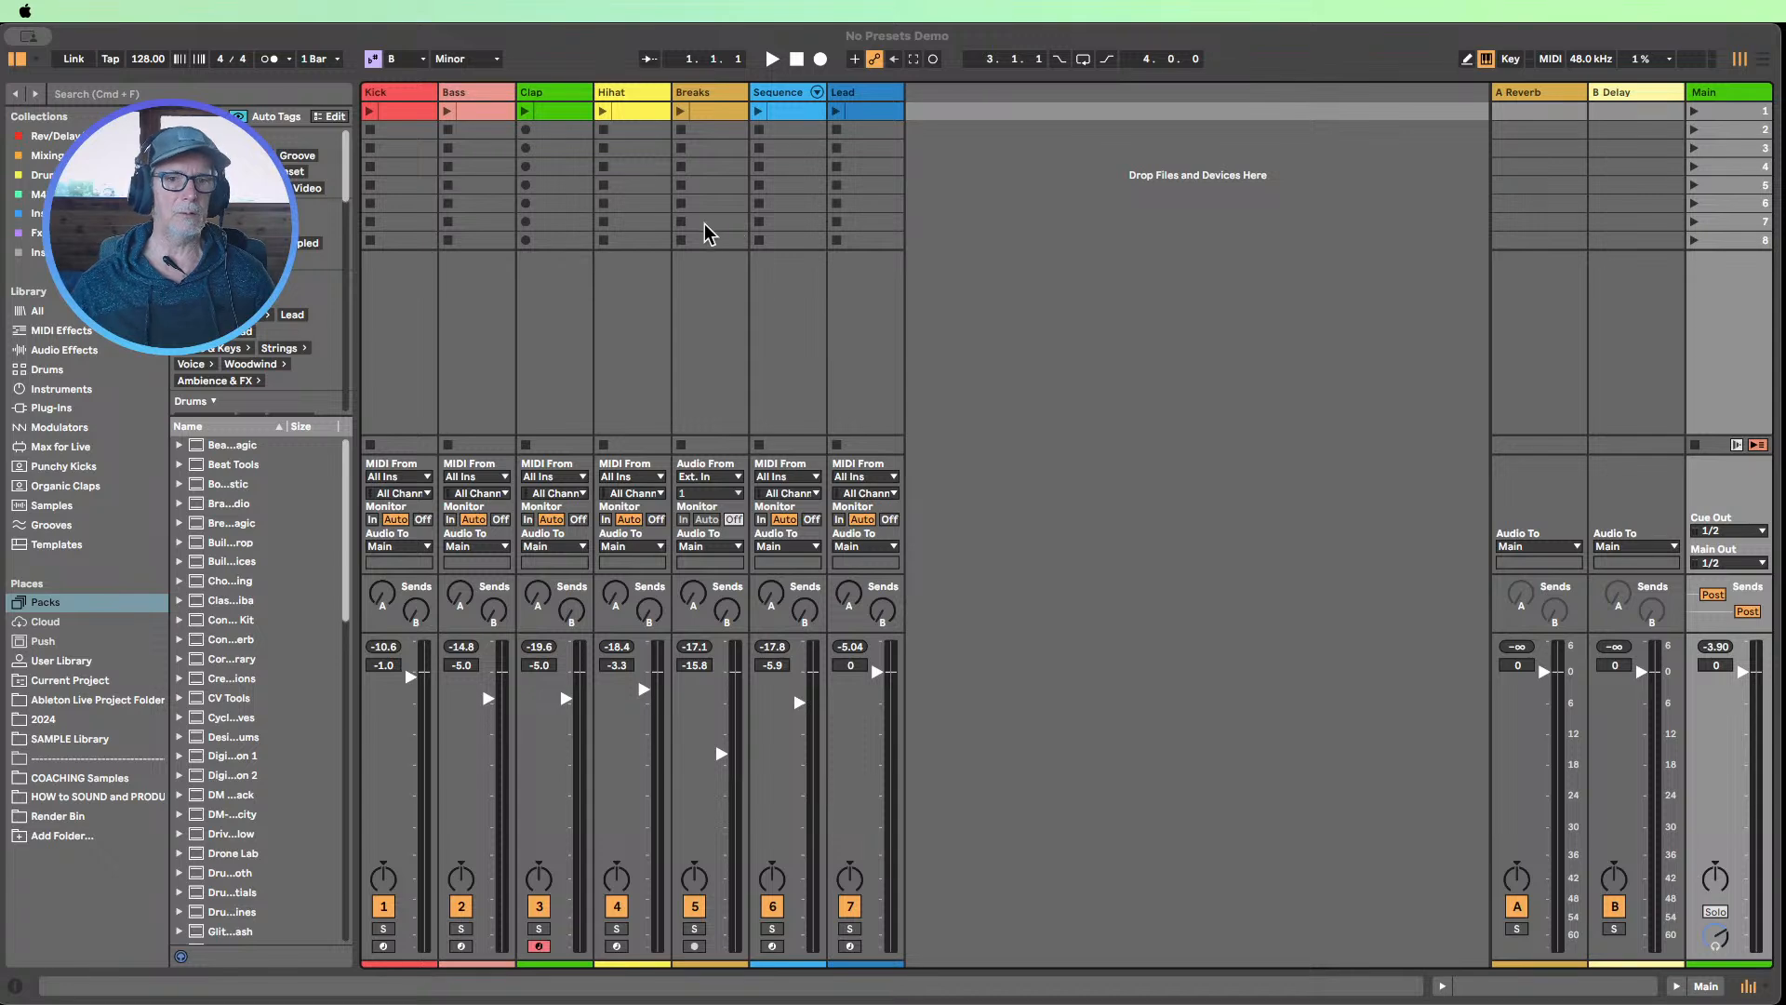
Play the demo set's first scene, and insert a Limiter on its Main track before stopping playback
mouse_move(1, 2)
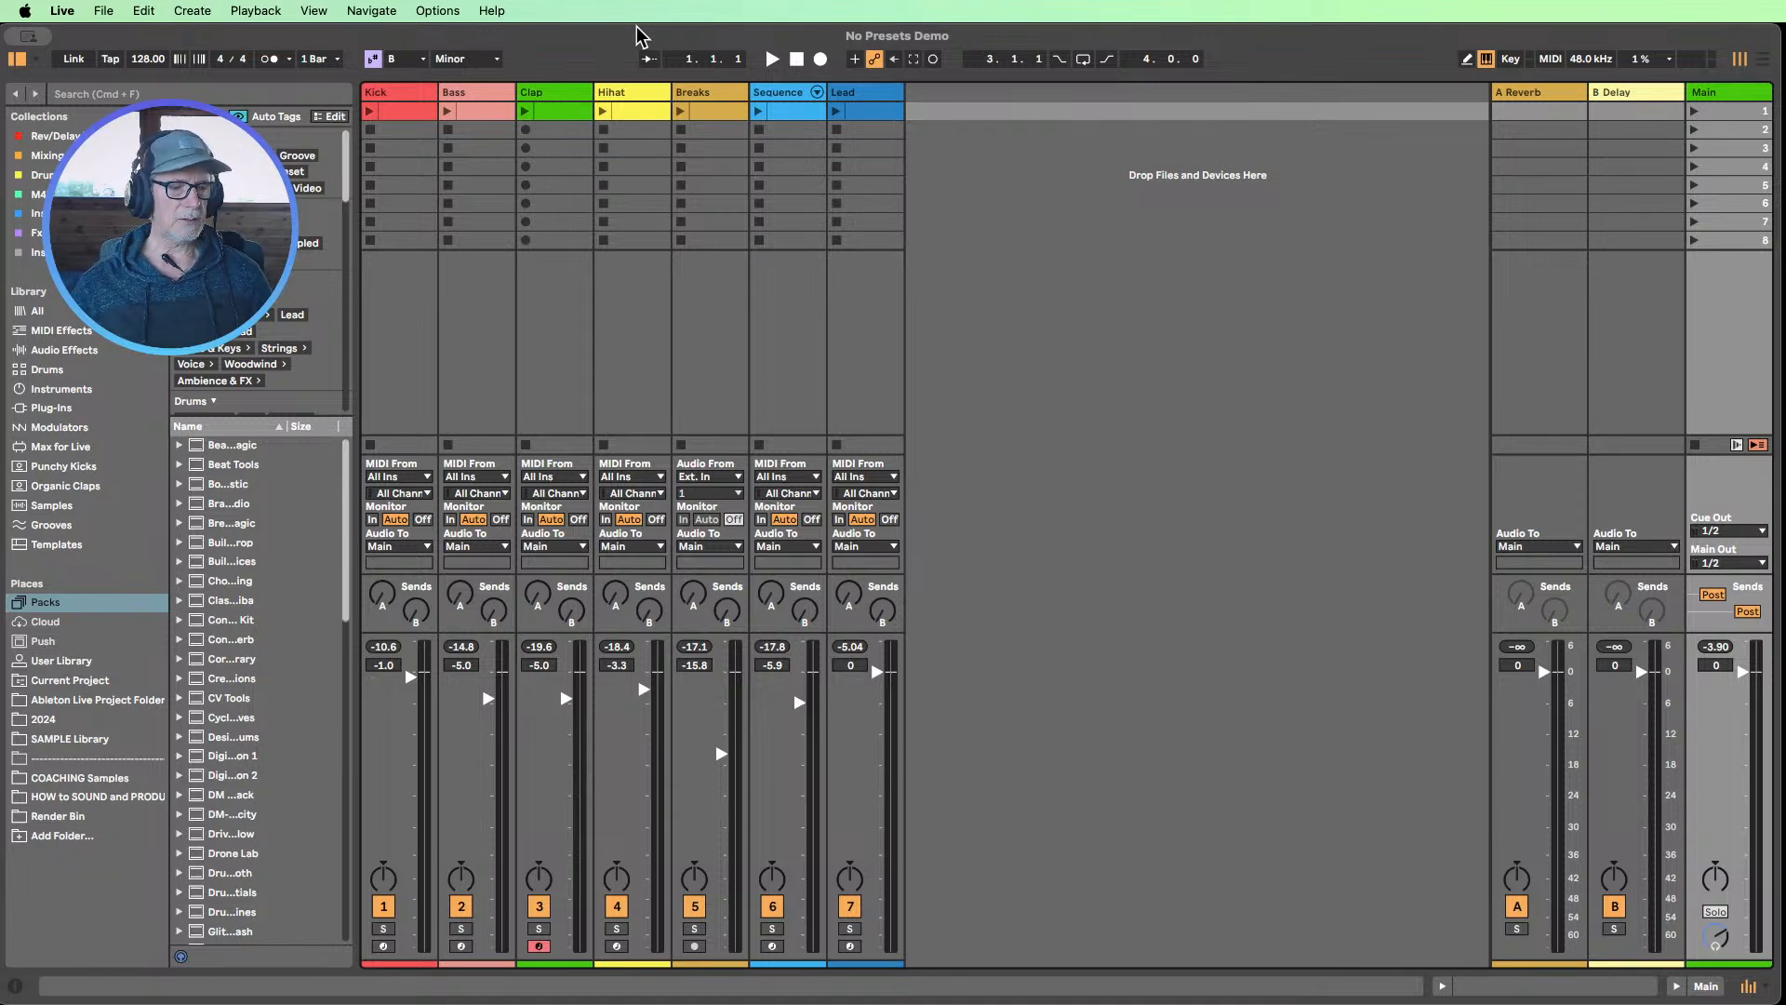
click(1694, 111)
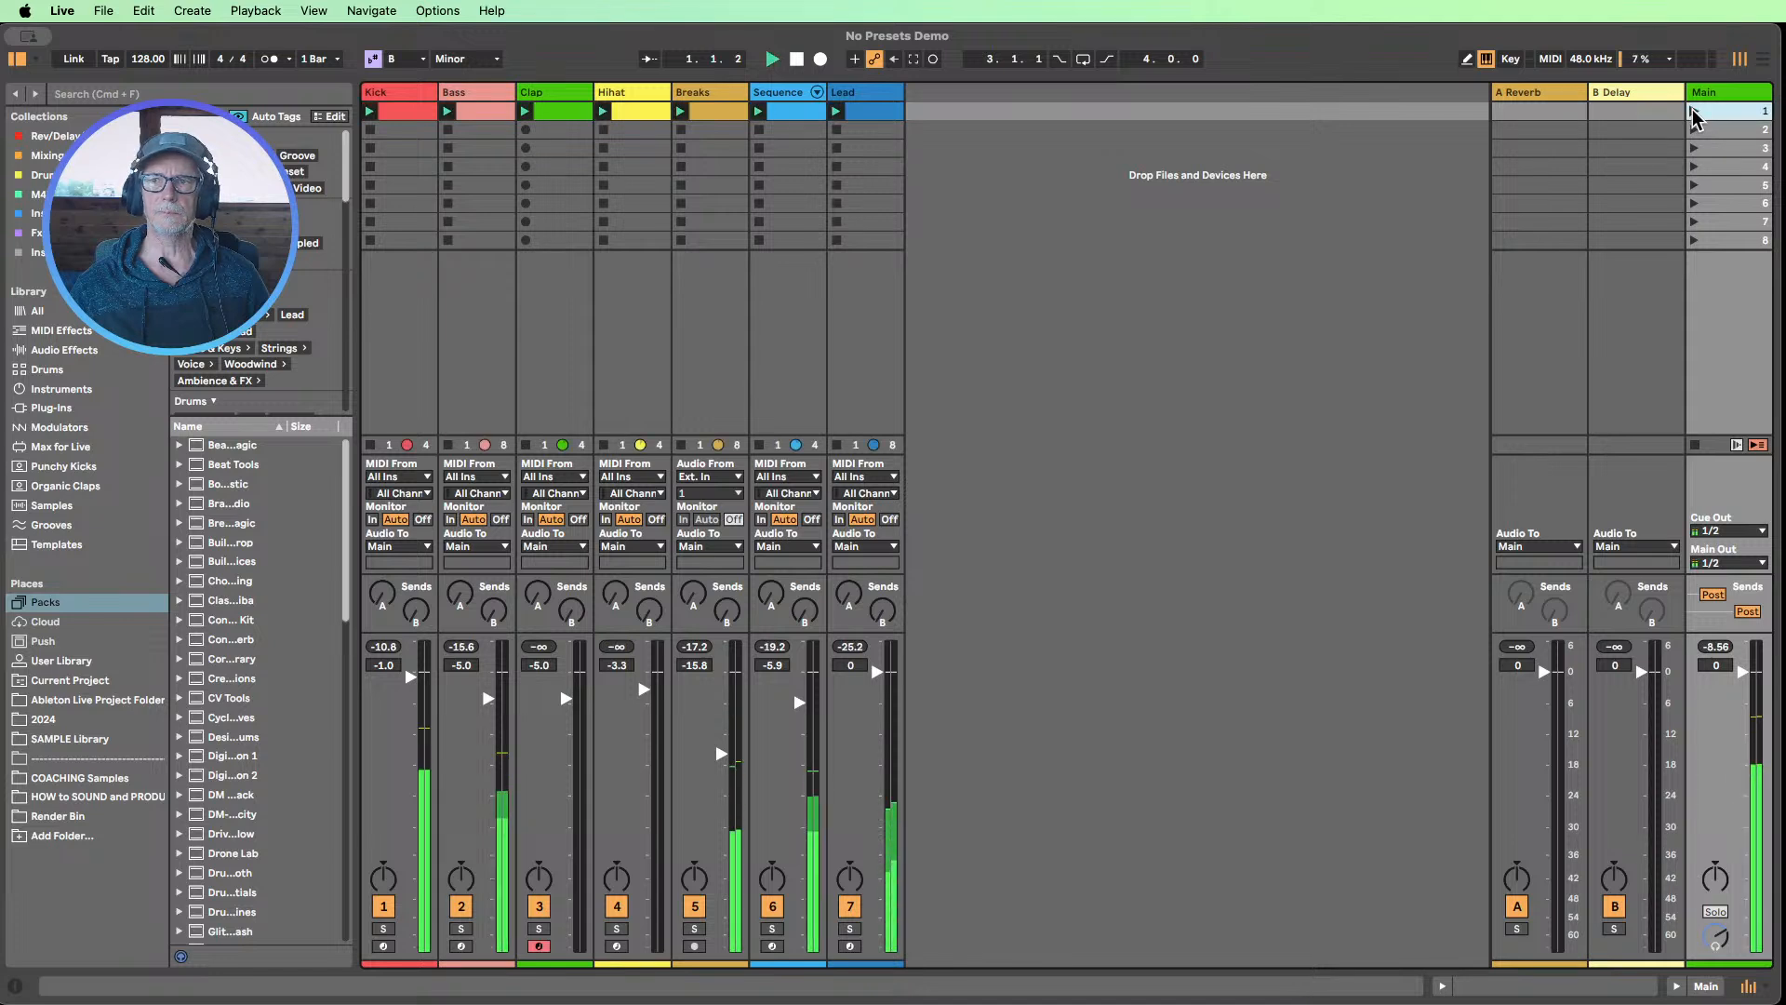
click(65, 350)
click(270, 469)
scroll(279, 465, down, 3)
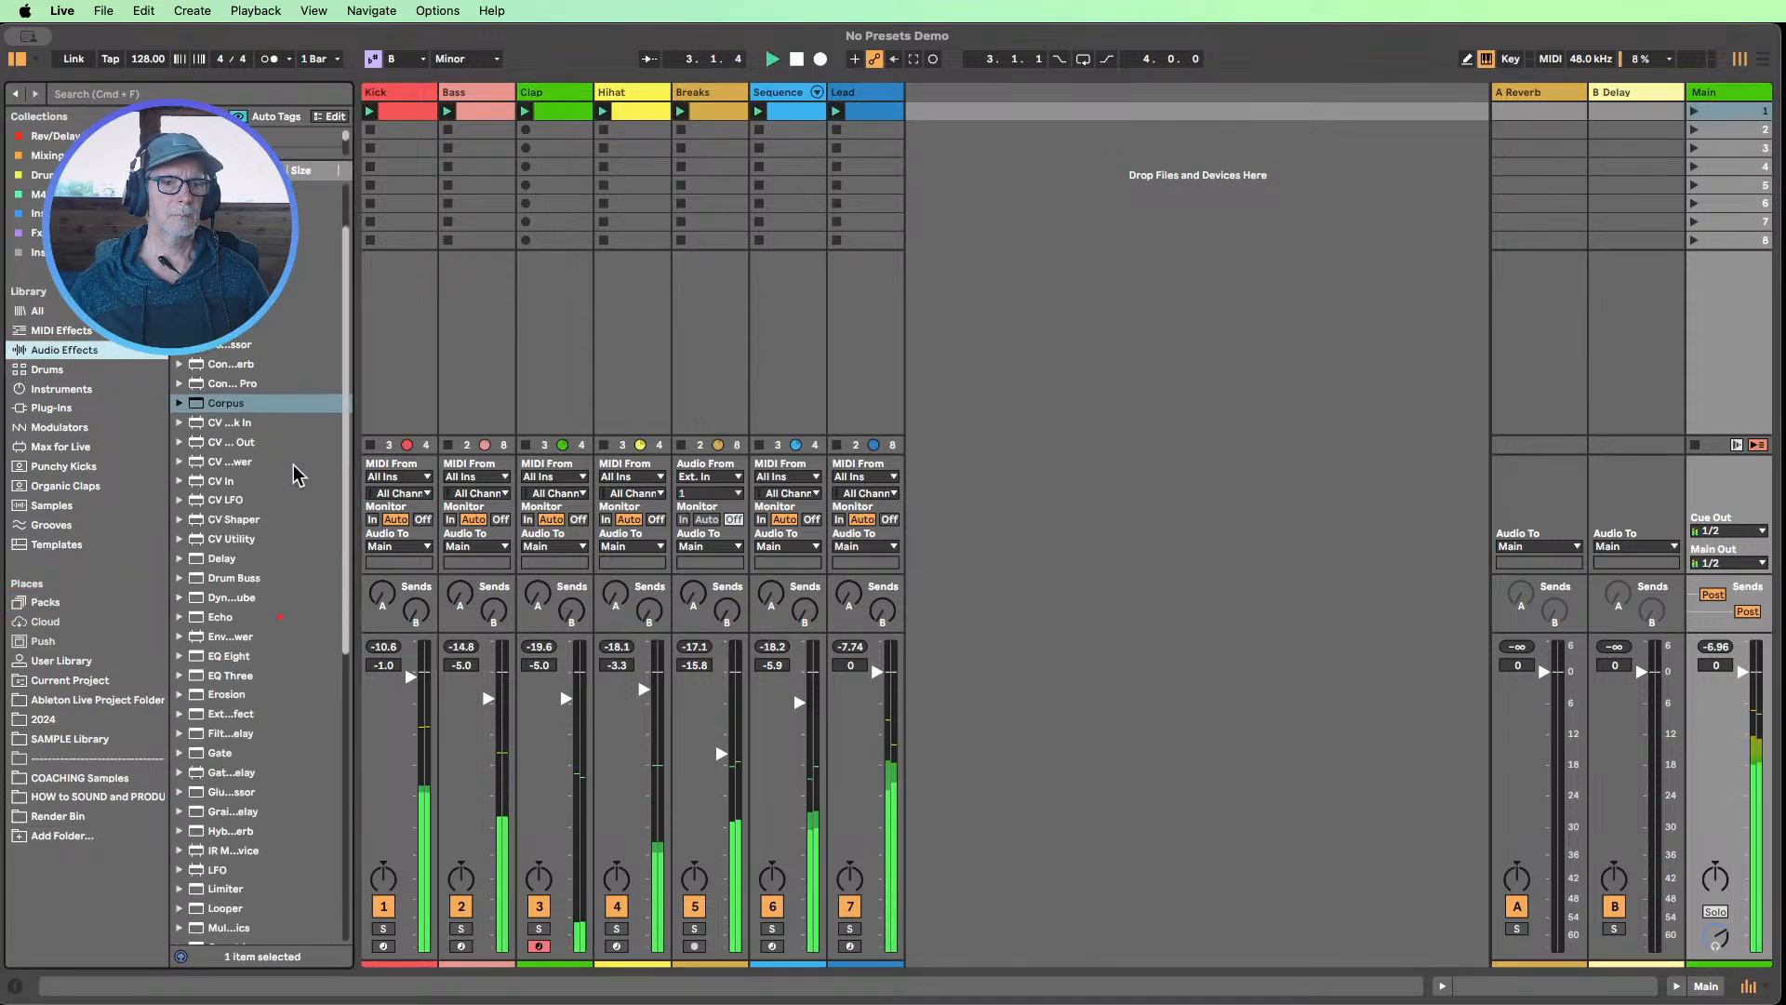
drag(227, 852, 1712, 376)
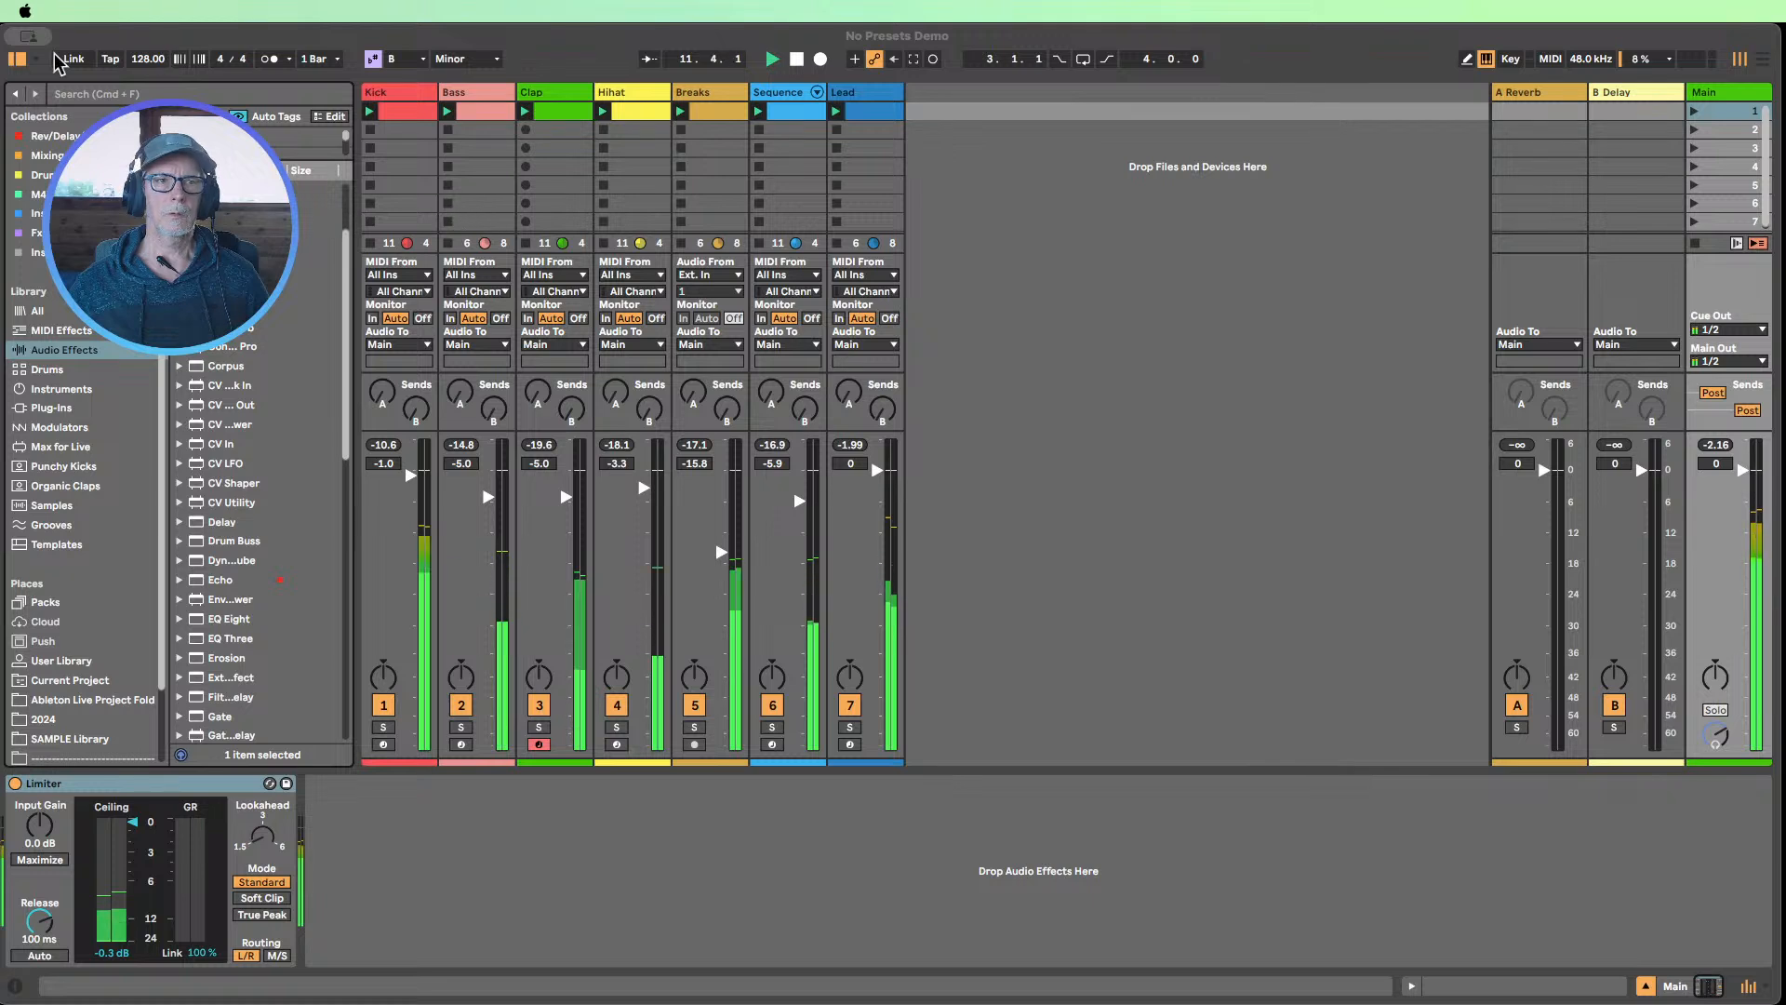
click(790, 61)
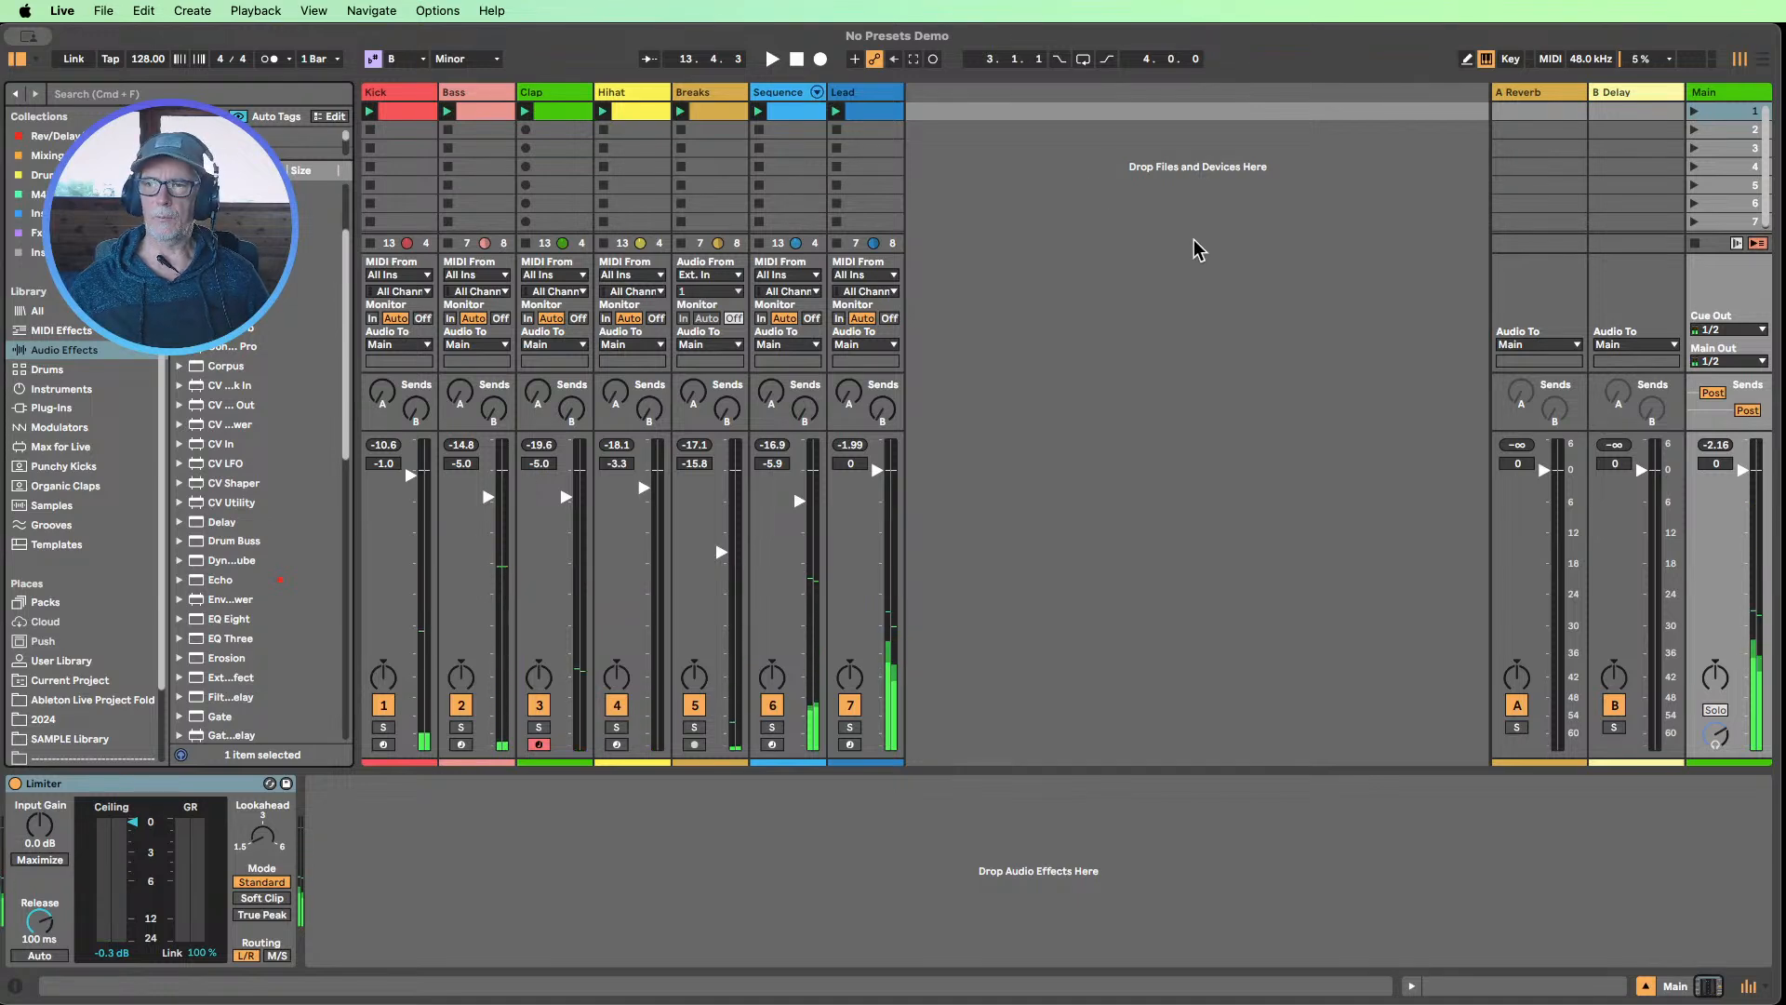
click(1645, 986)
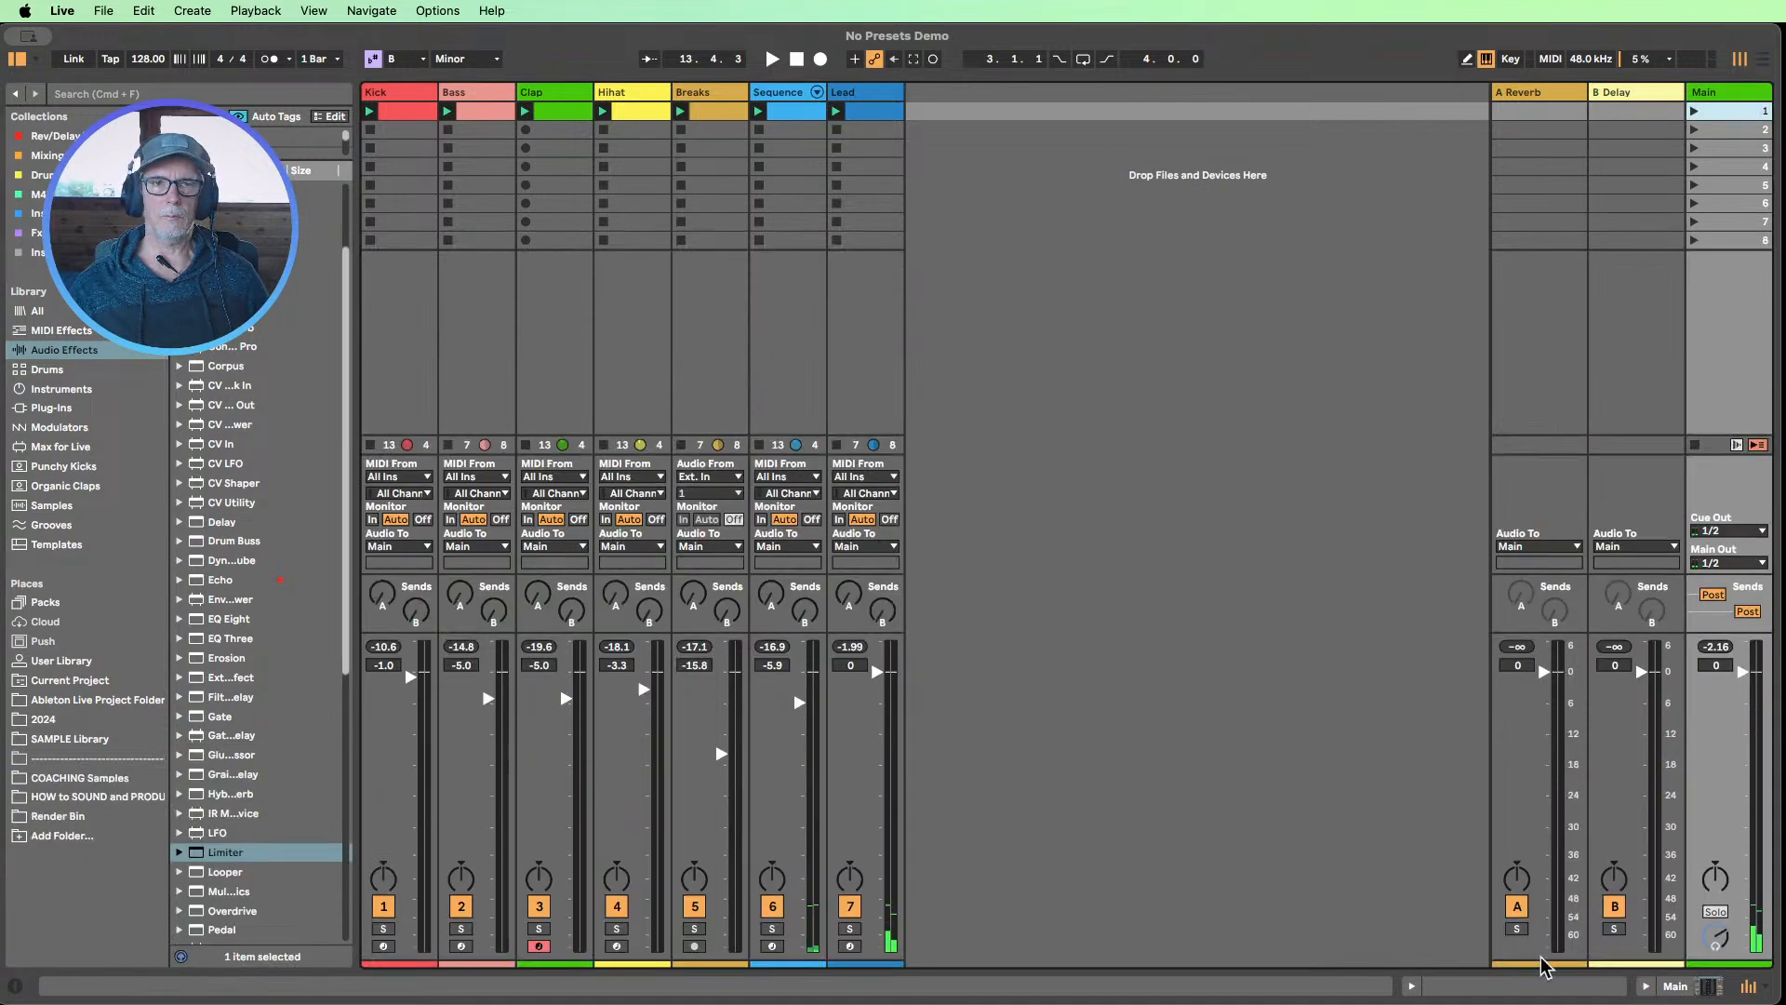
Create a new set without saving No Presets Demo, and insert a Limiter on its Main track
click(106, 19)
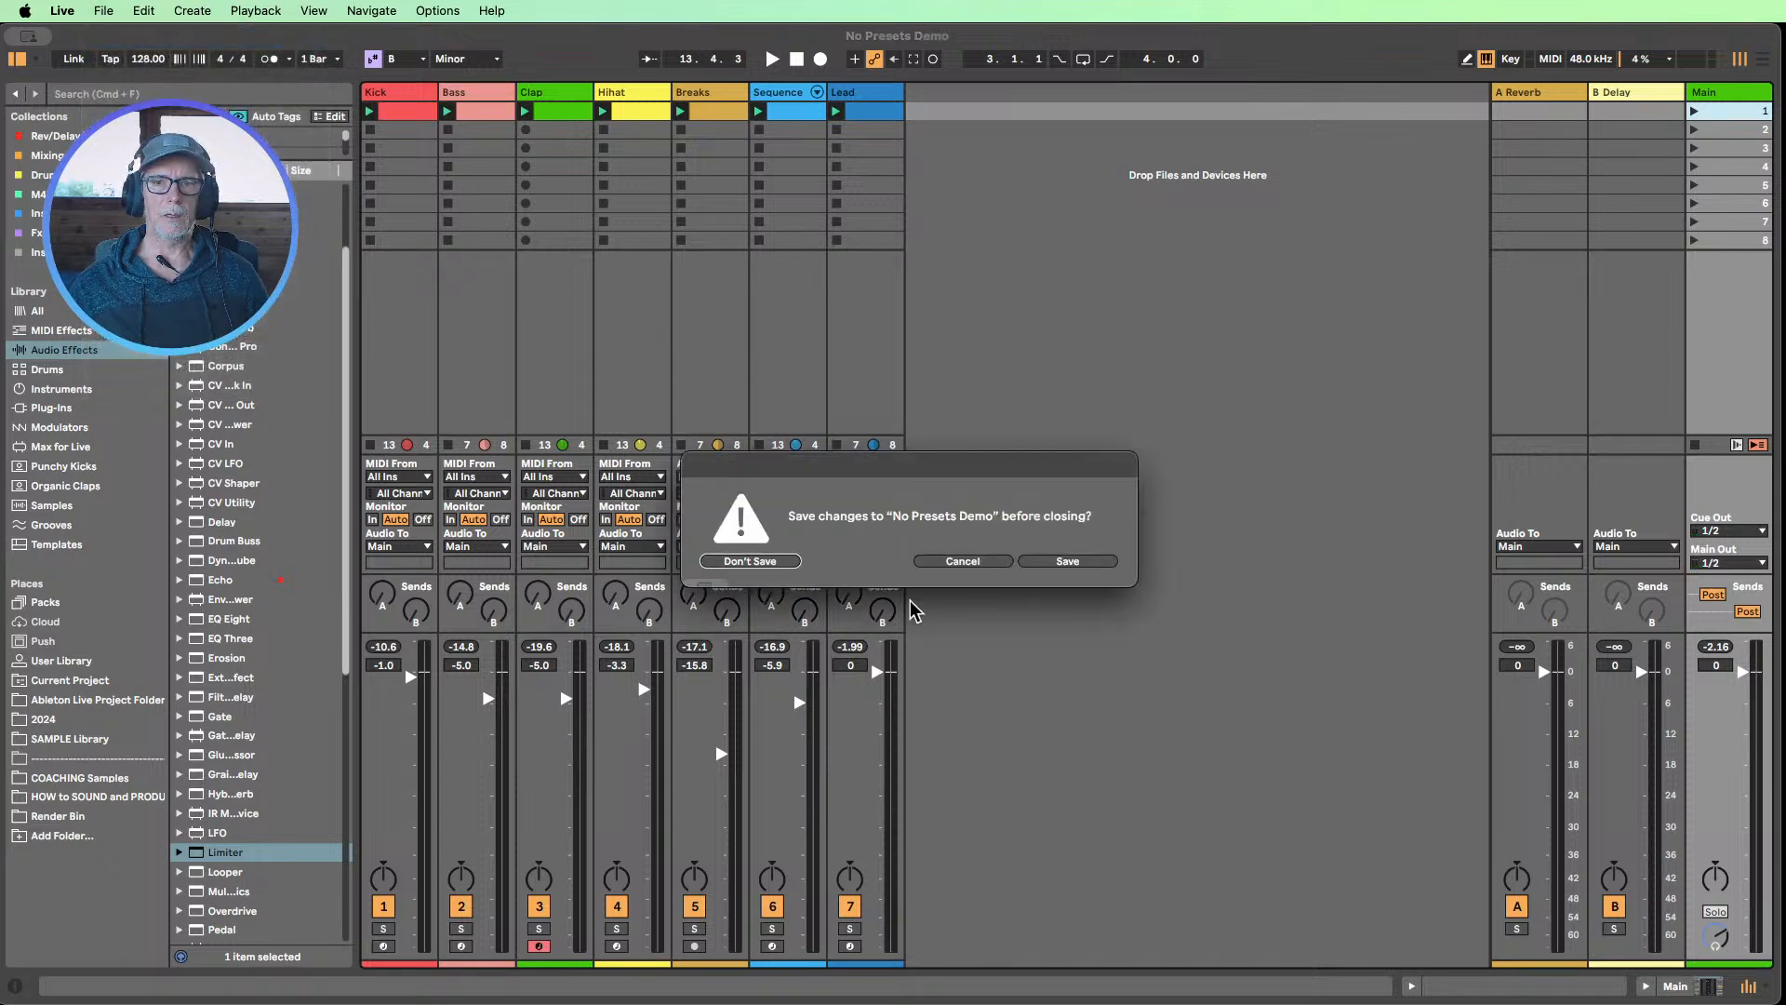
click(754, 561)
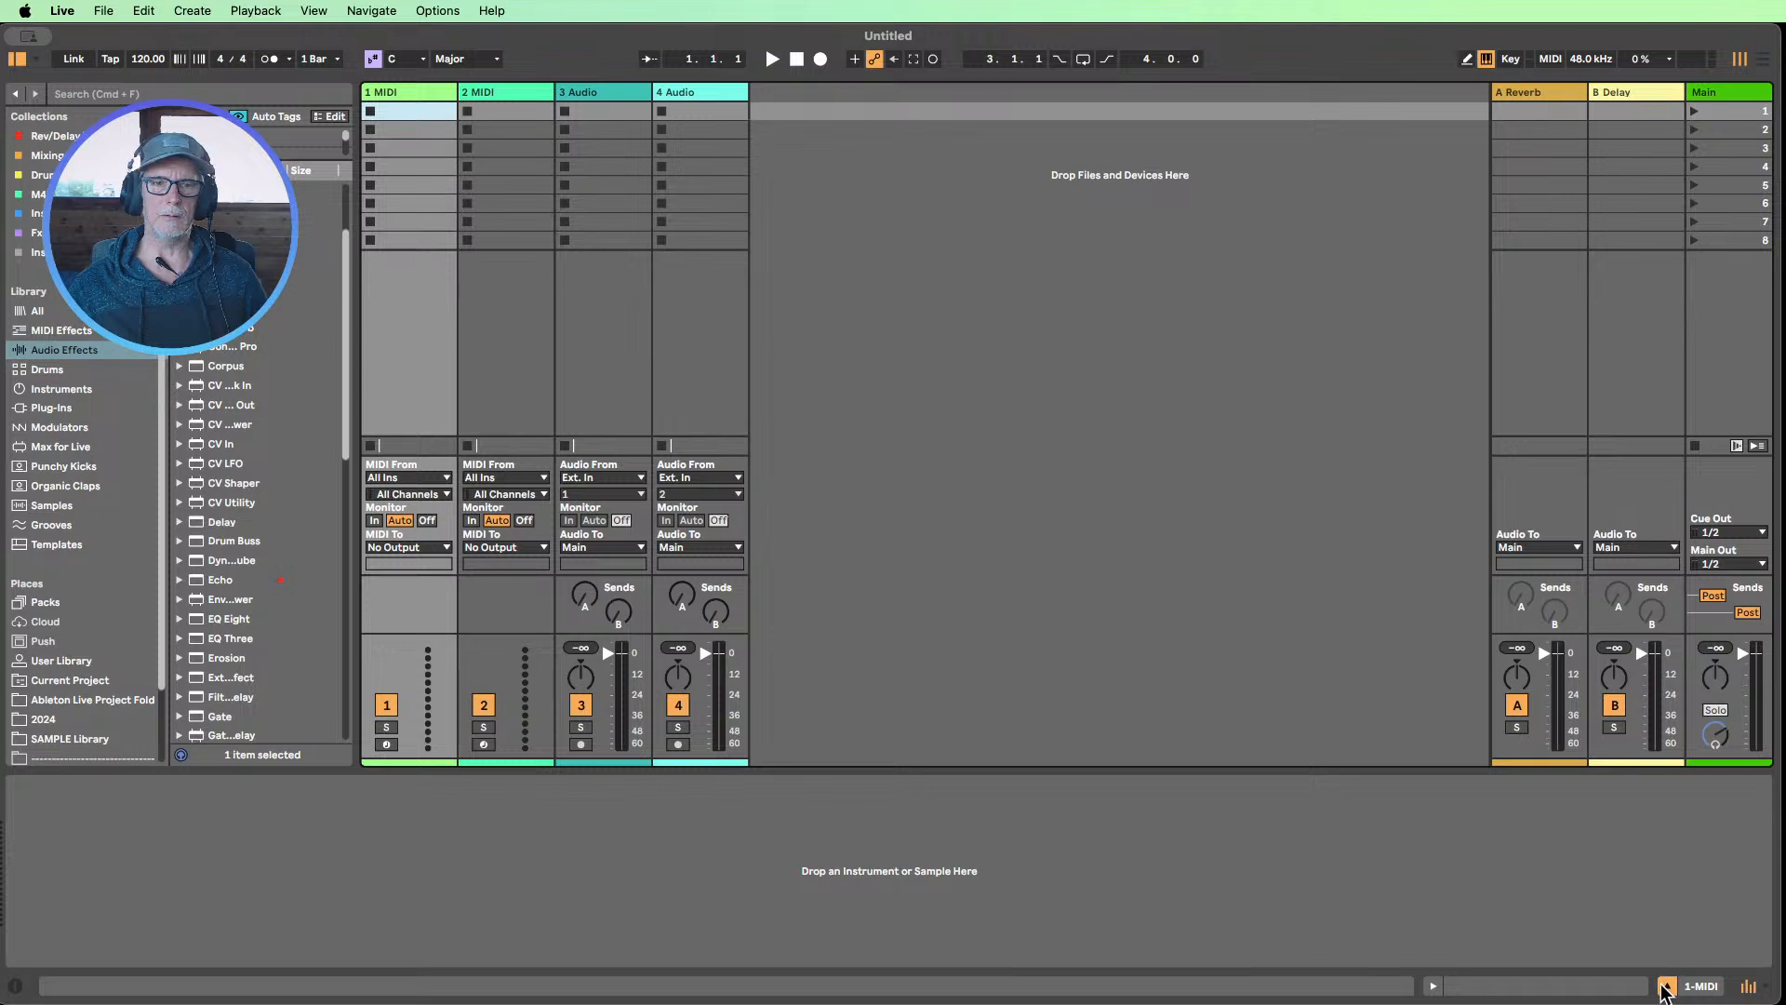
click(1666, 987)
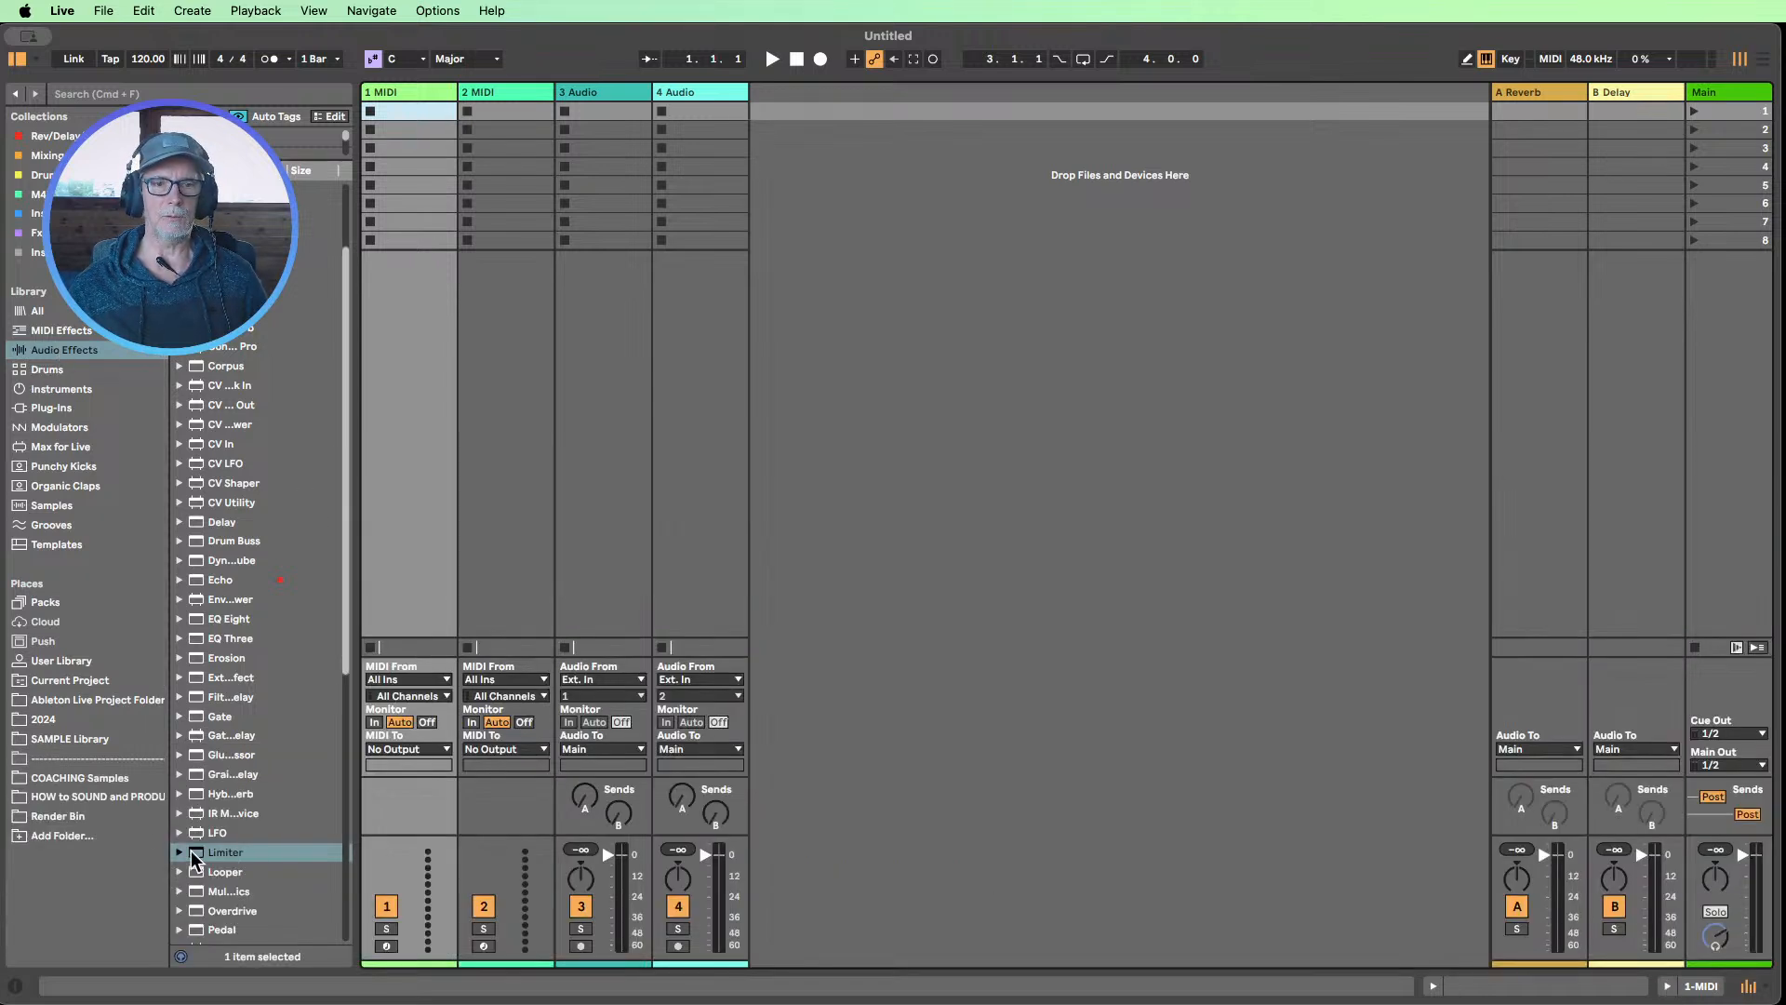
click(180, 851)
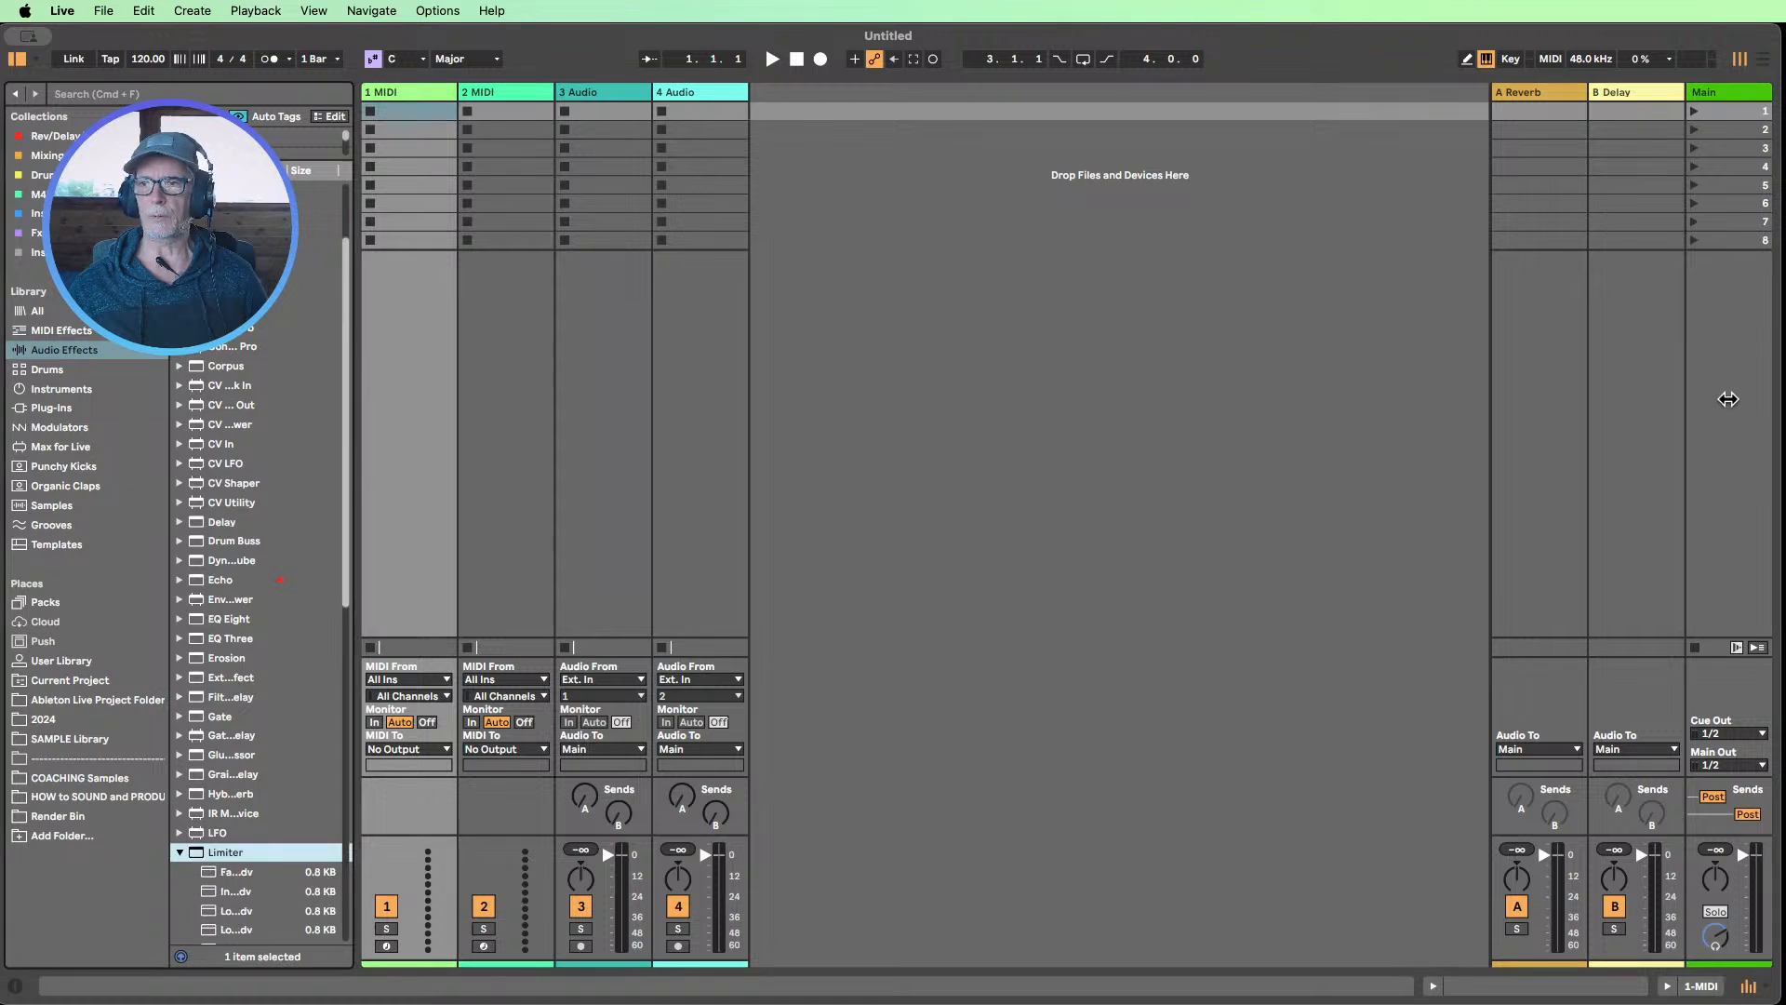
drag(199, 852, 1723, 346)
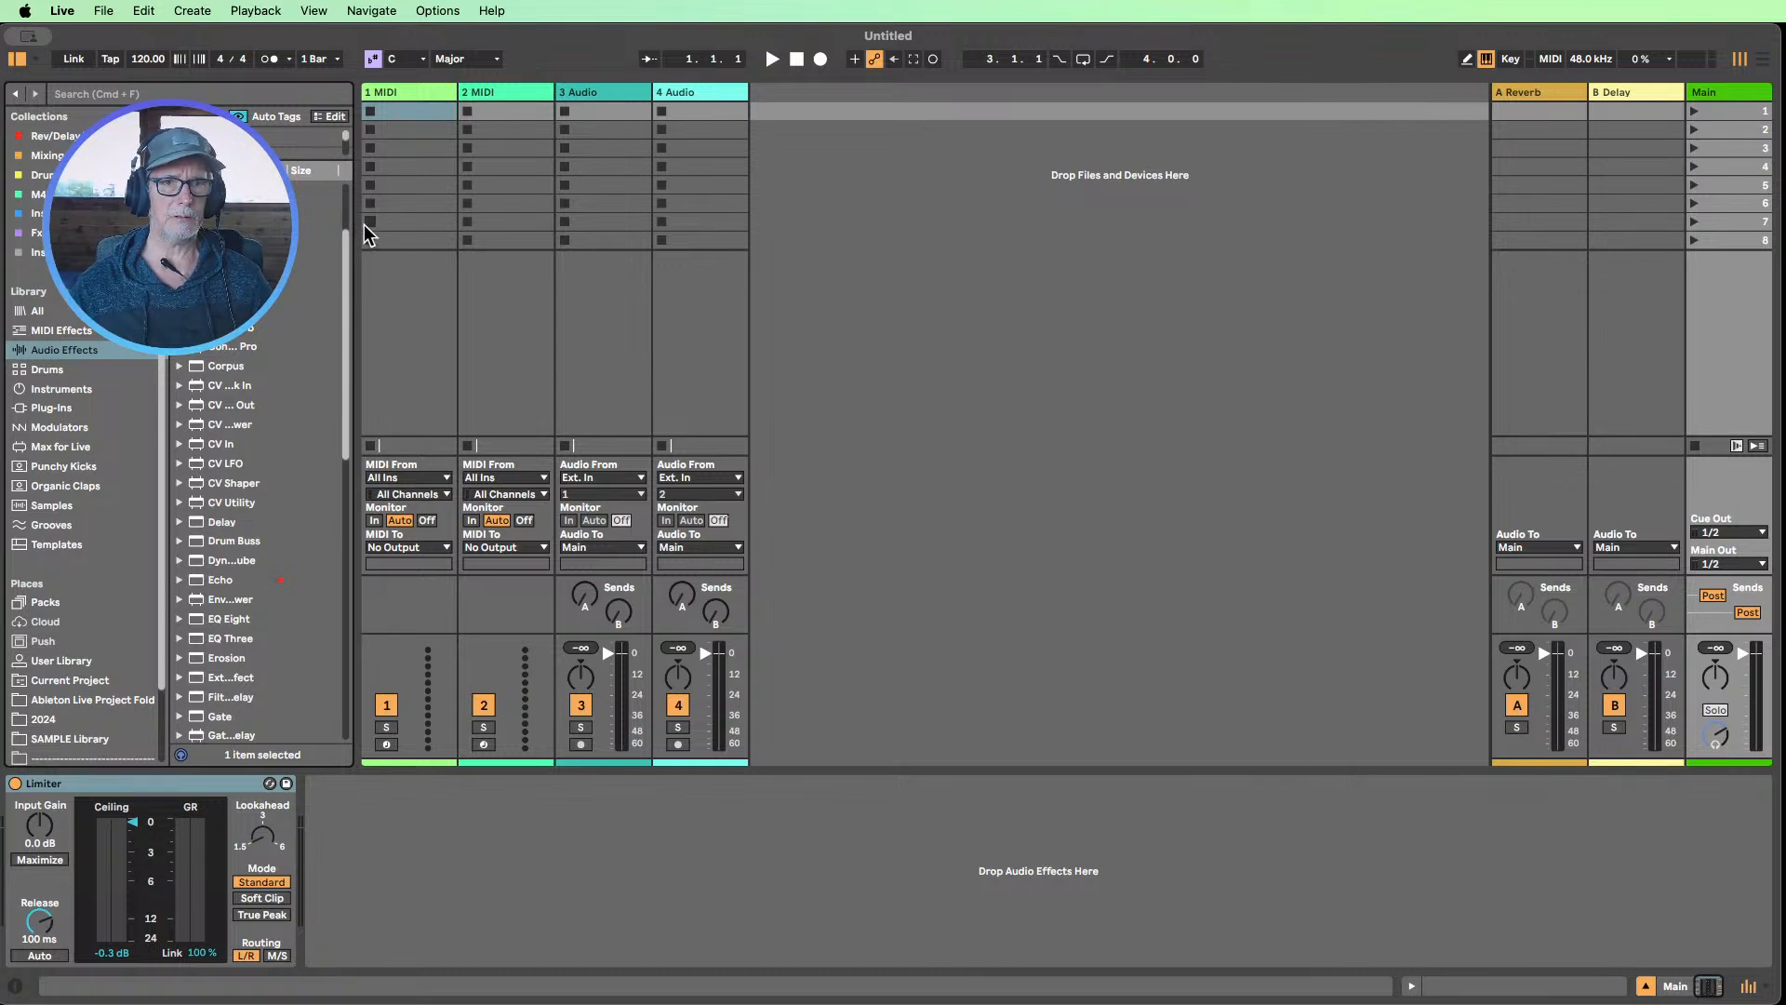
Widen the browser and load the Wavetable instrument onto the first MIDI track
drag(355, 222, 432, 220)
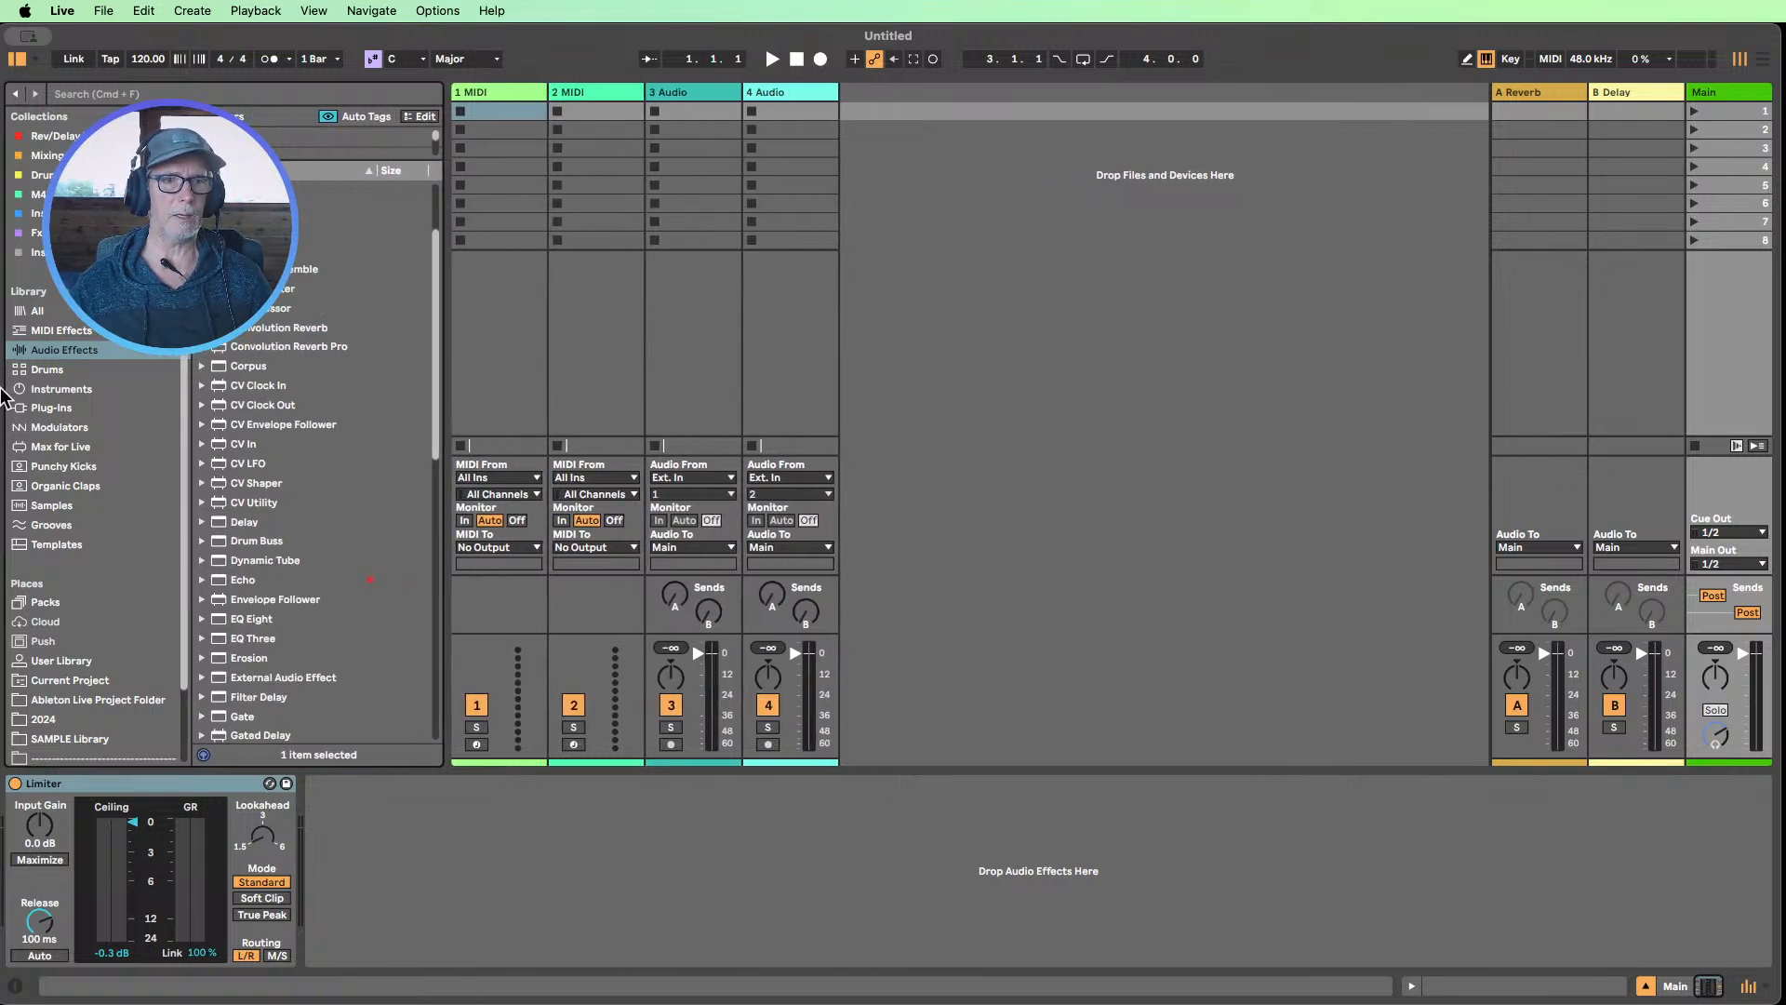
click(65, 389)
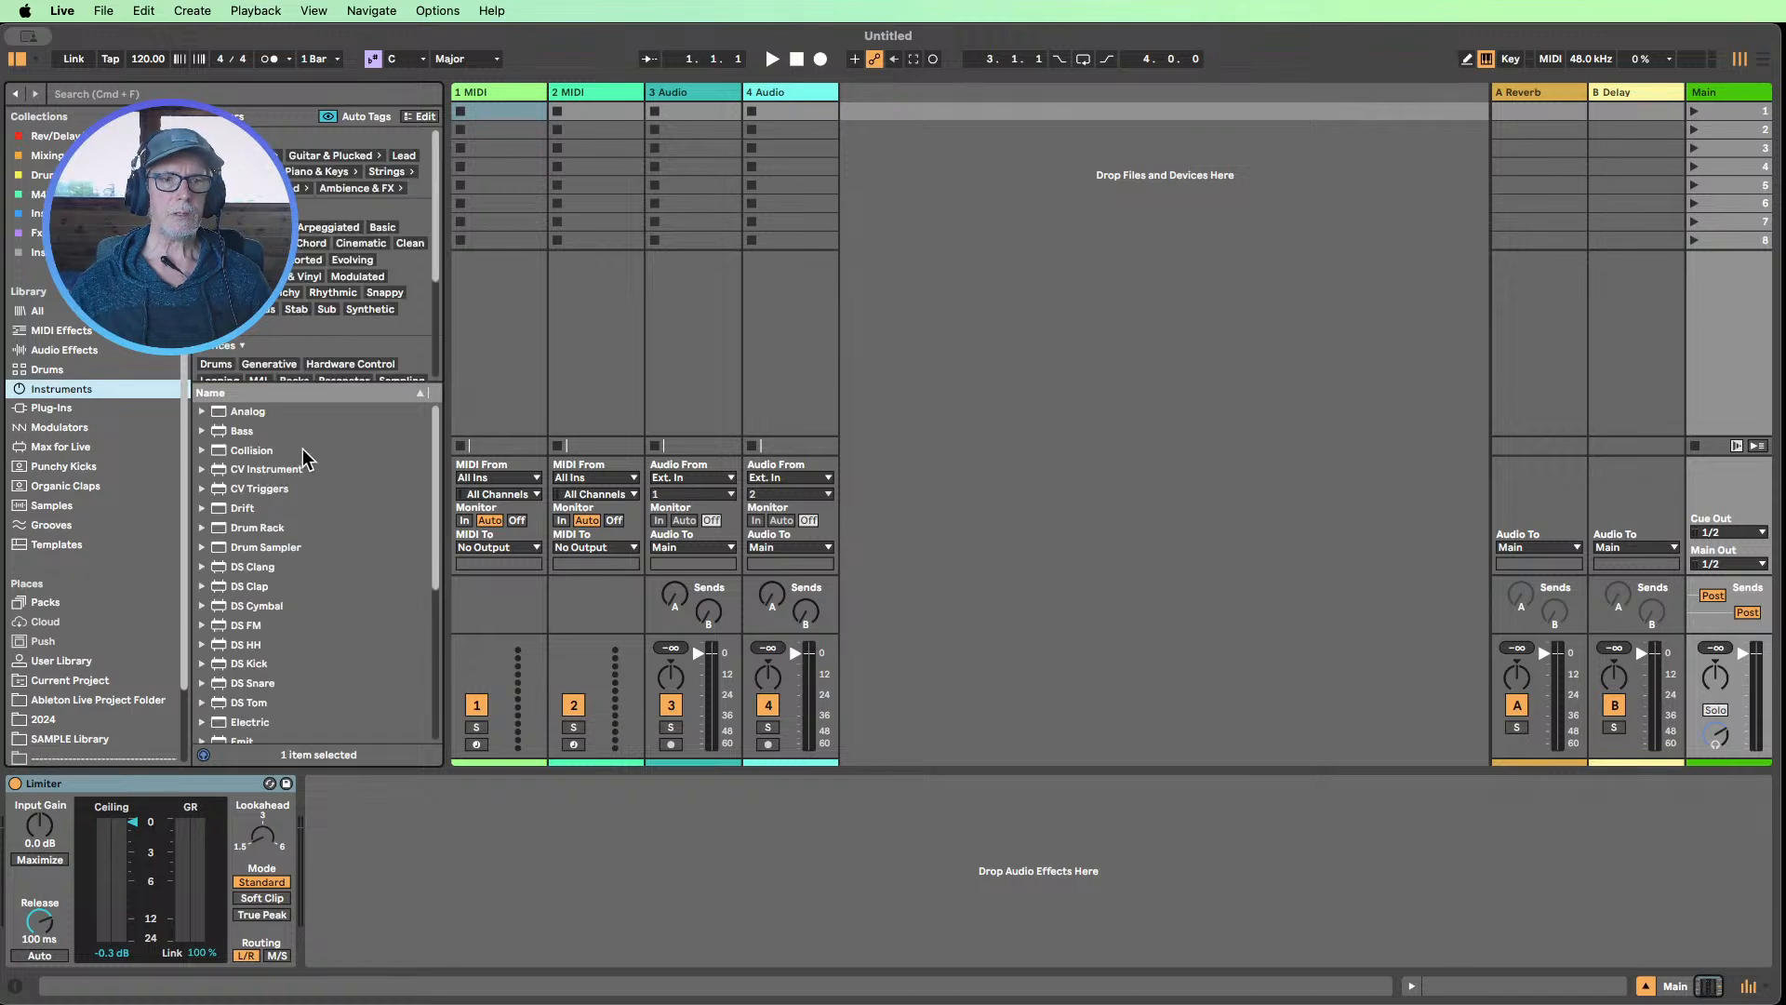
scroll(304, 465, down, 3)
scroll(313, 465, down, 5)
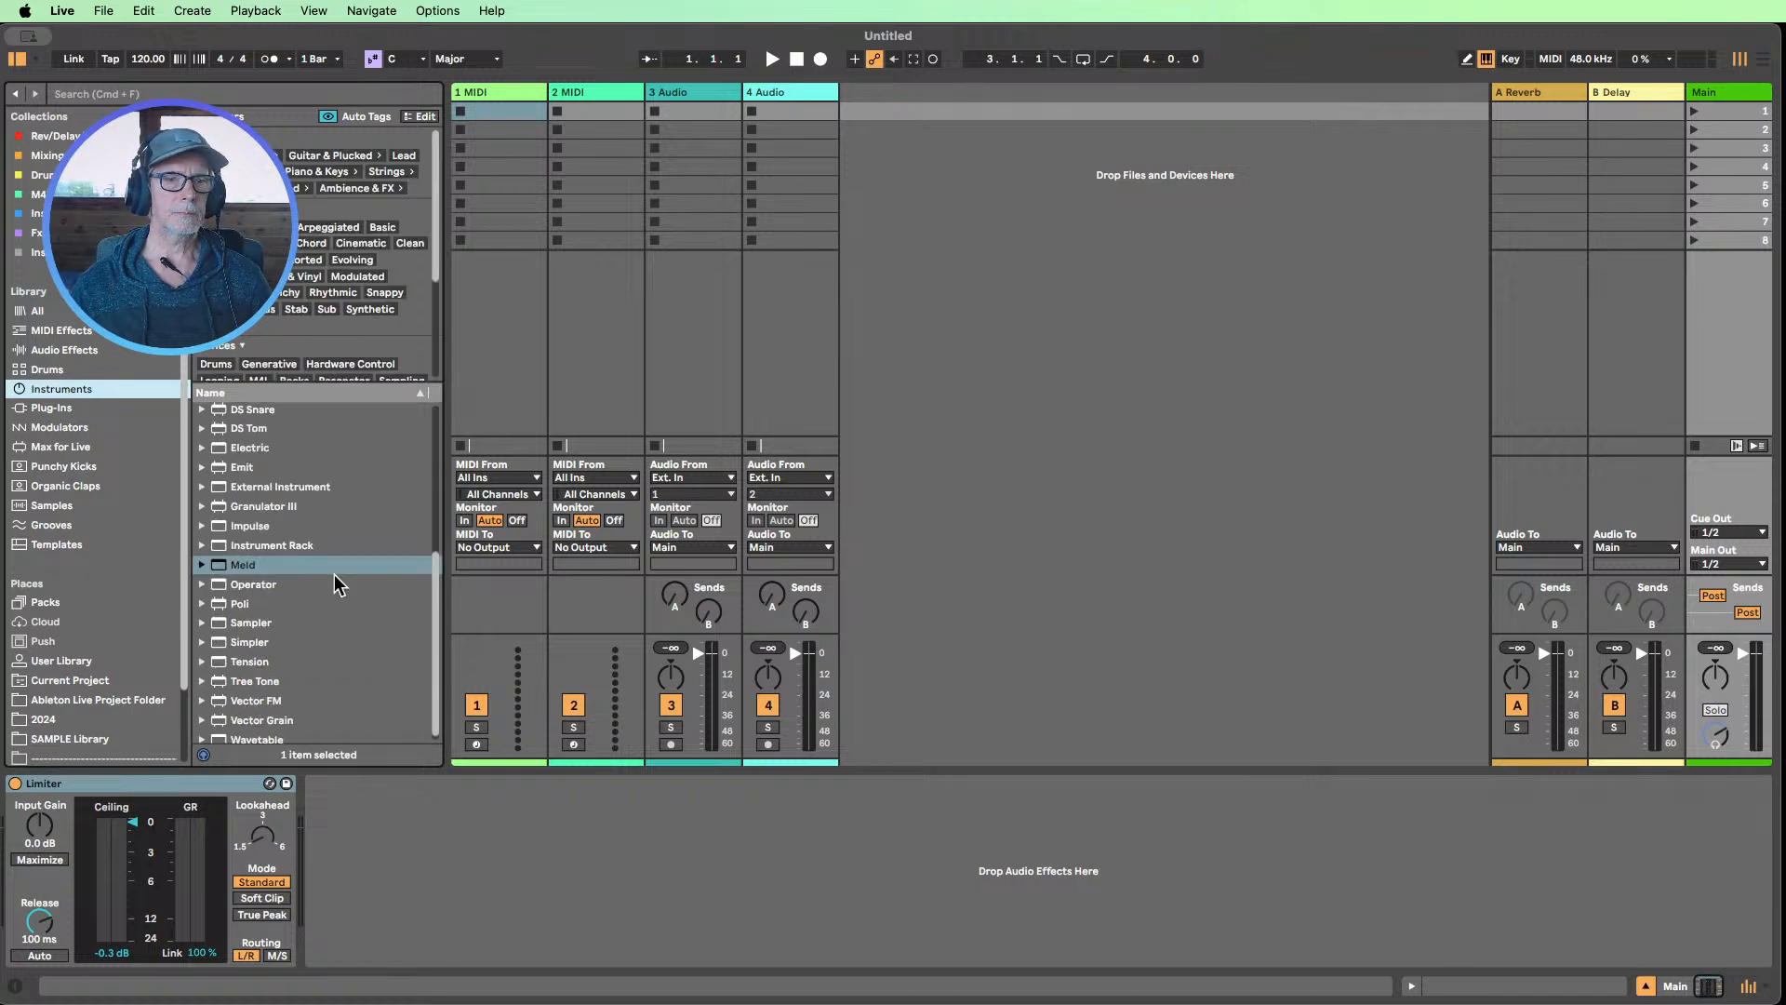
click(259, 732)
drag(259, 732, 511, 291)
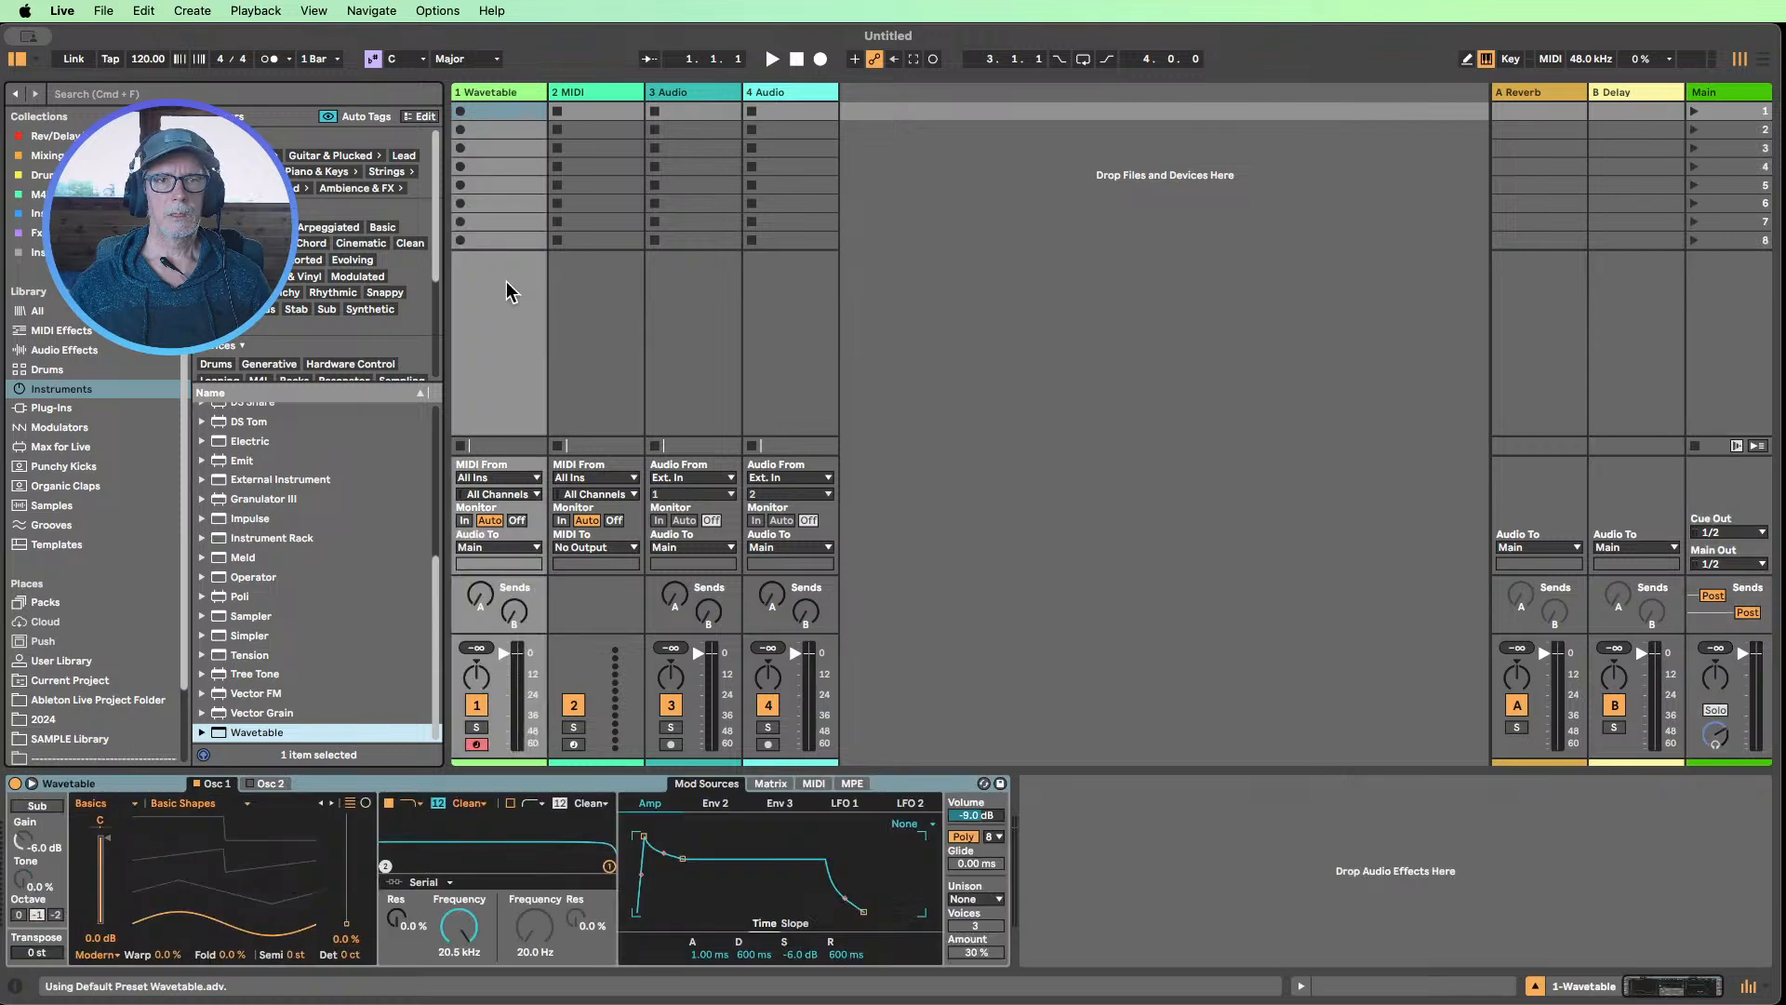
Turn on the metronome and set the set's tempo to 128 BPM
click(269, 58)
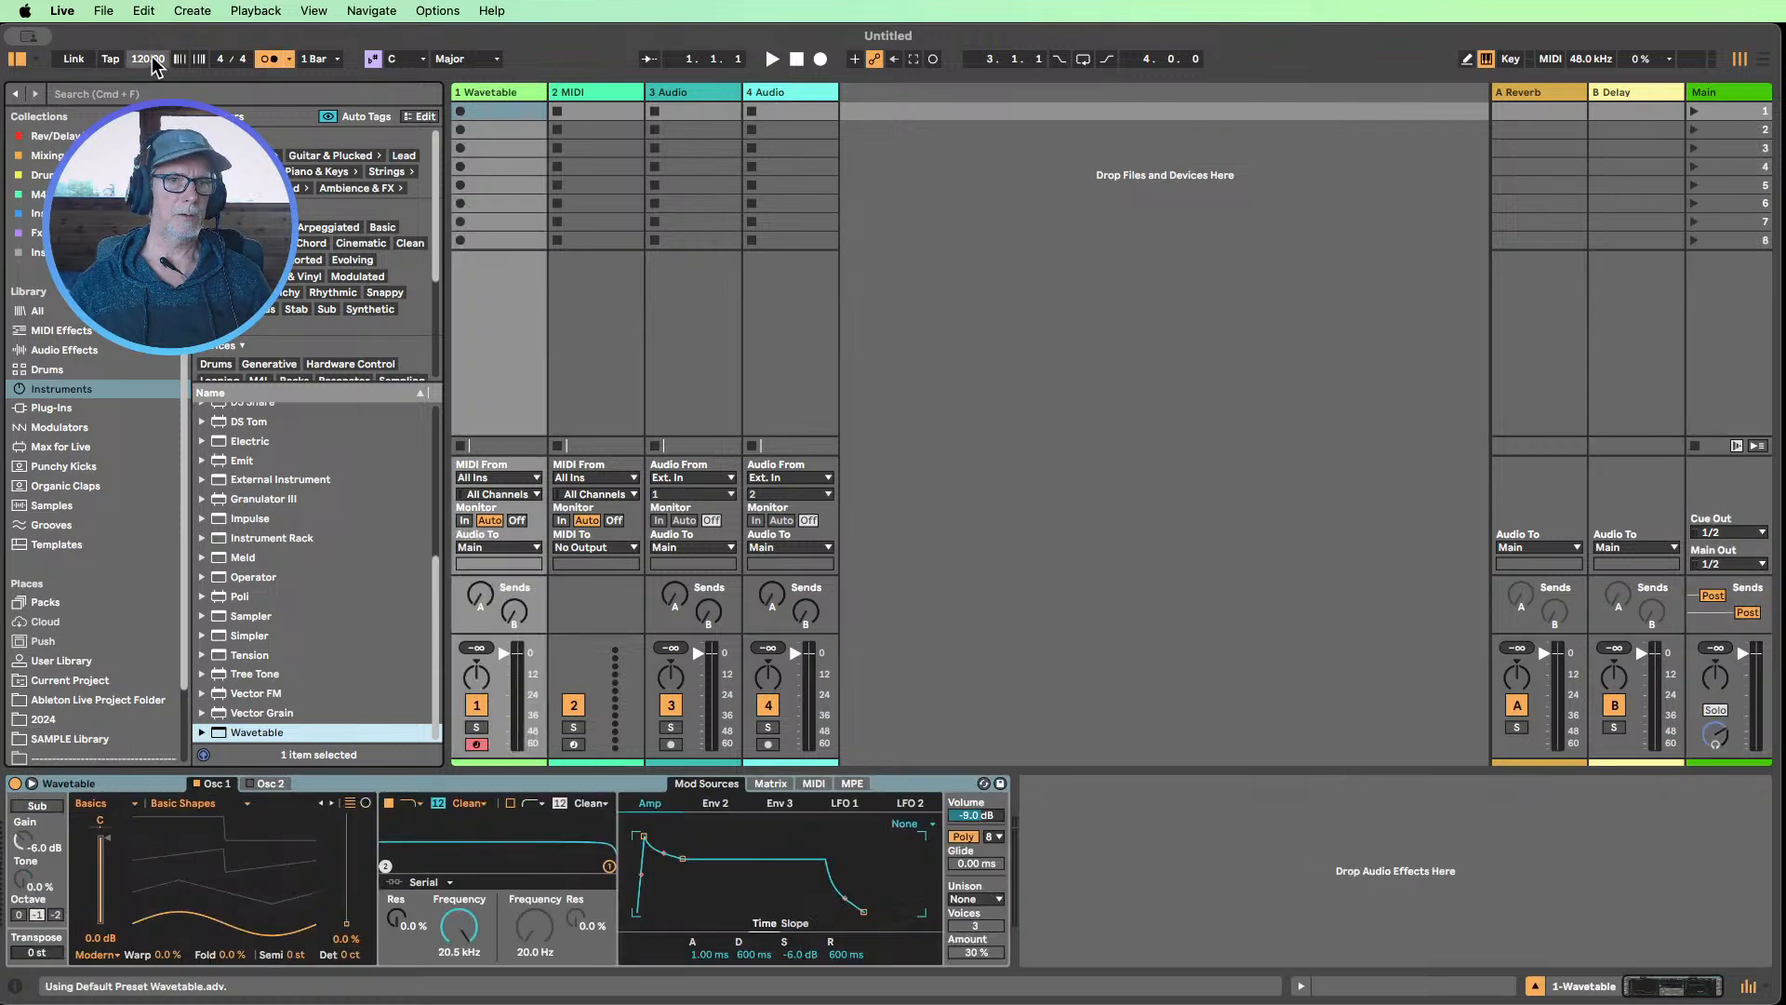
drag(150, 60, 150, 50)
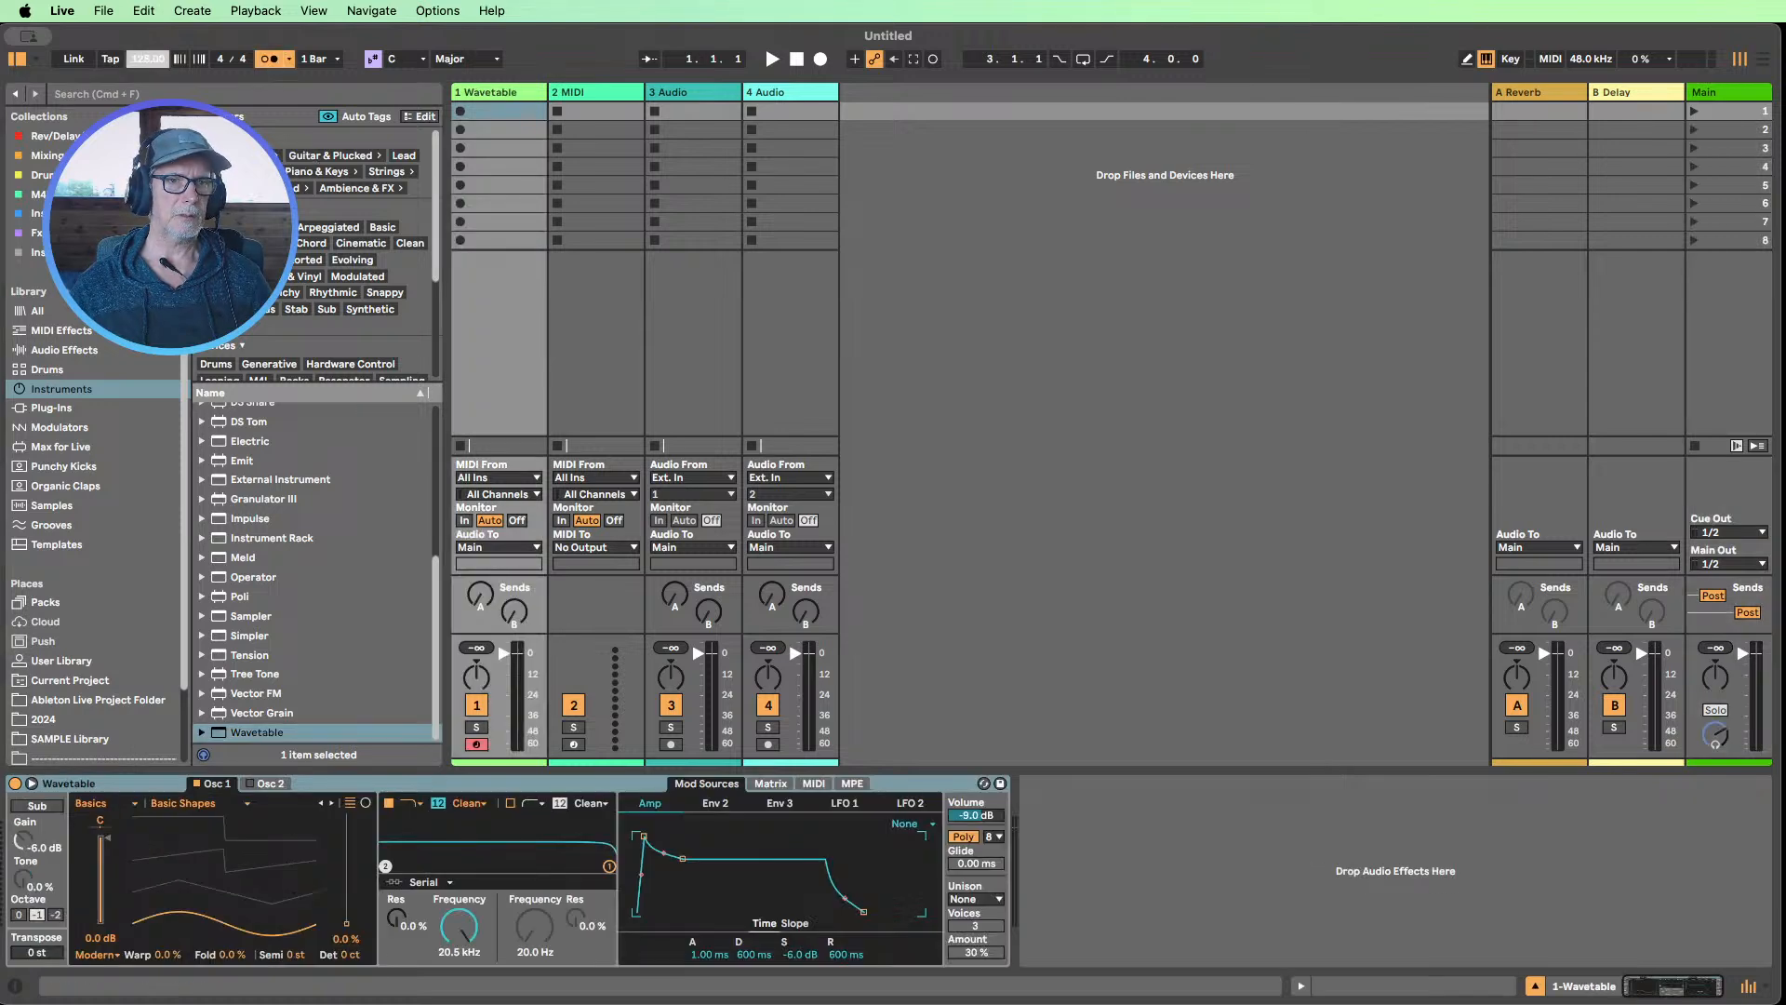
click(490, 338)
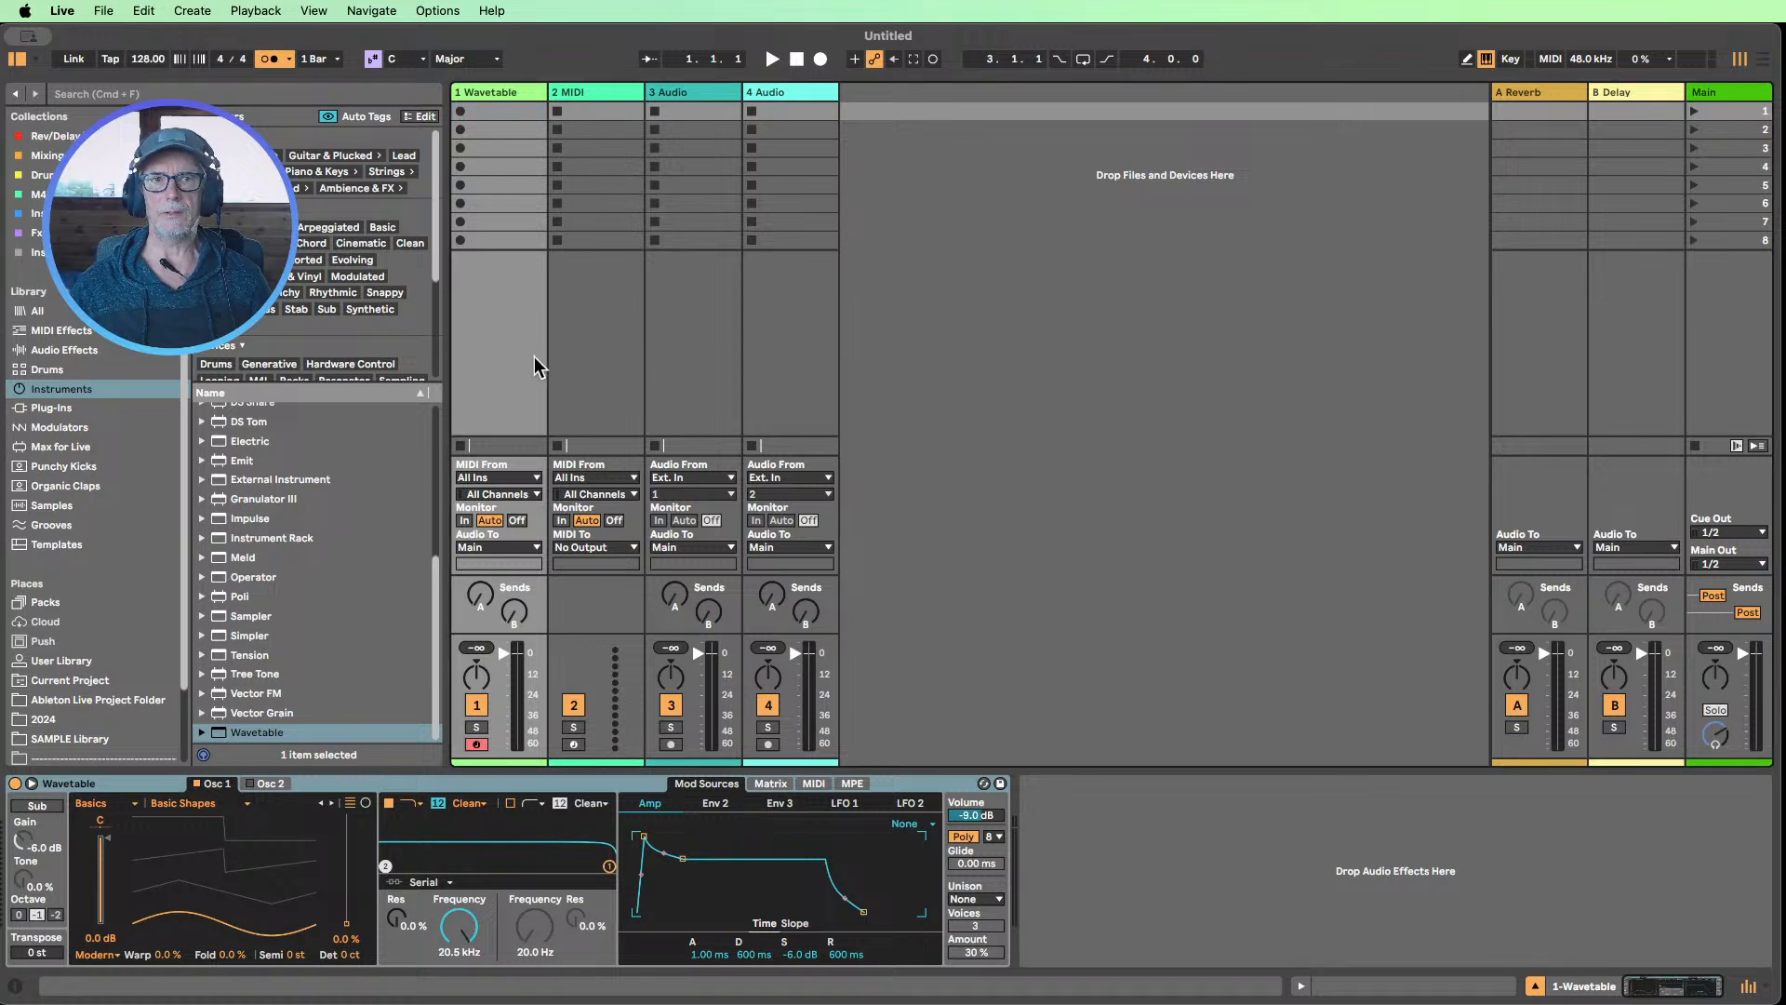
Set the scale of the set to B Minor
click(407, 58)
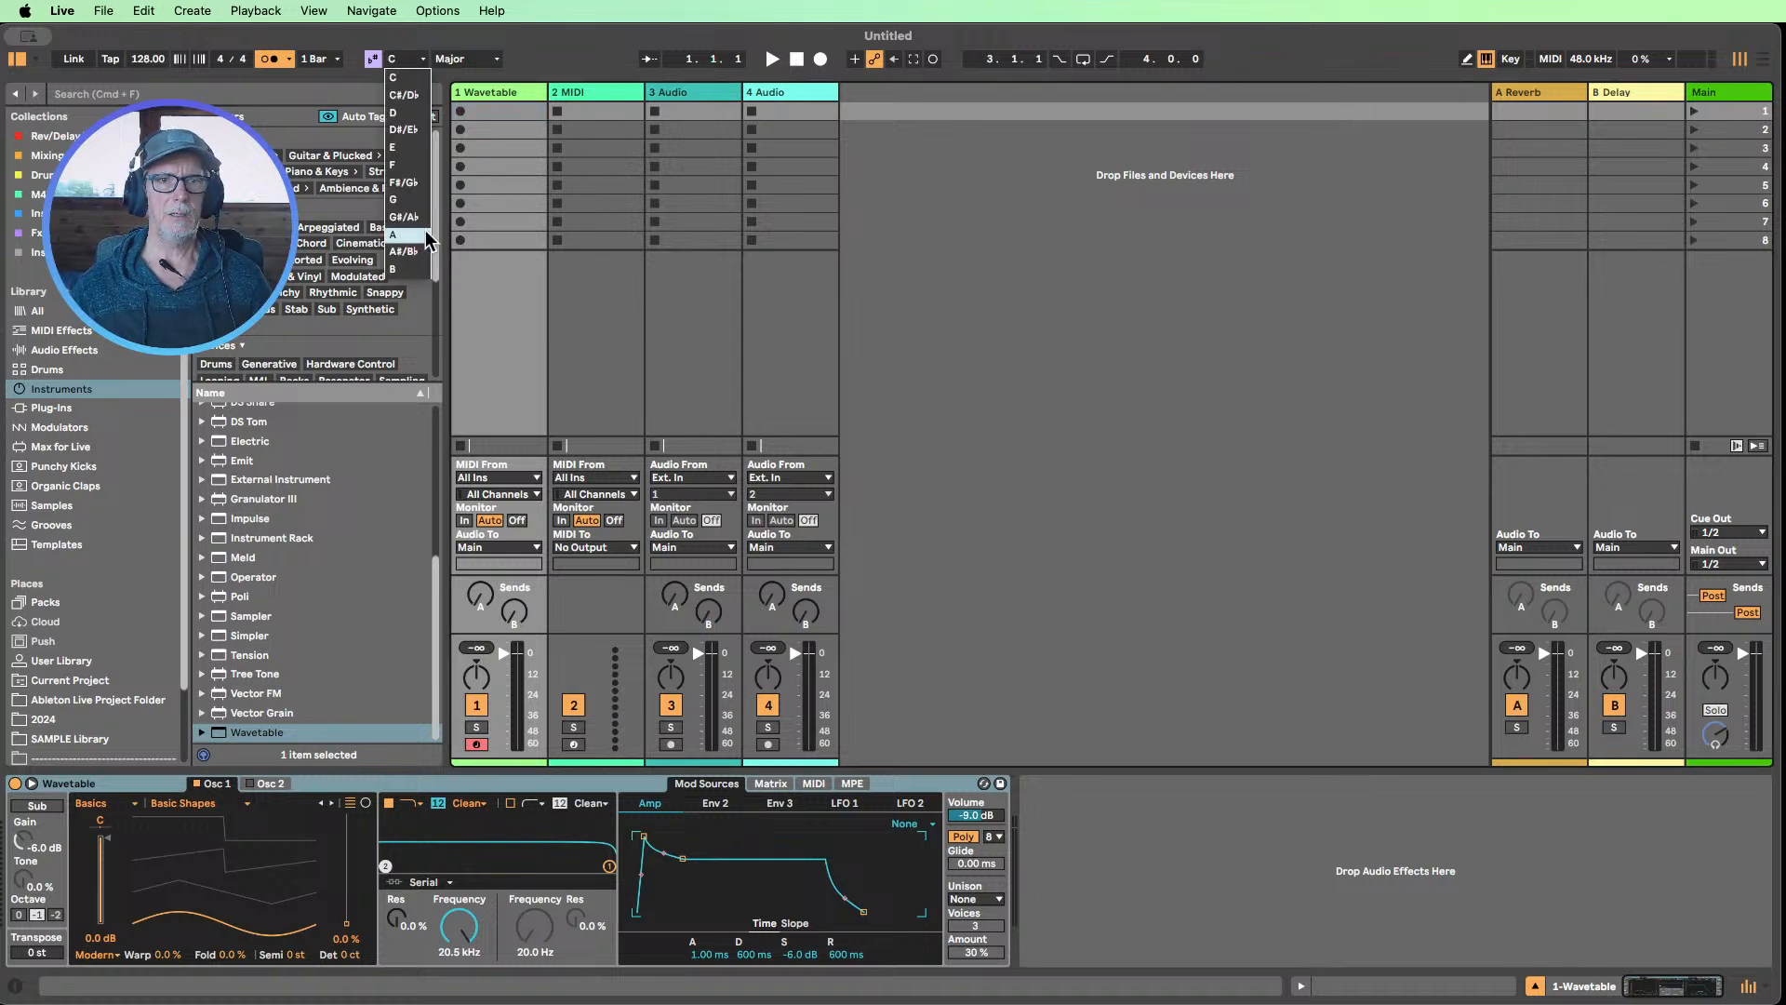
click(406, 270)
click(461, 60)
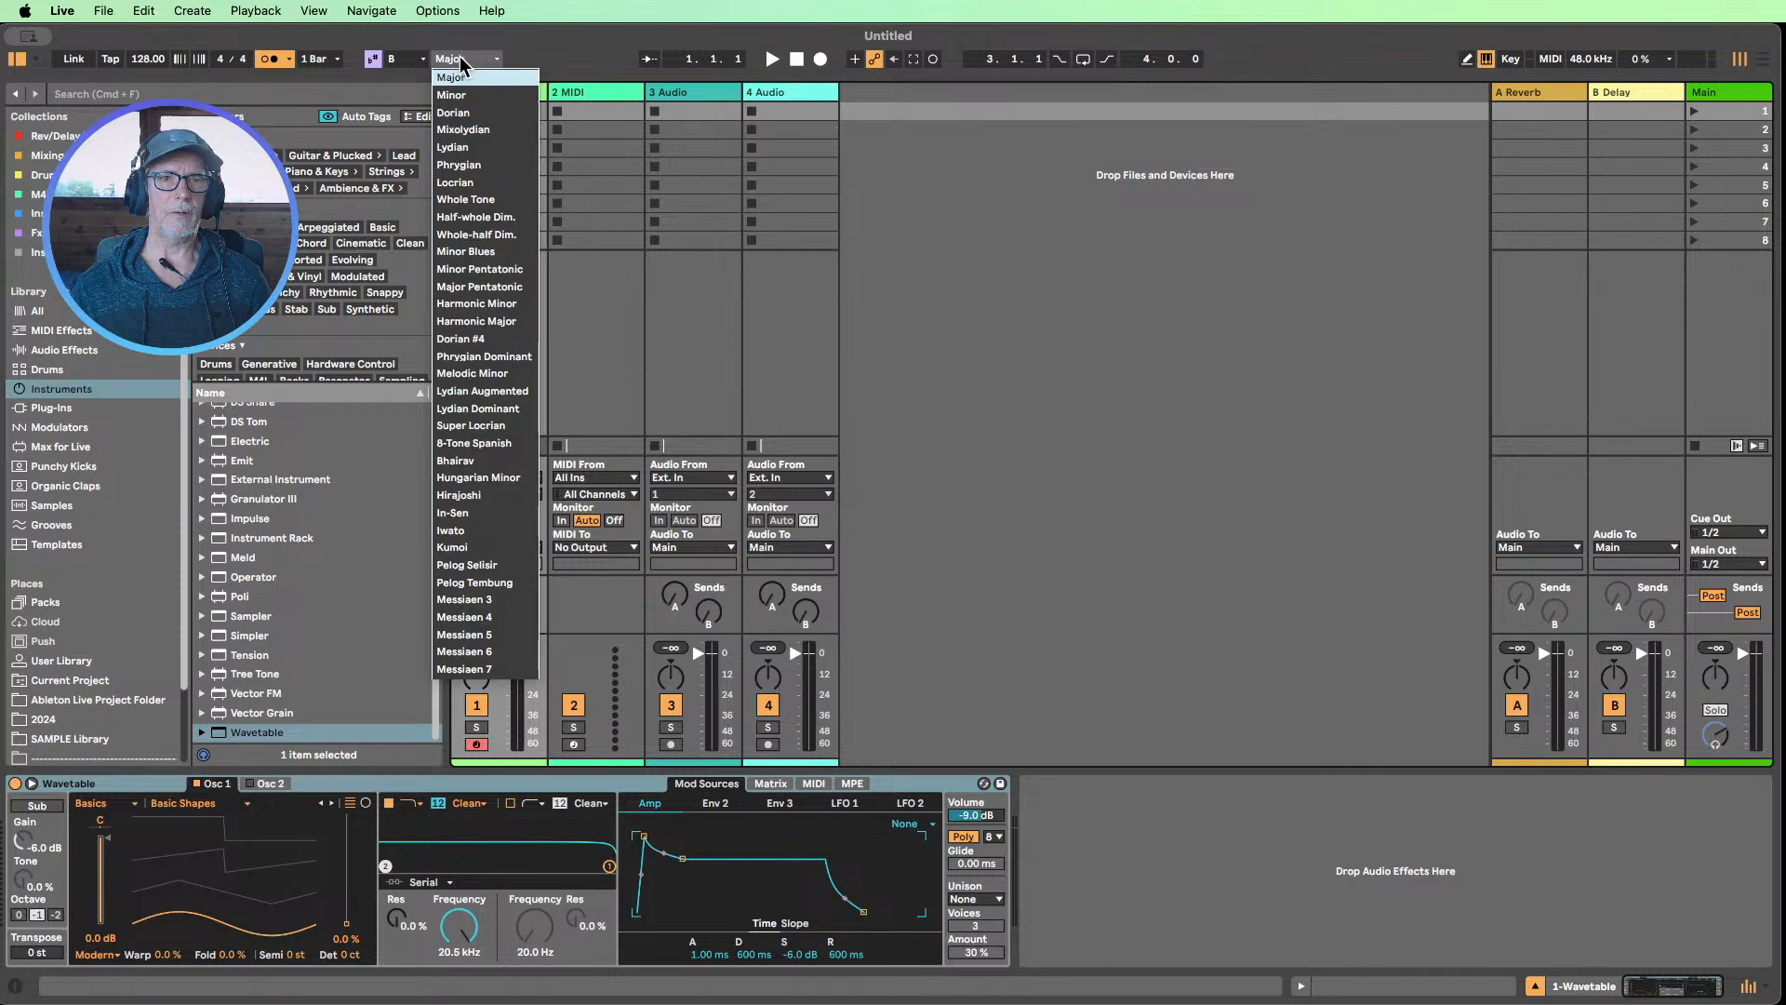
click(462, 96)
Create an empty MIDI clip in the Wavetable track's first slot and enlarge its note editor
double_click(487, 108)
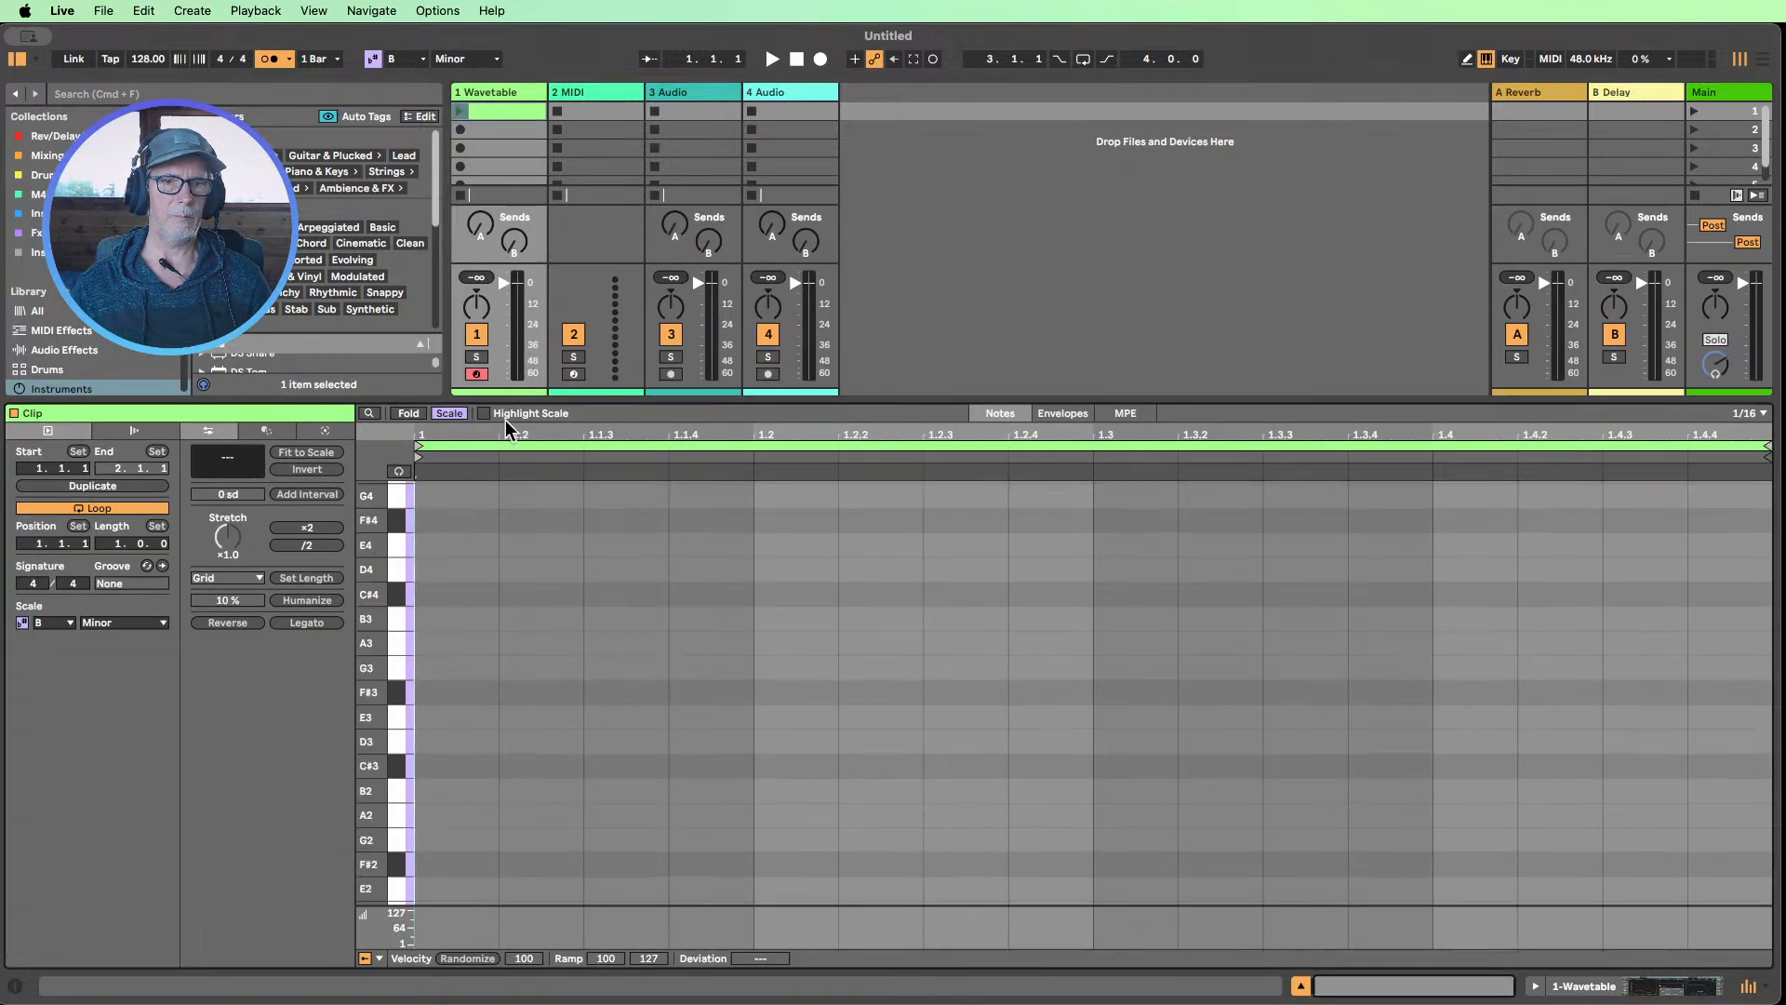
drag(522, 399, 517, 271)
drag(369, 586, 364, 573)
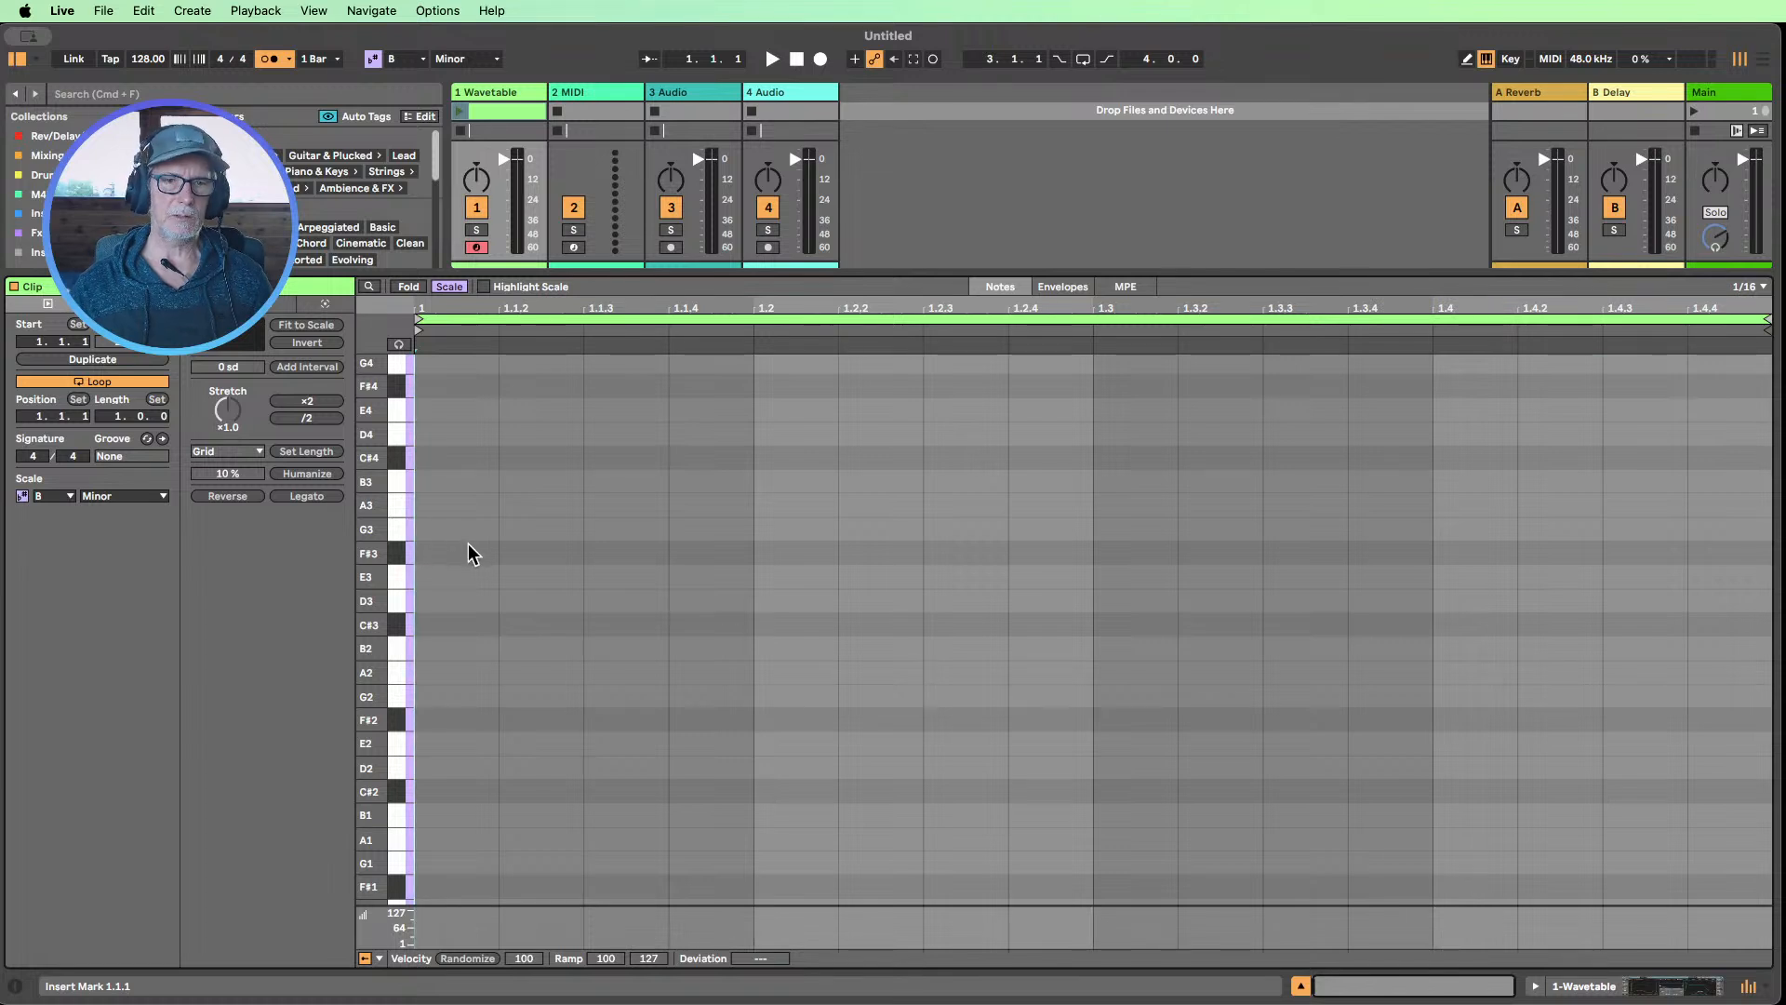
scroll(398, 481, up, 1)
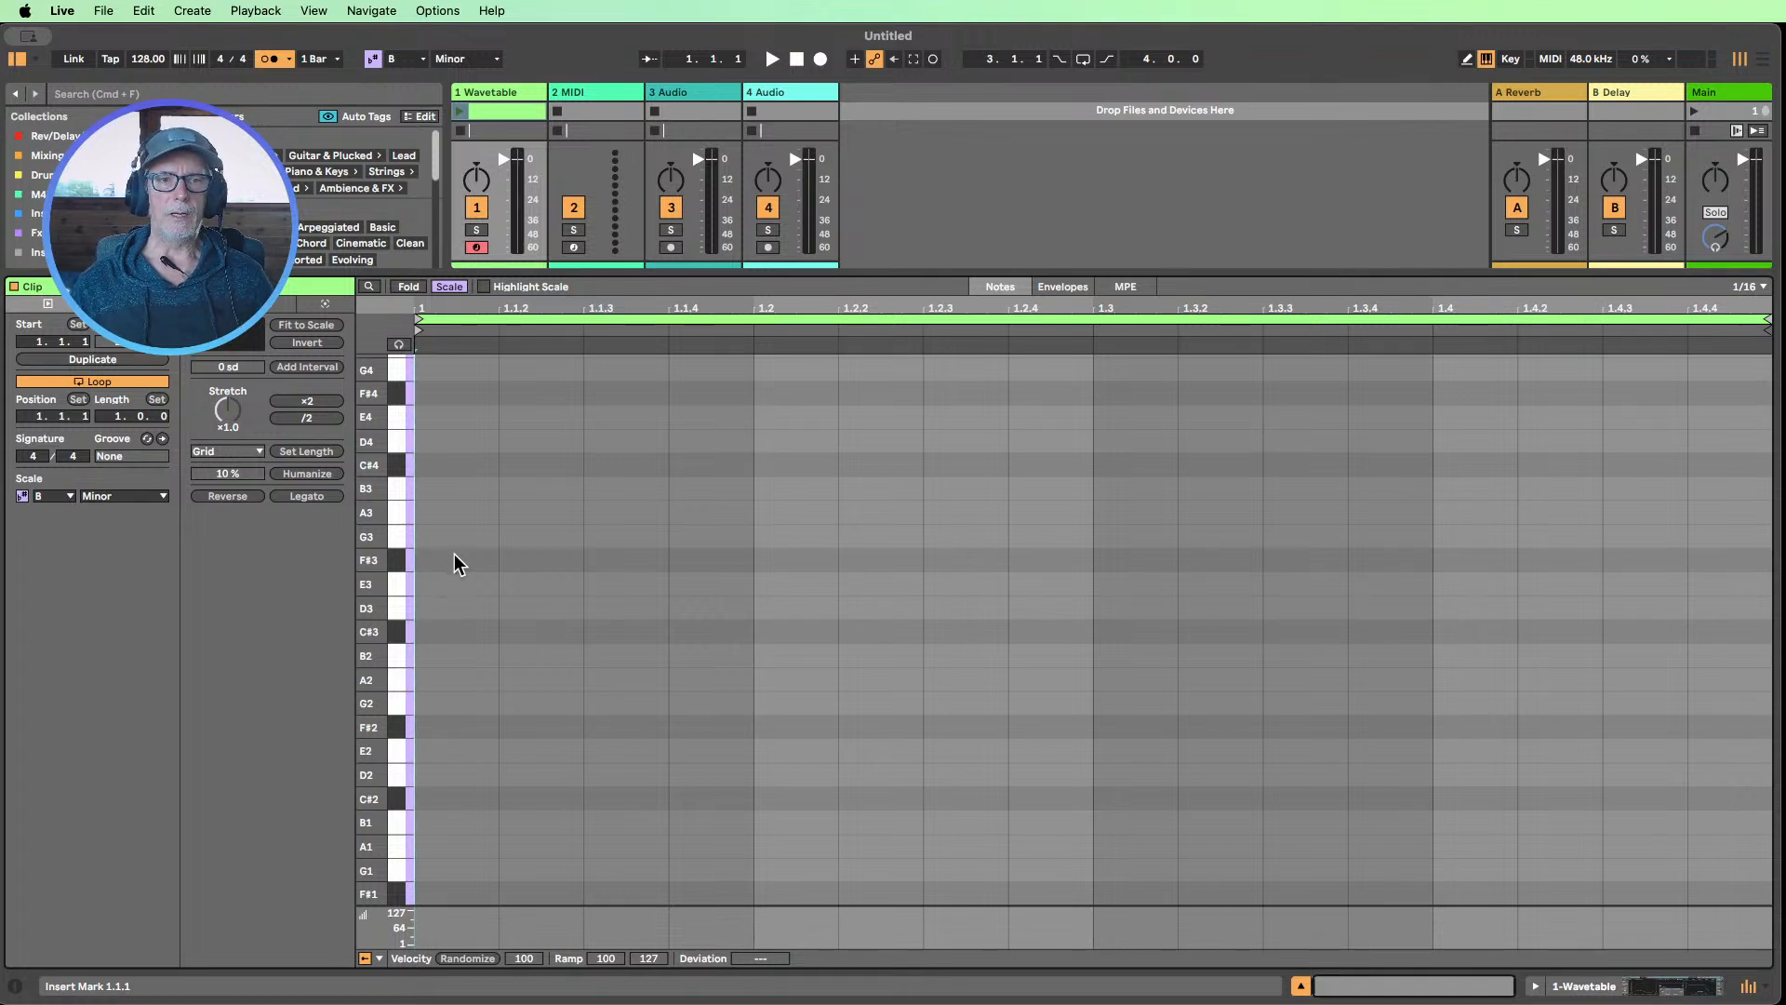
scroll(452, 556, up, 3)
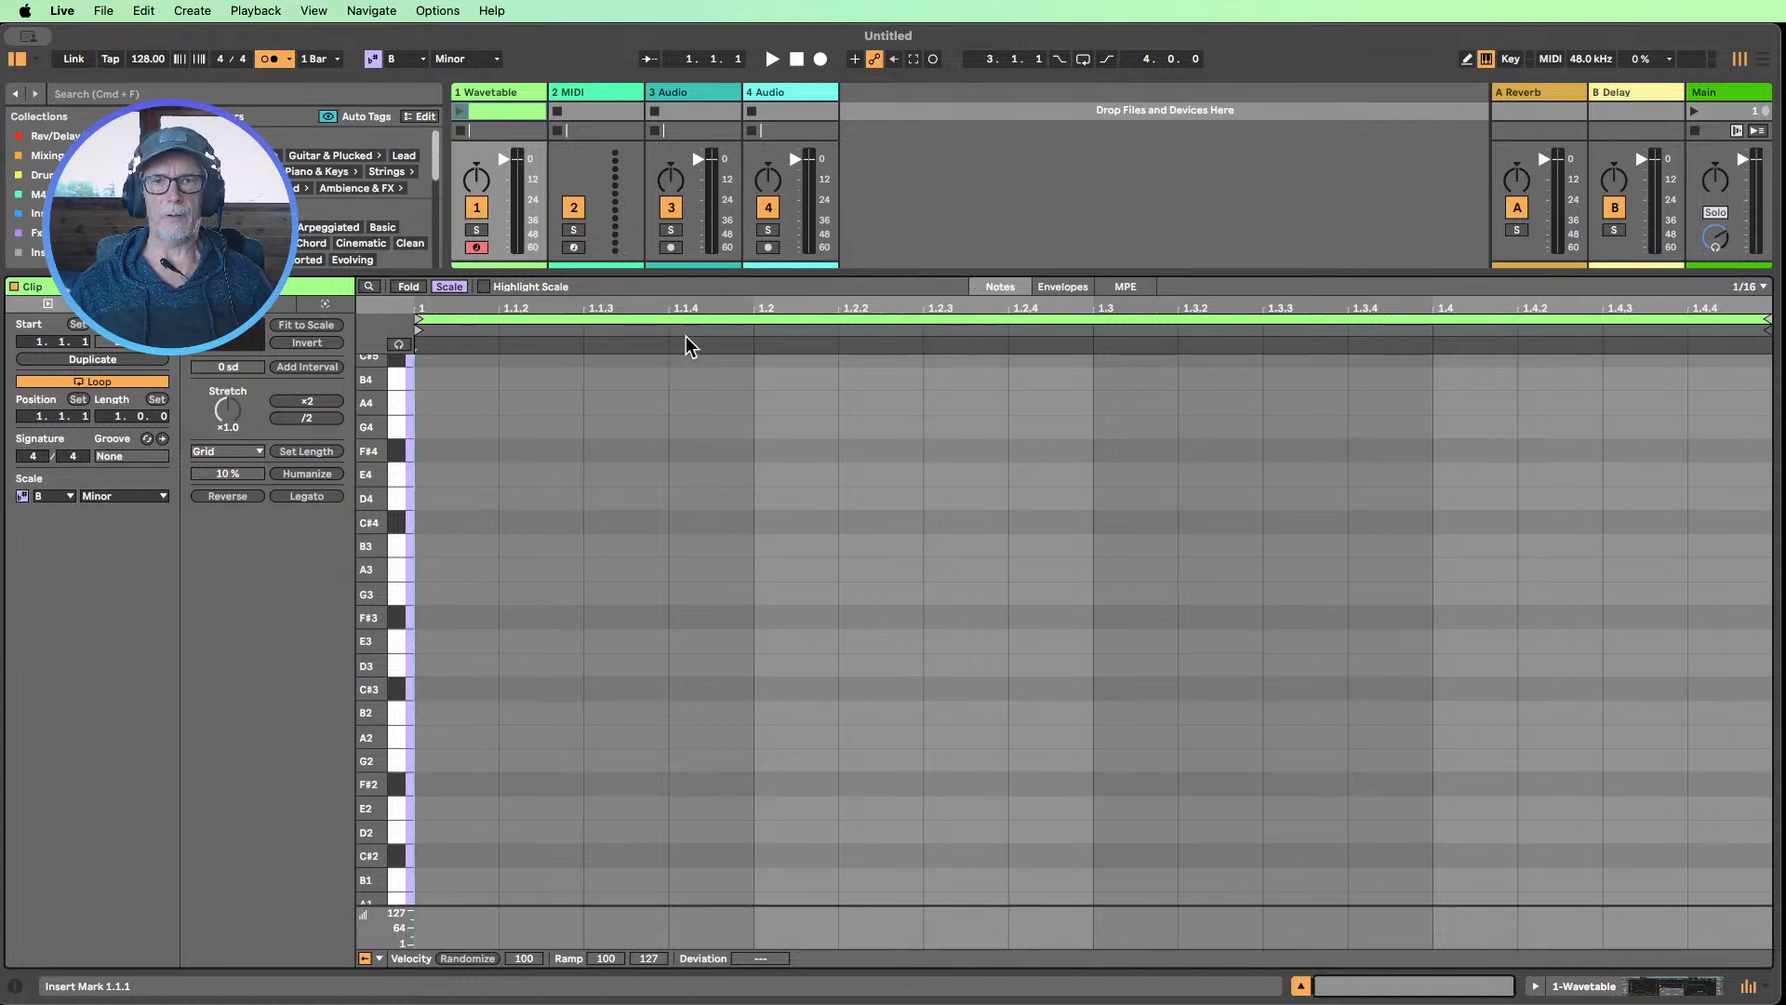
drag(709, 275, 705, 299)
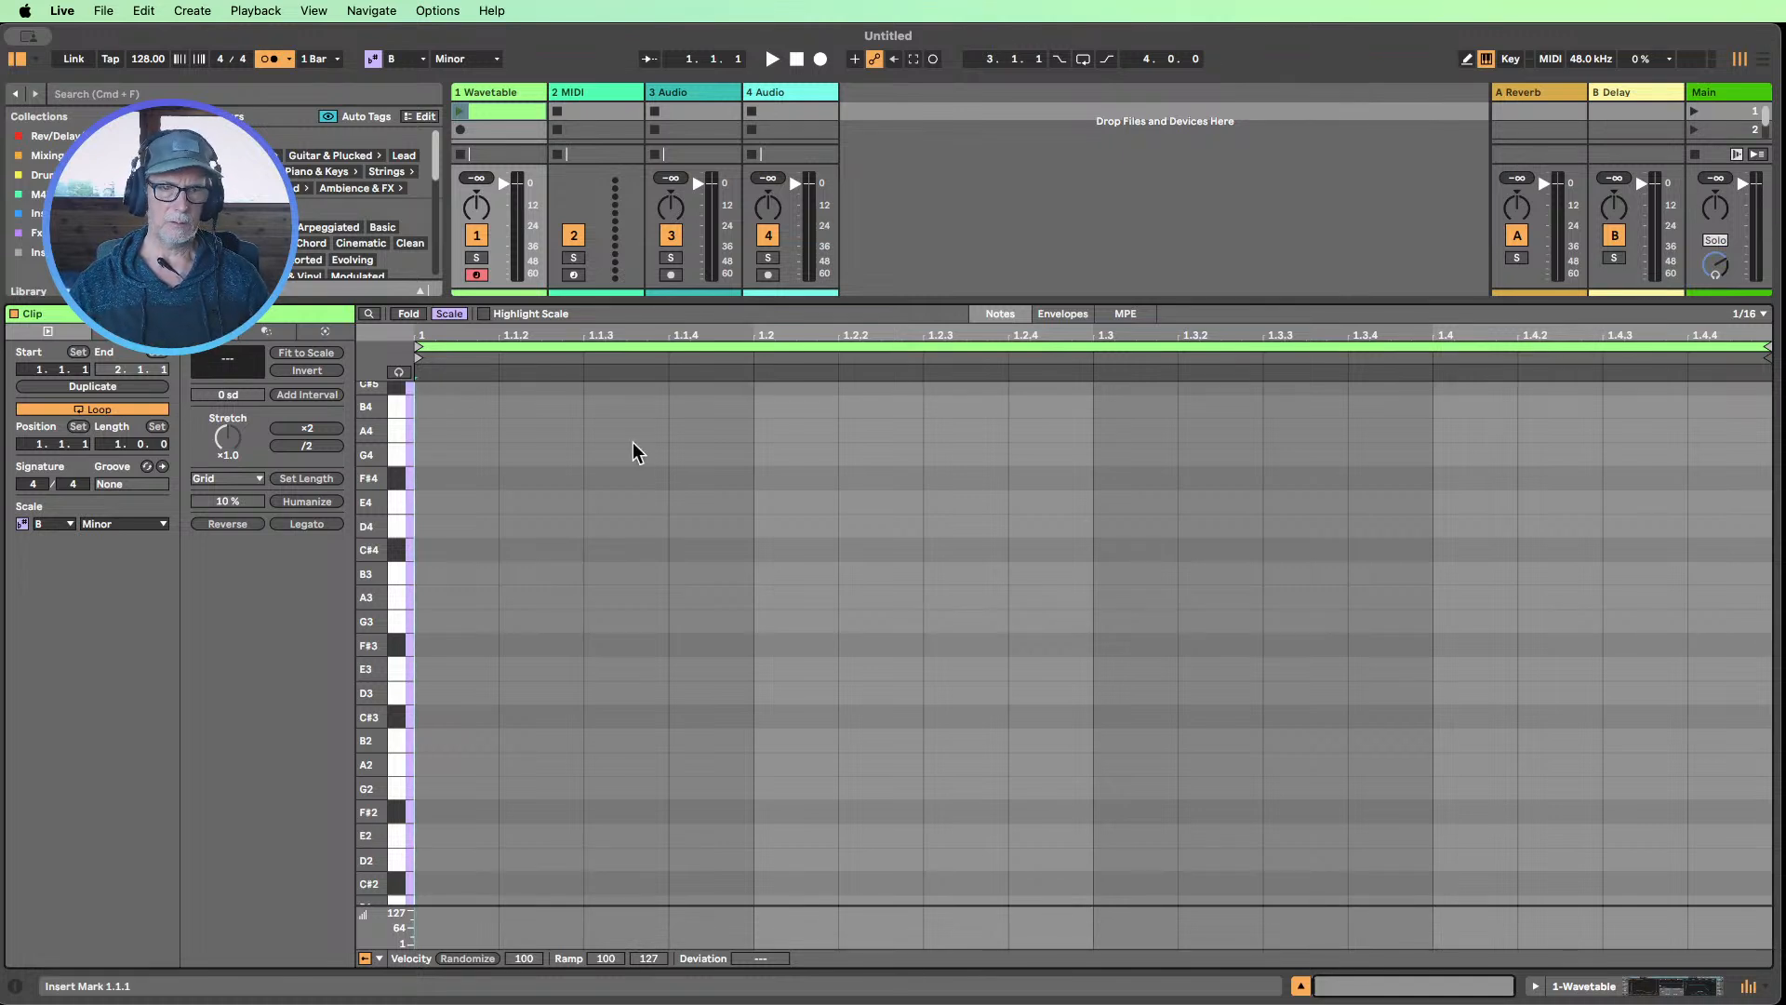
Draw sixteenth notes B2 at 1.1.2, B4 at 1.1.4, F#3 at 1.2.2 and C#3 at 1.2.4 in the clip
key(b)
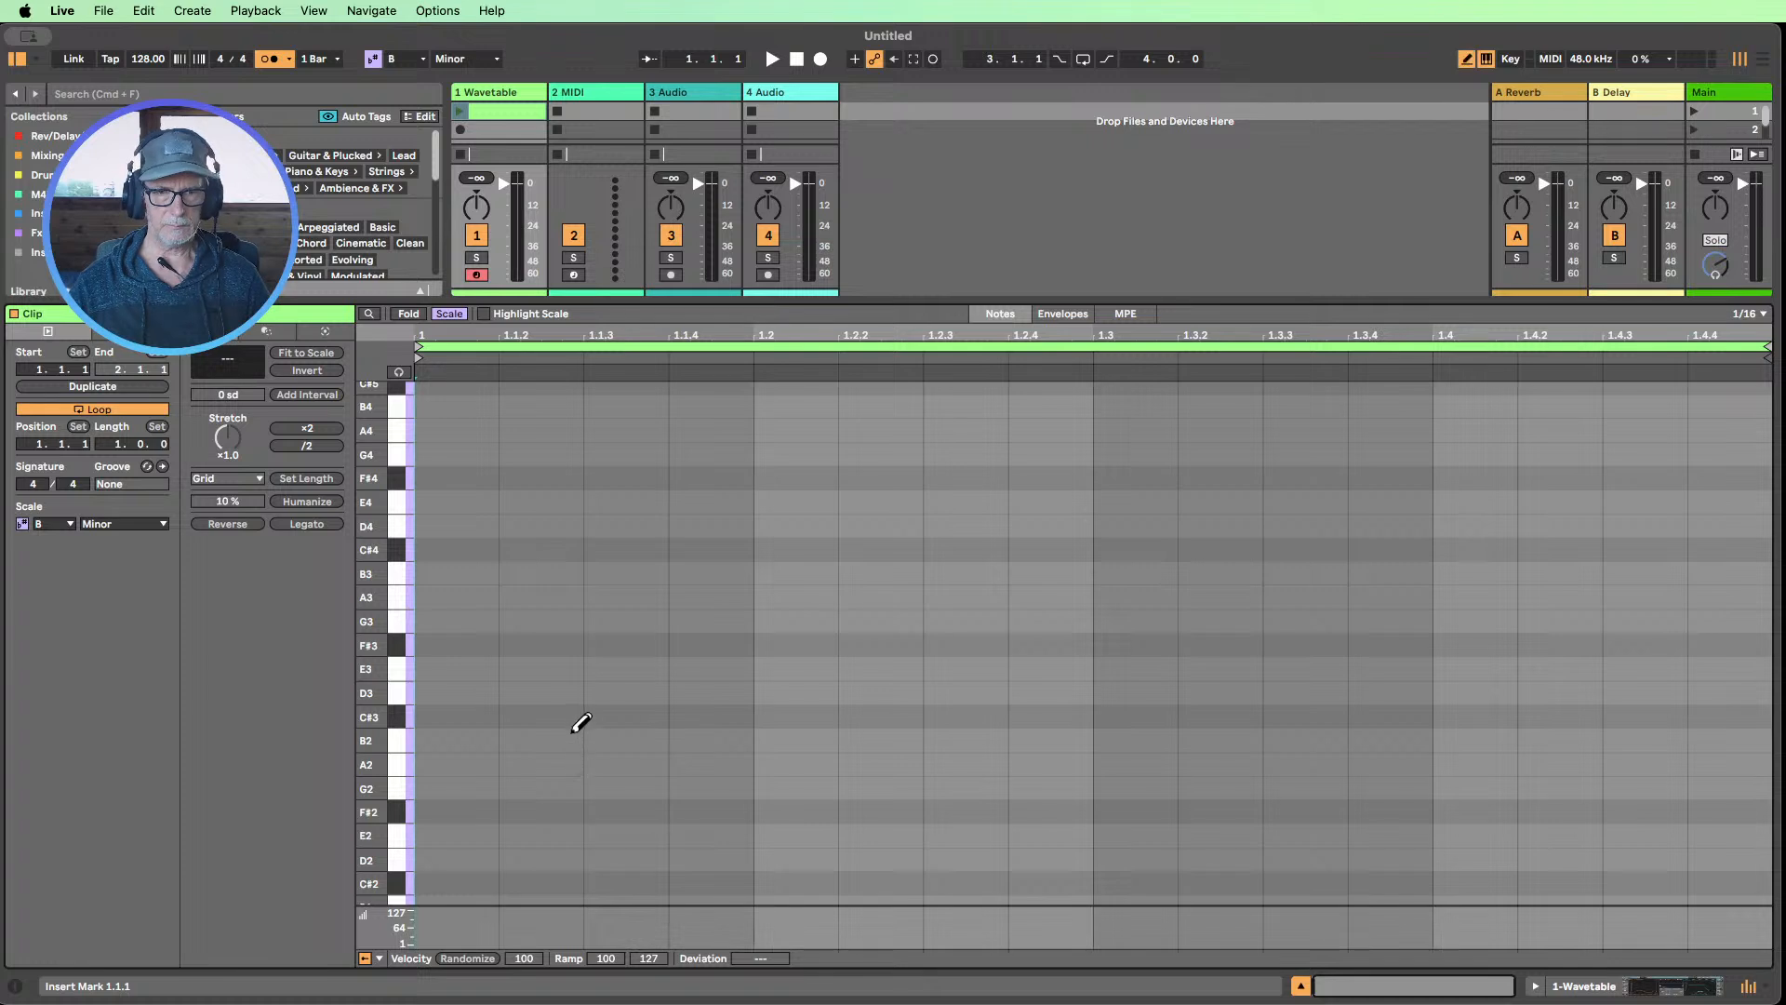
click(551, 739)
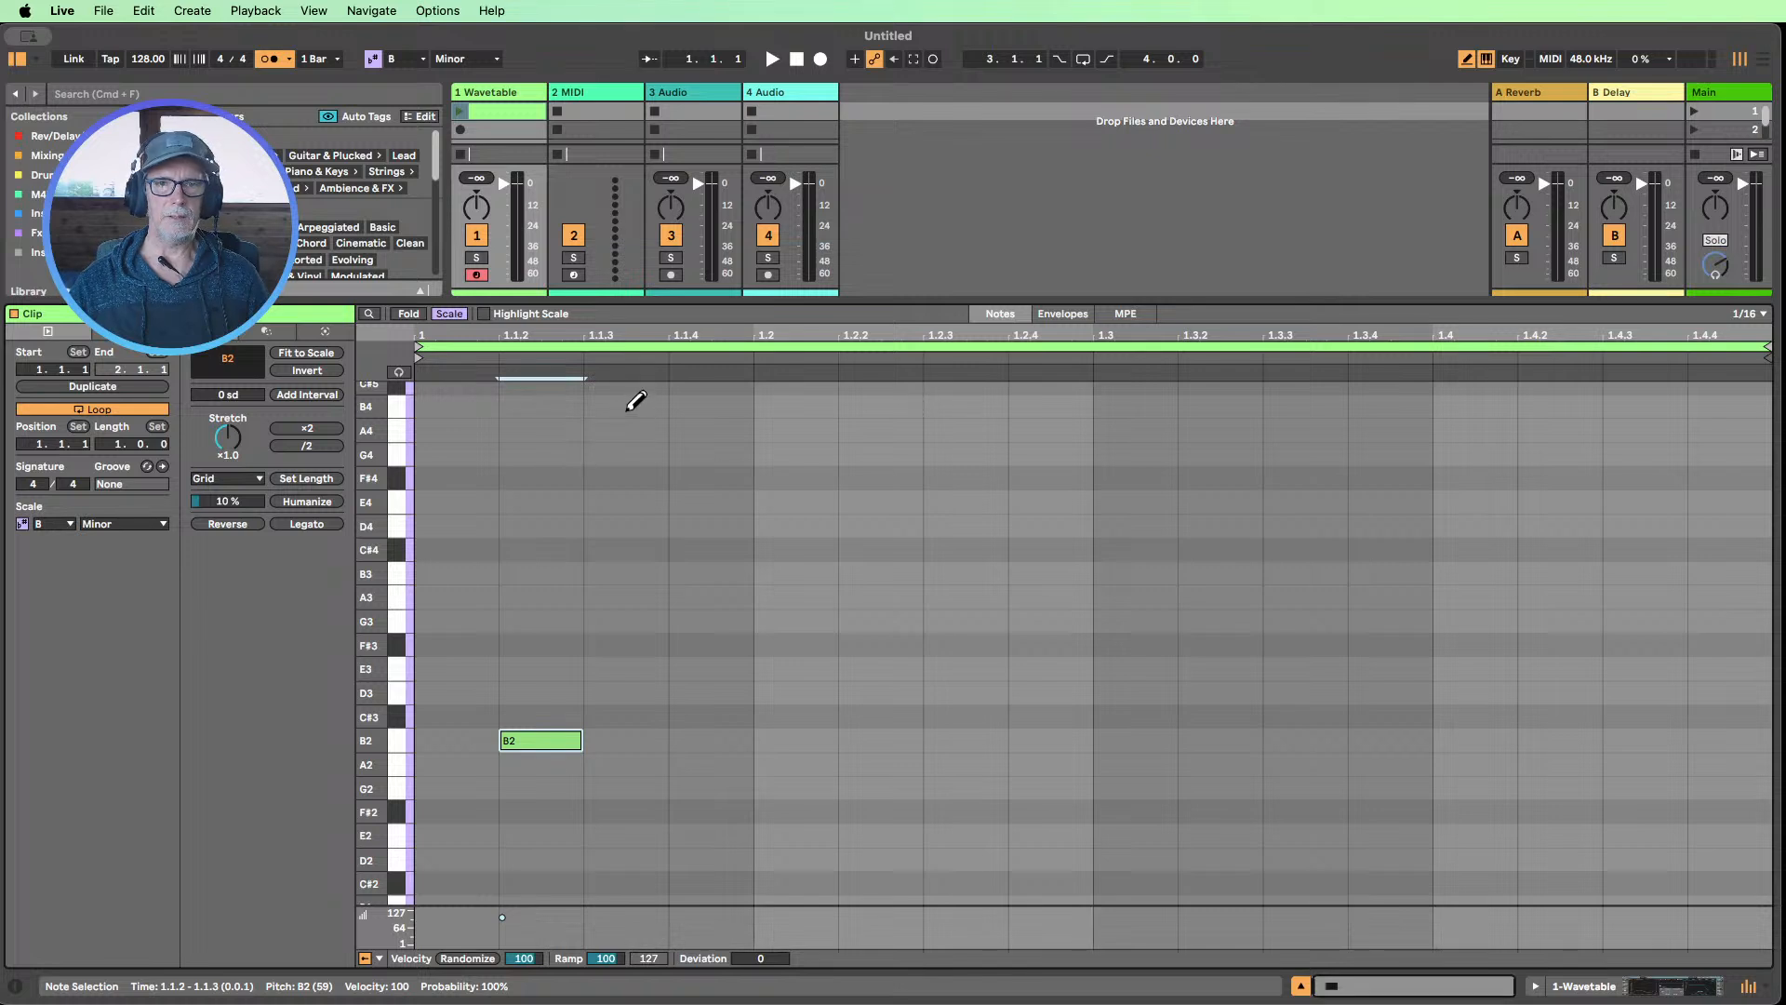
click(719, 403)
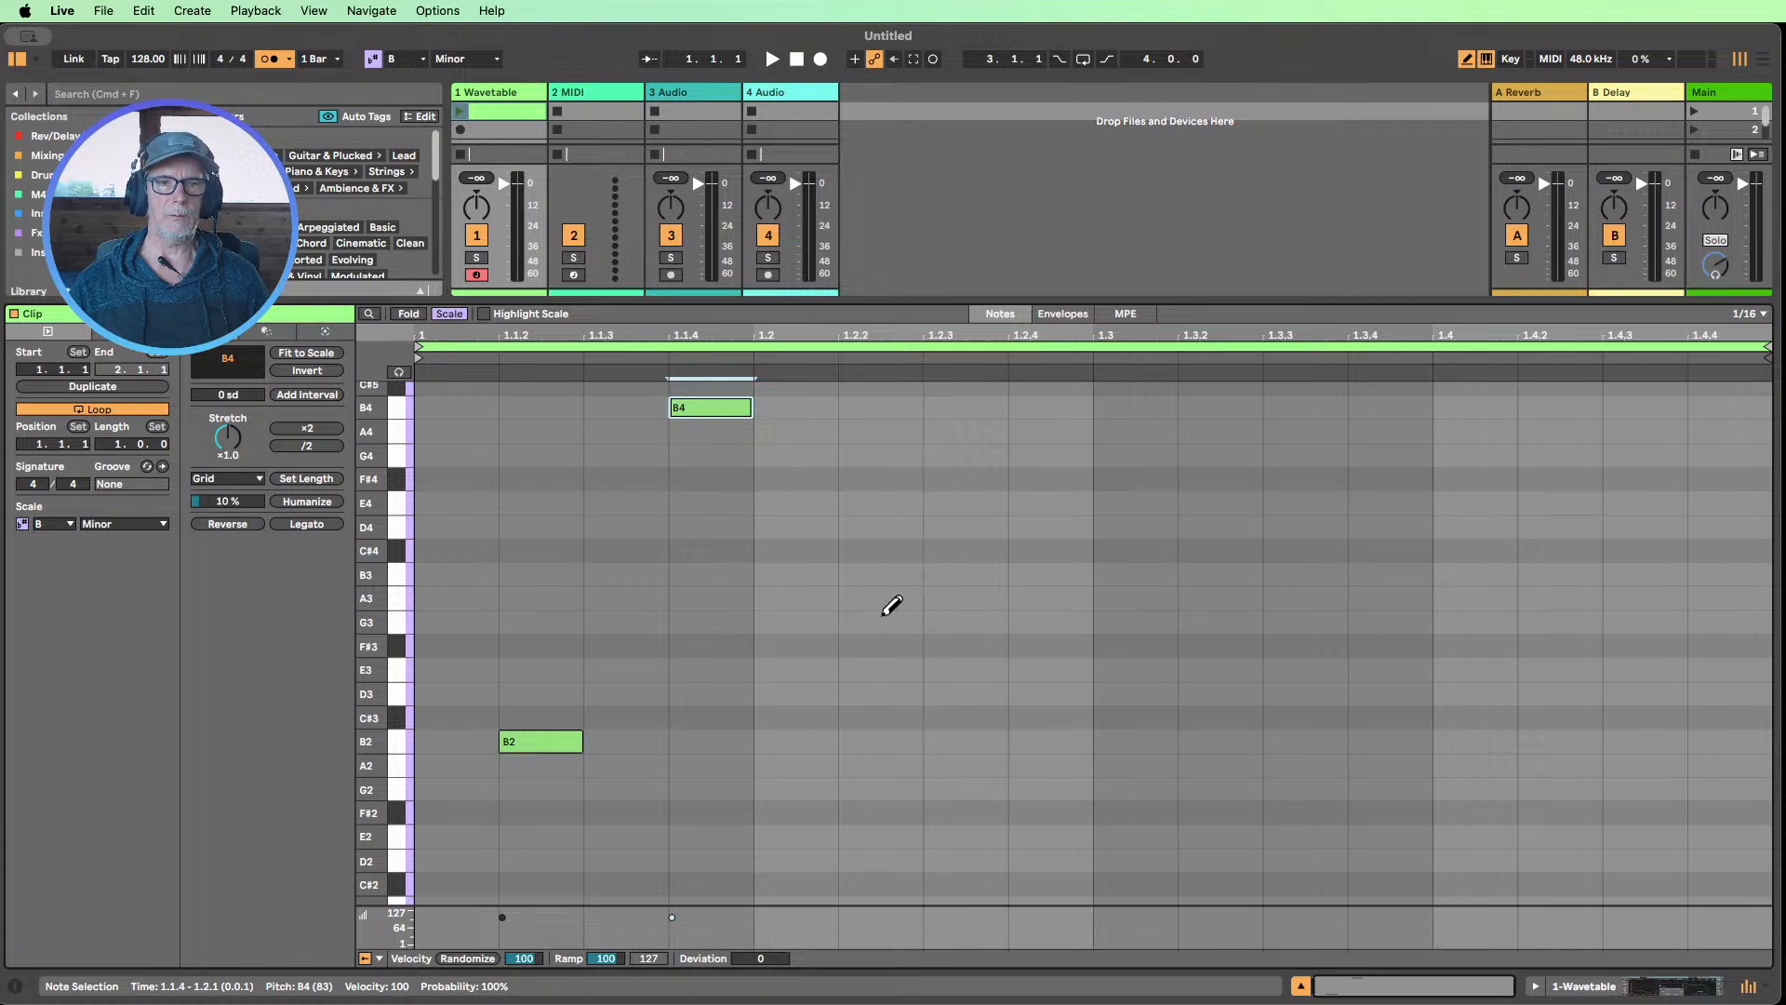
click(883, 685)
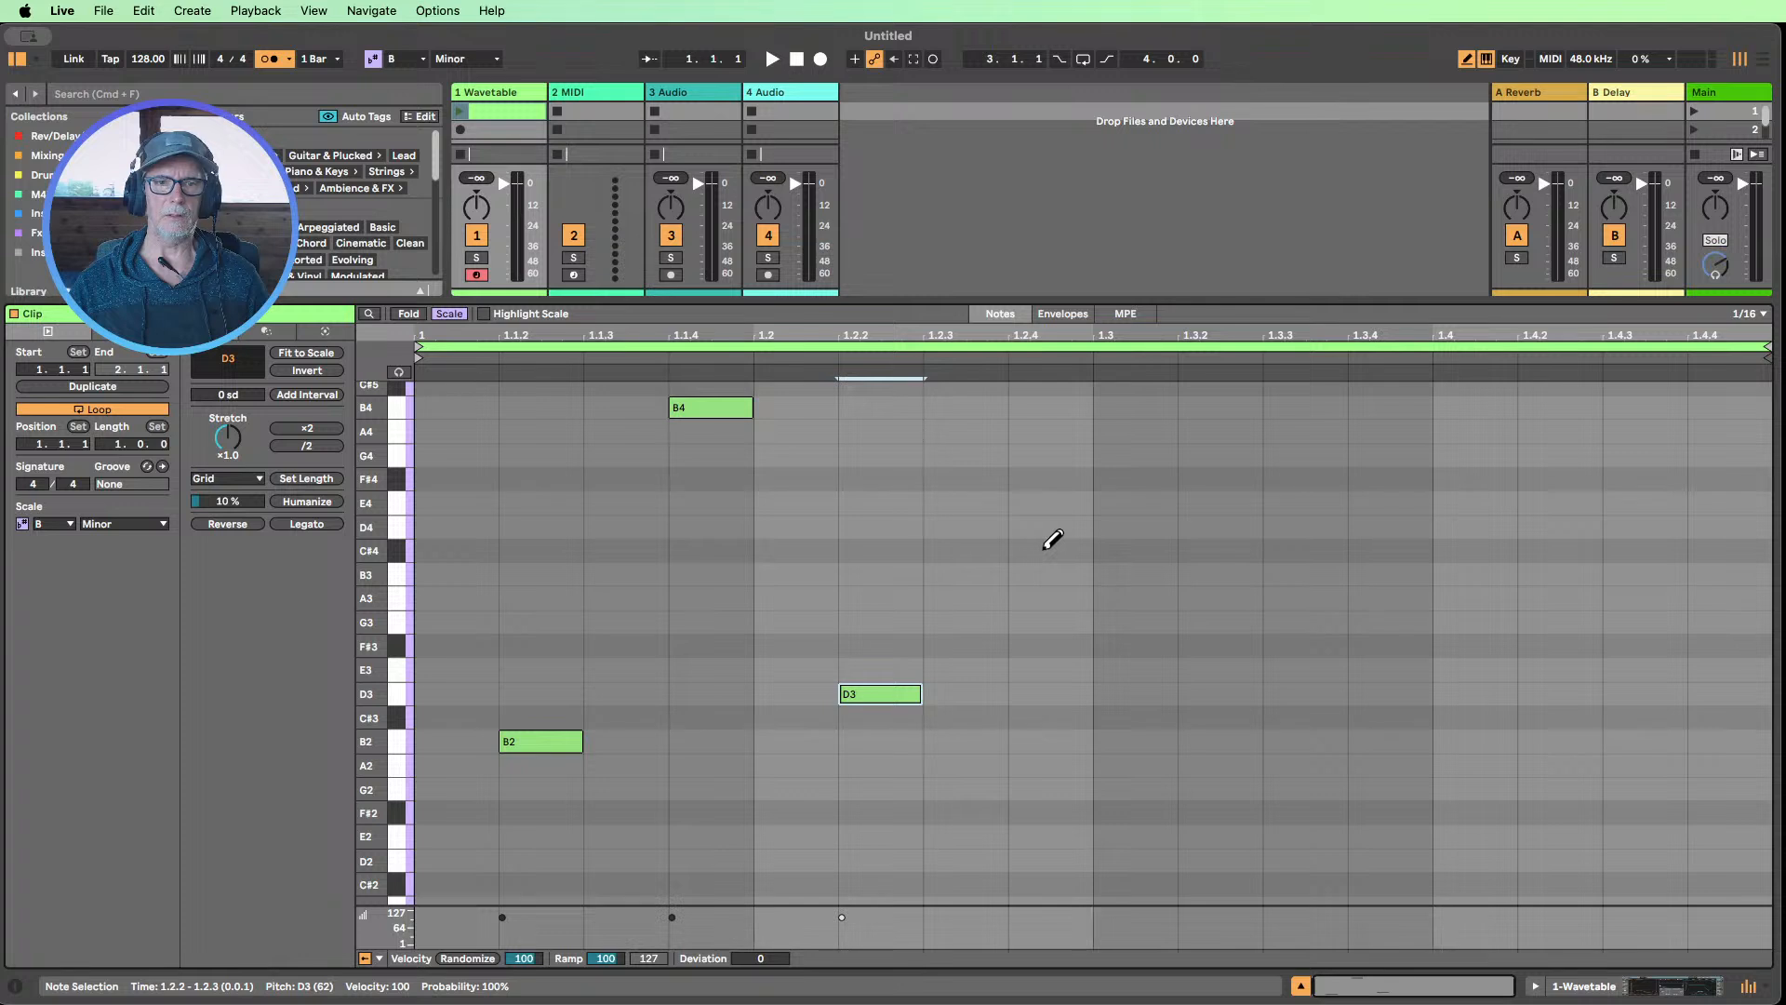
drag(868, 678, 879, 638)
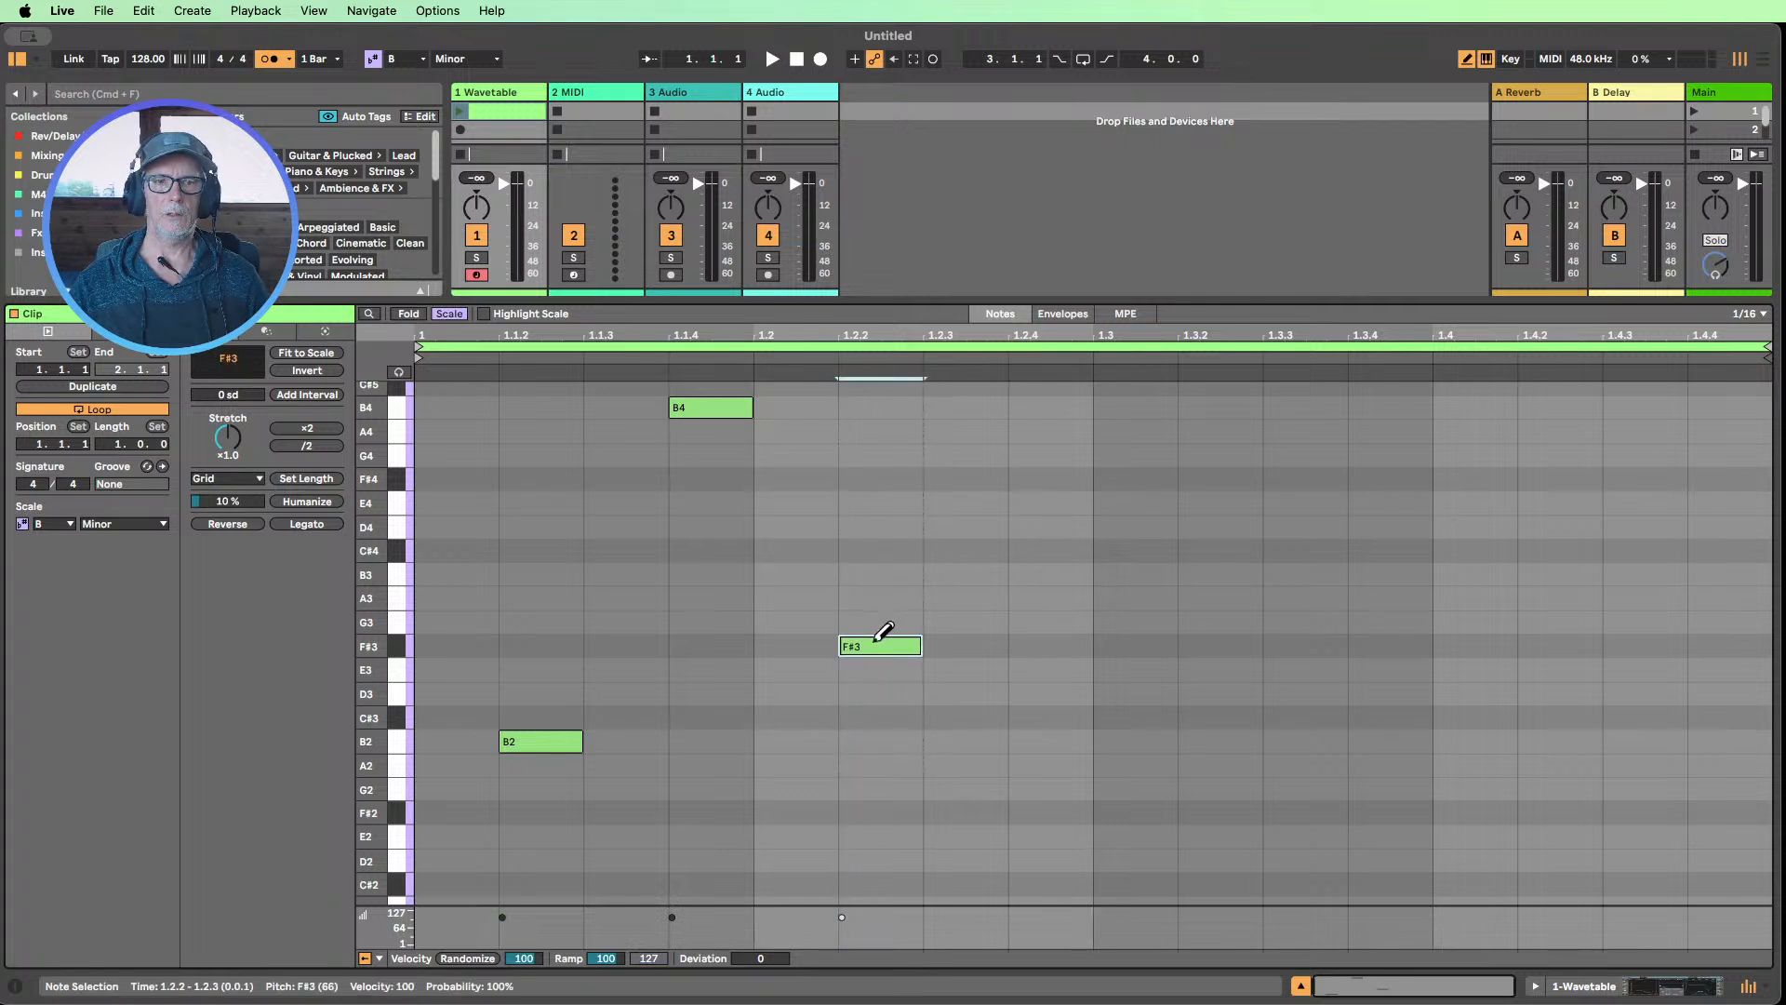
click(1049, 716)
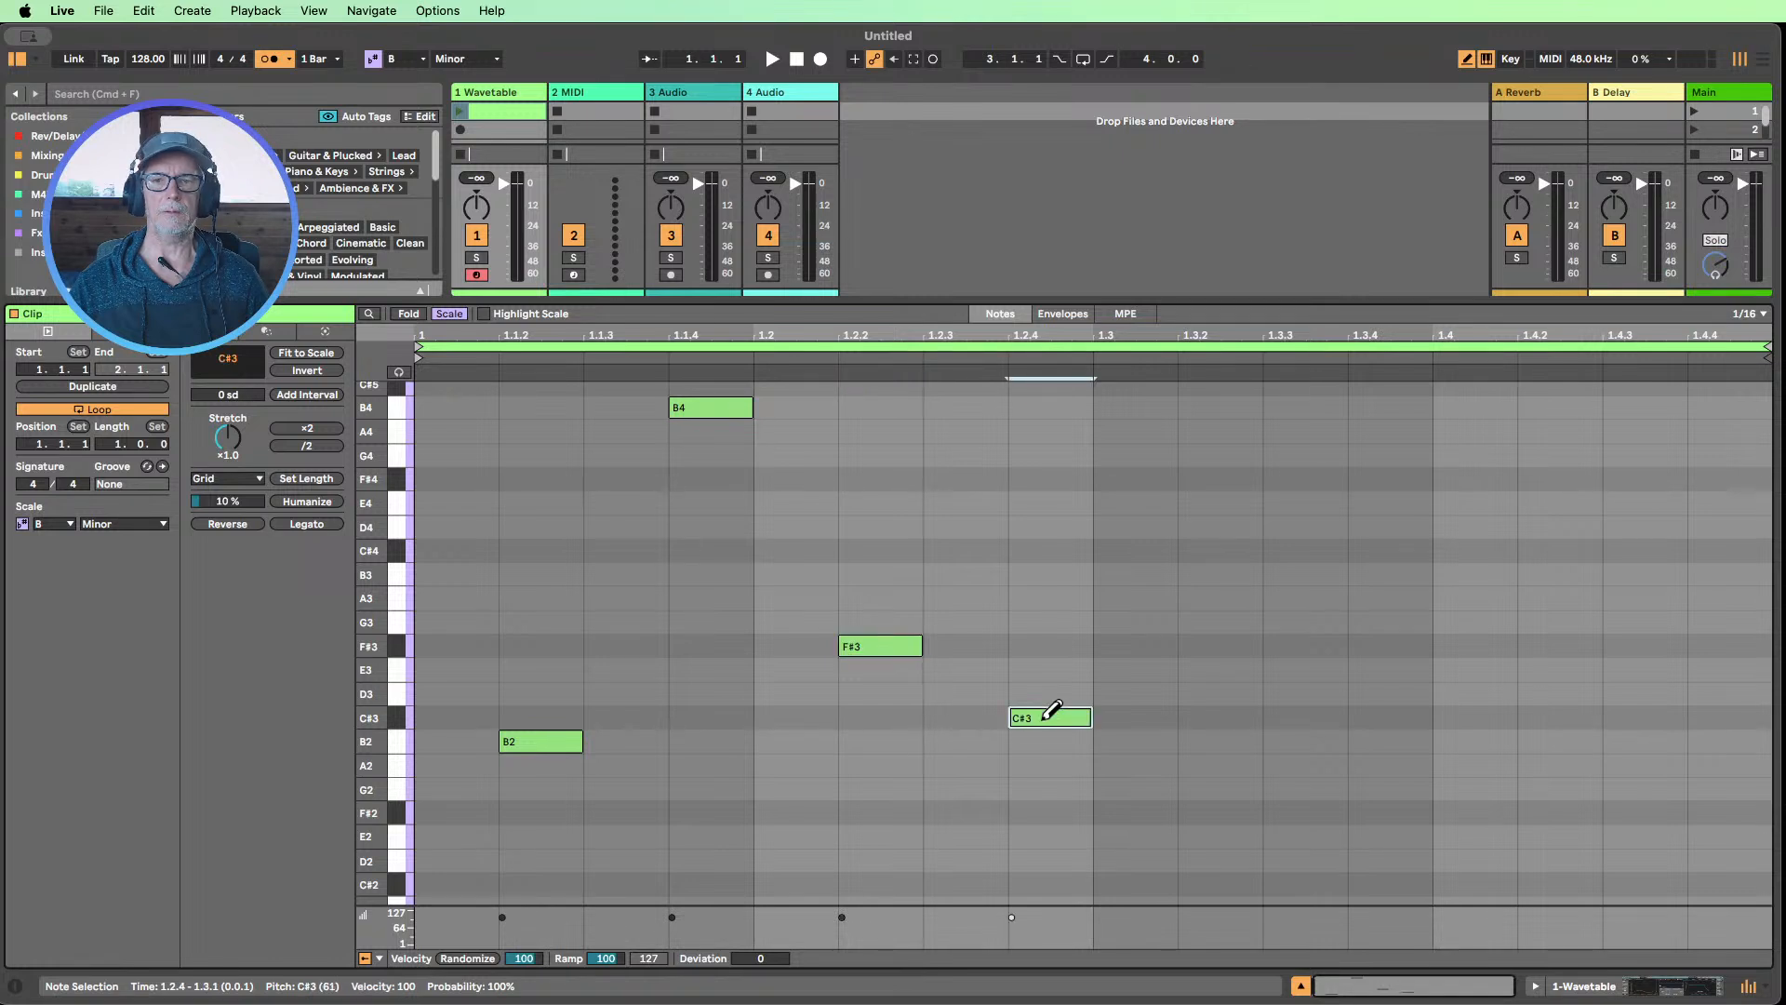
With the clip playing, deactivate the F#3 and C#3 notes and lengthen the B4 note to end at 1.2.4
click(458, 112)
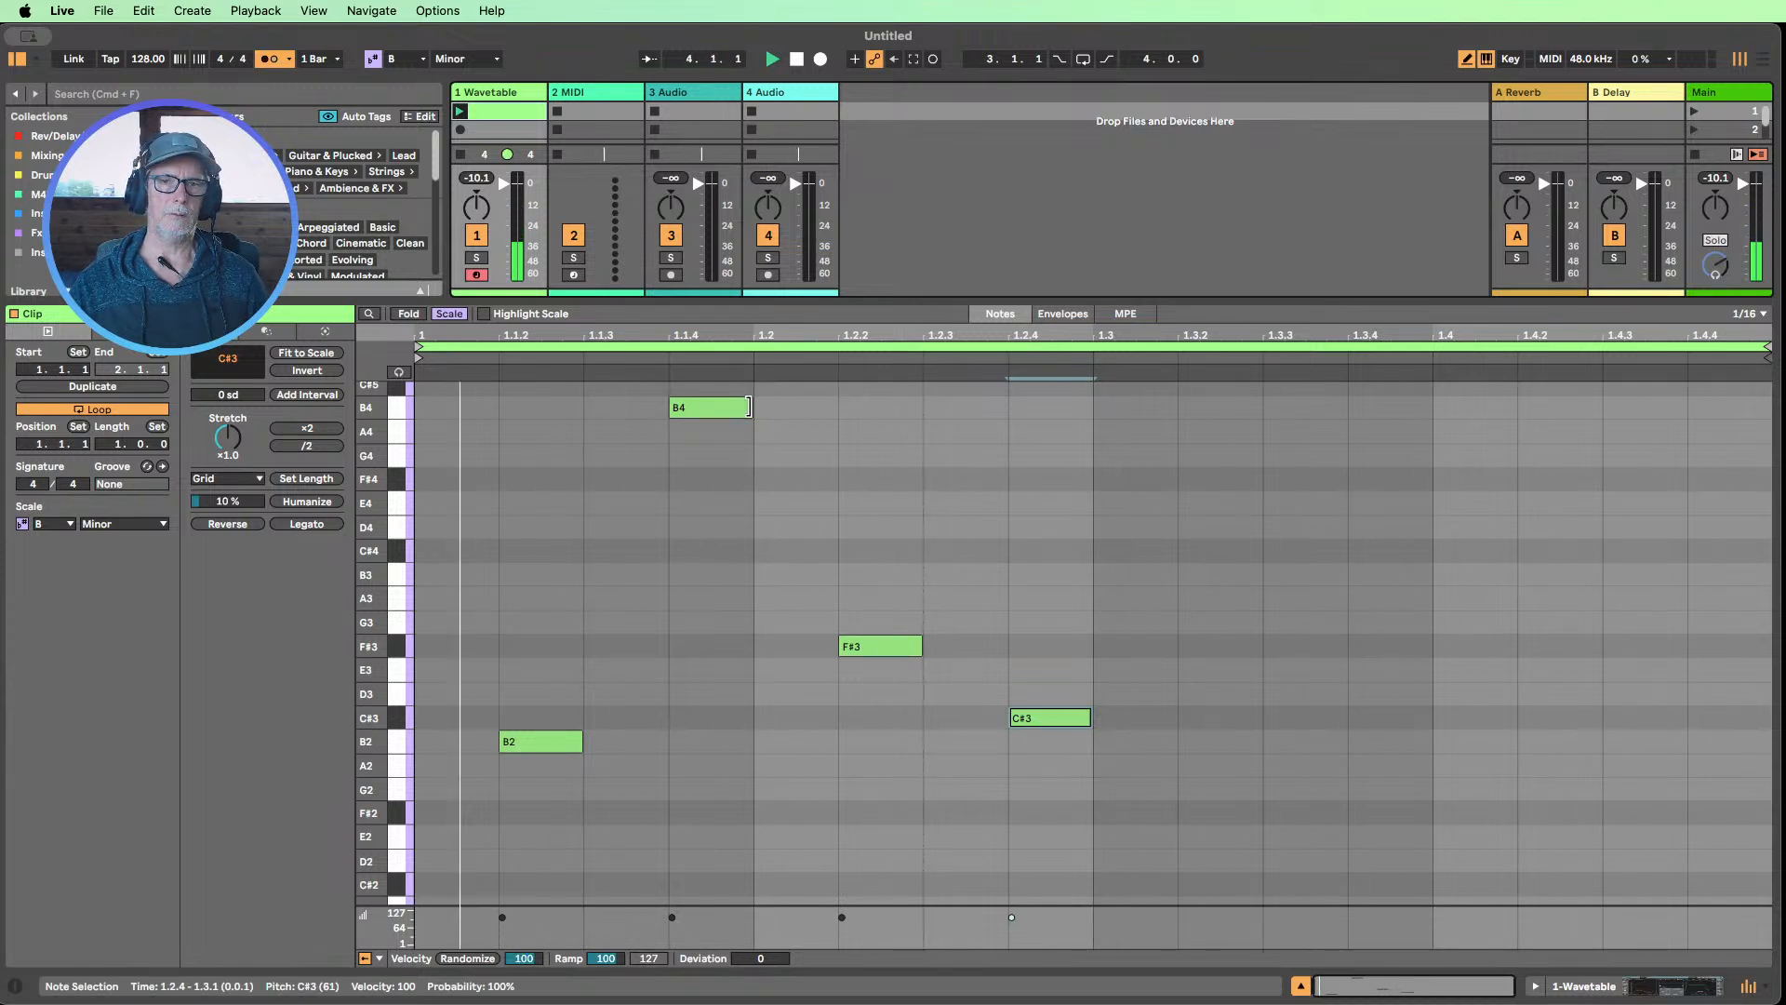
drag(1012, 727, 1178, 832)
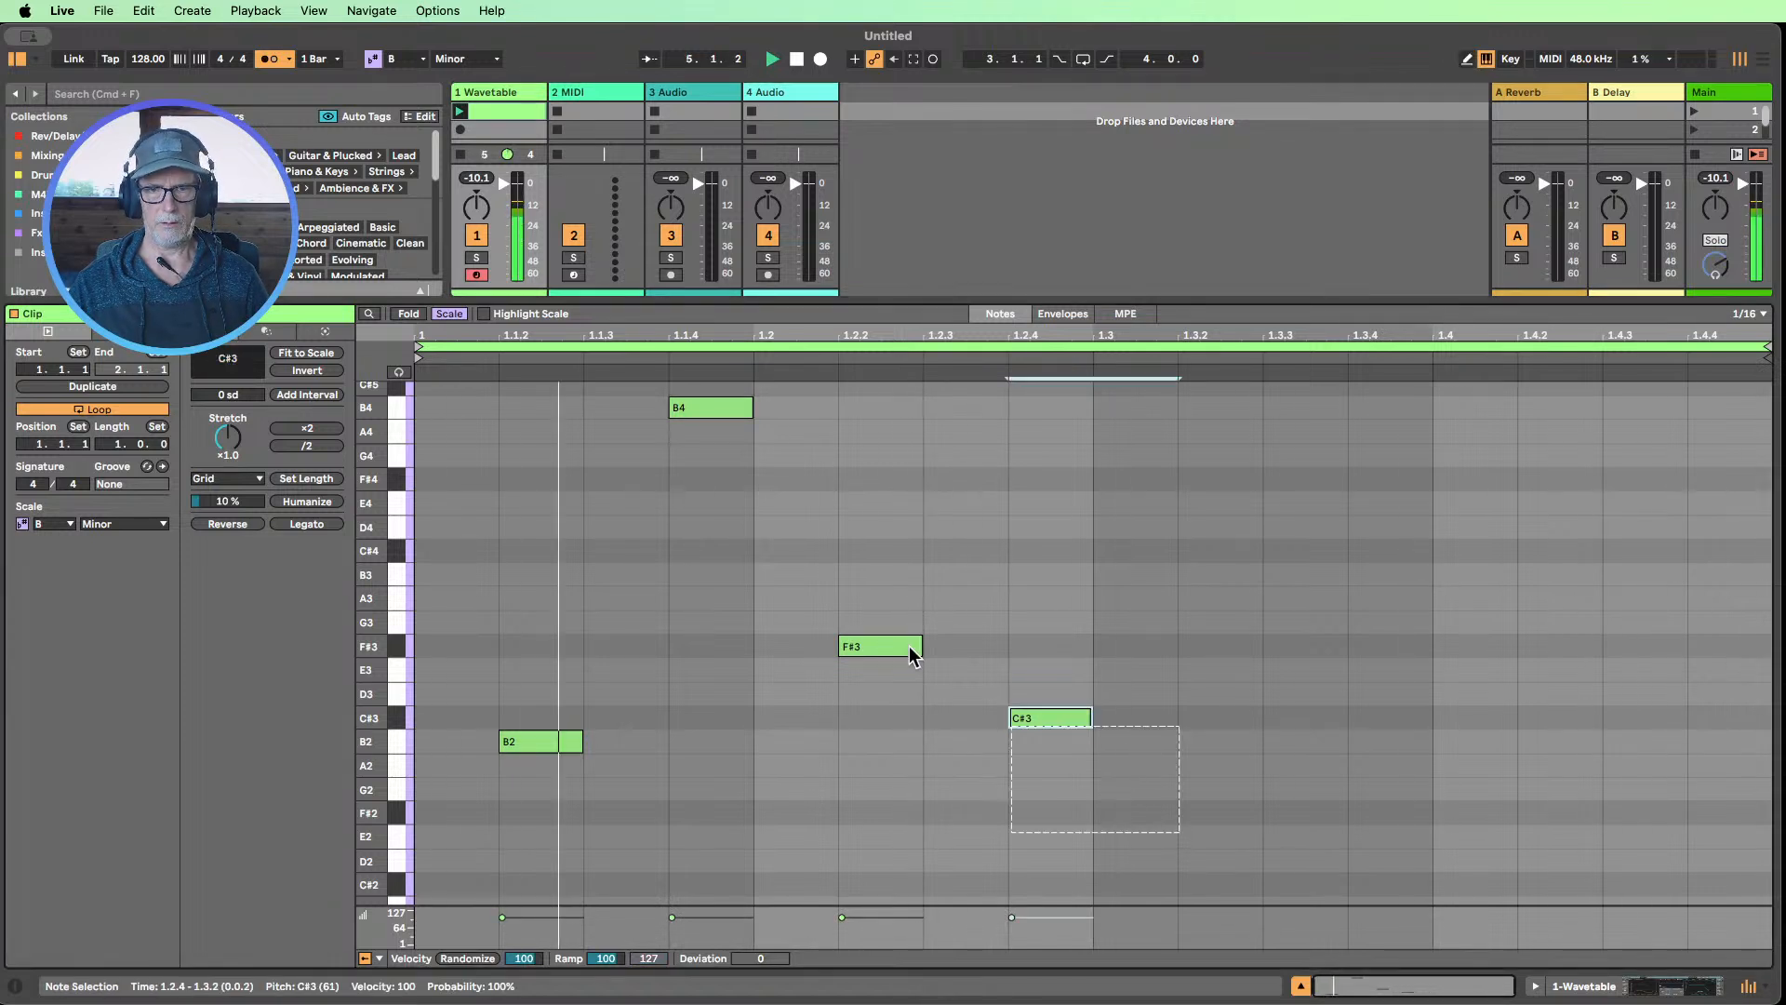
drag(911, 654, 830, 564)
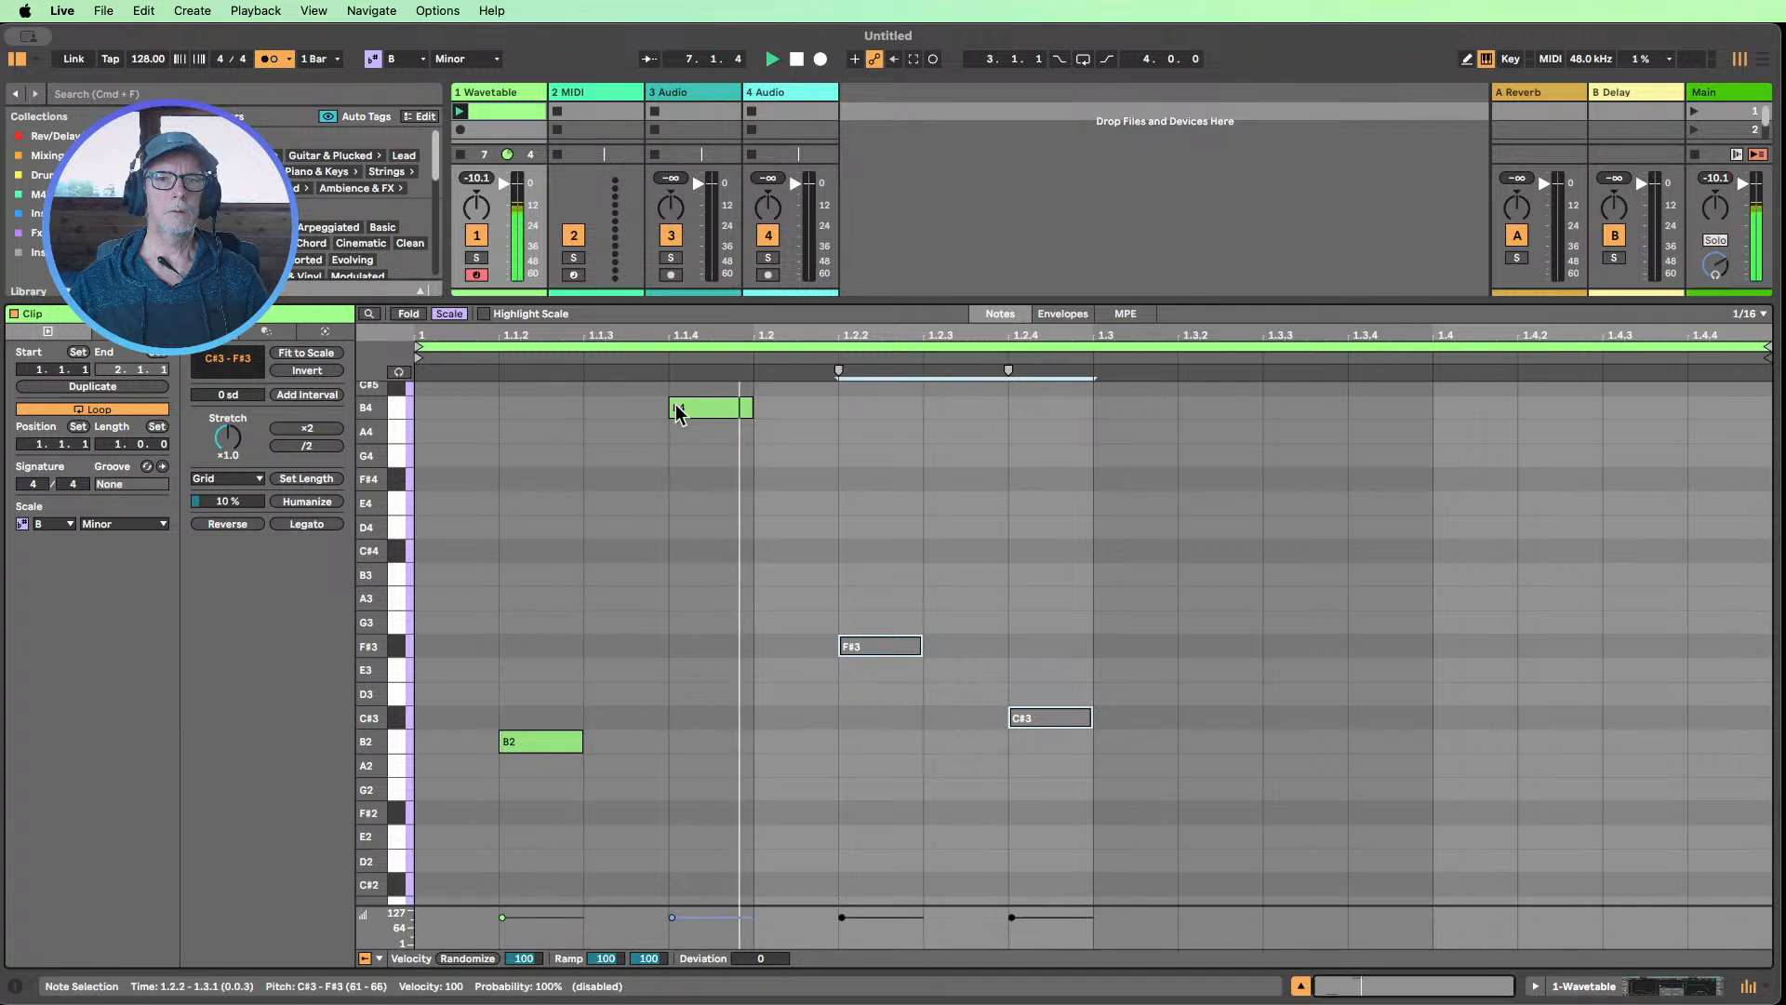
drag(749, 407, 976, 407)
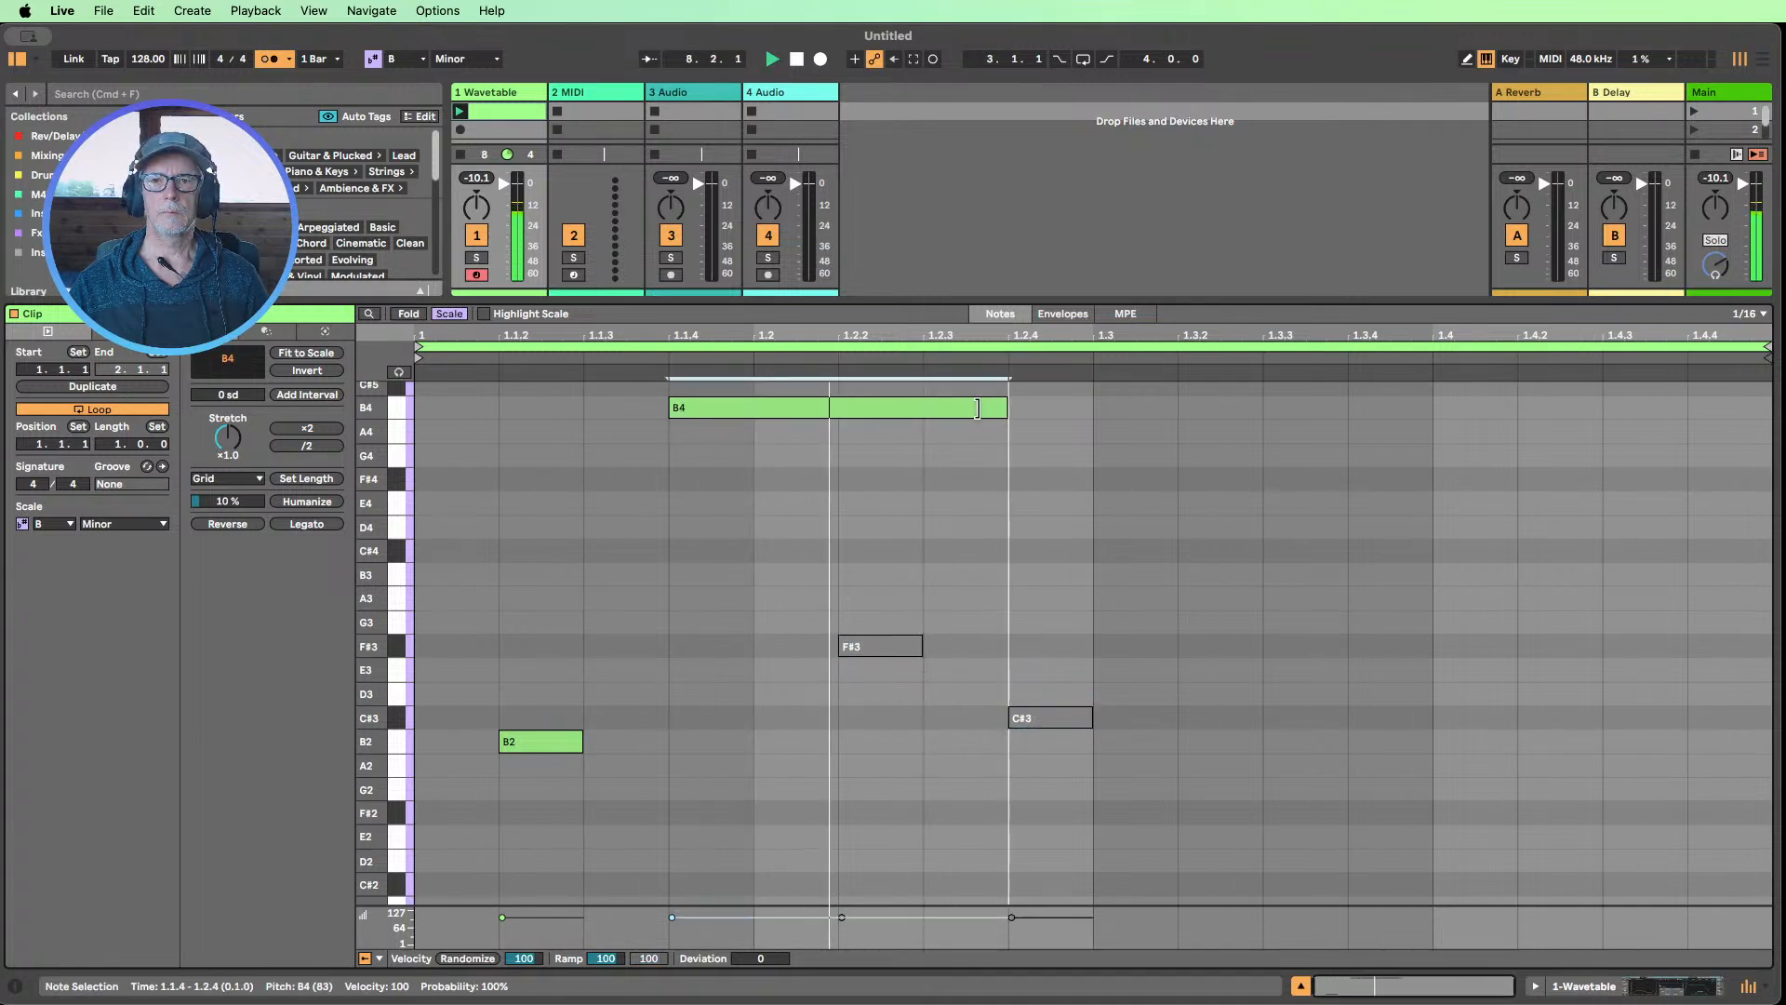
Move the F#3 note to 1.3.1 and the C#3 note to 1.3.3, and reactivate both
drag(1178, 876, 1235, 650)
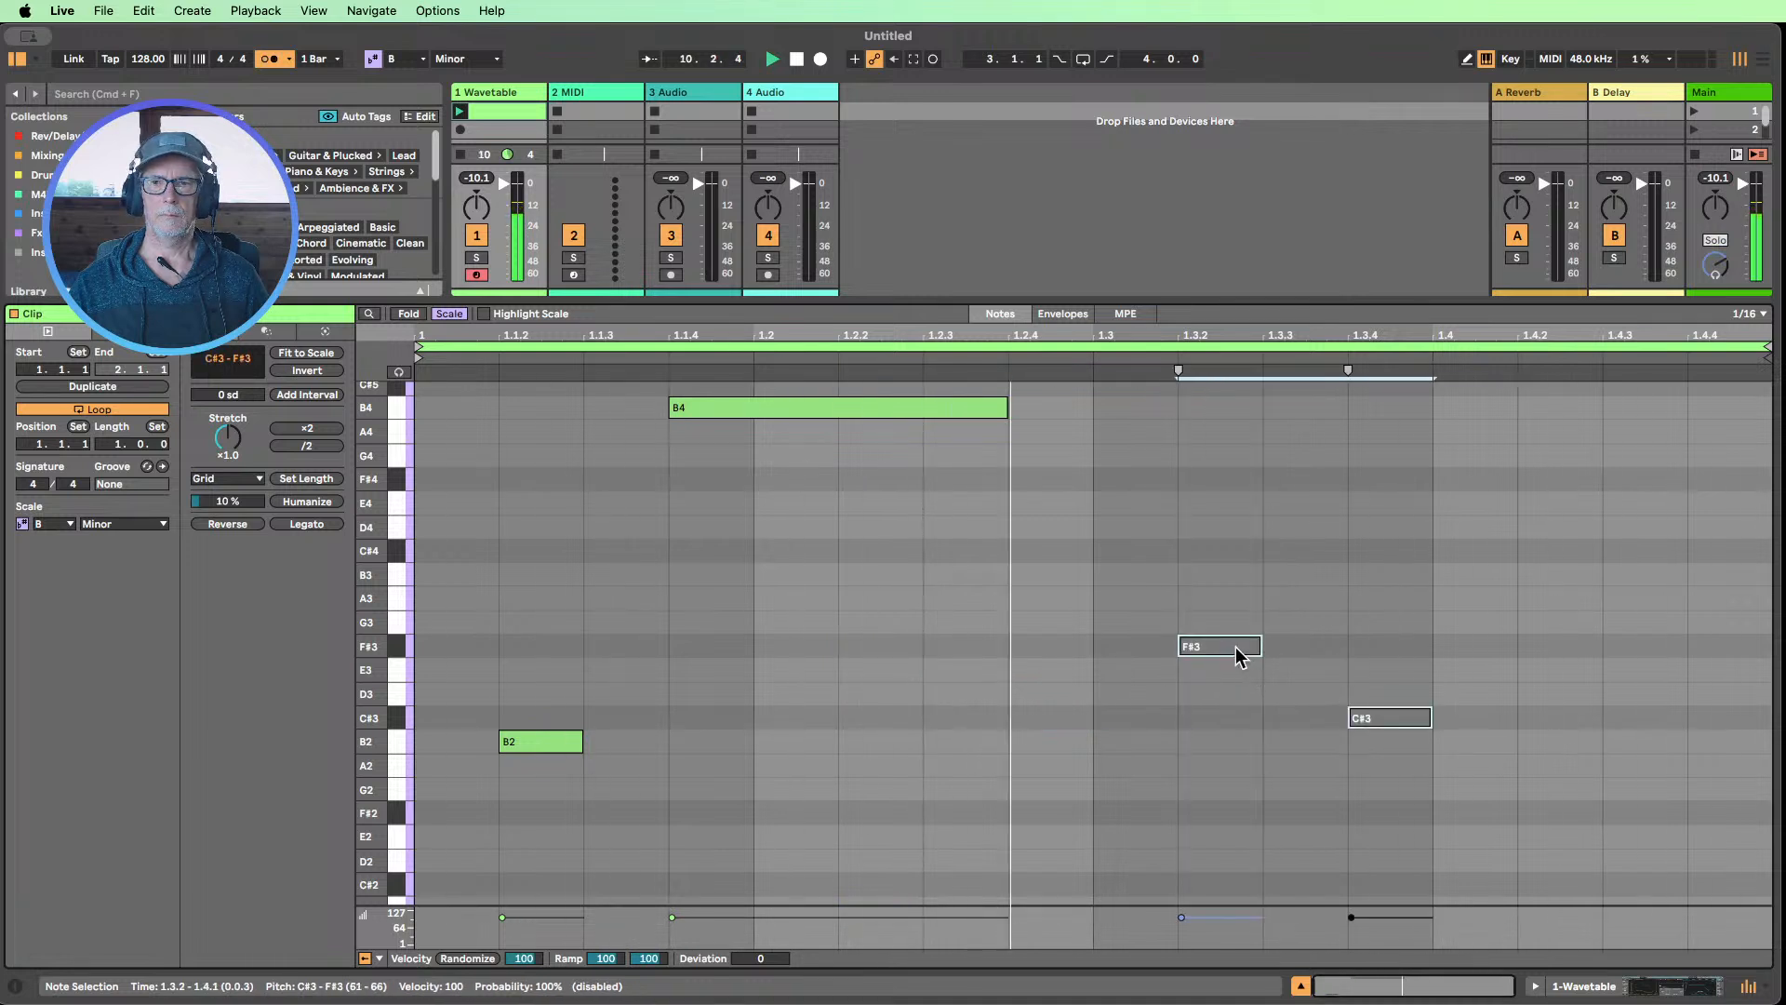
drag(1263, 718, 1194, 512)
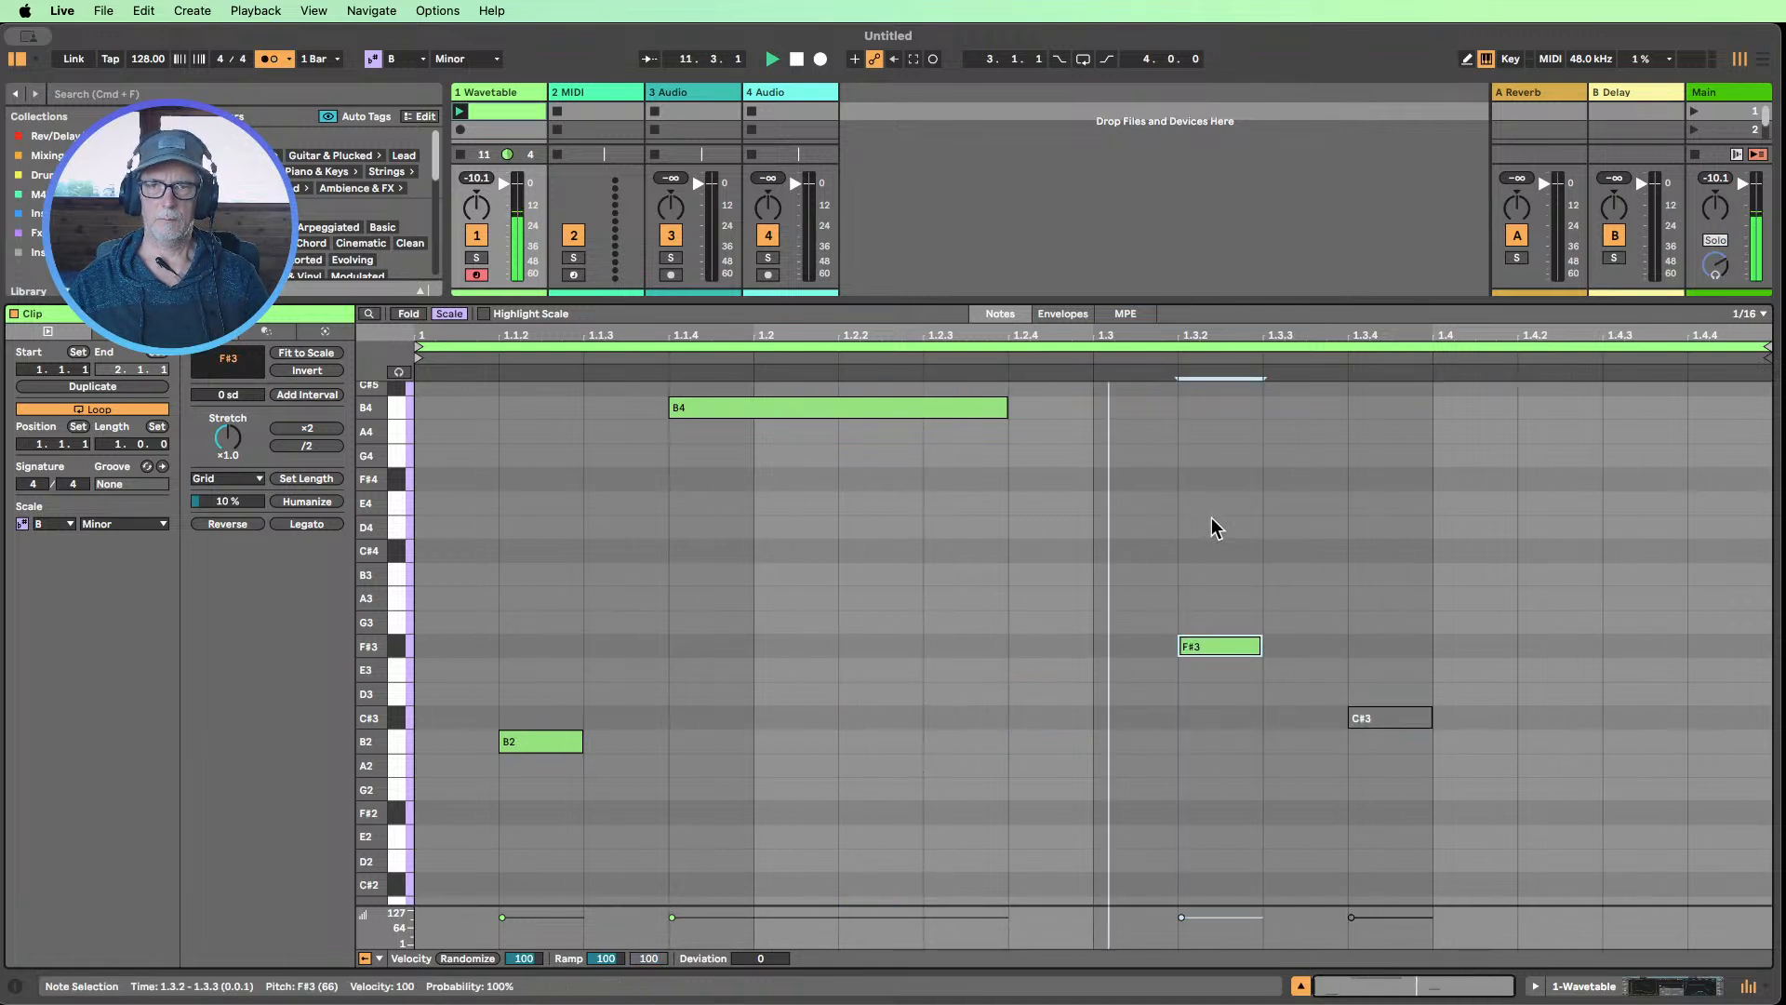
key(Left)
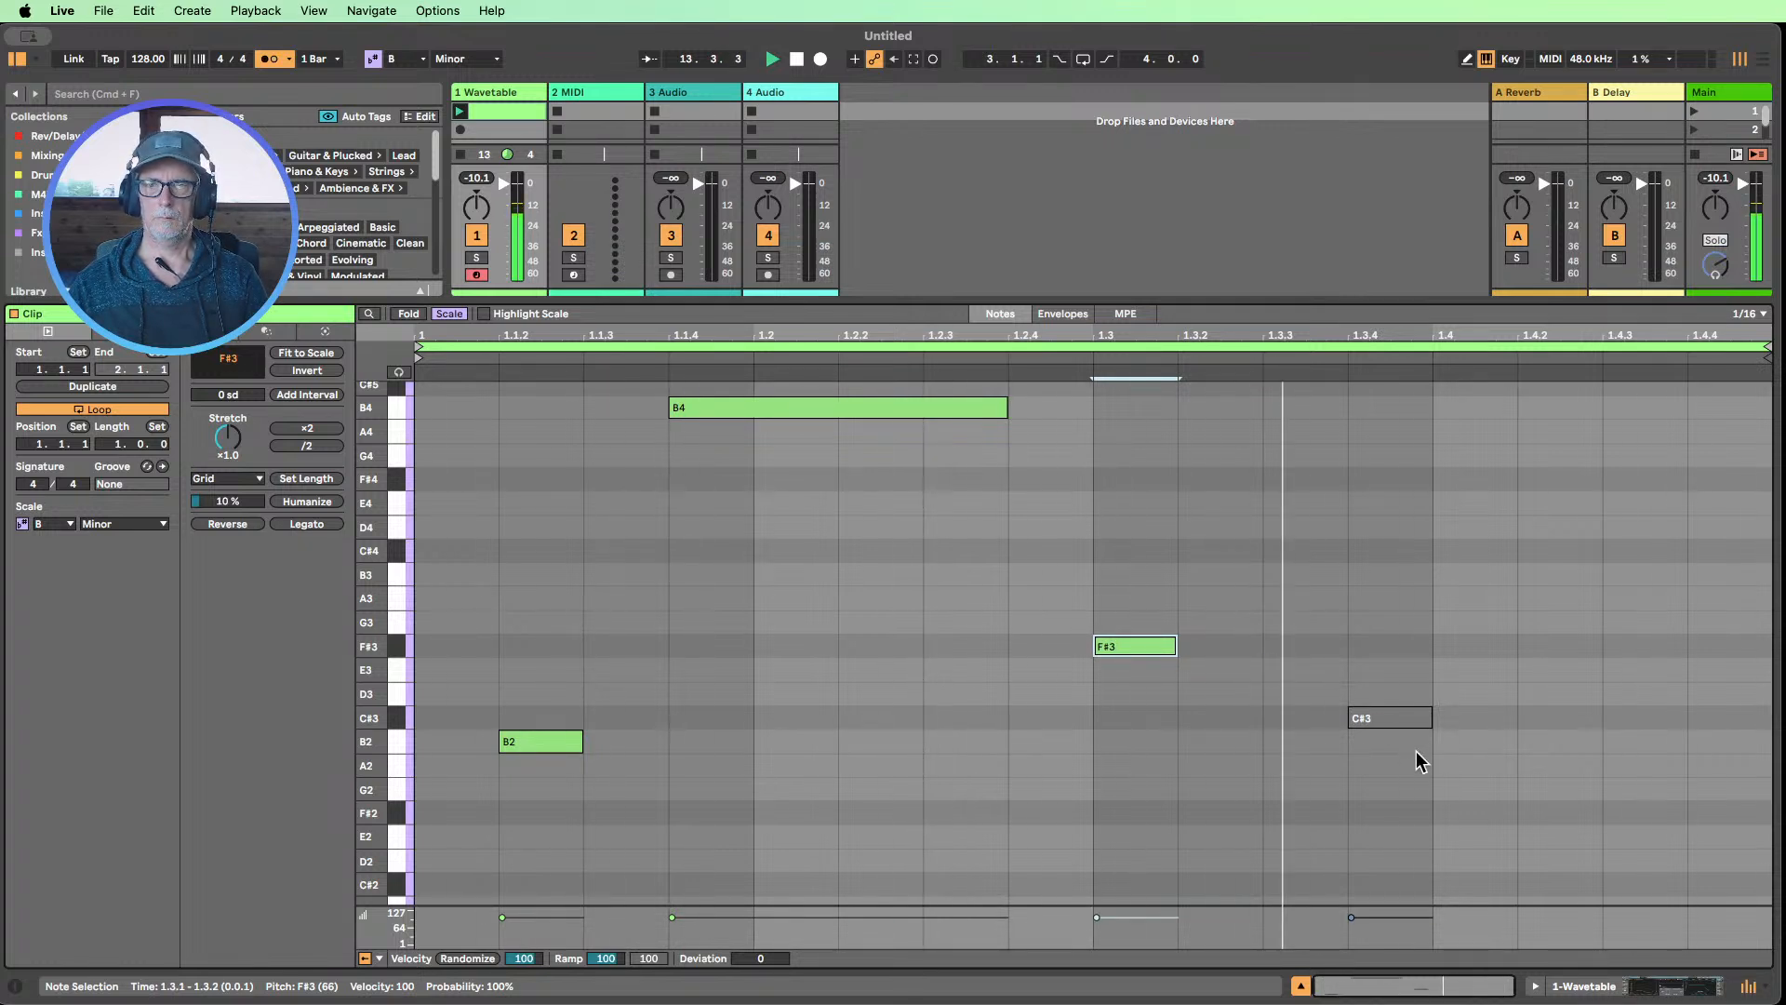
drag(1407, 770, 1355, 645)
key(Left)
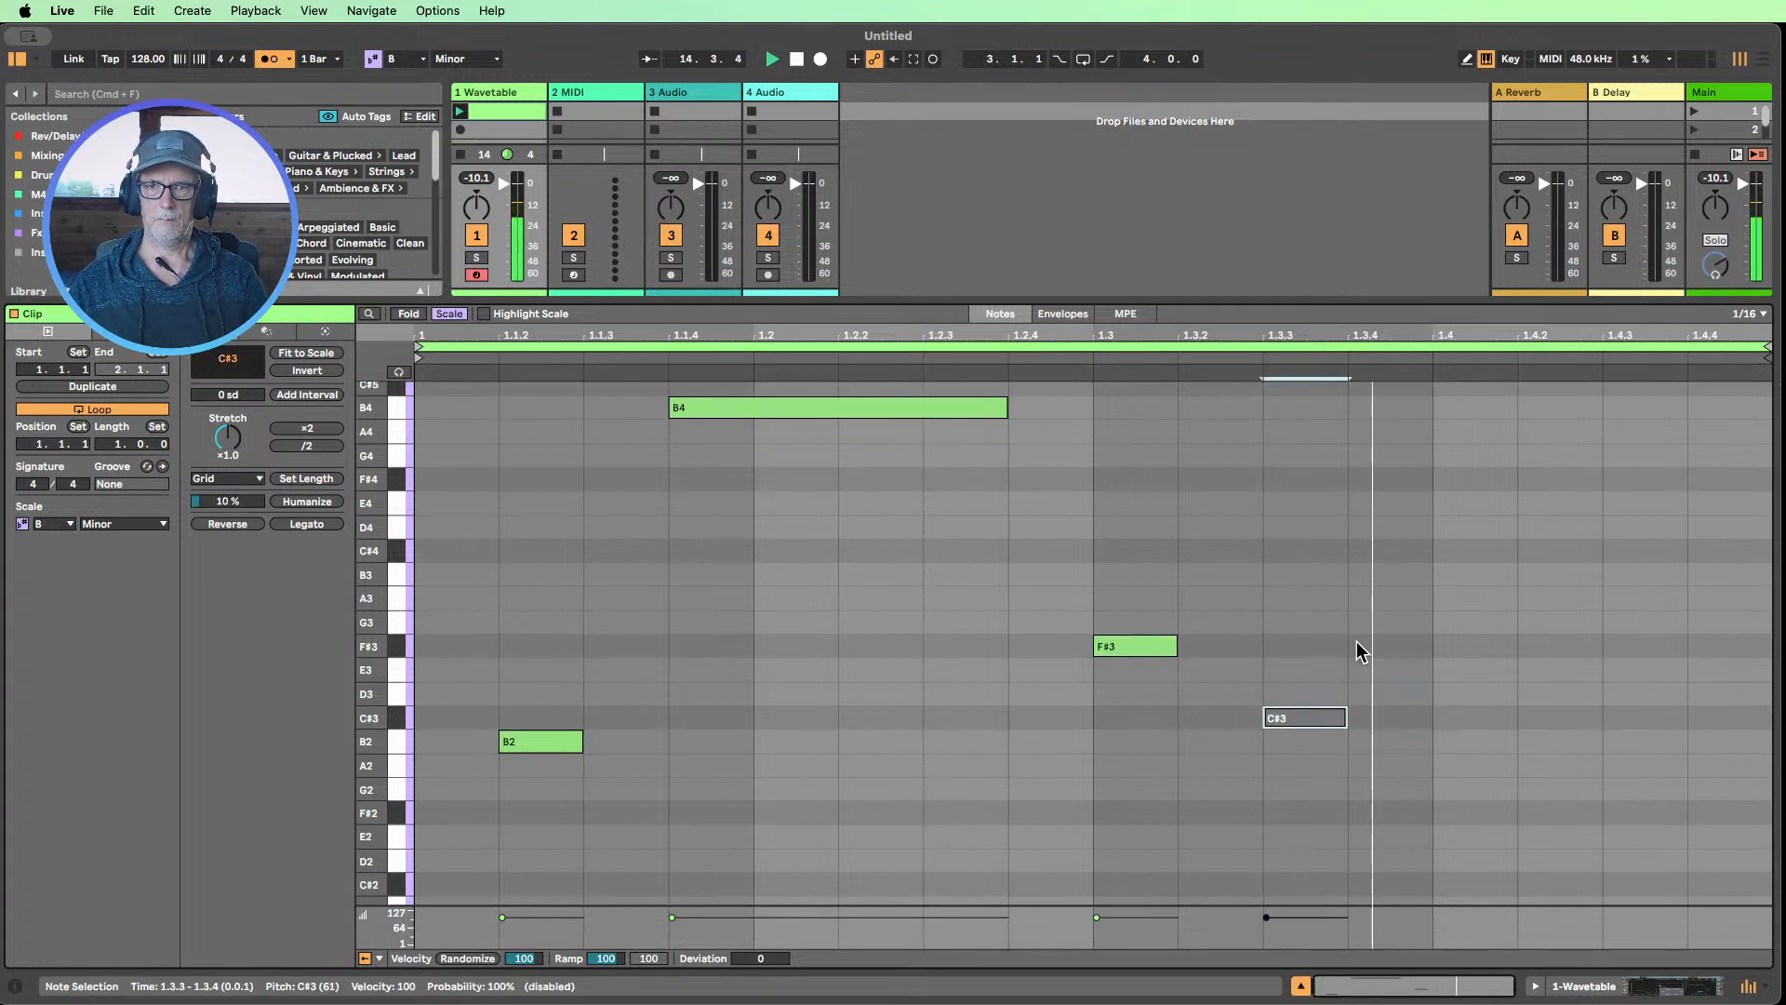
key(0)
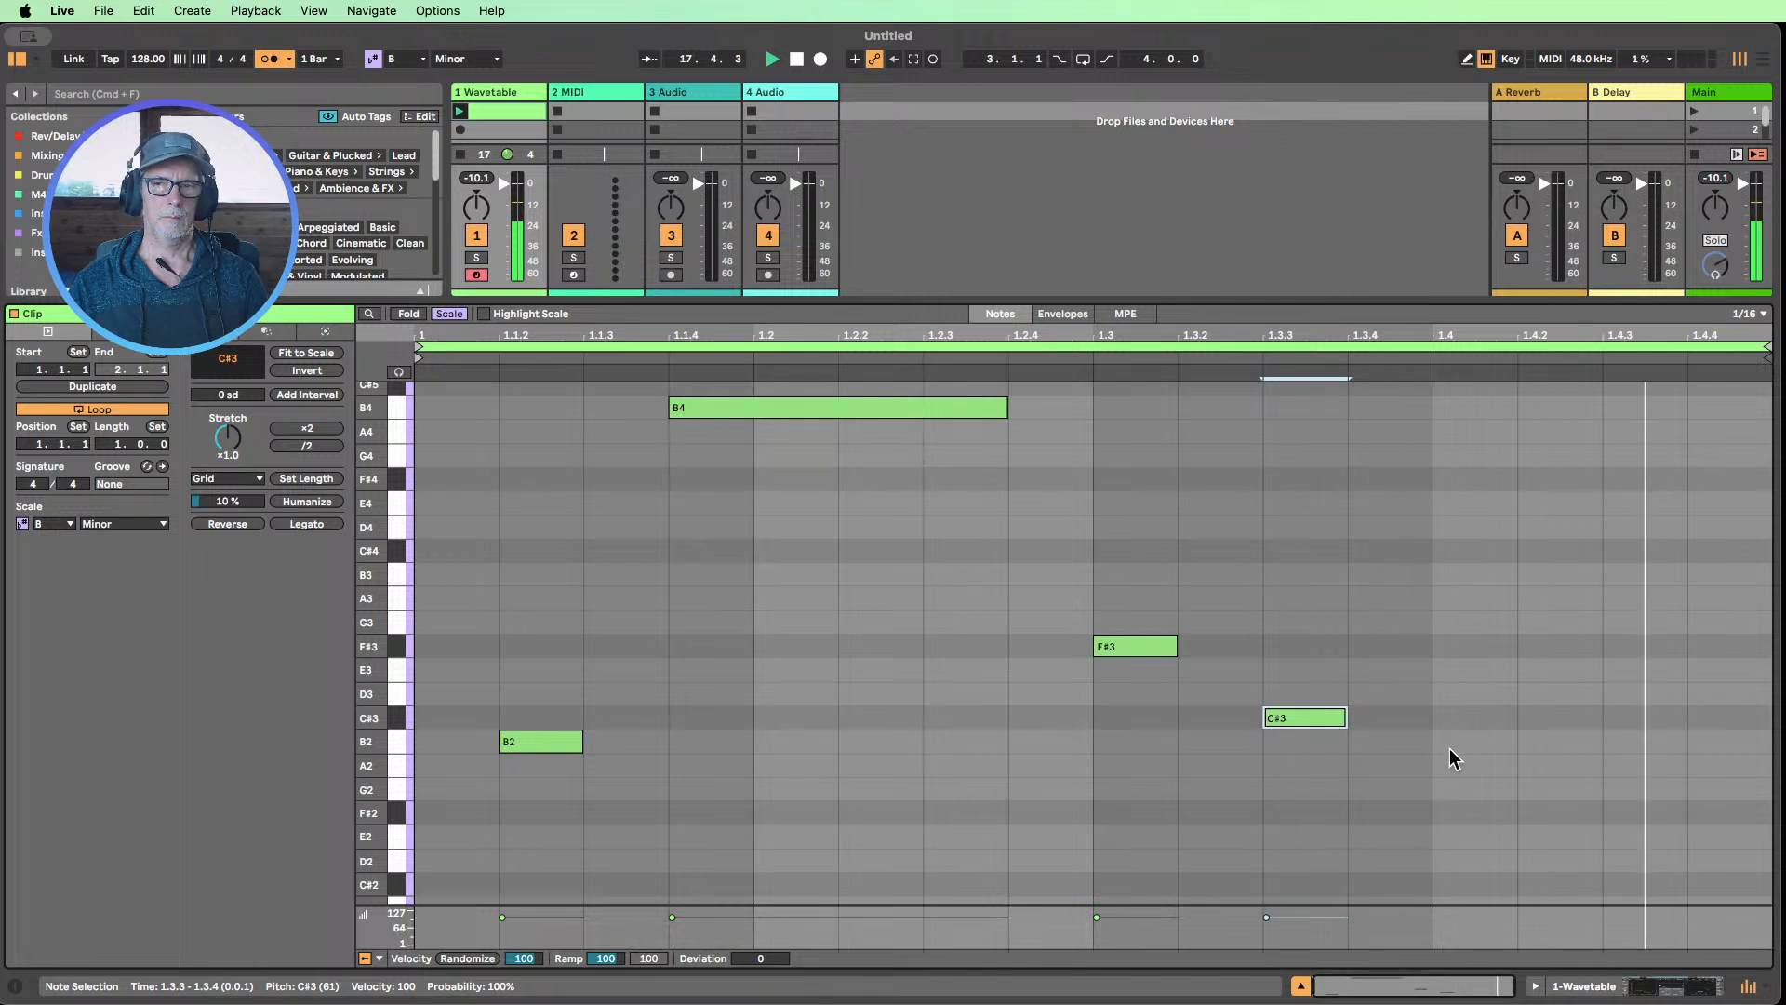
Draw a sixteenth note A2 at 1.4.2, stop playback and leave draw mode
key(b)
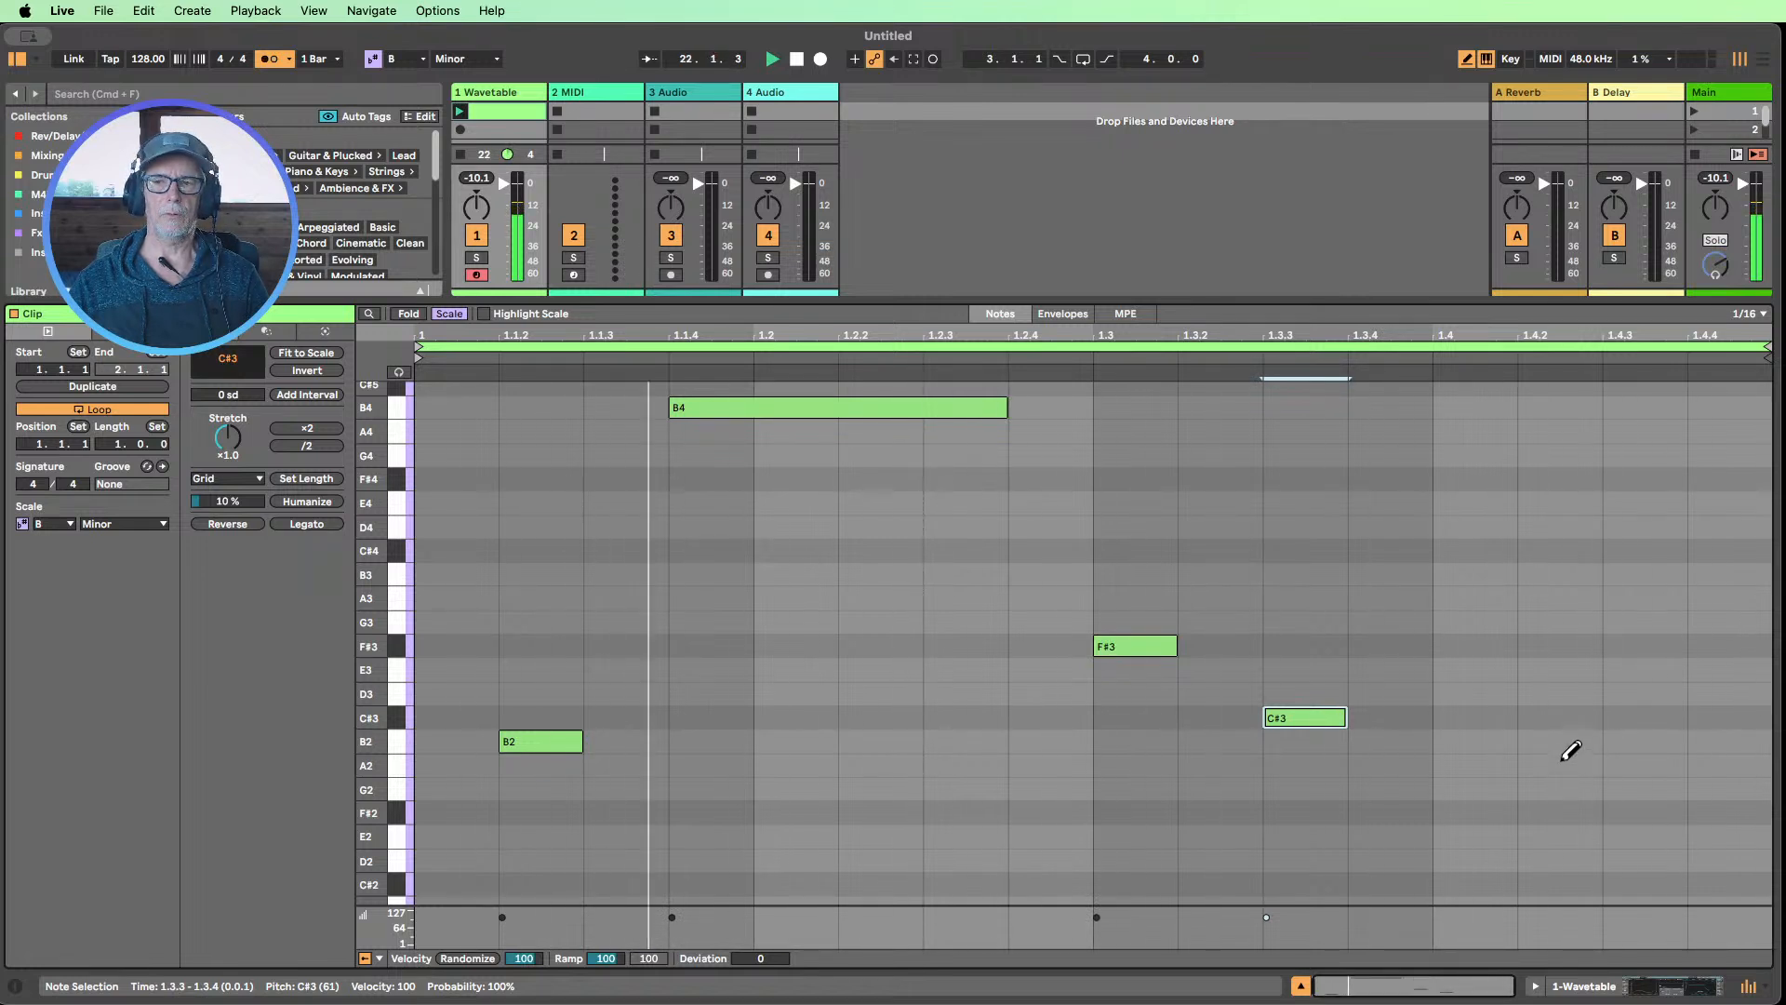
click(1563, 761)
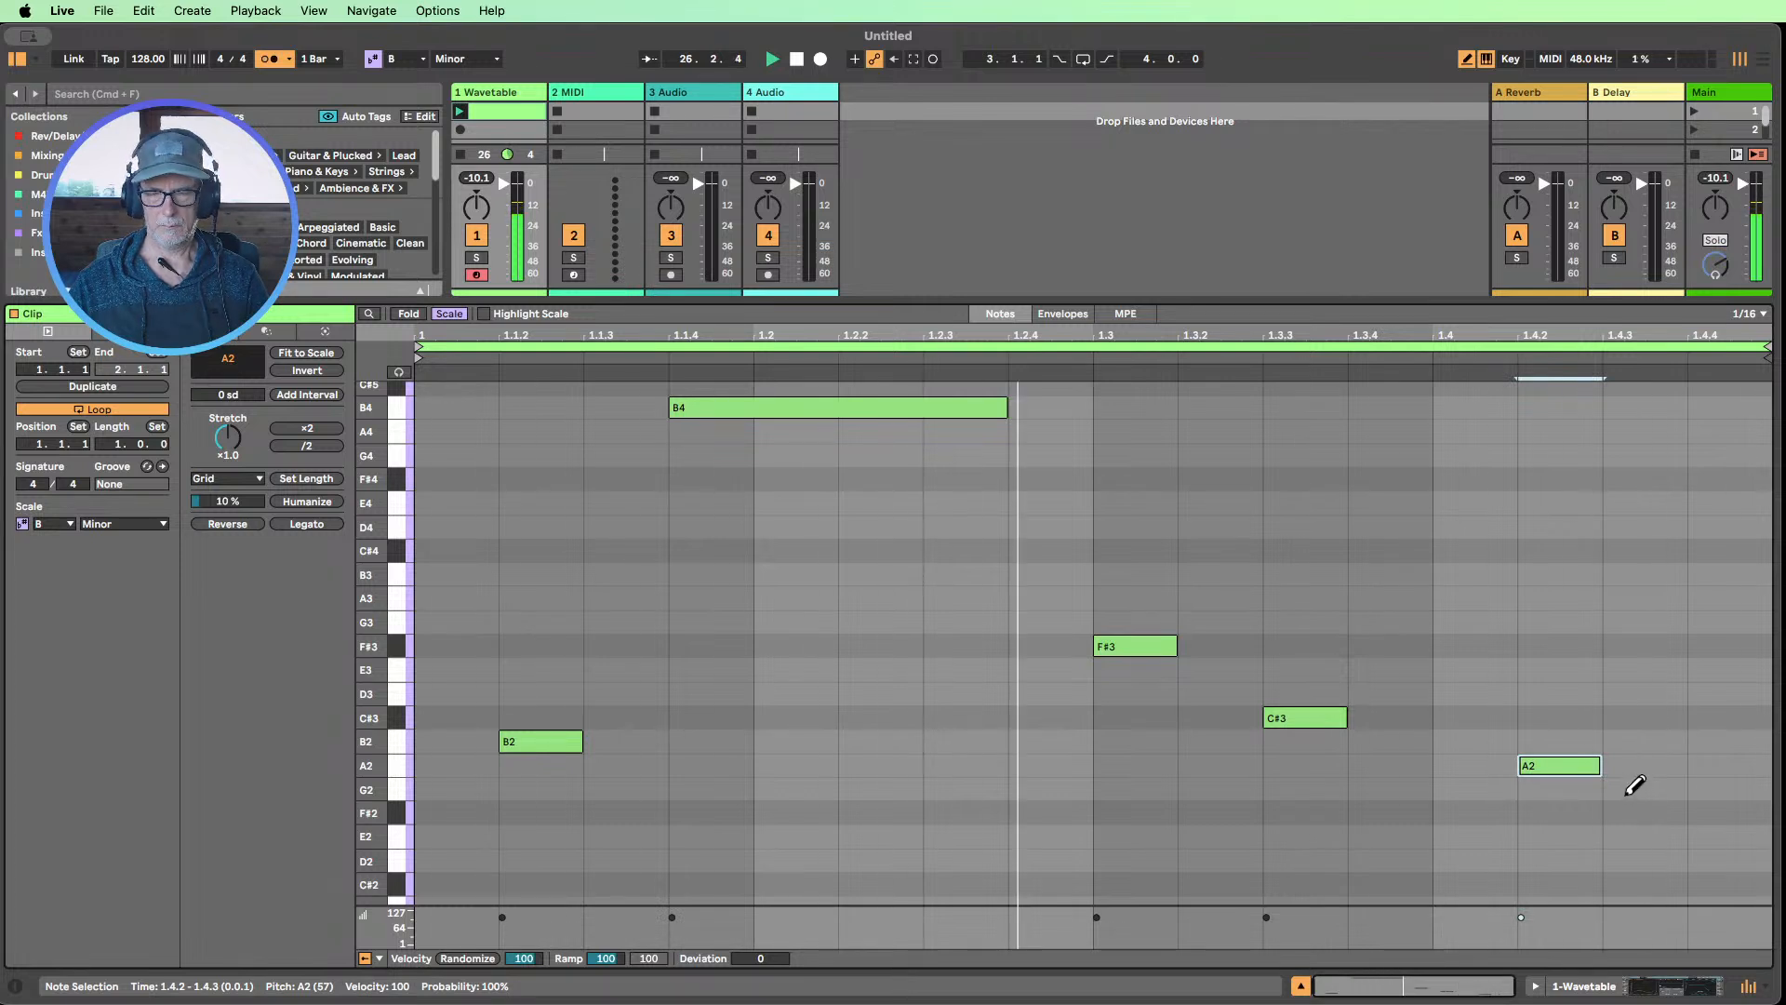
click(797, 61)
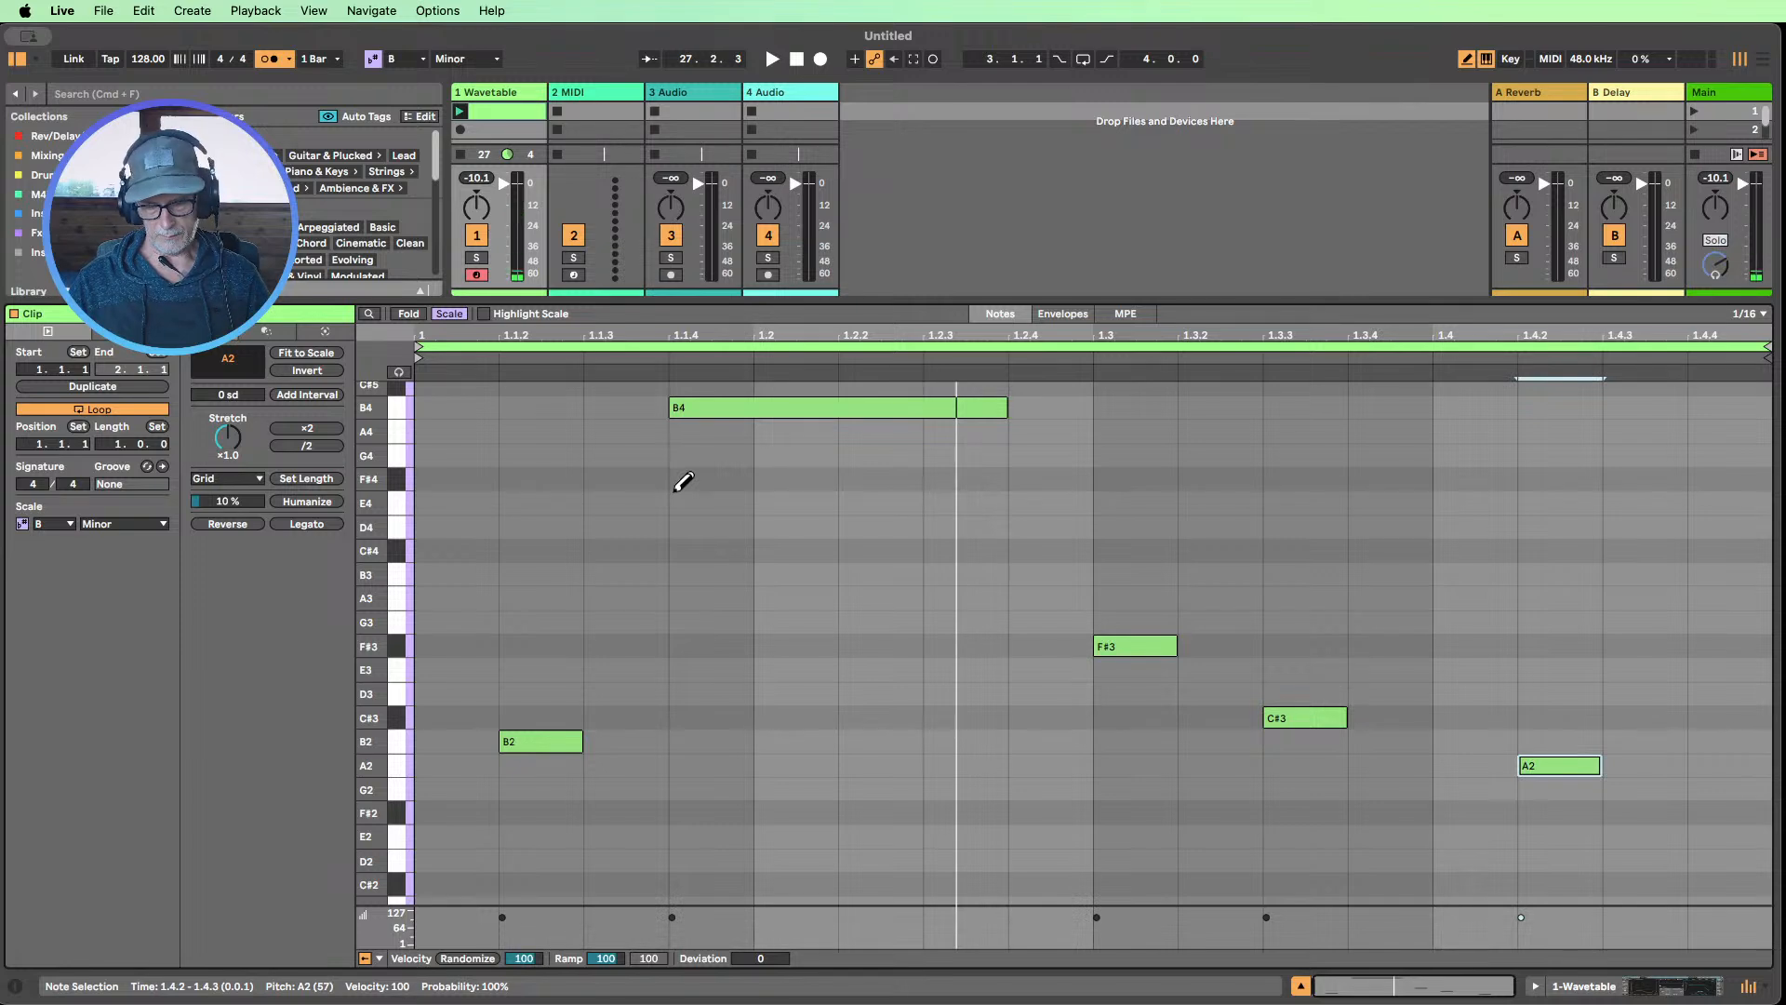
key(b)
Randomize the velocities of all notes in the clip with an amount of 18, enlarging the velocity lane
click(733, 506)
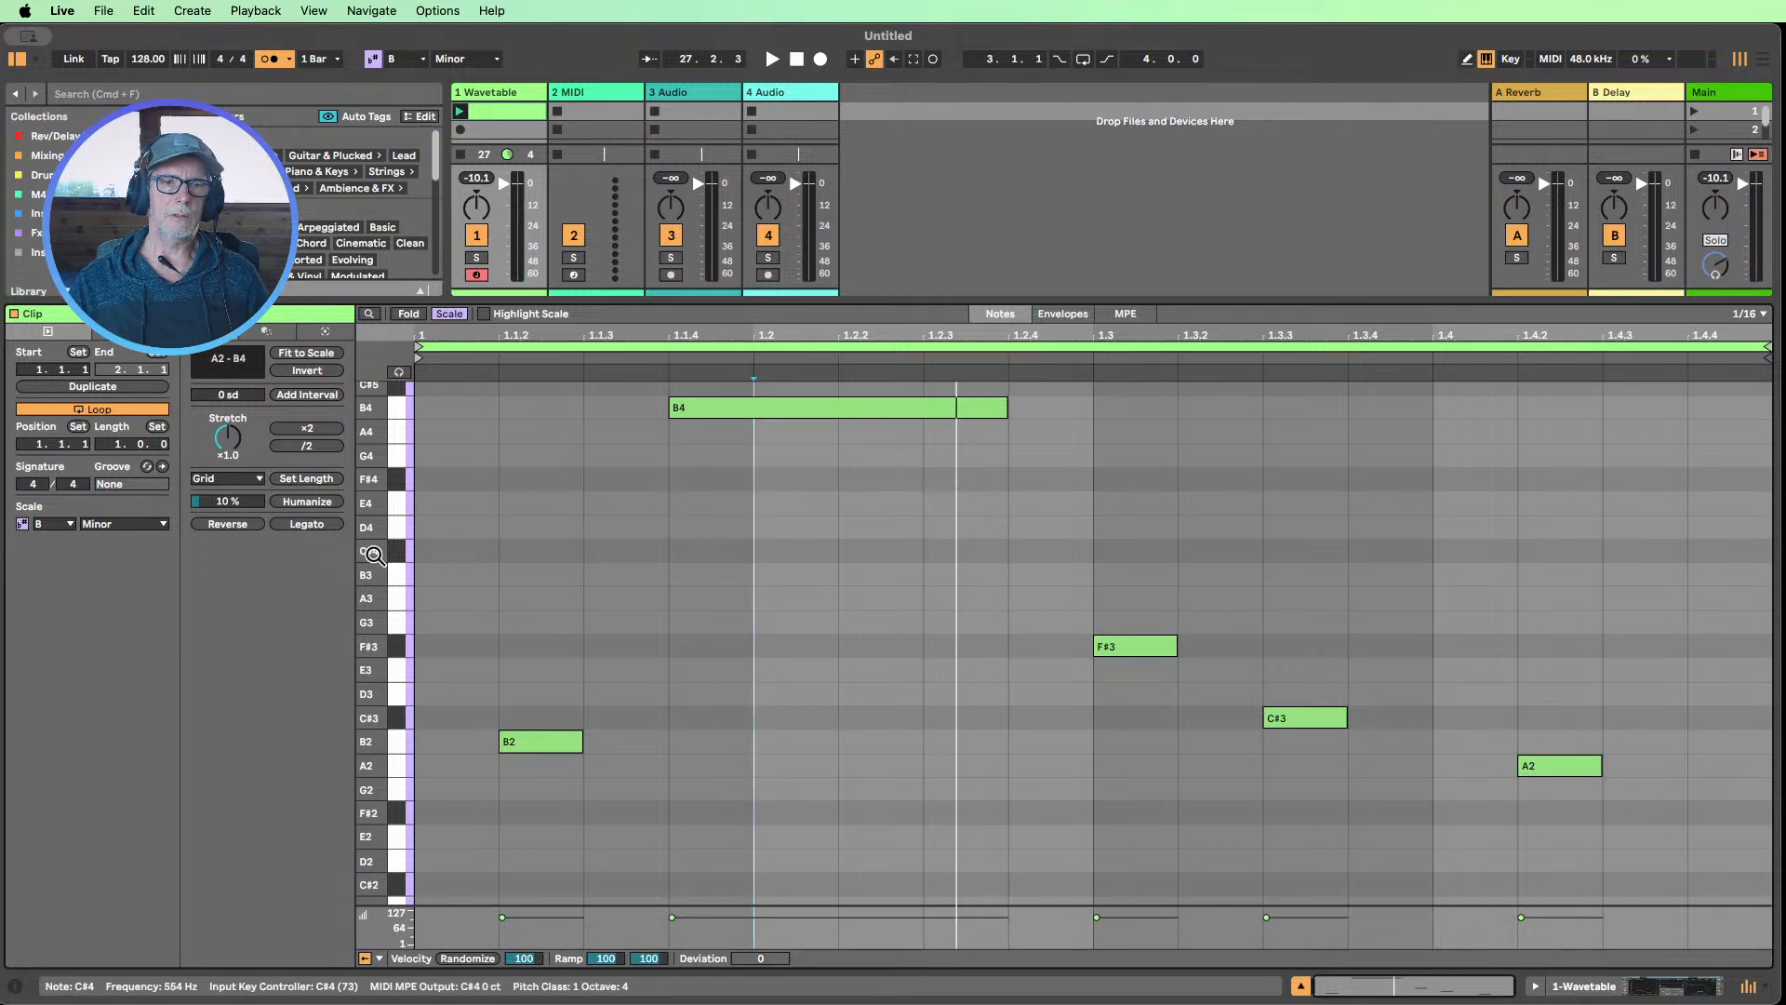
drag(373, 555, 336, 557)
click(707, 566)
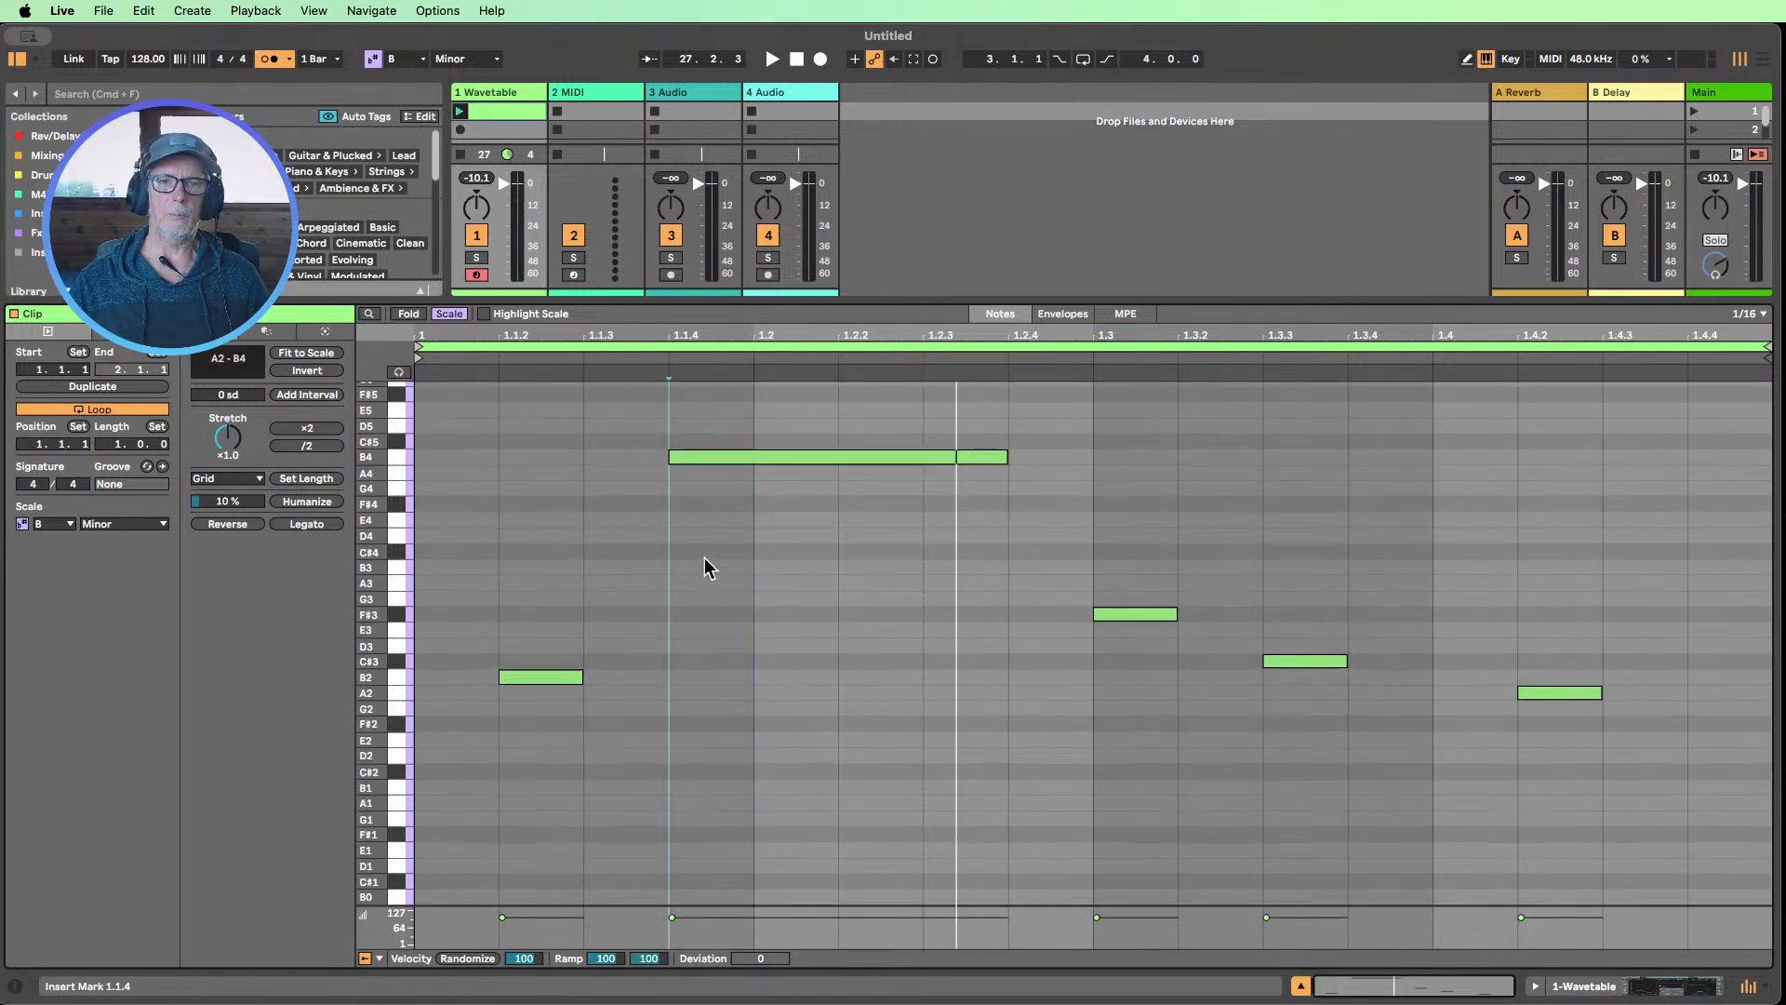
key(super+a)
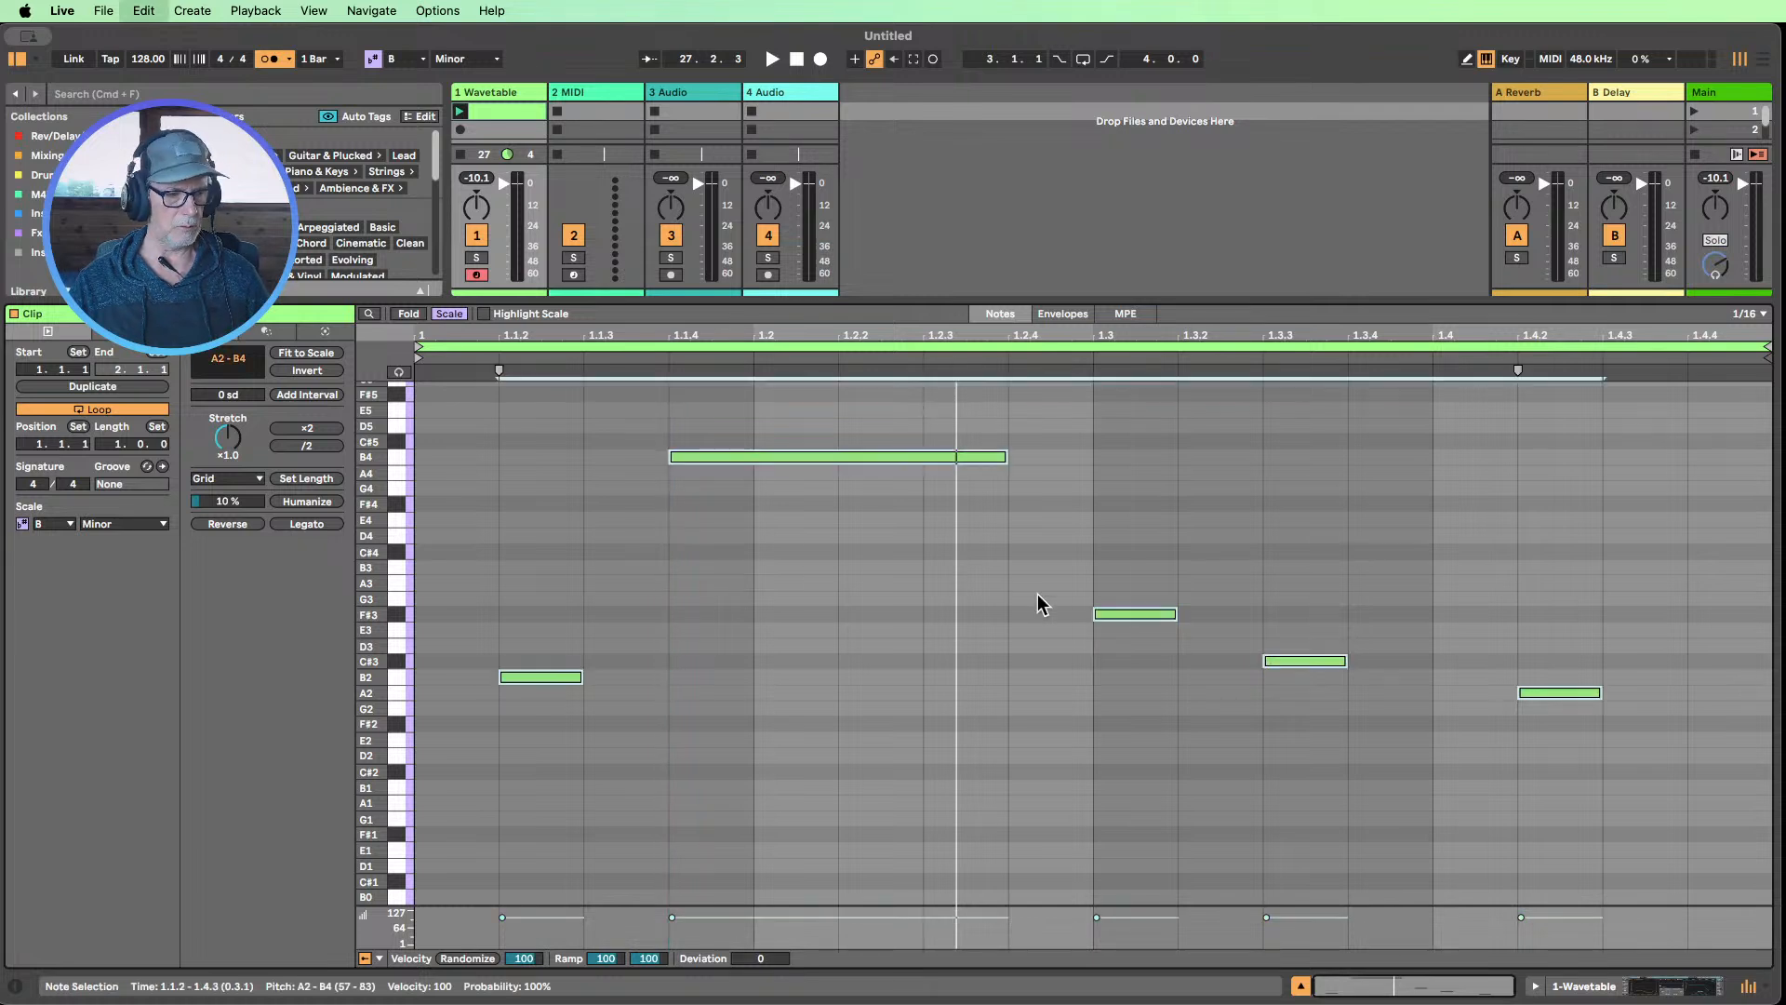
click(469, 959)
drag(523, 959, 524, 1000)
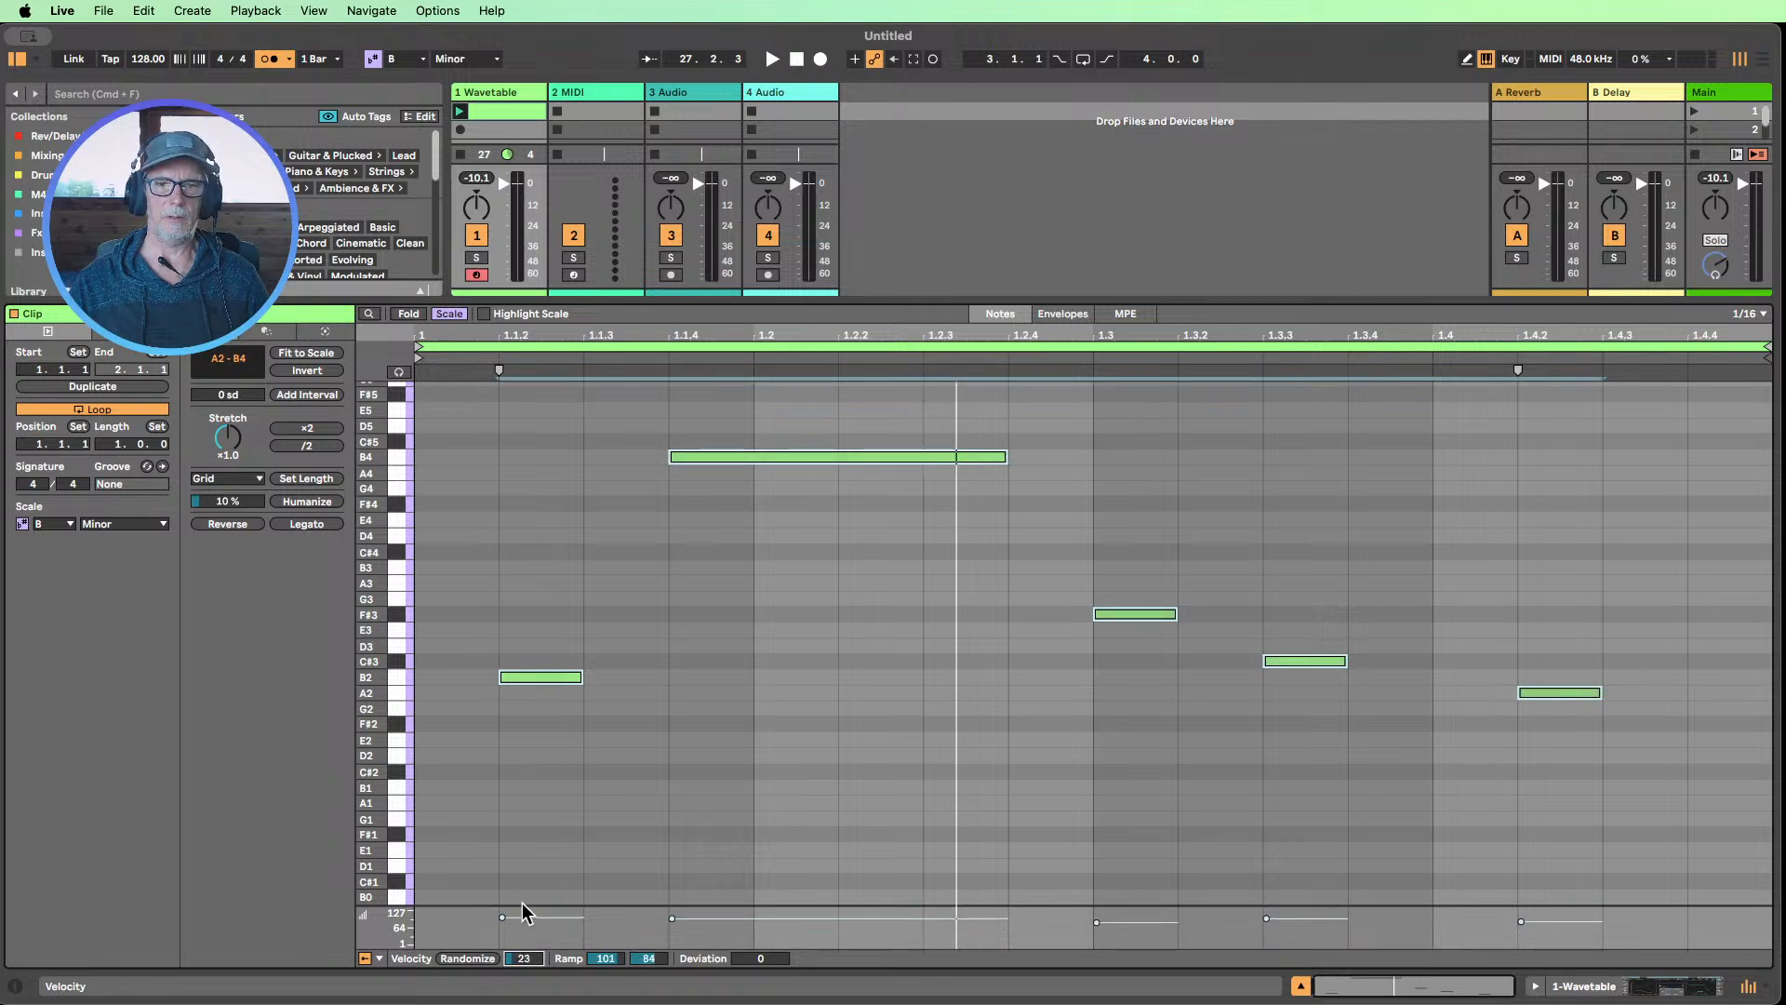
drag(478, 906, 494, 691)
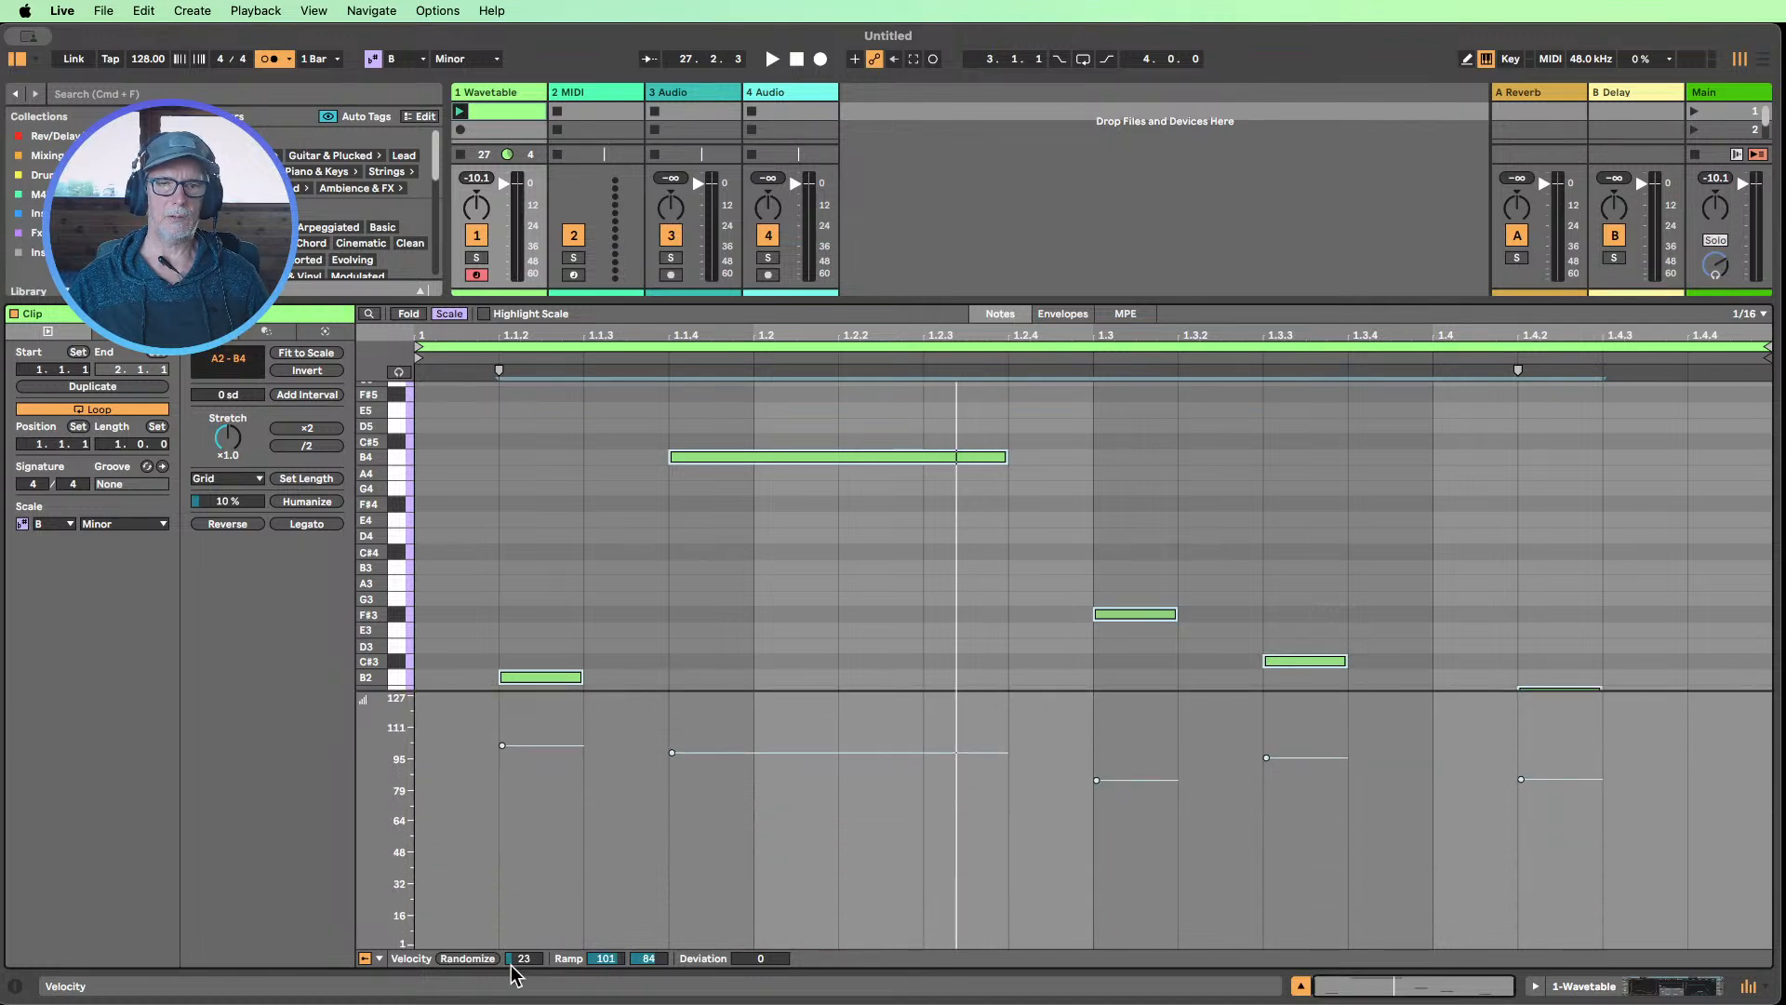
mouse_move(524, 967)
mouse_down()
mouse_move(523, 912)
mouse_move(524, 1004)
mouse_move(523, 968)
mouse_up()
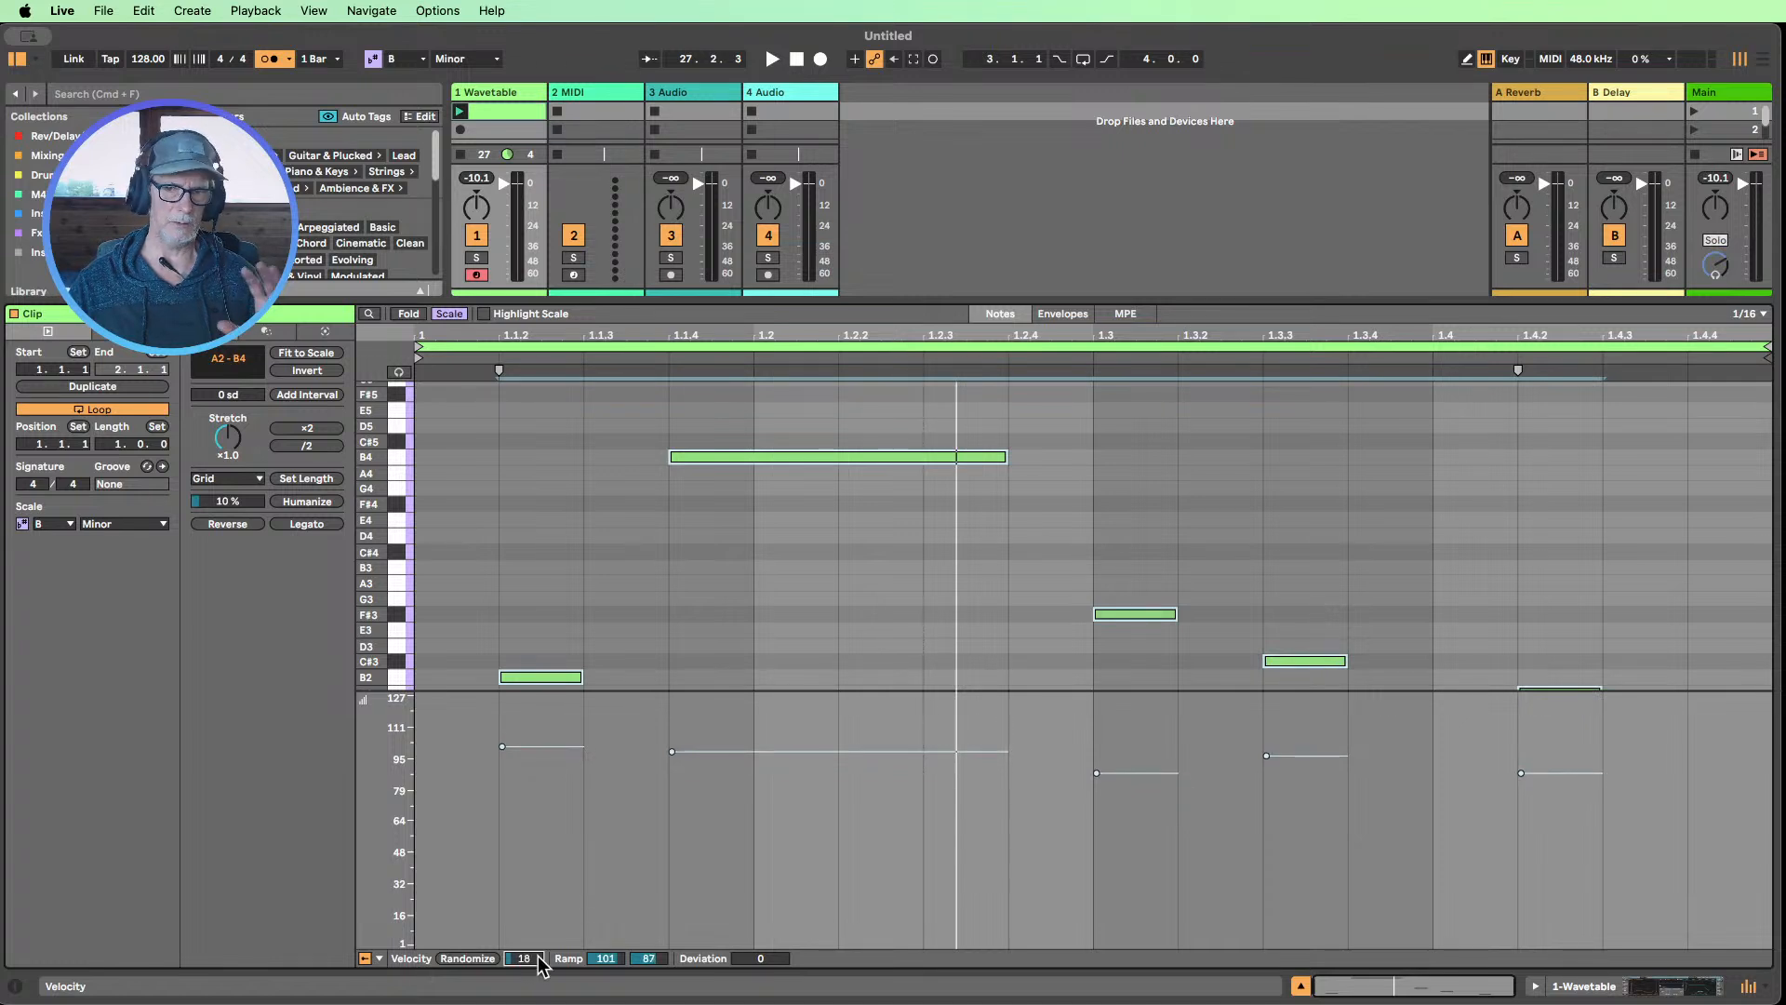
Play the clip to hear the randomized velocities, stop it and reduce the velocity lane's height
click(458, 112)
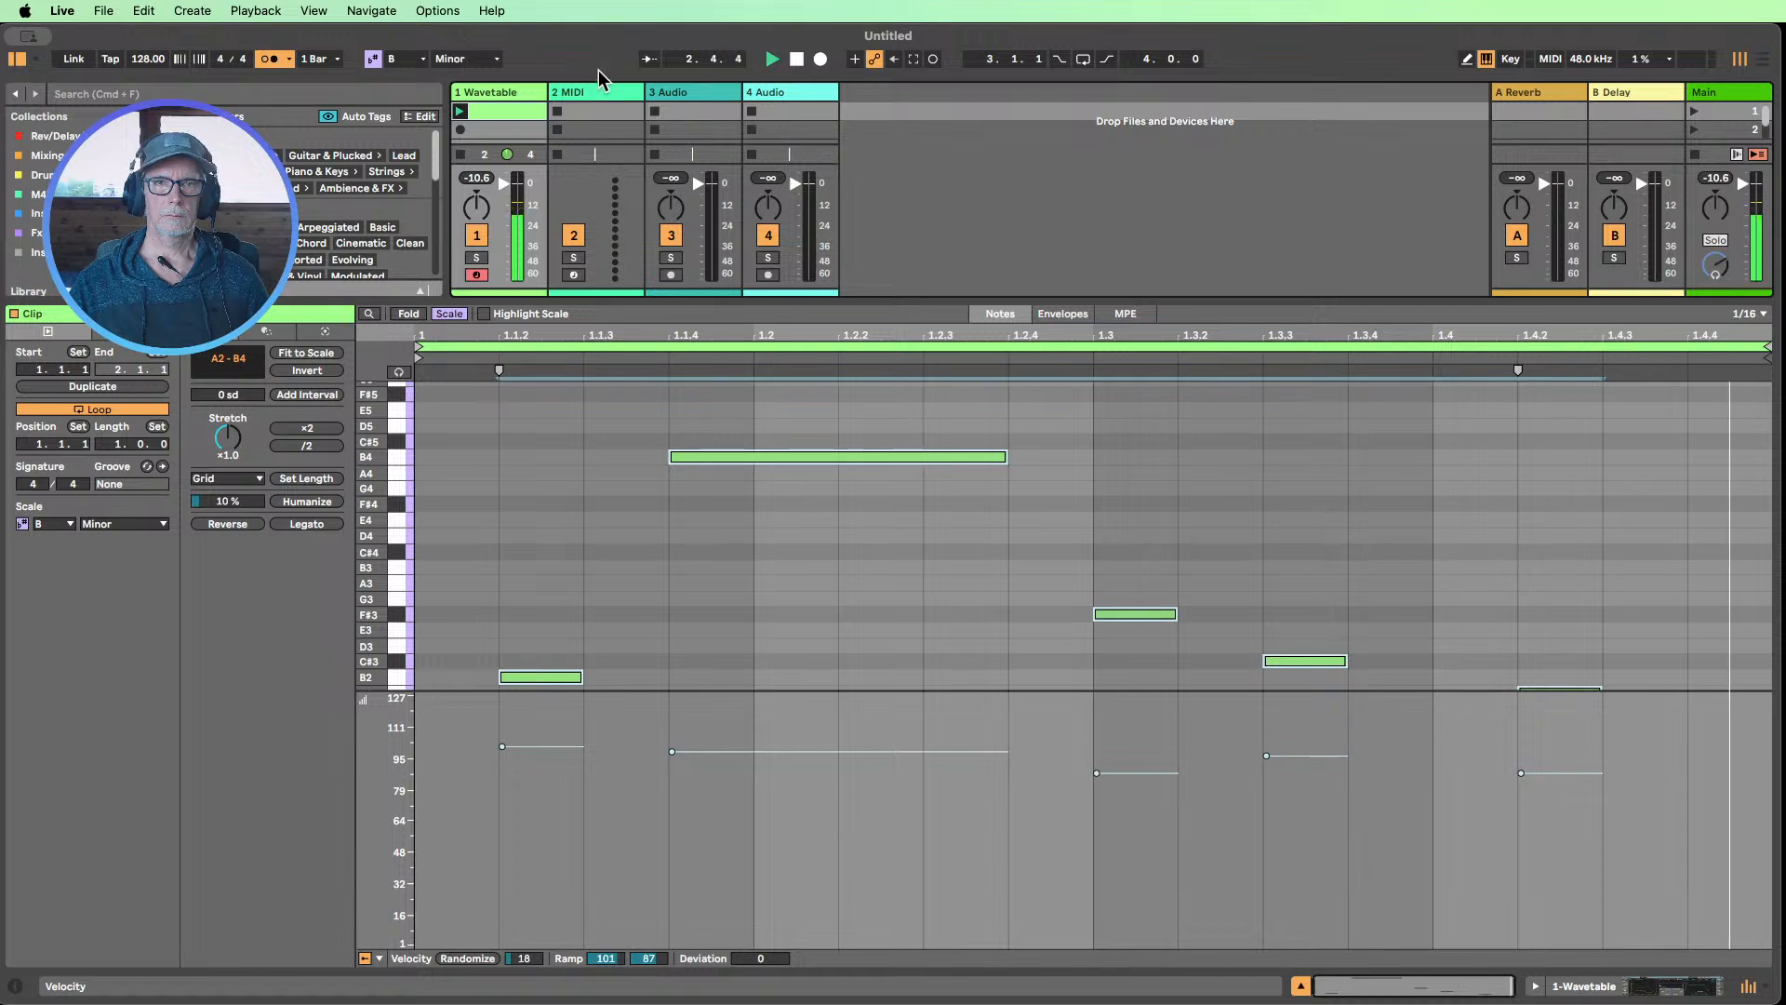
click(797, 60)
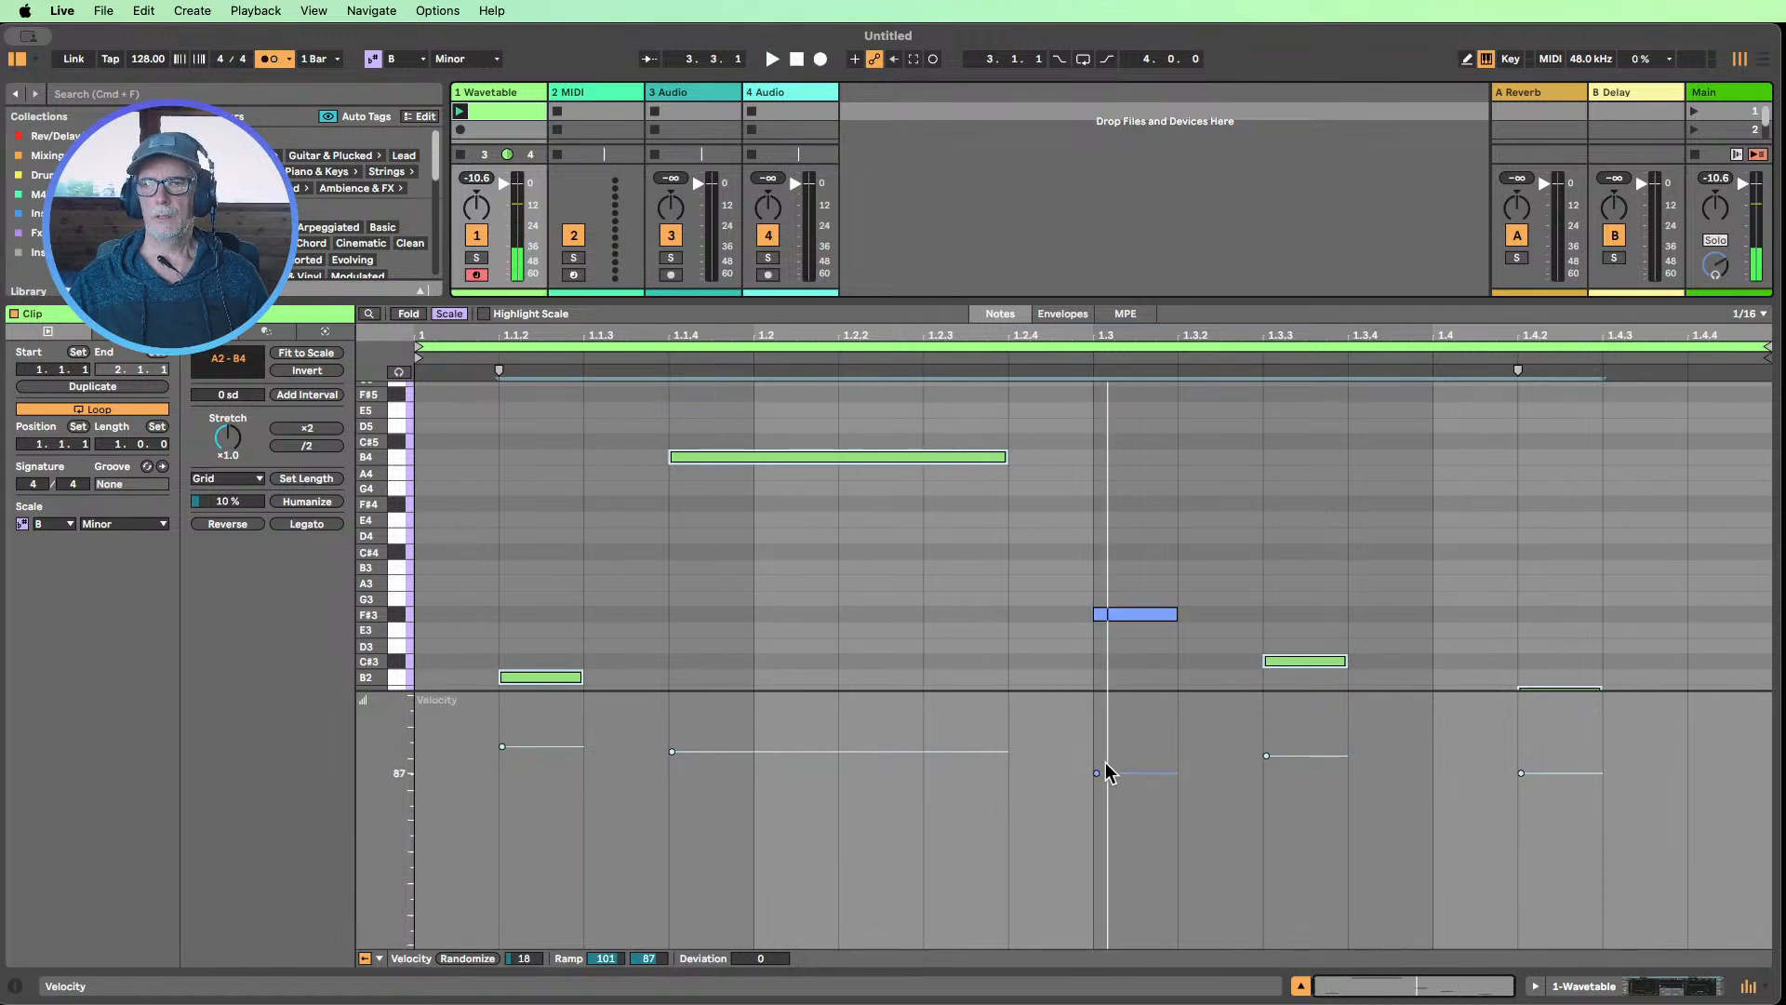
drag(386, 691, 386, 825)
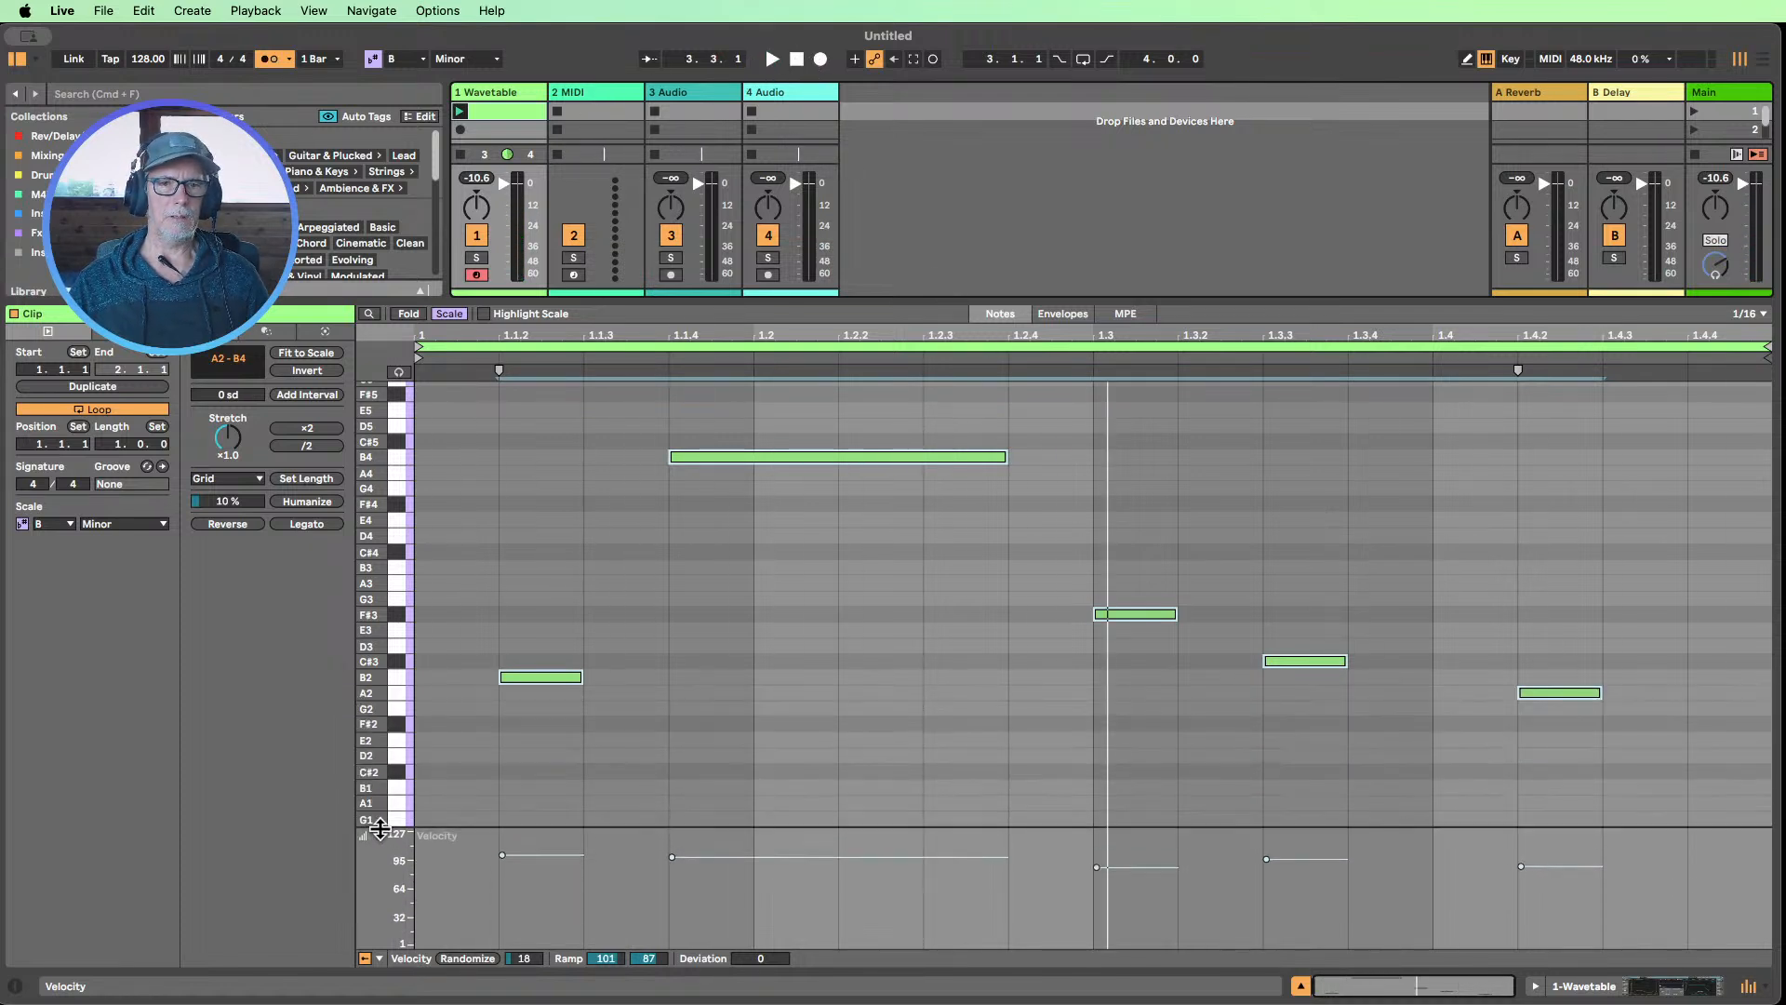
click(744, 725)
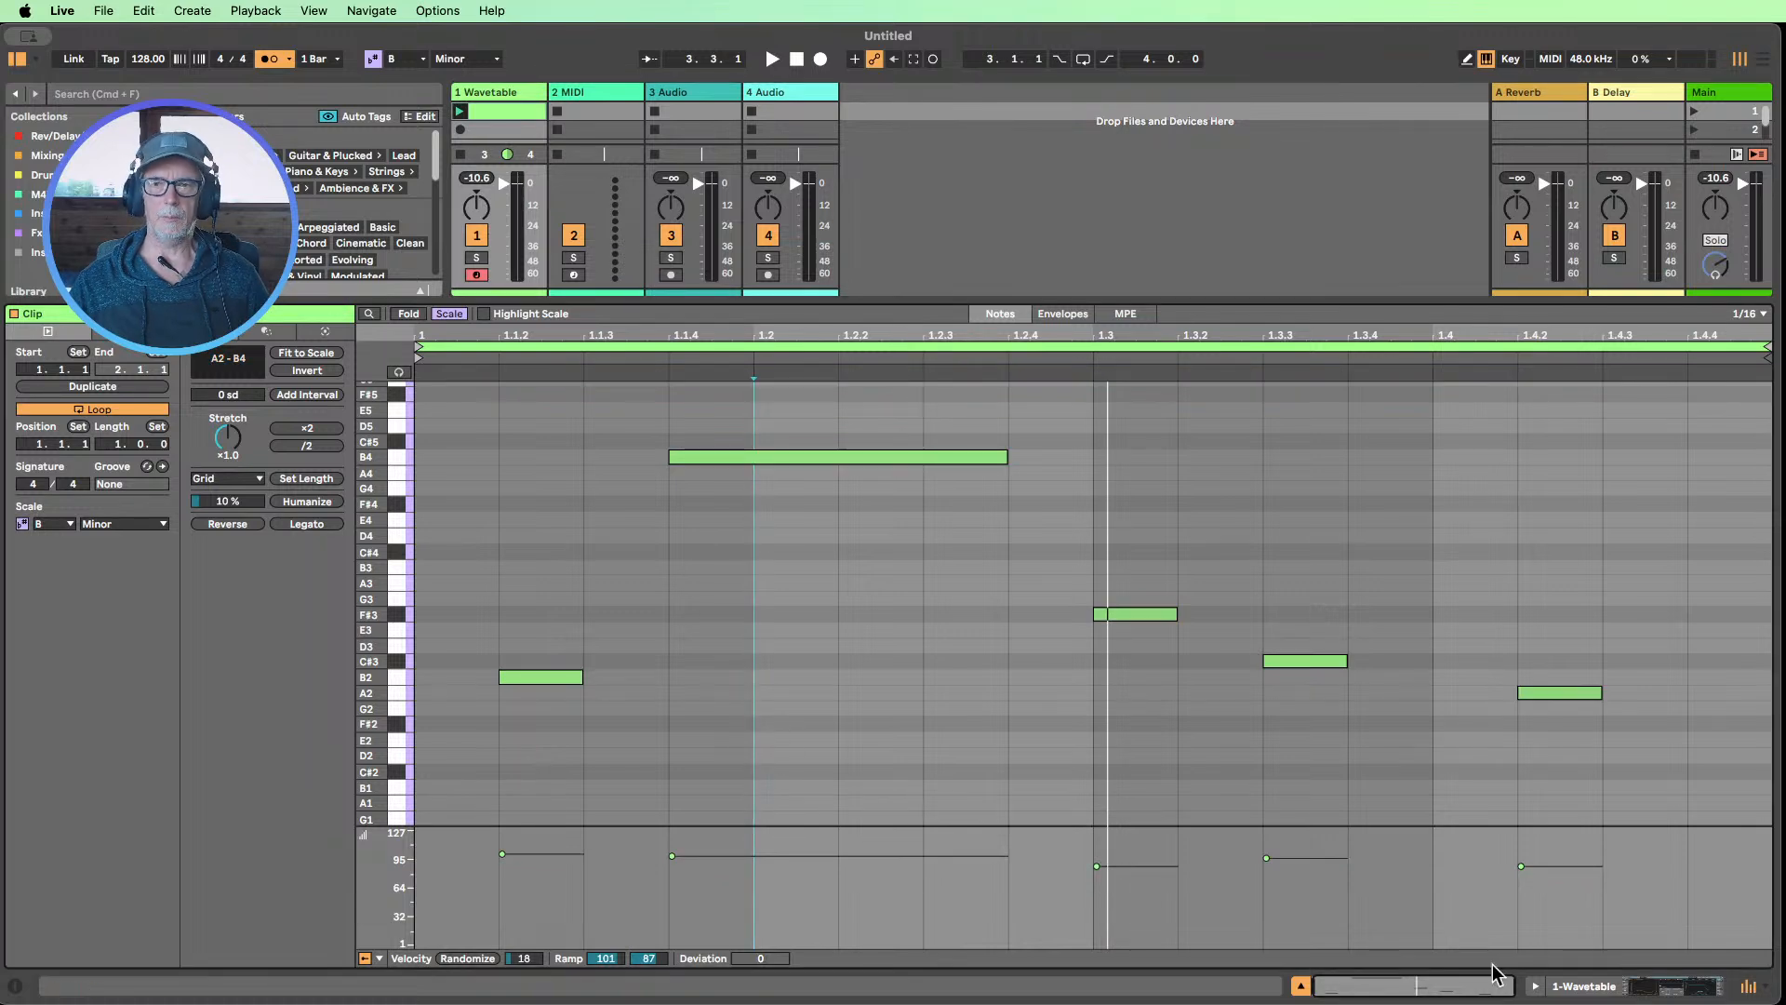
Add a Hybrid Reverb after Wavetable, fold the reverb device and narrow the browser
click(1592, 989)
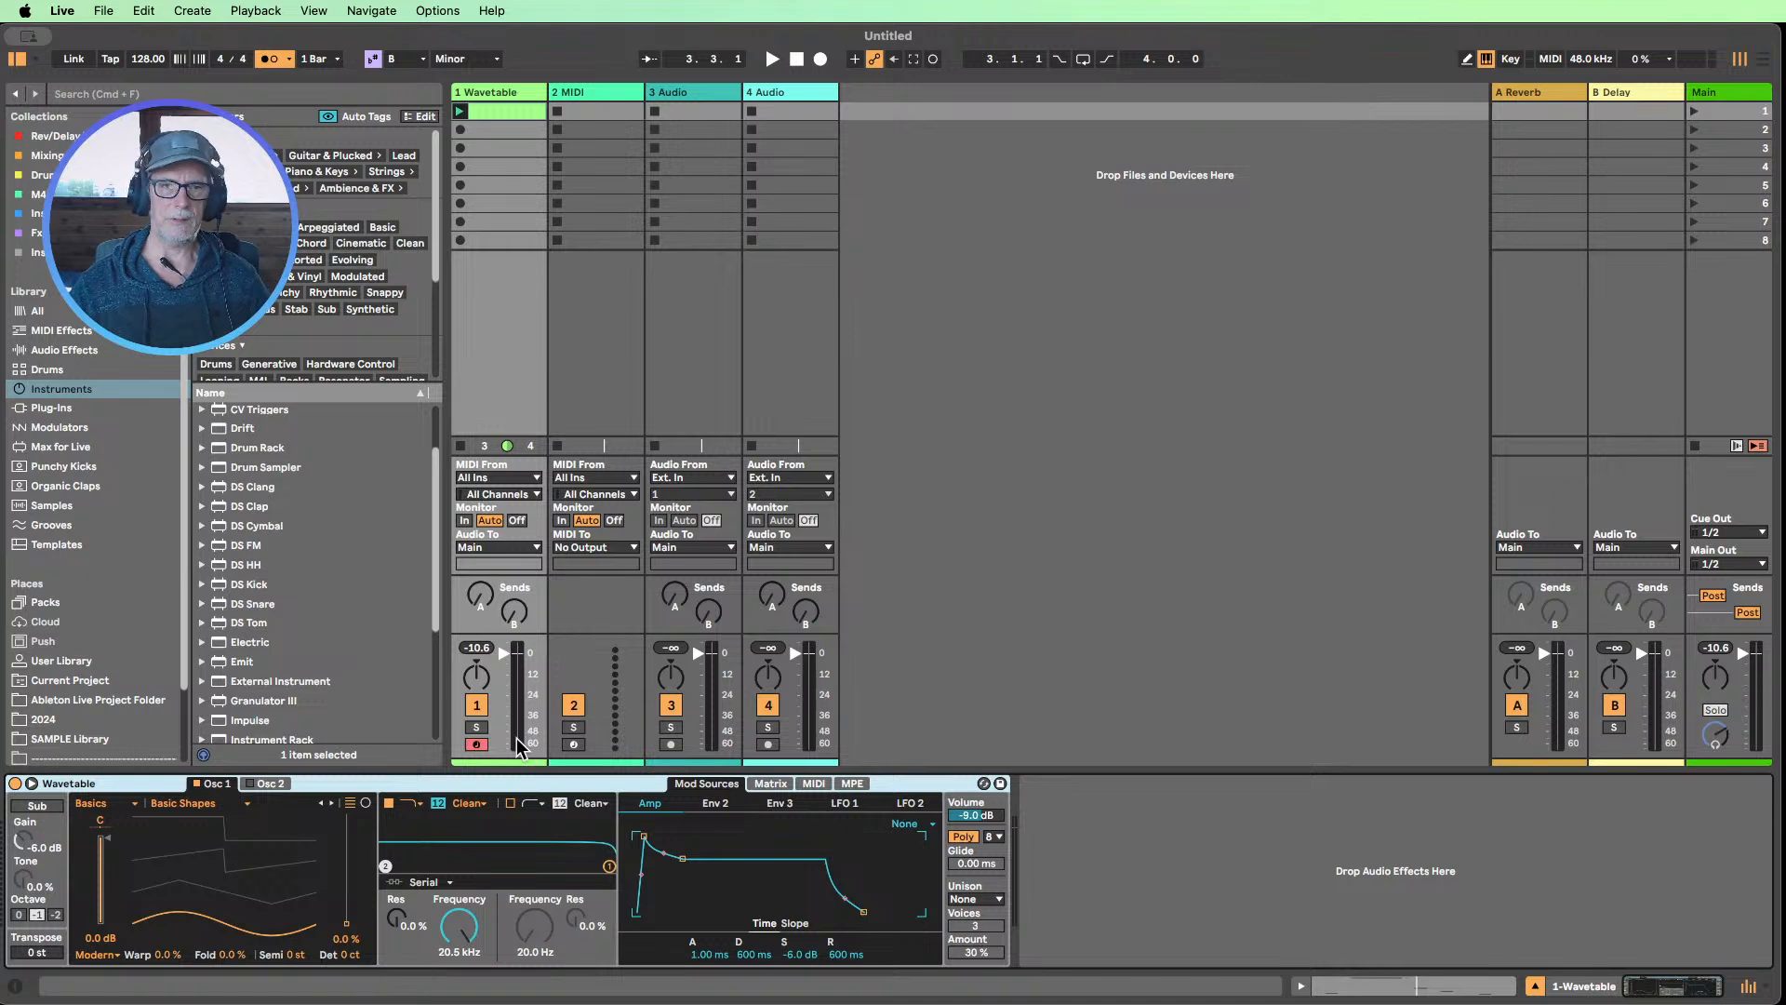
scroll(352, 619, up, 3)
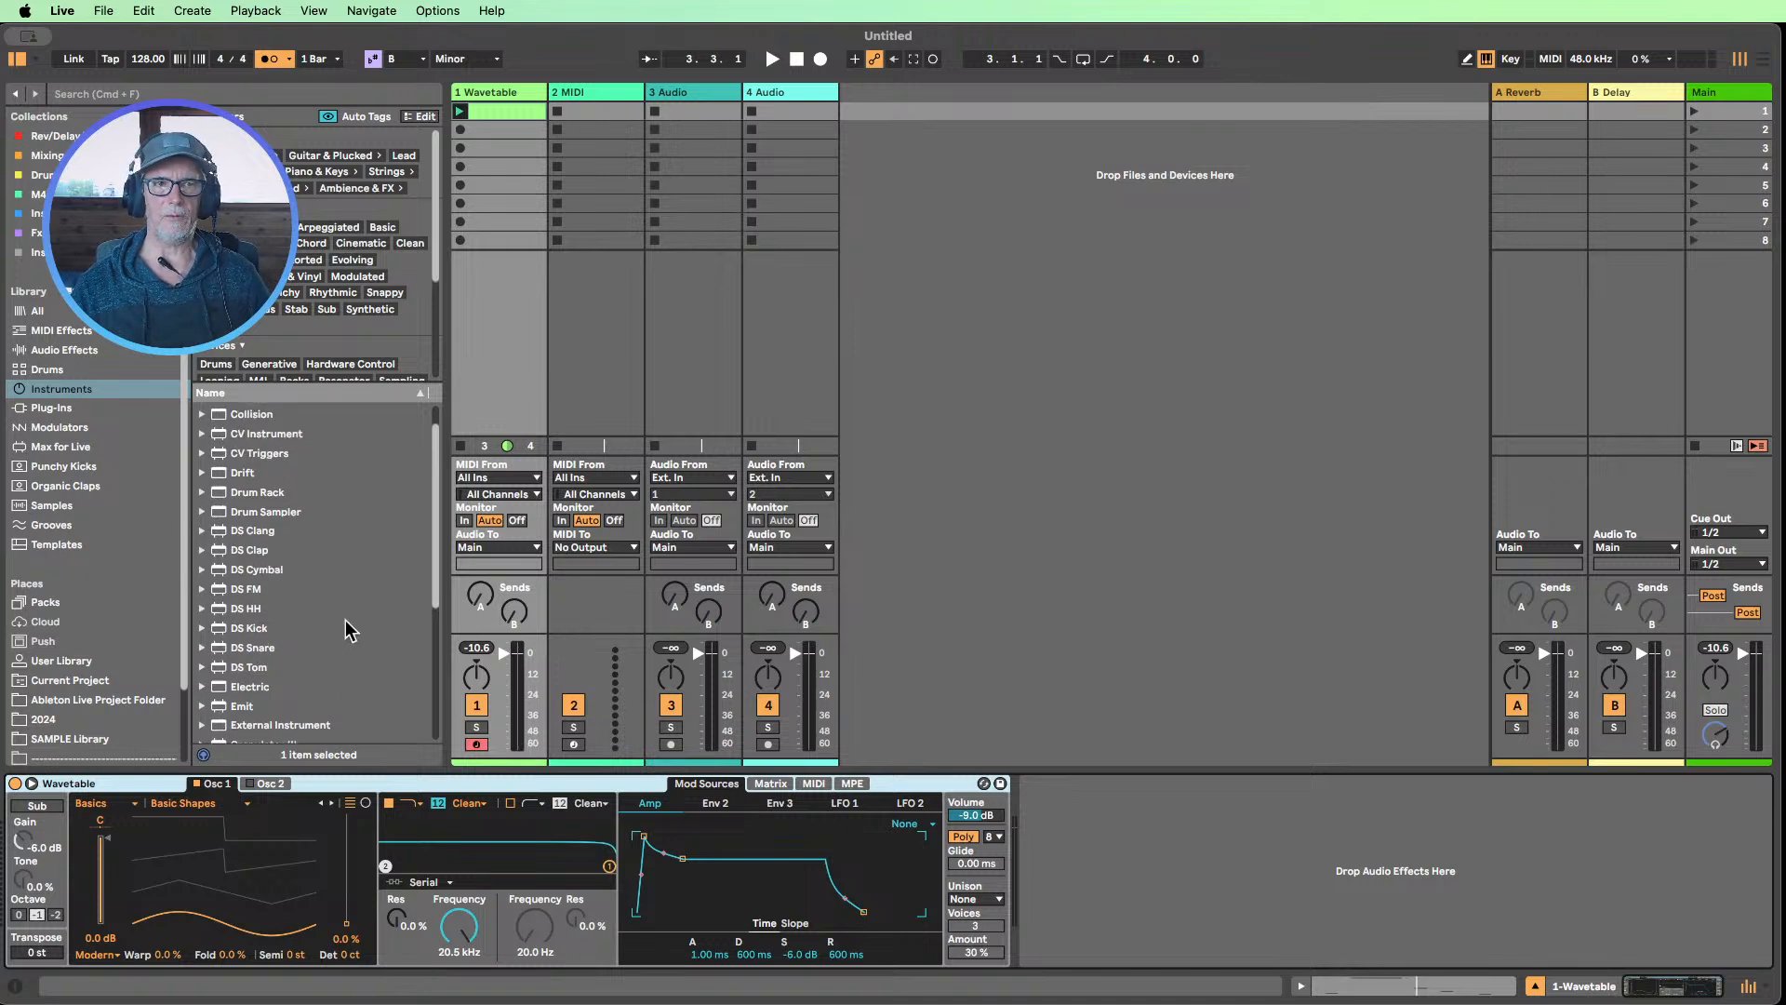
click(64, 350)
scroll(307, 562, down, 3)
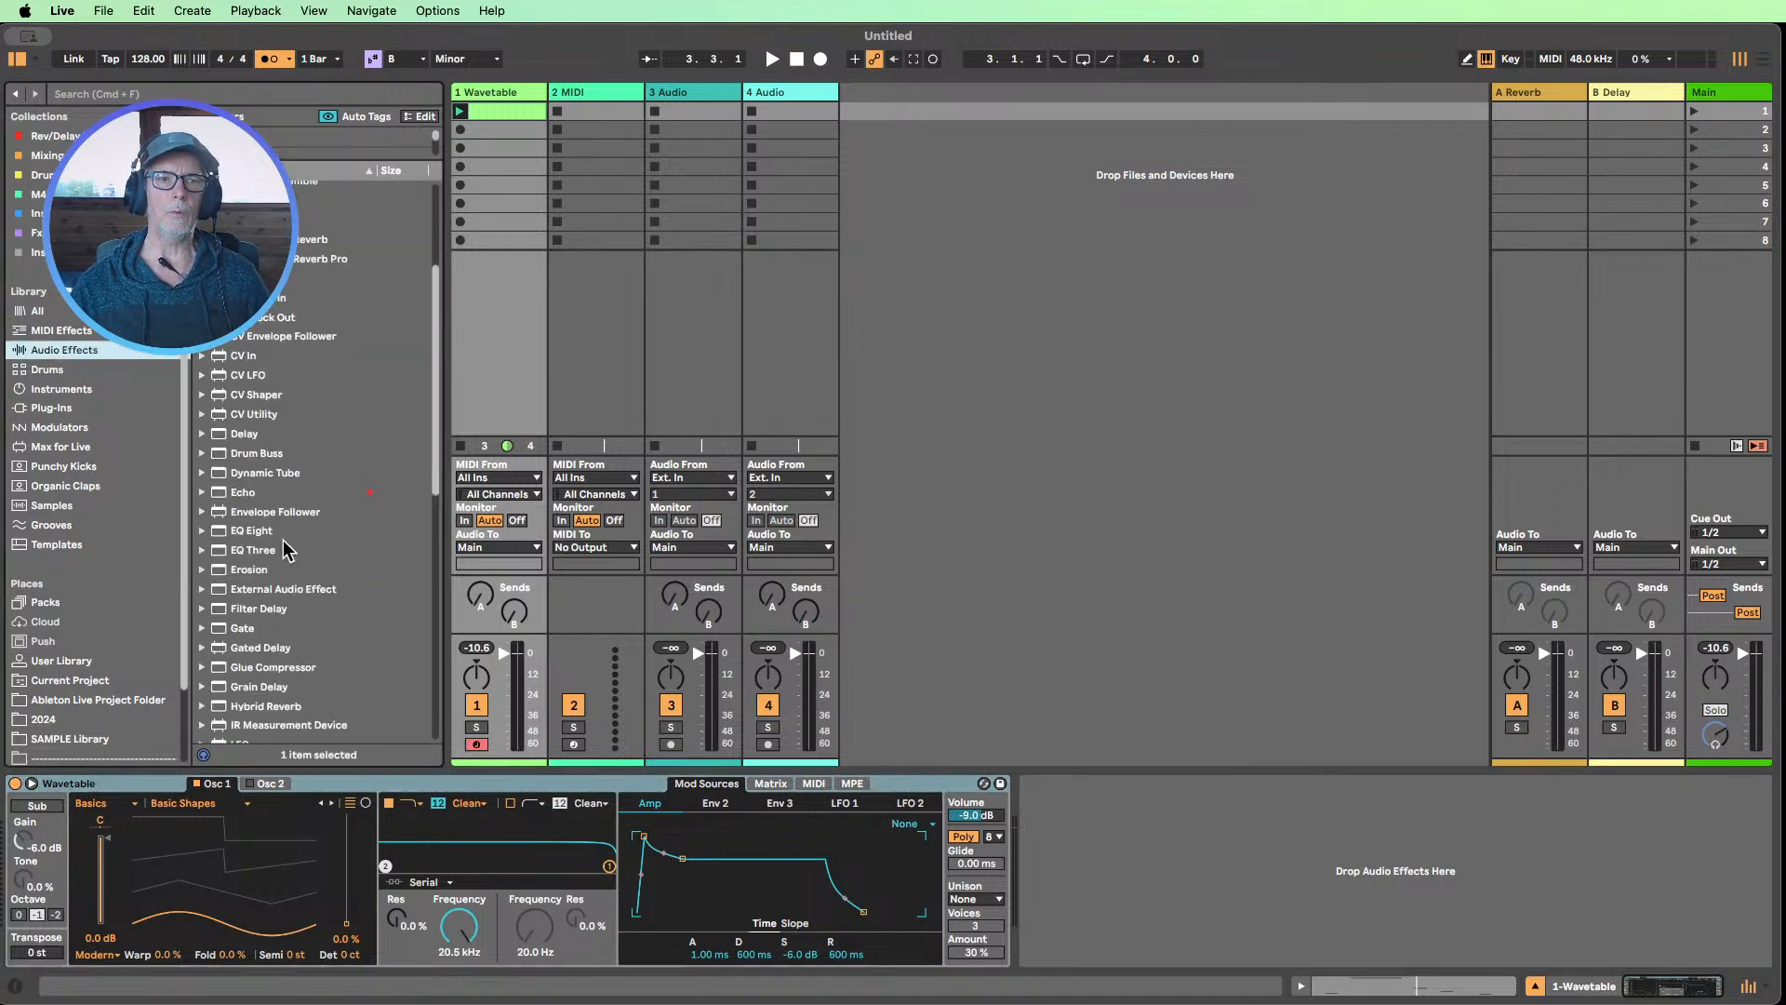
drag(282, 665, 1024, 845)
click(1089, 781)
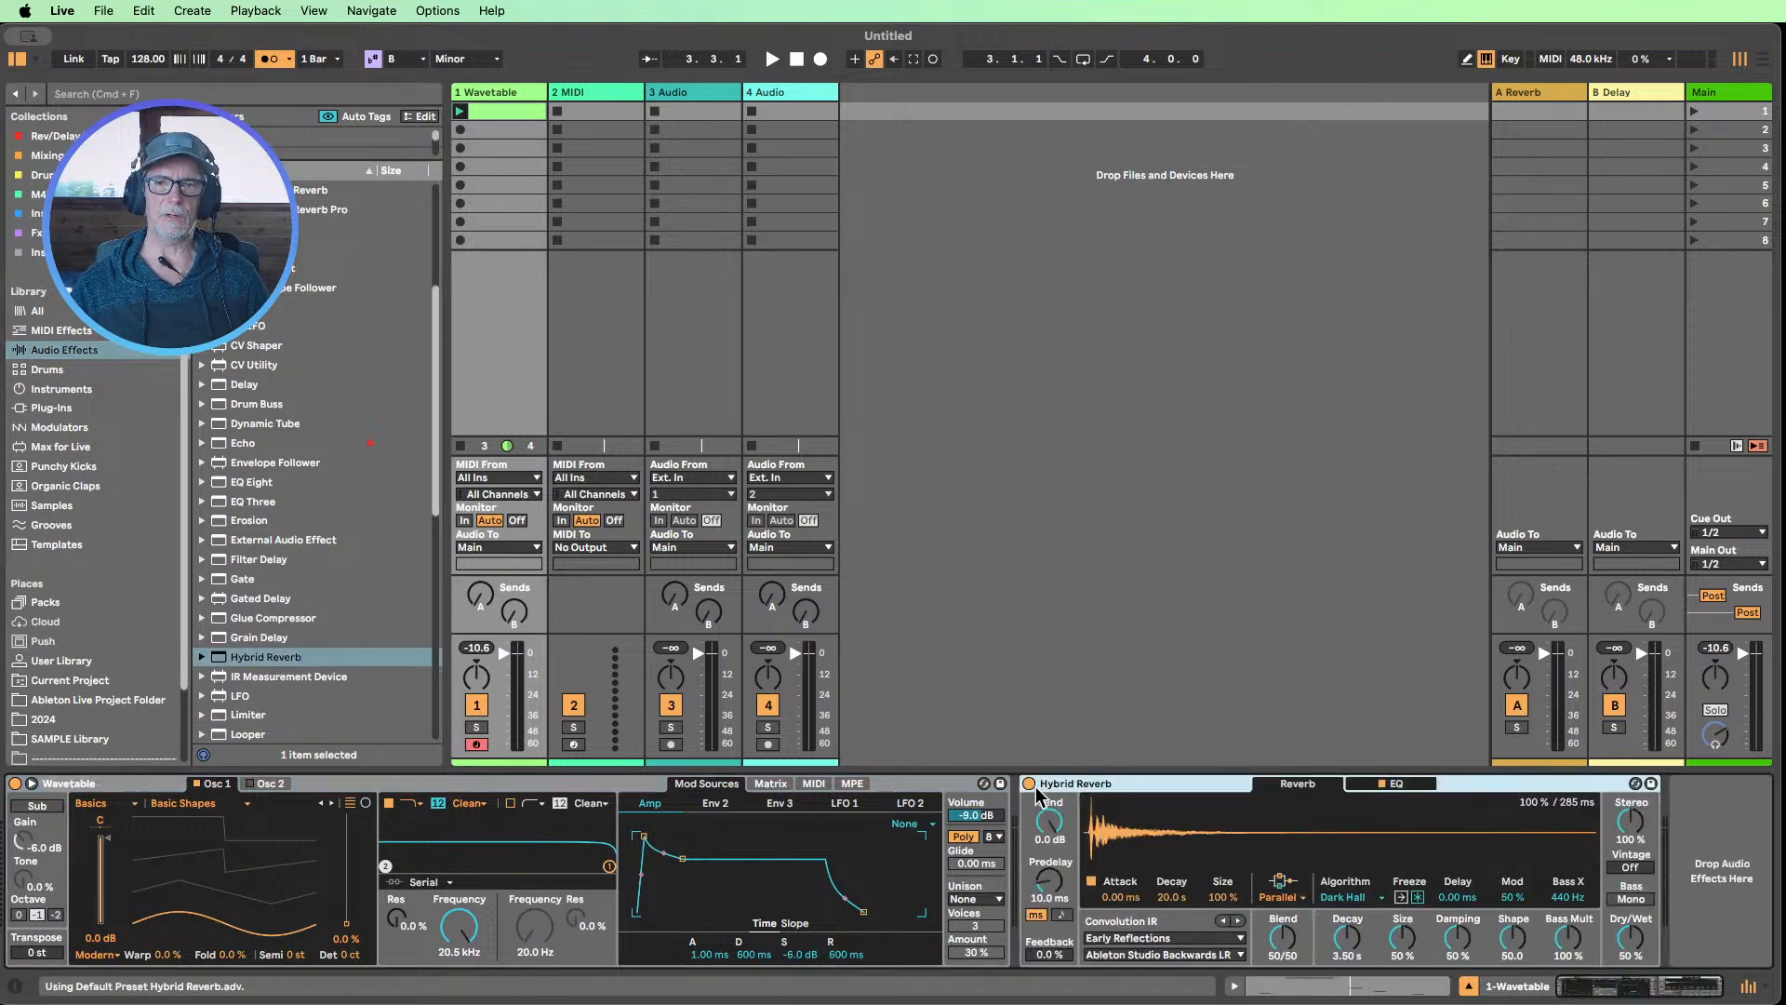
double_click(1083, 783)
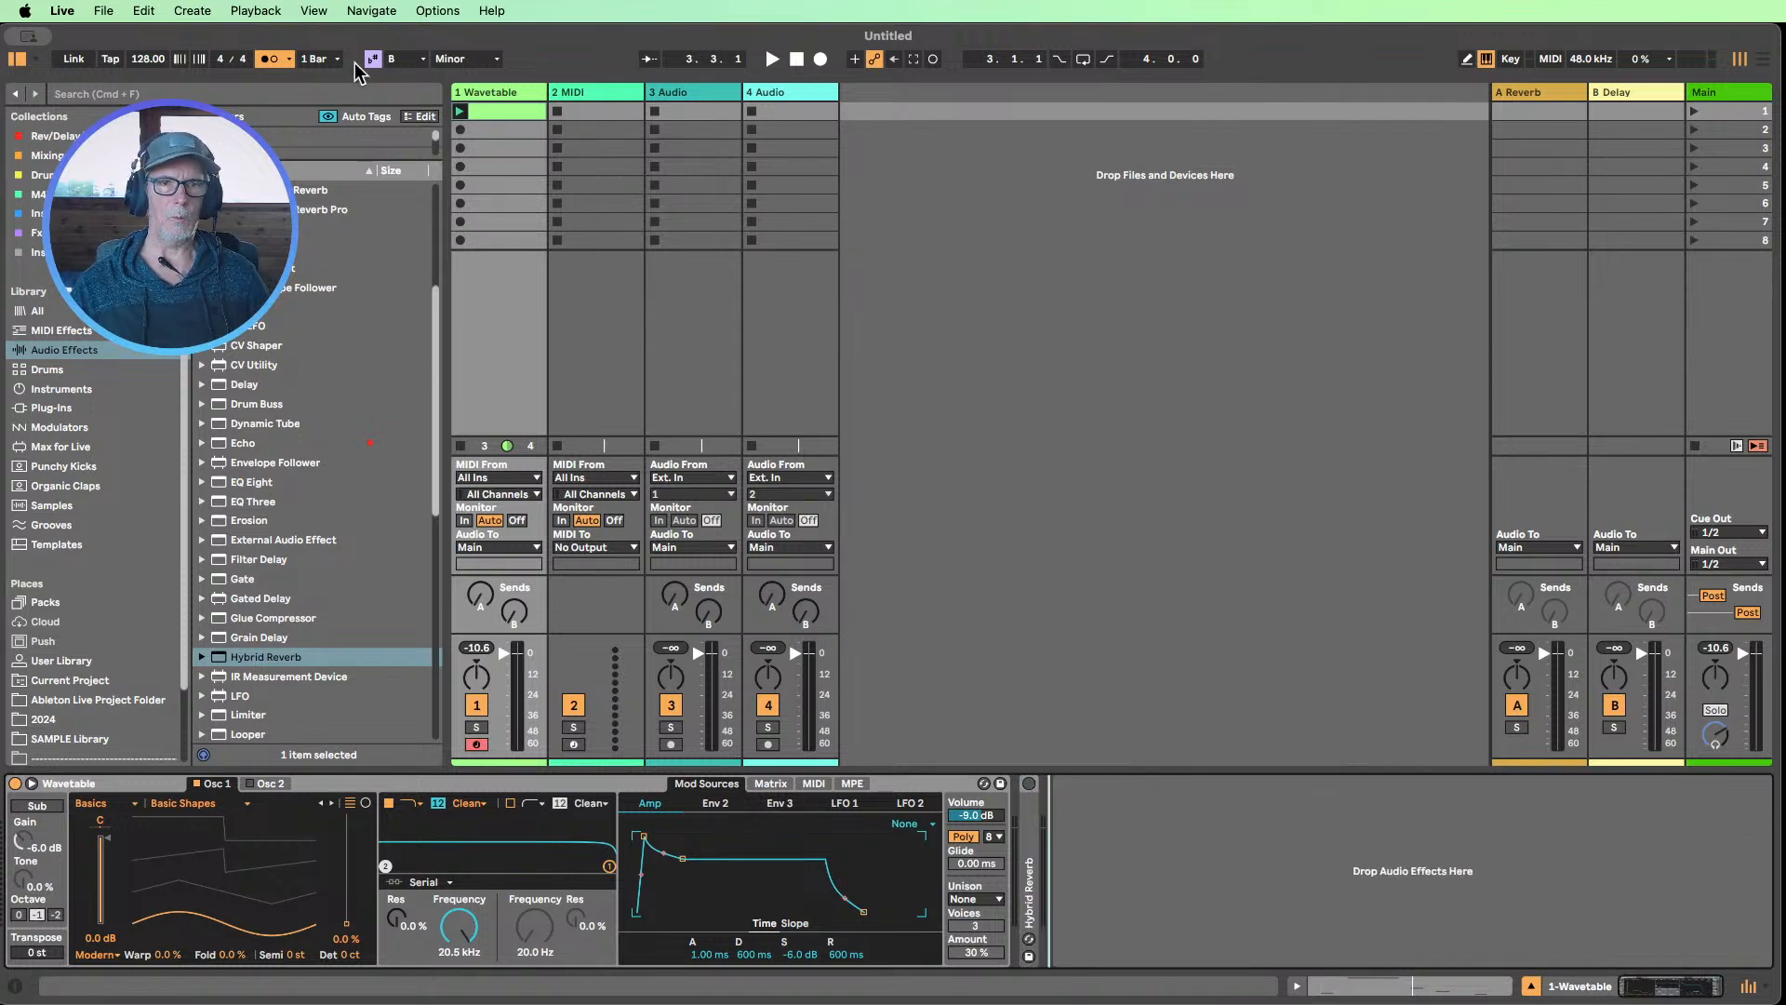
drag(442, 146, 412, 153)
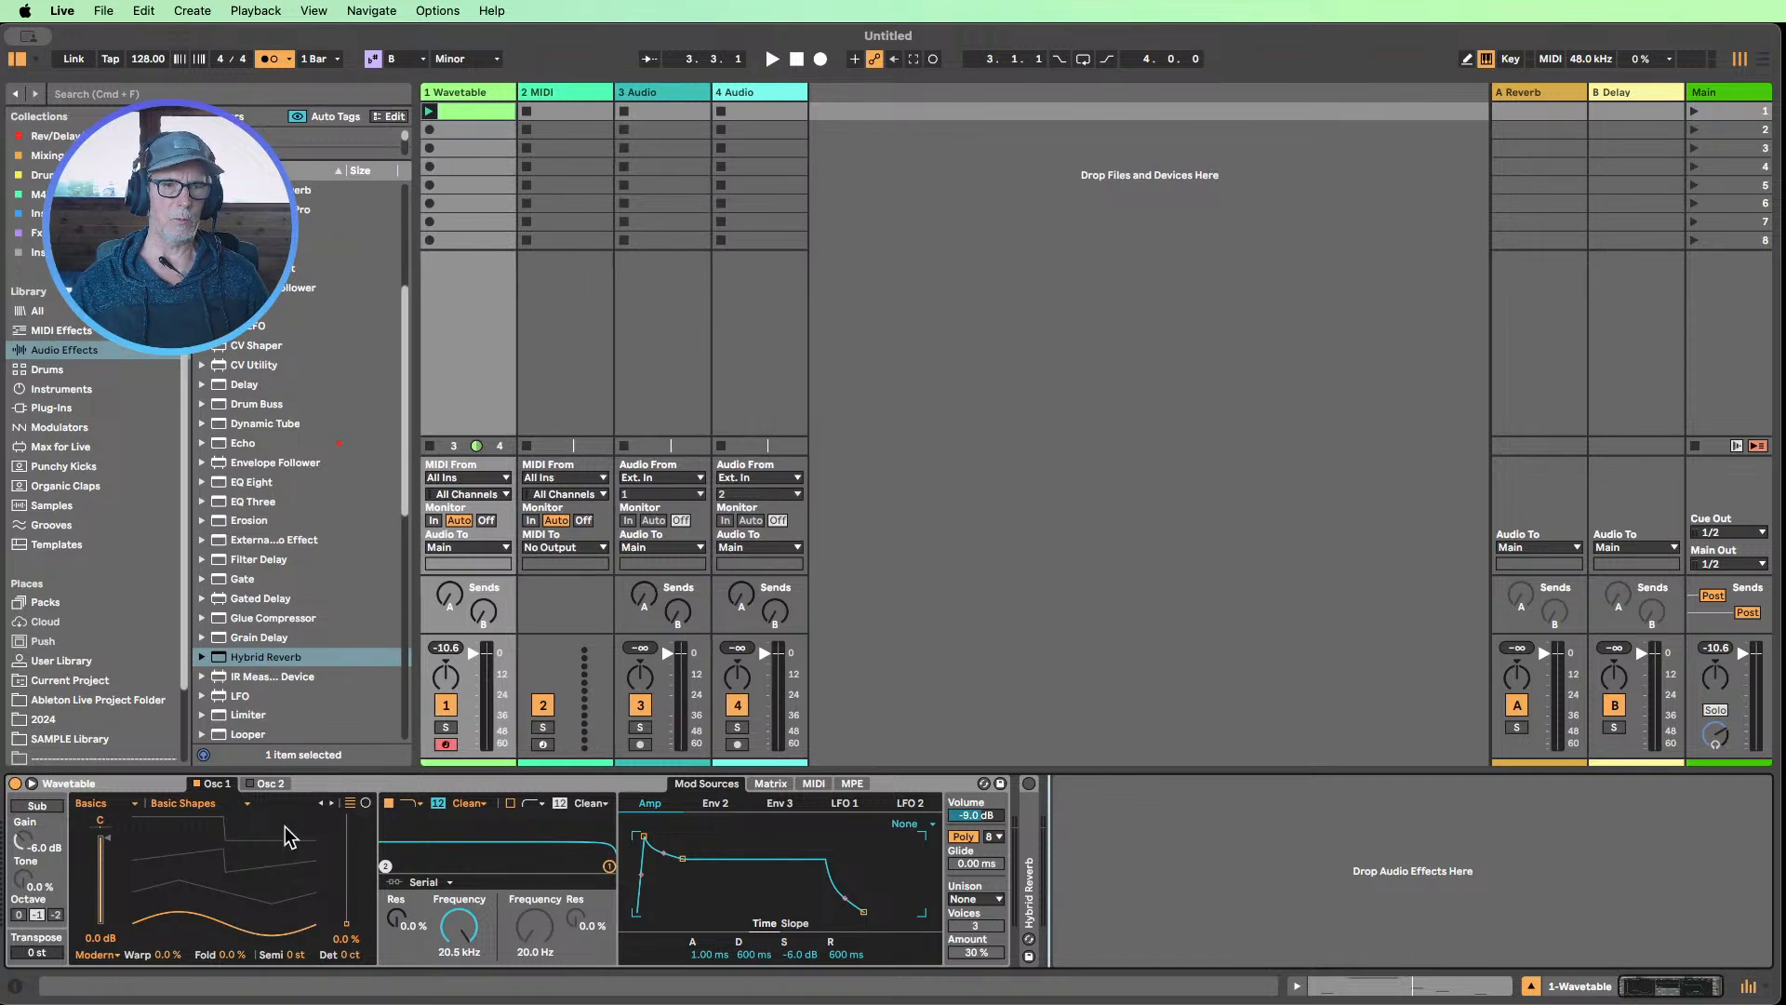
With the clip playing, set Wavetable's Osc 1 wavetable position to 100 %, then stop and switch the voice mode to Mono
click(428, 111)
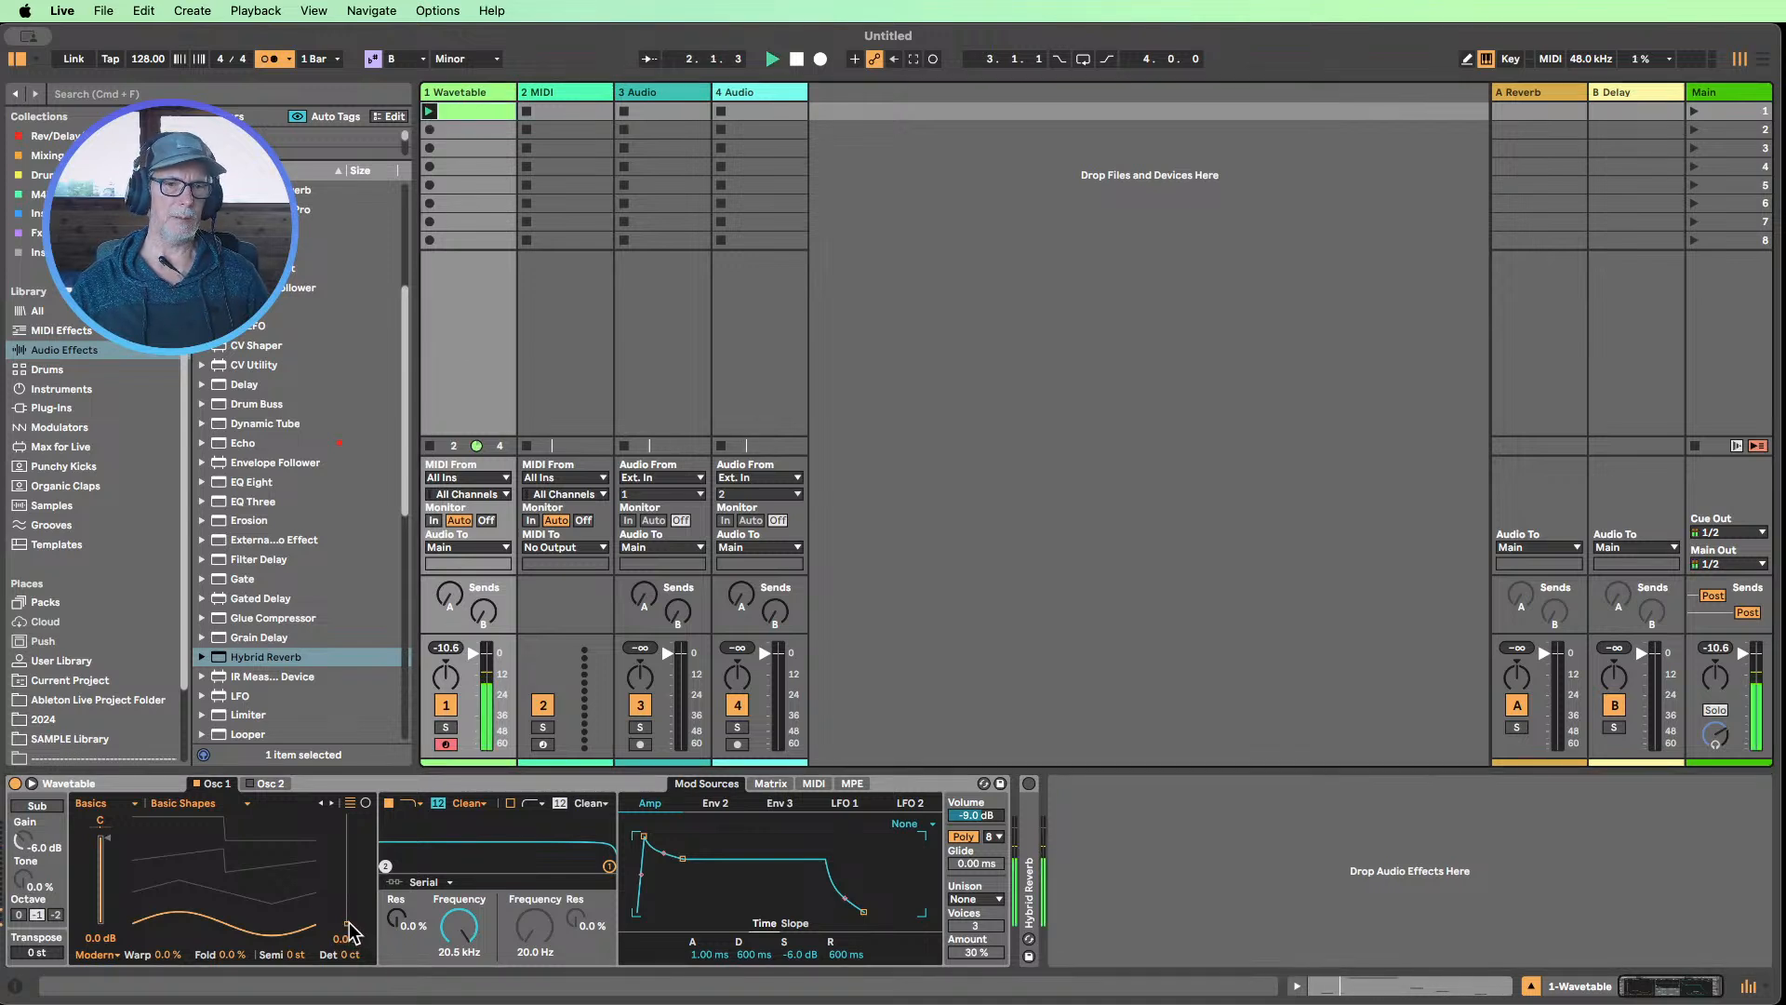
drag(347, 930, 347, 814)
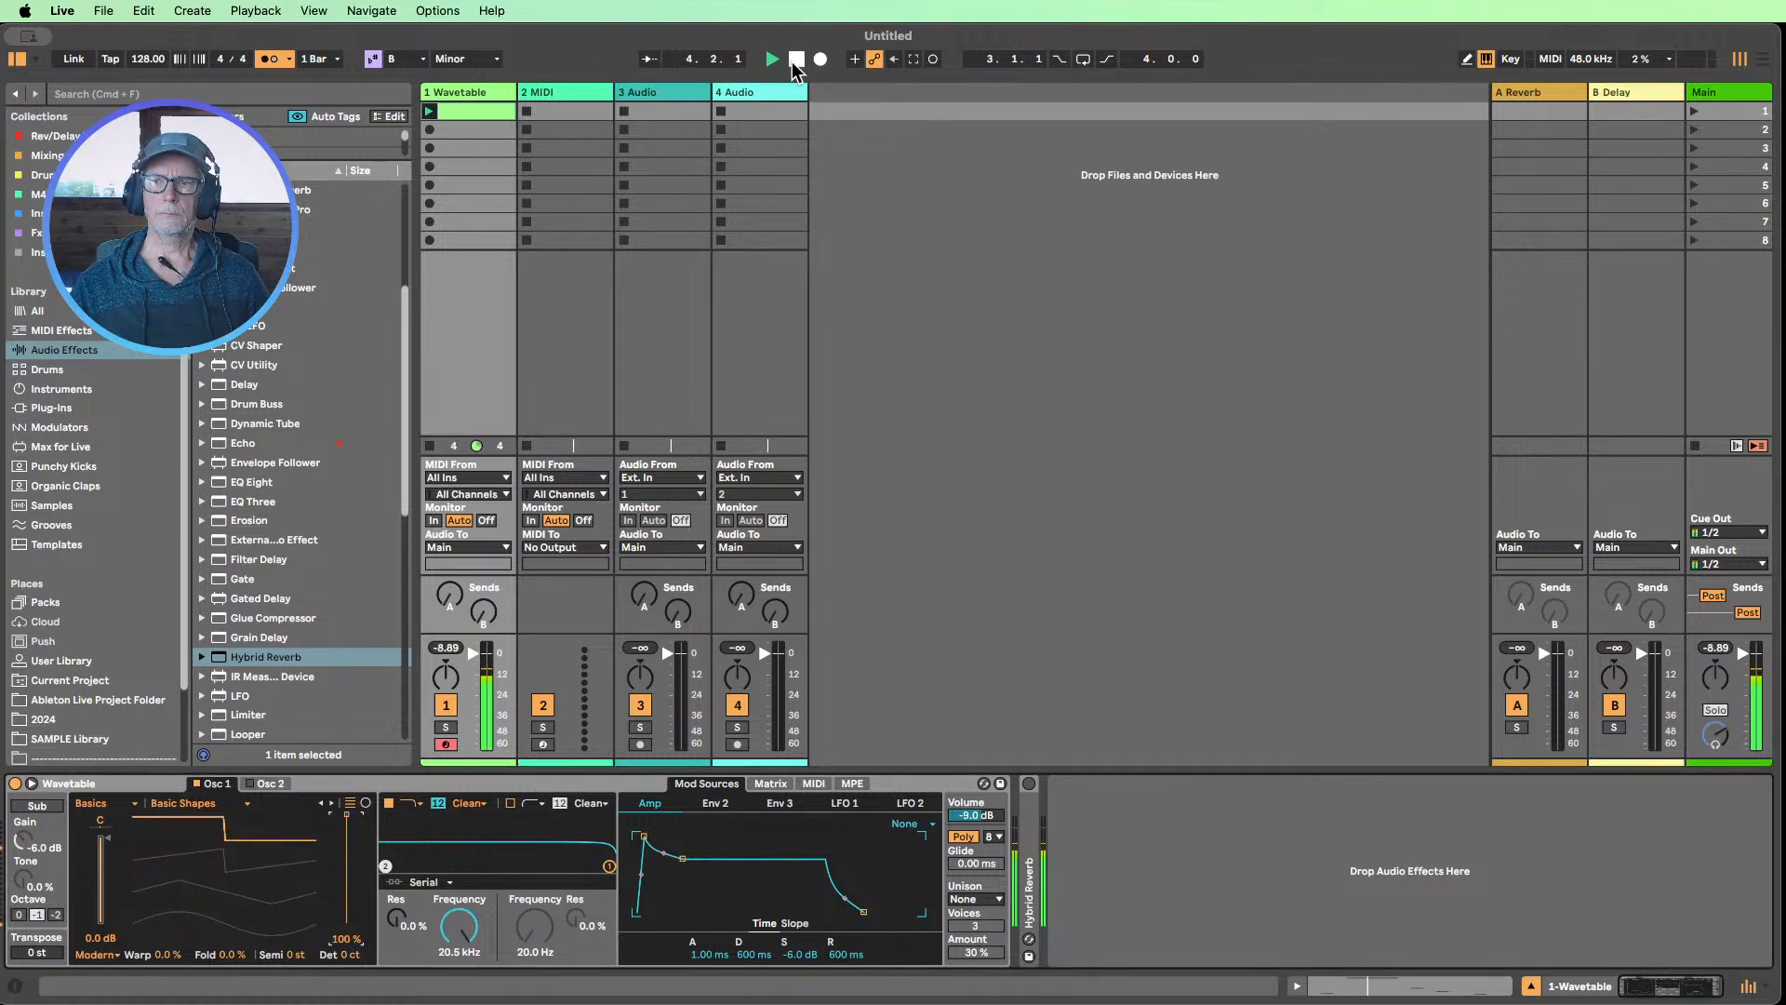
click(797, 60)
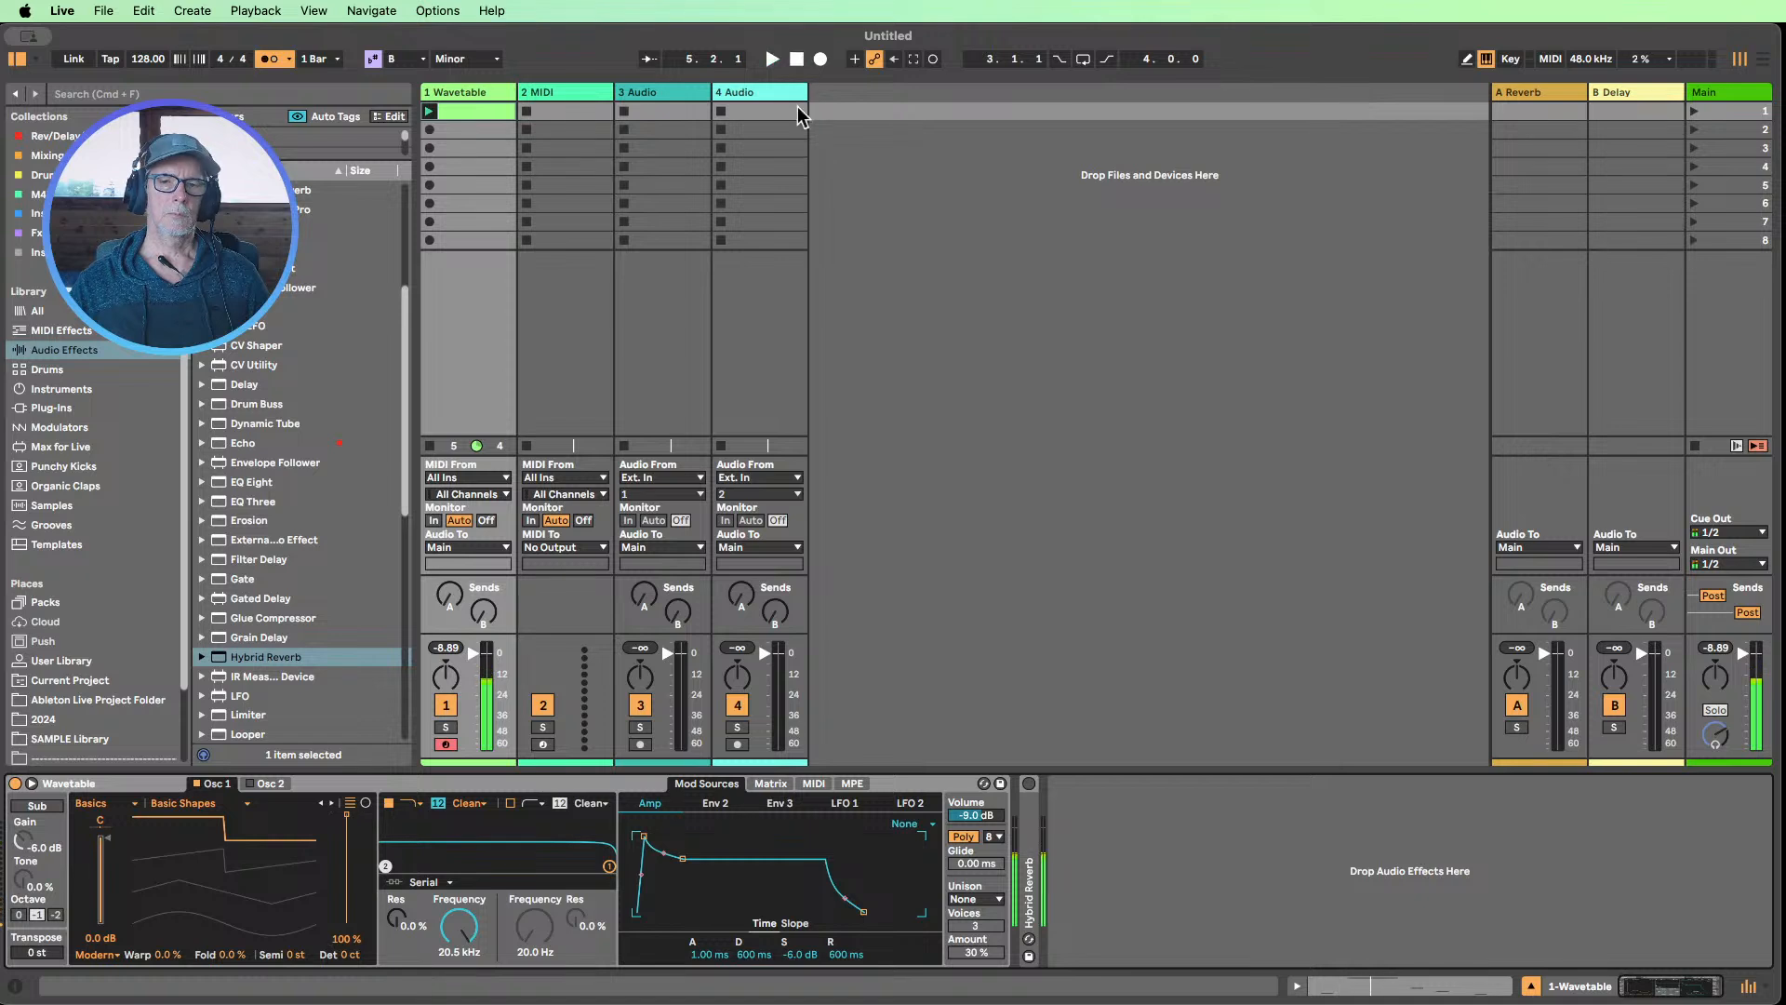
click(964, 836)
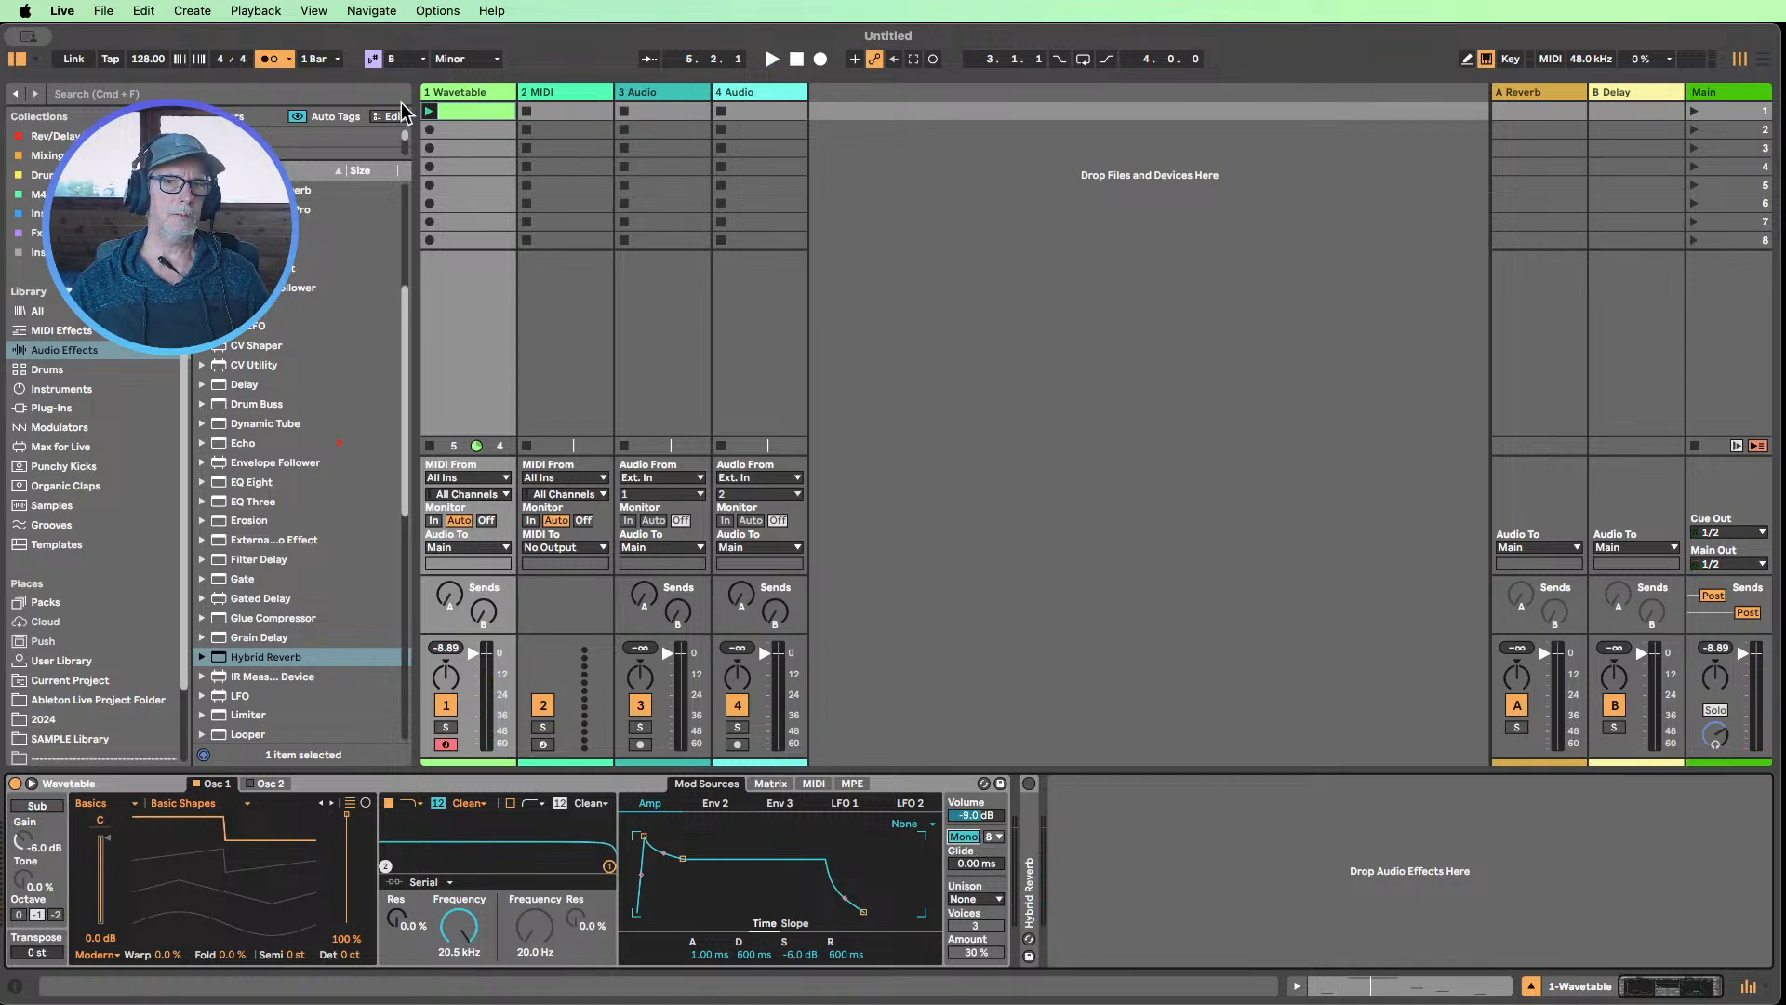
Check the clip's notes in the zoomed-out note editor and listen to the pattern with the mono Wavetable sound
double_click(456, 113)
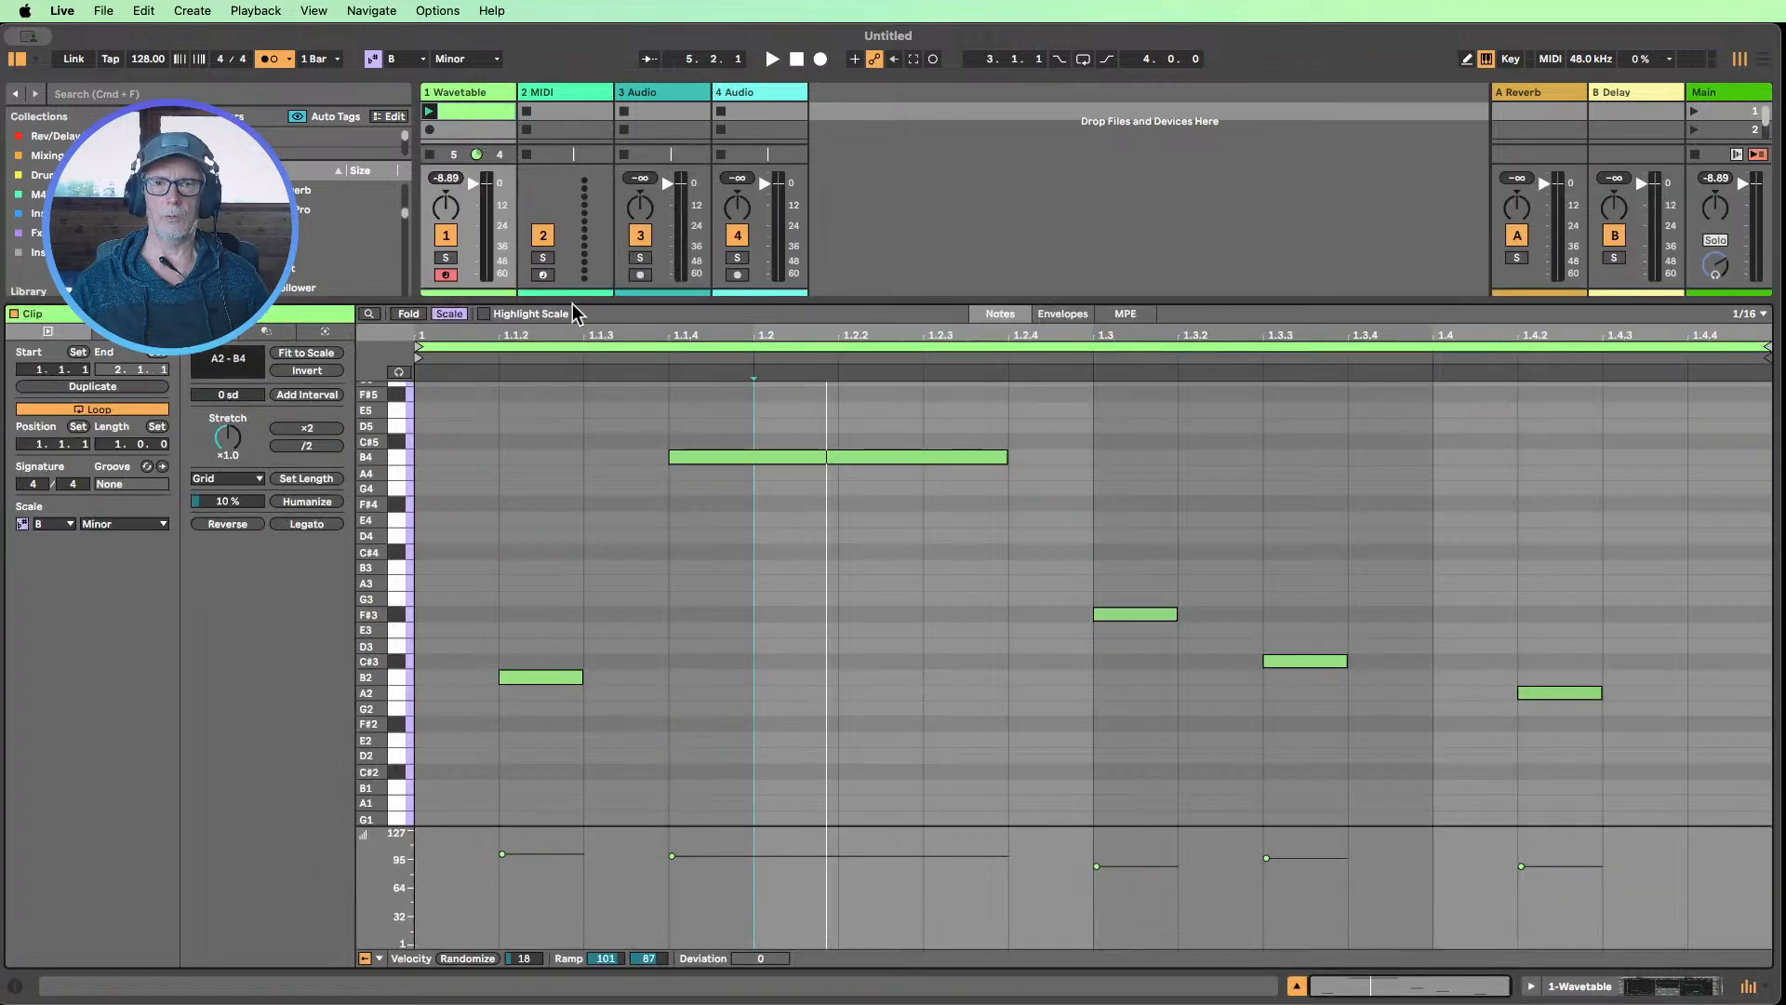
drag(374, 606, 340, 598)
click(551, 534)
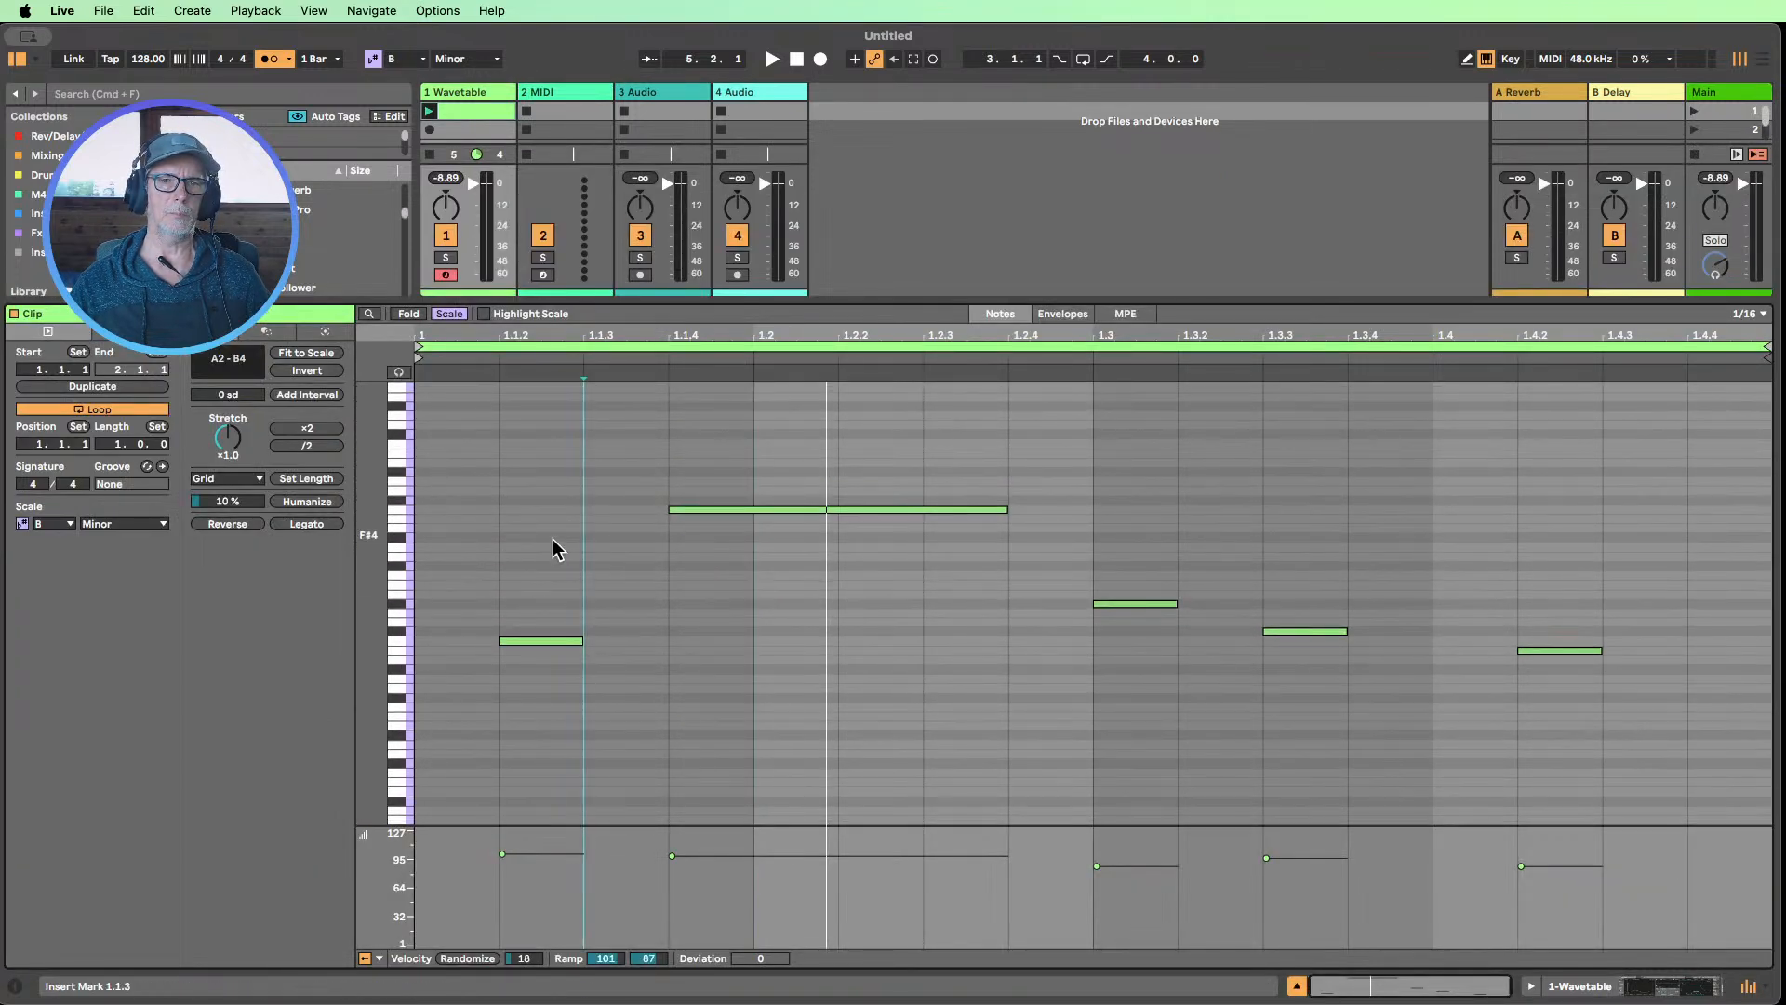
click(1580, 986)
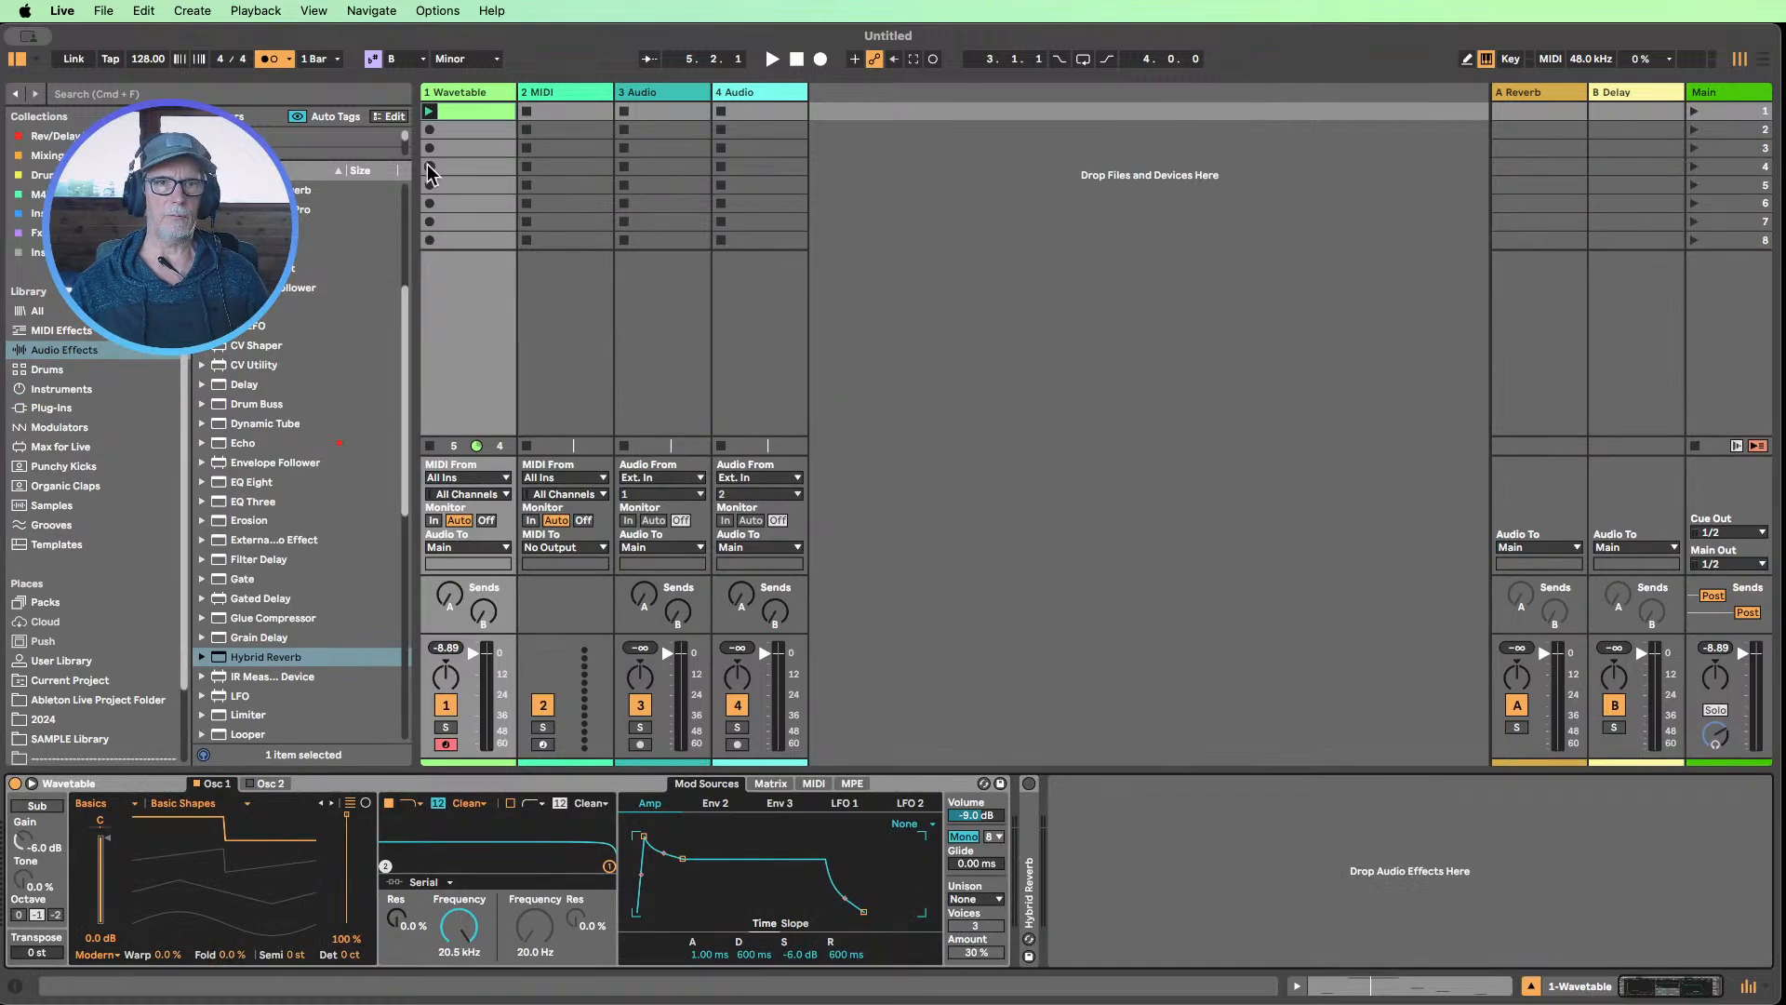
click(430, 112)
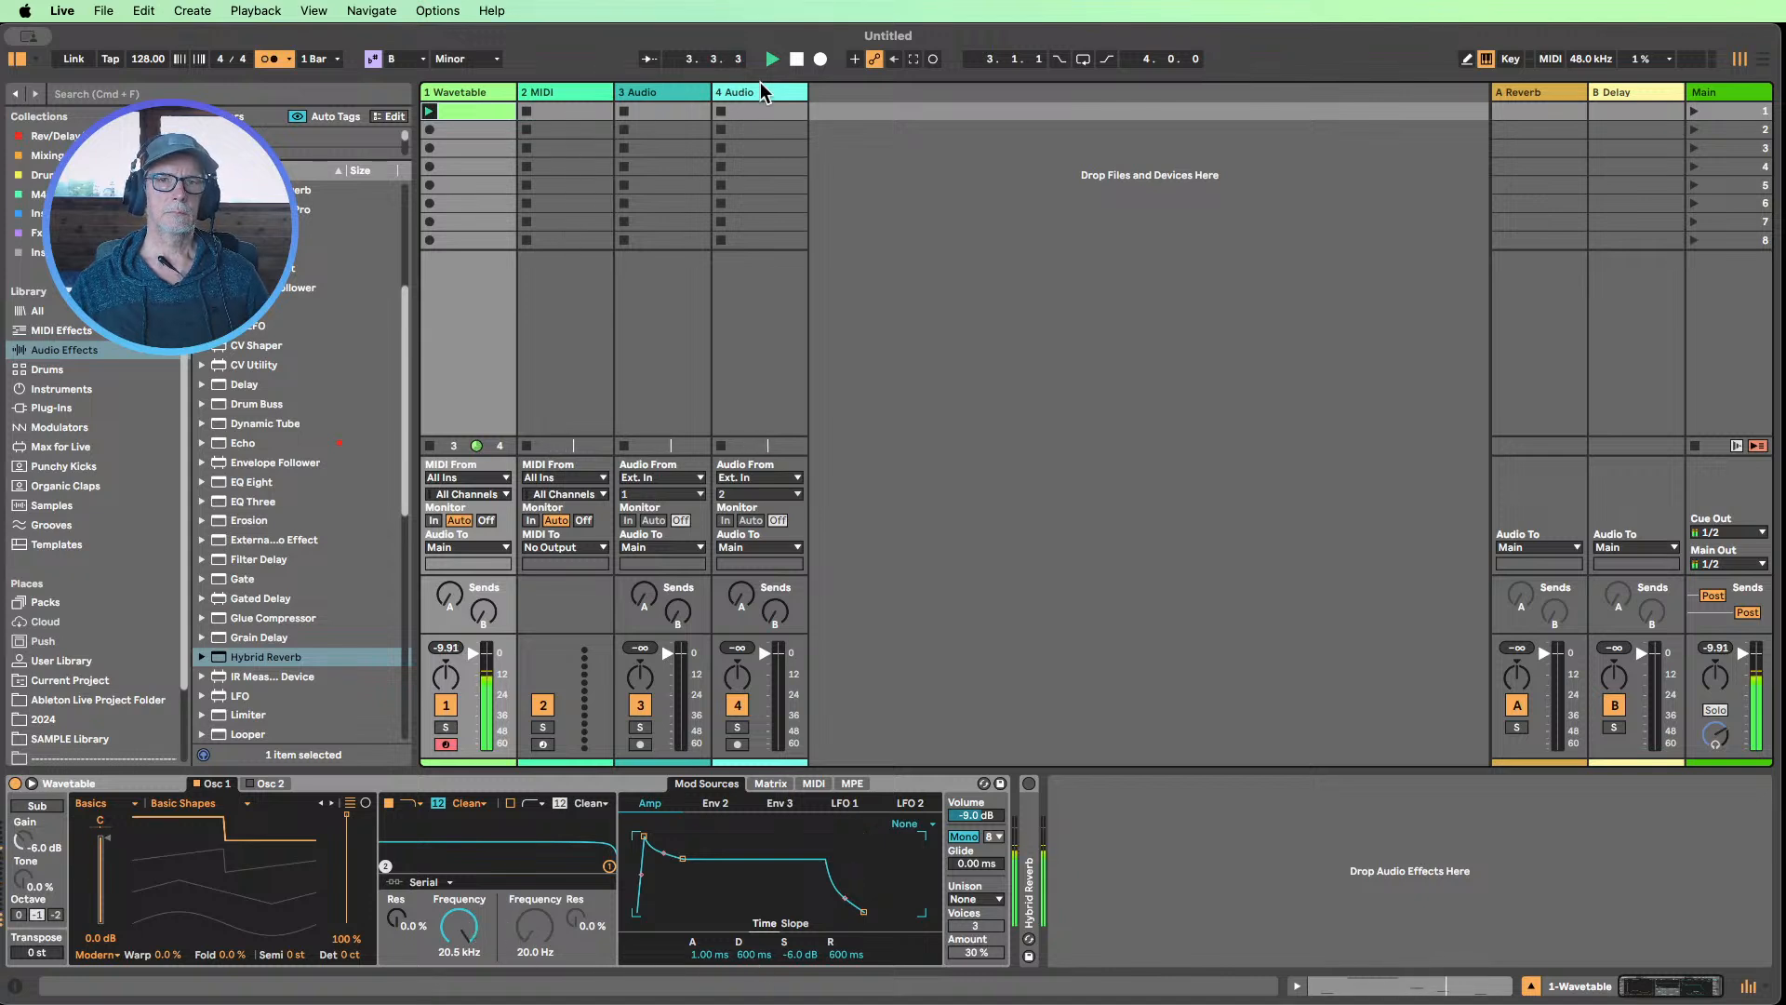
click(796, 60)
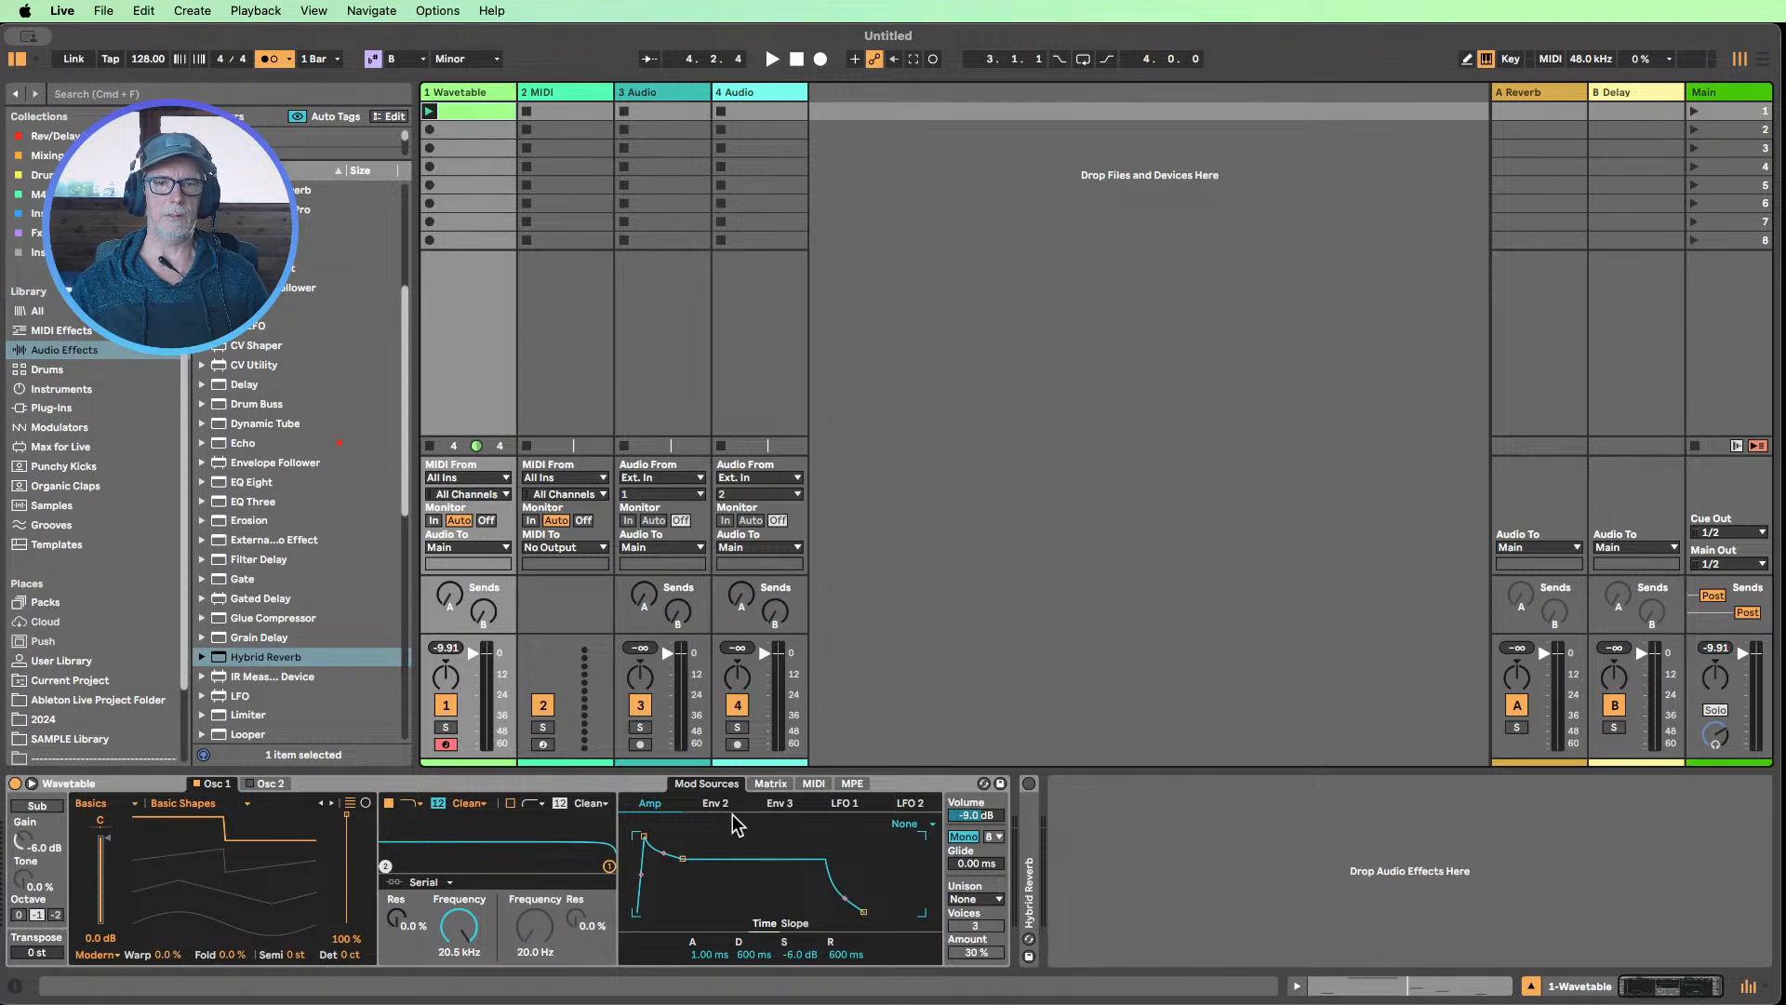
With the clip playing, set the Amp envelope to 127 ms decay, -inf dB sustain and 845 ms release, then stop playback
click(428, 111)
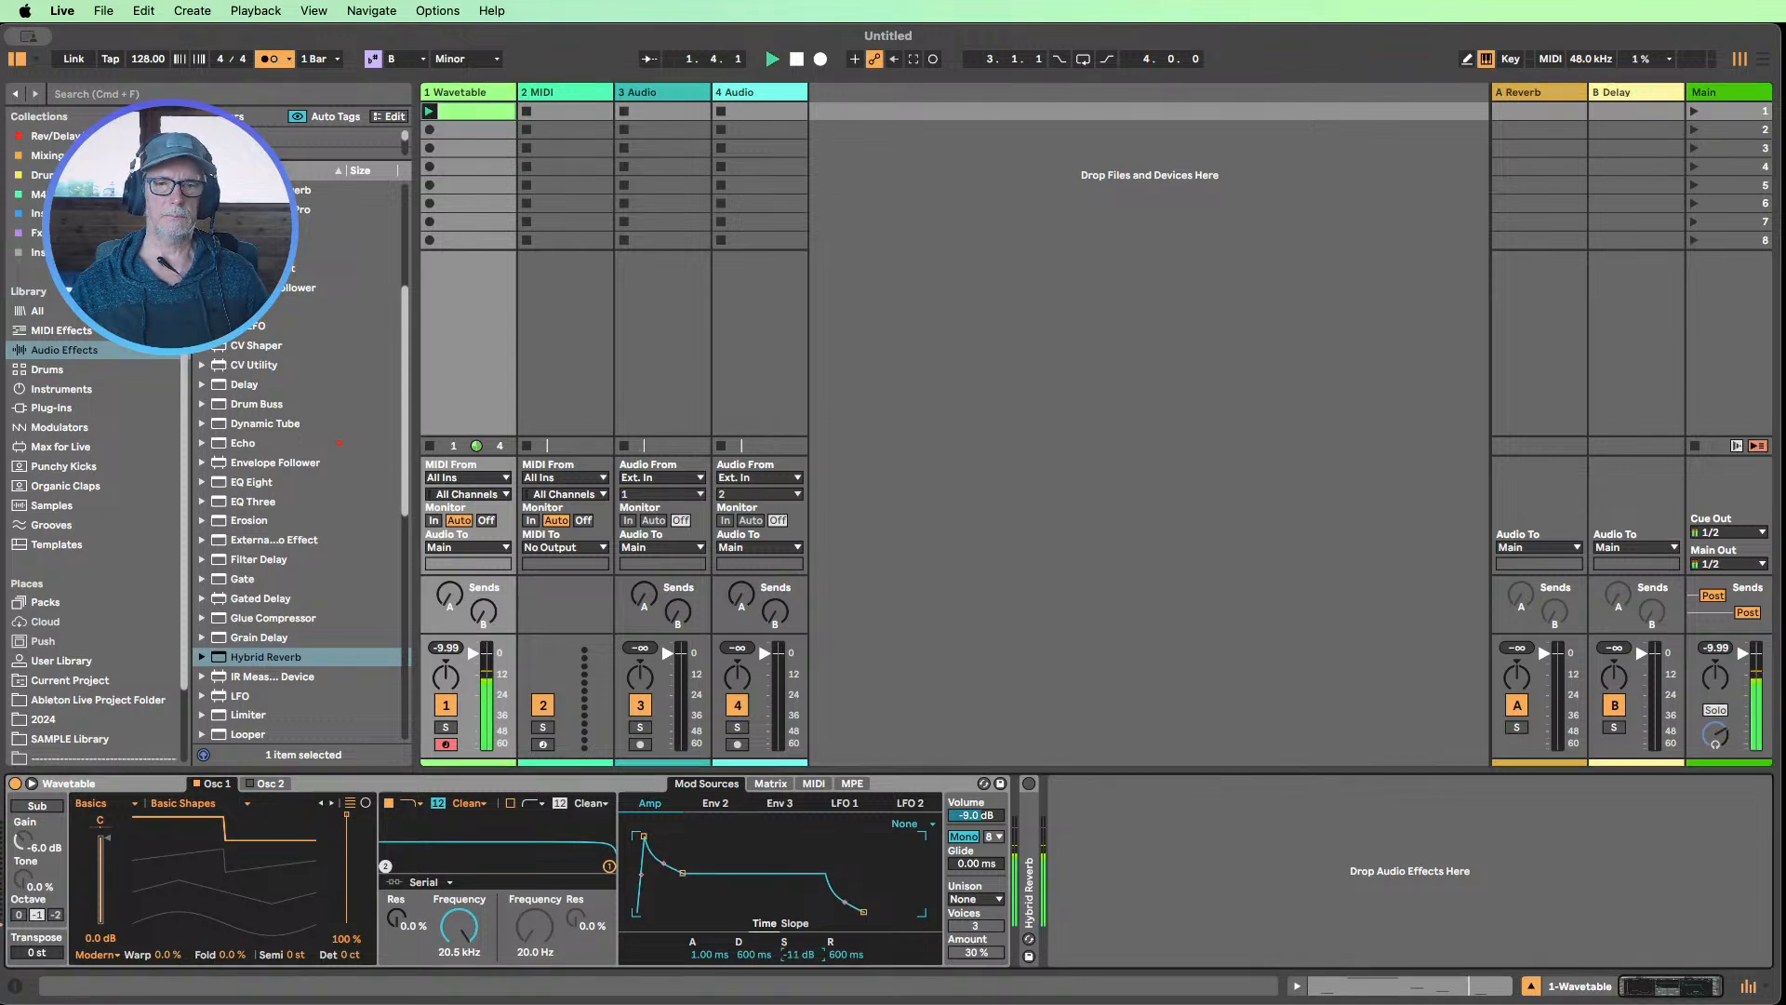
mouse_move(784, 946)
mouse_down()
mouse_move(784, 977)
mouse_move(754, 962)
mouse_up()
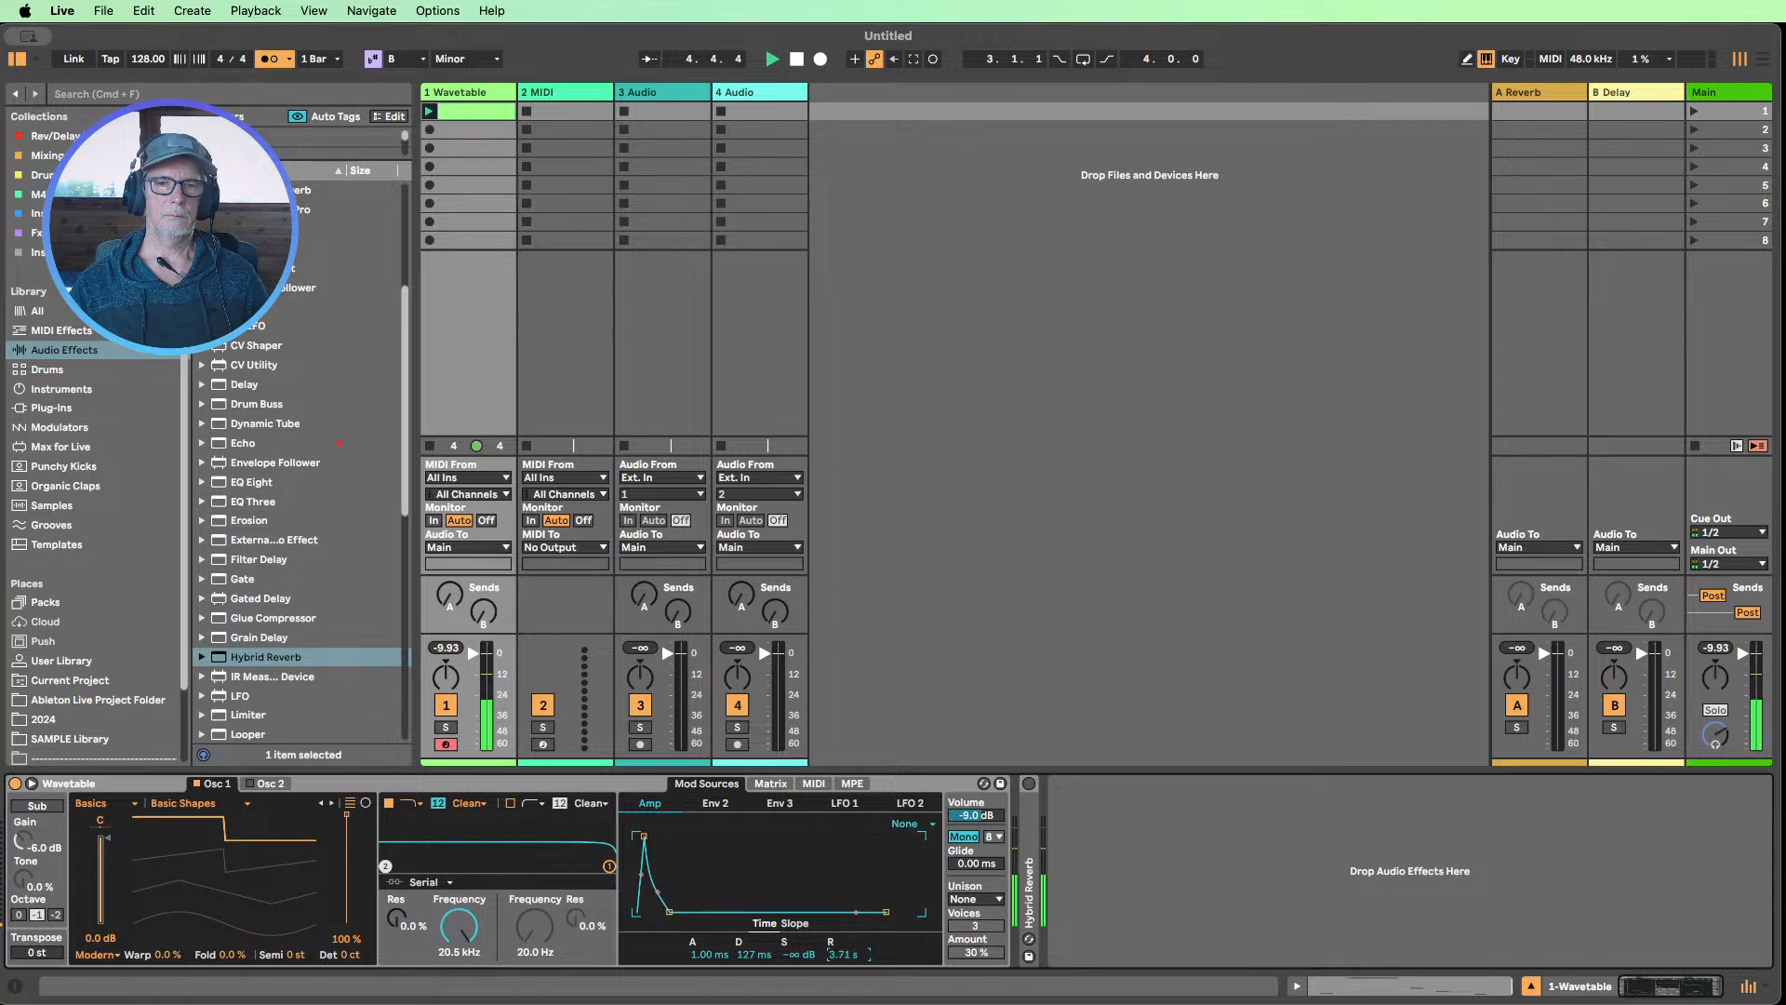
mouse_move(847, 954)
mouse_down()
mouse_move(846, 995)
mouse_move(846, 921)
mouse_move(846, 952)
mouse_up()
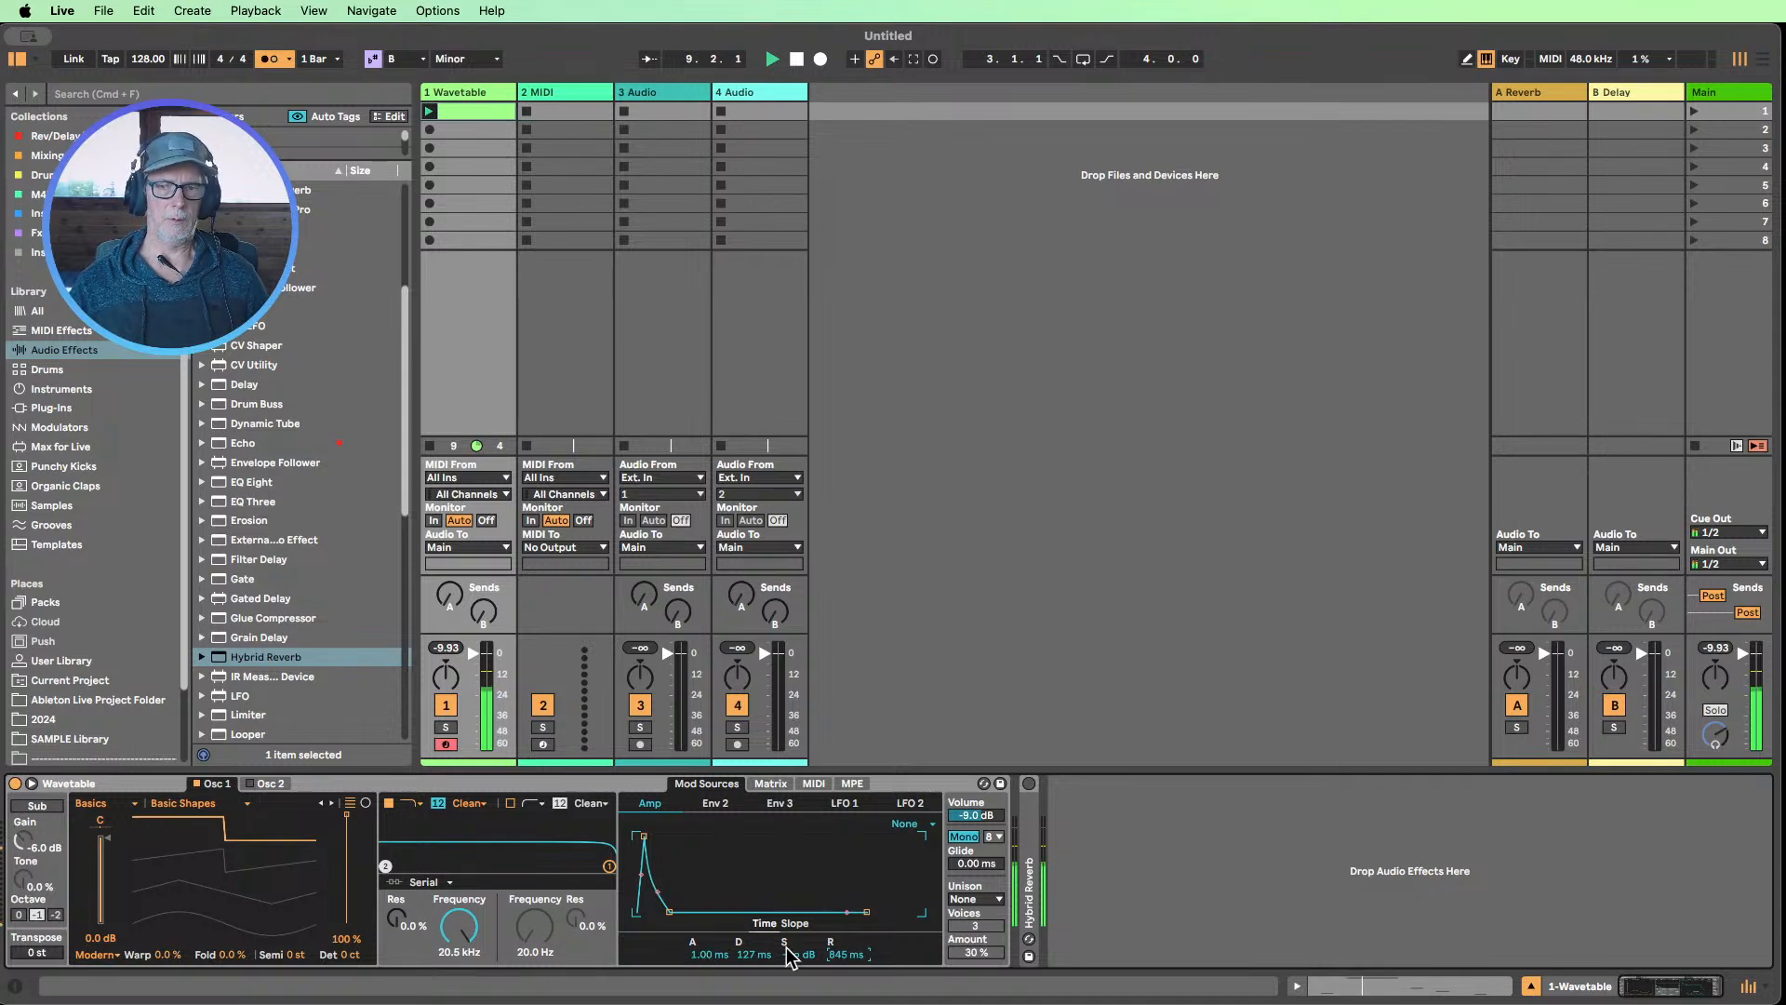
click(796, 60)
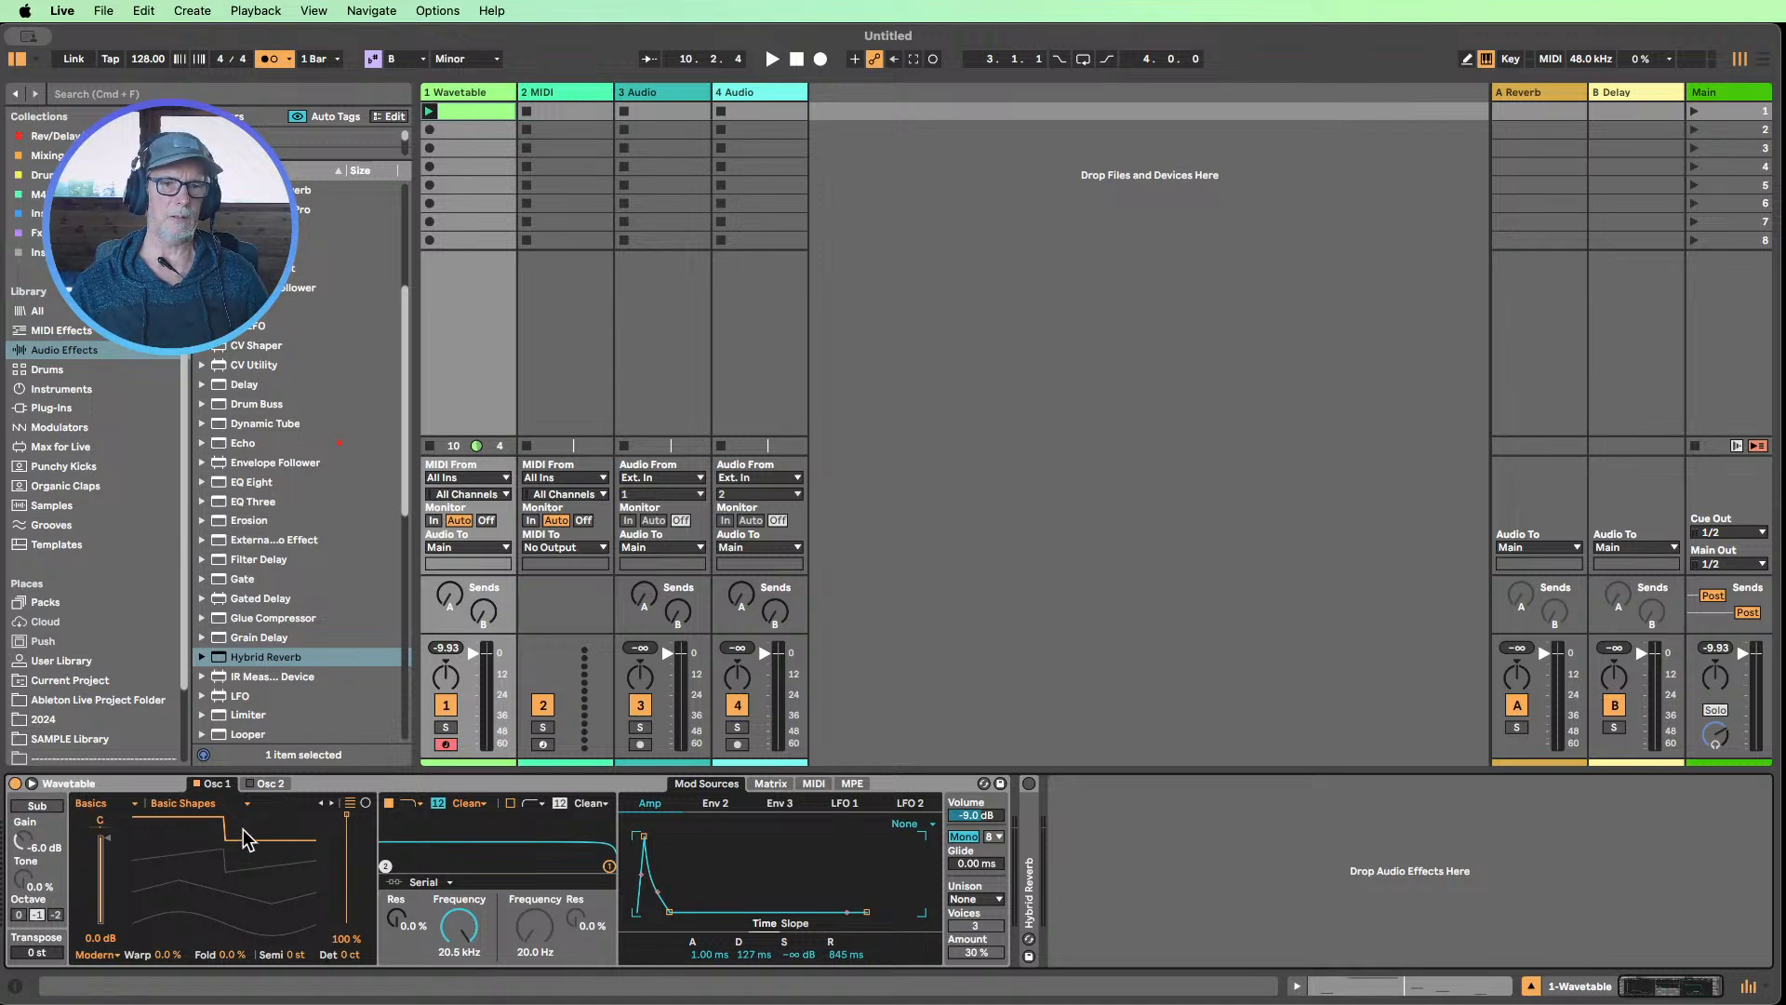
Set Osc 2's wavetable position to 100 %, then return to Osc 1 with only that oscillator switched on
click(90, 803)
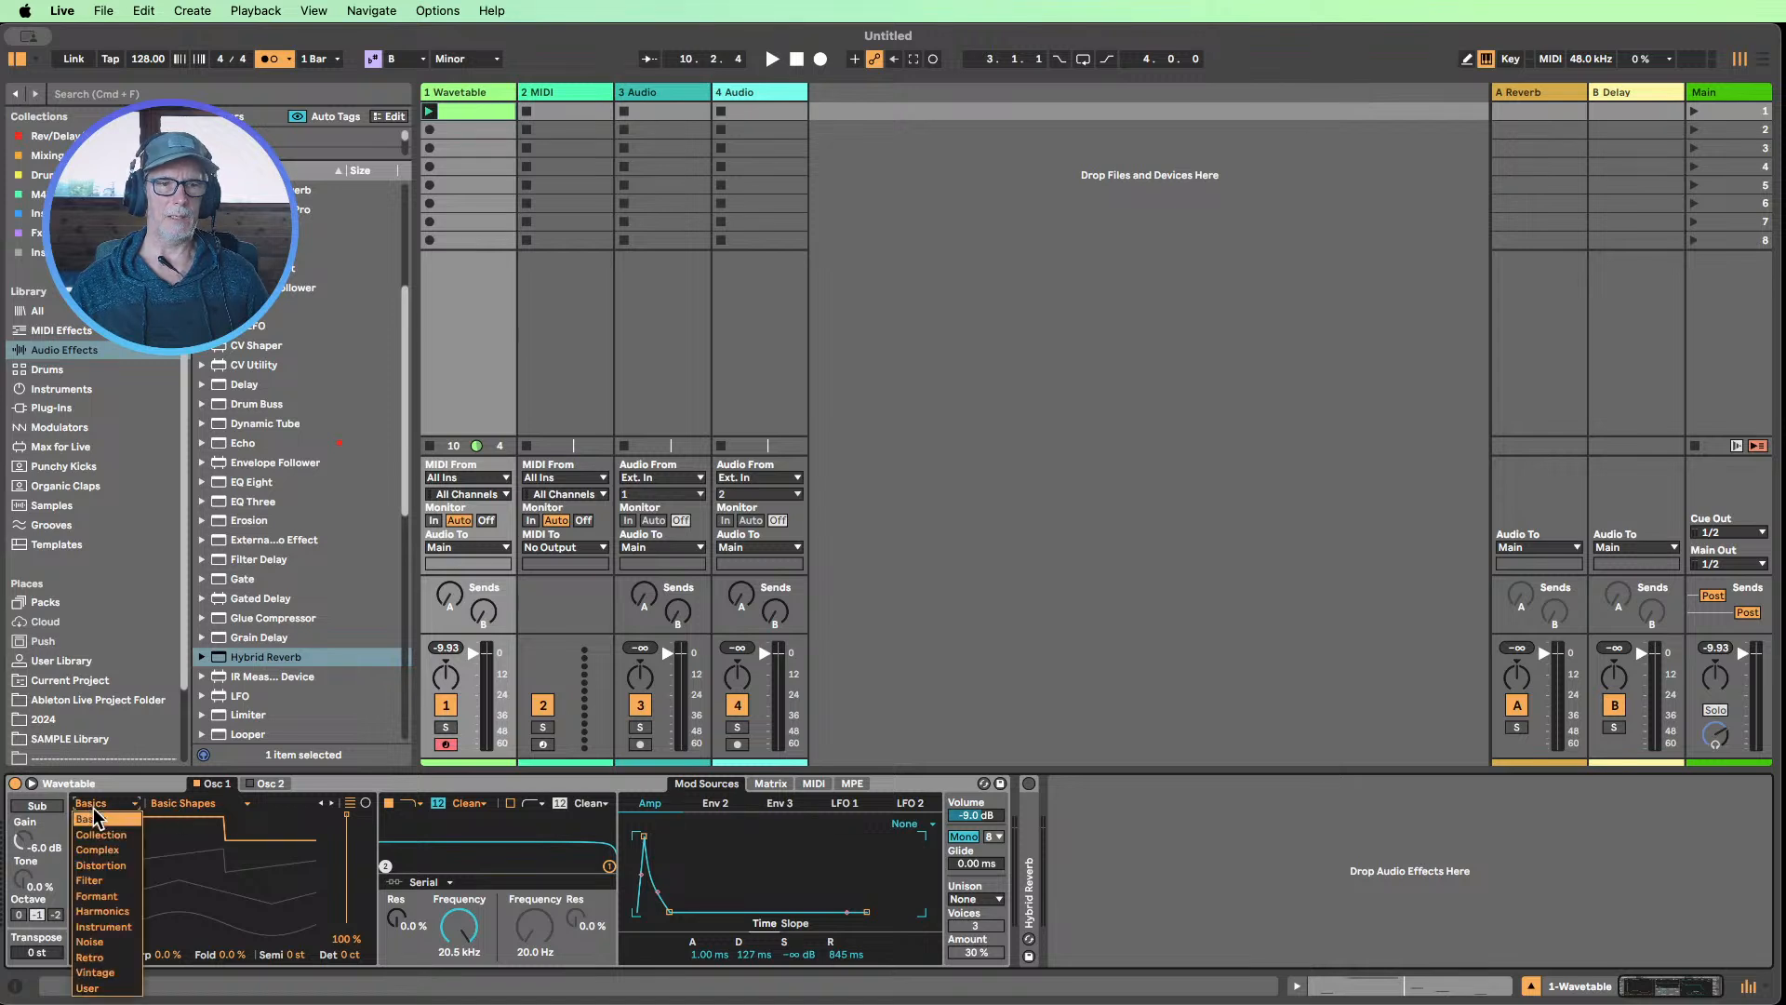
click(271, 780)
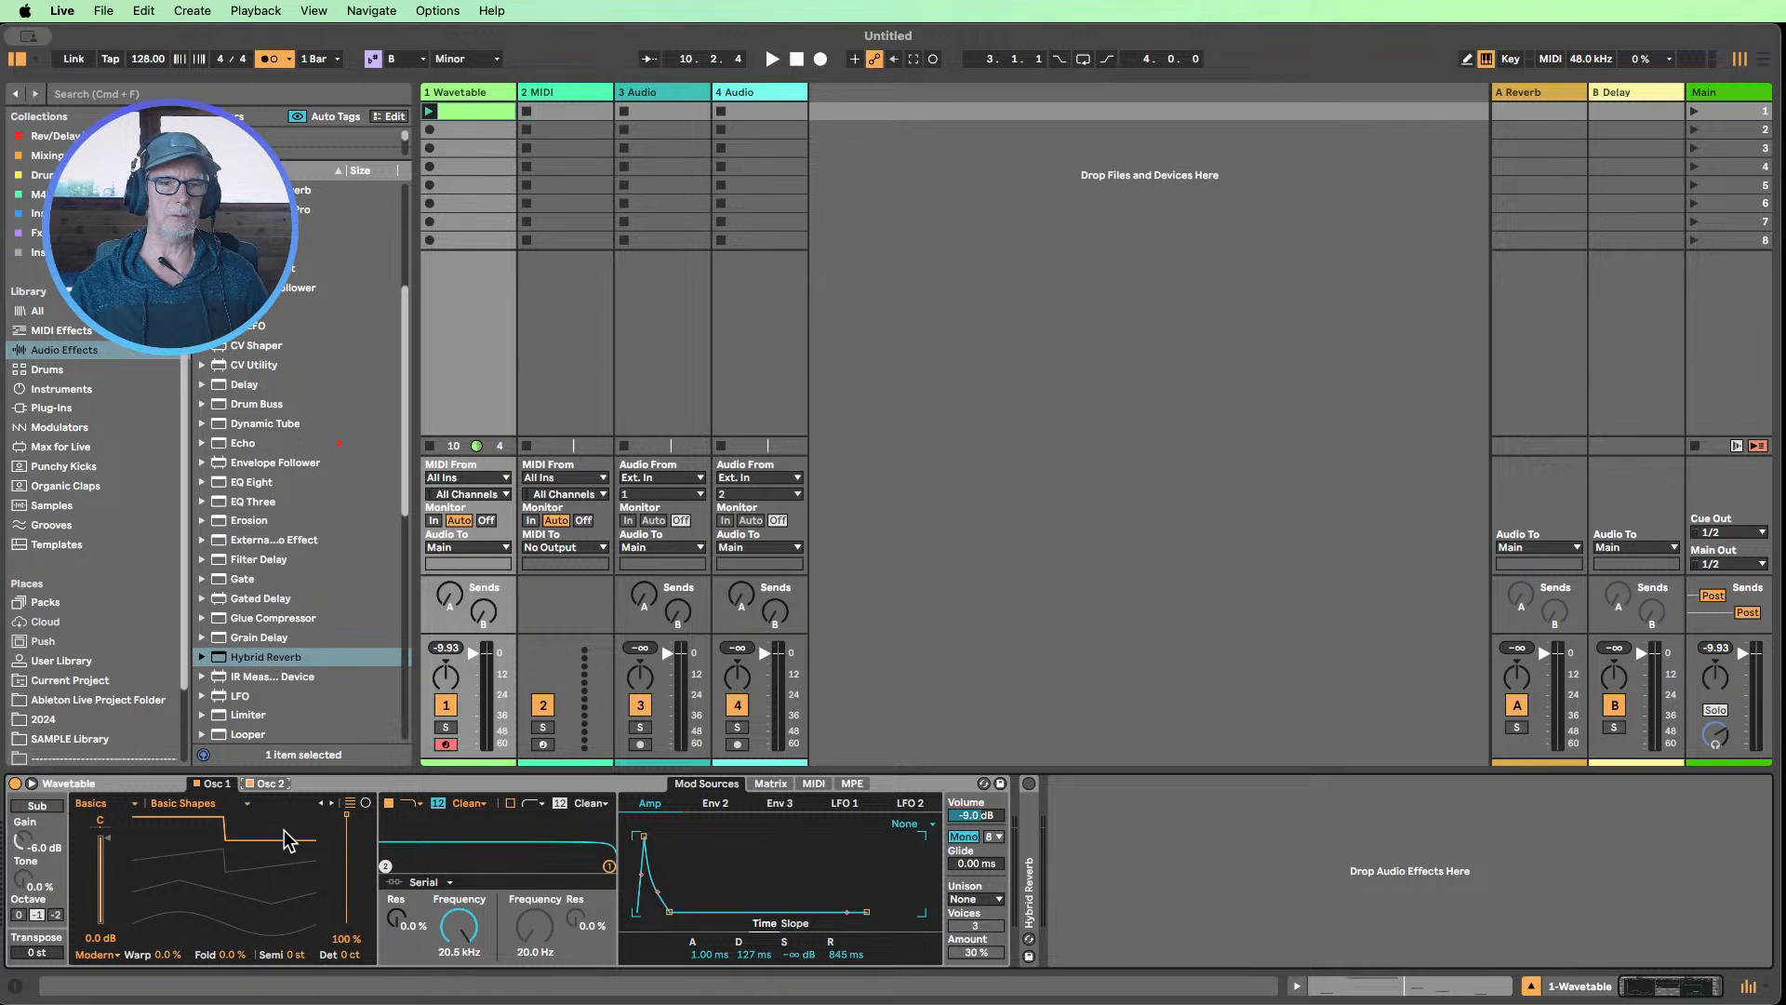
click(270, 784)
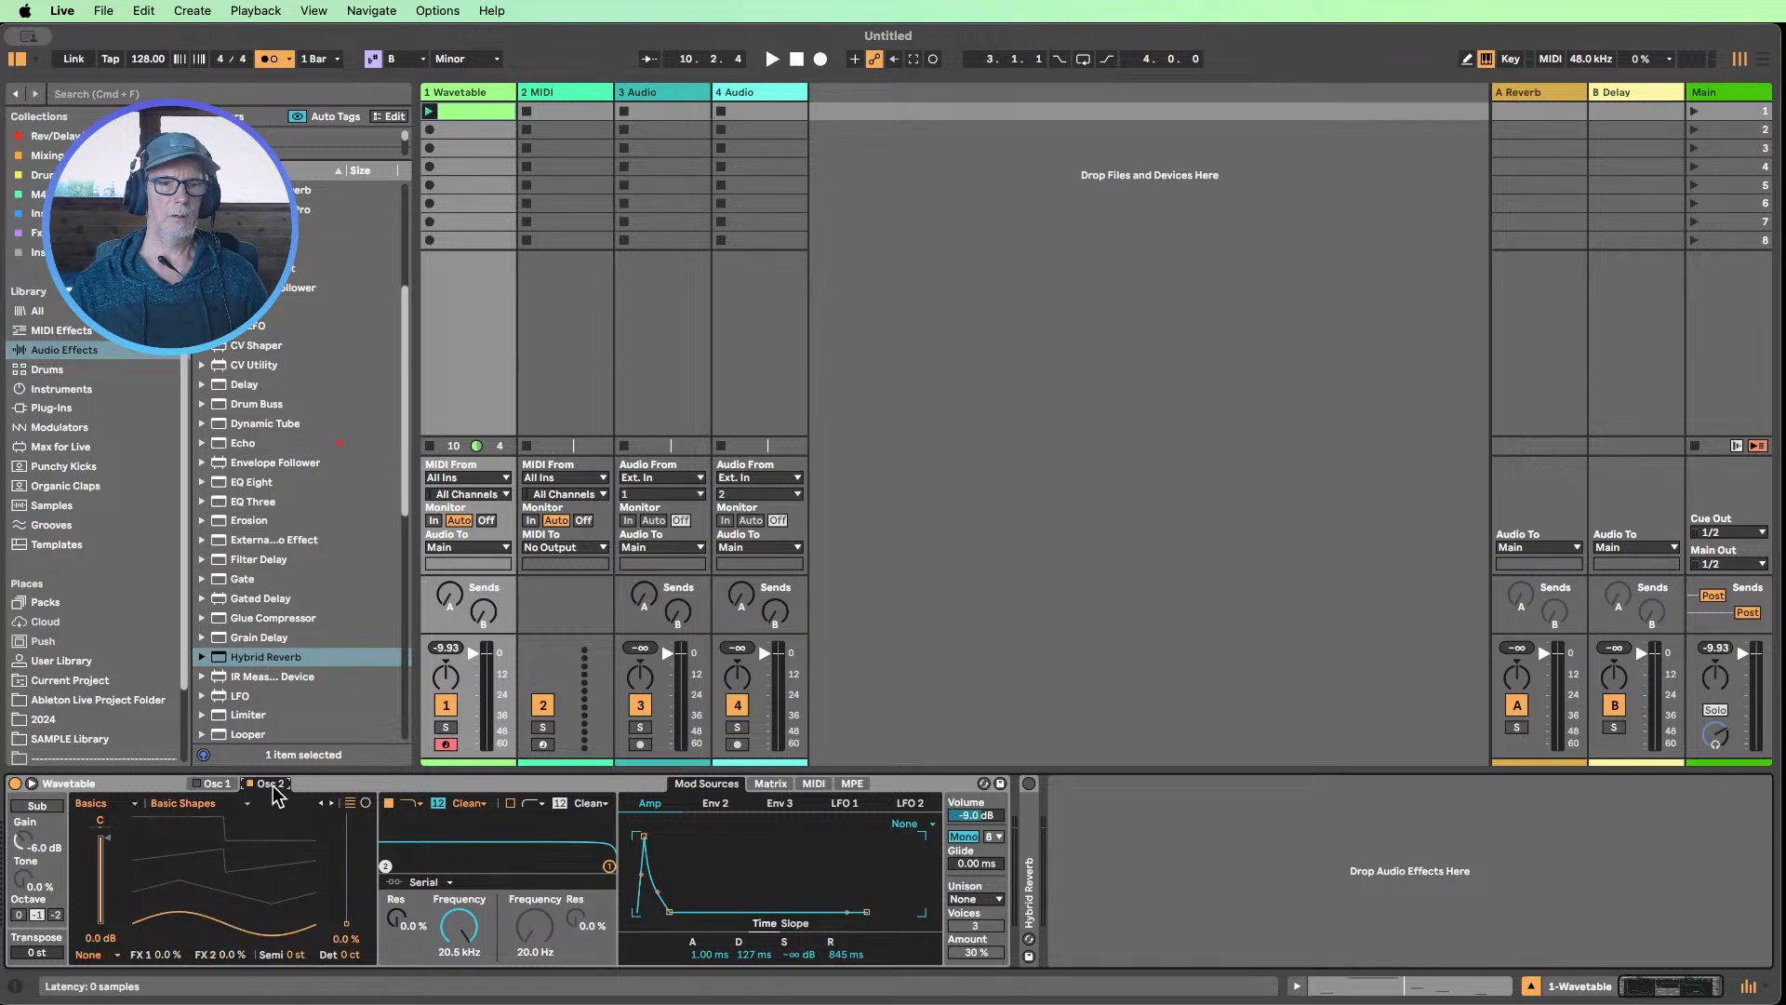
drag(349, 924, 348, 816)
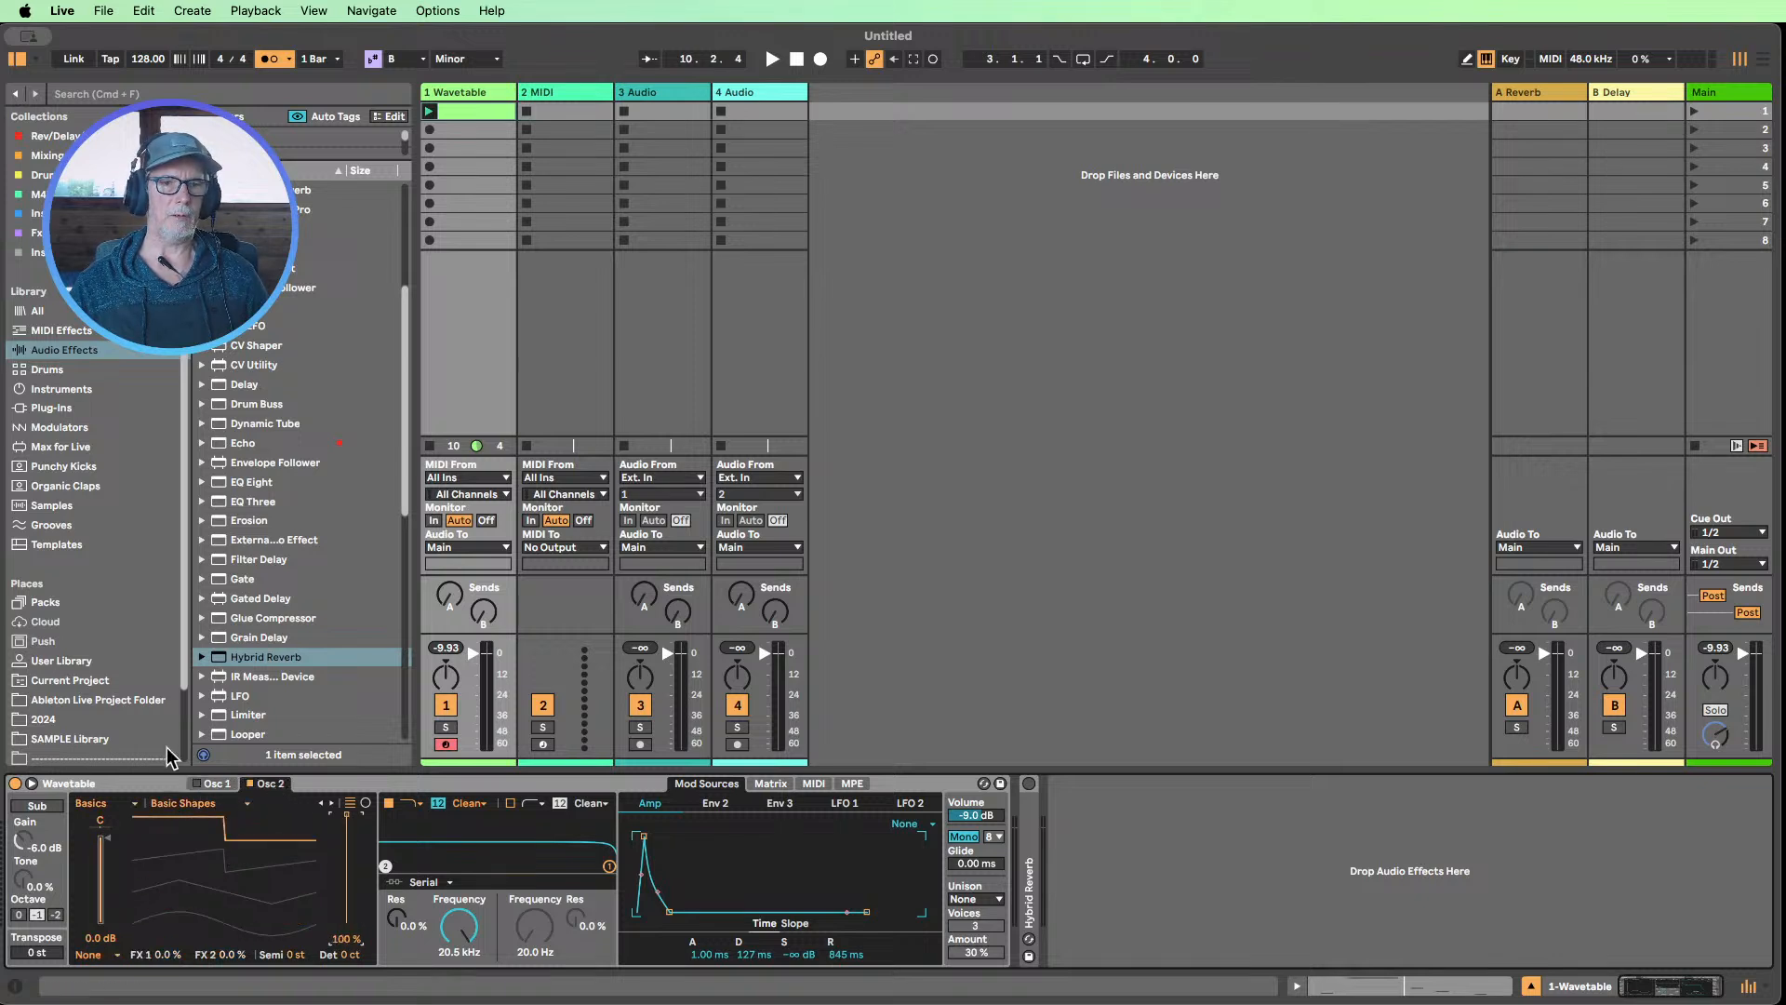
click(221, 784)
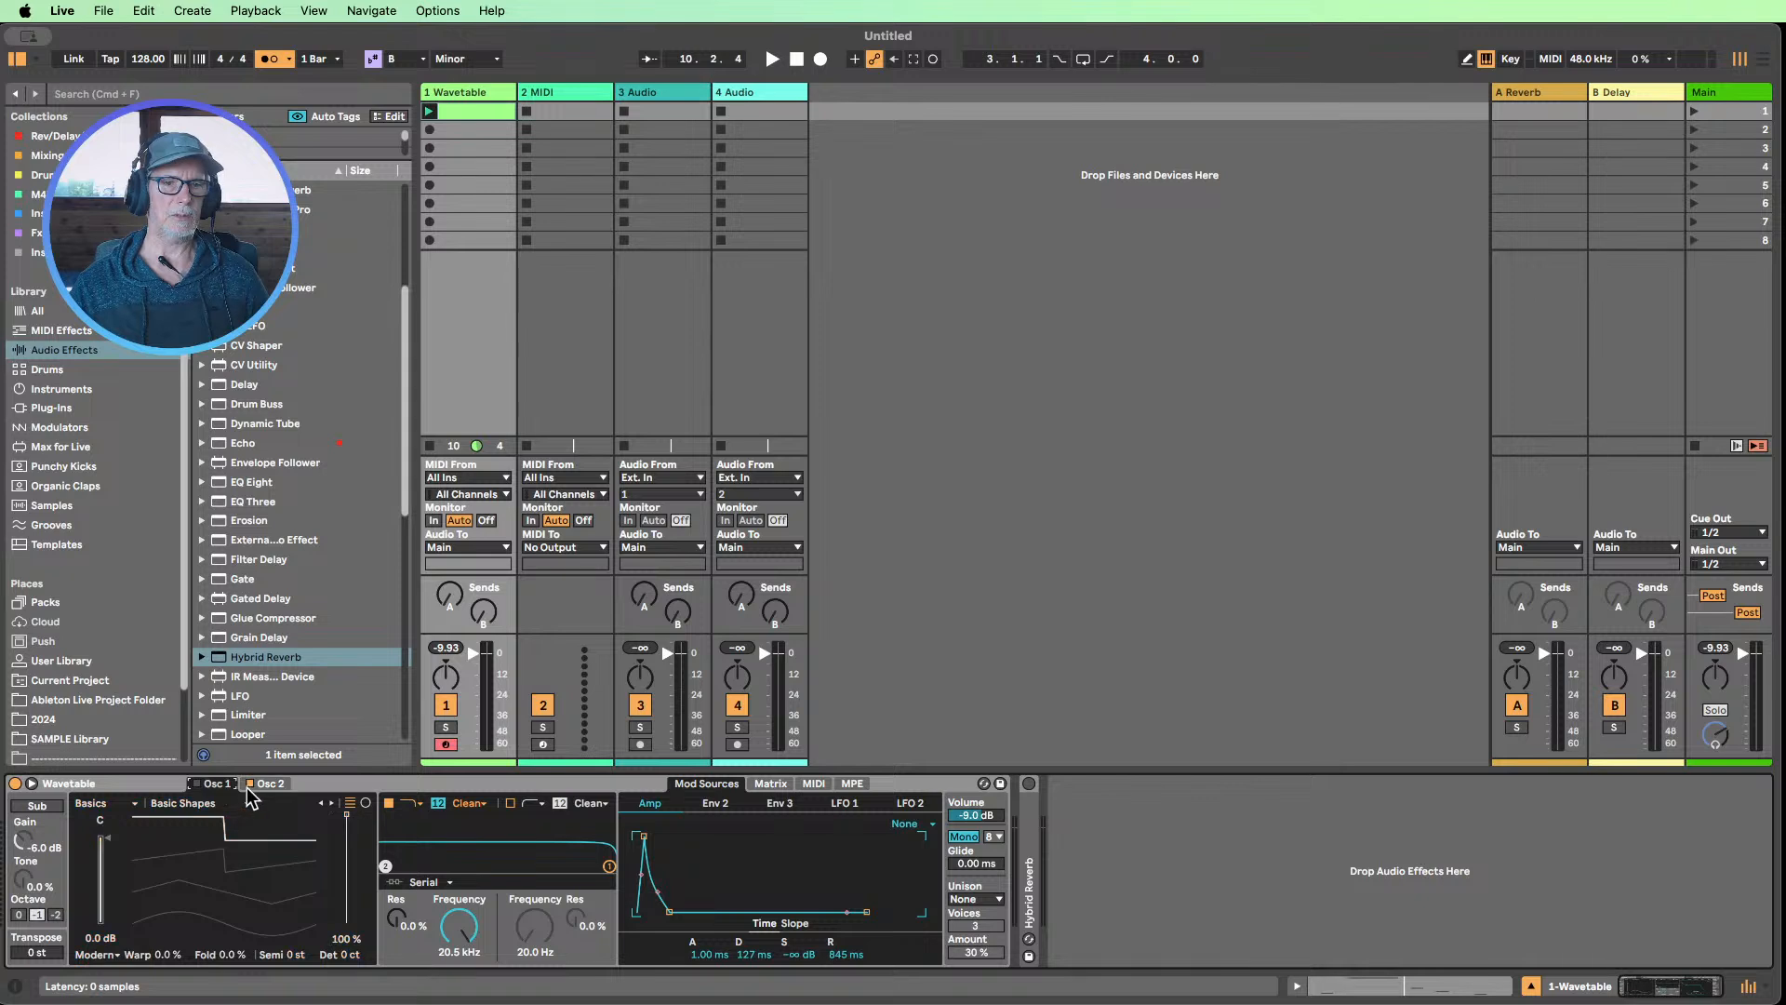
click(196, 783)
Switch Osc 1 to the Complex wavetable category, select Bitten Filter and set its position to 57 % while playing the clip
click(93, 805)
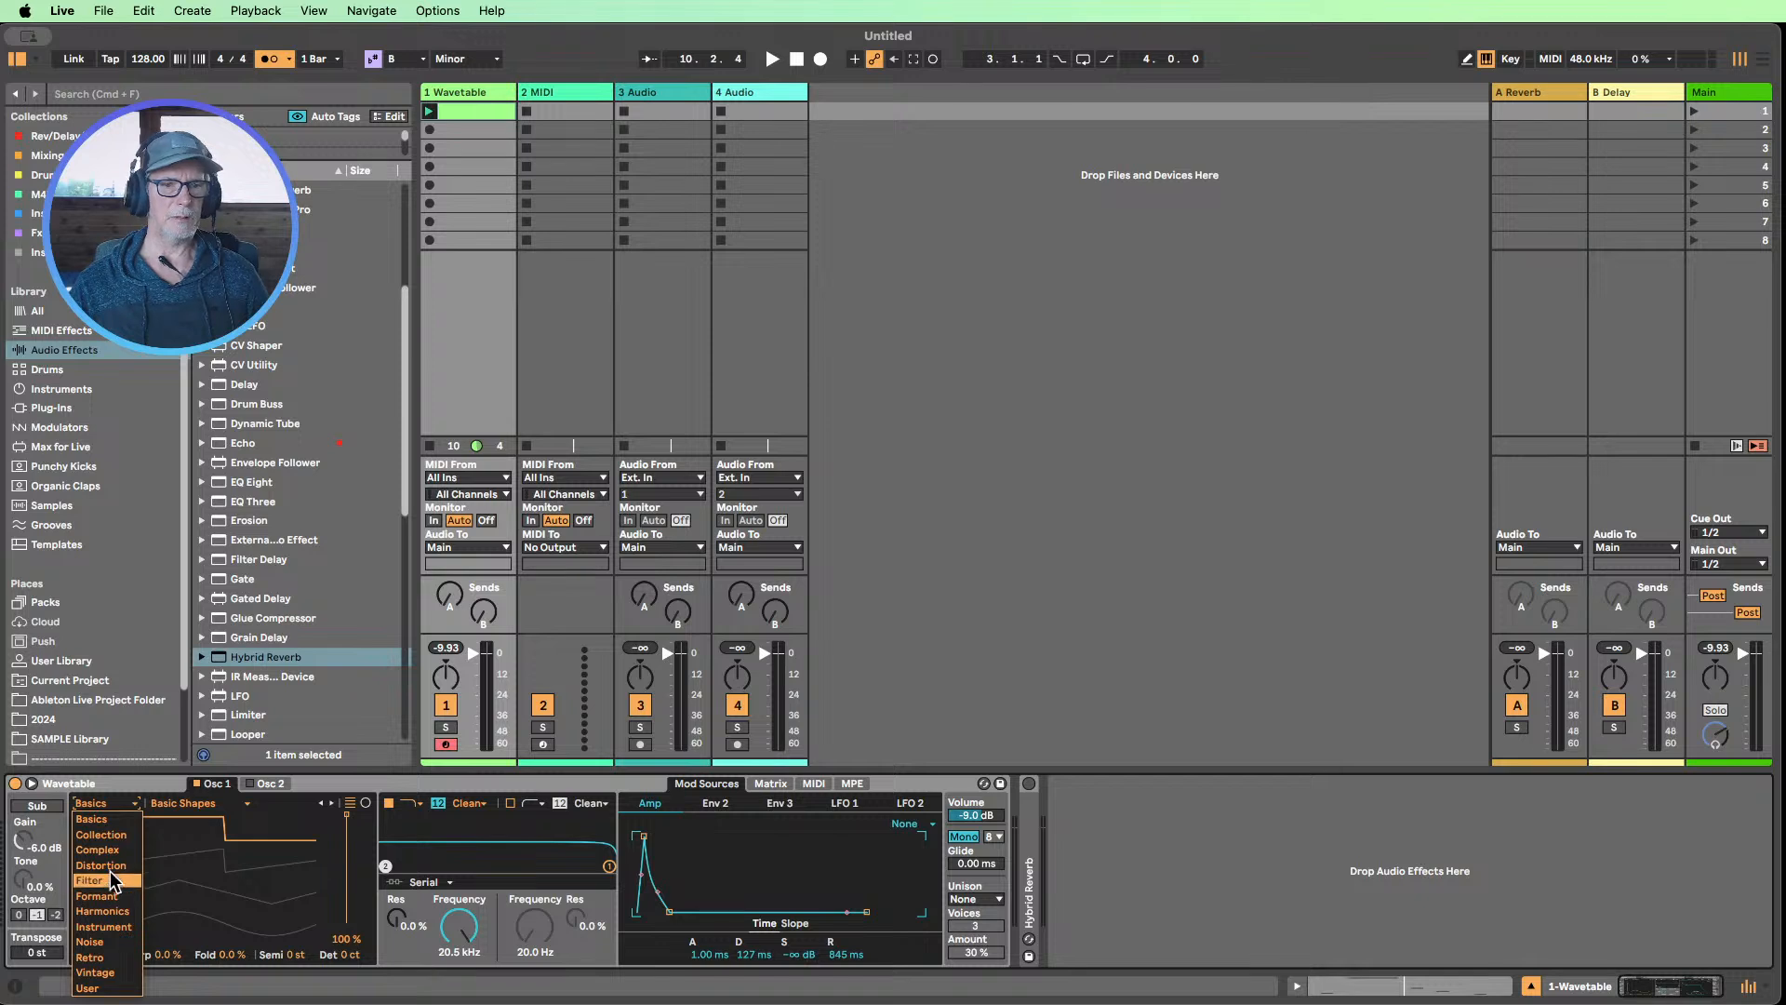
click(102, 850)
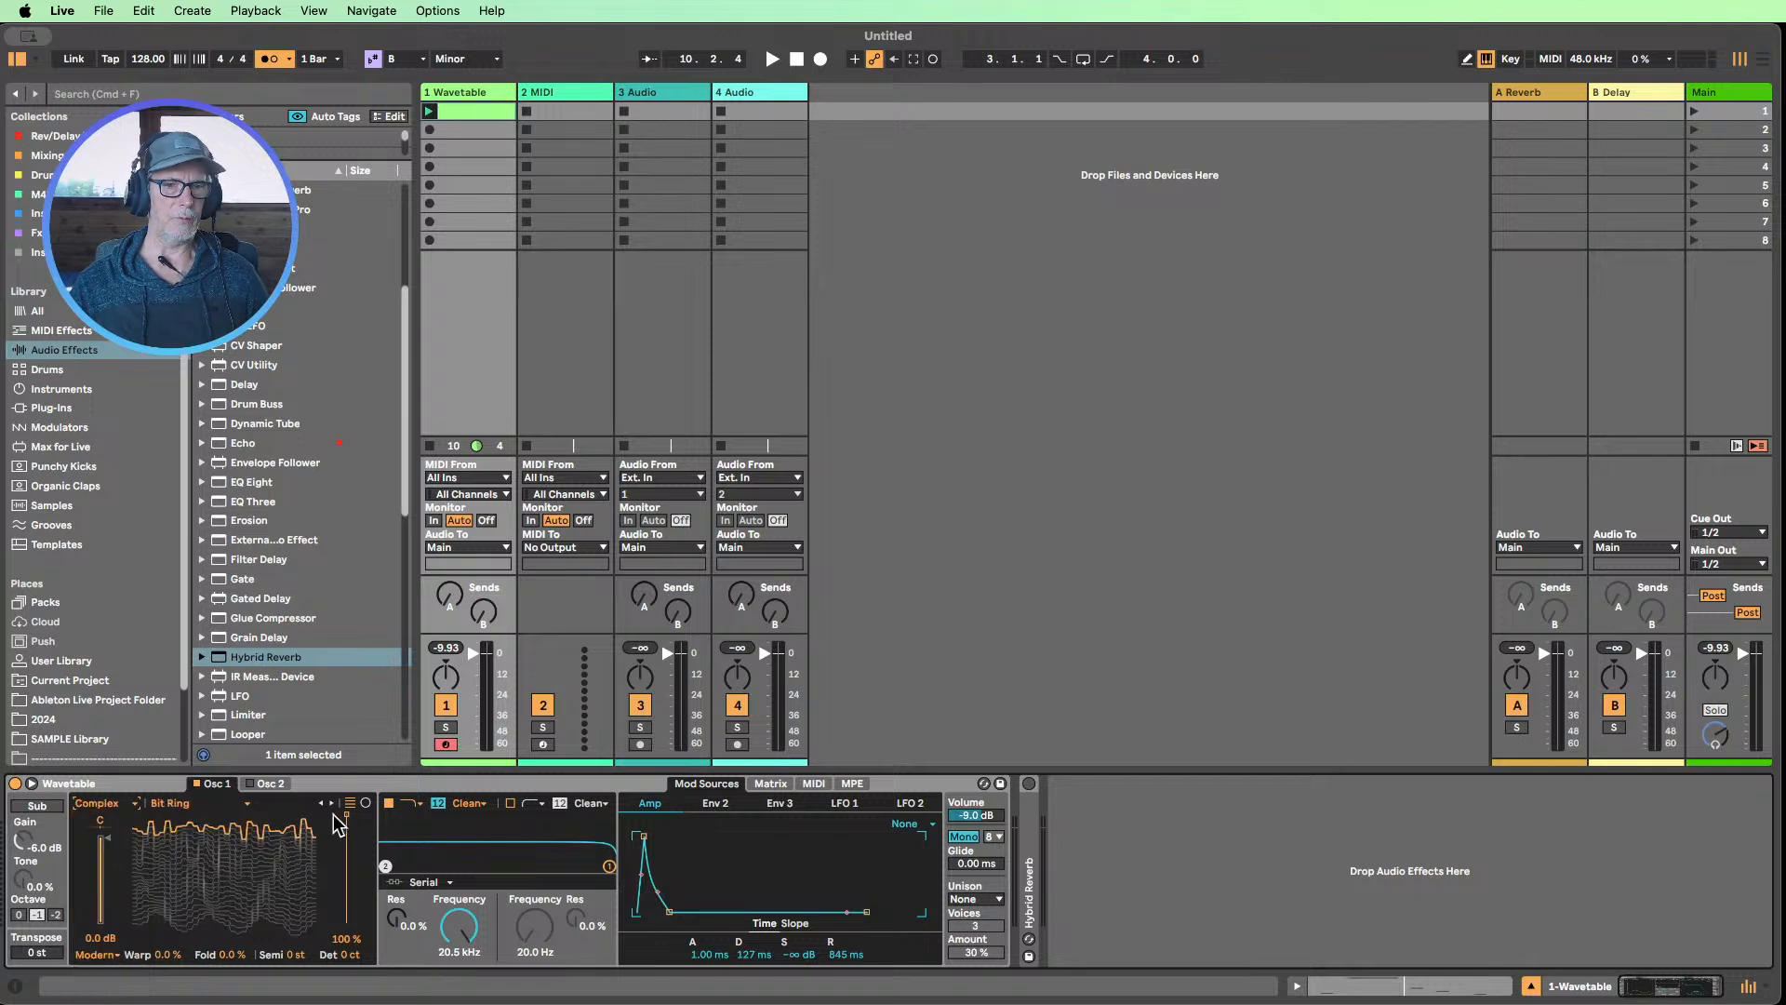
click(335, 806)
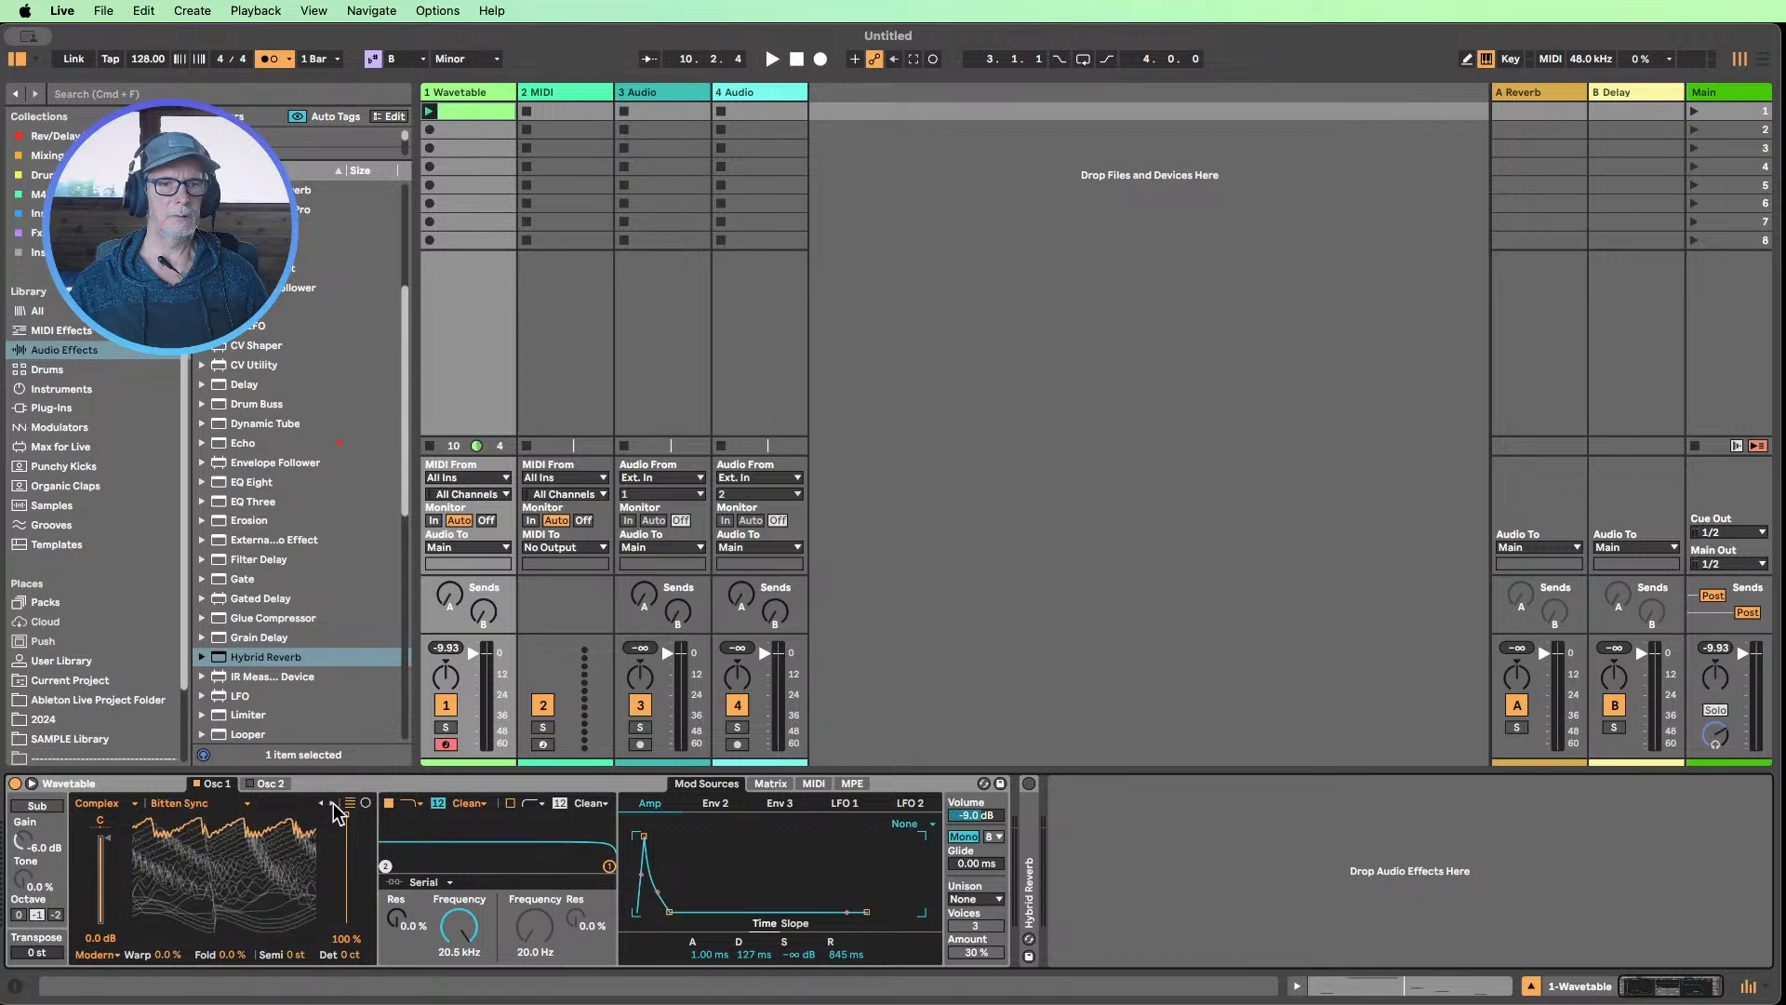
click(321, 806)
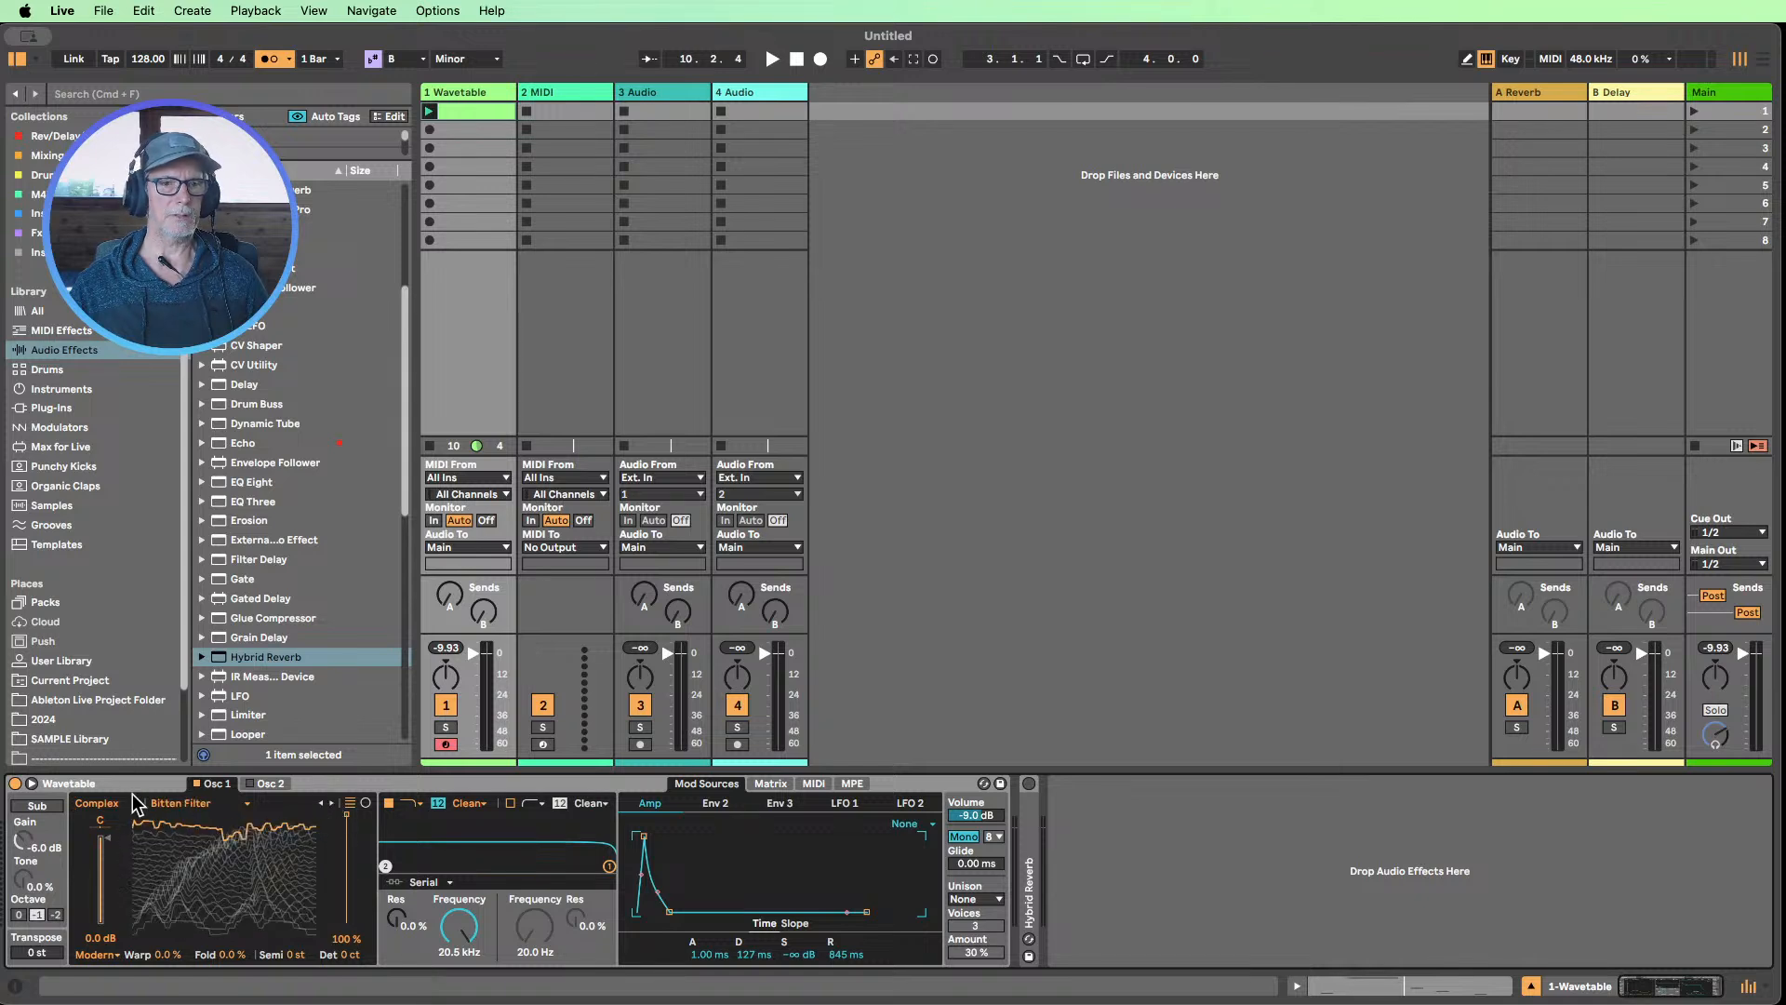
key(space)
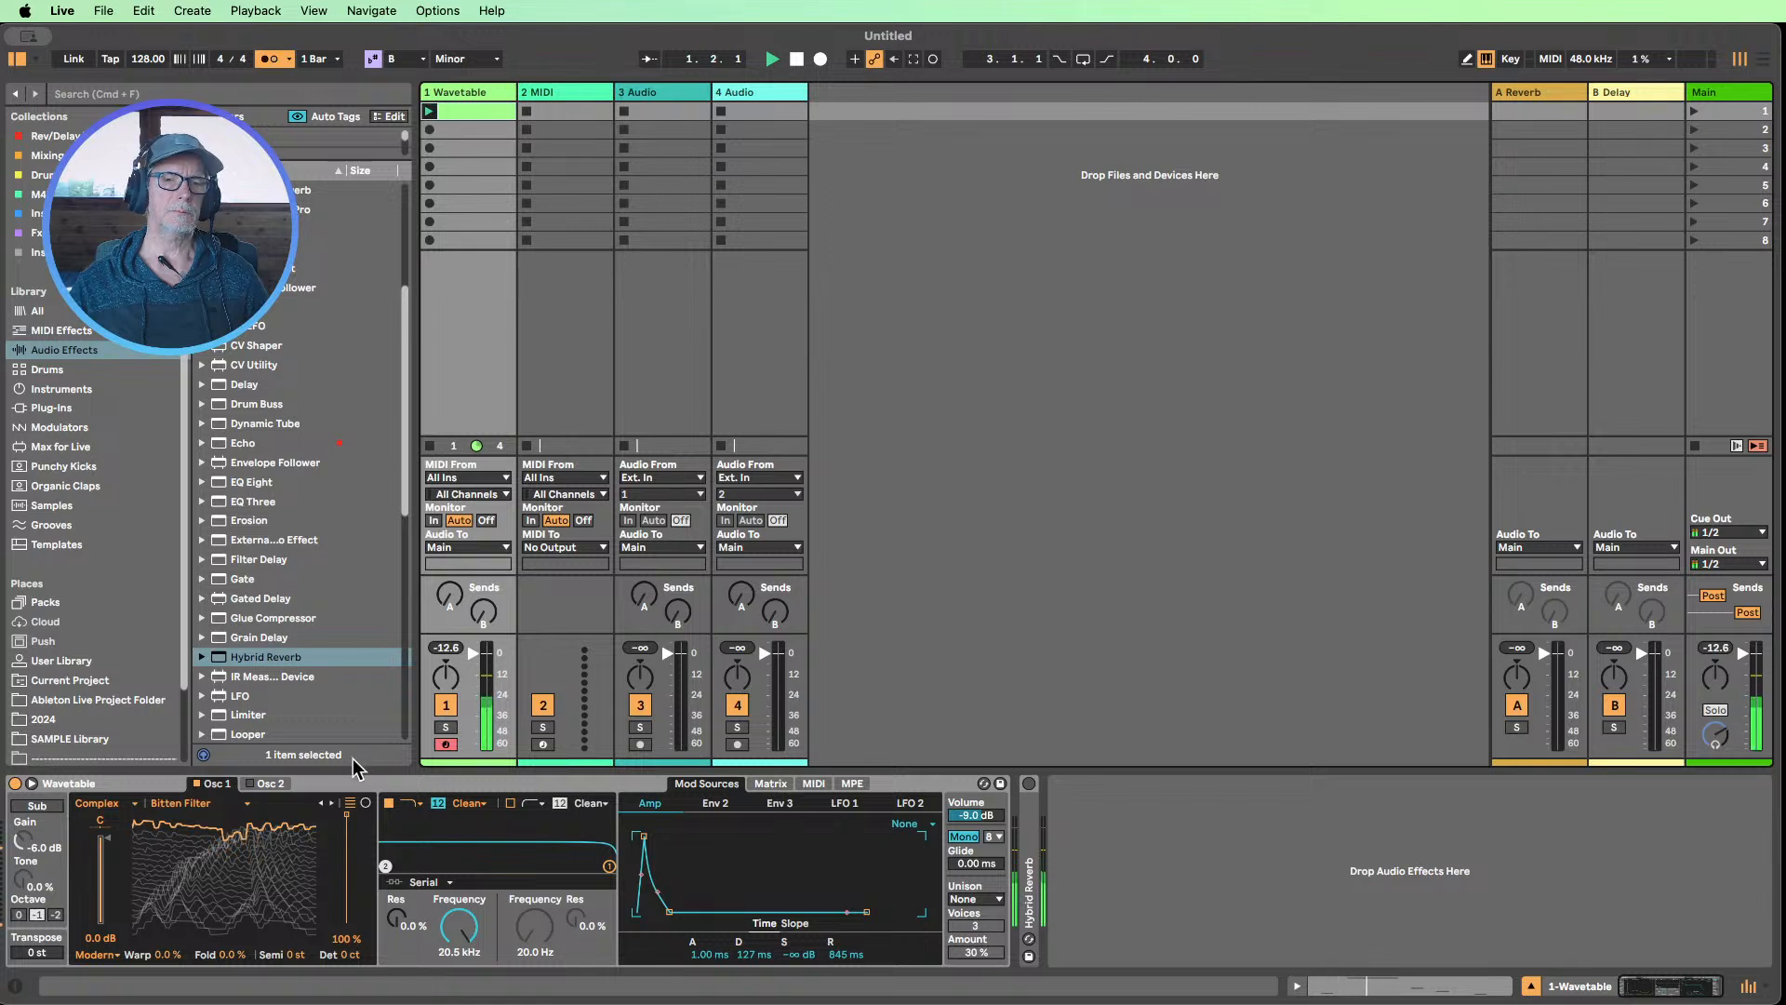
drag(348, 842, 349, 870)
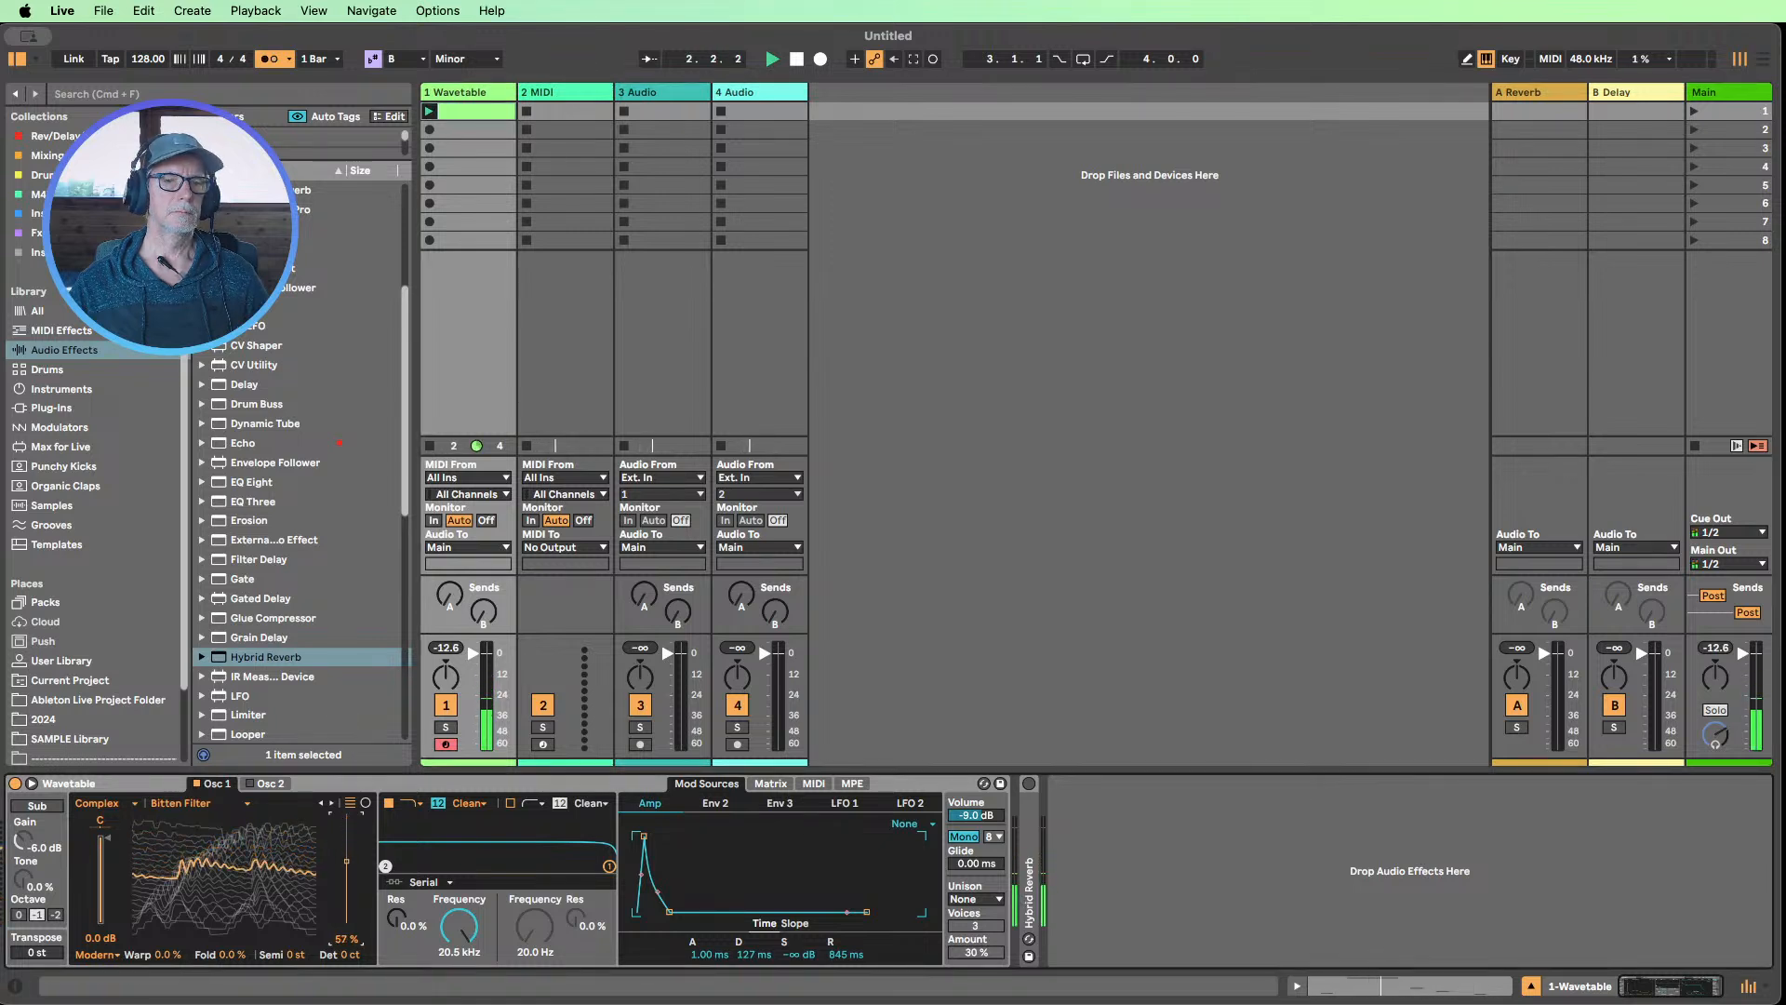
Audition Osc 1's Complex wavetables up to Octa Phase, stop playback and set the wavetable position to 35 %
click(331, 804)
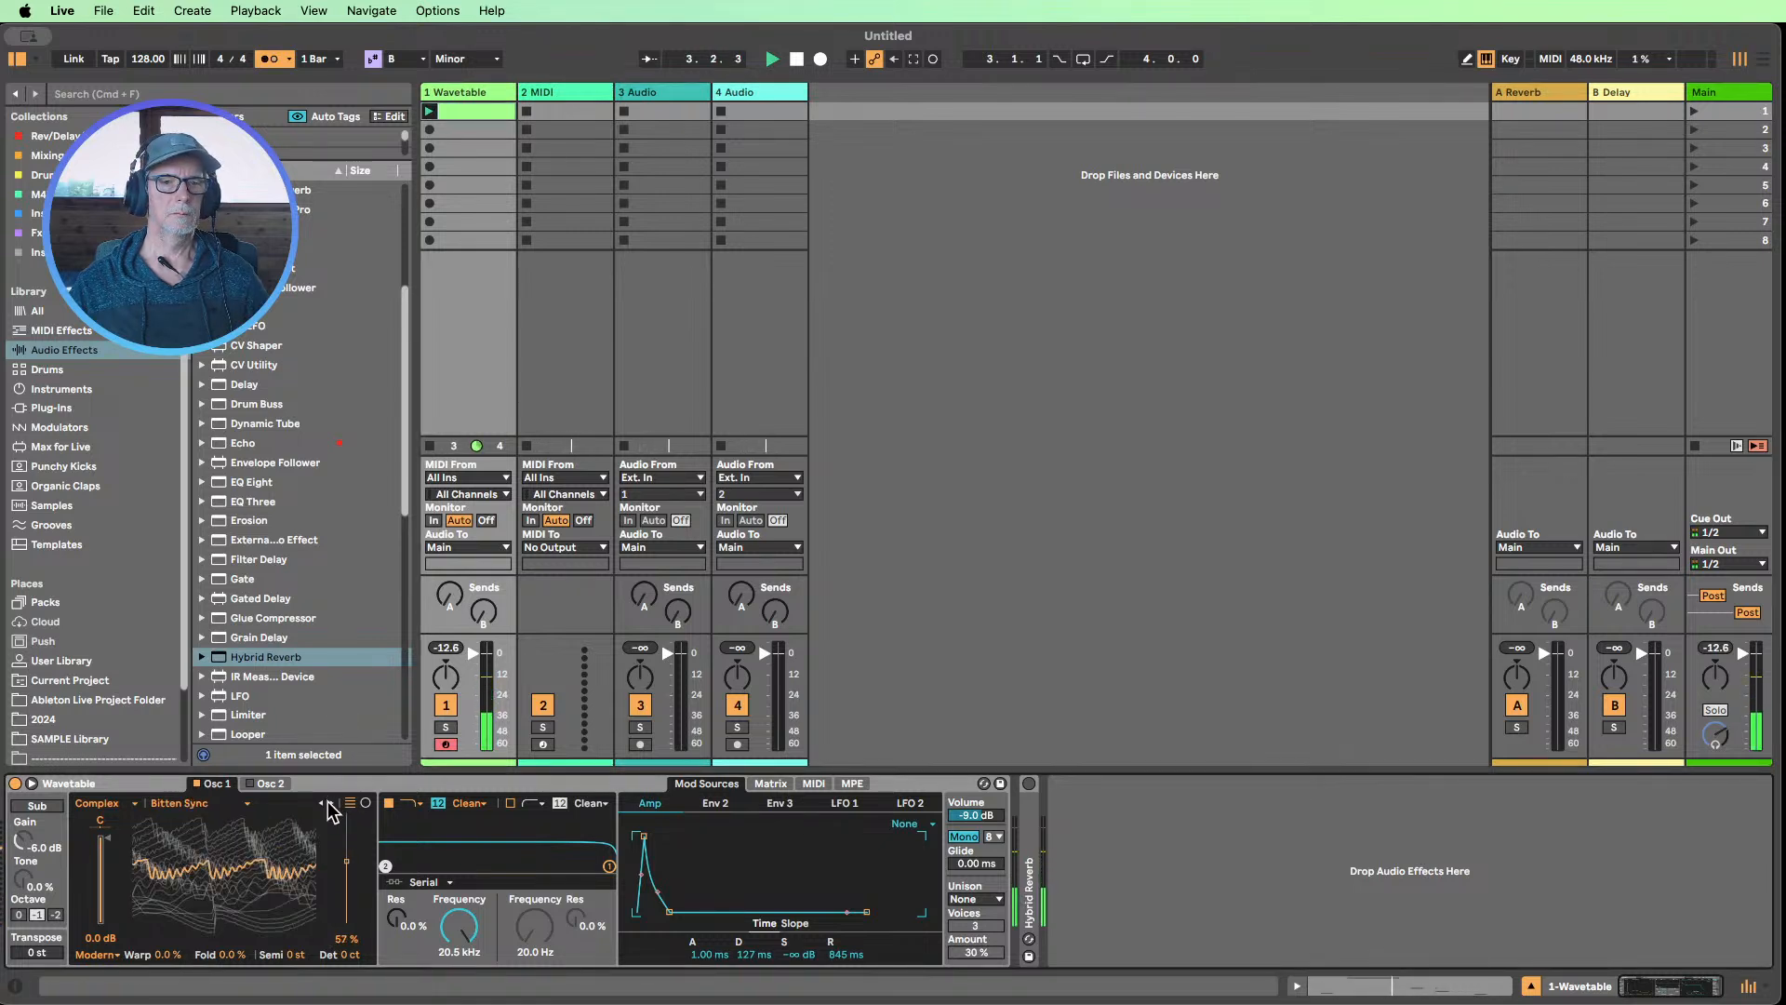
click(330, 804)
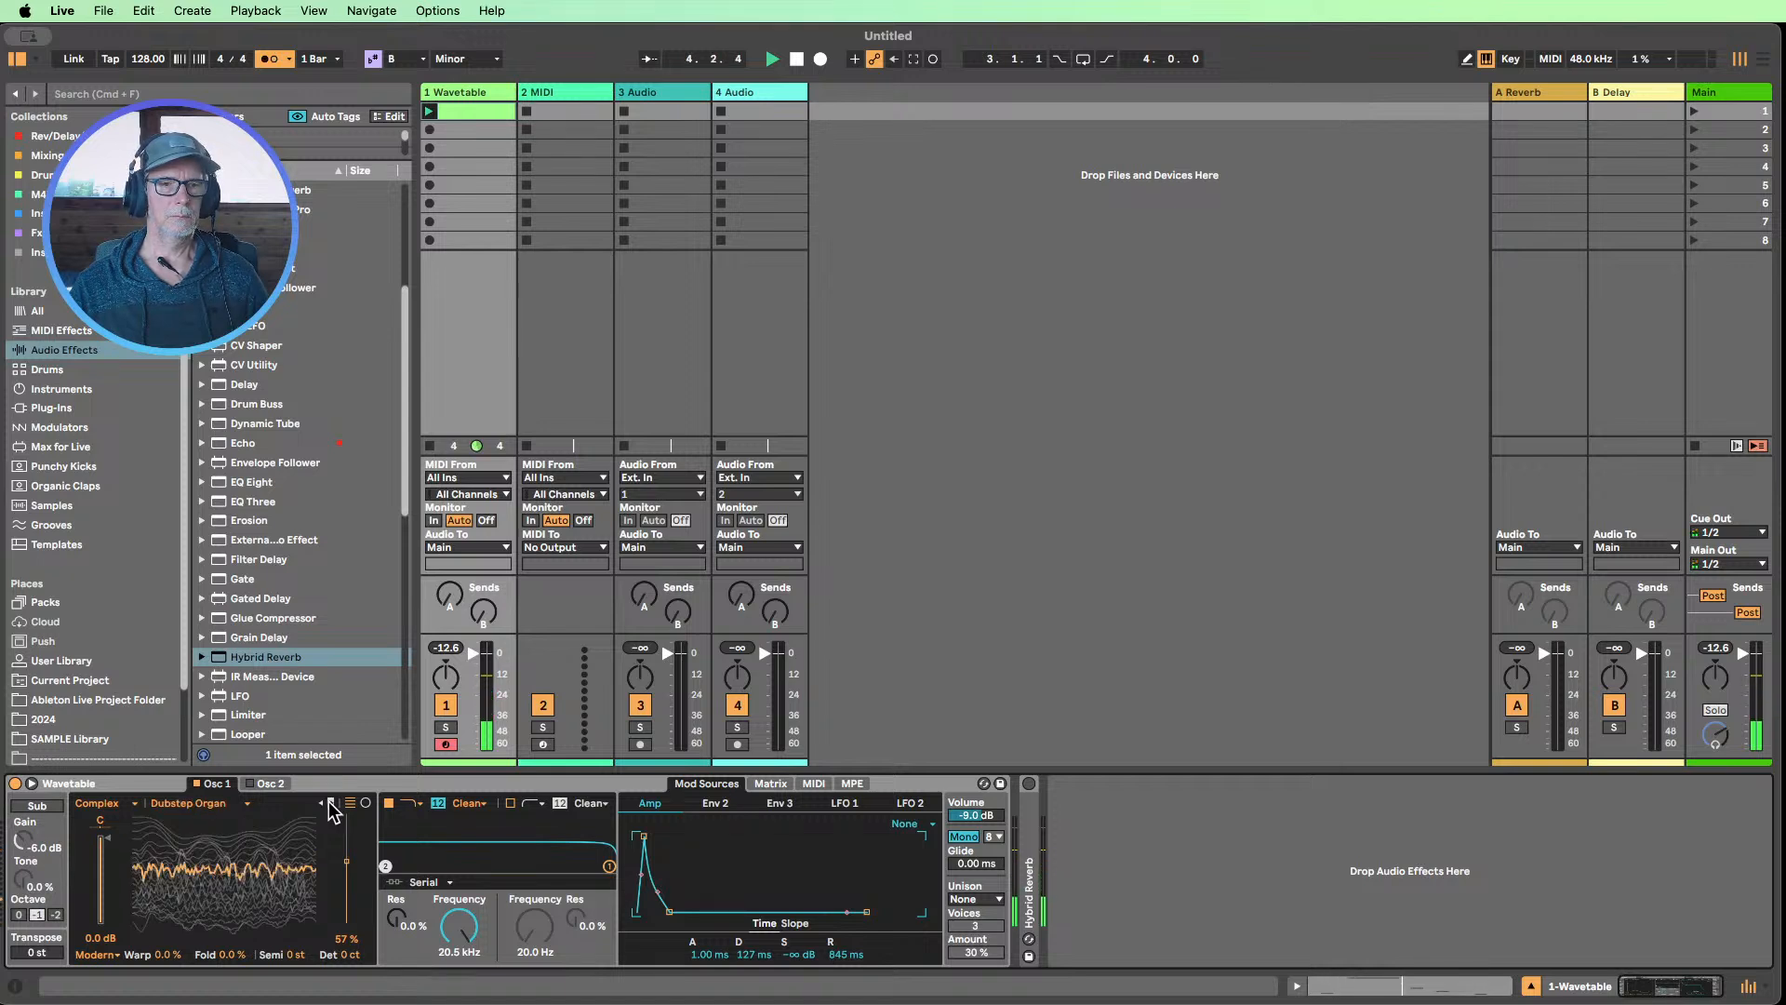
click(330, 804)
click(331, 804)
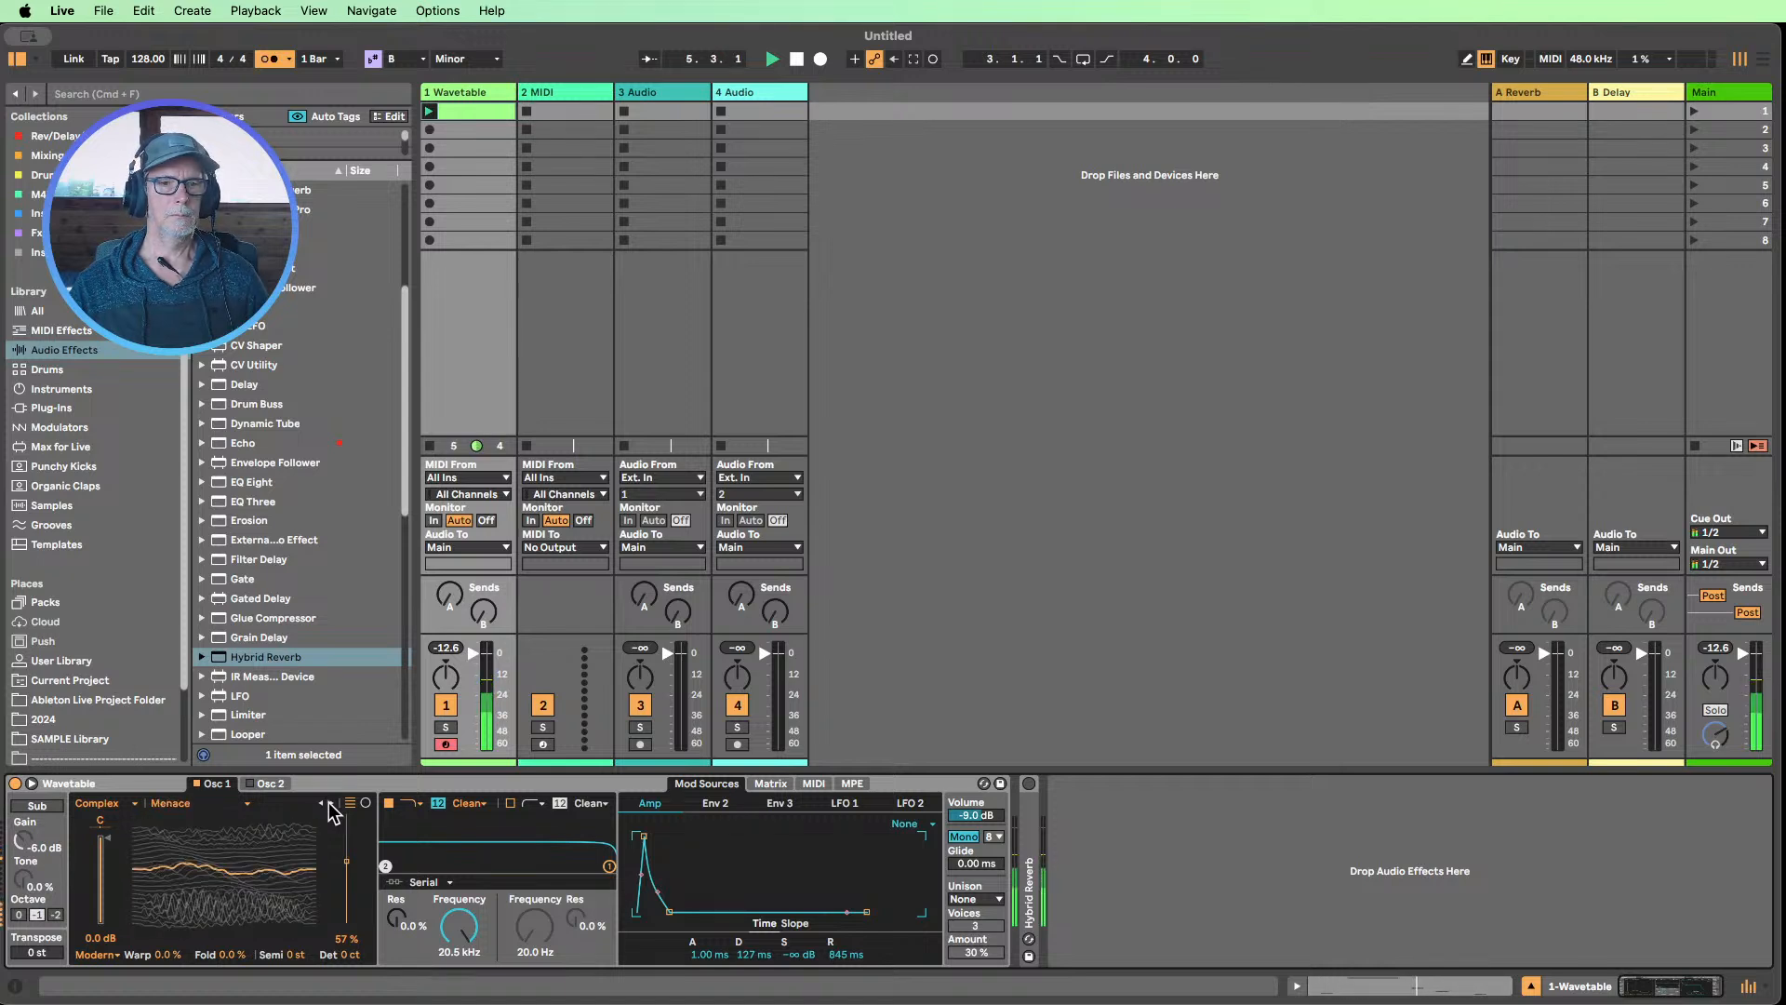
mouse_move(346, 860)
mouse_down()
mouse_move(346, 829)
mouse_move(346, 869)
mouse_up()
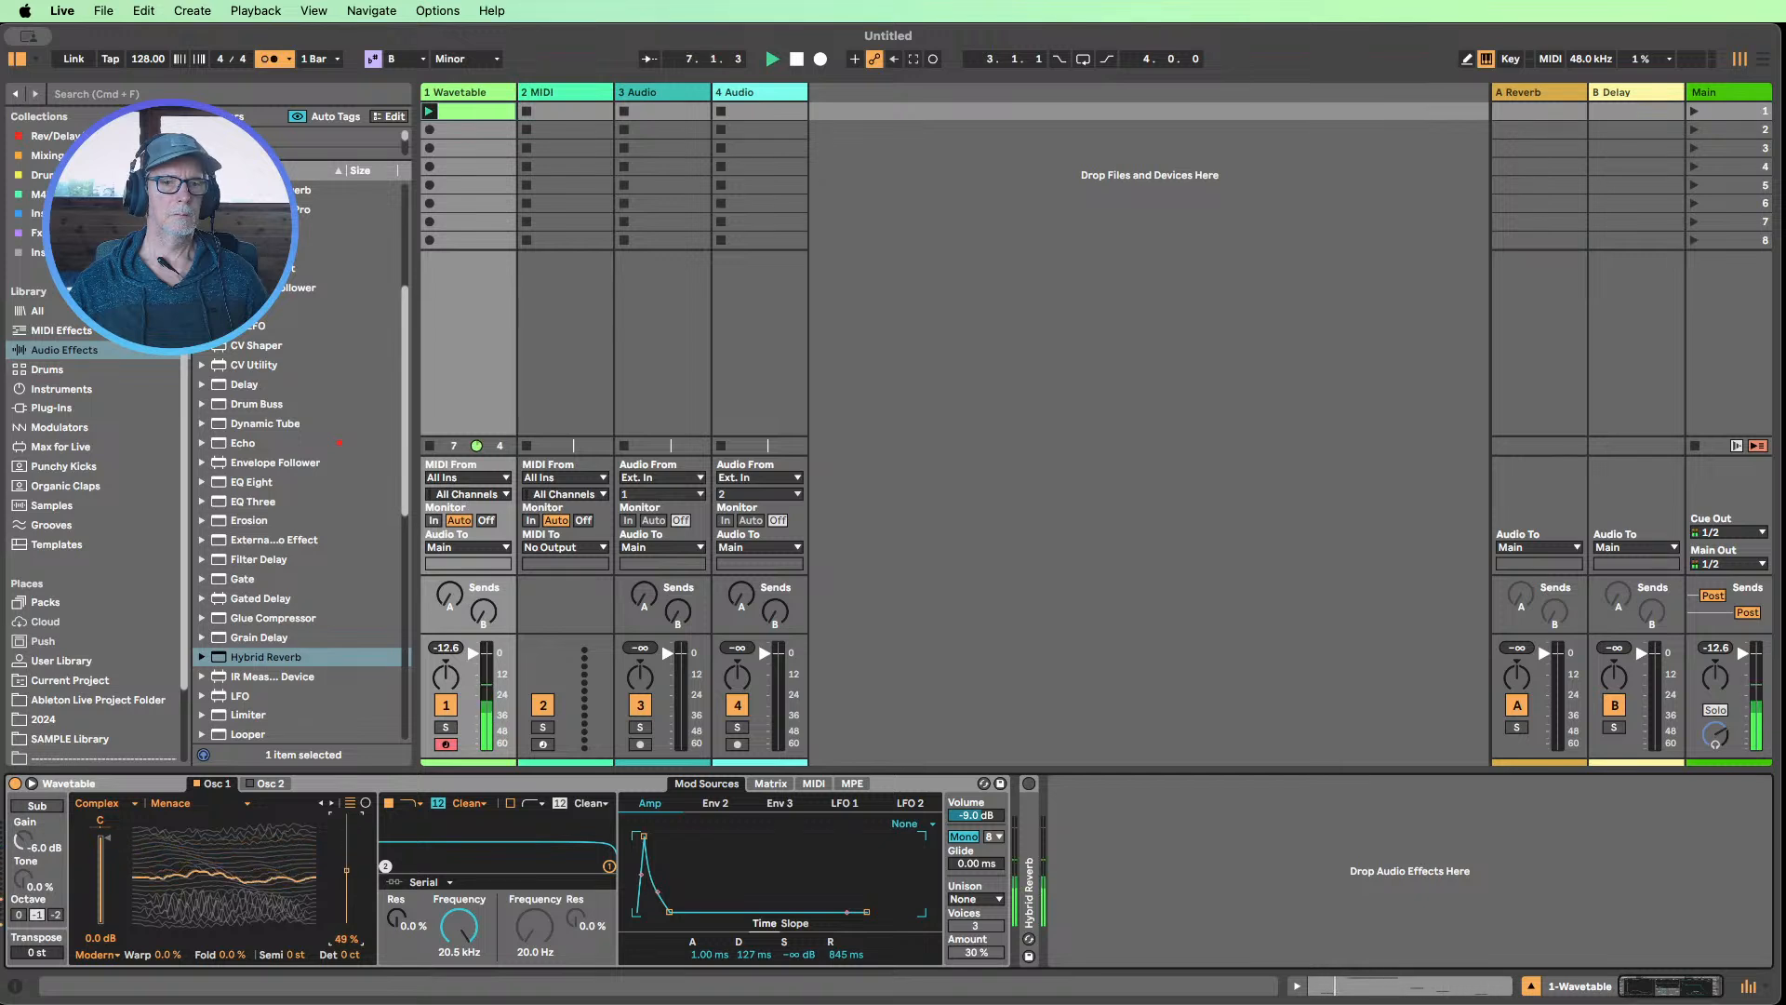
click(330, 804)
click(331, 805)
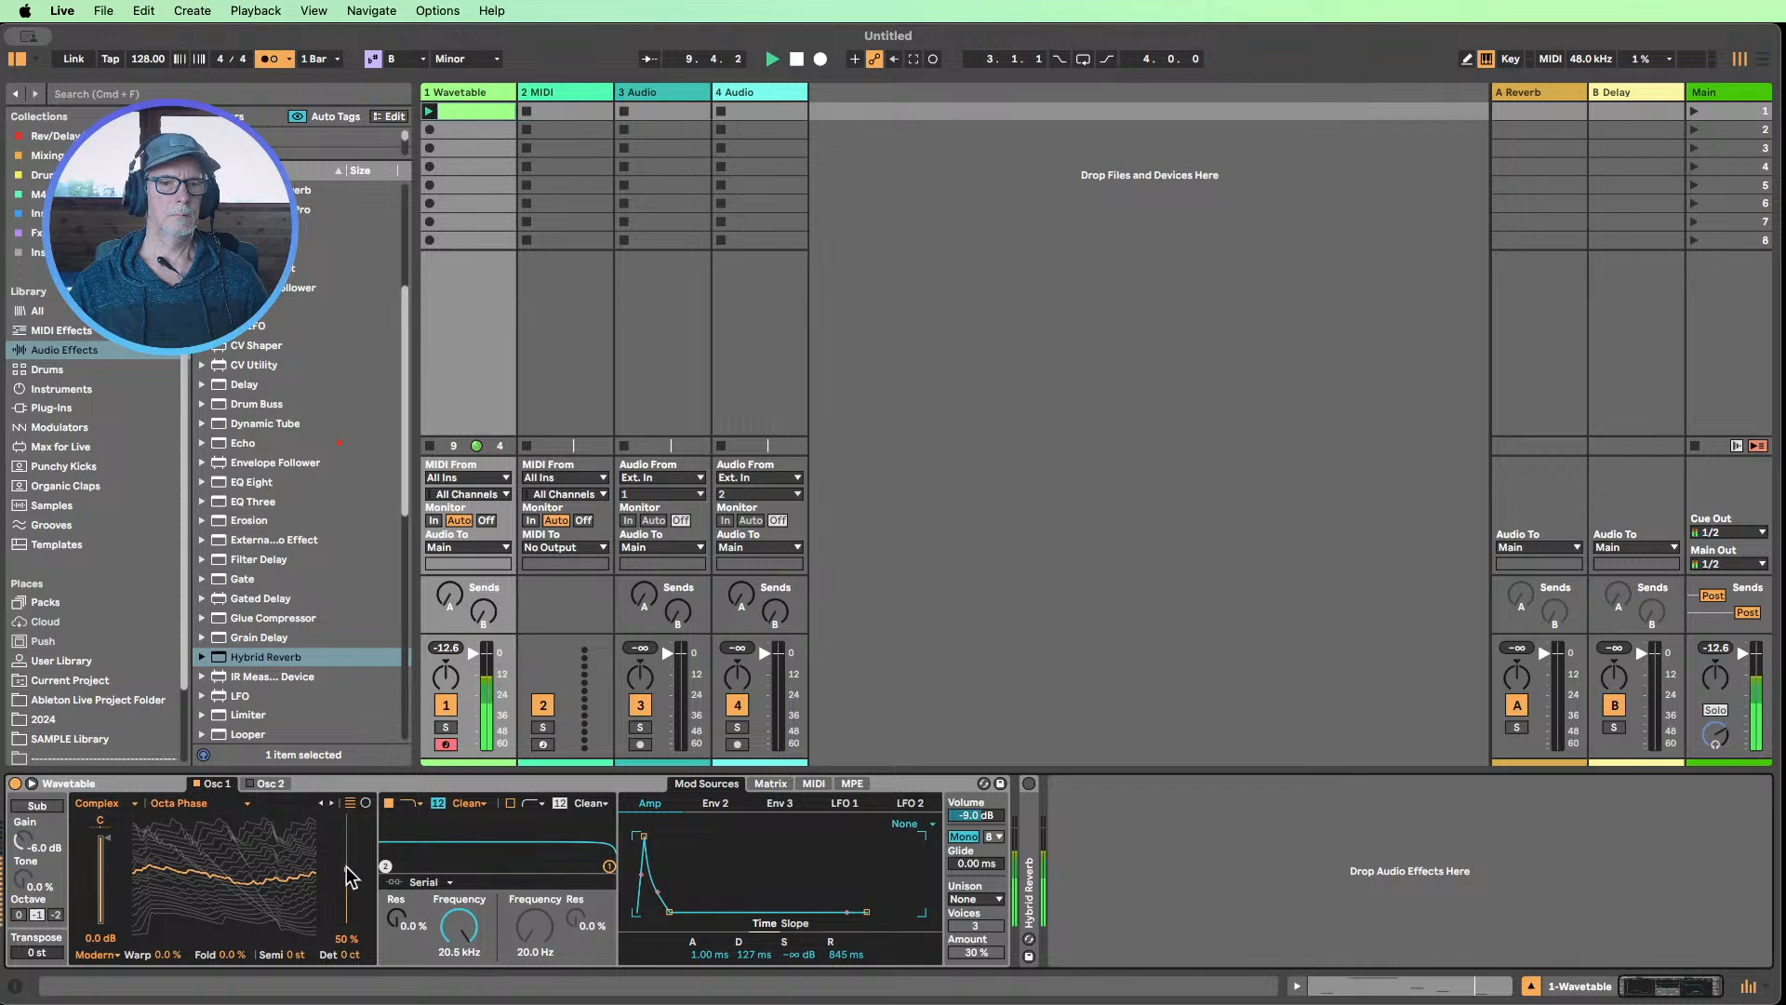
drag(346, 867, 346, 881)
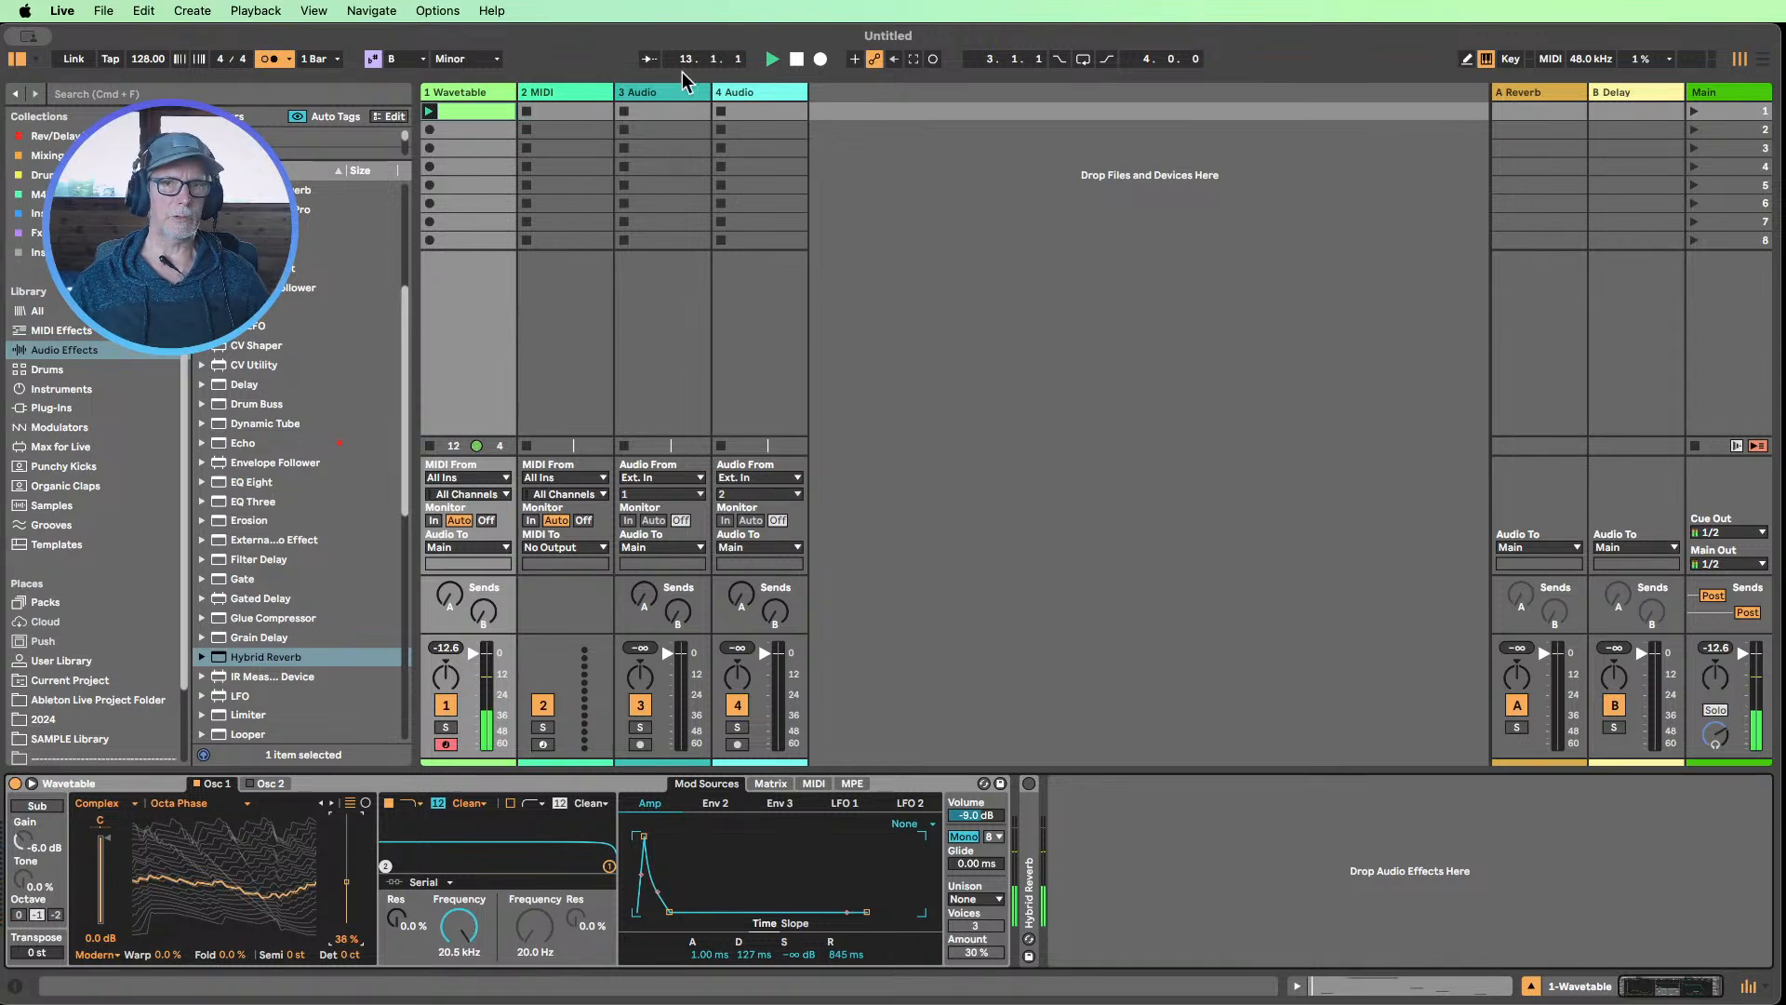
click(796, 58)
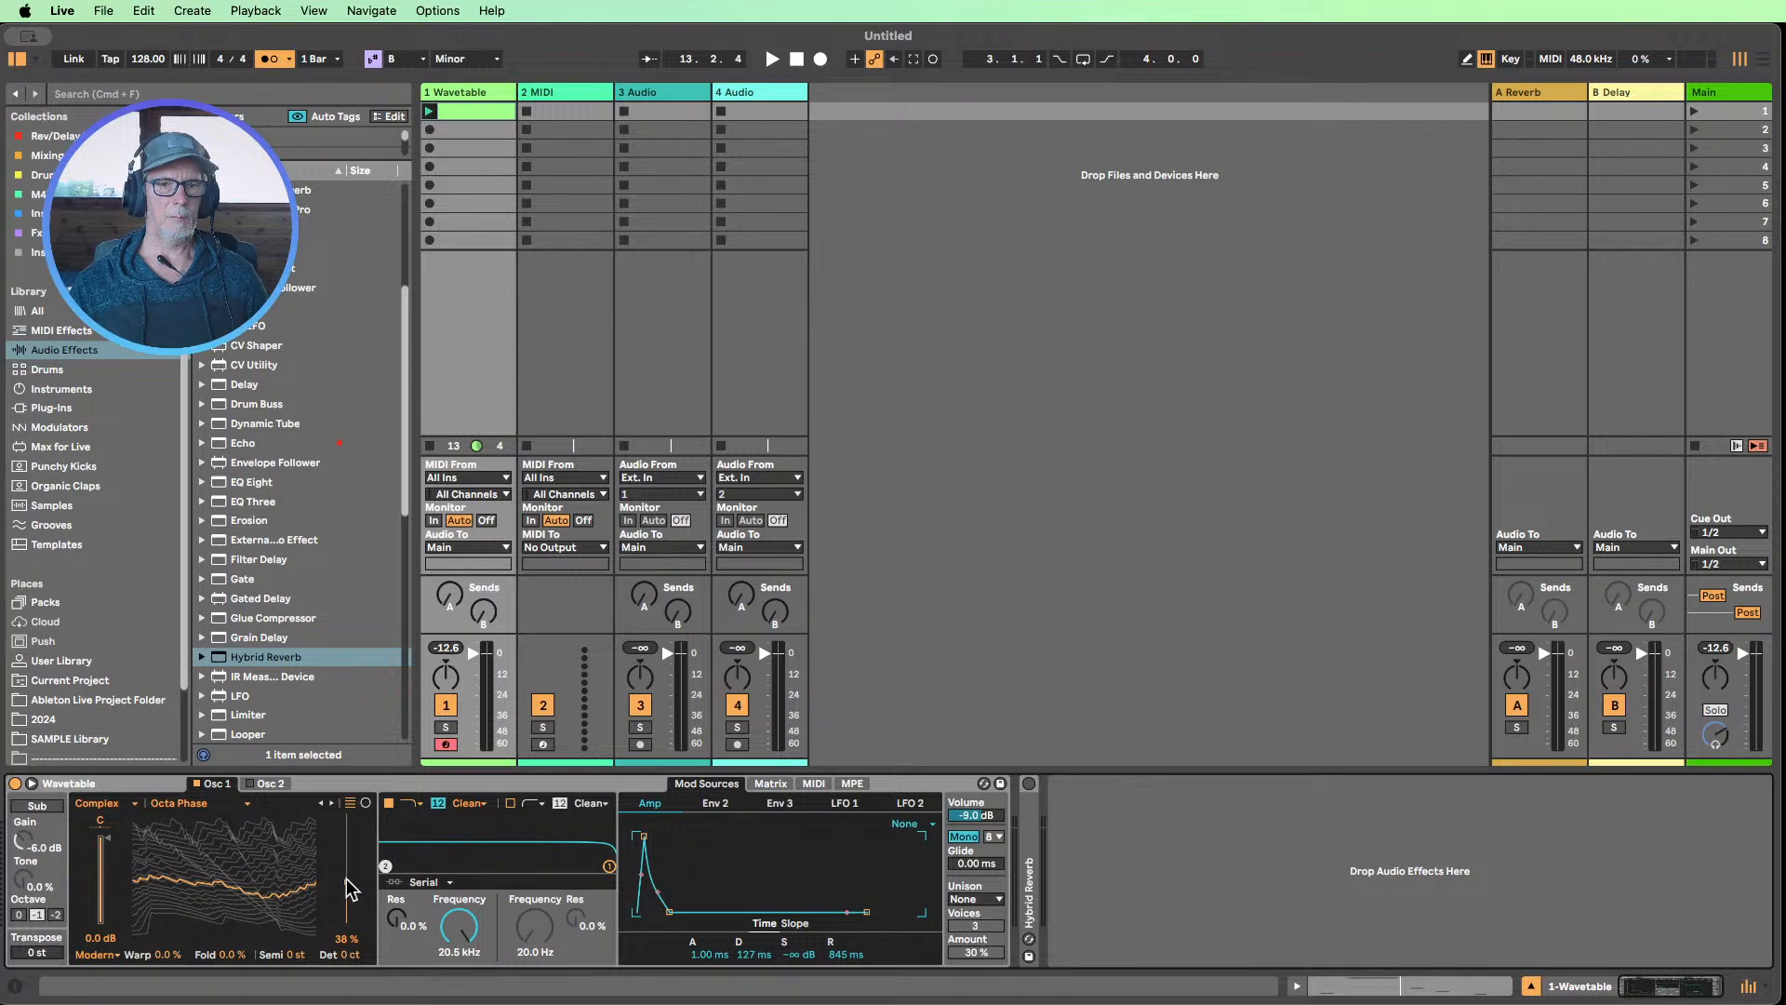
drag(347, 883, 347, 884)
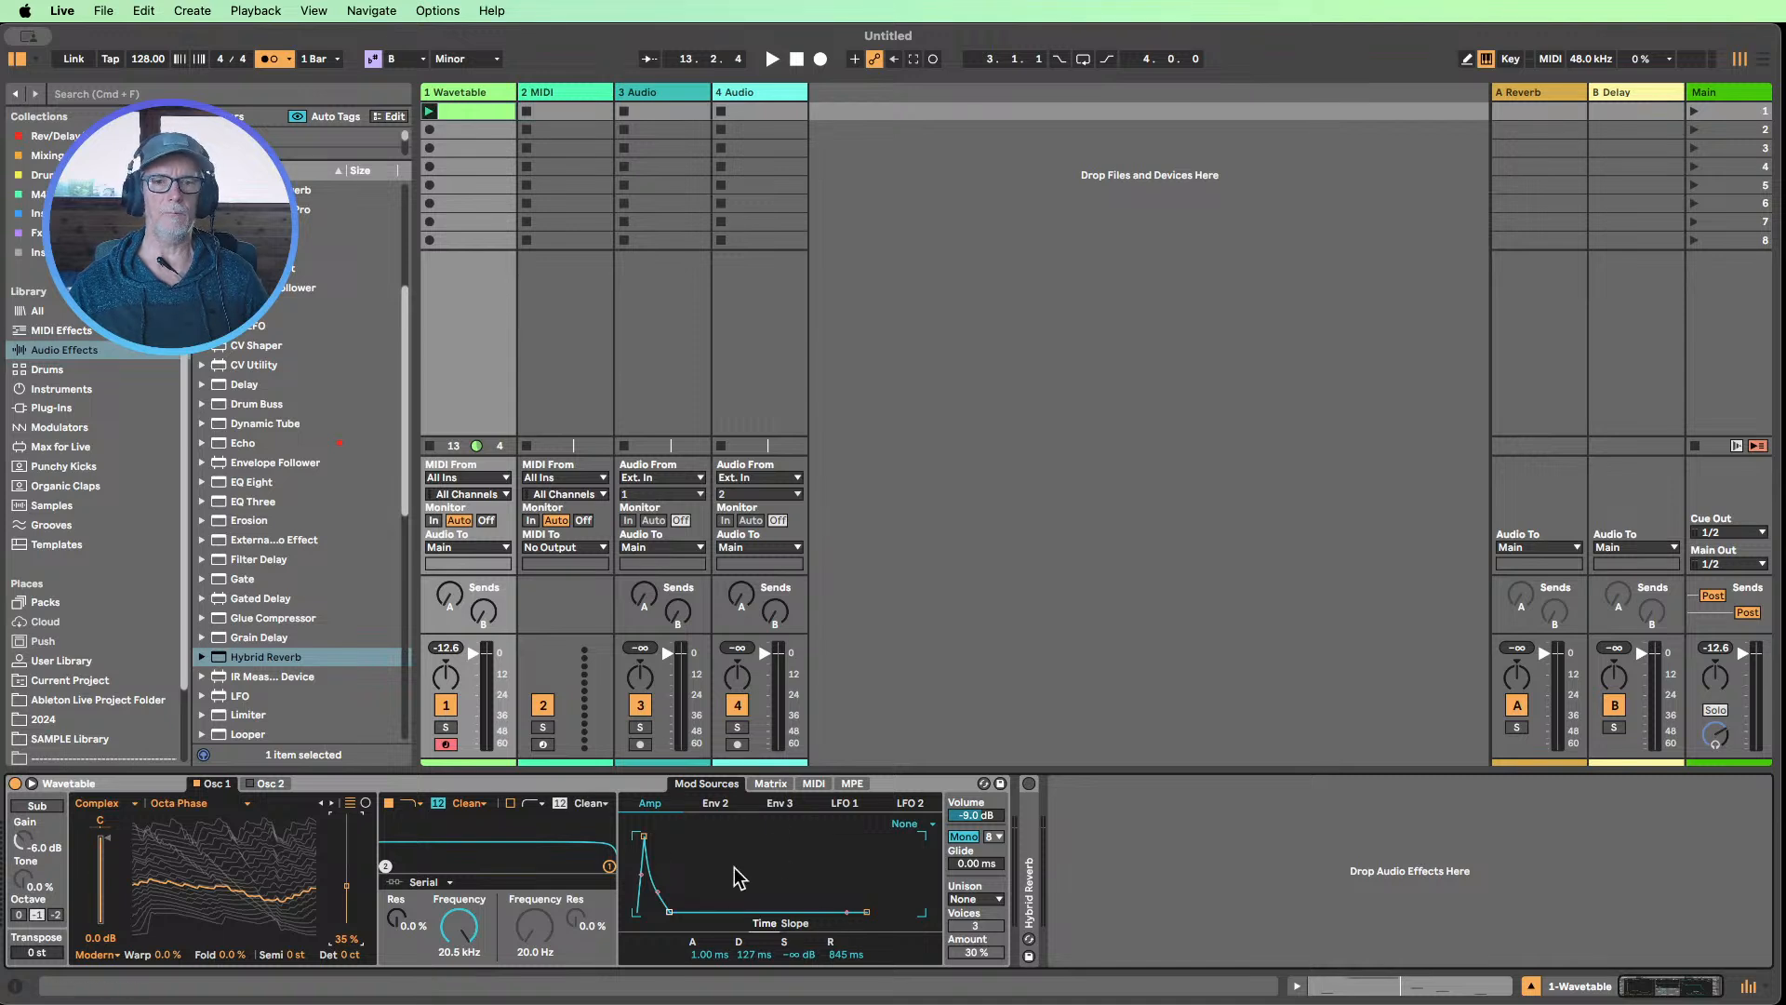
While the clip plays, set Osc 1's Warp to 30 % and modulate it from the Amp envelope by 20
key(space)
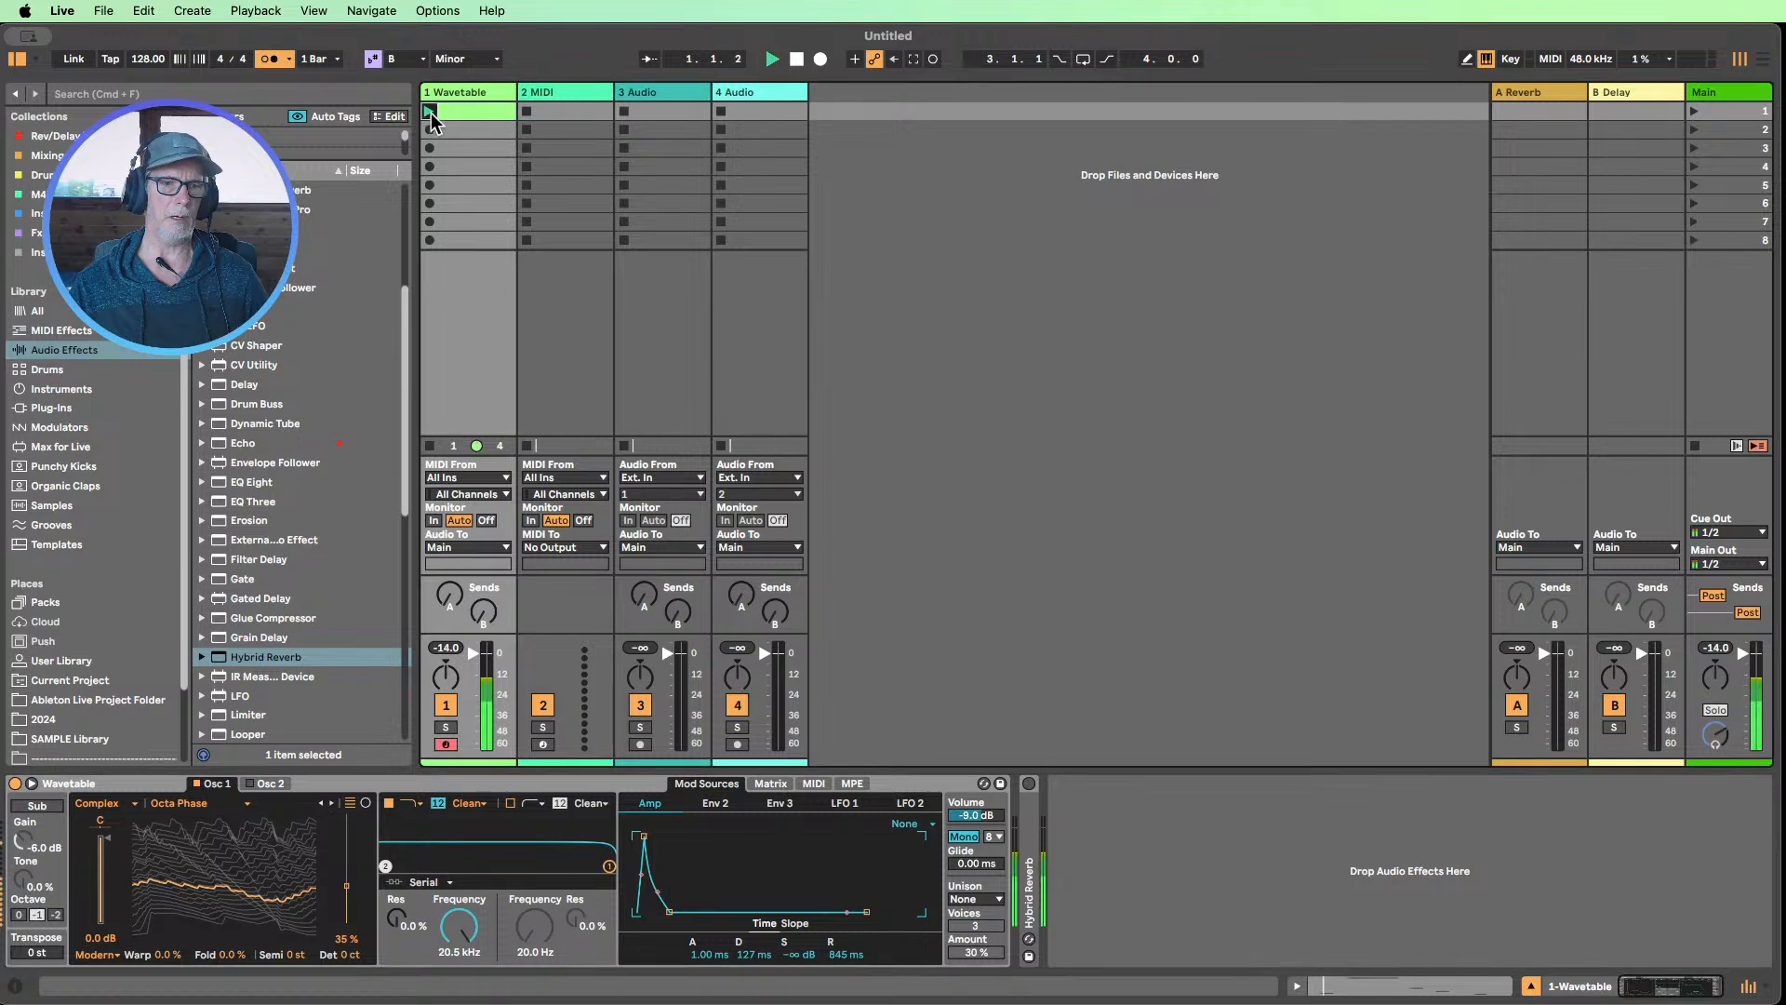
mouse_move(163, 958)
mouse_down()
mouse_move(163, 907)
mouse_move(166, 950)
mouse_up()
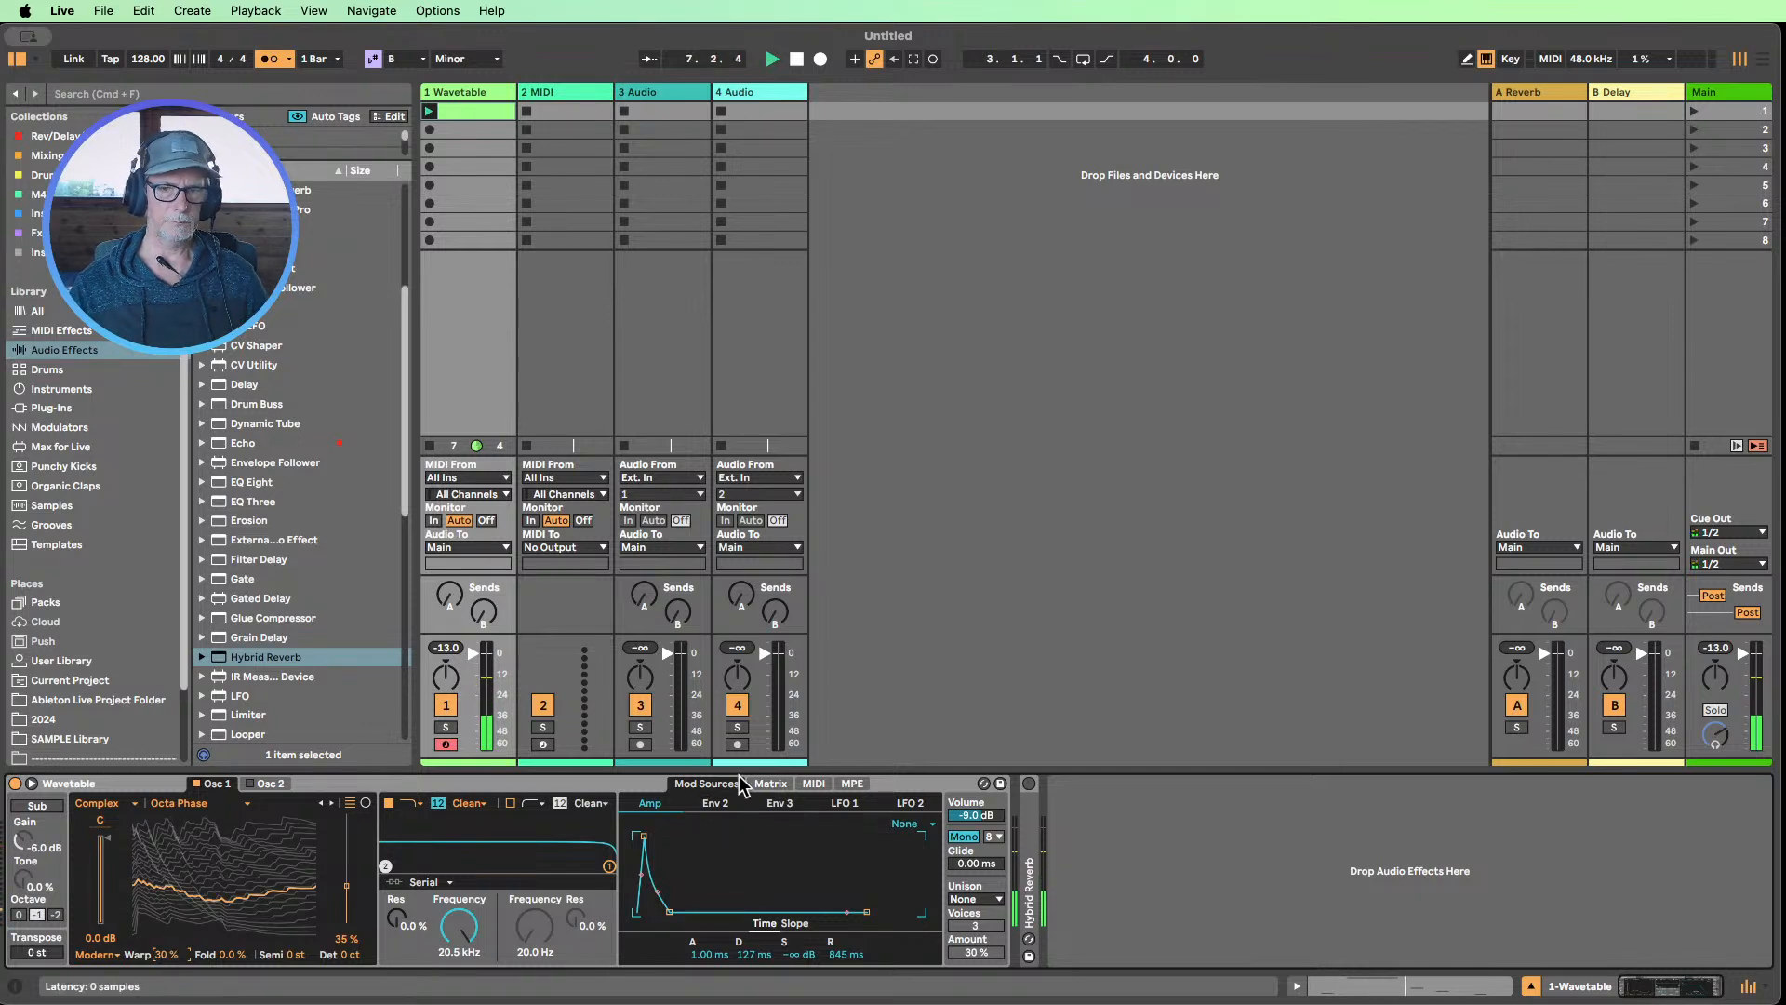
click(768, 784)
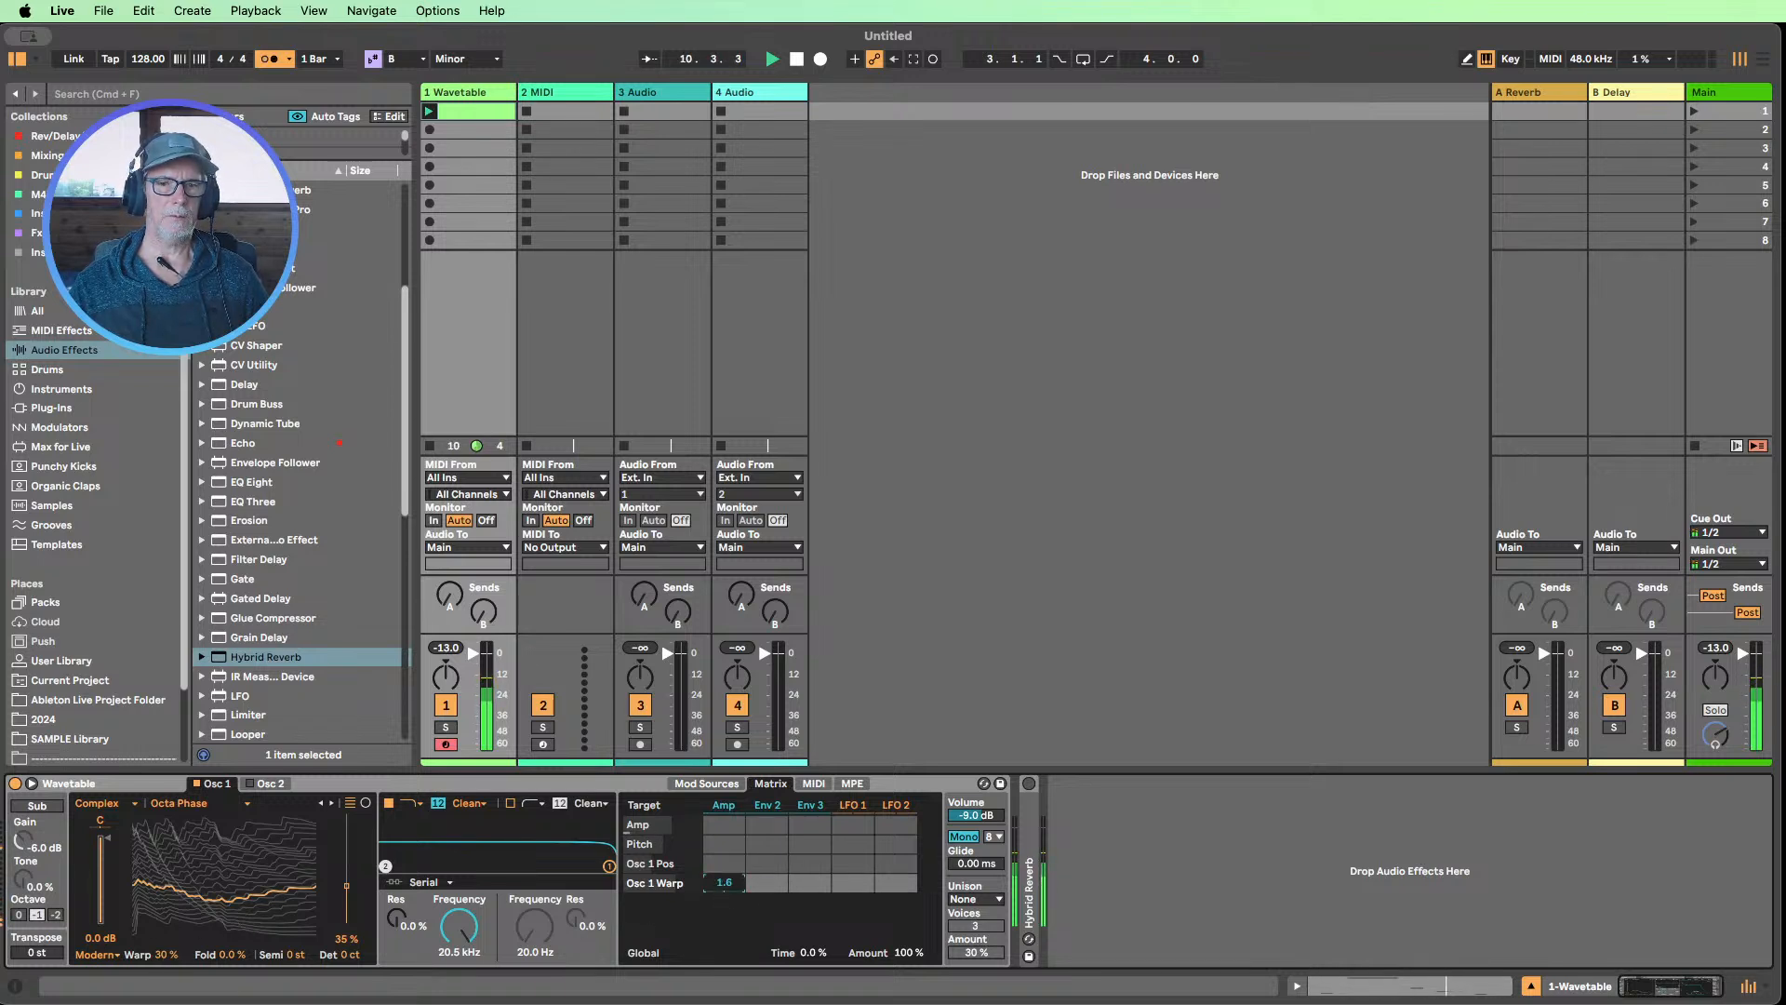
drag(723, 882, 724, 876)
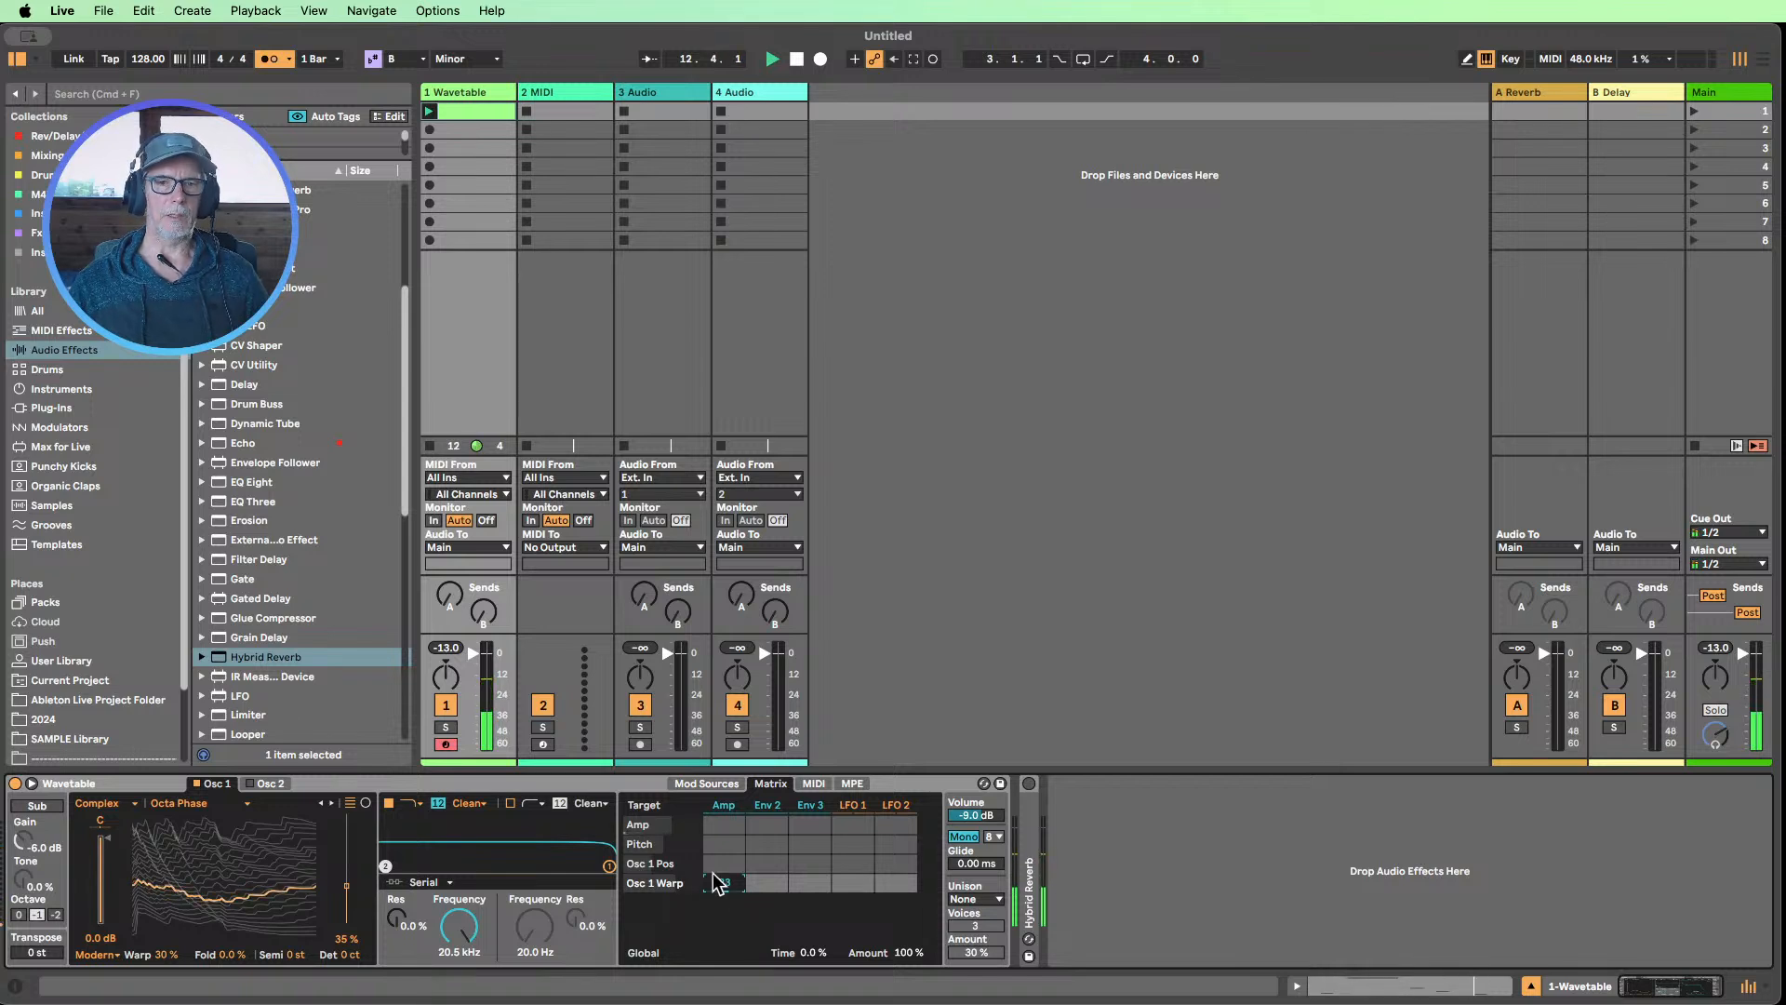
click(729, 811)
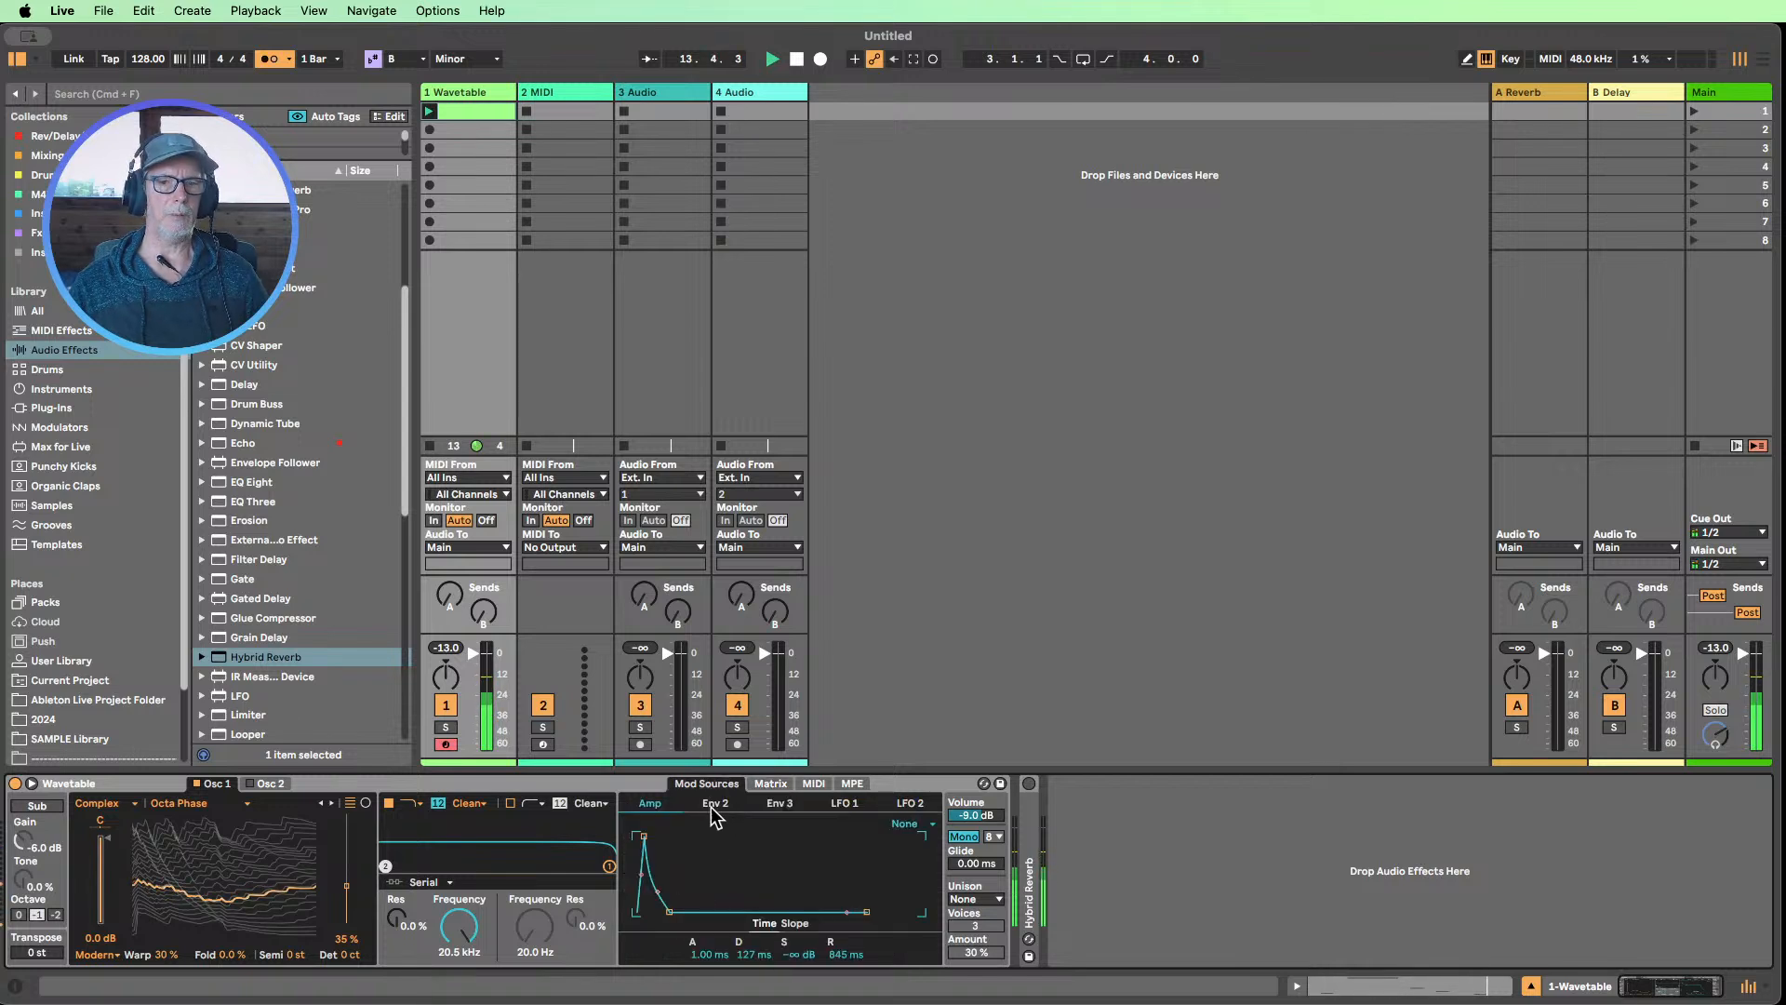
click(765, 787)
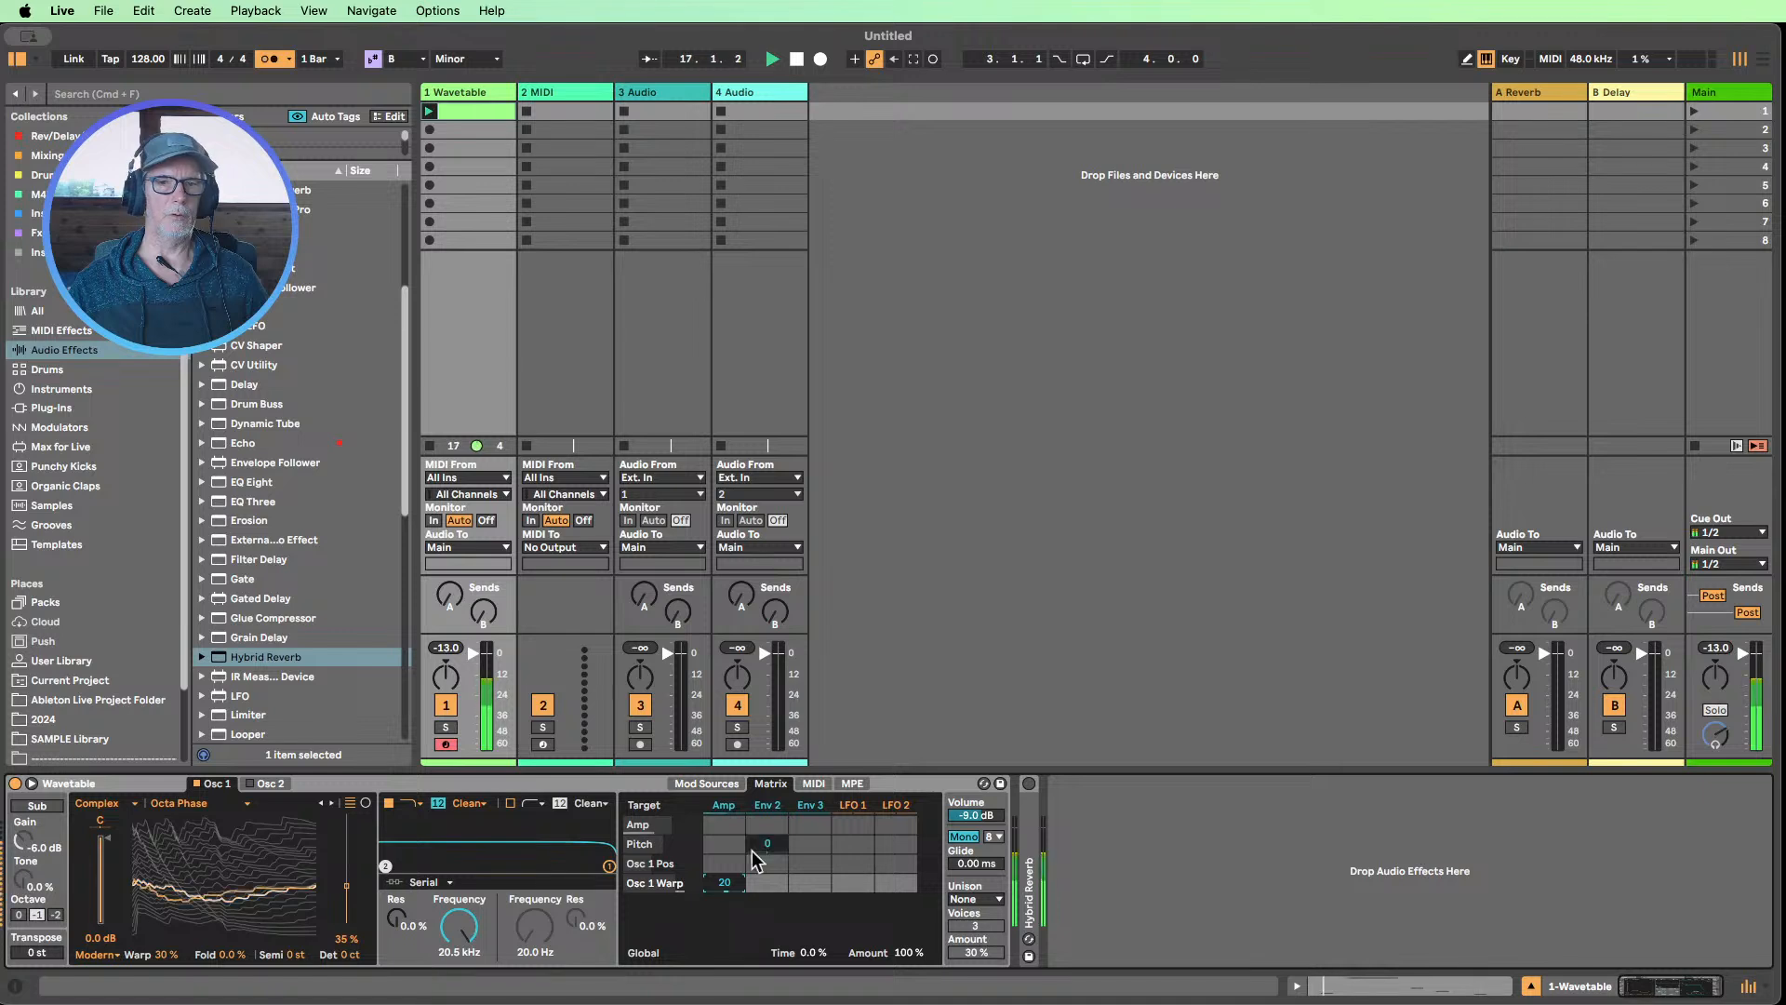
Try a higher Amp envelope sustain against the warp modulation, then return the sustain to -inf dB
click(723, 806)
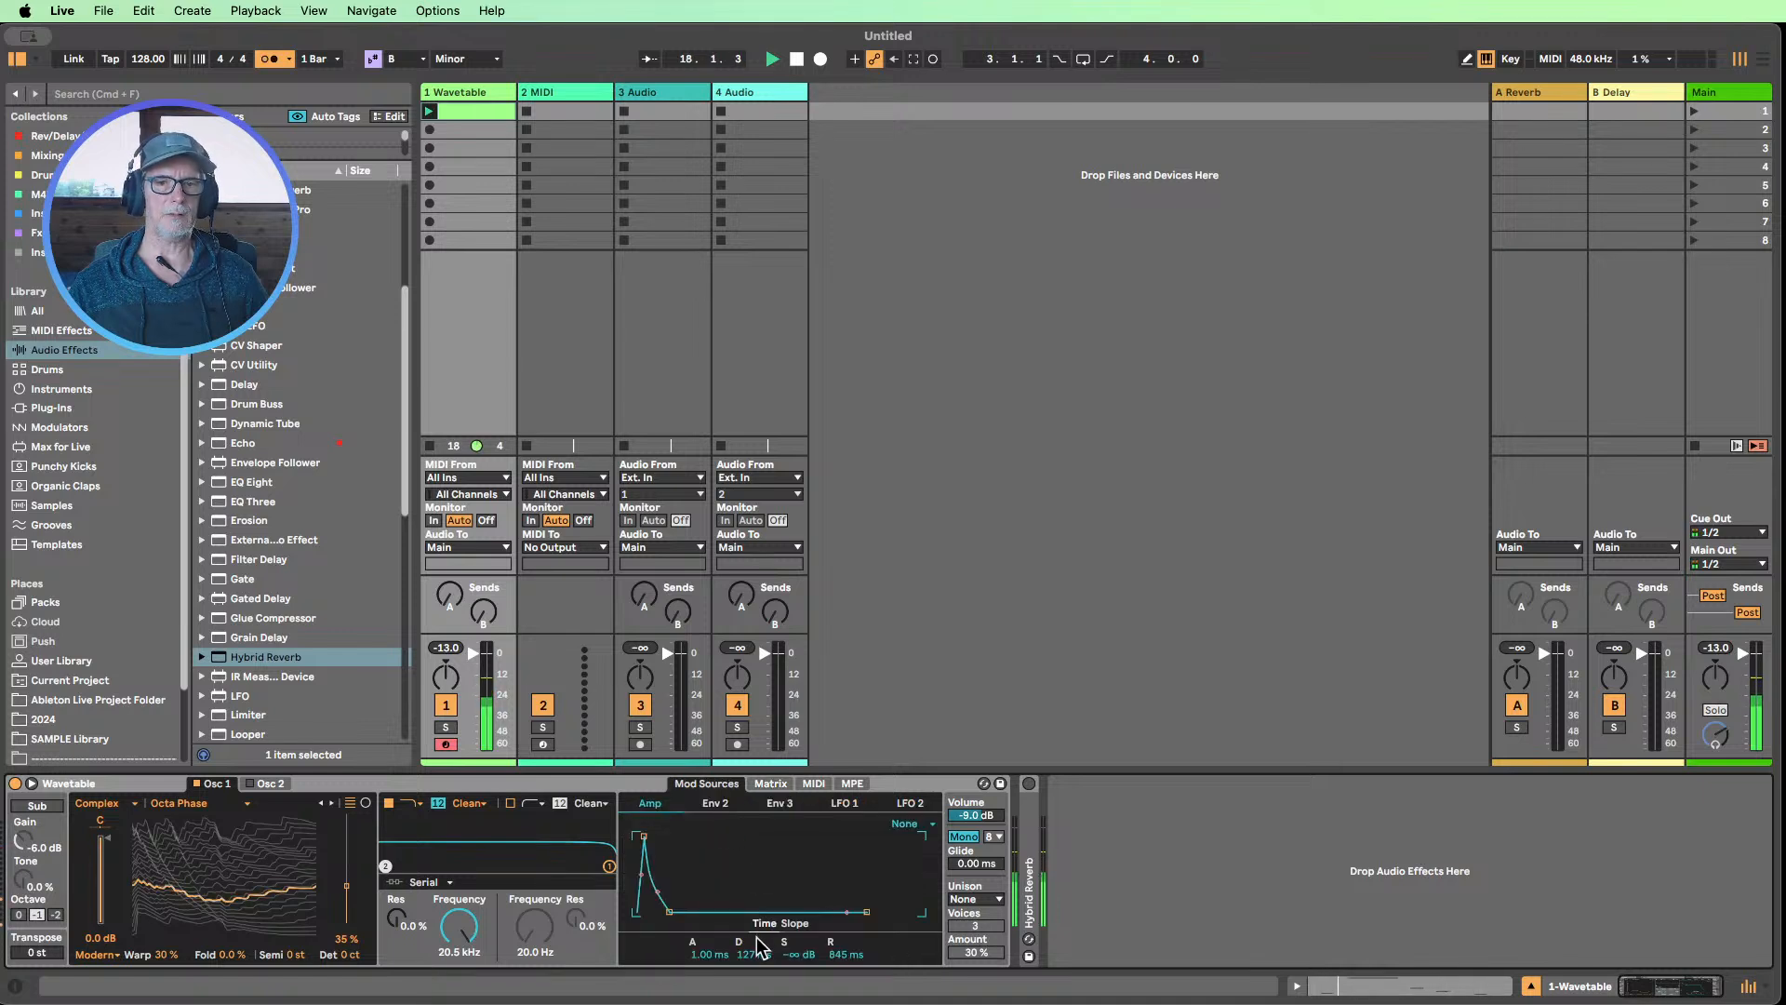
drag(802, 955, 802, 897)
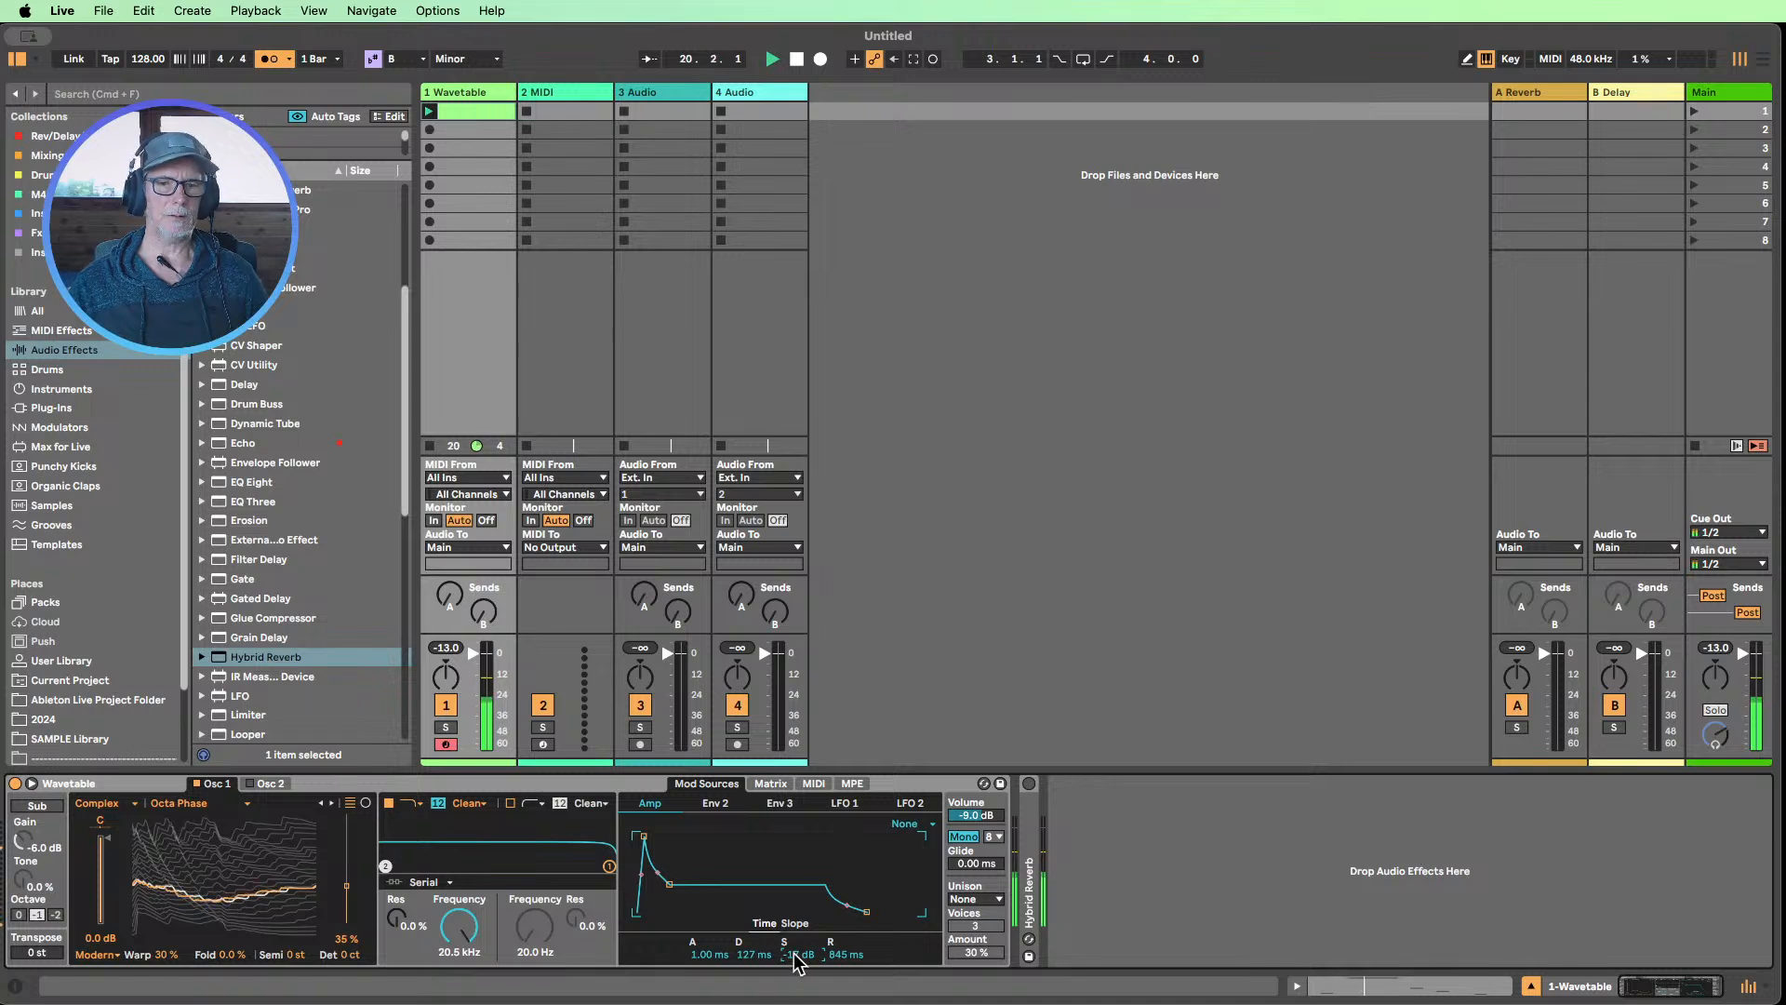
mouse_move(800, 954)
mouse_down()
mouse_move(799, 926)
mouse_move(799, 972)
mouse_up()
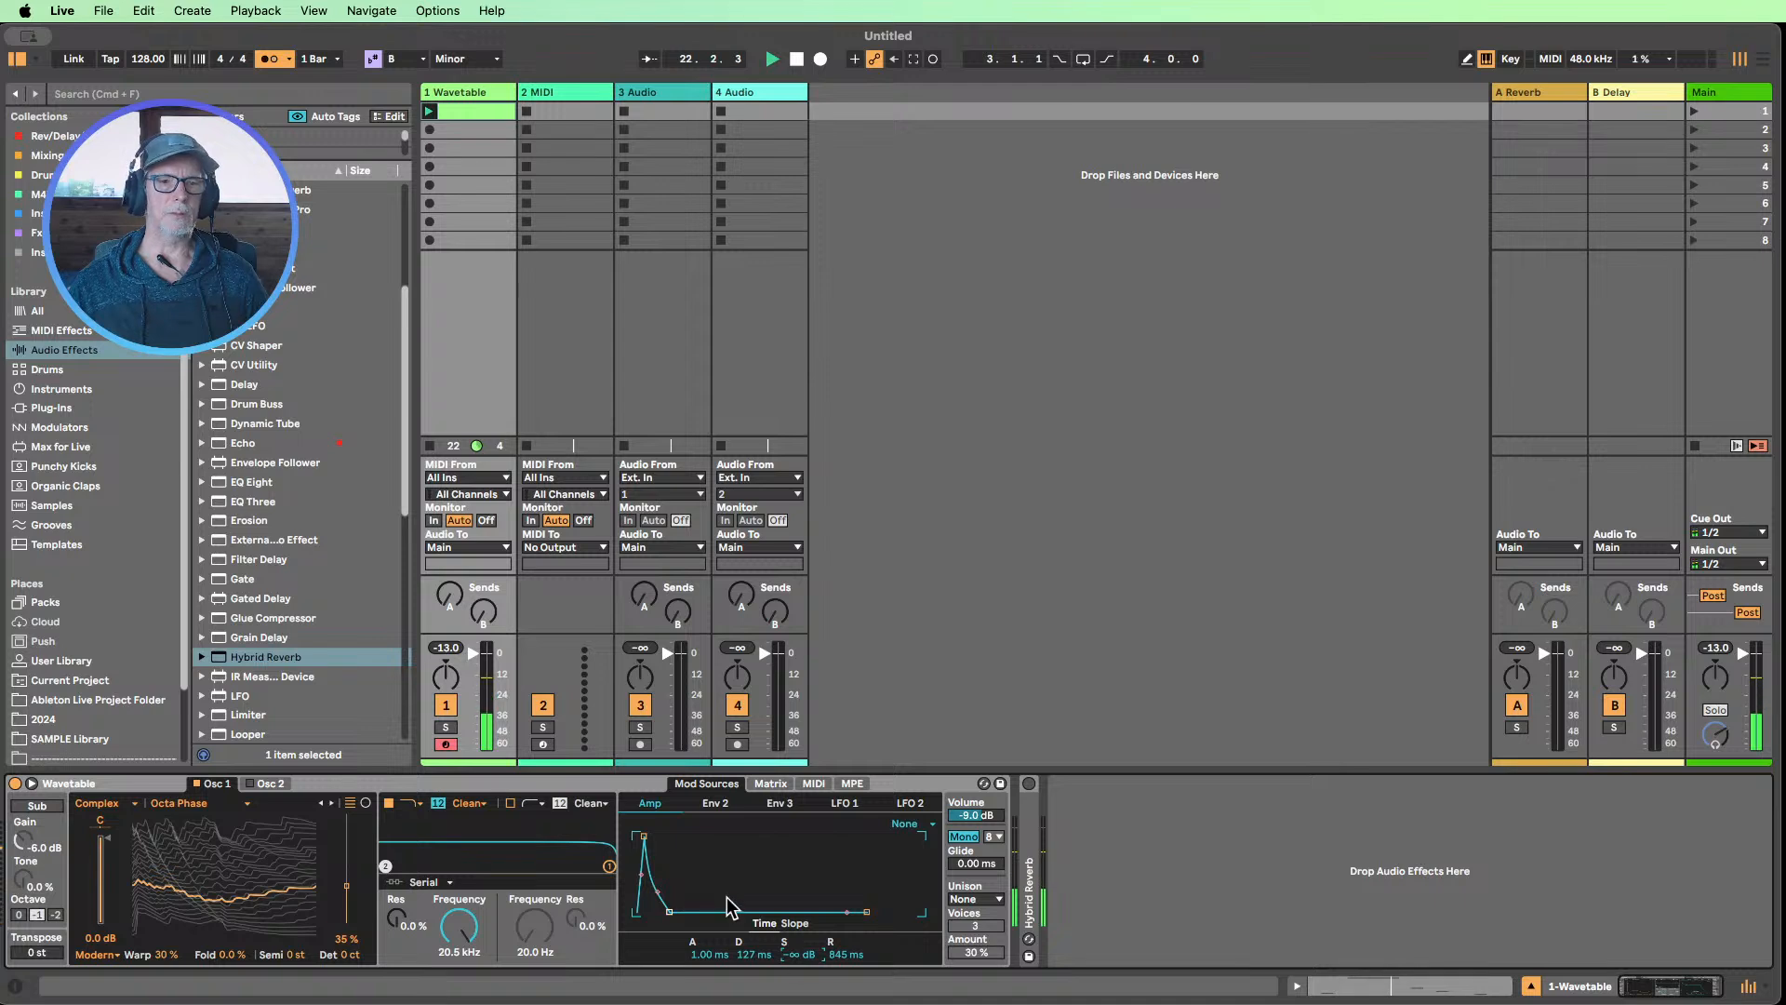
Clear the Amp envelope's modulation of Osc 1 Warp, then open the Wavetable clip's notes with playback stopped
click(755, 785)
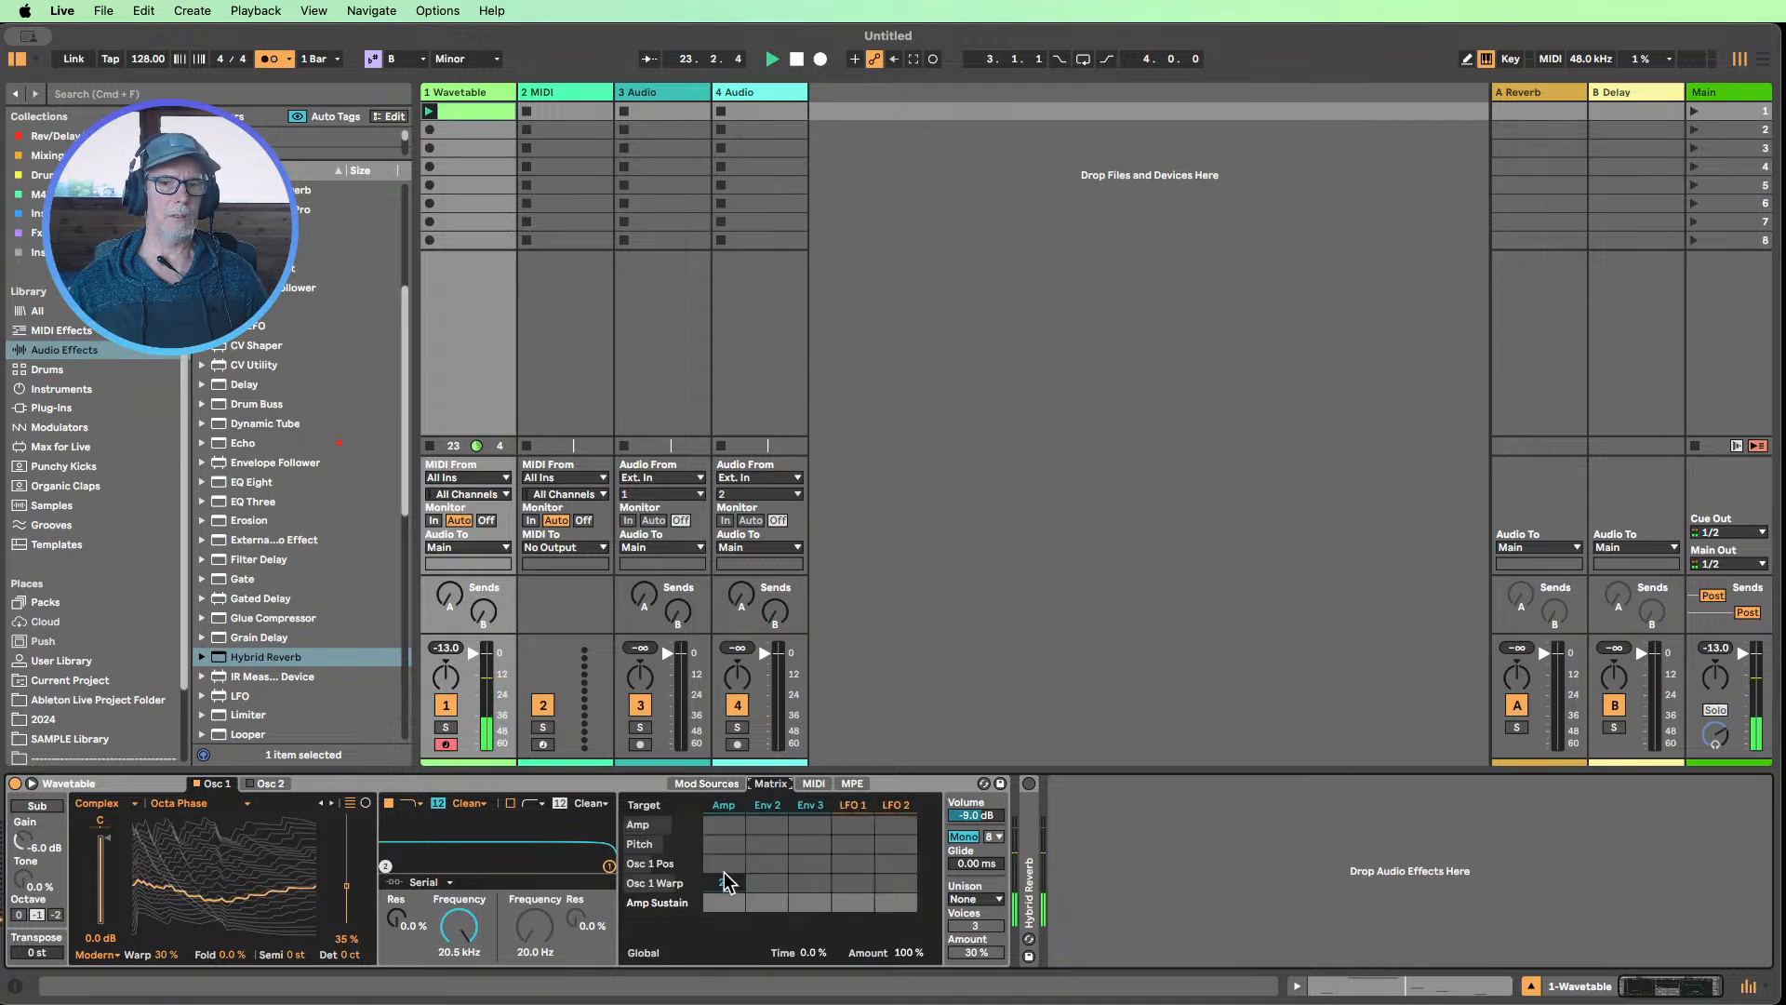
click(723, 878)
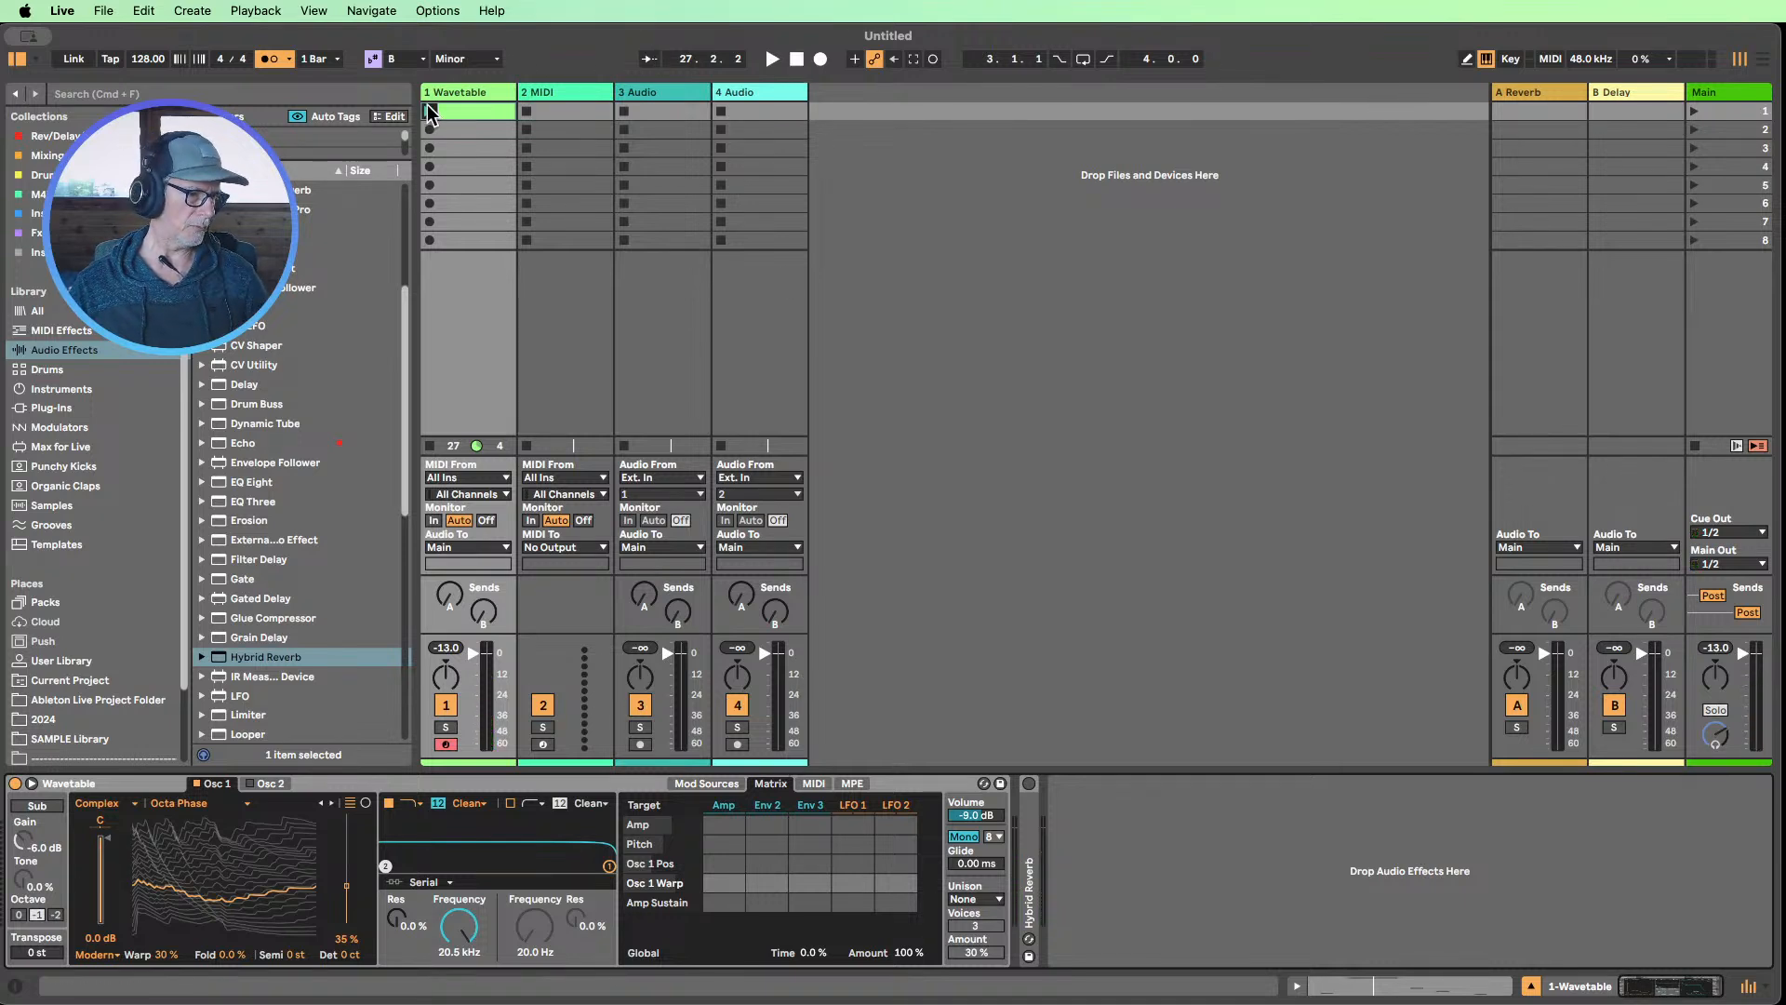
double_click(484, 110)
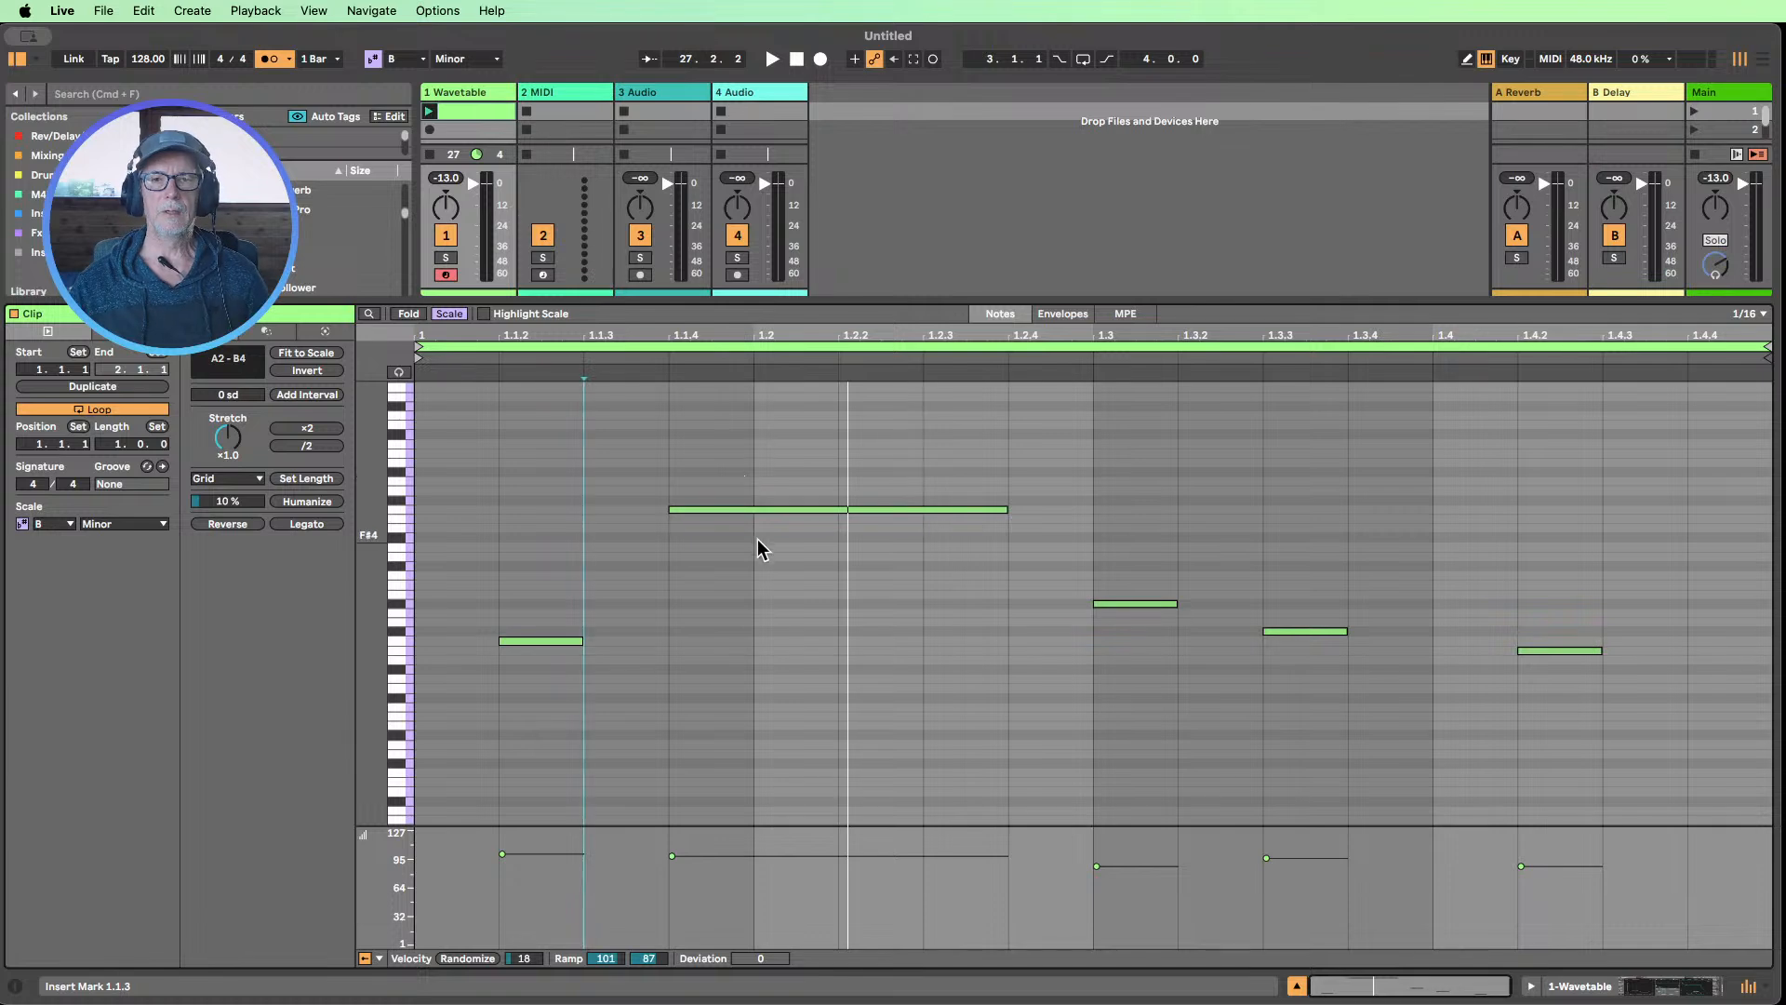
Zoom in on the clip's notes and transpose the long B4 note down an octave to B3
drag(506, 717, 744, 458)
drag(369, 552, 420, 552)
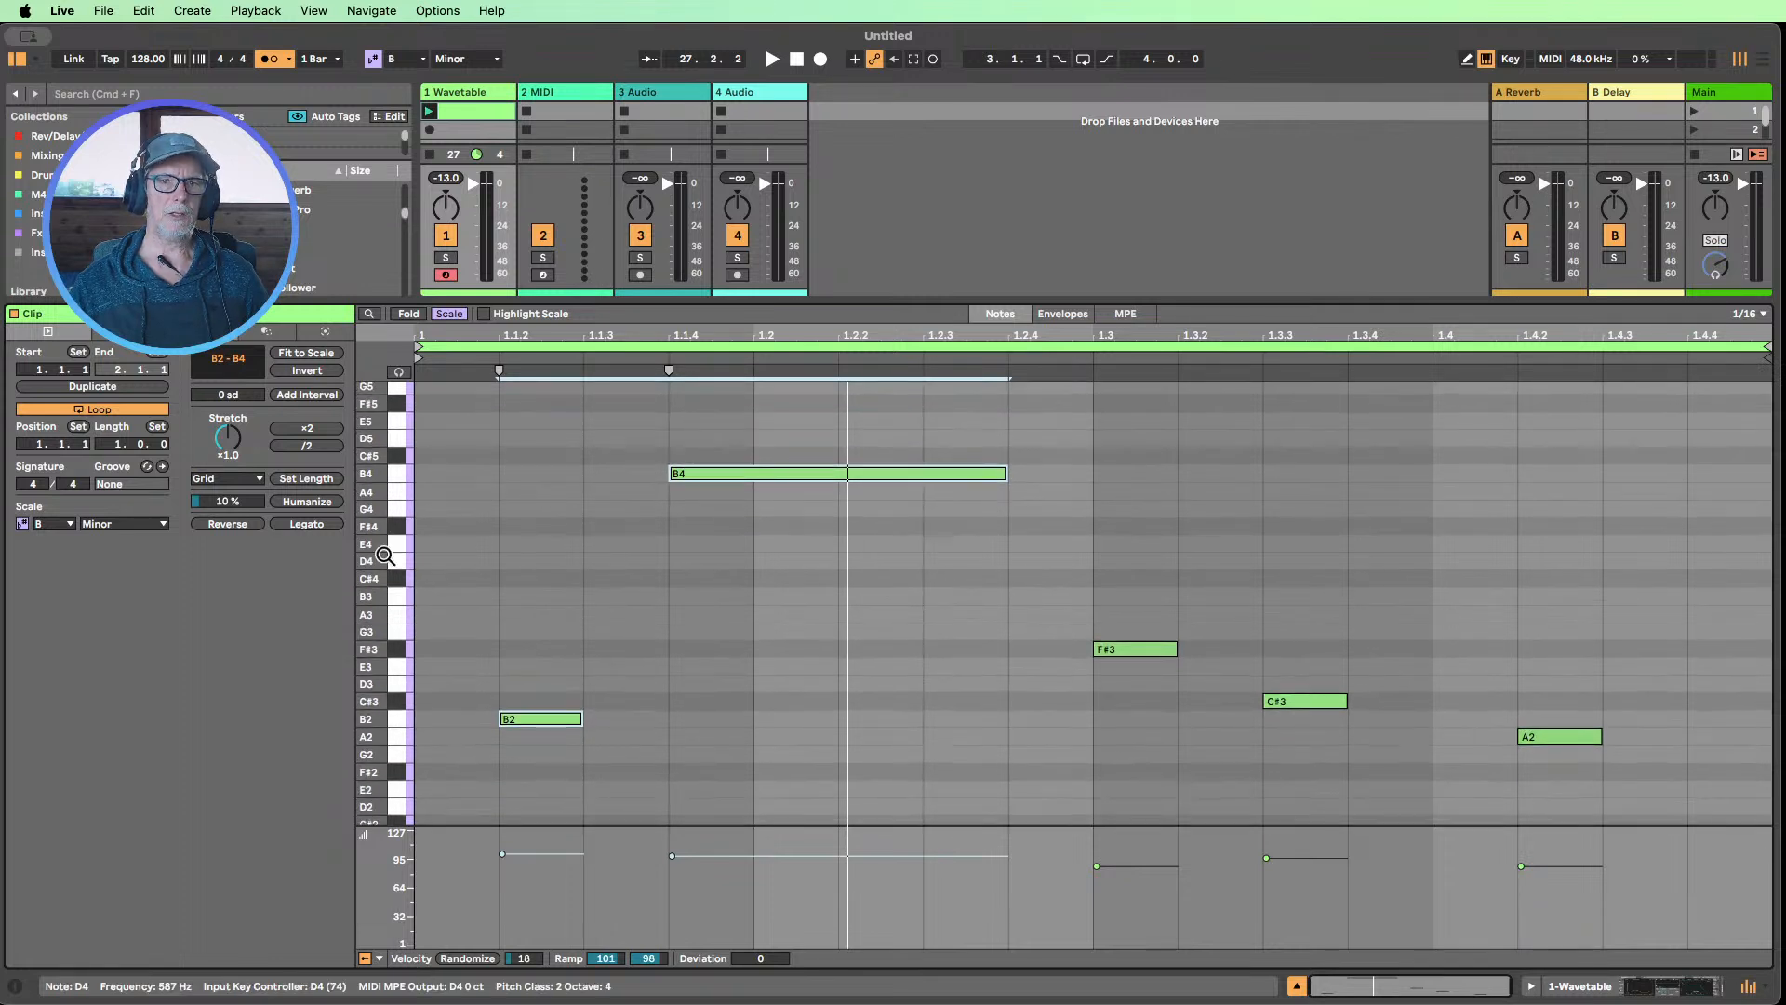
click(654, 572)
click(811, 474)
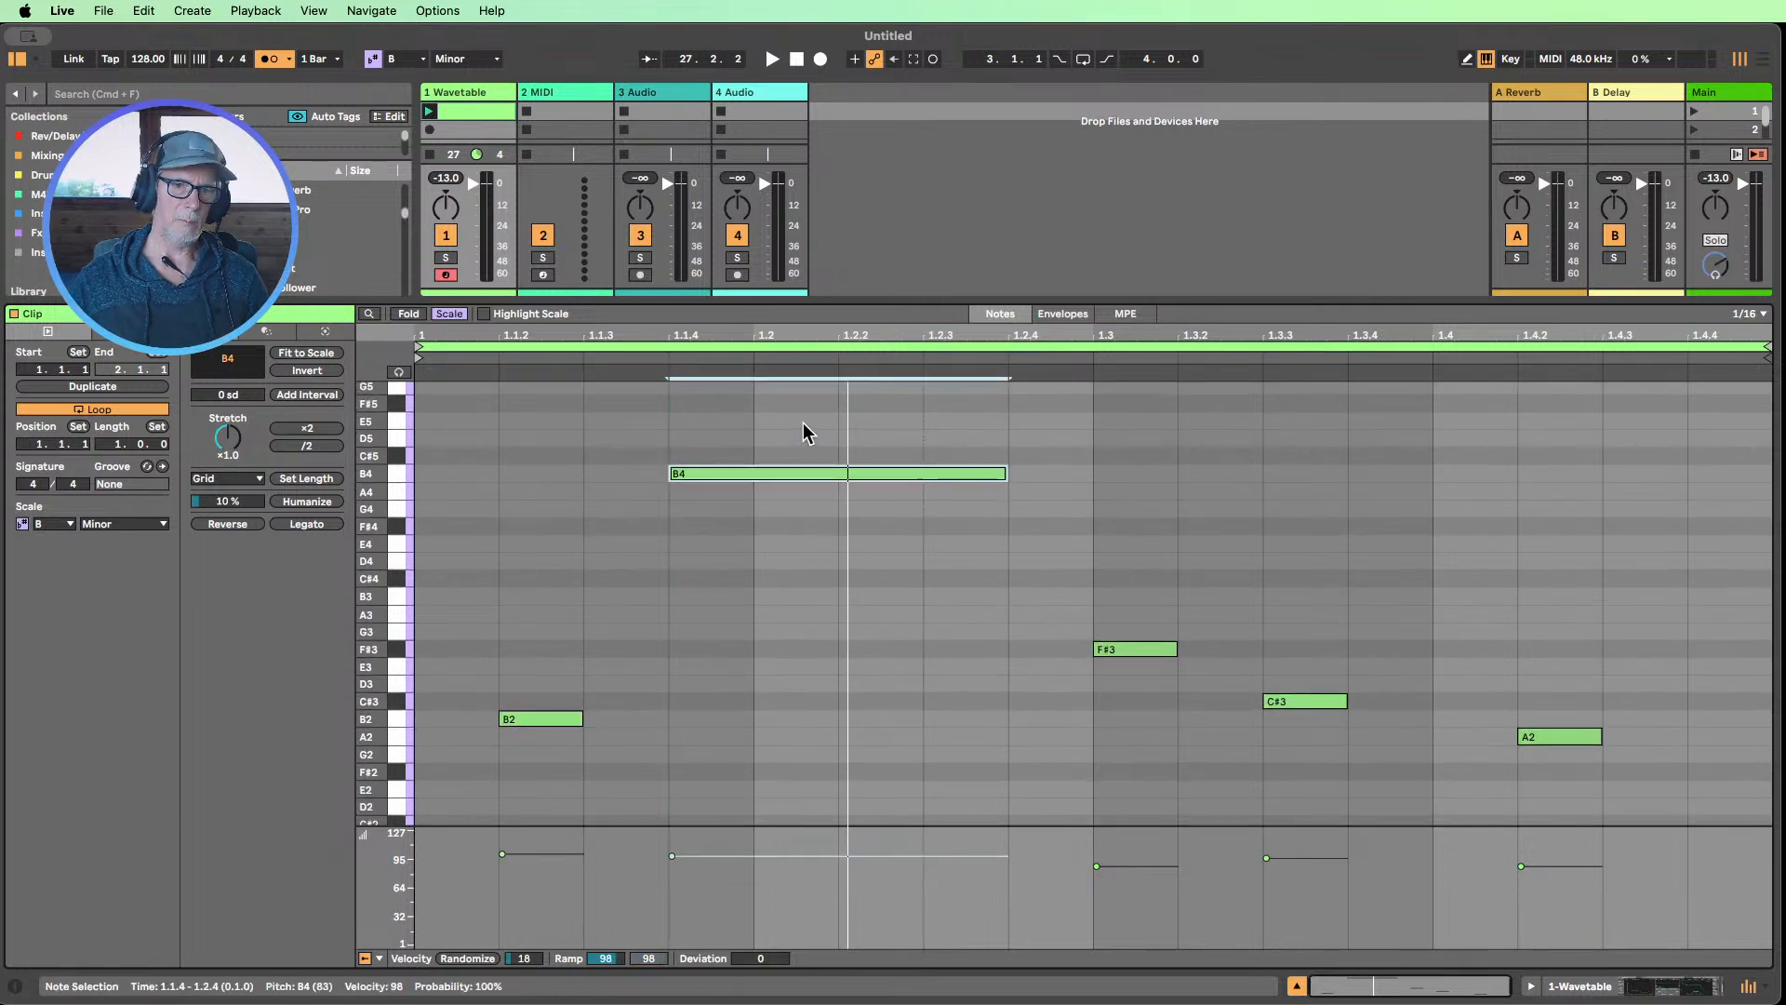
key(shift+Down)
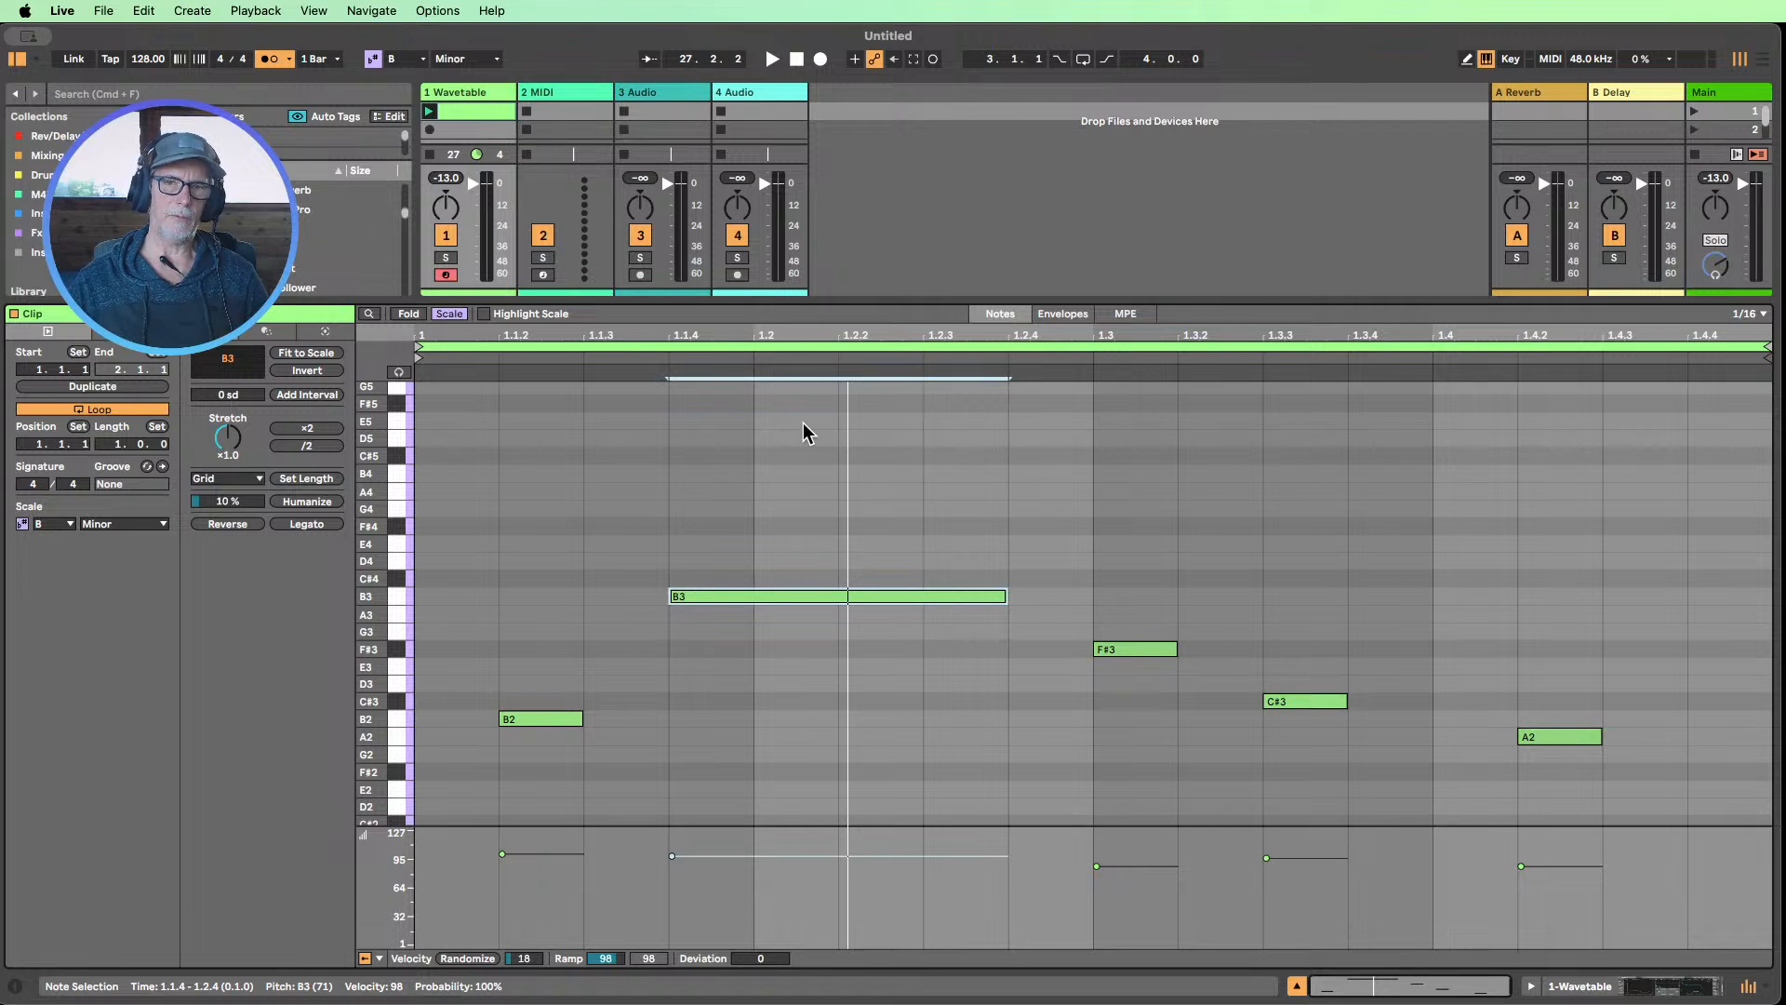
Play the clip, compare the long note at B3 and B4, leave it at B4 and stop playback
click(429, 113)
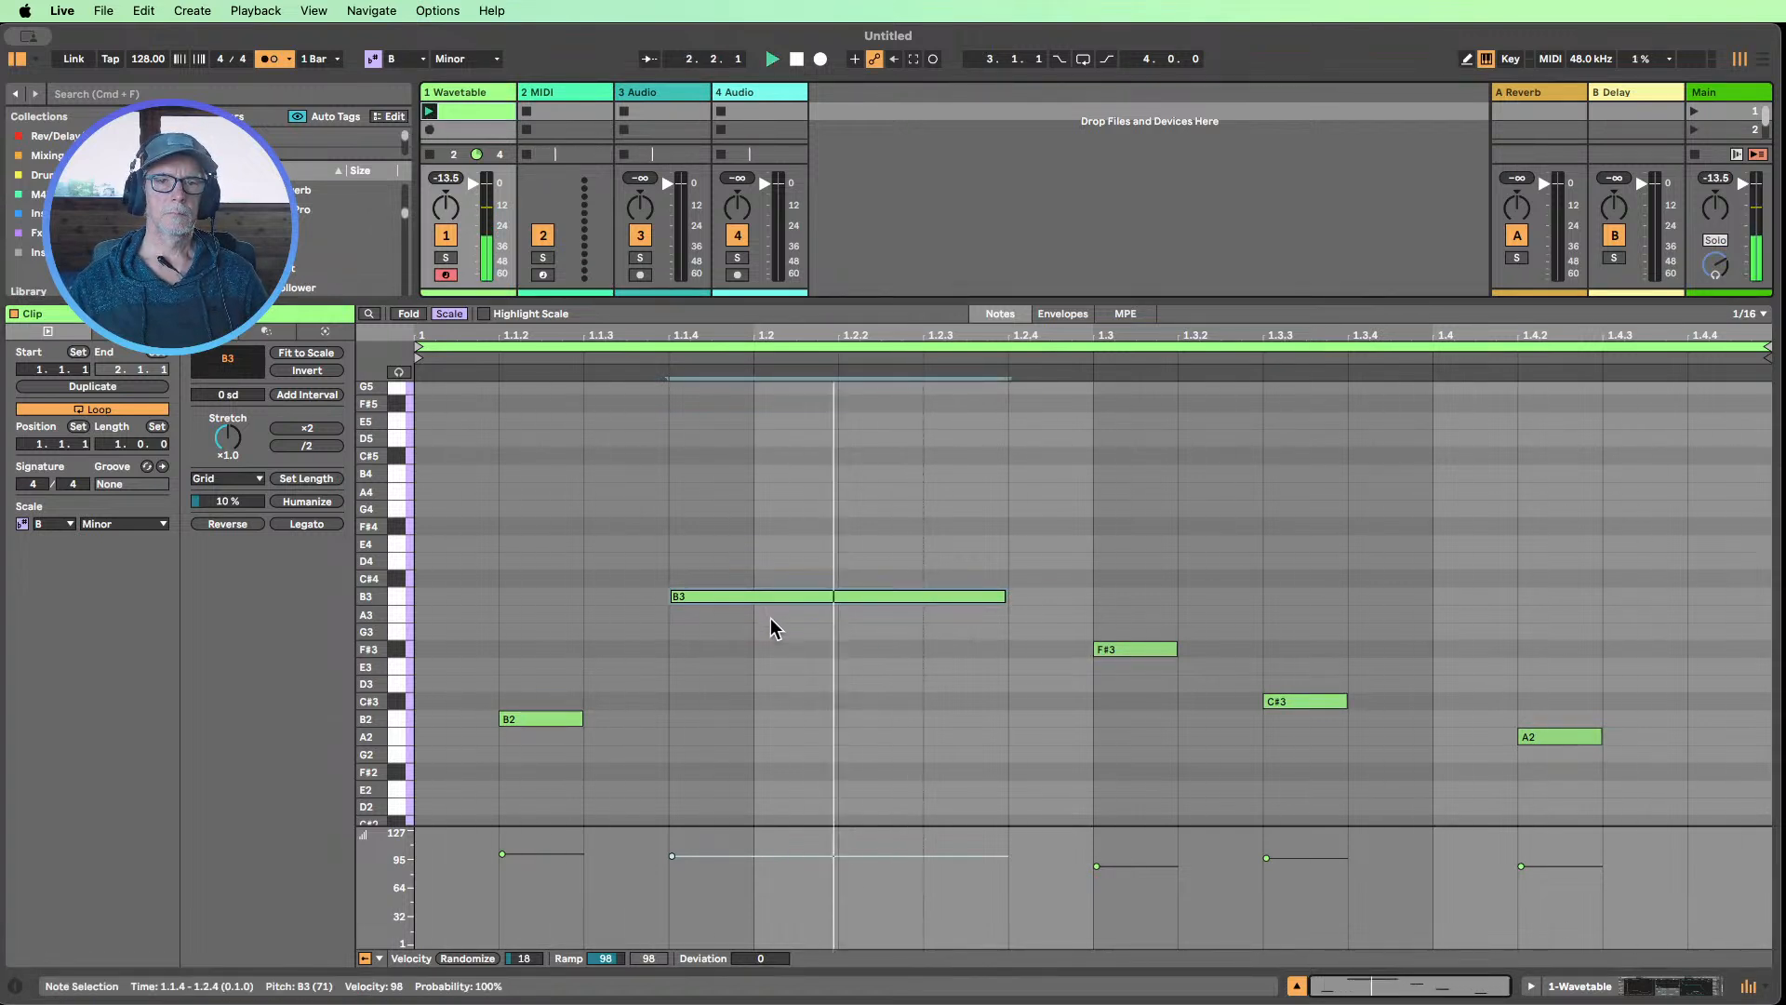
drag(771, 618, 774, 548)
key(shift+Up)
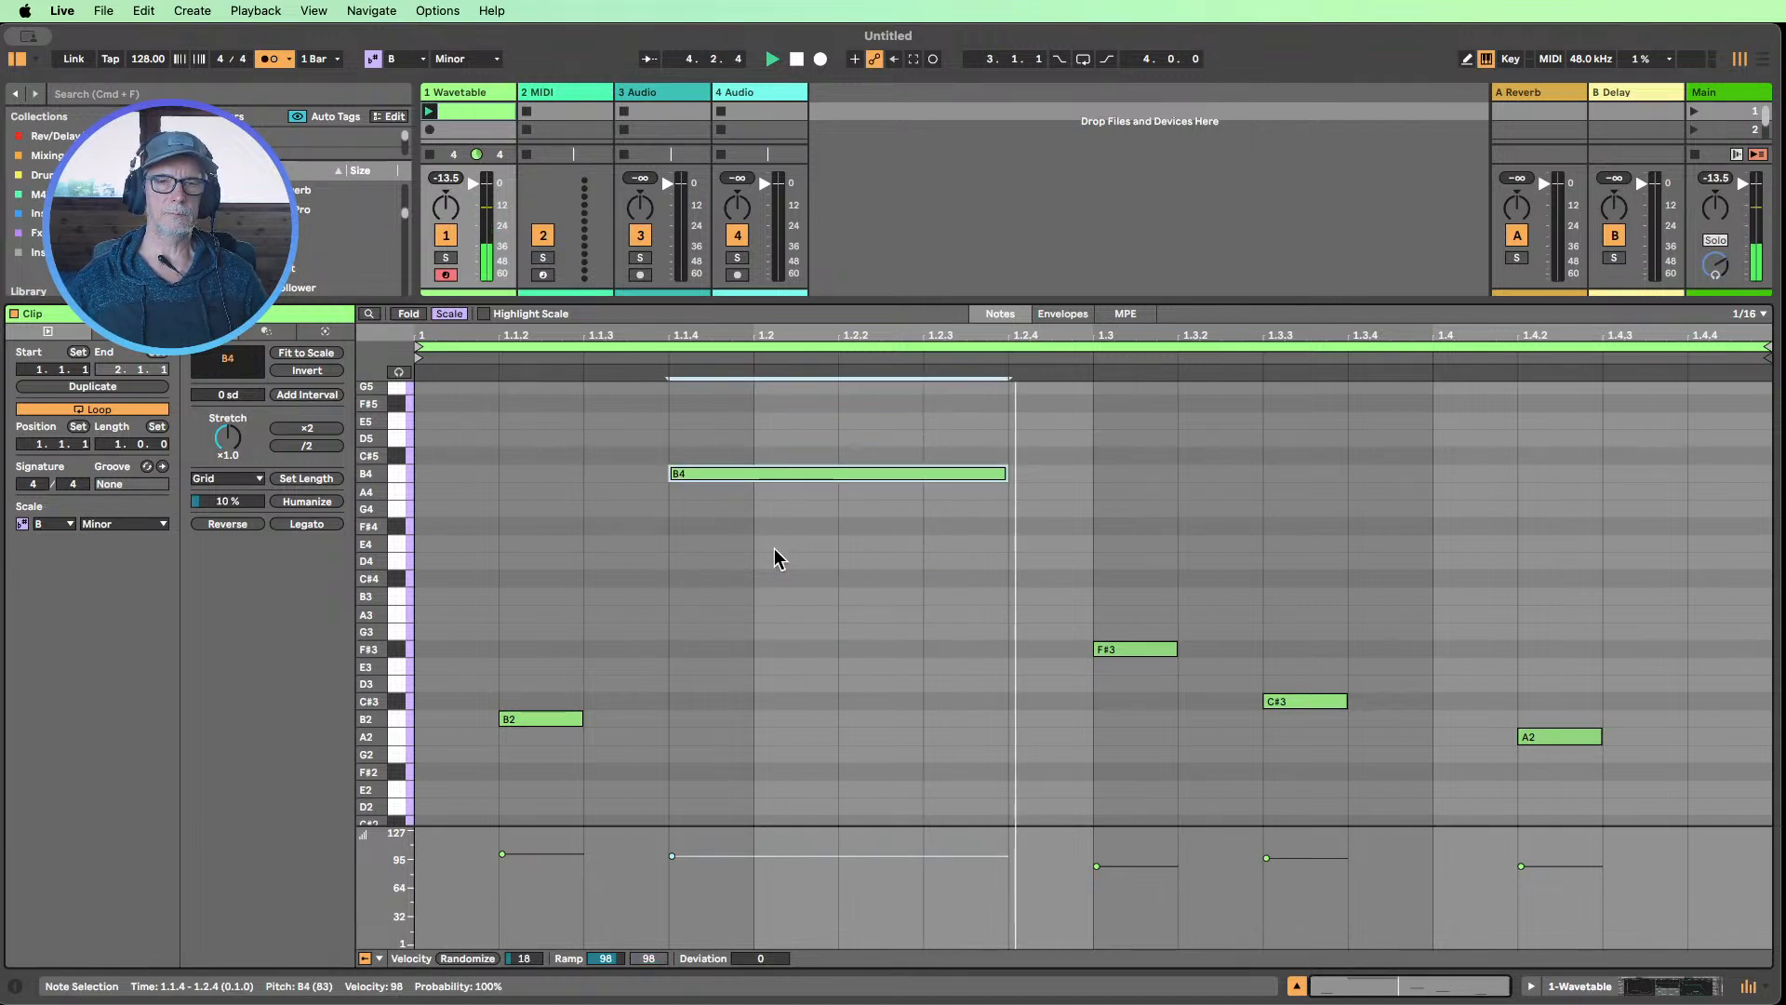
key(shift+Down)
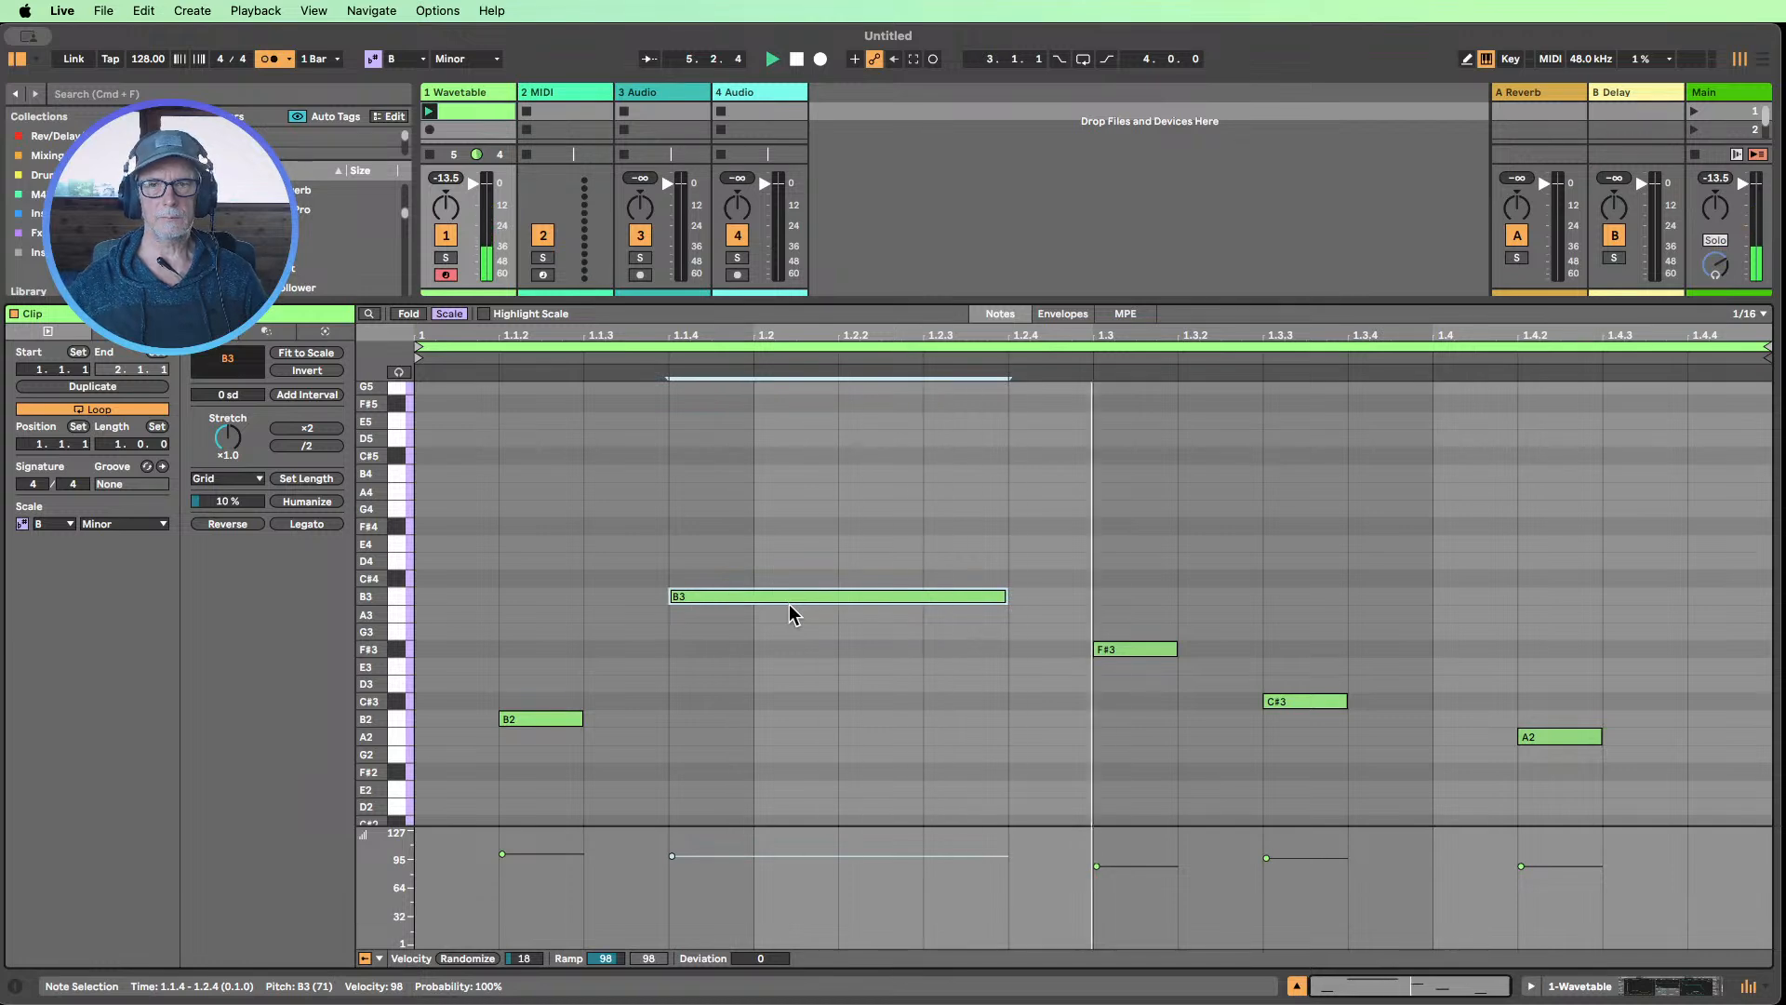
key(shift+Up)
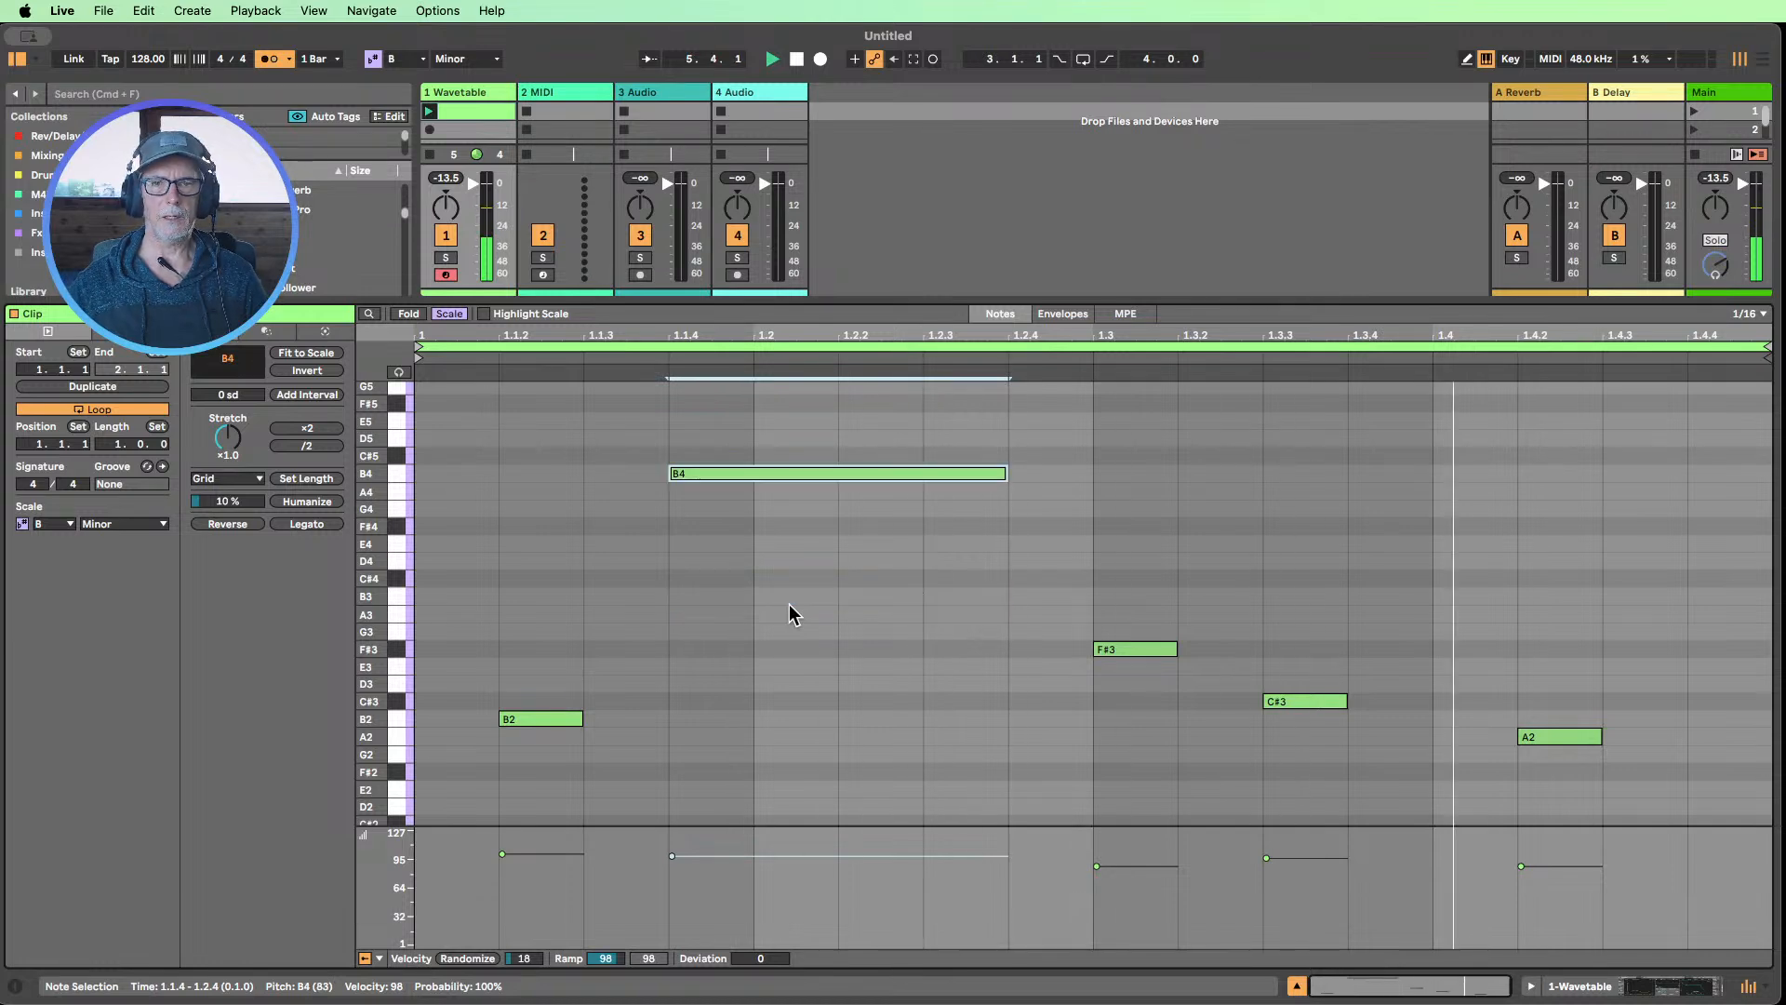
click(796, 59)
While the clip plays, modulate Osc 1 Warp from Env 2 by 27, then check the Env 2 and Amp envelopes
click(1578, 977)
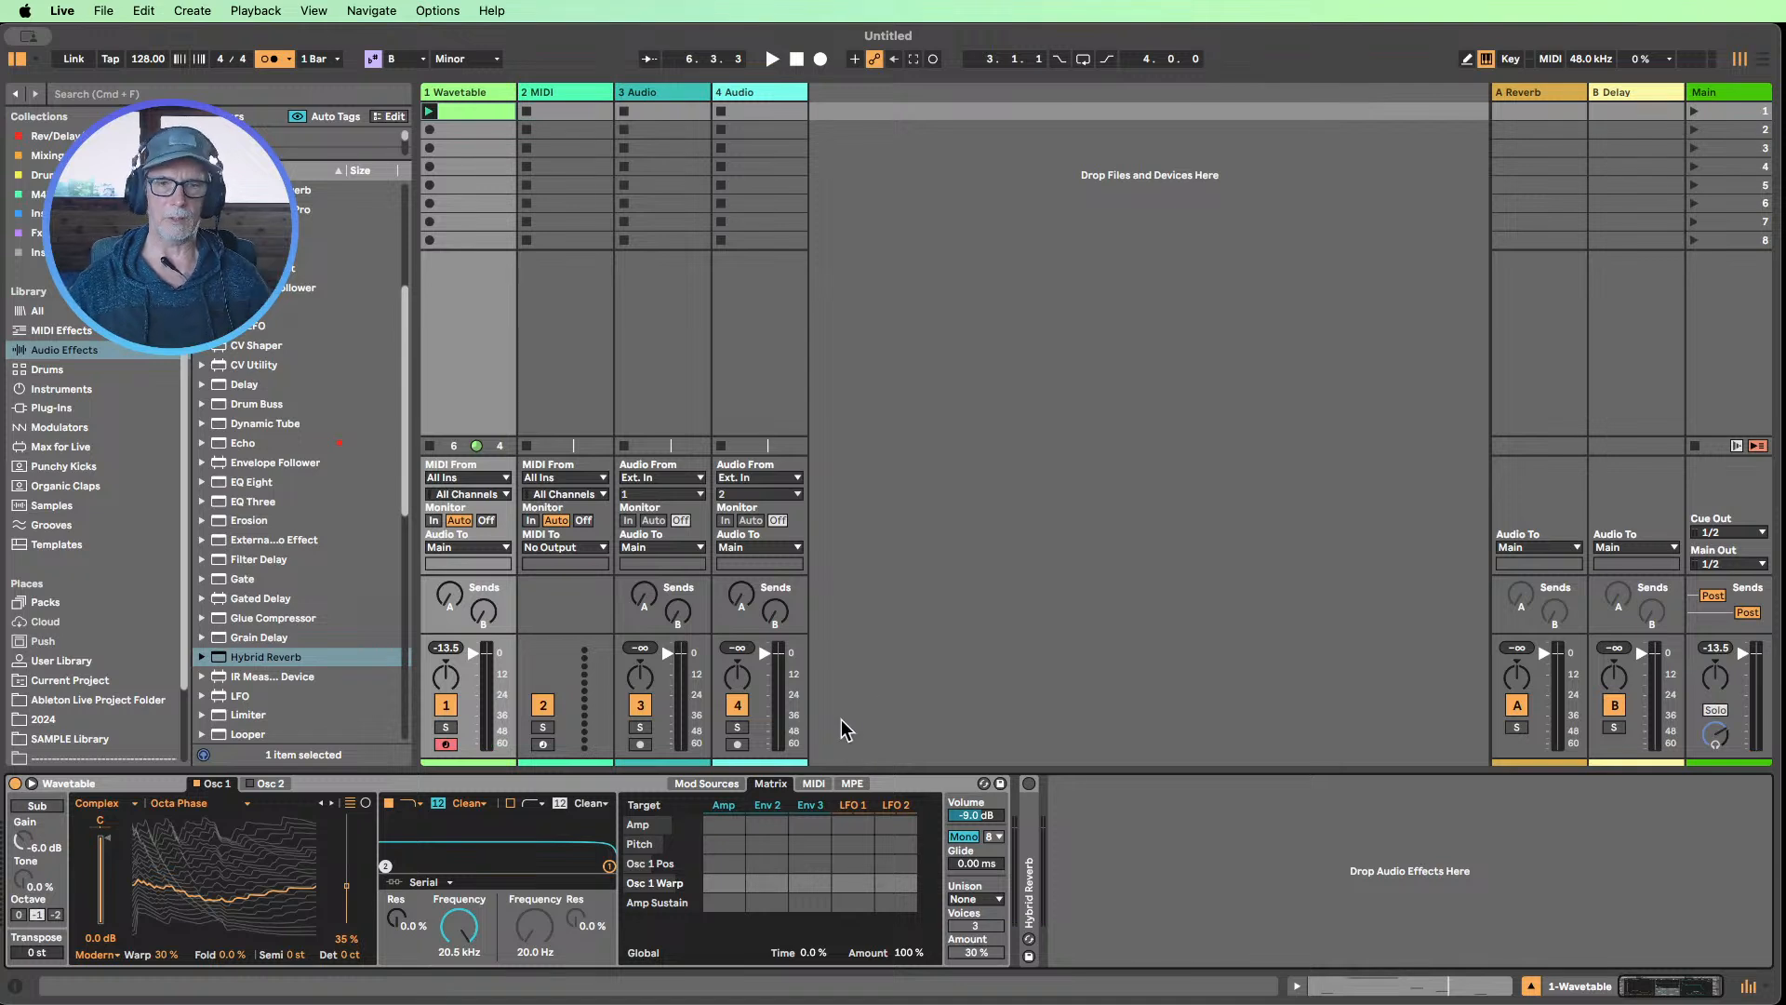
click(429, 111)
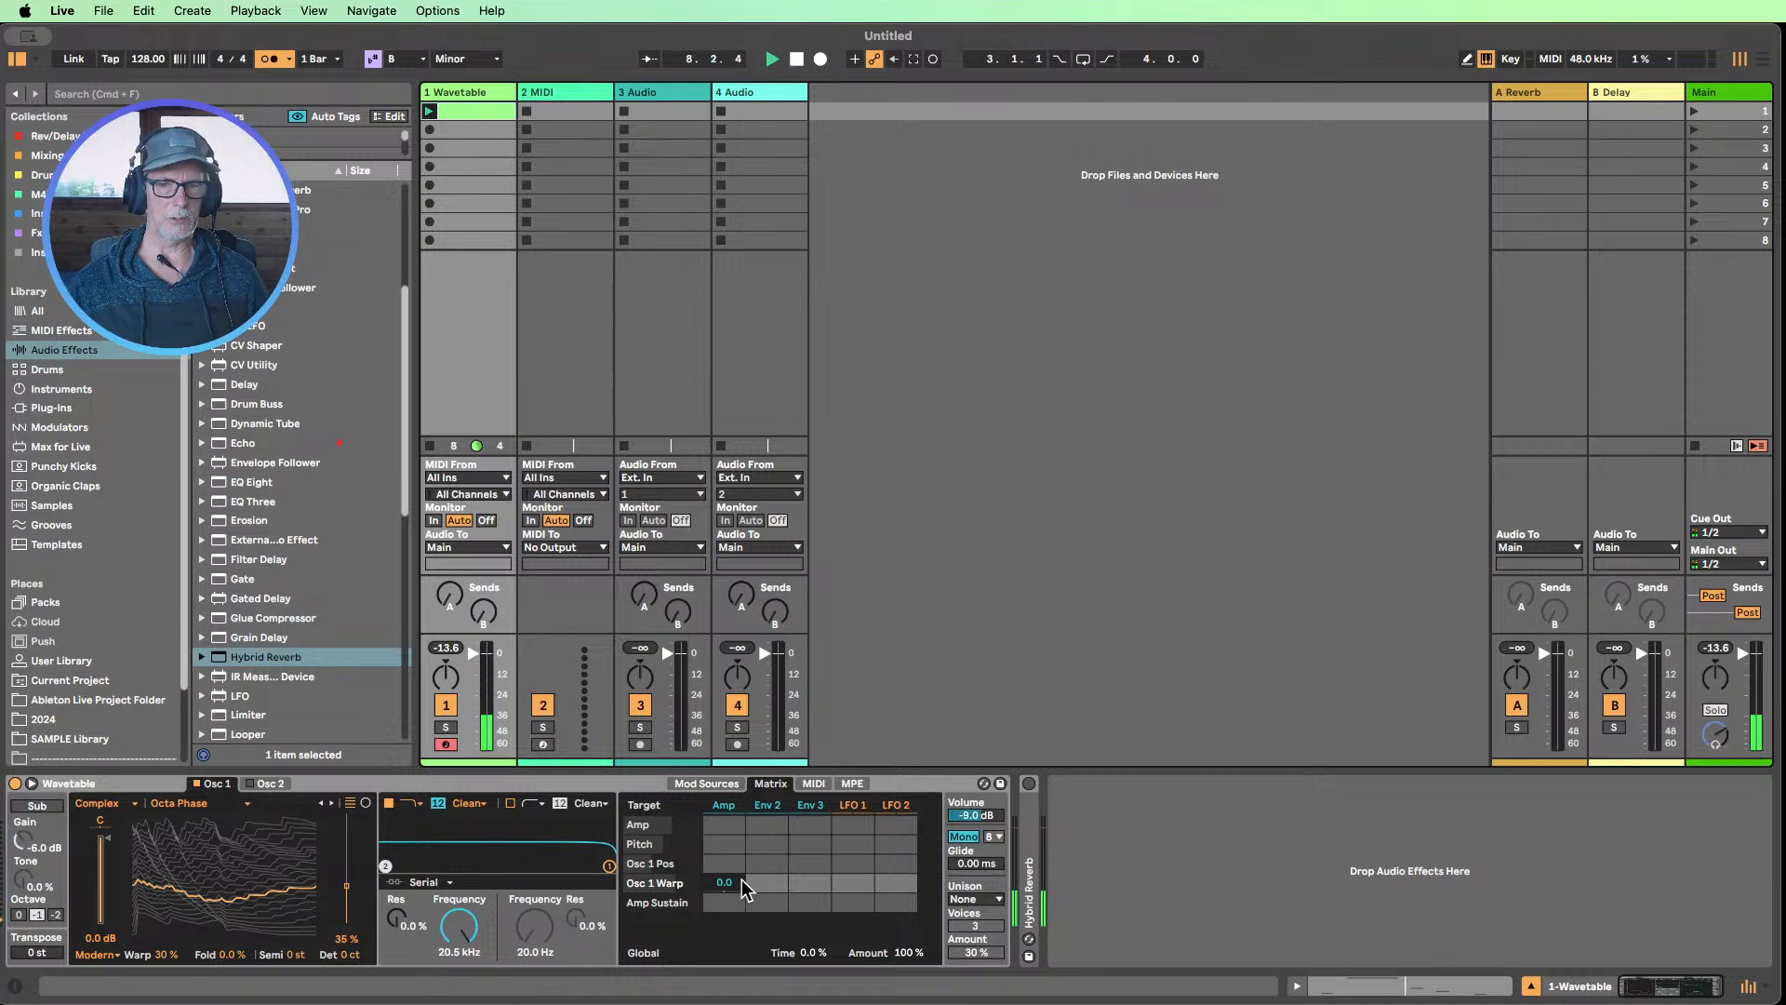
drag(768, 883, 768, 863)
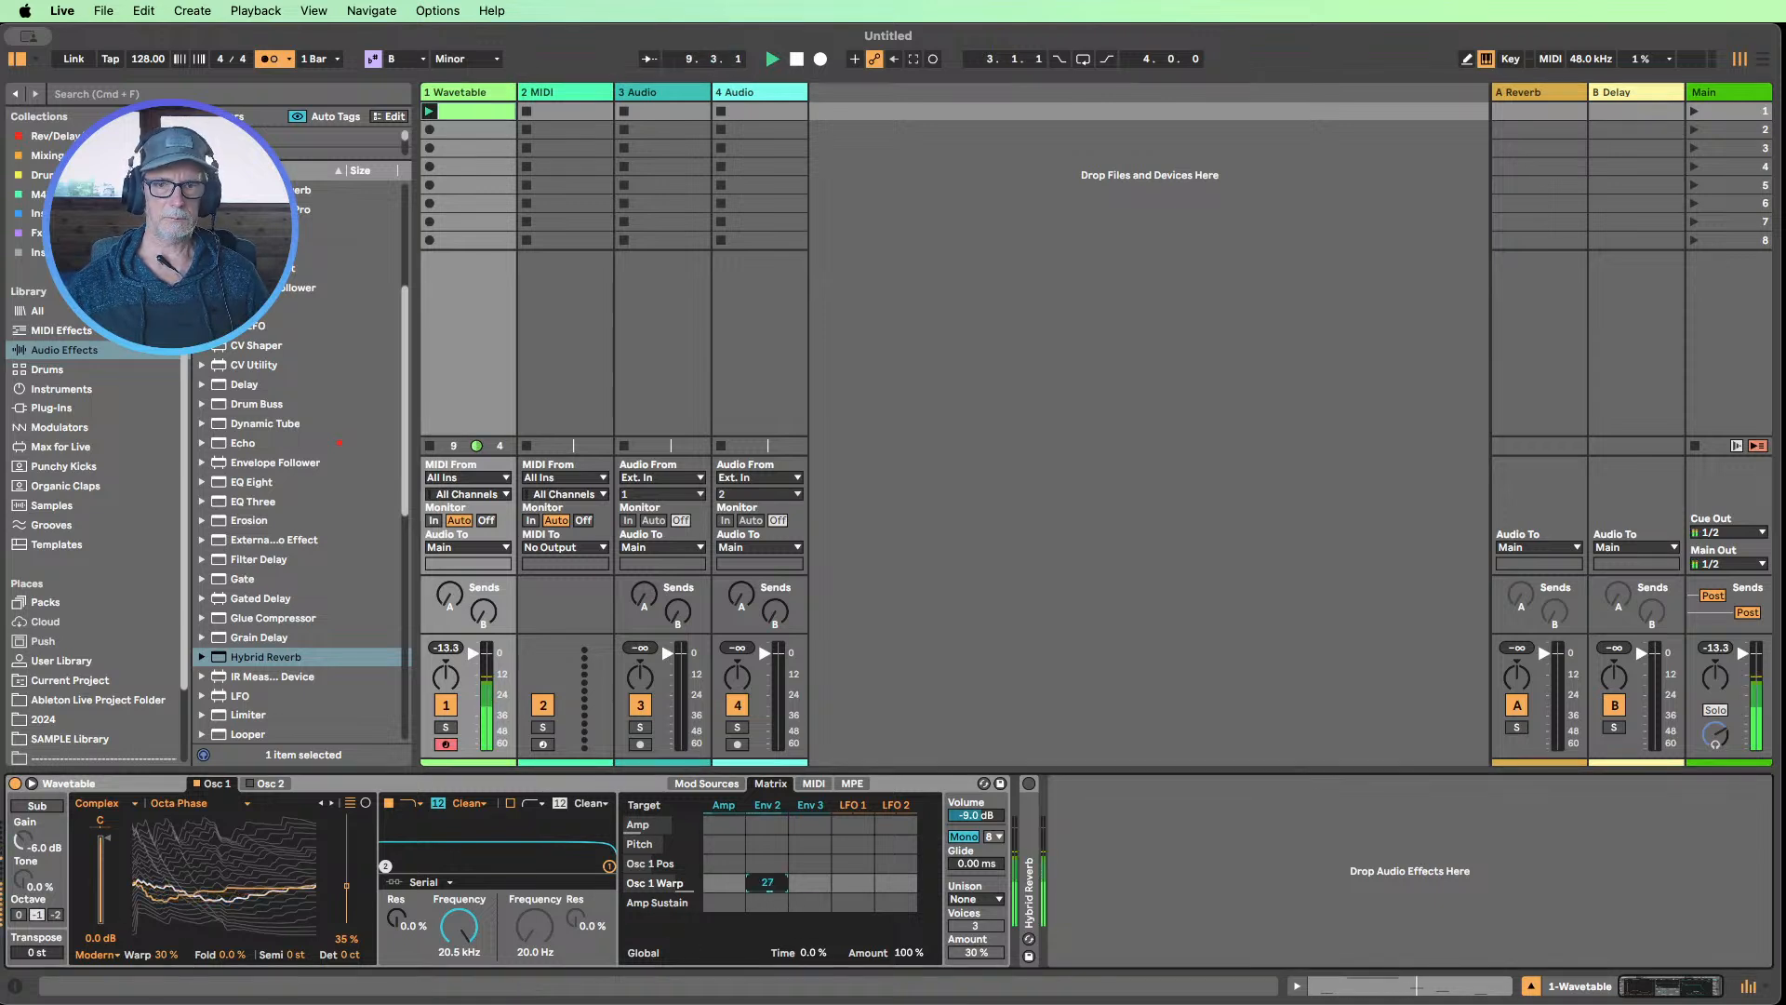
click(767, 805)
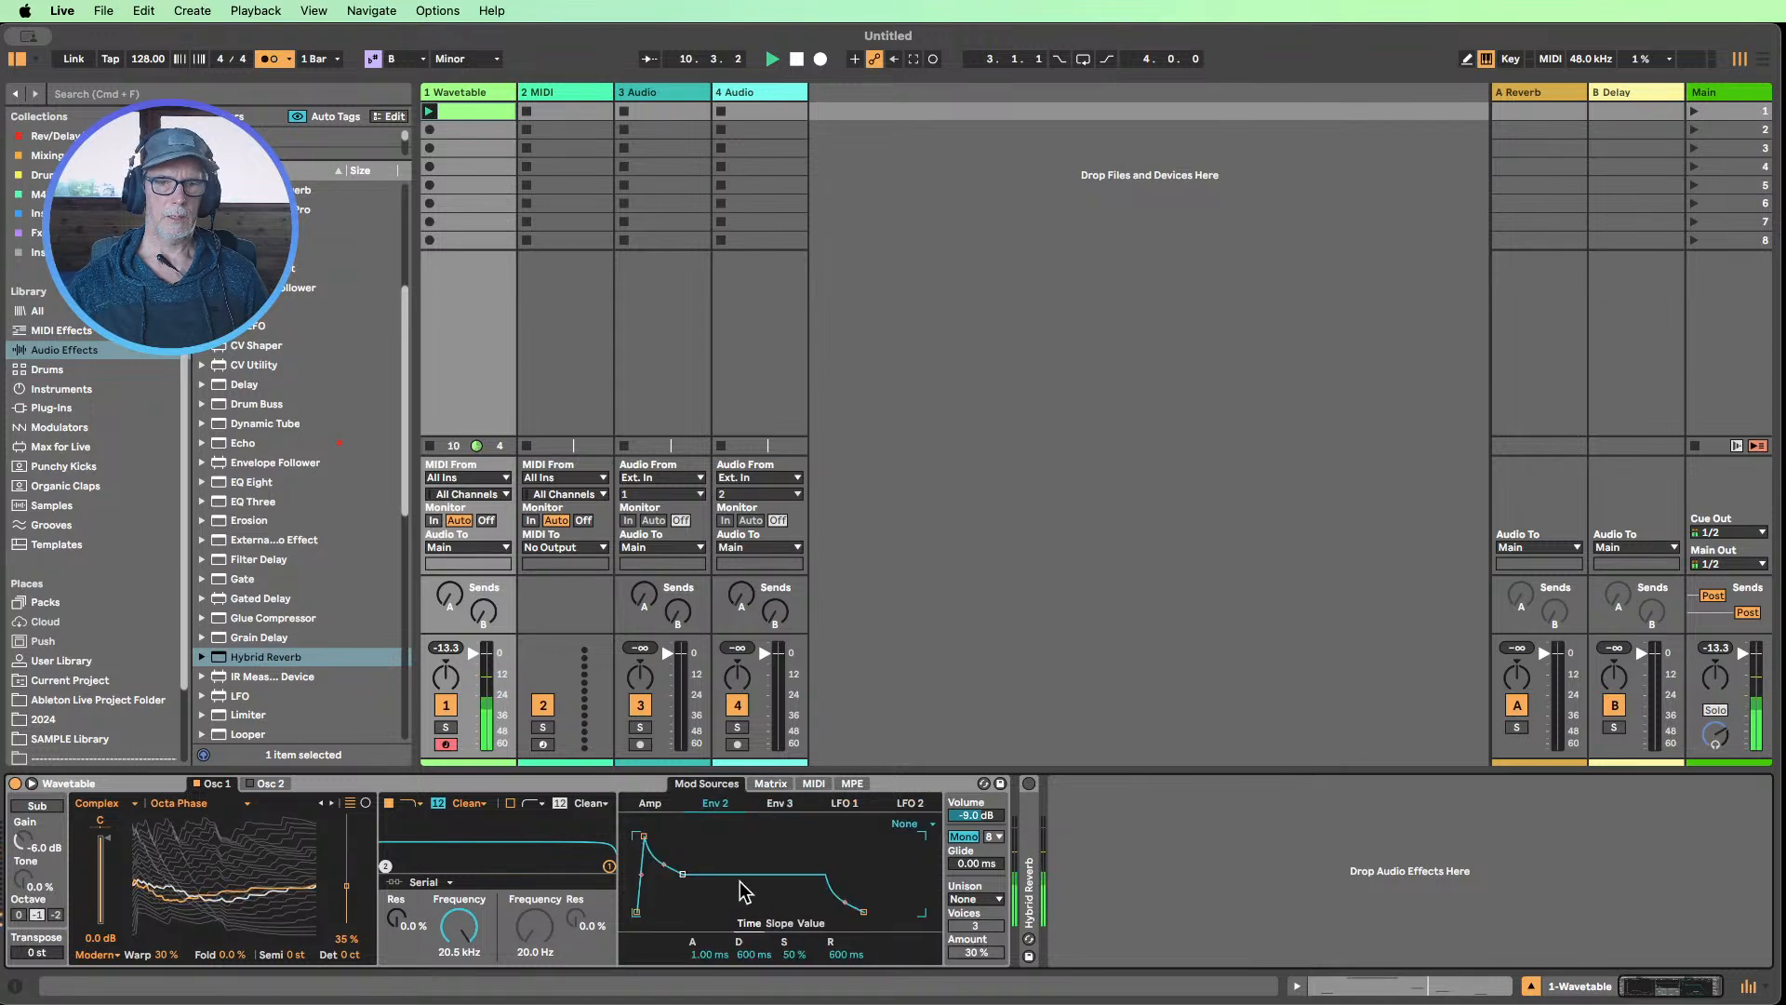
click(650, 803)
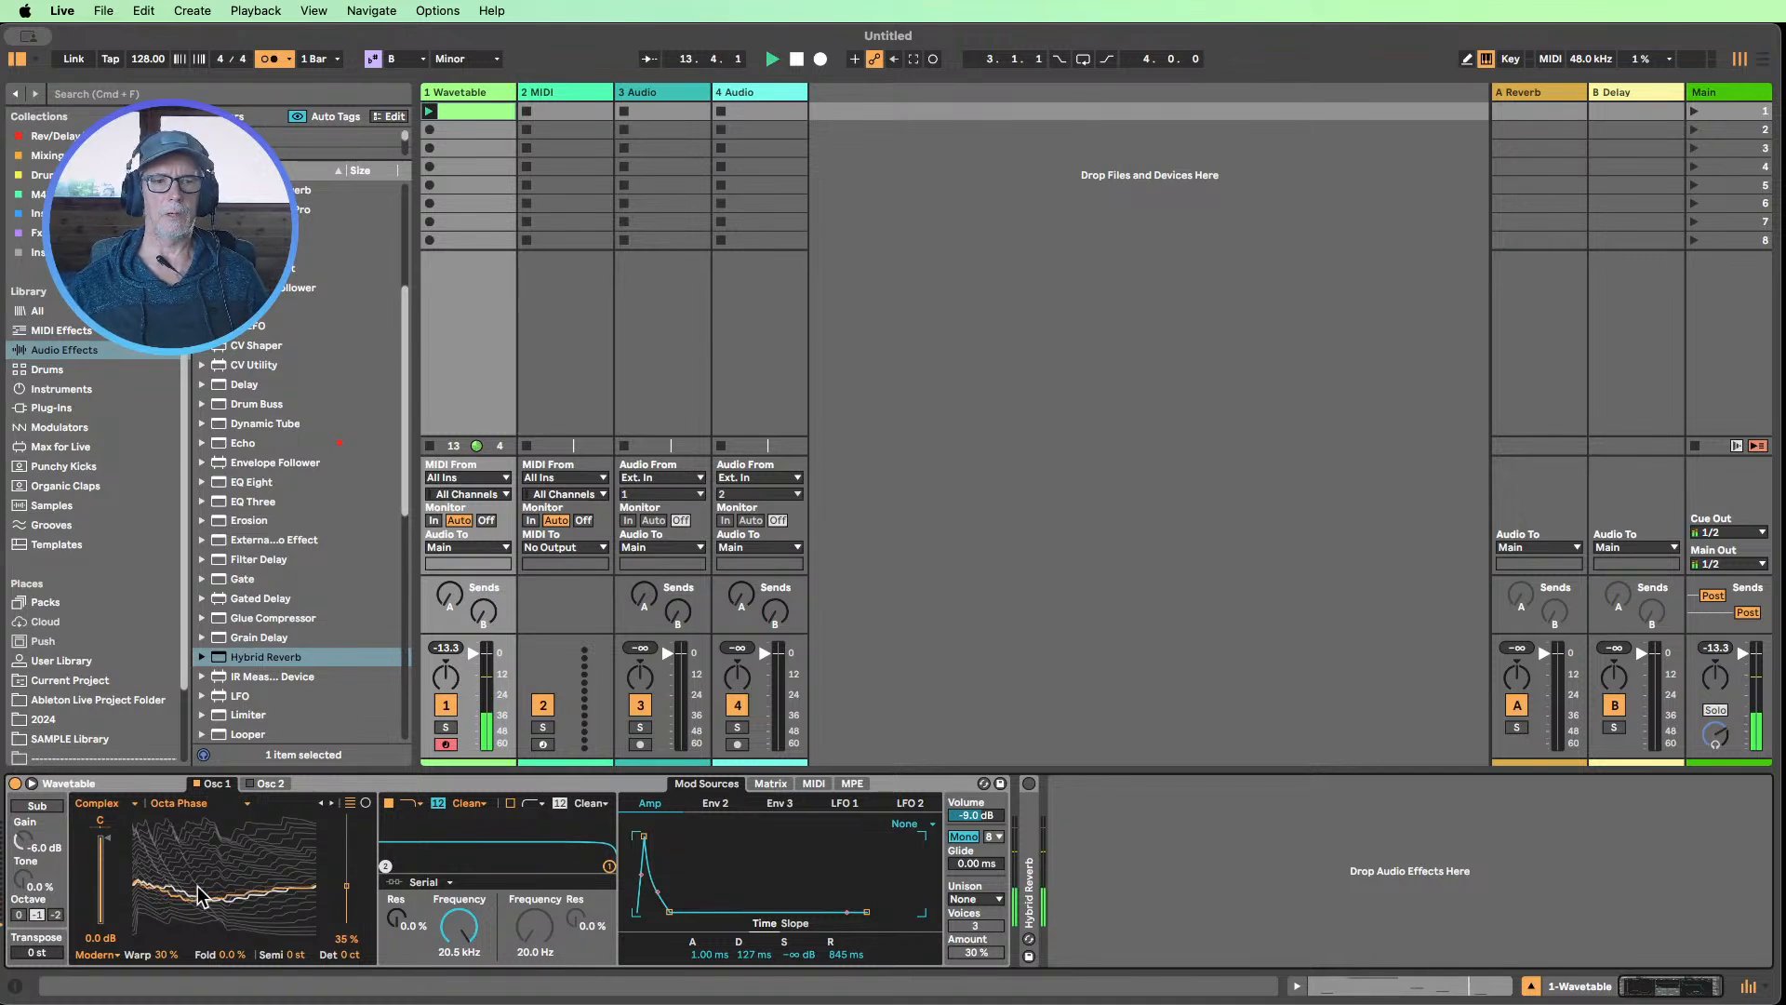
click(768, 784)
Audition Osc 1's Fm and Classic effect modes against Modern, return to Modern and keep the Env 2 warp modulation at 27
click(108, 955)
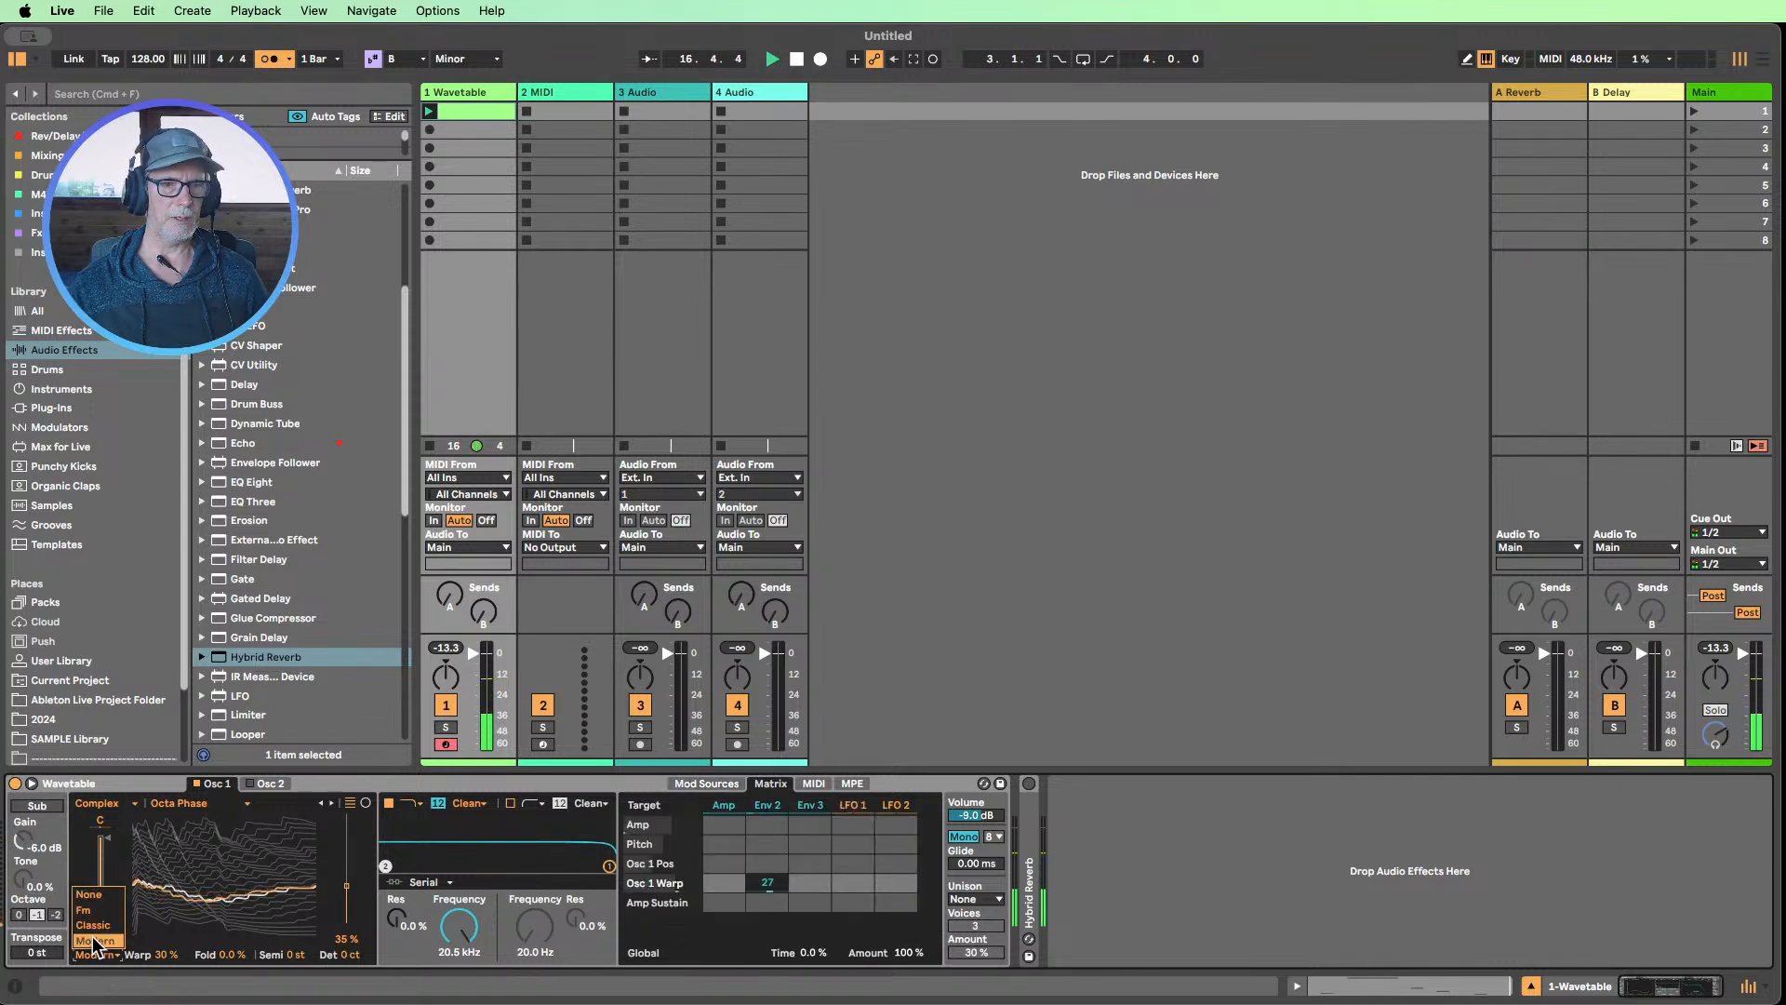
click(99, 909)
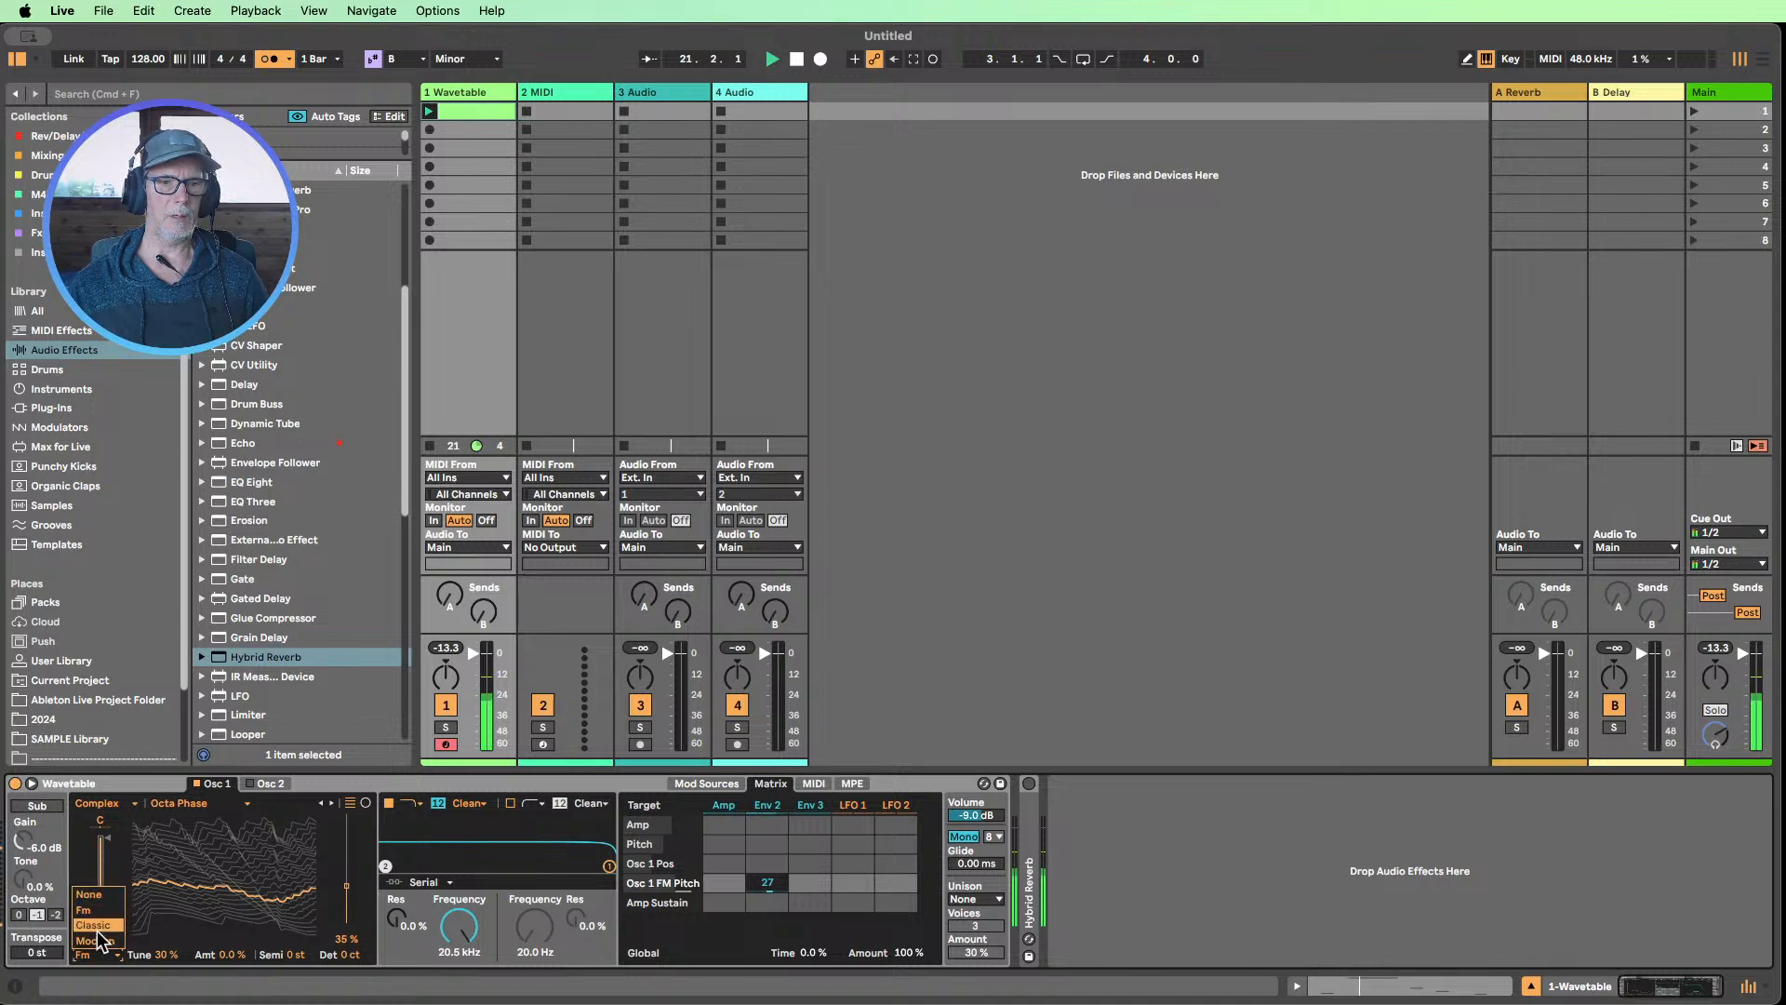
click(96, 940)
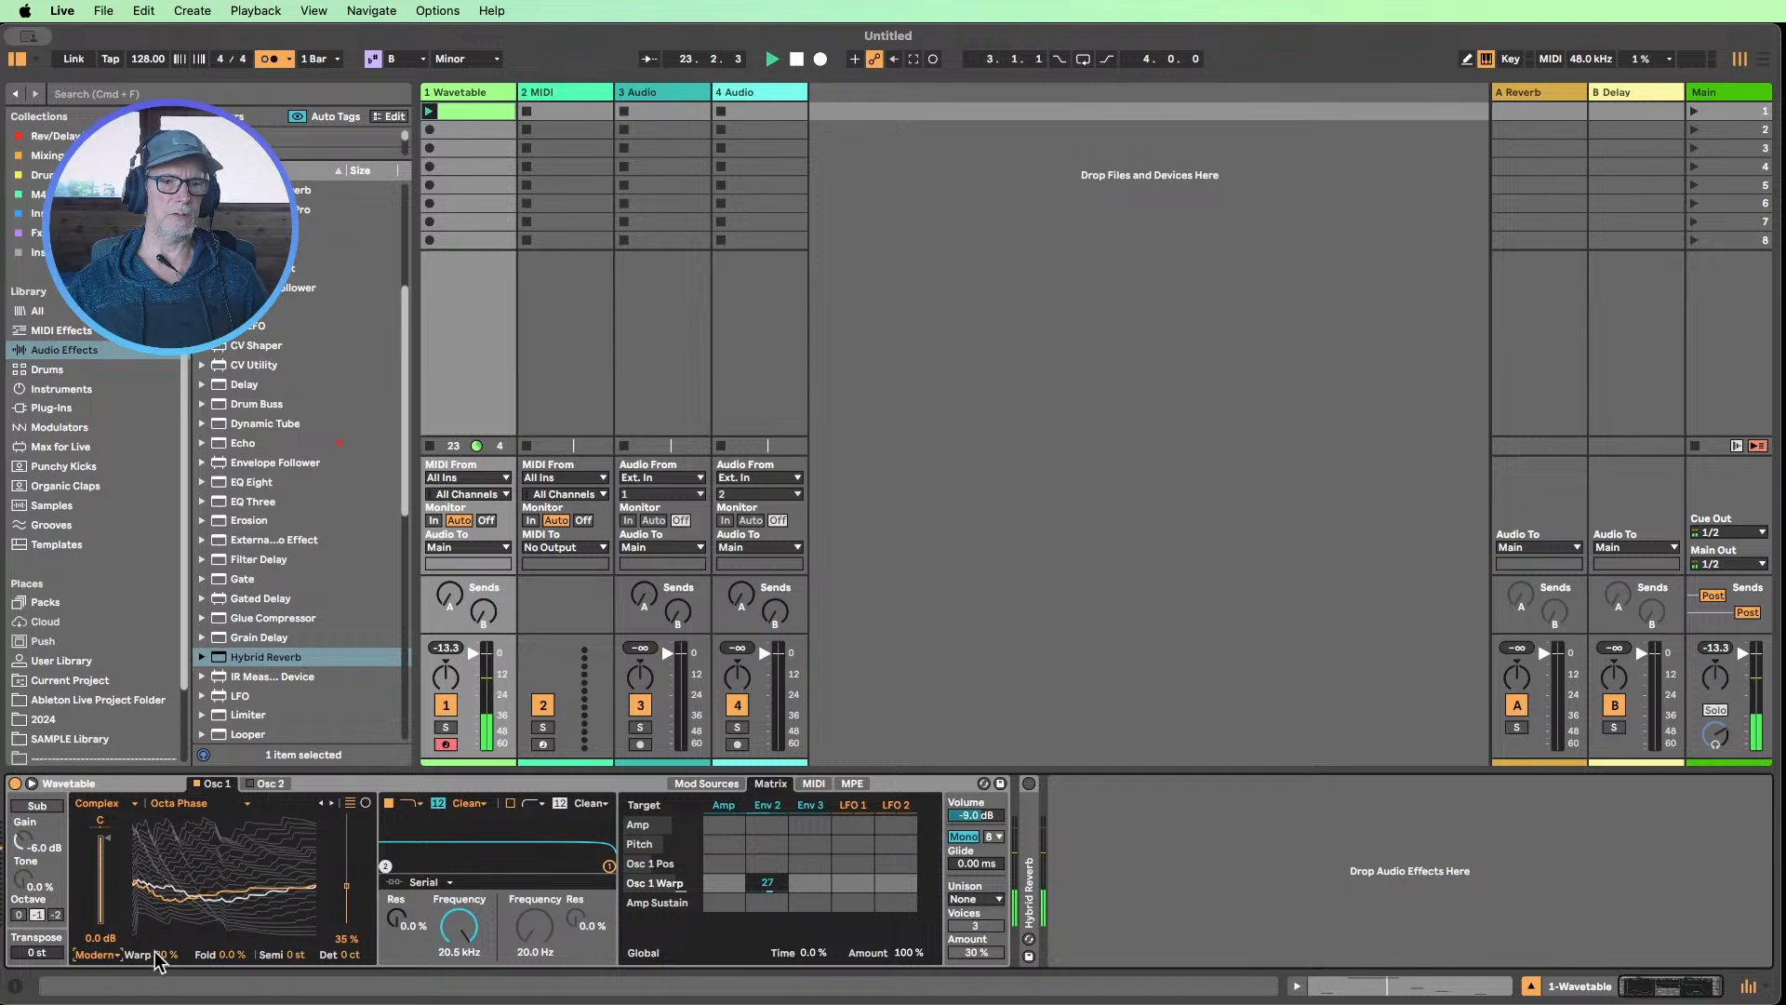
click(95, 956)
click(93, 924)
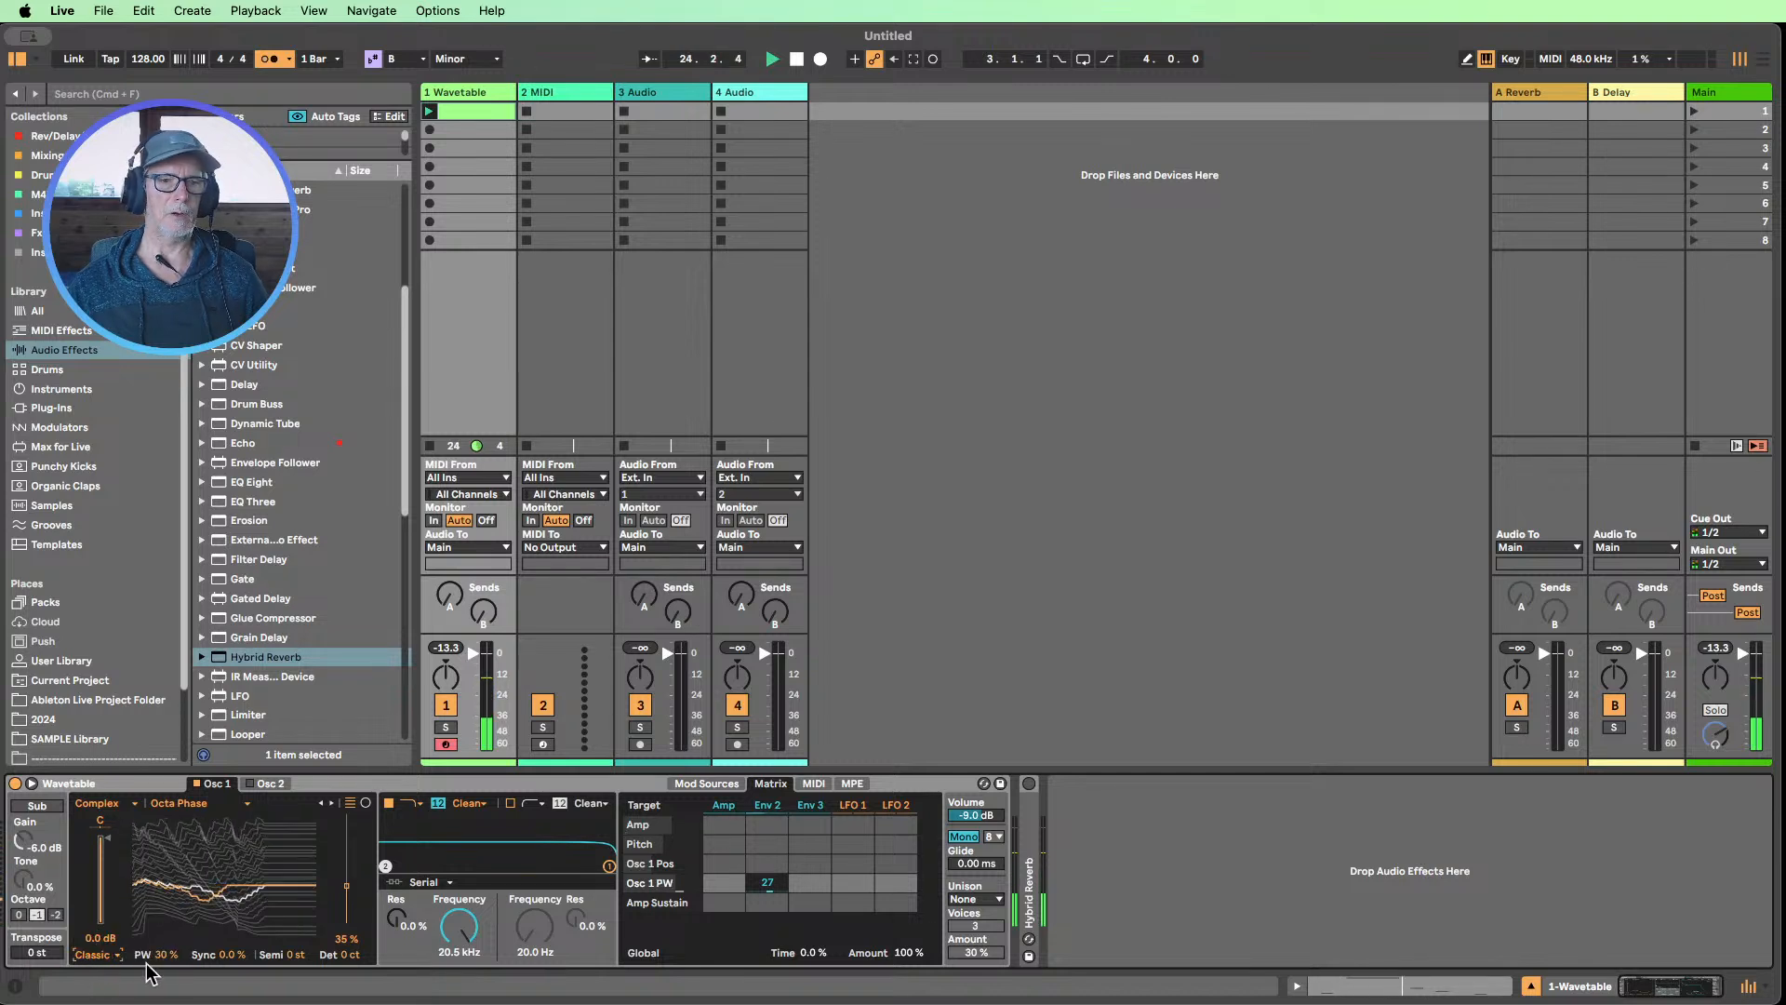
click(96, 955)
click(96, 911)
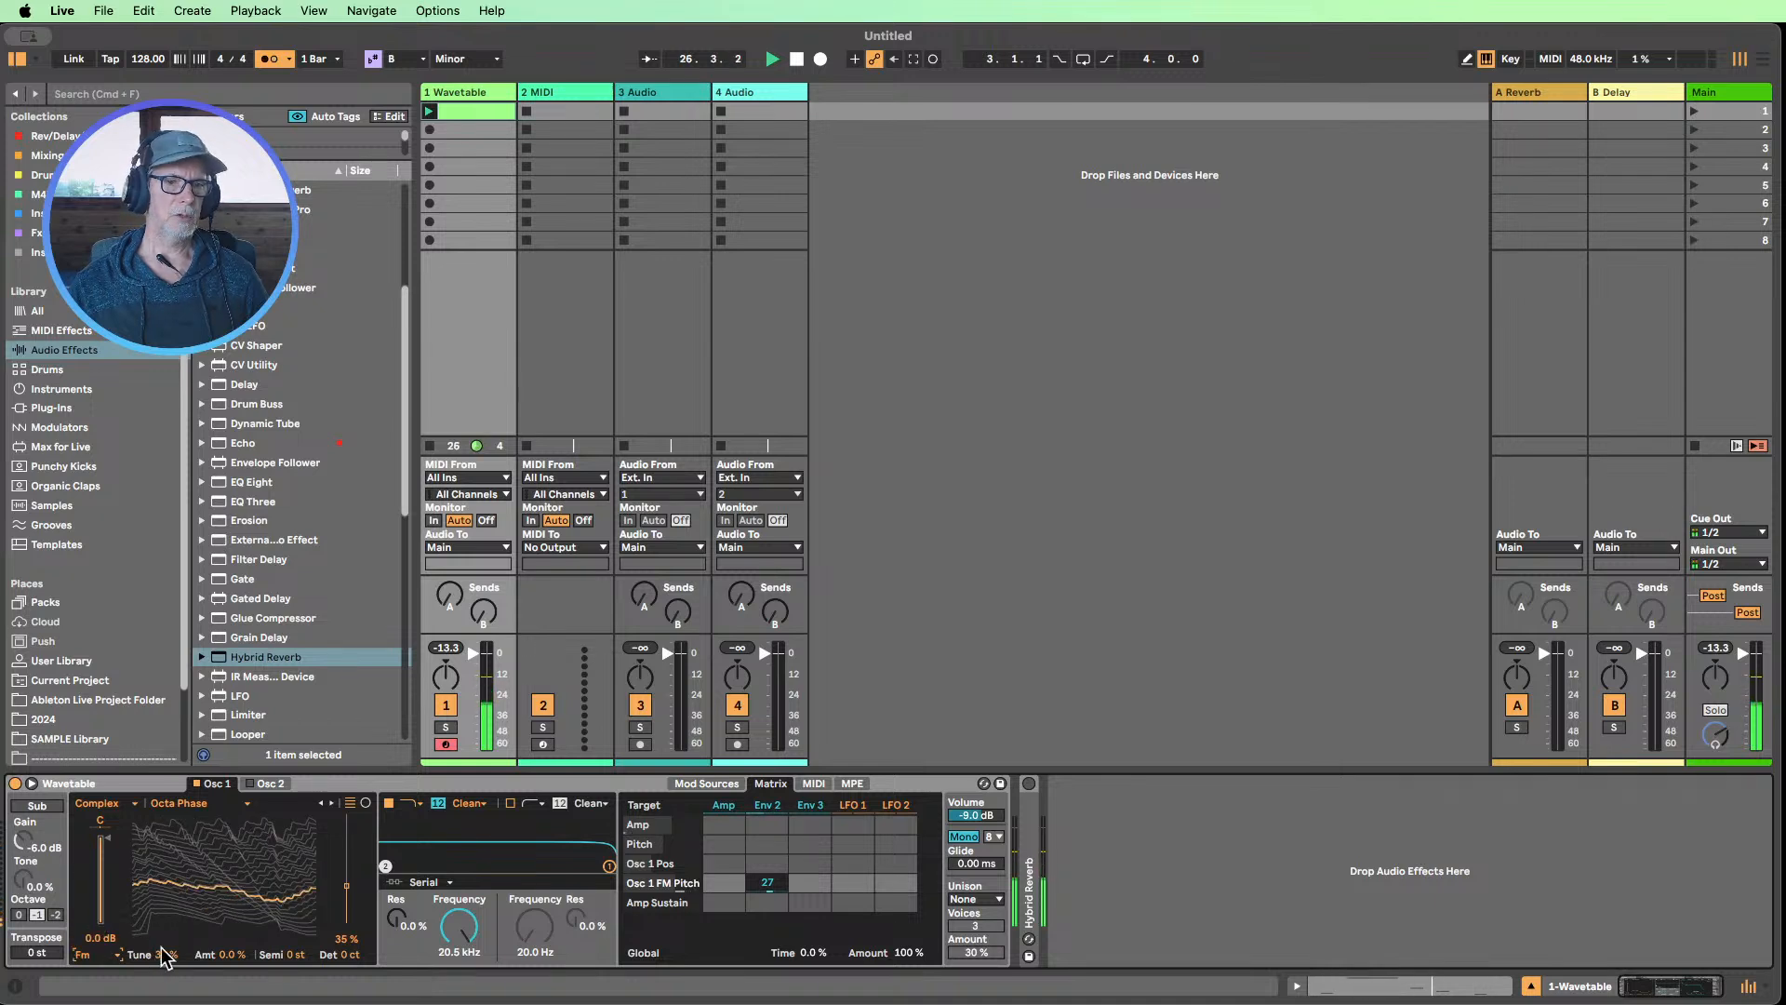
click(74, 955)
click(97, 924)
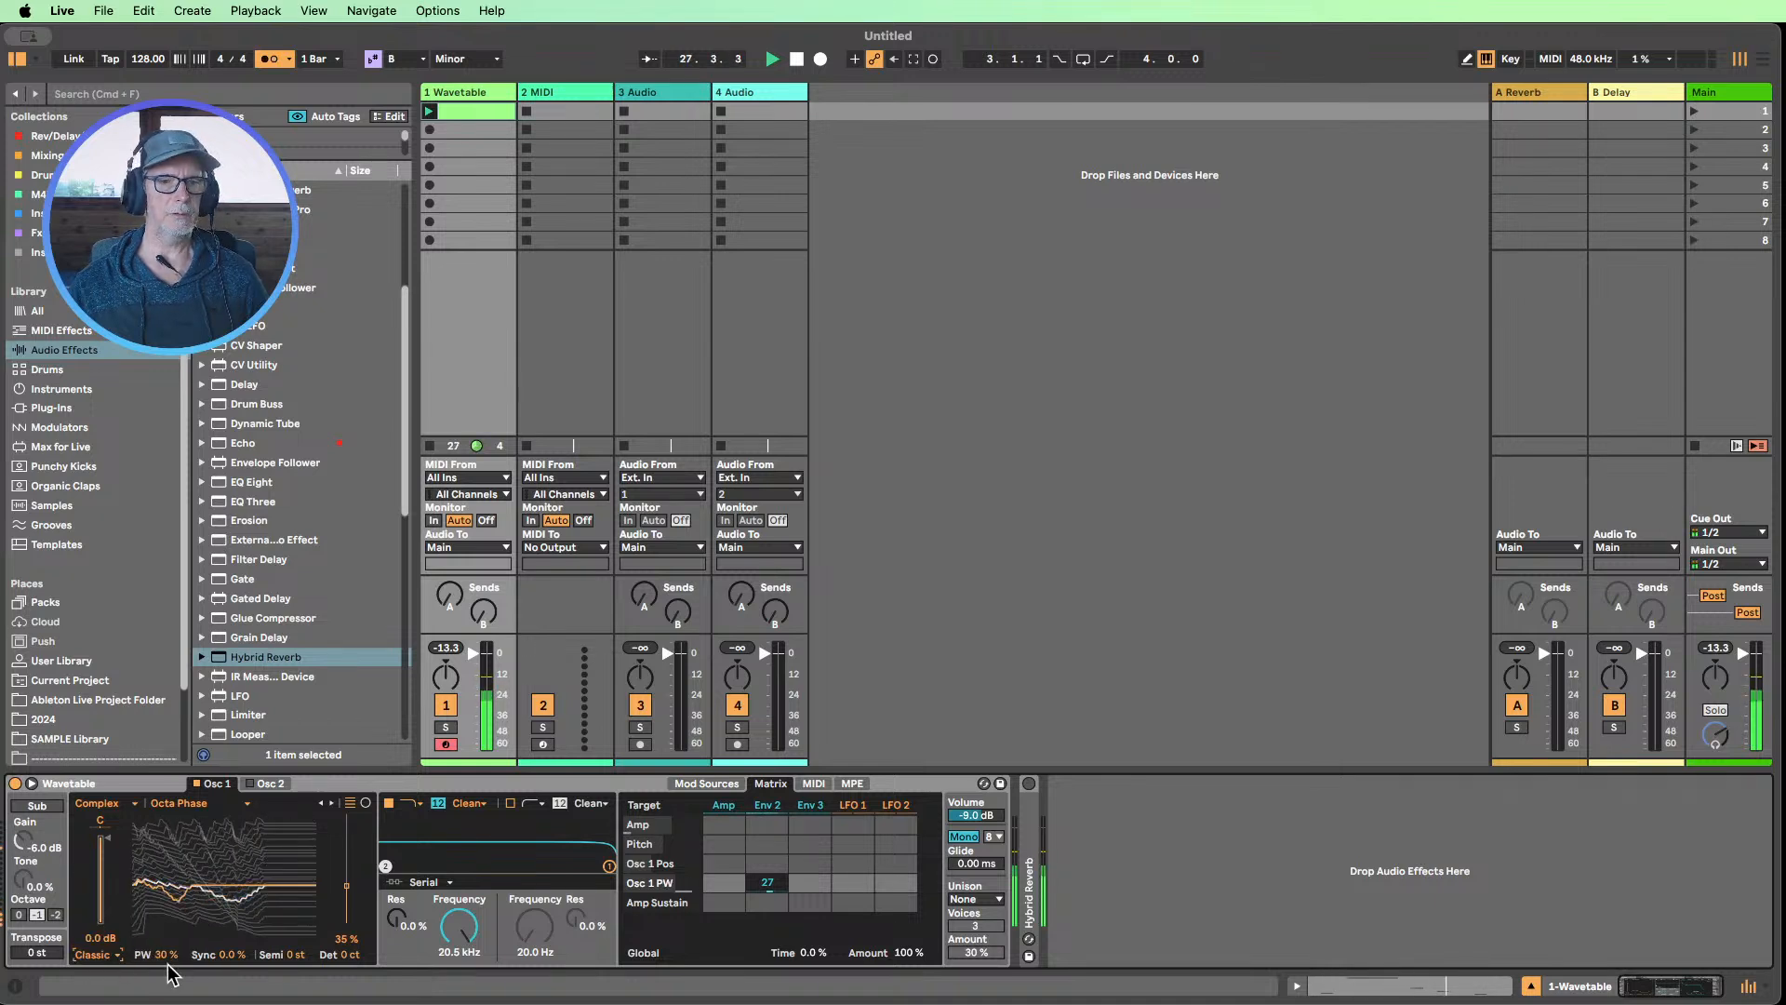
click(96, 955)
click(97, 940)
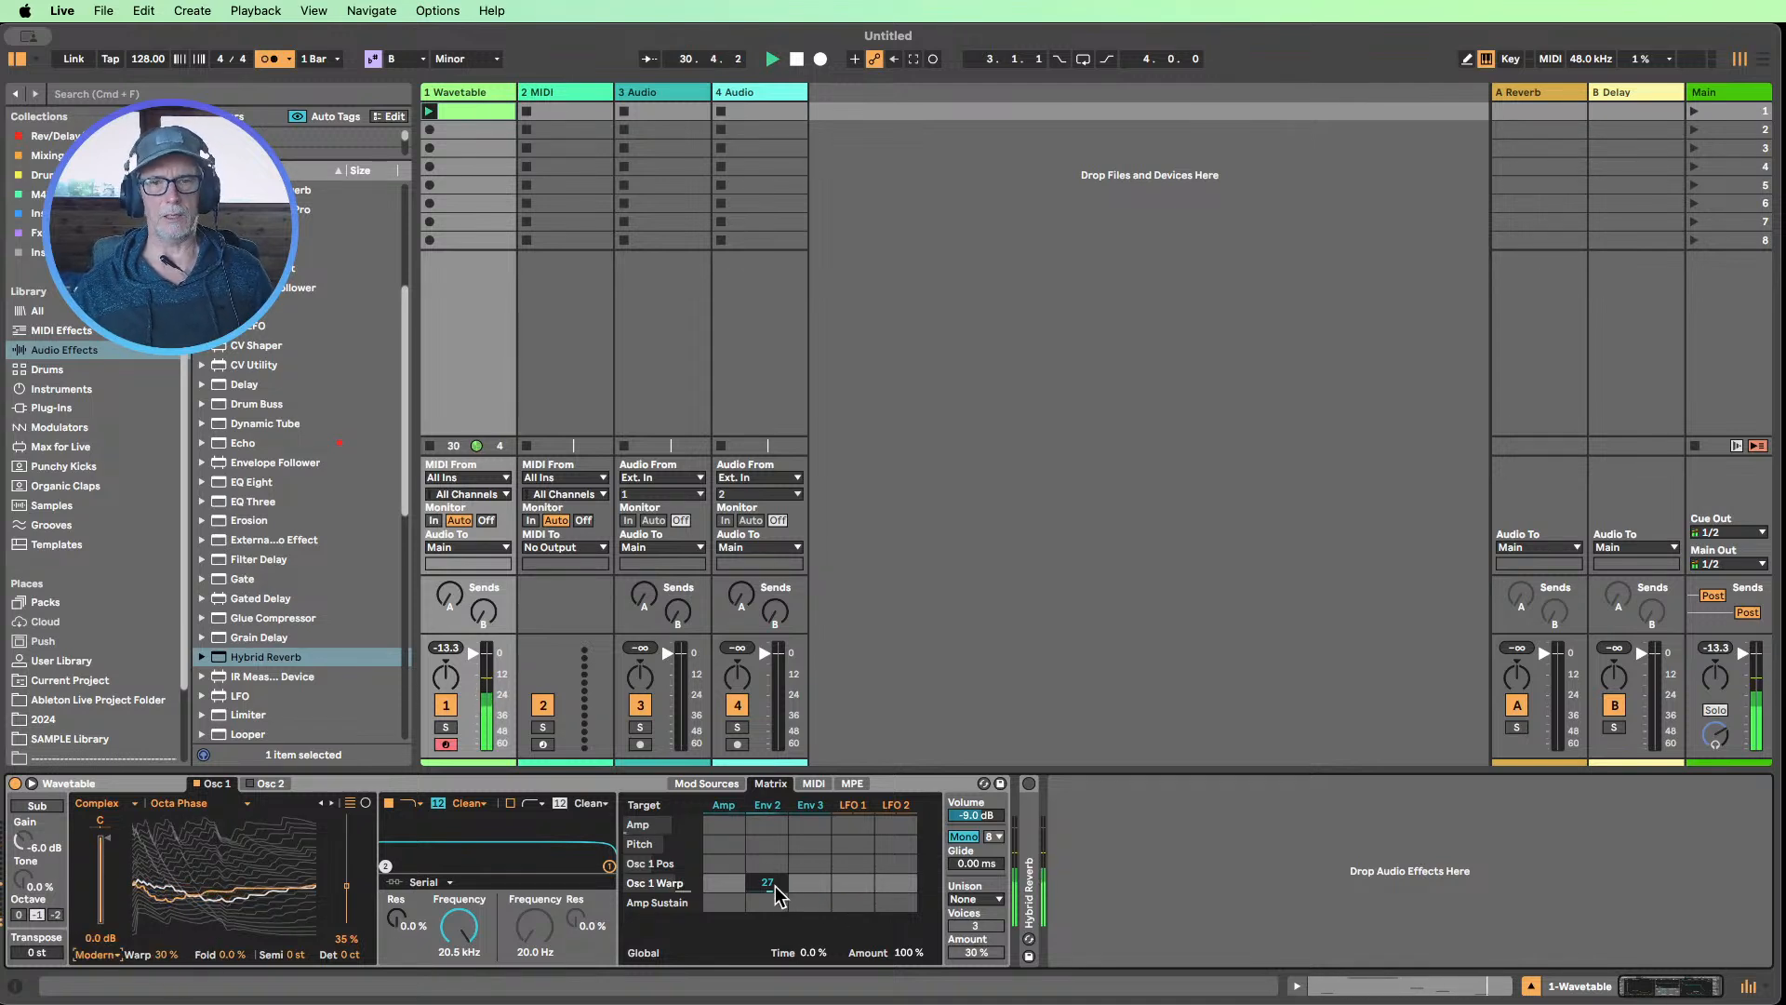
drag(767, 883, 767, 860)
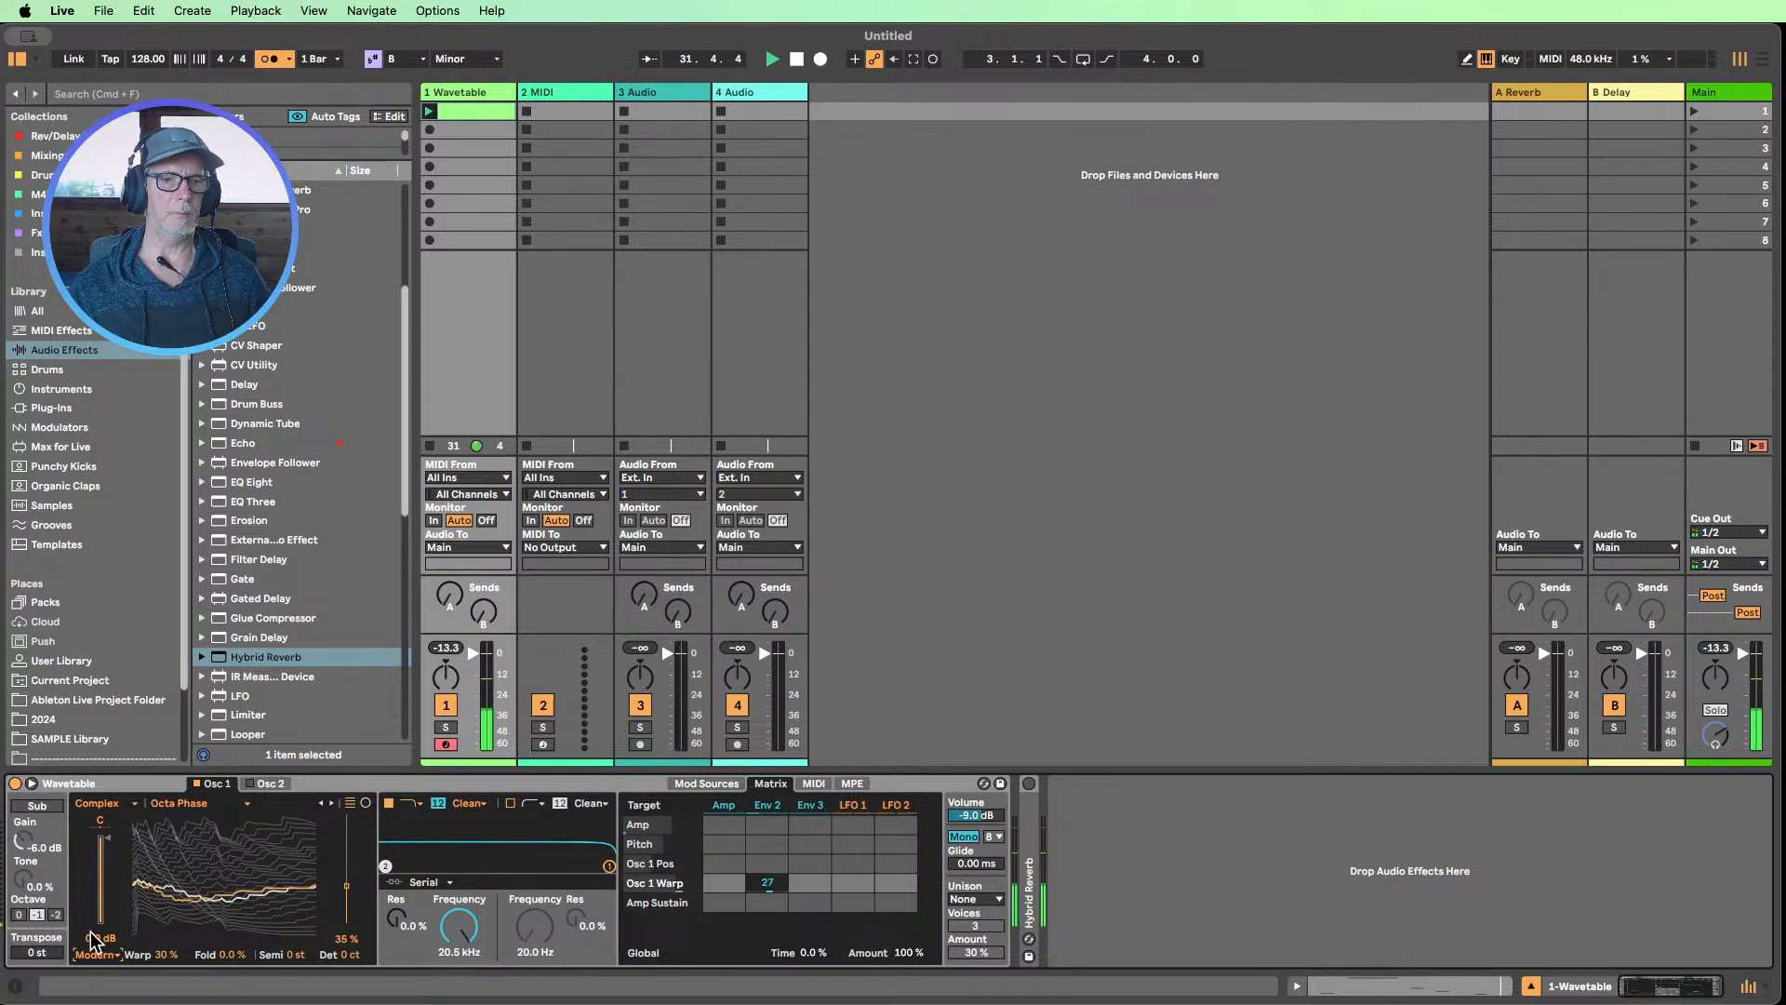
Audition Osc 1's wavetables through the Complex and Distortion categories and choose Dark Throaty from the Filter category
click(330, 803)
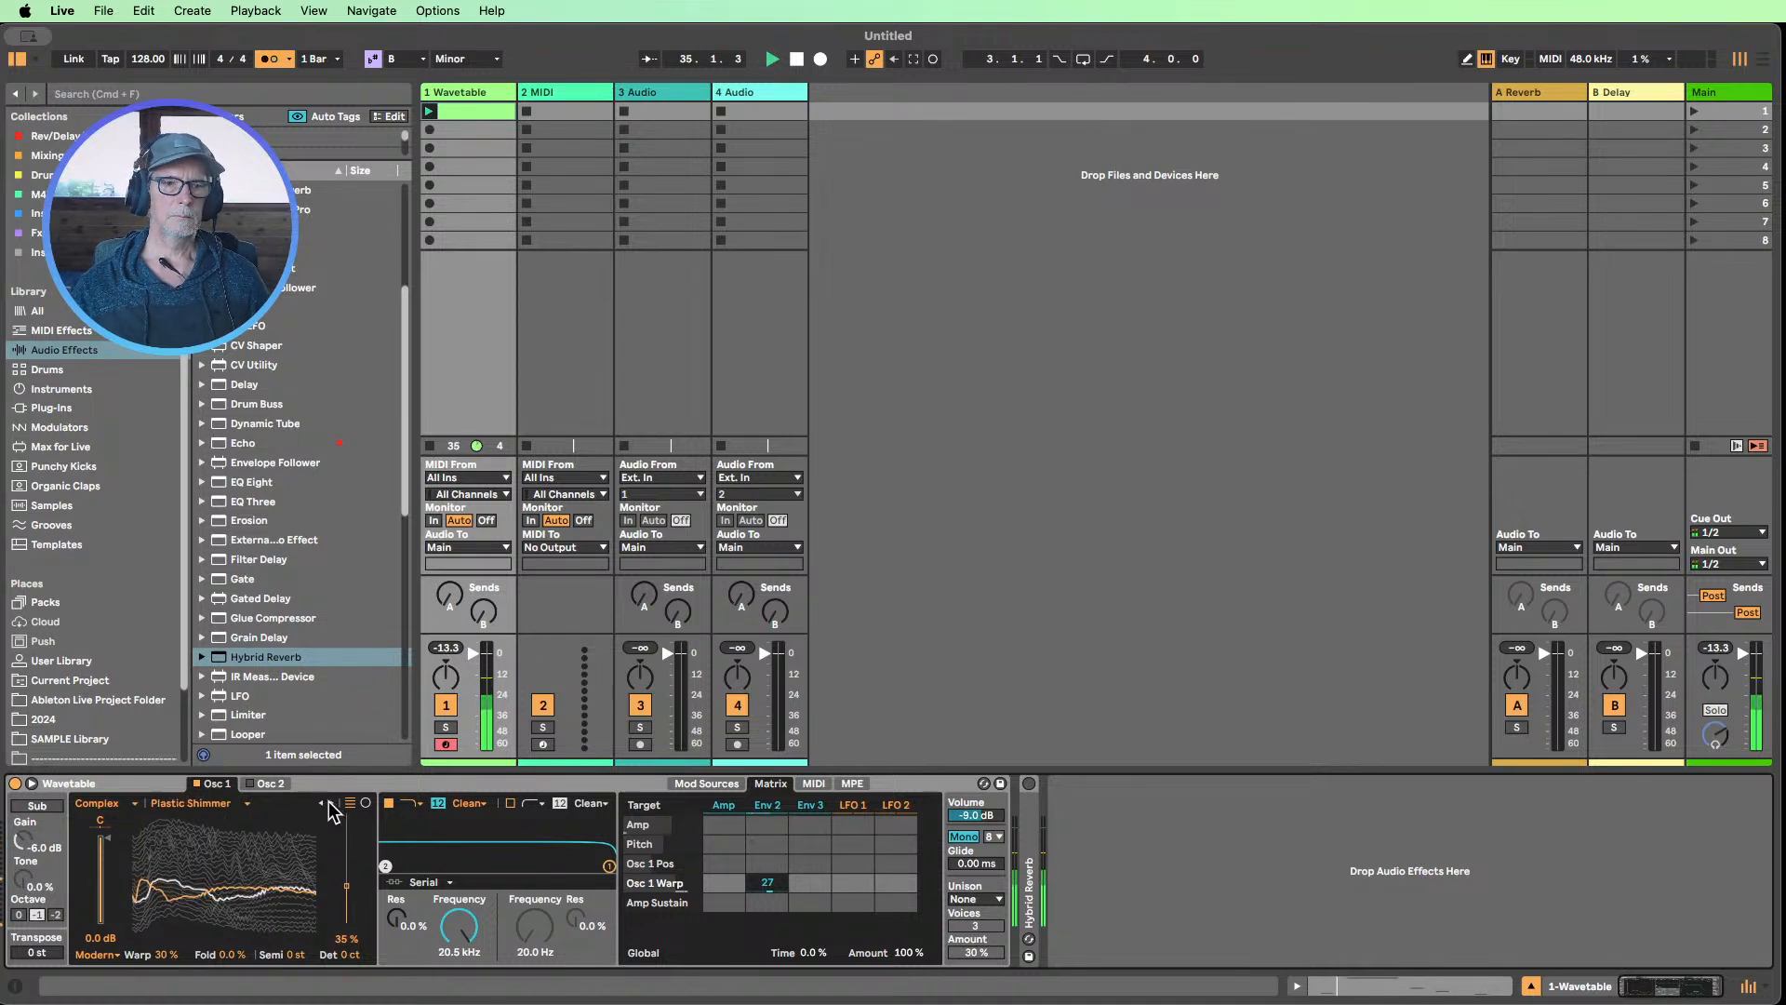
click(330, 803)
click(331, 802)
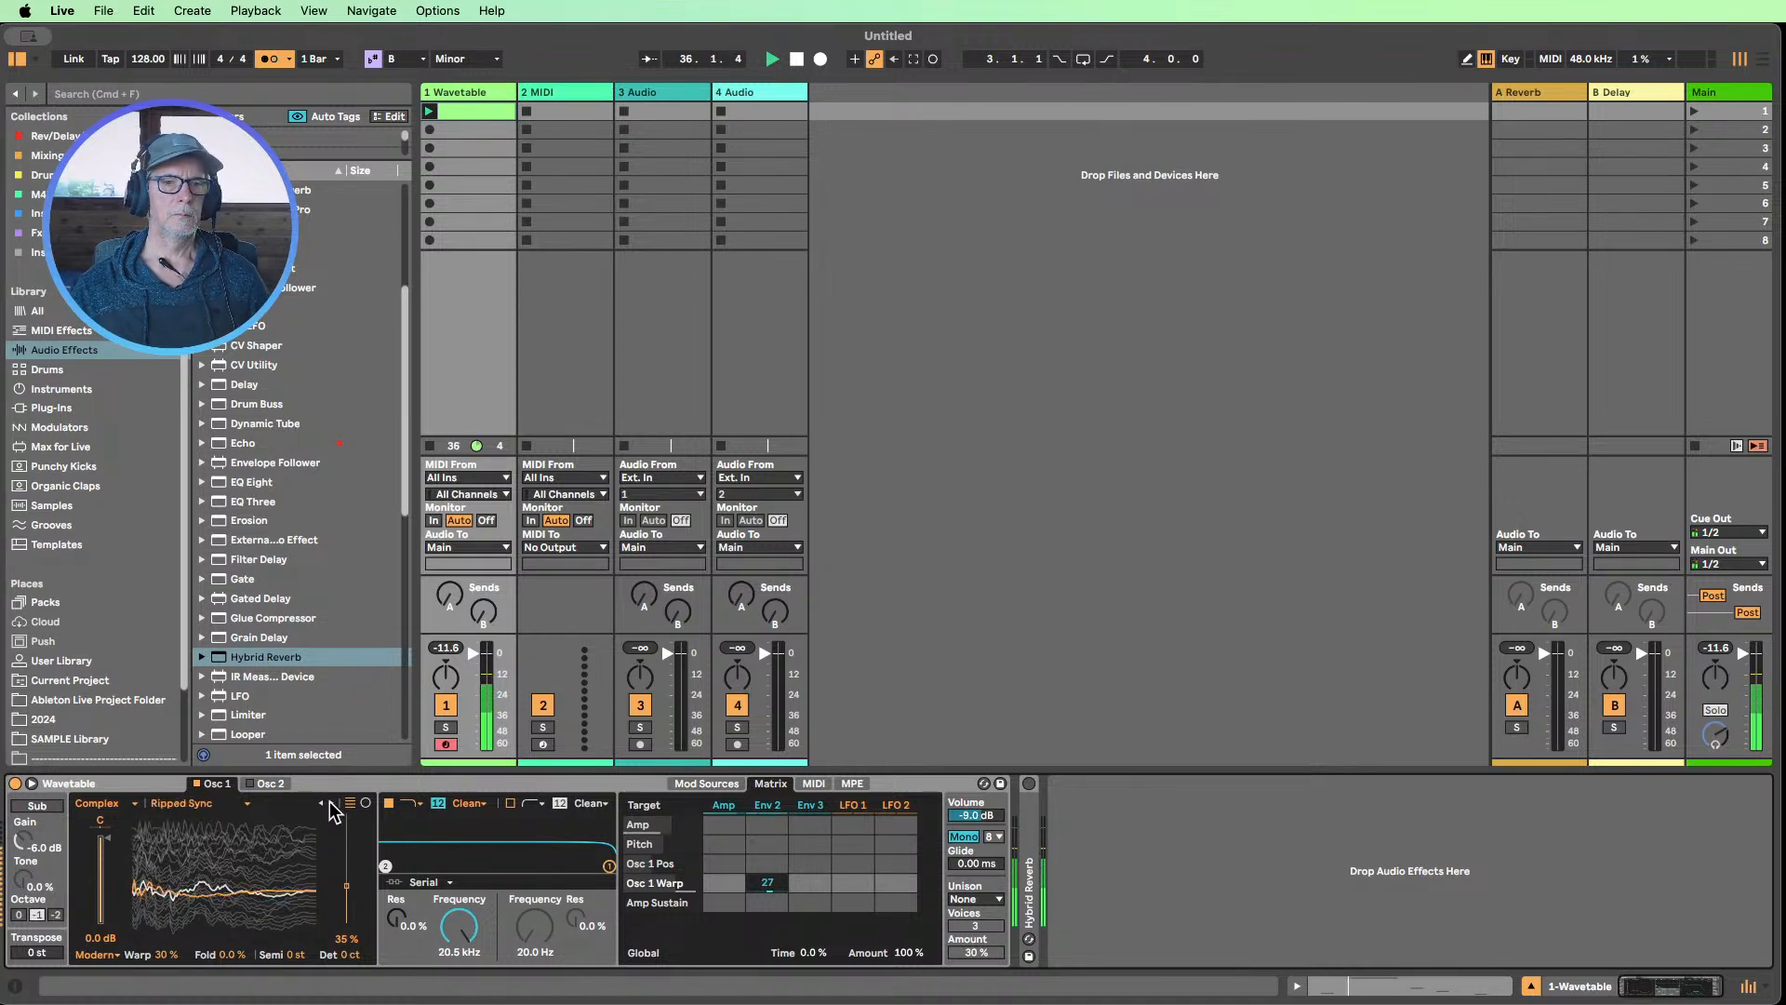
click(330, 803)
click(330, 803)
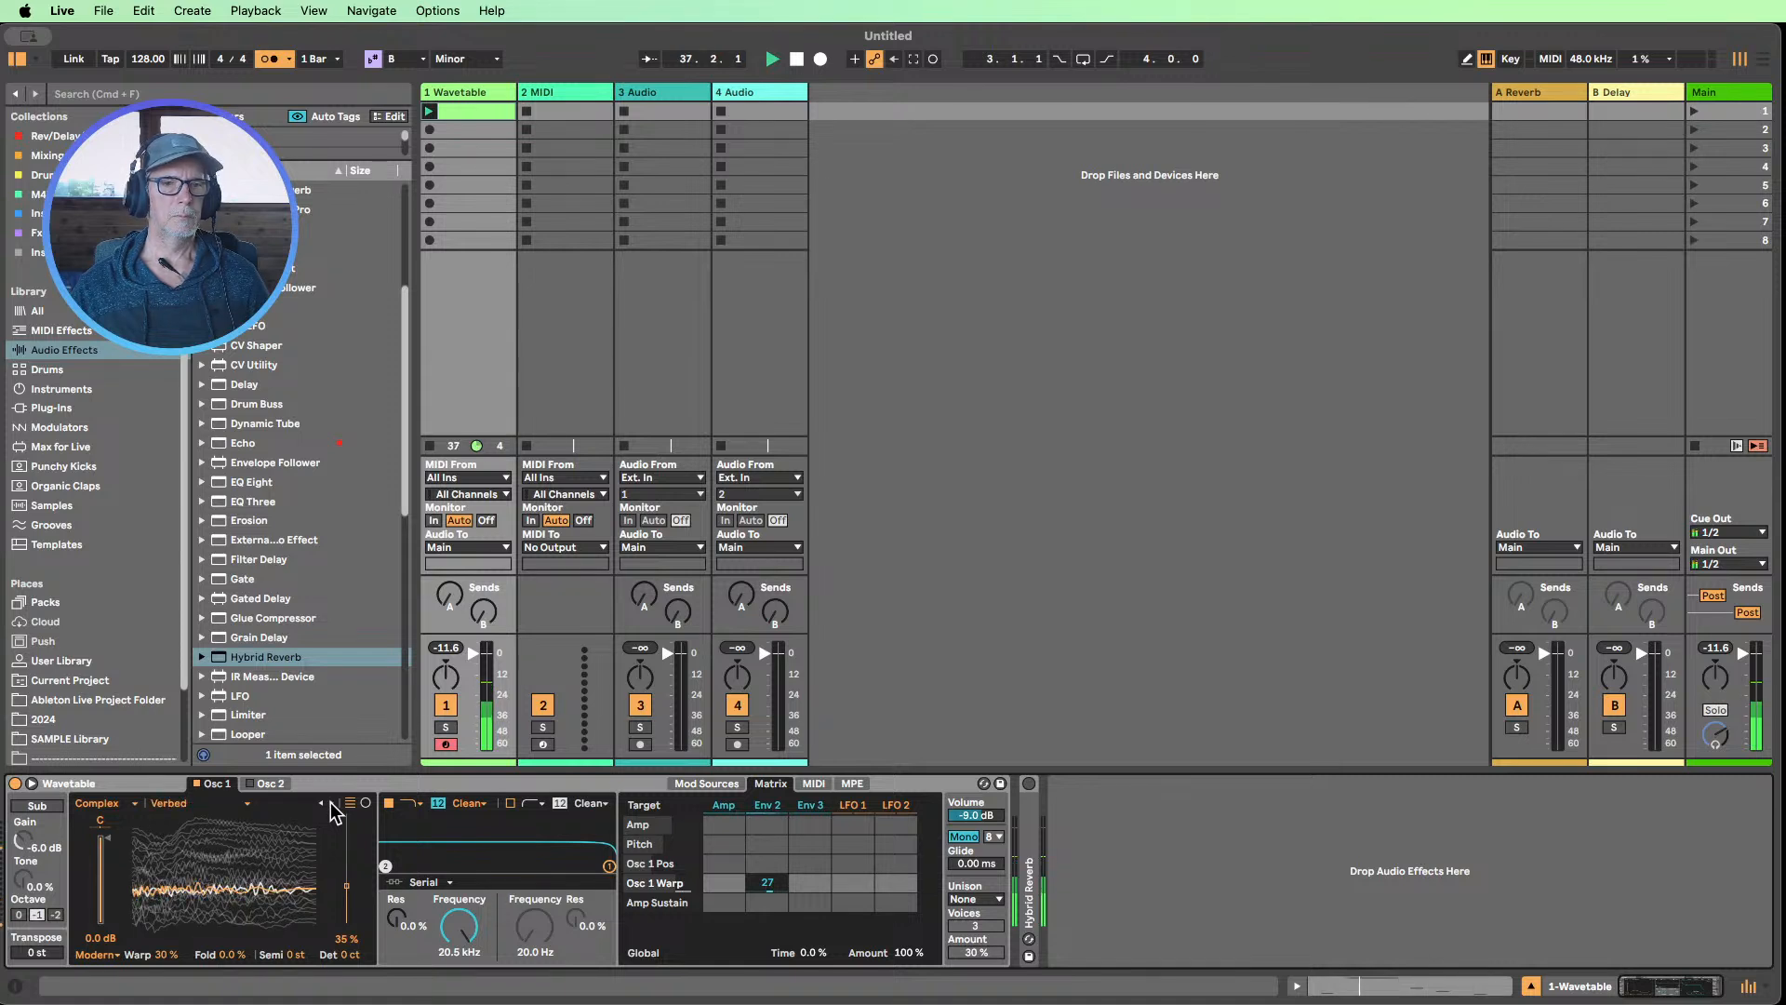
click(331, 803)
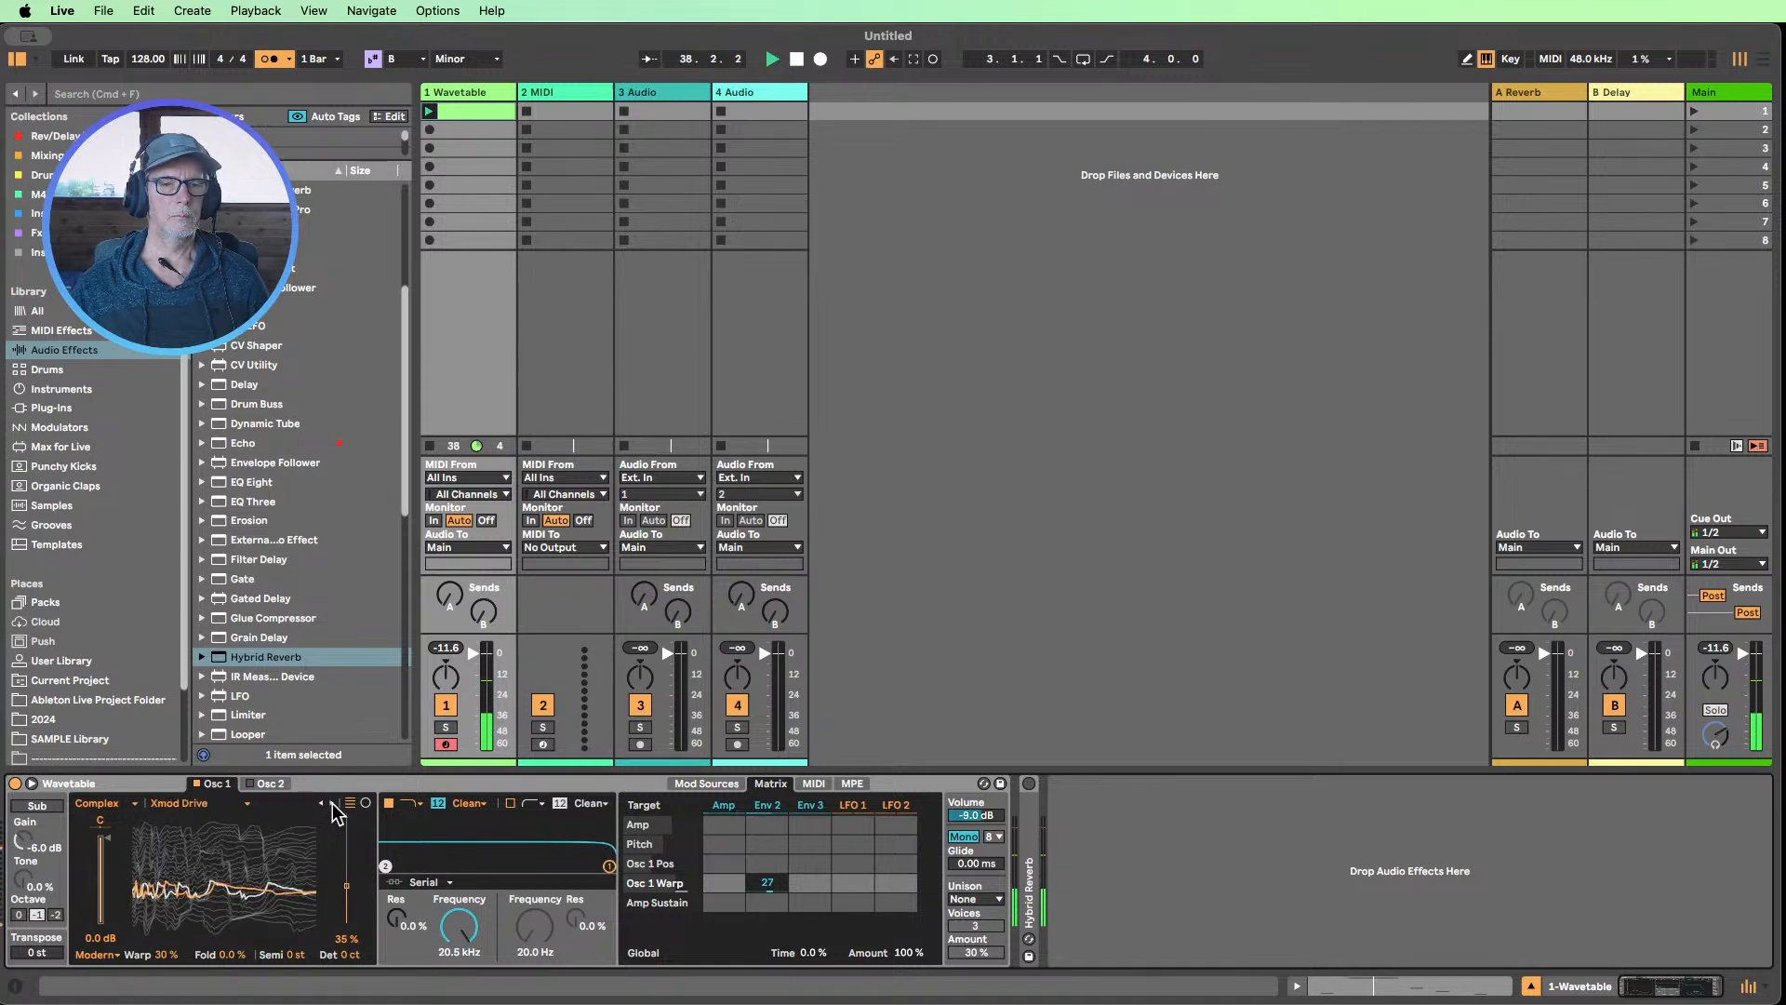
click(330, 802)
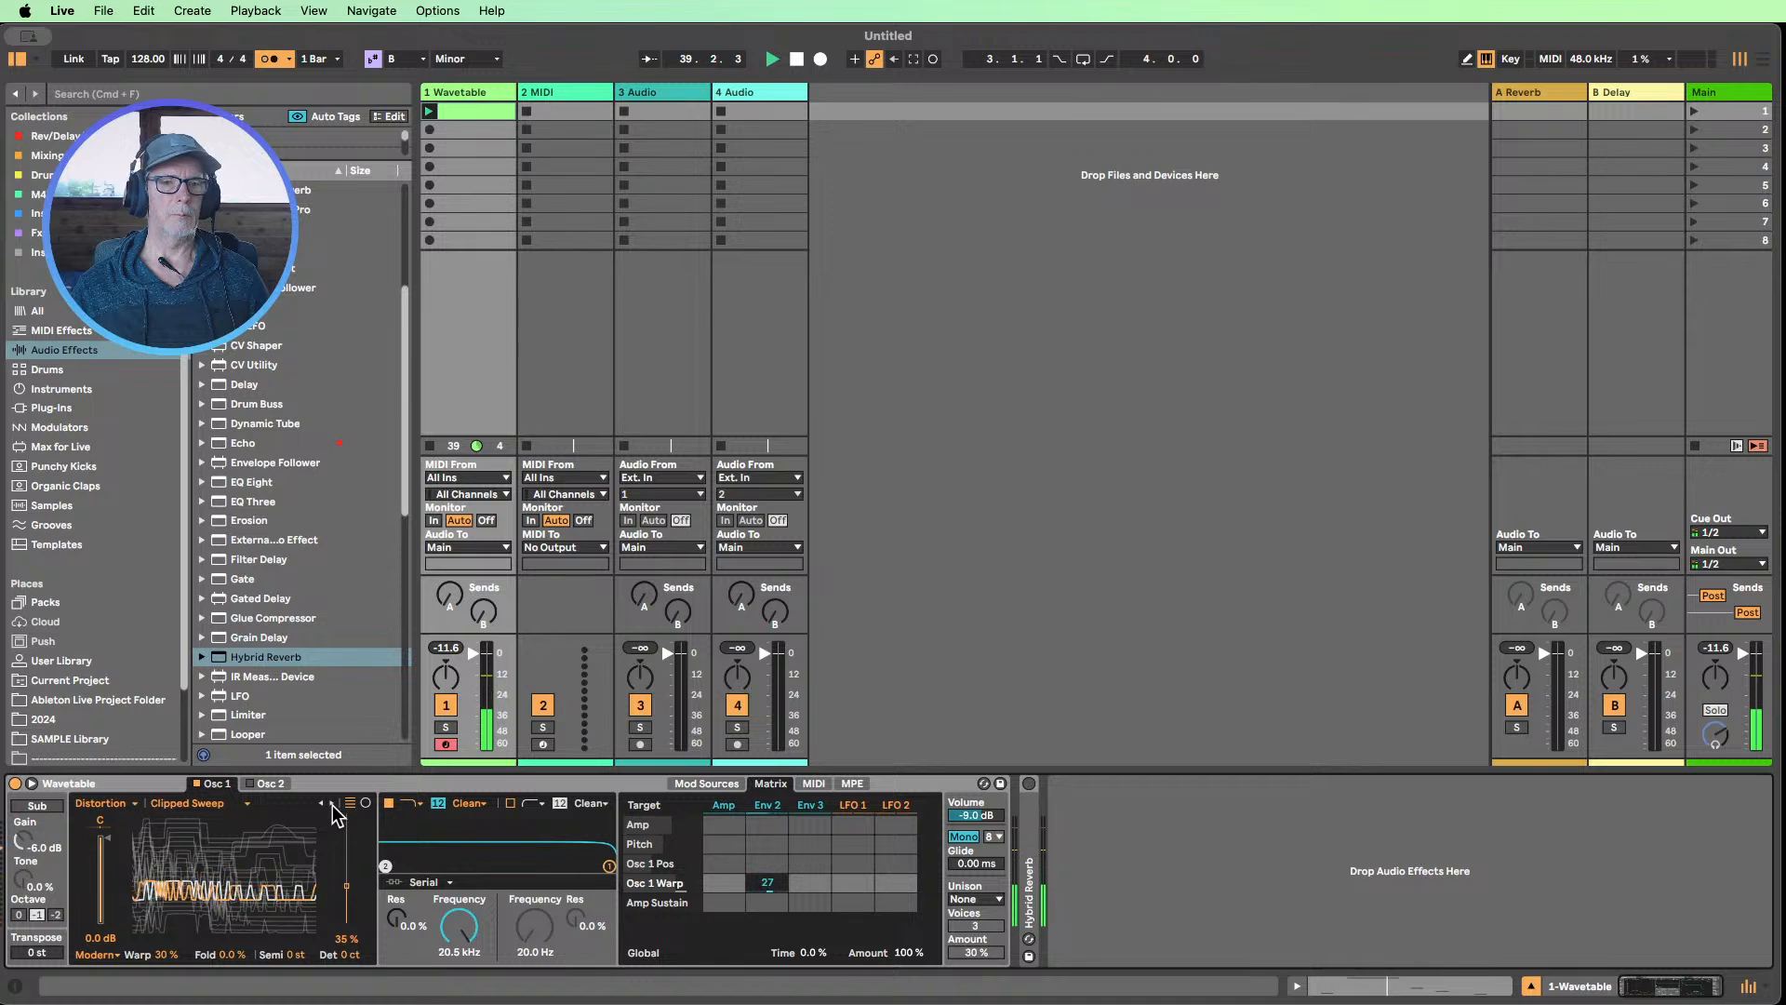
click(330, 803)
click(330, 802)
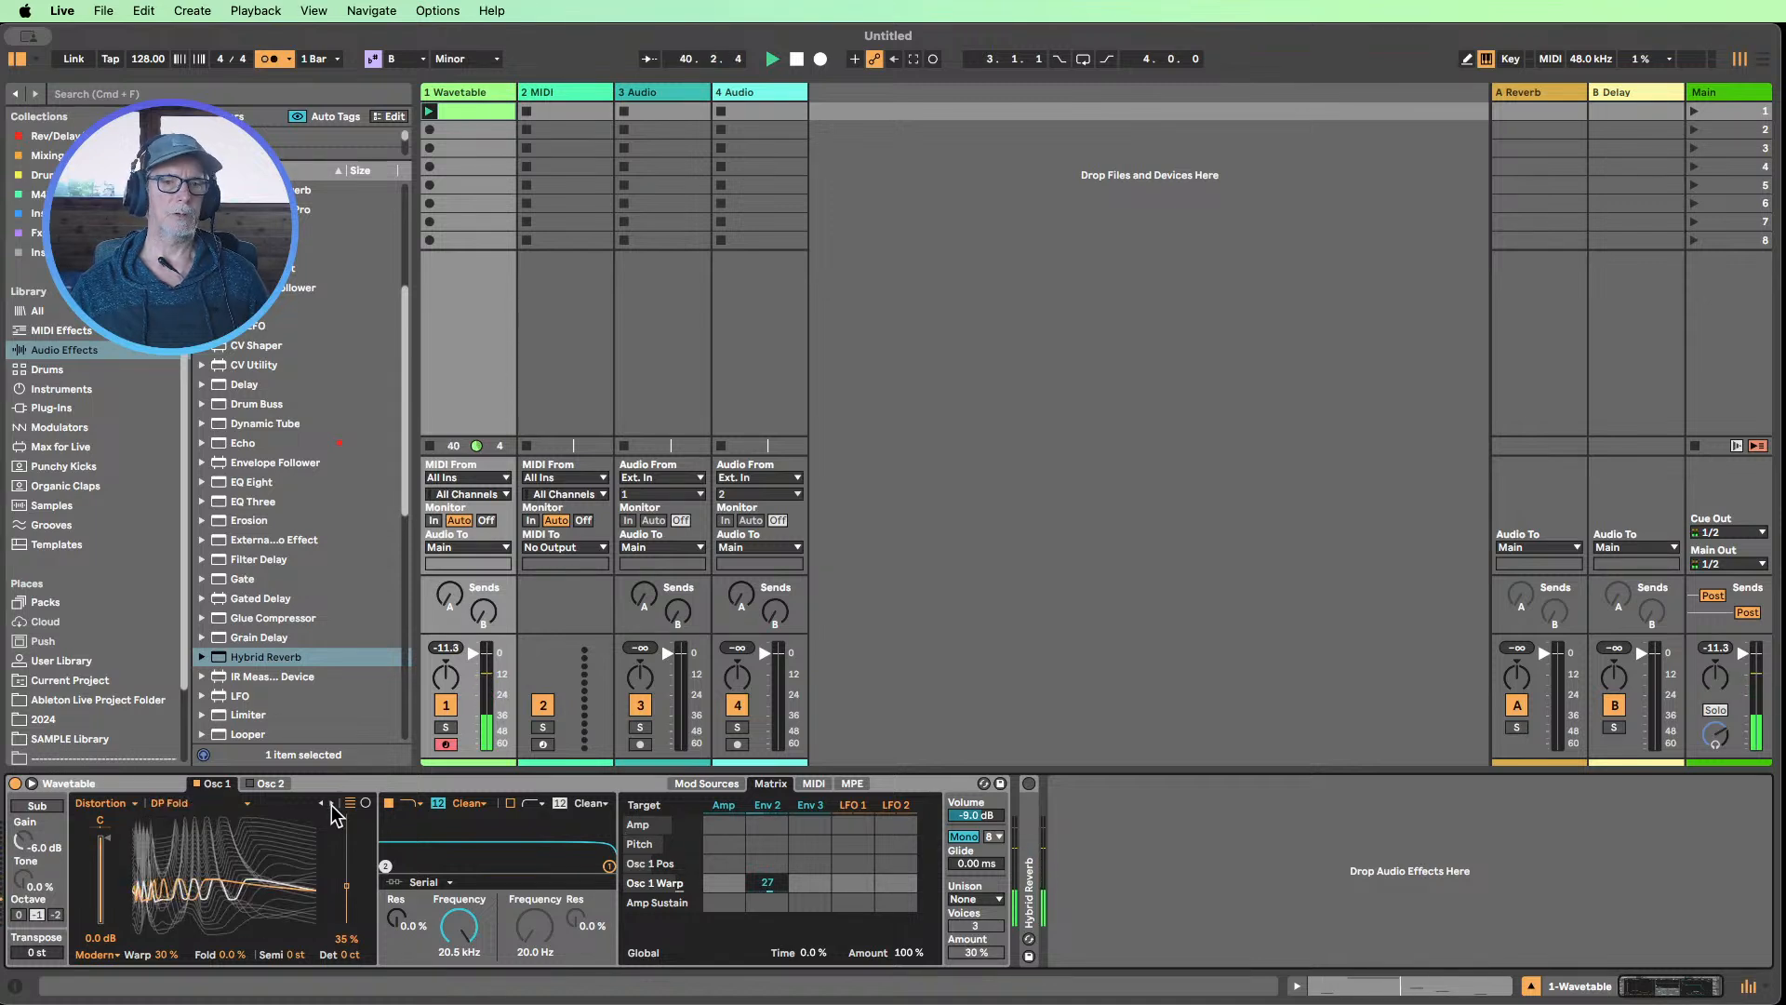
click(330, 803)
click(330, 803)
click(332, 803)
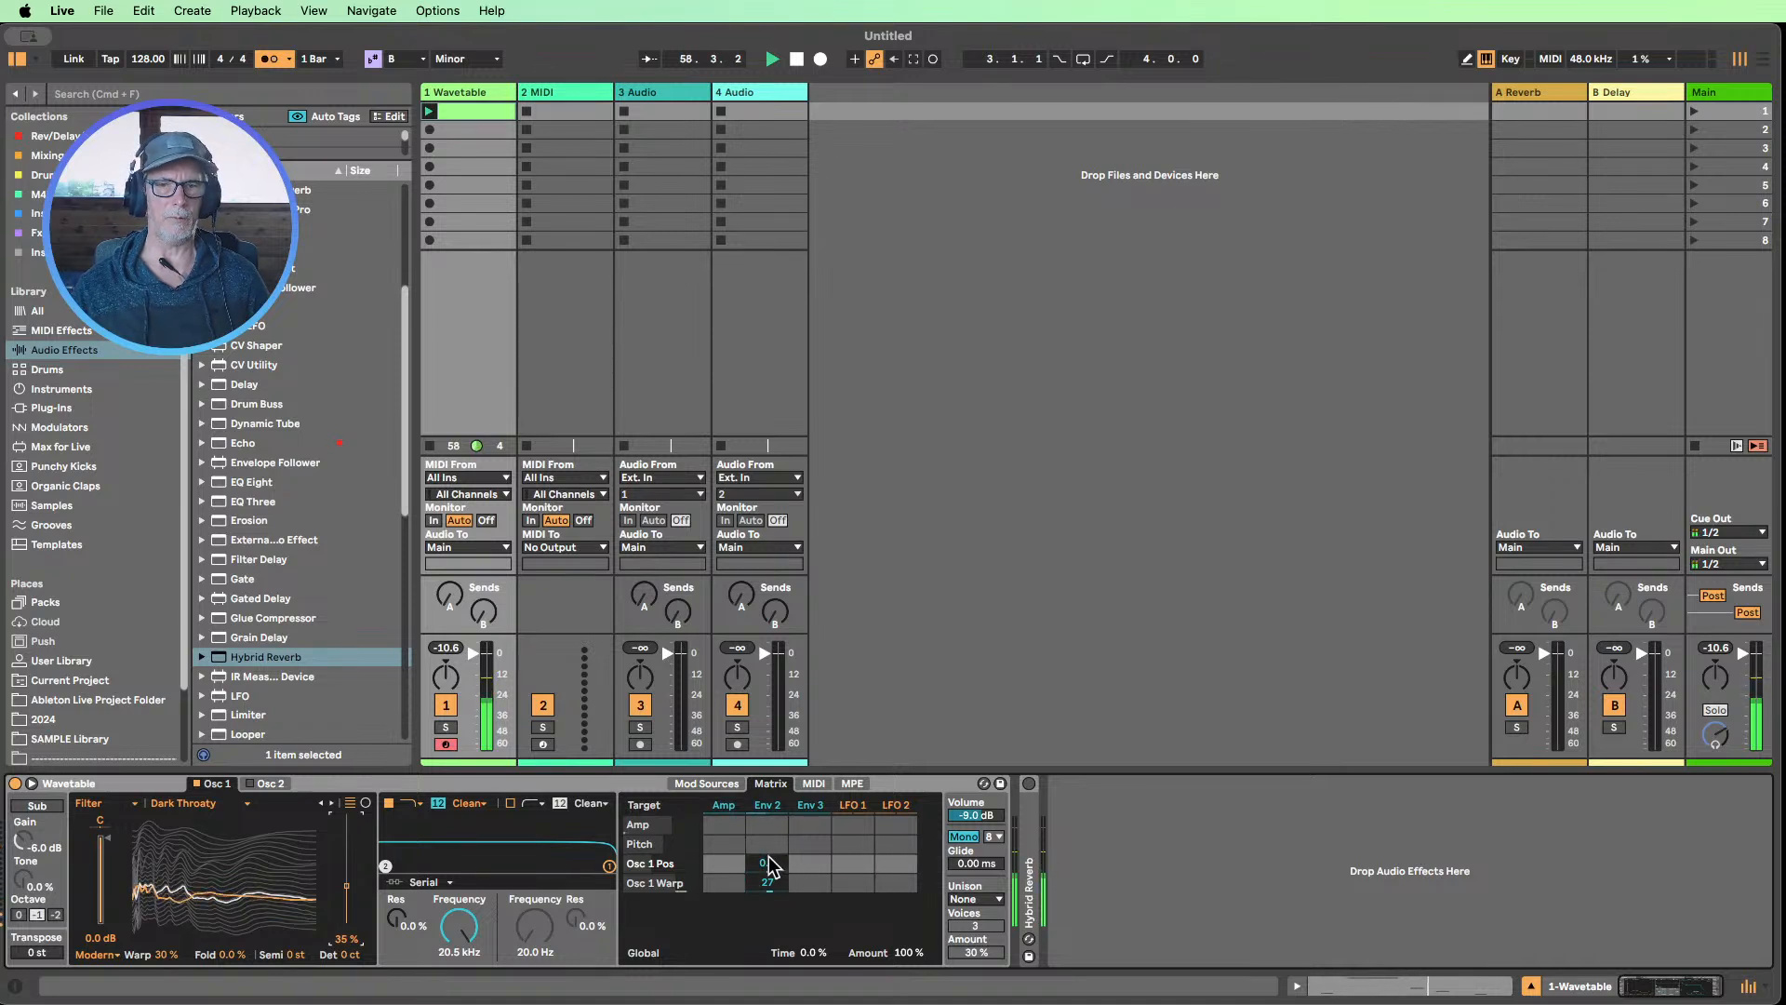
Try Env 2 modulation of Osc 1 Pos at 85, then set the amount to -25
drag(767, 863, 768, 781)
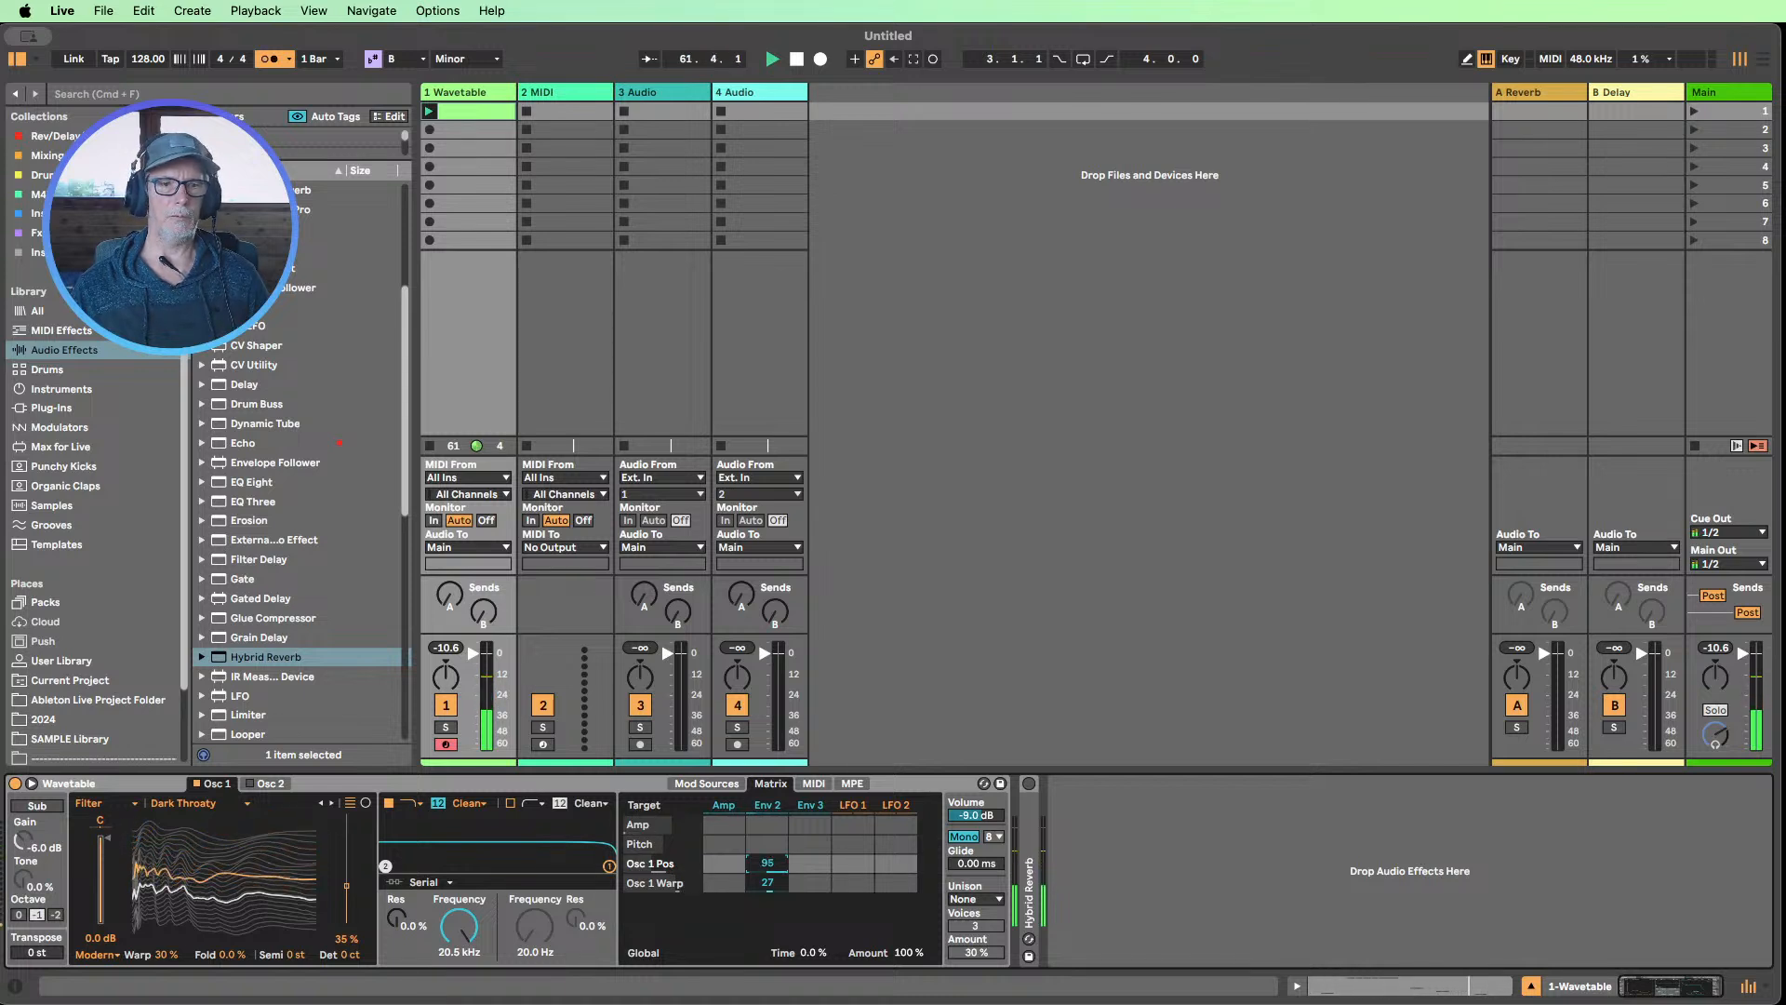
drag(767, 781, 767, 890)
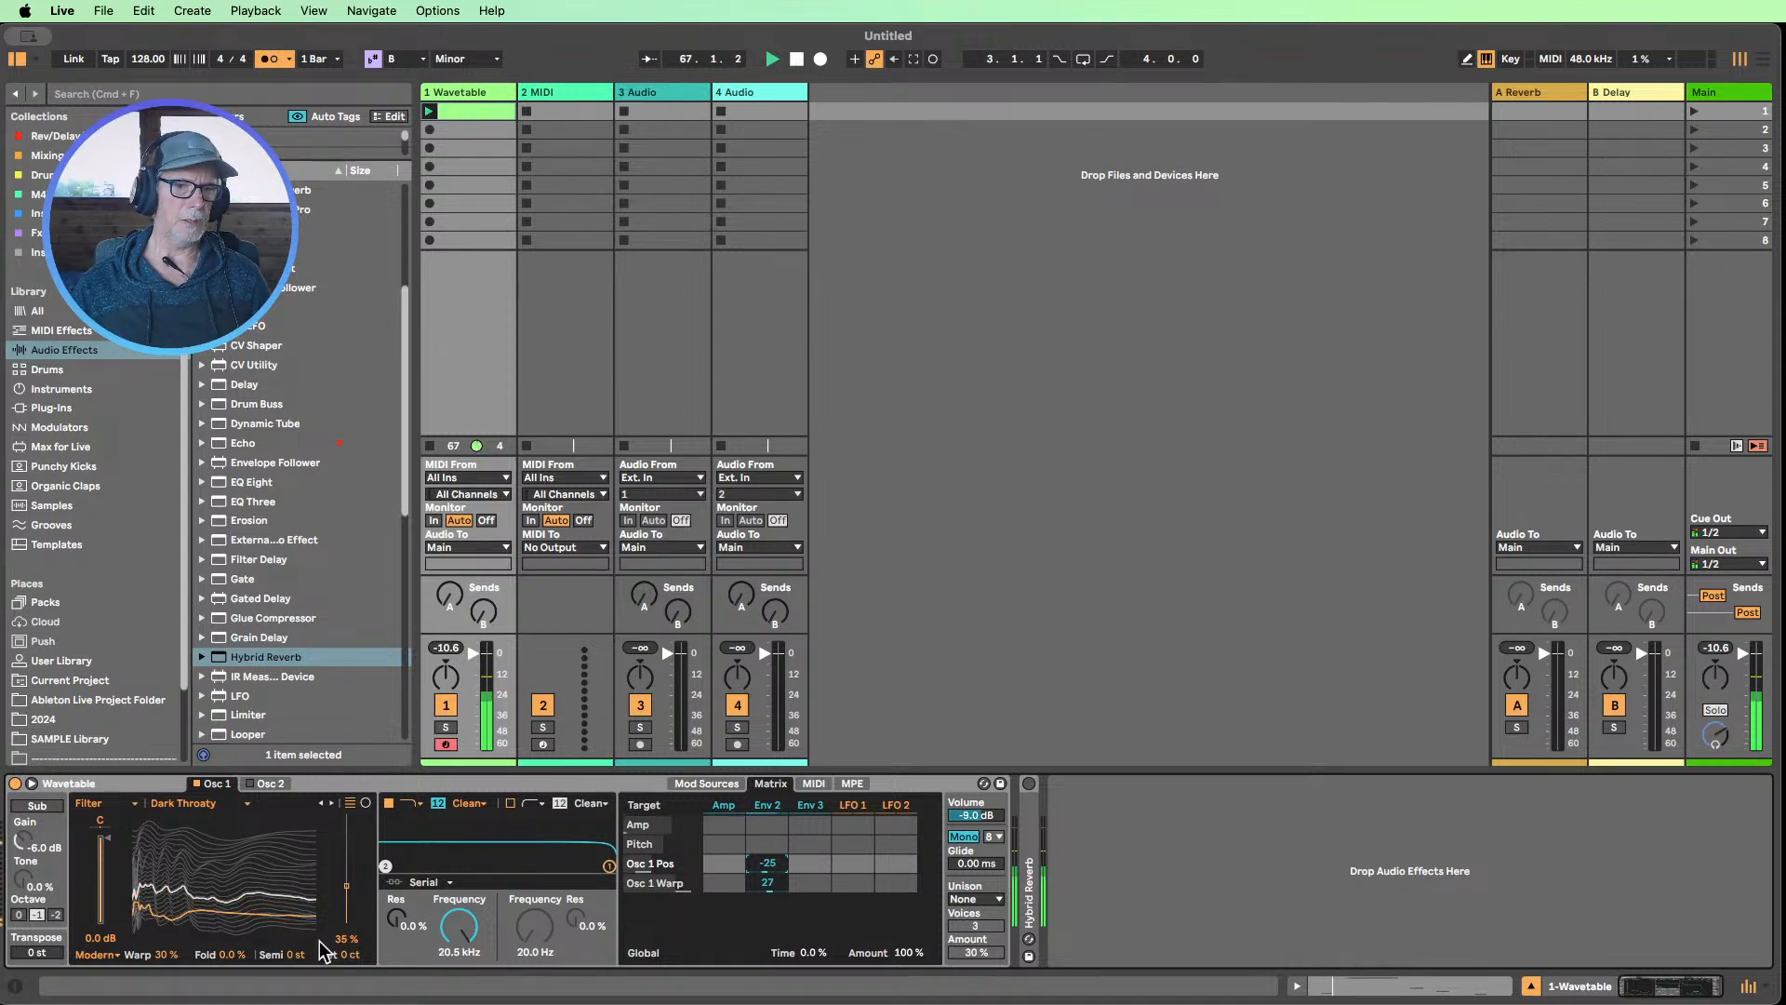
Set Filter 1 to 191 Hz with 31 % resonance, modulate its frequency from the Amp envelope by 30, and open that envelope
drag(459, 926, 459, 982)
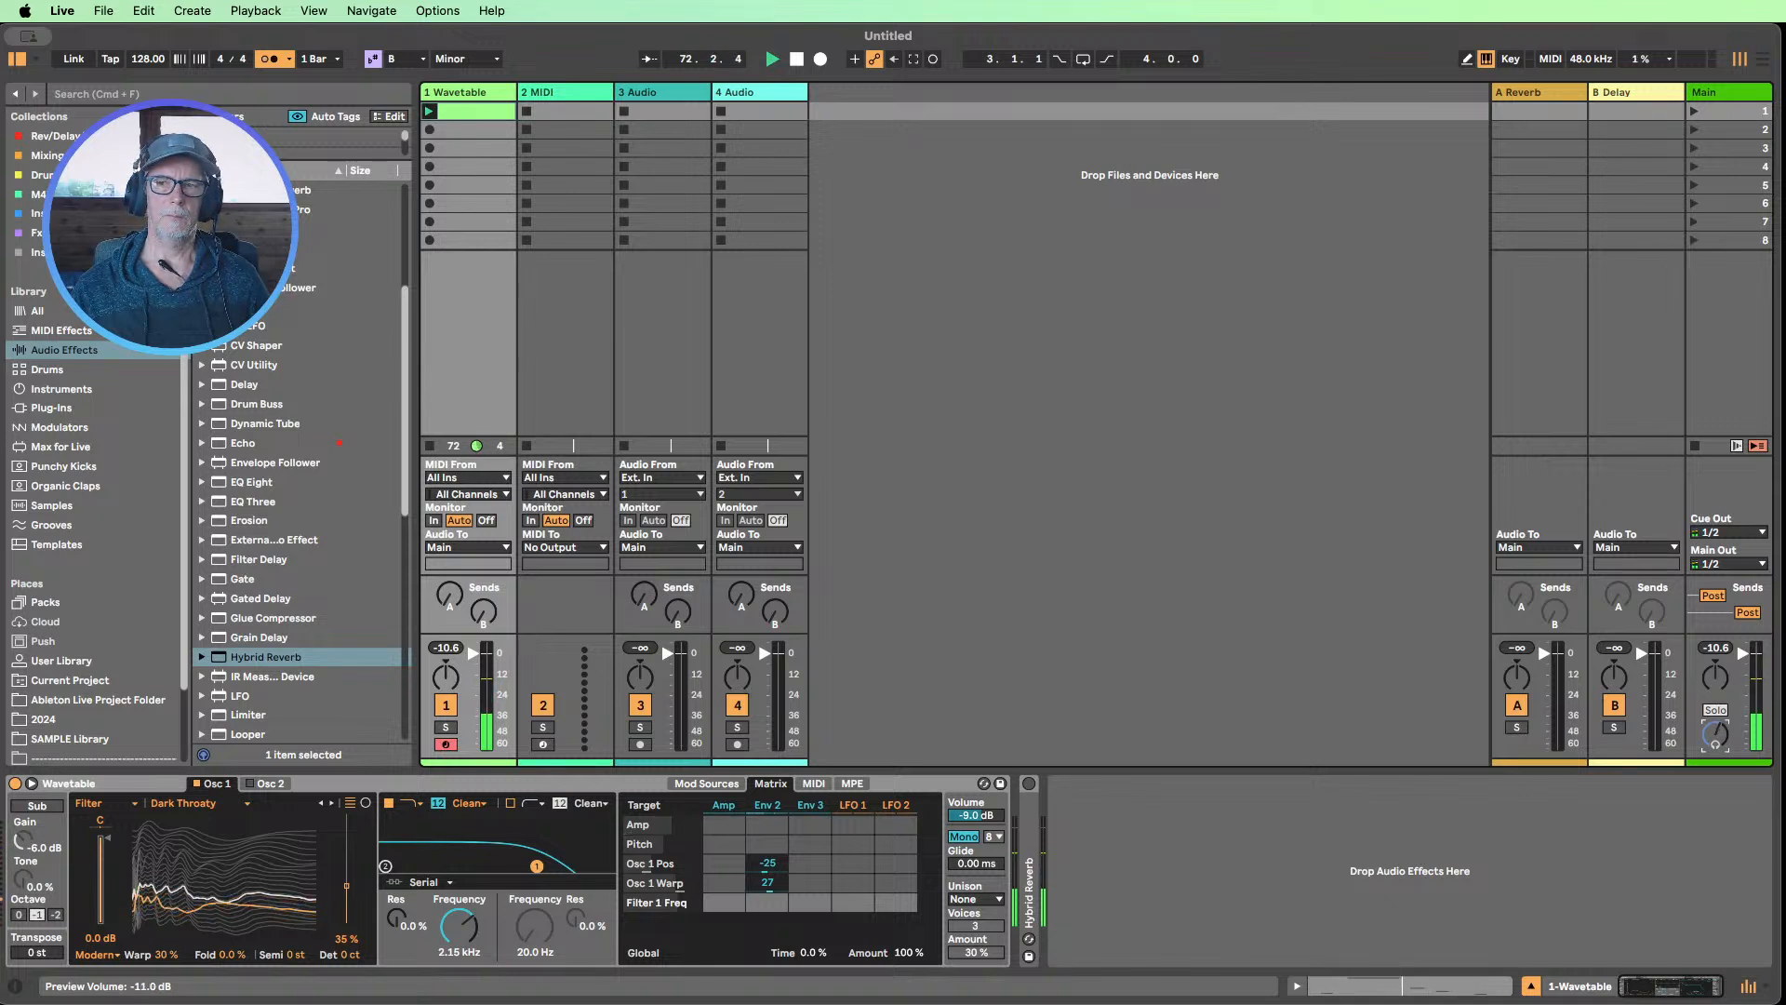
drag(460, 926, 459, 940)
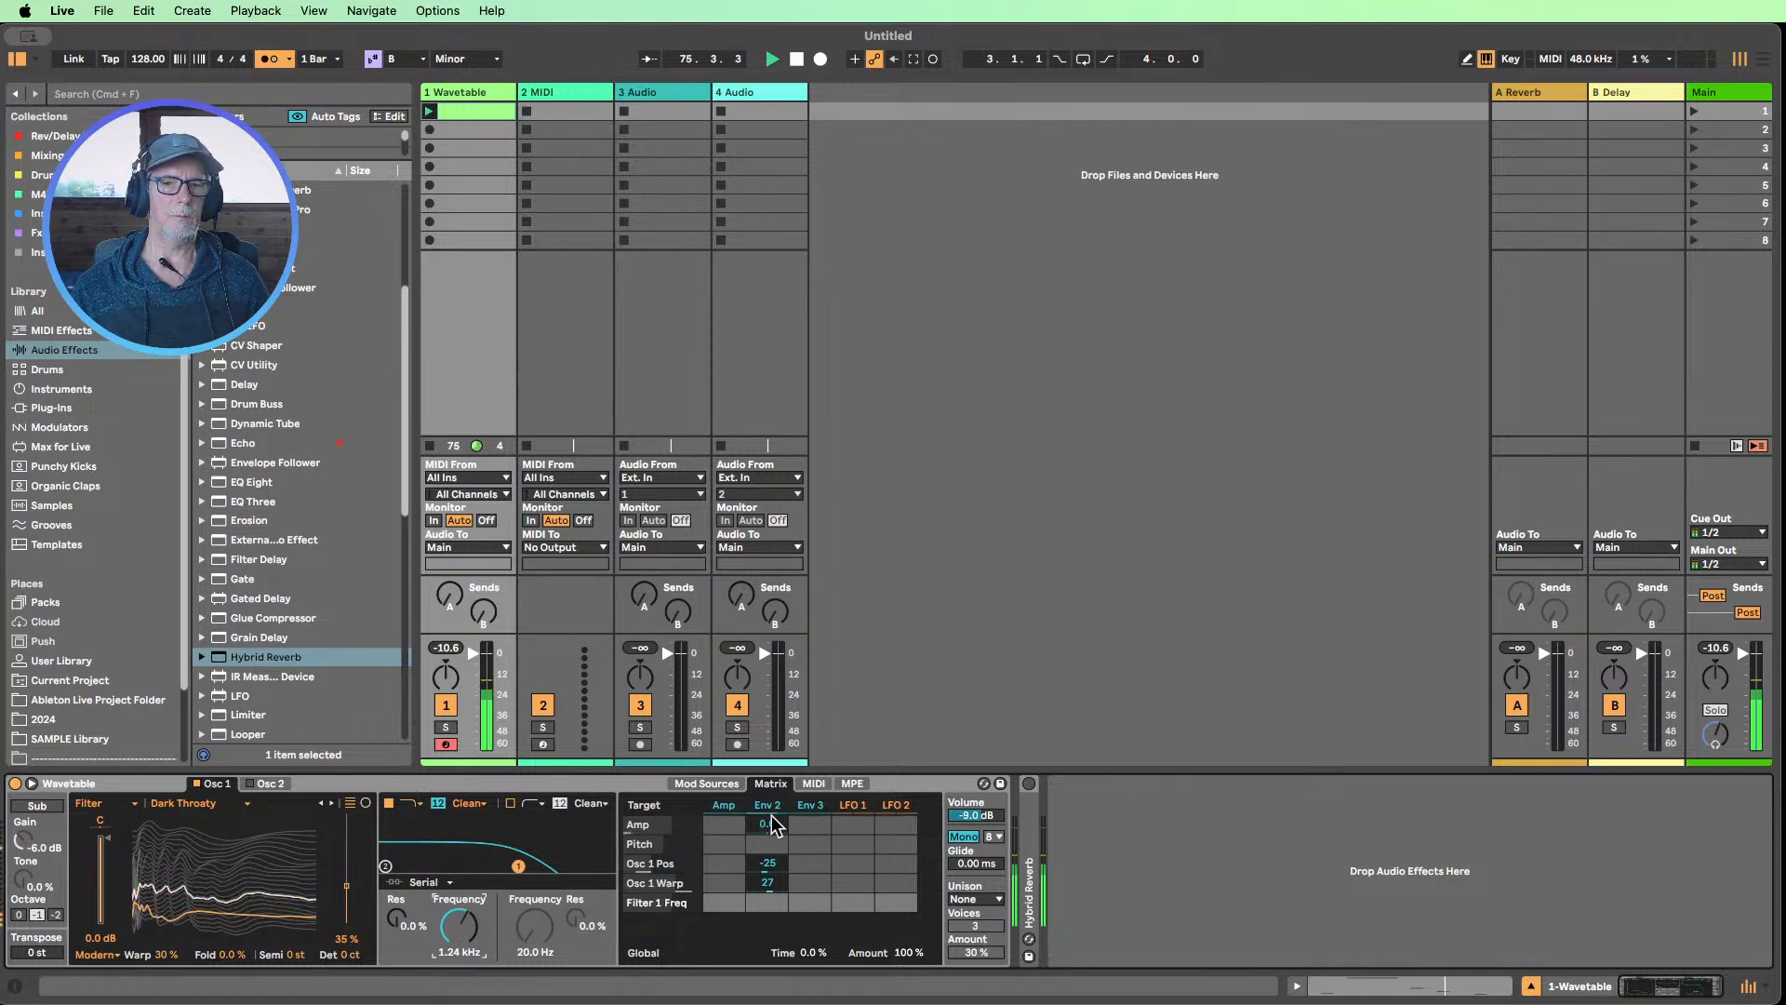
drag(467, 922, 467, 926)
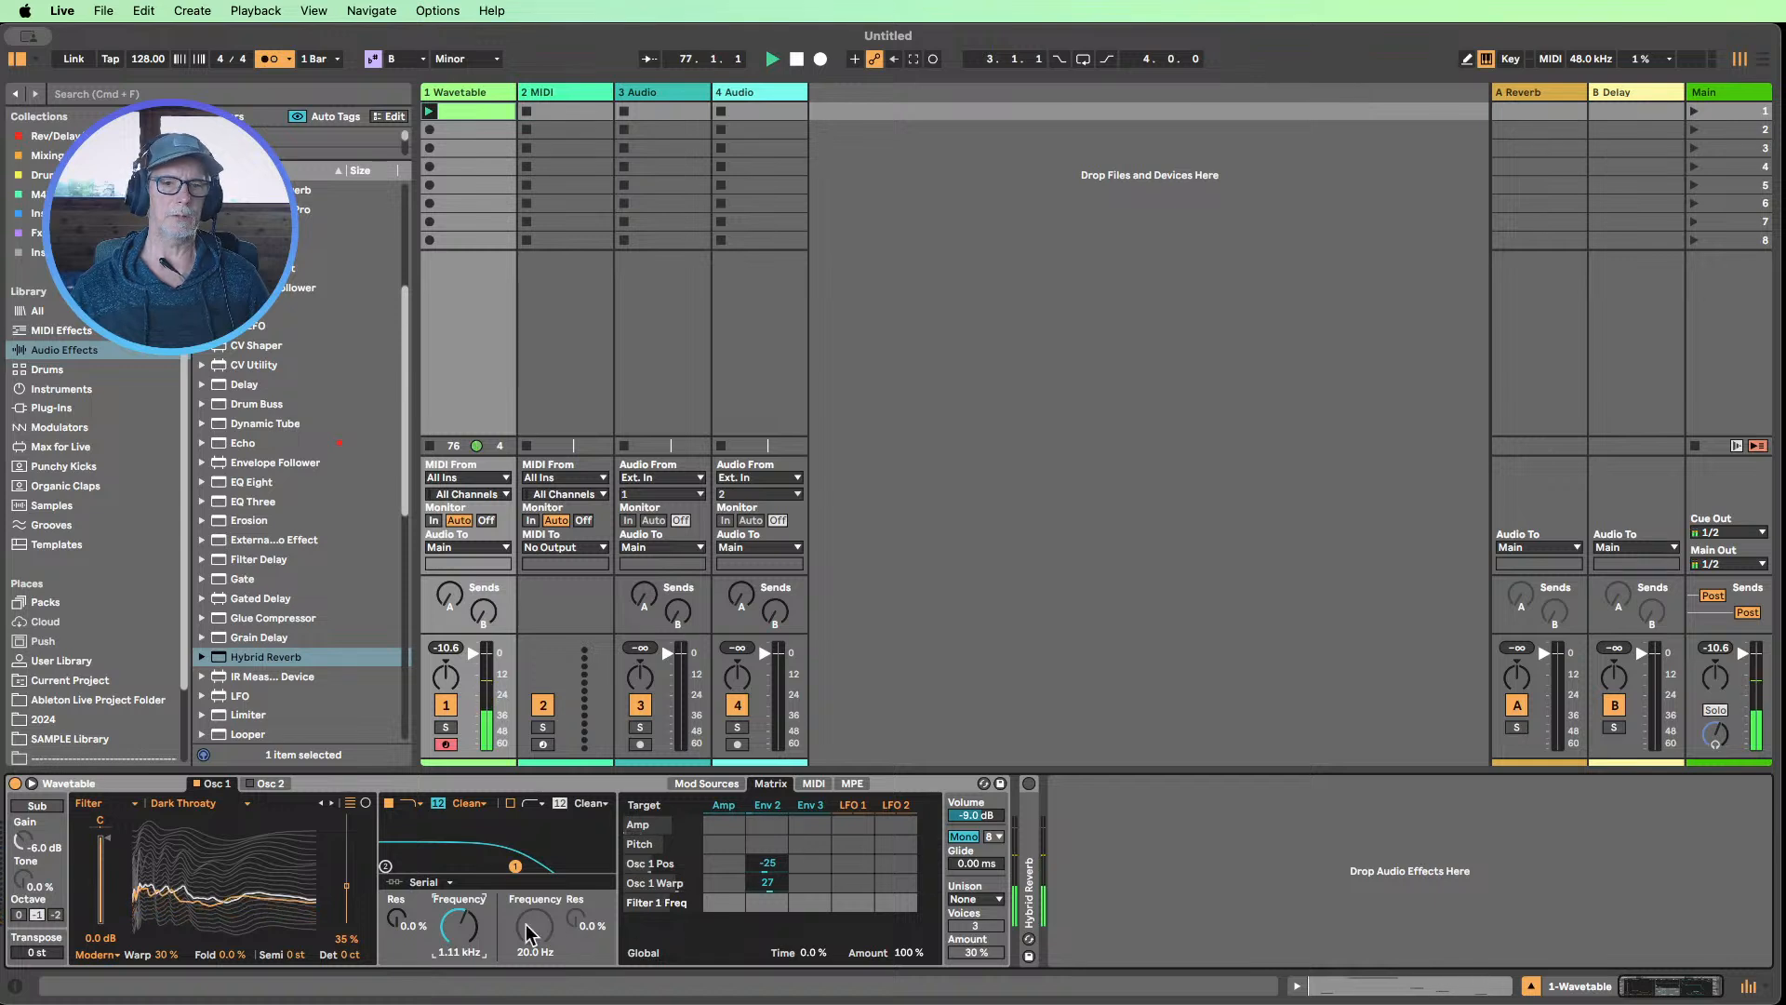
click(724, 905)
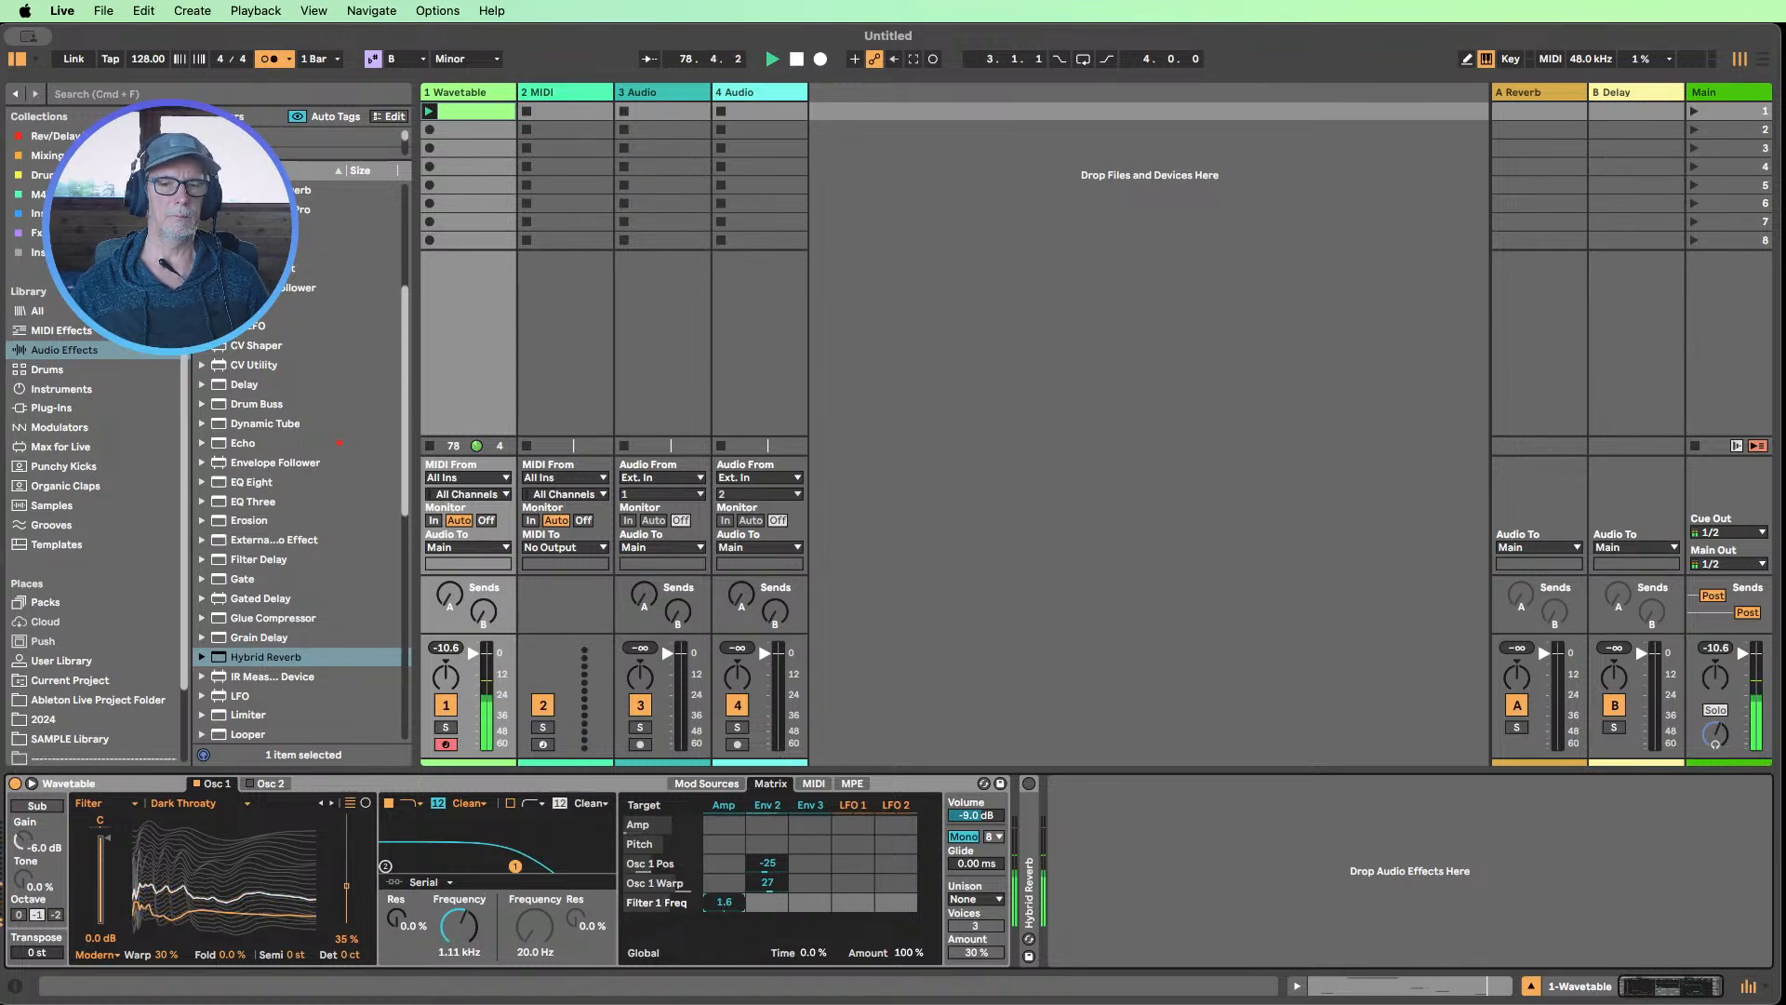
drag(724, 903, 724, 856)
mouse_move(458, 925)
mouse_down()
mouse_move(459, 961)
mouse_move(398, 886)
mouse_move(463, 938)
mouse_move(463, 982)
mouse_move(463, 933)
mouse_up()
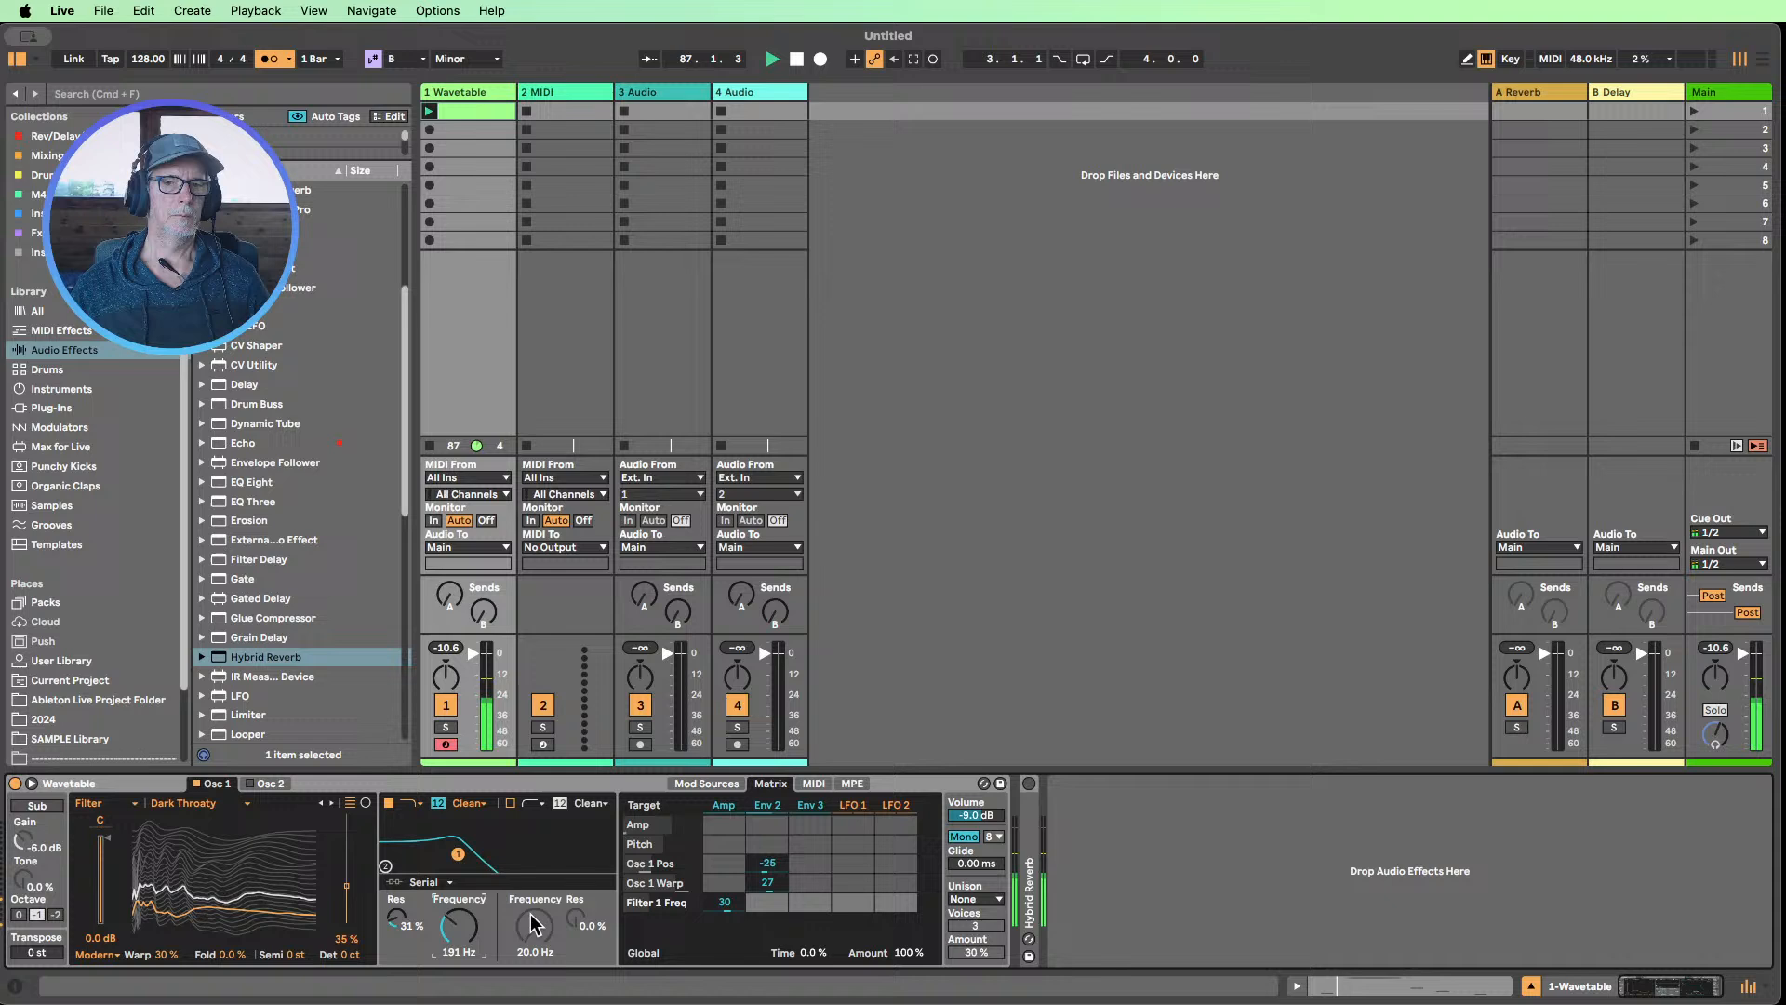
click(724, 804)
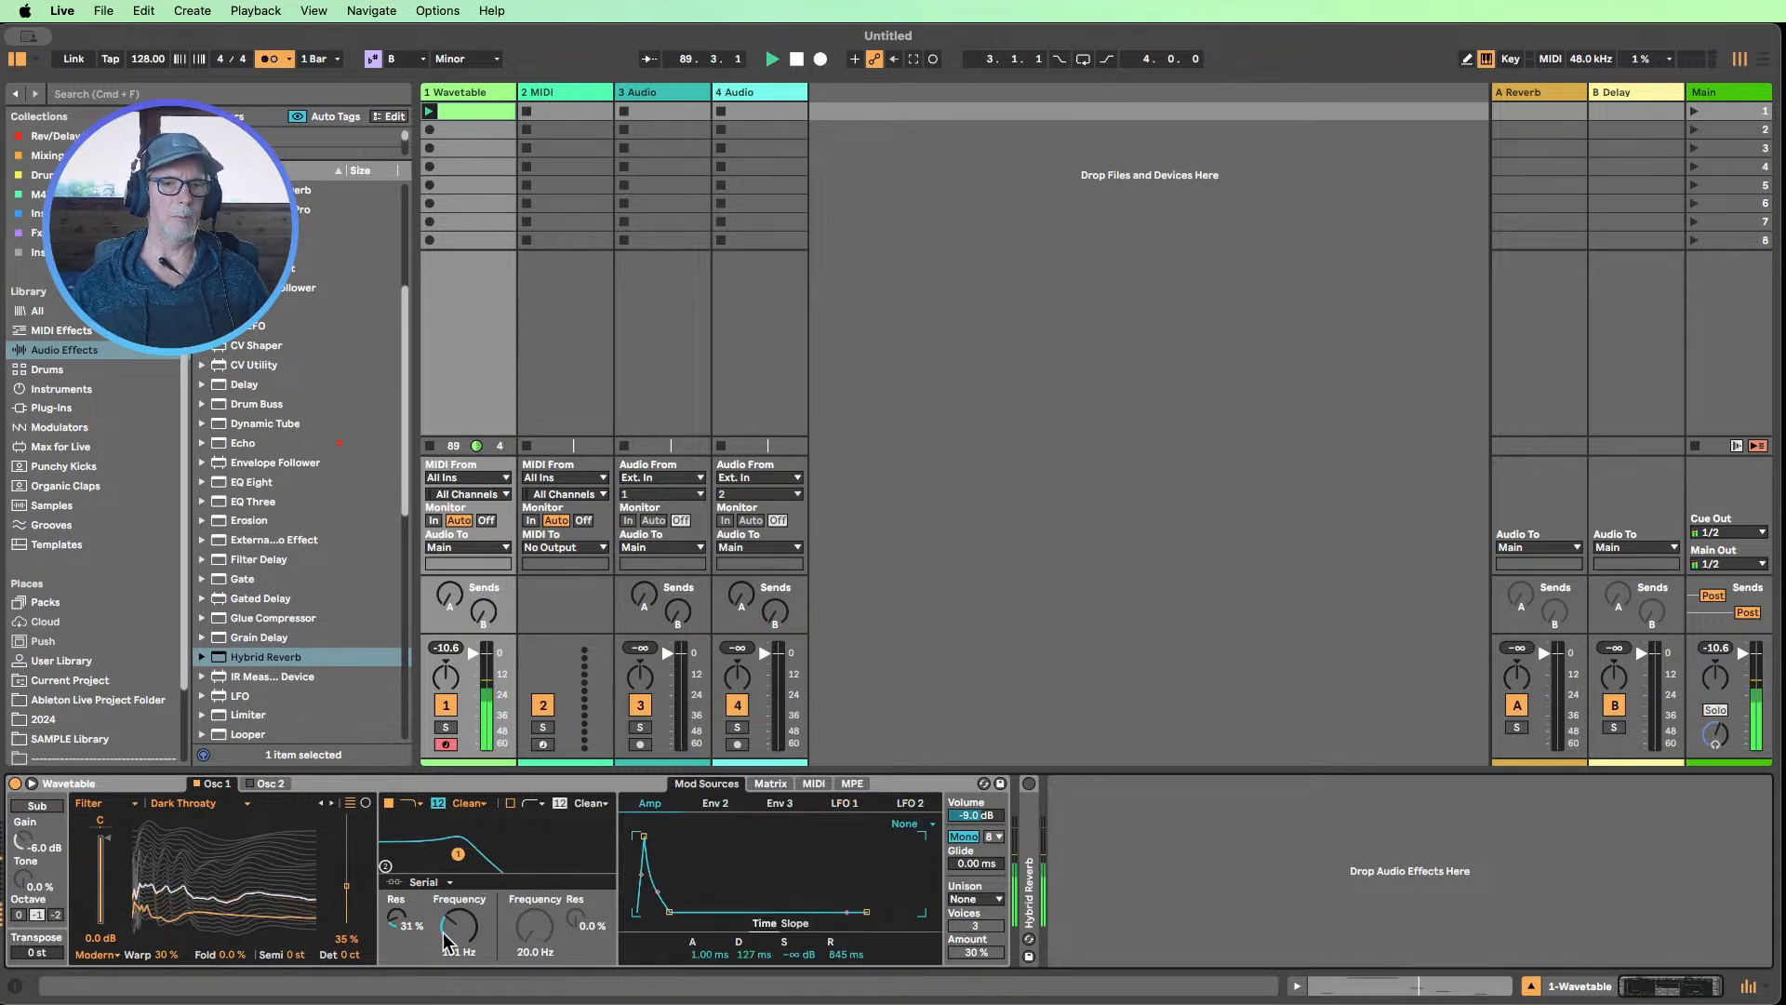
Try Env 2 at an amount of 30 in place of the Amp envelope as the modulation source for Filter 1 Freq
click(715, 803)
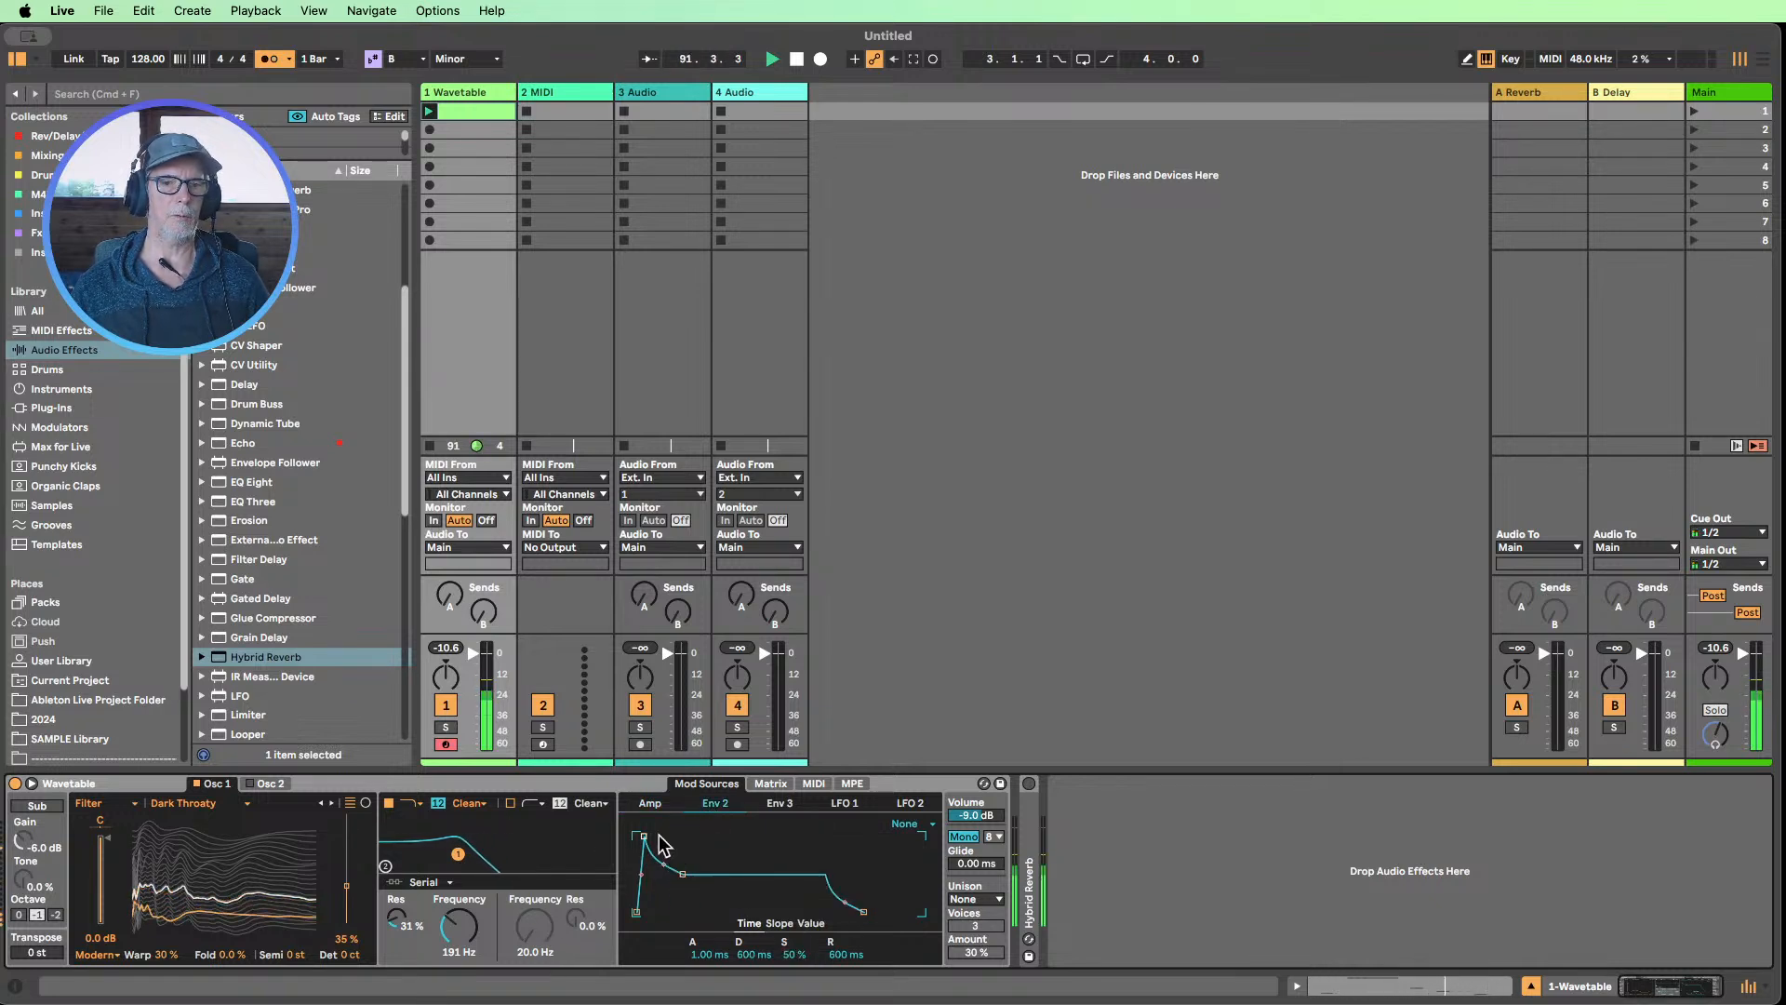
click(770, 783)
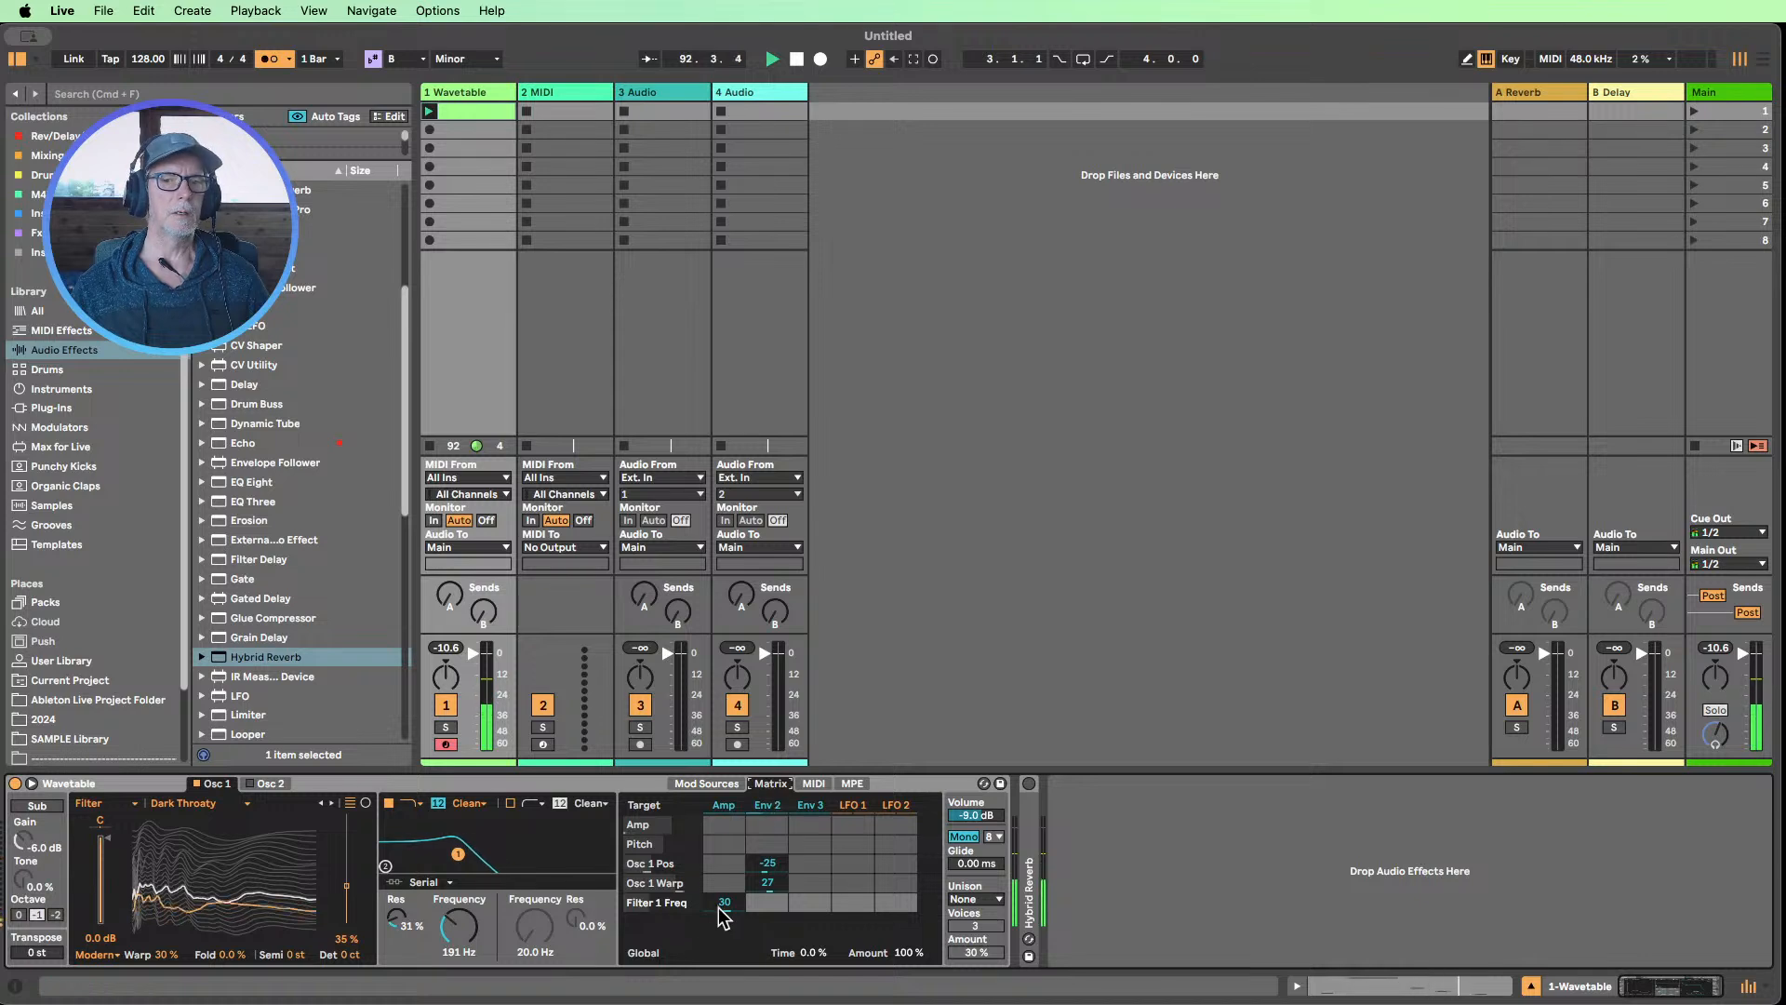
drag(725, 901, 726, 904)
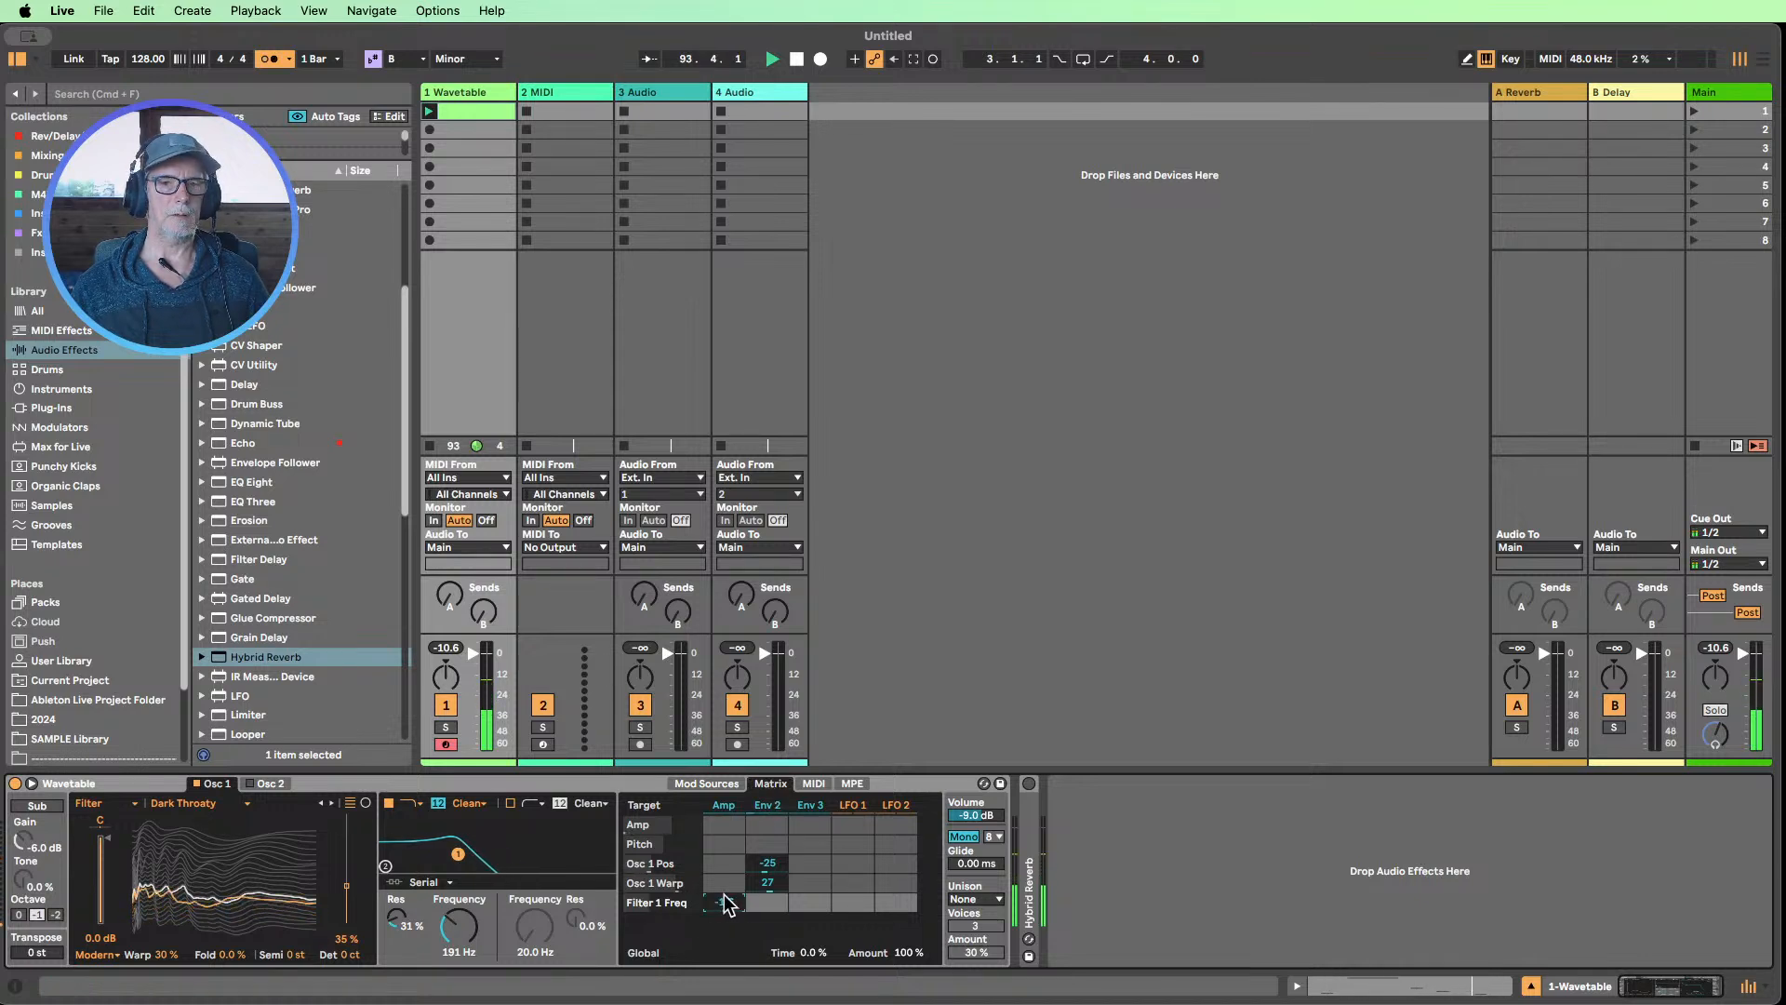
click(772, 901)
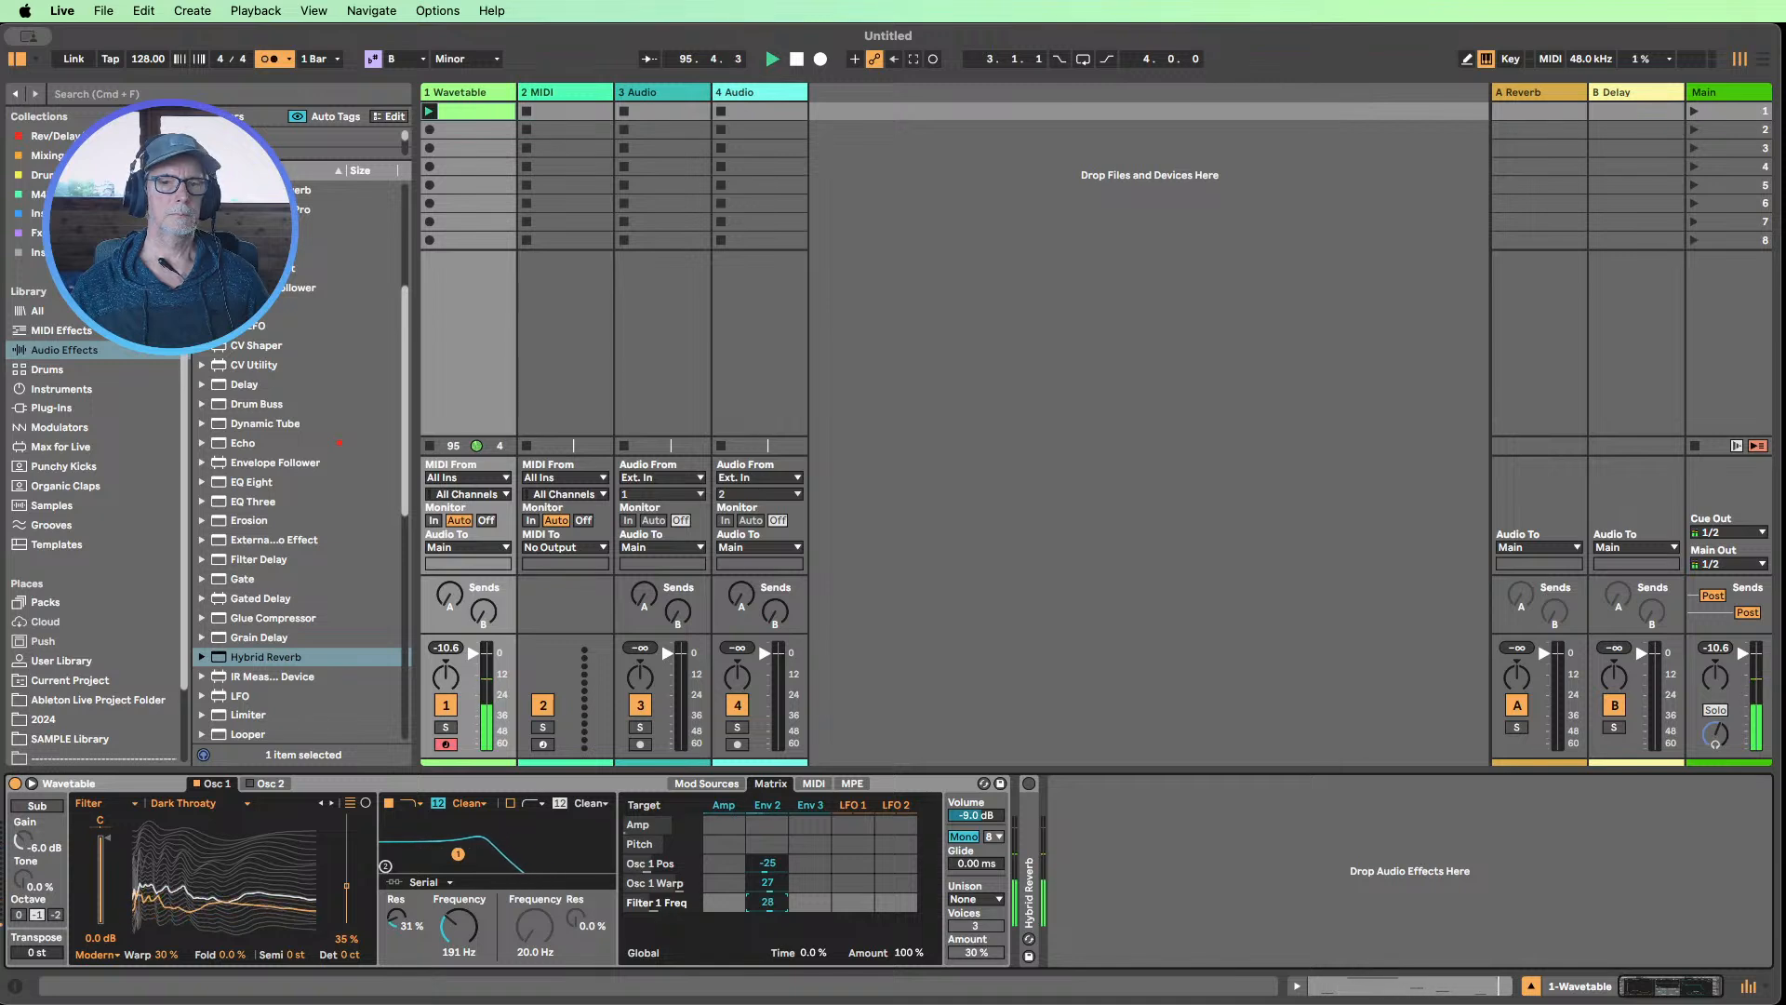
drag(767, 901, 768, 897)
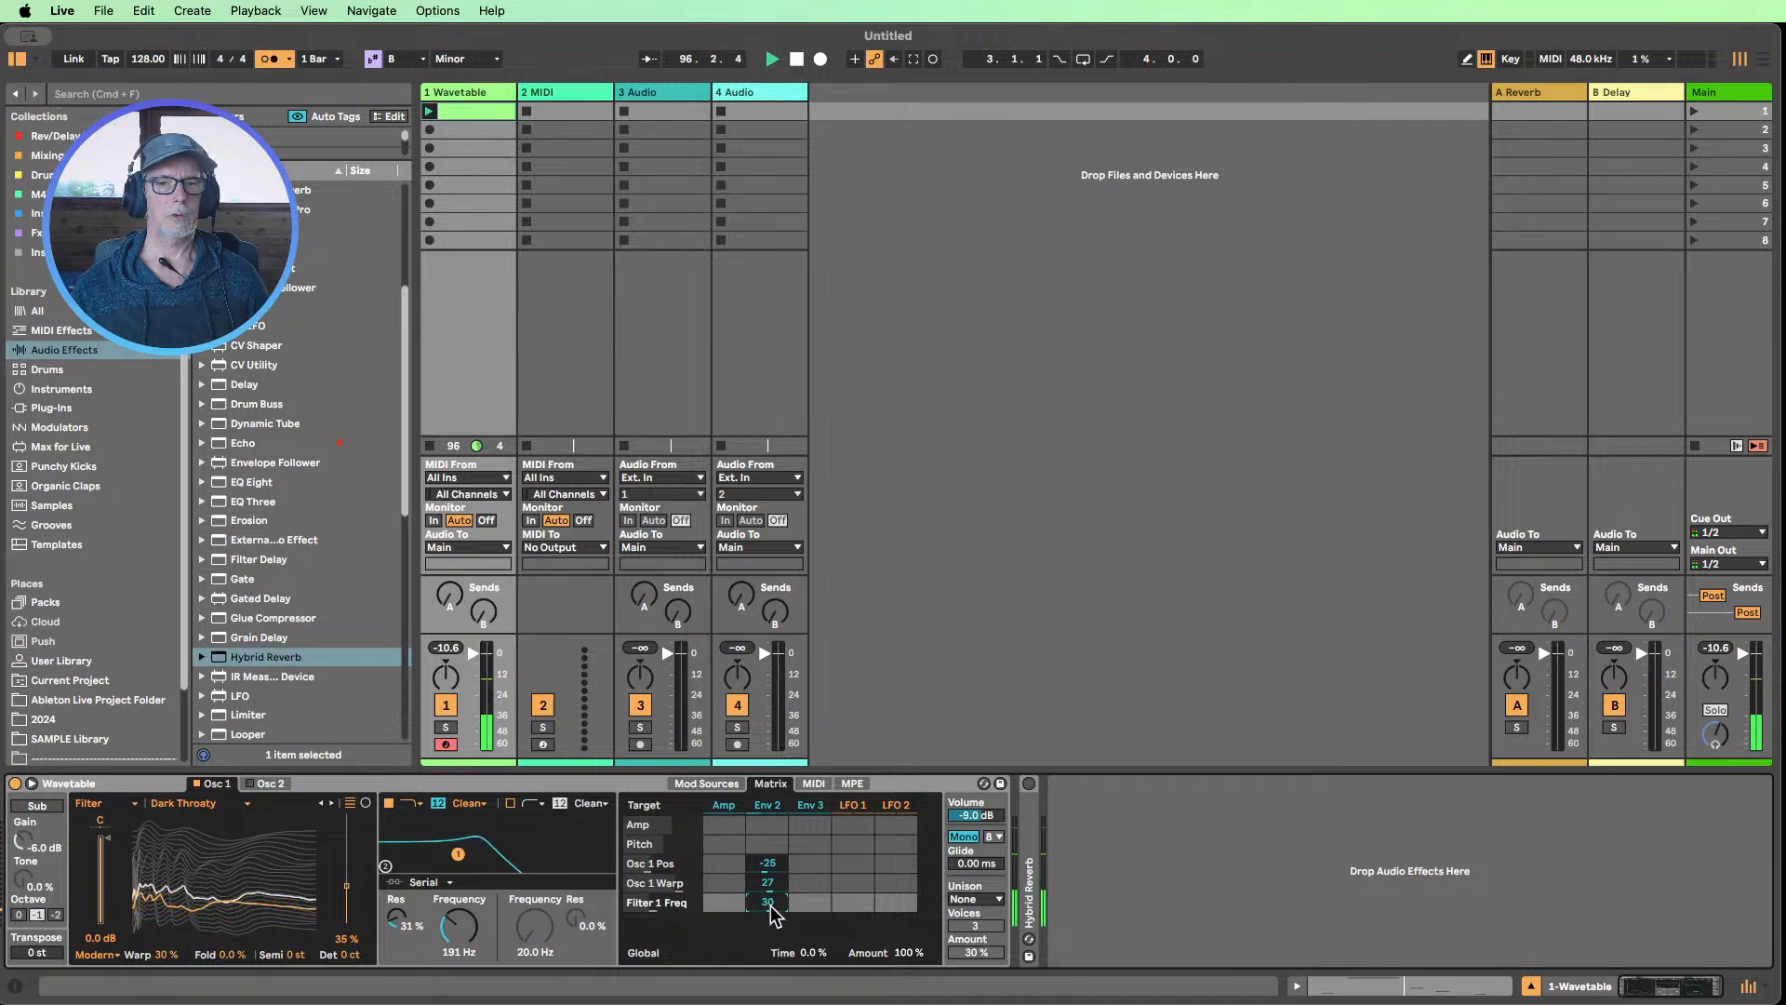
Compare the Env 2 and Amp envelopes, remove Env 2 from Filter 1 Freq and modulate it from Amp by 34
click(767, 807)
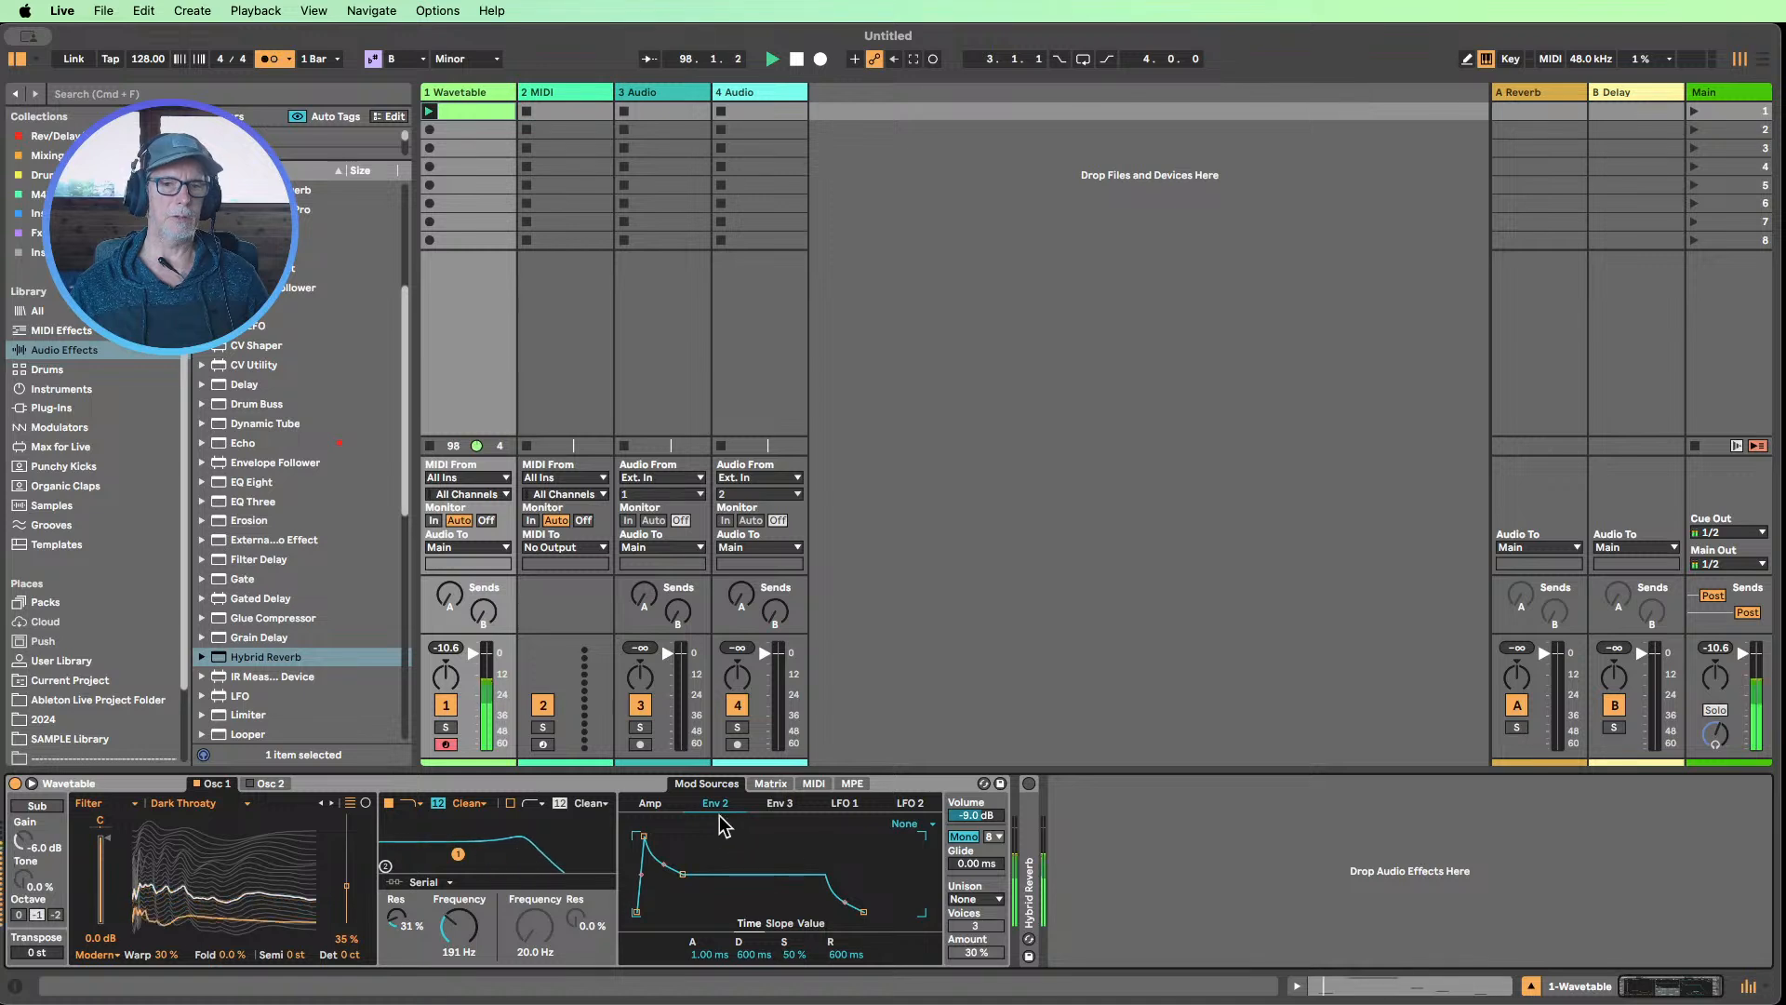
click(650, 806)
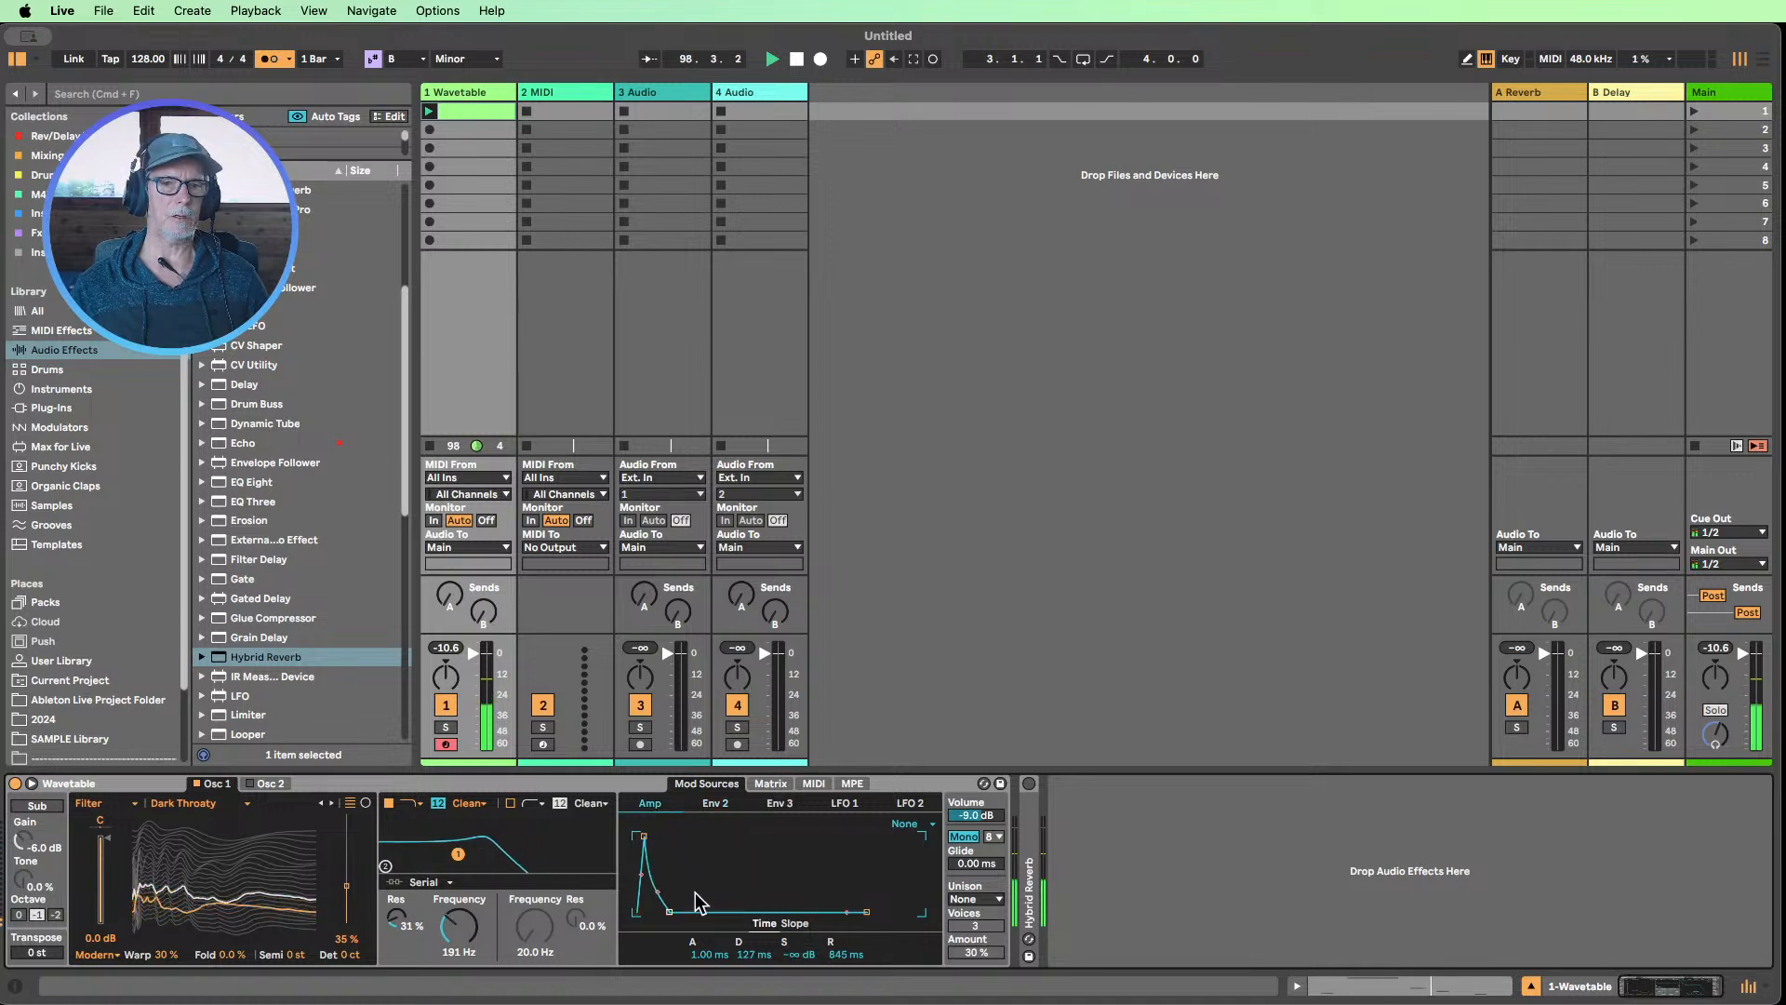
click(766, 786)
double_click(766, 902)
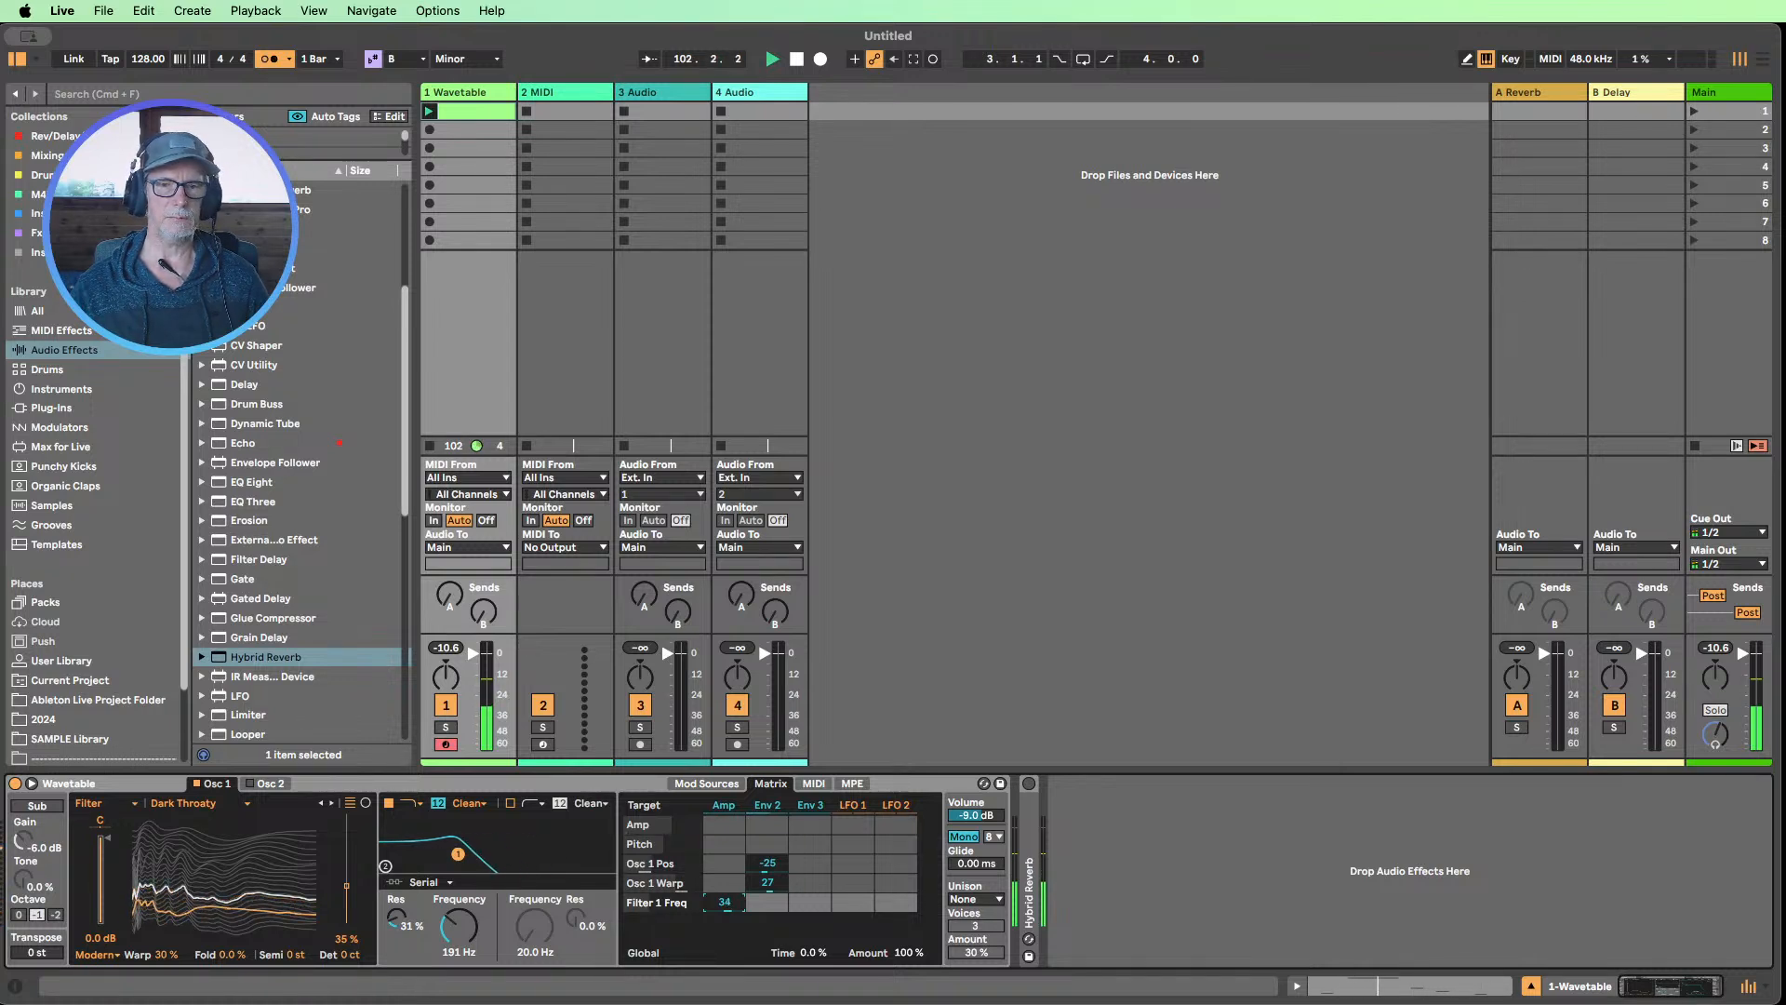
Set Wavetable's Unison mode to Classic with an amount of 68 %
click(972, 902)
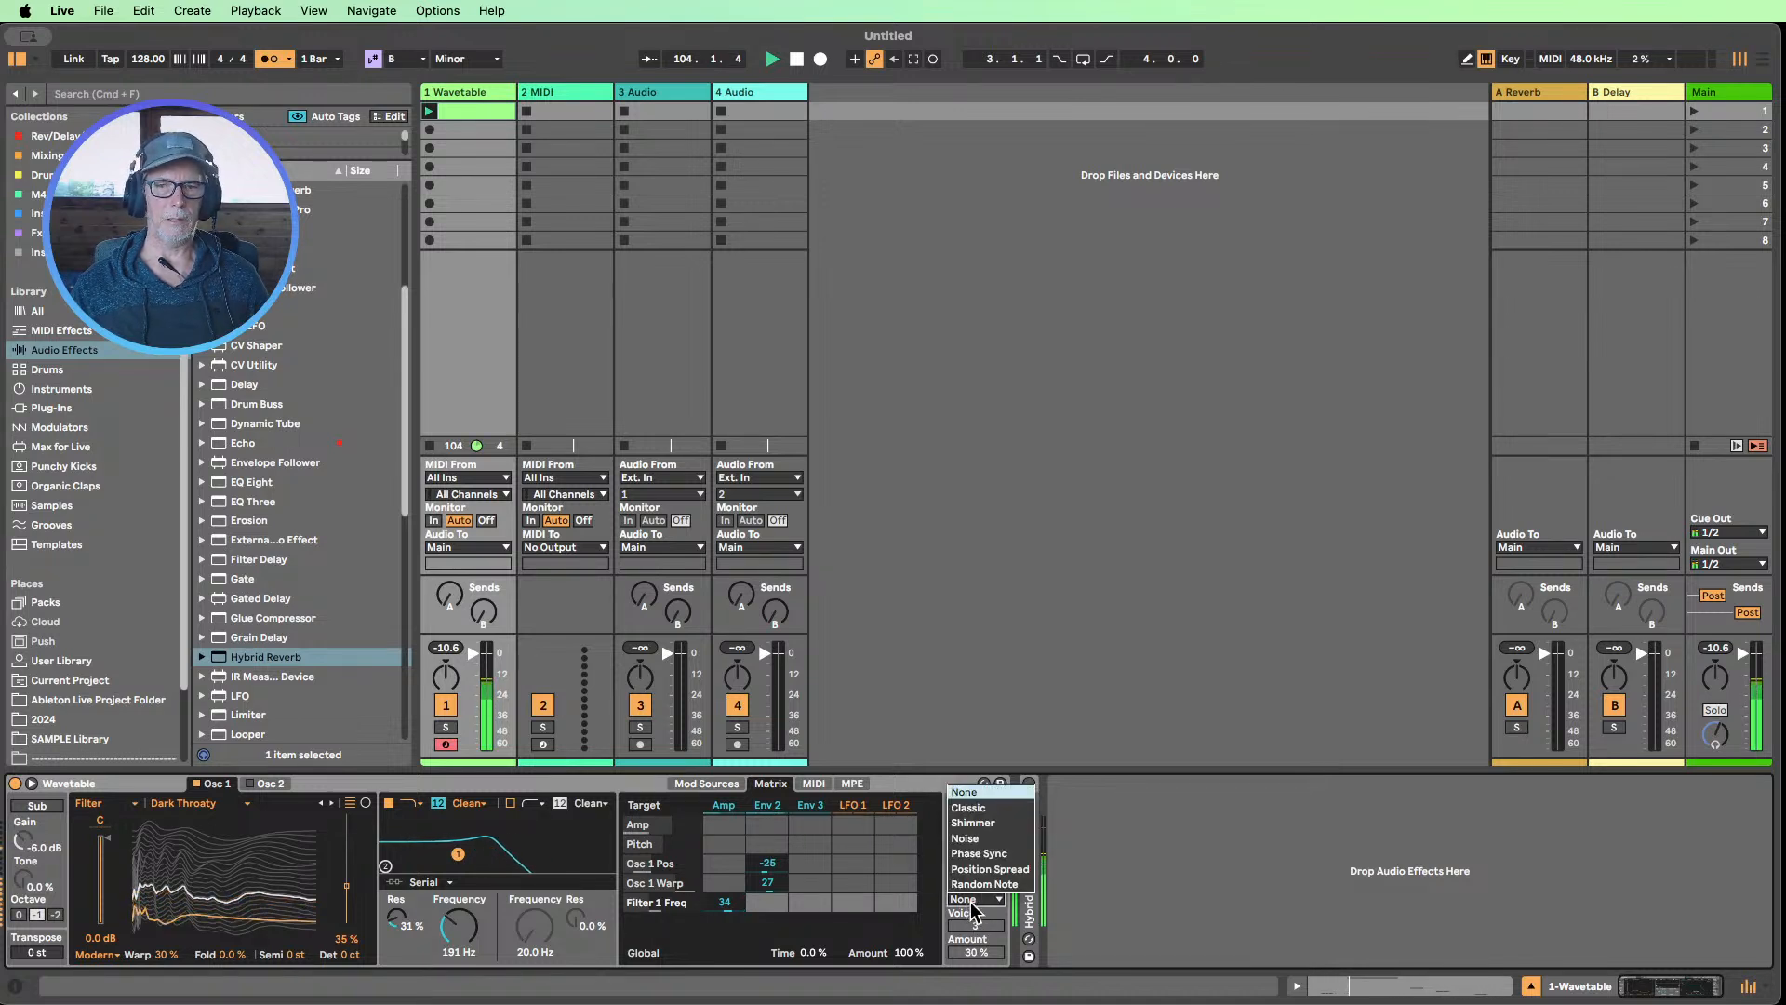
click(974, 807)
click(974, 953)
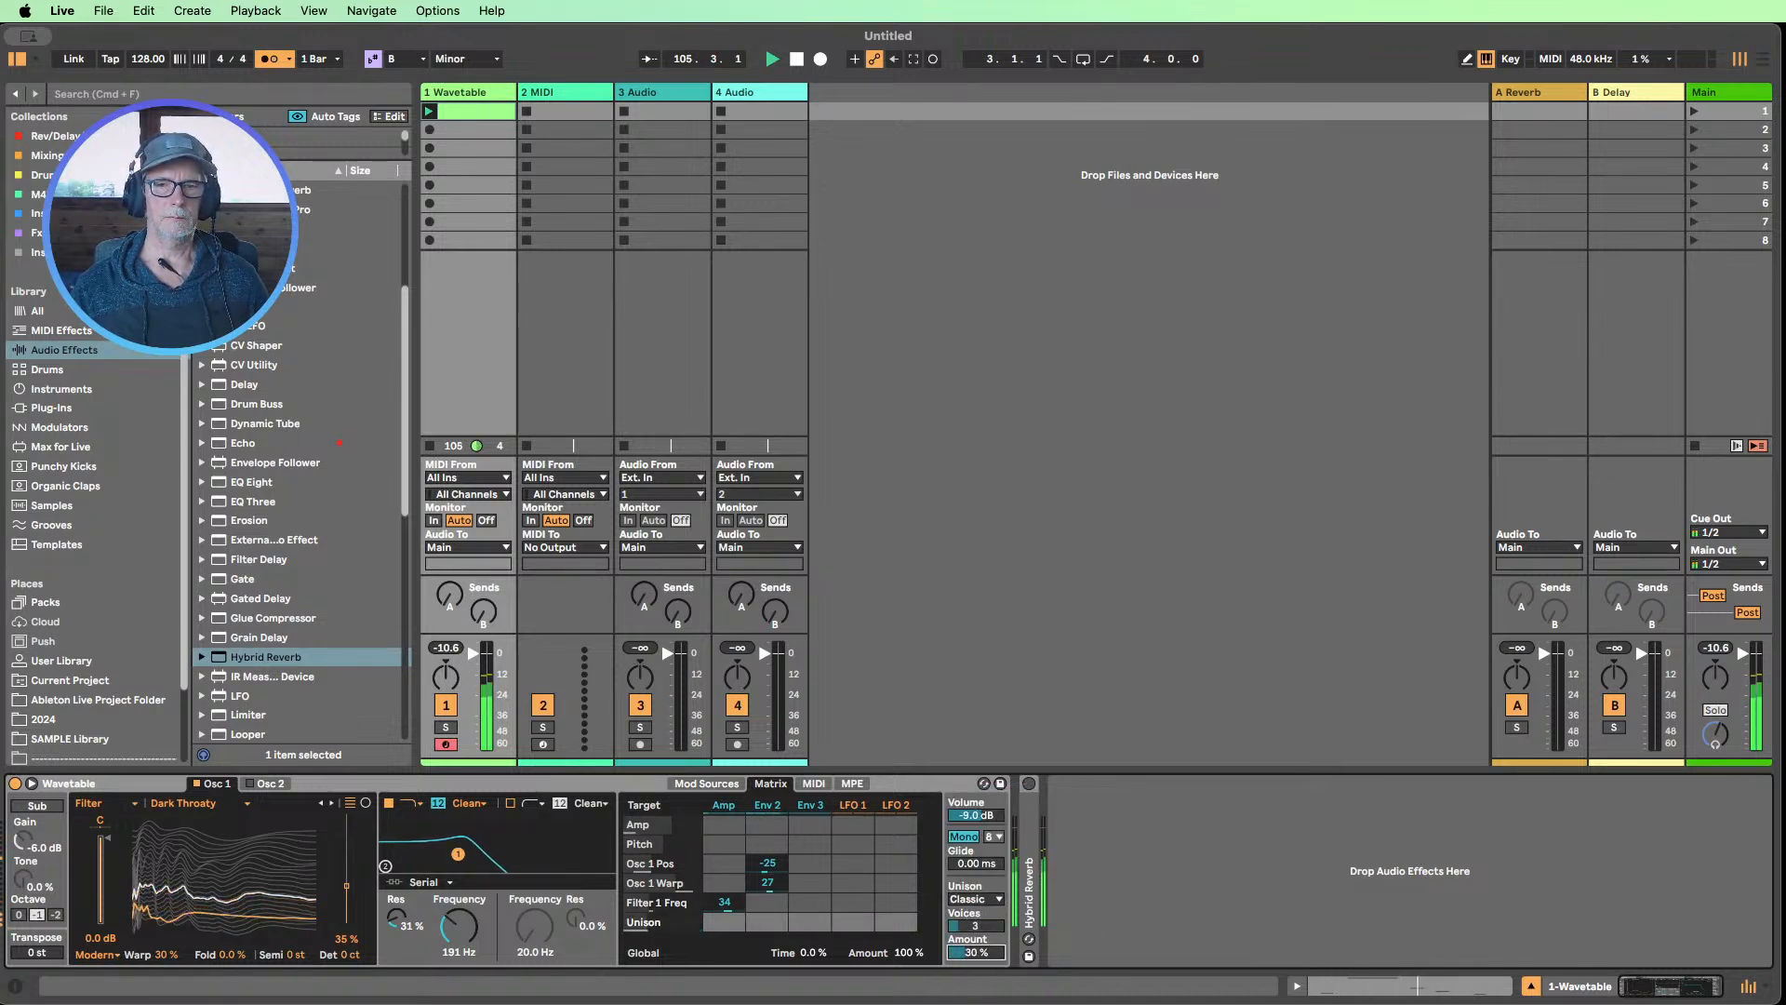
drag(974, 954, 974, 940)
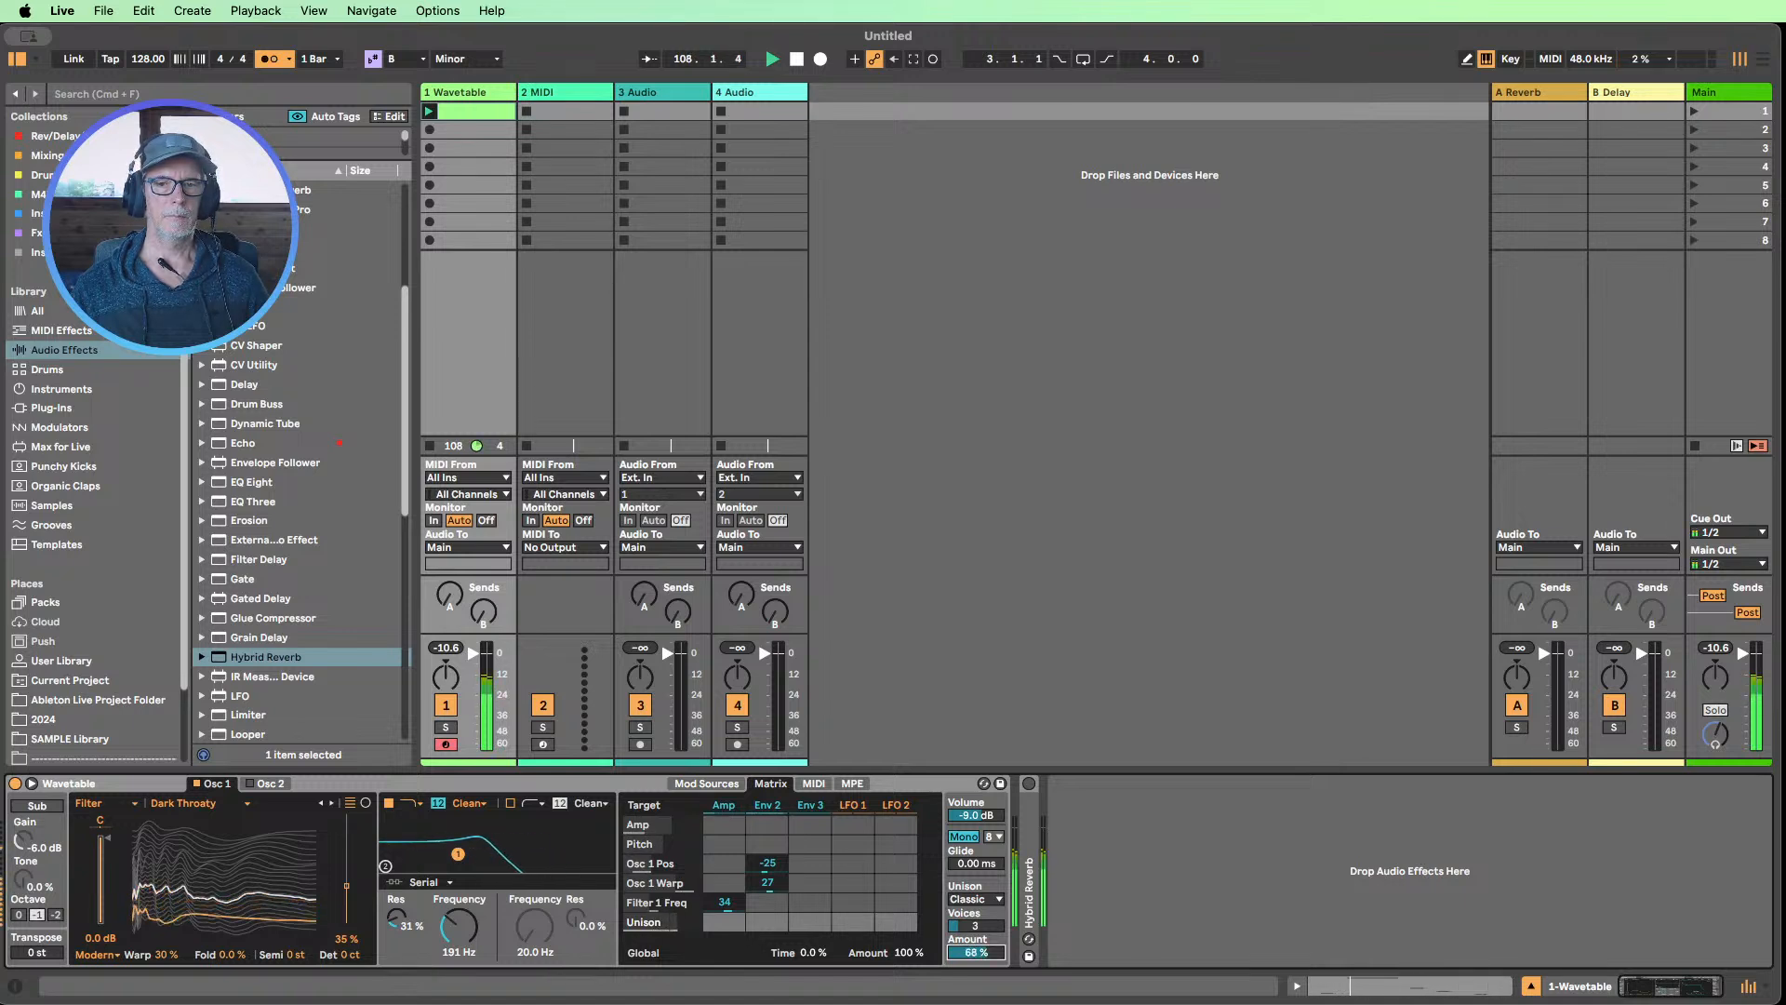
Audition the Shimmer, Noise, Phase Sync, Position Spread and Random Note unison modes
click(978, 900)
click(975, 822)
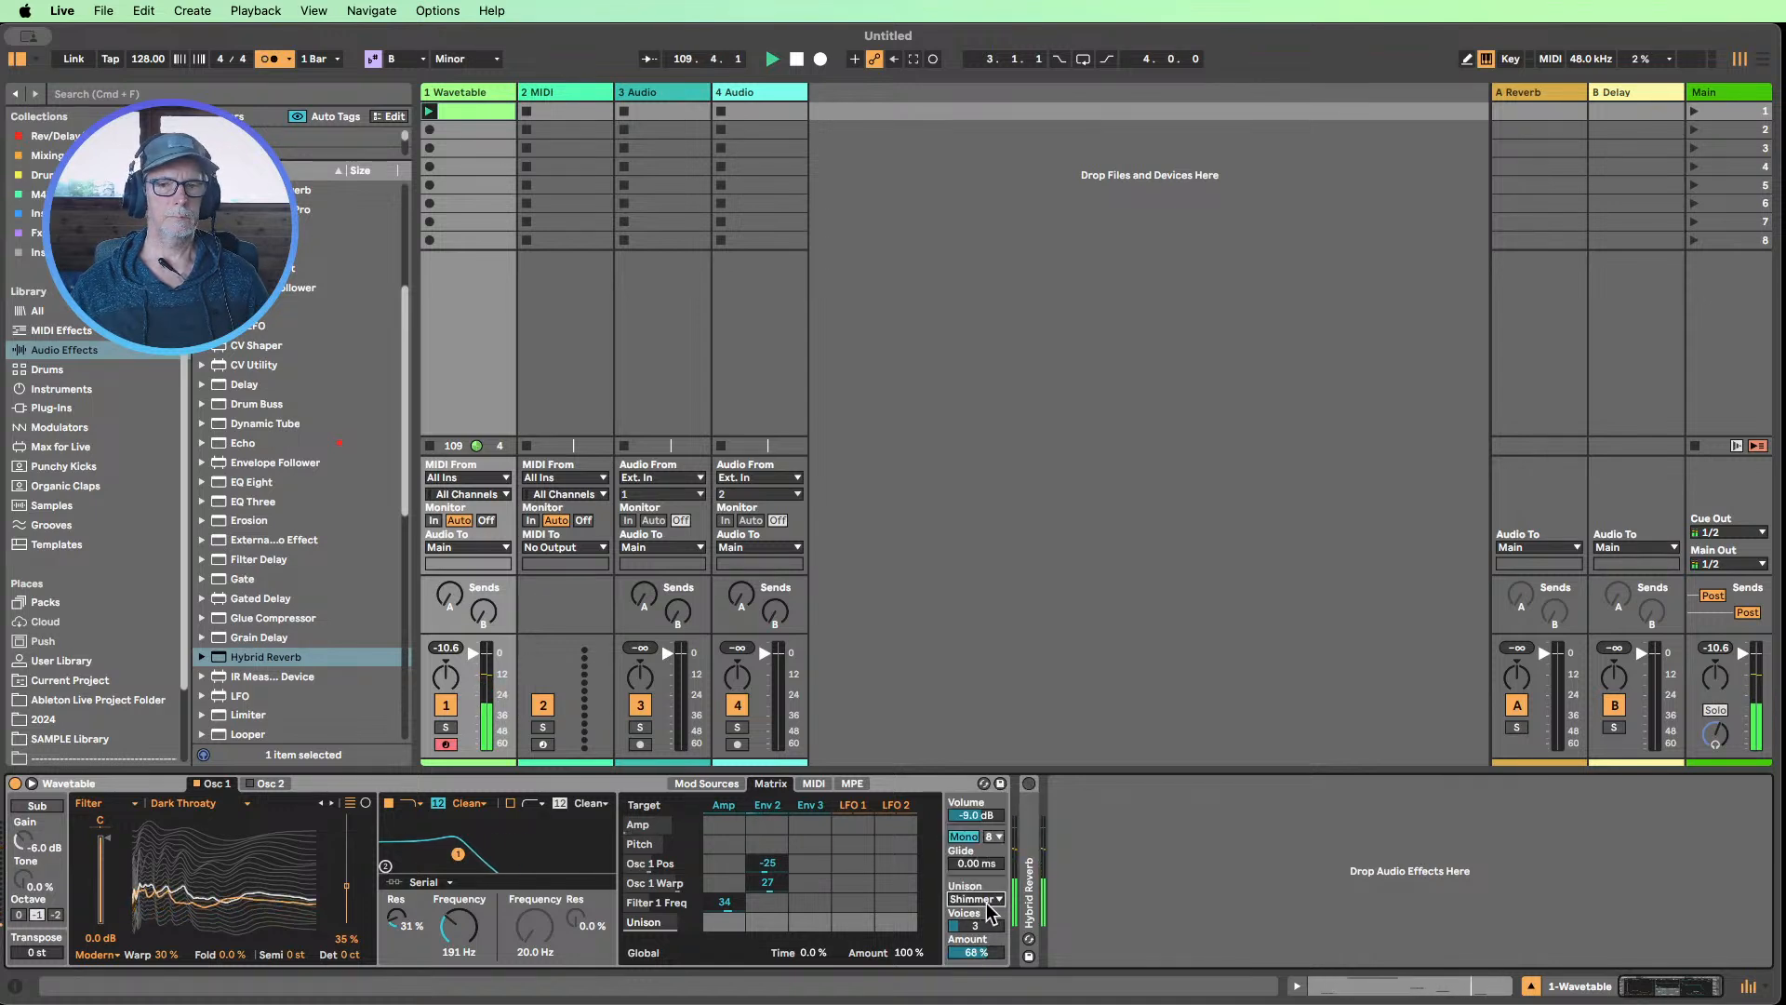
click(988, 899)
click(981, 839)
click(990, 899)
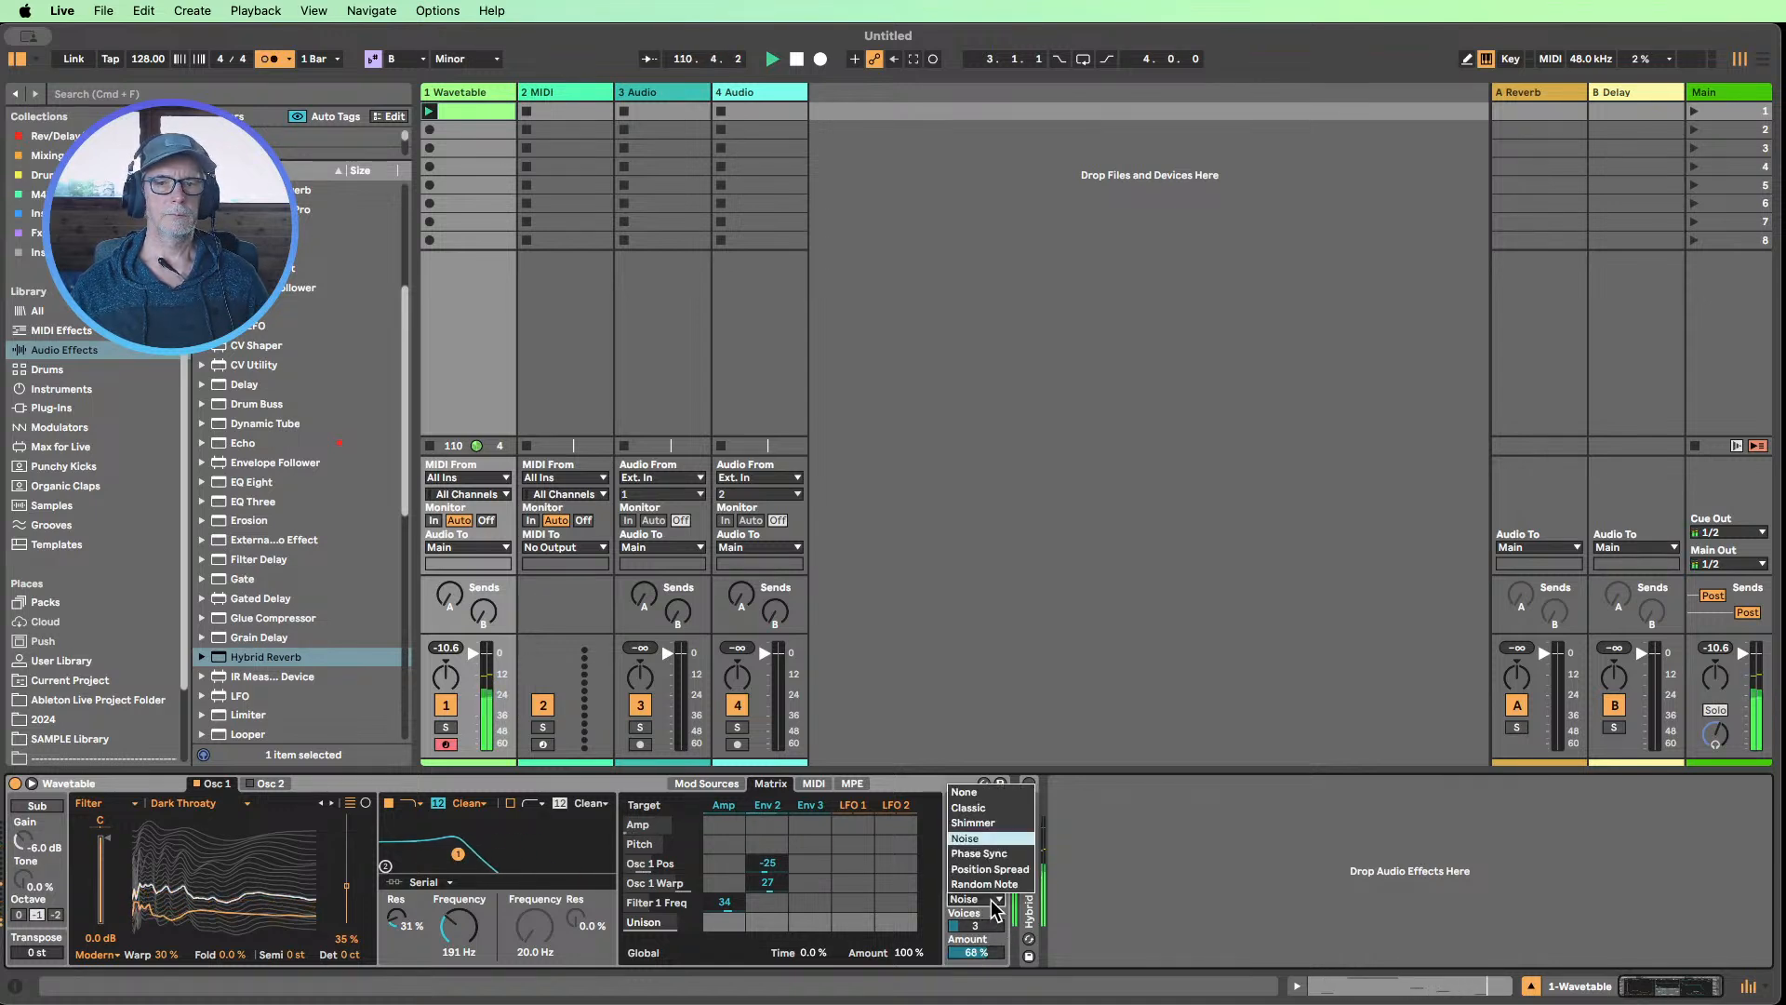
click(989, 854)
click(989, 899)
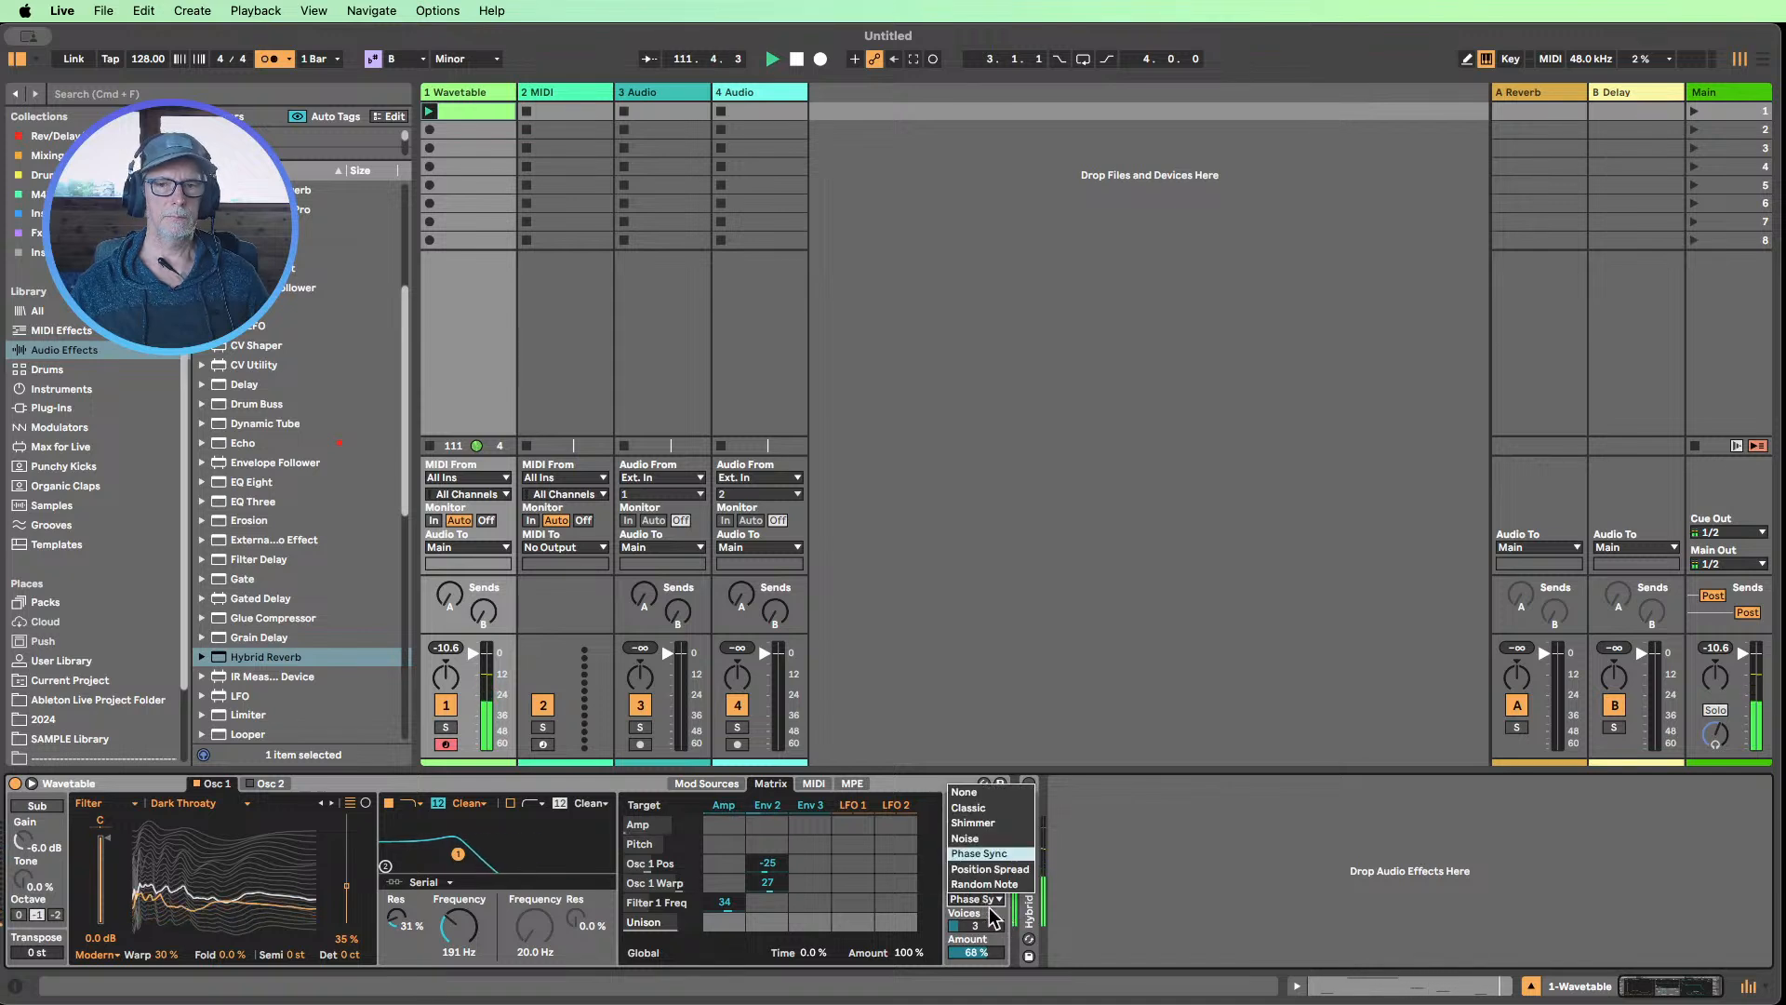
click(987, 869)
click(988, 898)
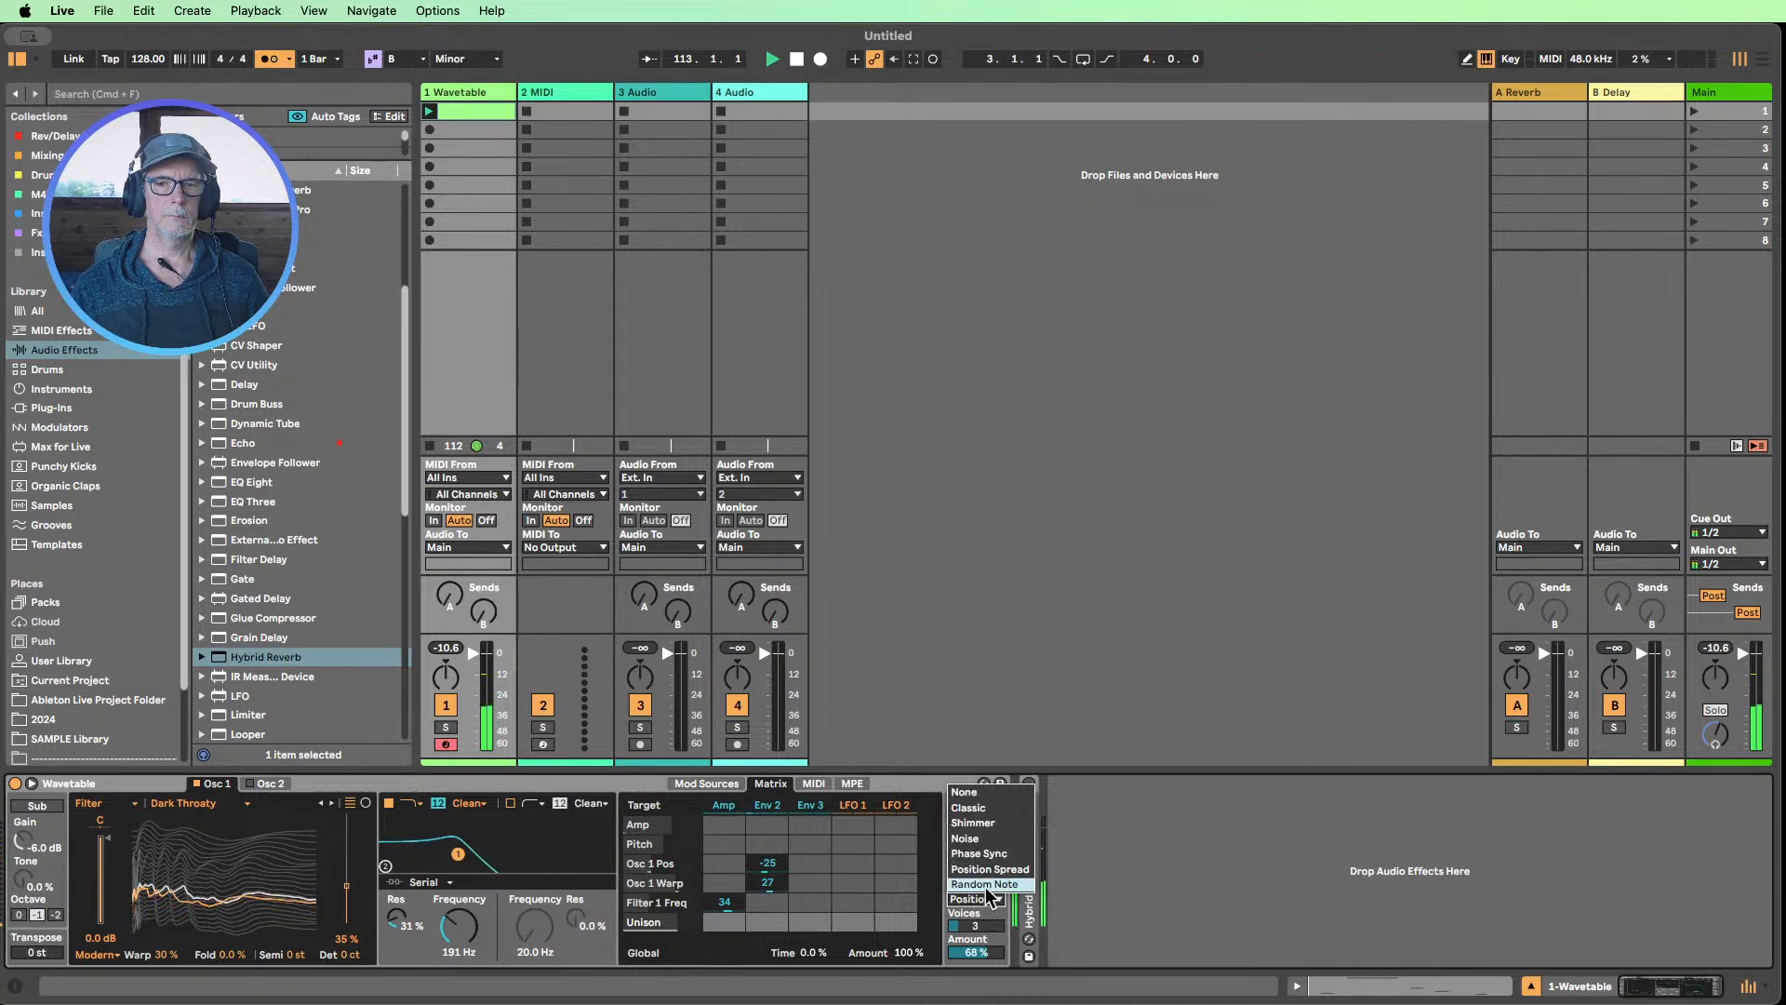
click(986, 883)
Return Unison to Classic and set its amount to 49 %
click(984, 898)
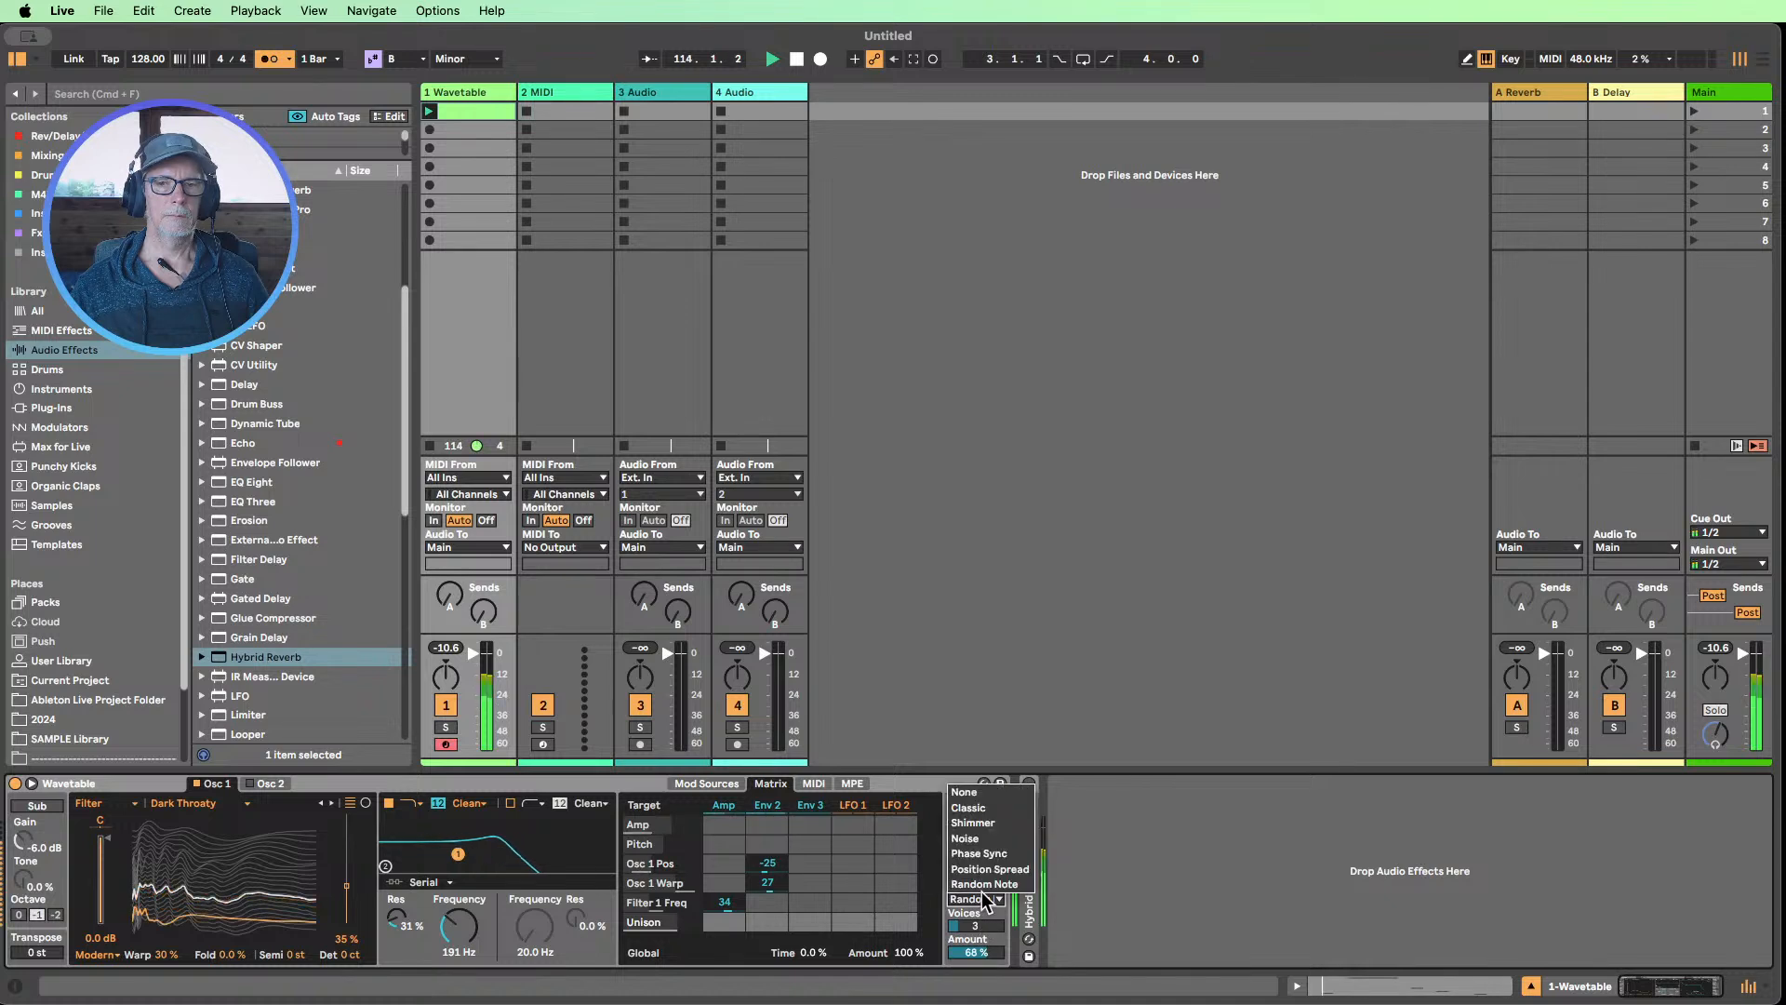
click(981, 809)
drag(972, 952, 972, 966)
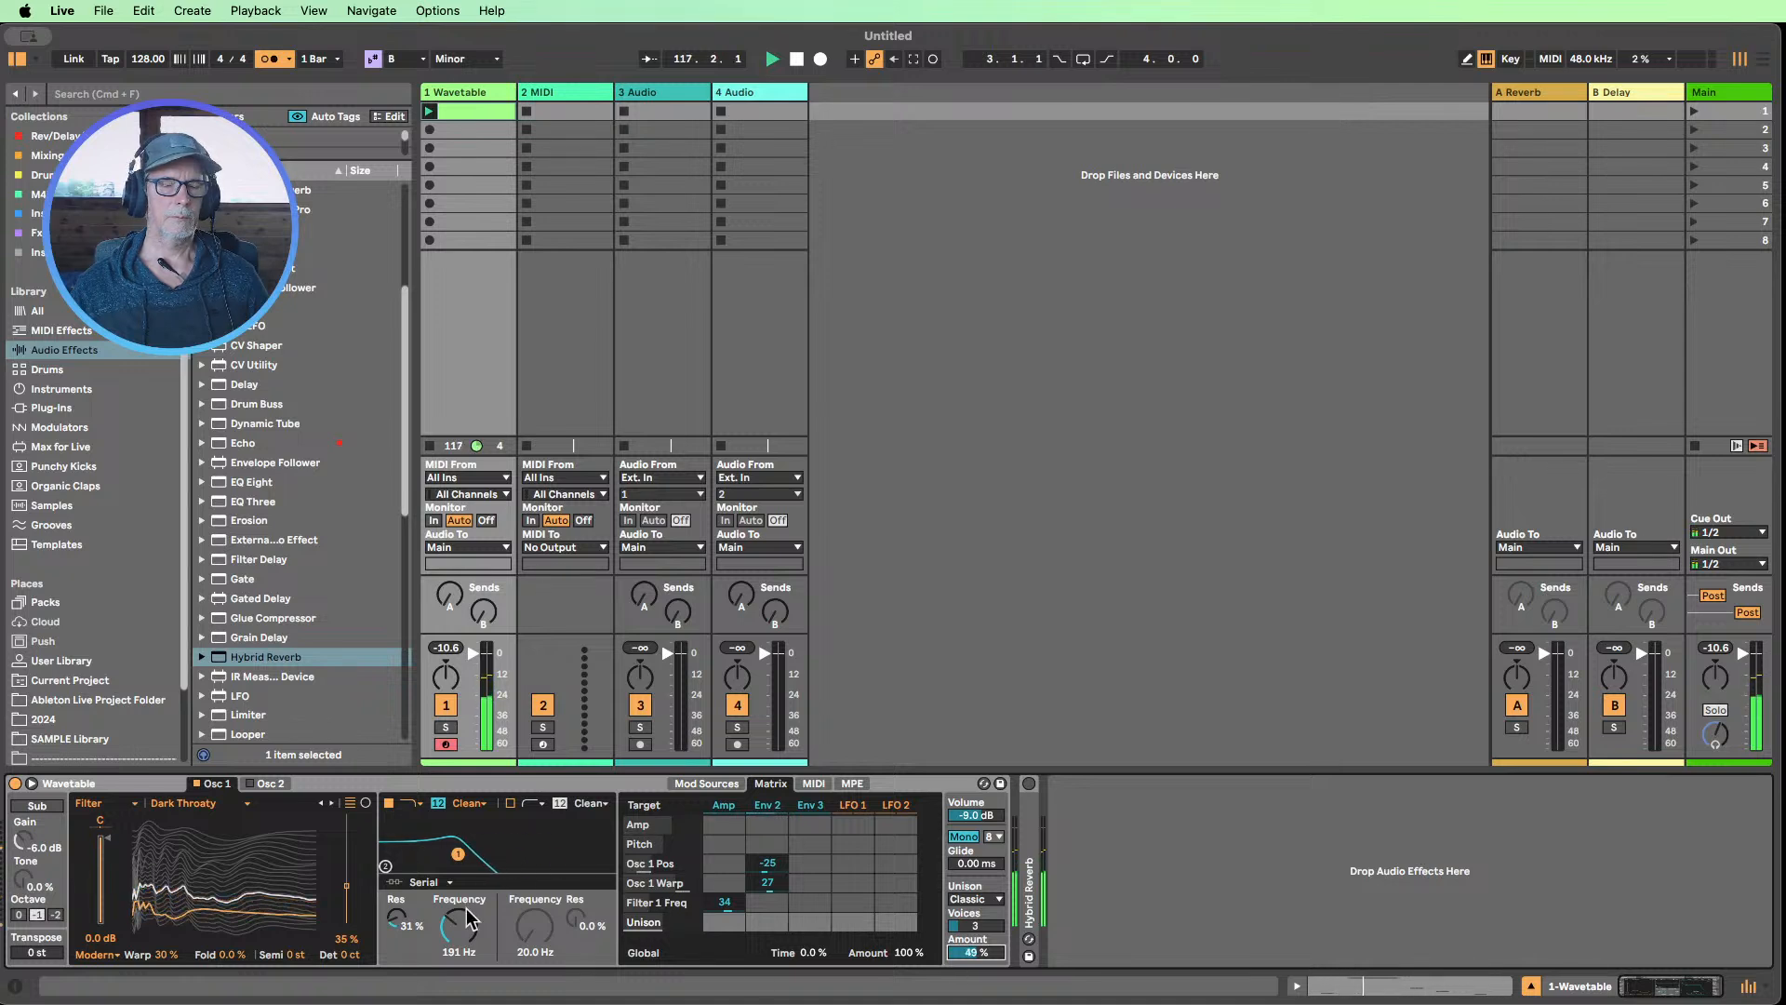
Lower Filter 1's frequency to 130 Hz and stop playback
drag(470, 918, 432, 924)
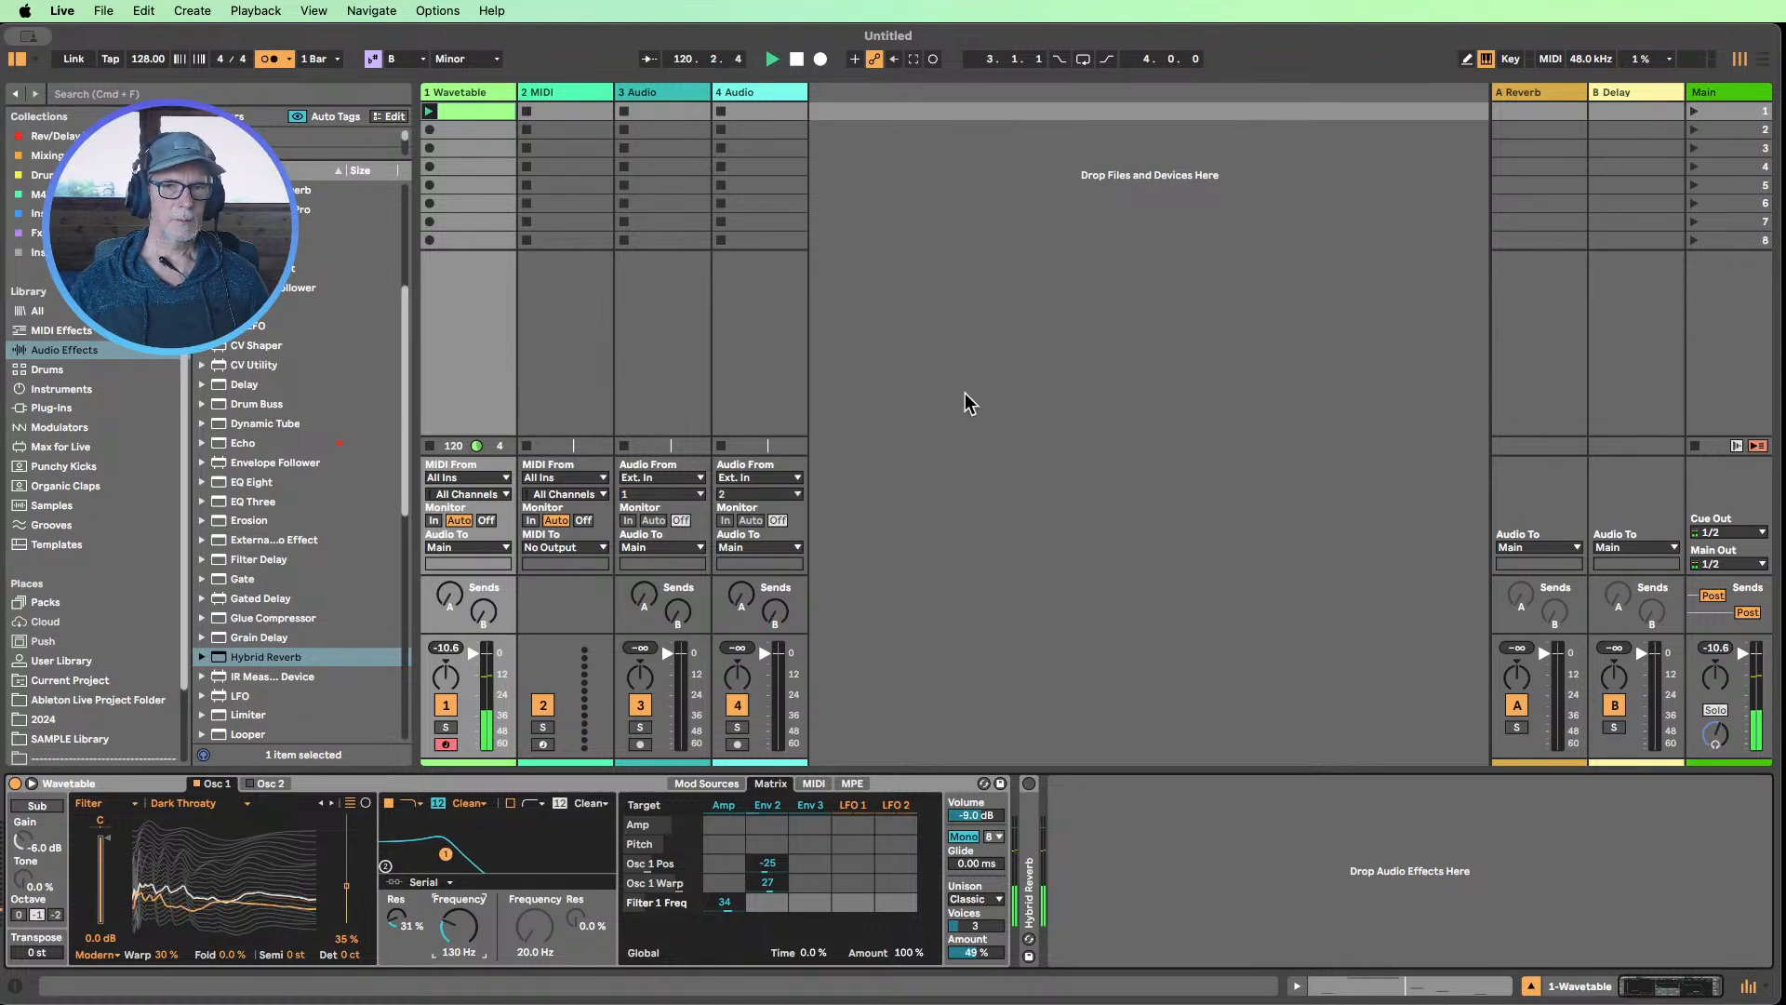
click(795, 58)
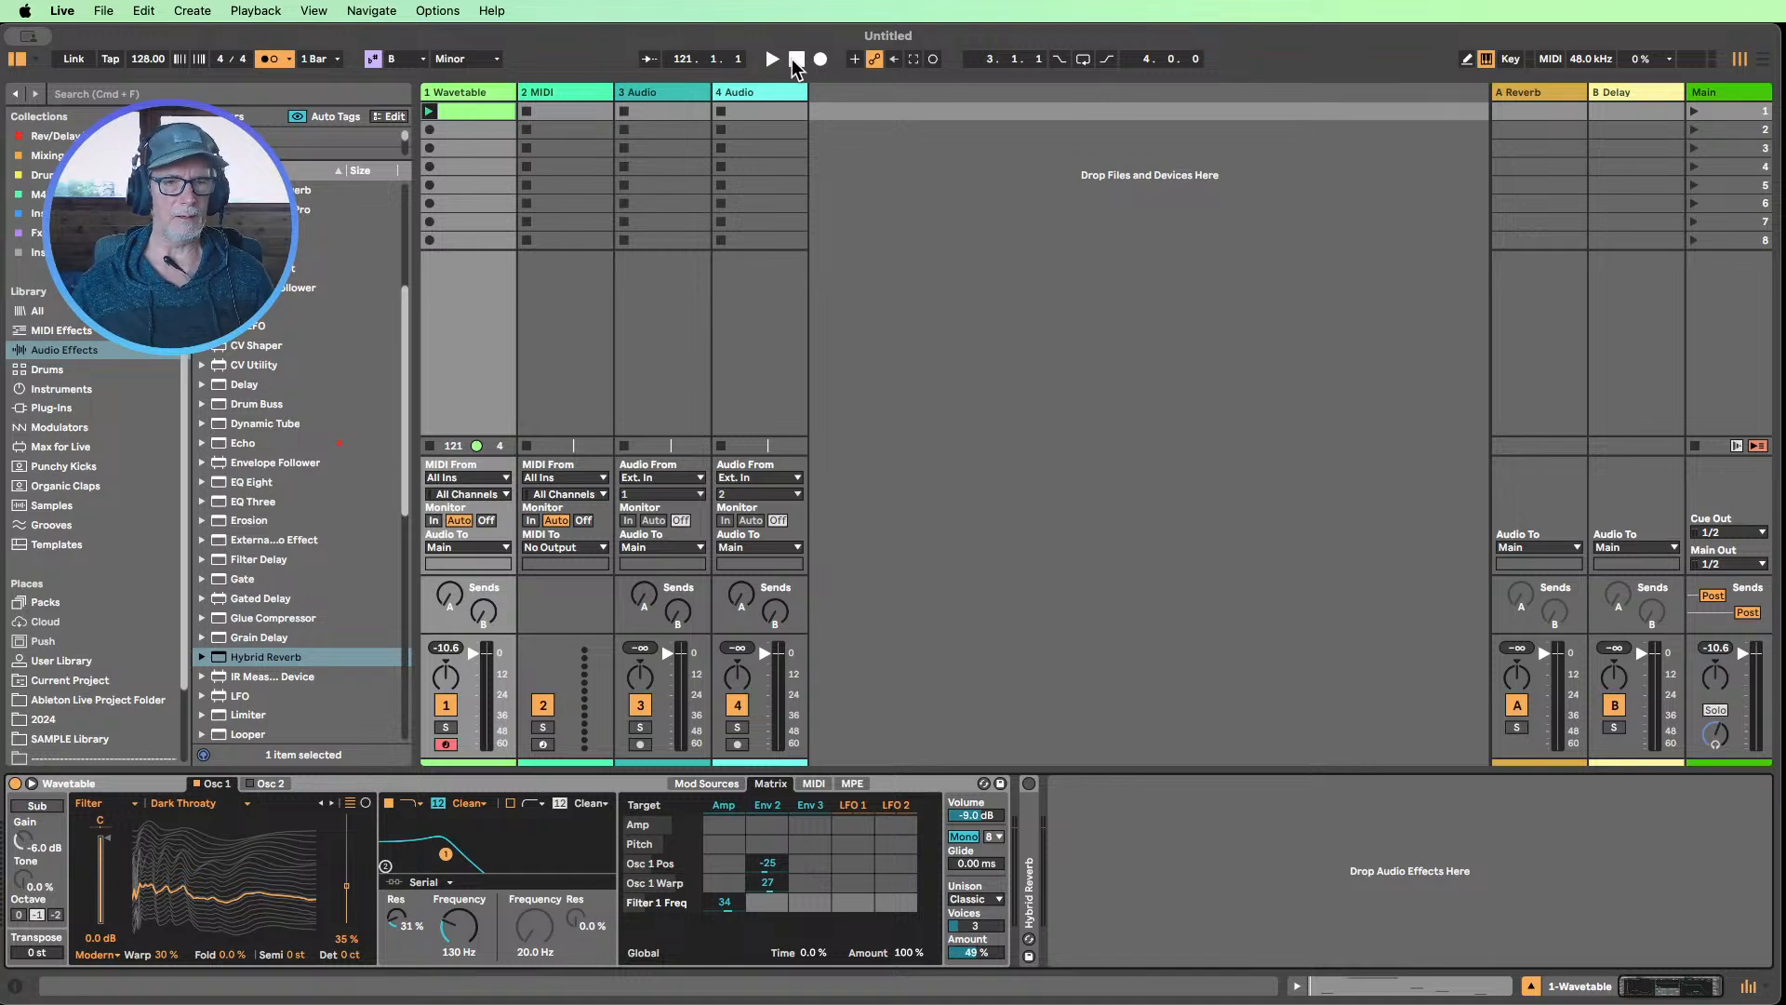
Open the Wavetable clip and draw a sixteenth-note chord of B2, D3, F#3 and B3 at 1.1.1
double_click(445, 121)
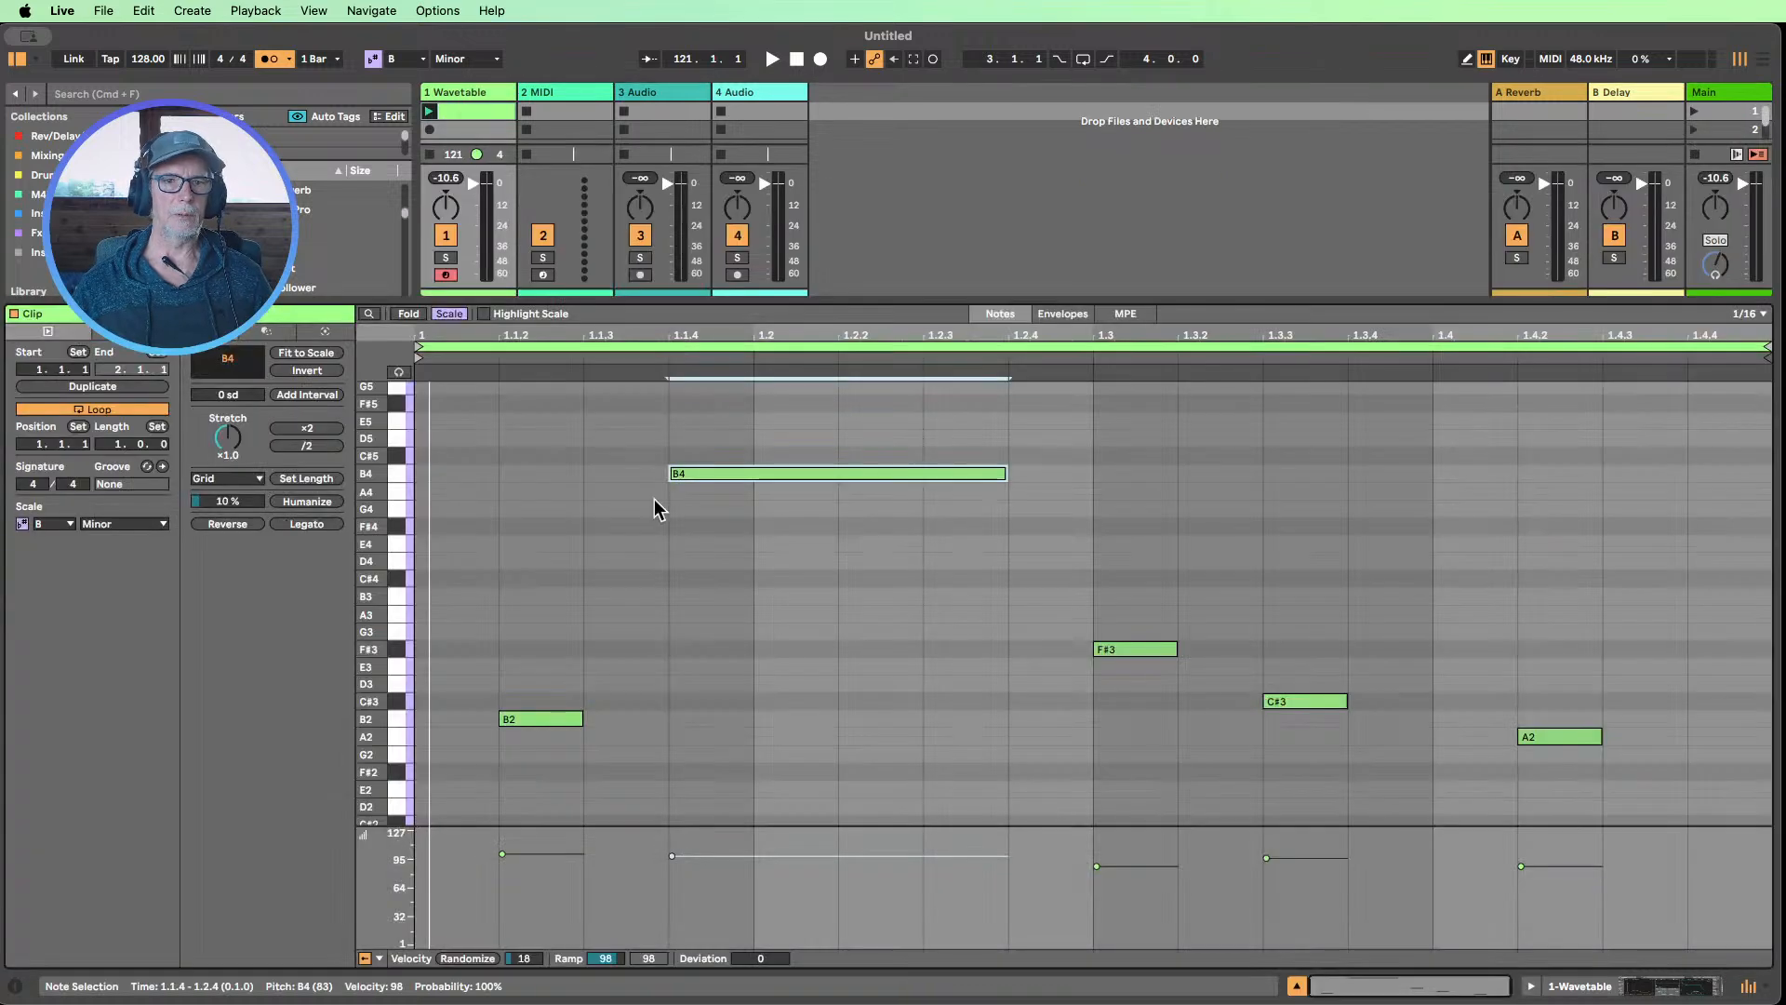
key(b)
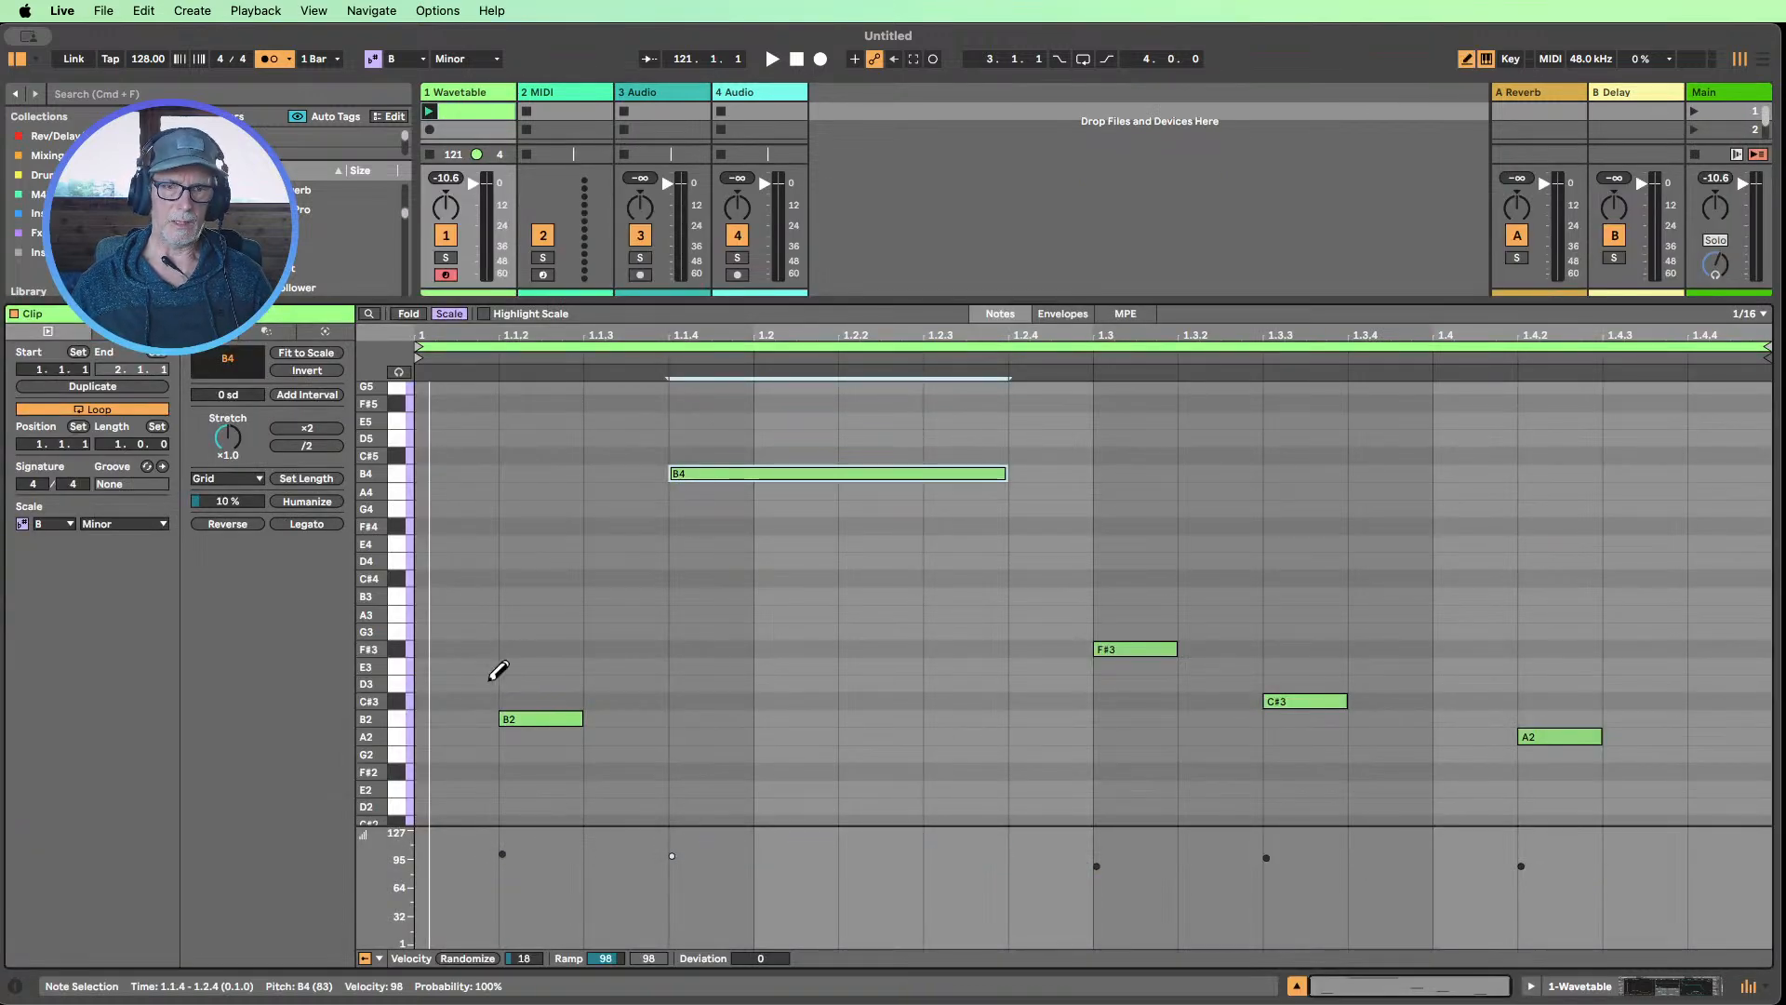
click(459, 716)
click(451, 684)
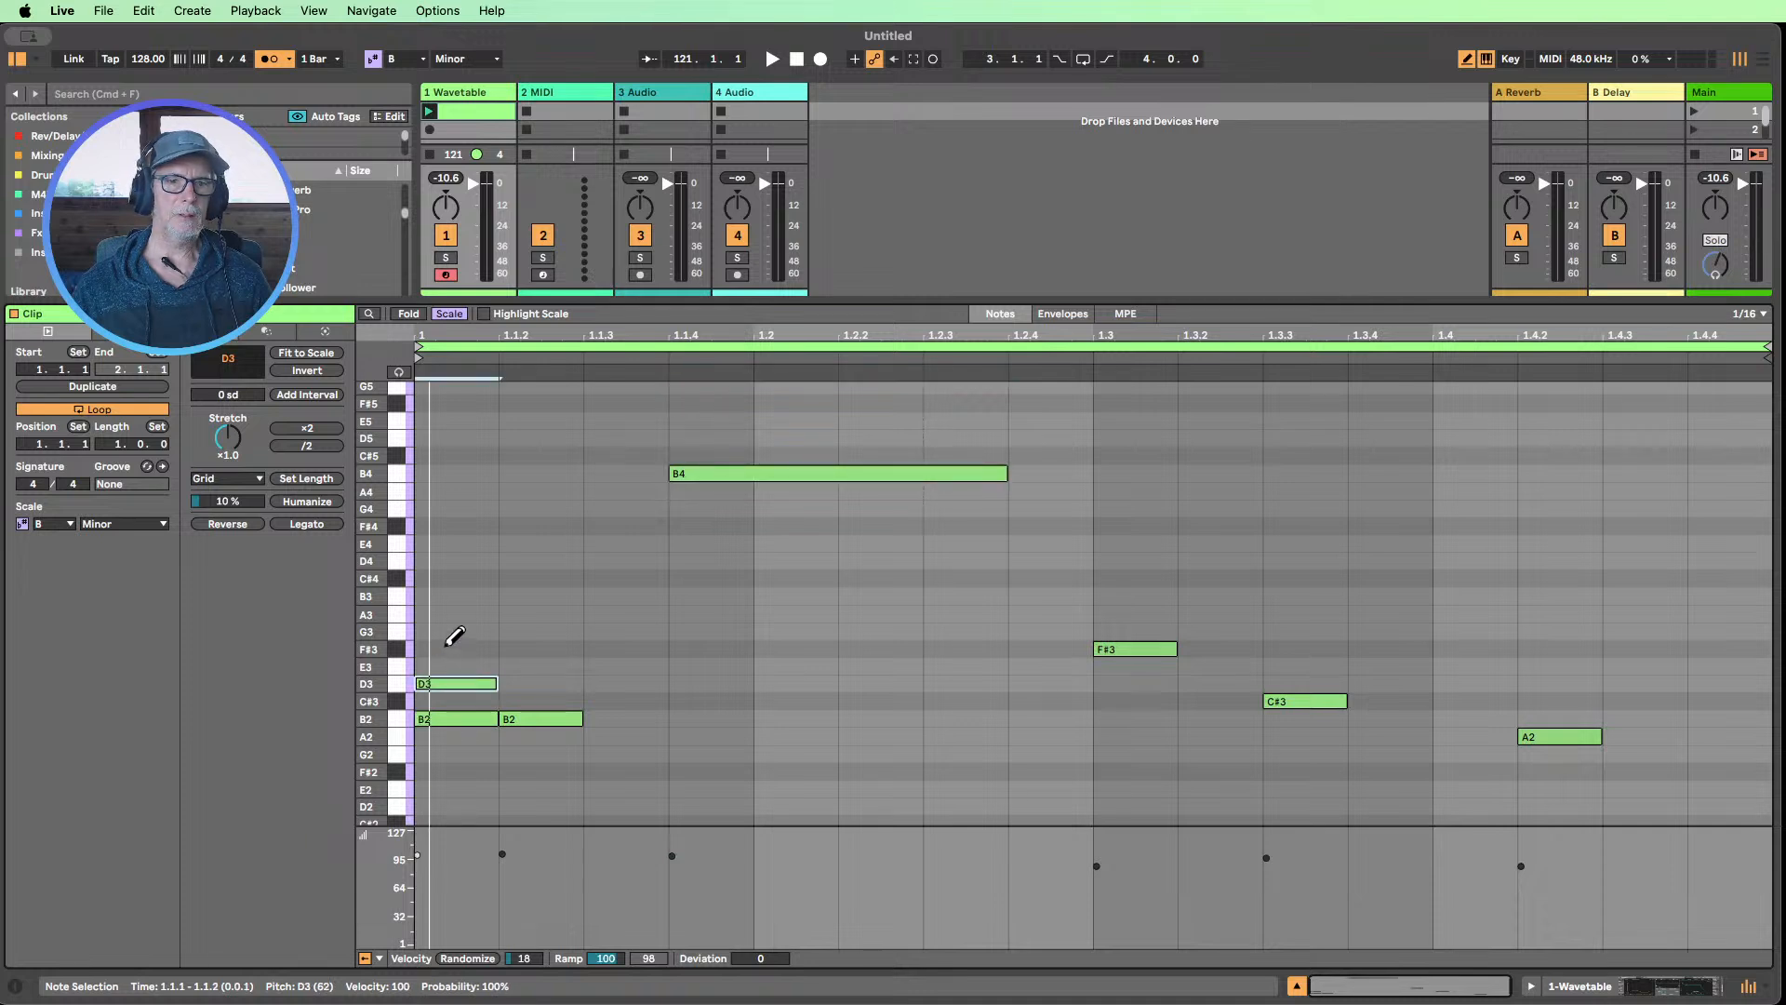
click(451, 649)
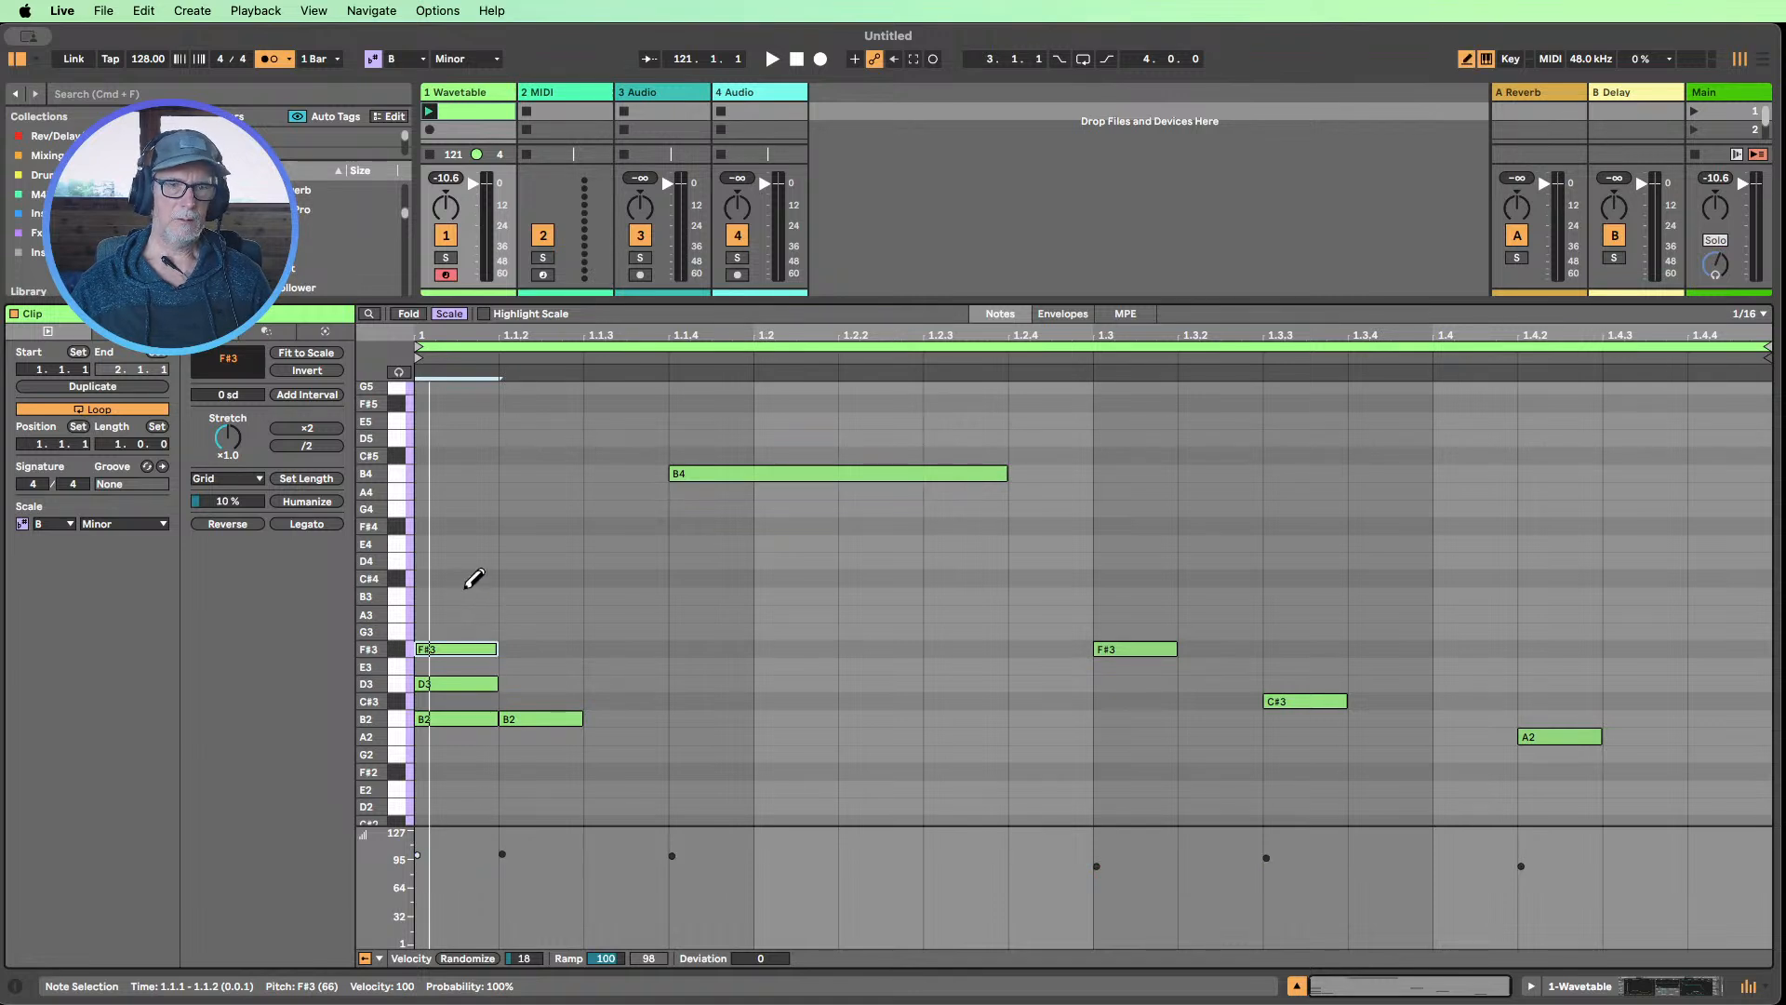
click(465, 597)
key(b)
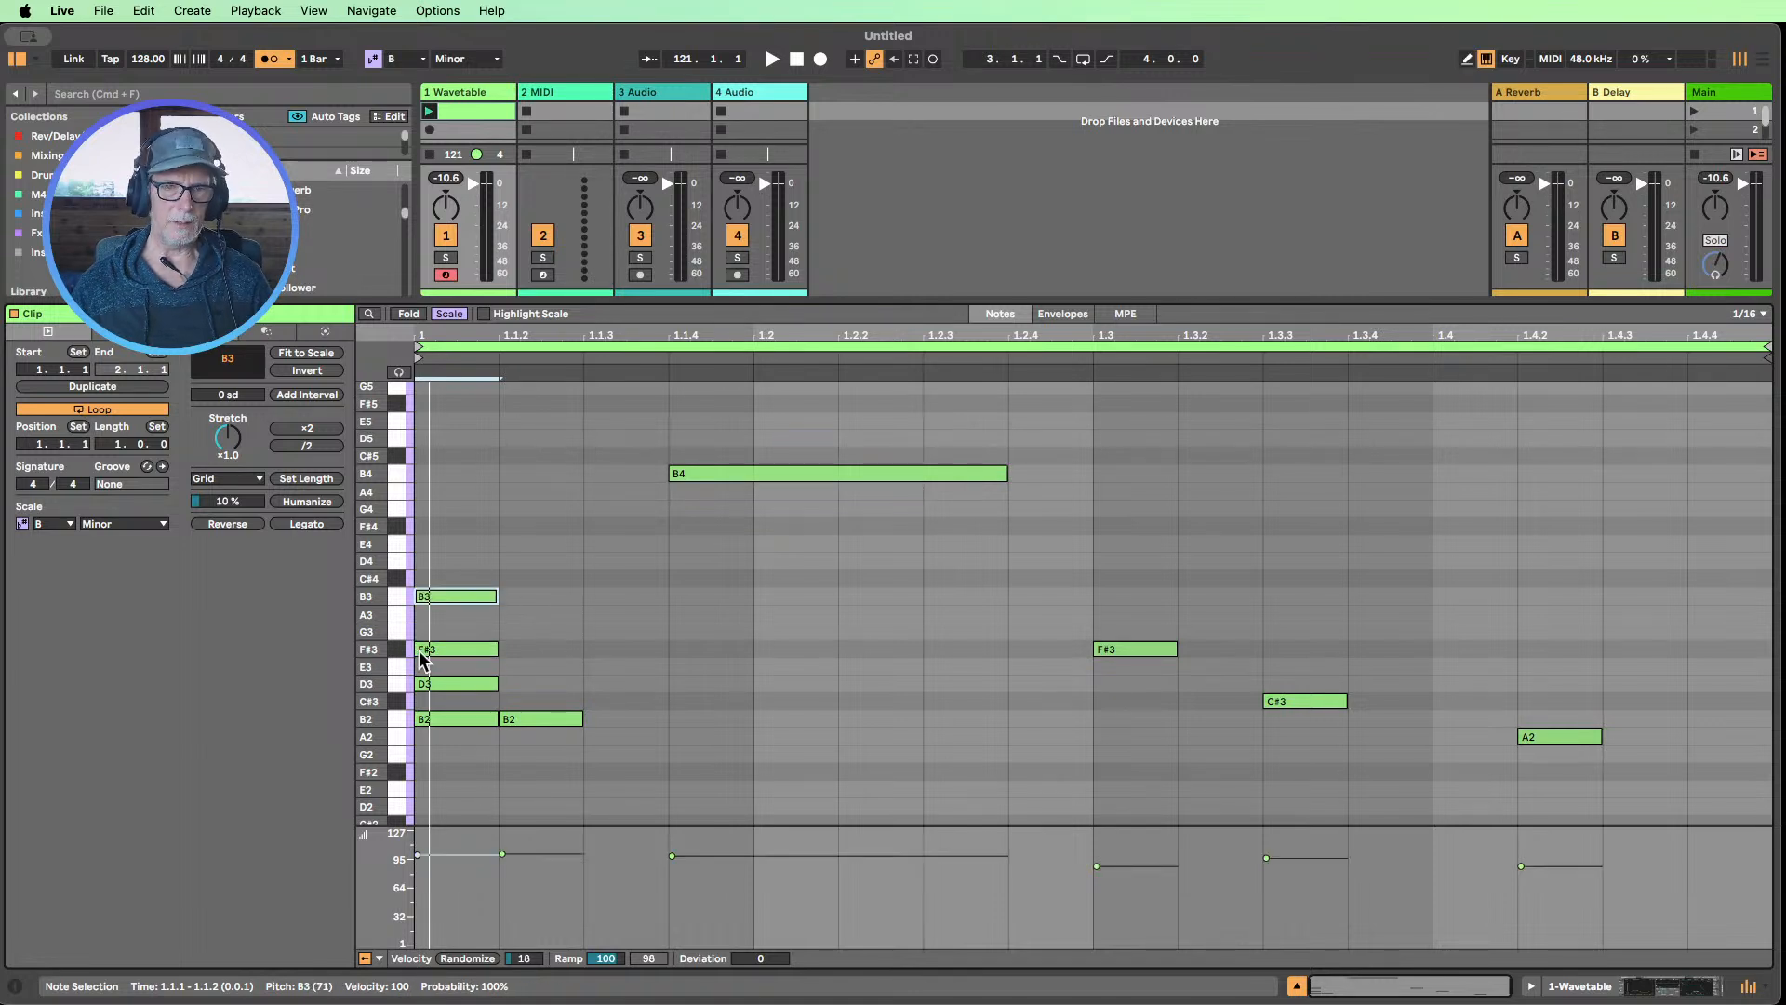
Examine the chord notes at the clip's start against the A2 note at 1.4.2, selecting them in turn
drag(452, 516, 426, 745)
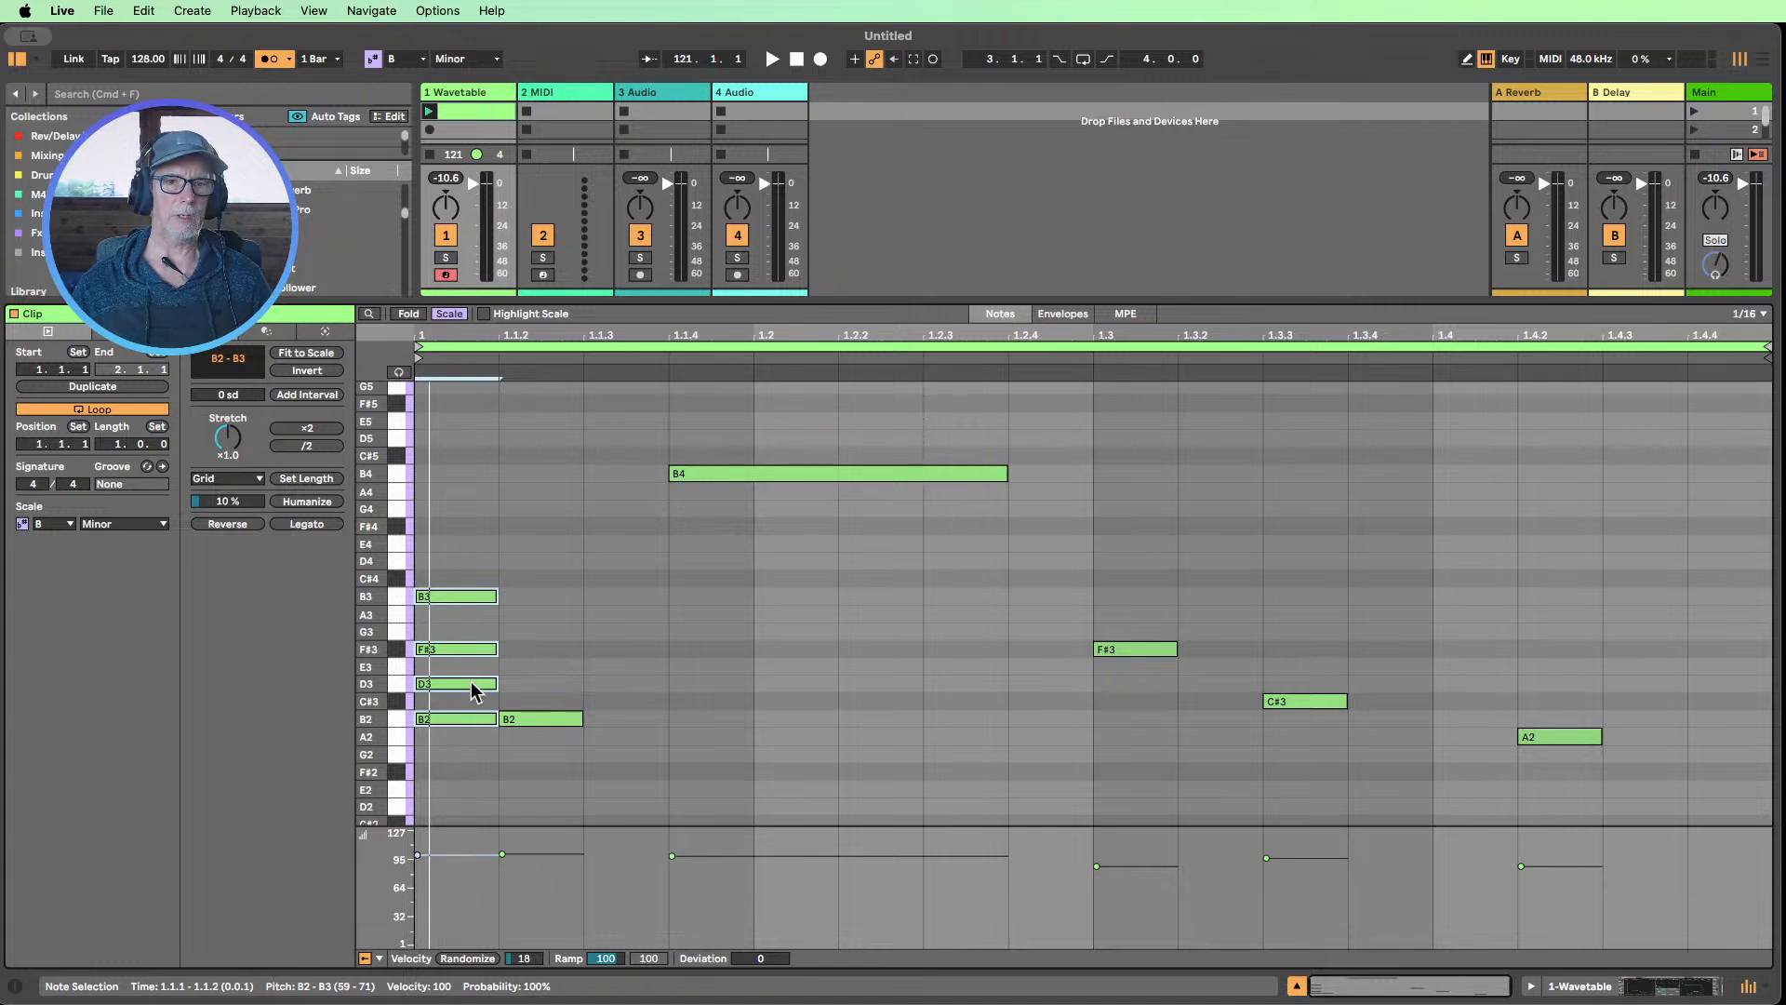
drag(456, 760, 458, 631)
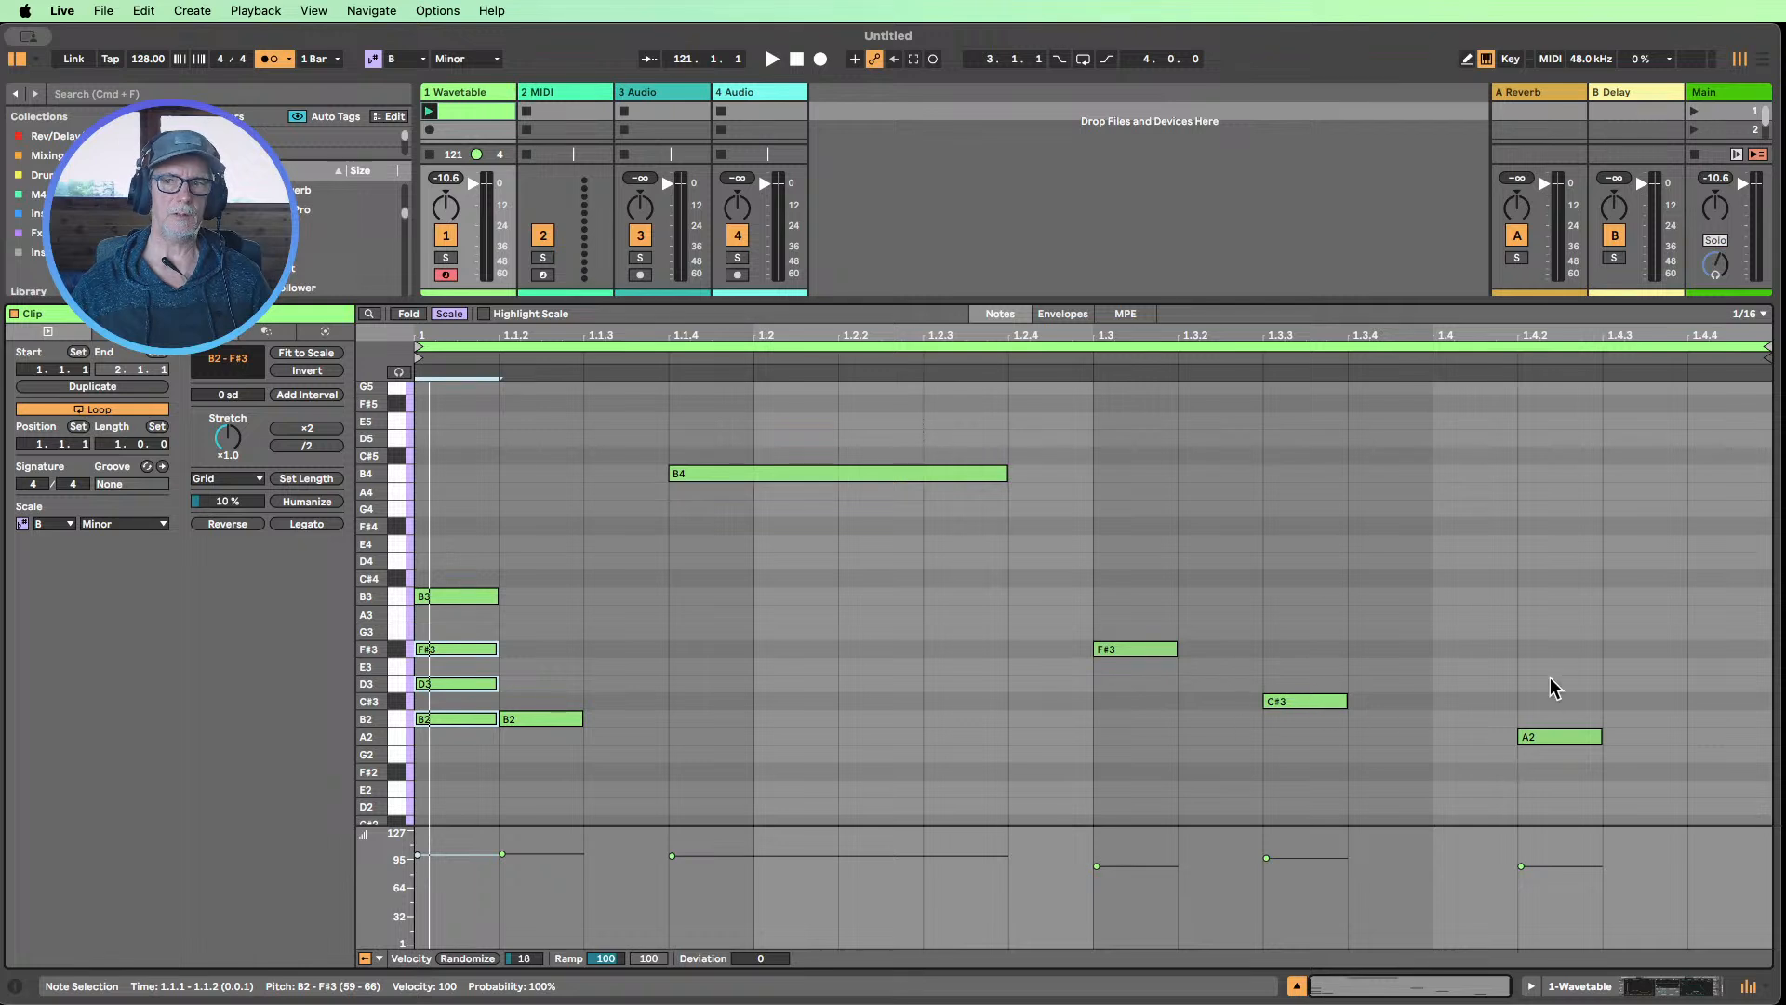
click(1551, 737)
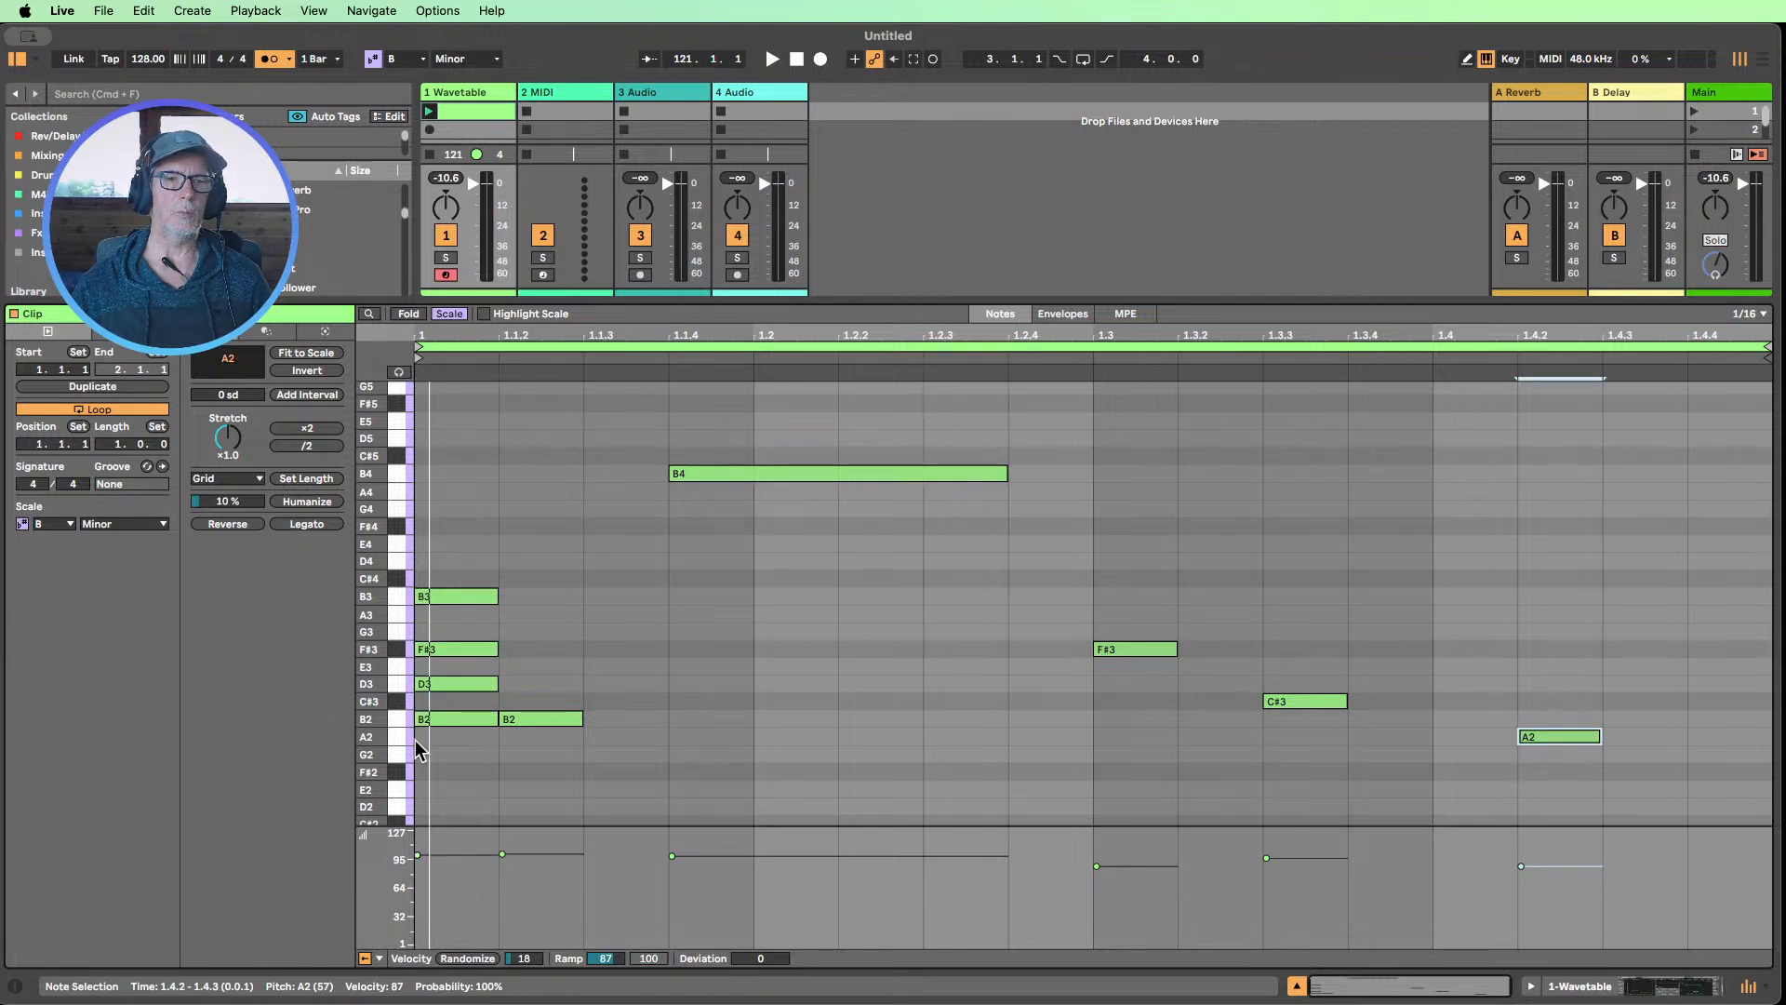
click(449, 744)
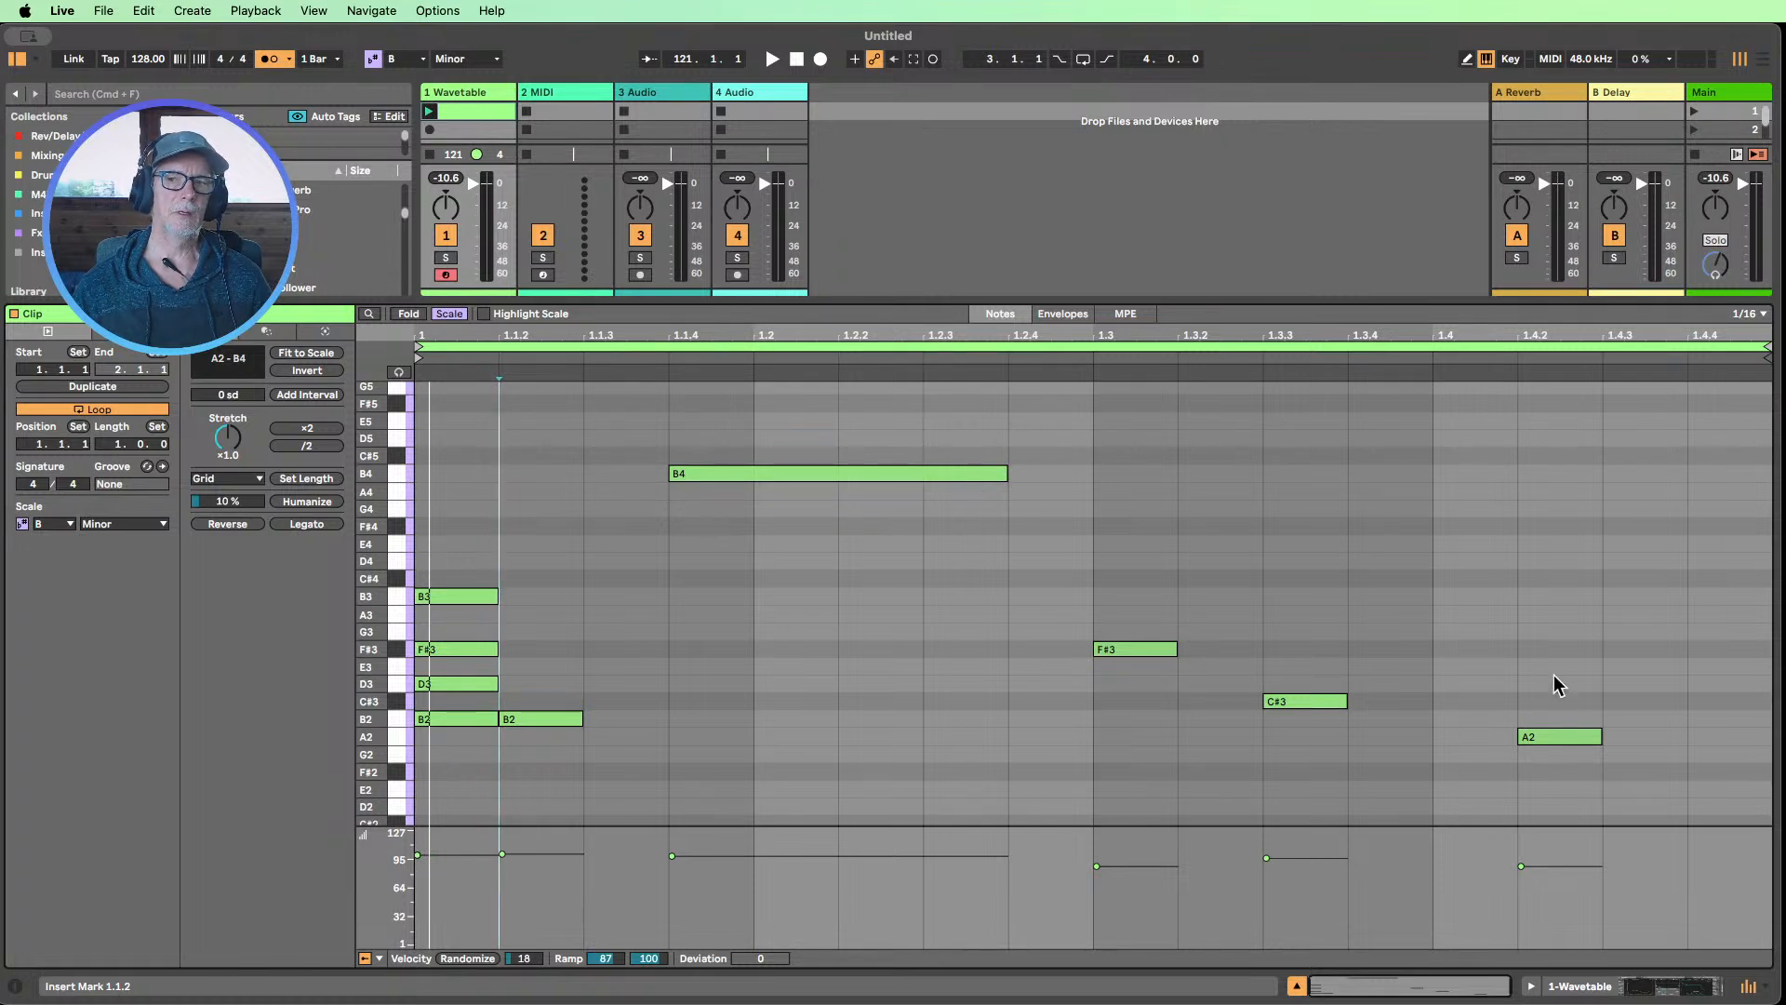
click(1559, 736)
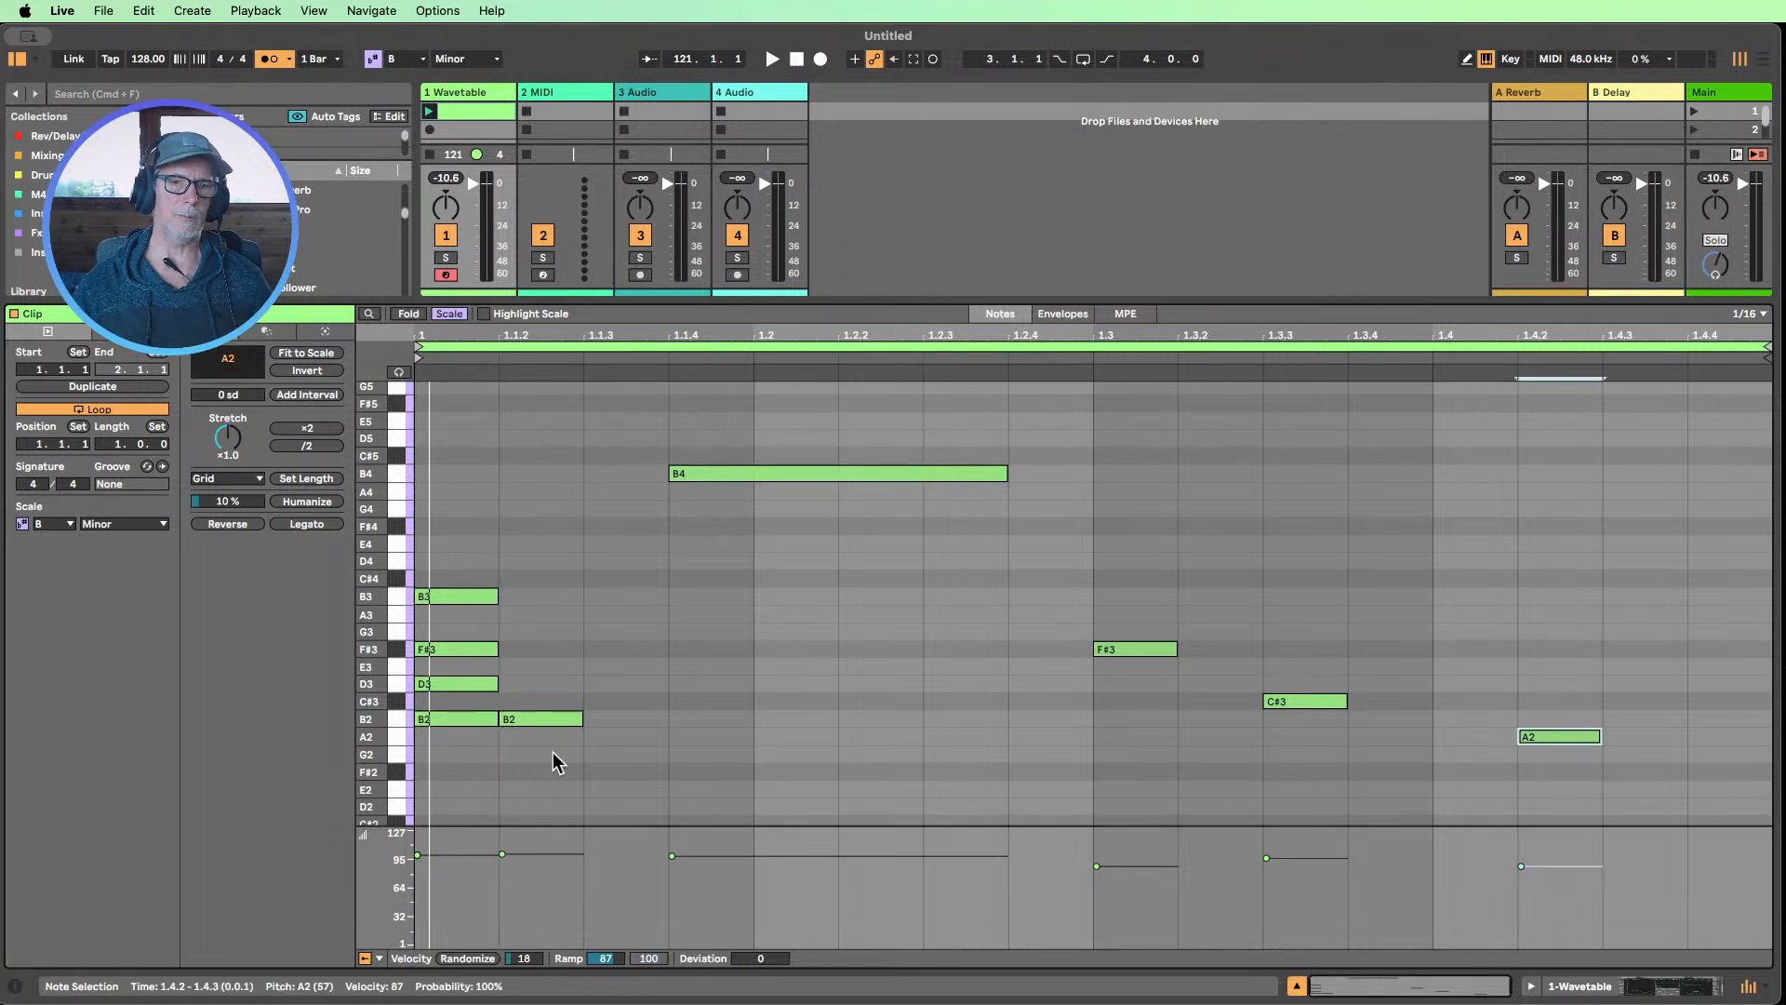
drag(453, 549, 447, 735)
click(470, 596)
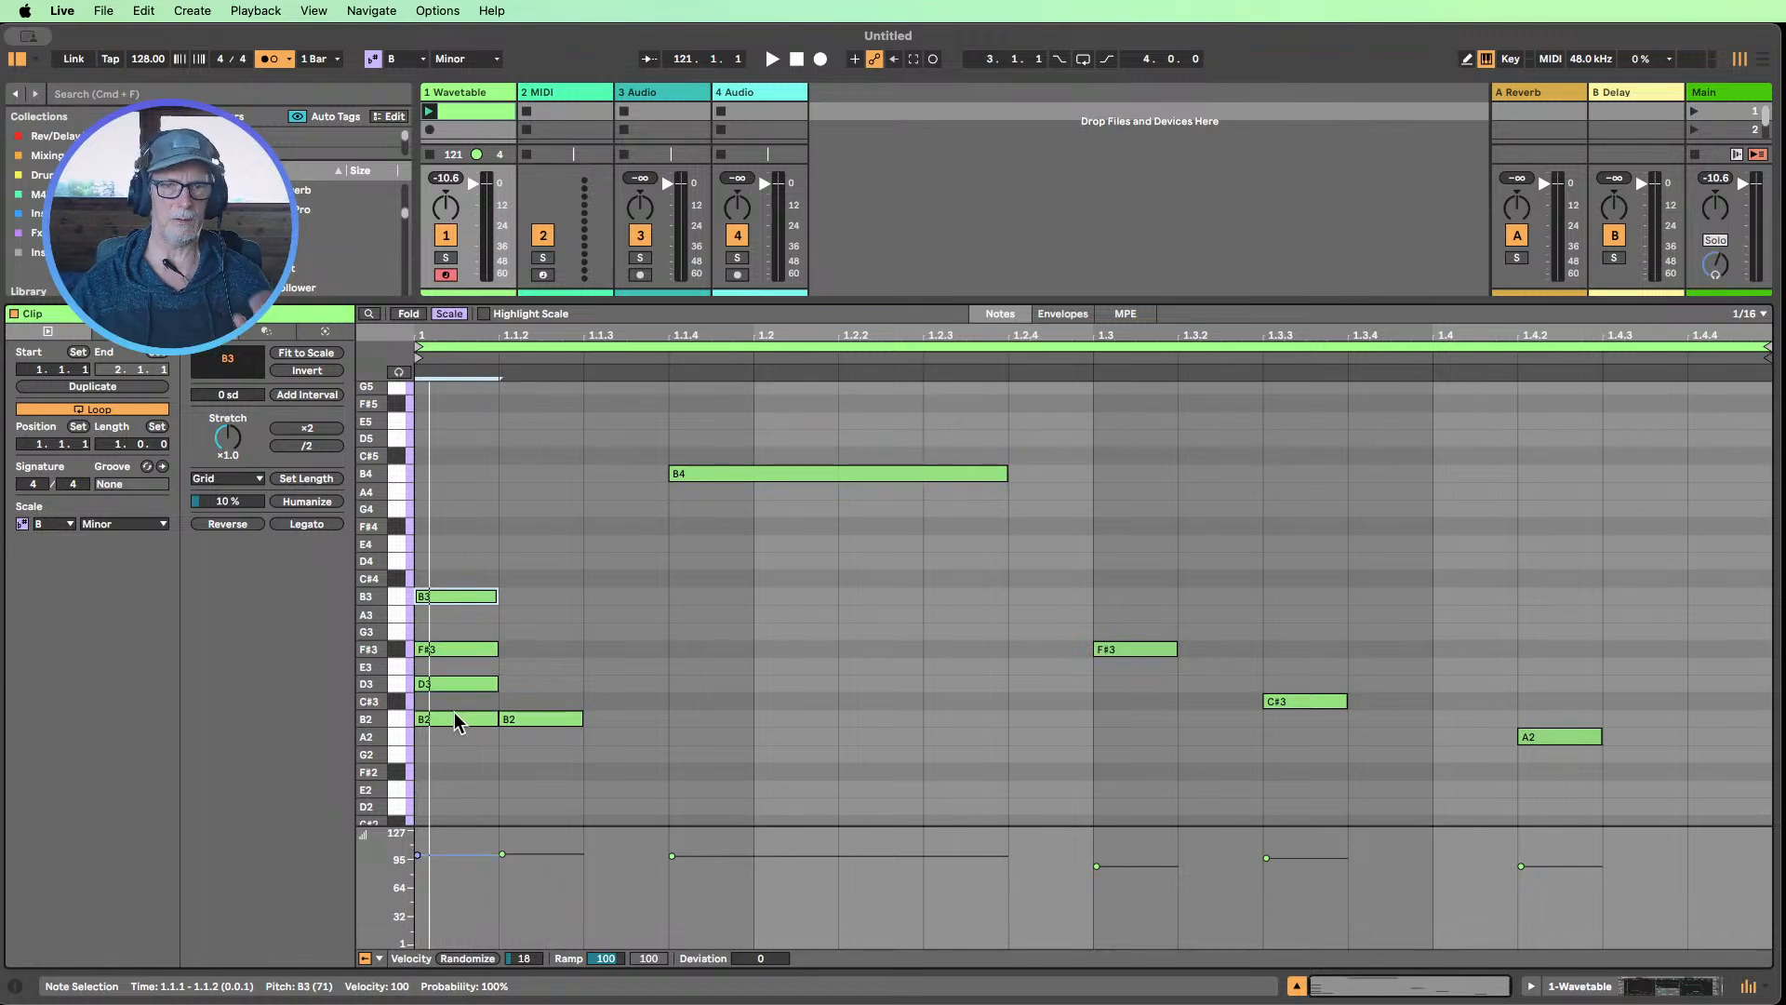
drag(448, 729, 473, 532)
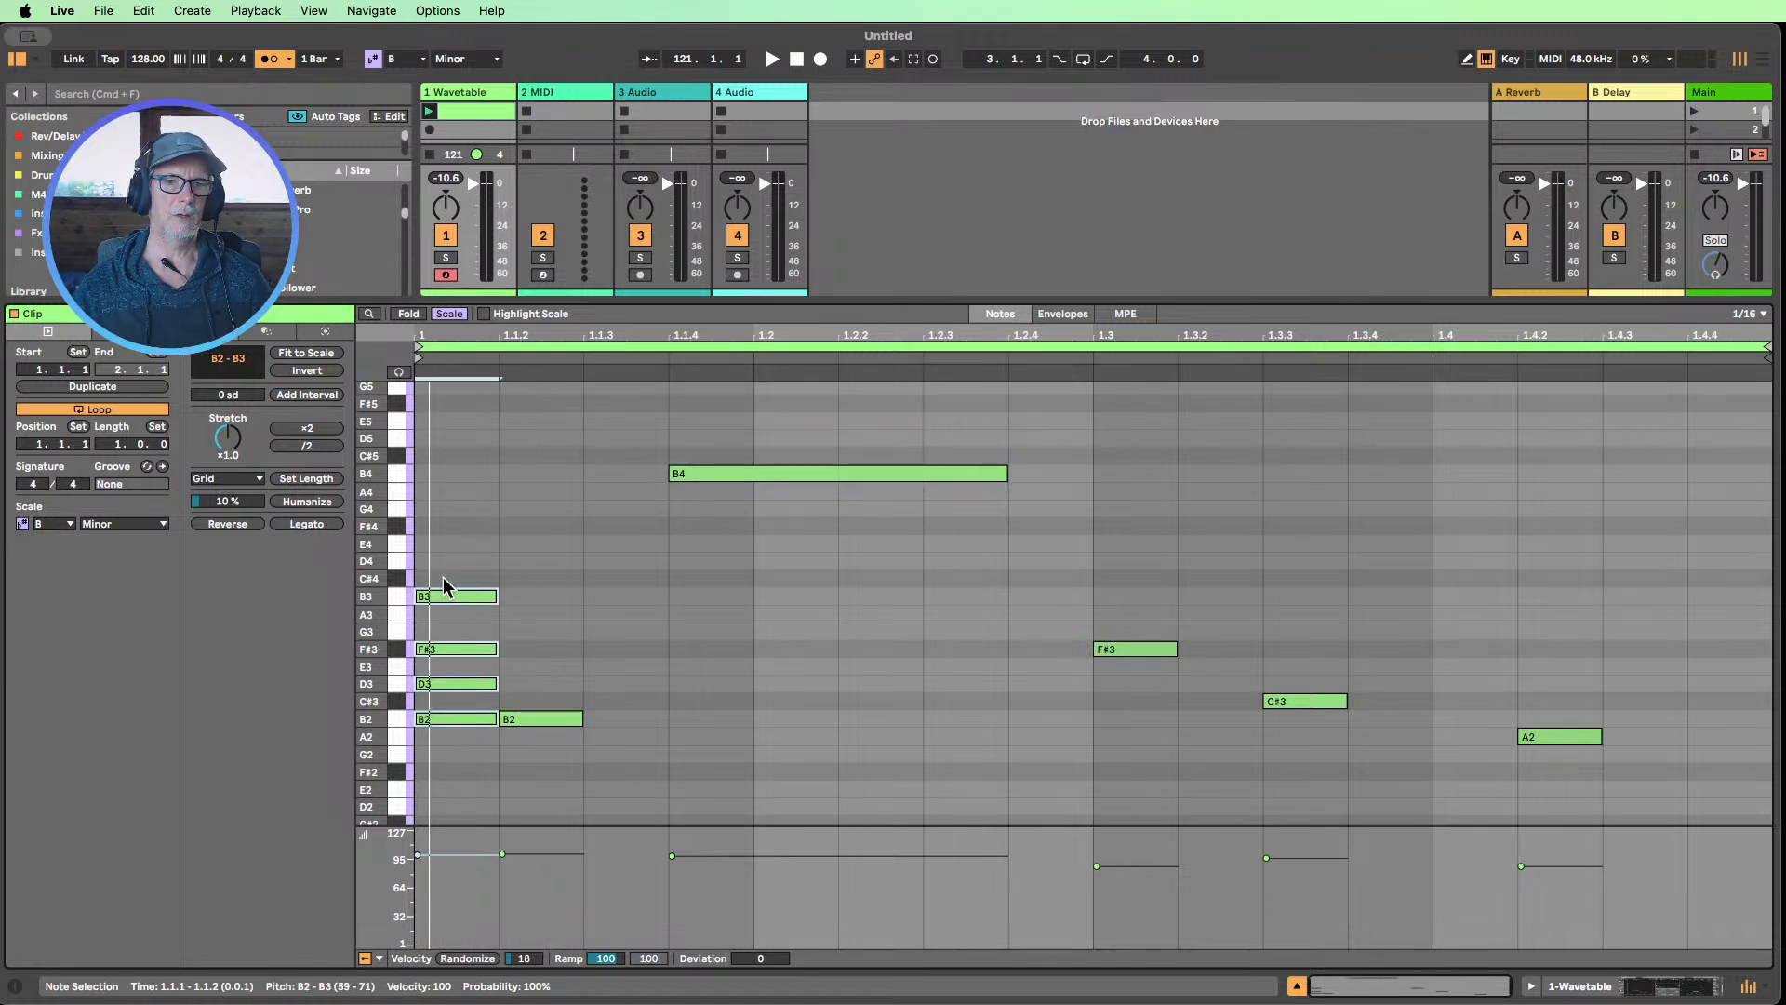
Try a B1 note an octave below the chord's B2 at the clip's start, then move it back up an octave
click(453, 721)
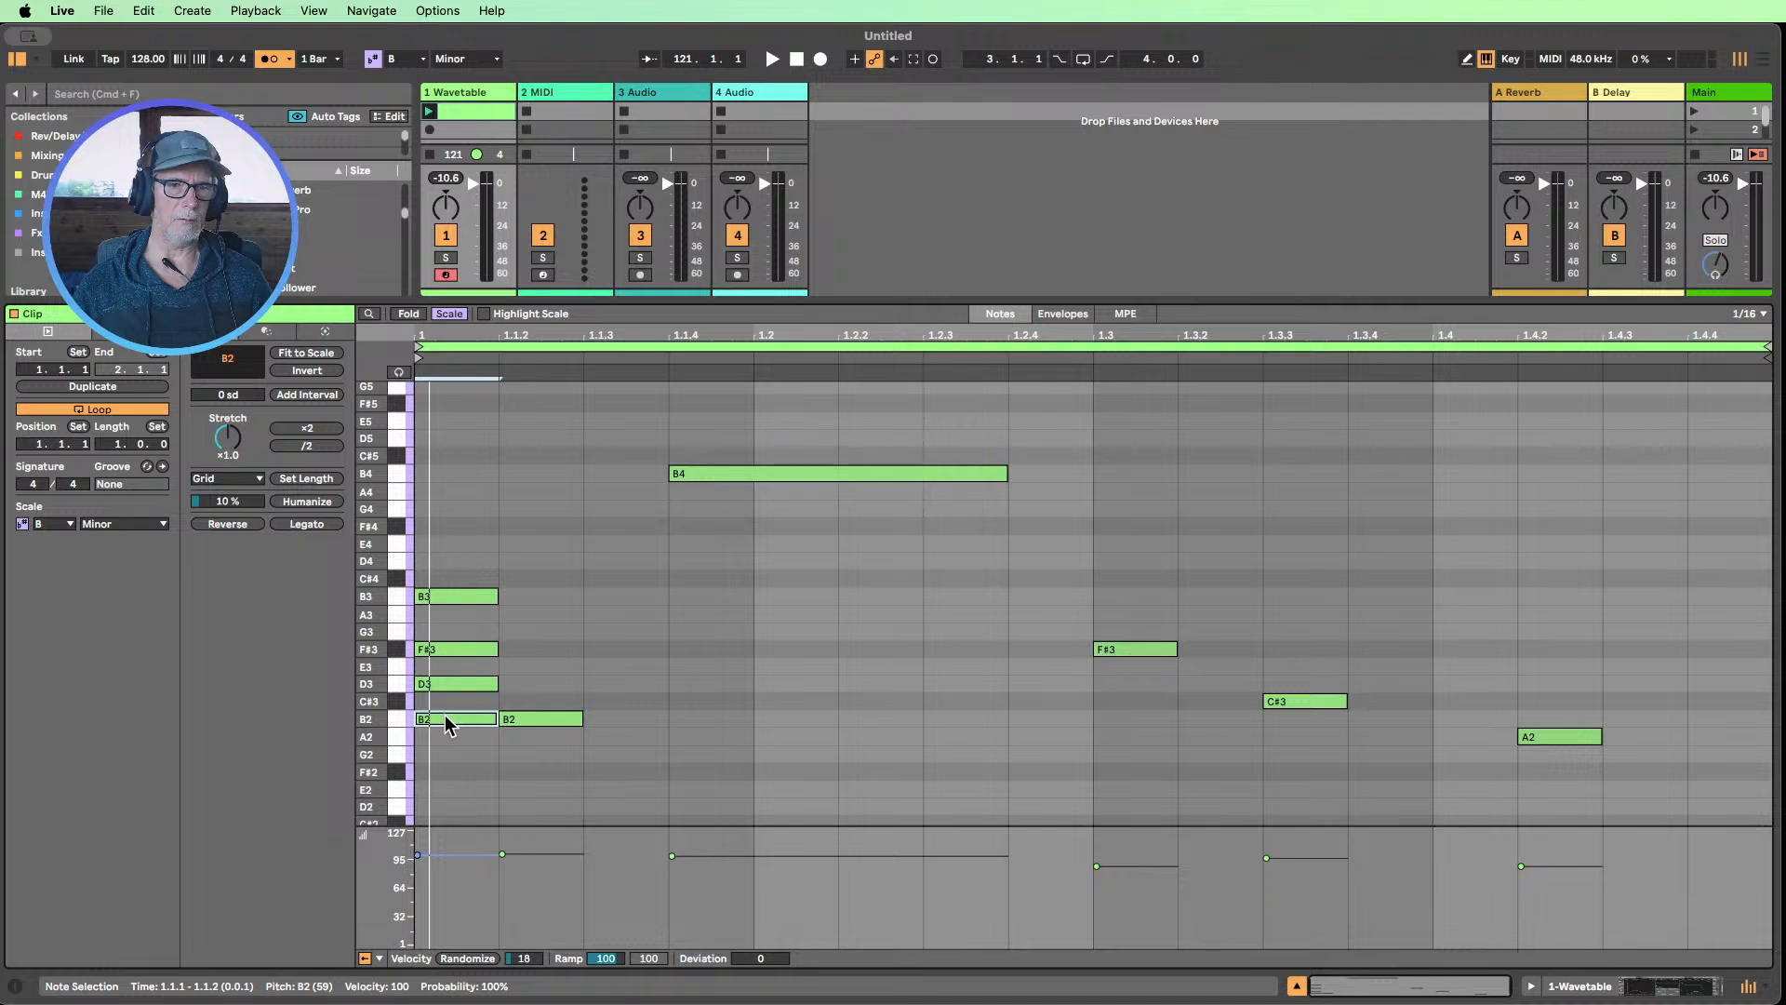
drag(445, 717, 447, 812)
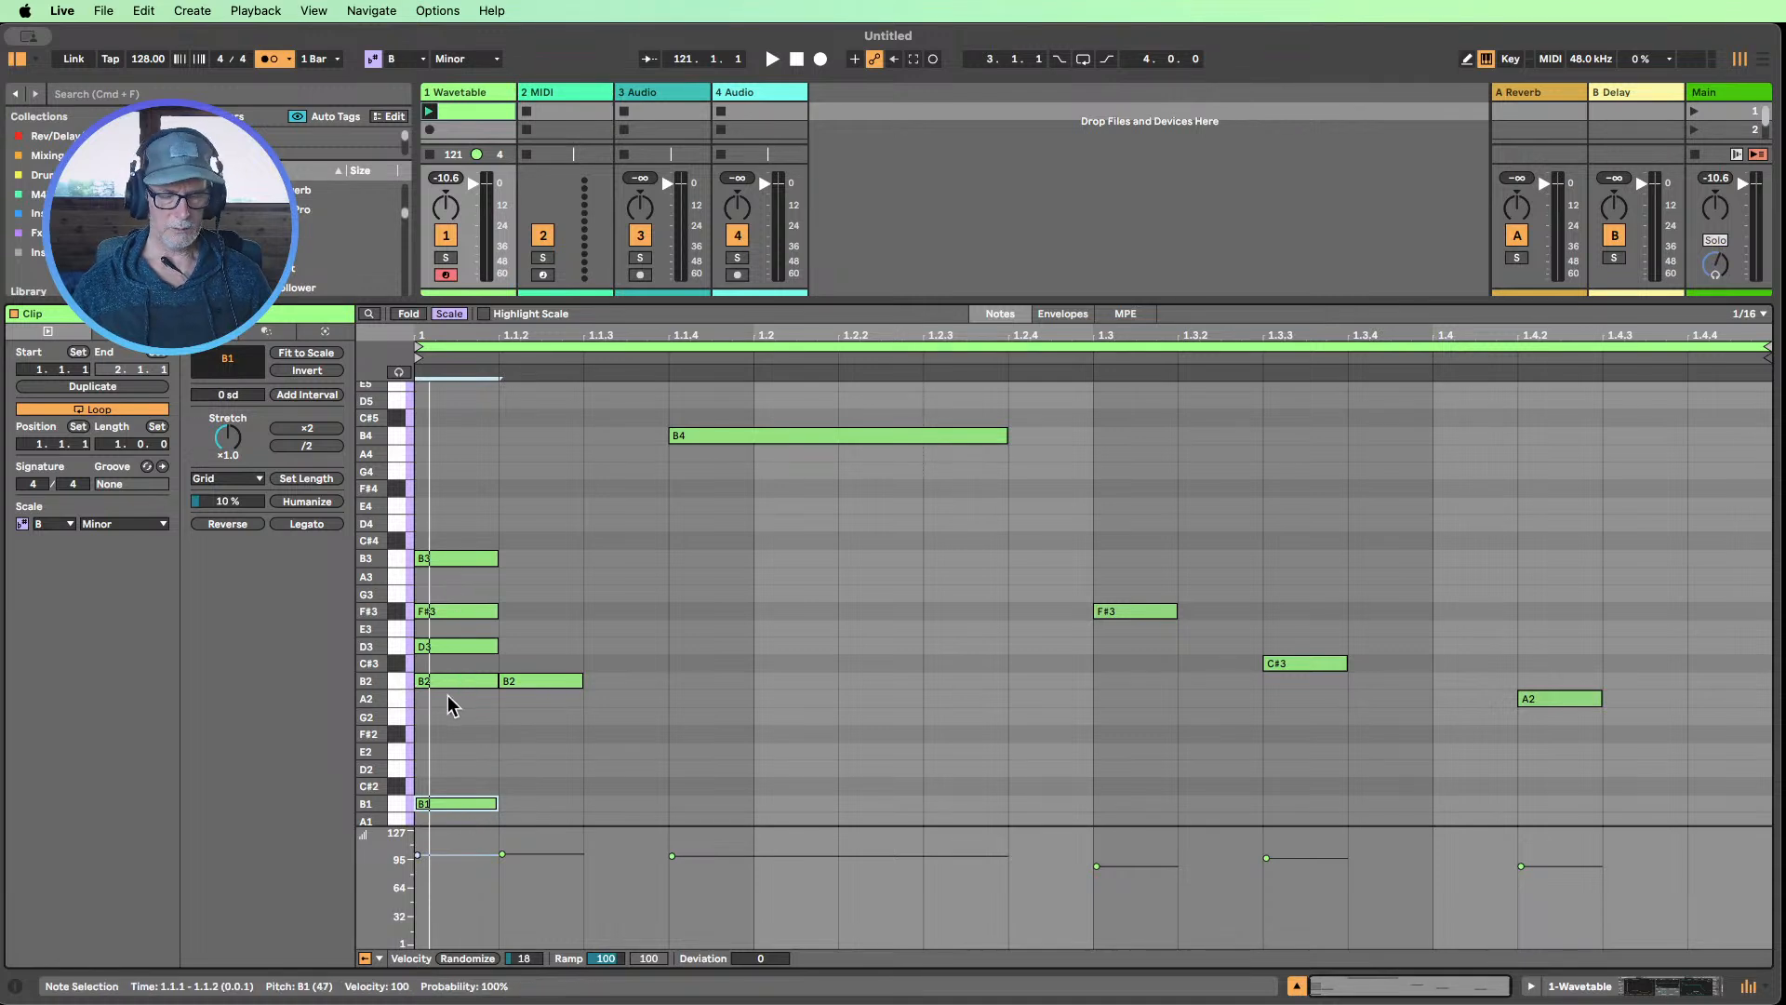
key(shift+Up)
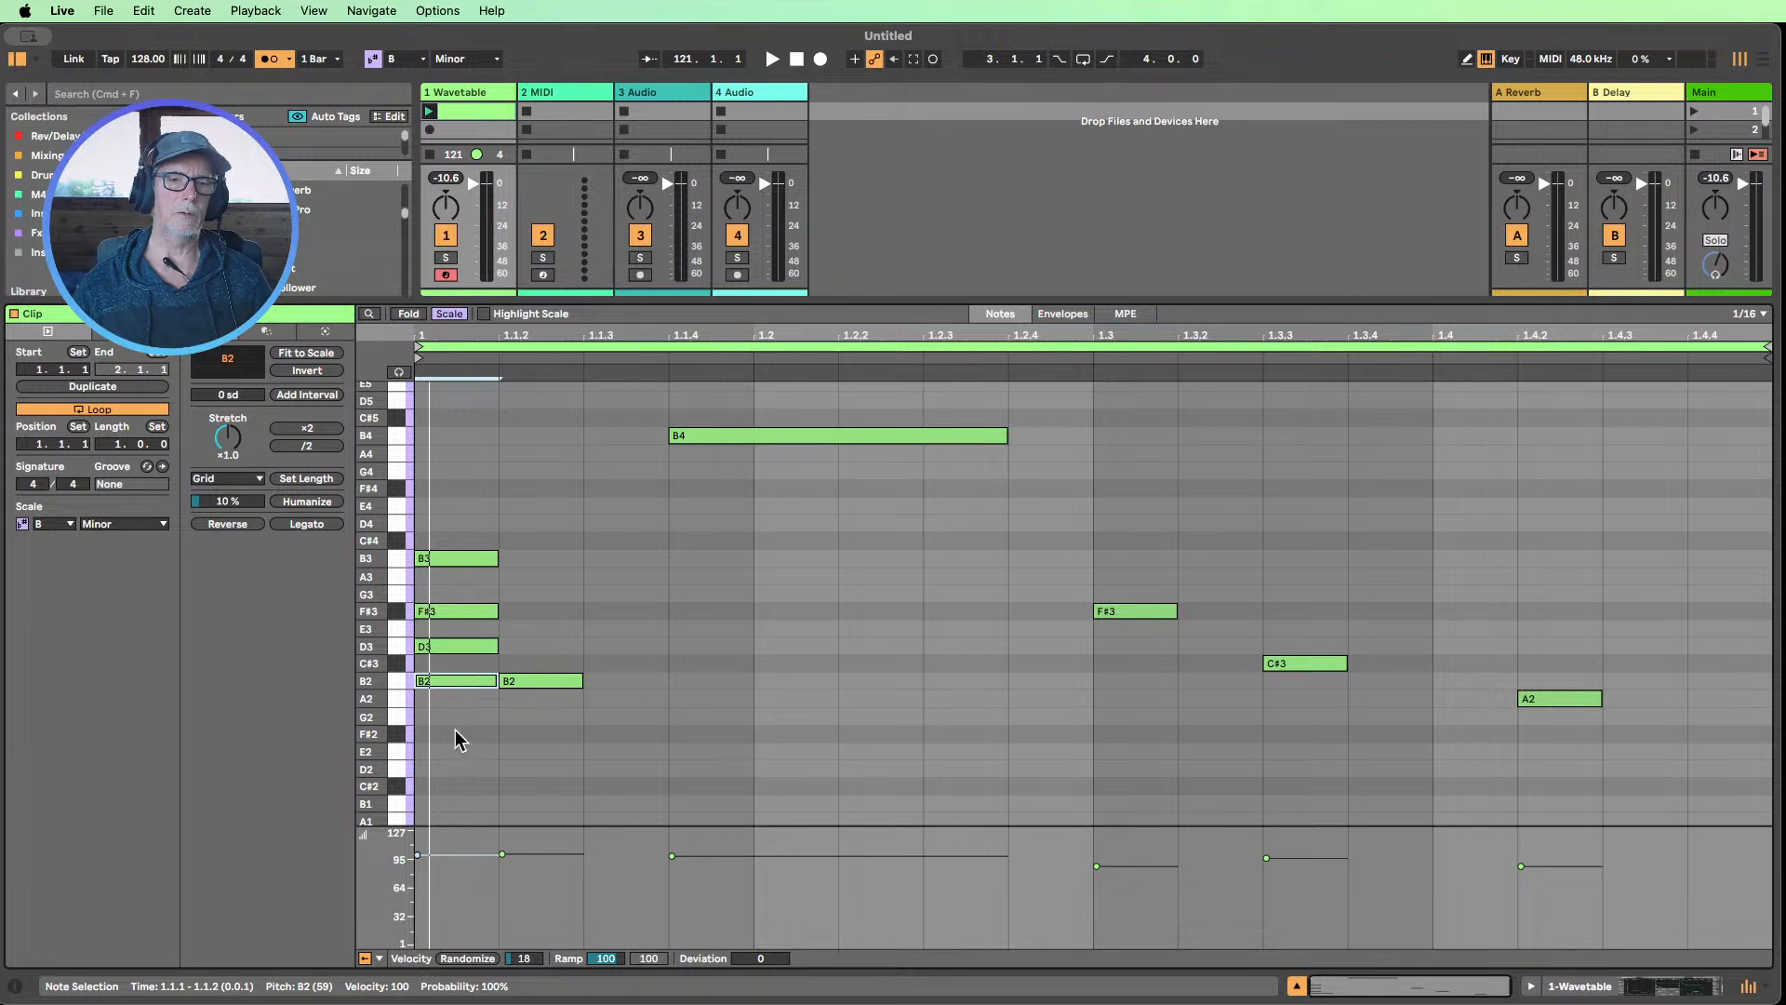
Delete the four-note chord of B2, D3, F#3 and B3 at 1.1.1 and launch the Wavetable clip
drag(458, 719, 473, 555)
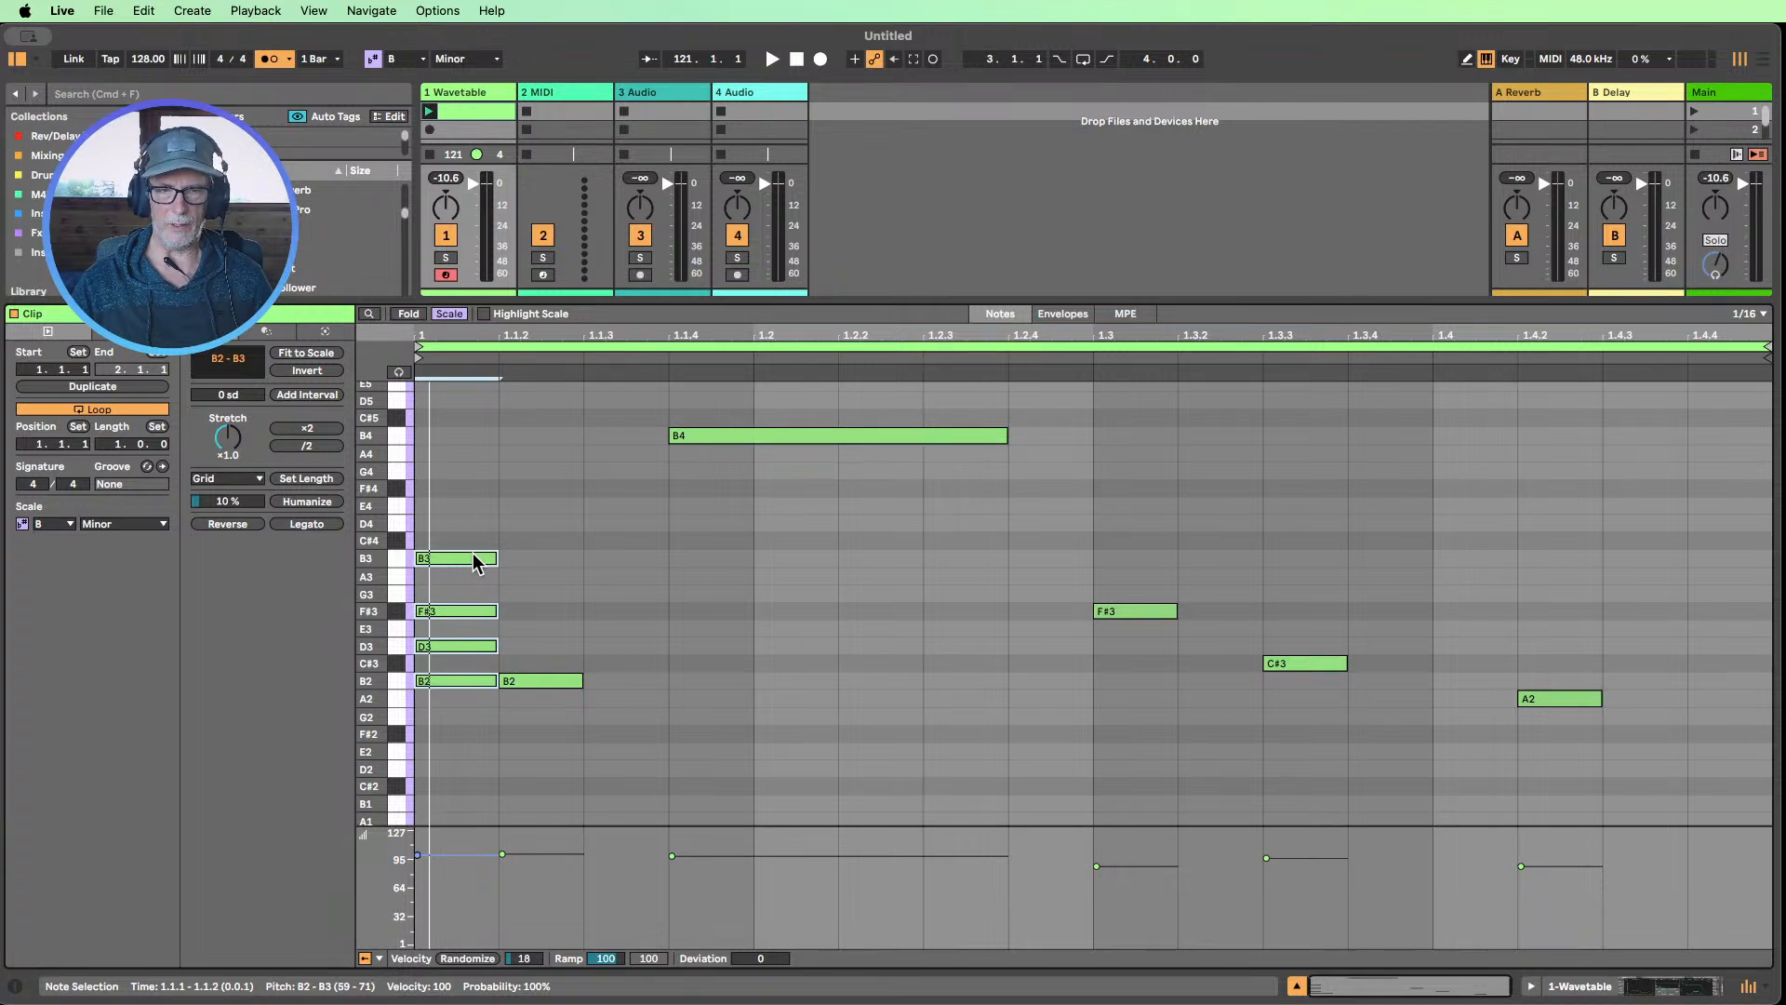
key(Delete)
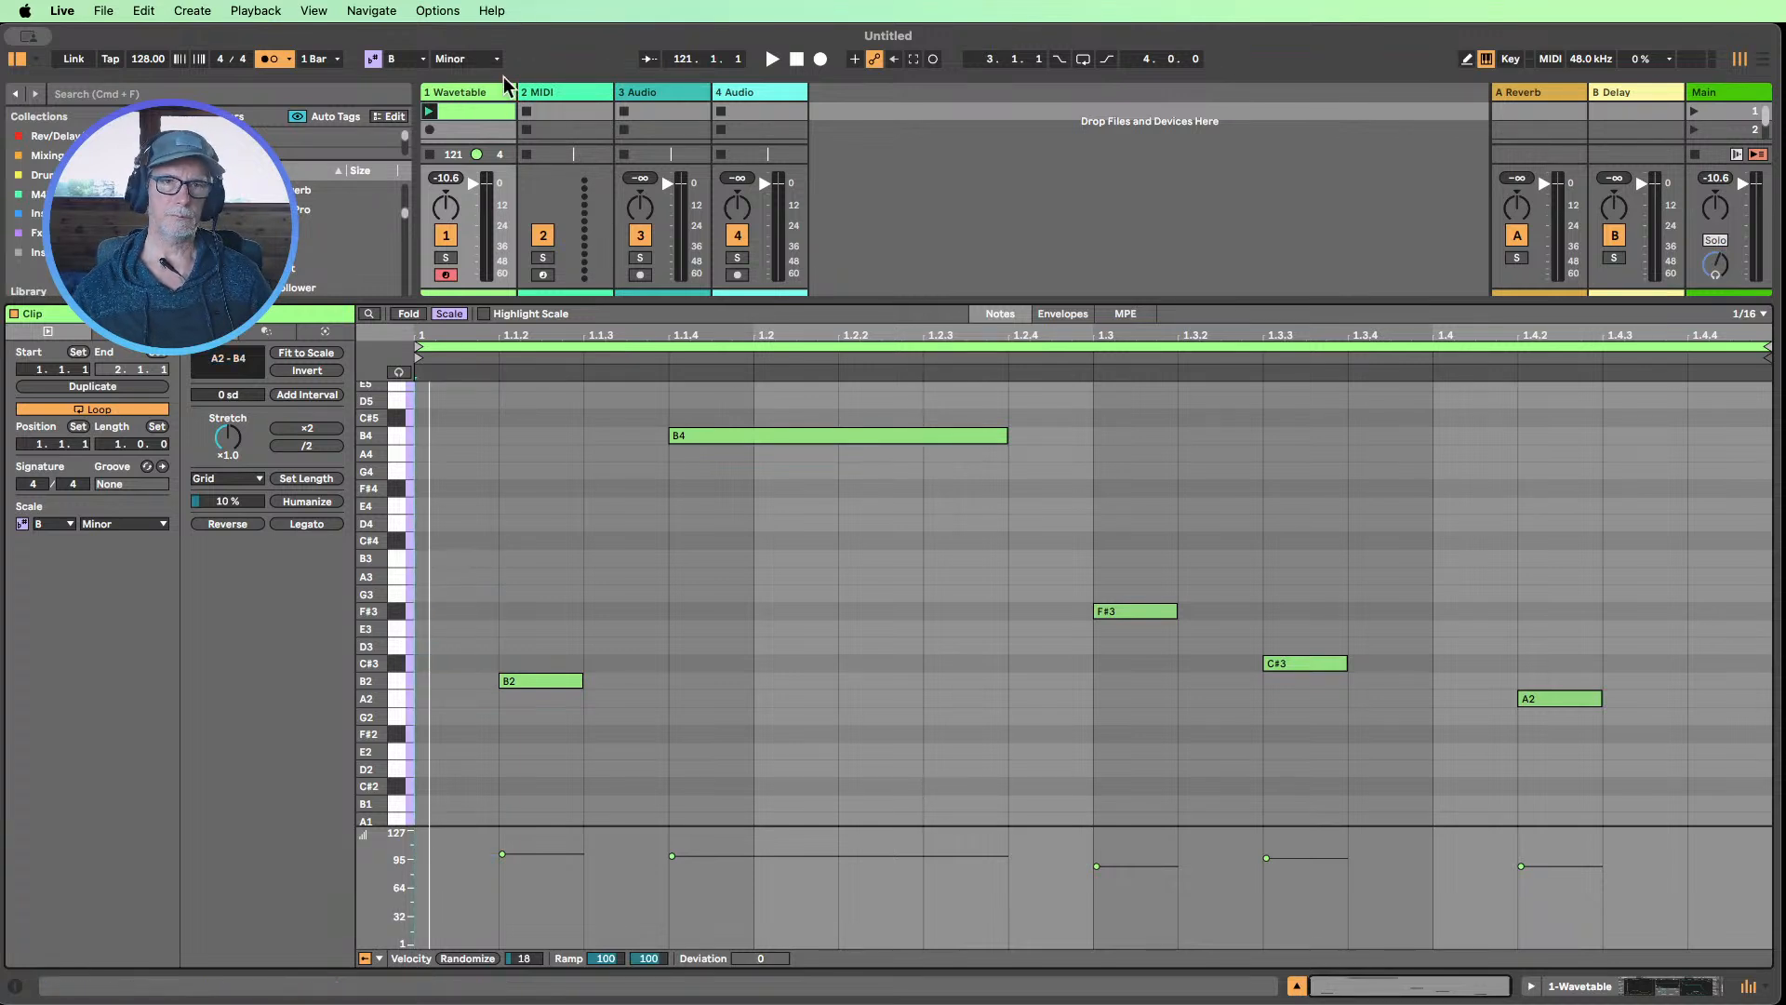
click(429, 111)
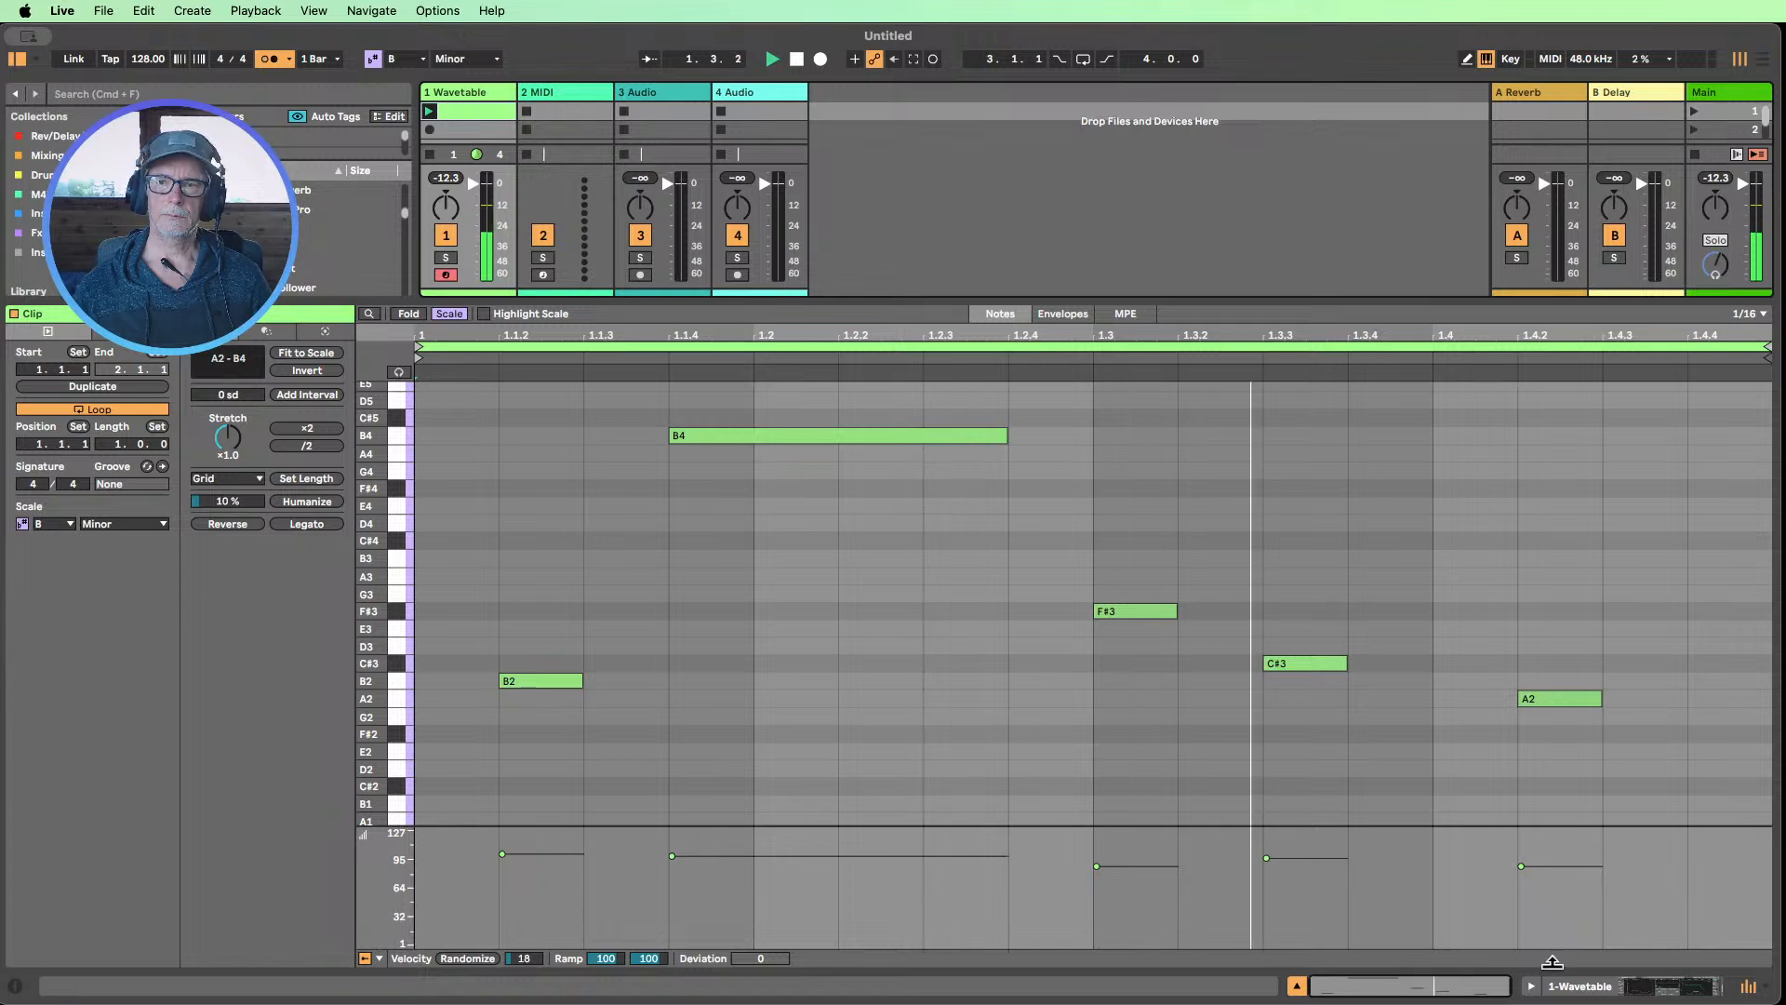
Lower Wavetable's Filter 1 frequency to 104 Hz and enable oscillator 2 with its Basic Shapes wavetable
click(1585, 986)
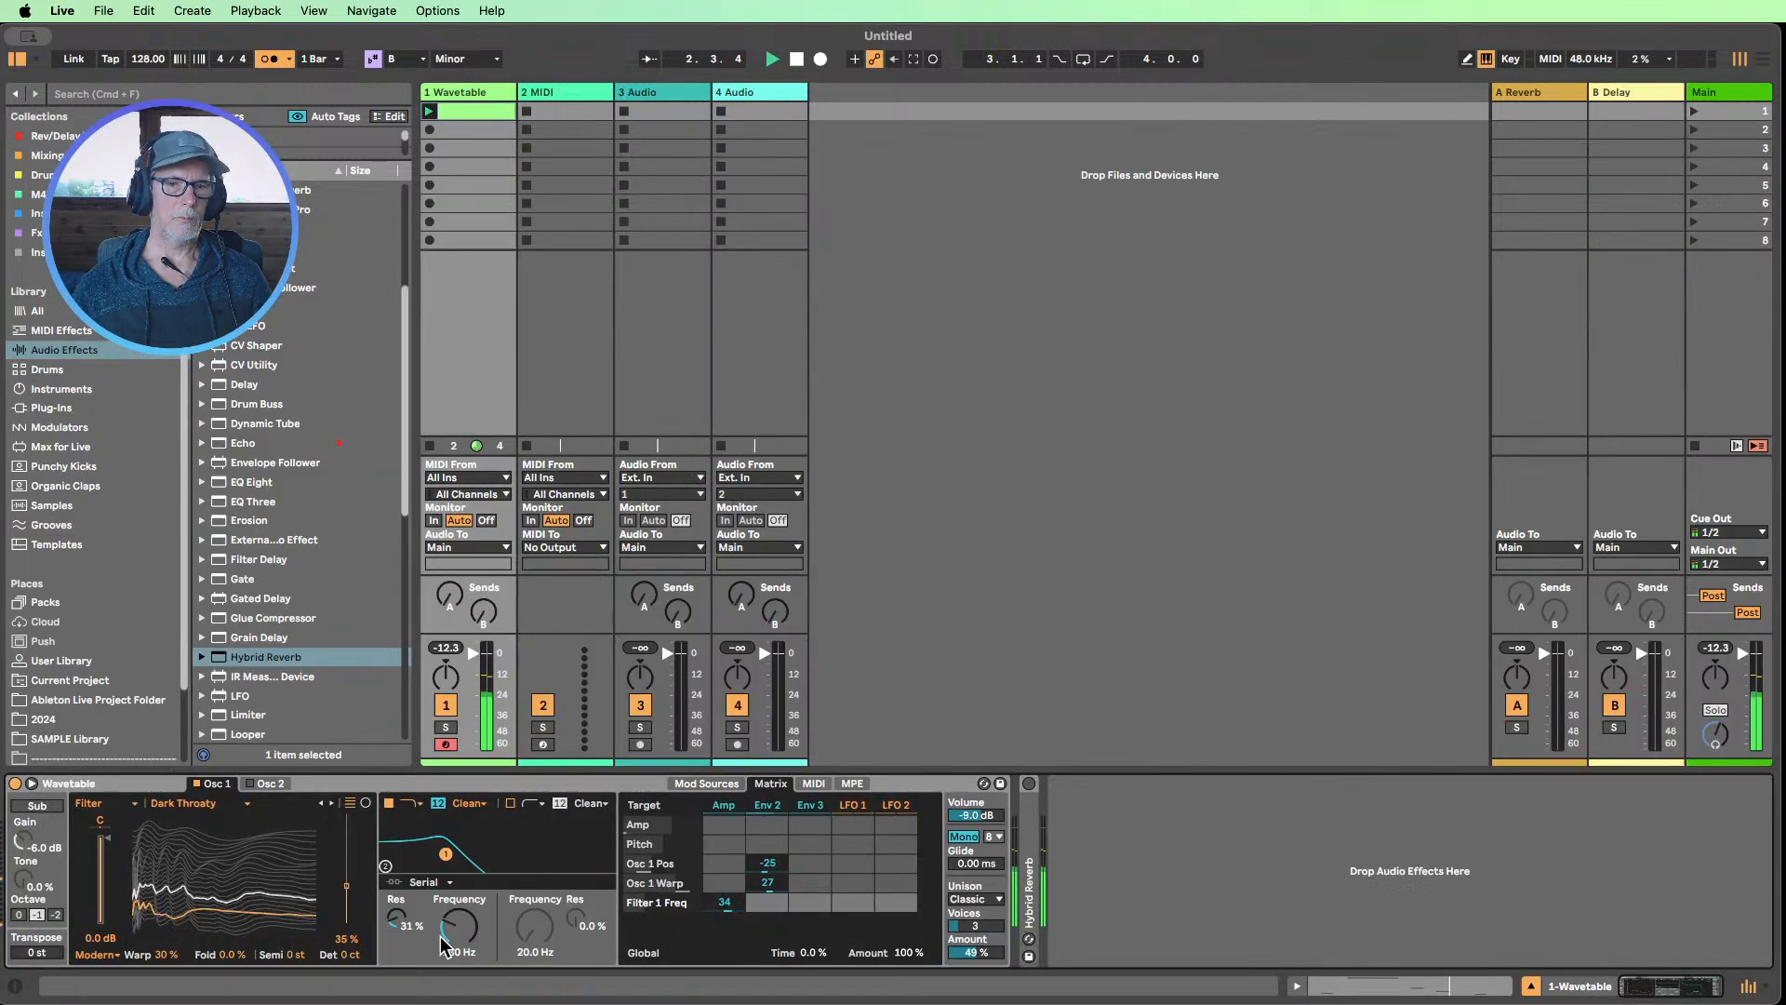
mouse_move(458, 927)
mouse_down()
mouse_move(459, 953)
mouse_move(458, 935)
mouse_up()
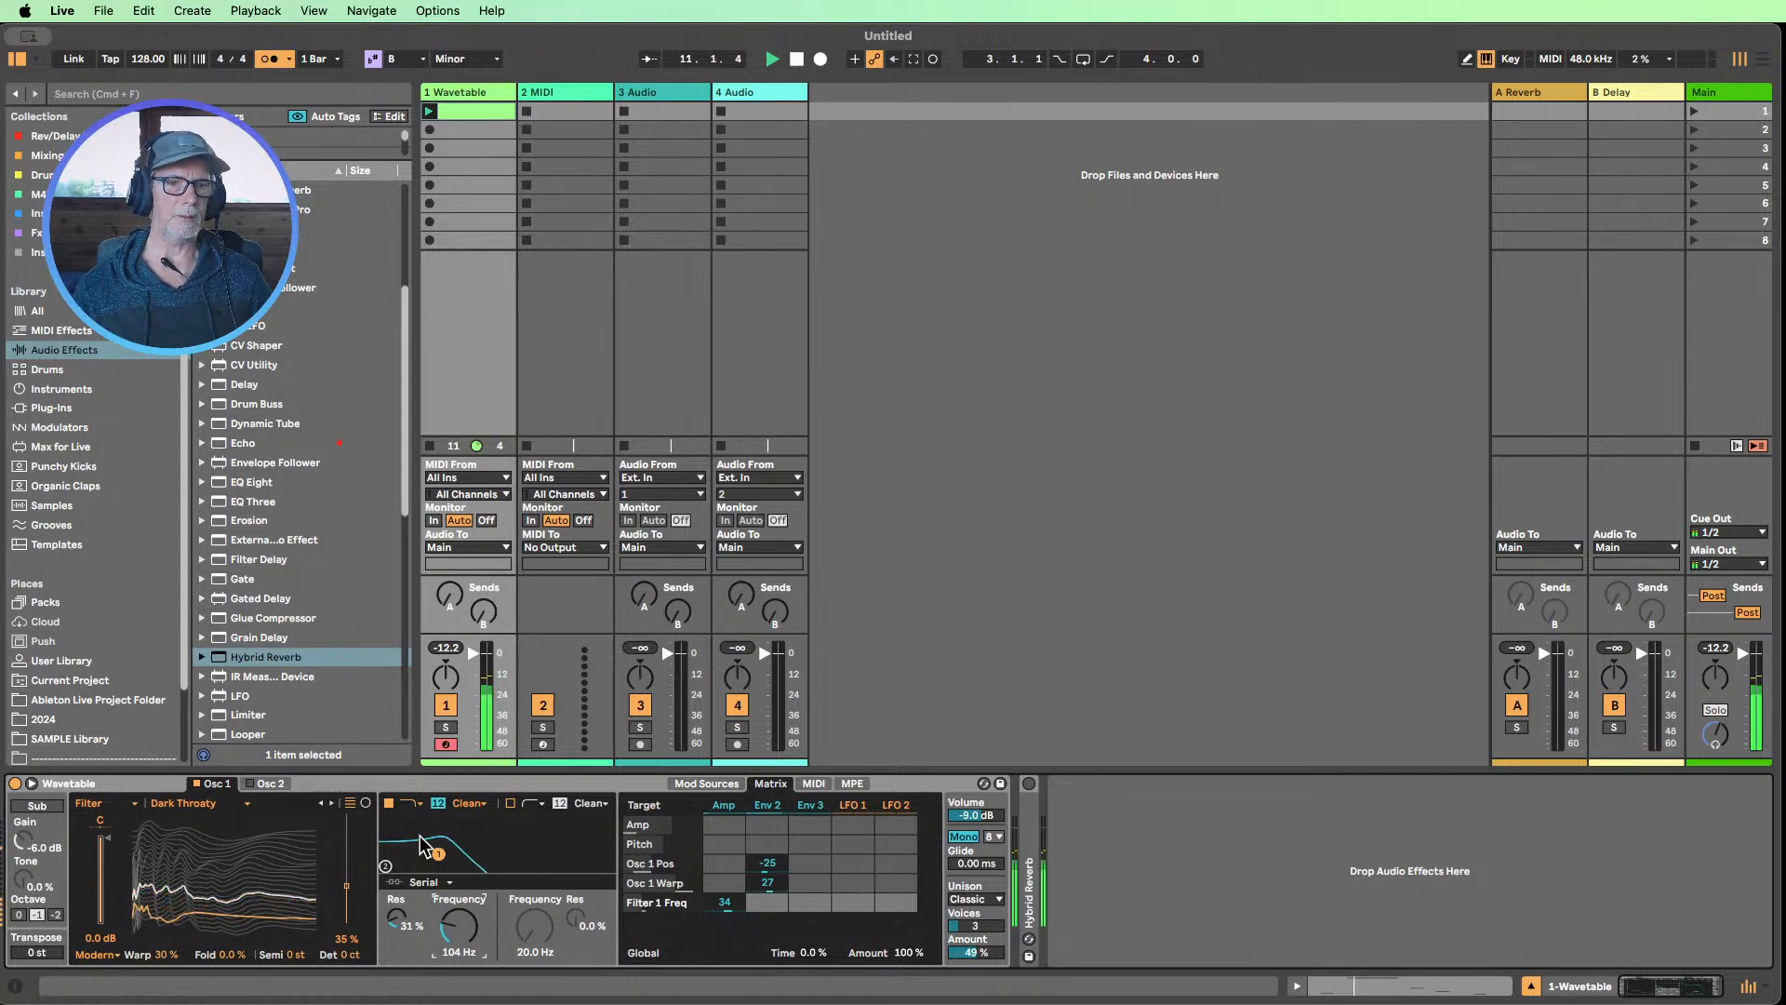
click(275, 789)
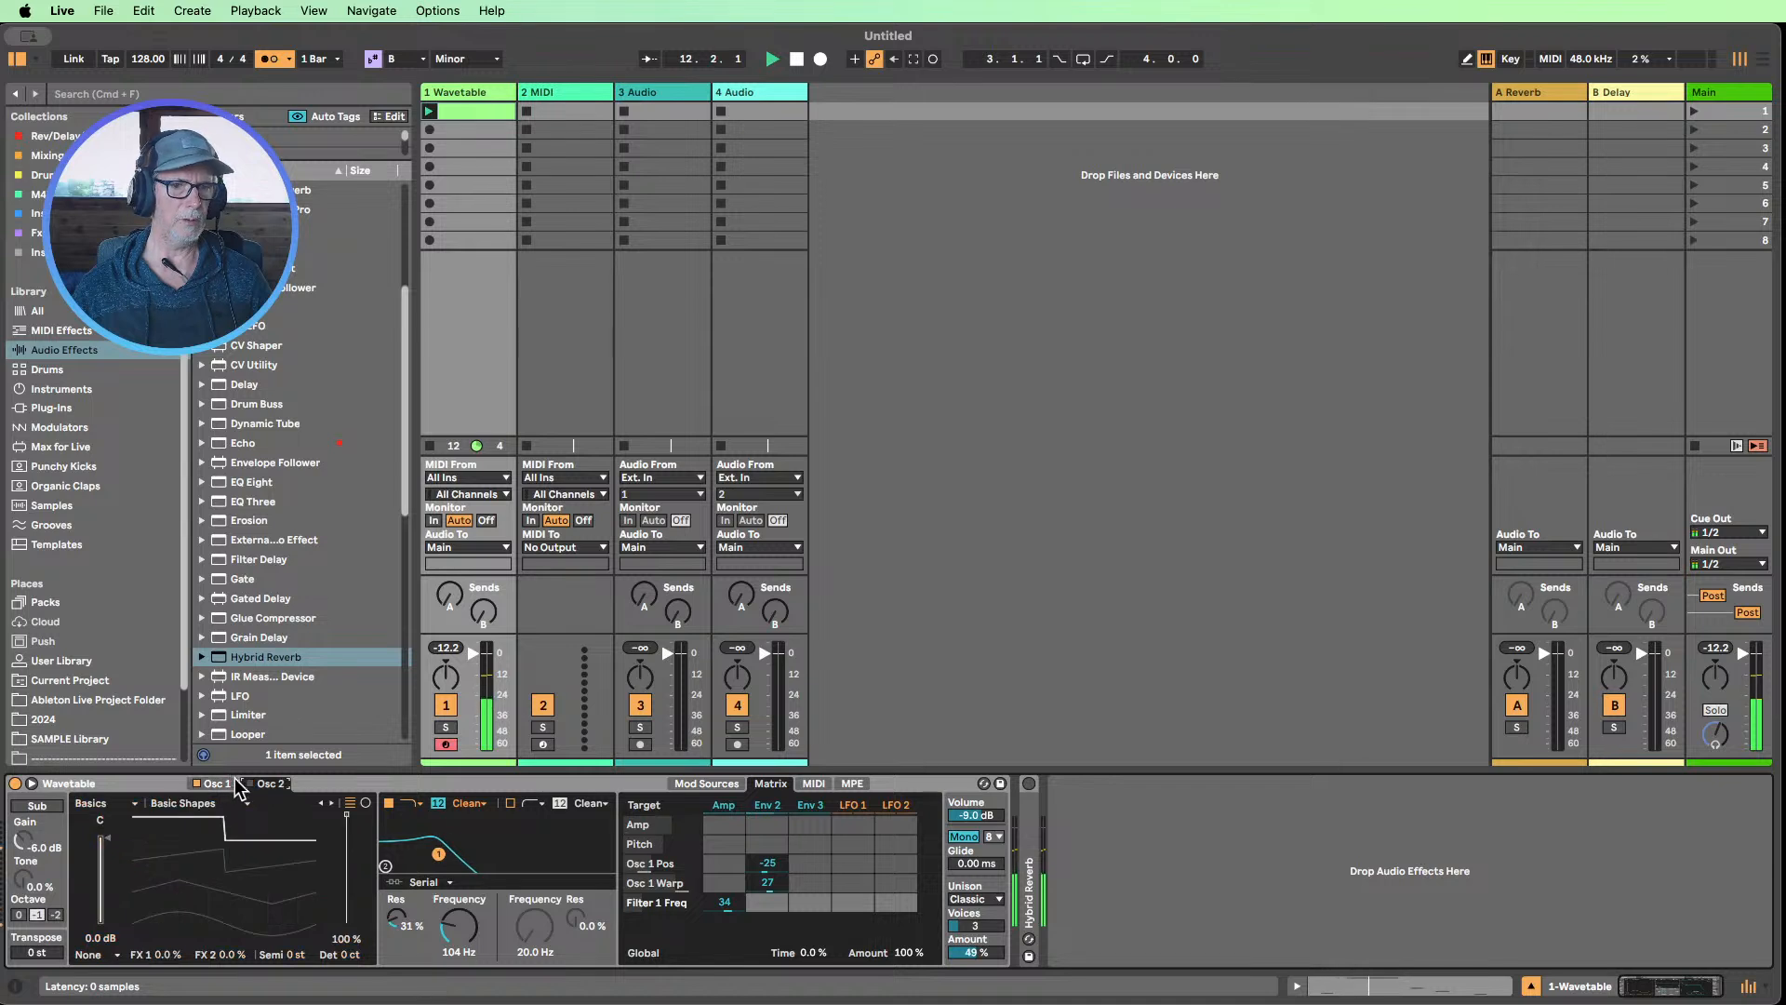
click(250, 783)
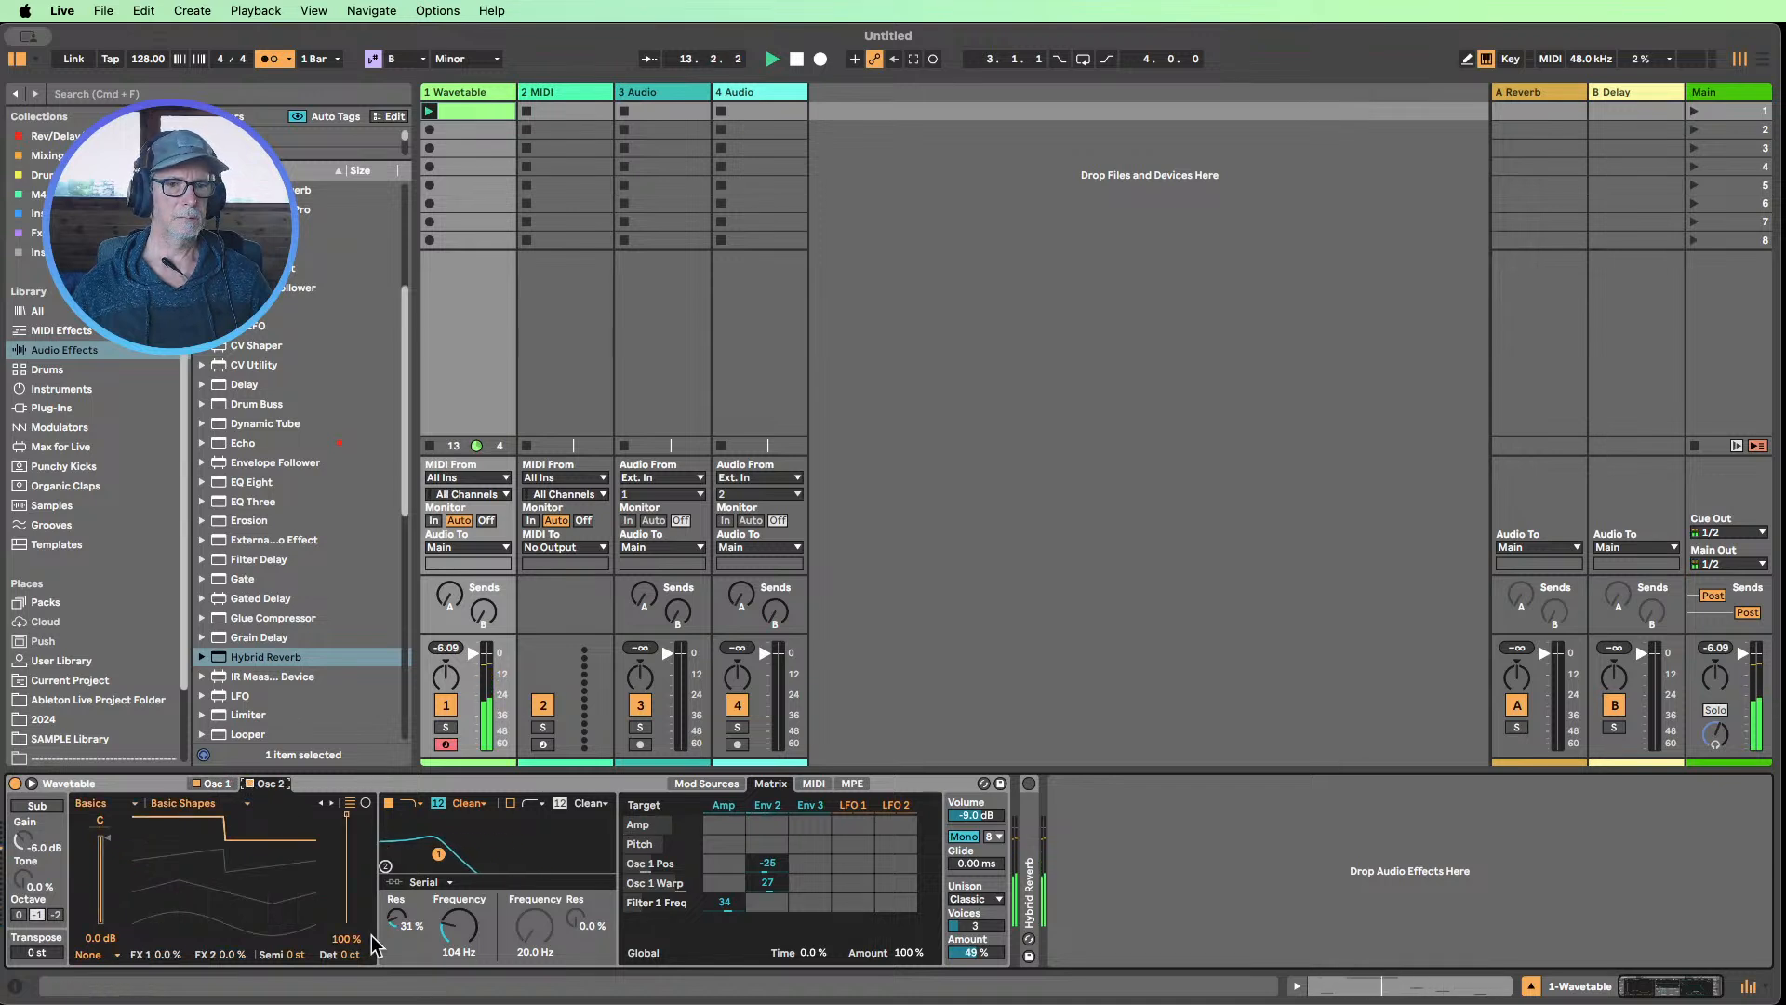
Detune the two Wavetable oscillators against each other, with Osc 1 at -9 ct and Osc 2 at 11 ct
drag(348, 954, 349, 943)
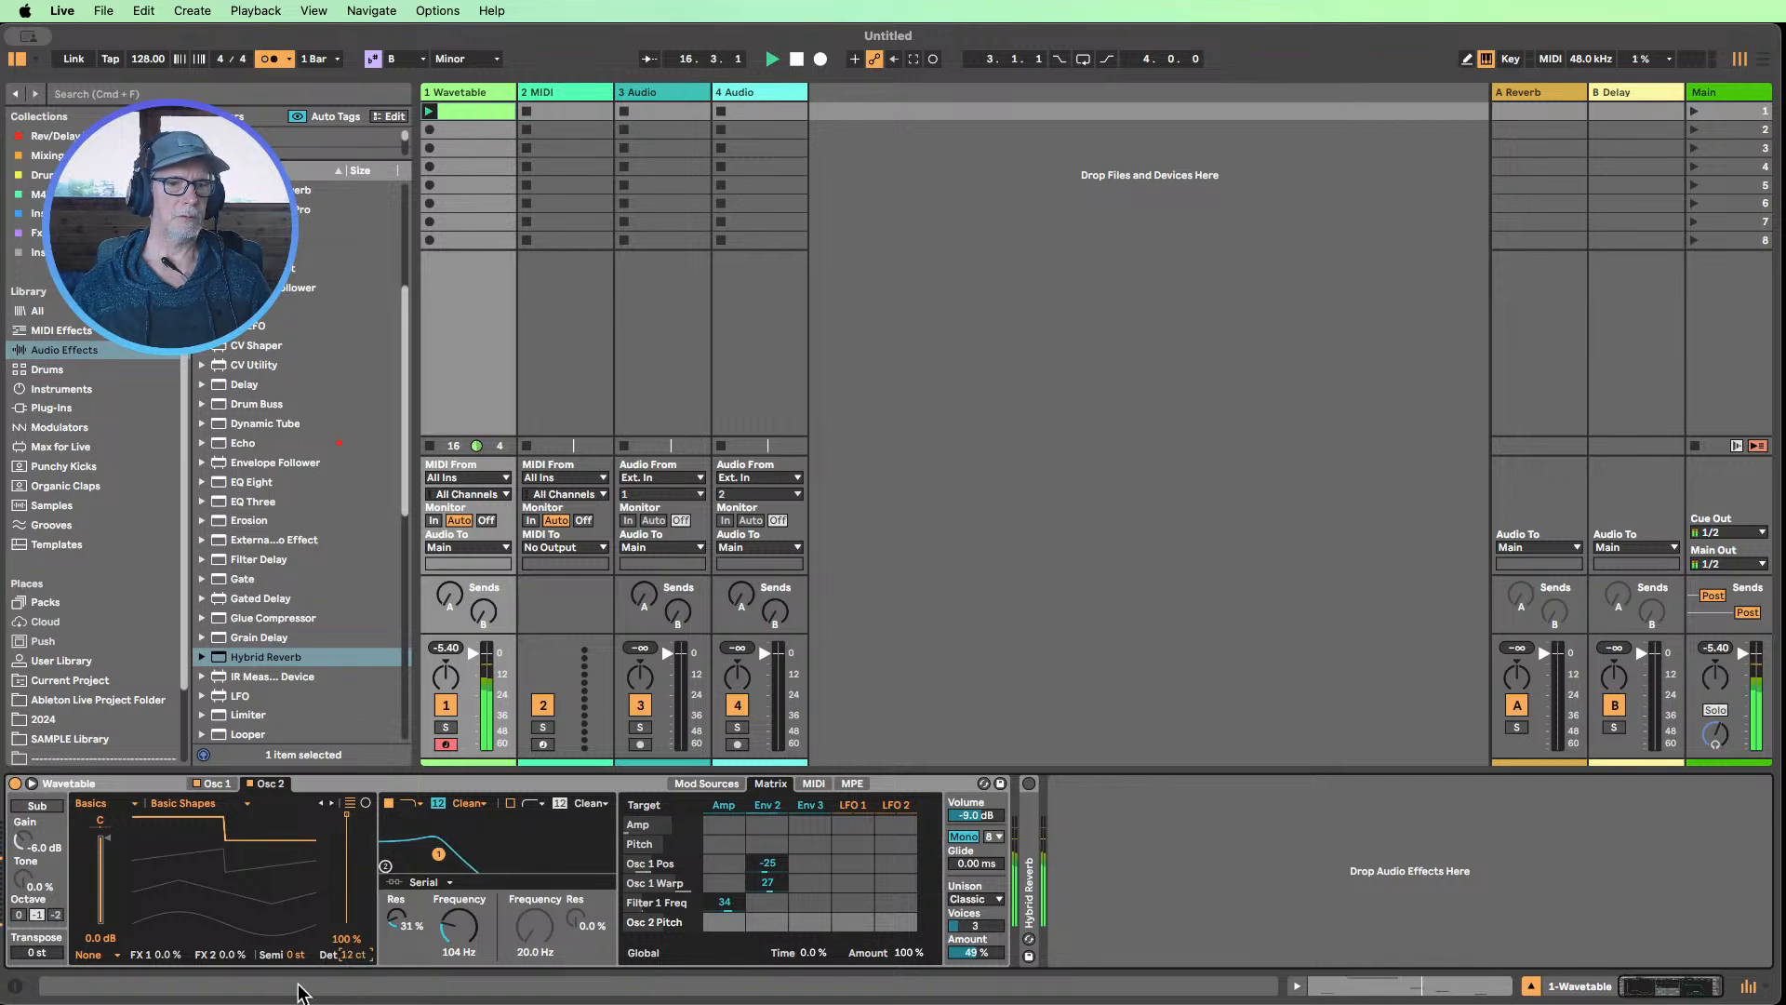
click(208, 786)
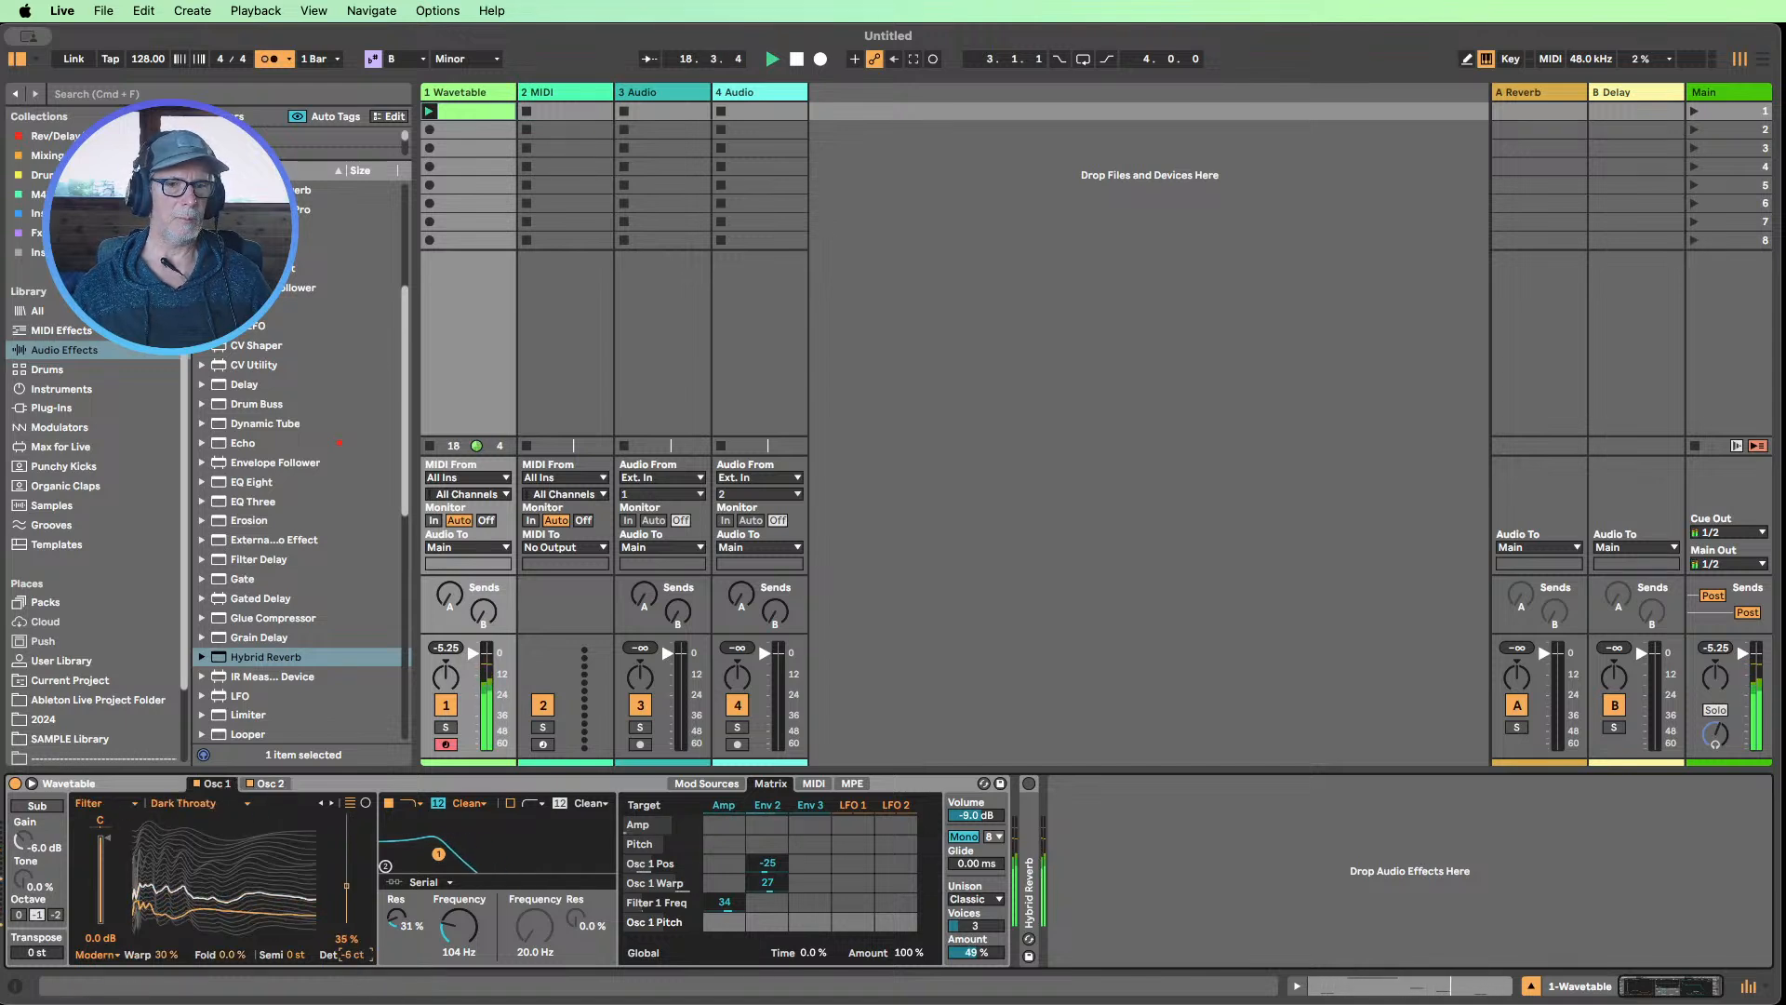
drag(354, 955, 354, 960)
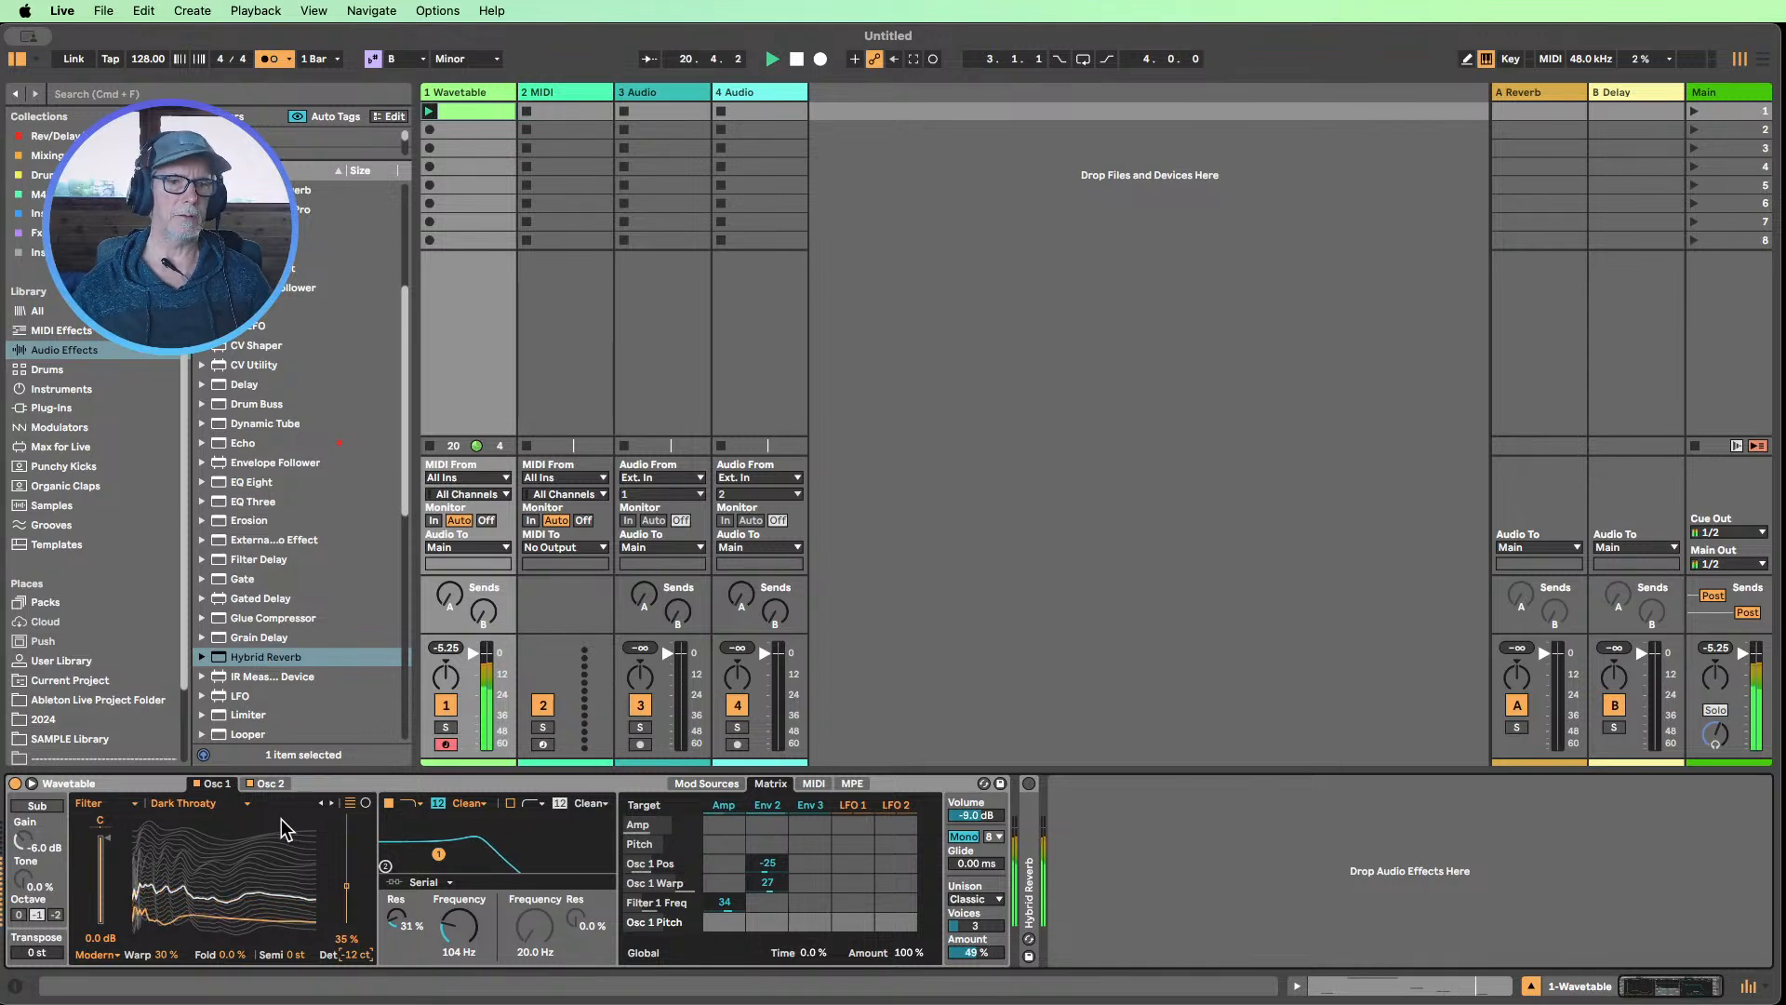
click(264, 784)
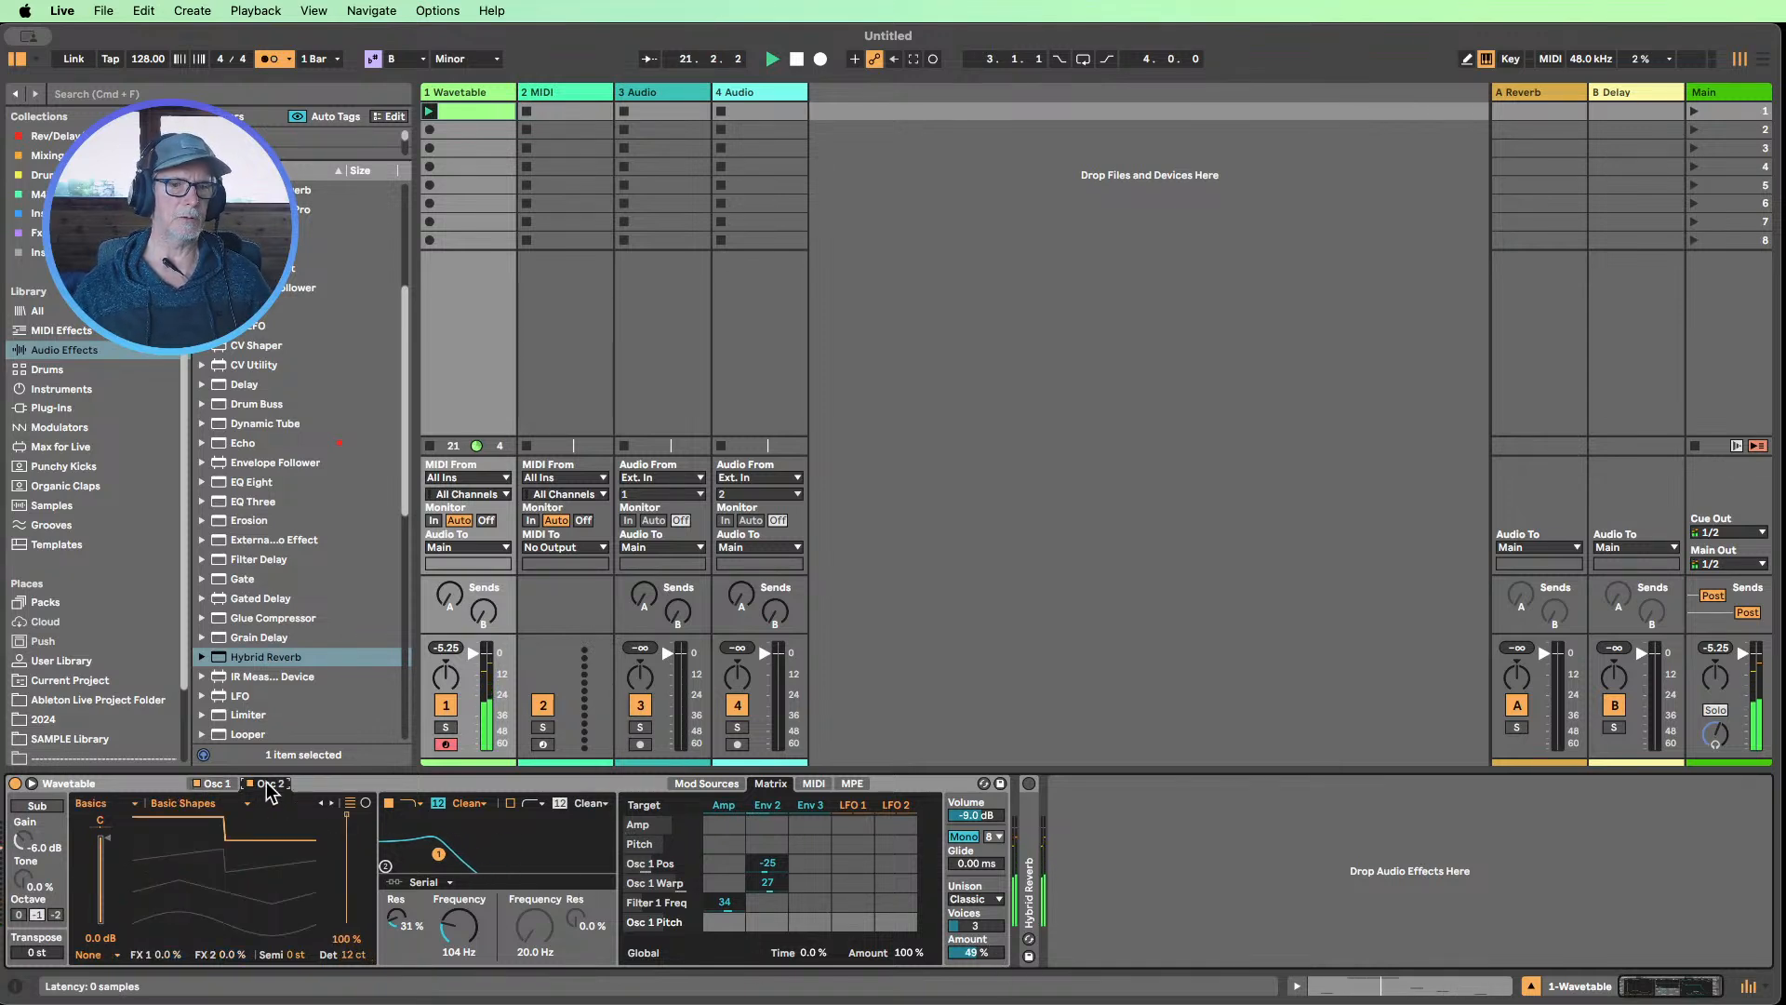
click(215, 782)
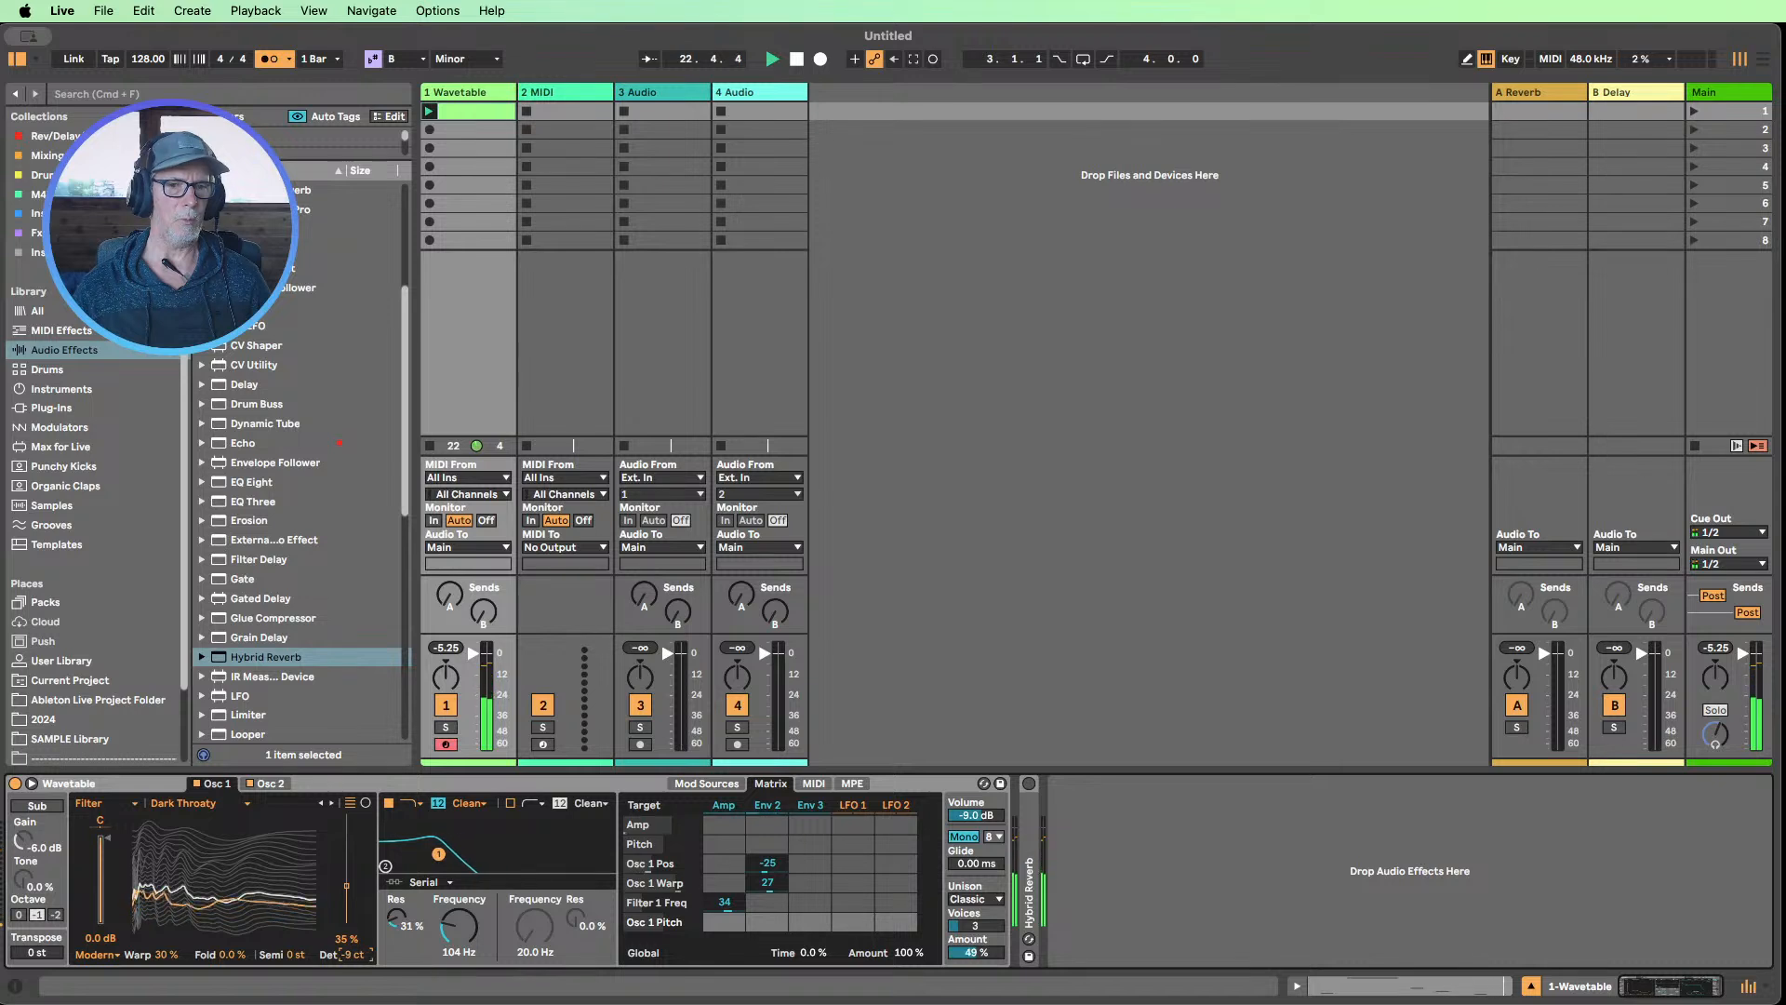
click(265, 783)
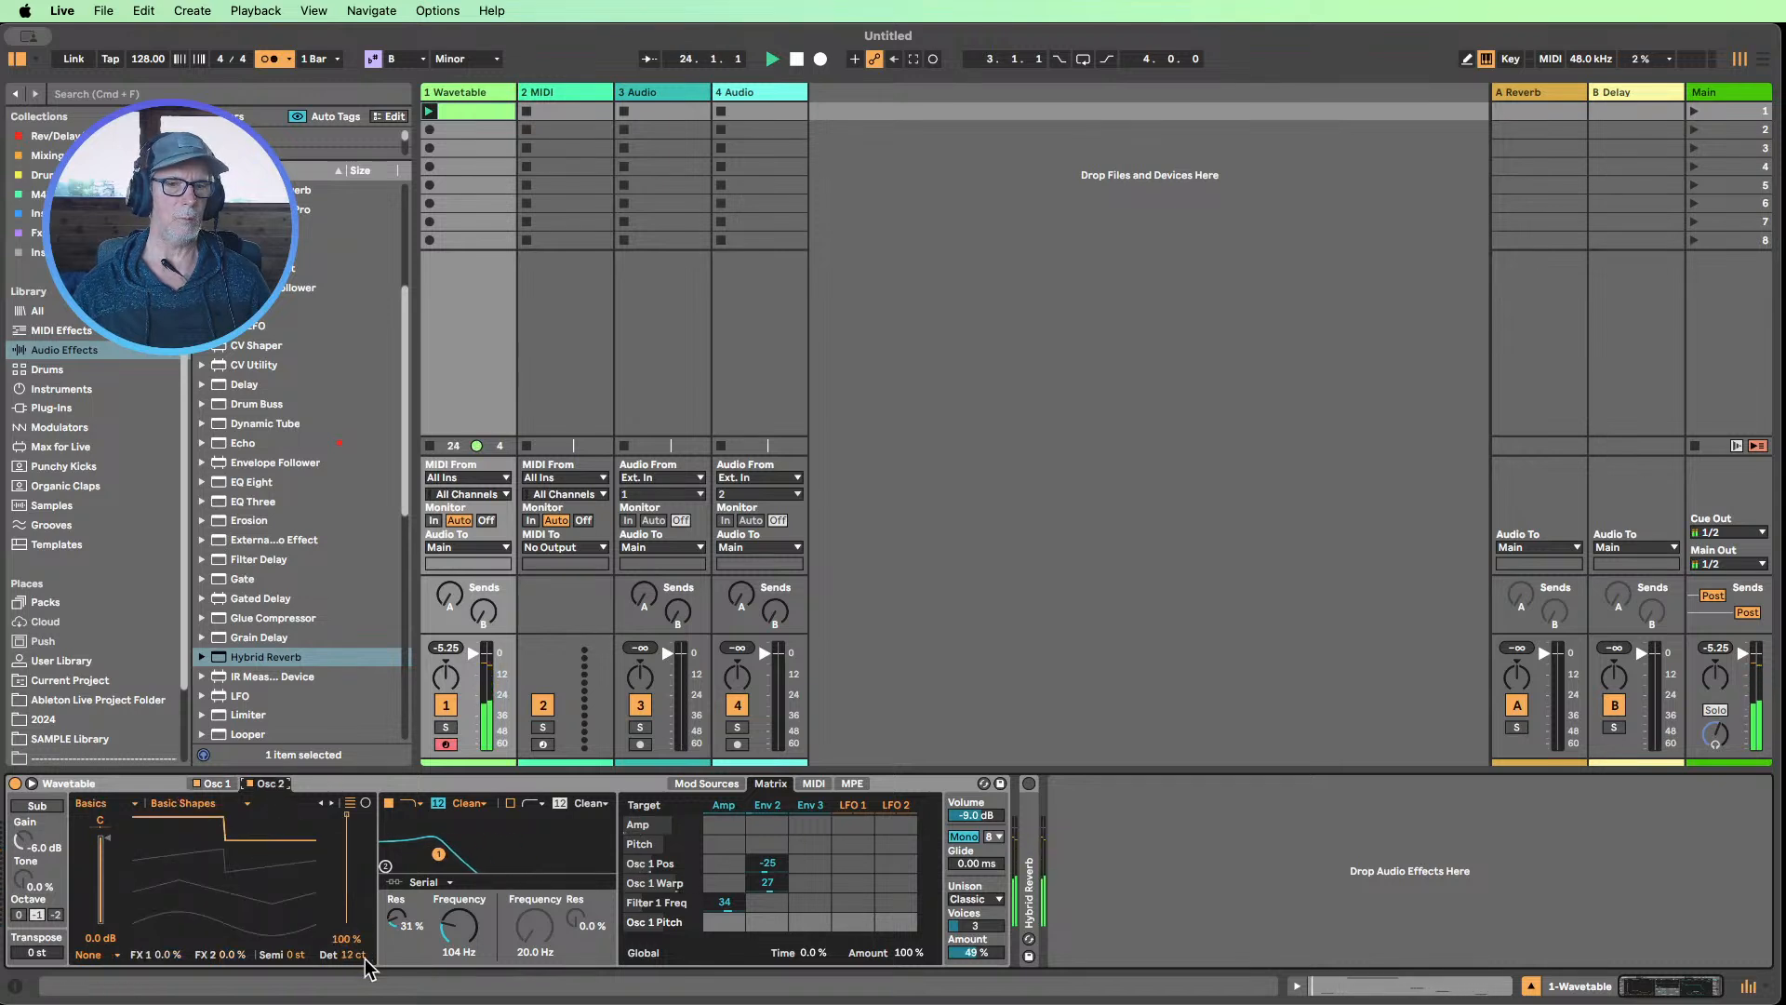
drag(357, 951, 357, 946)
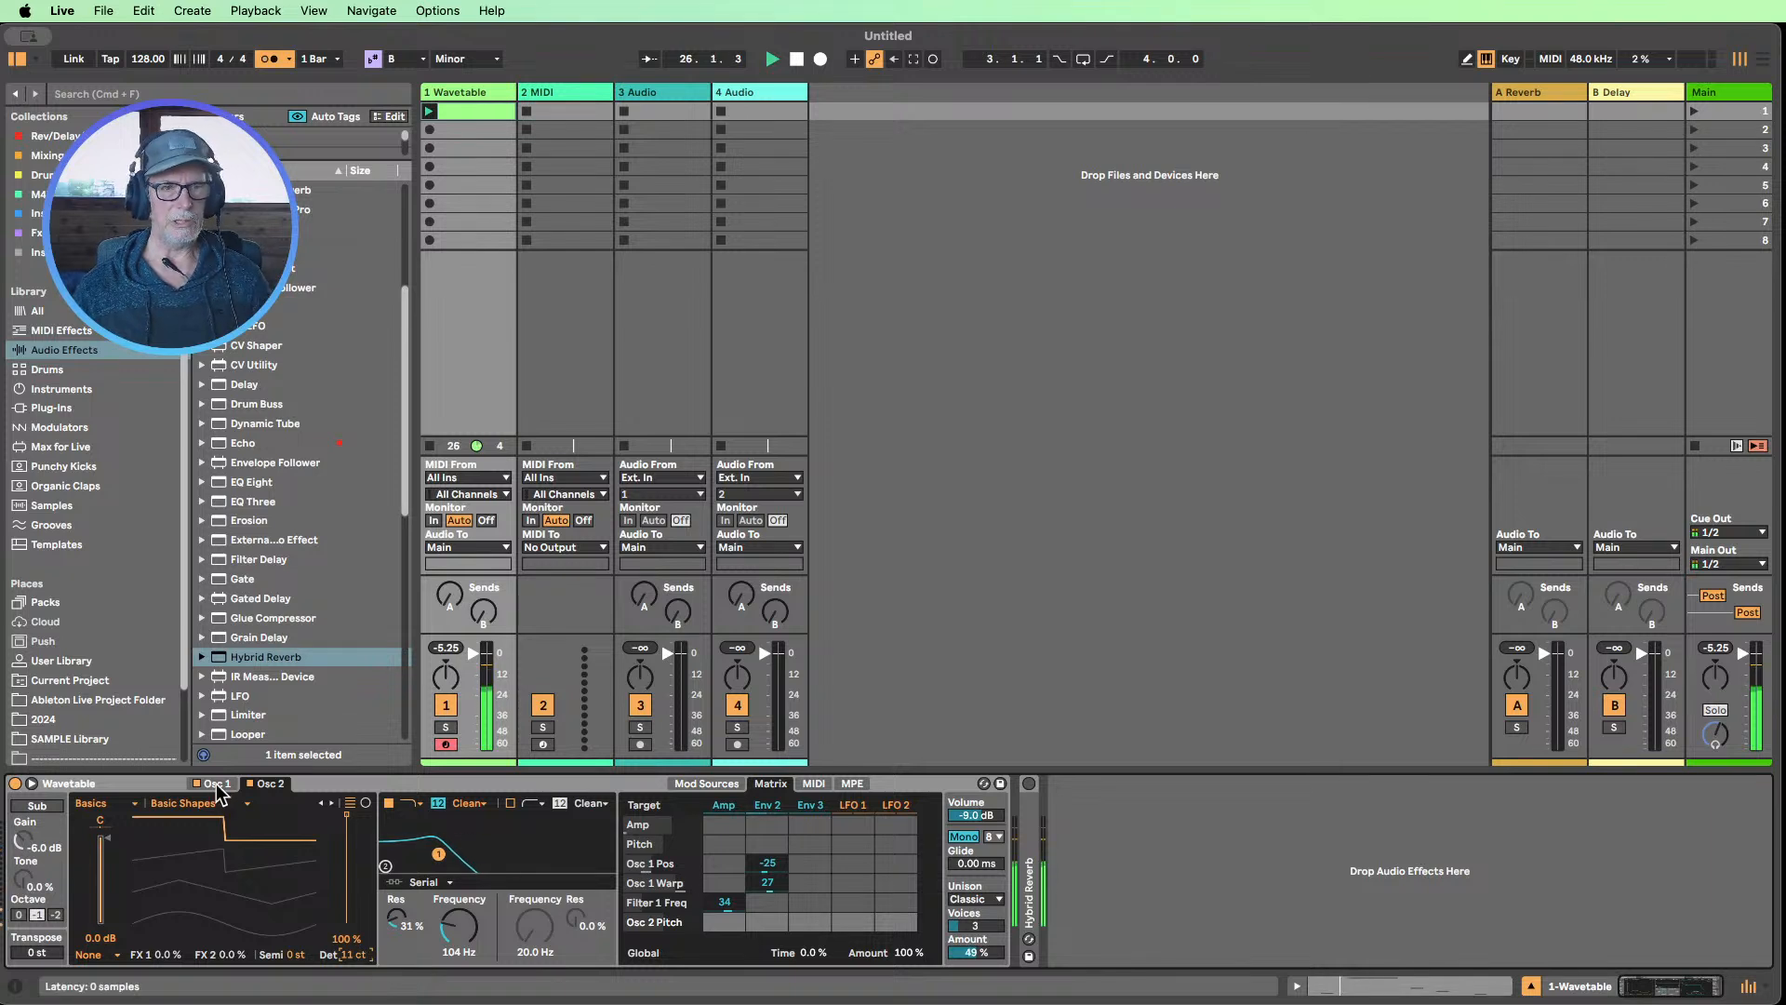
Transpose Osc 2 to -3 semitones and lower Filter 1's frequency to 70.9 Hz
click(296, 953)
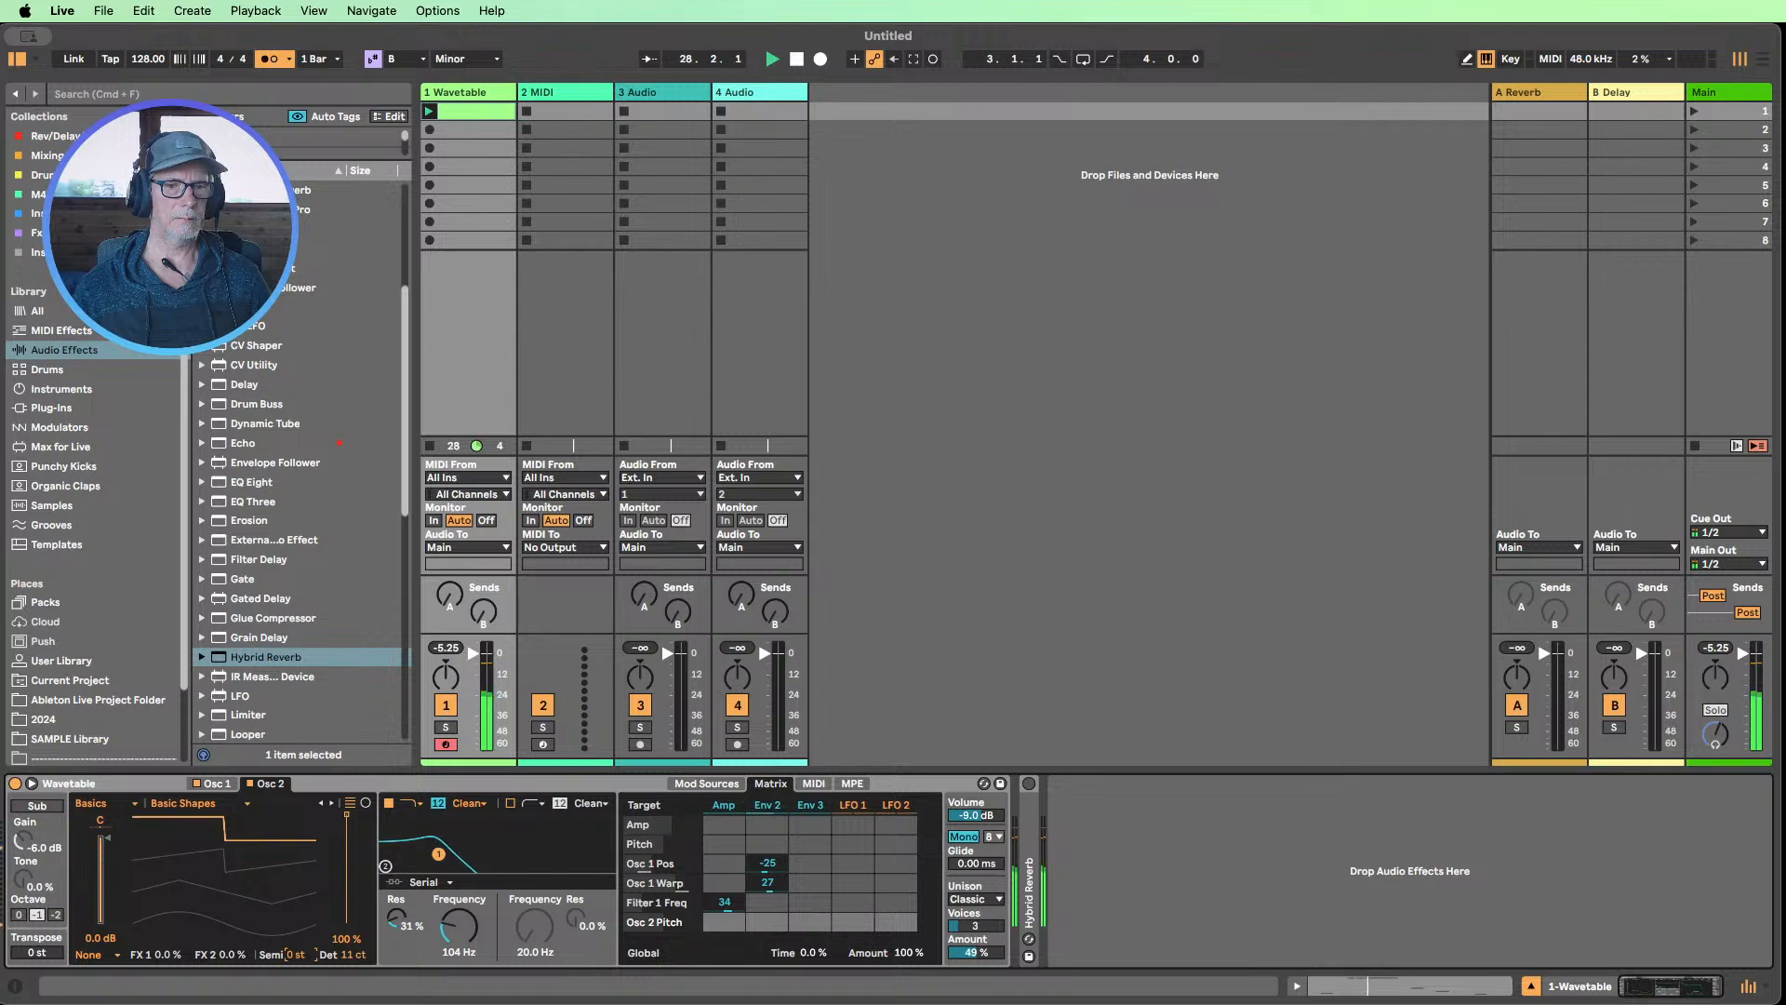
drag(298, 954, 298, 953)
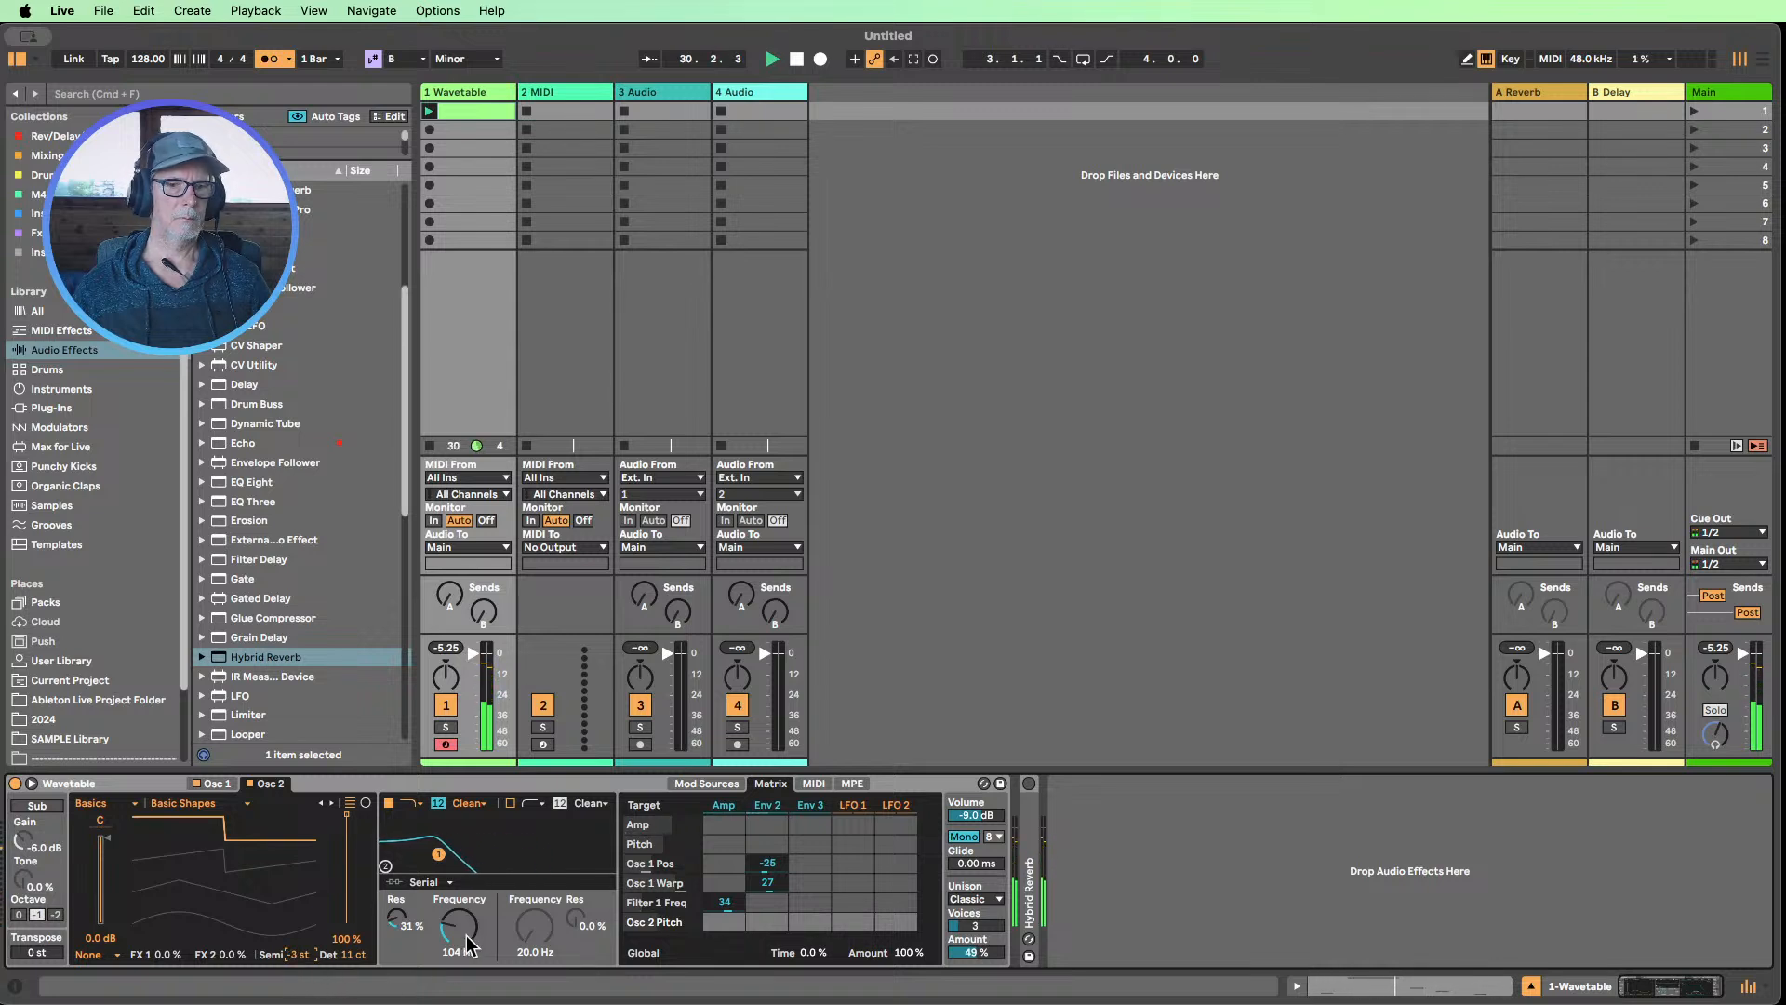
drag(456, 931, 457, 942)
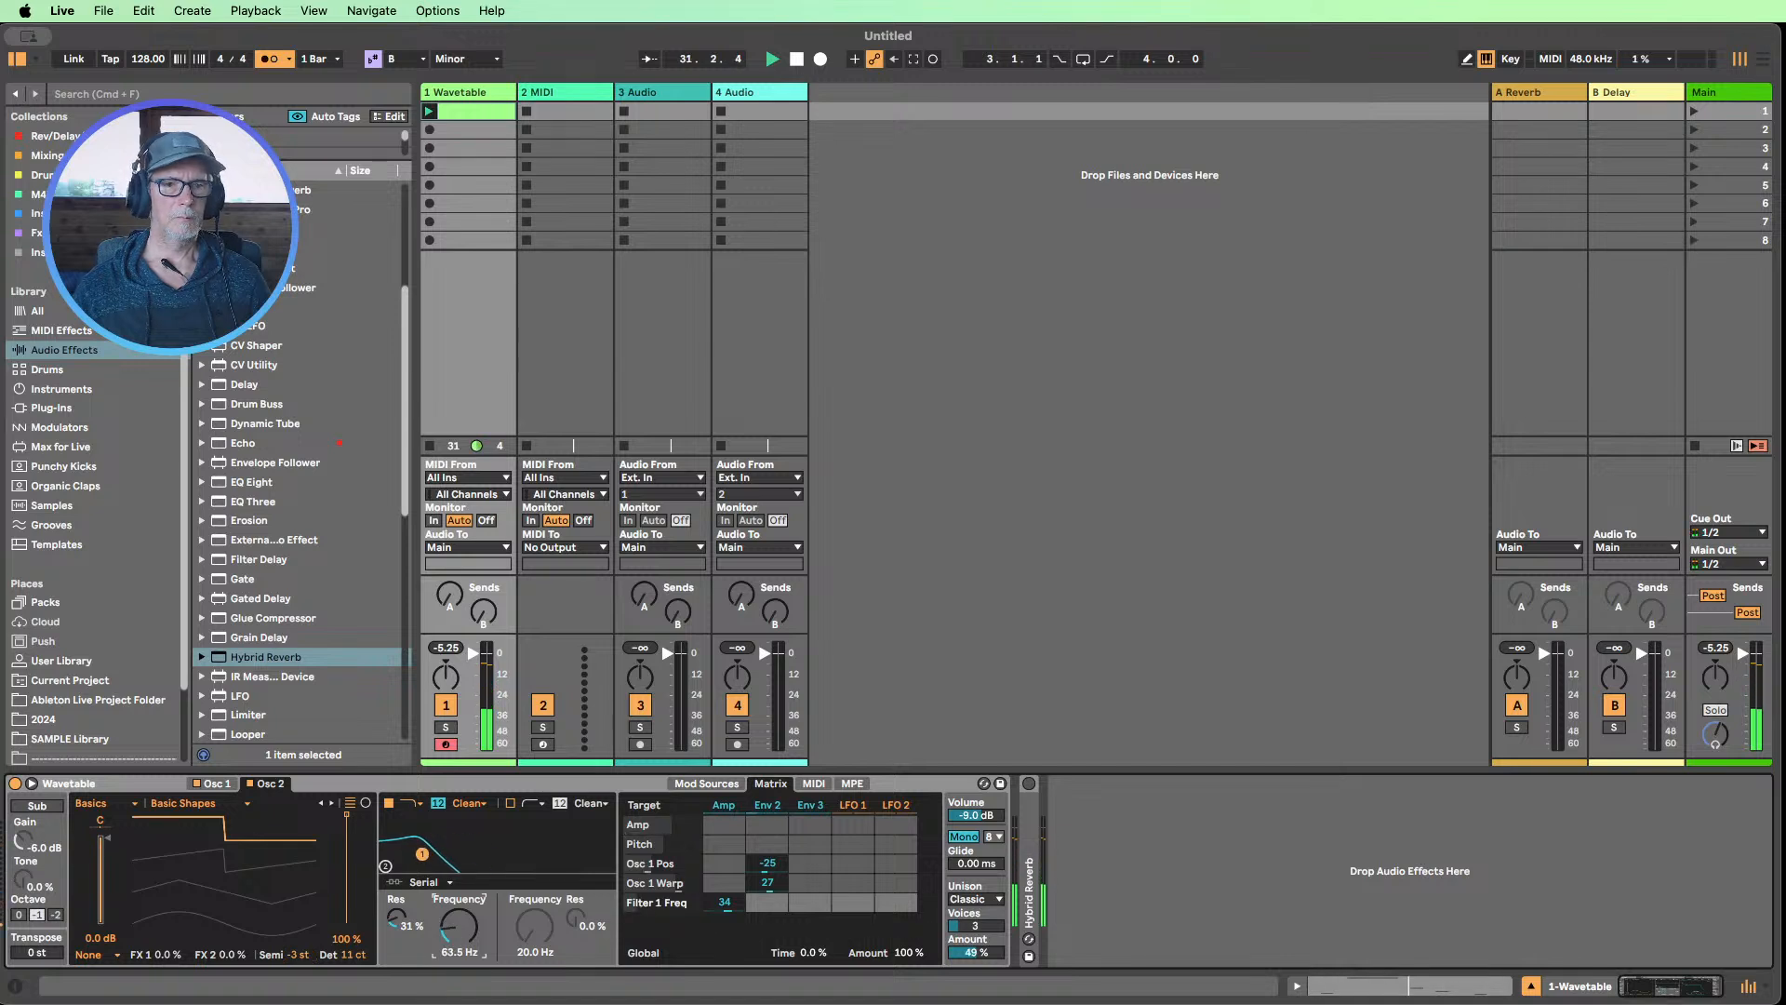
Enable Wavetable's sub oscillator and set its tone to 47% and its octave to 0
click(36, 807)
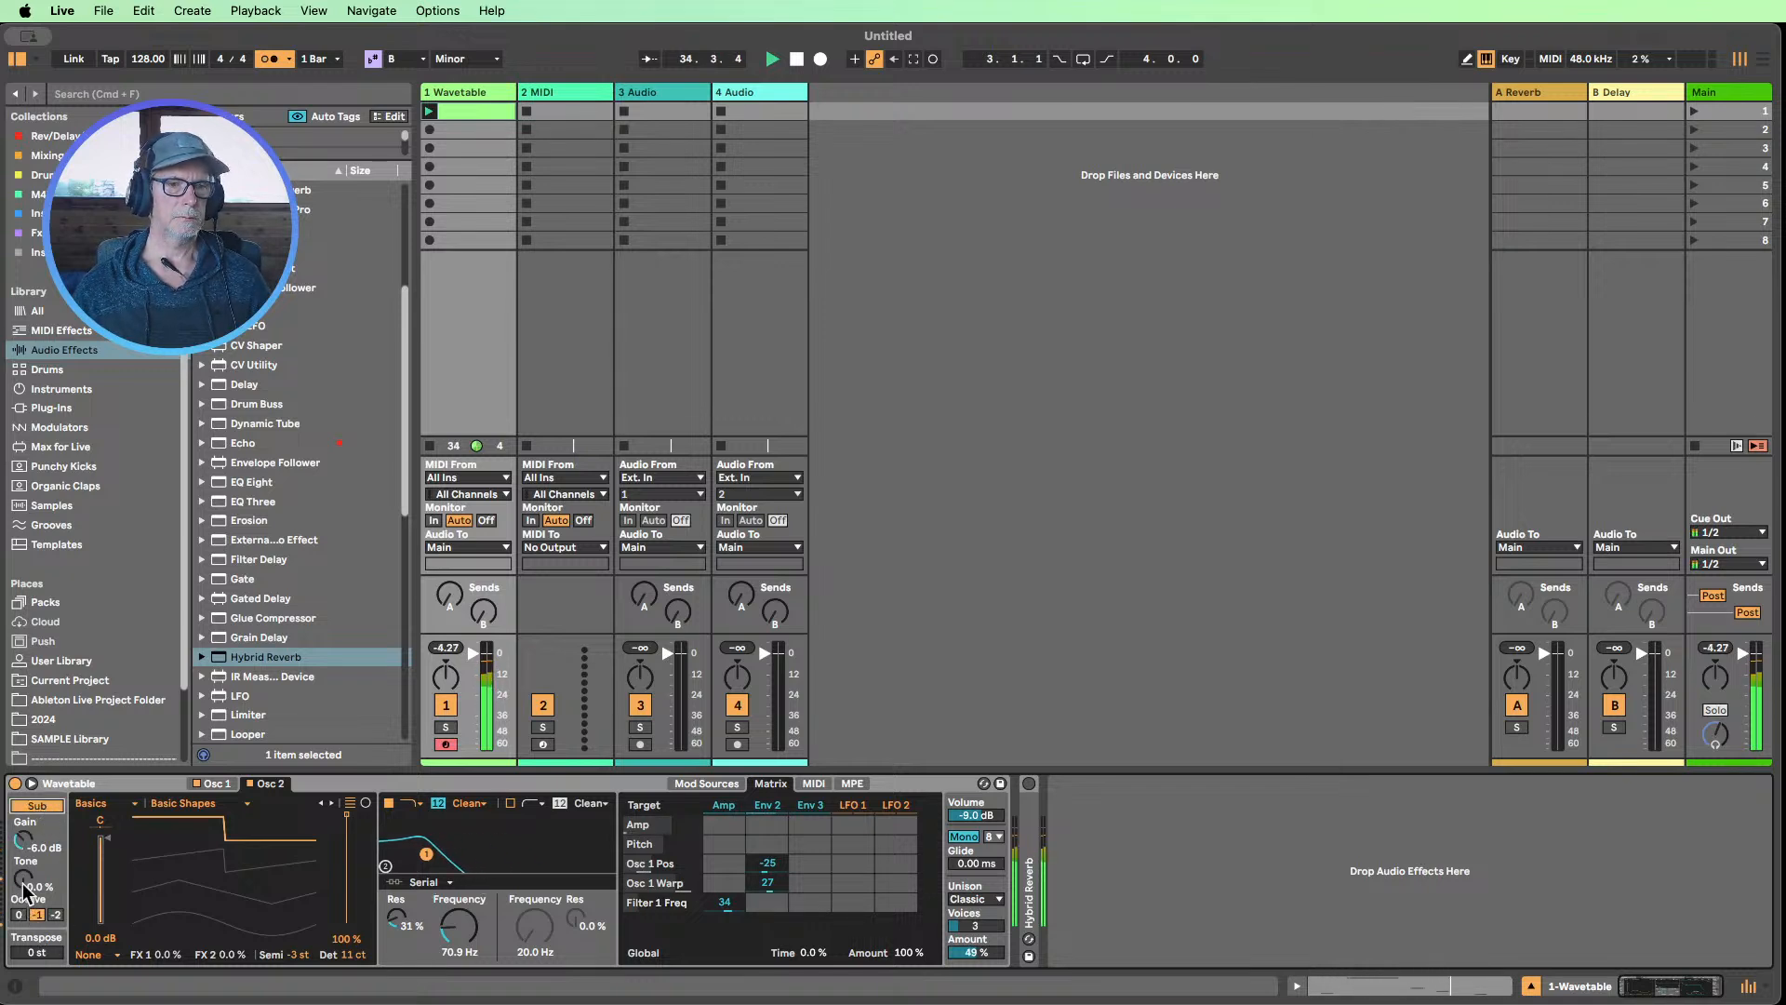
drag(25, 888, 25, 863)
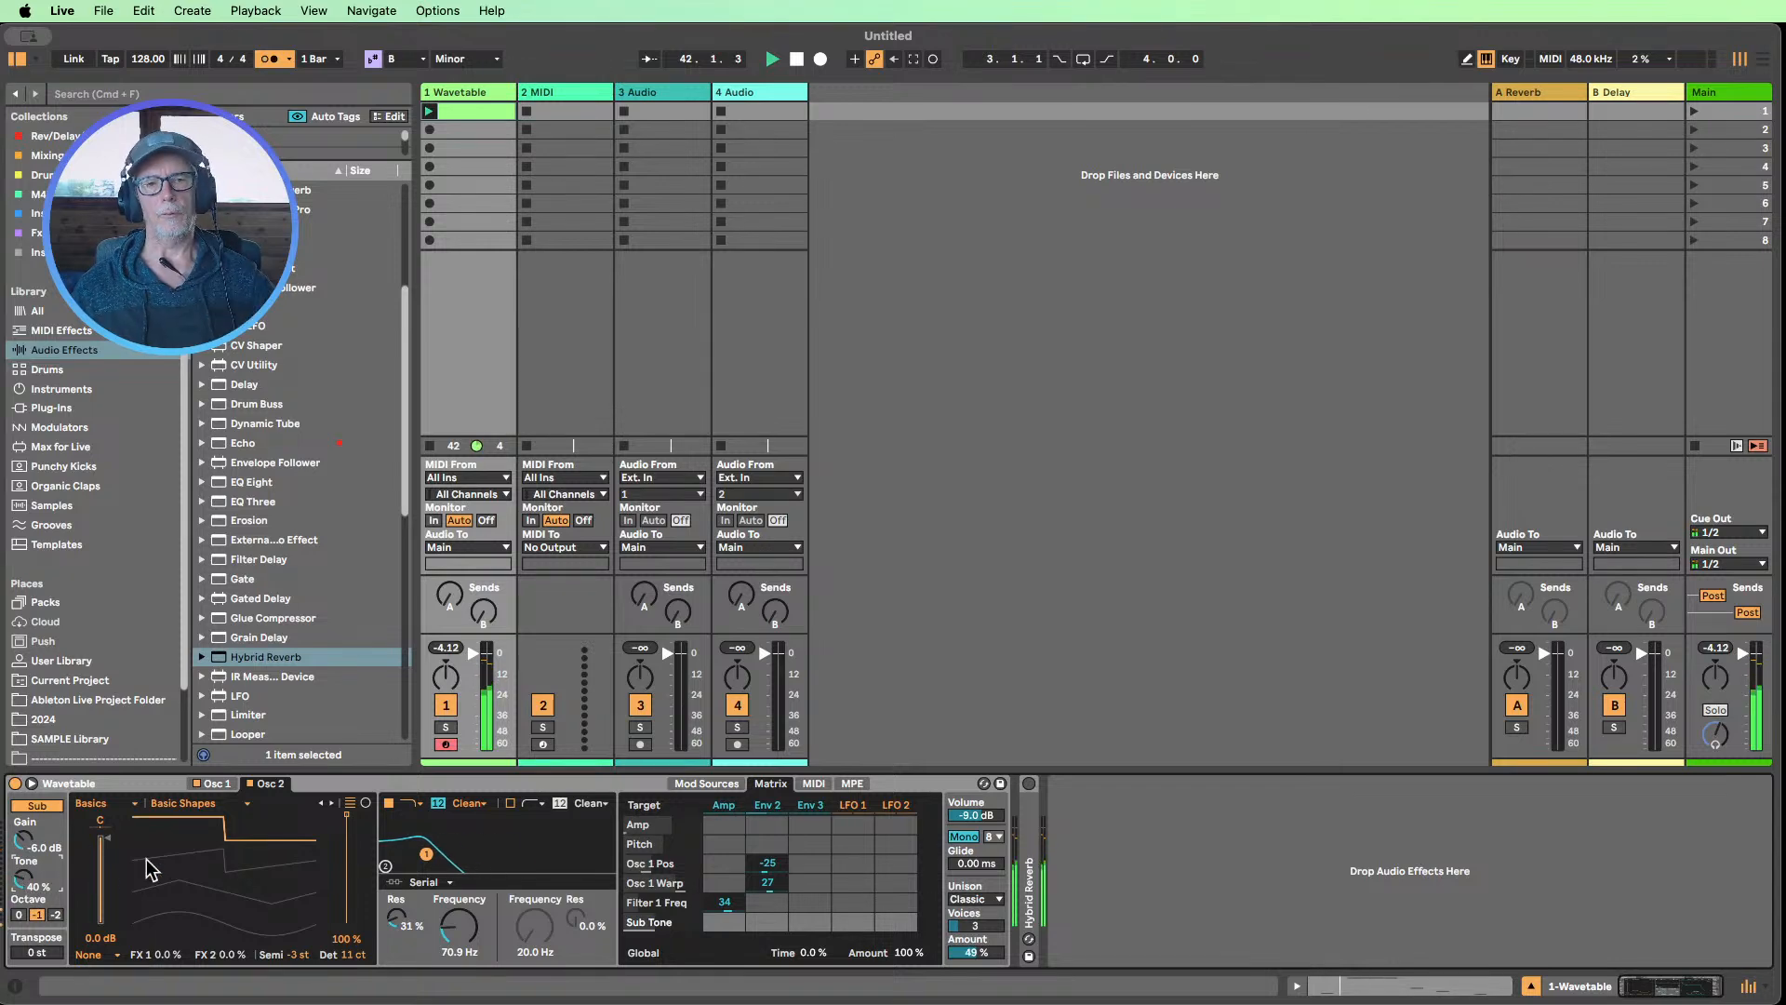
double_click(494, 111)
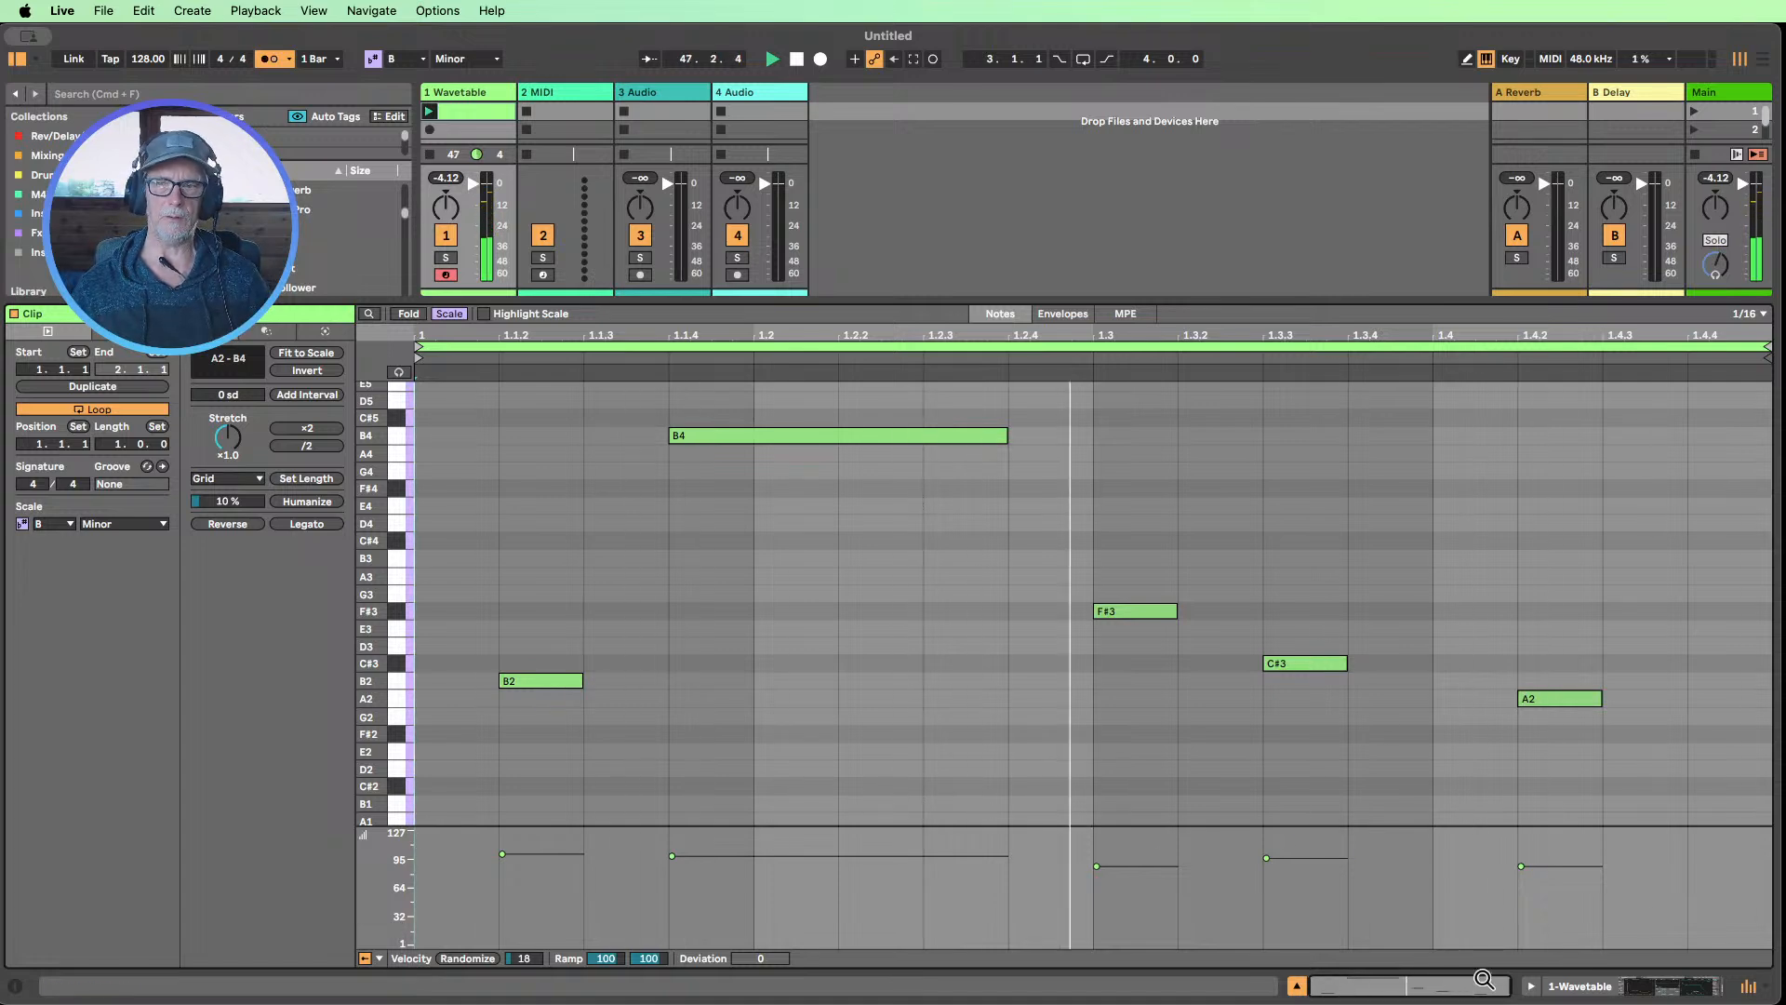
click(1586, 984)
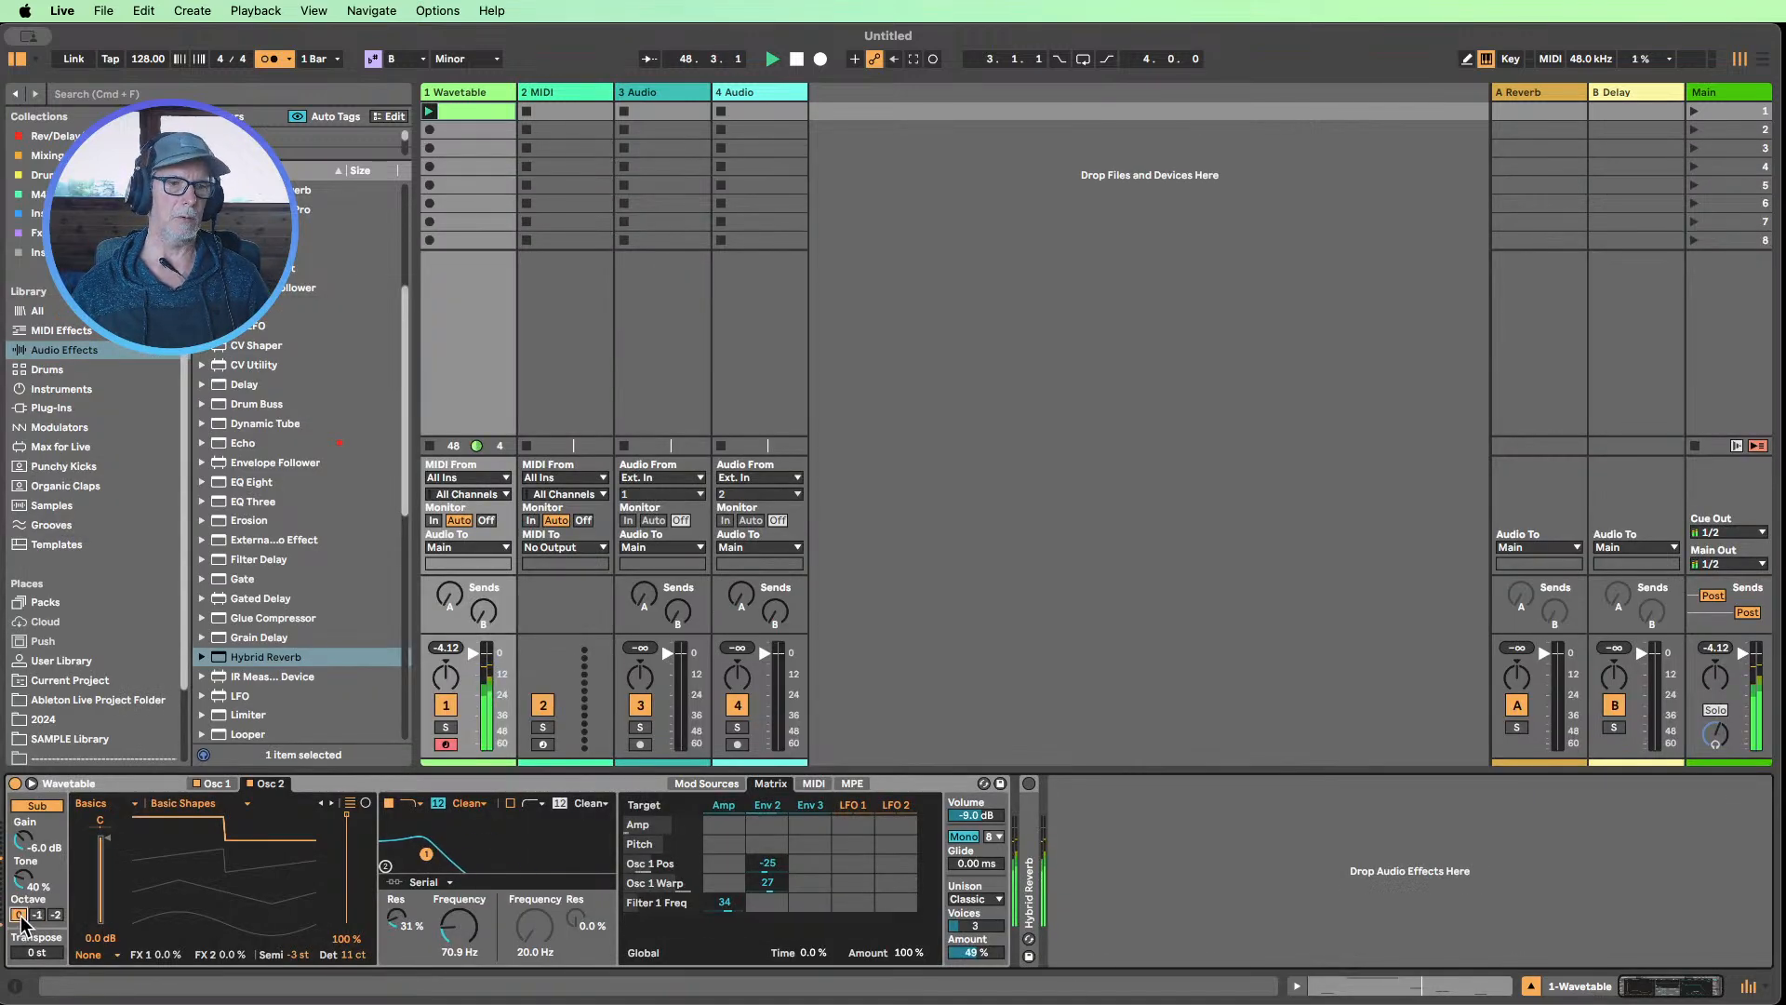
click(20, 914)
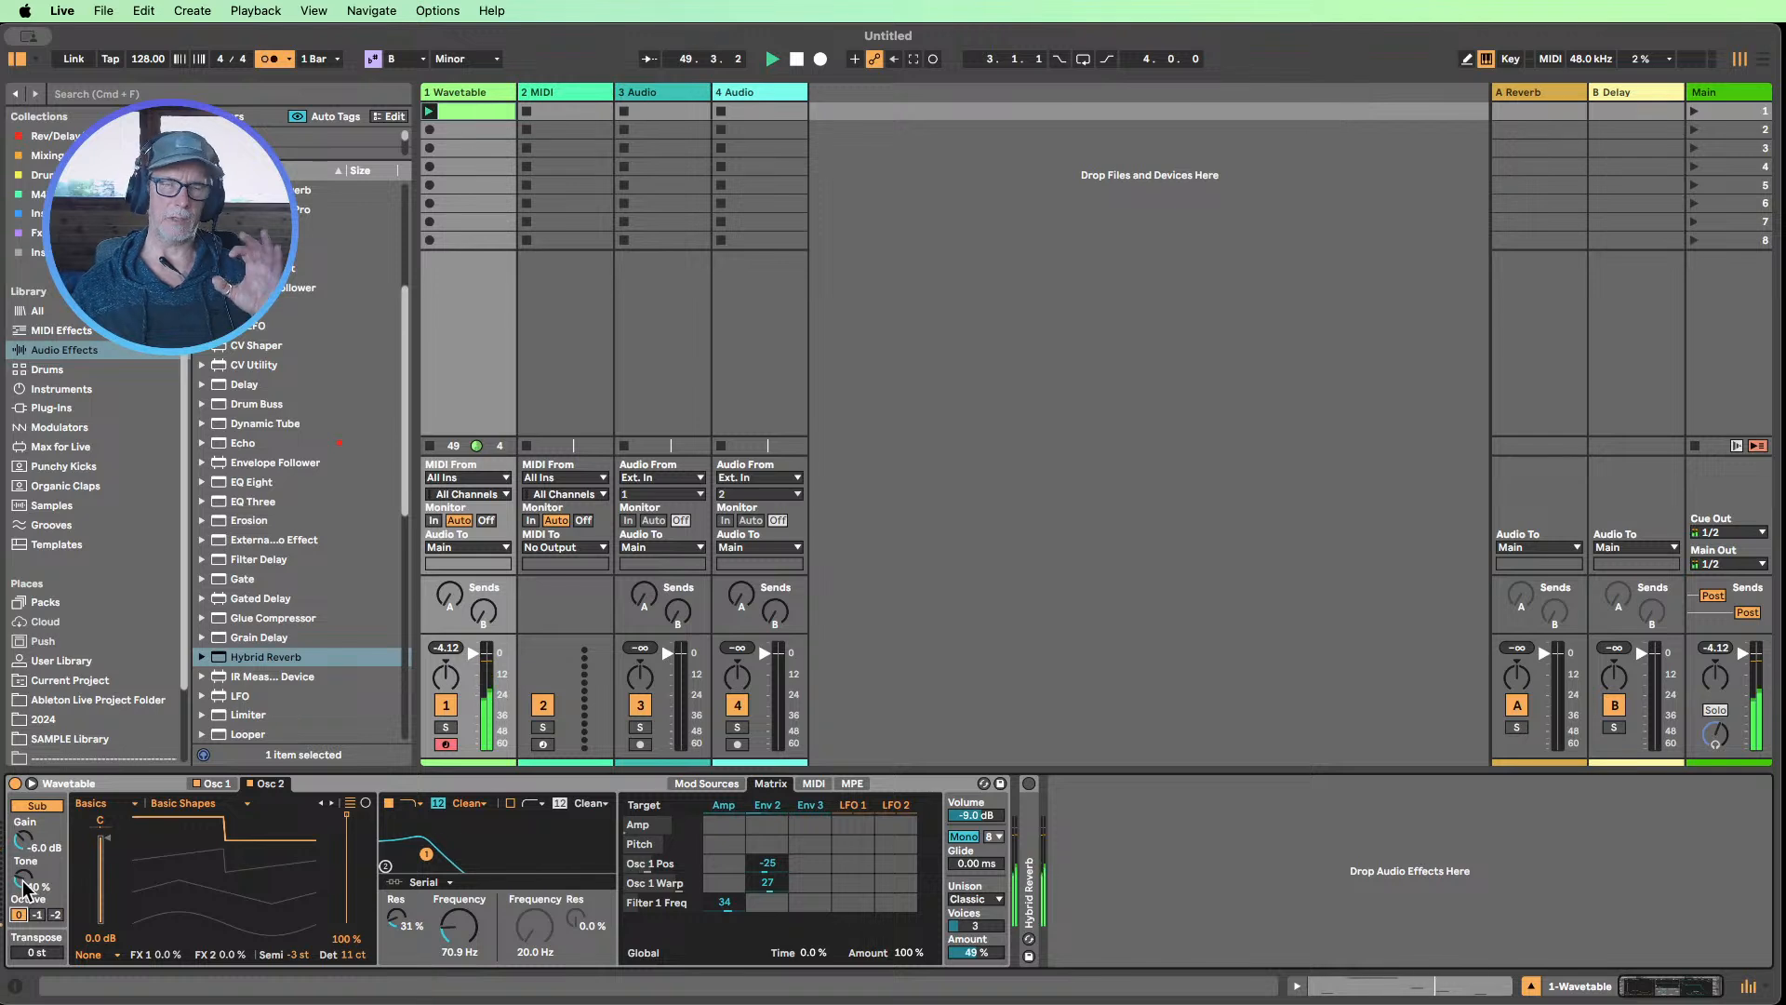
drag(24, 882, 24, 876)
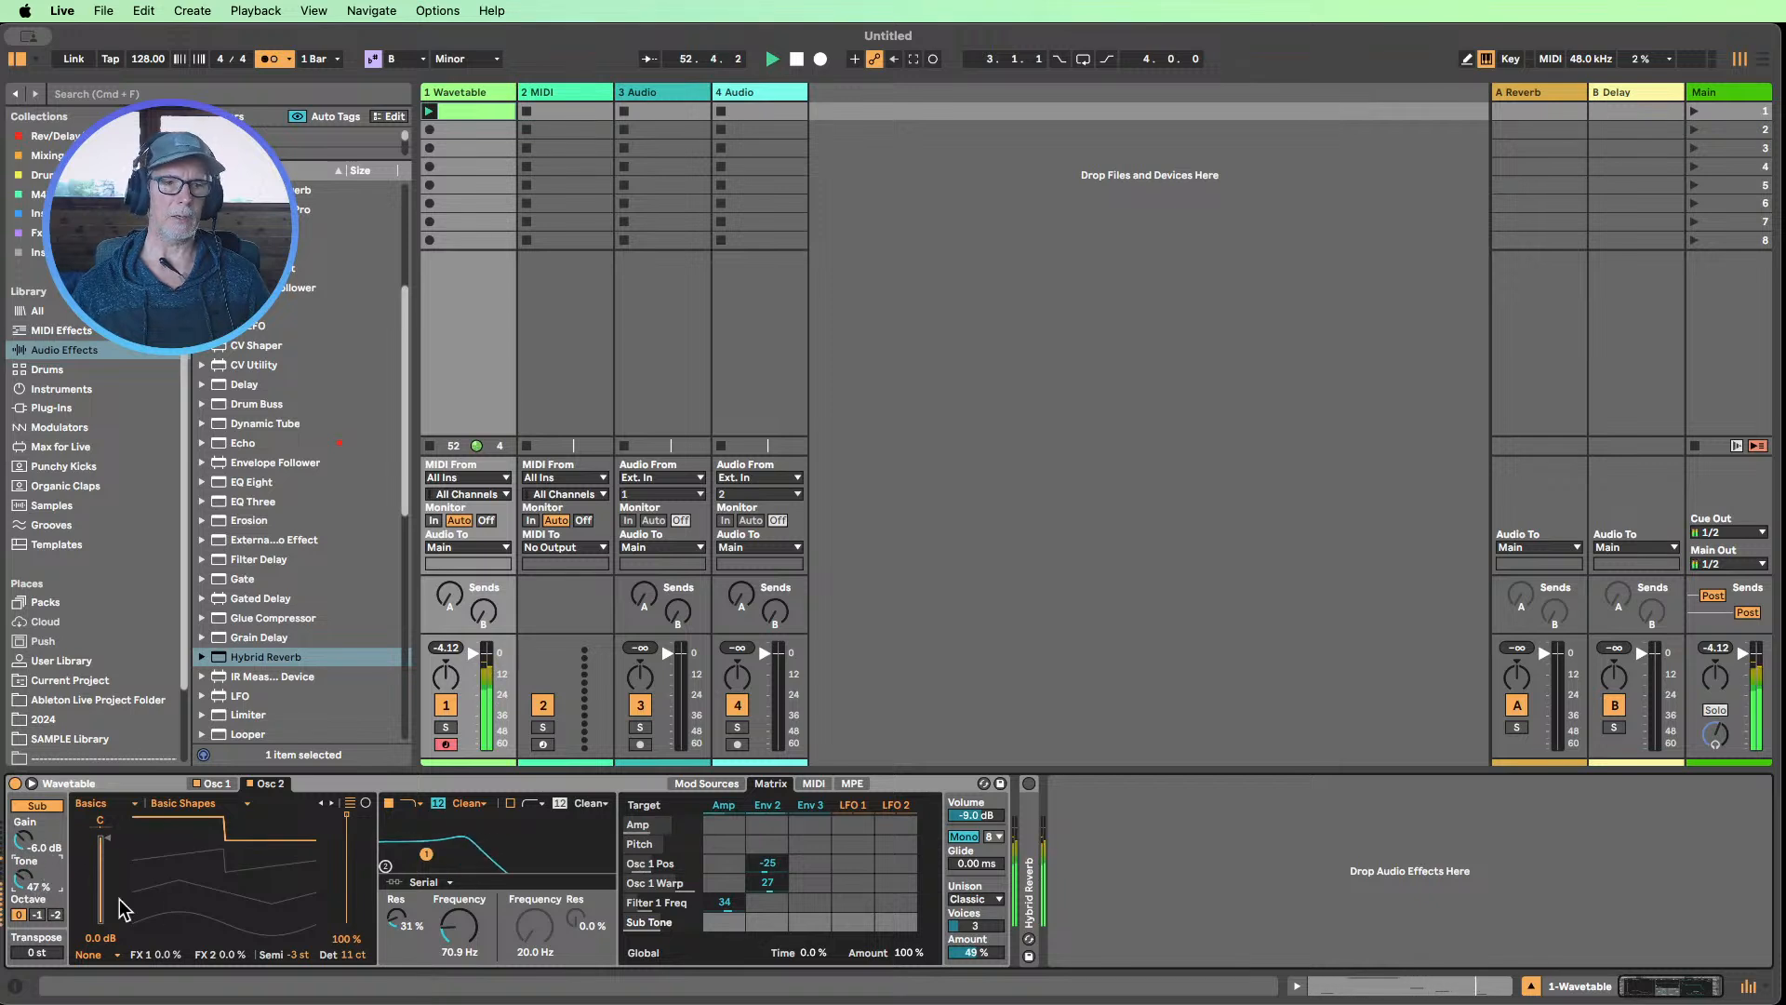
Modulate Osc 2's wavetable position with Env 2 at an amount of -34 in the modulation matrix
click(216, 782)
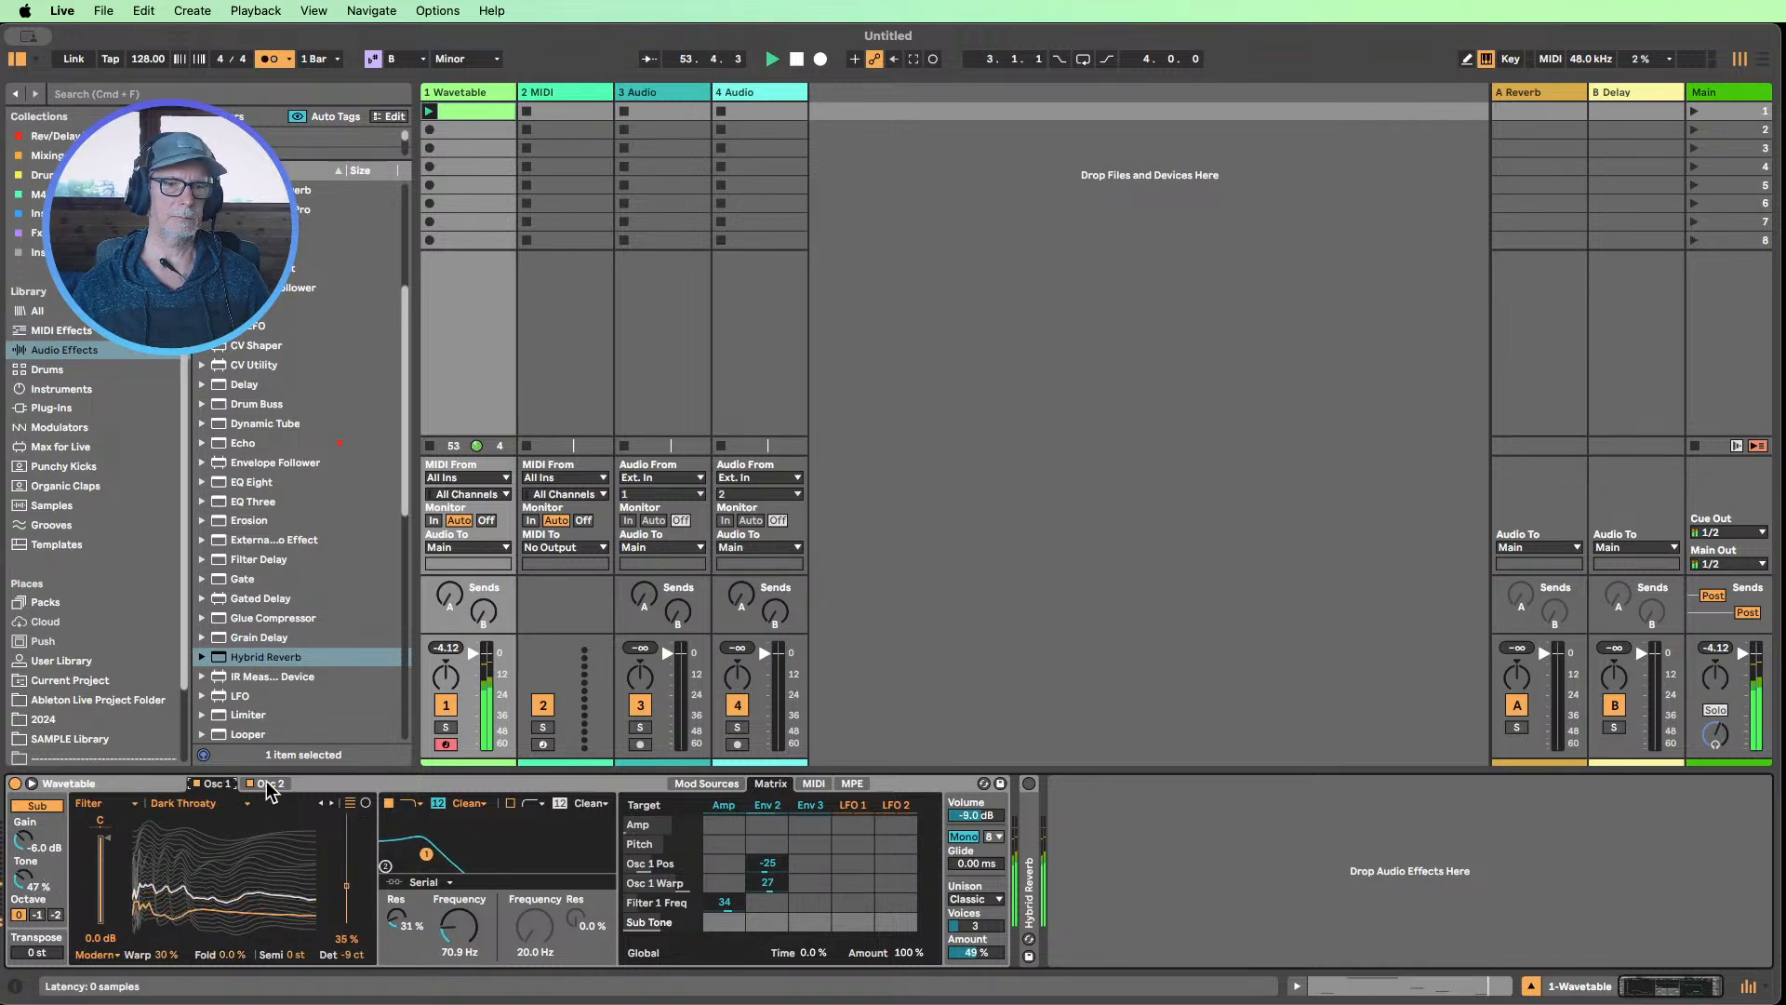
click(263, 786)
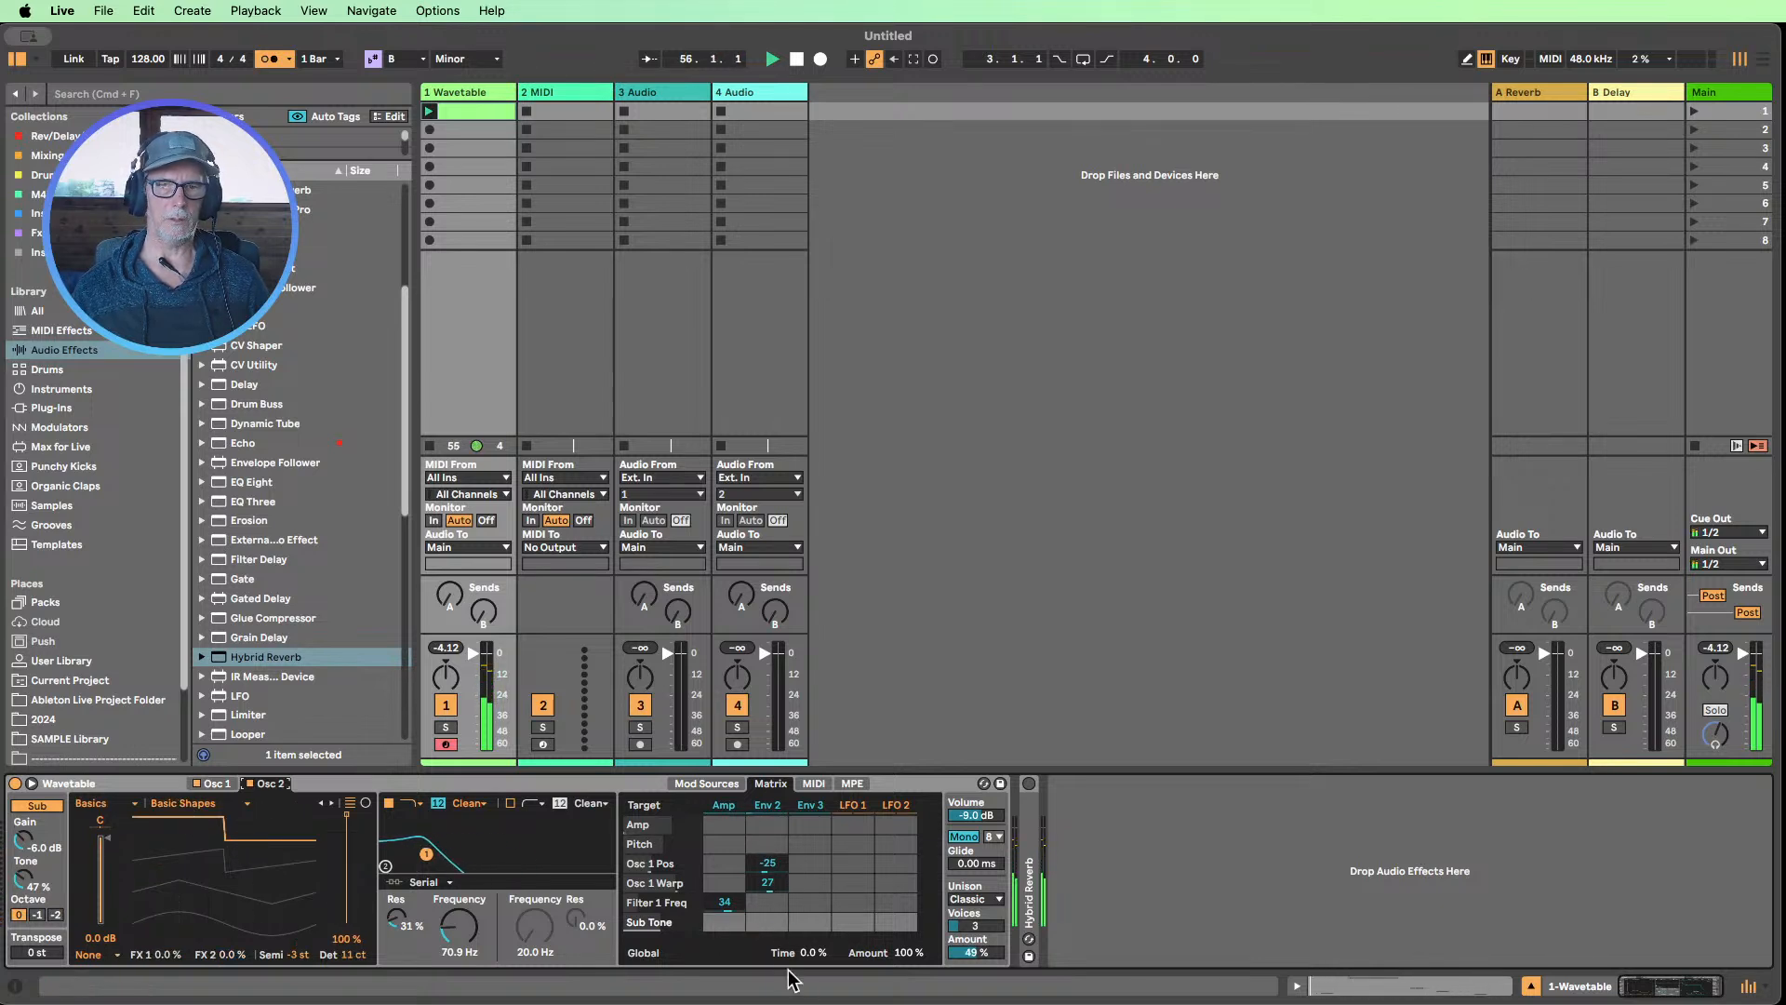
click(346, 816)
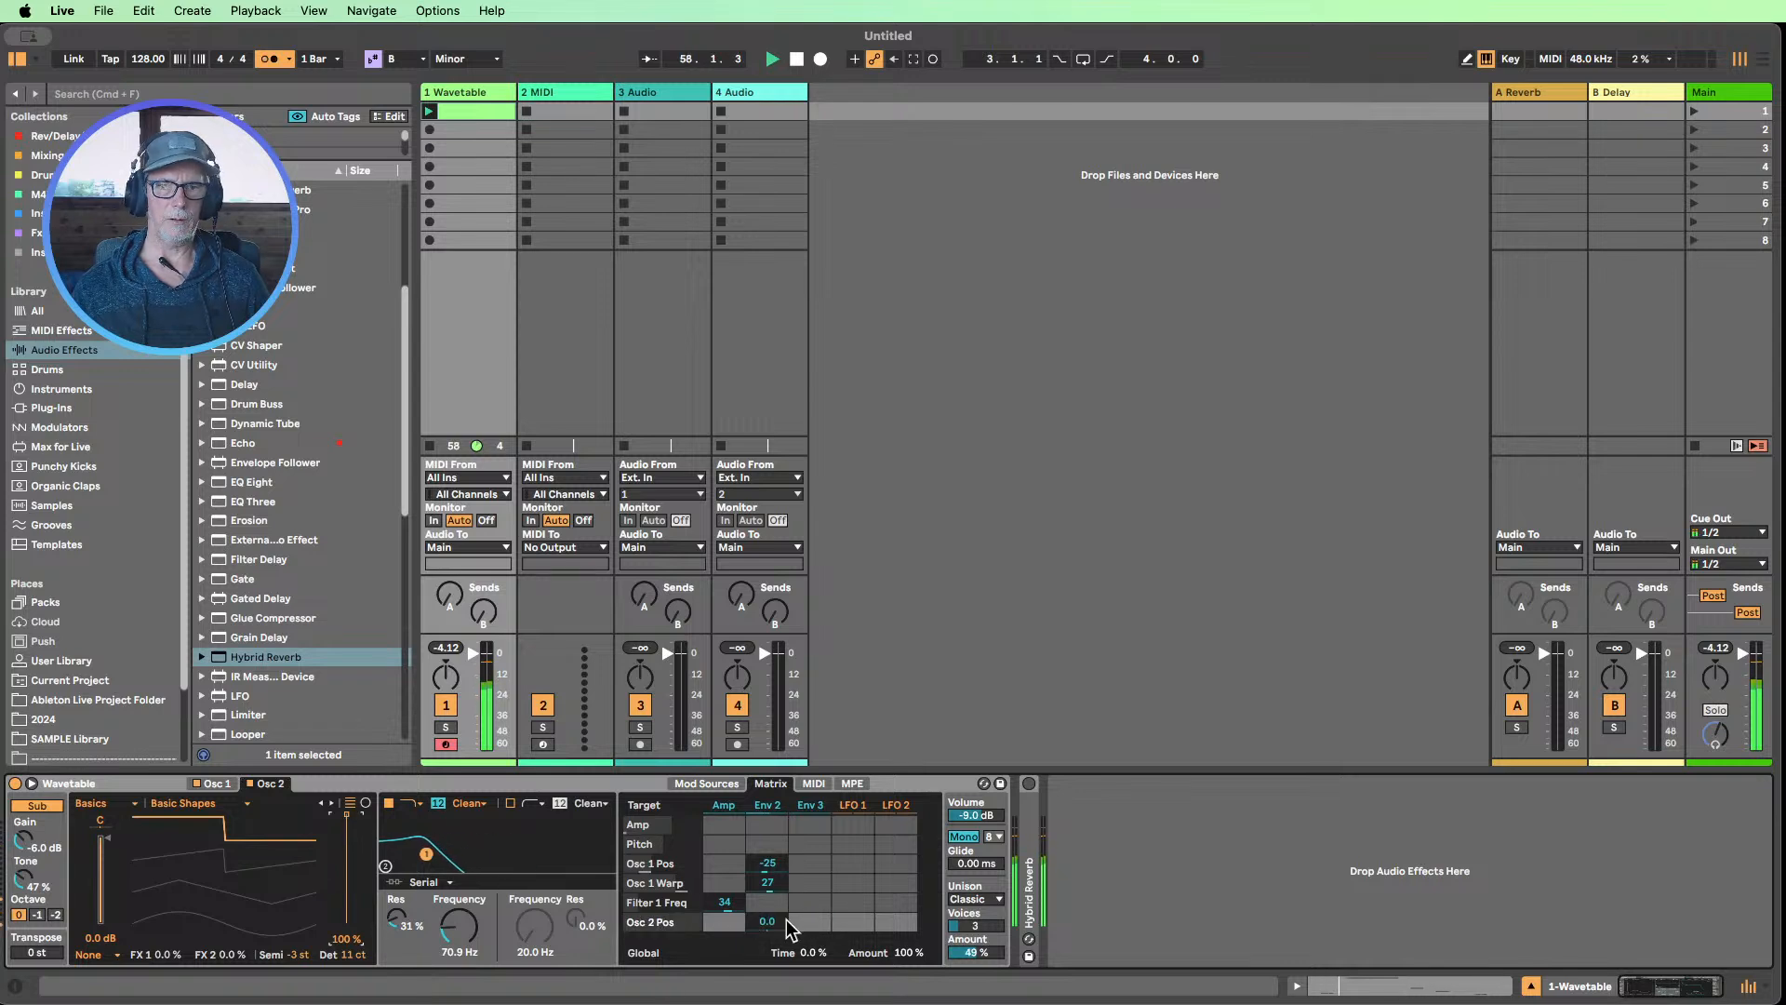
drag(766, 922, 766, 942)
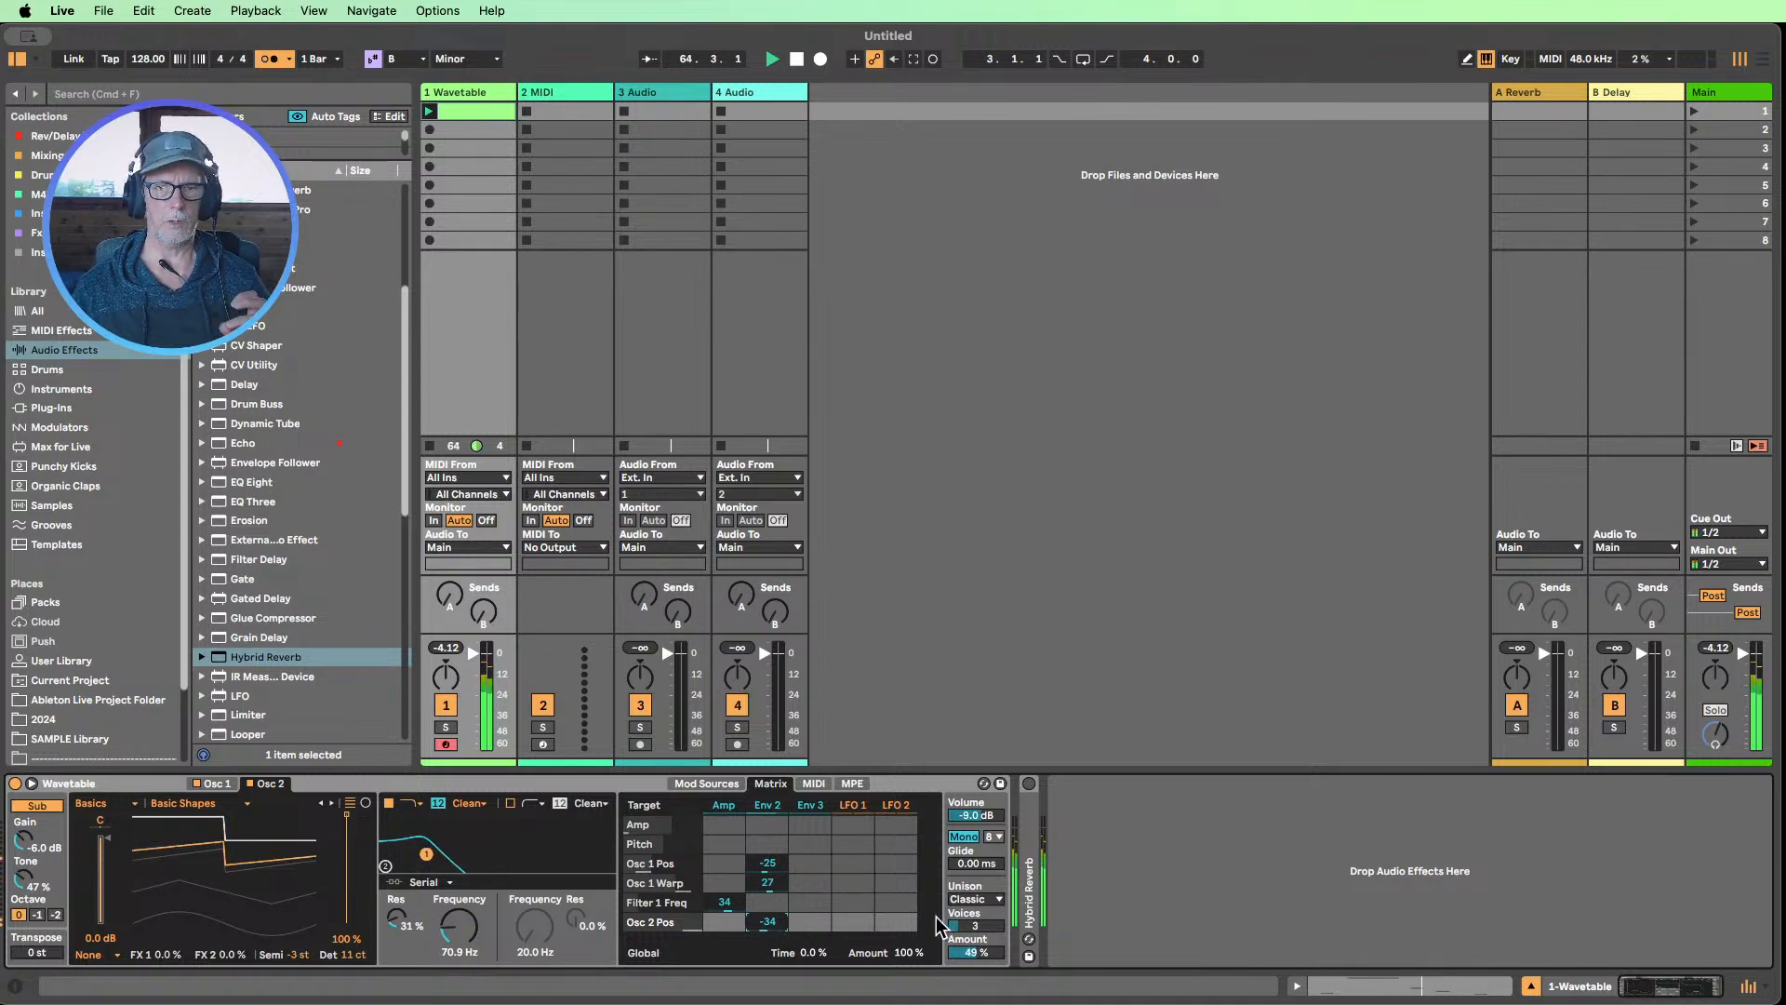
Raise Filter 1's frequency to 93.3 Hz and stop playback
drag(459, 926, 458, 930)
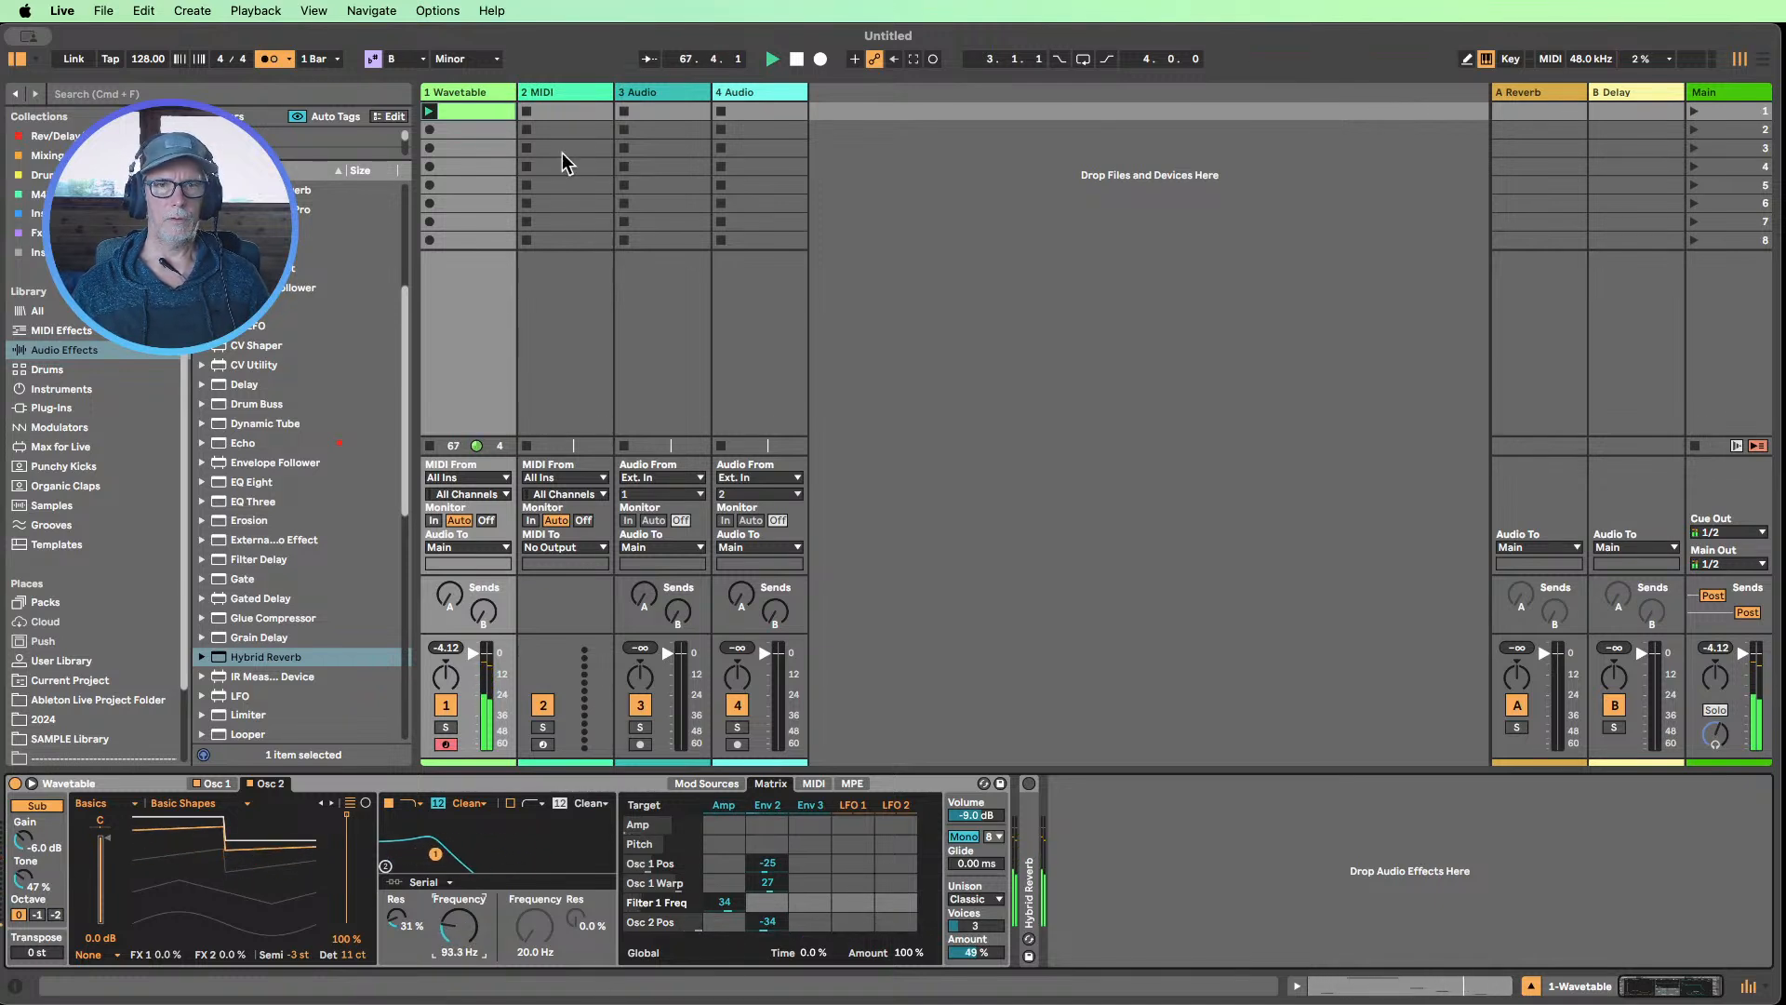
click(796, 58)
Duplicate the Wavetable clip into the second slot and open the copy's notes
click(490, 109)
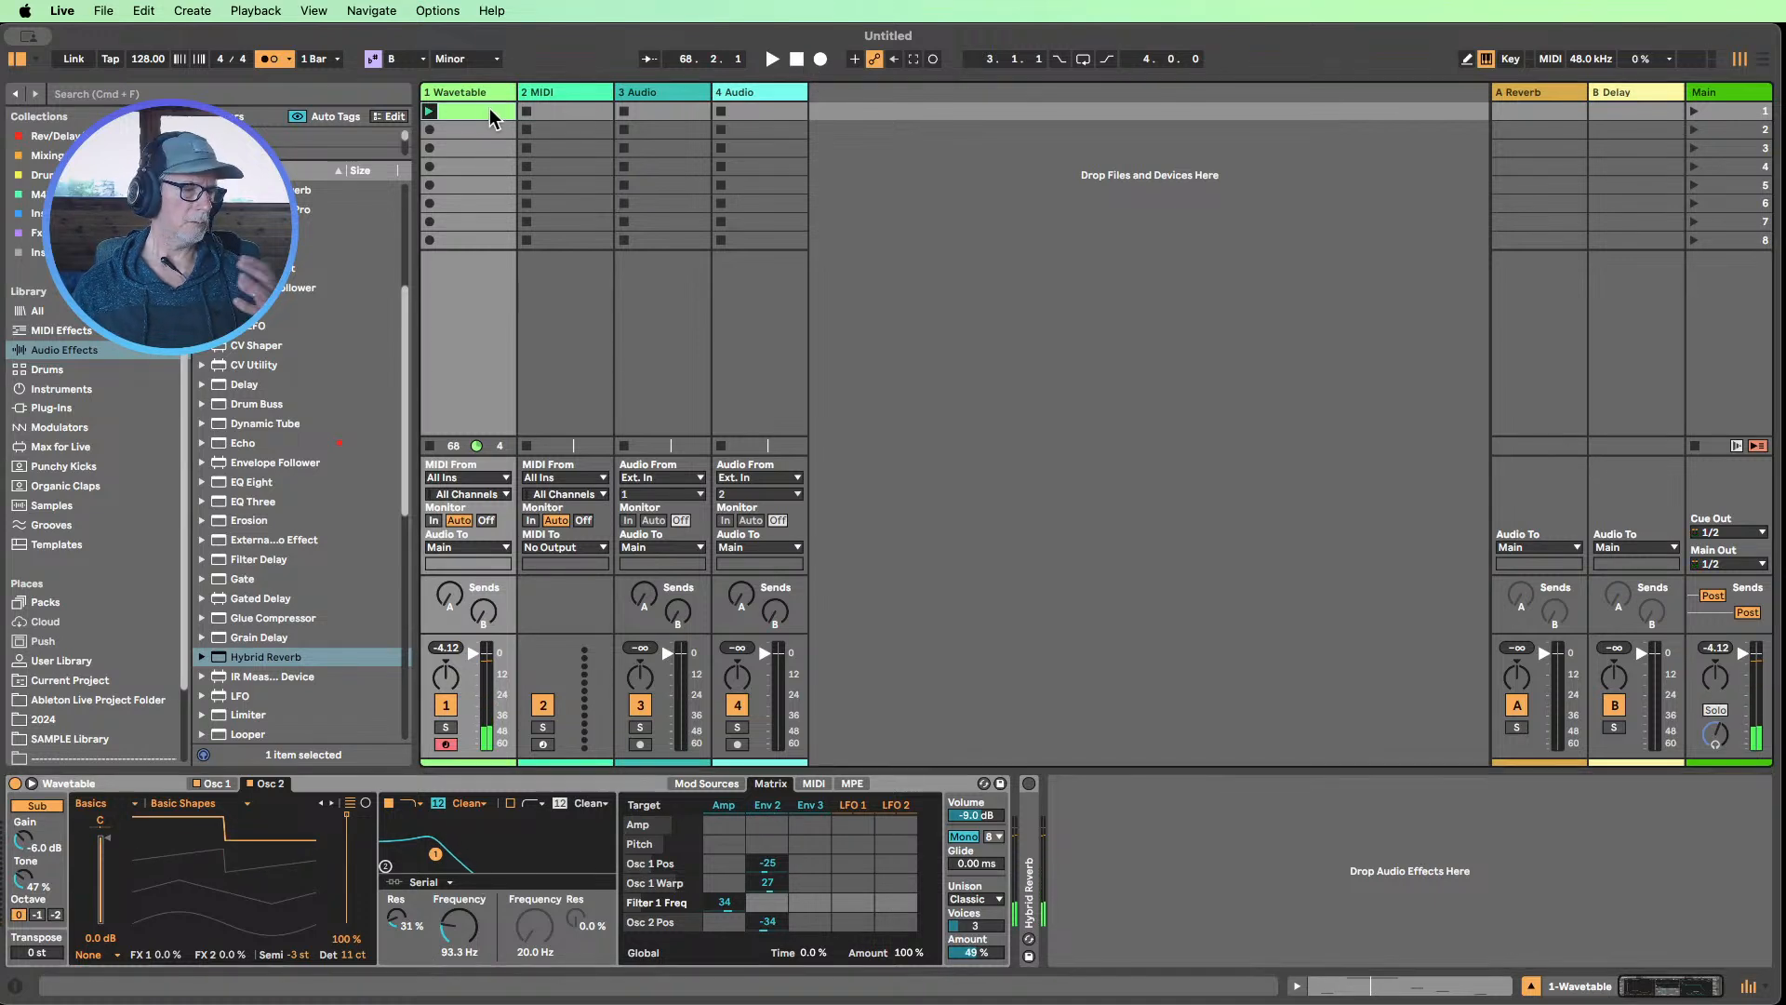
key(super+d)
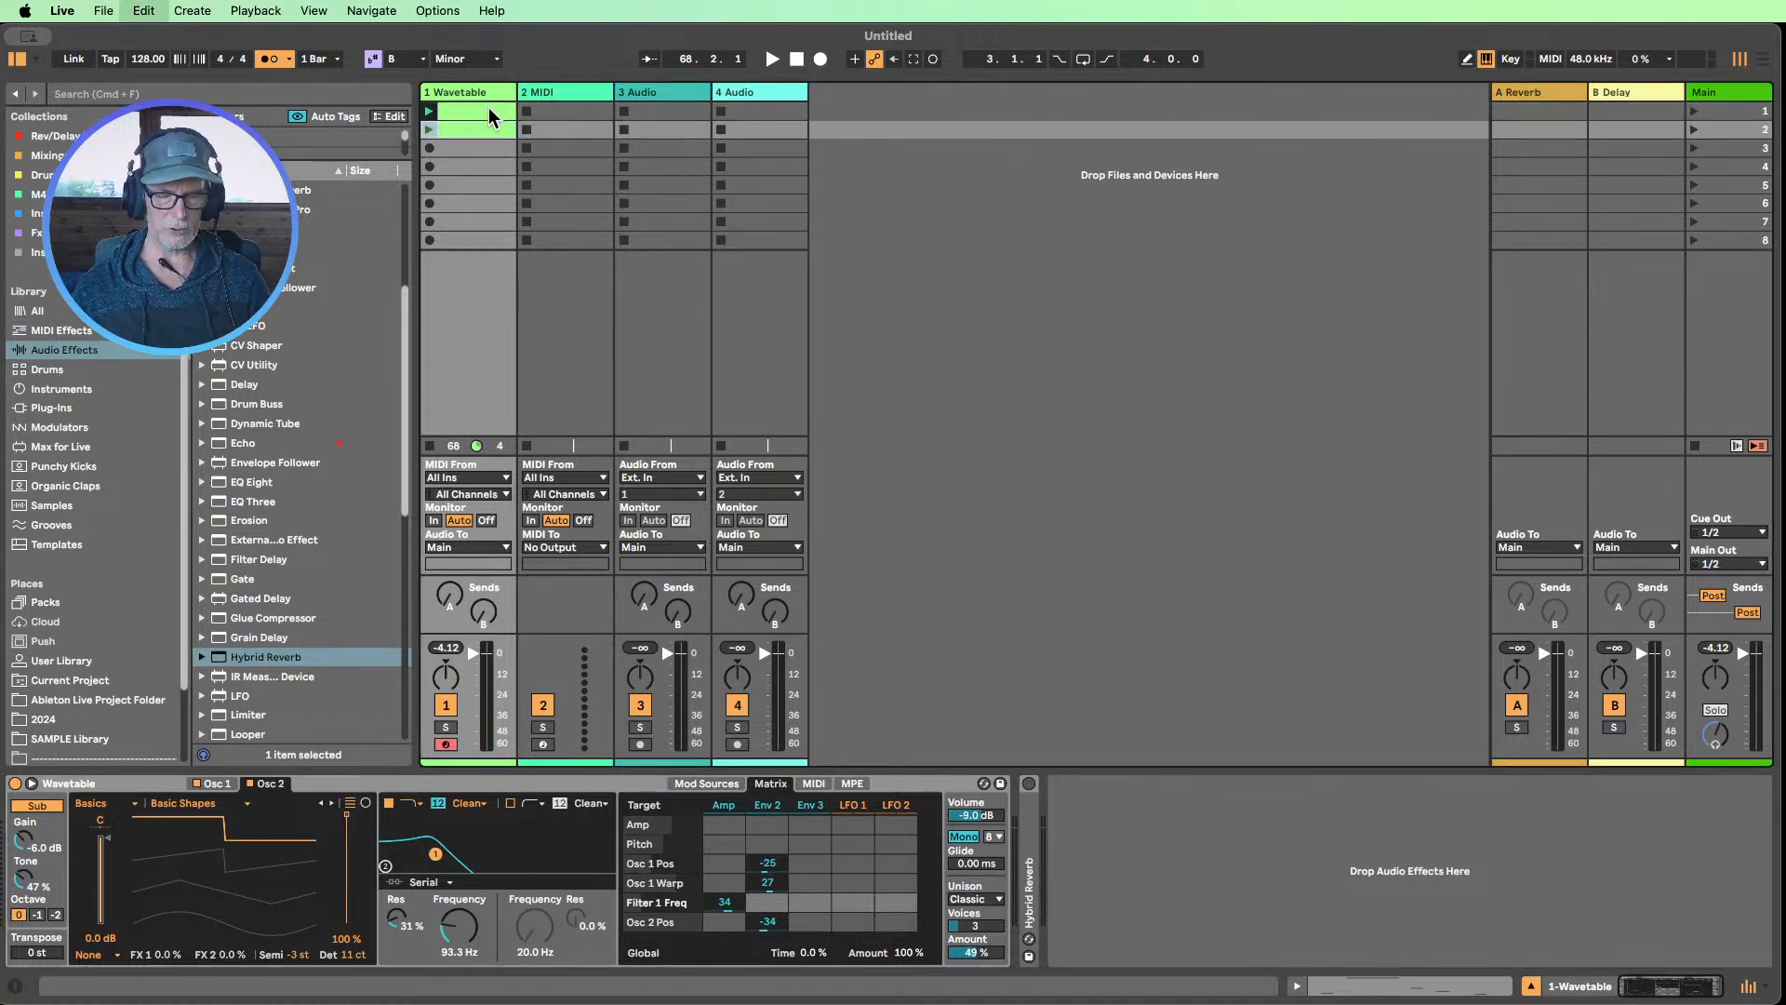
double_click(476, 127)
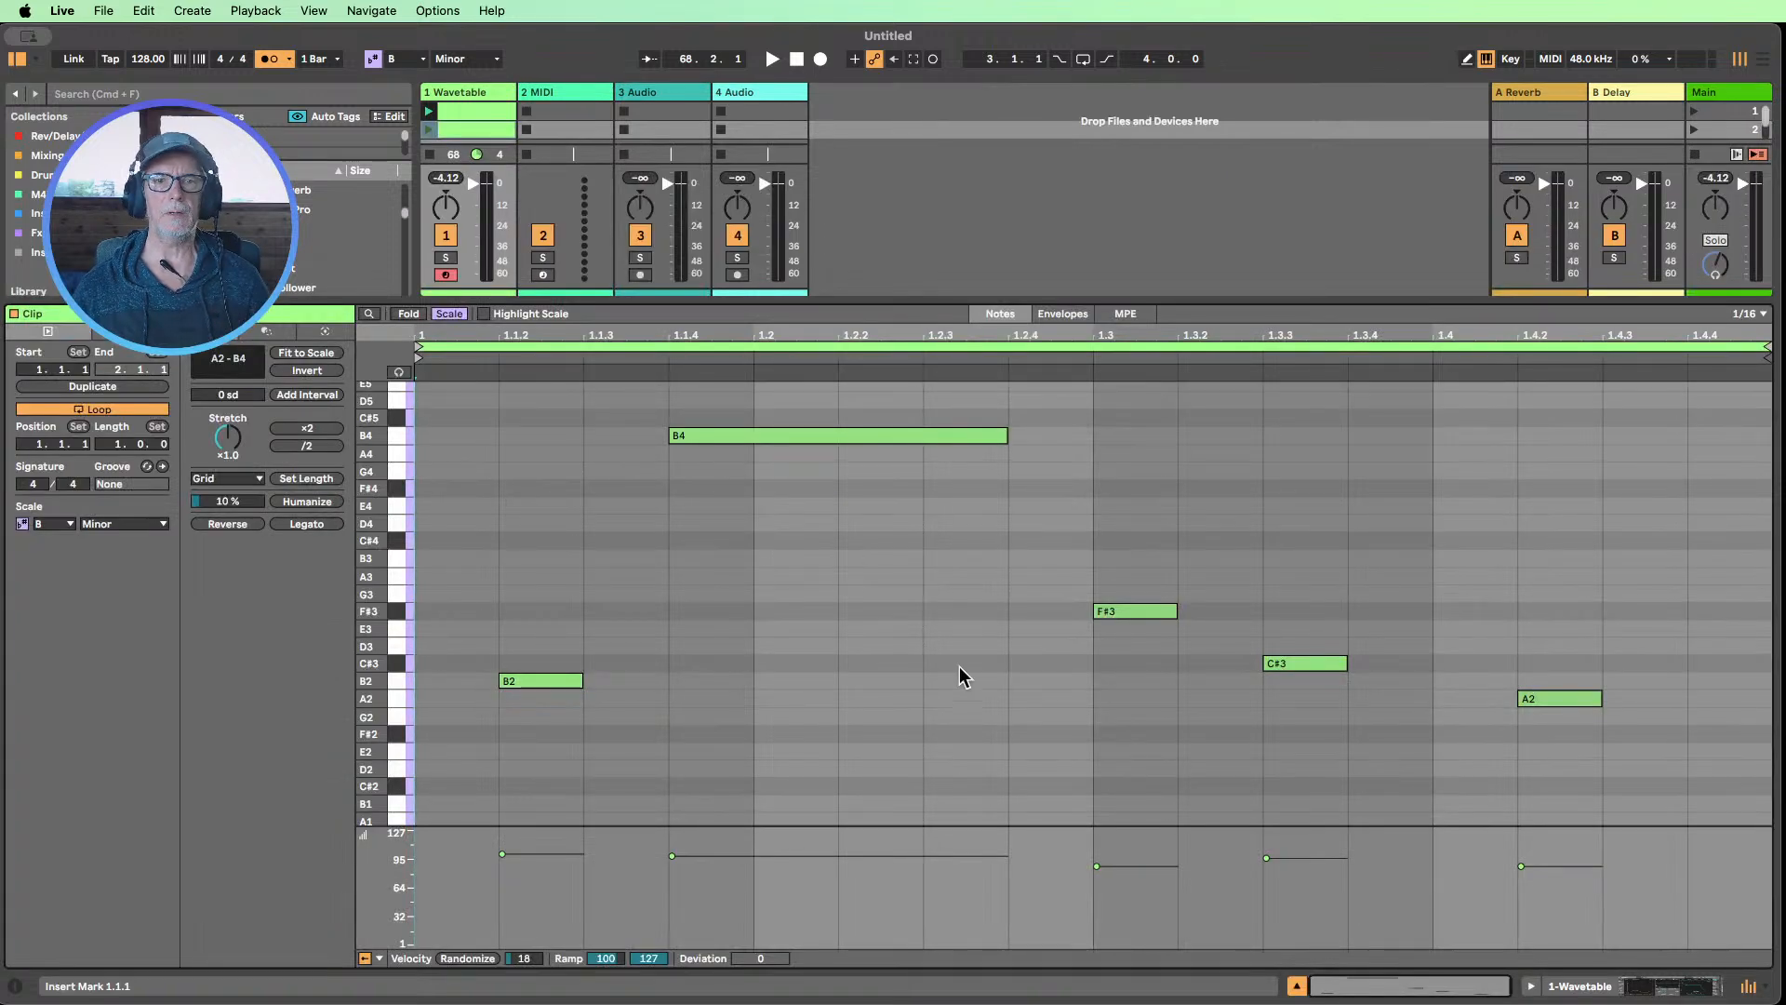
Select all notes in the duplicated clip and lengthen them with Legato so each reaches the next note
drag(1655, 763, 431, 387)
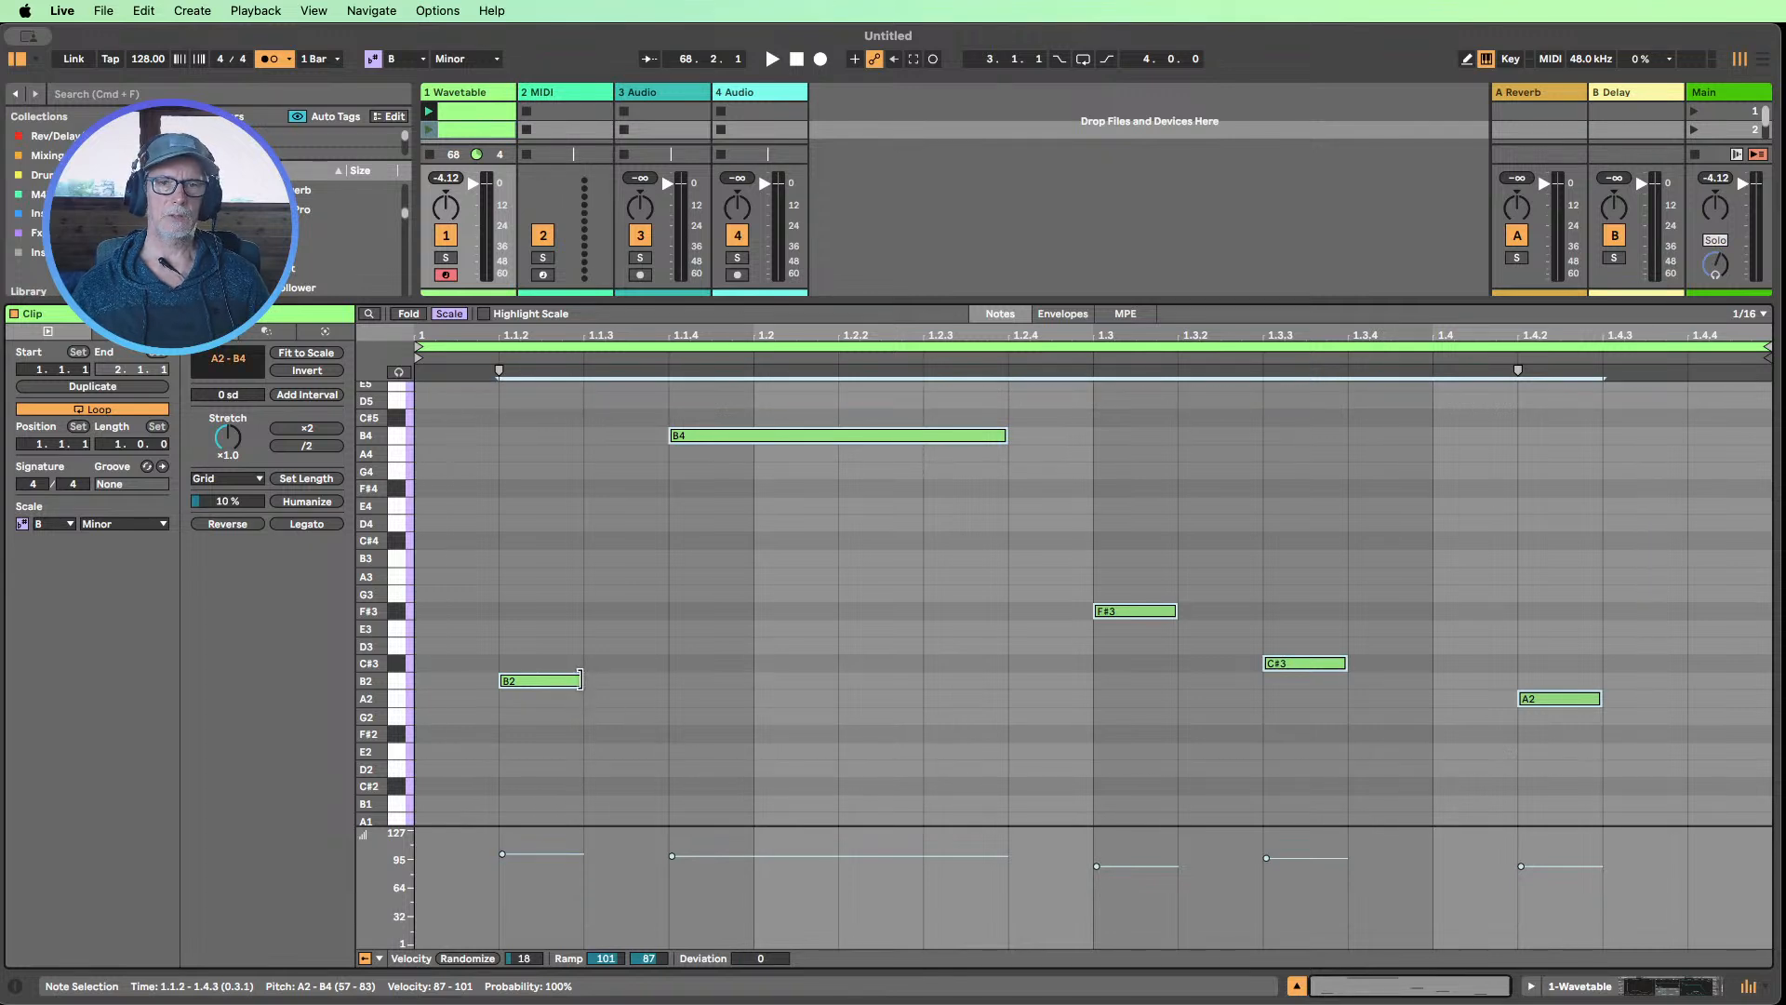
drag(580, 680, 716, 693)
key(super+z)
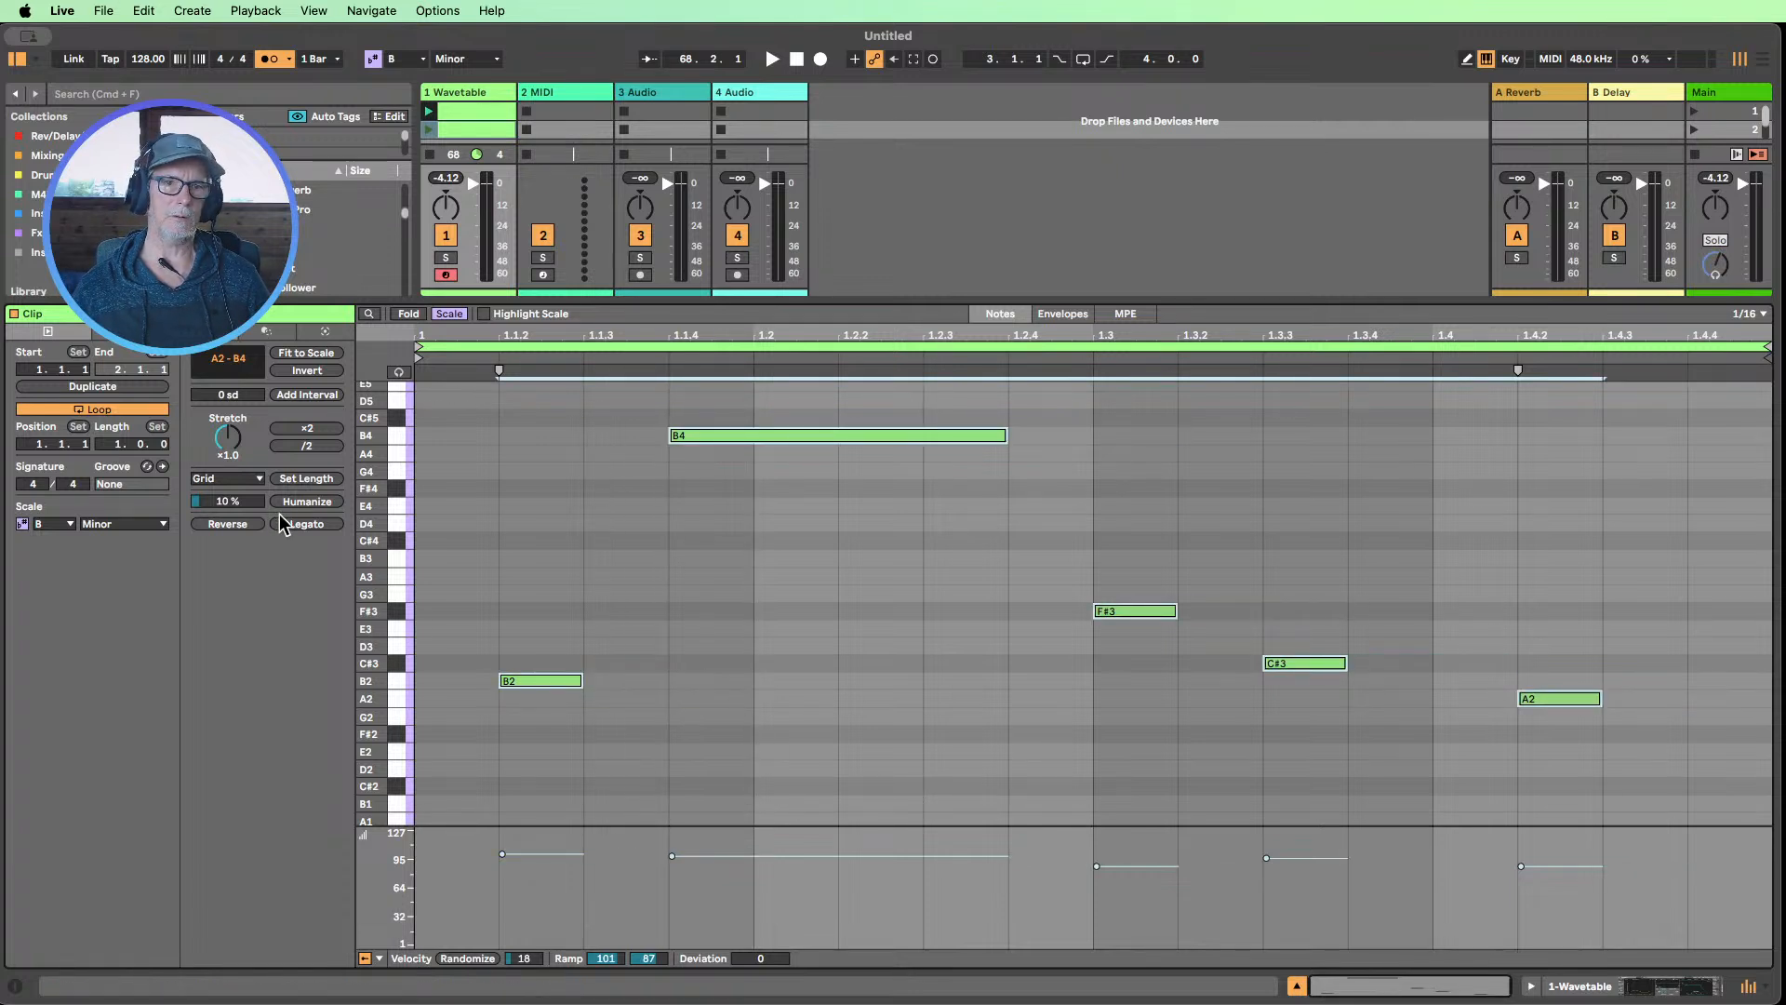
click(307, 523)
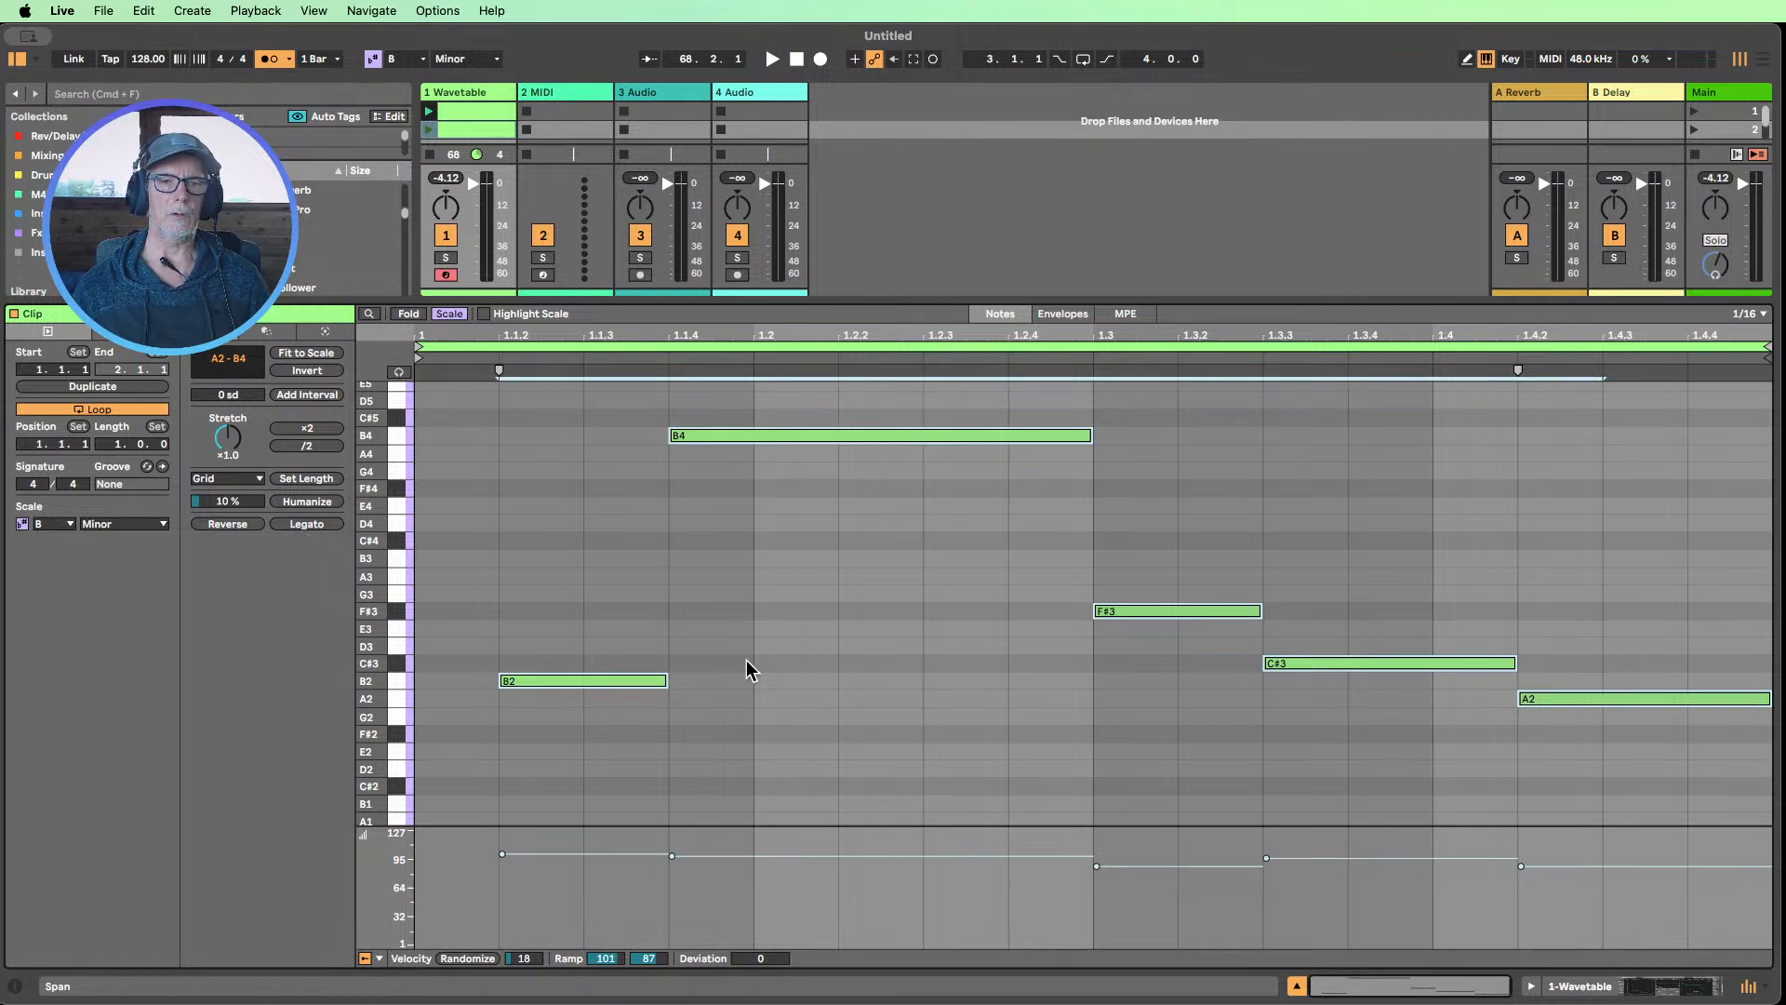
Recolor the duplicated clip in the second Wavetable slot to a darker green
right_click(431, 129)
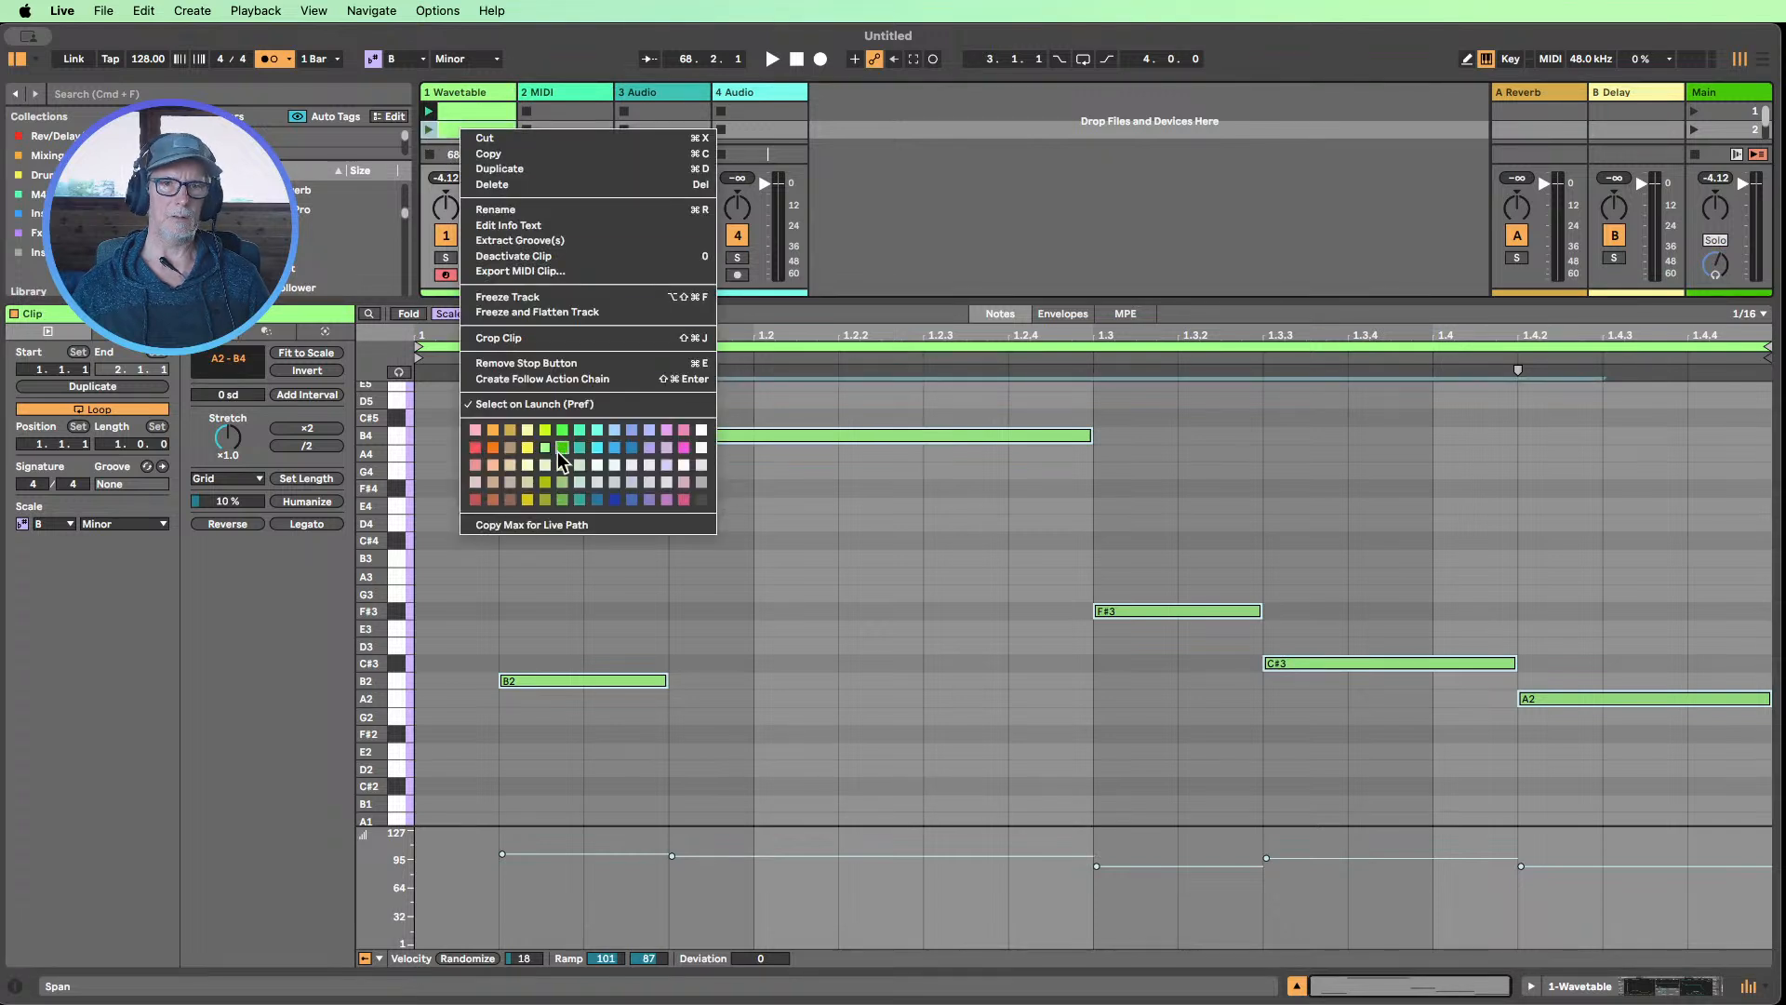
click(561, 482)
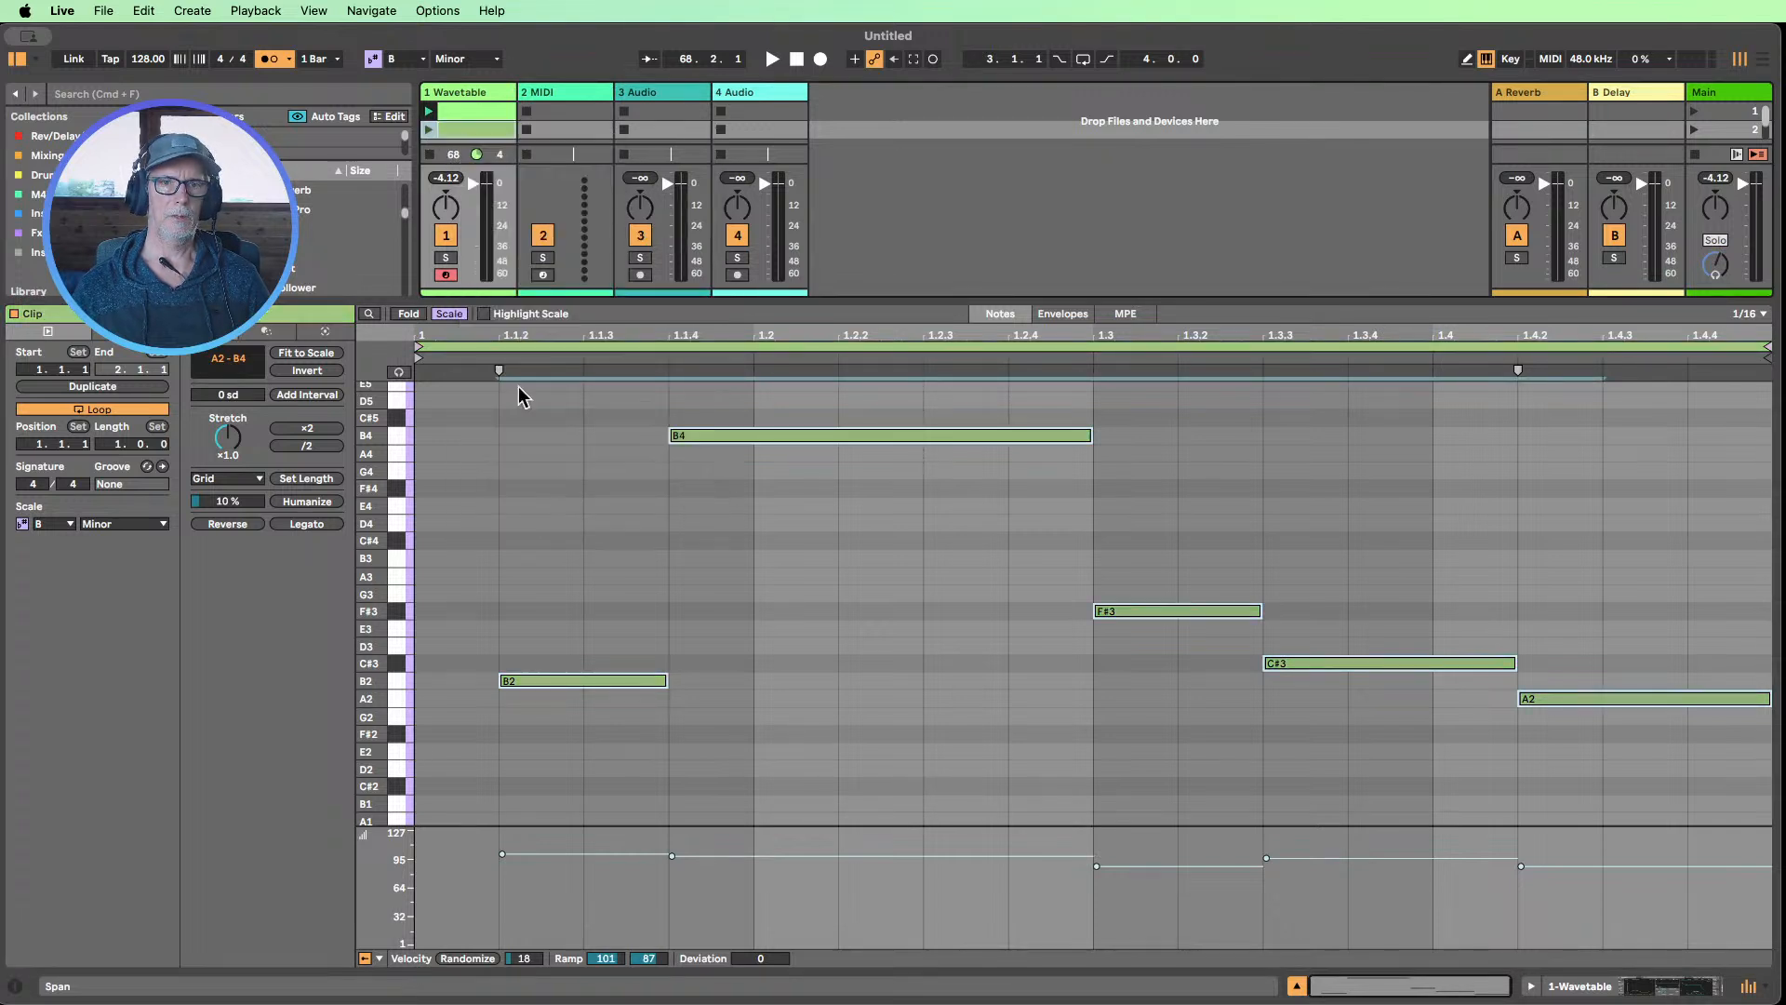
right_click(472, 128)
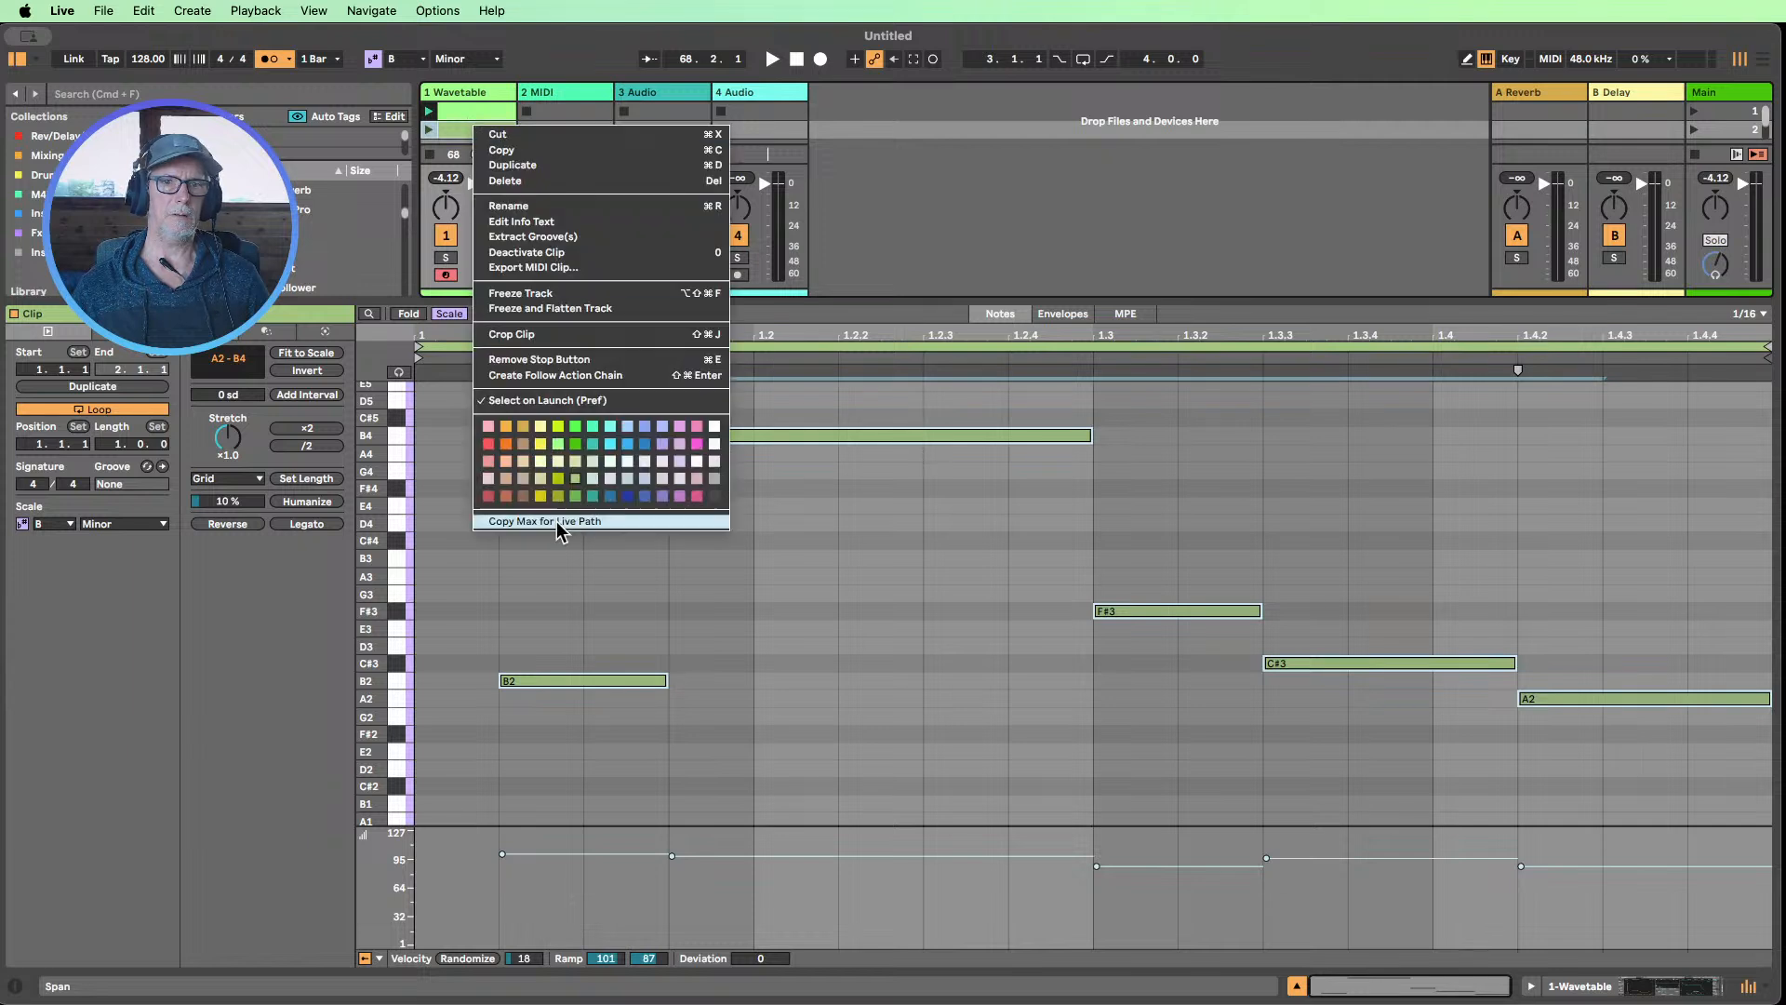
click(584, 507)
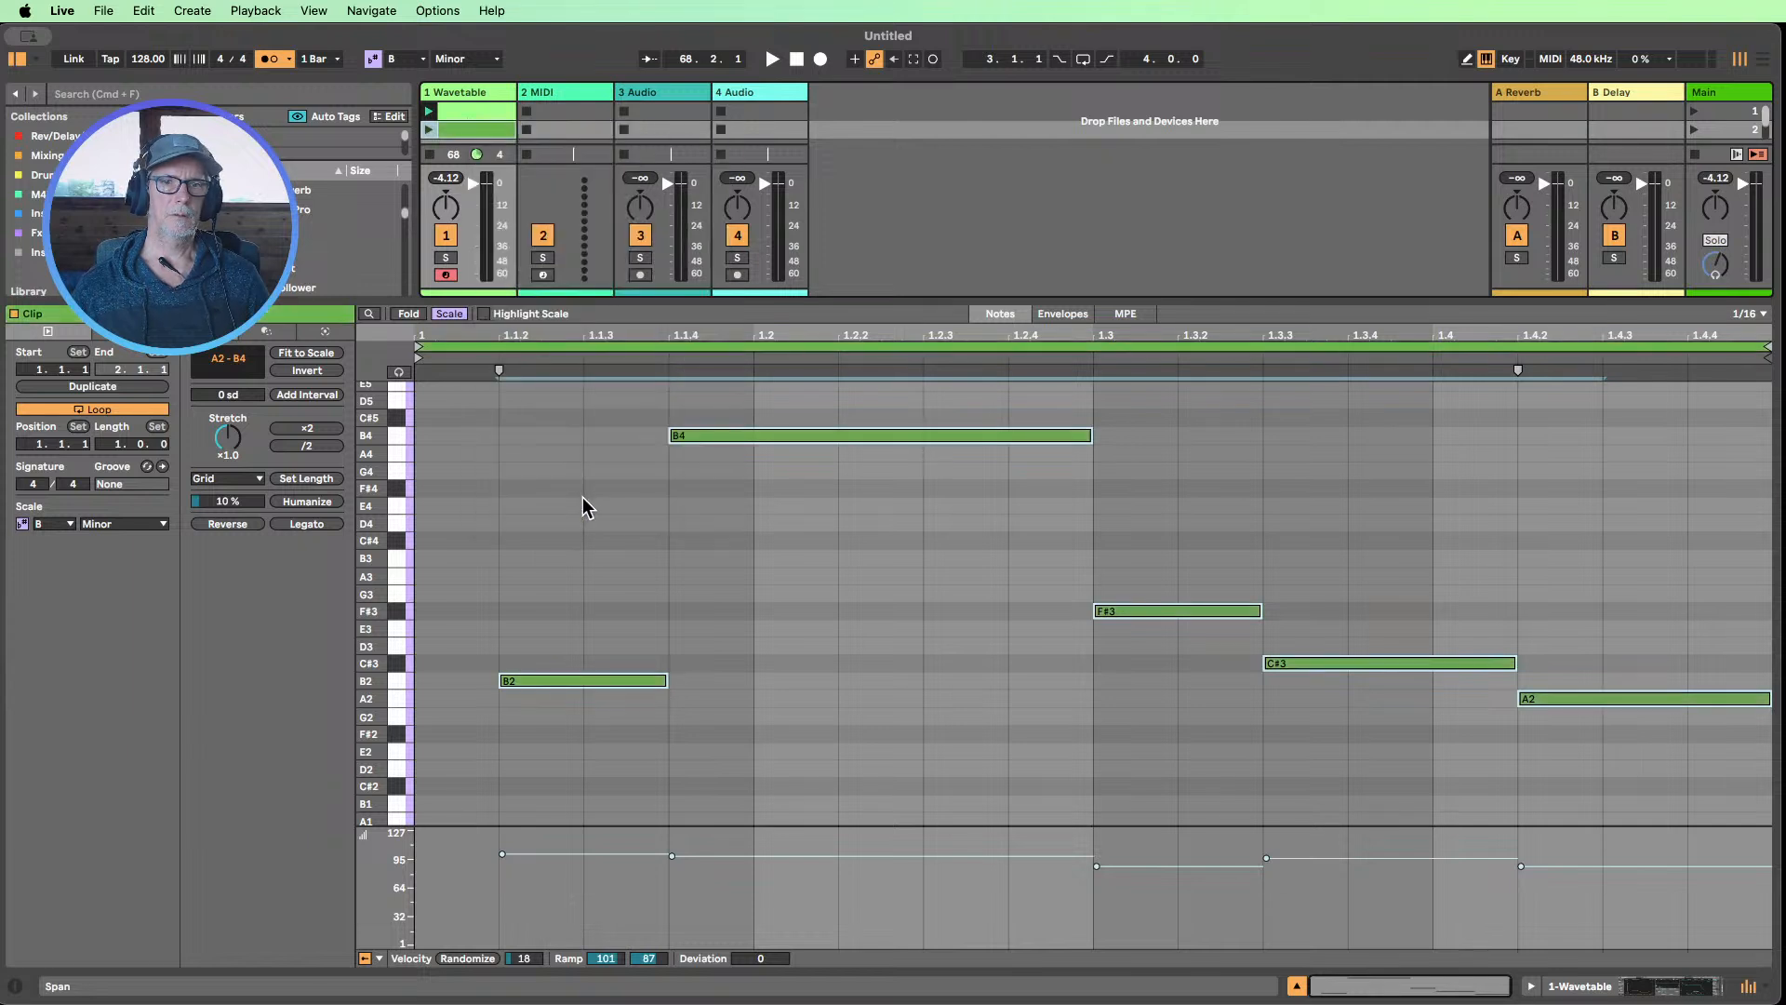
Launch the second Wavetable clip and lengthen all its selected notes so each slightly overlaps the following note
click(431, 130)
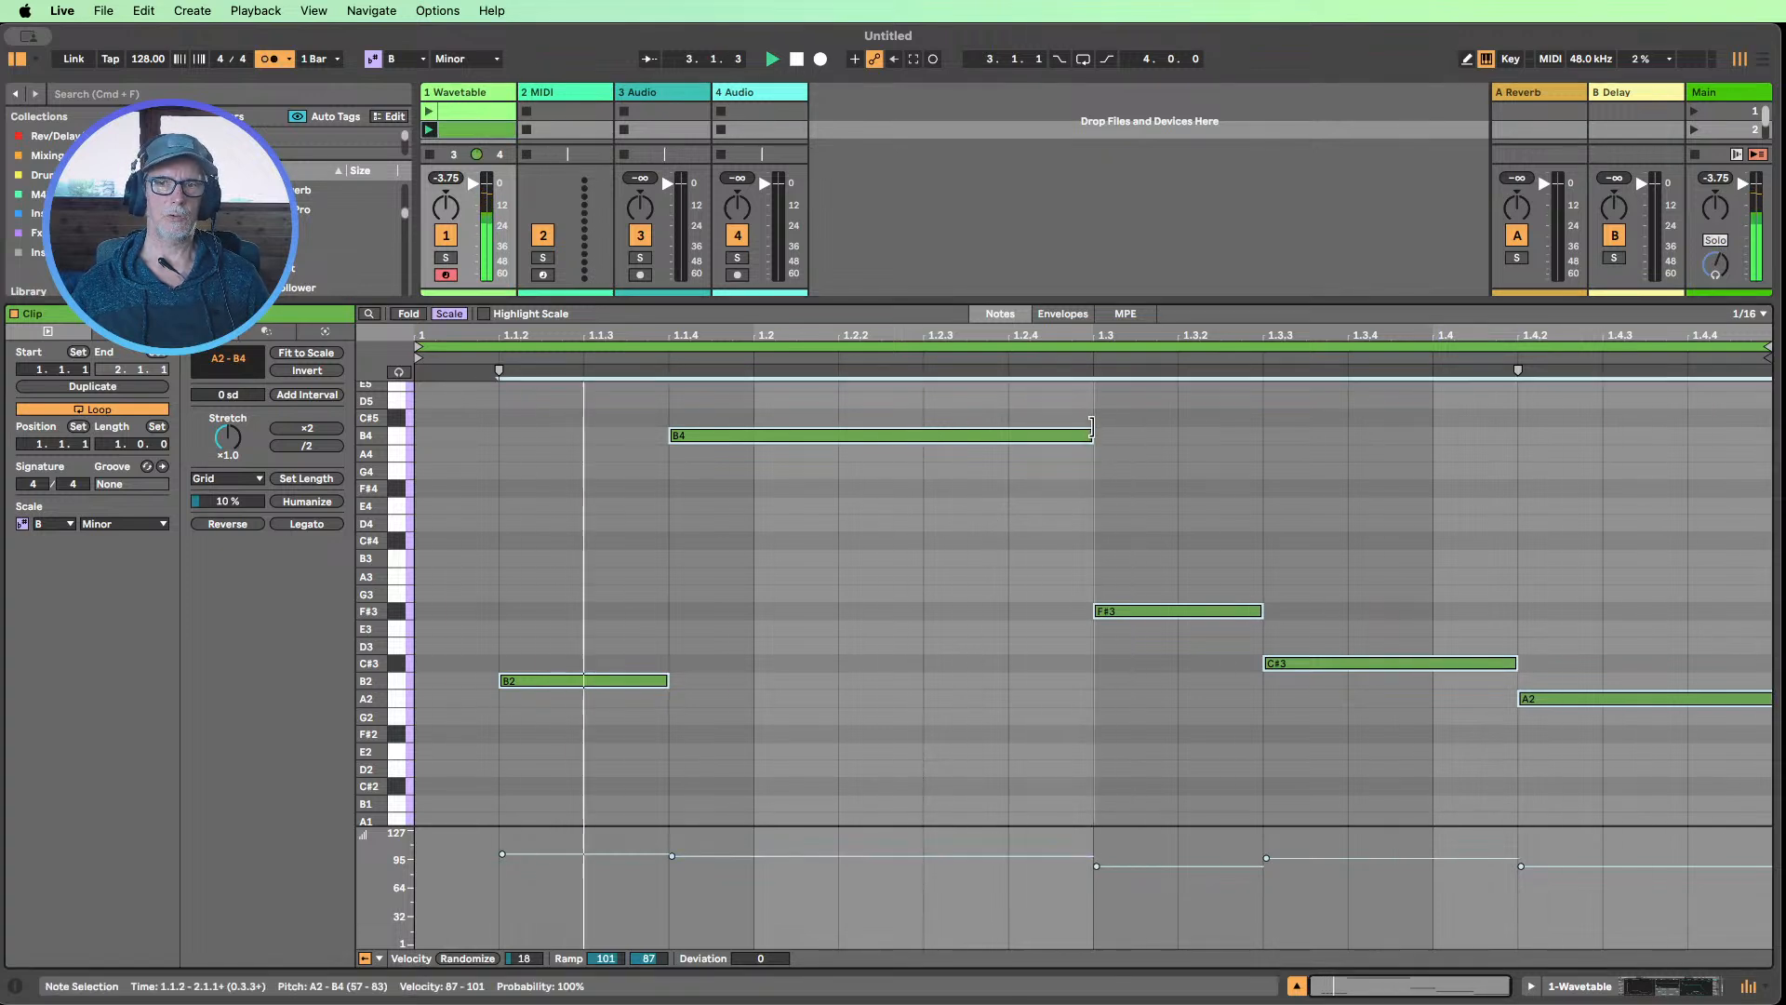
drag(1092, 426, 1120, 424)
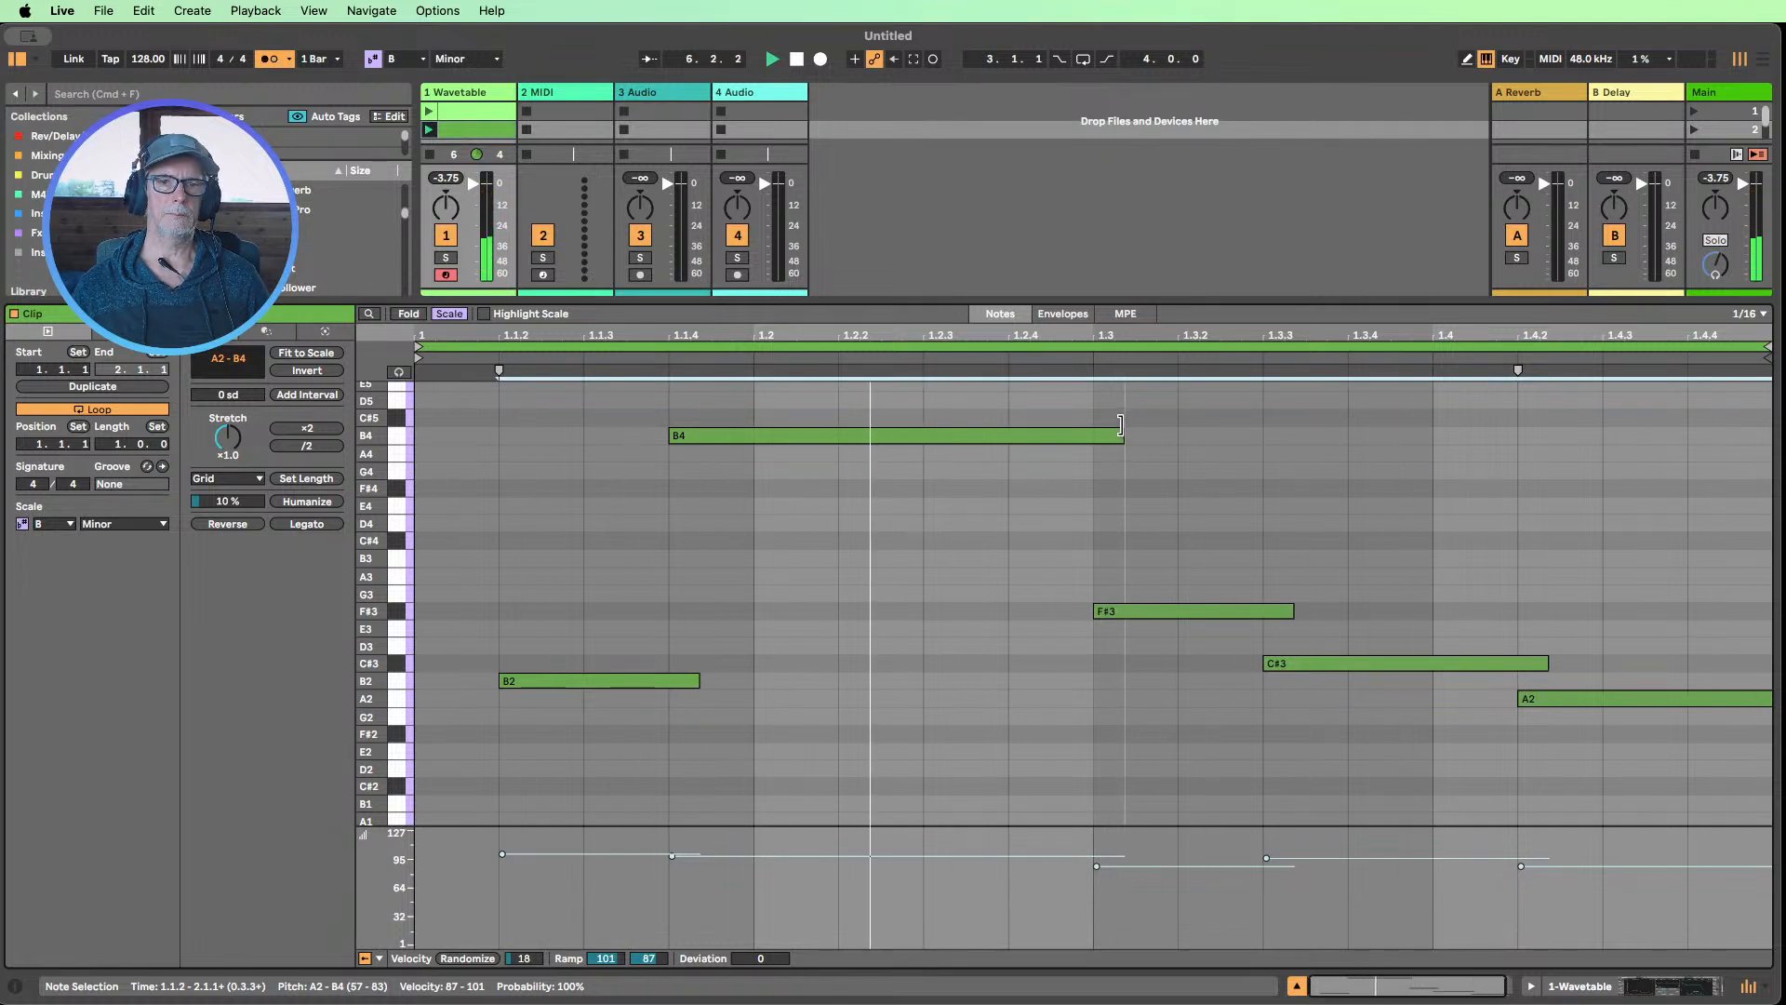
click(1367, 797)
Show the Wavetable device and set its Glide time to 1.79 s
click(1592, 988)
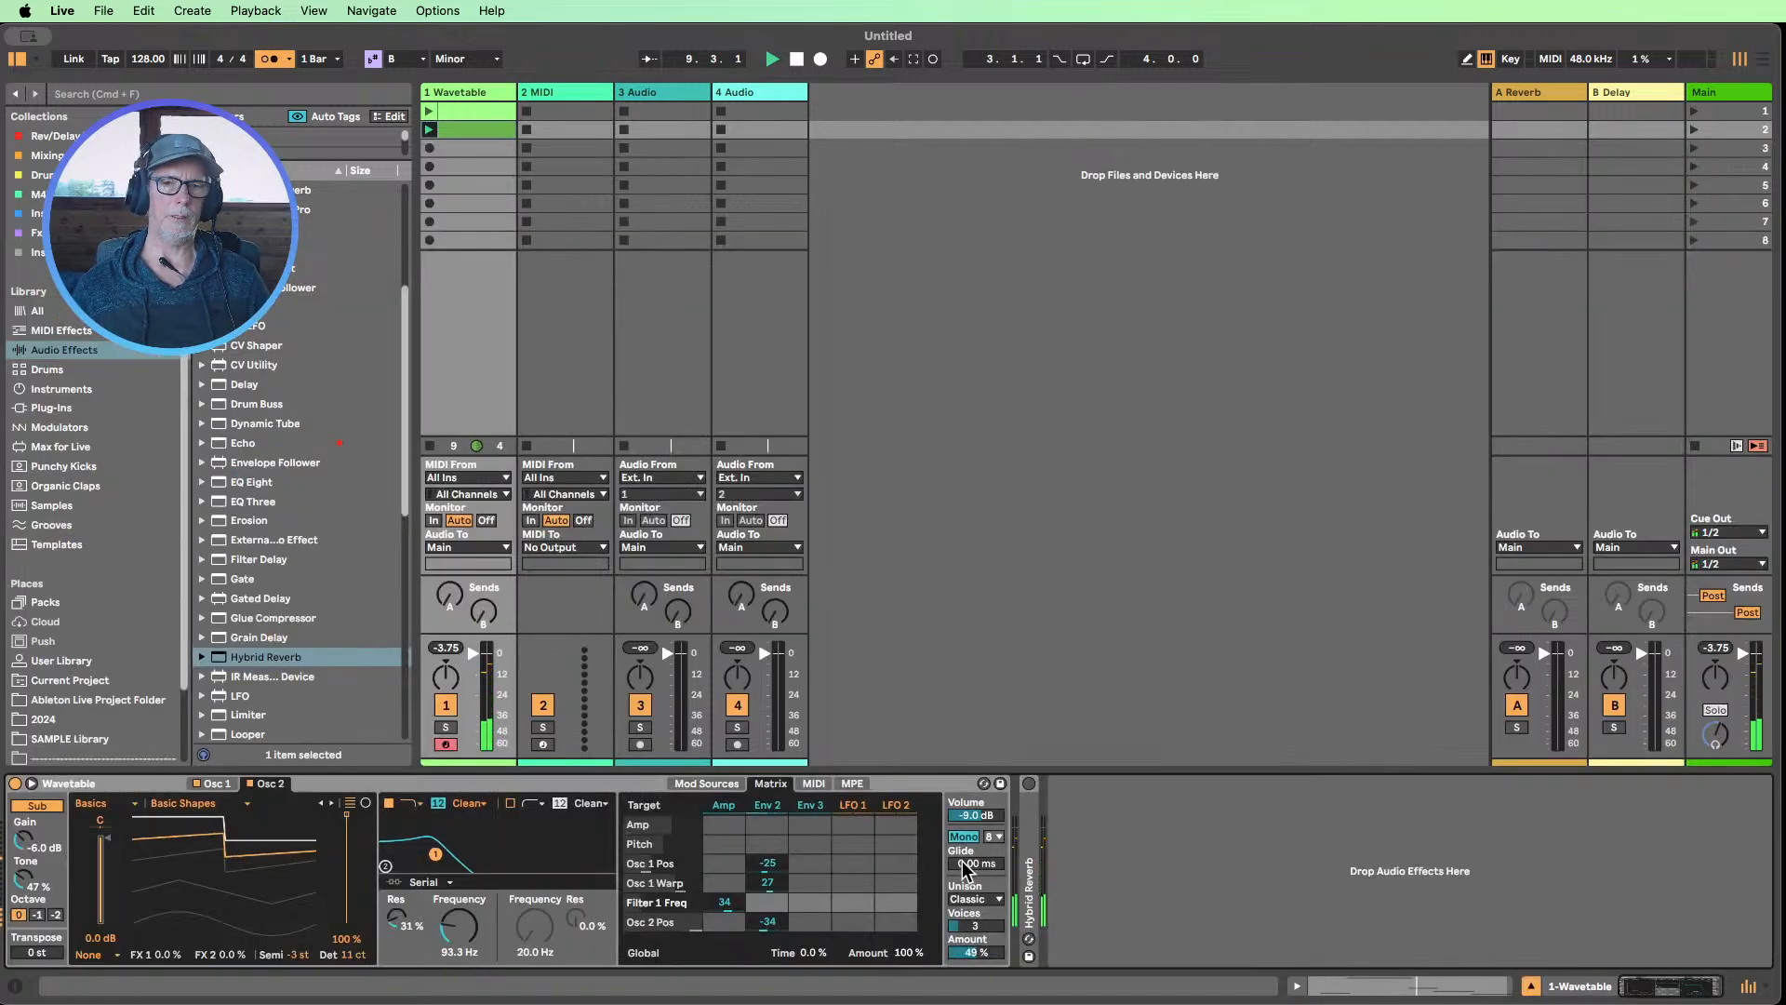
drag(963, 861, 963, 819)
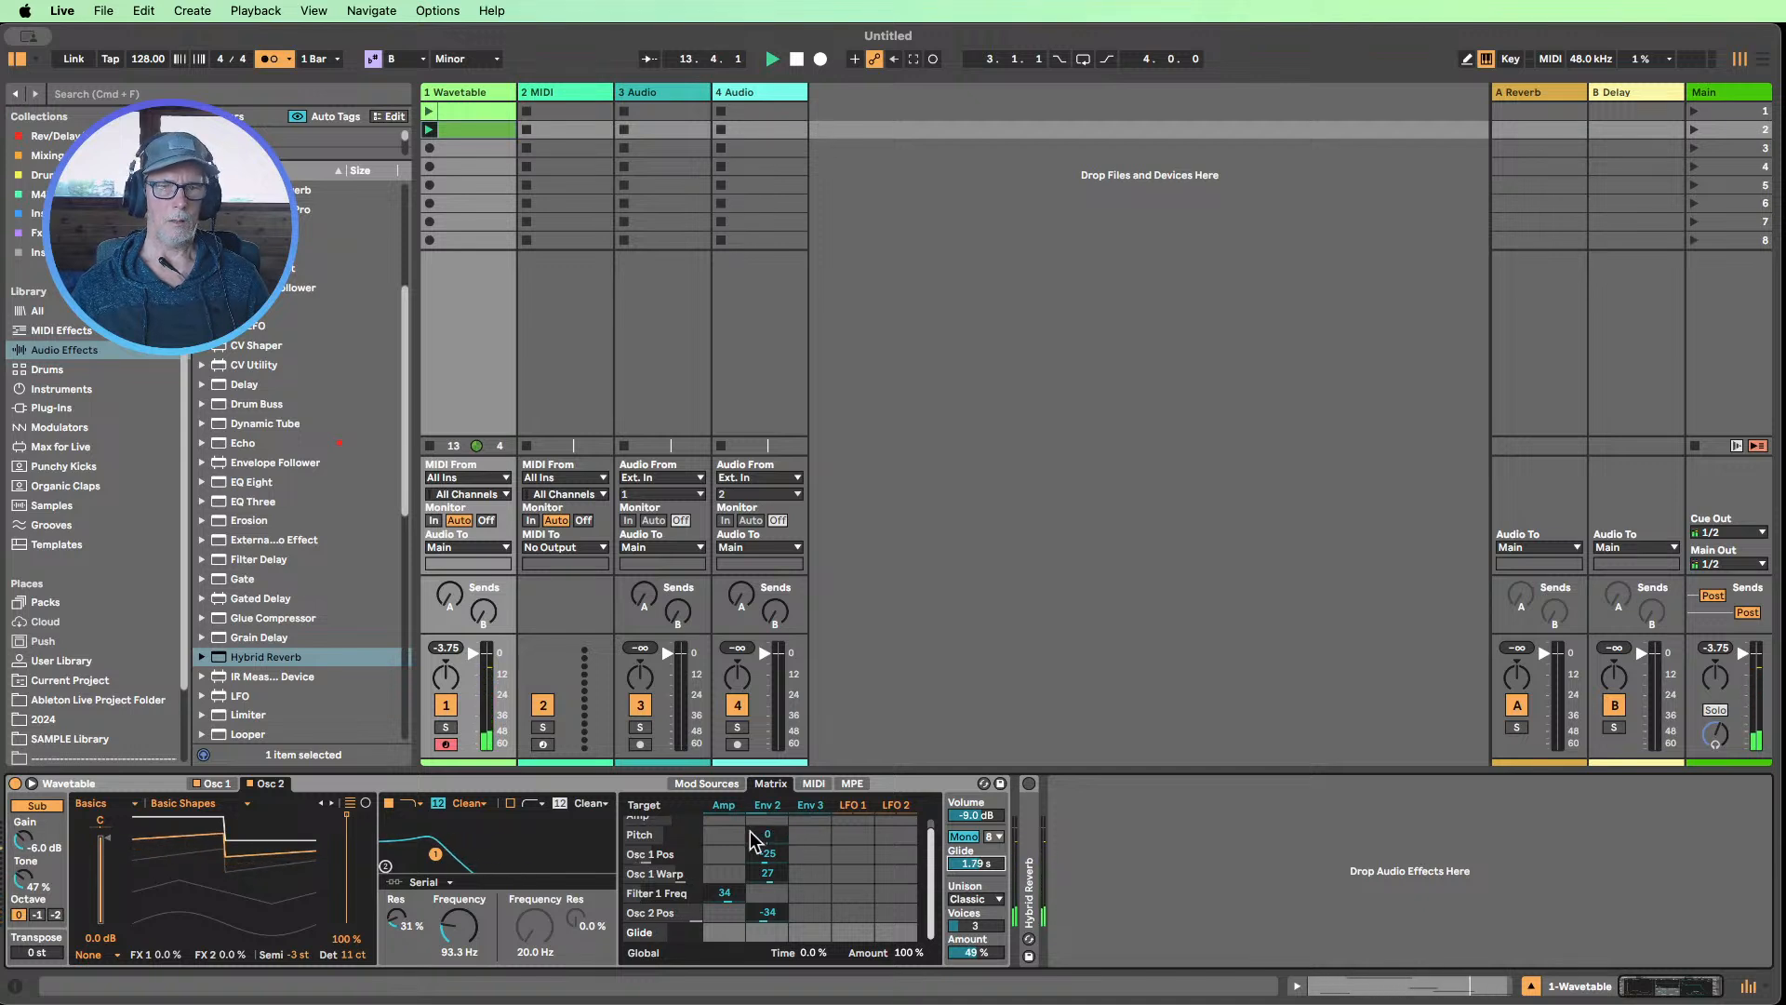
Set the Wavetable Amp envelope's decay to 904 ms and its release to 1.89 s
click(712, 786)
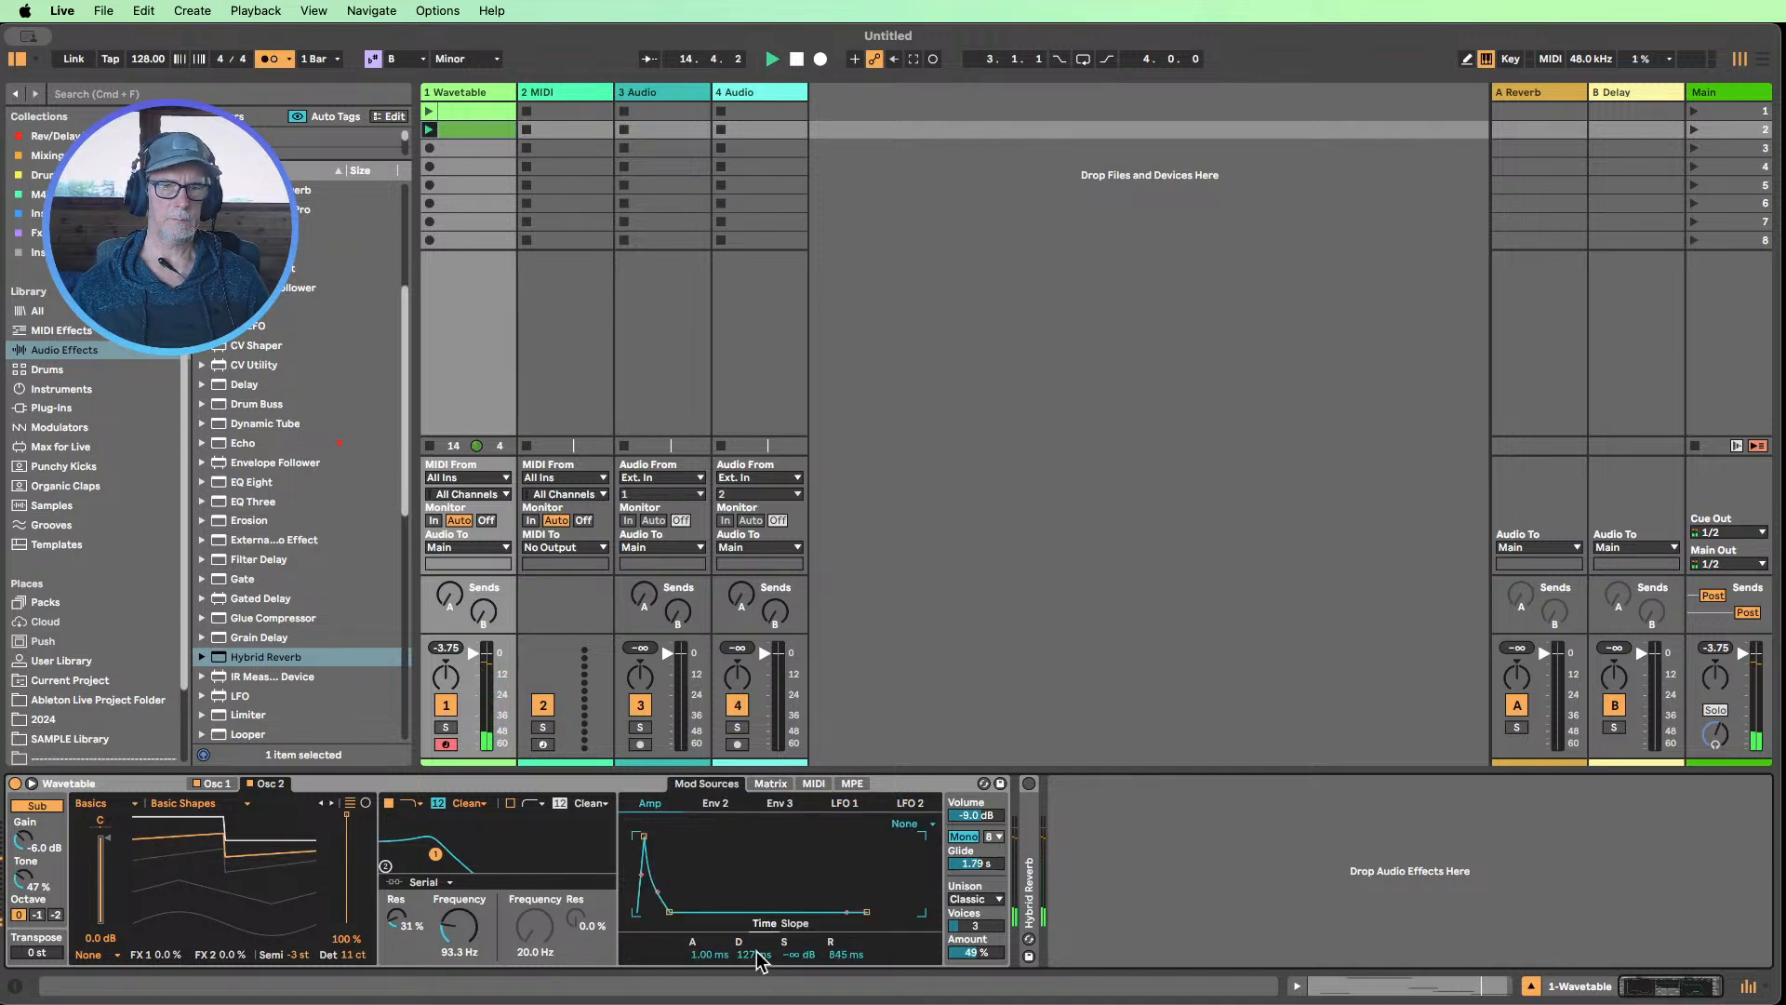
drag(758, 958, 758, 921)
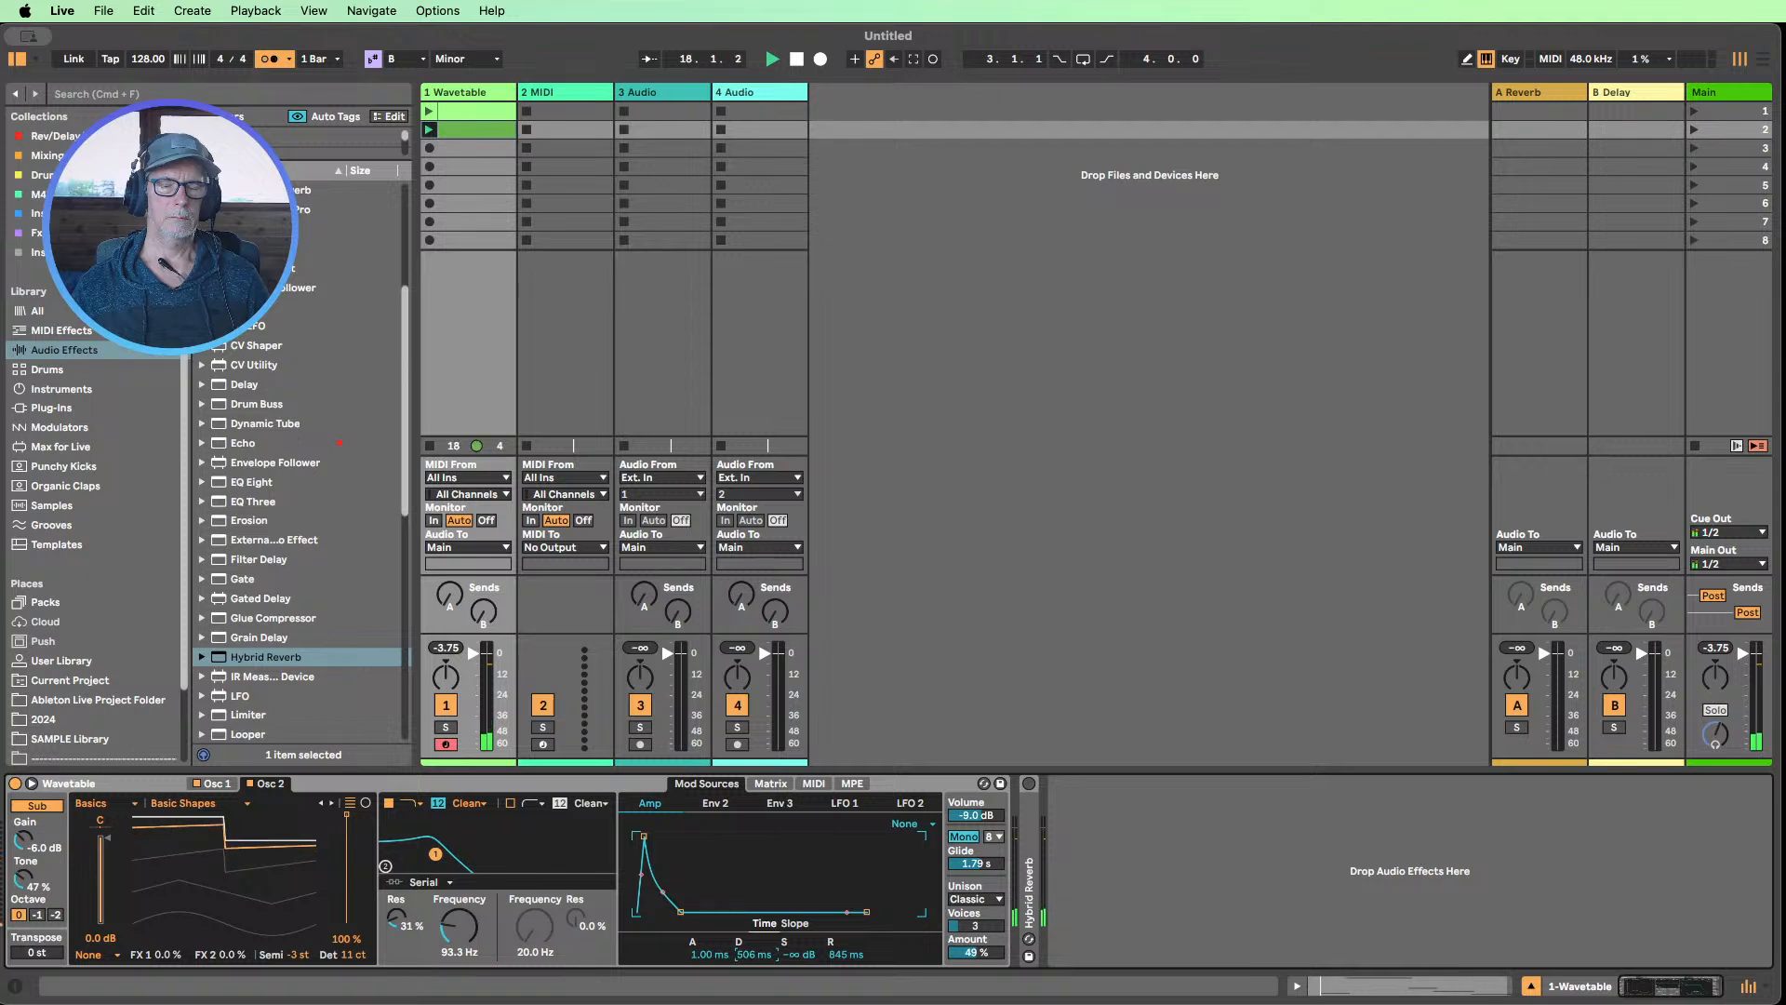
drag(846, 954, 754, 949)
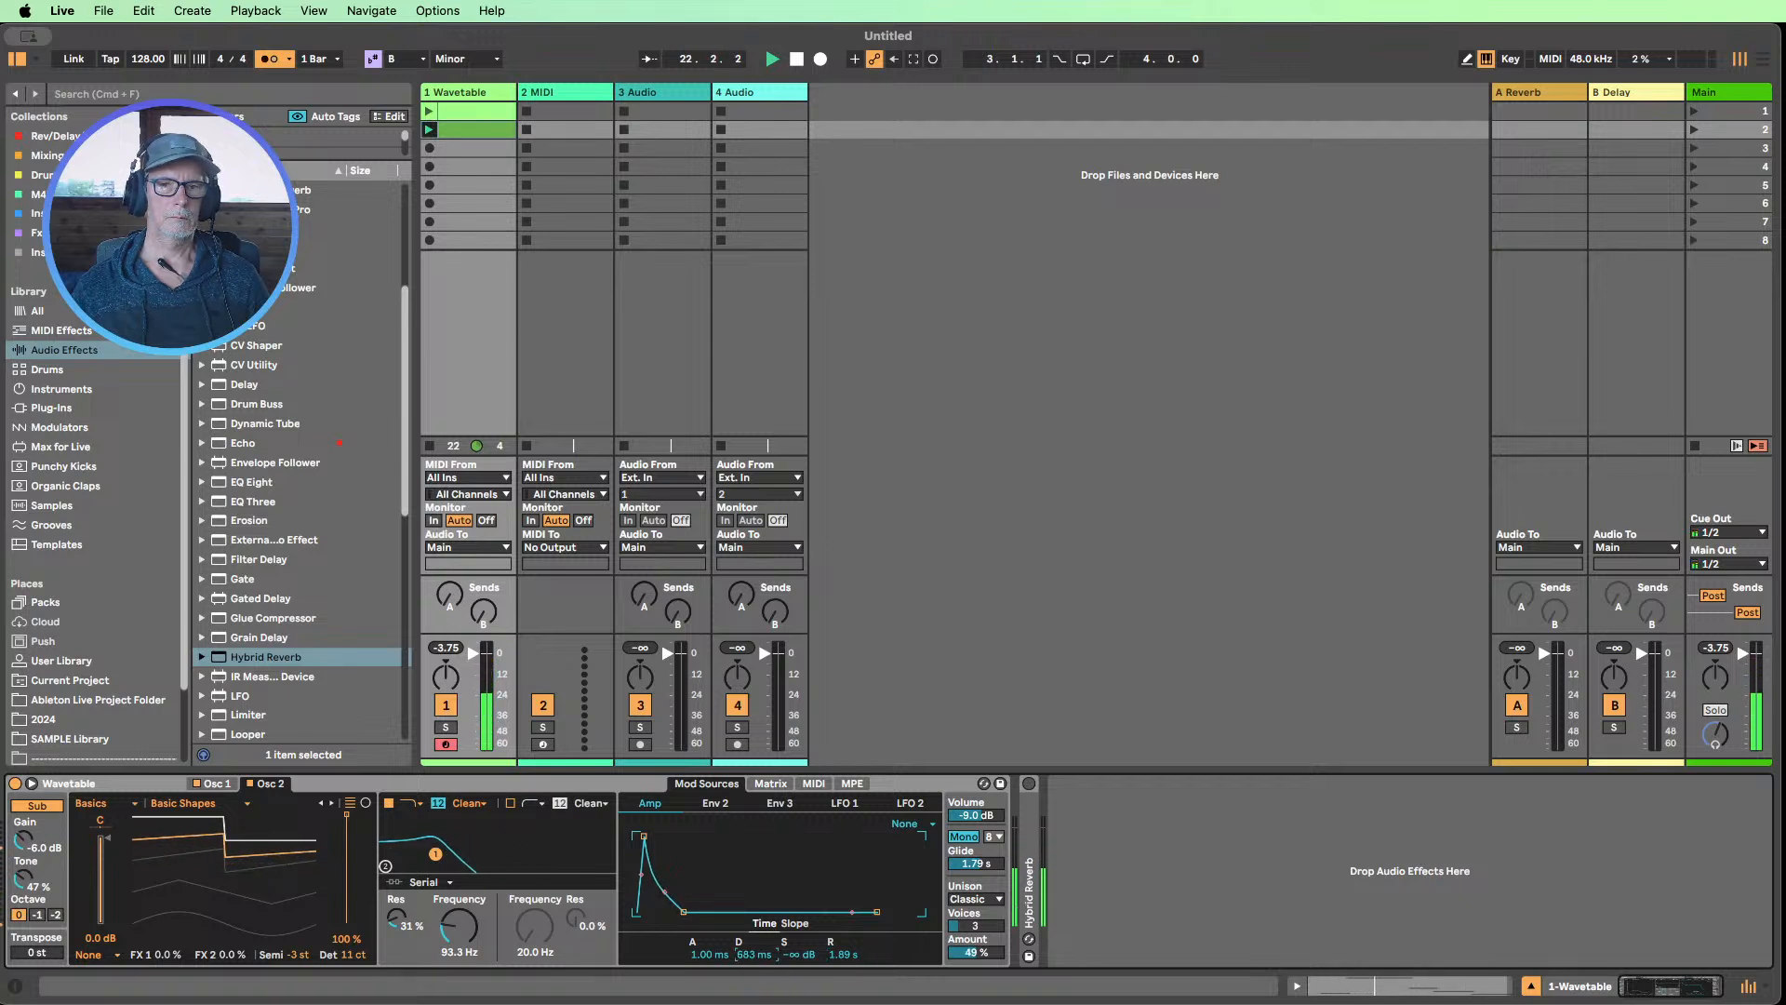
drag(754, 950, 754, 944)
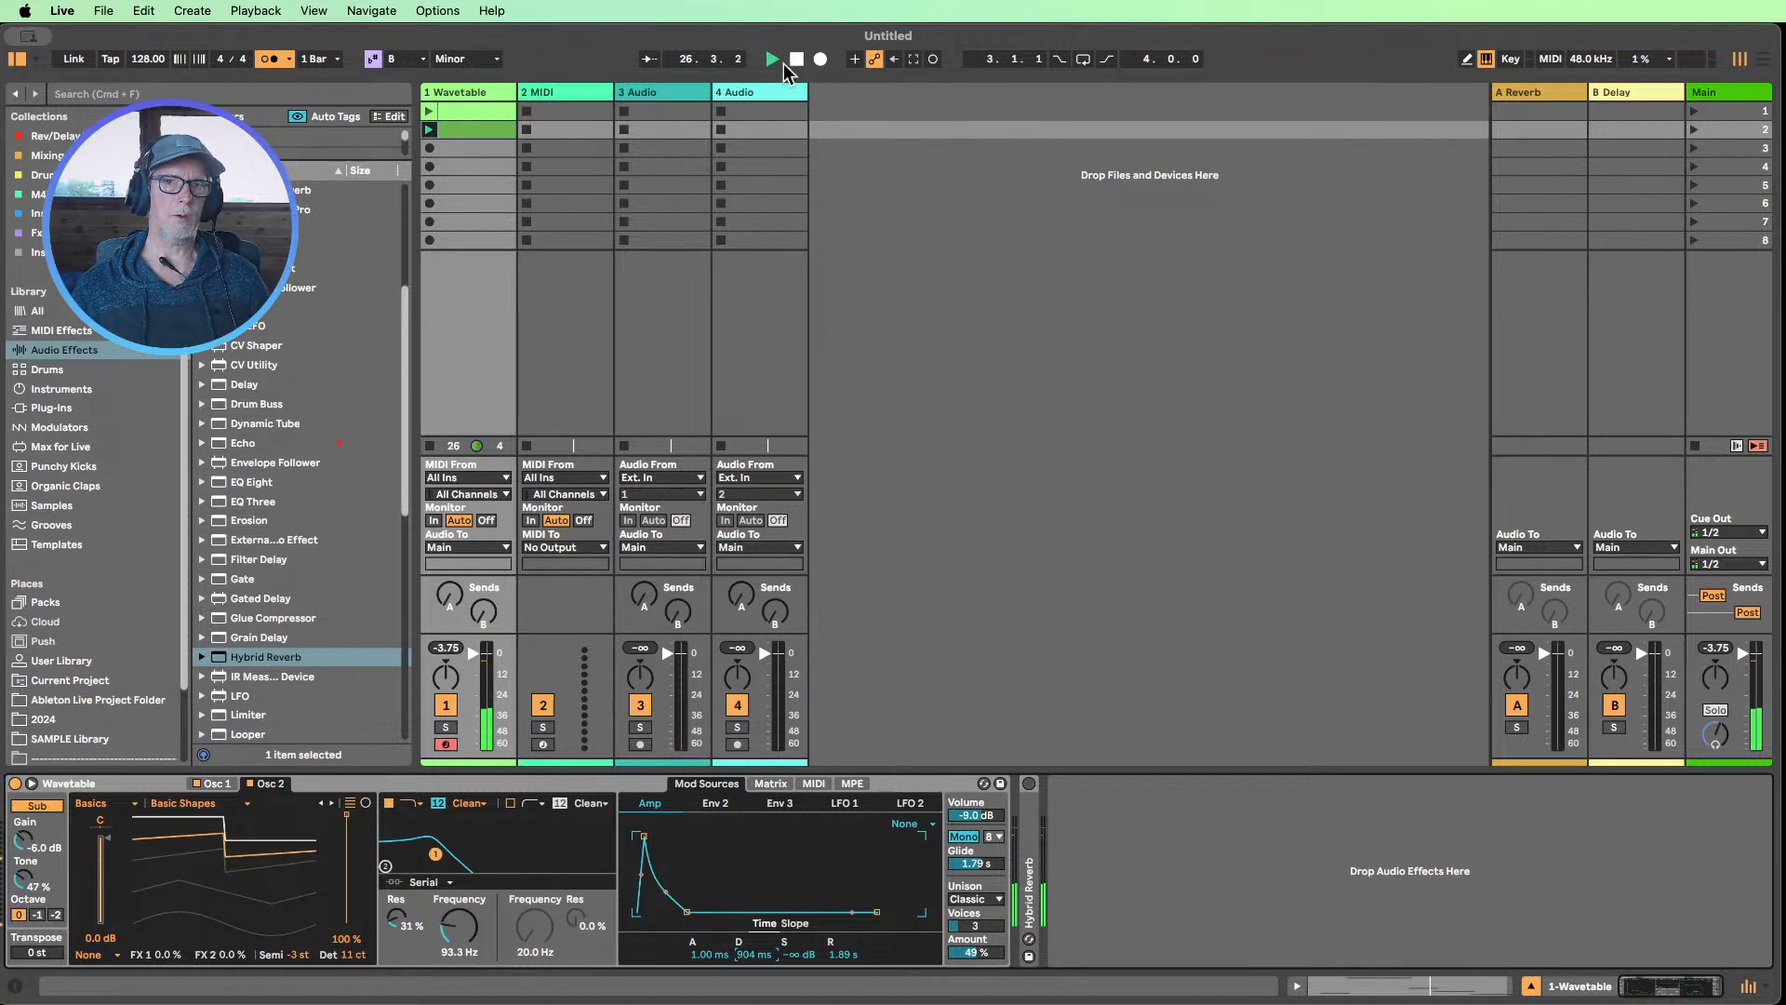
Reopen the second clip's notes, deactivate F#3, C#3 and A2, and relaunch the clip
double_click(465, 129)
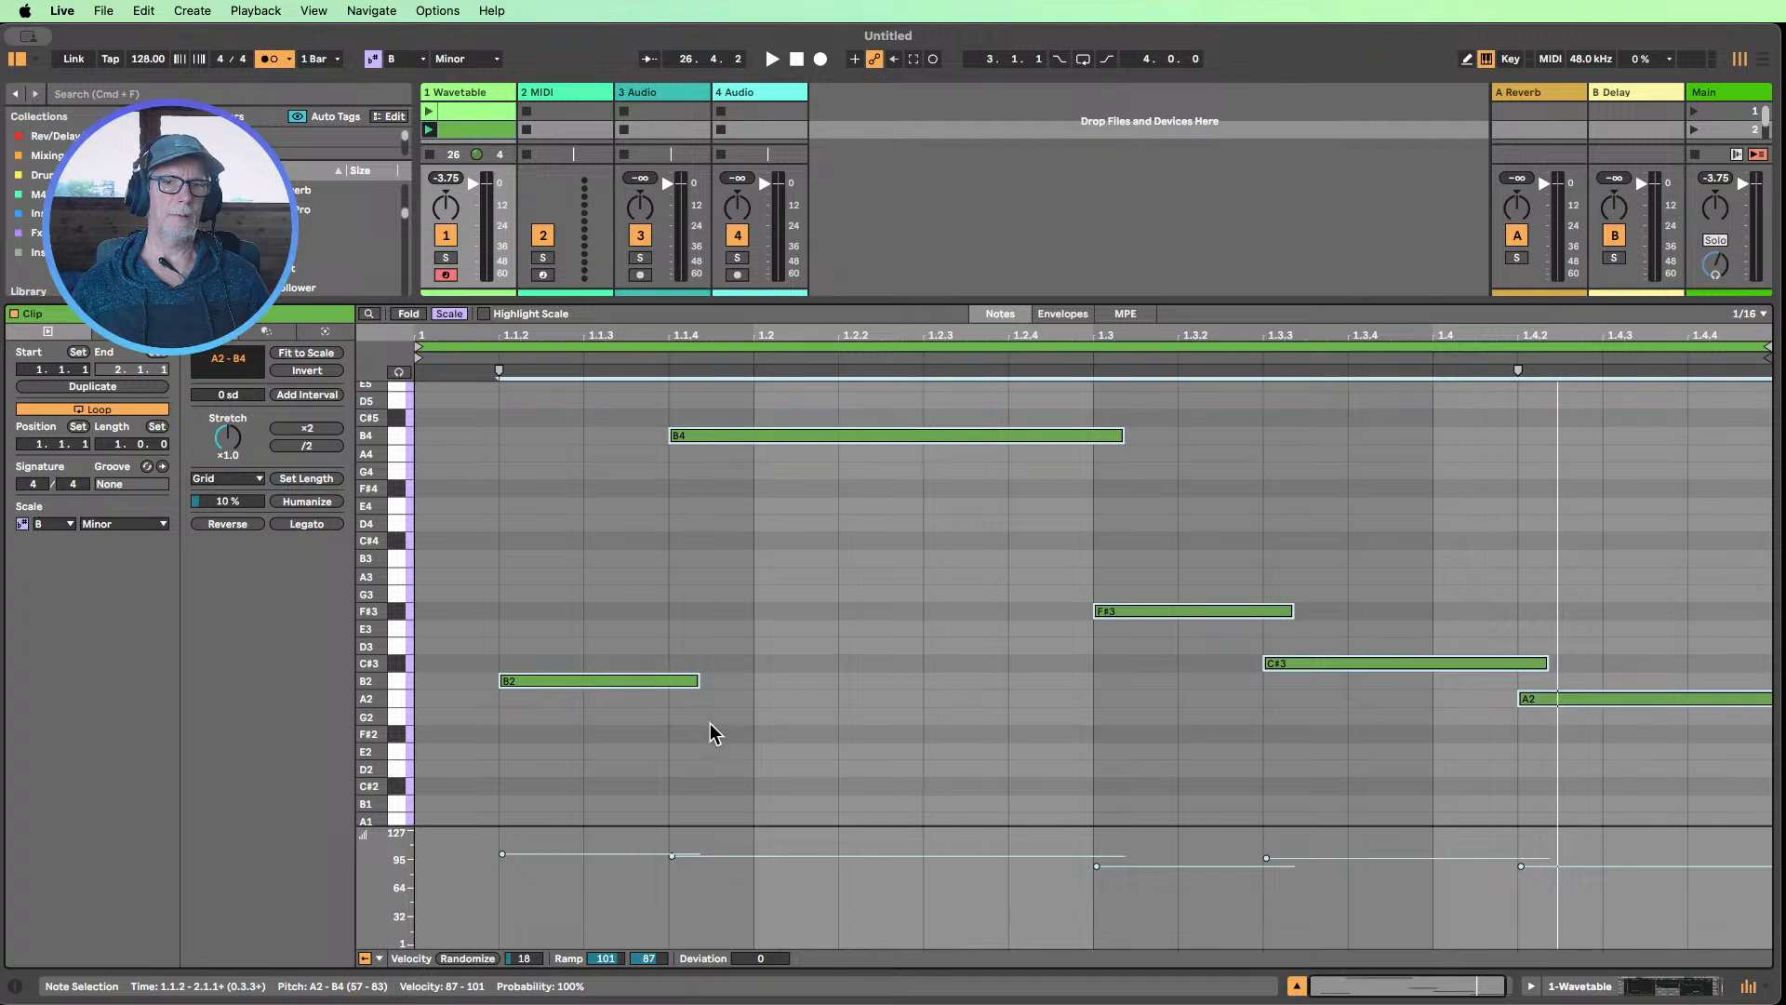
click(721, 586)
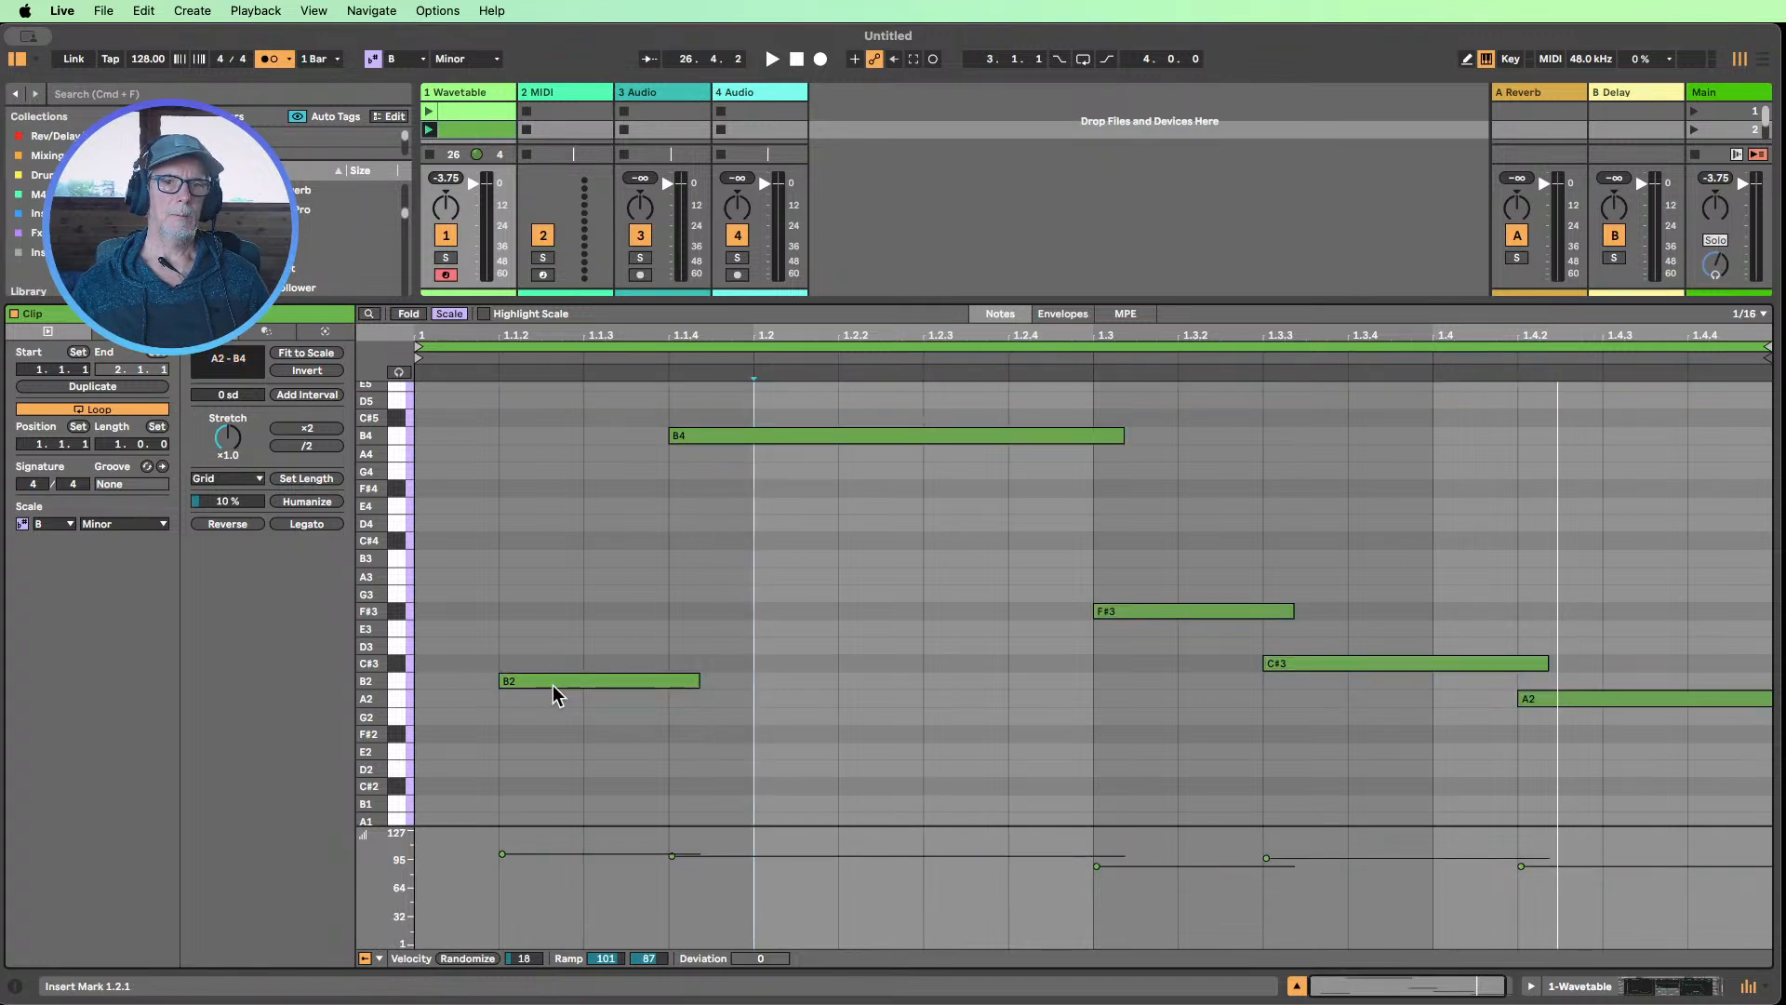
drag(521, 767, 599, 586)
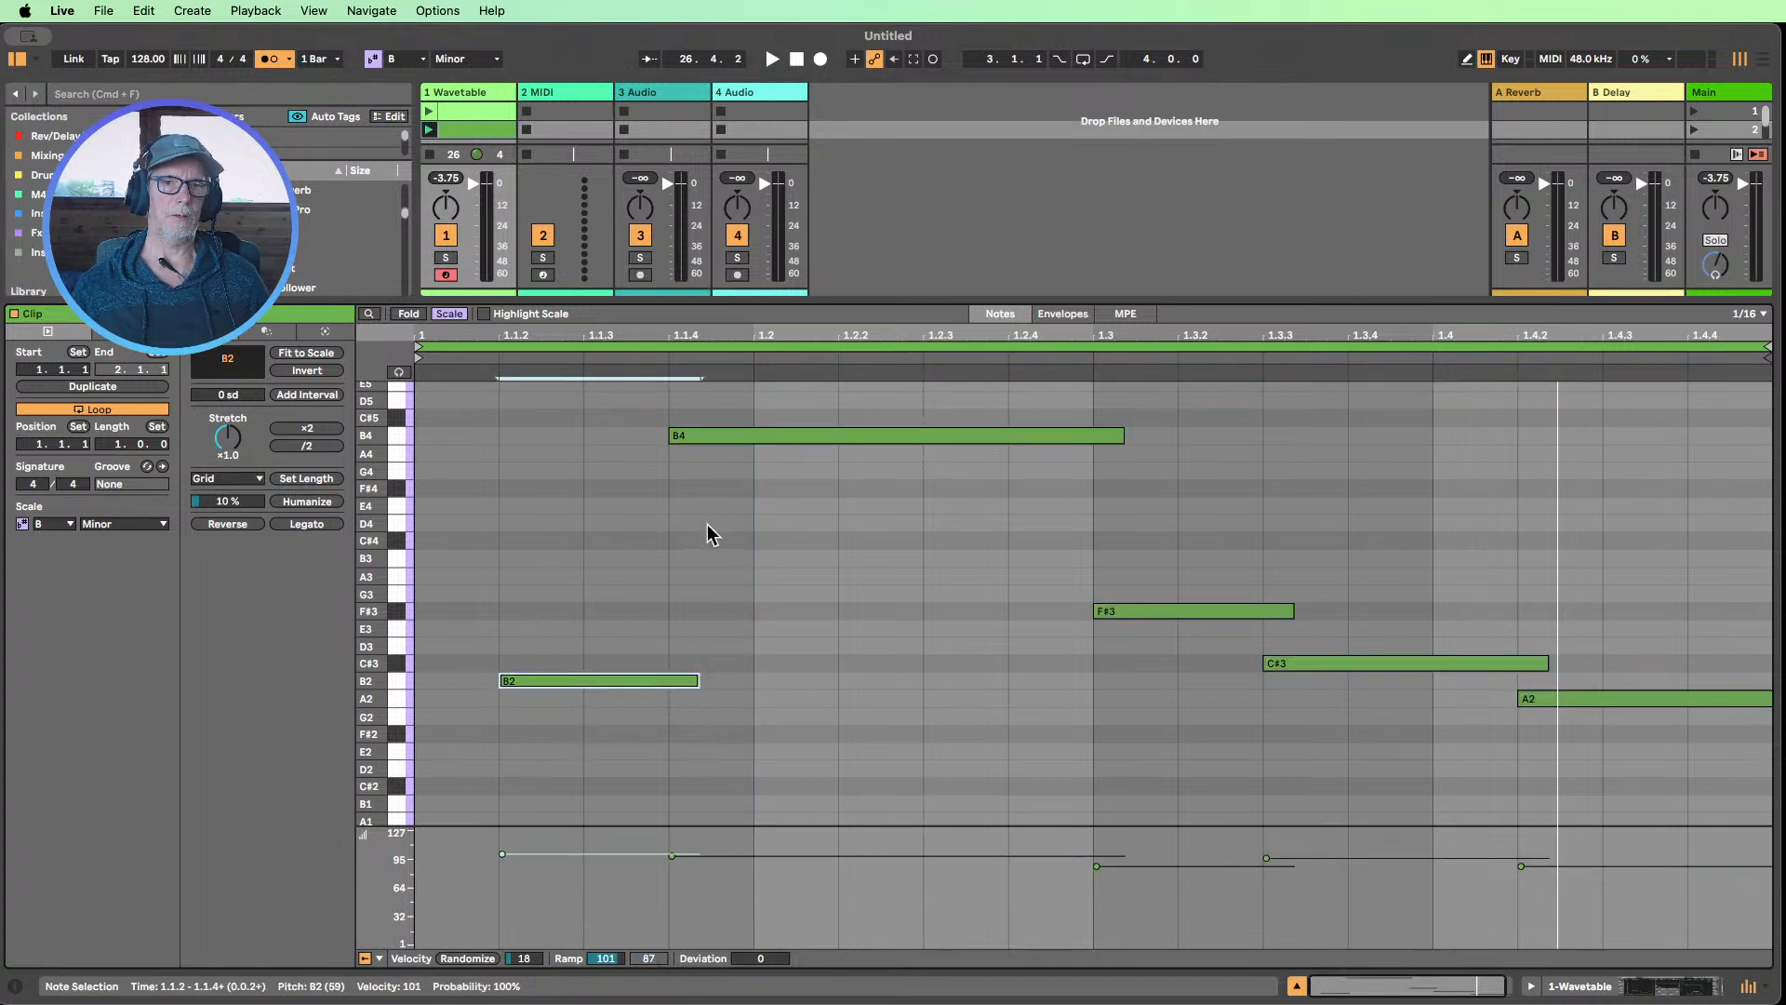
click(712, 435)
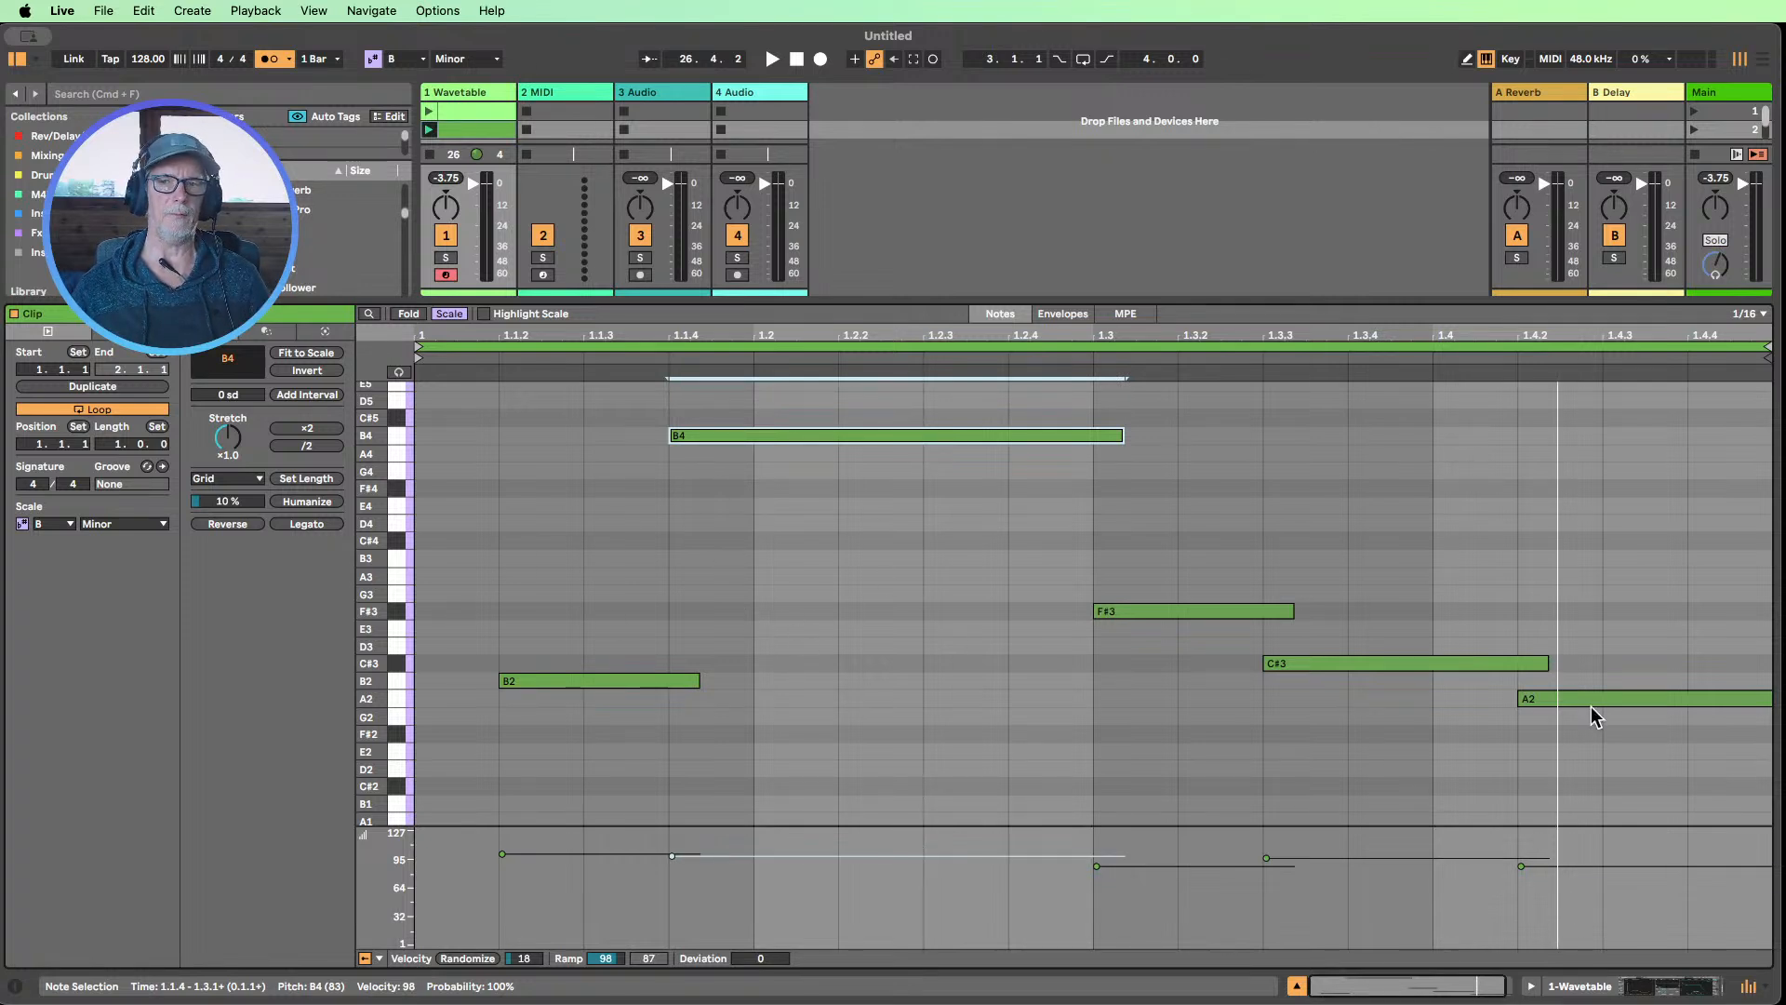
drag(1604, 756, 1209, 546)
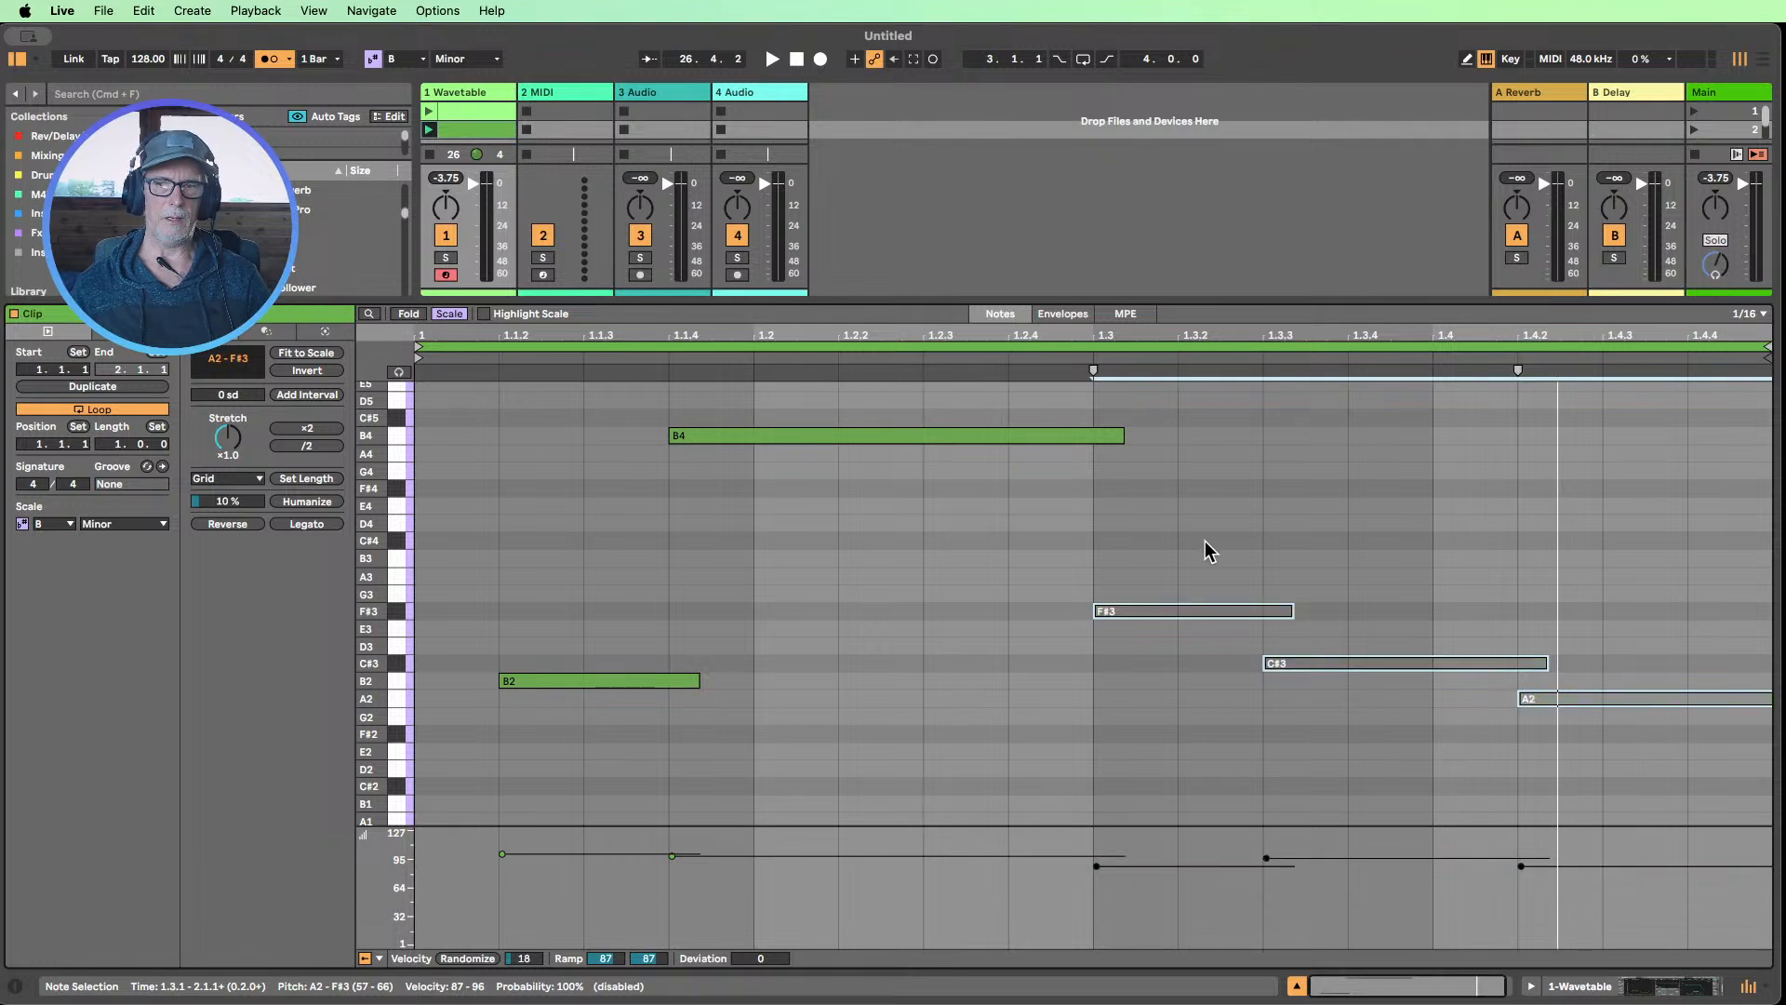
click(430, 131)
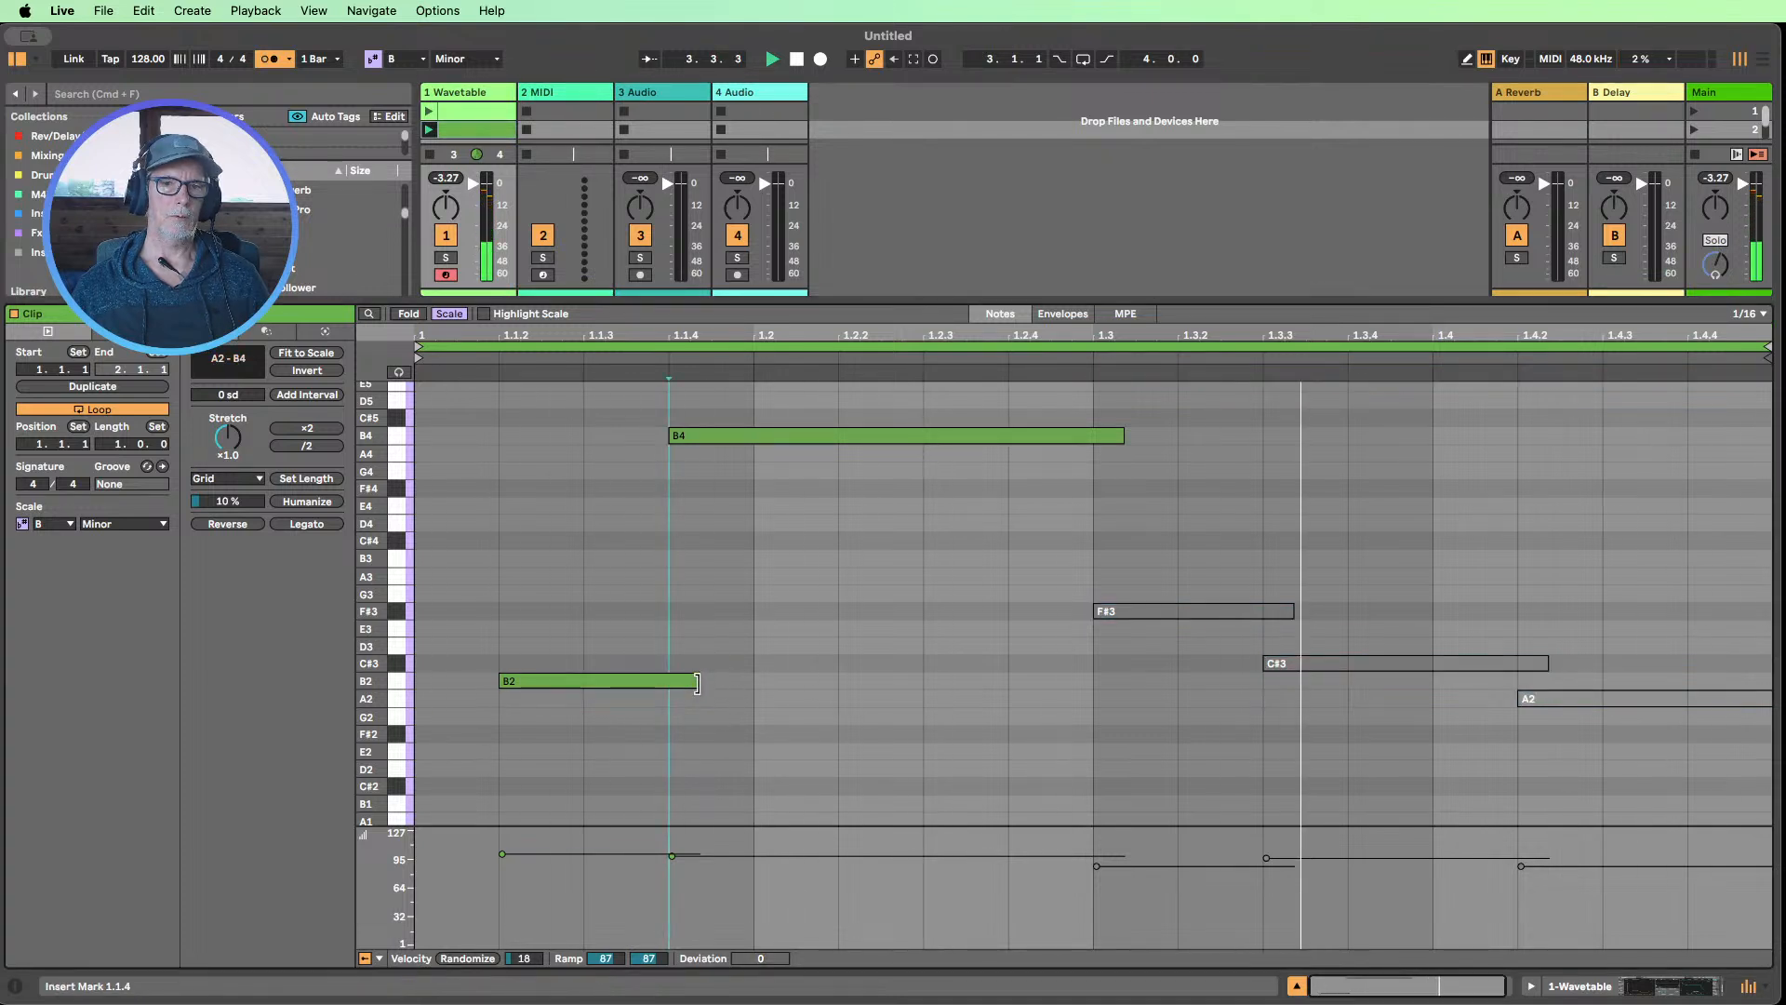
Shorten the B2 note so it barely overlaps B4, and trim C#3 to end where A2 begins
drag(698, 681, 667, 682)
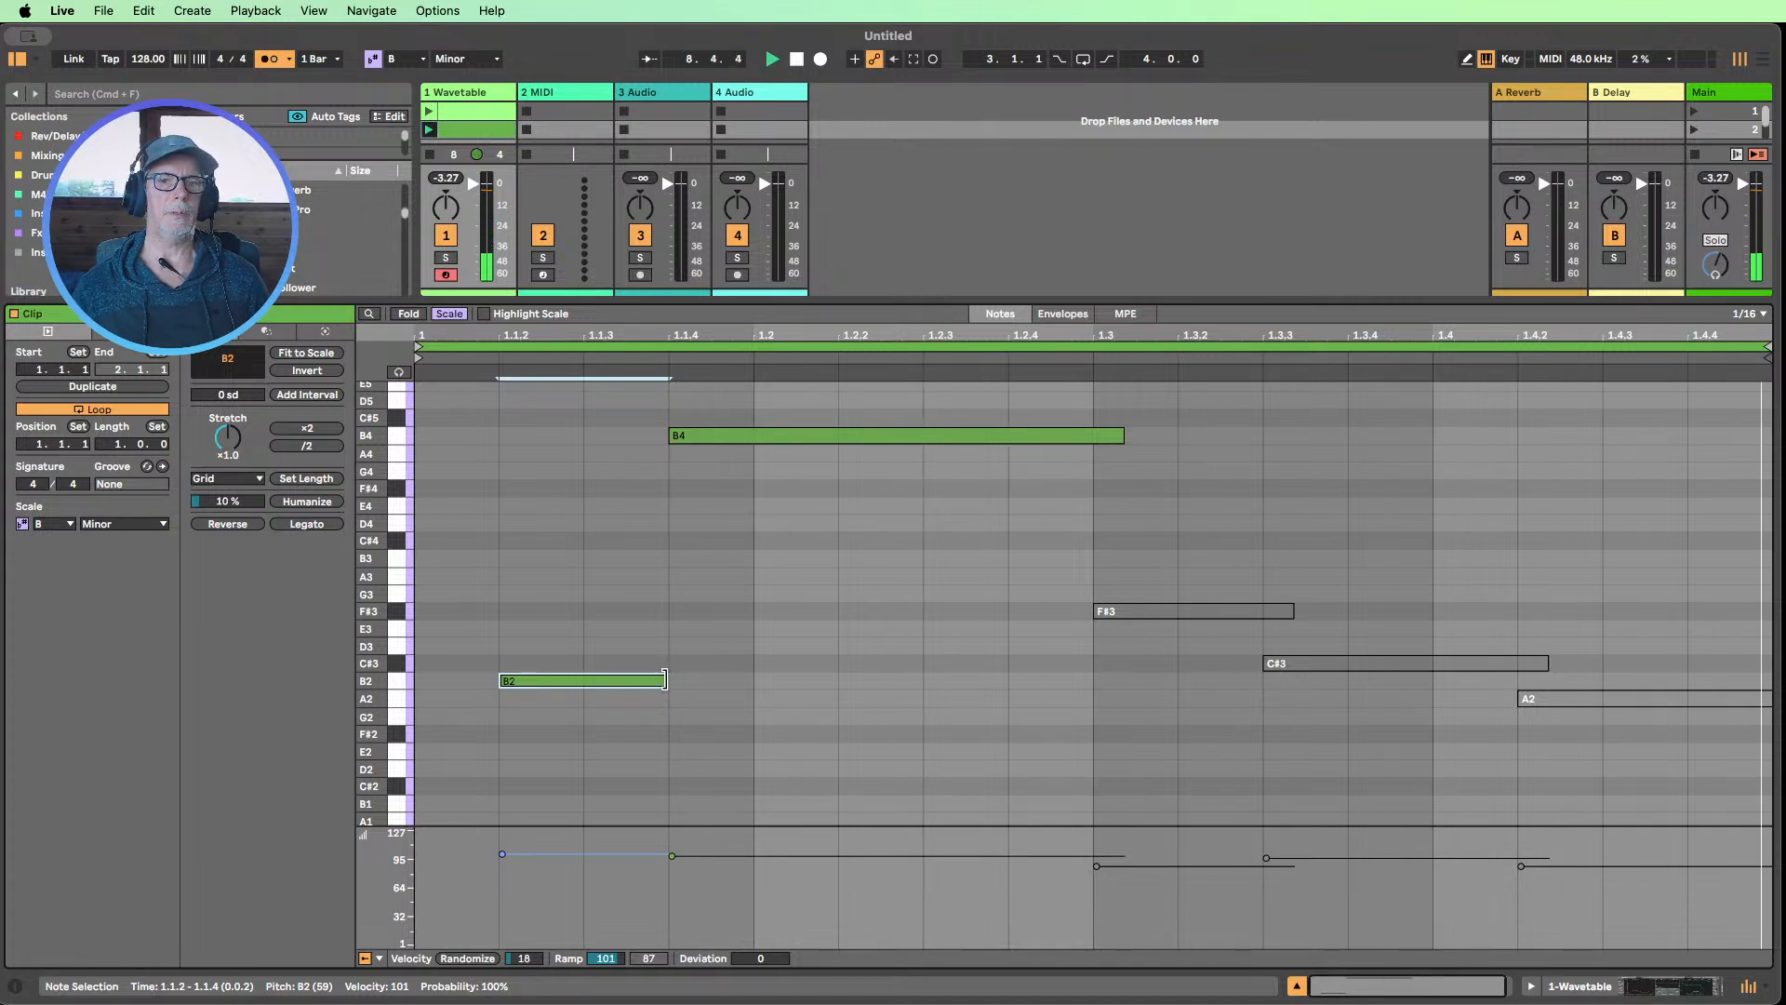
drag(664, 676, 673, 679)
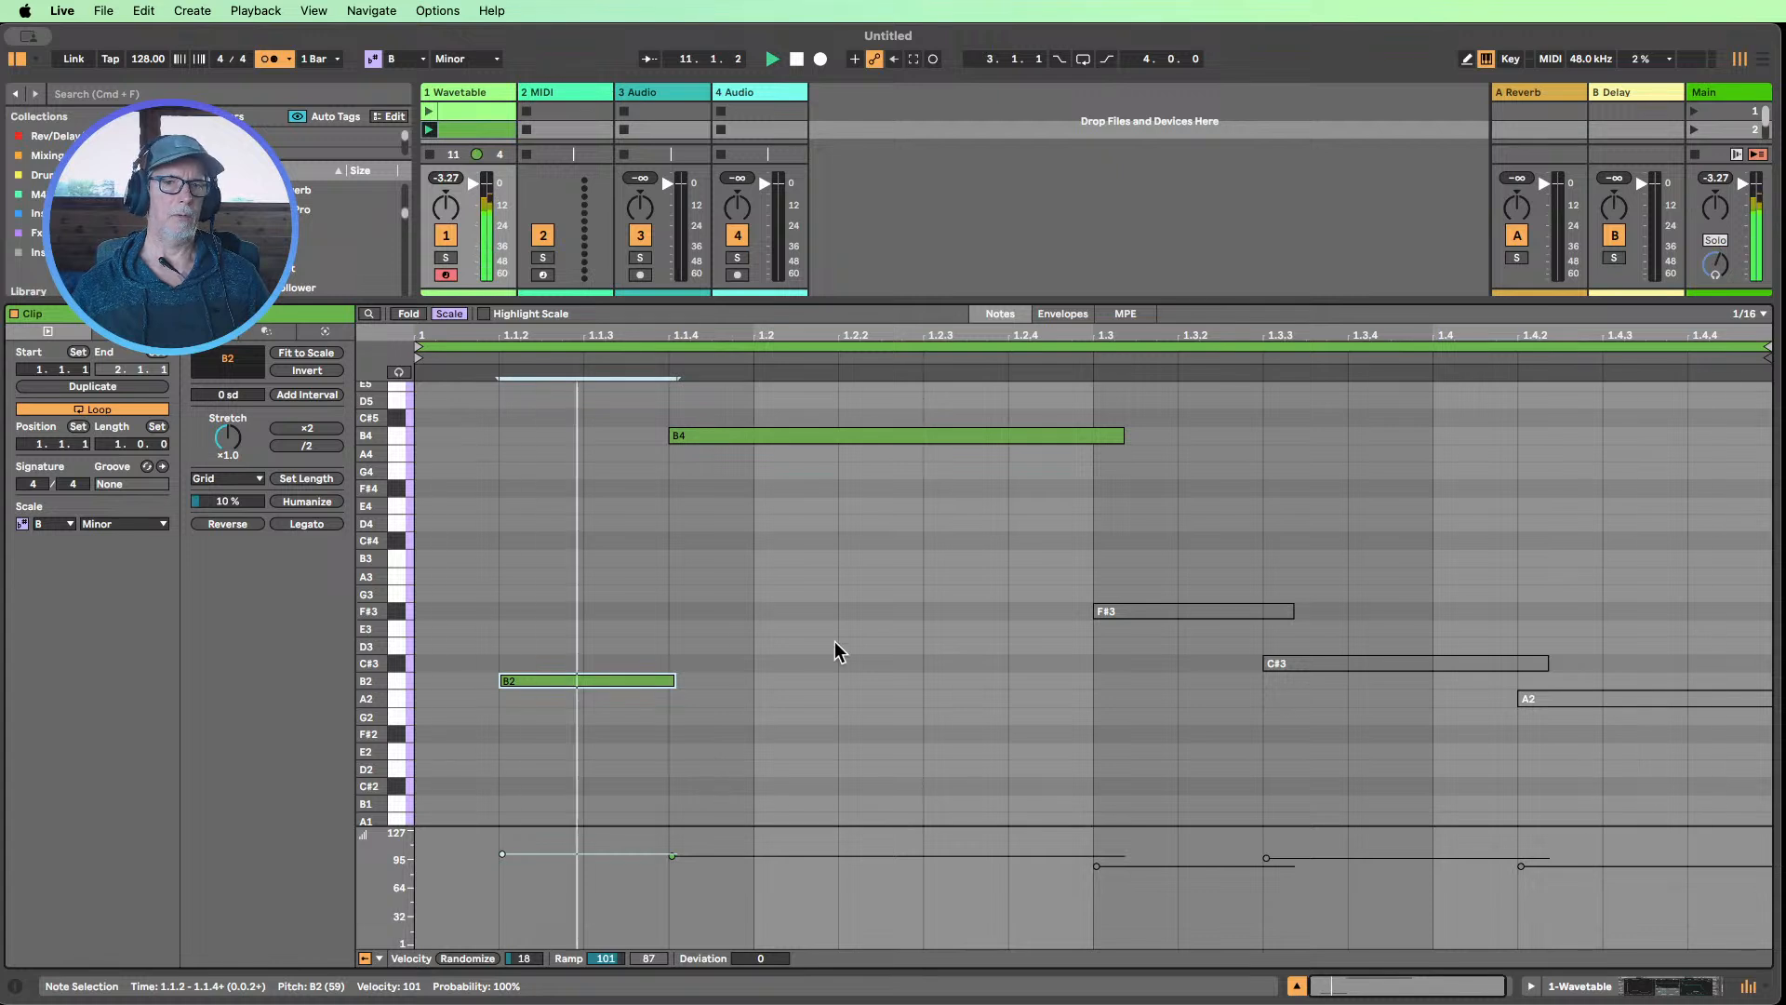
click(1346, 600)
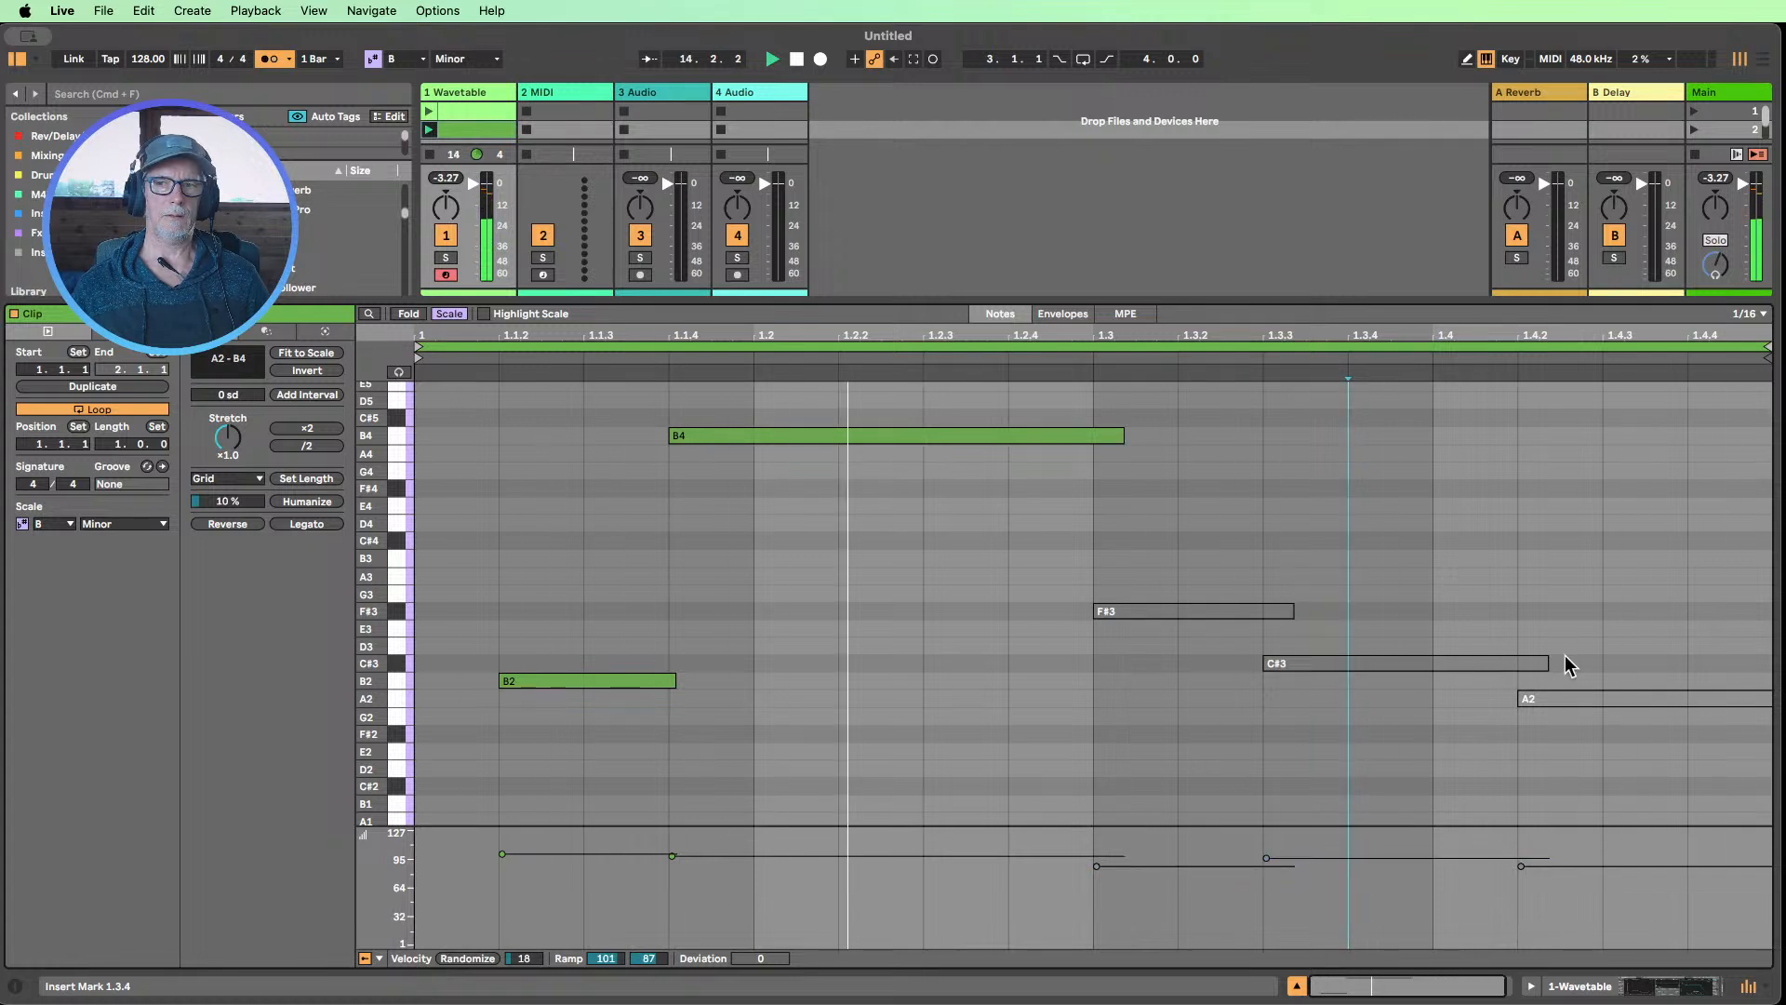
click(1536, 662)
drag(1548, 663, 1517, 662)
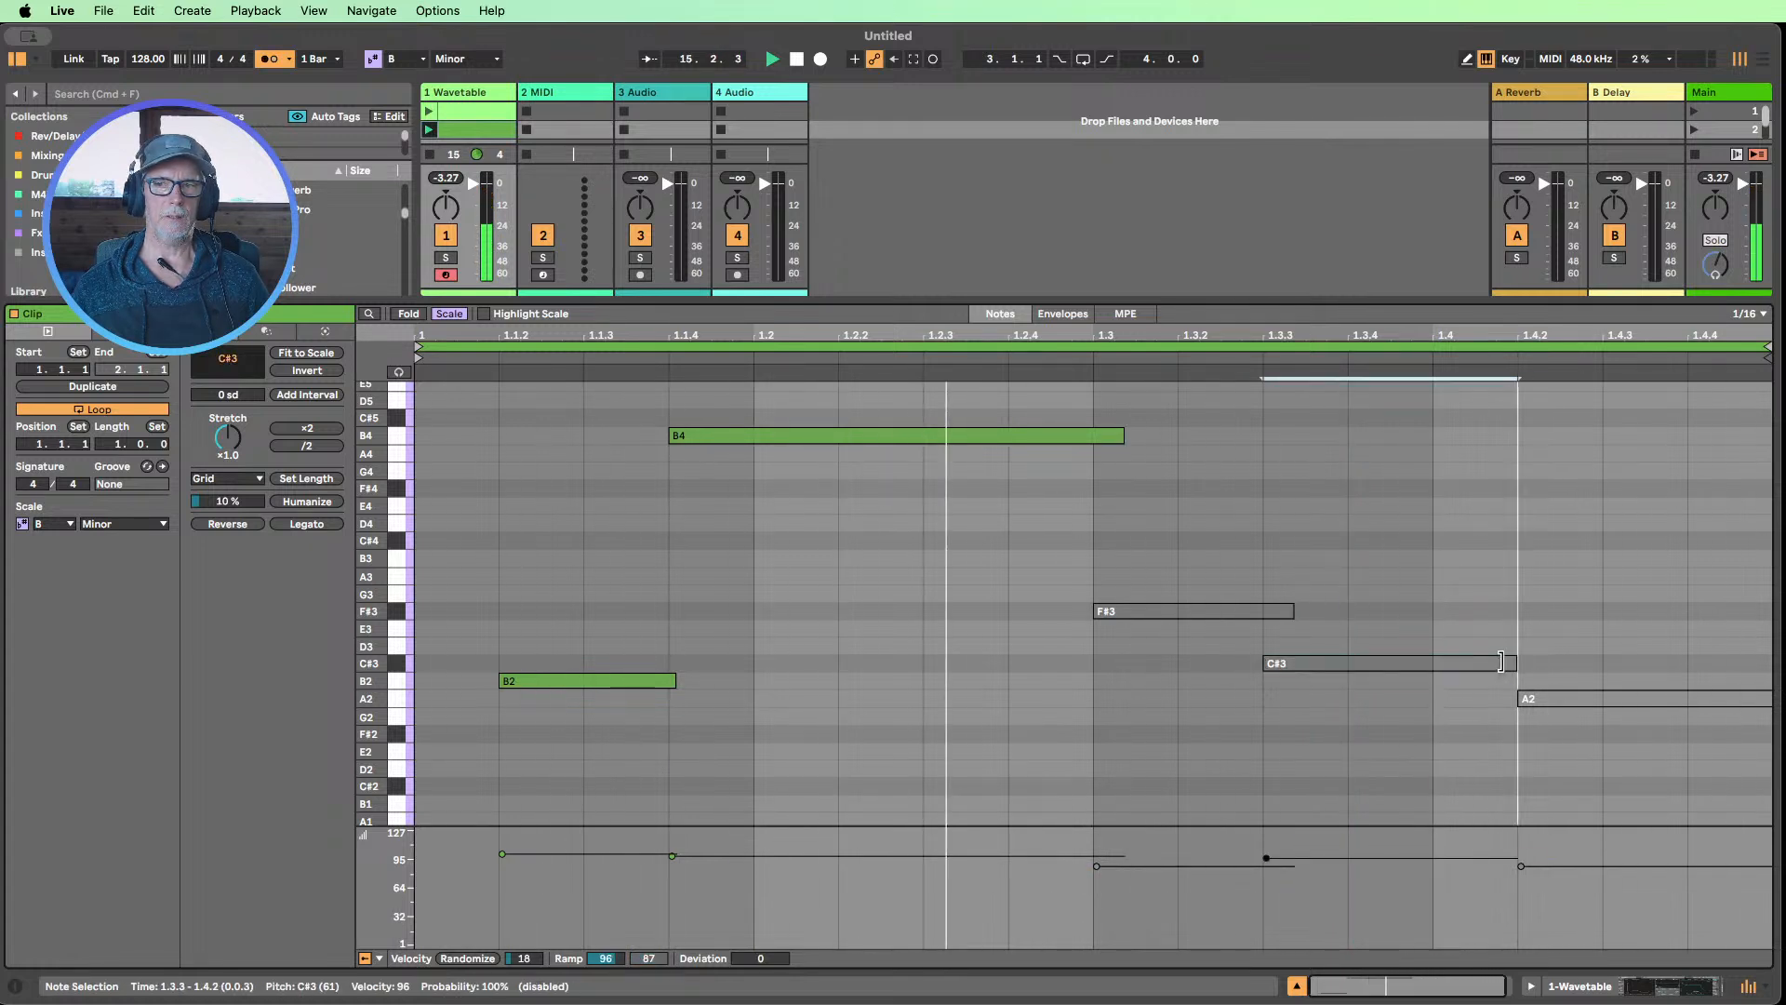
Select the F#3, C#3 and A2 notes and reactivate them
click(1550, 735)
drag(1414, 699, 1156, 544)
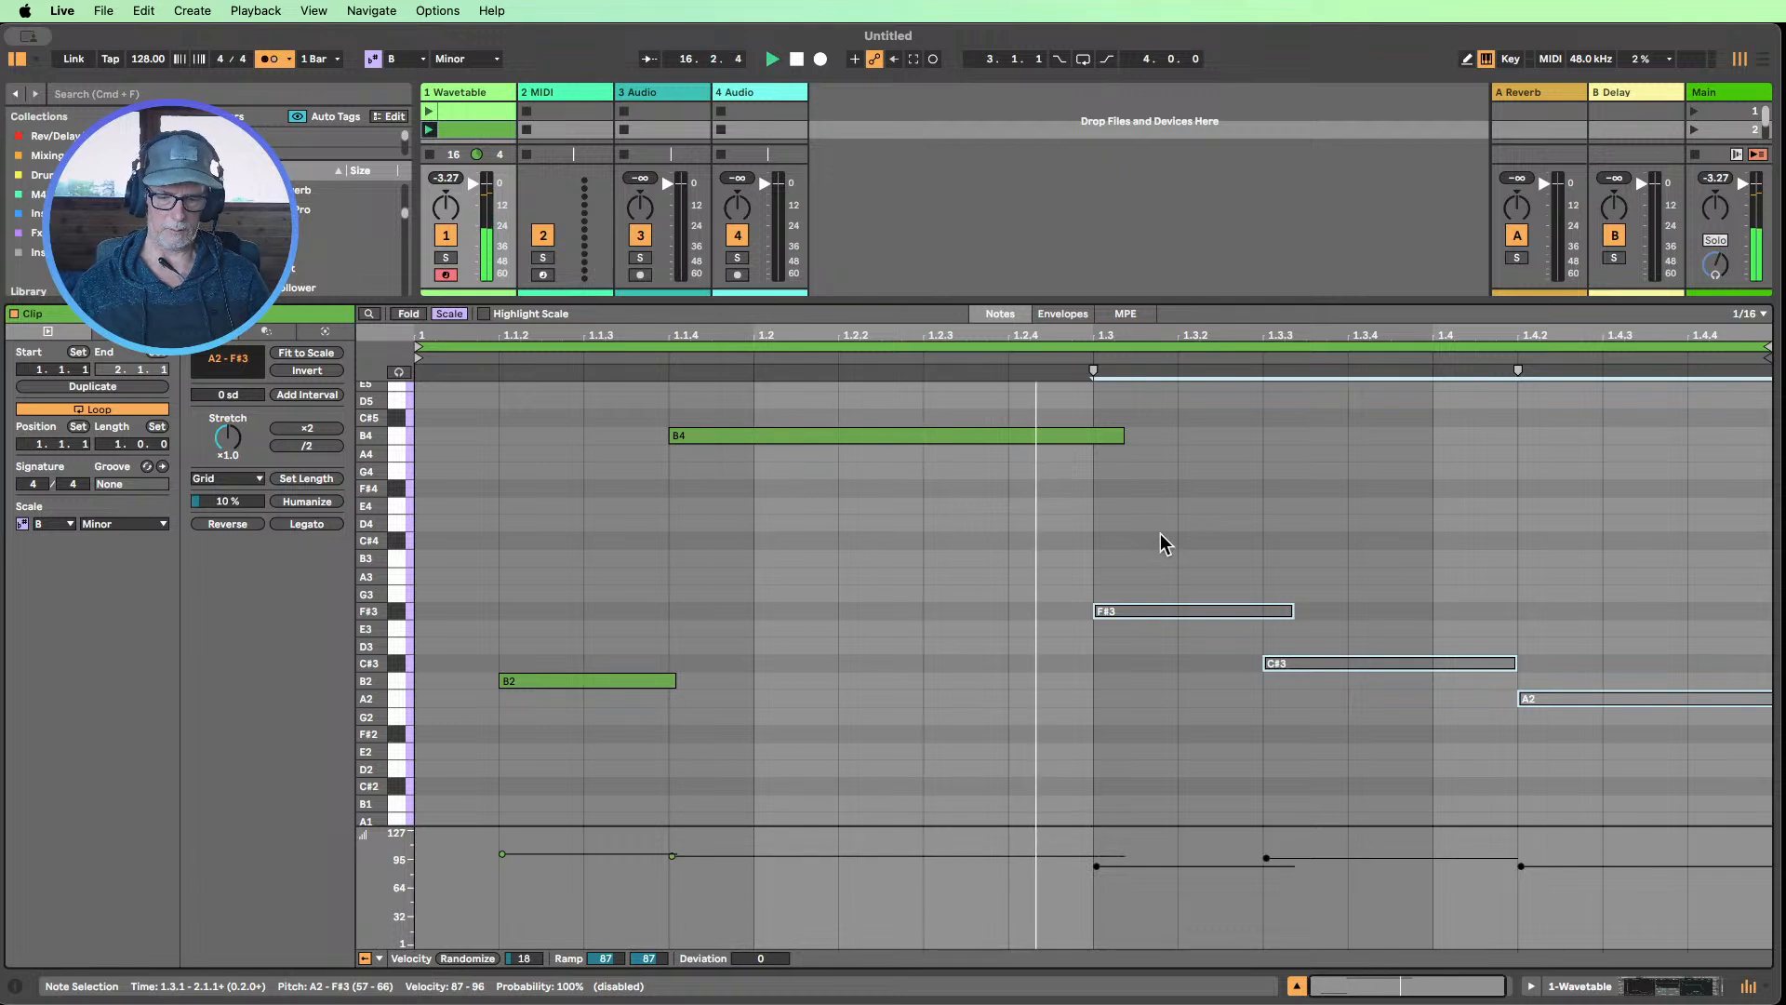
key(0)
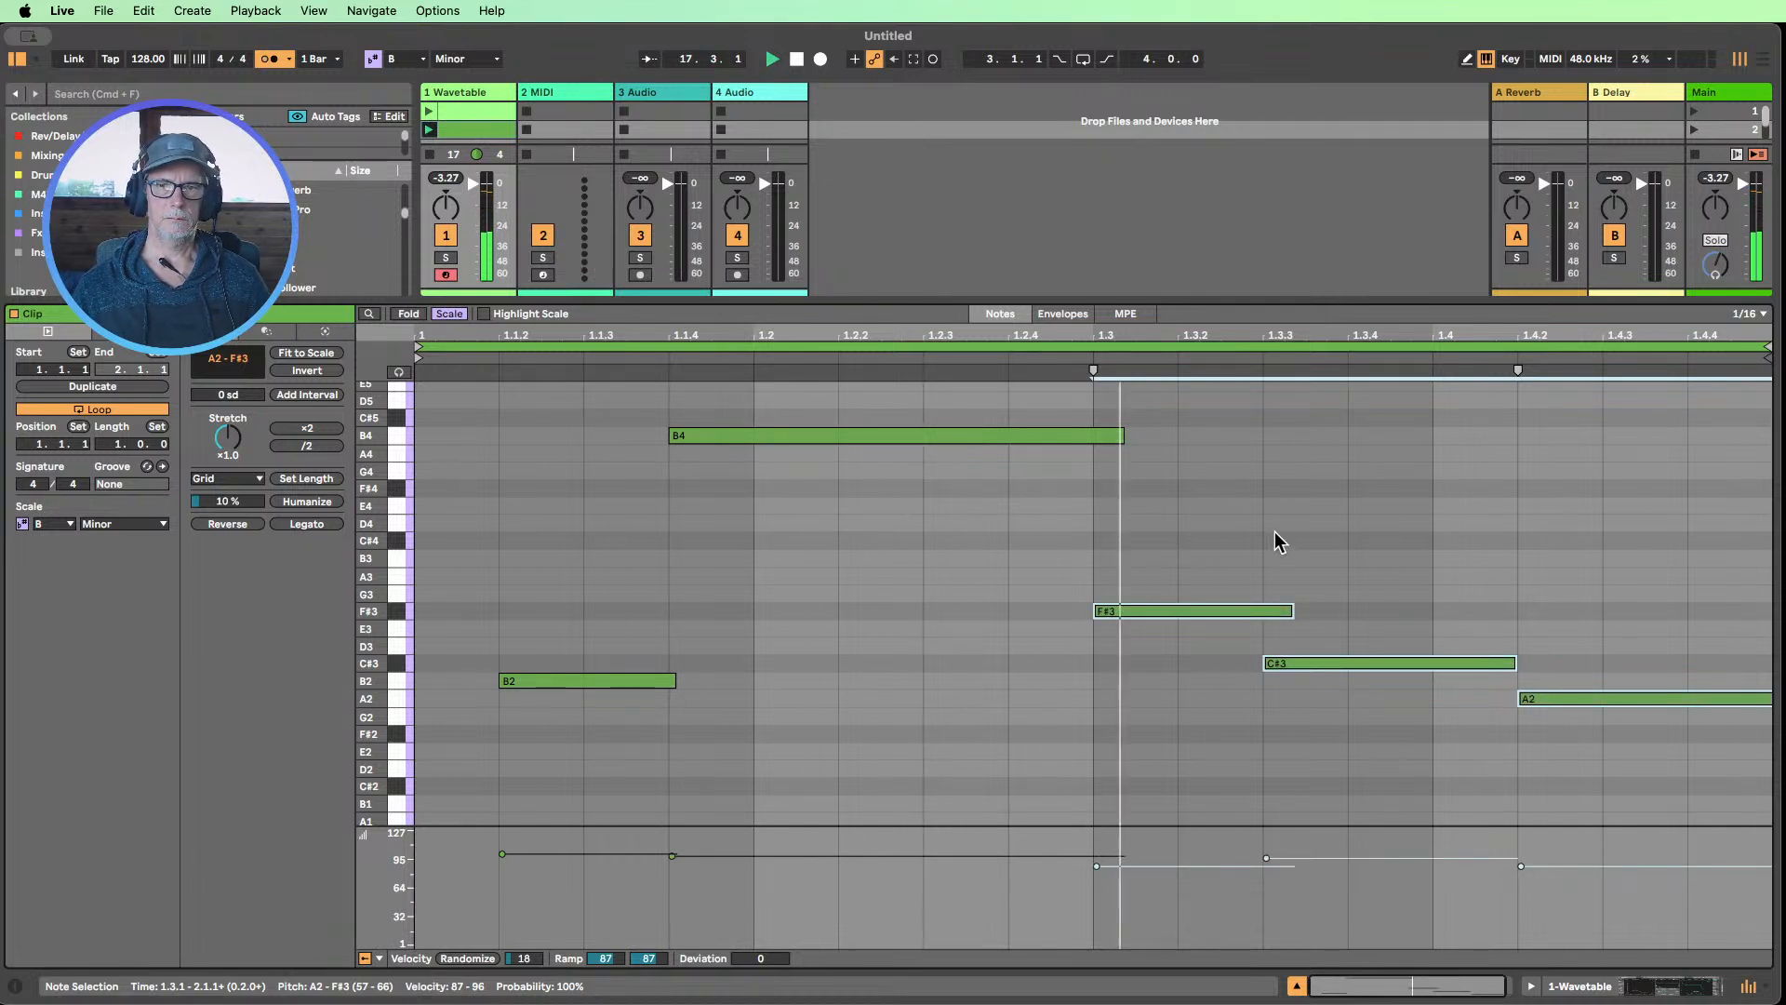
Trim the F#3 note so it ends where C#3 begins
click(1339, 610)
drag(1291, 610, 1261, 611)
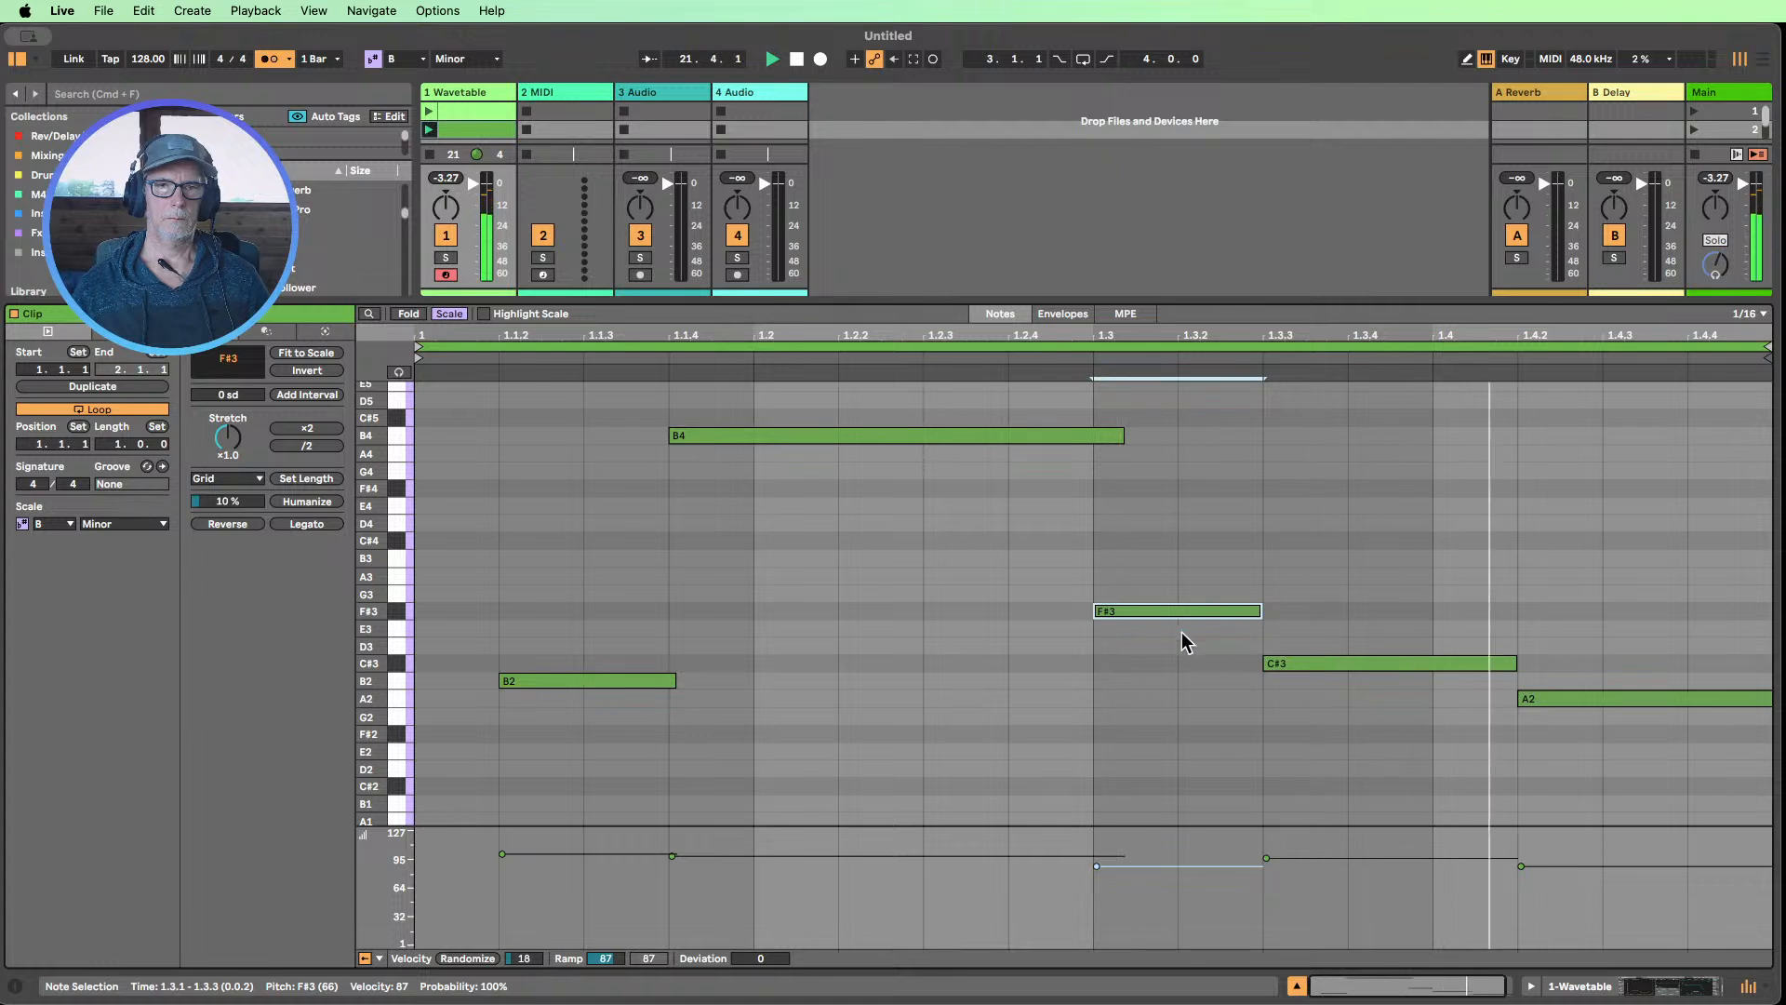
Try the B4 note an octave lower as B3, then transpose it back up an octave
click(858, 435)
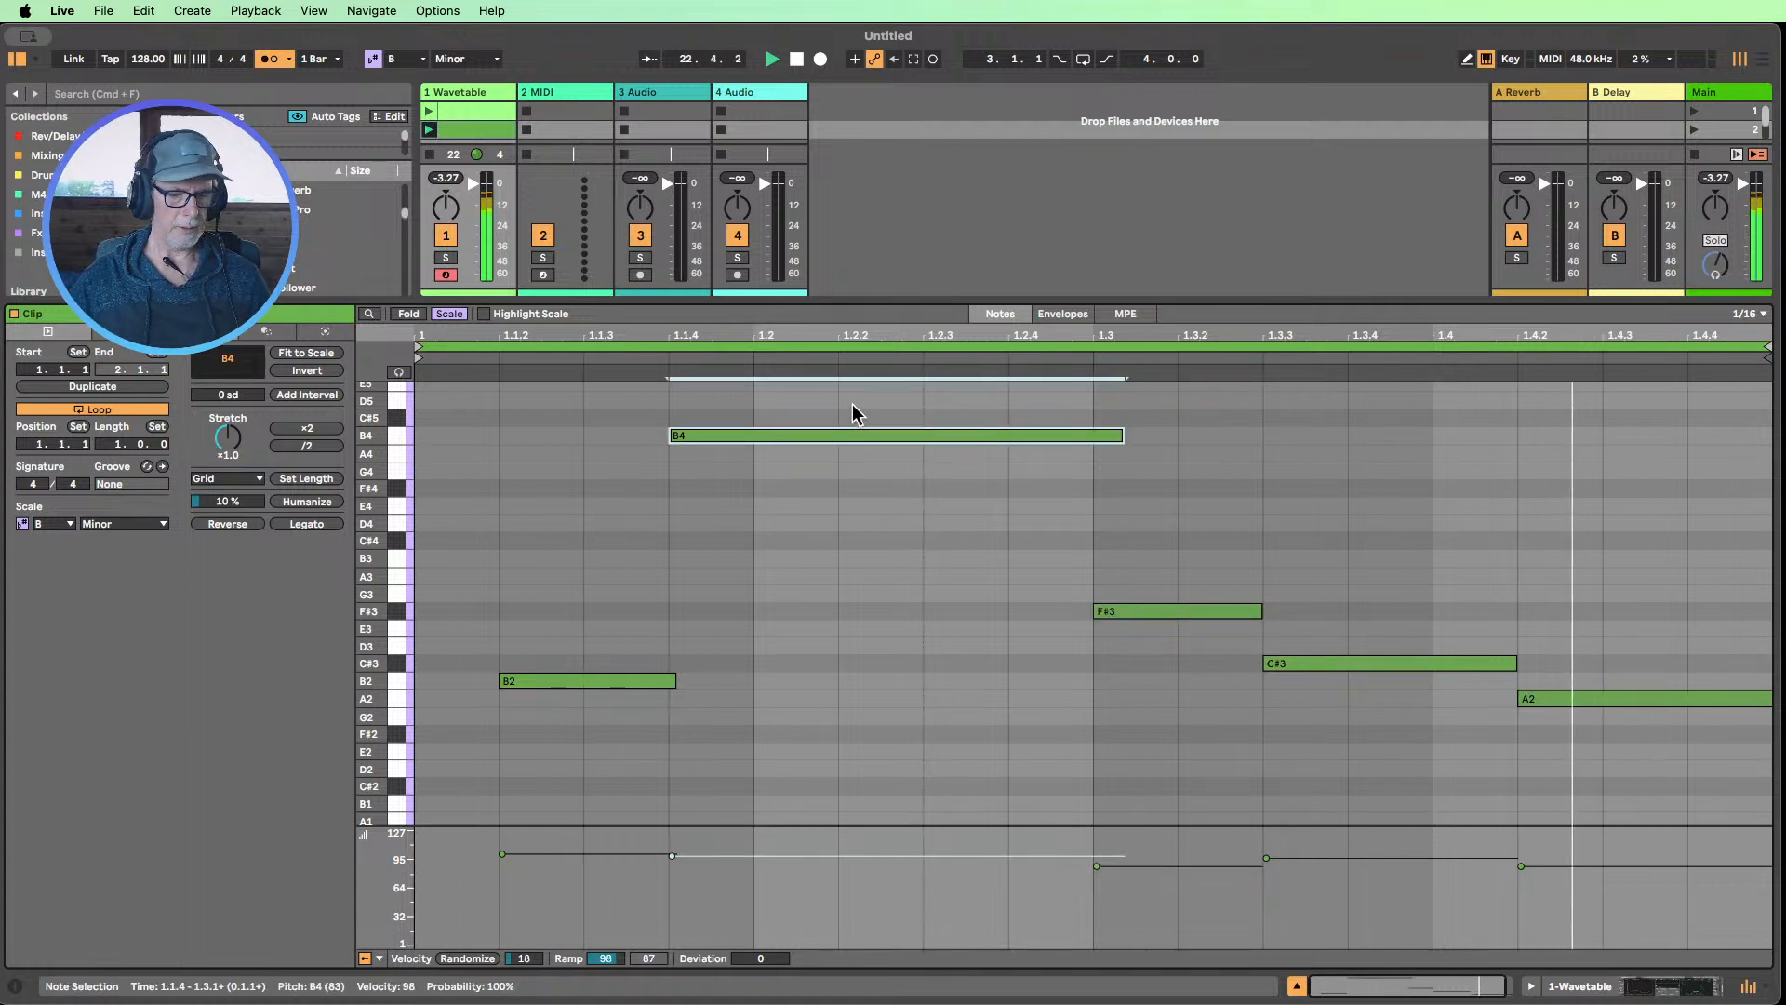
key(shift+Down)
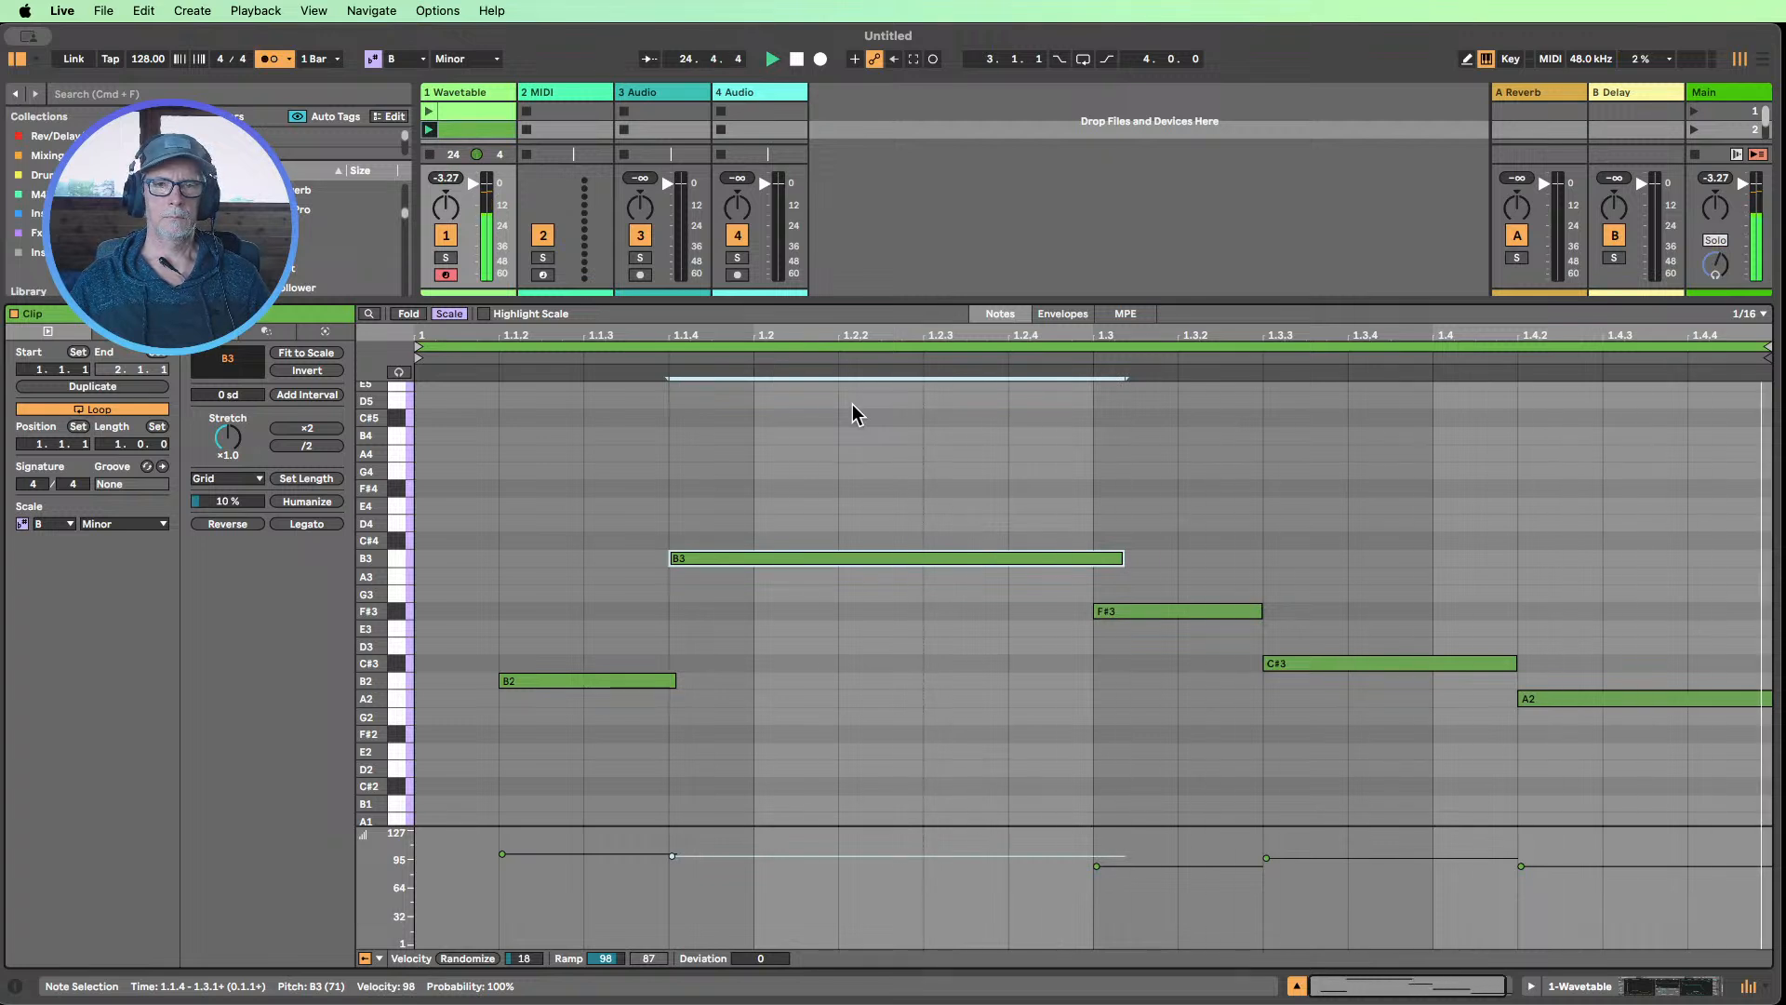
key(shift+Up)
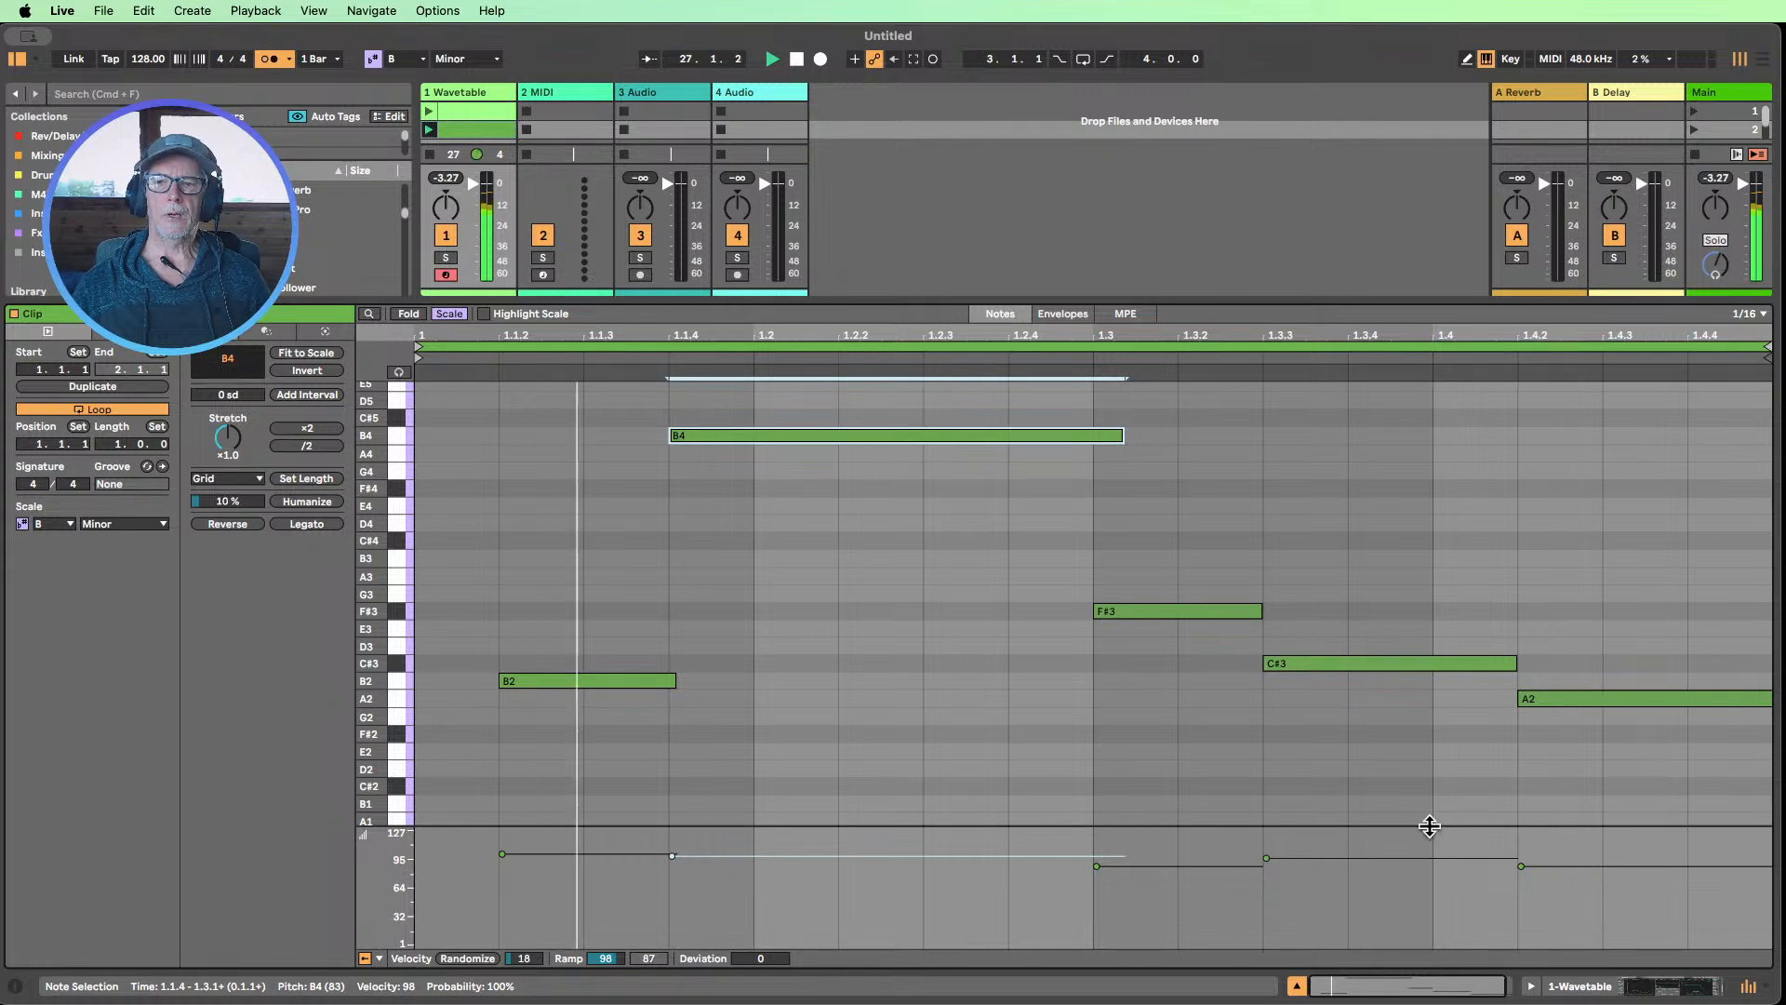
Raise Wavetable's Filter 1 frequency to 994 Hz and set Glide to 255 ms
click(1576, 987)
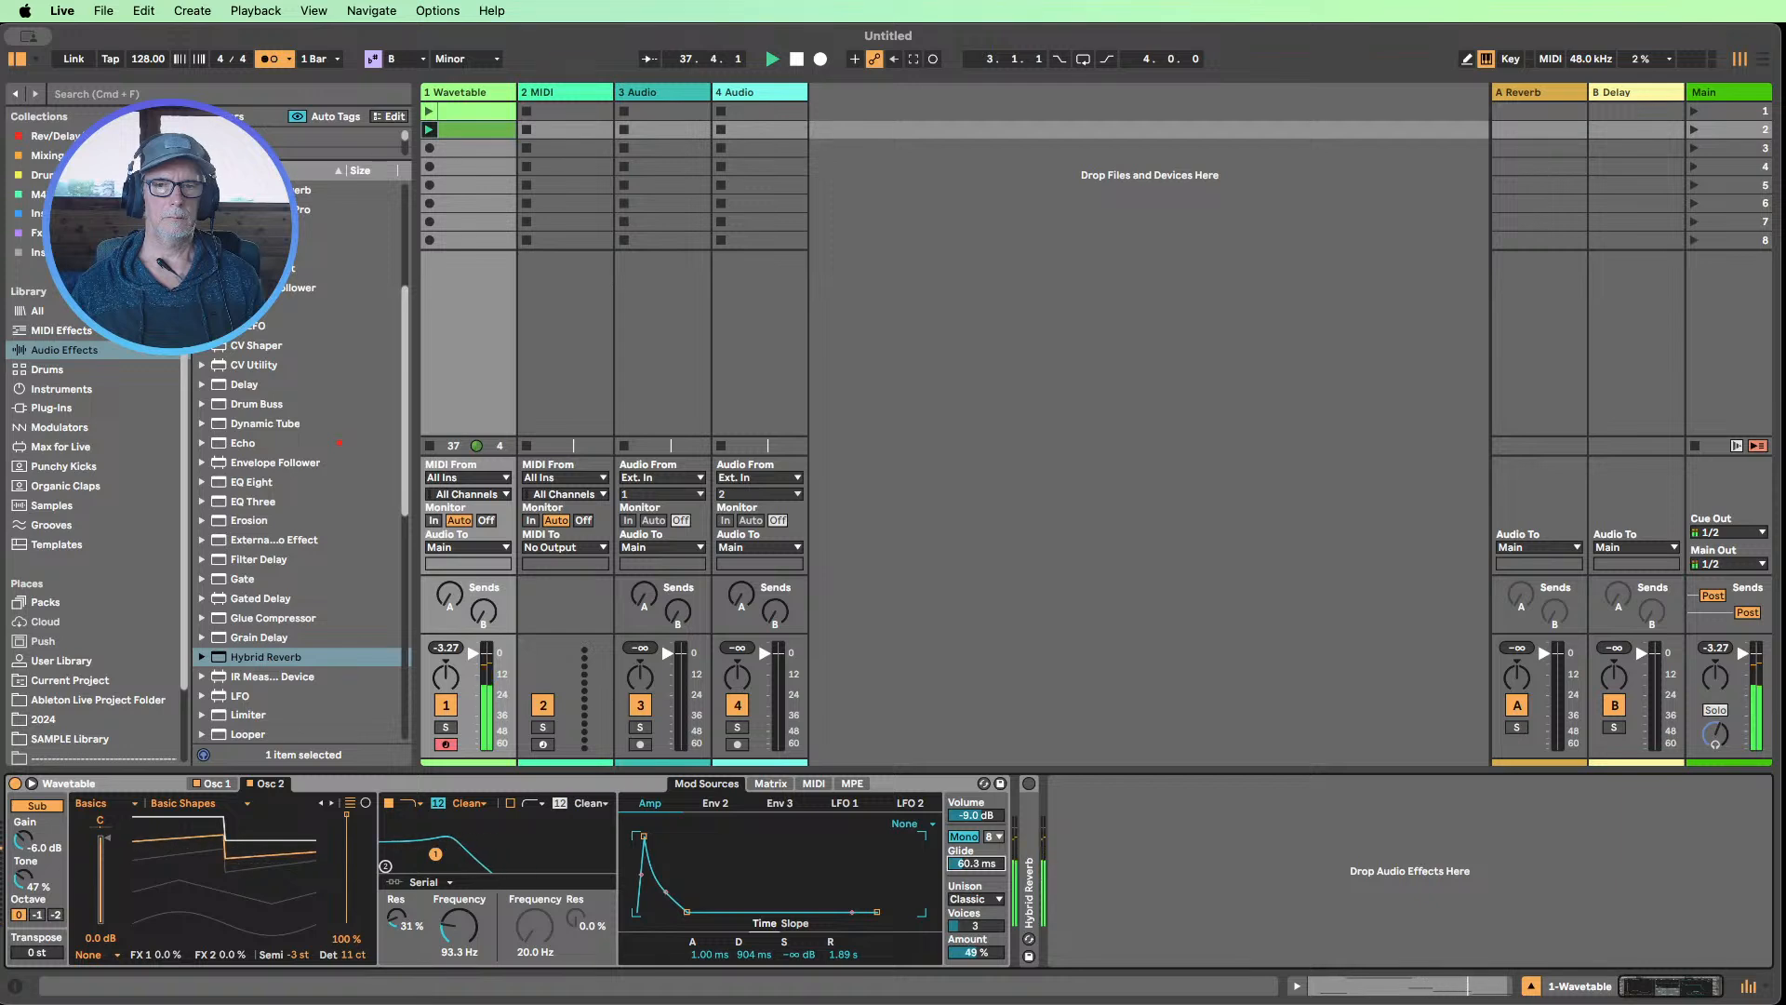
drag(976, 863, 976, 877)
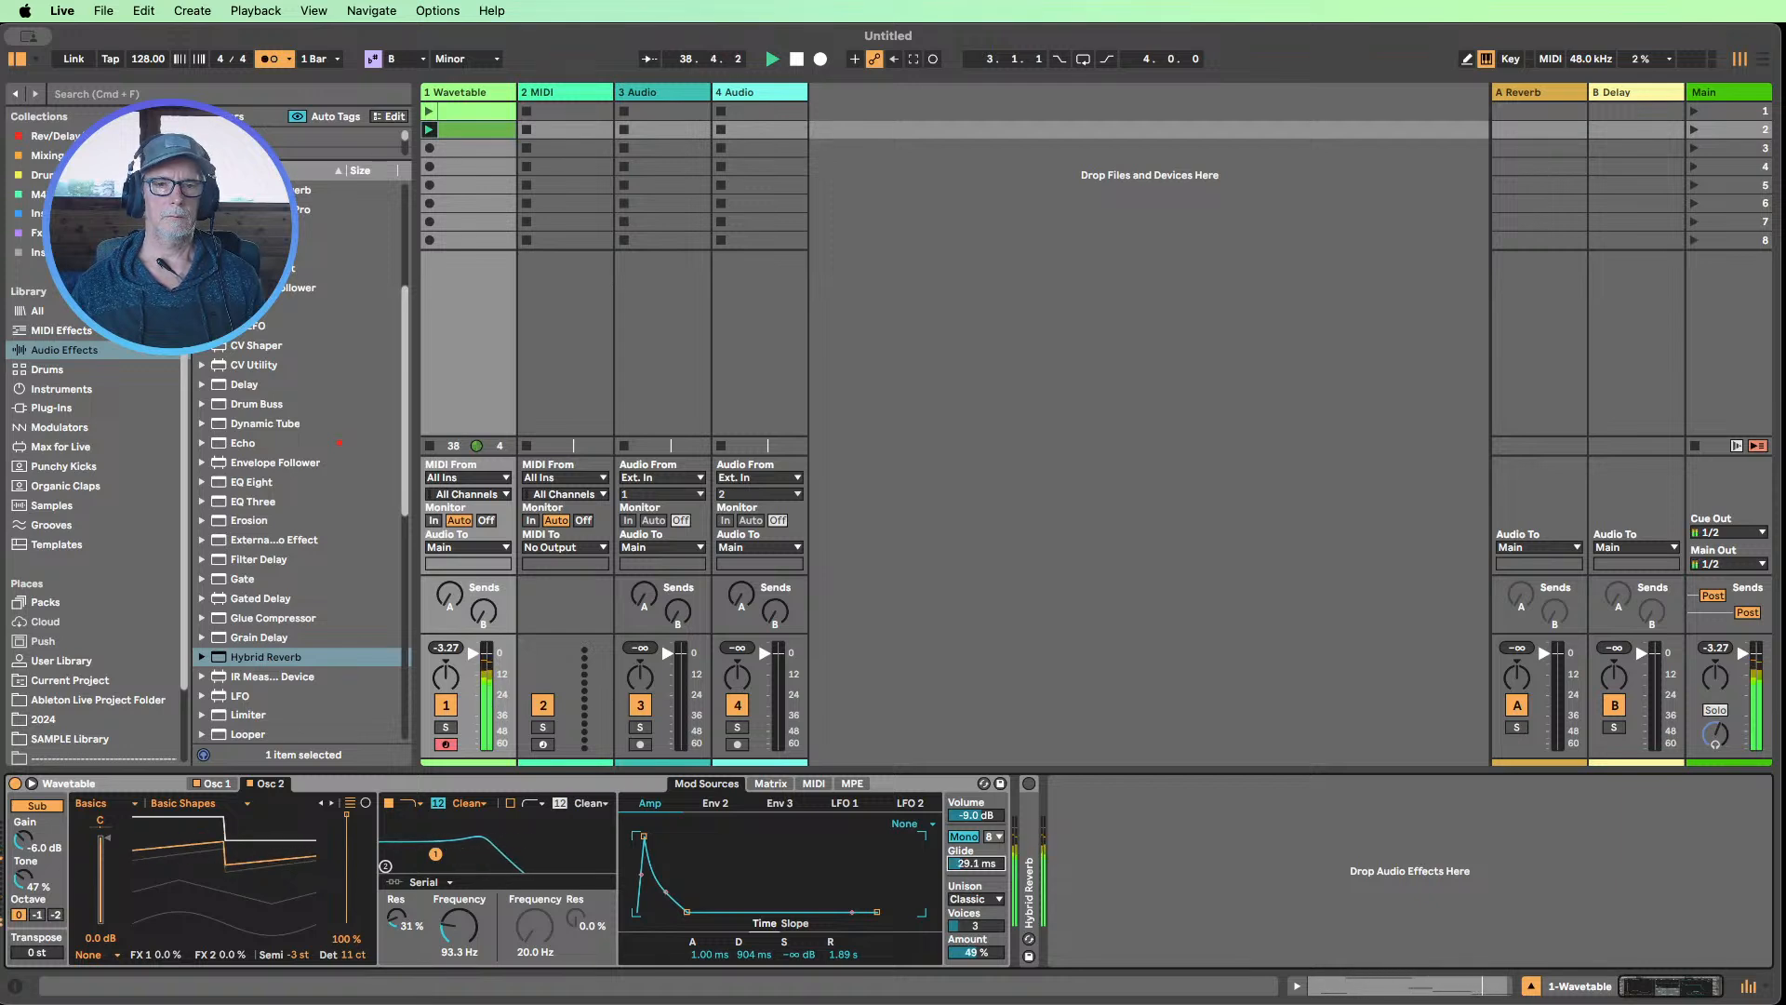
mouse_move(458, 944)
mouse_down()
mouse_move(458, 869)
mouse_move(459, 935)
mouse_up()
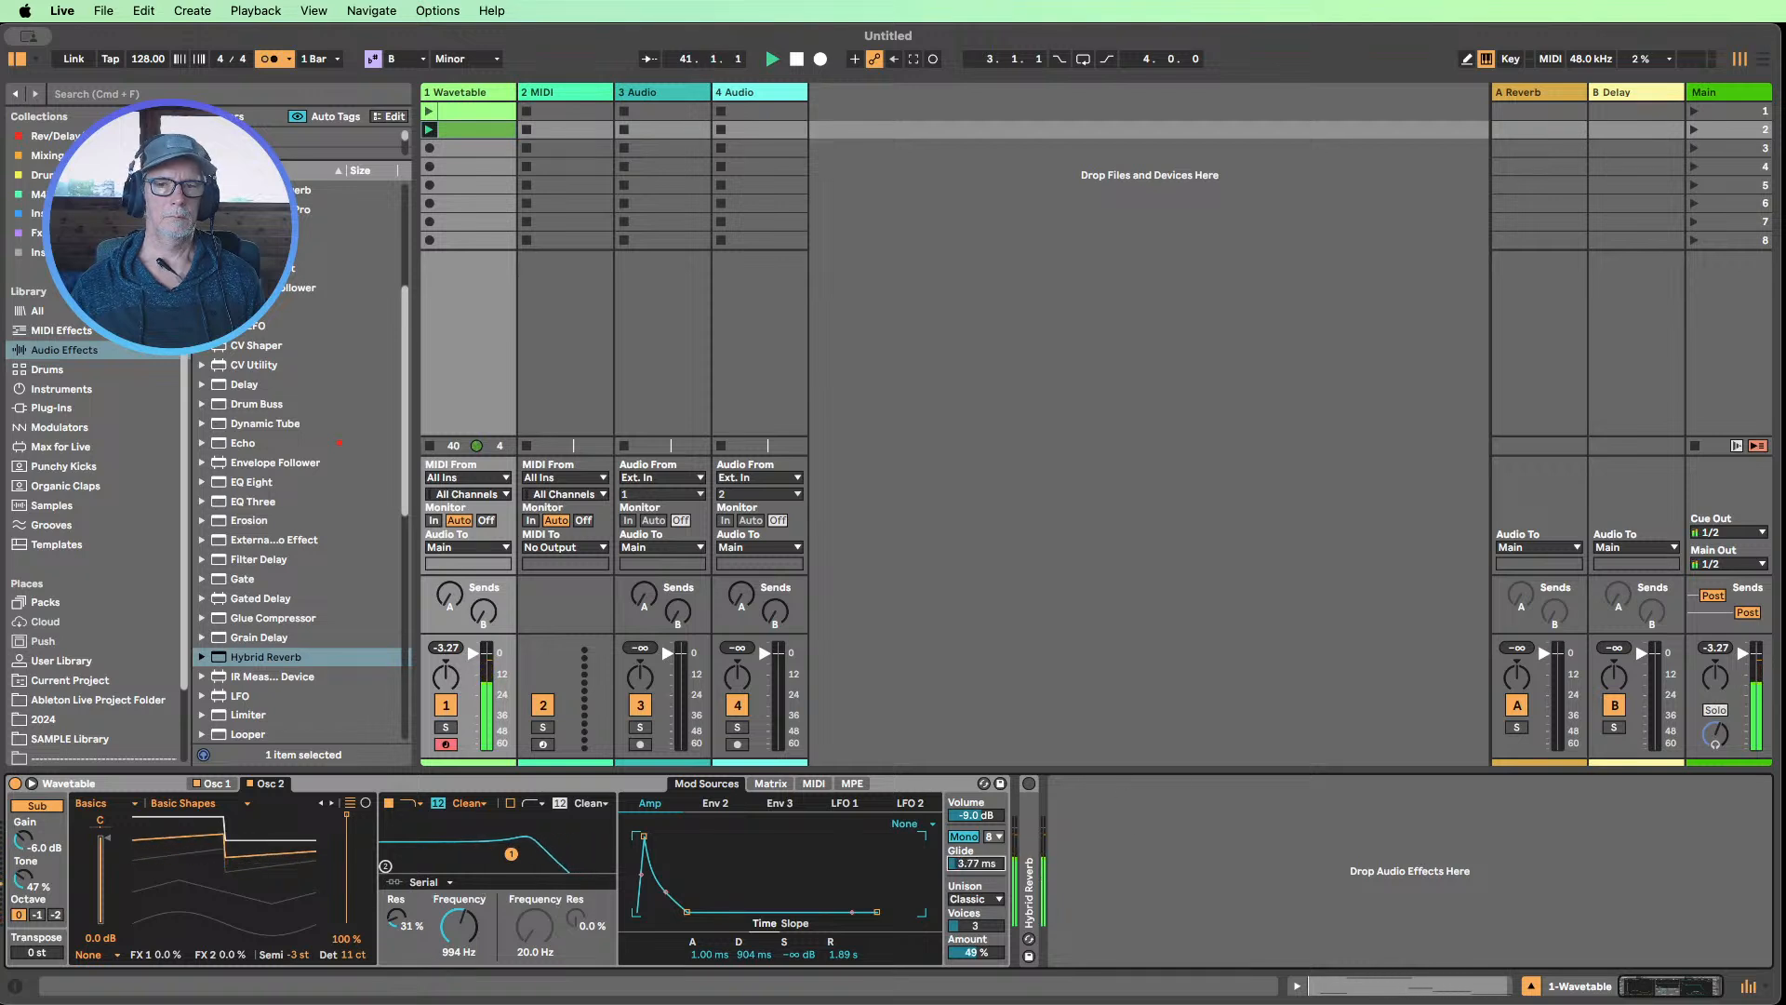
drag(978, 872, 977, 884)
drag(975, 863, 976, 858)
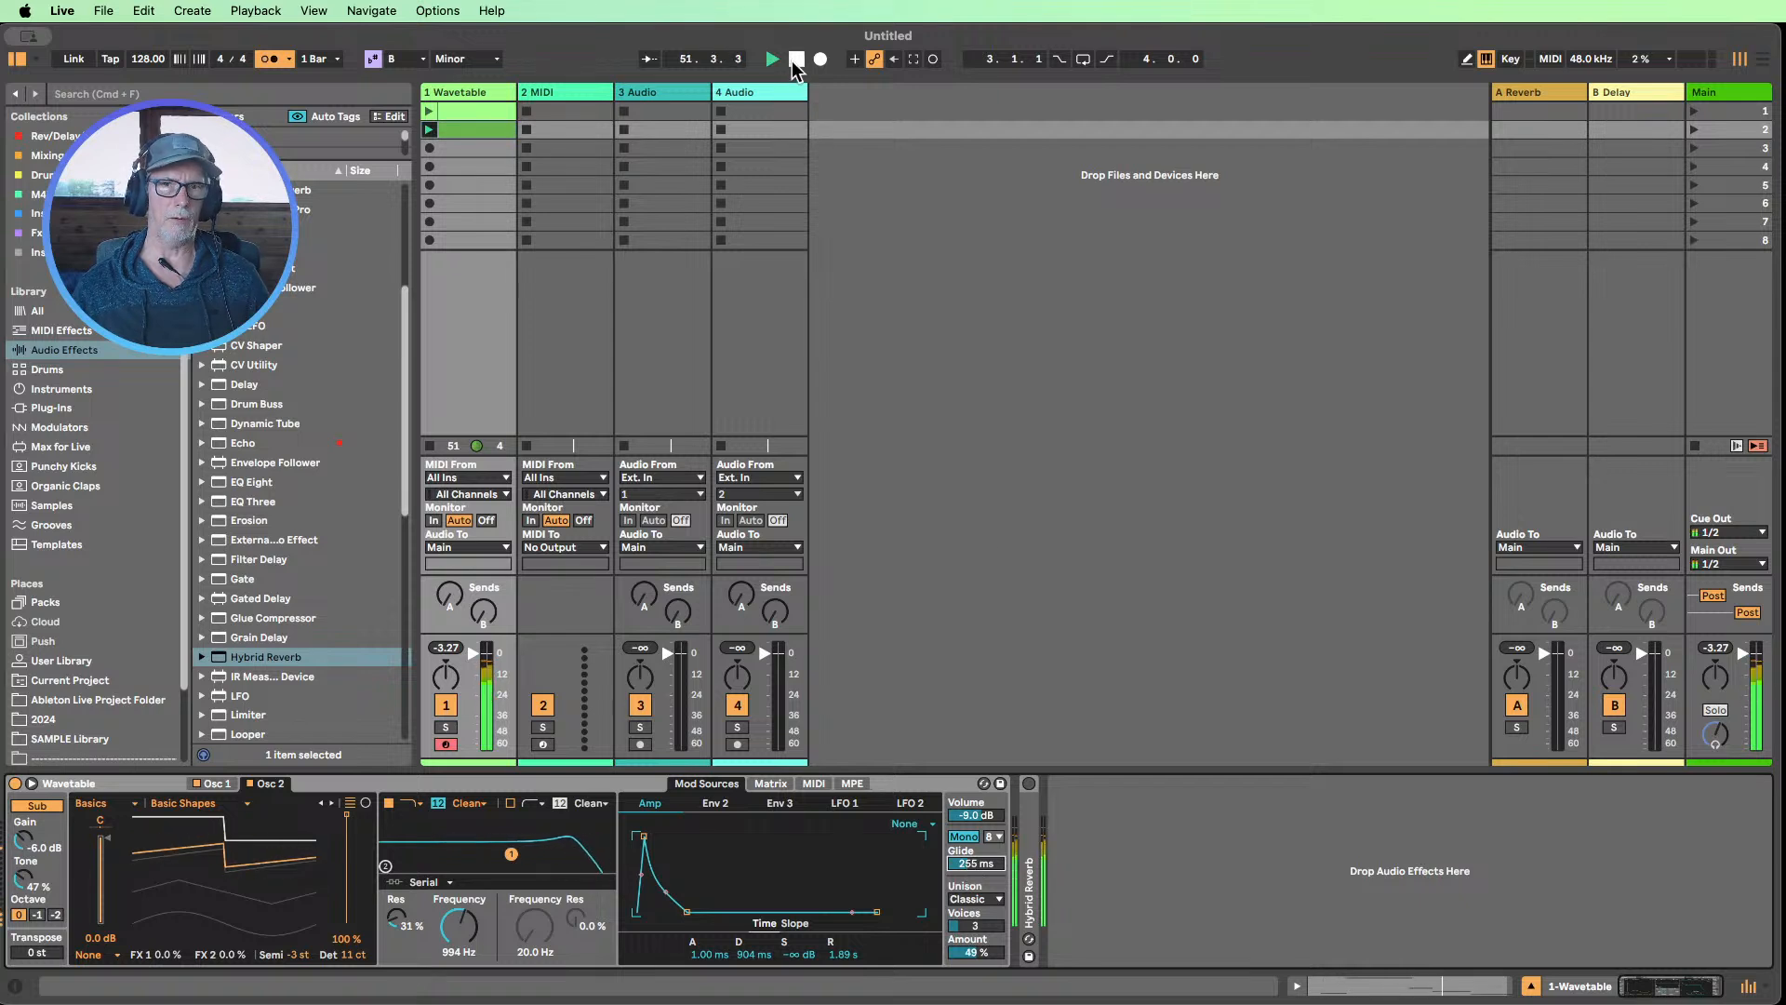
Stop playback, replay the legato clip from the start to hear the glide, and stop again
click(795, 61)
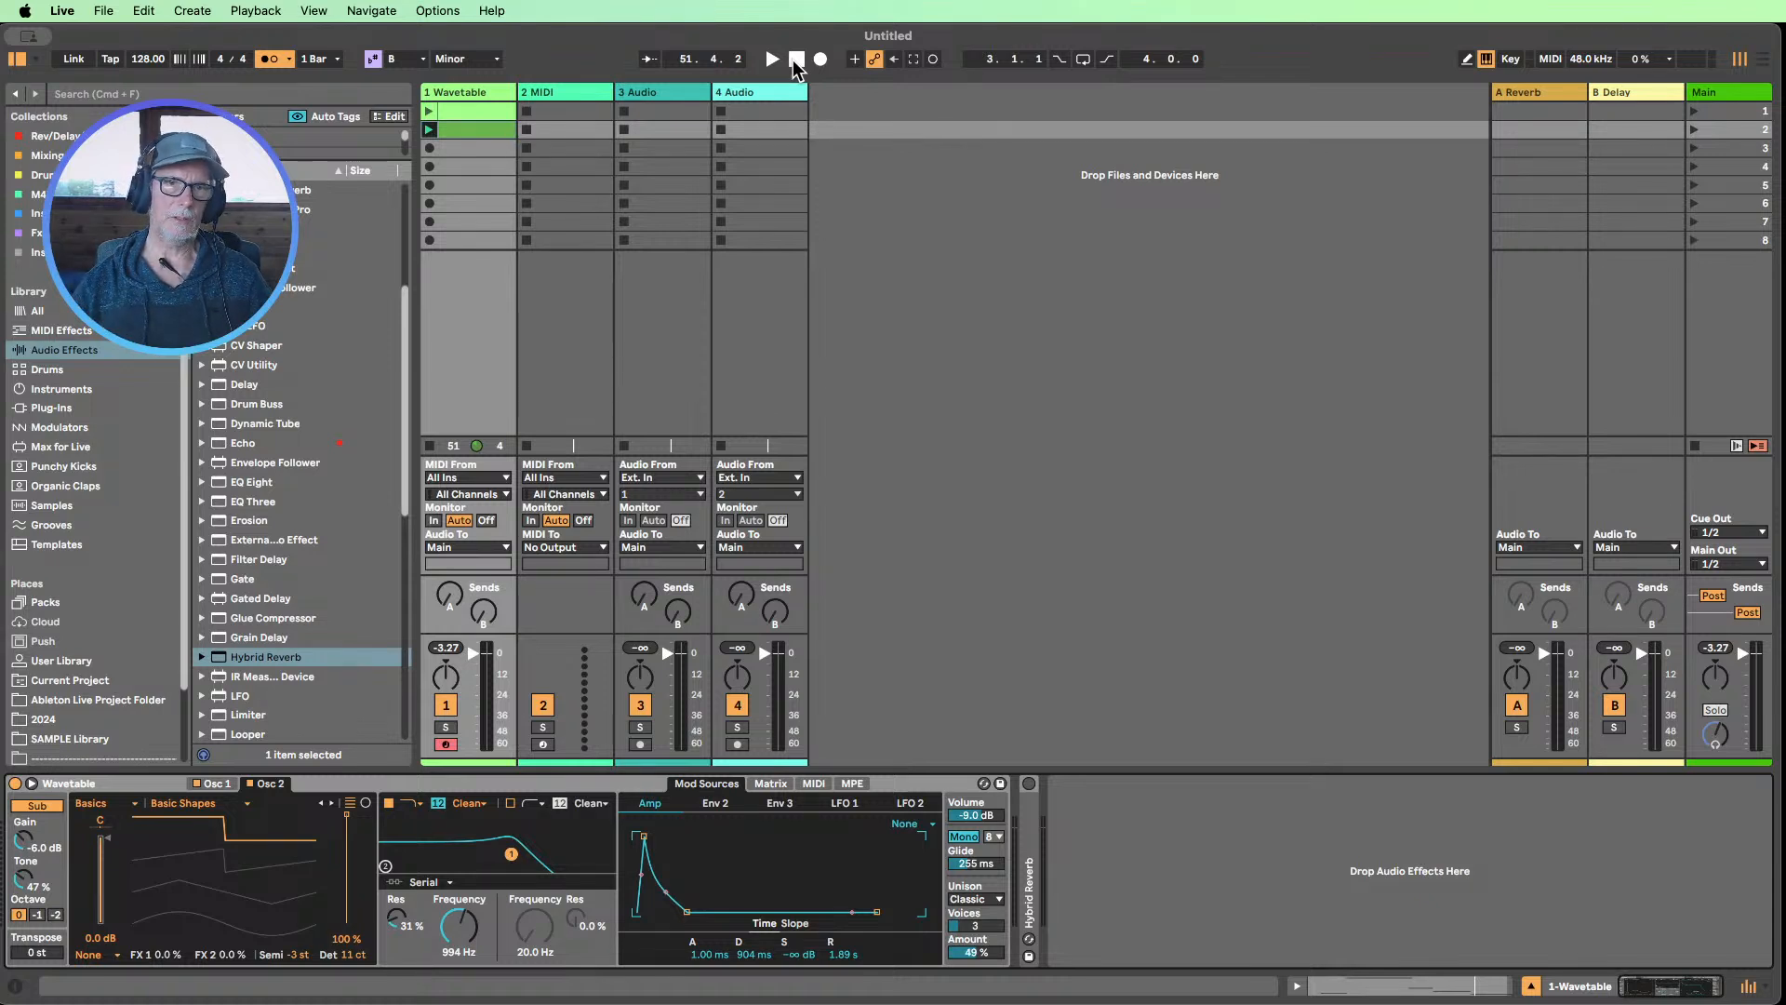
key(space)
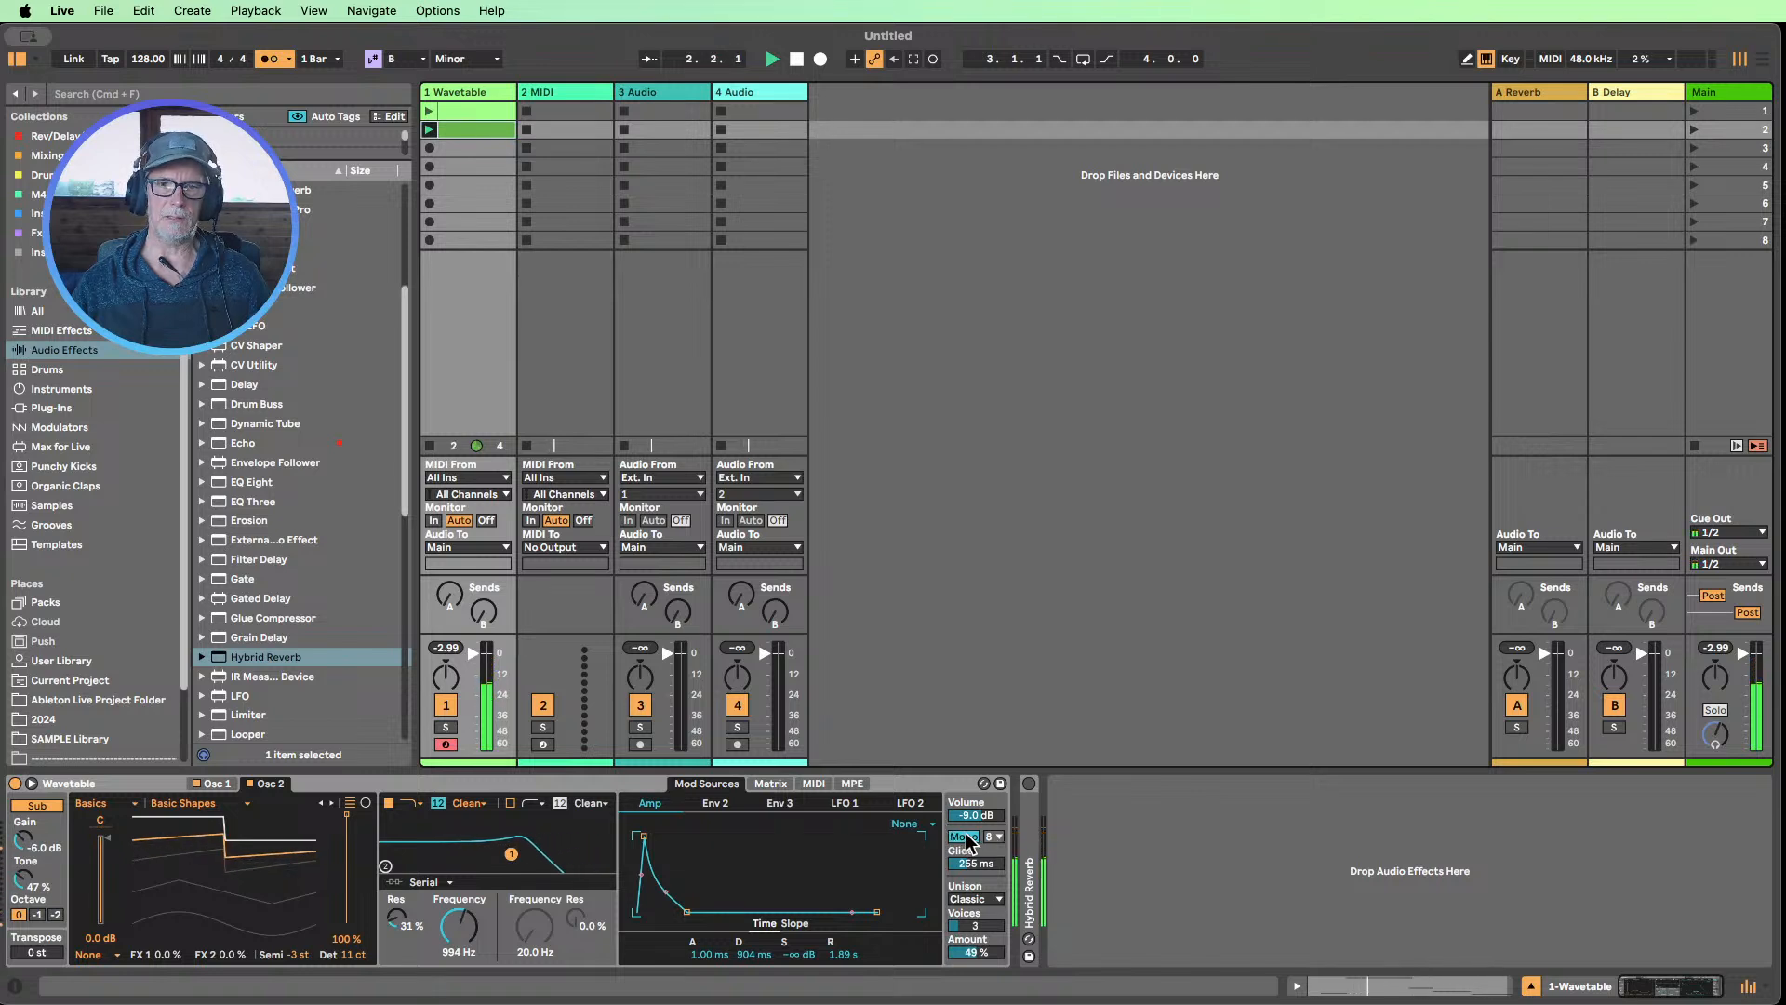
key(space)
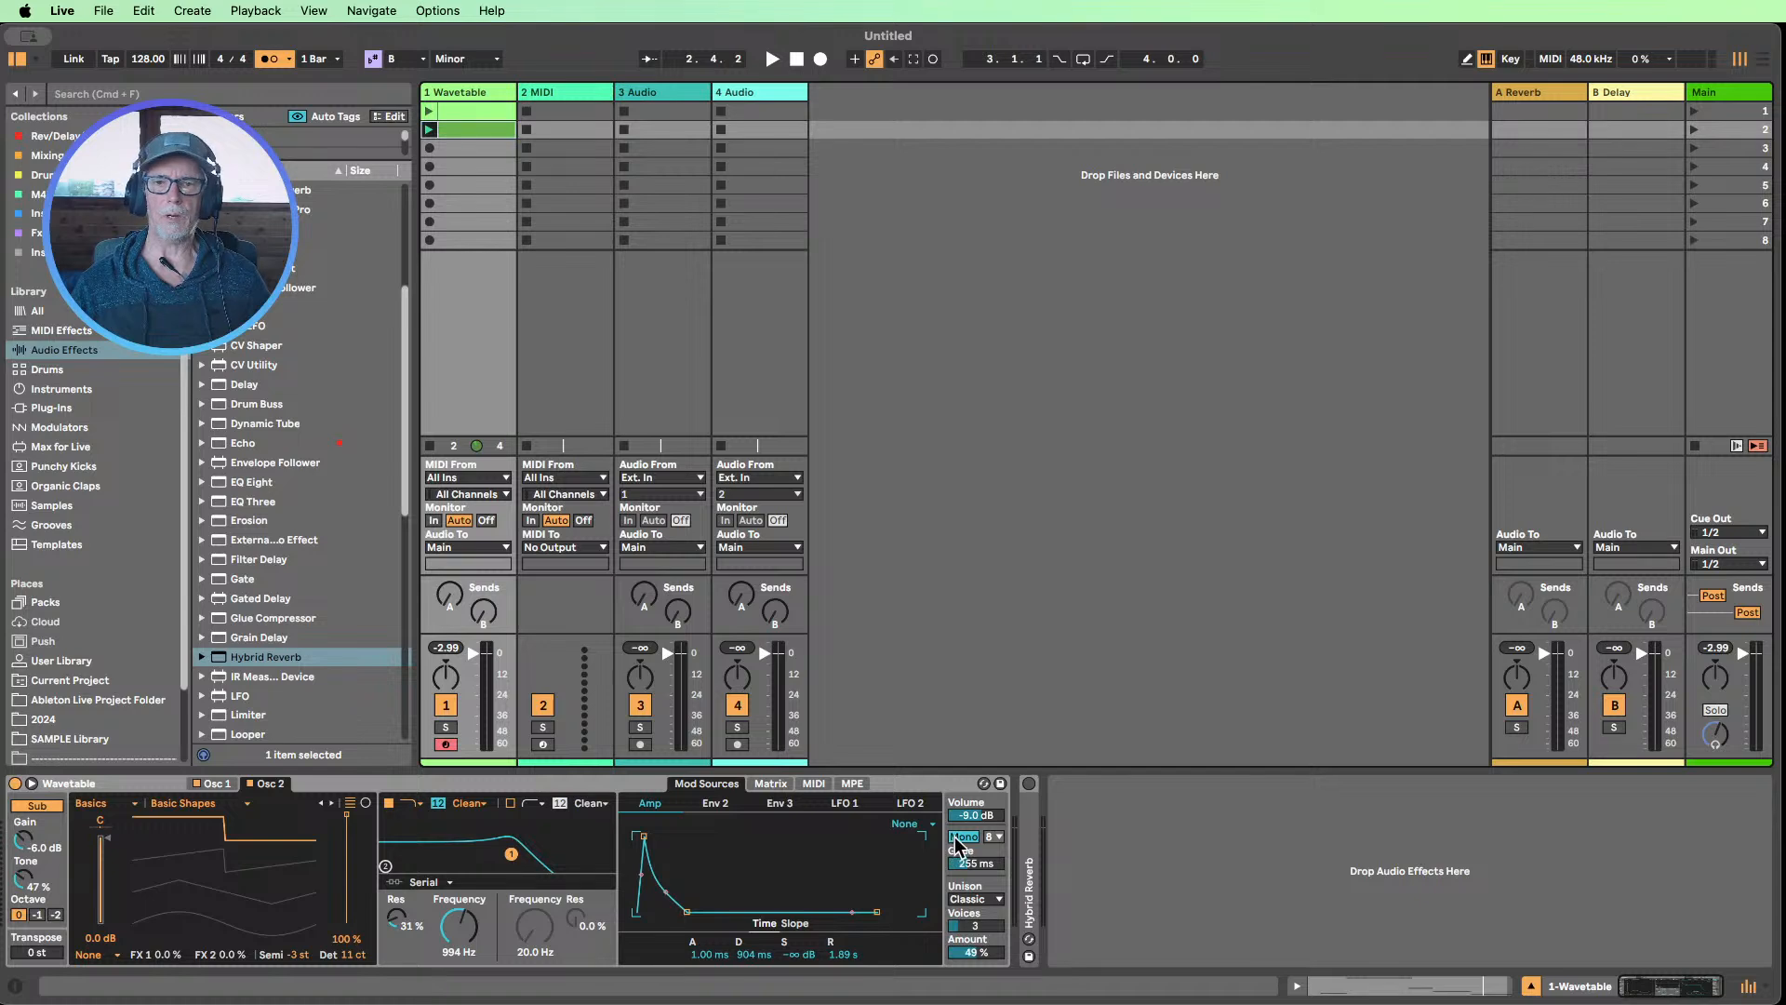
double_click(476, 131)
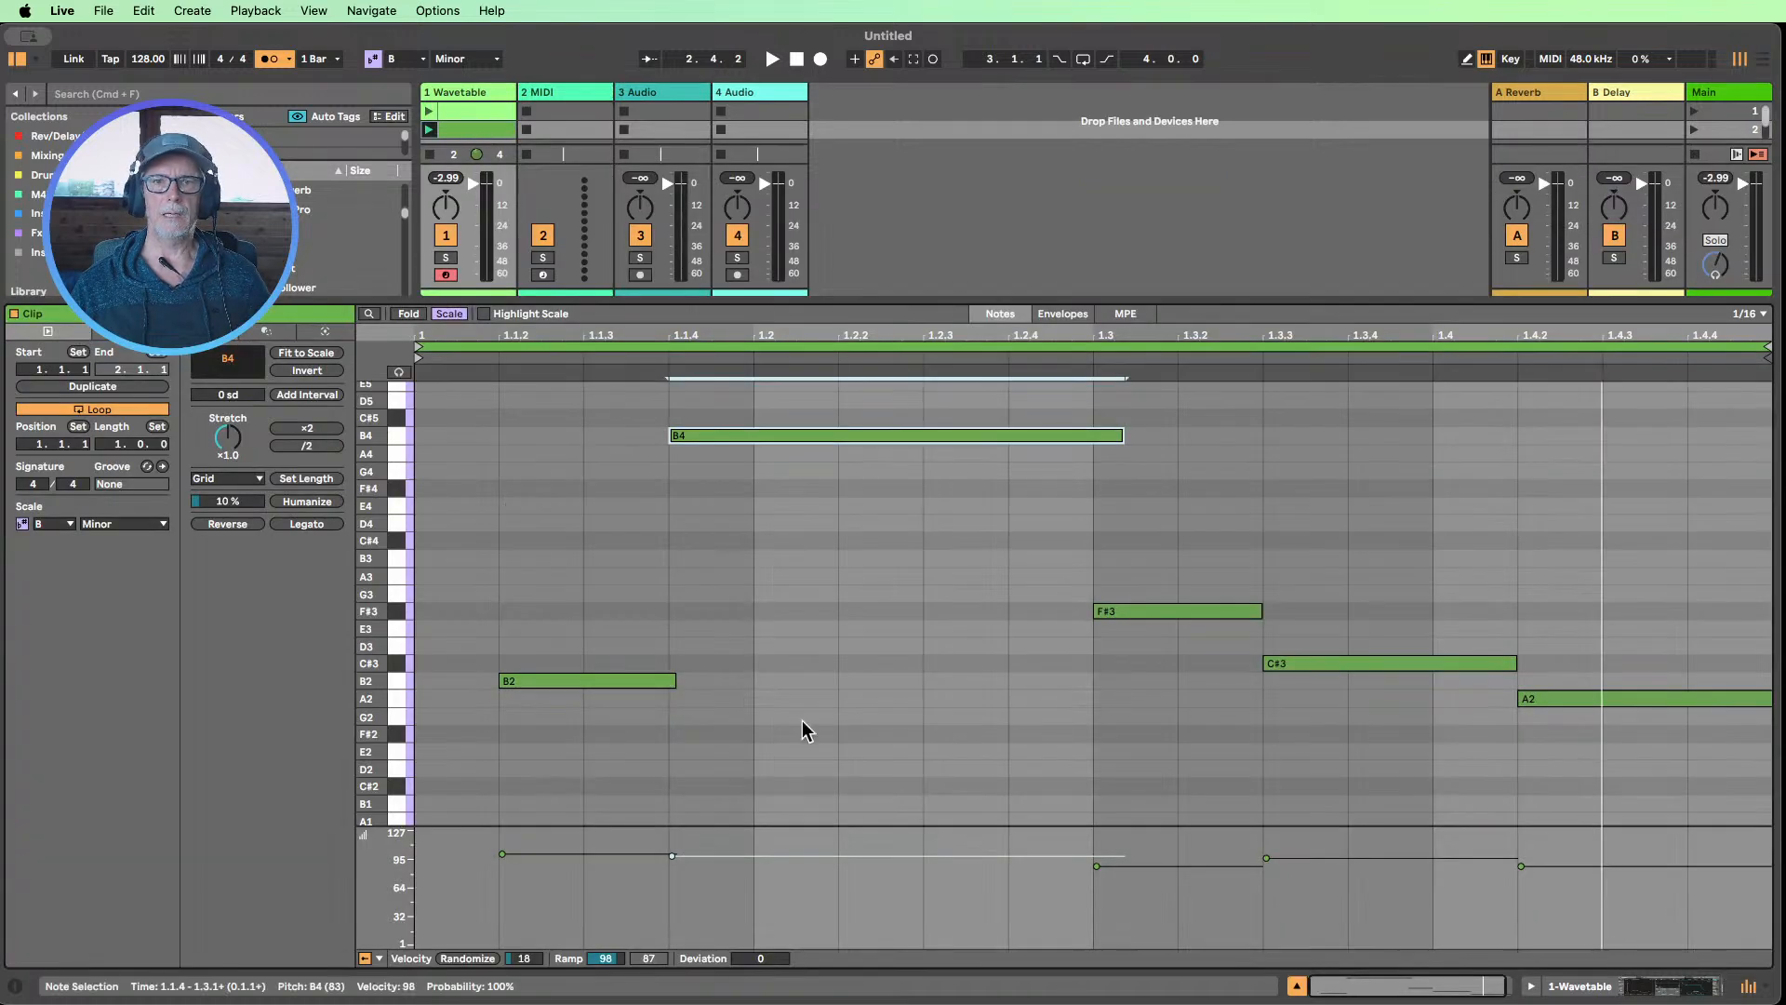
click(834, 633)
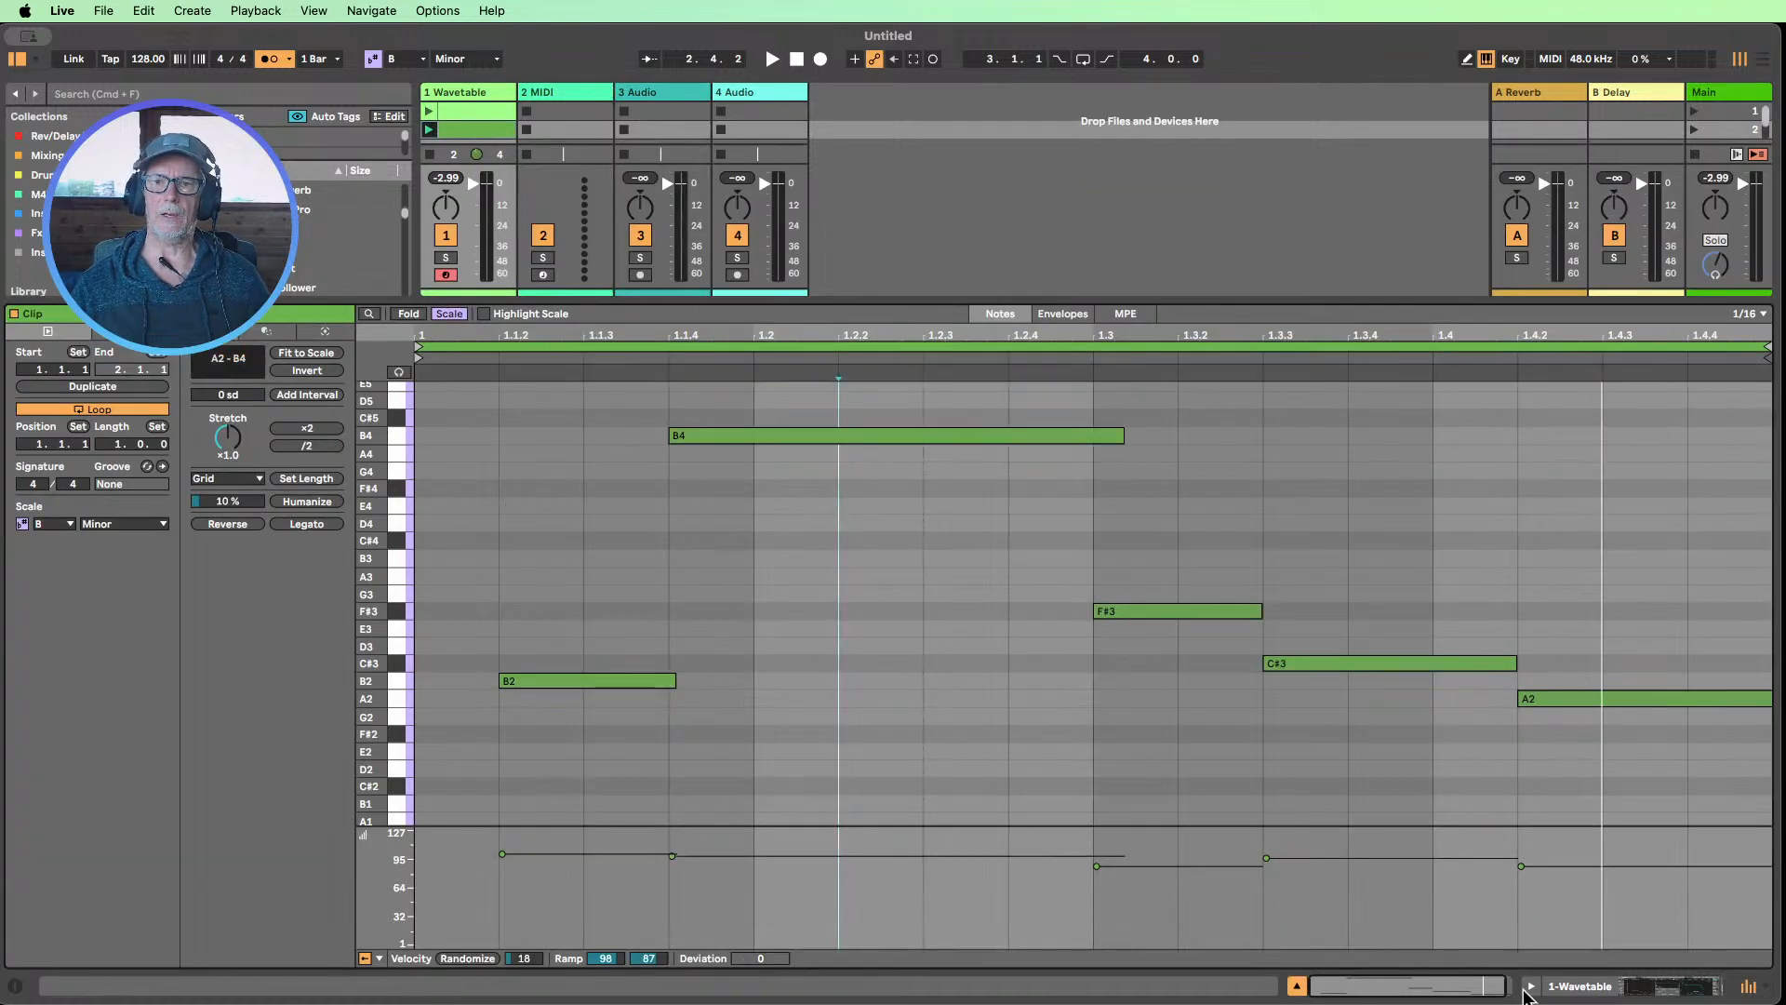
click(1619, 988)
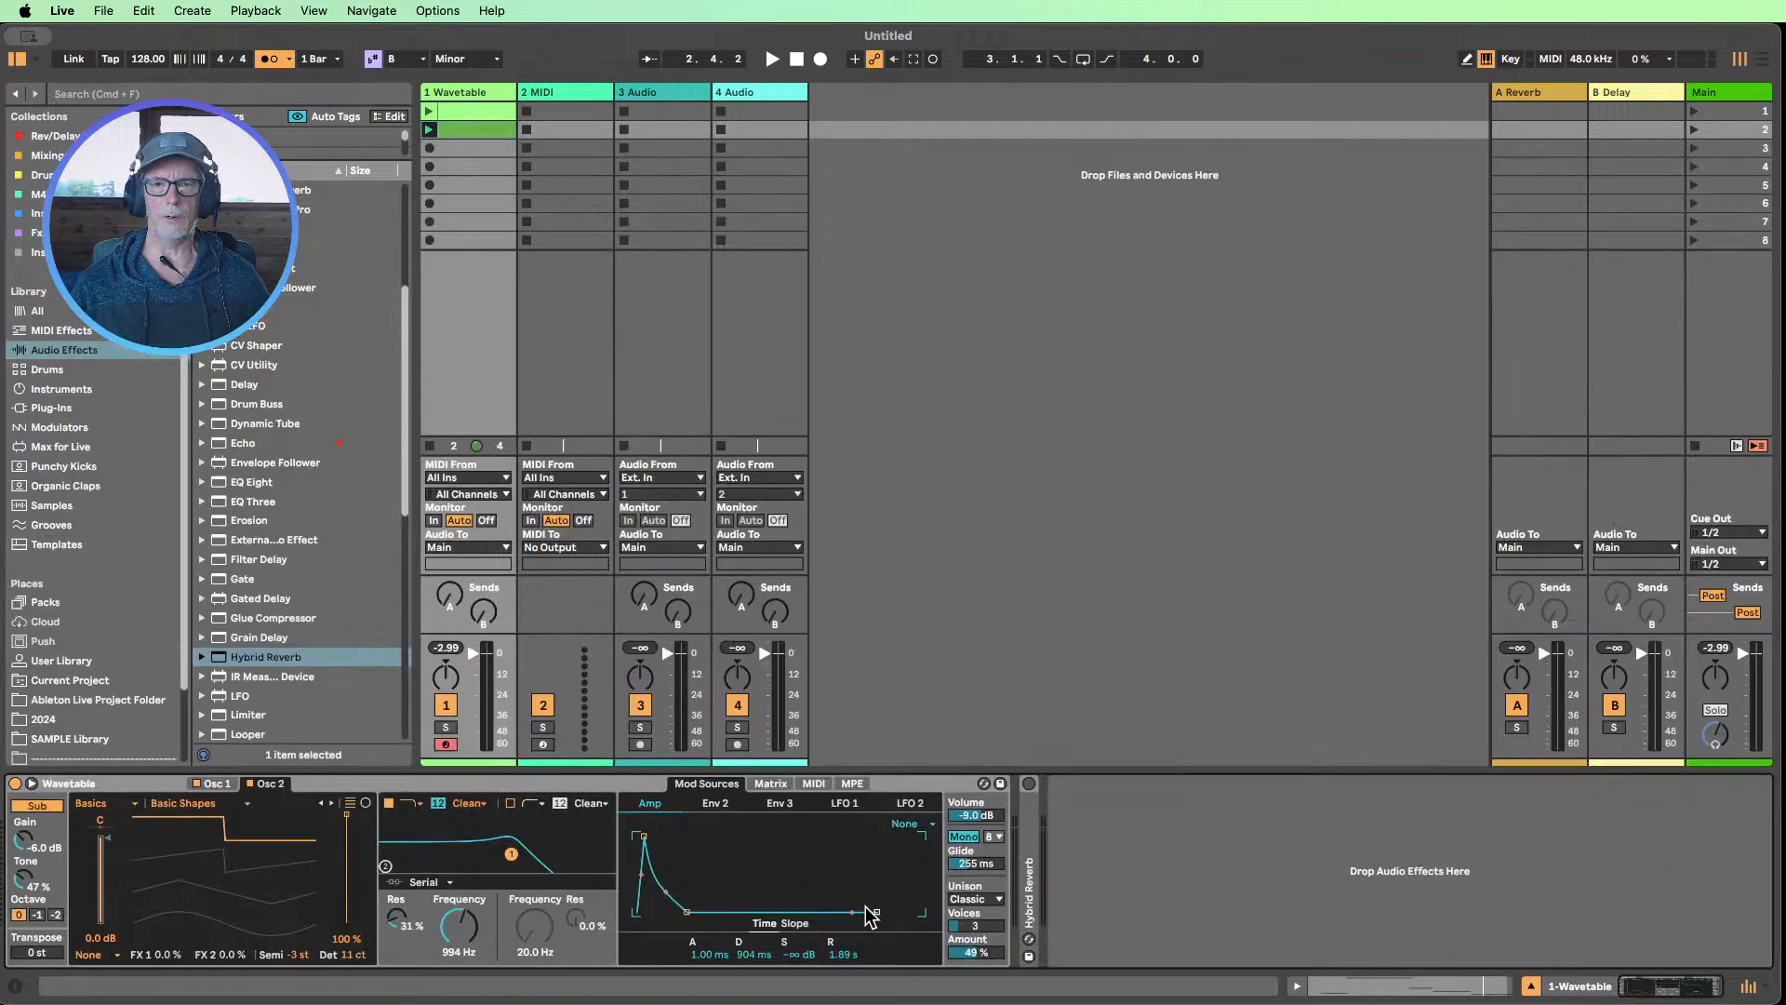
Play the legato clip and set Wavetable's Amp envelope decay to 635 ms and release to 365 ms
click(429, 131)
drag(752, 954, 837, 976)
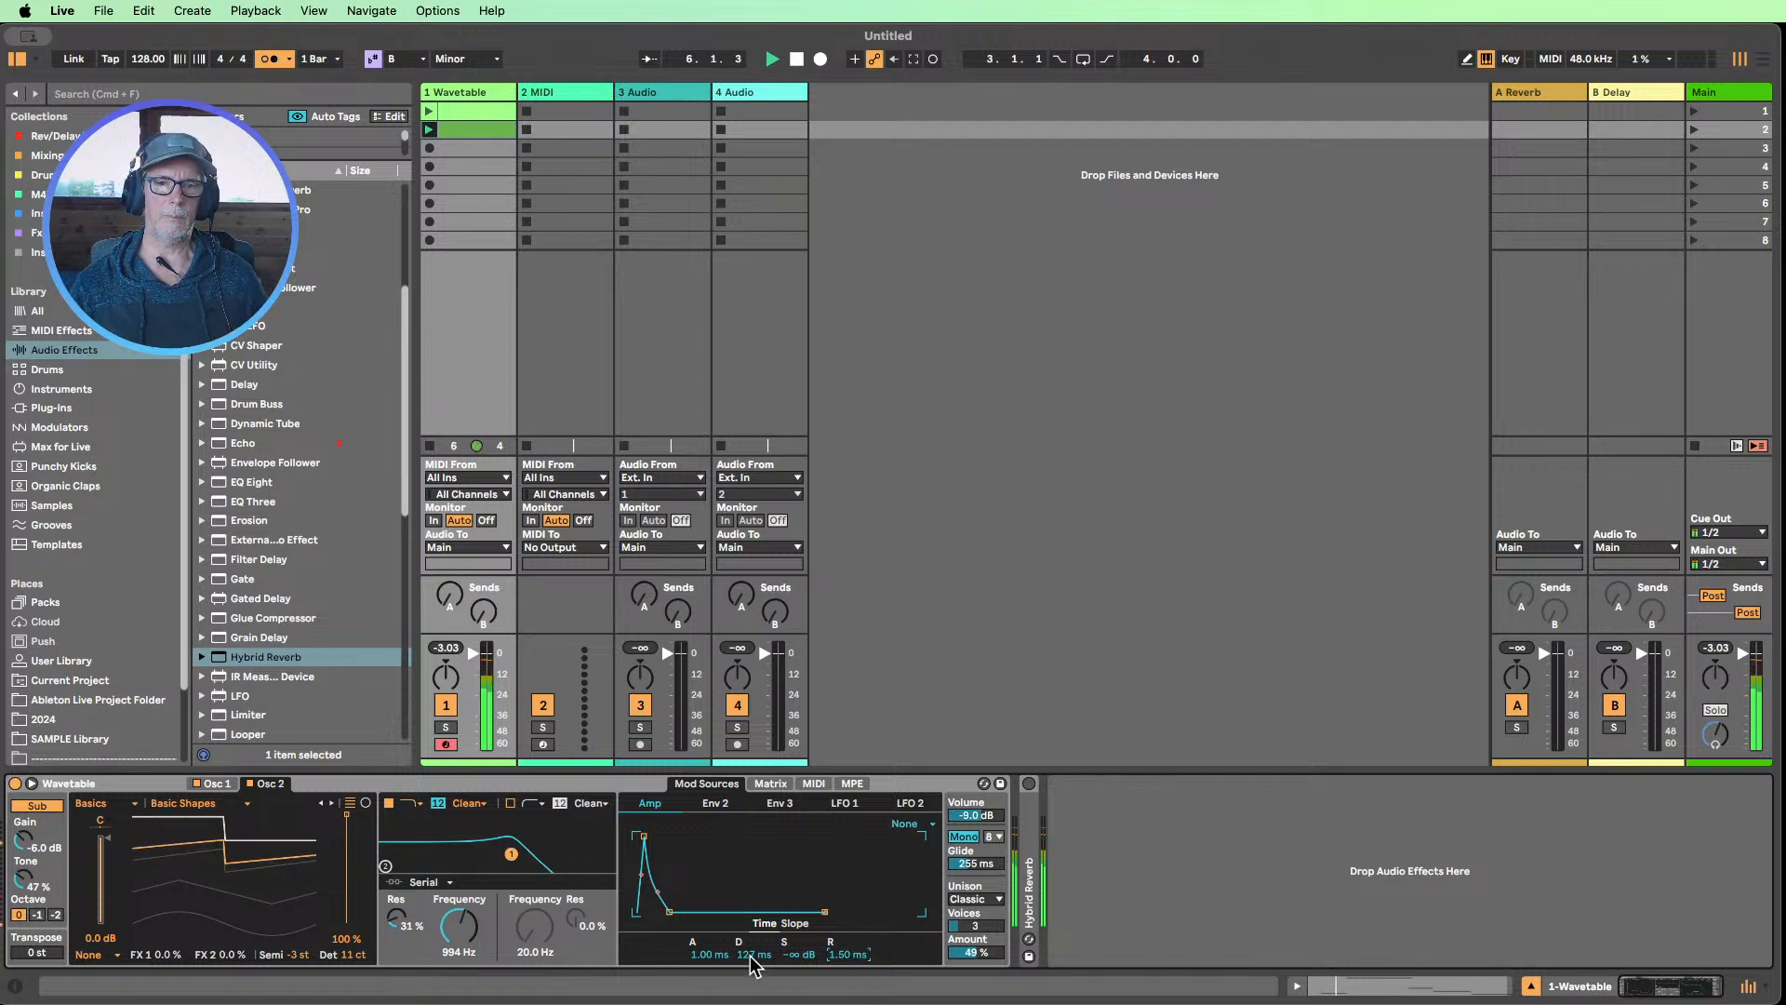
drag(753, 955, 753, 929)
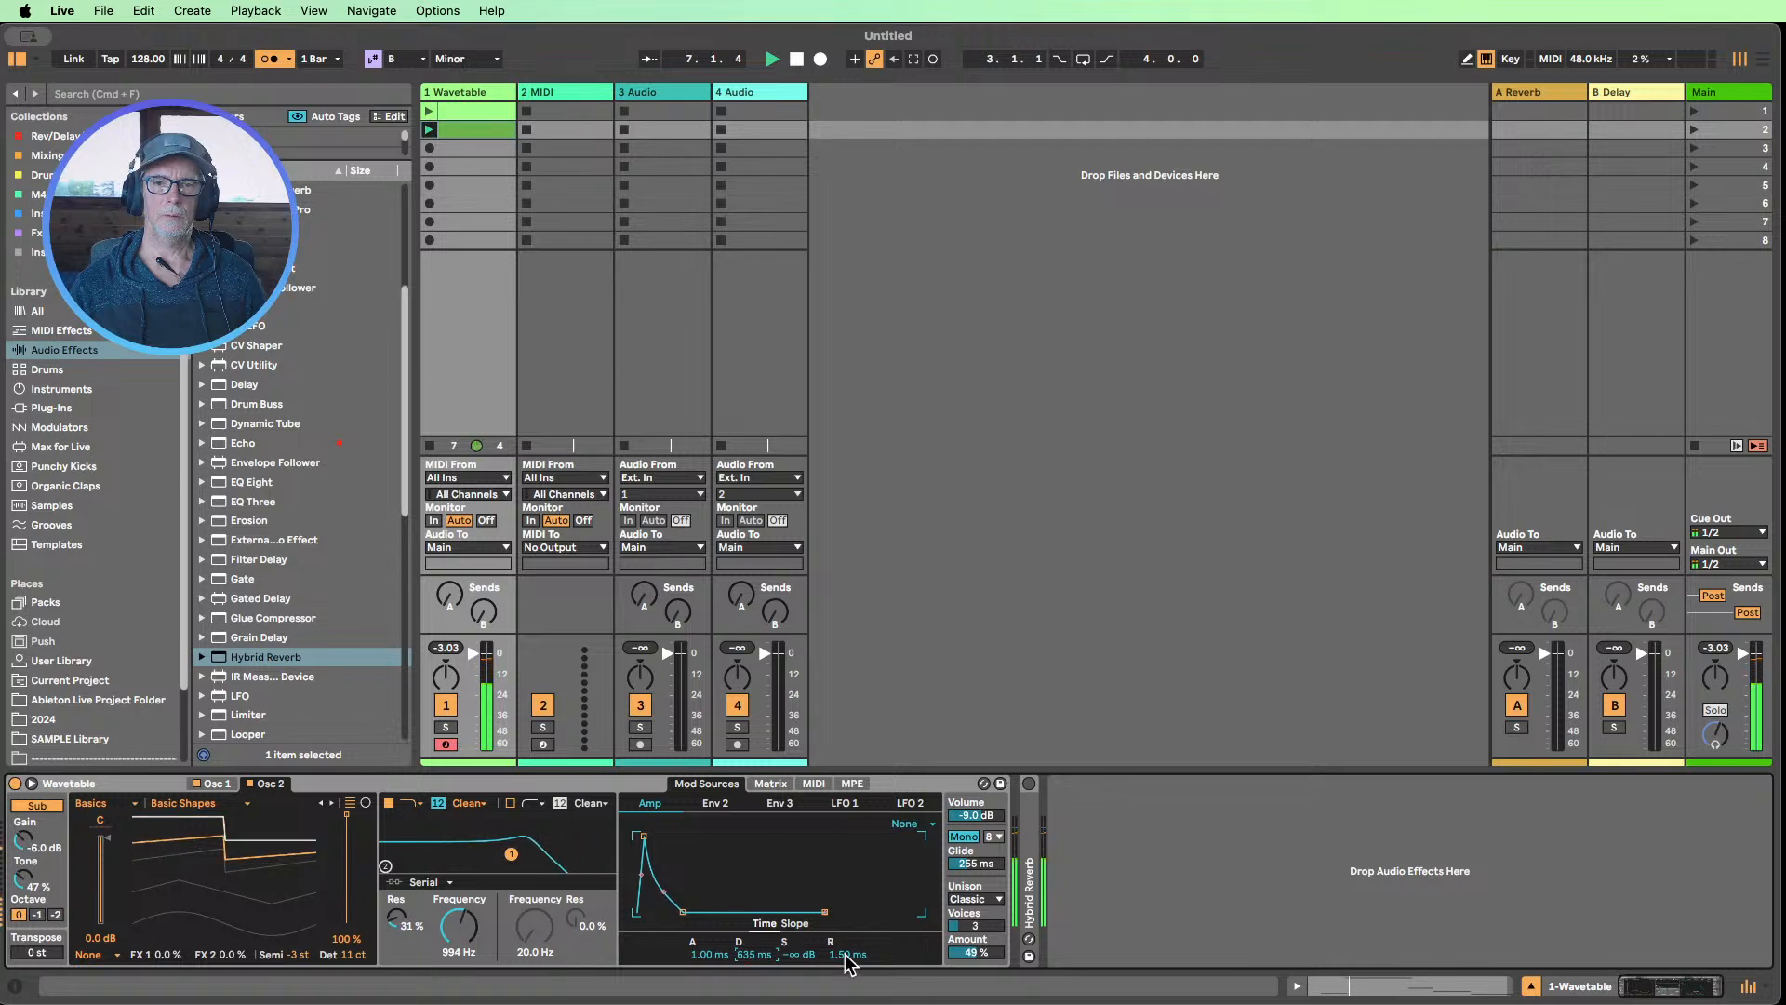
drag(854, 955, 854, 887)
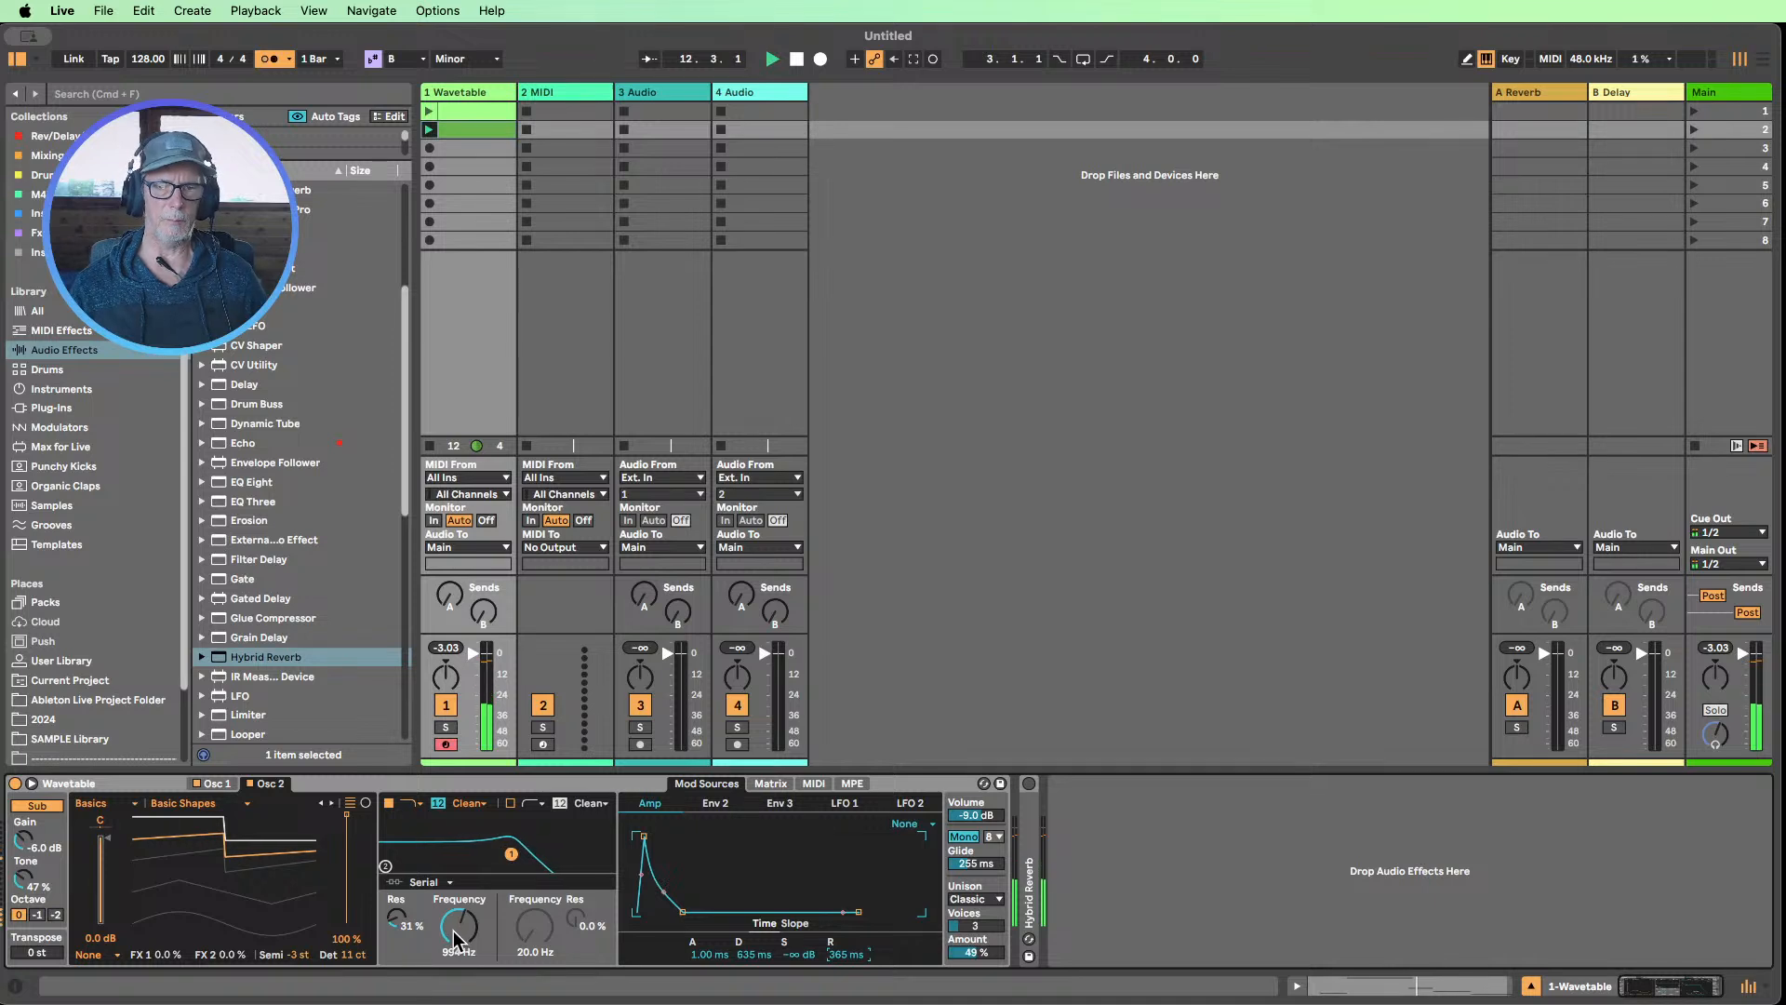
Assign LFO 1 to modulate Filter 1 Freq in Wavetable's modulation matrix with an amount of 20
click(771, 787)
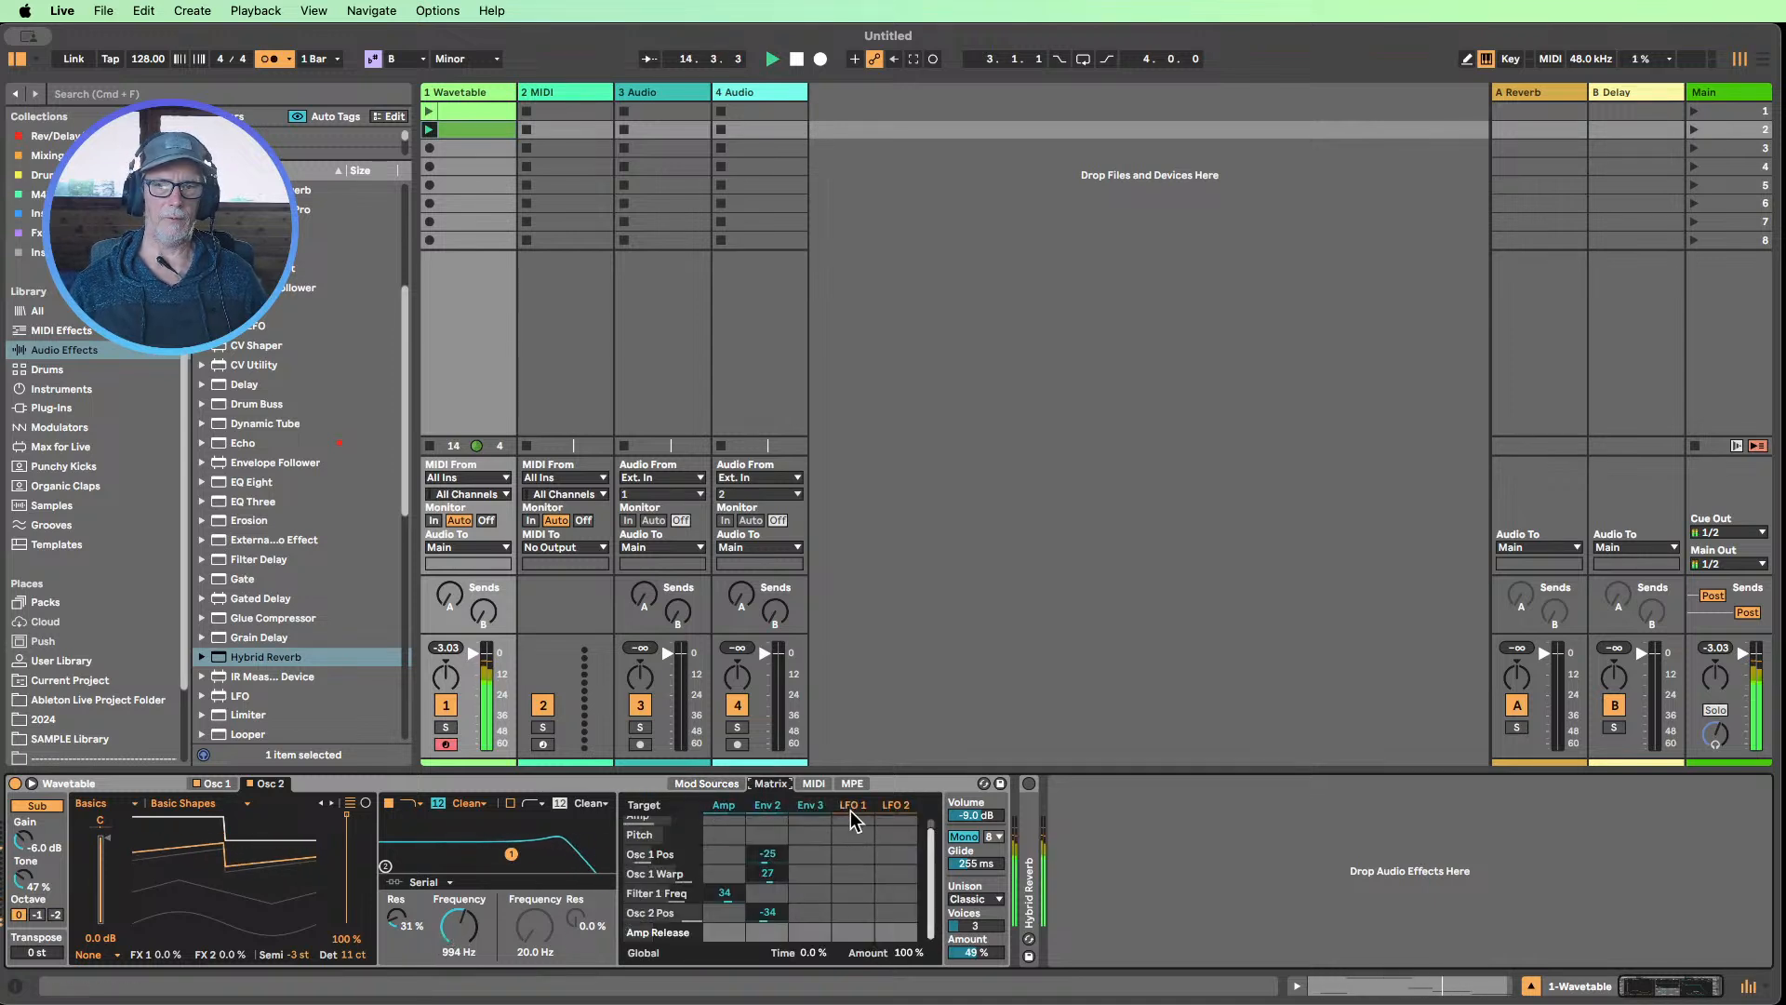
scroll(790, 912, up, 1)
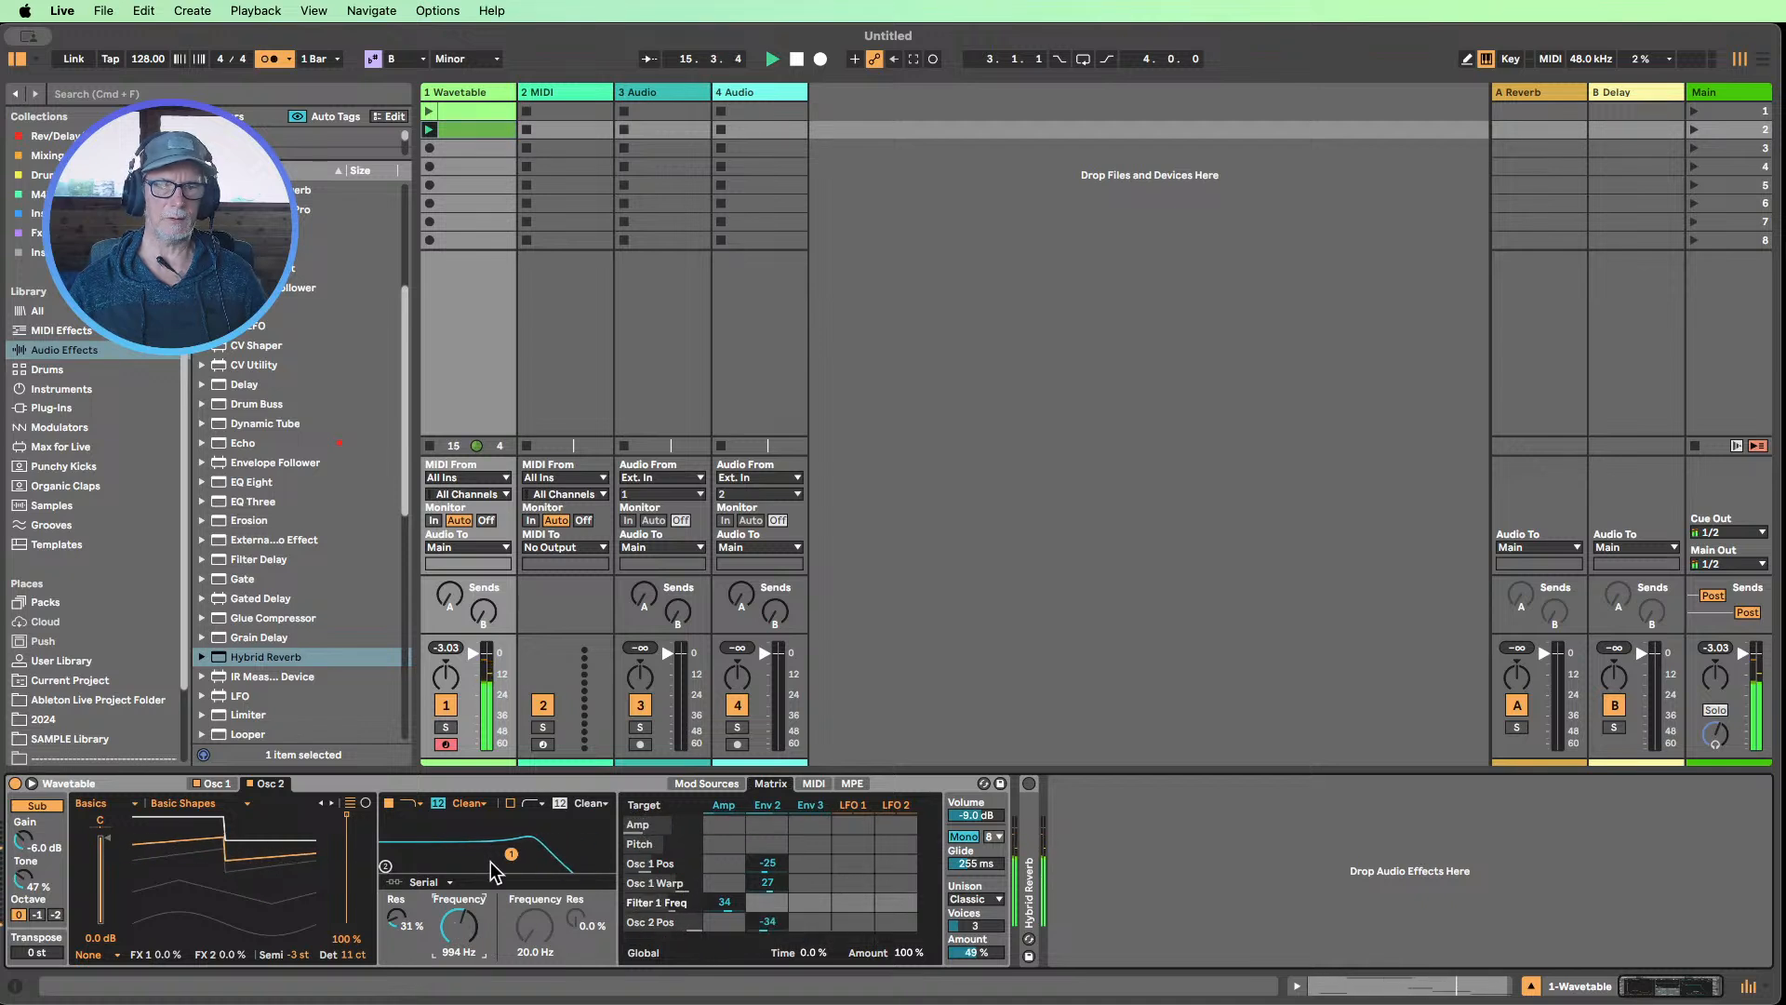
drag(853, 904, 852, 886)
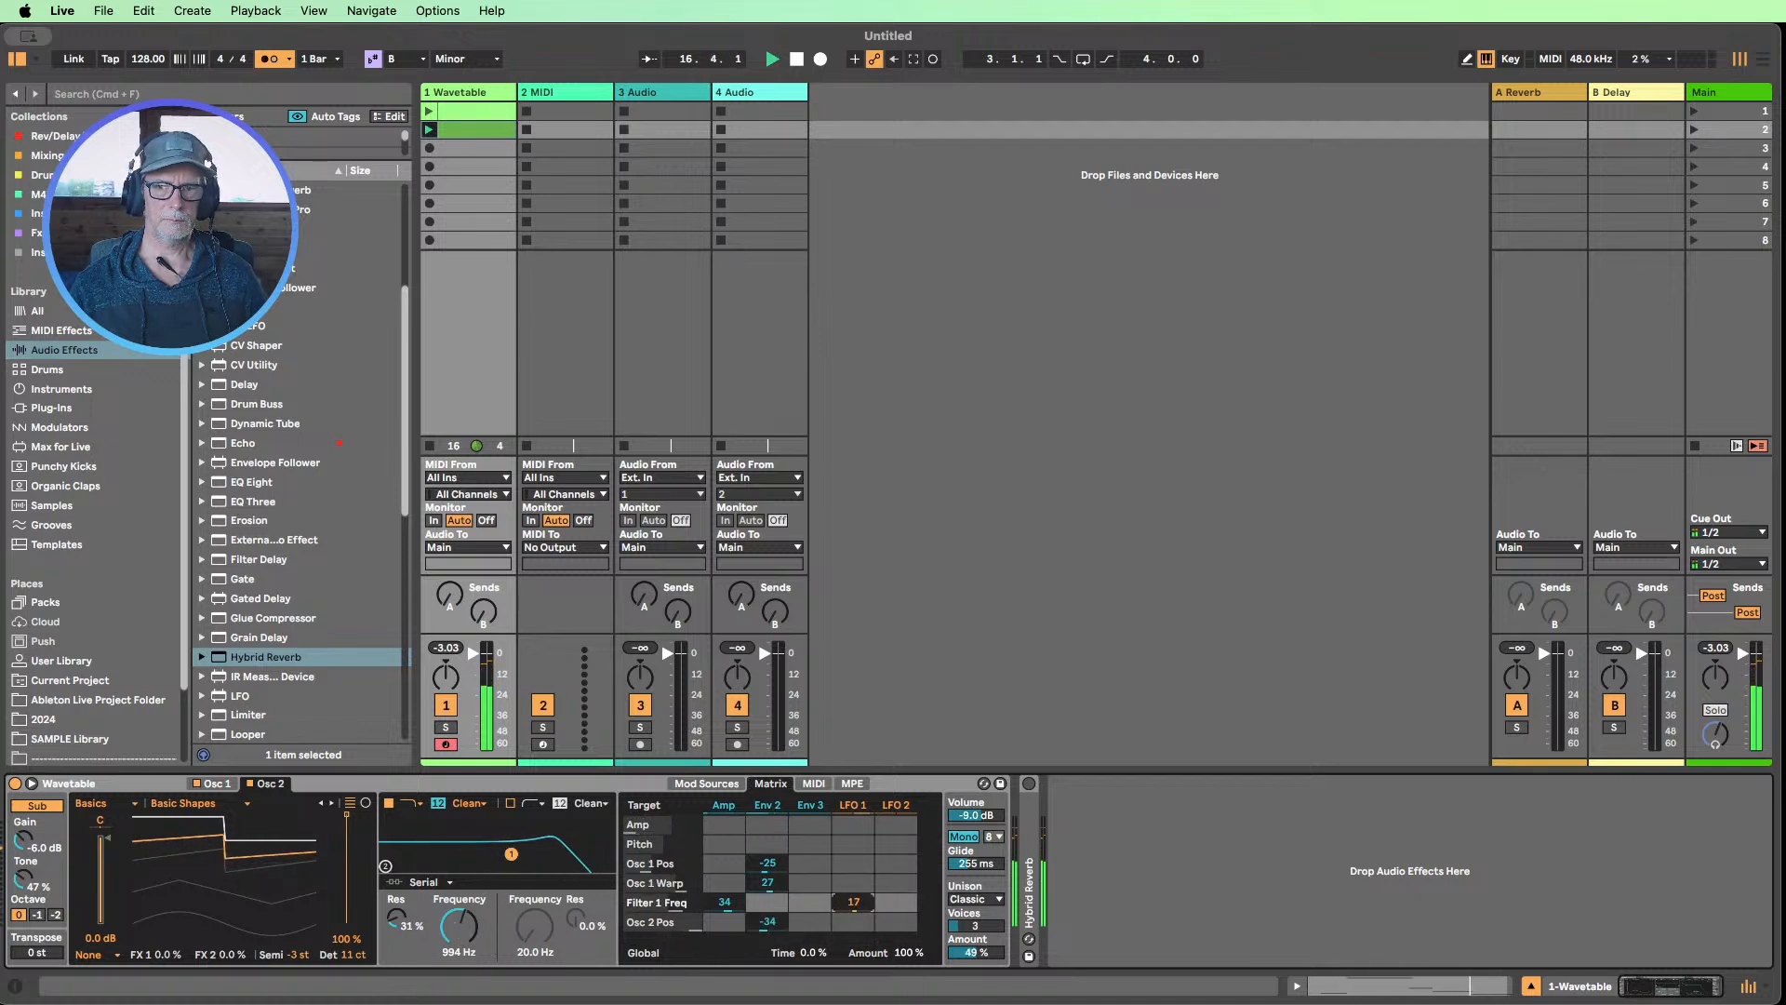
Set LFO 1's rate to 4.71 Hz, give it the random stepped waveform, and reduce its amount to 48 %
click(852, 805)
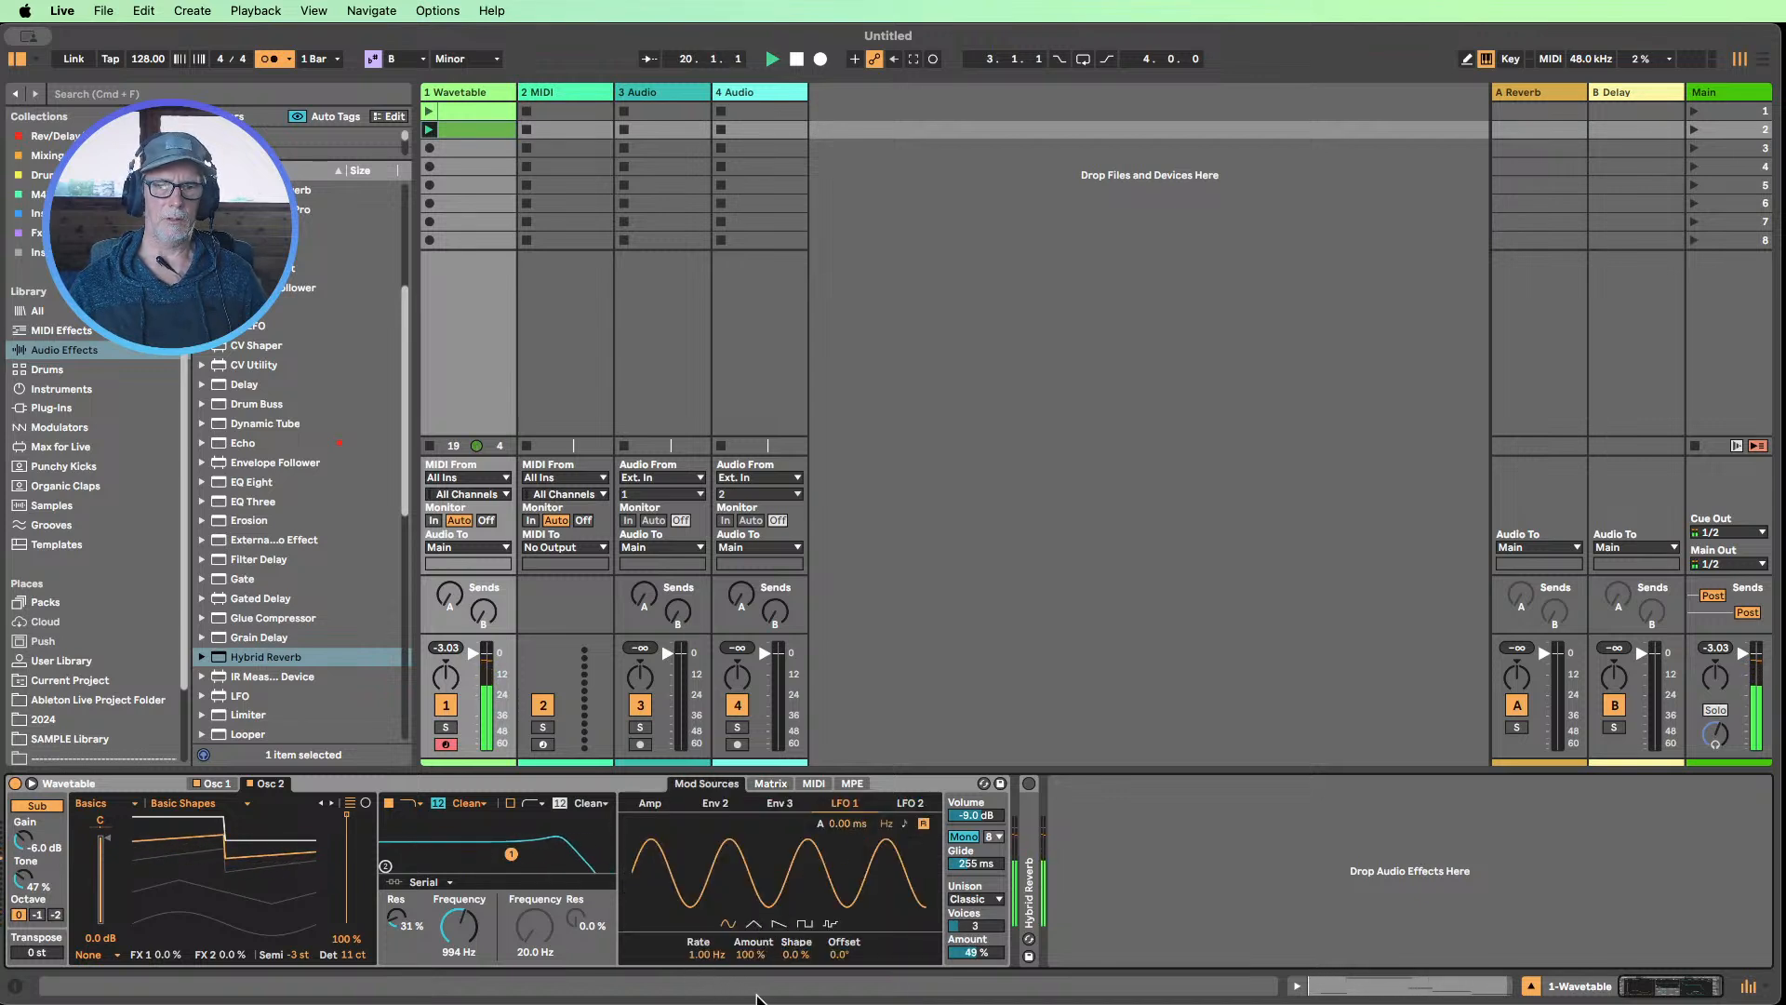
drag(705, 953, 705, 831)
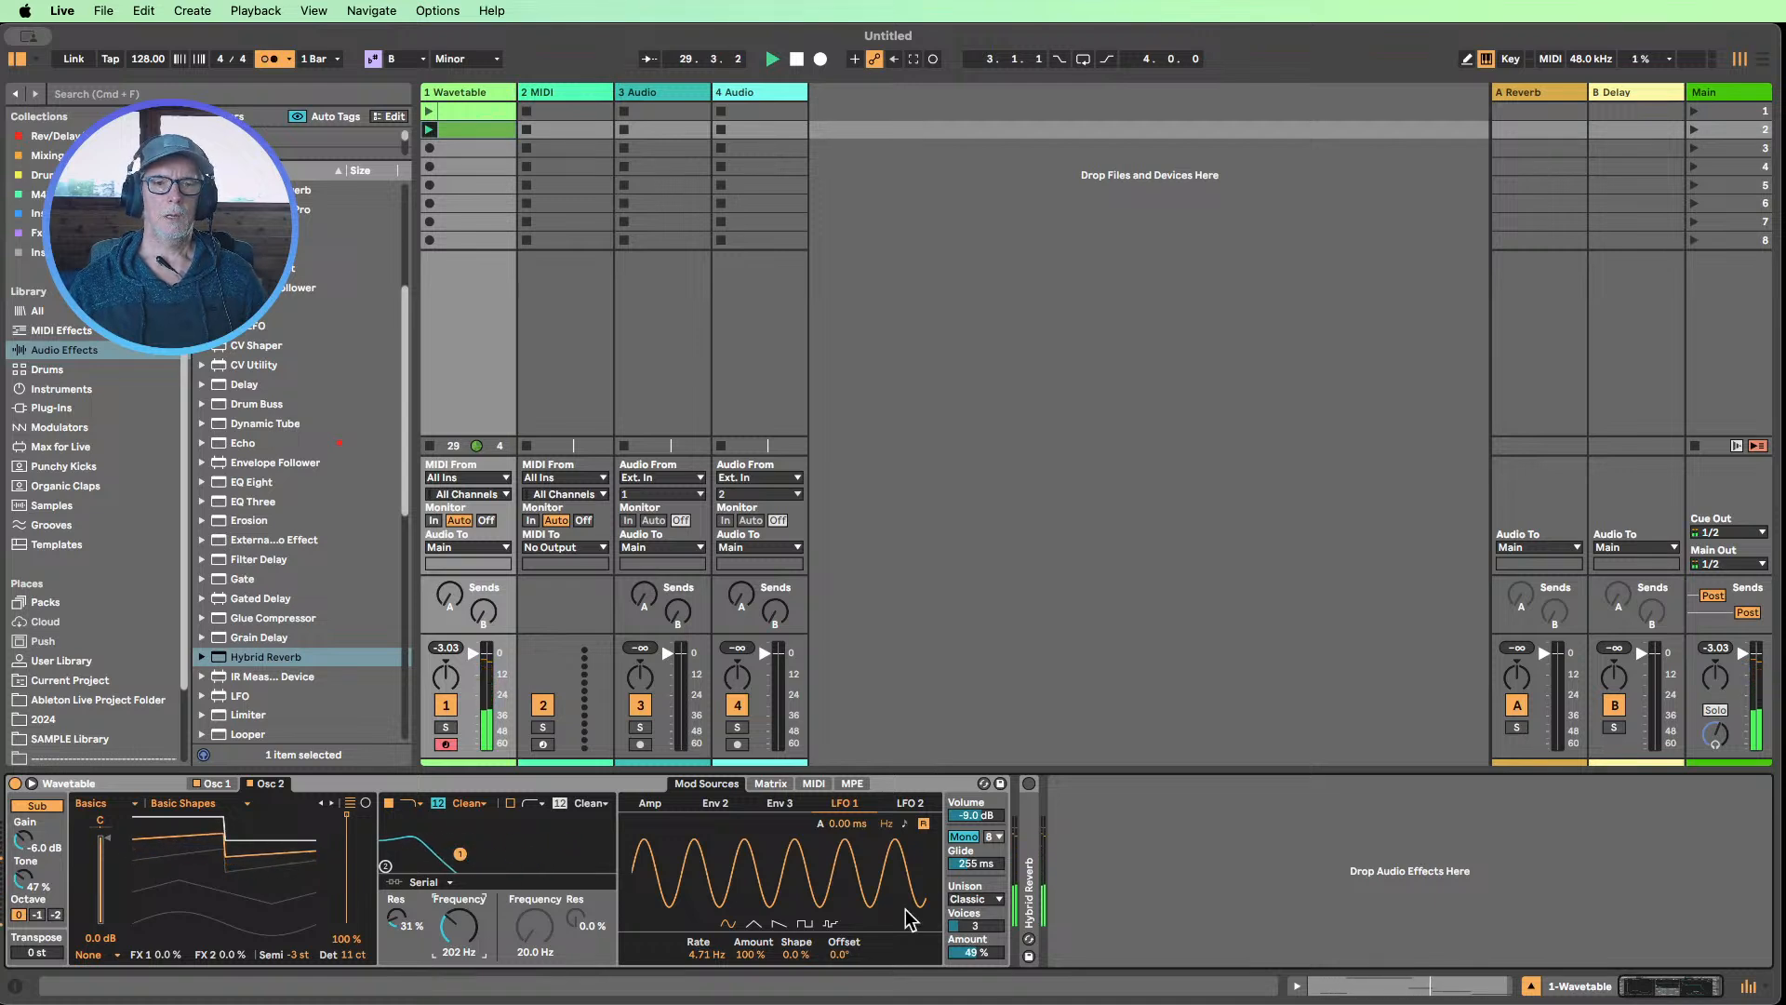
click(831, 923)
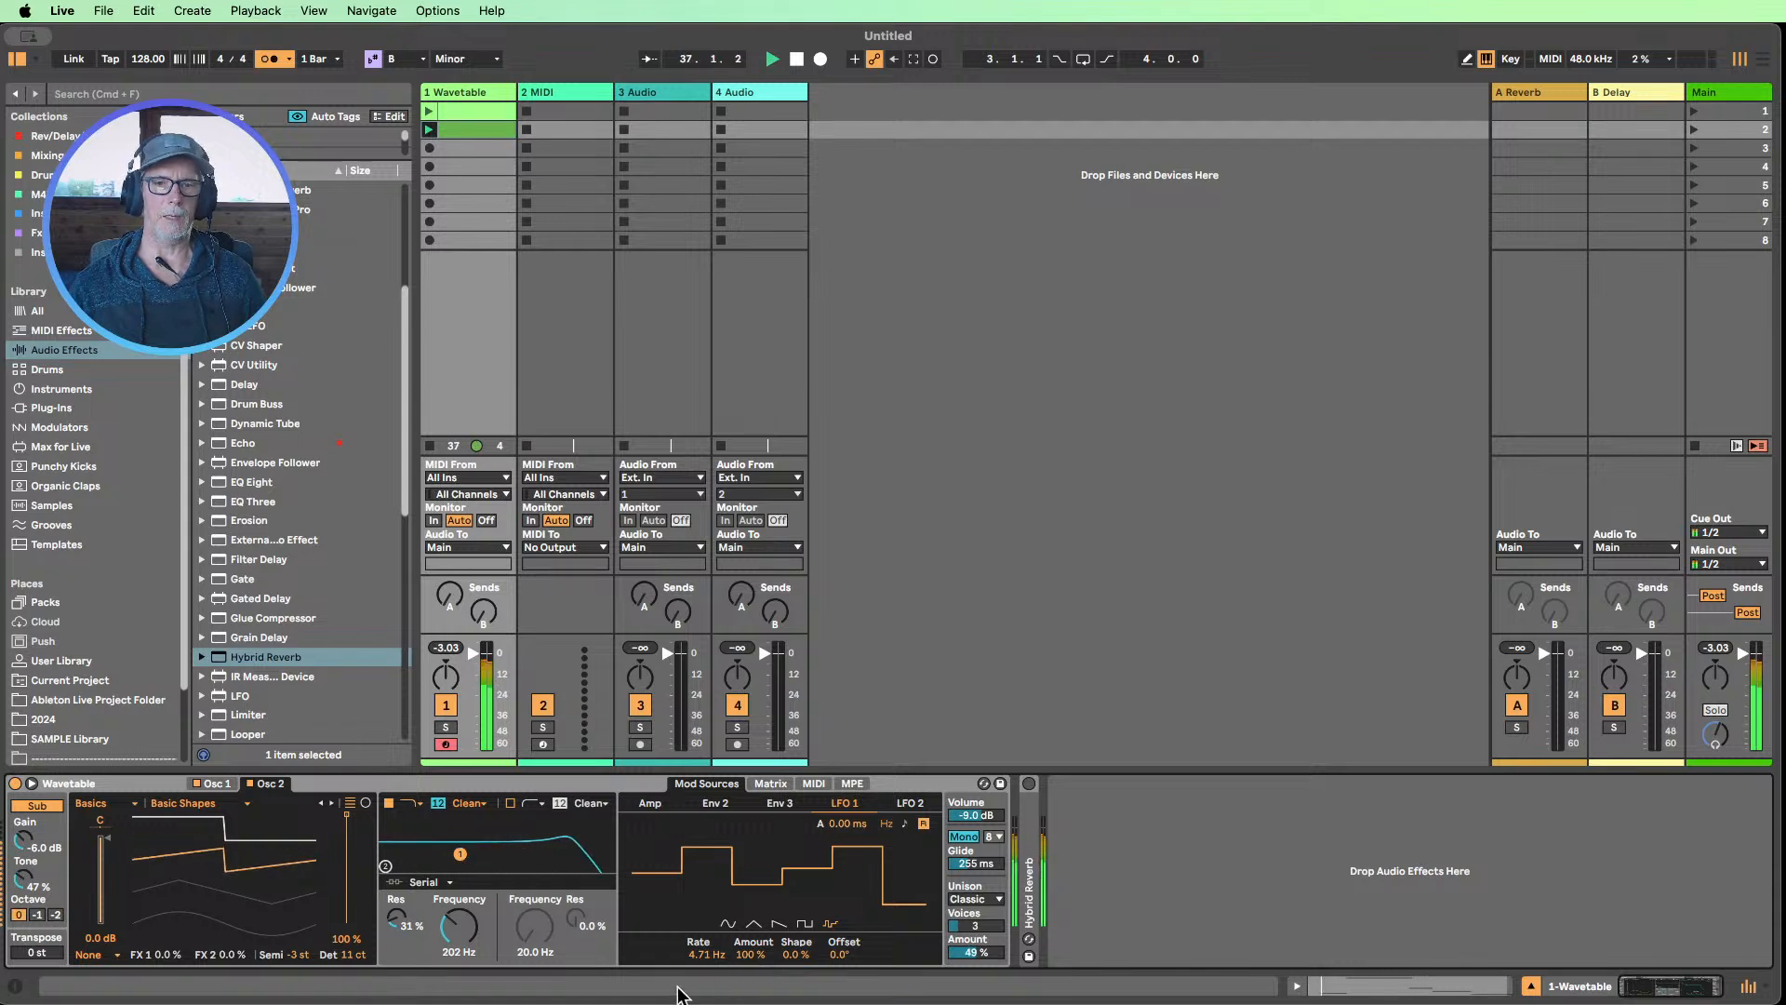
drag(751, 955, 751, 985)
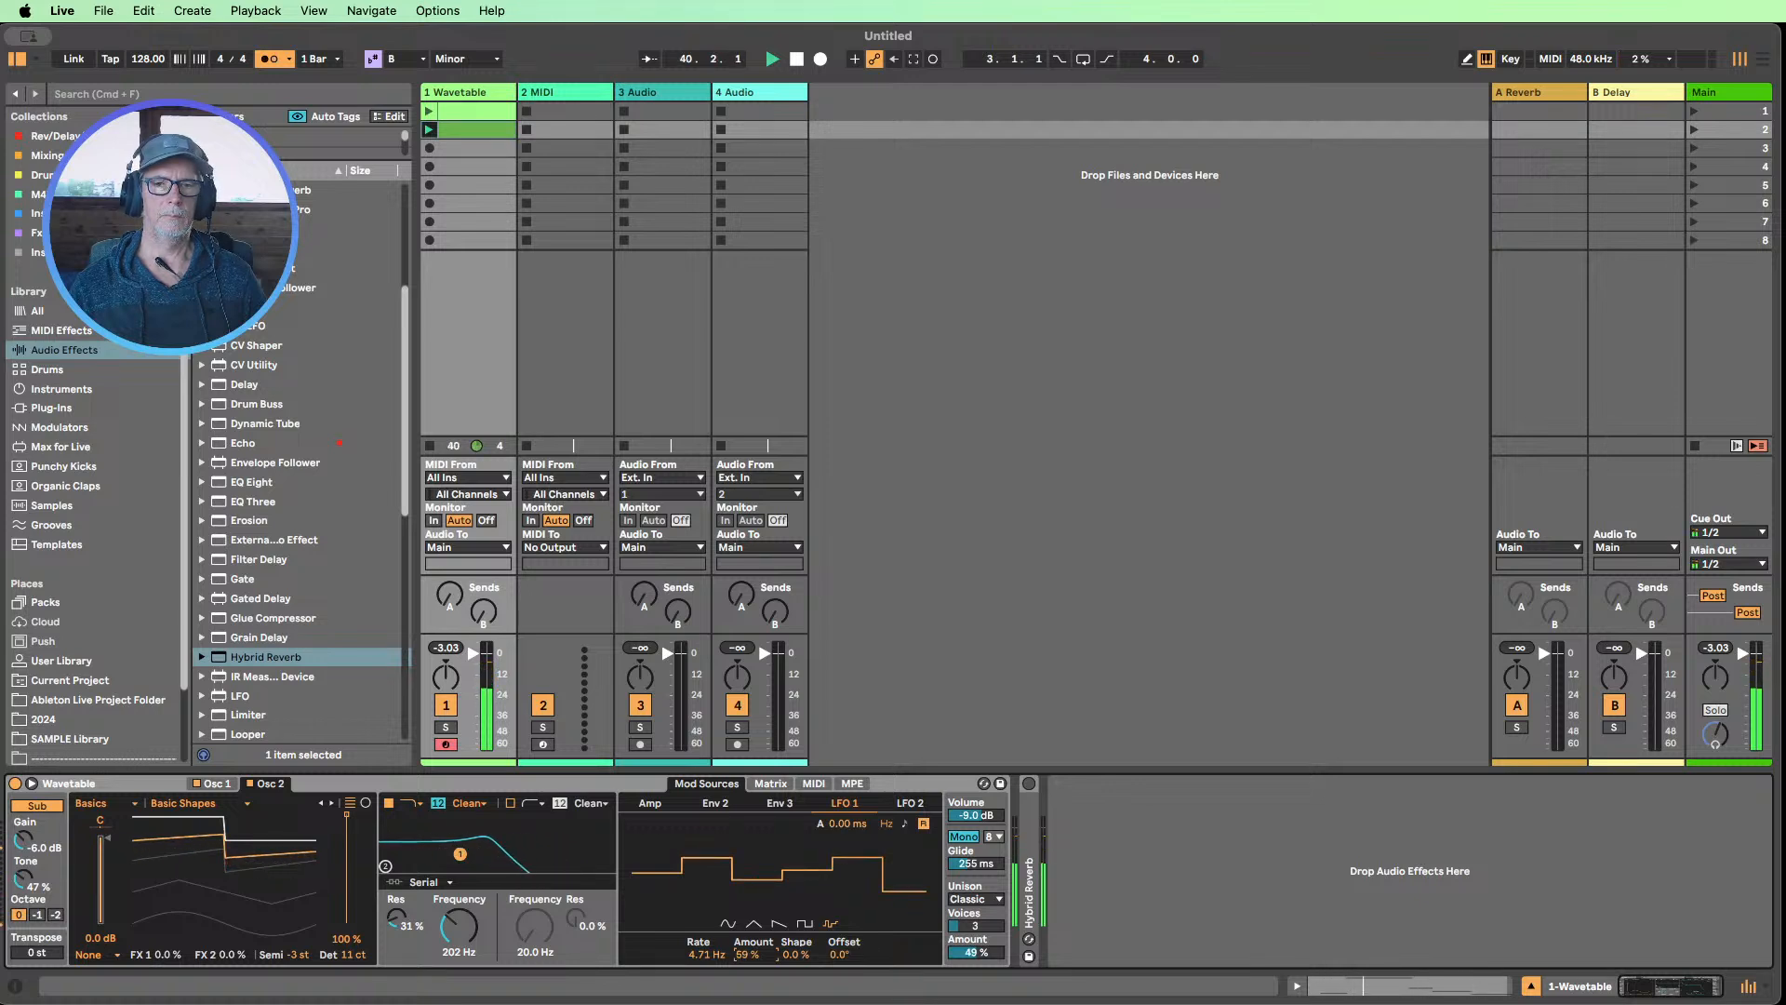
drag(751, 985, 751, 990)
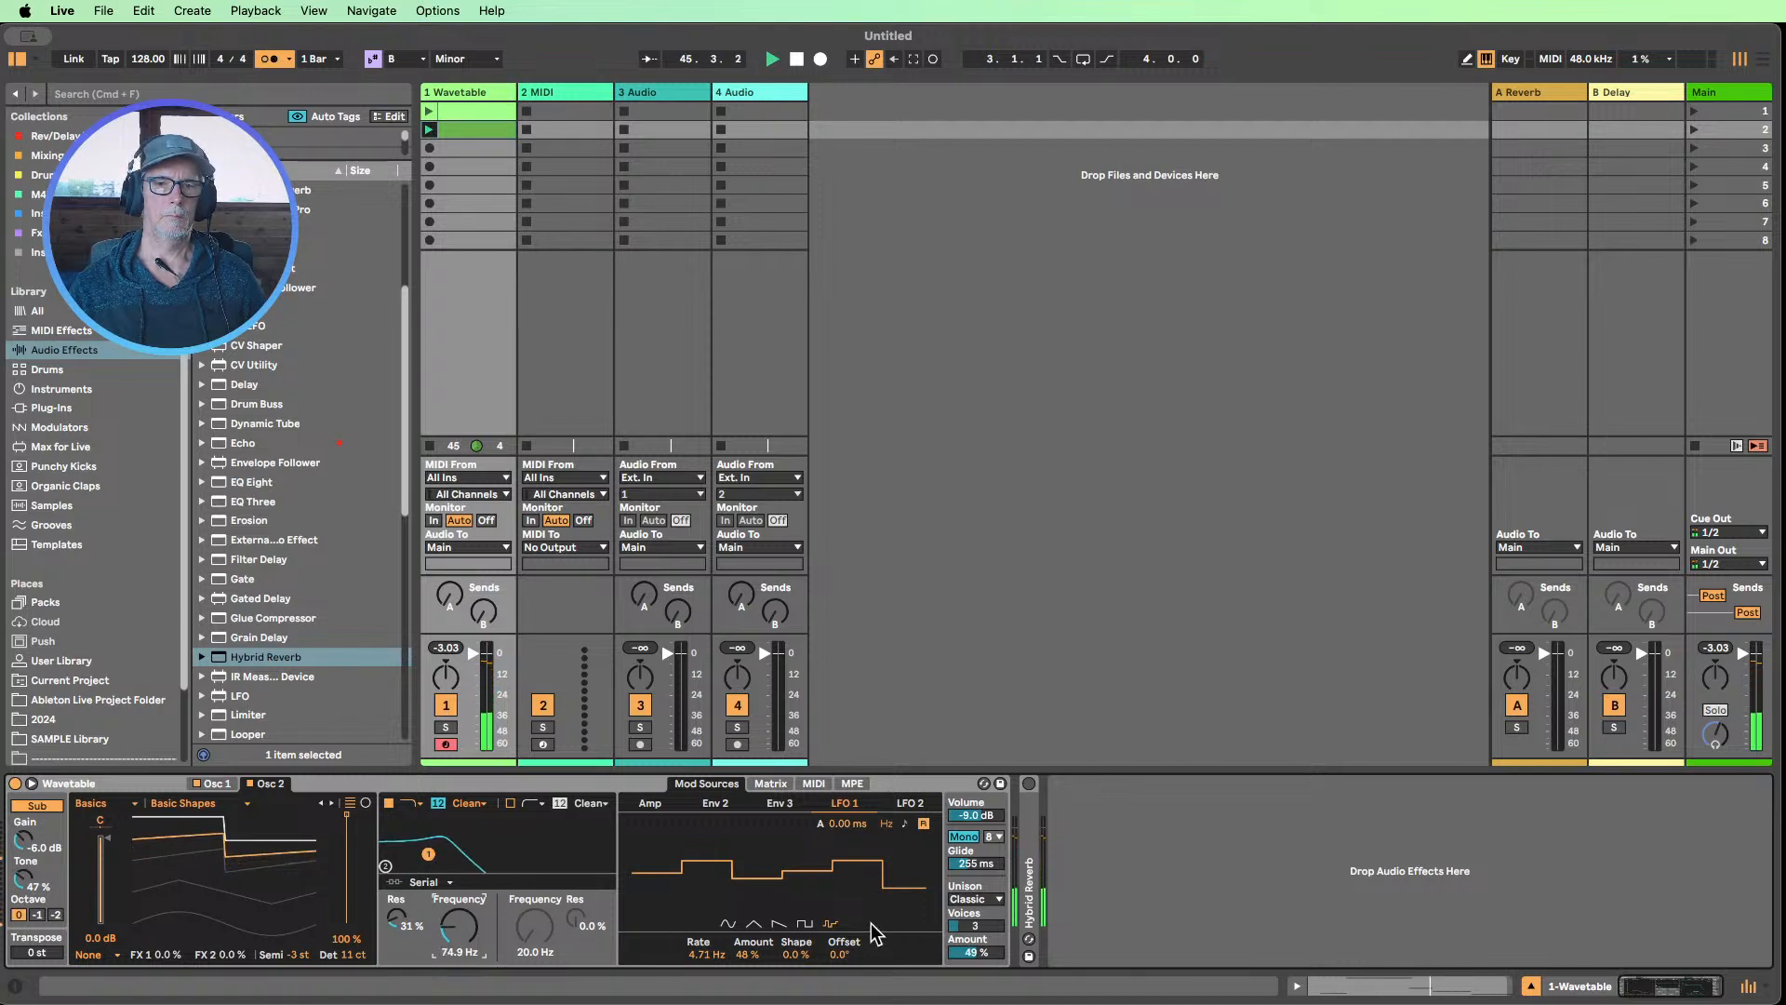
Audition the square waveform on LFO 1, switch it to the sawtooth waveform, and stop playback
click(804, 926)
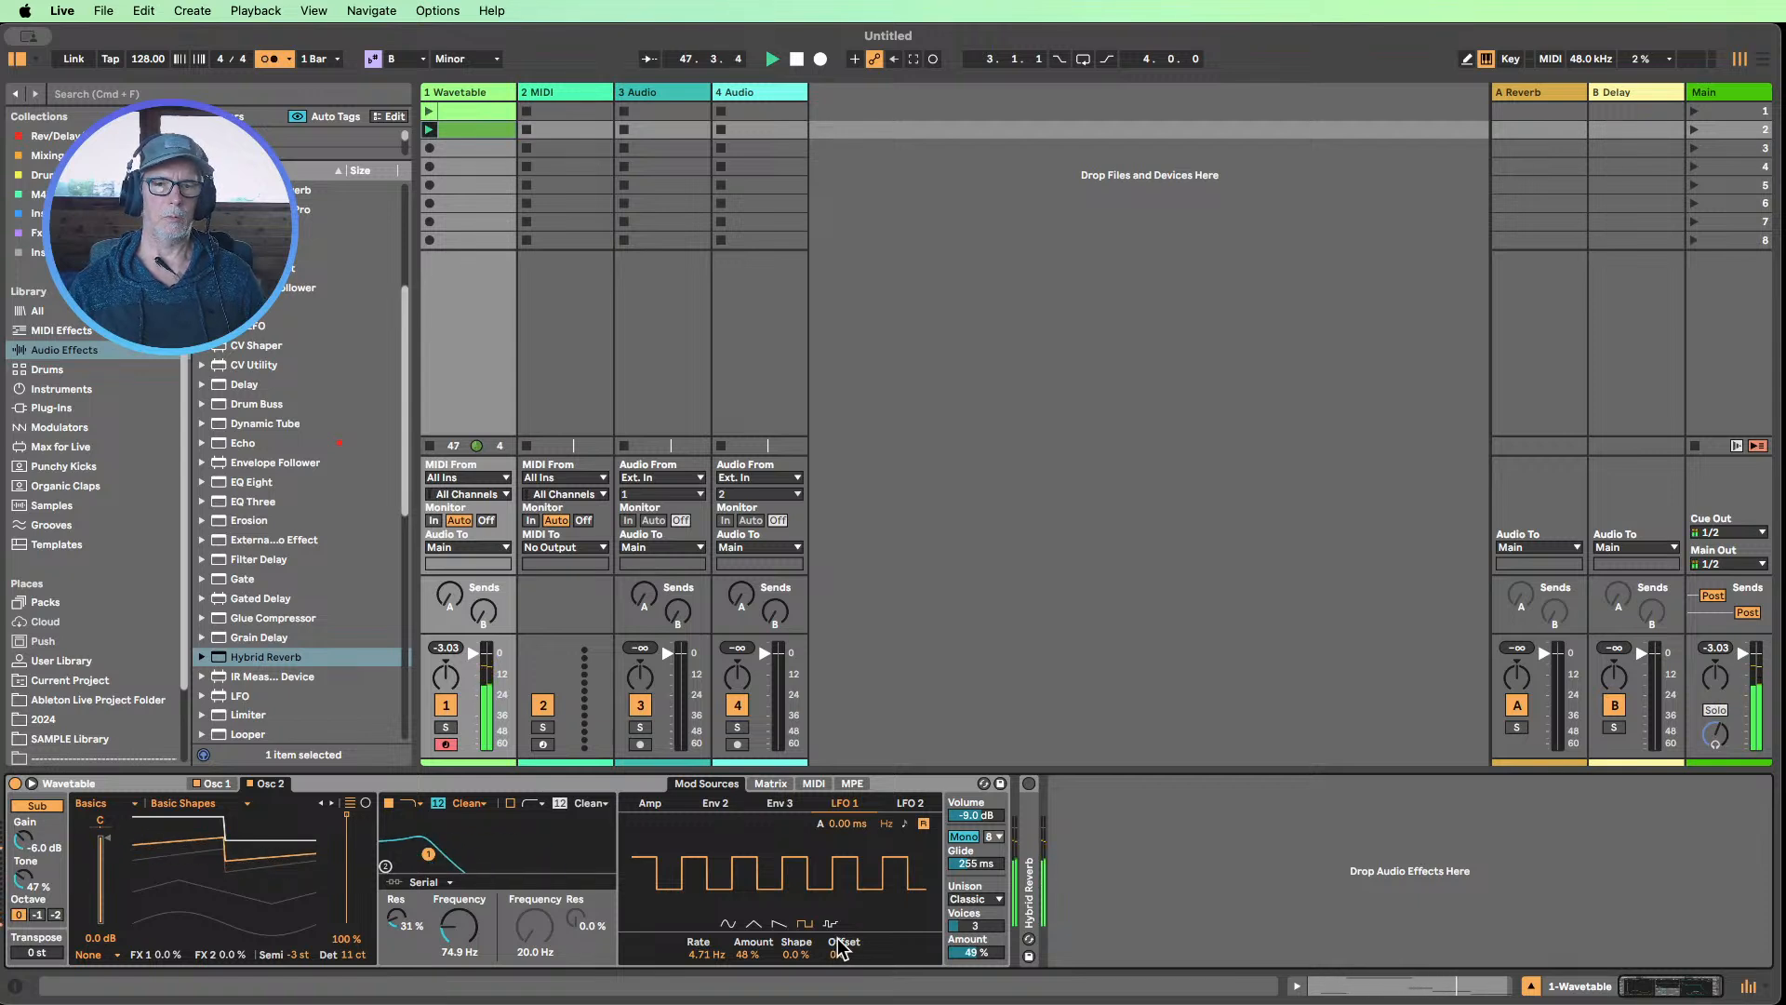
click(776, 923)
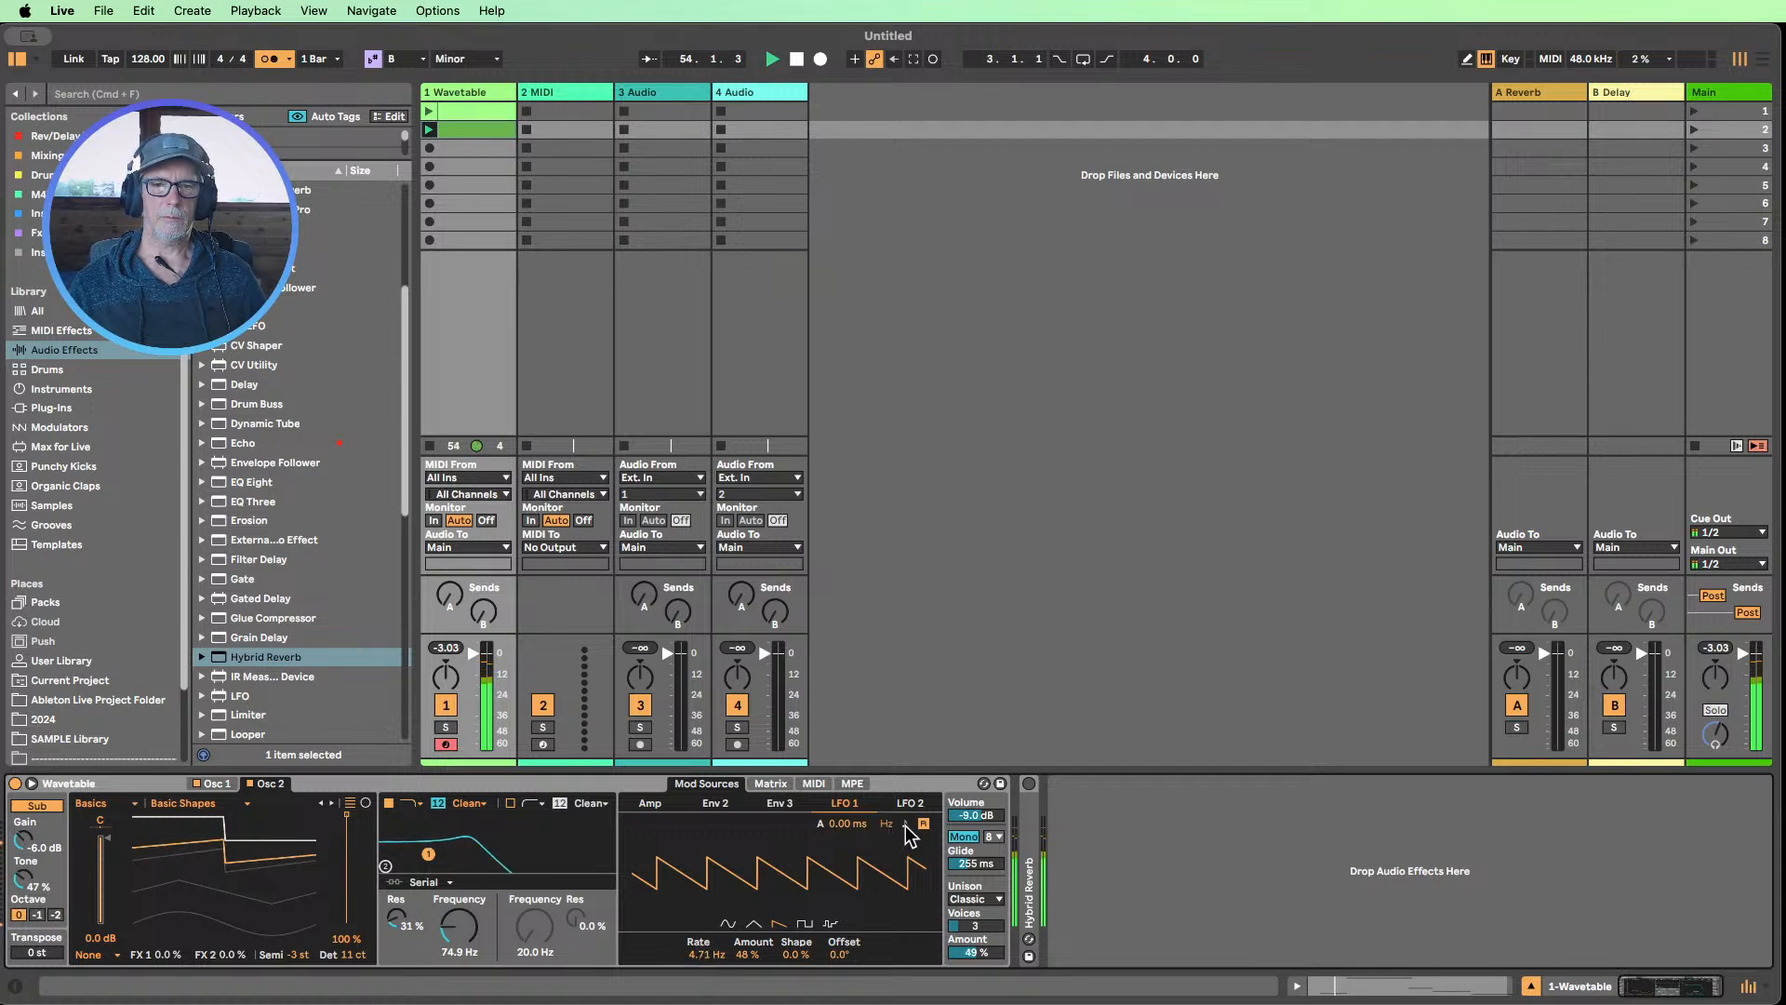
click(796, 58)
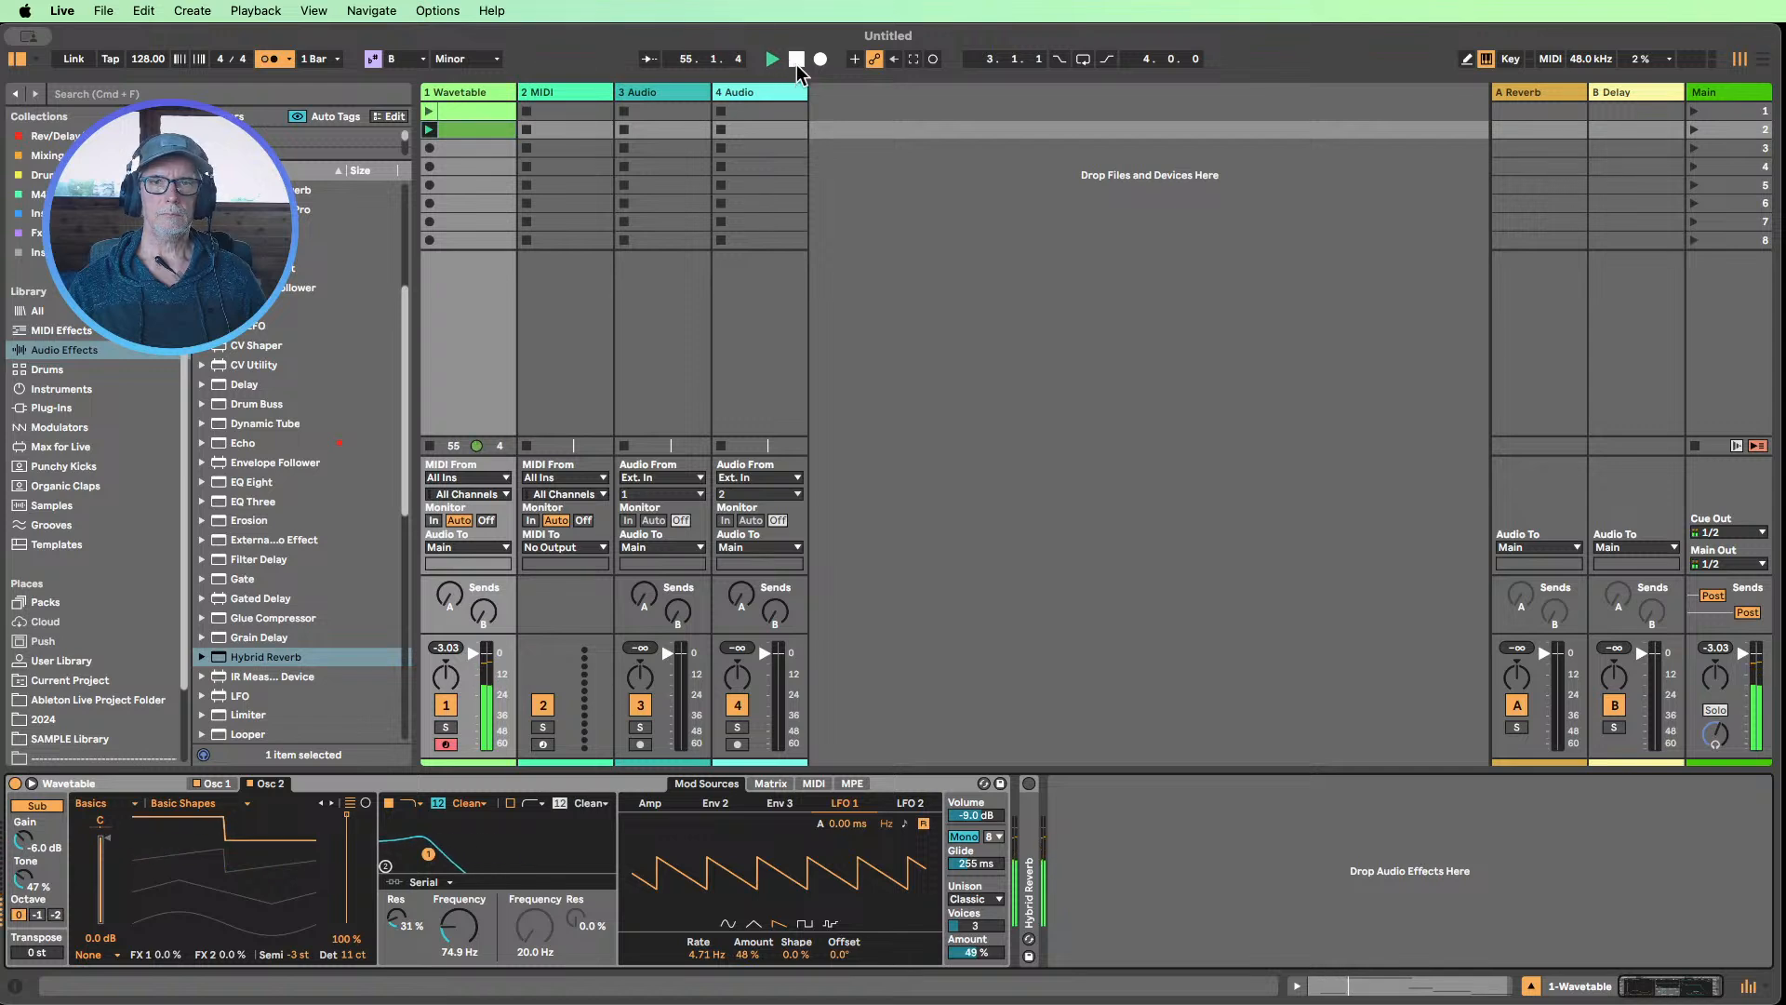
Try LFO 1's tempo-synced rate, then return it to the free-running rate in Hz
click(906, 824)
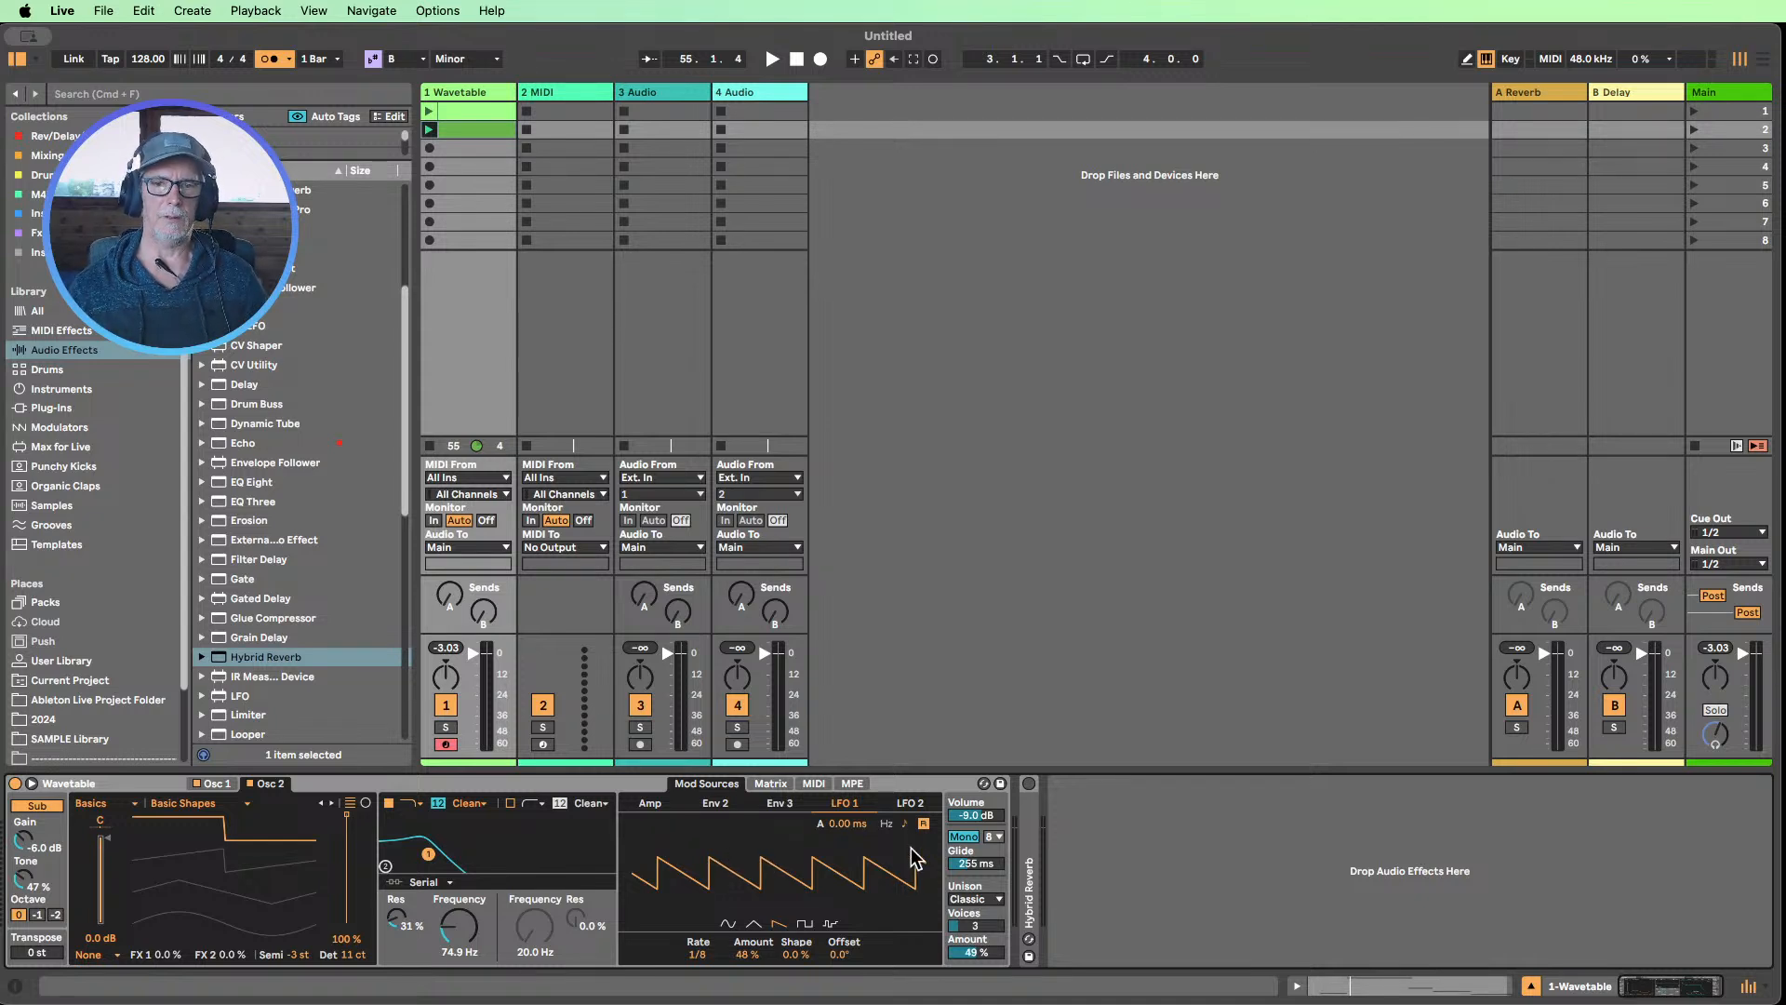
click(886, 826)
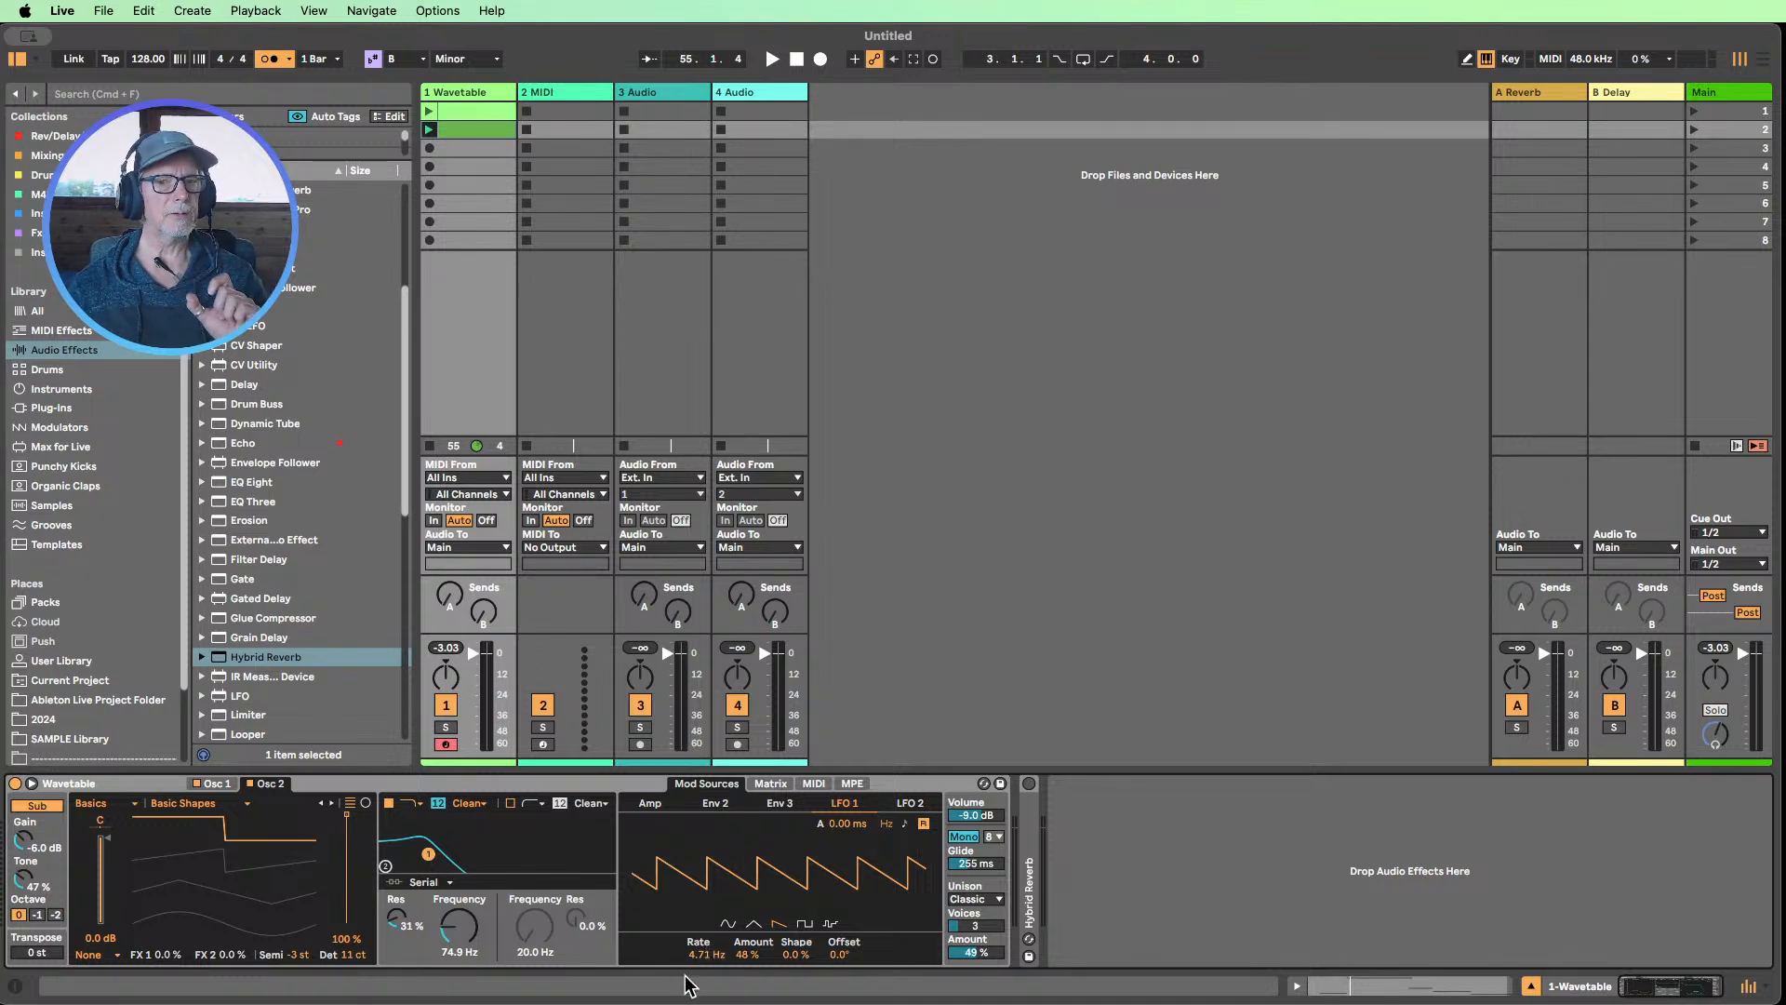
Replay the legato clip while setting LFO 1's rate to 3.59 Hz and lowering Filter 1's frequency to 40.9 Hz
click(428, 129)
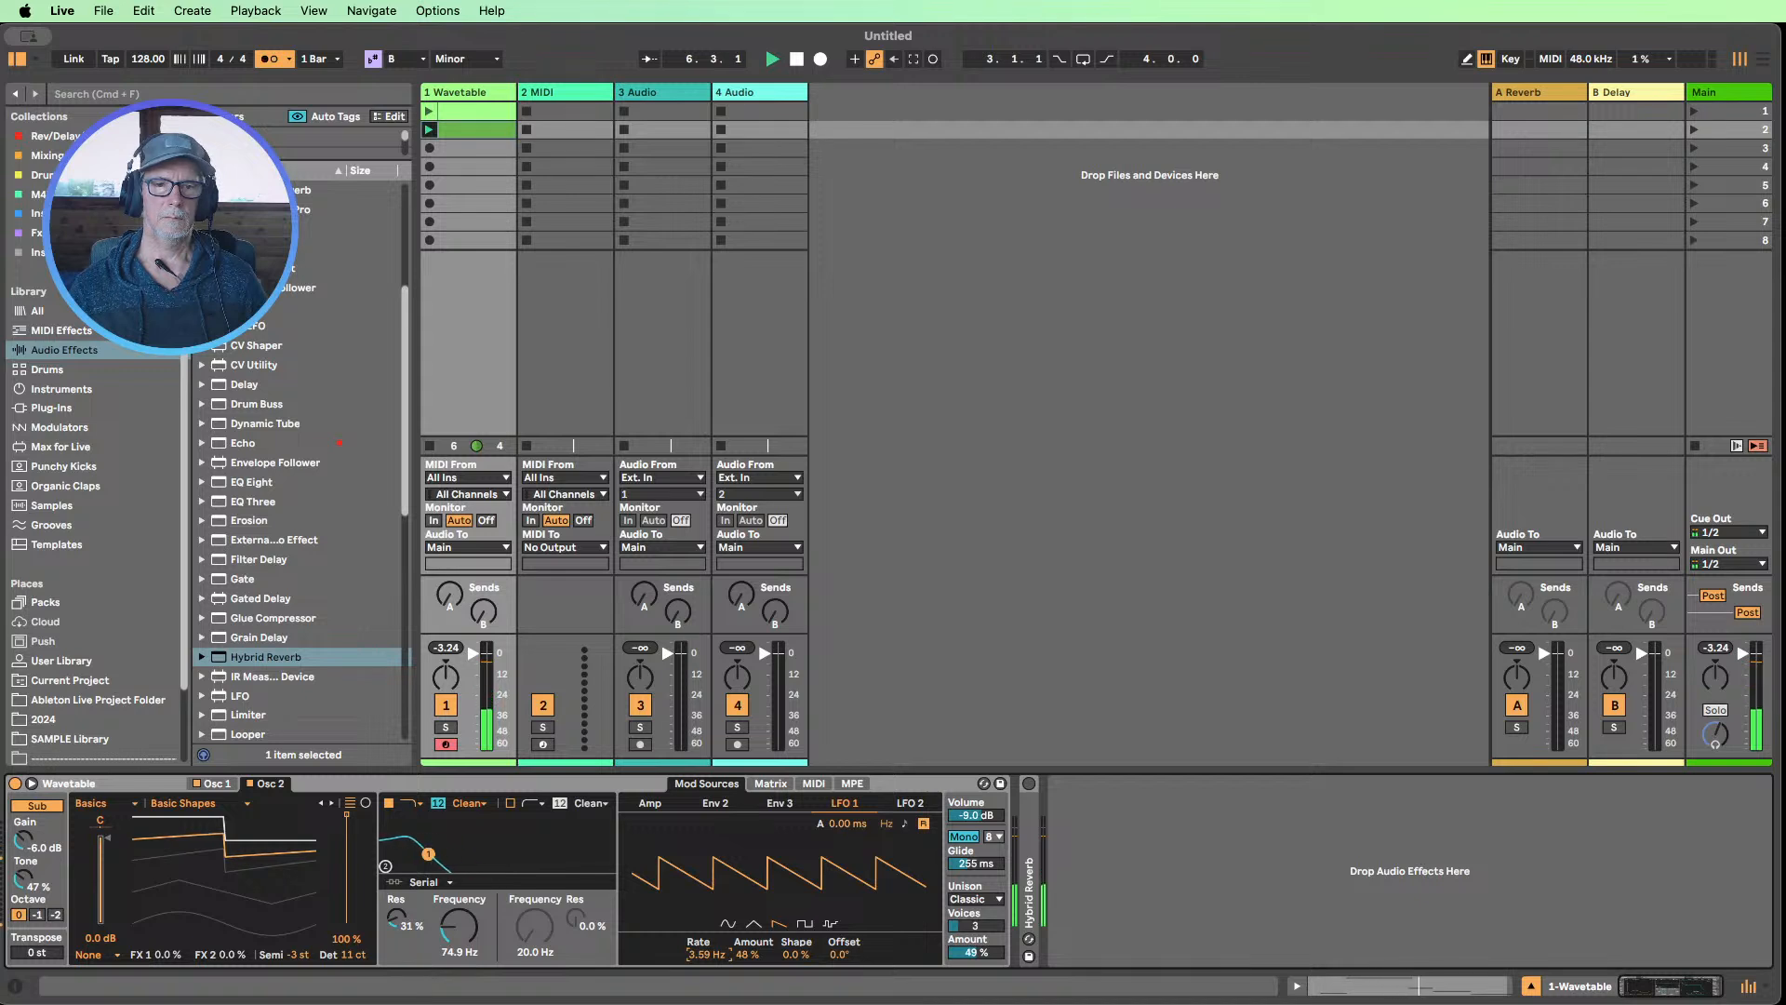
mouse_move(459, 944)
mouse_down()
mouse_move(458, 865)
mouse_move(459, 926)
mouse_up()
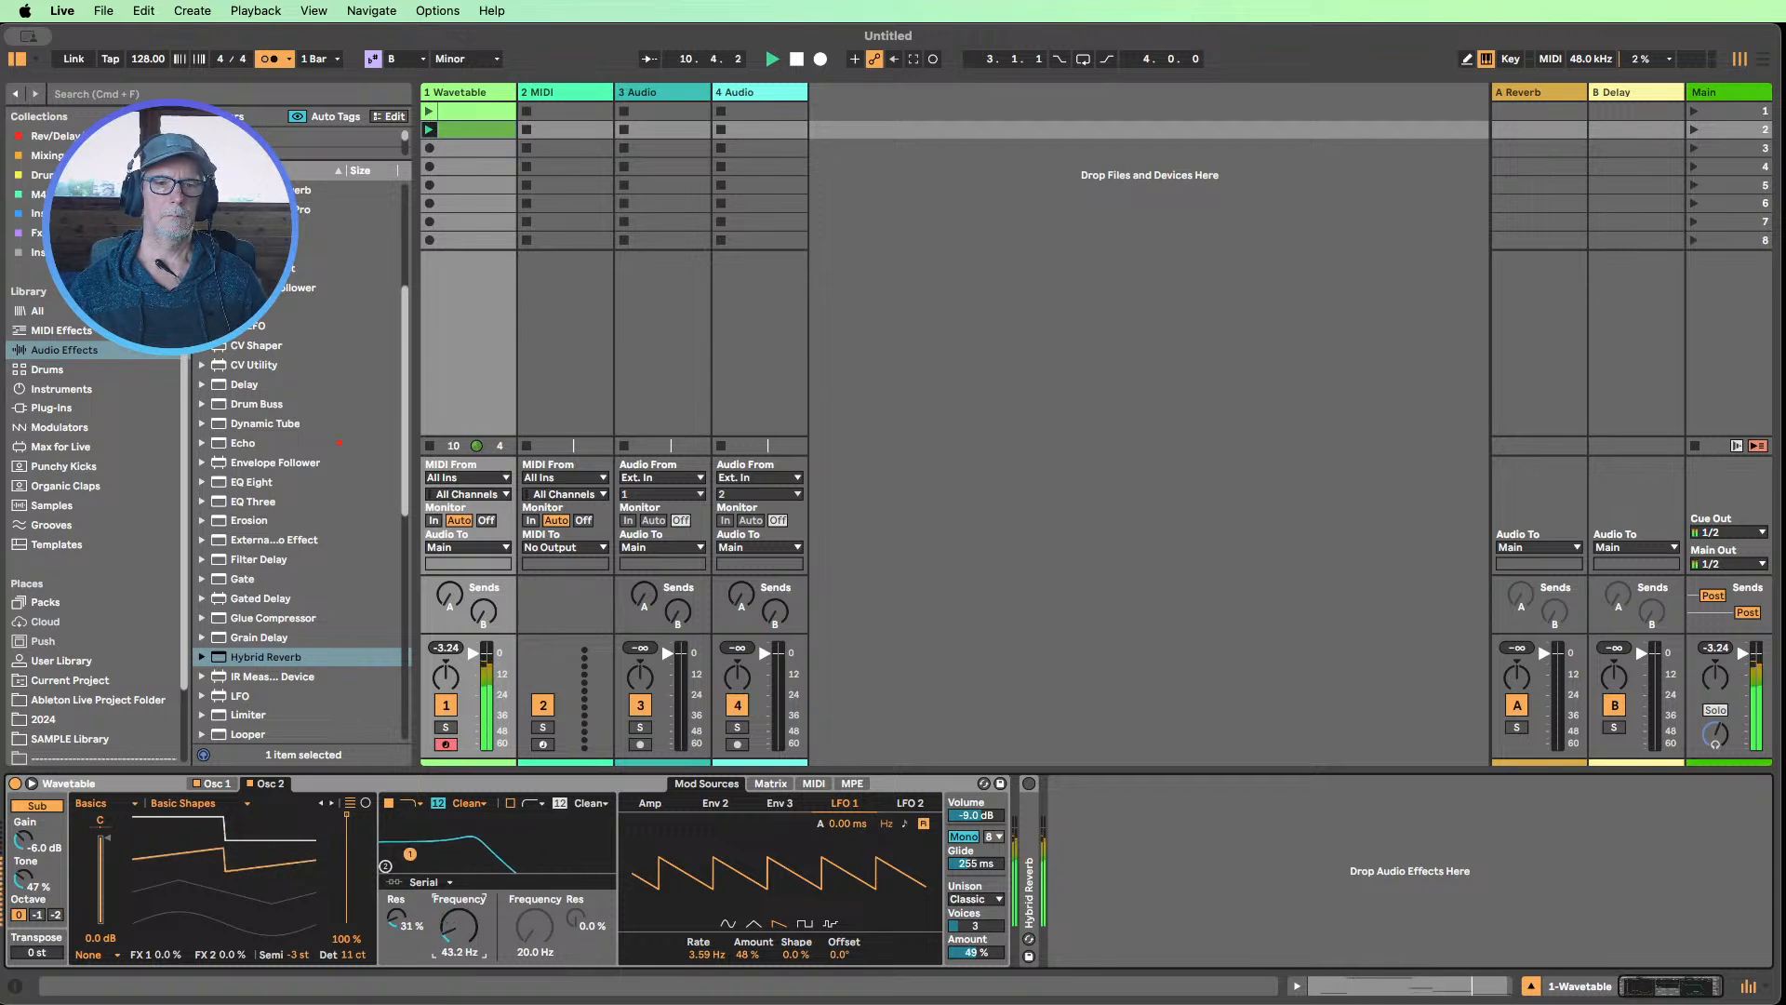
Set the Amp envelope's attack to 68.8 ms and raise Filter 1's frequency to 145 Hz
click(770, 783)
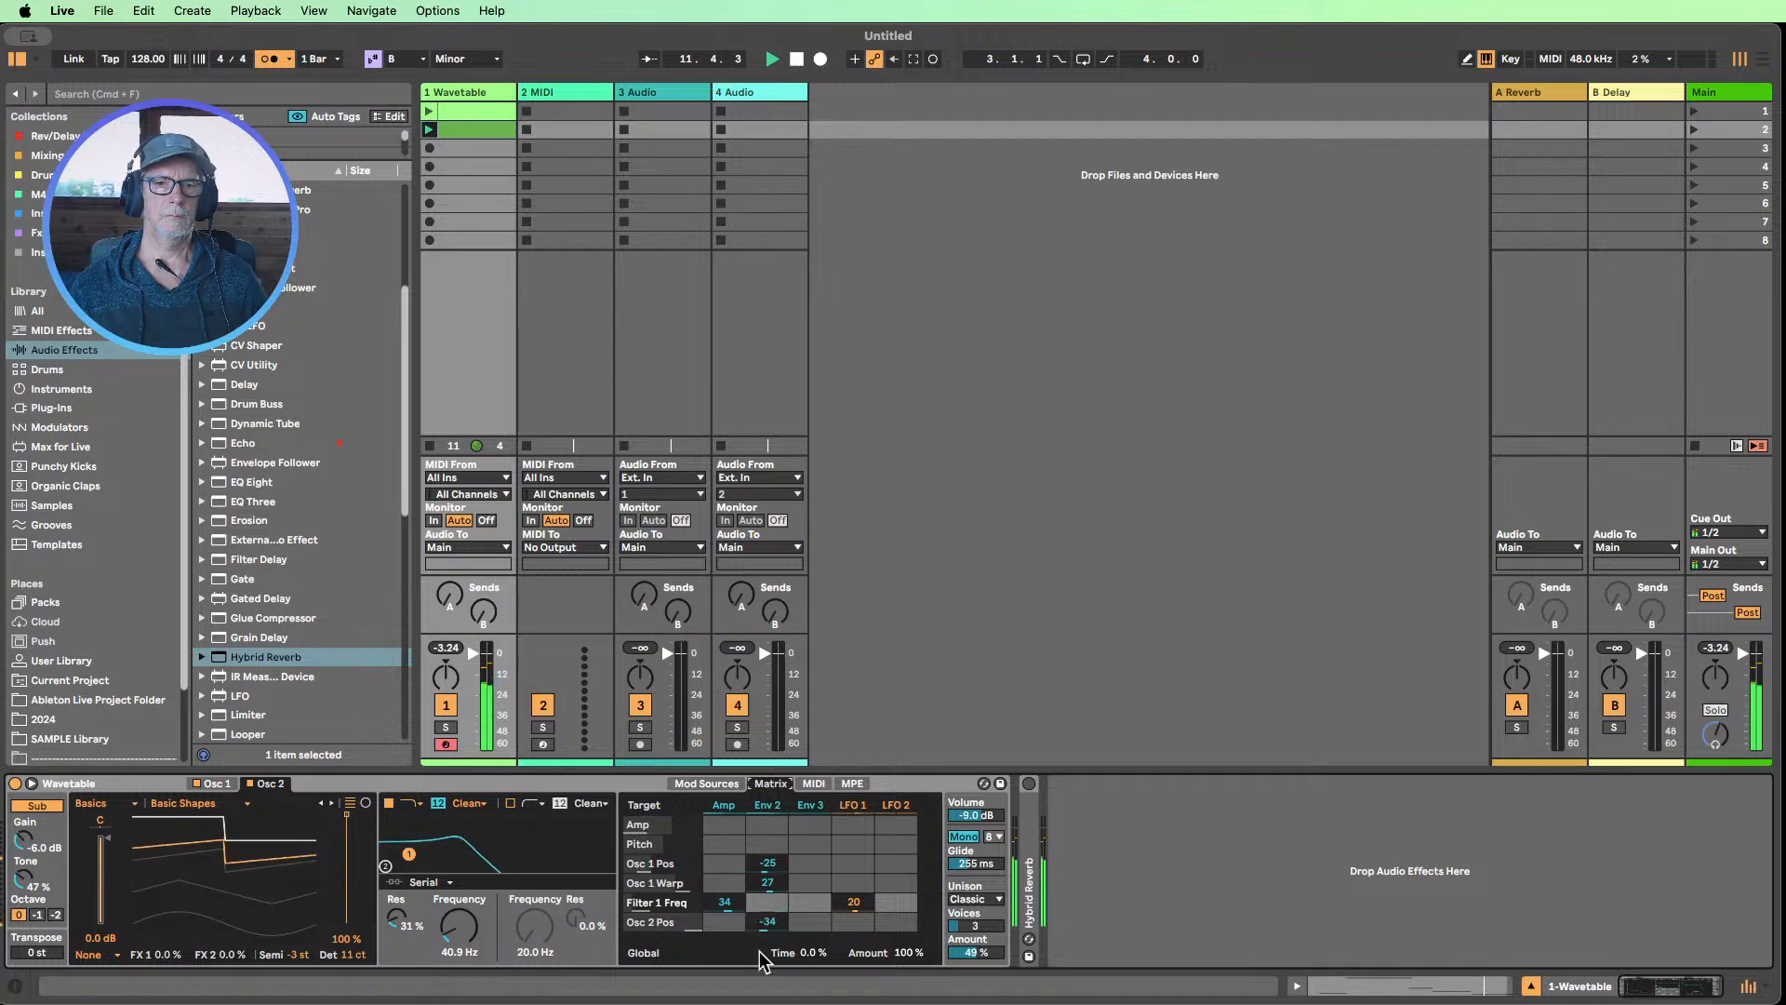
click(726, 808)
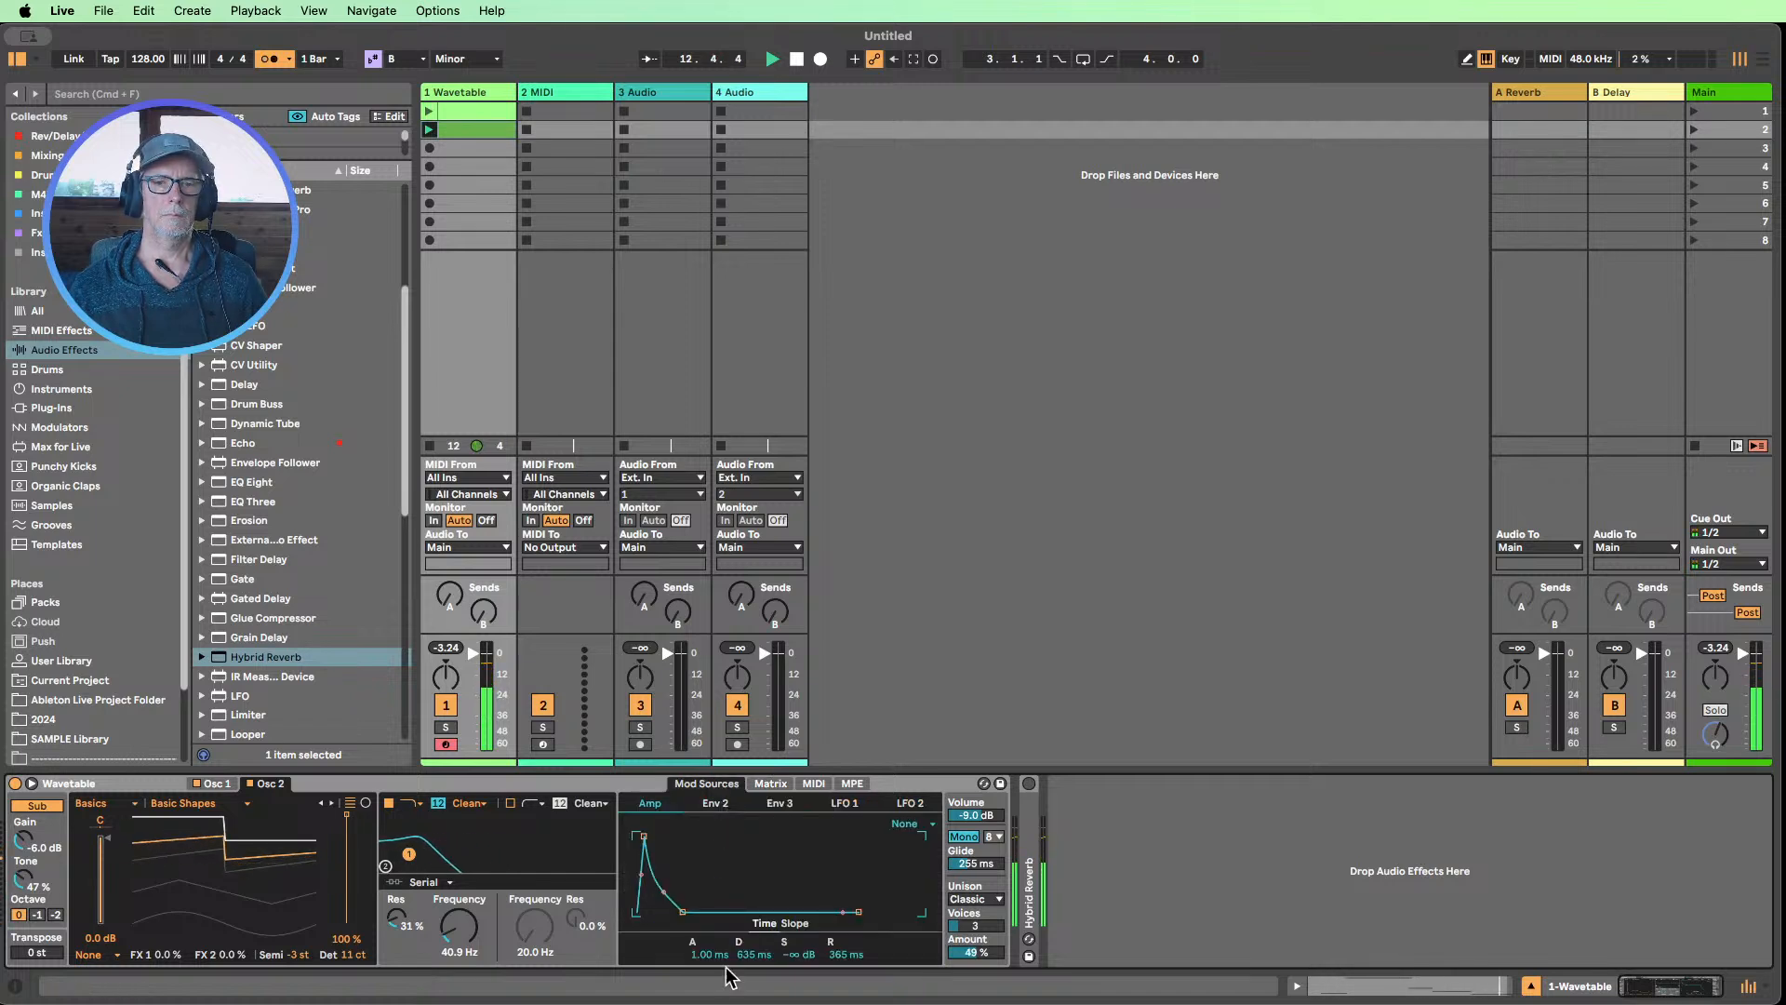
drag(707, 955, 707, 894)
drag(465, 939, 465, 926)
Undo a trial lengthening of the Amp envelope's release, and set its decay to 256 ms and sustain to -32 dB
drag(693, 954, 835, 934)
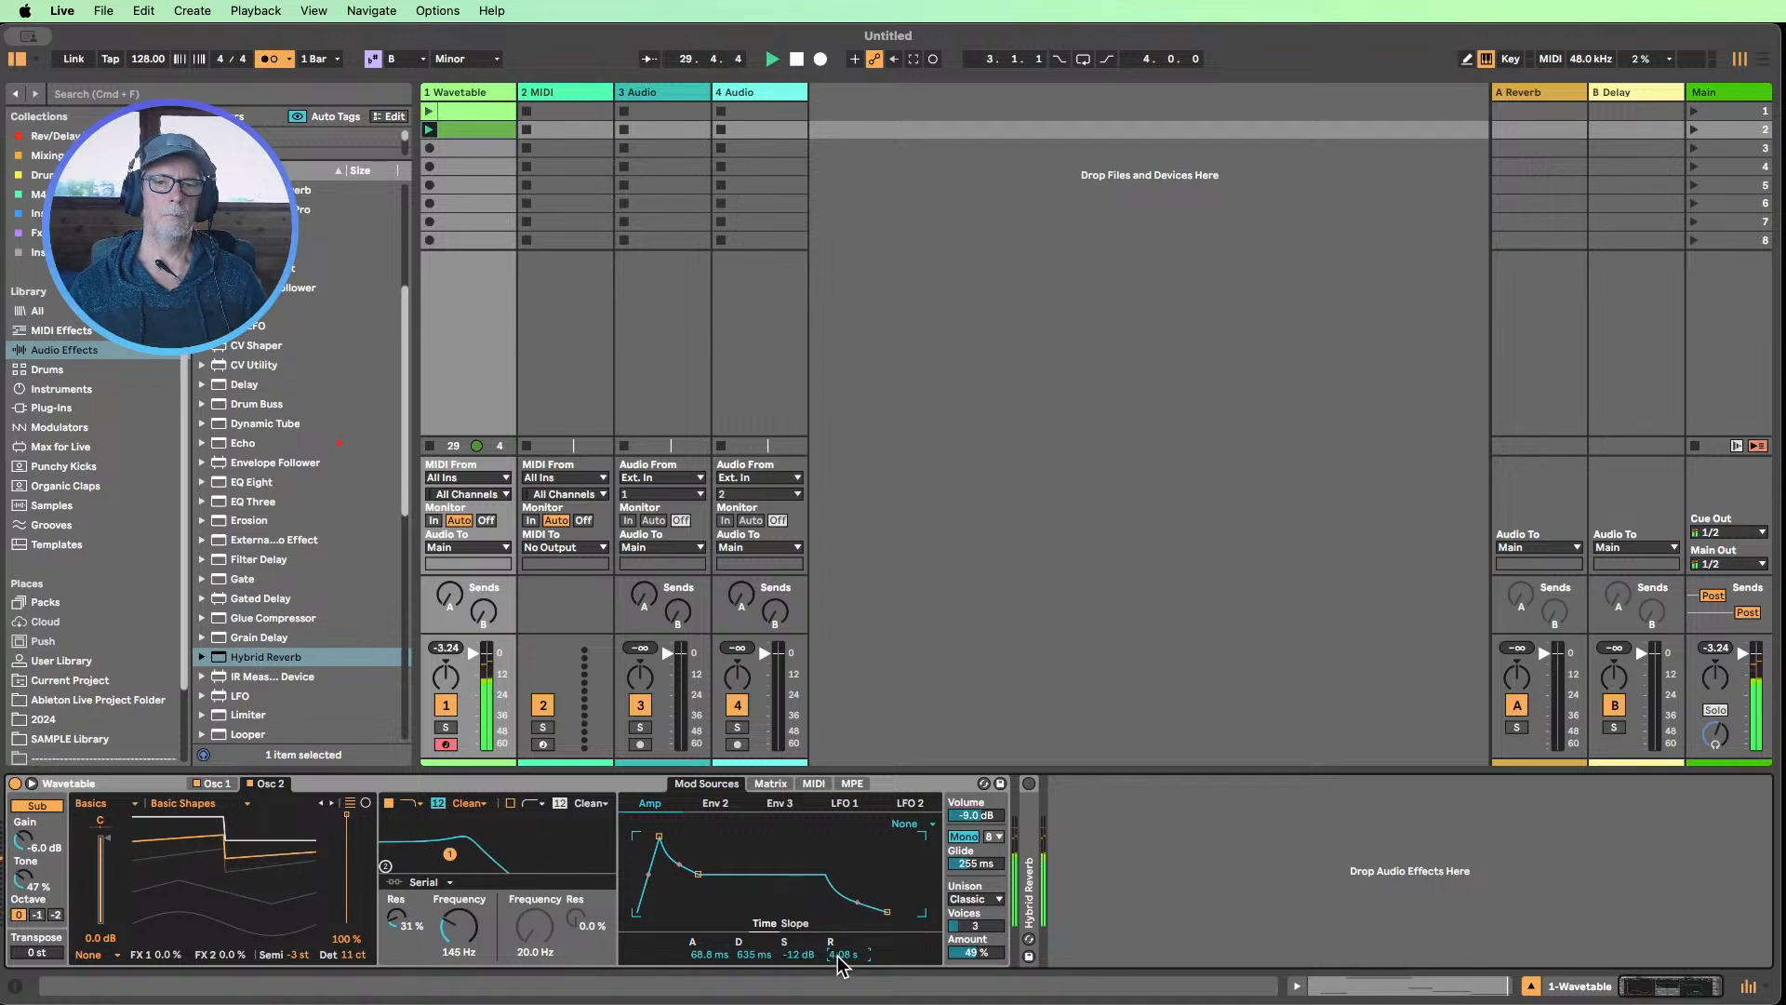
key(super+z)
drag(791, 954, 761, 993)
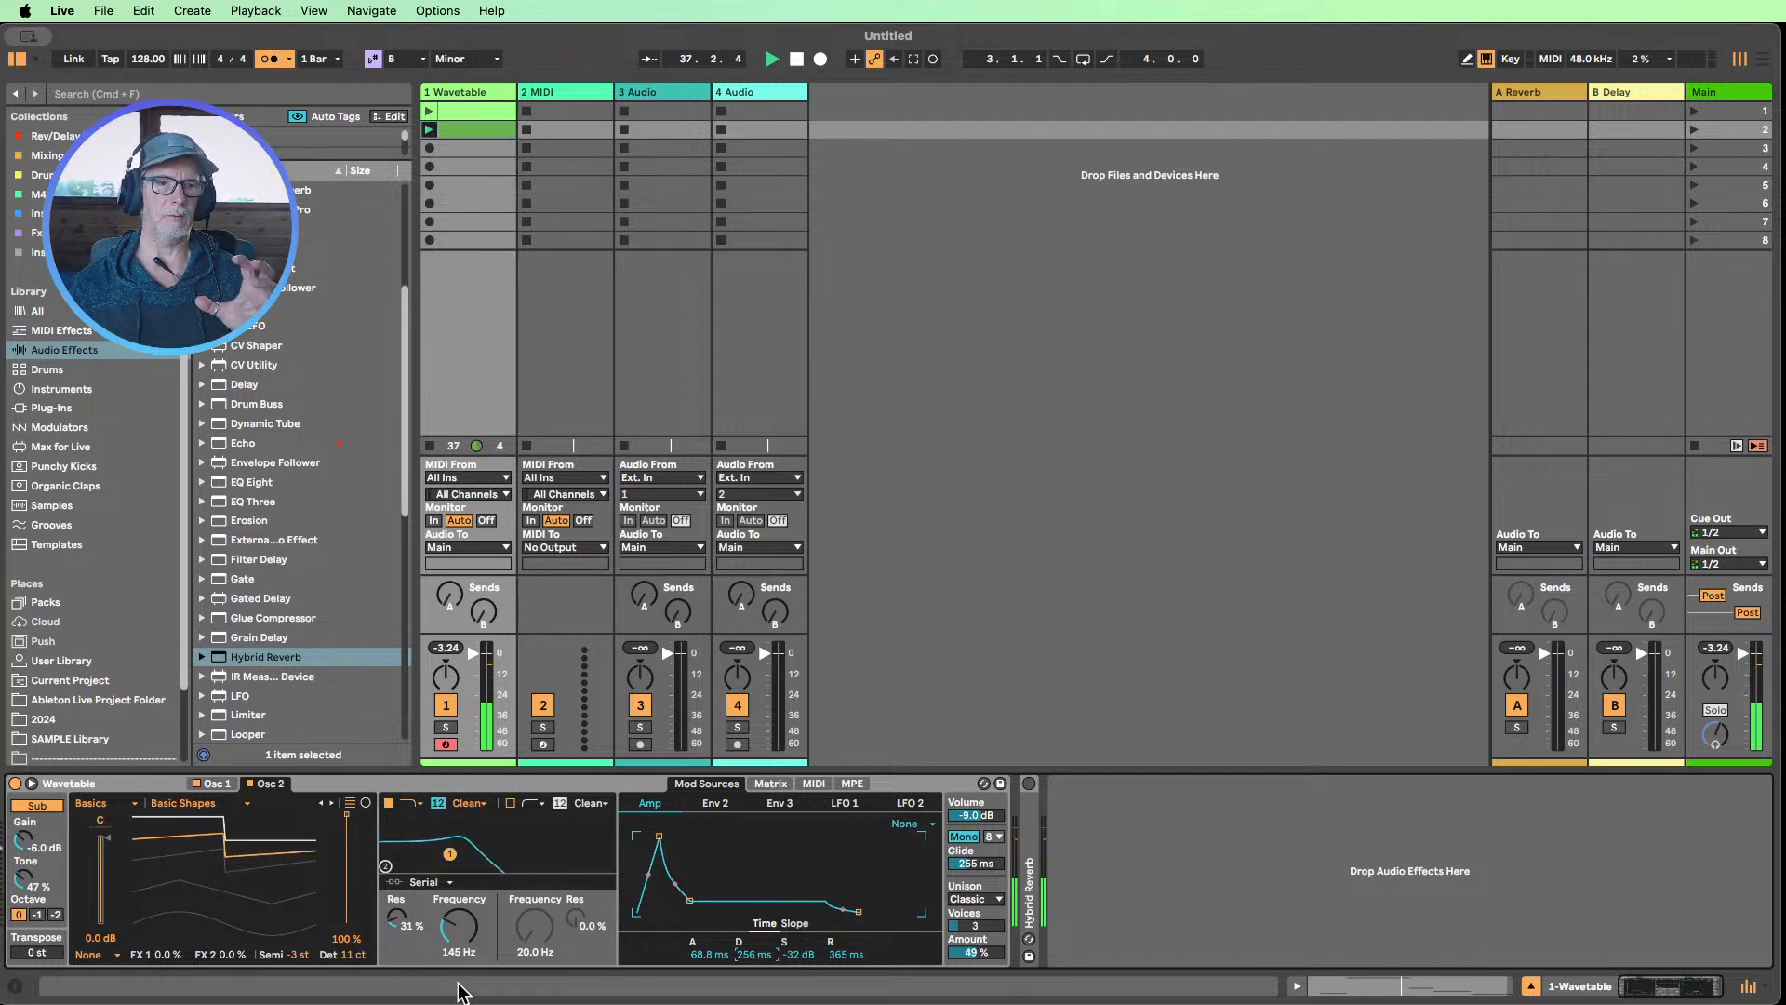
Show oscillator 1's wavetable settings and stop playback
click(215, 784)
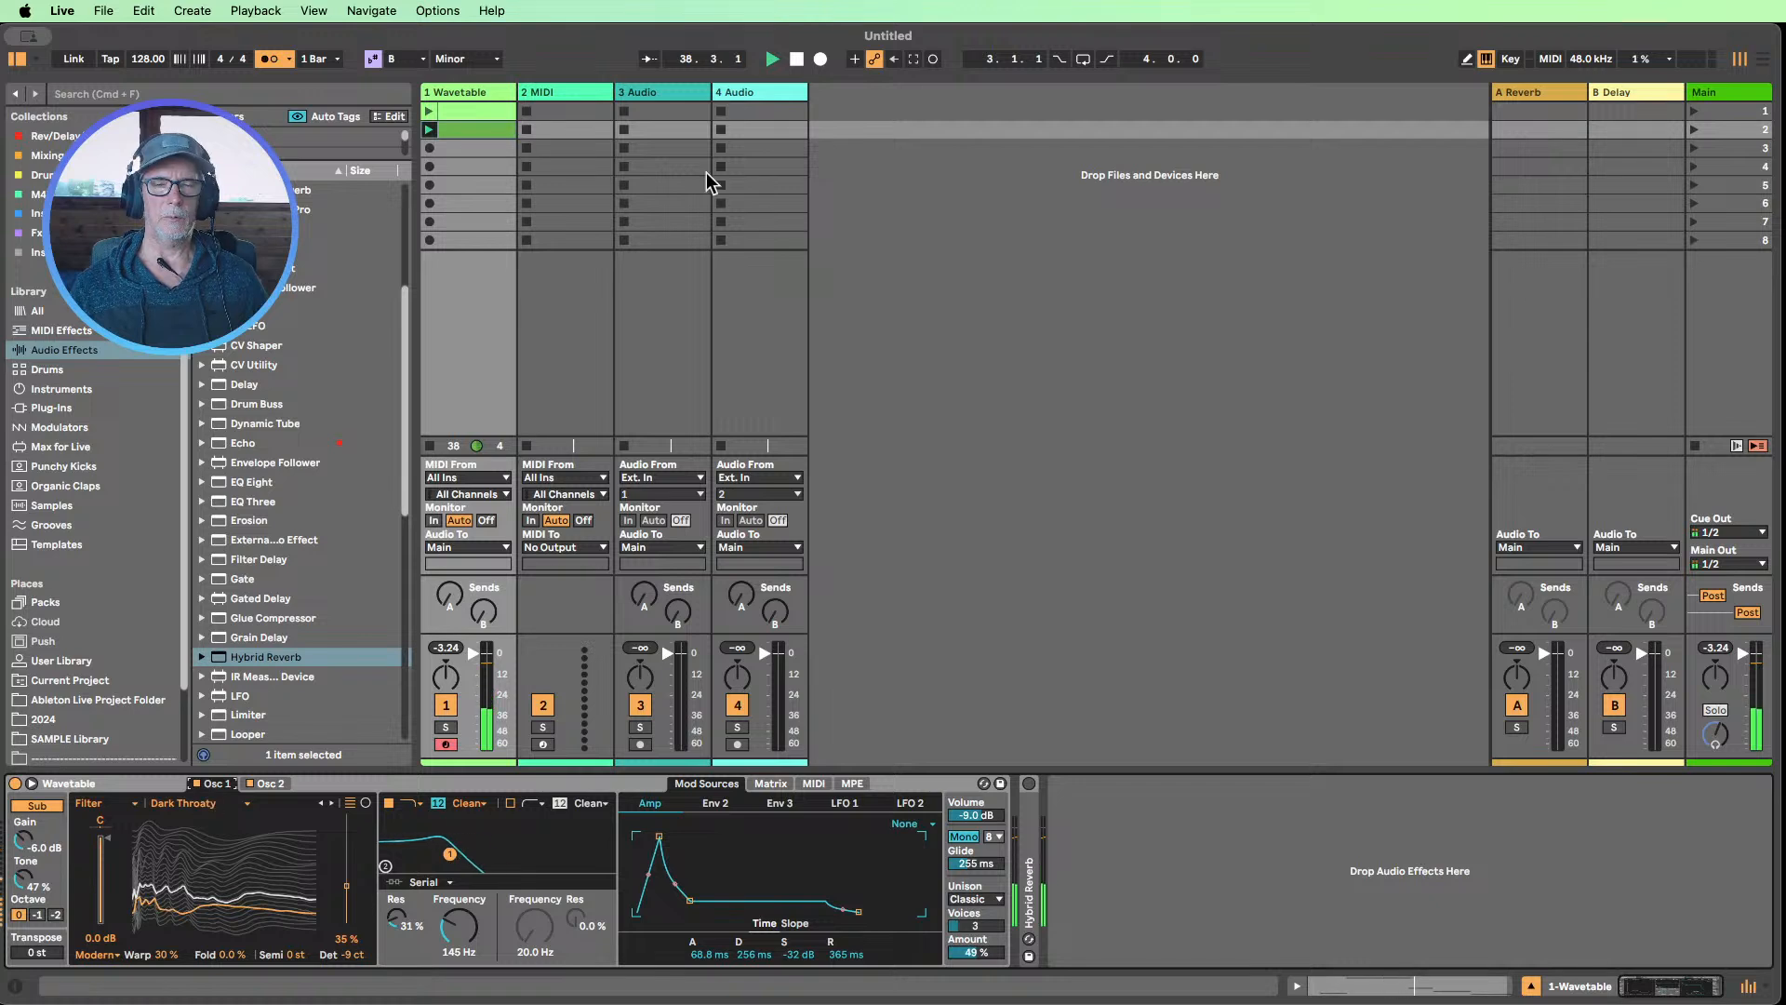
click(797, 65)
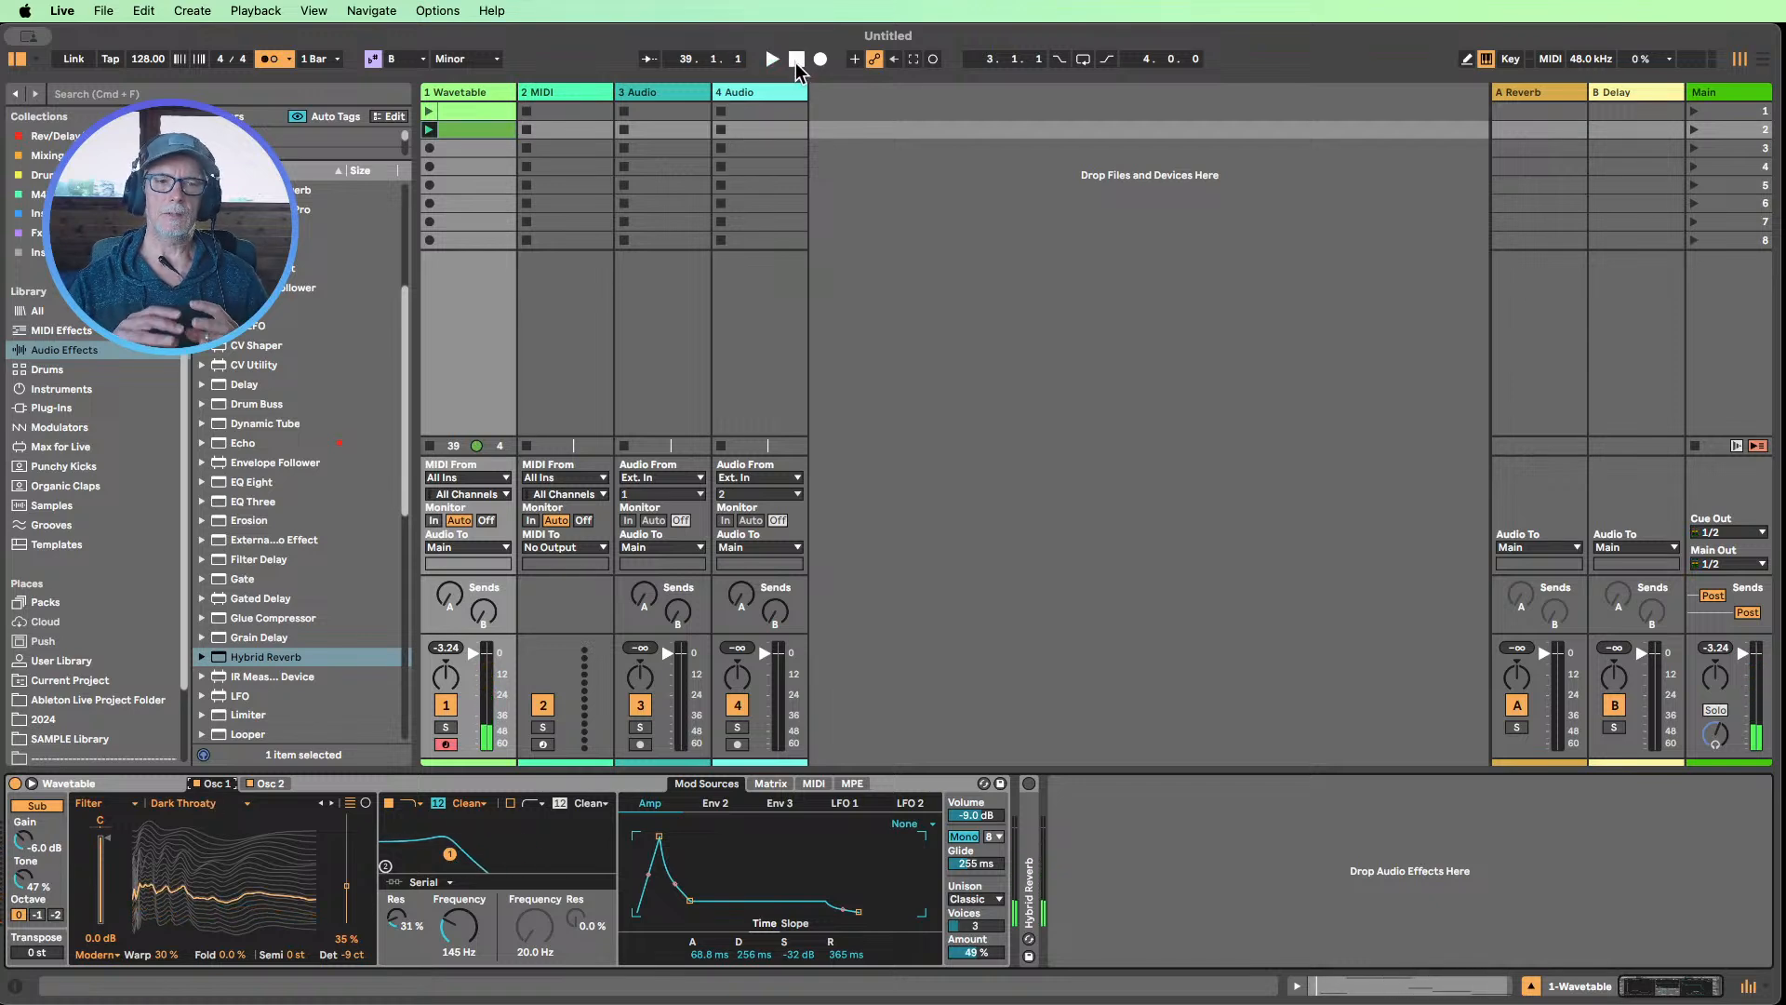
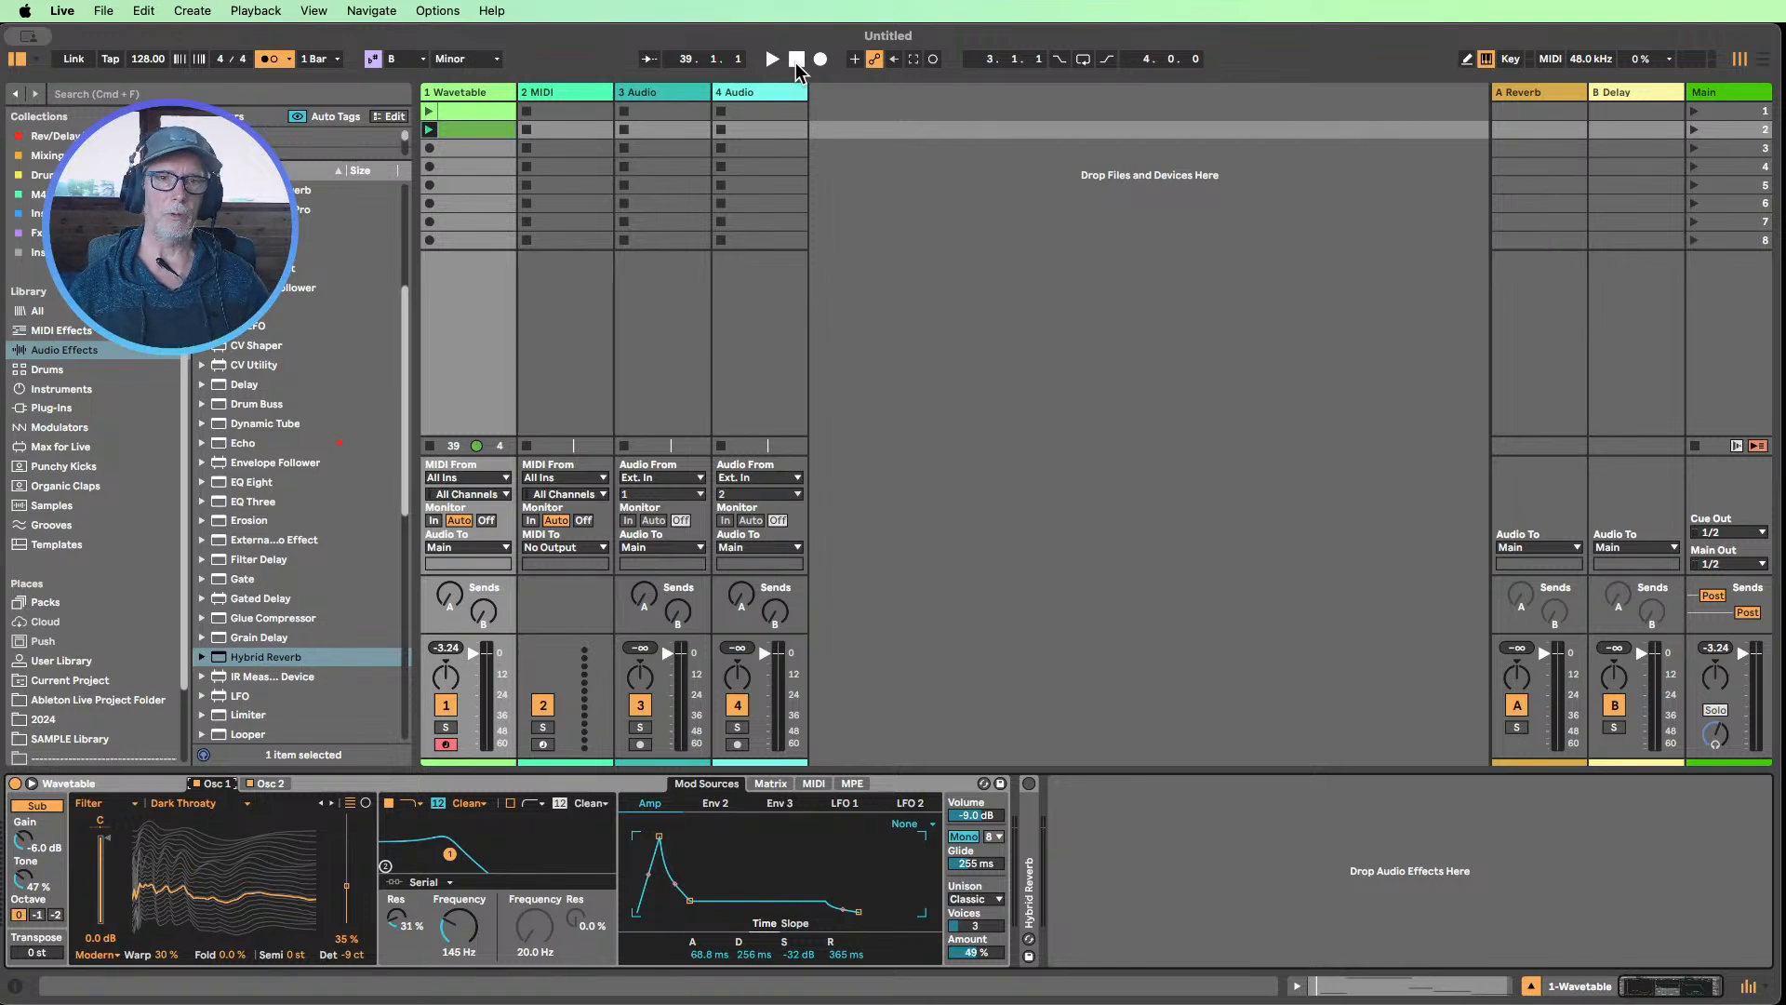
Replay the second Wavetable clip while sweeping Filter 1's frequency down to 98.6 Hz and up to 543 Hz
click(429, 128)
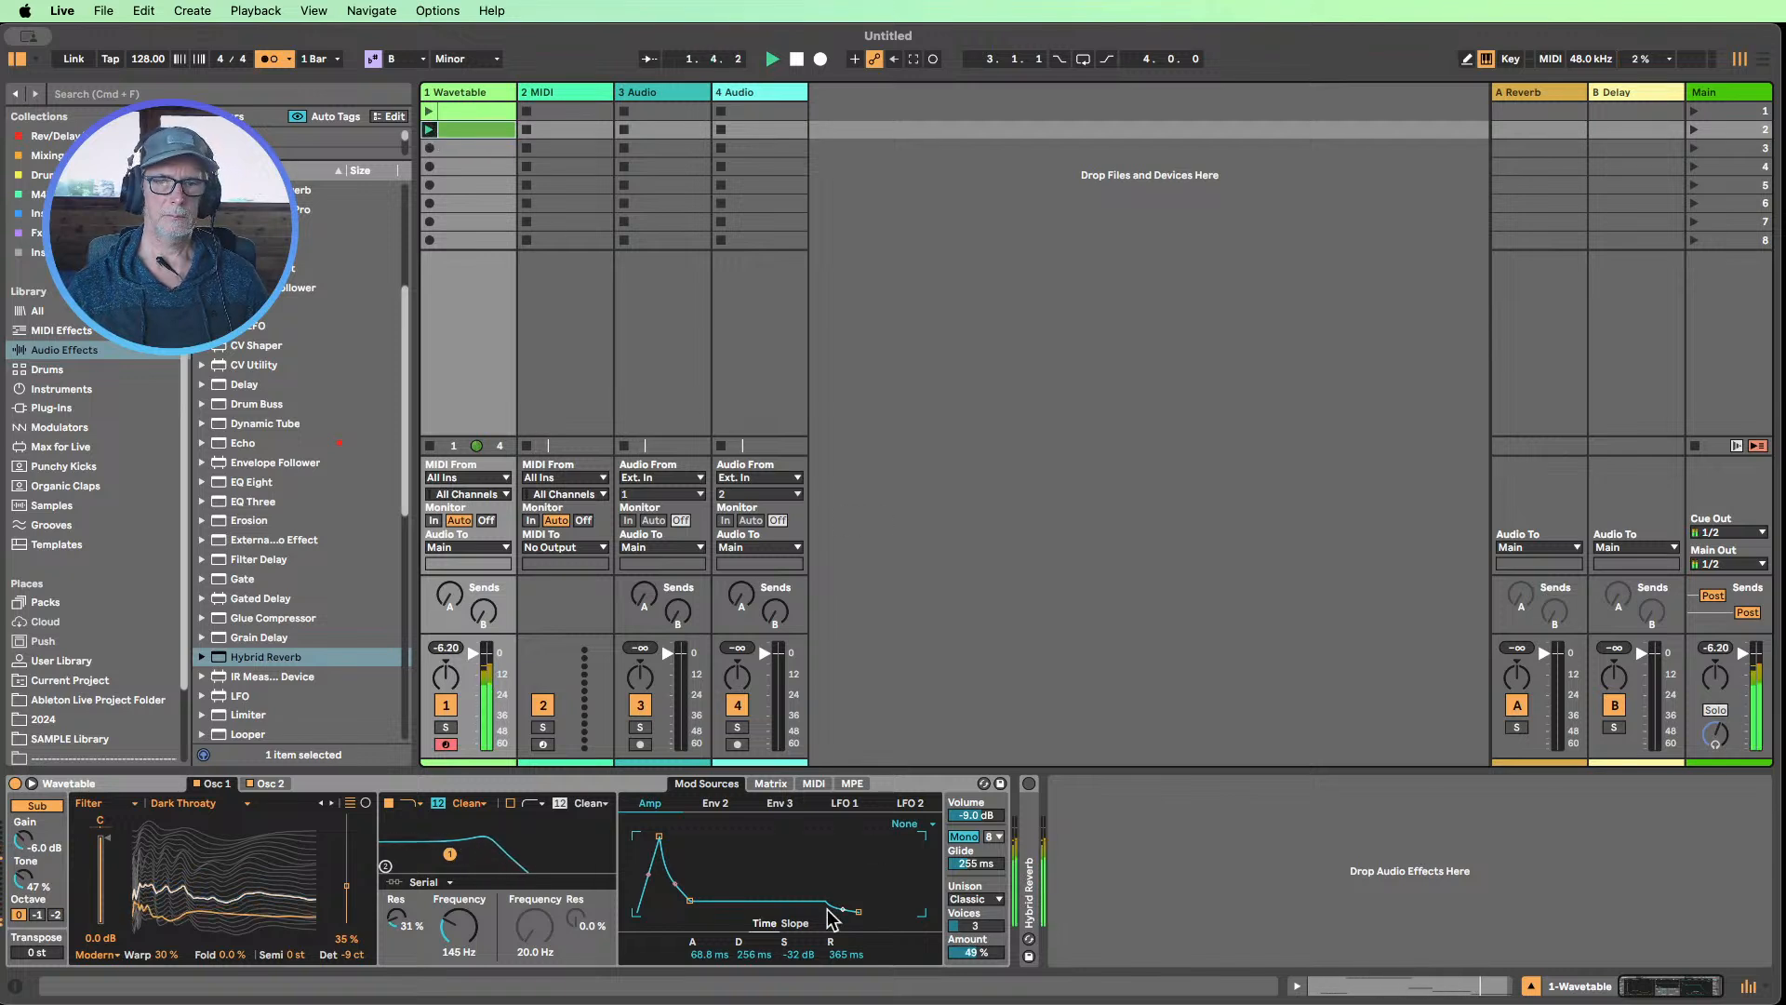
mouse_move(458, 926)
mouse_down()
mouse_move(459, 972)
mouse_move(459, 895)
mouse_move(455, 933)
mouse_up()
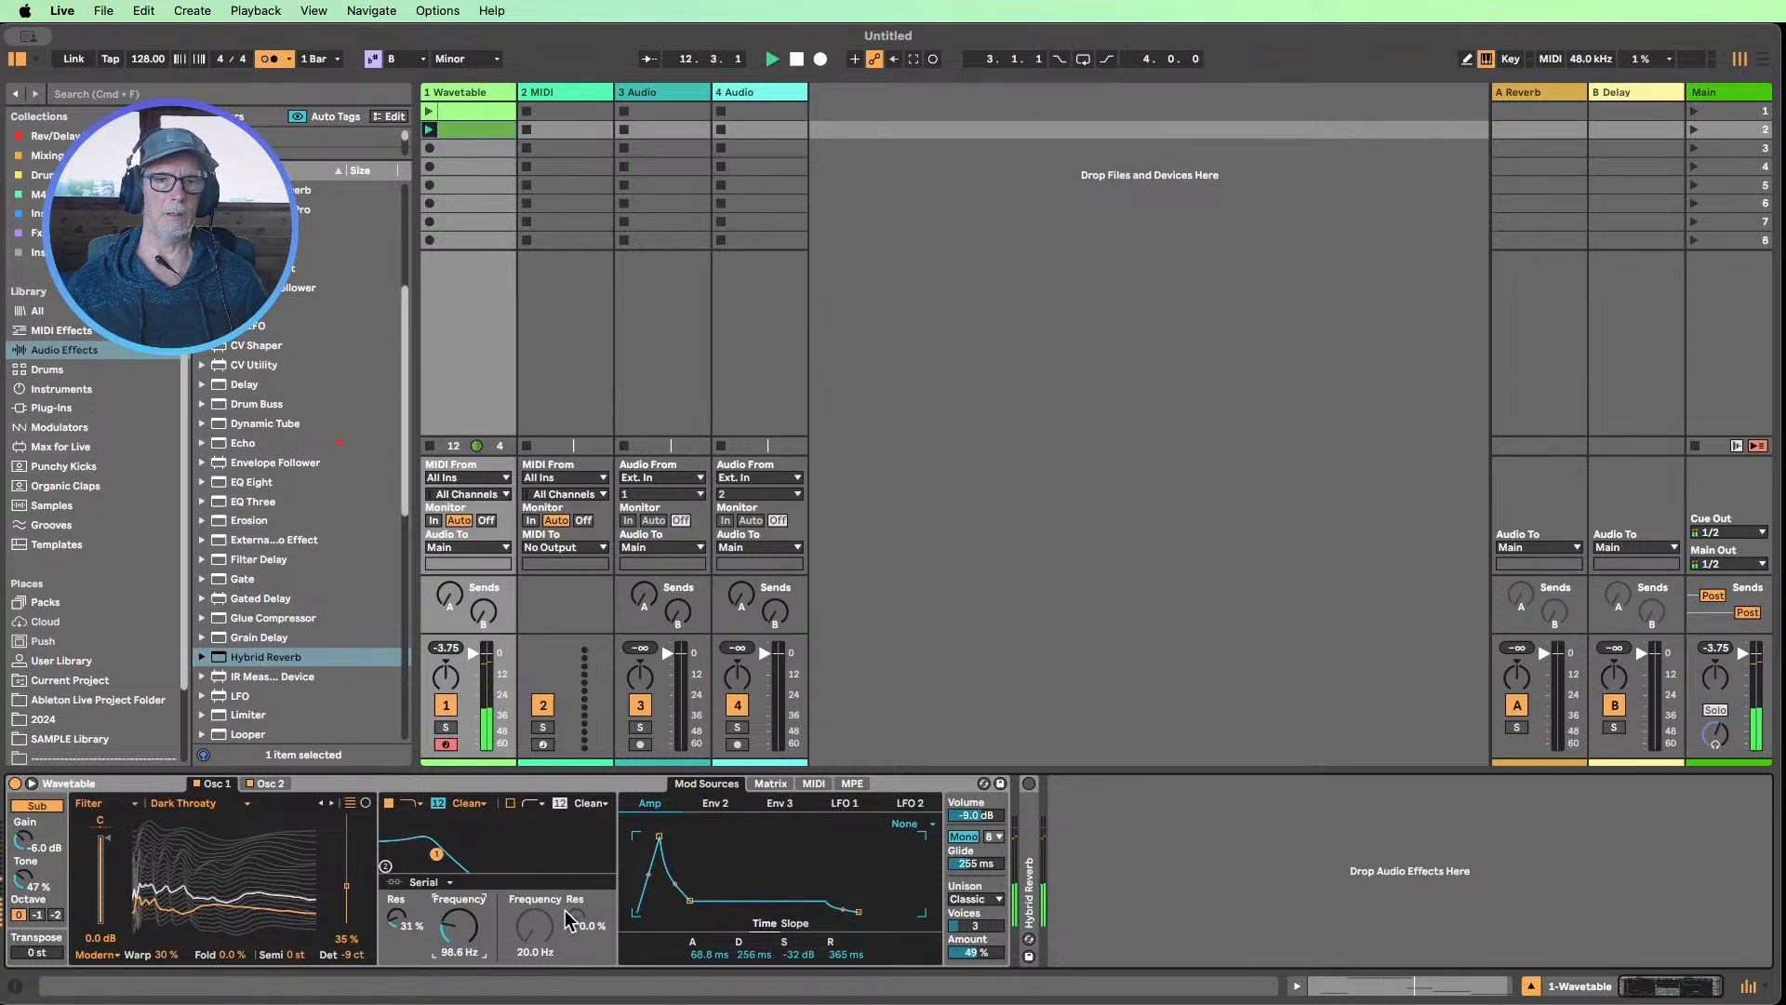
drag(483, 923, 484, 869)
Try the Amp envelope's attack at 0 ms, set it to 60.3 ms, and set Env 2's attack to 1.03 s
drag(704, 954, 704, 1004)
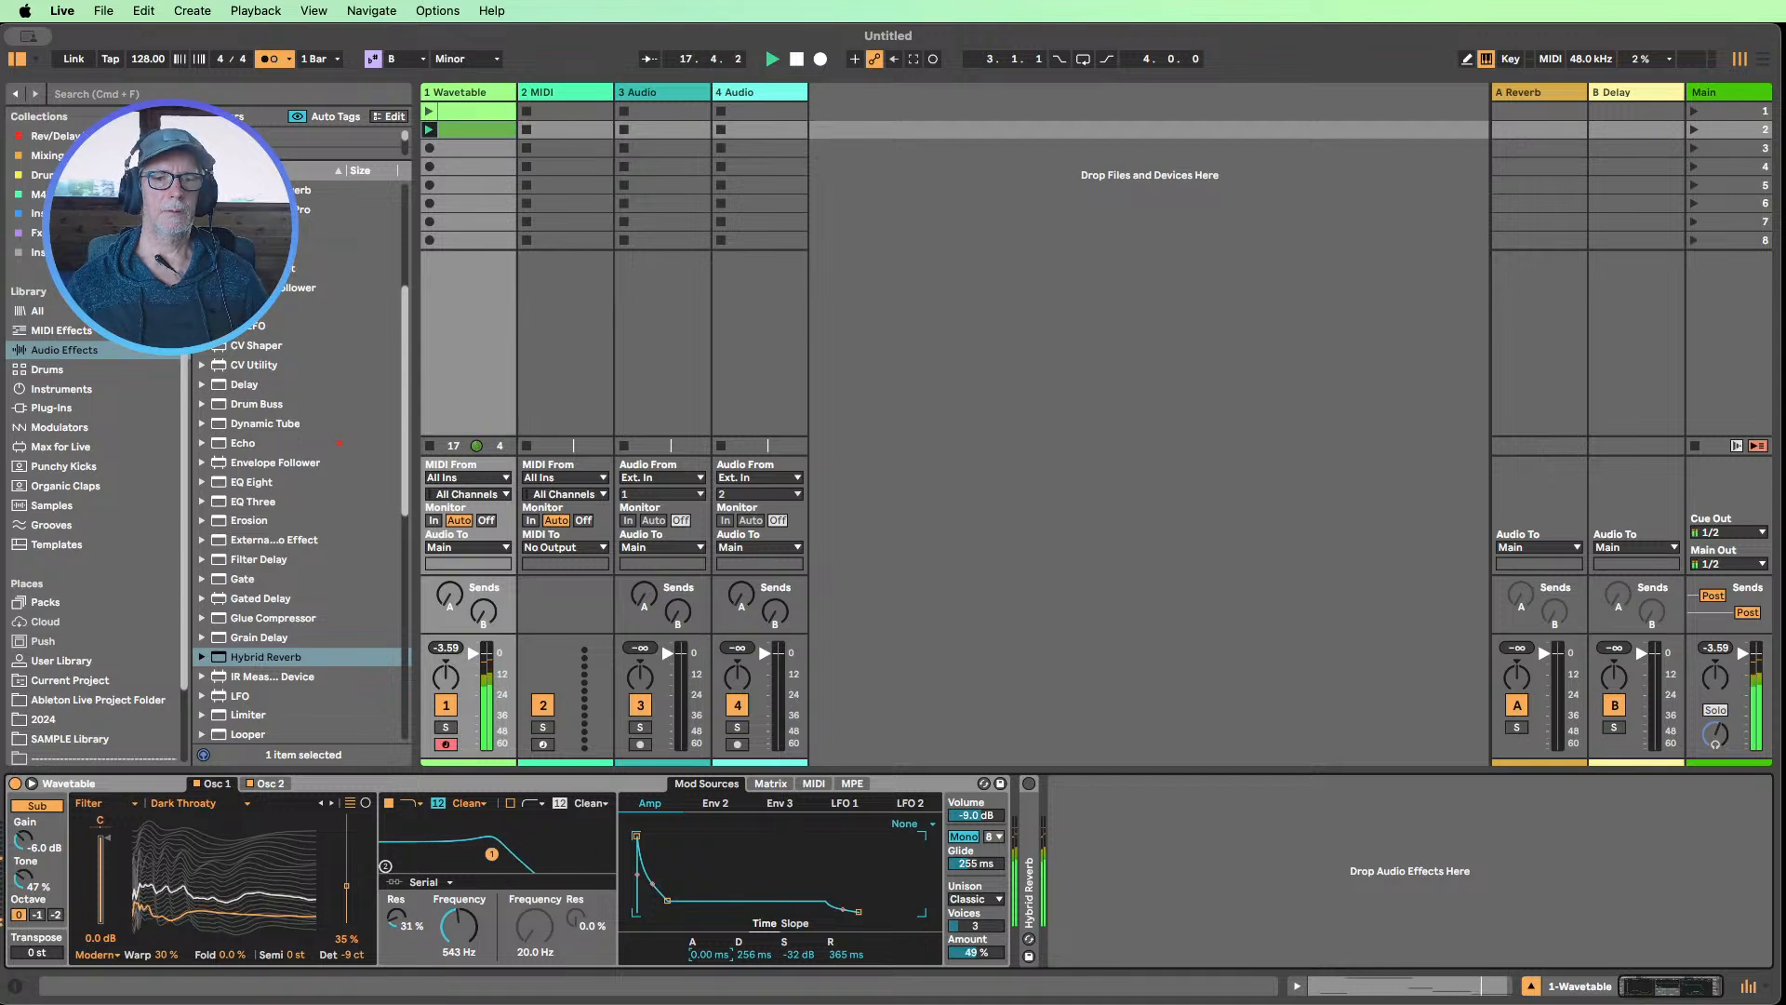
drag(710, 954, 710, 918)
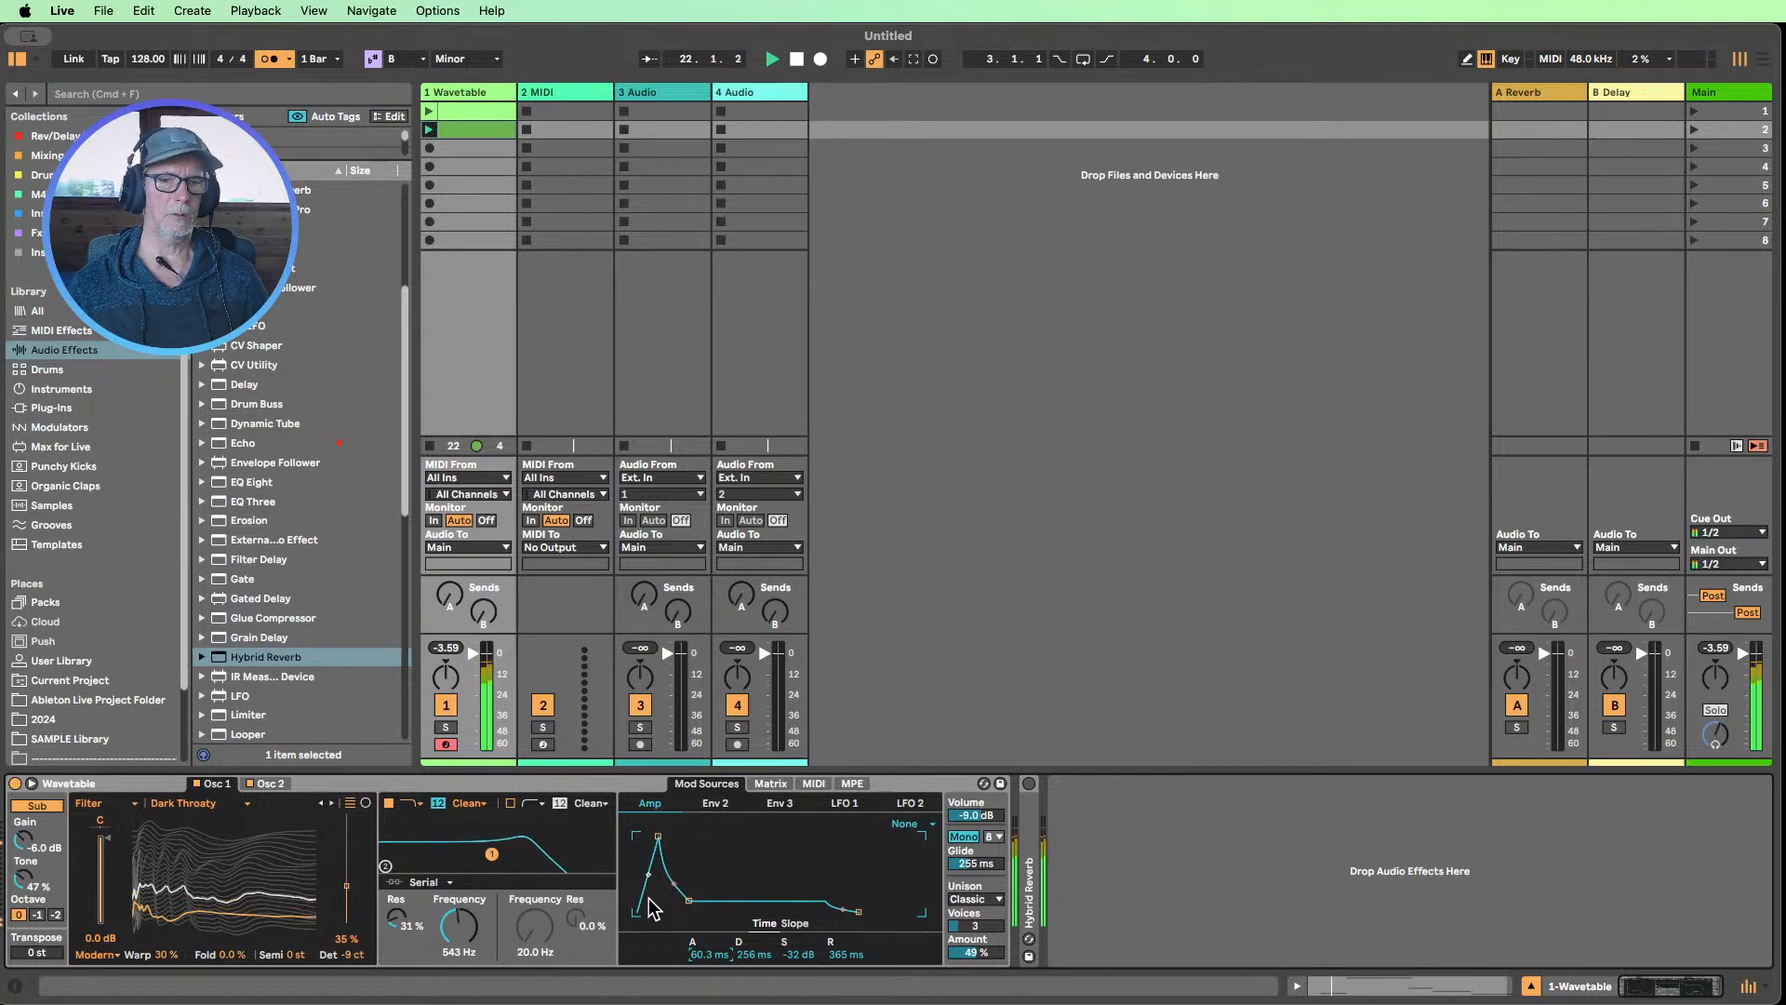
click(715, 803)
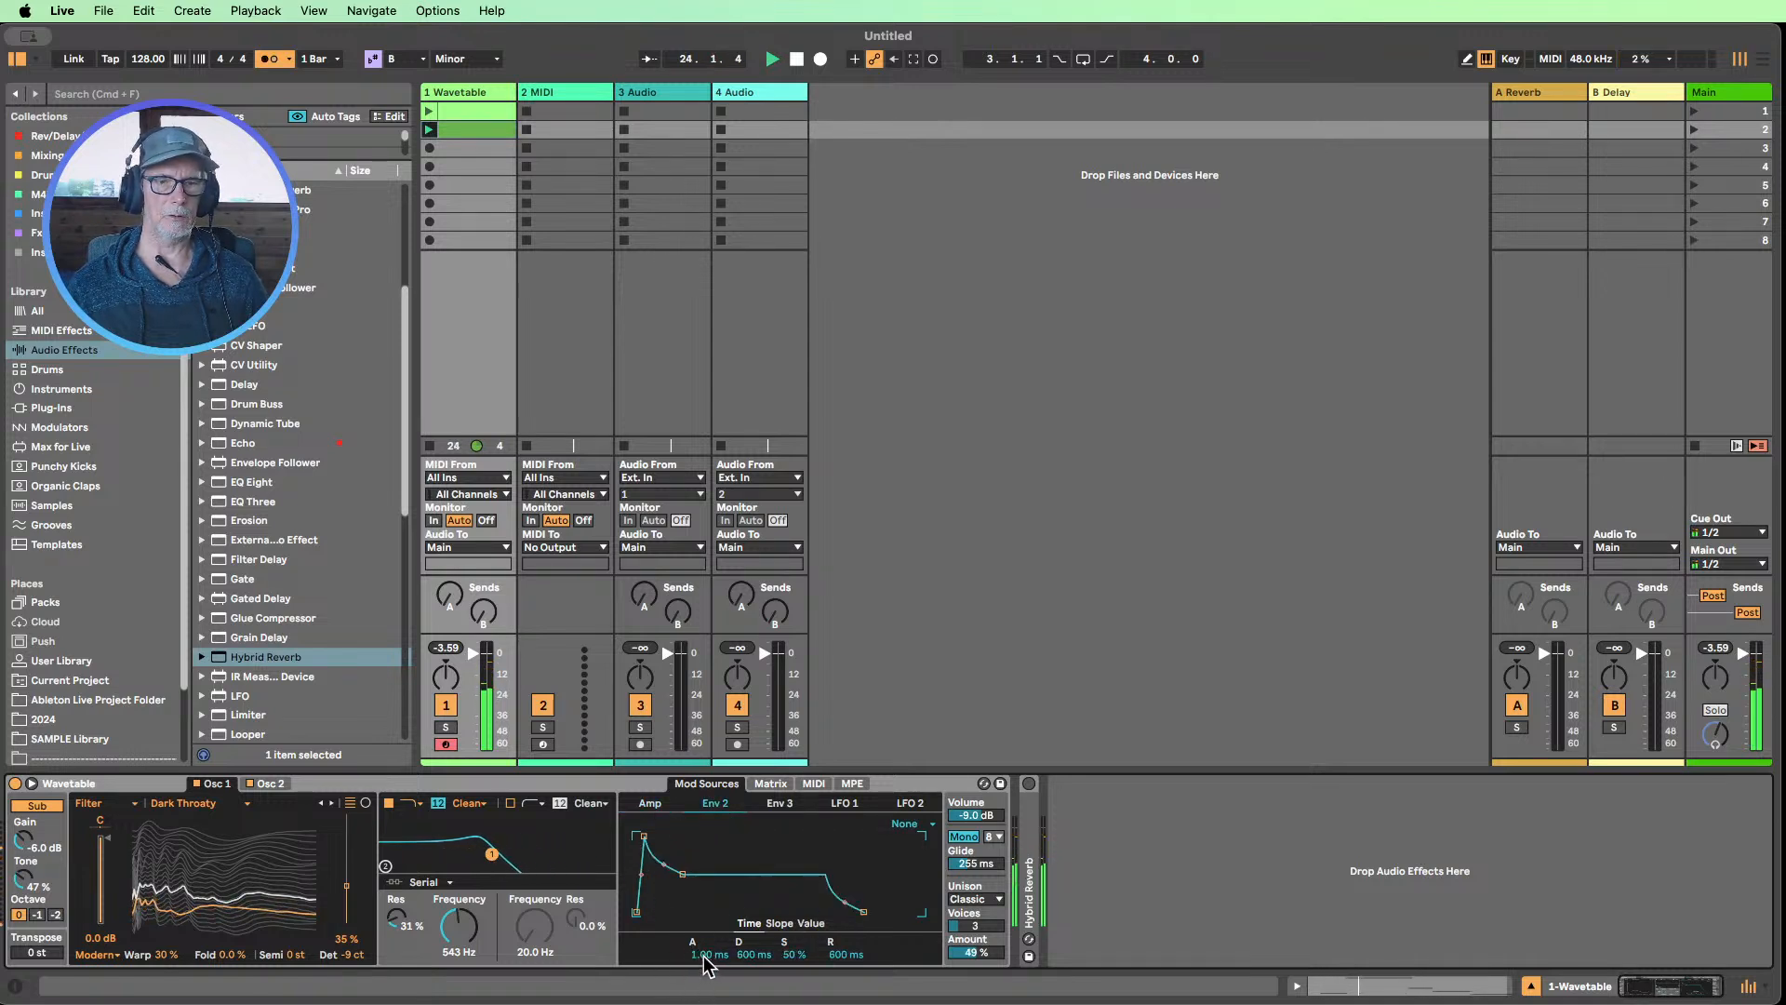
drag(709, 954, 710, 879)
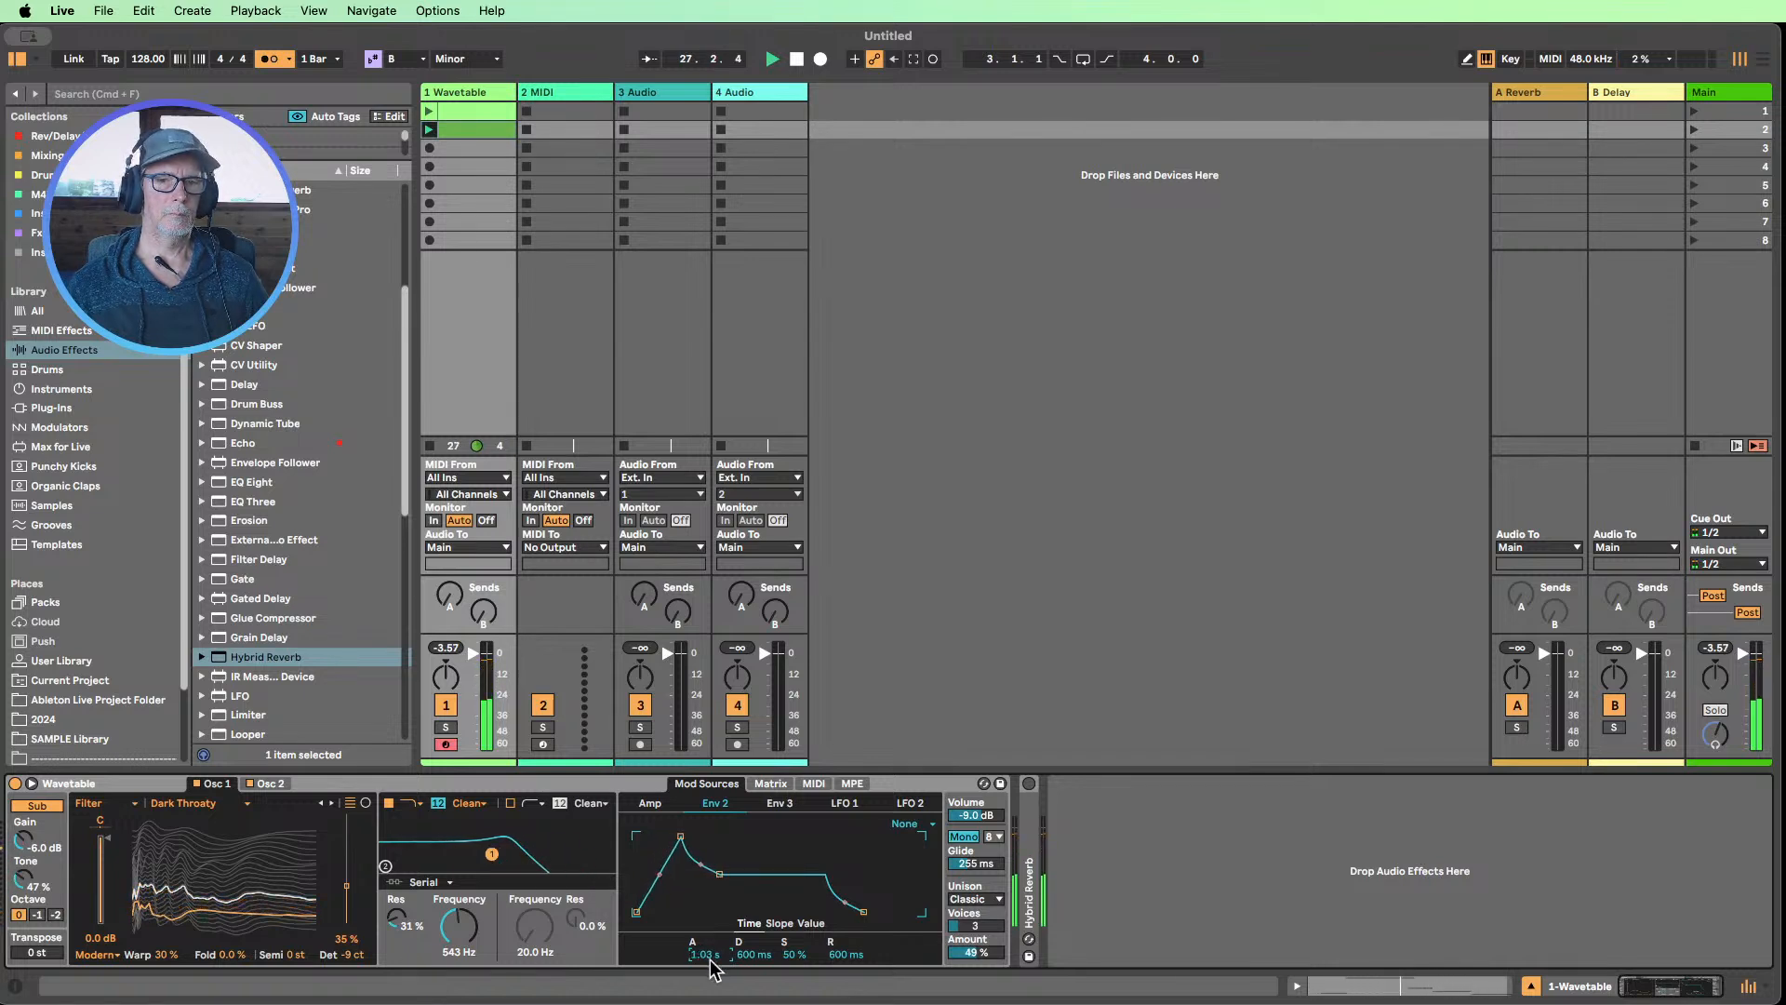
Shorten the Amp envelope's attack to 20.8 ms and lower Filter 1's frequency to 104 Hz
click(651, 803)
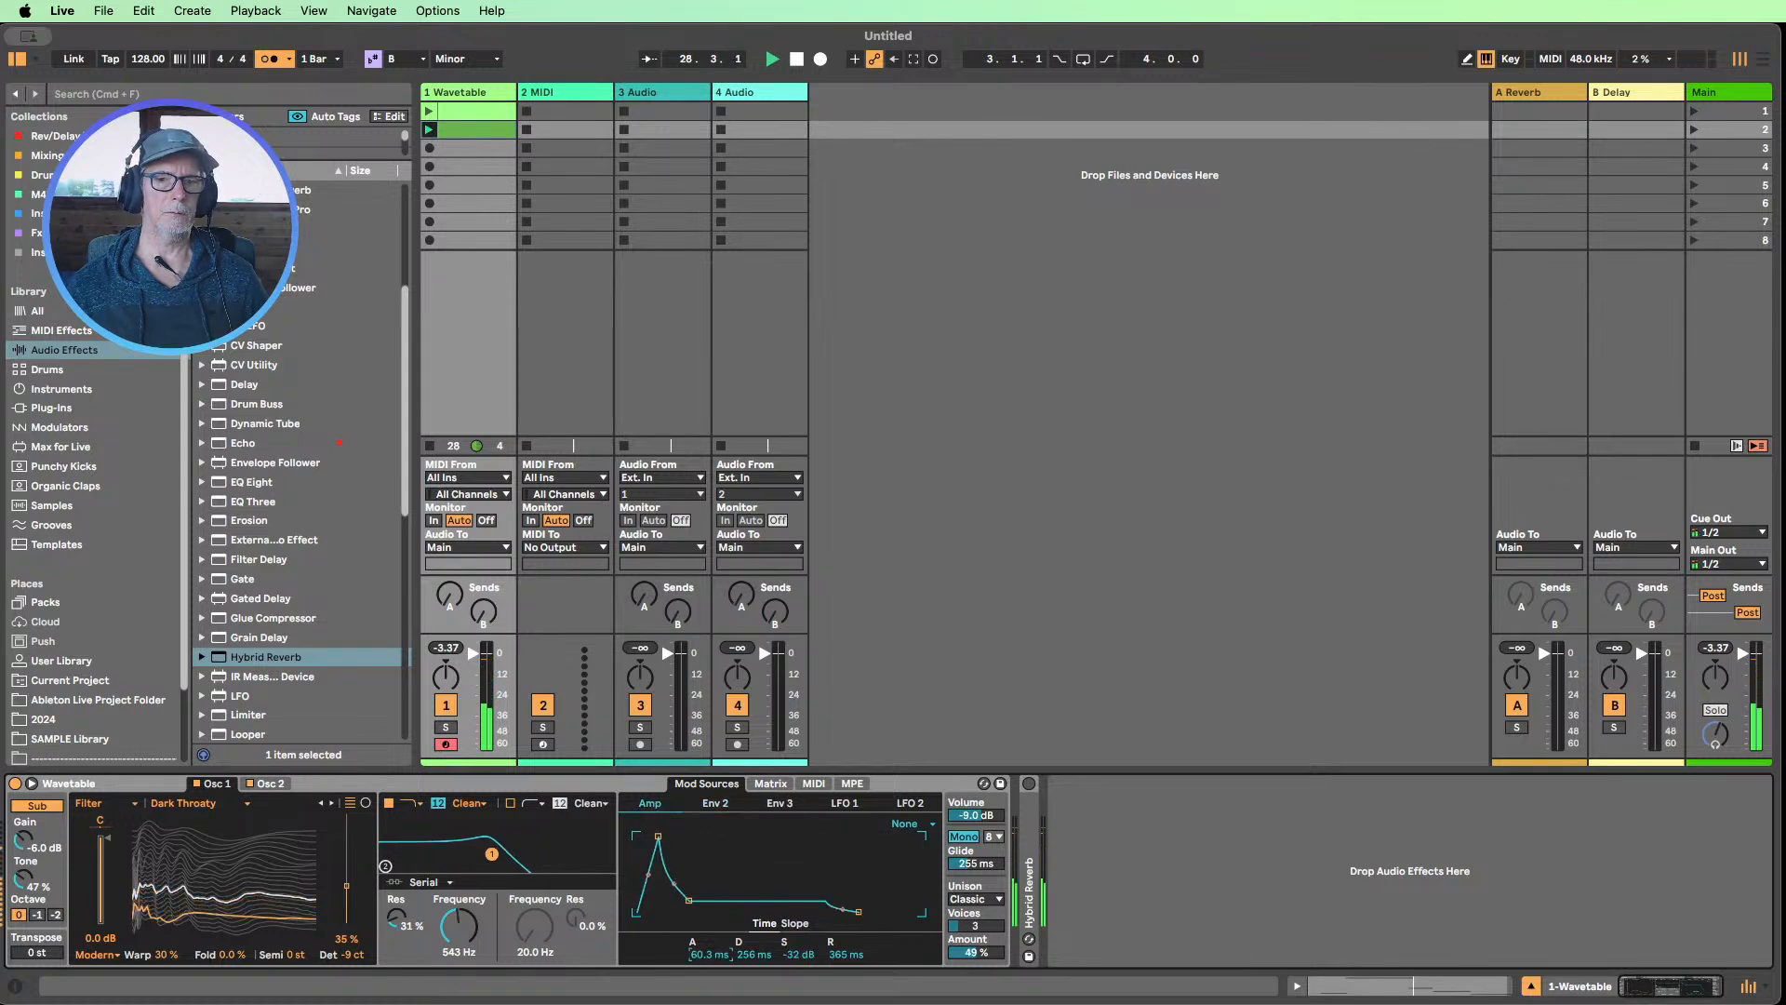
drag(708, 954, 708, 964)
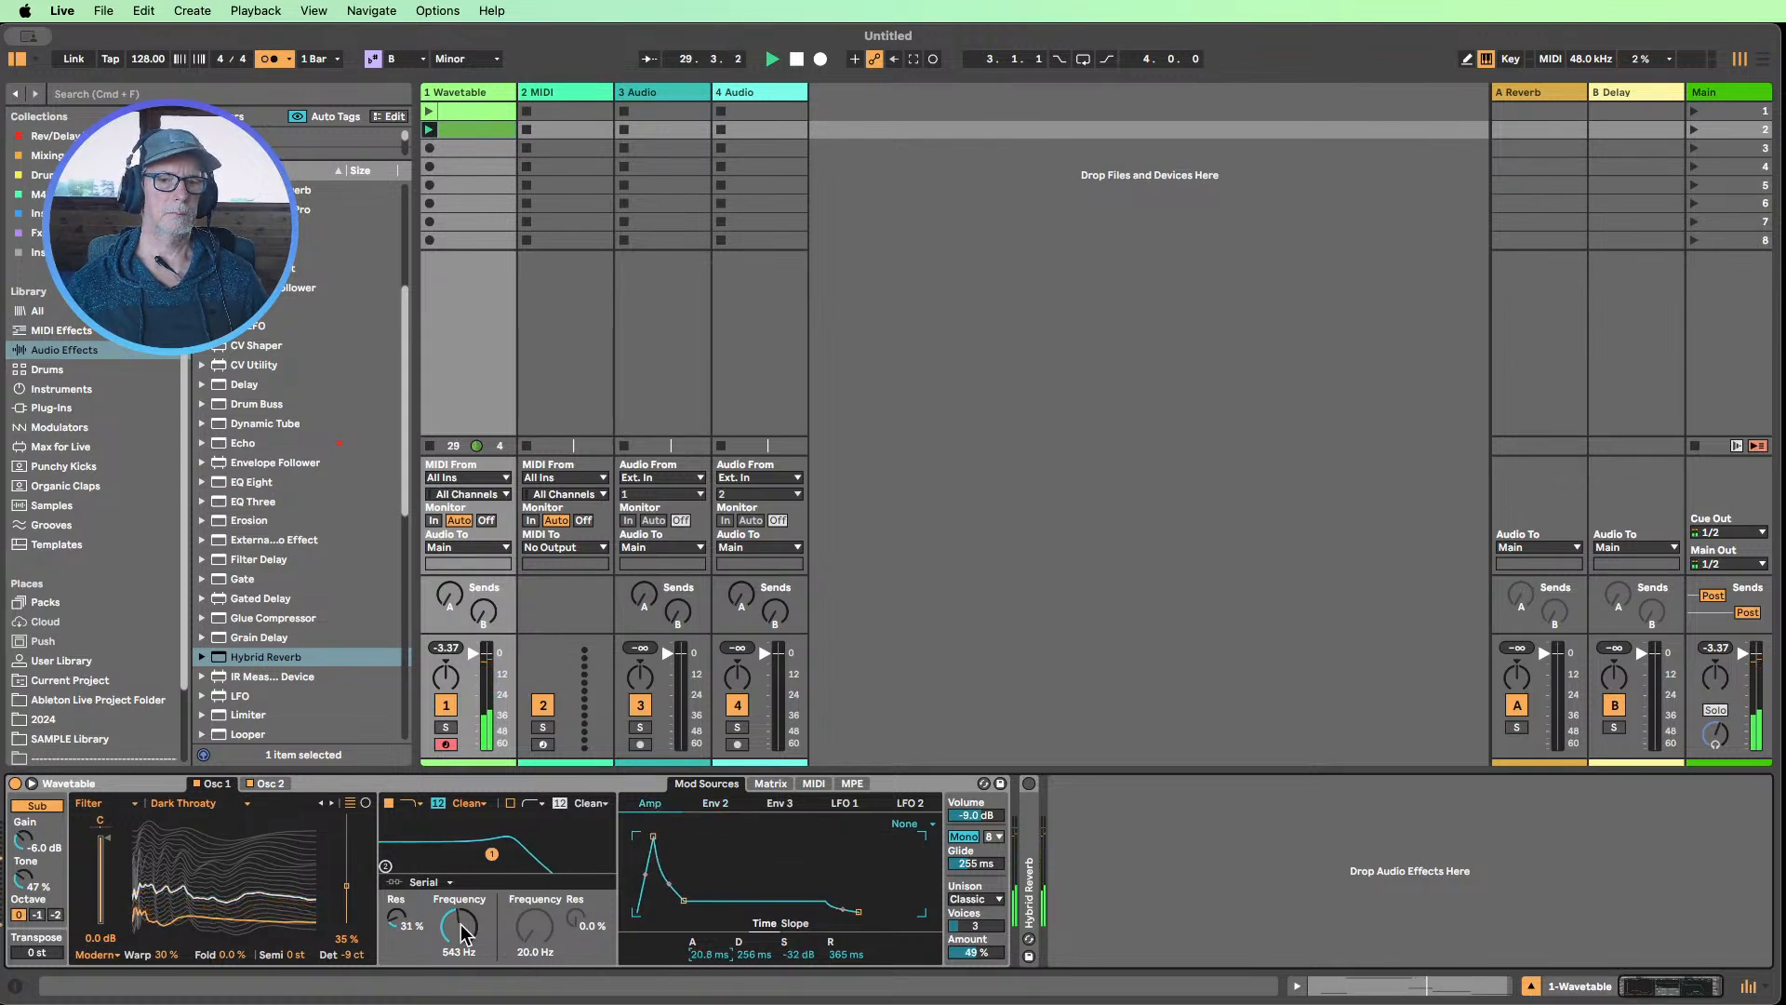
drag(463, 933, 462, 956)
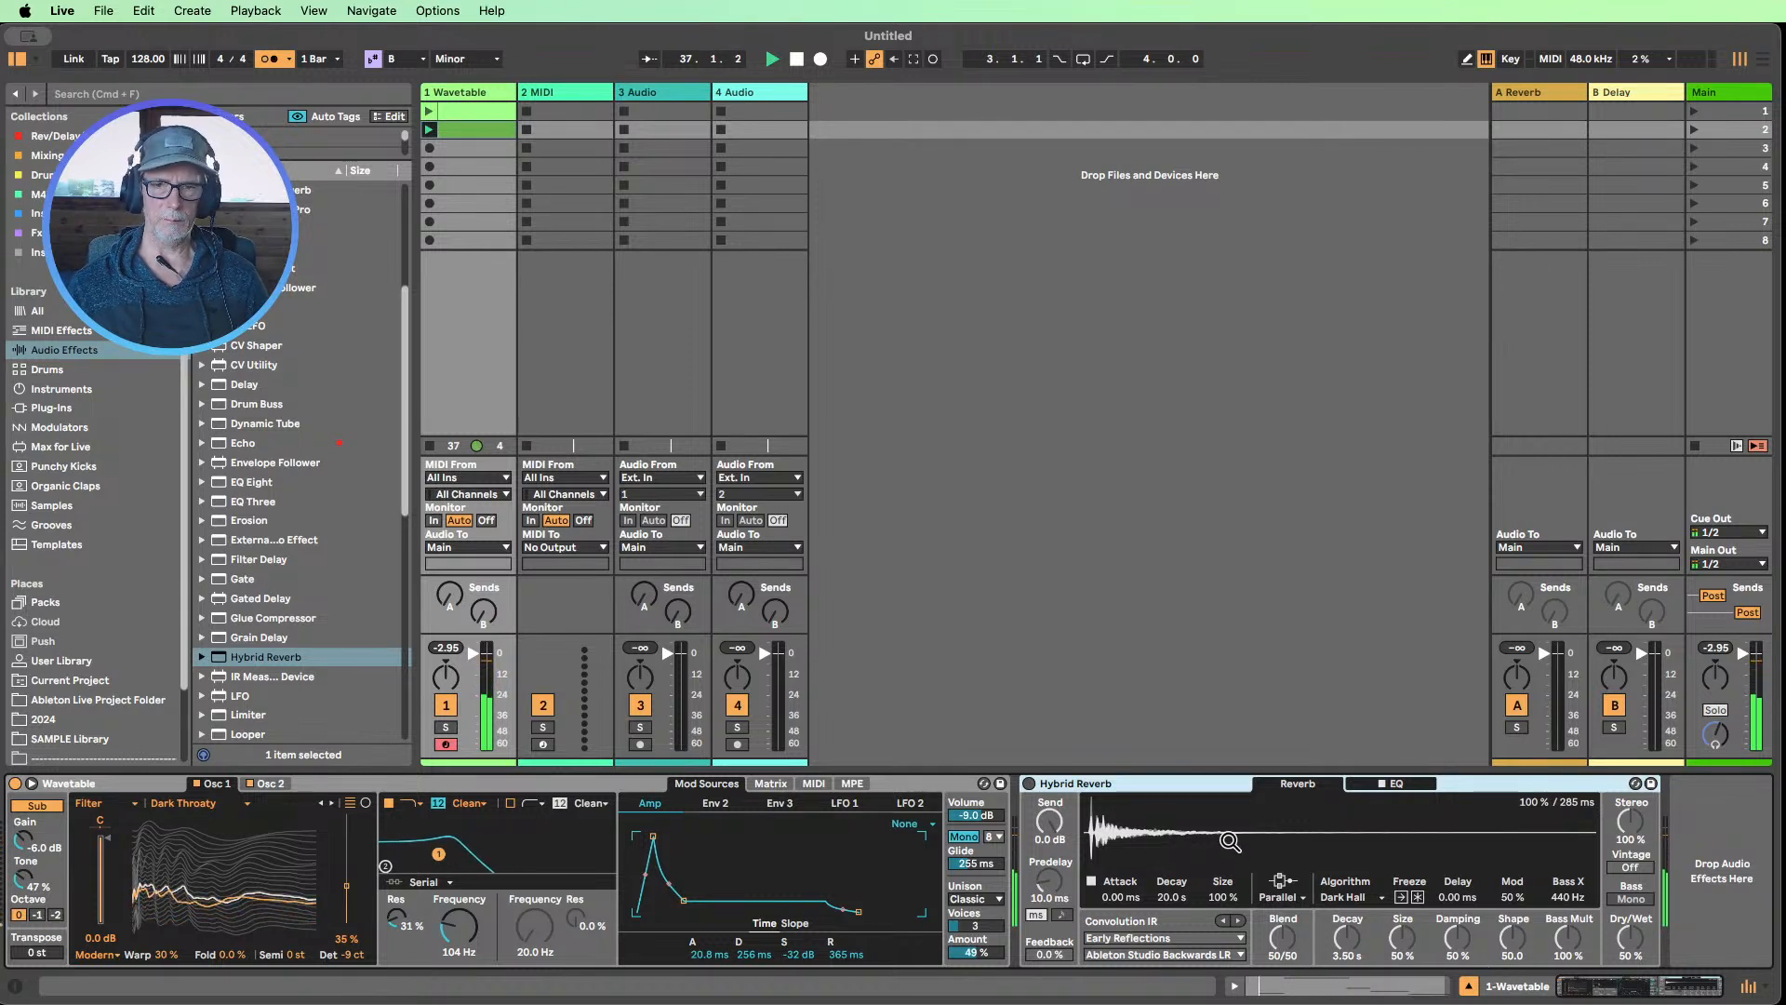
Turn on Hybrid Reverb, keeping Dry/Wet at 50%, and set its Blend to 100/0
click(1028, 786)
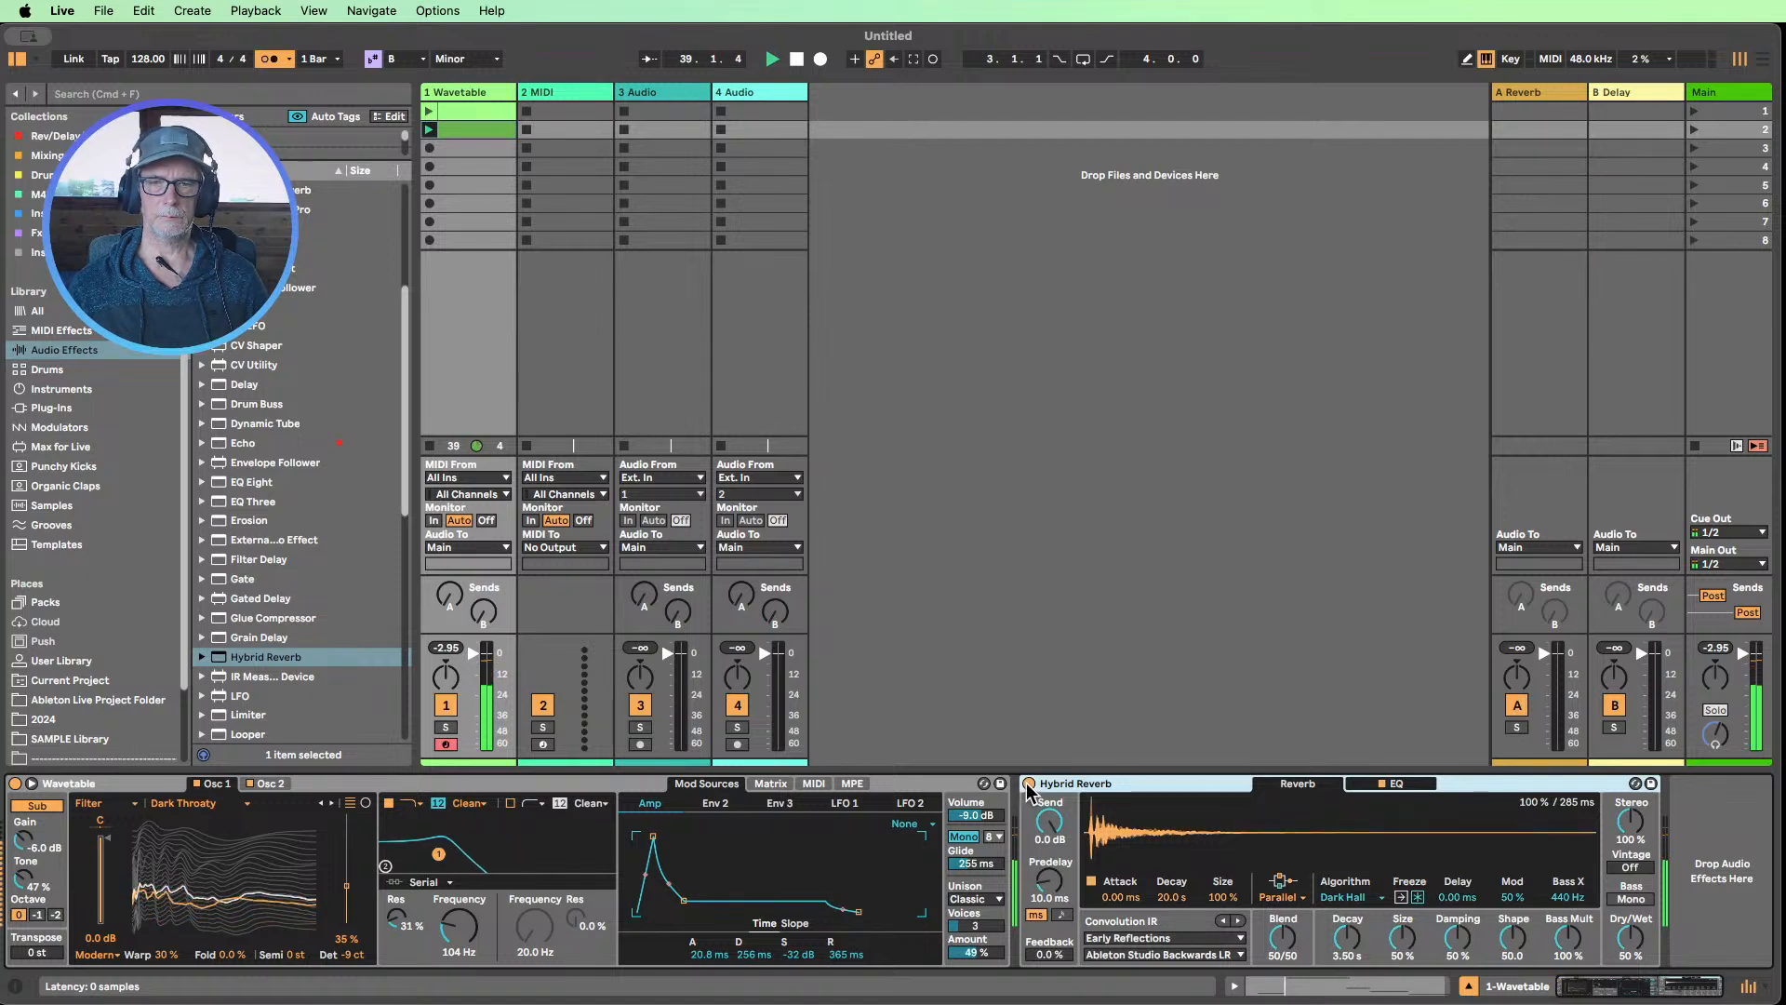
drag(1642, 956, 1642, 948)
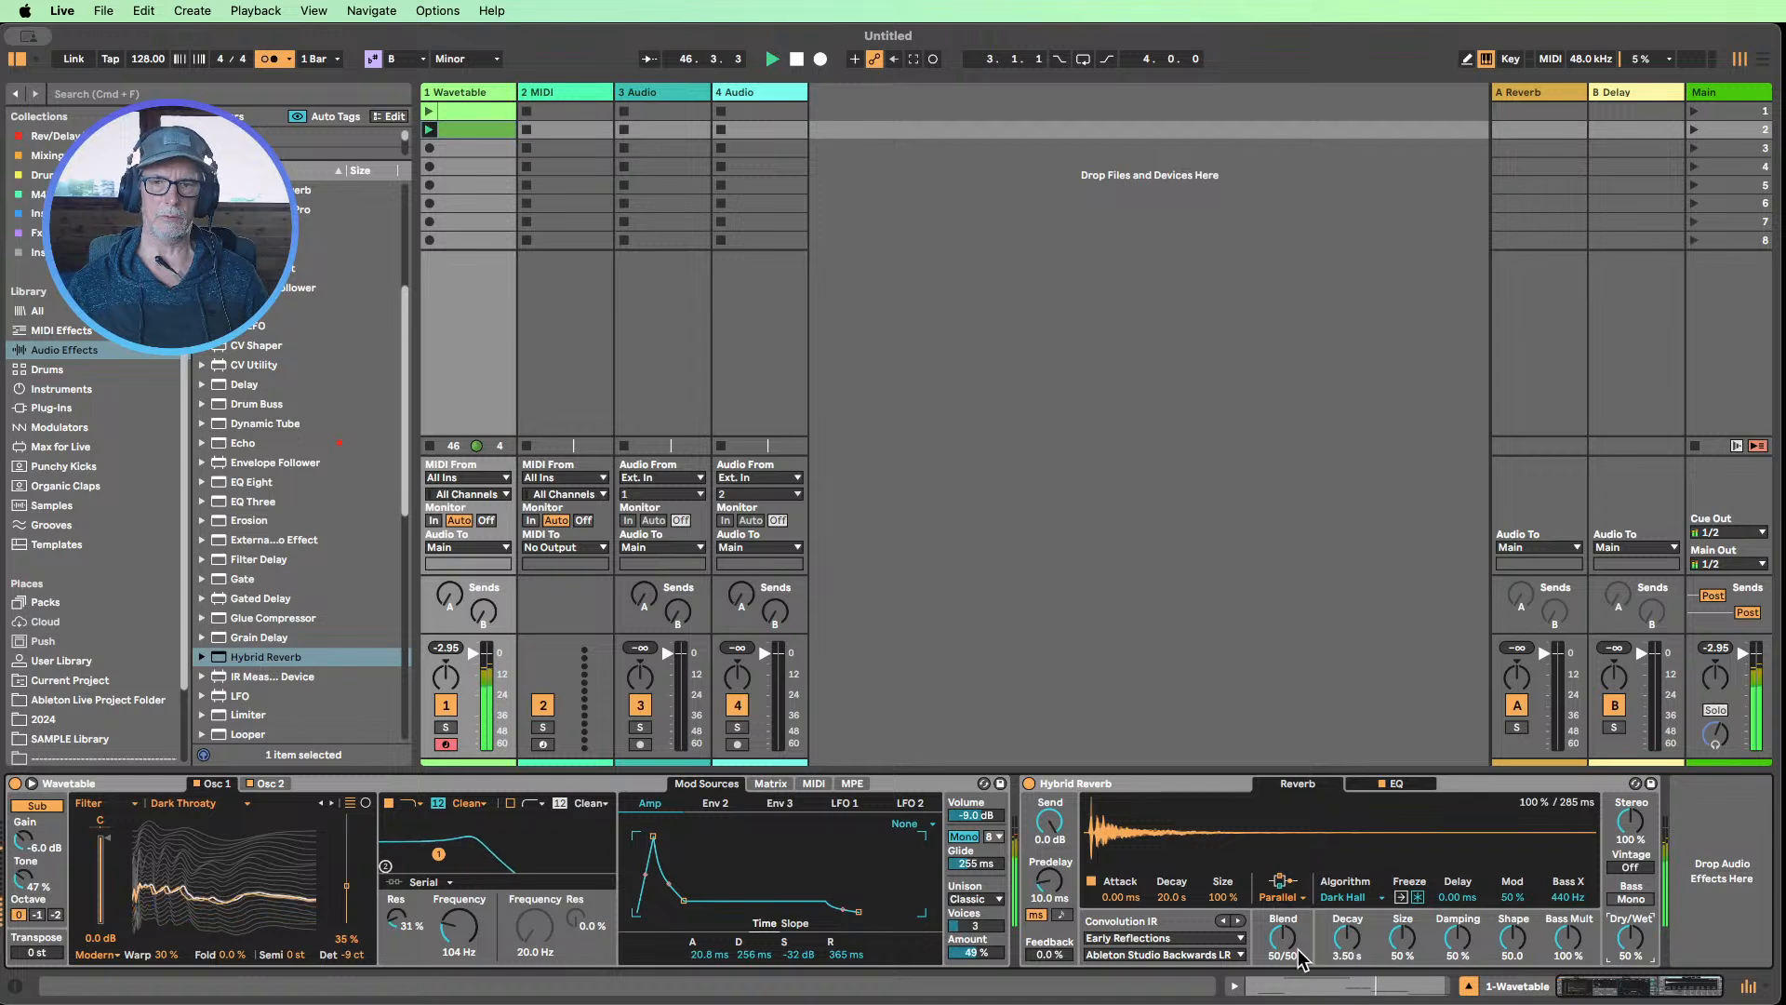
drag(1303, 958, 1373, 998)
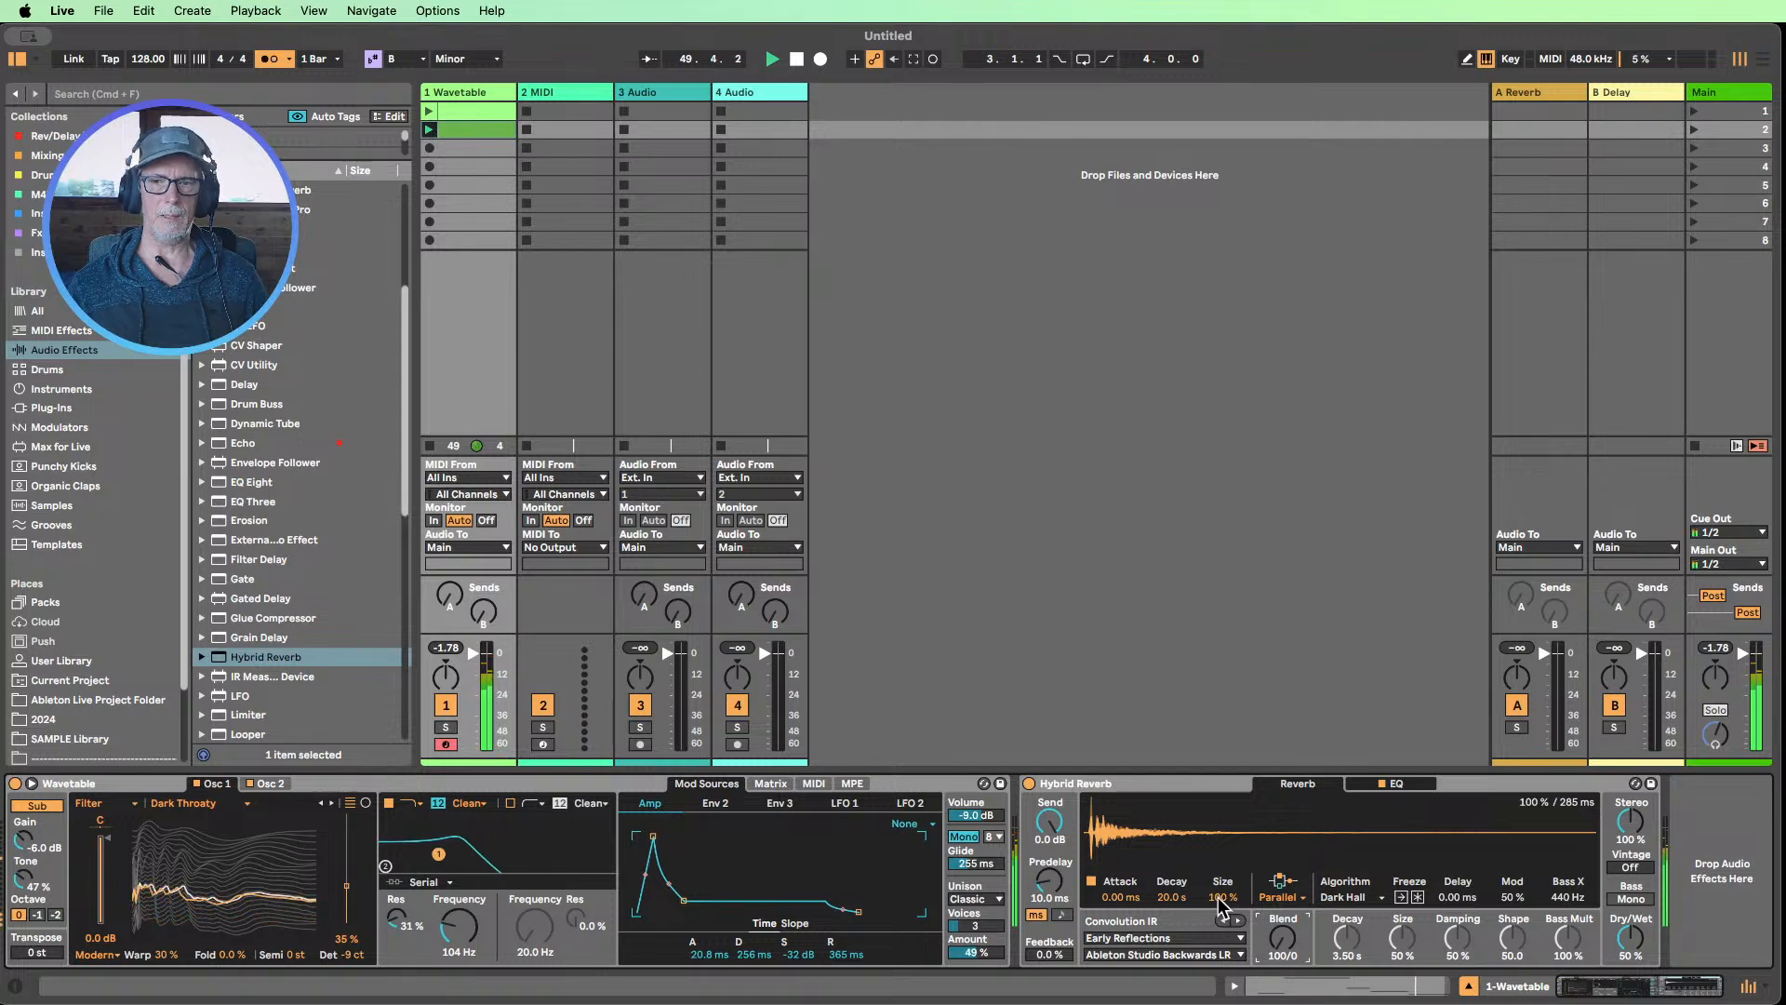
Try Hybrid Reverb's convolution Size at up to 500% and reset it to 100%
mouse_move(1222, 898)
mouse_down()
mouse_move(1221, 857)
mouse_move(1221, 881)
mouse_up()
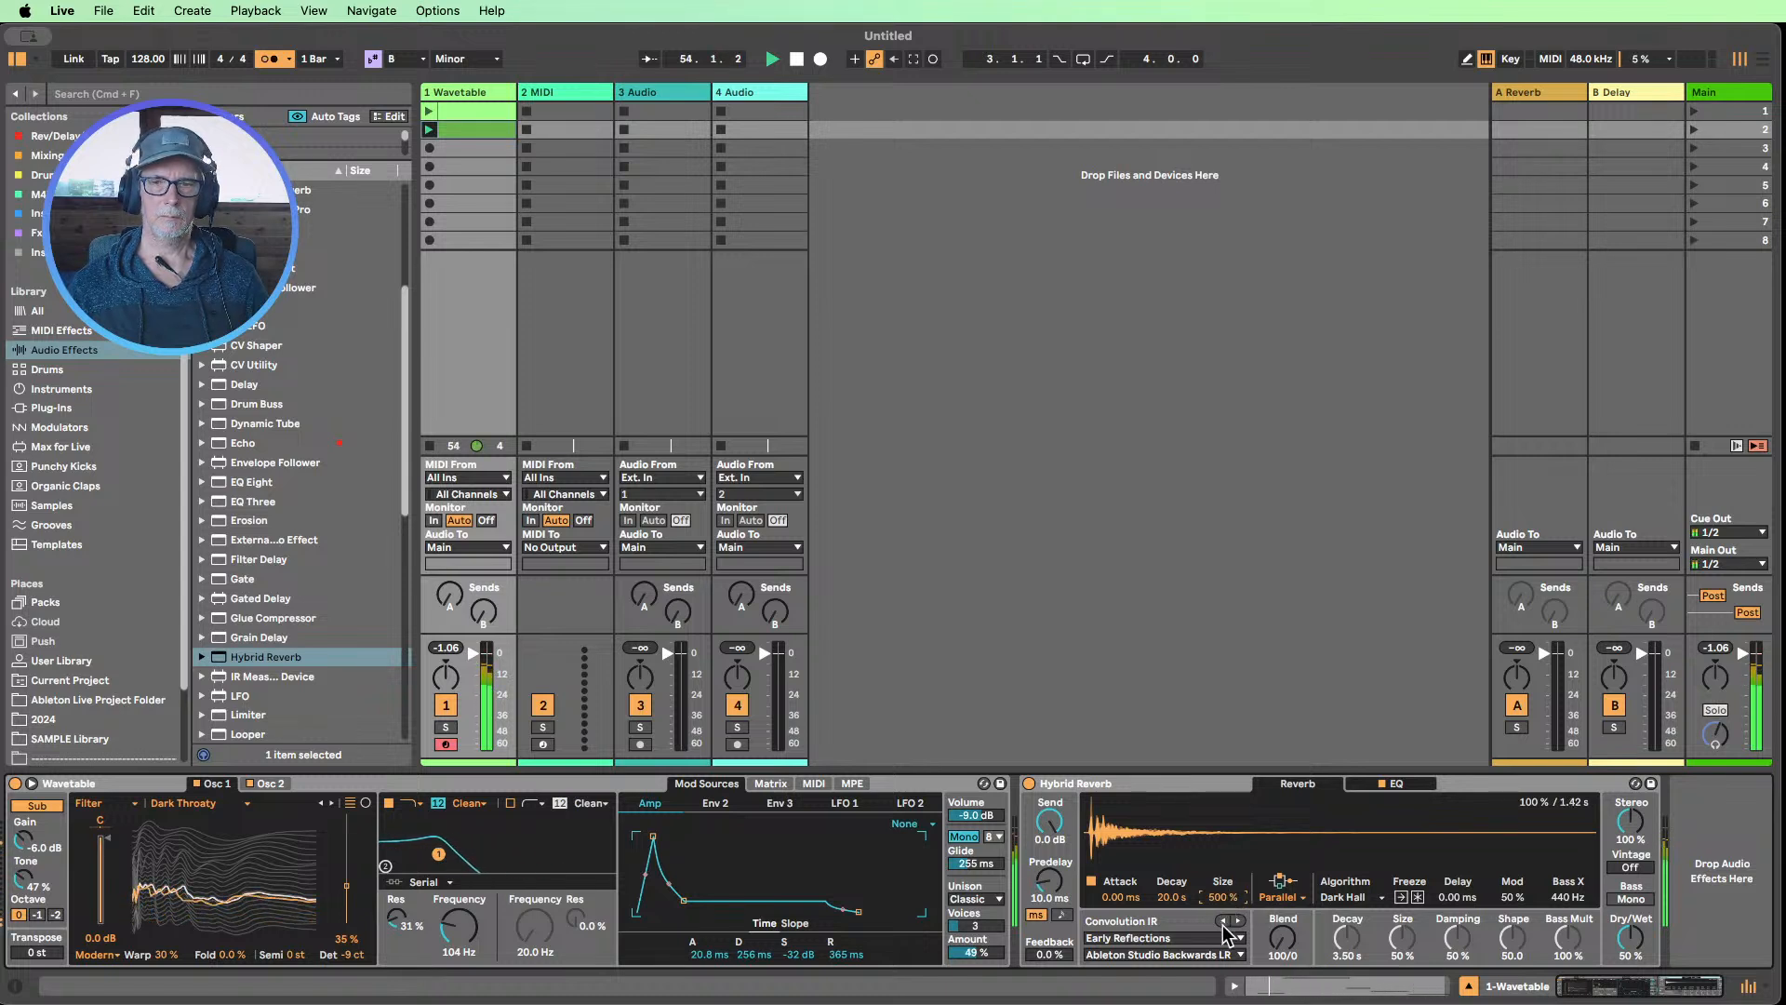
drag(1222, 897, 1222, 934)
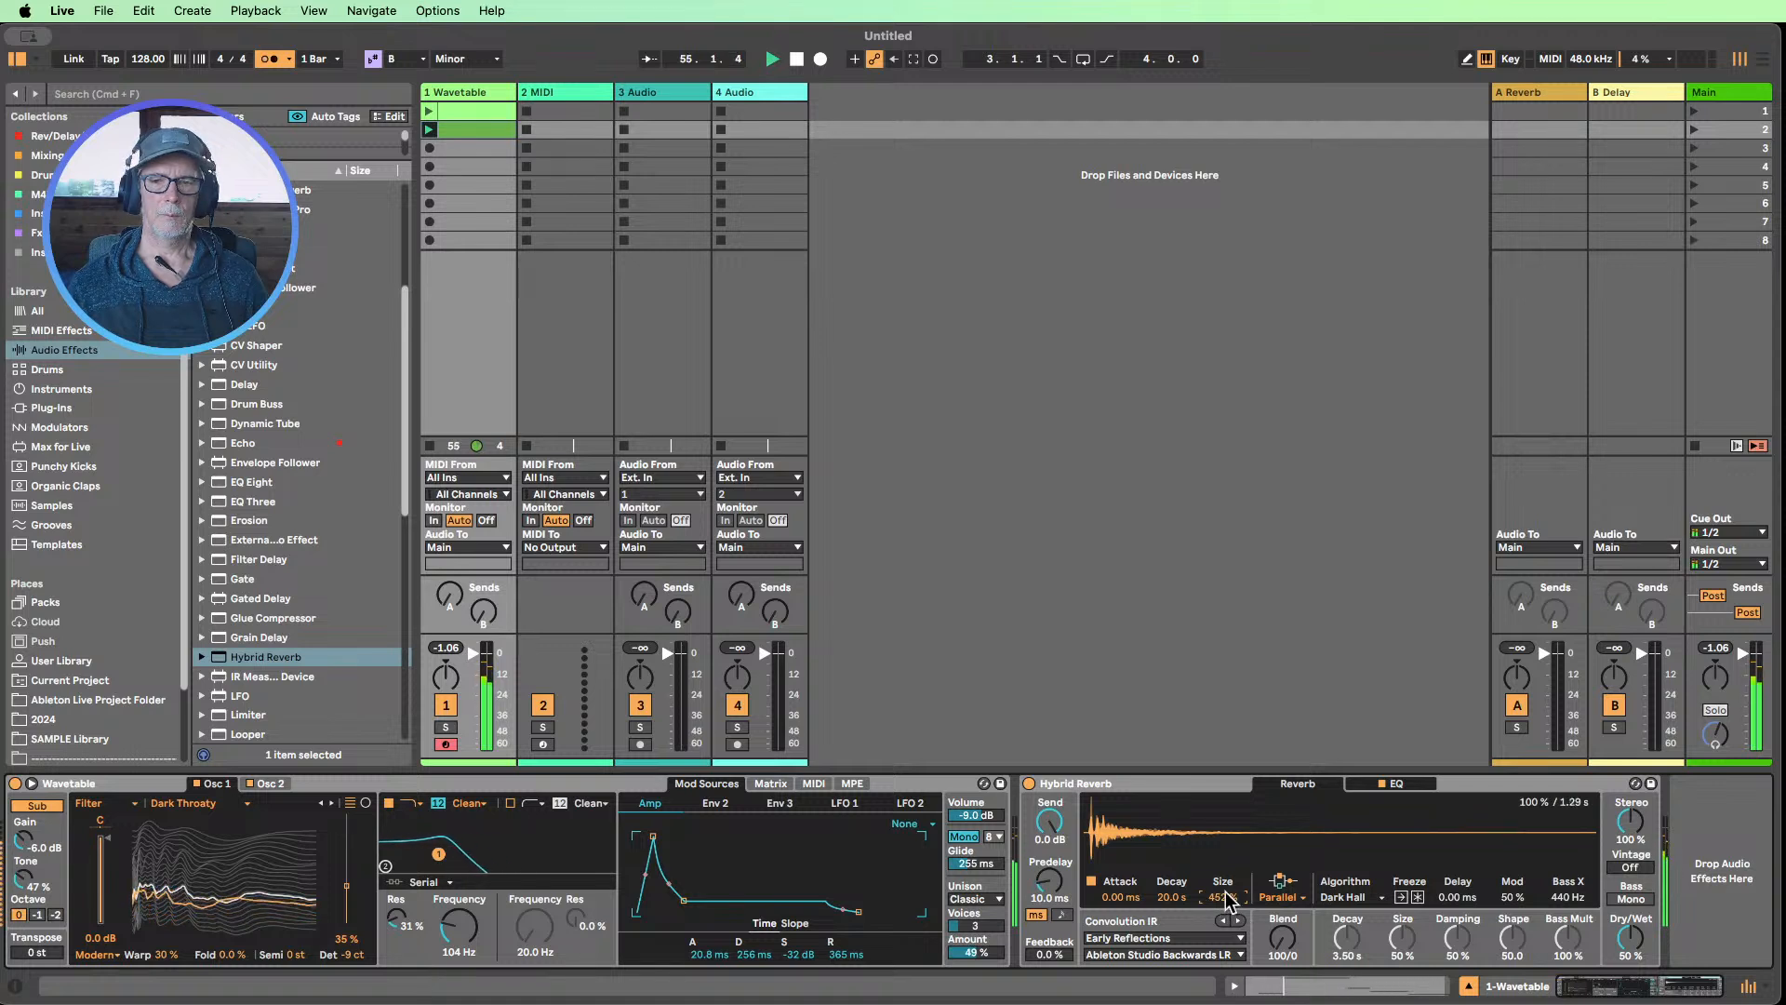
double_click(1224, 898)
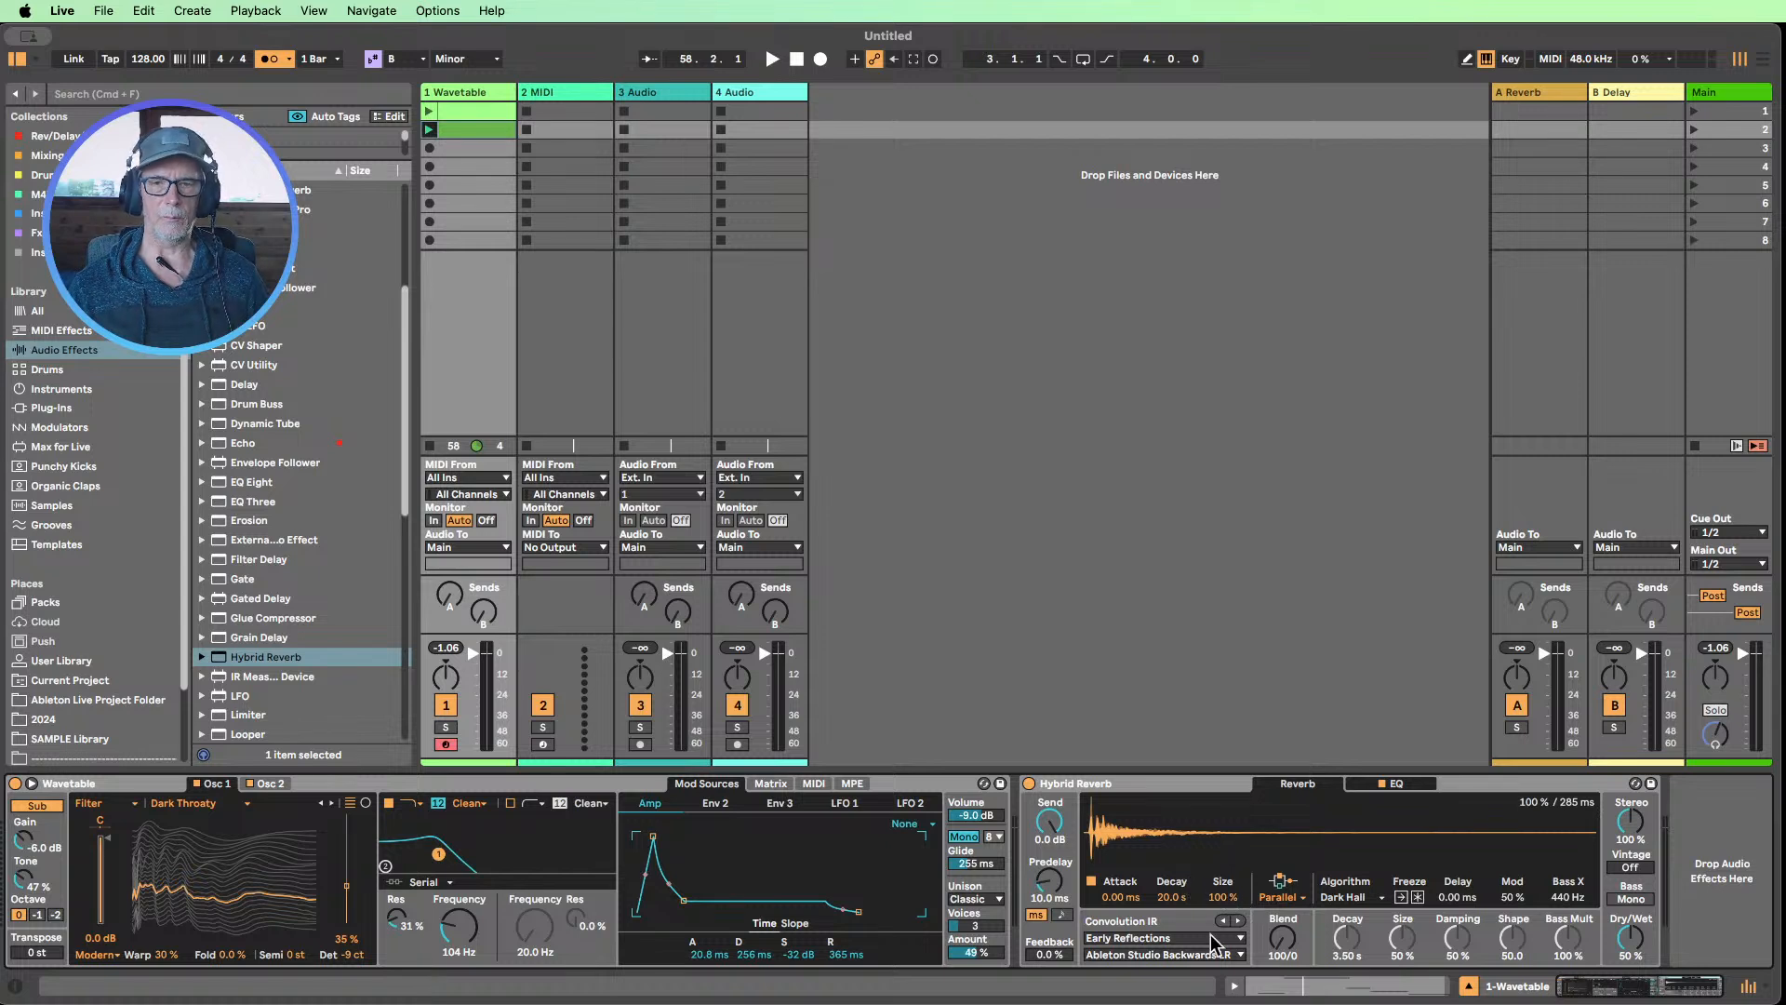
Try narrowing Hybrid Reverb's Stereo width to 0% and restore it to 100%
drag(1628, 825, 1629, 939)
double_click(1628, 825)
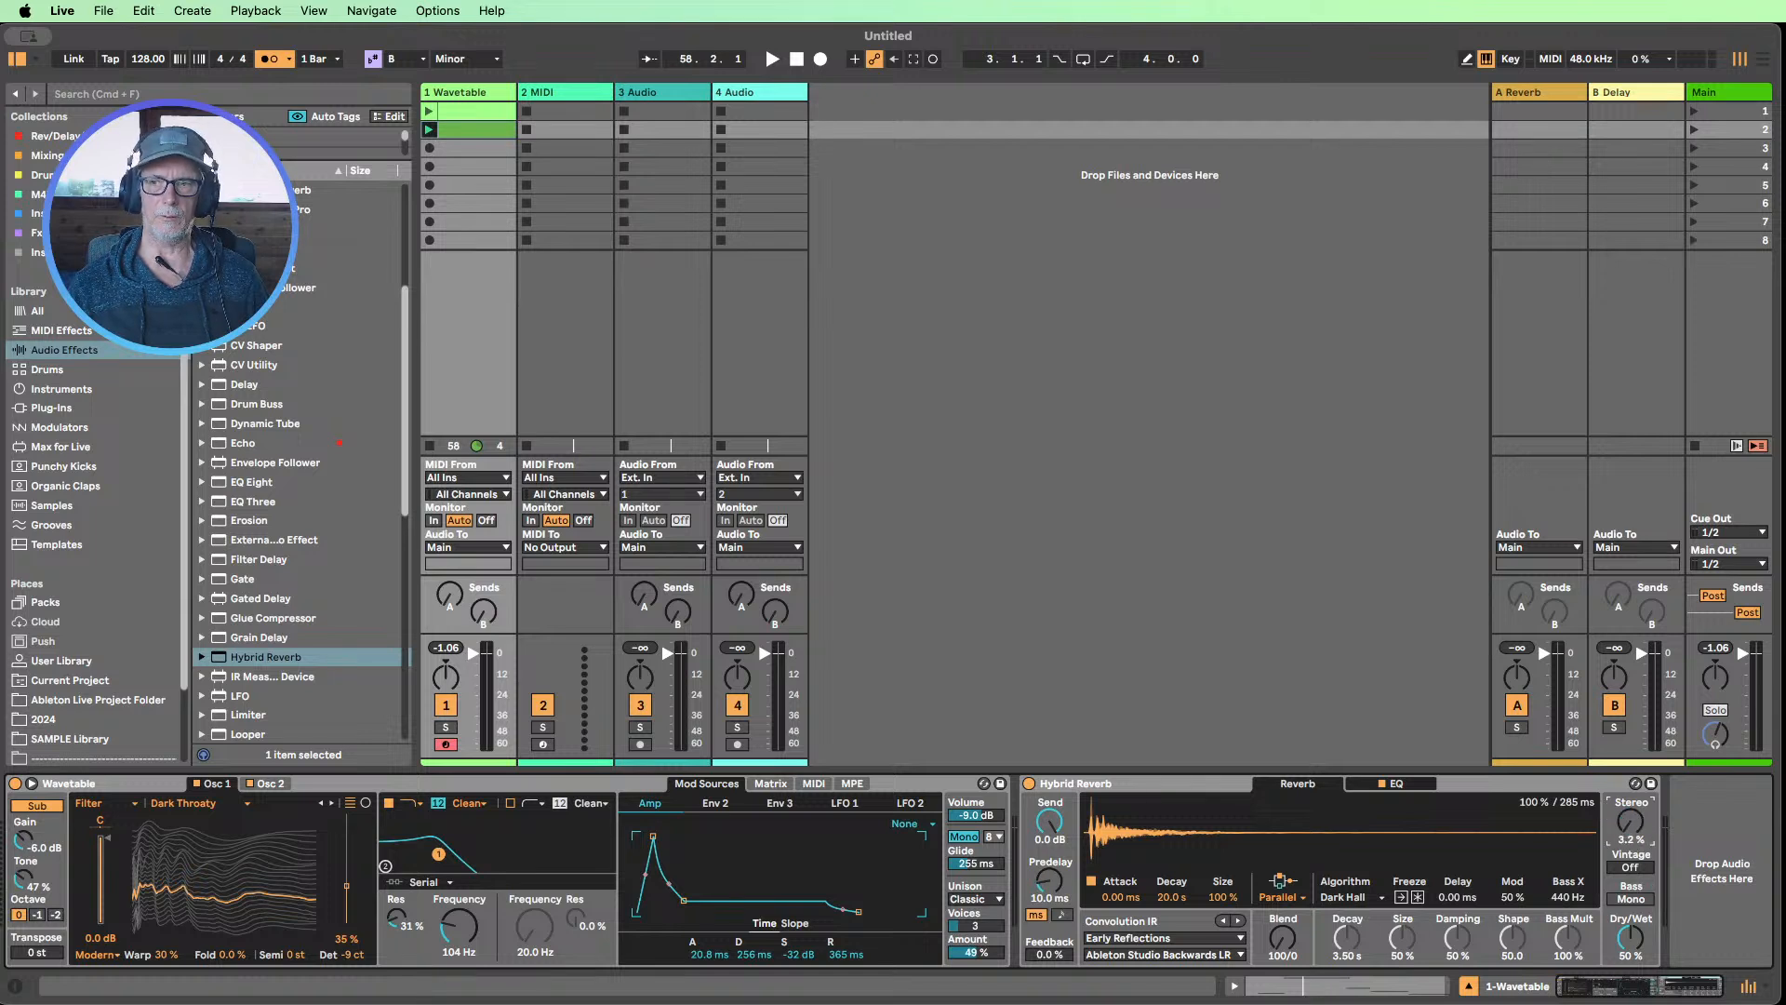
double_click(1629, 824)
drag(1629, 824, 1629, 733)
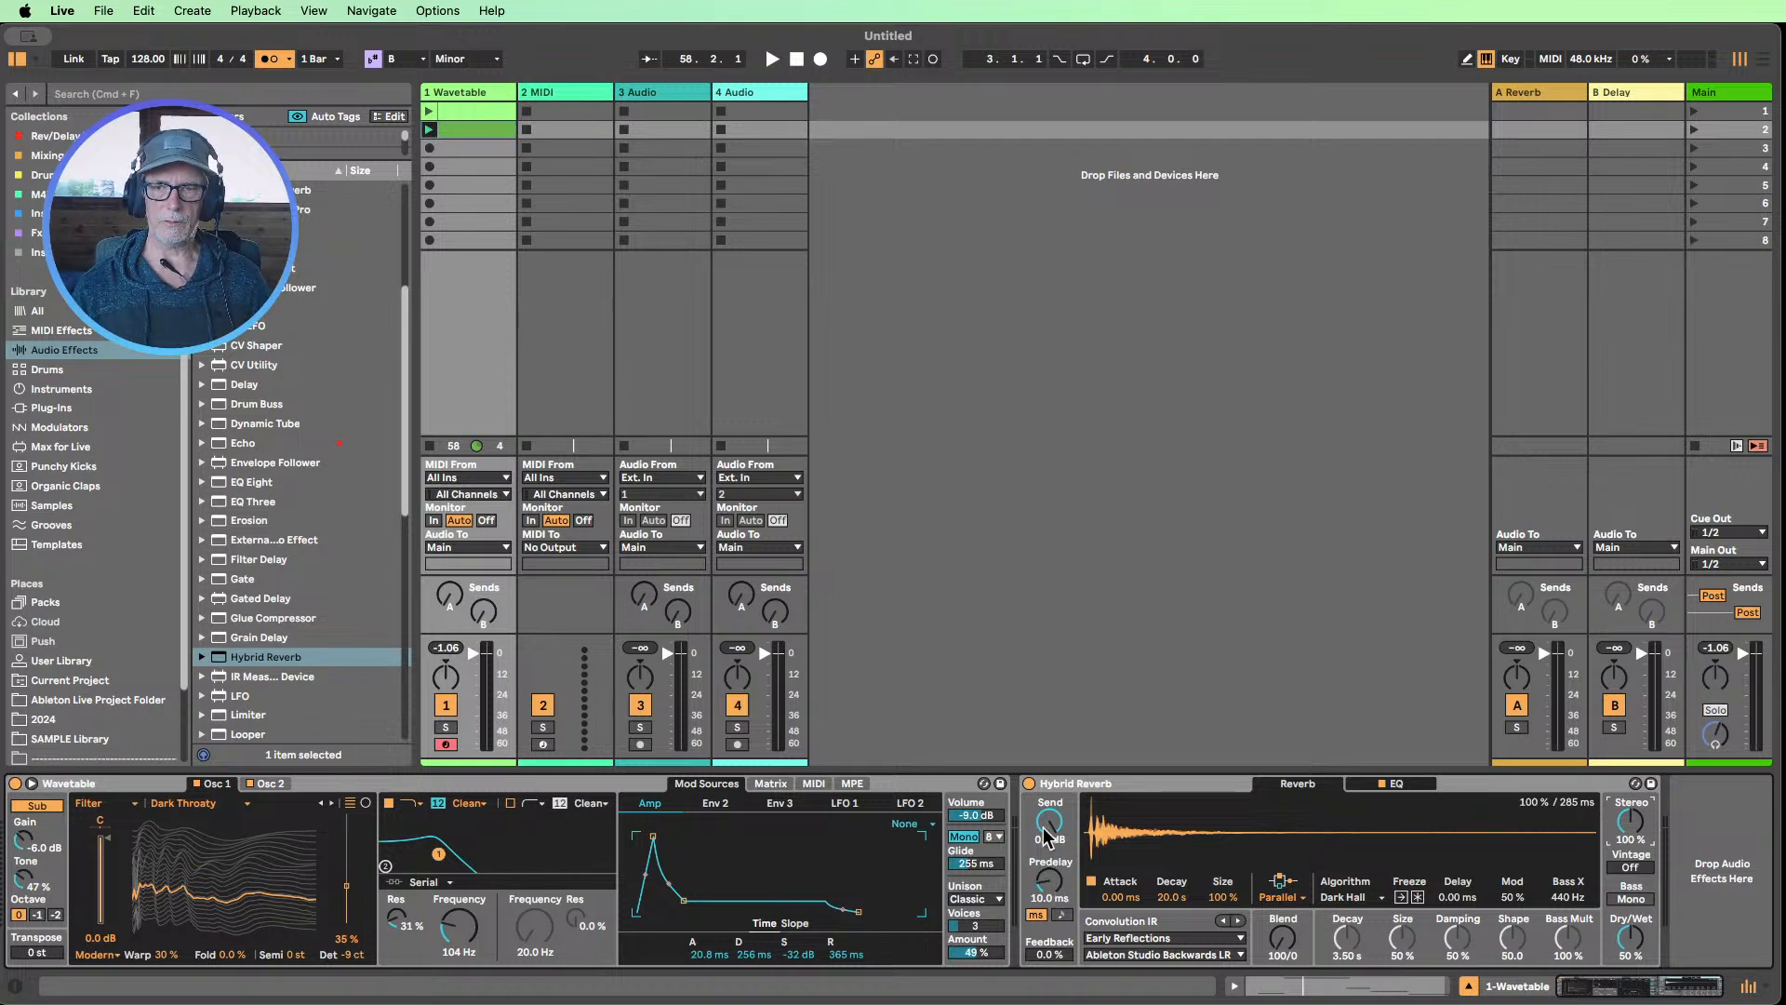
Show LFO 1's settings and insert the Reverb effect between Wavetable and Hybrid Reverb
click(1068, 793)
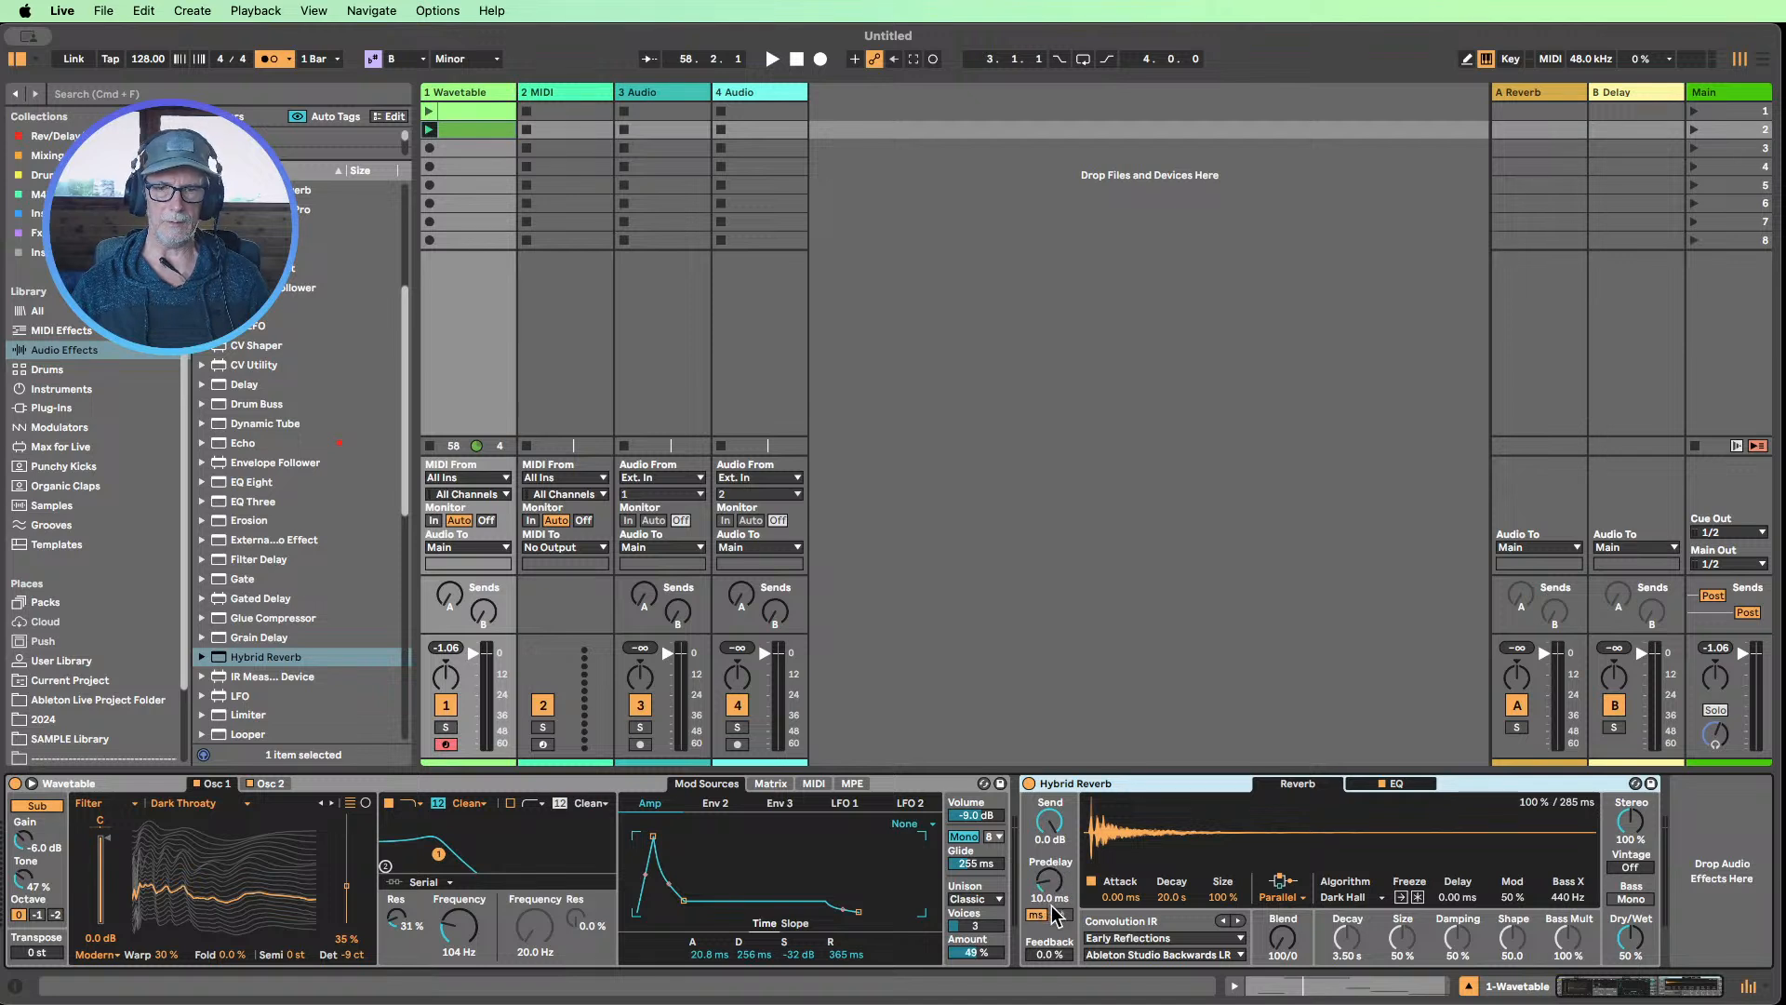
click(842, 803)
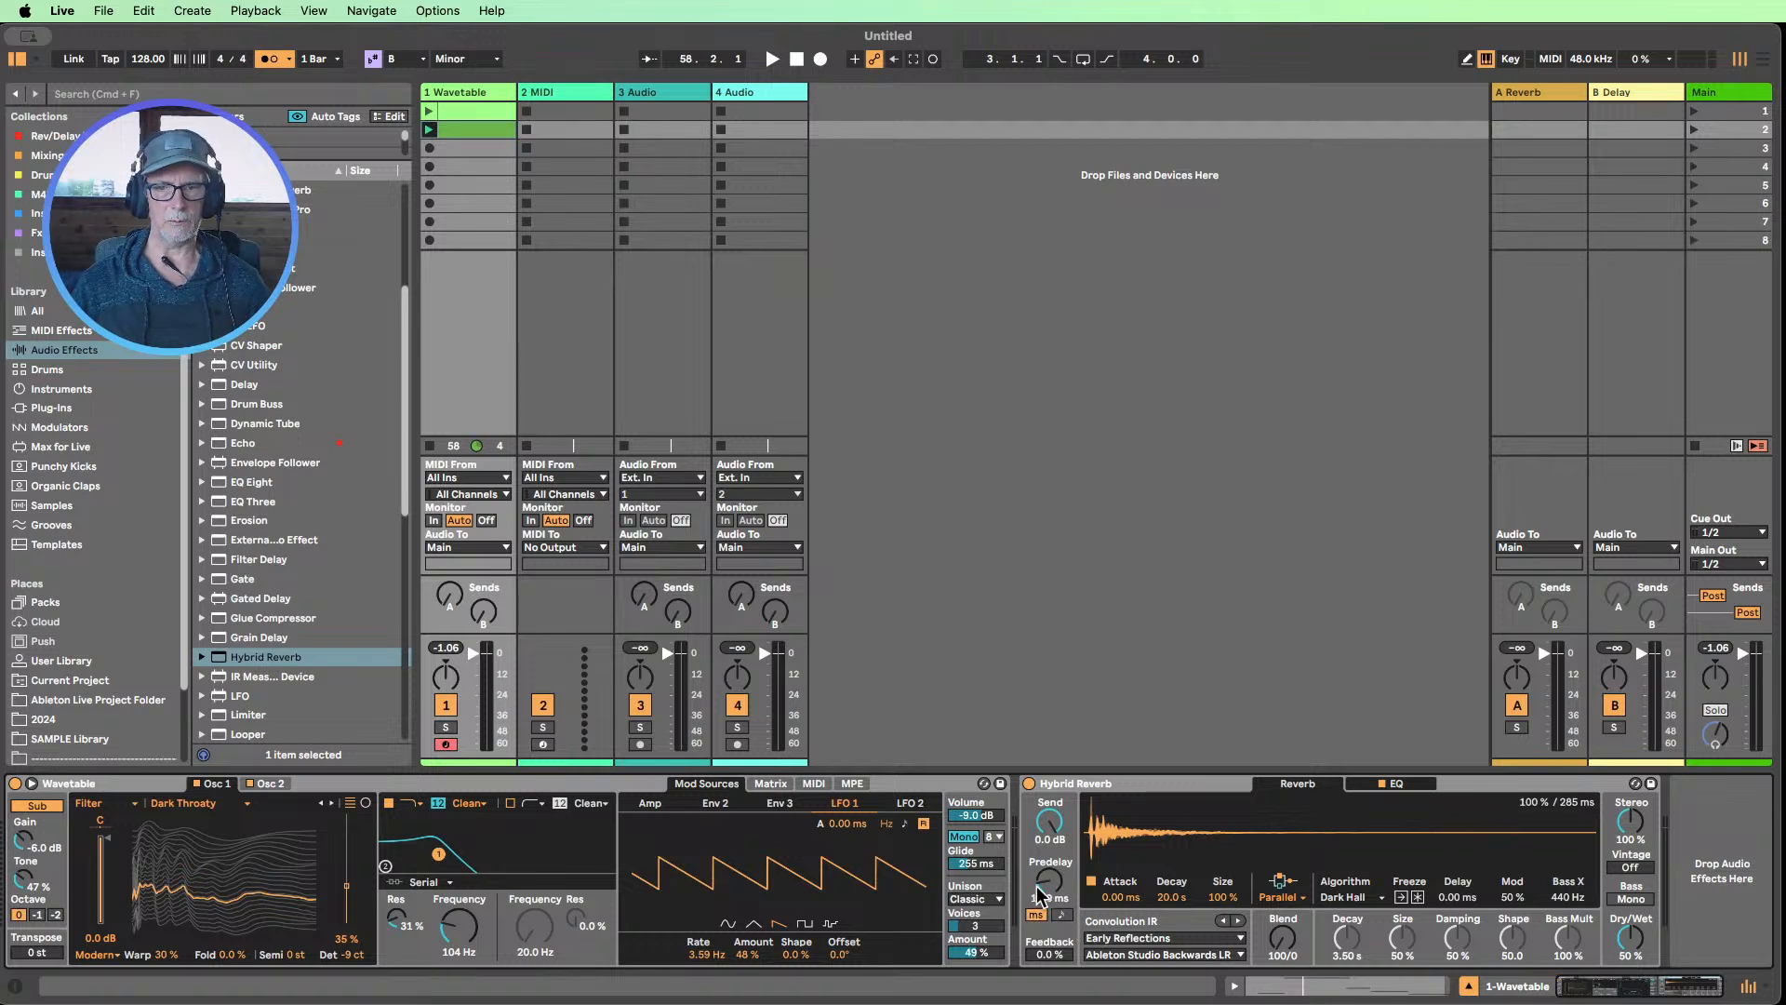
scroll(307, 588, down, 8)
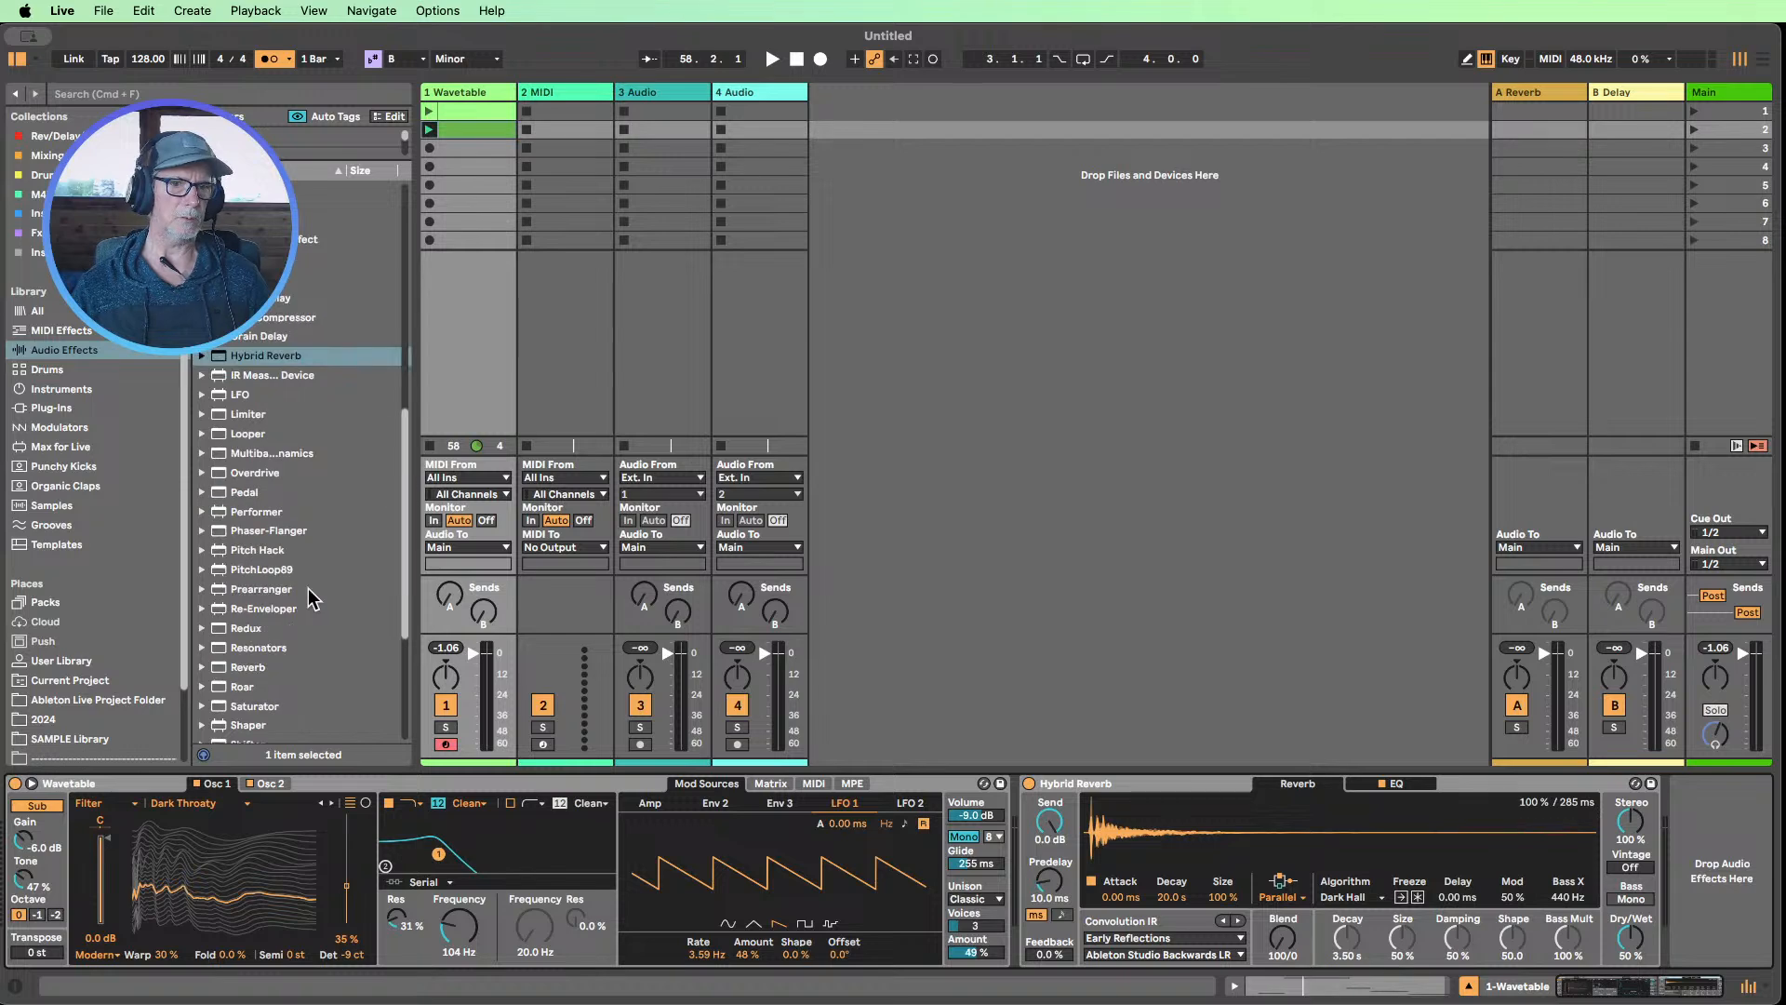
drag(244, 667, 1014, 865)
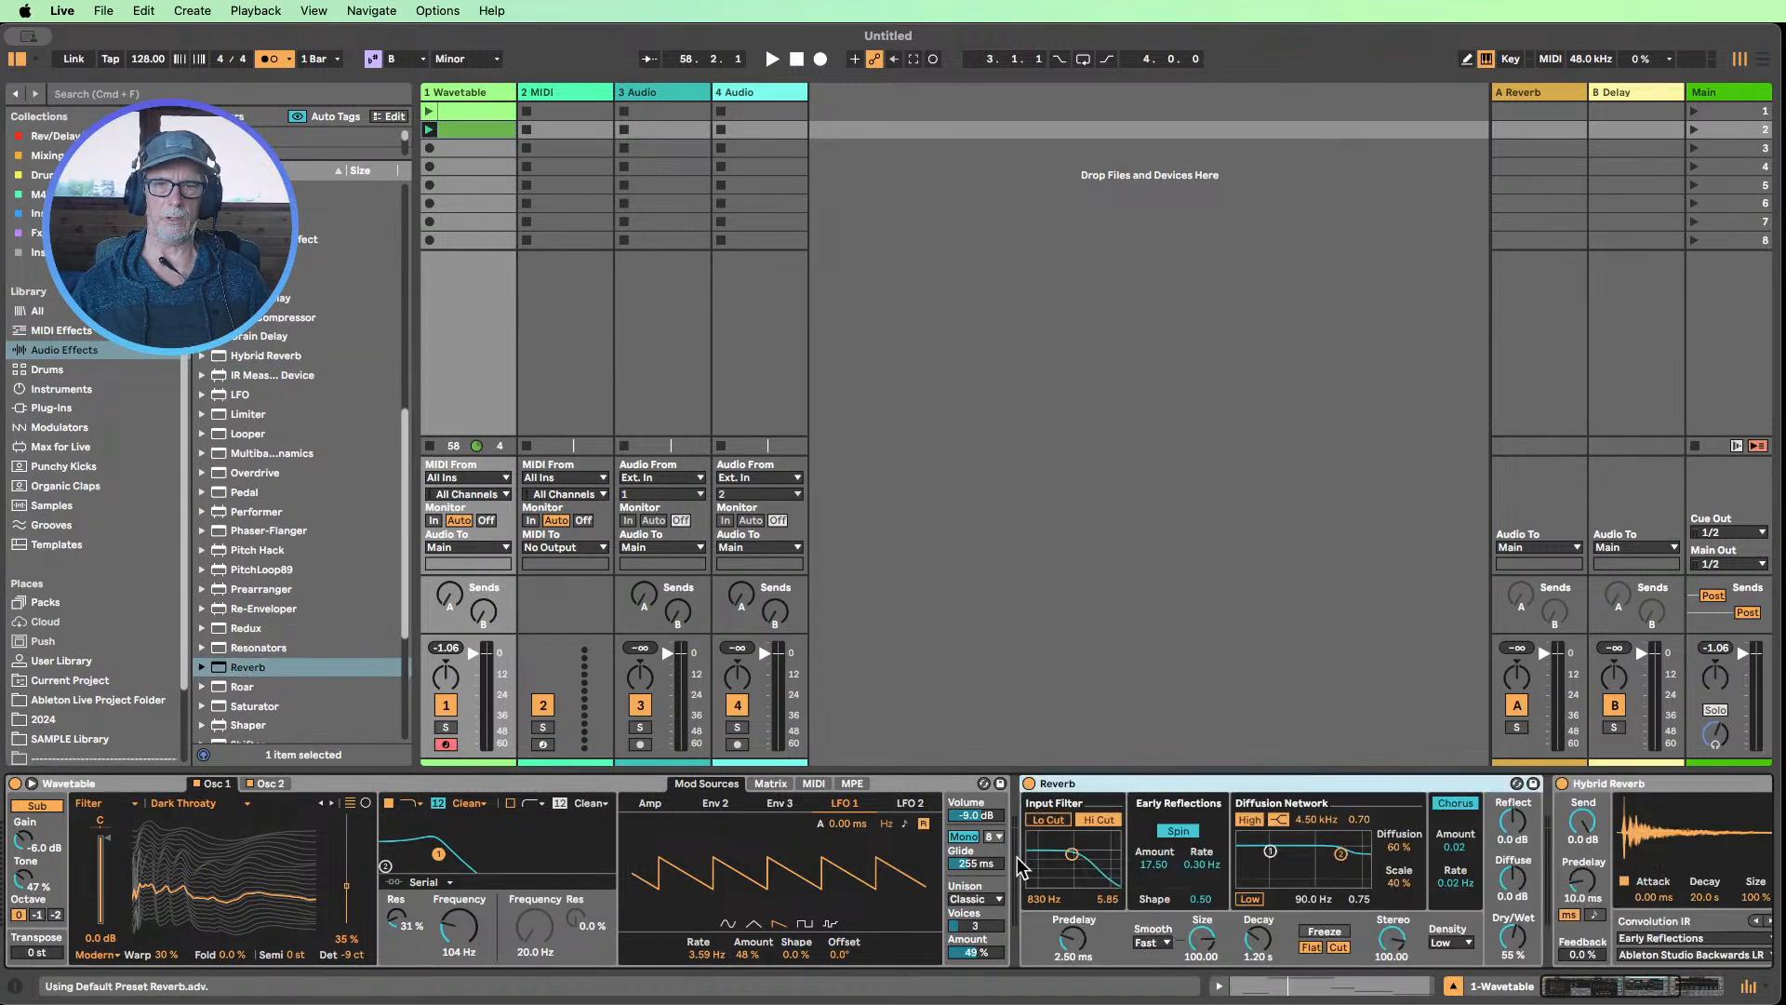
Turn off and collapse the Reverb device, and switch Hybrid Reverb's predelay to tempo sync
drag(1599, 993, 1679, 981)
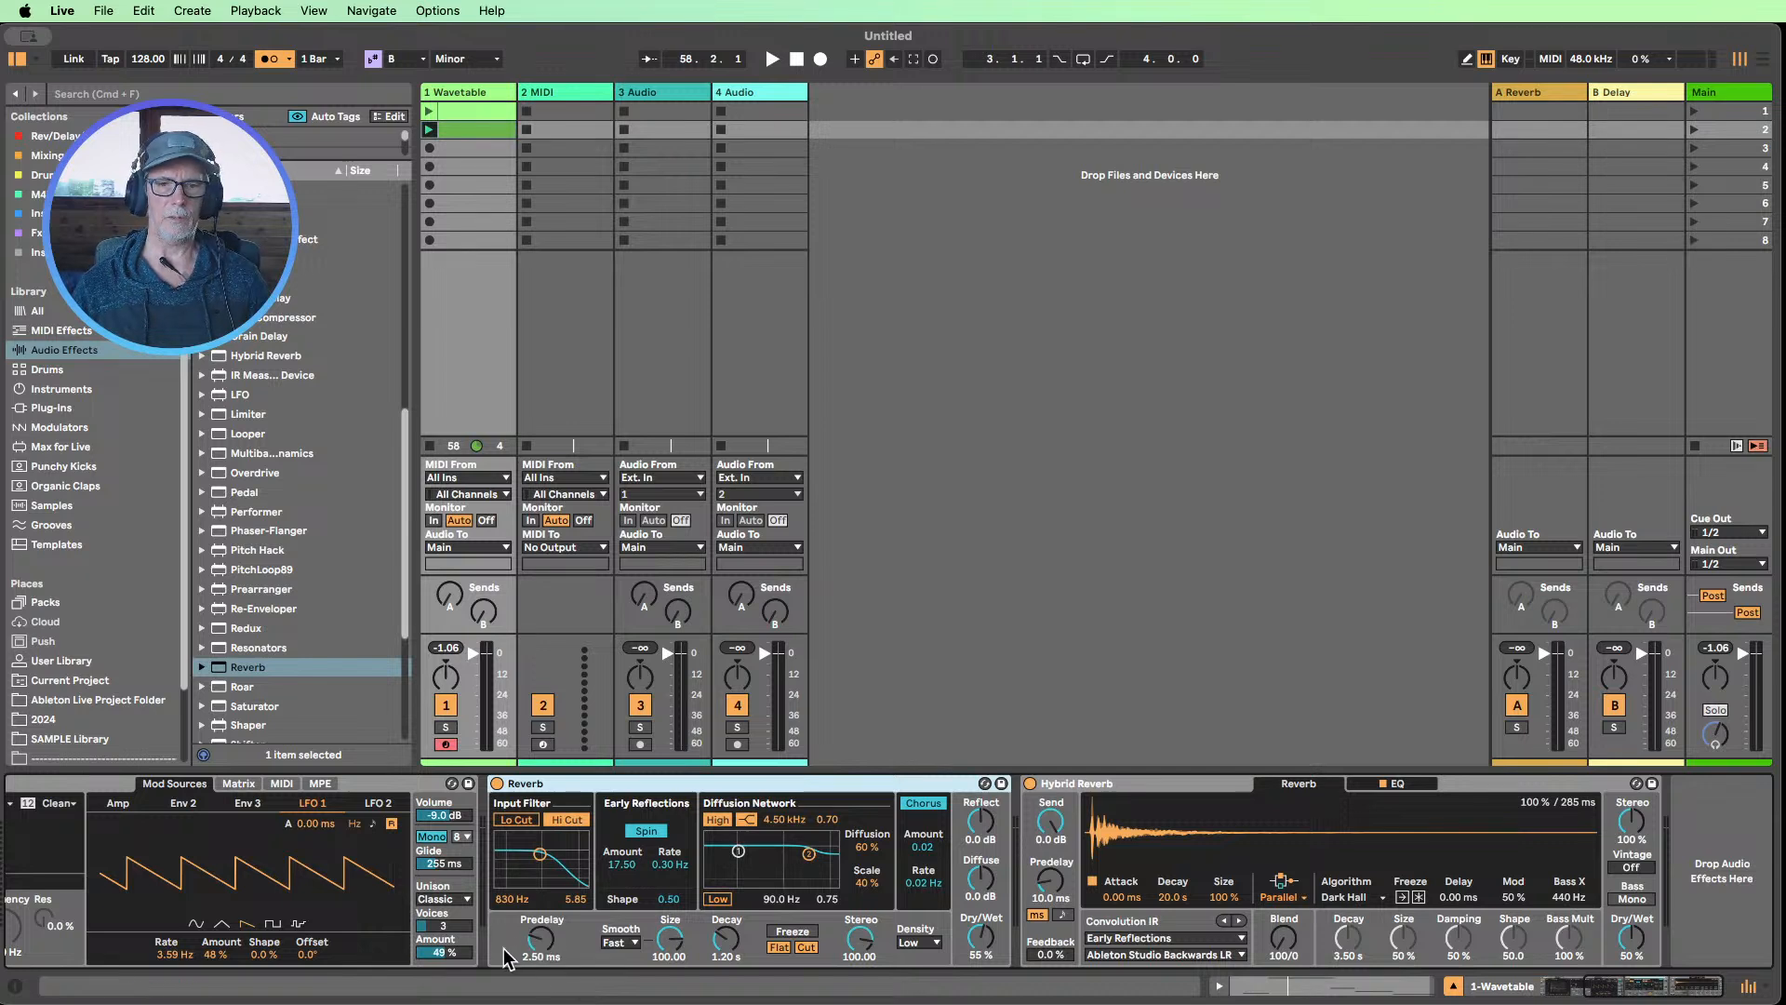
click(496, 783)
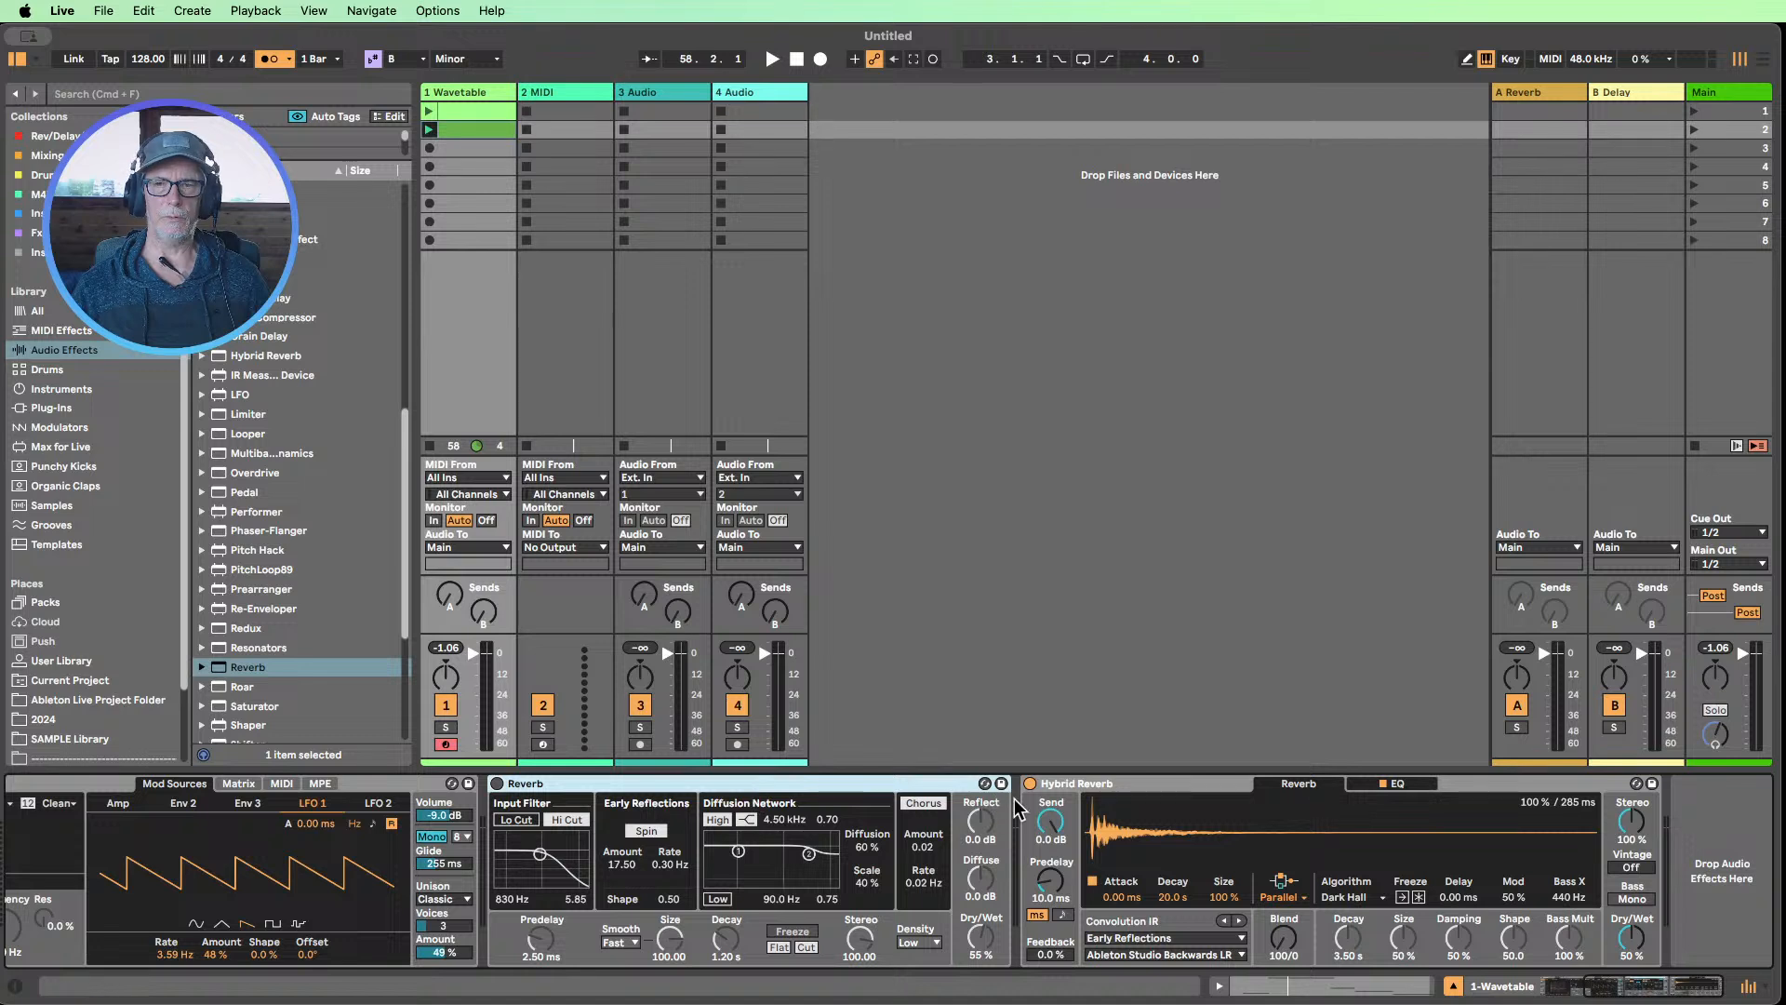
click(1061, 915)
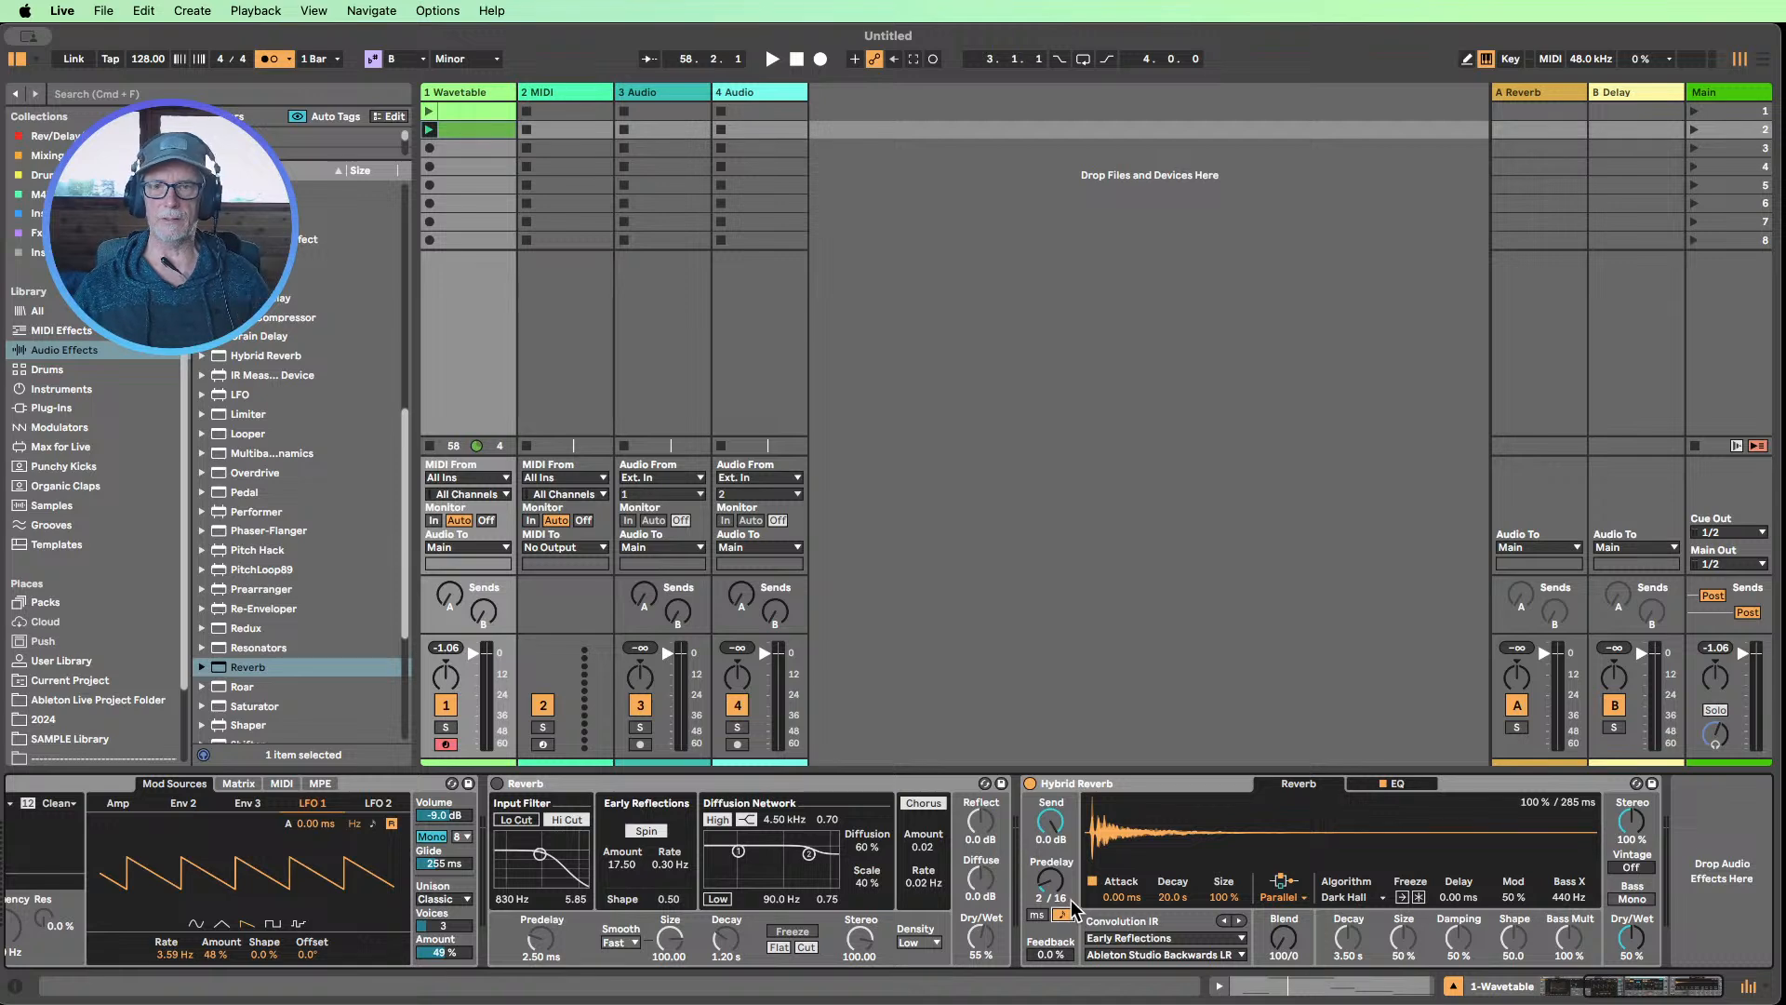
double_click(559, 788)
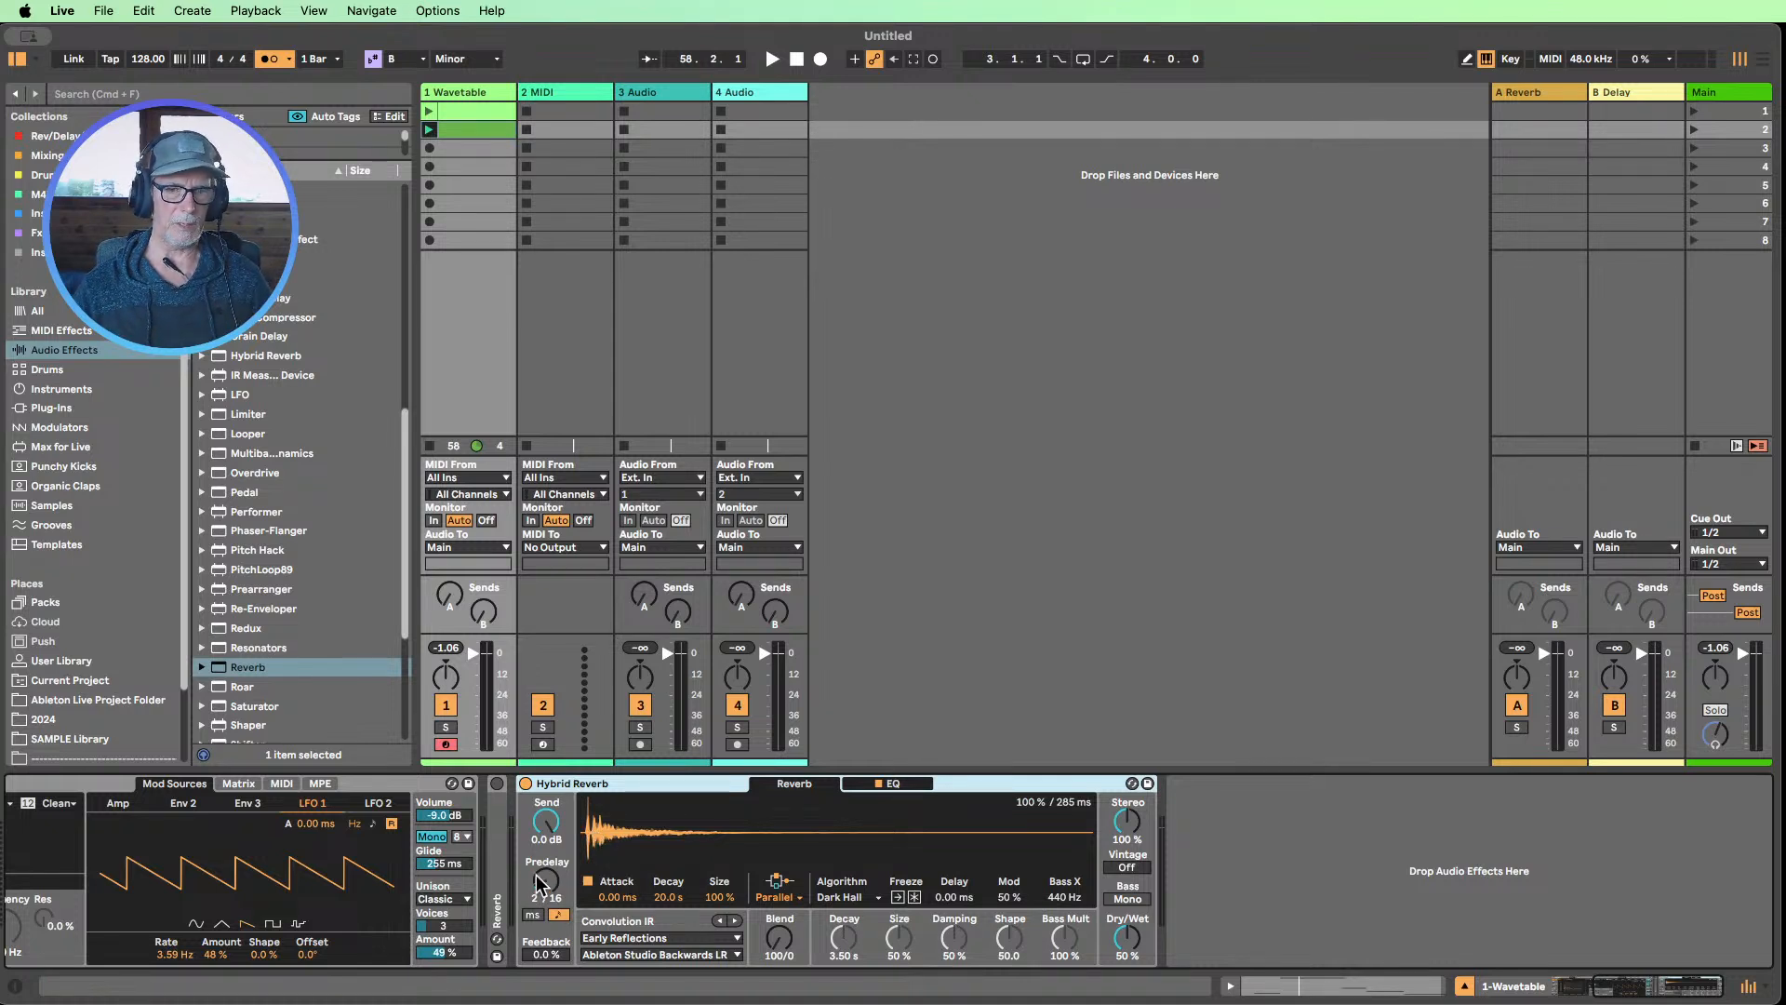
Try tempo-synced Hybrid Reverb predelays of 7/16, 5/16 and 0/16, briefly comparing with the millisecond mode
drag(555, 885, 556, 875)
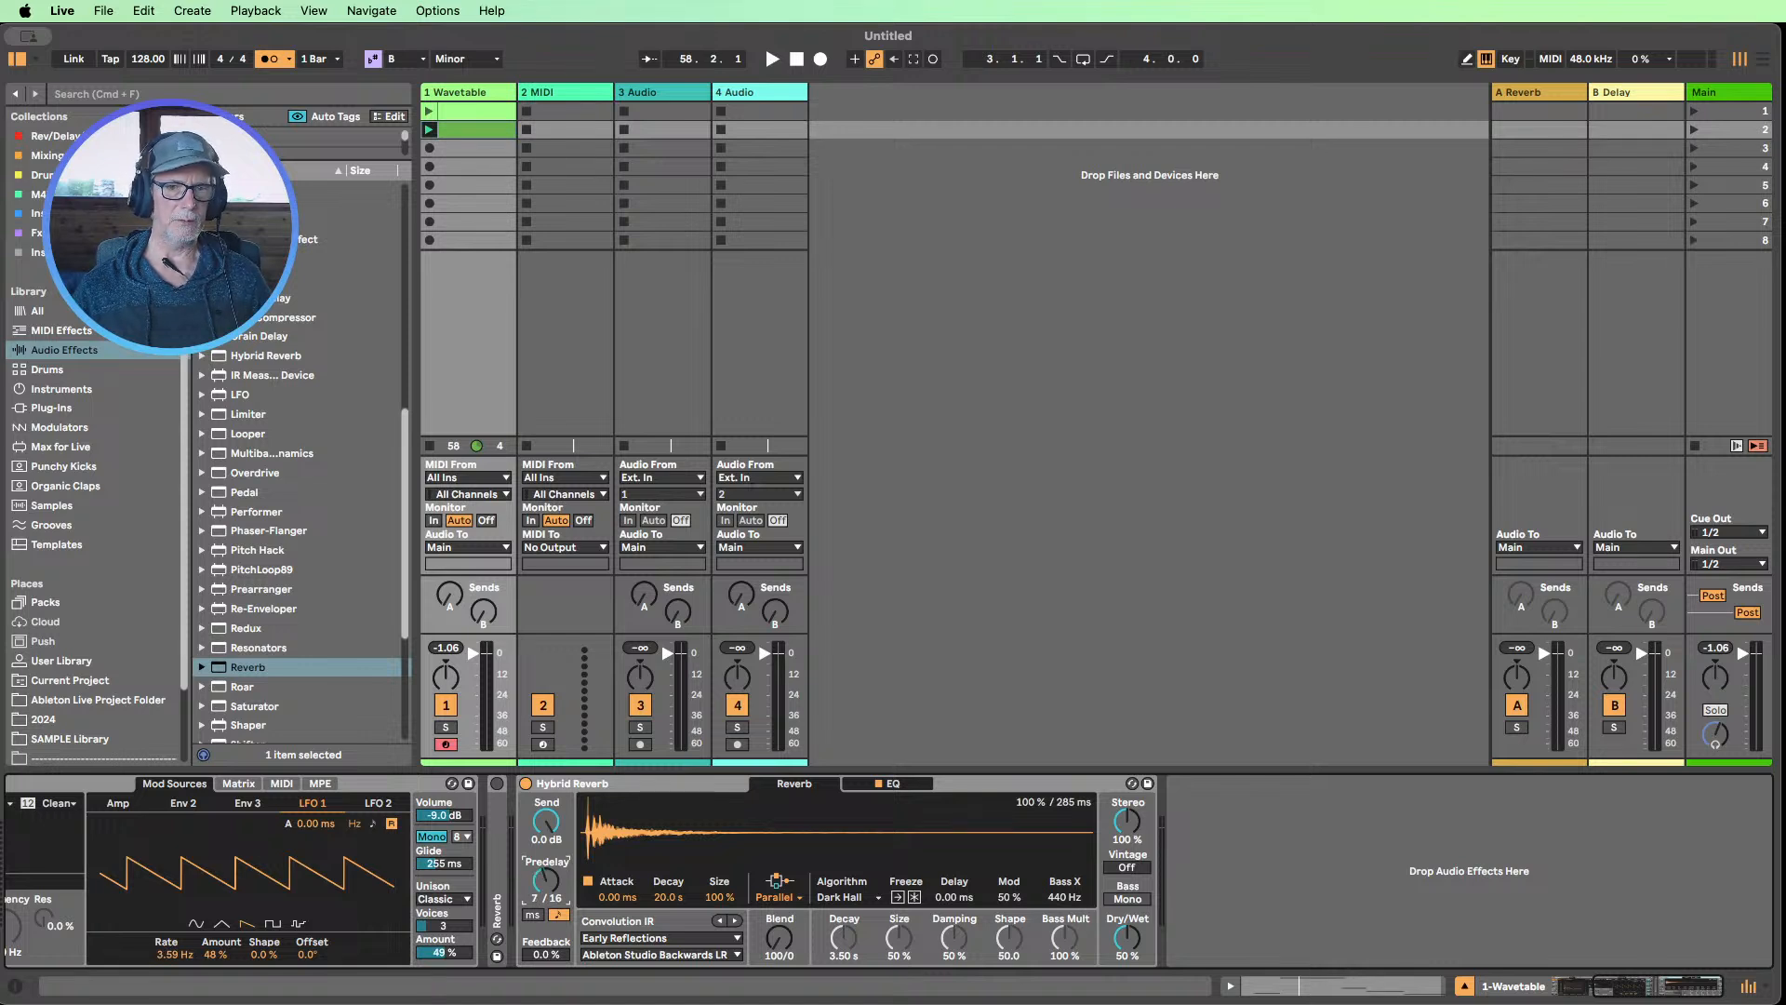
click(533, 914)
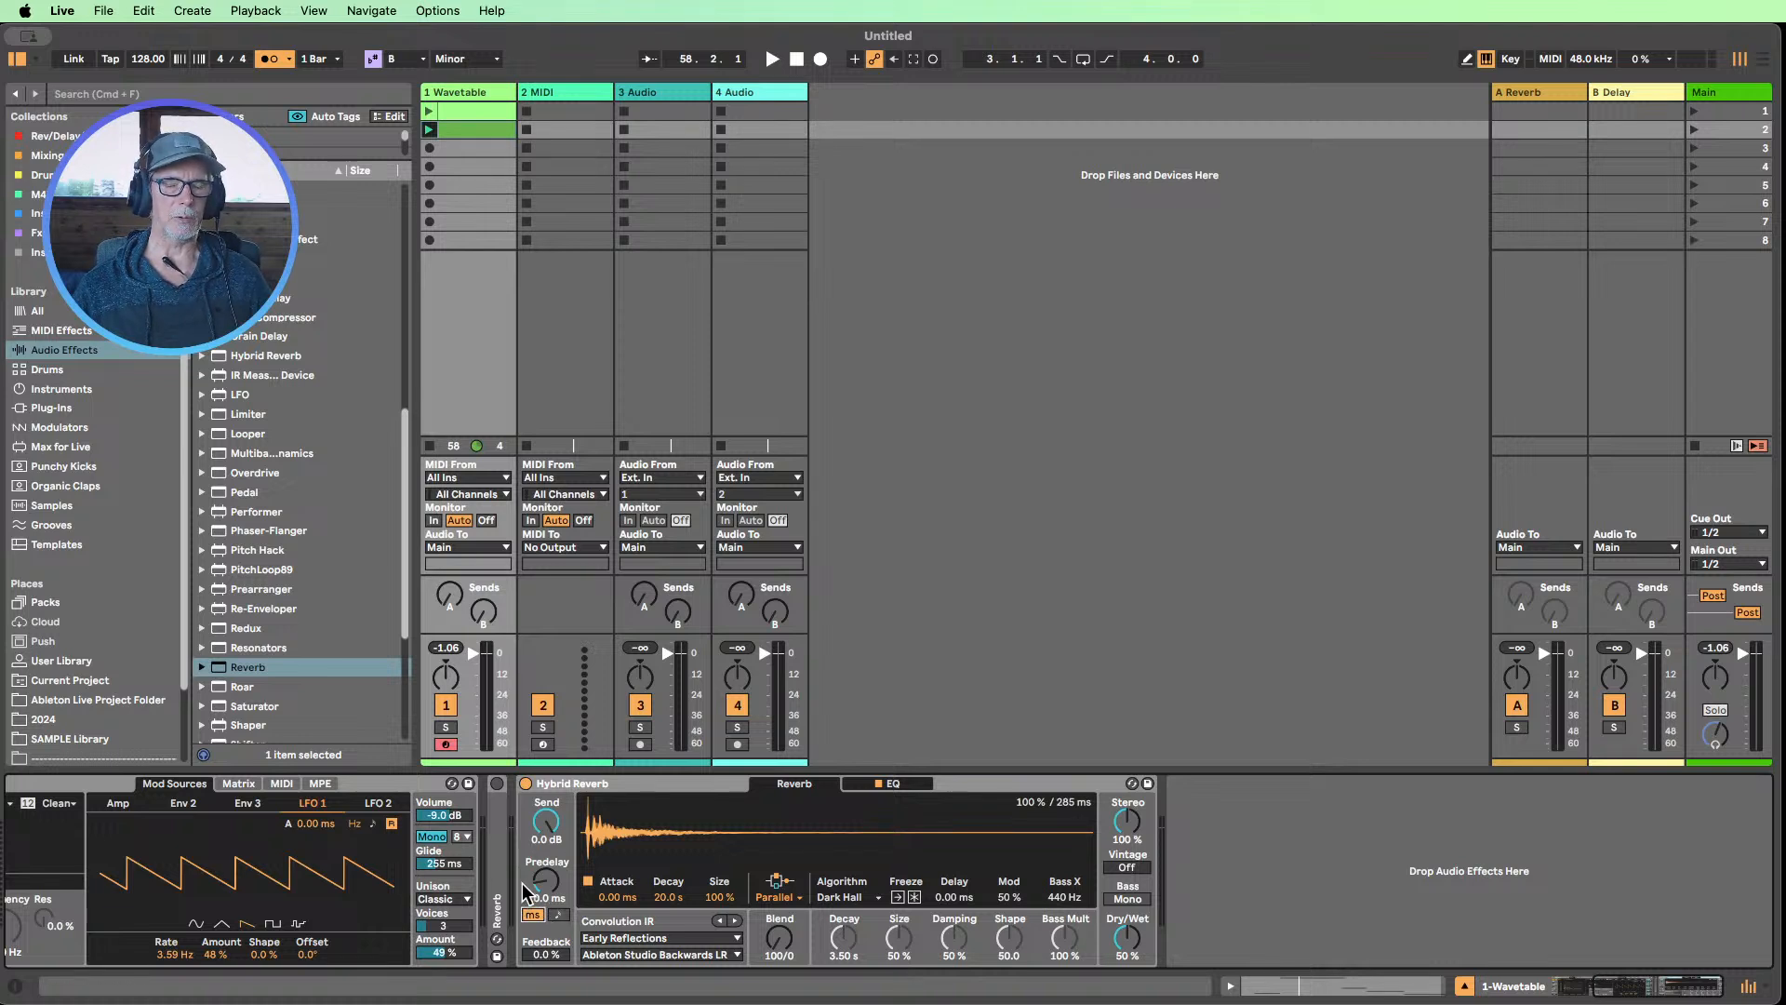
click(560, 915)
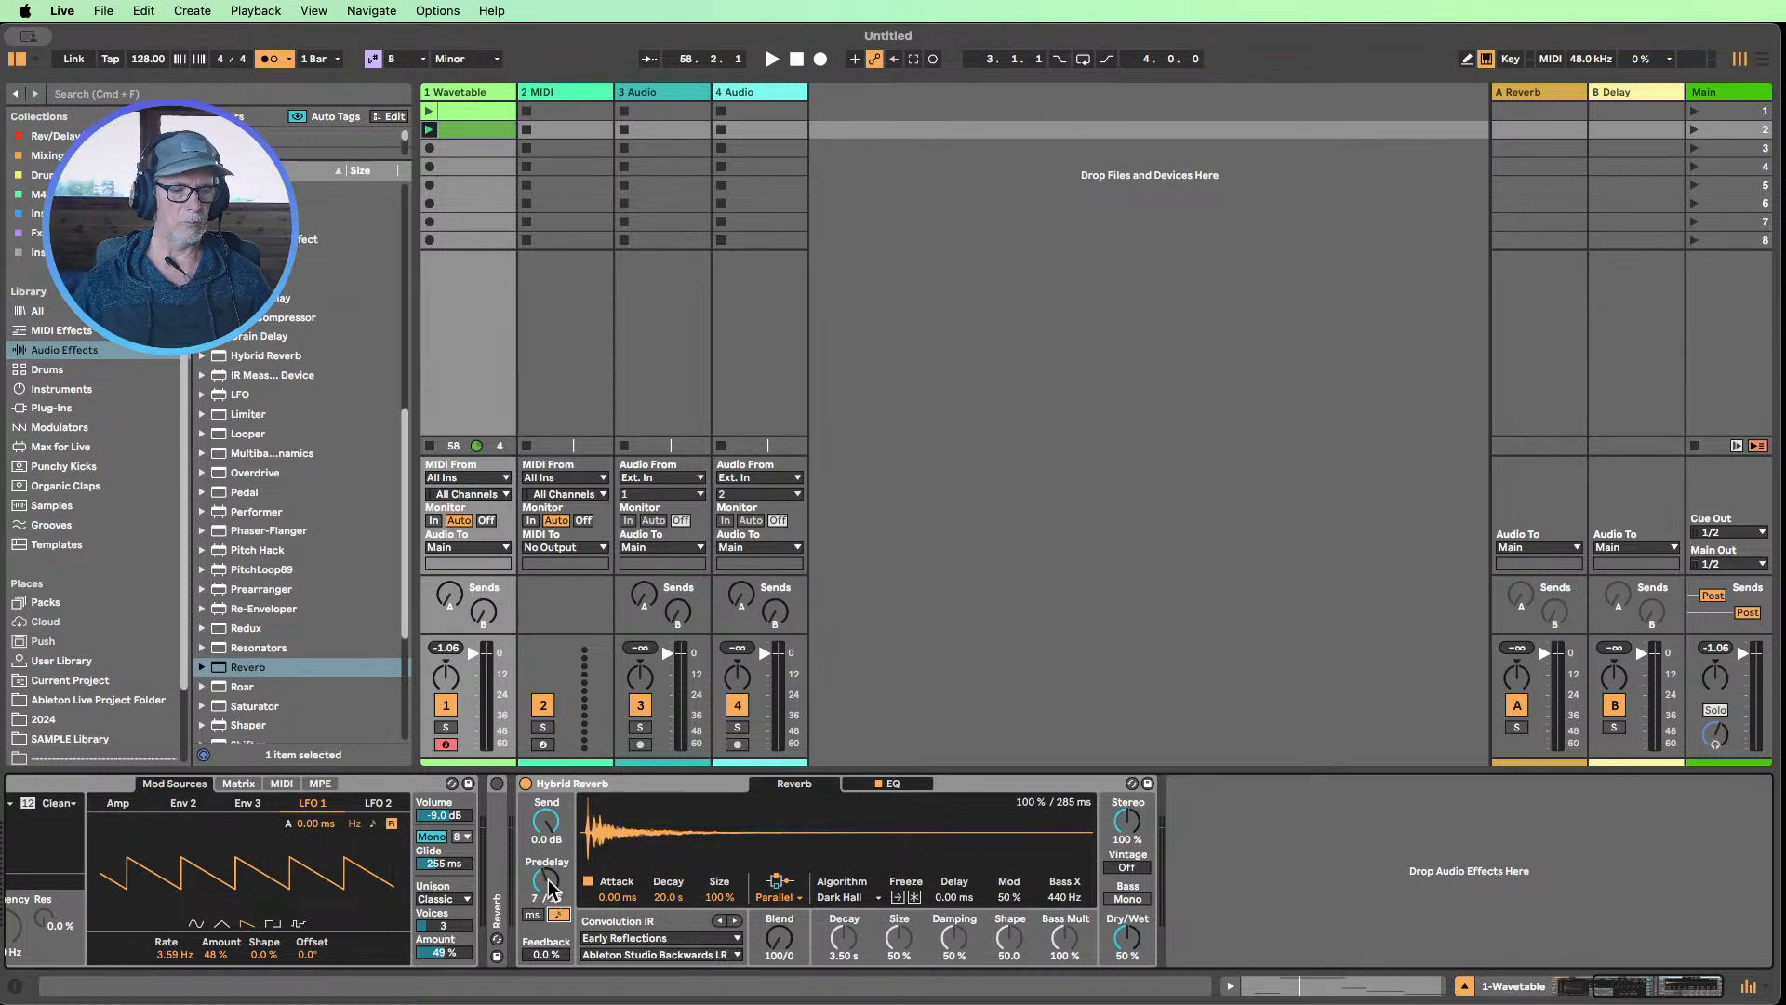
click(540, 877)
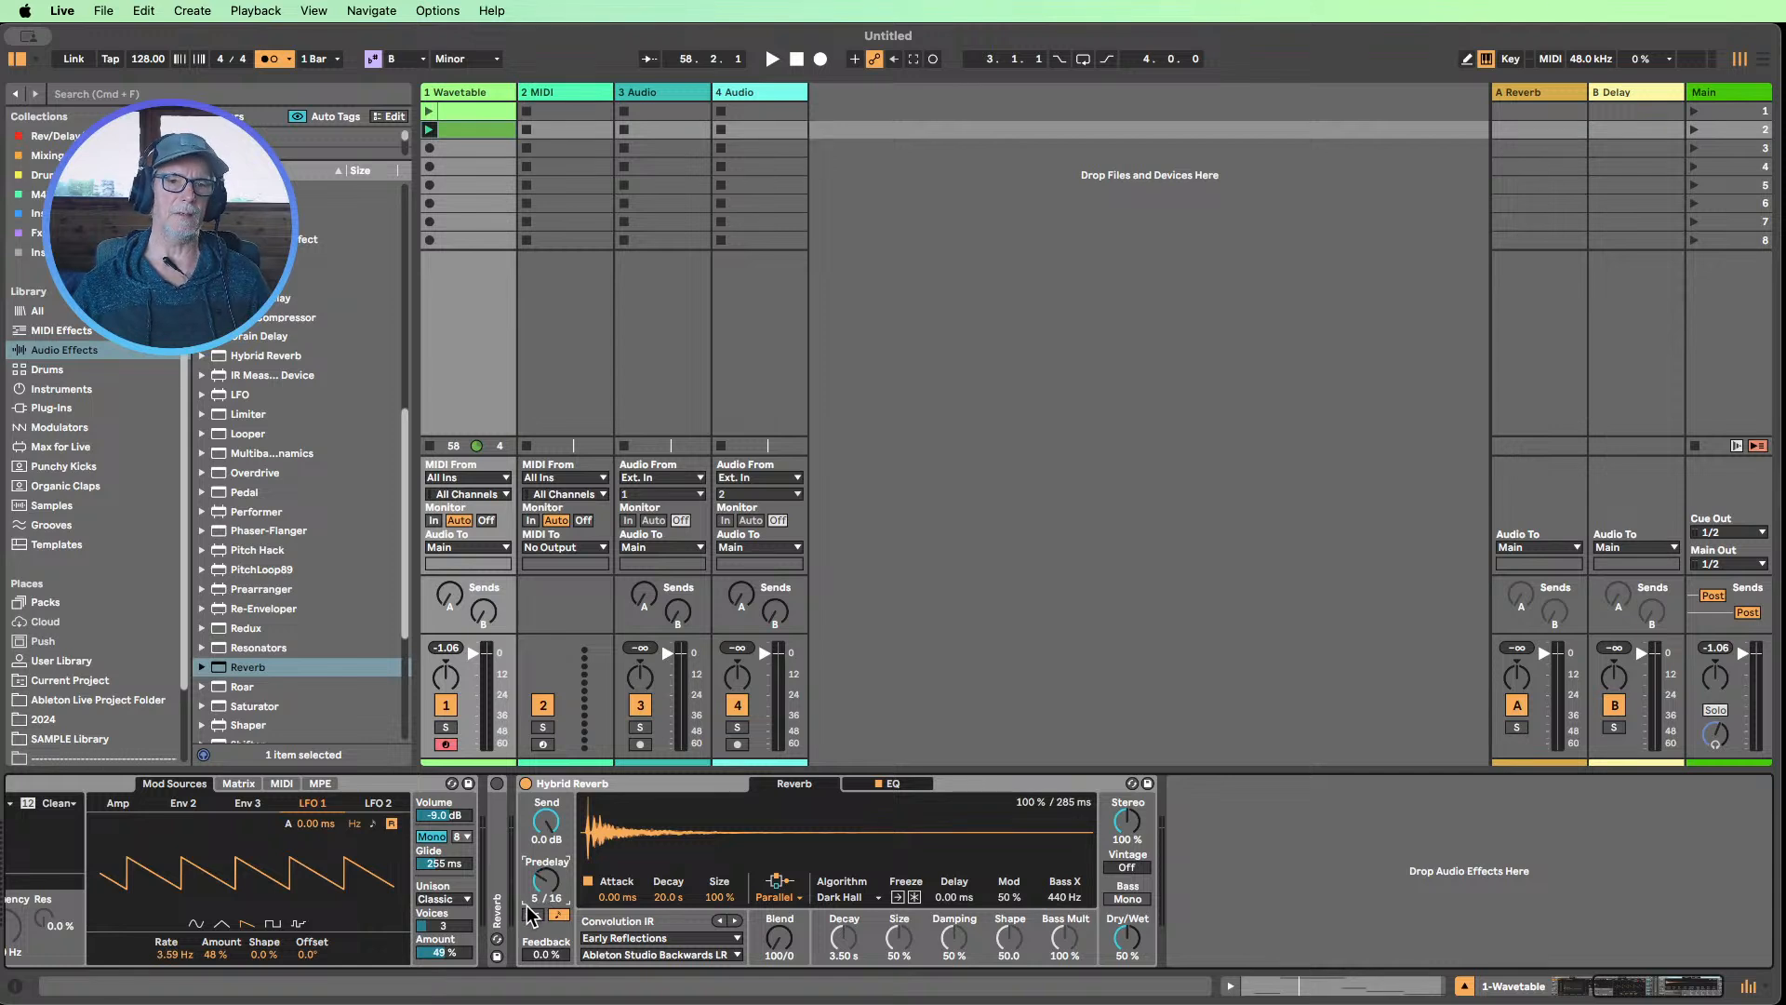
drag(539, 886, 539, 907)
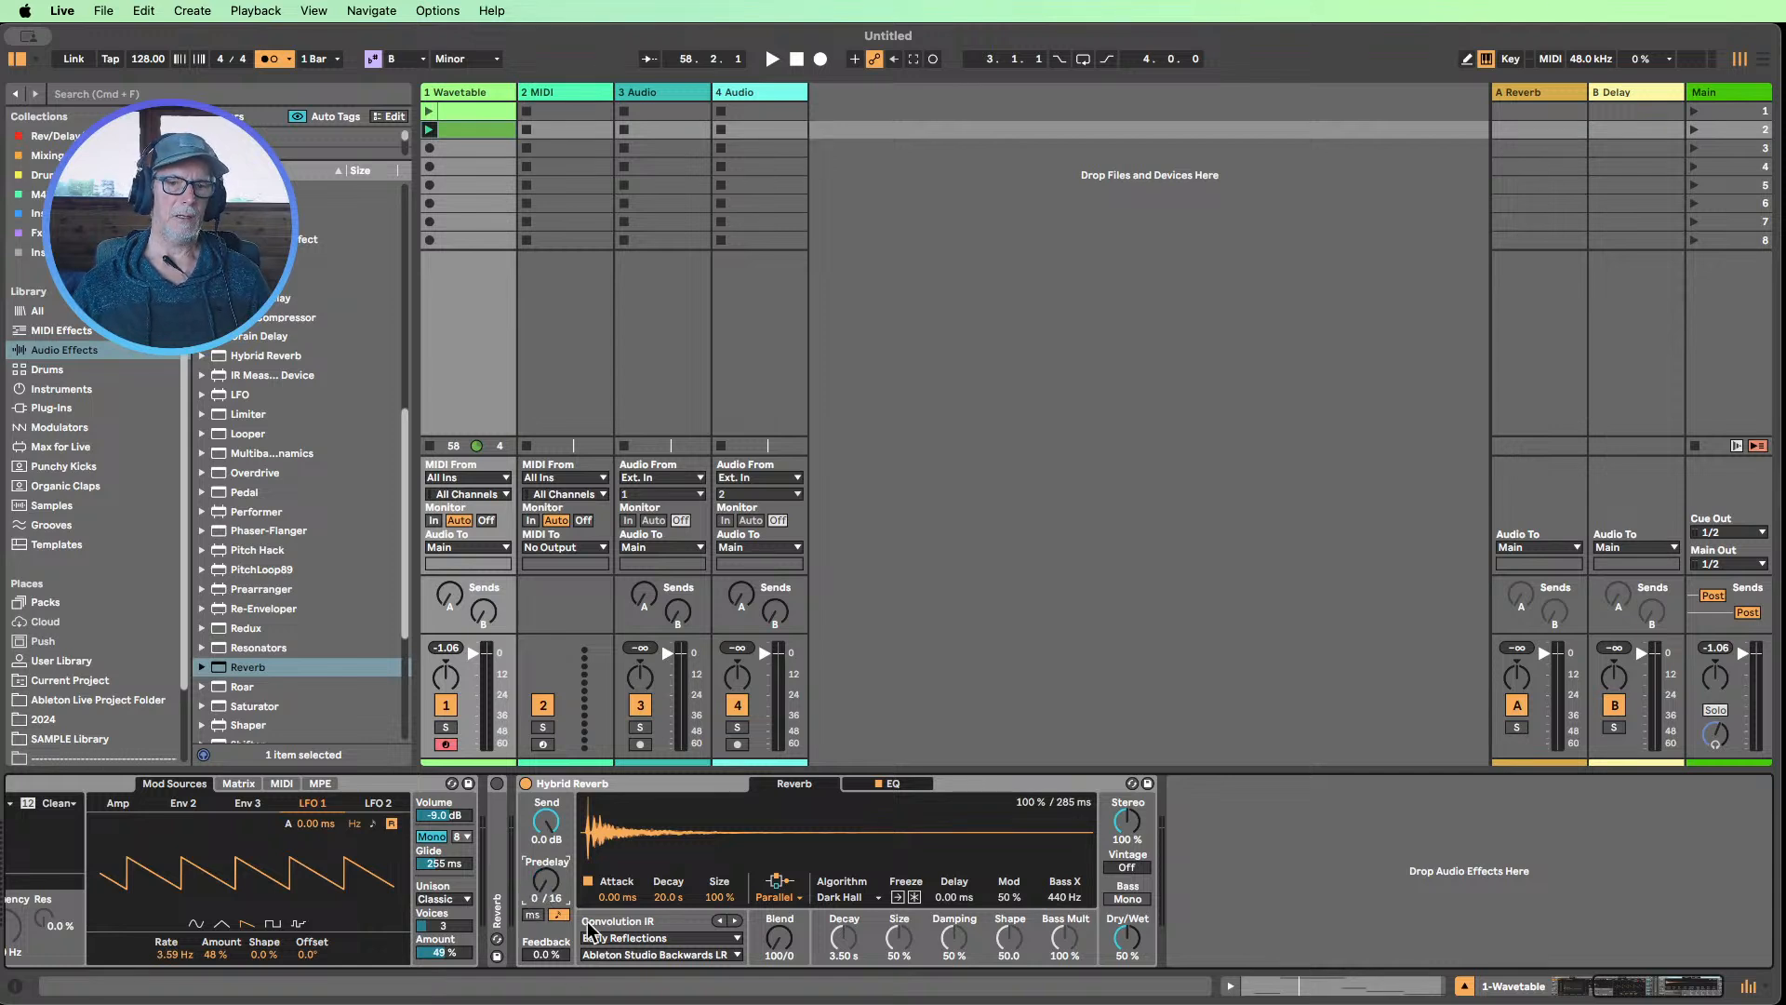
Switch Hybrid Reverb's predelay to milliseconds, try it at about 95 ms and return it to 0 ms
click(532, 914)
mouse_move(543, 895)
mouse_down()
mouse_move(544, 917)
mouse_move(546, 888)
mouse_up()
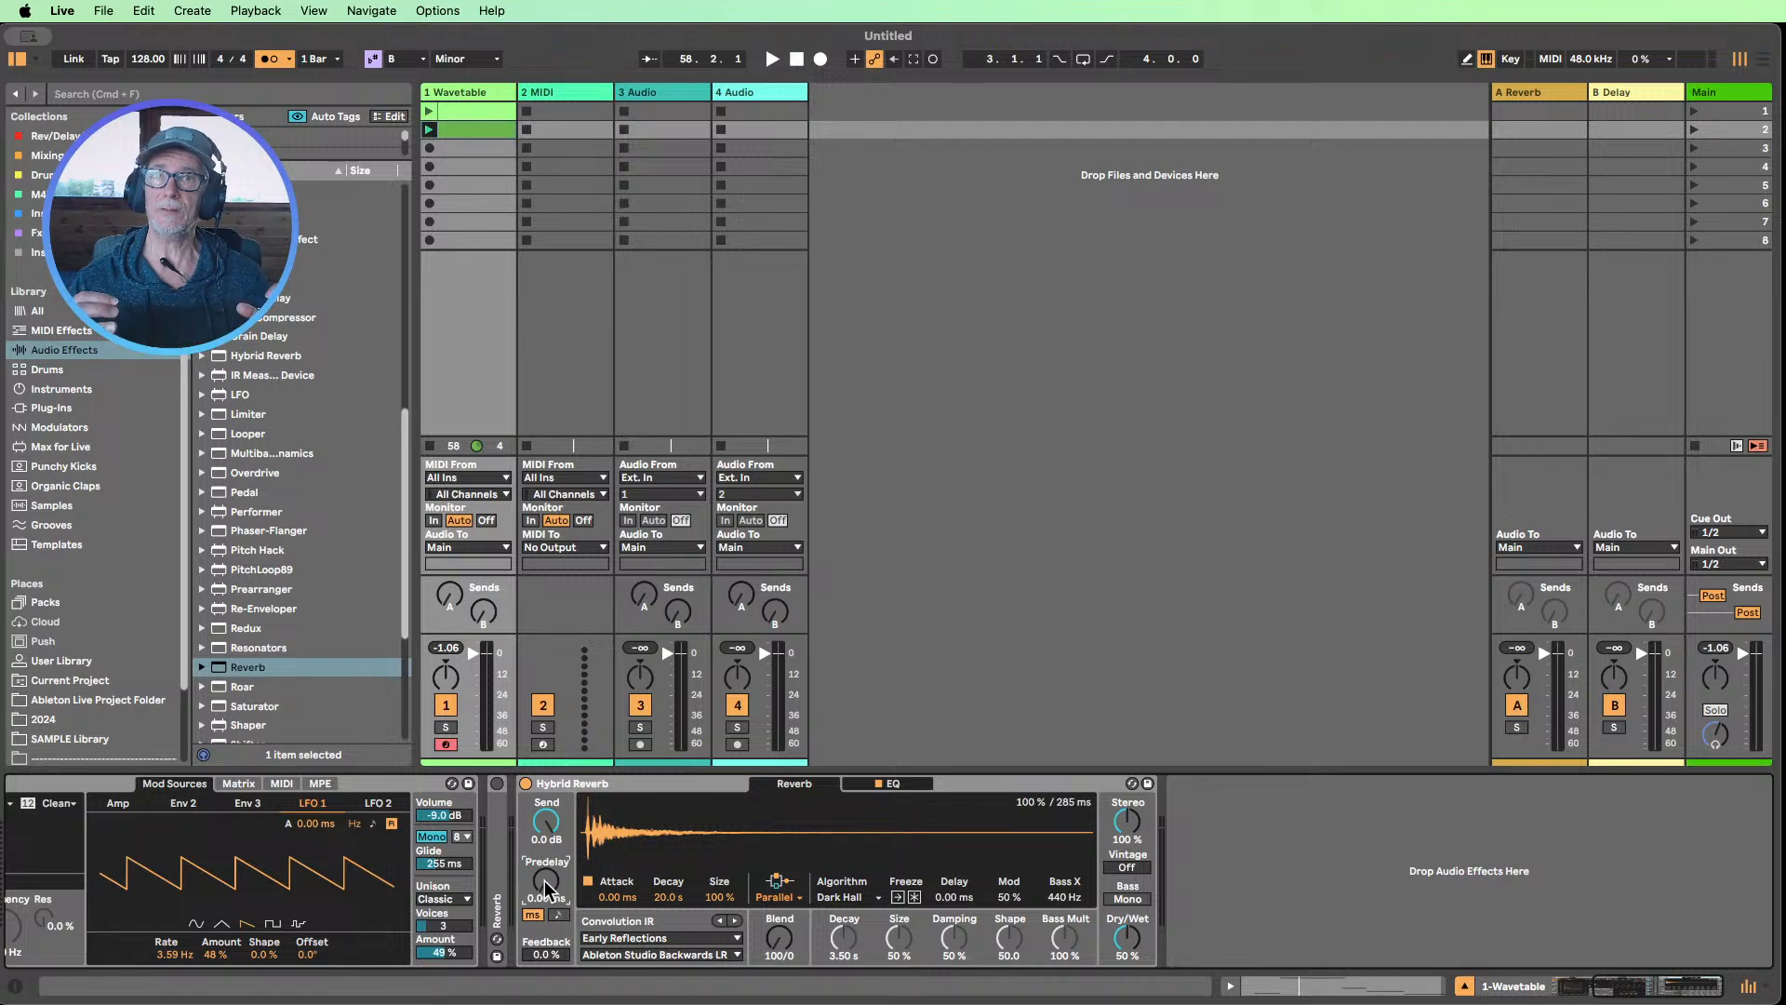
drag(546, 880, 546, 819)
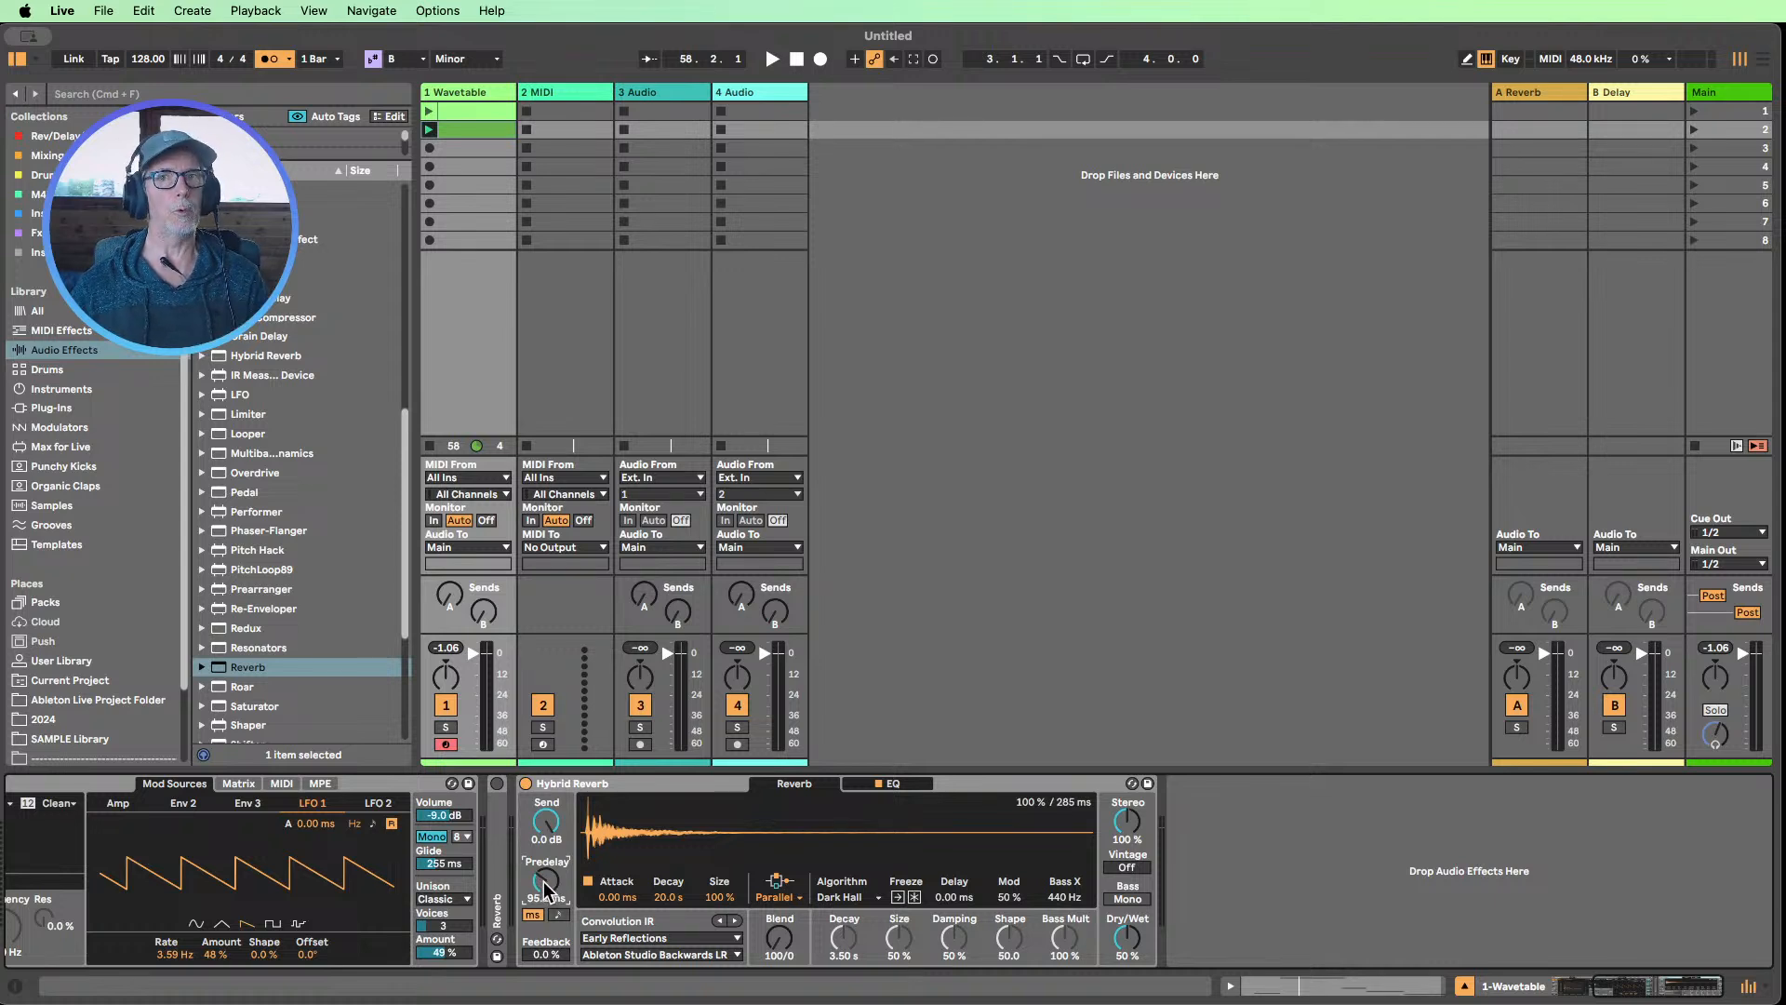
drag(548, 891, 548, 921)
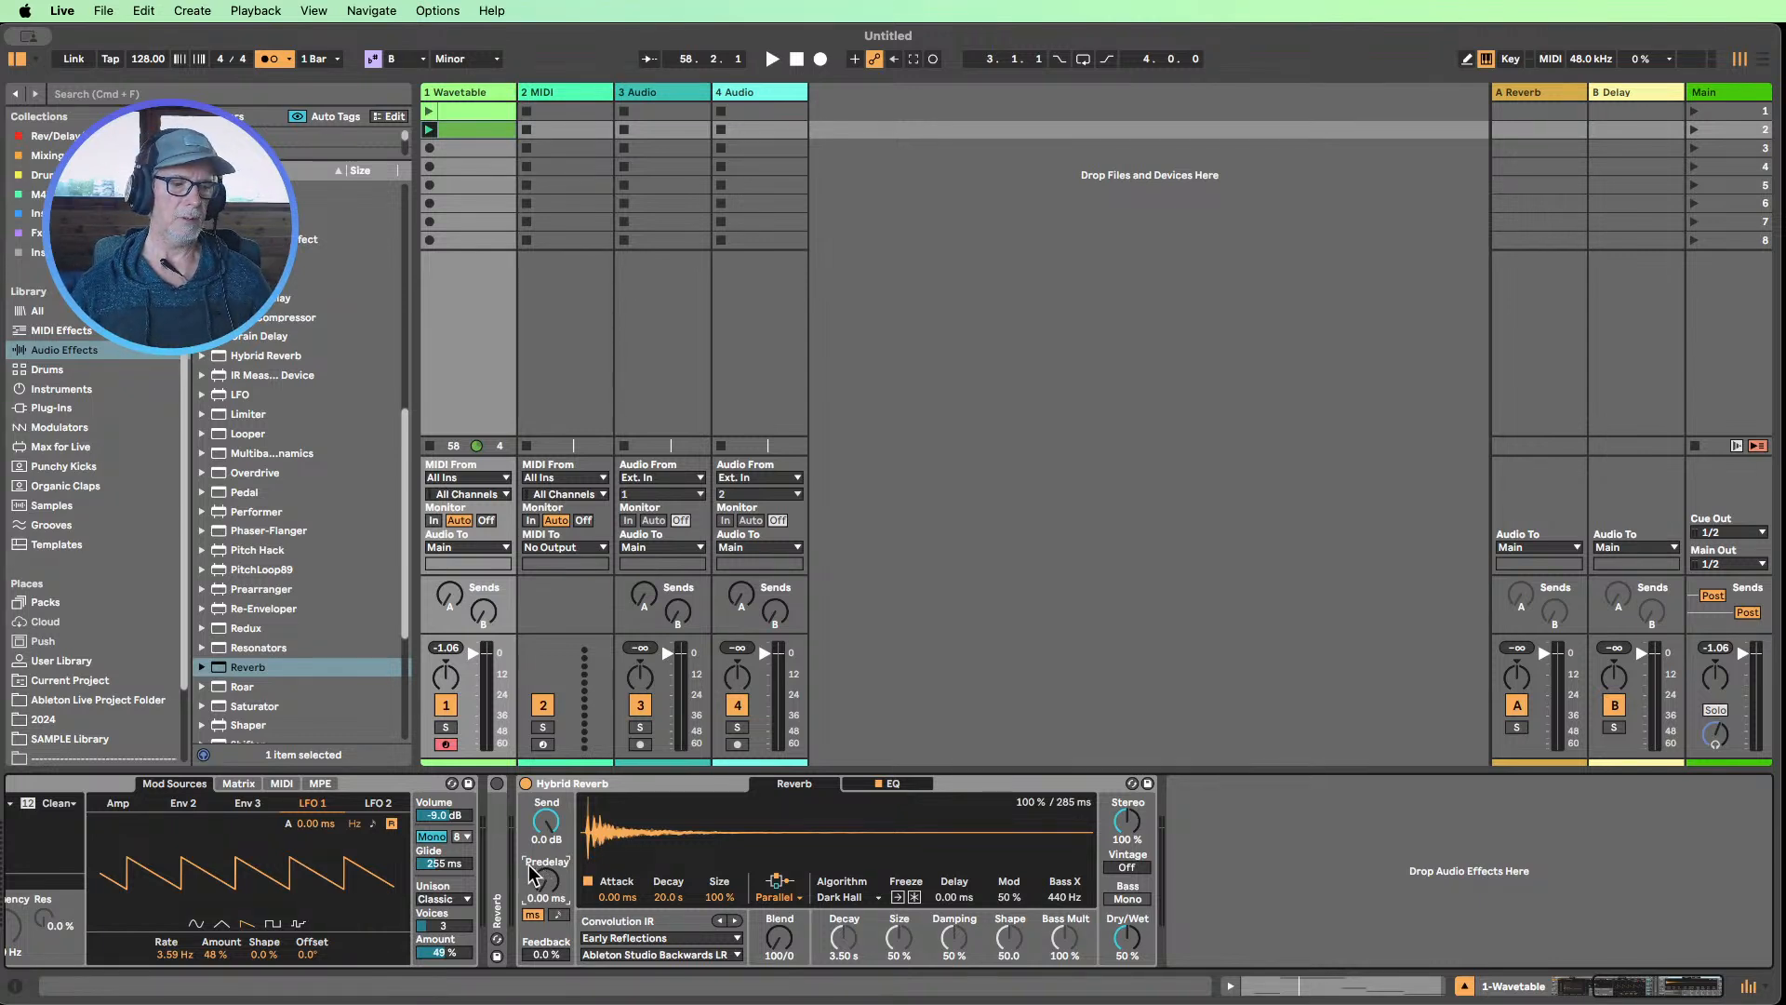
Set Hybrid Reverb's predelay to a tempo-synced 5/16
click(558, 916)
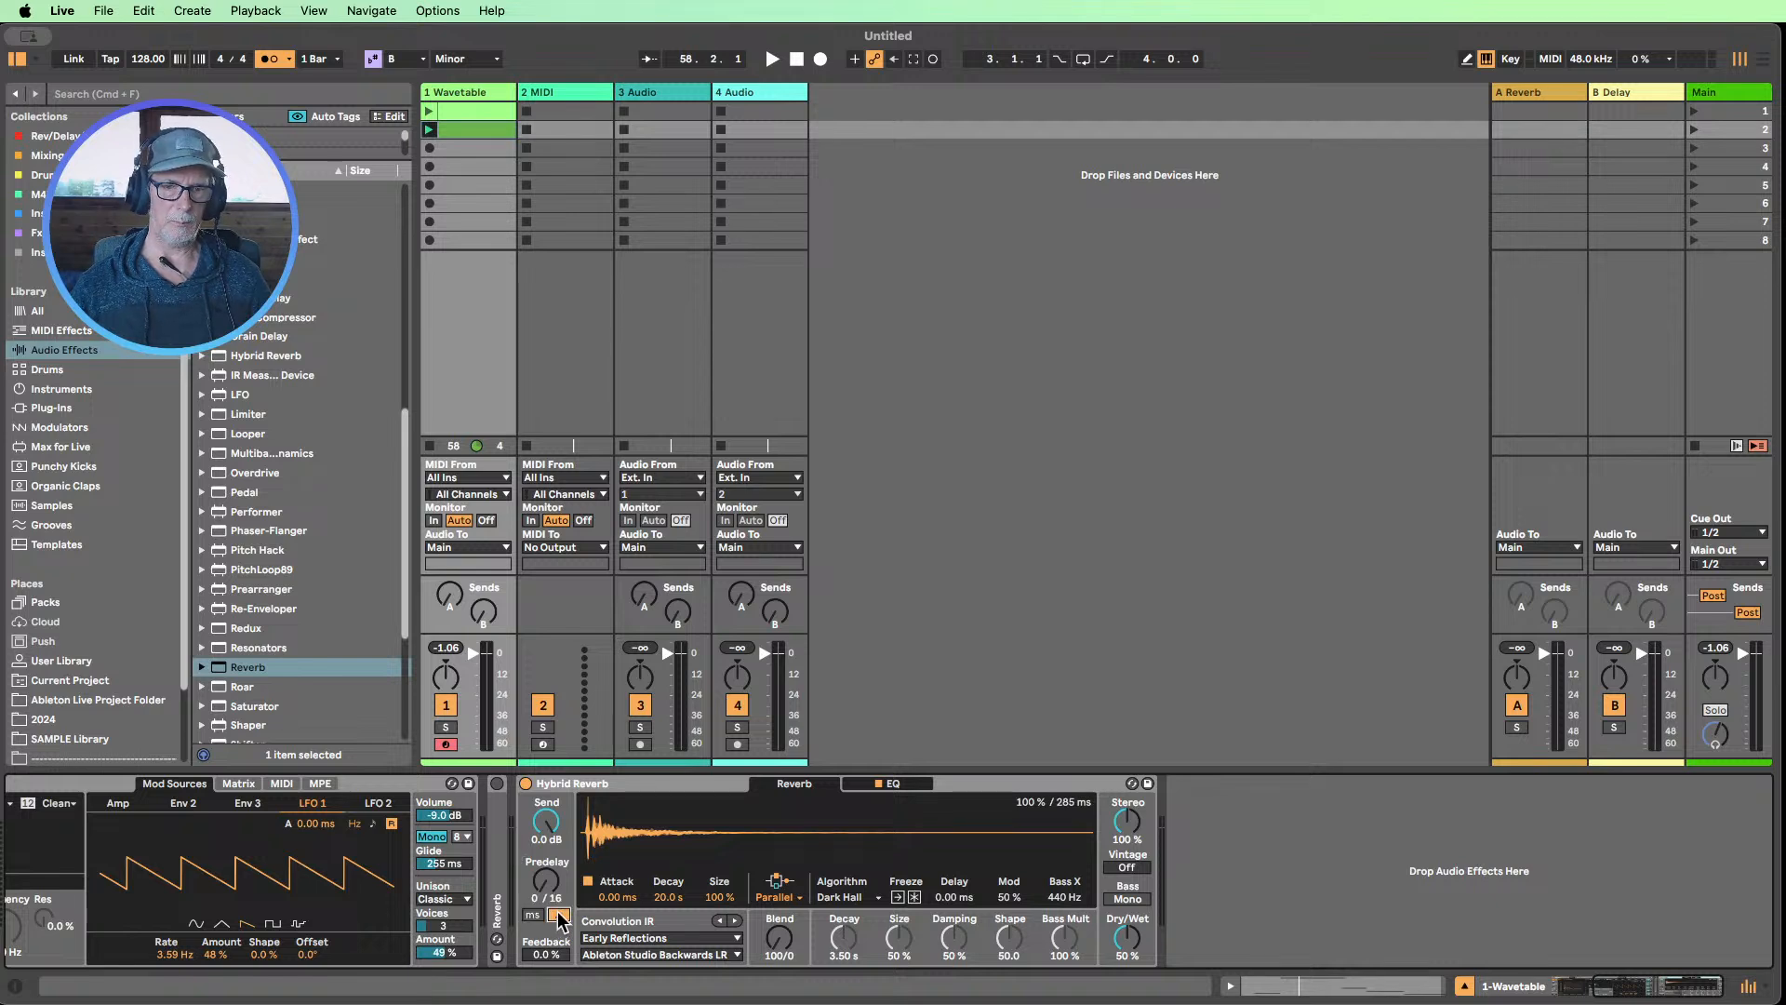
drag(548, 898, 540, 893)
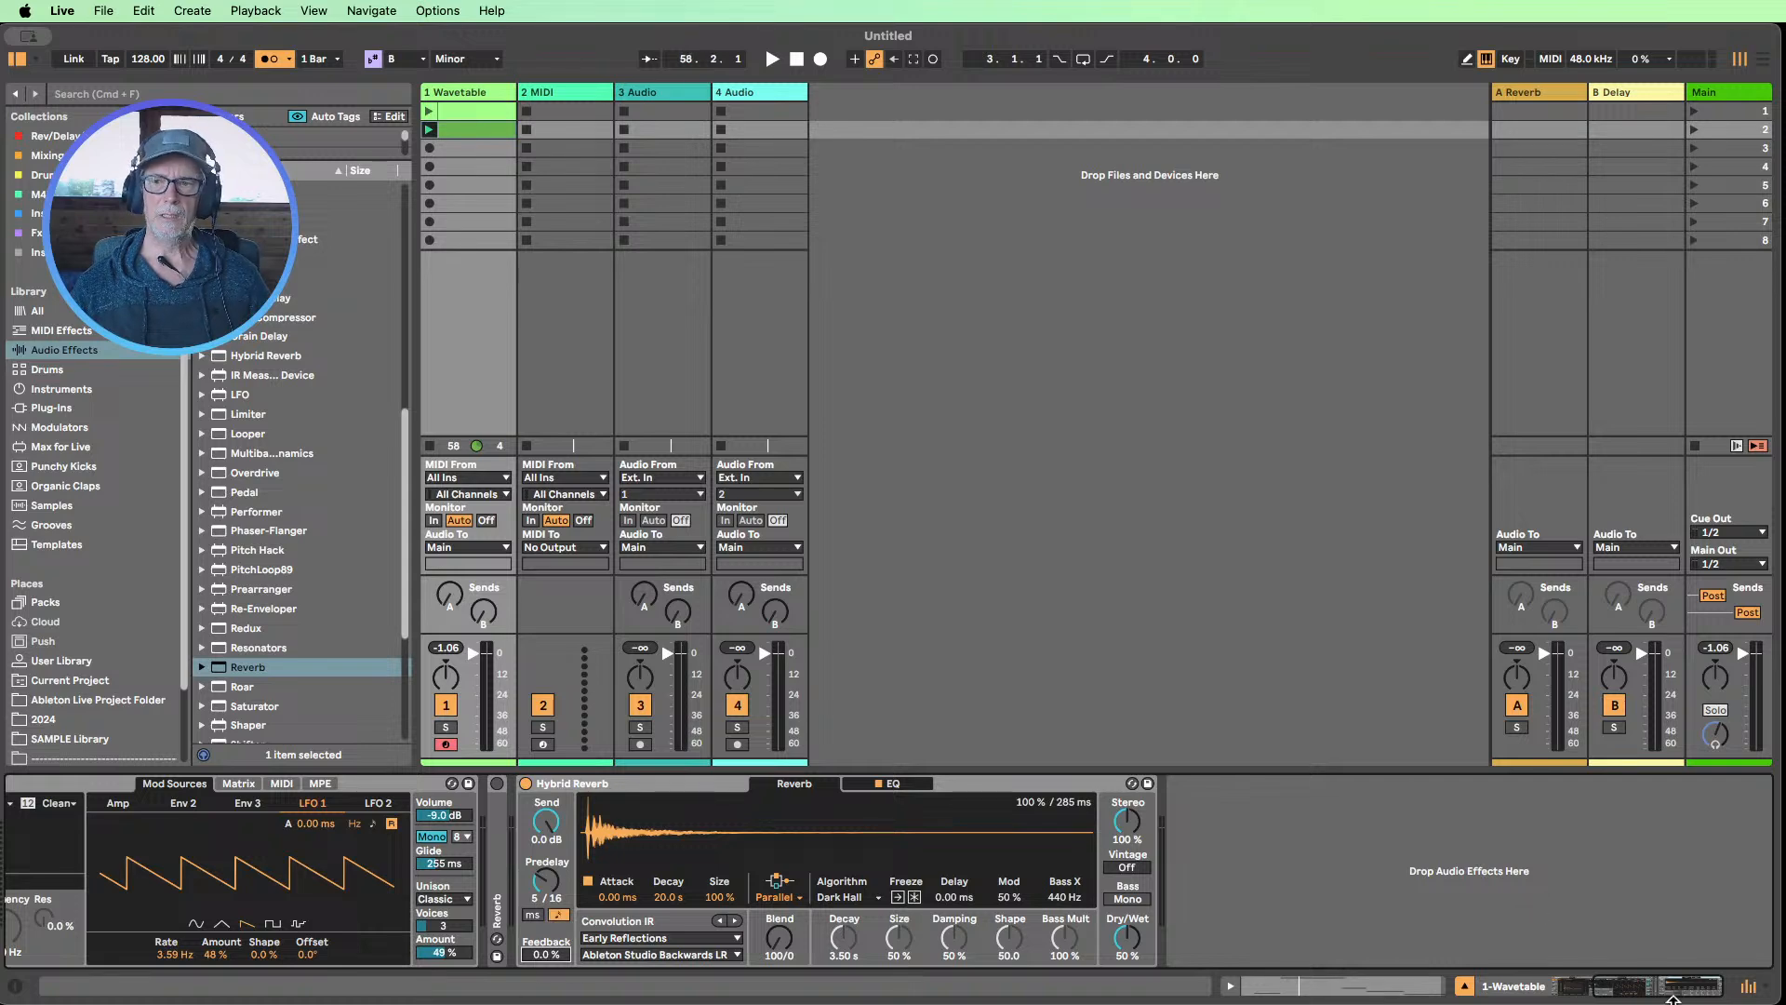
Play the second Wavetable clip with Hybrid Reverb's predelay in milliseconds and 50% feedback, trying predelays of 464 ms and 10.3 ms
mouse_move(1653, 988)
mouse_down()
mouse_move(1605, 981)
mouse_move(1629, 984)
mouse_up()
click(958, 915)
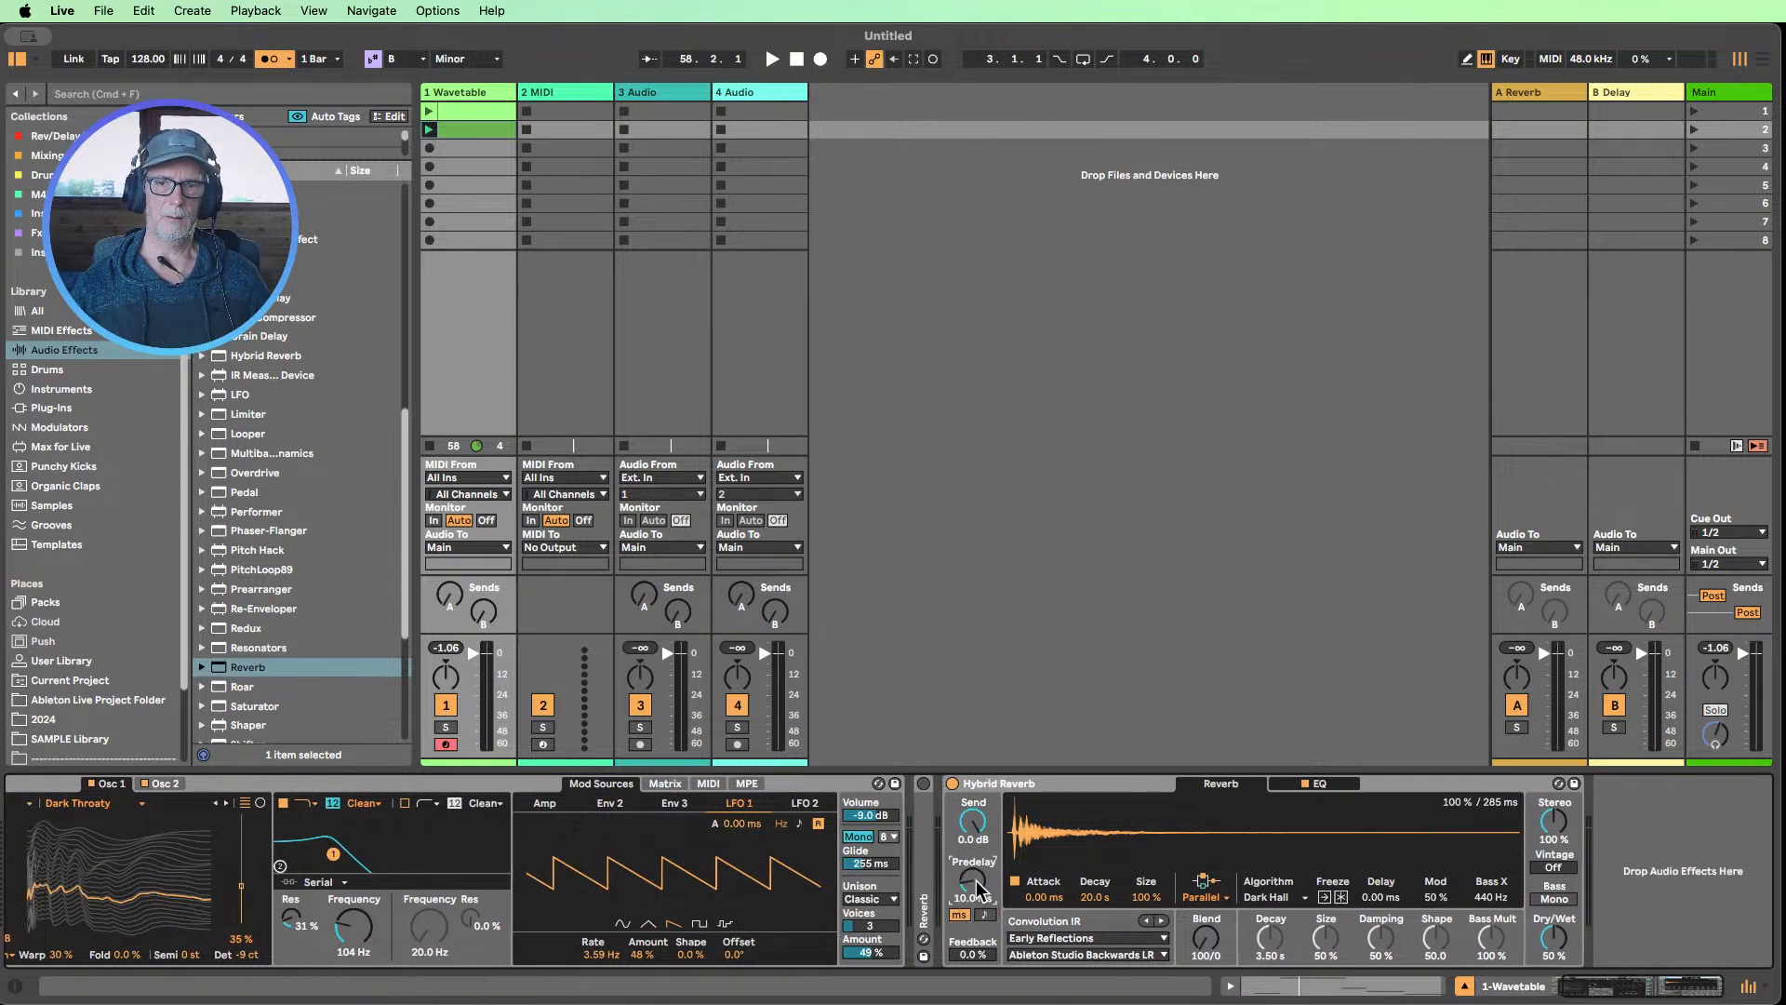
click(430, 131)
drag(971, 954, 970, 879)
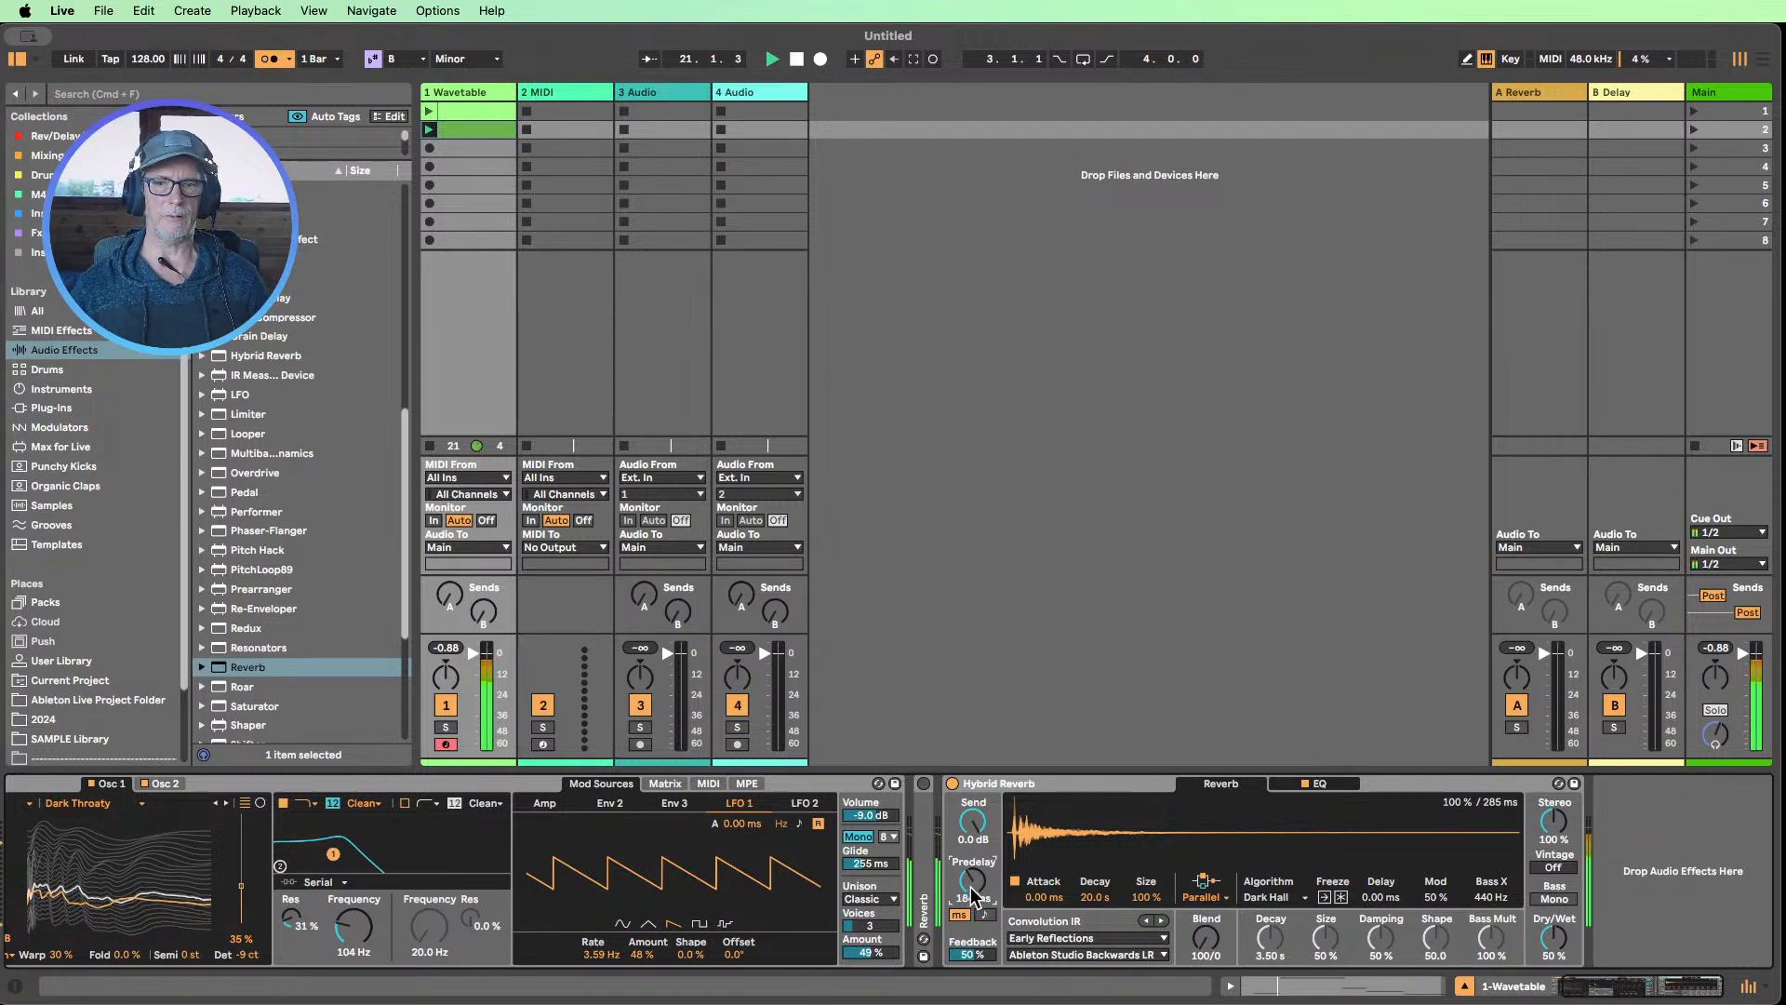
drag(968, 890, 967, 851)
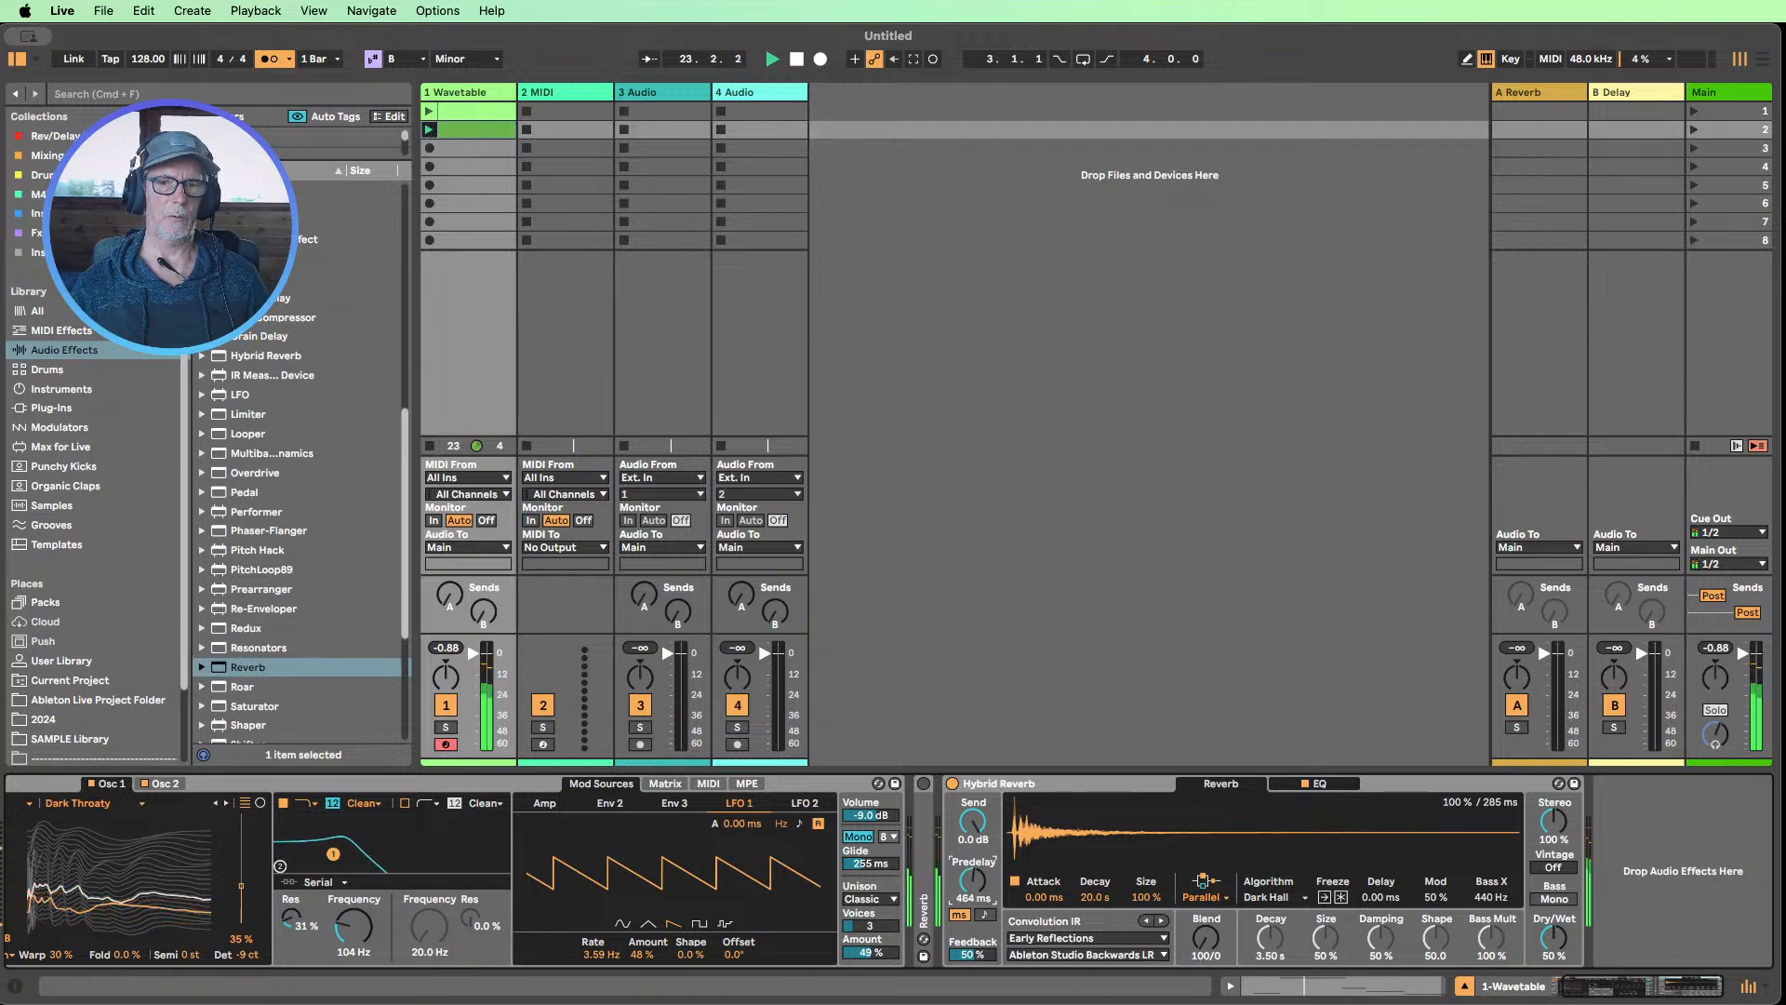
drag(978, 882, 1009, 975)
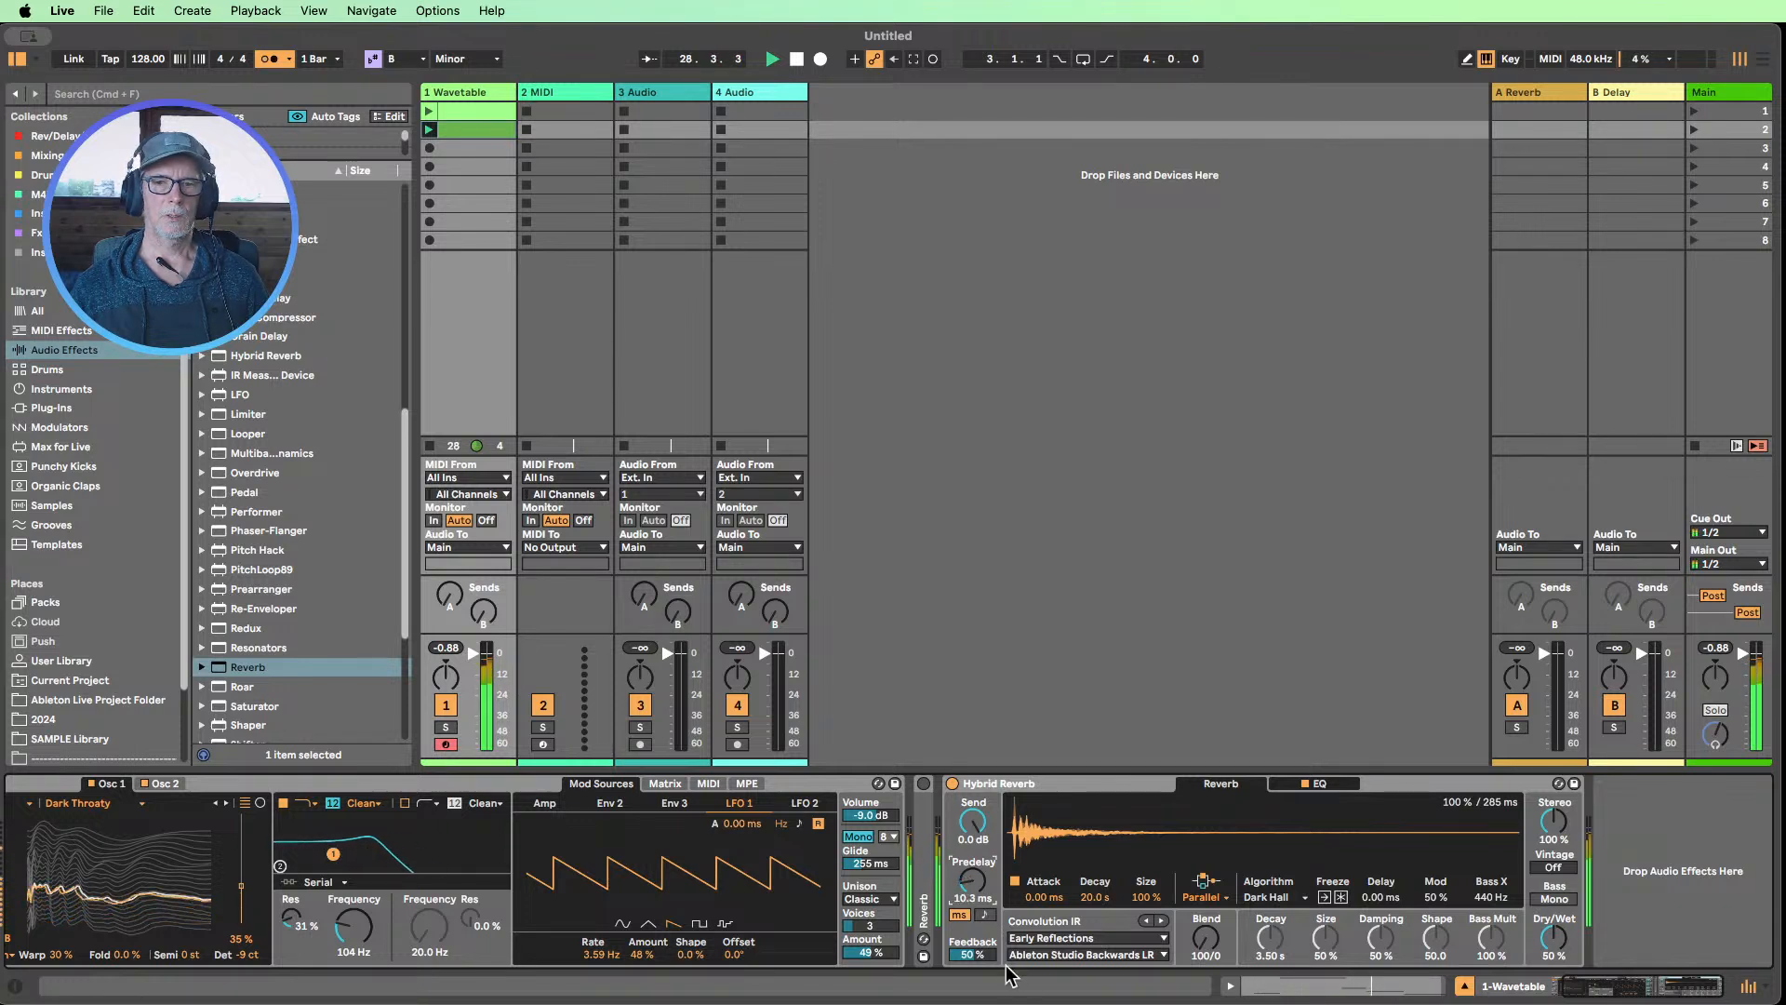
Switch Hybrid Reverb's predelay back to tempo sync and set it to 3/16
click(985, 914)
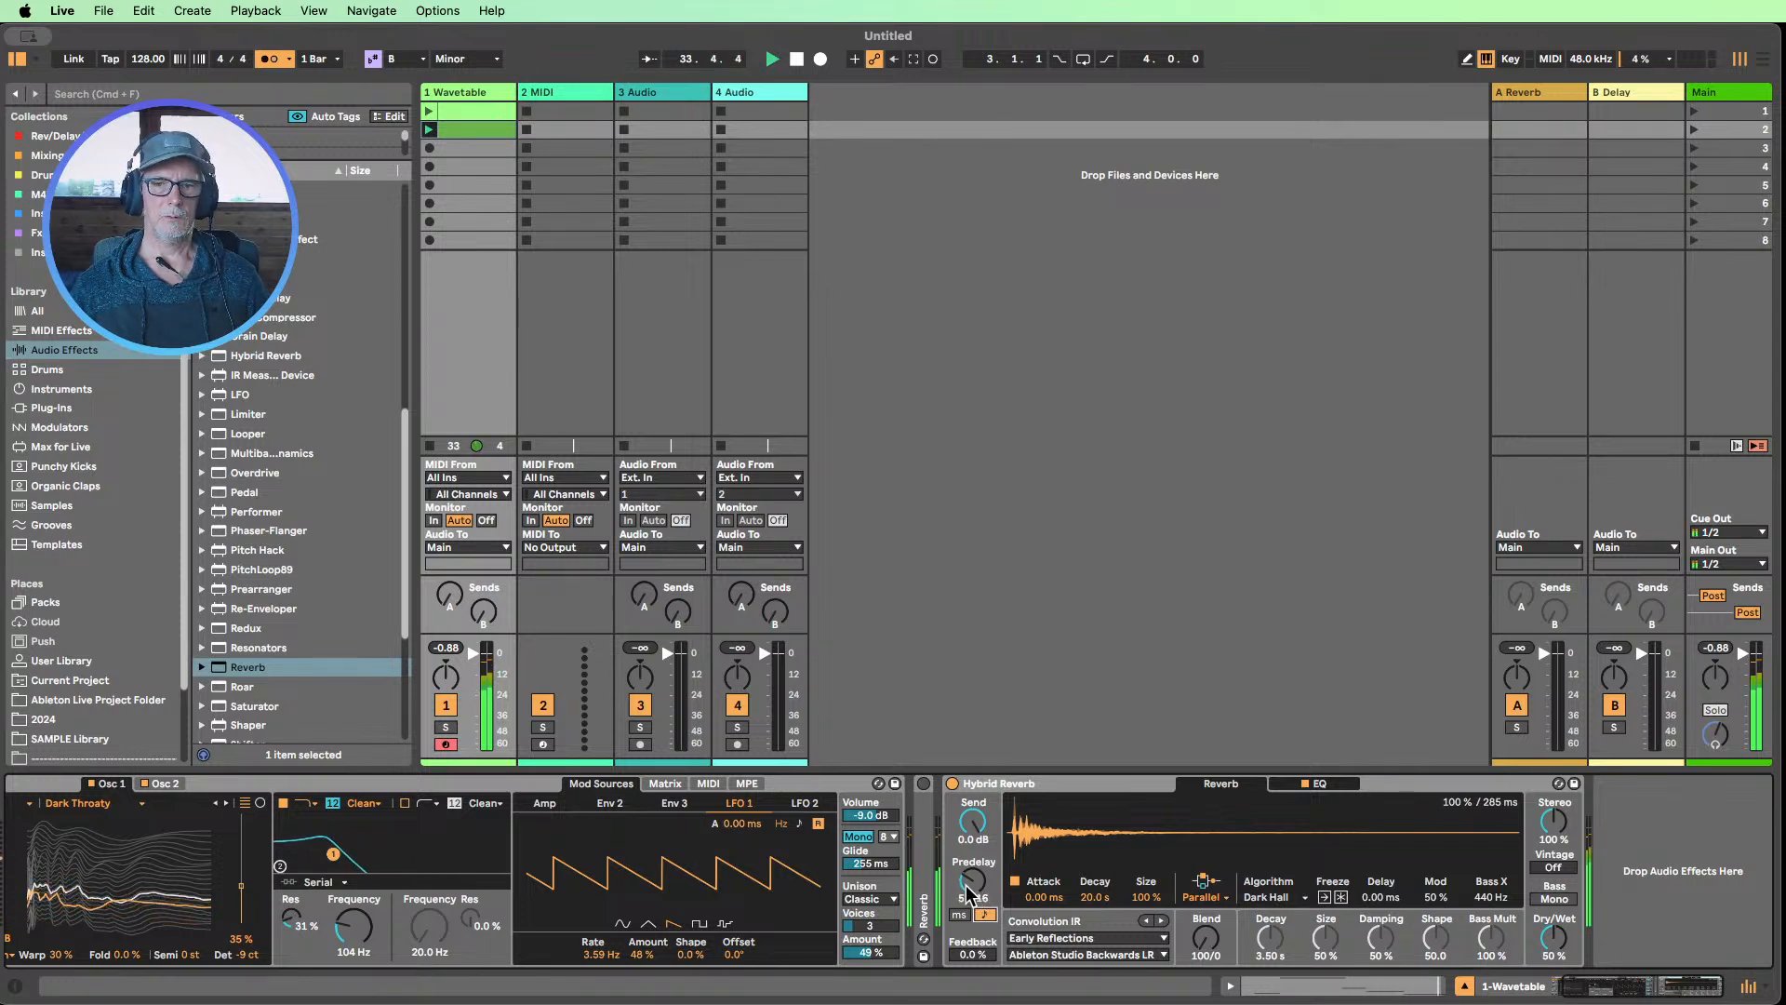
drag(967, 884, 968, 891)
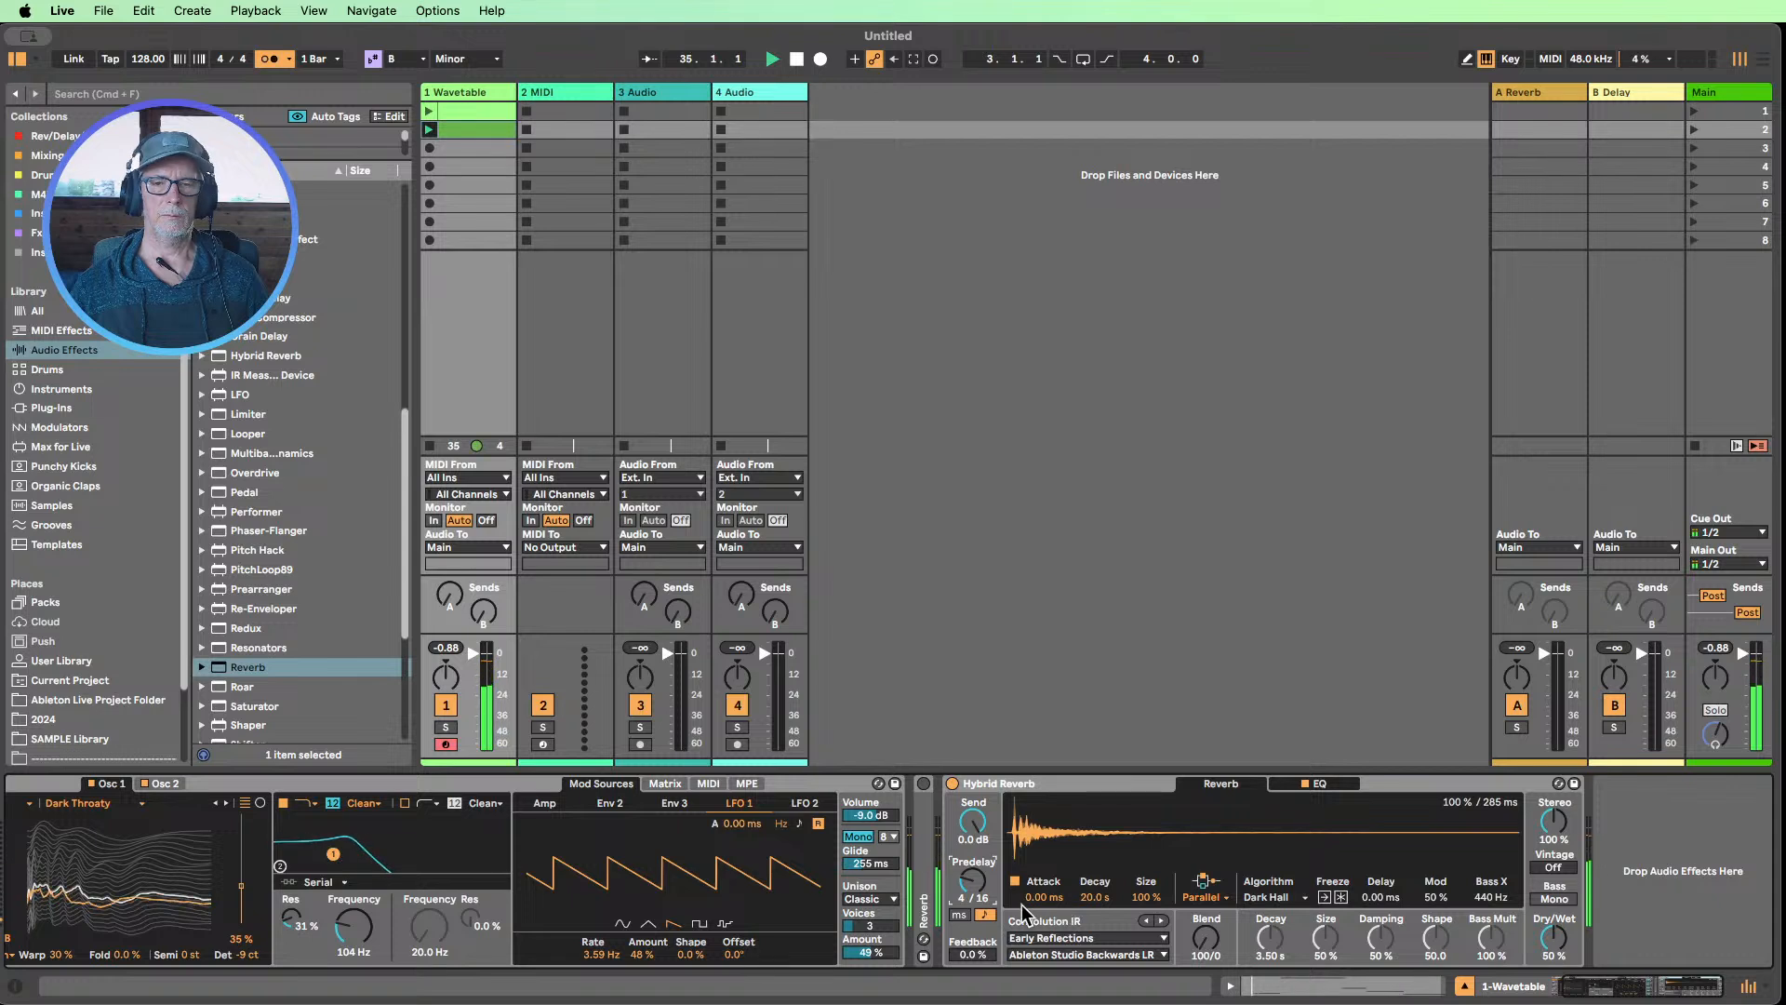
drag(970, 884, 969, 891)
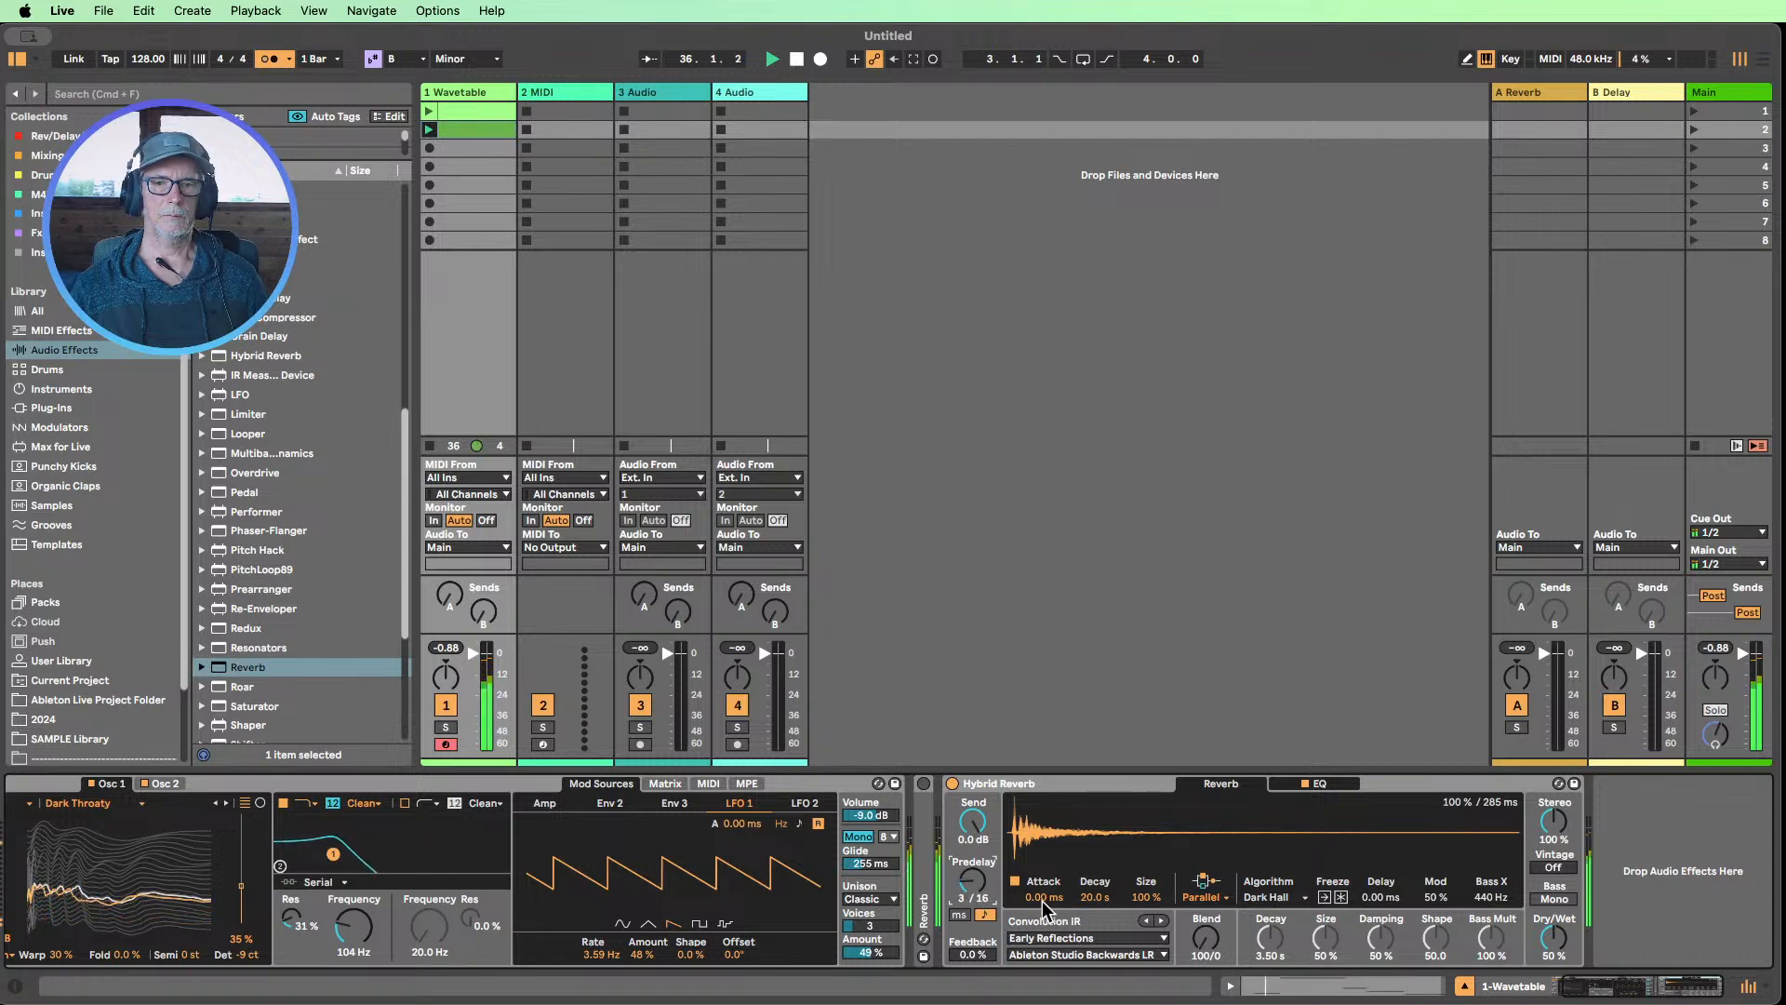
Set Hybrid Reverb's feedback to 22% while raising Wavetable's first filter frequency to 755 Hz
drag(988, 954, 988, 917)
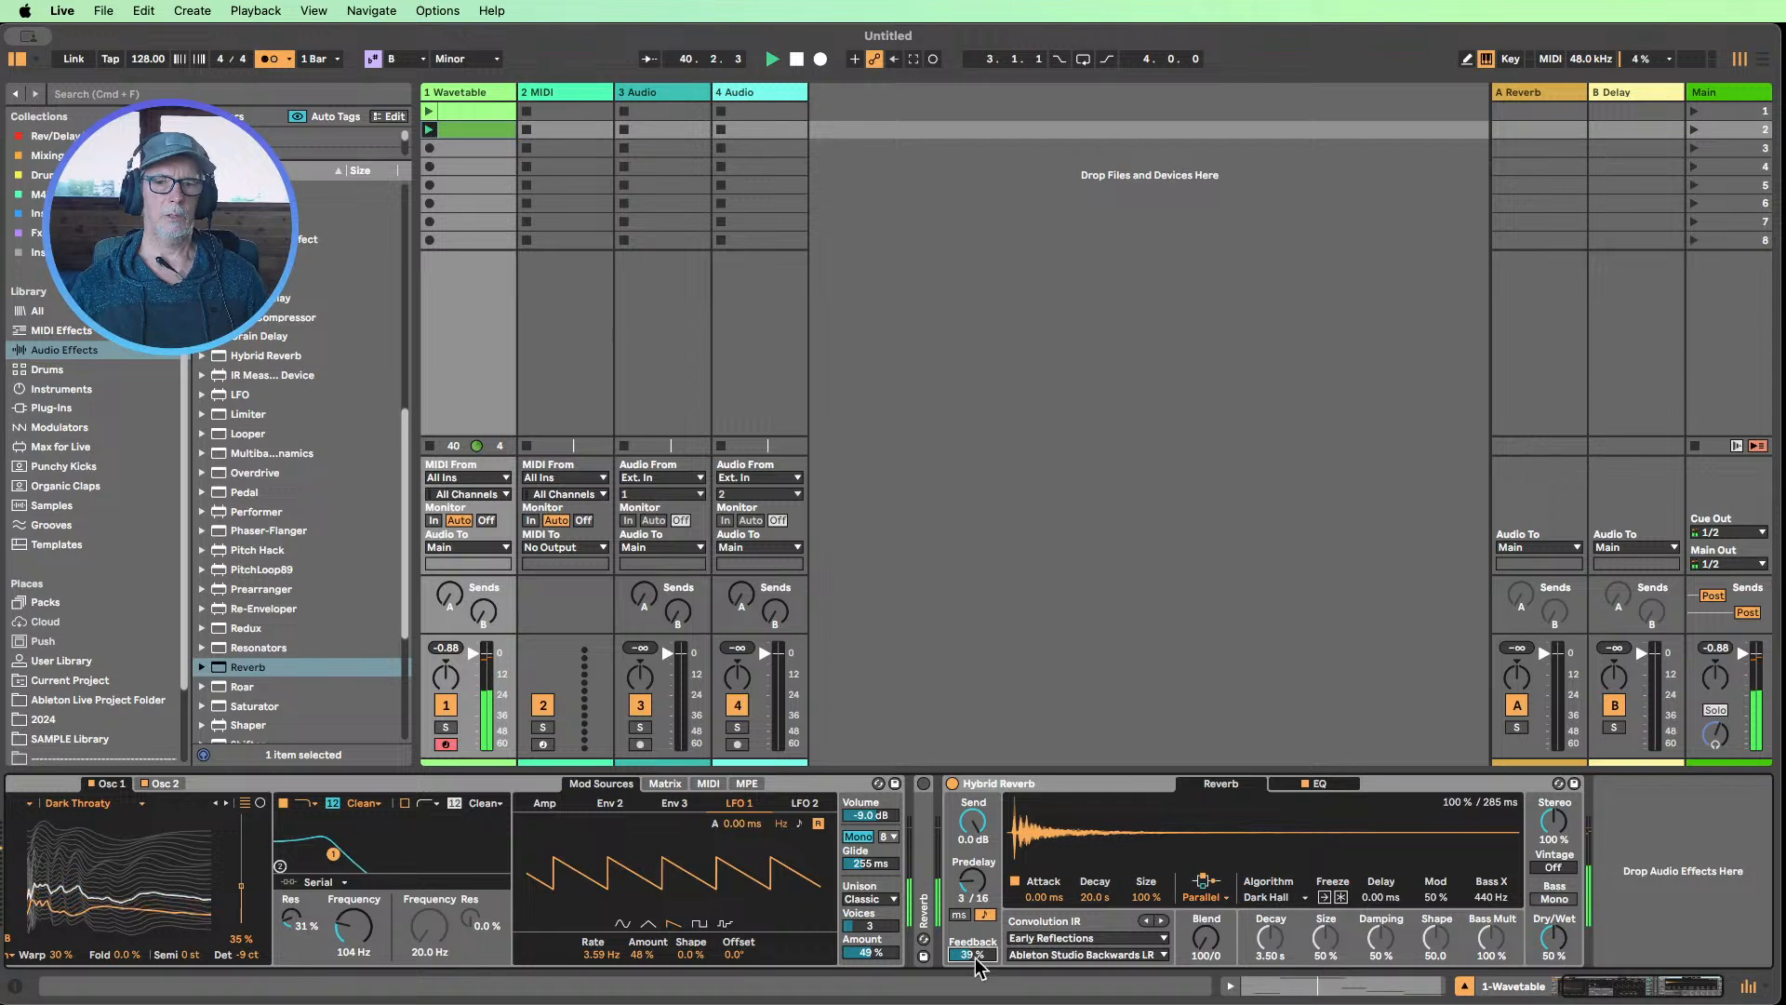
mouse_move(332, 947)
mouse_down()
mouse_move(332, 891)
mouse_move(332, 917)
mouse_up()
drag(972, 954, 972, 970)
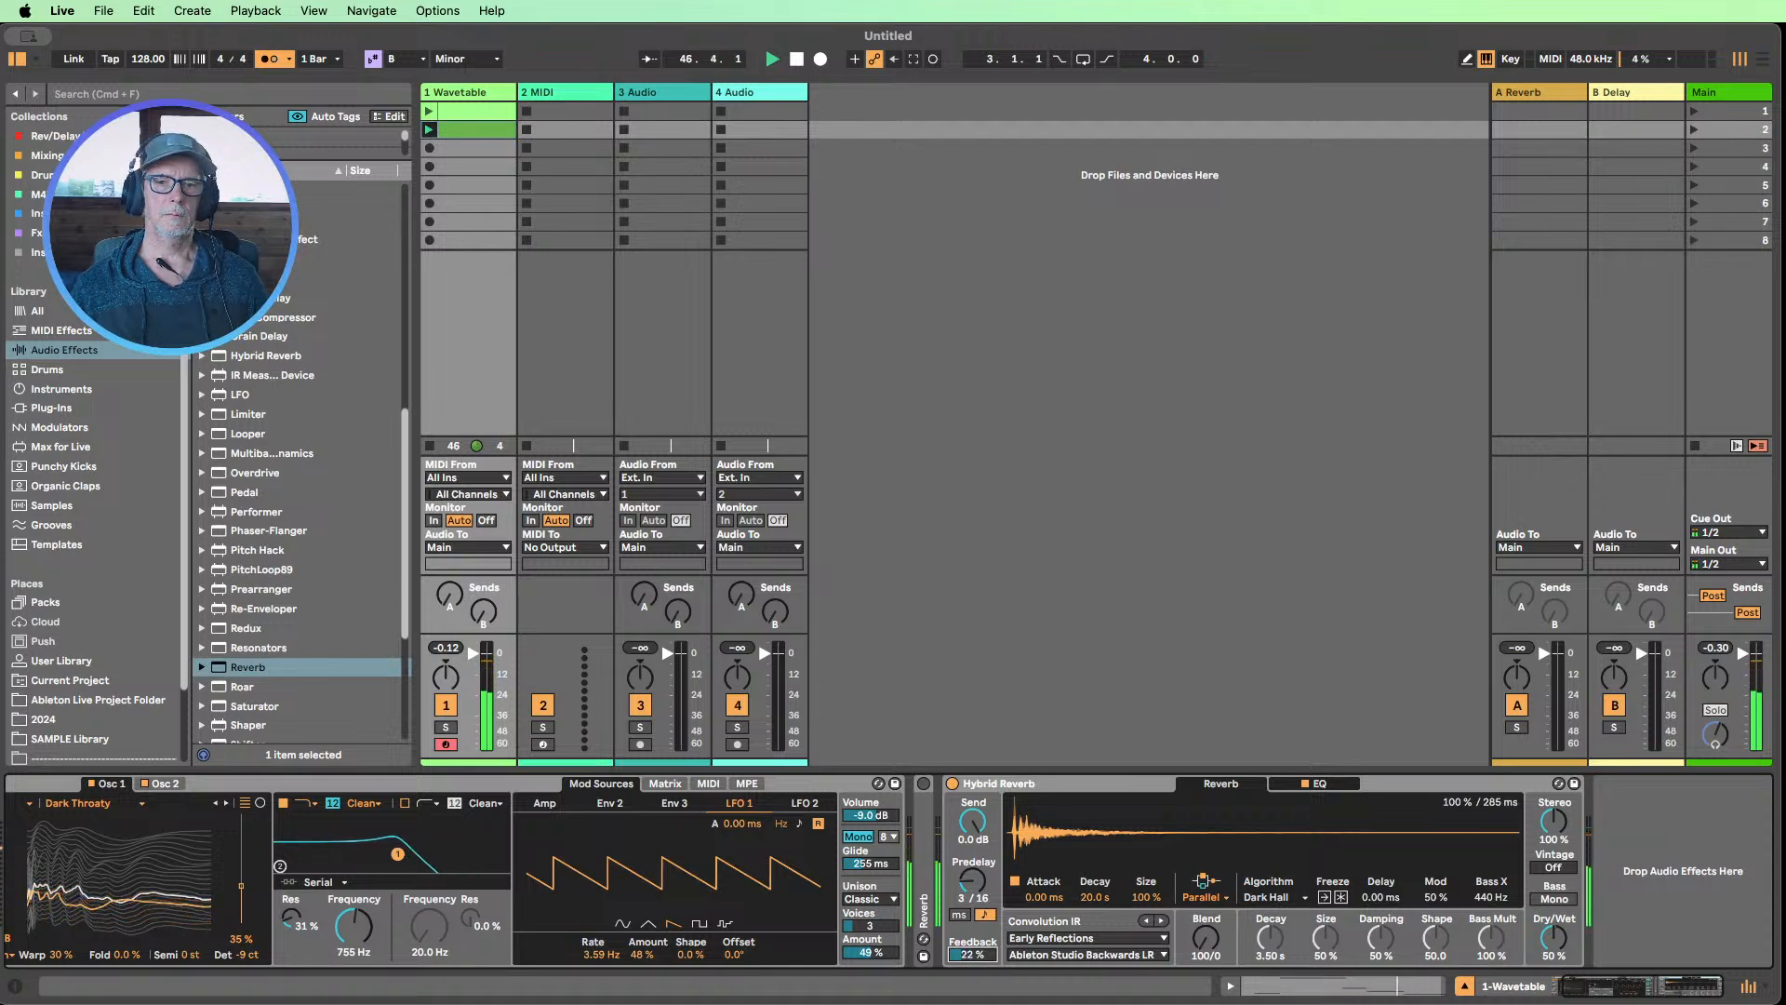
Lower Wavetable's first filter to 110 Hz, and replay the second clip while sweeping the filter up to 843 Hz
drag(353, 926, 354, 947)
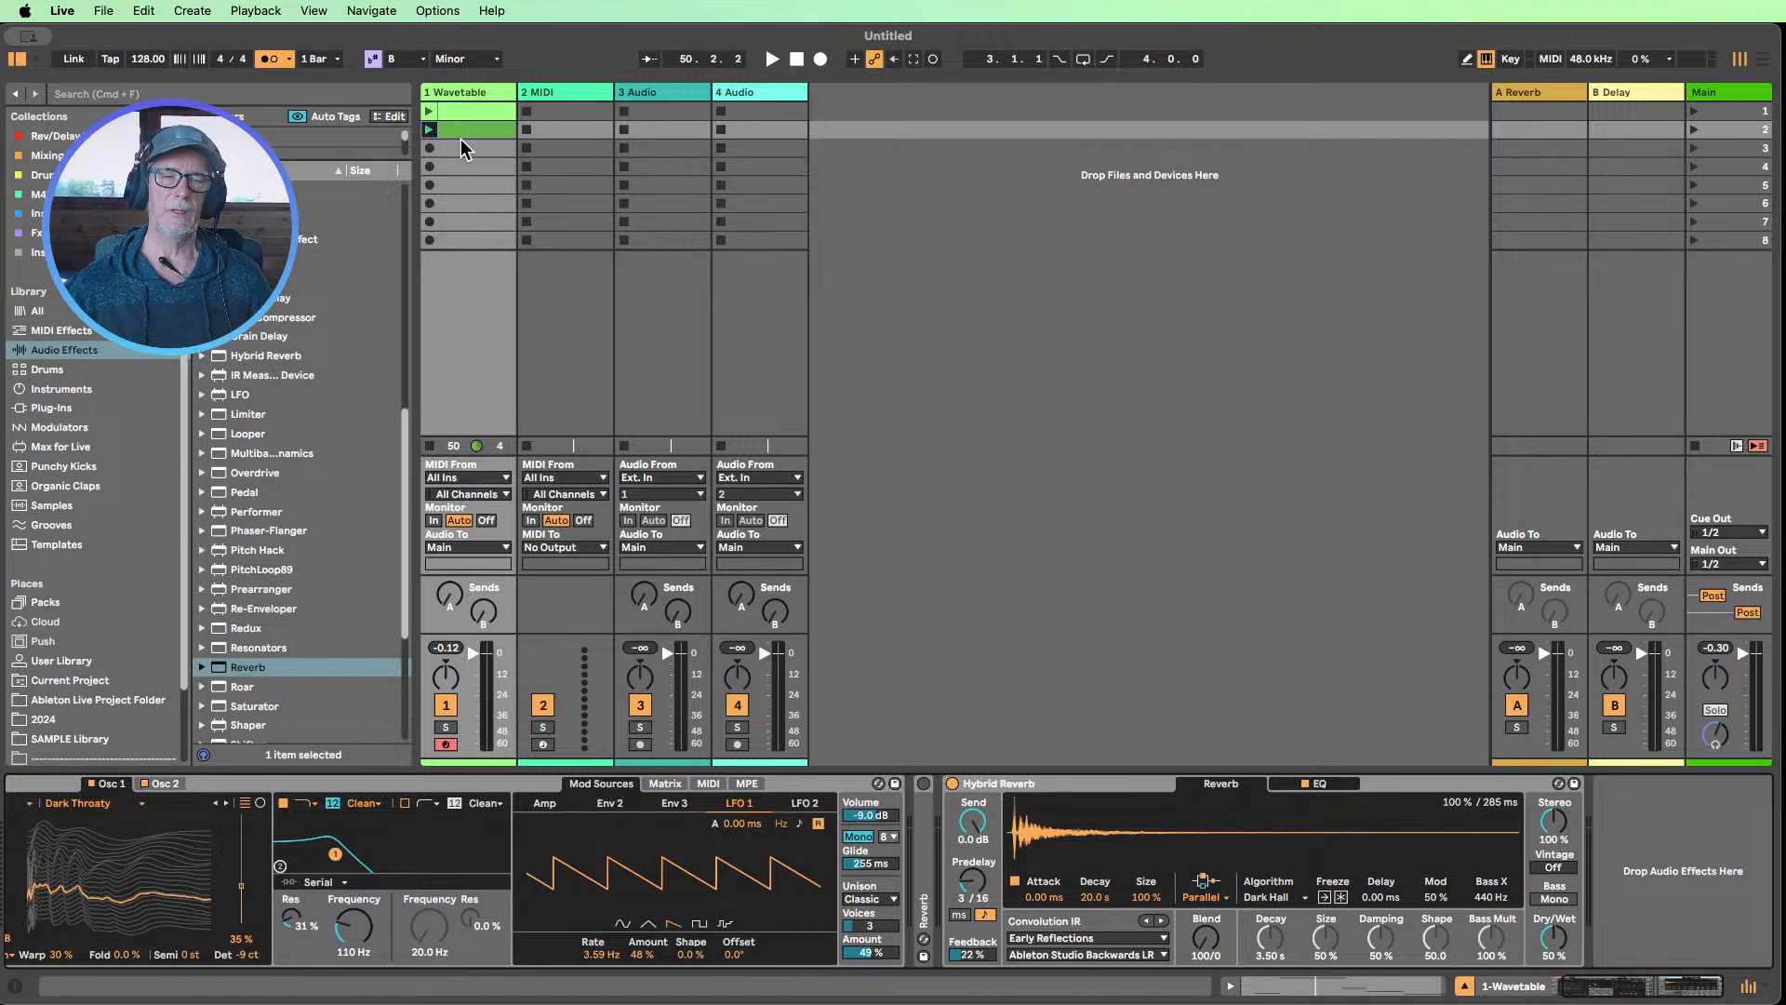
click(430, 128)
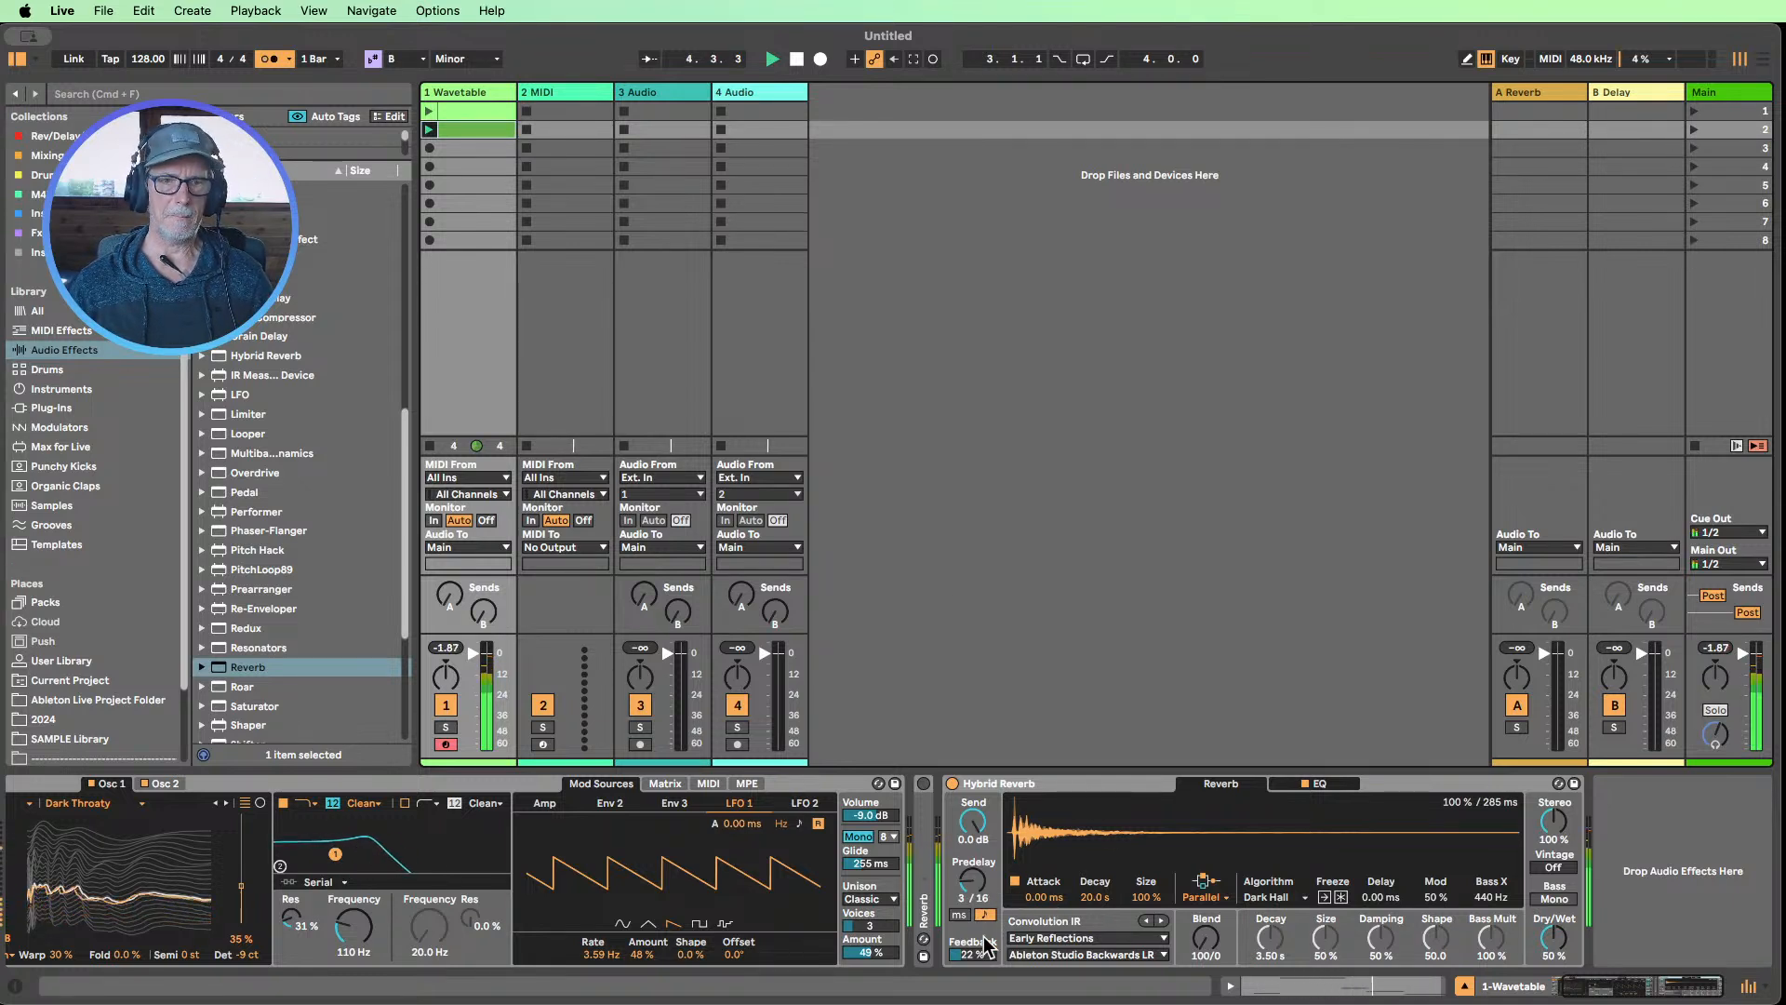
mouse_move(379, 941)
mouse_down()
mouse_move(379, 963)
mouse_move(380, 900)
mouse_move(380, 920)
mouse_up()
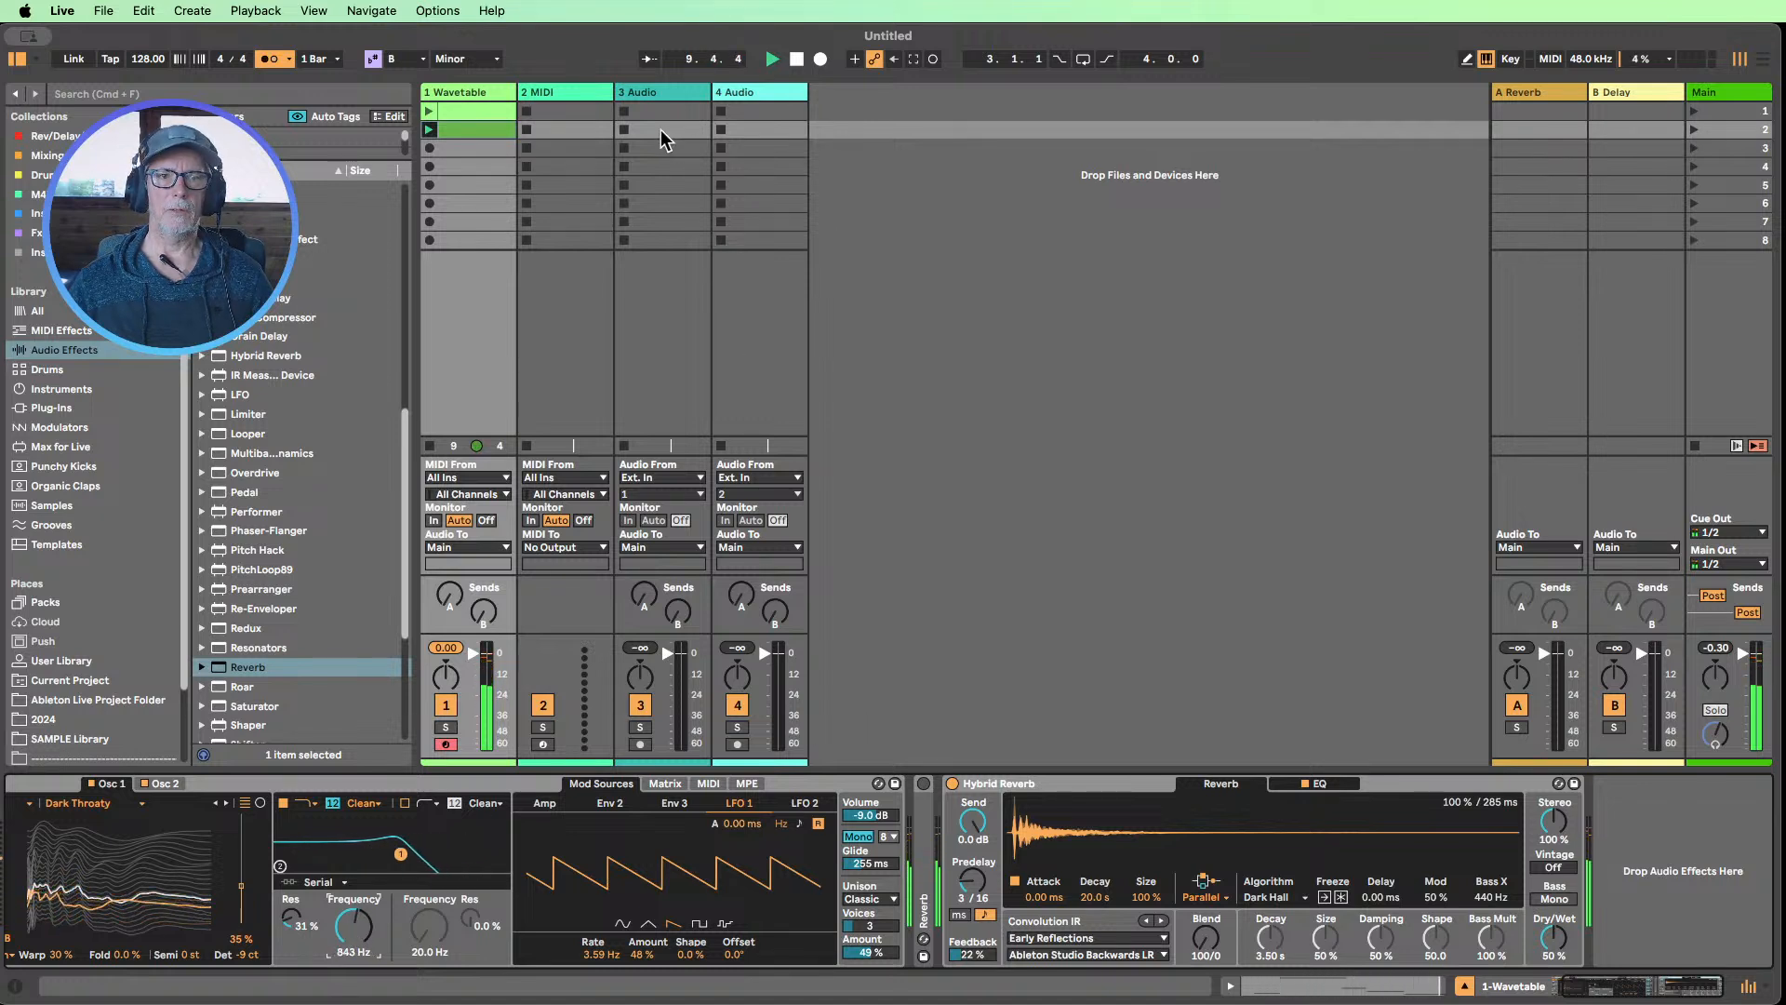
Audition Oscillator 1's Basics wavetables, stepping from FM Feedback through FM Fold, No Primes and Primes to White Noise
scroll(279, 828, left, 3)
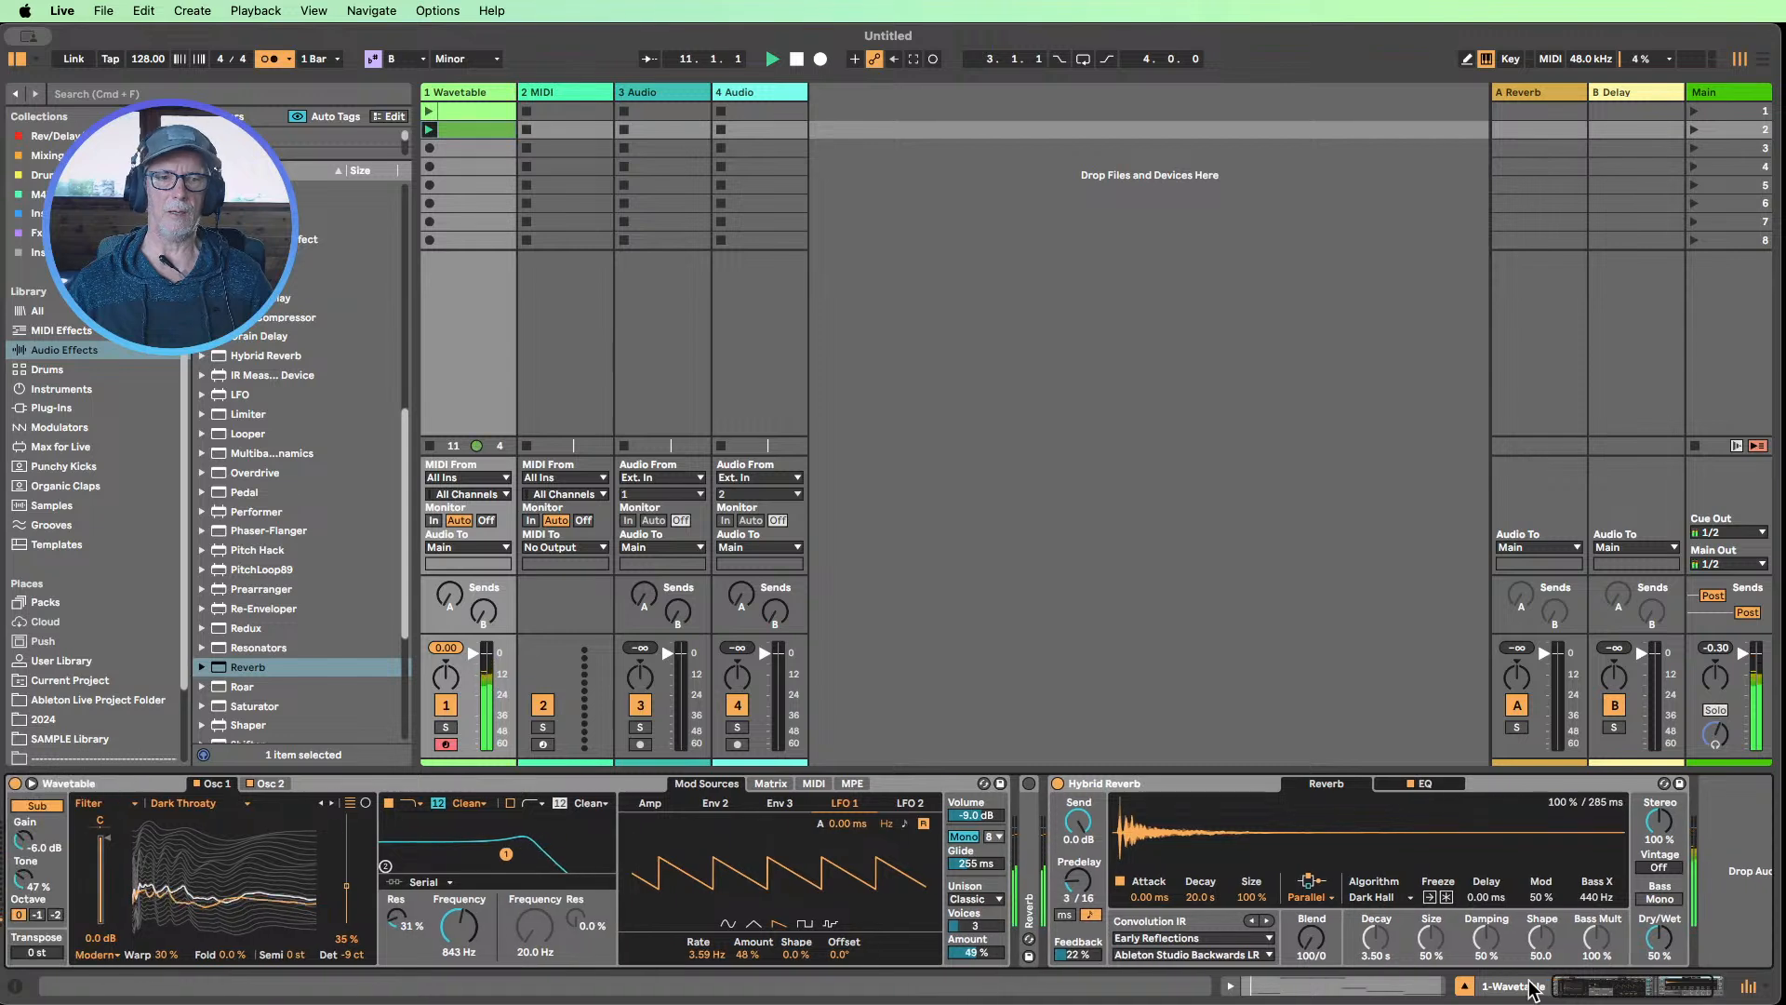
click(112, 804)
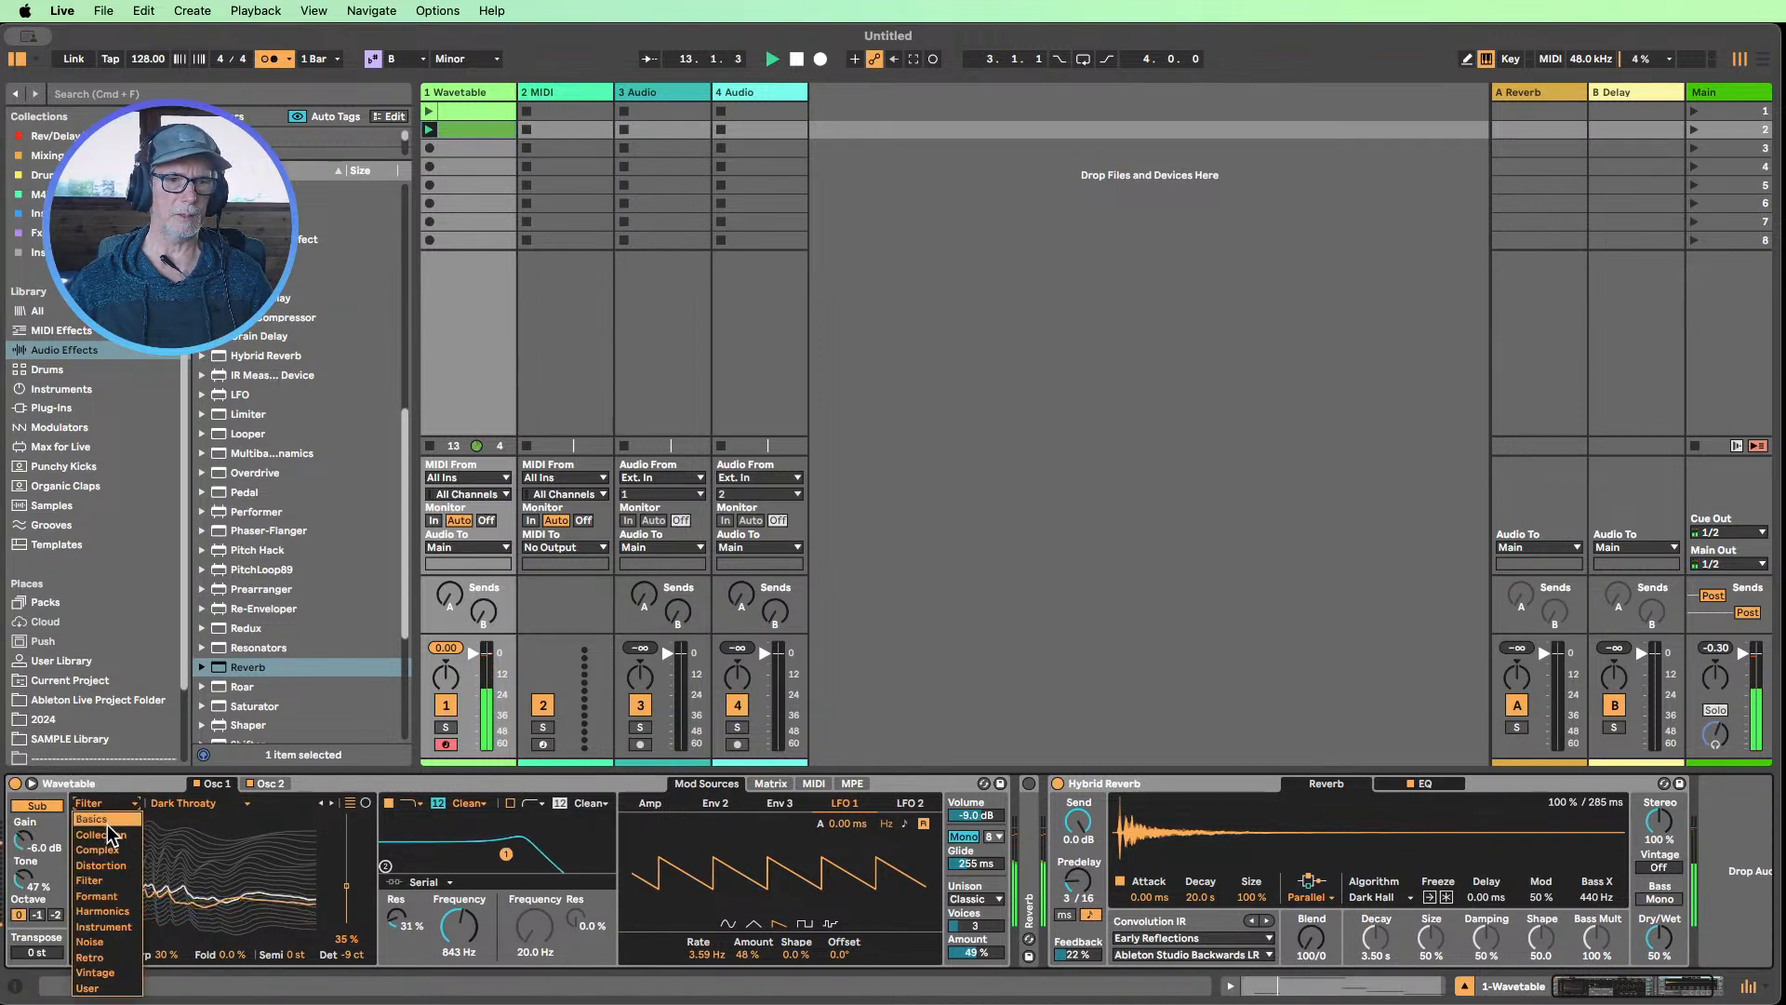
click(91, 819)
click(208, 800)
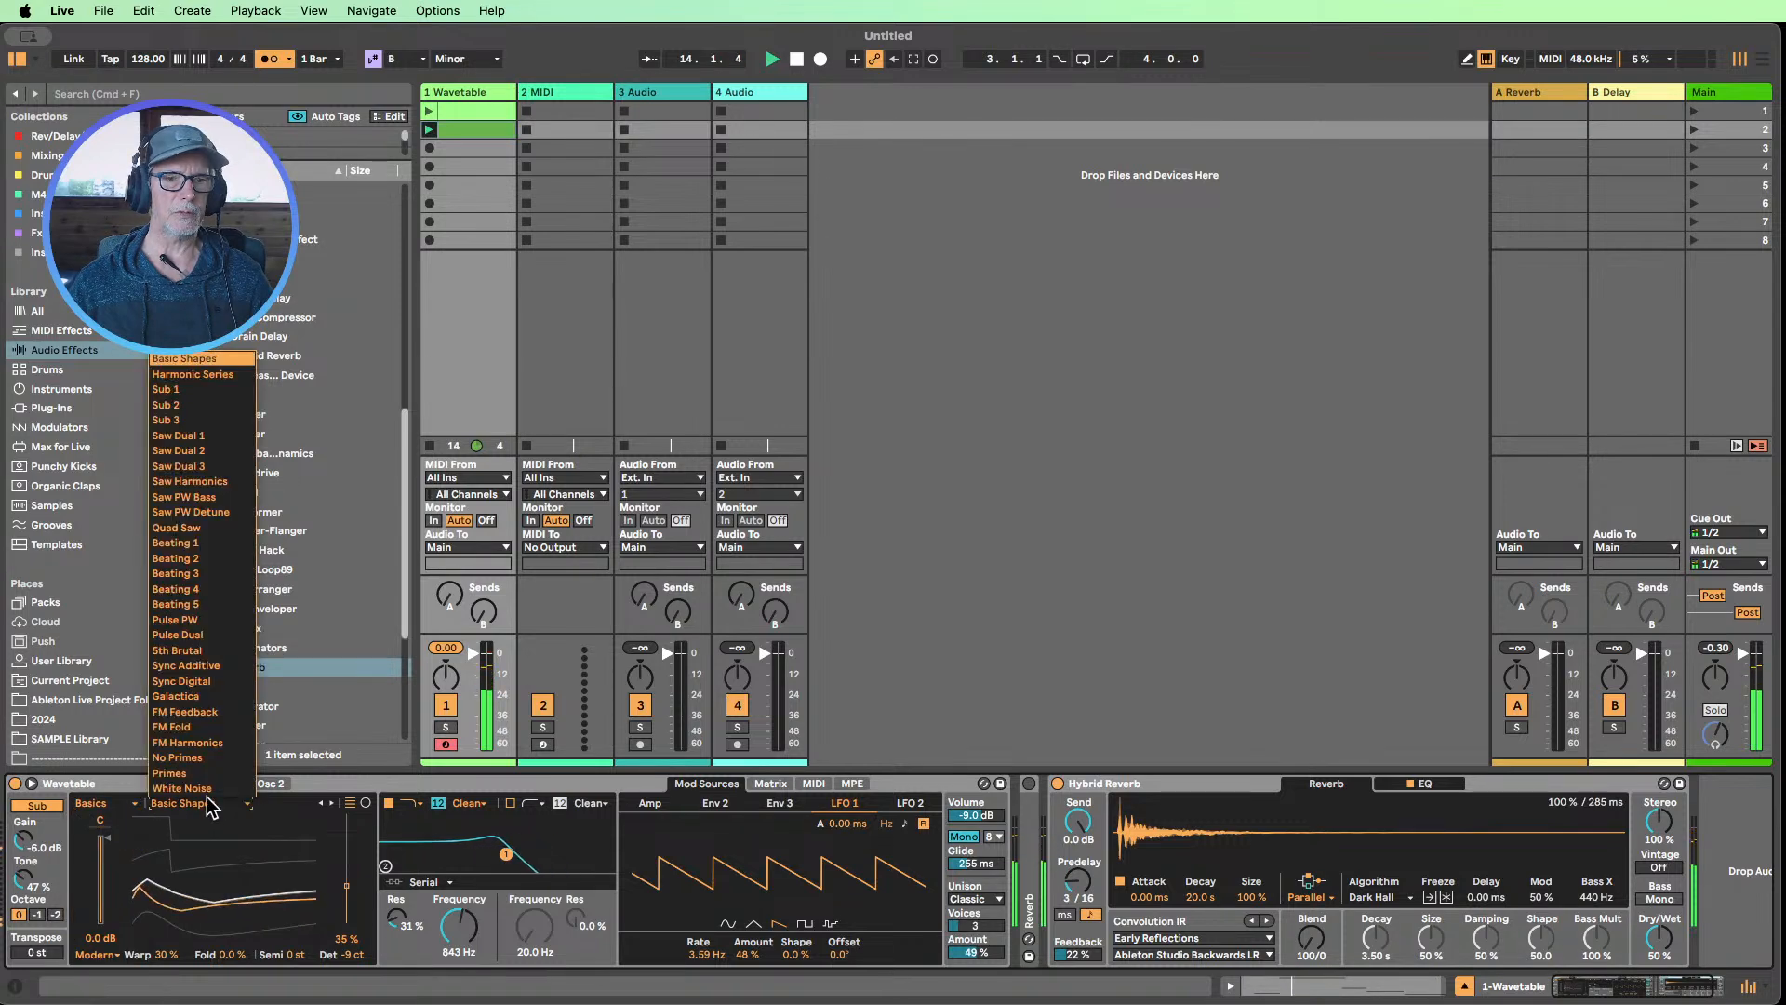
click(186, 712)
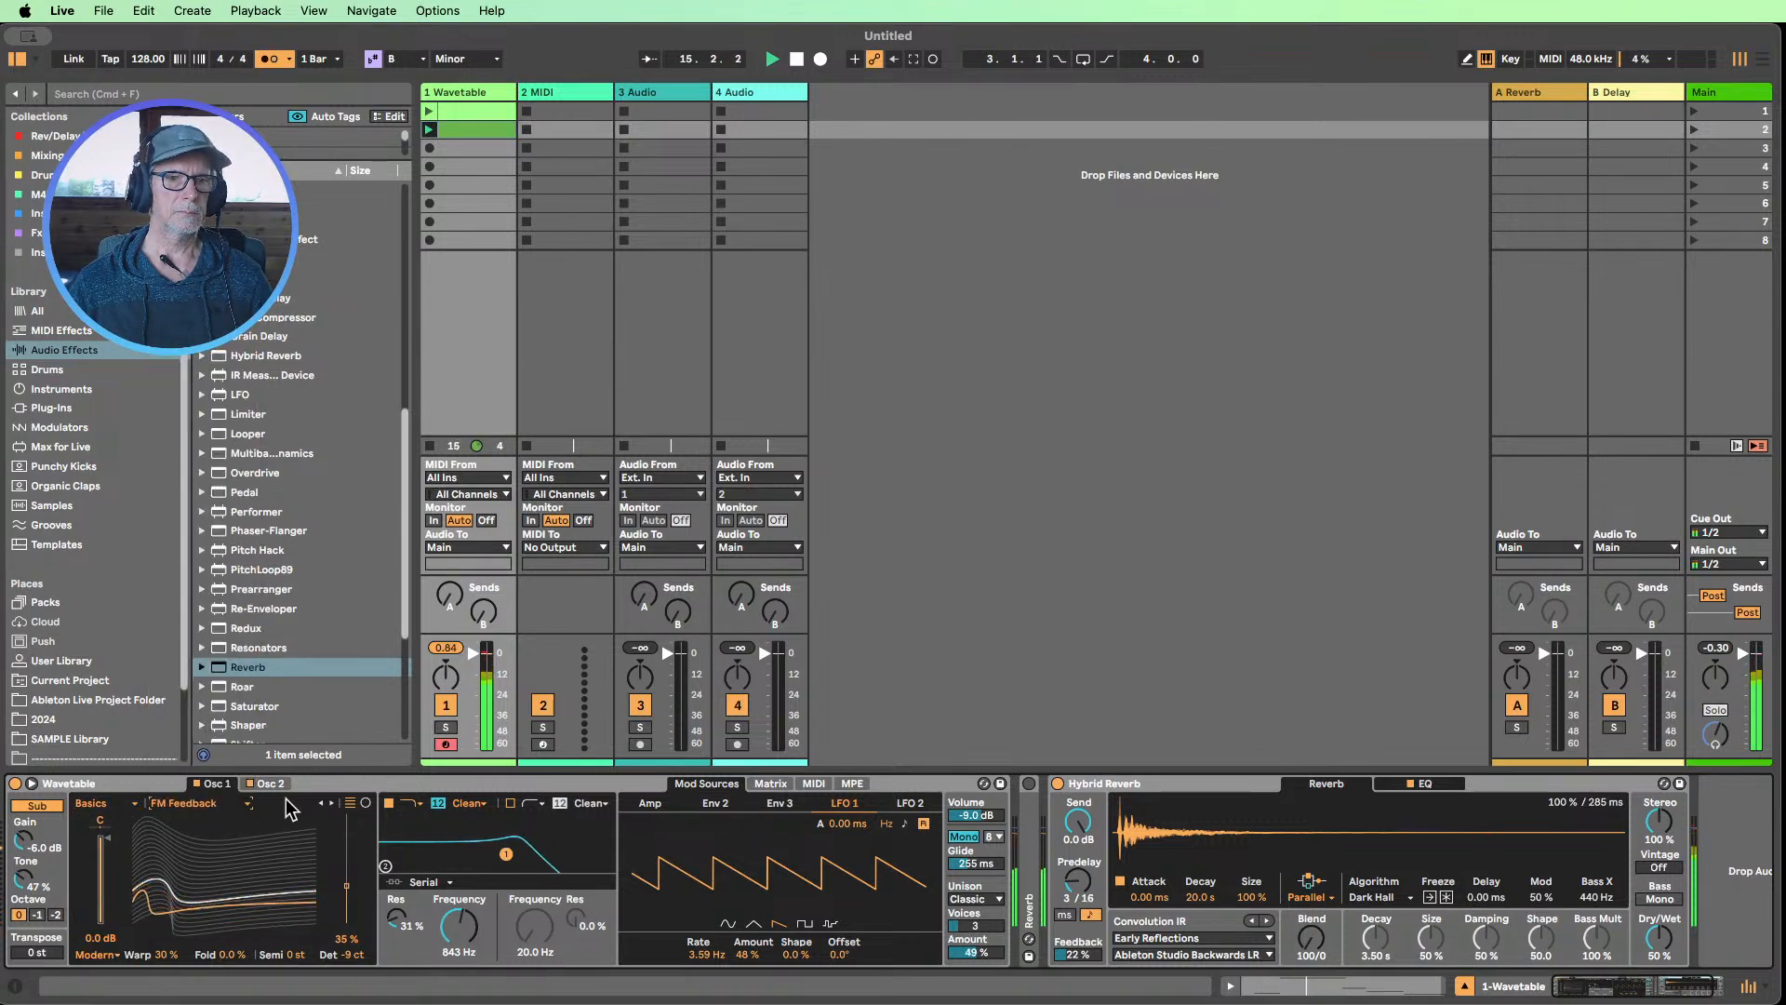
click(331, 803)
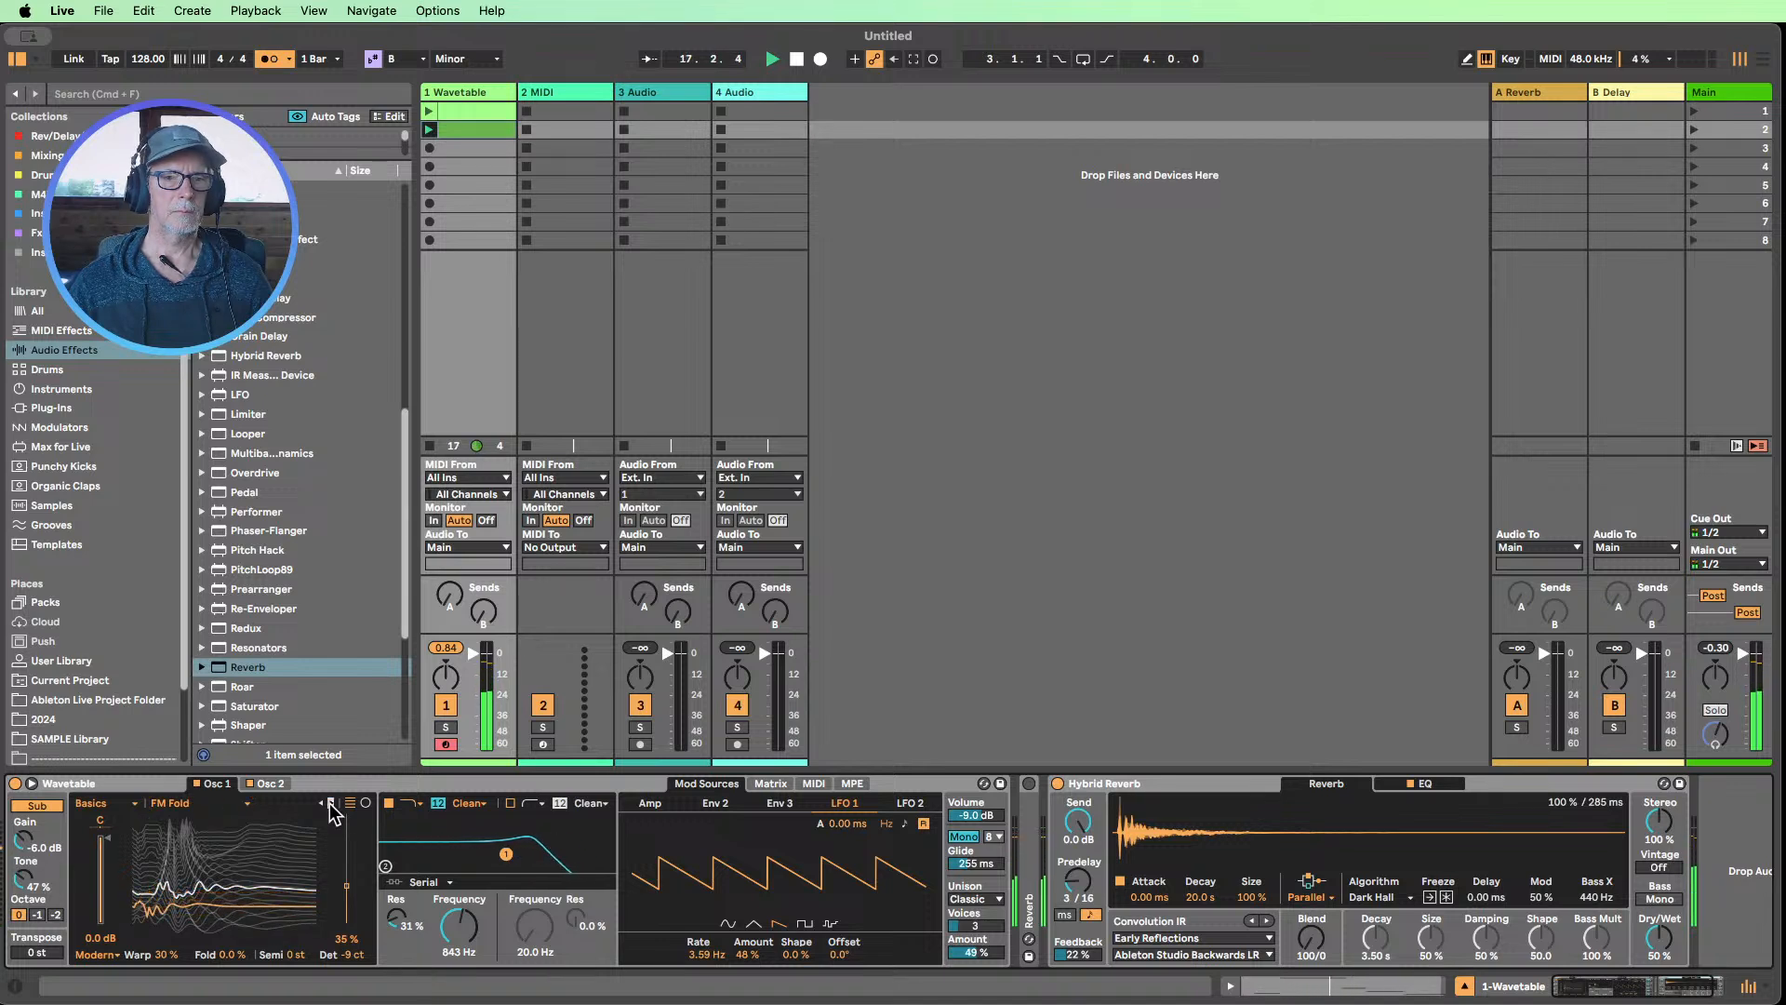
click(331, 803)
click(331, 803)
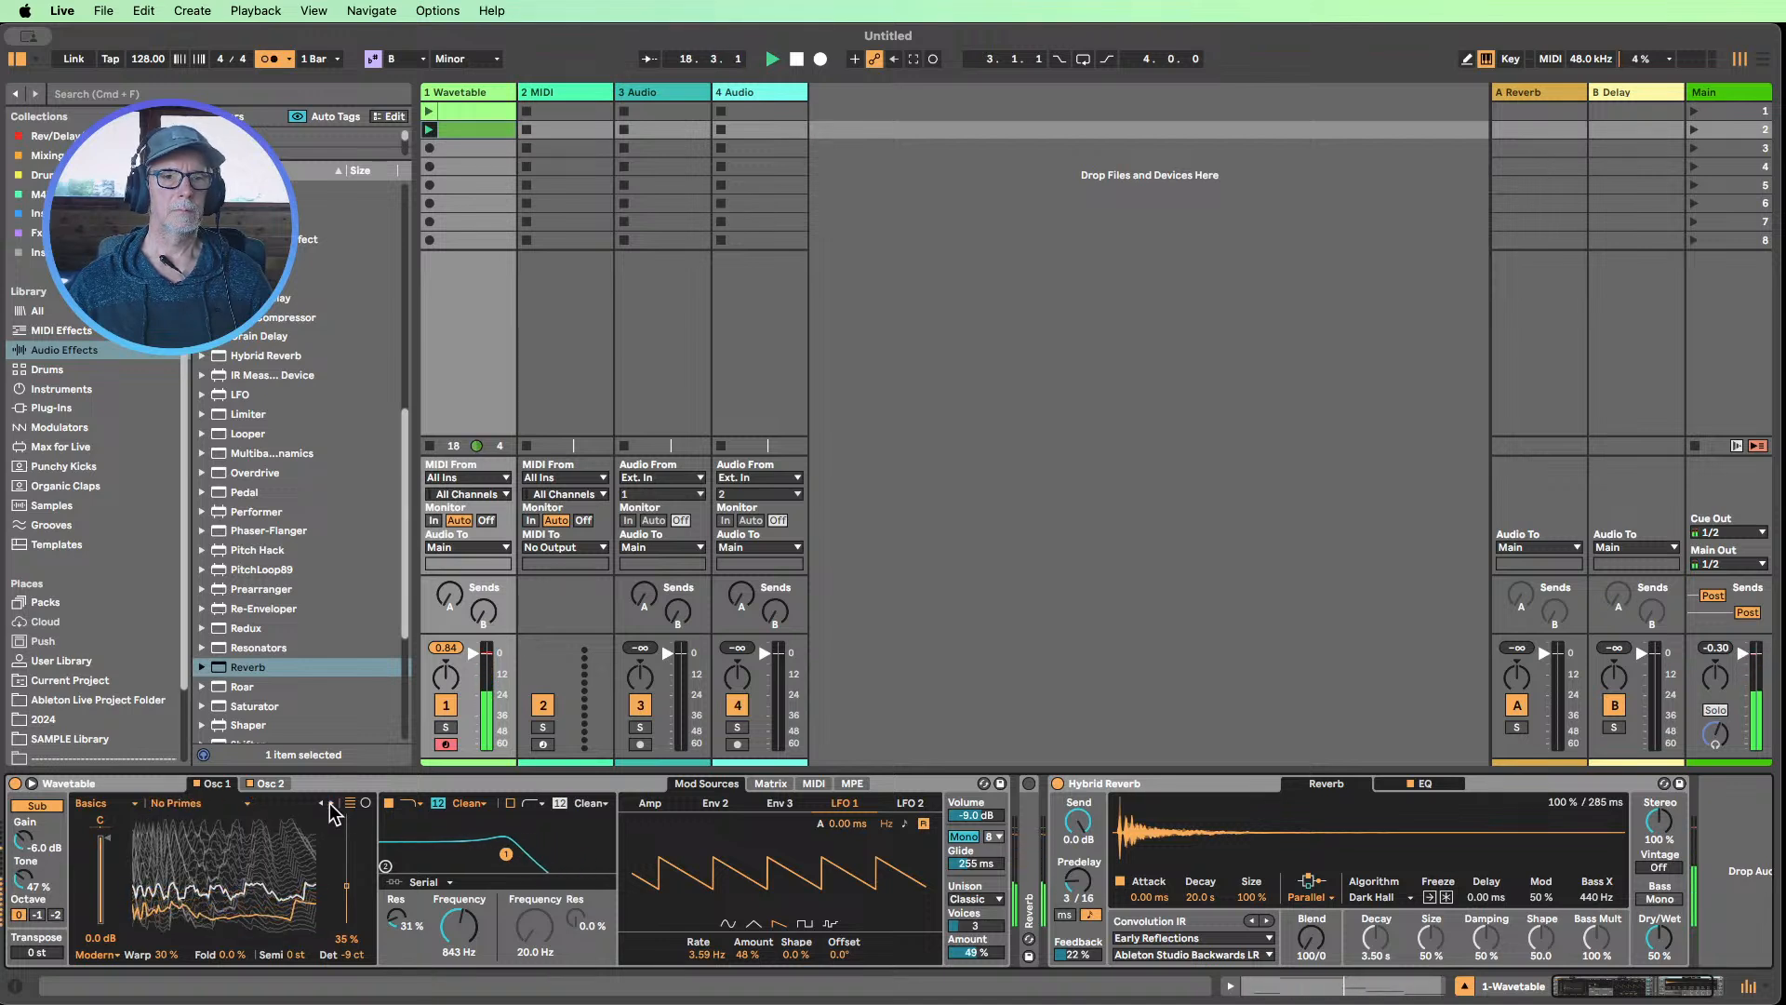
click(331, 803)
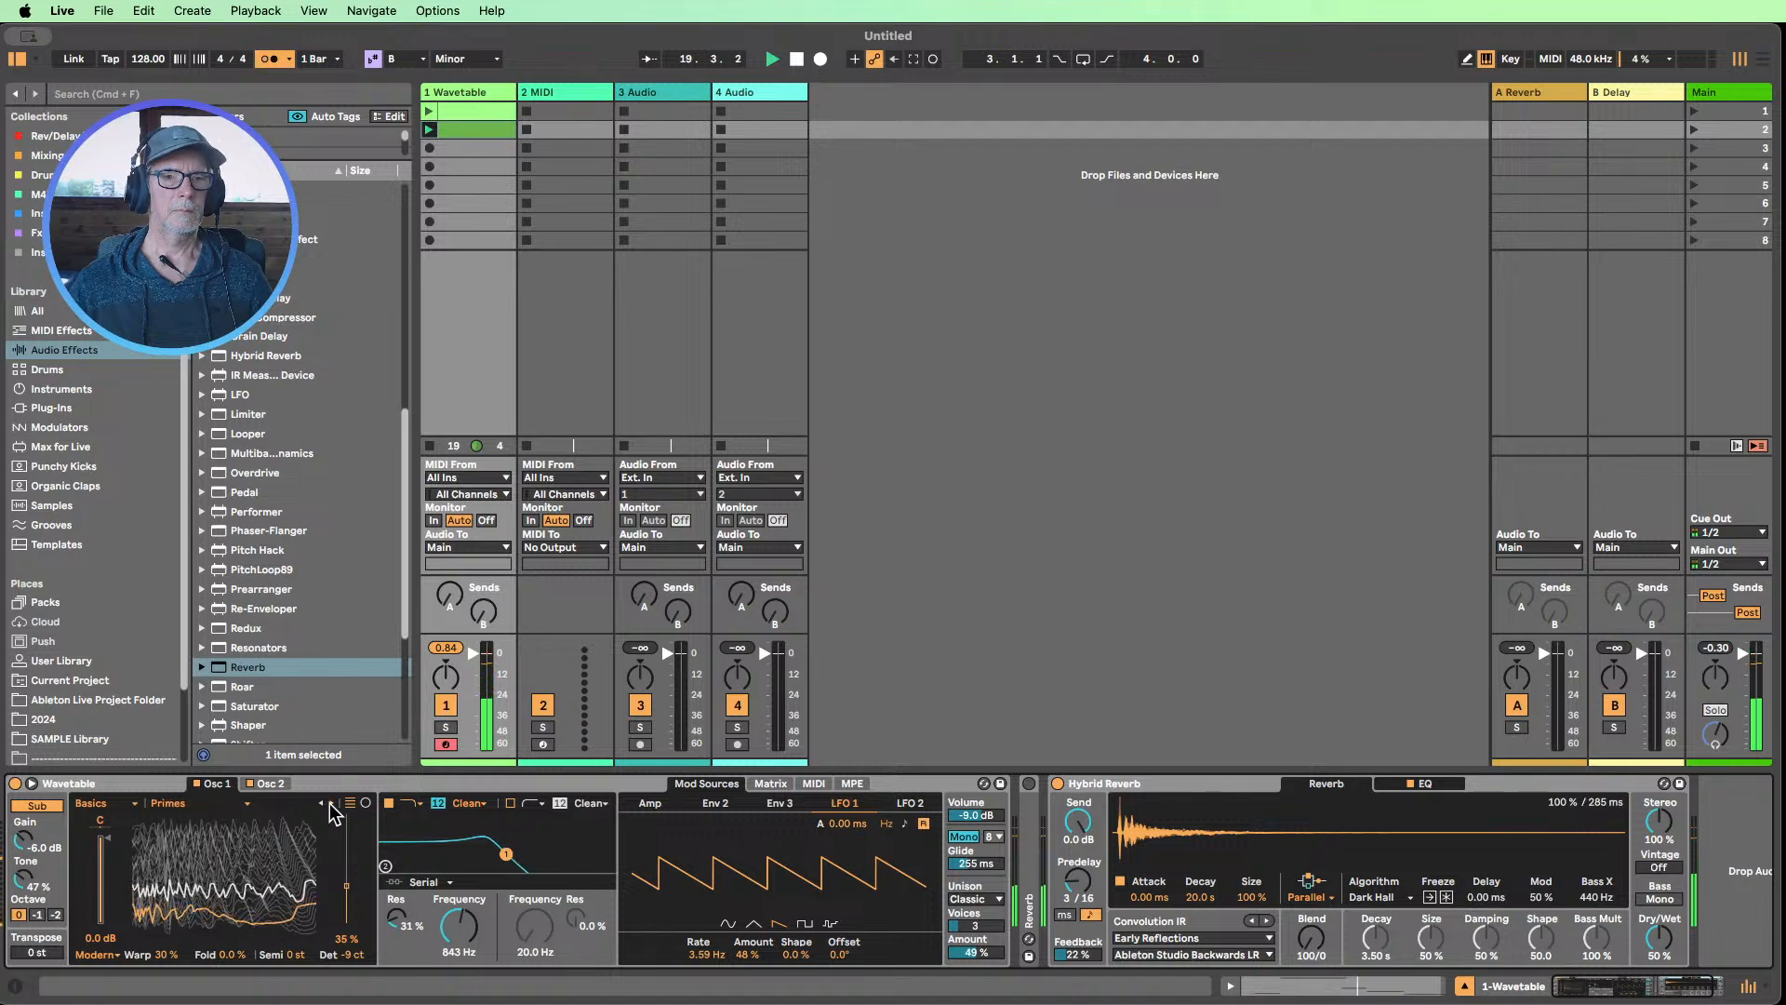
click(331, 804)
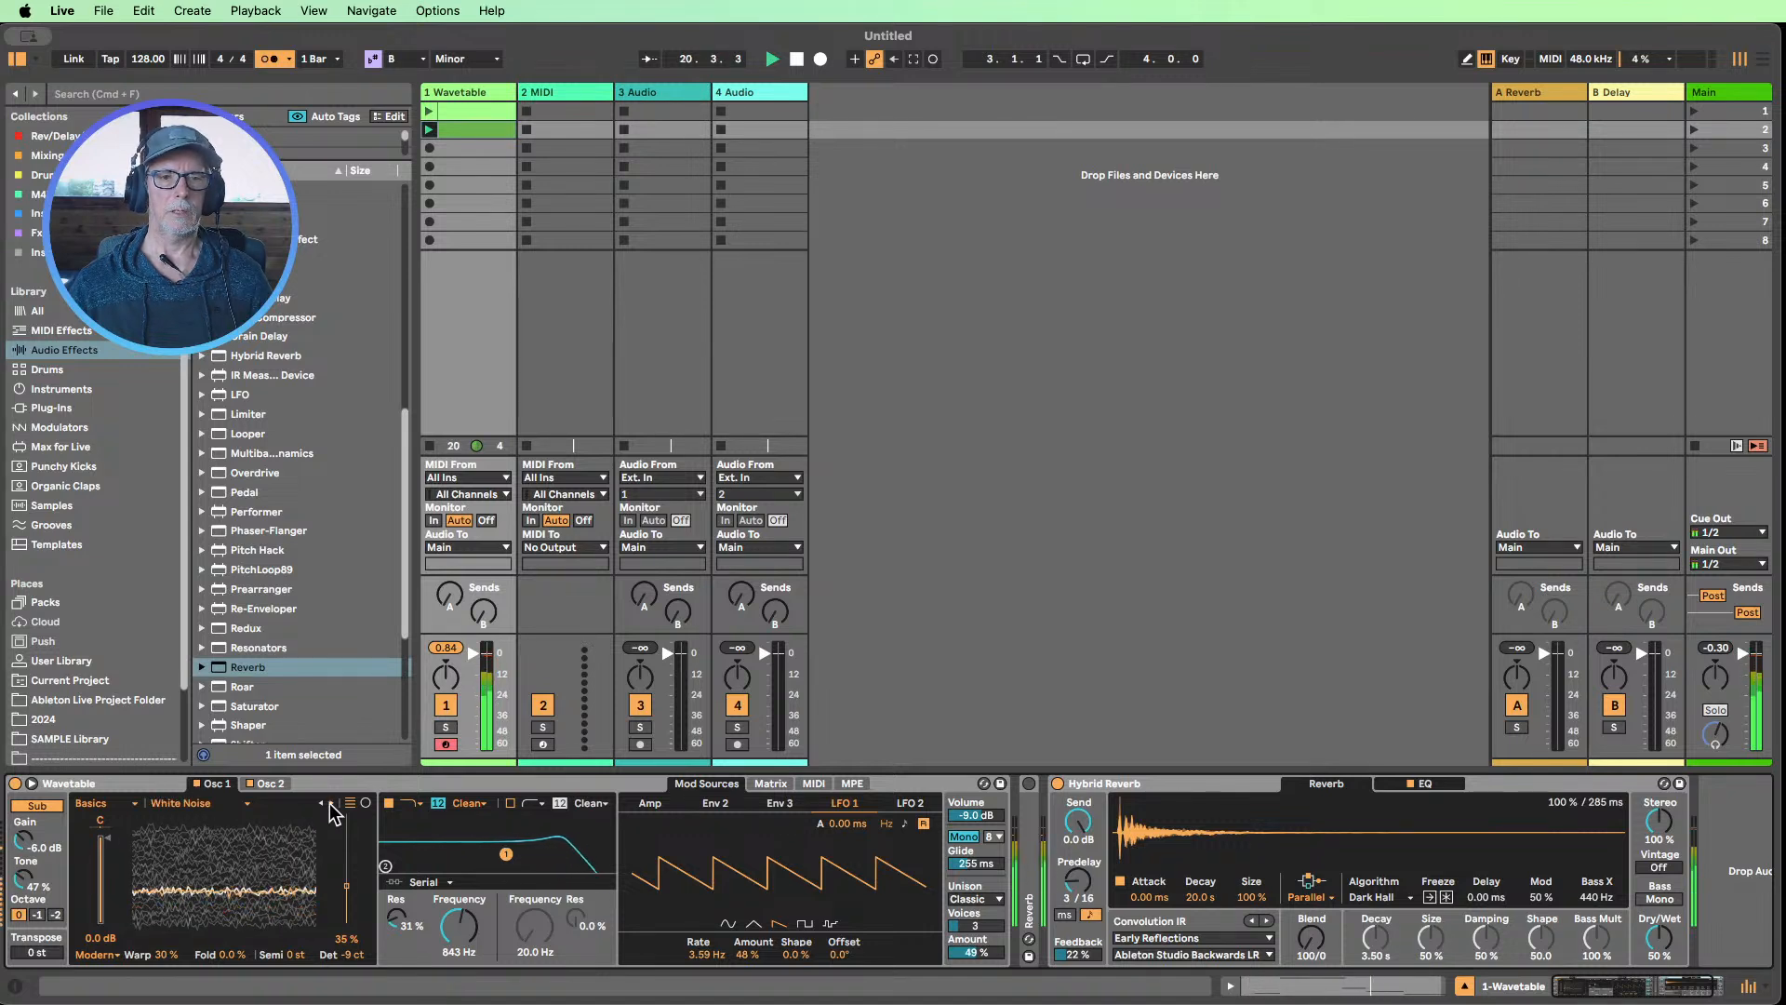
Change Oscillator 1 to the Complex category and step through its wavetables to Bitten Sync
click(117, 802)
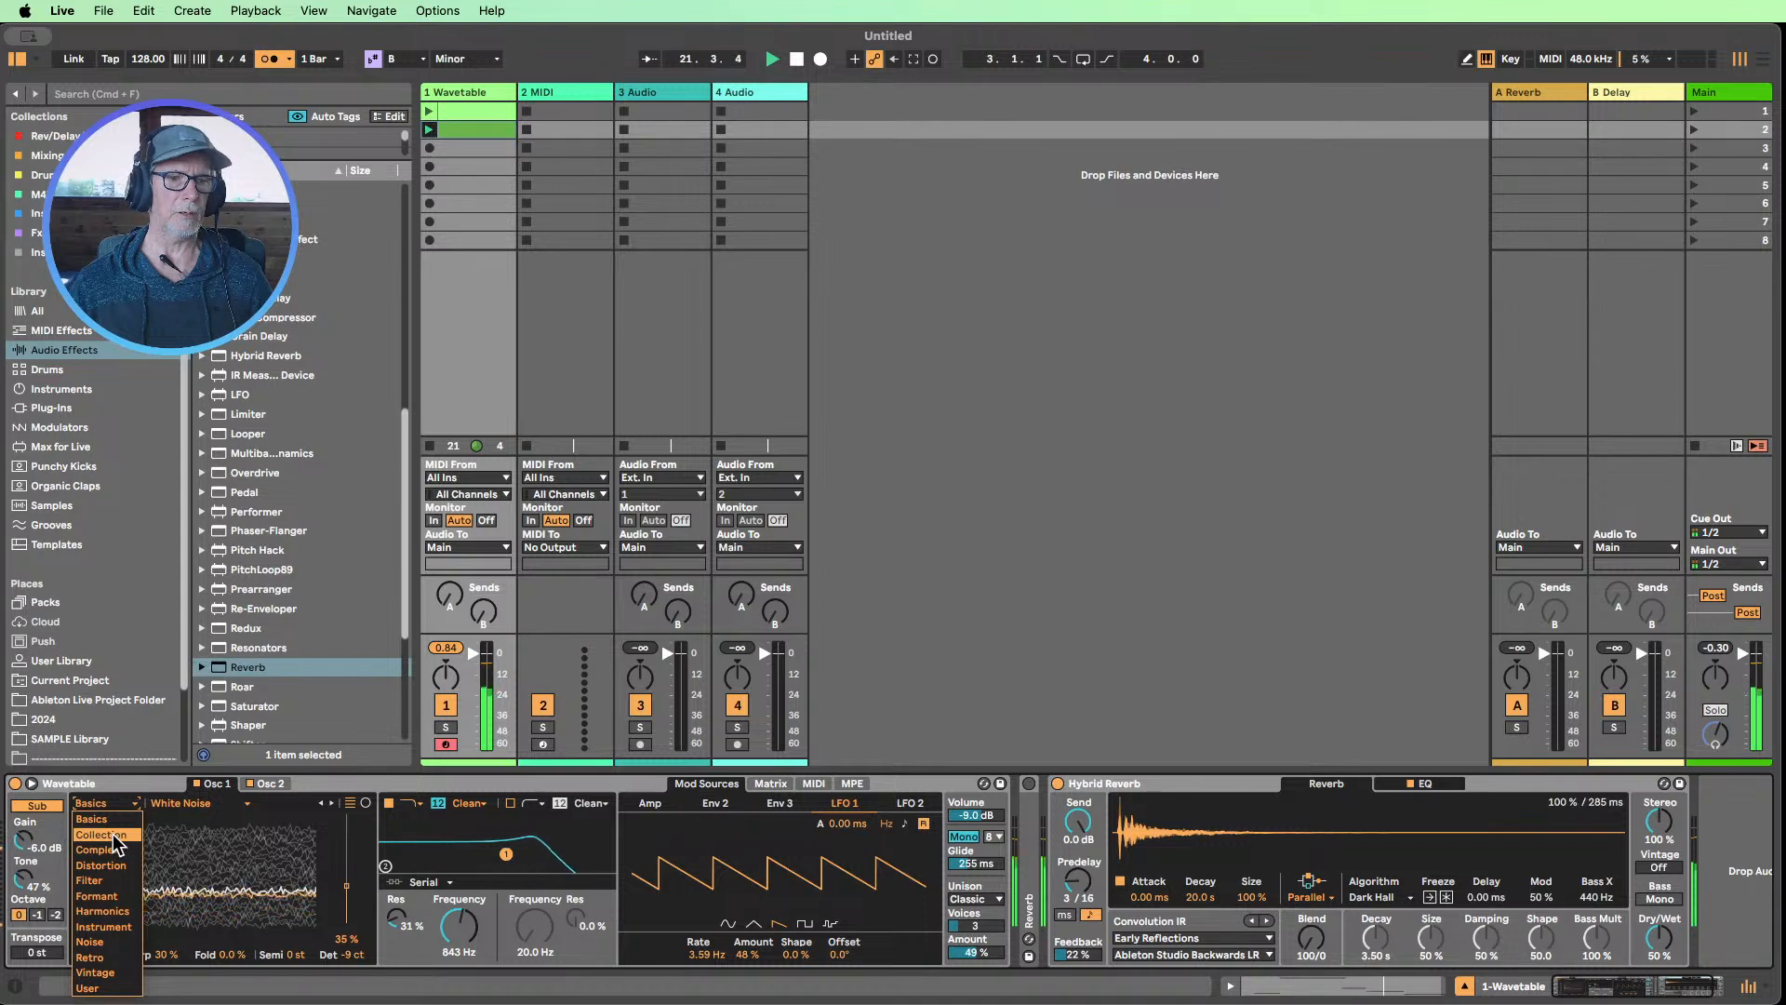
click(99, 849)
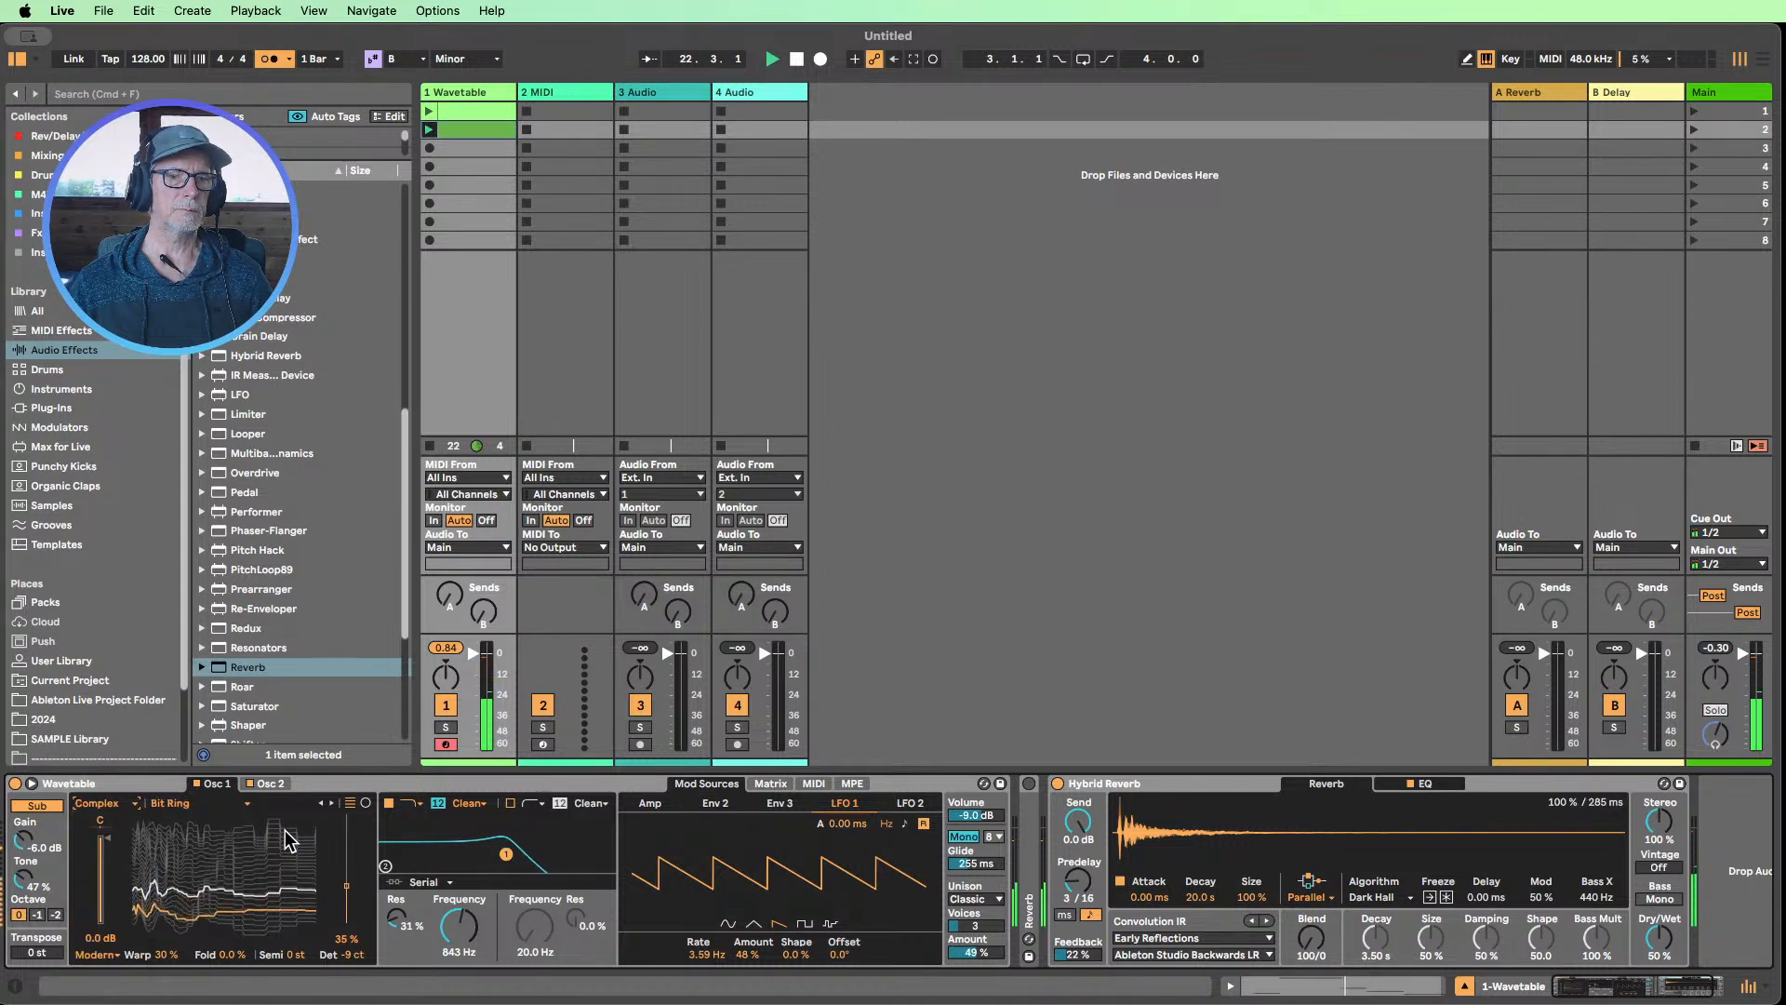
click(331, 805)
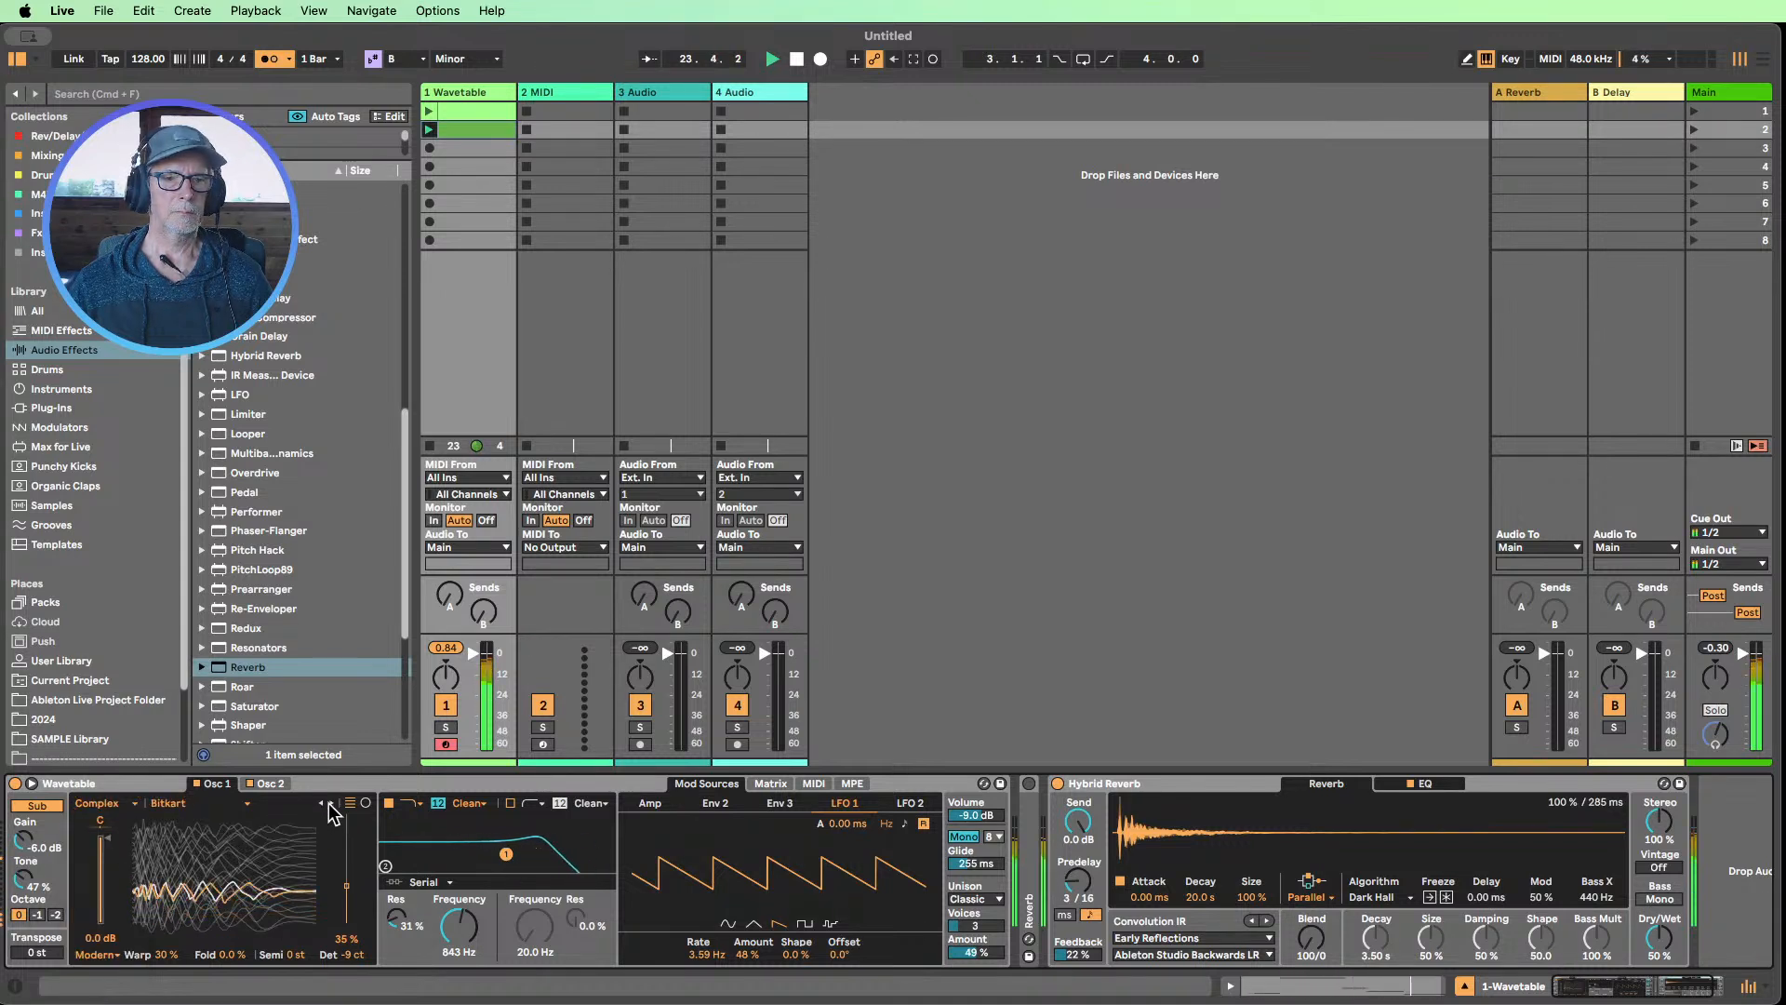
click(332, 805)
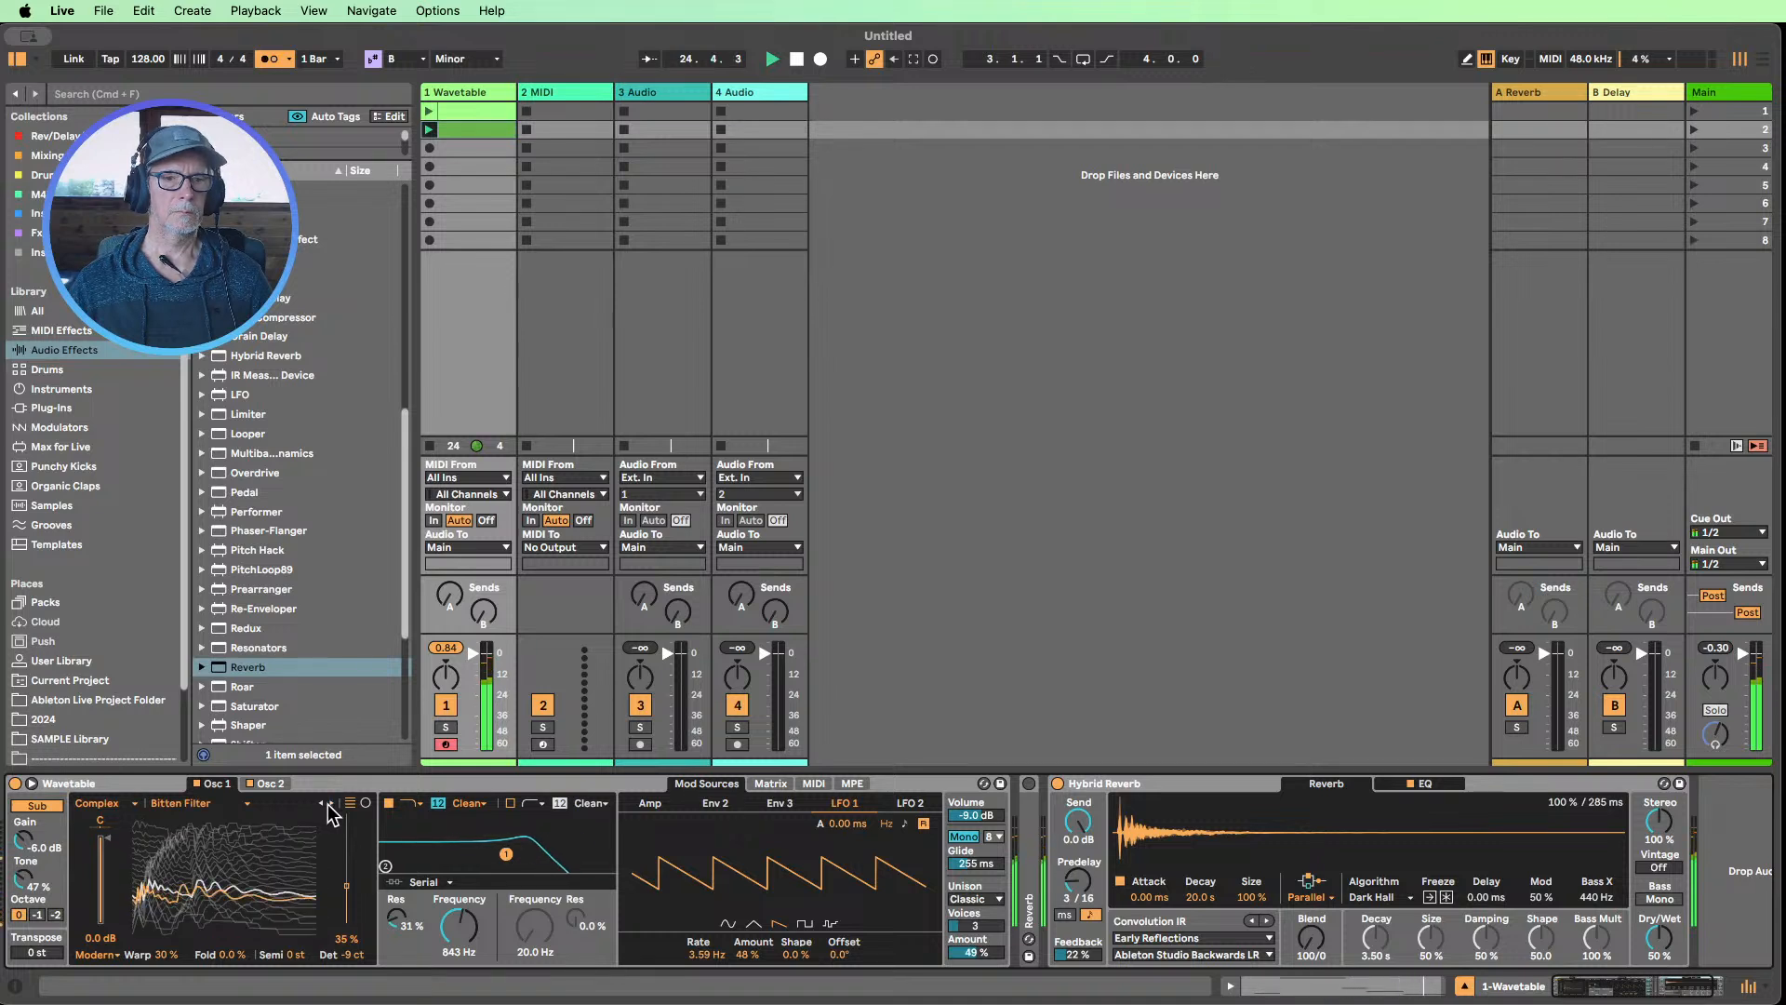
click(331, 806)
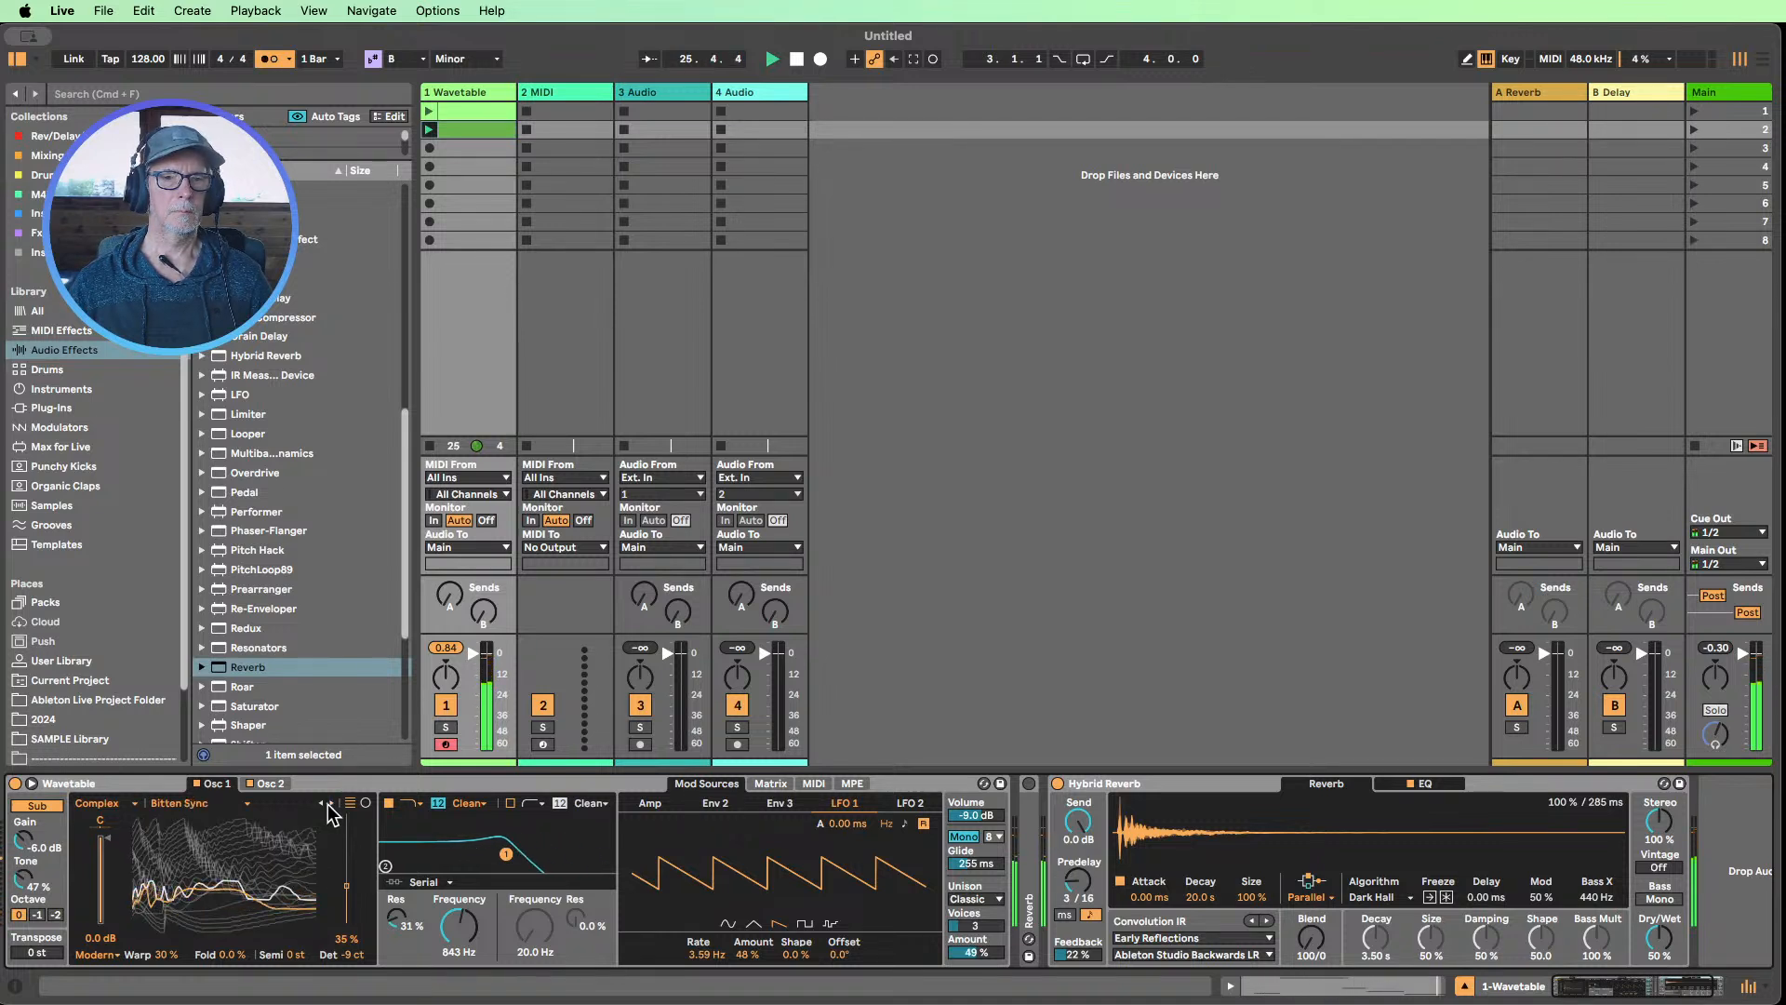
Set Oscillator 2 to -5 semitones with the first filter at 88.3 Hz, and delete the inactive Reverb device
click(271, 783)
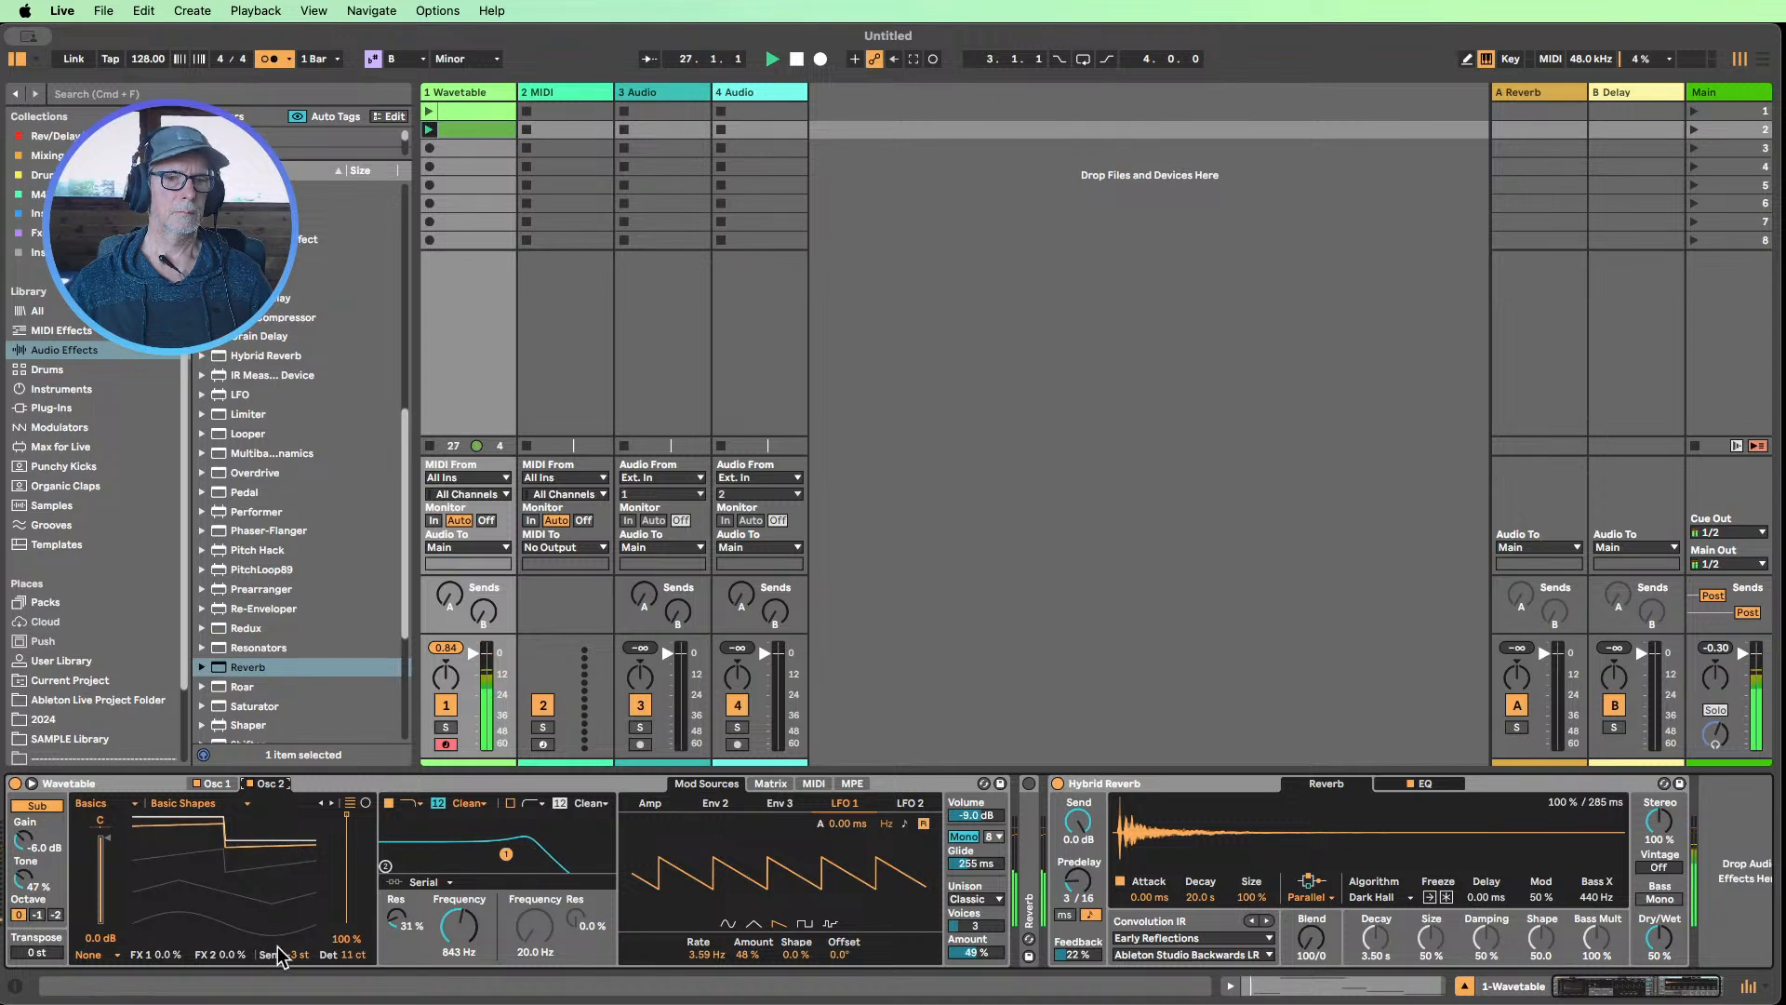
mouse_move(296, 954)
mouse_down()
mouse_move(297, 977)
mouse_move(308, 949)
mouse_up()
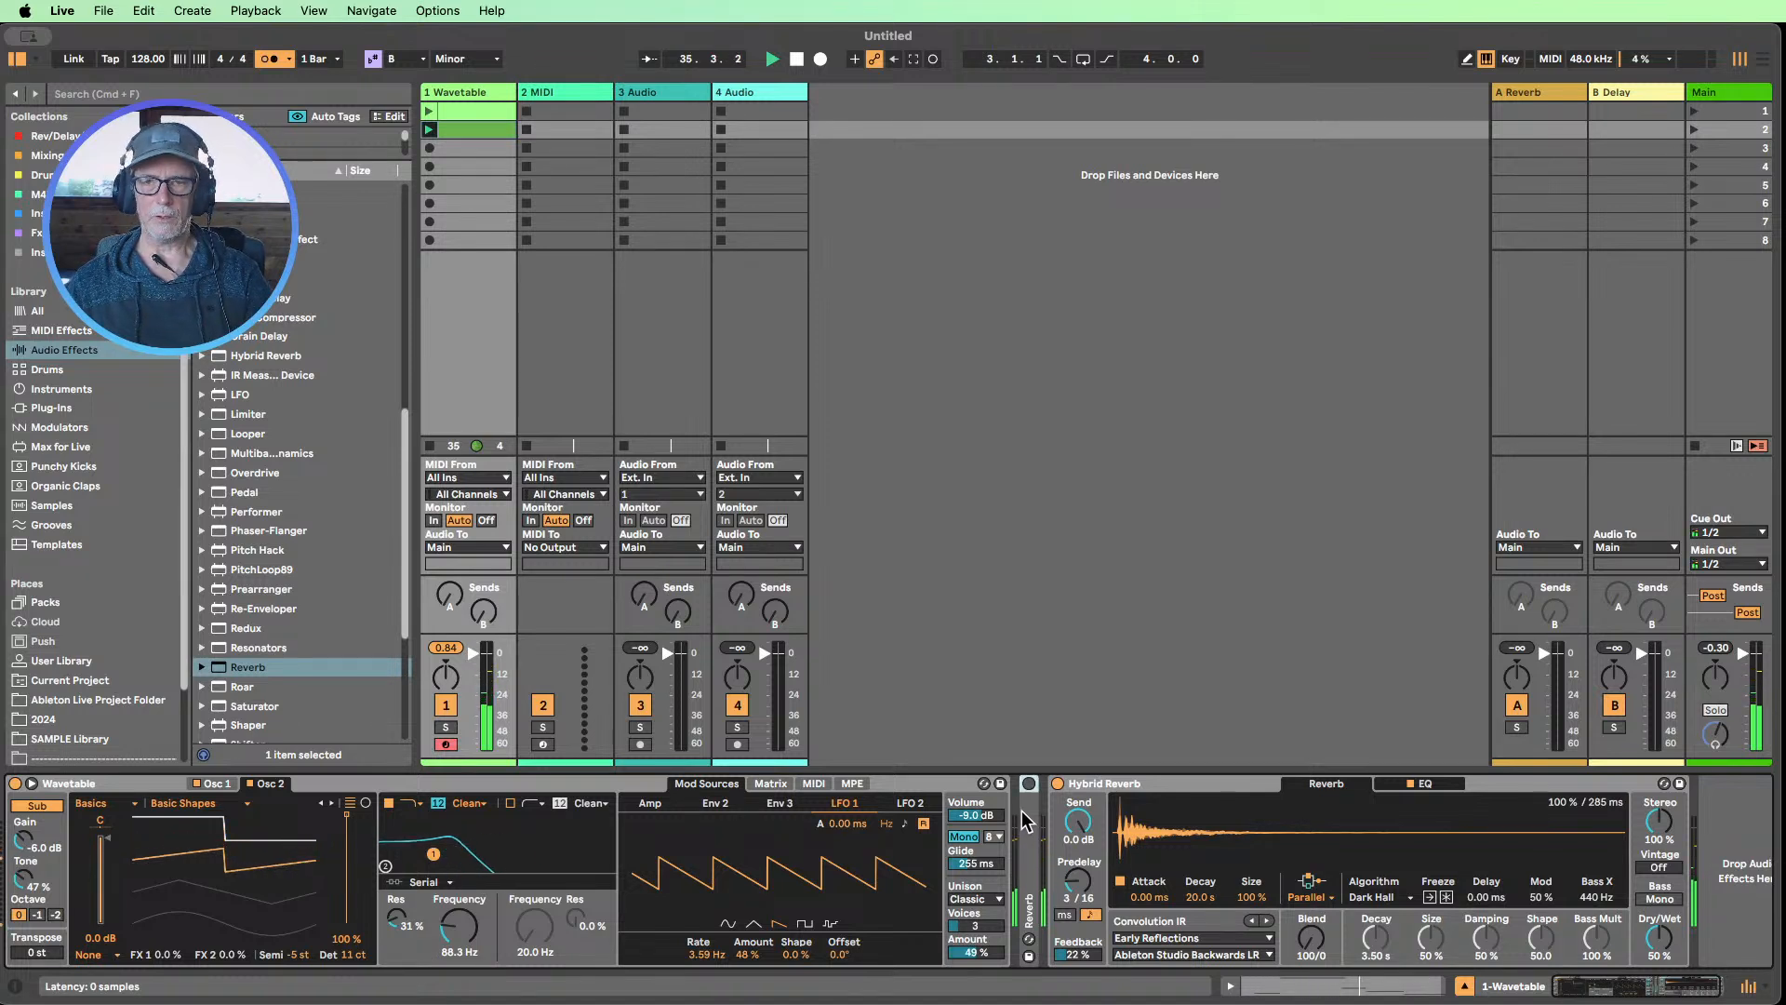
key(Delete)
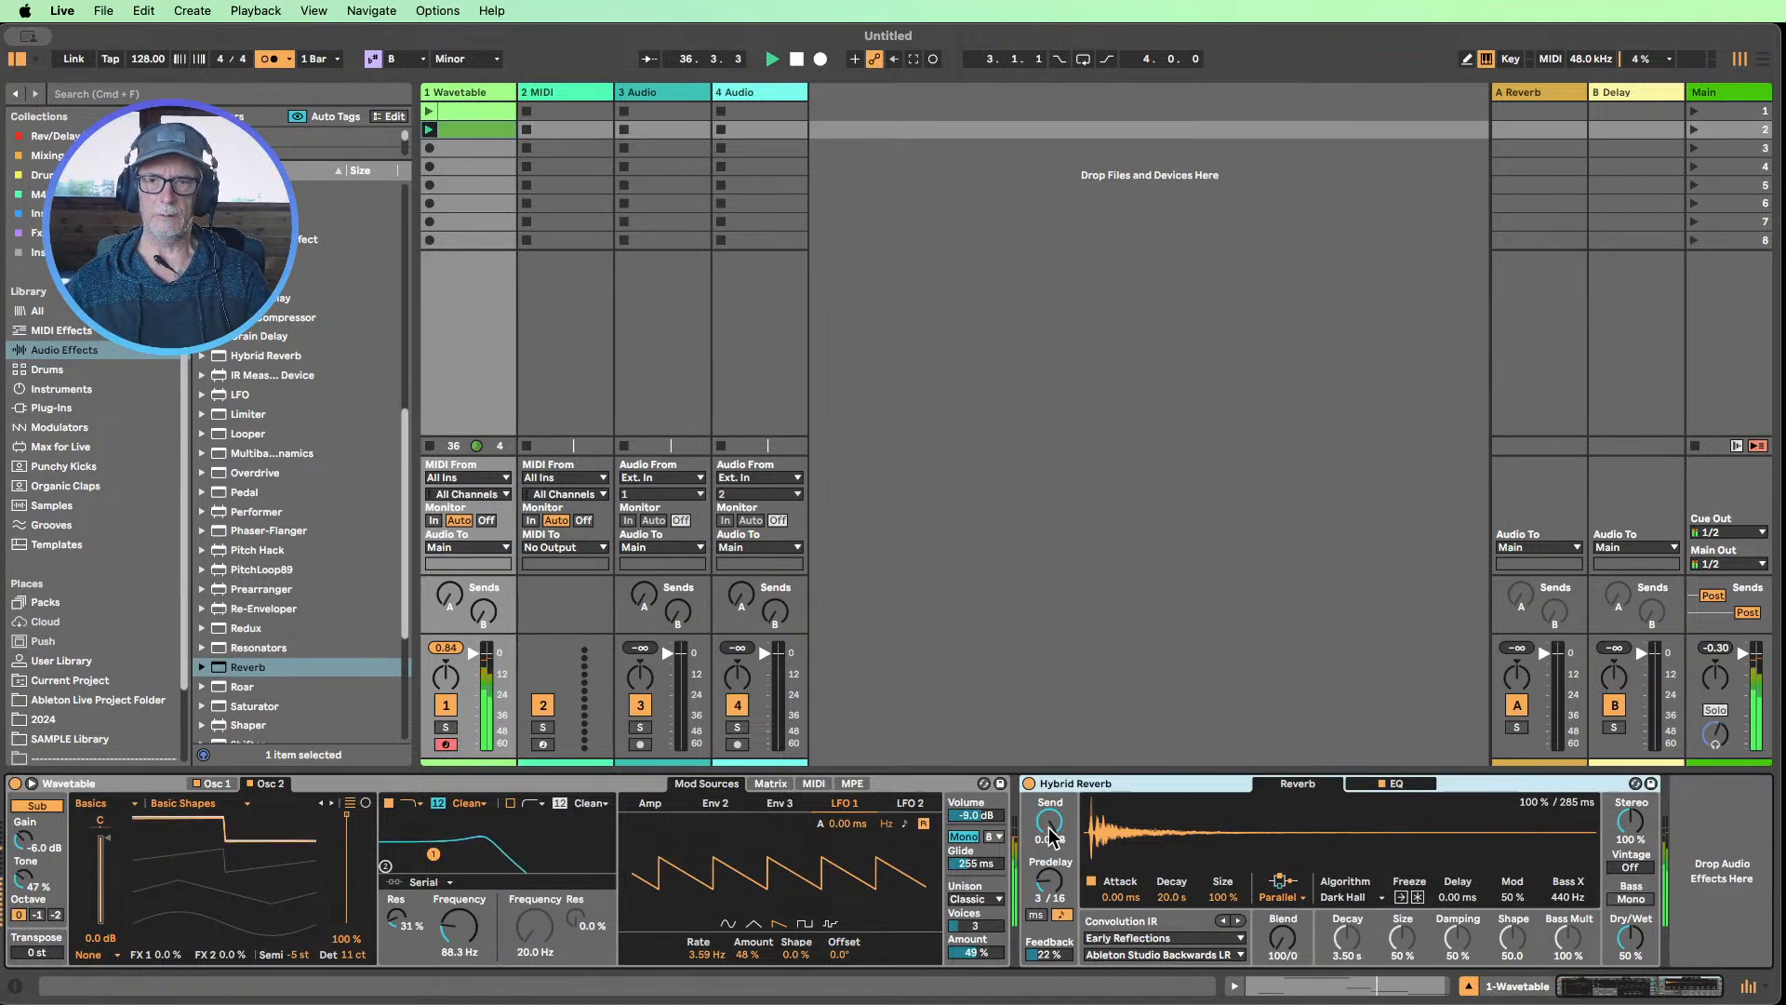
Compare the notes of the second and first Wavetable clips, launching the first clip
double_click(462, 128)
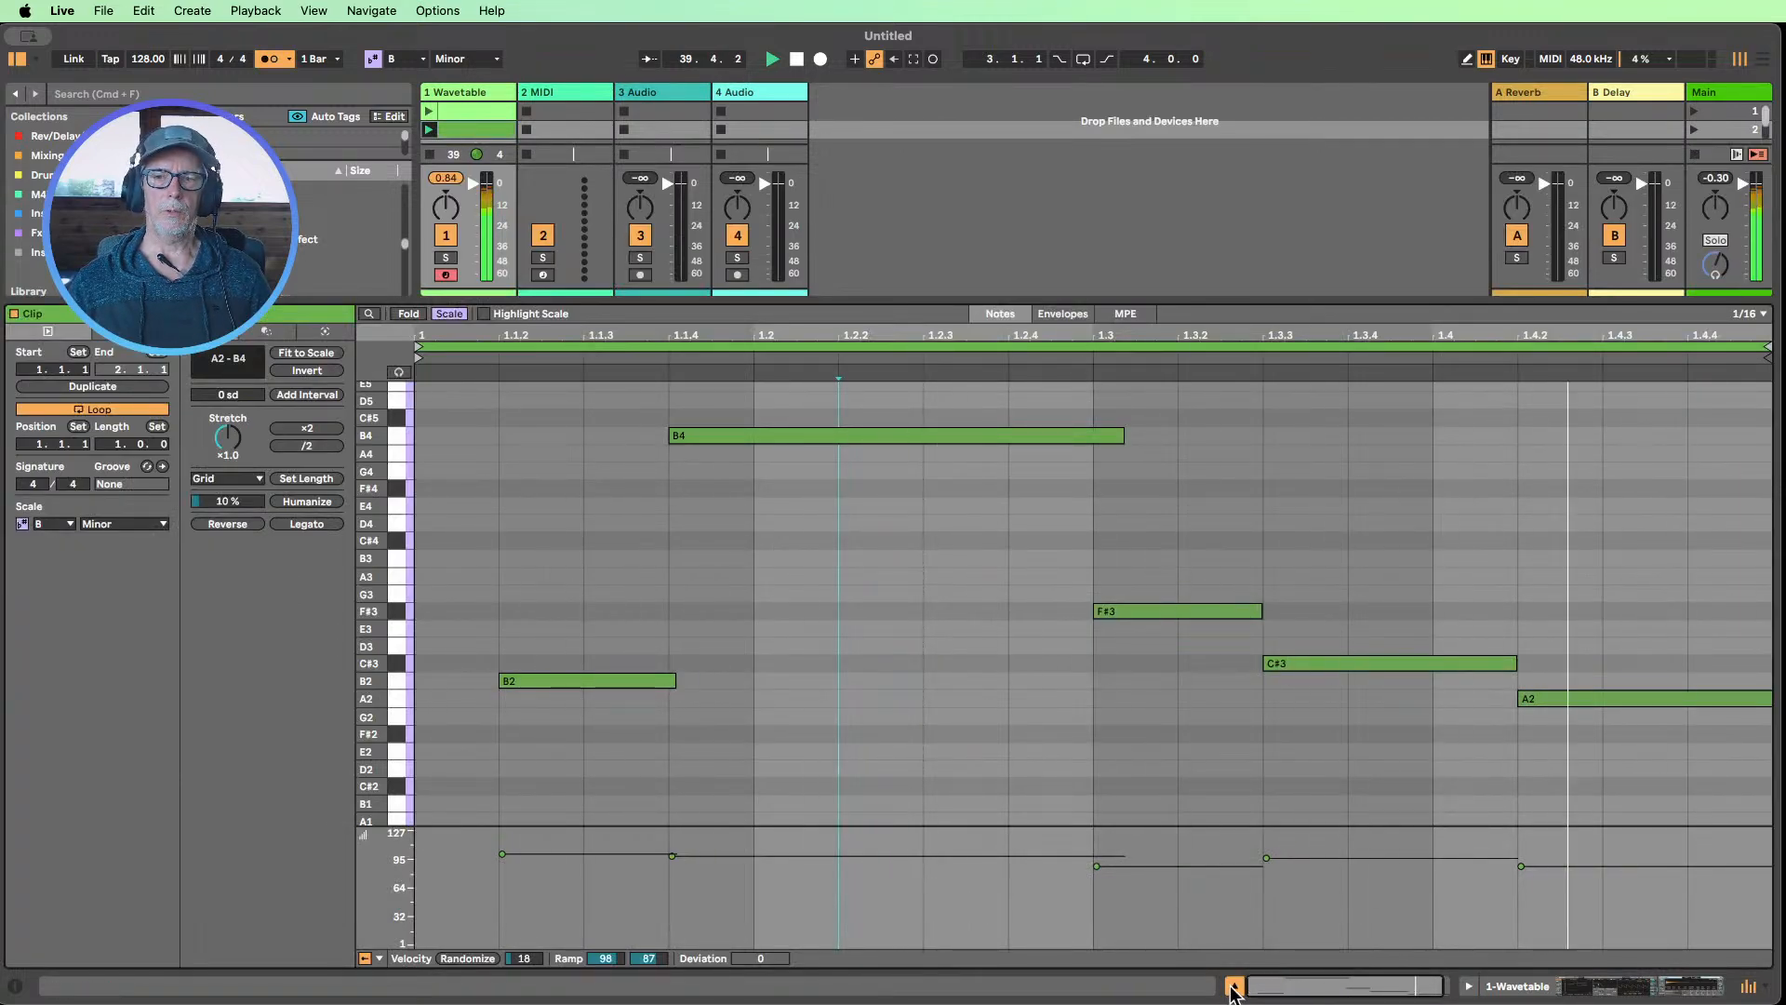
key(super+alt+l)
click(462, 110)
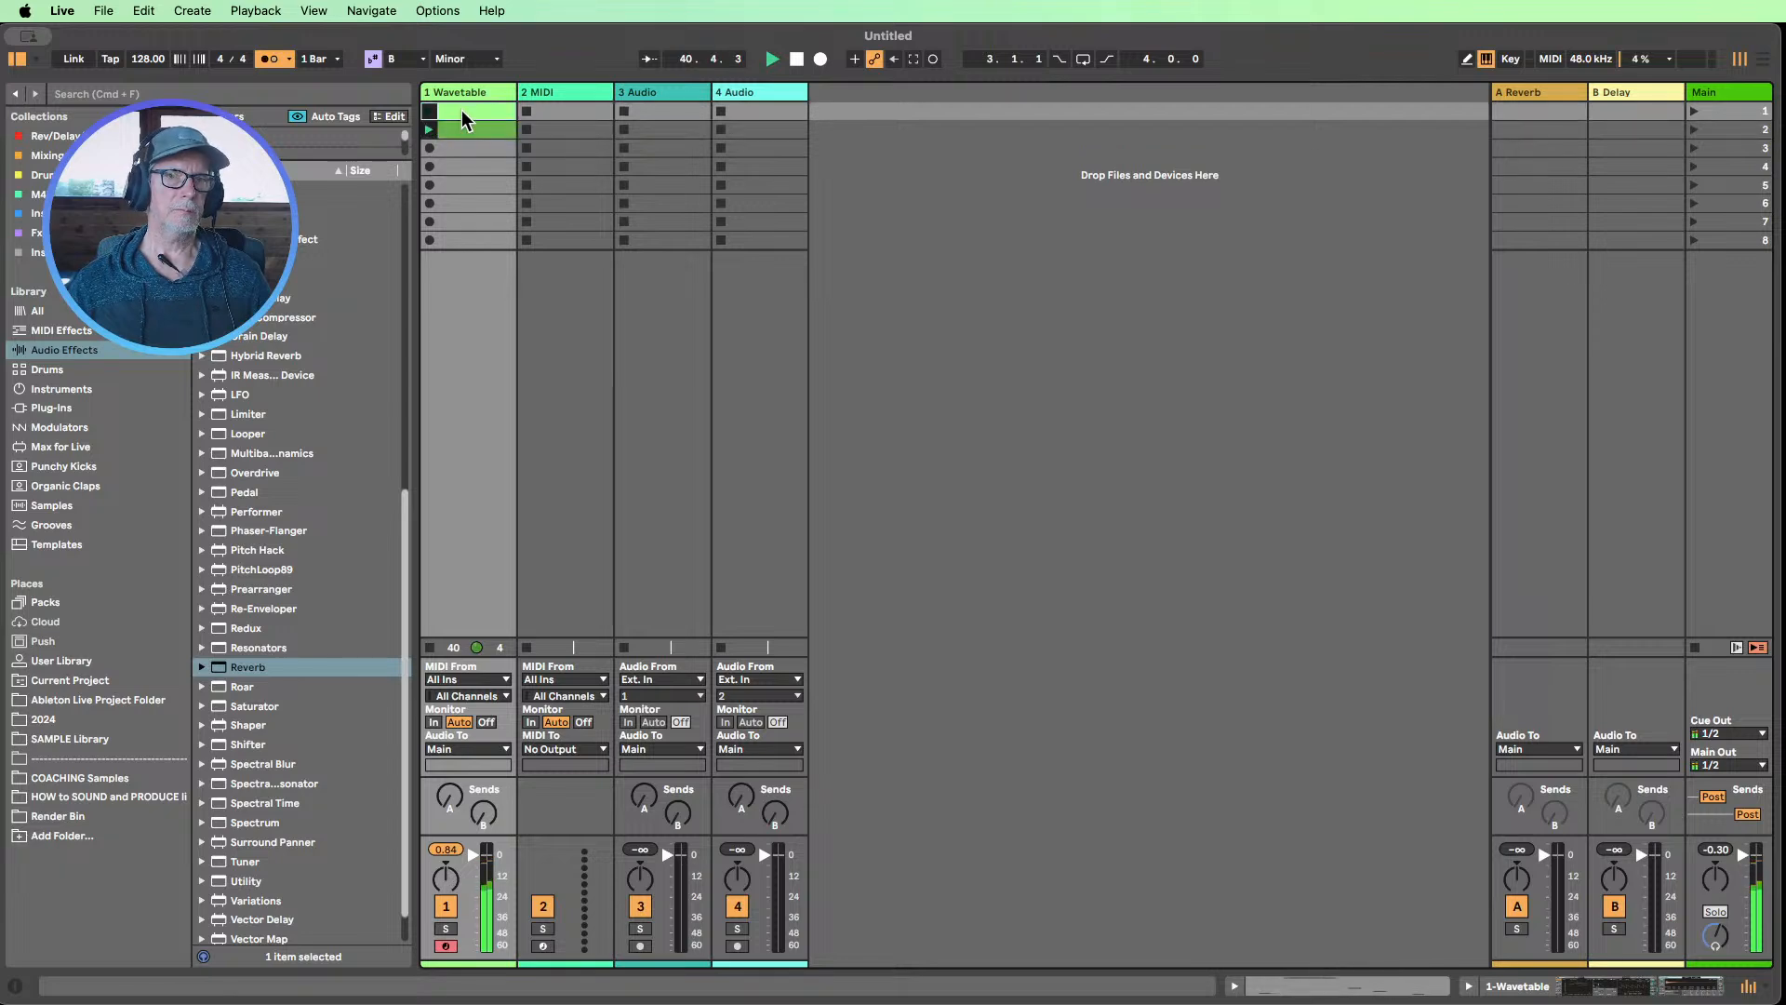
double_click(462, 109)
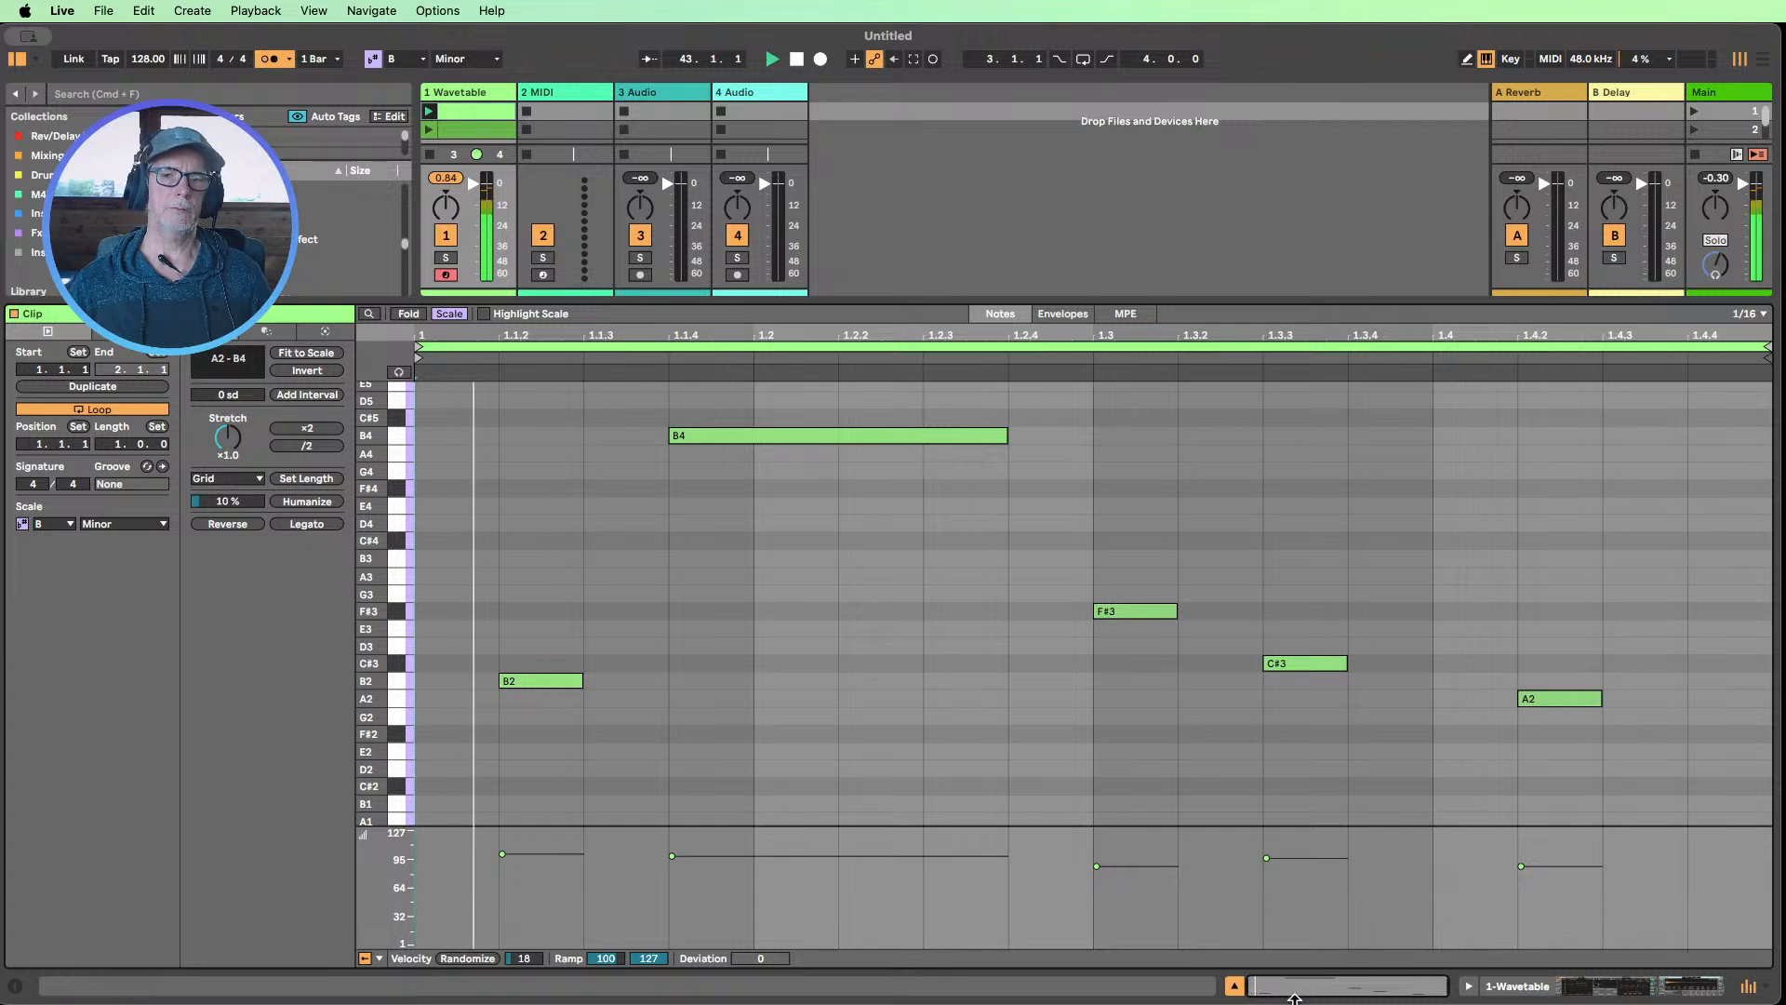
click(1234, 984)
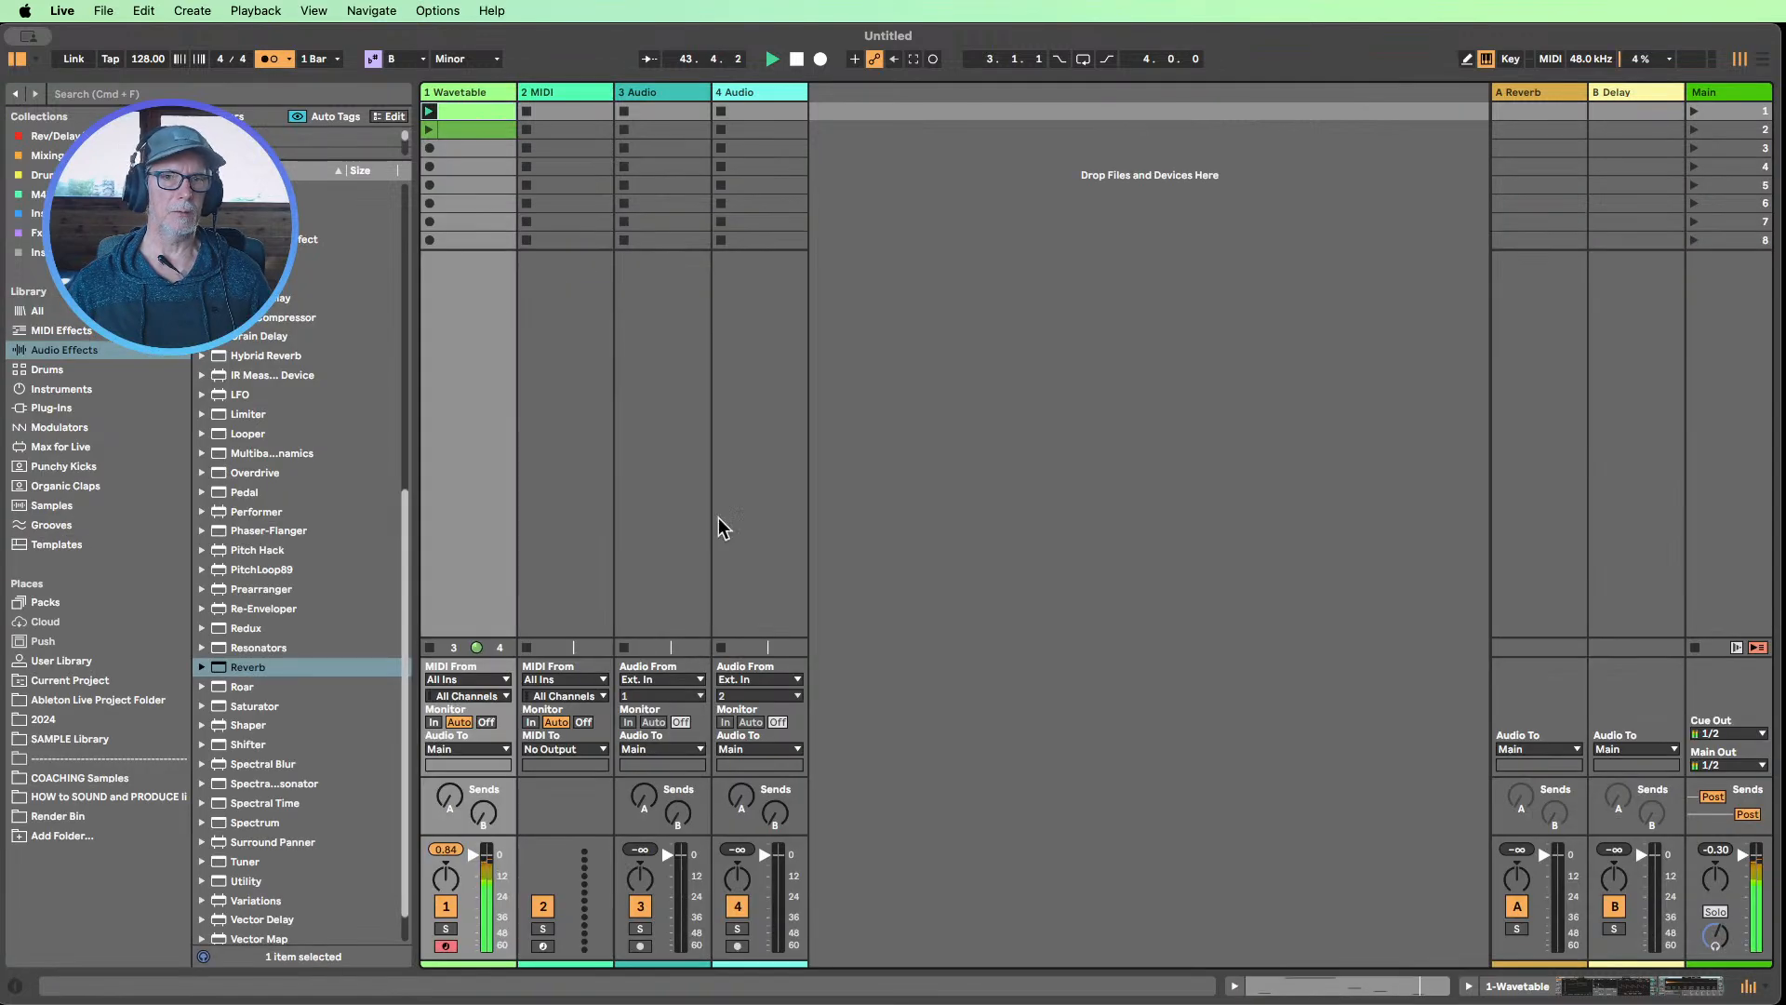
Duplicate the second Wavetable clip and deactivate the F#3 and C#3 notes in the copy
click(455, 125)
key(super+d)
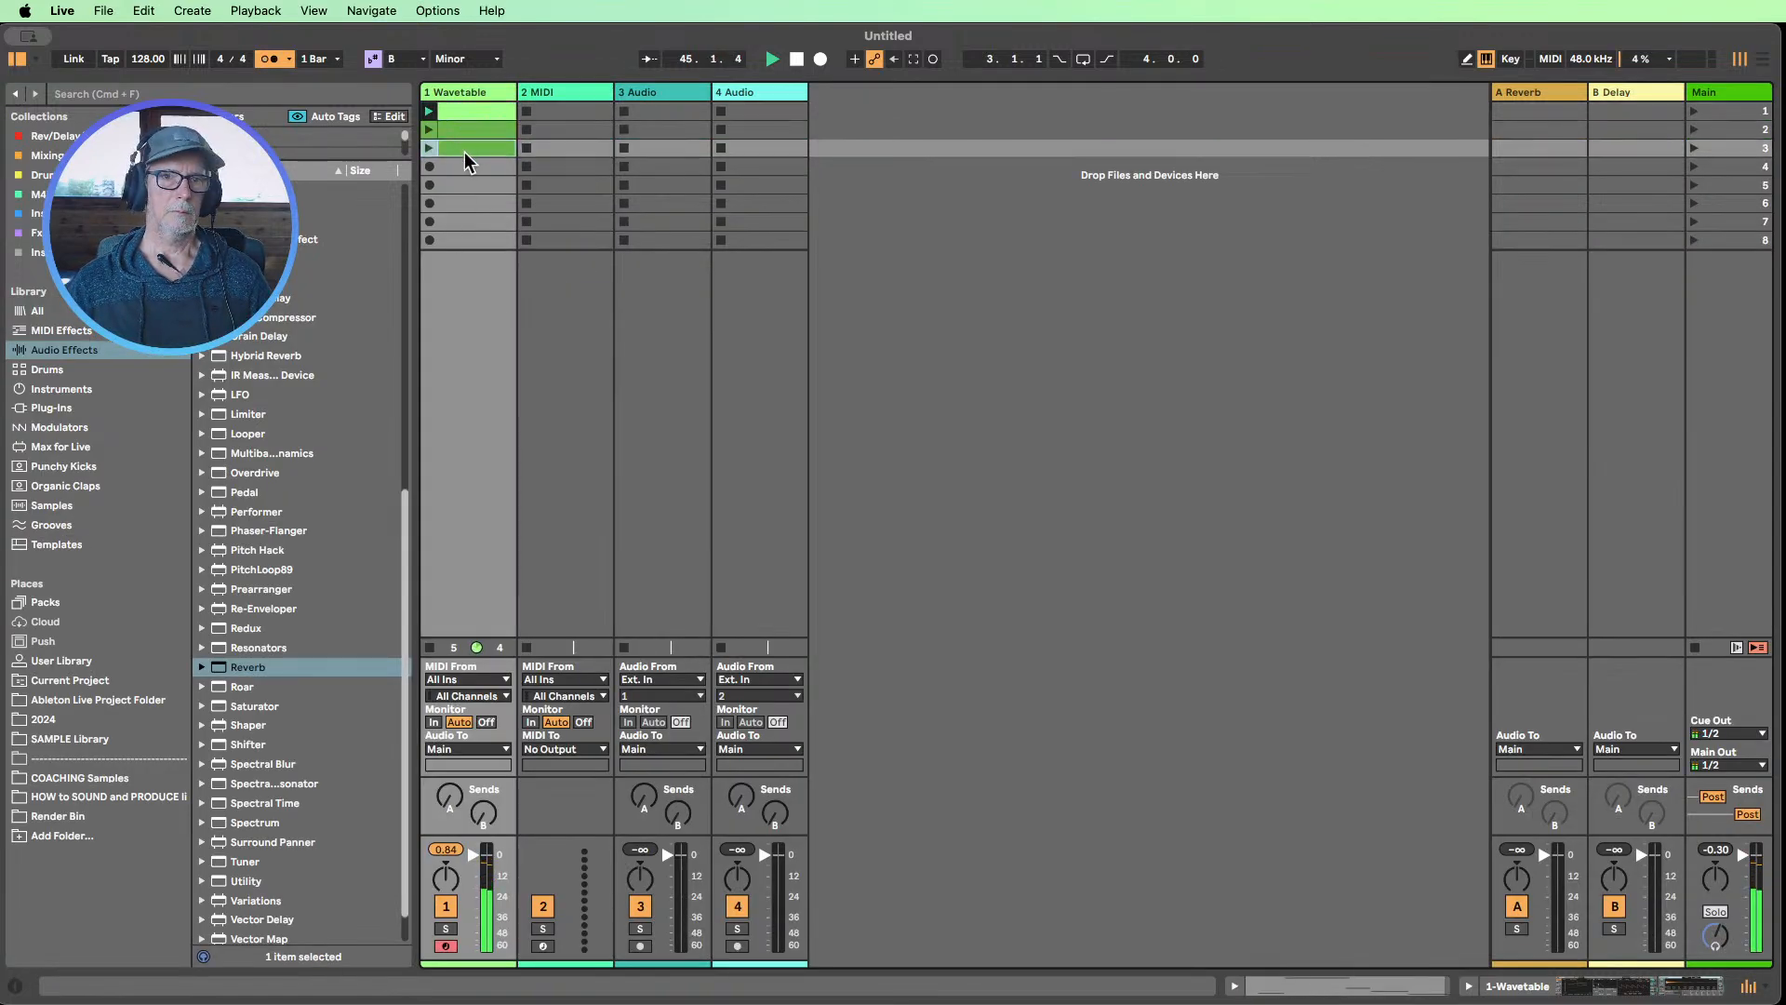
double_click(465, 153)
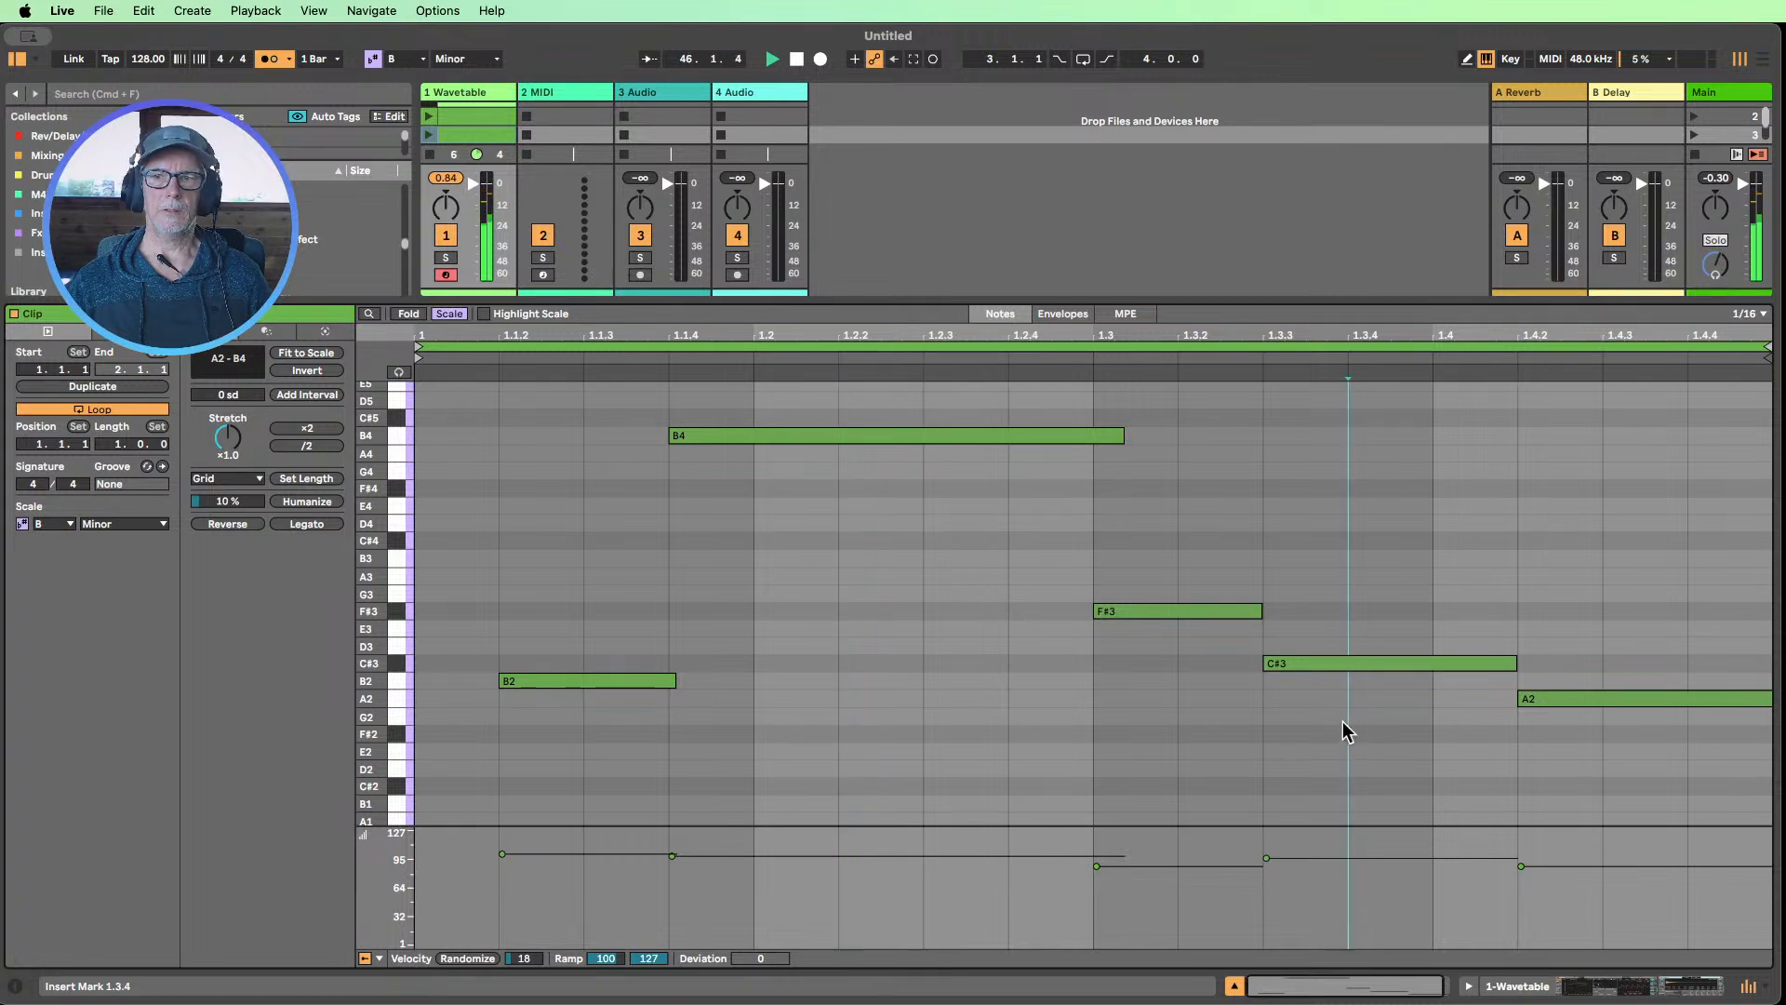
drag(1348, 731, 1161, 548)
key(0)
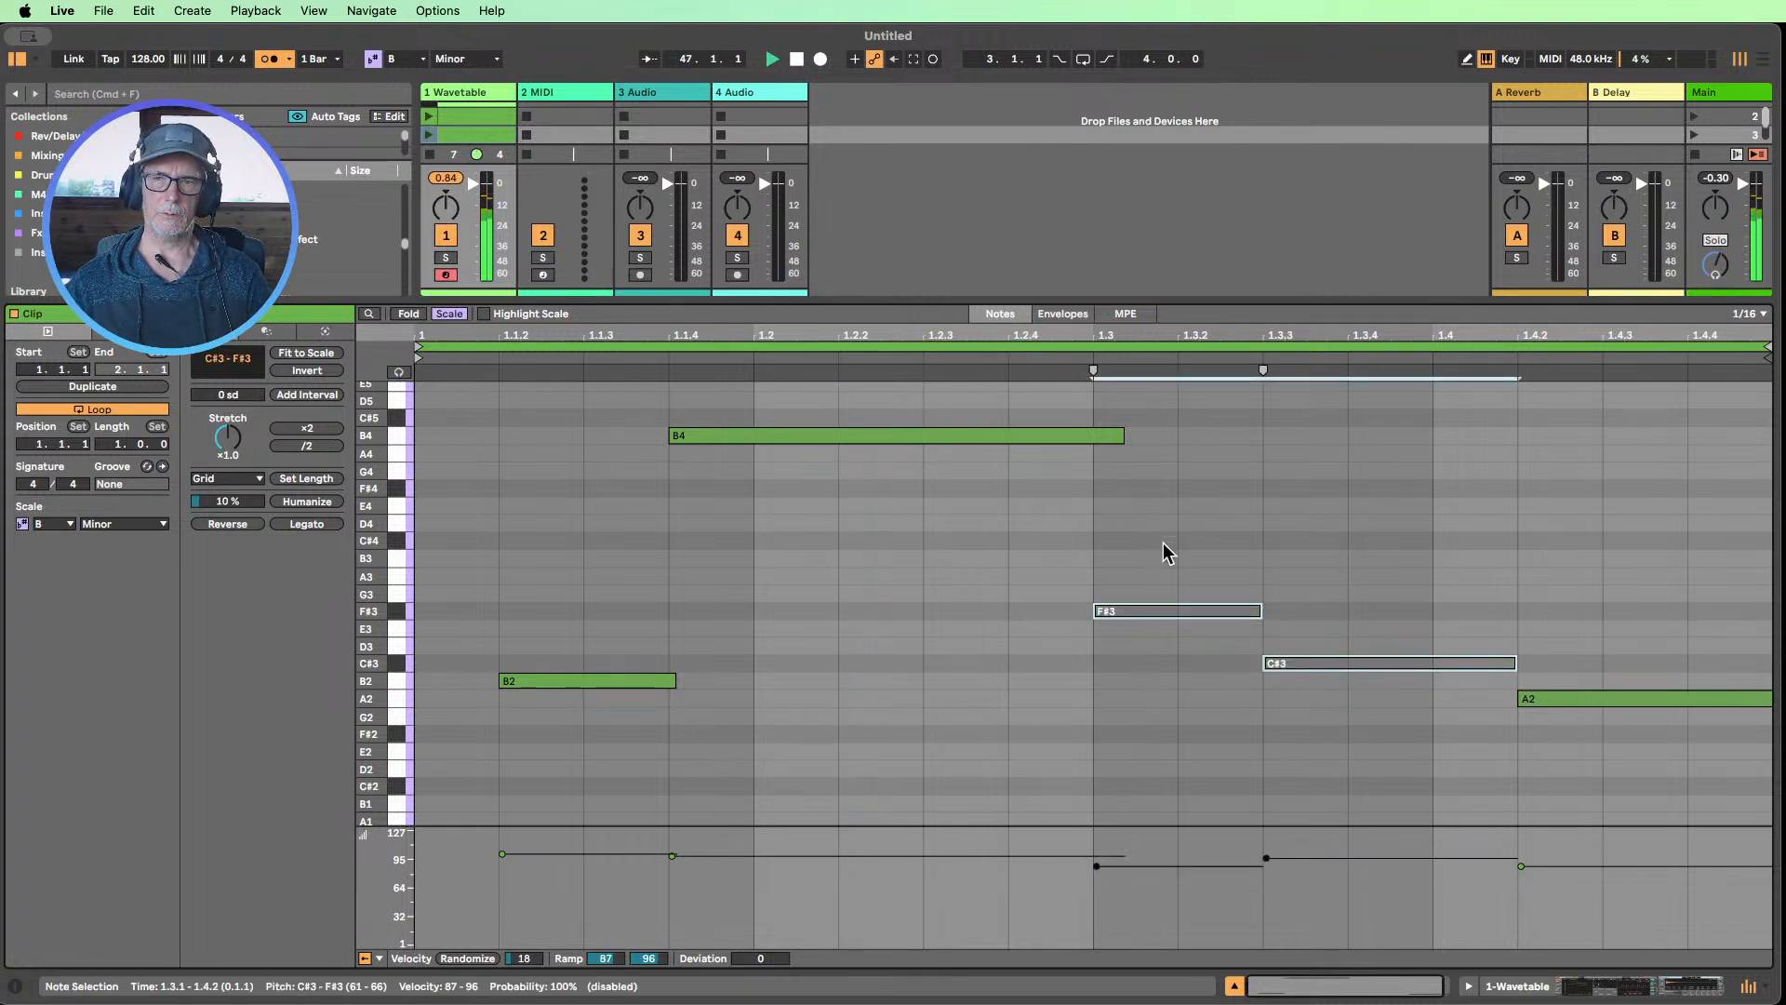
Recolor the duplicated Wavetable clip pale green and reactivate its C#3 note
right_click(472, 151)
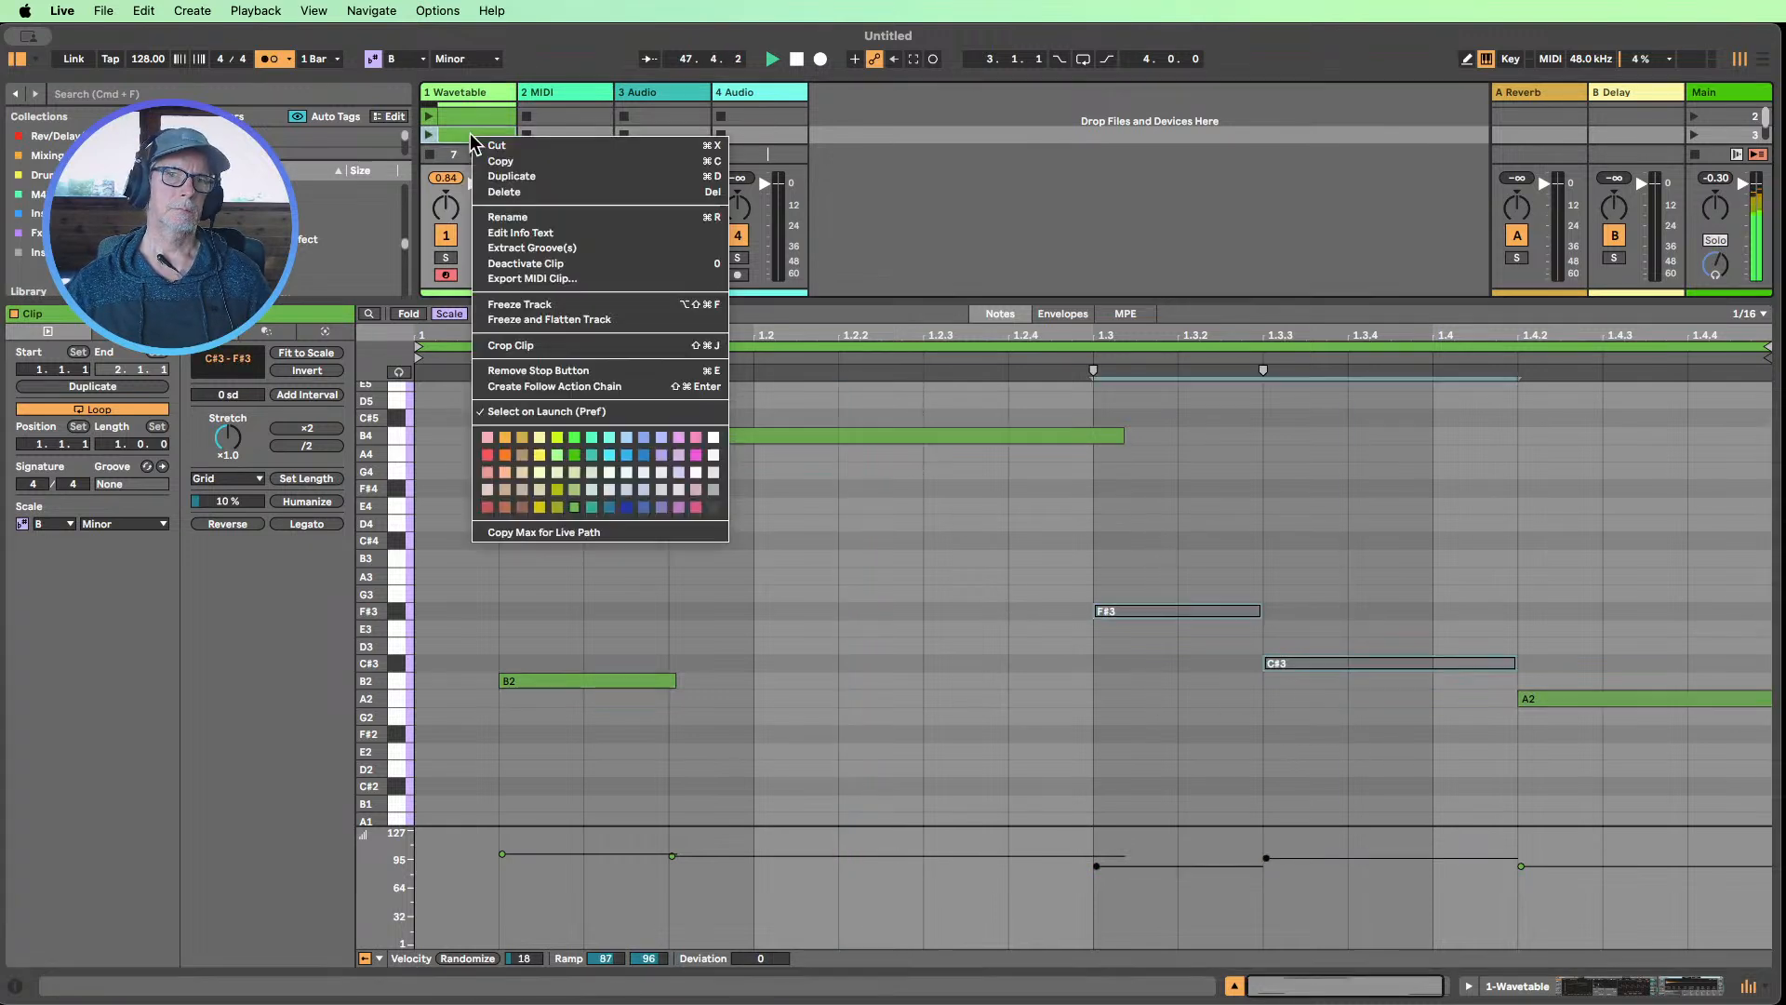
click(590, 486)
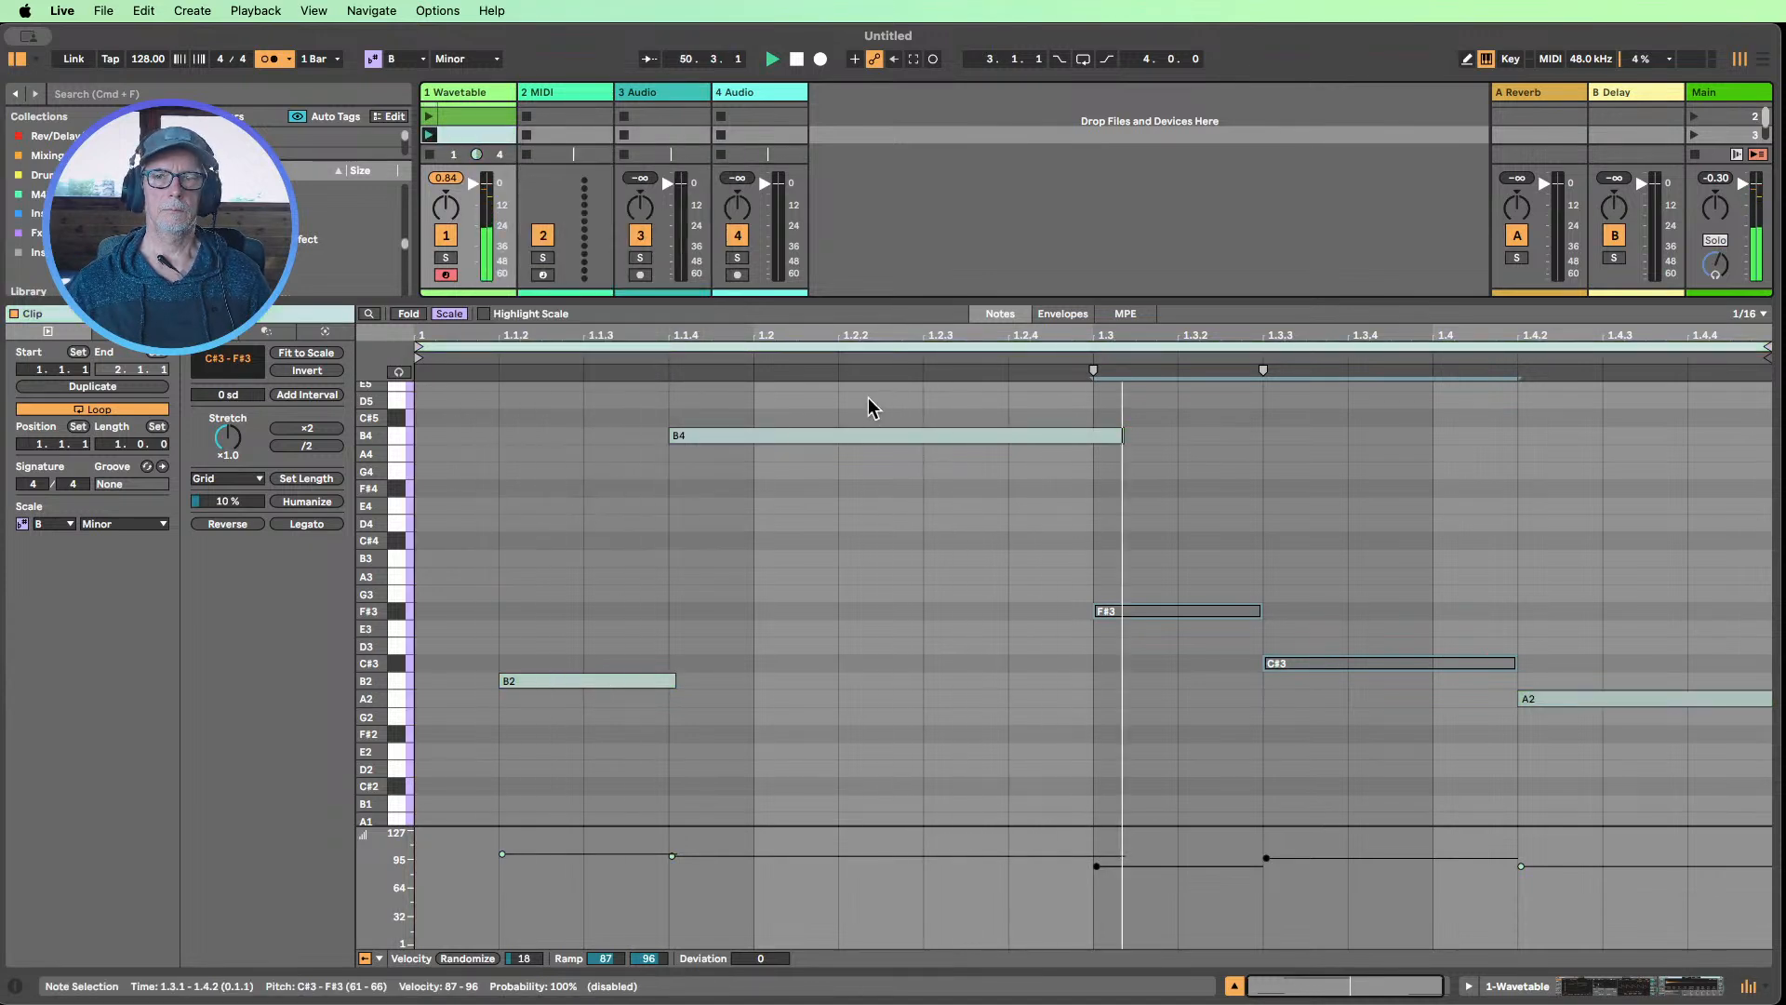
drag(1373, 722, 1380, 639)
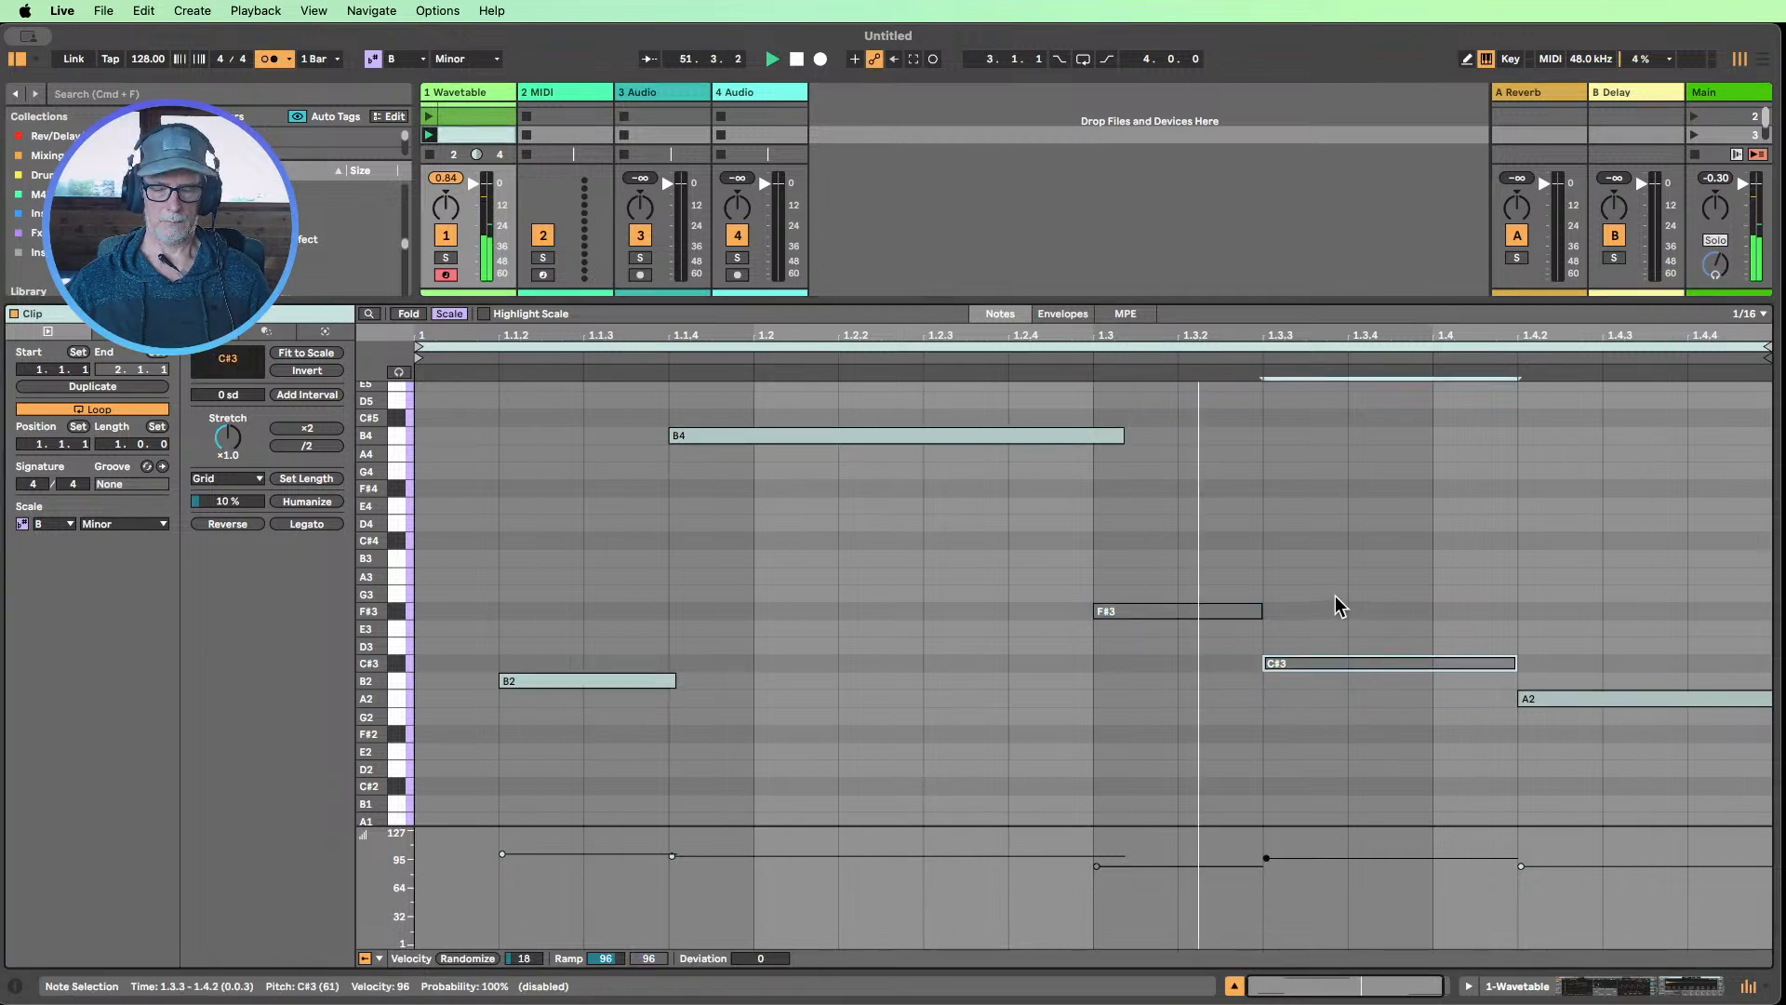
key(0)
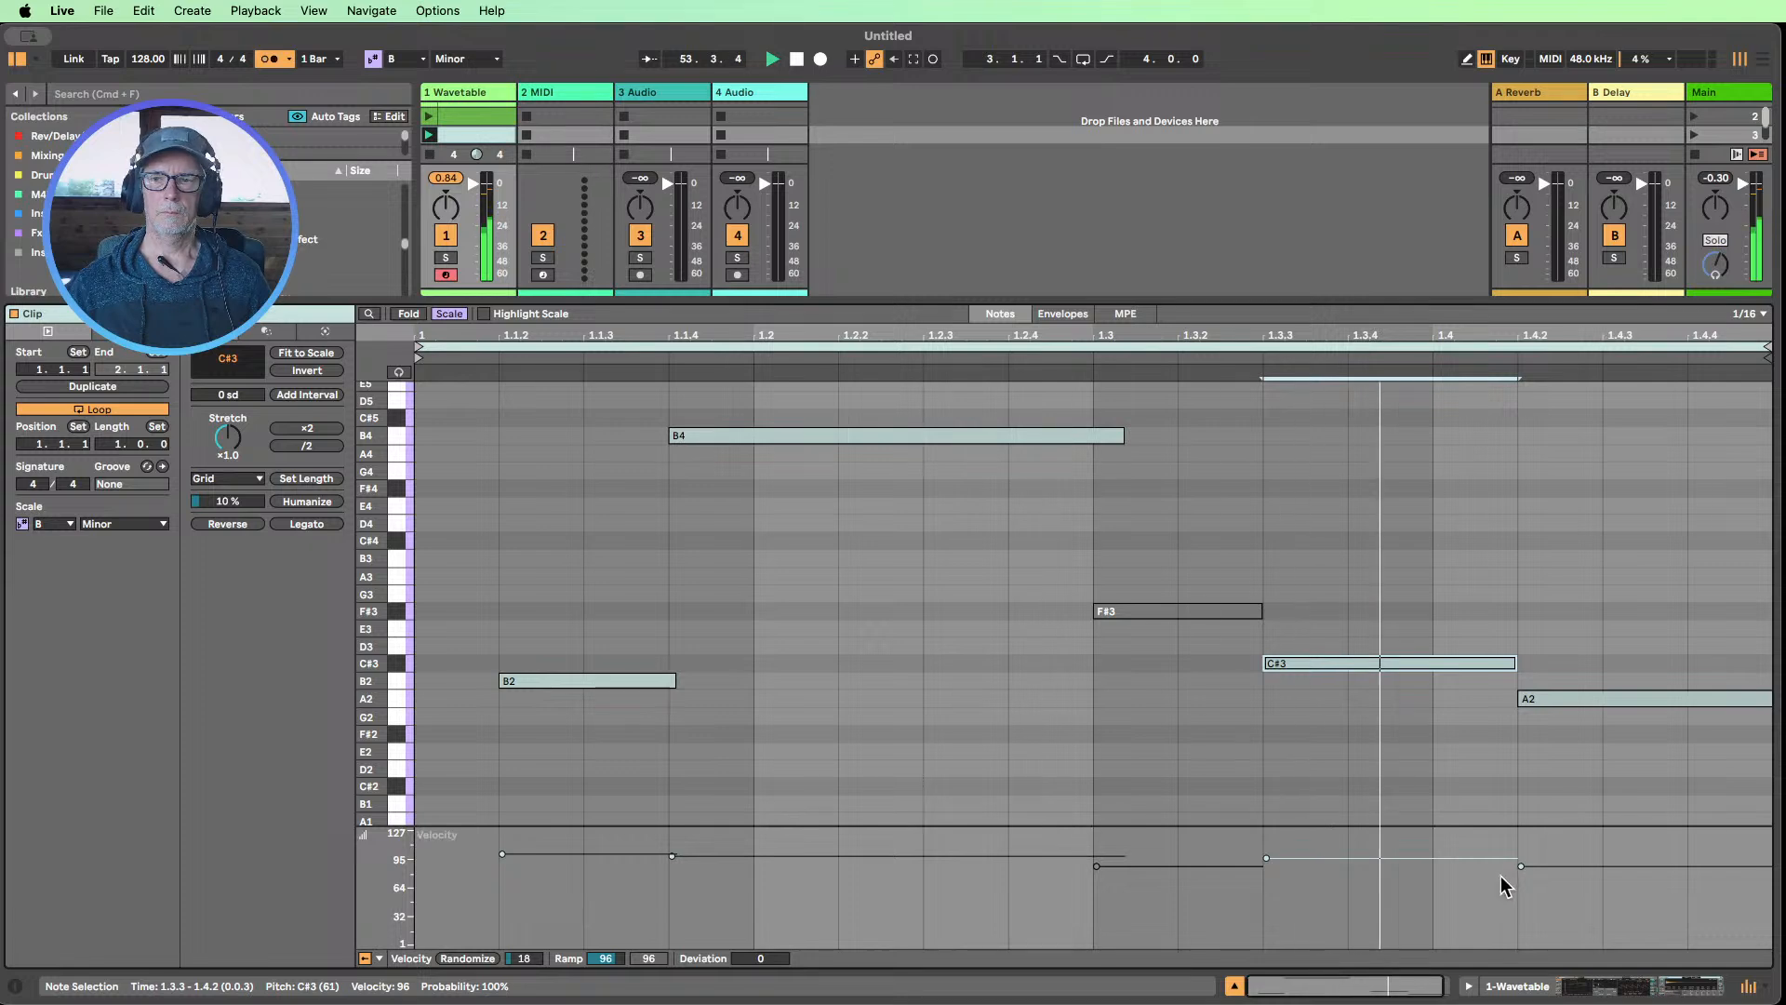
Create an empty one-bar MIDI clip in track 2's first slot, with Draw Mode on and the note editor's Scale filter off
click(1235, 984)
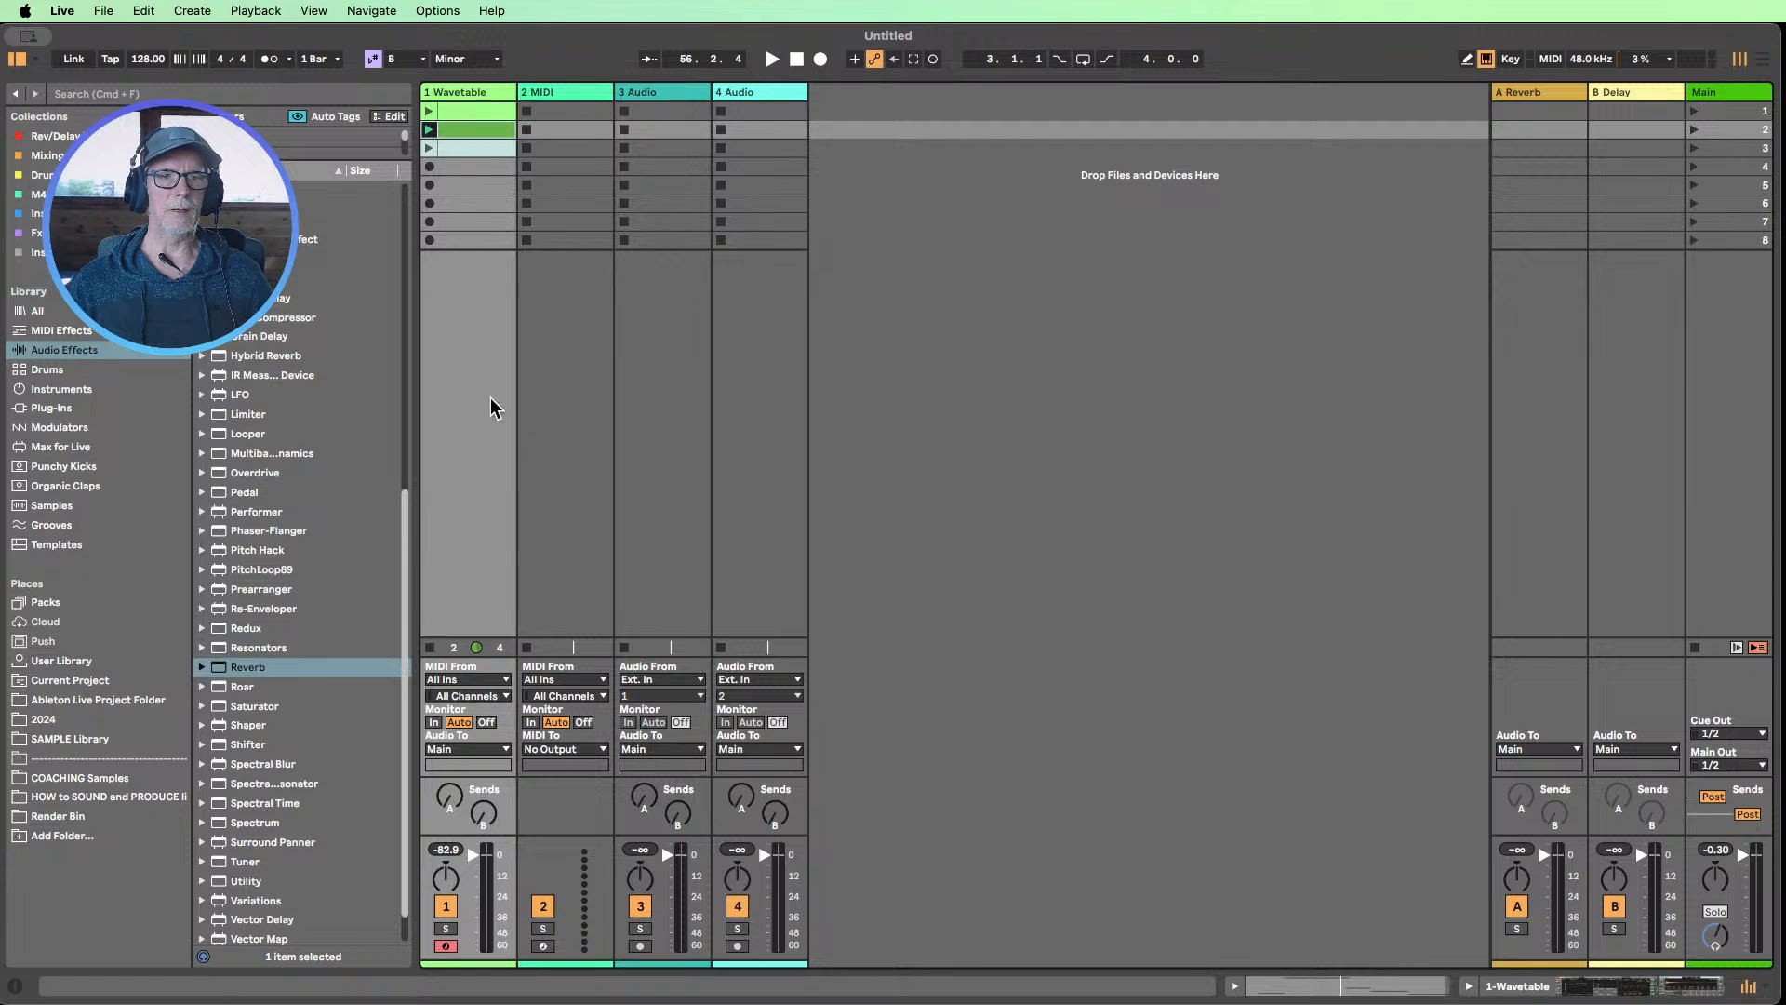
click(482, 168)
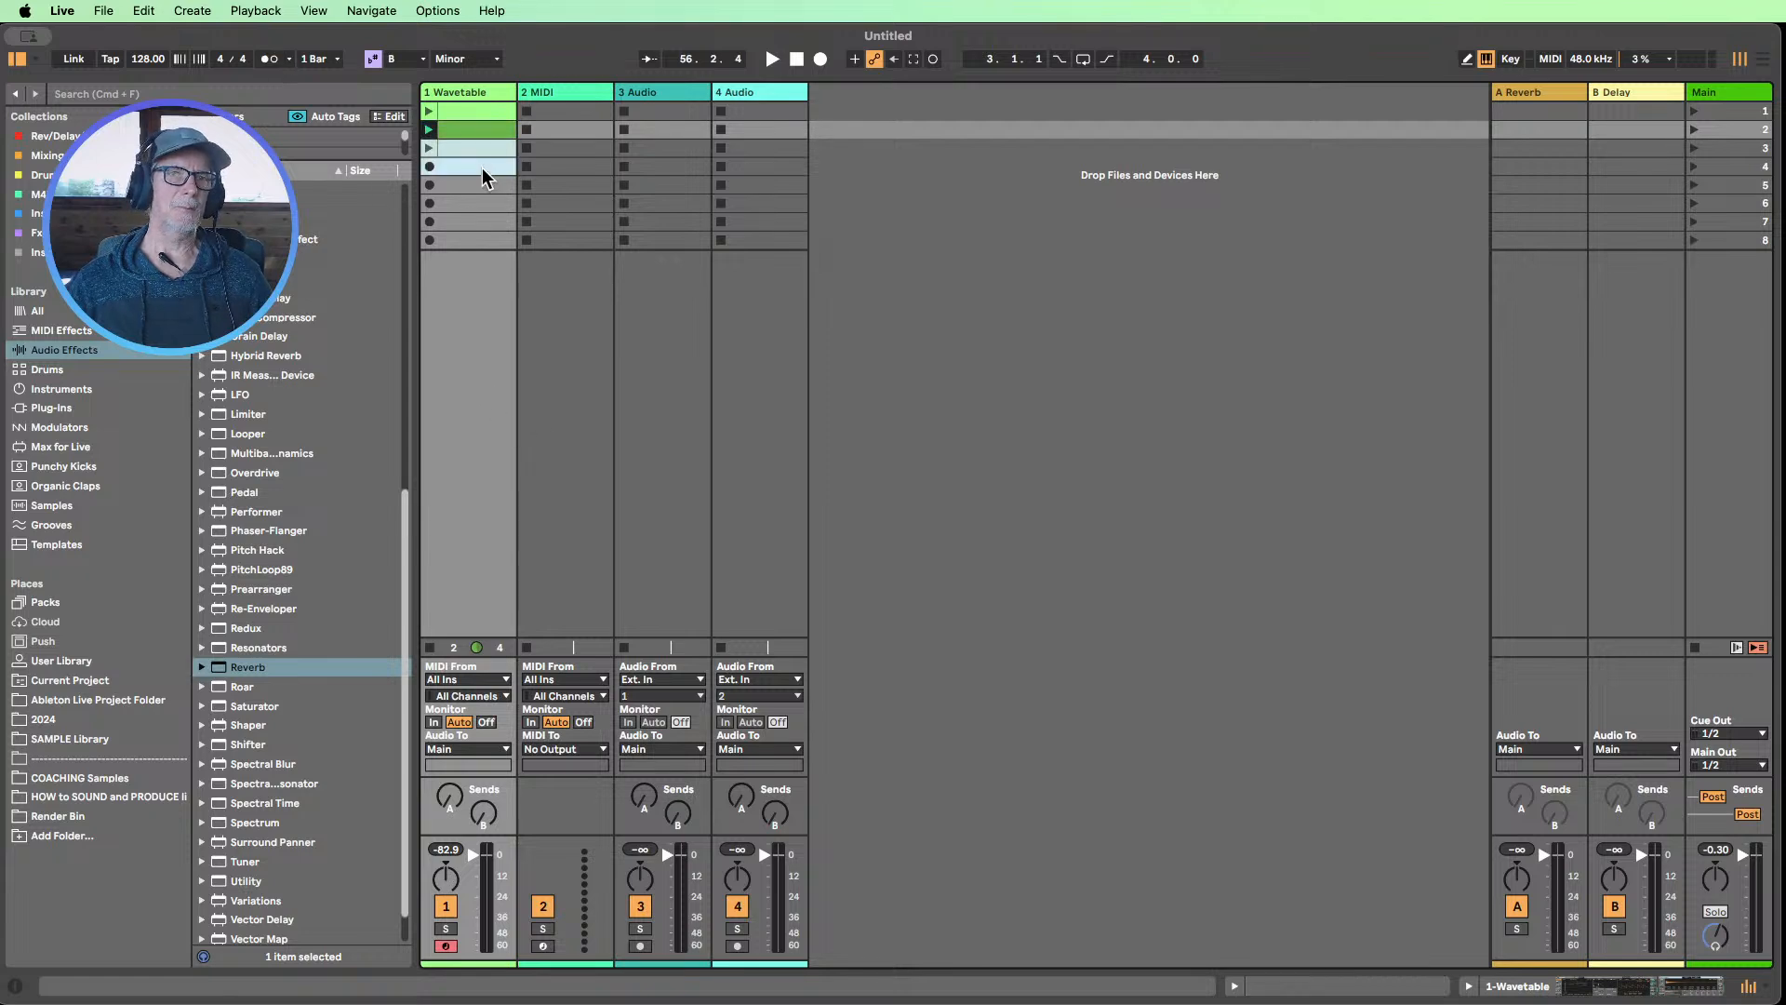
click(550, 94)
click(553, 103)
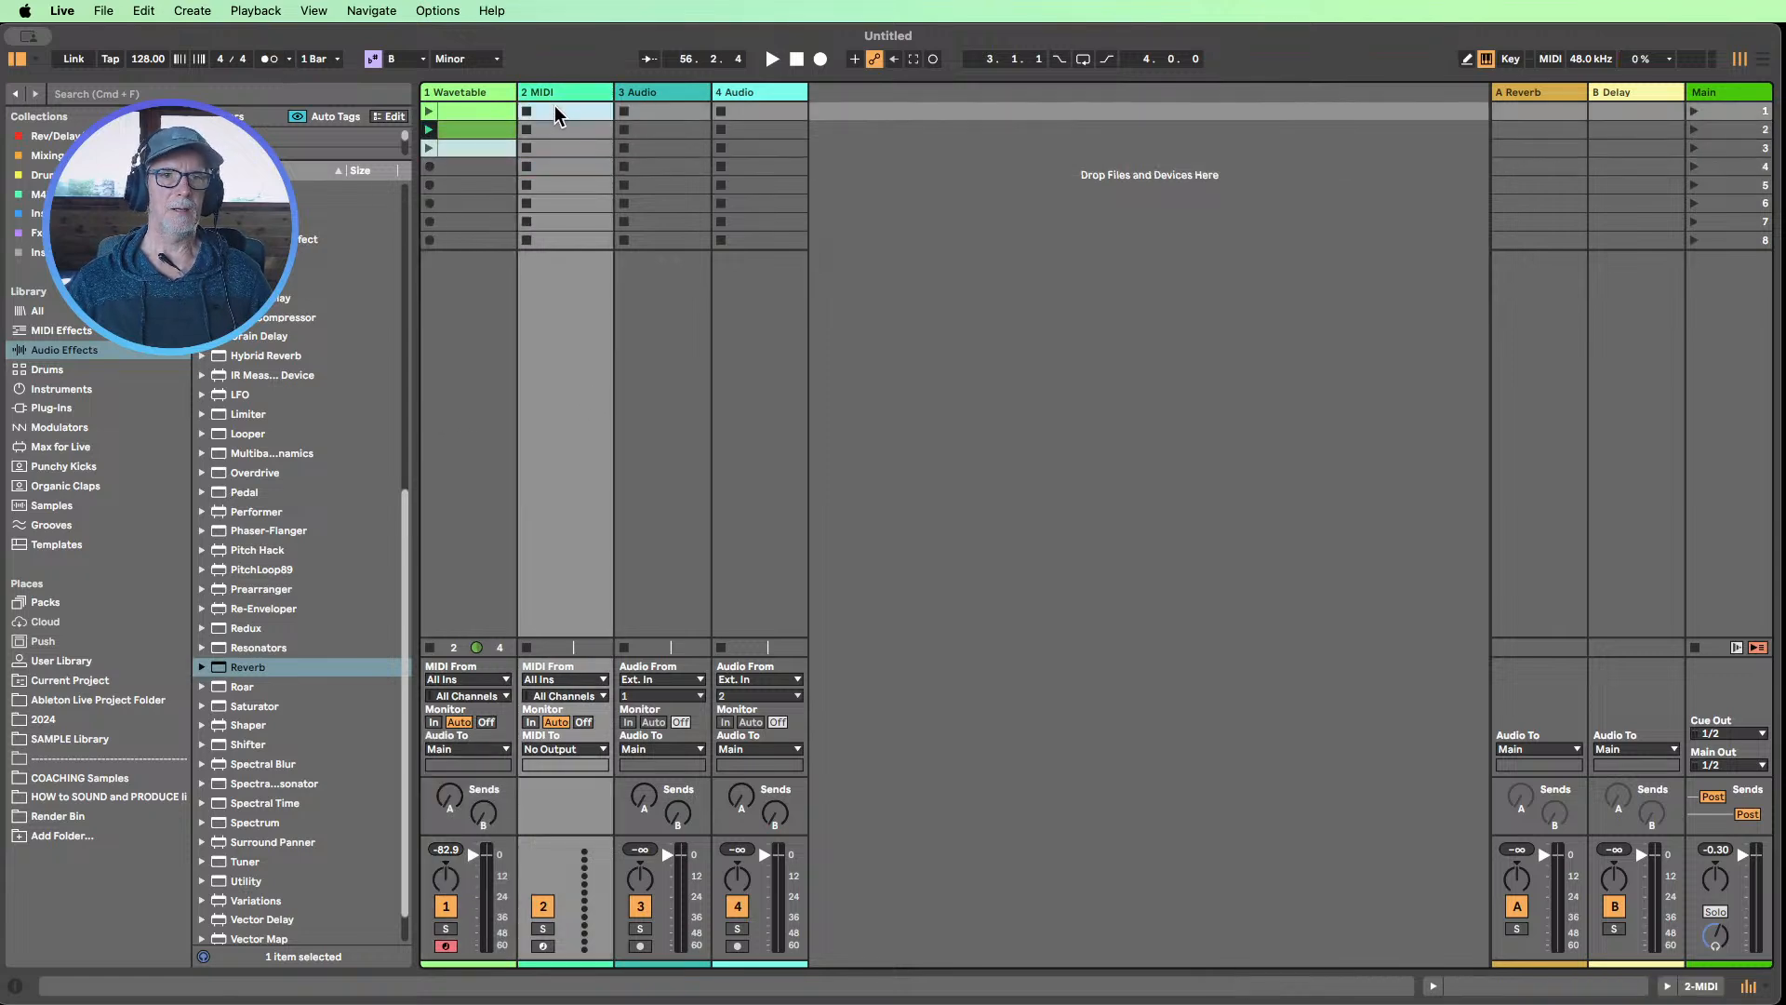
double_click(554, 104)
key(b)
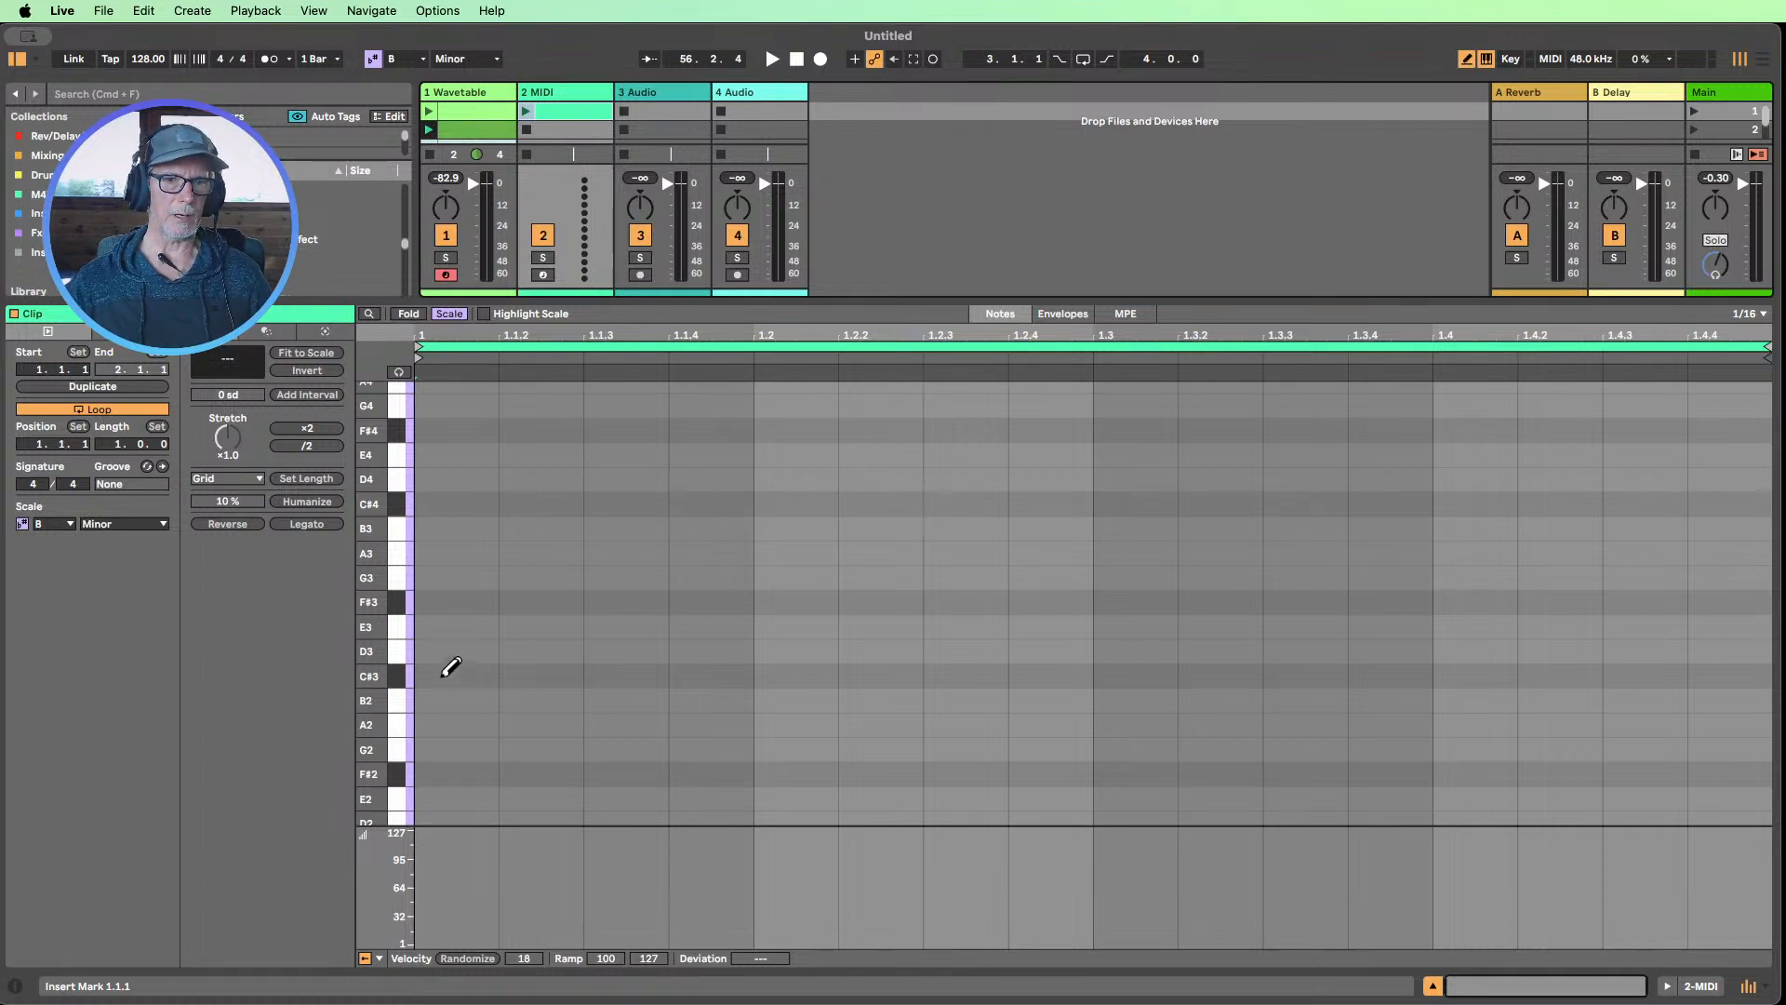
click(449, 315)
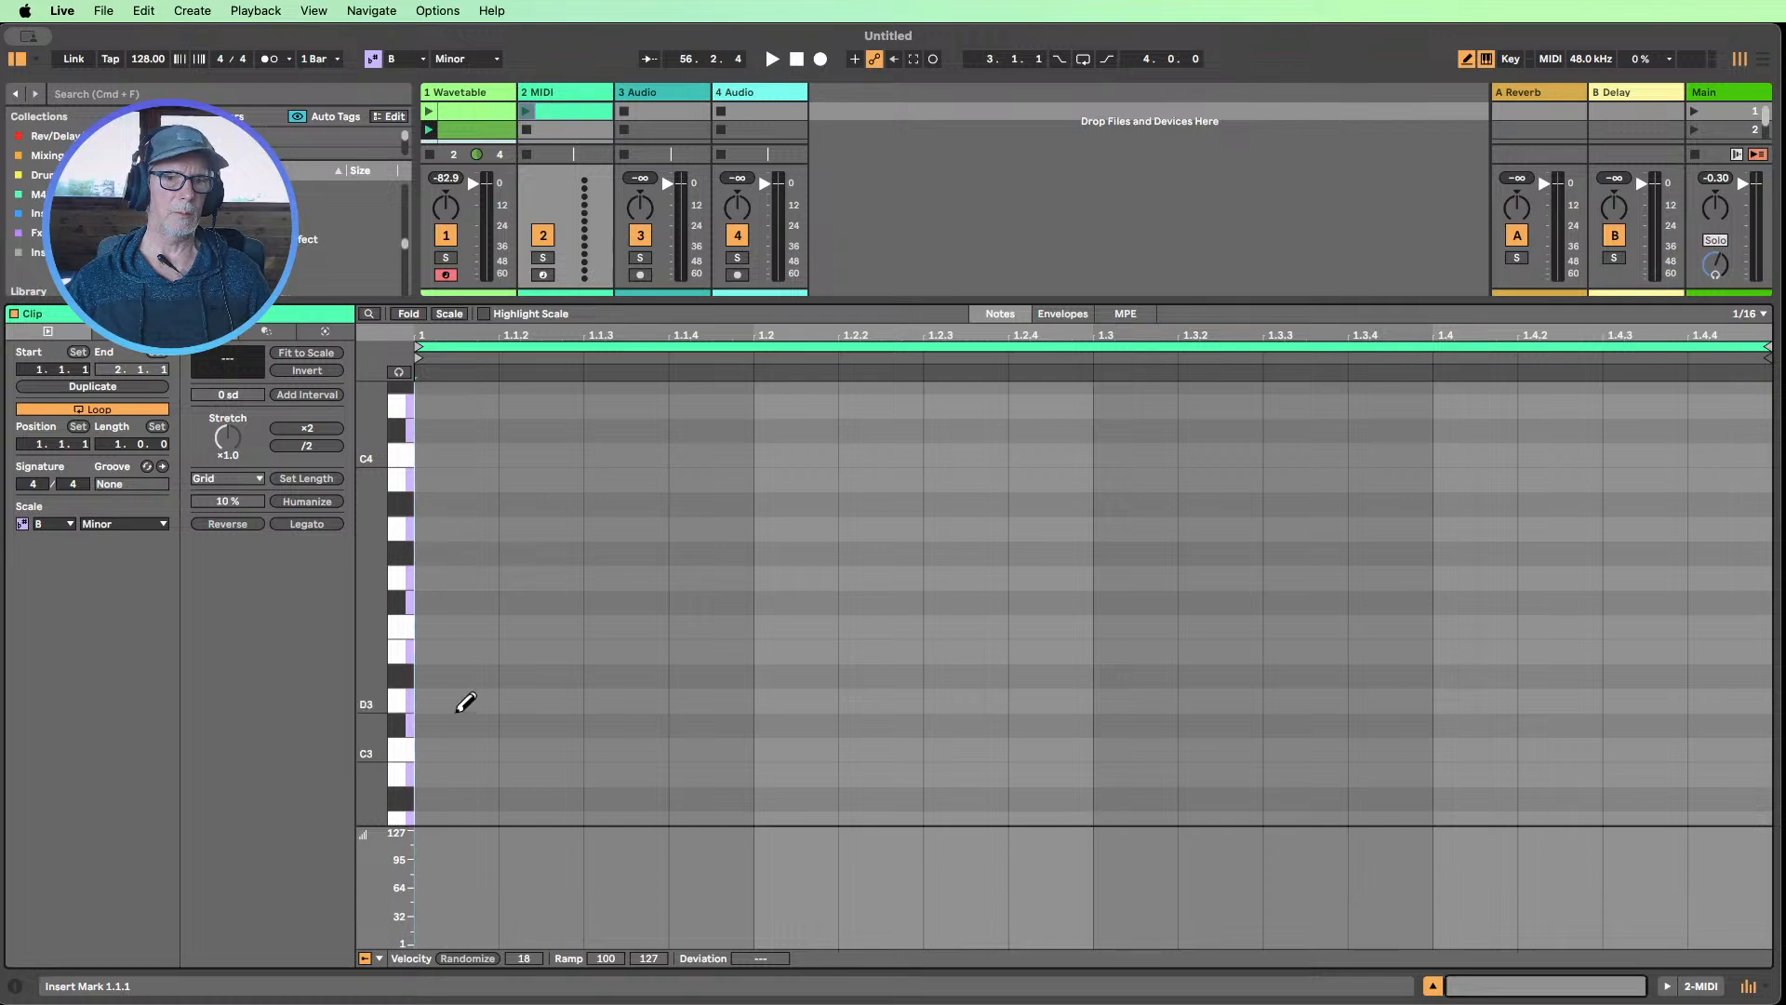
Draw a 1/16 C3 note on each of the bar's four beats and close the clip editor
click(462, 750)
click(836, 748)
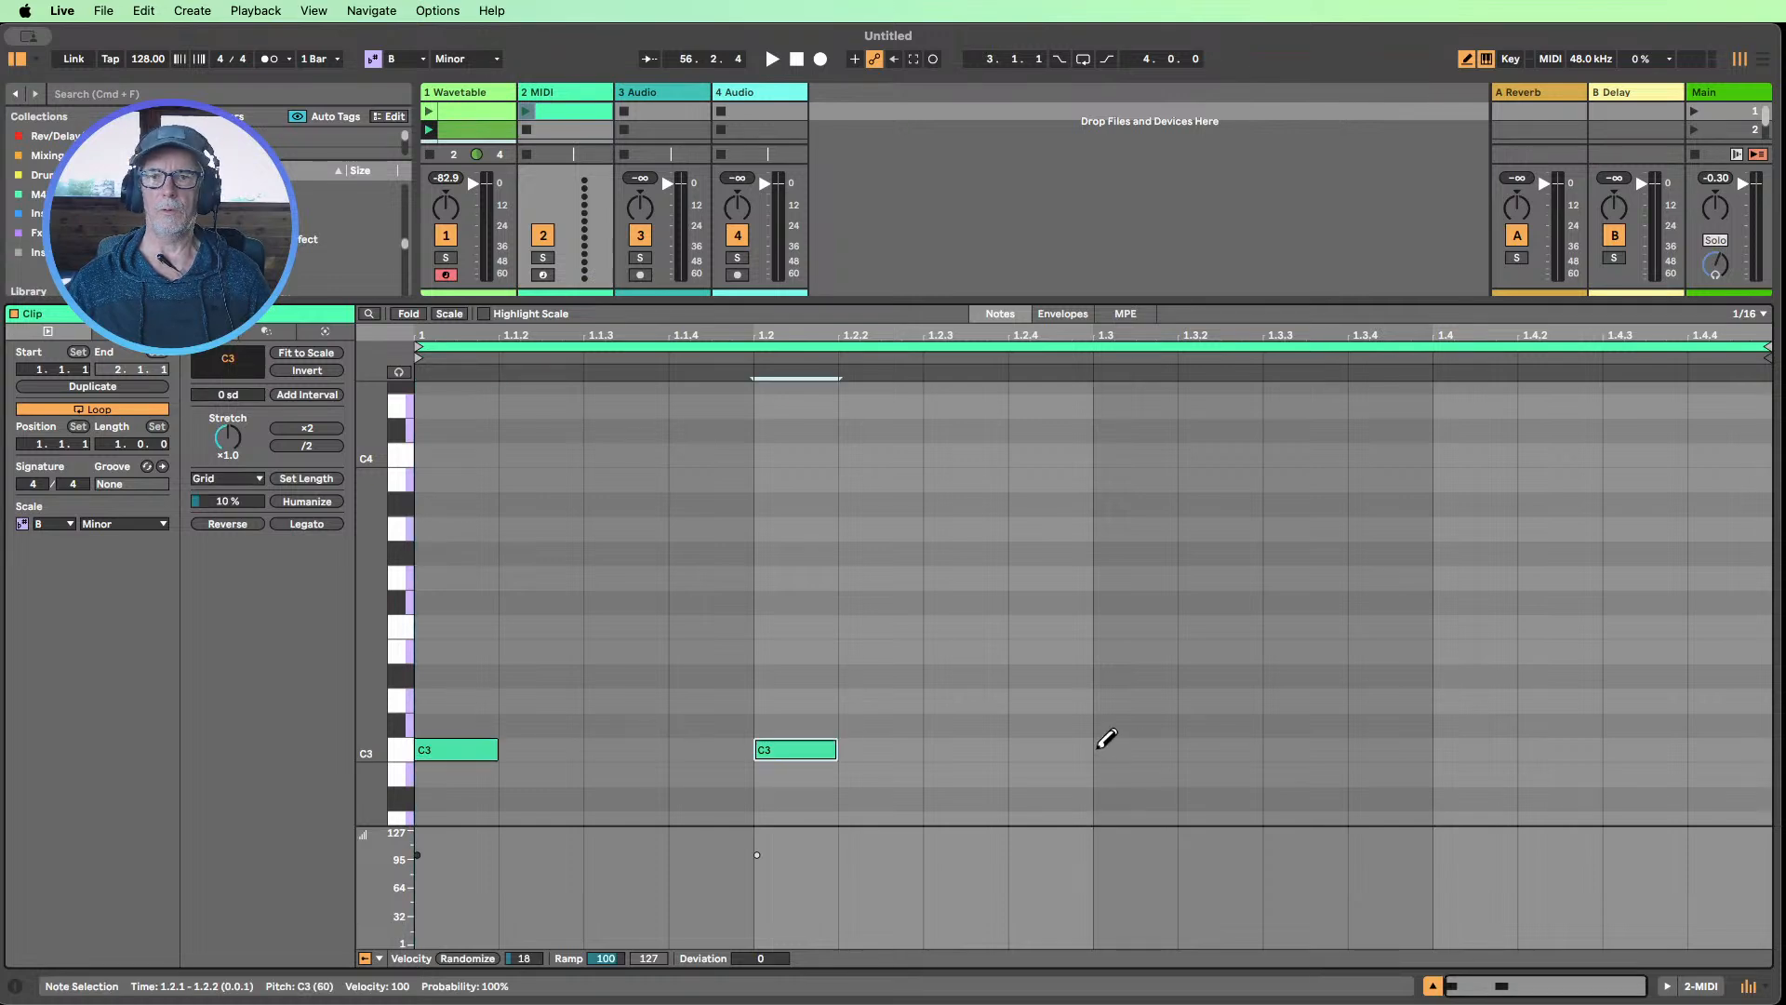
click(1116, 749)
click(1447, 749)
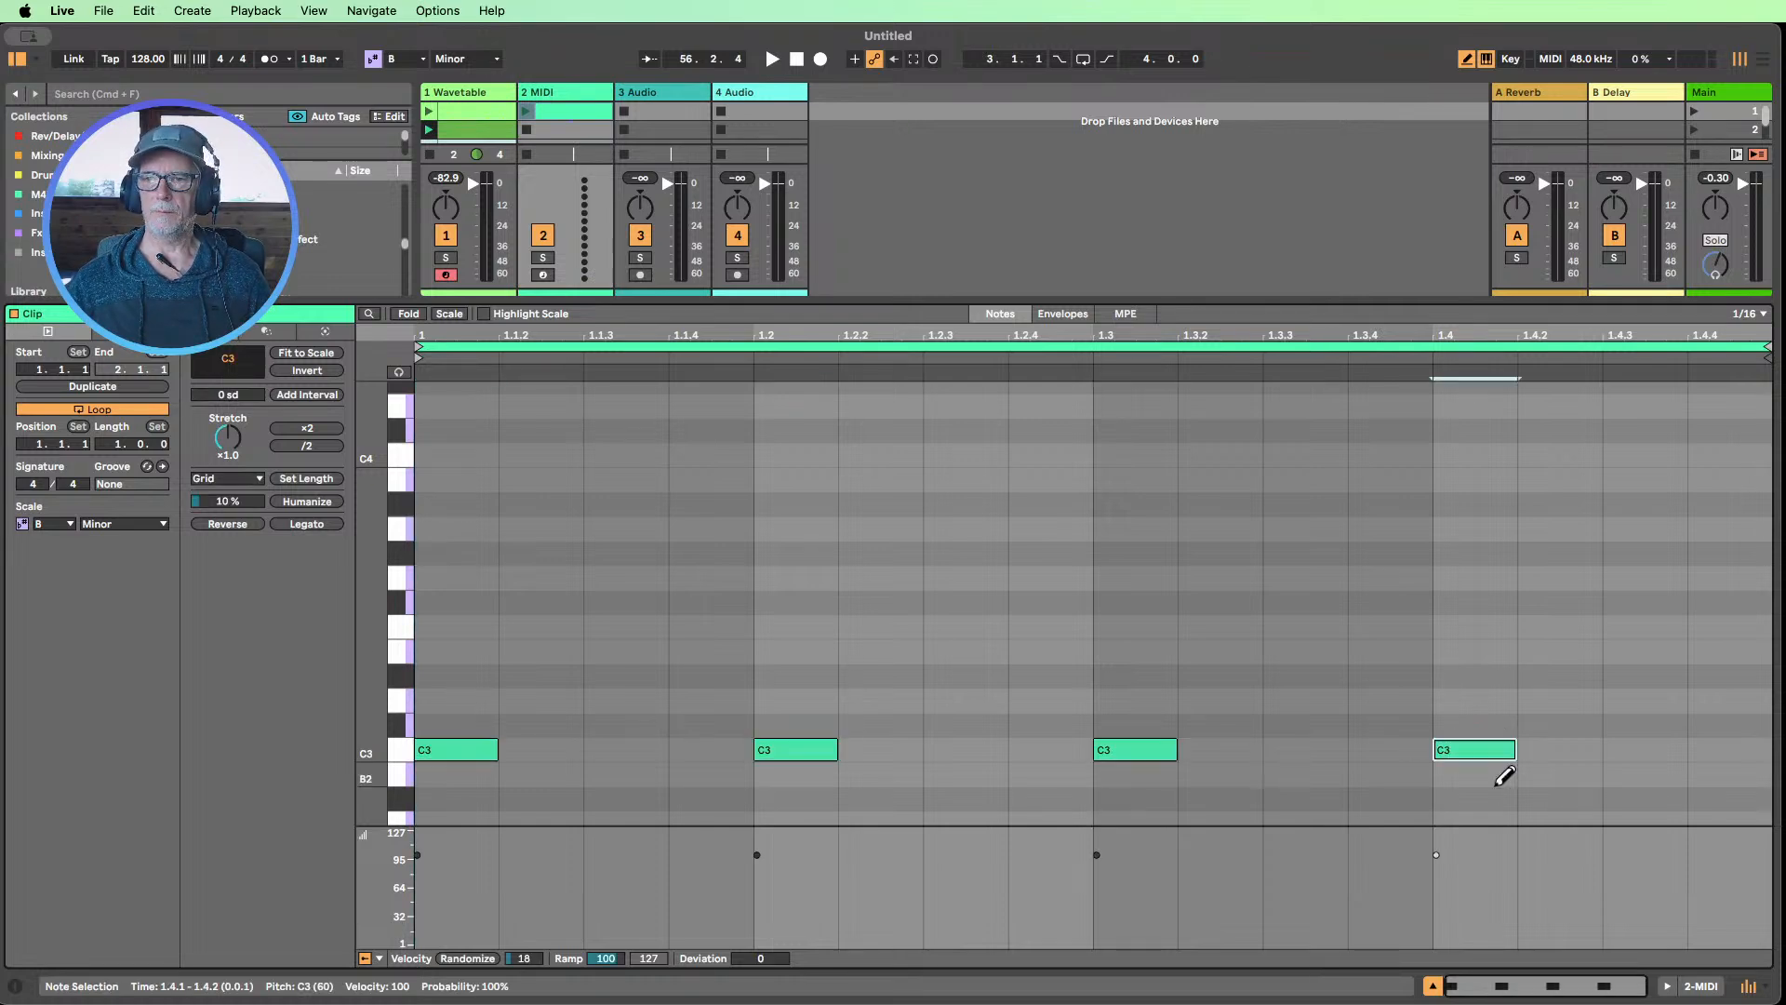
click(1432, 985)
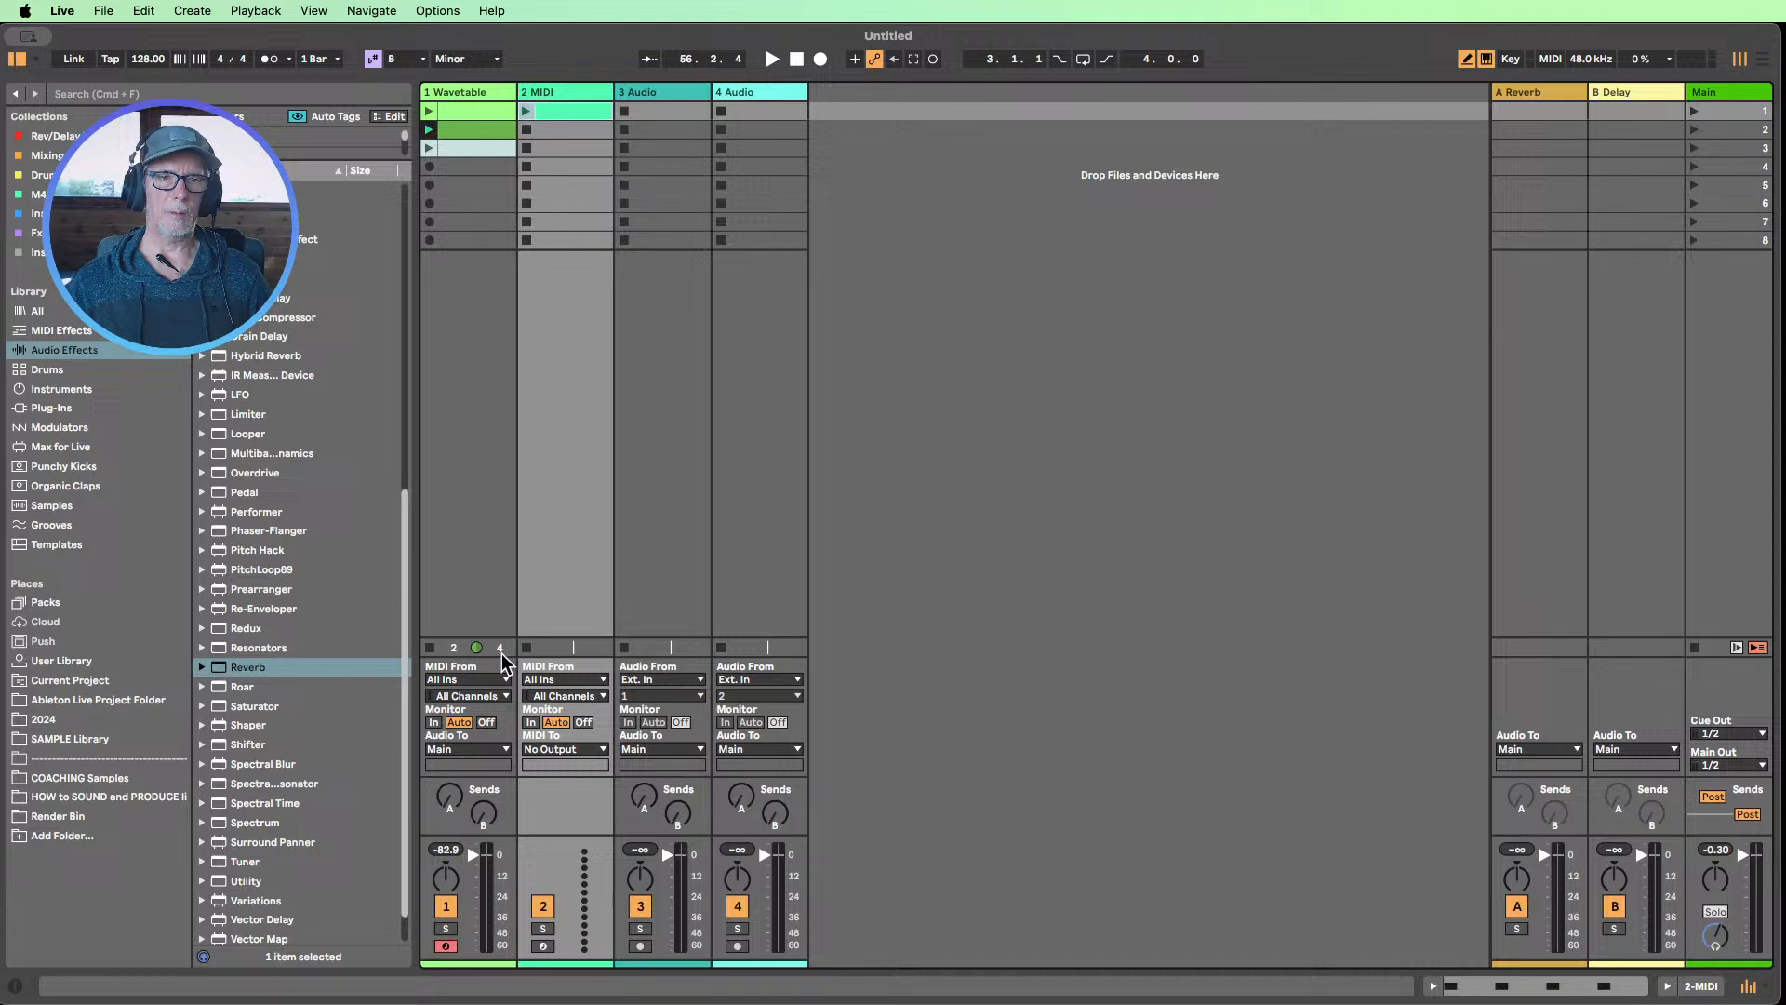
Load SL_KICK_6.wav from the Punchy Kicks collection onto the MIDI track as its instrument and launch the kick clip
click(57, 465)
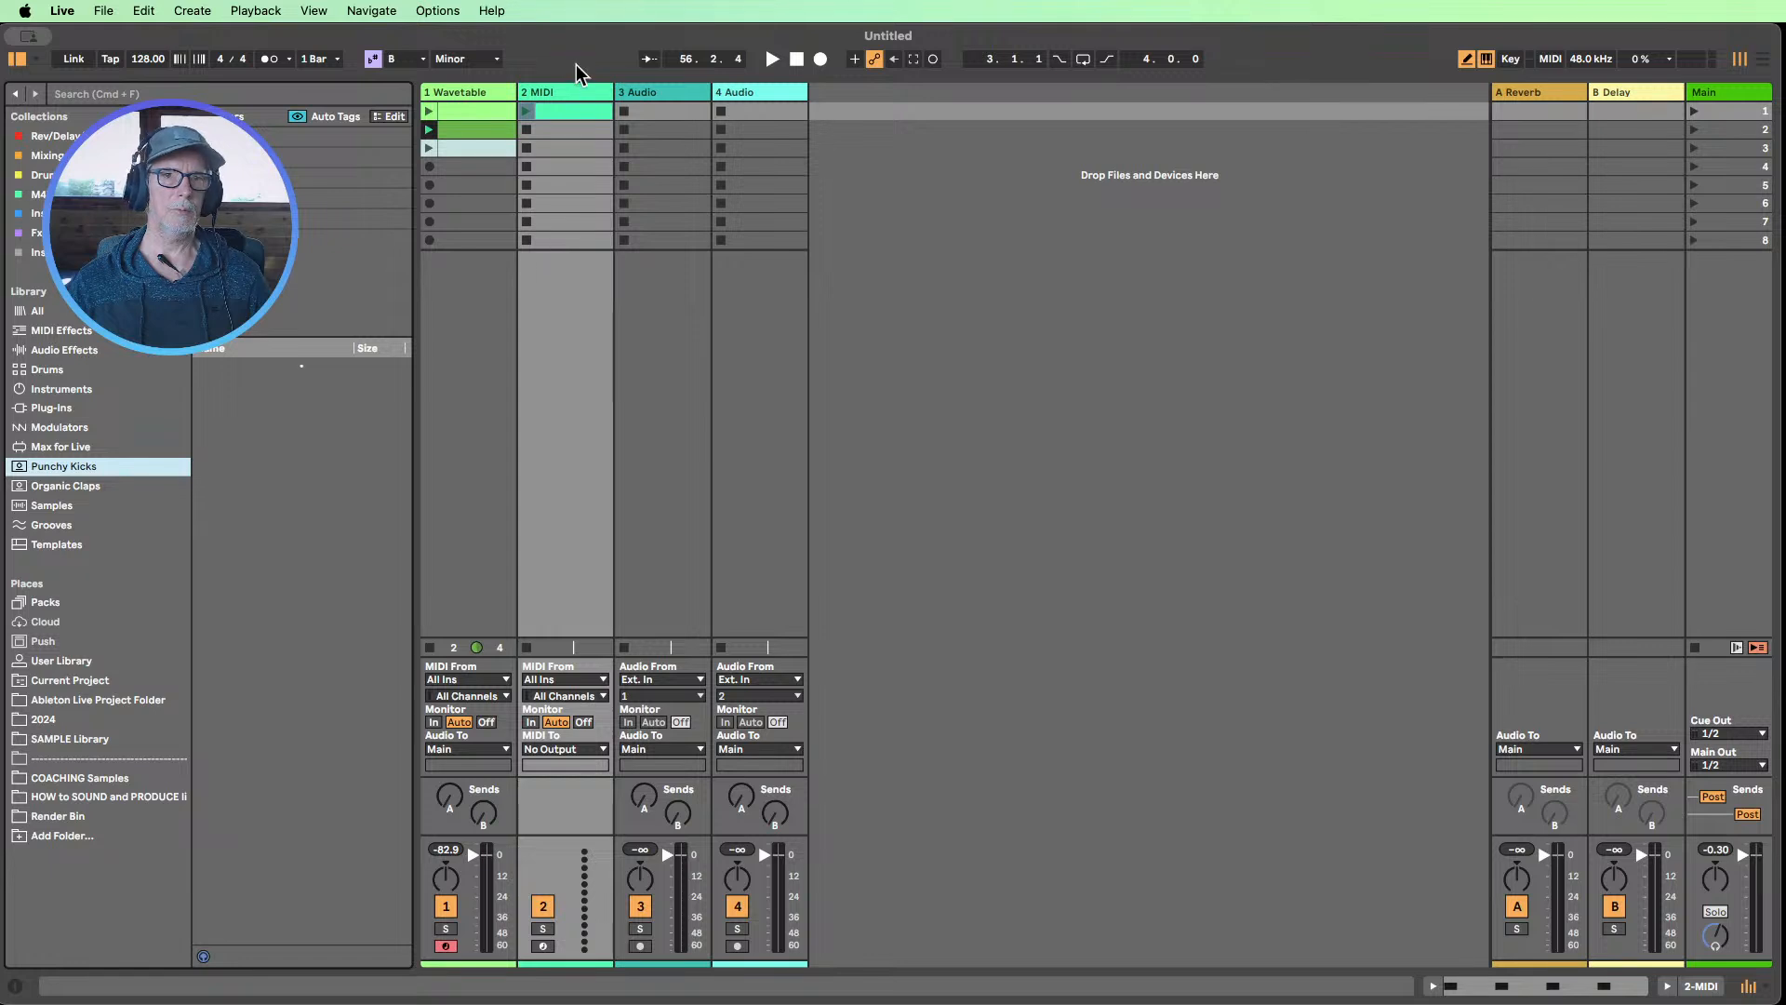
double_click(567, 92)
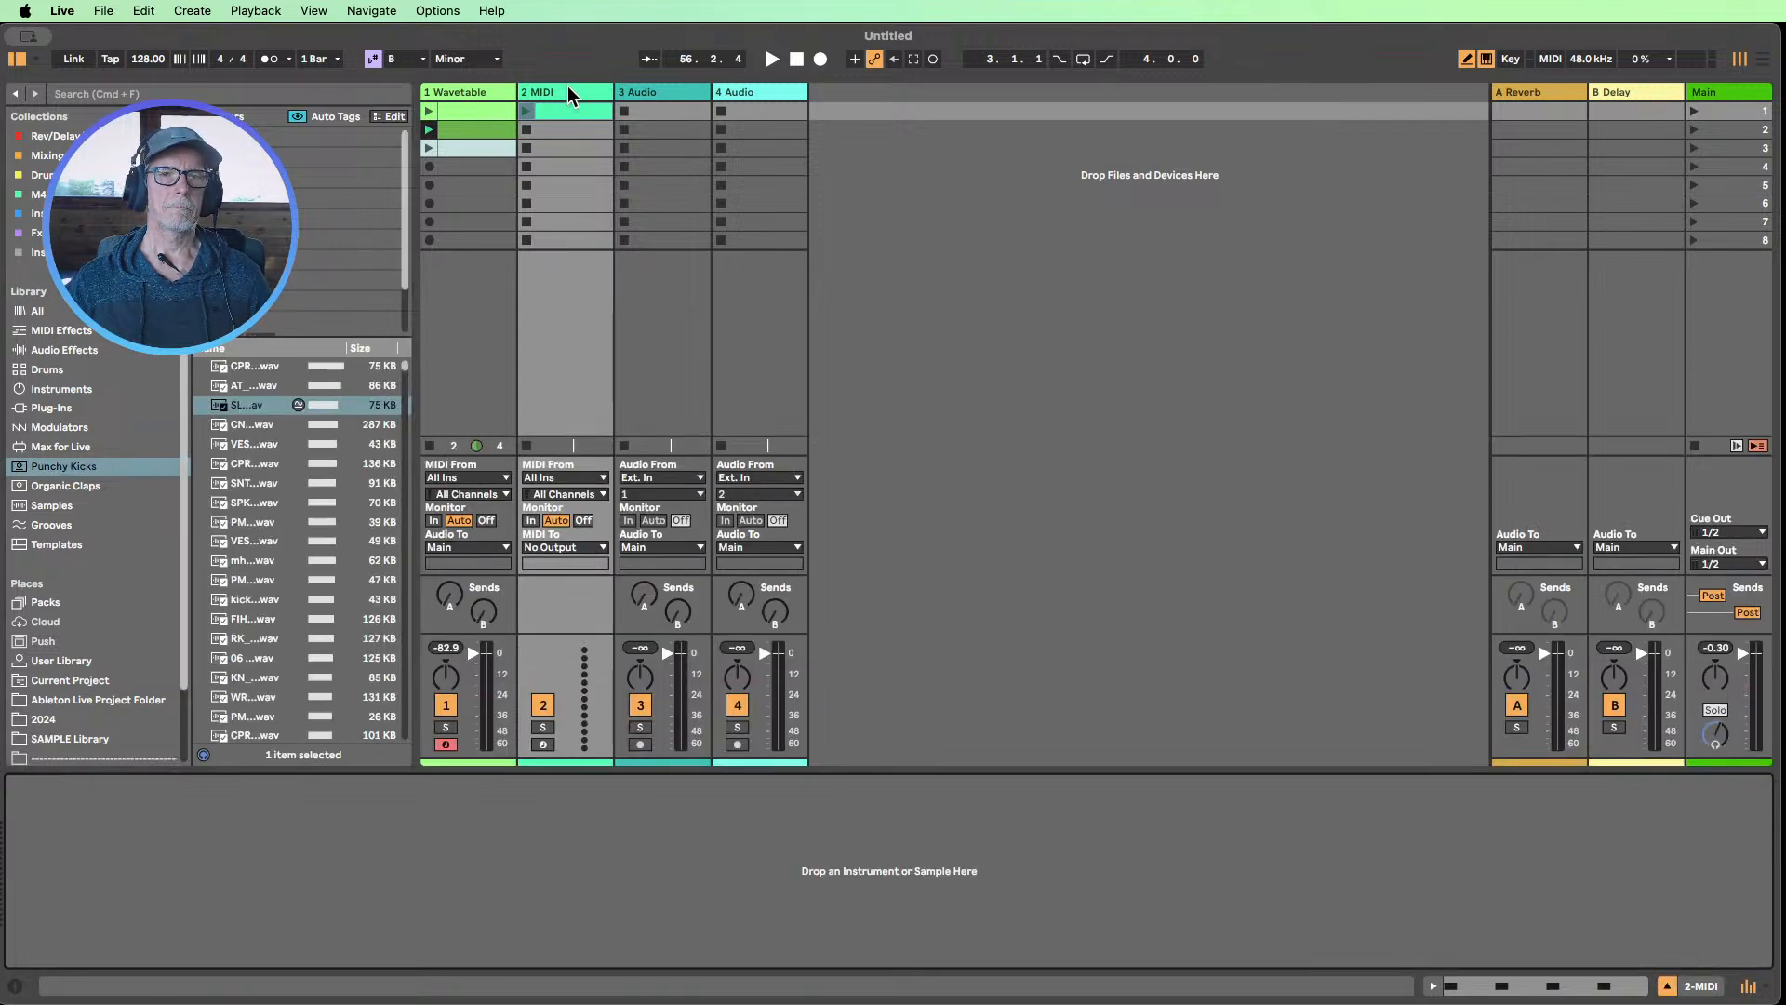
drag(419, 221, 538, 223)
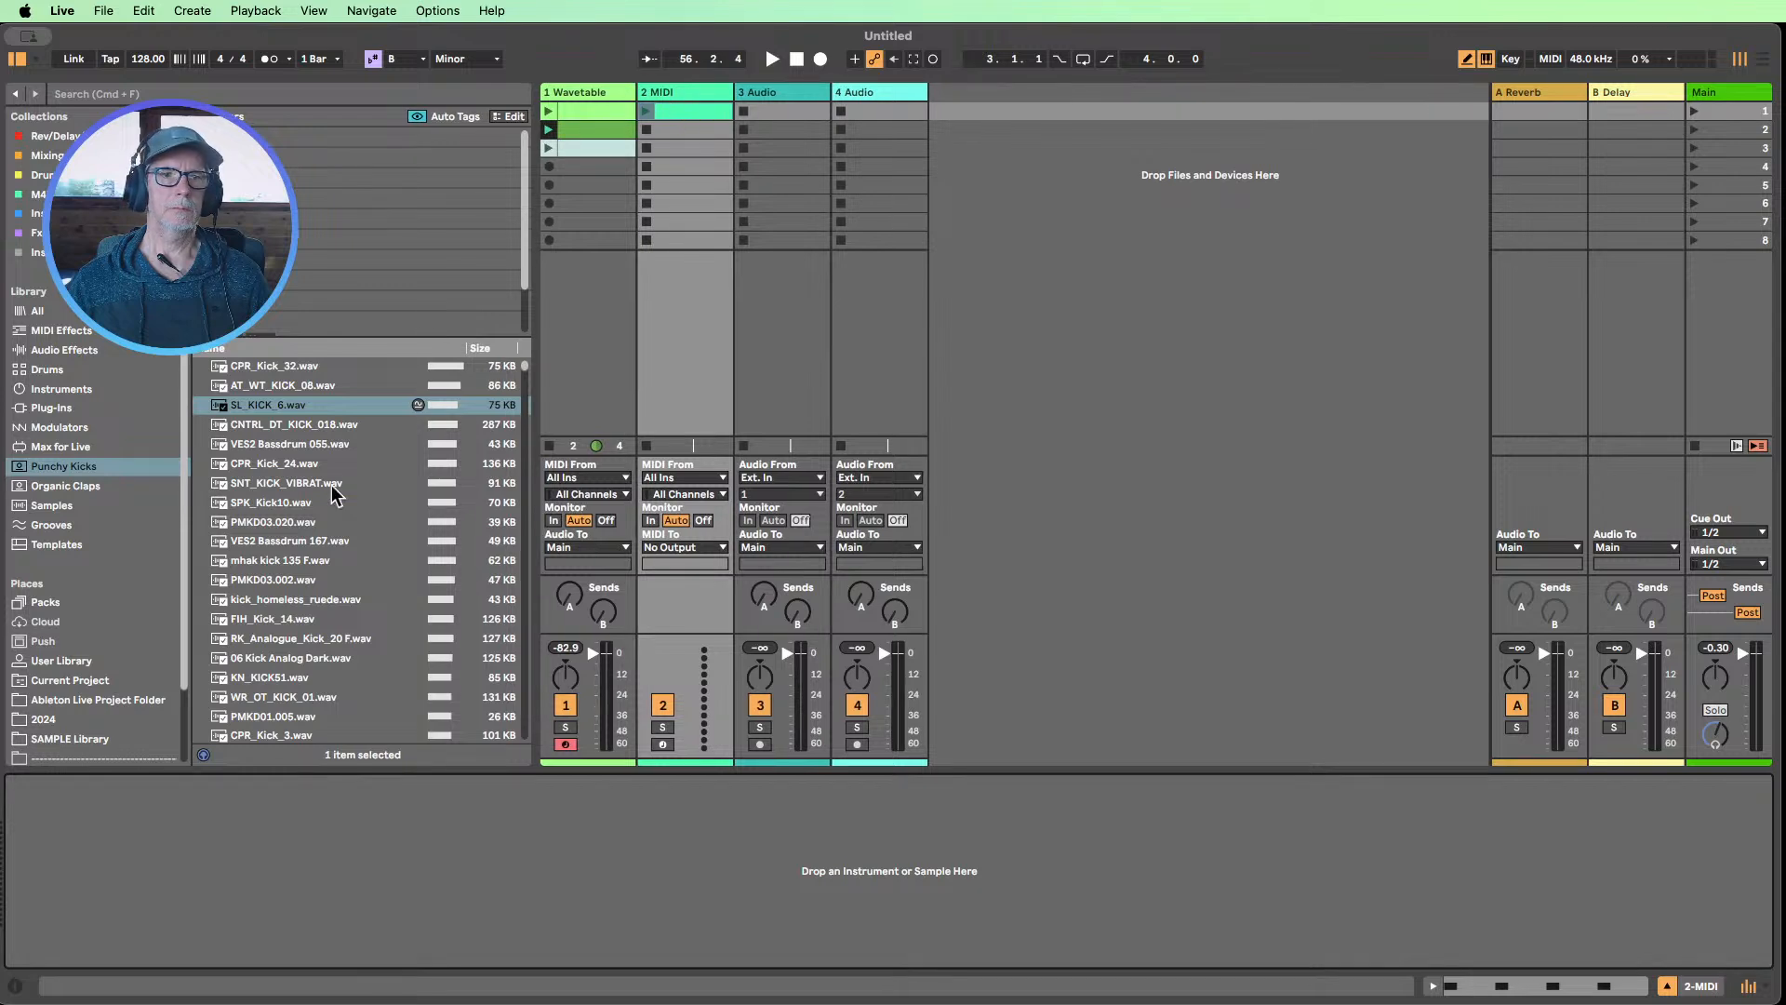
drag(276, 415, 332, 824)
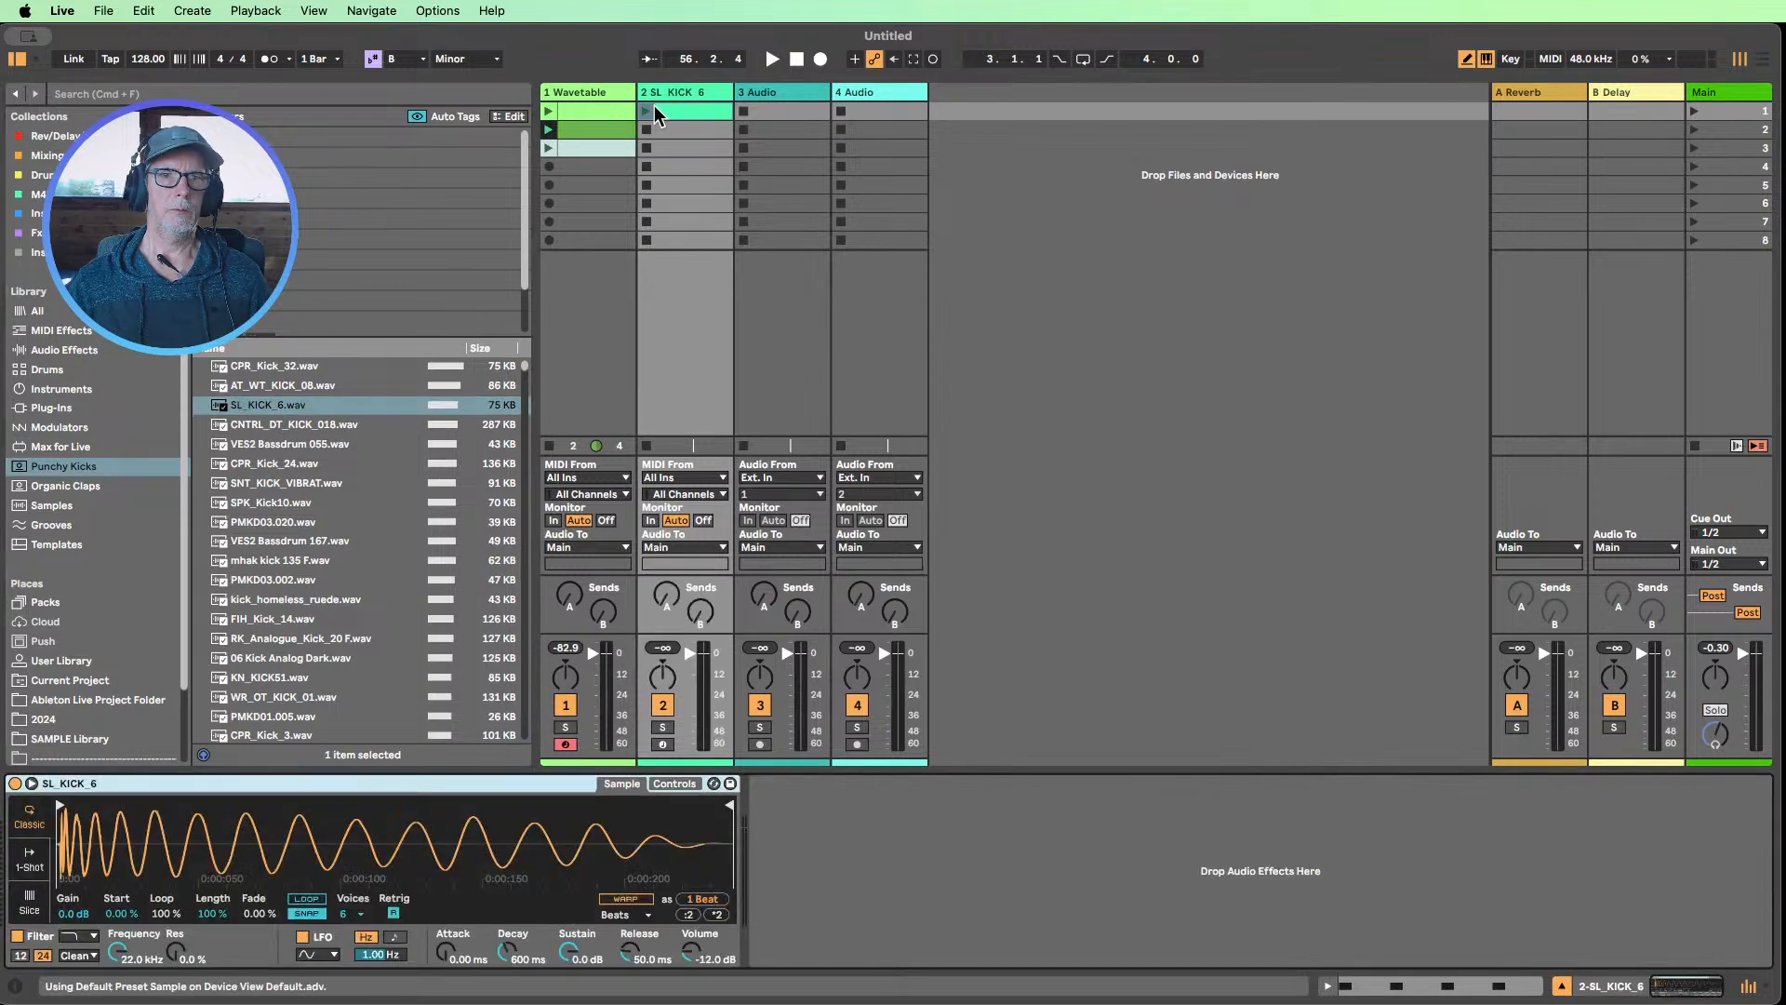
click(651, 111)
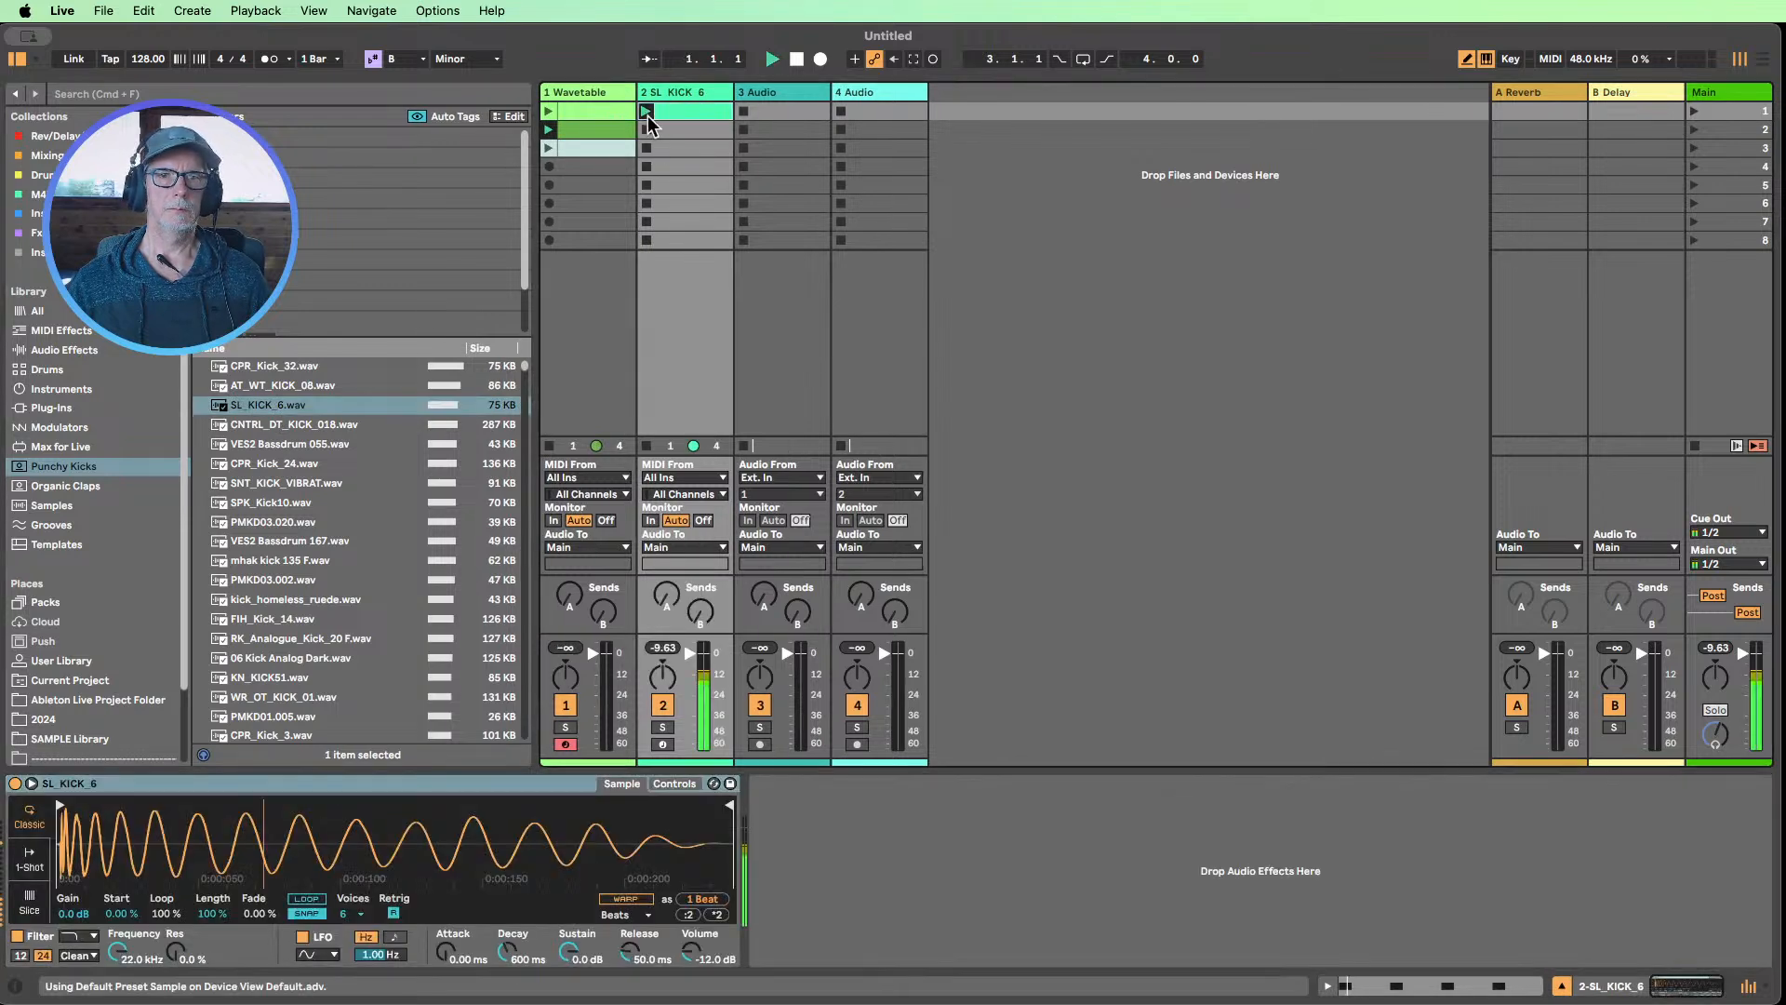
On the Wavetable track, step through Hybrid Reverb's Early Reflections impulse responses to Comb Space 2, with Dry/Wet at 23 %
click(1560, 988)
click(579, 93)
double_click(578, 93)
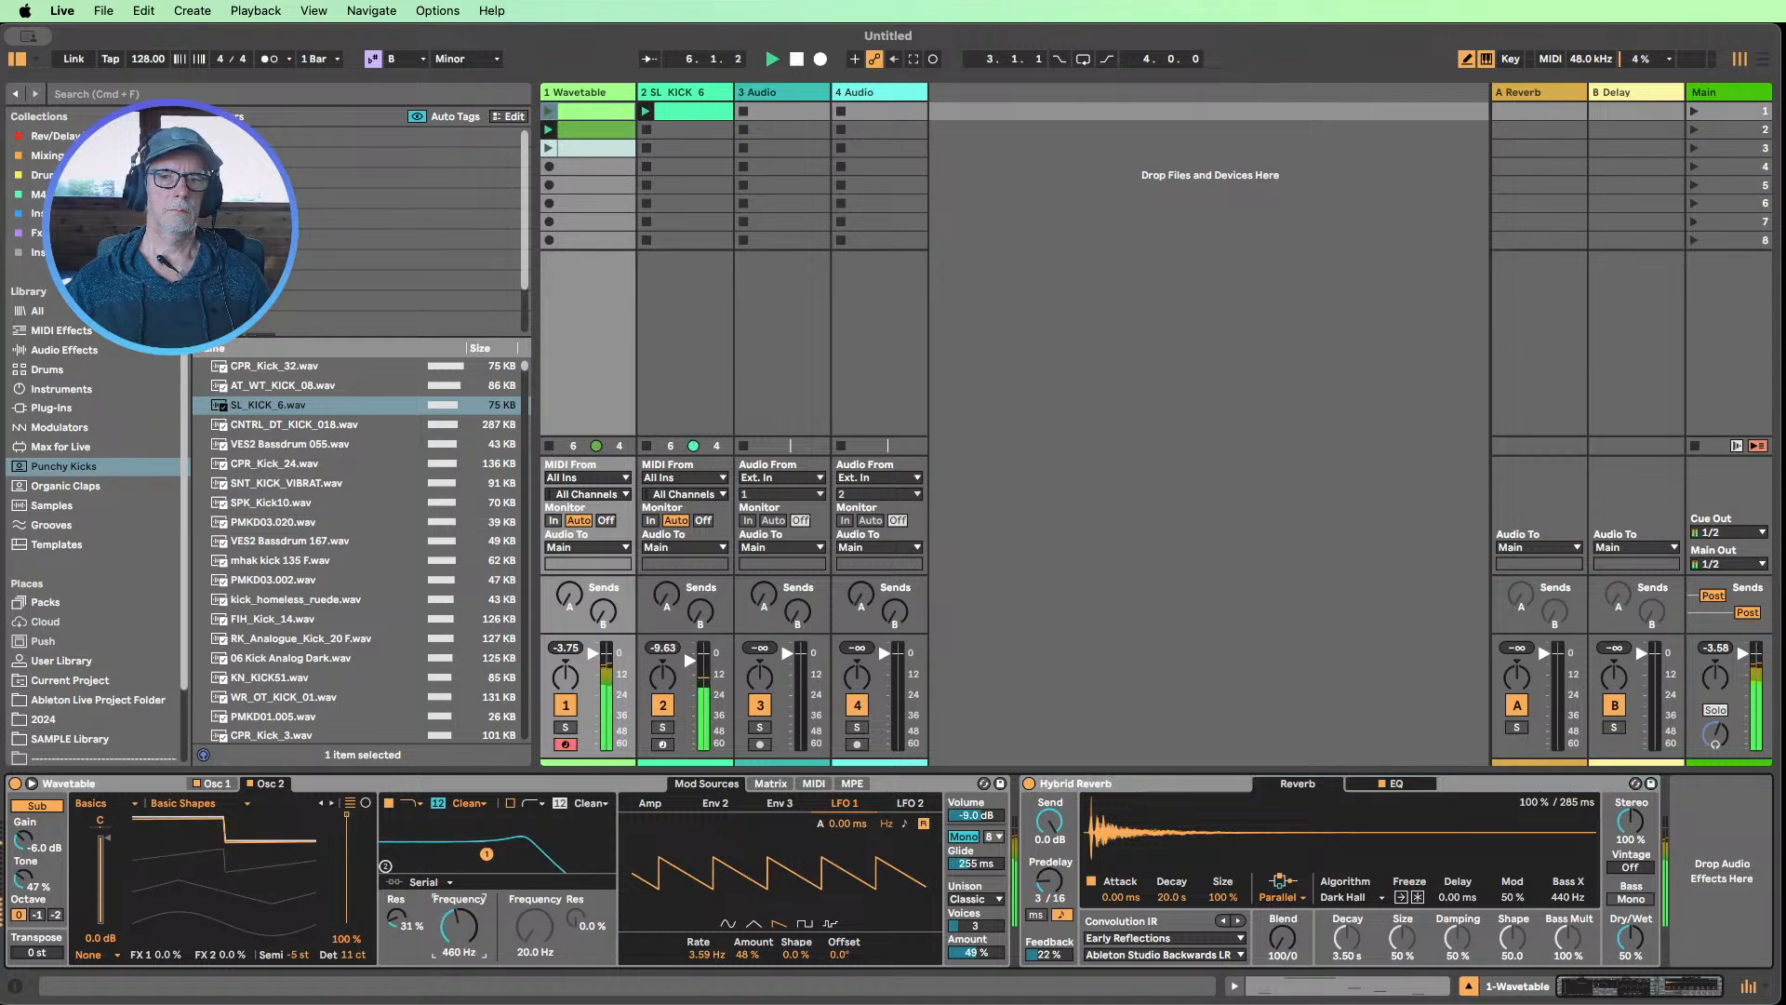
click(1238, 922)
click(1238, 922)
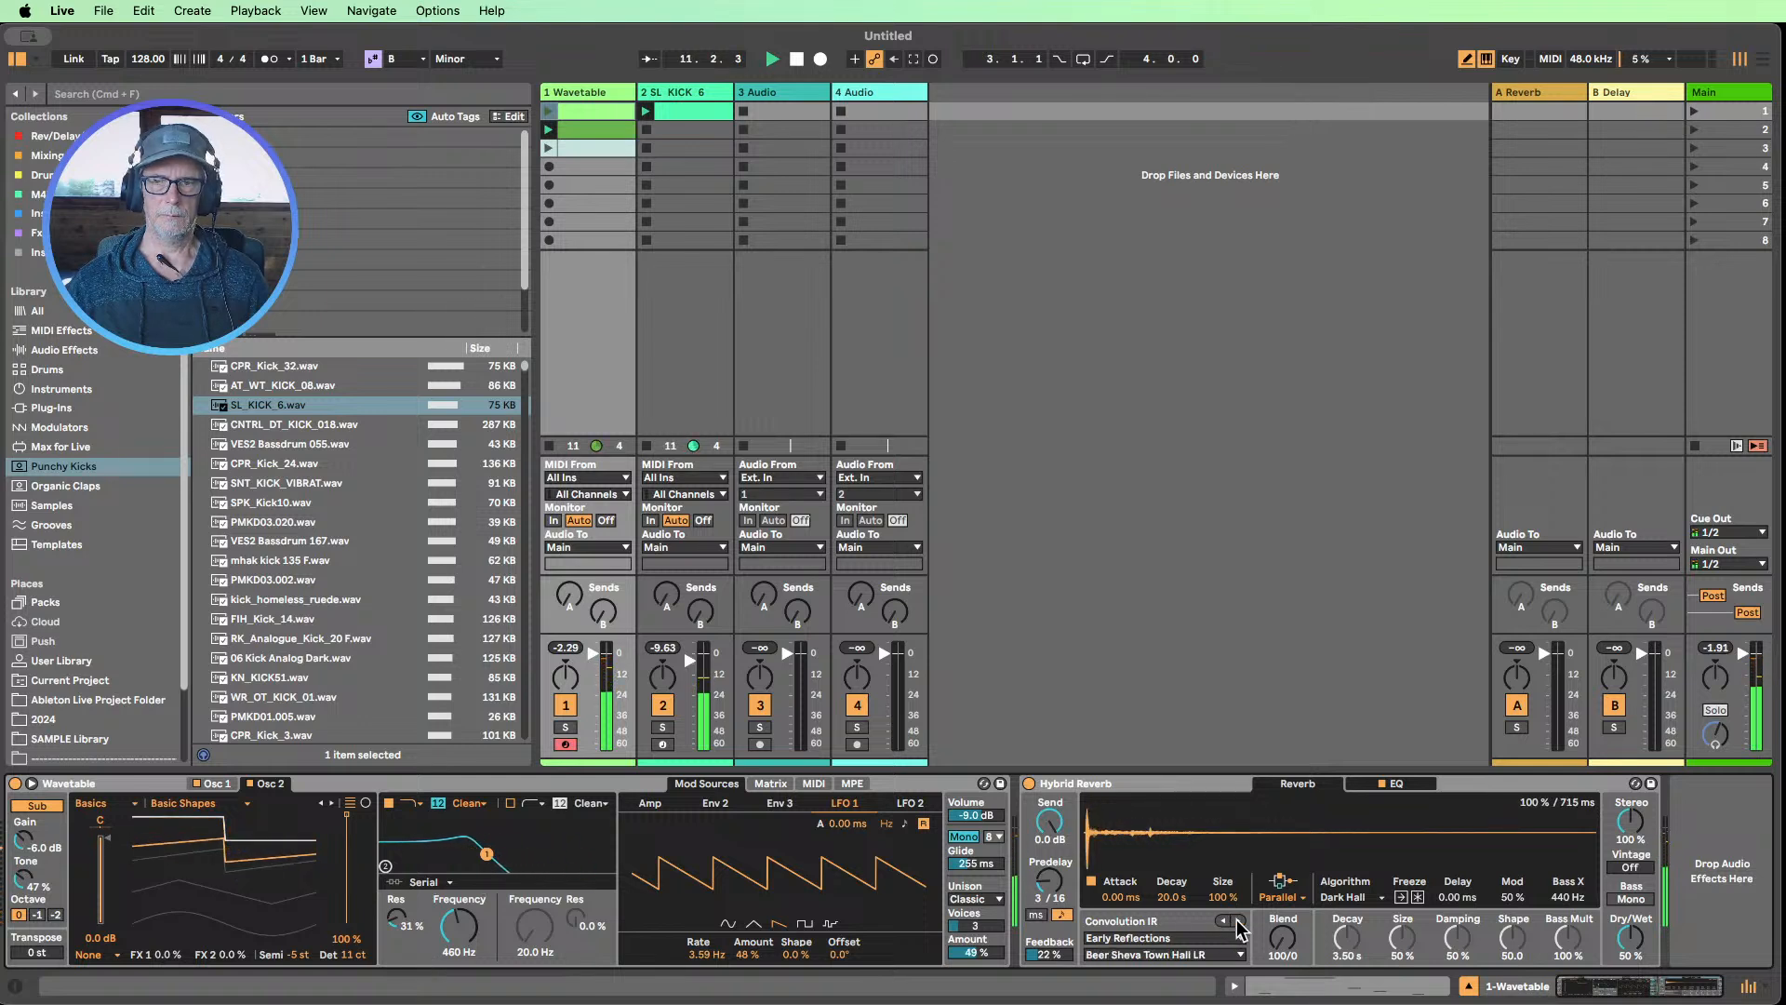
click(1238, 921)
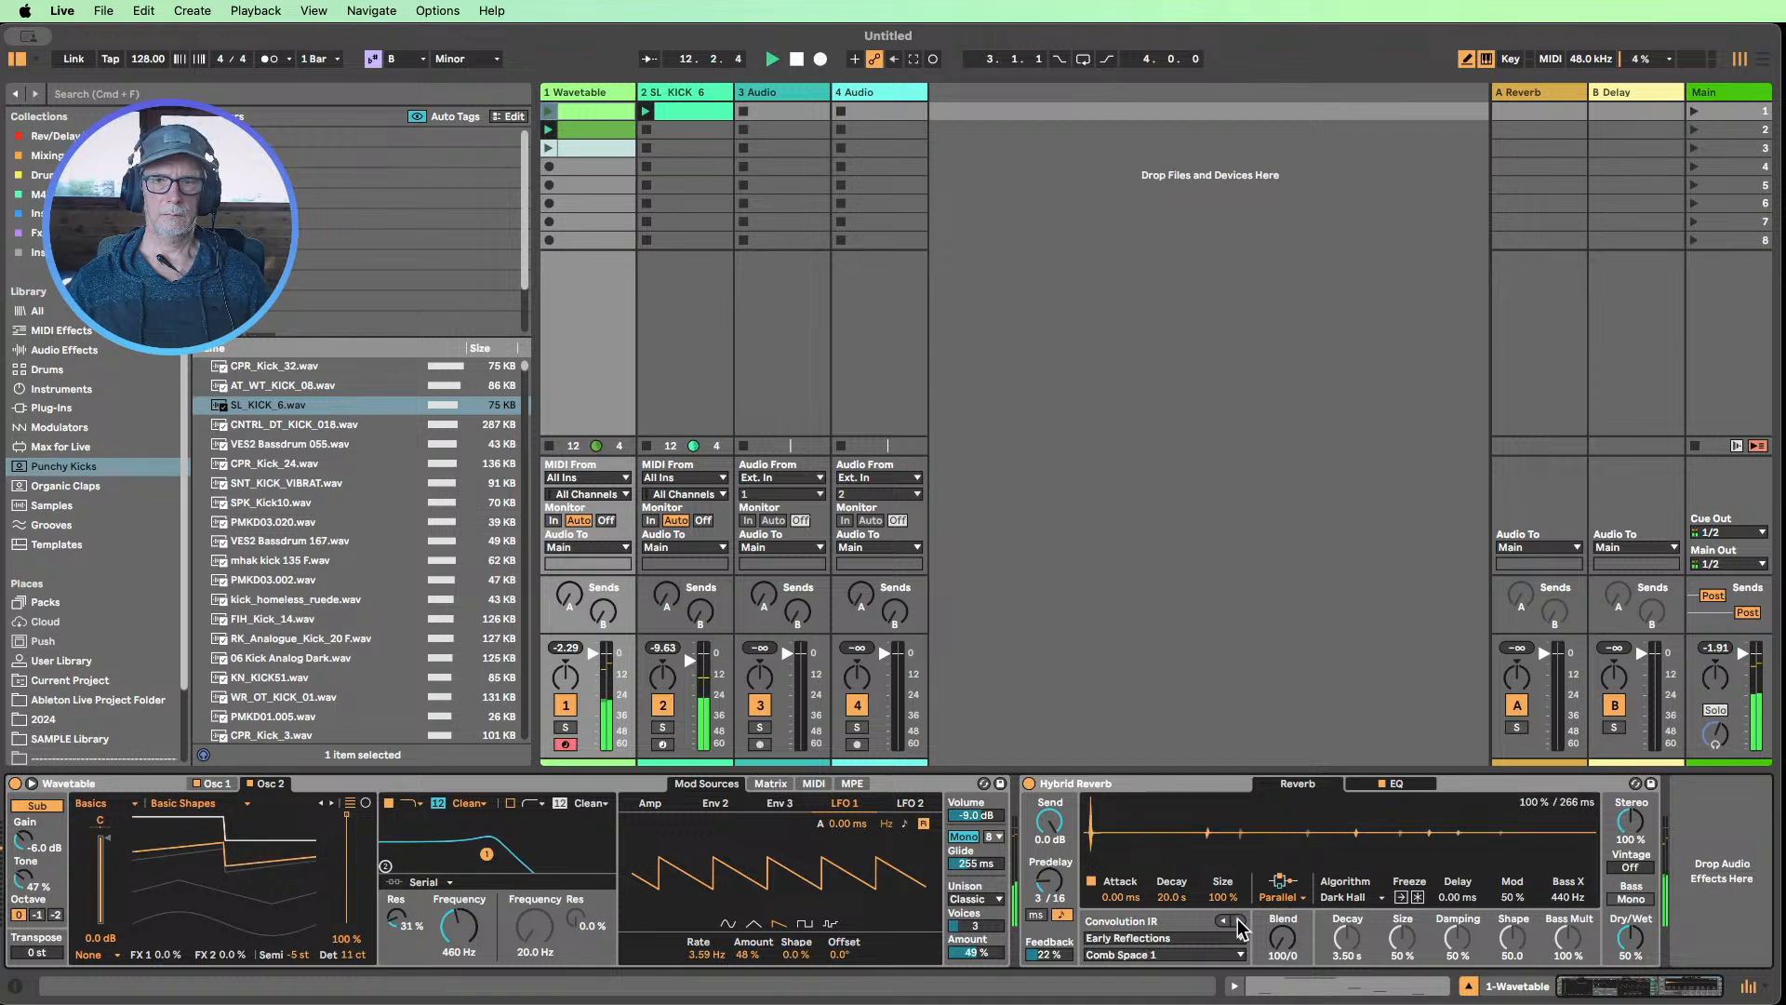
click(1238, 921)
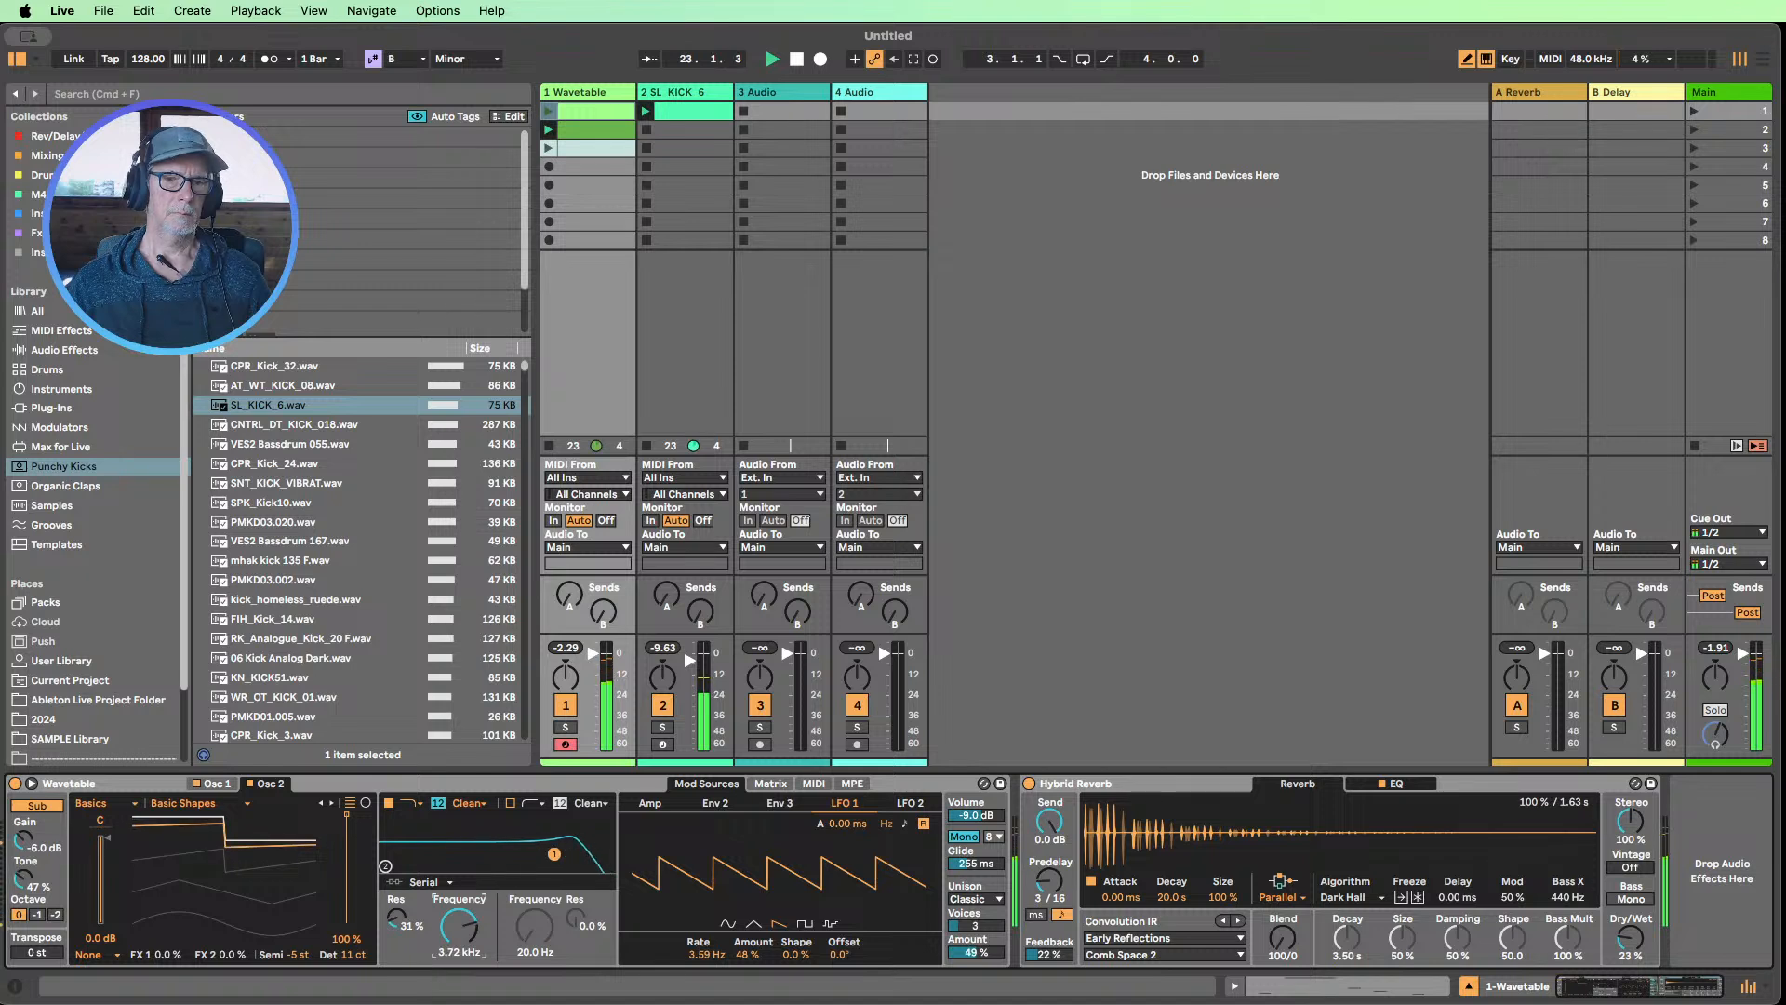
Check Wavetable's modulation matrix and amp envelope, set the first filter's frequency to 941 Hz, and stop playback
click(770, 783)
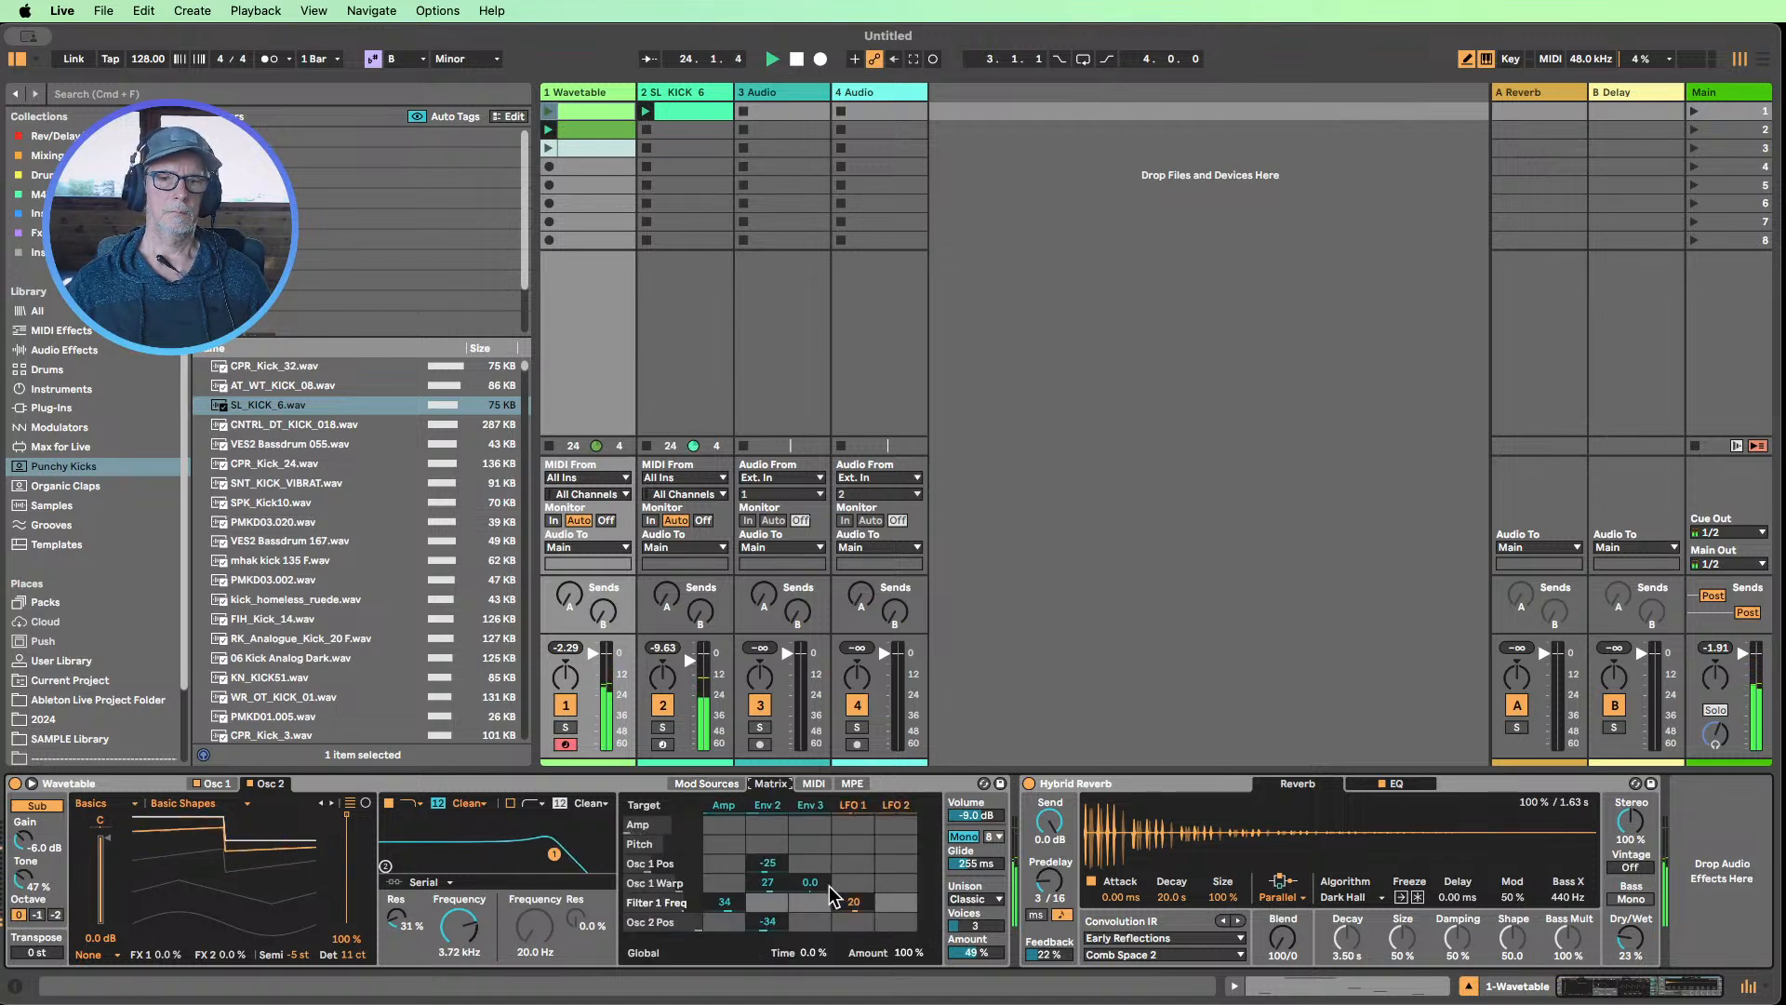
click(724, 802)
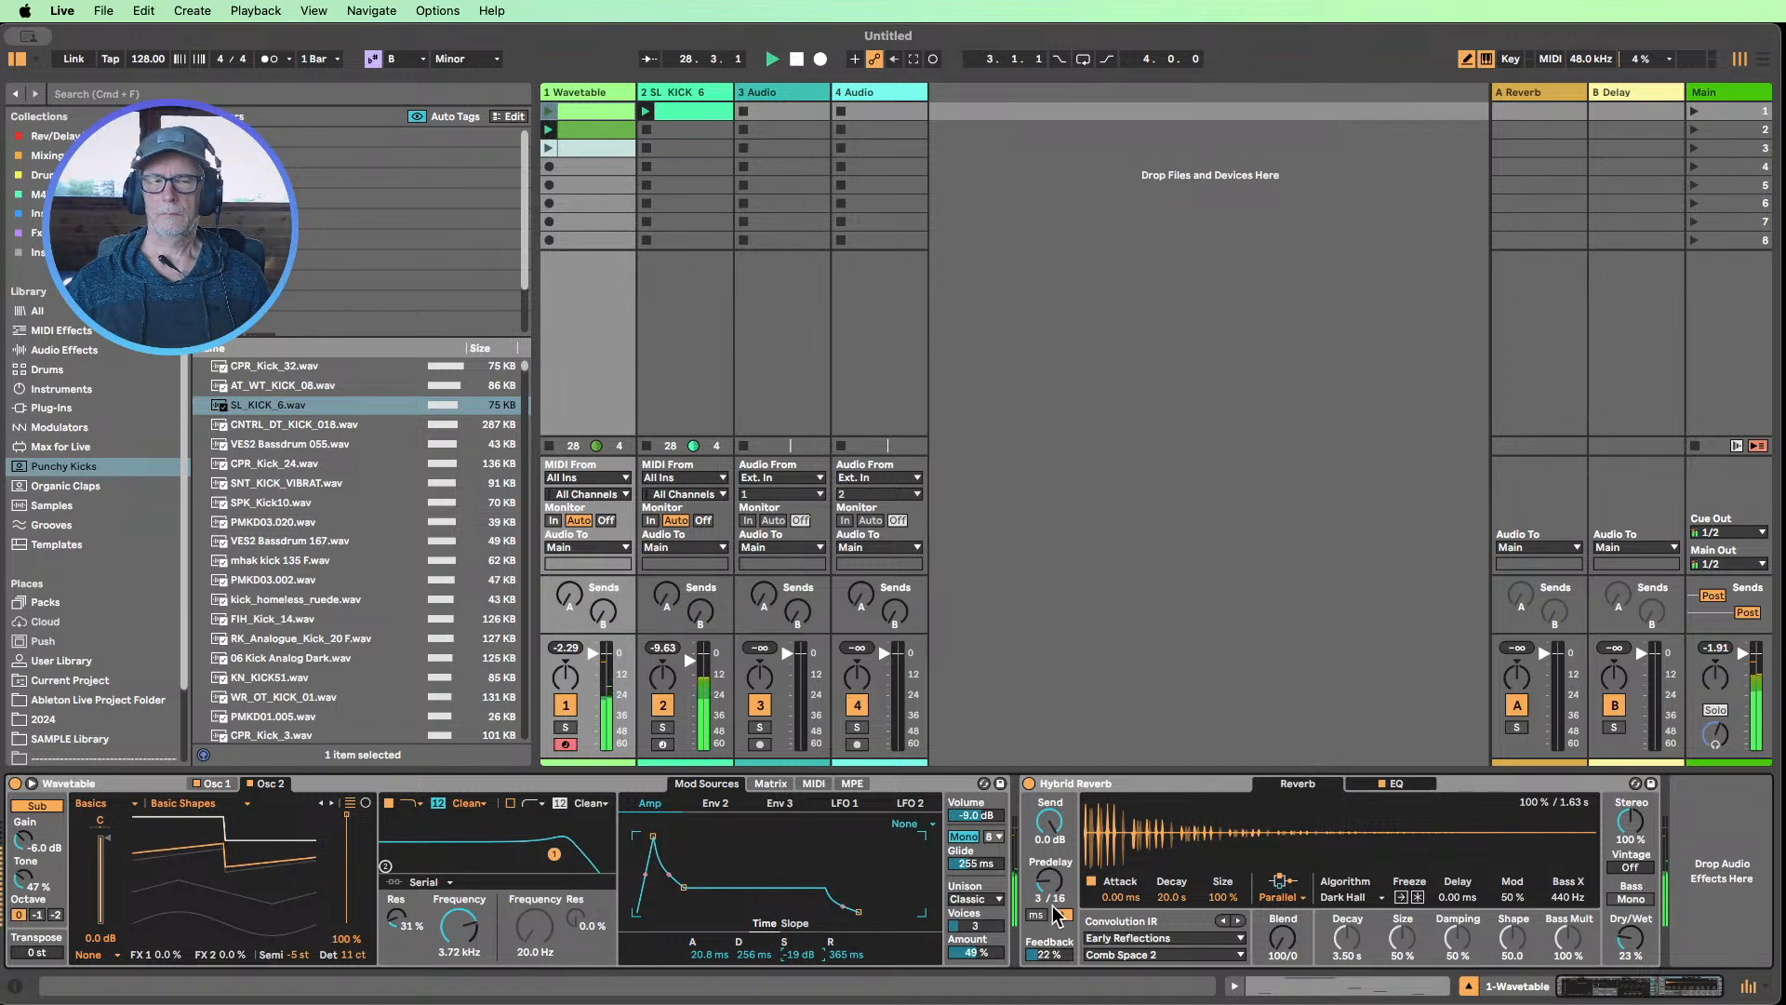
mouse_move(467, 935)
mouse_down()
mouse_move(468, 981)
mouse_move(468, 937)
mouse_up()
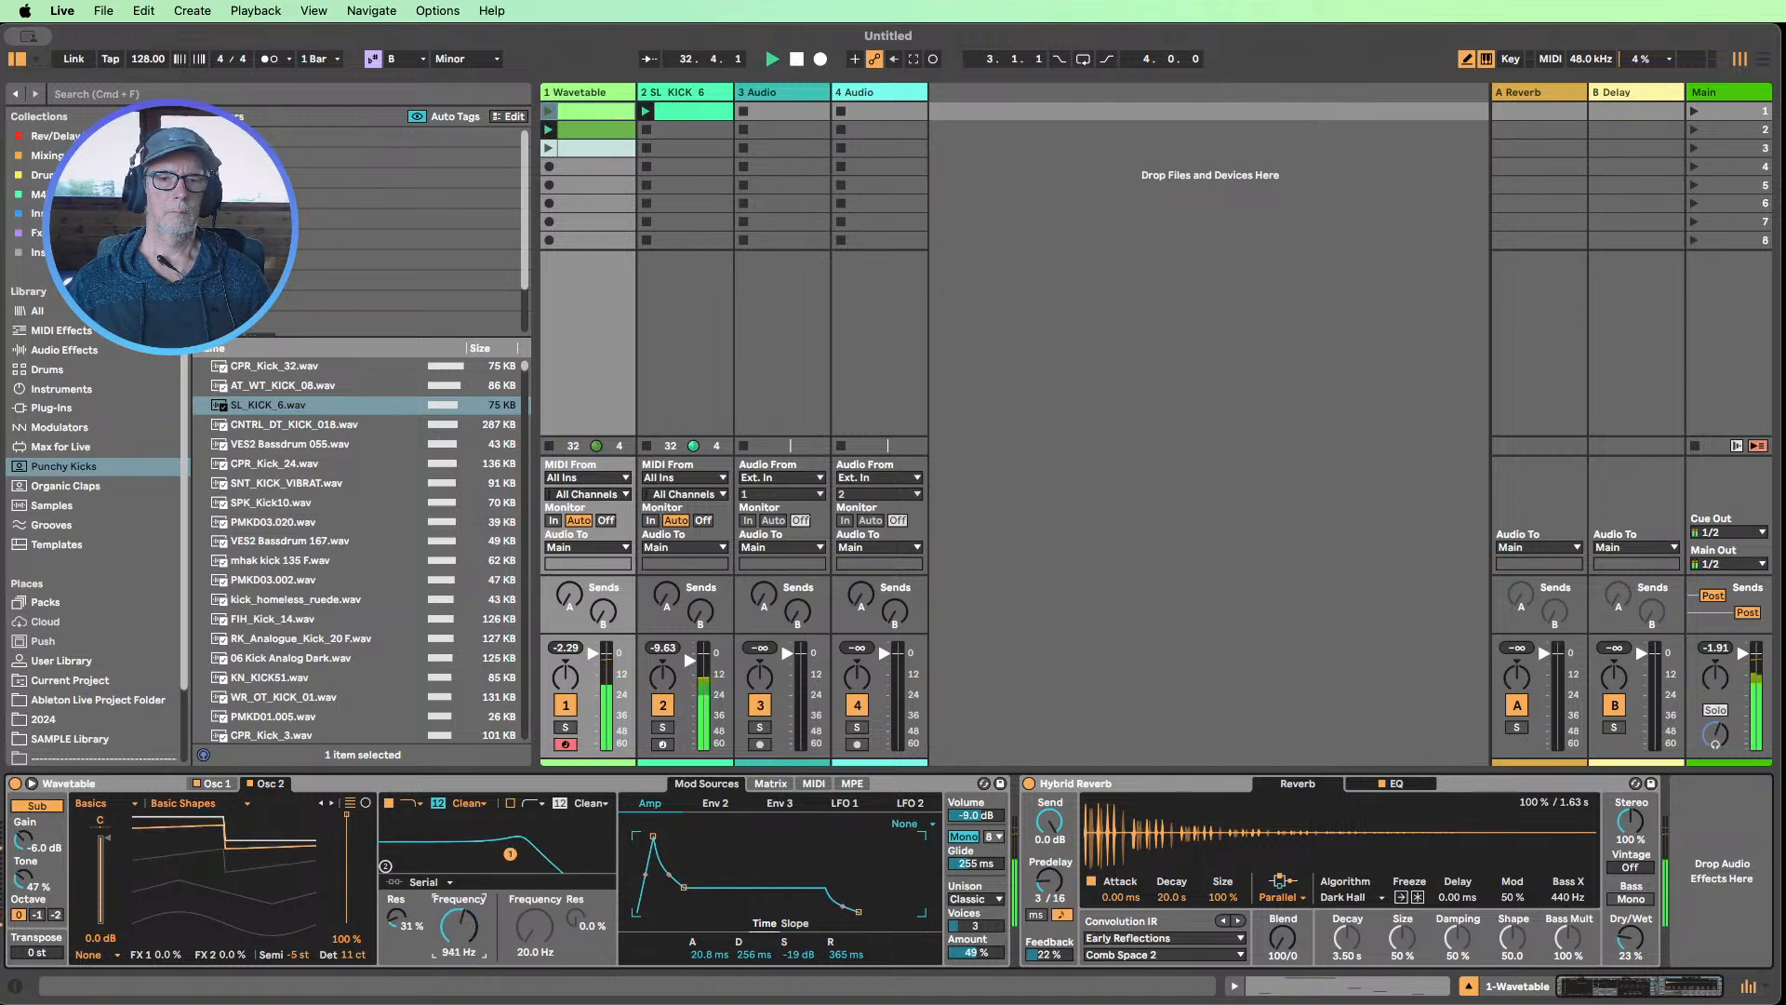
click(797, 61)
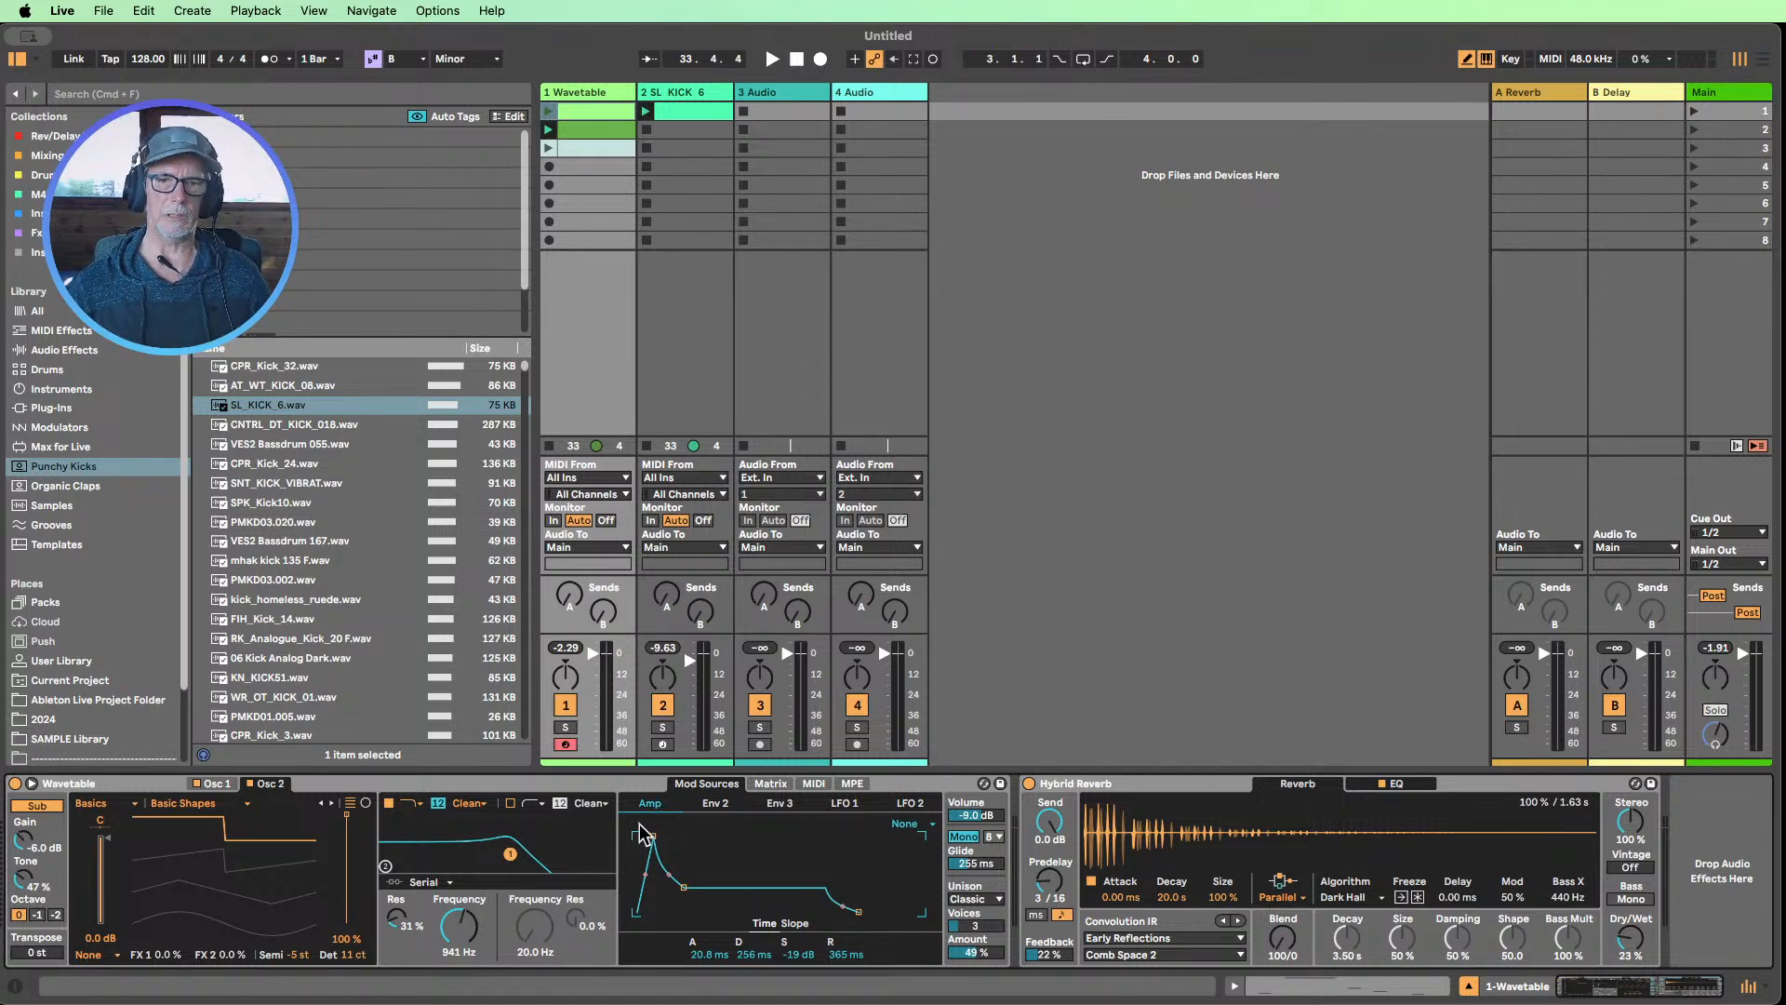
click(771, 783)
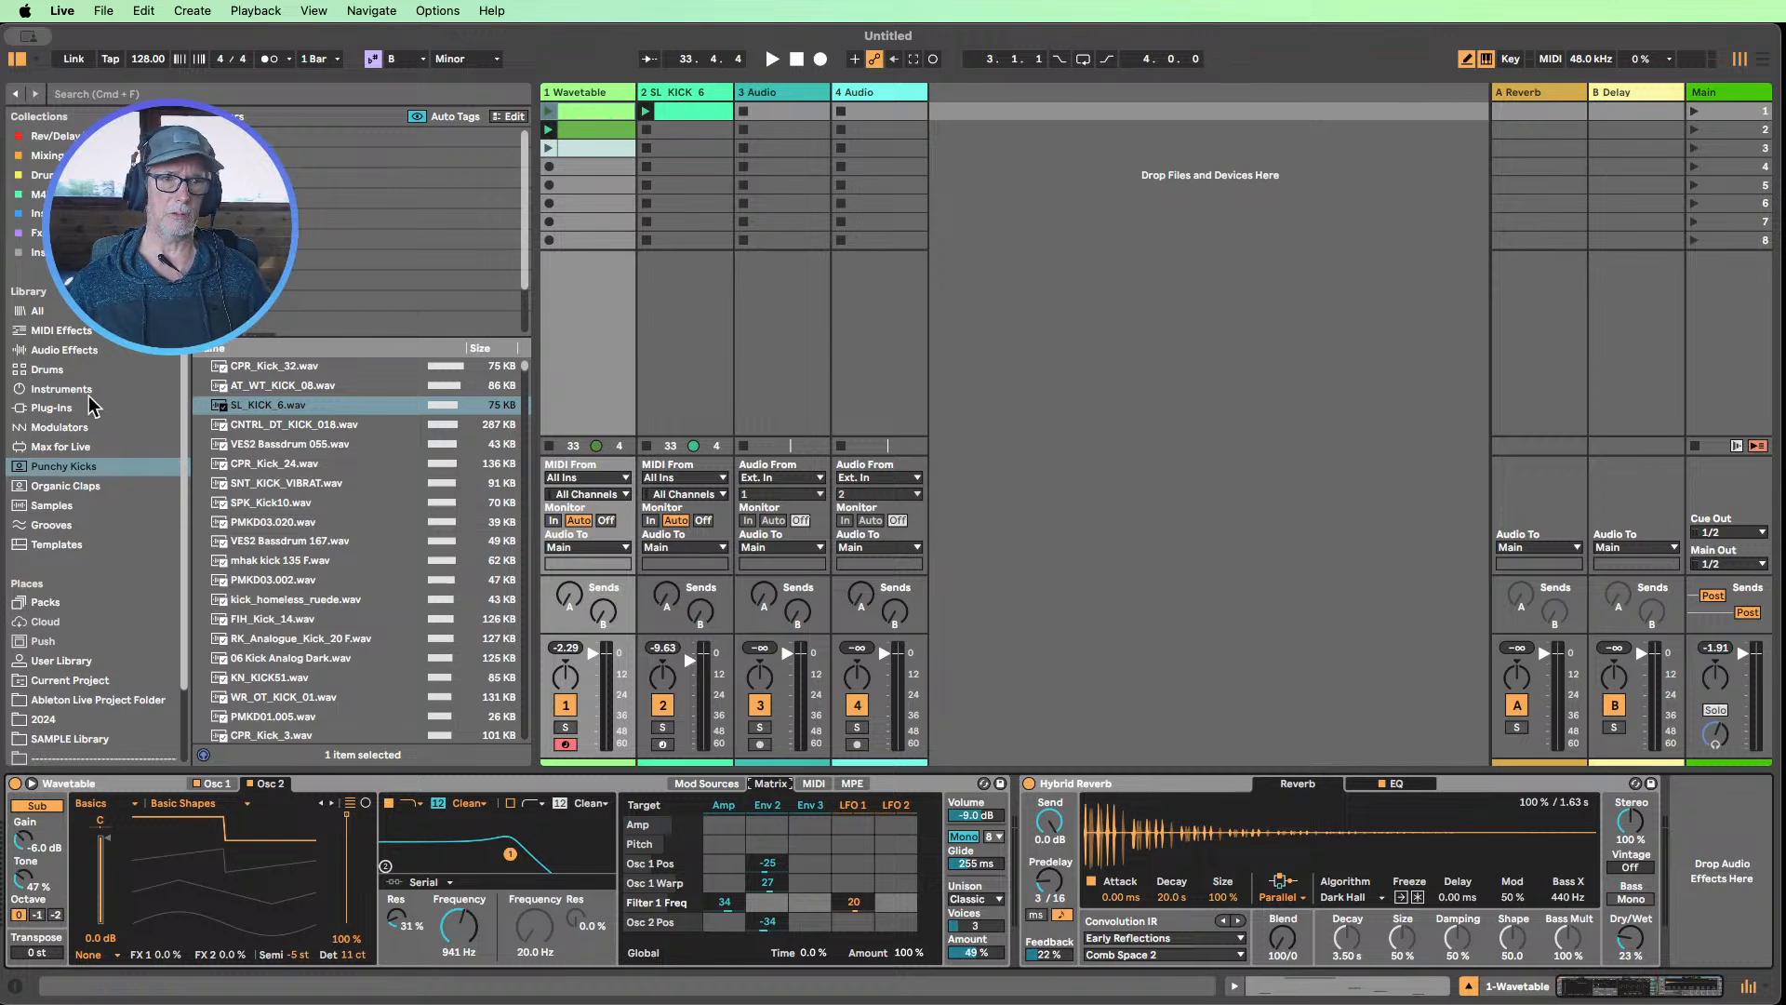
Insert the Saturator audio effect between Wavetable and Hybrid Reverb
click(93, 354)
scroll(428, 402, down, 4)
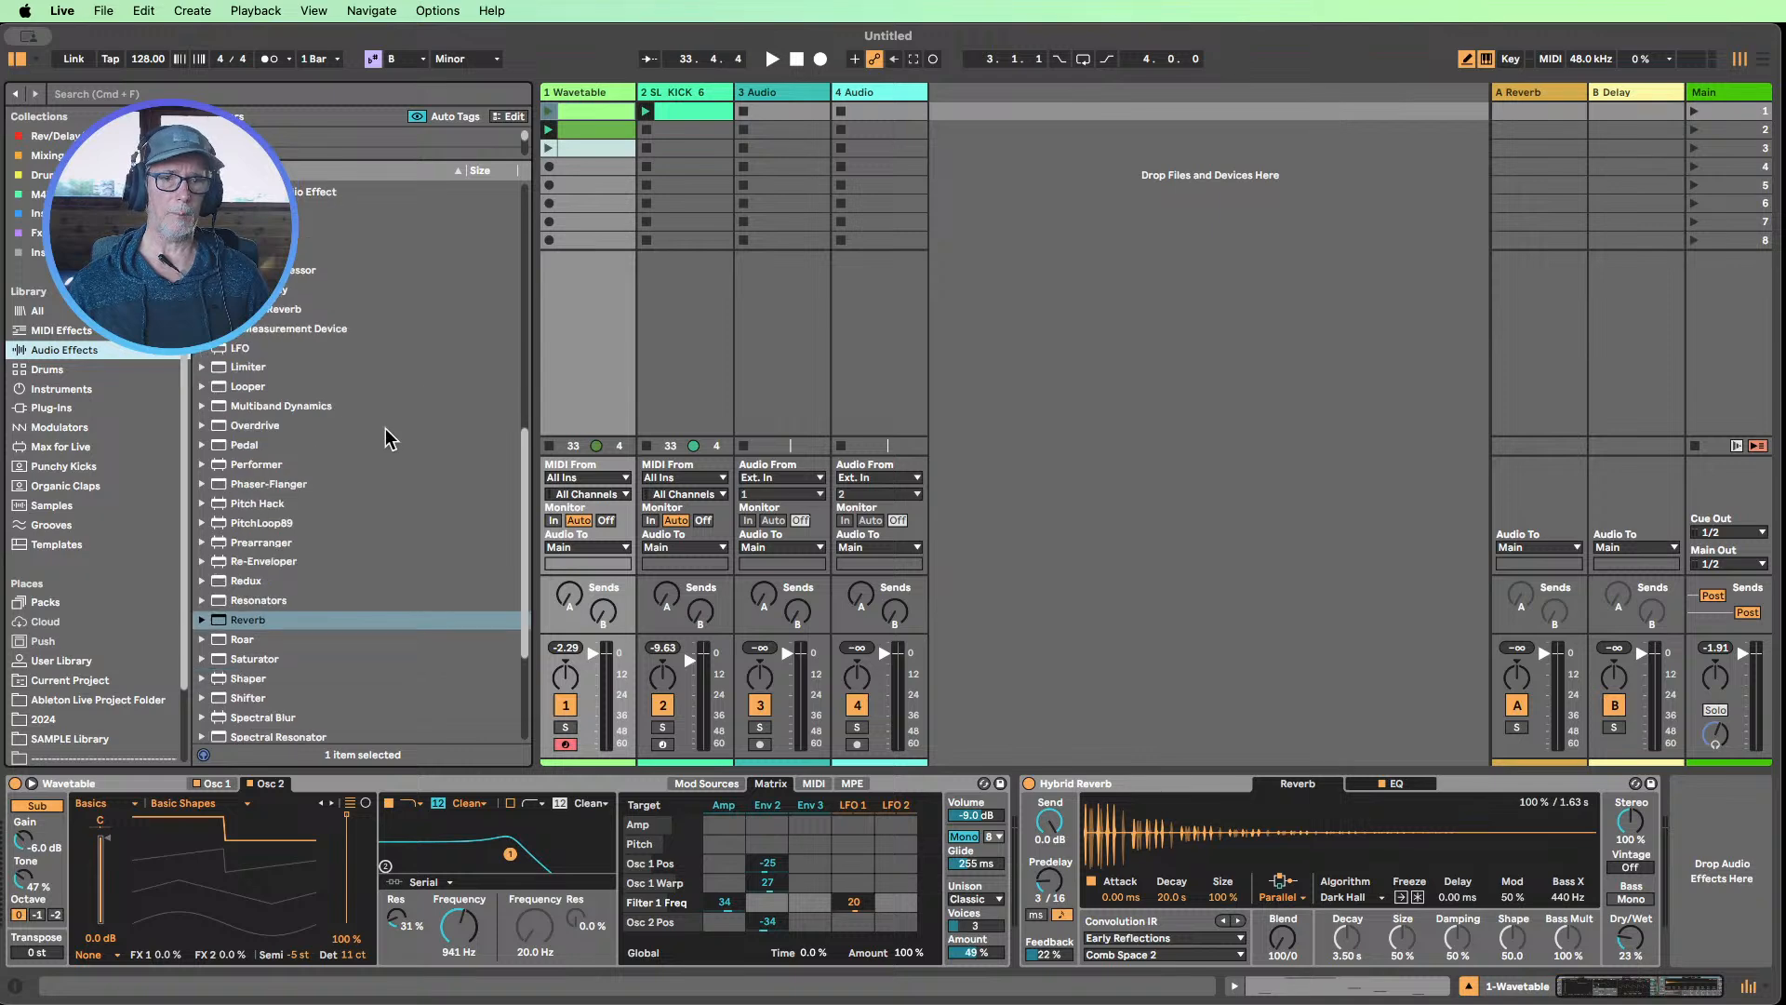
drag(241, 552, 900, 796)
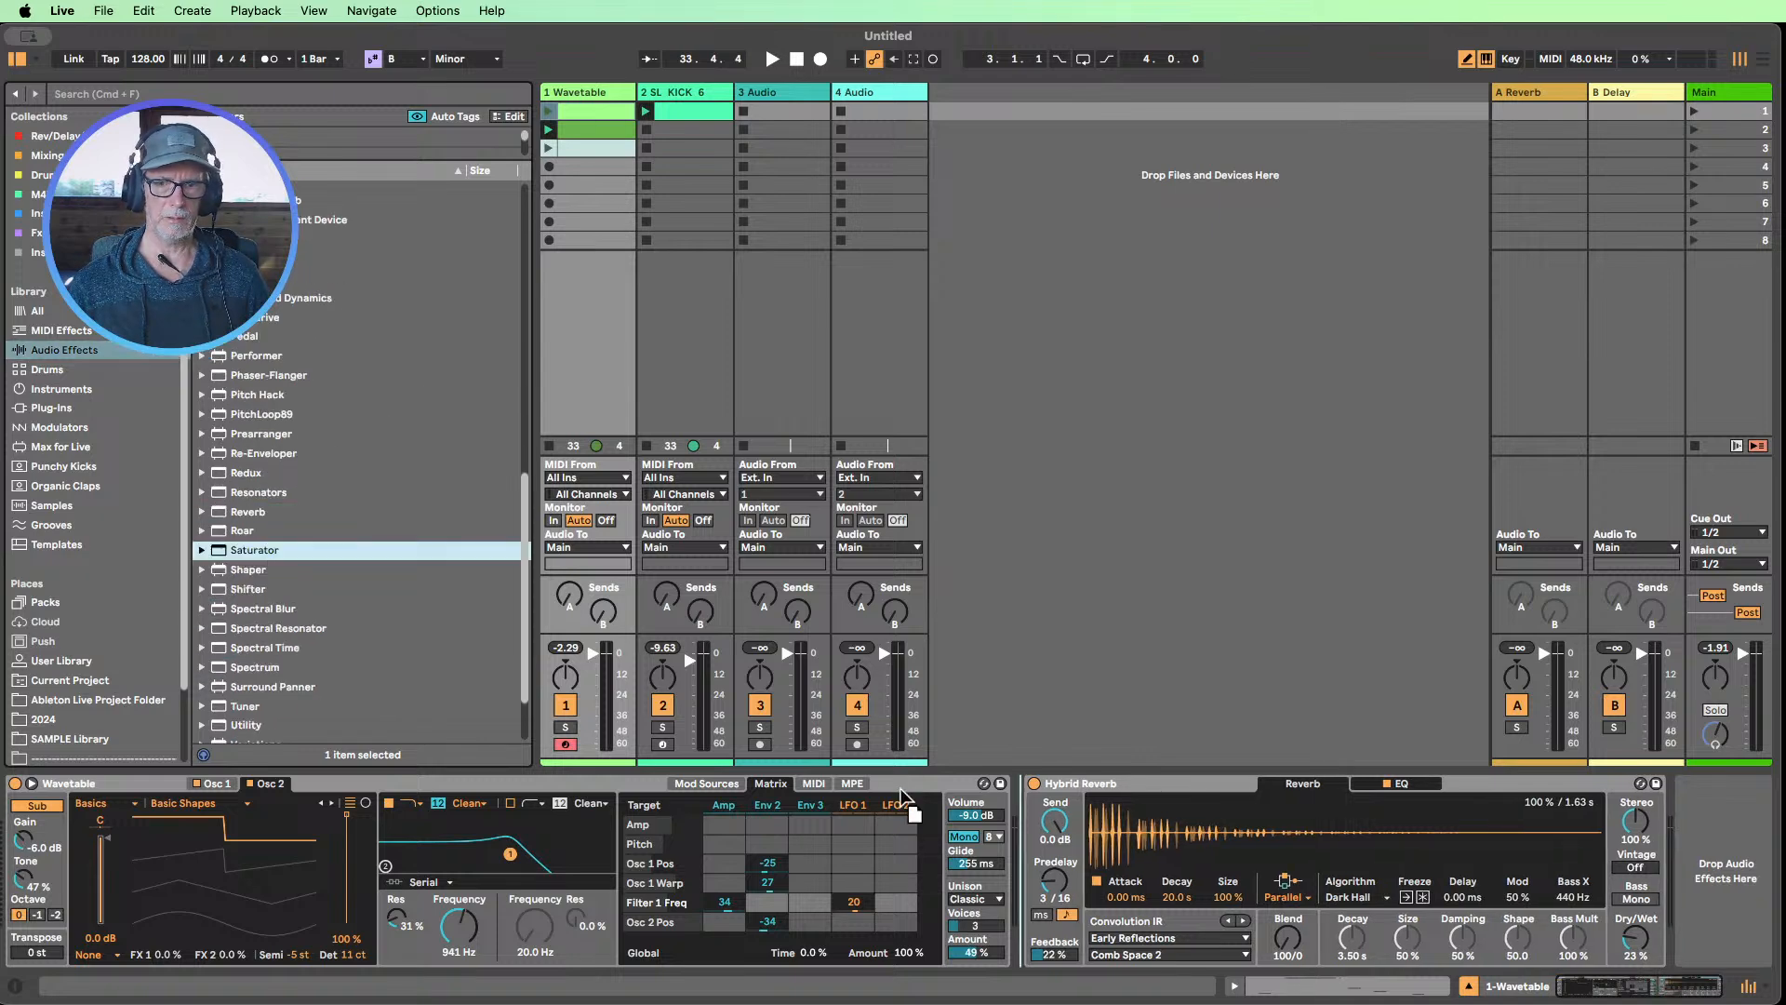
drag(1020, 826, 1017, 828)
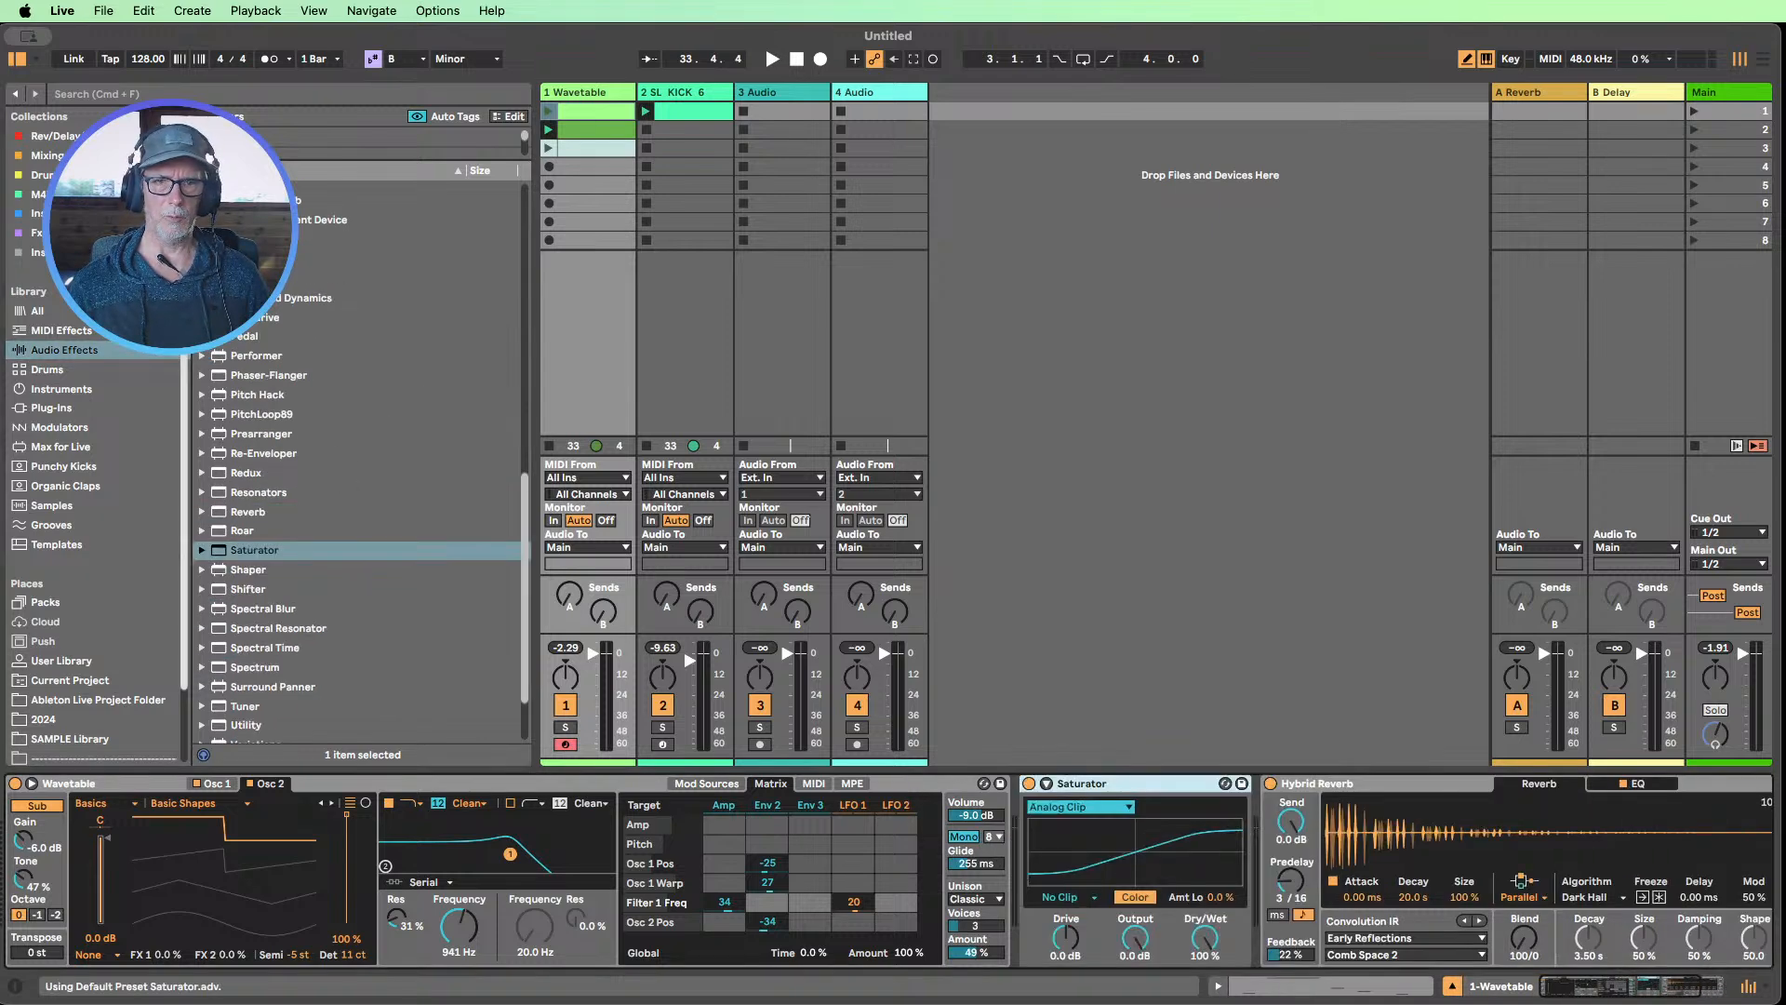
Hide the browser, launch the second Wavetable clip, and set Saturator's Drive to 5.7 dB and Output to -3.4 dB
click(17, 61)
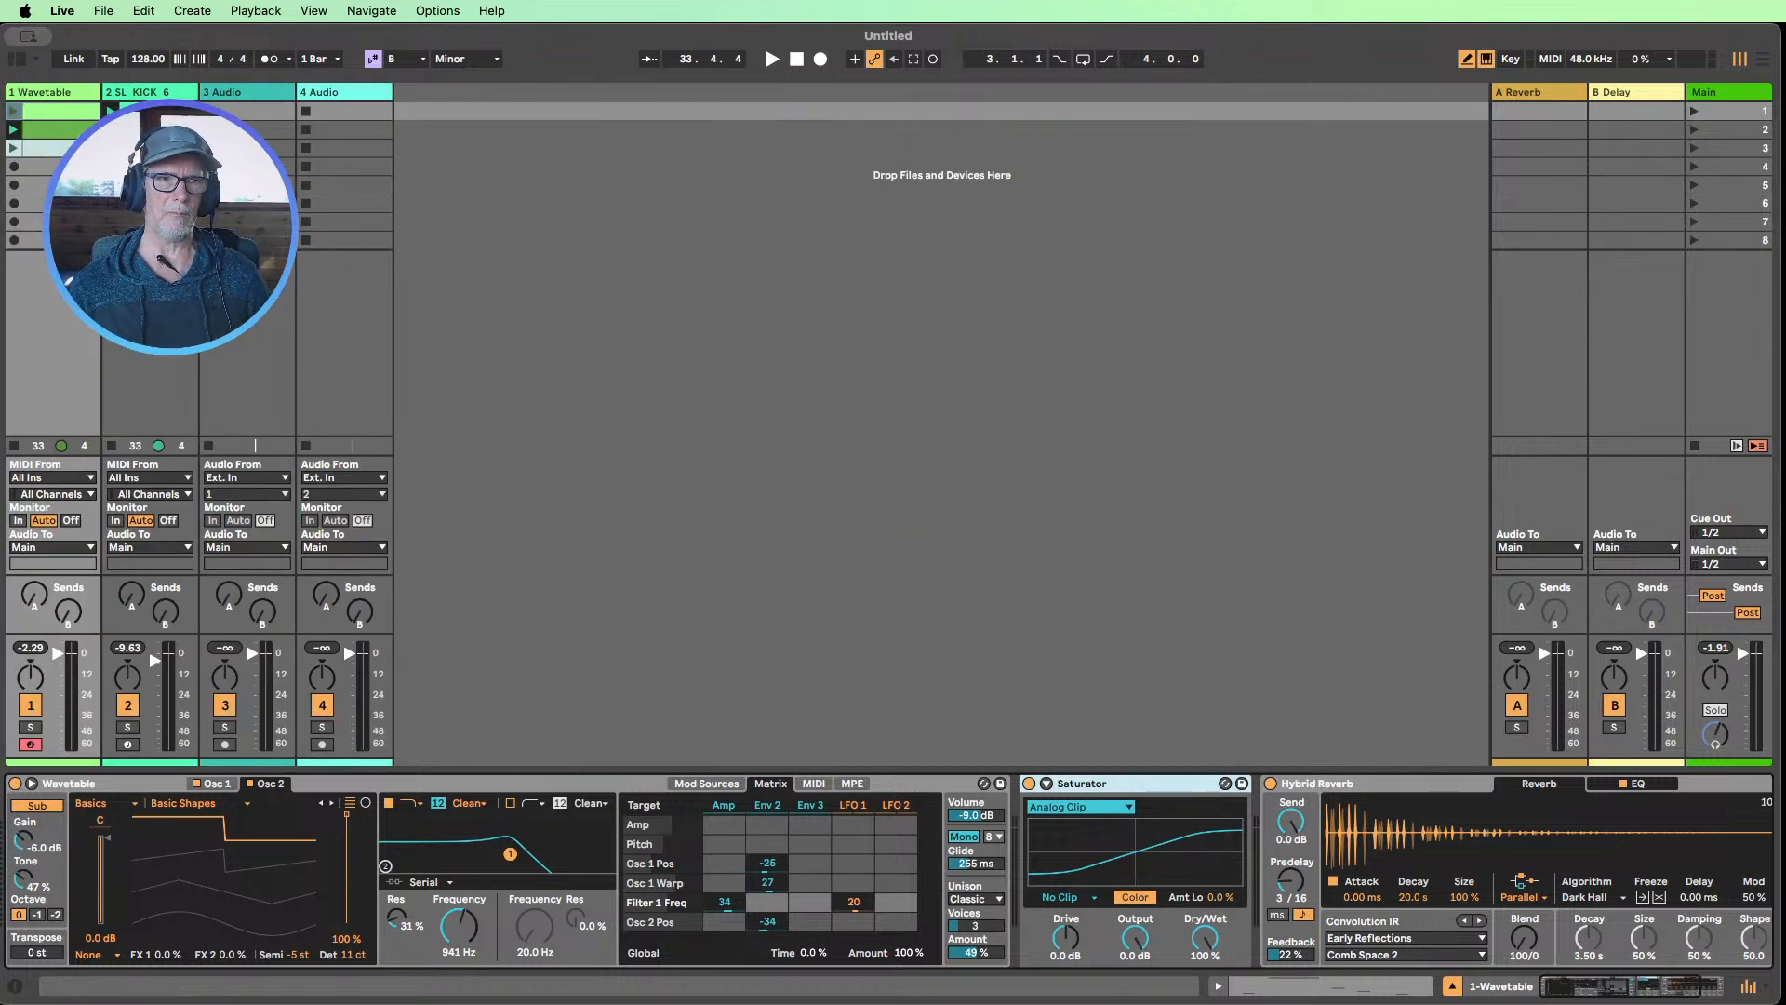
click(14, 138)
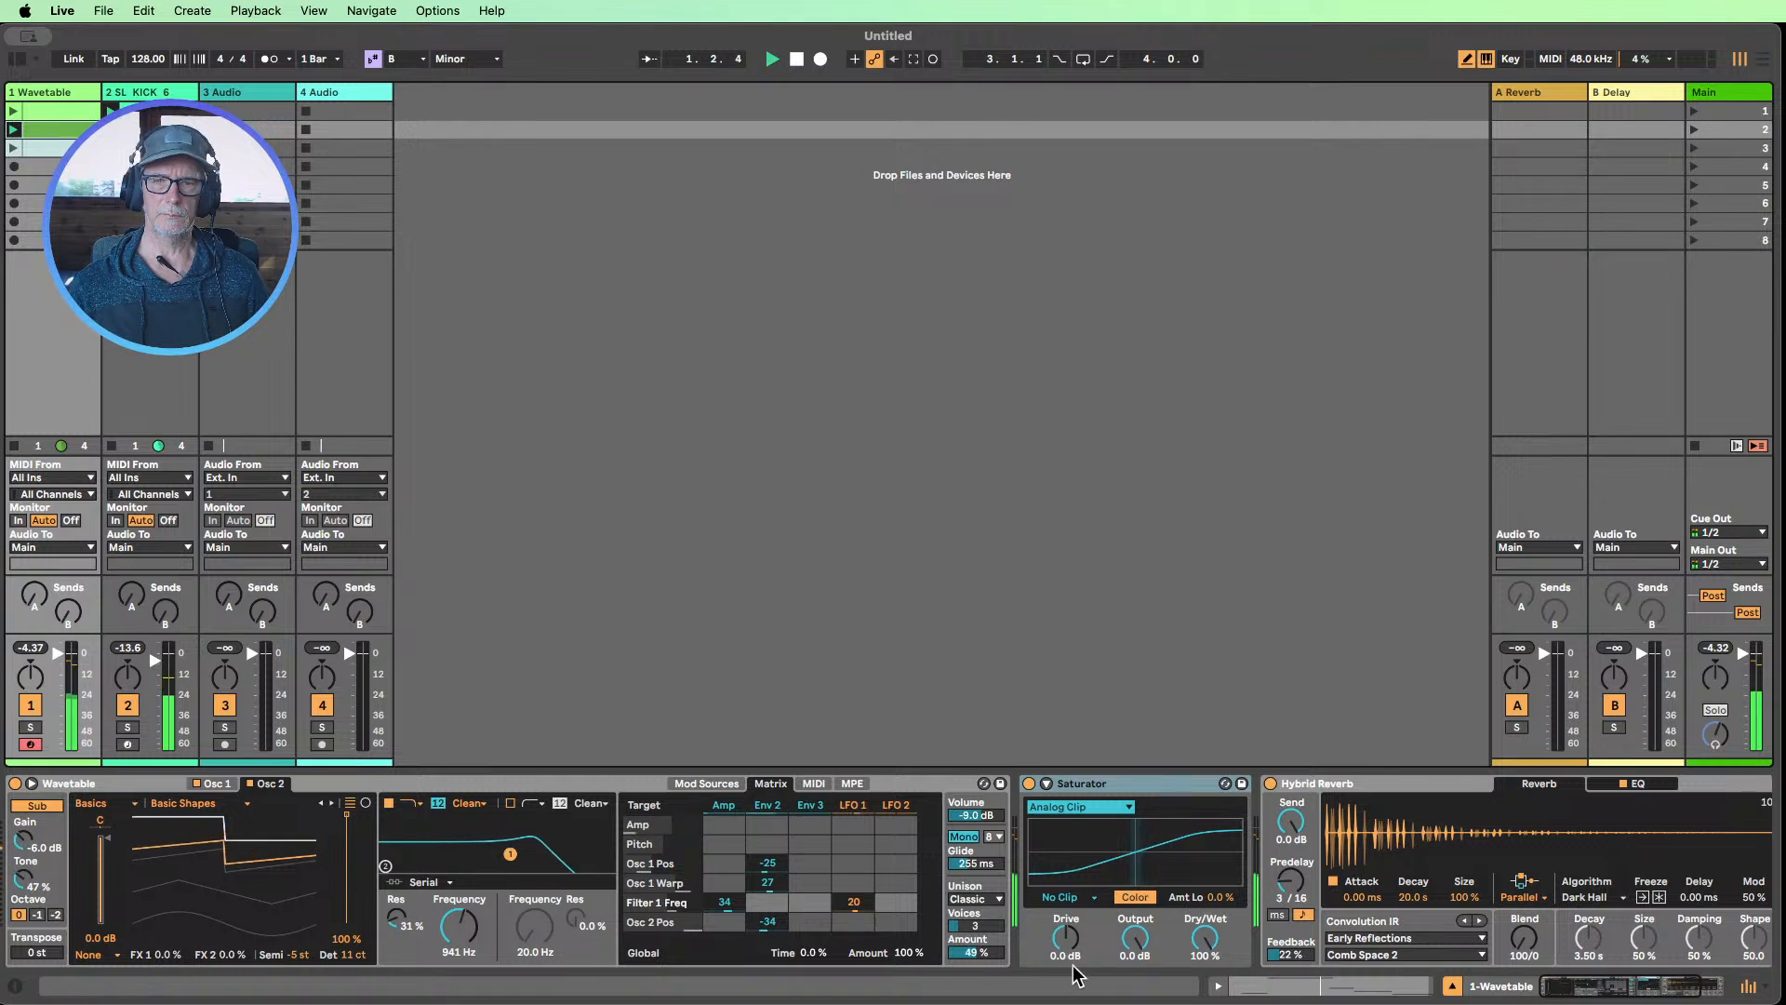
drag(1066, 938, 1134, 955)
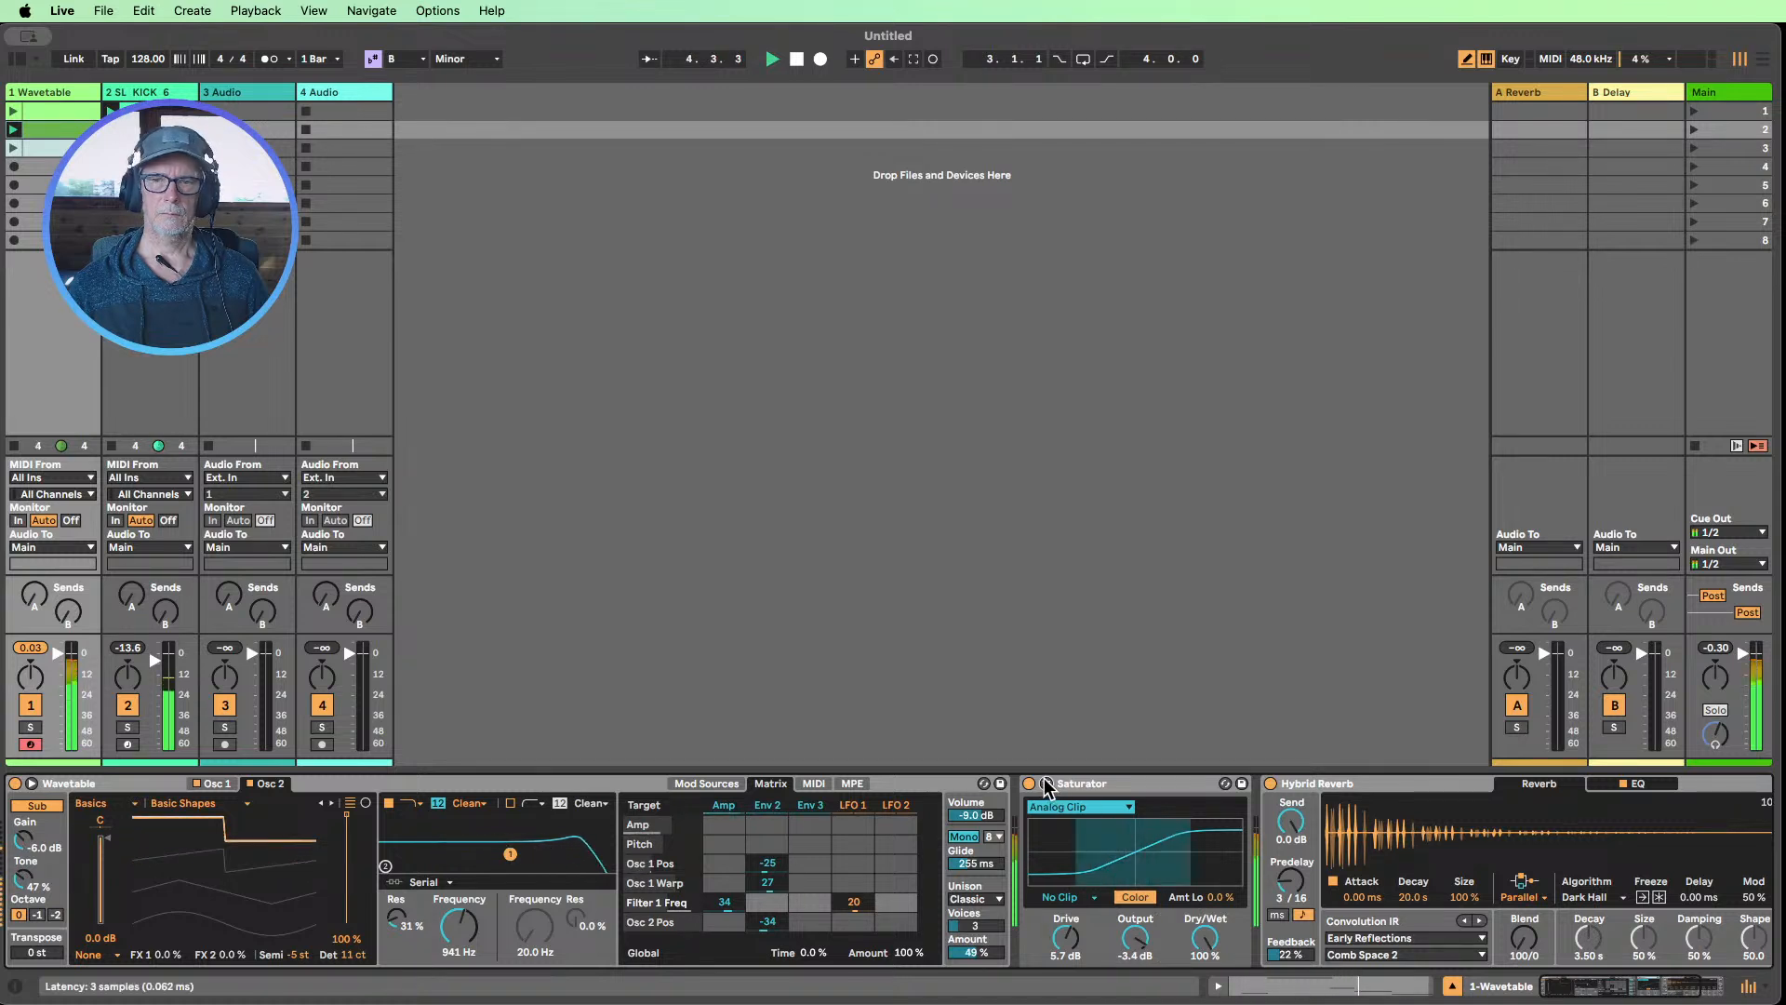
Expand Saturator and shape its color curve with Frequency 539 Hz, Amt Hi 81 % and Amt Lo -100 %
click(1045, 783)
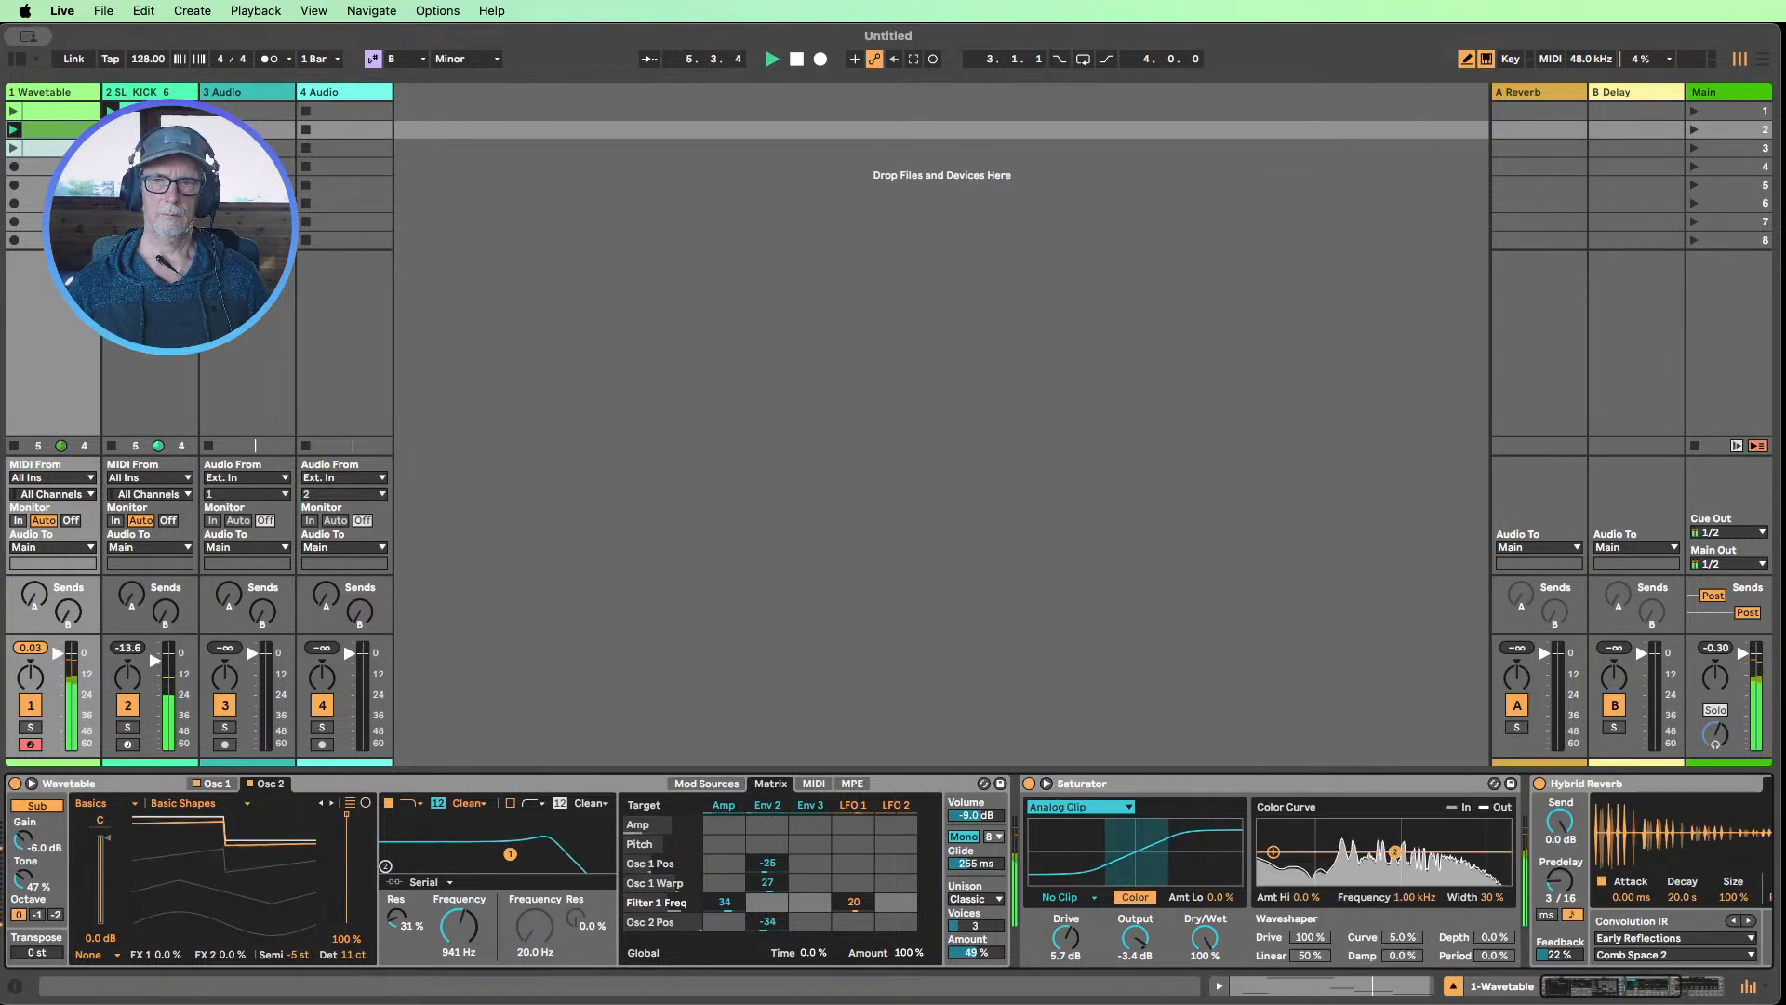
drag(1394, 852, 1371, 830)
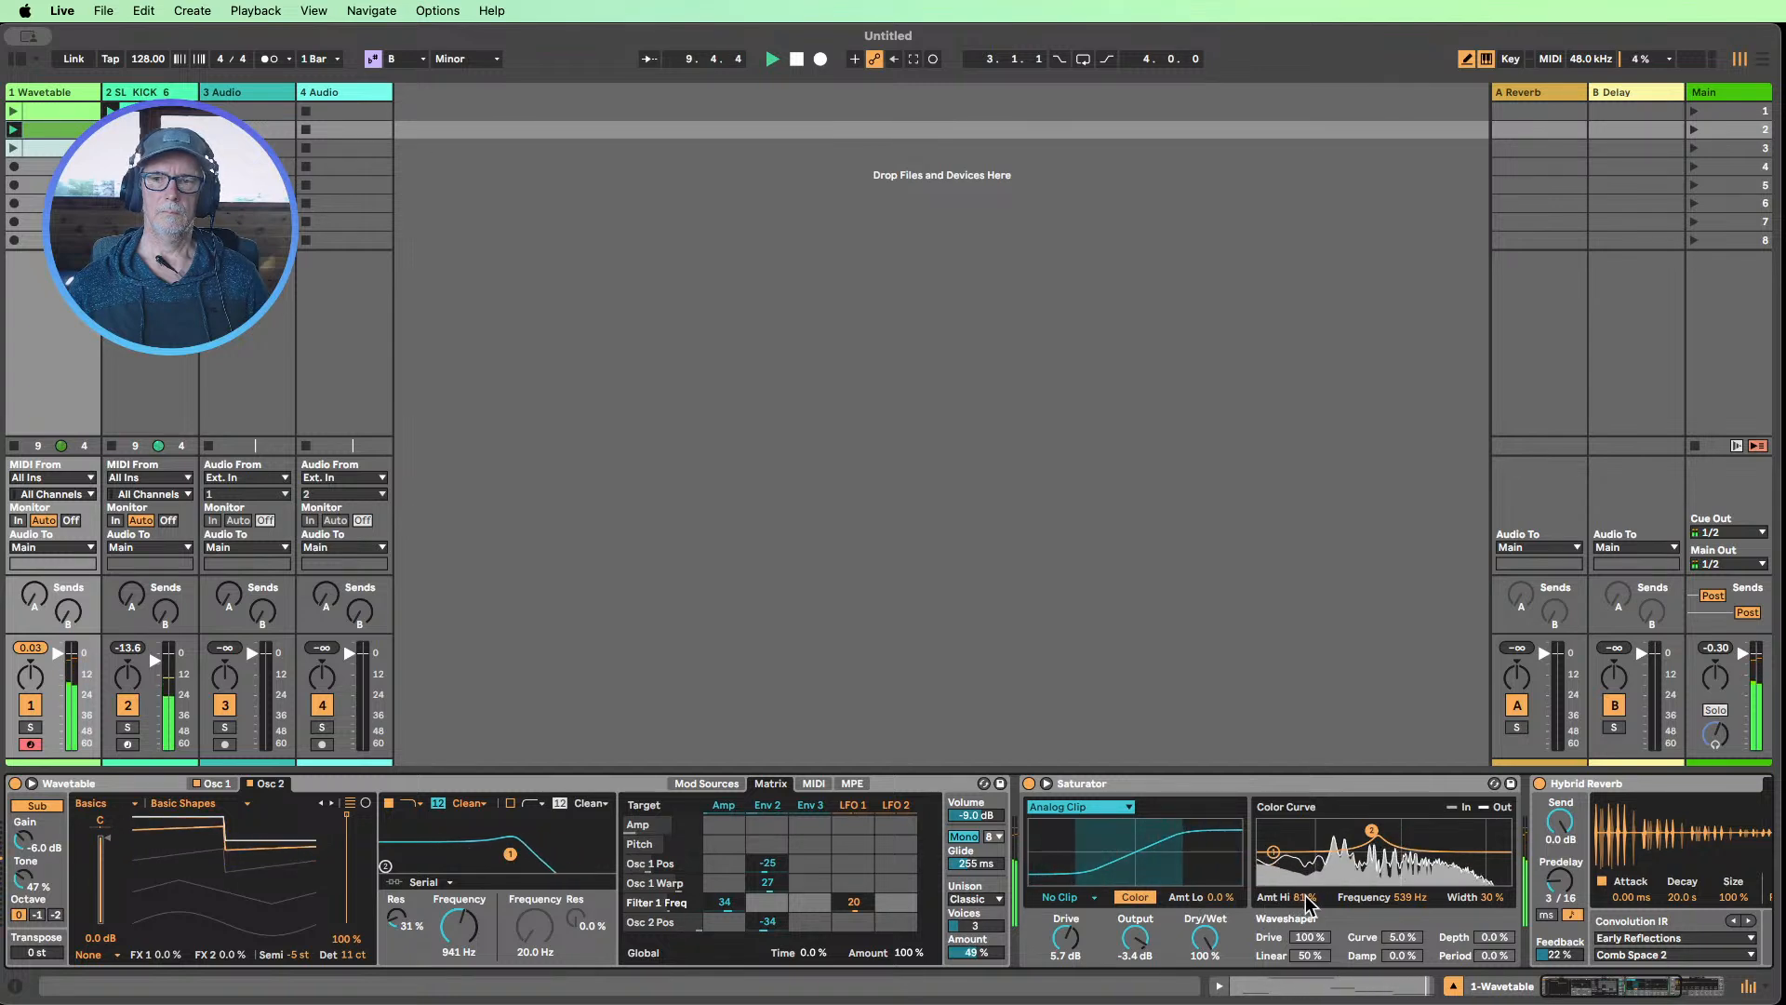
drag(1220, 898, 1220, 991)
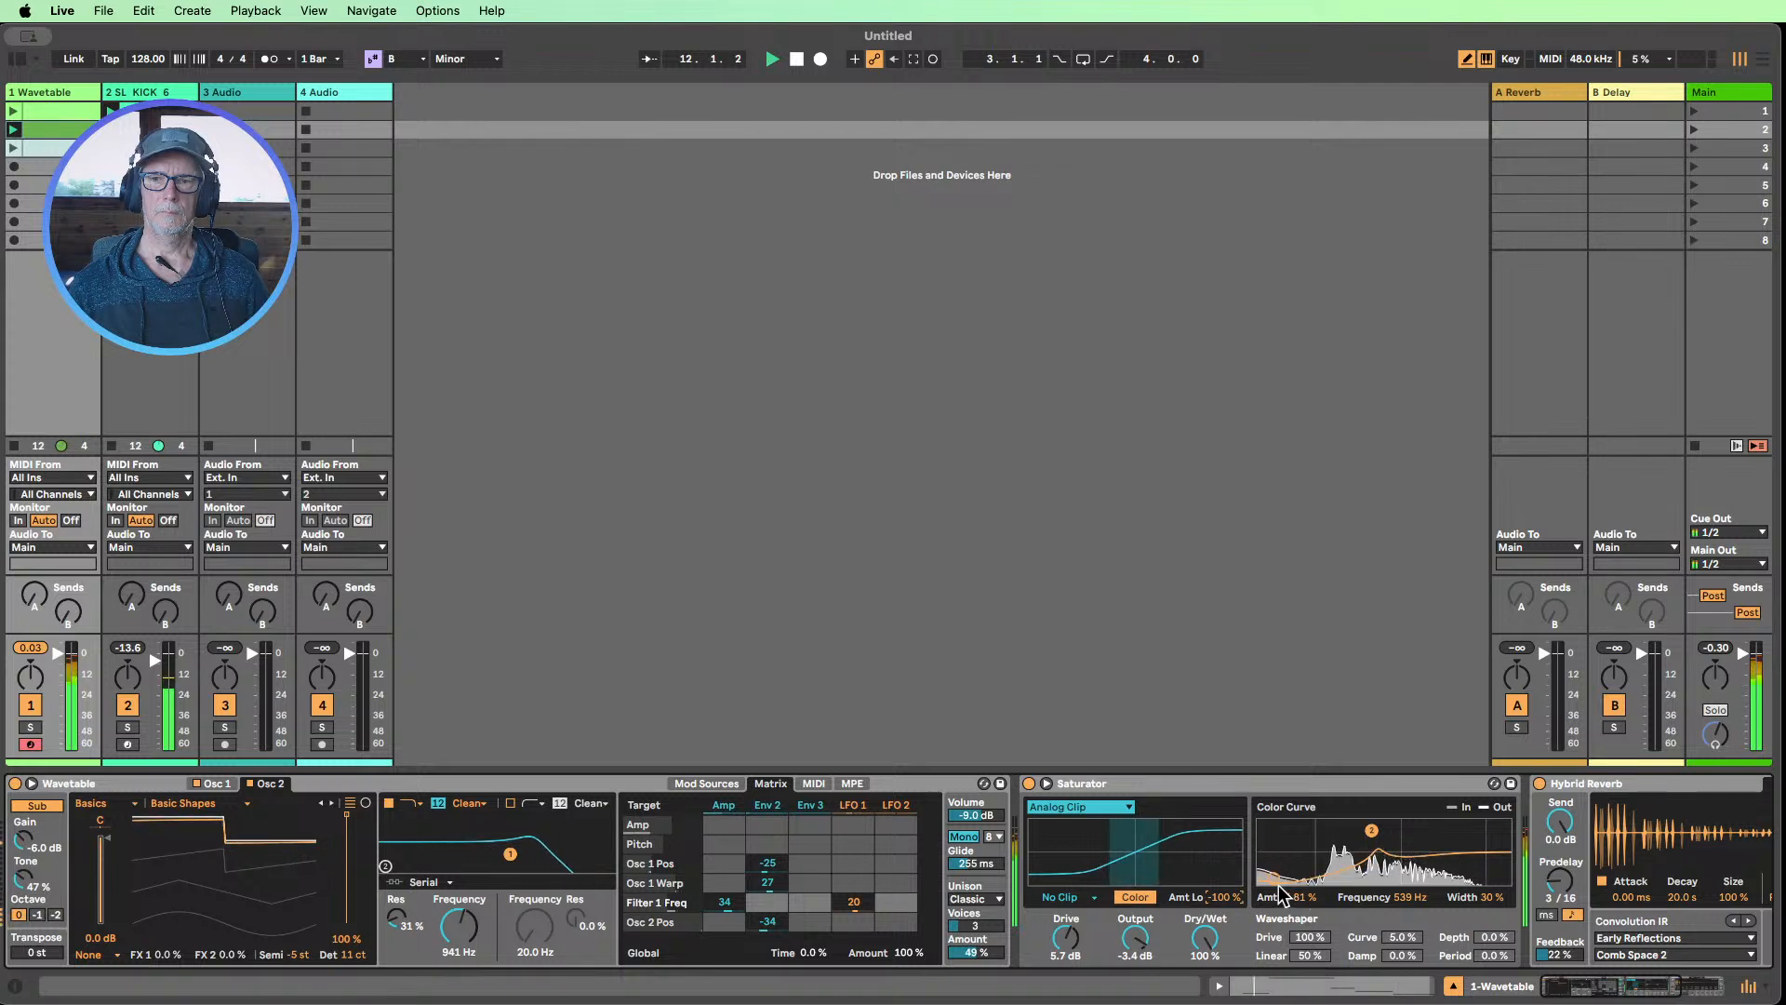
Reshape Saturator's color curve to Amt Hi 96 %, Frequency 314 Hz and Width 98 %, and set Wavetable's first filter frequency to 238 Hz
drag(1488, 898, 1488, 839)
mouse_move(1371, 830)
mouse_down()
mouse_move(1392, 825)
mouse_move(1350, 826)
mouse_up()
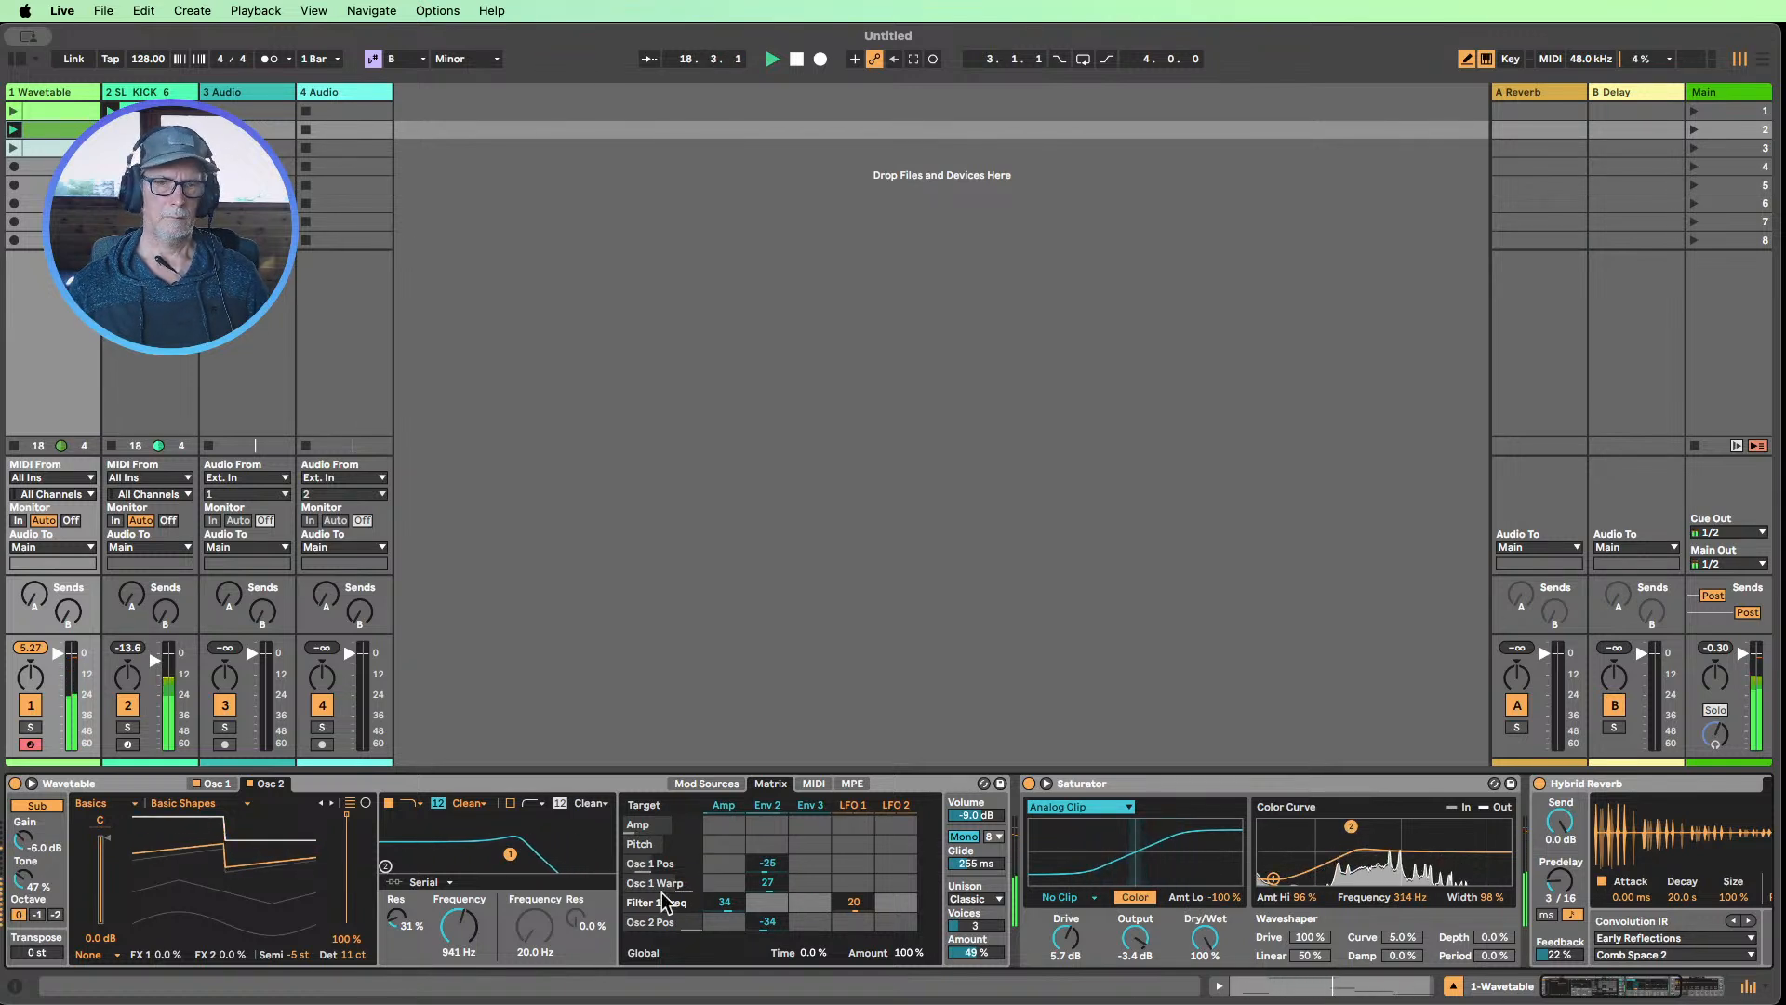
drag(459, 926, 459, 970)
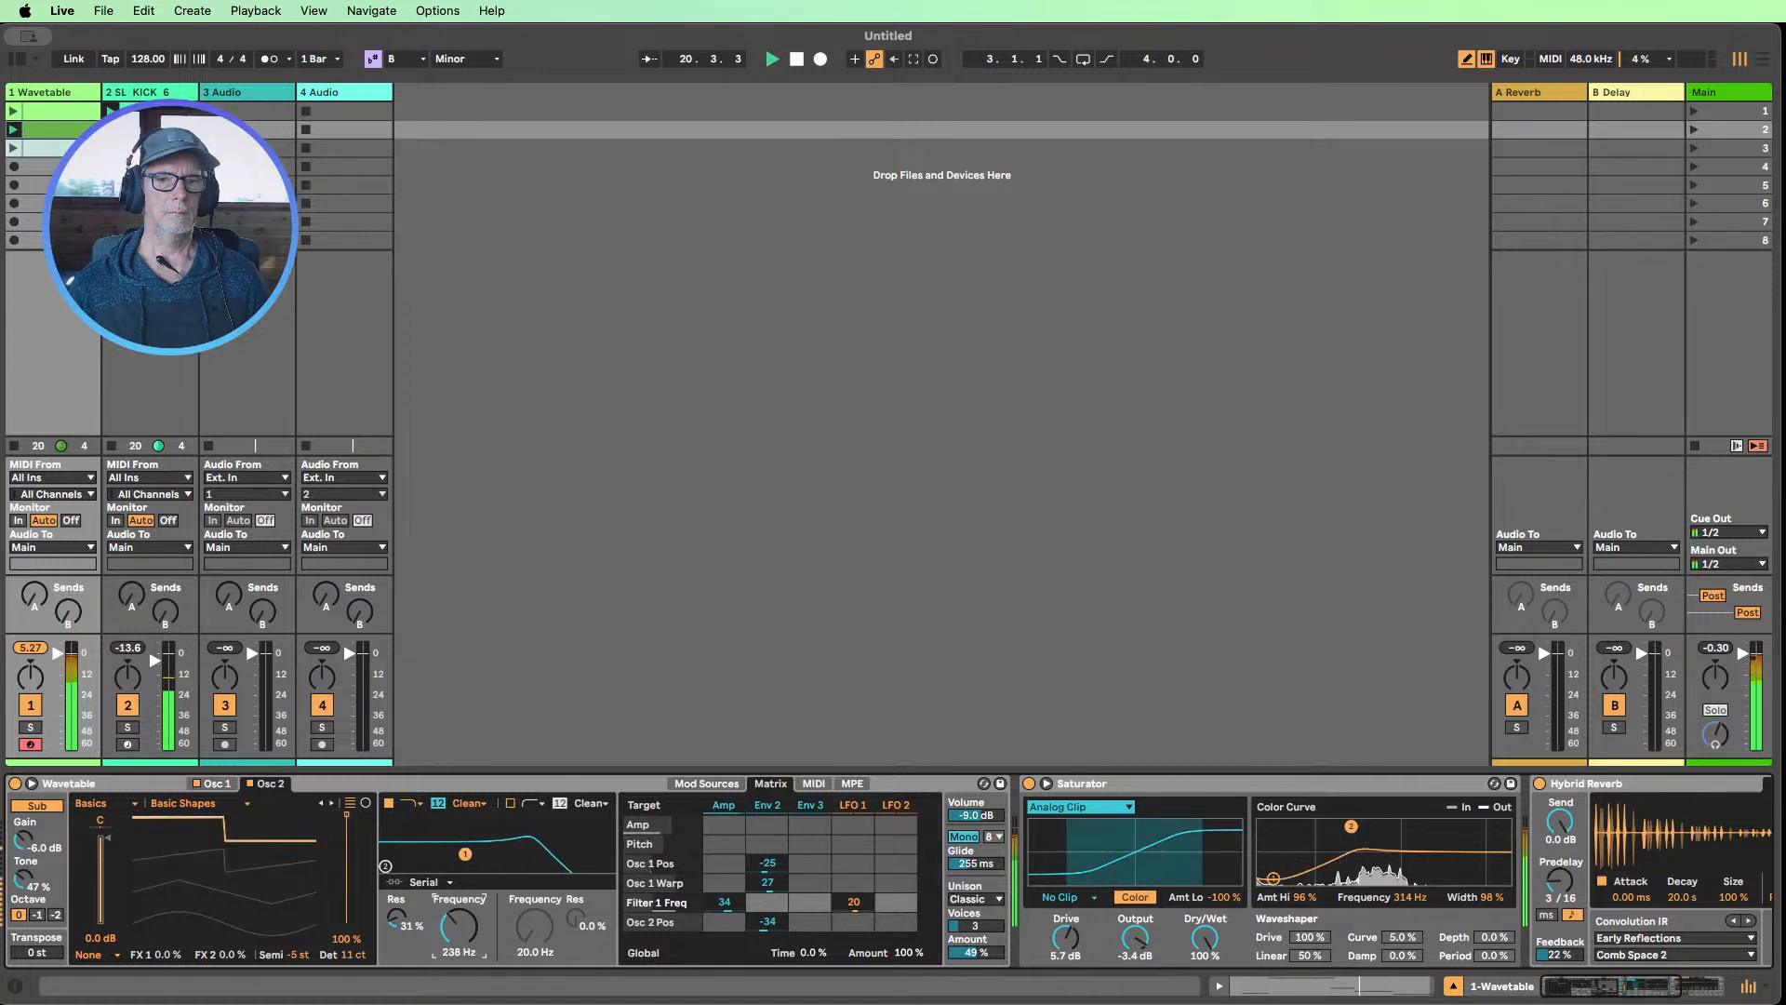
Add a shortened C3 ghost note at 1.2.4 in the kick clip with velocity 12, and close the clip editor
double_click(154, 111)
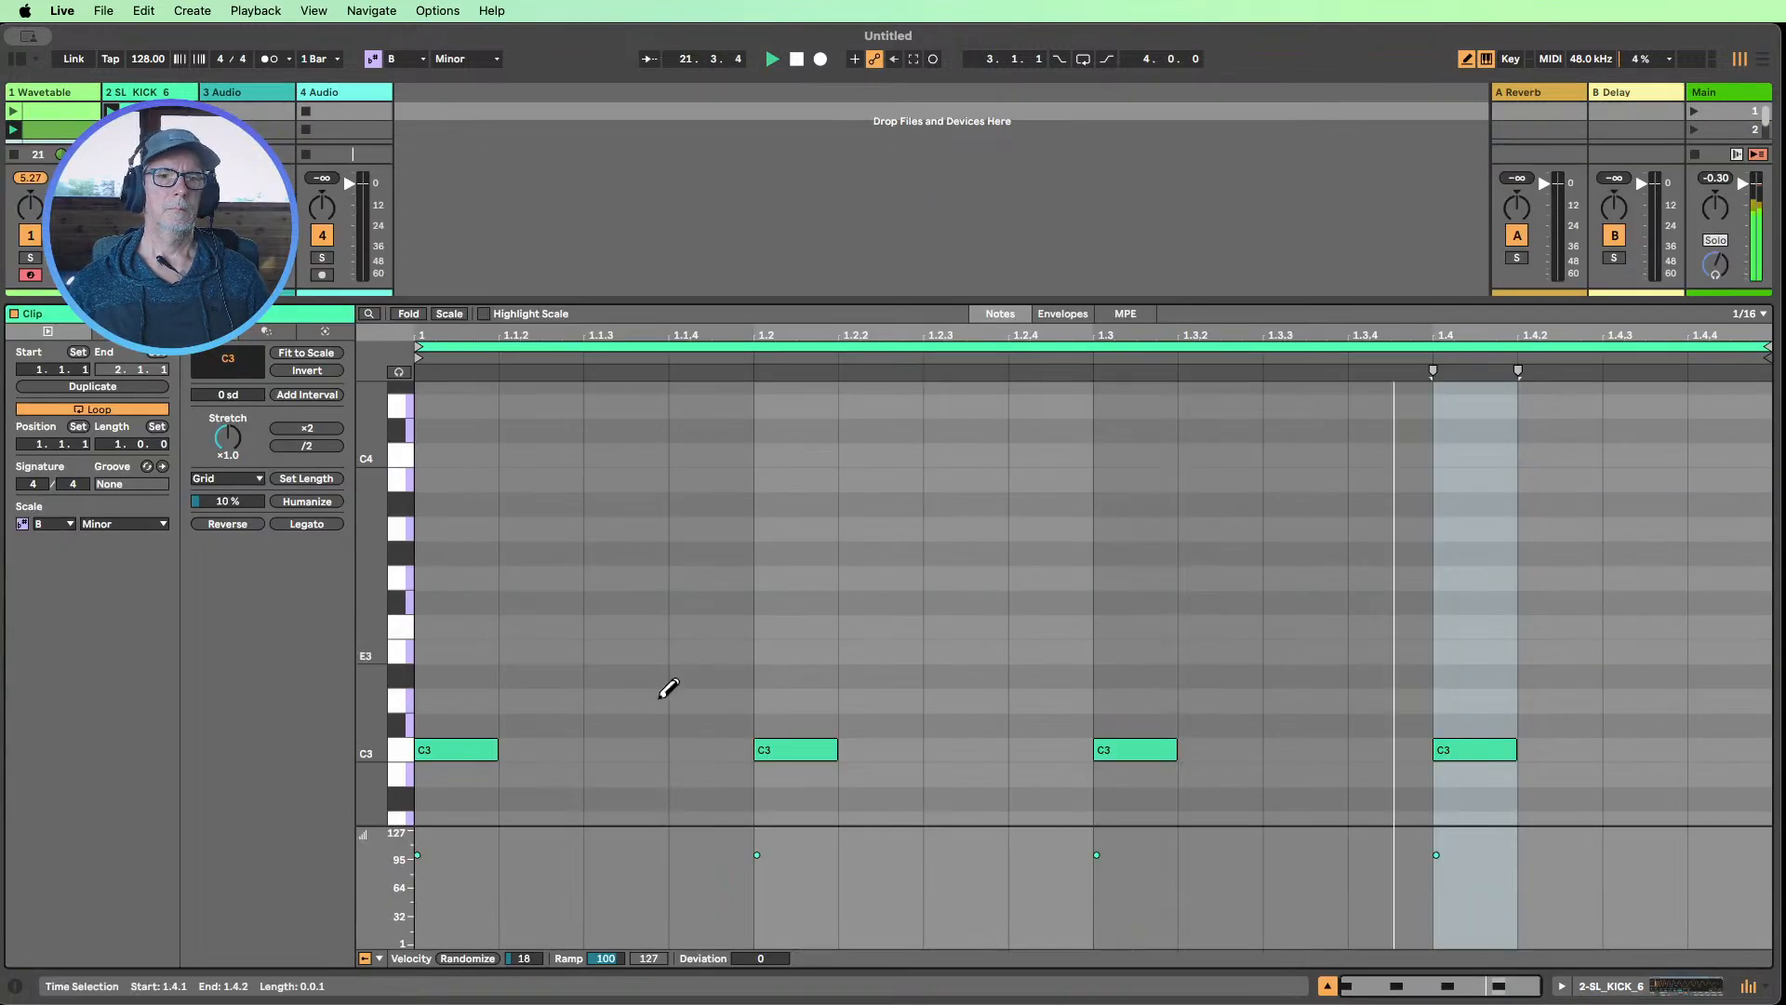
click(1042, 750)
drag(1013, 854, 1013, 933)
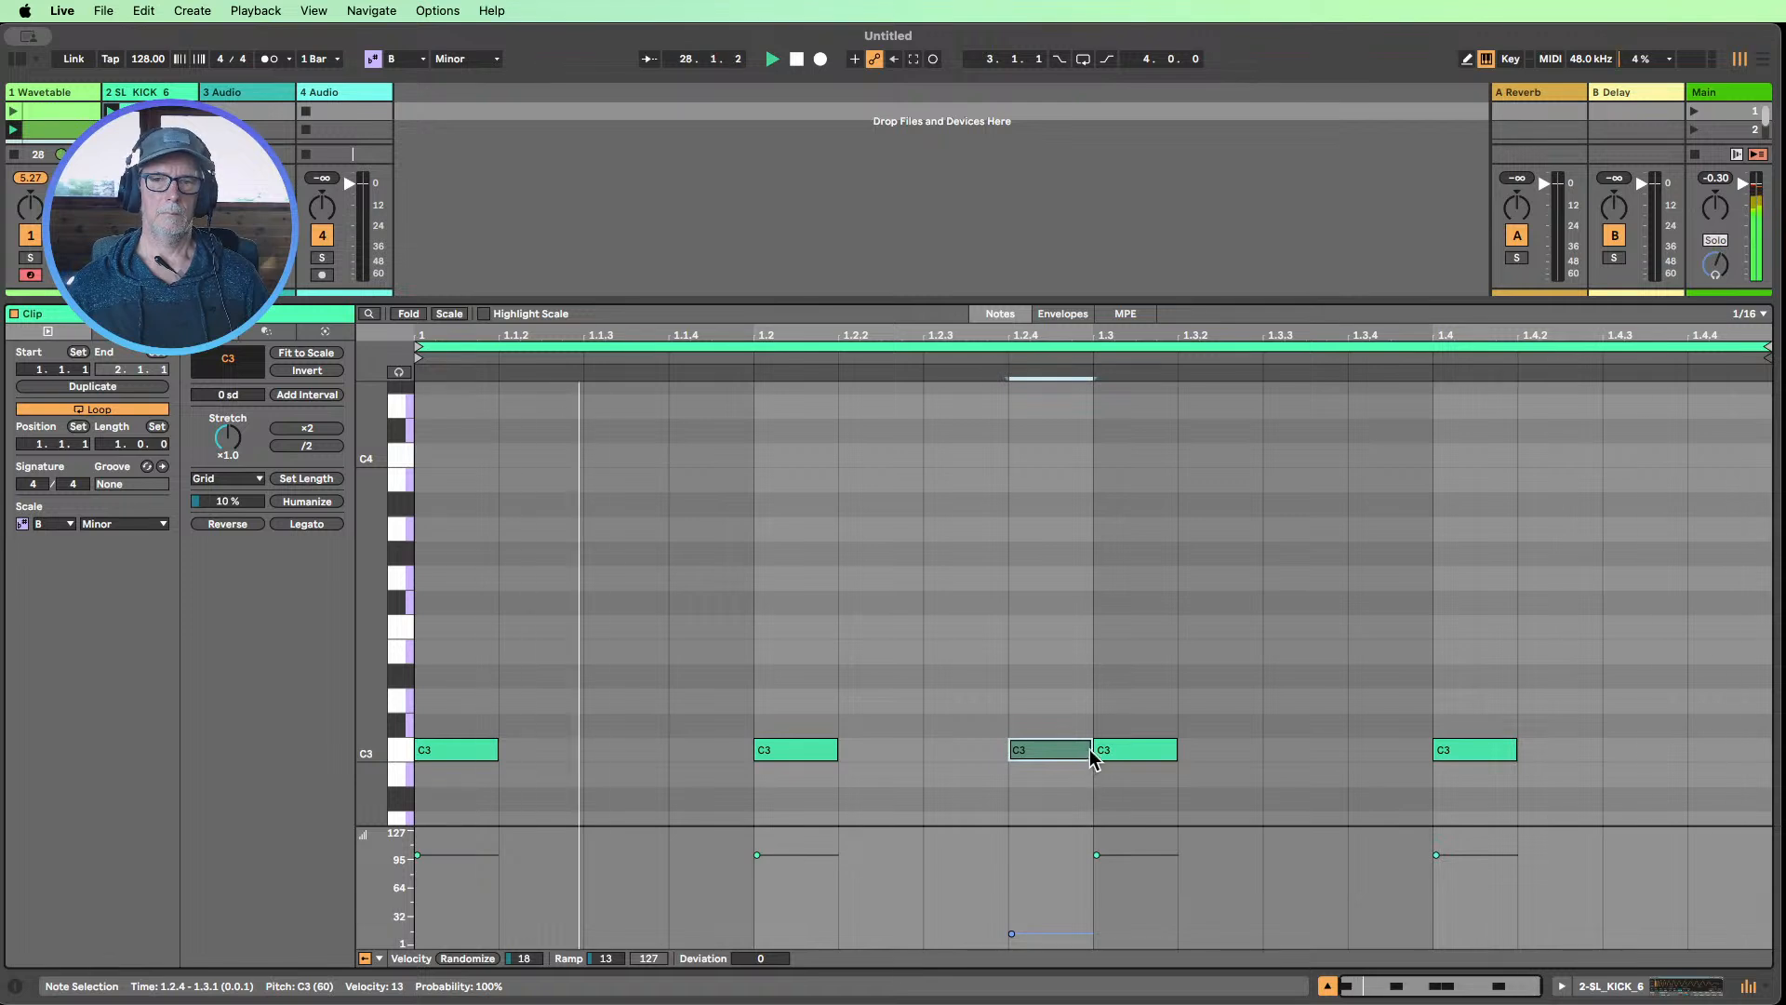
drag(1093, 756, 1056, 749)
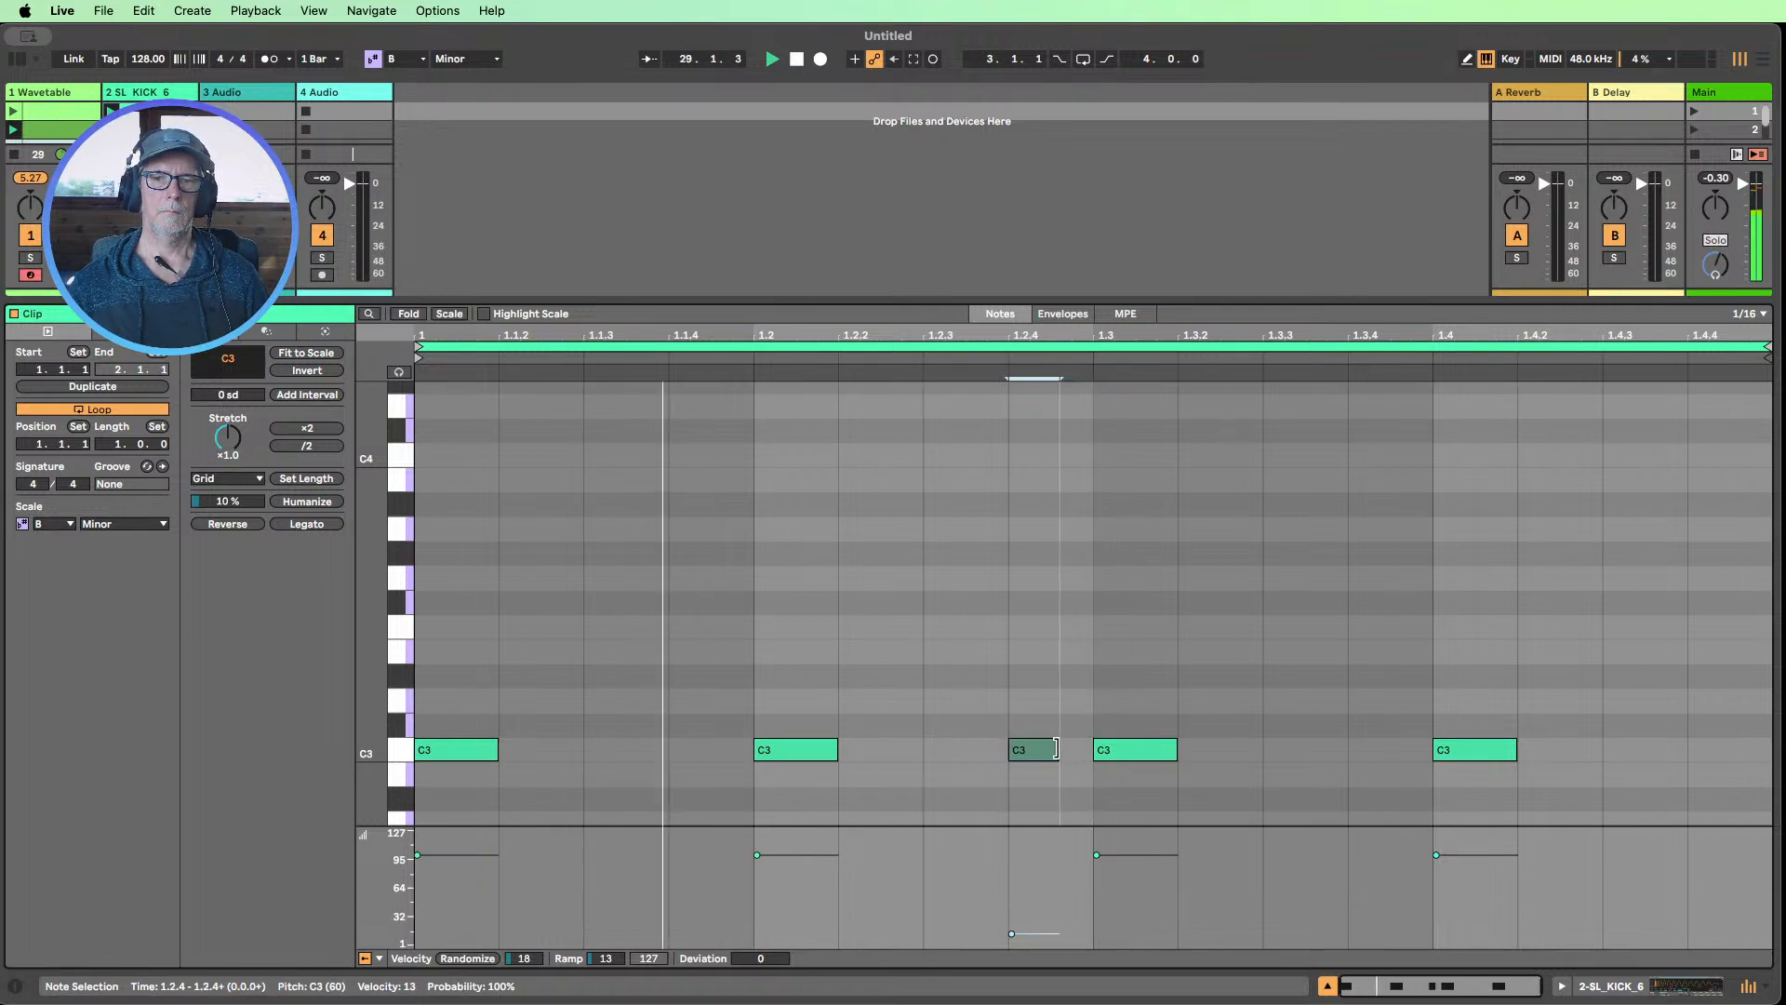
click(1283, 716)
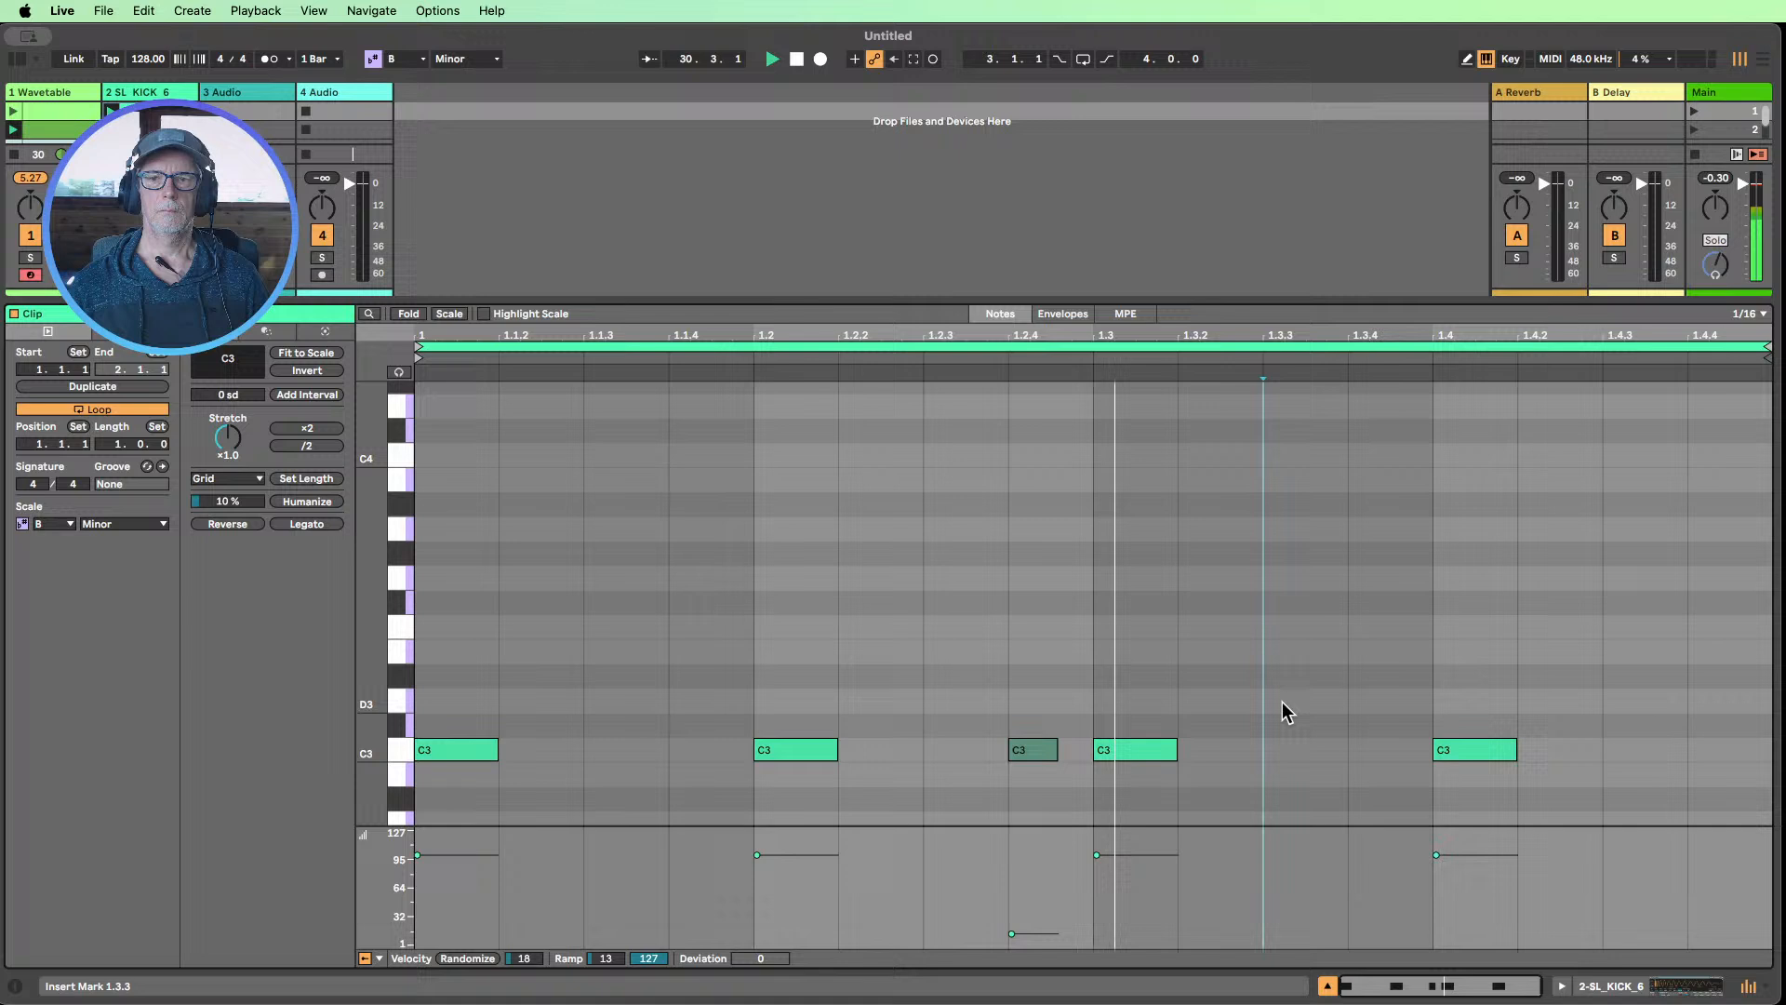
click(1012, 935)
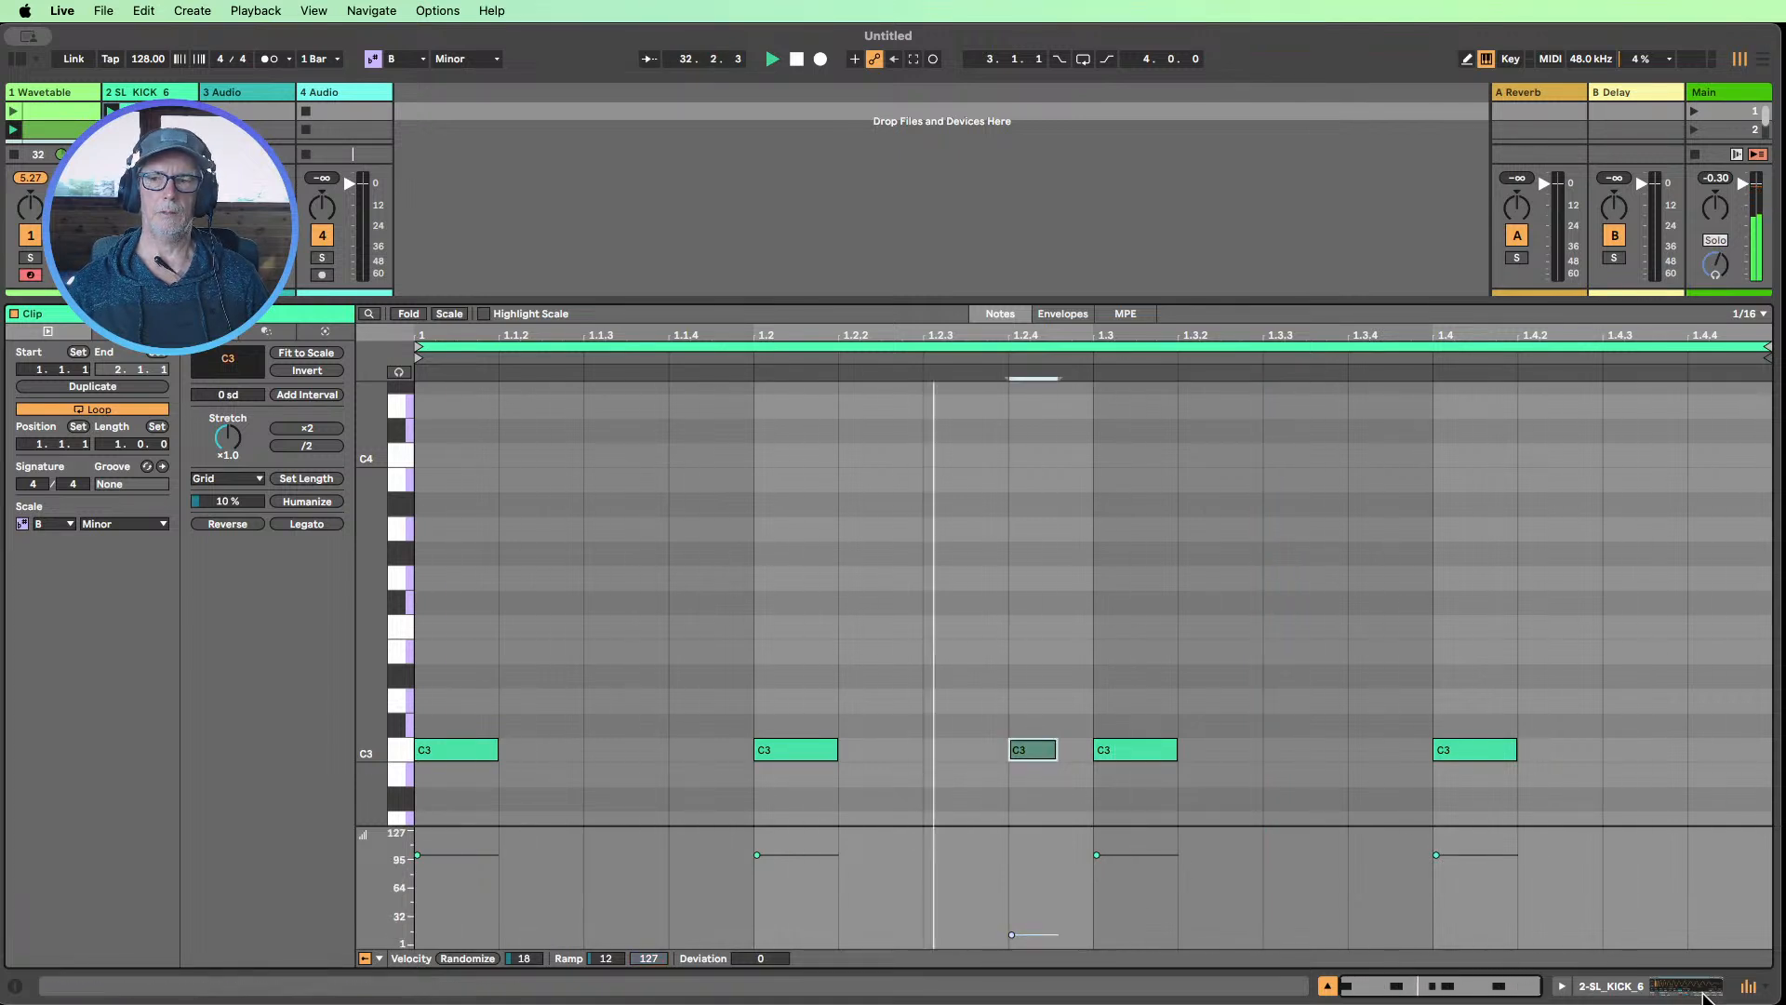
click(1327, 986)
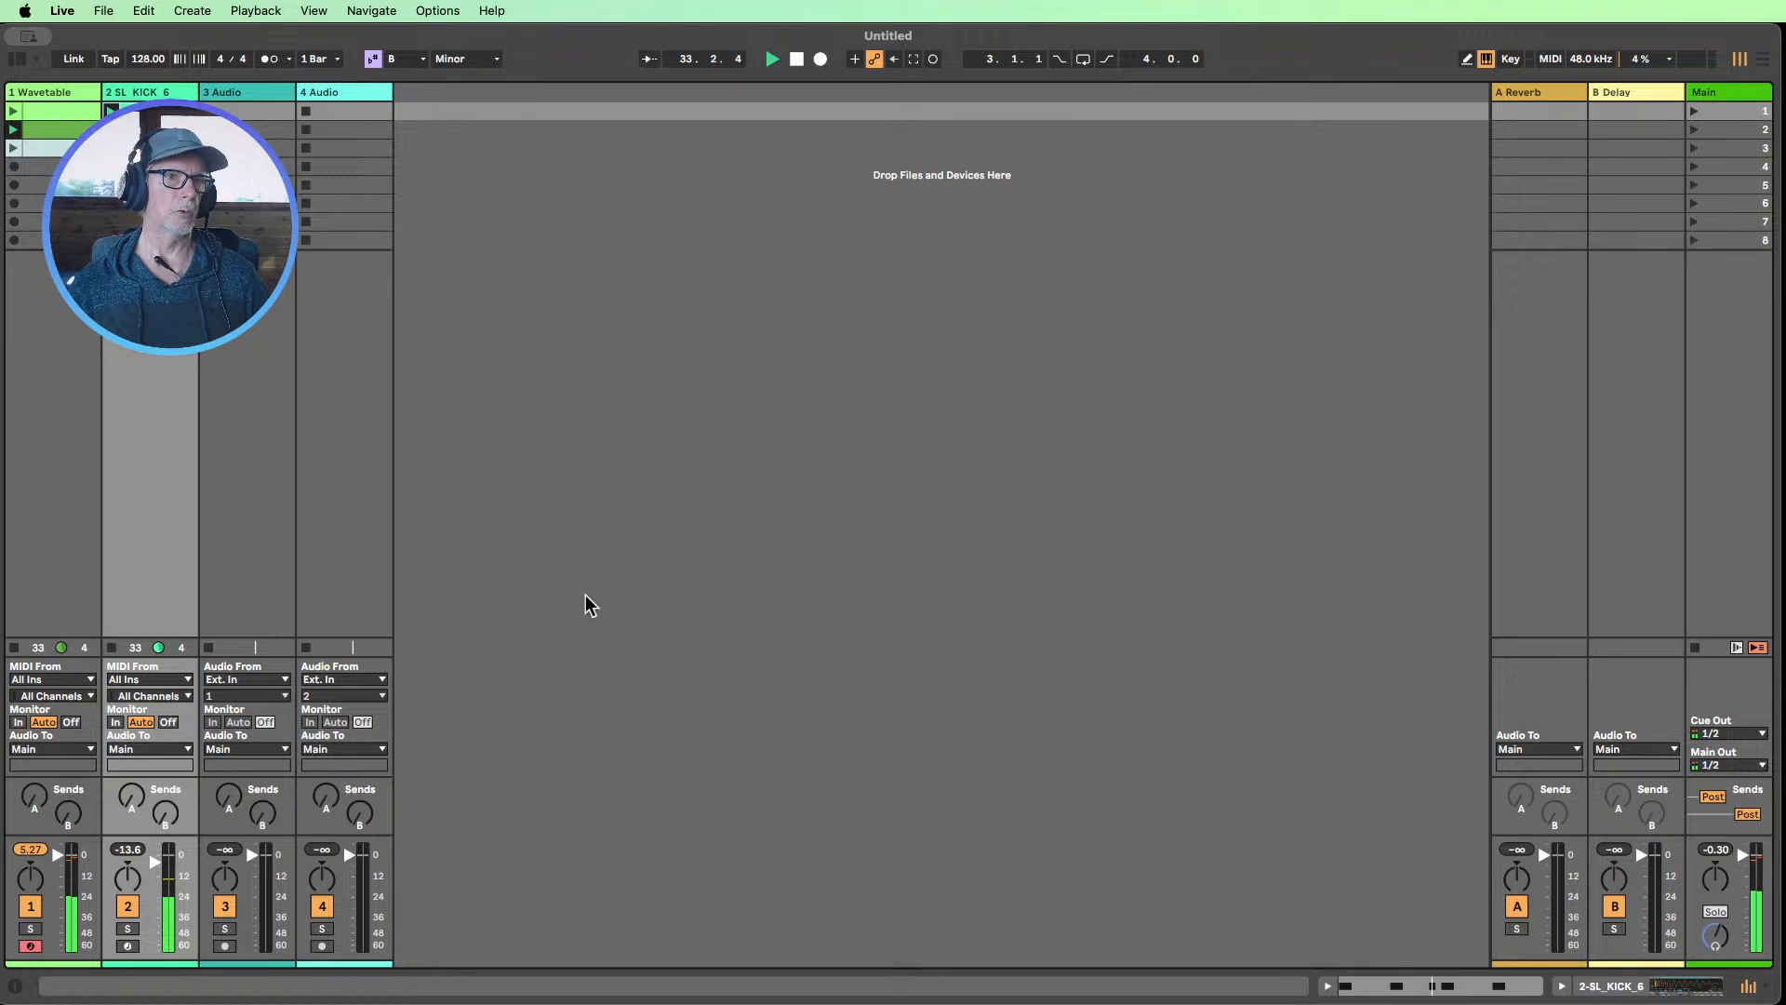
Insert a new MIDI track directly after the Wavetable track and stop playback
click(56, 94)
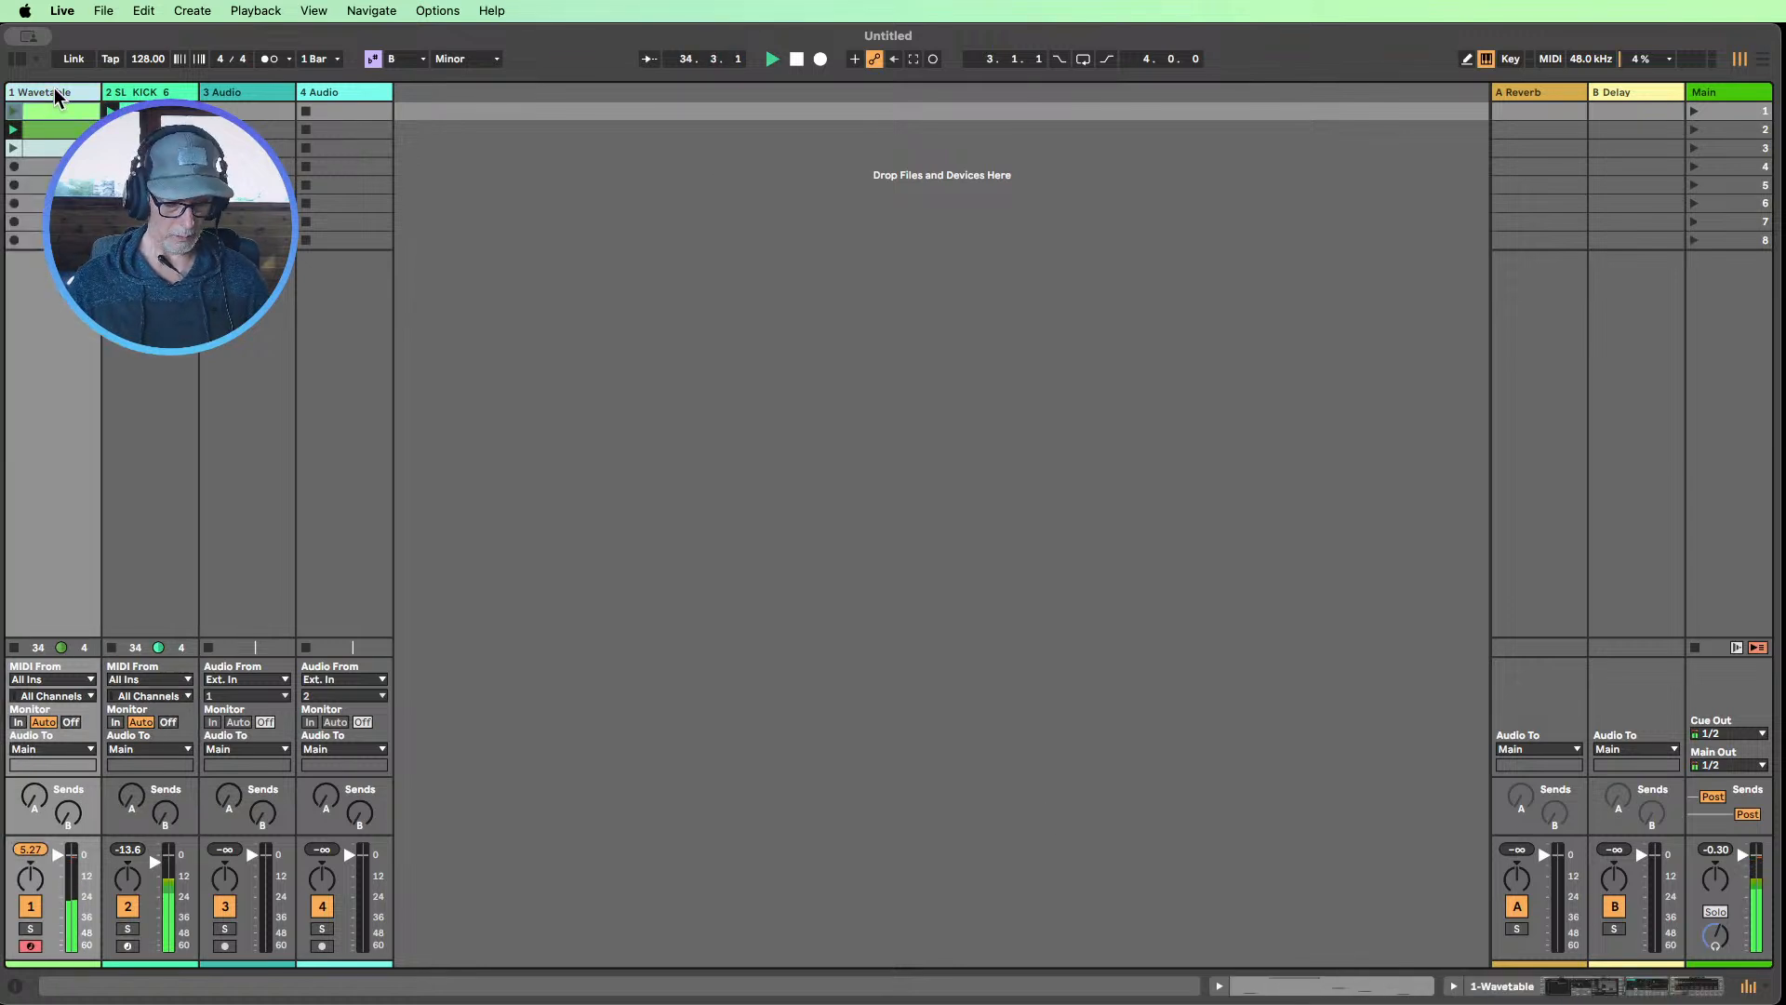
key(super+shift+t)
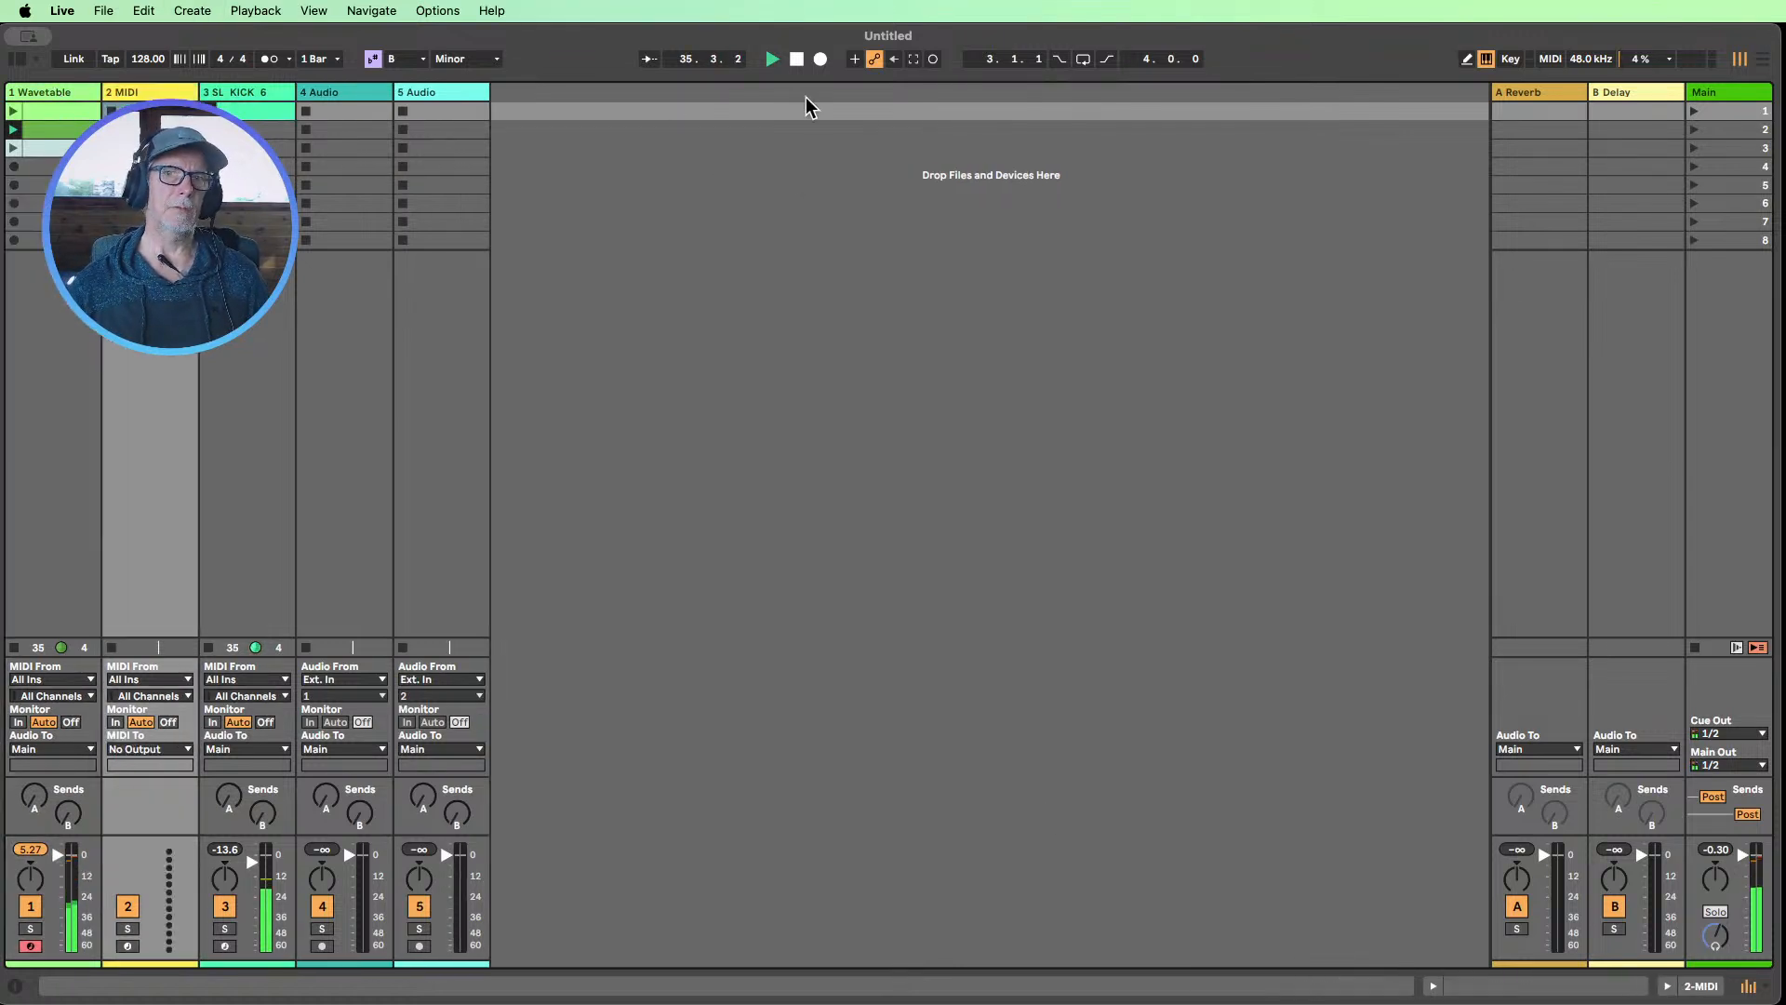
click(797, 59)
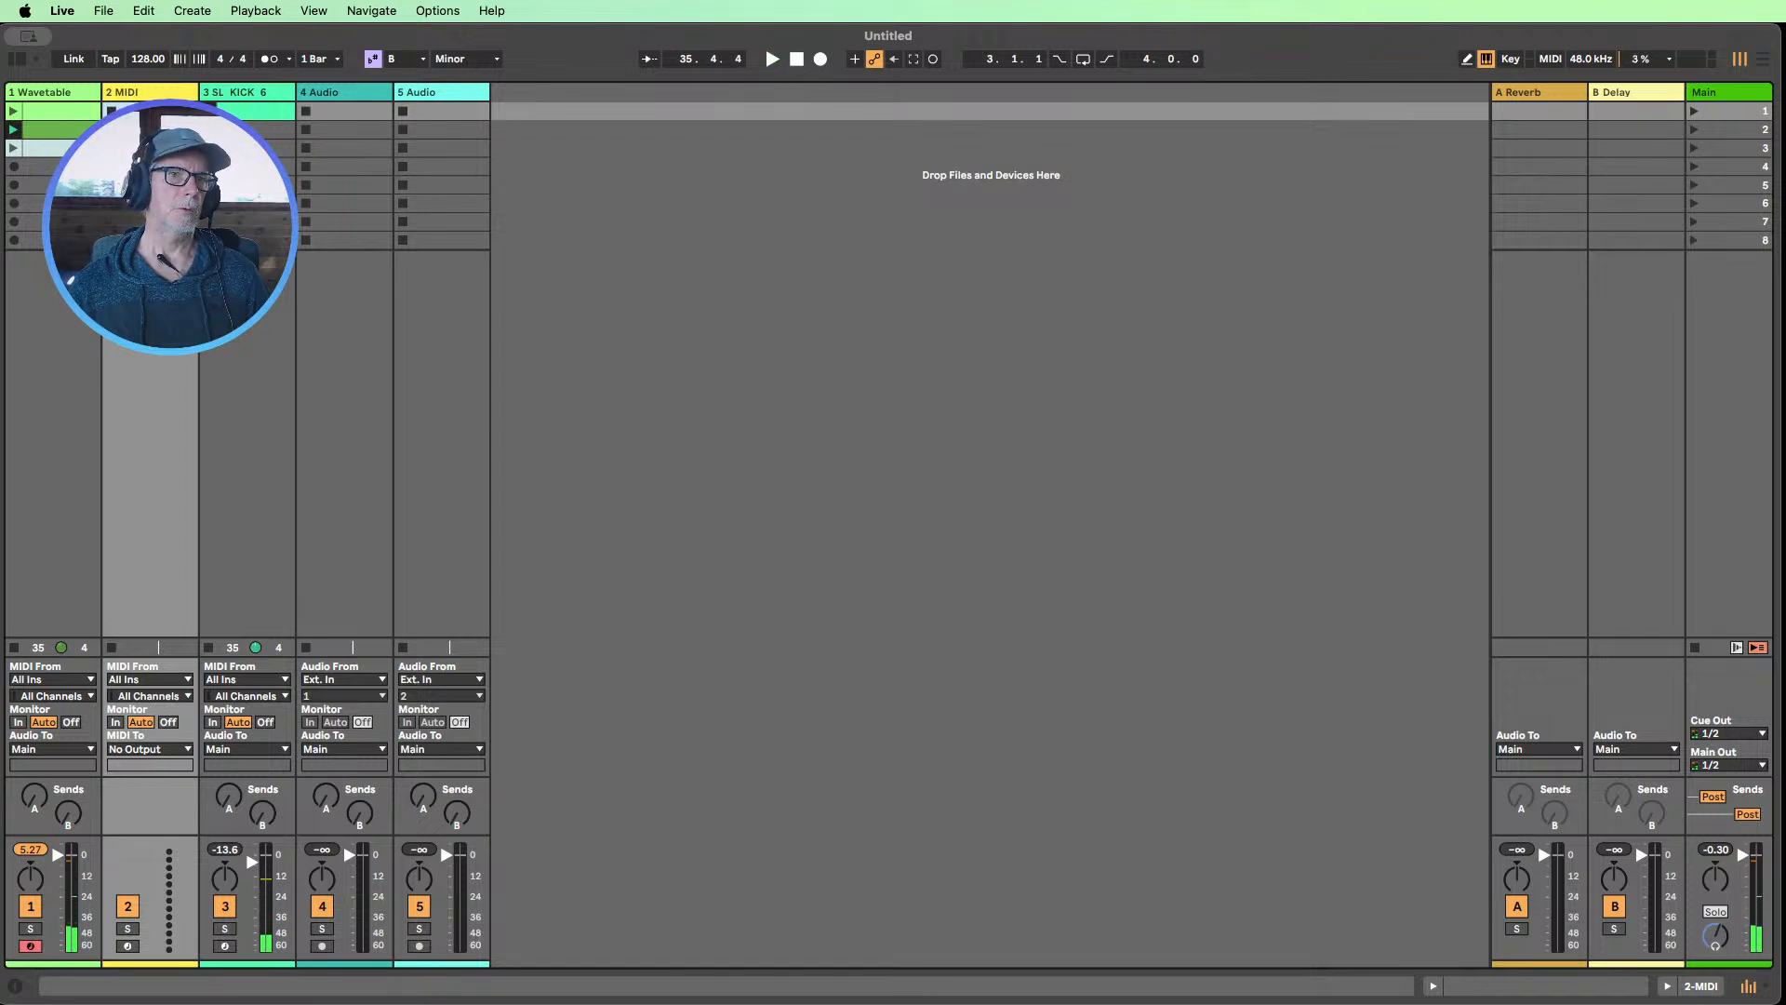
Rename the Wavetable track as lead
click(43, 87)
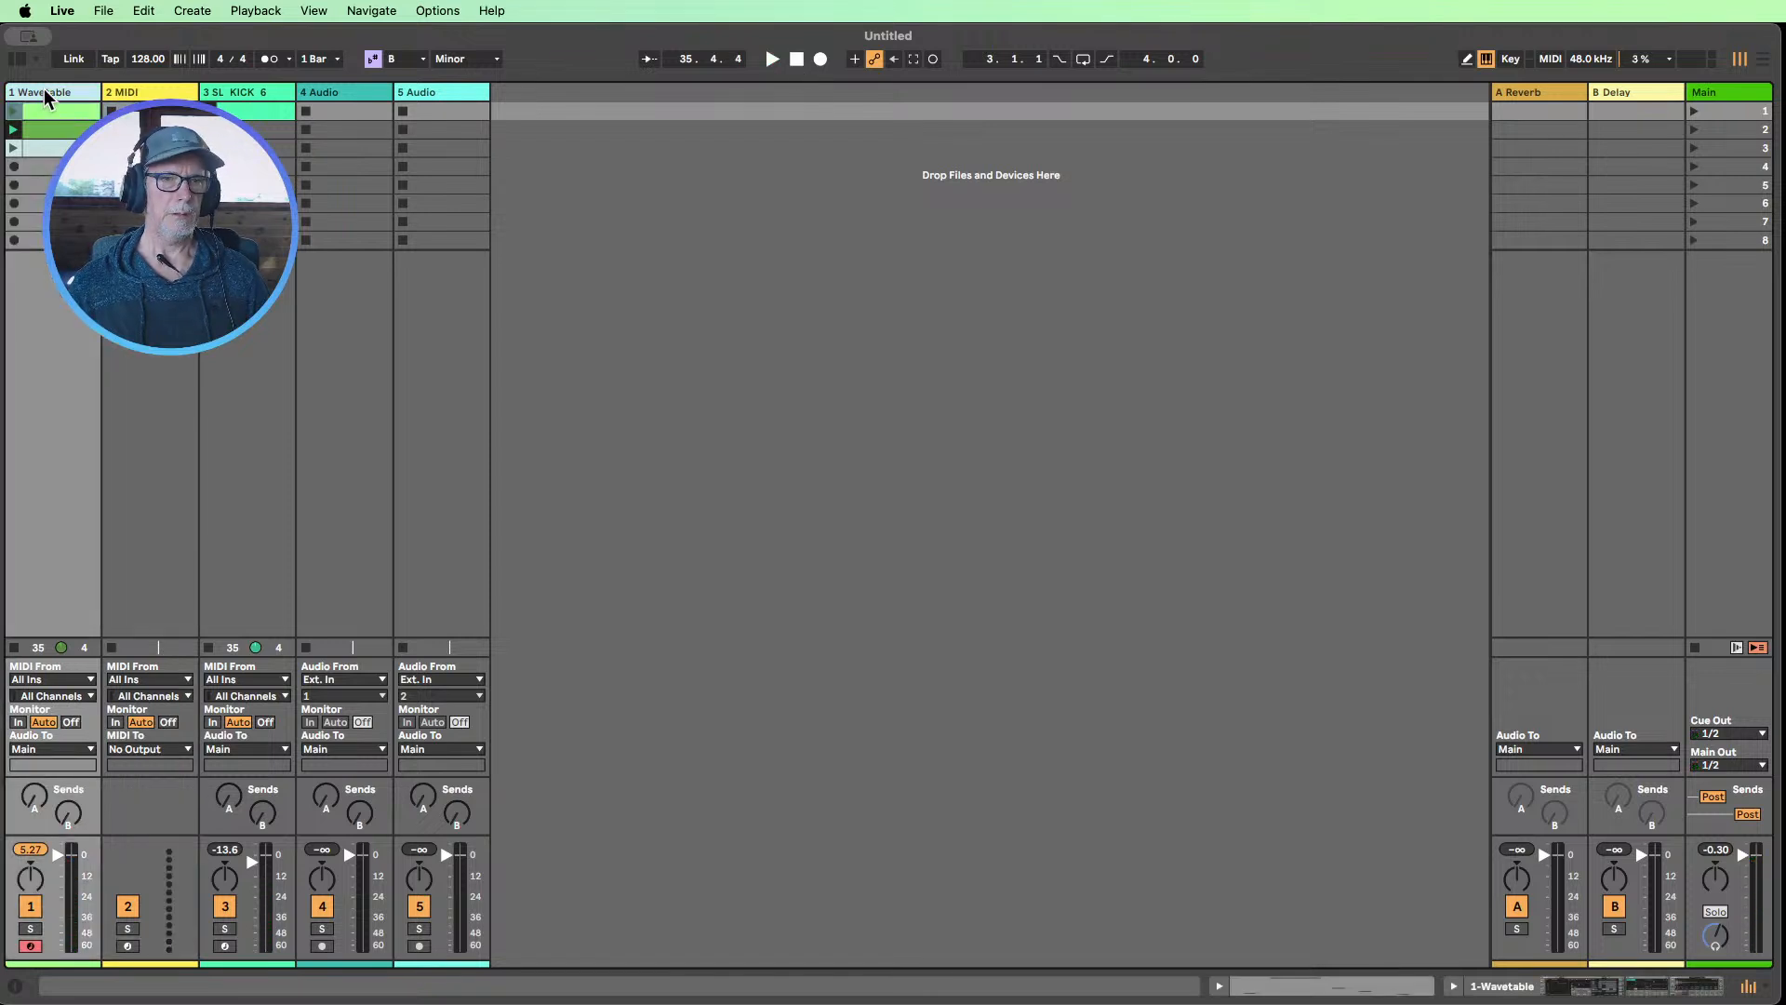
text(ad)
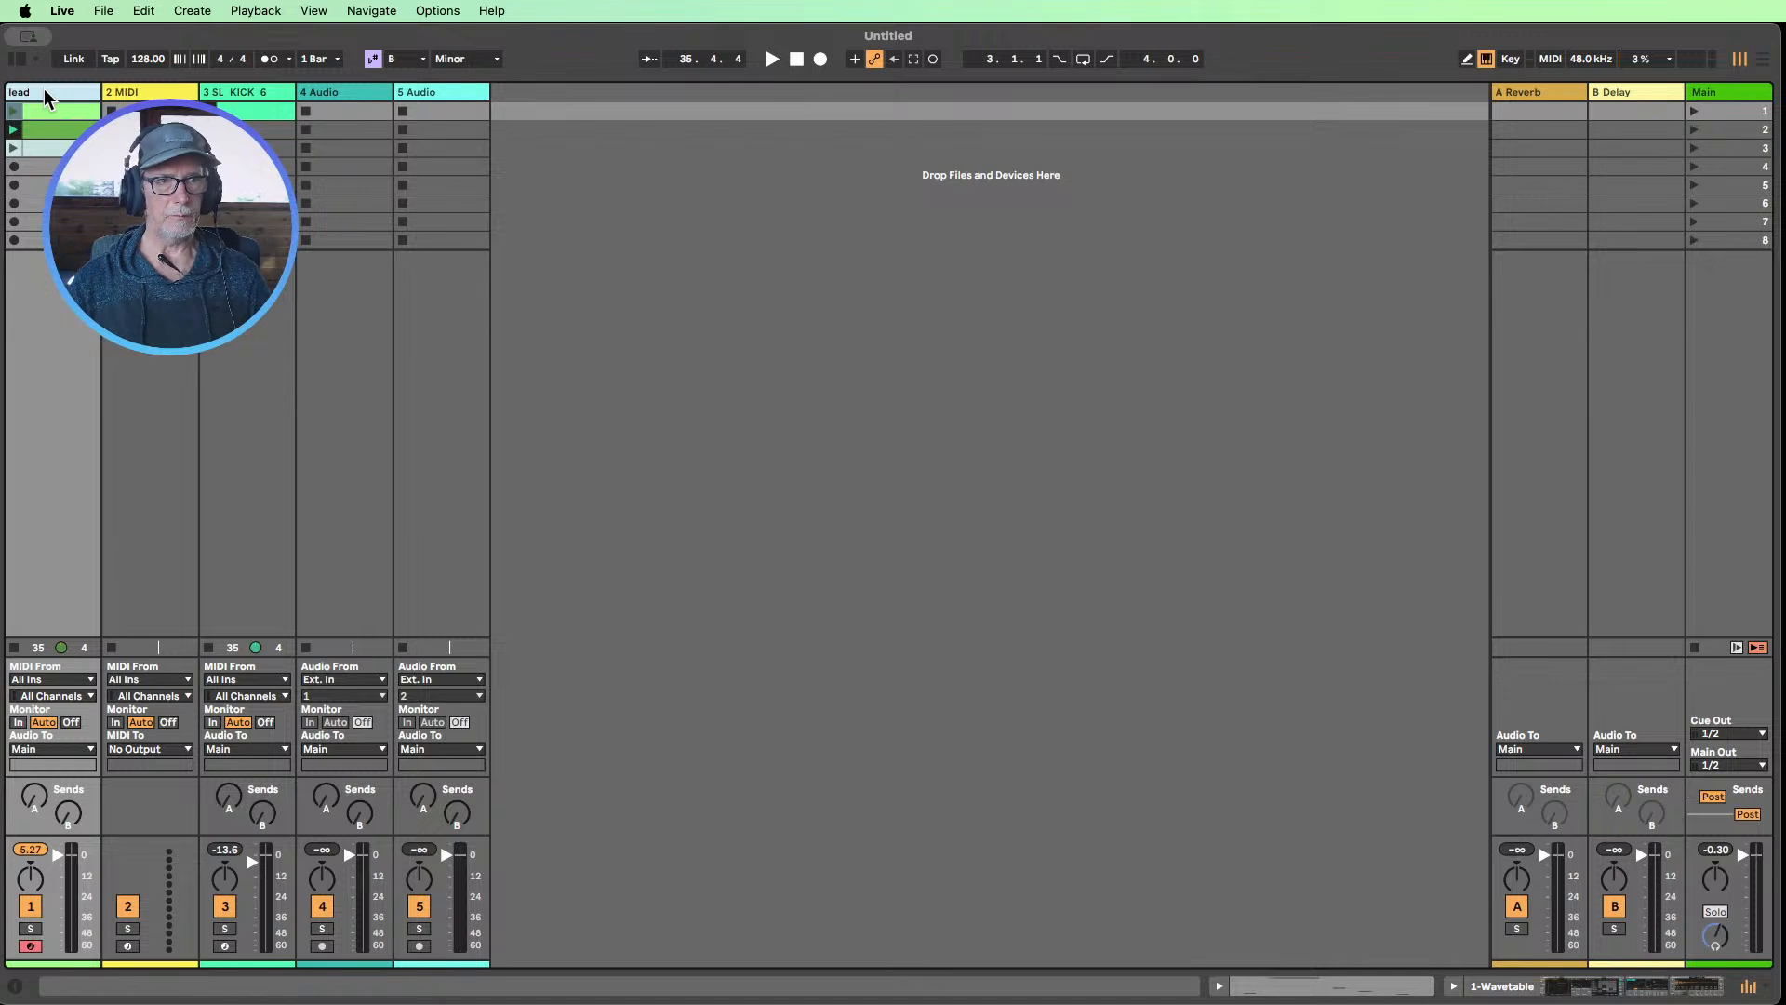
click(150, 112)
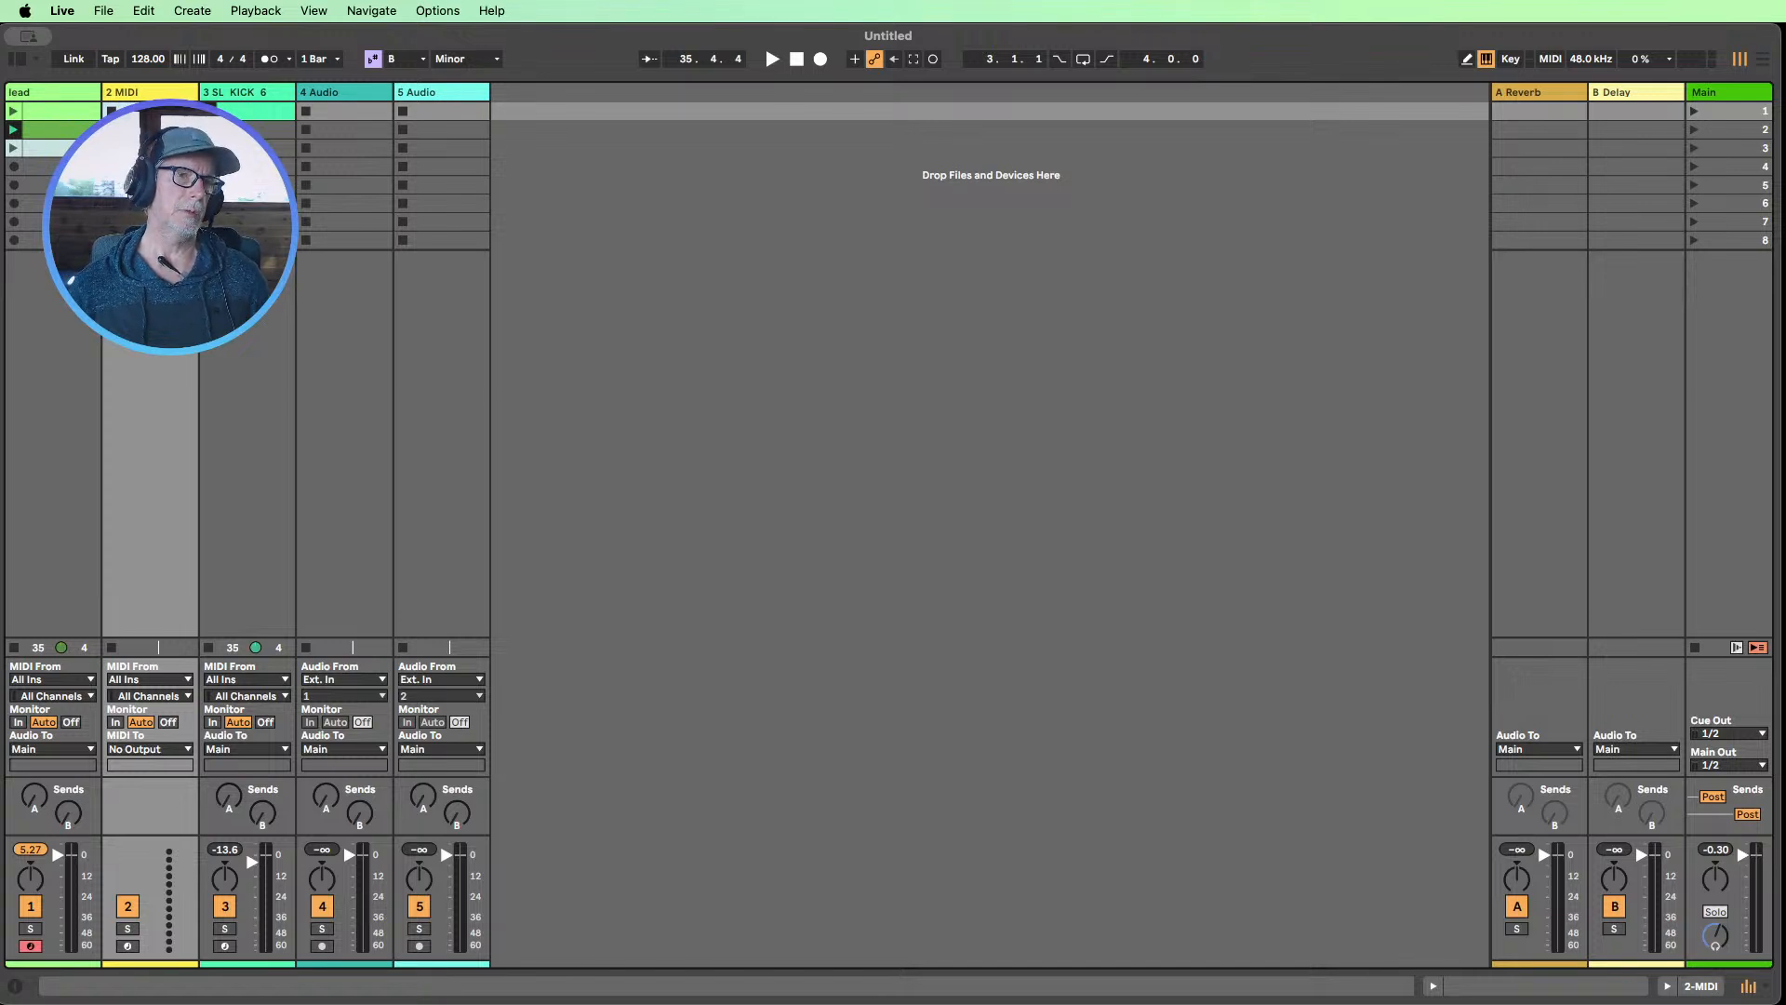
Audition the third lead clip and inspect its notes, and relaunch the first lead clip
click(75, 148)
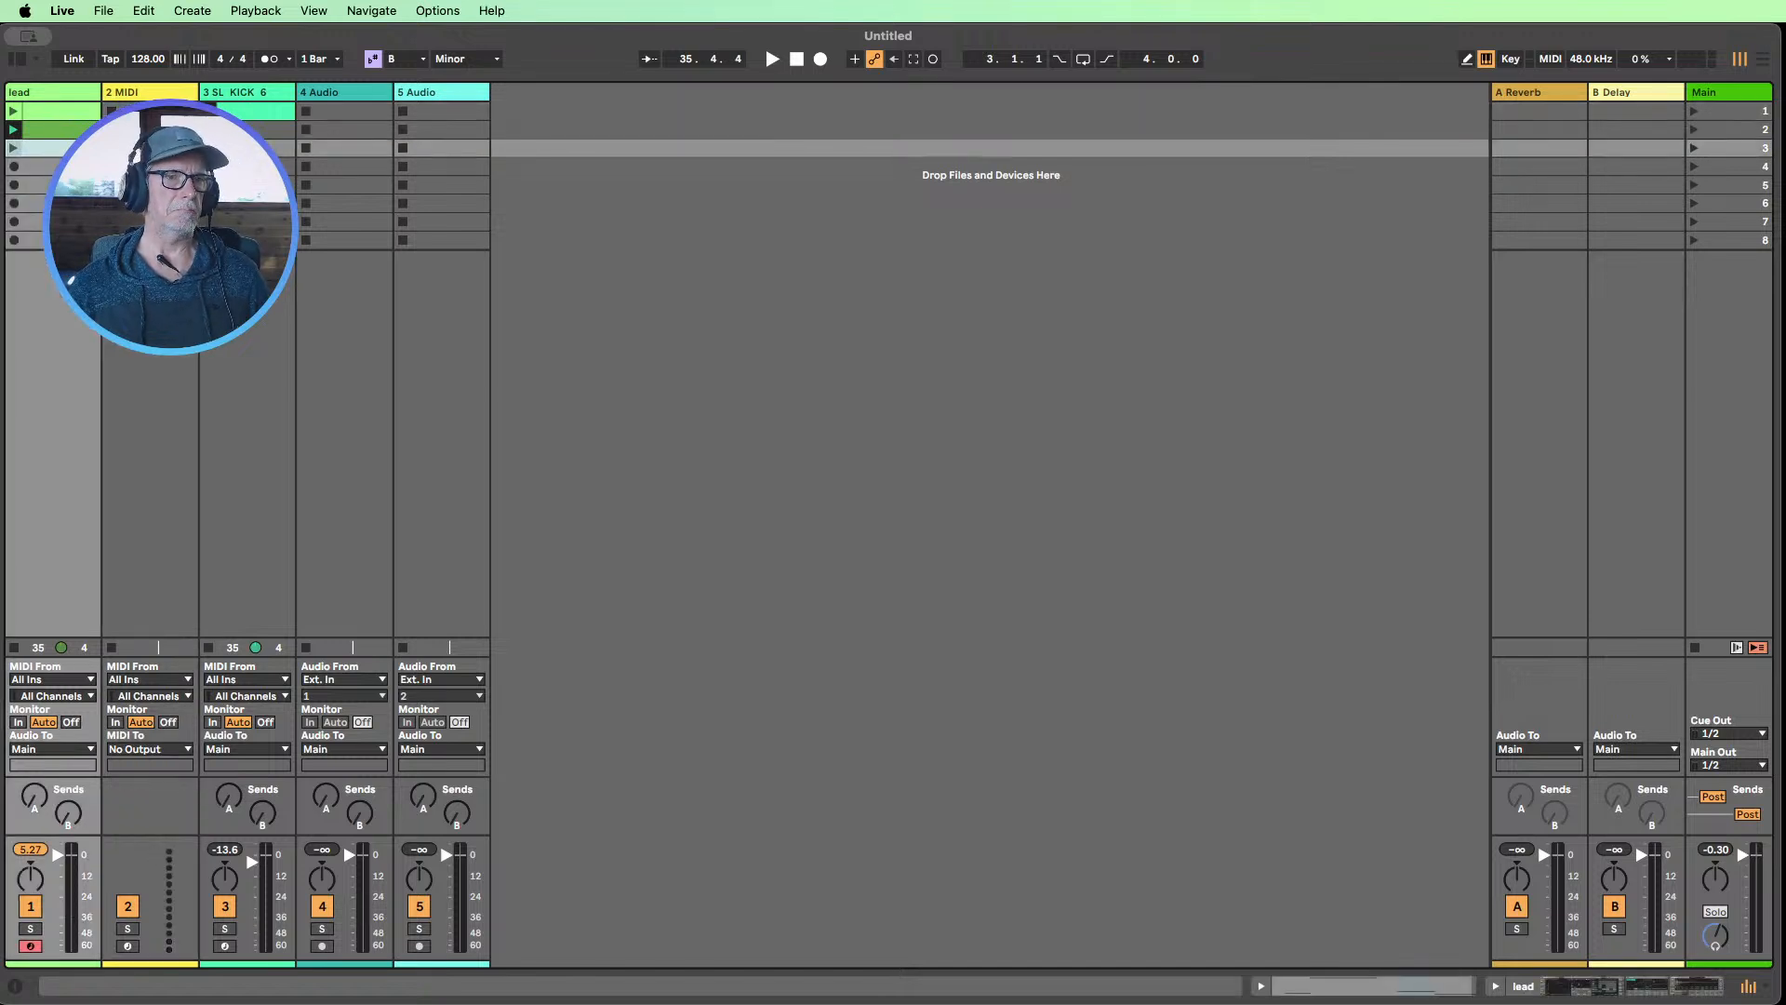
key(Return)
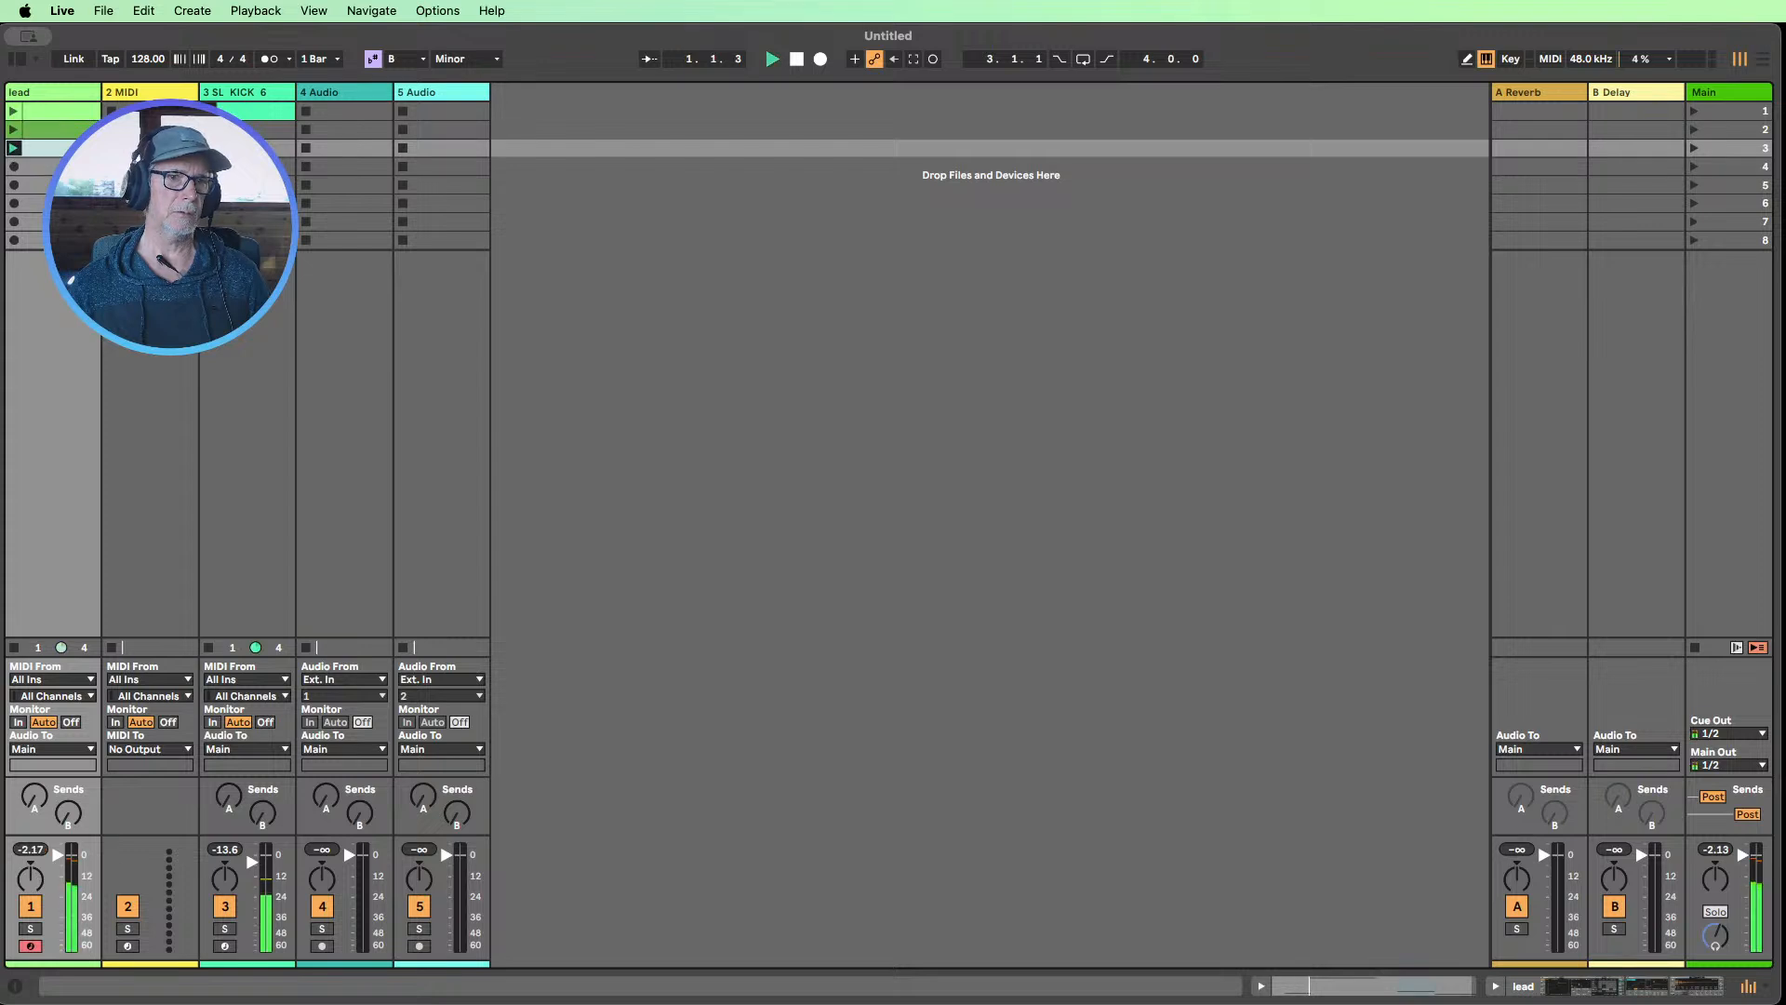
double_click(66, 148)
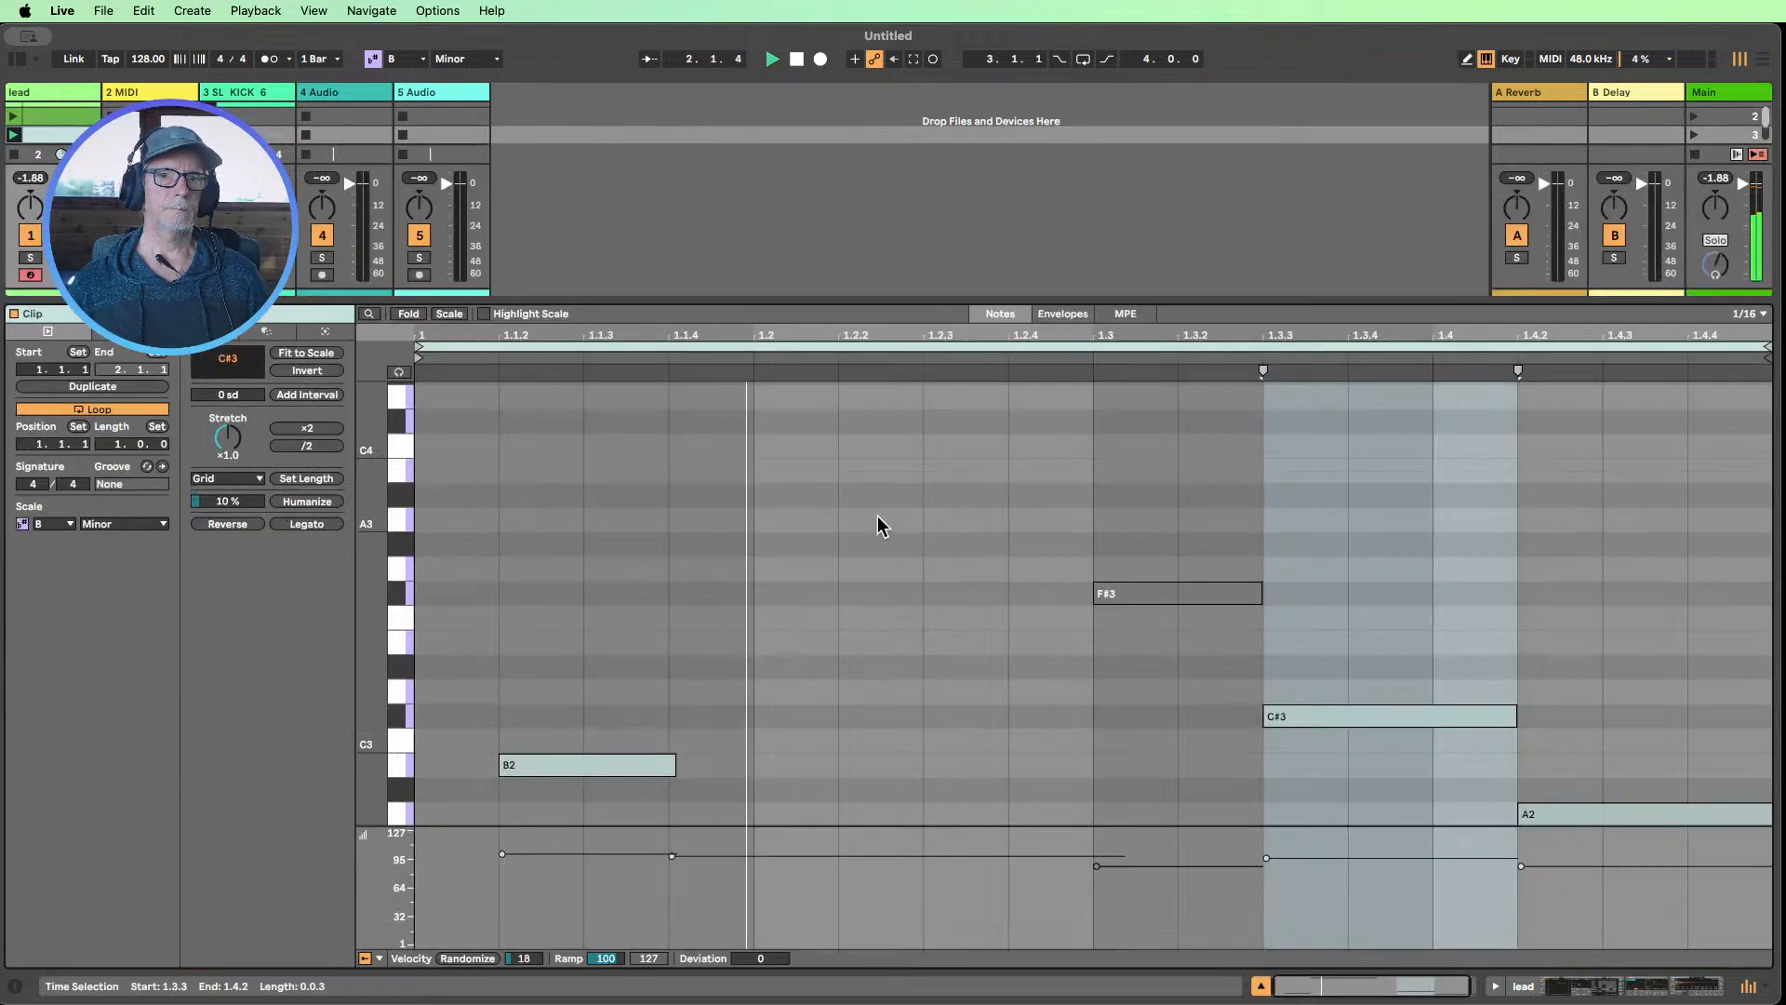
click(1025, 670)
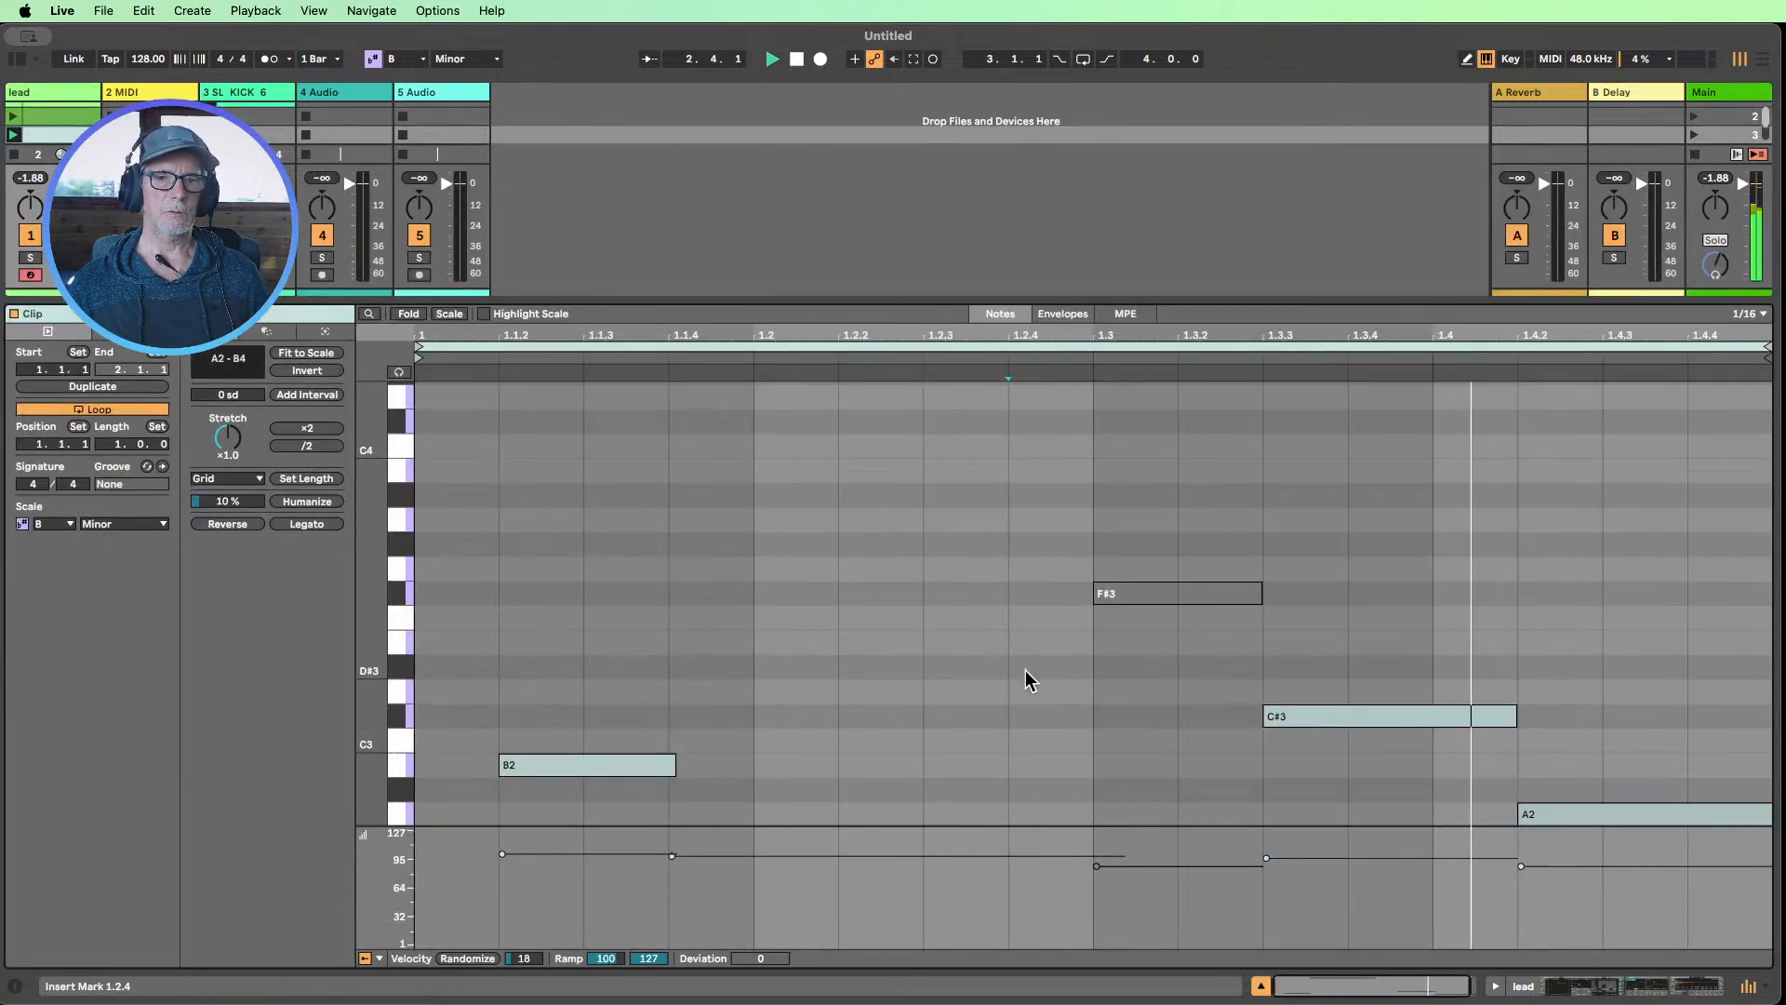
click(1261, 986)
click(13, 111)
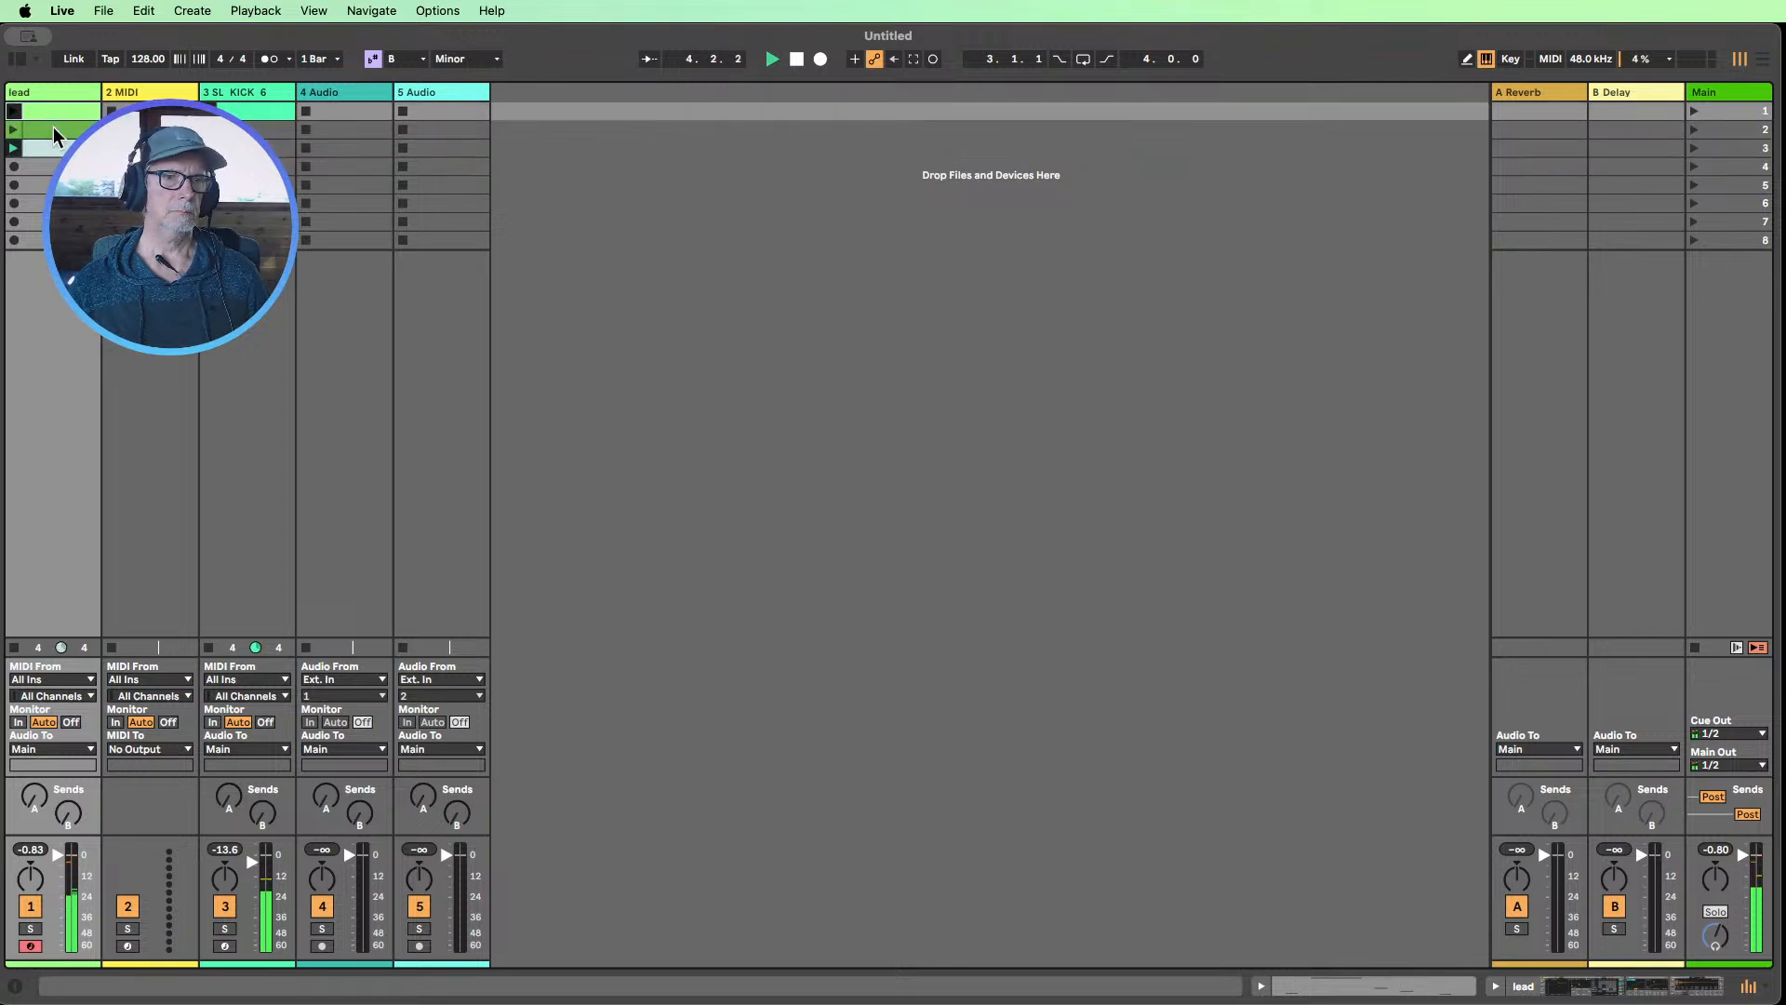
Enlarge the mixer to show the track volume values, set the kick track's volume to -3.0 dB, and stop playback
drag(130, 835, 131, 799)
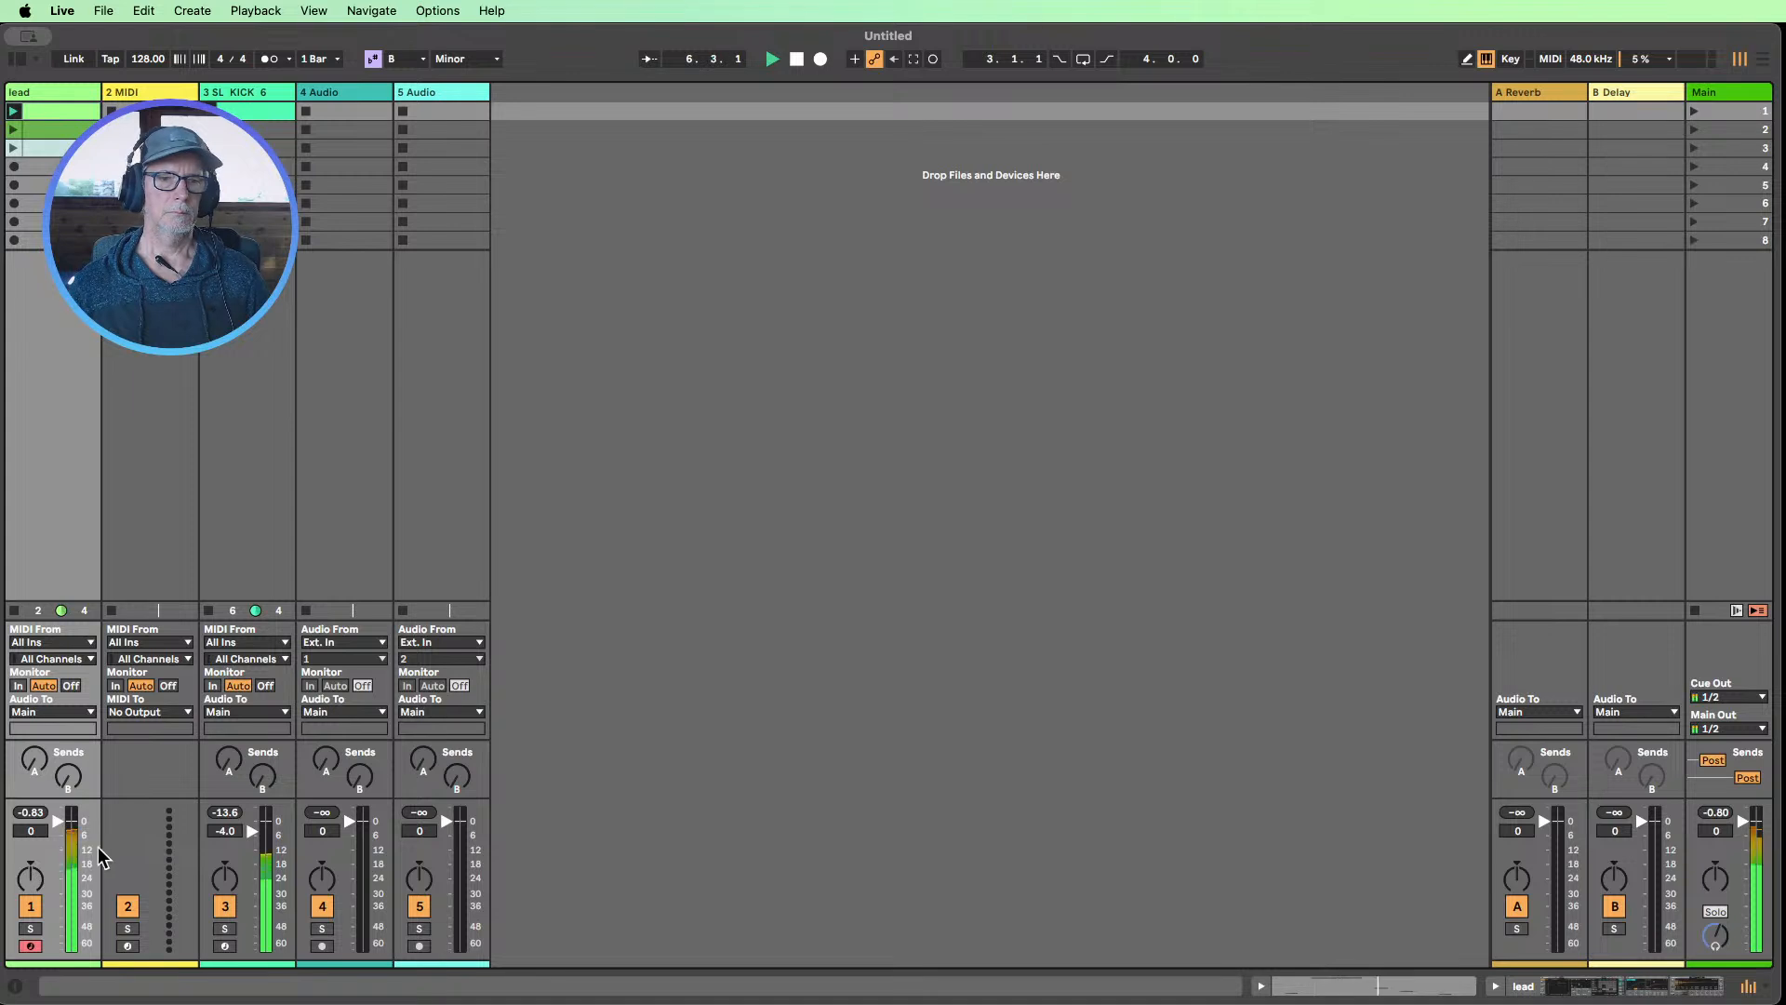
drag(250, 840, 250, 836)
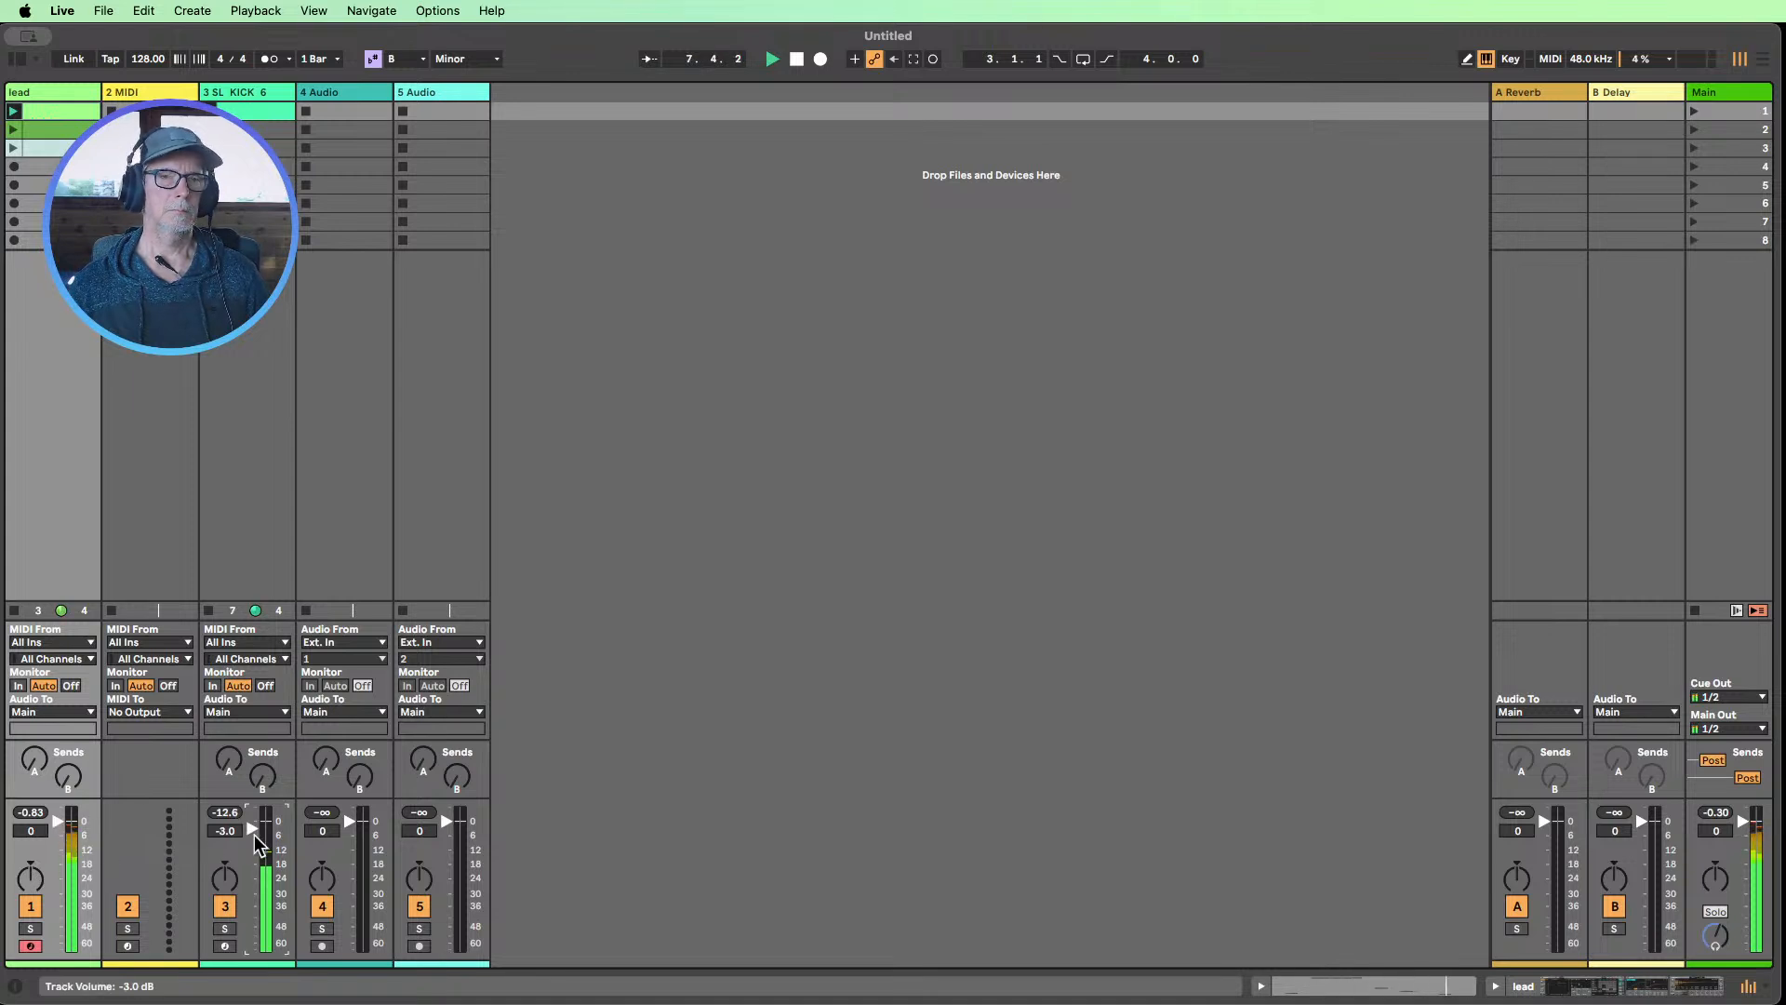
click(797, 60)
Create a one-bar clip on the new MIDI track, draw B3 sixteenth notes across it, and randomize their velocities by 18
double_click(149, 111)
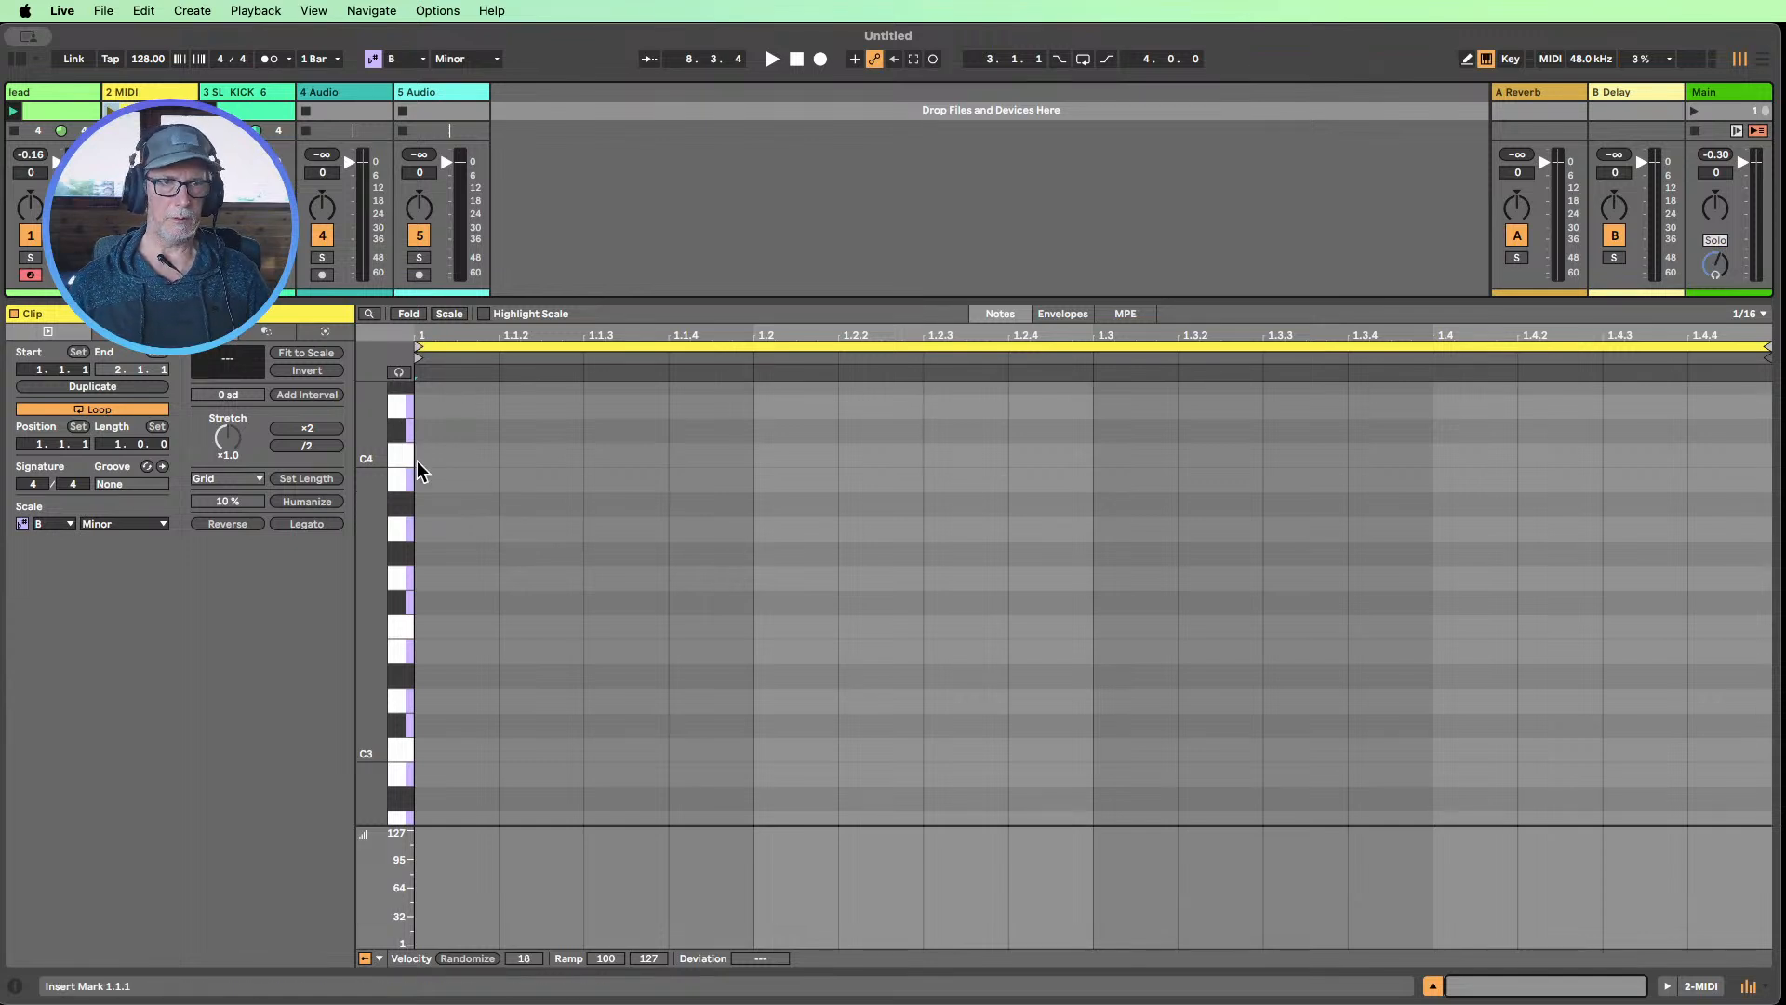
key(b)
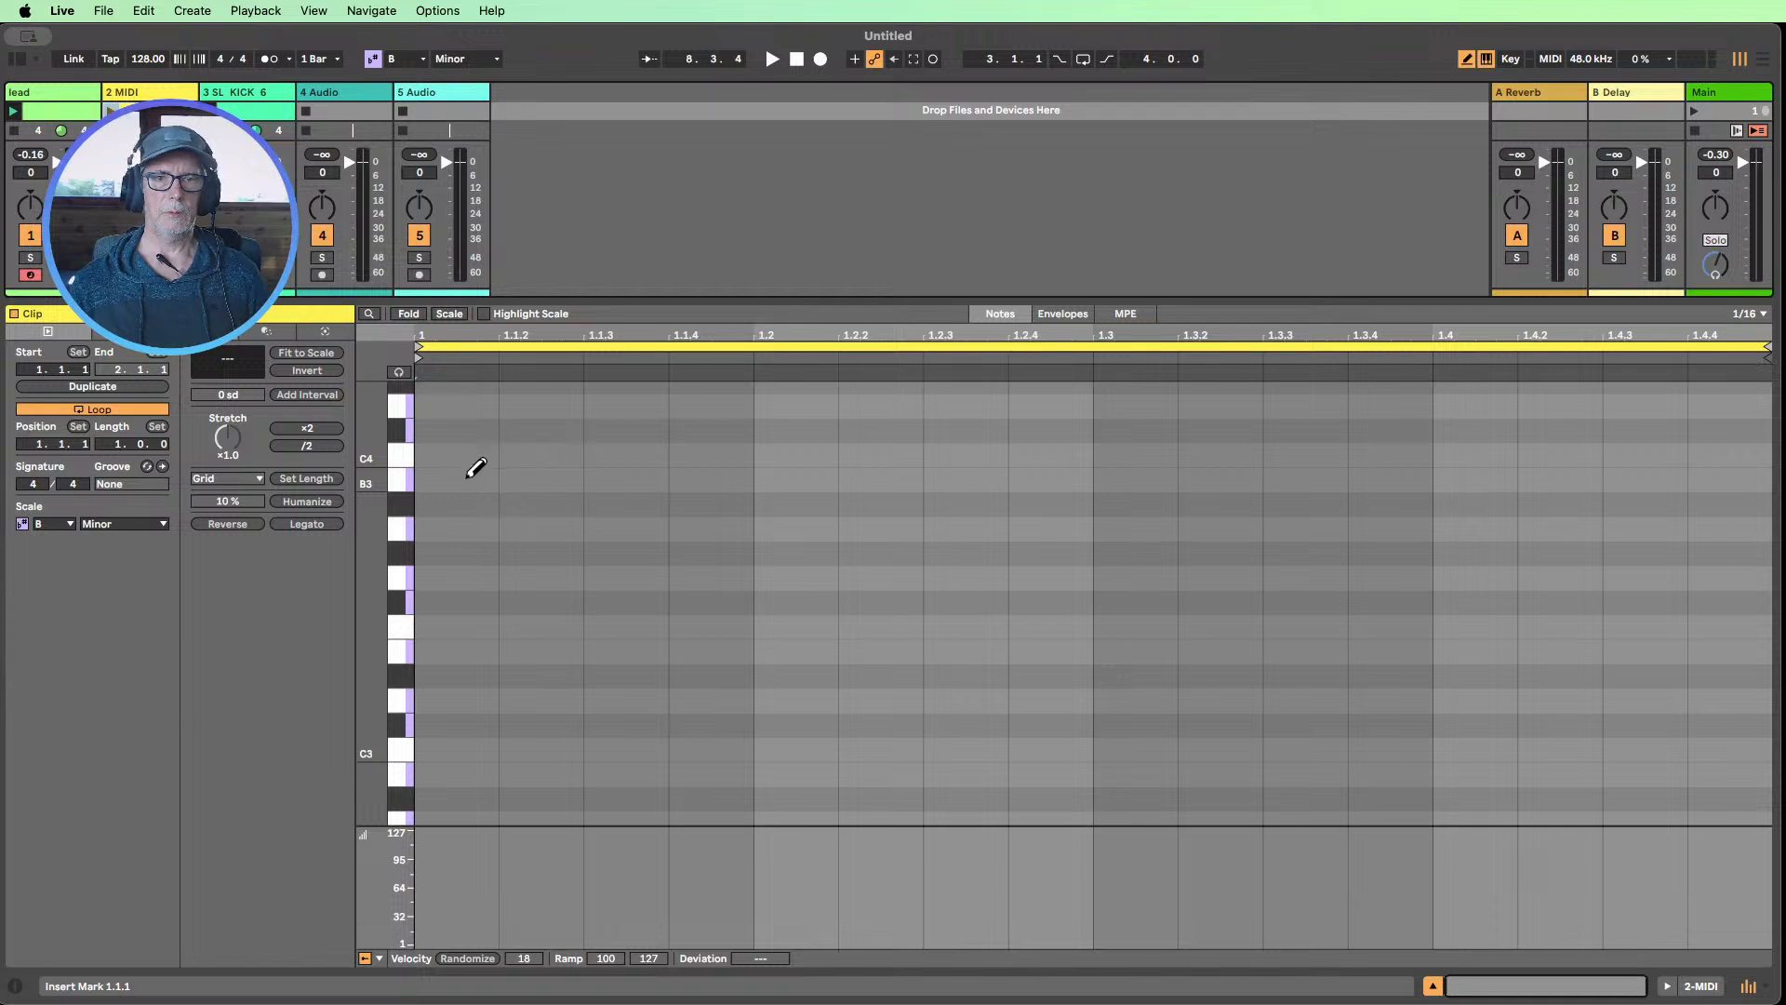
drag(471, 476, 1734, 480)
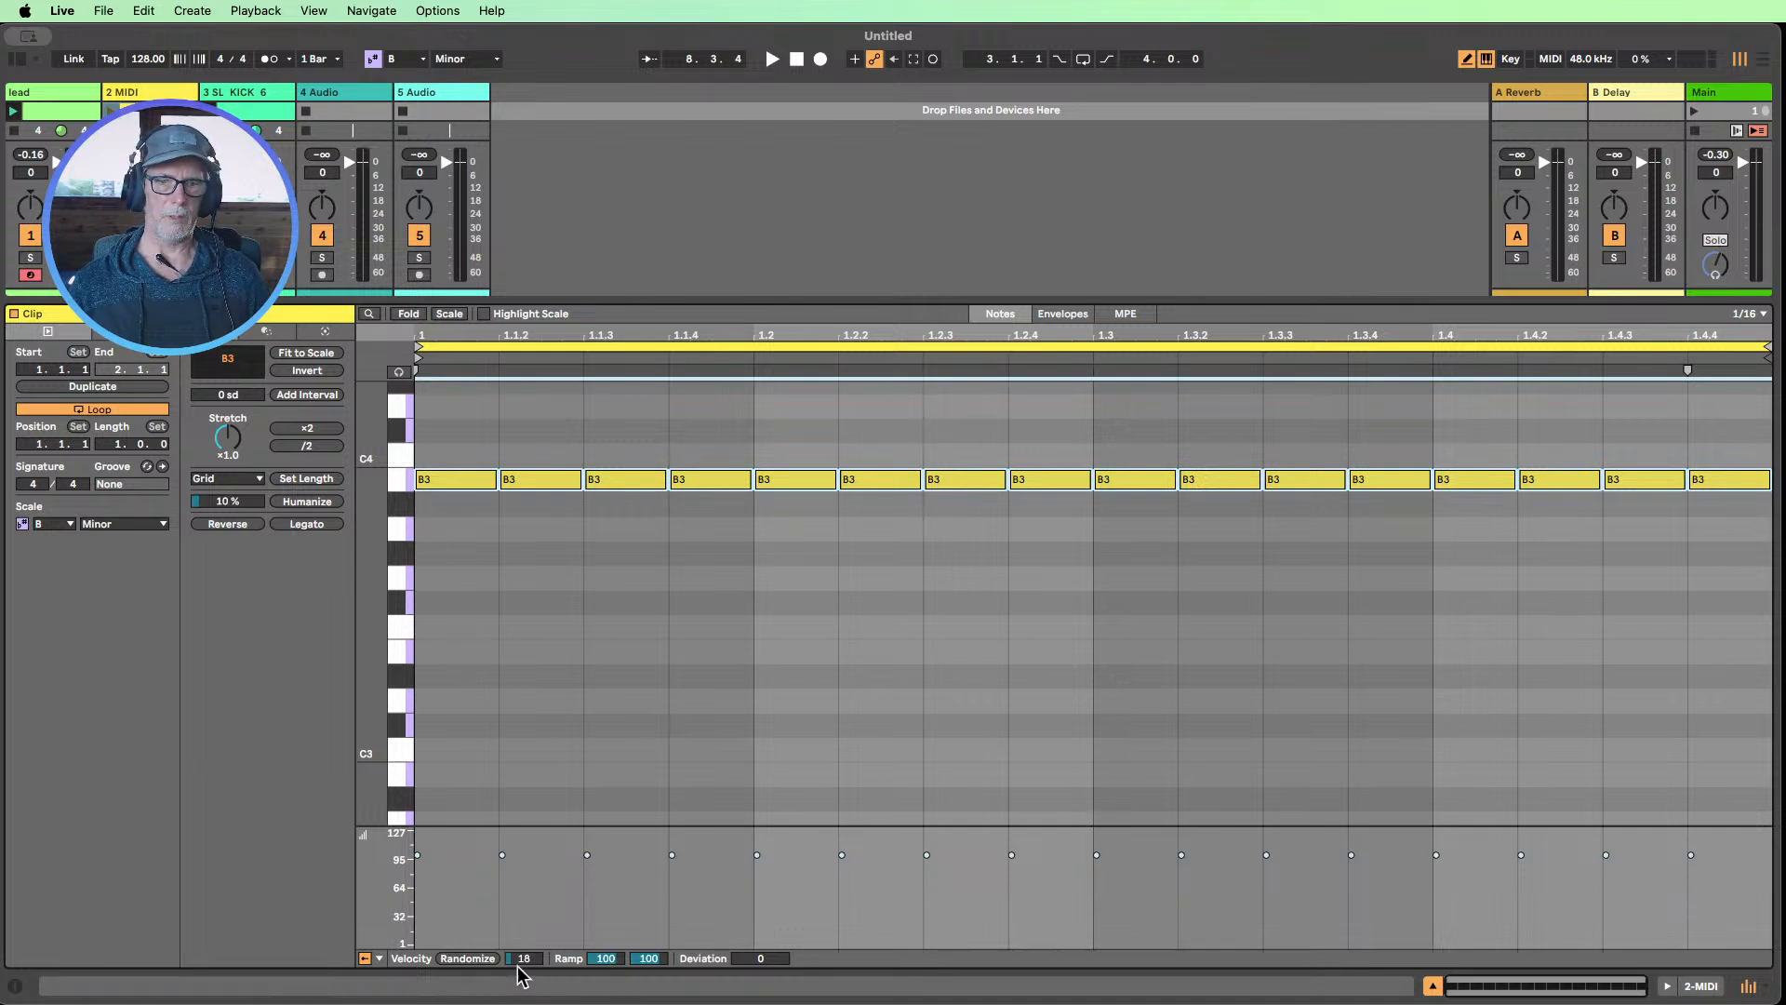
click(468, 958)
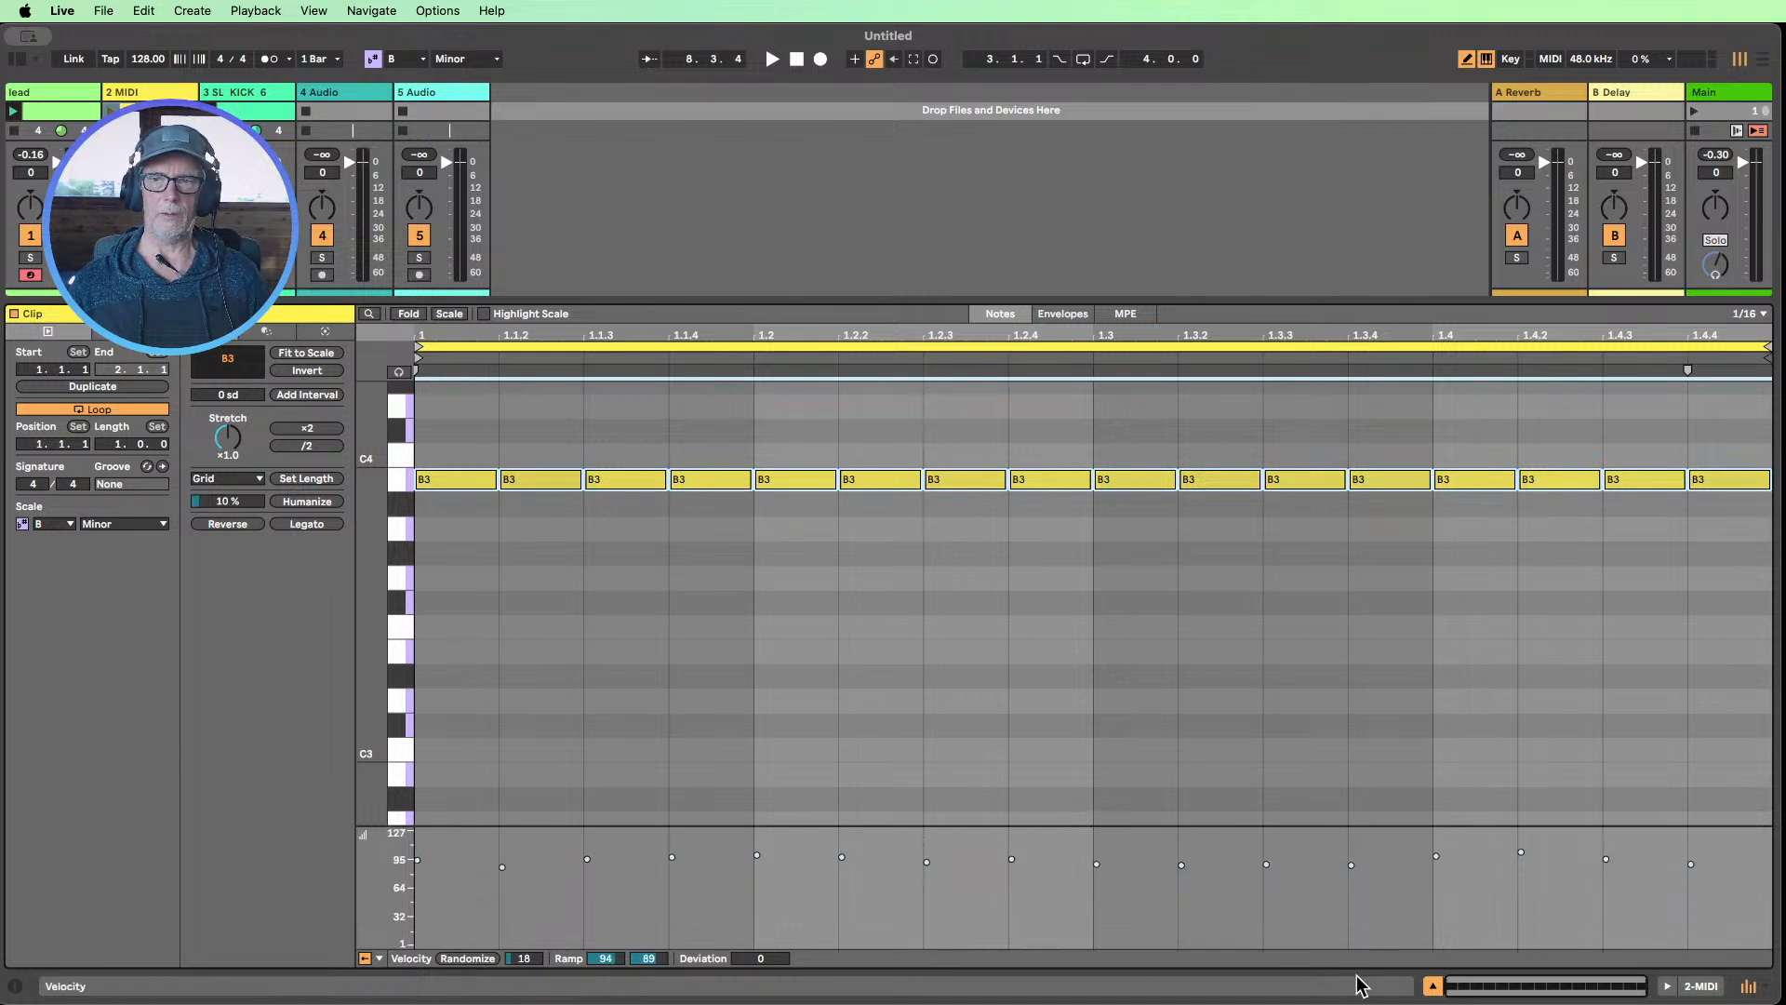
click(1432, 985)
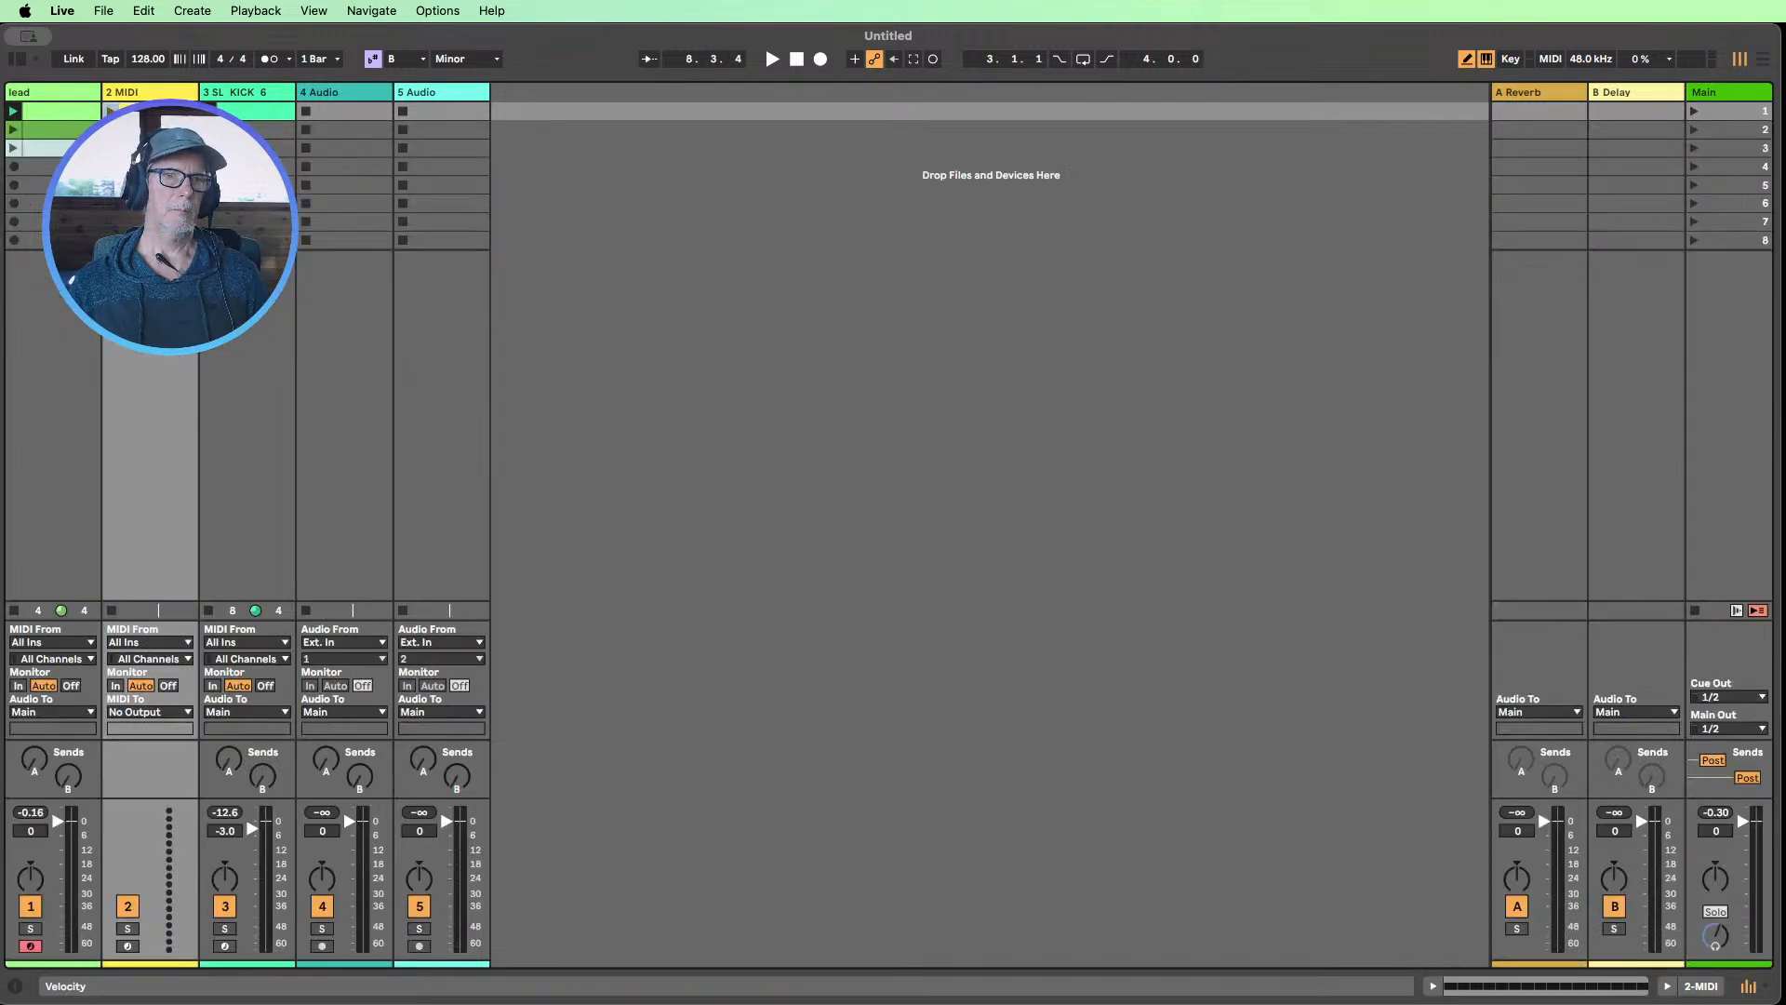
Load the Analog instrument onto the new MIDI track
click(15, 61)
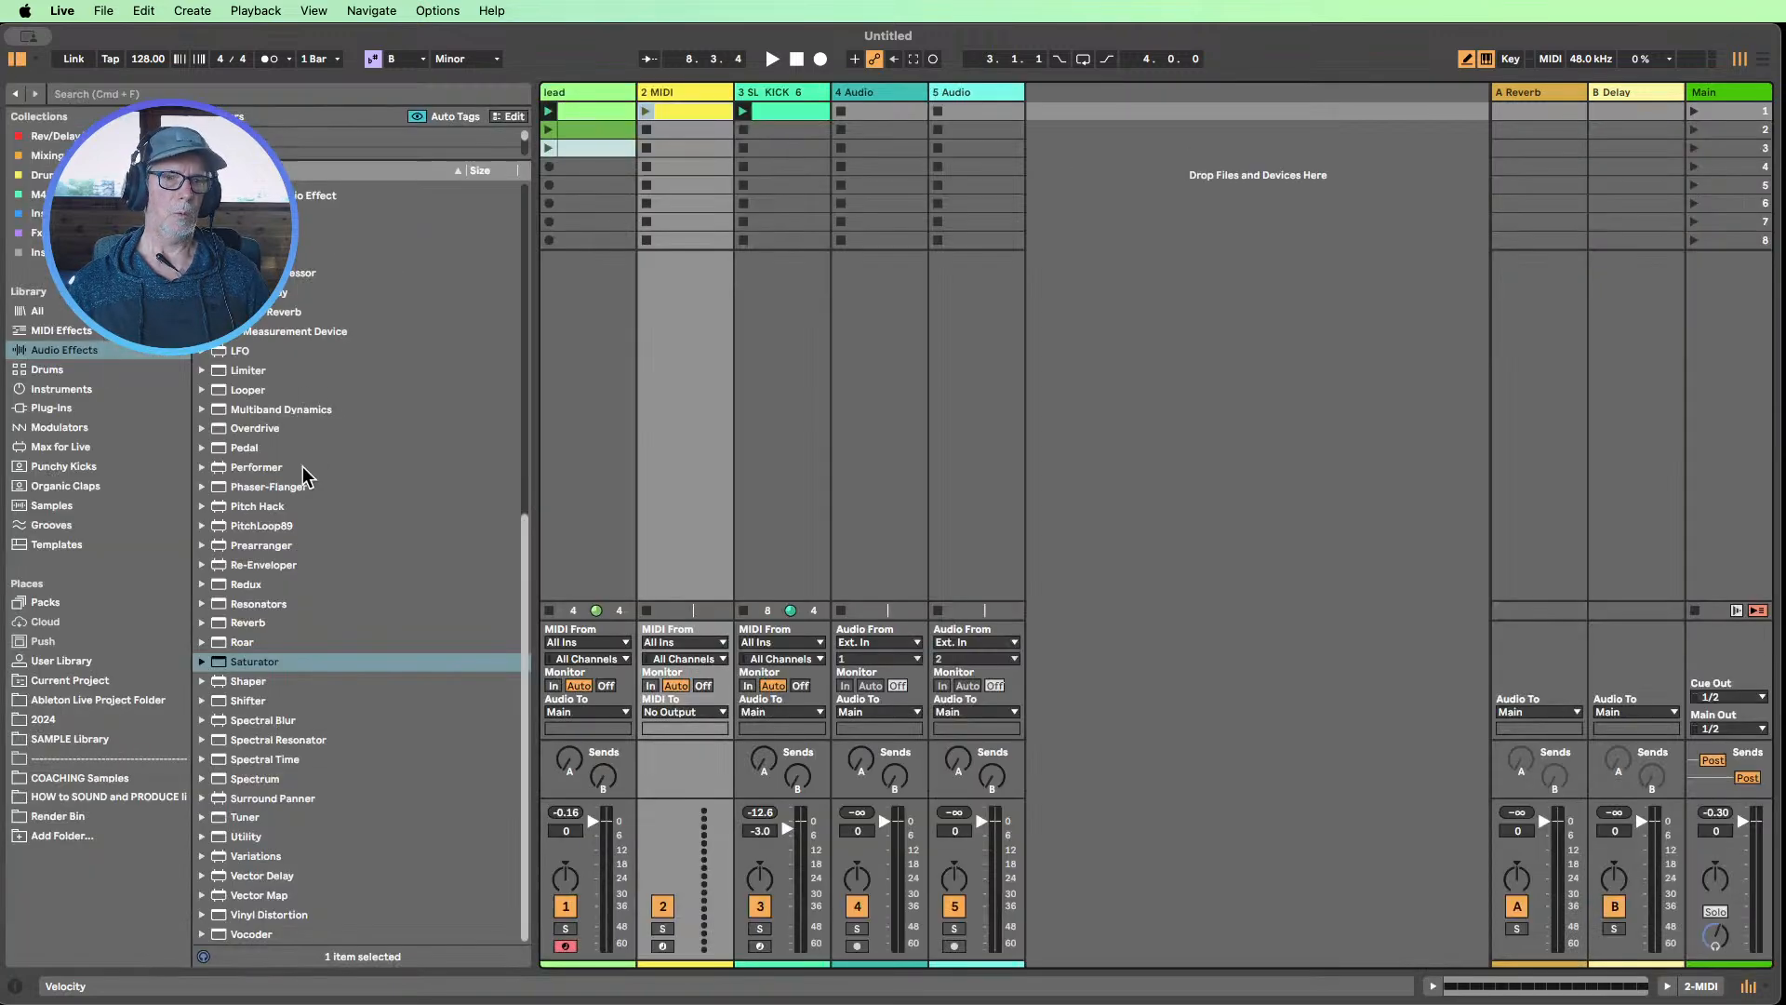
scroll(311, 483, up, 10)
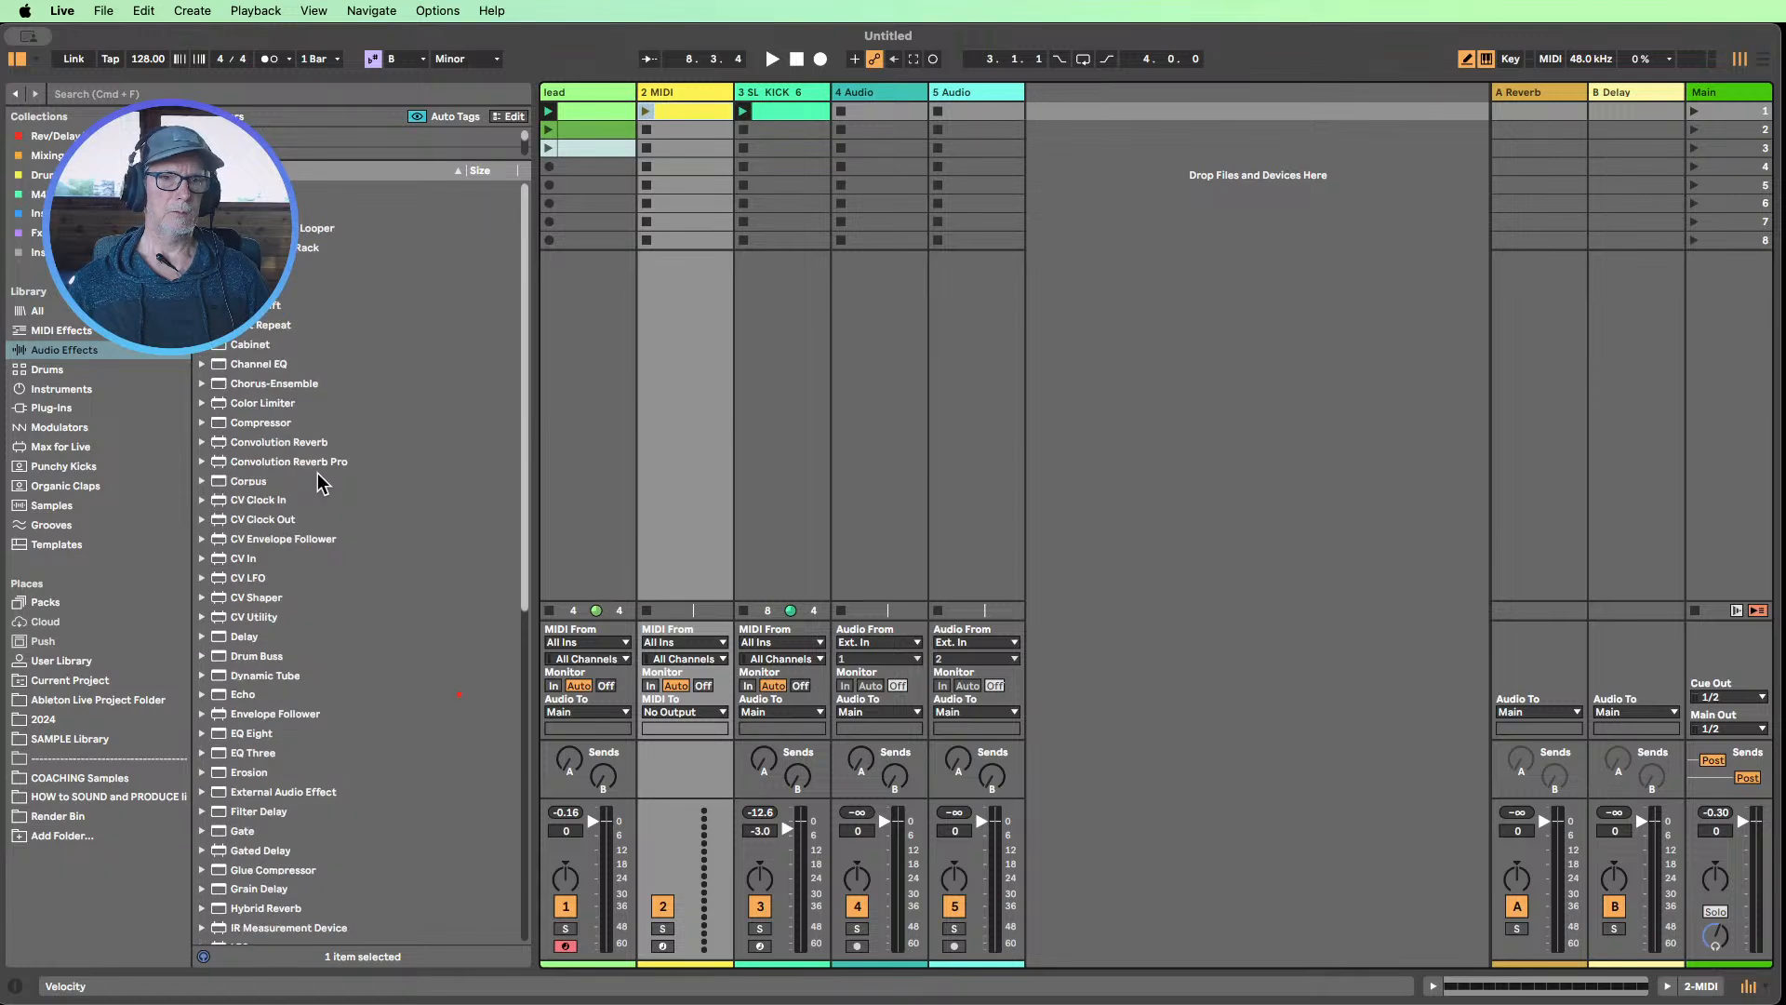
click(49, 392)
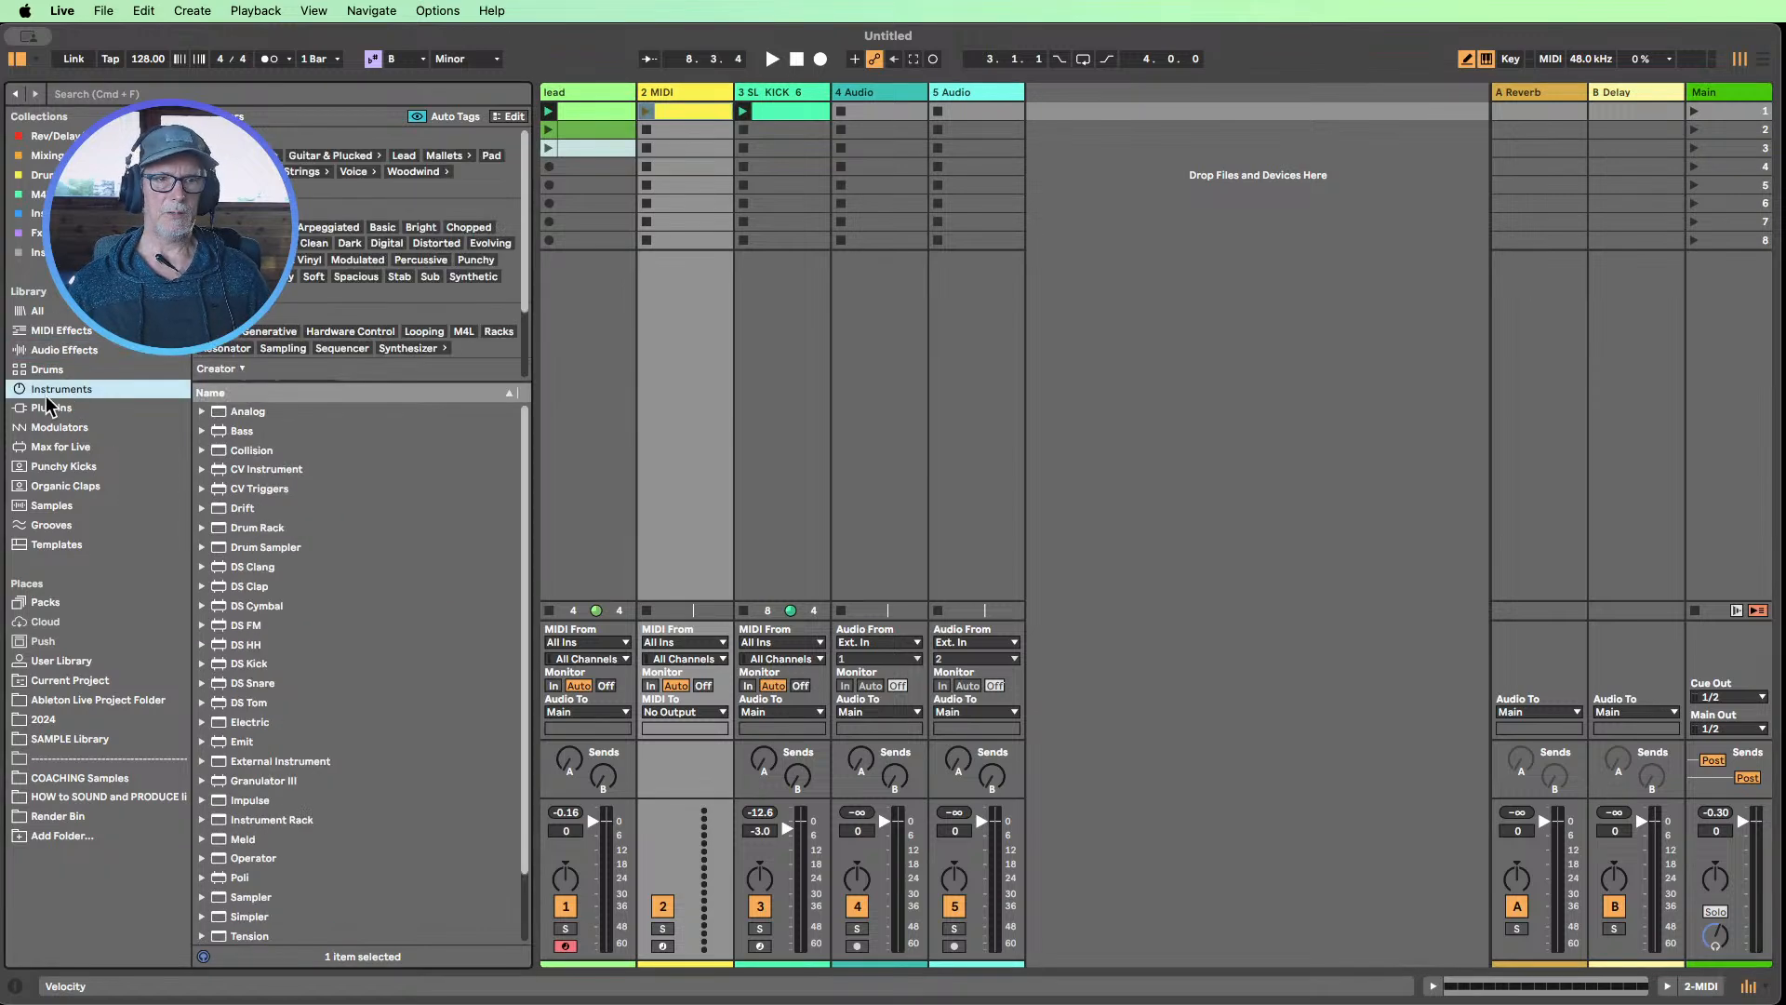
double_click(240, 413)
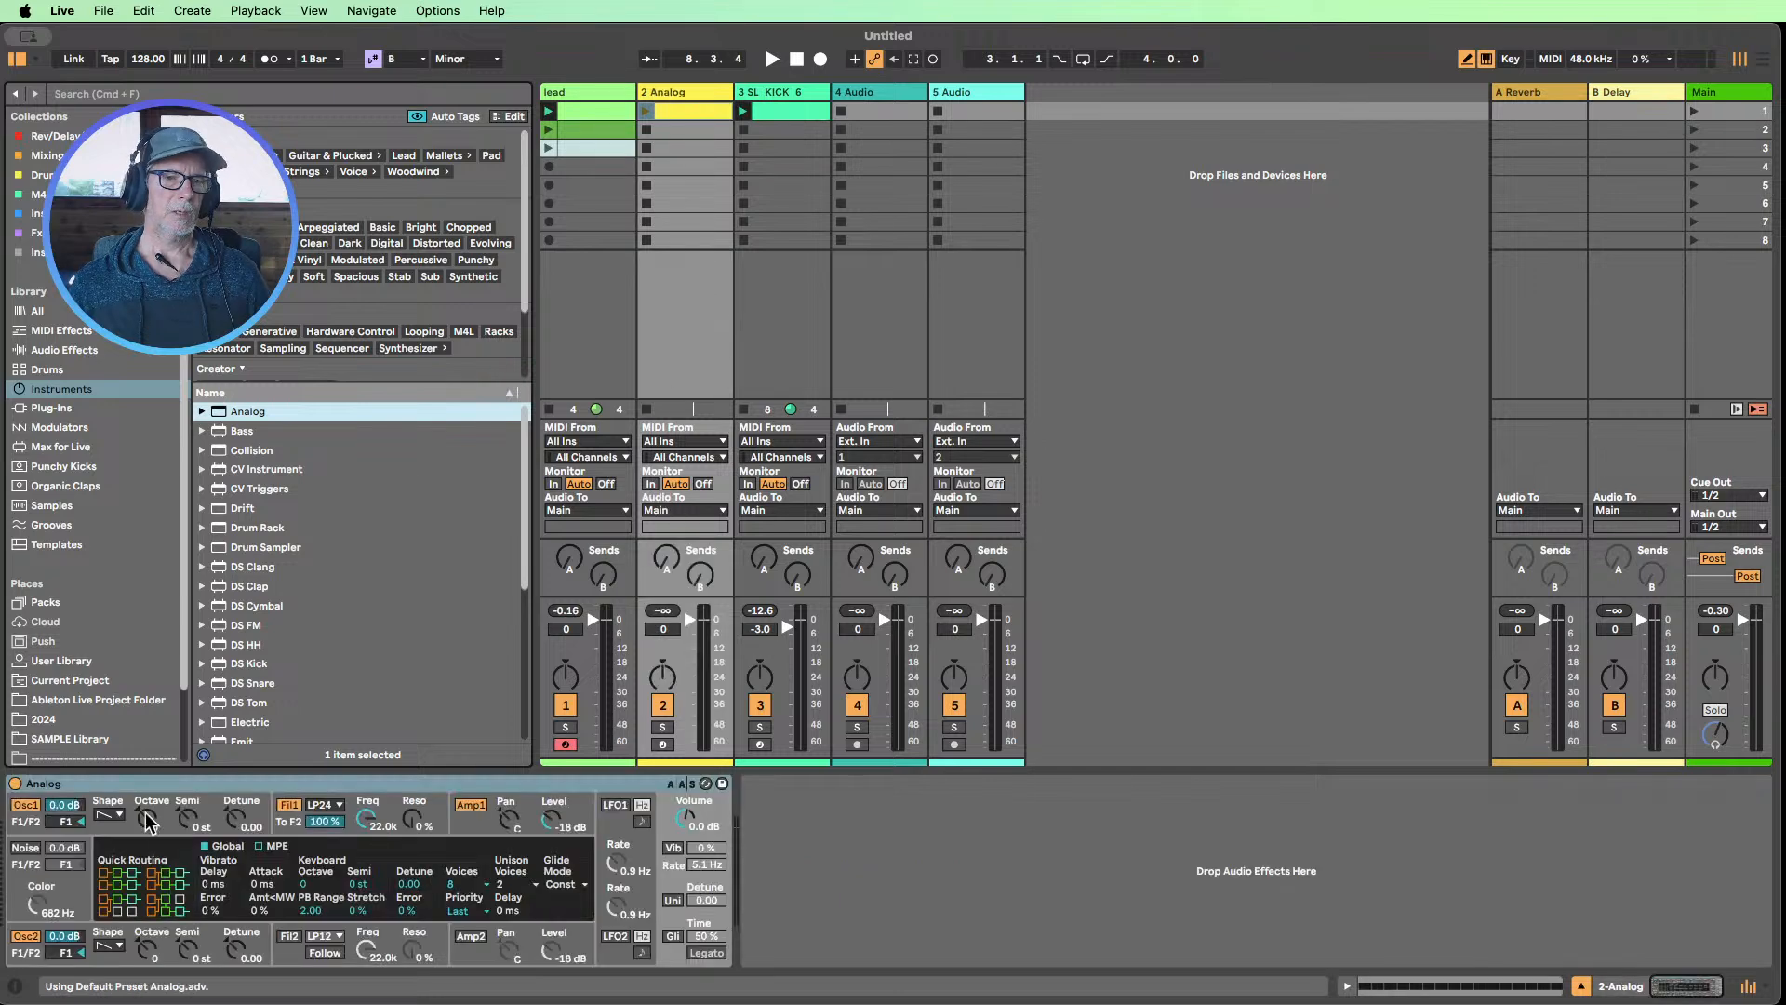
Group Analog into an Instrument Rack and show the rack's chain list
click(147, 786)
key(super+g)
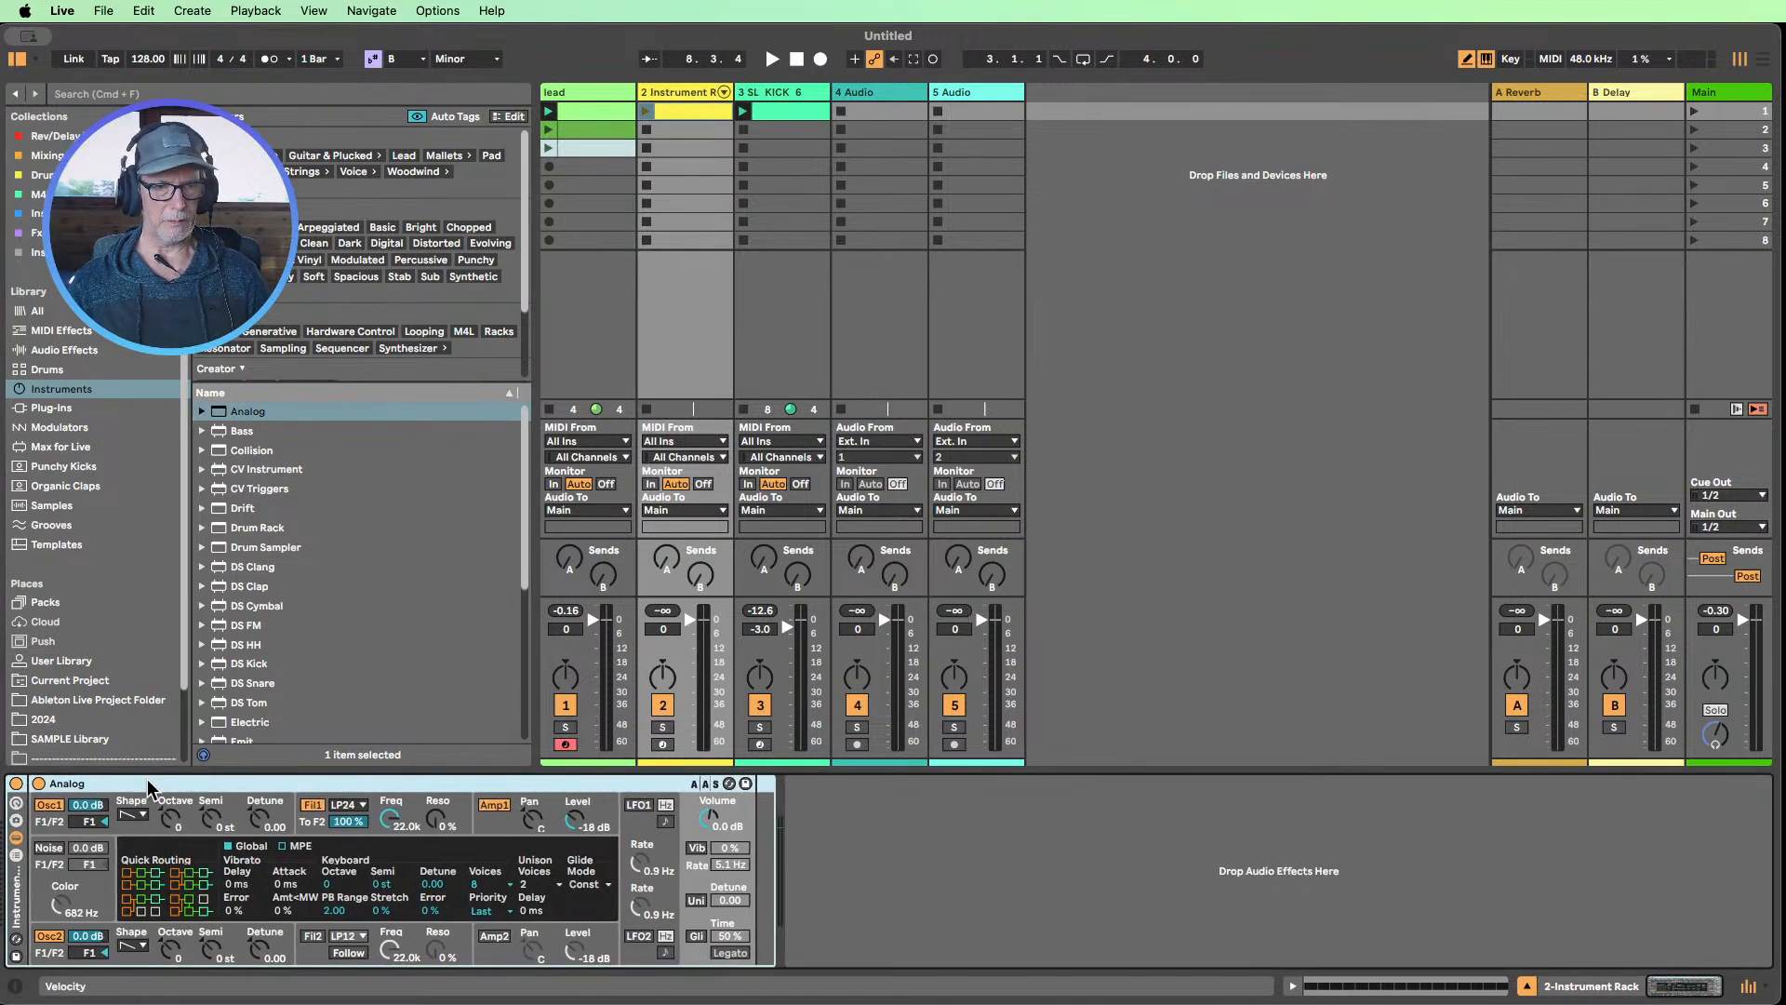
right_click(93, 783)
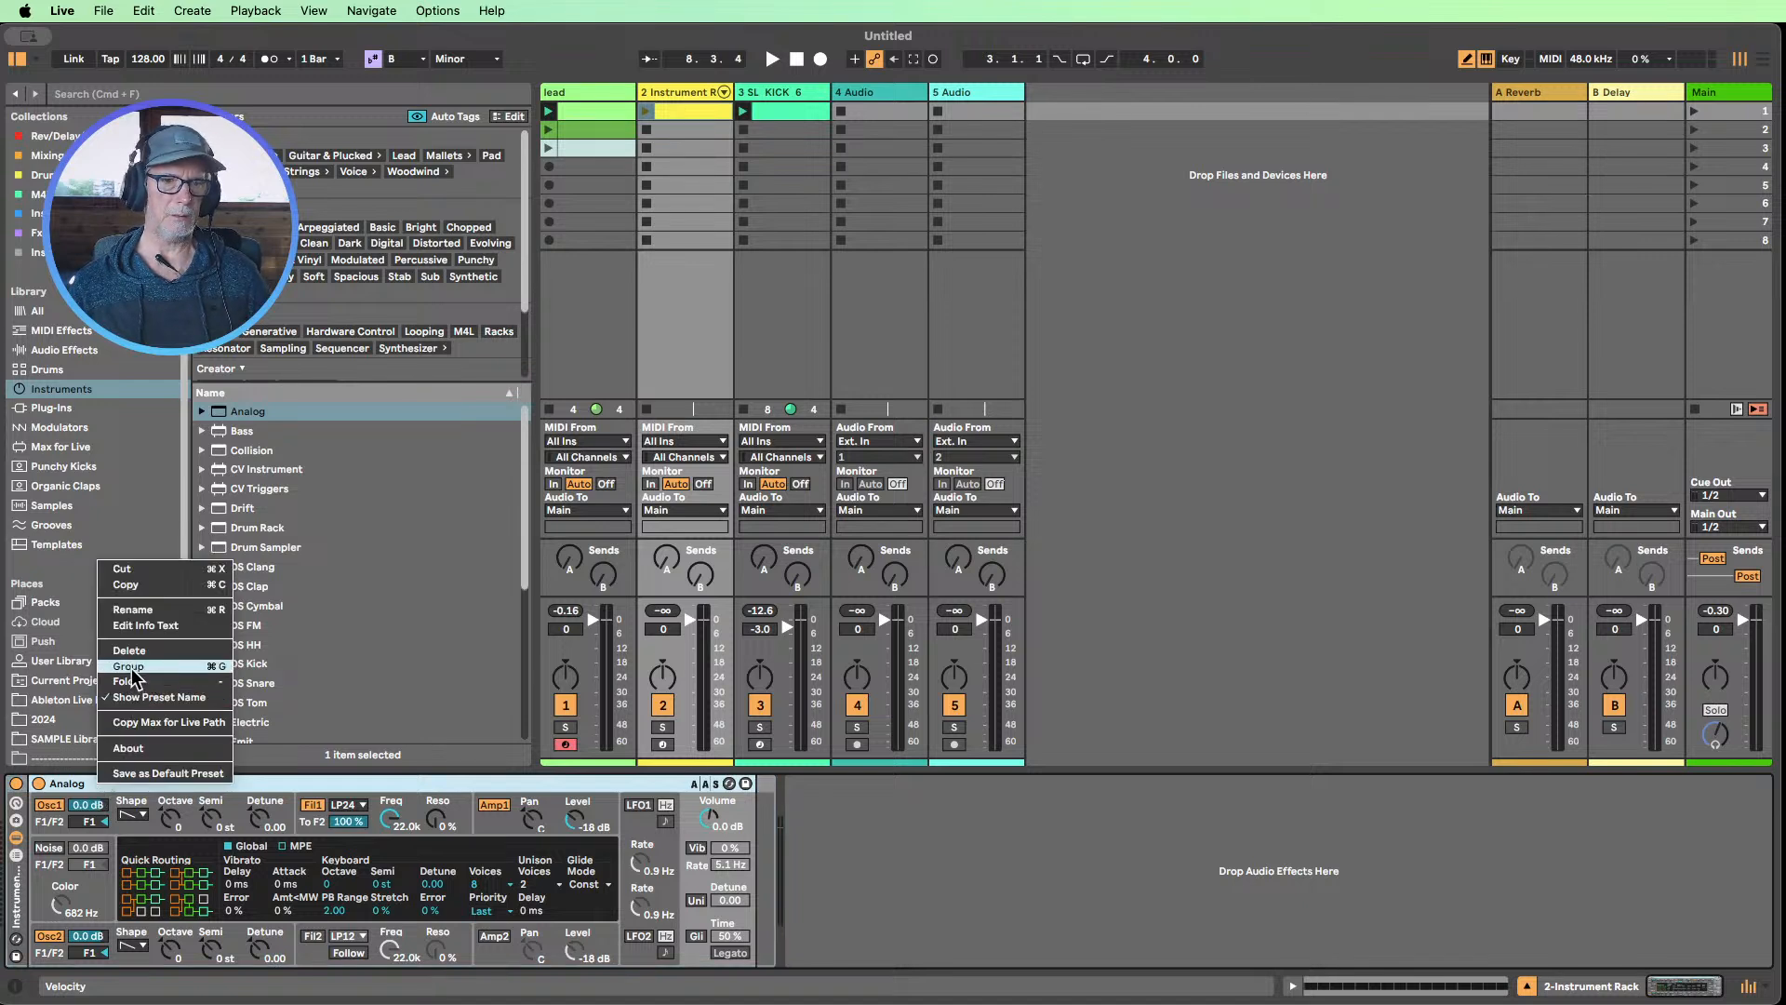
click(19, 864)
key(super+g)
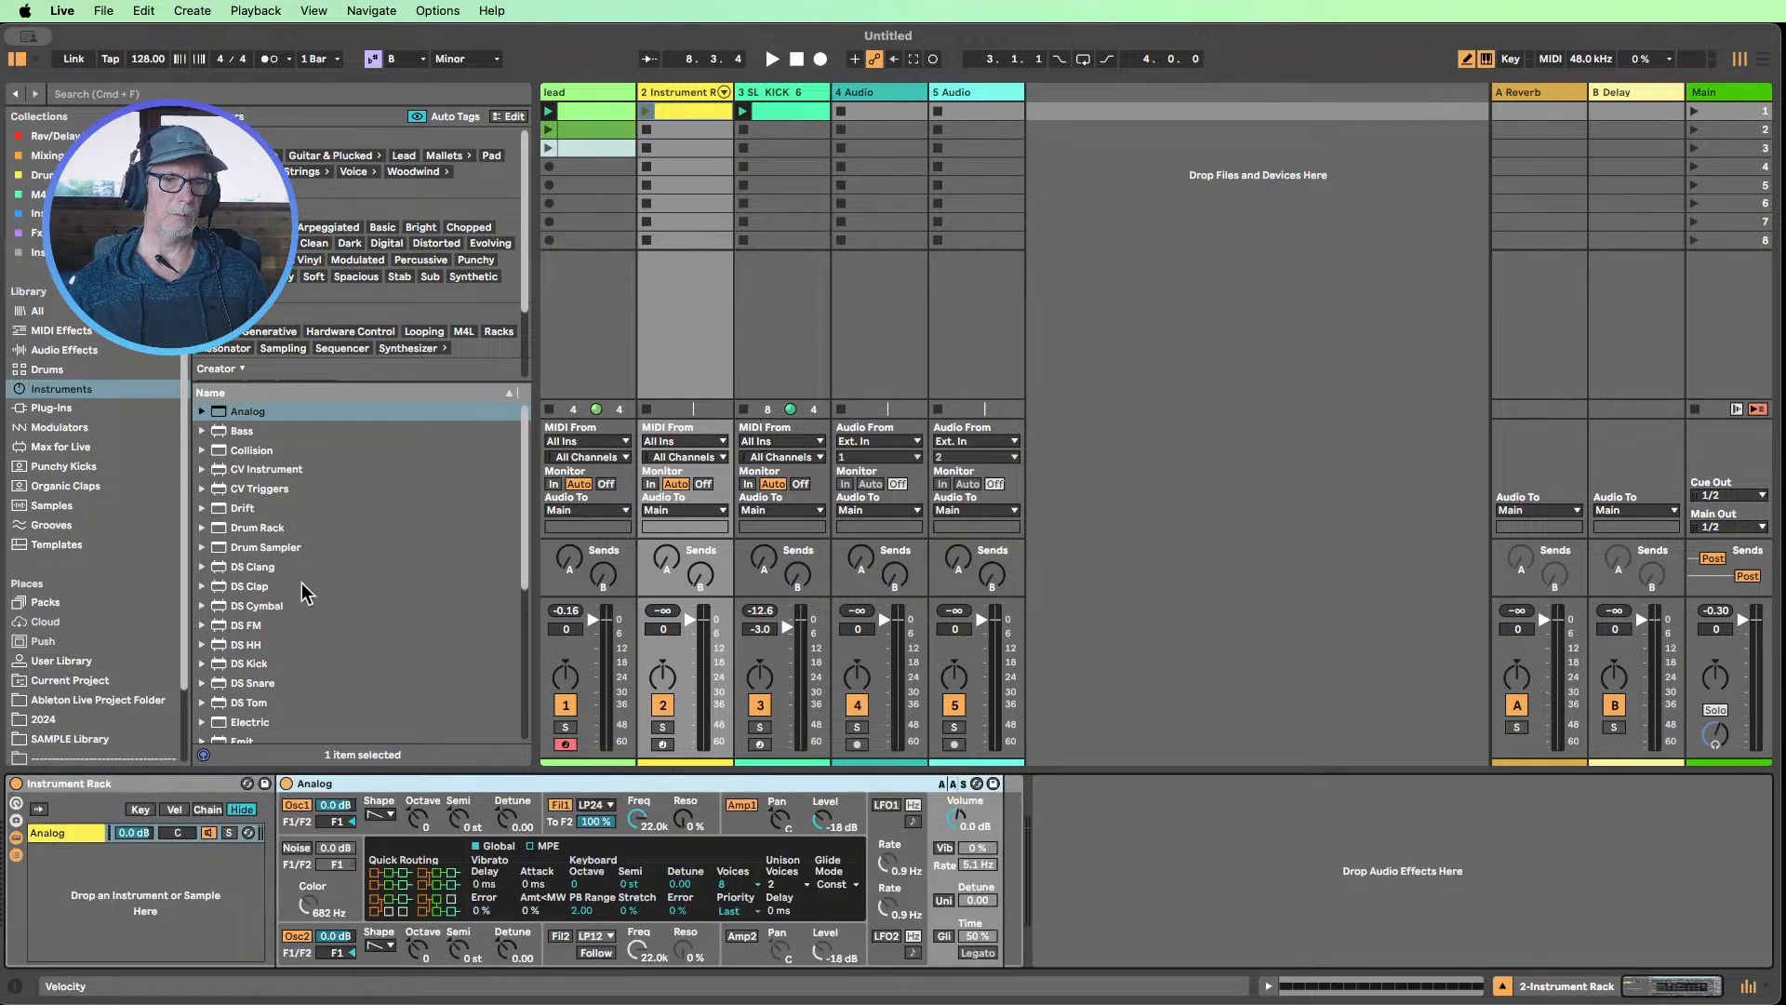
Add Meld as a second chain in the Instrument Rack and select the Analog chain for editing
scroll(304, 592, down, 3)
drag(251, 669, 164, 874)
click(289, 890)
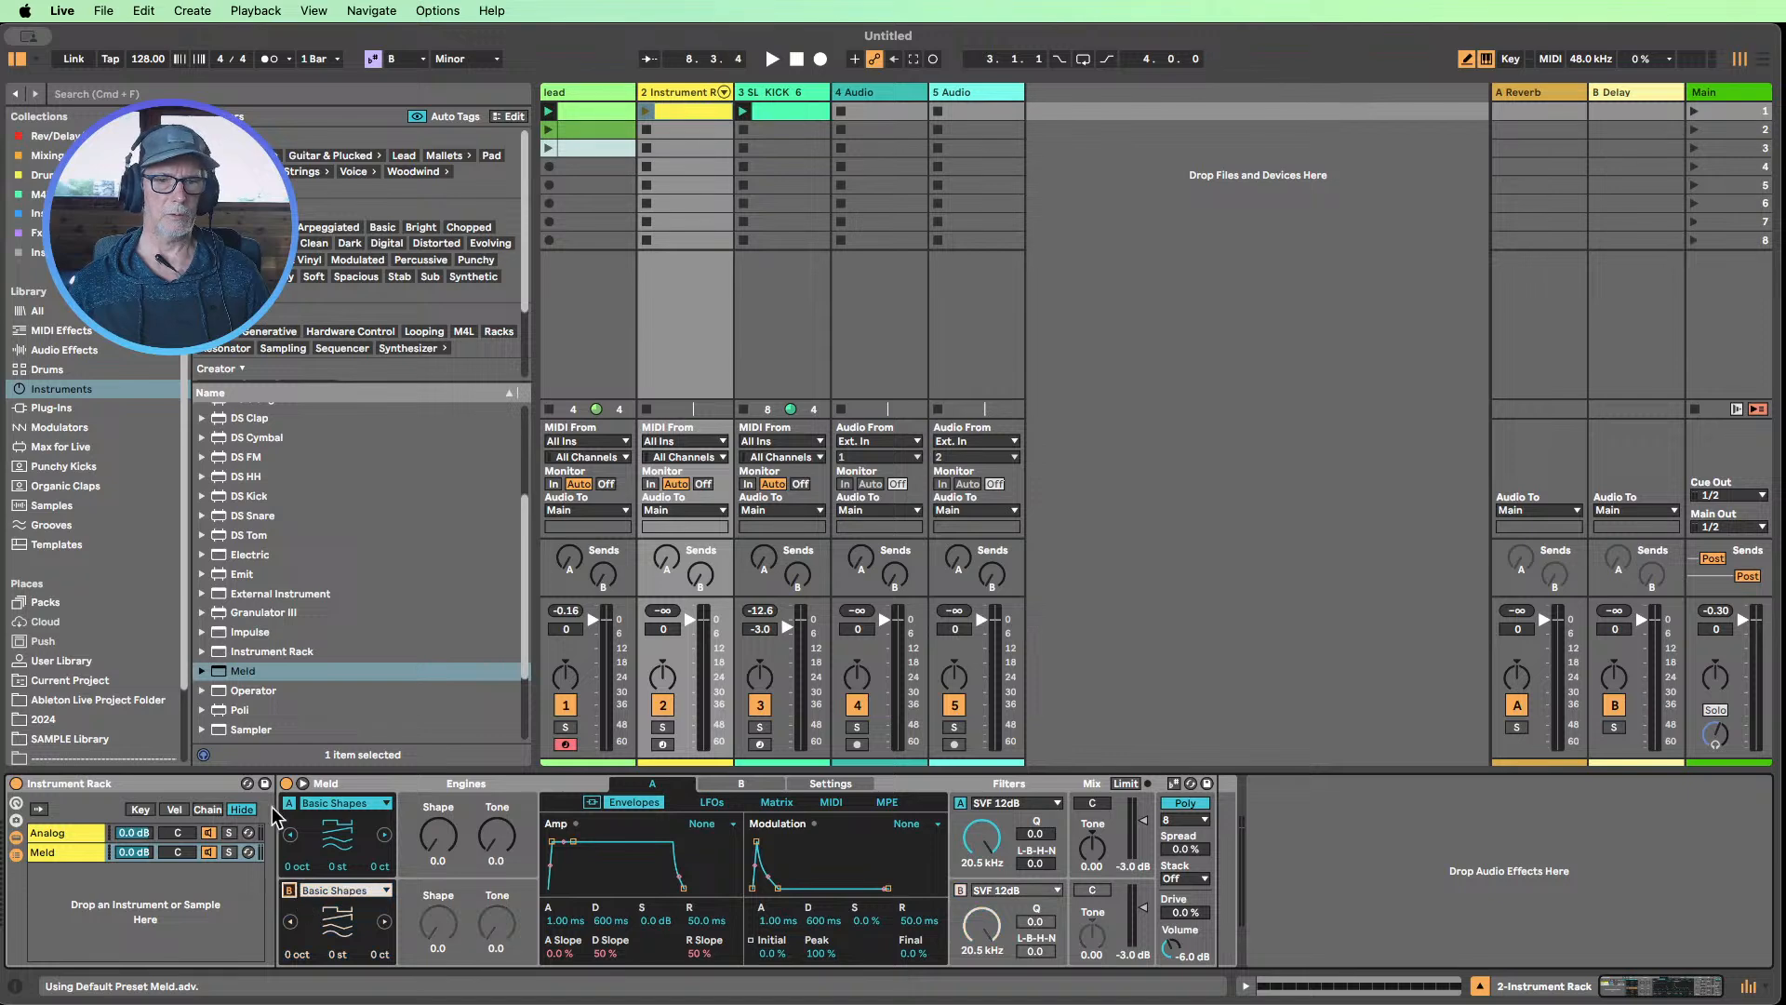
click(83, 833)
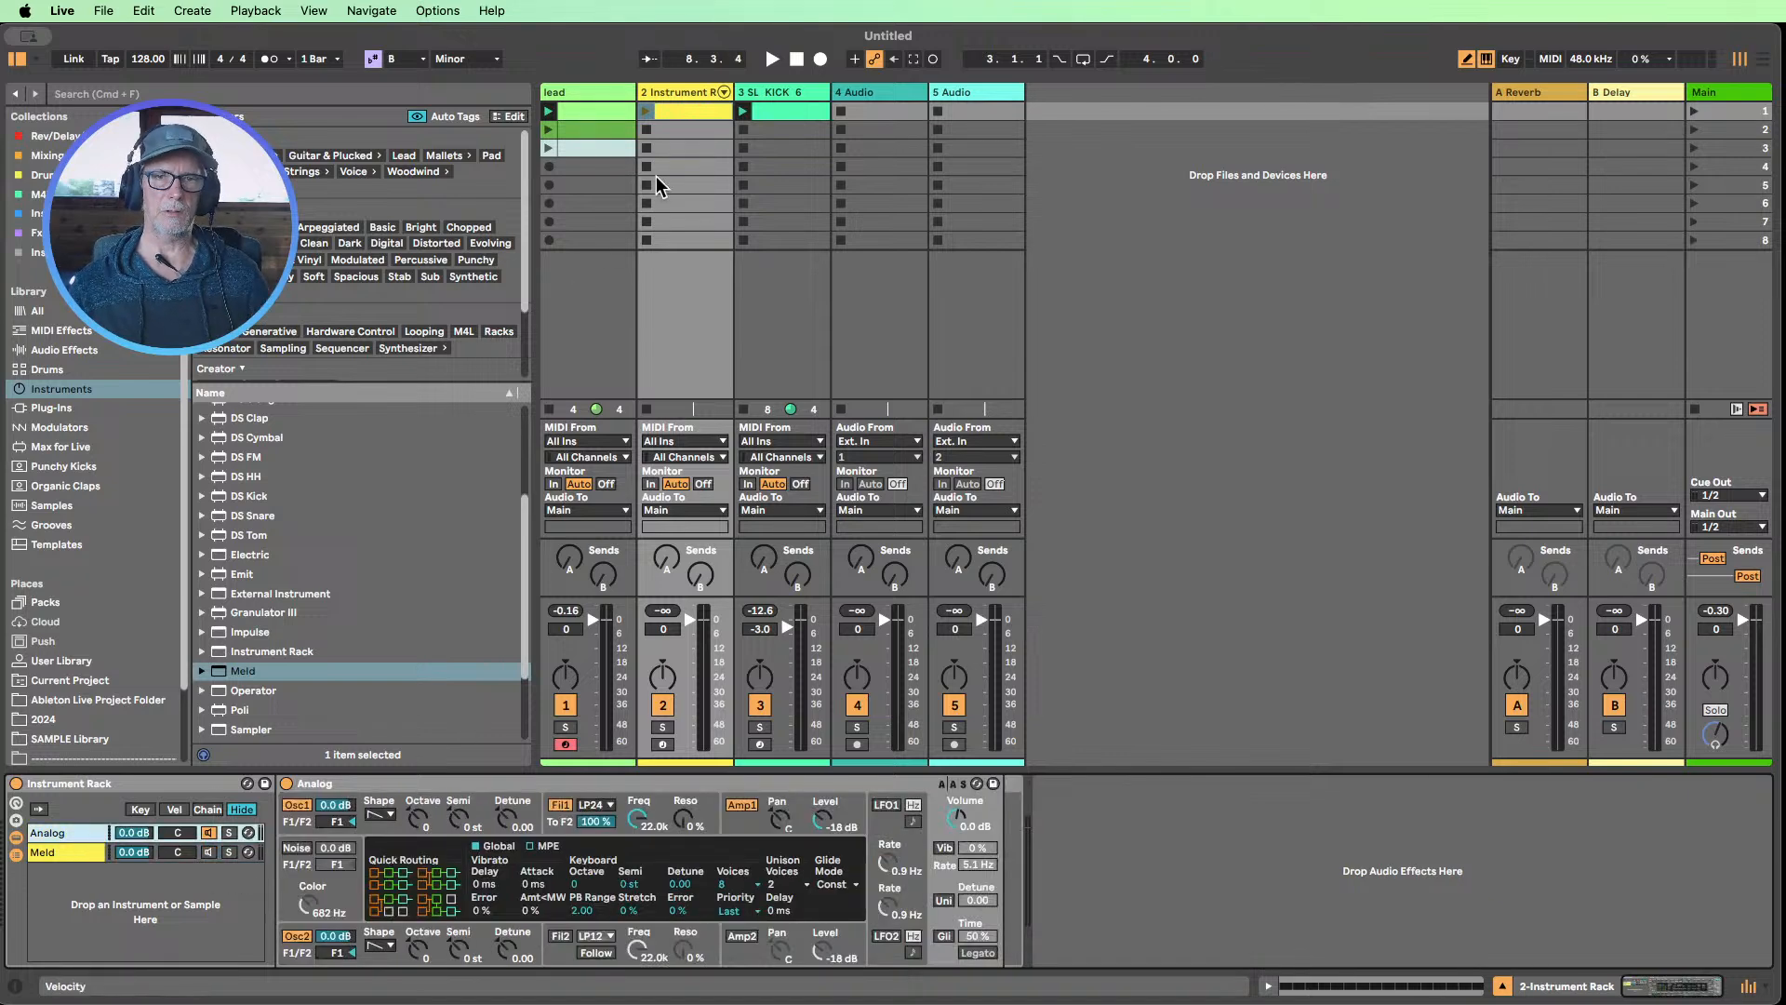
Launch the Instrument Rack track's clip and lower the track volume to -5.5 dB
click(644, 112)
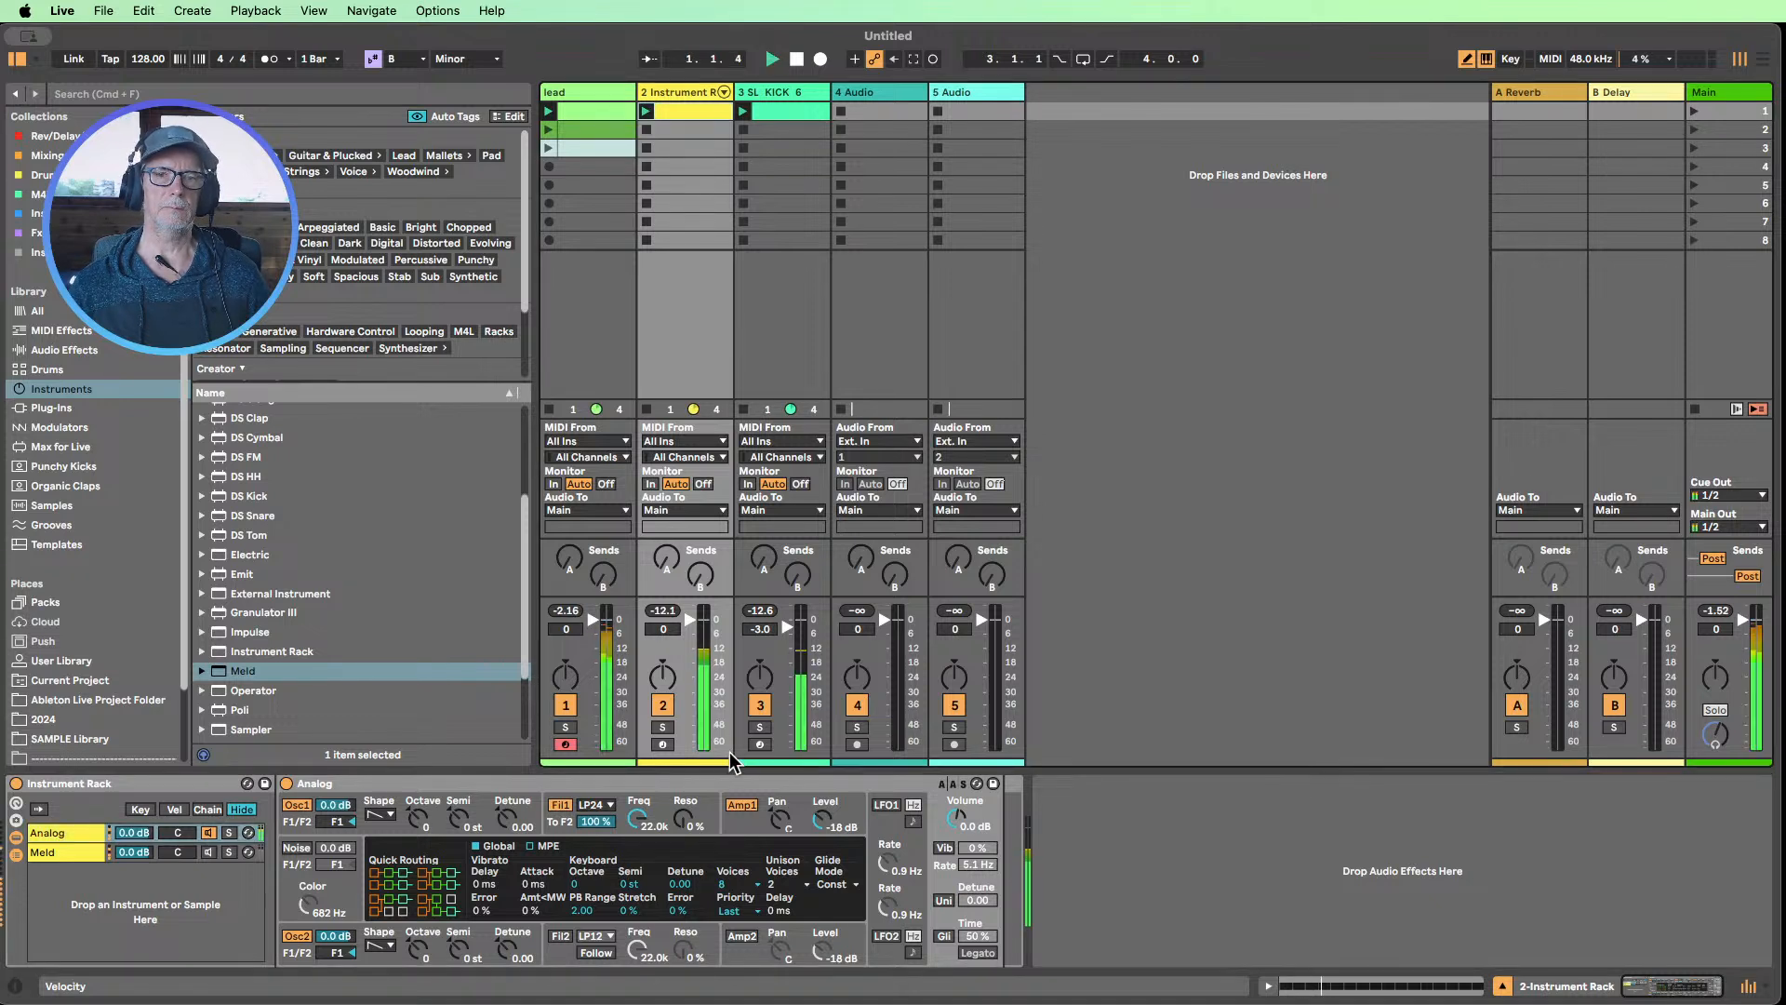
drag(689, 627, 689, 631)
Deactivate the B3 notes that fall on beats 1, 2, 3 and 4 of the Instrument Rack clip
double_click(684, 105)
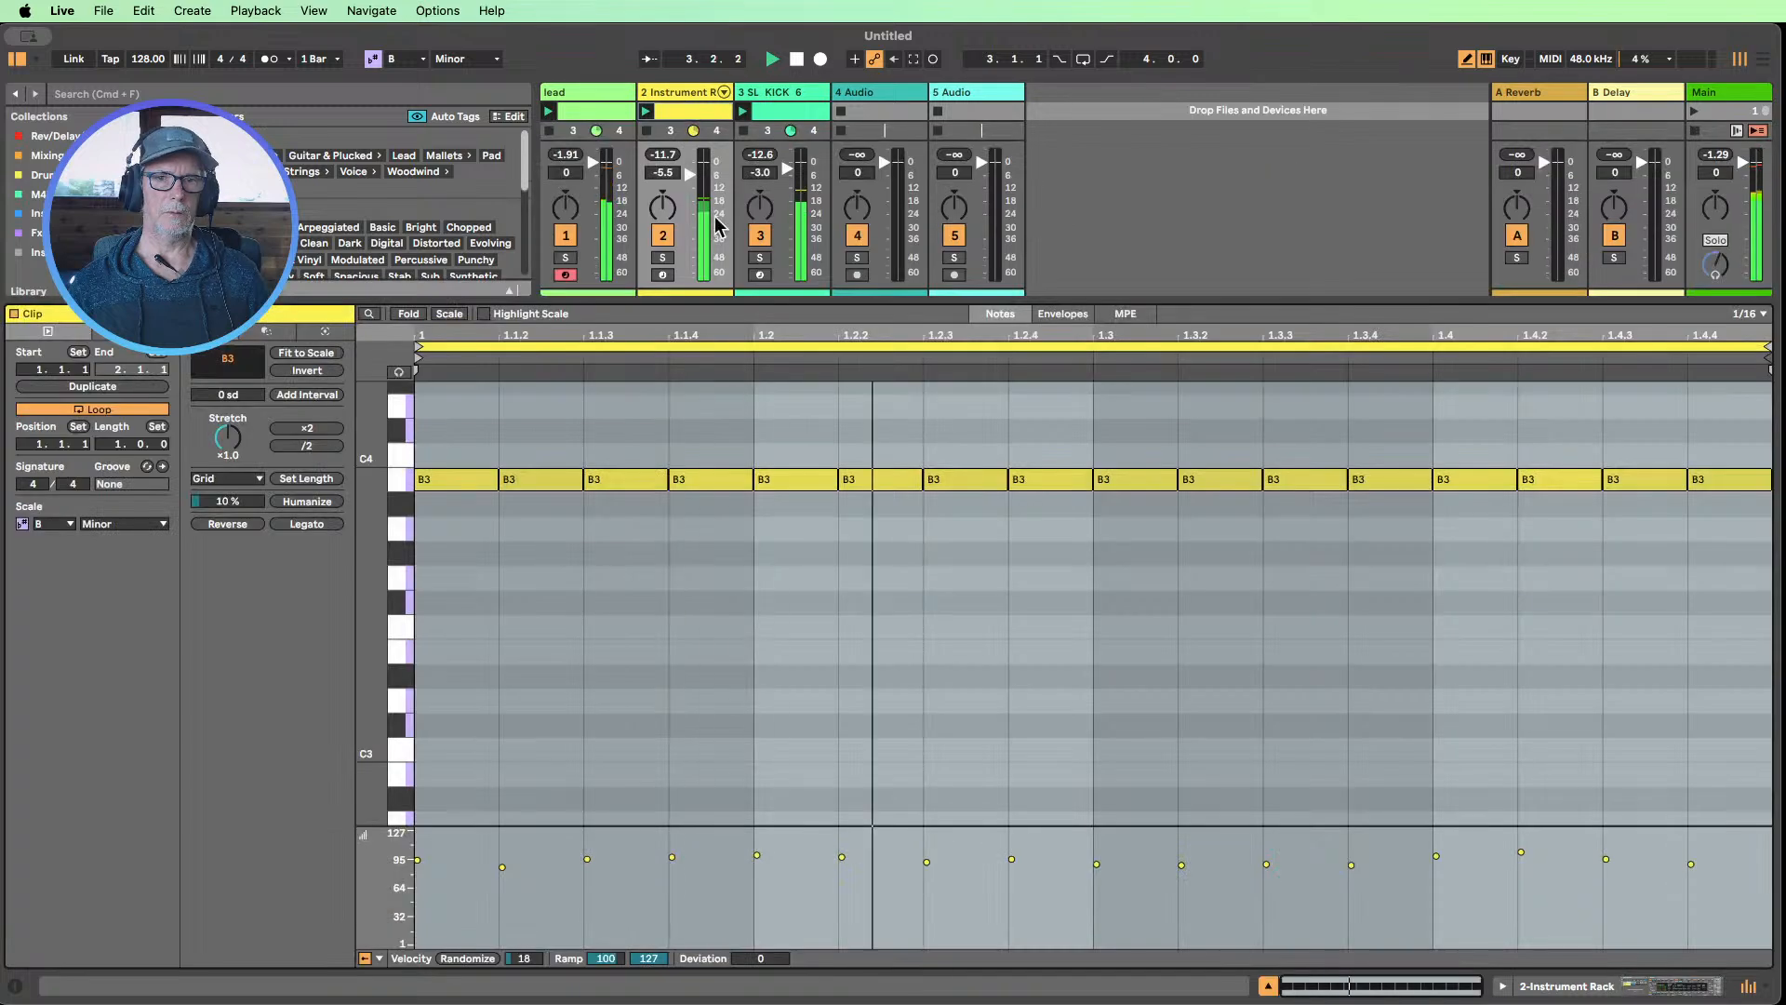
key(super+a)
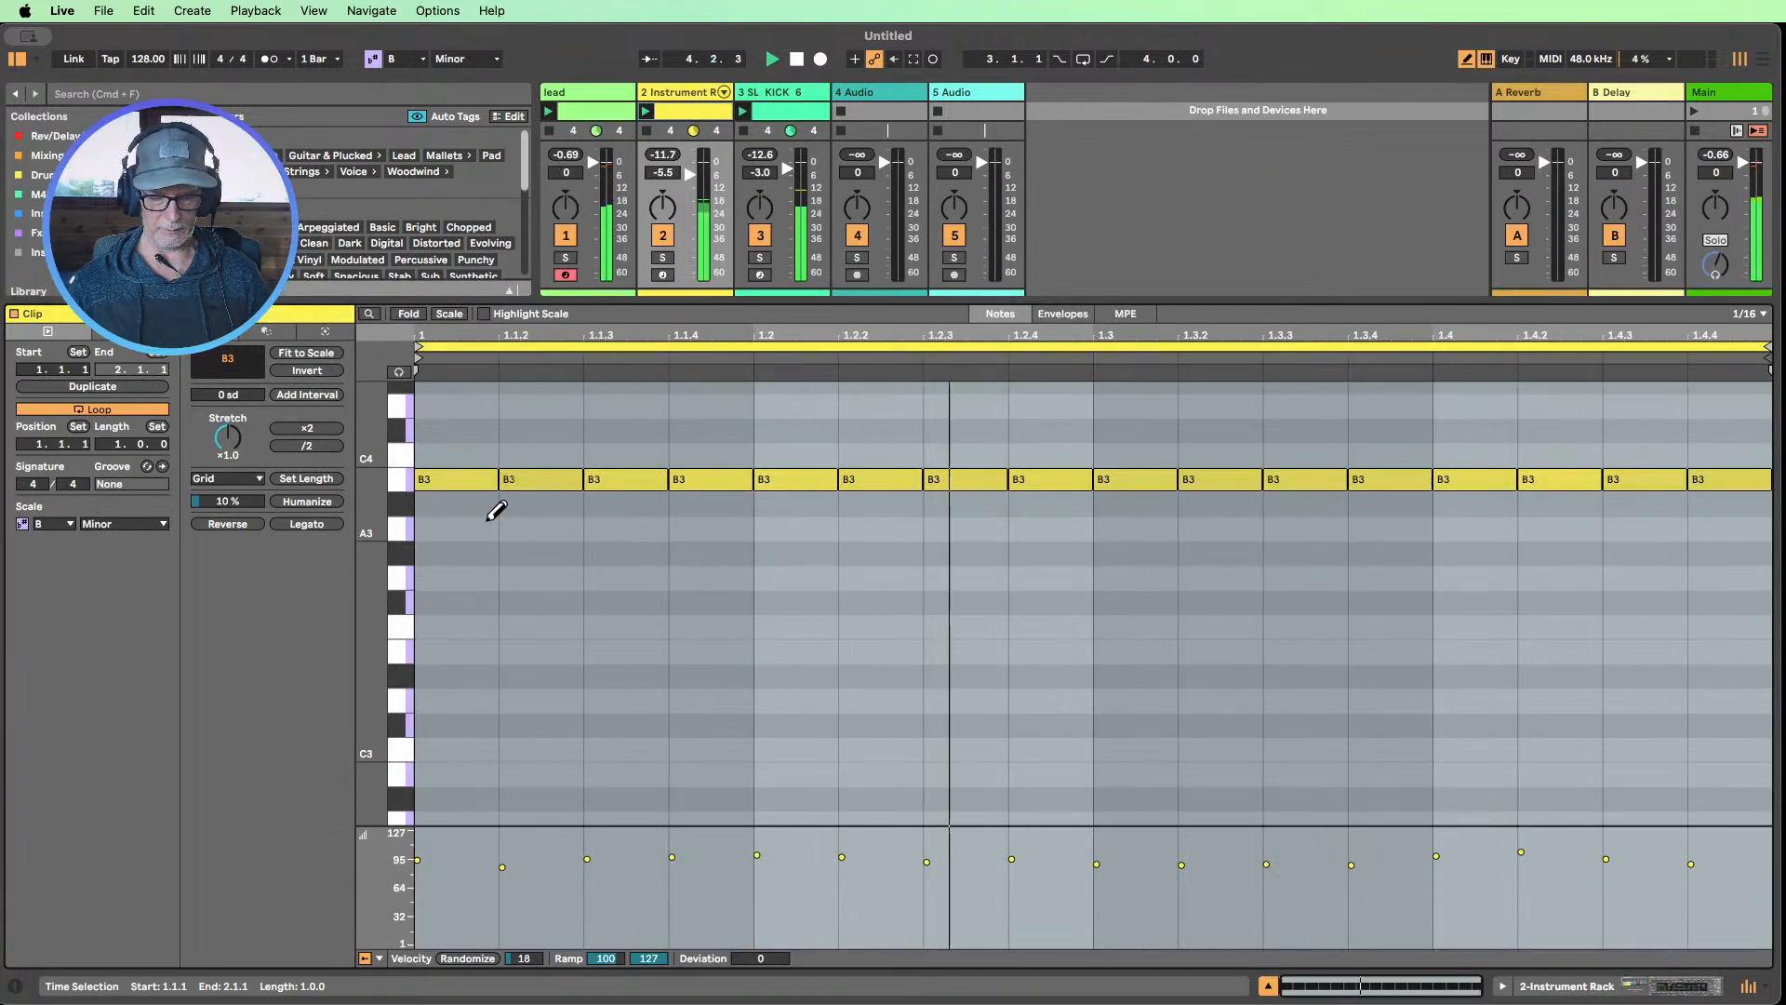
click(452, 478)
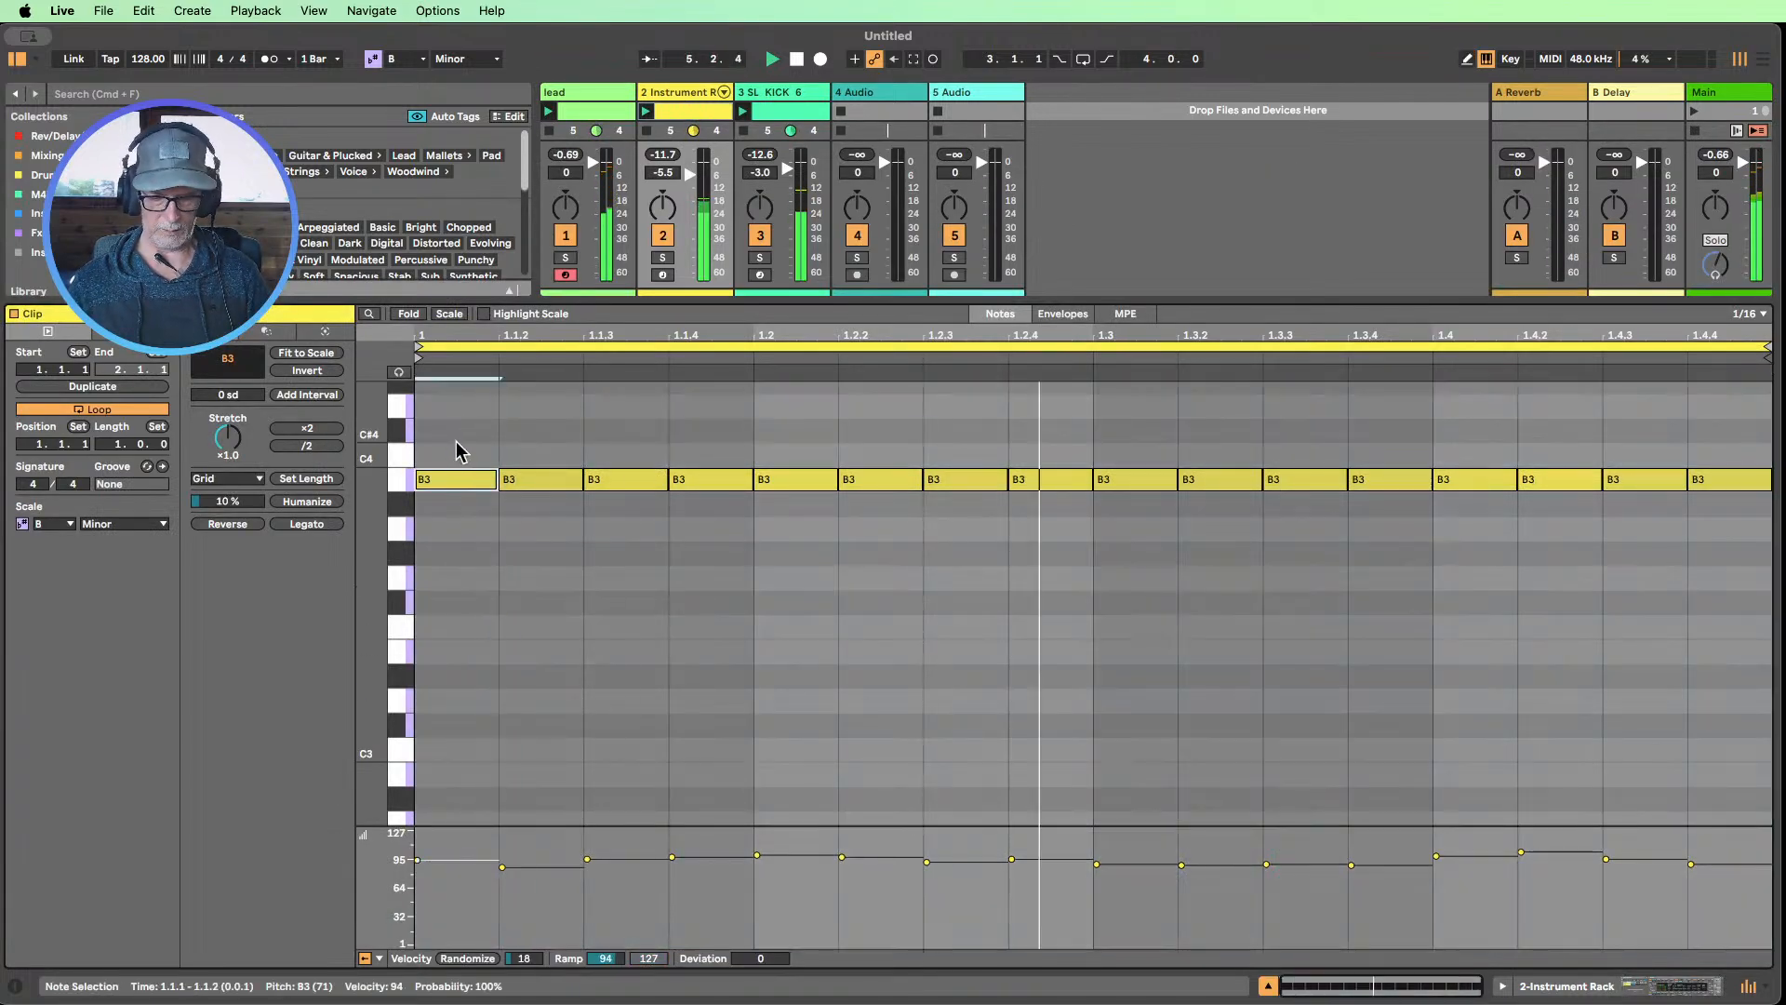
drag(800, 543, 805, 446)
key(0)
drag(1143, 548, 1146, 433)
key(0)
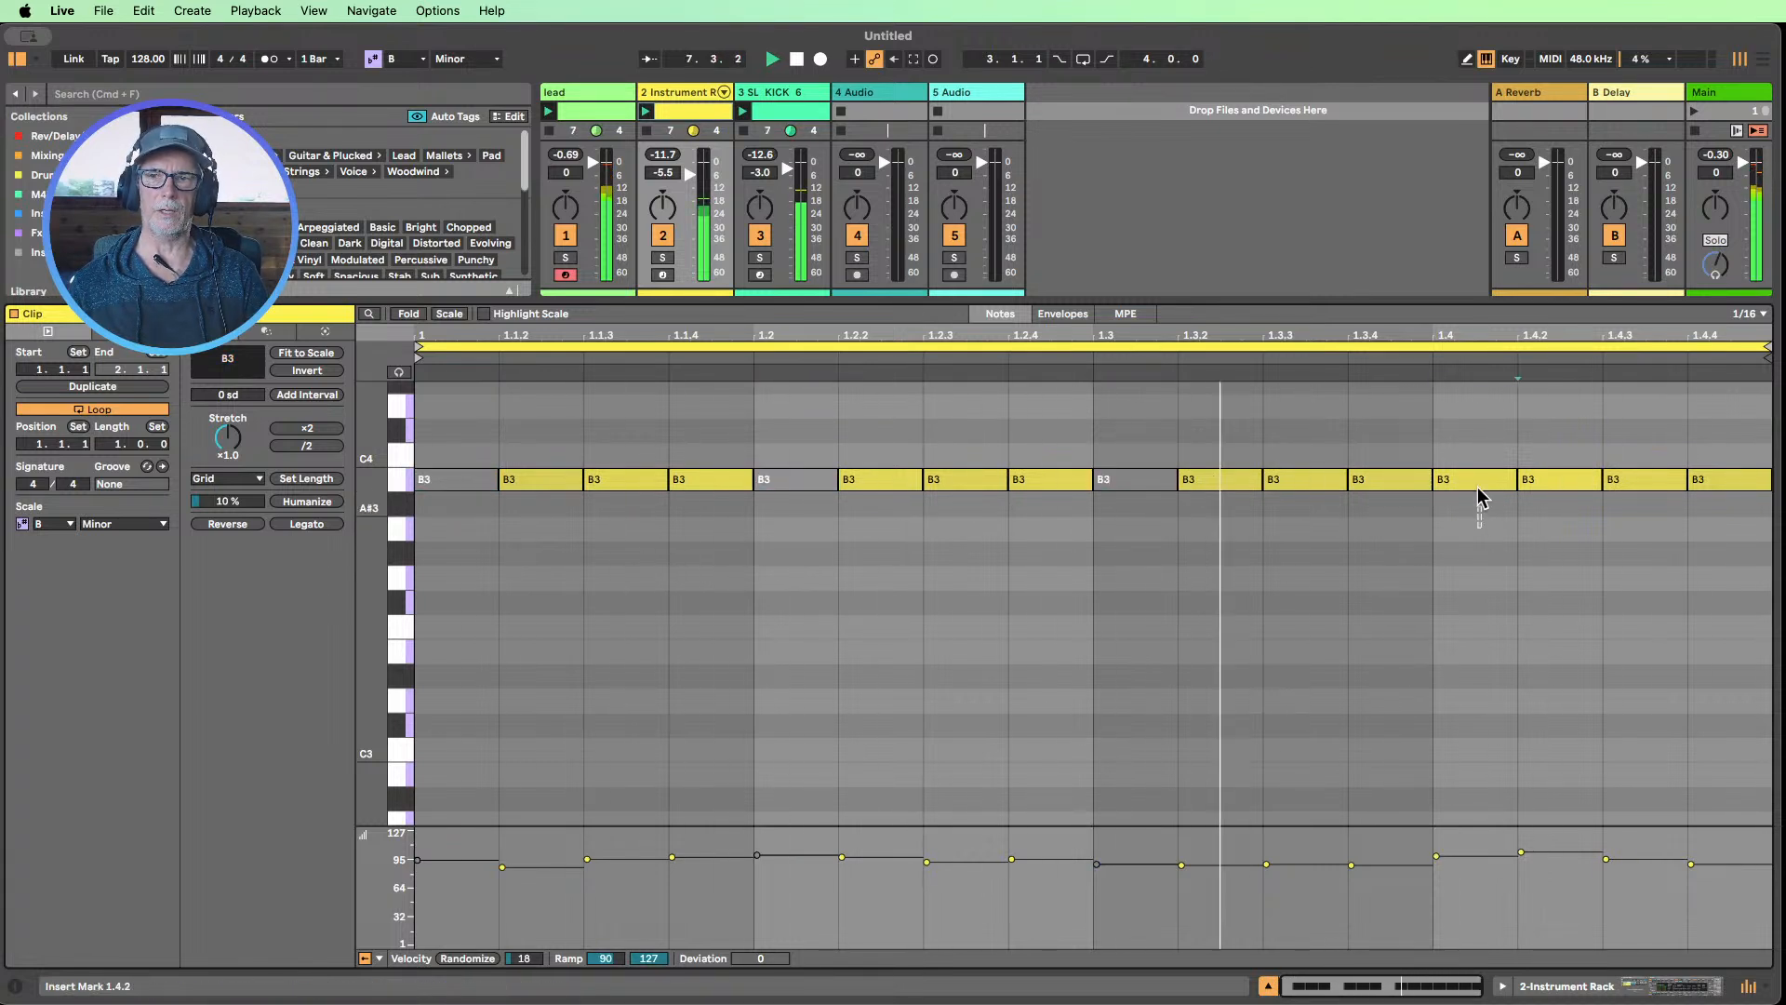
click(1477, 483)
key(0)
Transpose the notes at 1.1.3 and 1.2.3 down to A3
drag(646, 572, 653, 389)
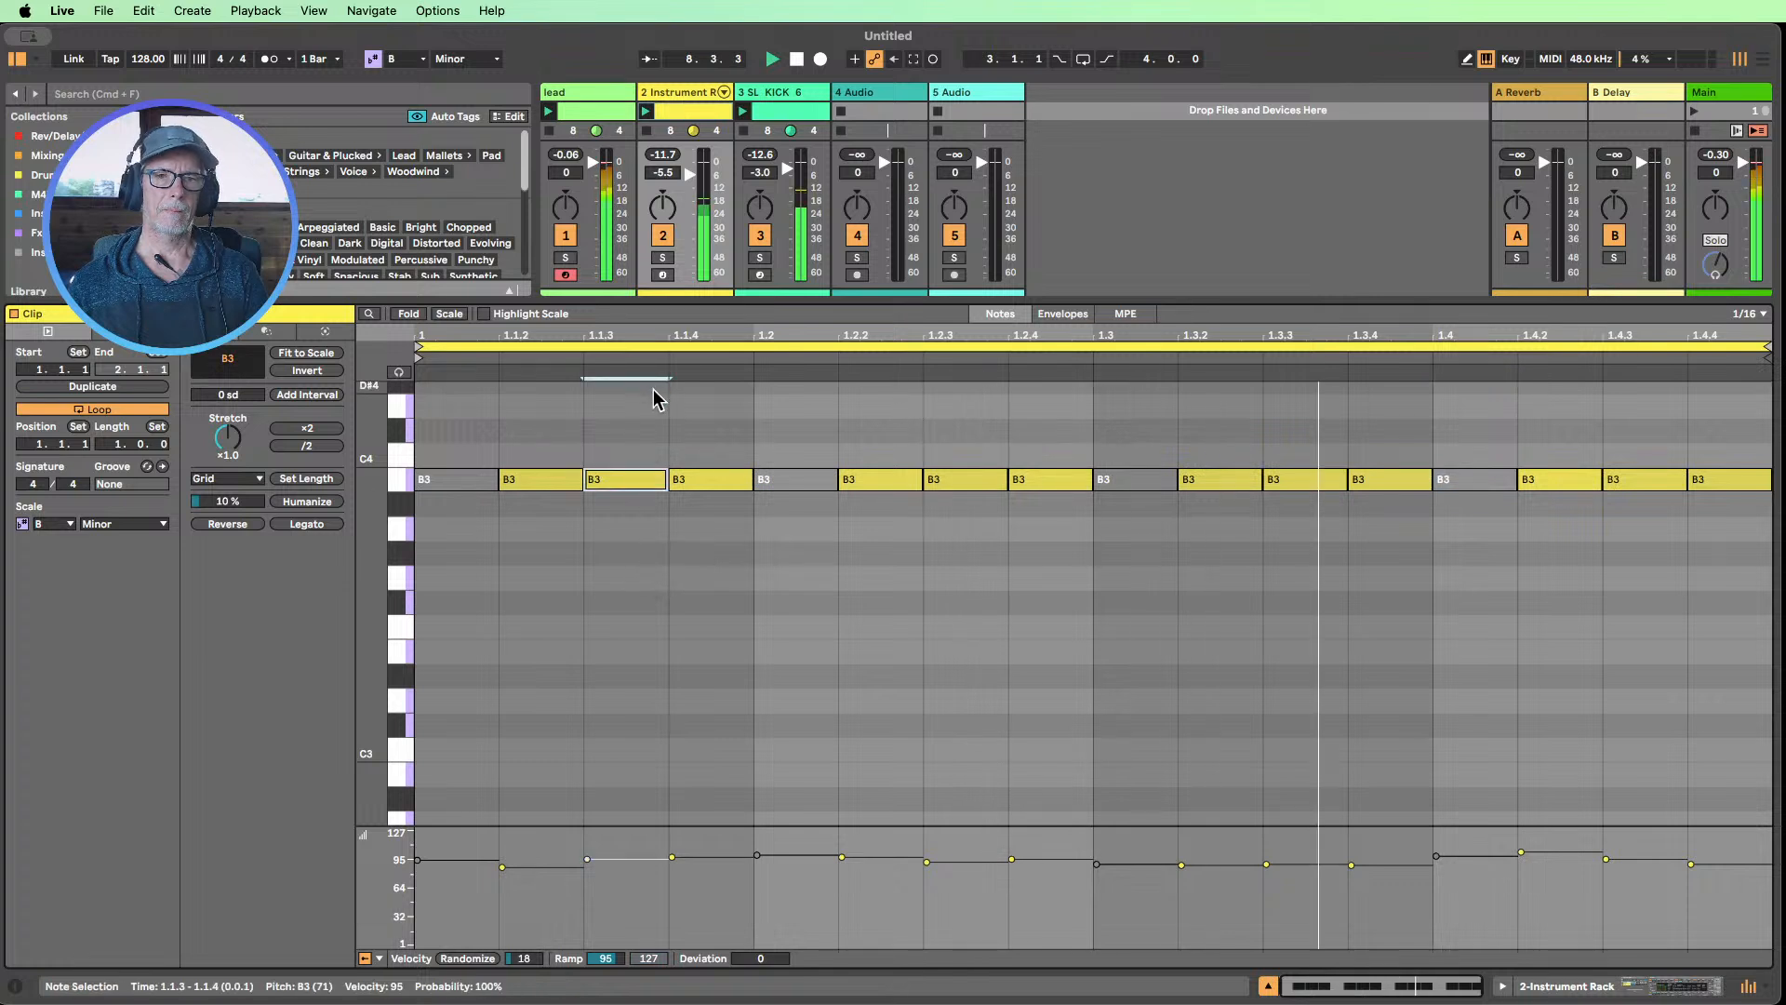
key(Down)
key(Down)
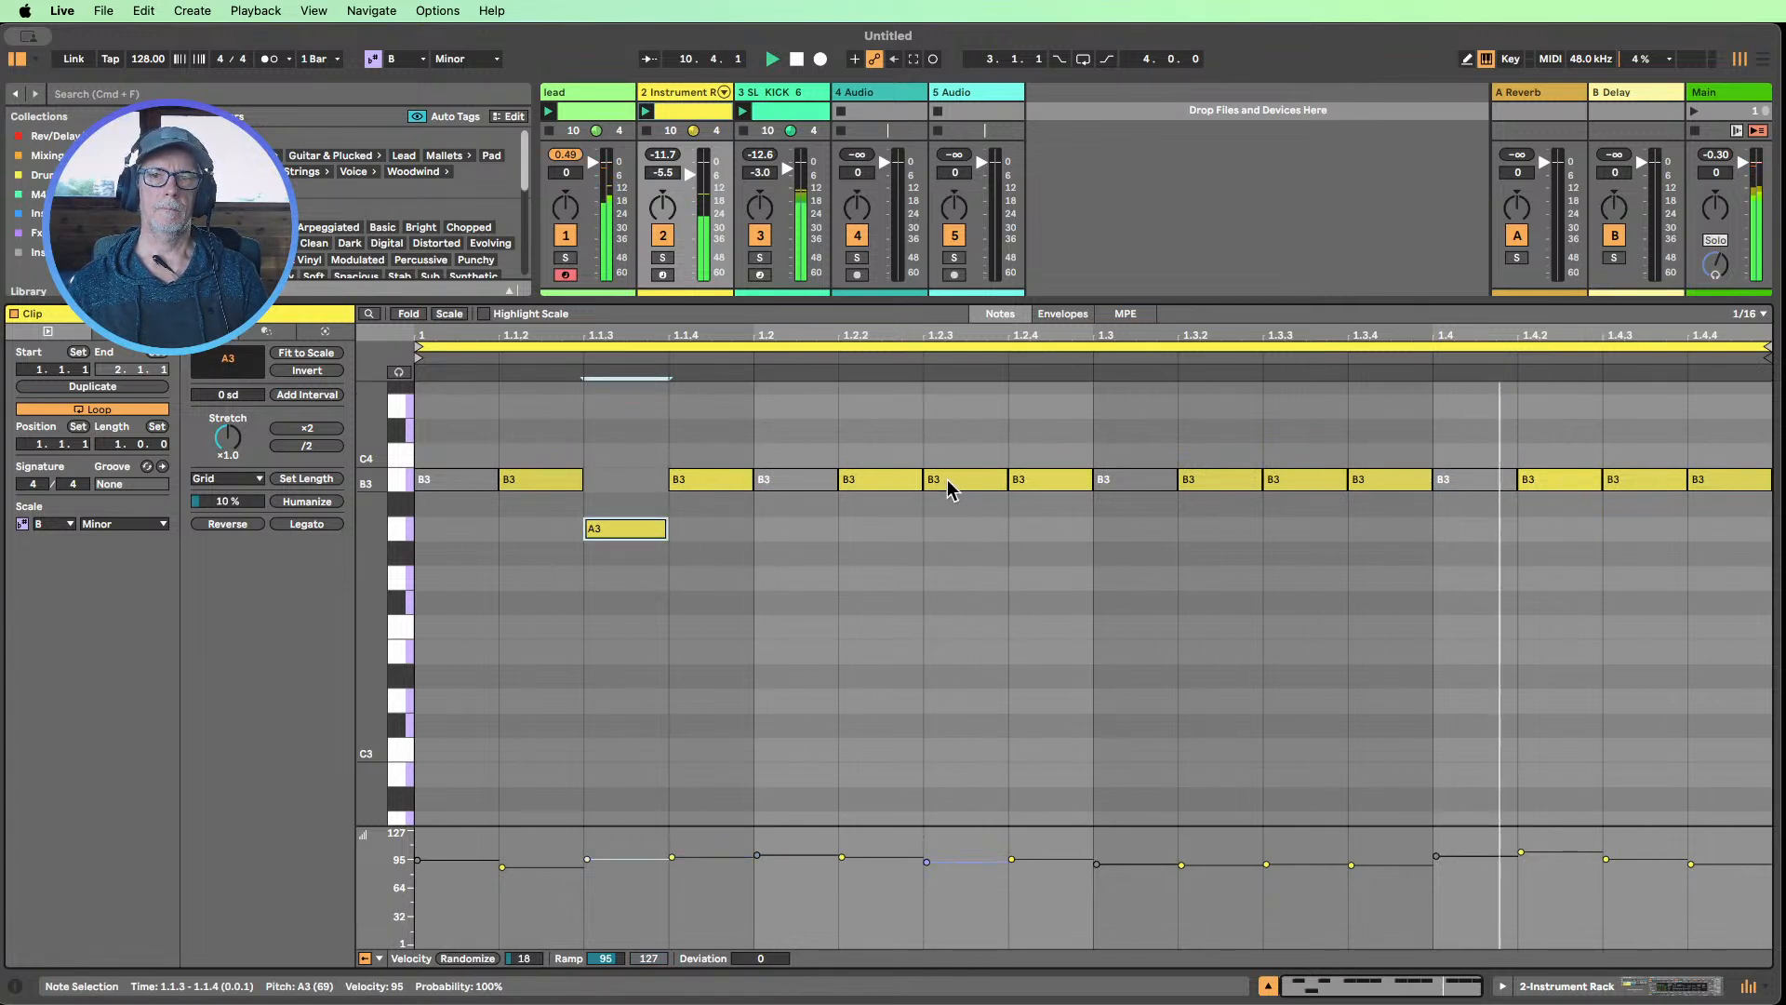
drag(940, 482, 987, 515)
key(Down)
key(Down)
key(Down)
key(Down)
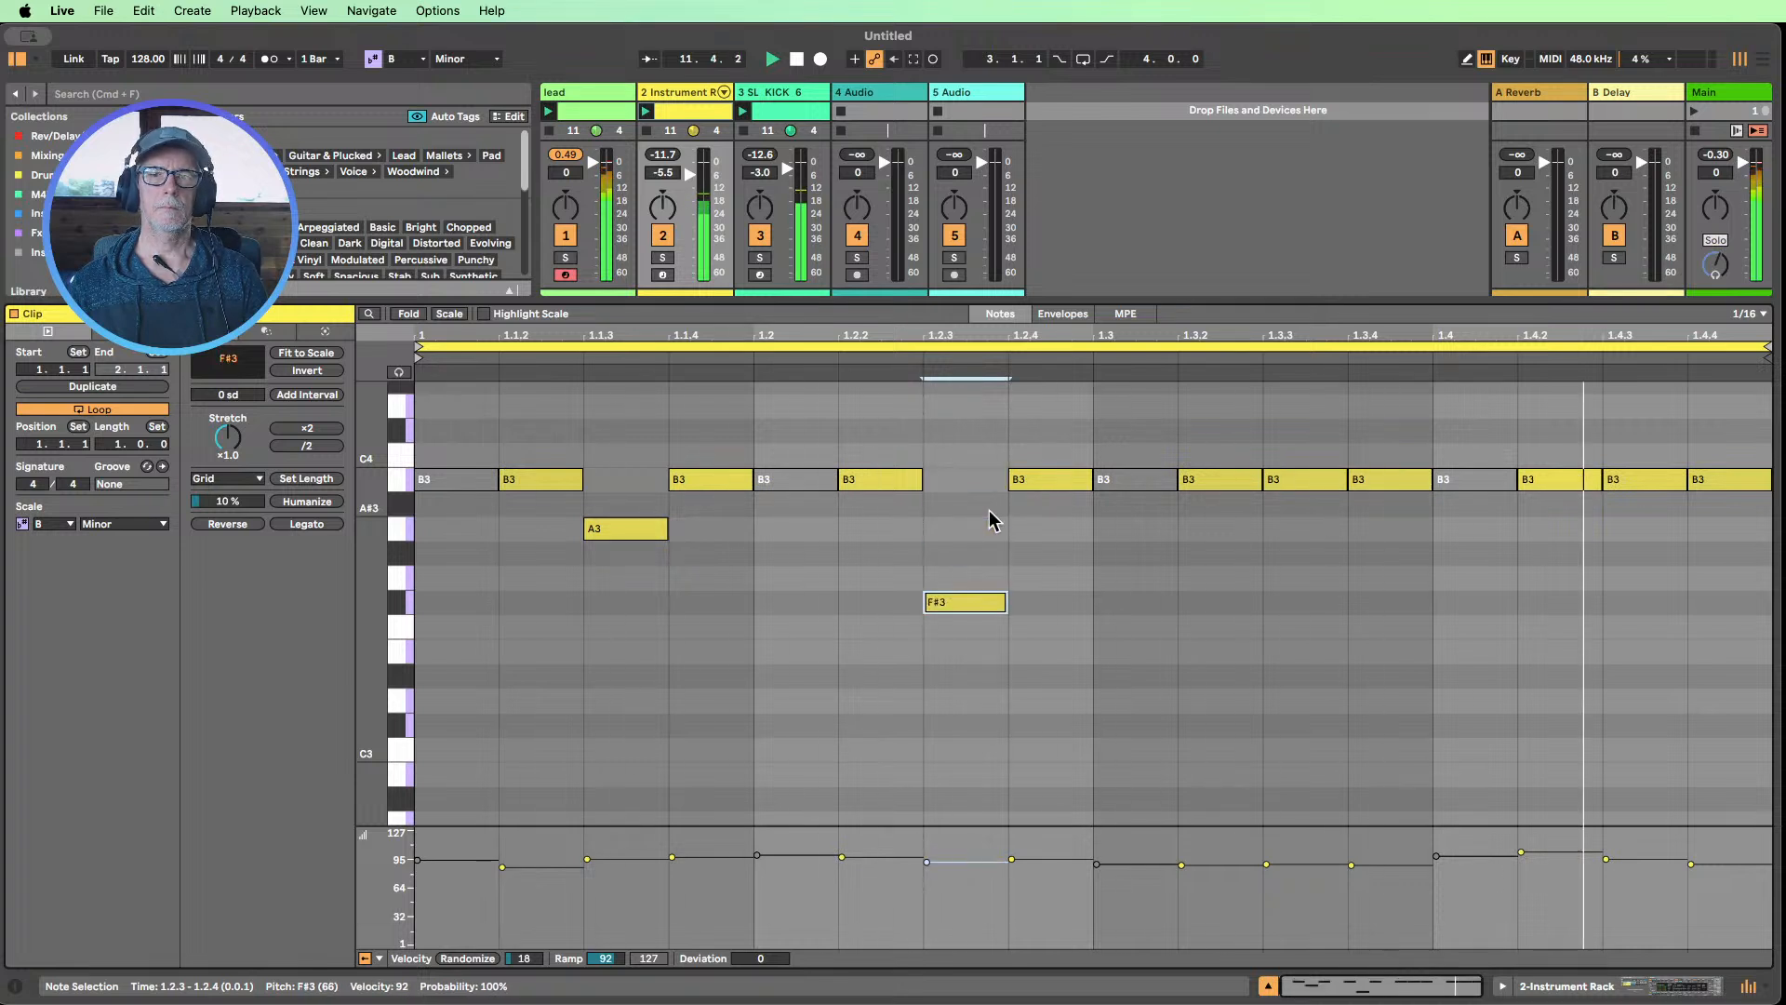
key(Up)
key(Up)
key(Up)
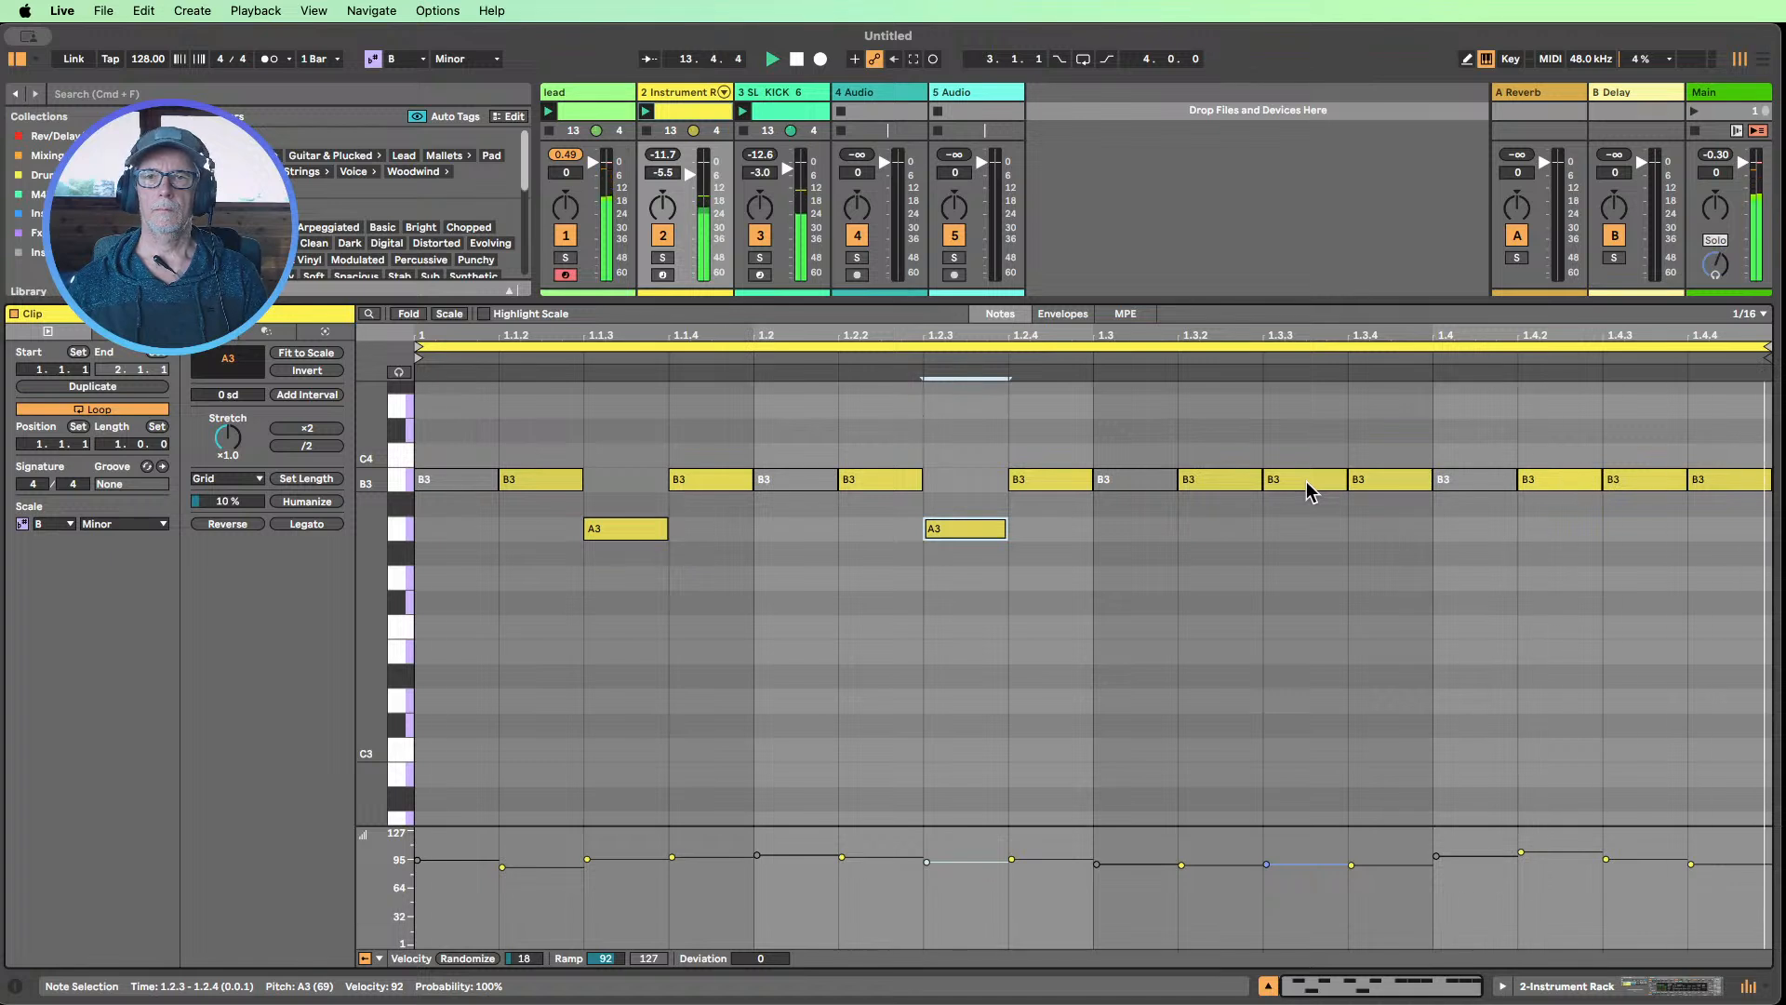
Transpose the note at 1.3.3 down to F#3 and the note at 1.4.3 down to A3
click(1306, 484)
key(Down)
key(Down)
key(Down)
key(Down)
key(Down)
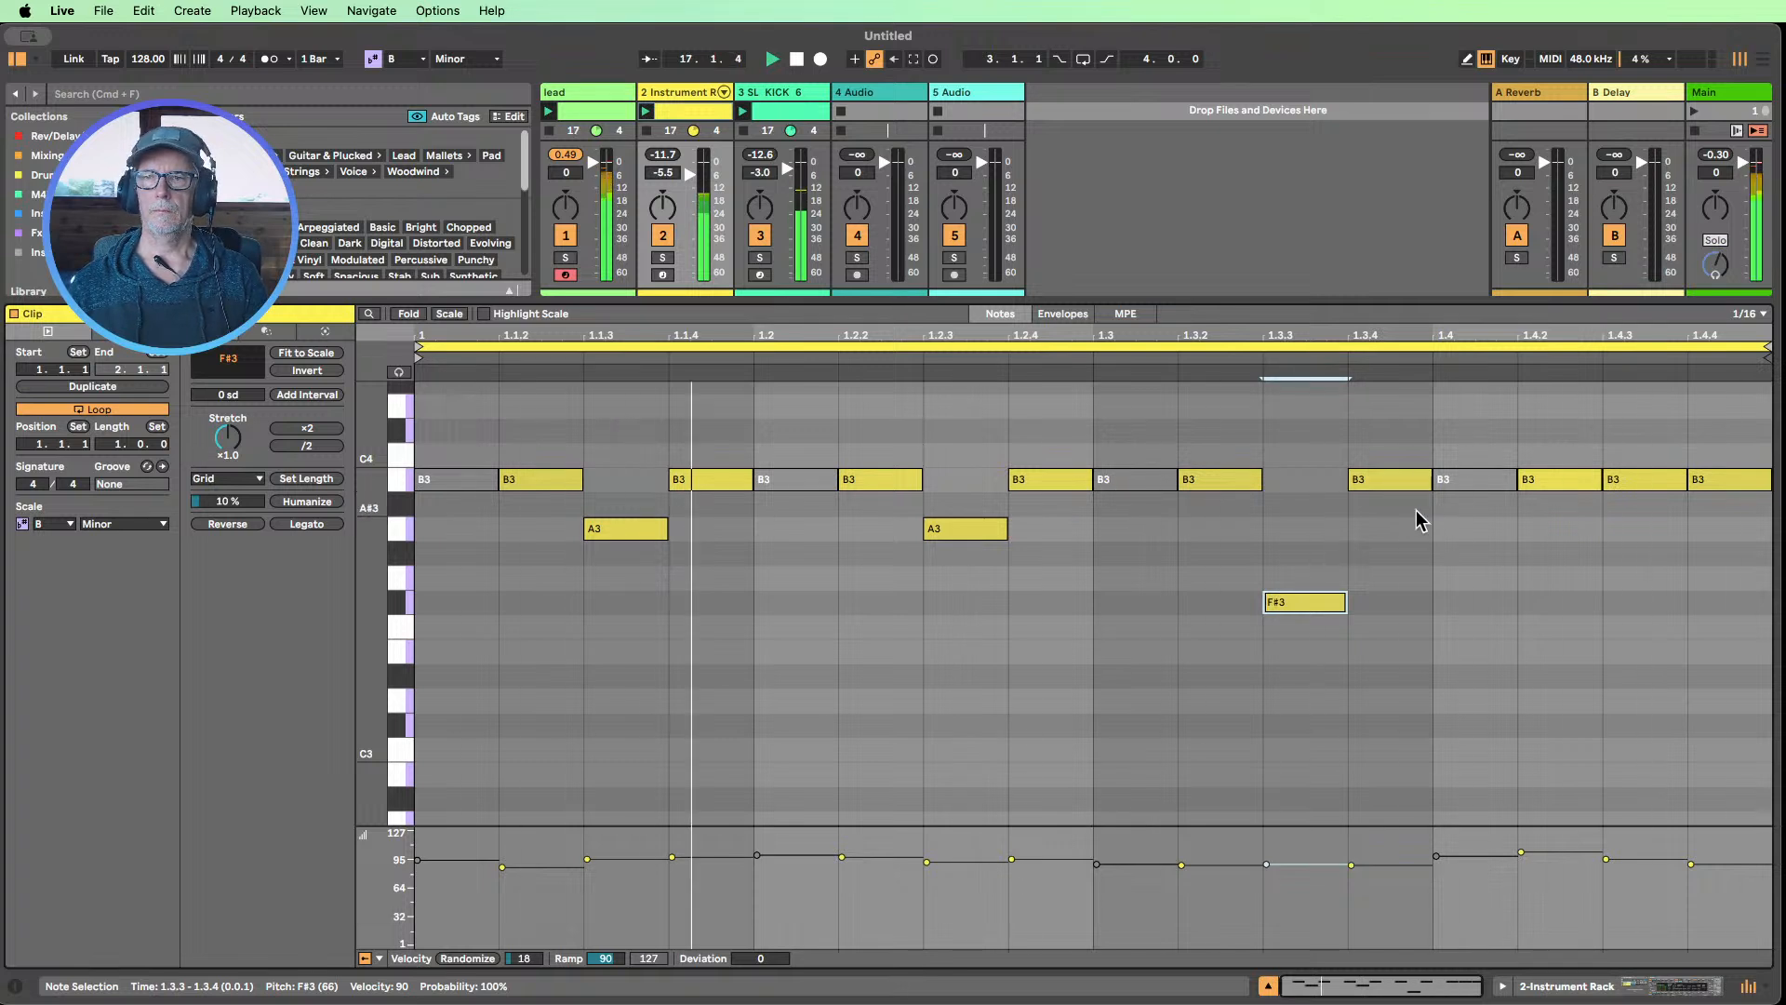
click(1638, 485)
key(Down)
key(Down)
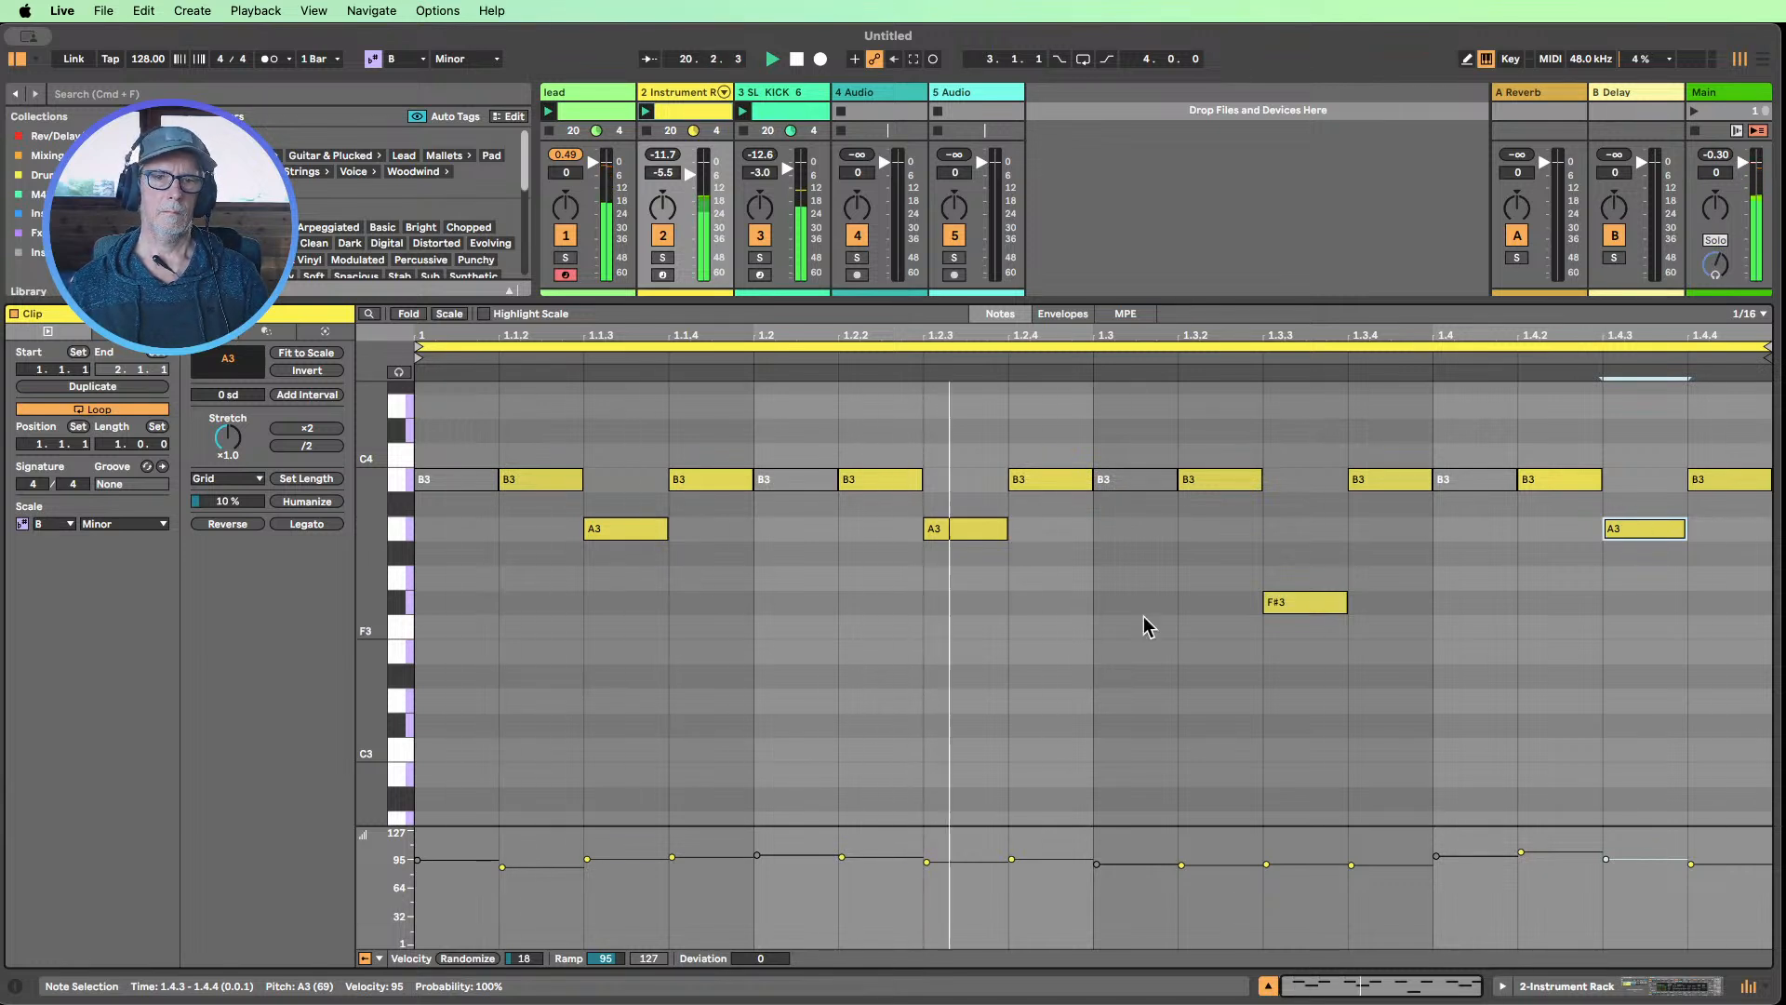
Shorten all notes in the clip together to about 60% of a sixteenth
key(super+a)
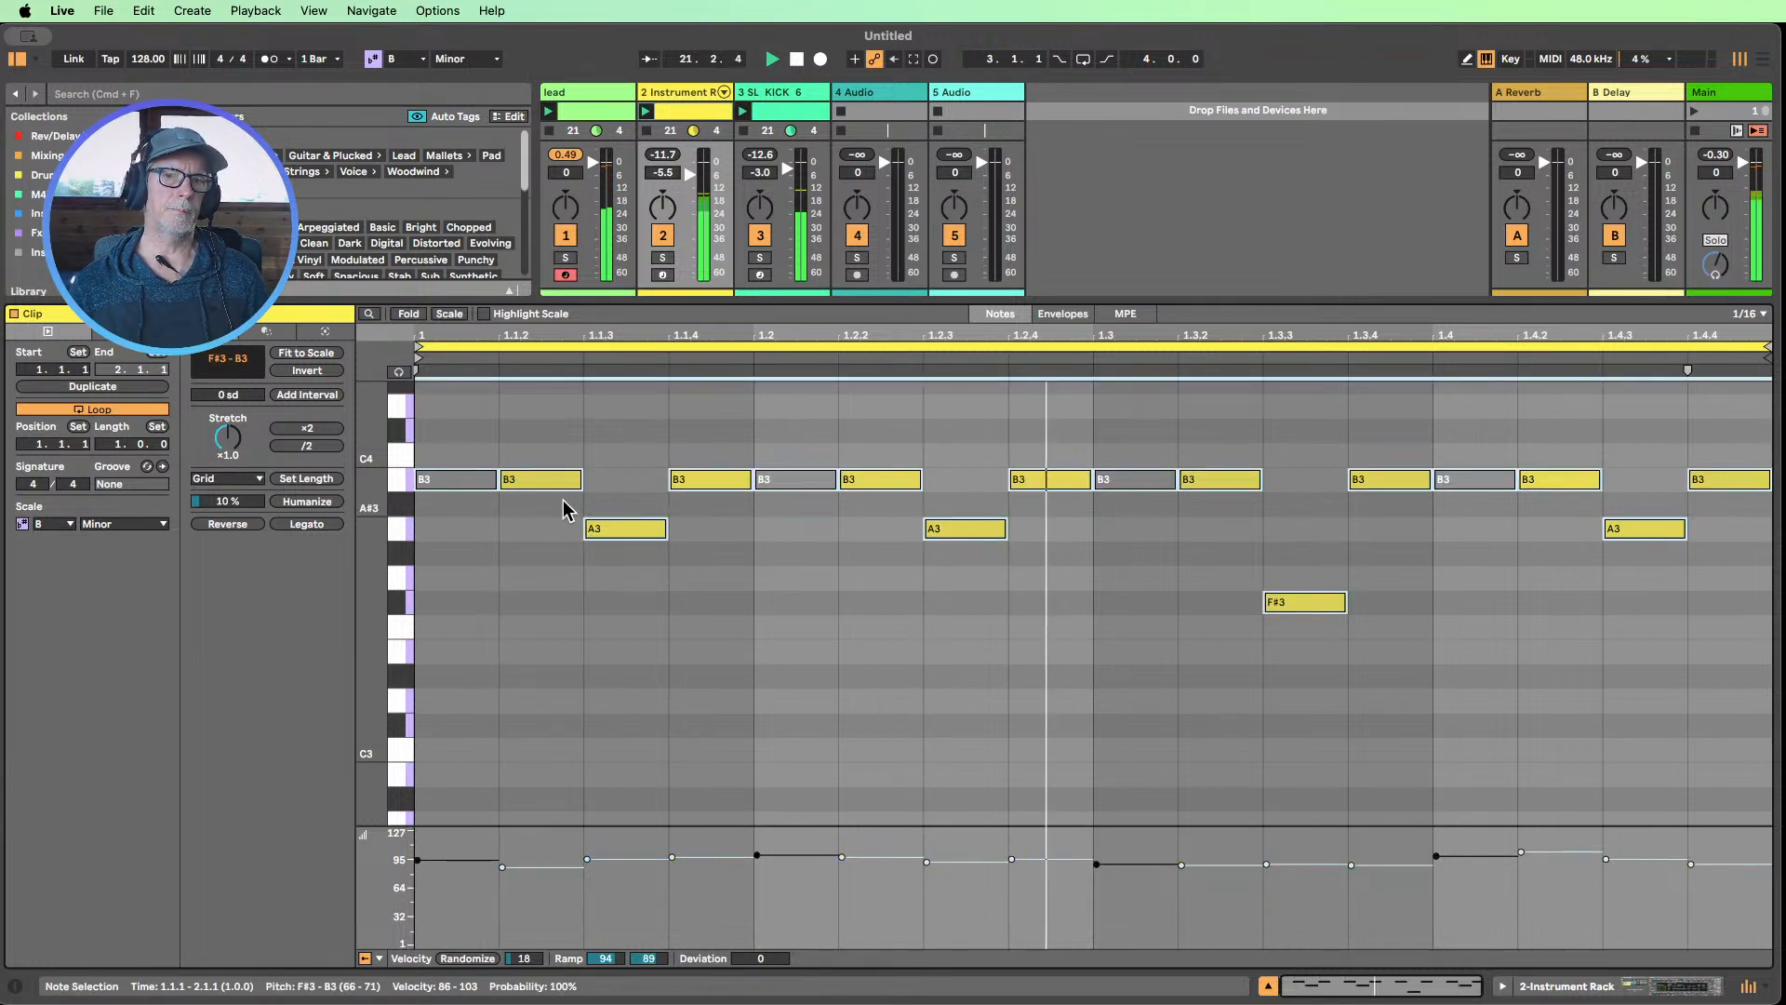
drag(576, 475, 547, 474)
click(549, 565)
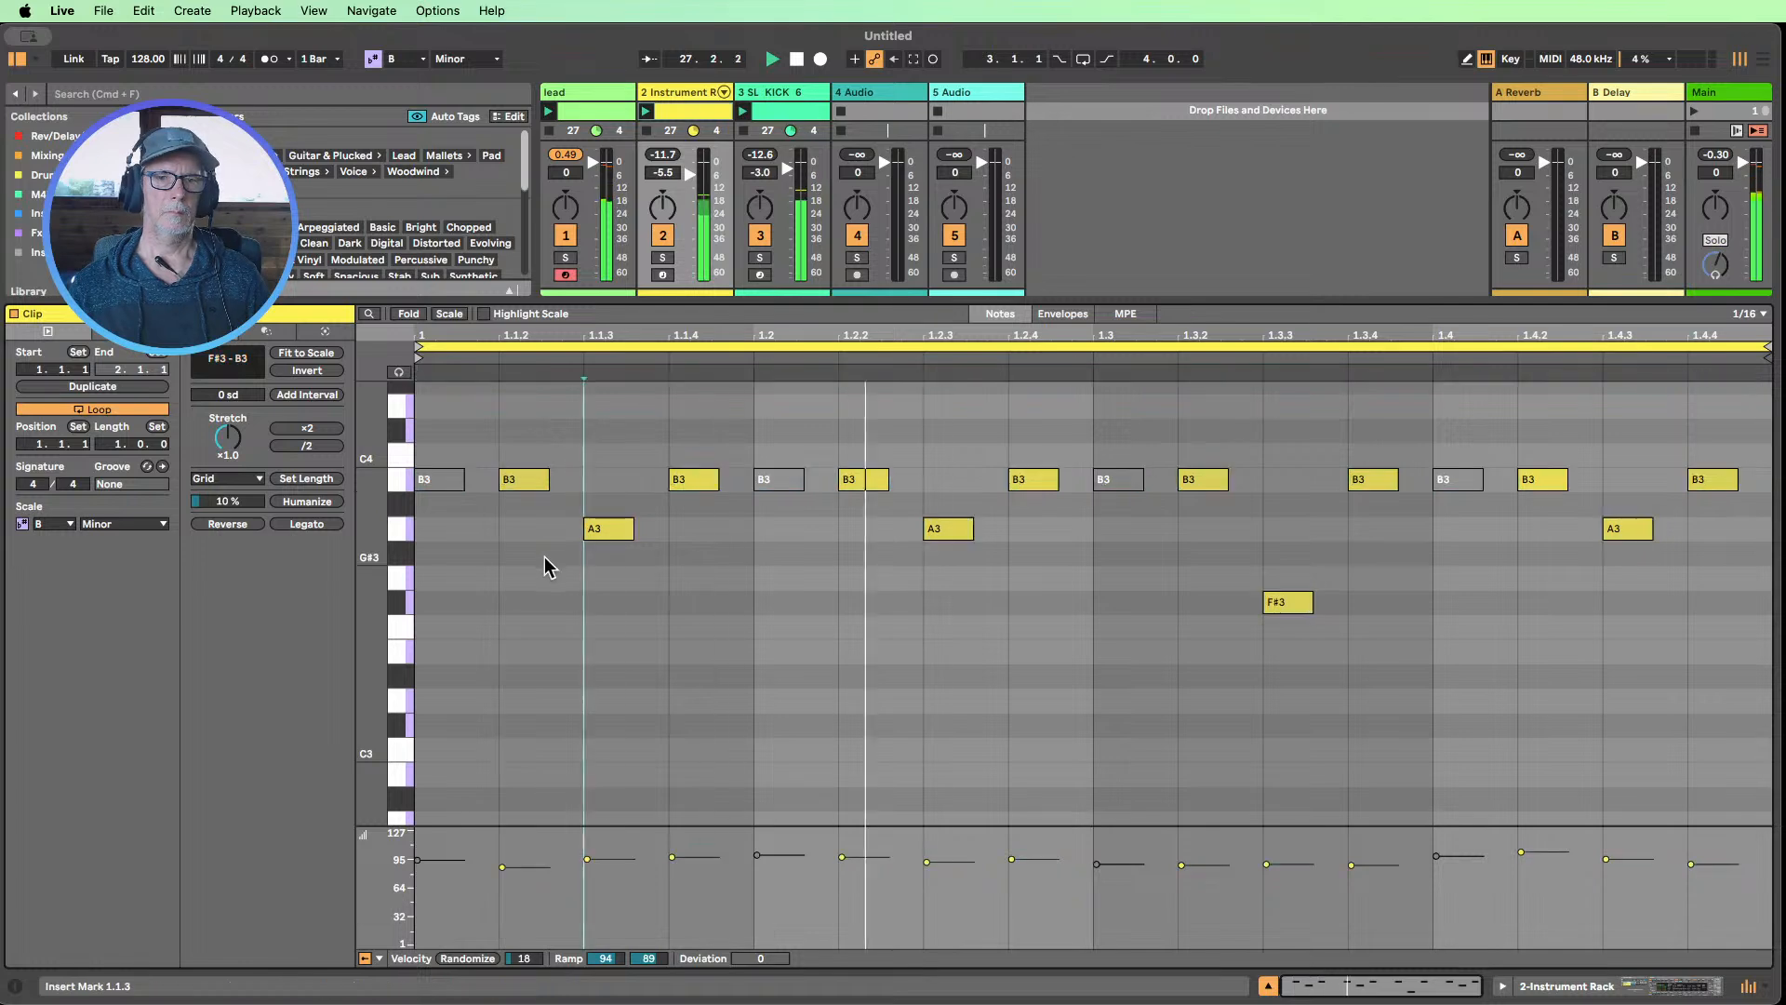
Duplicate the clip into the second slot of the Instrument Rack track and open the copy's notes
click(1268, 985)
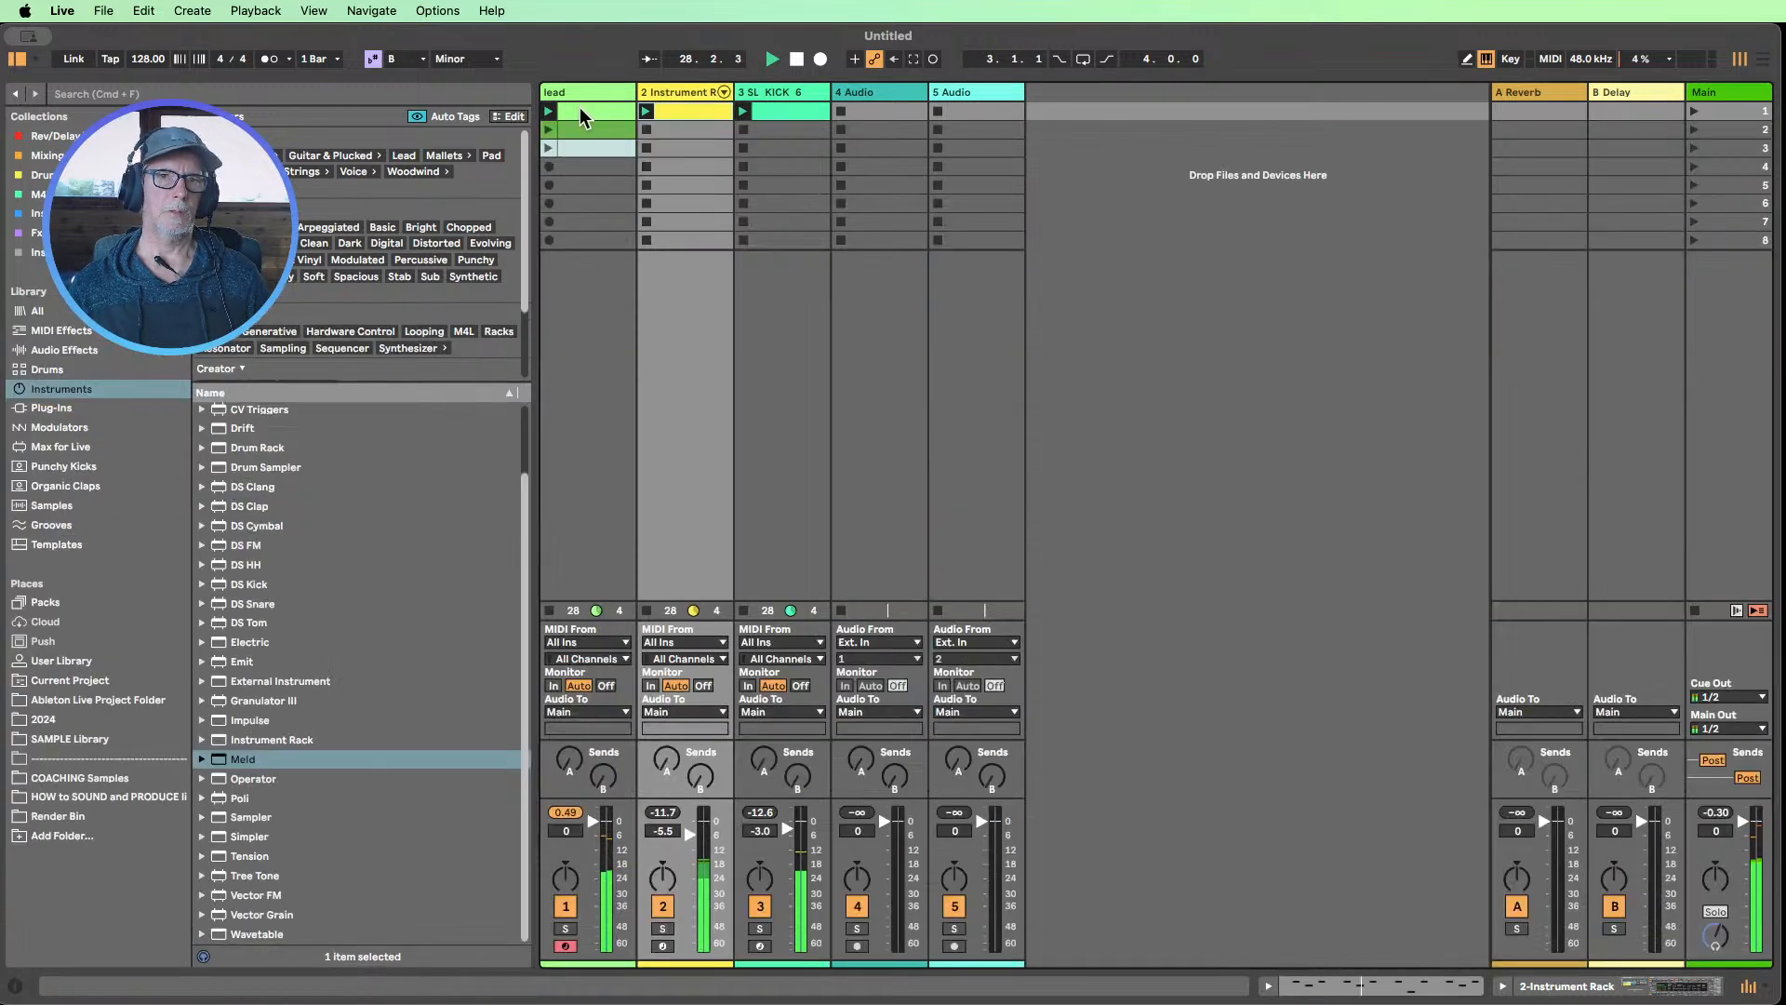
double_click(687, 117)
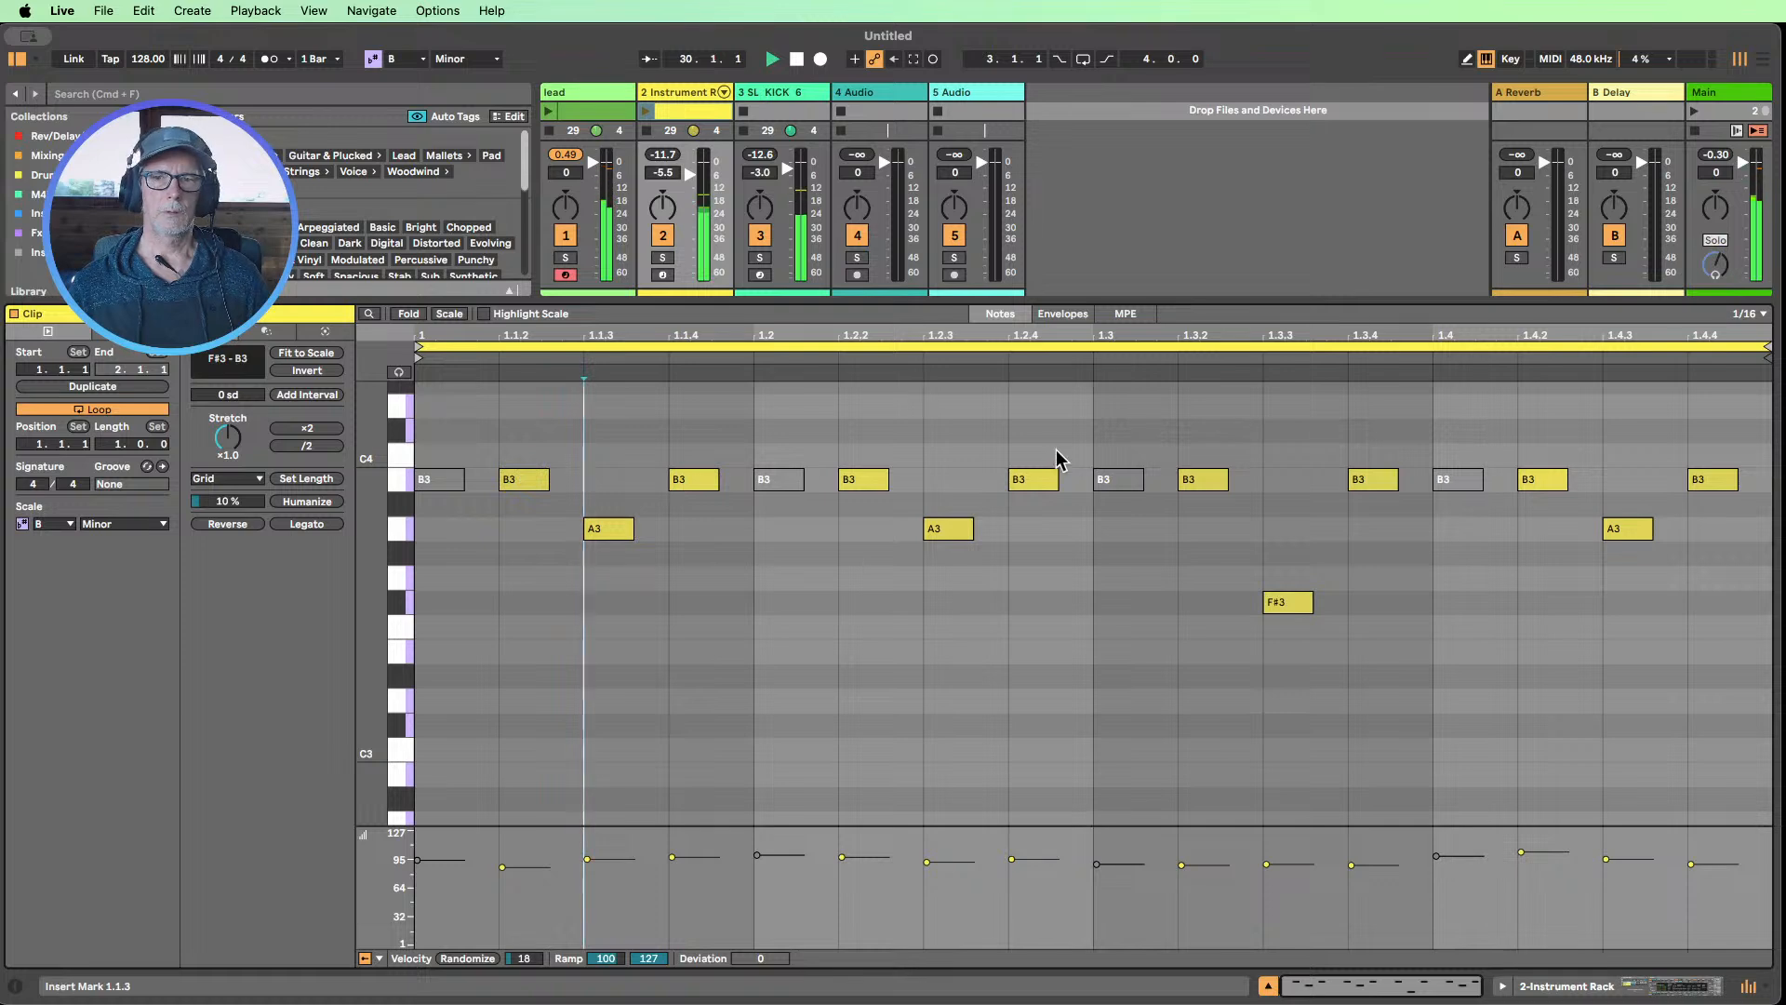
Try the copy's note at 1.2.4 an octave higher at B4, extended to a full sixteenth
scroll(1040, 560, up, 2)
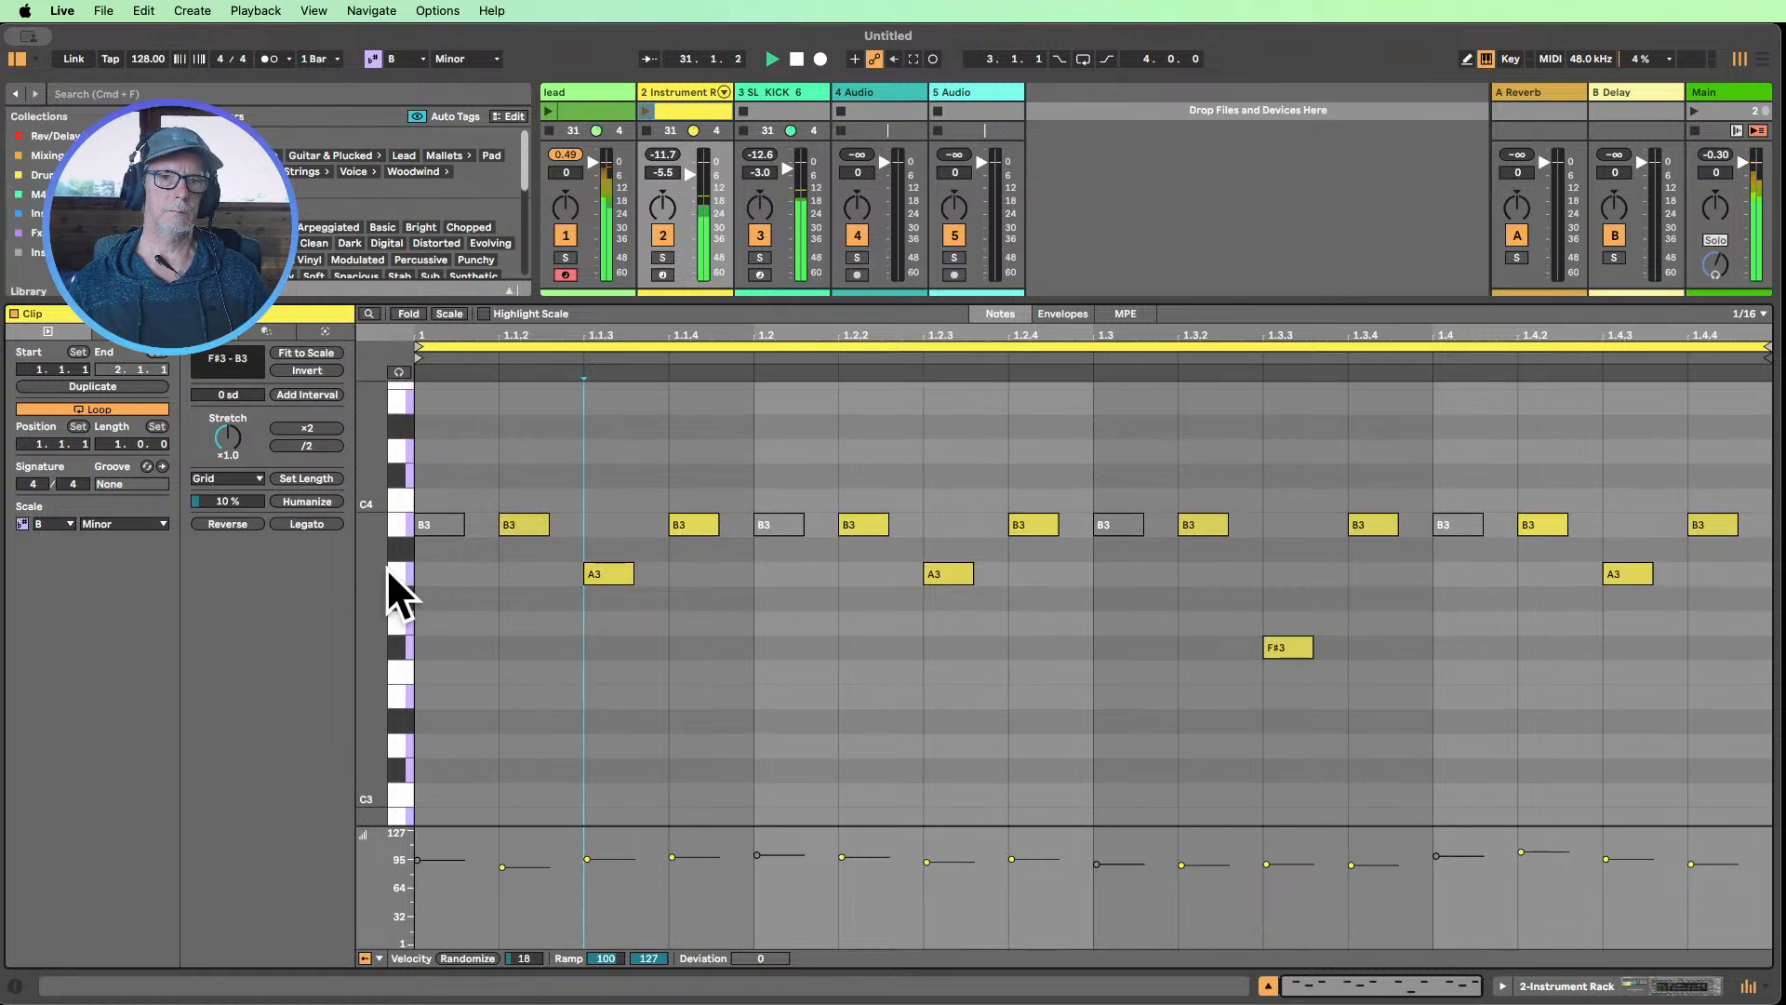
drag(374, 571, 352, 573)
drag(1059, 614, 1045, 502)
key(shift+Up)
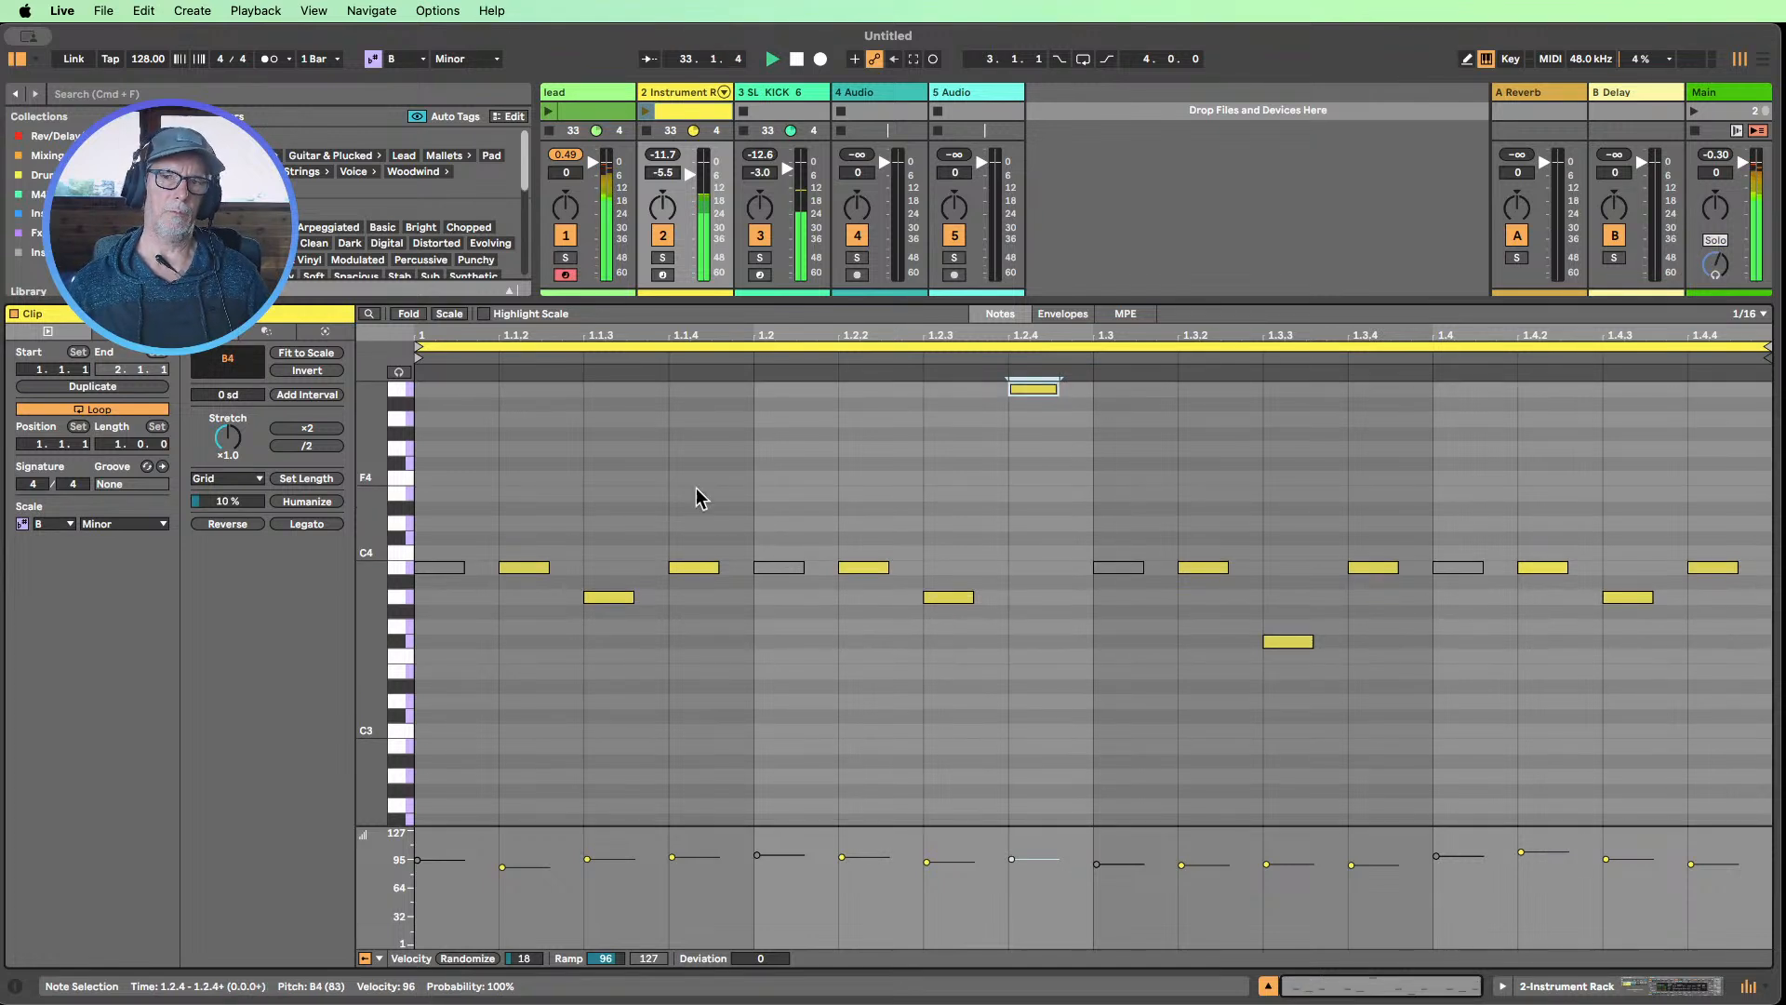
drag(374, 555, 350, 555)
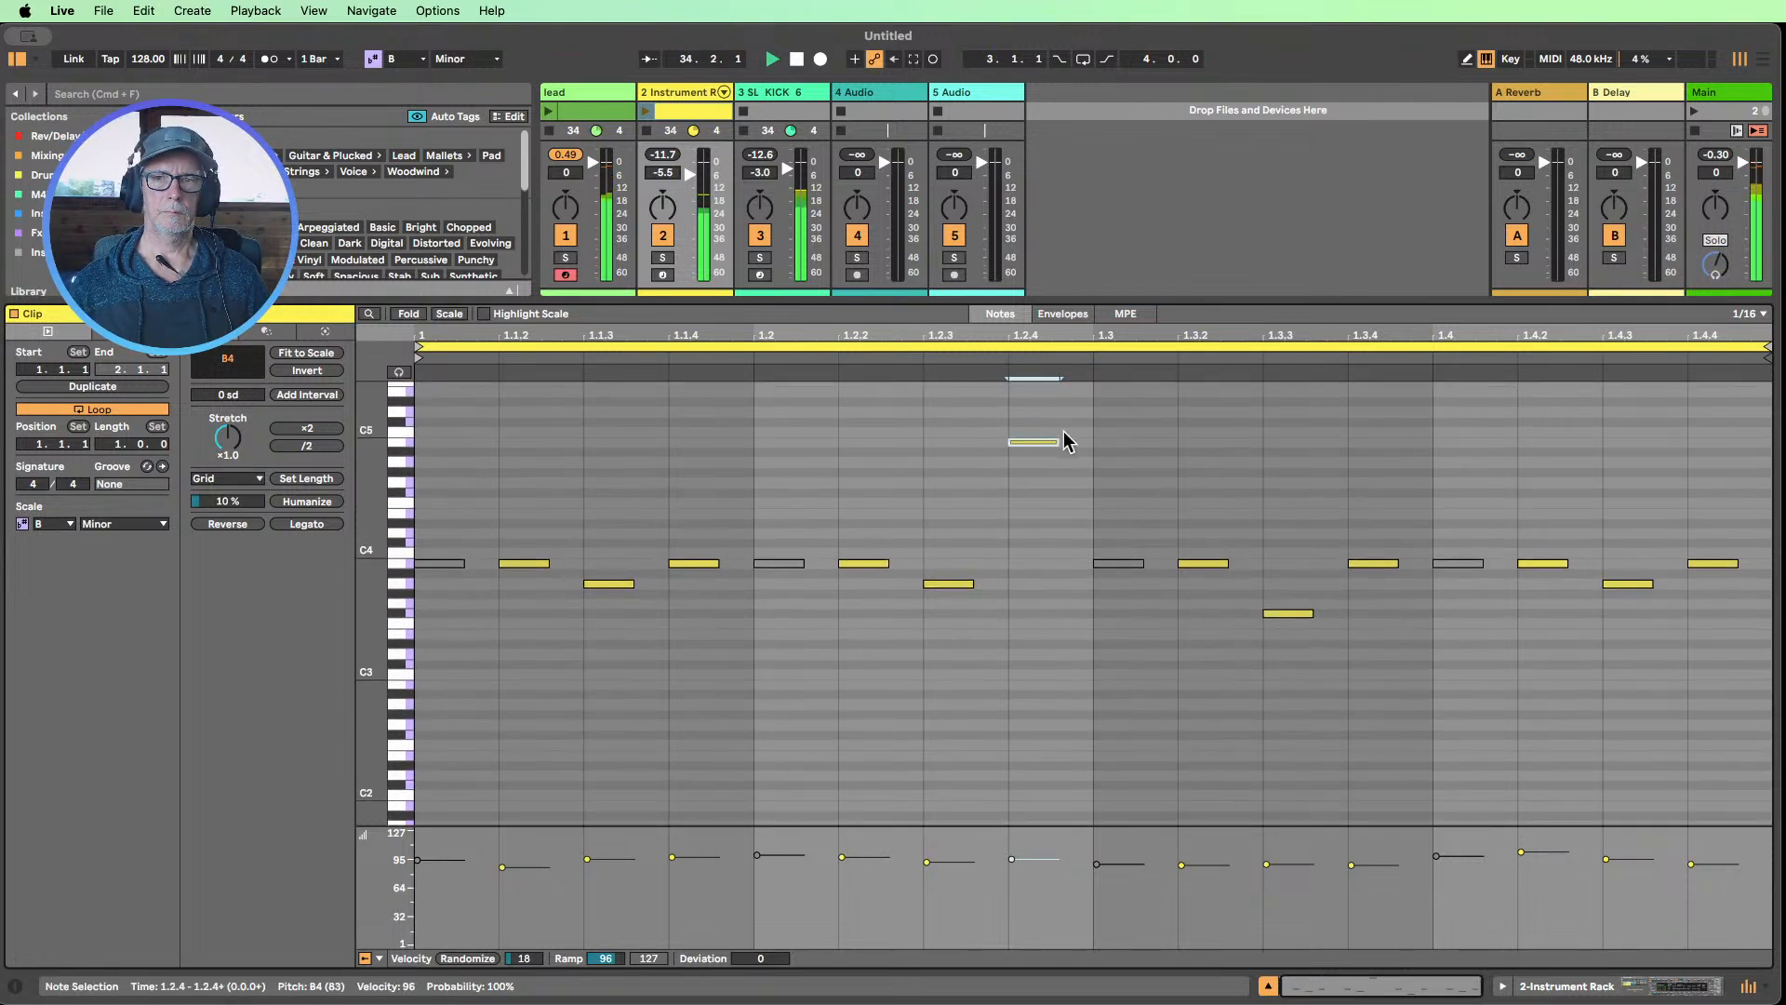
drag(1055, 439, 1092, 441)
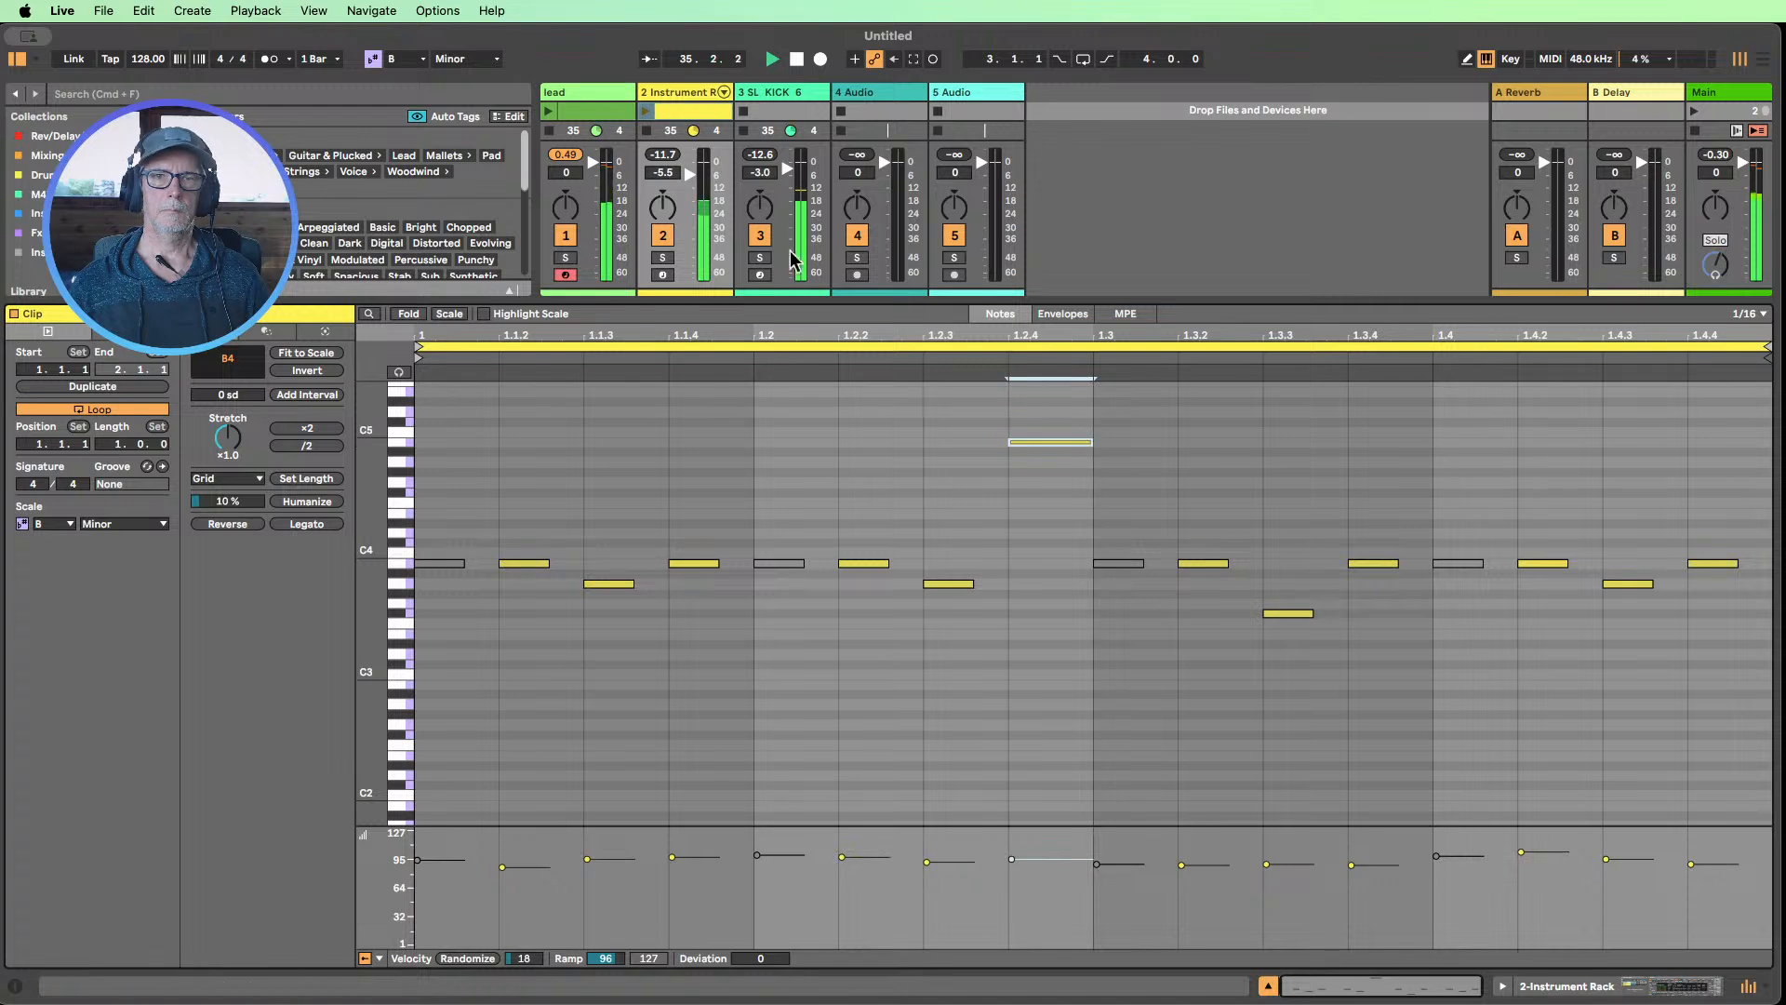
Launch the duplicated clip and set the Instrument Rack track volume to -6.0 dB
click(646, 110)
drag(694, 184, 690, 176)
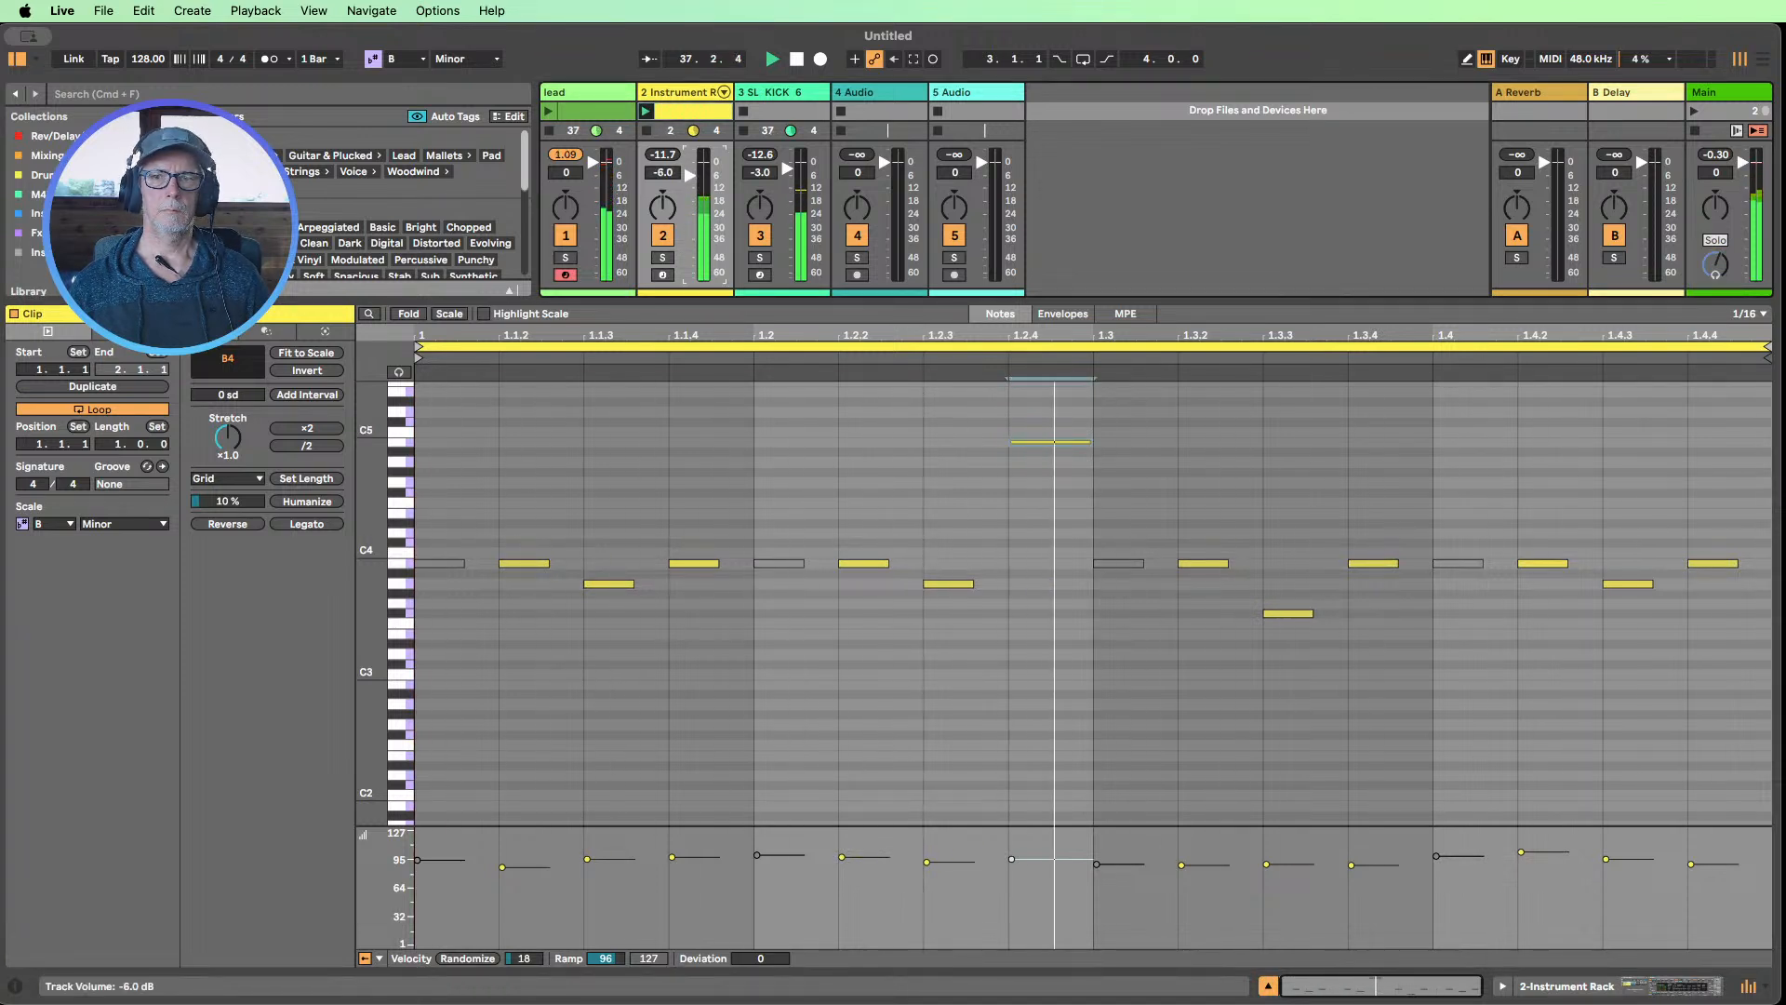
Transpose the note at 1.2.4 down to E3 and shorten it to match the other notes
click(1047, 439)
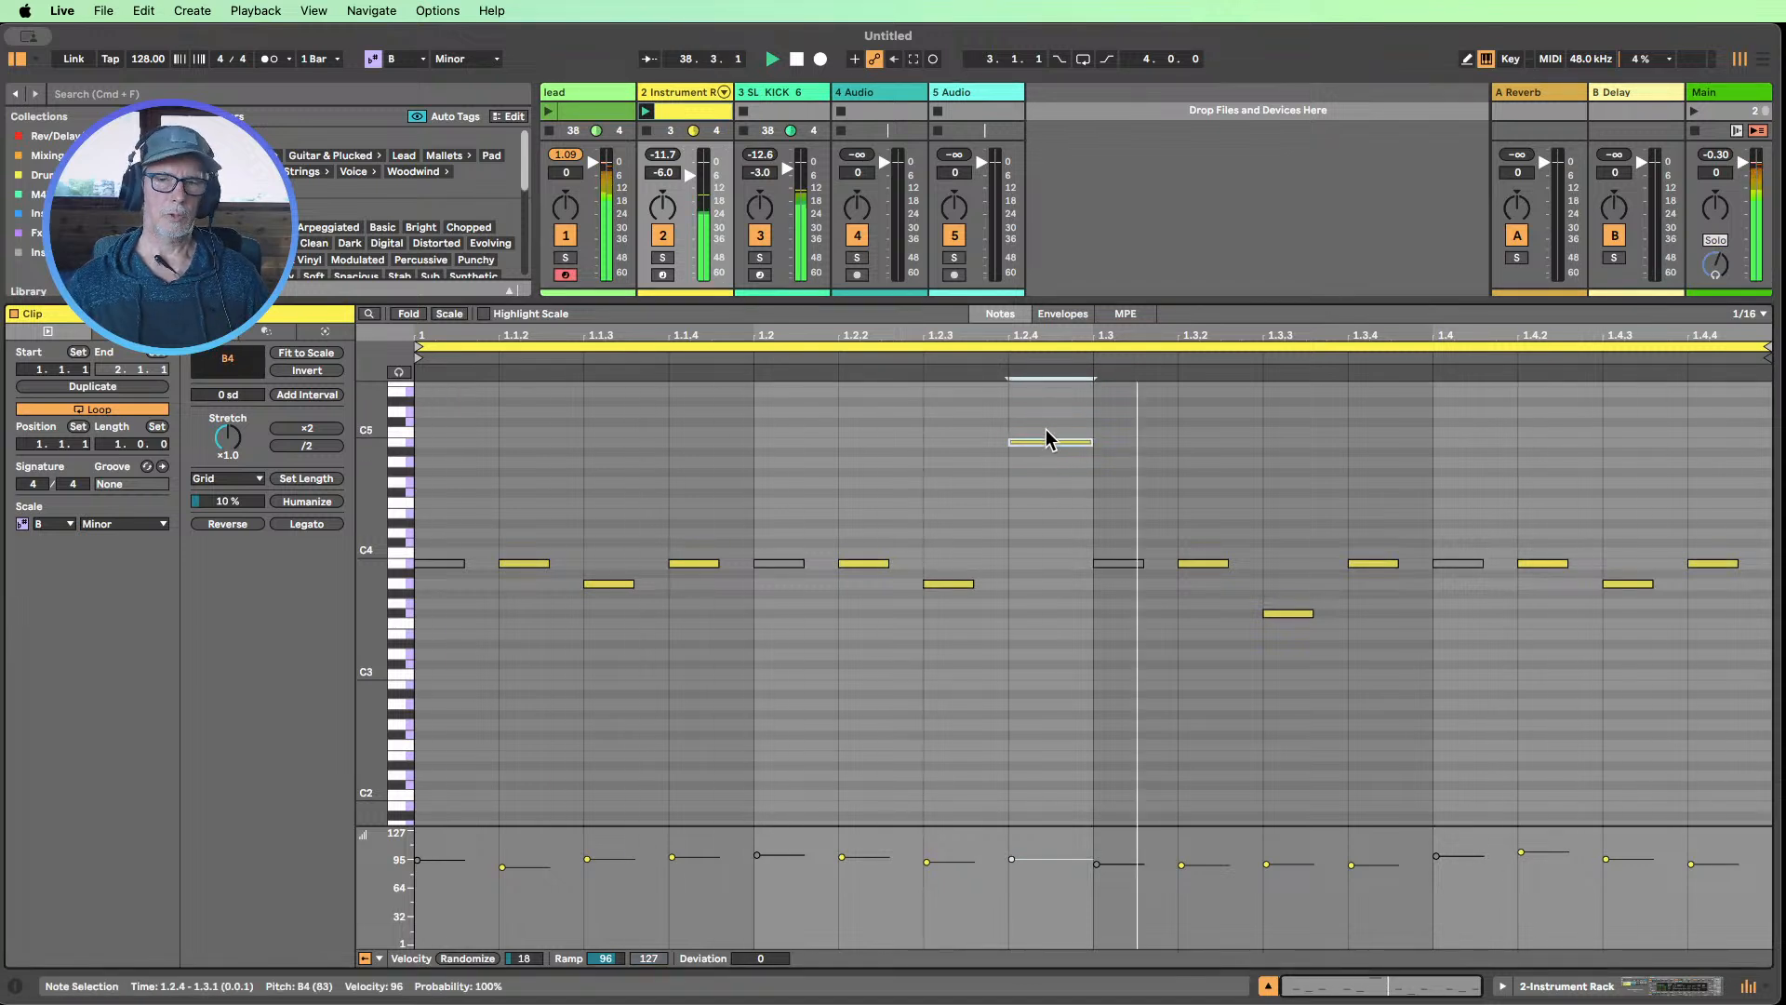
key(shift+Down)
key(shift+Down)
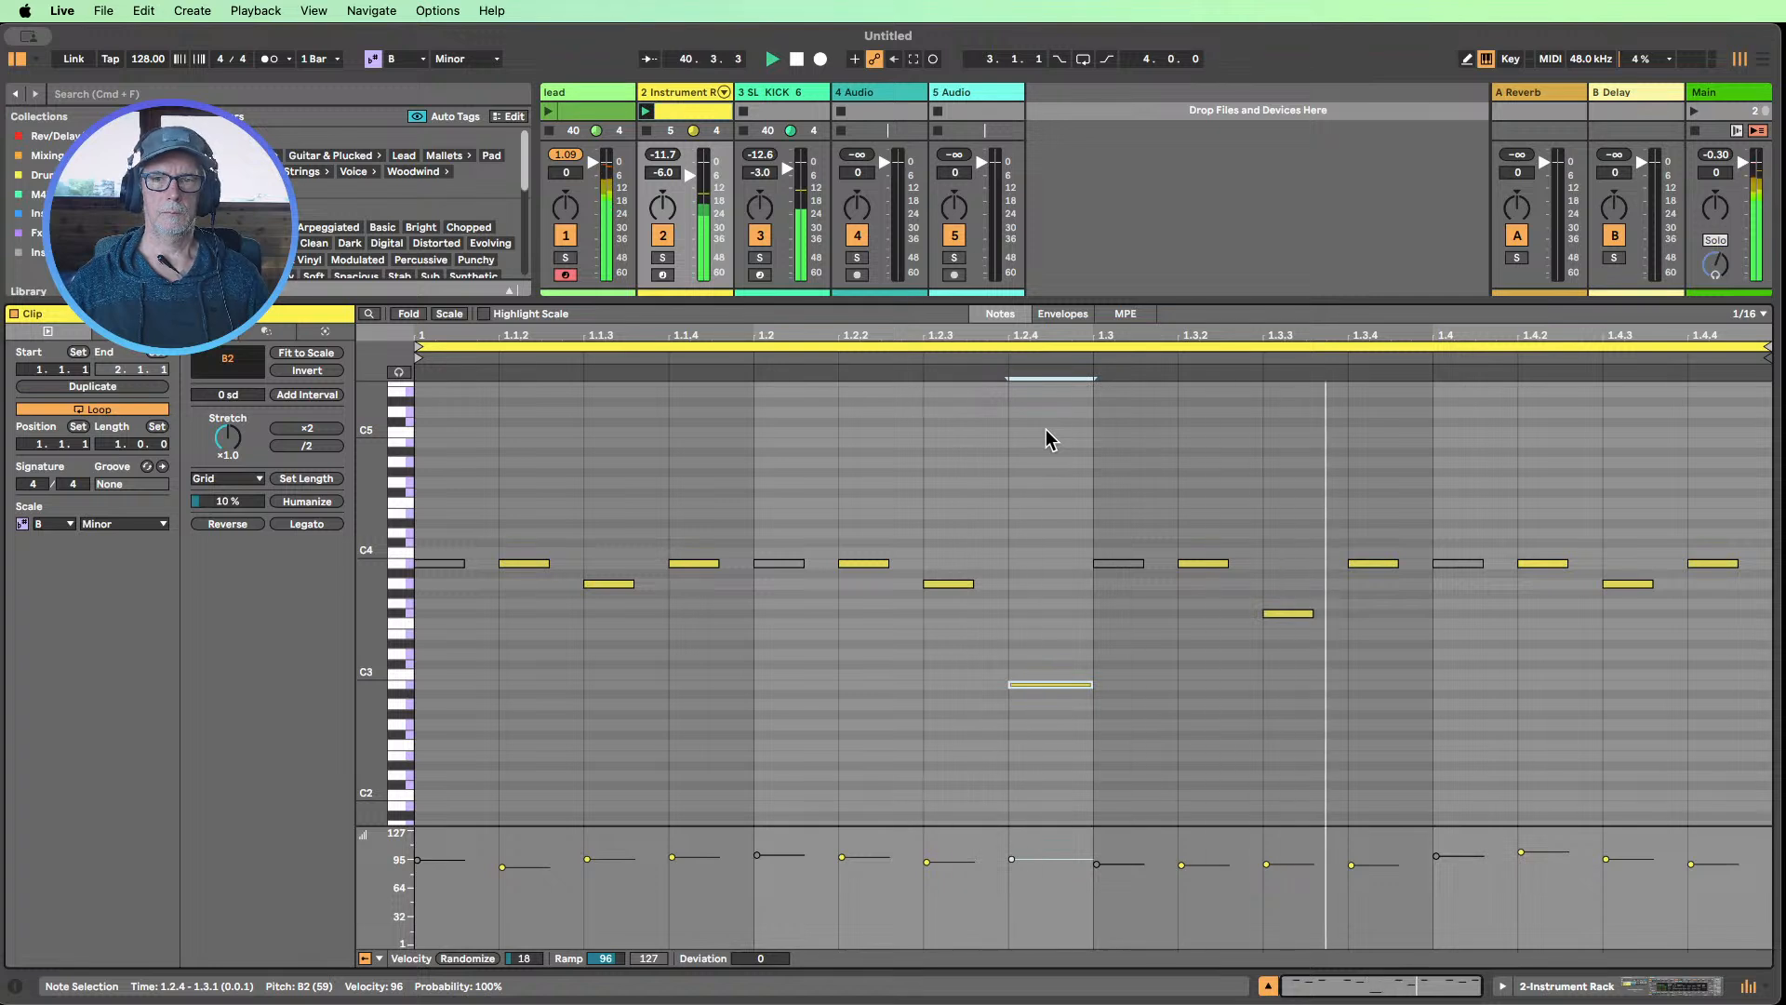
key(Up)
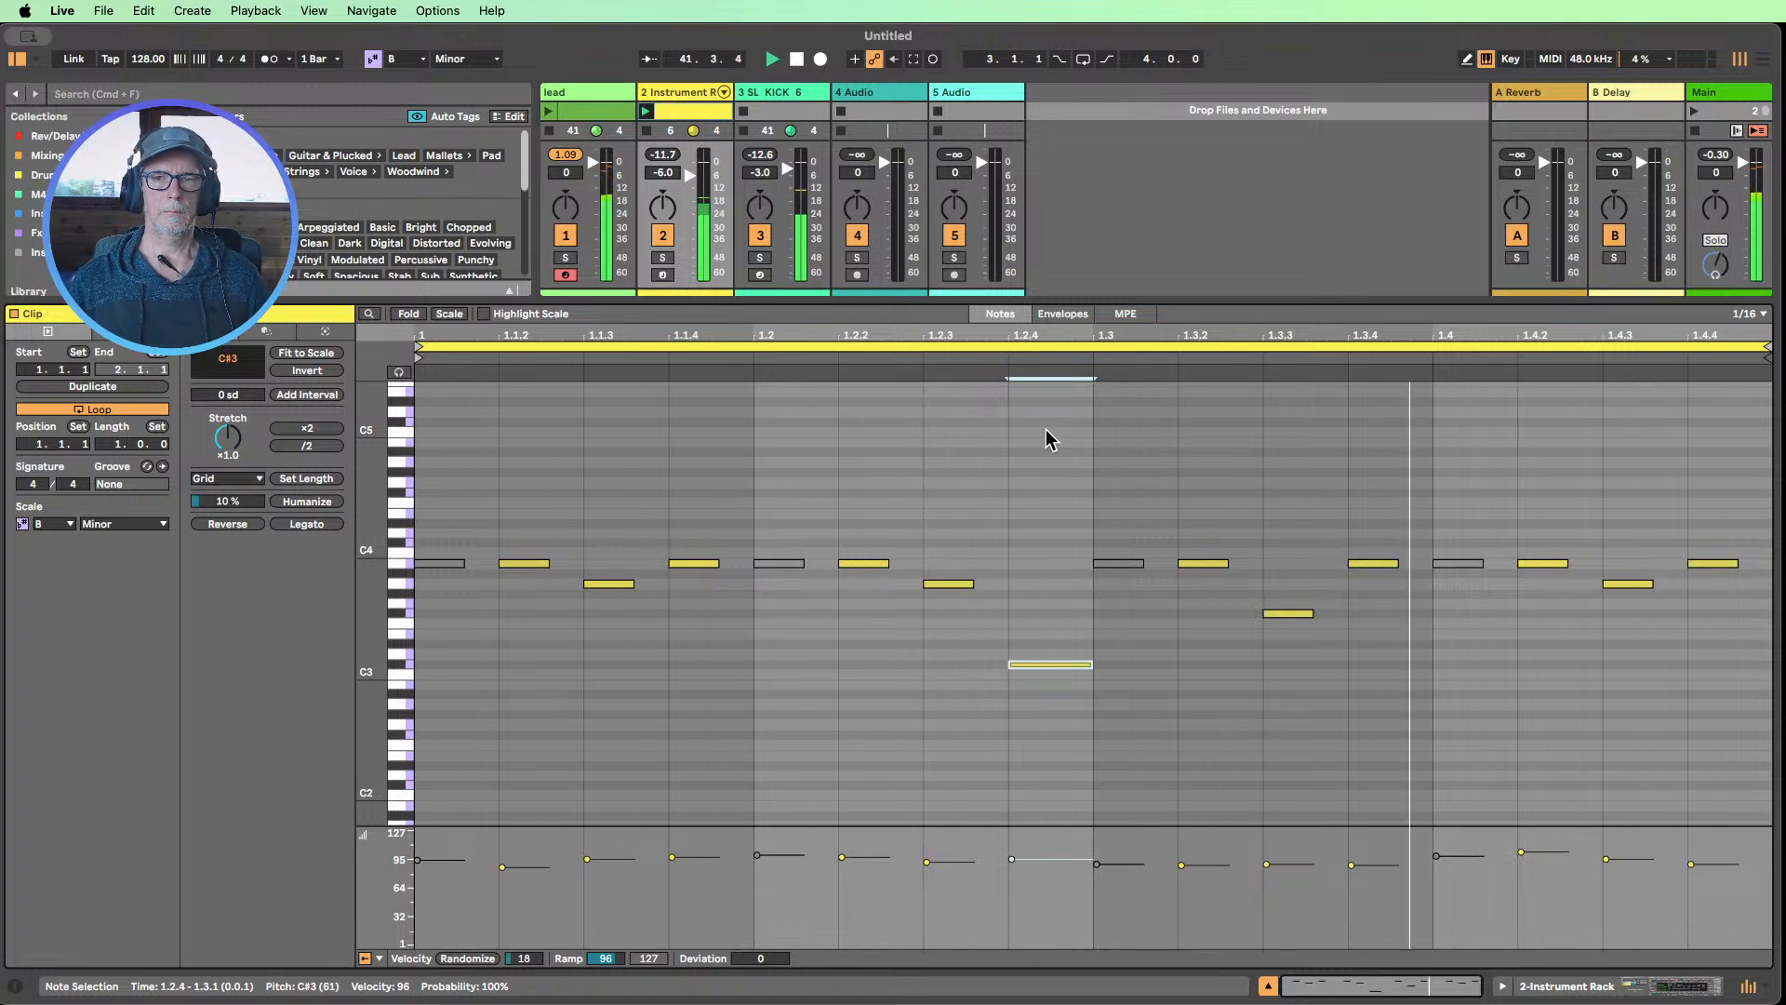
key(Up)
key(Up)
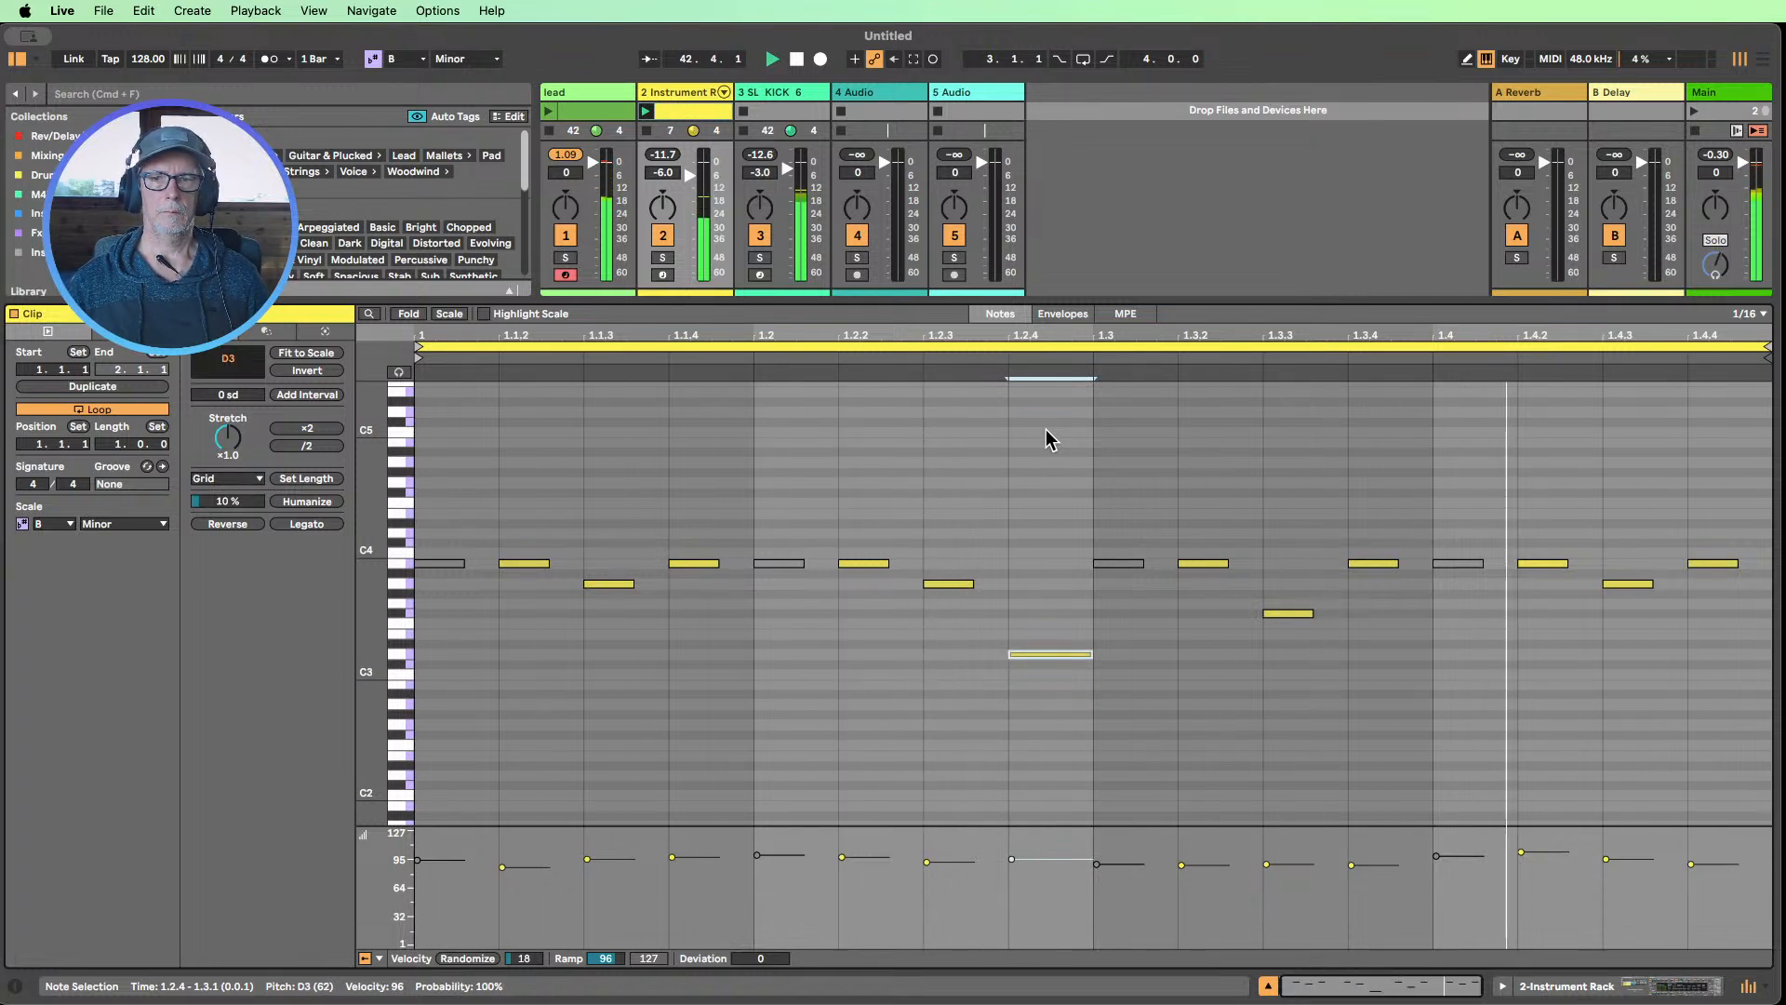
key(Up)
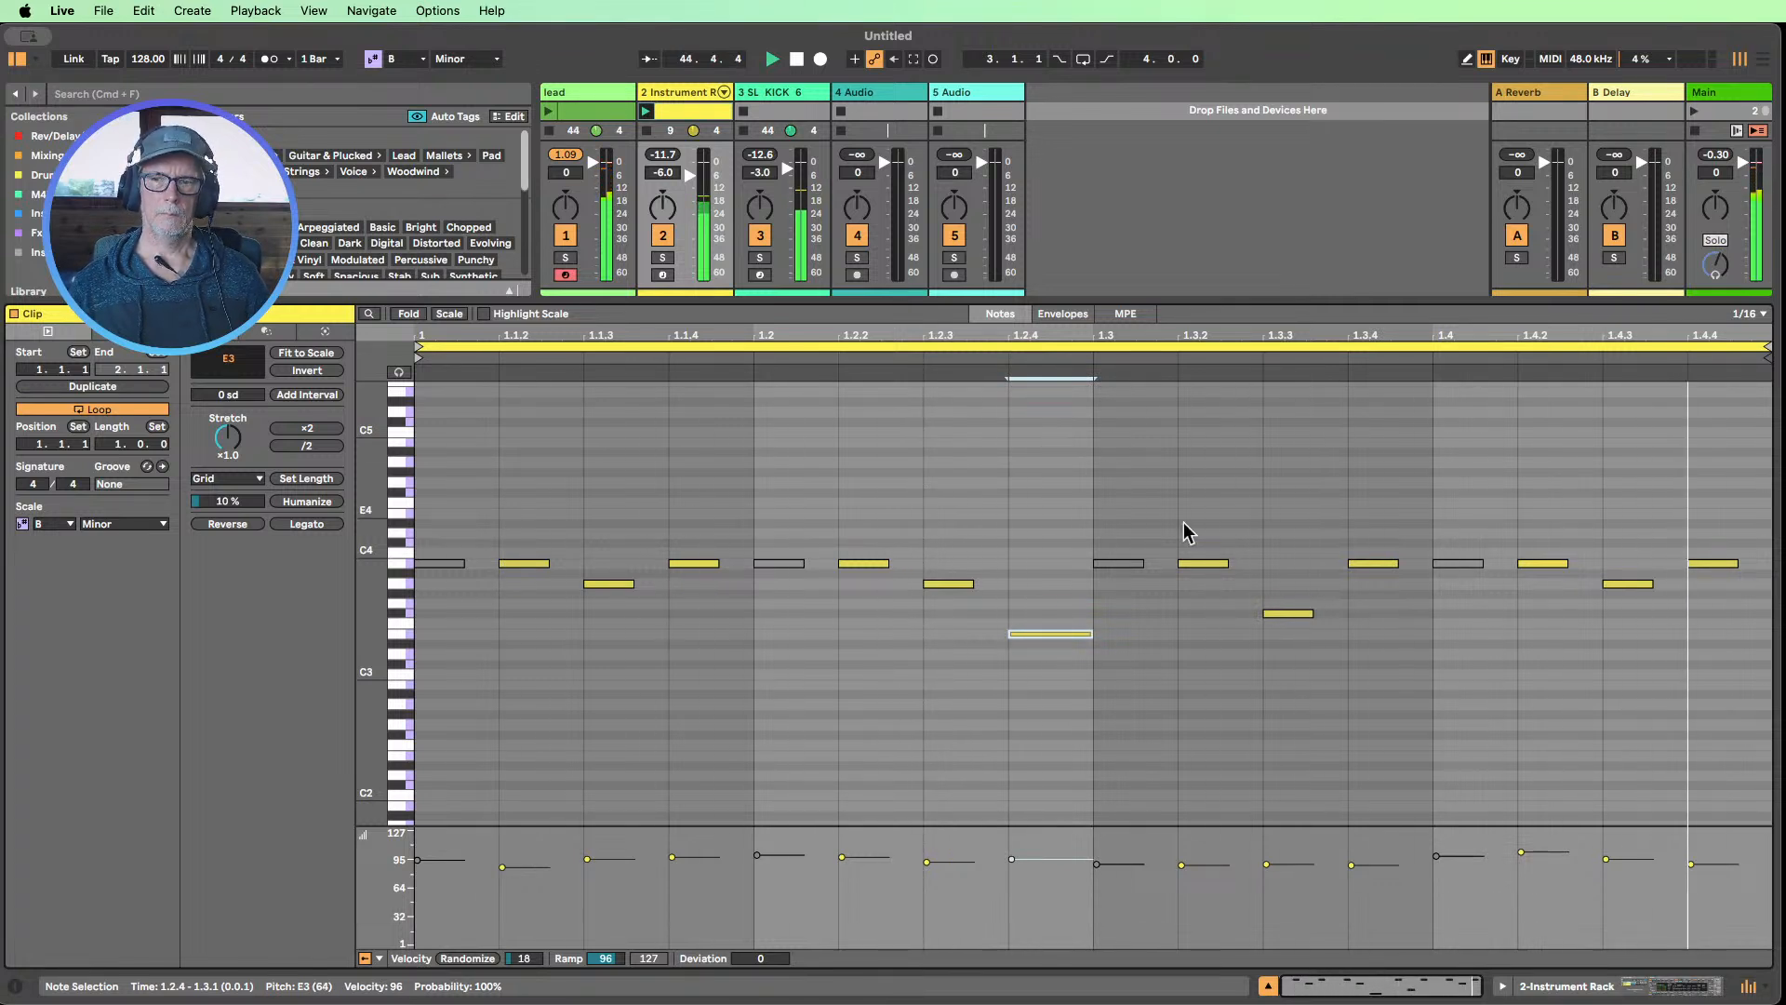
drag(1092, 633, 1055, 632)
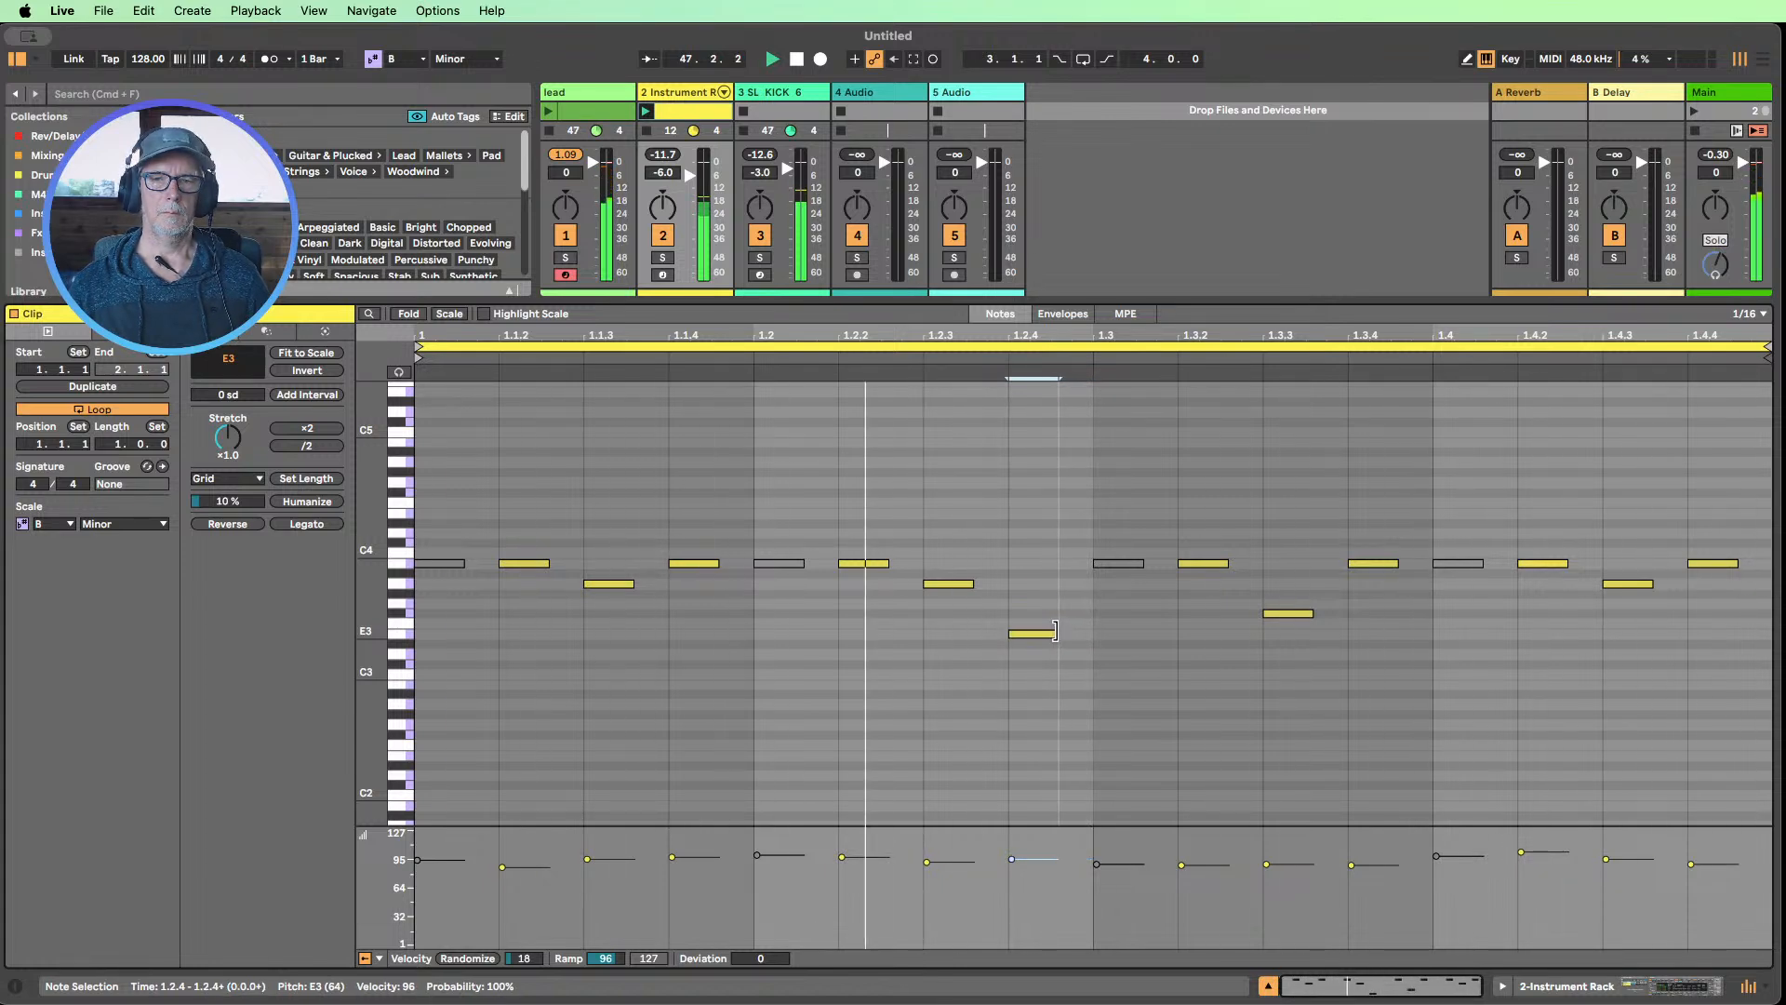
Detune Analog's oscillator 1 to 0.11 and oscillator 2 to -0.09
click(1563, 989)
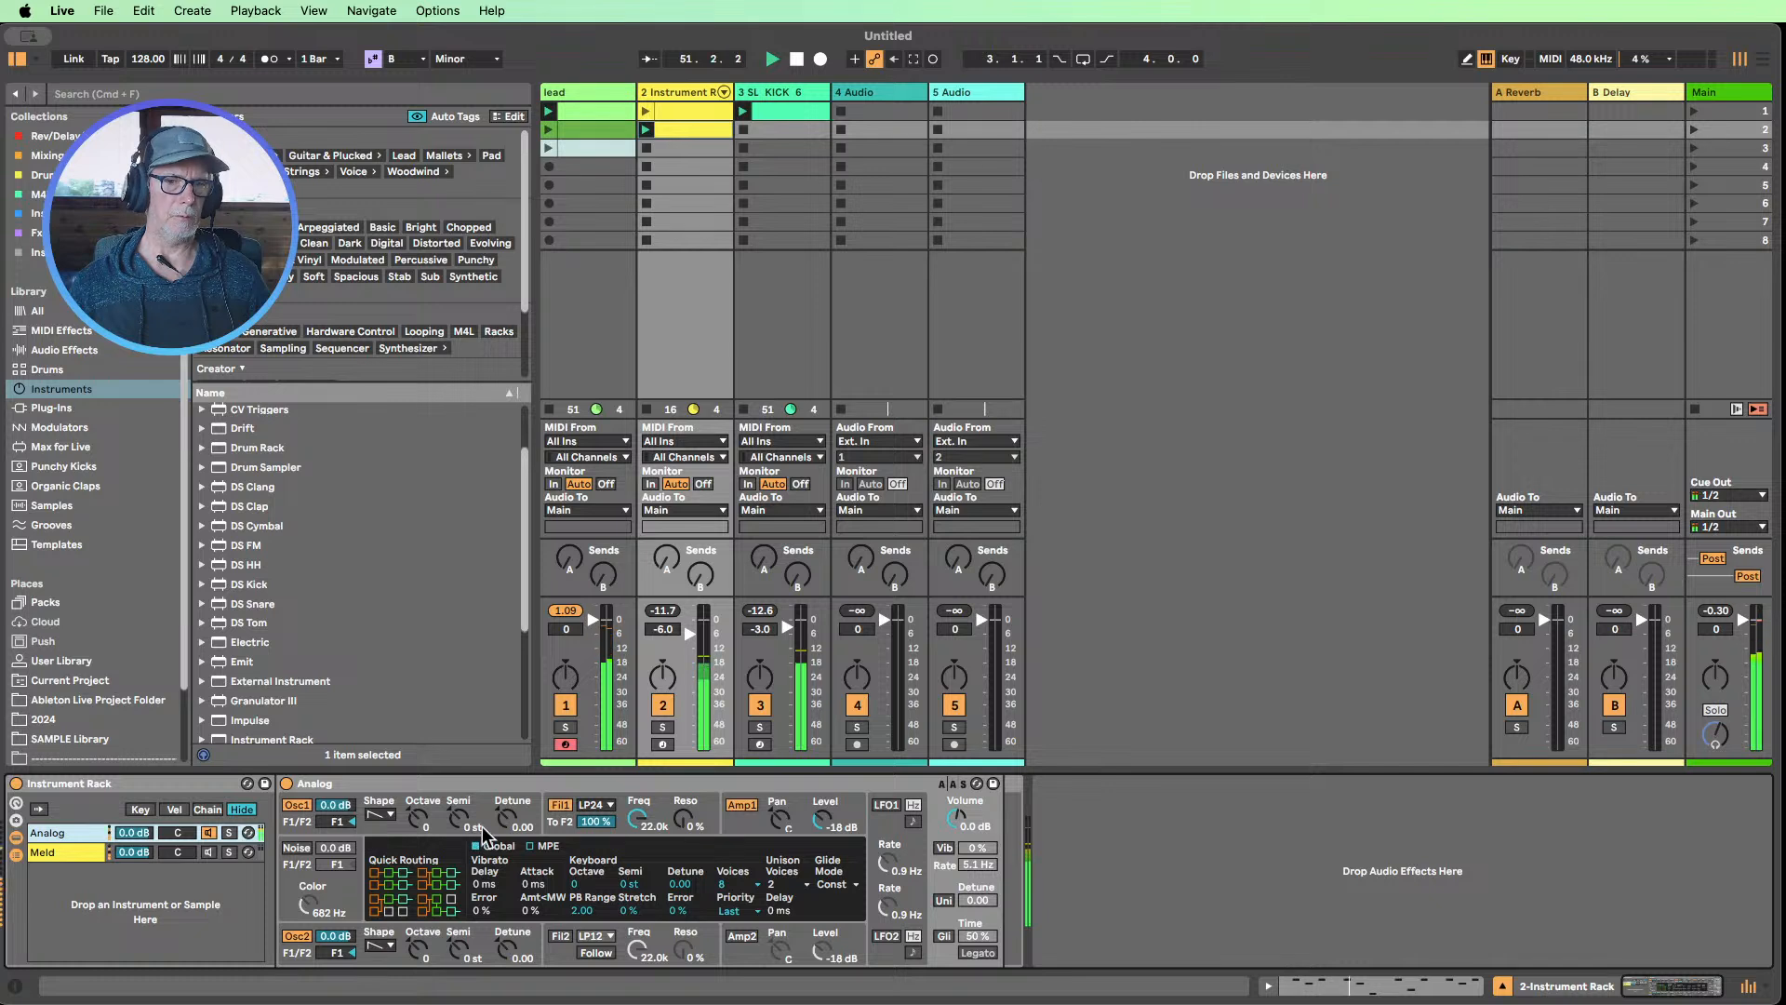
drag(507, 823, 508, 816)
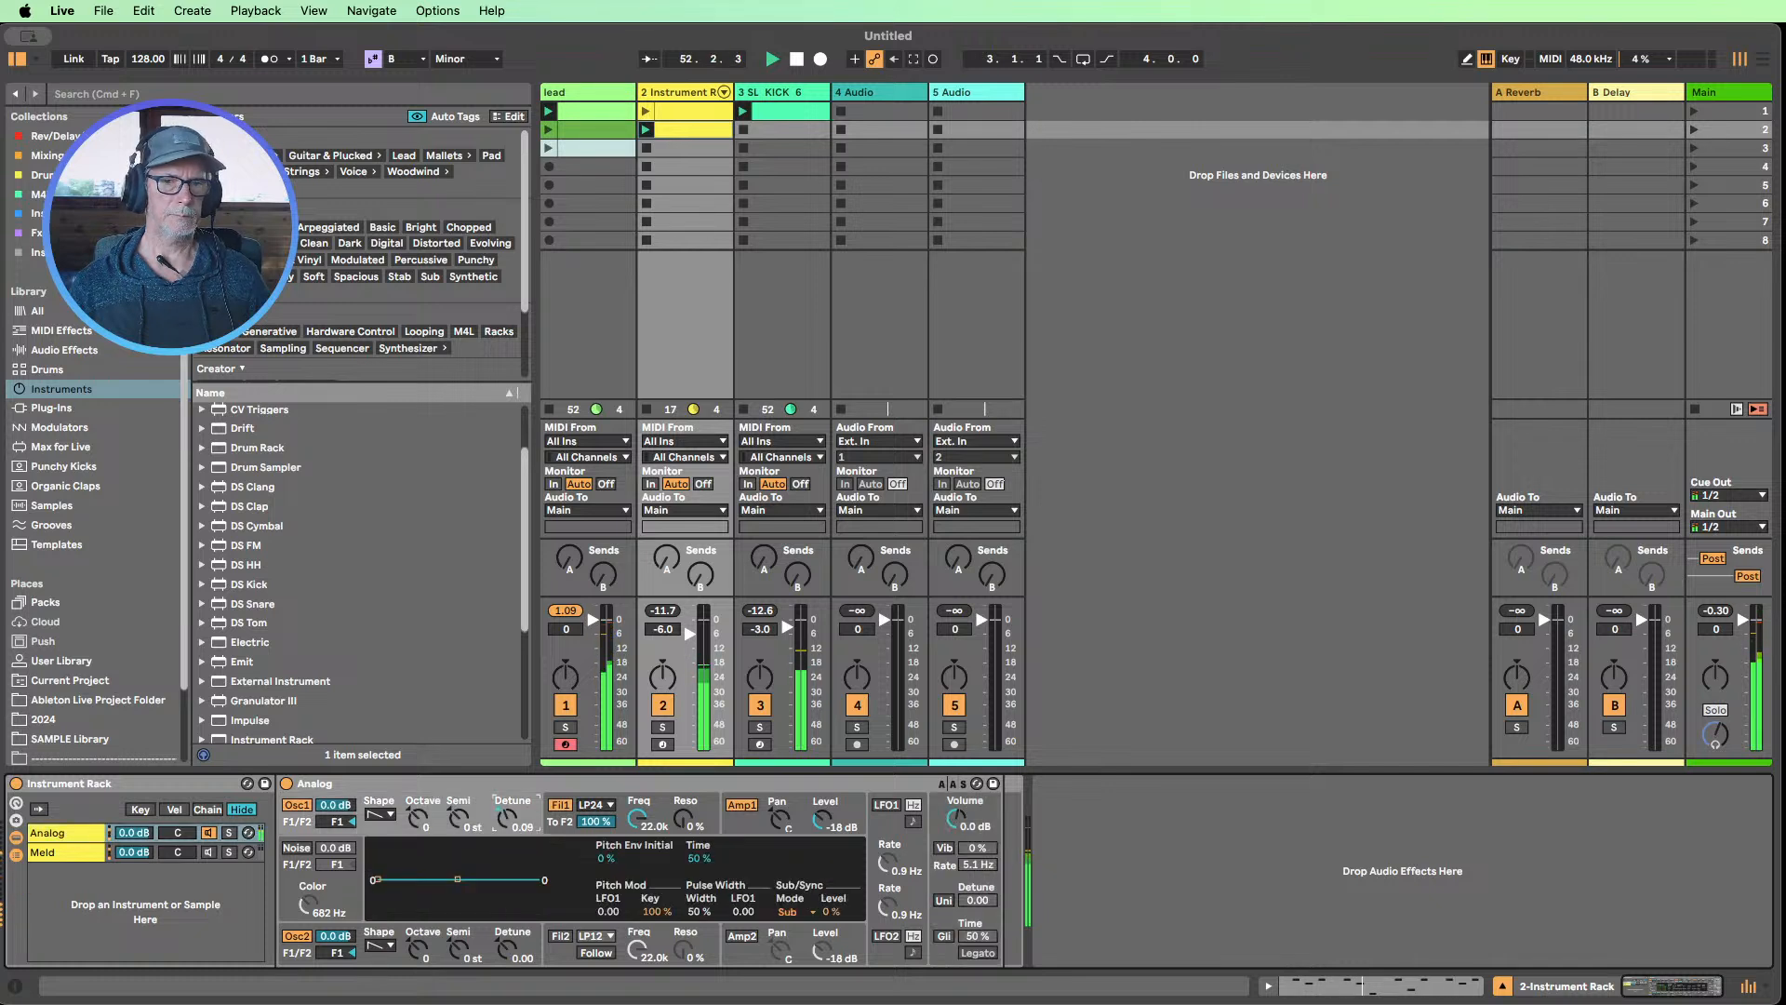
drag(508, 964, 508, 966)
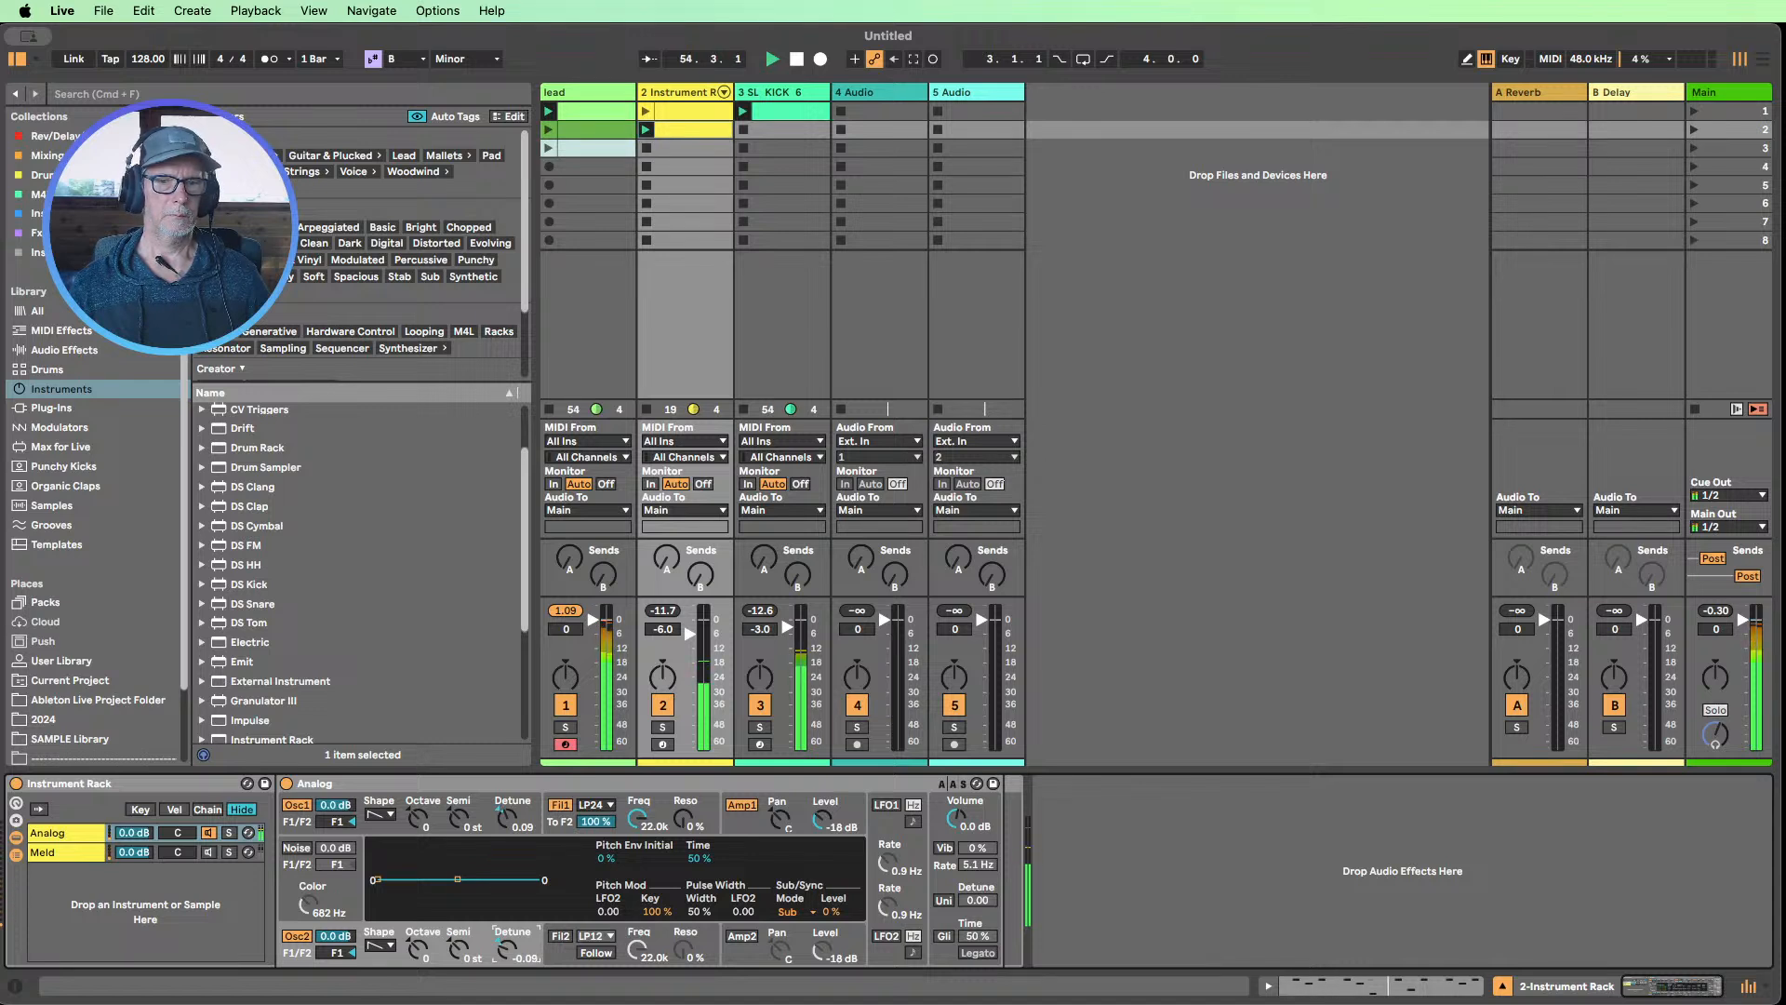
drag(518, 831, 518, 827)
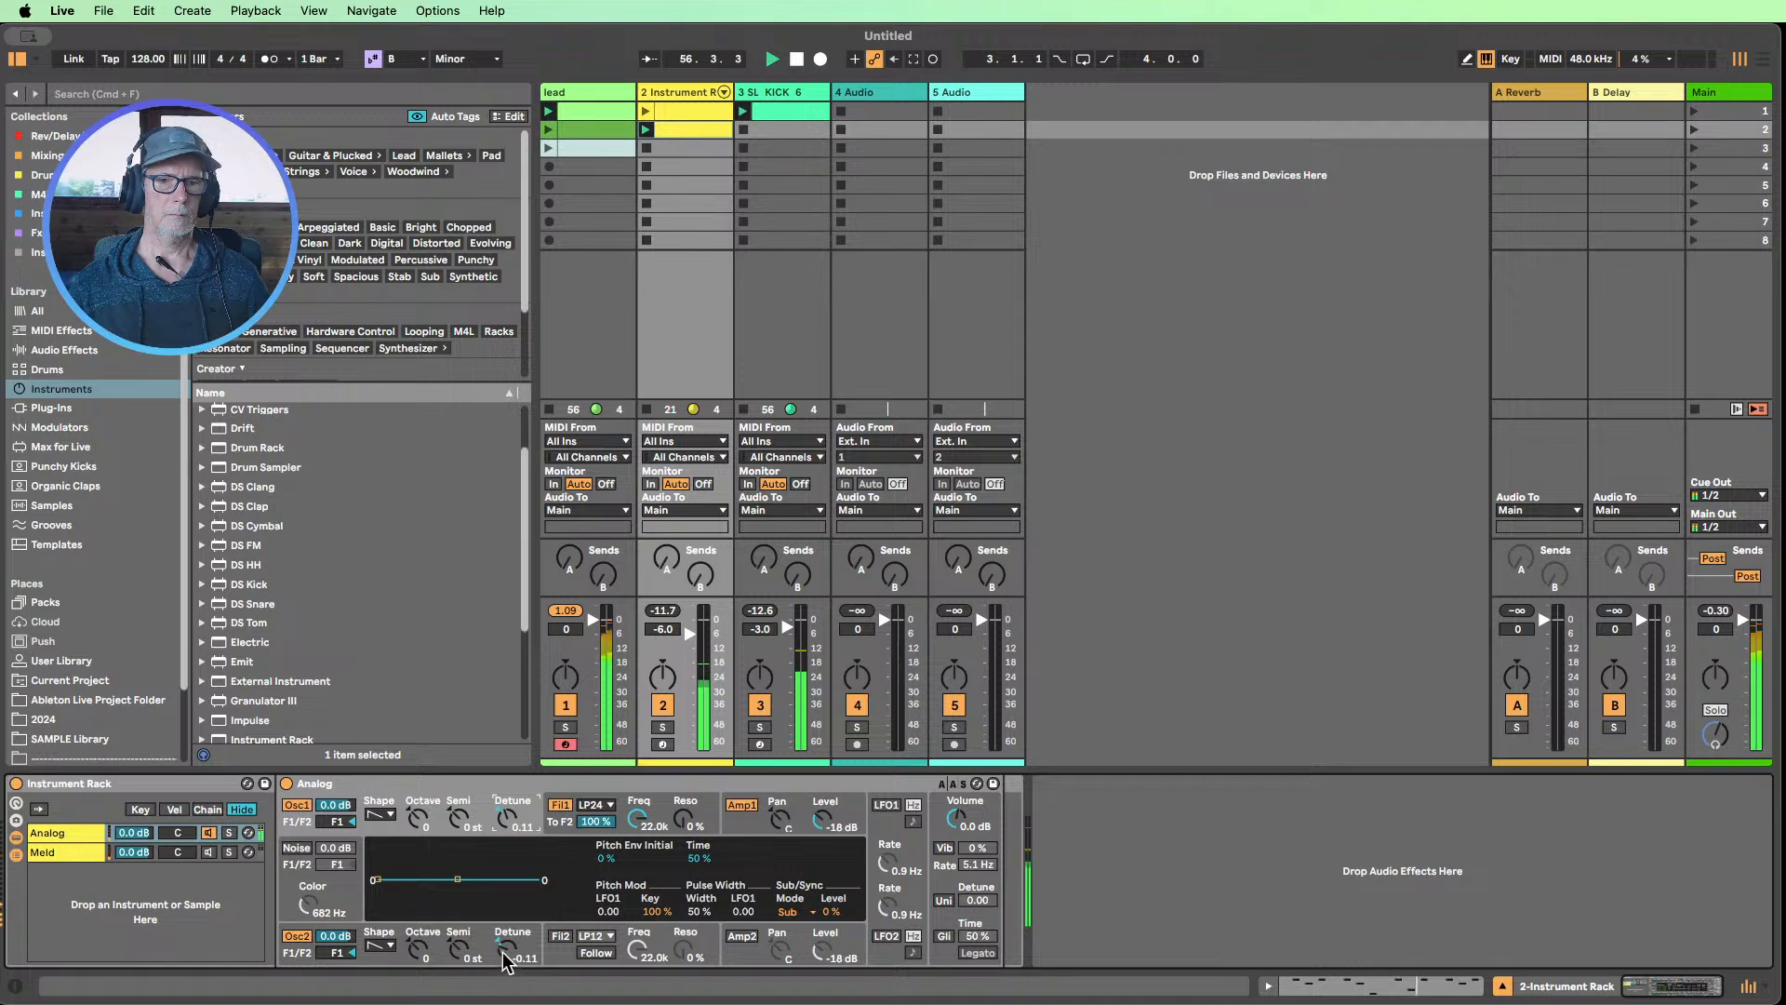
drag(503, 959, 503, 956)
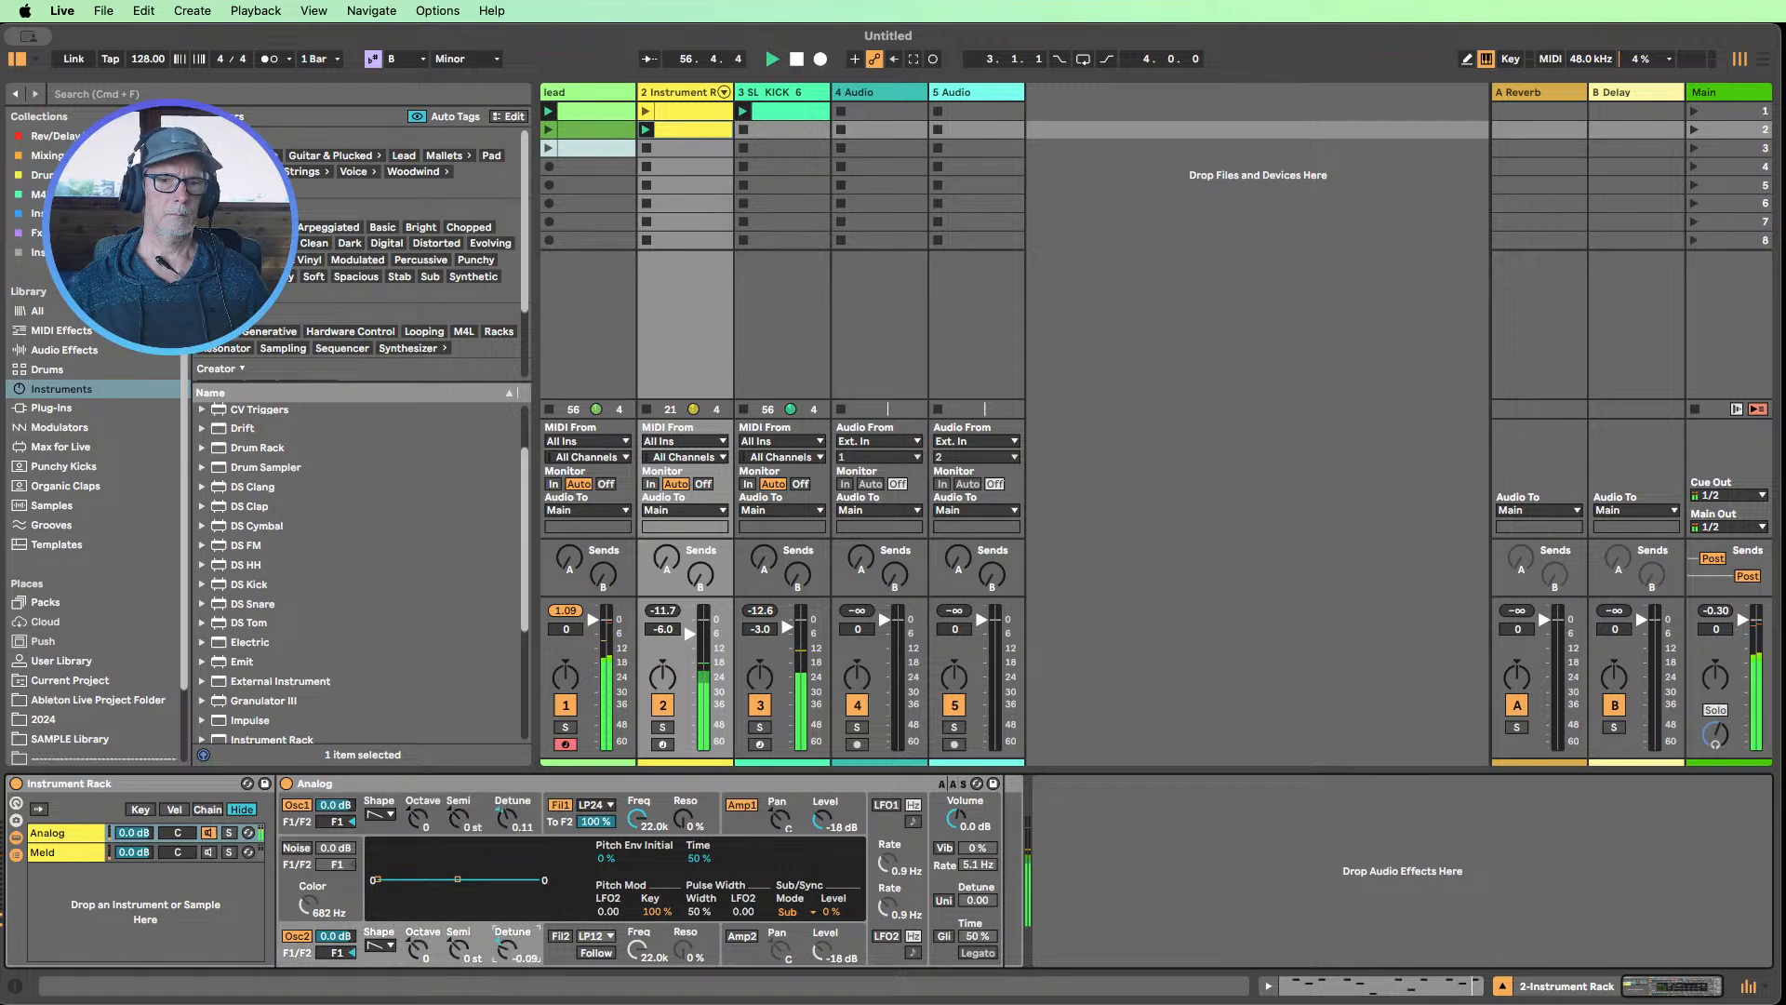
Set Analog's voices to Mono and enable unison with a detune of 15.62
click(939, 827)
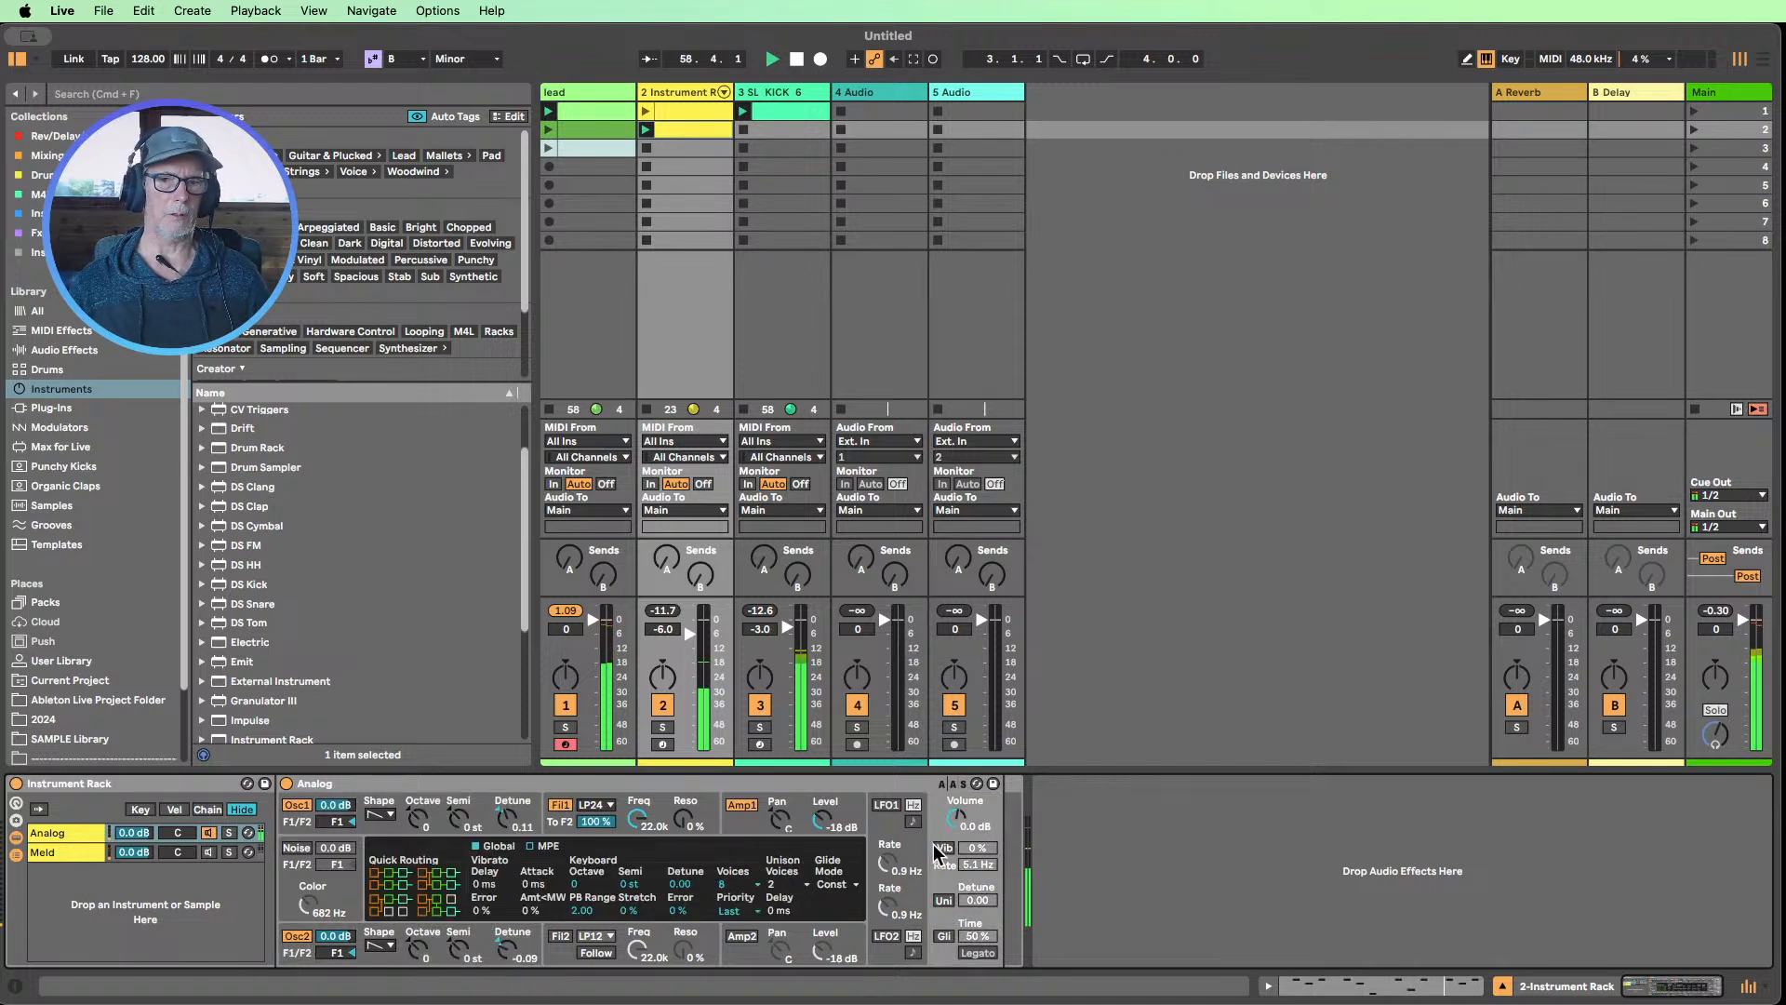
click(735, 891)
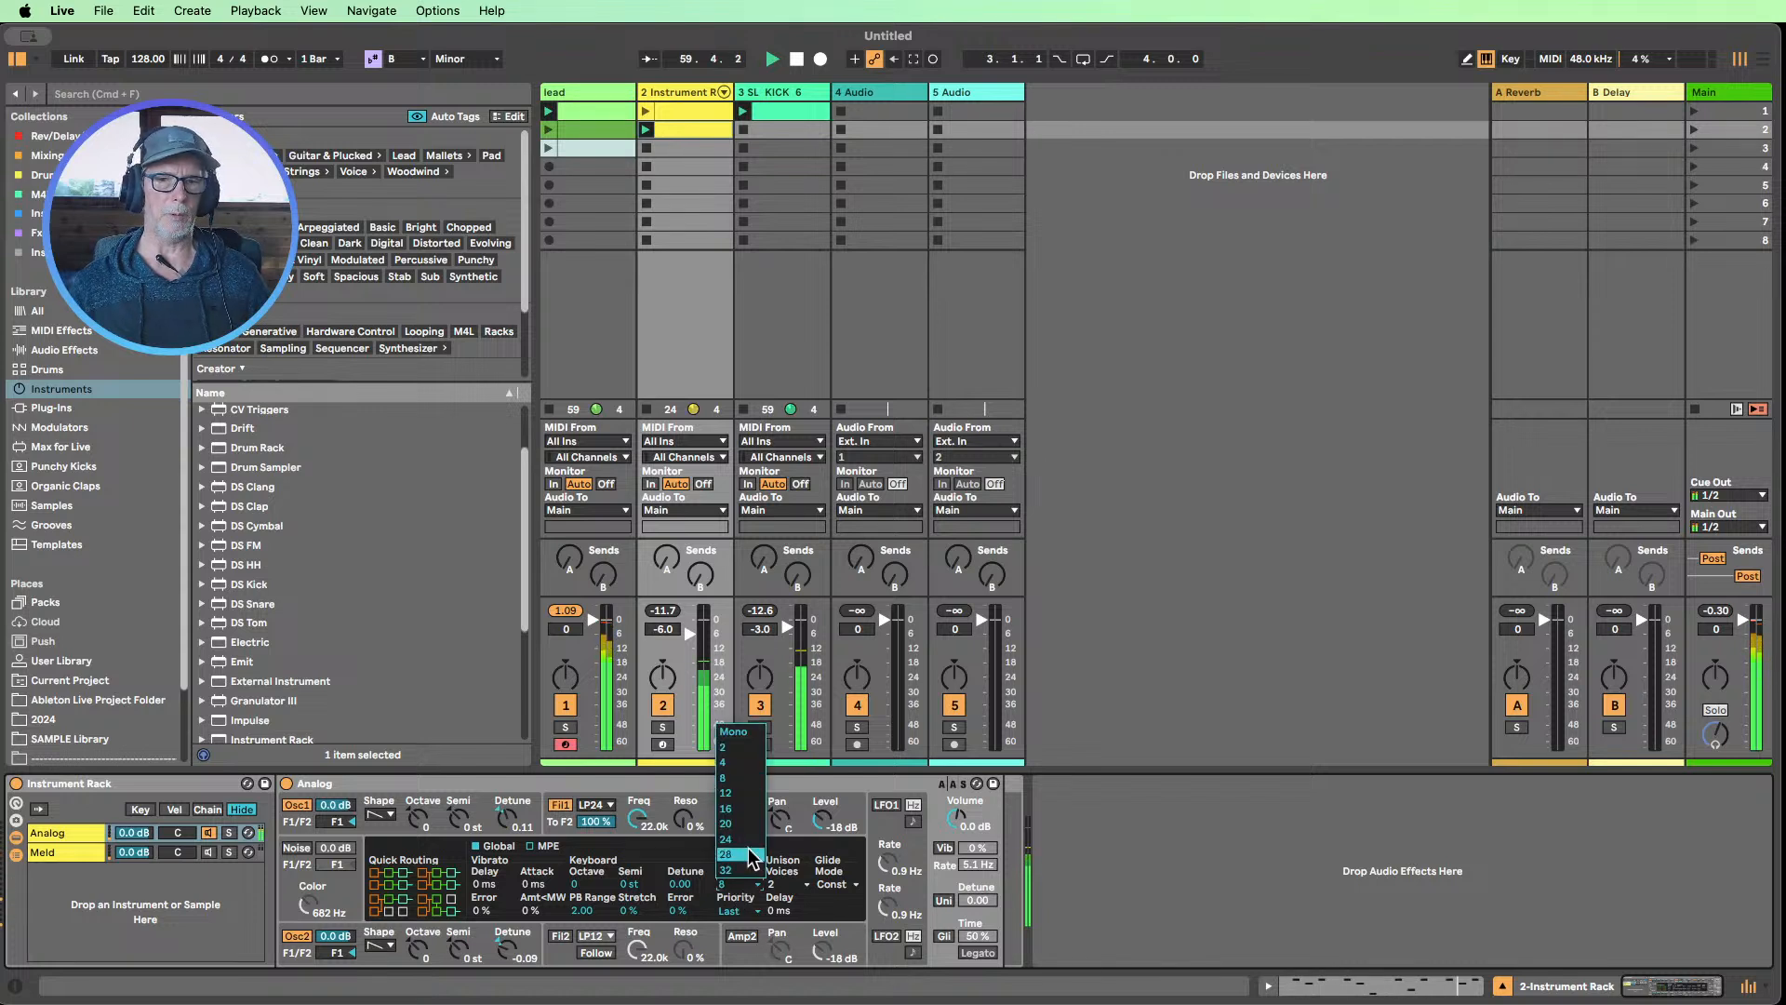
click(734, 732)
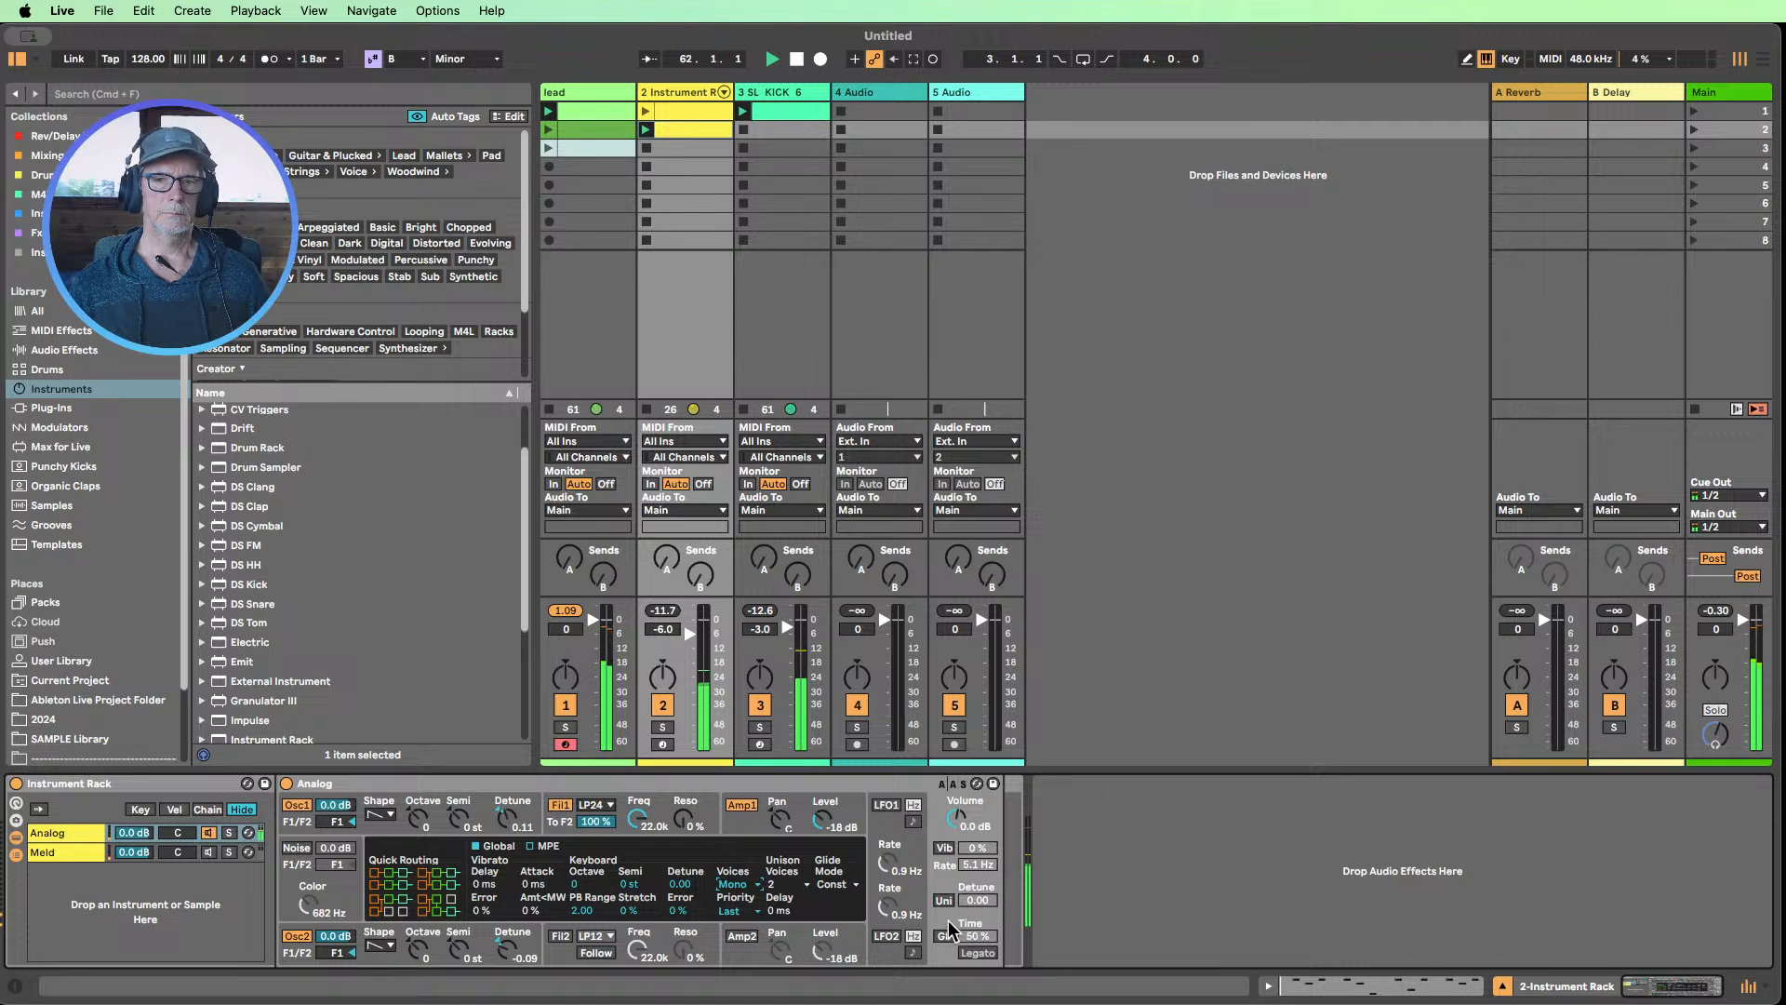
click(943, 900)
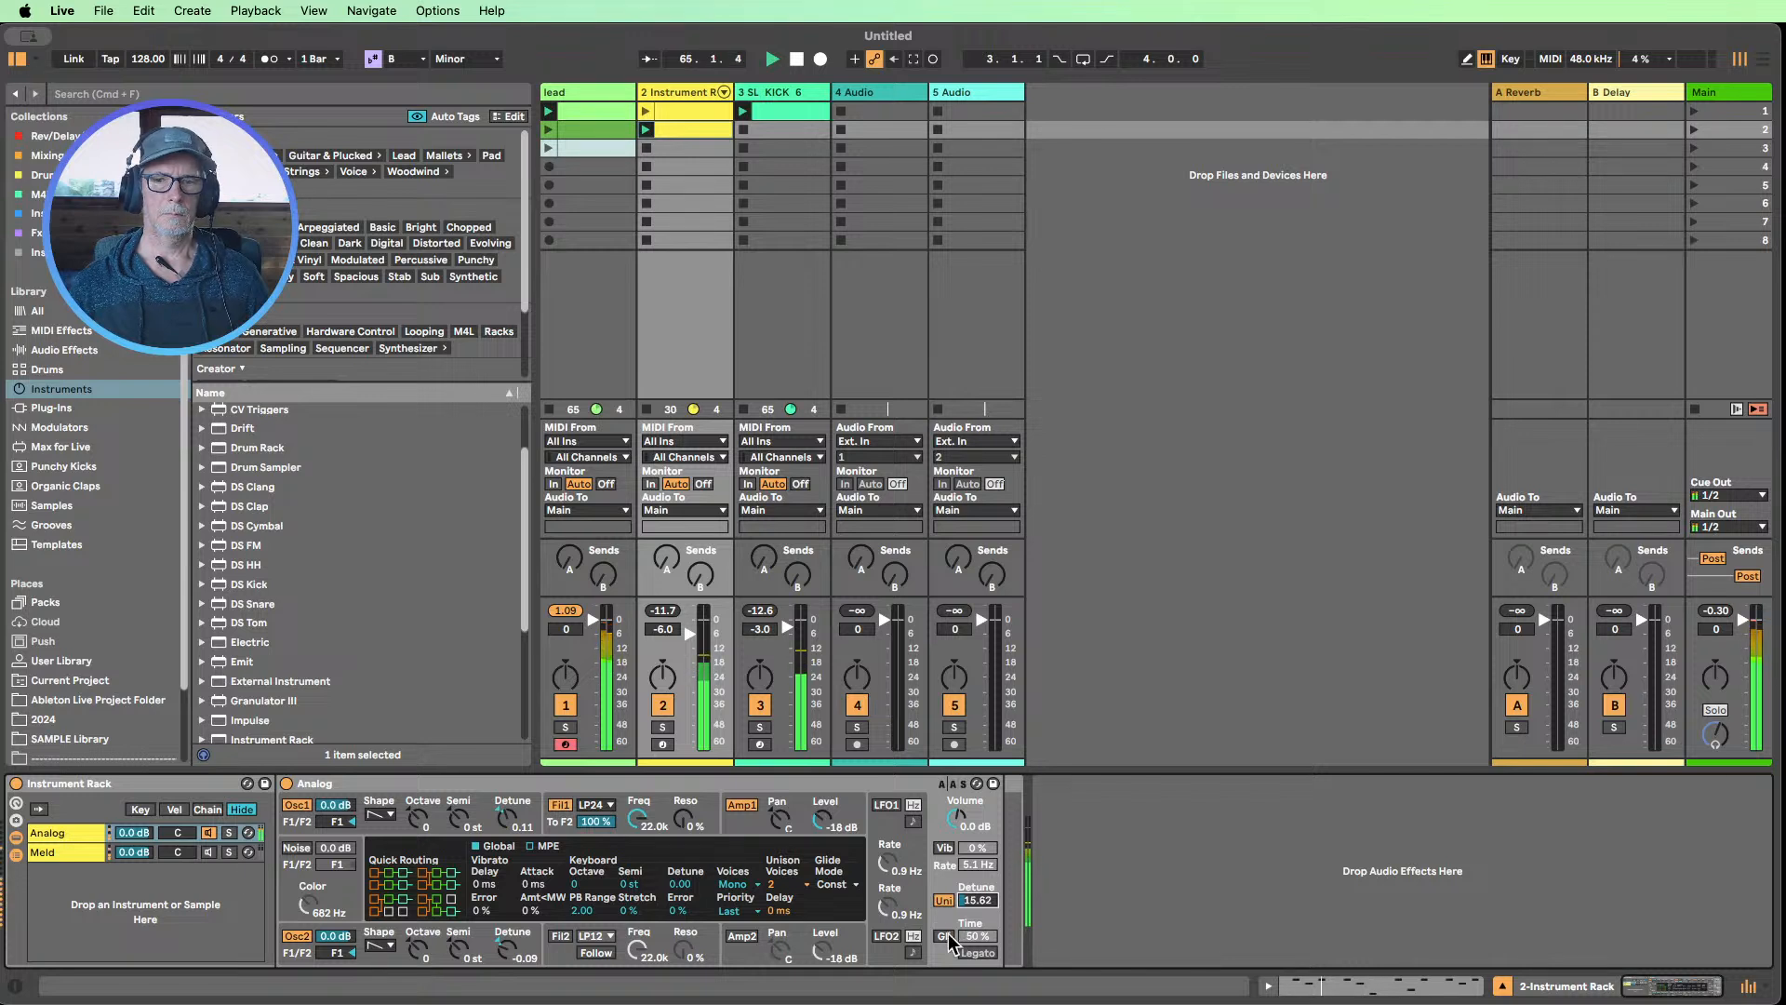
Switch Analog from unison to glide and mute the lead track
click(945, 936)
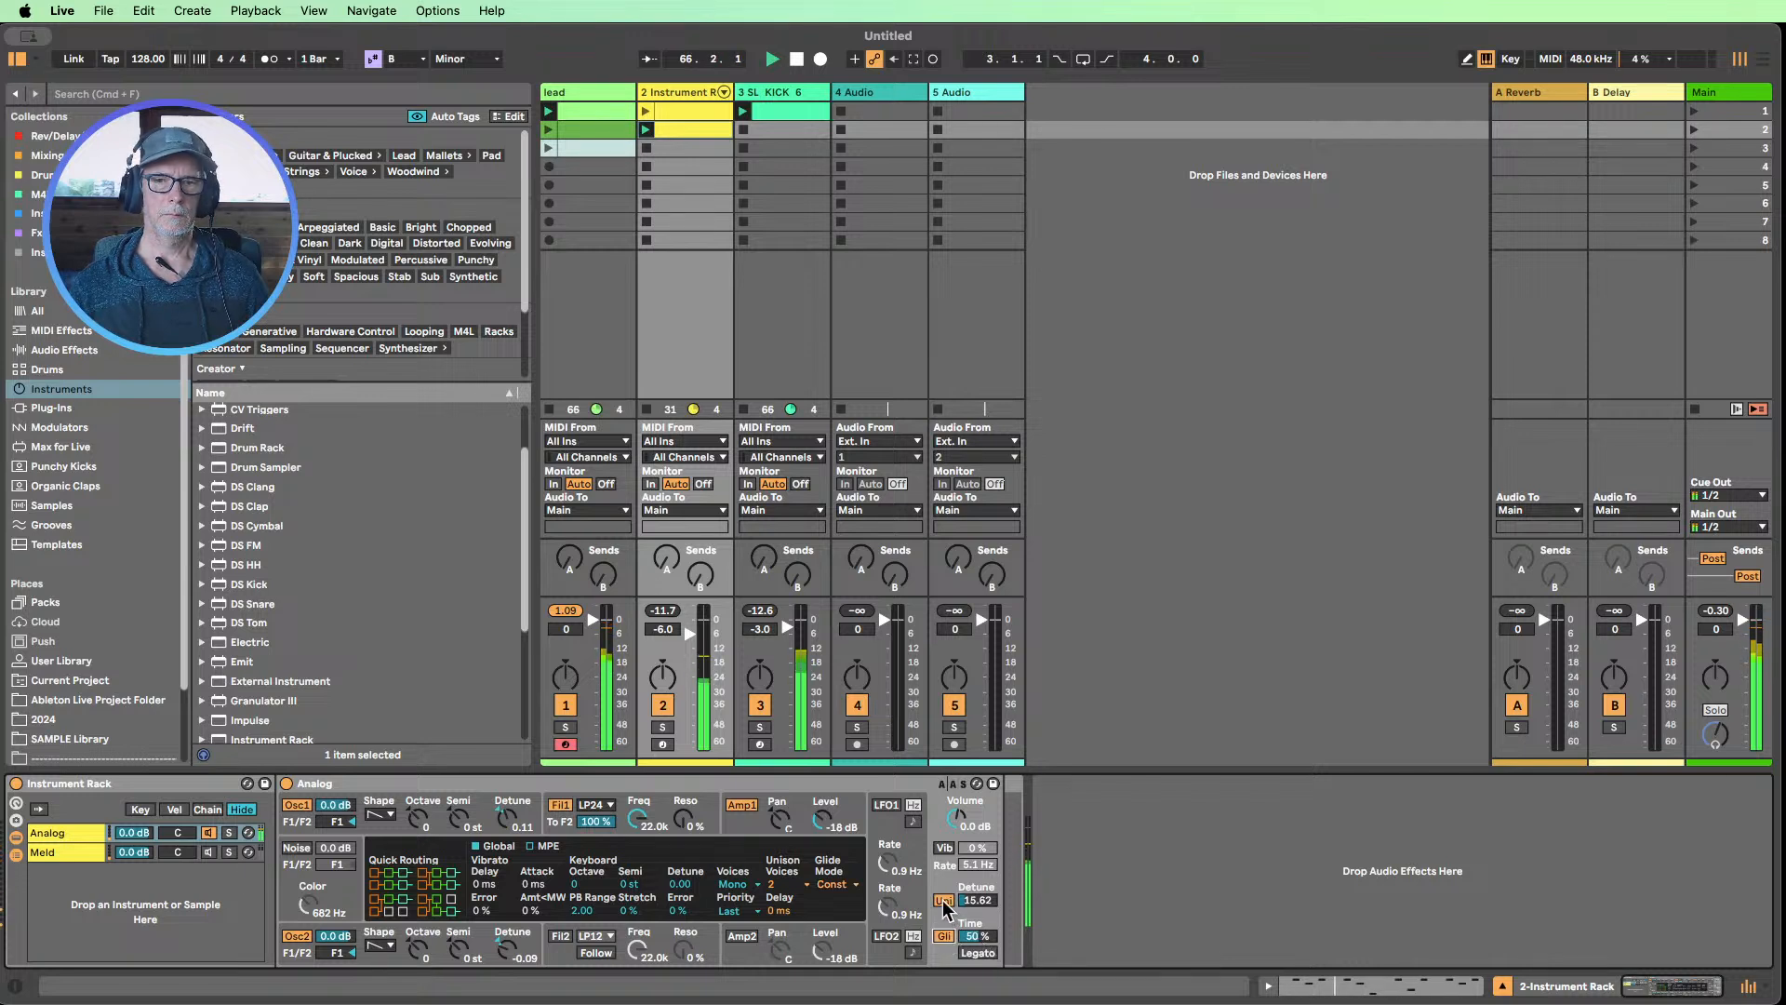
click(943, 901)
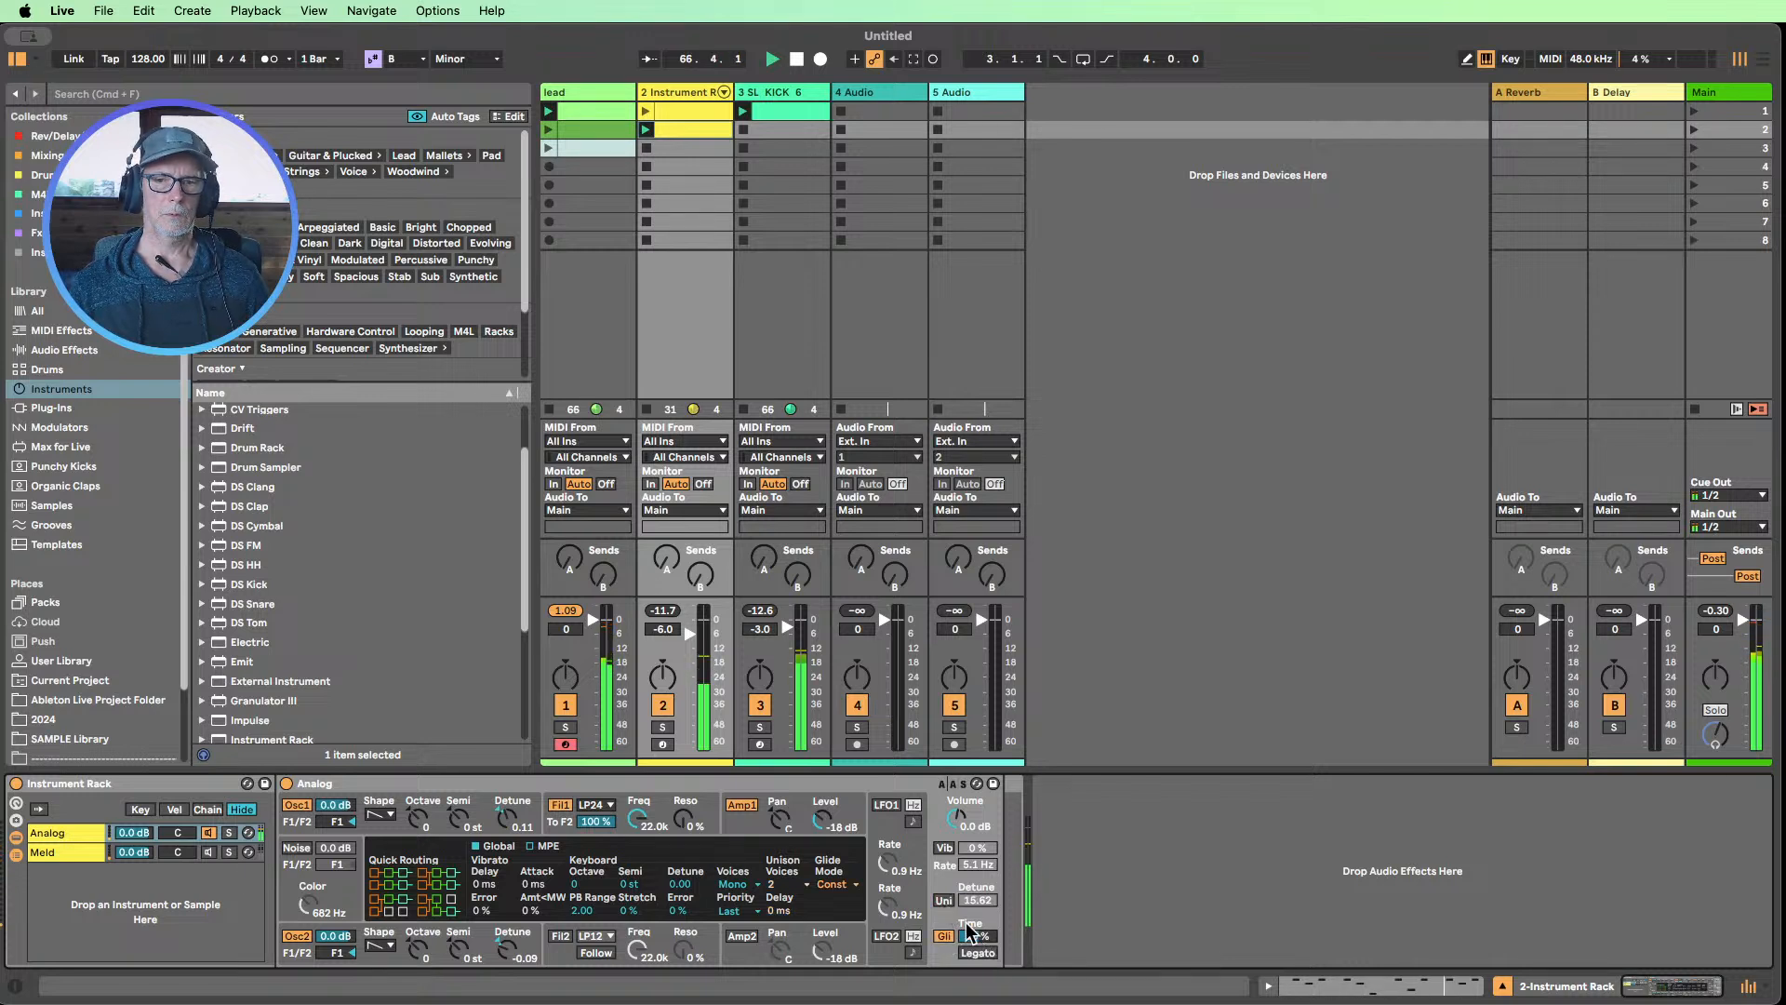
click(566, 706)
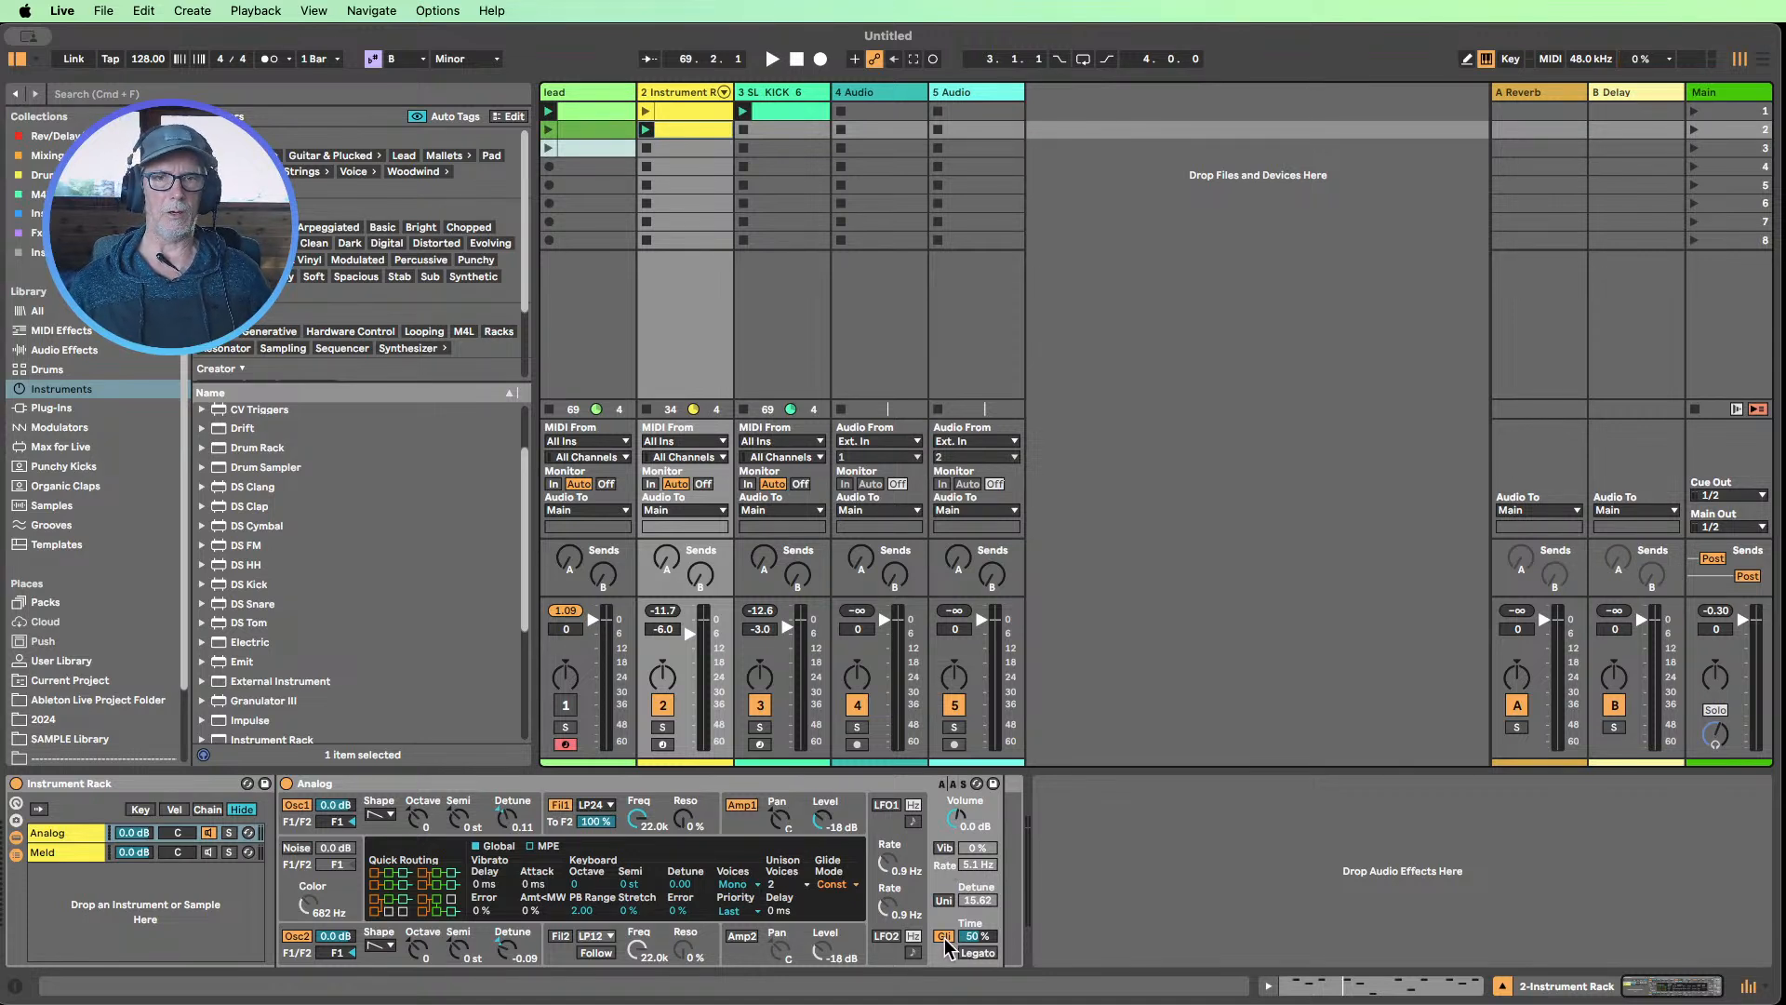
Open the second Instrument Rack clip and examine the pitch jumps between its neighbouring notes
double_click(683, 134)
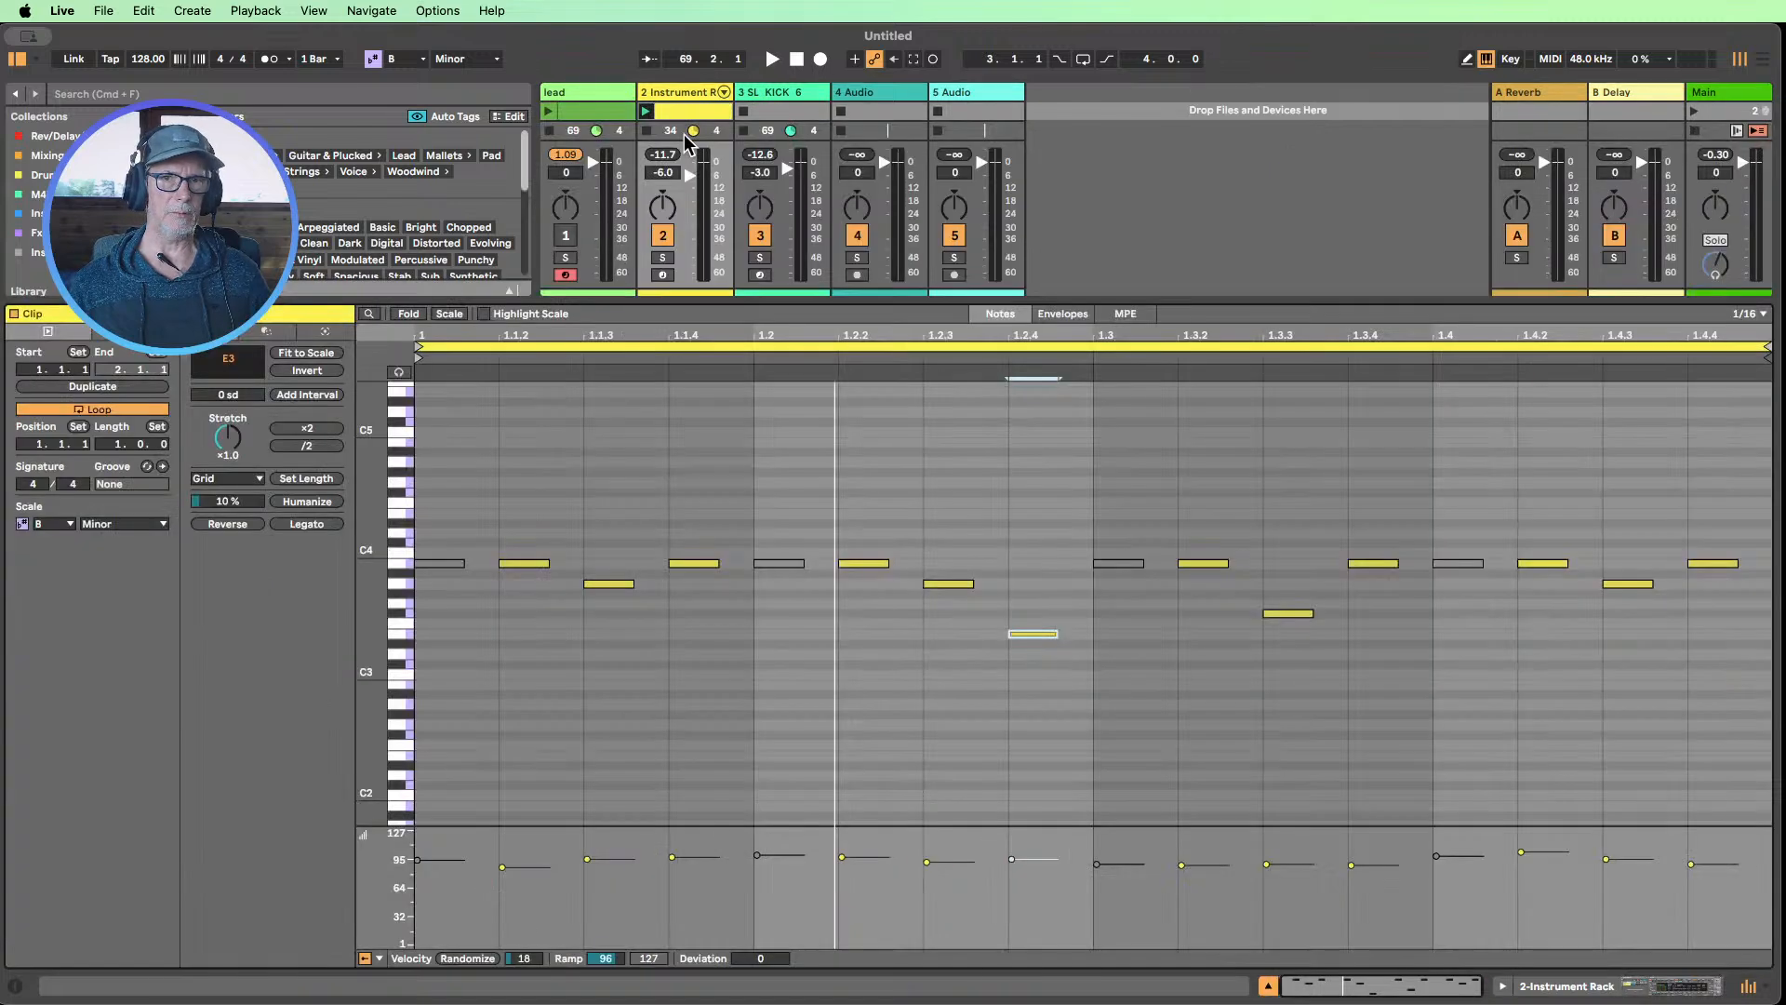
click(643, 501)
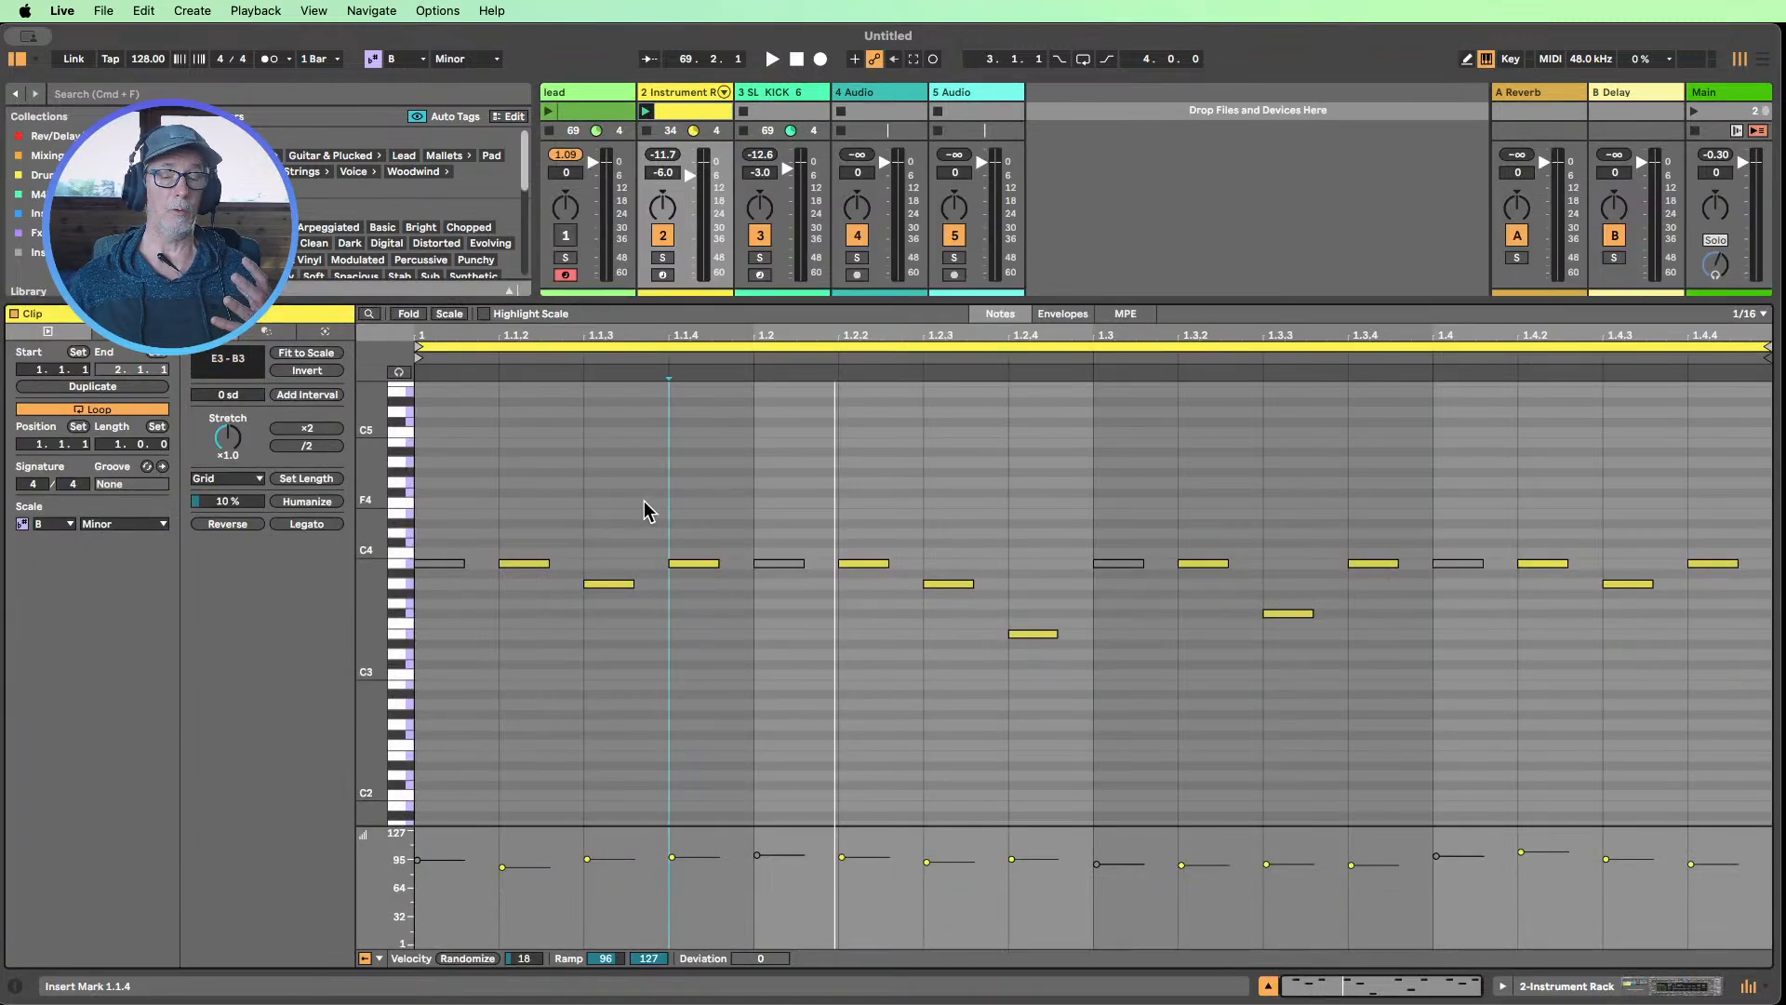
drag(520, 526, 735, 523)
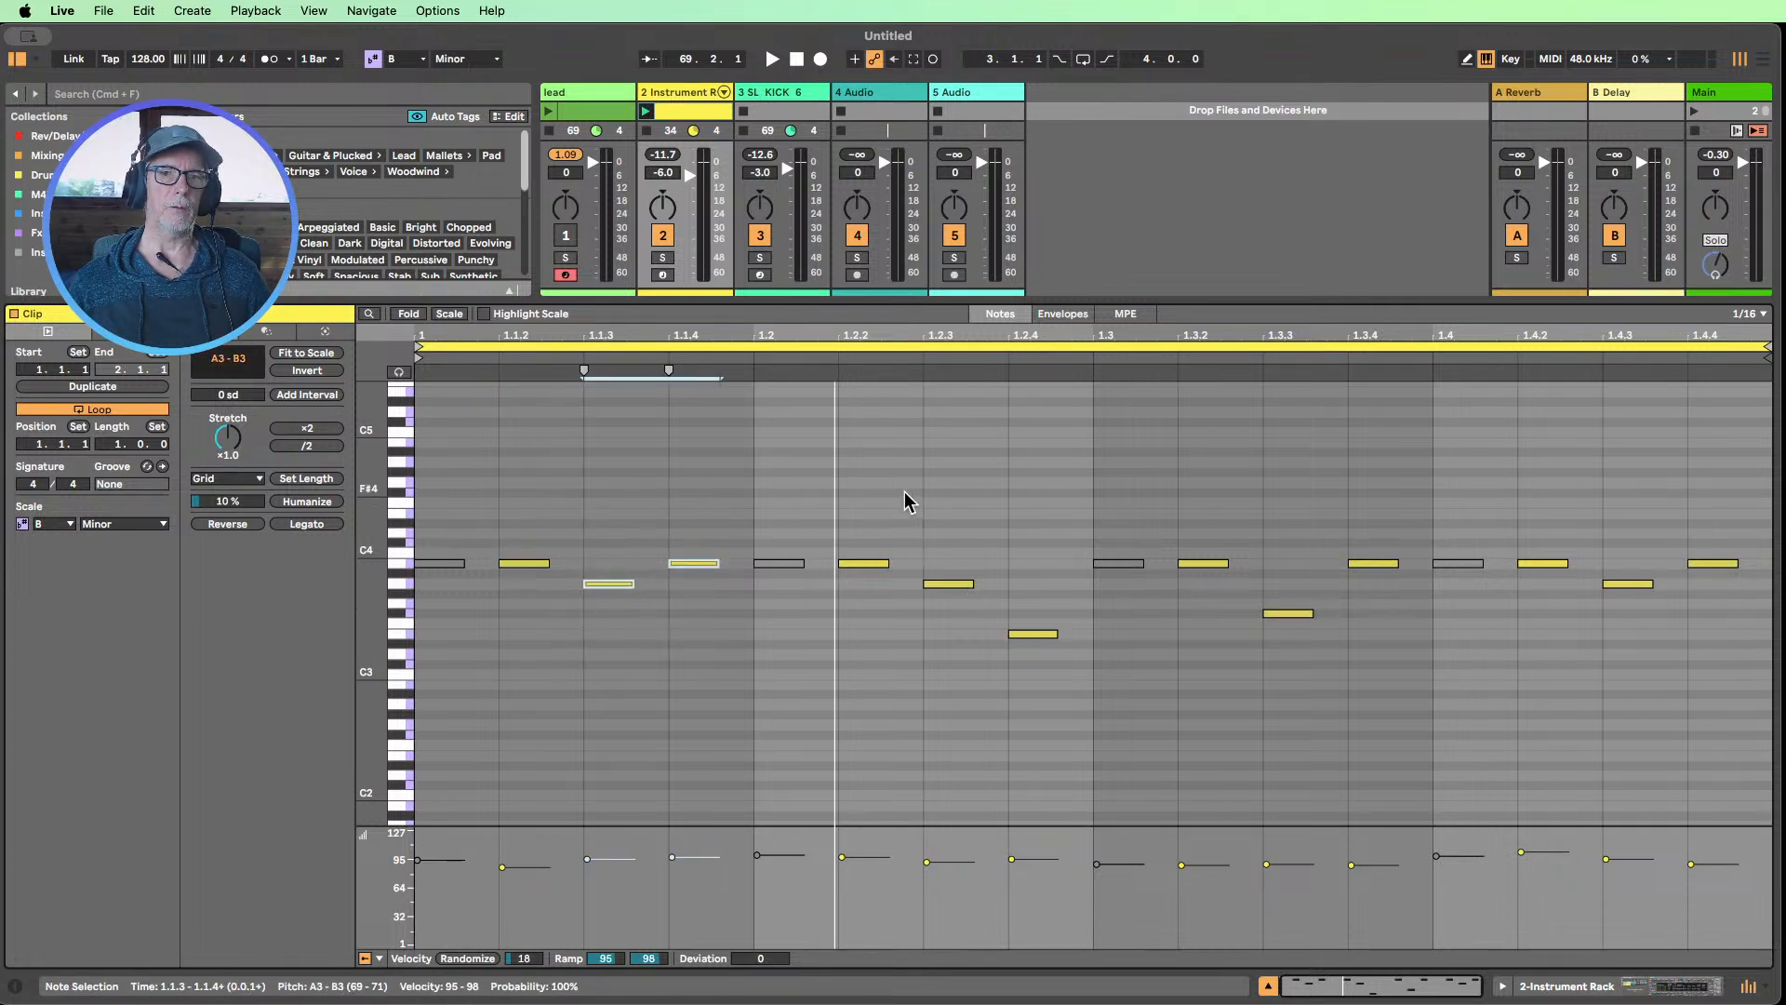
drag(842, 507, 945, 625)
drag(941, 533, 1058, 705)
drag(1206, 544, 1280, 655)
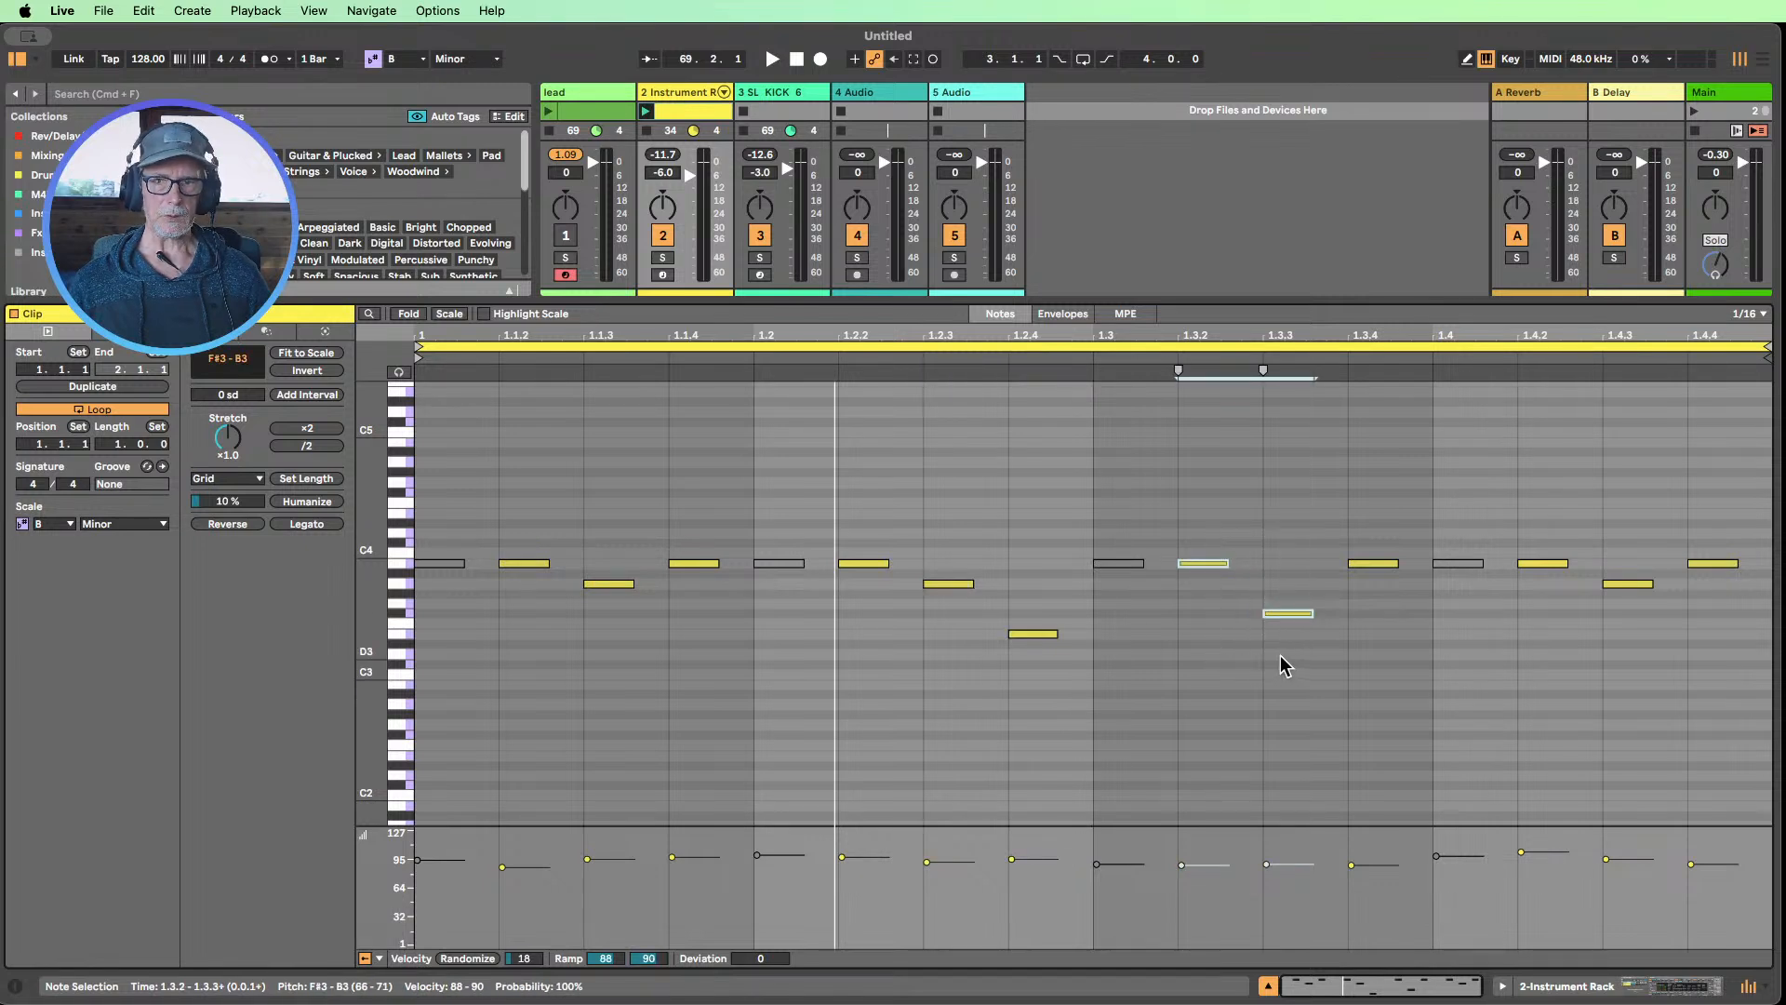
click(1322, 749)
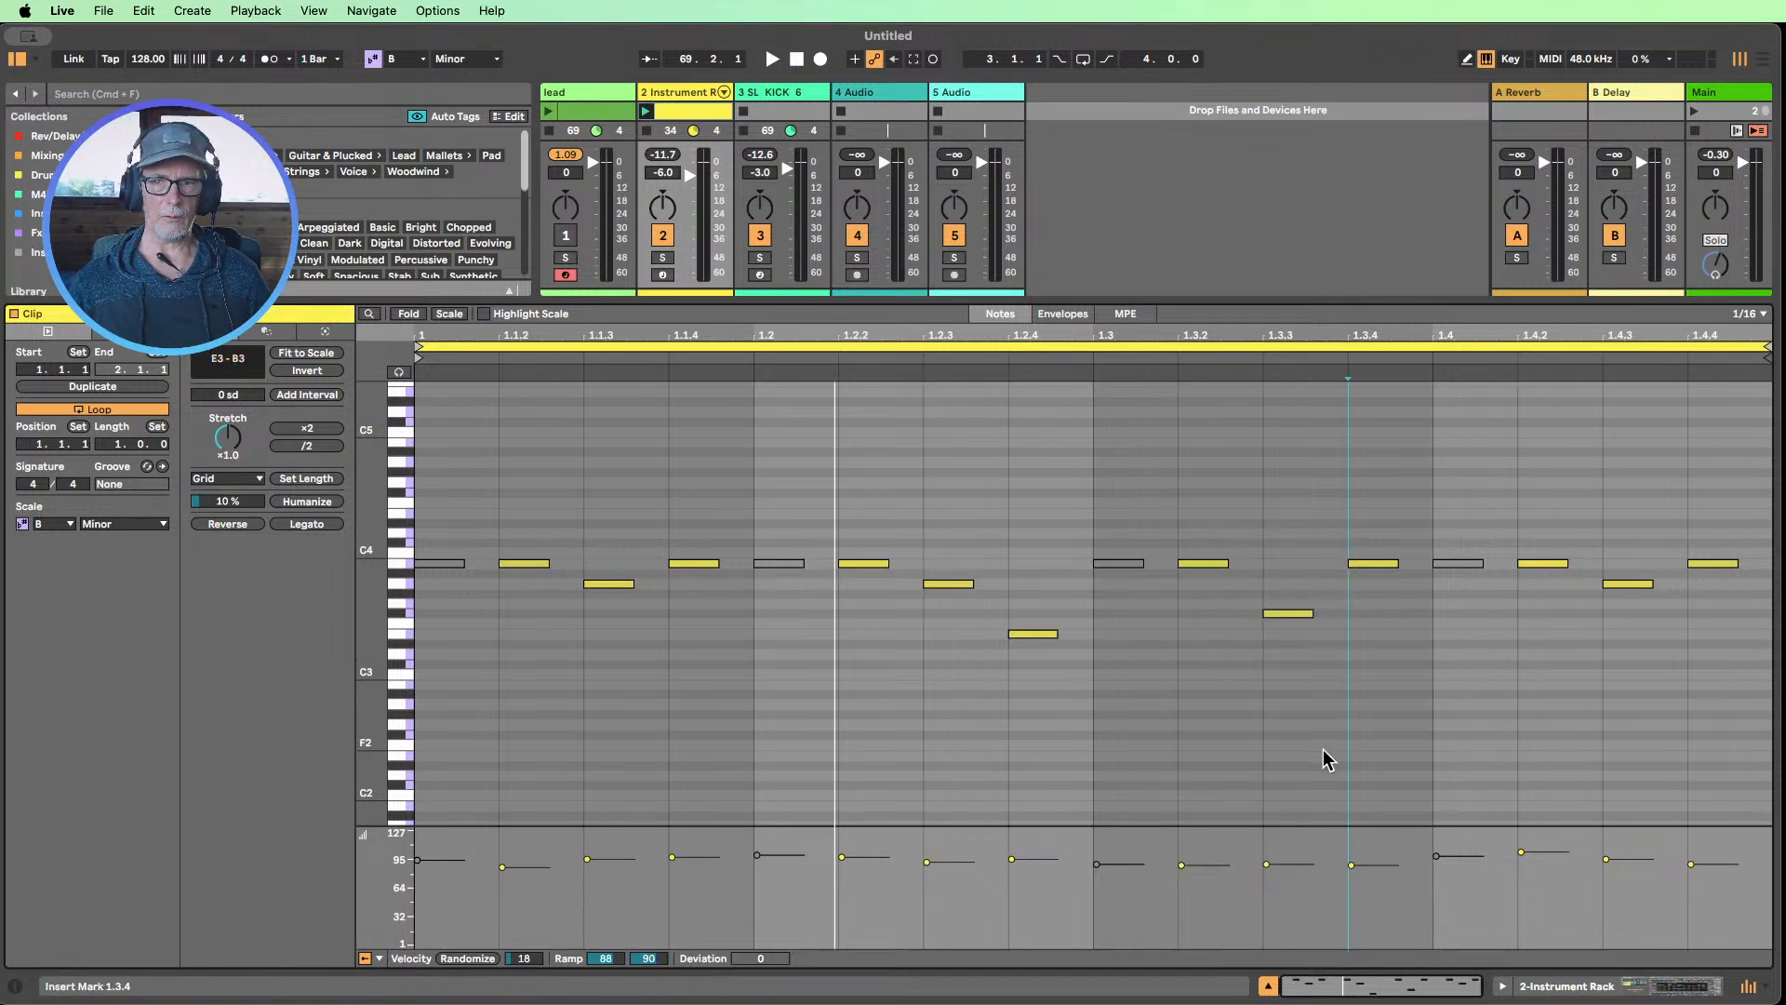
Open the second lead clip in an enlarged note editor and examine the intervals between its overlapping long notes
click(577, 110)
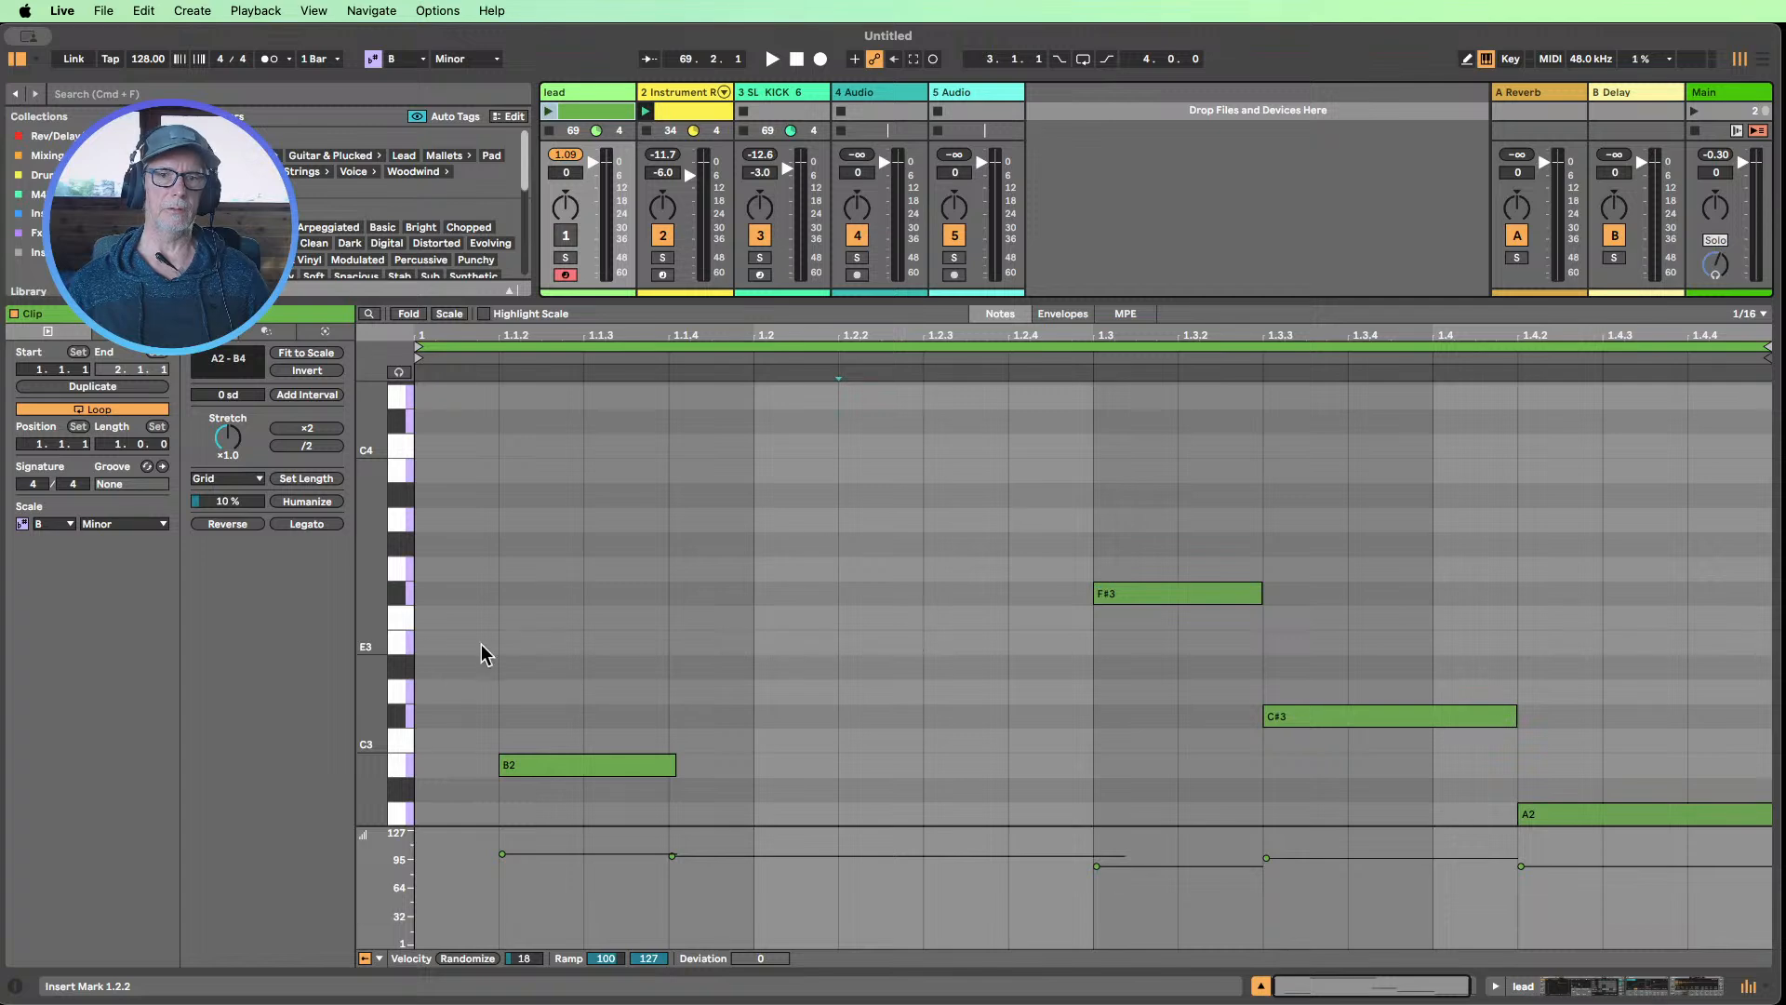
drag(375, 632, 359, 614)
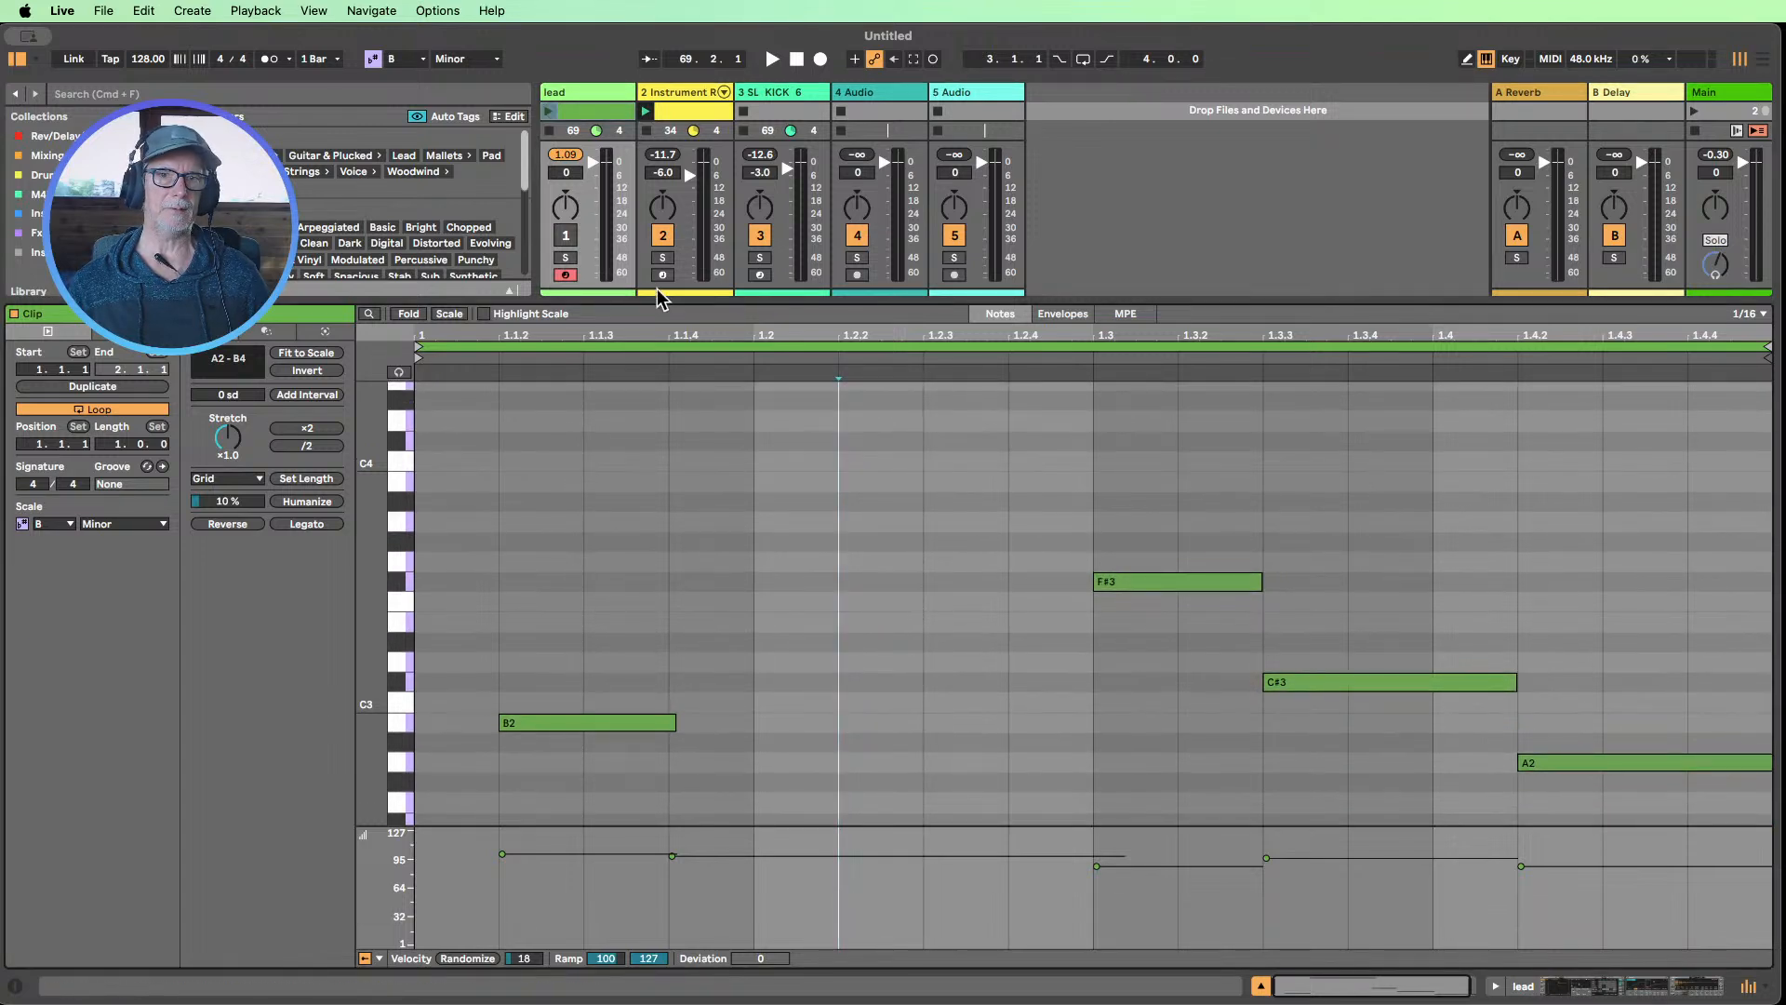
drag(717, 291, 741, 586)
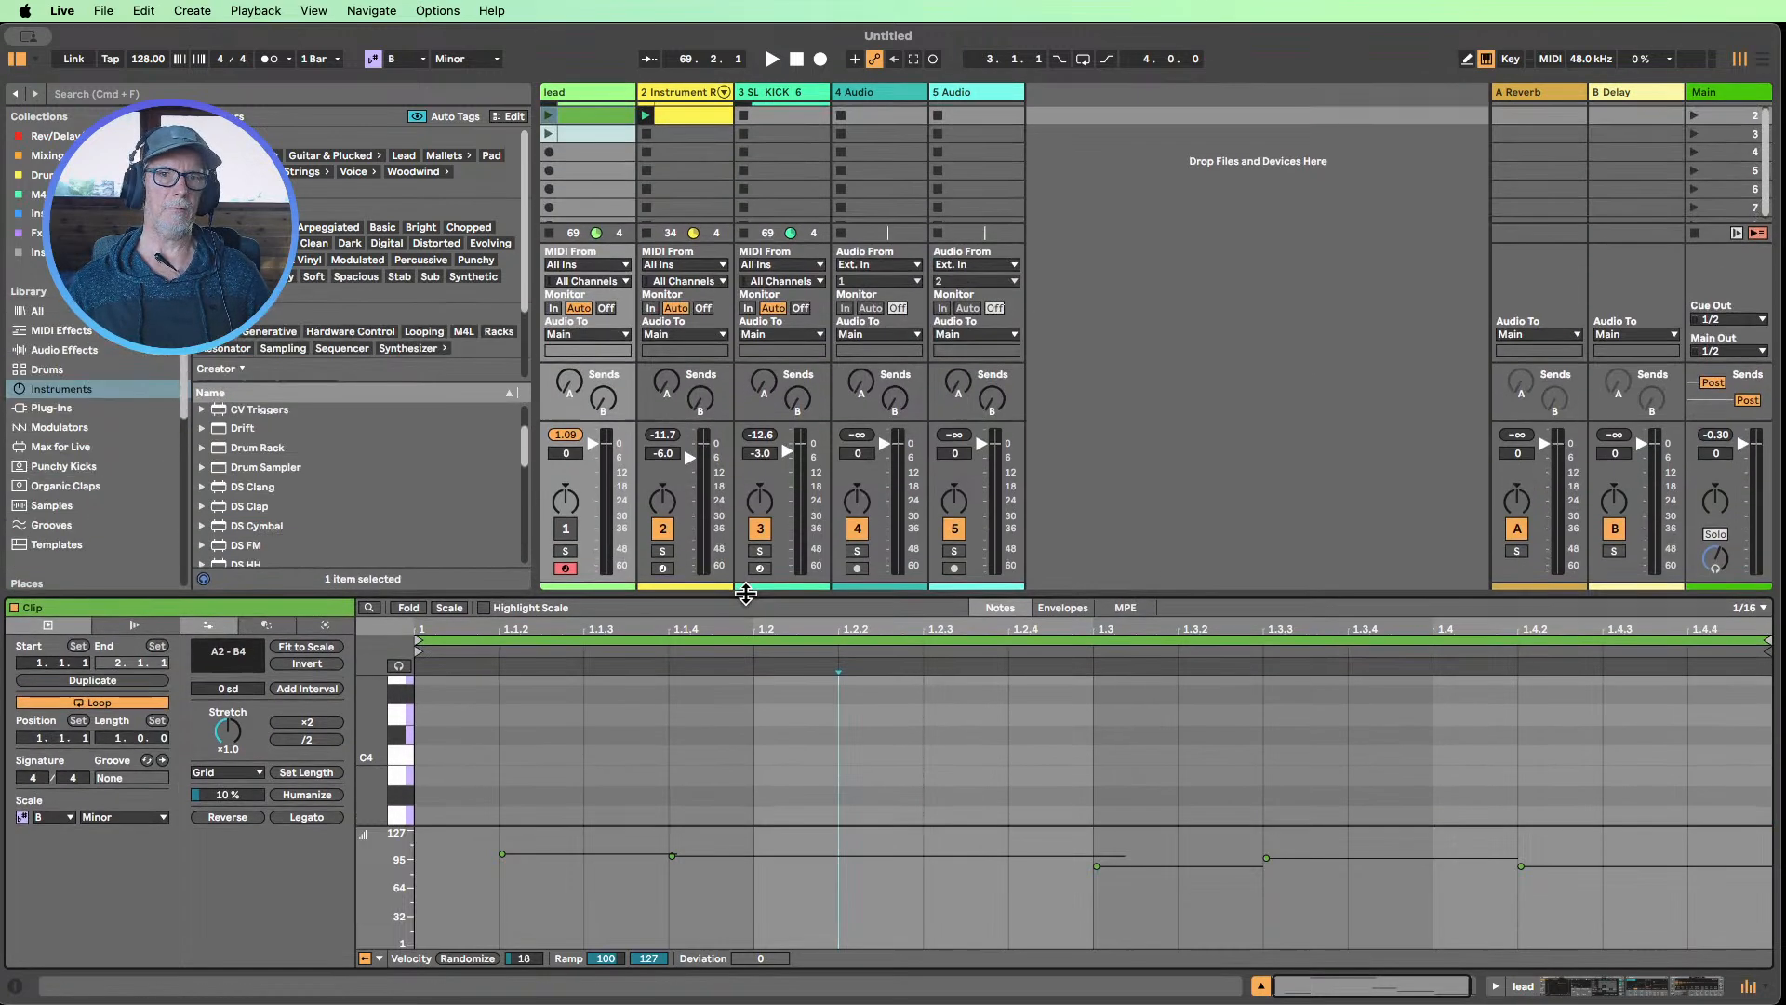
click(585, 111)
scroll(759, 521, down, 1)
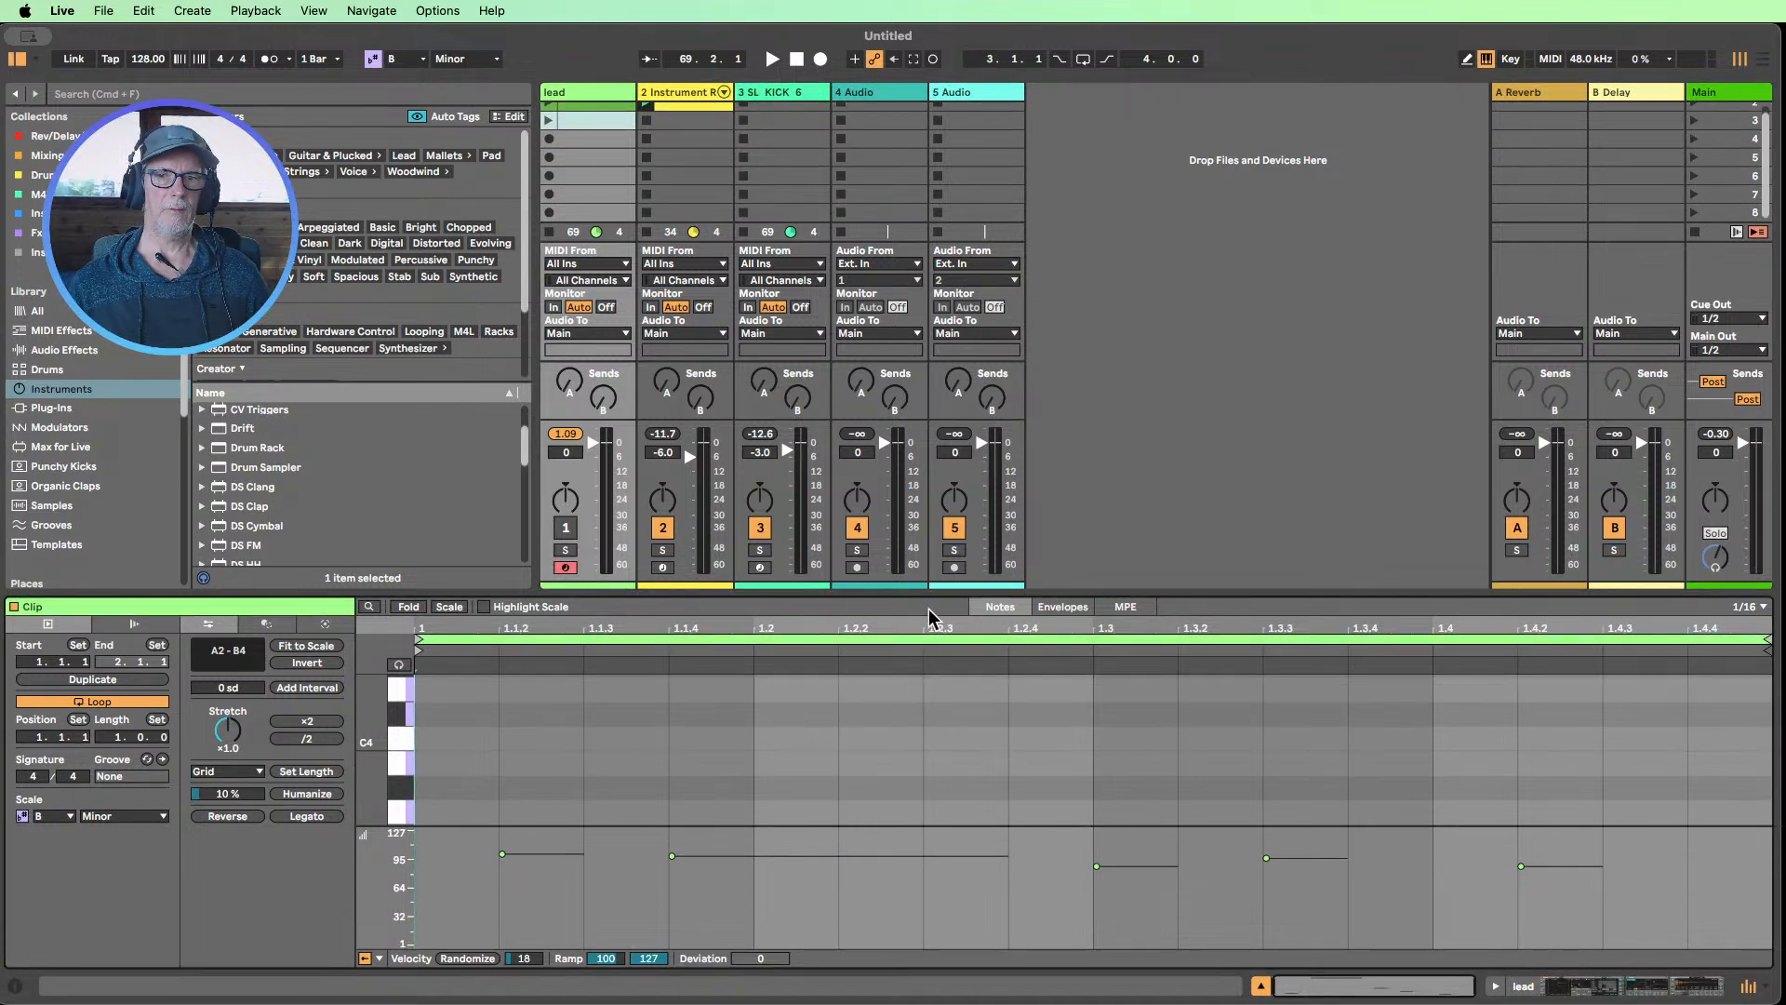
mouse_move(915, 593)
mouse_down()
mouse_move(912, 182)
mouse_move(944, 582)
mouse_up()
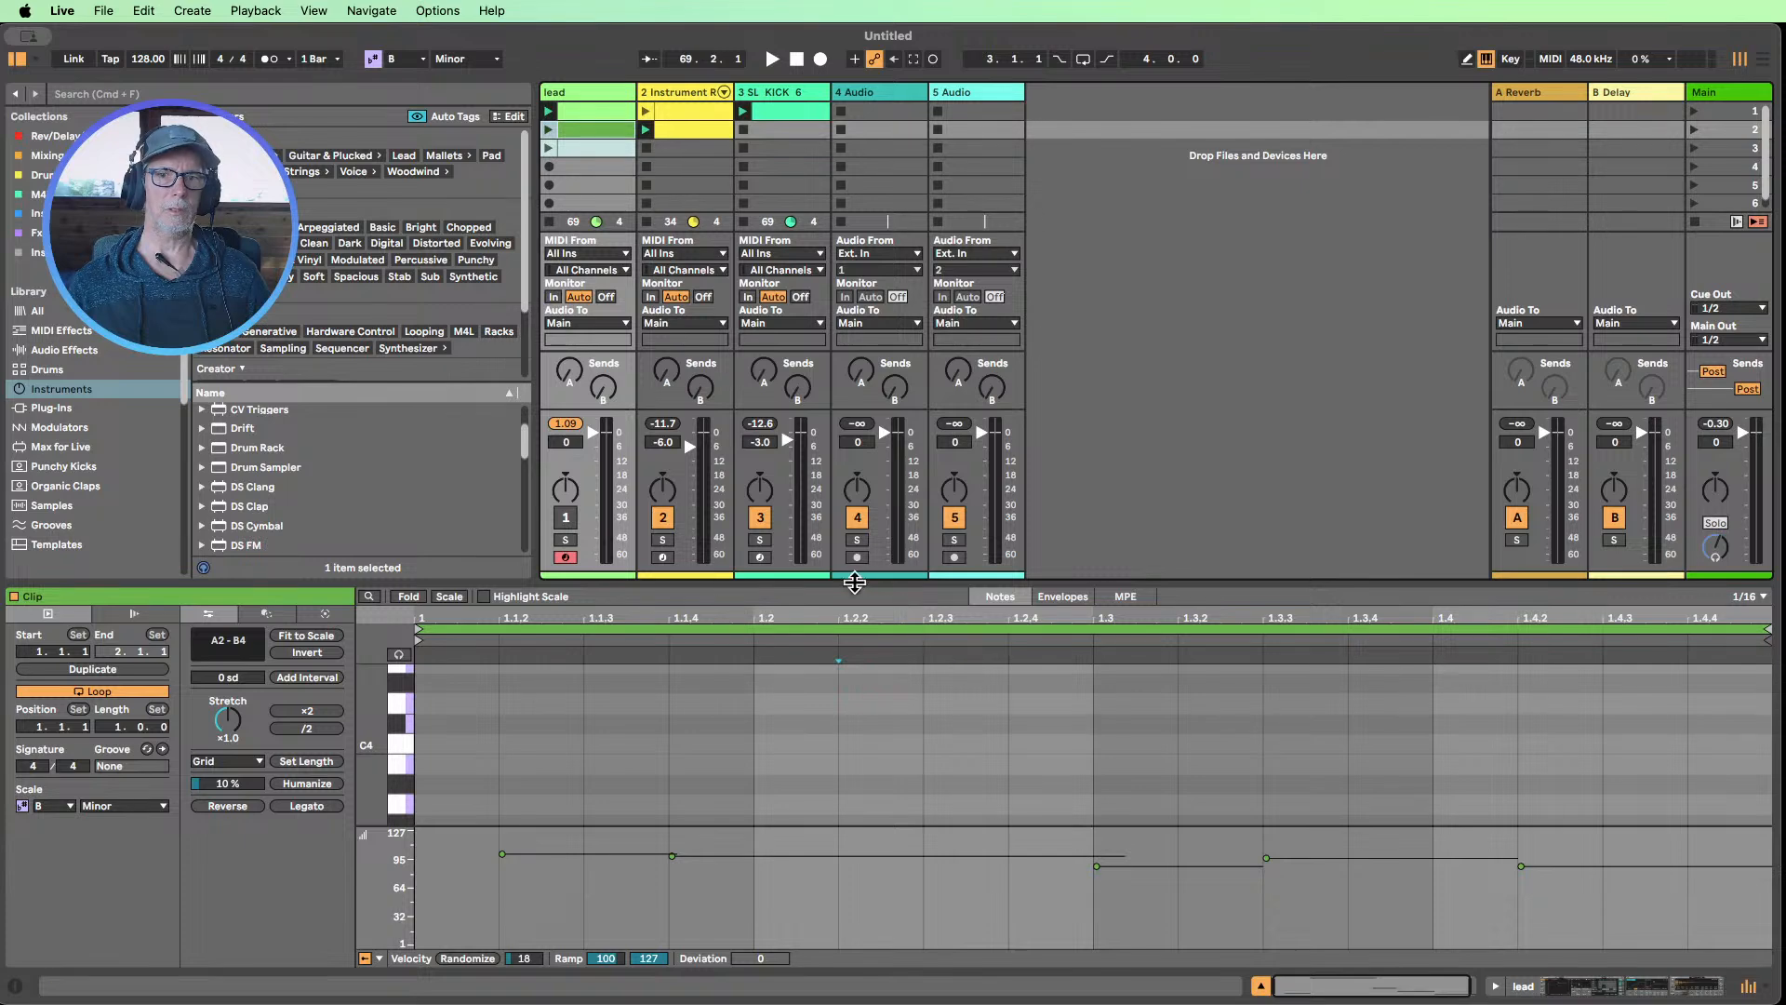
drag(849, 578, 891, 253)
scroll(881, 483, down, 4)
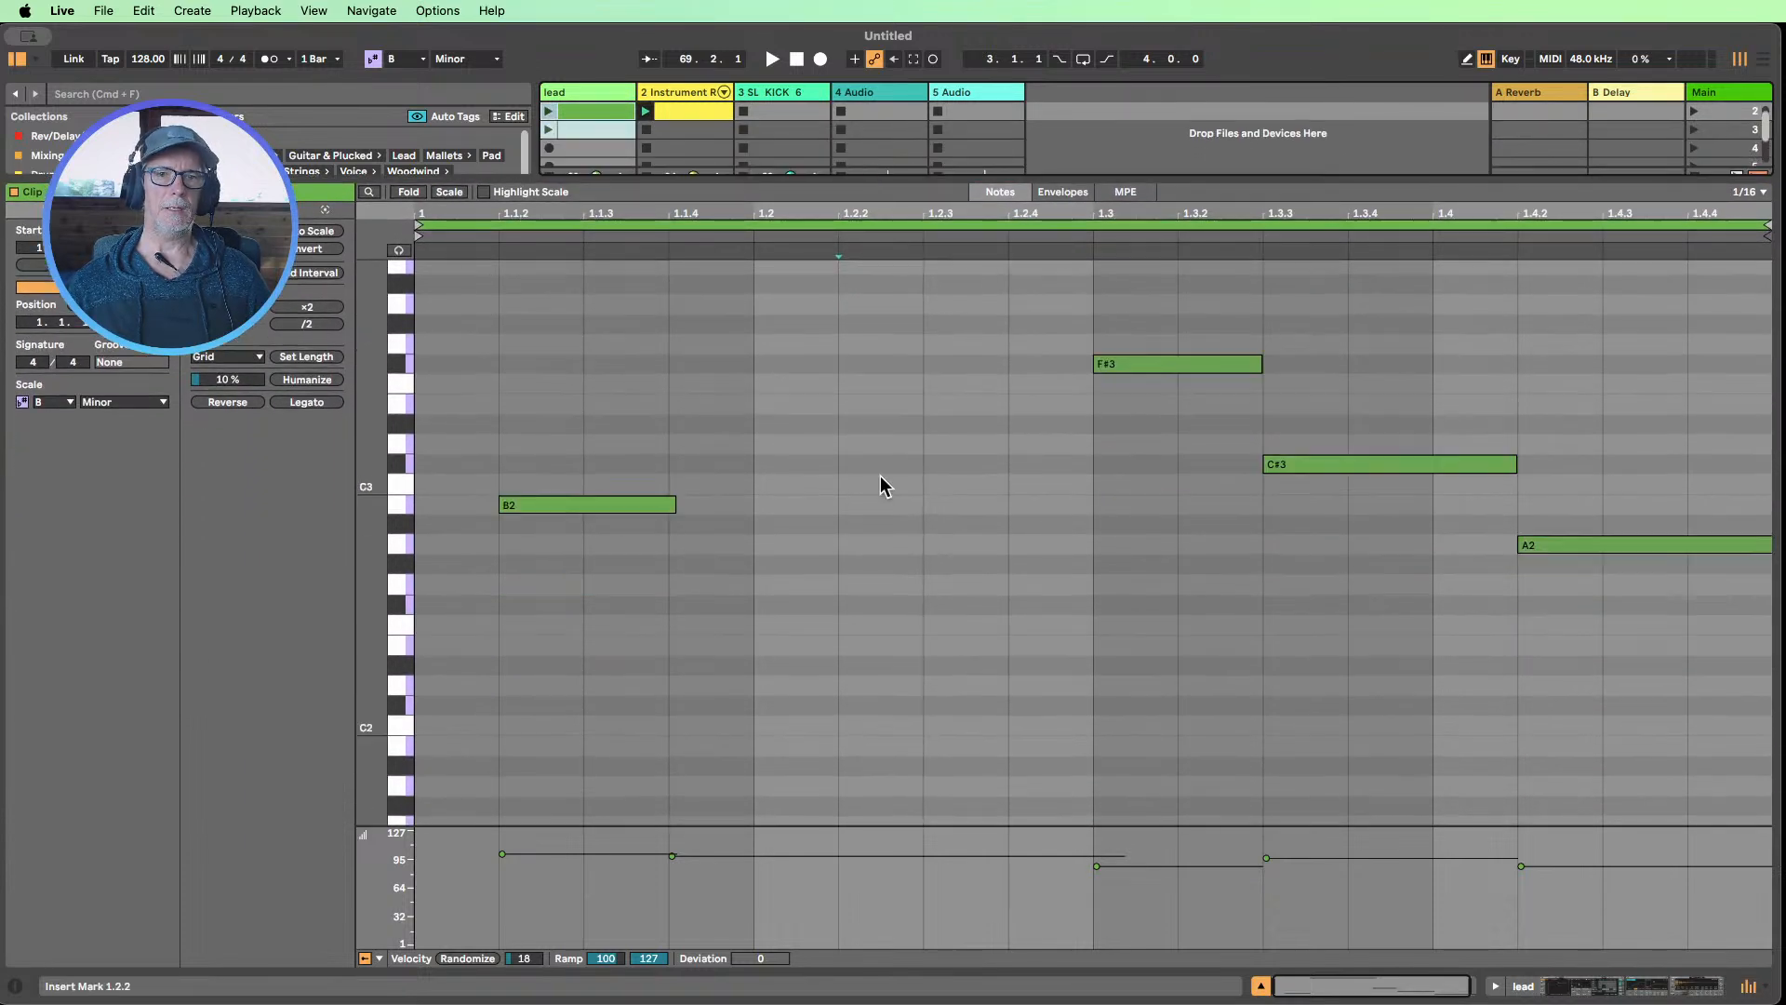
scroll(869, 498, up, 2)
drag(366, 584, 327, 597)
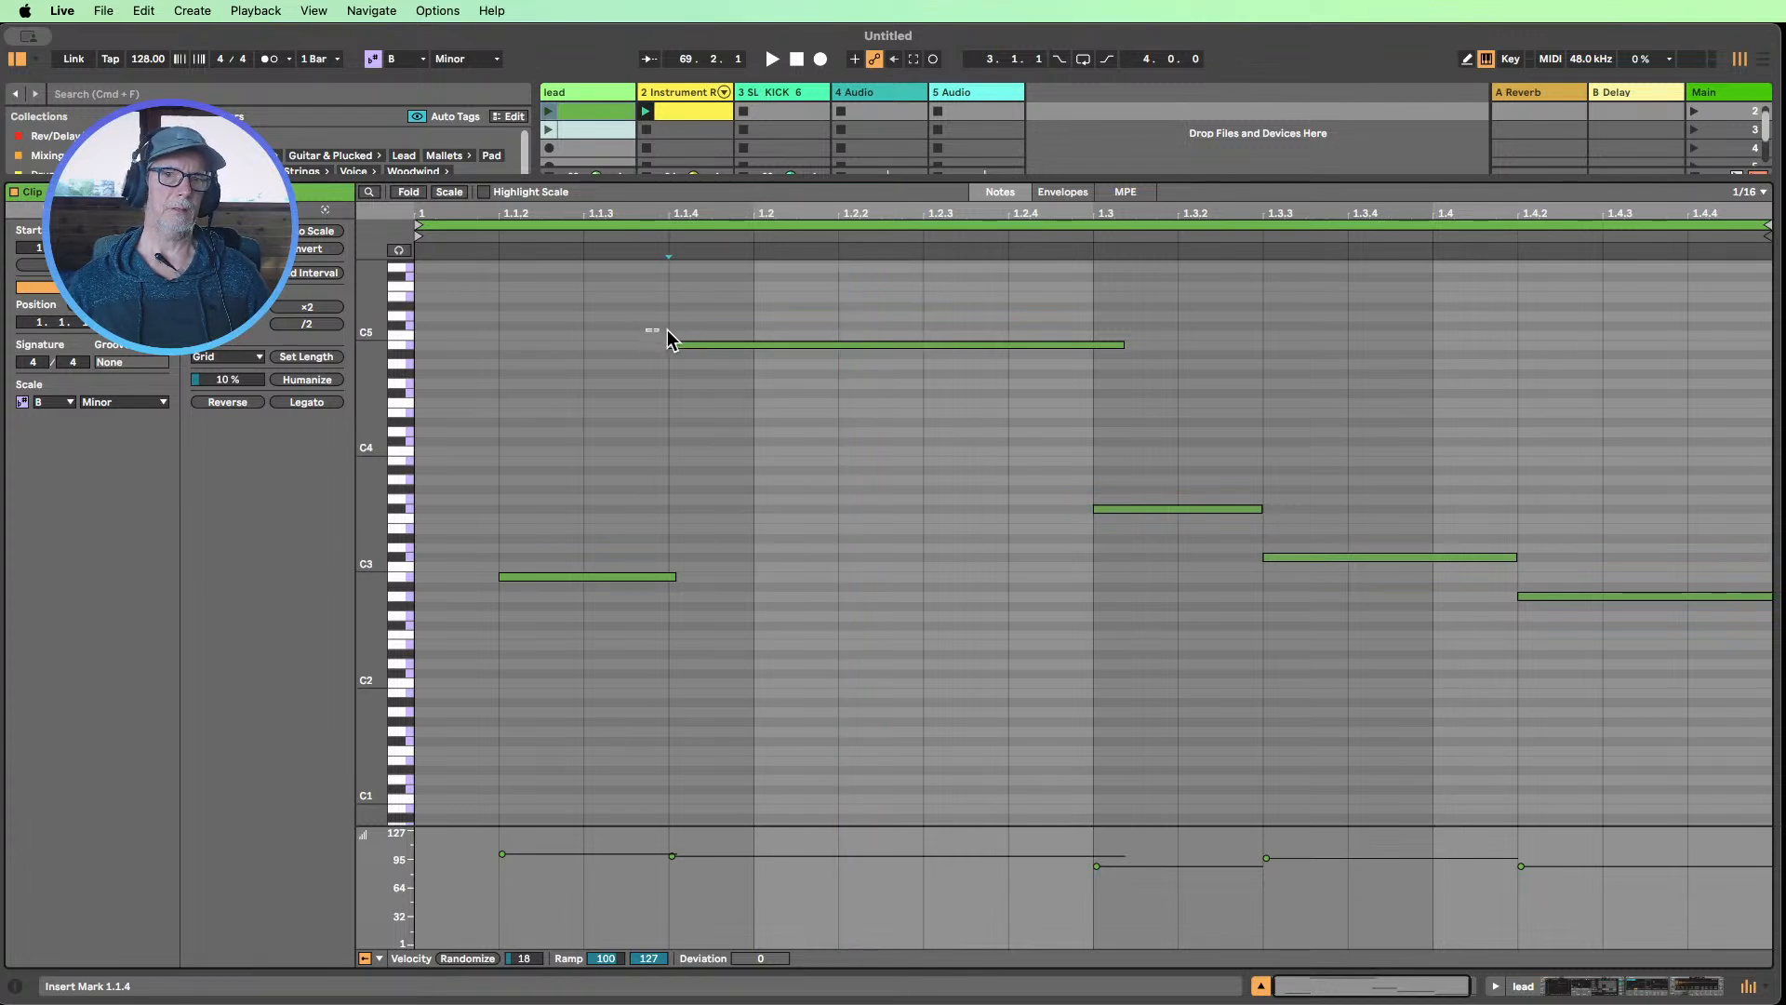
drag(646, 328, 689, 632)
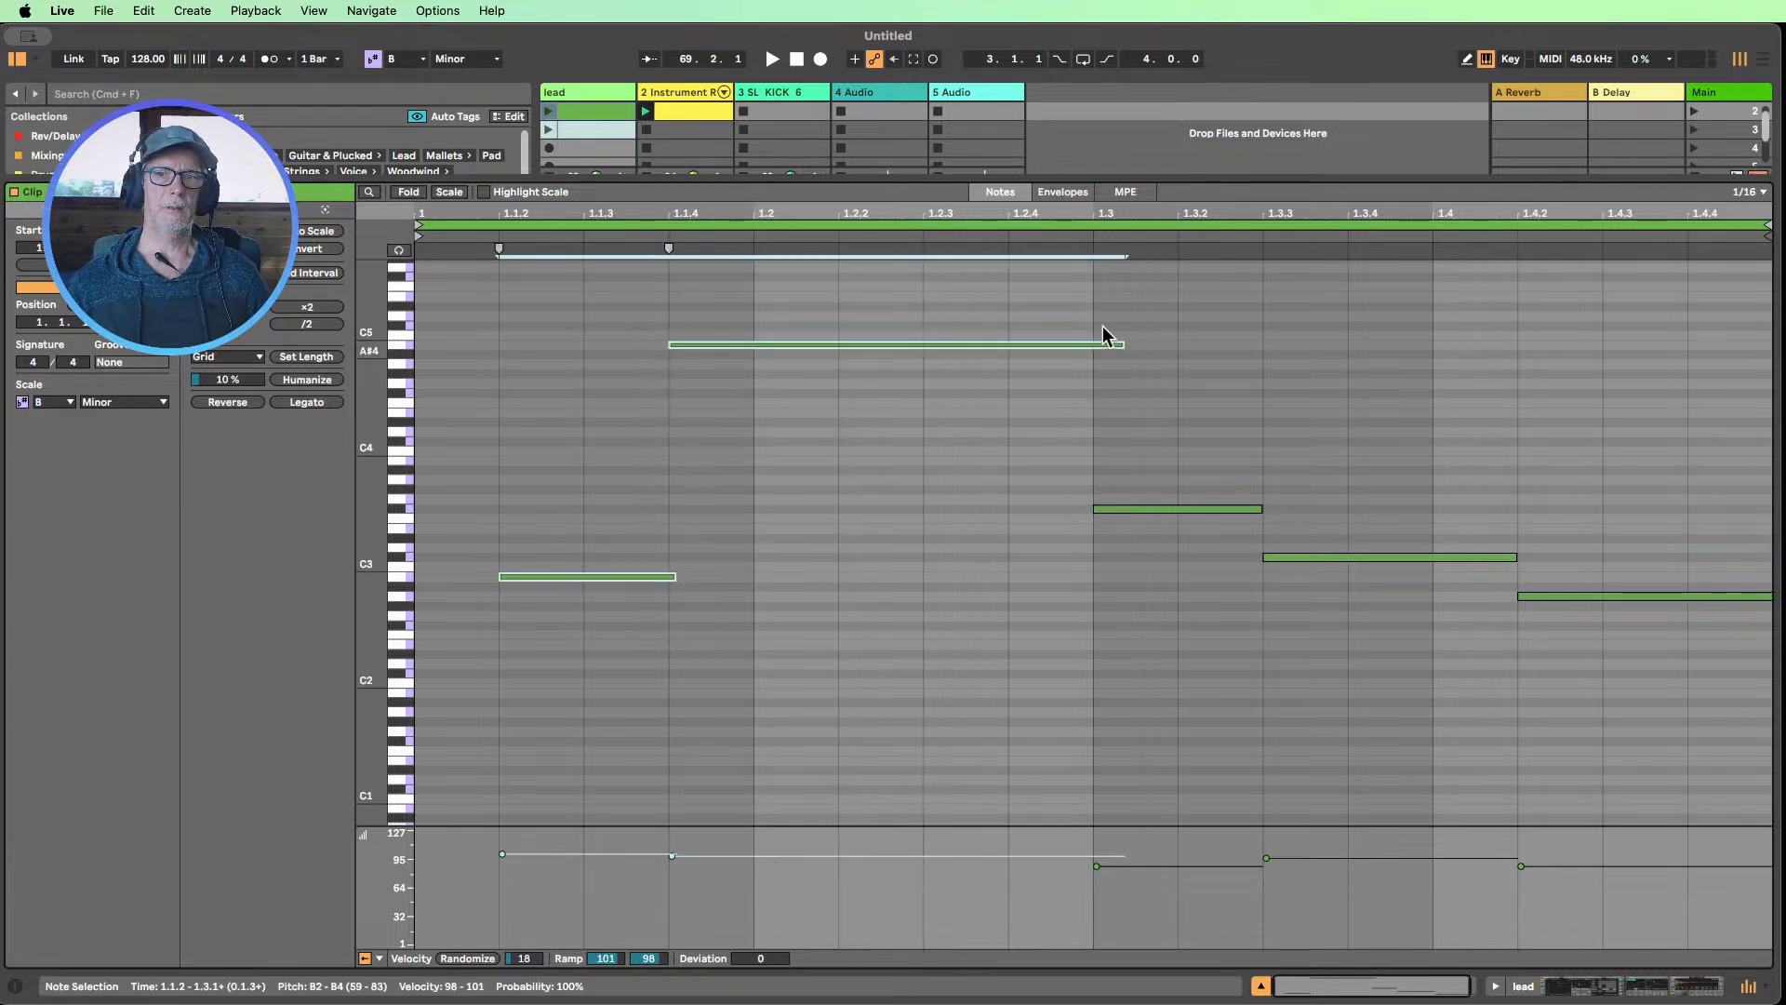
drag(1087, 298, 1115, 569)
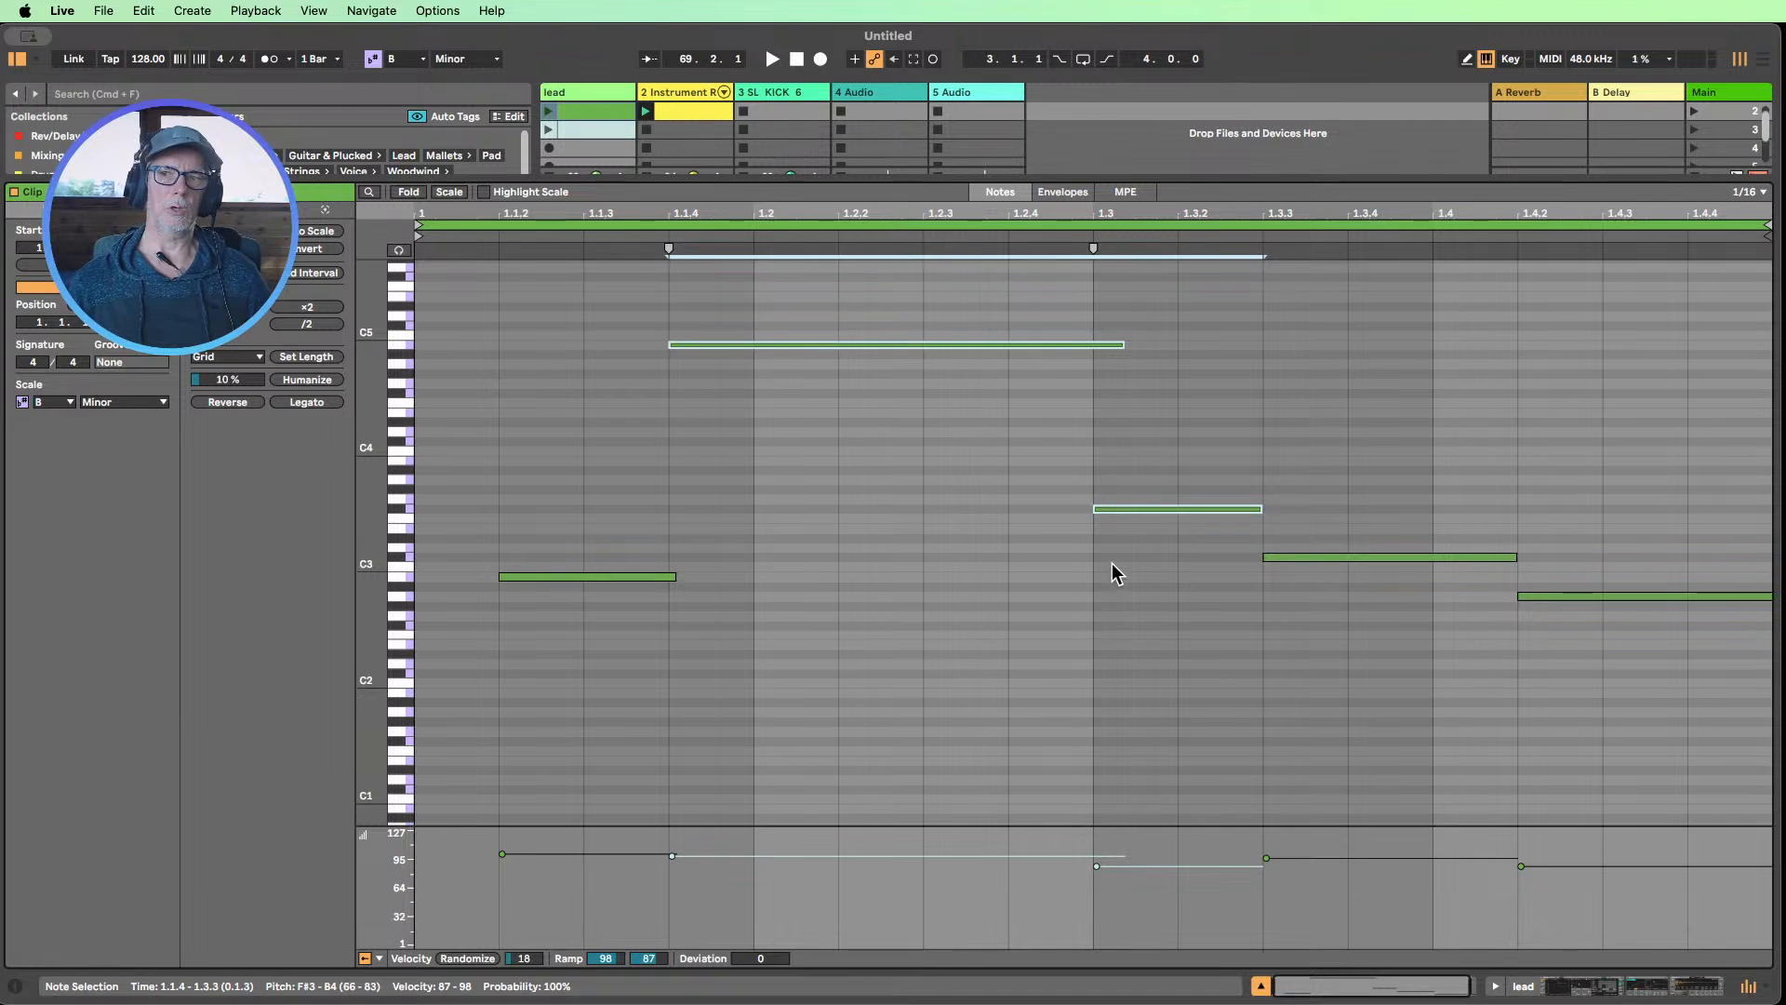
click(1261, 988)
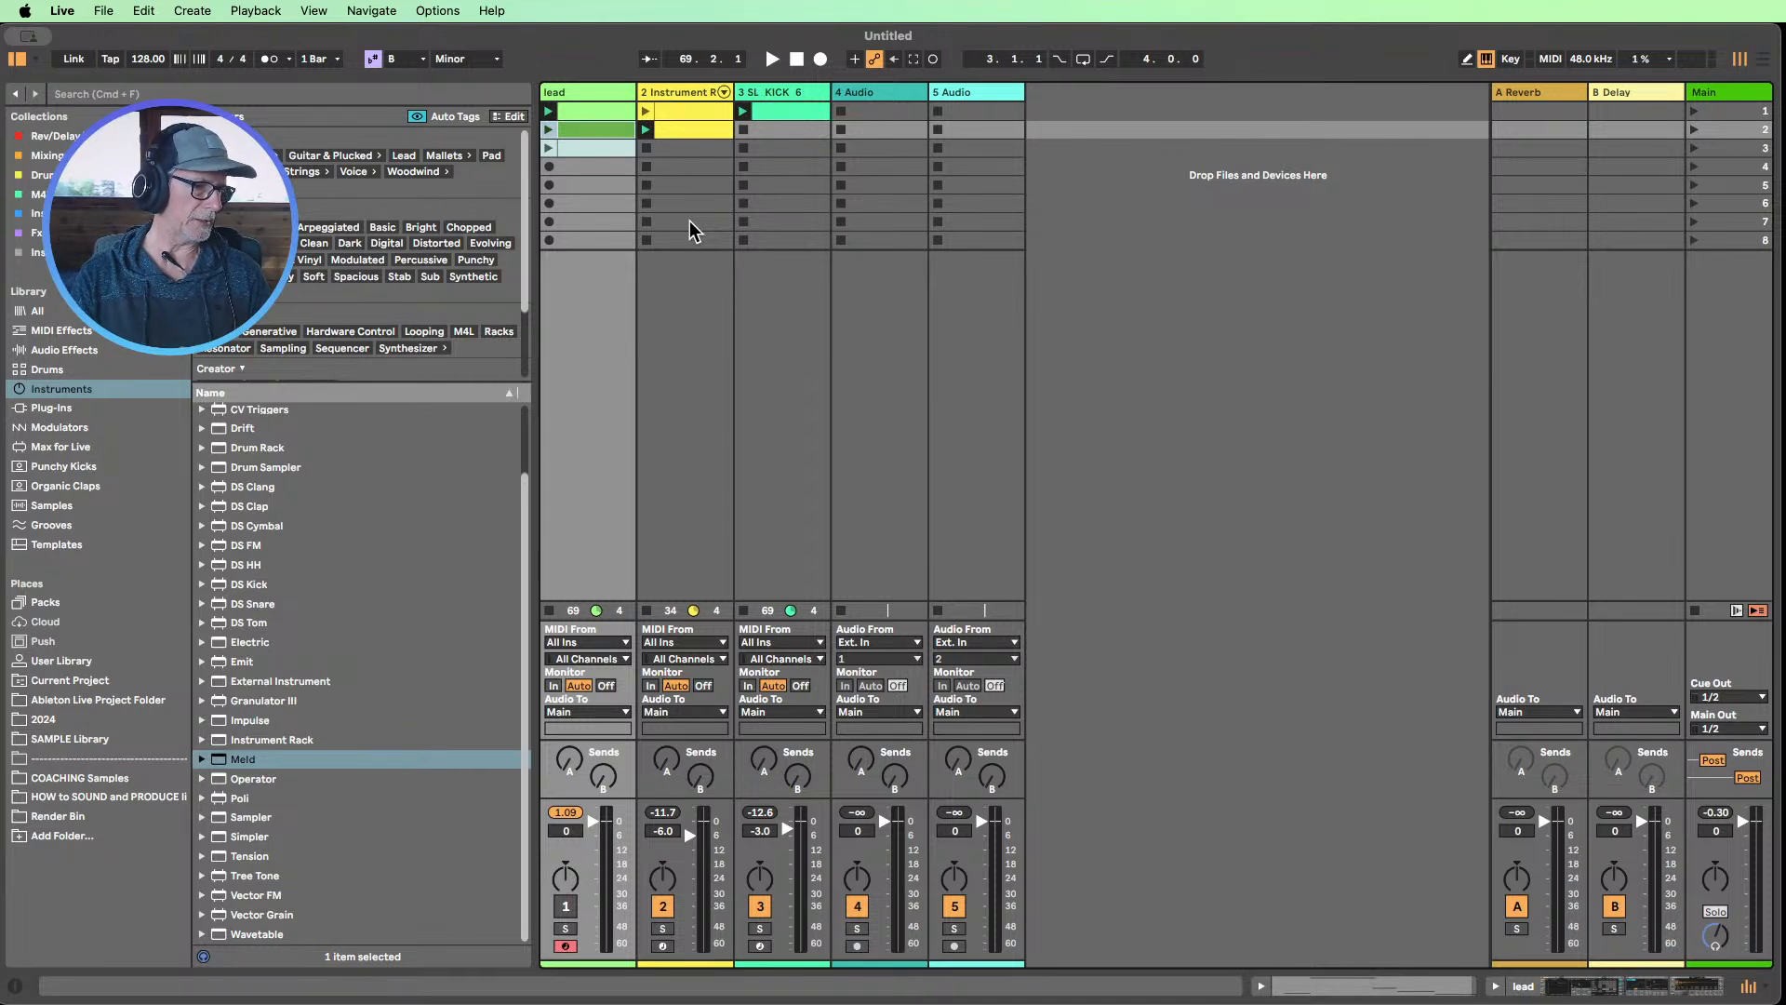
Play the second Instrument Rack clip with the lead muted and compare Analog's sound with glide off and on
click(646, 130)
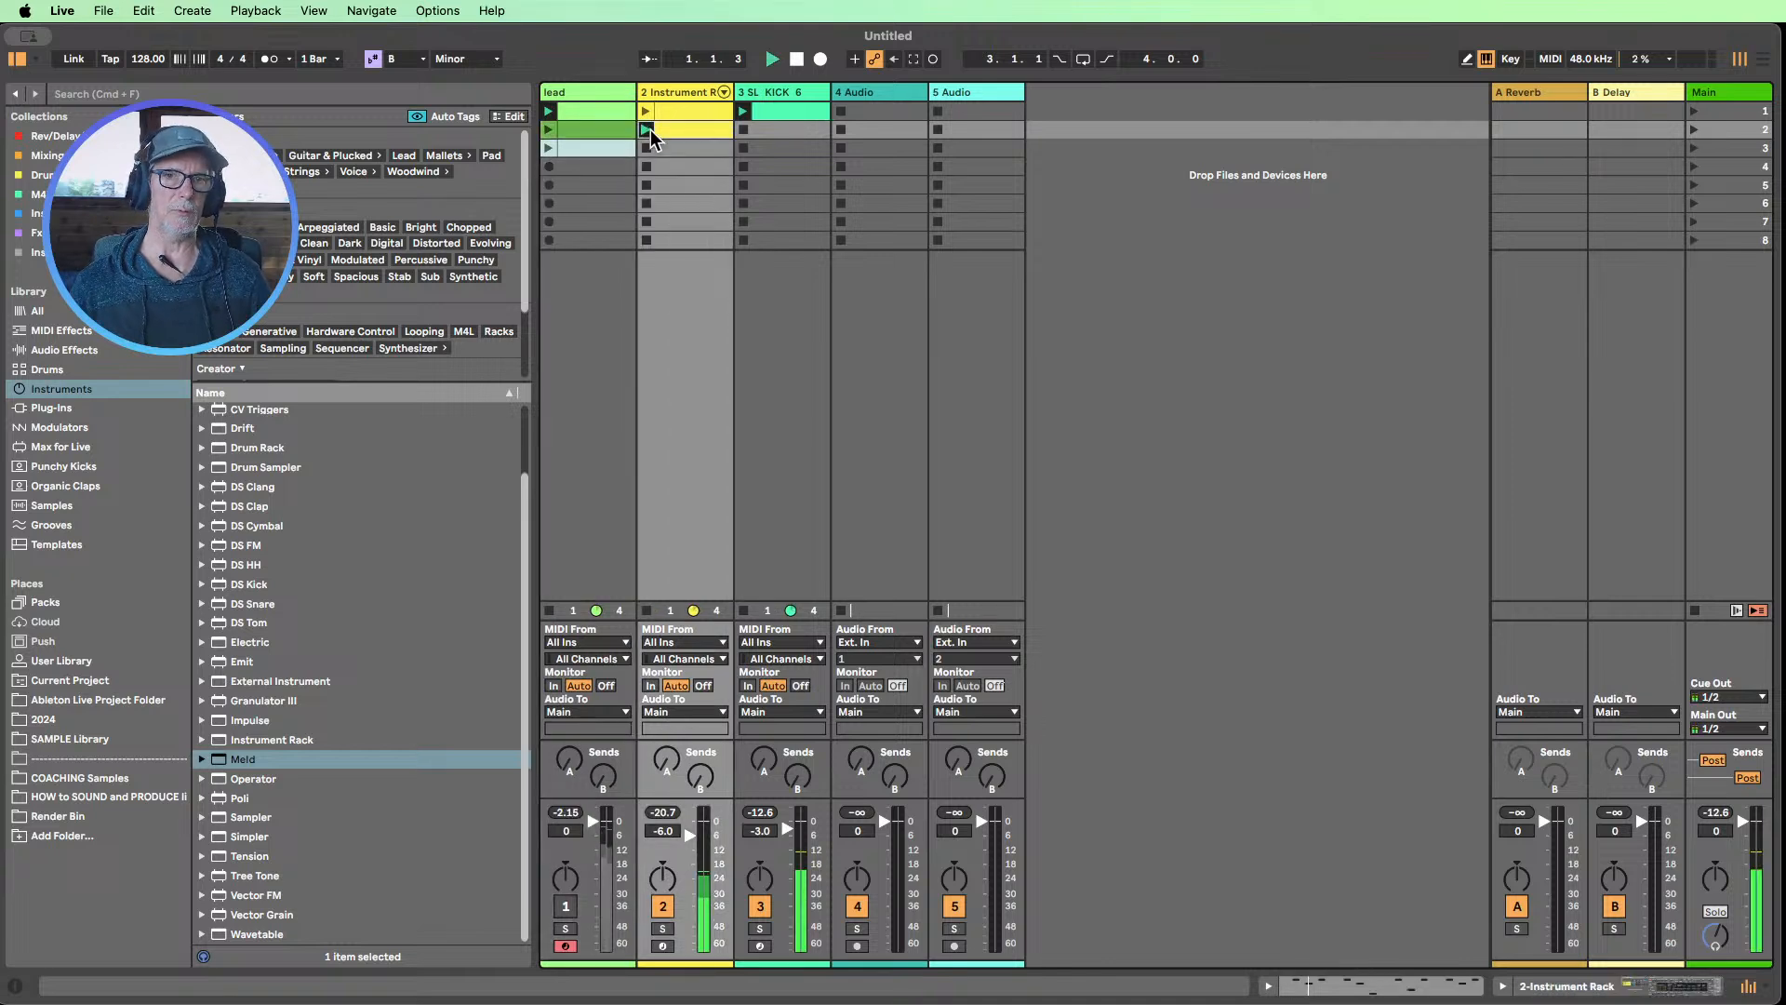
click(565, 906)
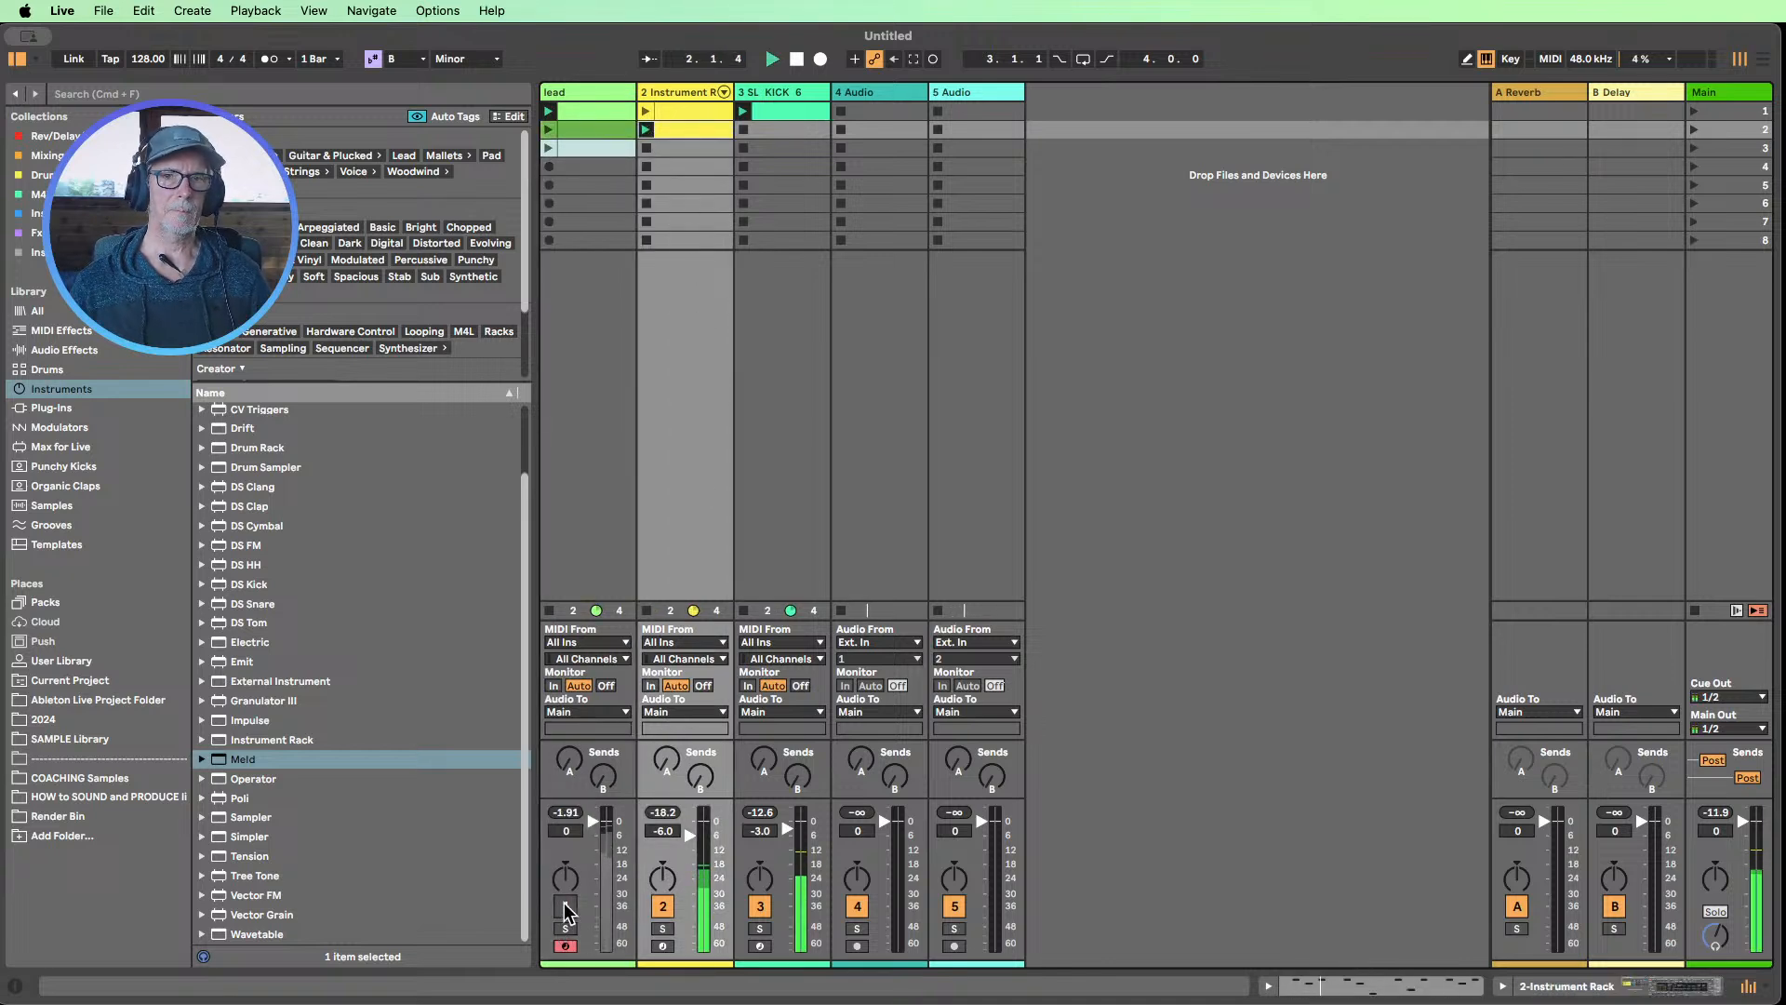
double_click(670, 99)
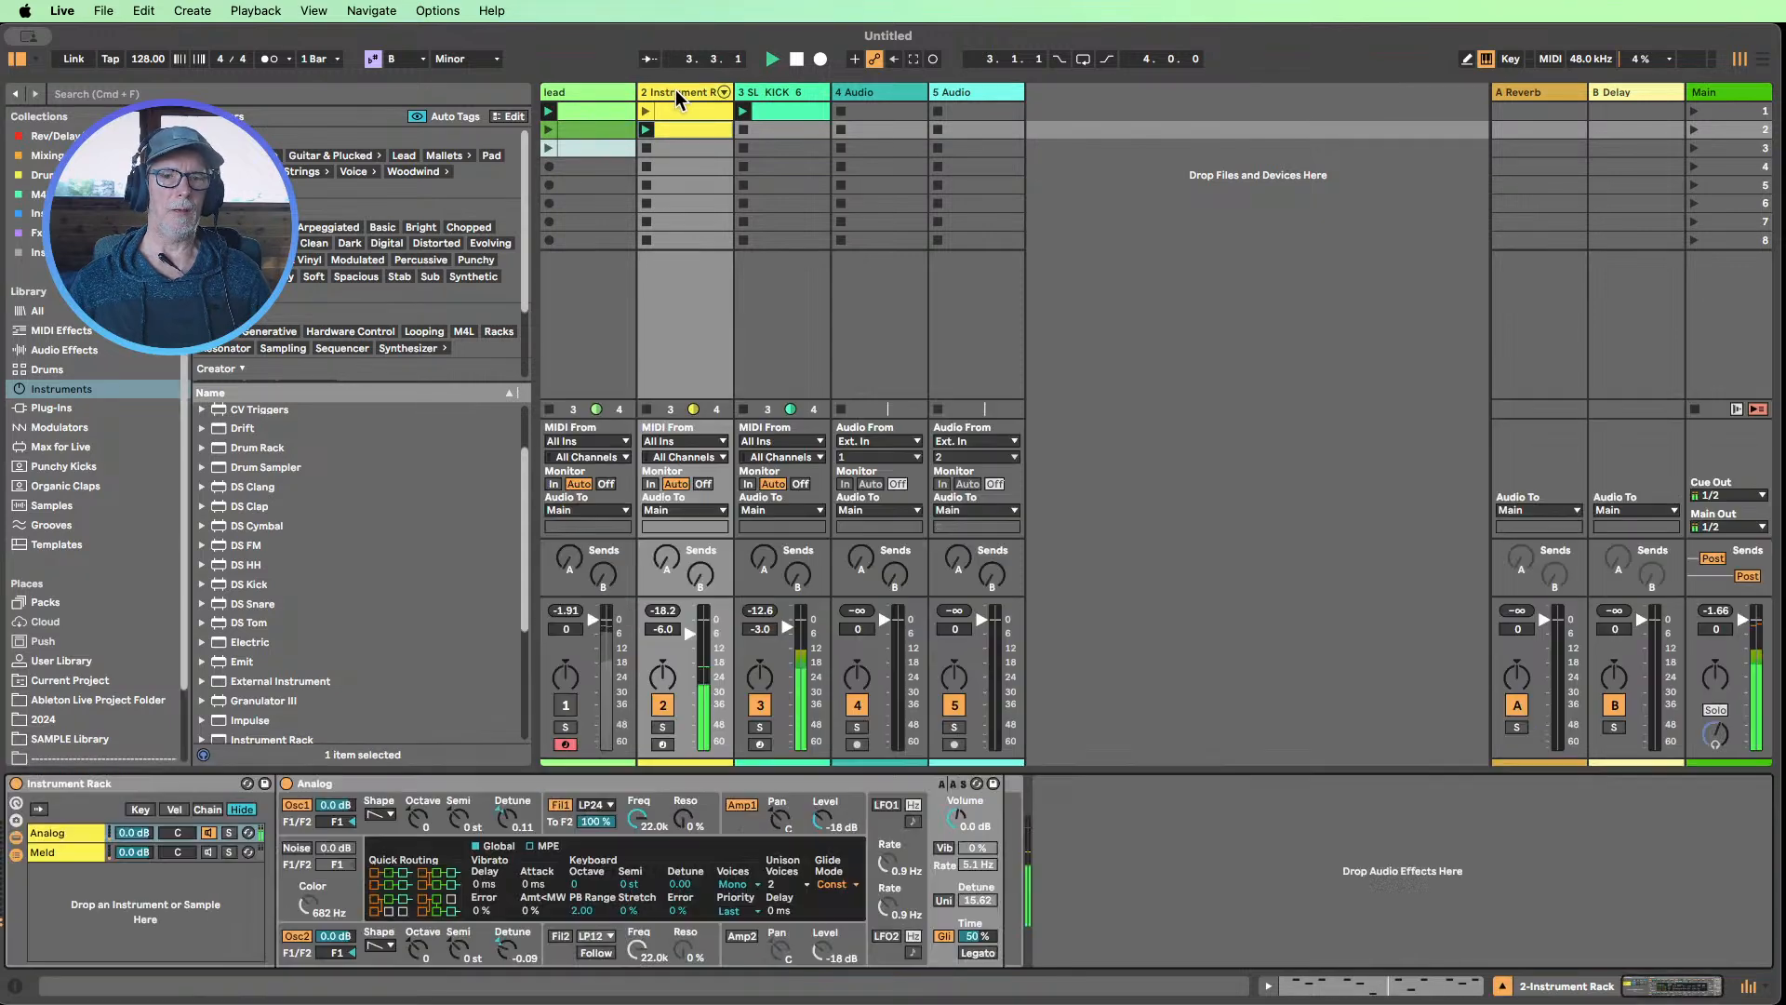
click(943, 937)
click(944, 938)
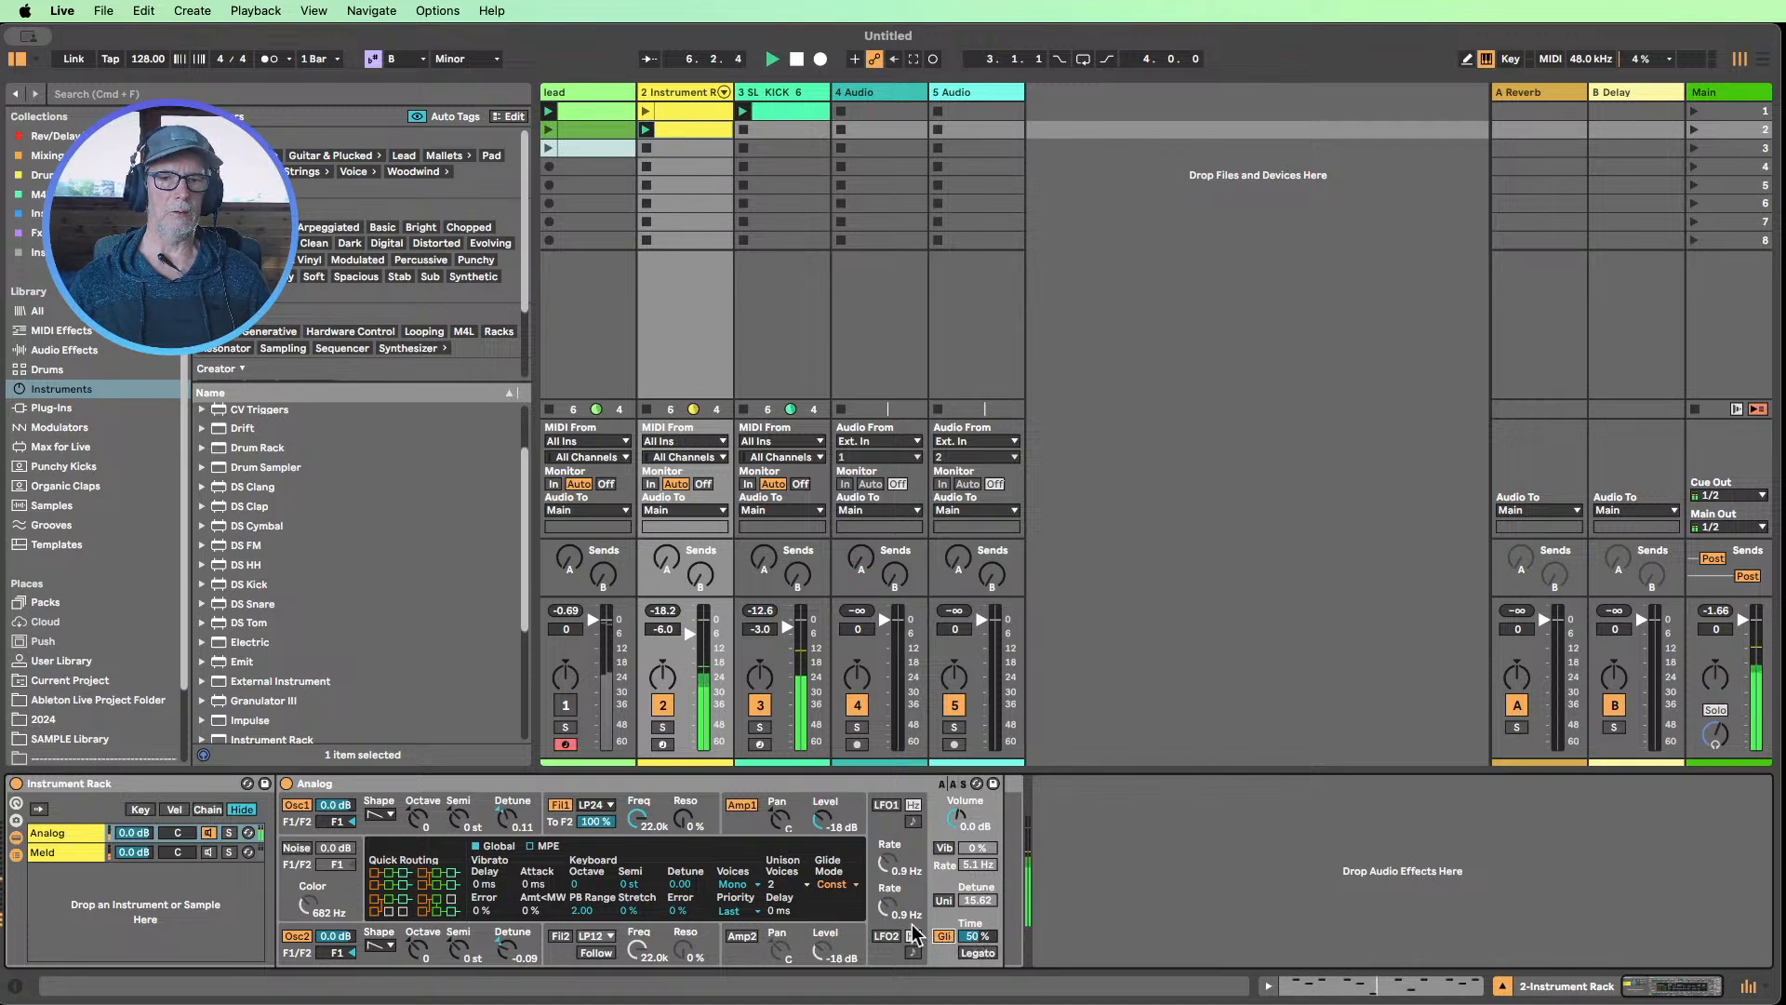
Try 8 voices on Analog with the glide time reduced to 44 %
click(747, 887)
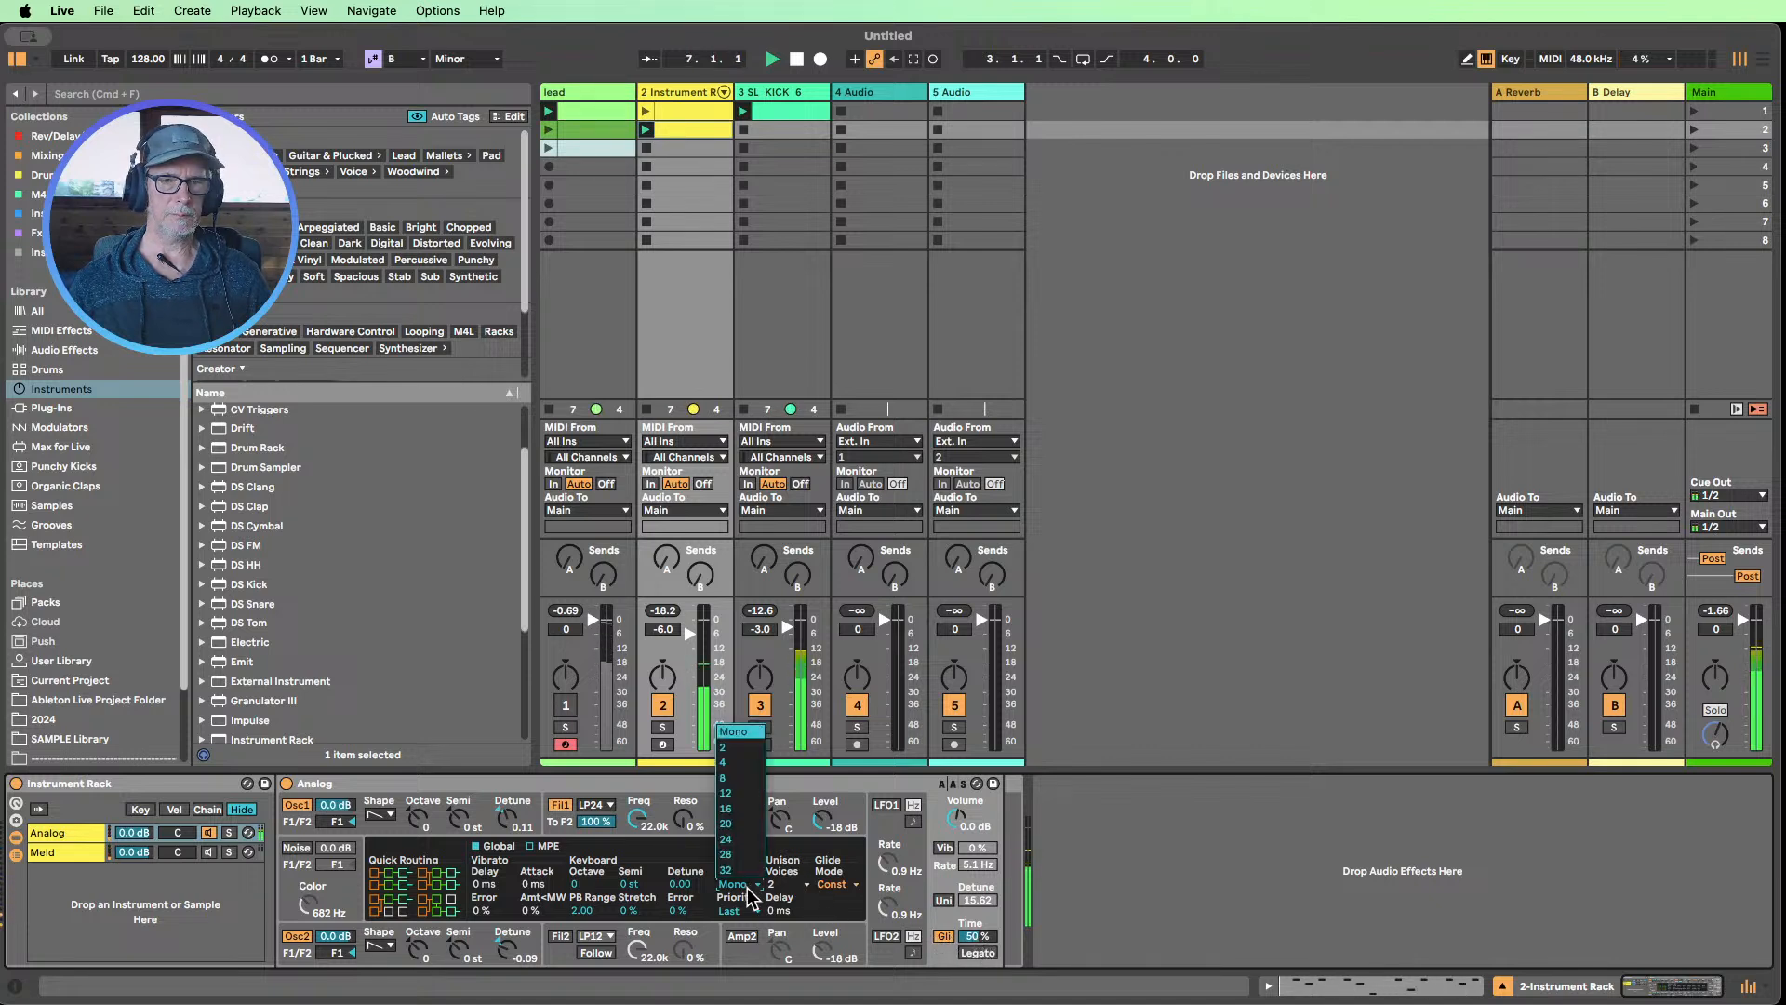
click(736, 777)
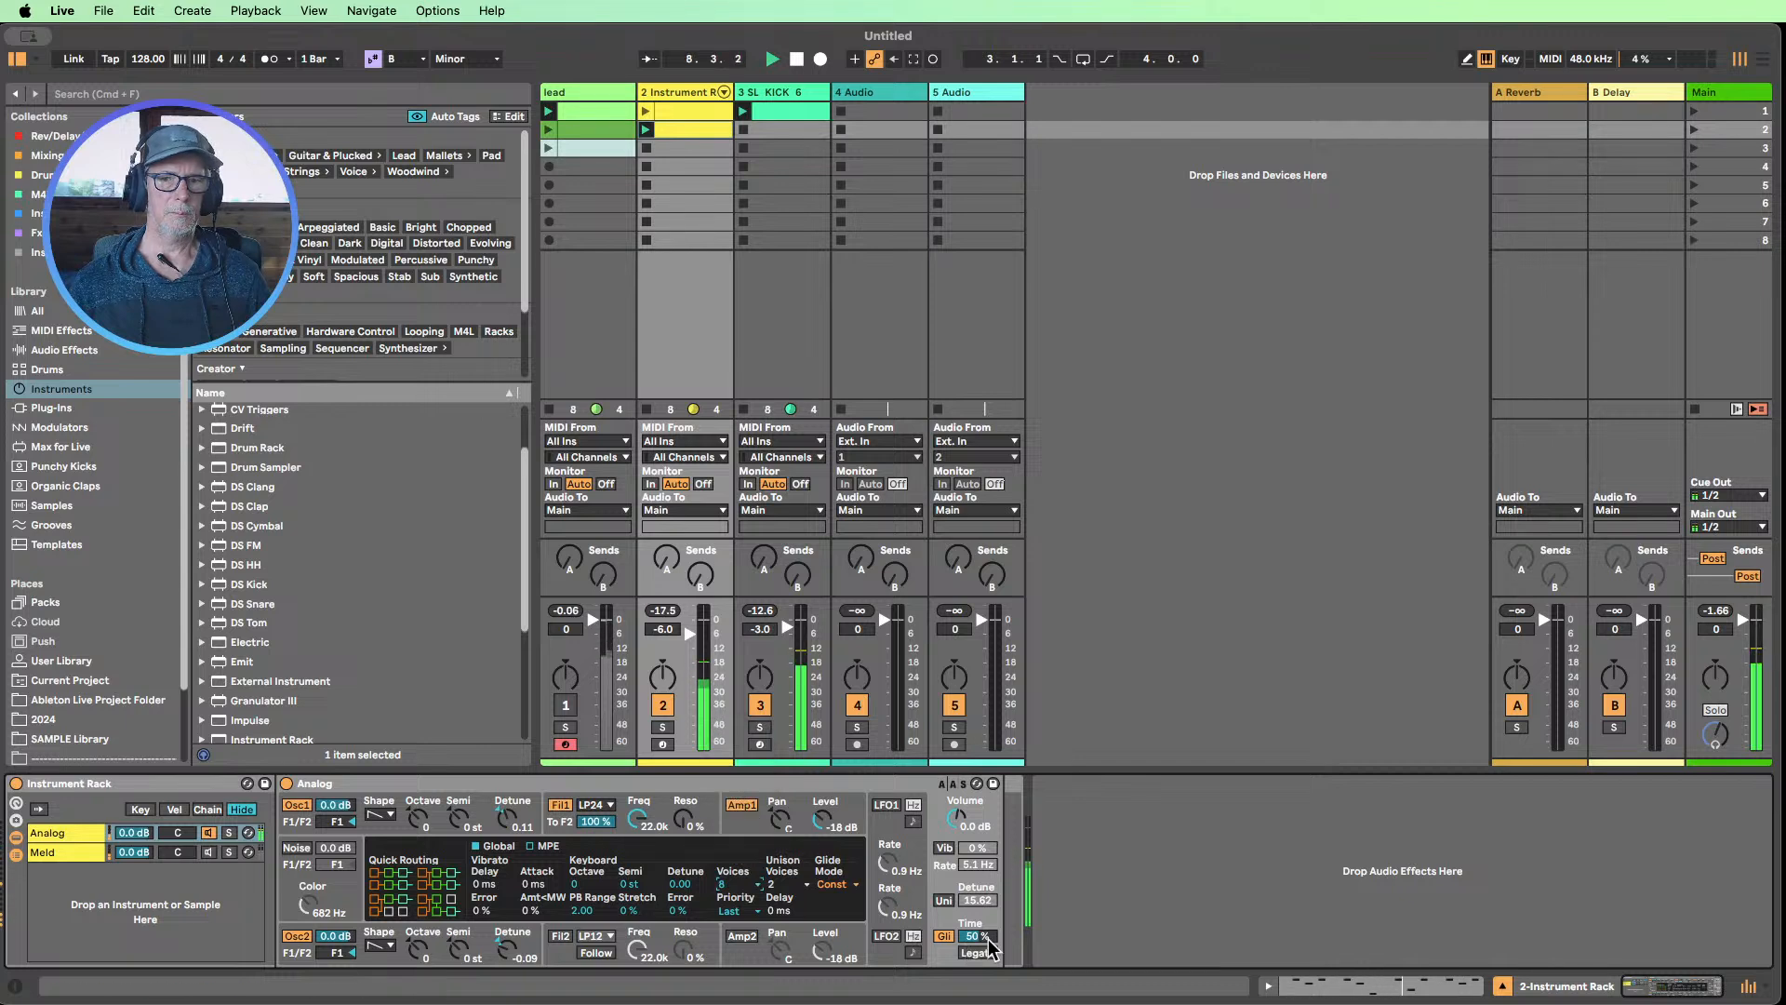
mouse_move(975, 935)
mouse_down()
mouse_move(975, 921)
mouse_move(975, 938)
mouse_up()
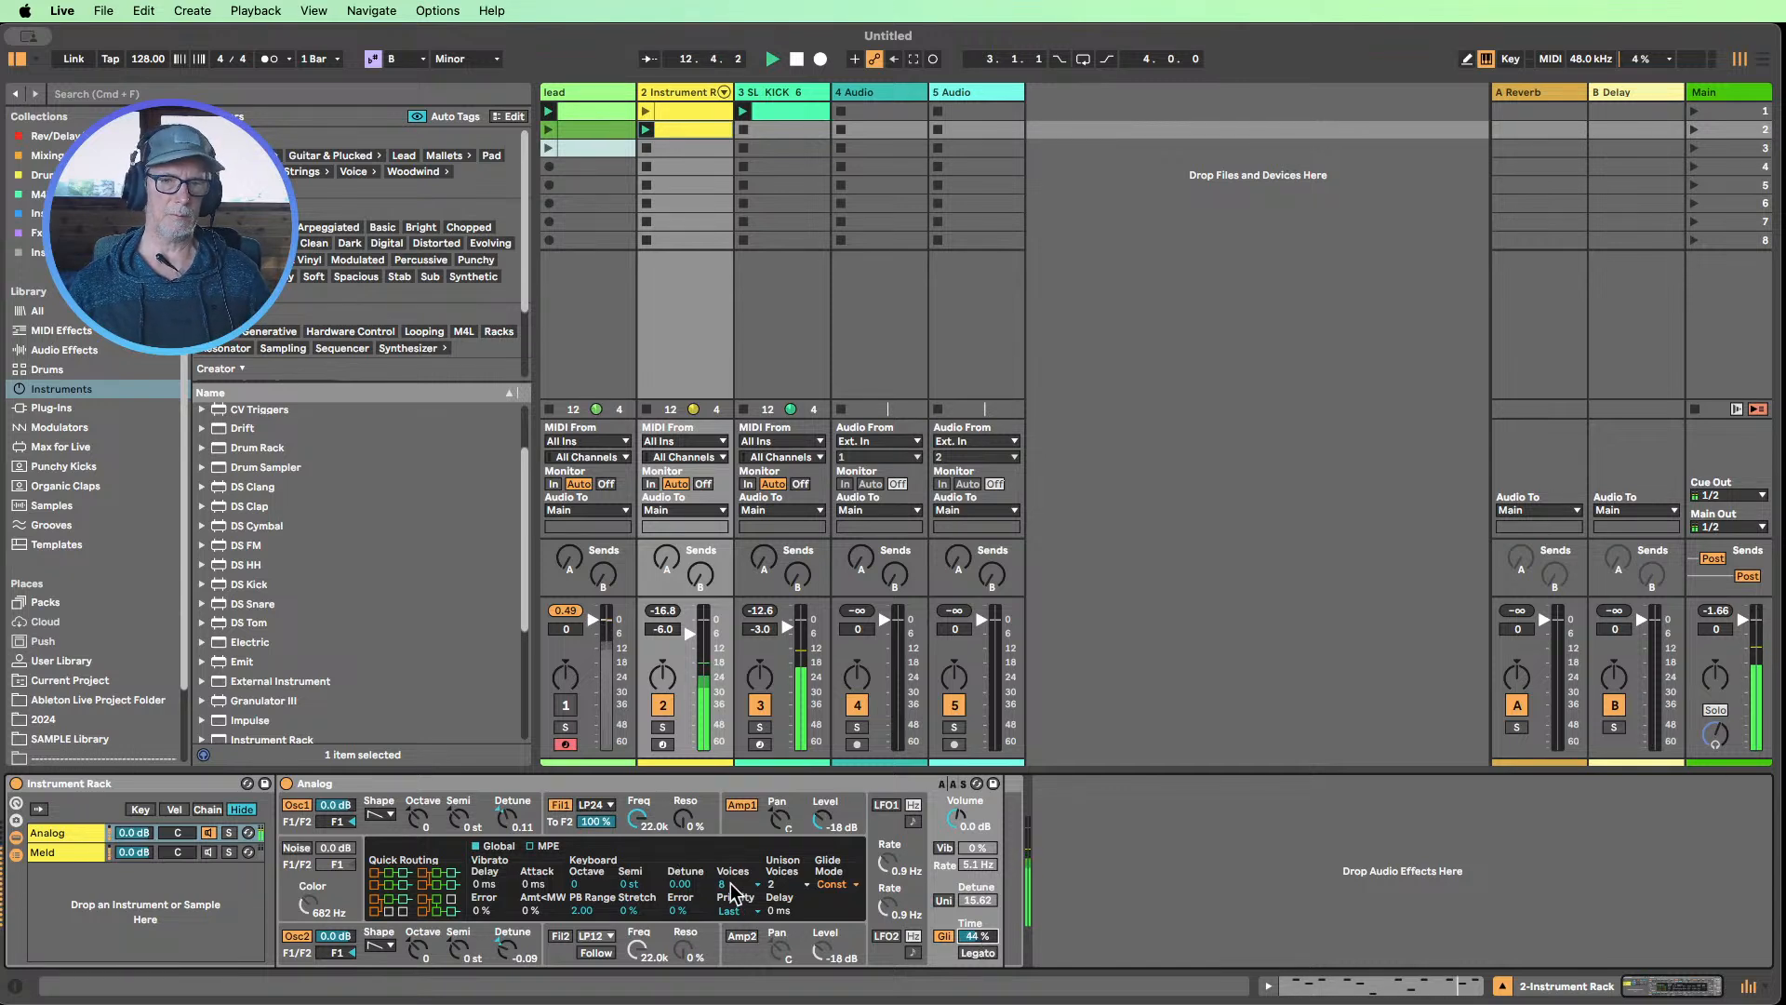
Set Analog's voices to Mono and its glide time to 35 %, leaving glide switched off
click(730, 884)
click(739, 731)
click(942, 938)
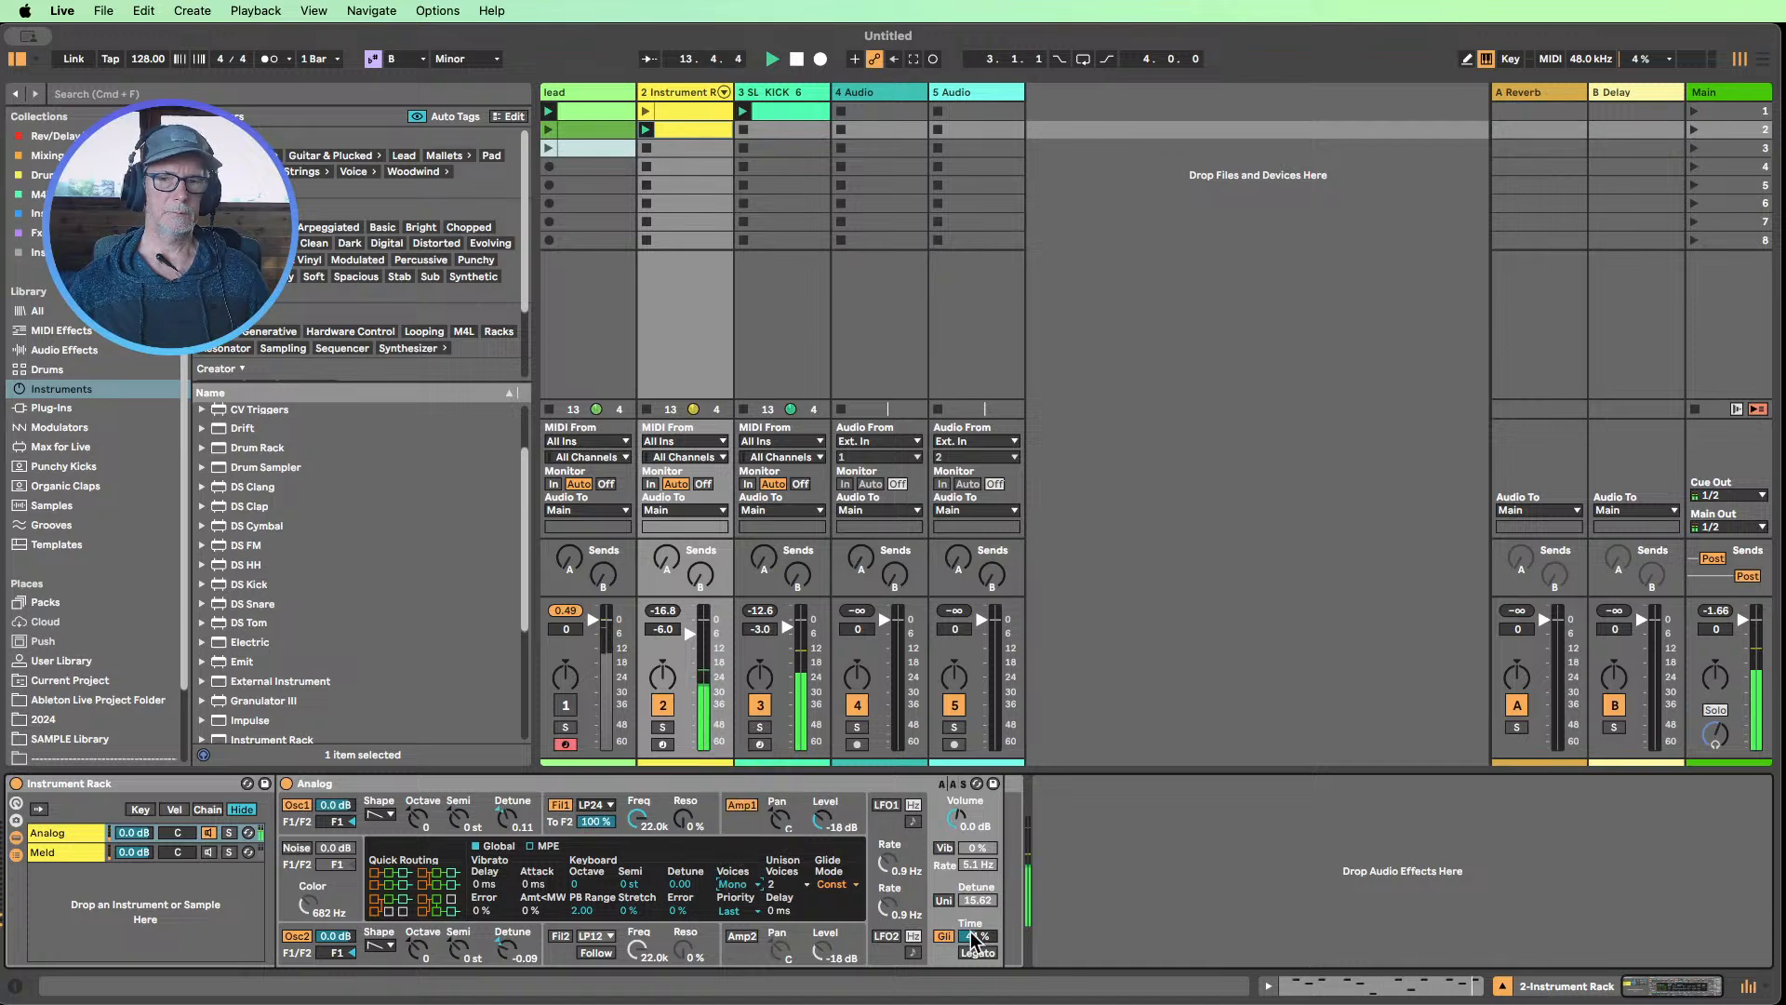
mouse_move(975, 935)
mouse_down()
mouse_move(974, 915)
mouse_move(975, 940)
mouse_up()
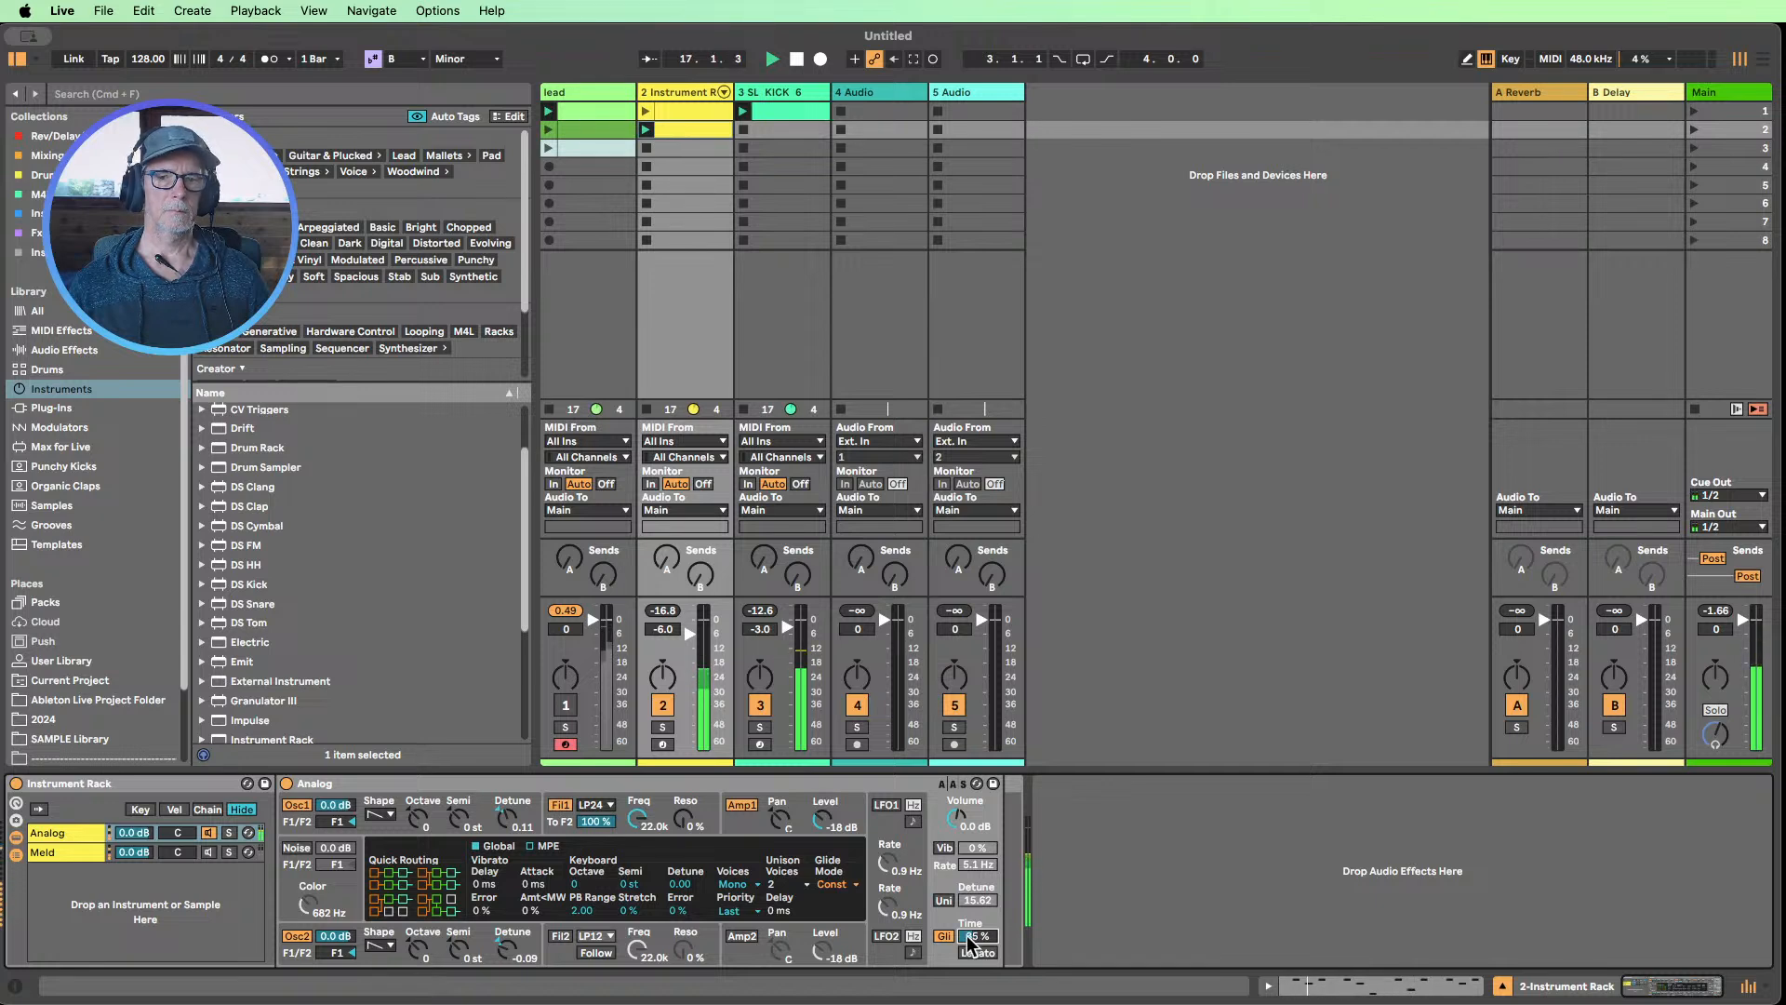
click(943, 936)
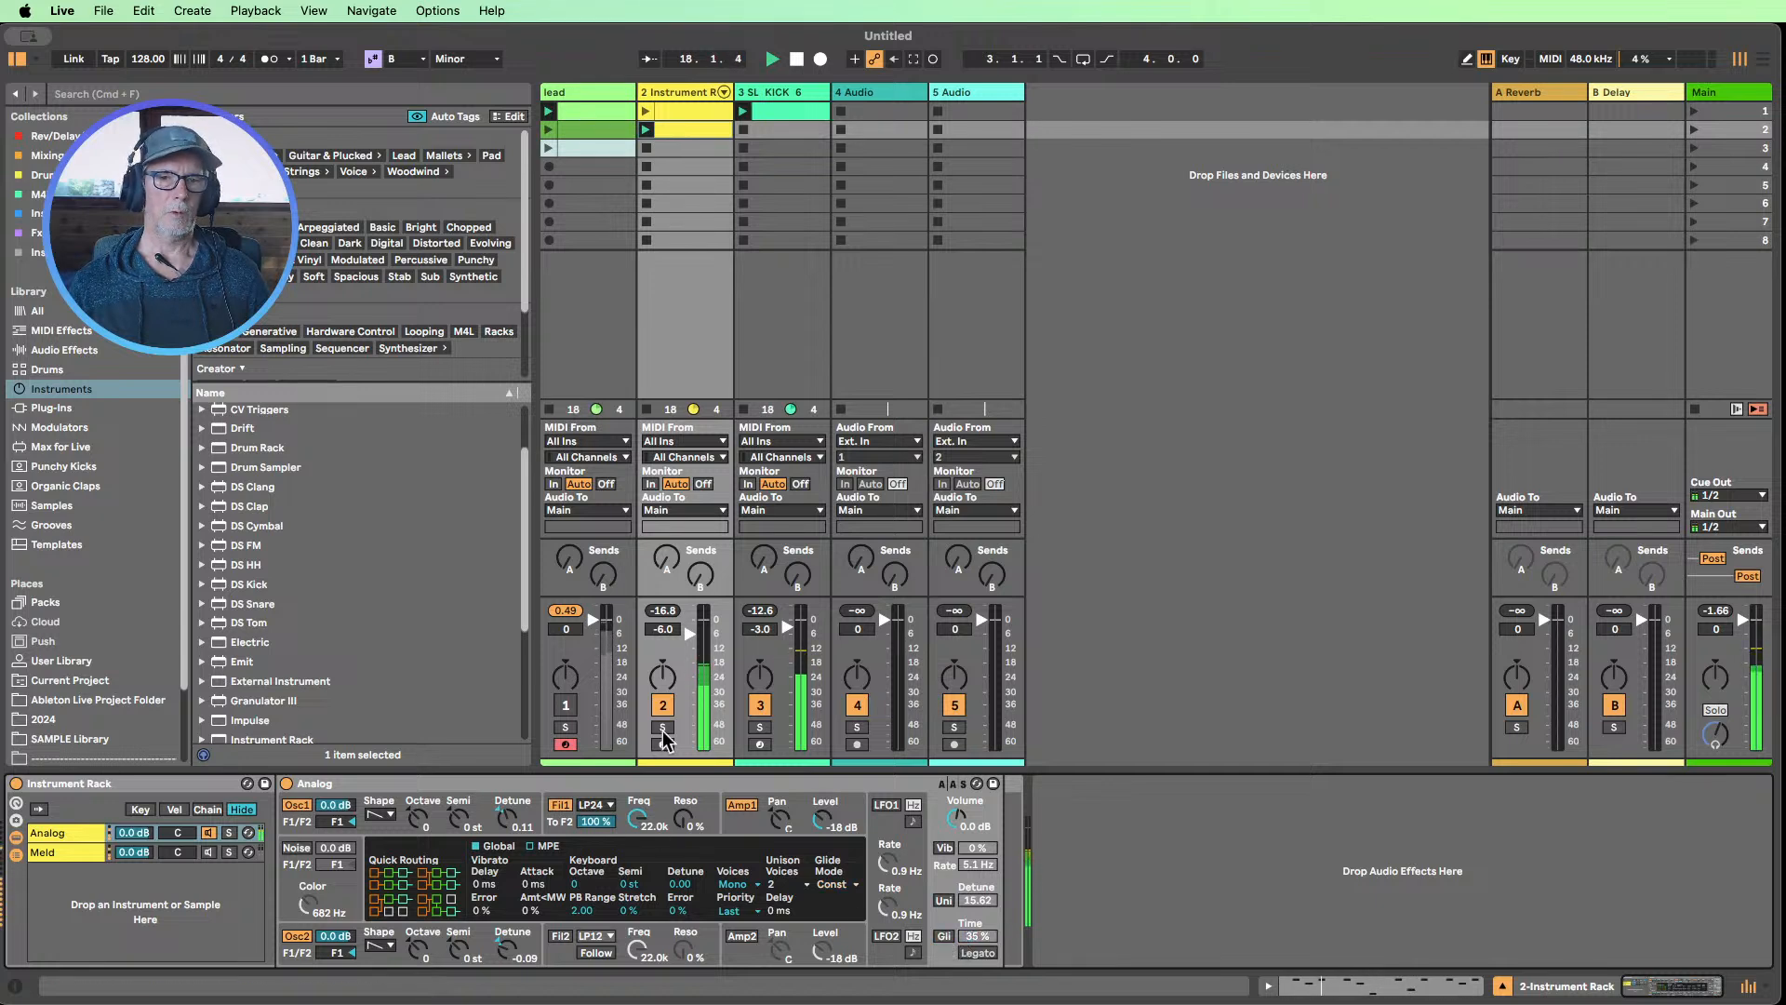
Unmute the lead track and solo it together with the Instrument Rack track, with the latter's volume at -5.0 dB
click(563, 707)
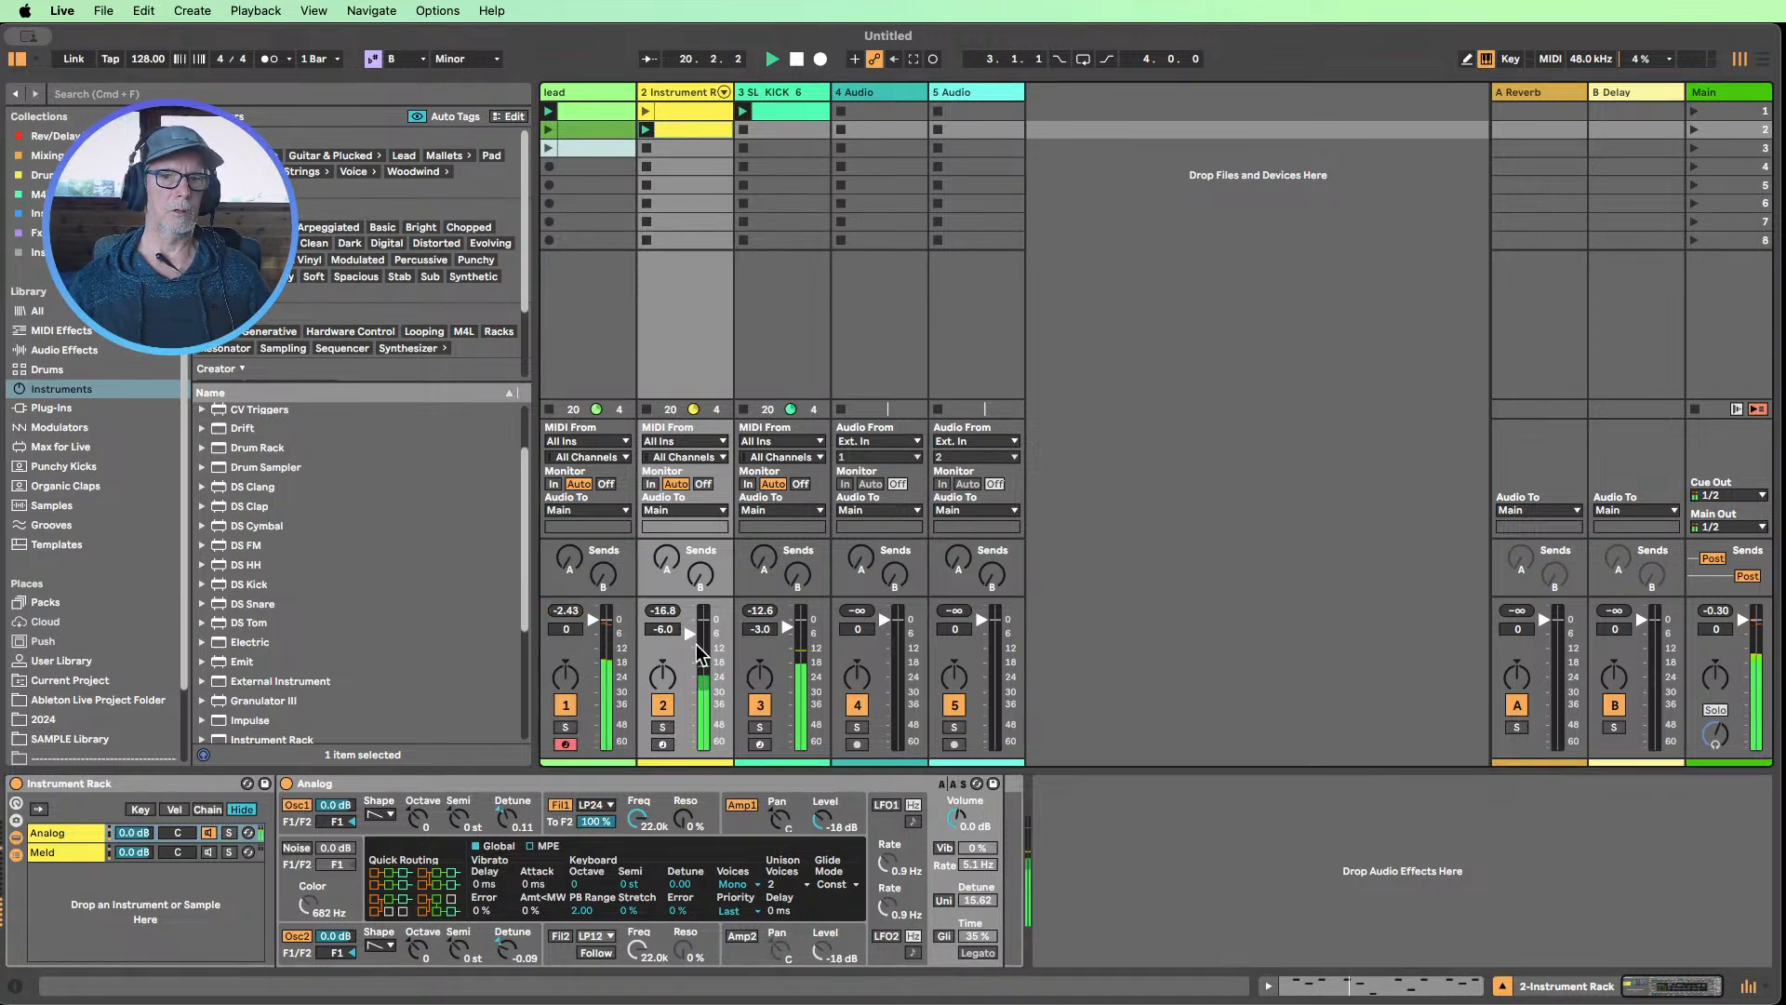
click(565, 728)
click(662, 727)
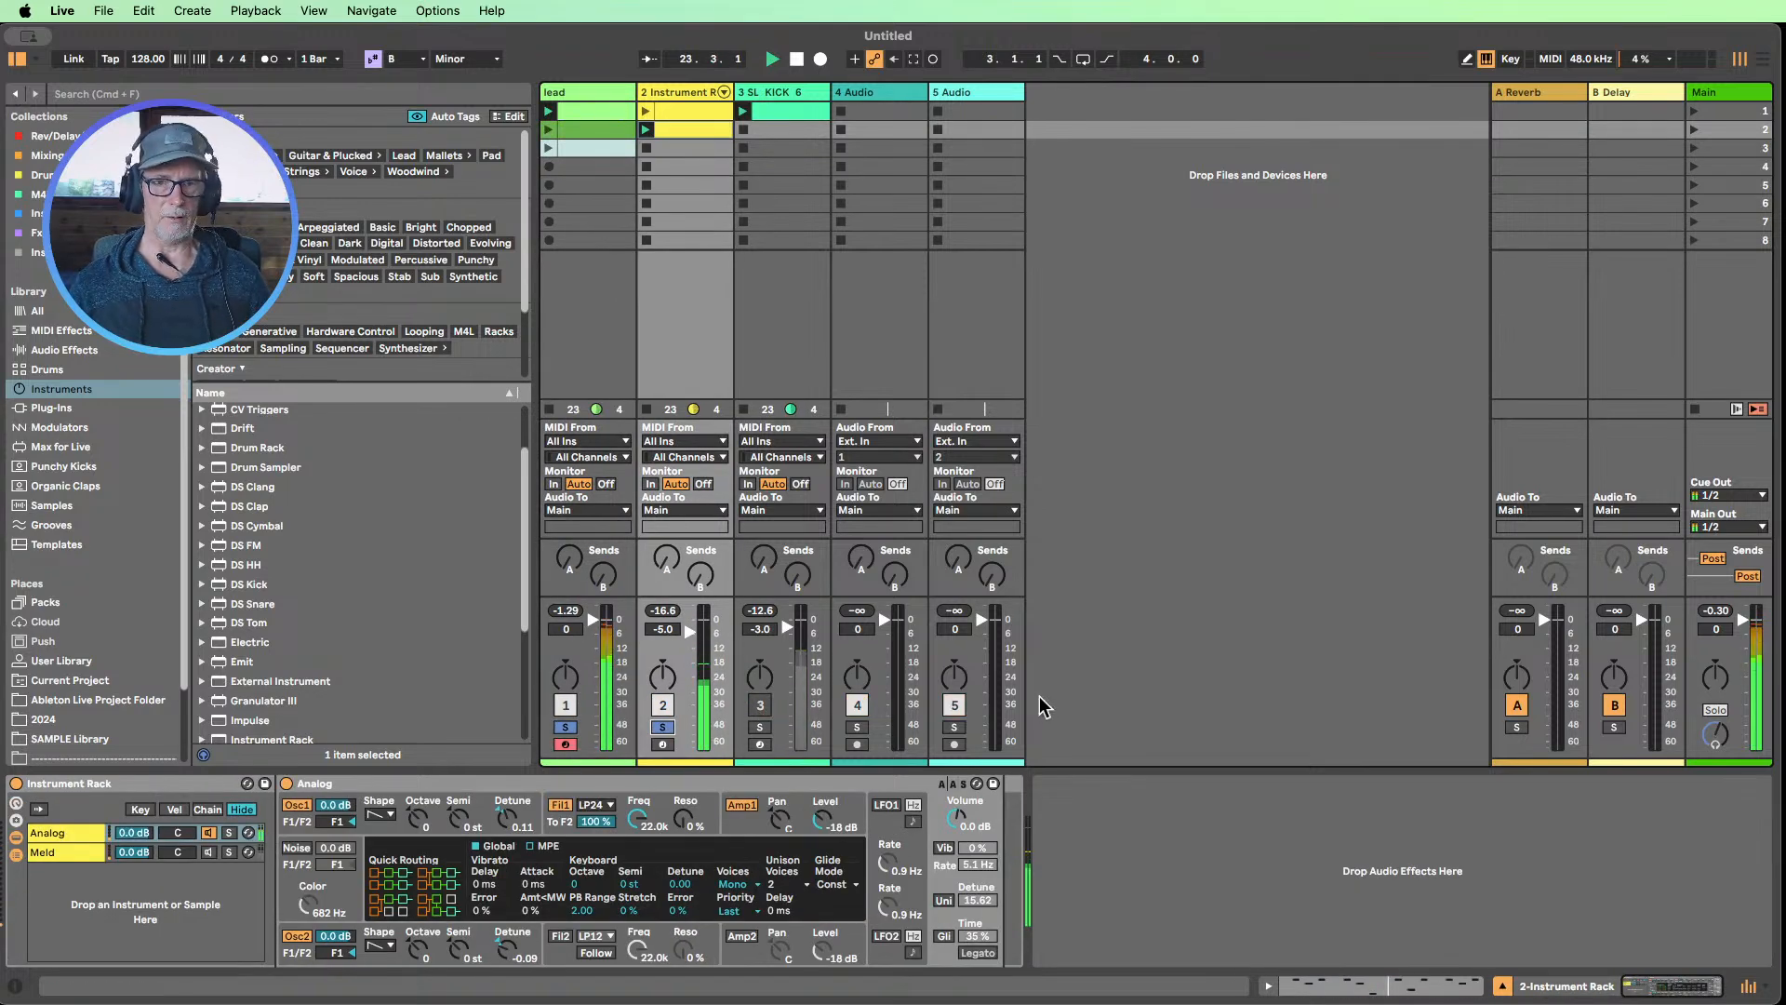
Compare the notes of the second lead and Instrument Rack clips in one shared editor, then unsolo both tracks
click(584, 128)
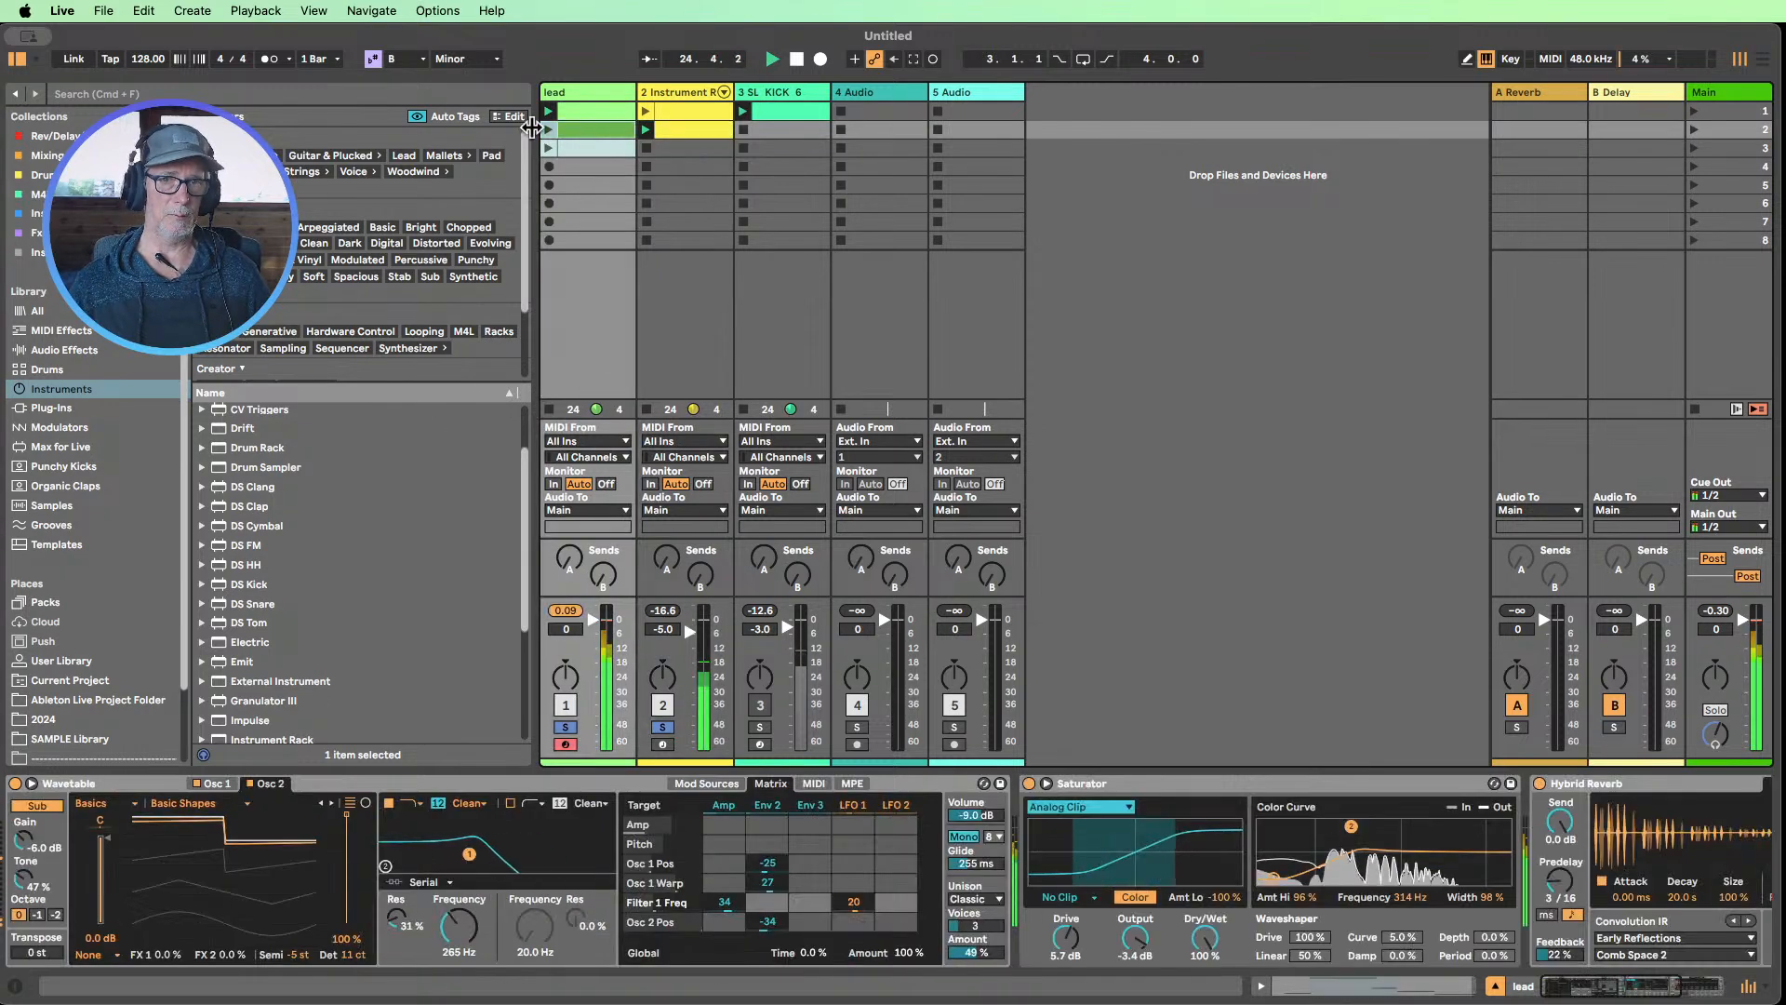
click(694, 140)
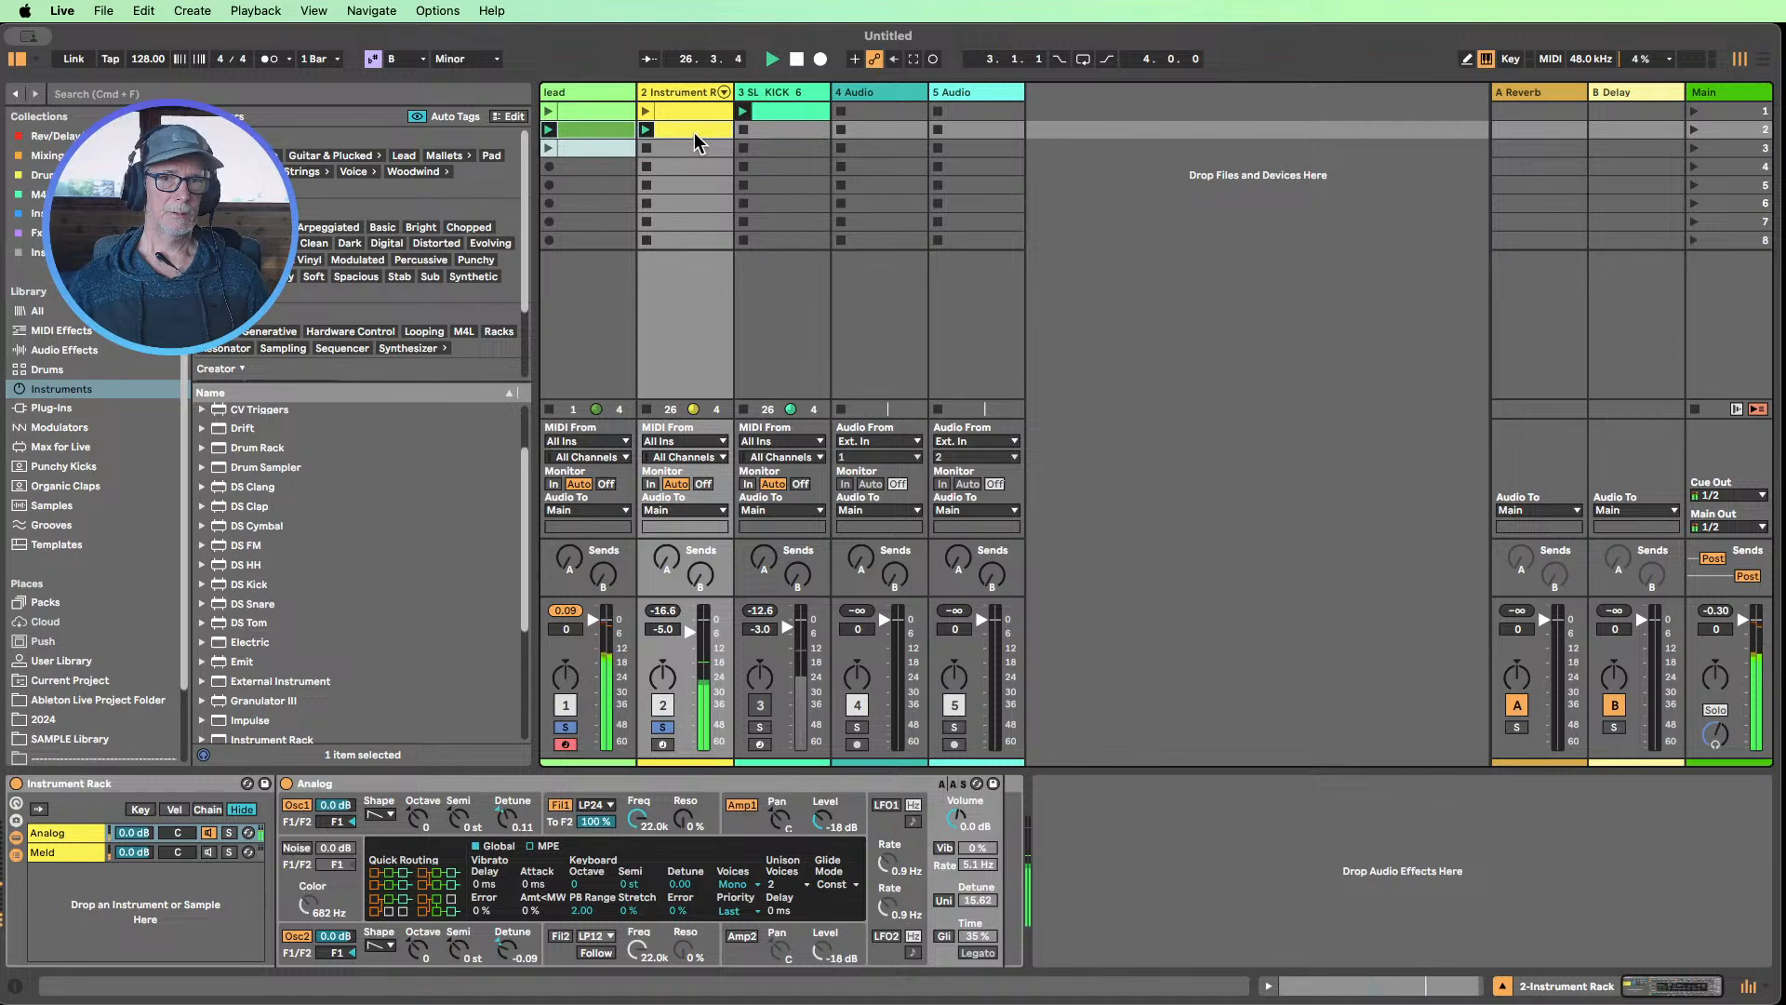
double_click(694, 132)
shift+click(590, 131)
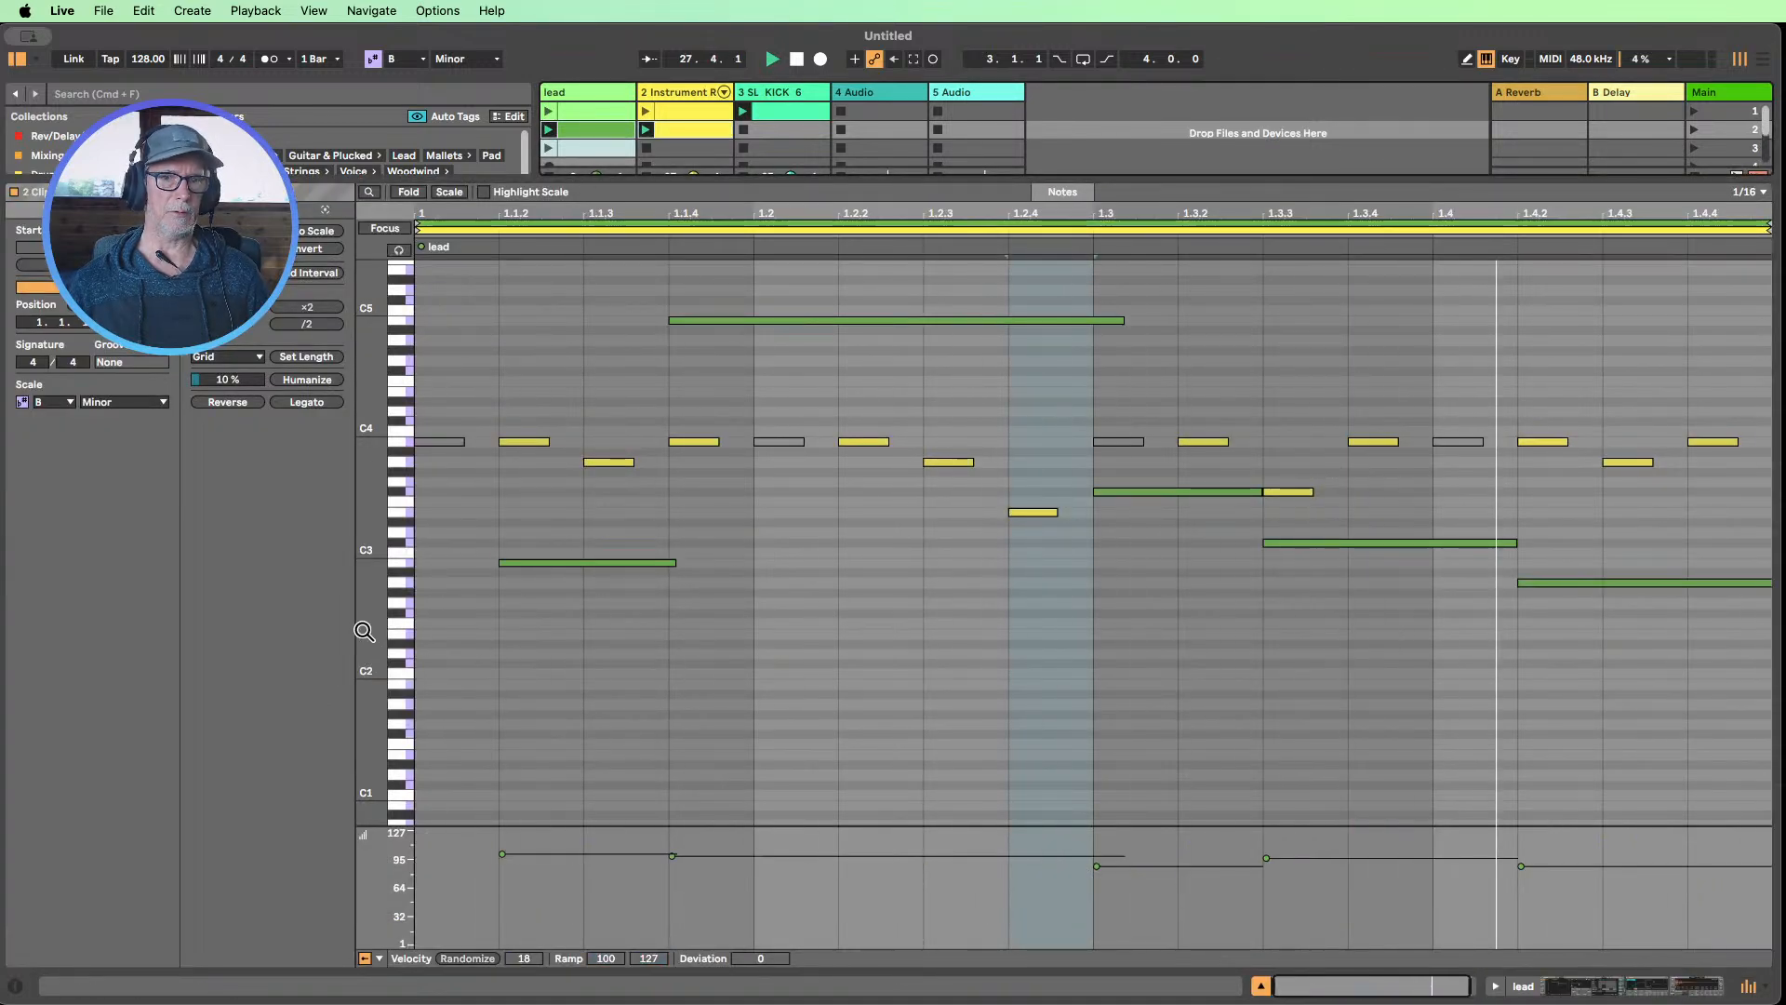
drag(365, 635, 352, 632)
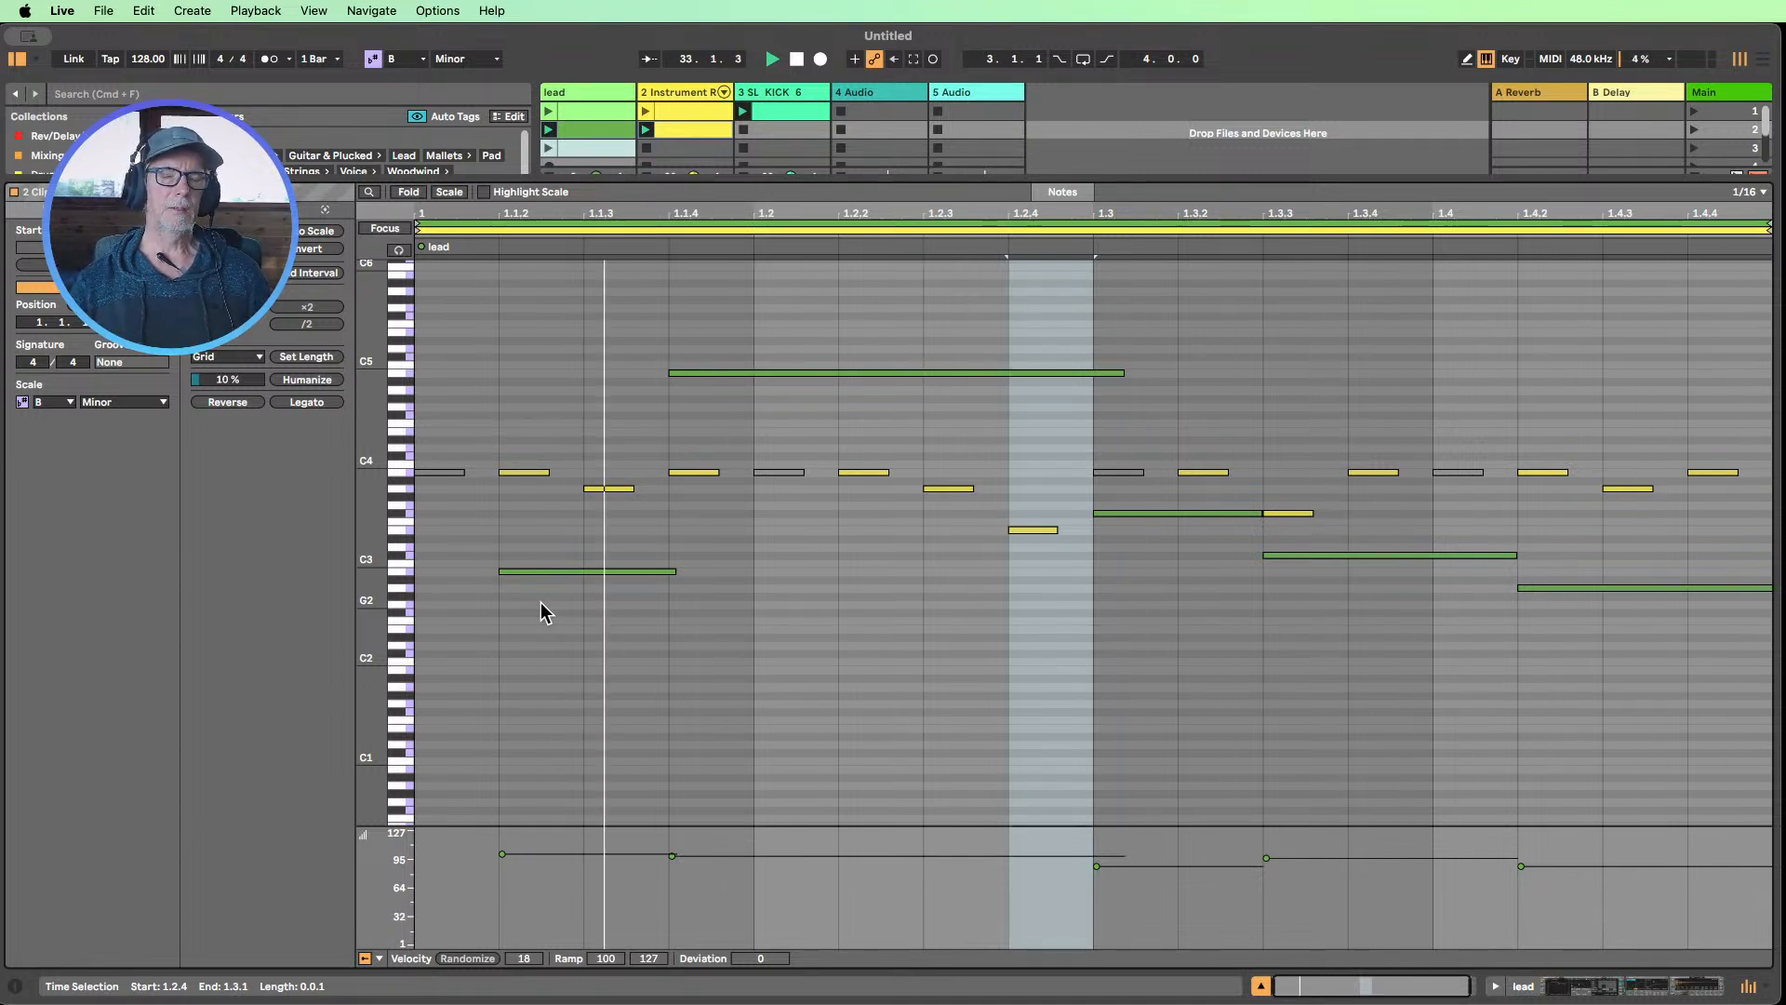
click(1260, 988)
click(666, 929)
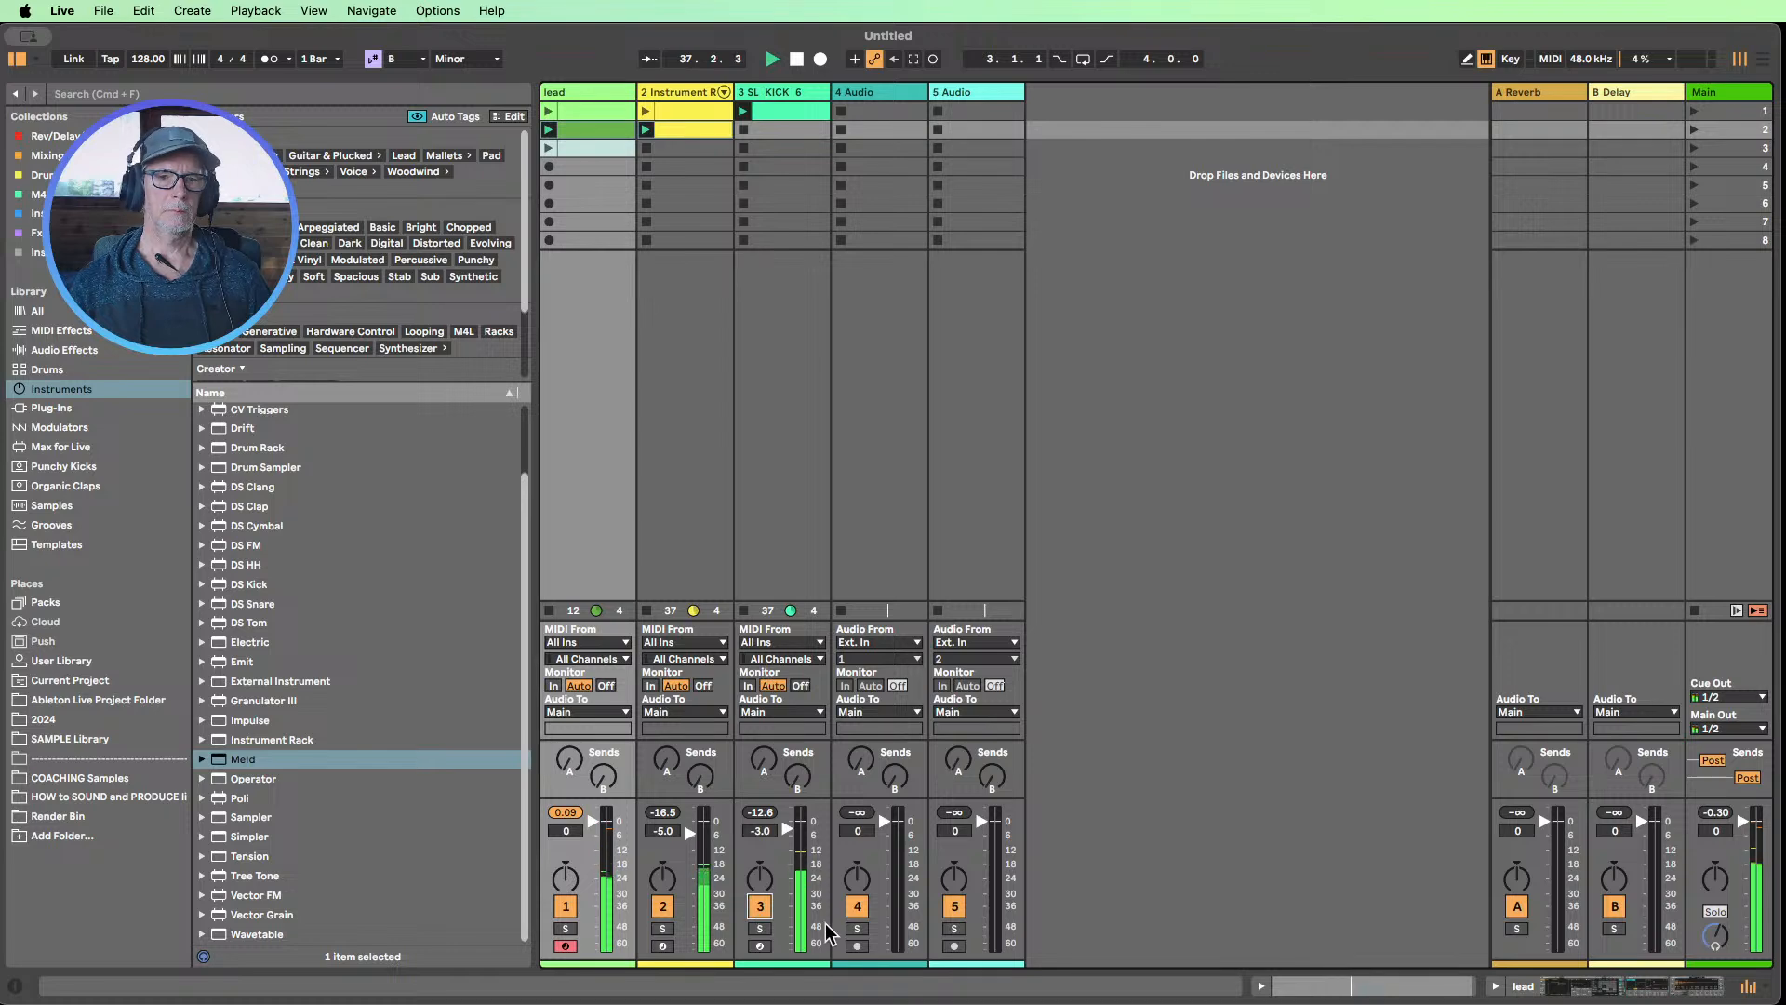
Open the Instrument Rack track's devices and try a lower Filter 1 cutoff on Analog, then restore it to 22.0k
click(565, 812)
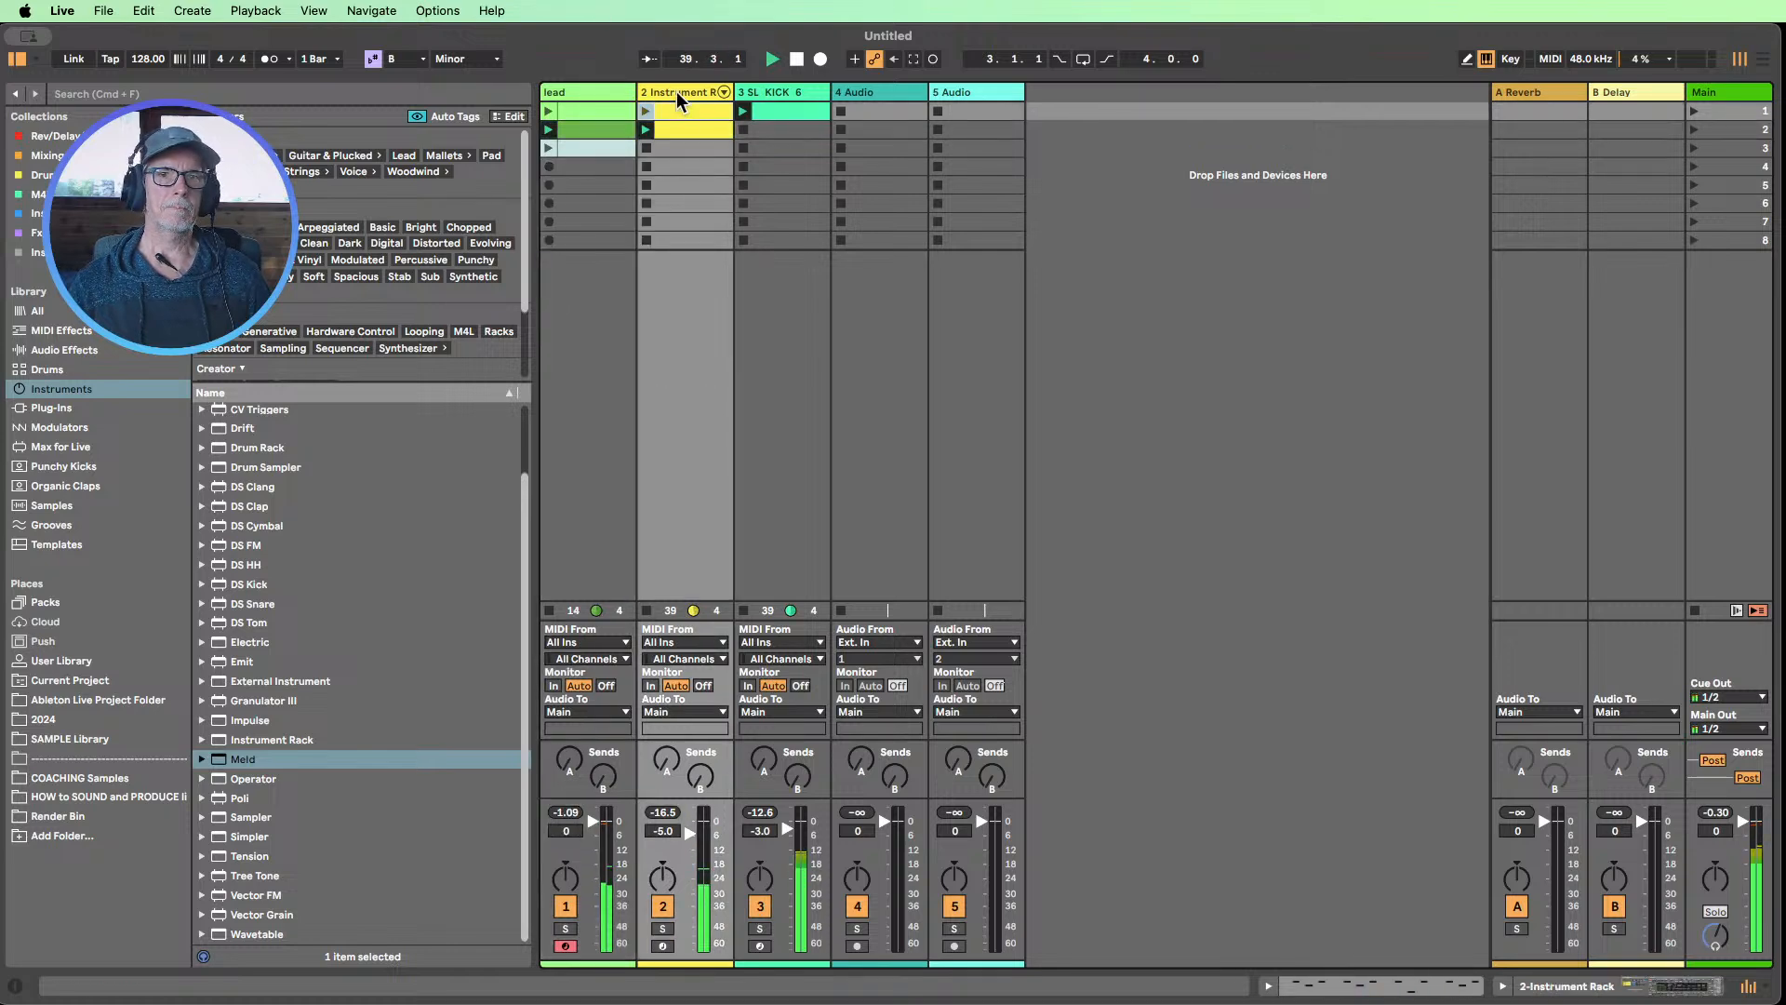
double_click(677, 91)
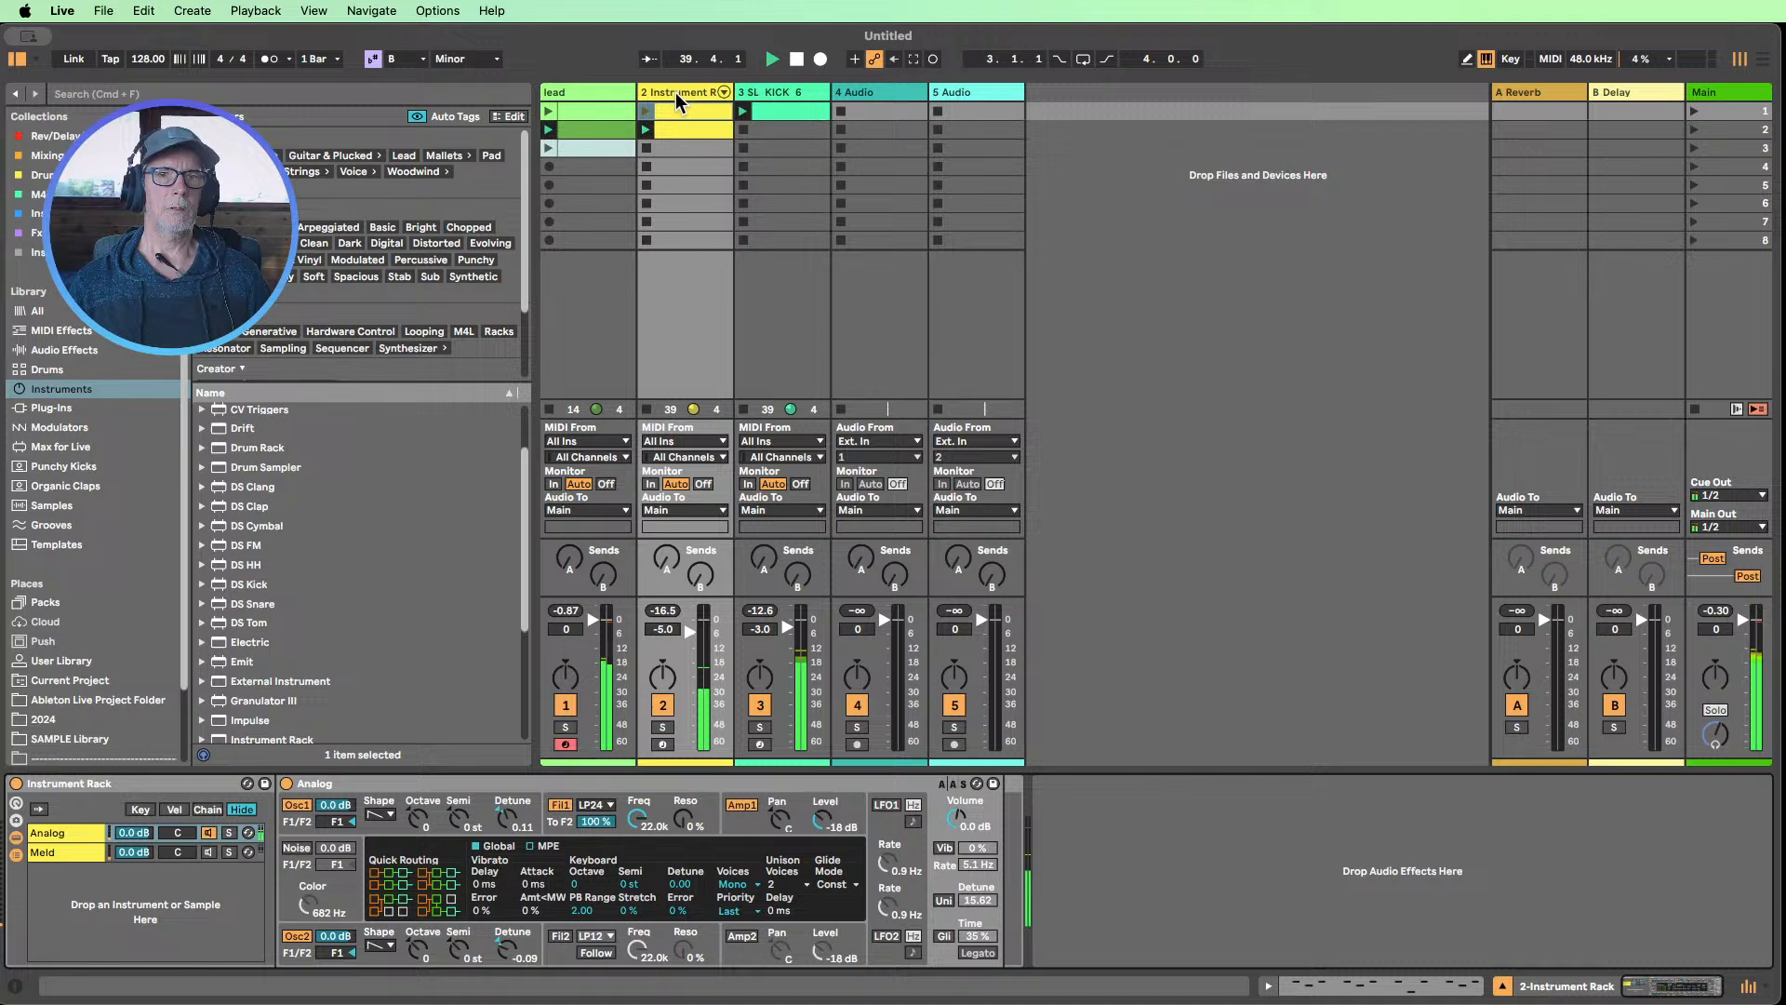
drag(636, 819, 636, 895)
double_click(635, 809)
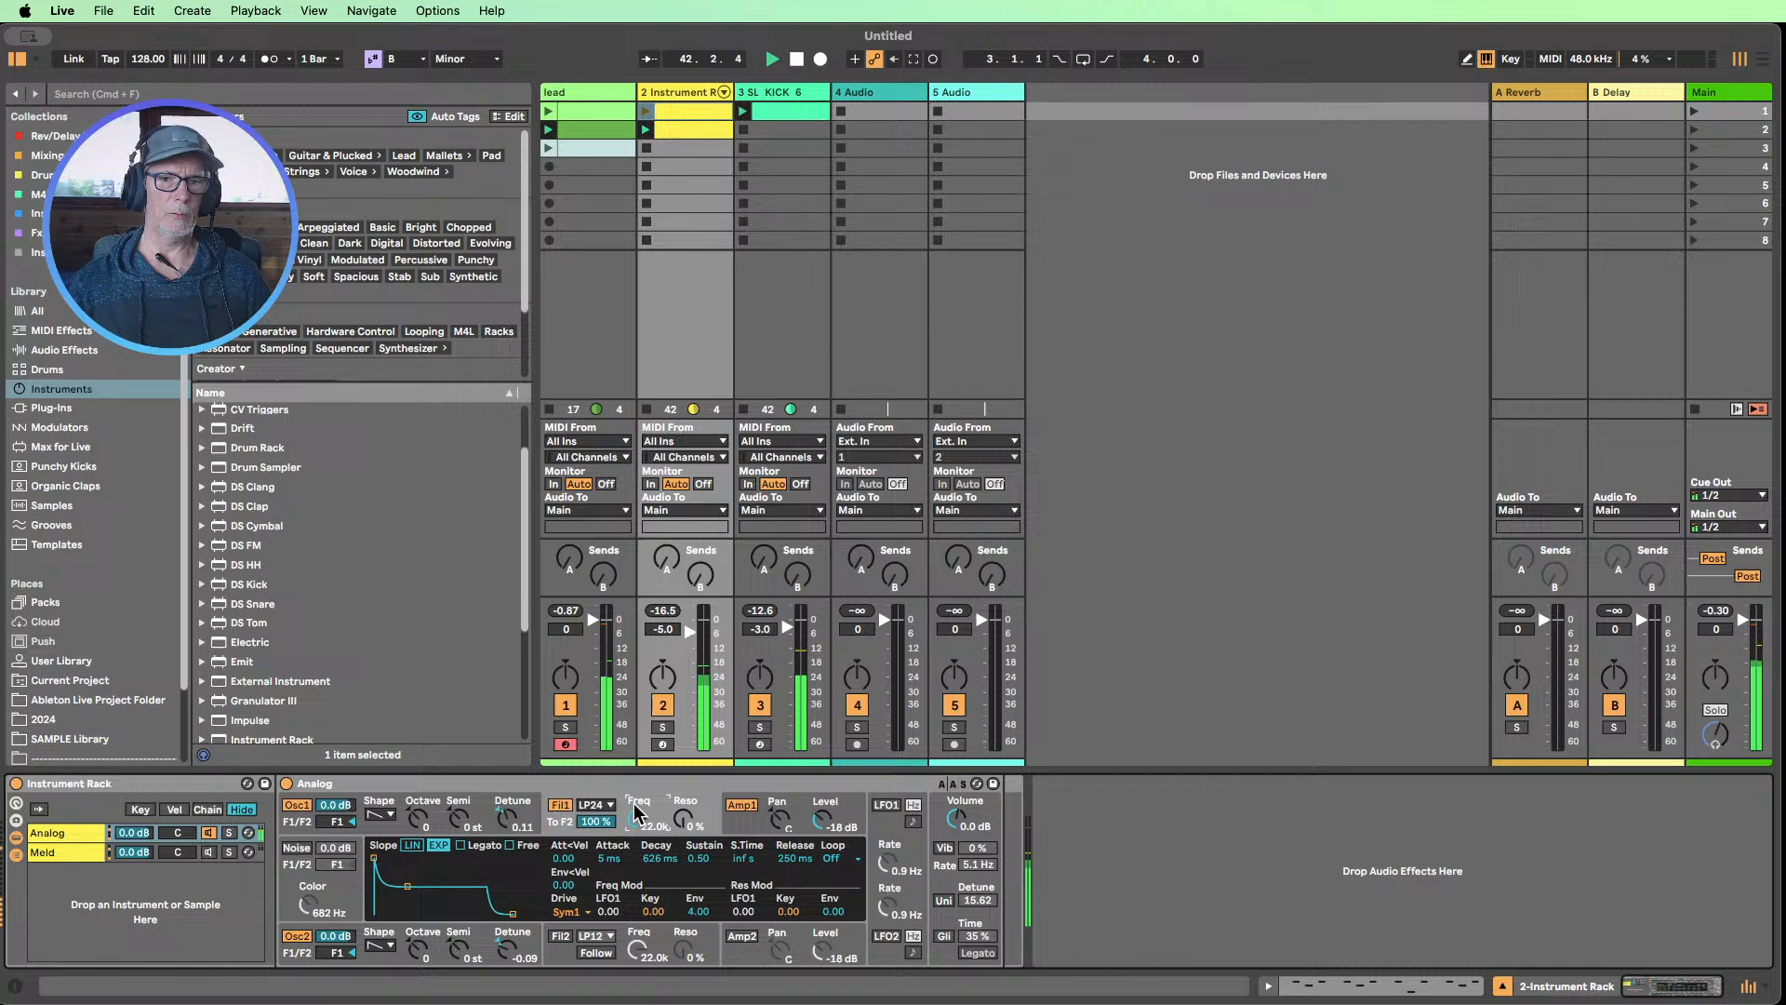
Shape Analog's Amp 1 envelope with 0.00 sustain, 362 ms decay and 626 ms release
click(737, 828)
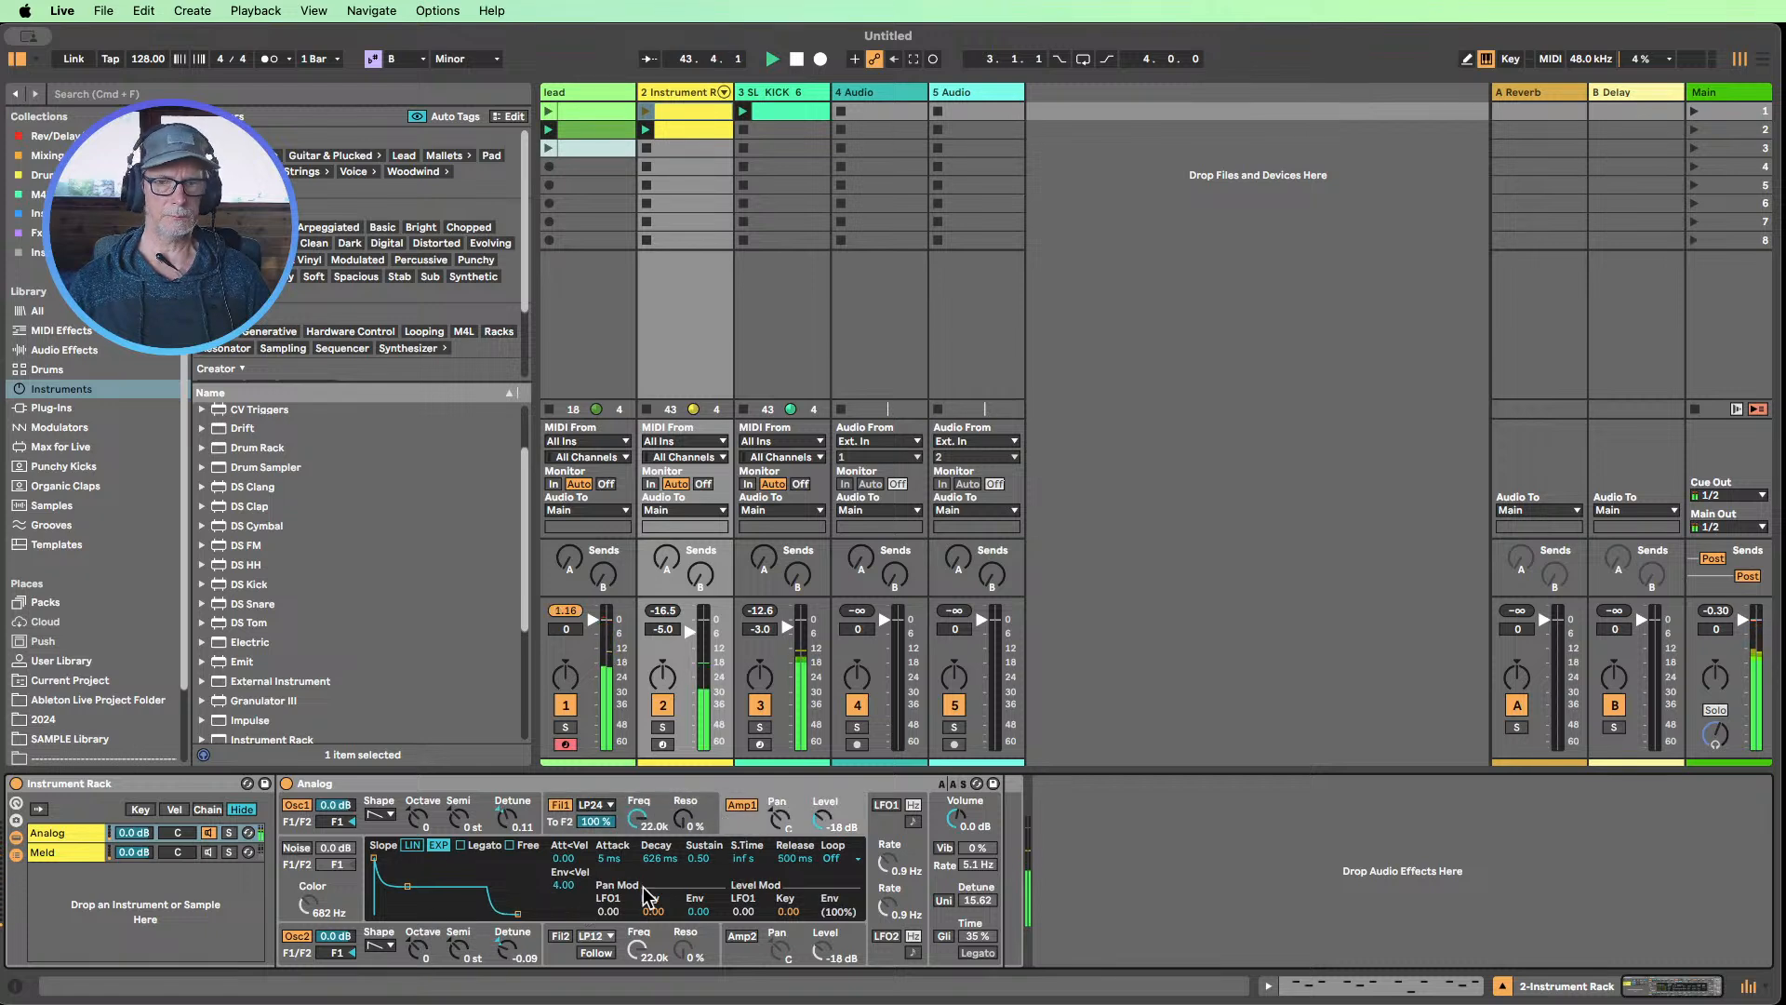
drag(694, 856, 664, 897)
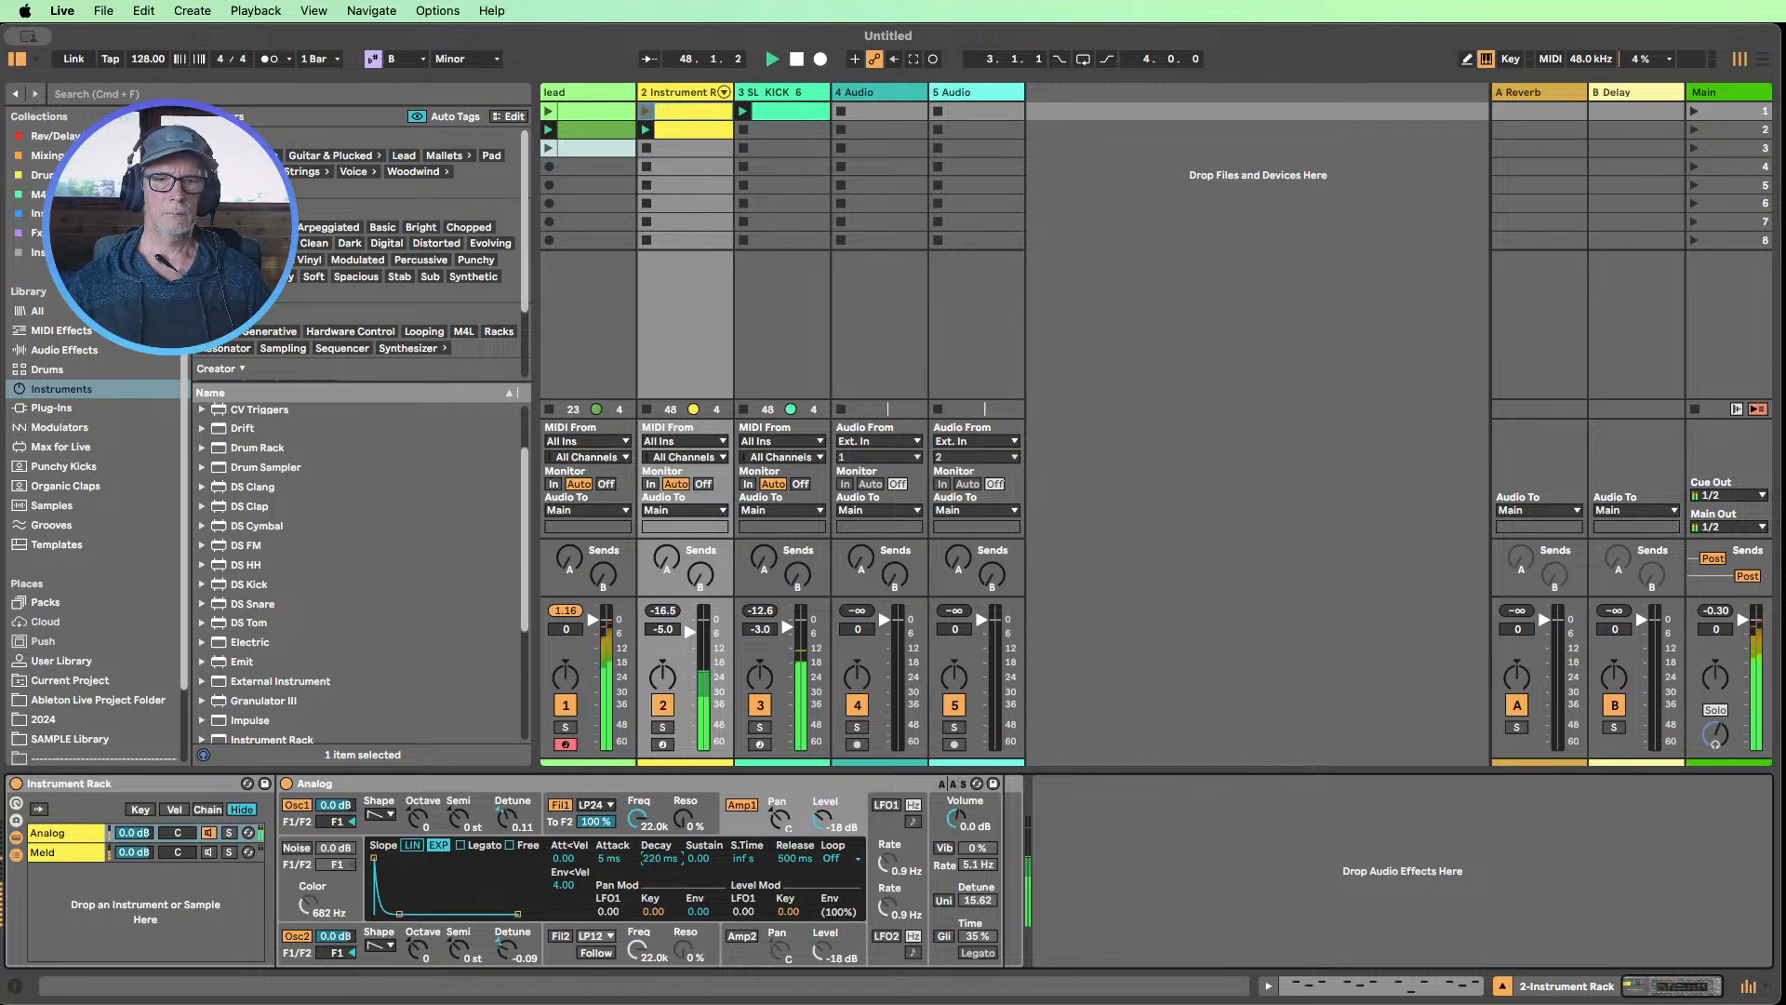
drag(662, 859, 661, 802)
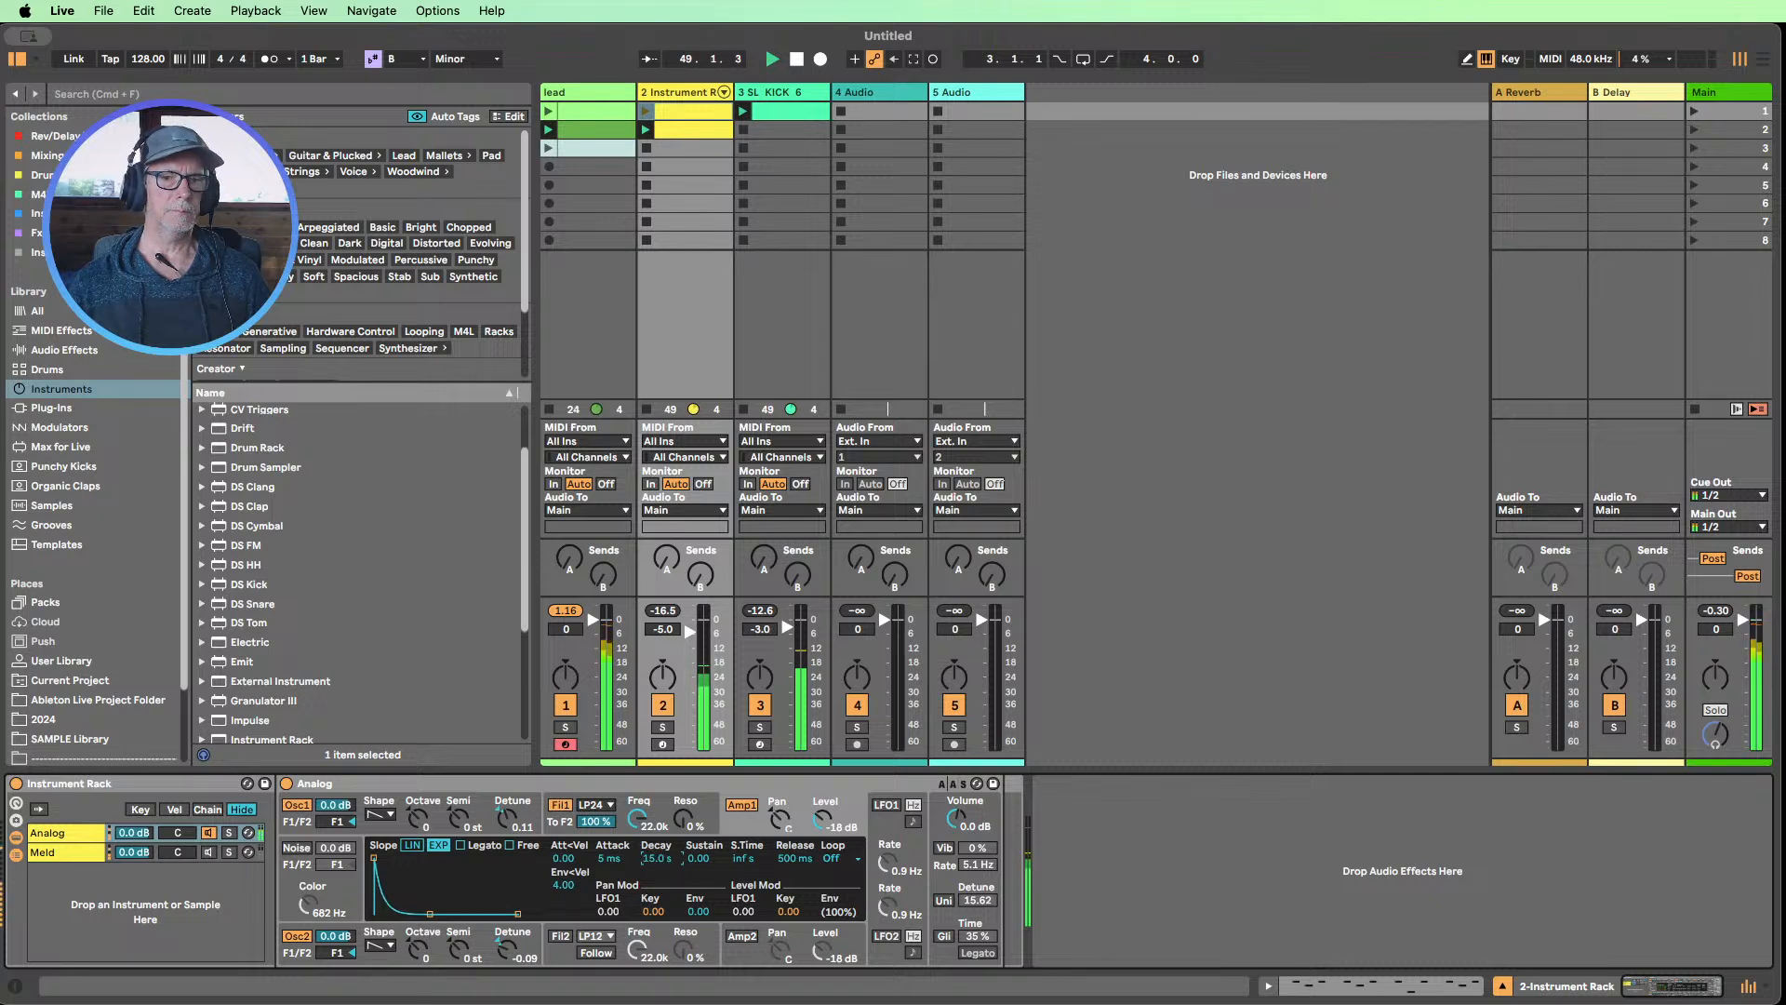
mouse_move(795, 858)
mouse_down()
mouse_move(795, 803)
mouse_move(795, 867)
mouse_up()
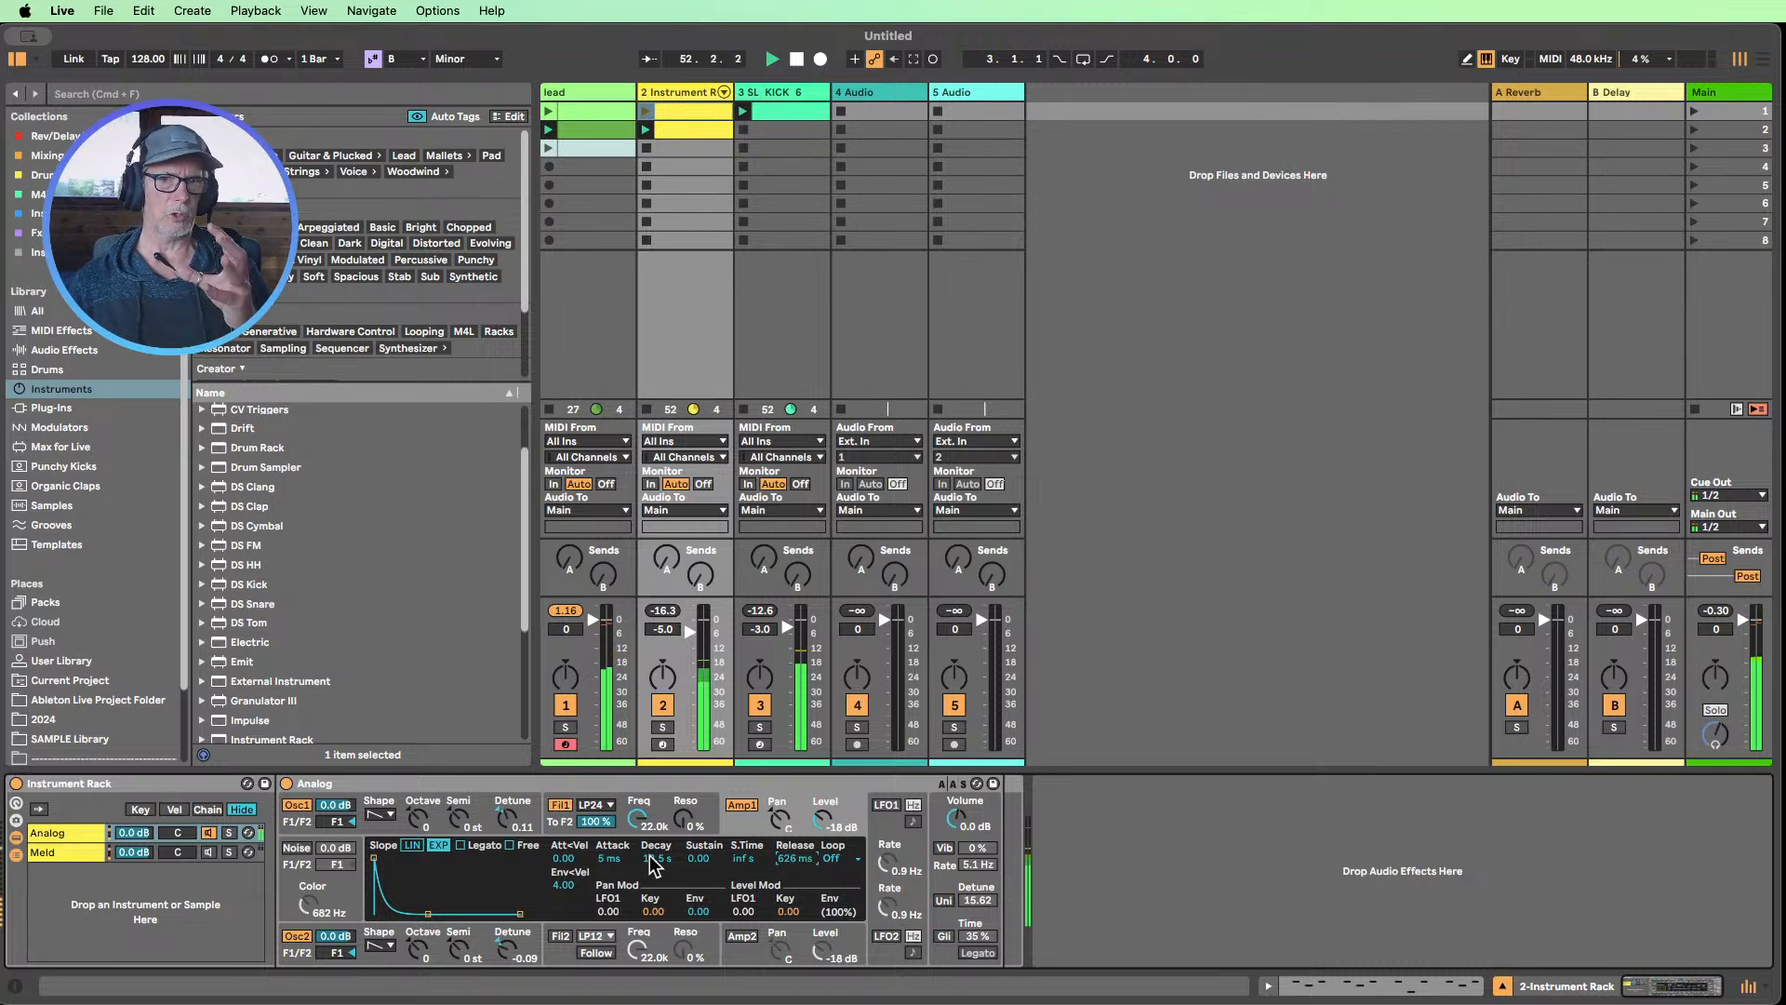
drag(648, 857, 662, 867)
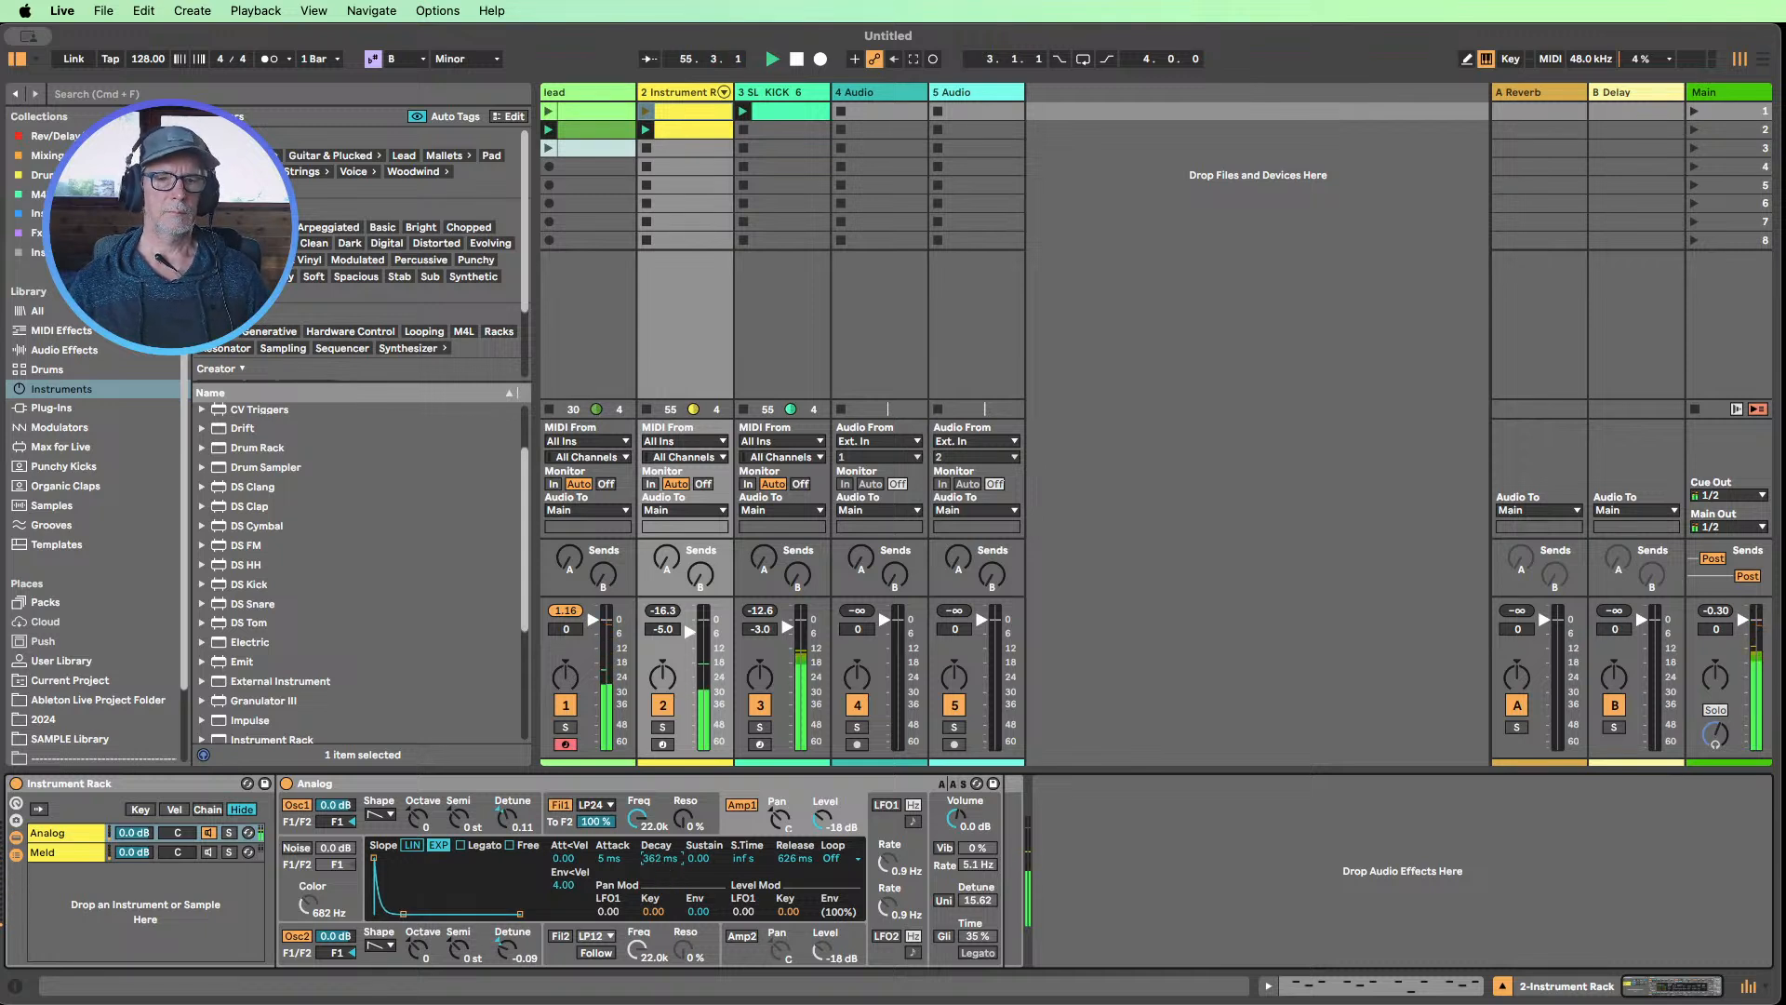
Set Analog's Filter 1 resonance to 20 % and its frequency to 358 Hz, muting the lead track to hear the change
click(660, 808)
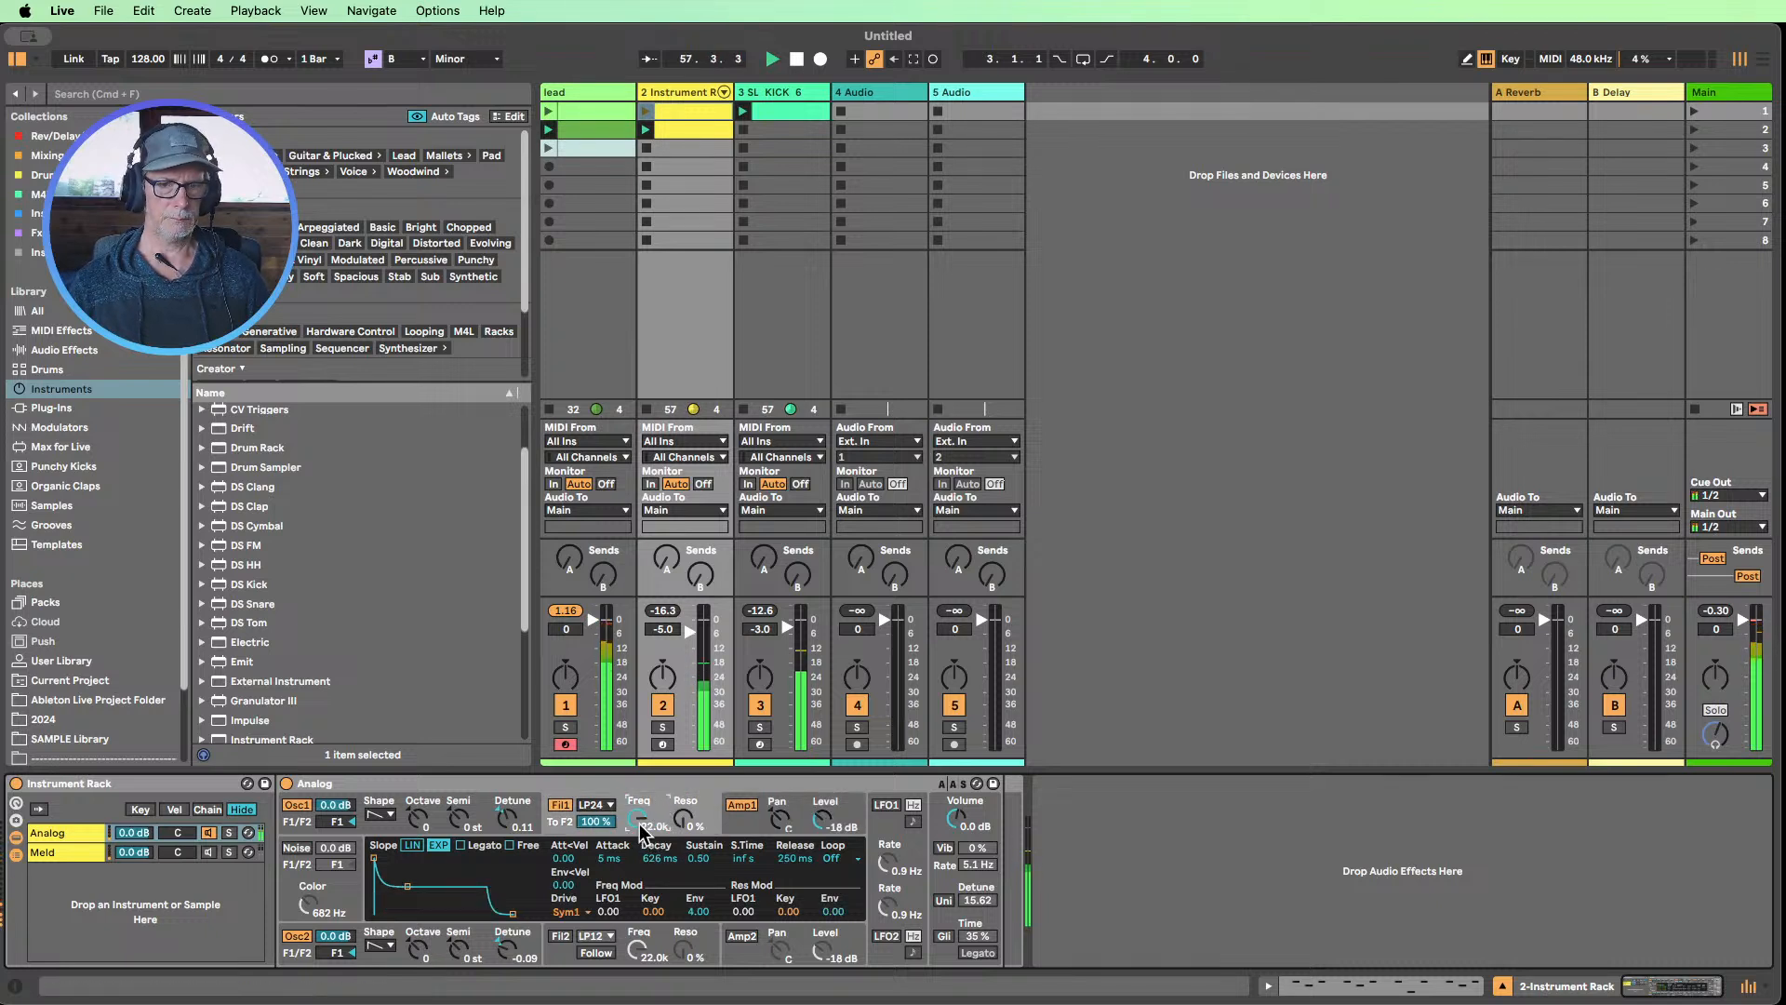
drag(639, 818, 639, 864)
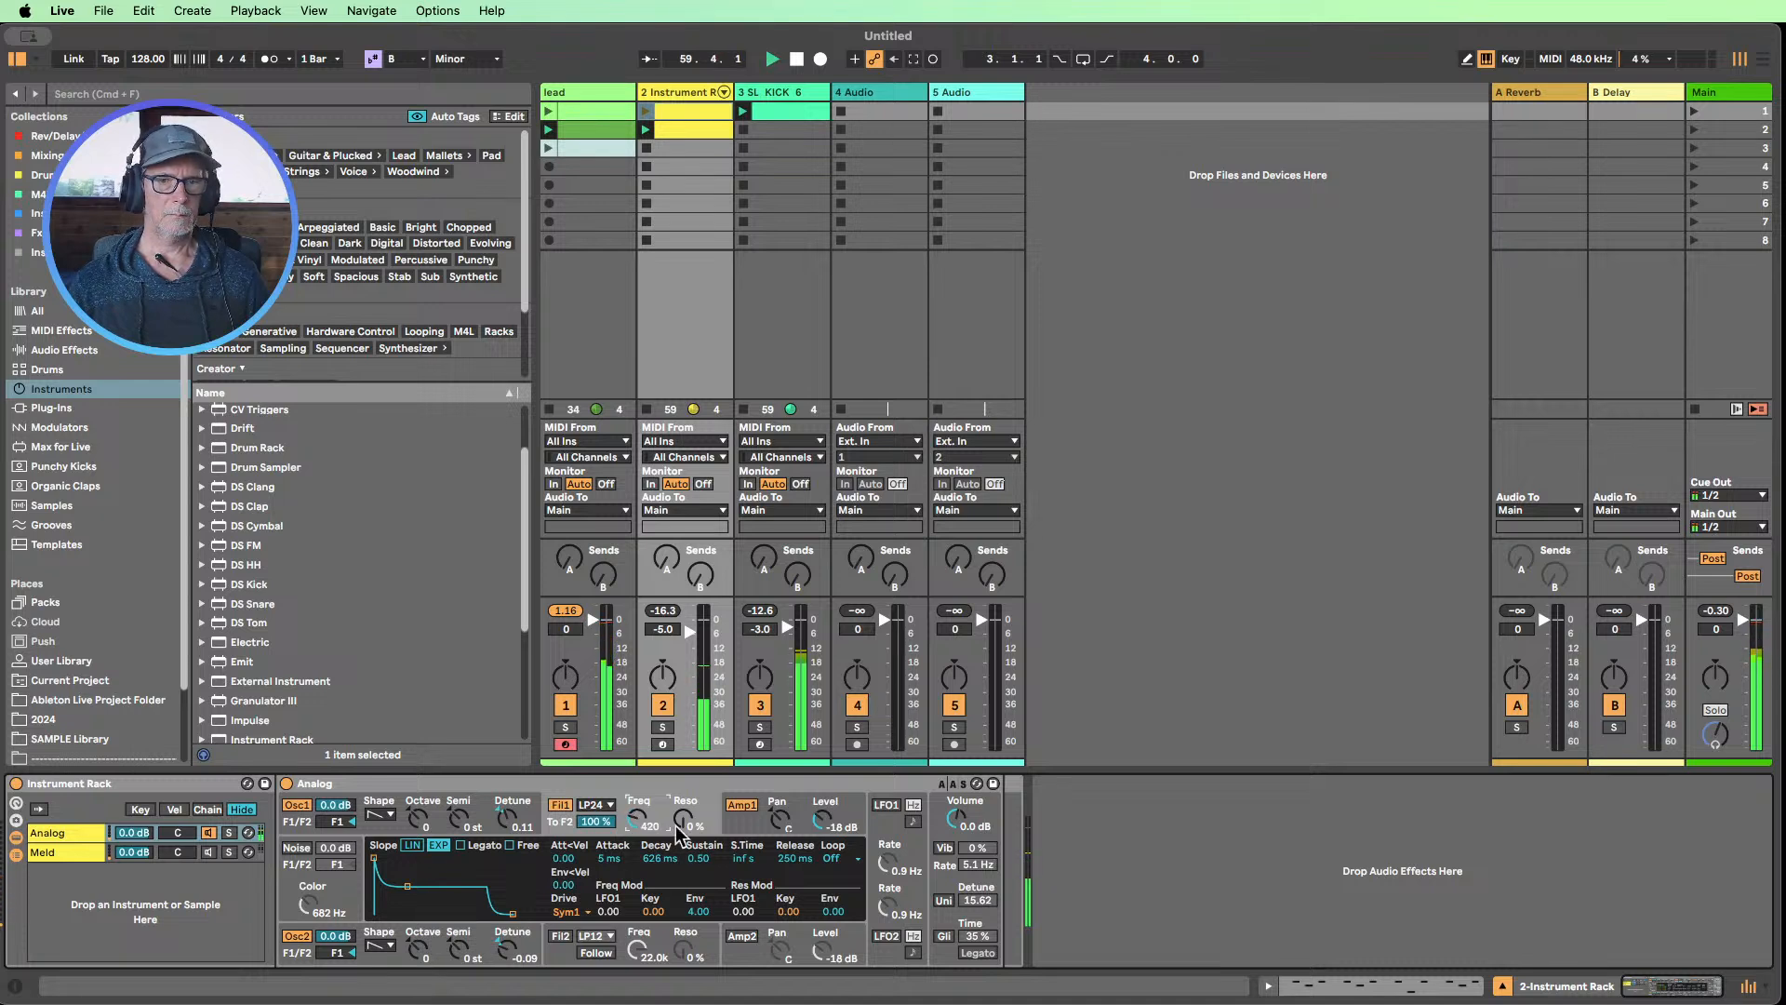
drag(677, 825, 677, 781)
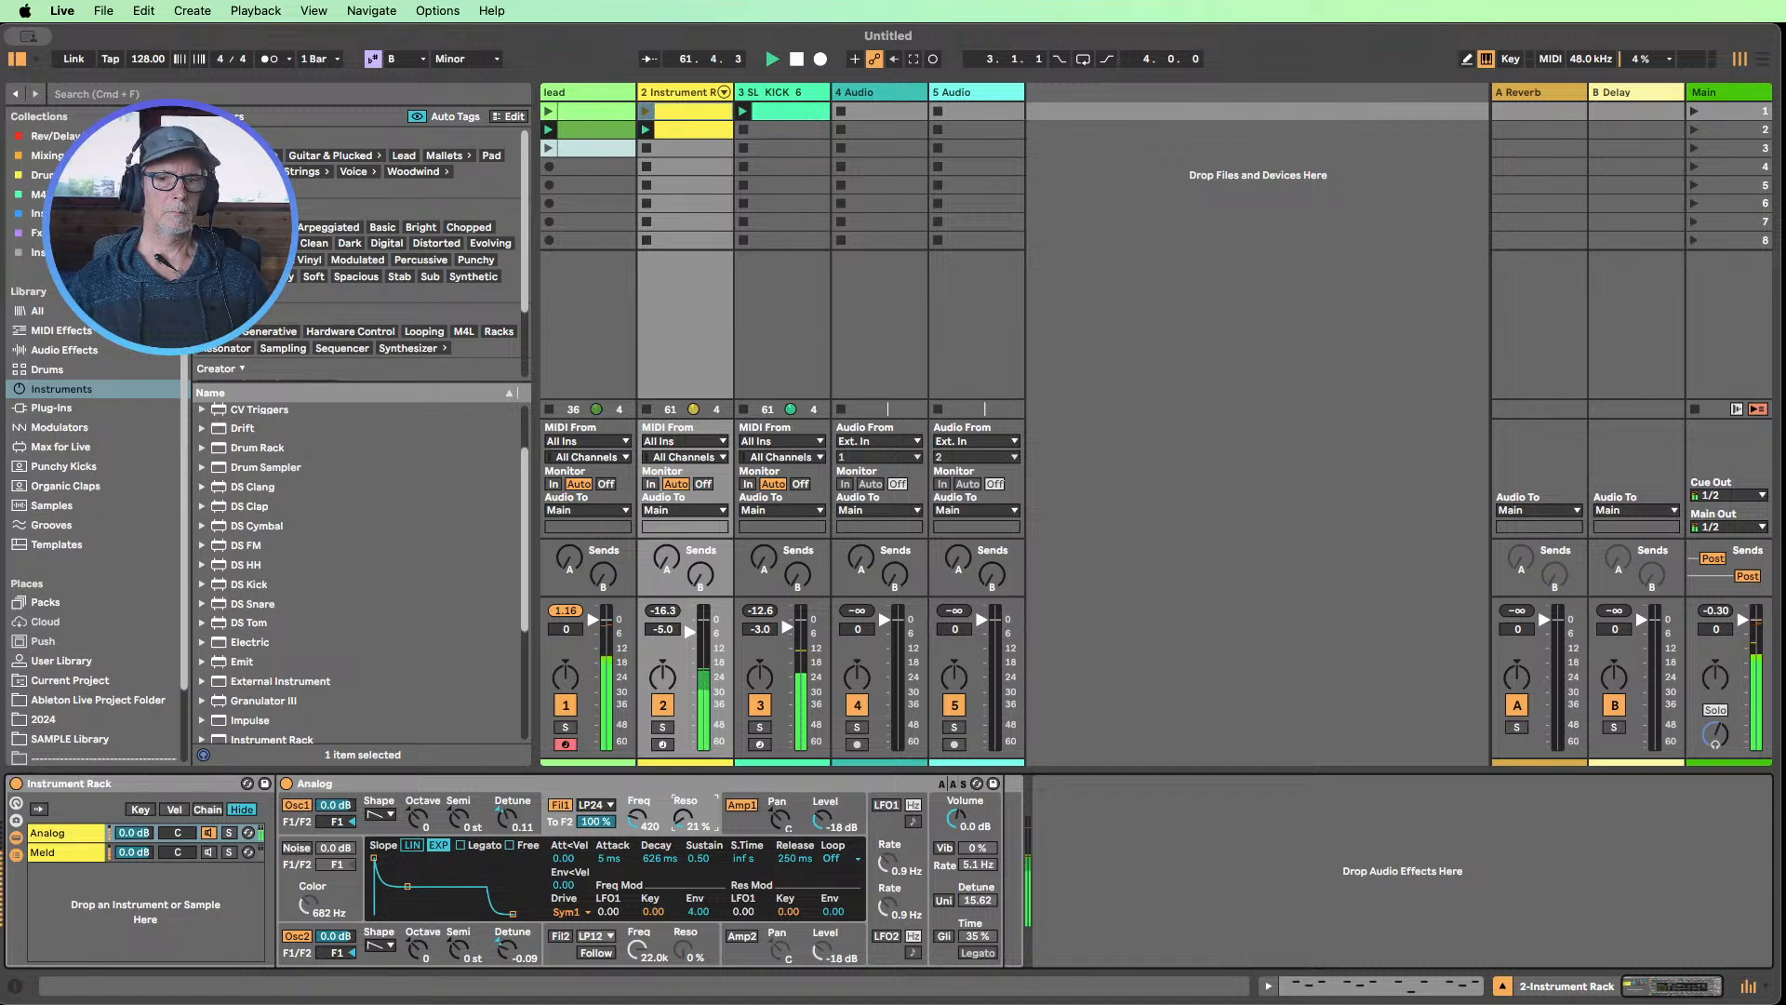
click(658, 827)
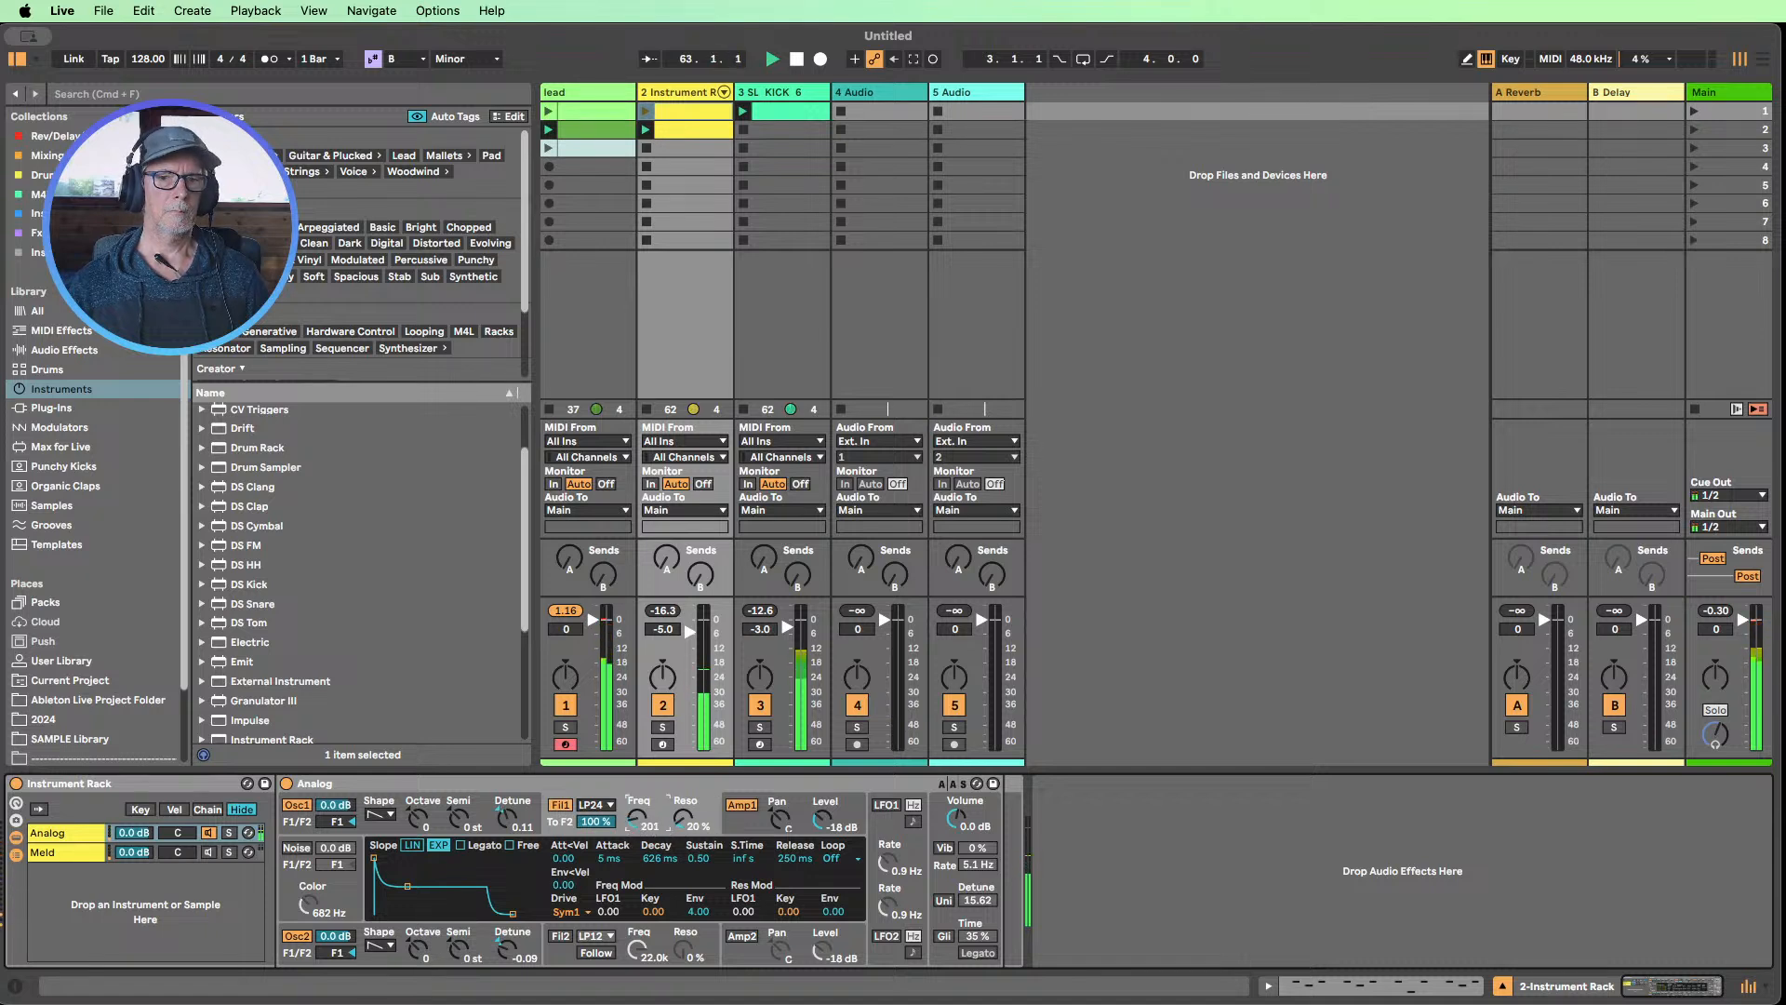
click(565, 706)
drag(639, 818, 639, 830)
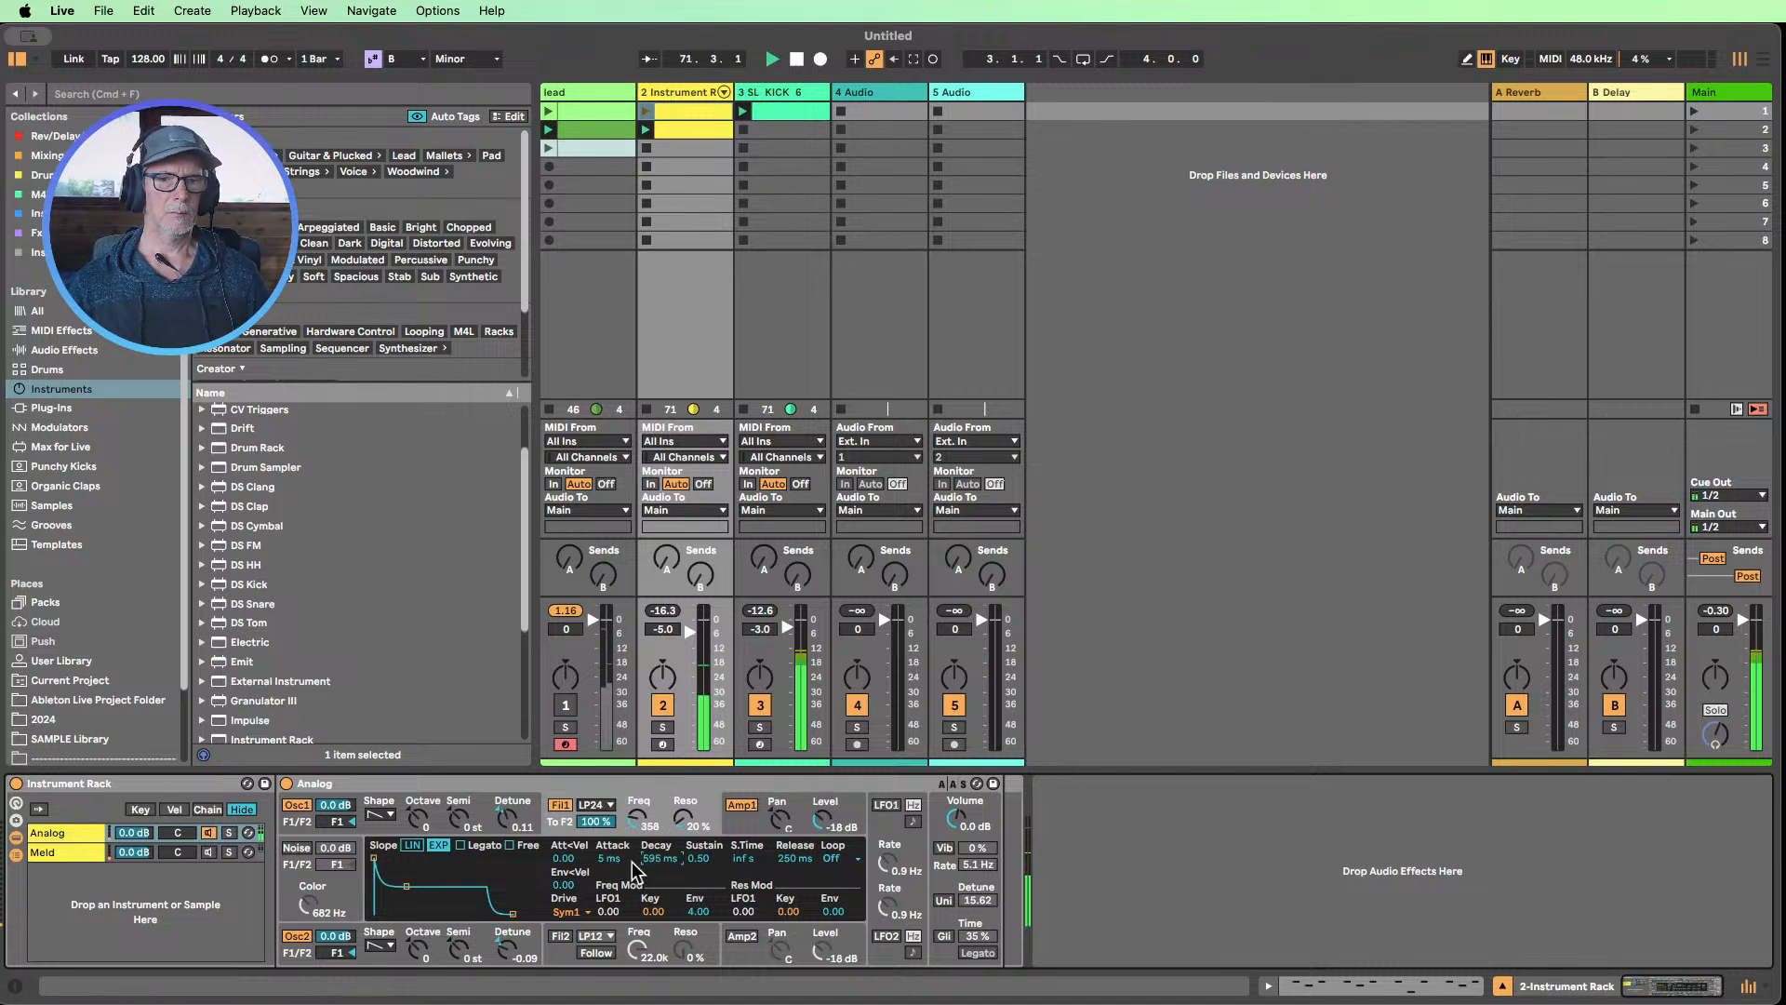
Set Analog's Filter 1 envelope to 0.00 sustain and 362 ms decay, and lower the filter frequency to 290 Hz
drag(707, 863, 707, 921)
drag(678, 854, 678, 884)
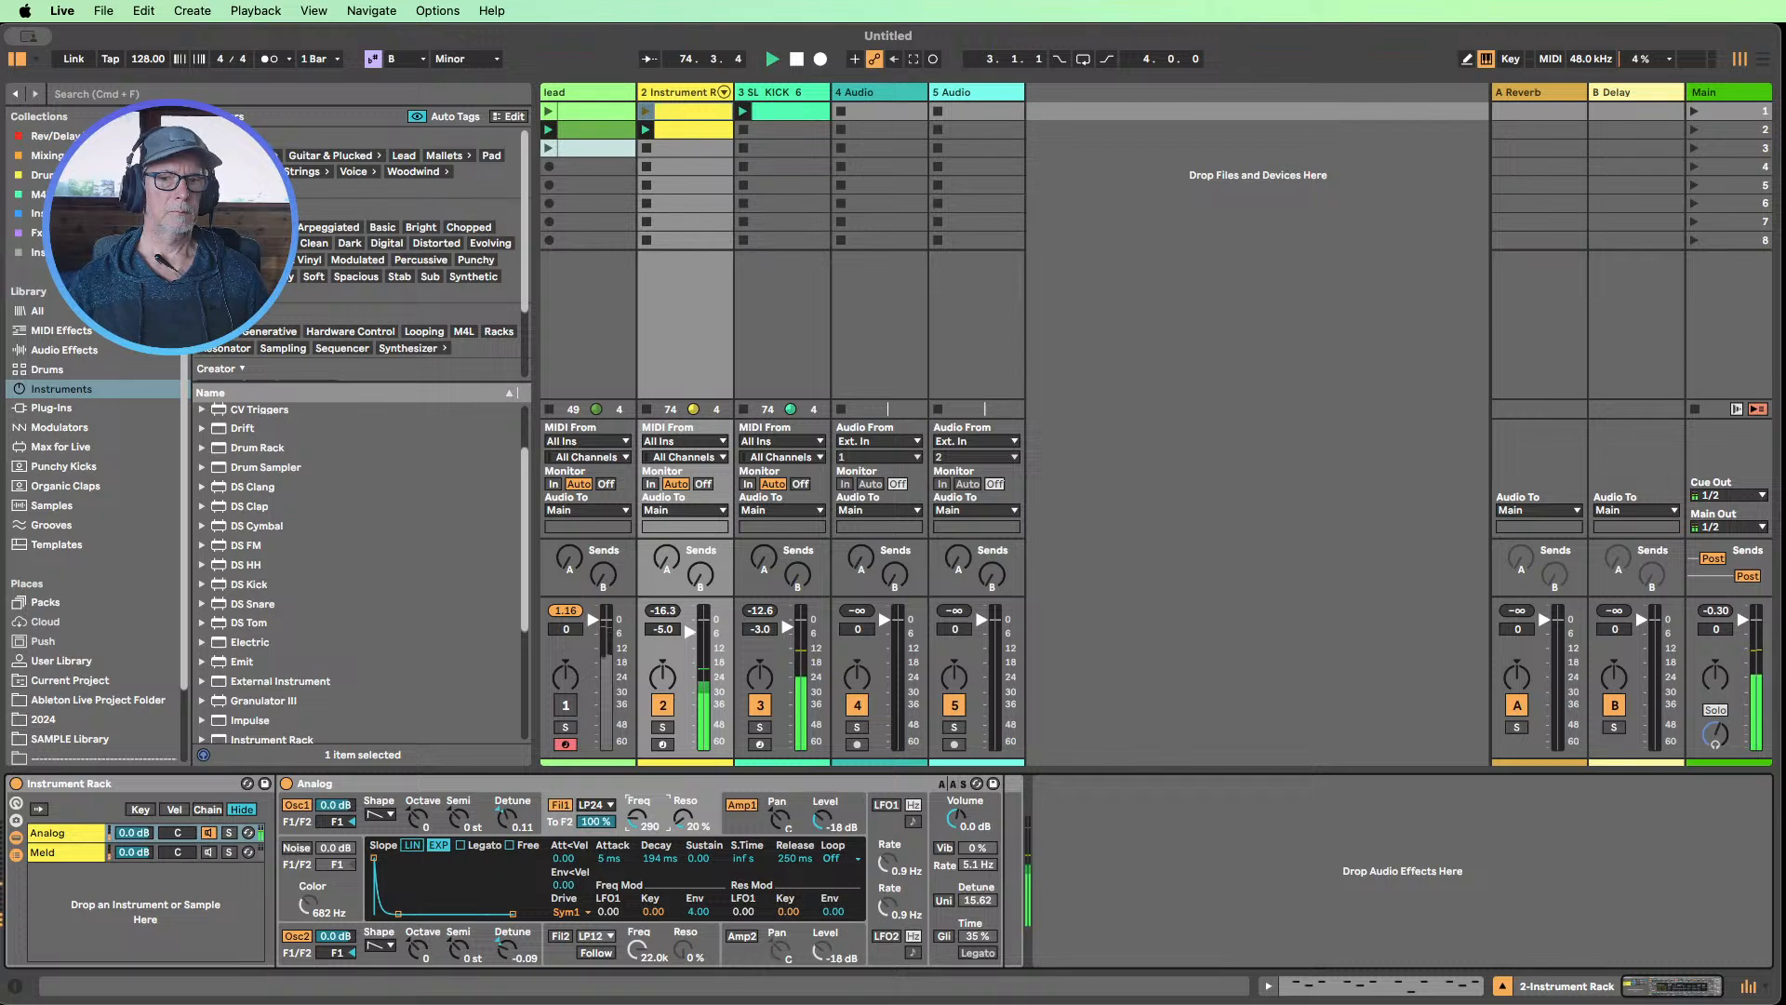
drag(637, 818, 637, 865)
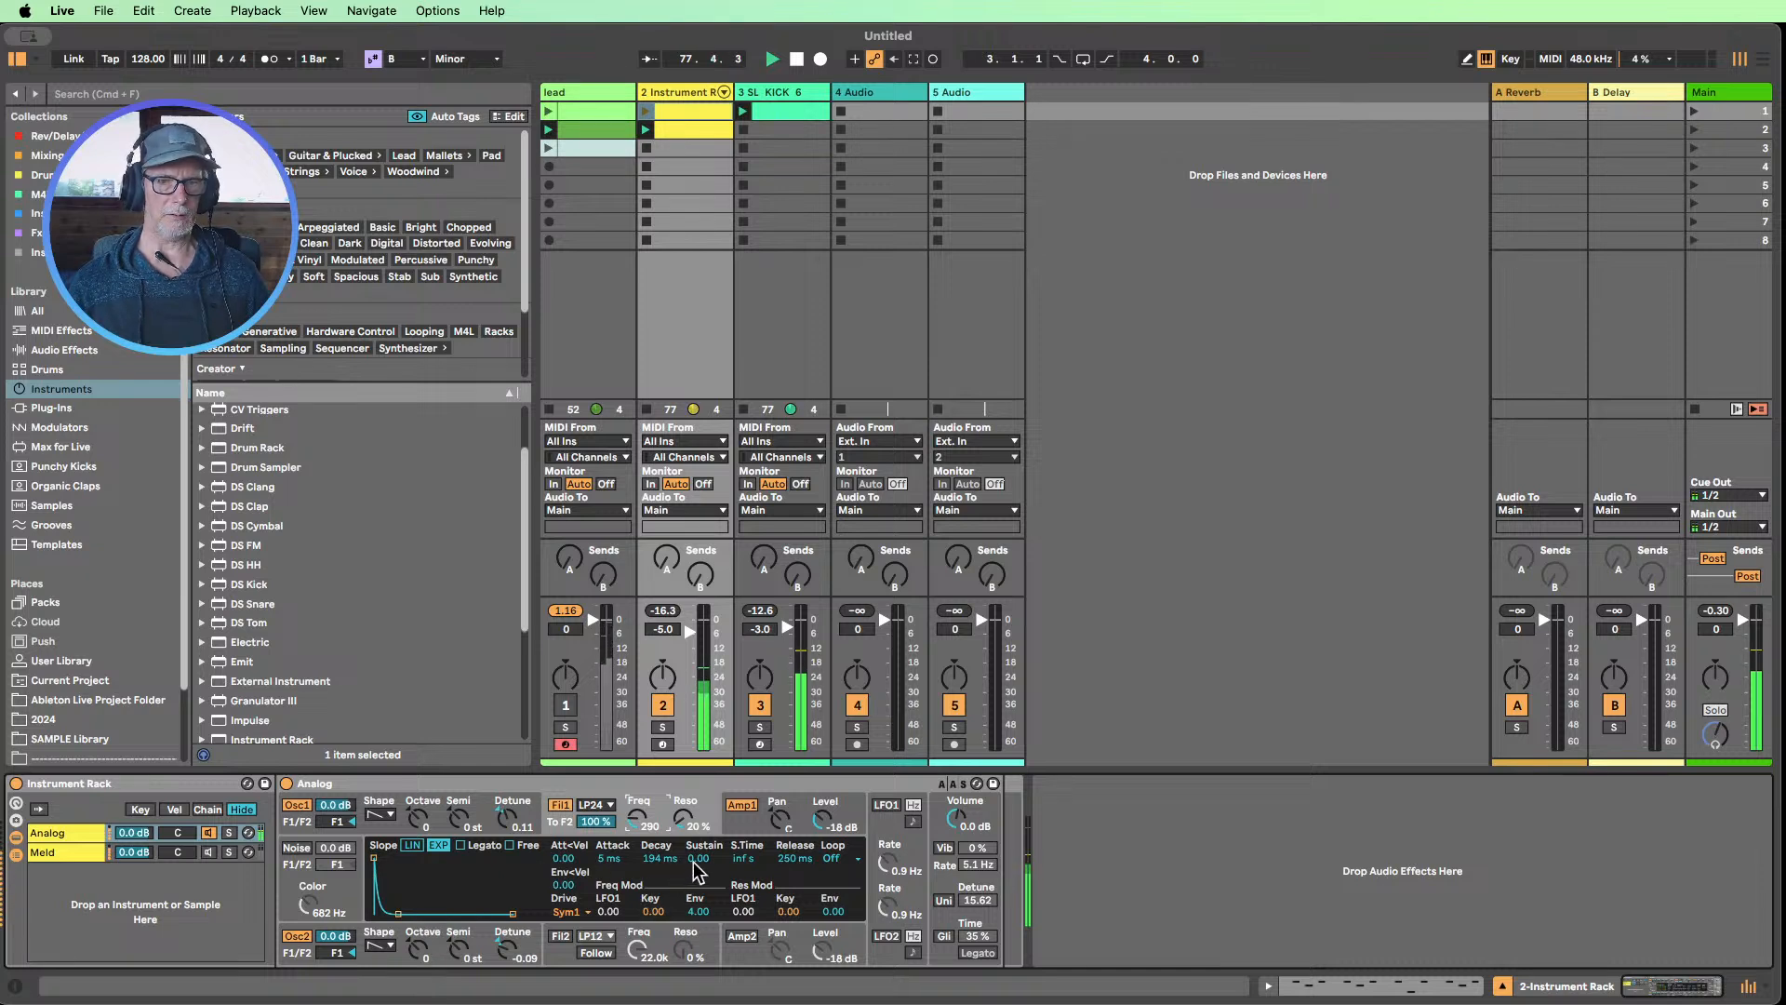
drag(656, 857, 656, 893)
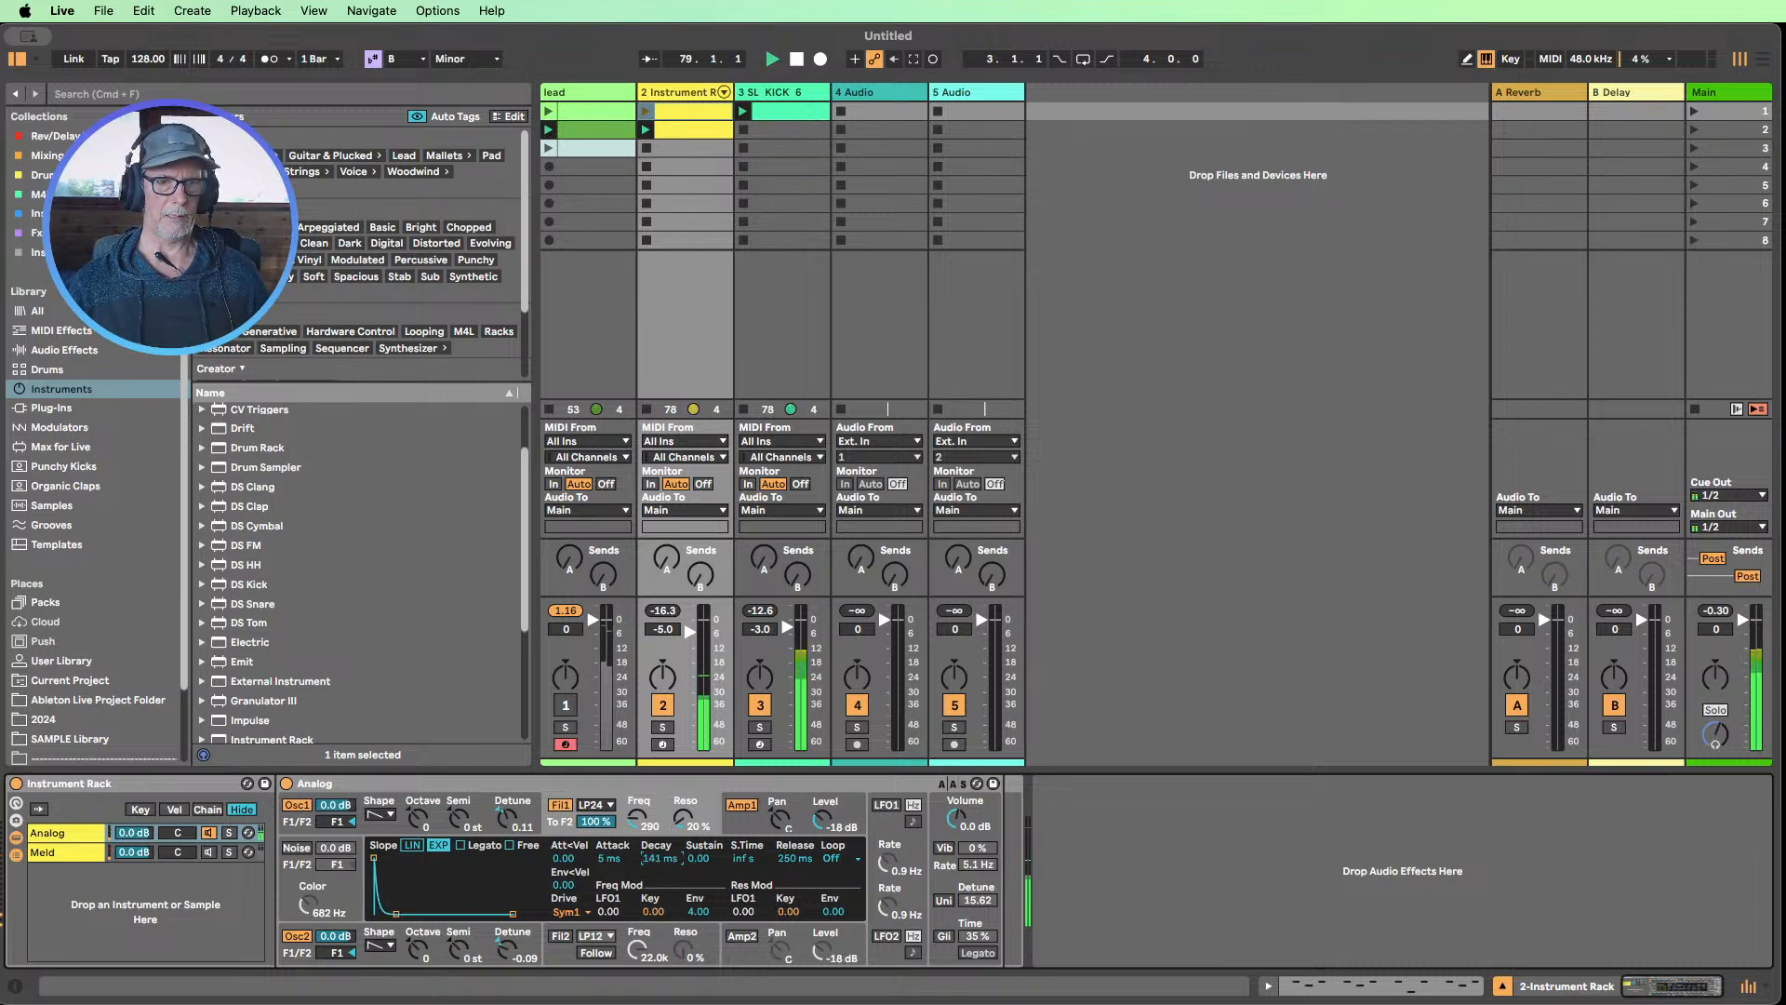
drag(683, 907, 683, 869)
click(696, 915)
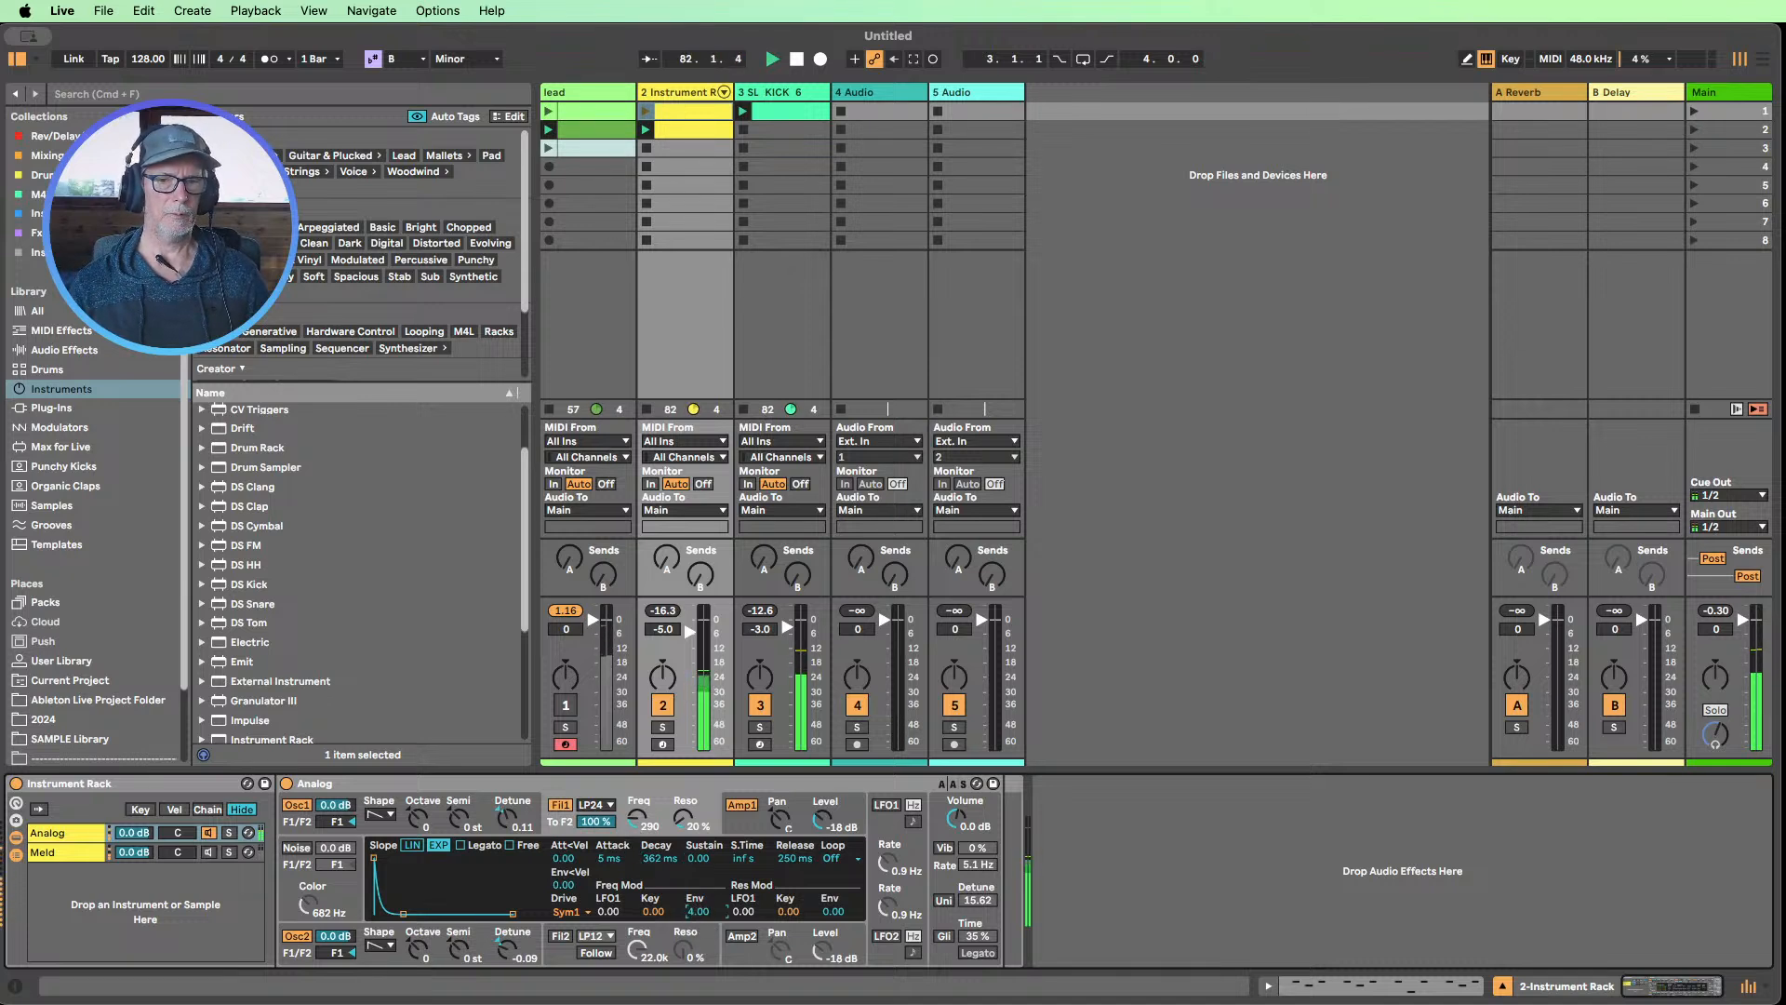
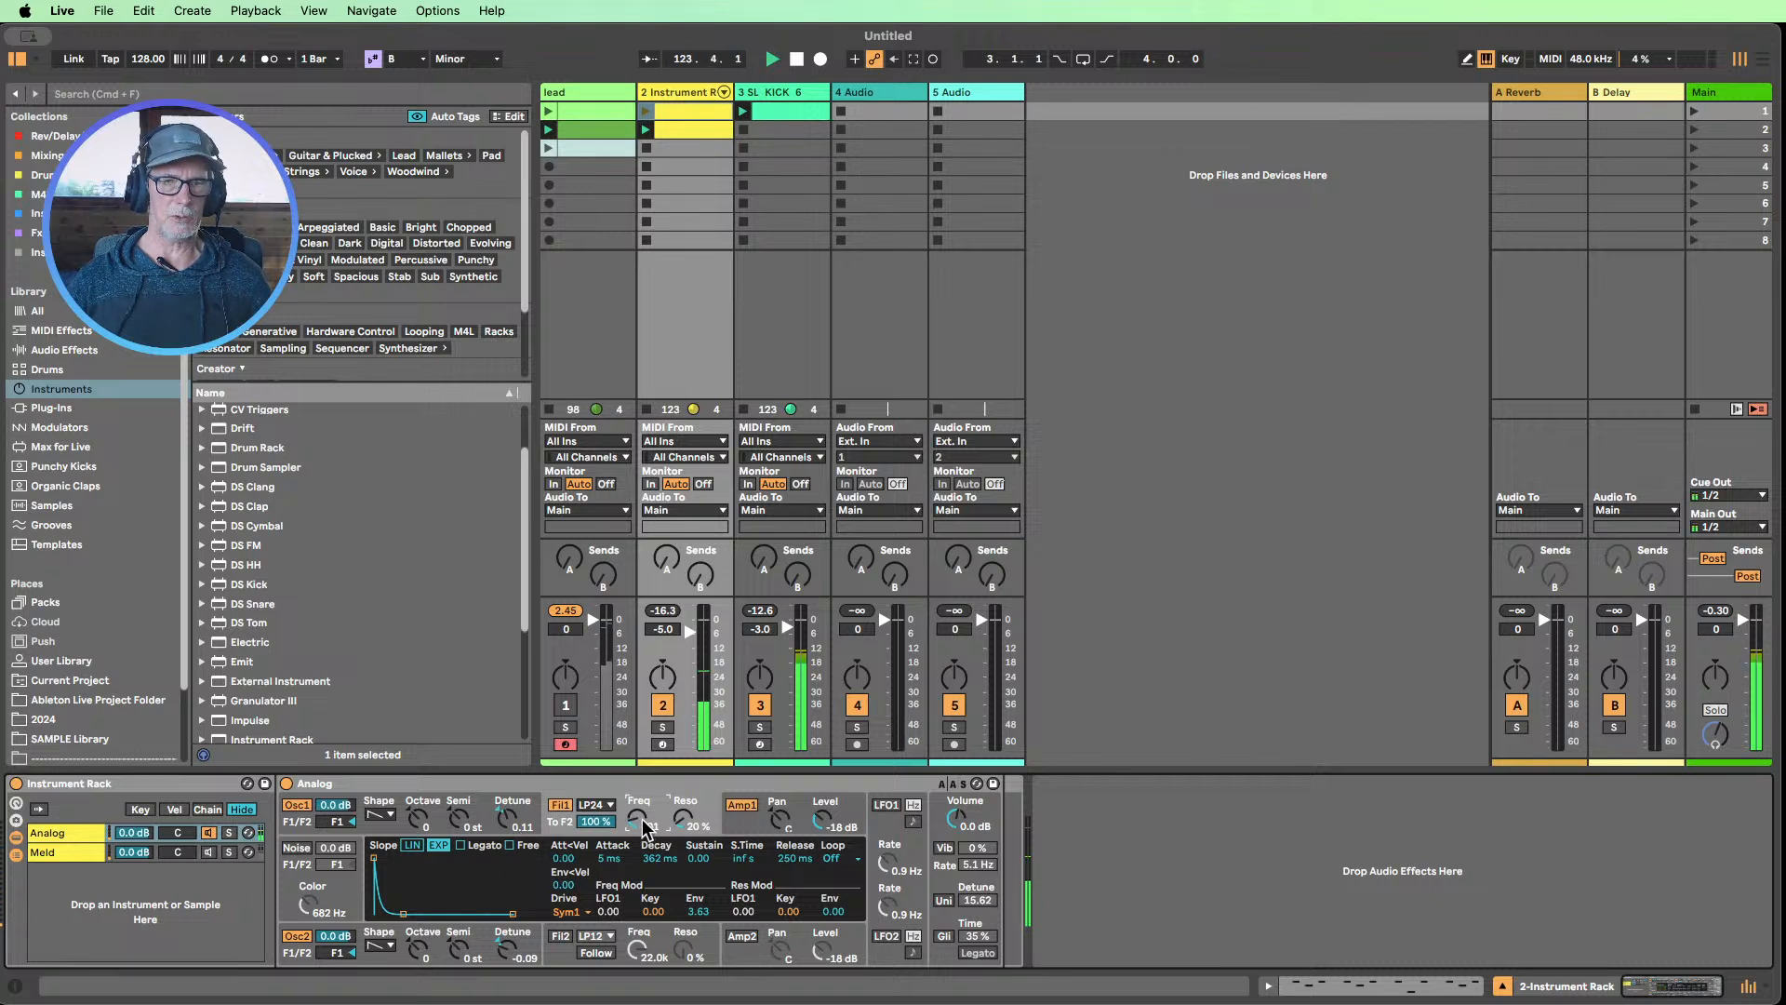
Try Analog's Filter 1 frequency at 340 Hz with 2.25 envelope frequency modulation, looking at the unison settings in between
mouse_move(695, 913)
mouse_down()
mouse_move(695, 952)
mouse_move(695, 917)
mouse_up()
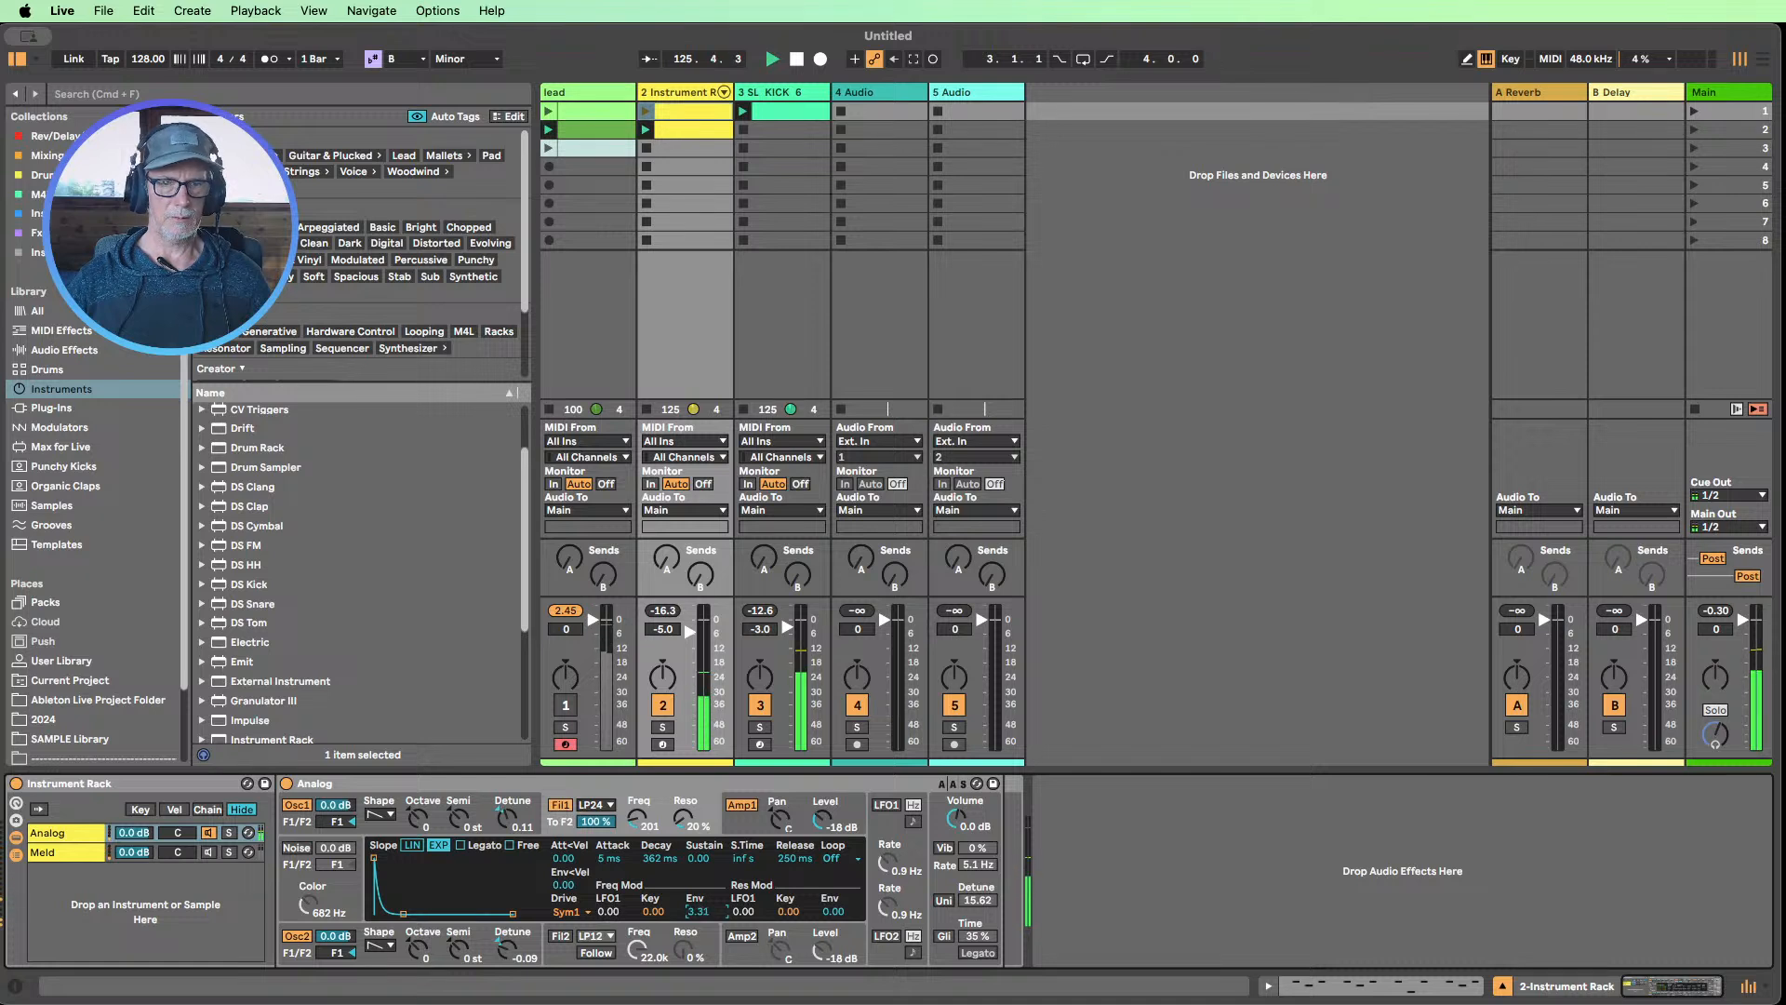
click(944, 900)
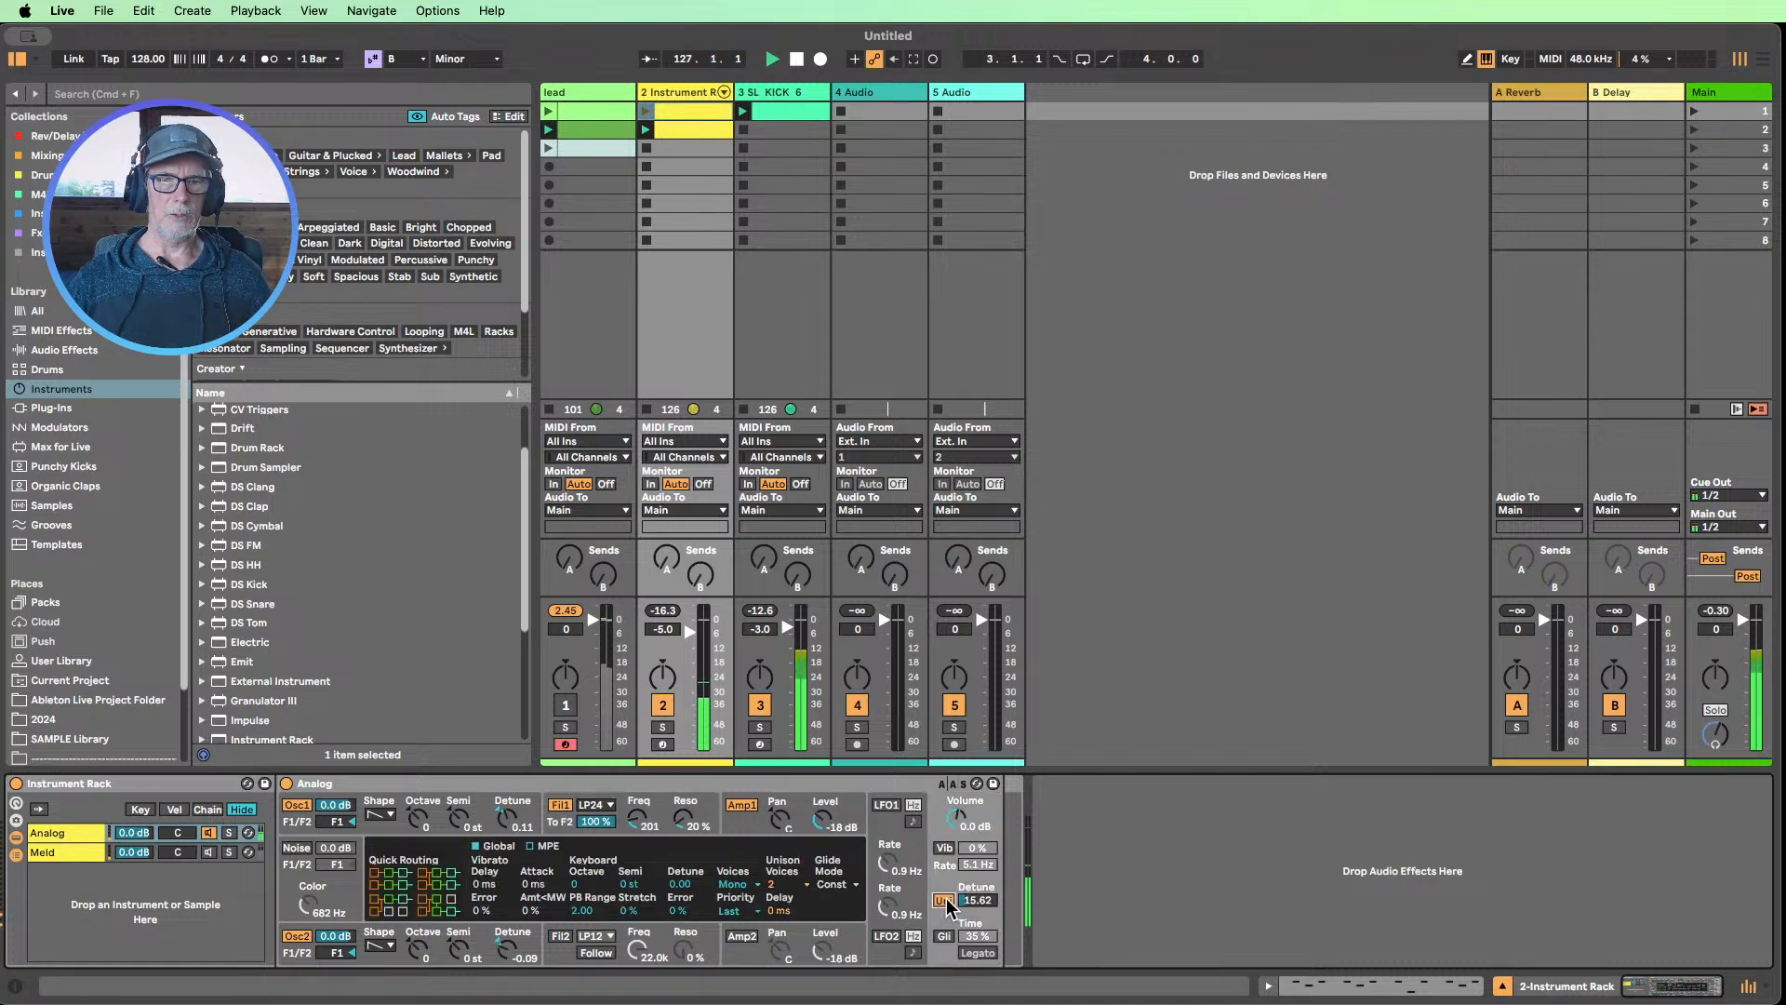
click(980, 900)
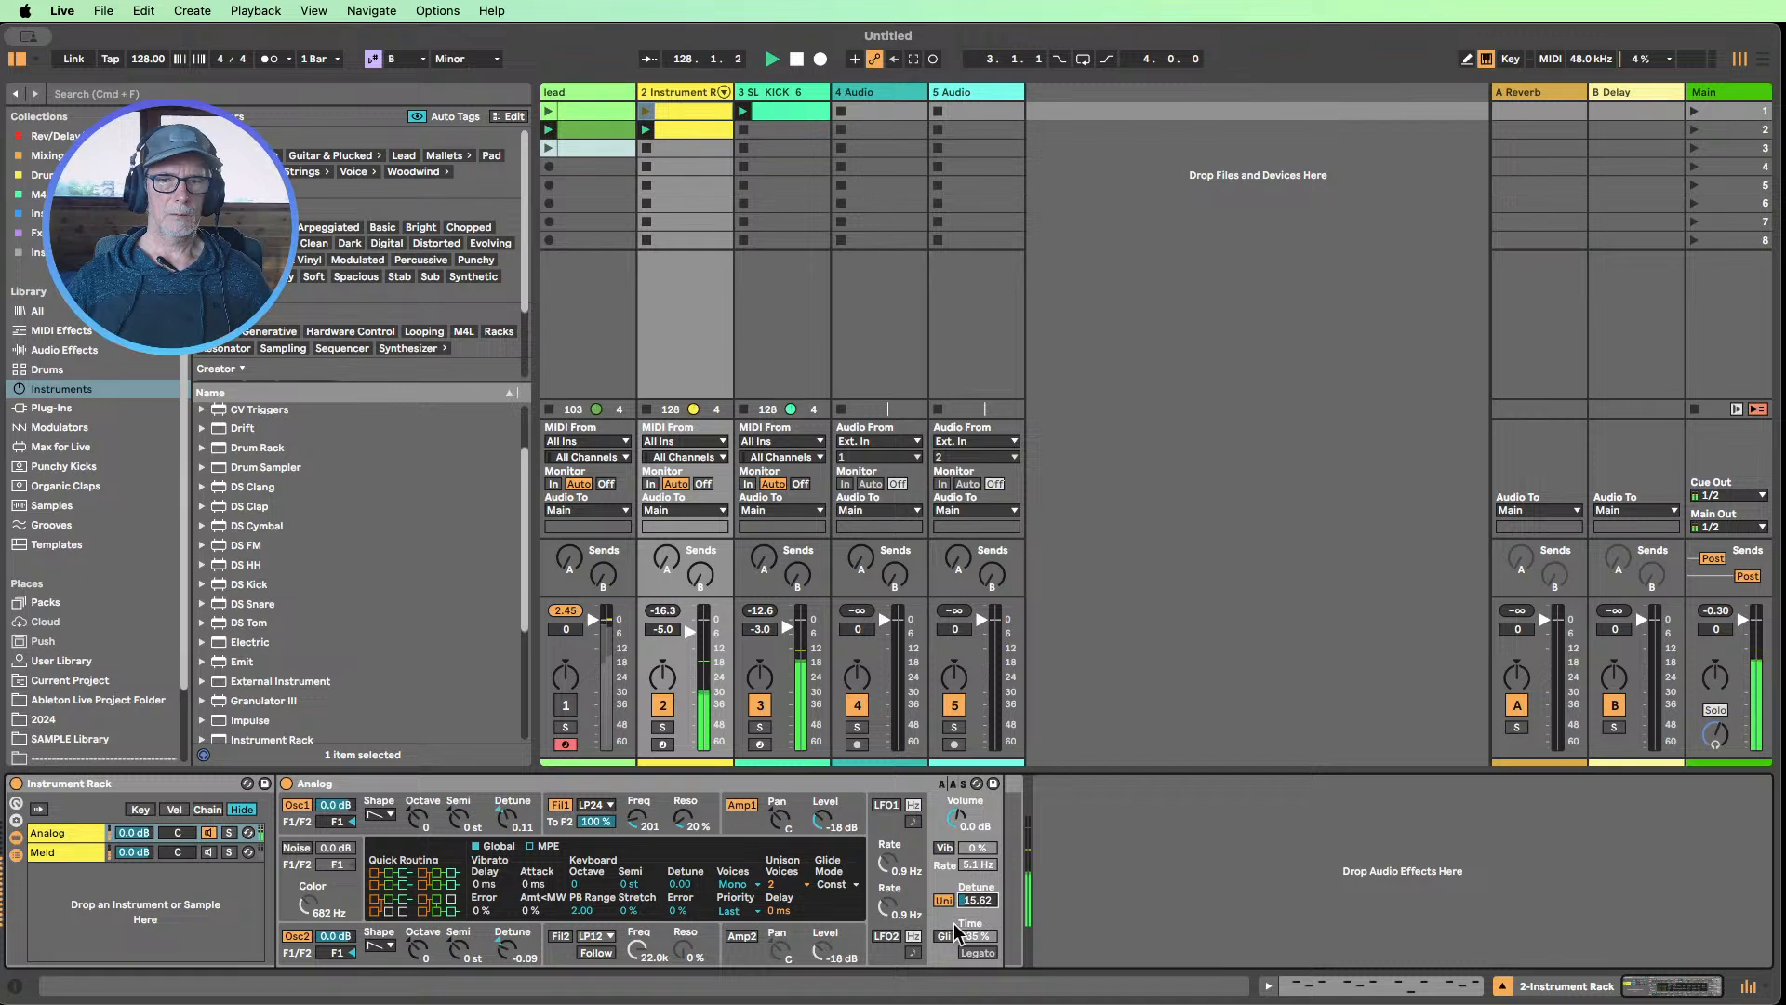
drag(637, 818, 637, 810)
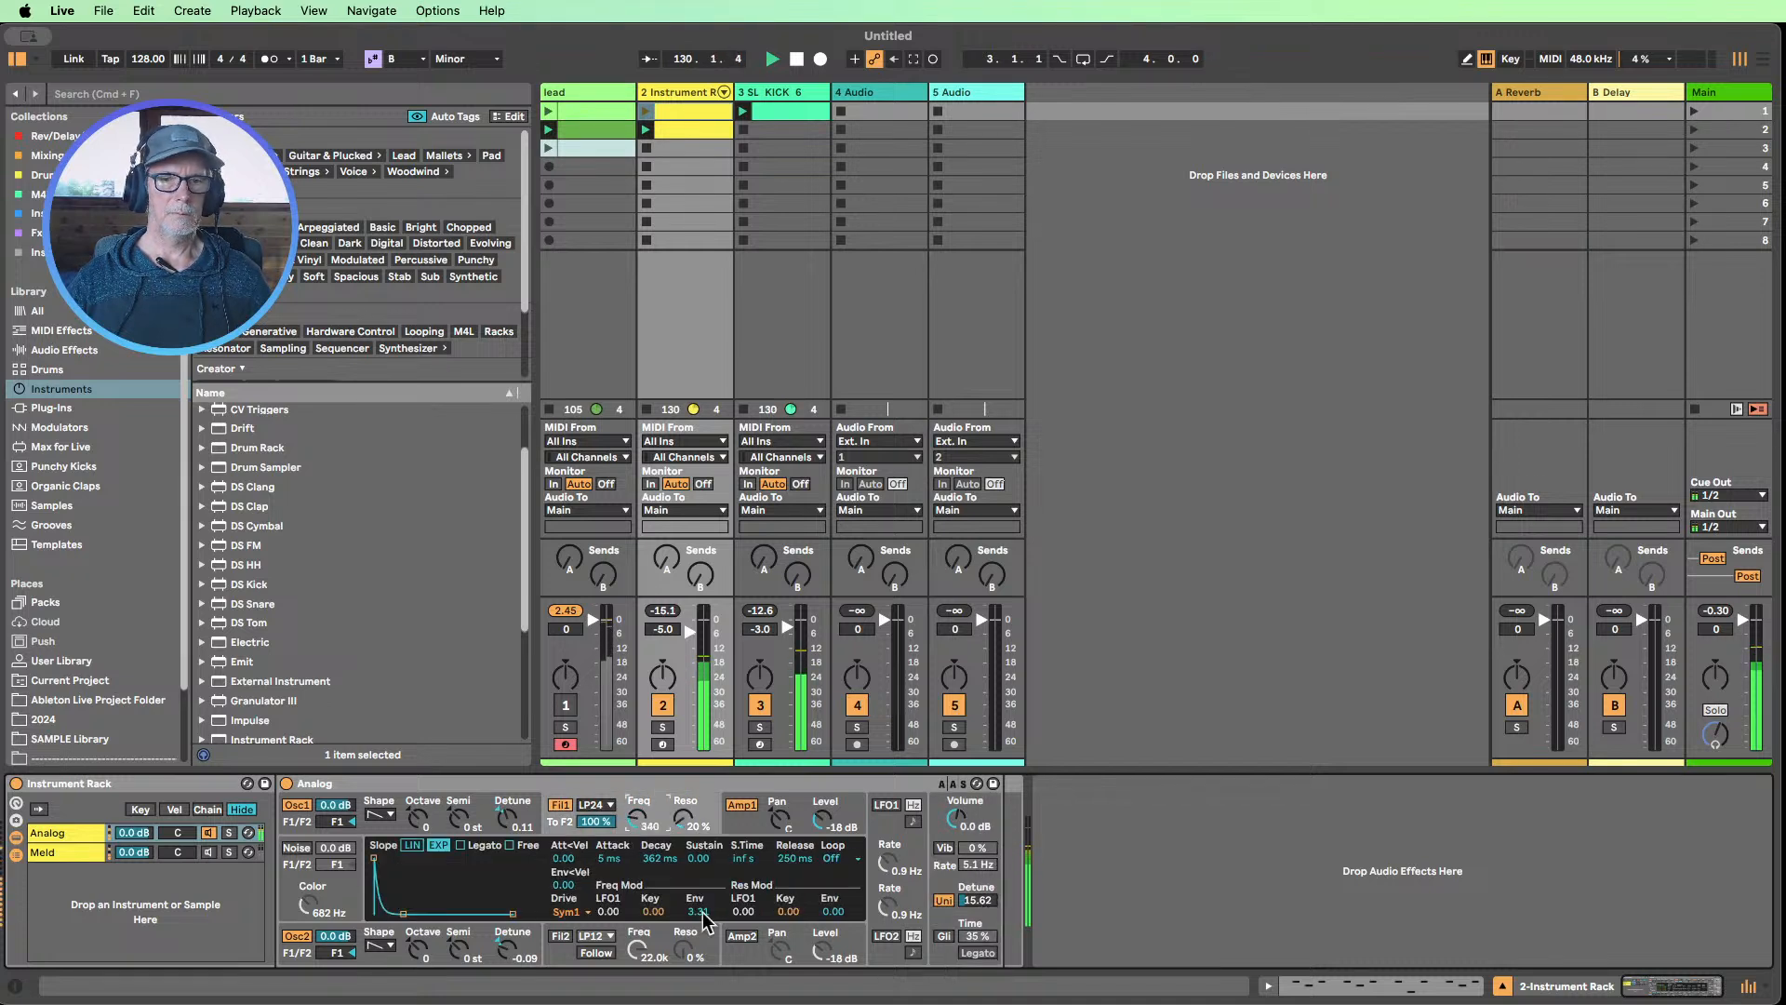
drag(704, 921, 705, 934)
Unmute the lead track, reset its peak level, and raise Analog's Filter 1 frequency to 678 Hz
click(566, 704)
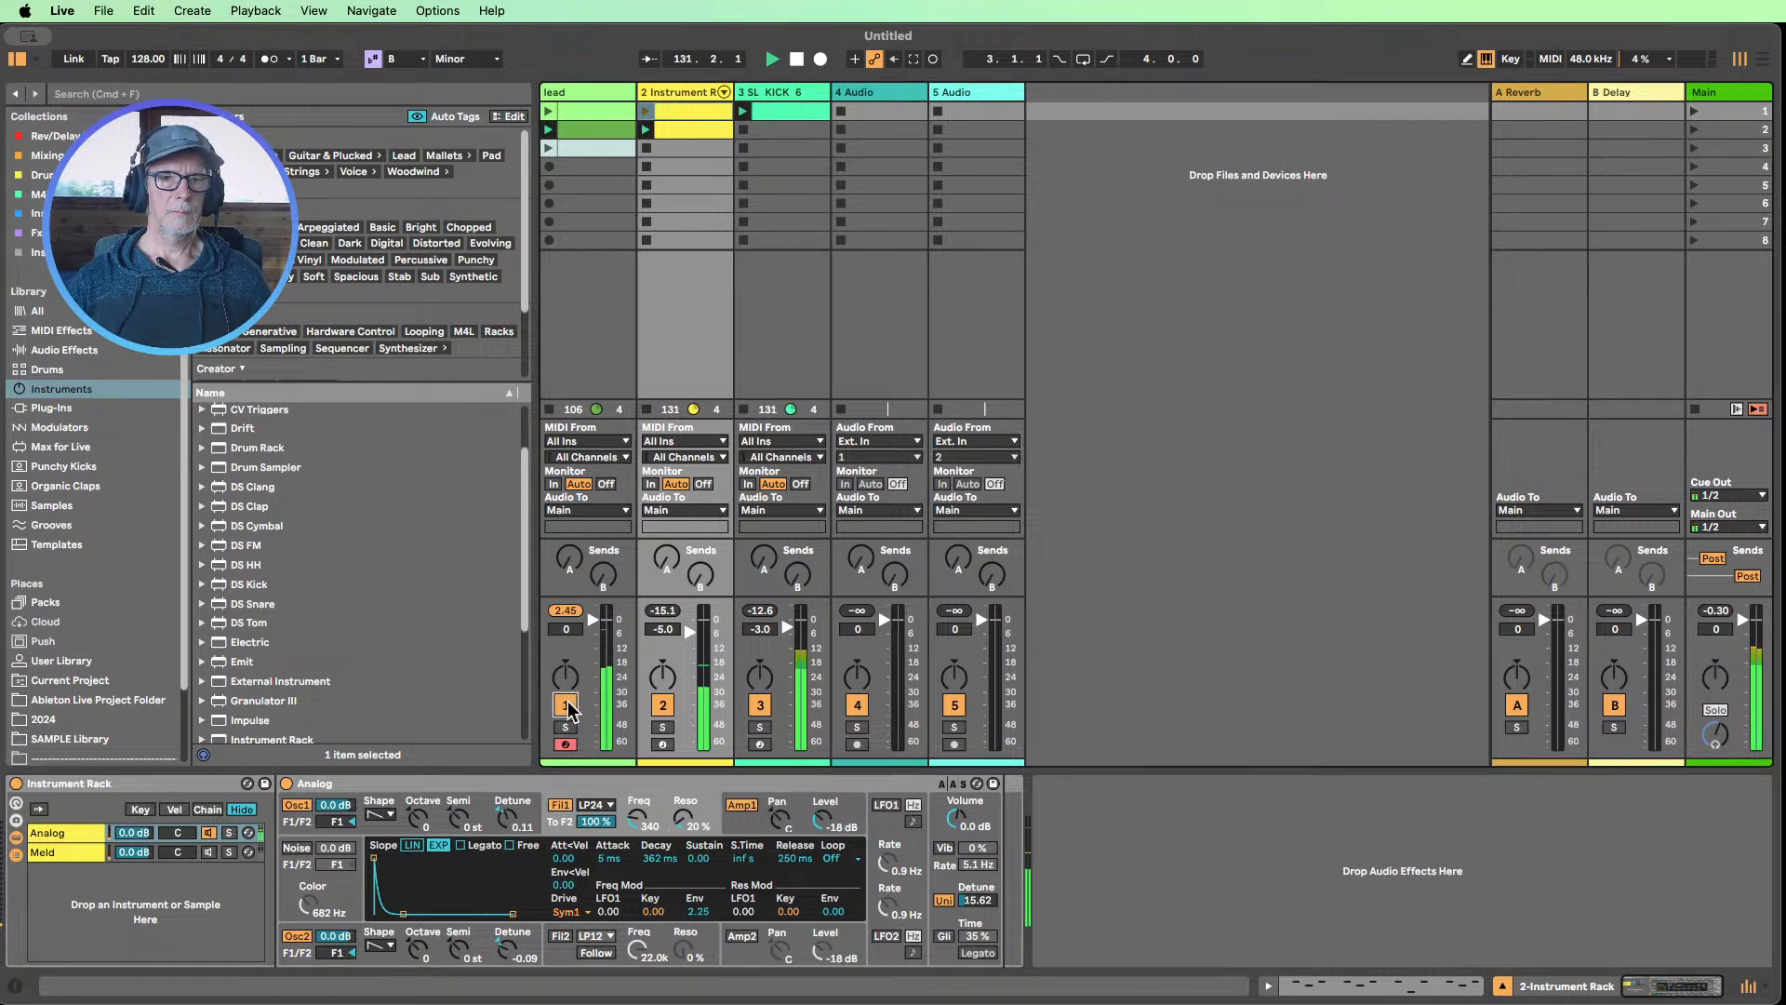
click(564, 611)
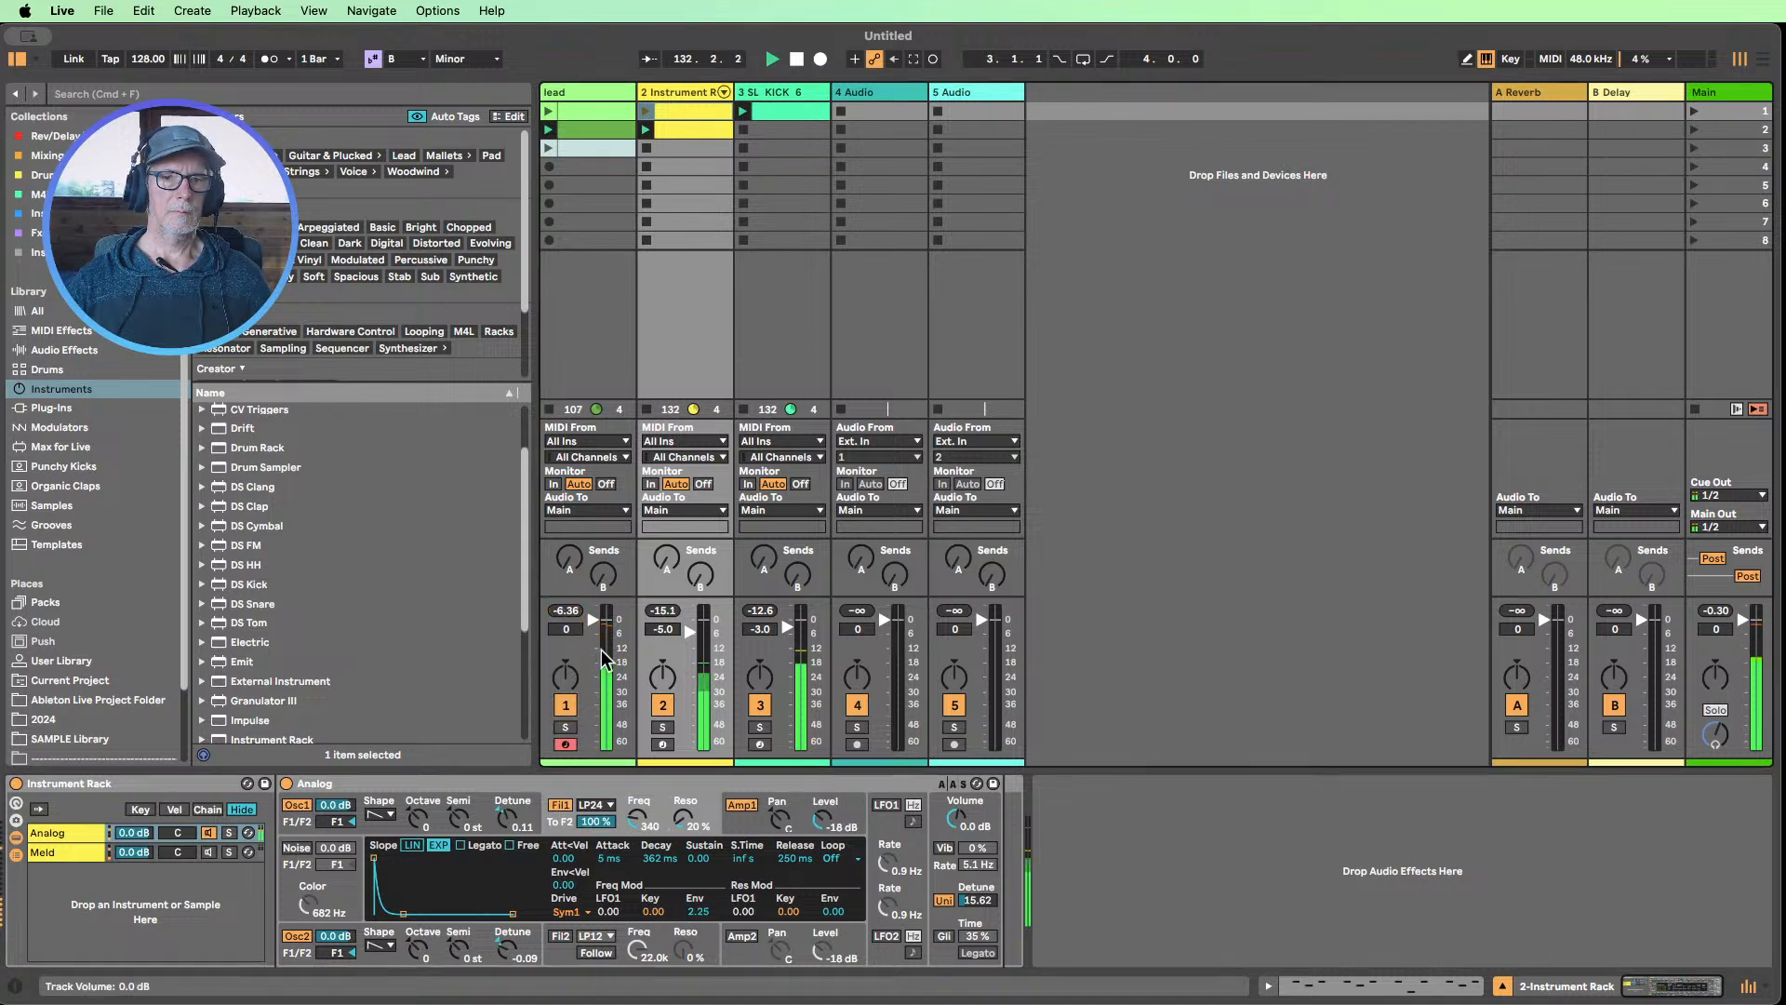
drag(639, 819, 639, 805)
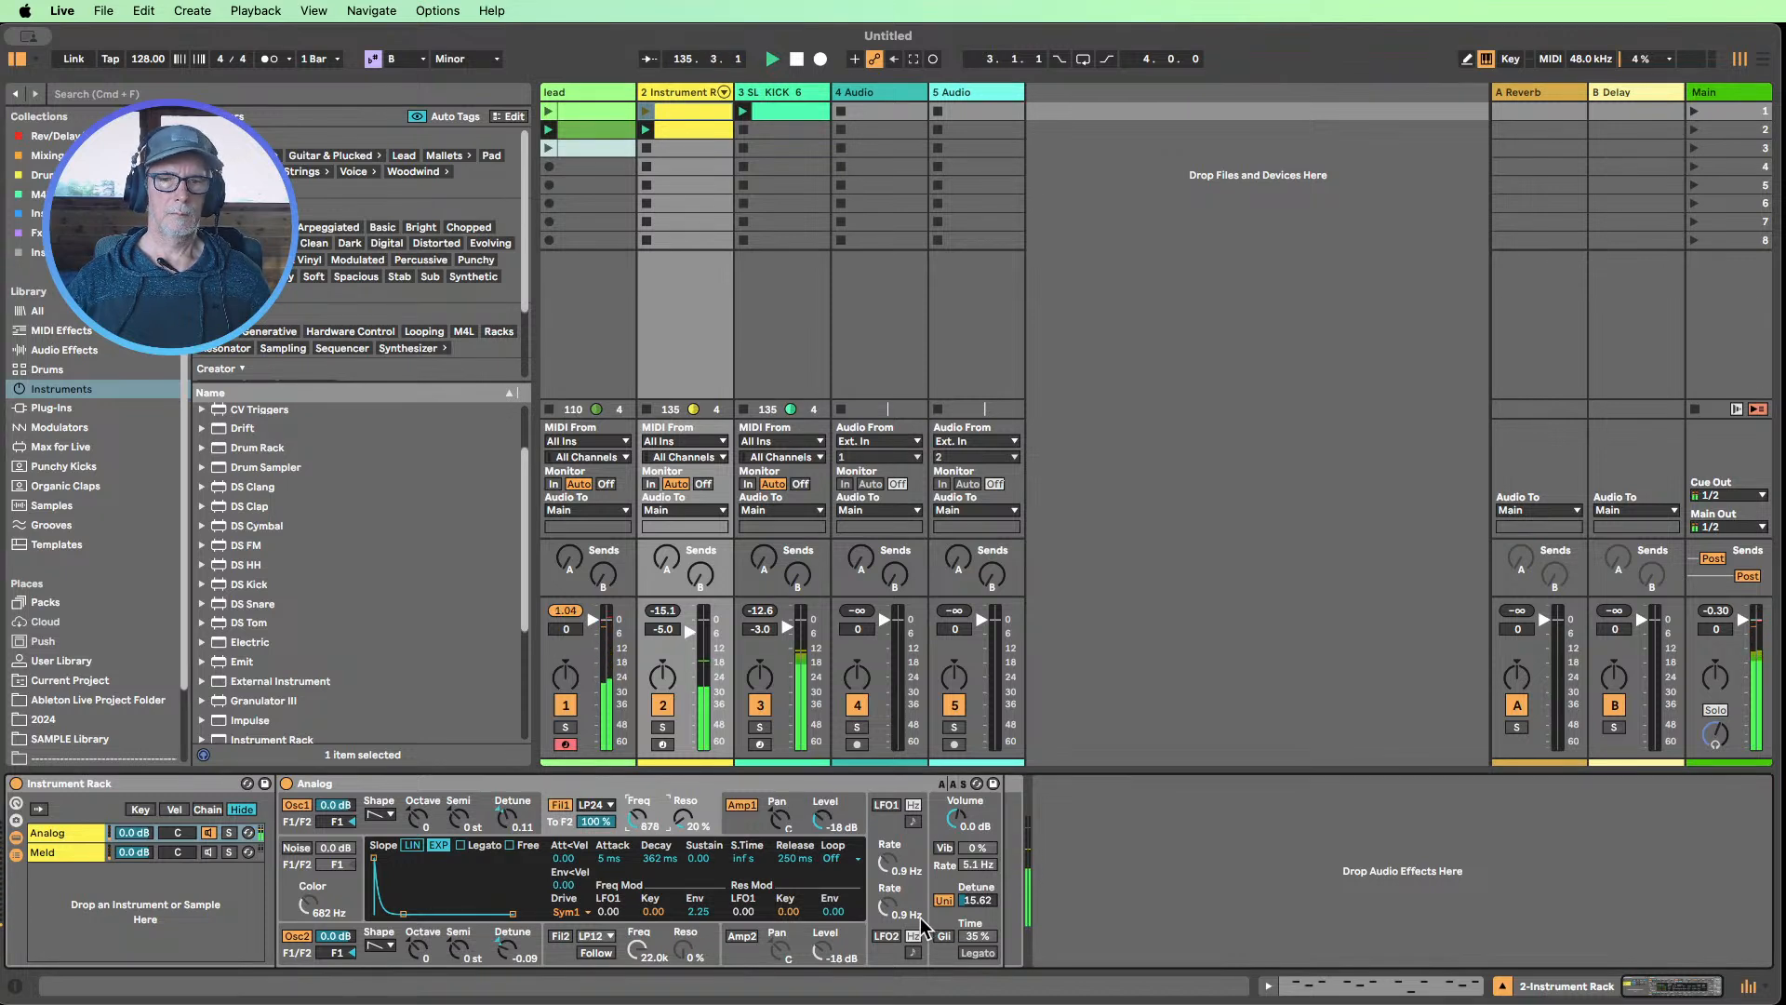
mouse_move(697, 910)
mouse_down()
mouse_move(697, 934)
mouse_move(698, 893)
mouse_up()
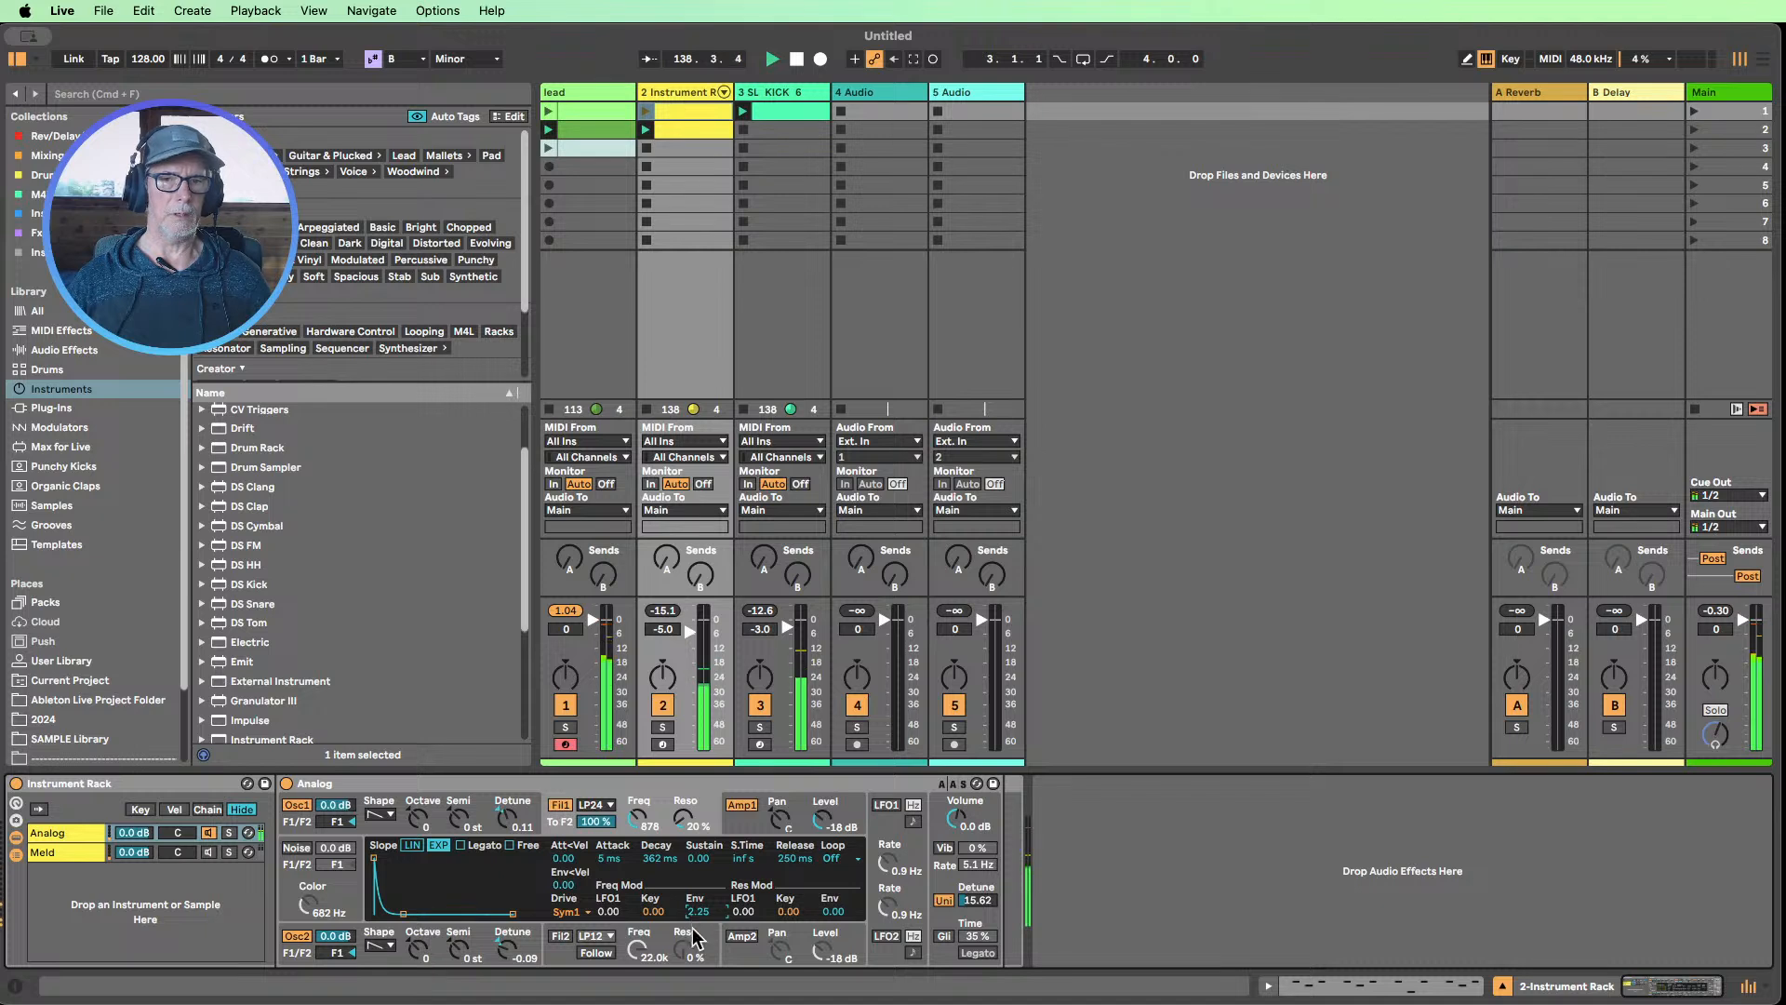
Solo the Instrument Rack track and try Analog's Filter 1 at 211 Hz with envelope frequency modulation of 6.01 and 2.74
click(664, 727)
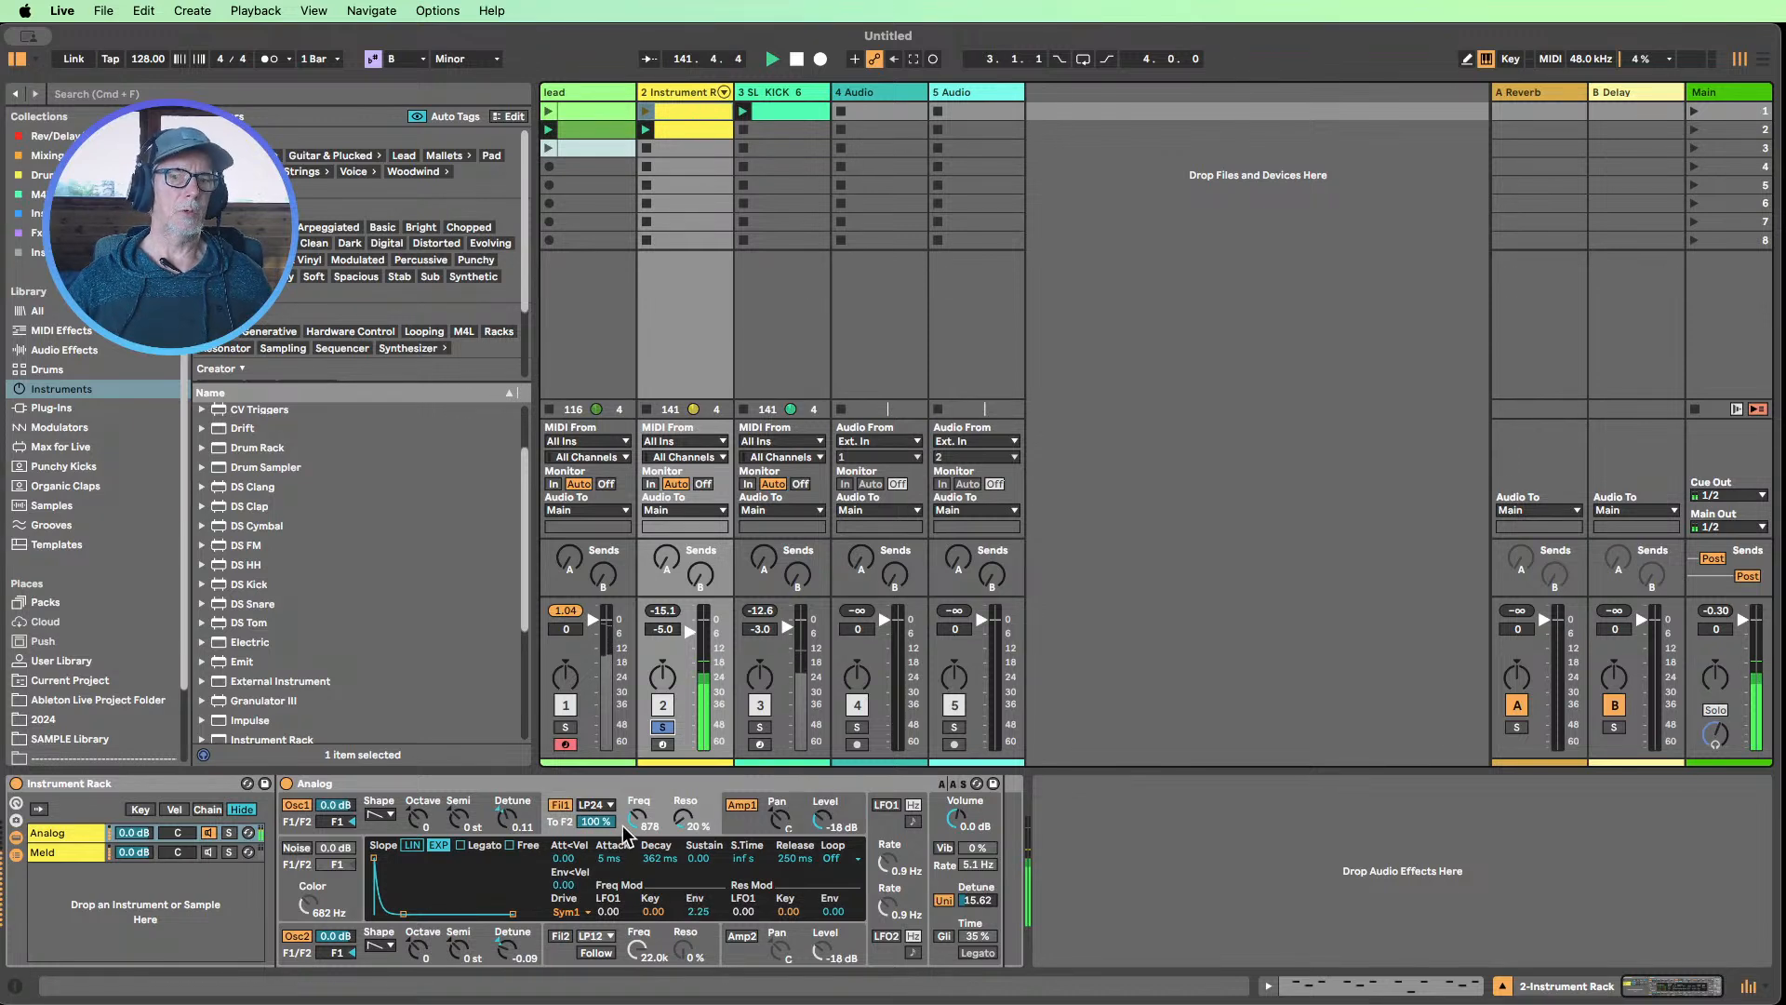
drag(634, 817, 634, 861)
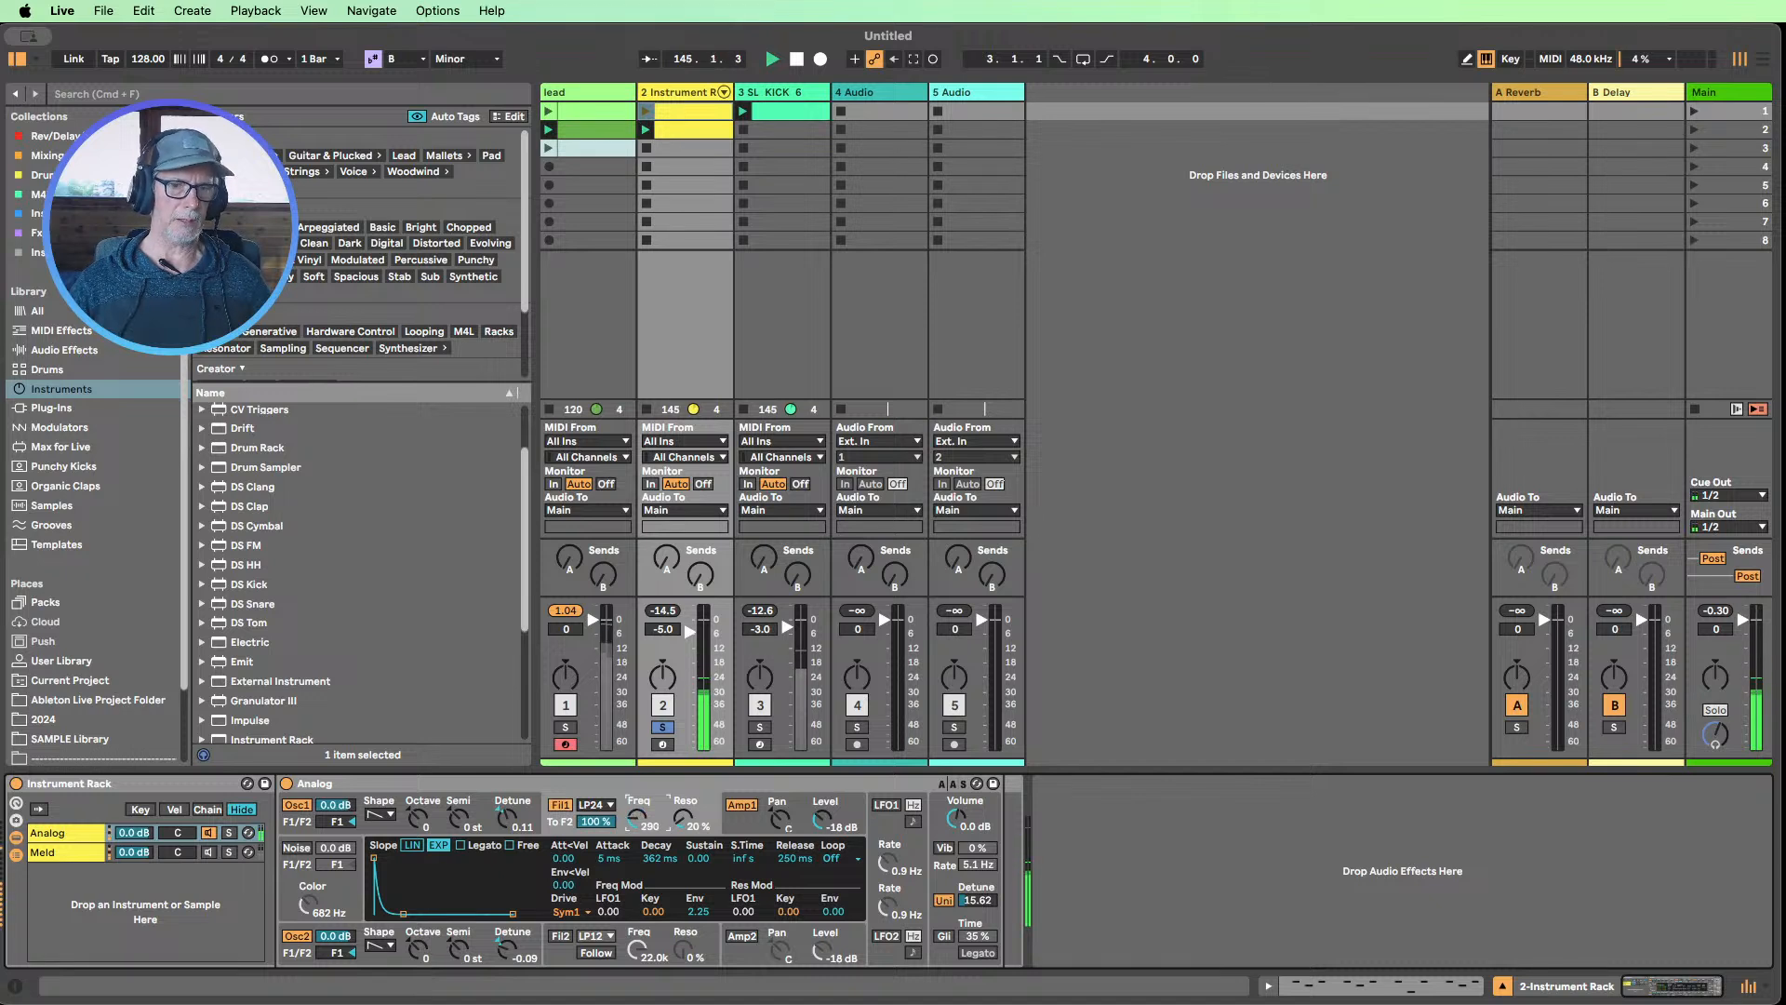
drag(701, 918, 702, 884)
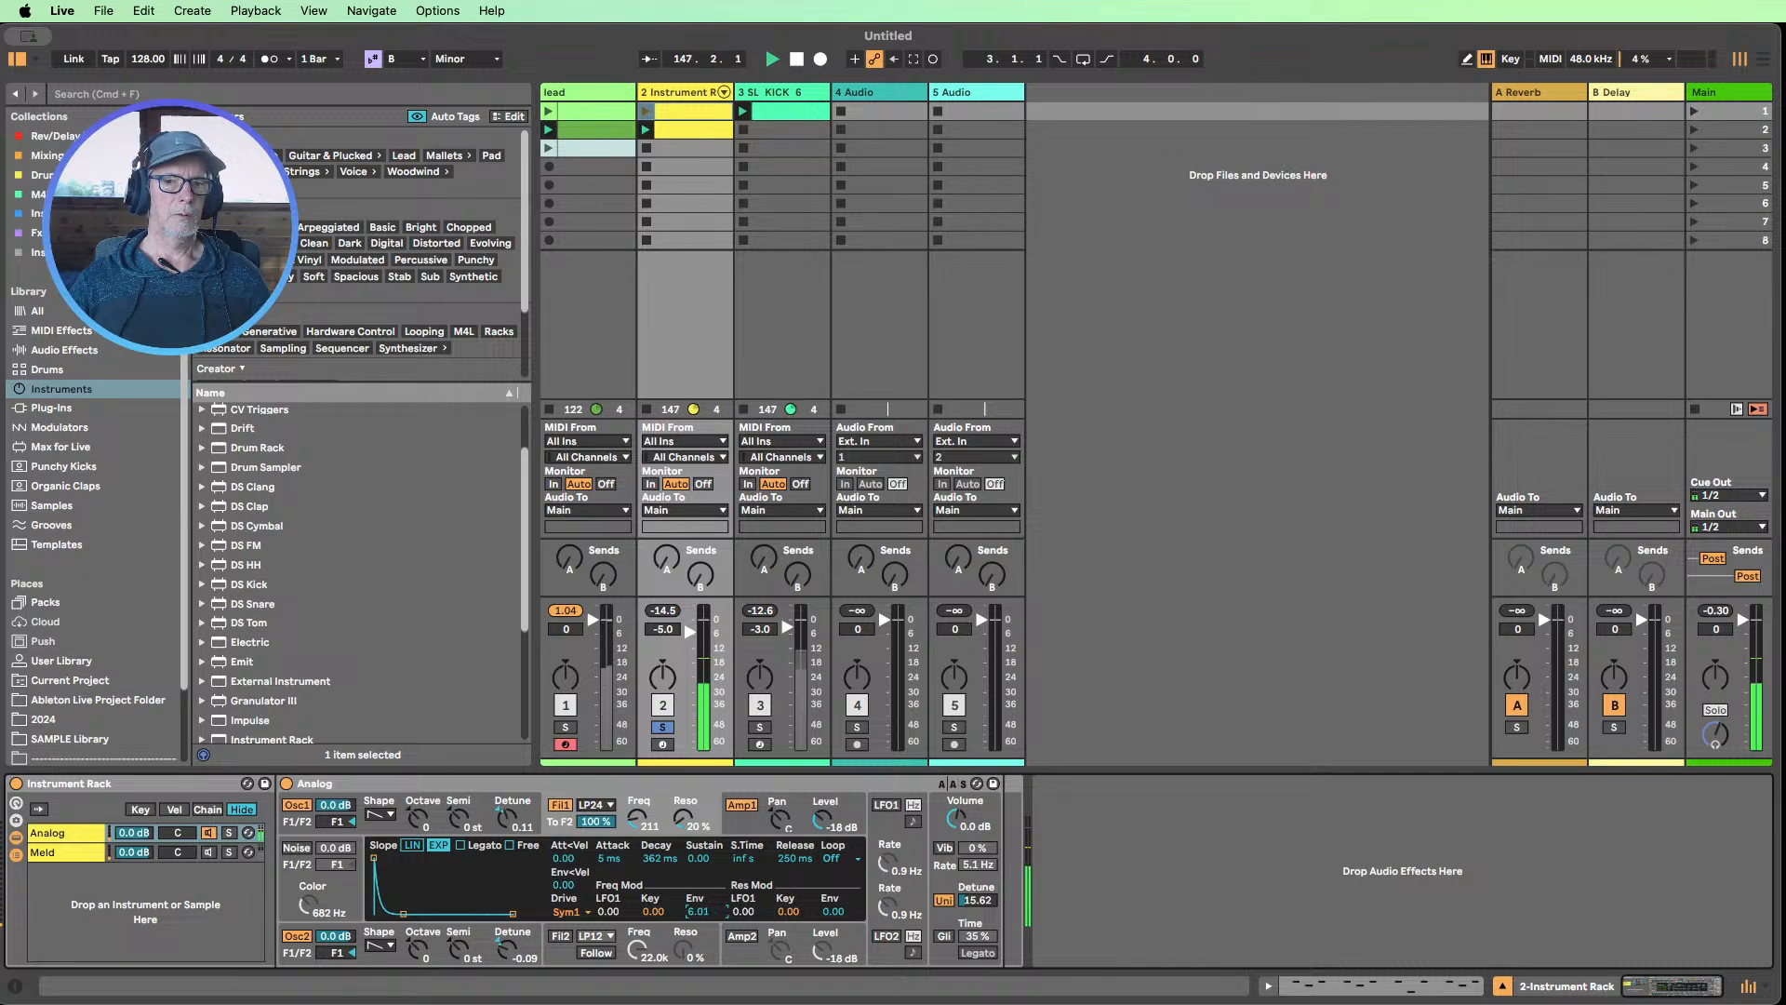
drag(702, 911, 701, 945)
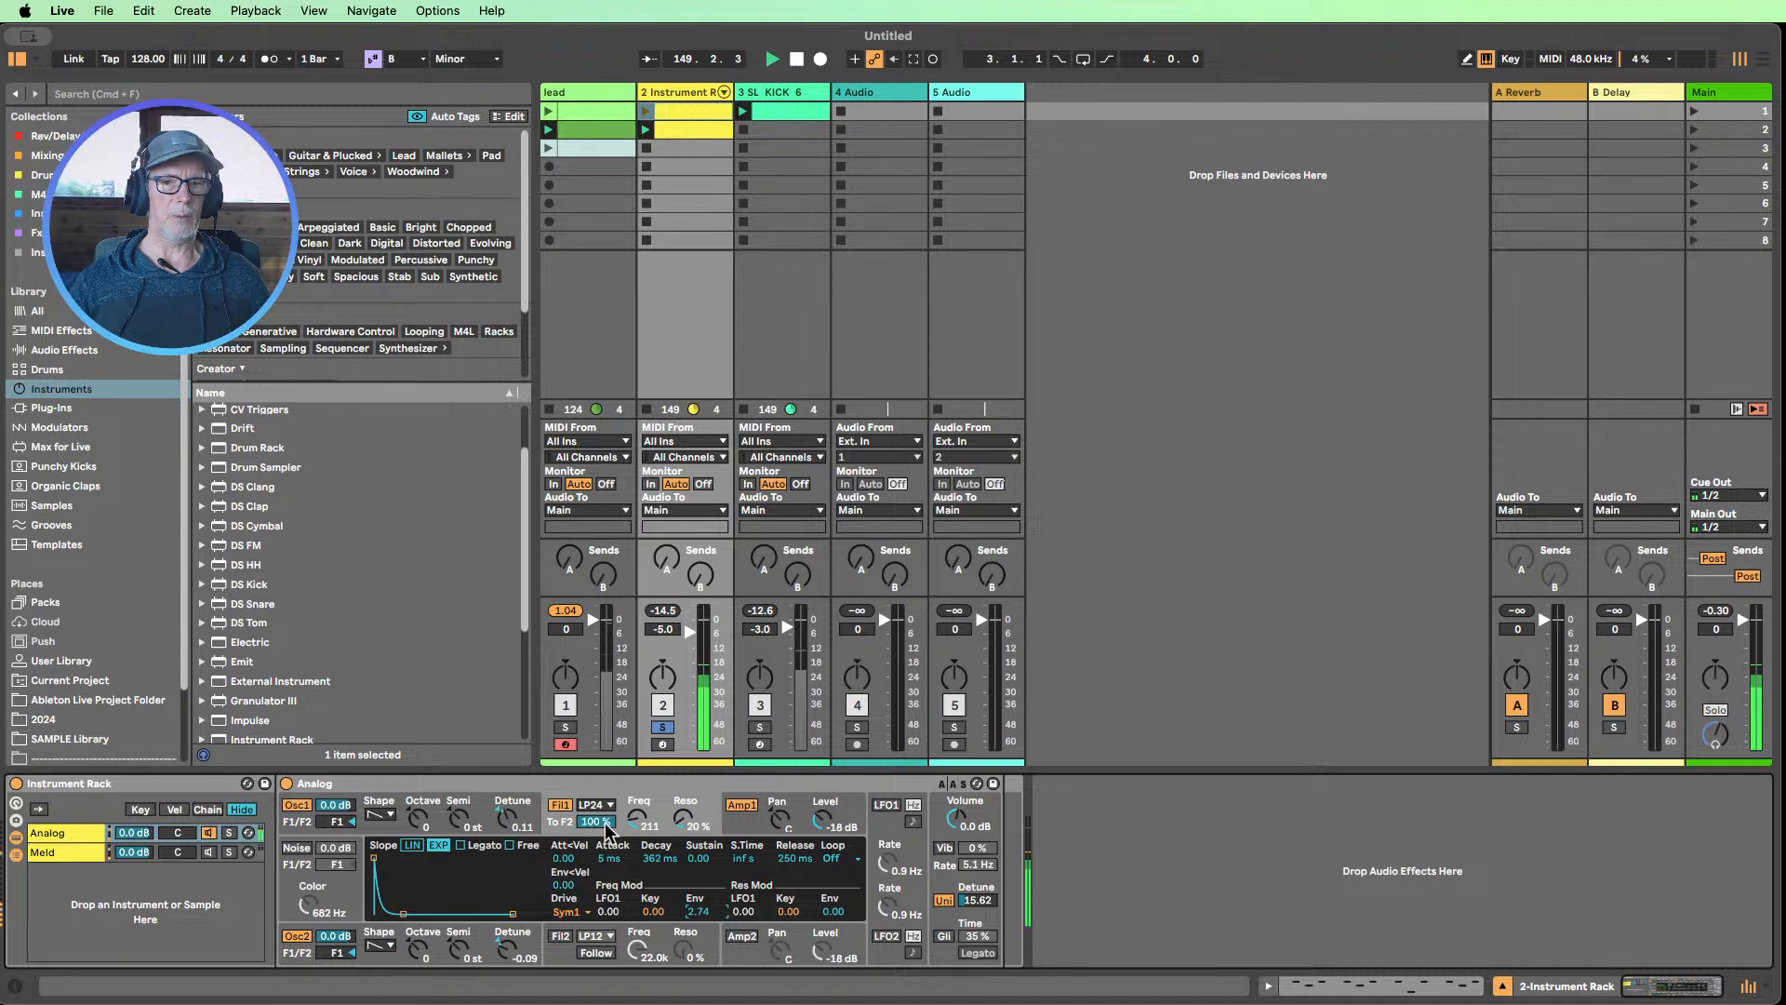
Set Analog's Filter 1 frequency to 675 Hz and its envelope frequency modulation to 2.03
drag(638, 818, 637, 802)
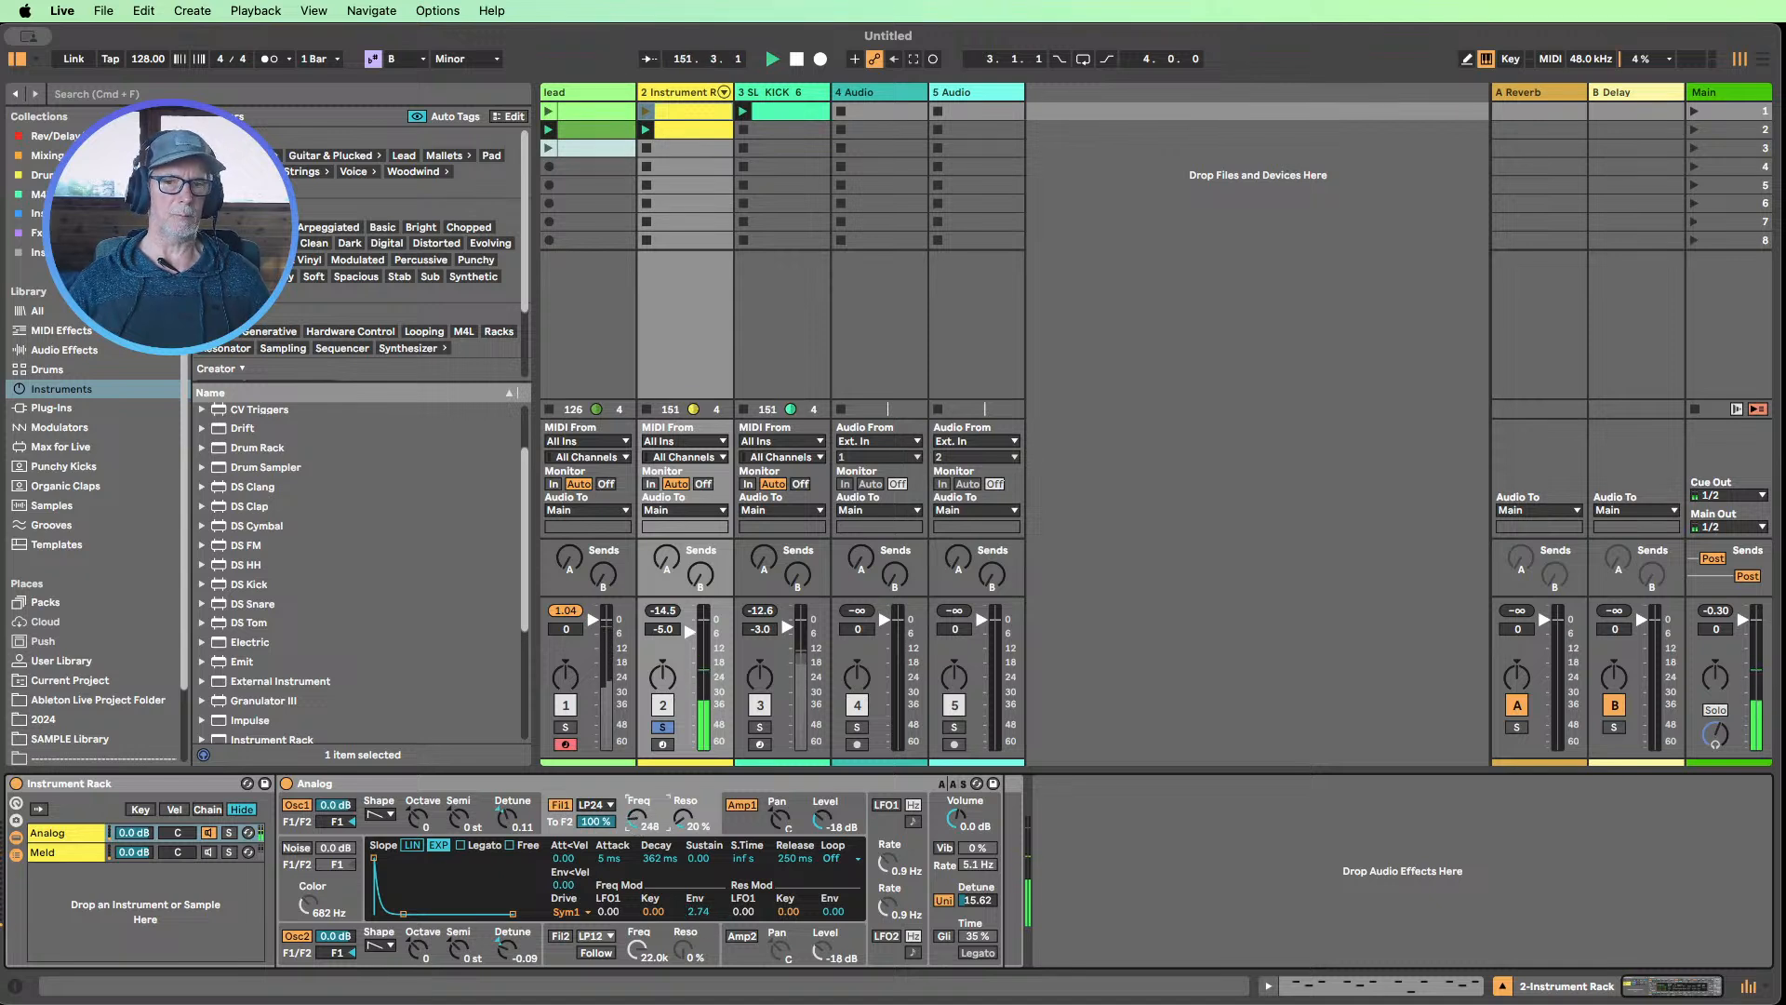
drag(674, 889, 673, 882)
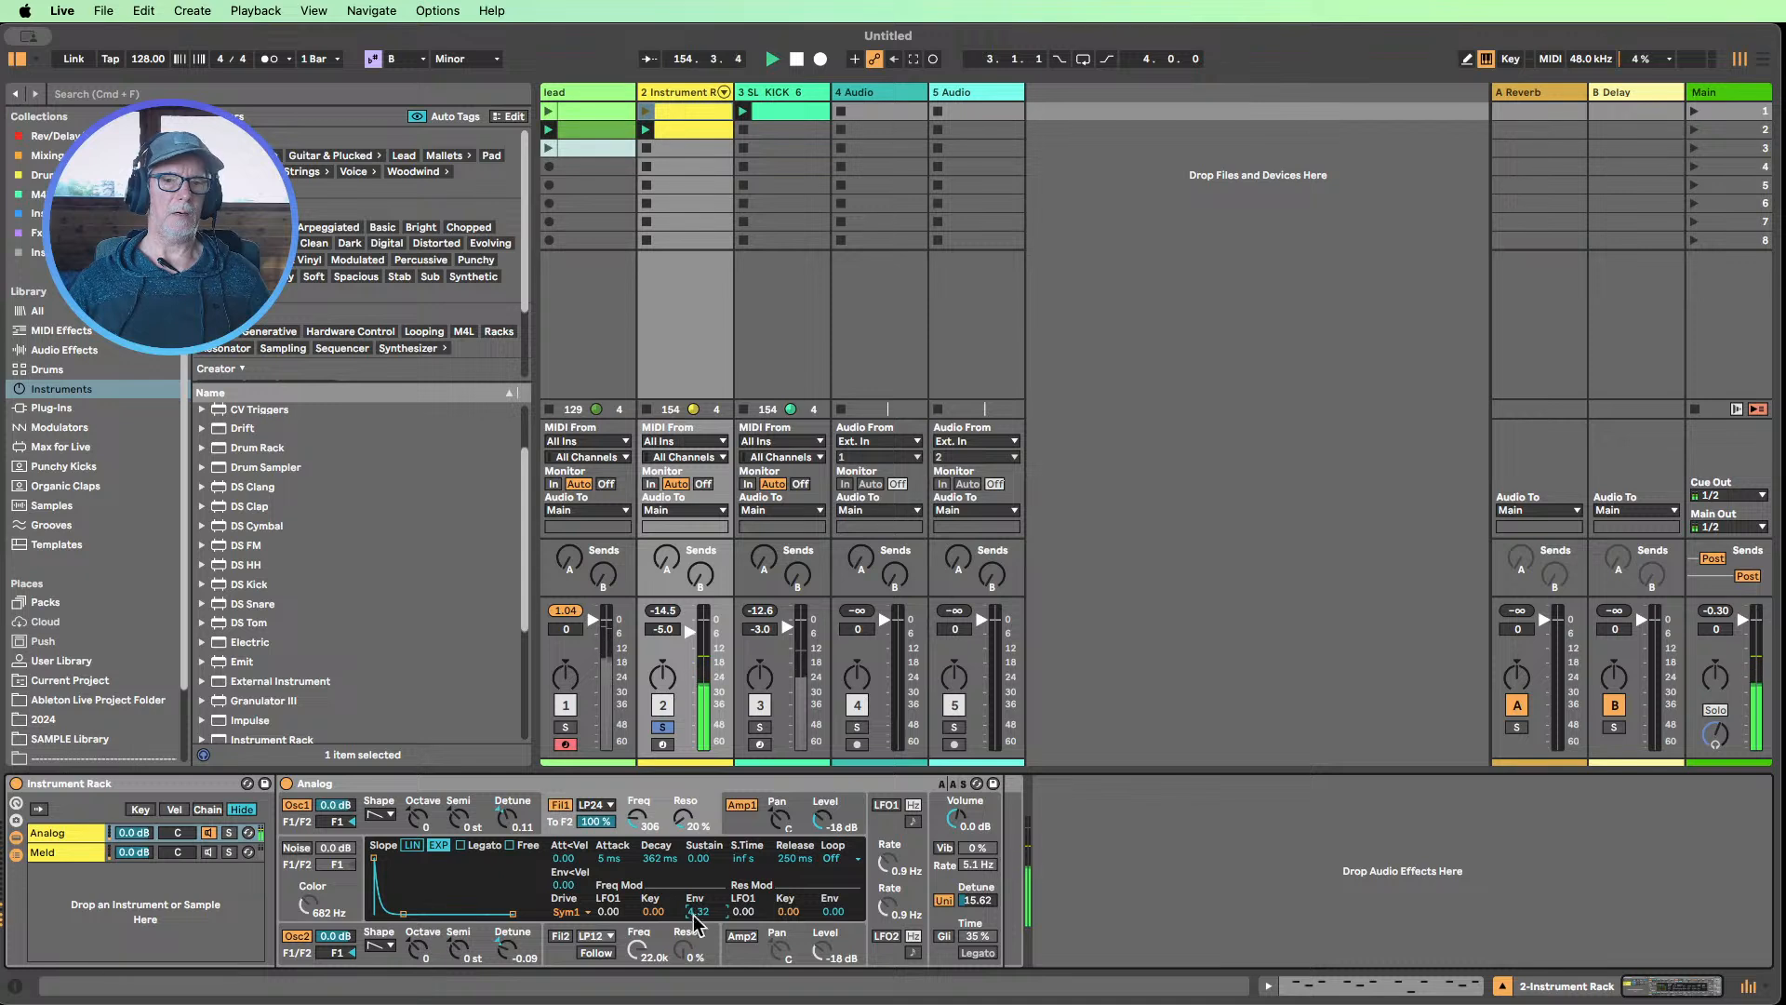
drag(704, 912, 704, 924)
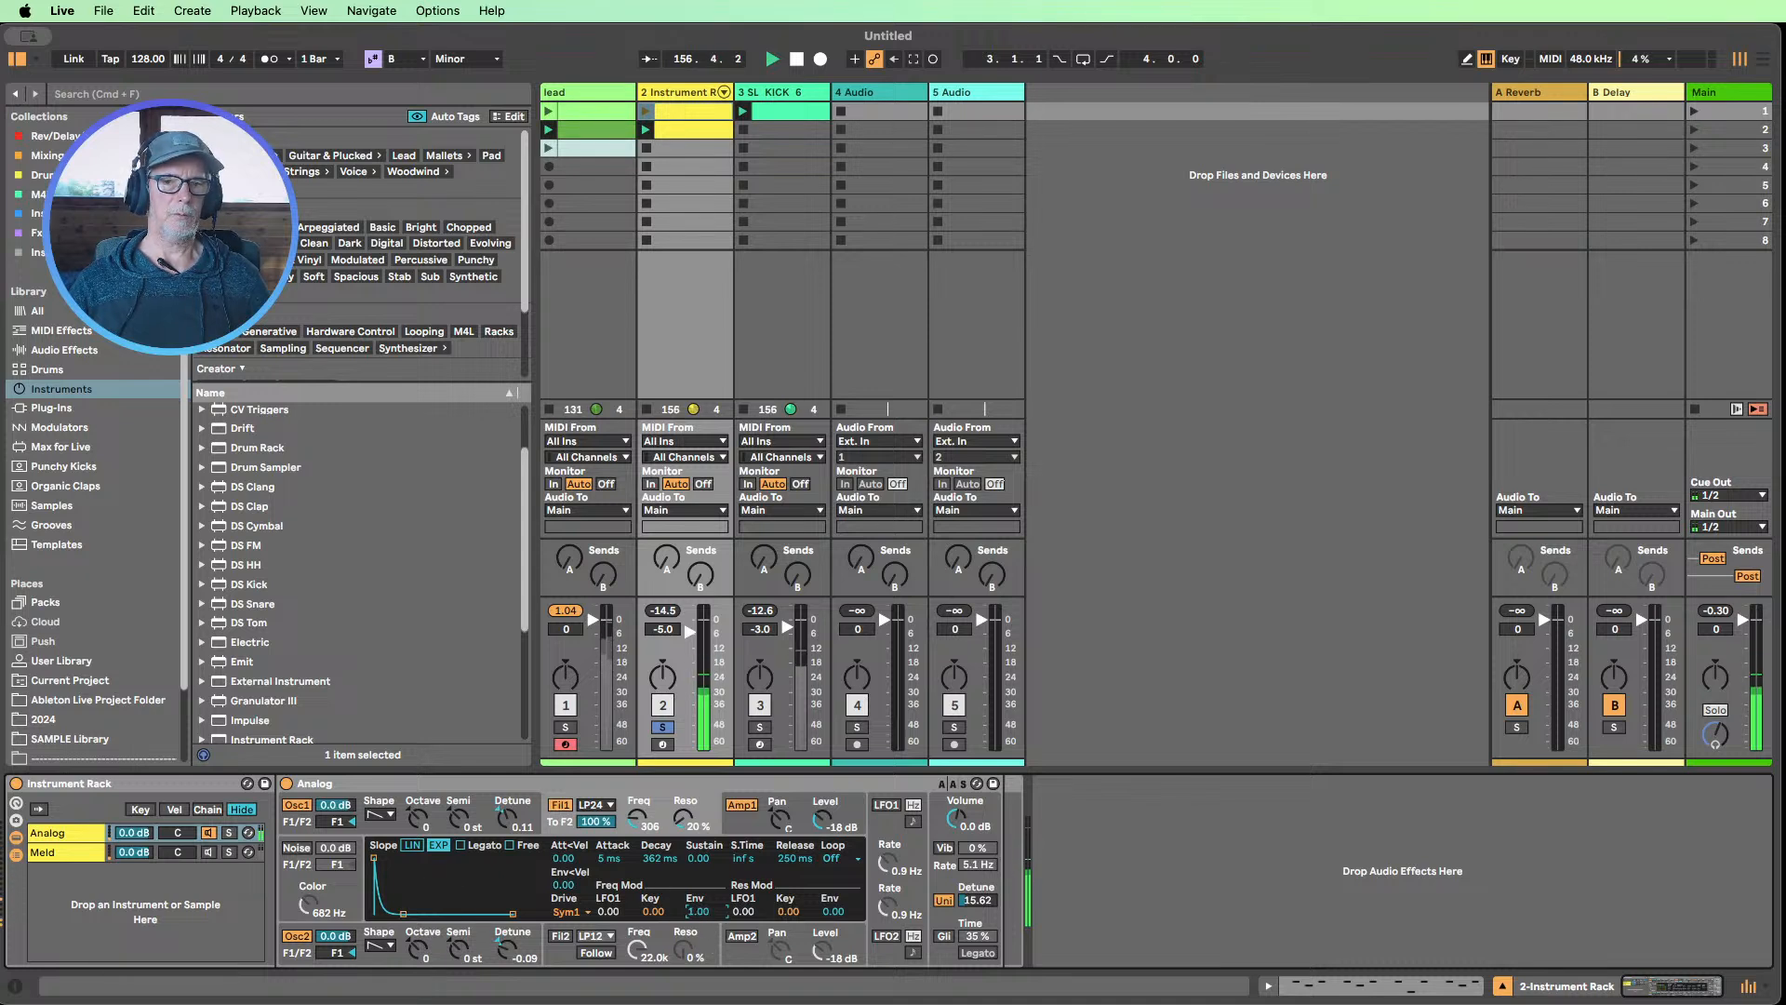
drag(698, 911, 697, 904)
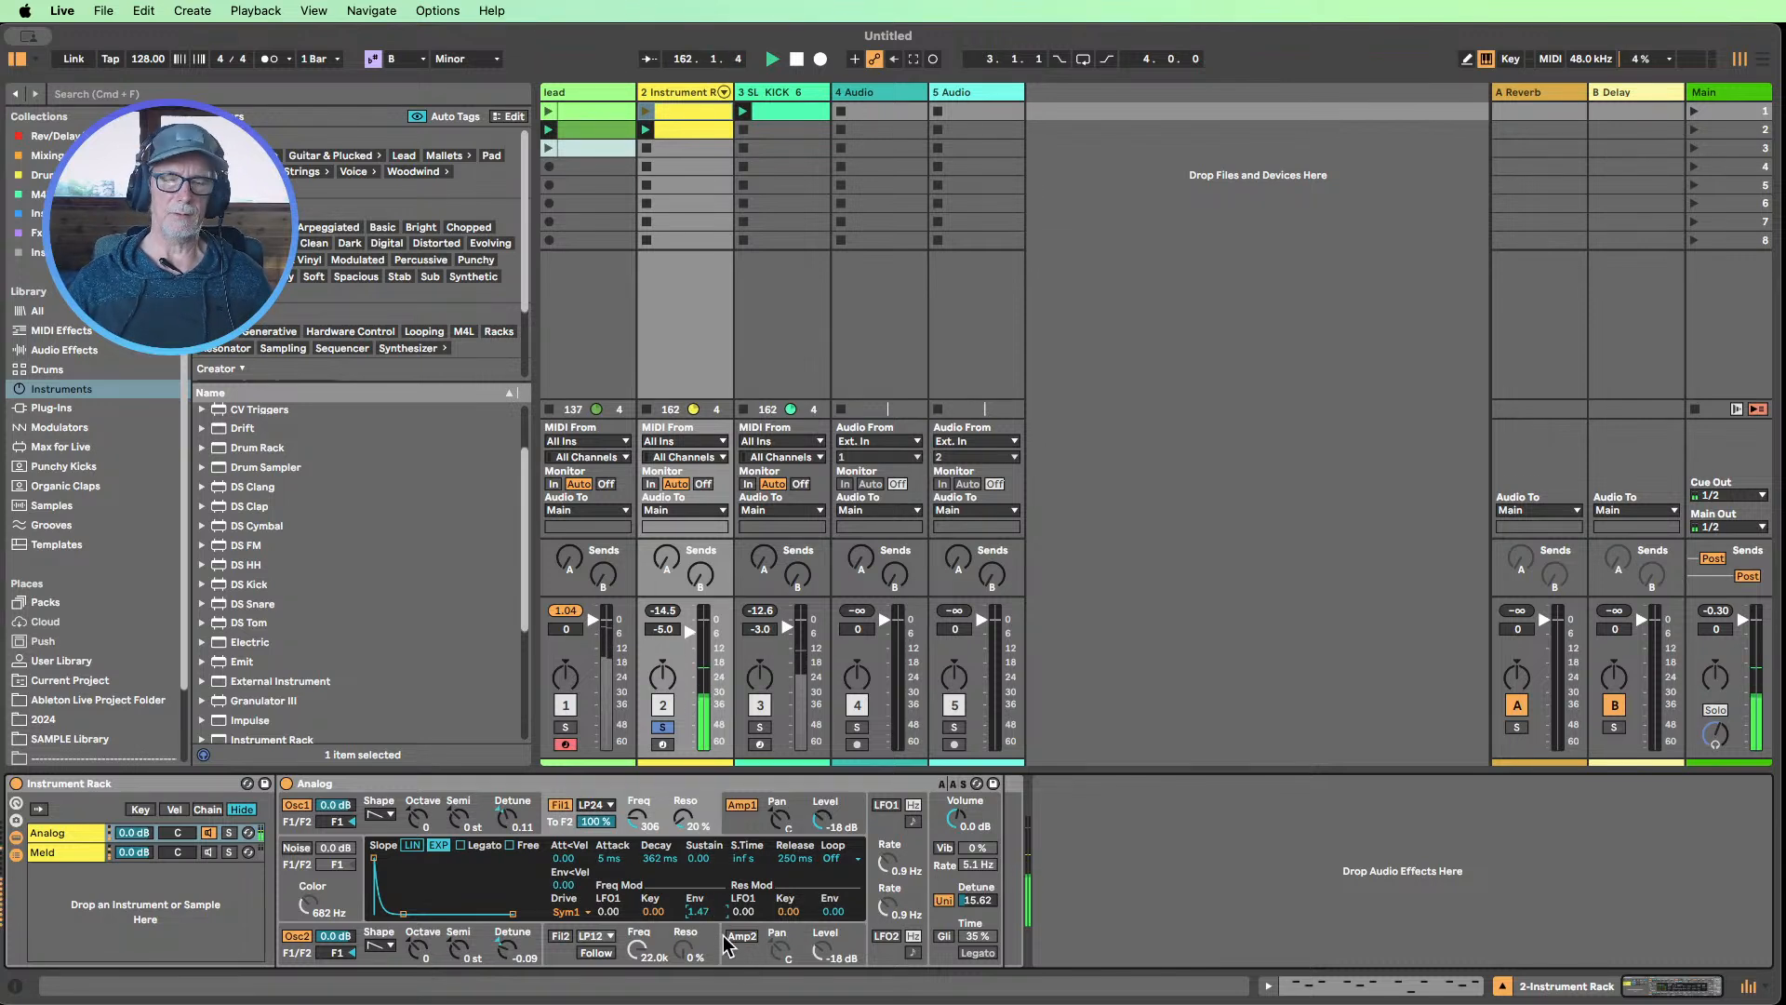
drag(694, 921, 694, 892)
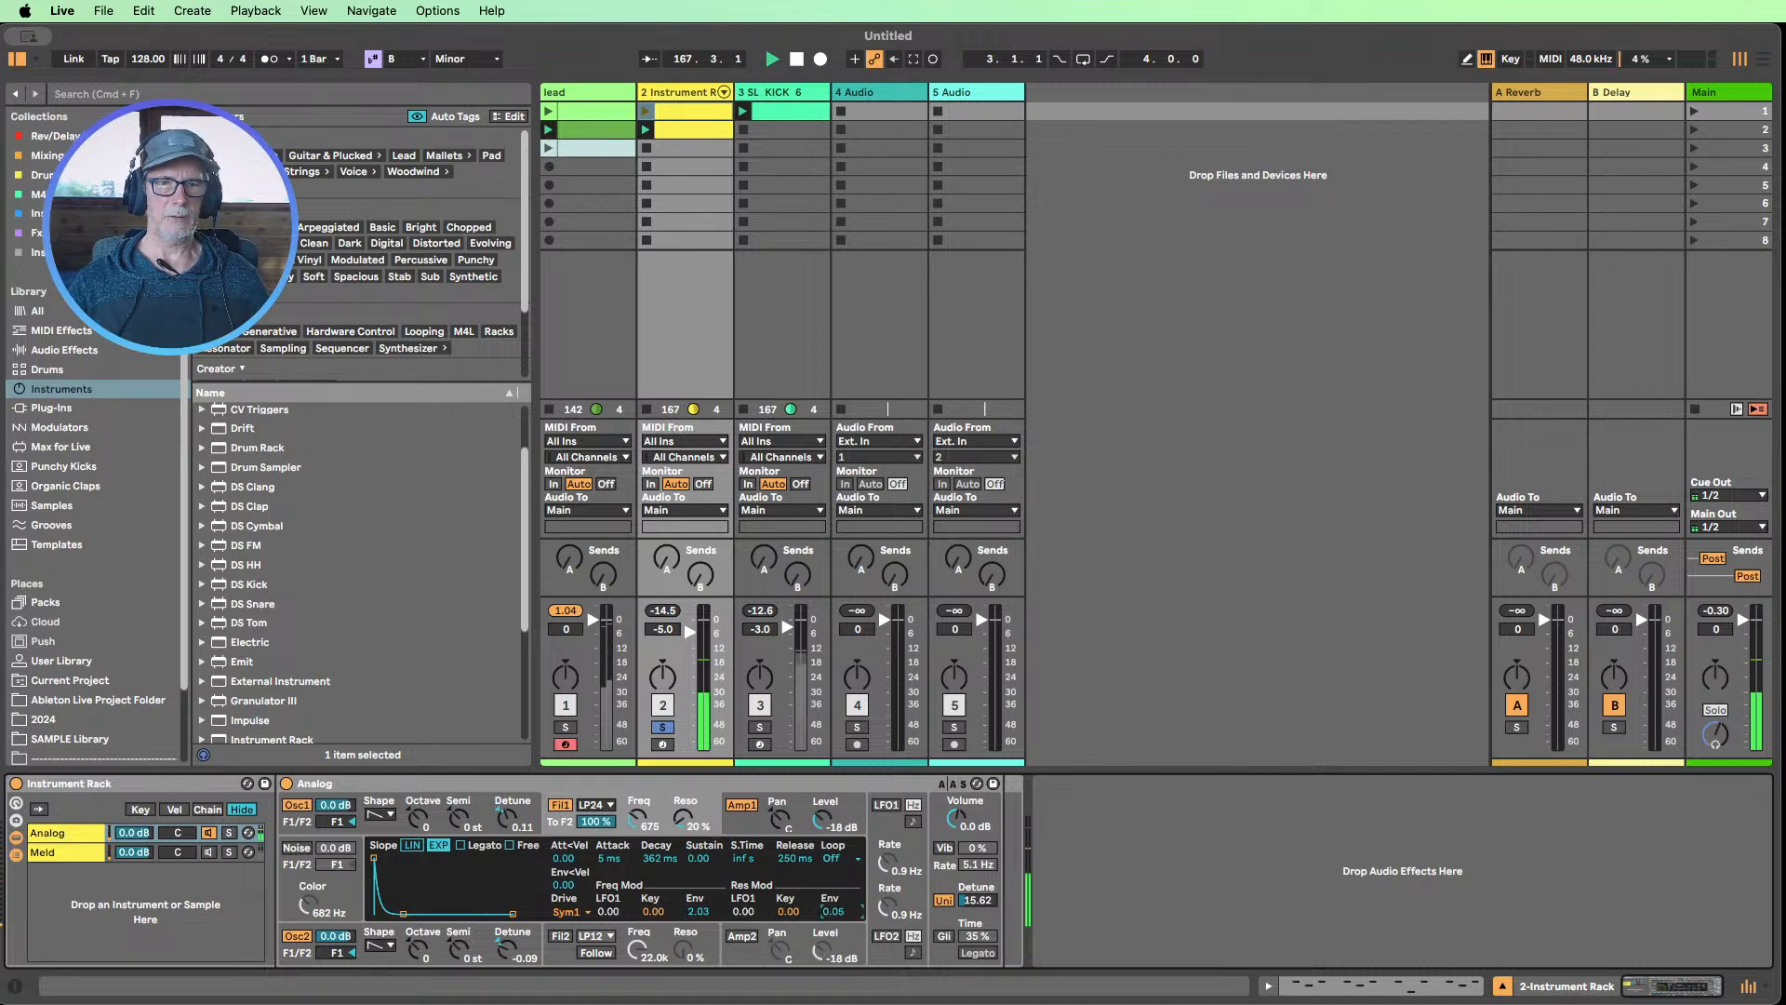
Set Filter 1's resonance to 25 % with 0.95 envelope resonance modulation, and lower its frequency to 403 Hz
drag(833, 911, 833, 874)
drag(694, 831, 695, 805)
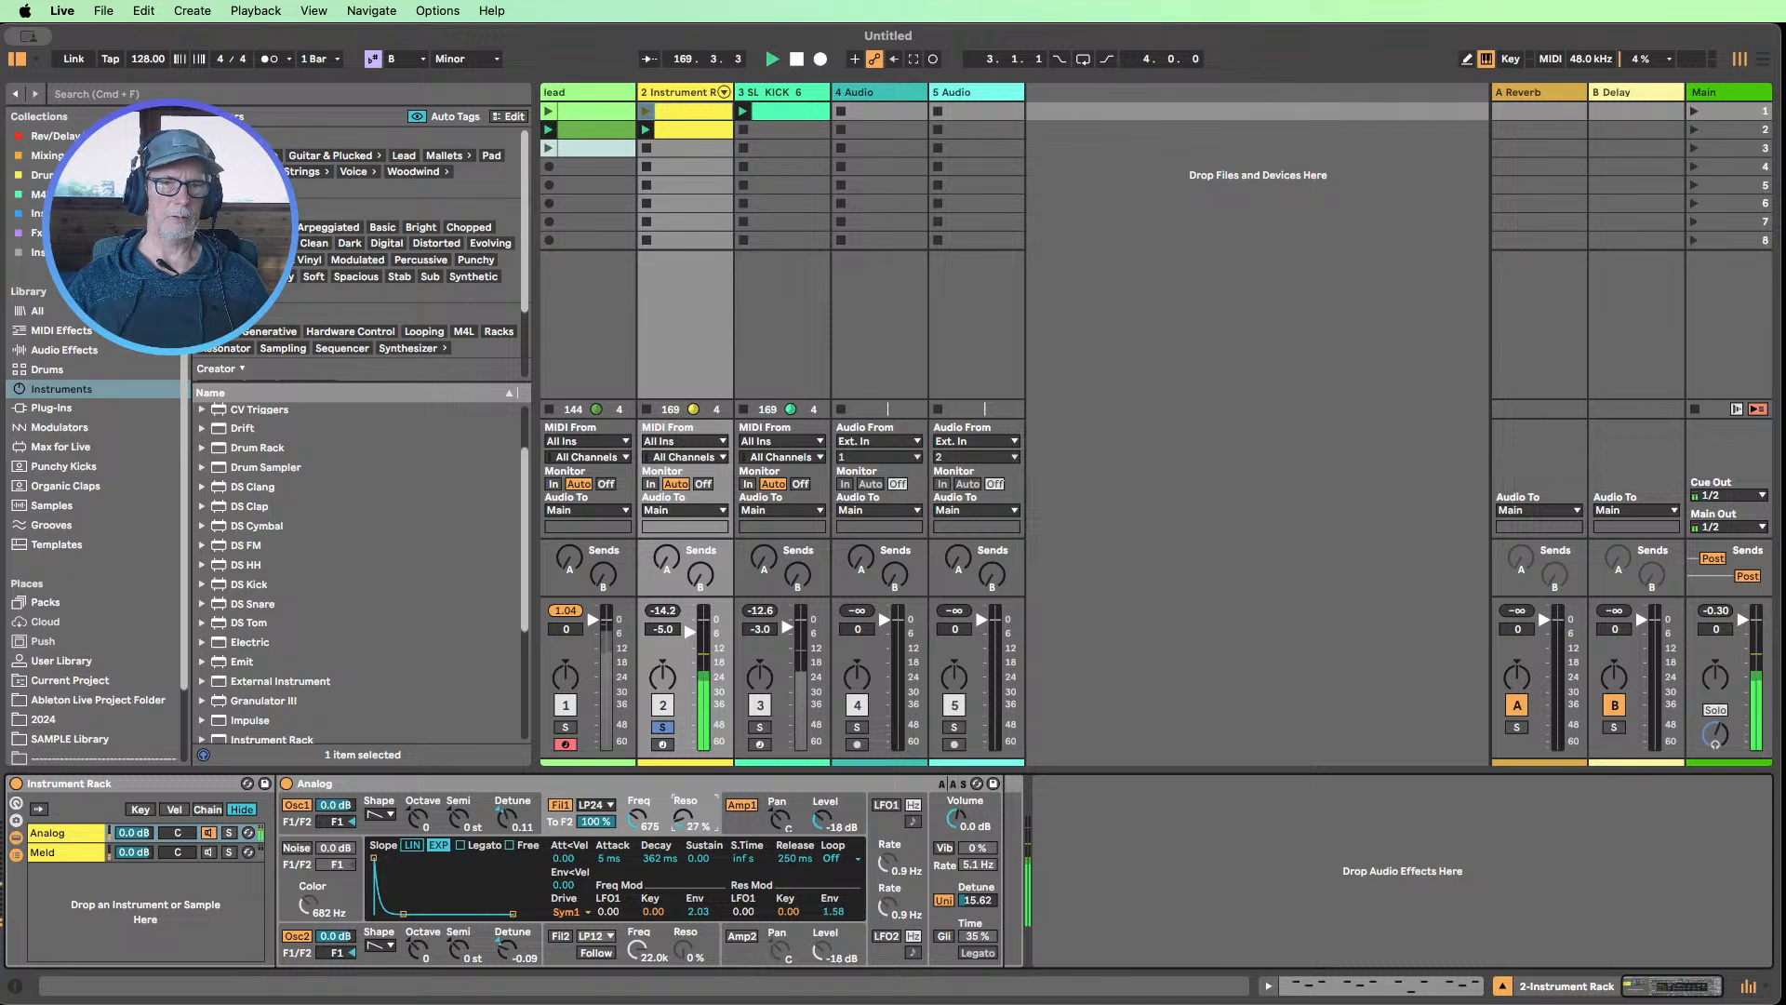
drag(824, 907, 824, 925)
drag(686, 820, 632, 832)
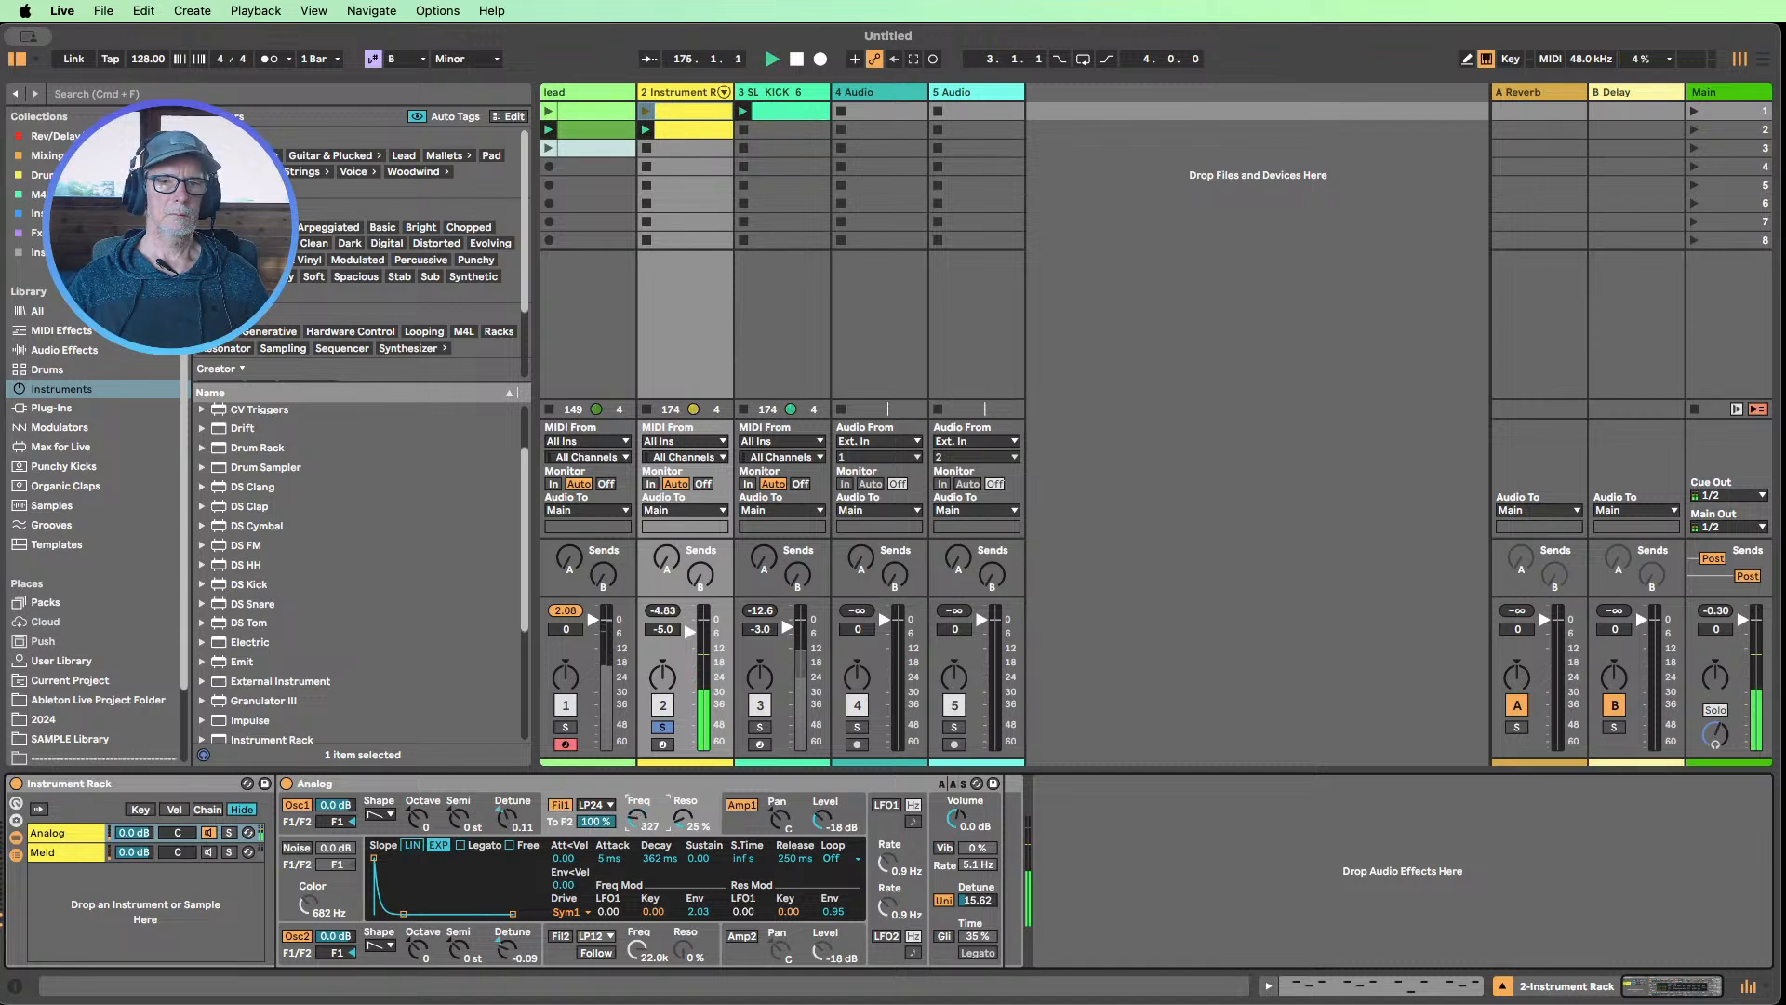
Unsolo the Instrument Rack track, reset the lead's peak level, and raise Analog's Filter 1 frequency to 791 Hz
click(663, 729)
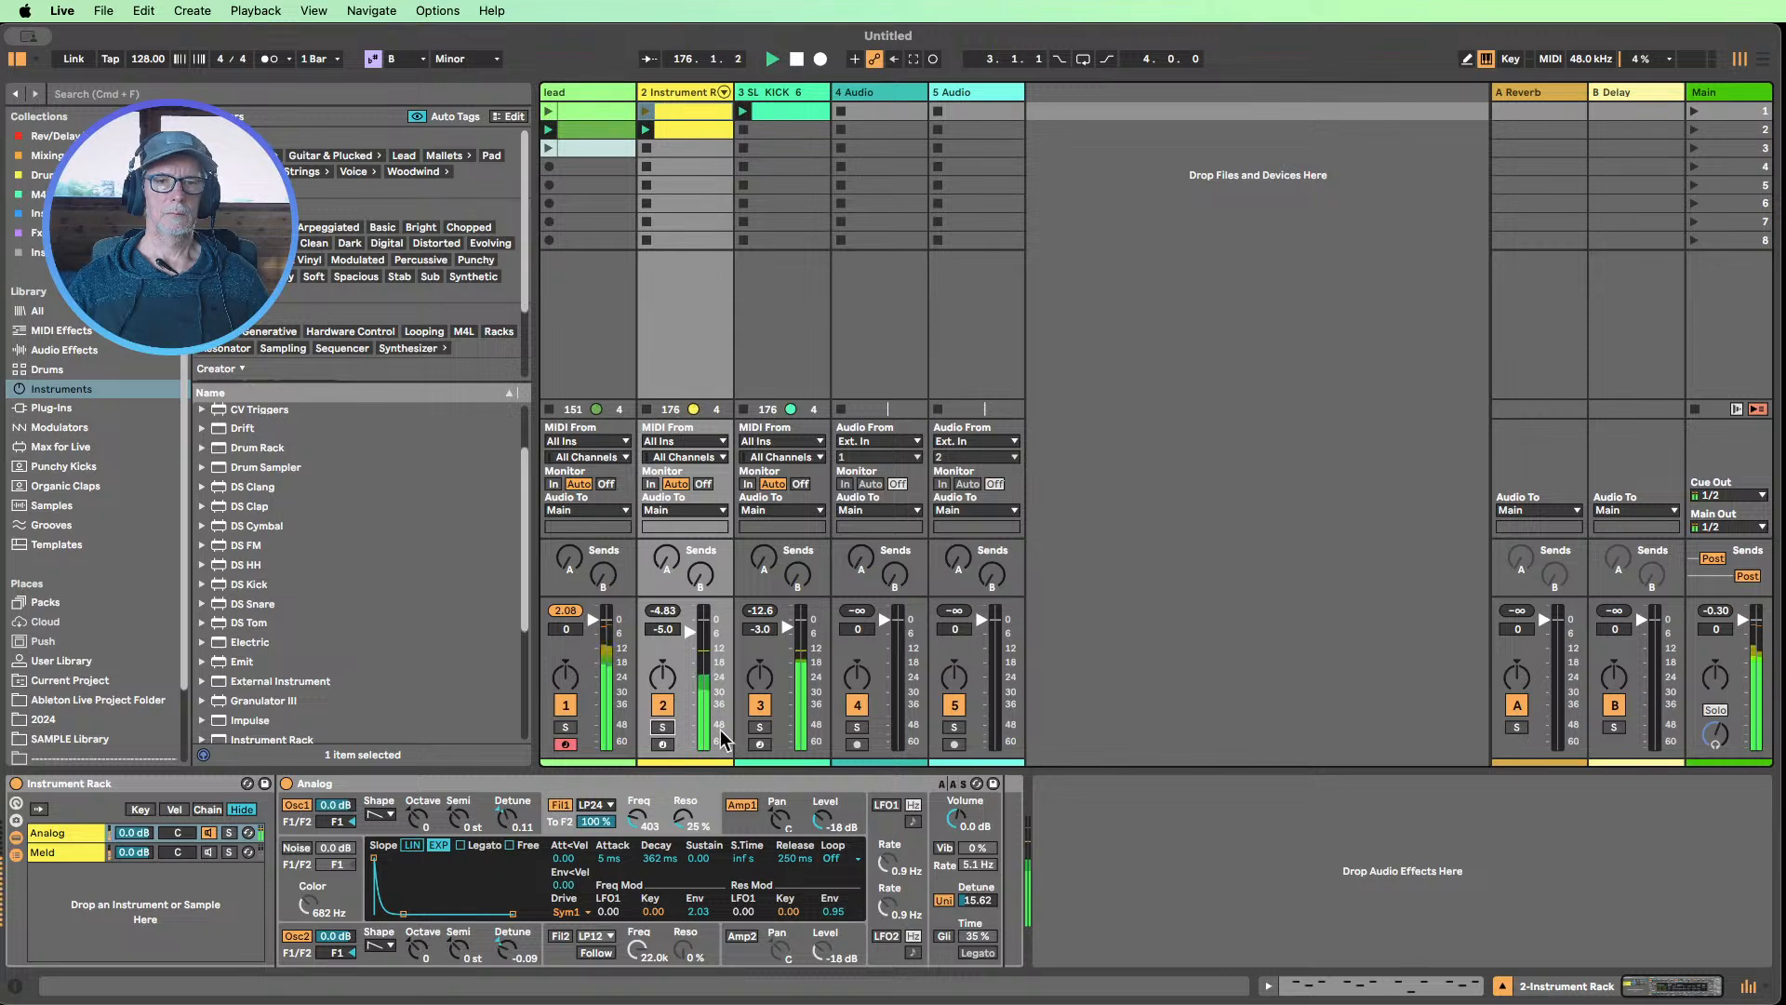
click(560, 611)
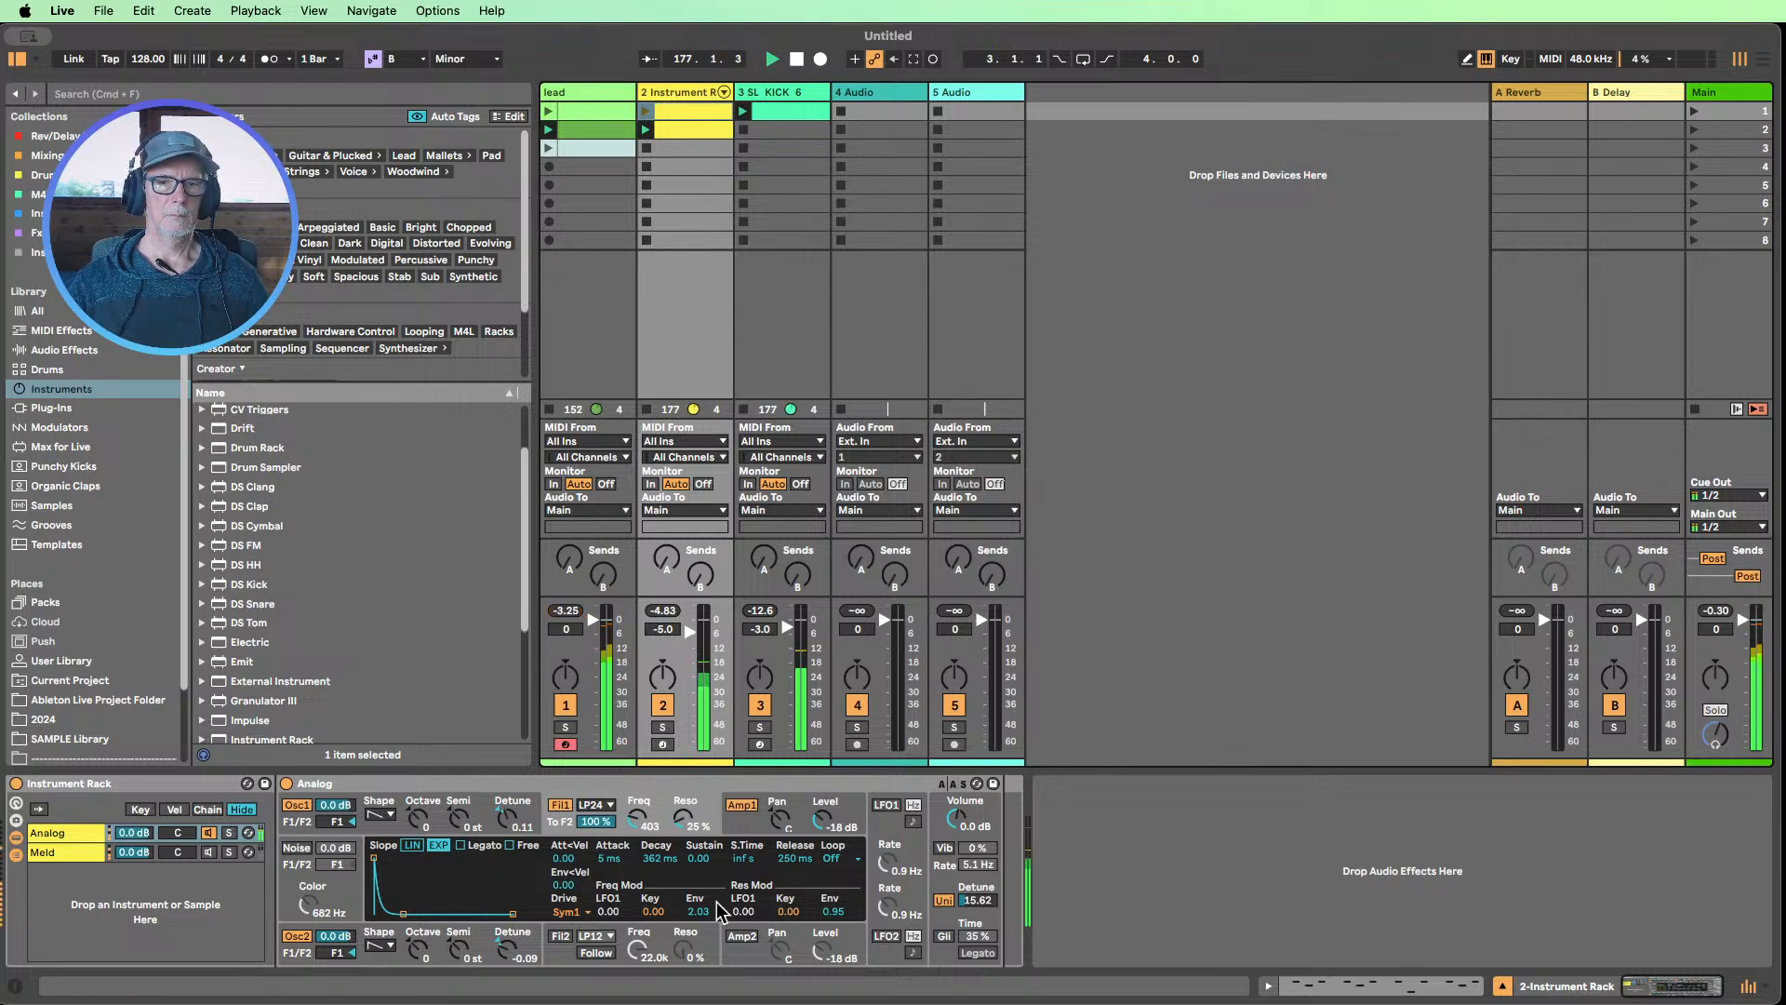
drag(637, 819, 636, 811)
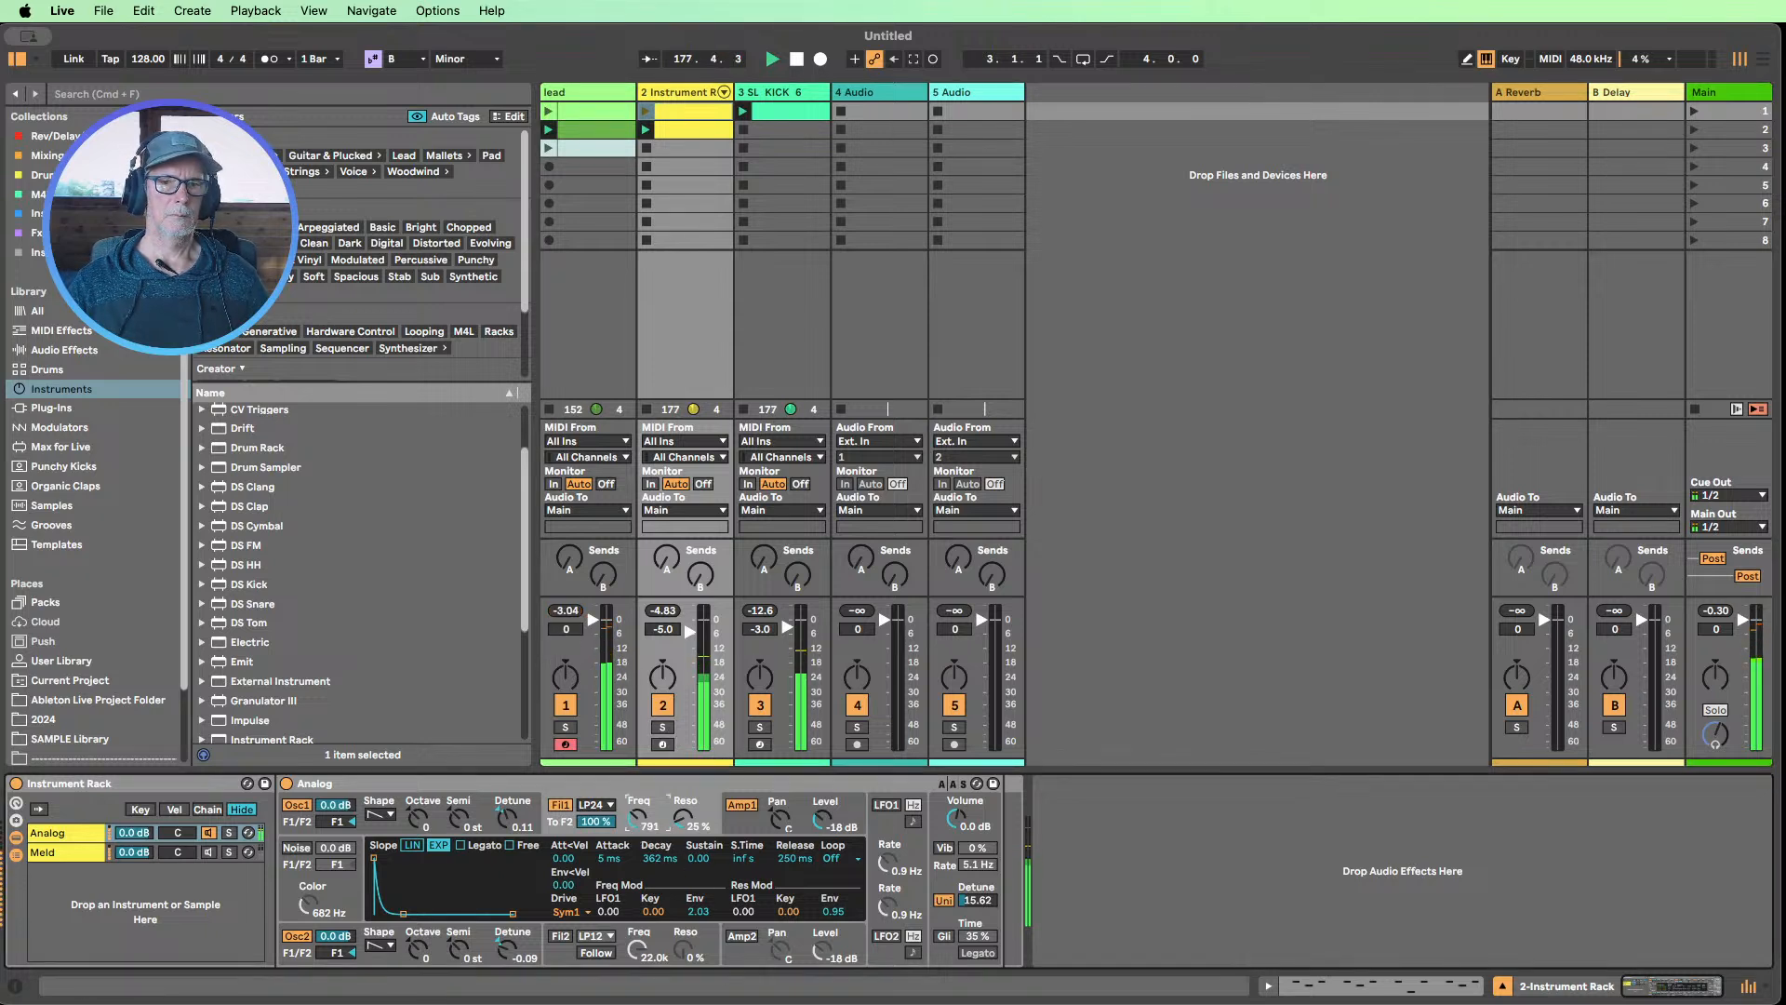
Shorten Analog's Amp 1 envelope decay to 206 ms and set its unison detune to 21.88
click(746, 826)
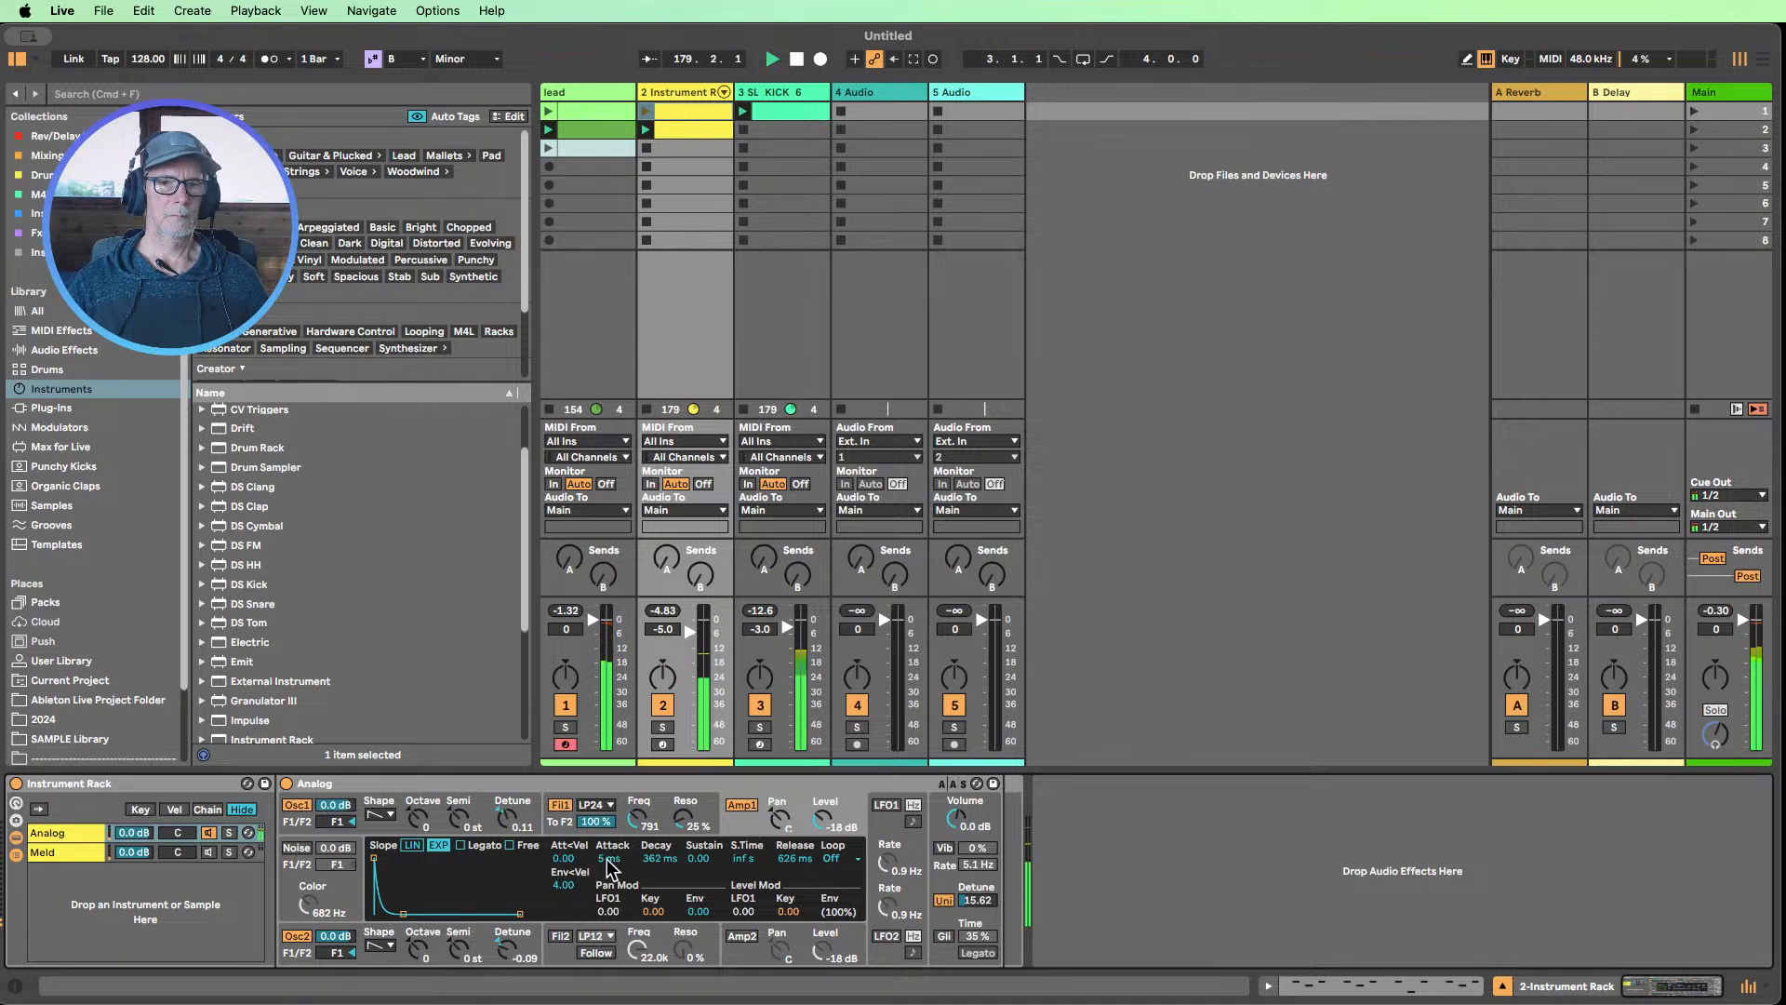
mouse_move(656, 858)
mouse_down()
mouse_move(657, 809)
mouse_move(651, 870)
mouse_up()
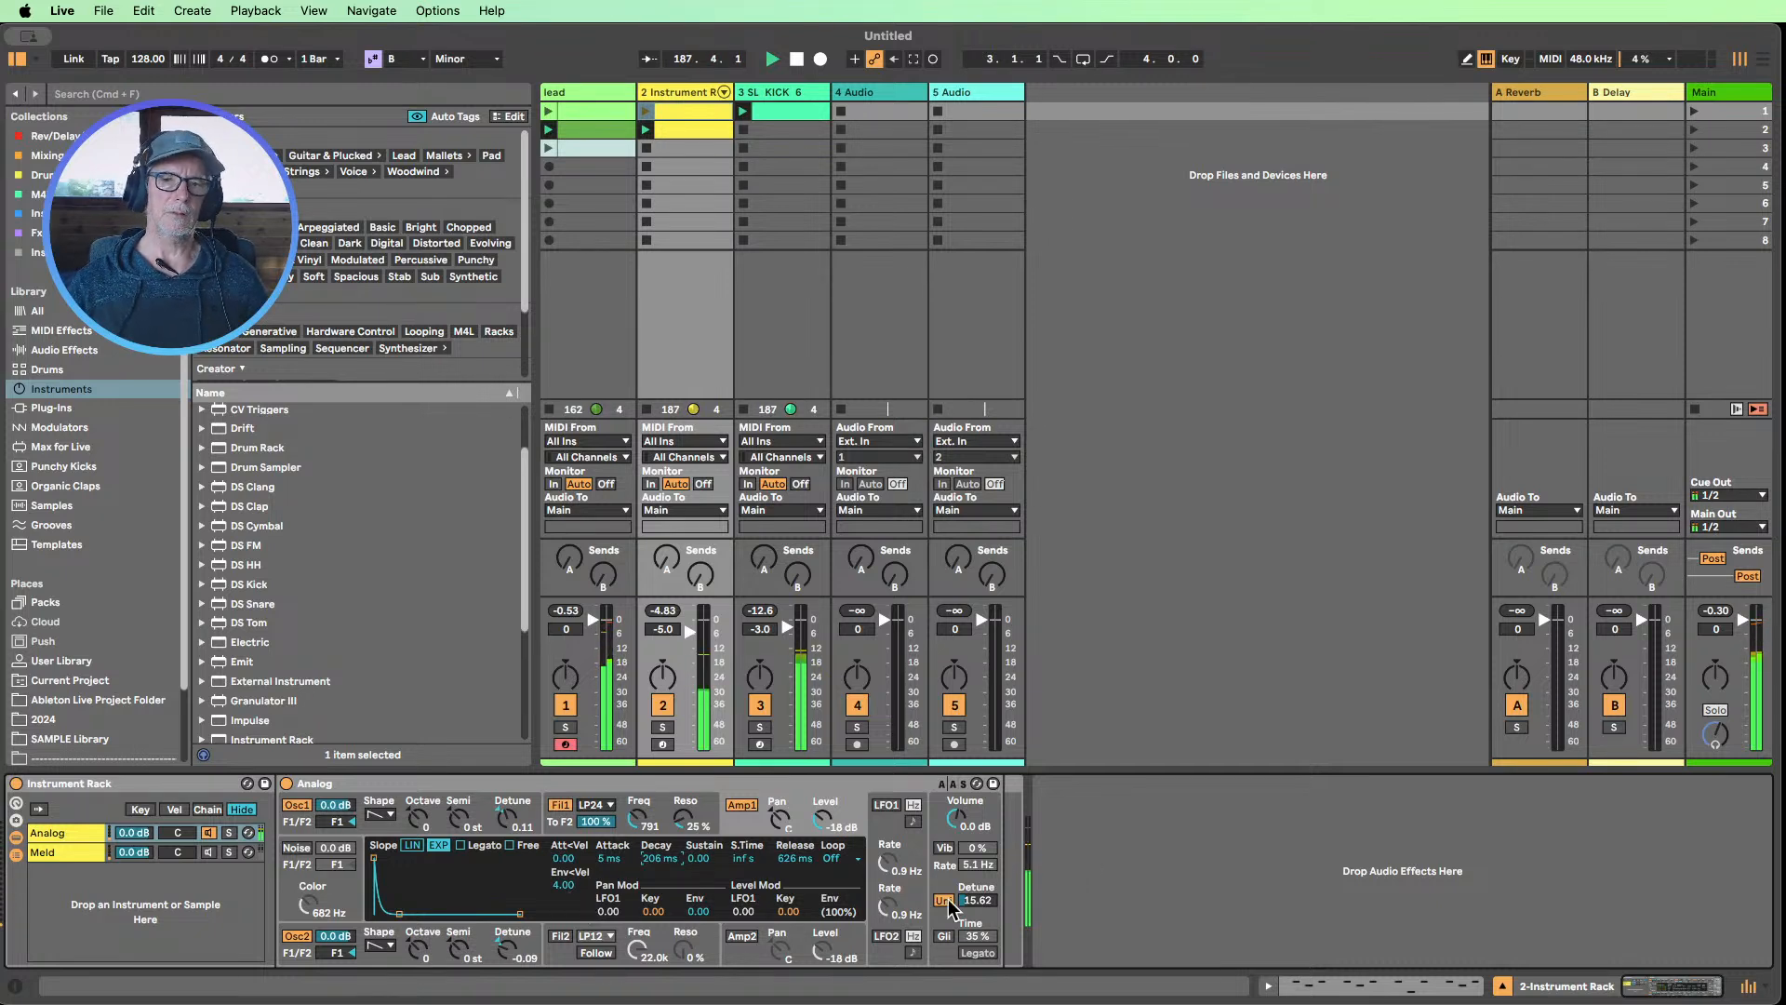
drag(978, 900, 979, 885)
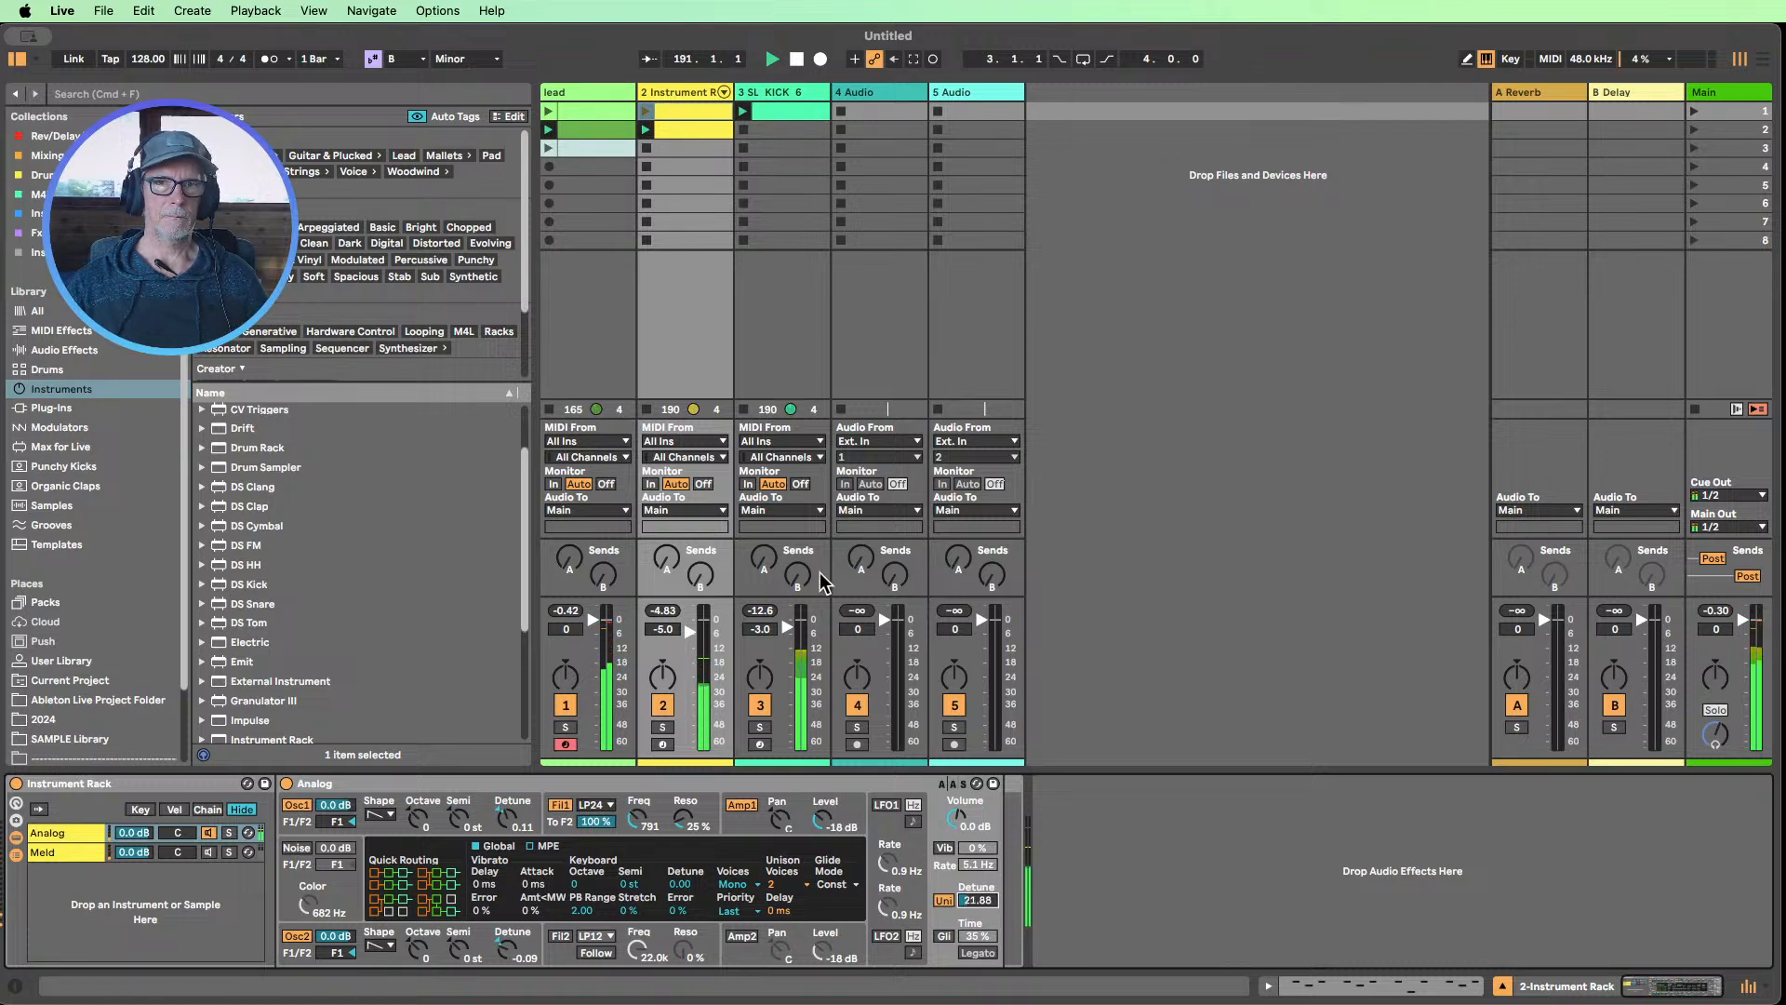
Open the Instrument Rack track's second clip, select all notes, and try them an octave higher before moving them back down
double_click(683, 124)
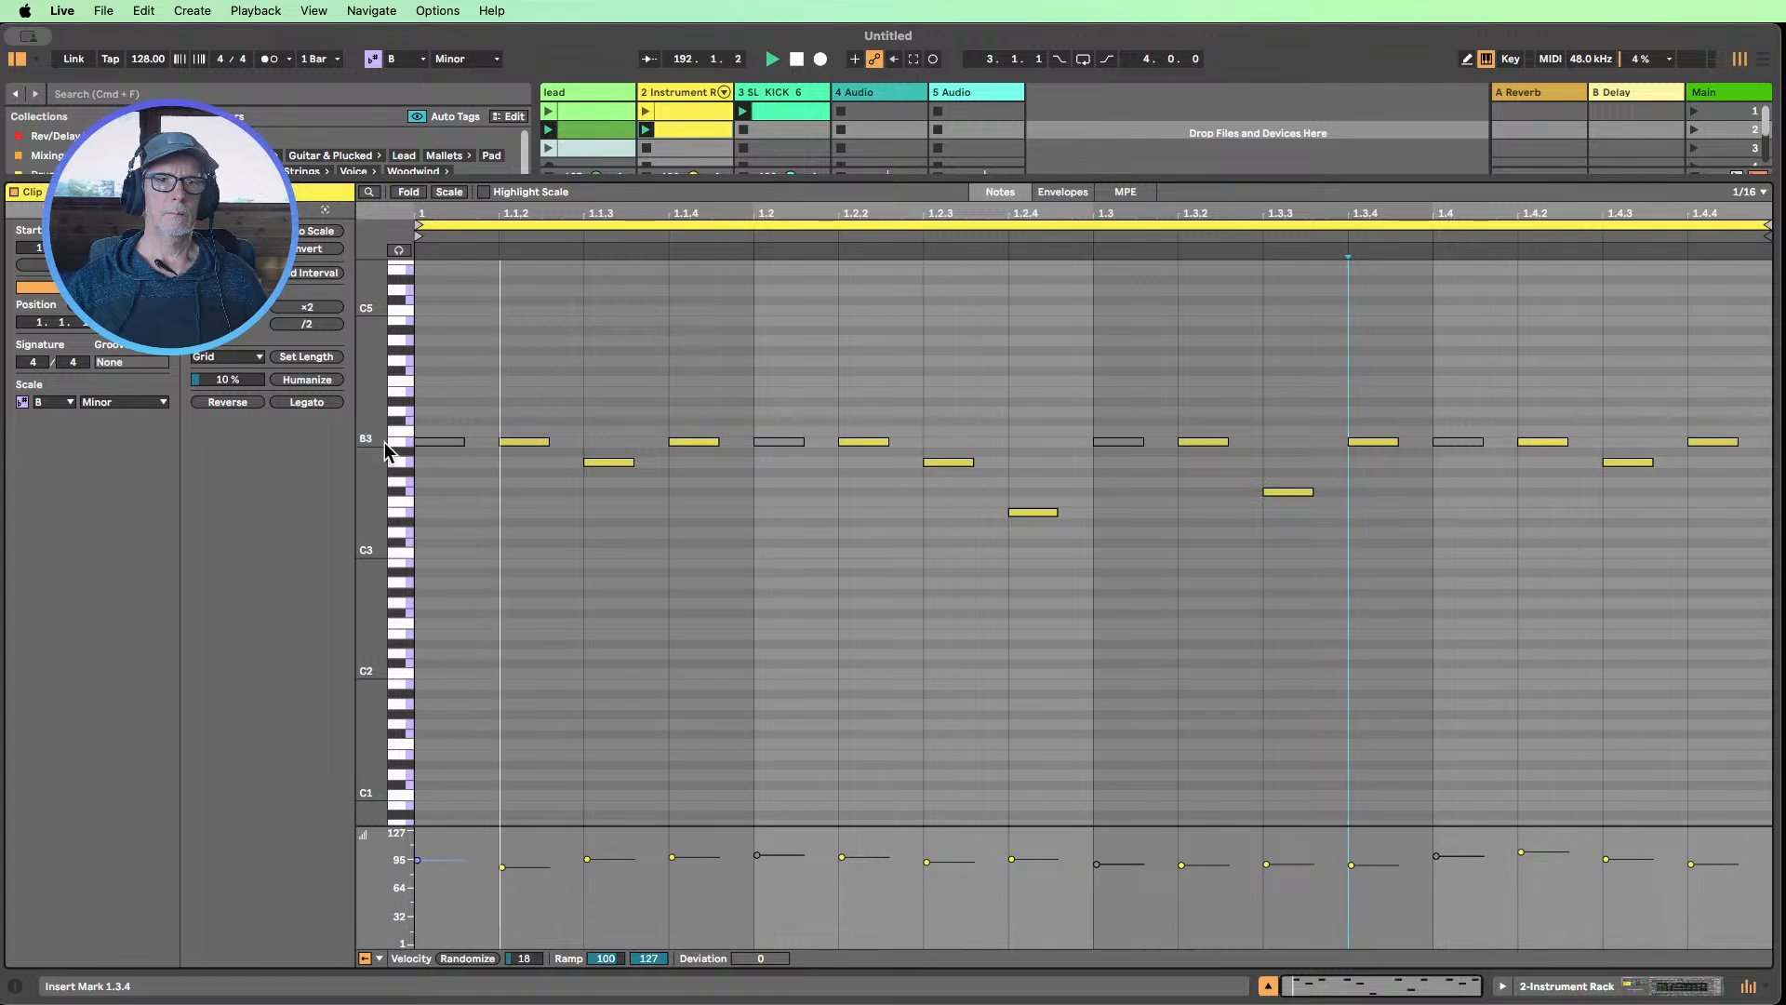
drag(369, 493, 409, 493)
key(super+a)
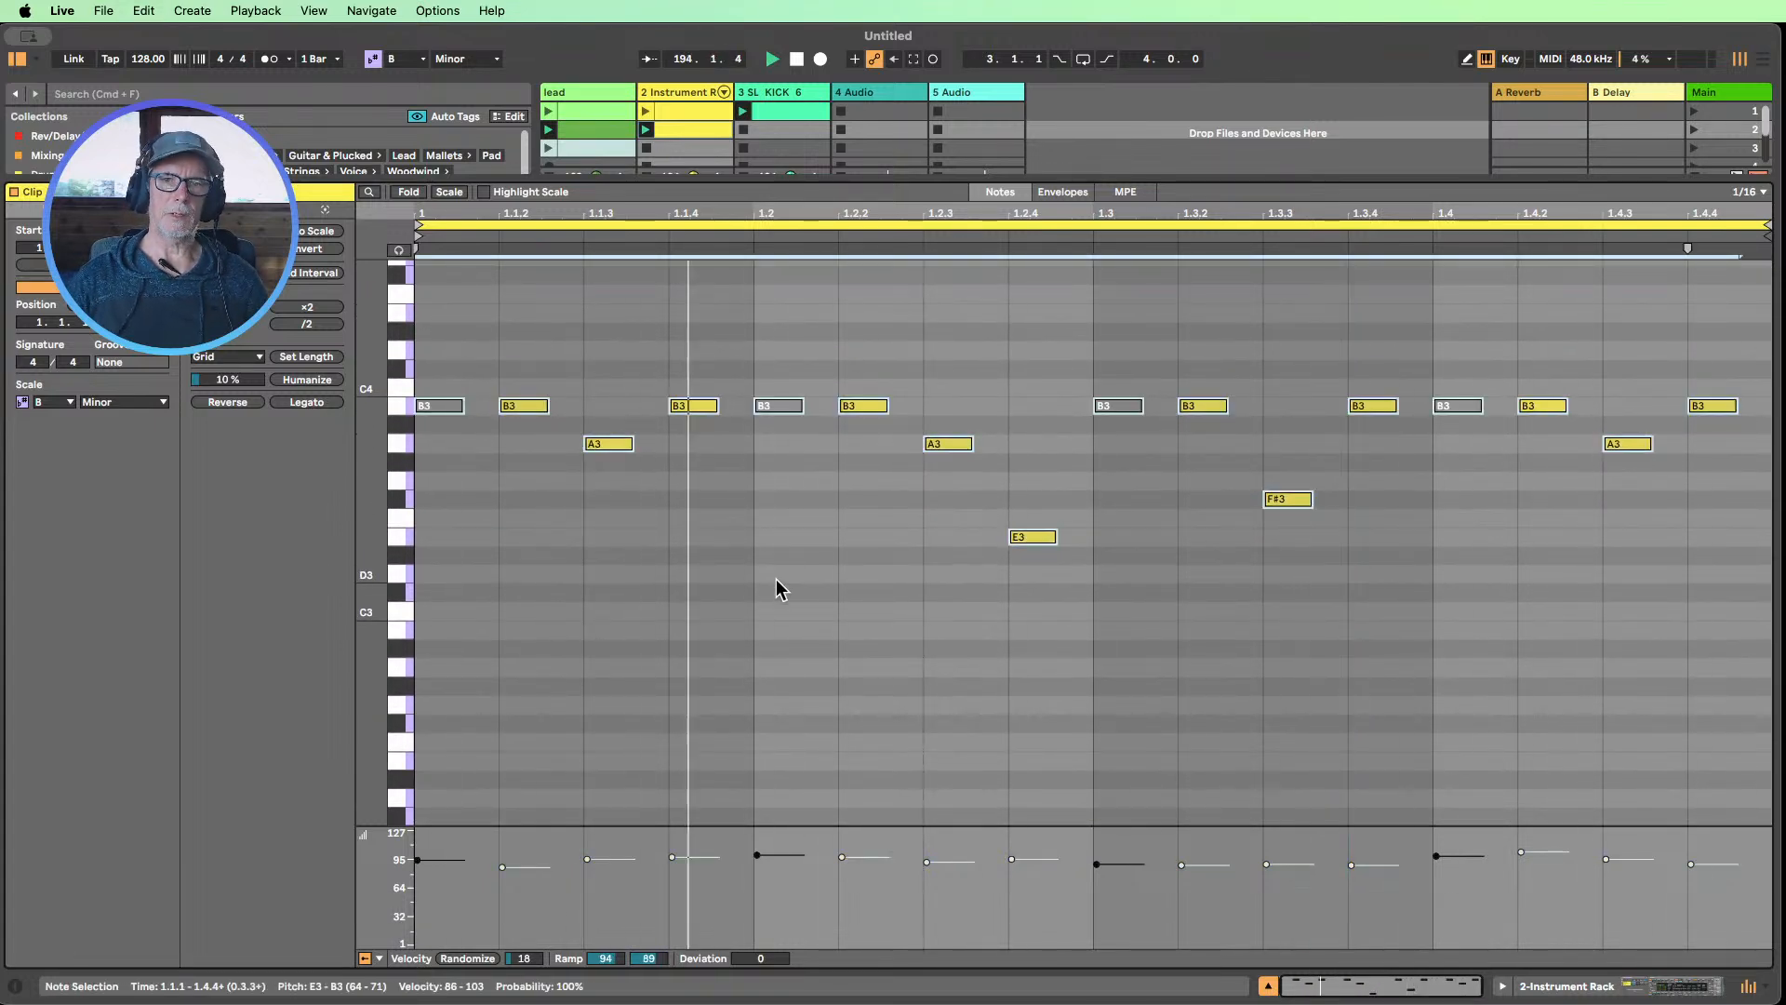
key(shift+Up)
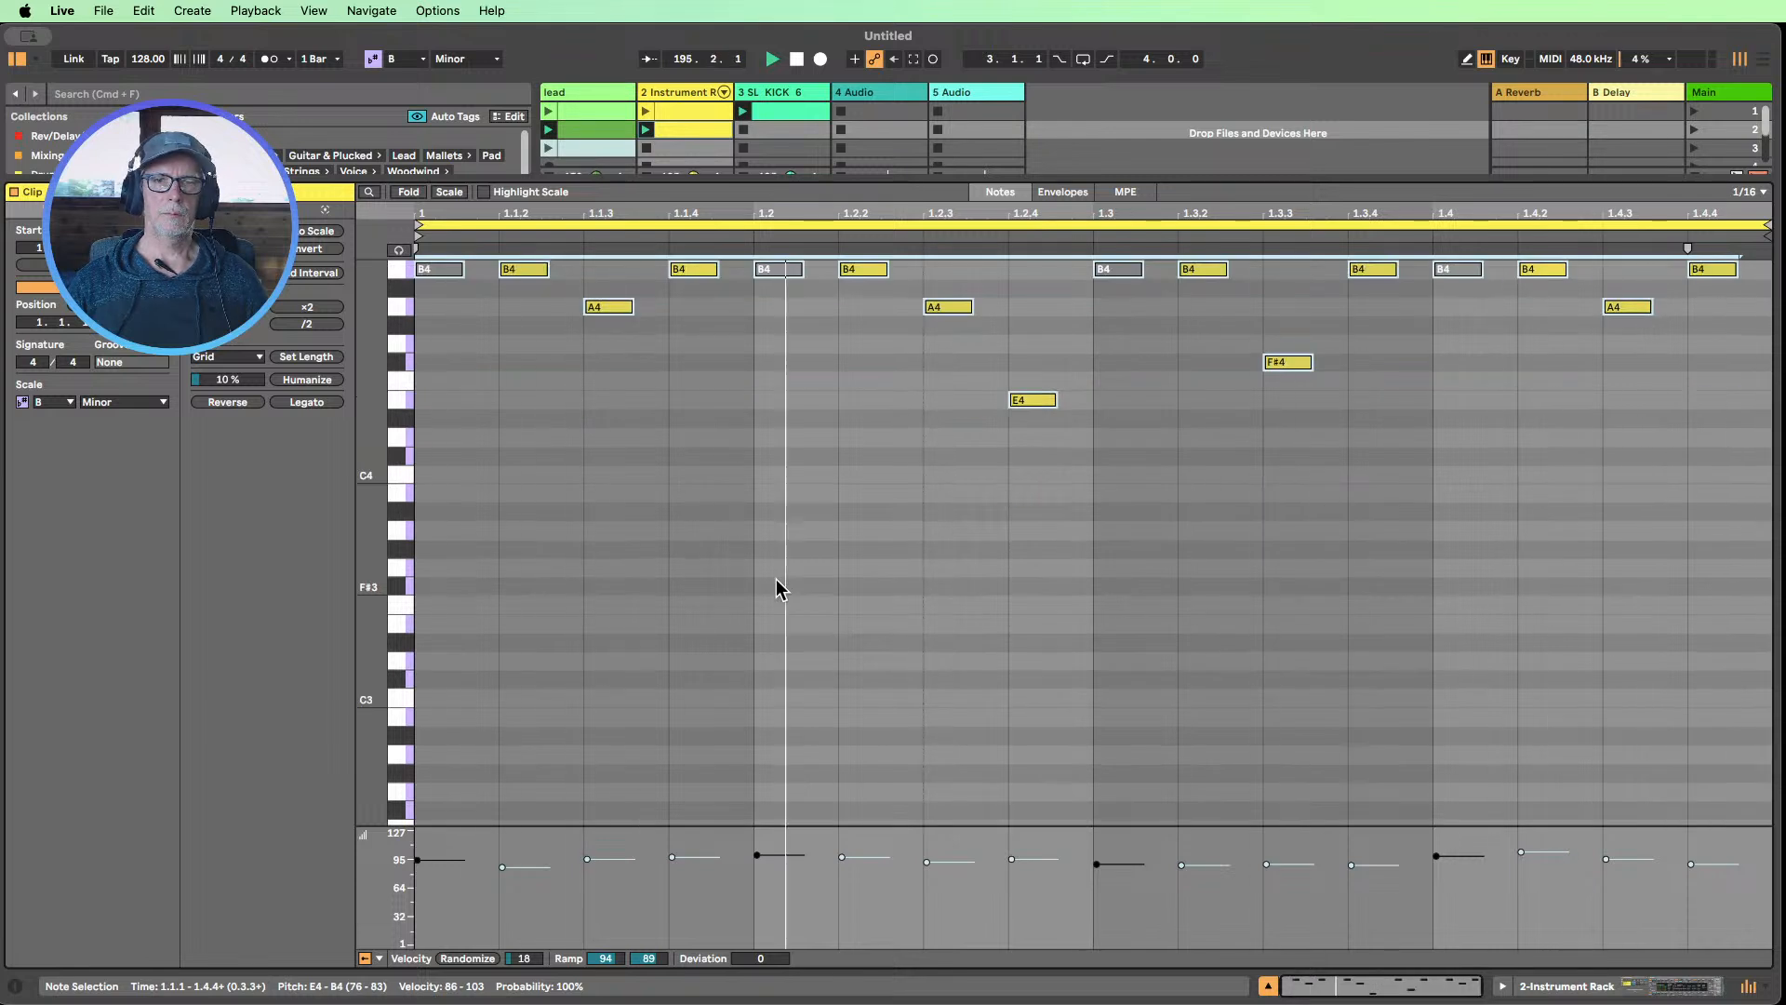
key(shift+Down)
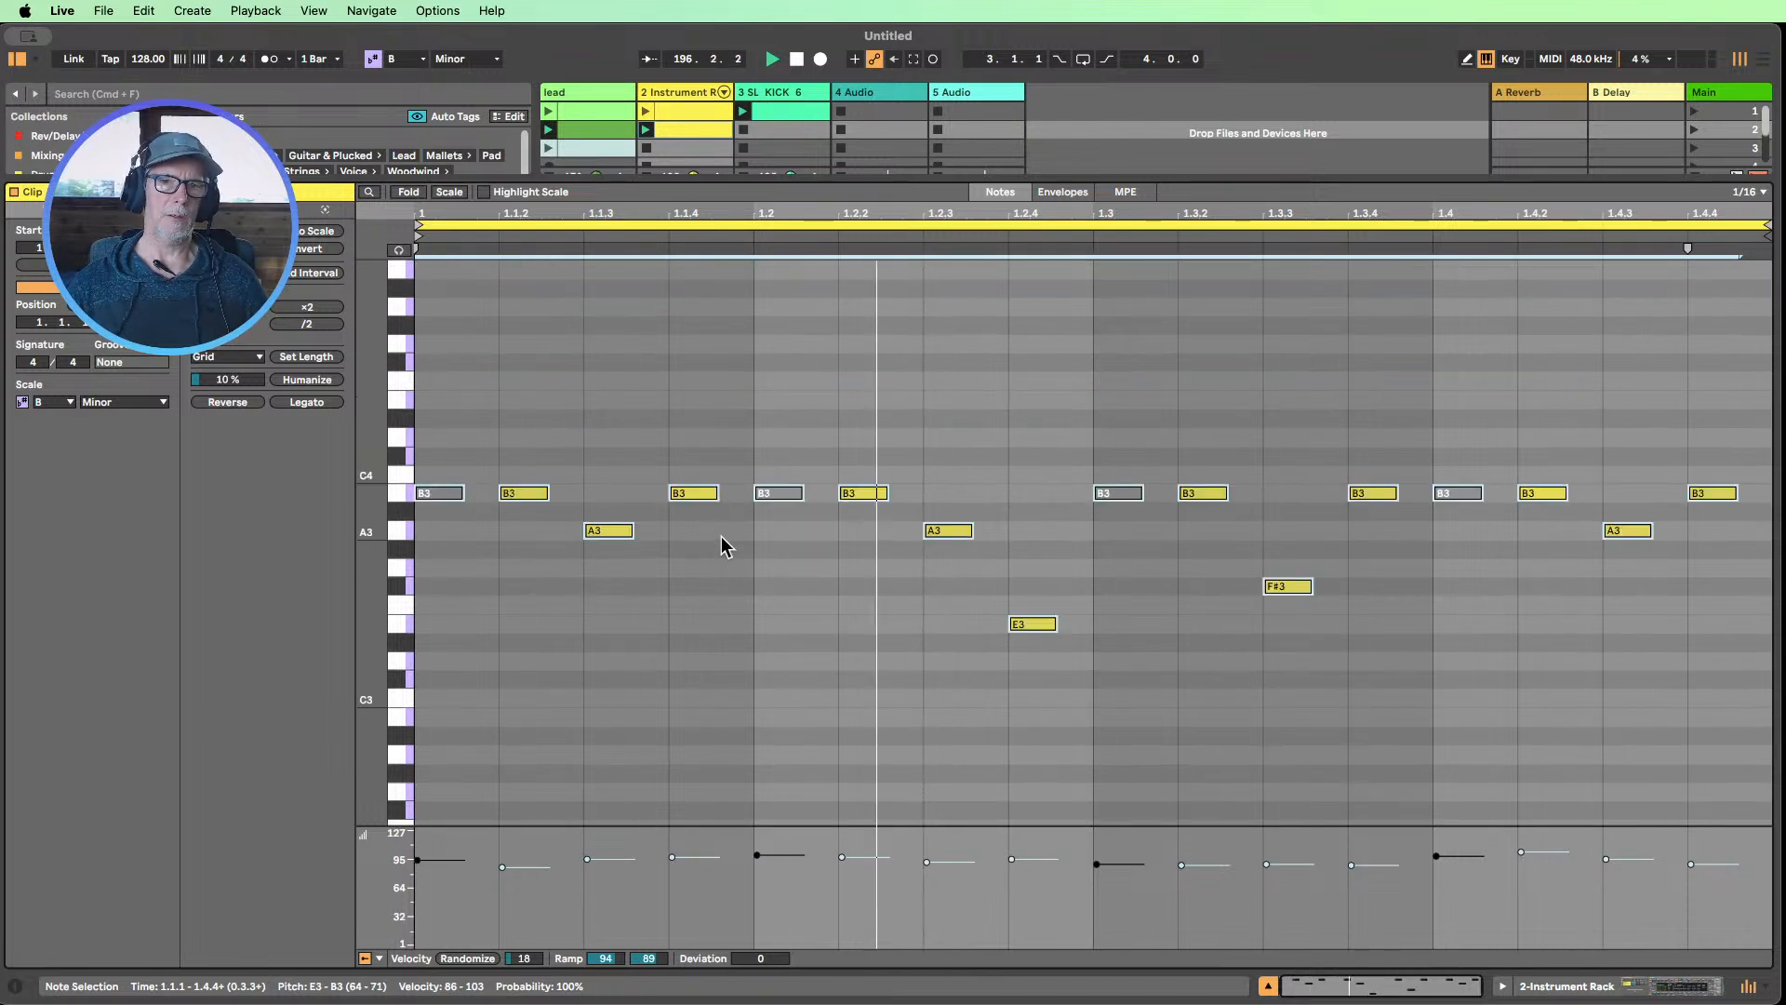
Shorten all selected notes to roughly half their length and close the clip editor
drag(718, 492, 743, 484)
drag(746, 483, 694, 483)
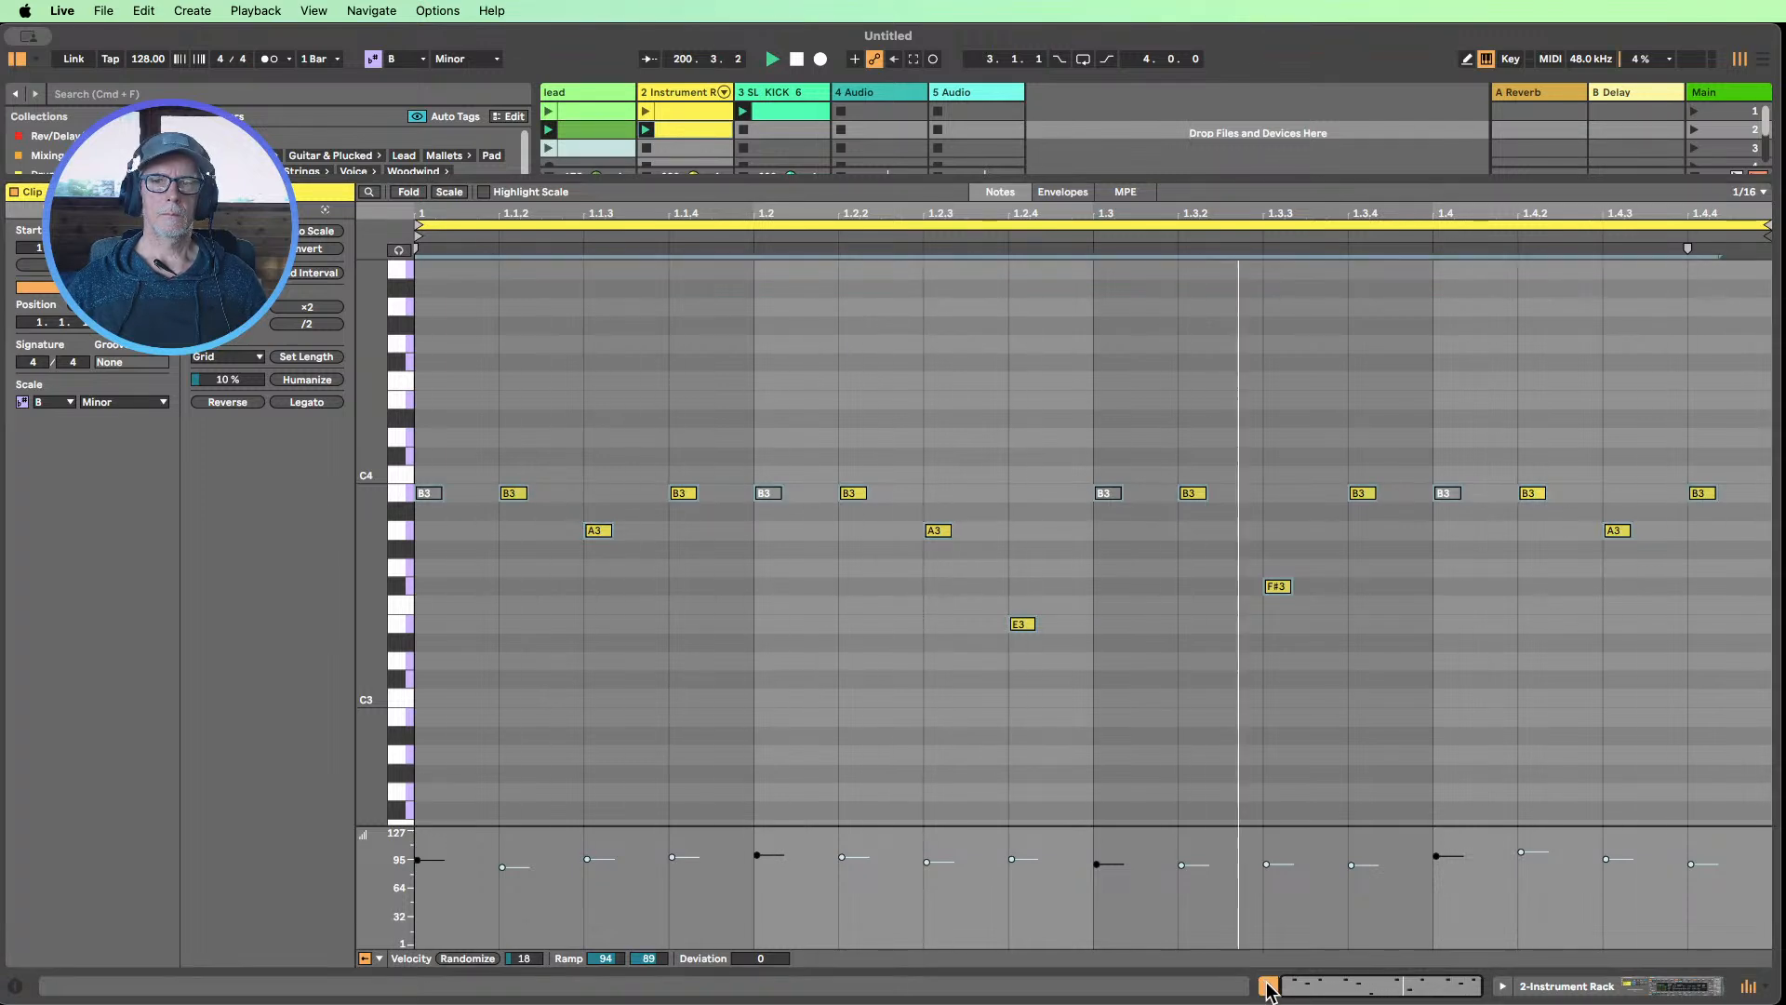
click(1267, 986)
Open the lead track's second clip to view its notes, stop playback, and close the clip editor
click(582, 127)
double_click(583, 123)
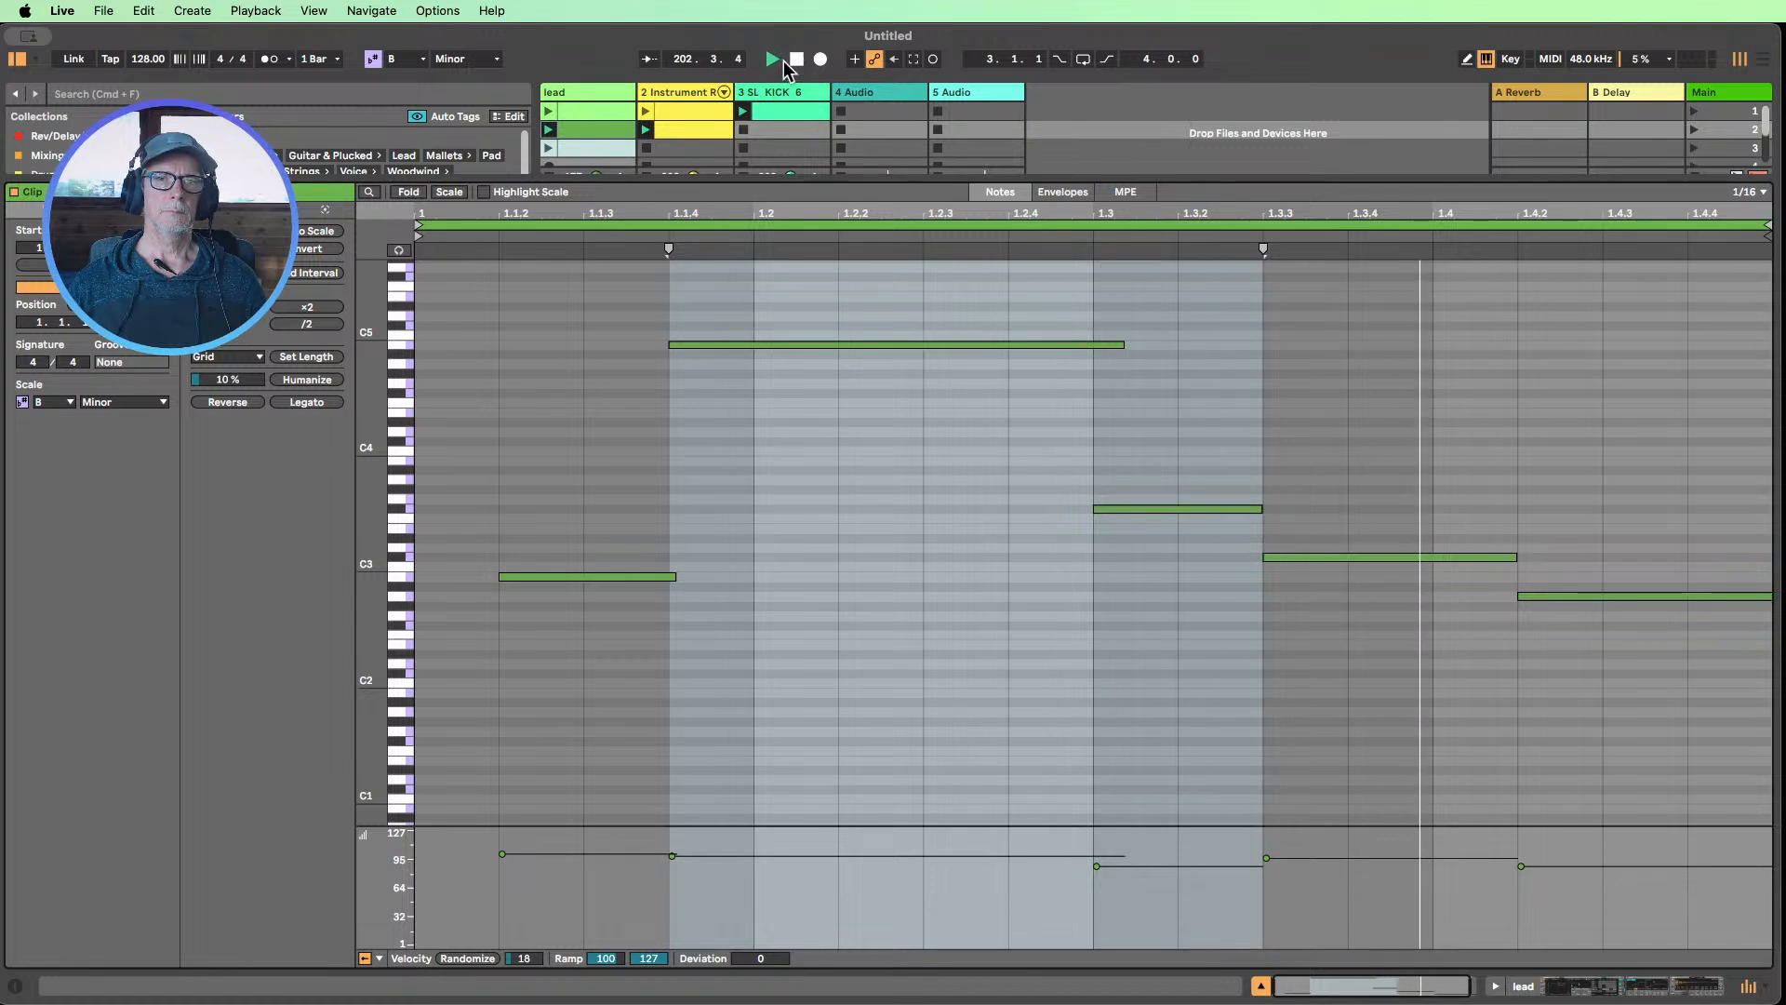
click(797, 59)
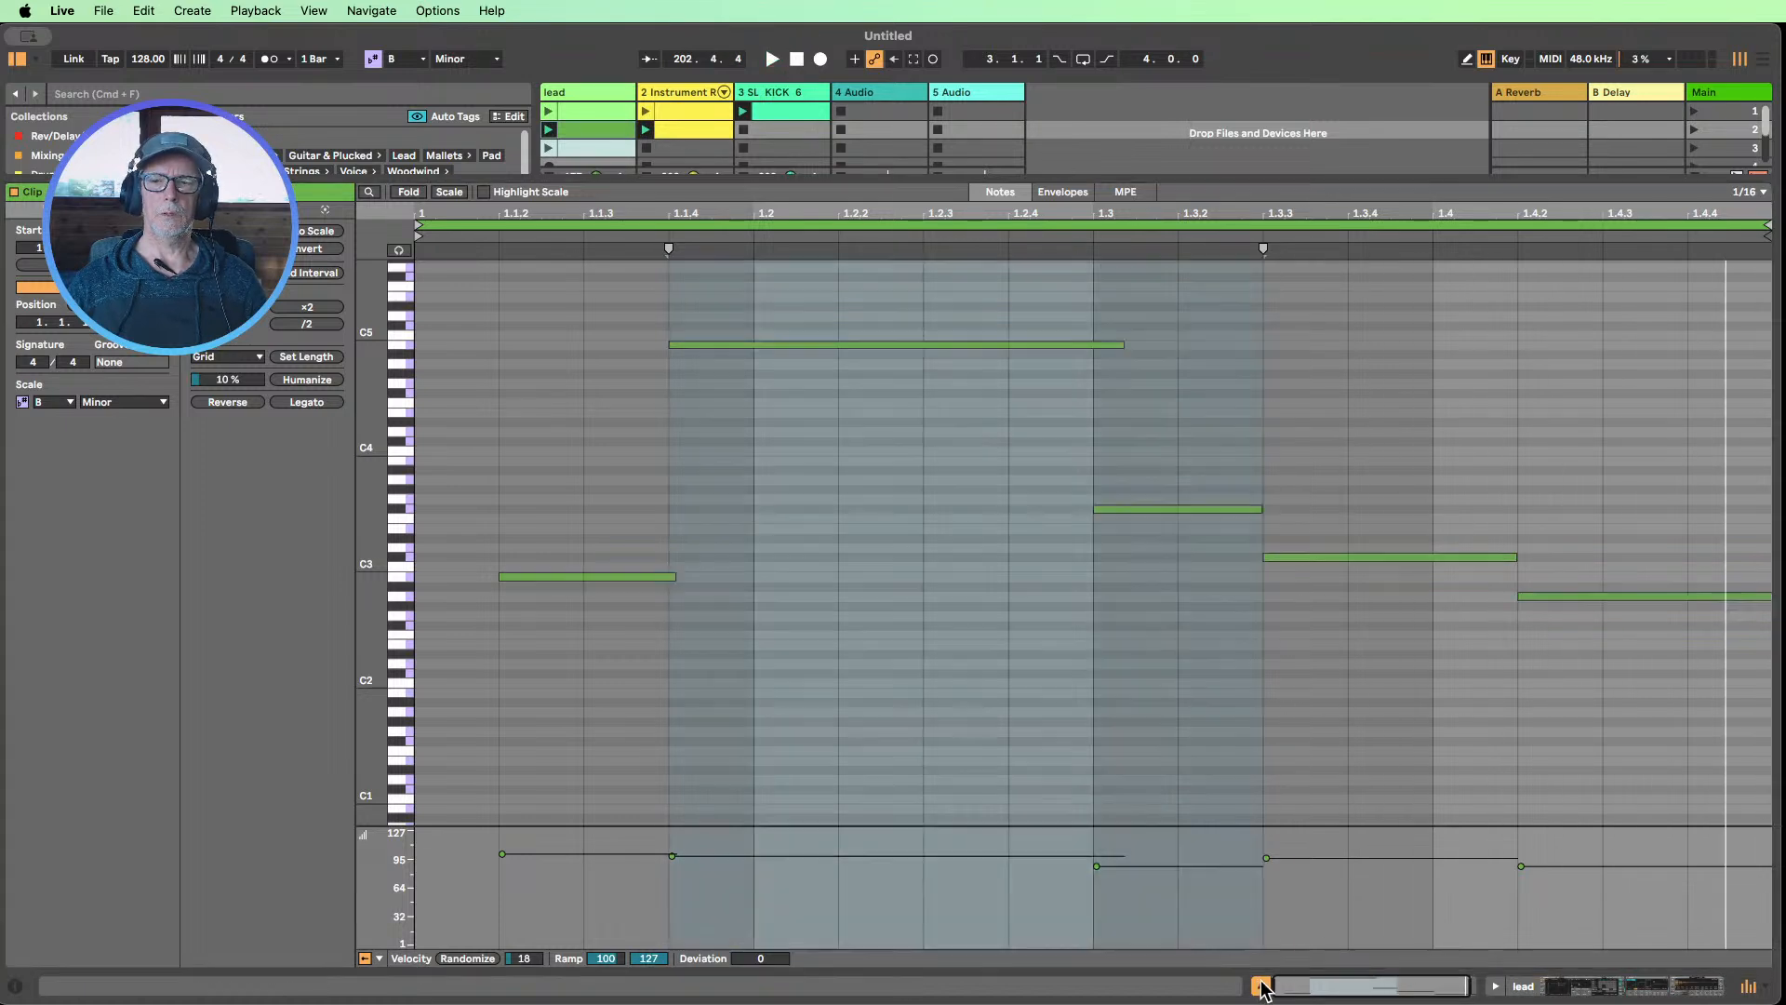
click(1262, 984)
Duplicate the Instrument Rack track's second clip into the third slot and rename the copy "response"
click(690, 133)
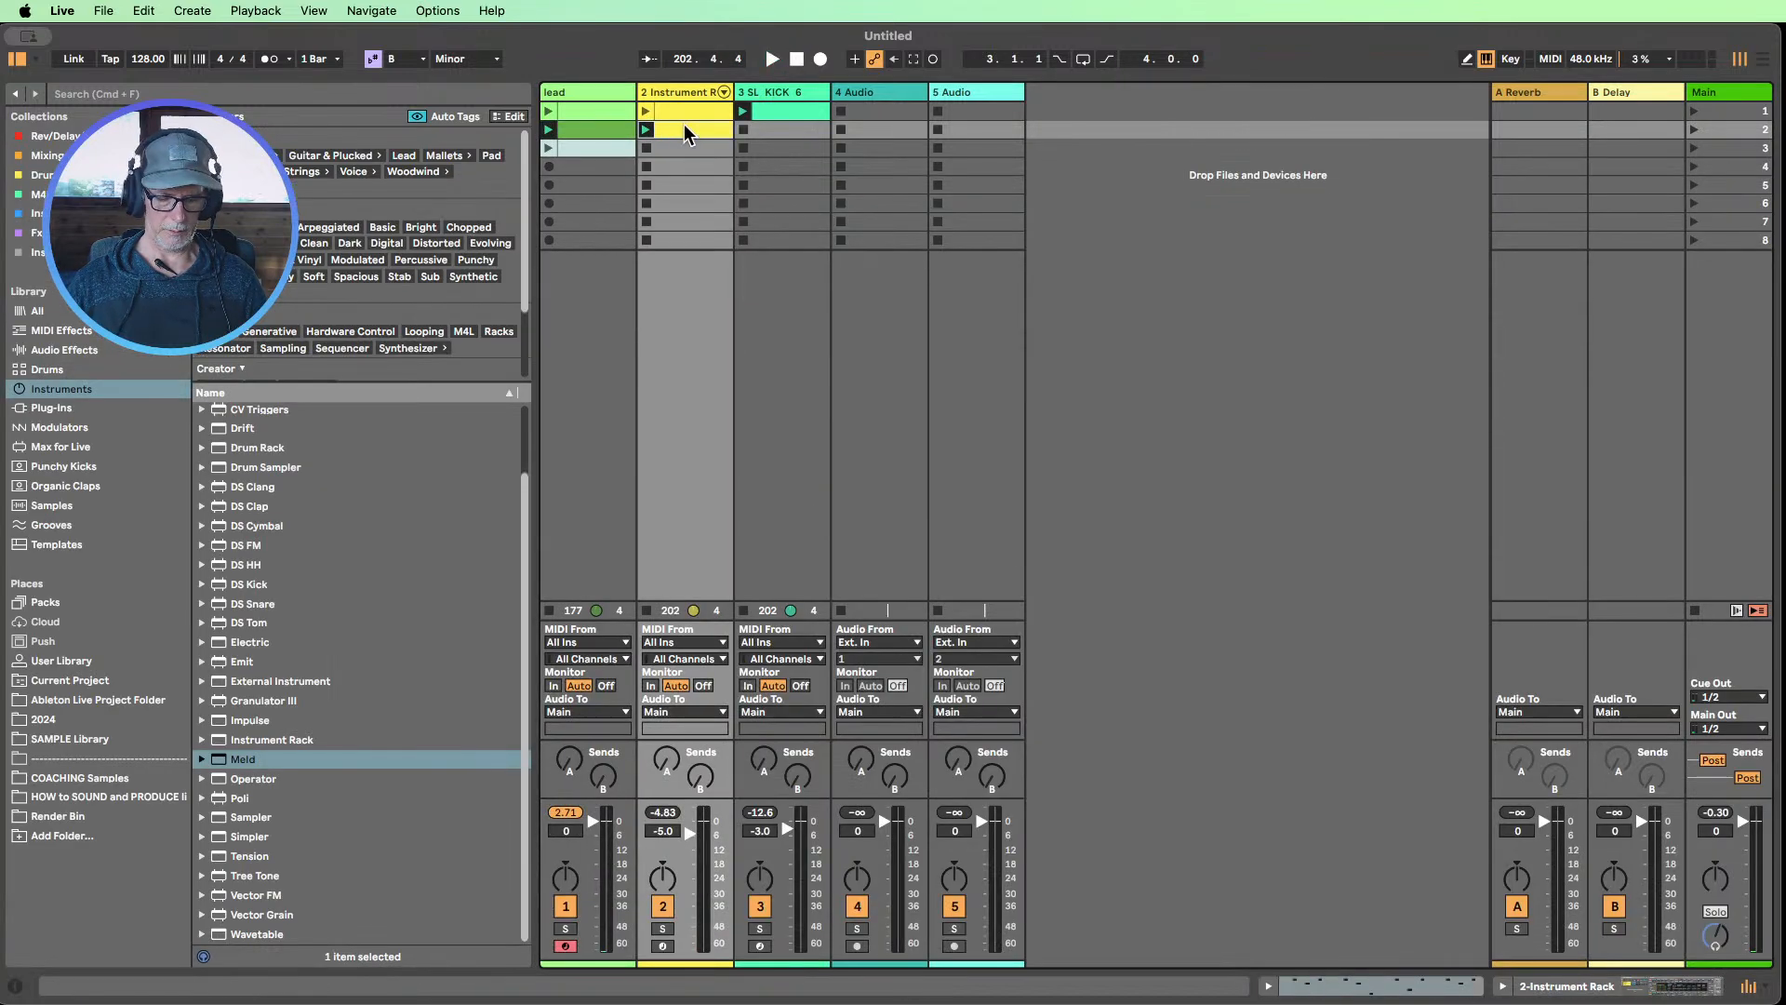
key(super+d)
right_click(684, 154)
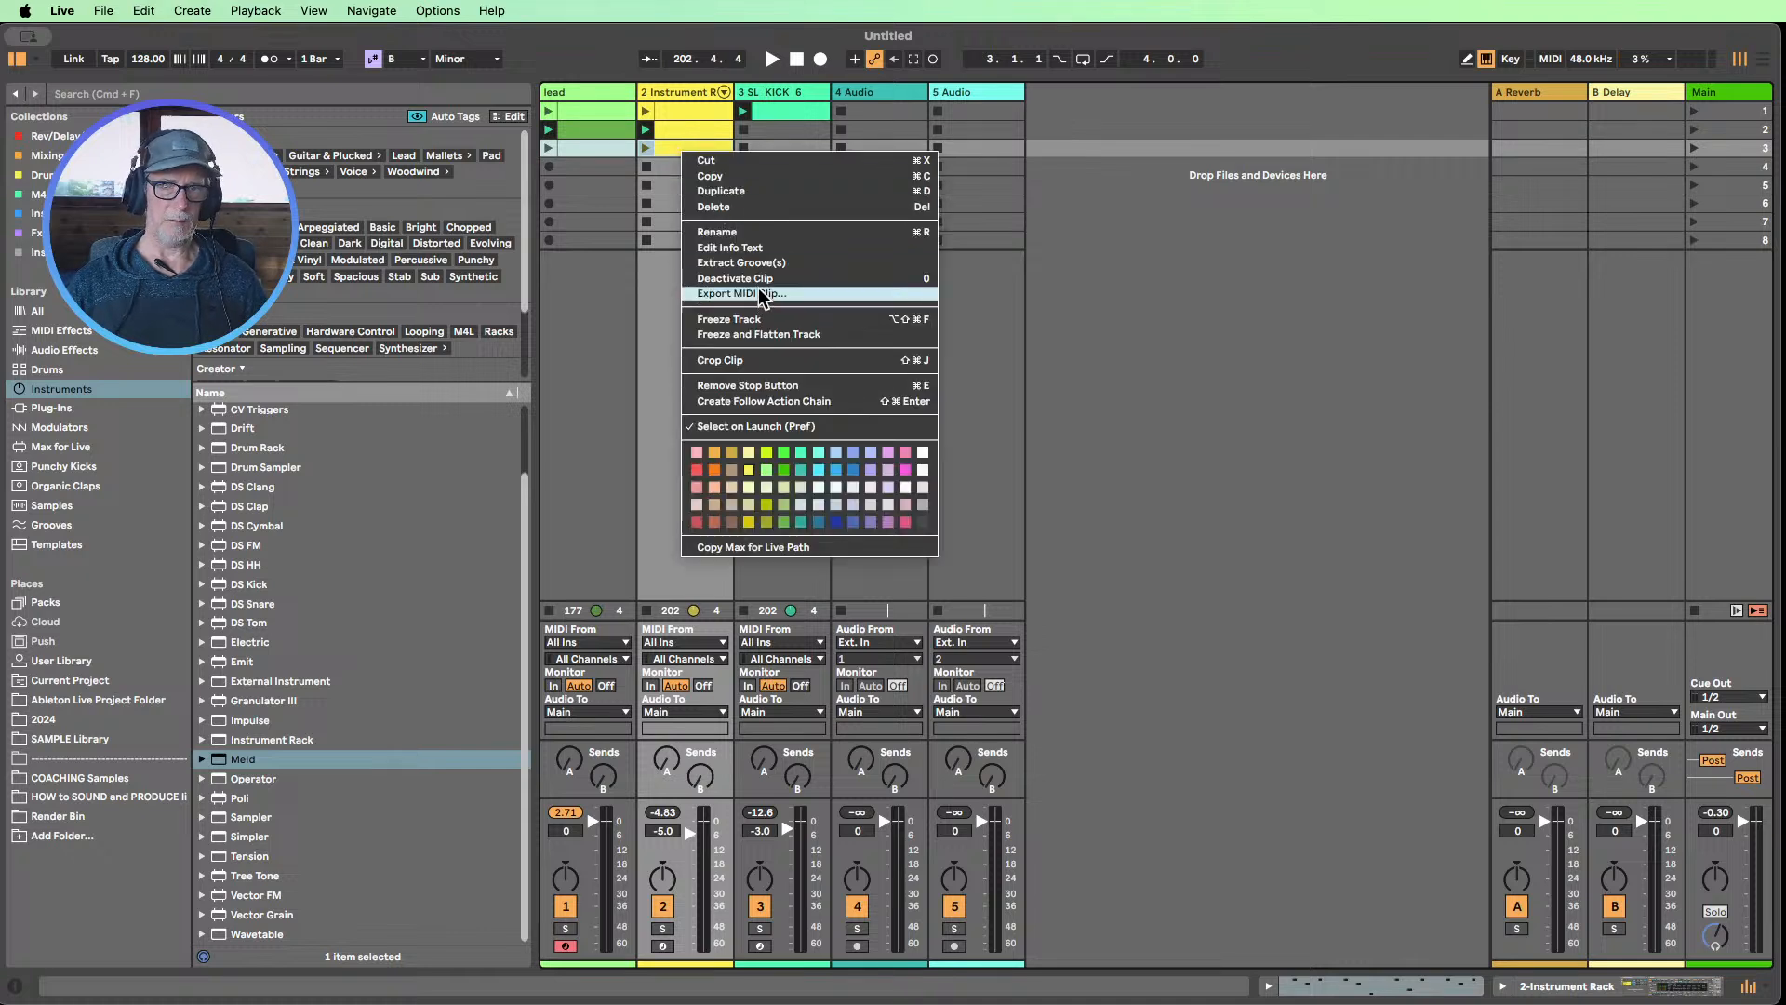
click(742, 233)
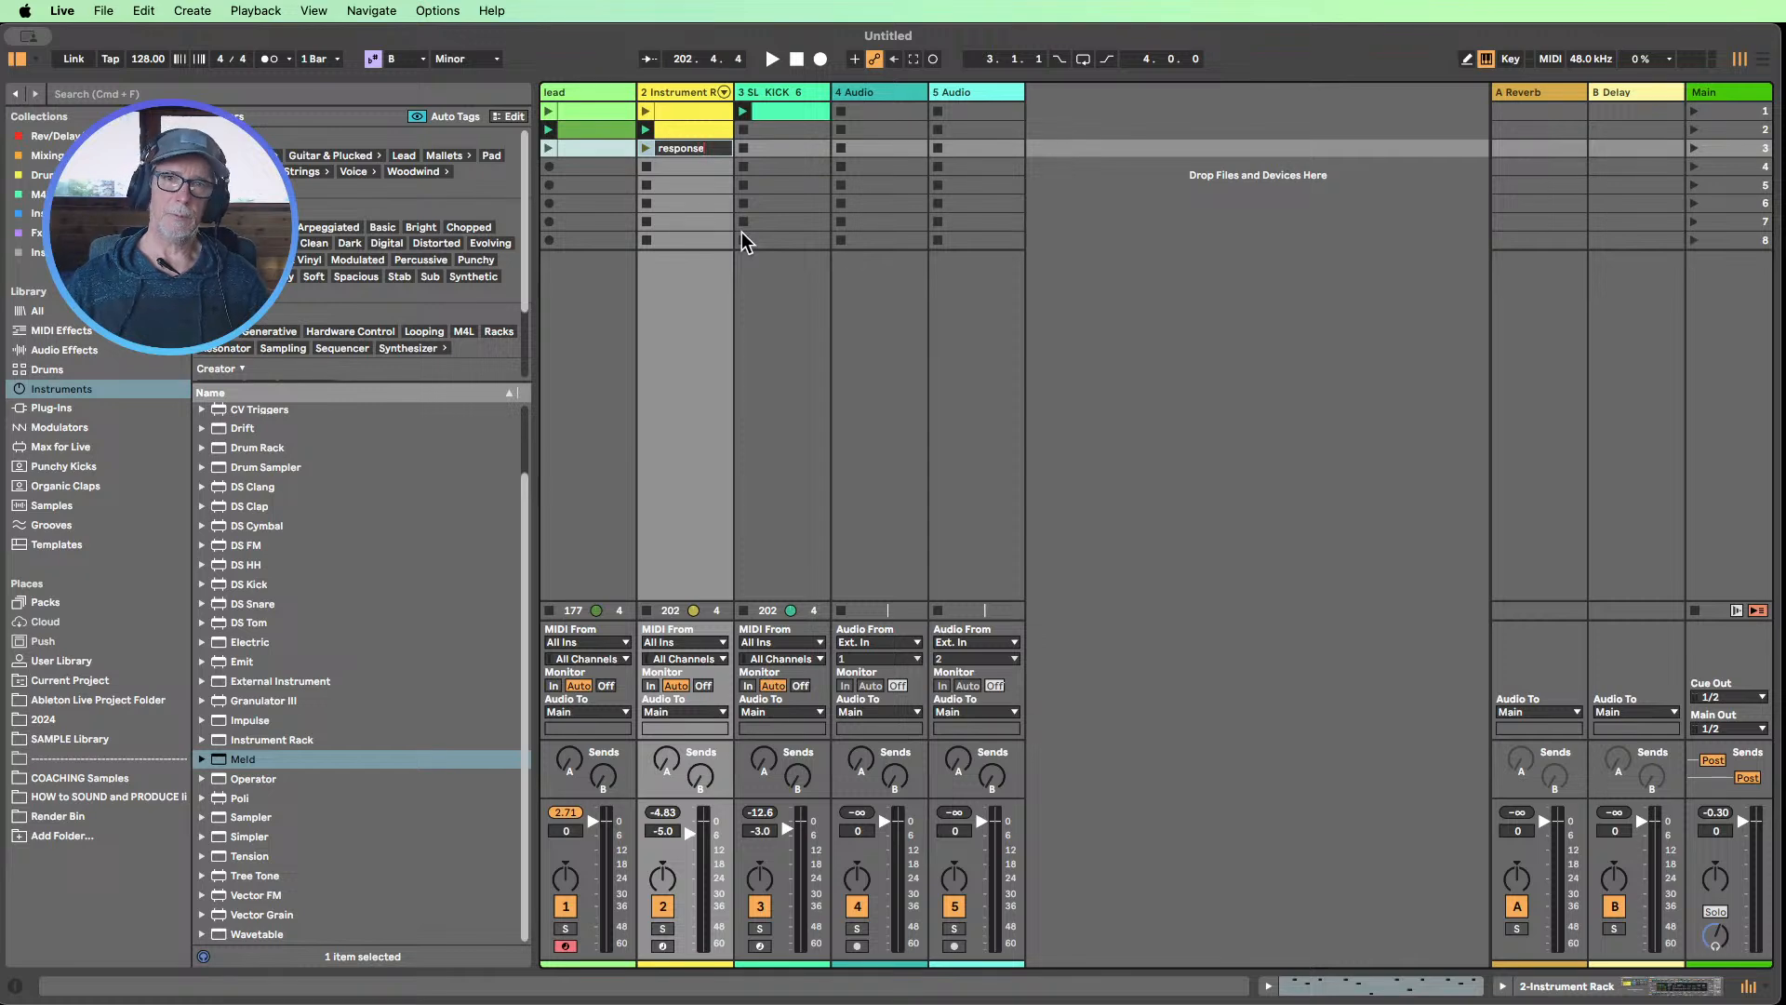
text(response)
key(Return)
Deactivate all notes from beat 1.3 to the end in the response clip and close the clip editor
double_click(700, 141)
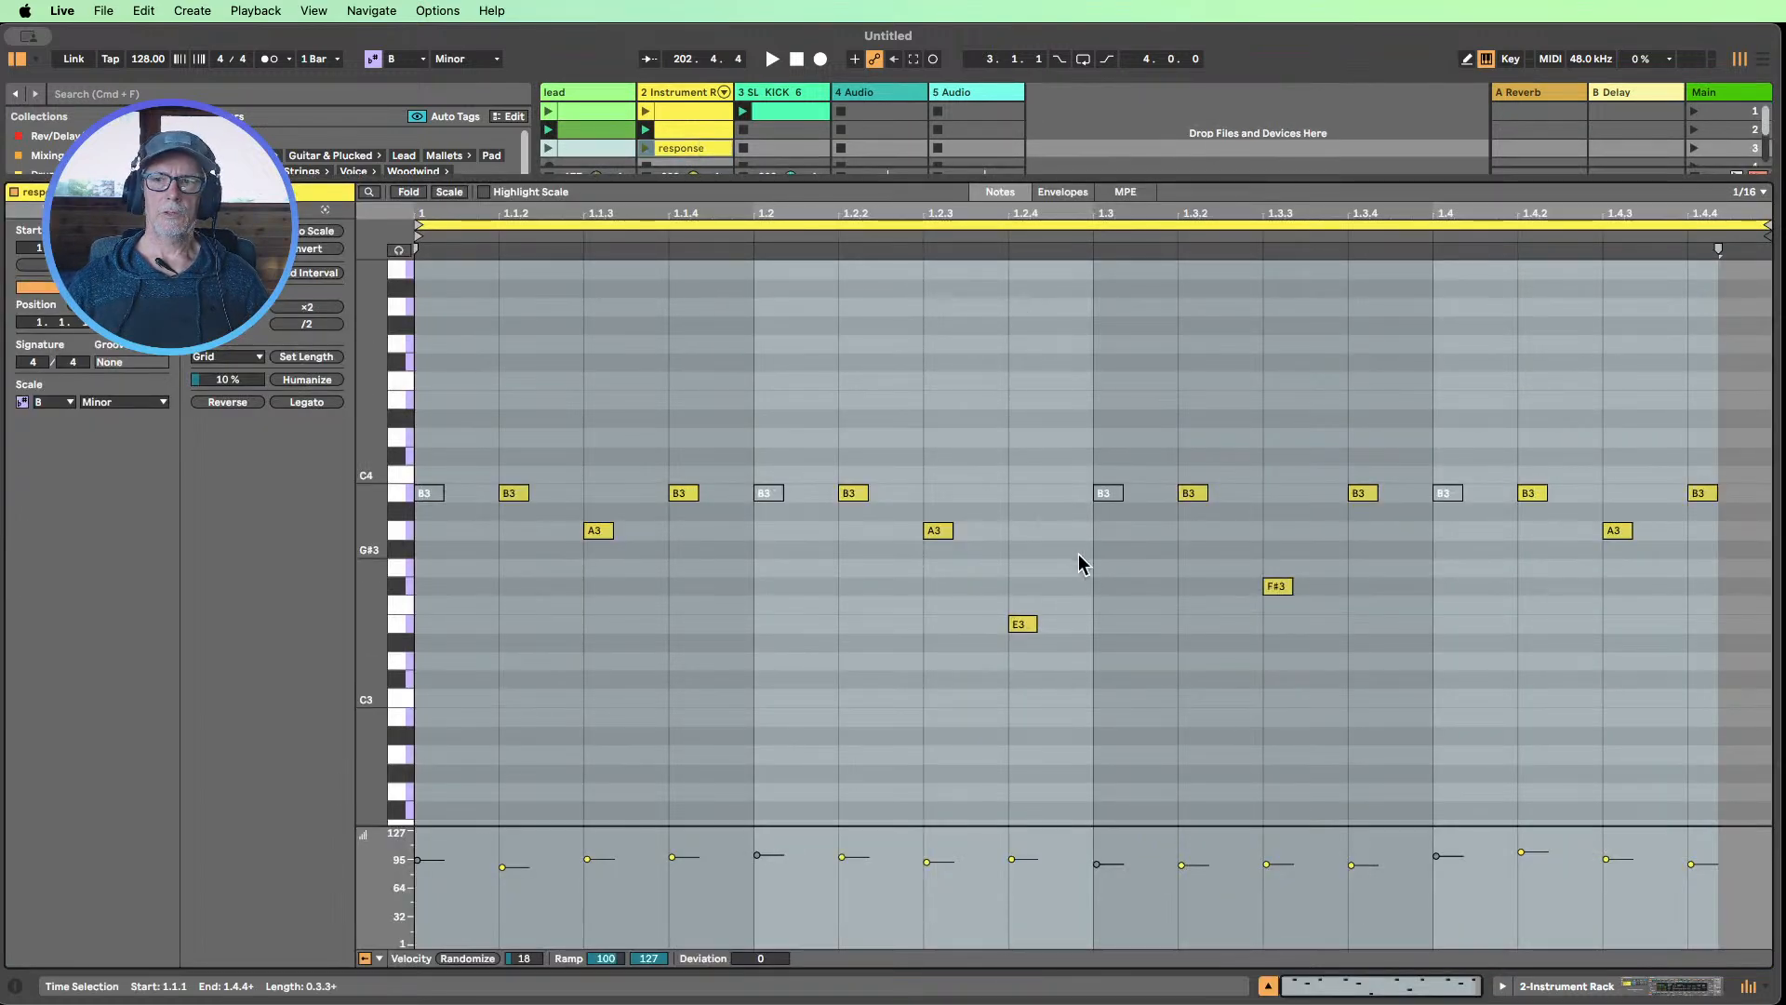
click(1094, 361)
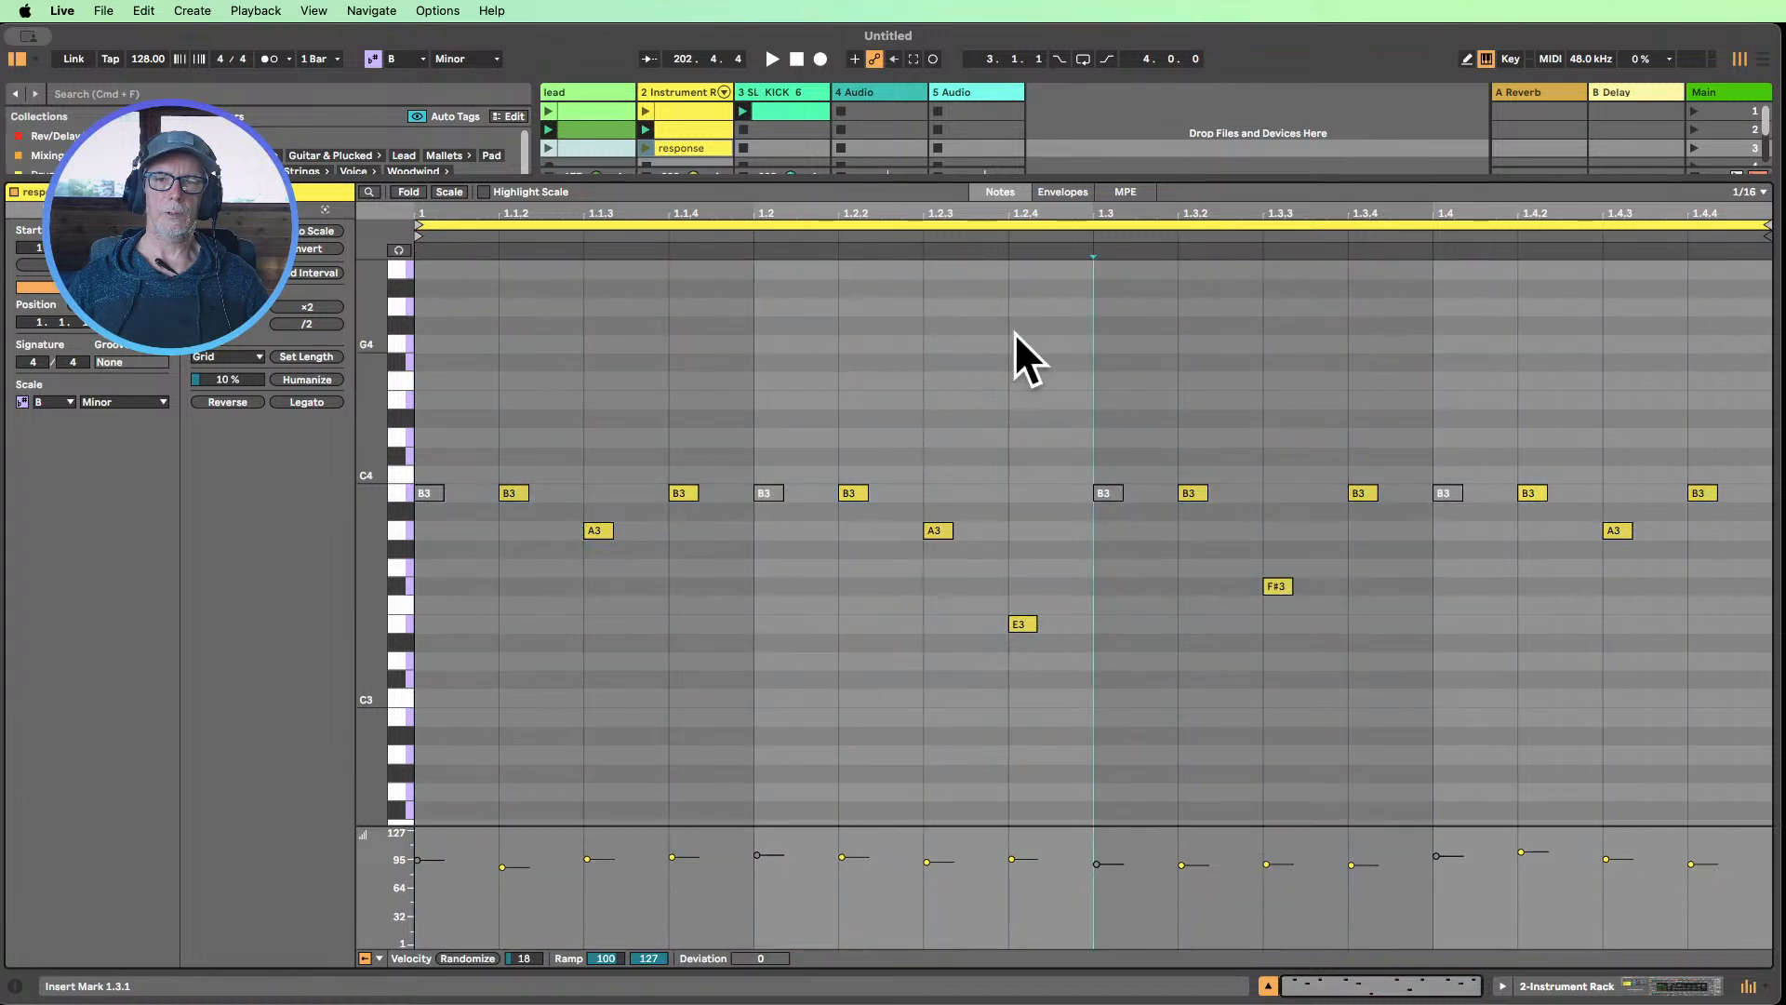
drag(1099, 340, 1739, 684)
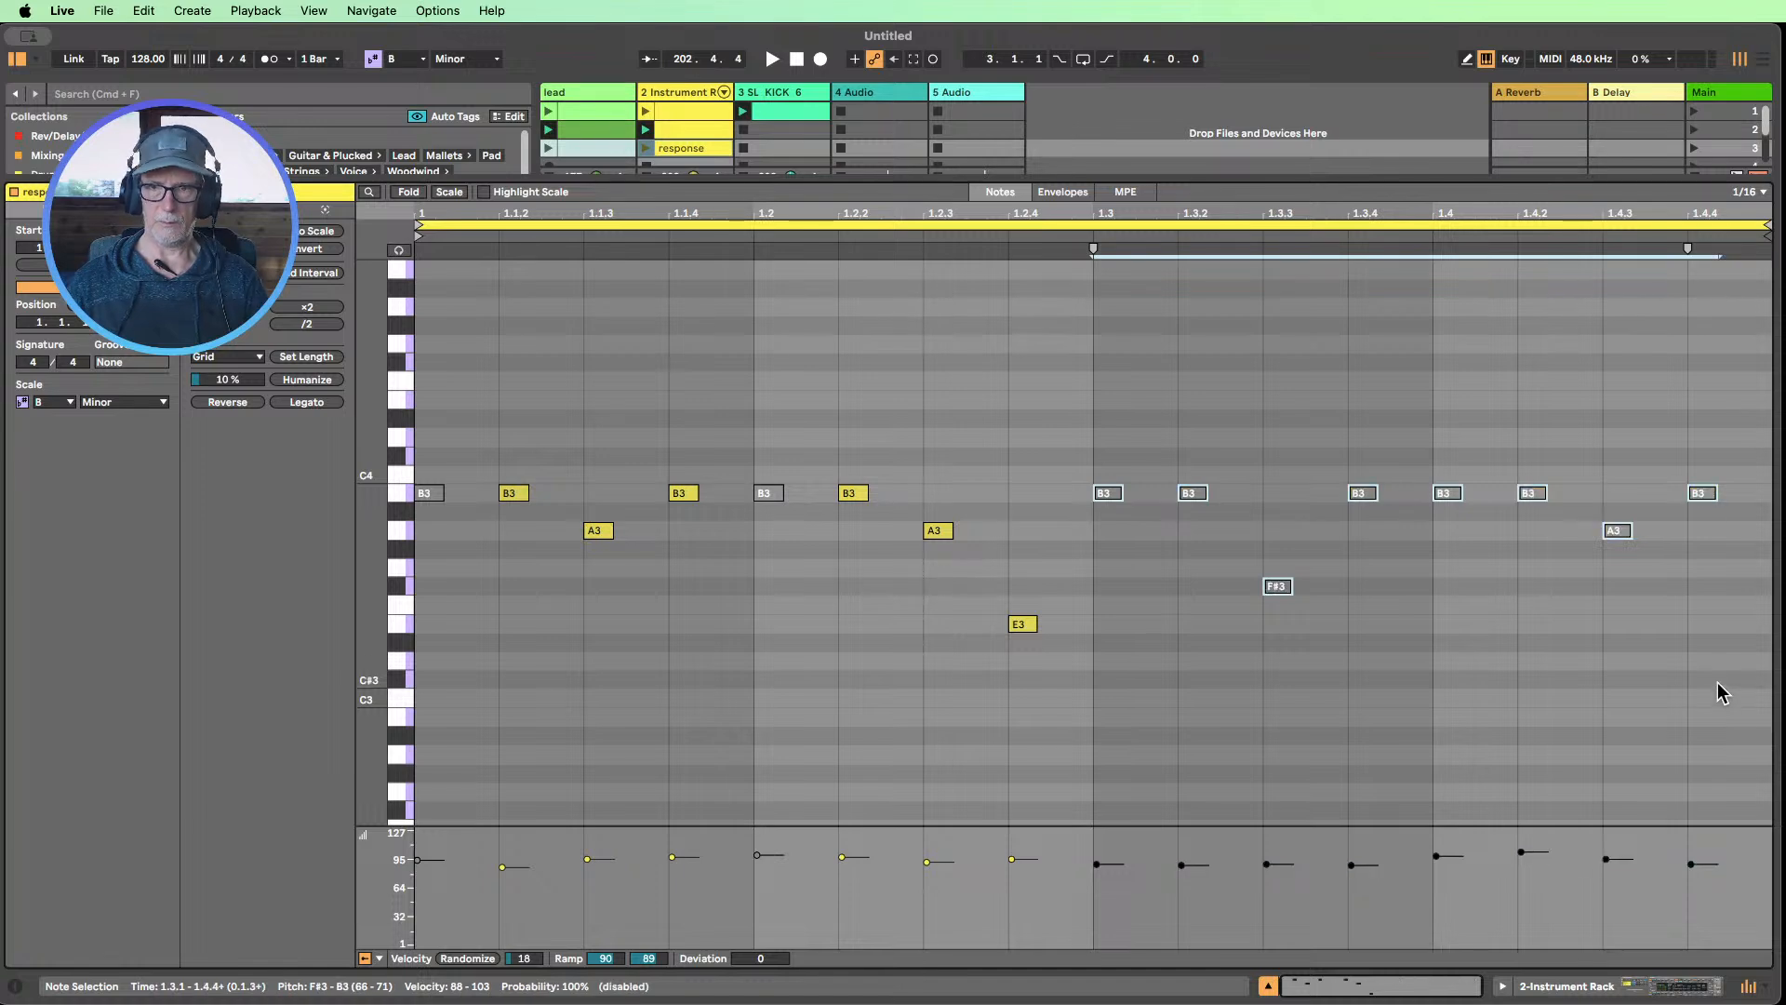
click(1269, 986)
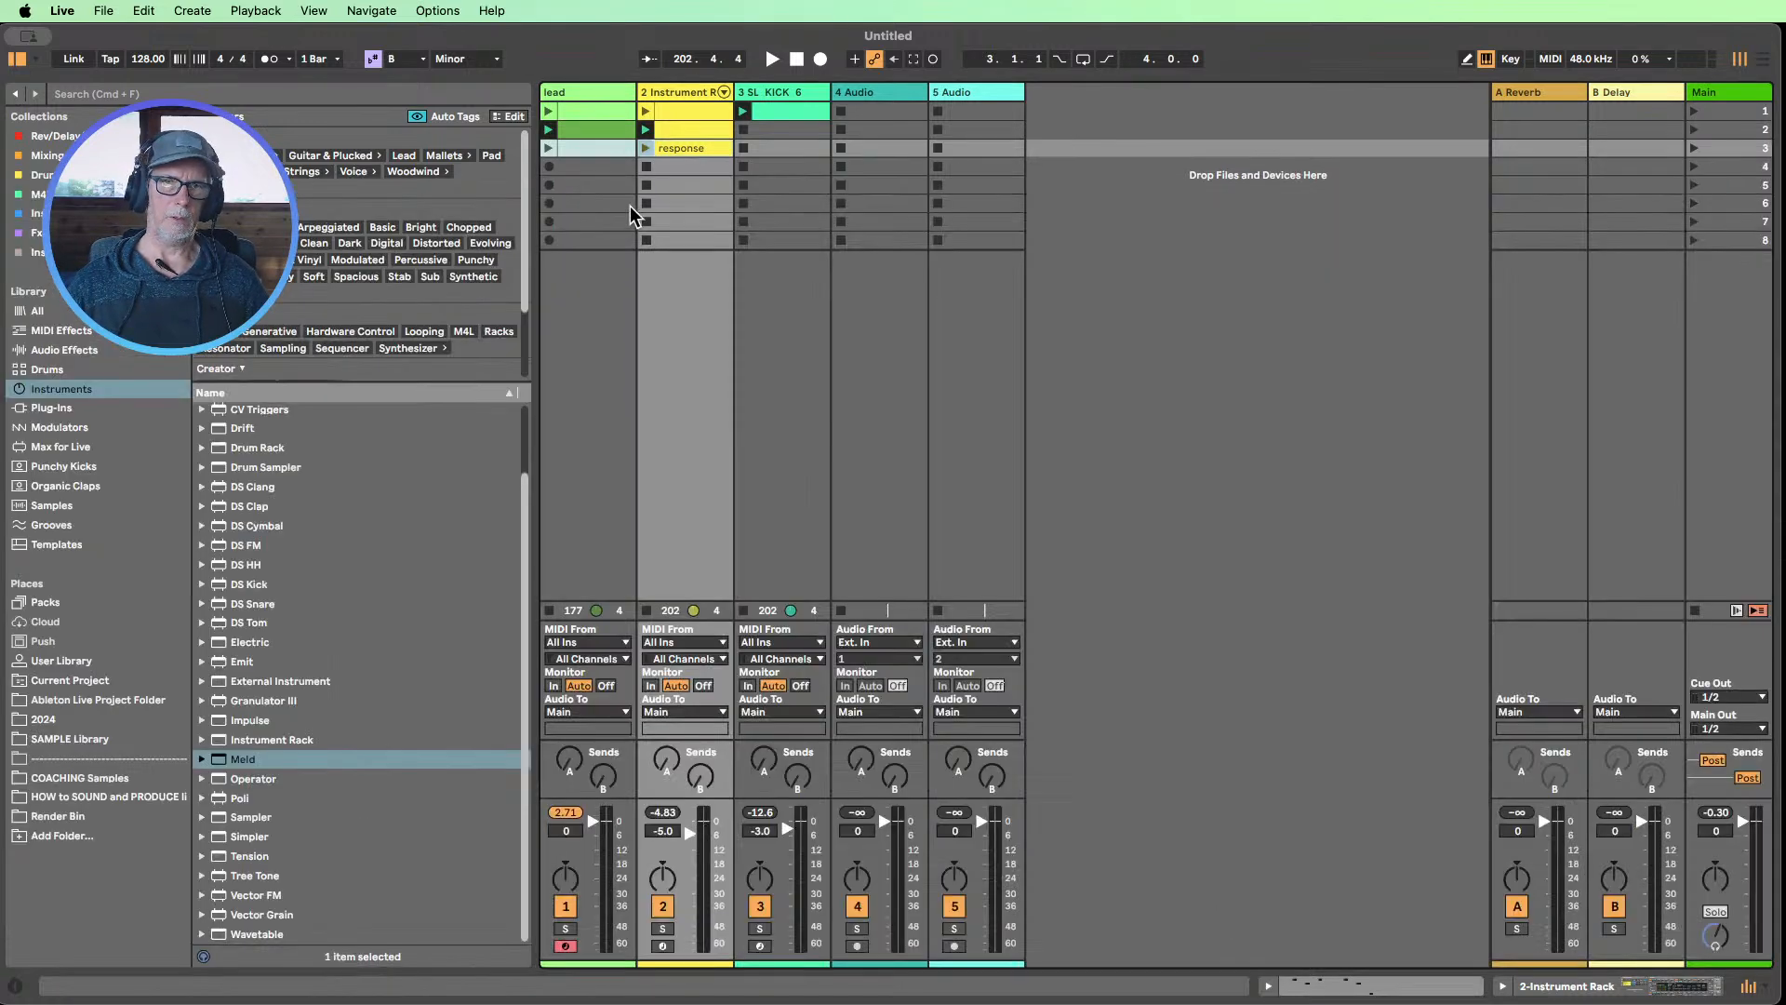
Move the lead track's third clip down to the fifth slot and duplicate its second clip into the vacated third slot
drag(594, 150, 593, 185)
click(586, 133)
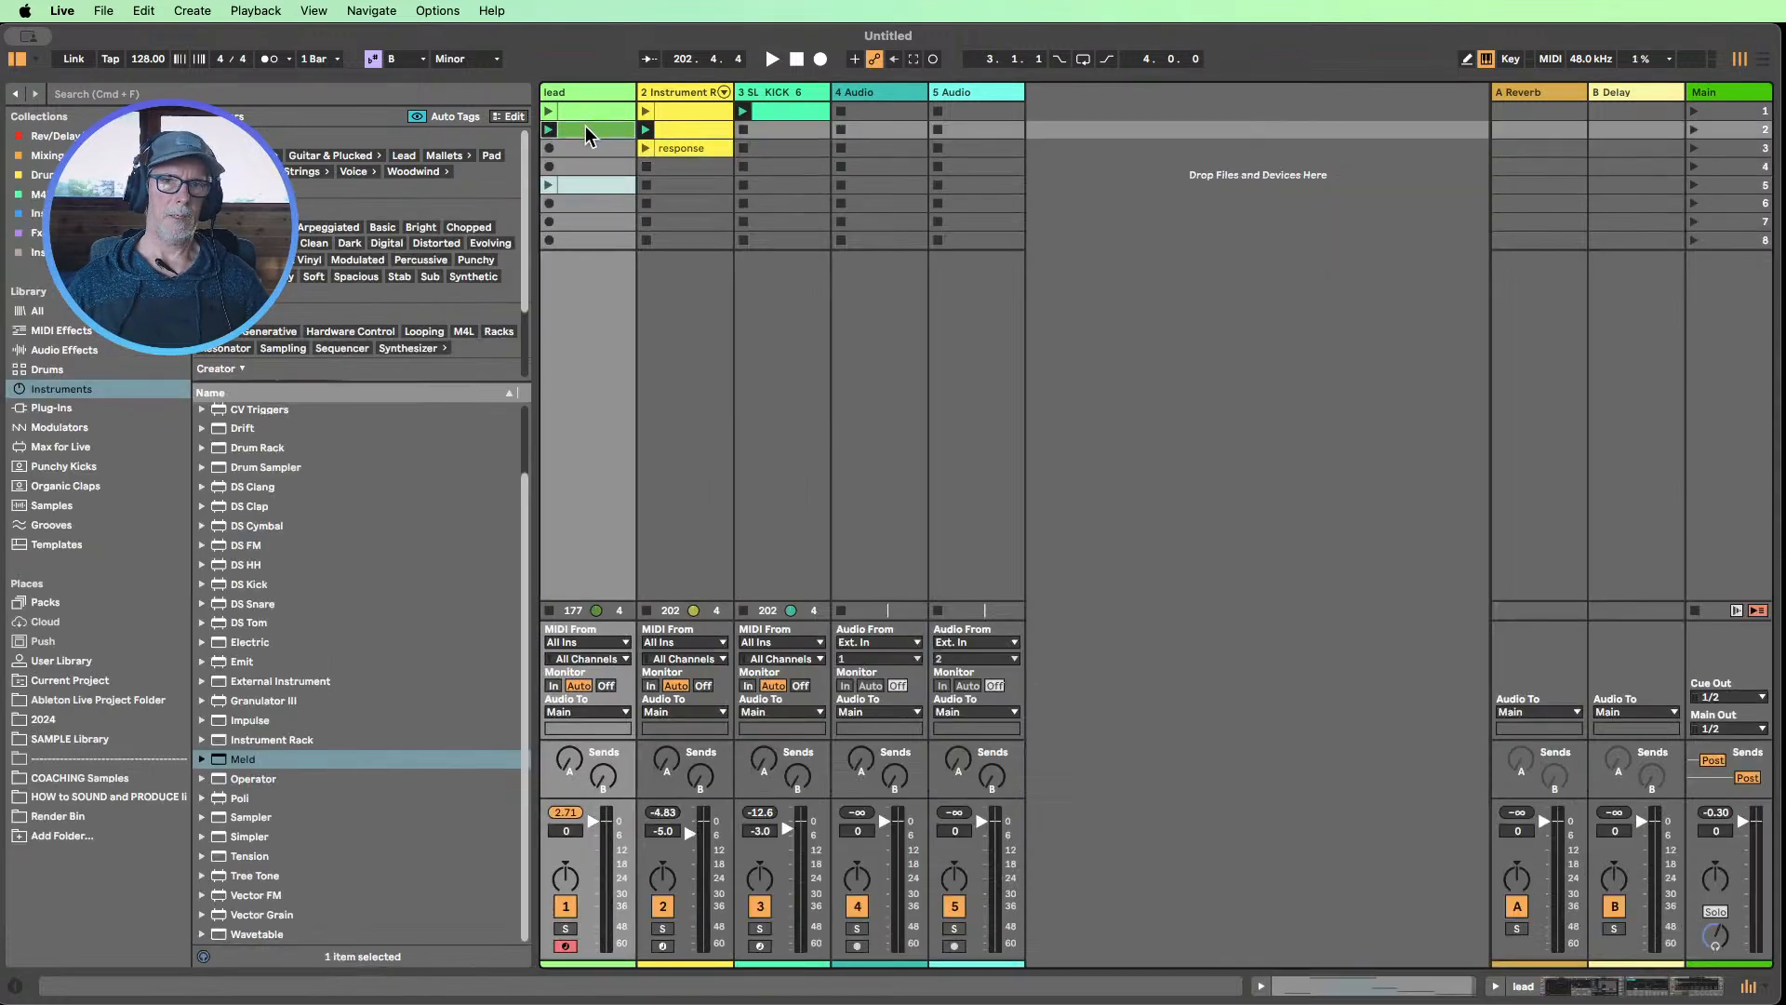
key(super+d)
Double the lead track's third clip to two bars by duplicating its contents, and deactivate all of its first-bar notes
double_click(606, 148)
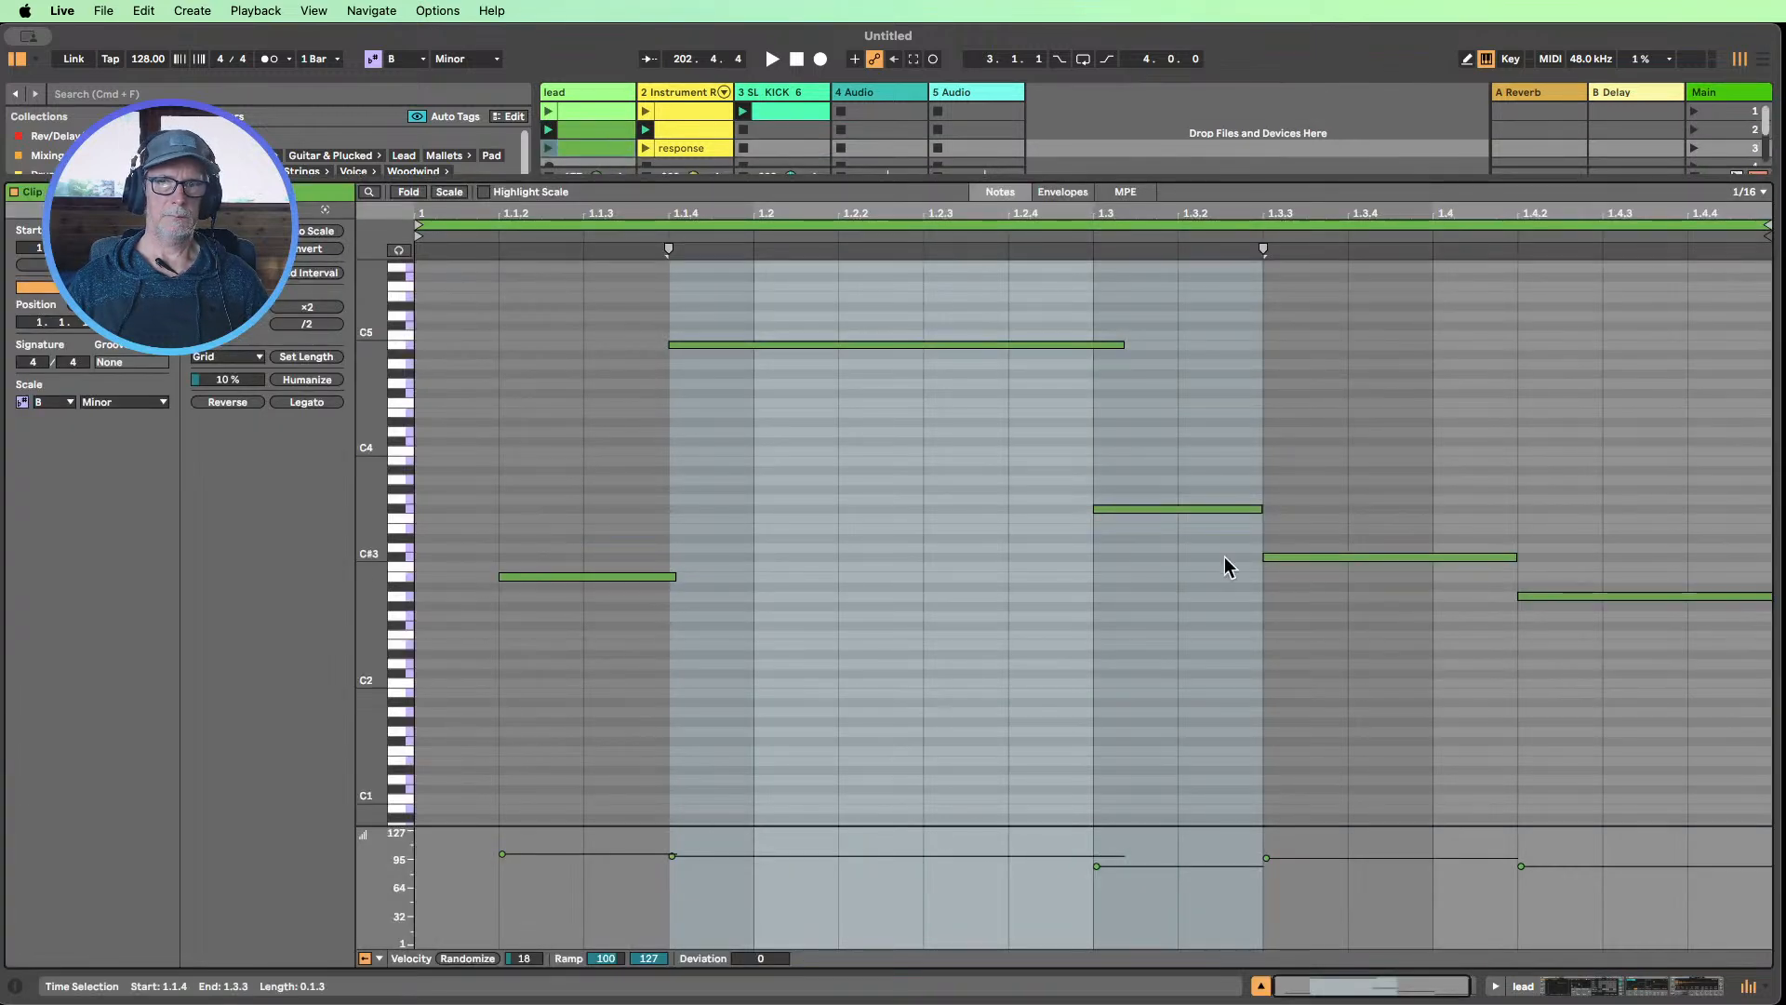
key(super+d)
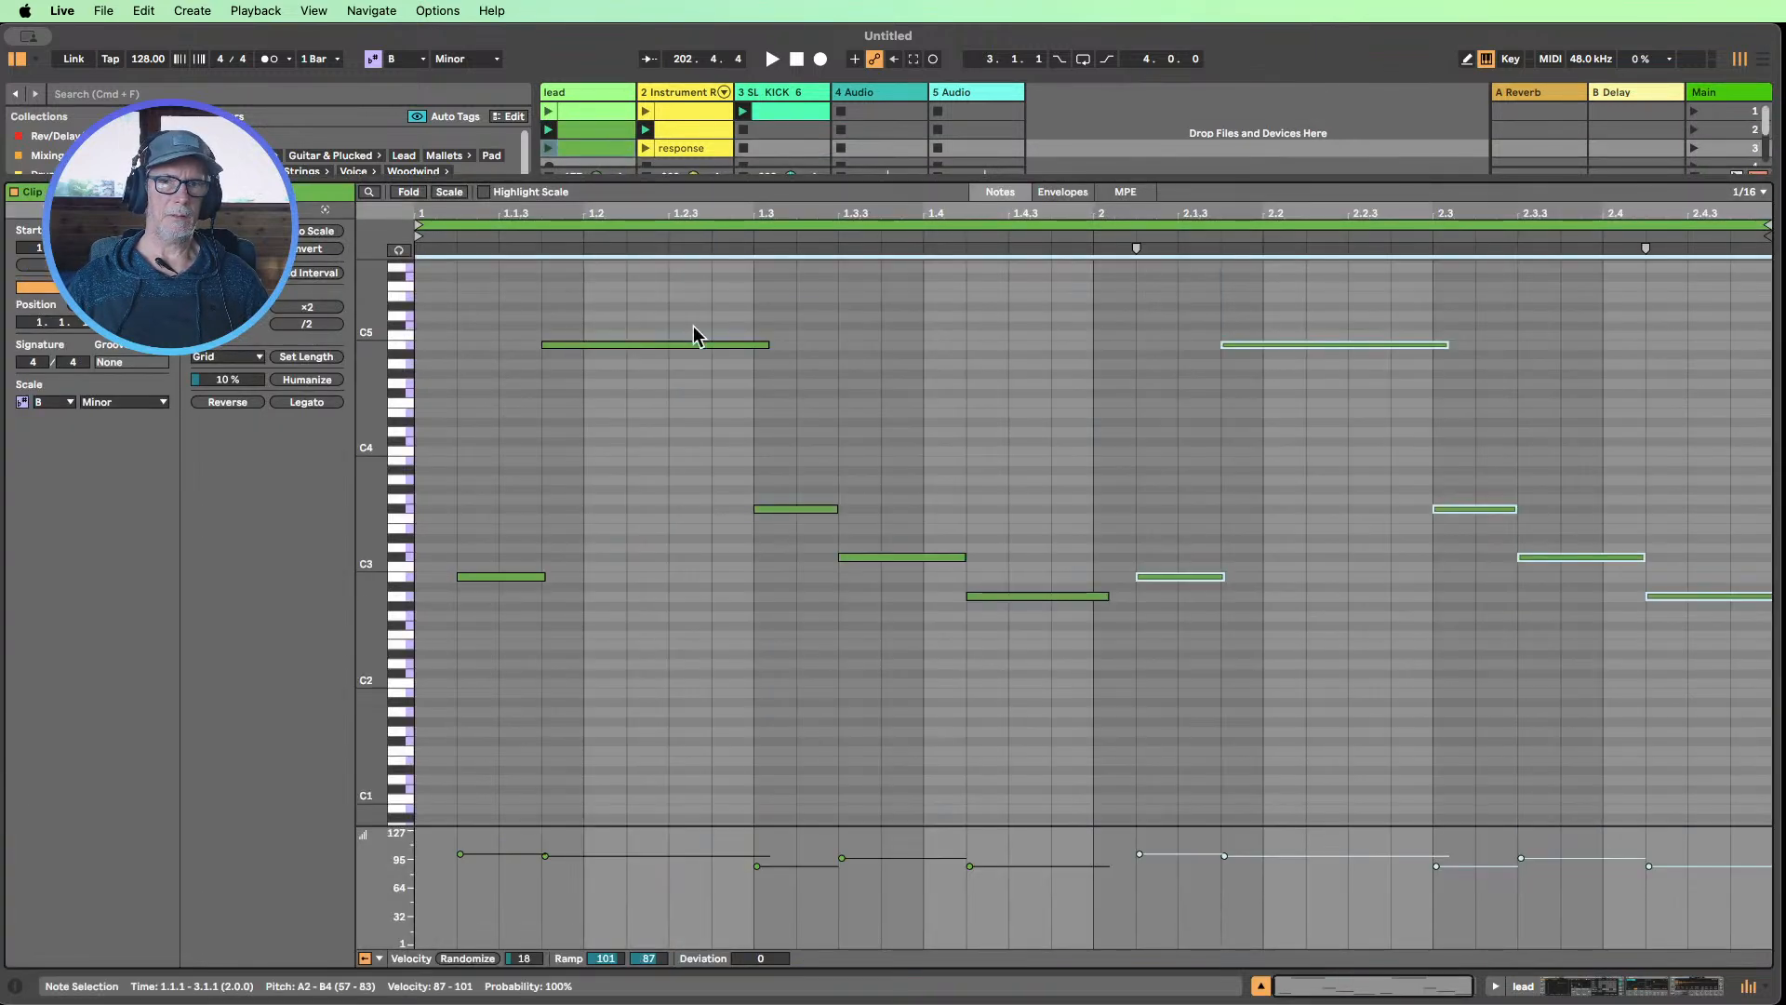
click(679, 140)
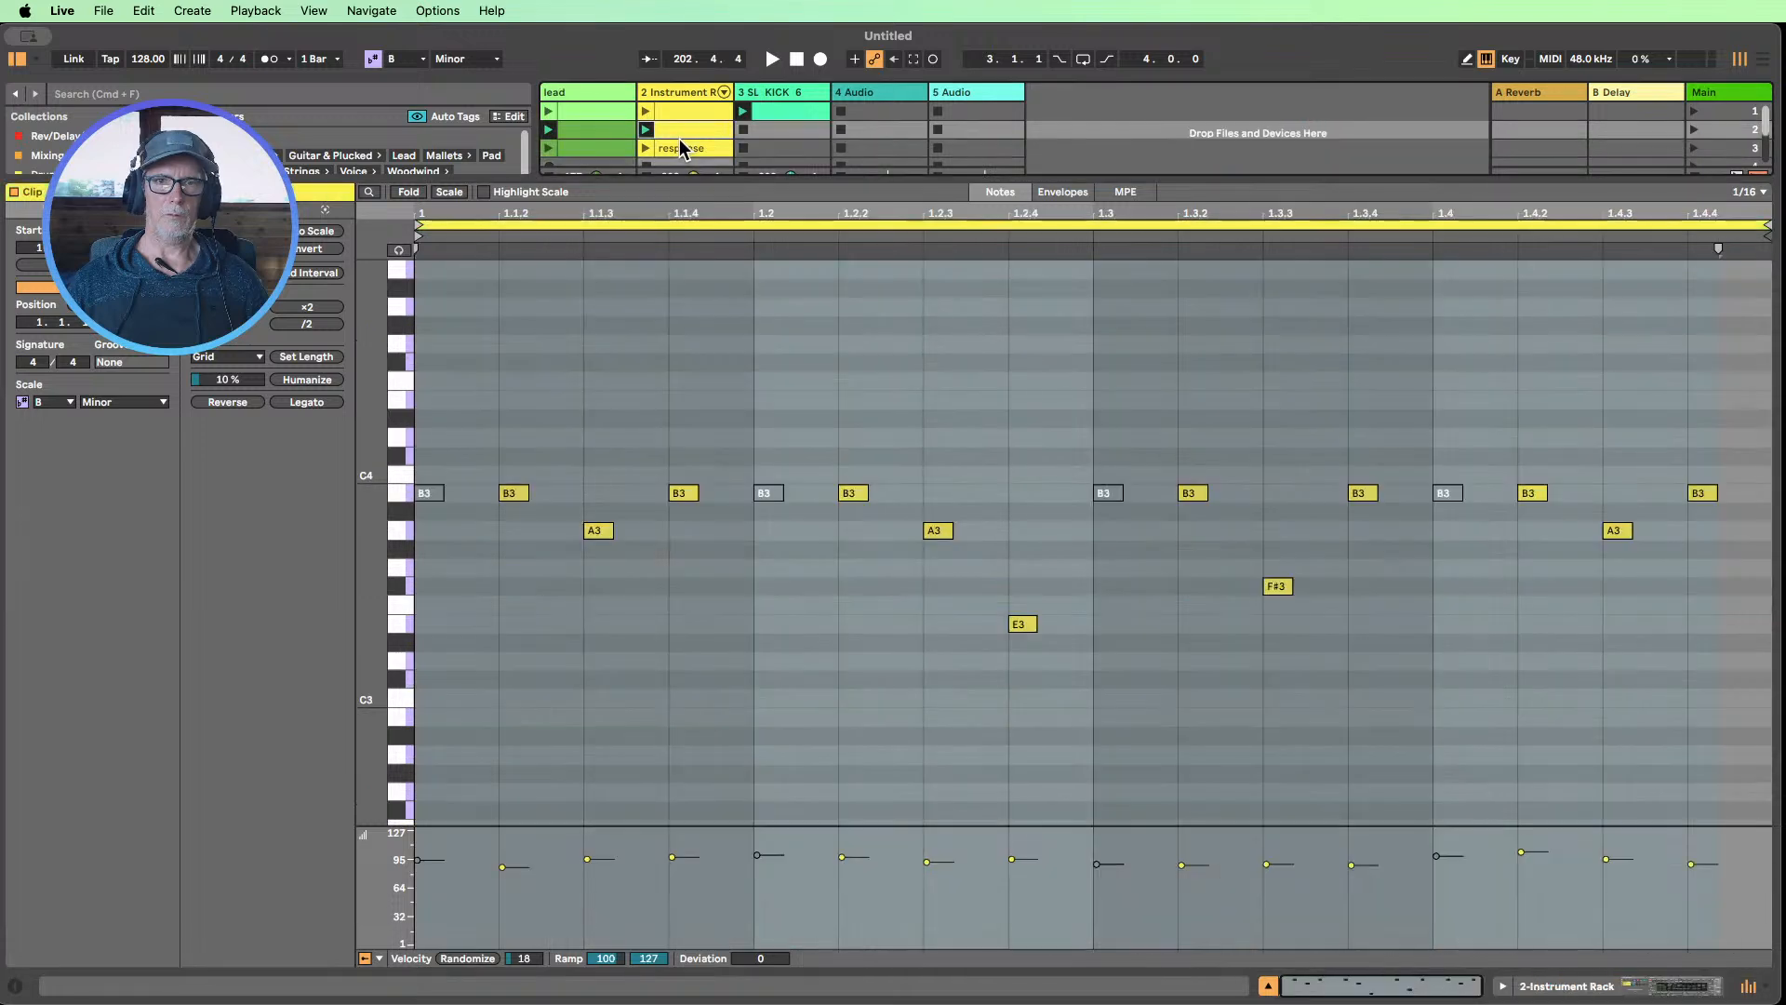
click(599, 155)
click(687, 151)
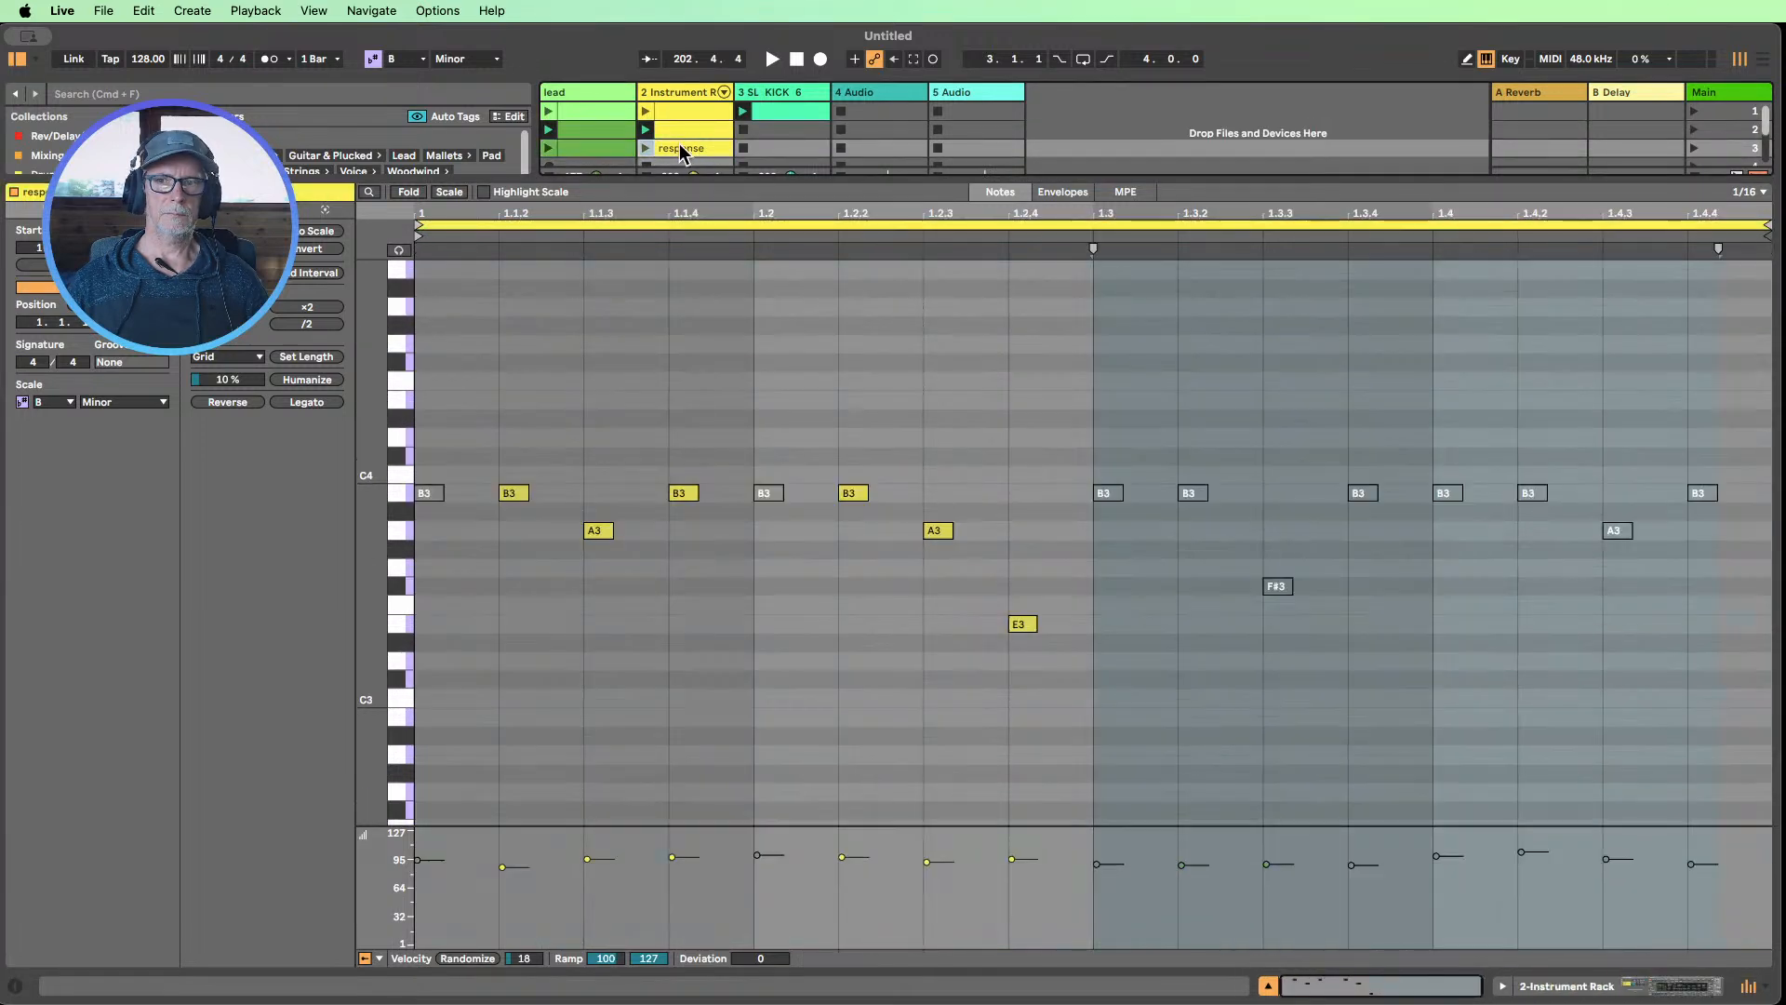
click(621, 154)
click(687, 151)
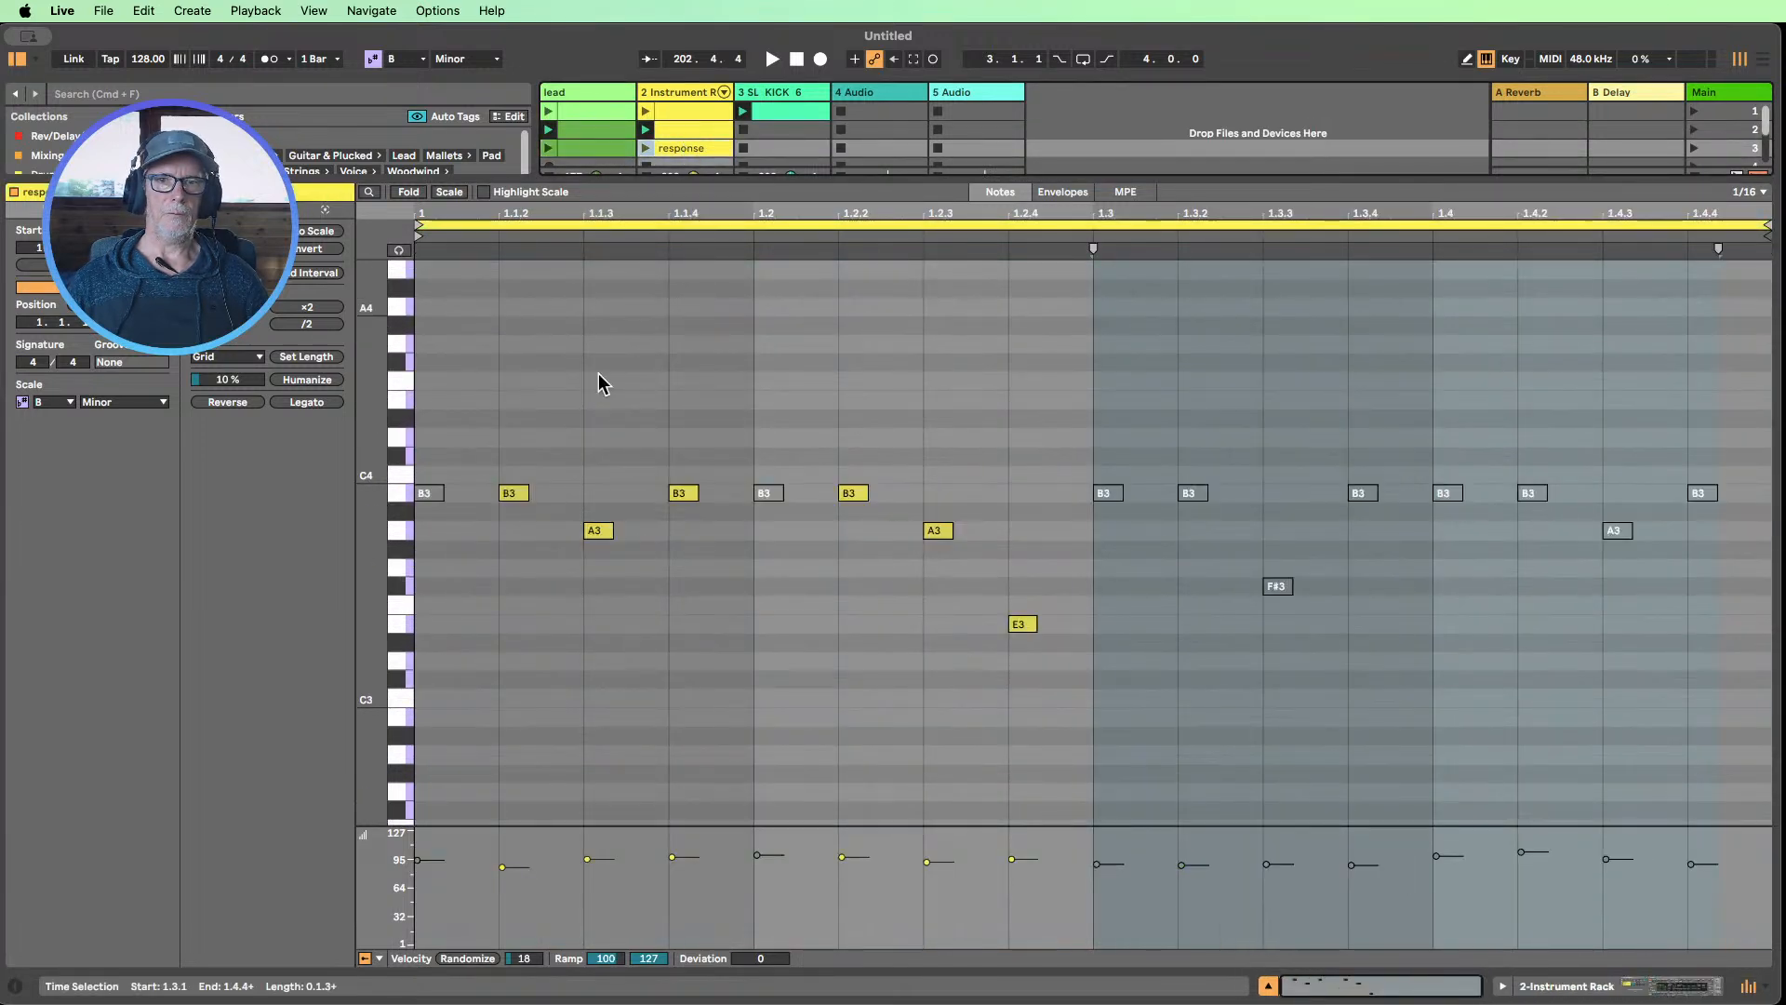
click(595, 151)
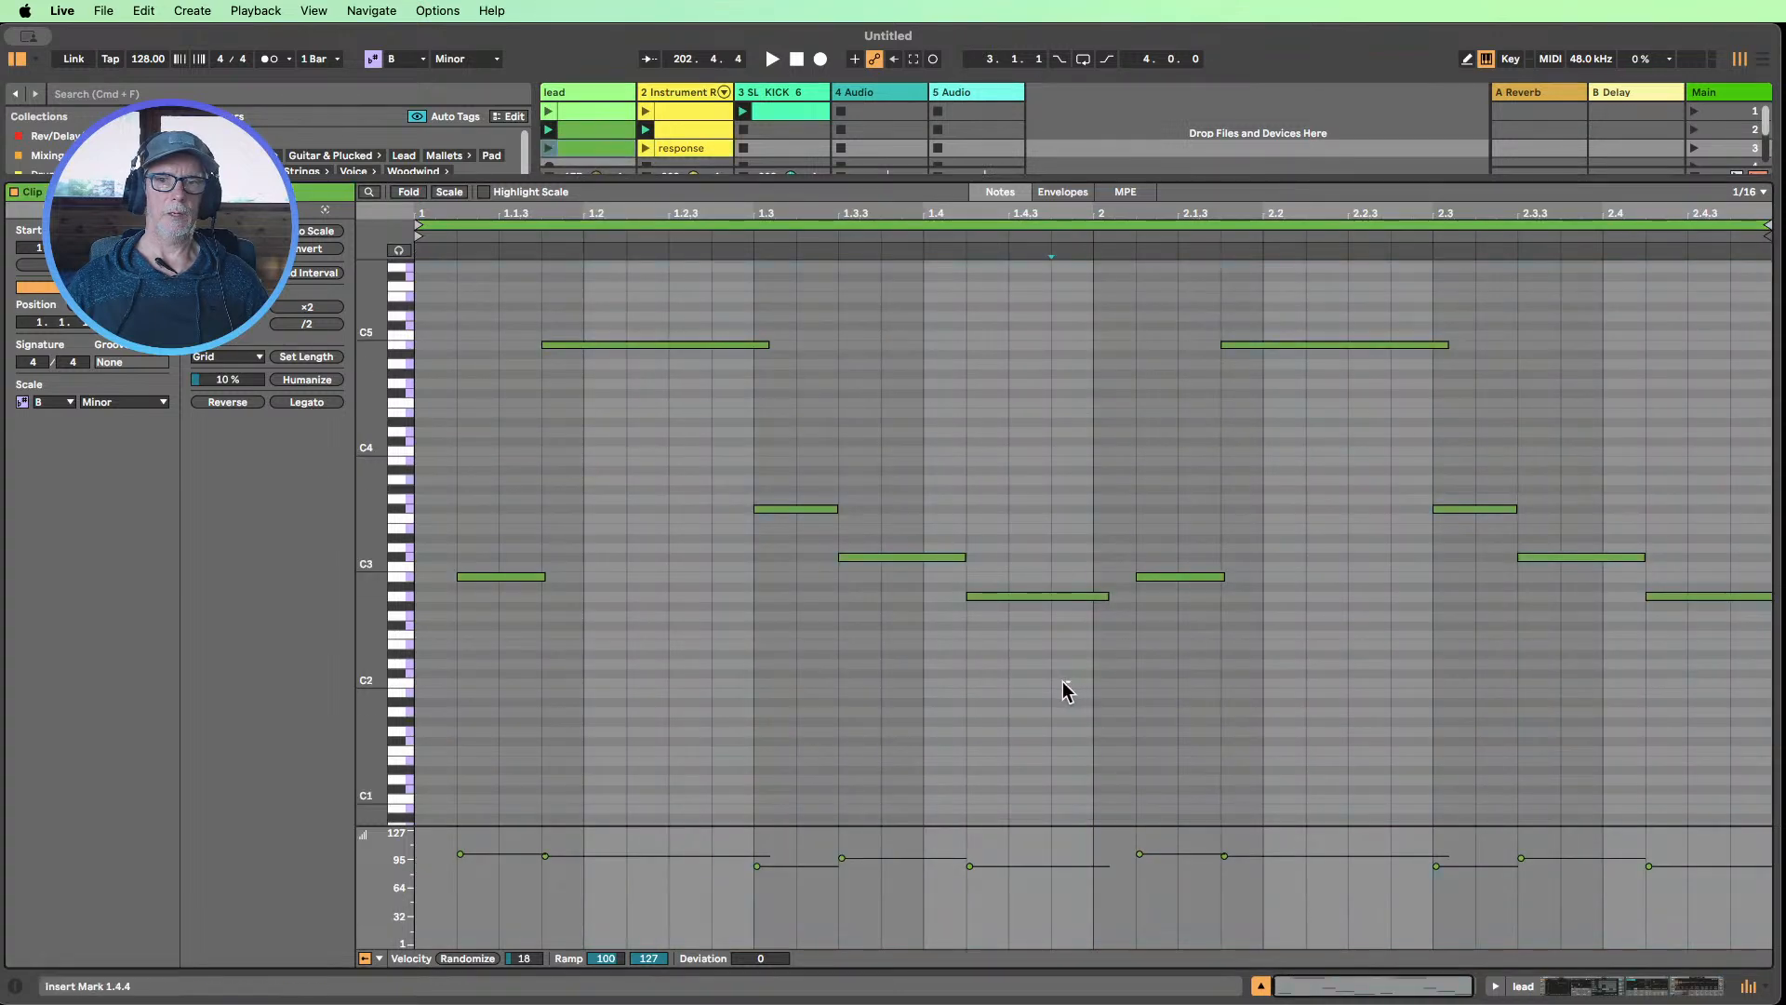
drag(1066, 686, 478, 311)
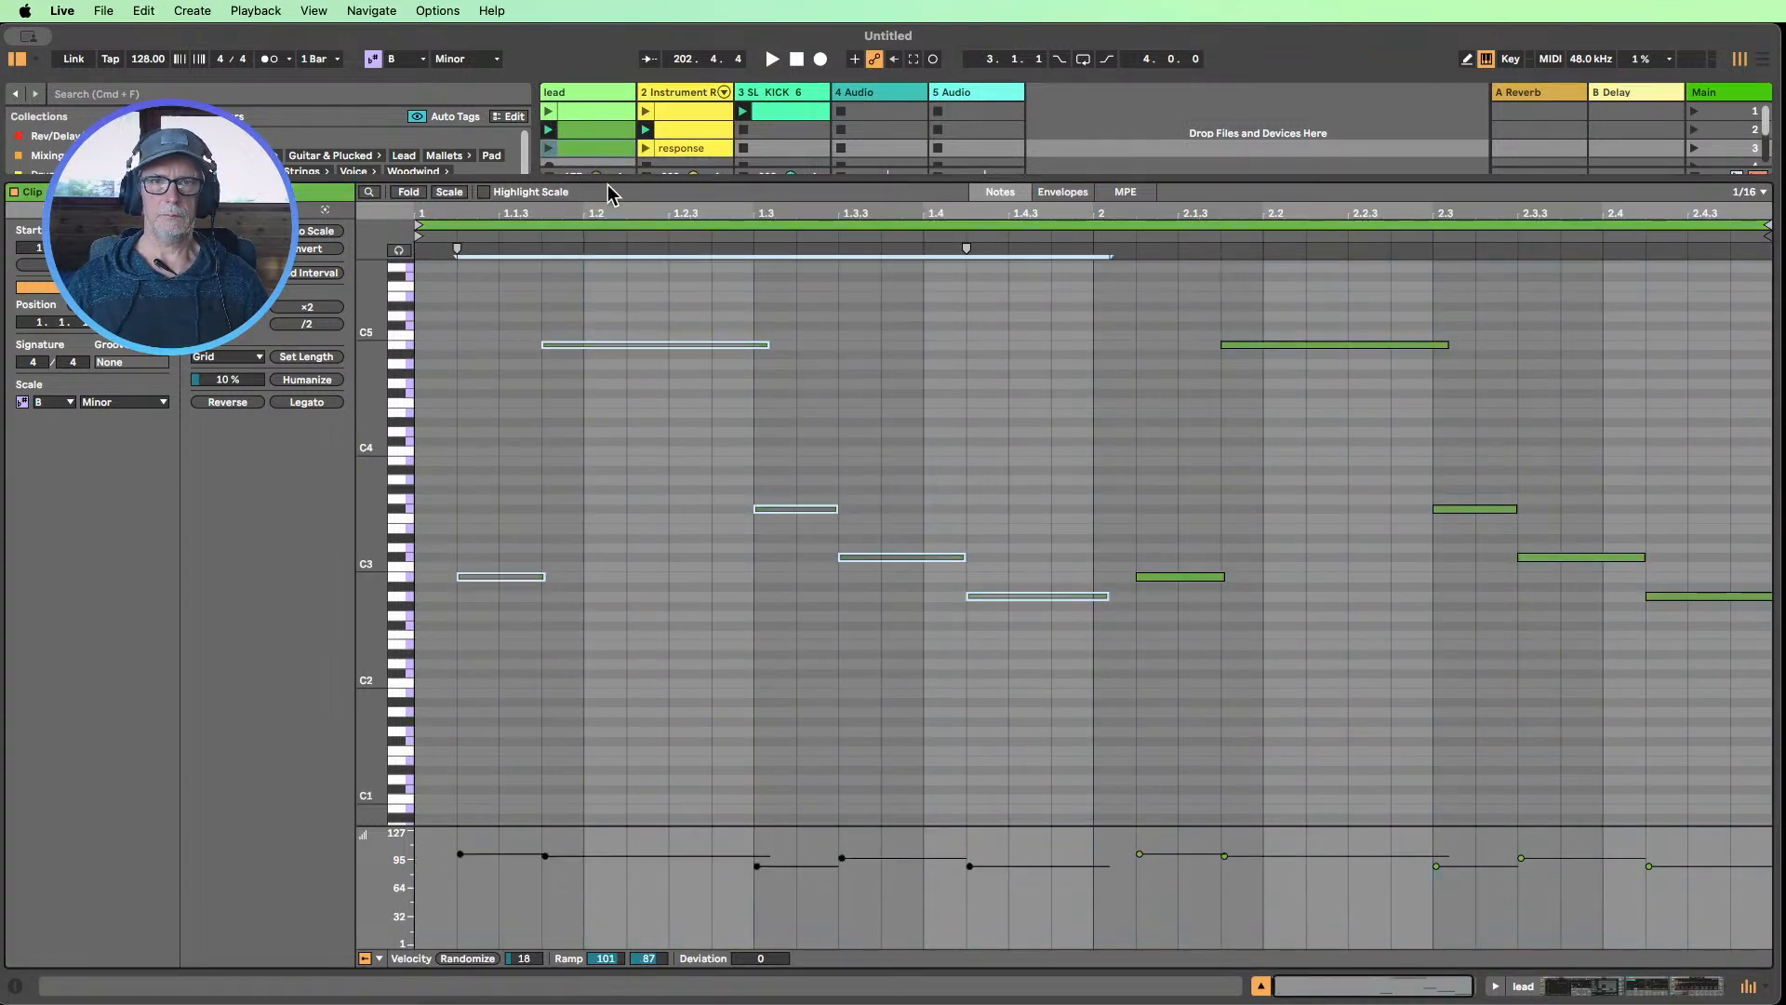
click(582, 149)
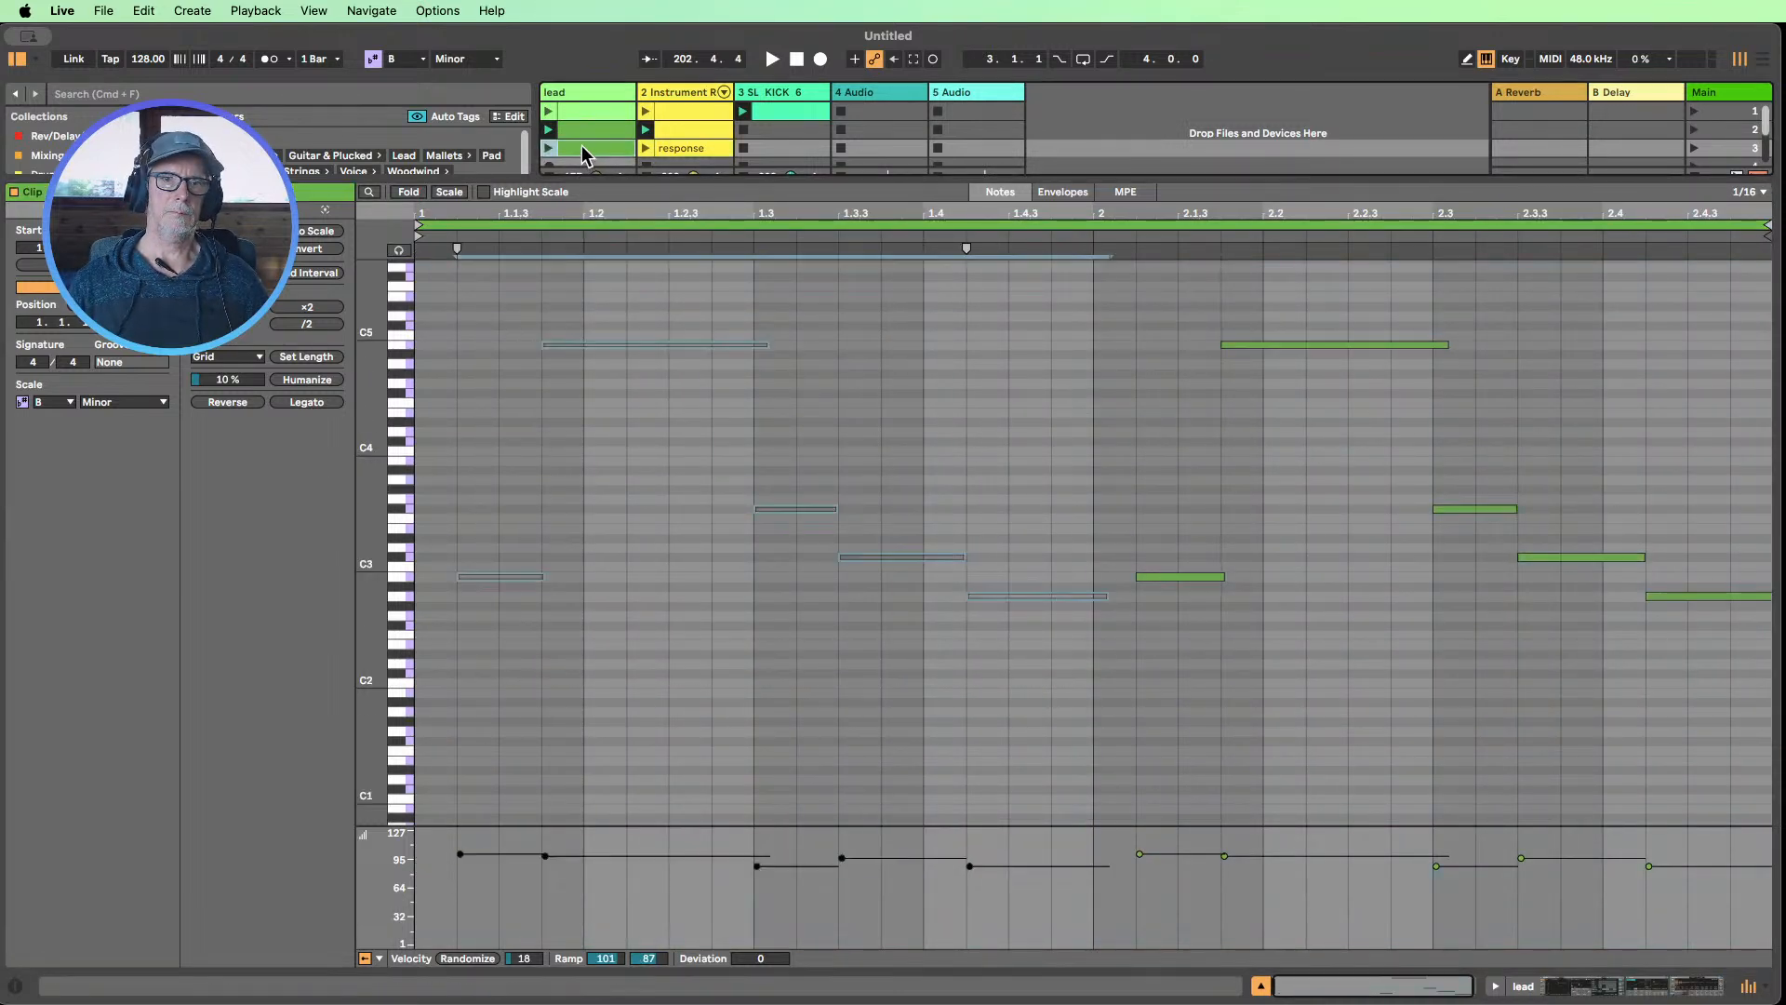
Play the third scene, try reactivating the response clip's notes from 1.3.1 to 1.3.3, and stop playback
click(1694, 148)
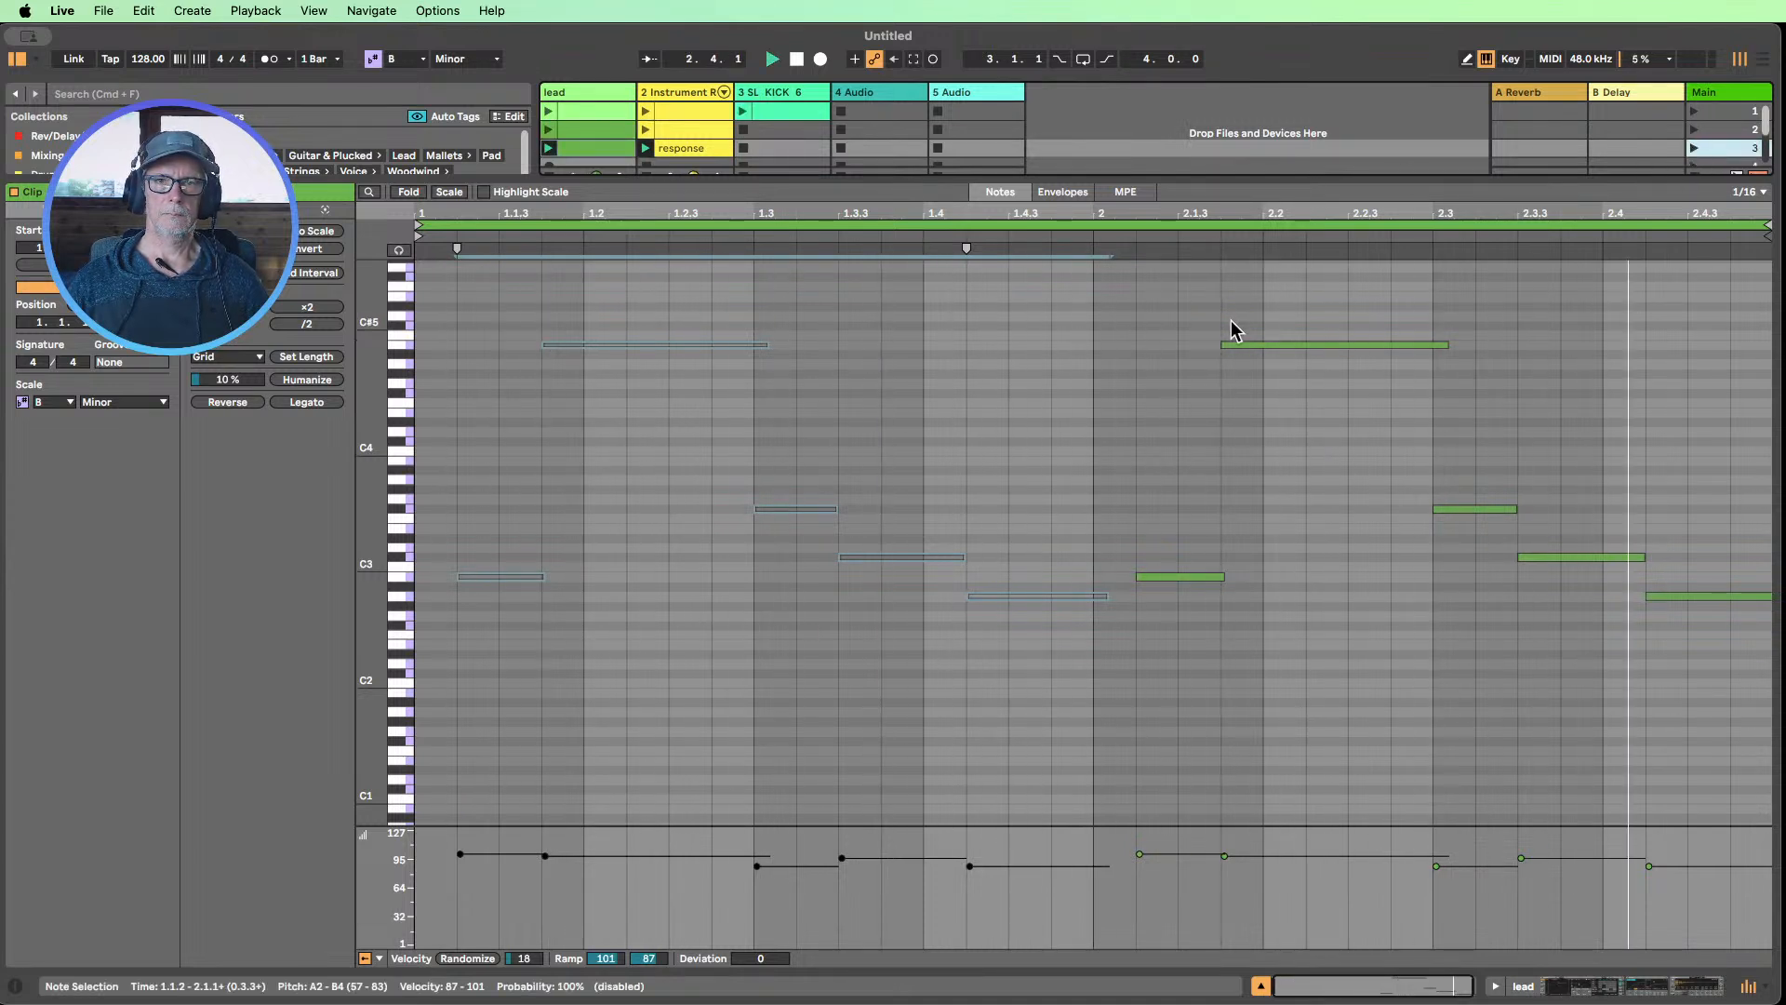
click(704, 152)
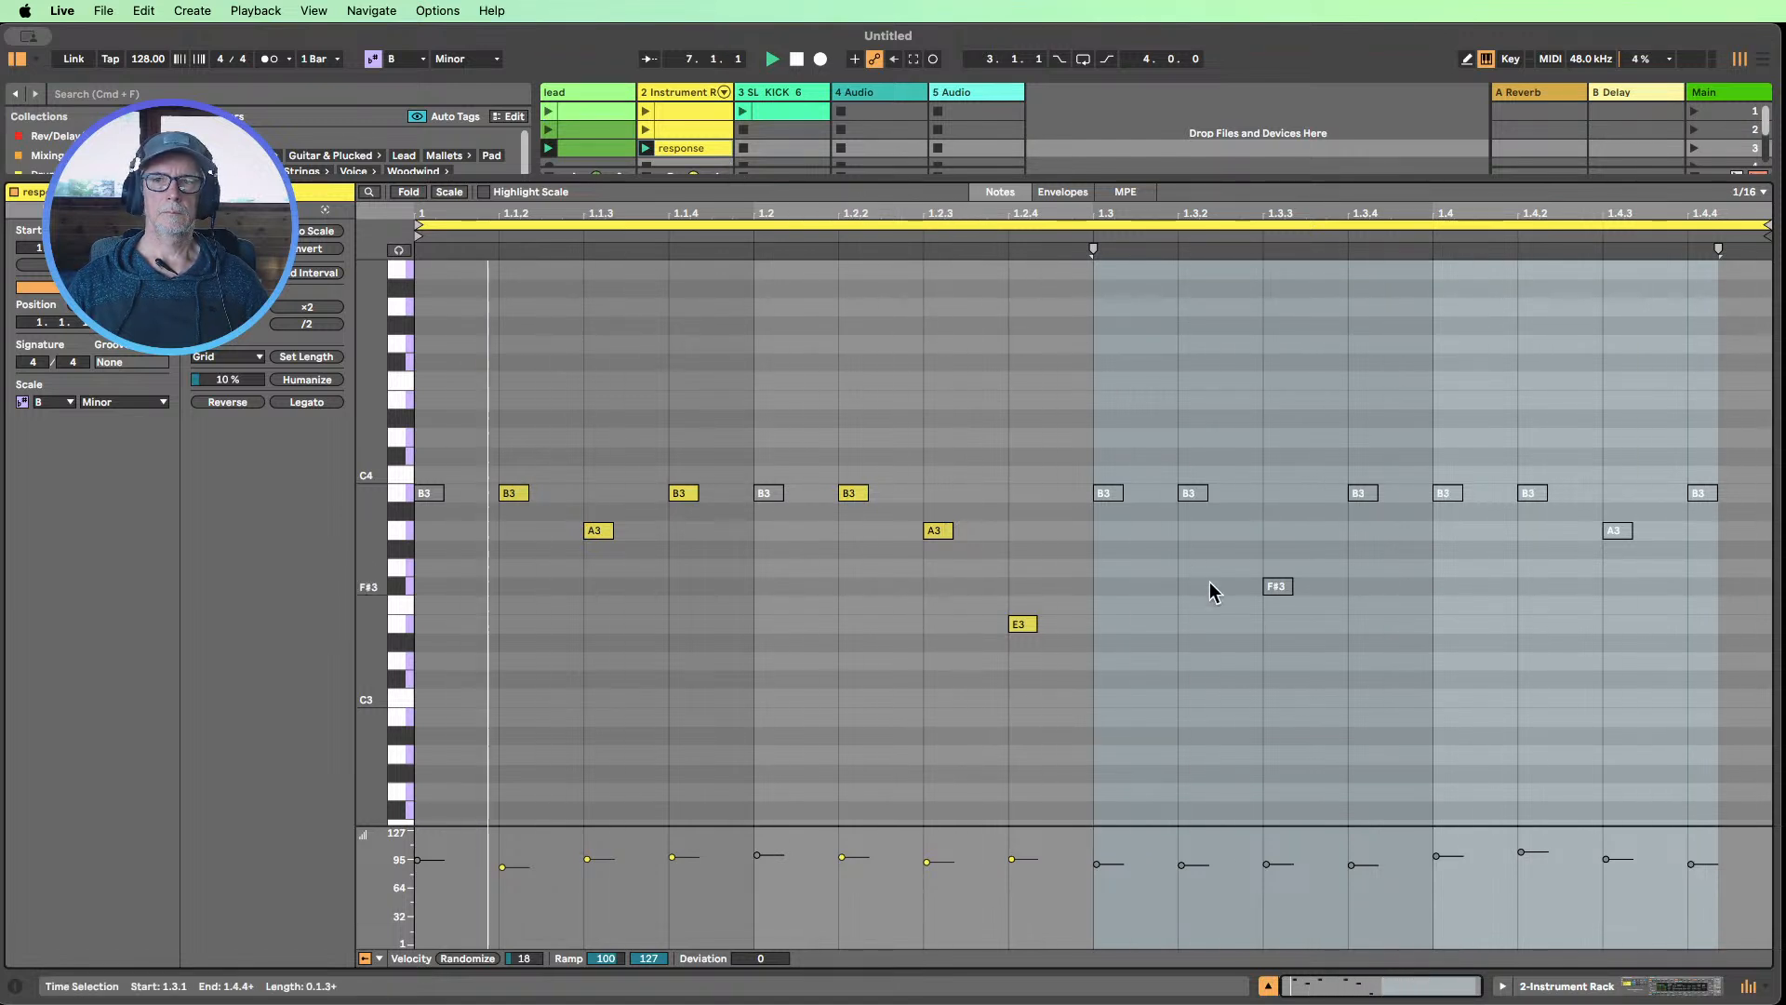
drag(1298, 639, 1103, 412)
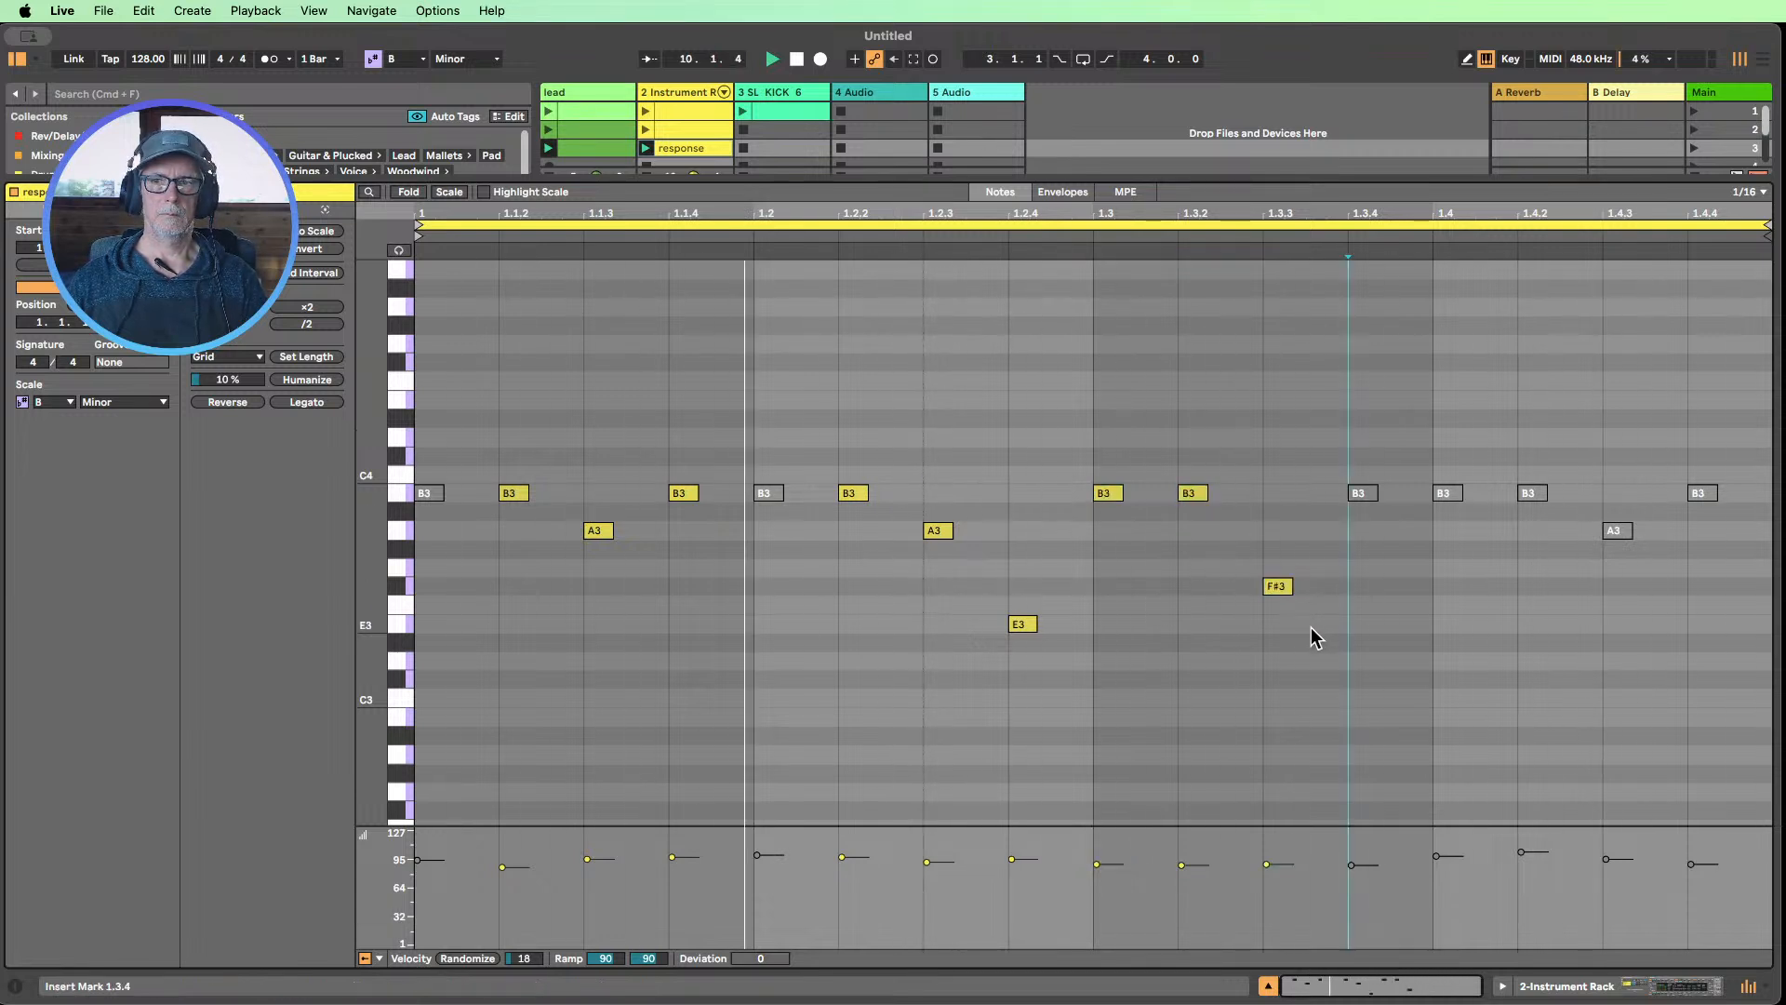
drag(1315, 606, 1182, 450)
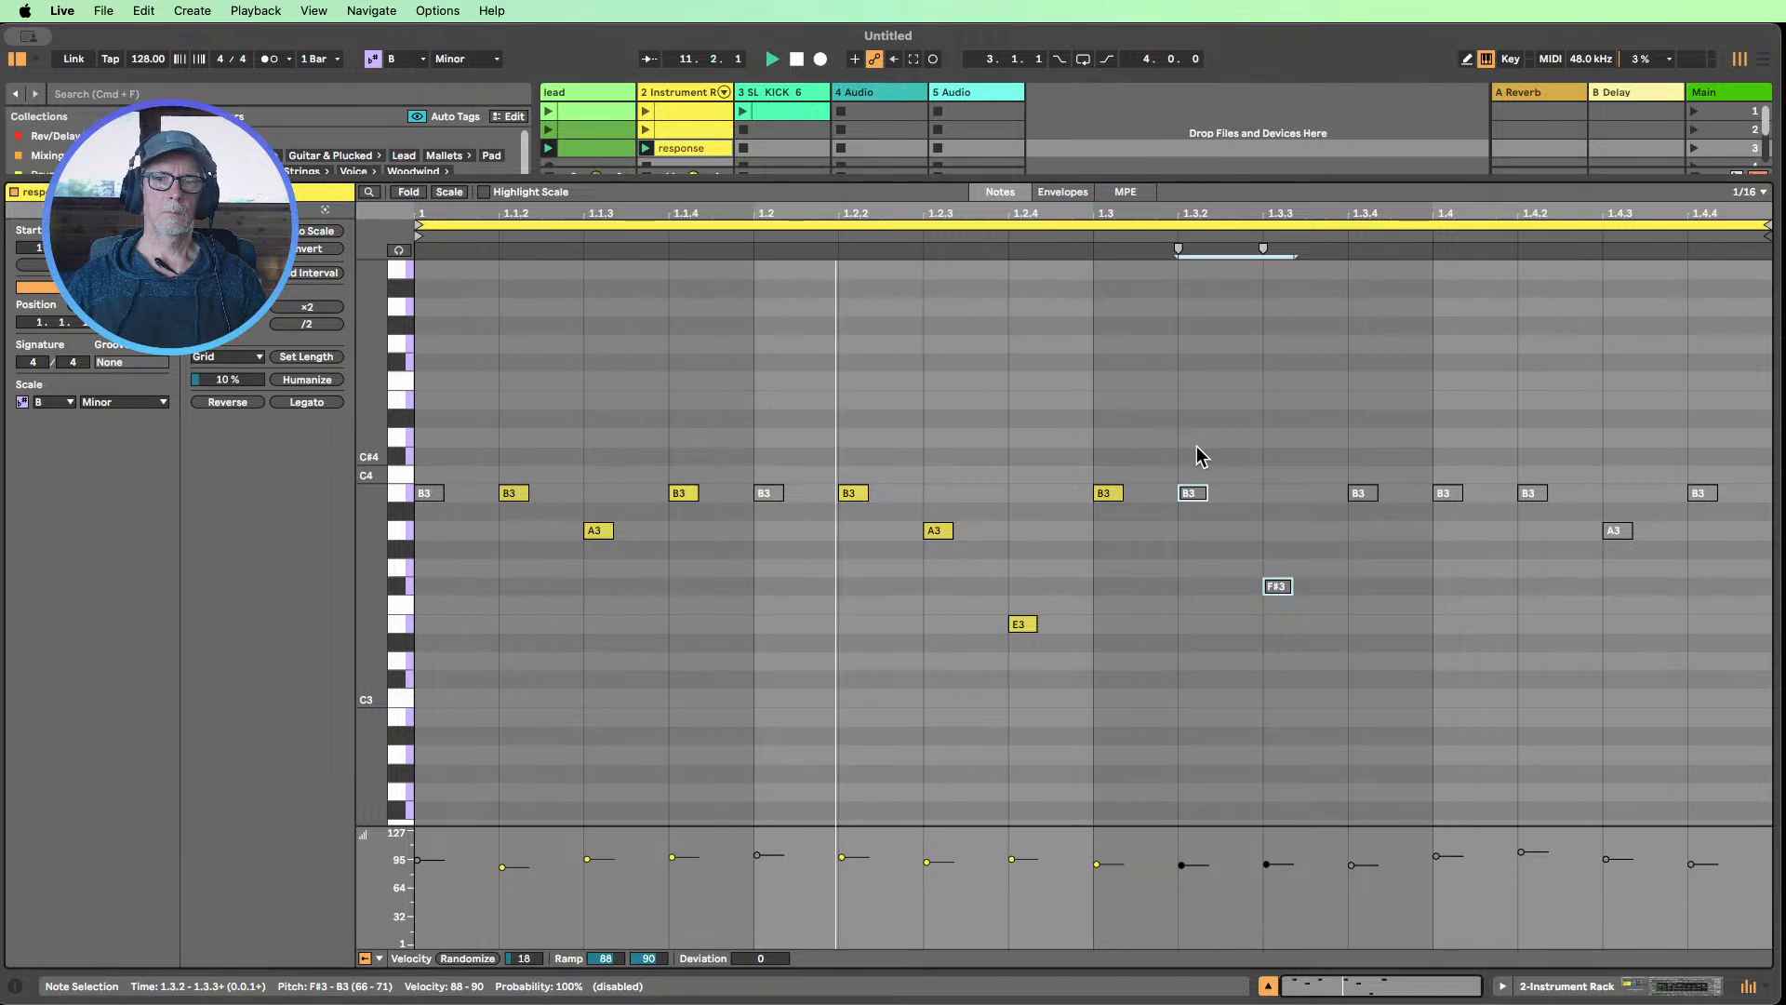
click(796, 58)
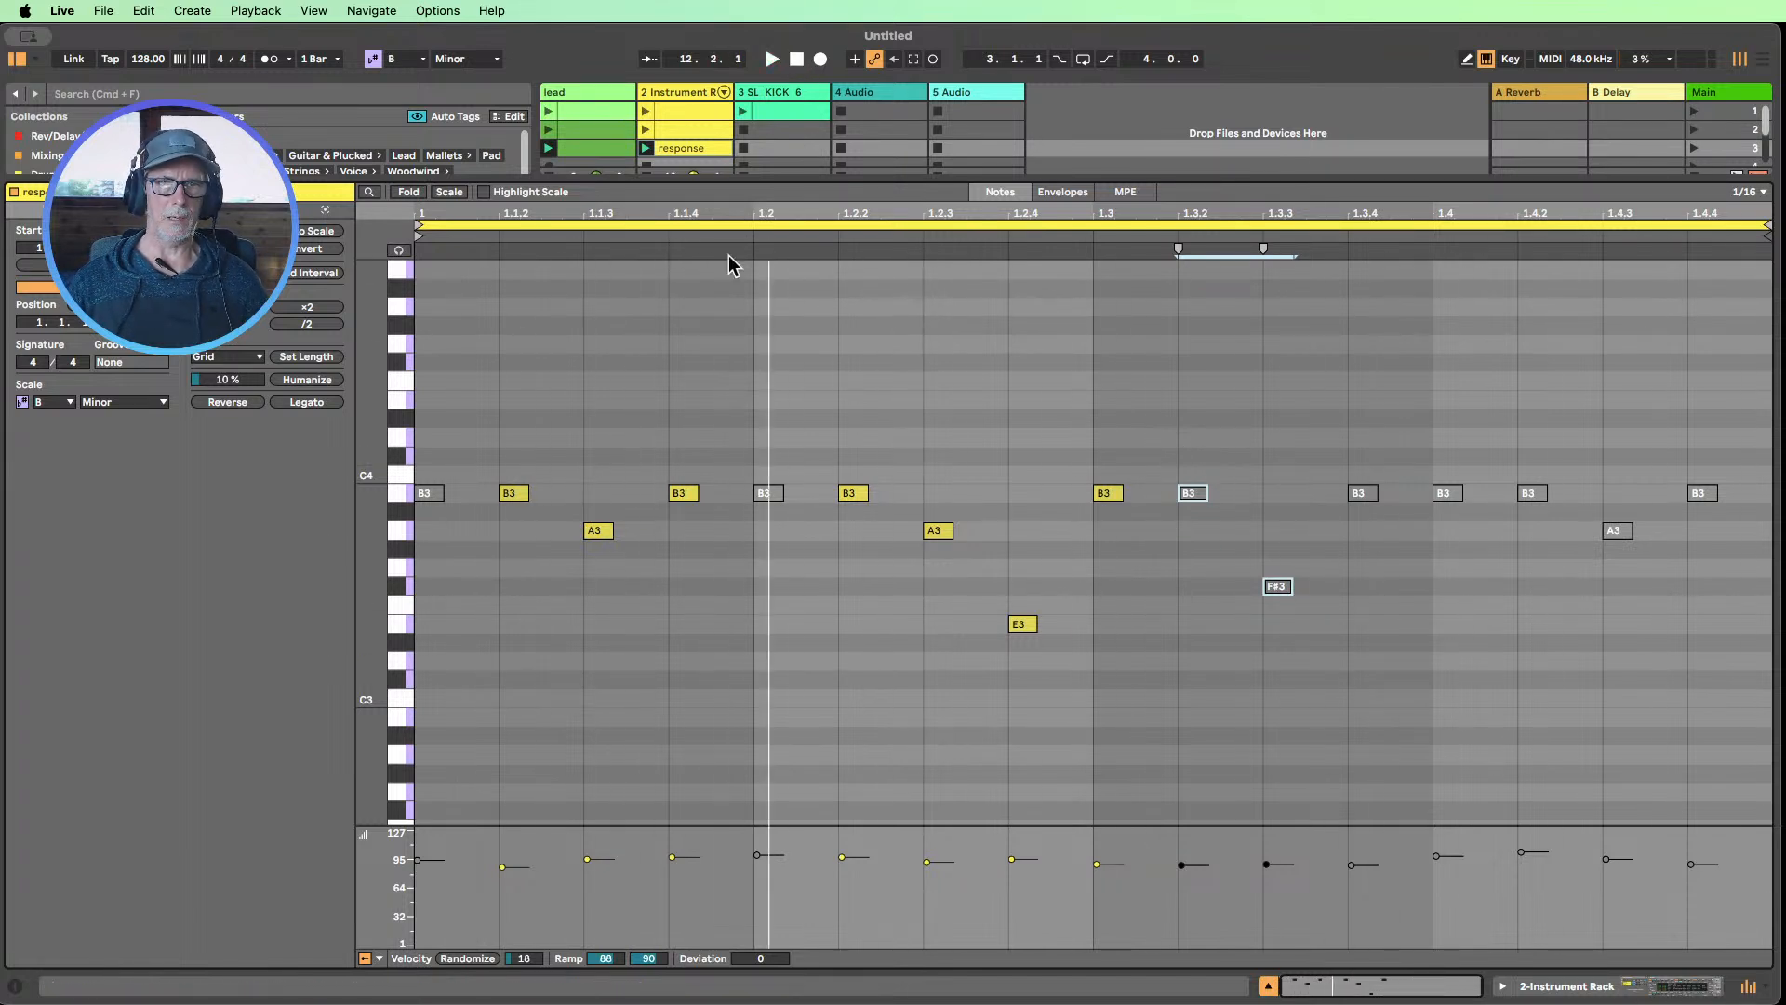
Extend the response clip's loop to two bars and reactivate all of its notes from beat 1.3 onward
click(586, 150)
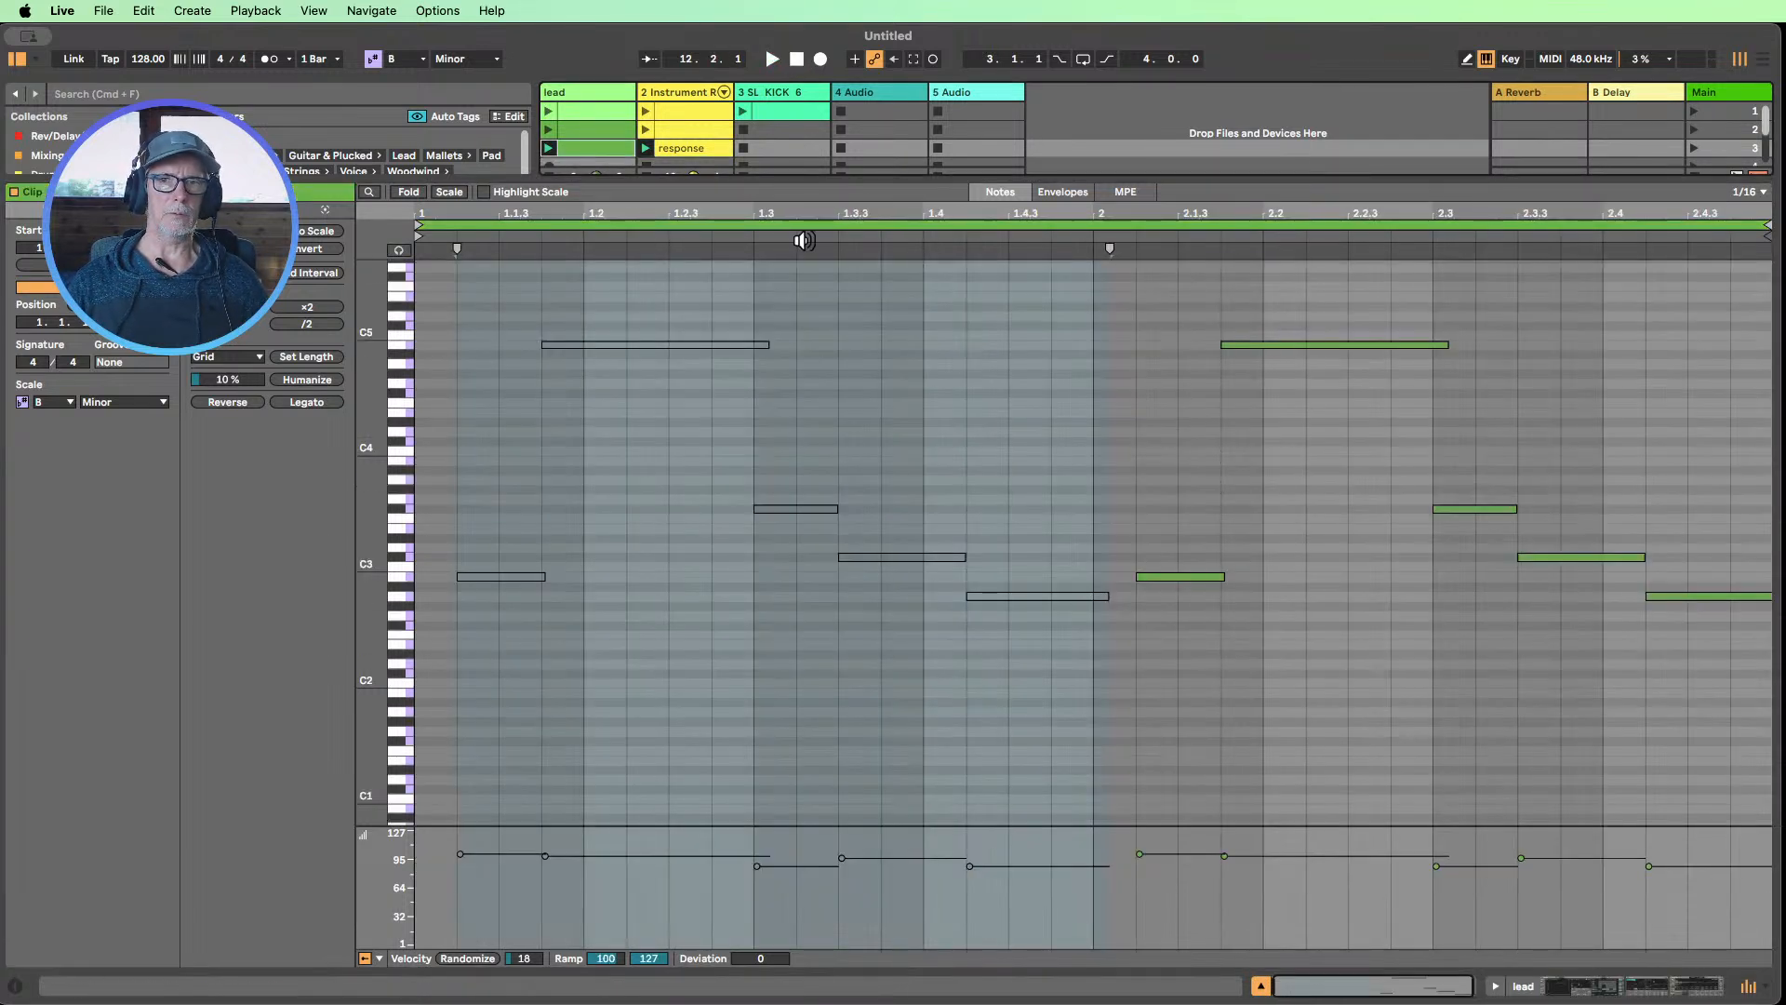
click(698, 152)
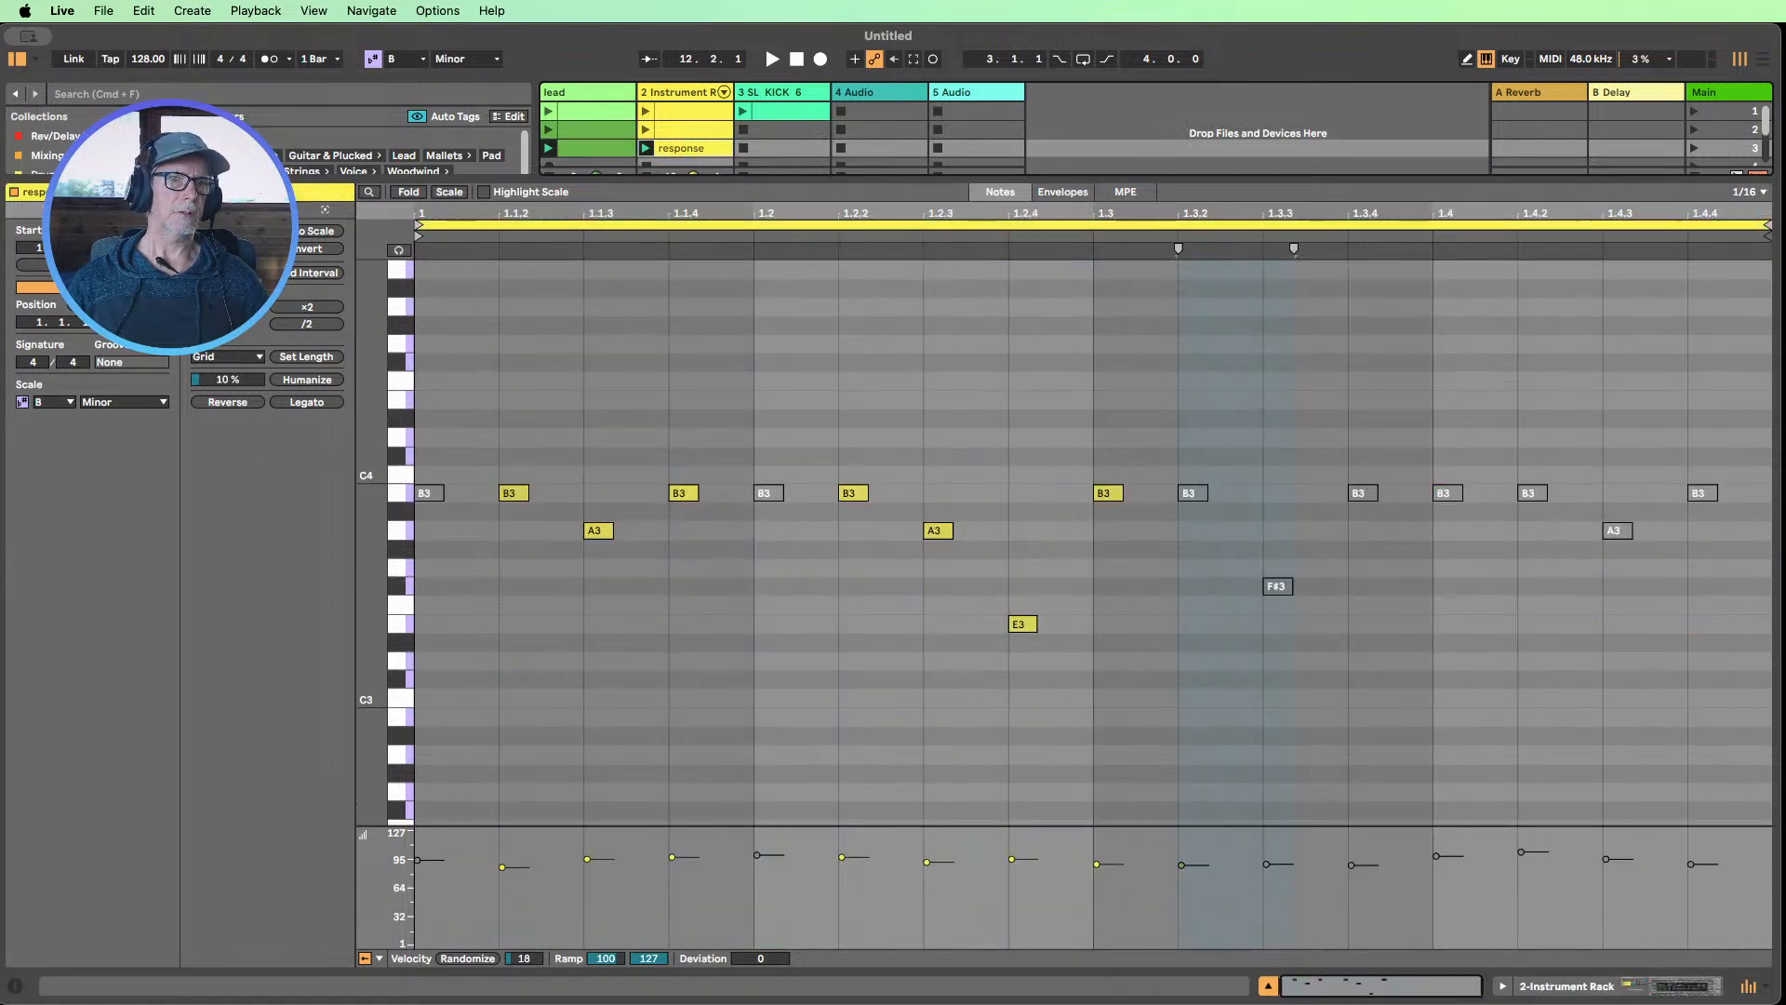
key(minus)
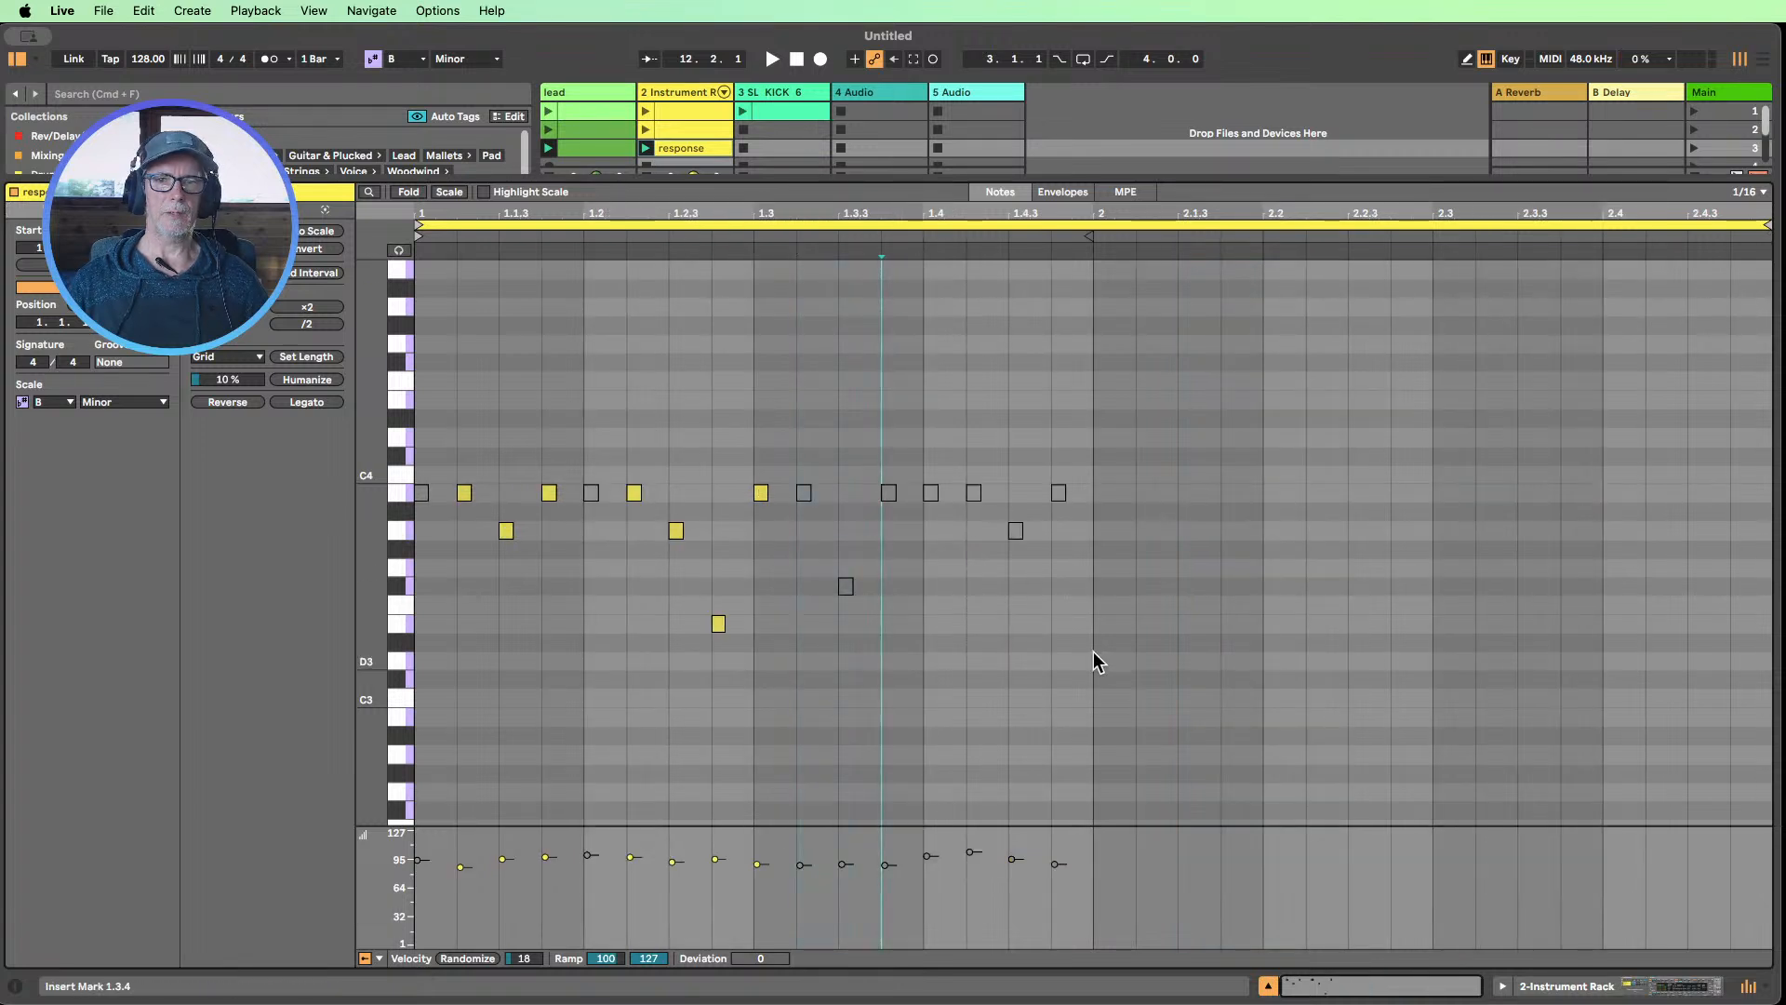
drag(1088, 655, 752, 398)
key(0)
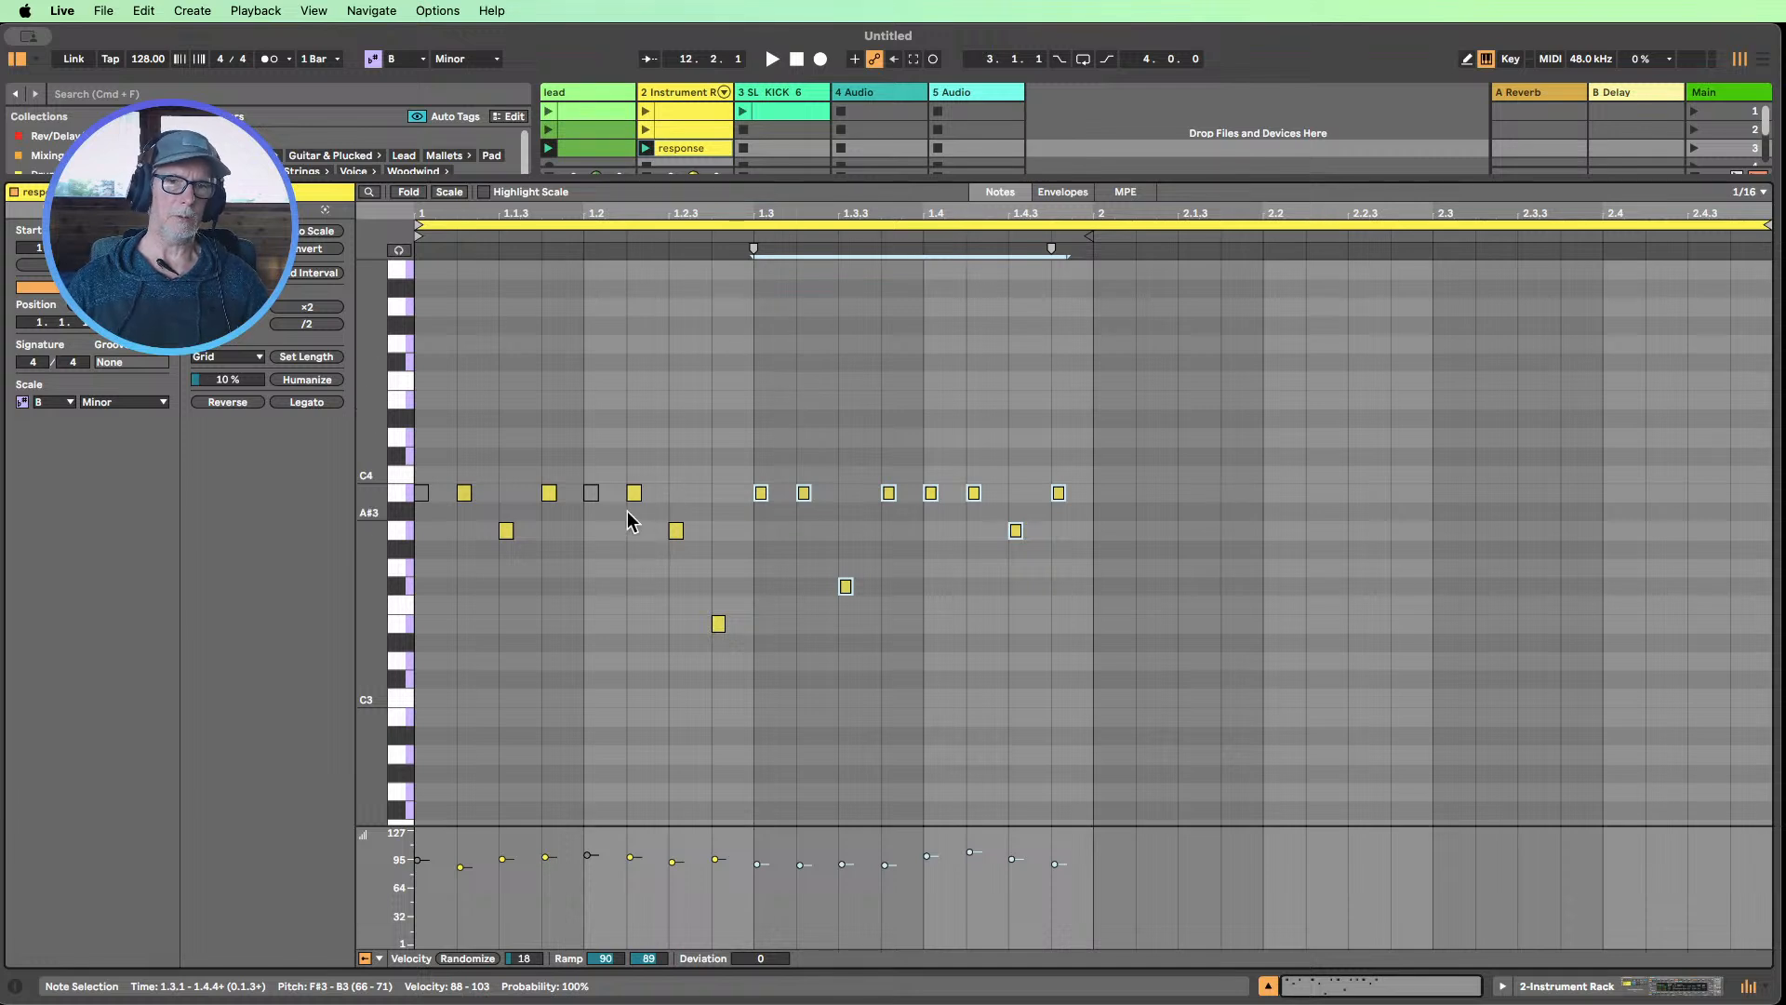
Deactivate the B3 notes at 1.3.1 and 1.4.1 in the response clip, matching the Instrument Rack track's second clip
click(673, 130)
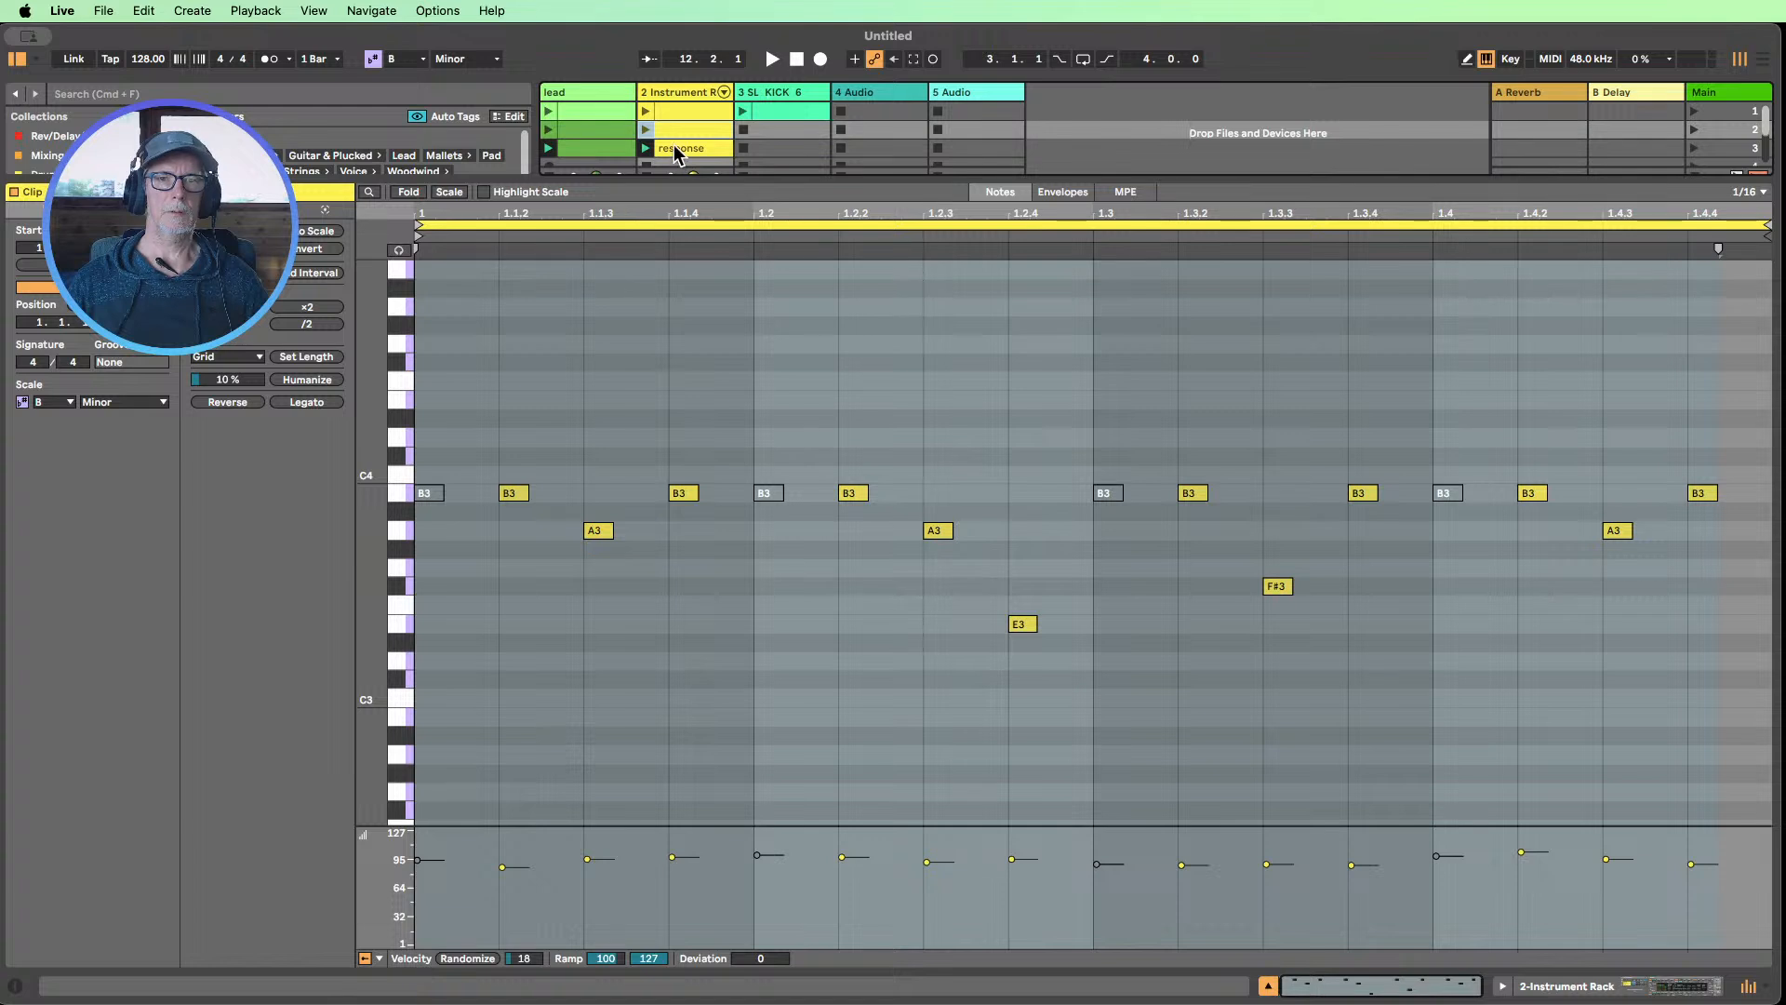
click(679, 151)
drag(797, 532, 753, 471)
key(0)
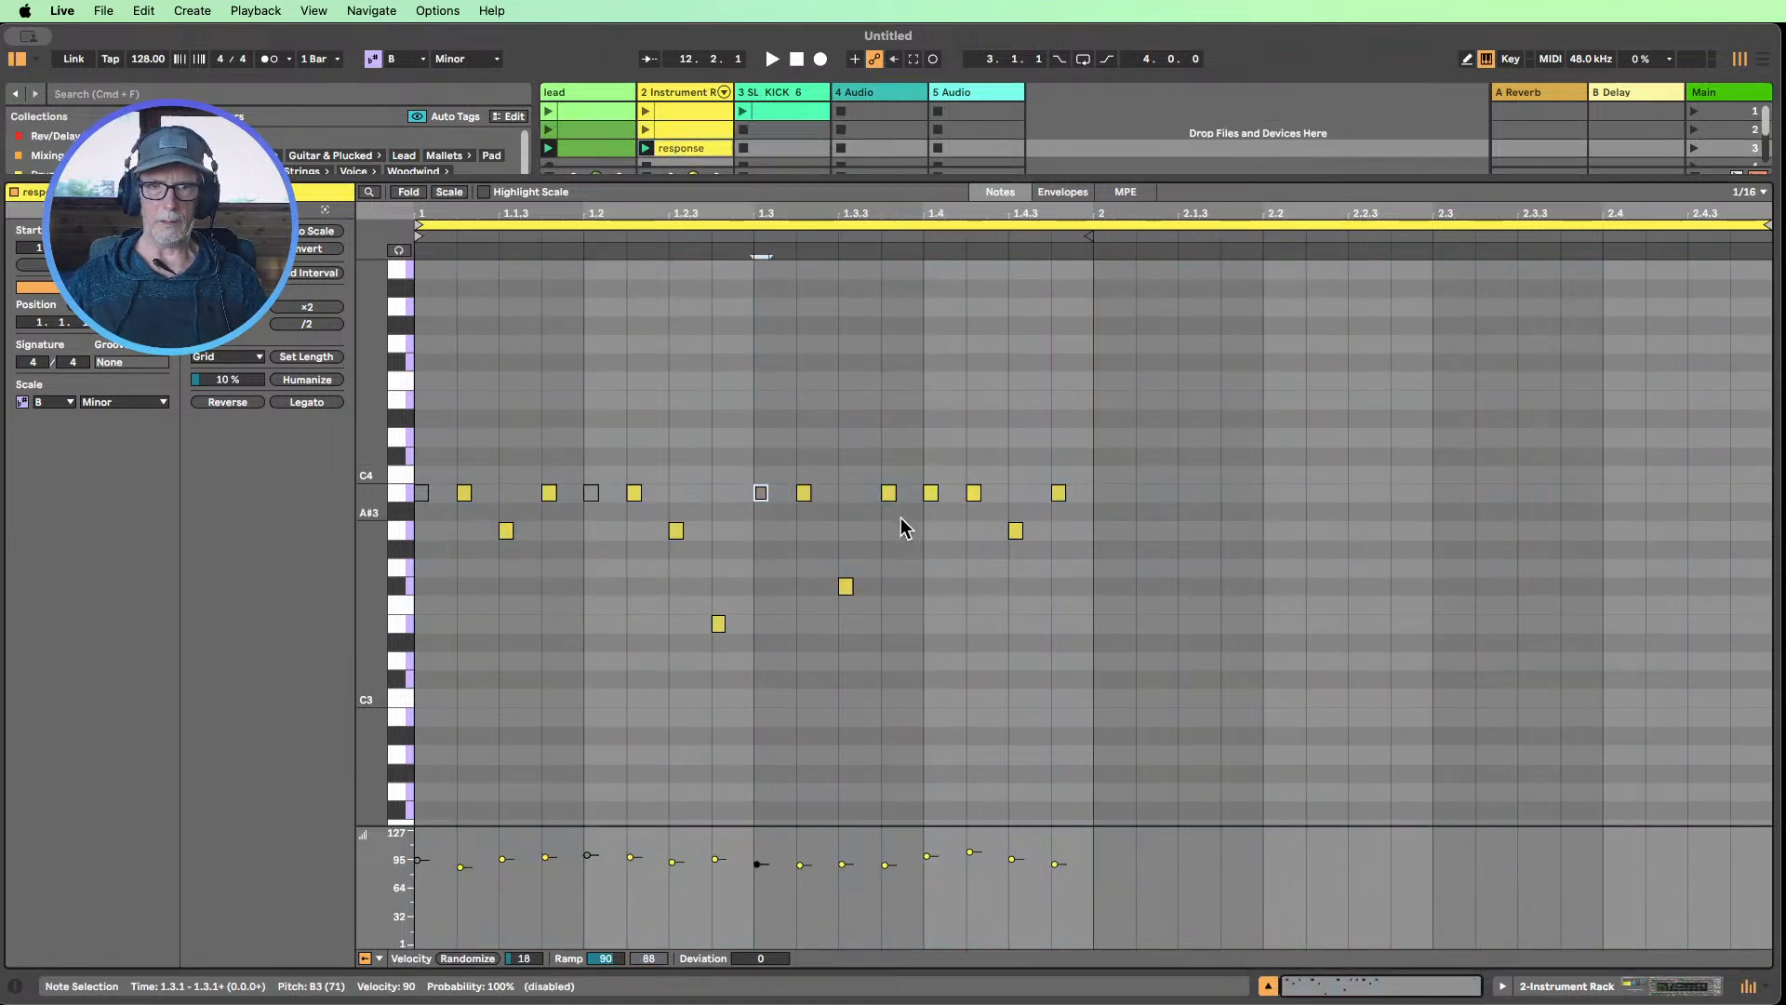
drag(941, 548, 930, 437)
key(0)
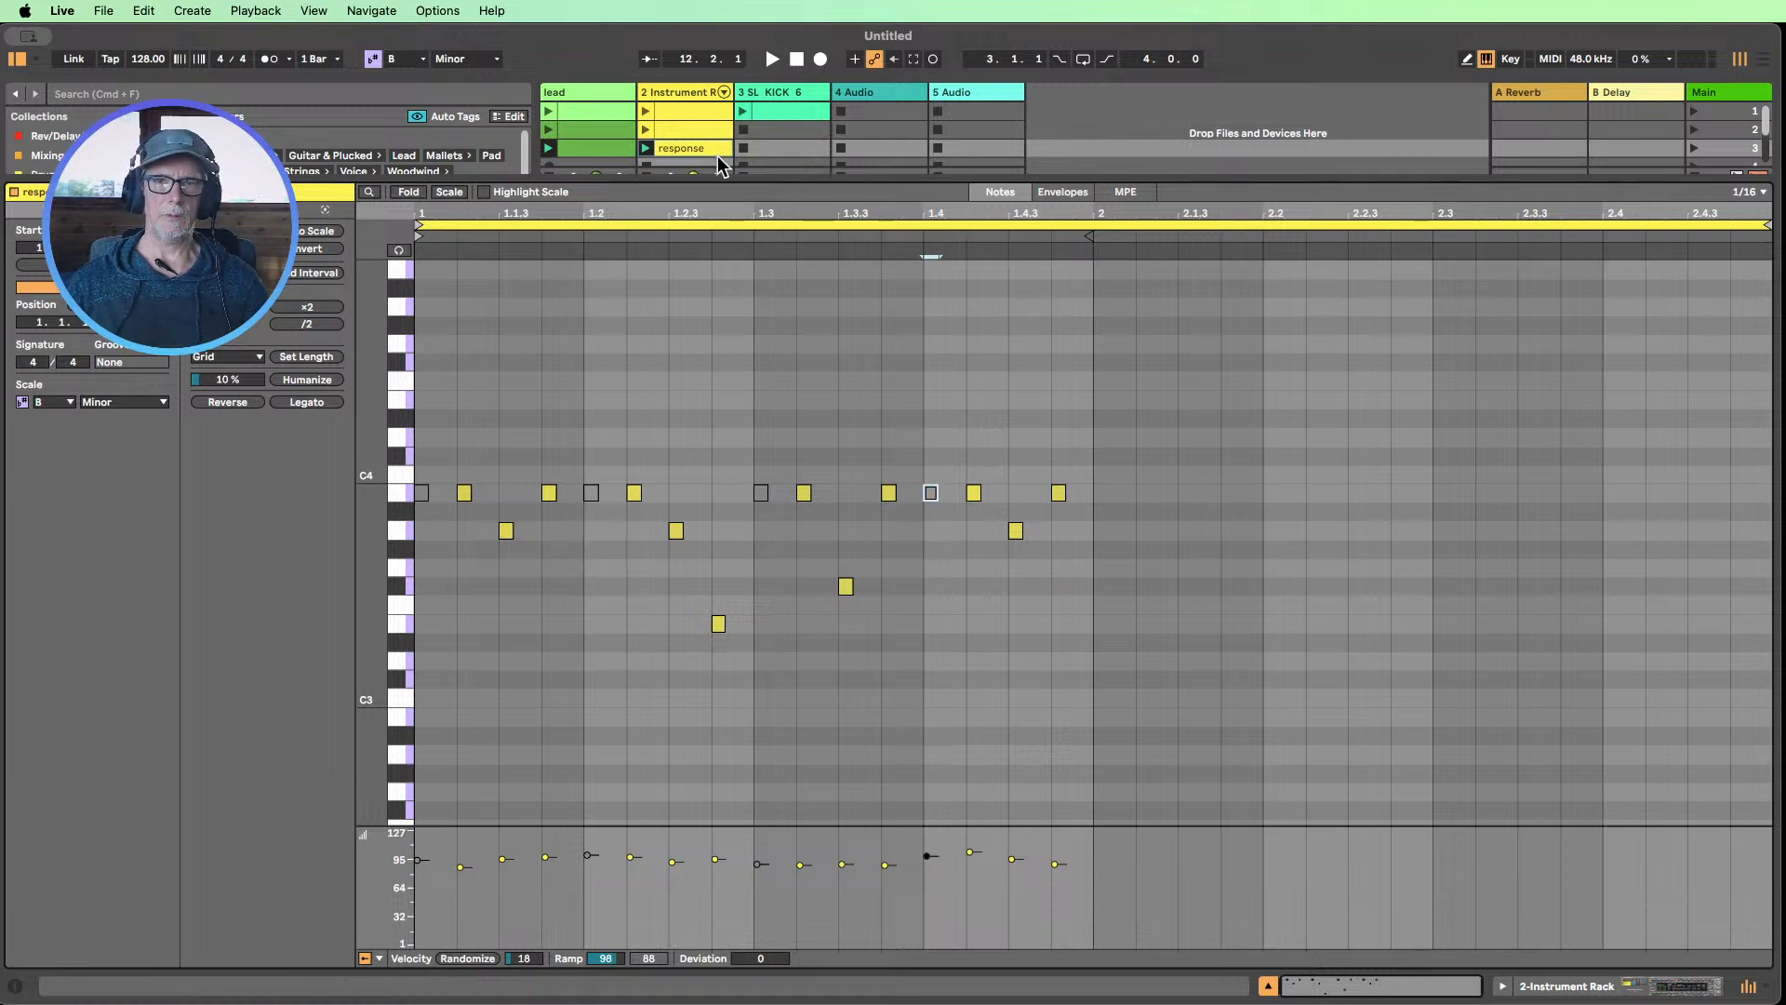
Play the lead and response clips of the third scene, close the clip editor, and launch the kick clip with them
click(646, 147)
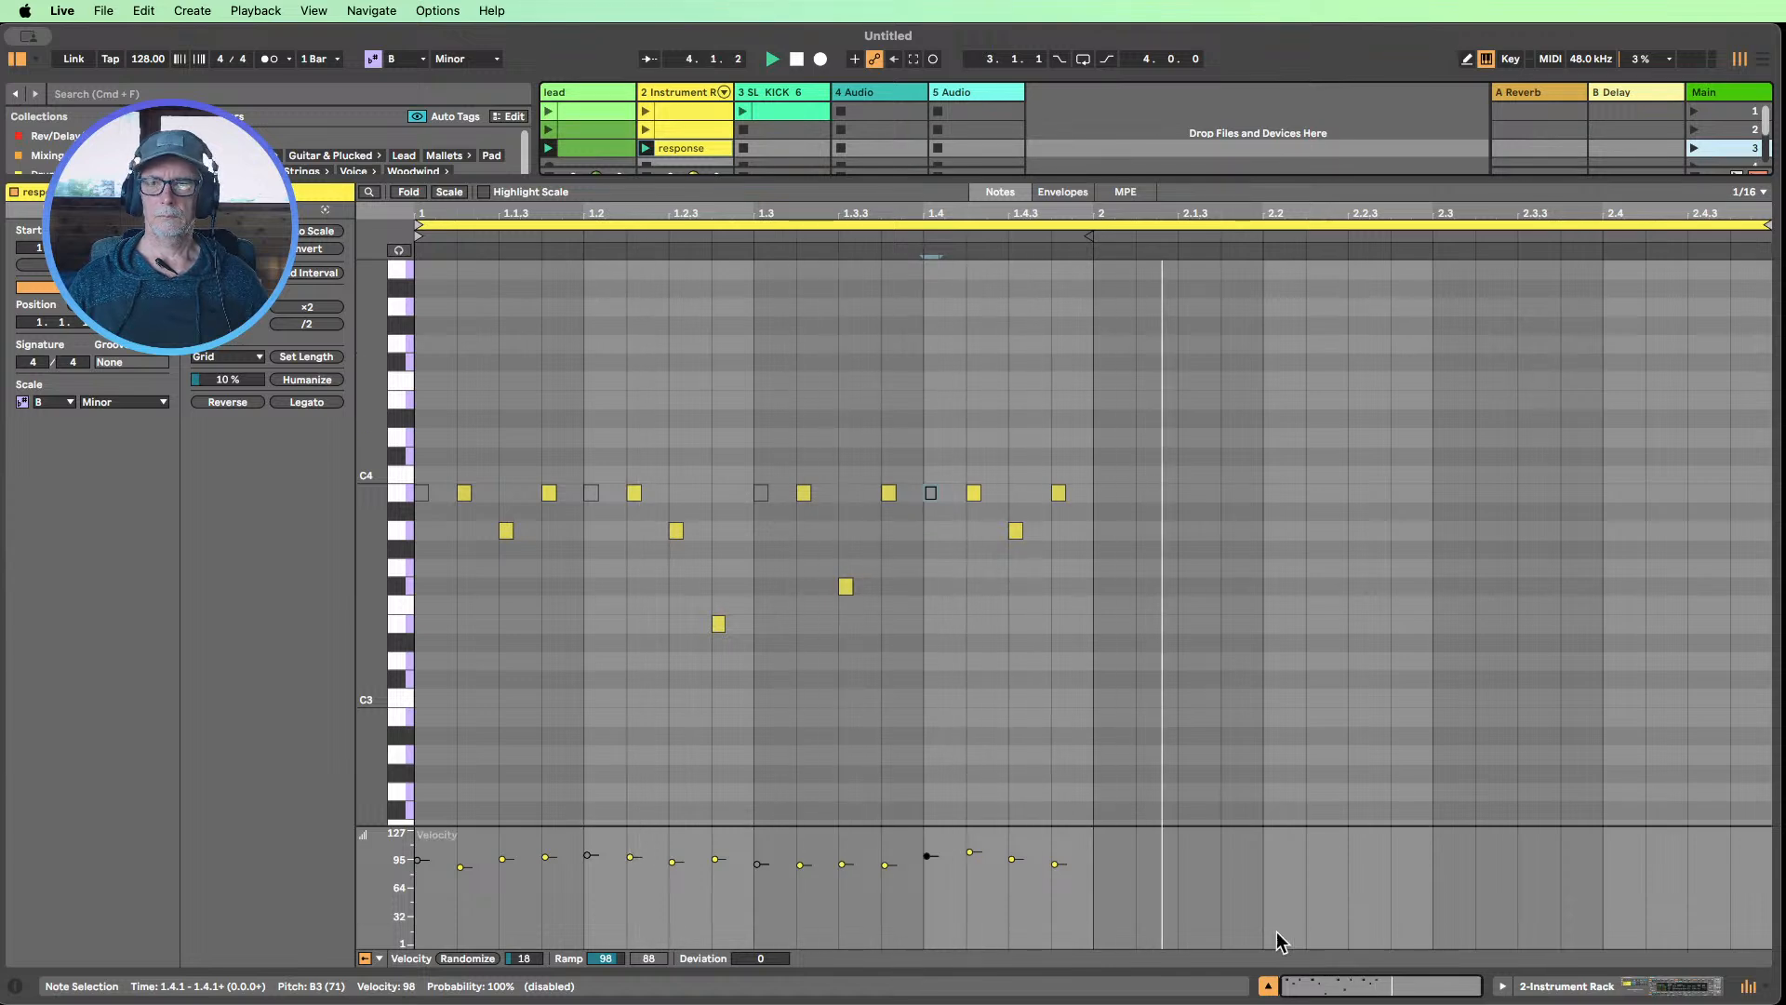
click(1268, 985)
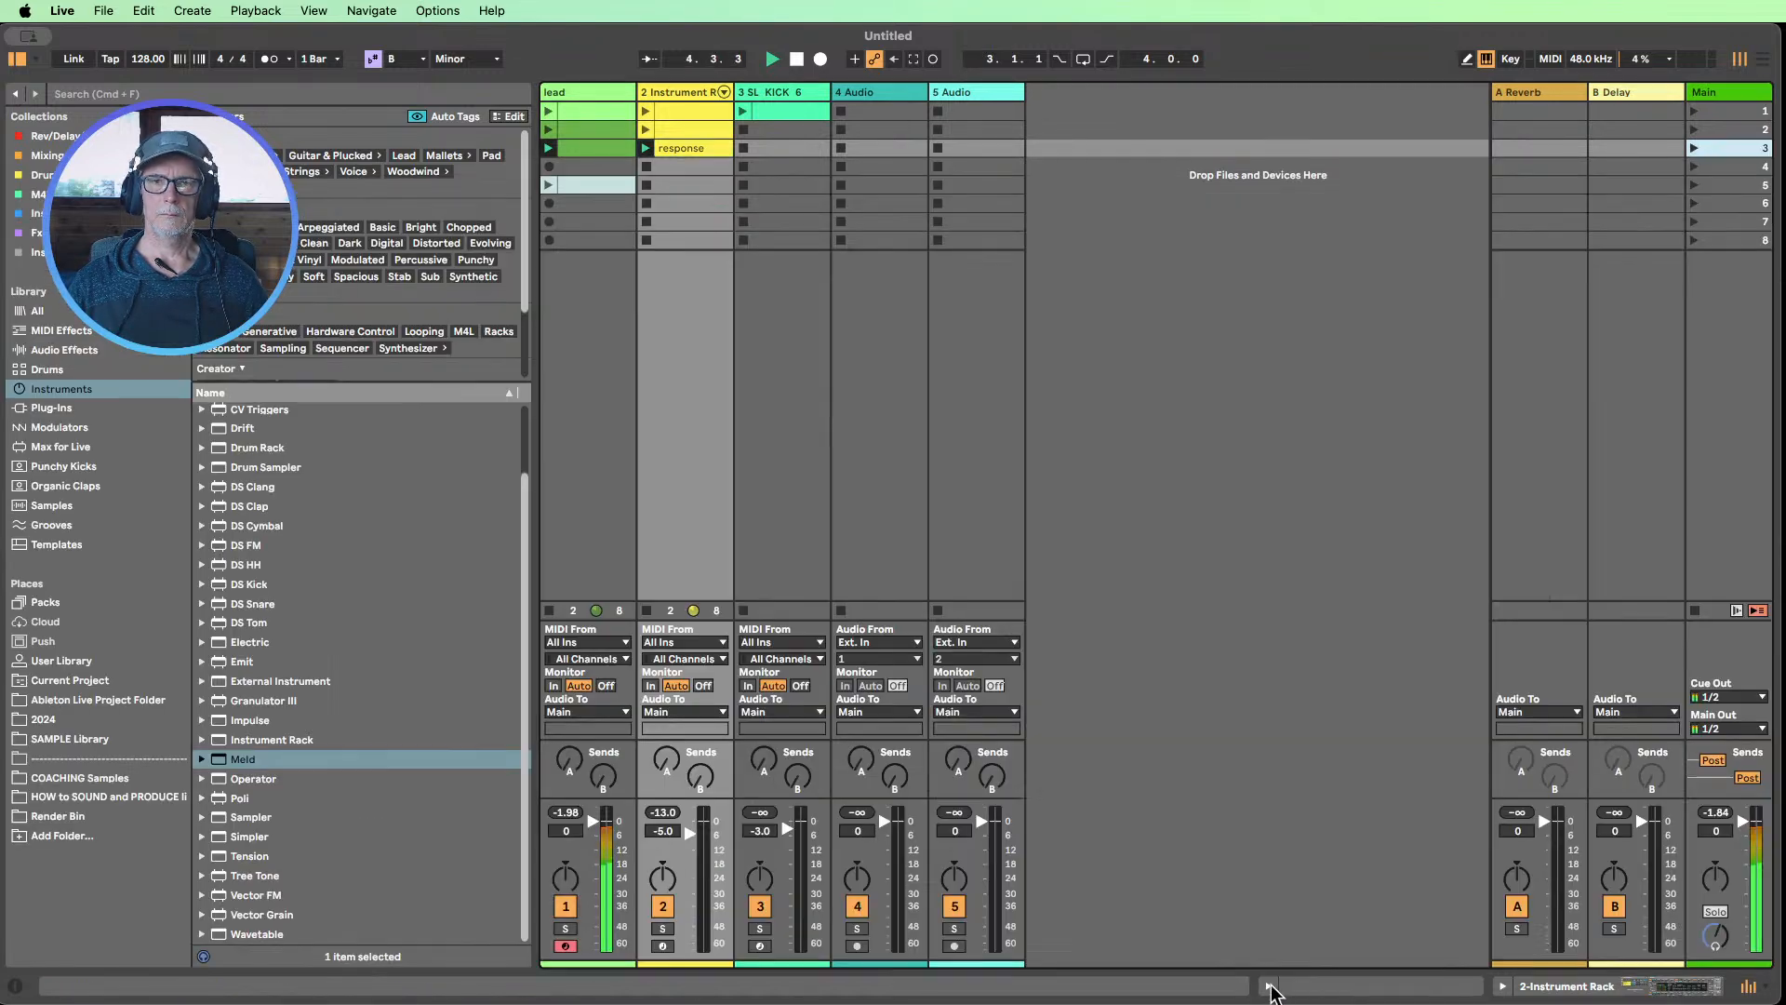
click(742, 114)
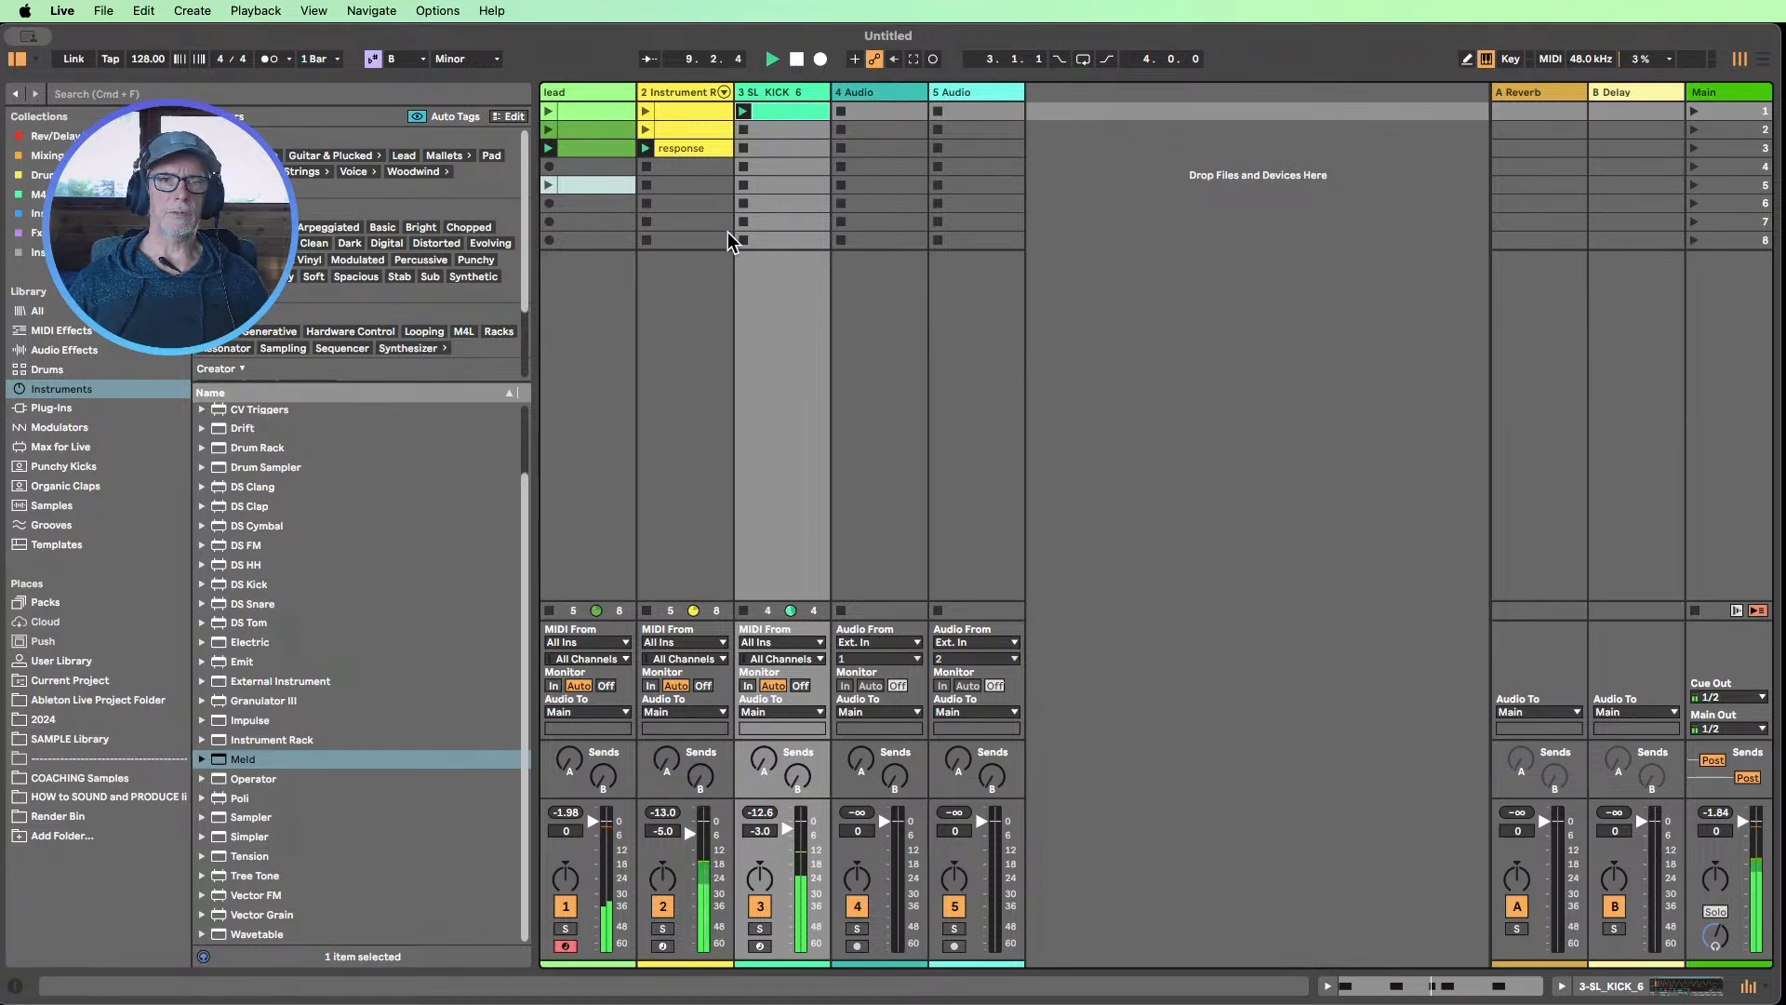
Move the lead track's third clip and the response clip down to the fourth scene, and play the second scene with the kick
click(600, 151)
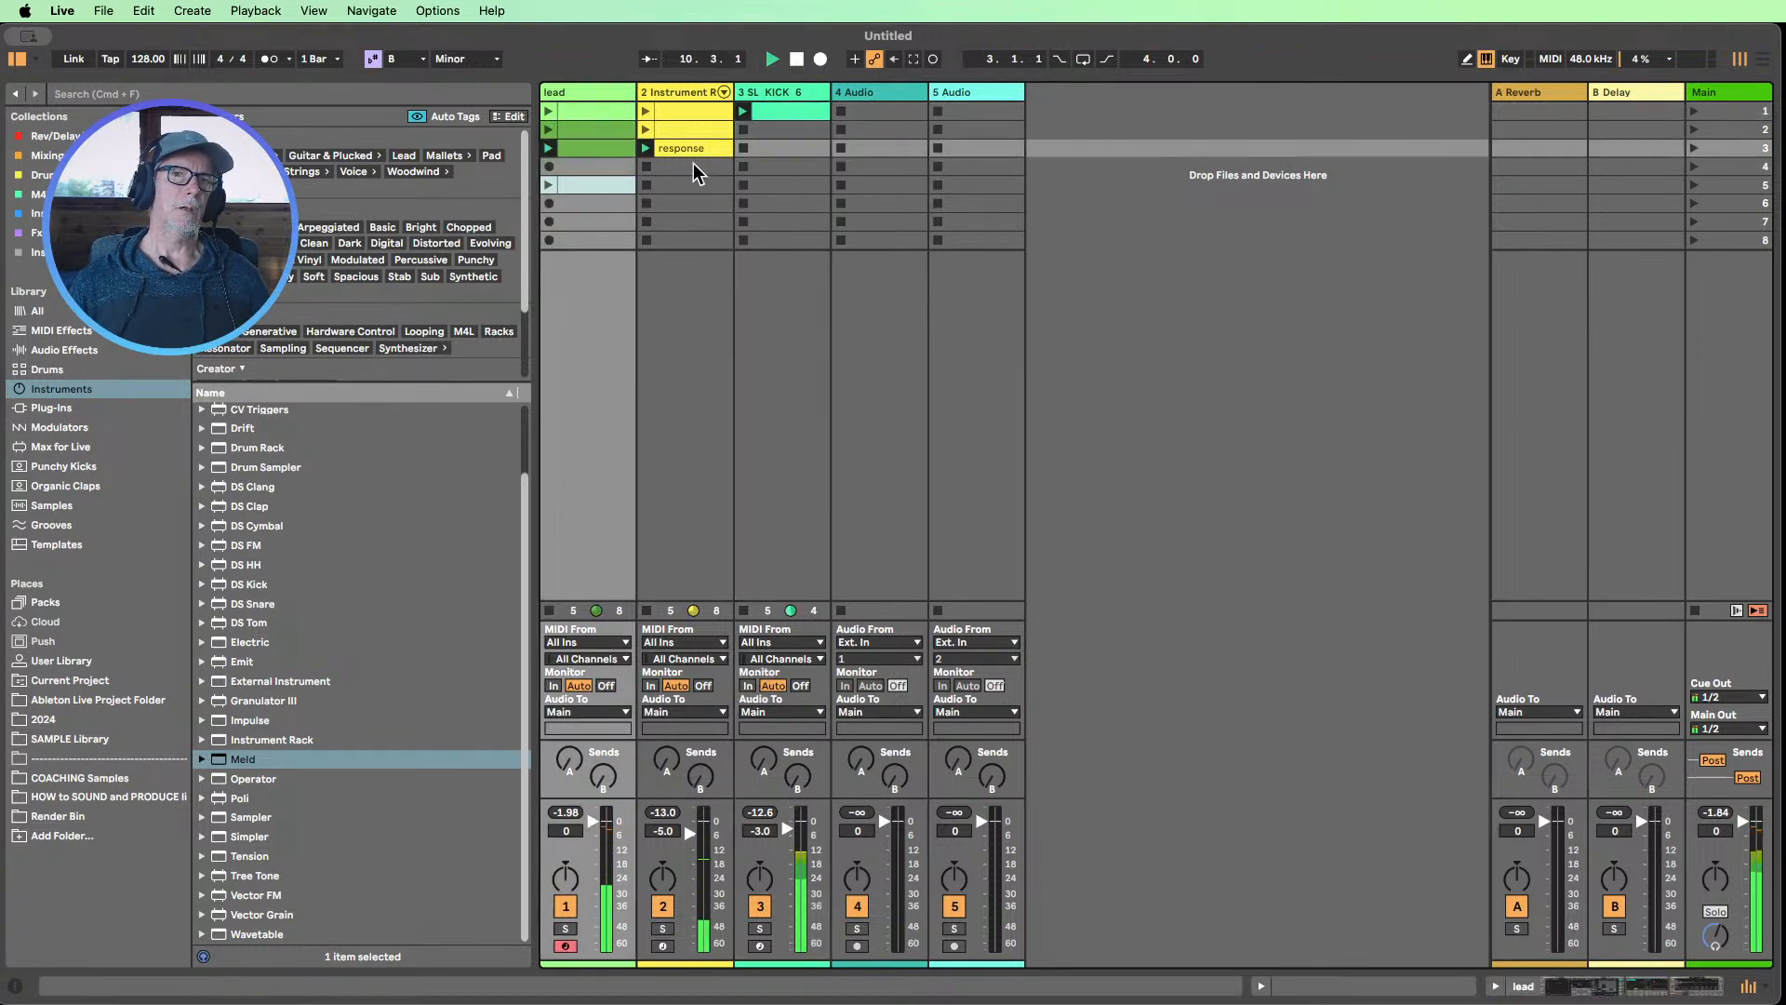
drag(690, 148, 558, 168)
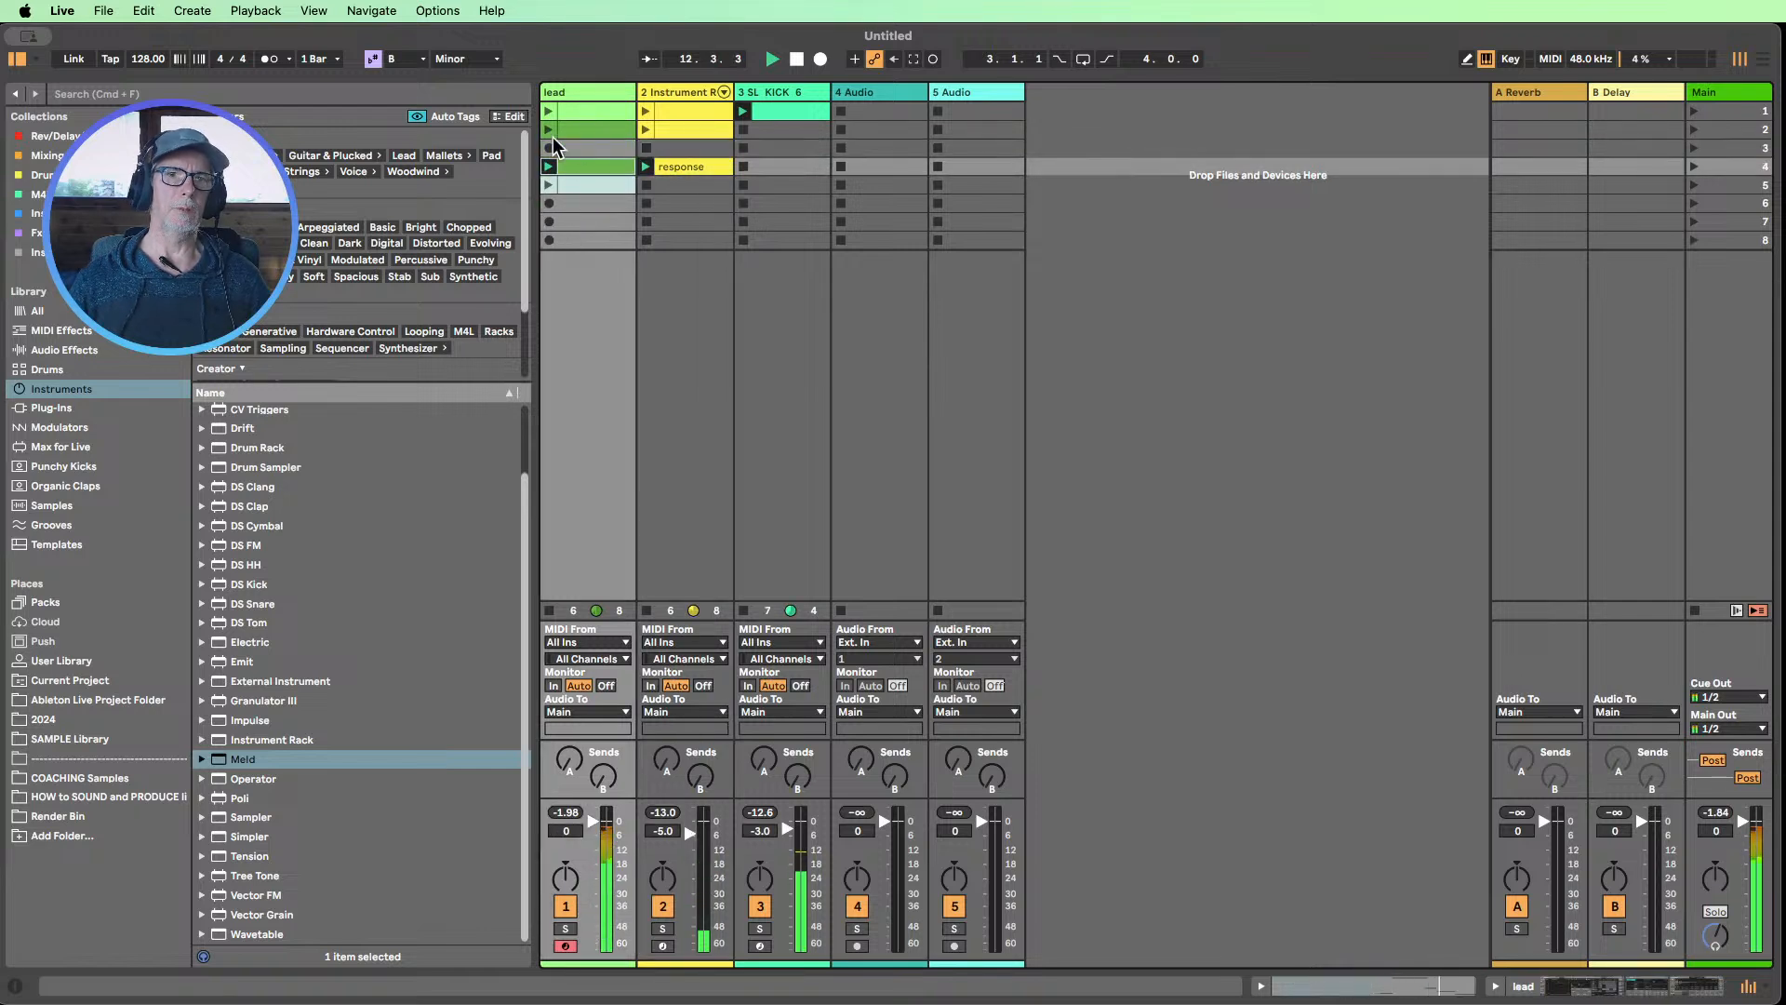
click(1694, 131)
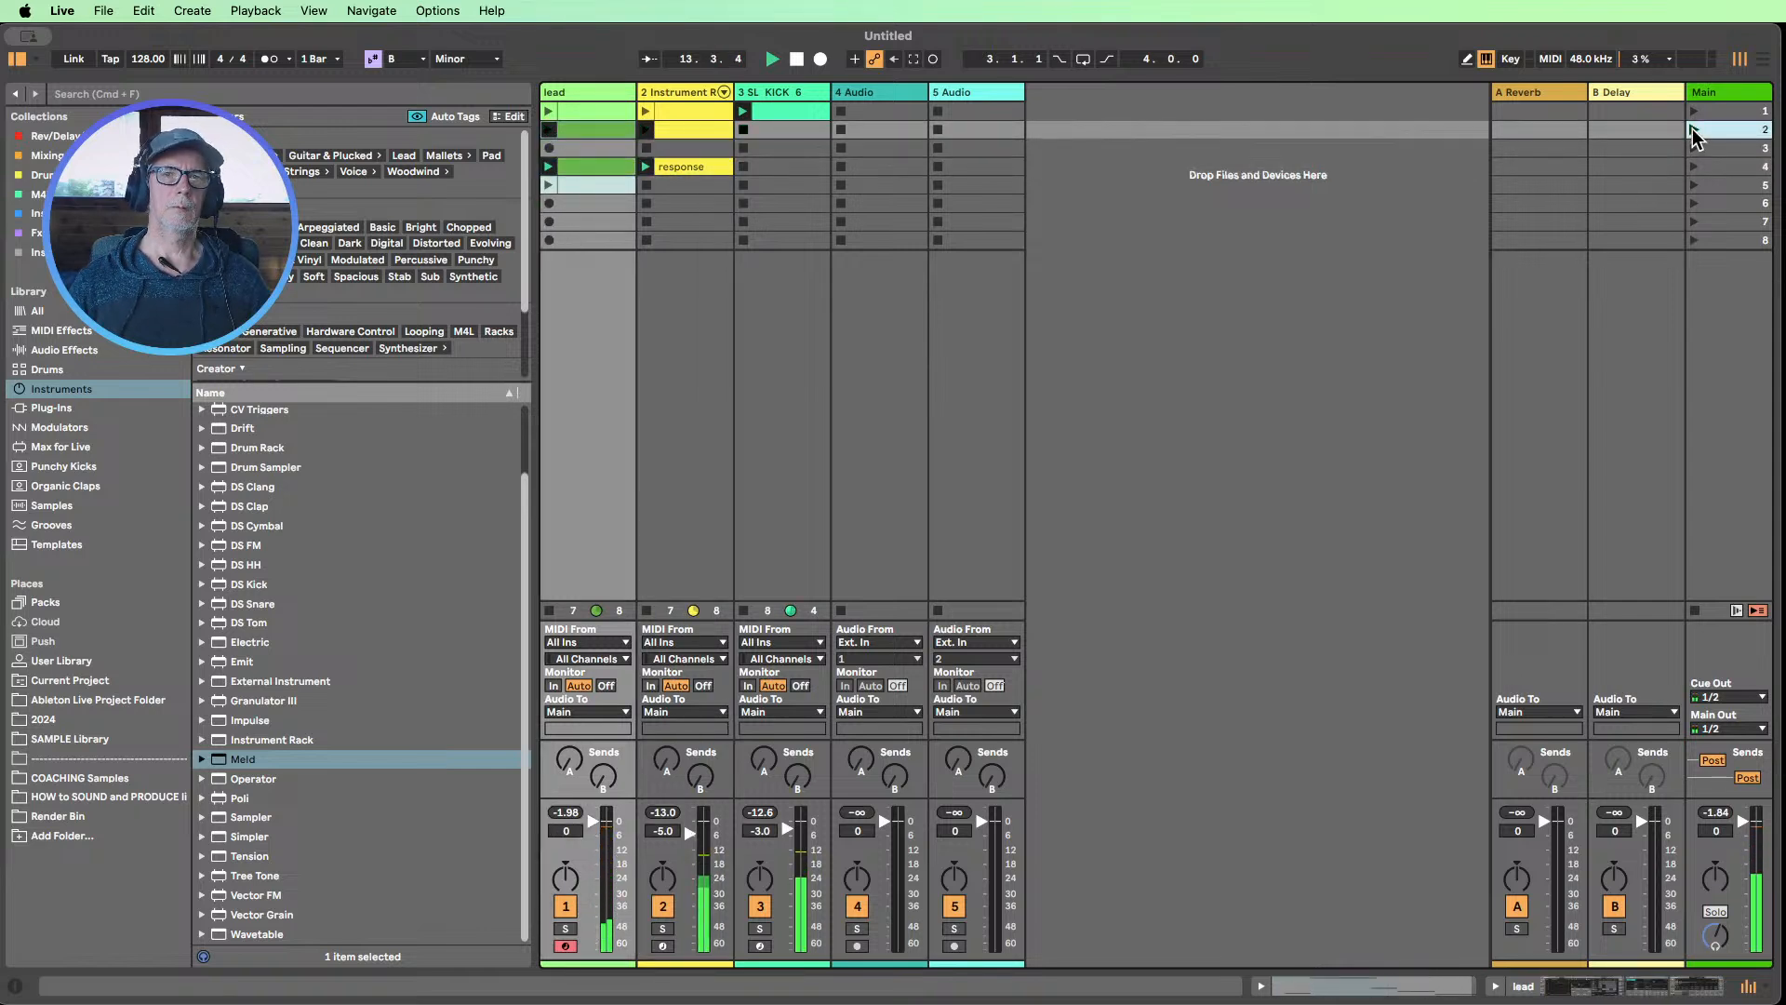
click(744, 115)
click(744, 114)
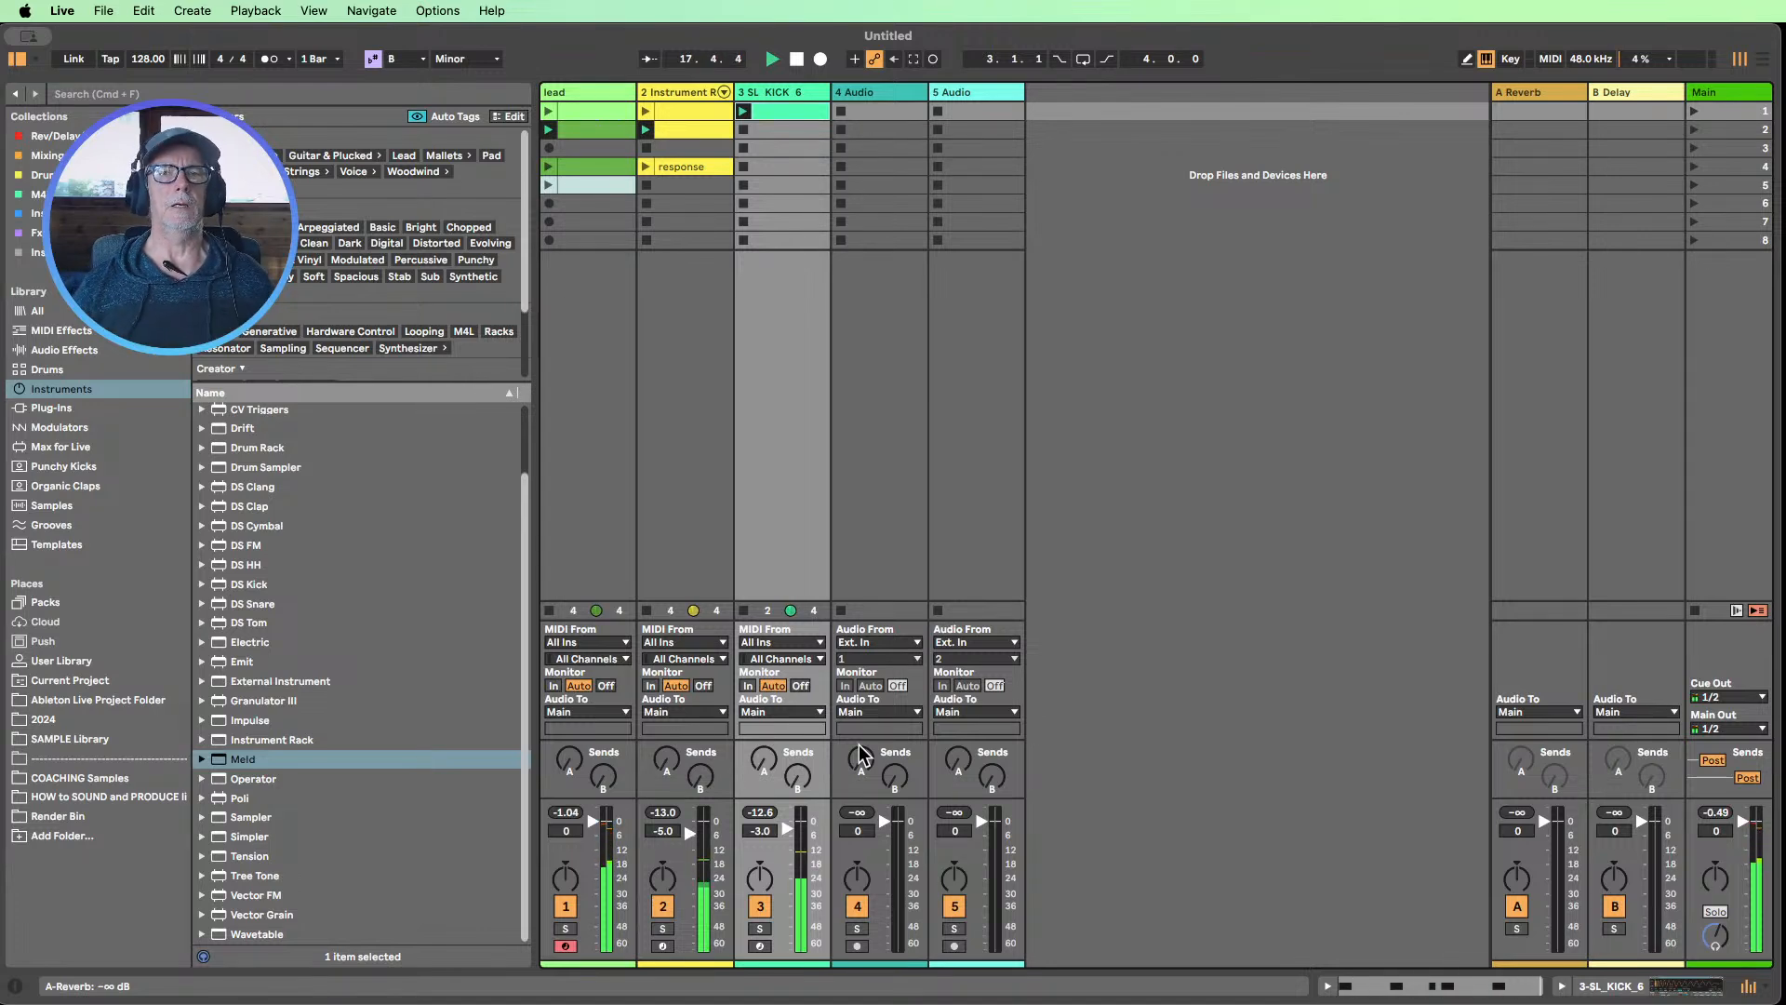
Stop playback and rename the Instrument Rack track to "sequence"
double_click(671, 97)
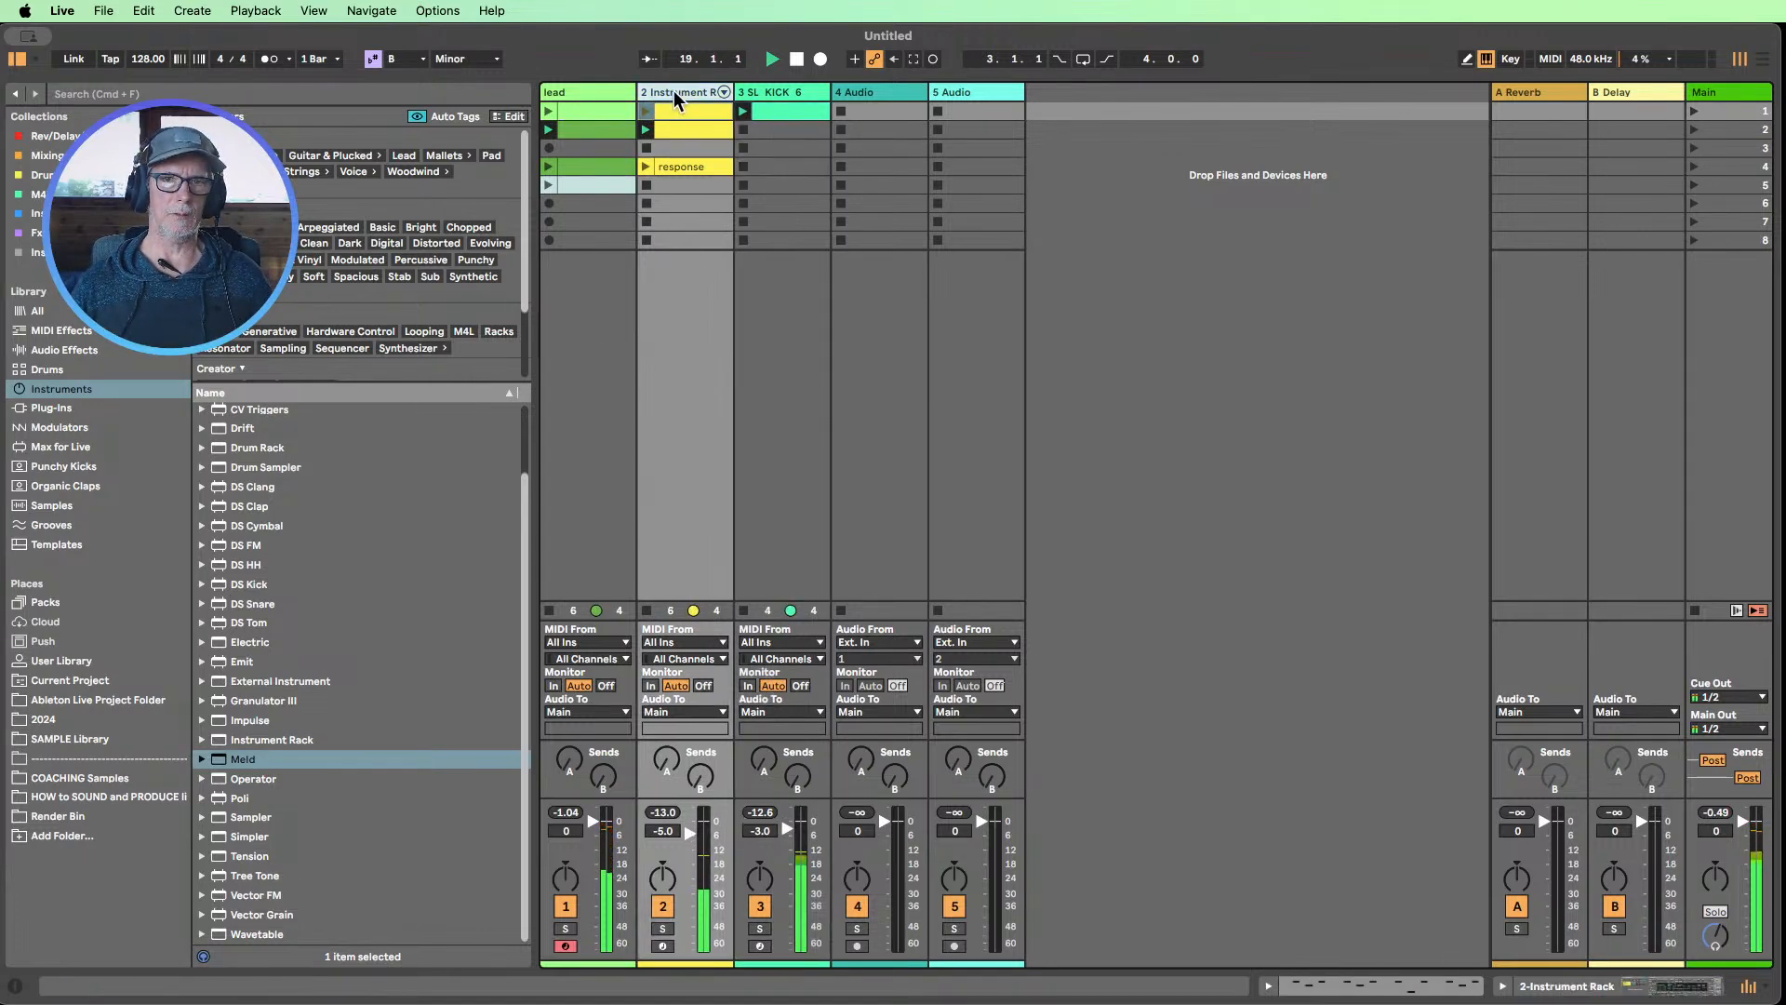
click(795, 58)
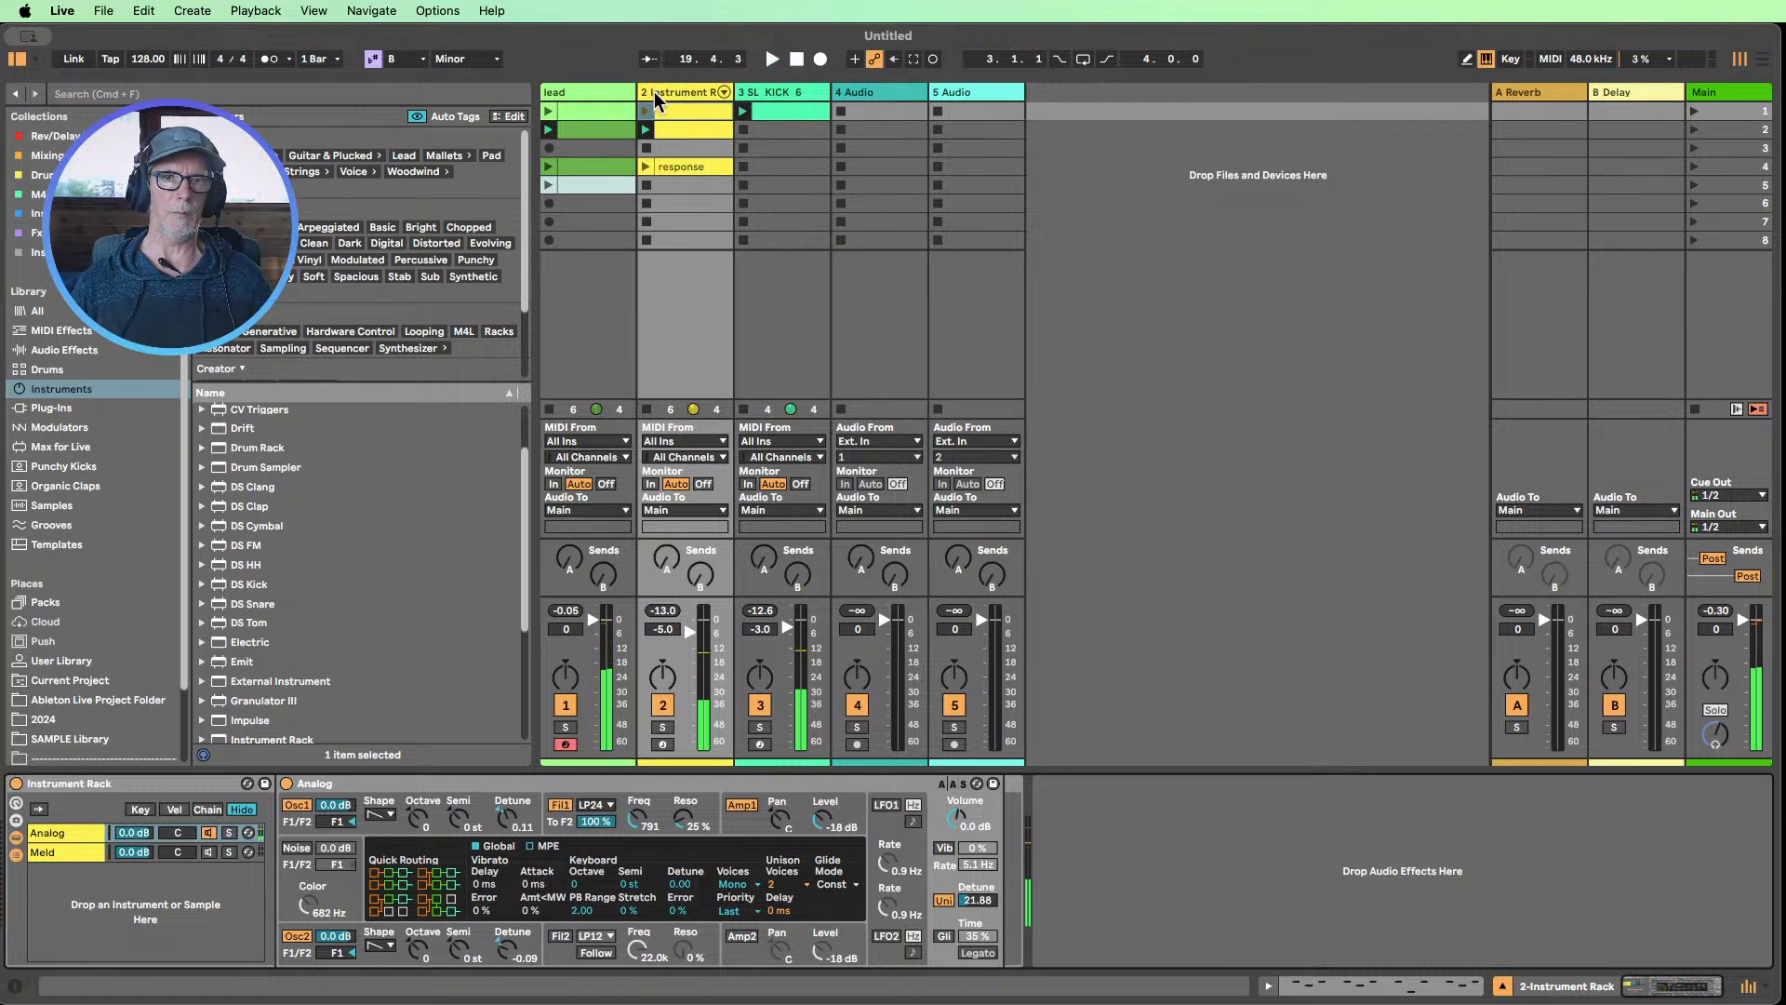
click(657, 92)
key(super+r)
text(se)
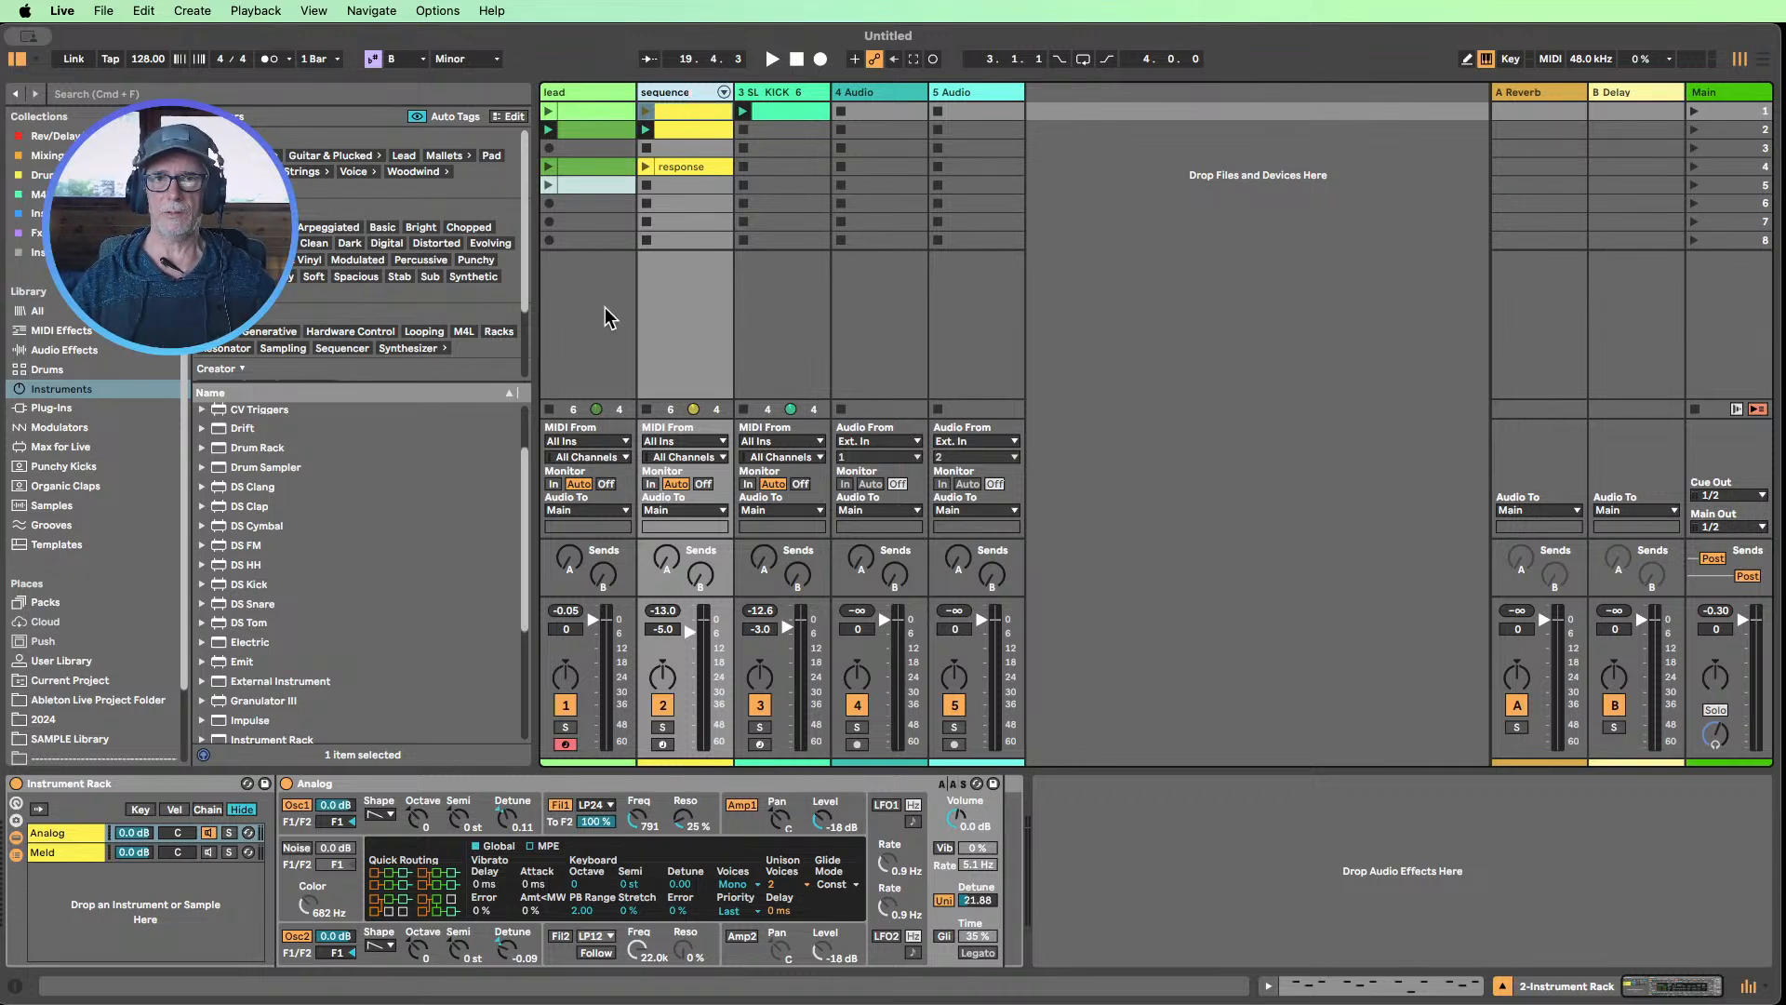
click(680, 321)
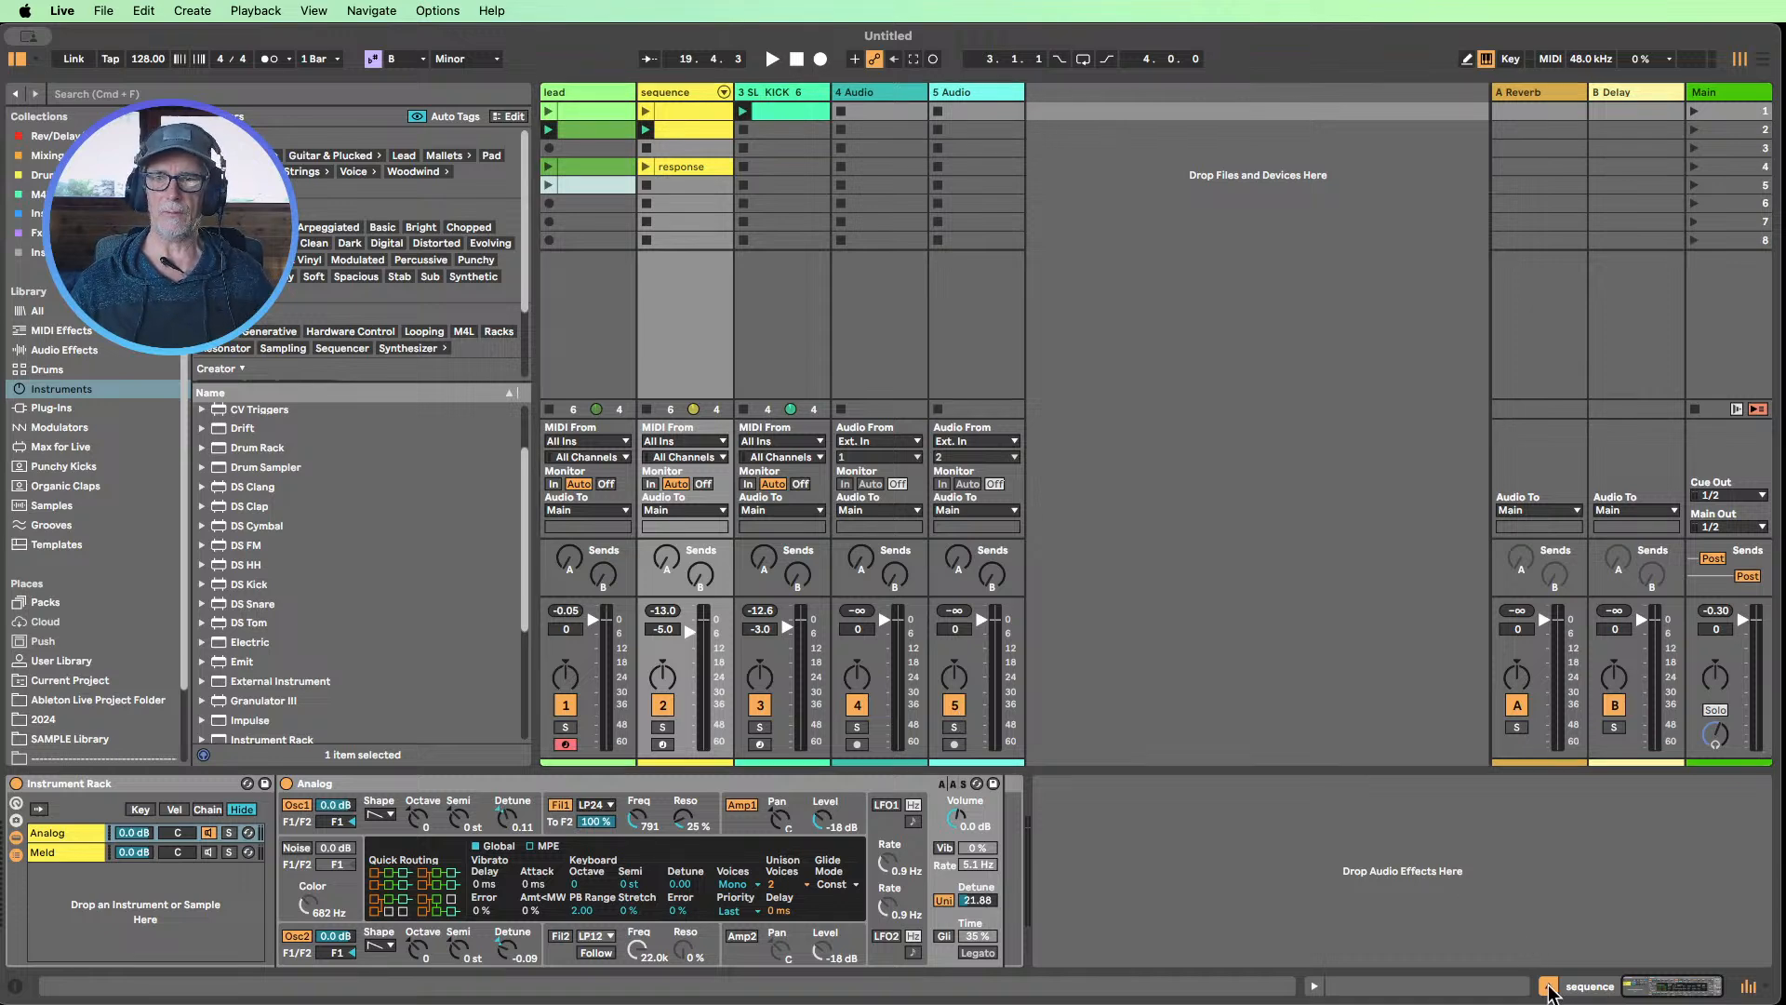
Play the kick clip with the first-scene clips and show the lead track's devices
click(1549, 987)
click(750, 112)
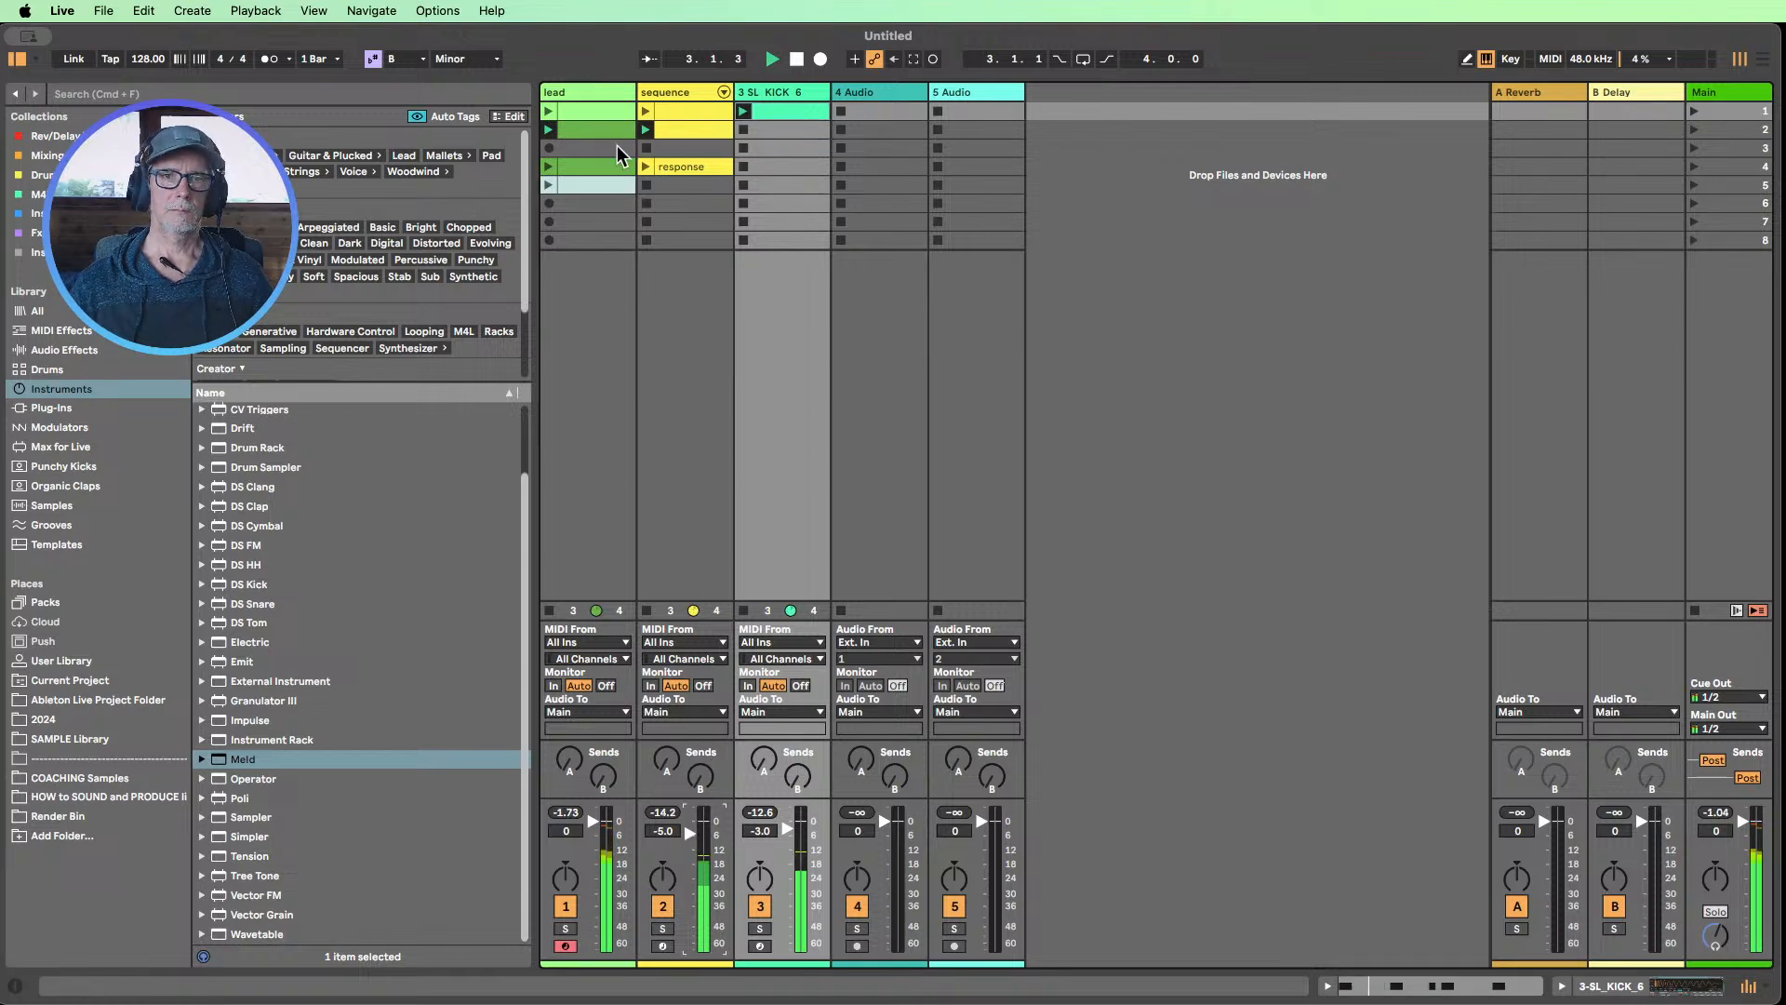
double_click(586, 93)
drag(453, 961, 453, 925)
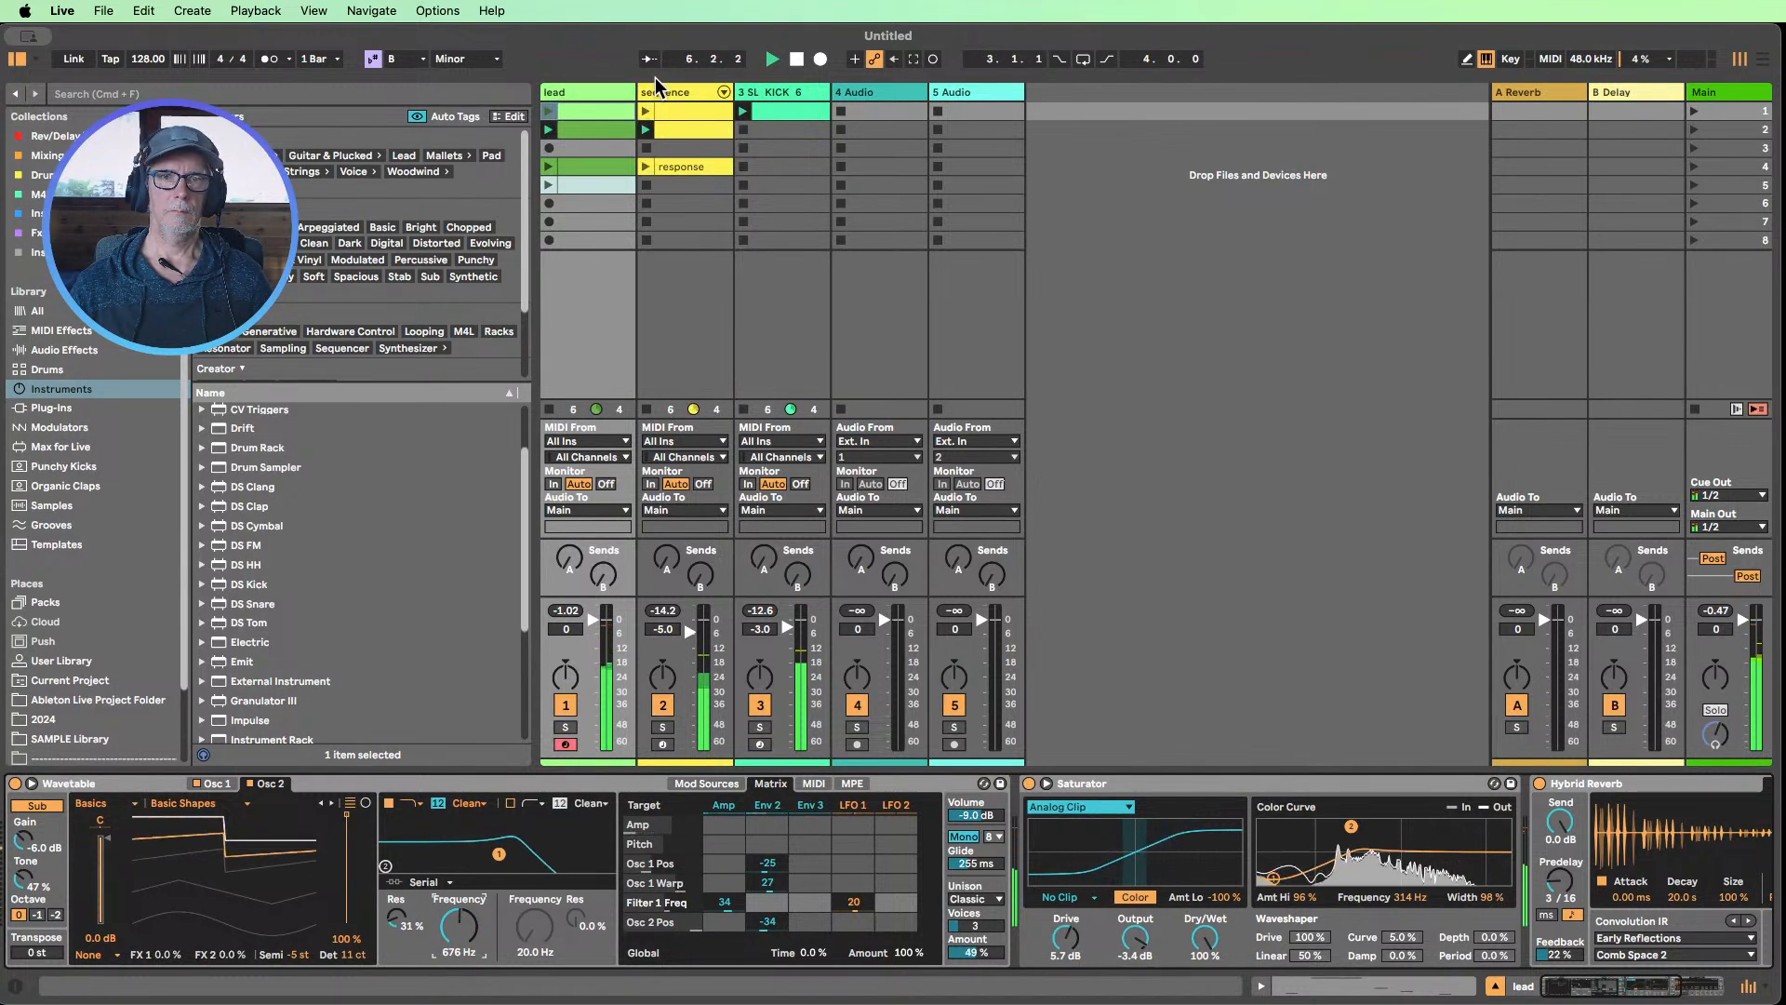
Raise the filter 1 frequency of the sequence track's Analog to about 1.5k
click(642, 119)
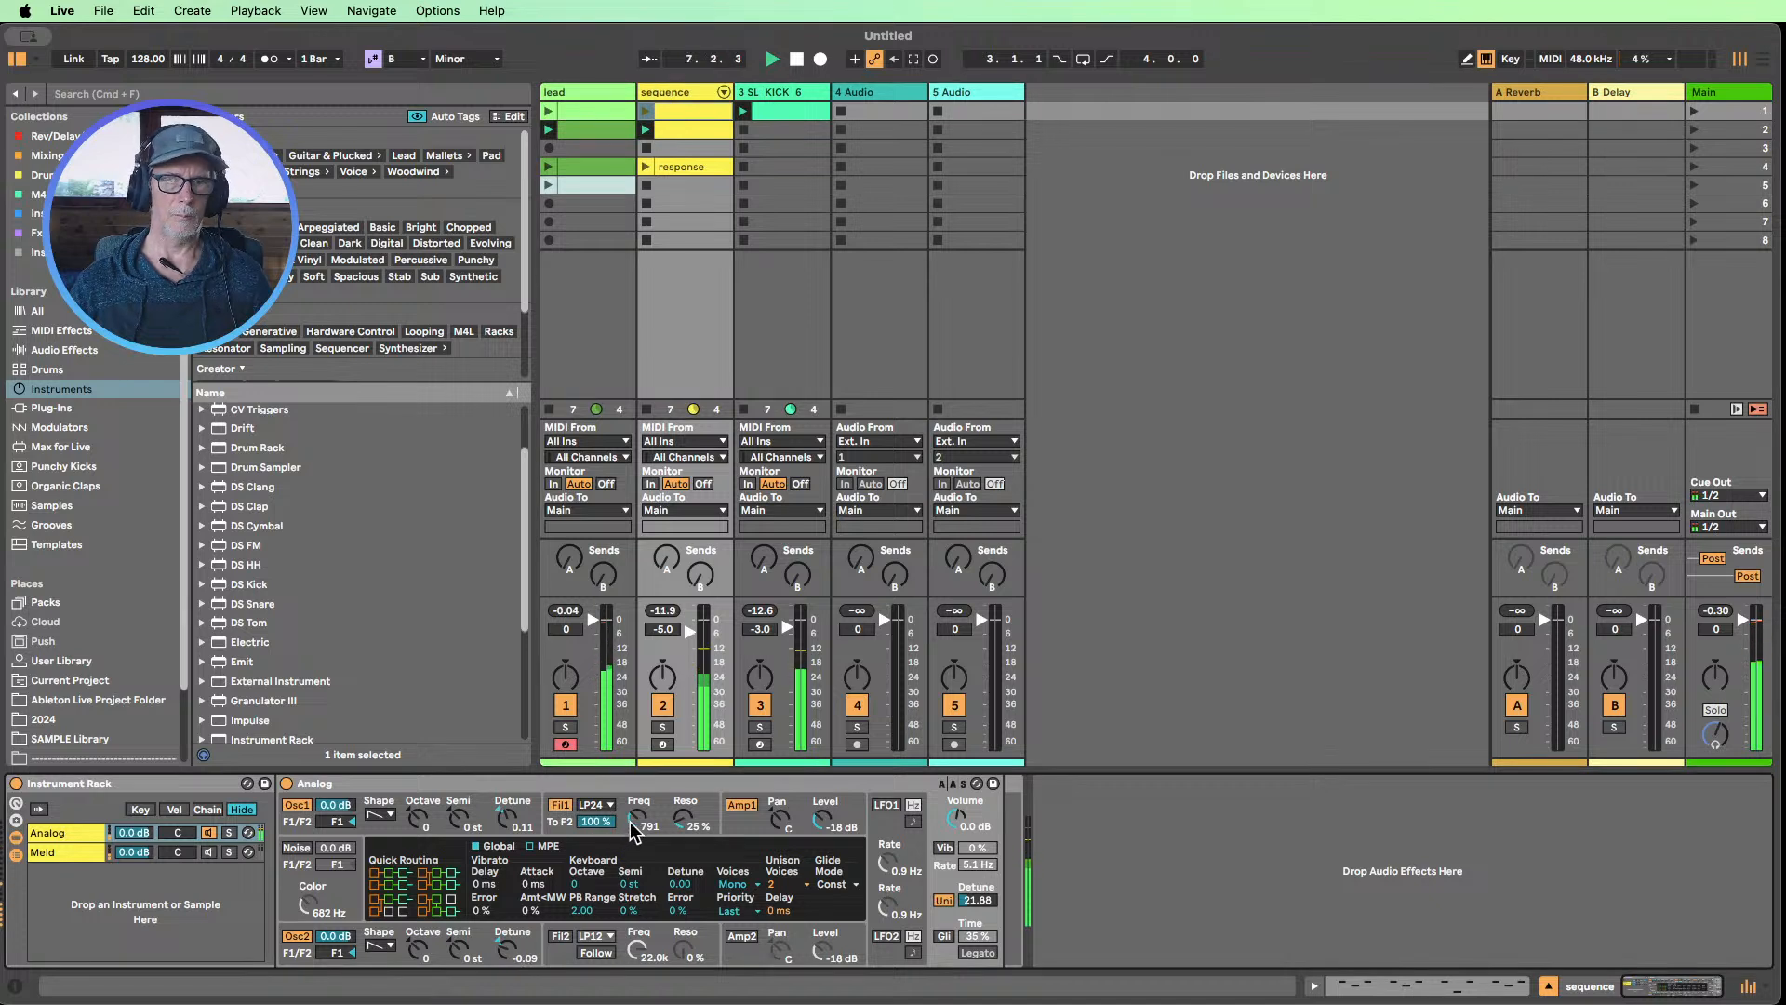
drag(636, 819, 636, 775)
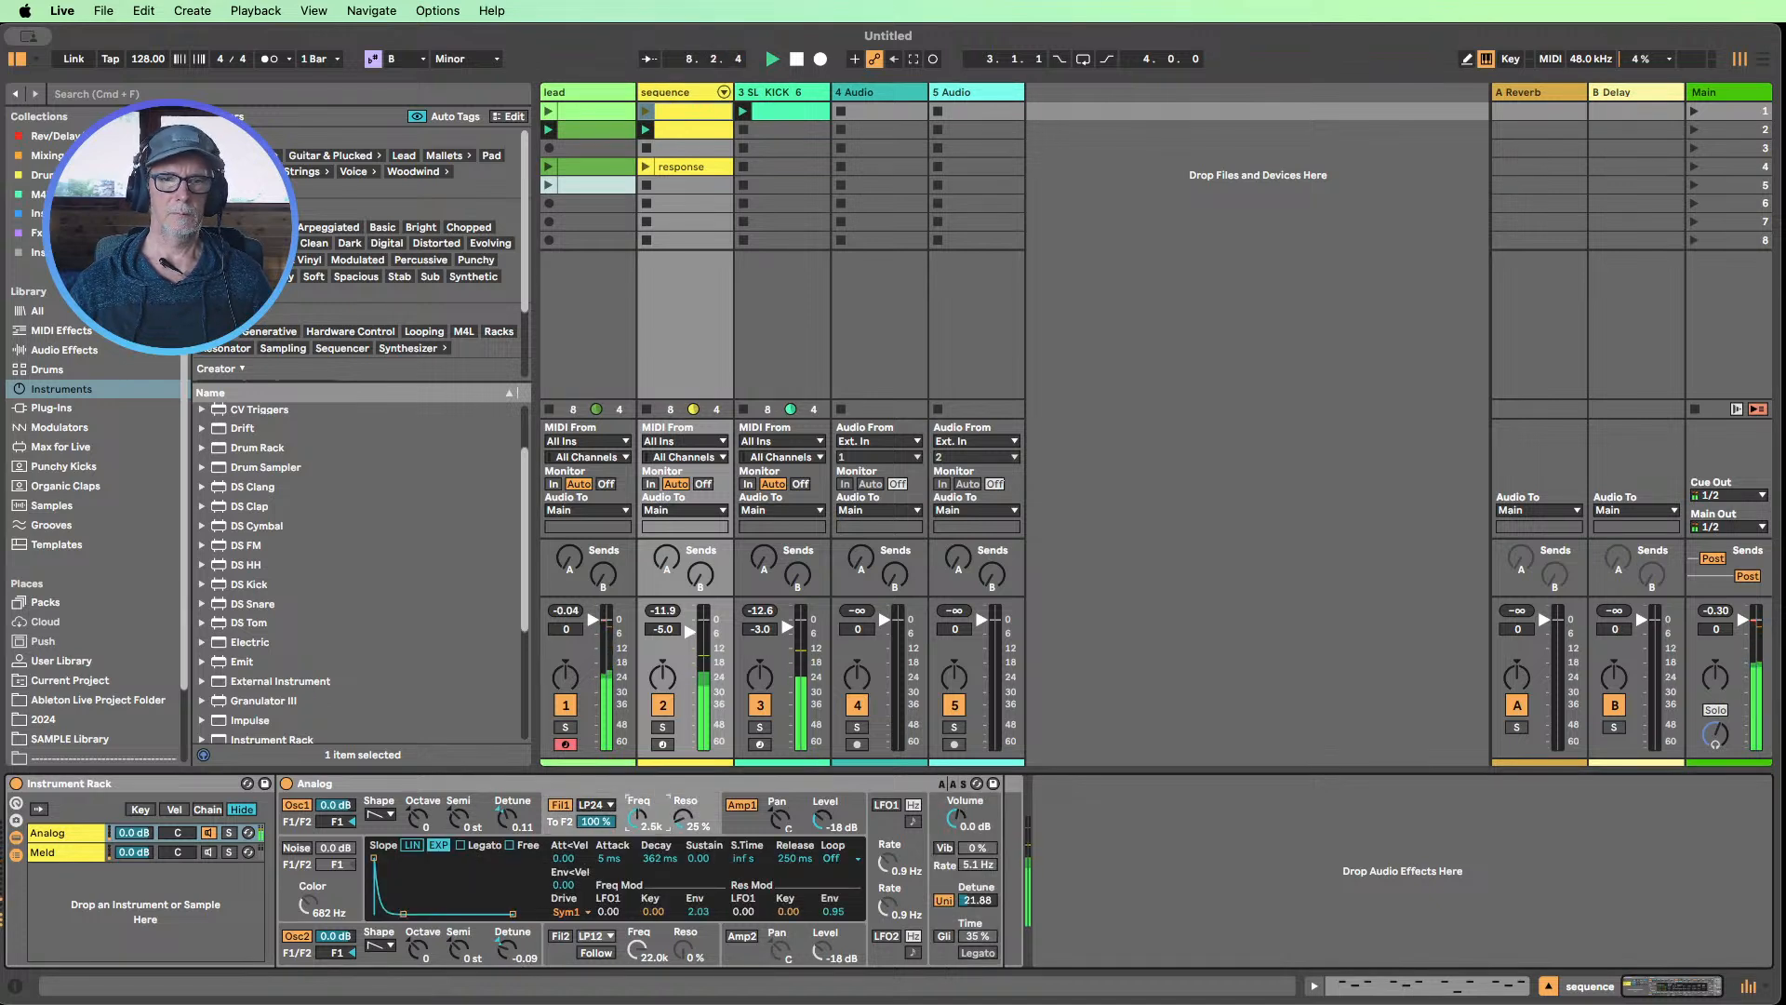
mouse_move(636, 775)
mouse_down()
mouse_move(636, 693)
mouse_move(636, 792)
mouse_up()
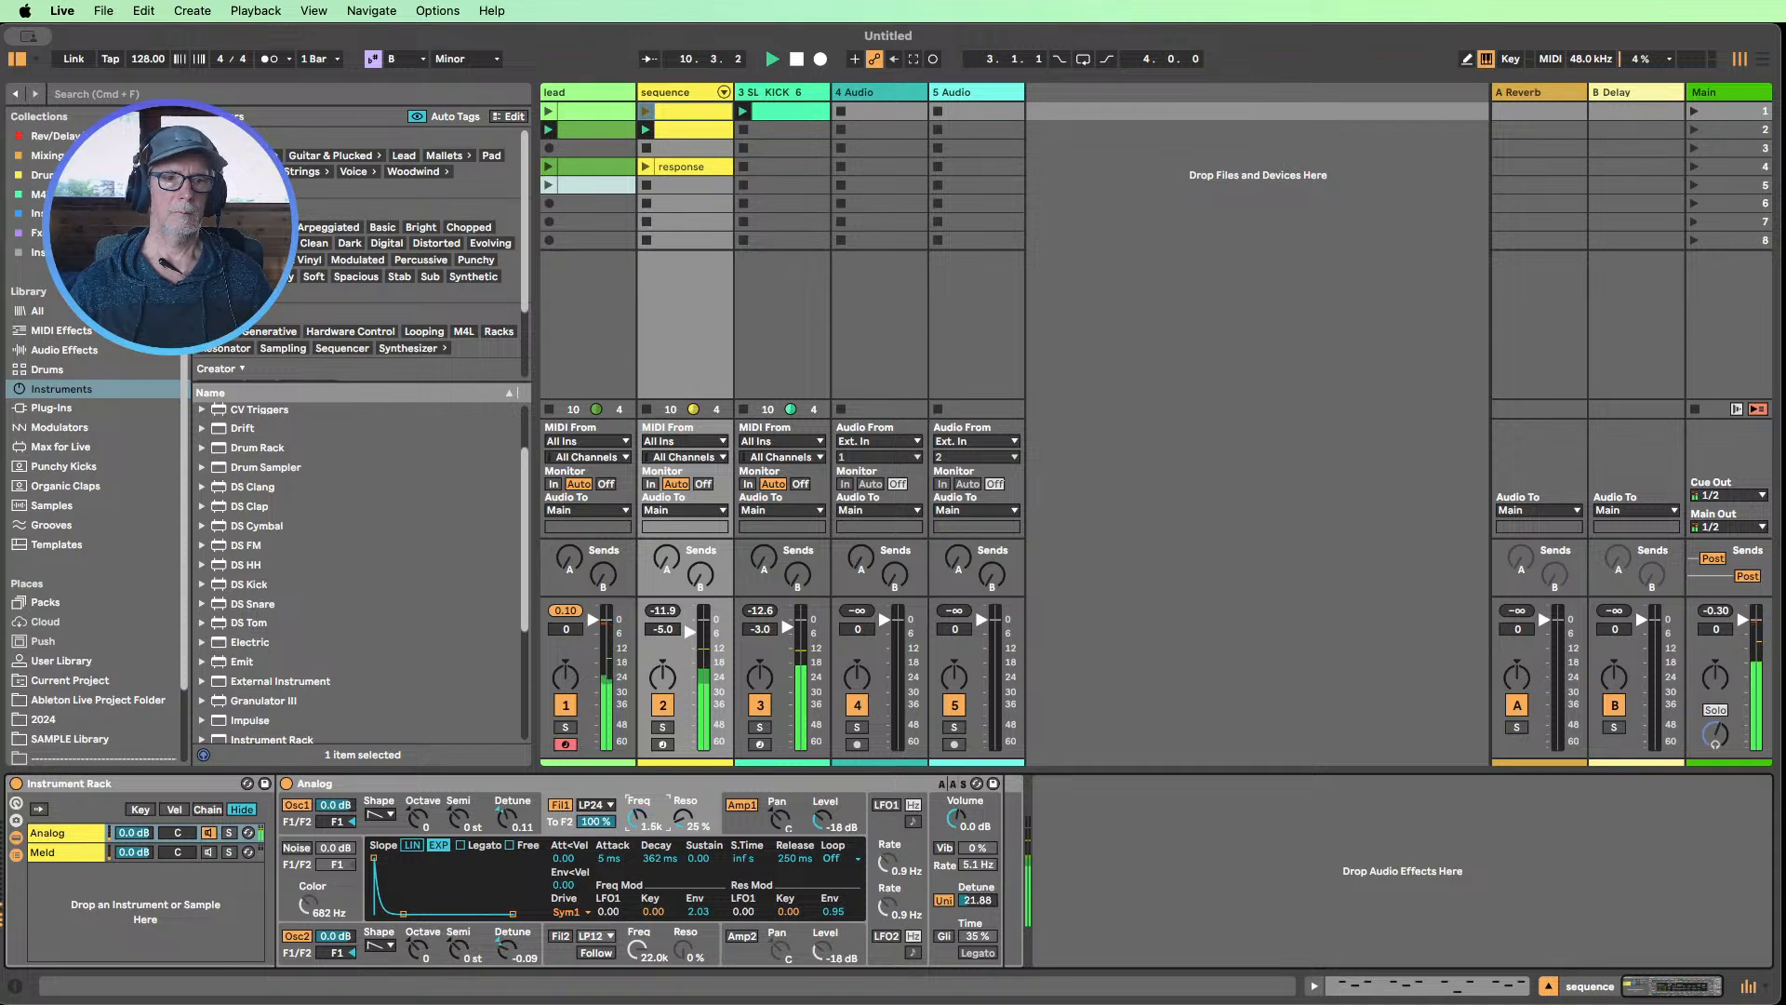
Activate the Meld chain in the sequence track's Instrument Rack and deactivate the Analog chain
click(177, 907)
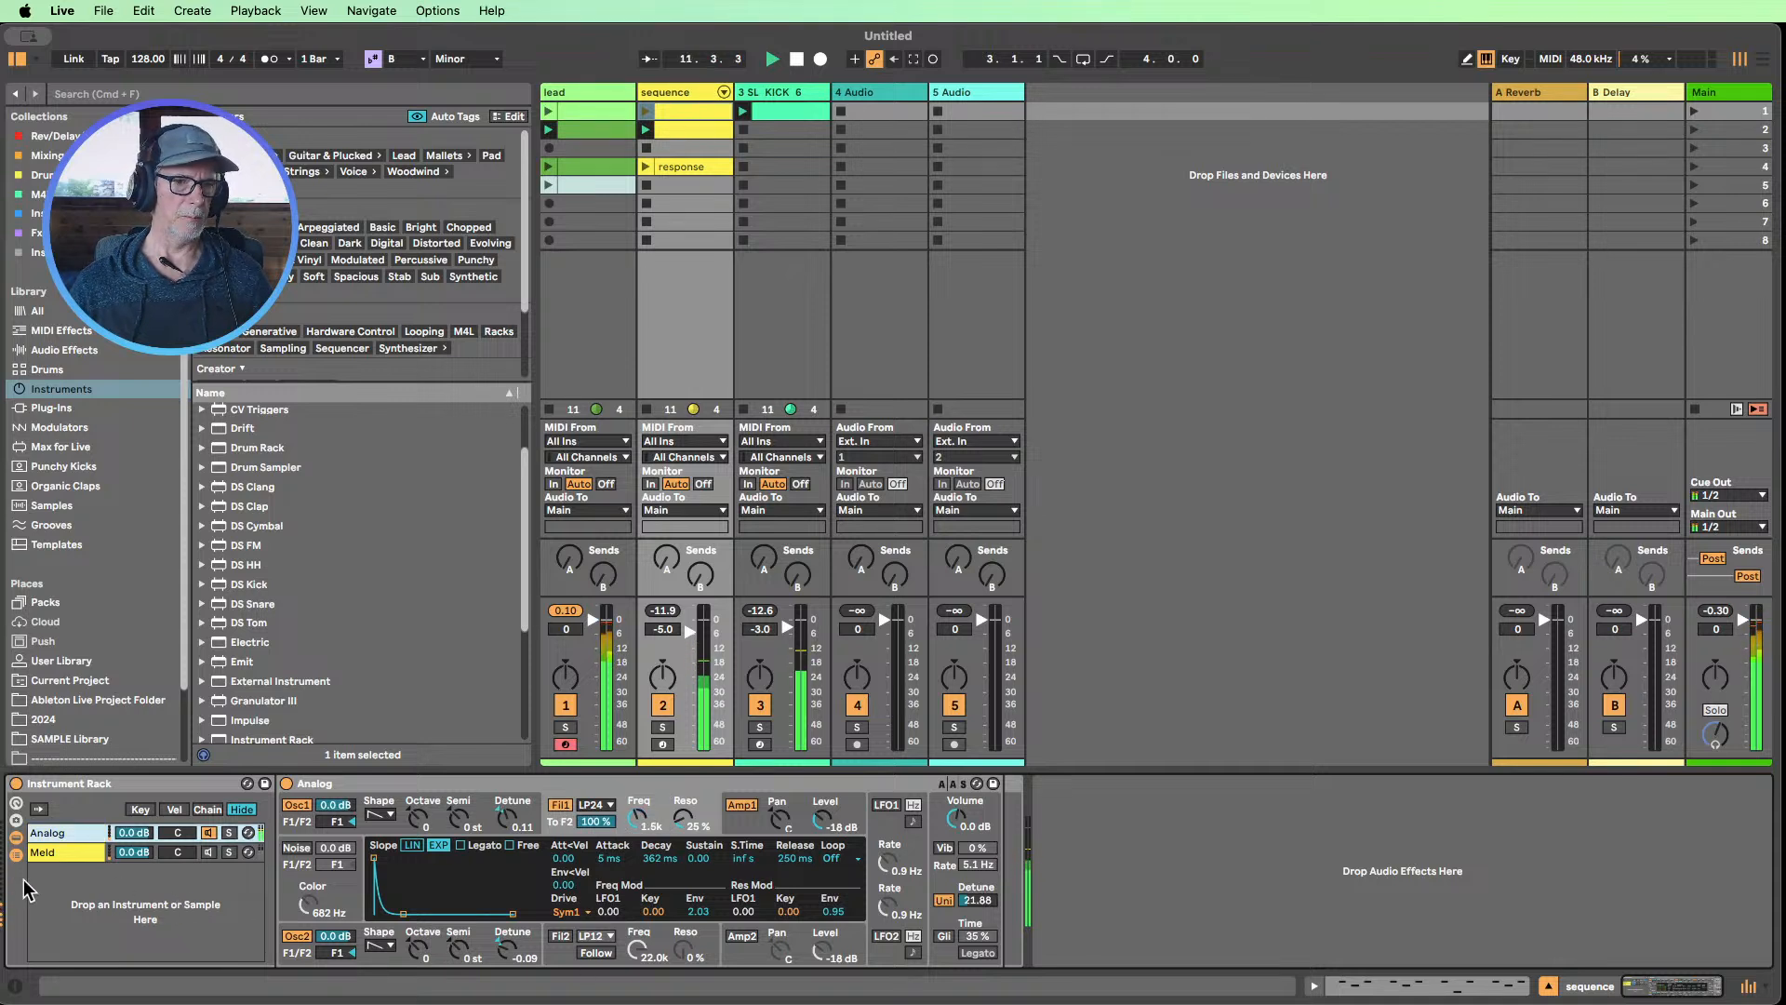
click(186, 853)
click(209, 852)
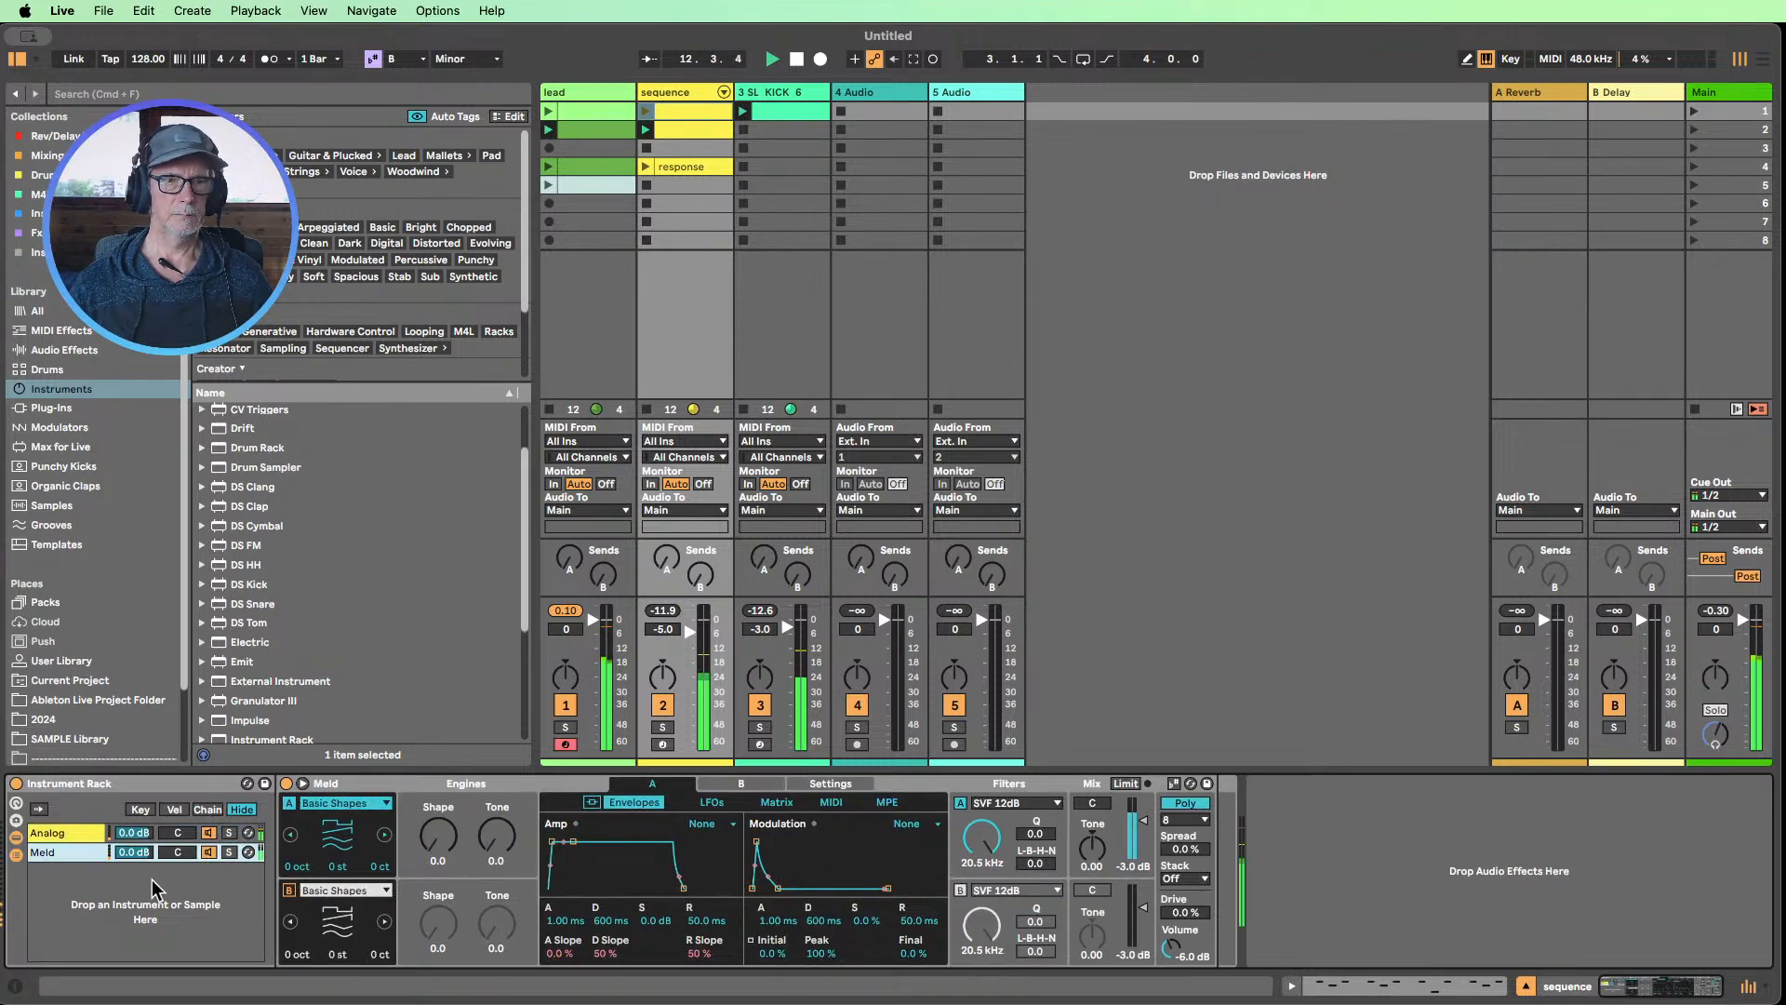
click(210, 834)
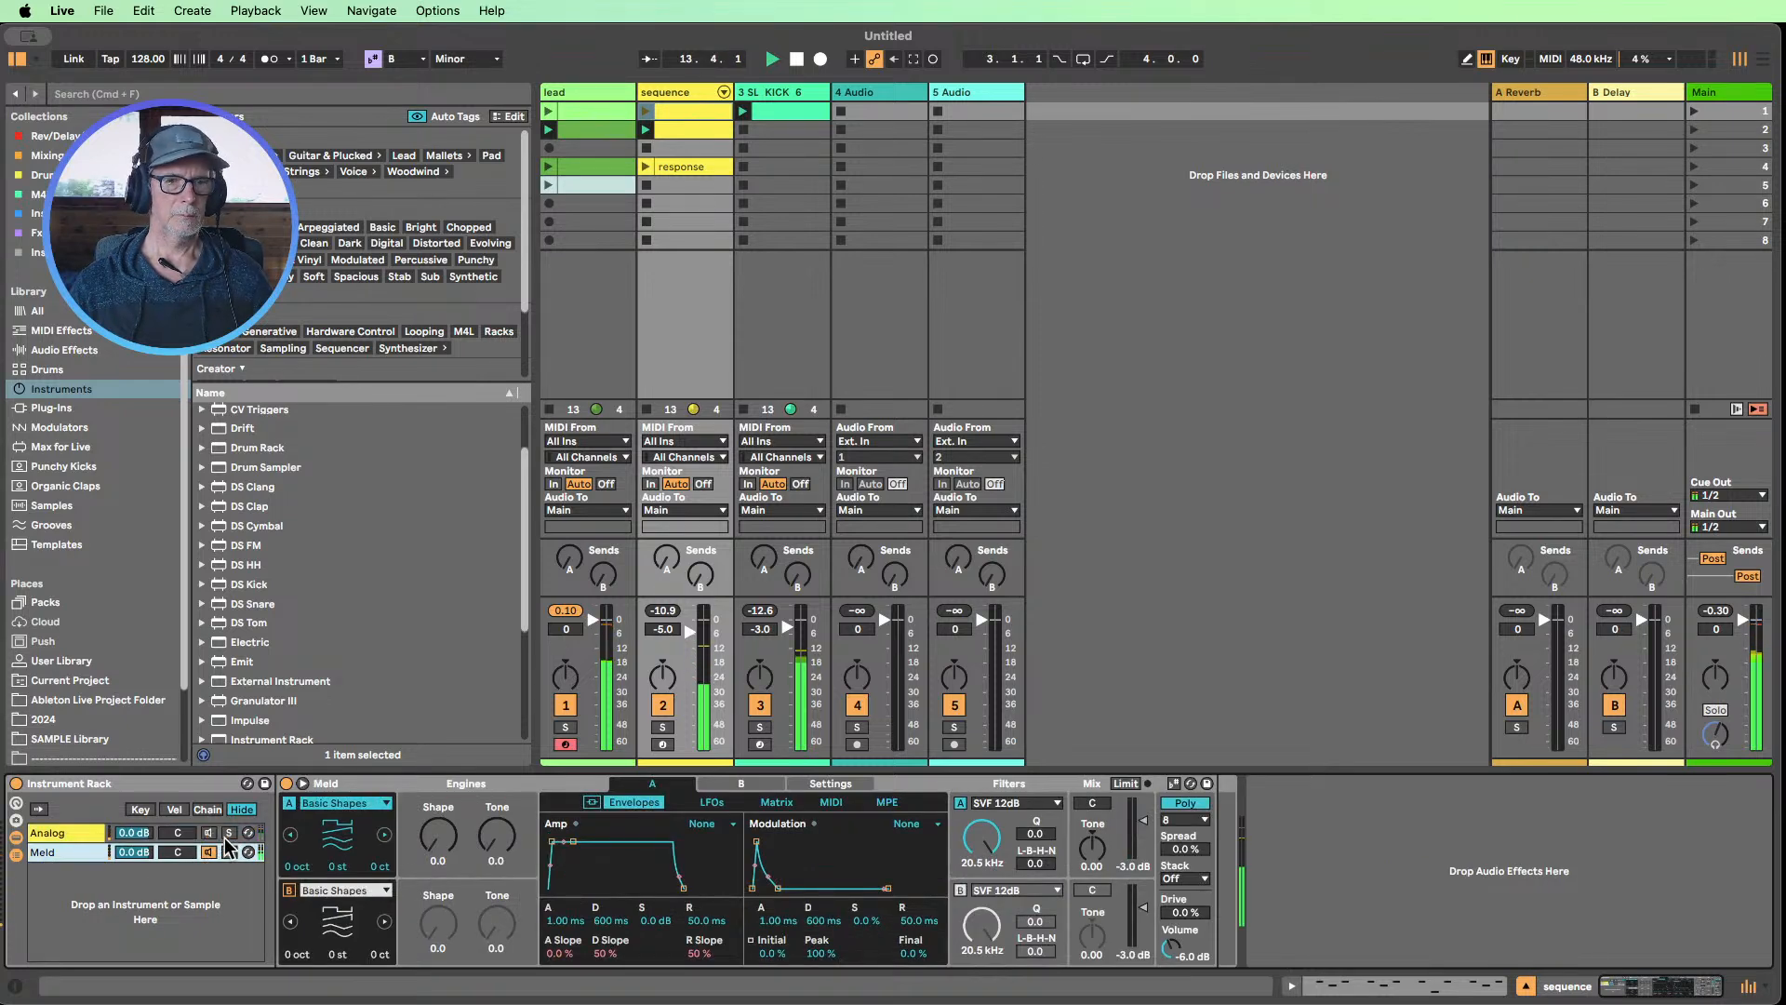
Step through Meld's engine A types during playback and settle on Swarm Square
click(385, 834)
click(385, 834)
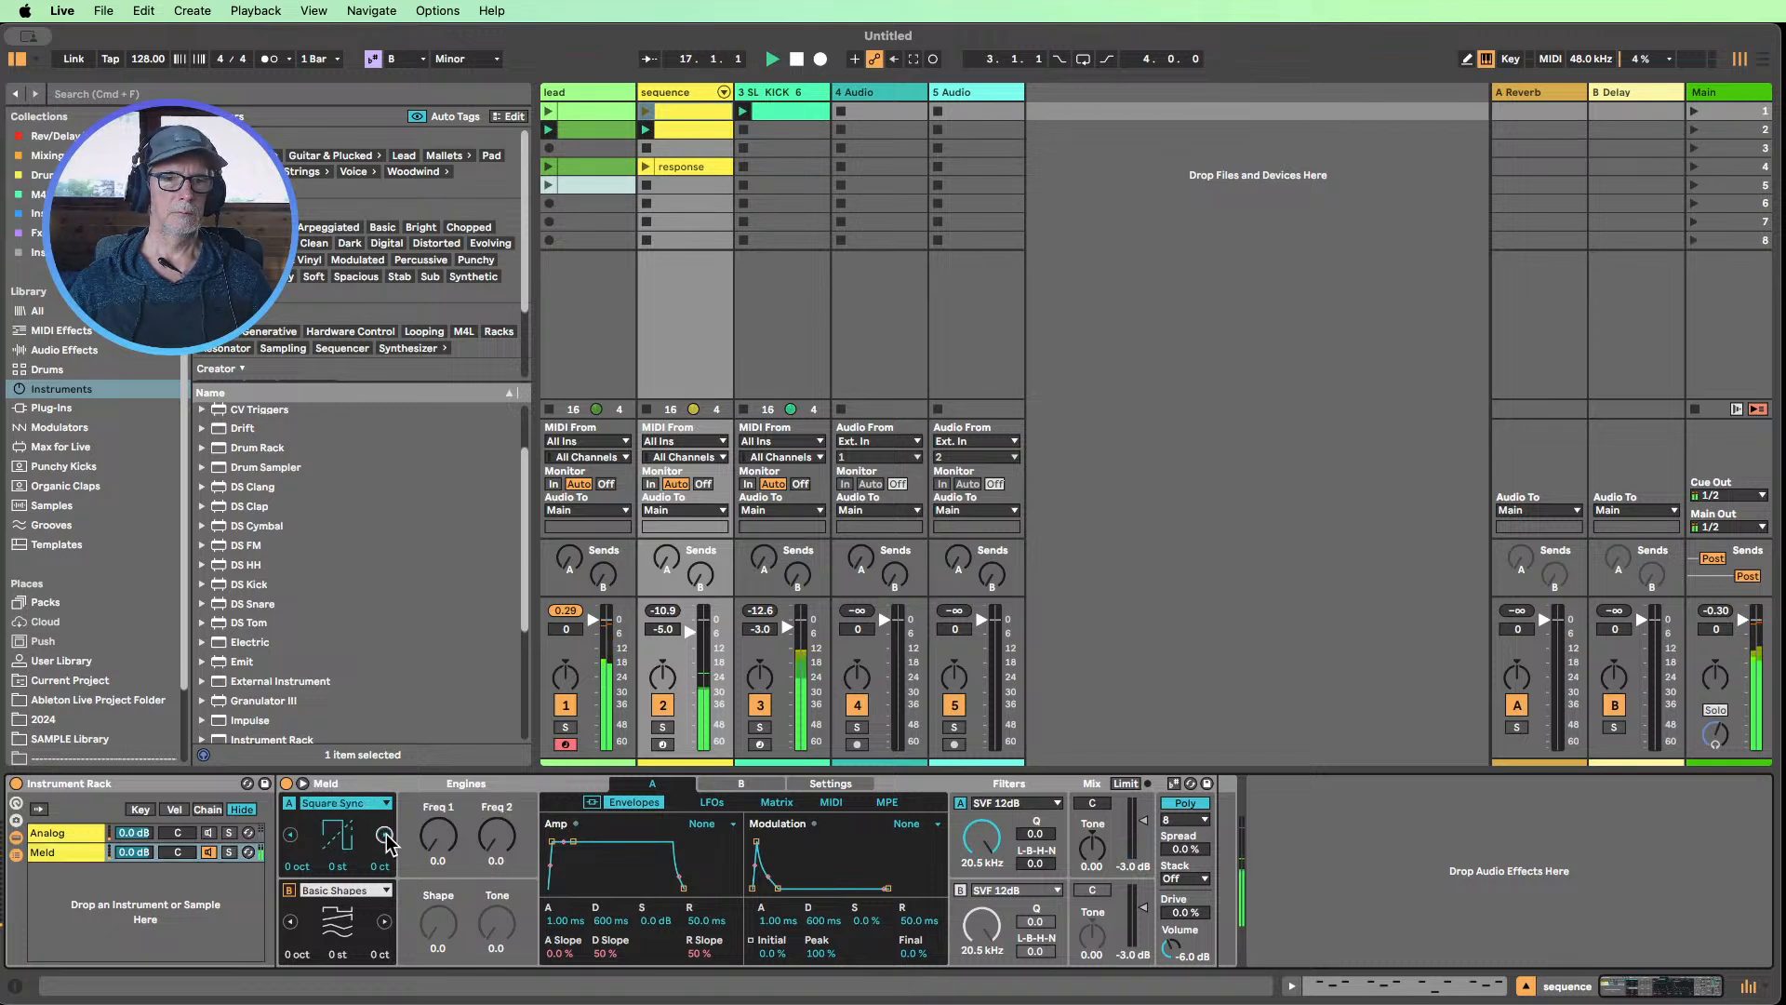
click(385, 834)
click(385, 835)
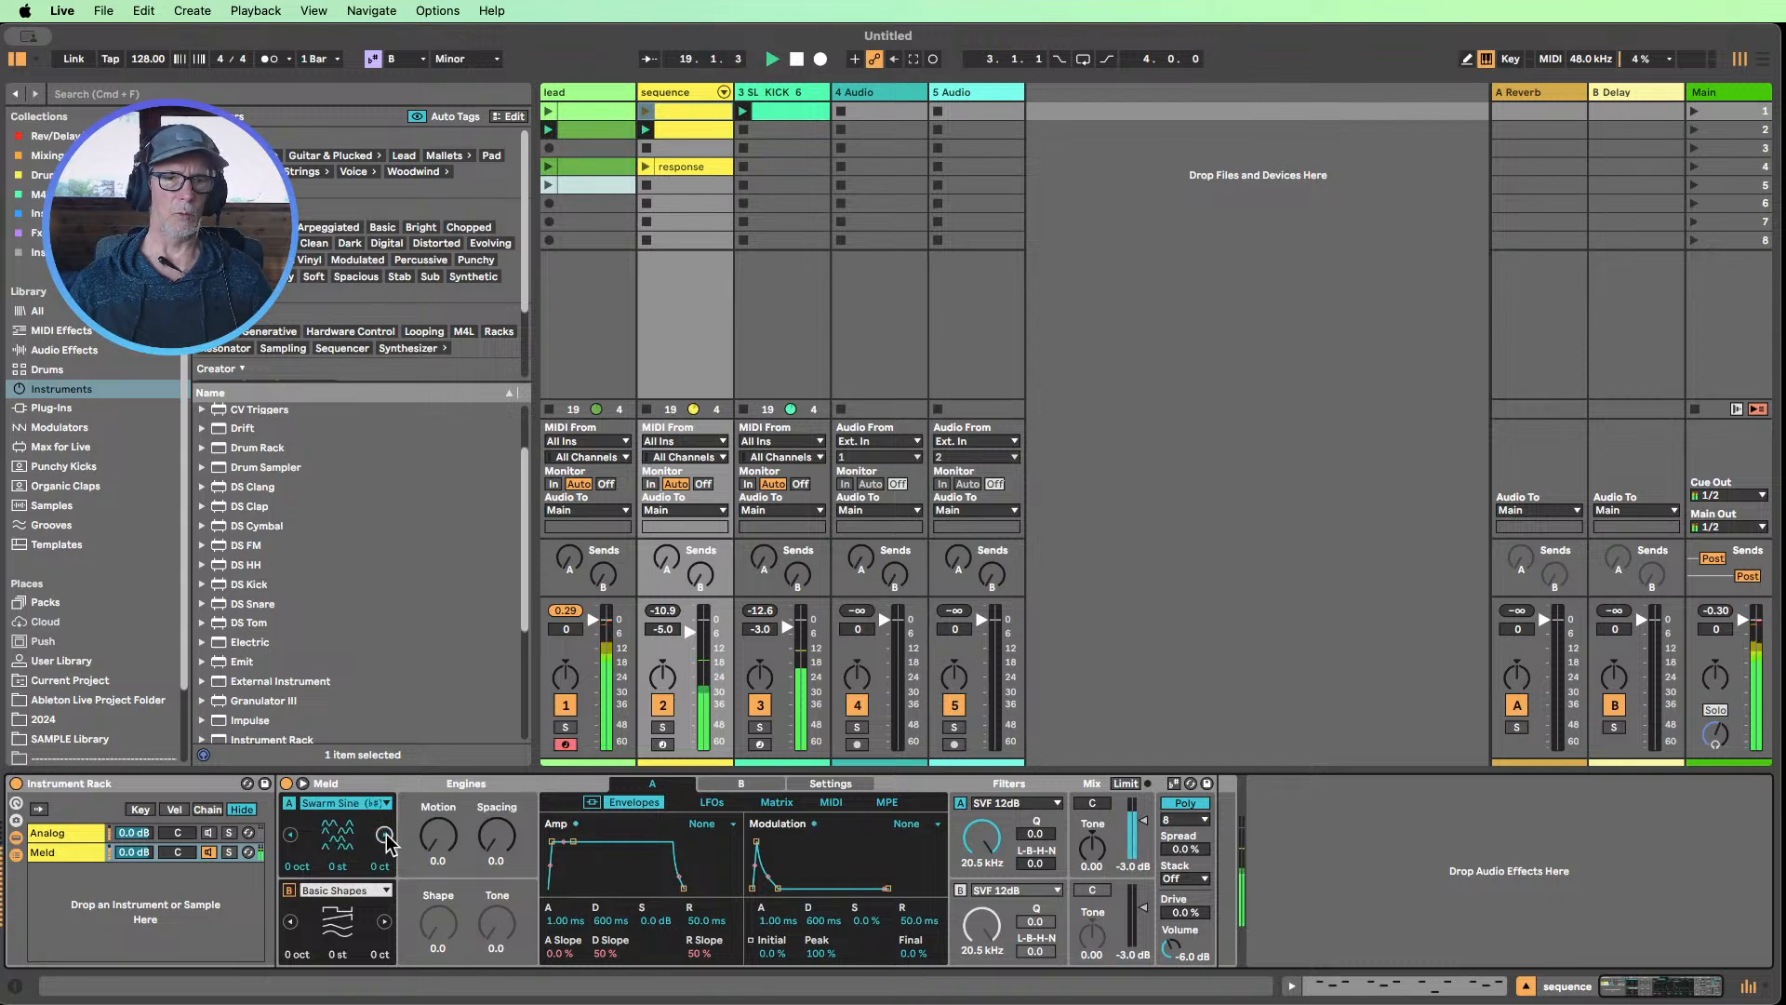
click(385, 834)
click(385, 834)
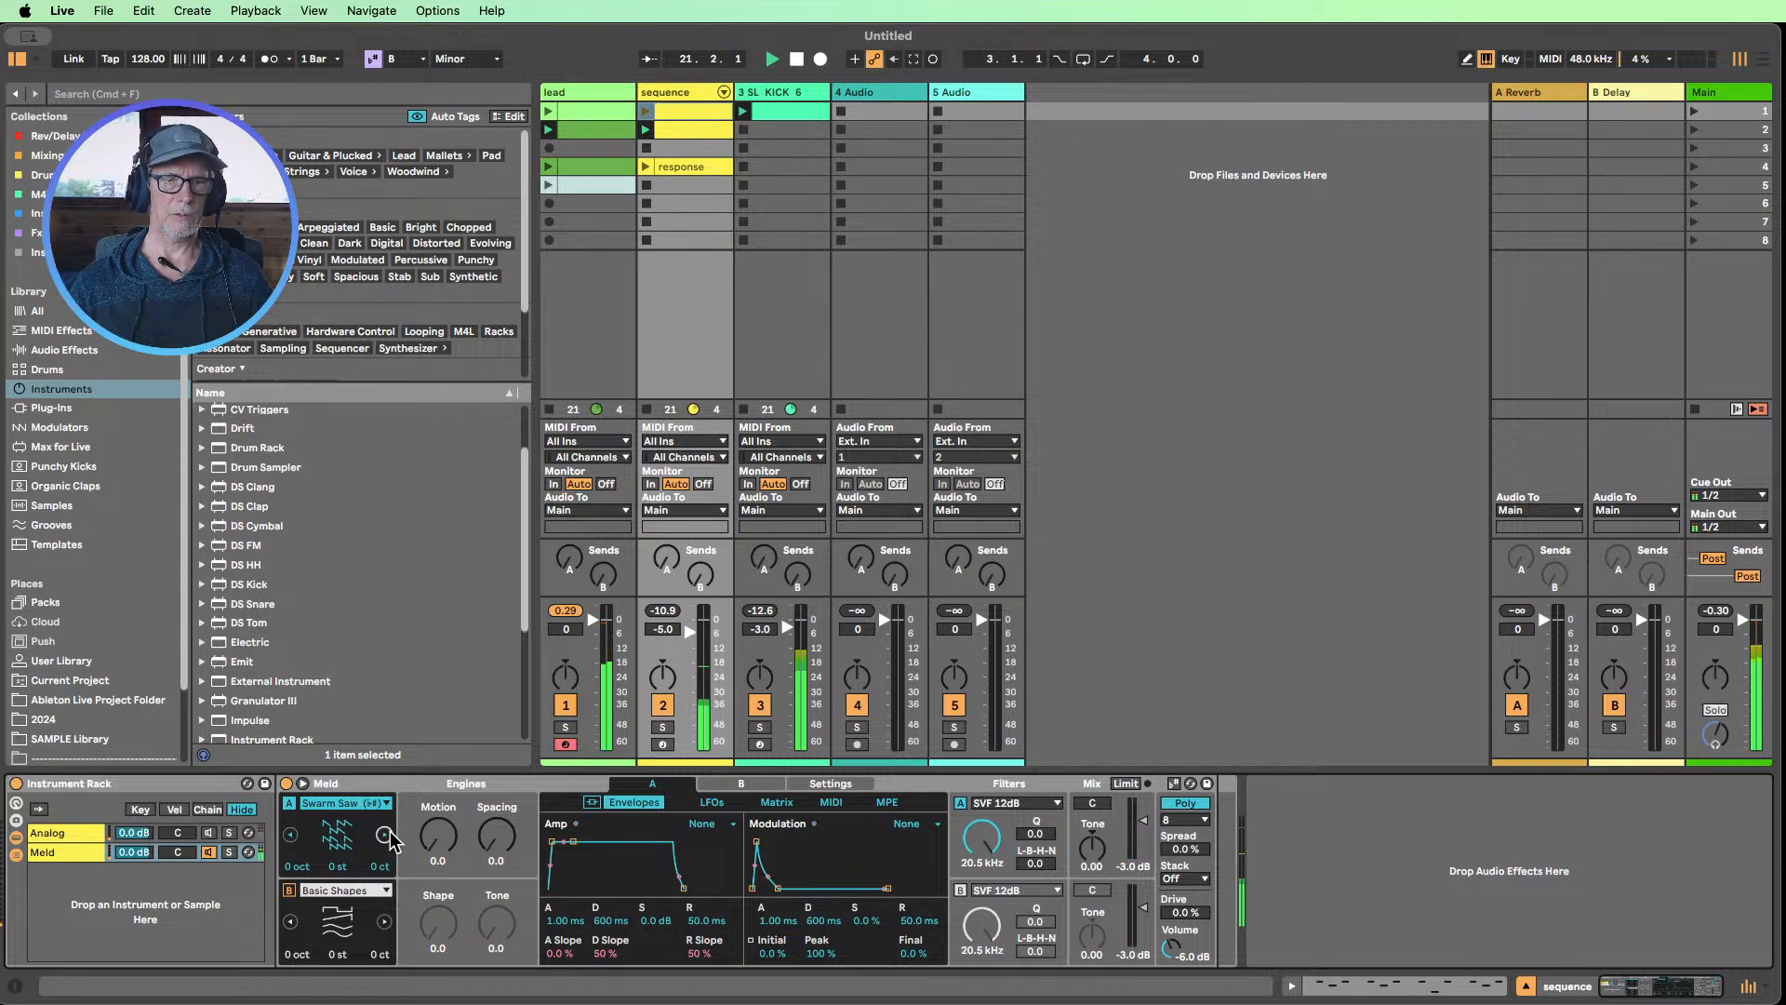
click(384, 834)
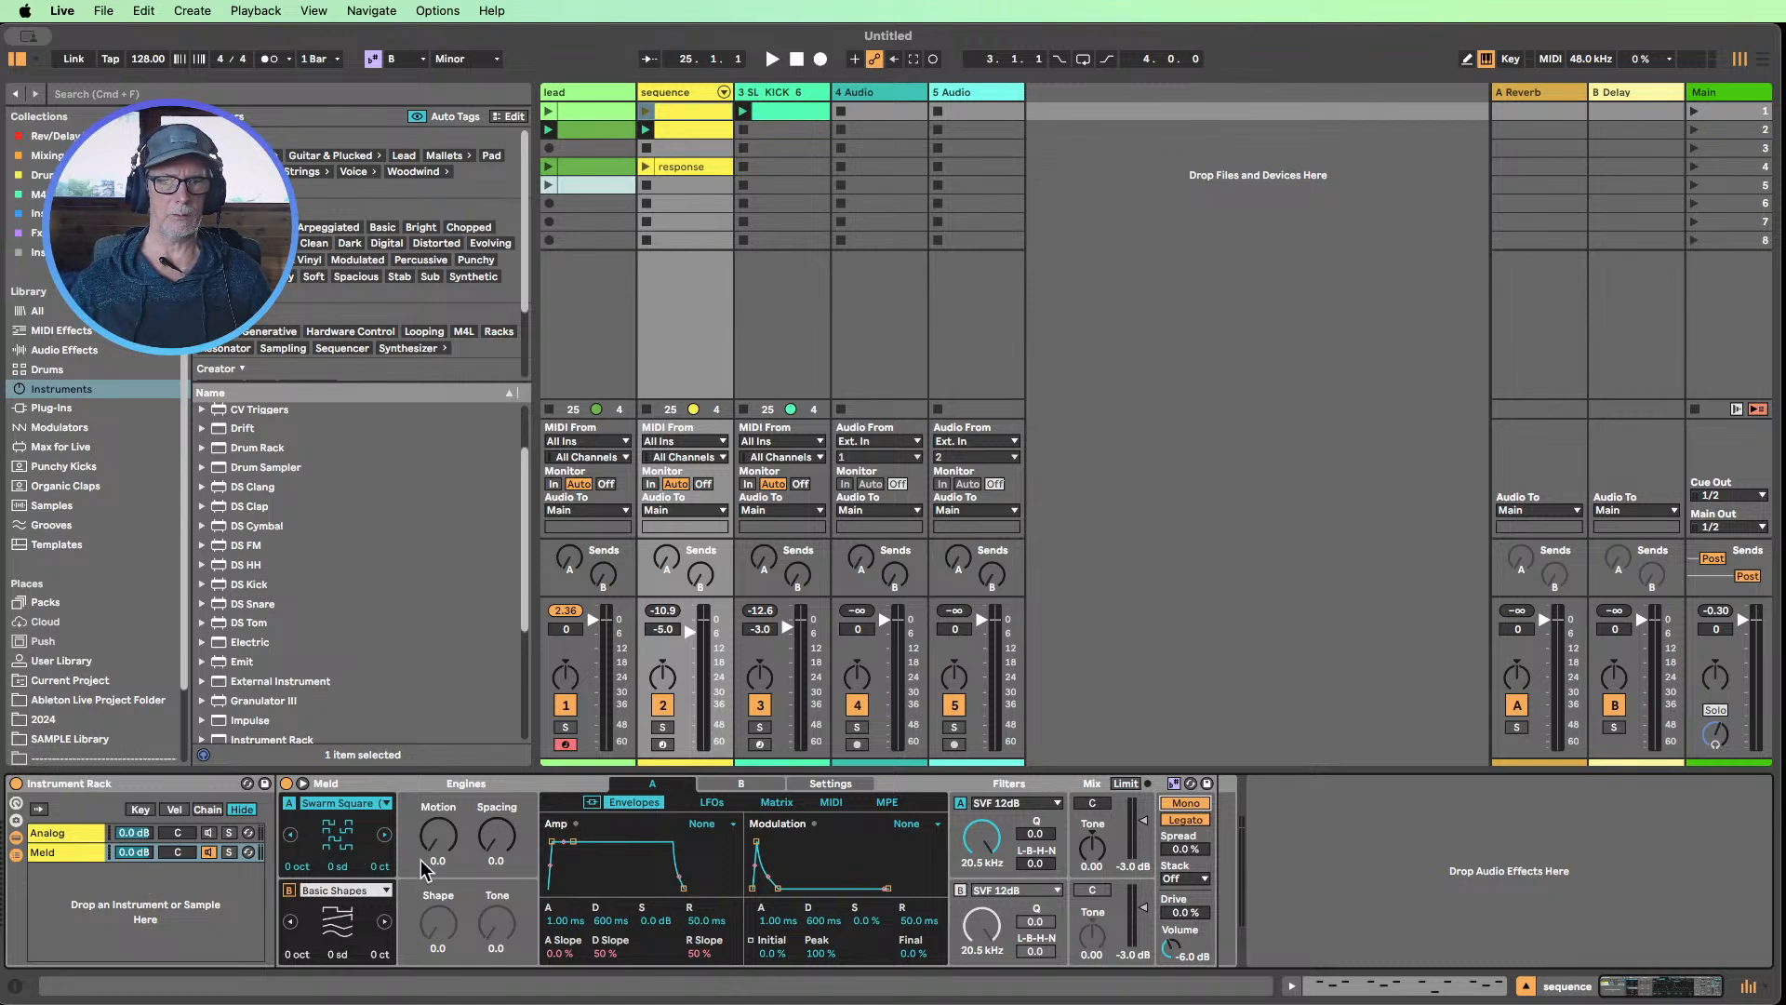
Play the sequence track's second clip and set Meld's amp envelope to 7.54 ms attack and 107 ms release
click(644, 130)
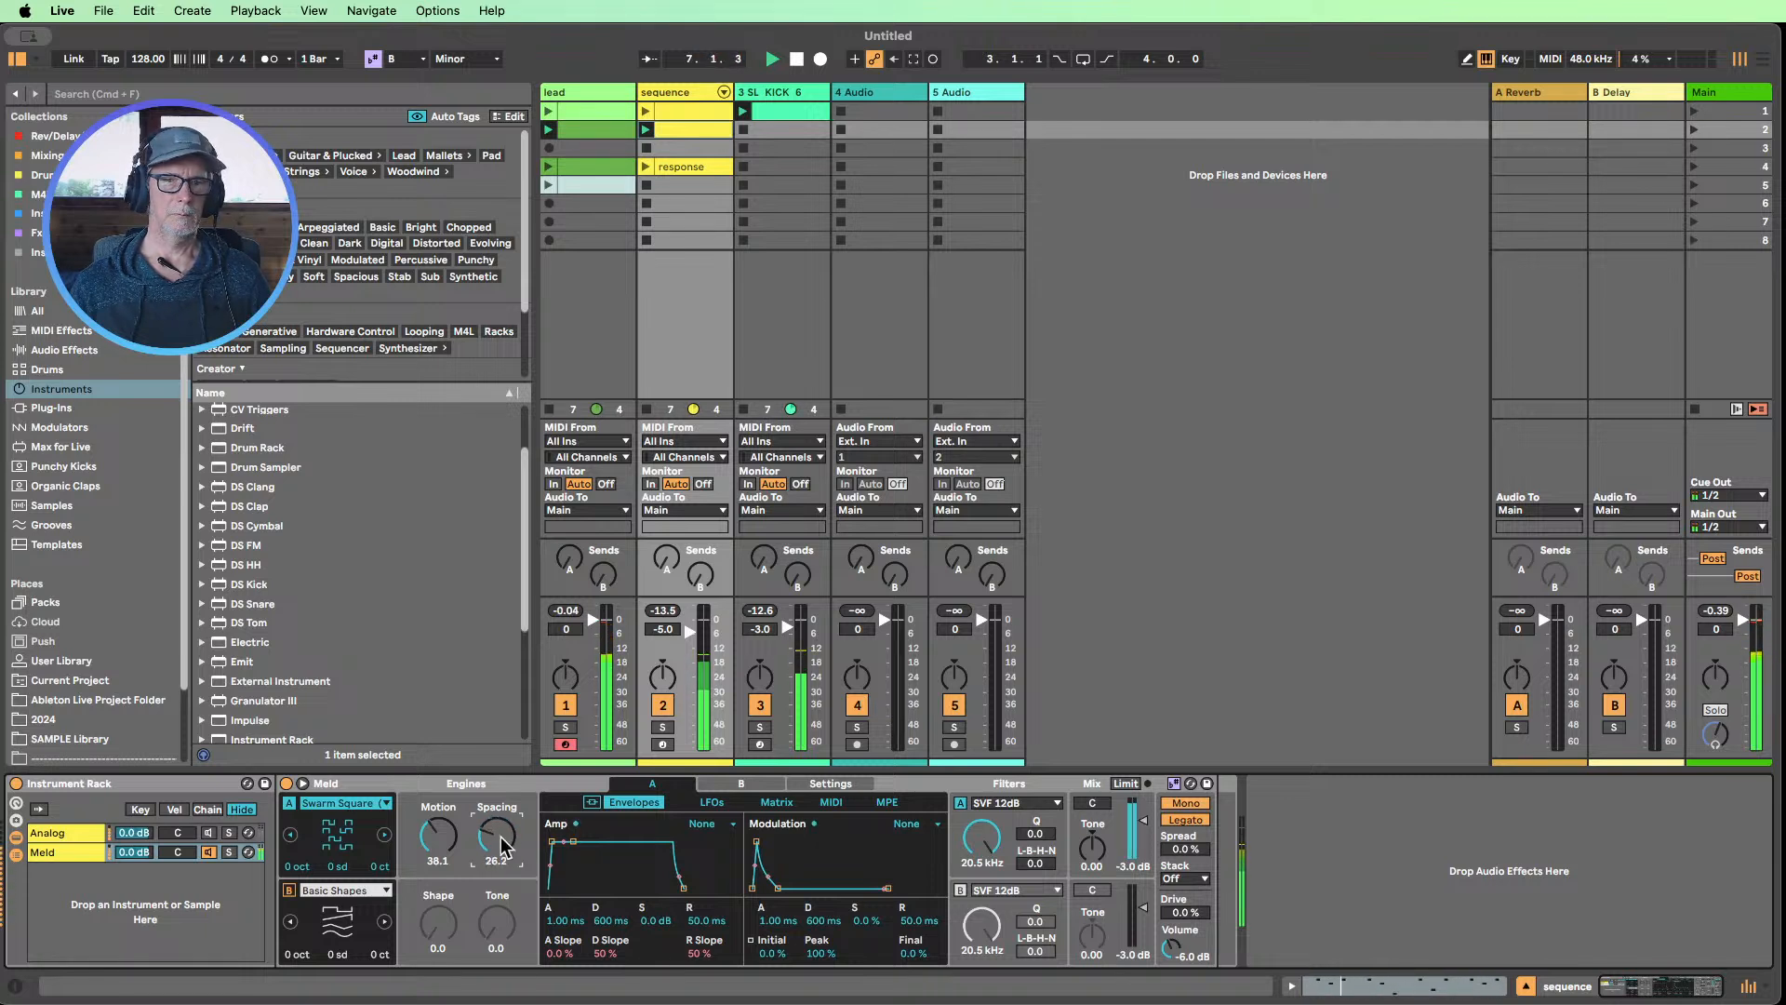
mouse_move(709, 921)
mouse_down()
mouse_move(709, 867)
mouse_move(709, 889)
mouse_up()
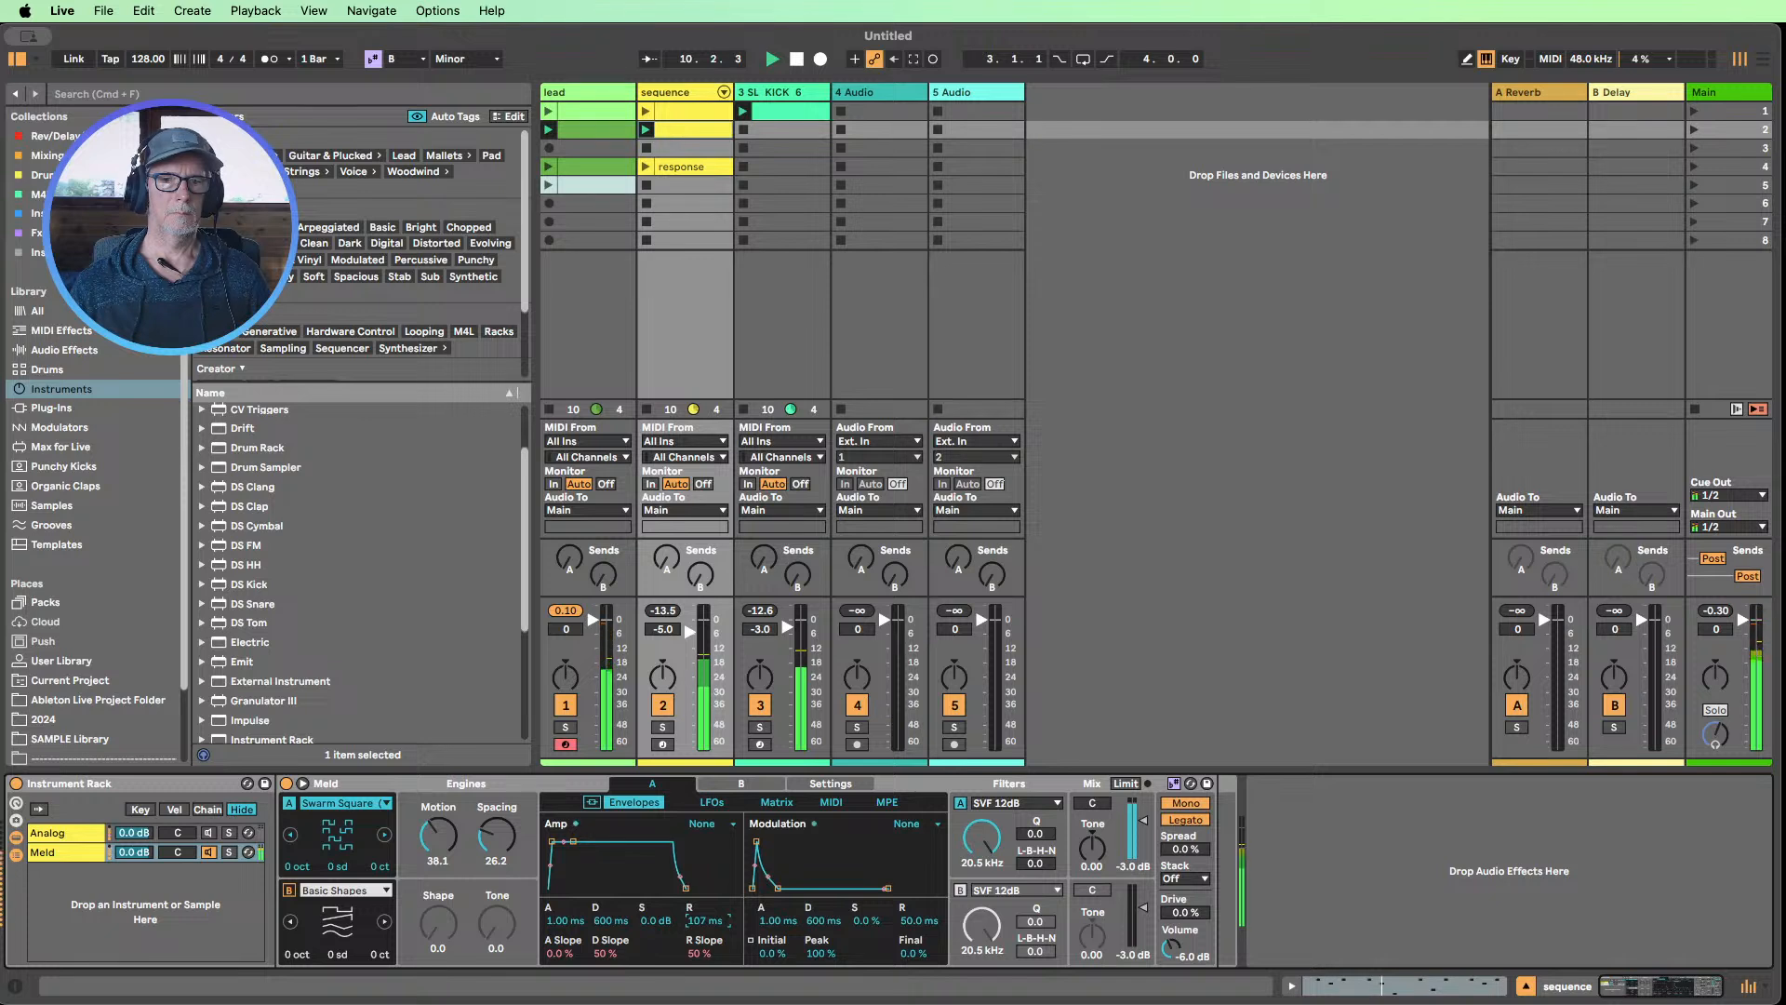
mouse_move(565, 920)
mouse_down()
mouse_move(565, 902)
mouse_move(564, 936)
mouse_up()
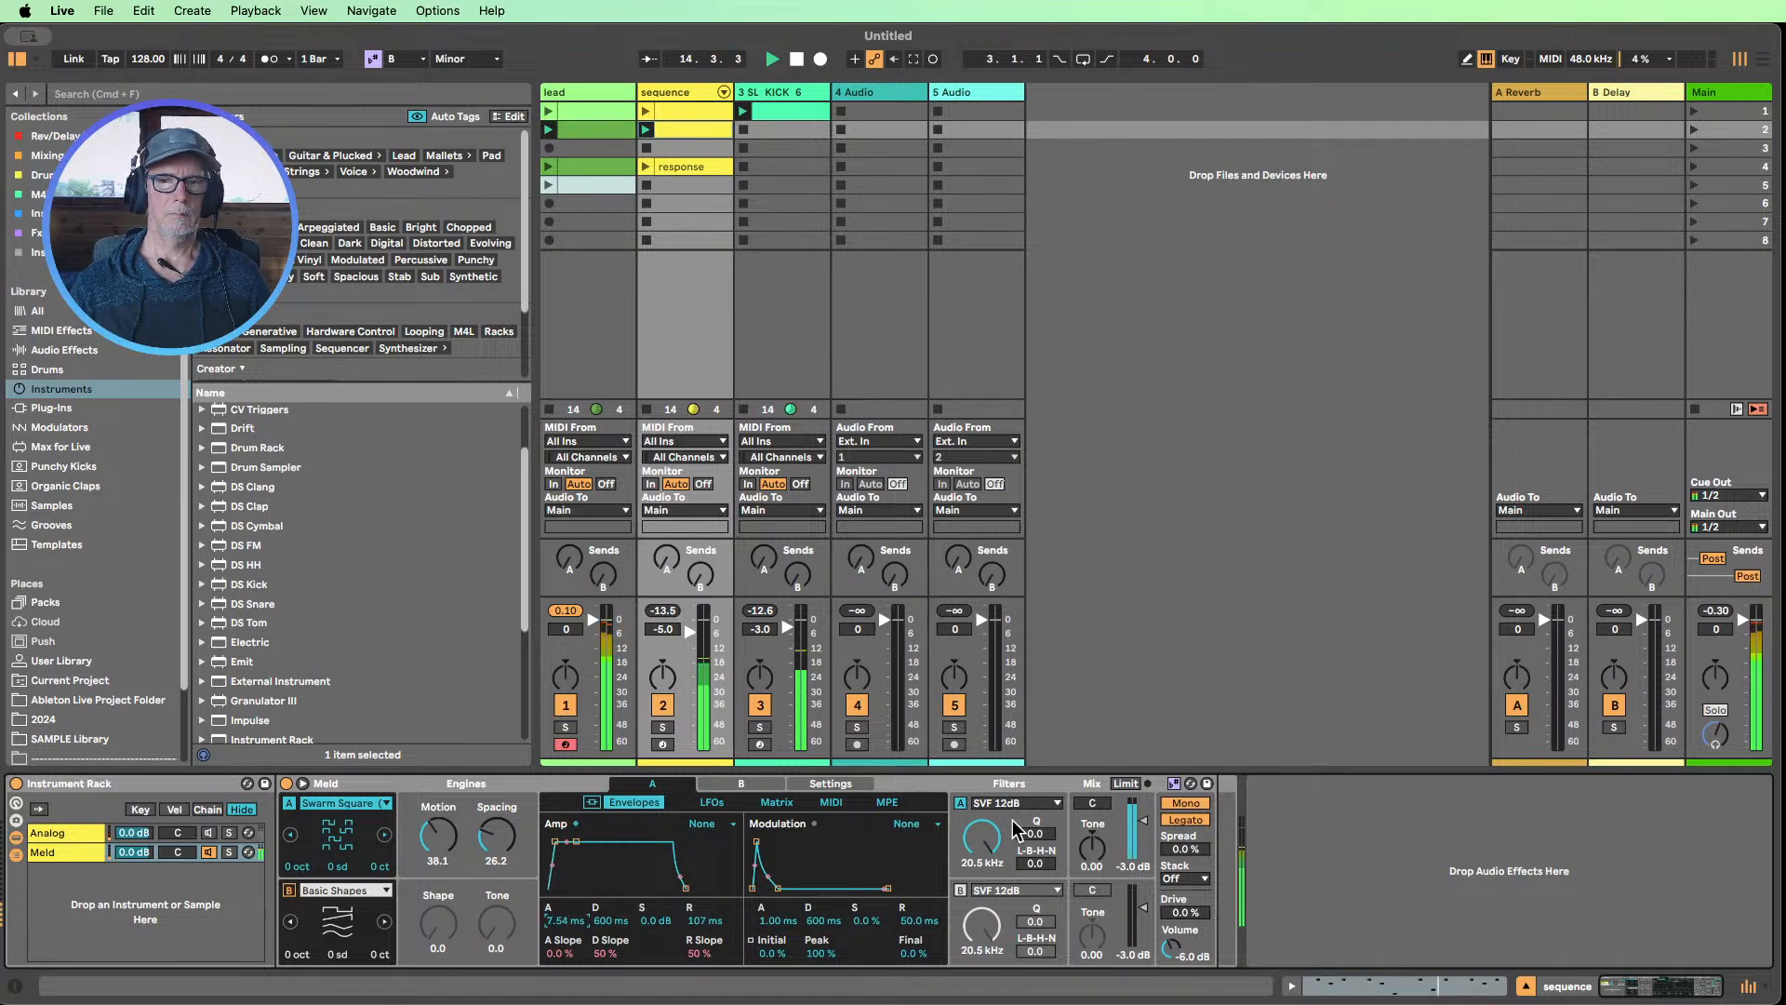
Set Meld's filter A frequency to 13.9 kHz and its drive to 54%, and stop playback
mouse_move(982, 837)
mouse_down()
mouse_move(981, 879)
mouse_move(981, 837)
mouse_up()
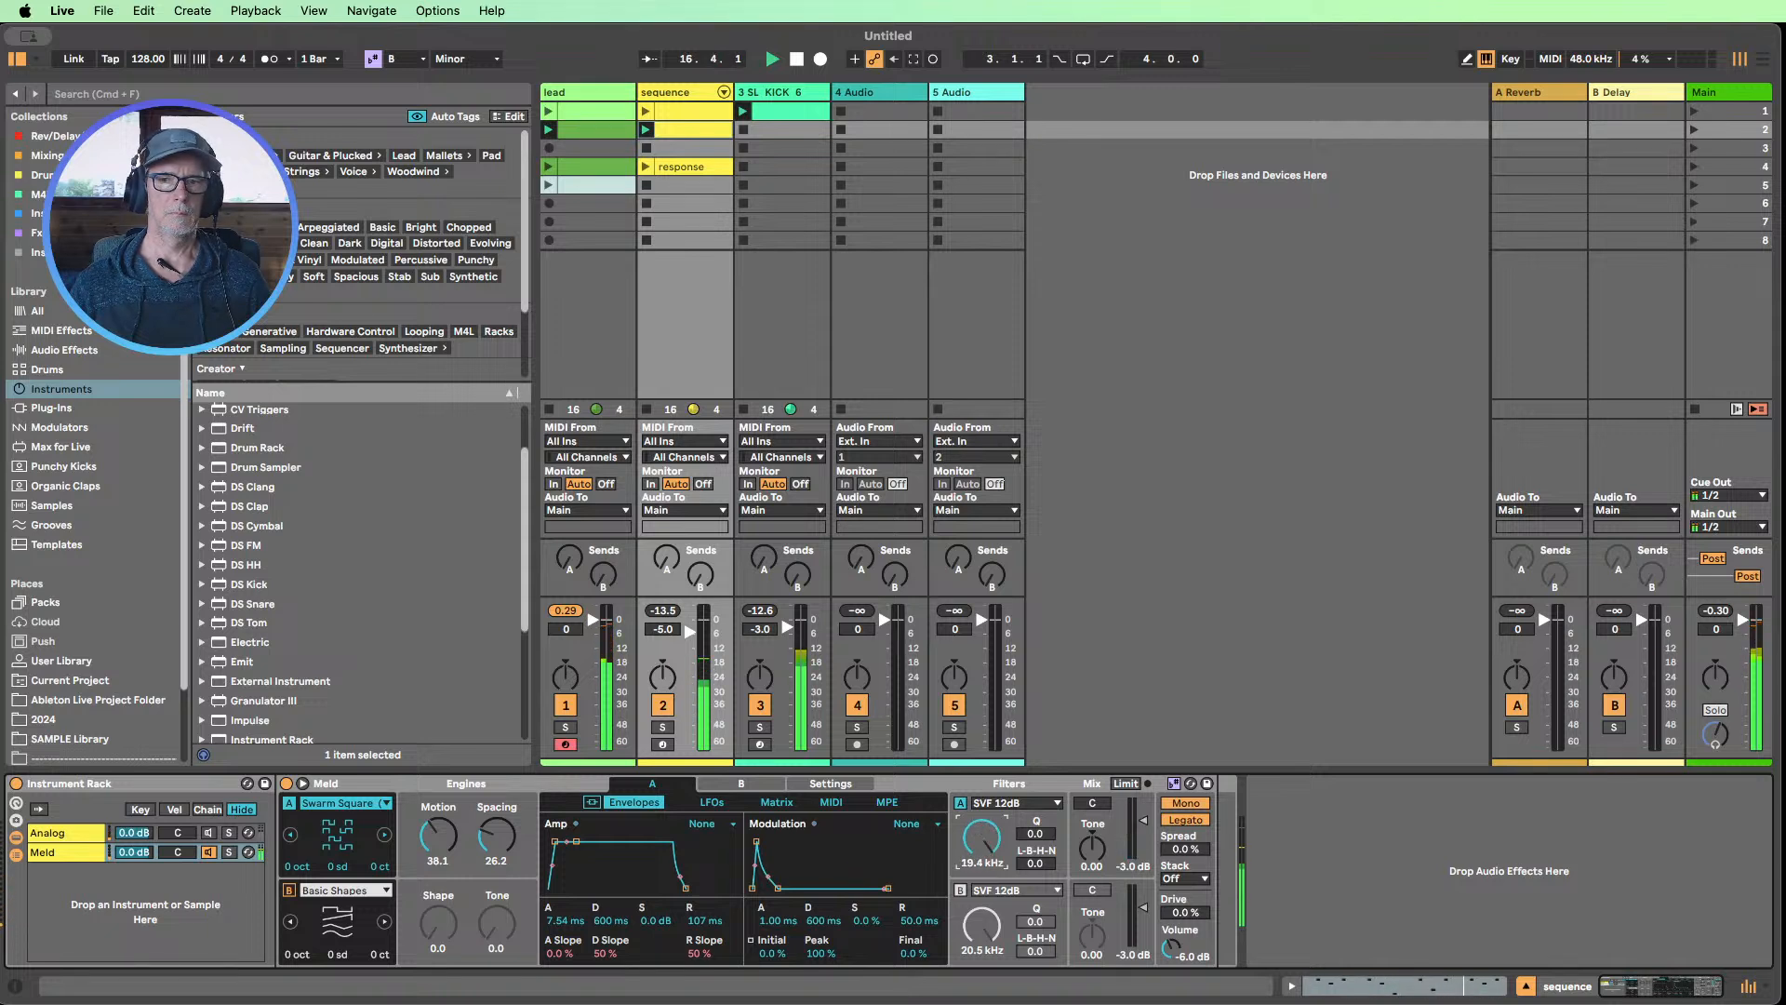
drag(1186, 913, 1185, 906)
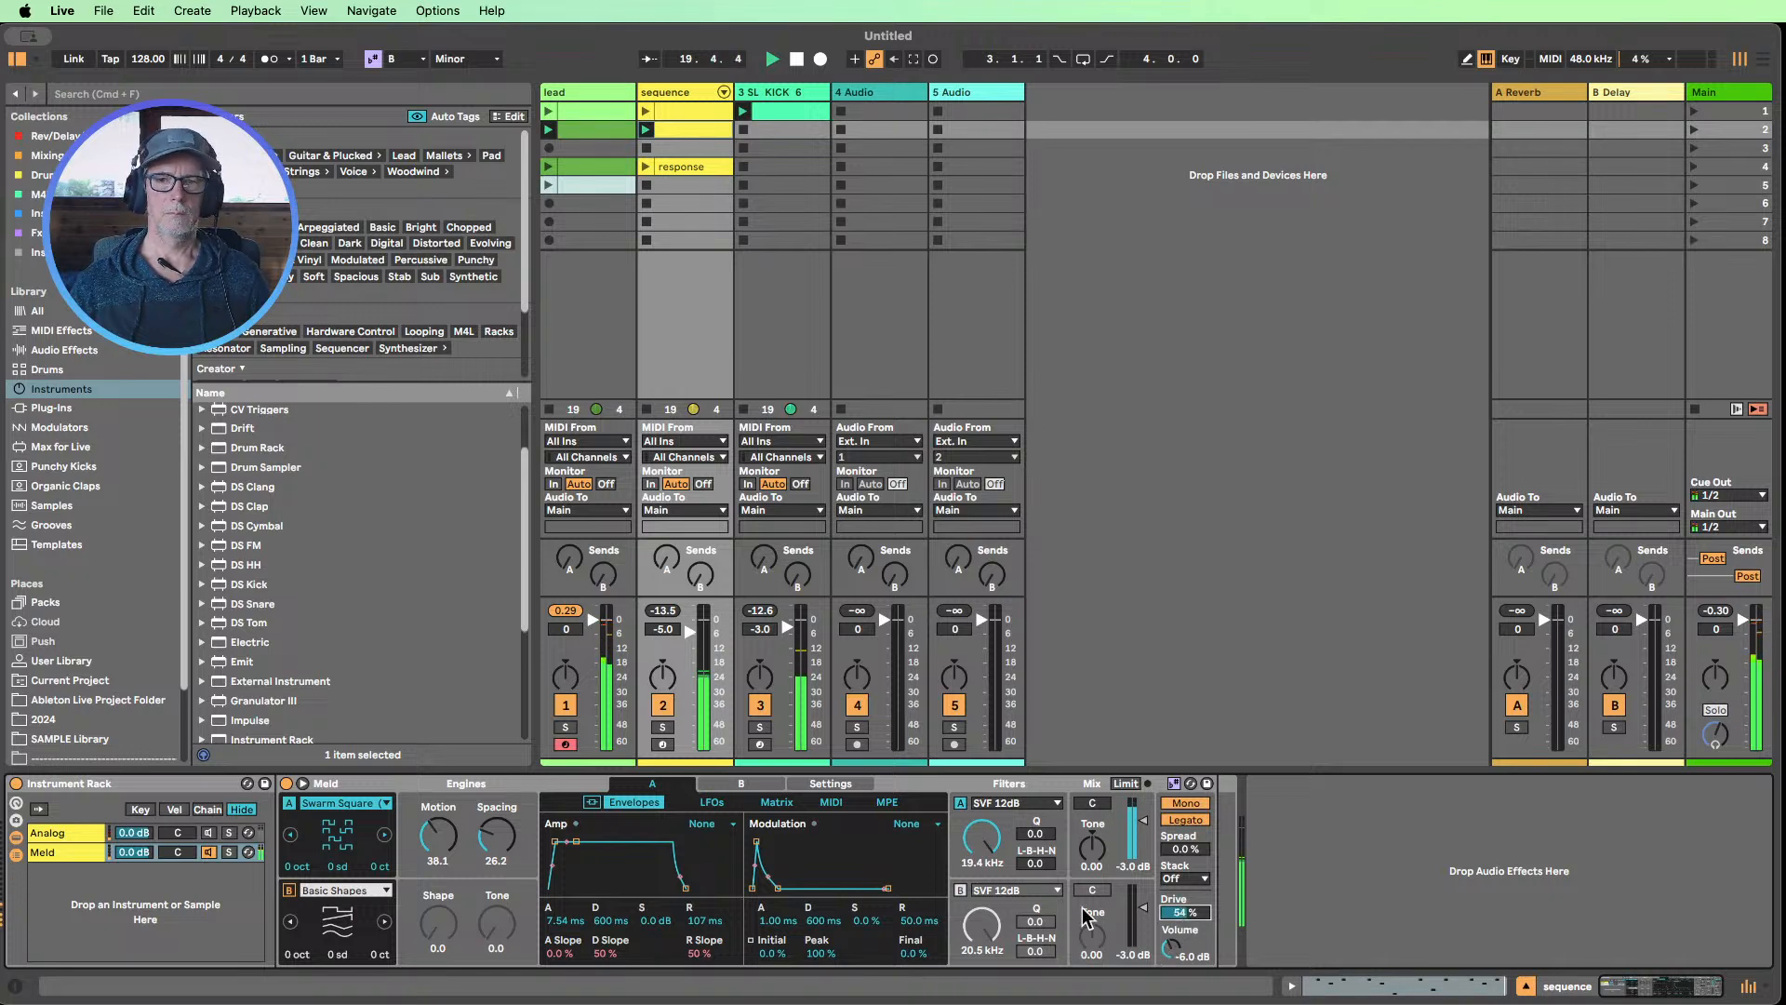
mouse_move(978, 848)
mouse_down()
mouse_move(978, 914)
mouse_move(978, 856)
mouse_up()
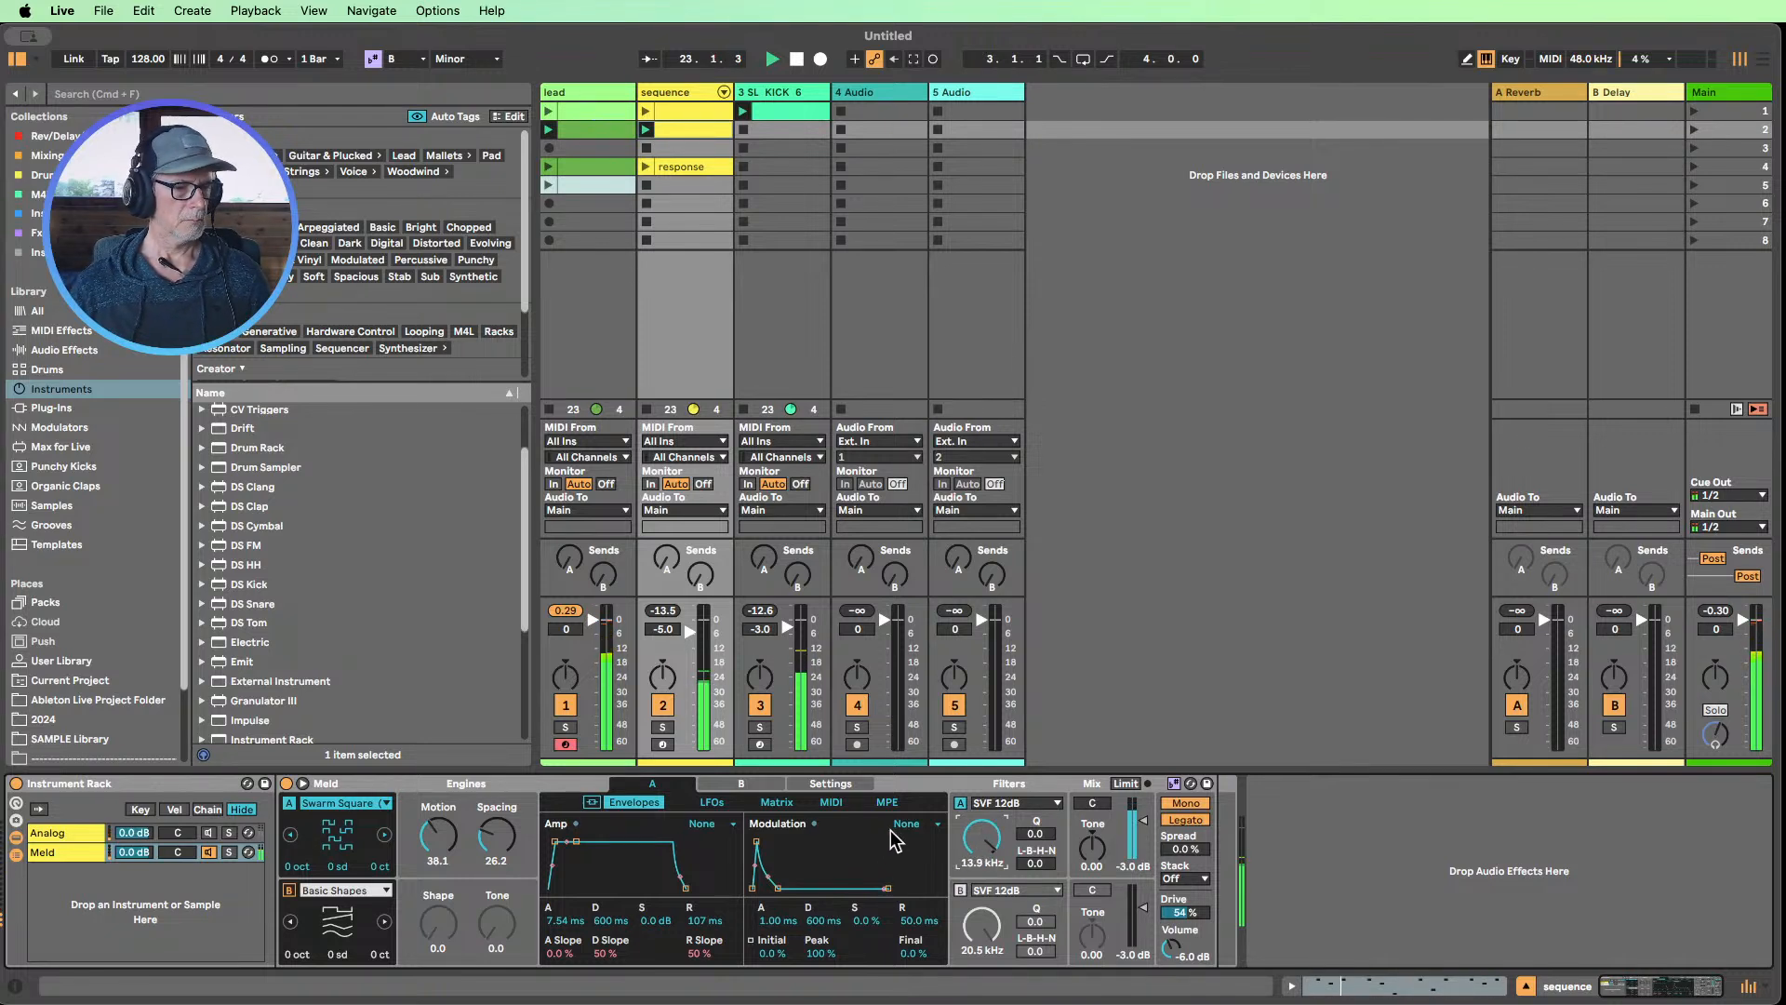
click(797, 59)
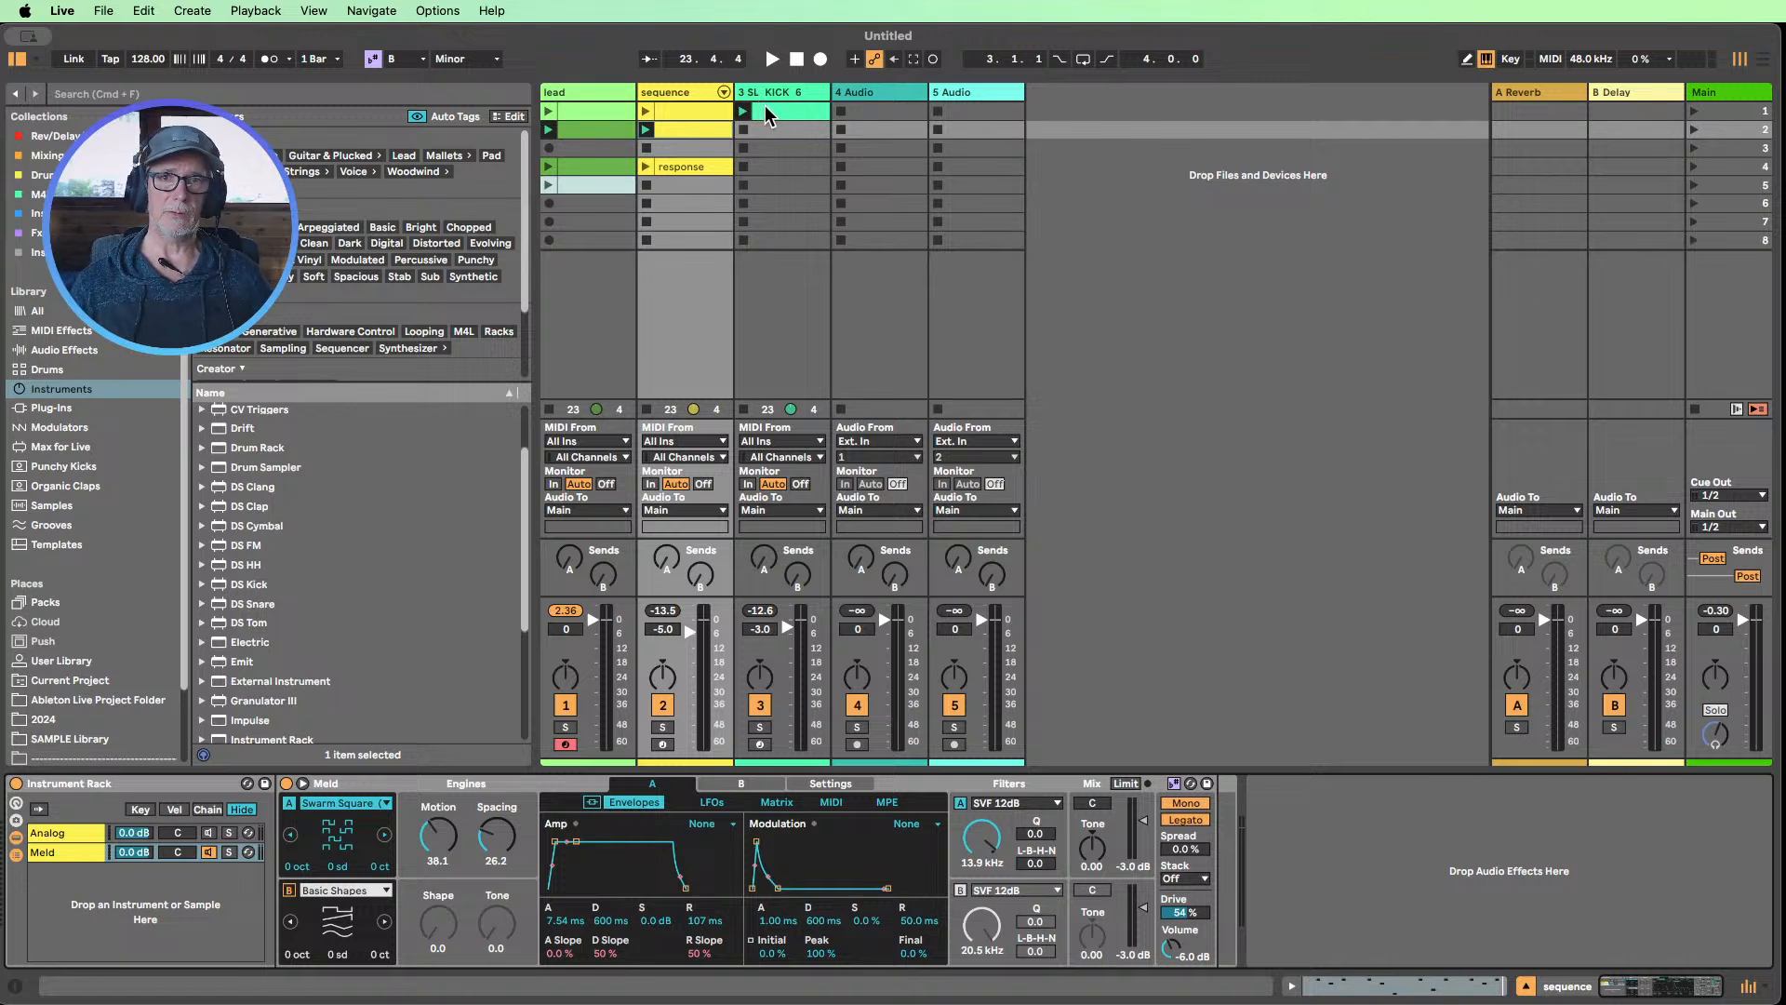
Move the kick clip down to the second scene and restart playback with the sequence track's devices shown
drag(764, 104, 770, 132)
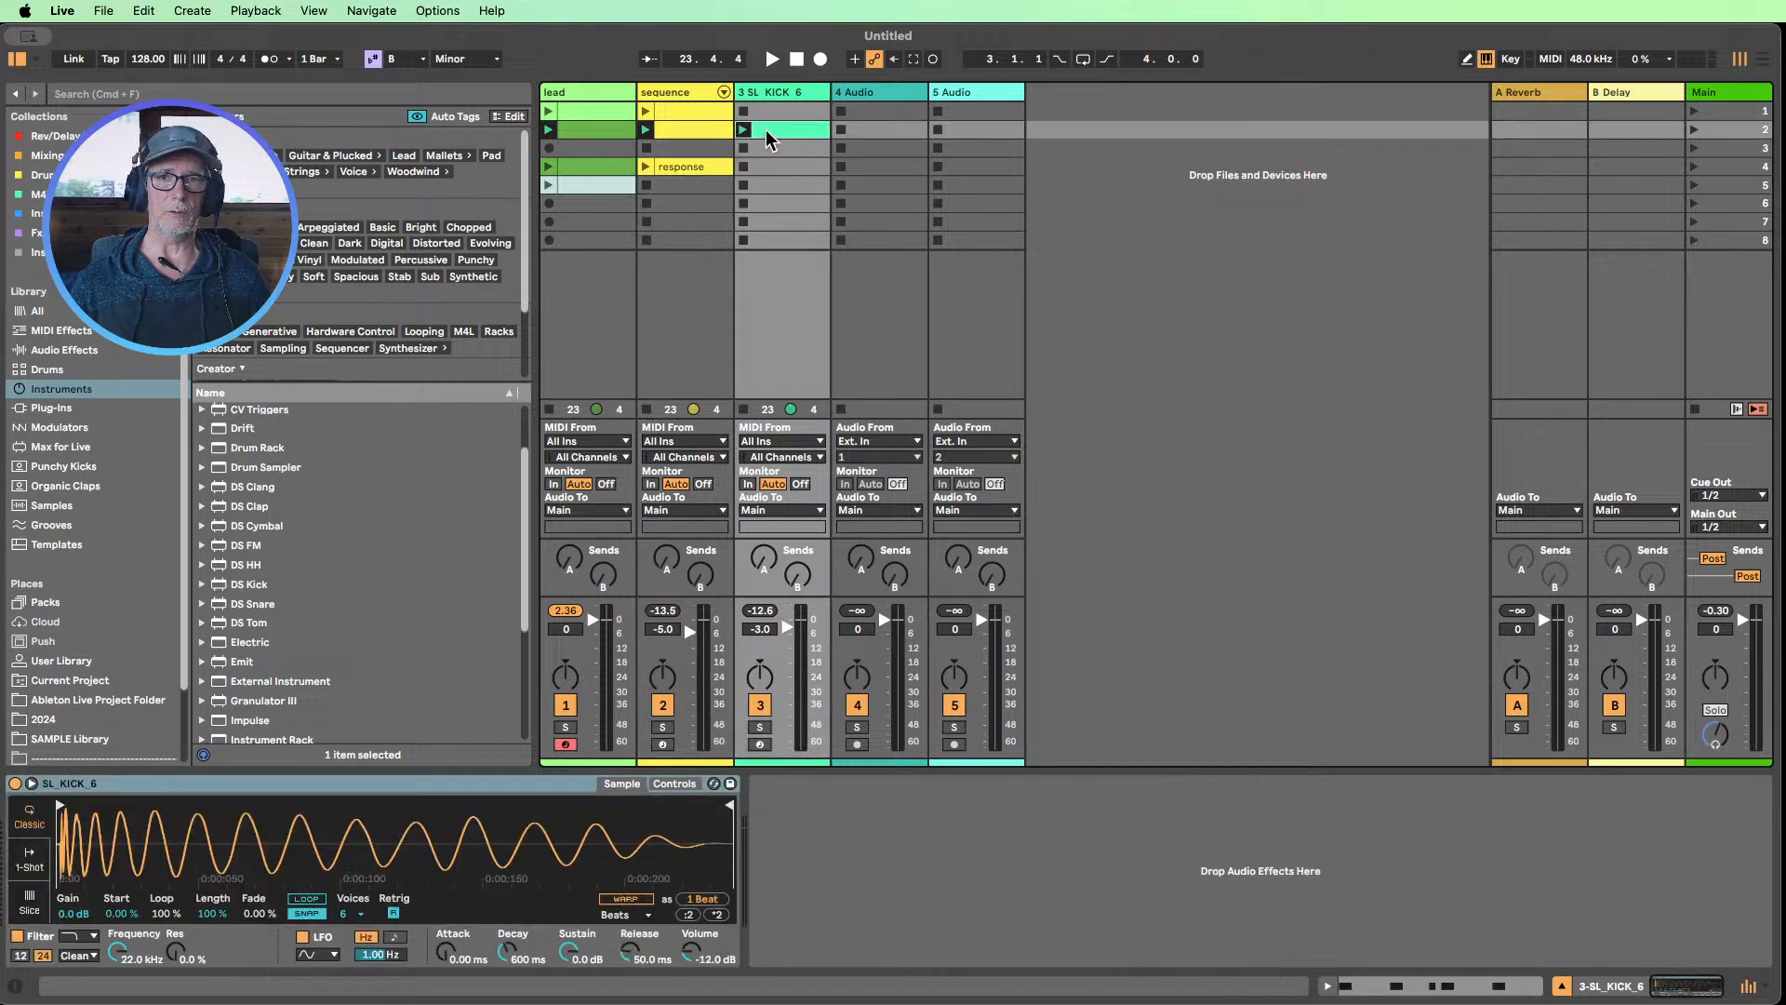
click(686, 97)
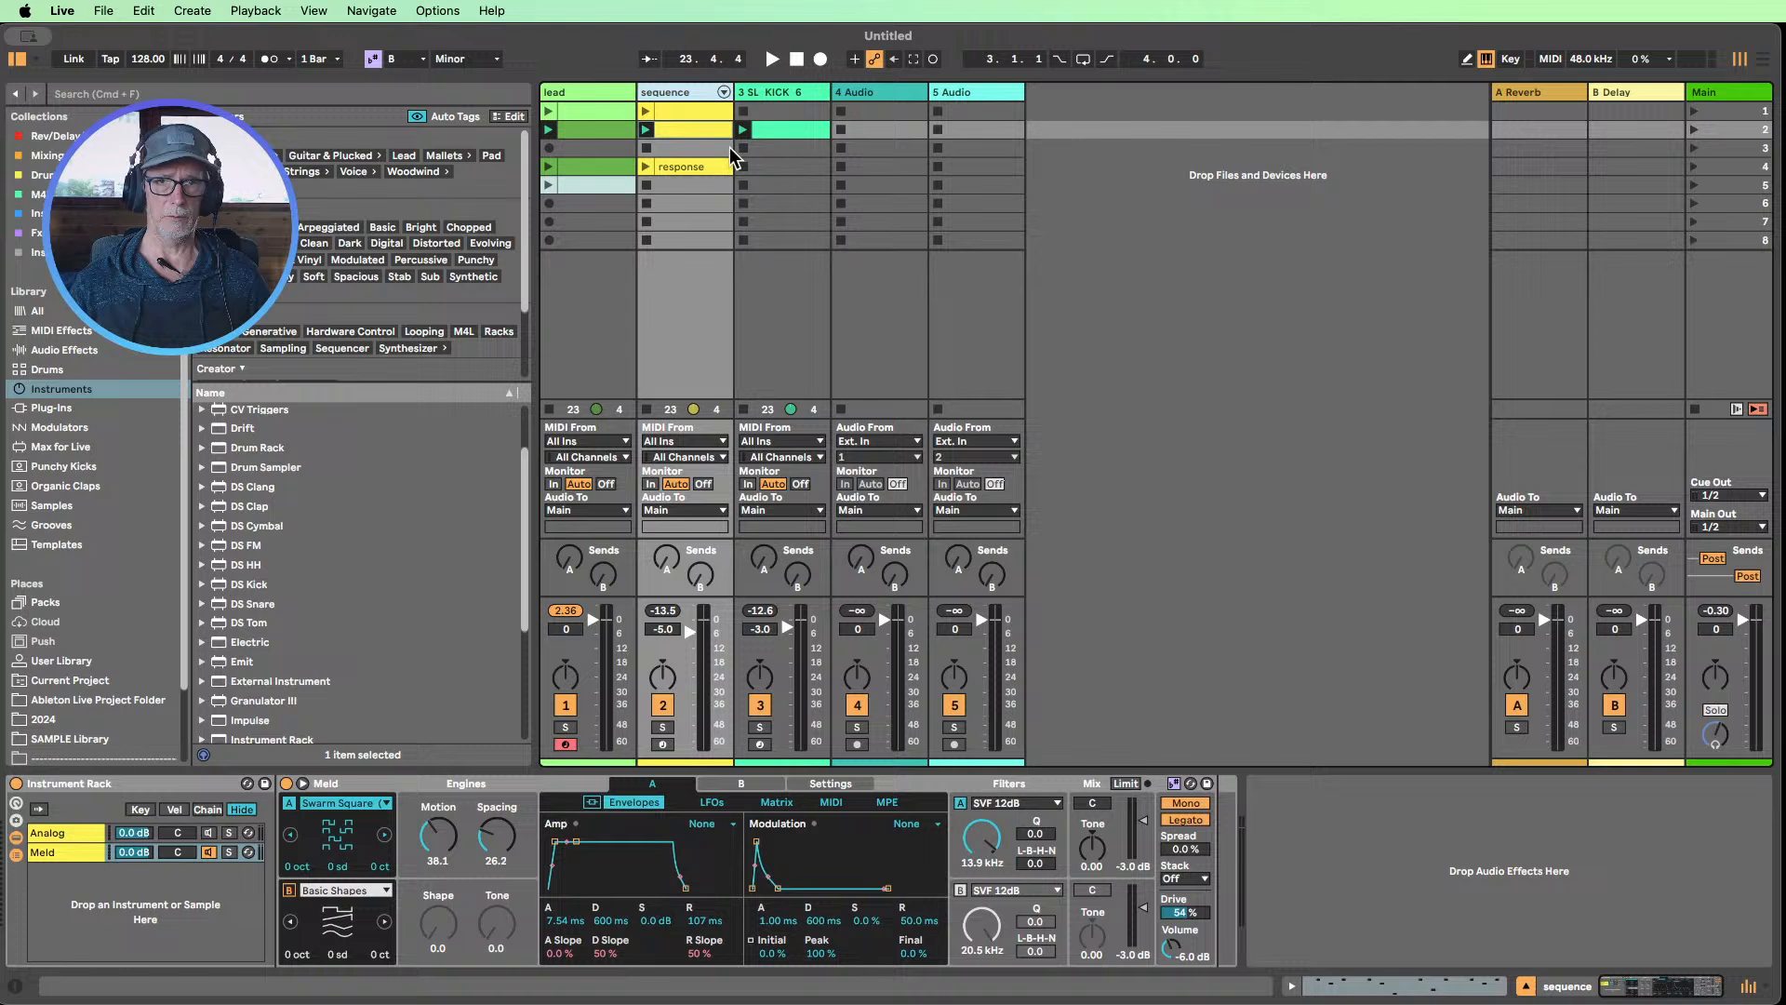
click(768, 60)
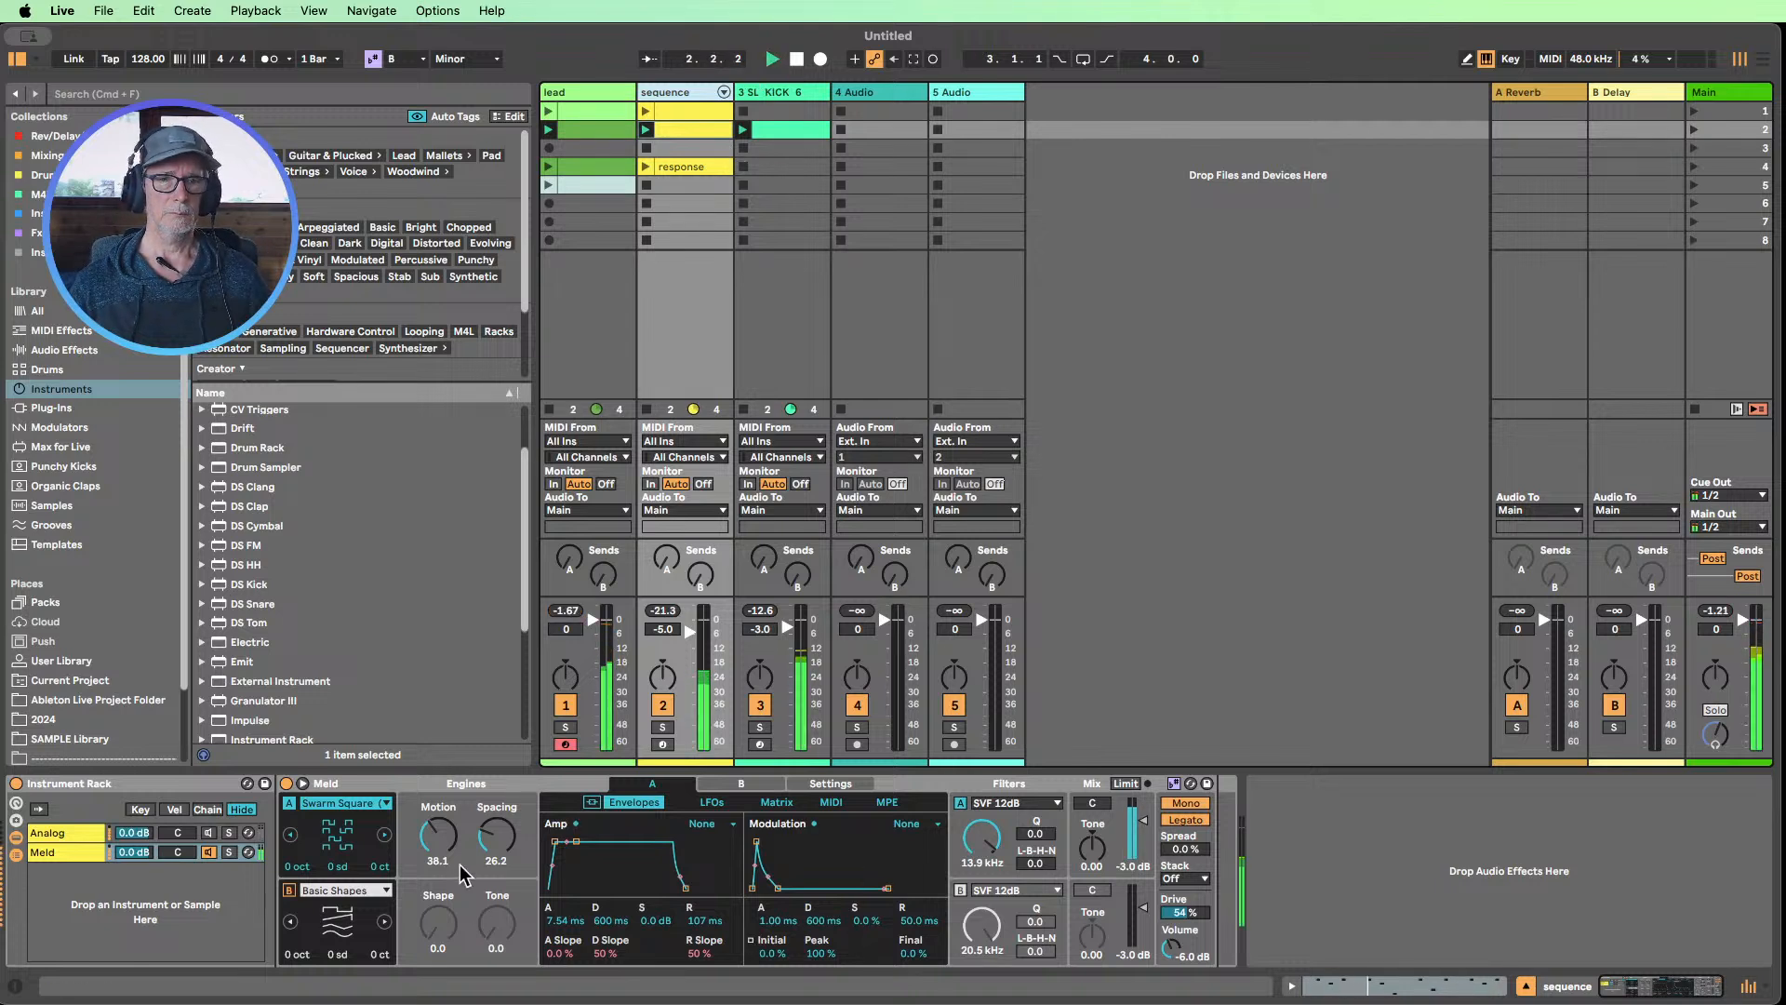
Reactivate the Analog chain and set its filter 1 to 3.3k frequency, 1.31 envelope frequency modulation and 20% resonance
click(200, 832)
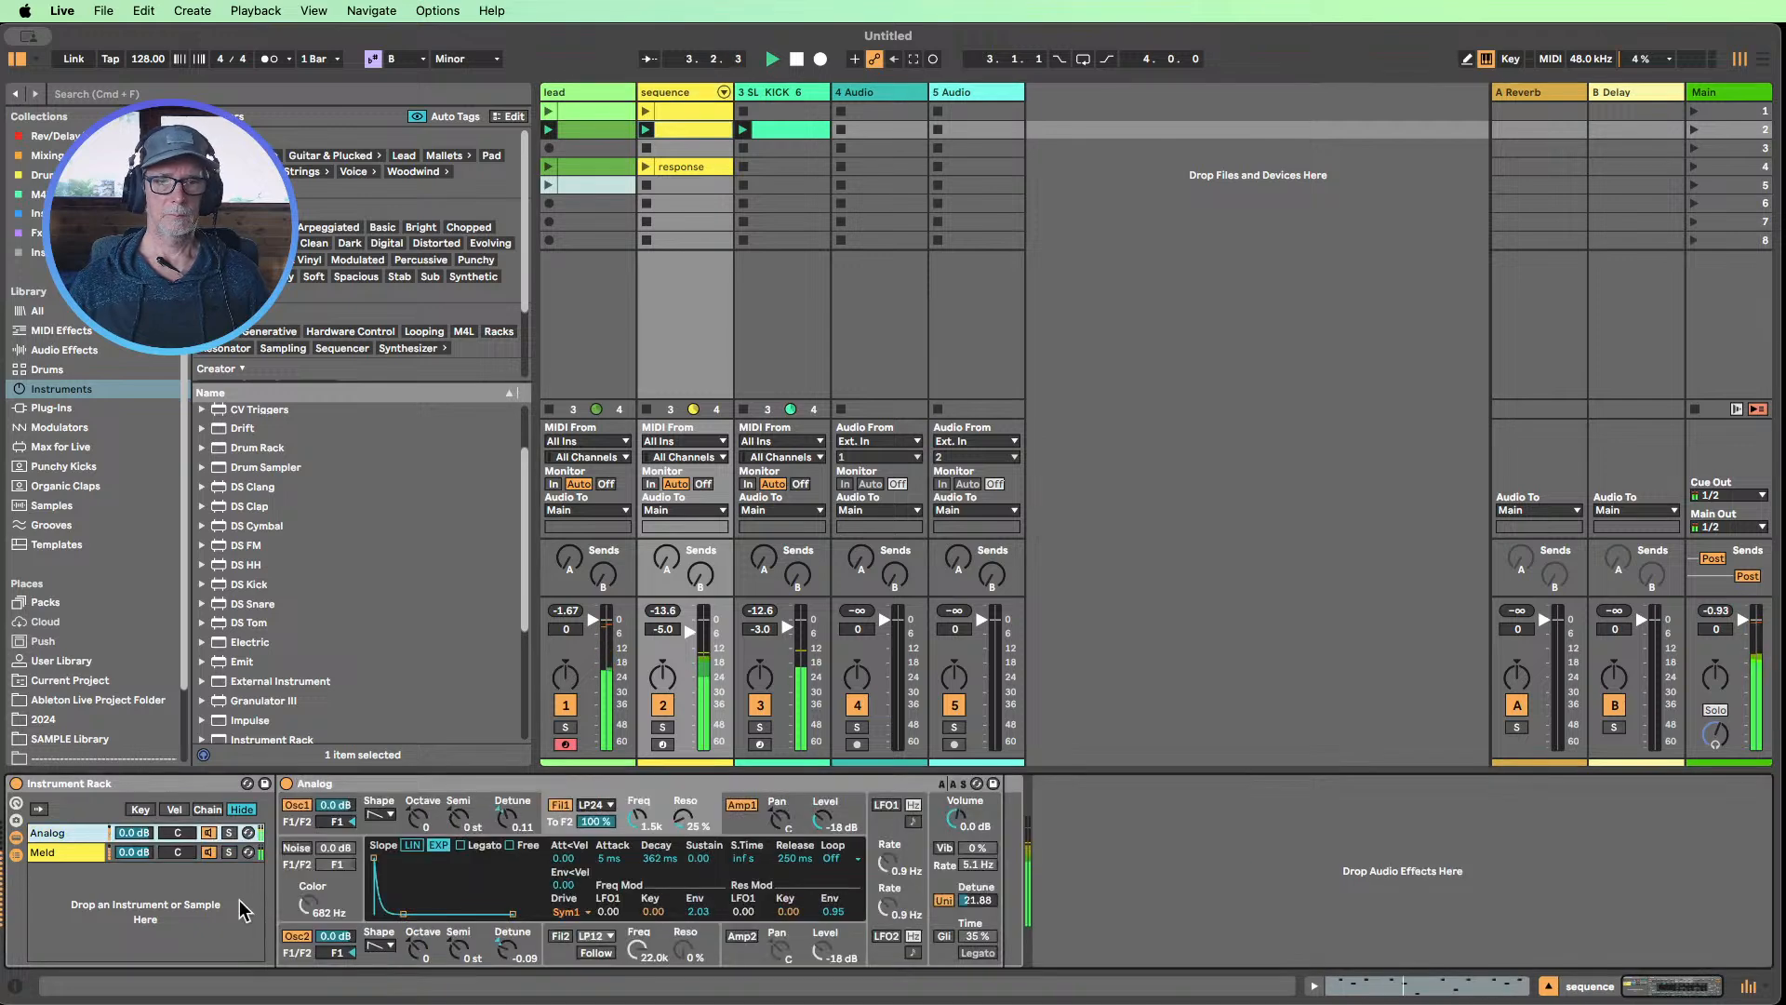
click(44, 856)
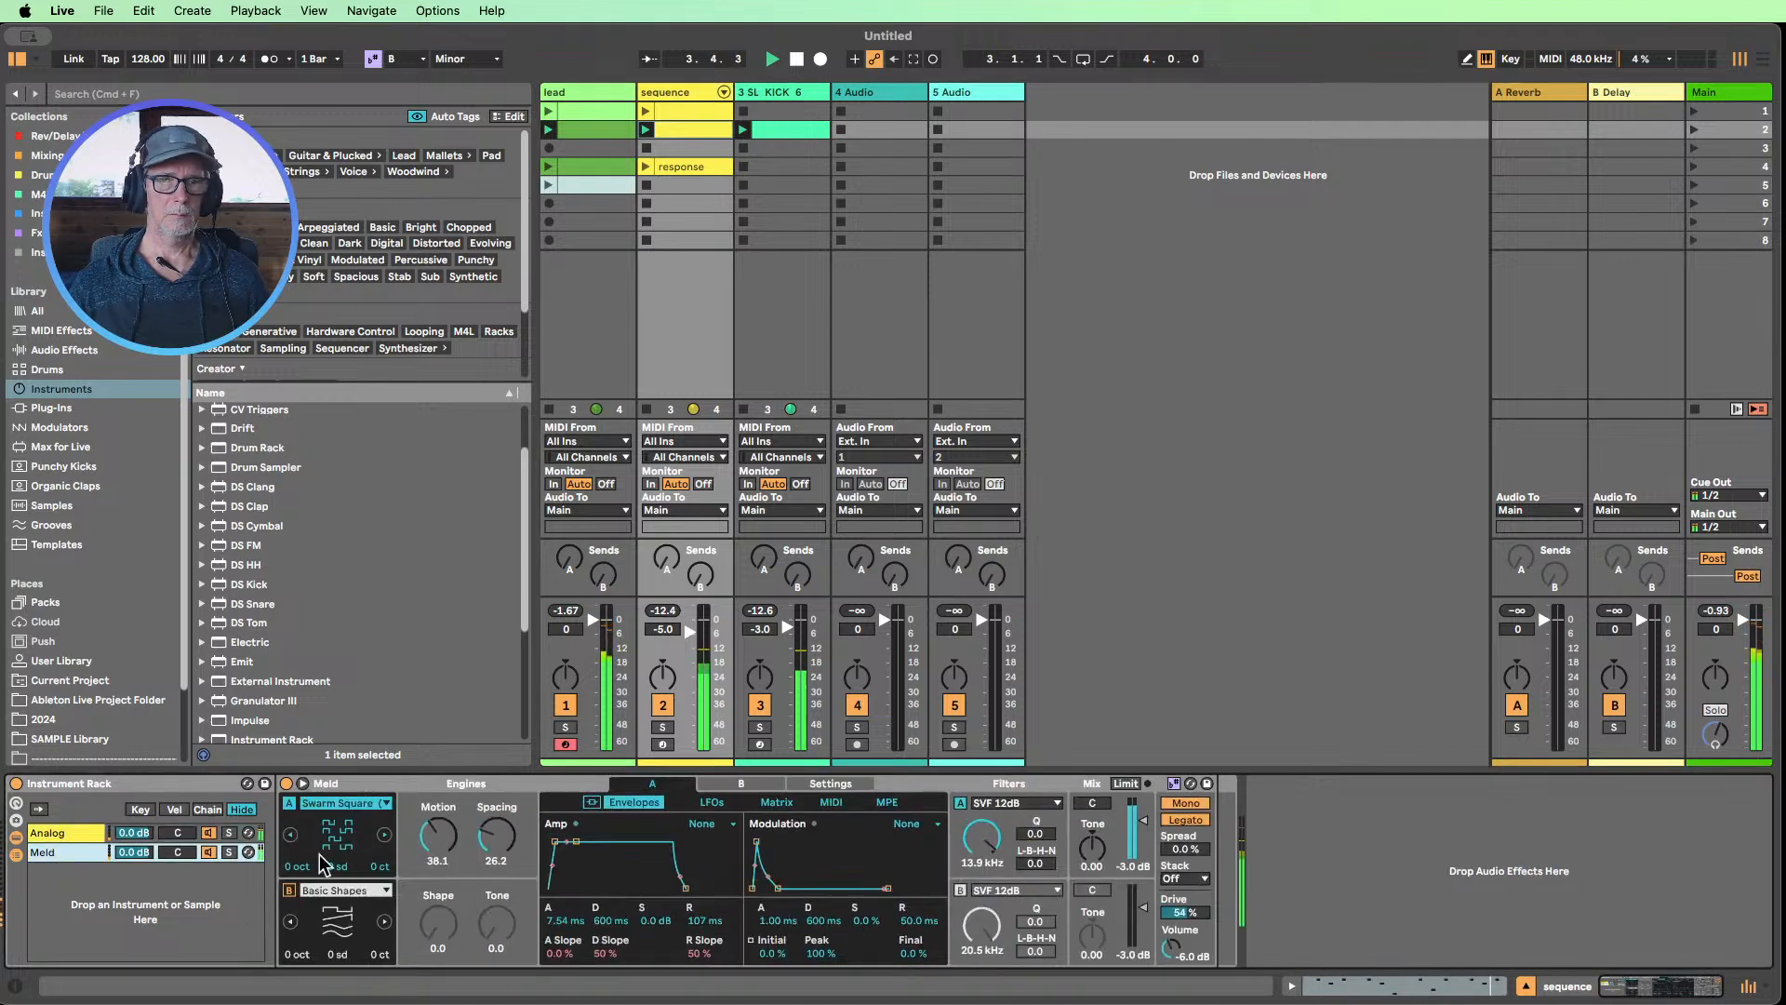
click(98, 834)
drag(643, 819, 643, 811)
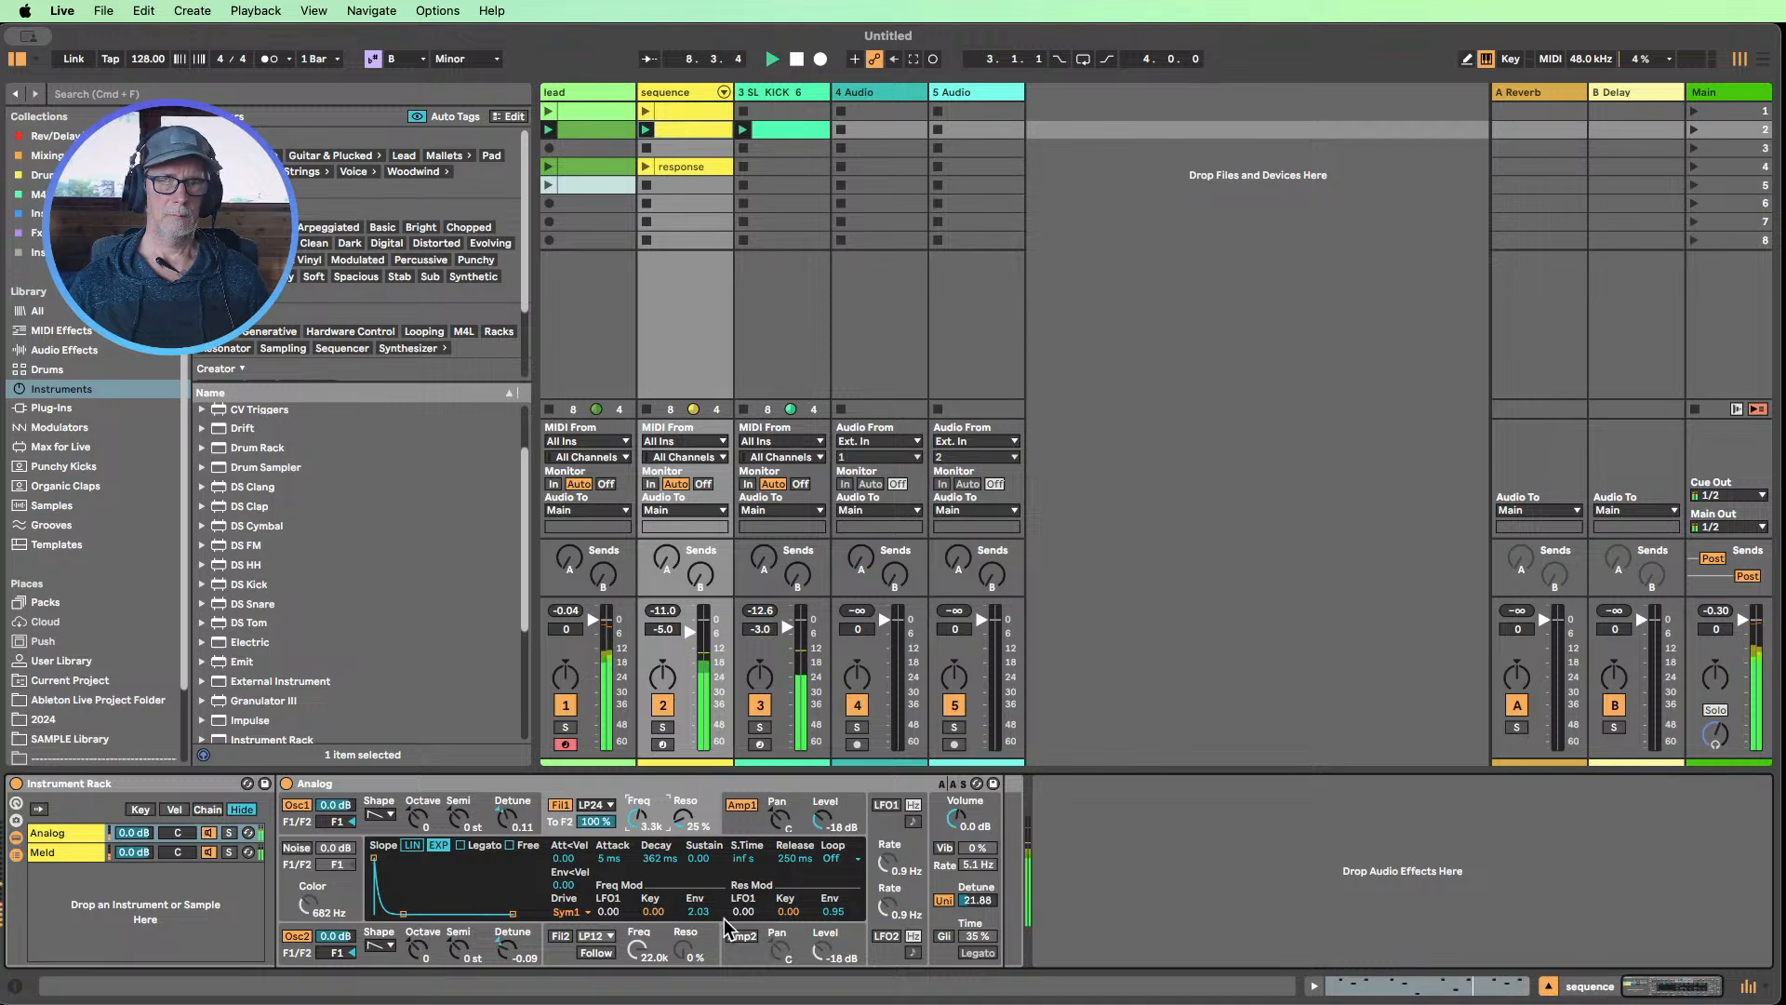
drag(688, 915, 694, 897)
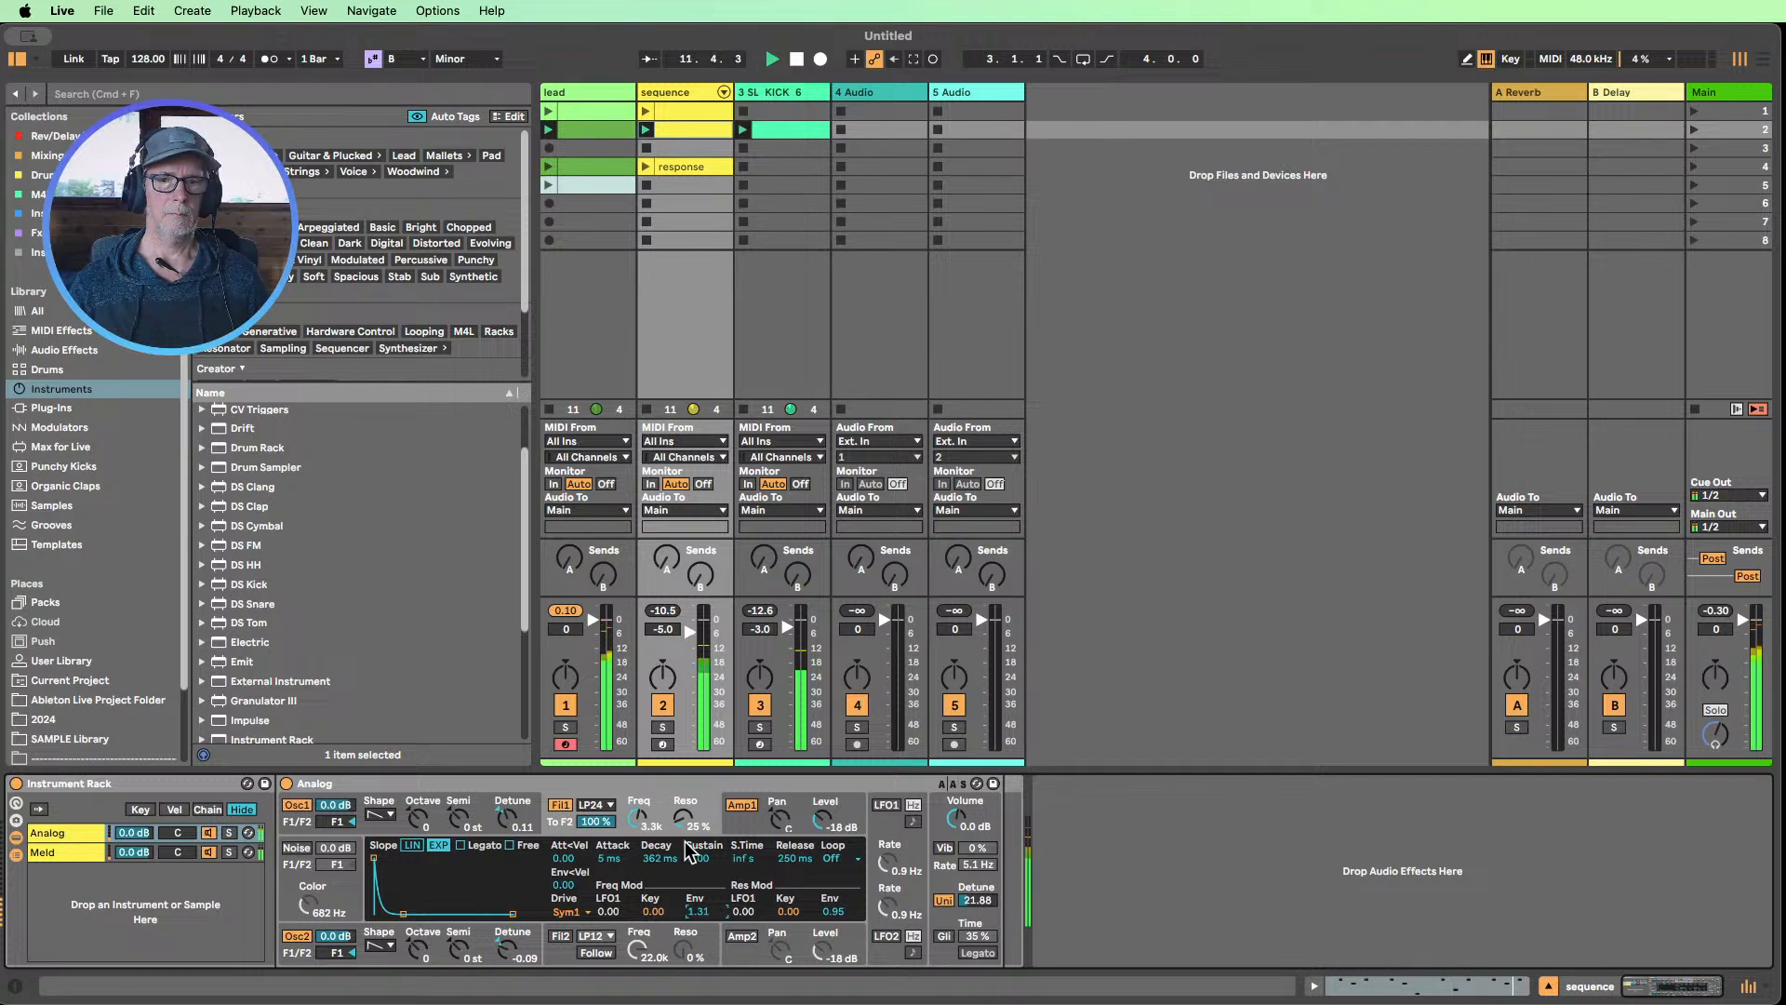
drag(687, 823, 687, 833)
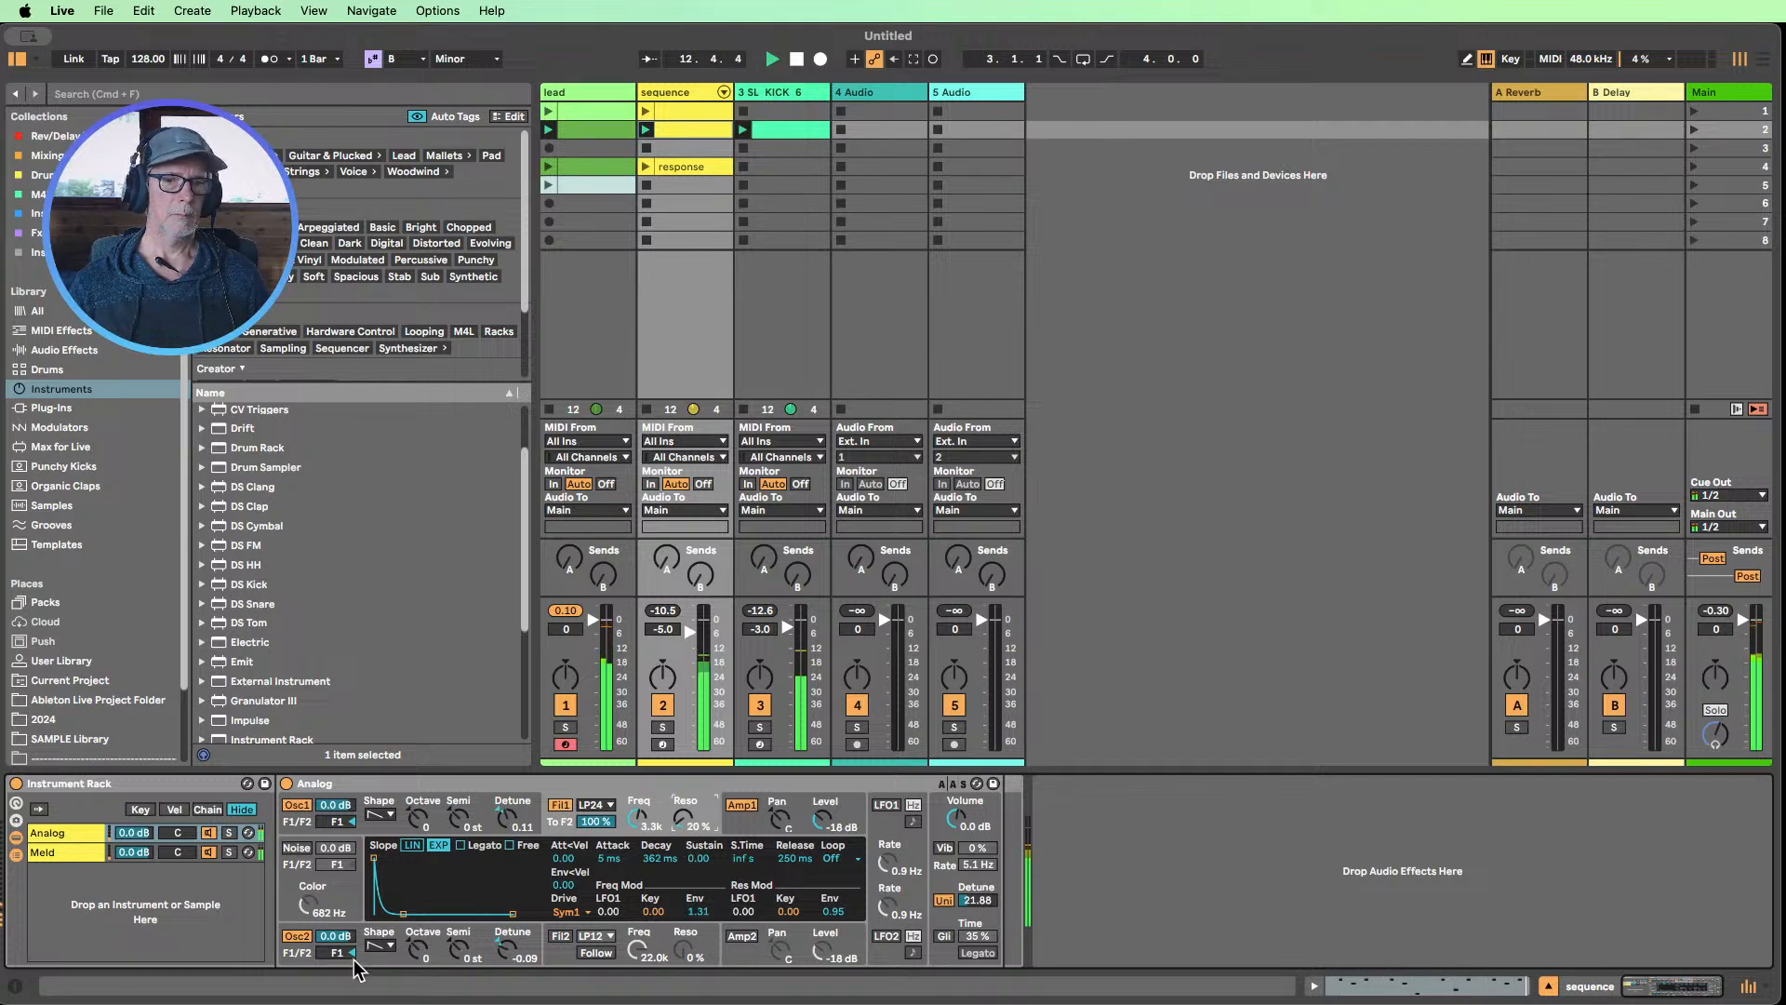
Switch Analog's oscillator 2 to a square wave and lower its filter 1 frequency to 1.3k
click(379, 945)
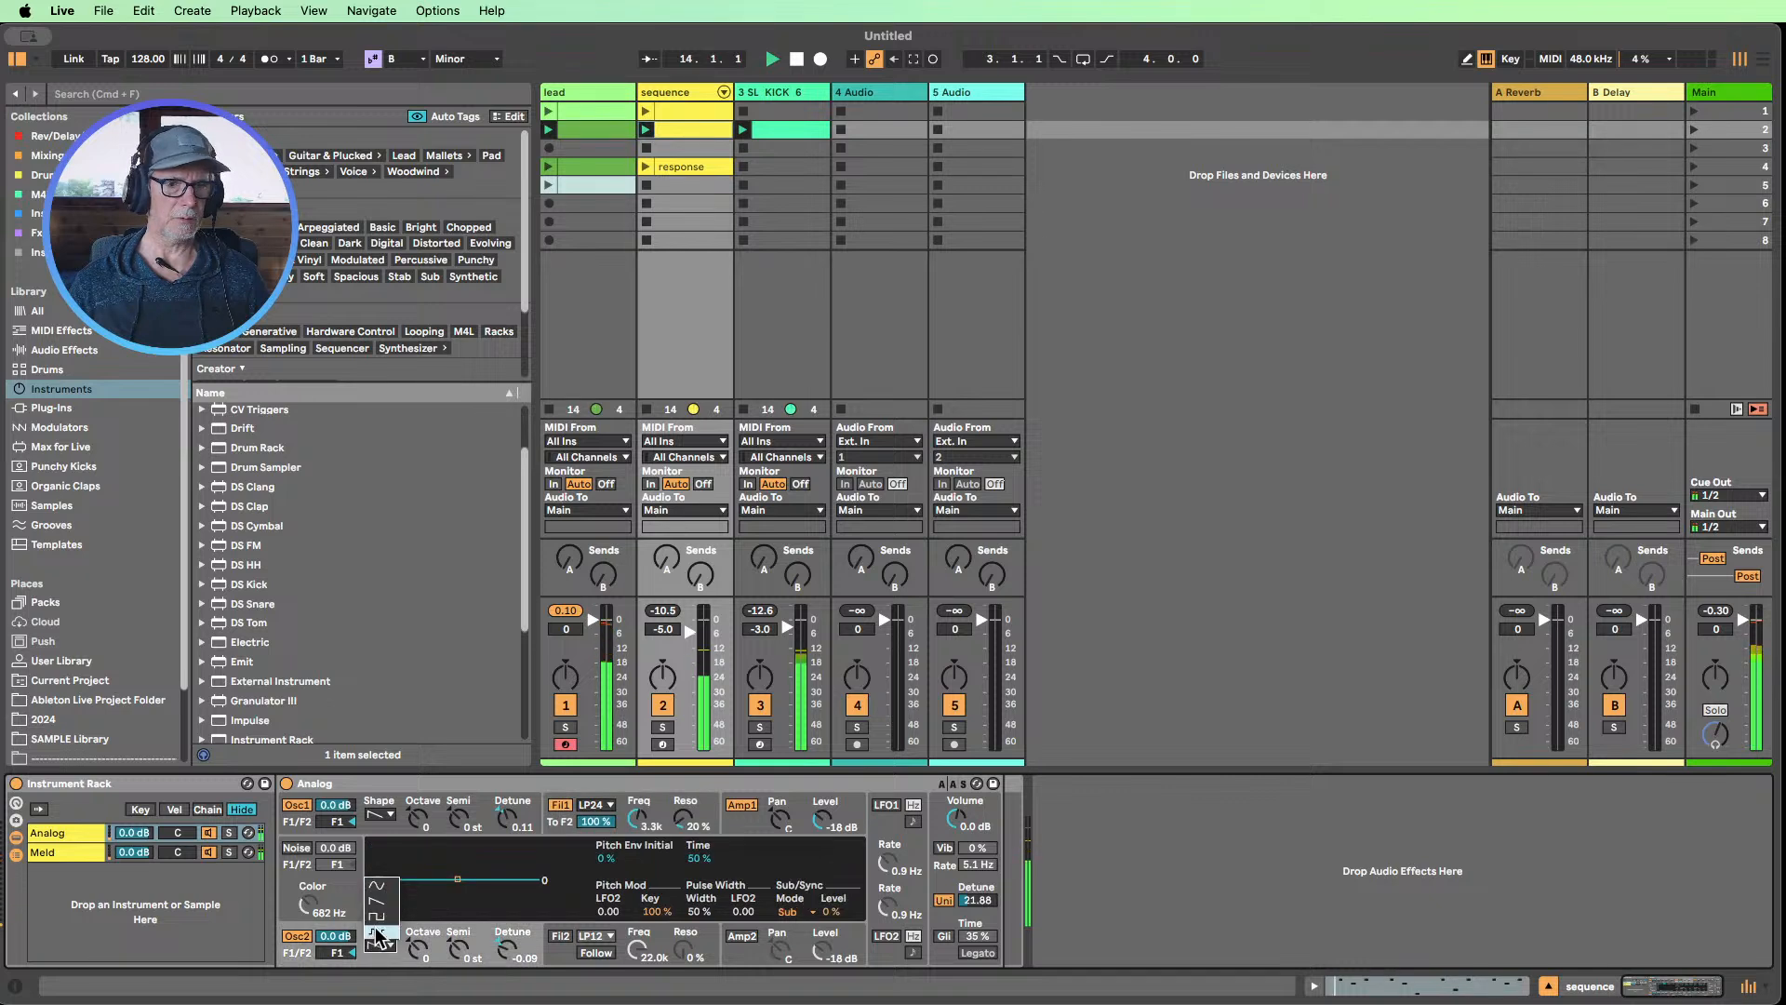
click(377, 916)
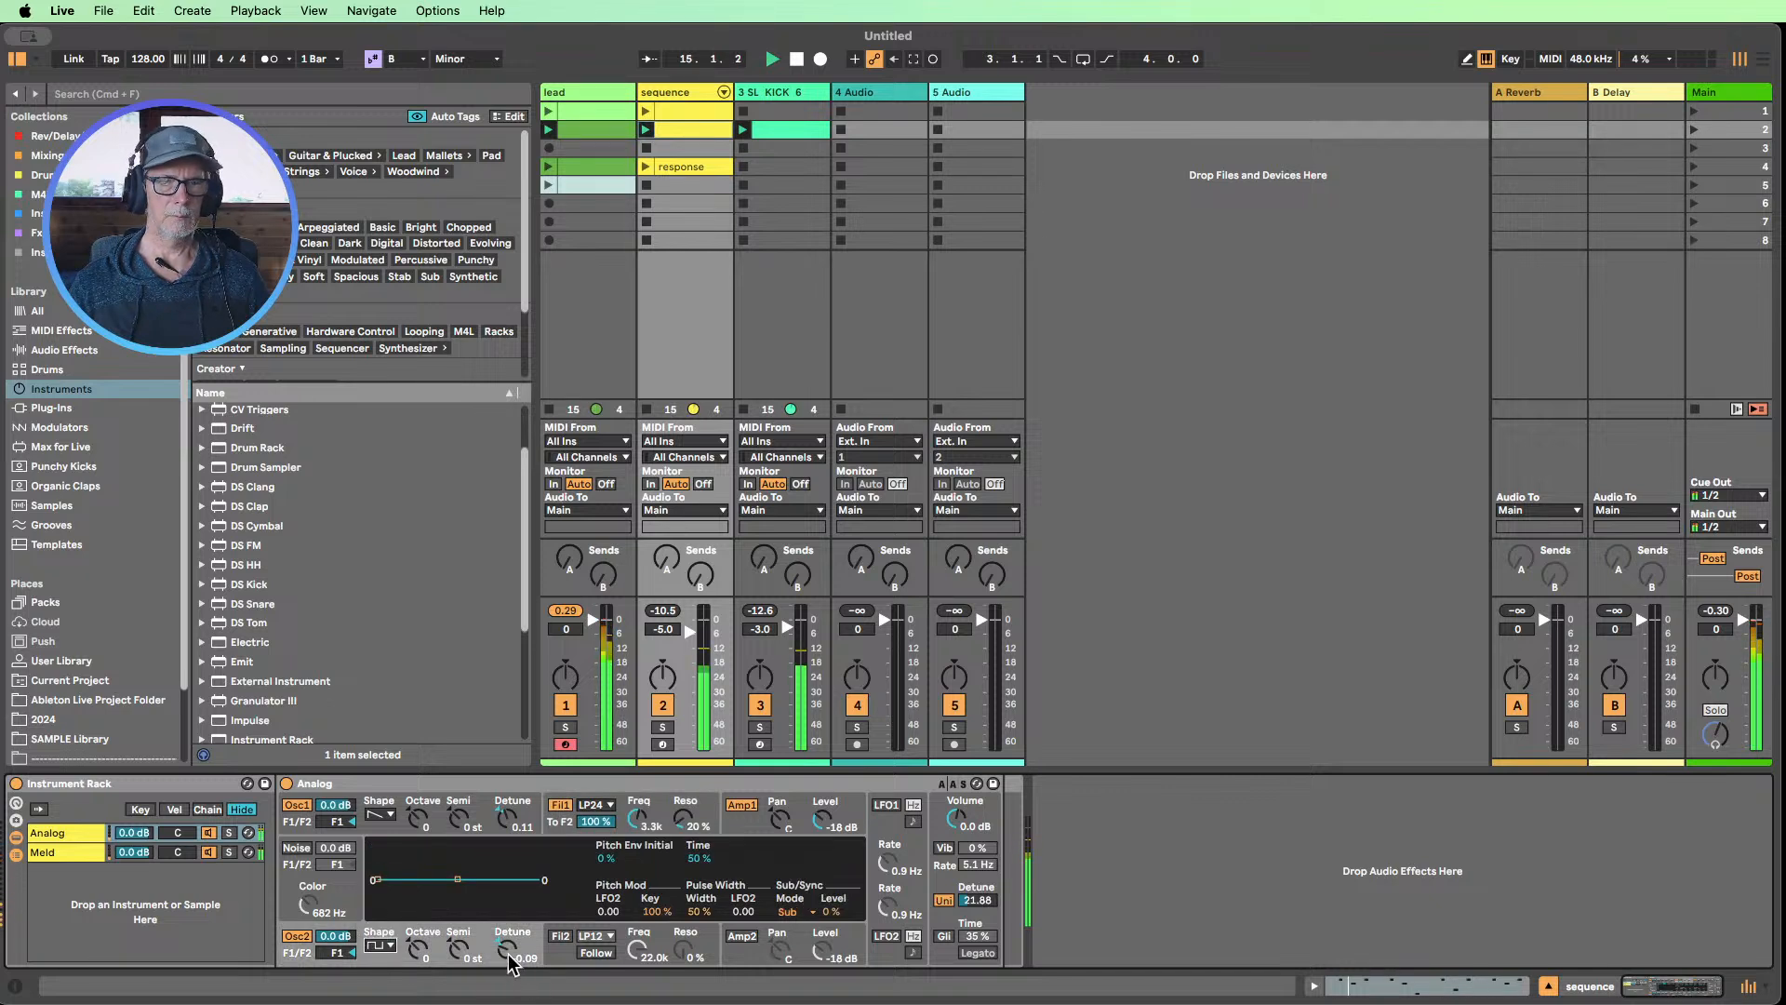
drag(638, 819, 639, 828)
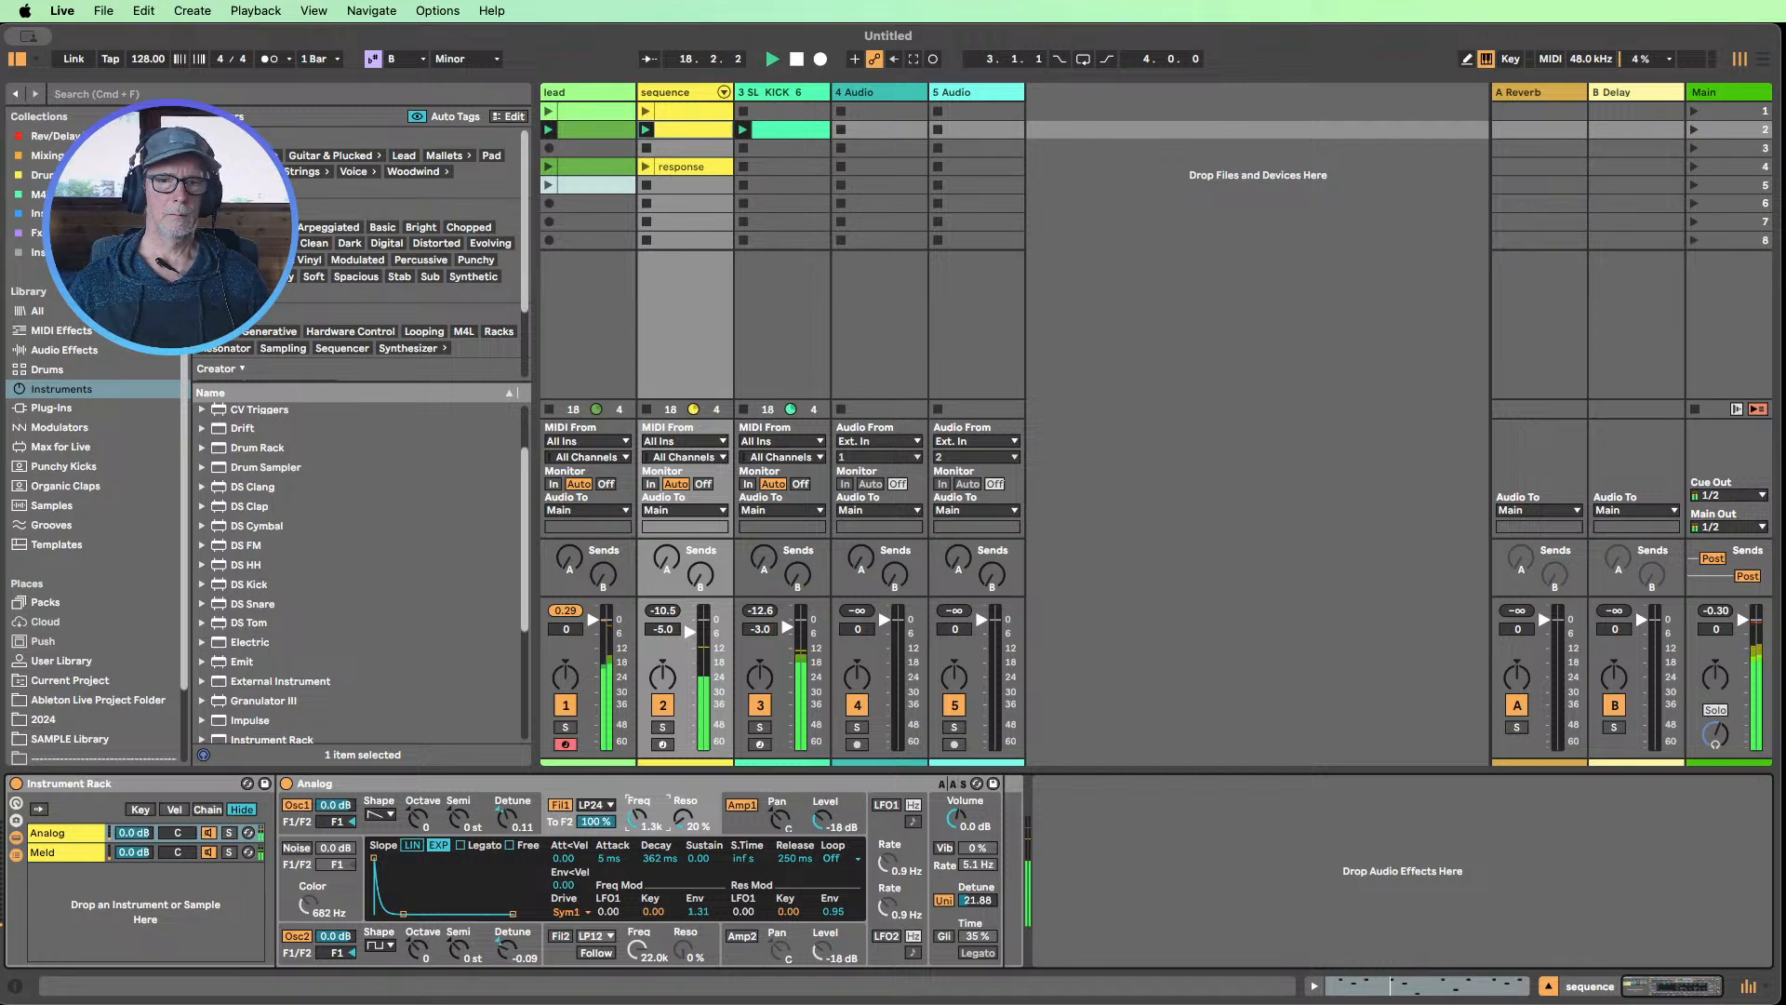
Set the sustain of Meld's amp envelope for engine A to -10 dB and stop playback
click(38, 852)
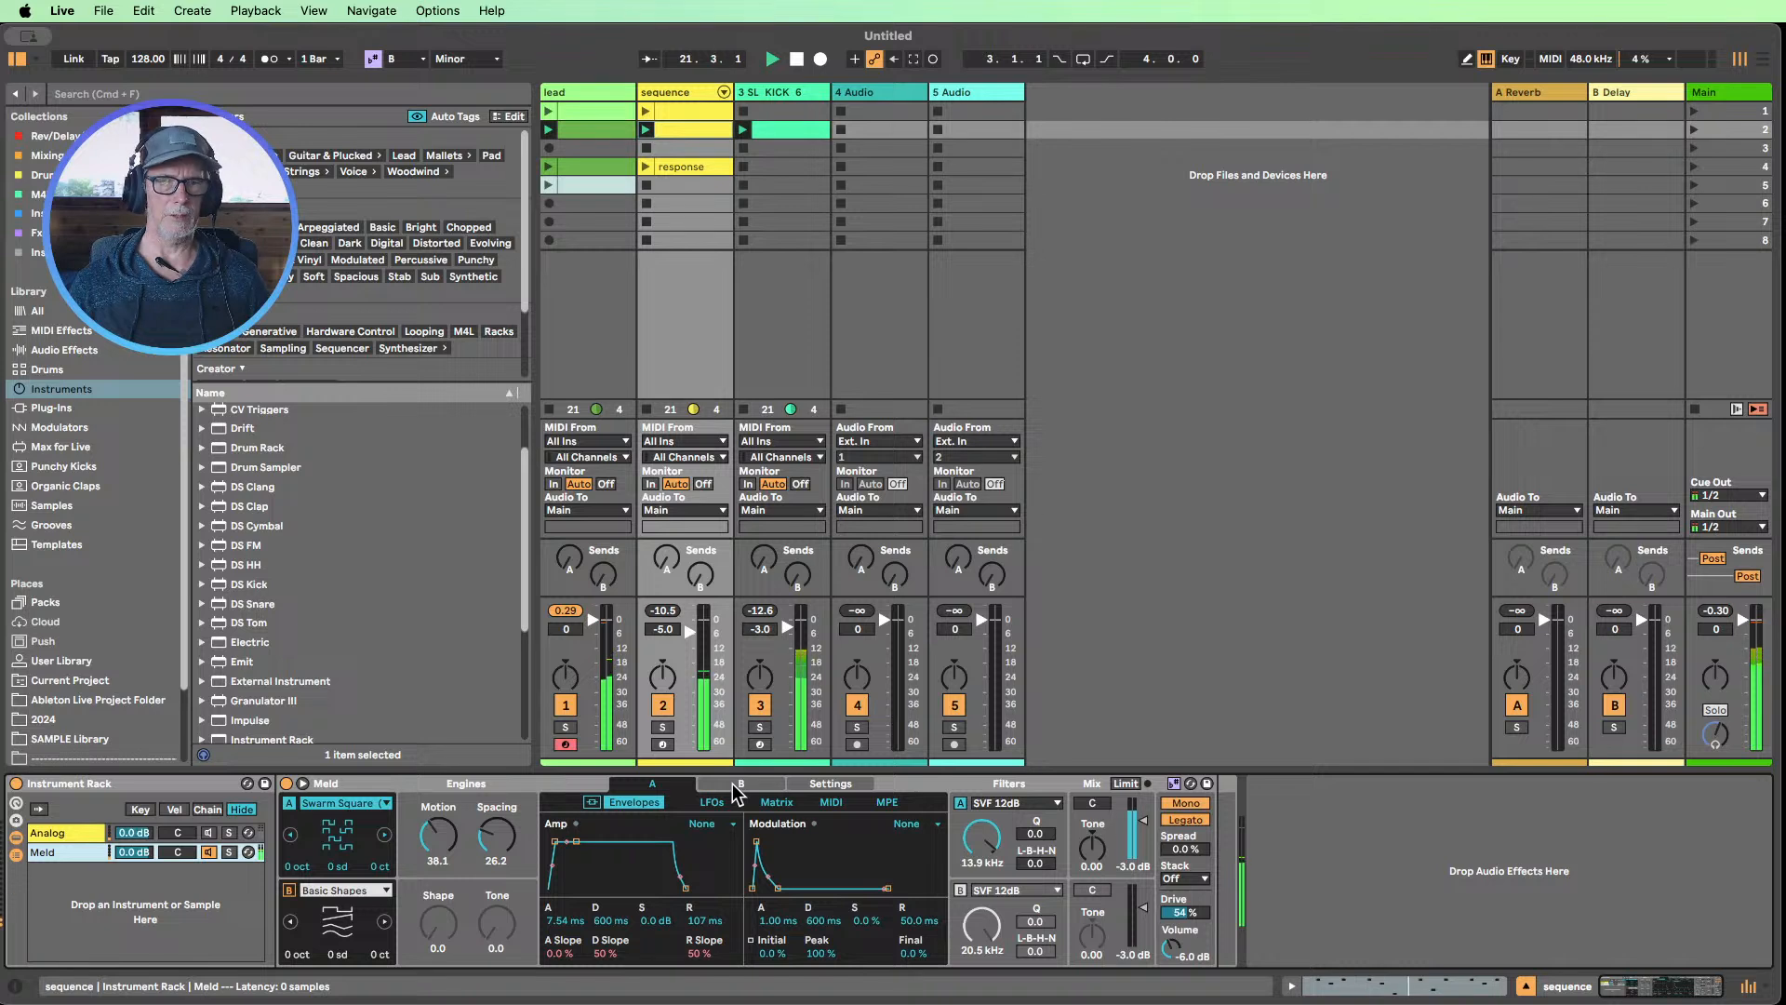
mouse_move(655, 920)
mouse_down()
mouse_move(655, 977)
mouse_move(654, 928)
mouse_up()
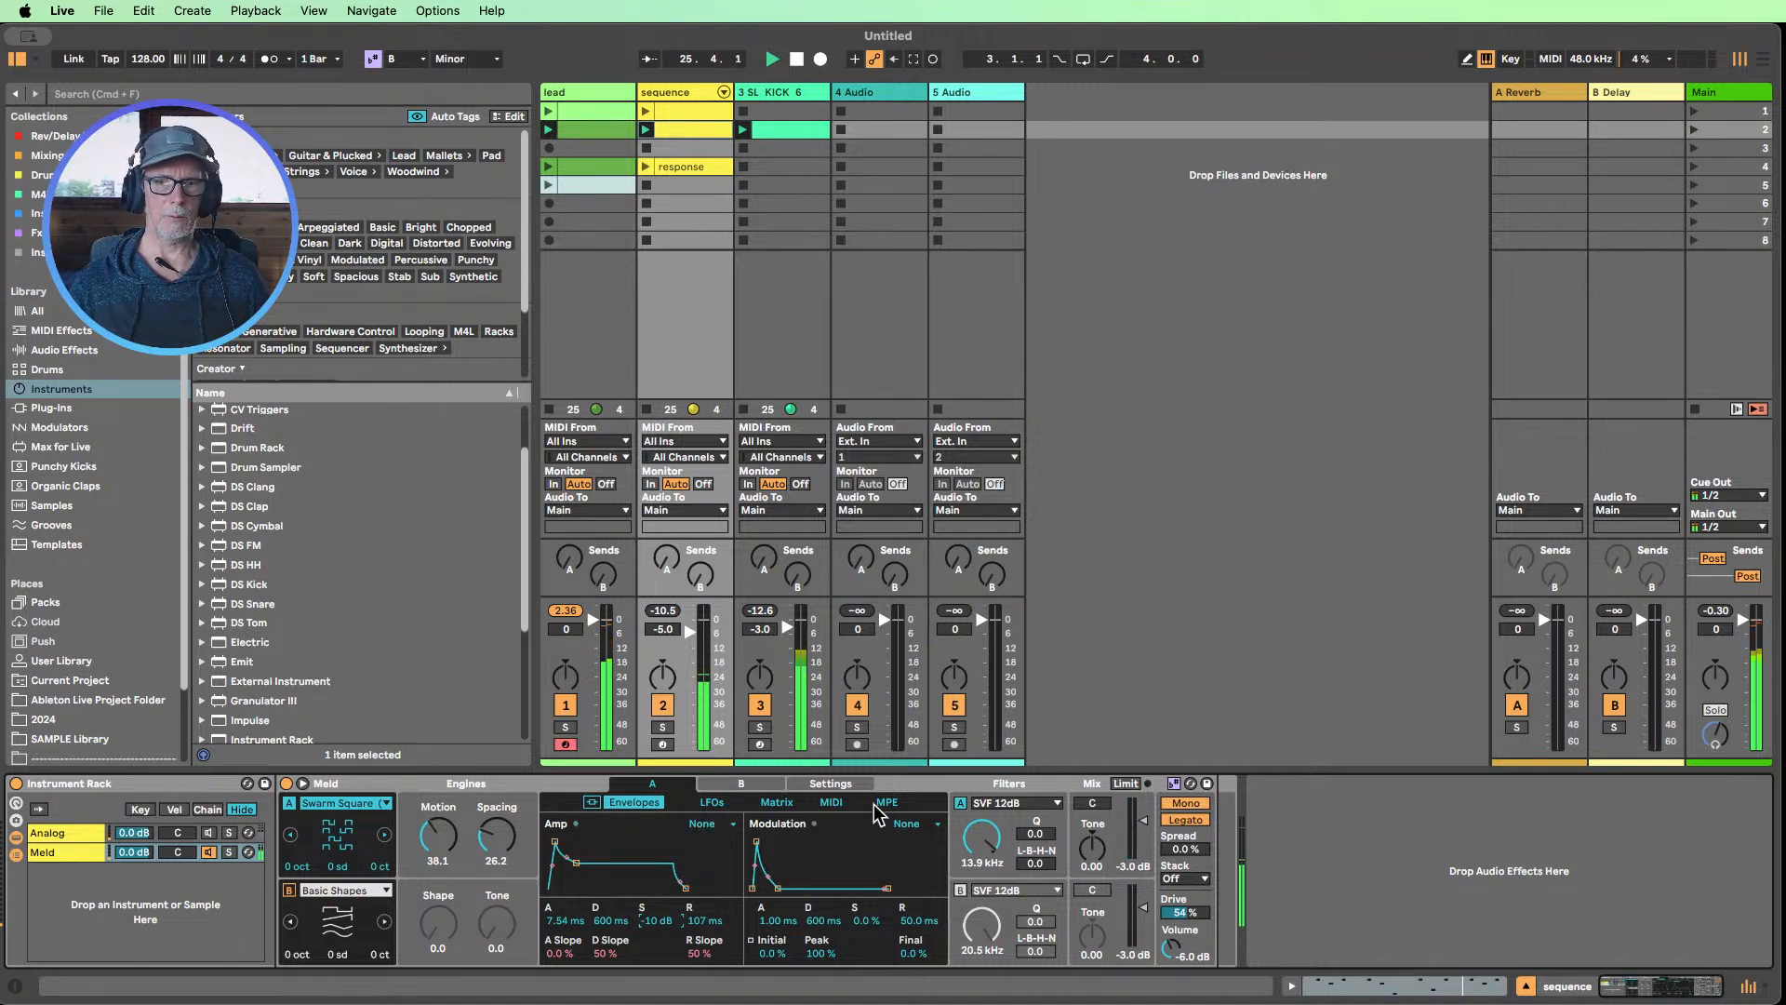
click(778, 803)
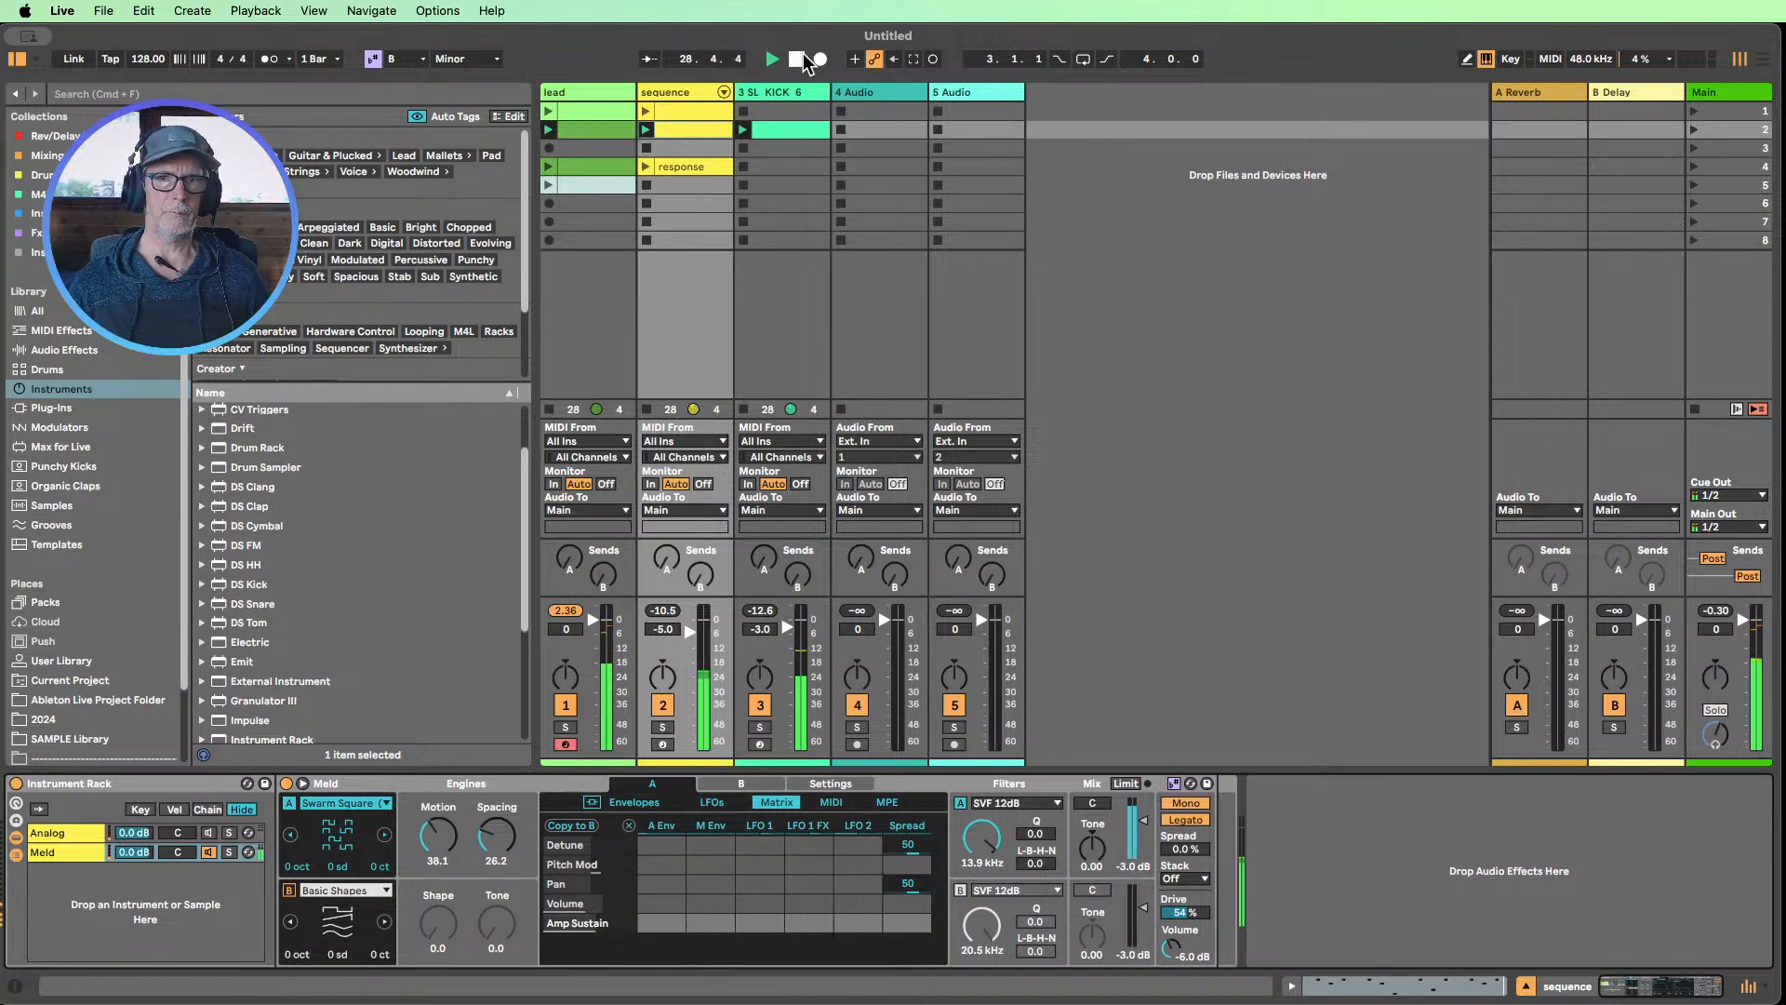
click(636, 802)
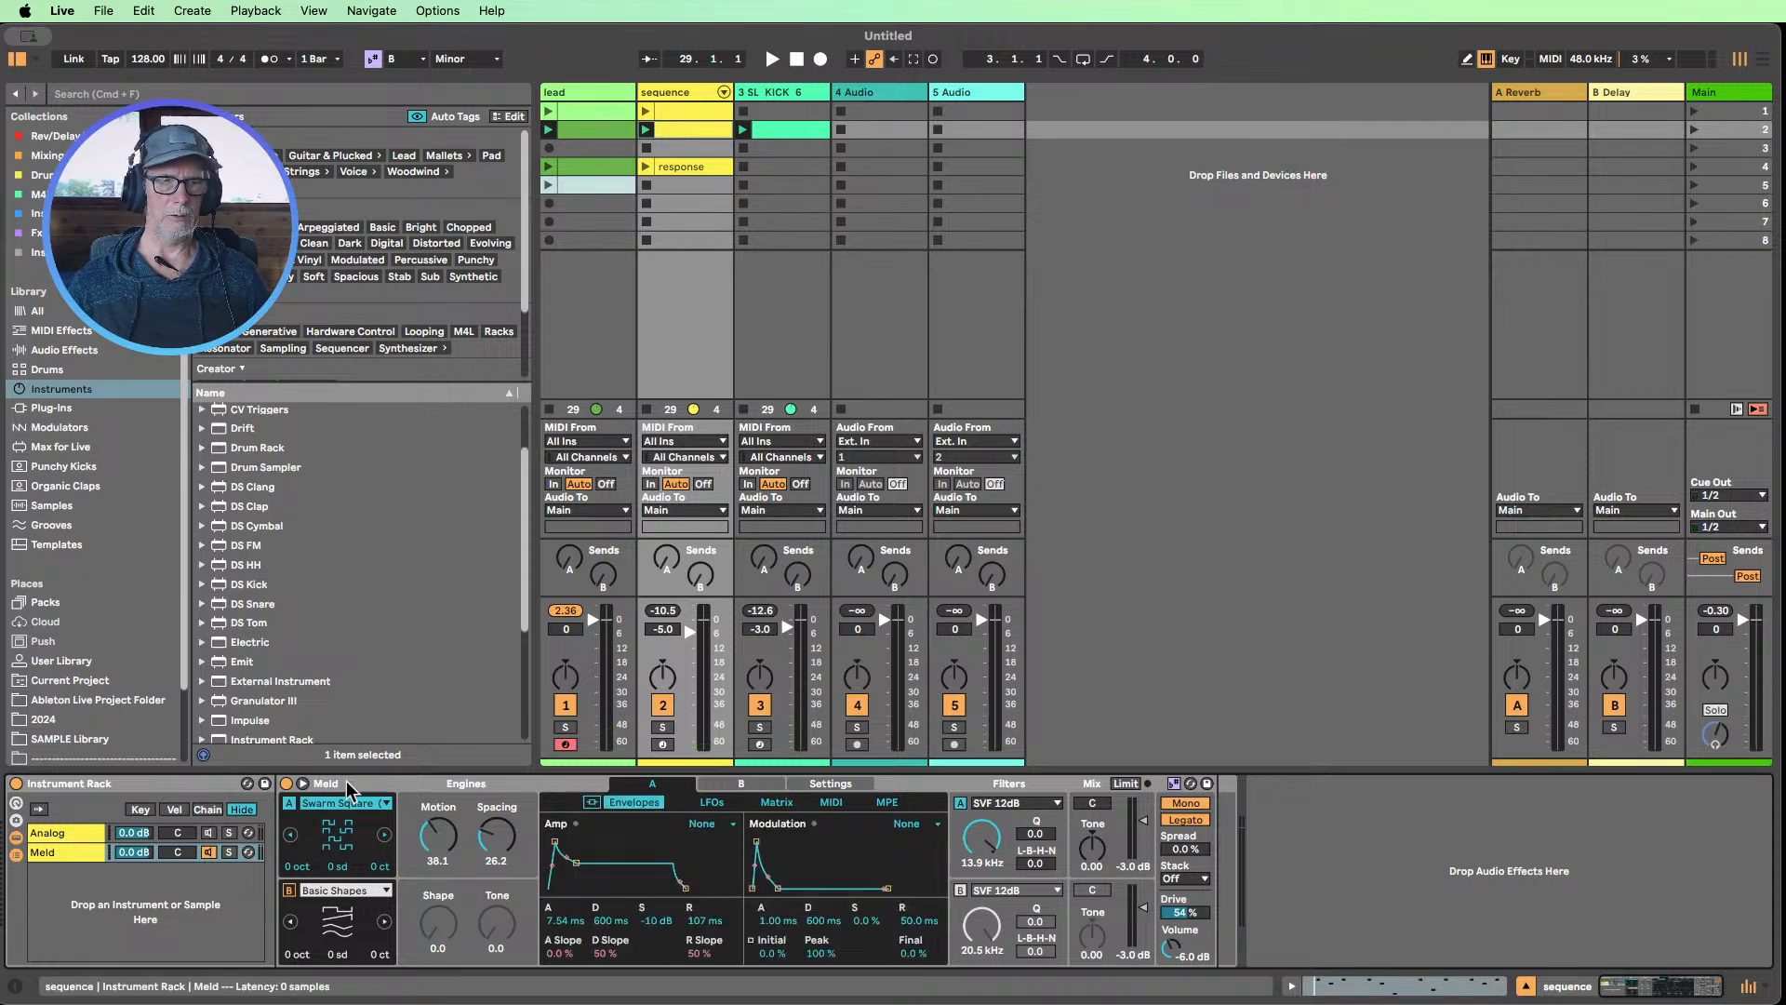
Compare the Analog and Meld chains, then examine Meld's envelopes and its modulation matrix in both compact and expanded views
click(56, 832)
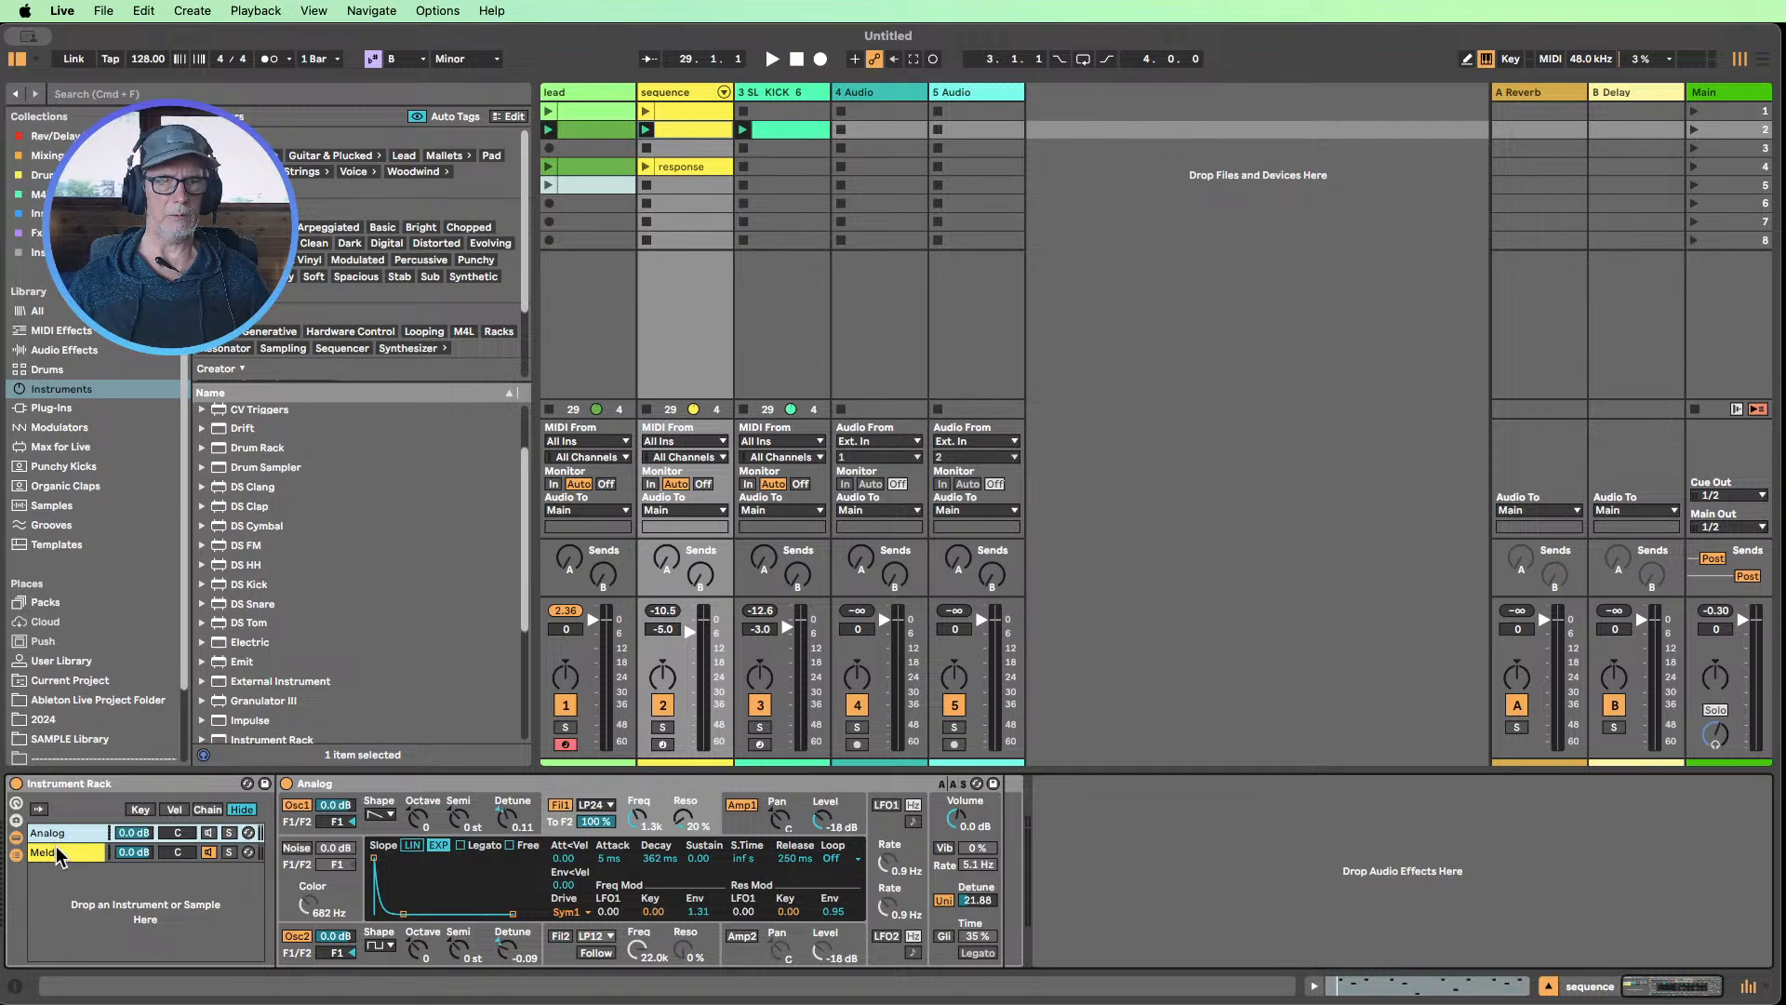
click(56, 850)
click(58, 831)
click(65, 851)
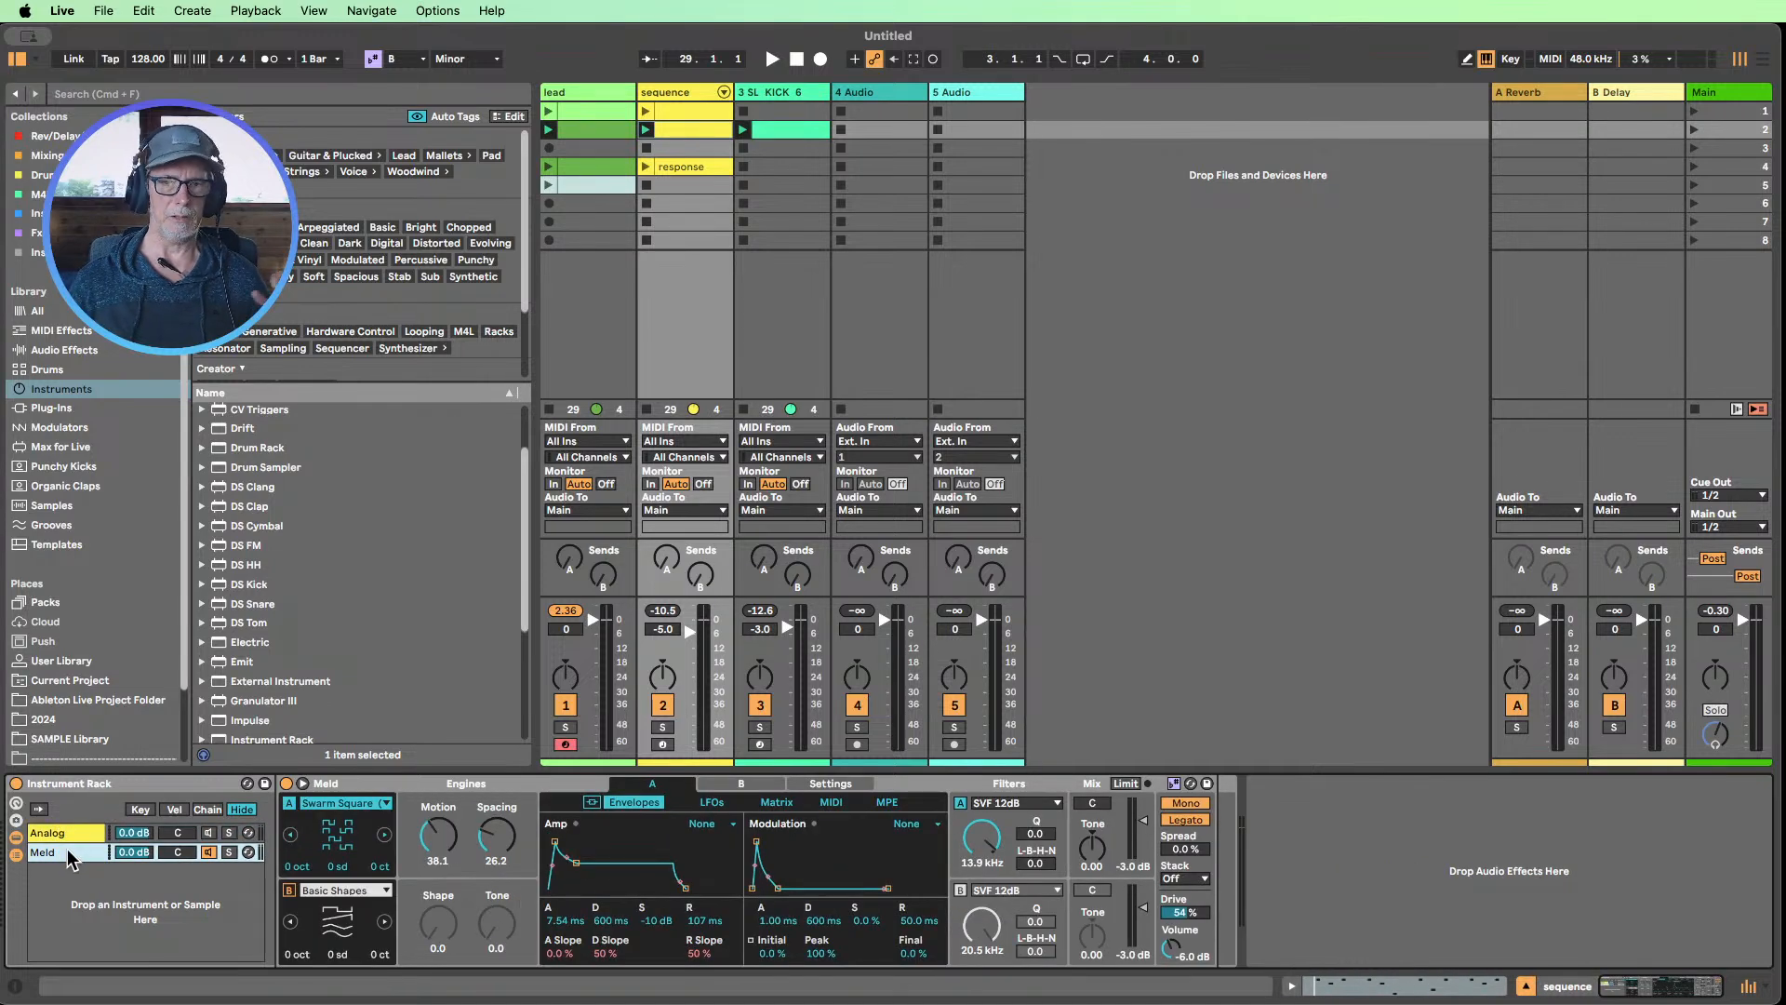
click(304, 784)
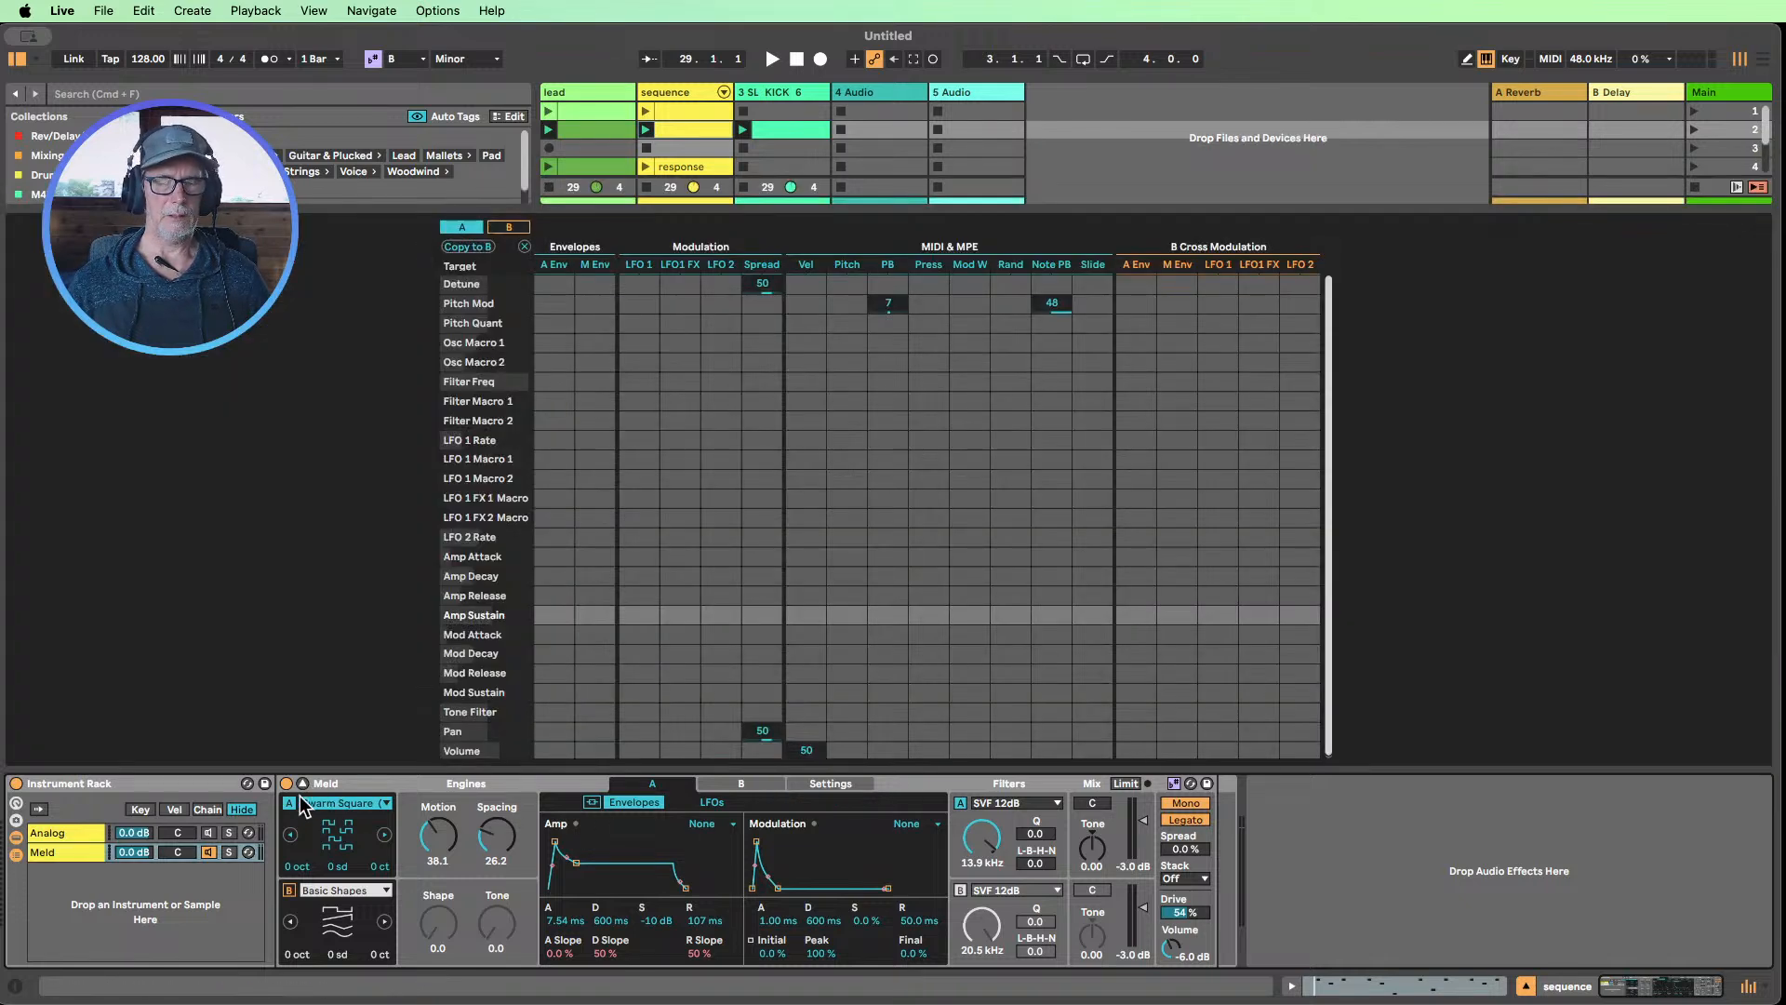
click(303, 784)
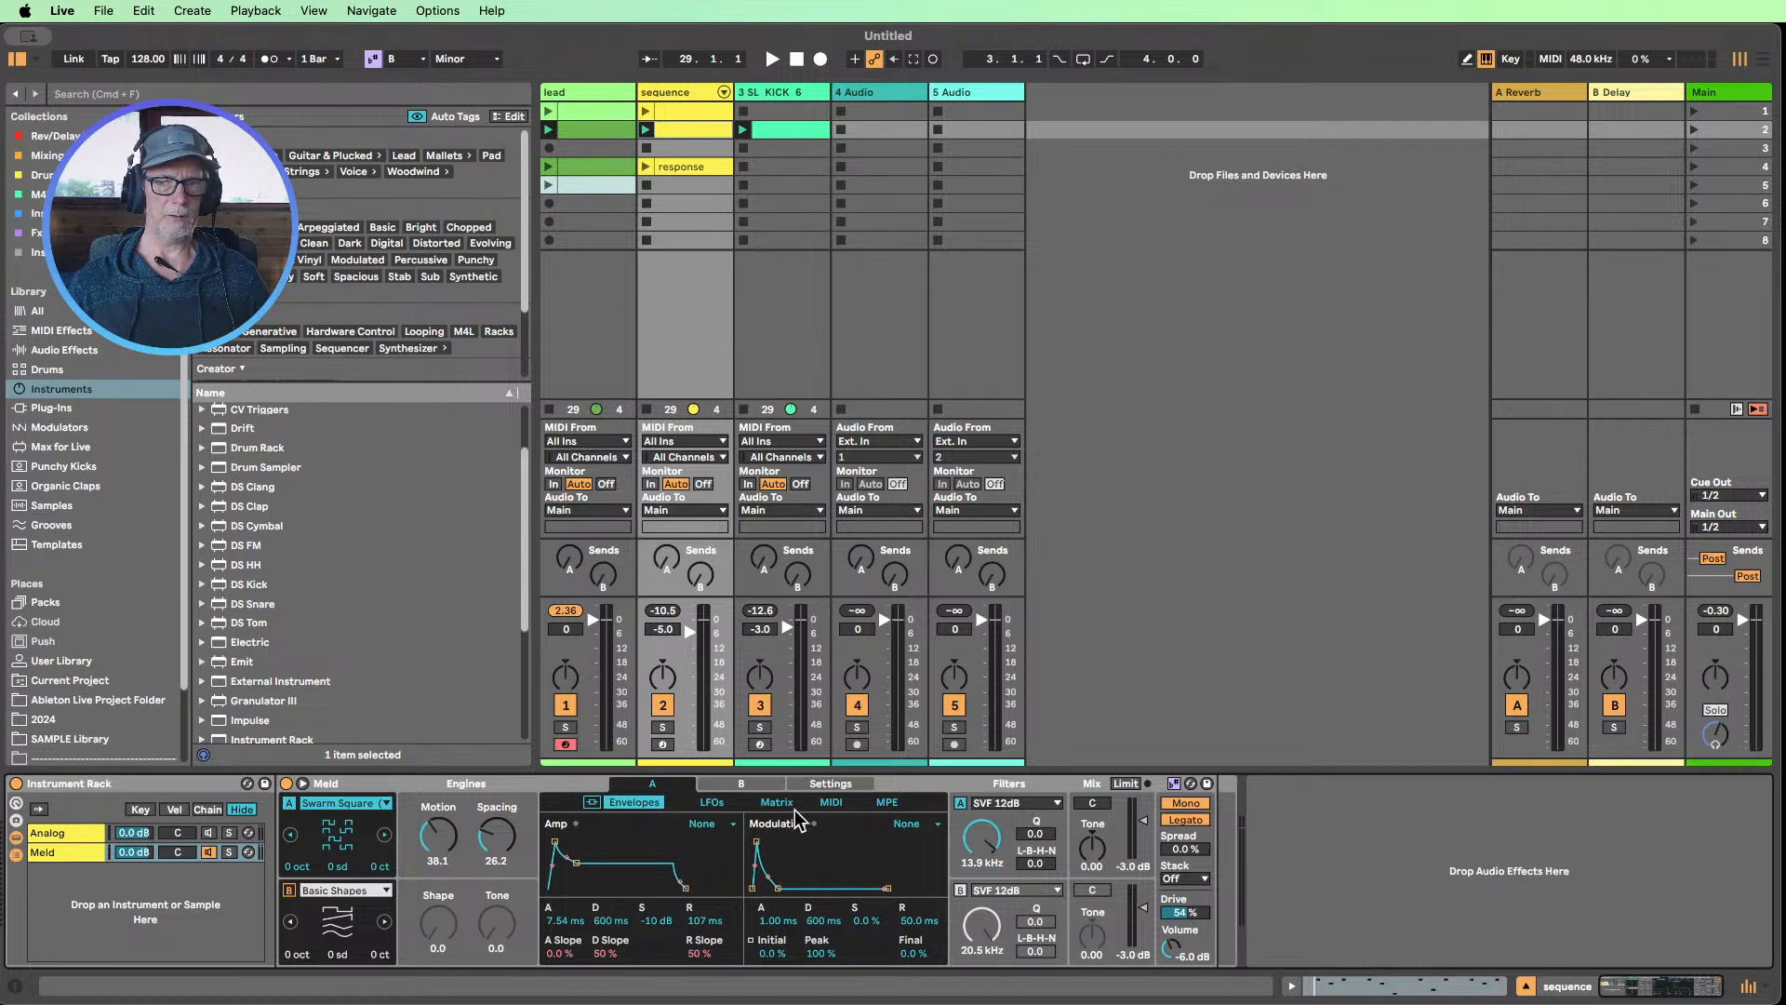
click(777, 801)
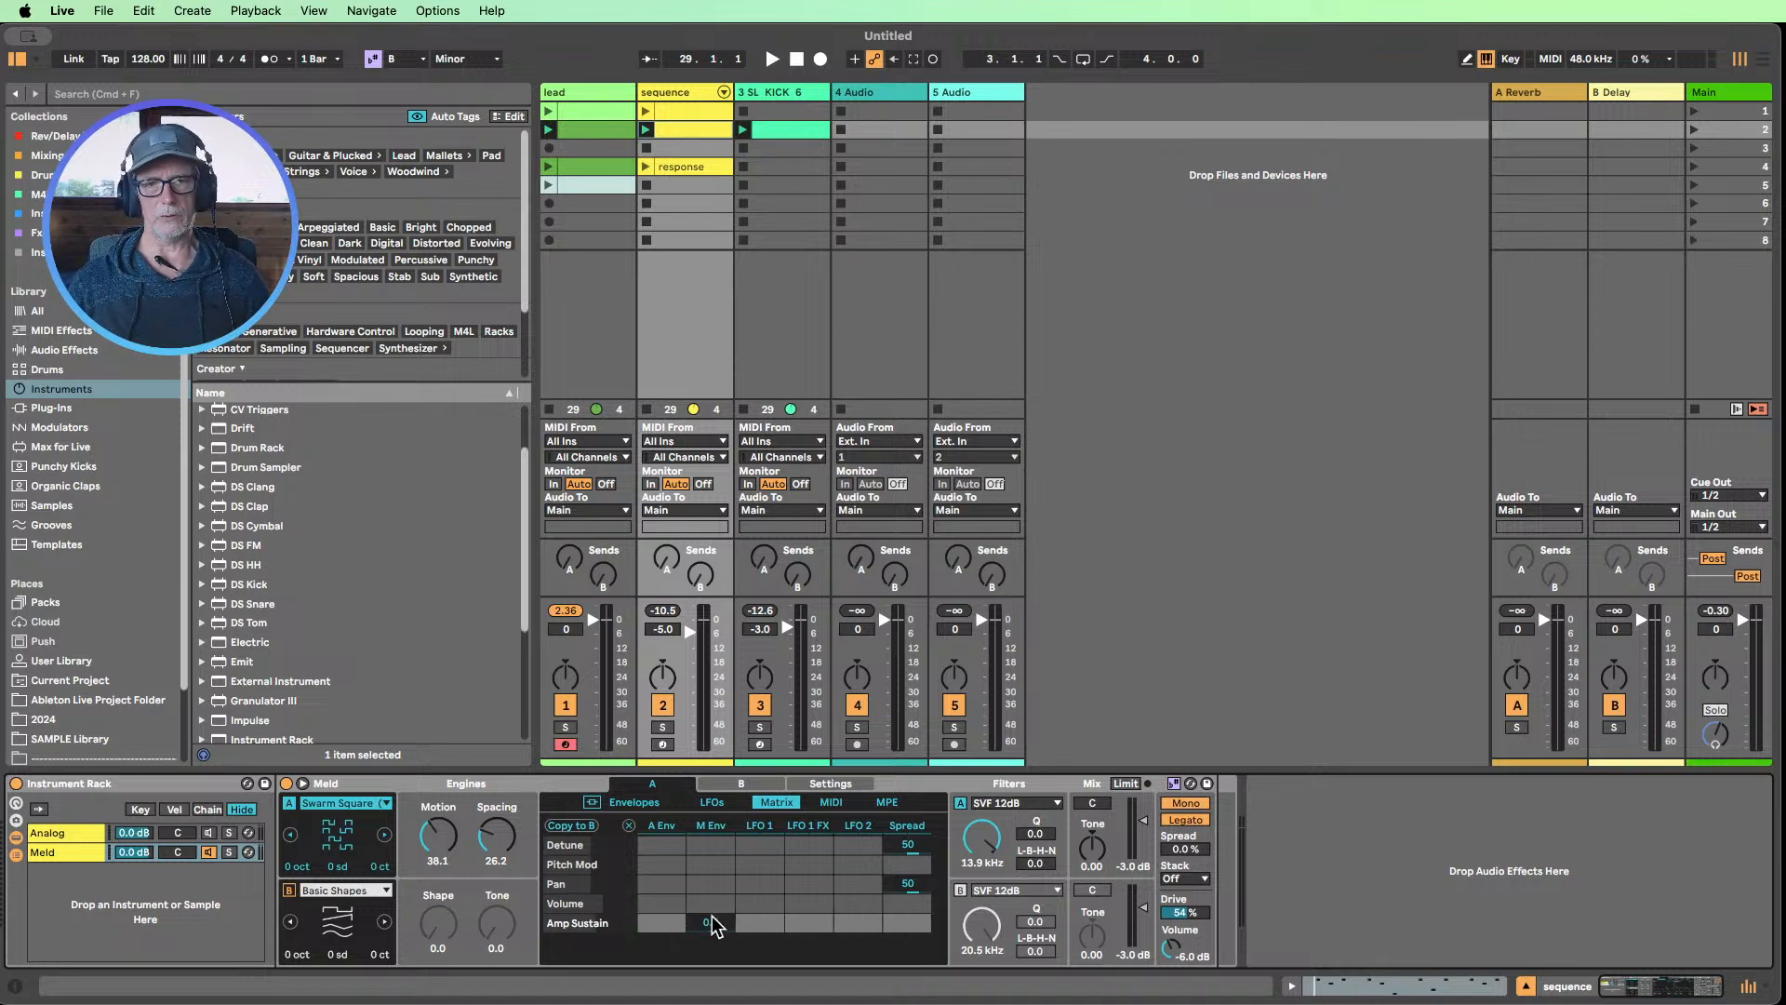
click(636, 801)
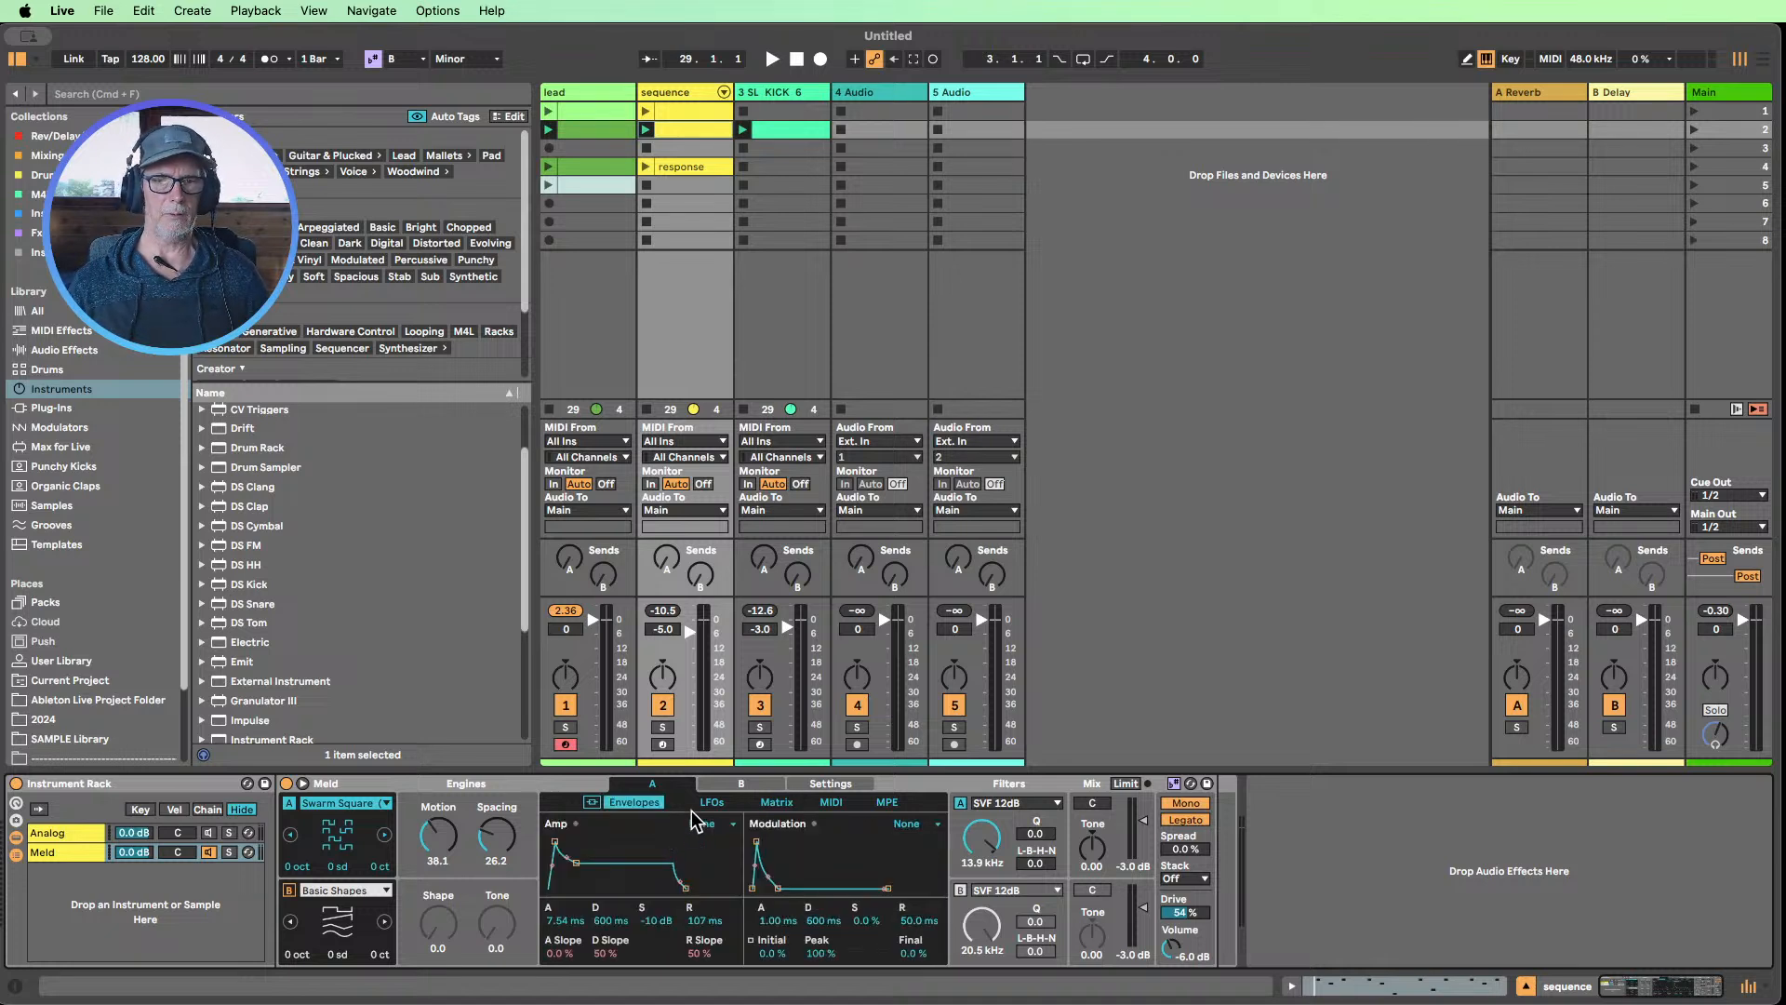
click(776, 801)
click(718, 820)
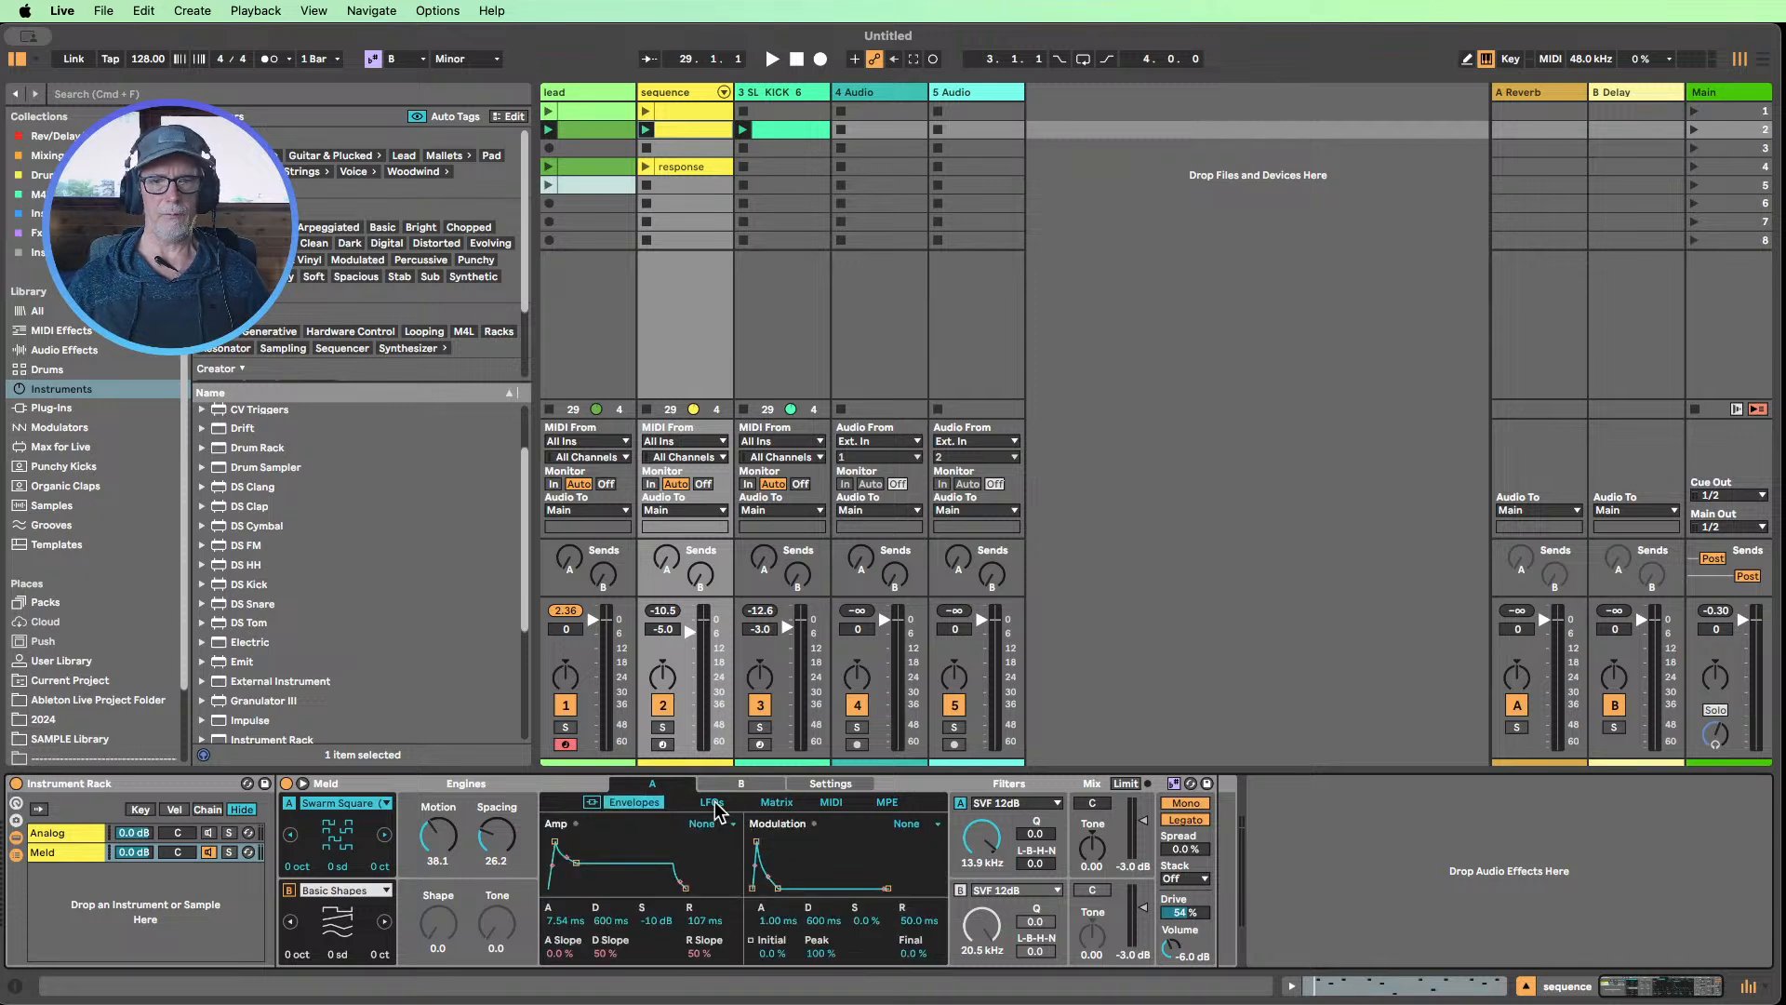
click(775, 802)
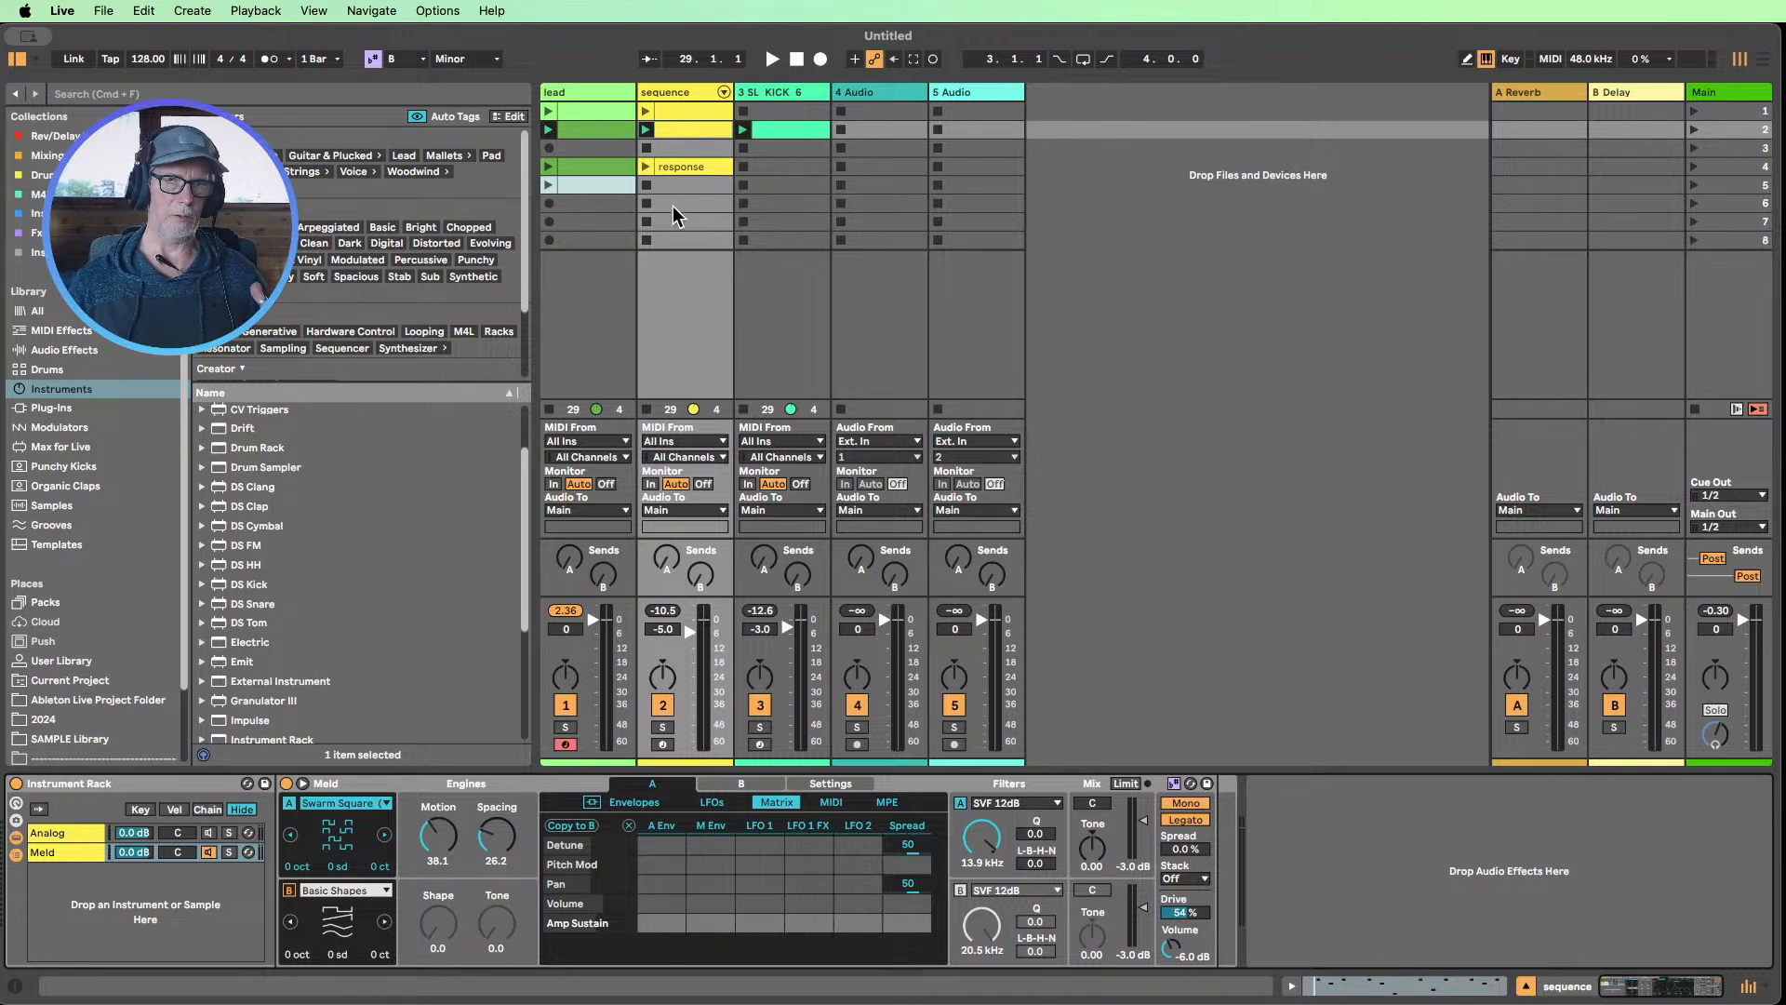
Launch the second-scene sequence clip with the sequence and kick tracks soloed, and bring back the sequence track's devices
click(647, 130)
click(661, 727)
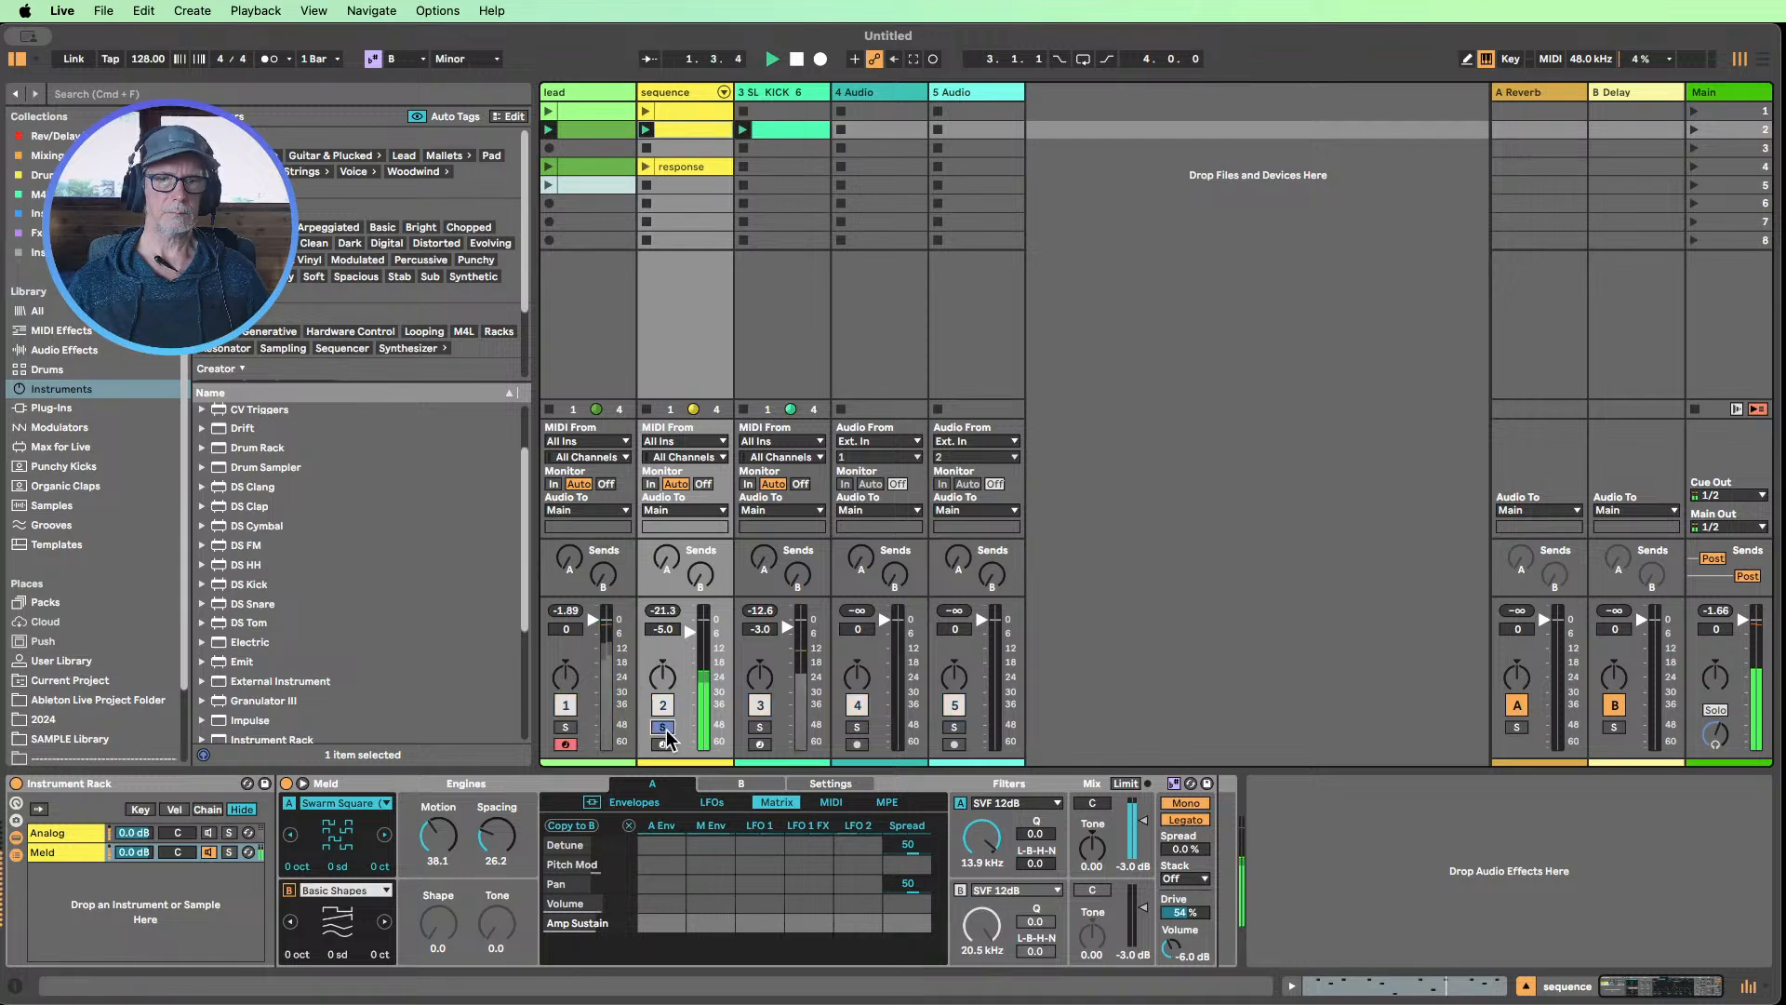
click(758, 727)
click(770, 727)
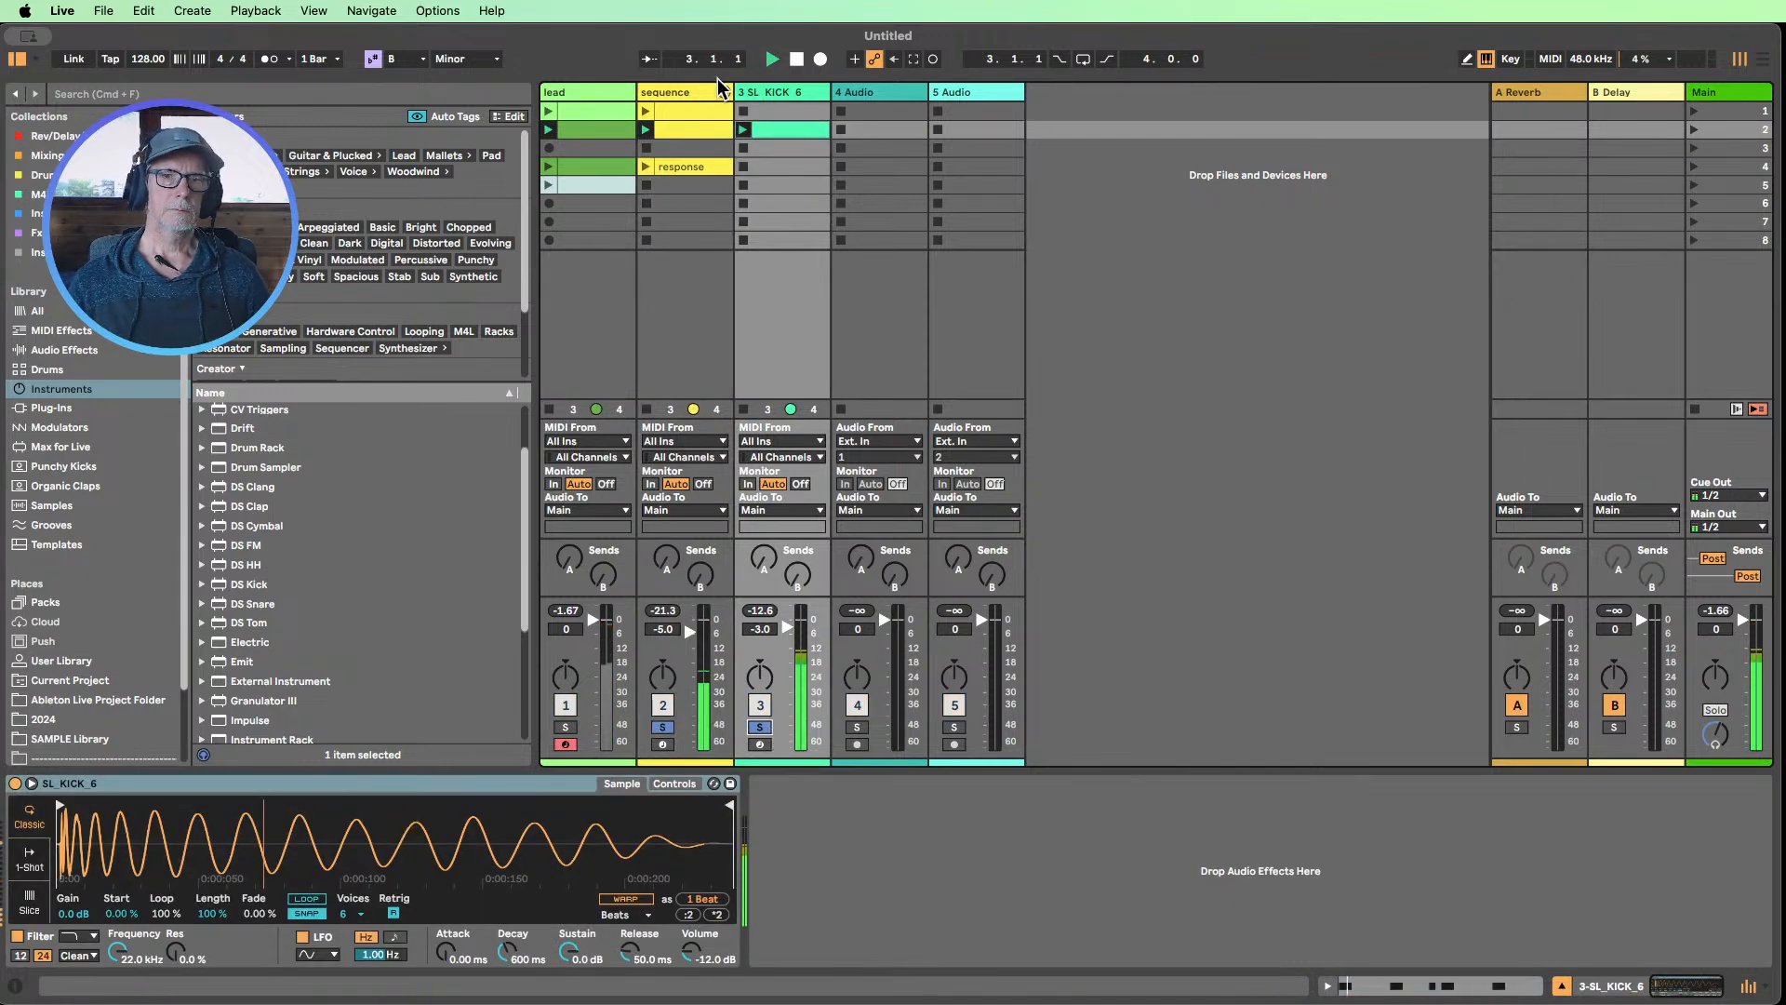
double_click(675, 131)
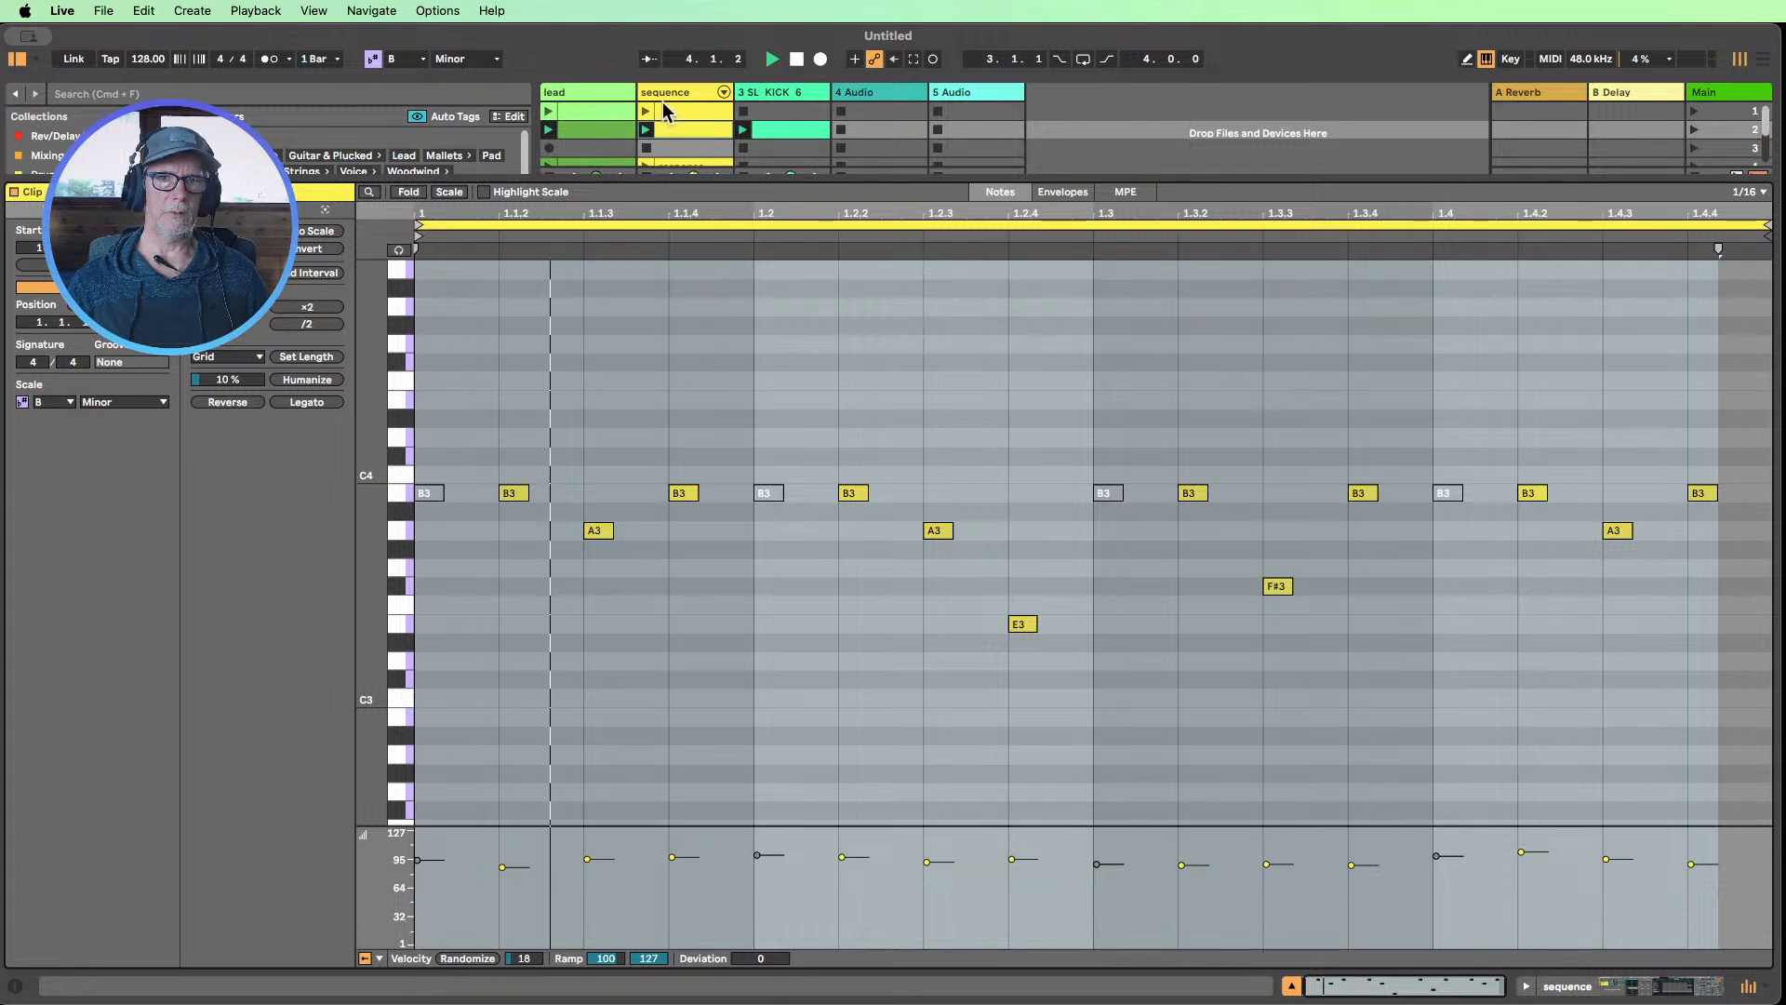
click(666, 92)
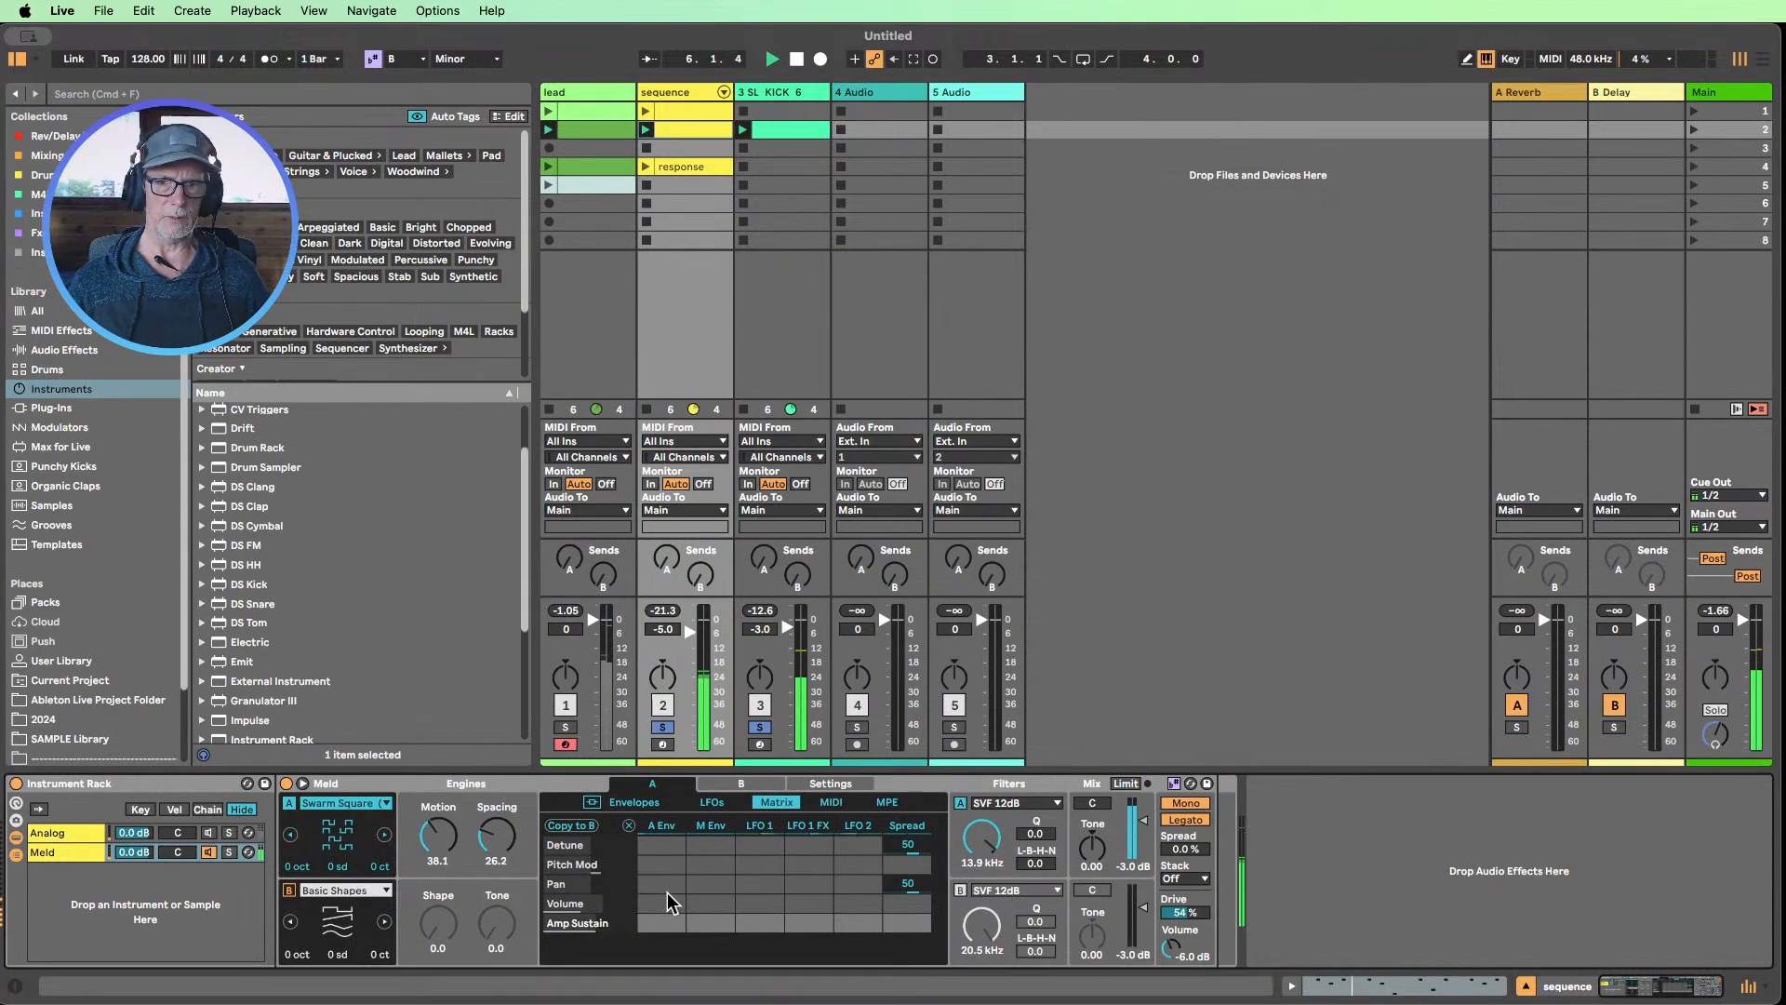
Try modulating Meld's filter A frequency from the amp envelope at -86, the modulation envelope, LFO 1 and LFO 2 at 28
click(982, 840)
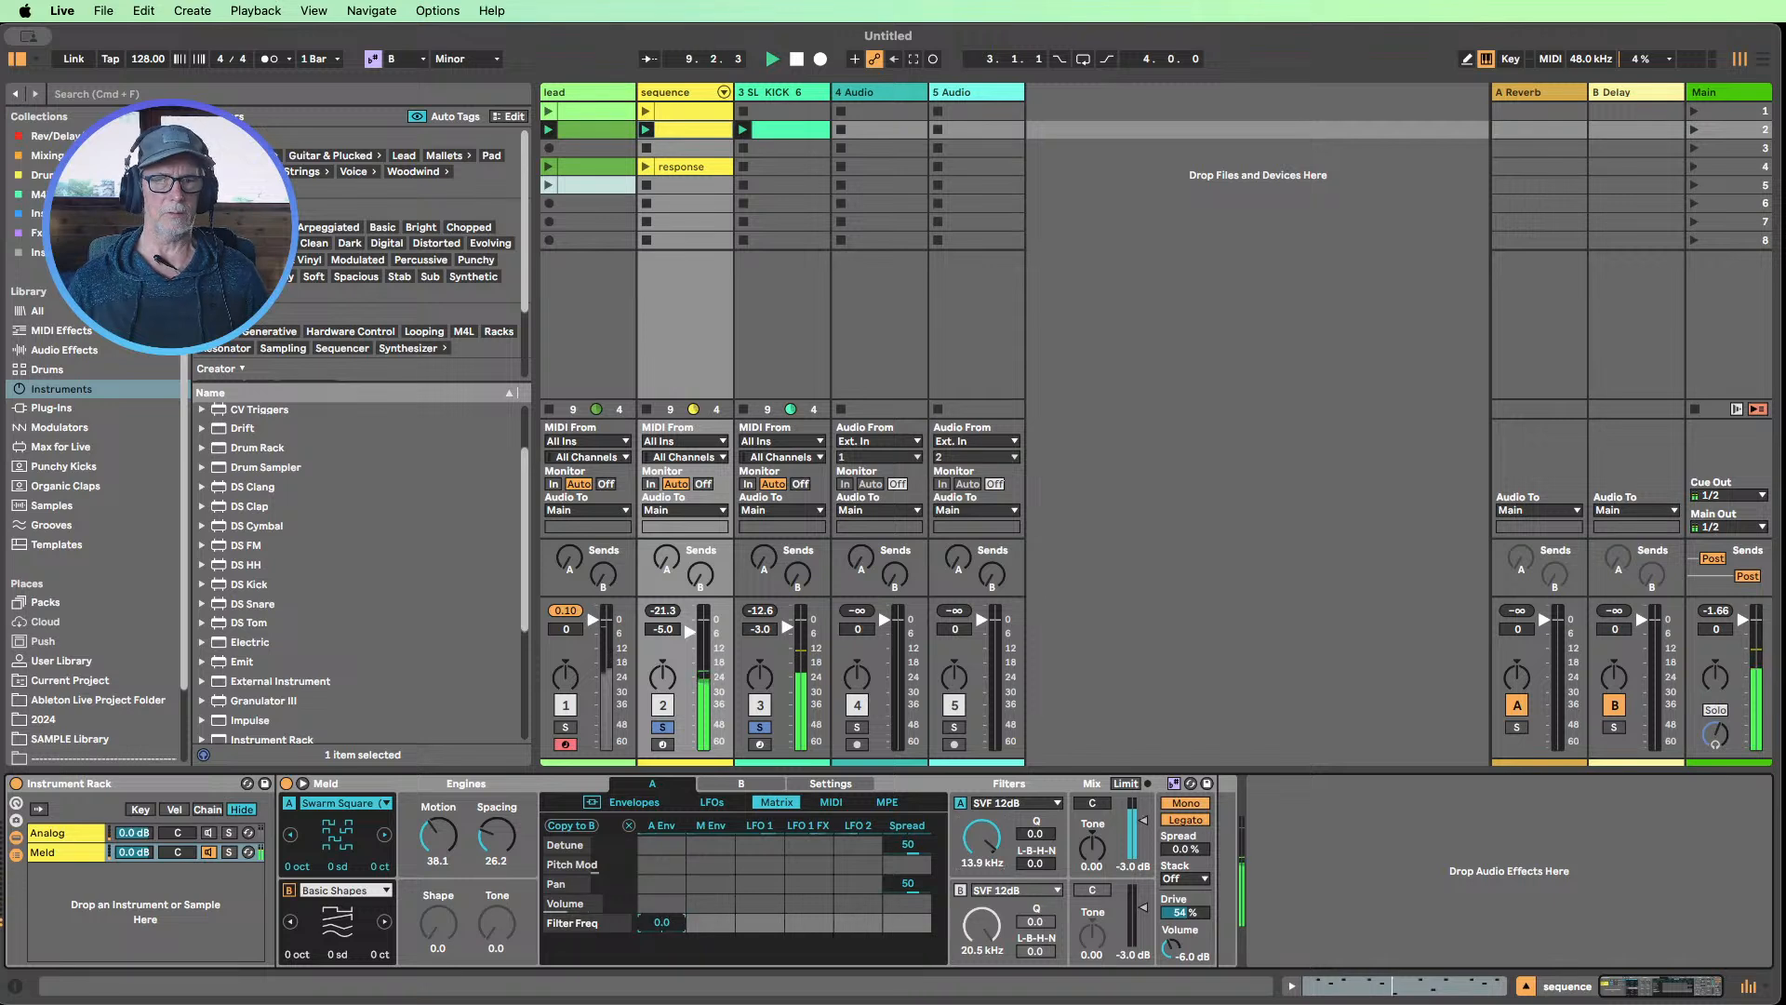
drag(662, 918, 663, 958)
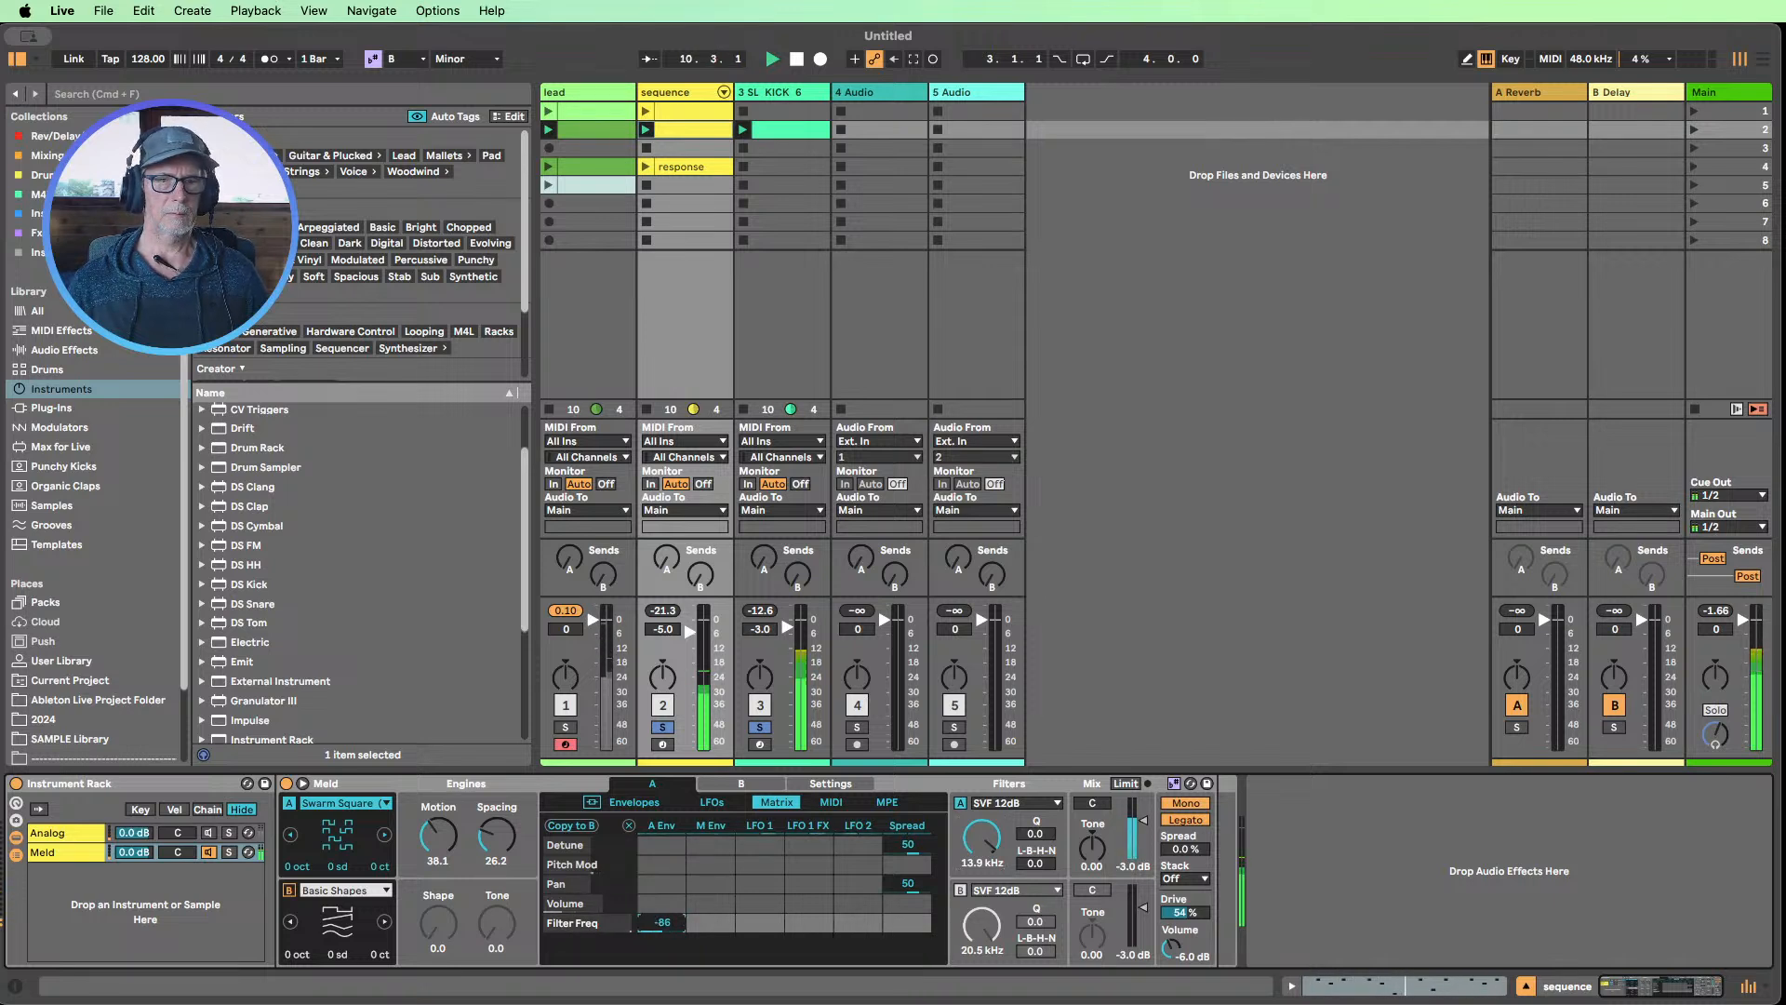
double_click(664, 920)
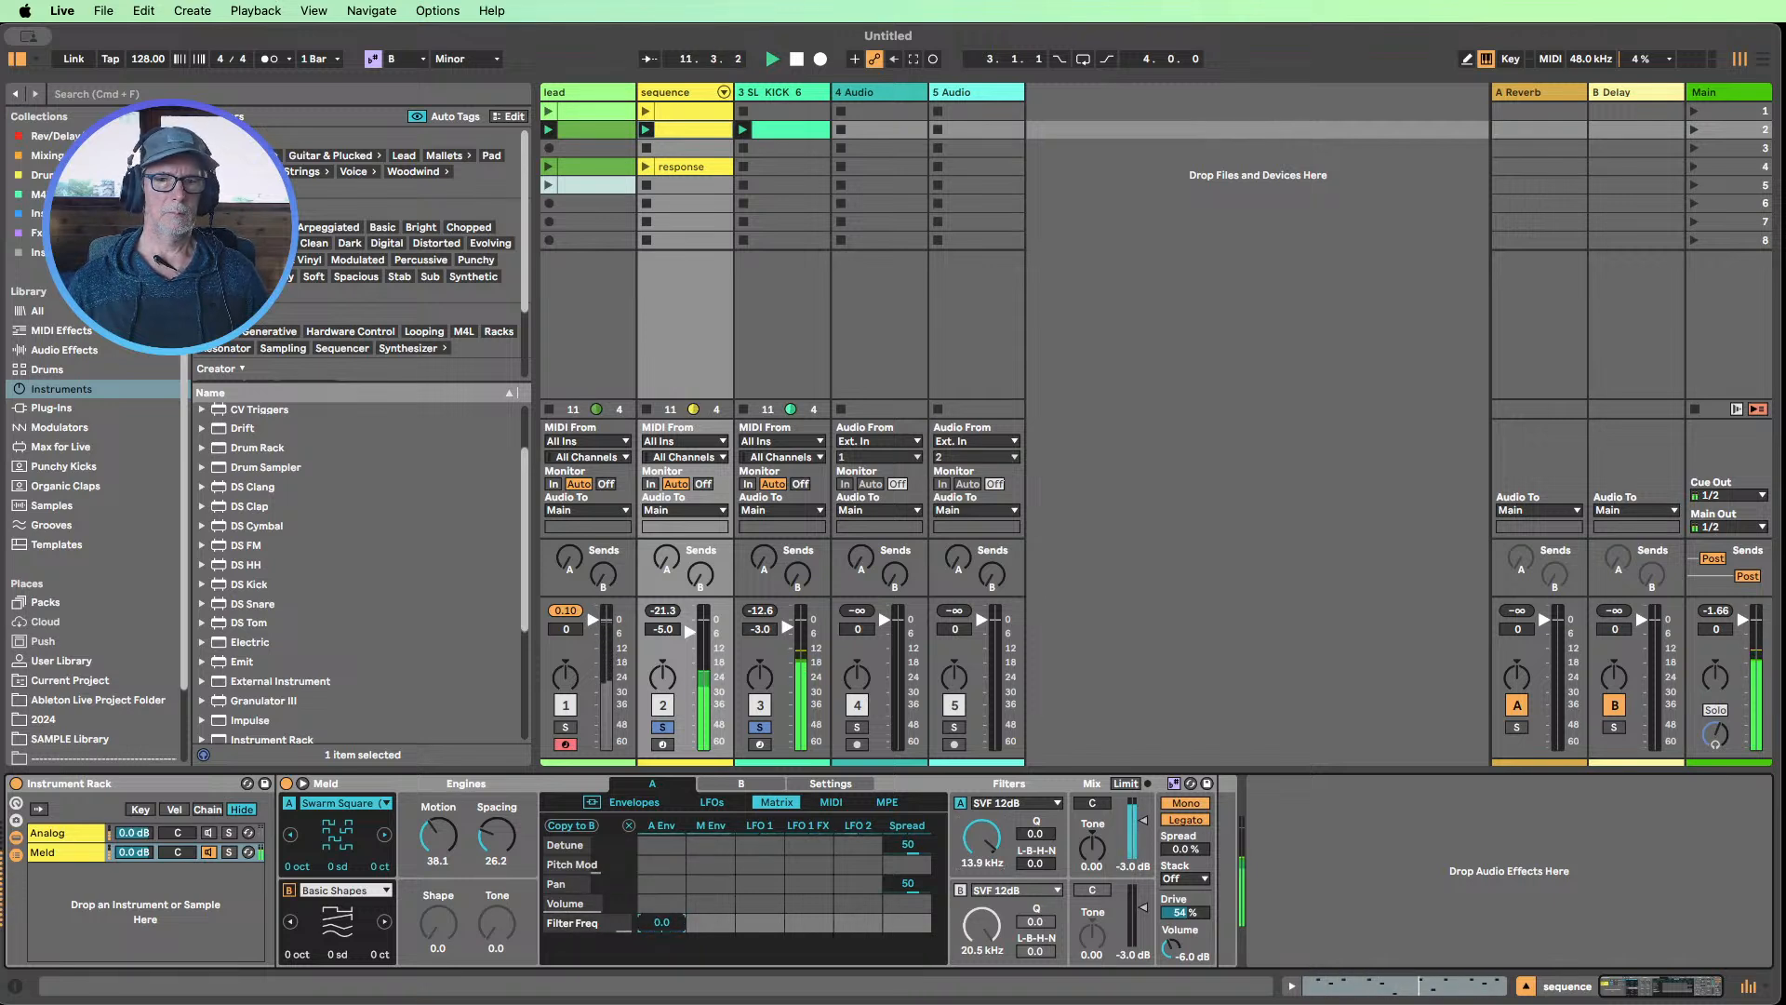
drag(710, 921, 711, 1000)
drag(714, 923, 713, 919)
double_click(714, 919)
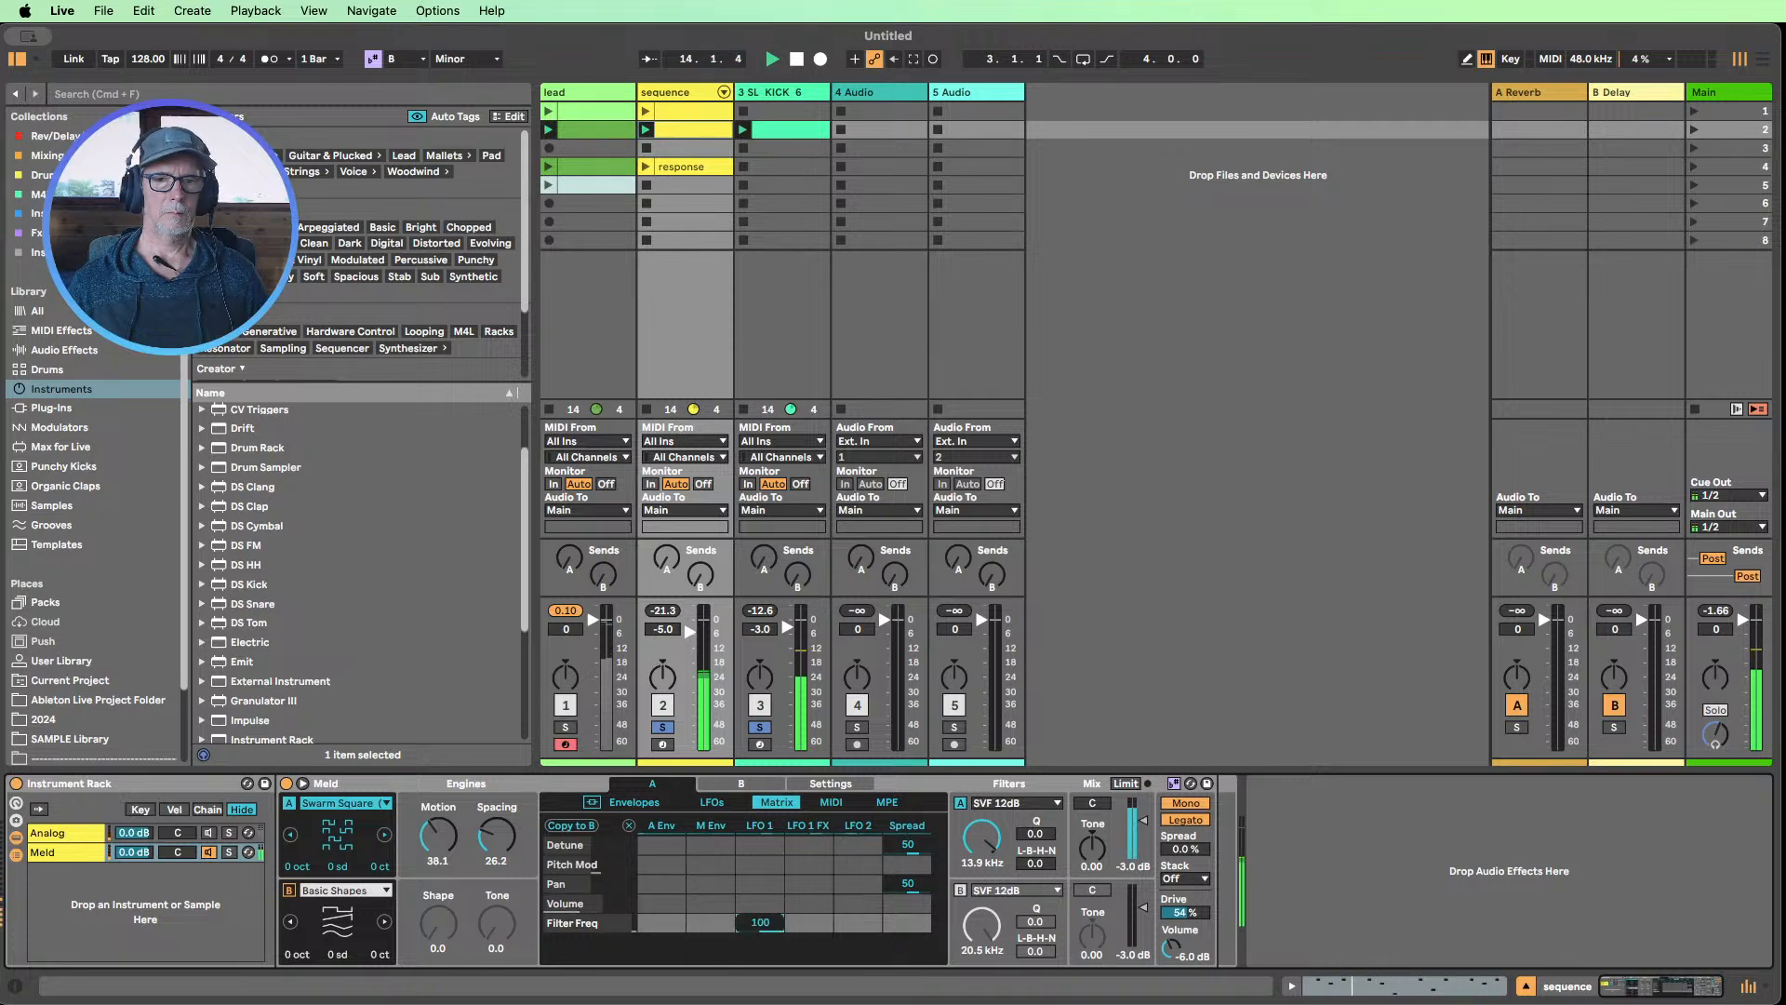
double_click(762, 922)
mouse_move(847, 921)
mouse_down()
mouse_move(847, 870)
mouse_move(848, 890)
mouse_up()
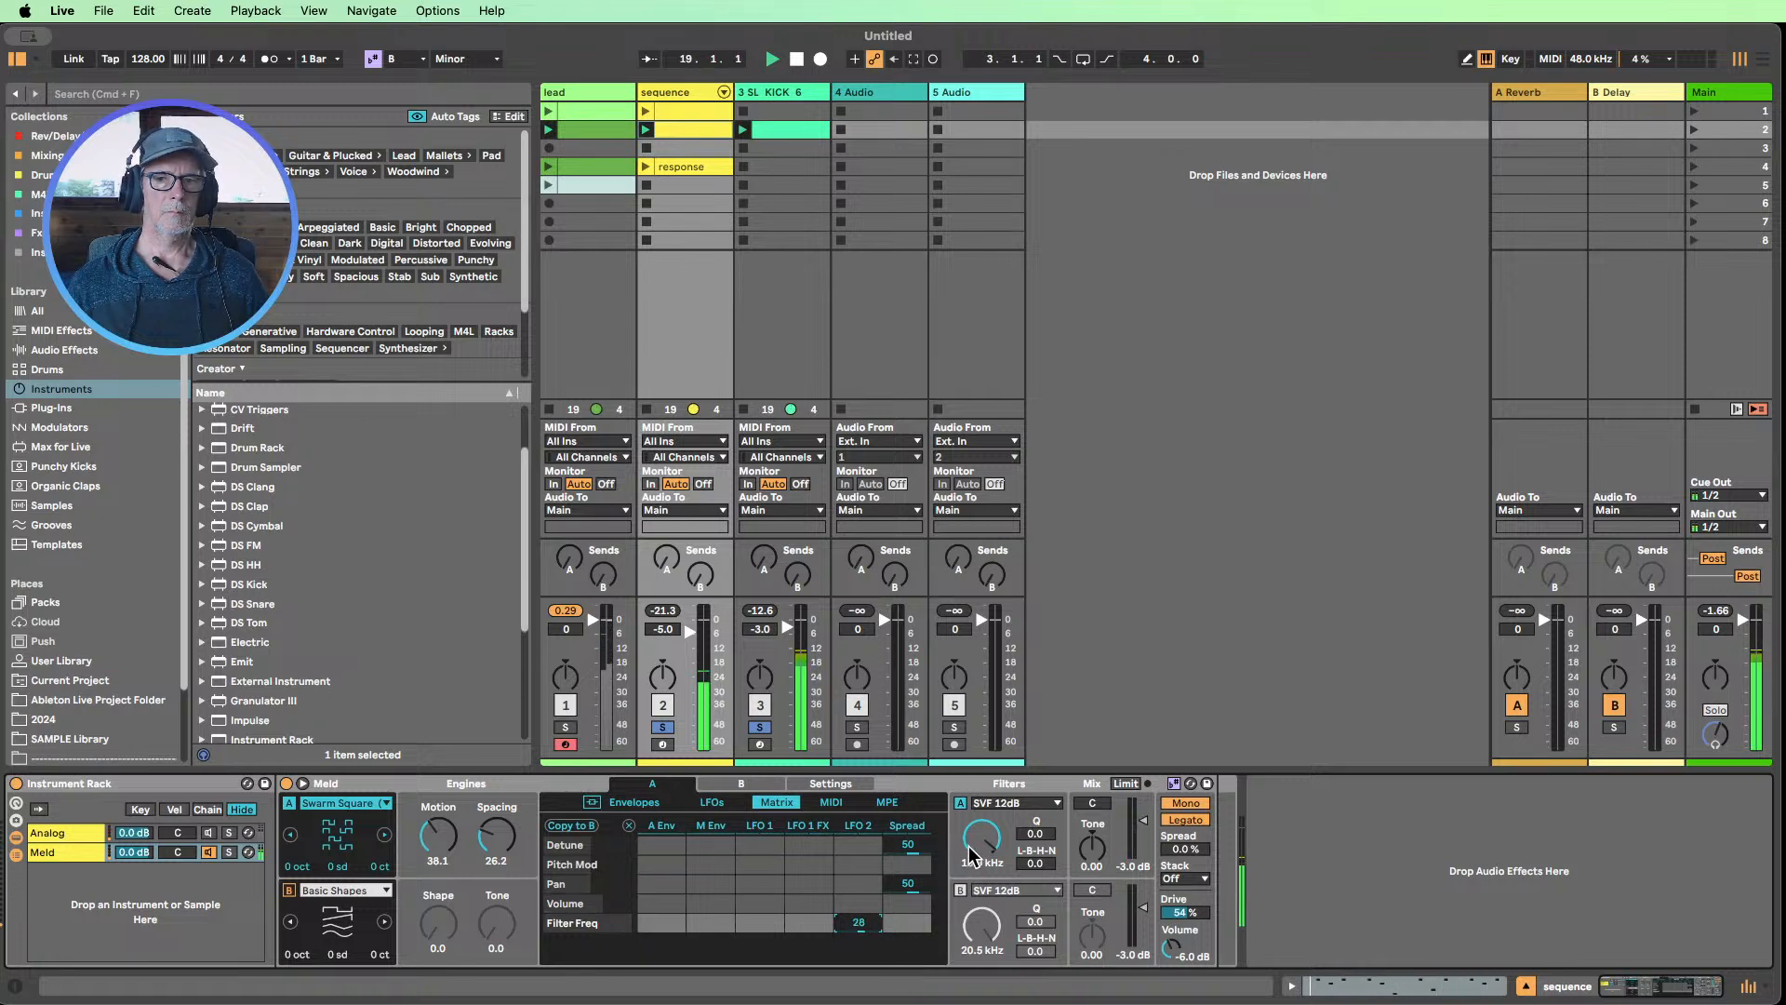
Set Meld's filter A to 1.24 kHz with a Q of 20.3 and reset the LFO 2 modulation of its frequency
drag(973, 846, 973, 912)
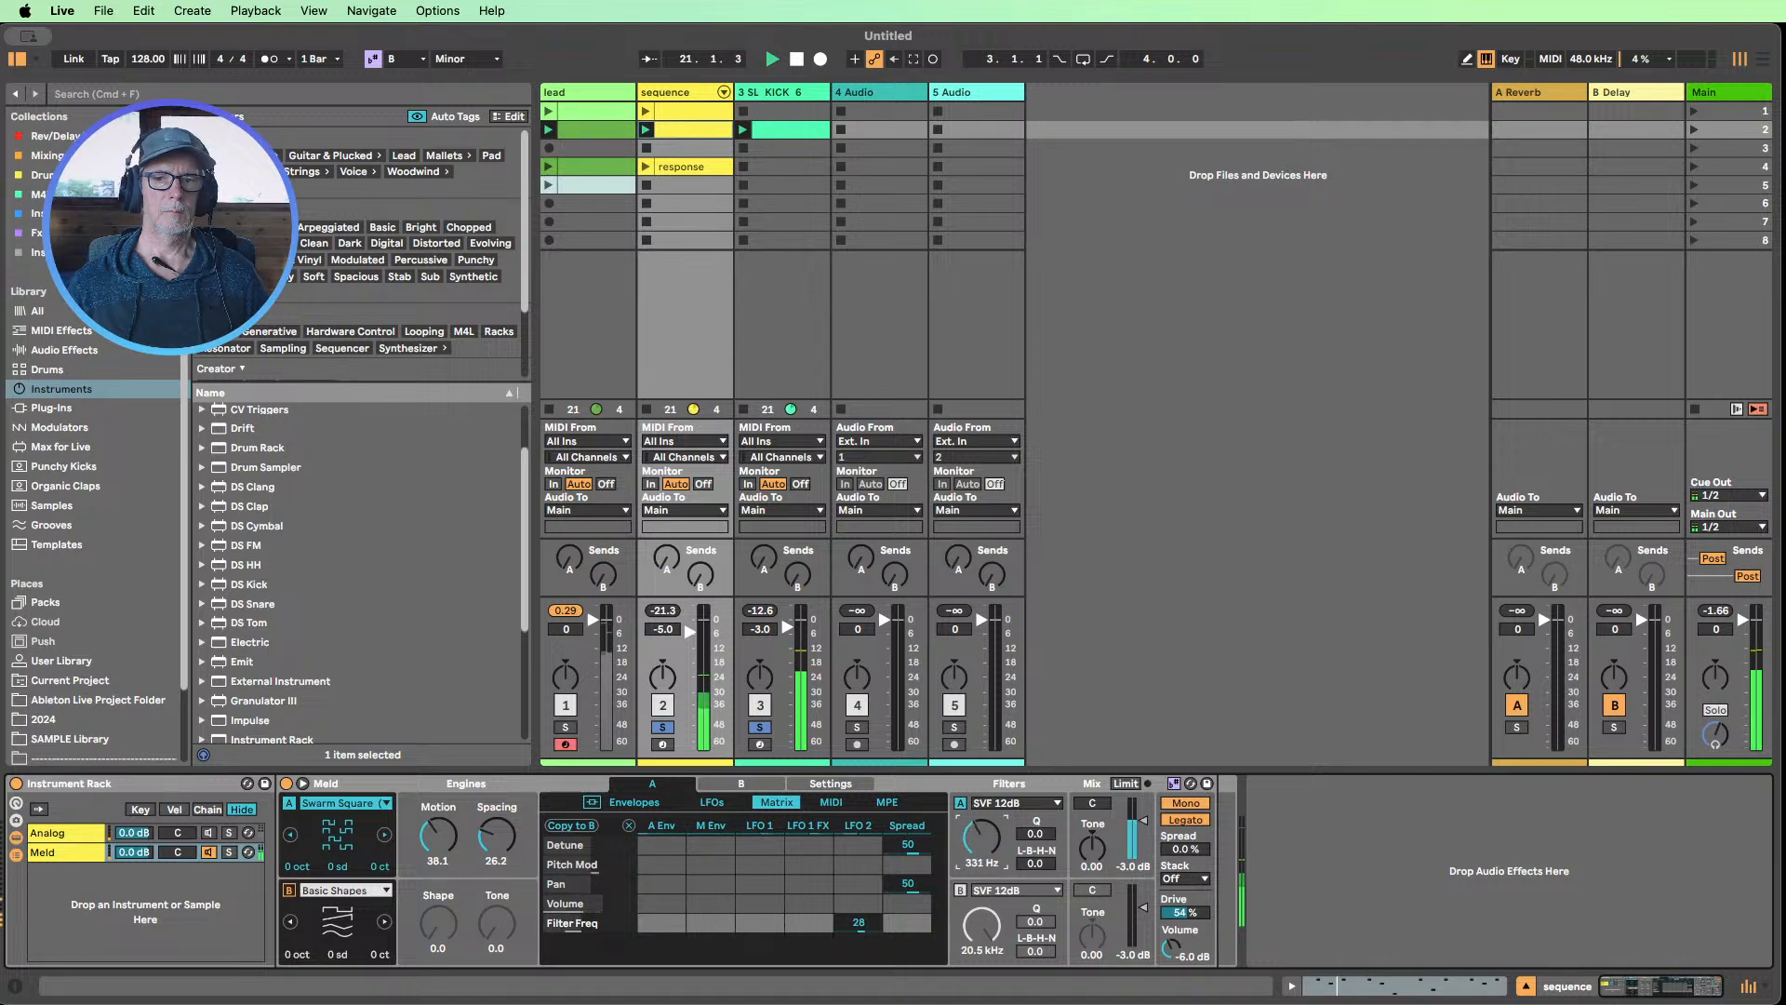
drag(1032, 834, 982, 831)
double_click(859, 920)
Modulate Meld's filter A frequency from the modulation envelope by 30 in the matrix
drag(702, 928, 711, 916)
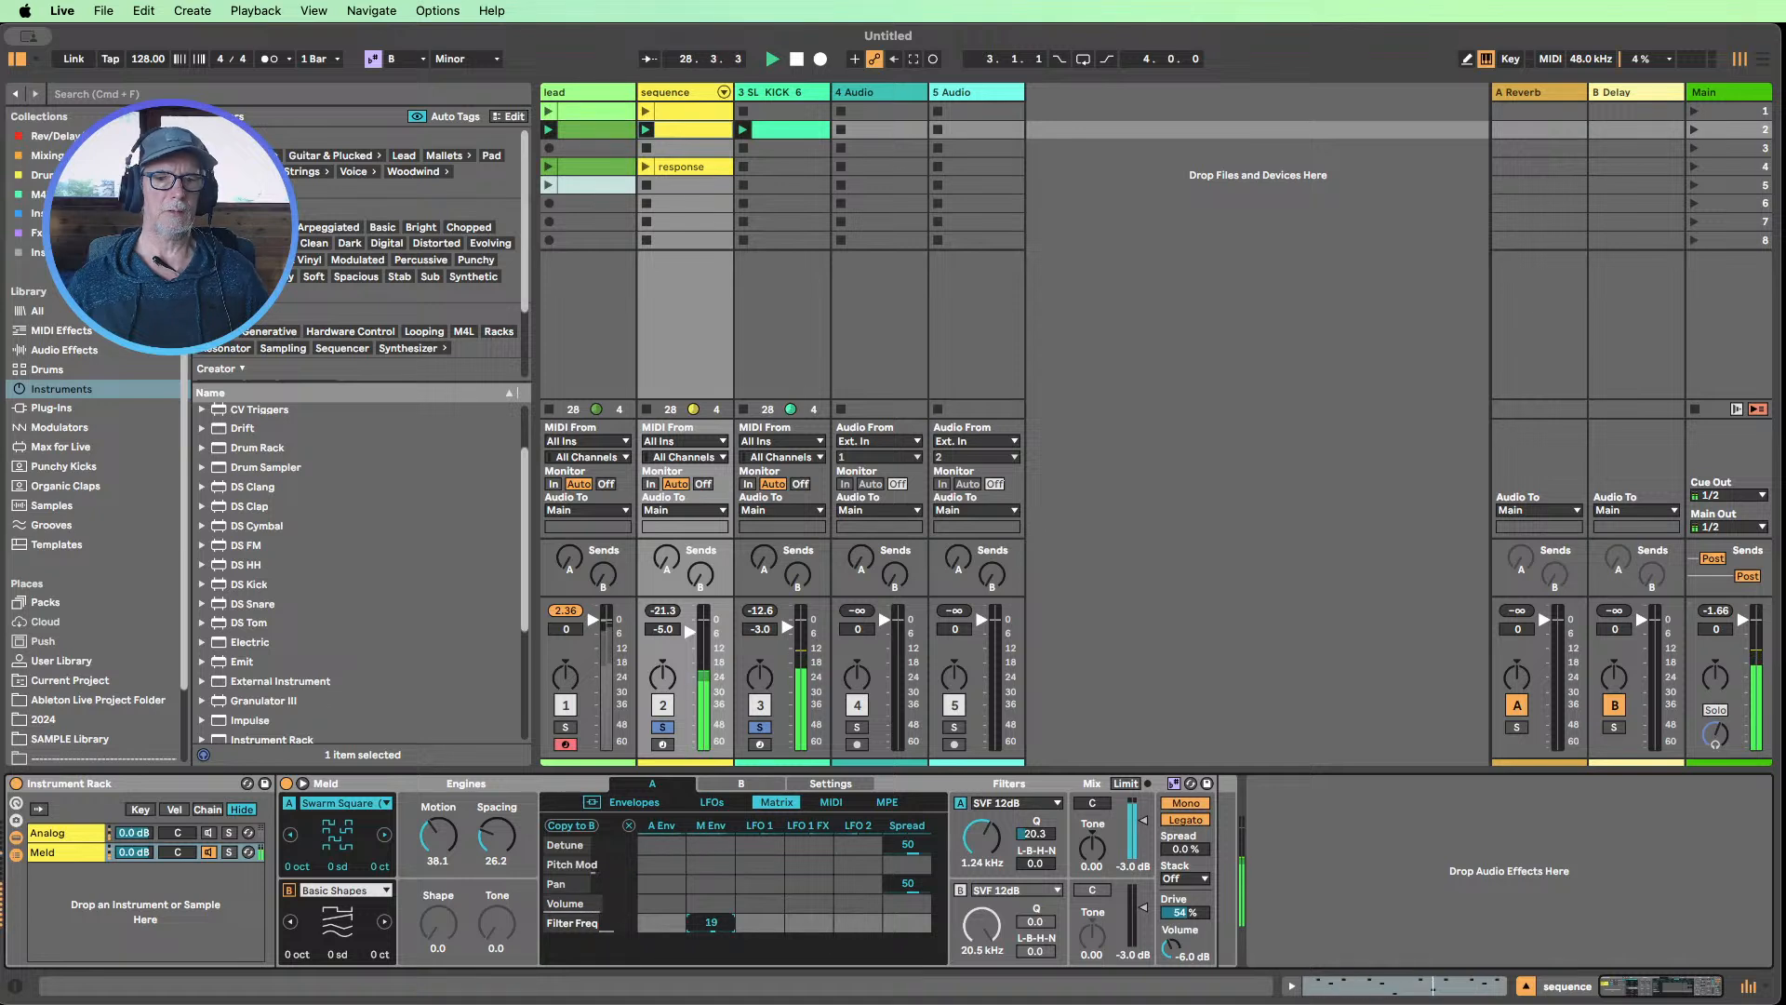
drag(710, 916, 711, 905)
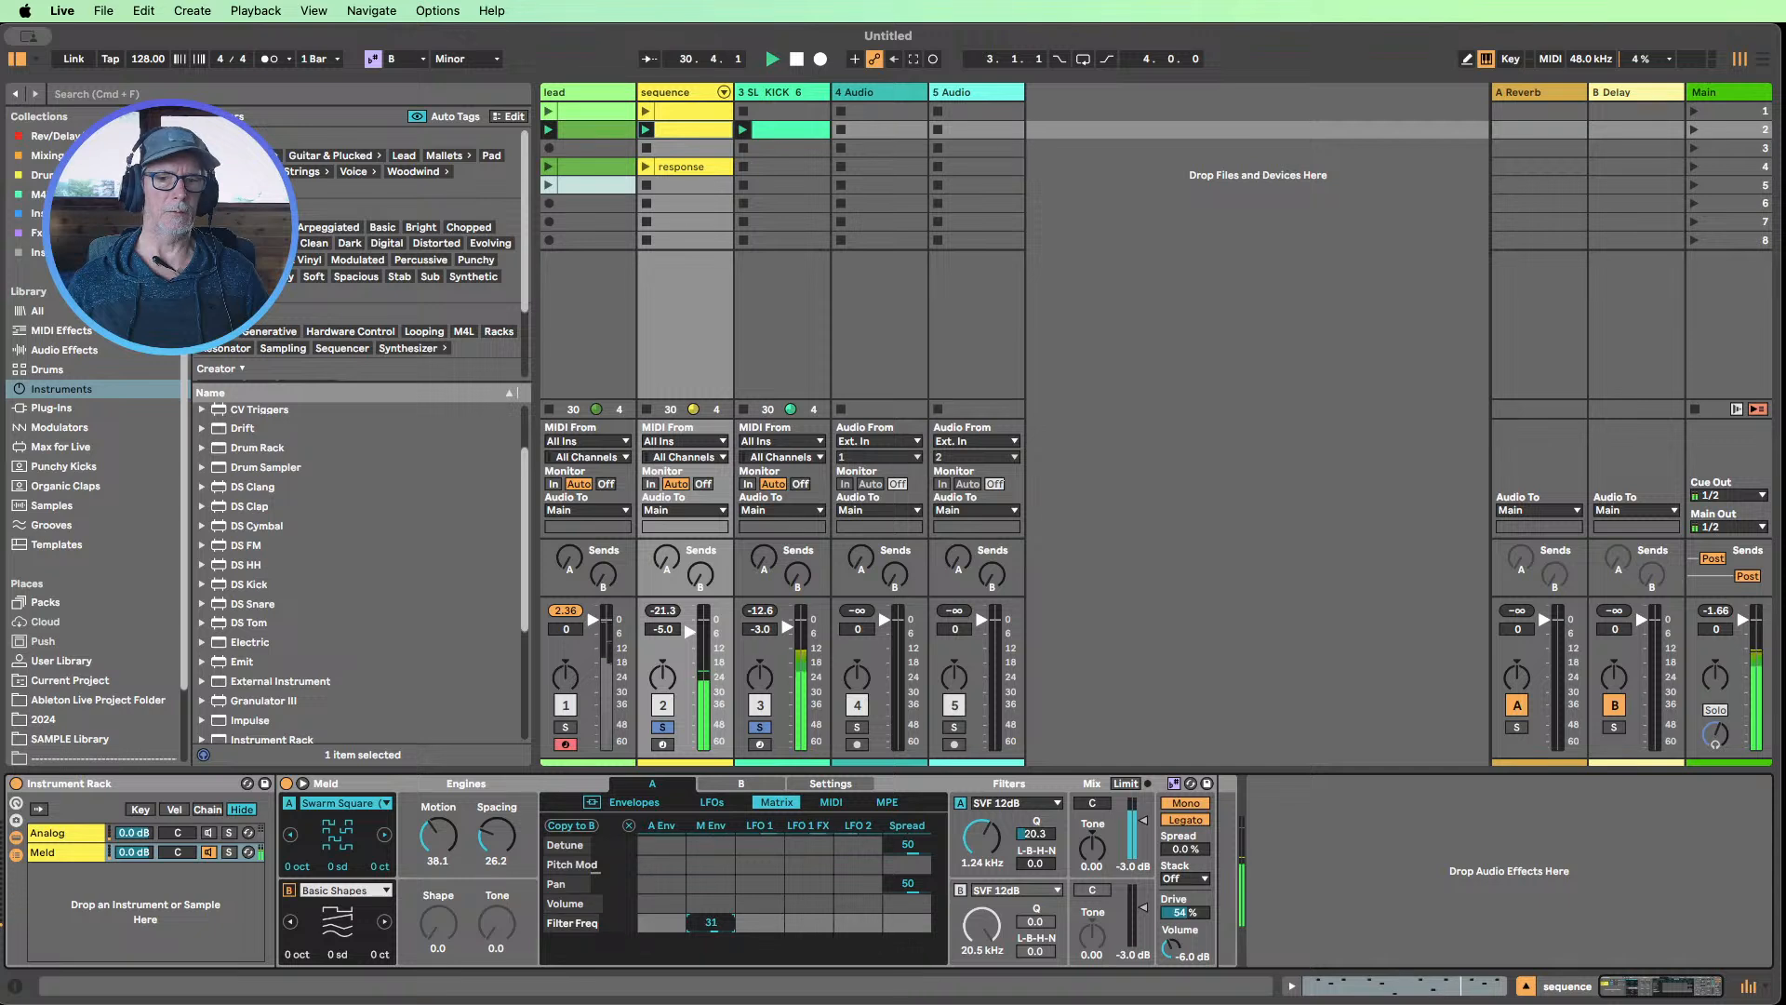
drag(711, 922, 710, 923)
Try modulating Meld's engine A Motion from the modulation envelope by 19
click(432, 842)
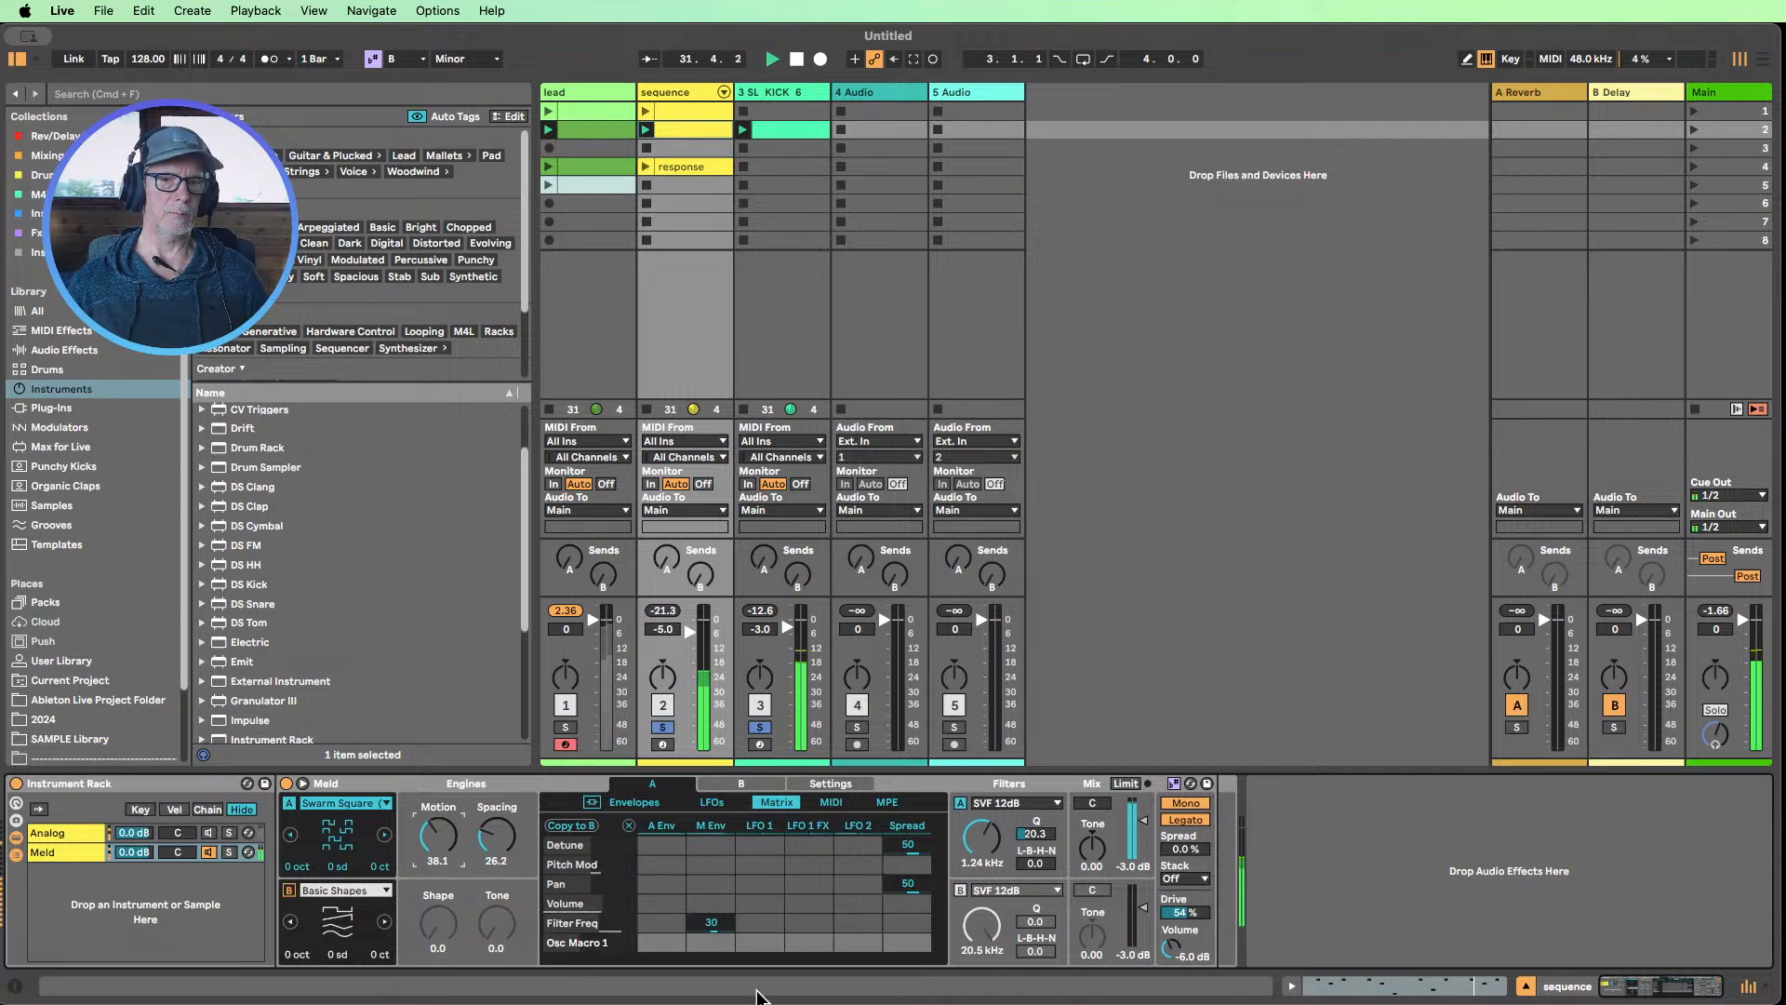
drag(662, 951, 710, 943)
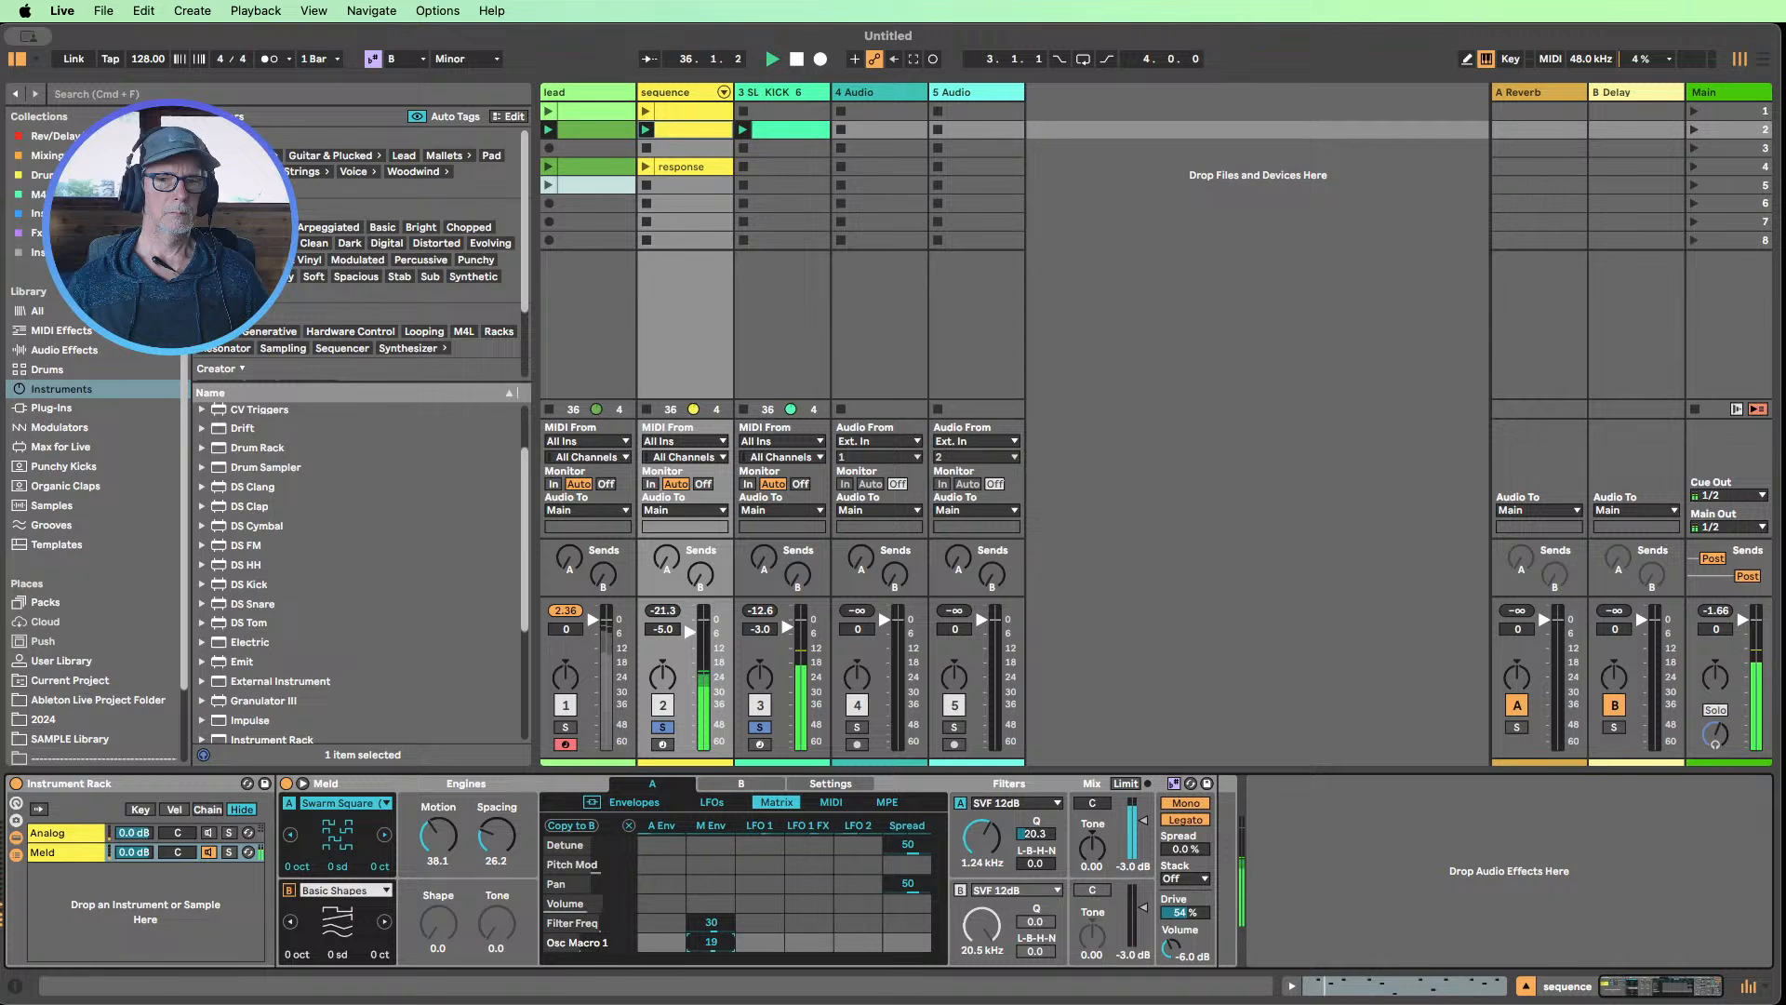
Set the sustain of Meld's amp envelope to 0.0 dB and look over its LFO settings
click(634, 802)
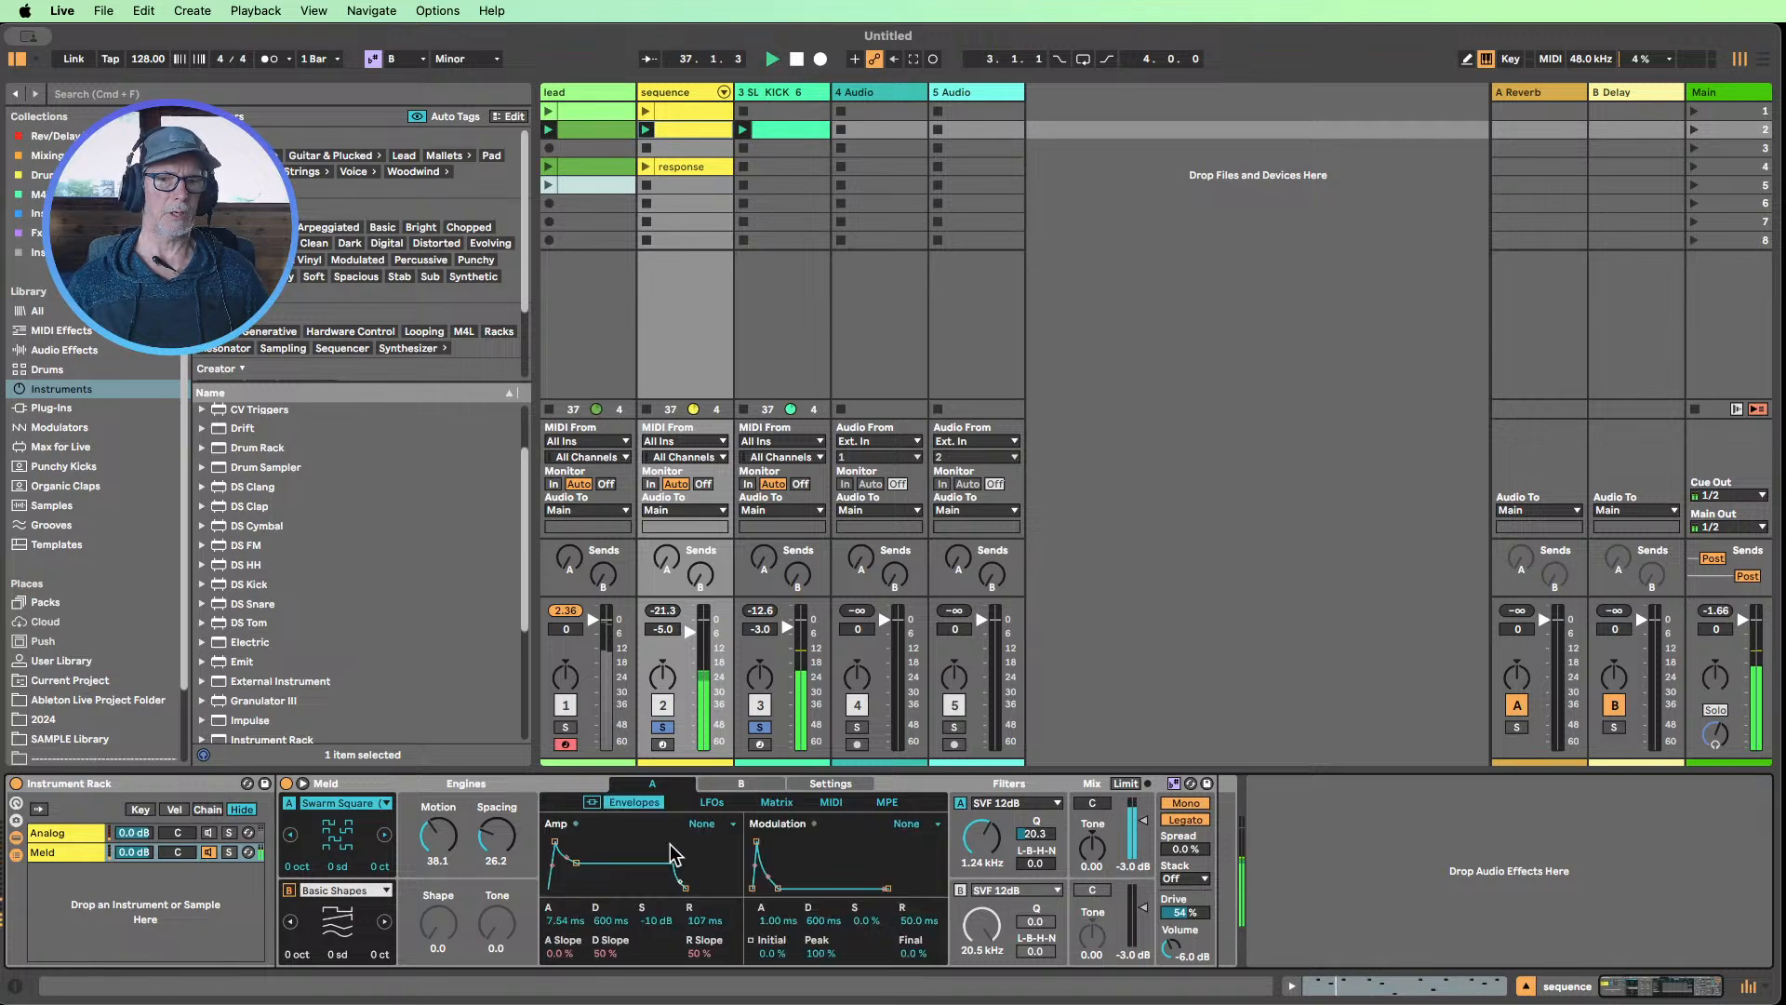
drag(659, 923, 659, 893)
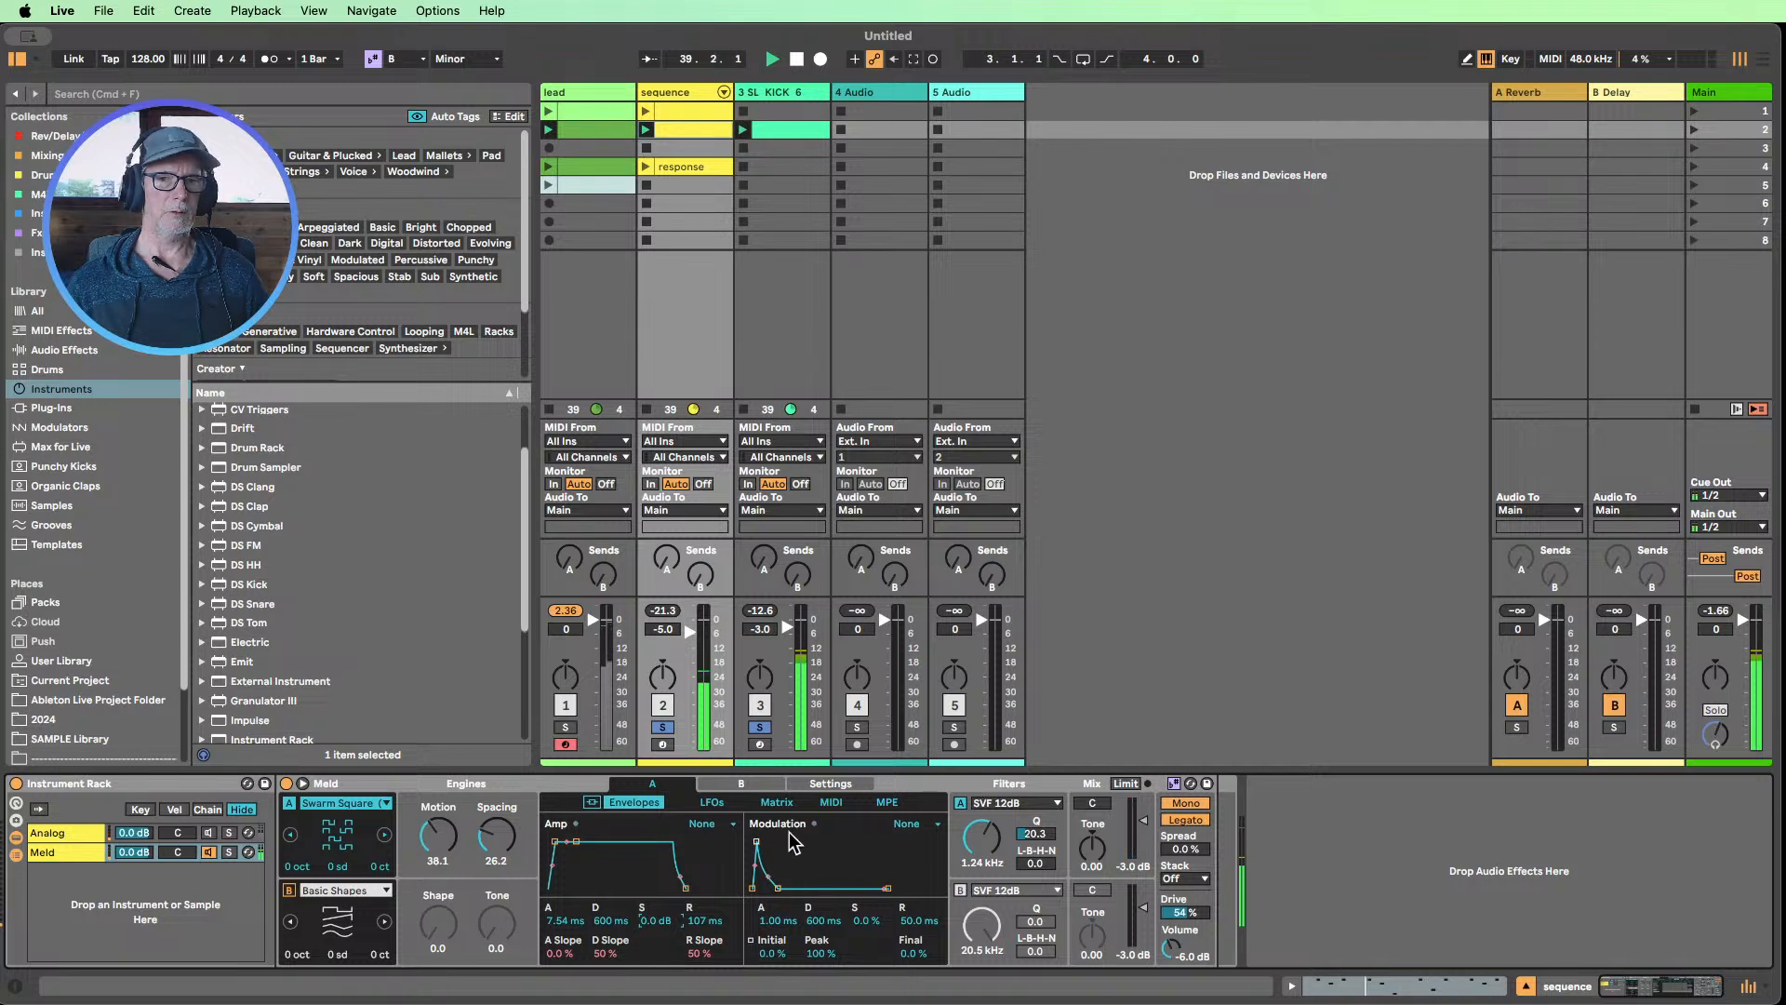
click(713, 801)
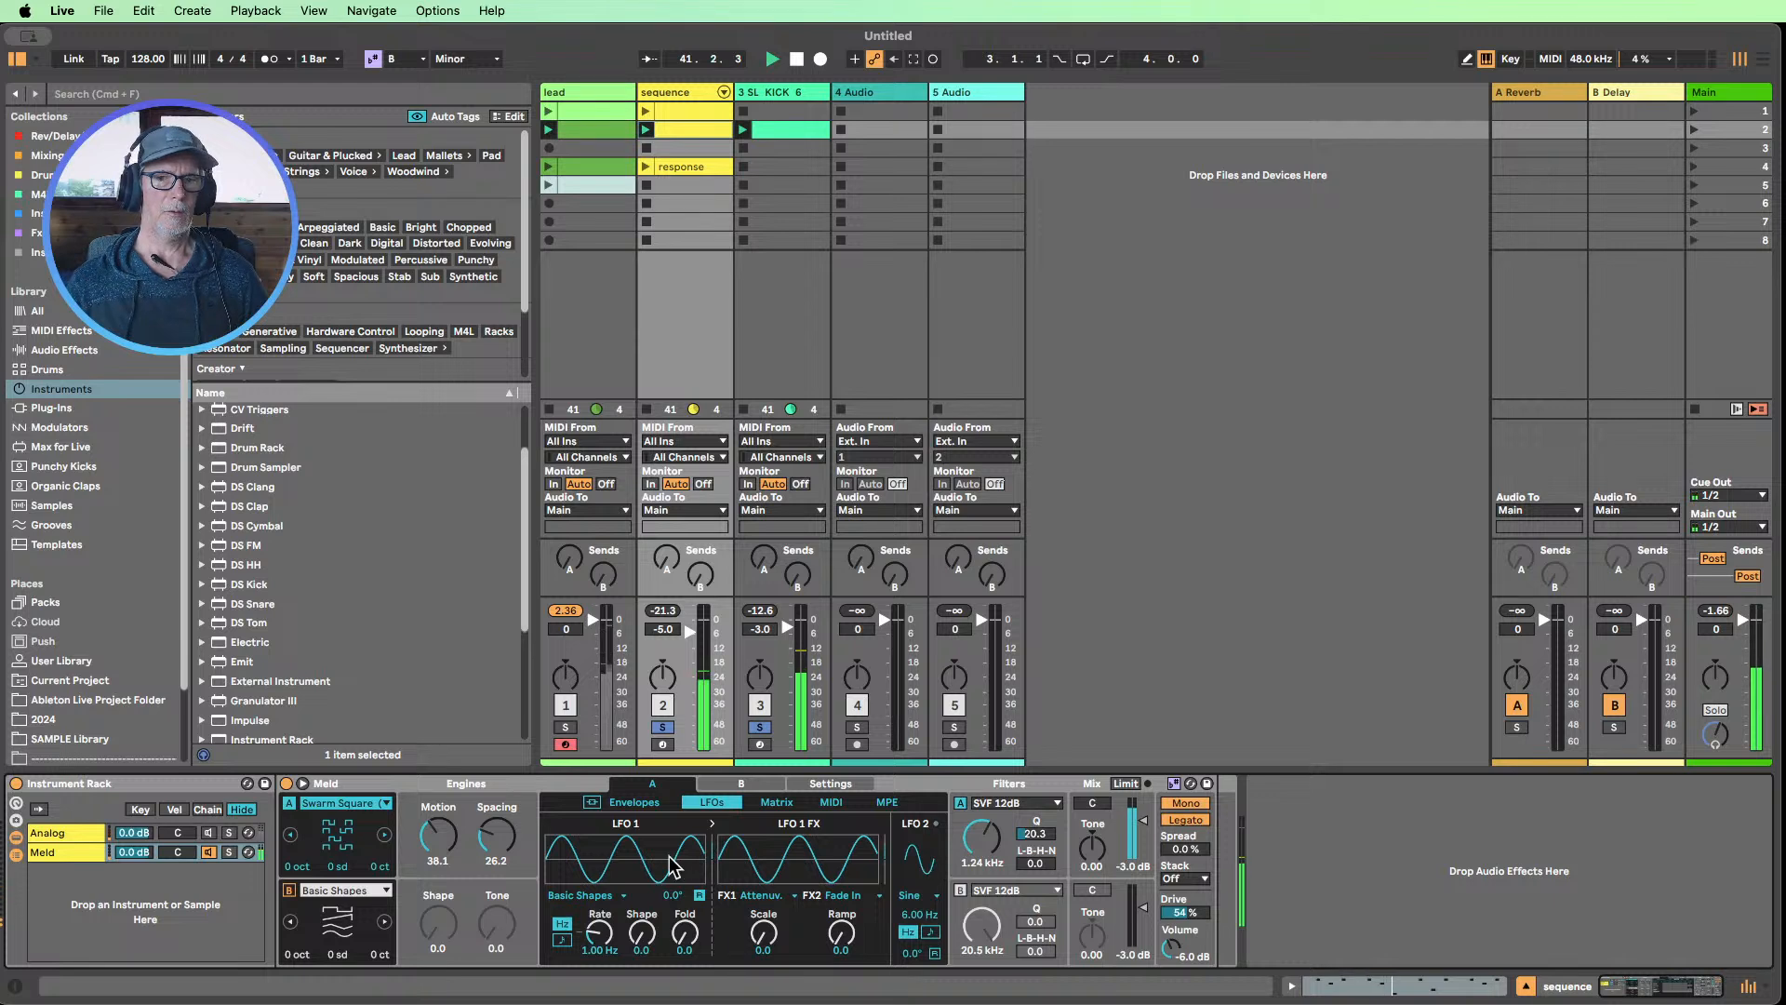
Try modulating the amp sustain by 100 from the amp envelope and from the modulation envelope, resetting each amount
click(775, 804)
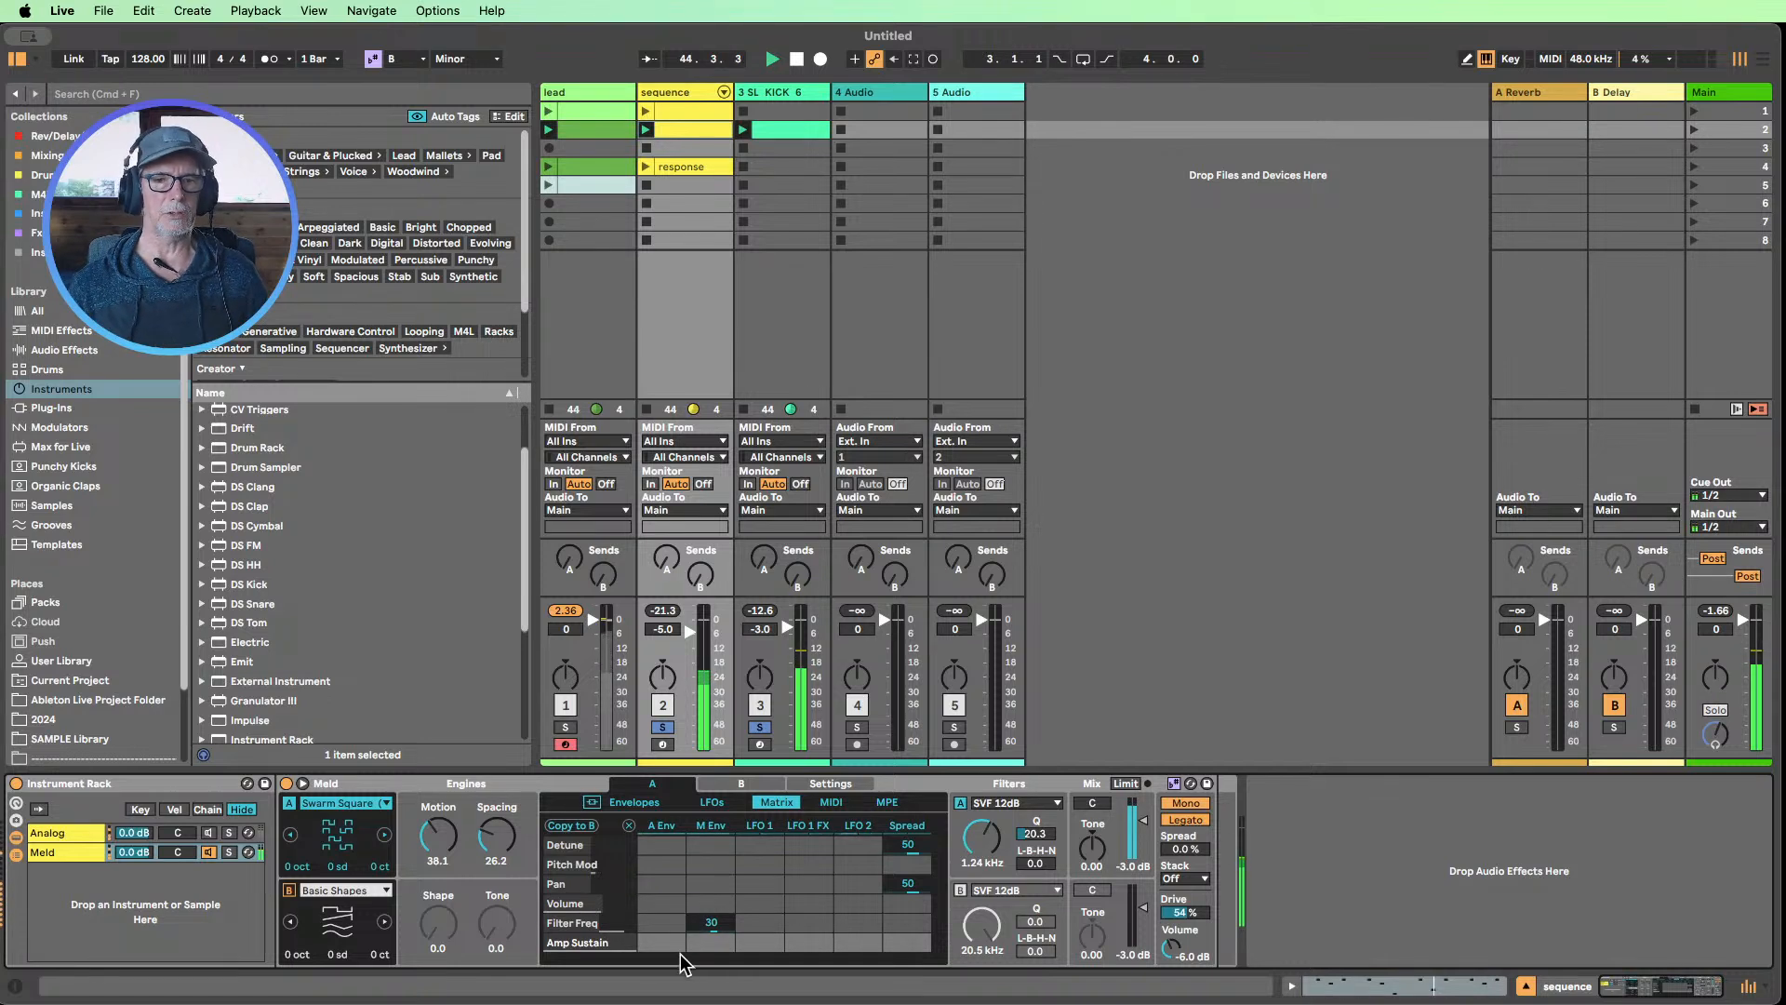
double_click(656, 943)
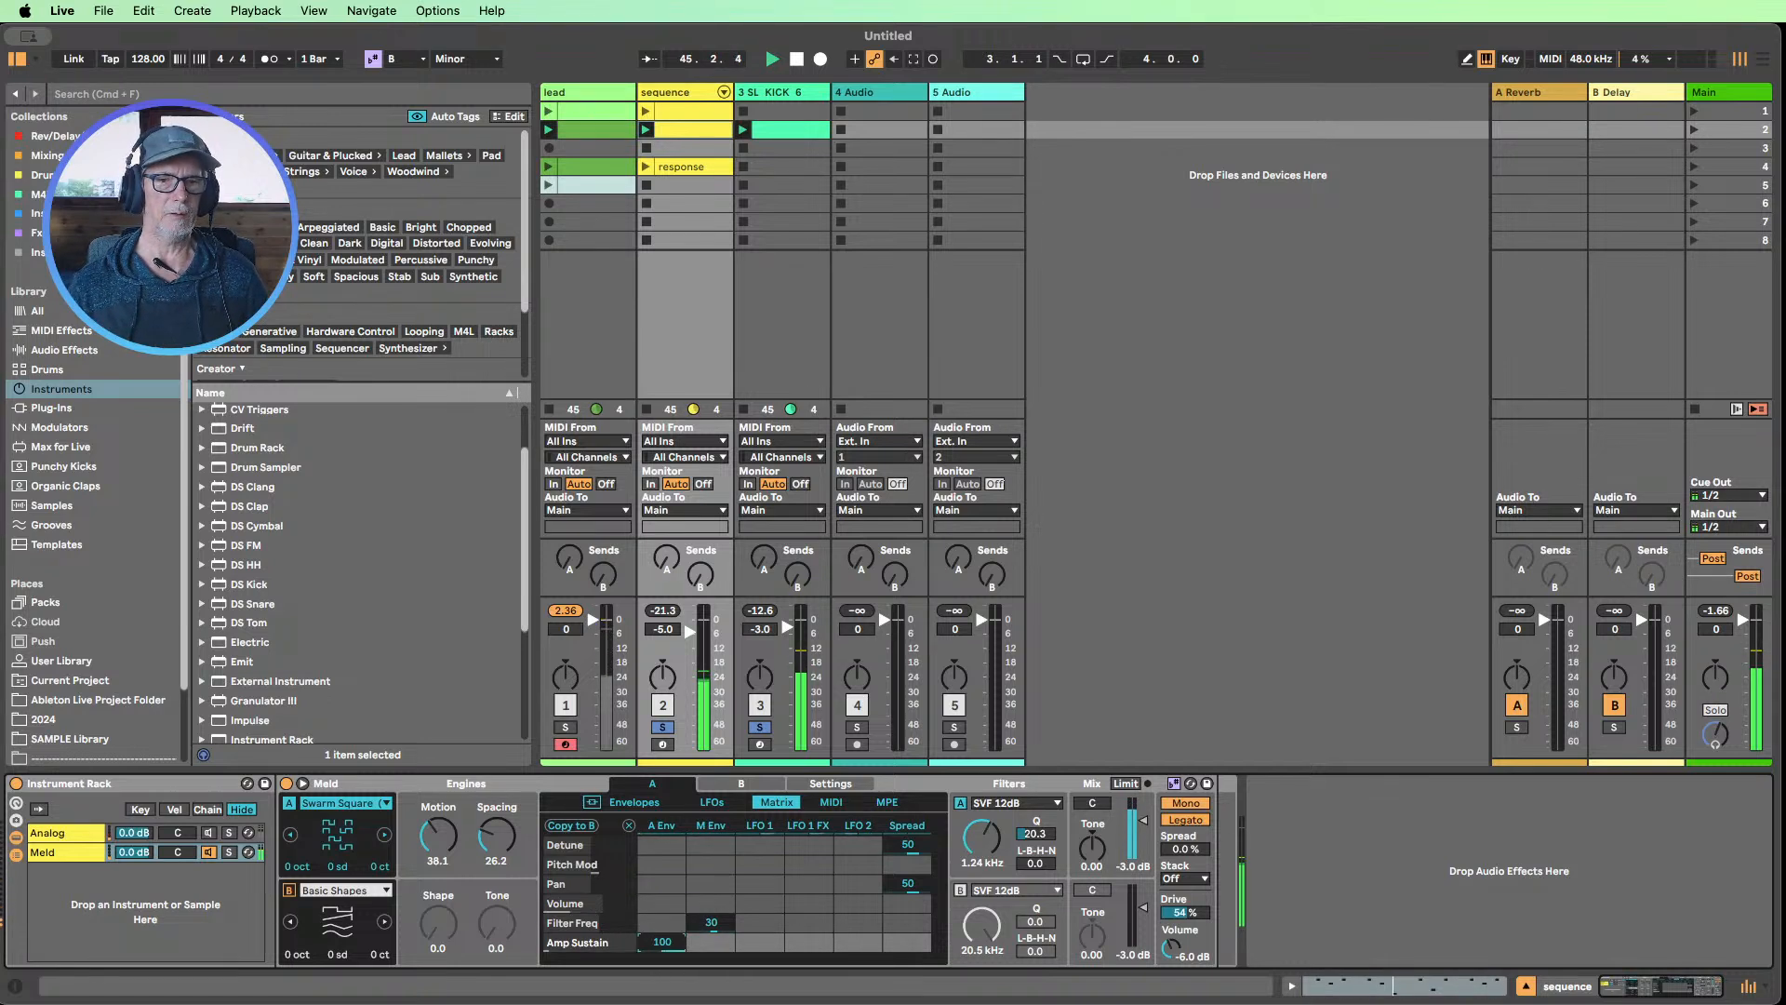
double_click(658, 943)
drag(714, 943, 714, 850)
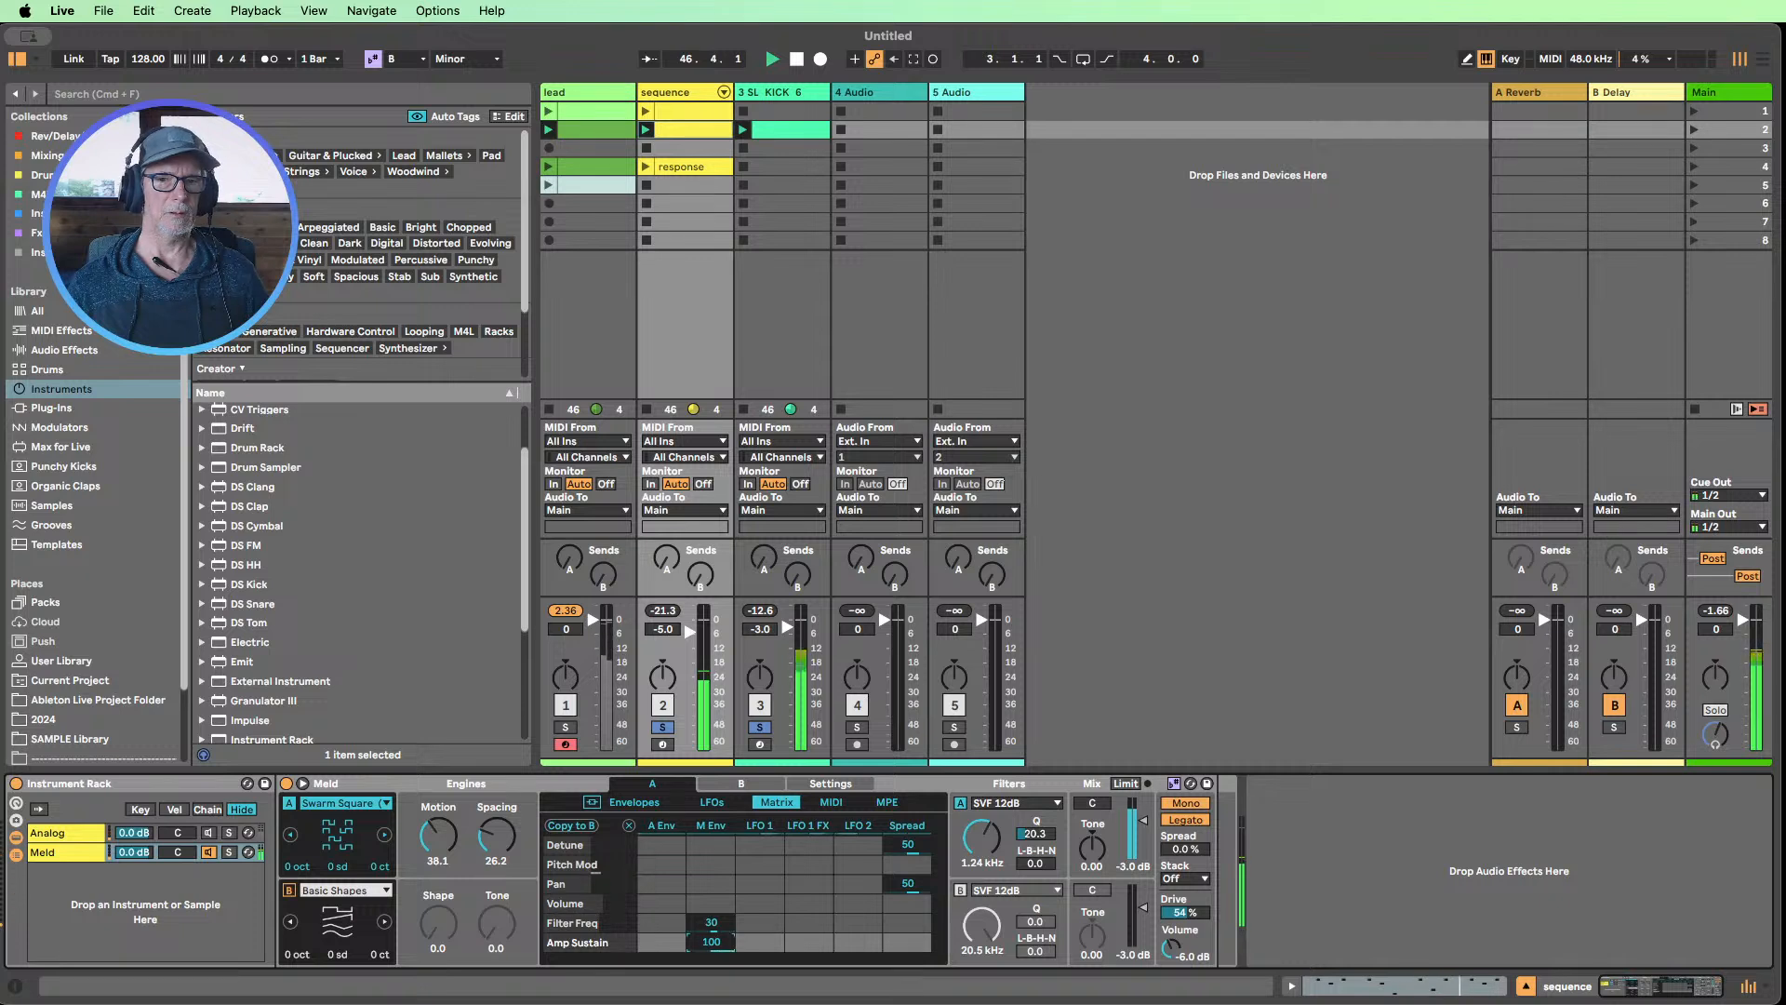
double_click(714, 943)
Try modulating Motion, Osc Macro 1, from the amp envelope and from the modulation envelope at 20, resetting both amounts
click(446, 842)
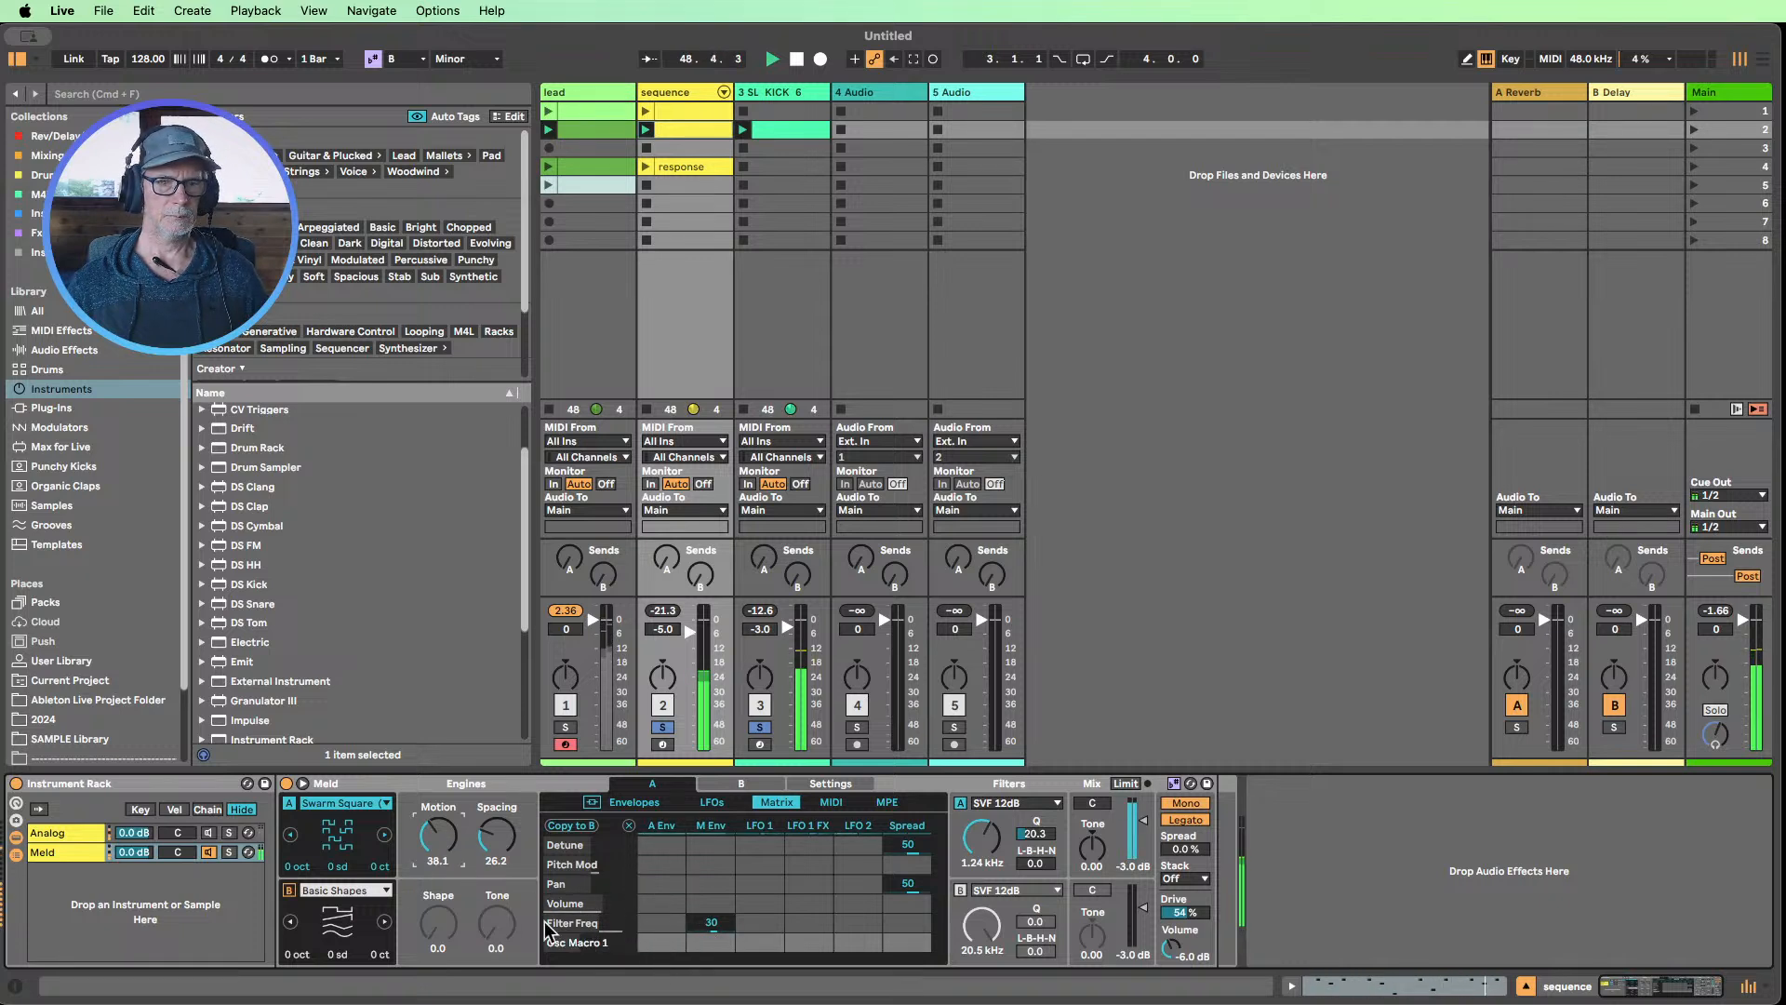
drag(644, 946, 643, 854)
drag(662, 941, 711, 947)
double_click(648, 945)
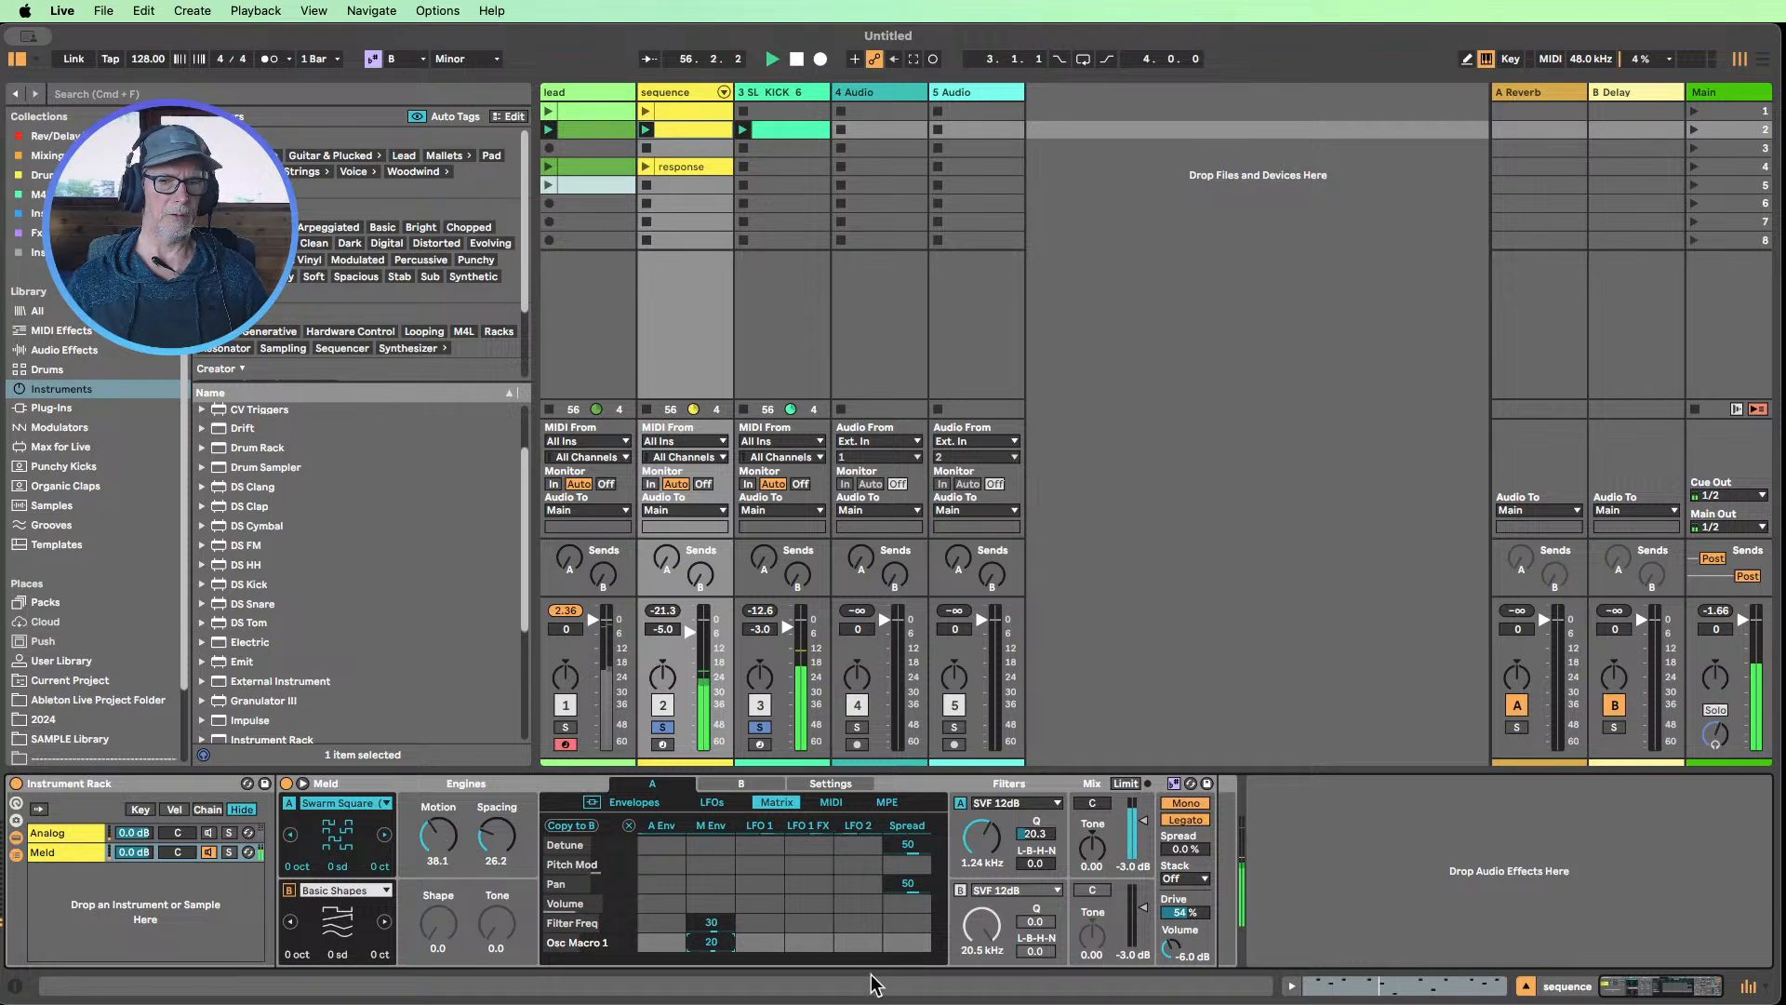
double_click(712, 944)
Modulate Meld engine A's Spacing, Osc Macro 2, from the modulation envelope by 20 and set filter A's frequency to 202 Hz
click(508, 828)
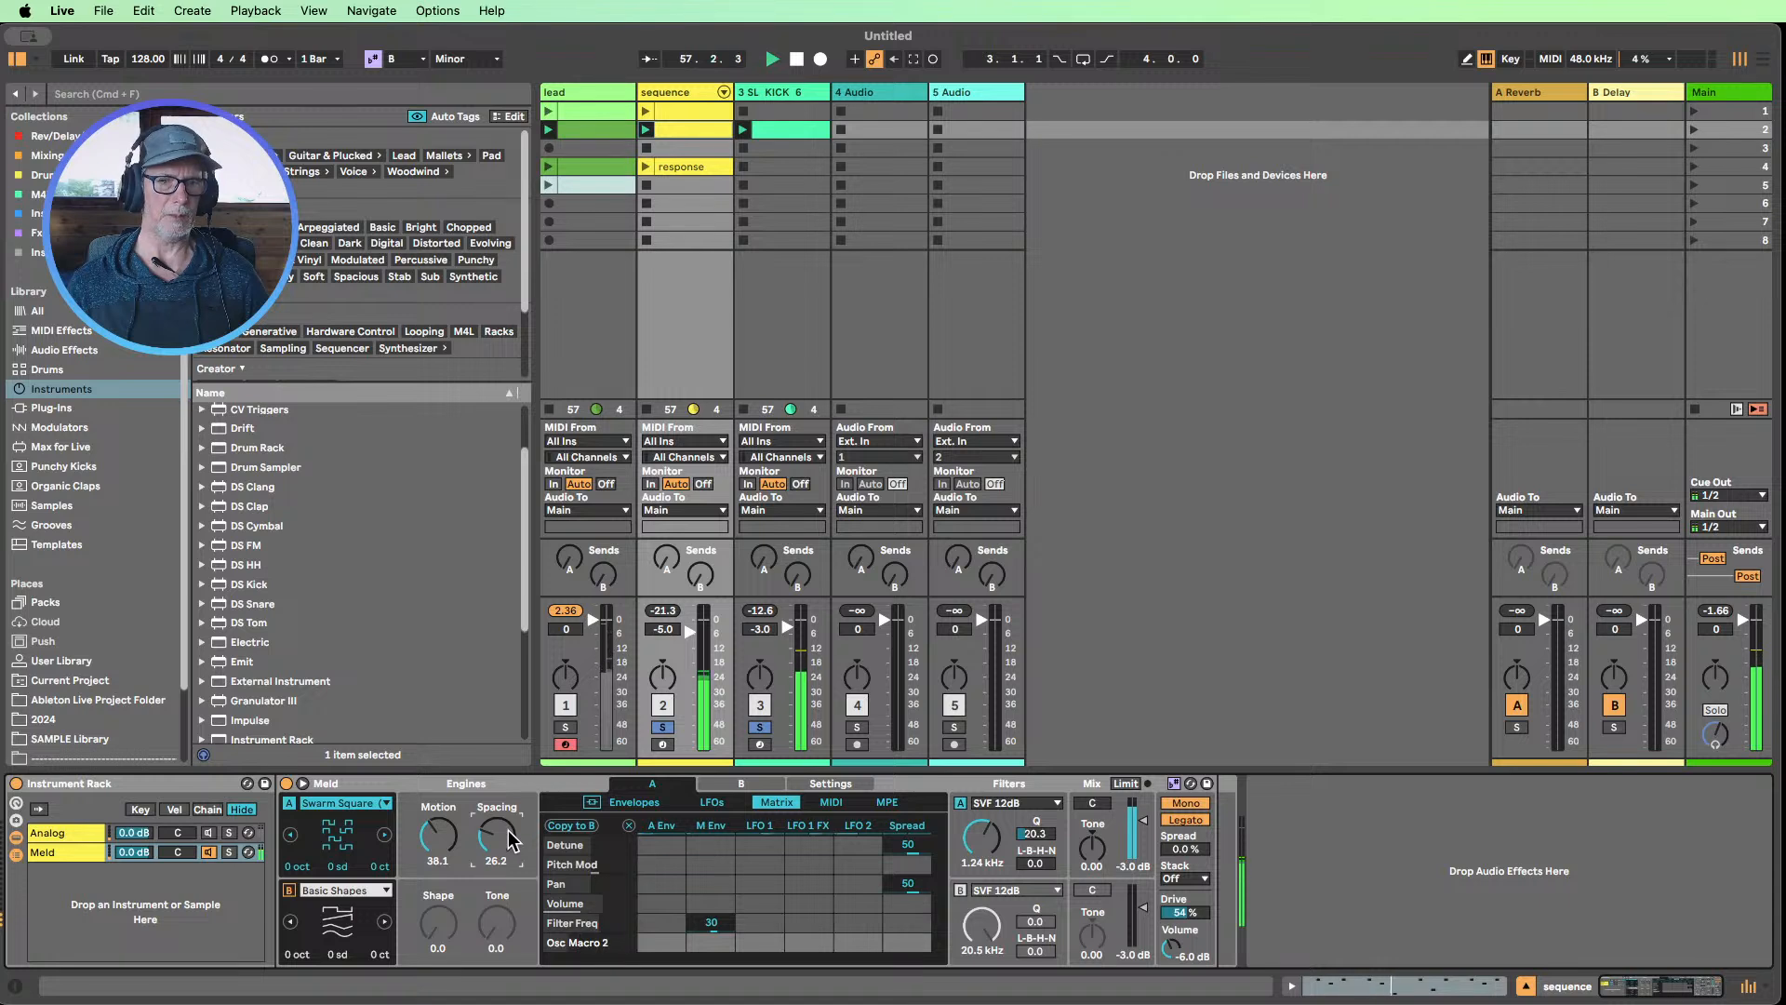
drag(709, 948, 709, 930)
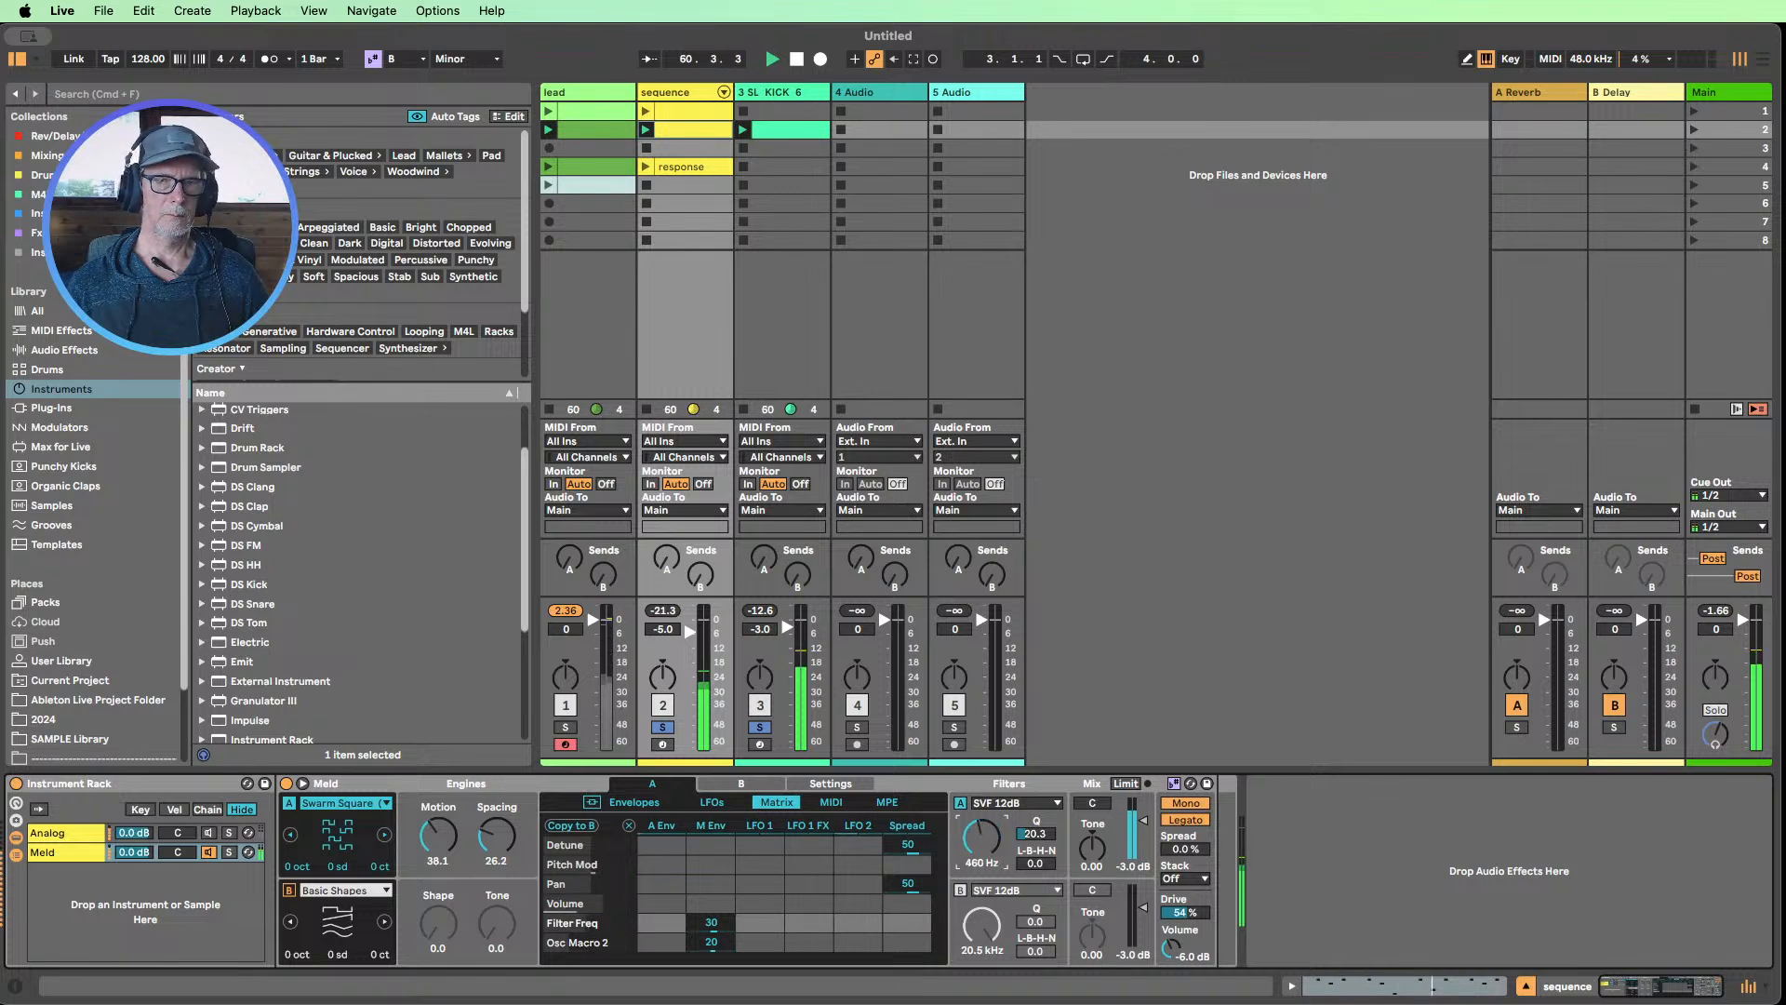
drag(981, 837, 981, 832)
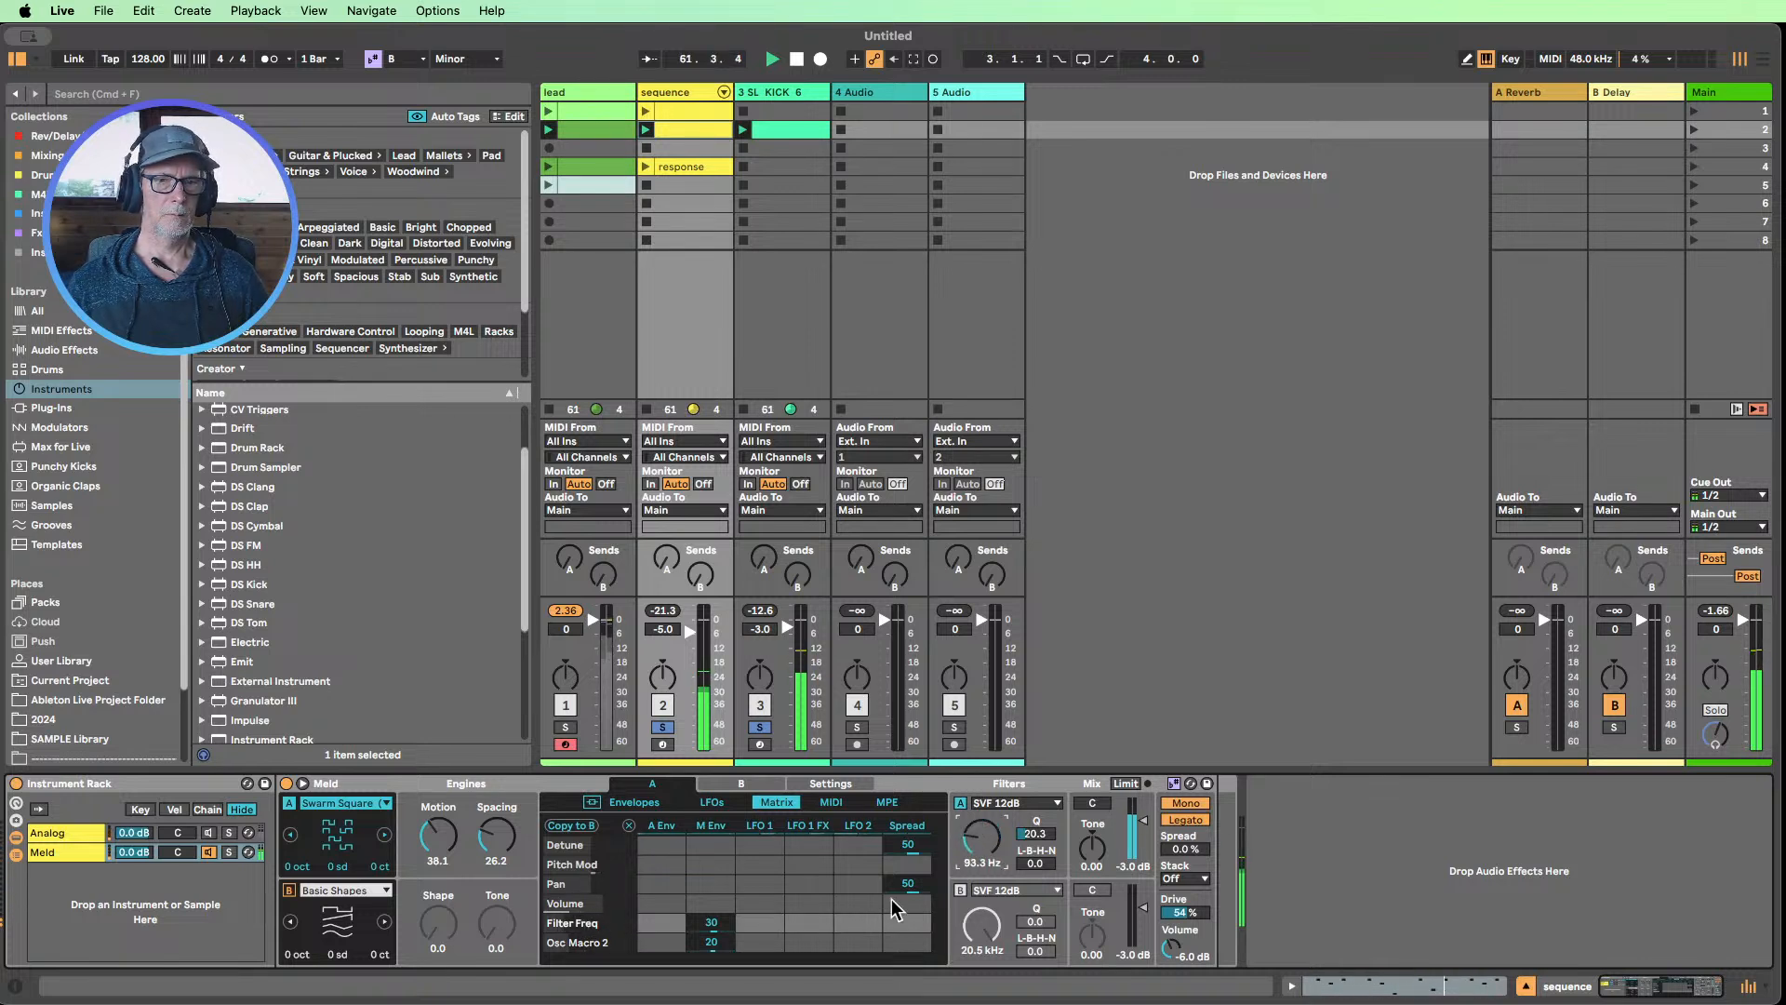
drag(723, 943, 724, 868)
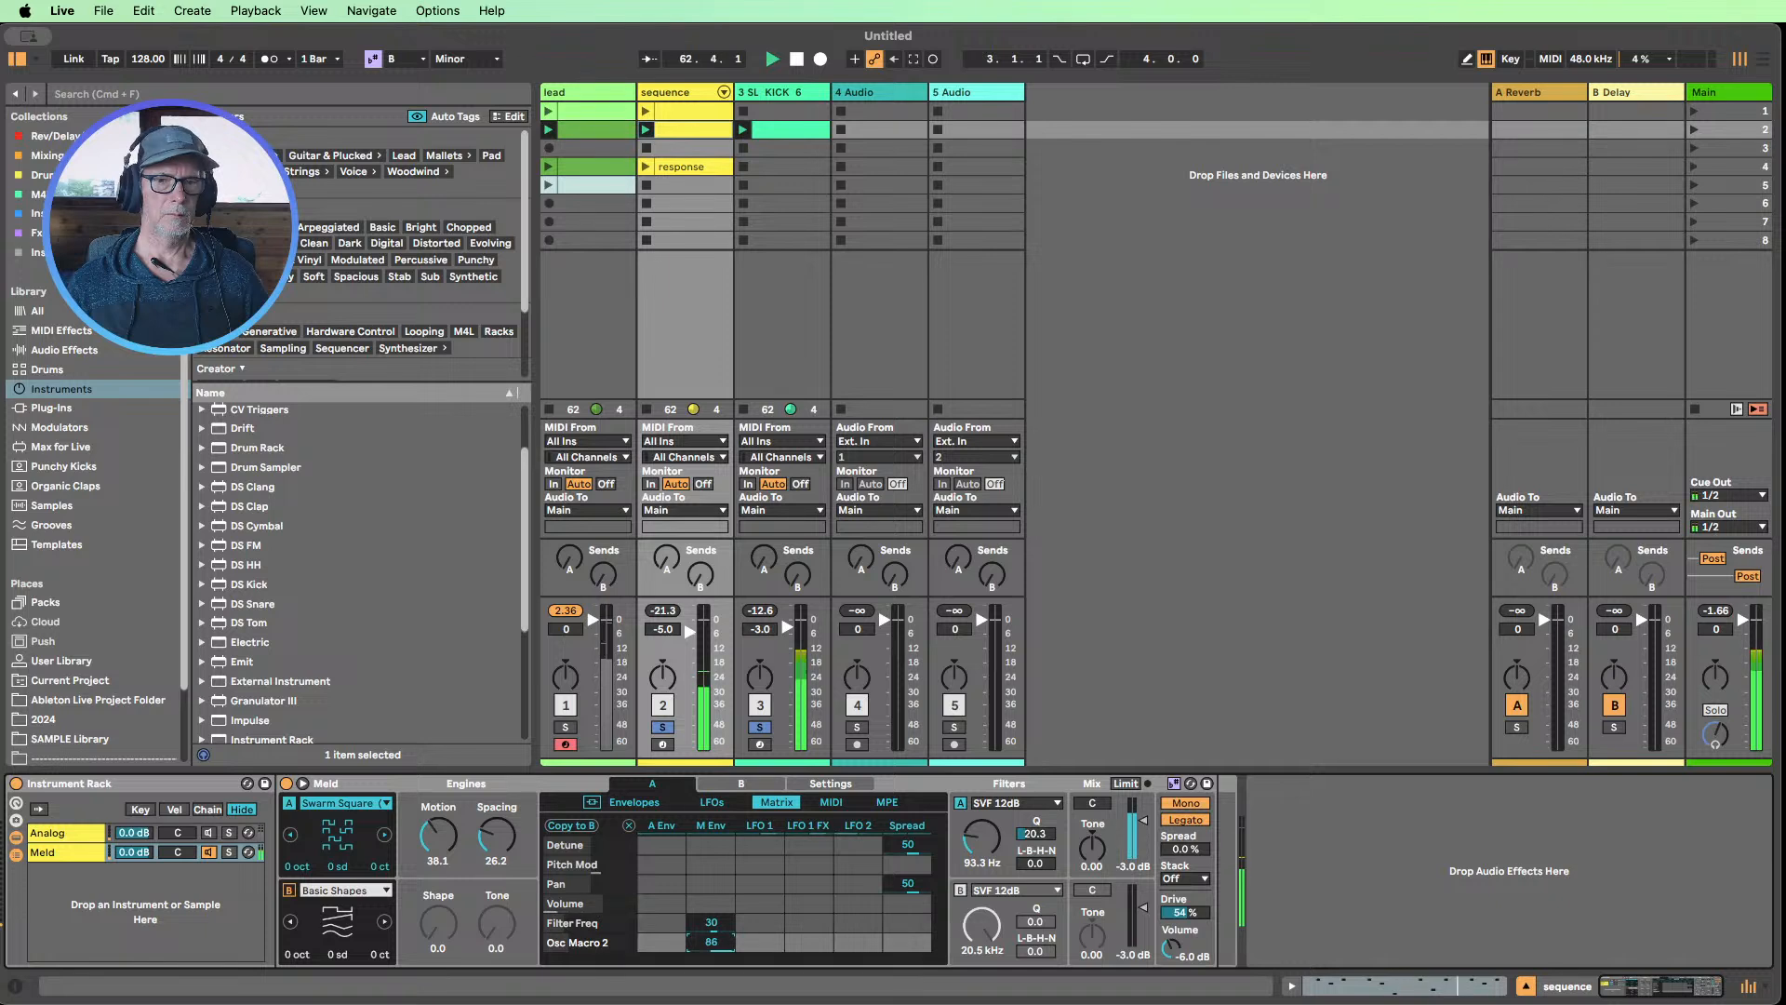
drag(711, 941, 711, 953)
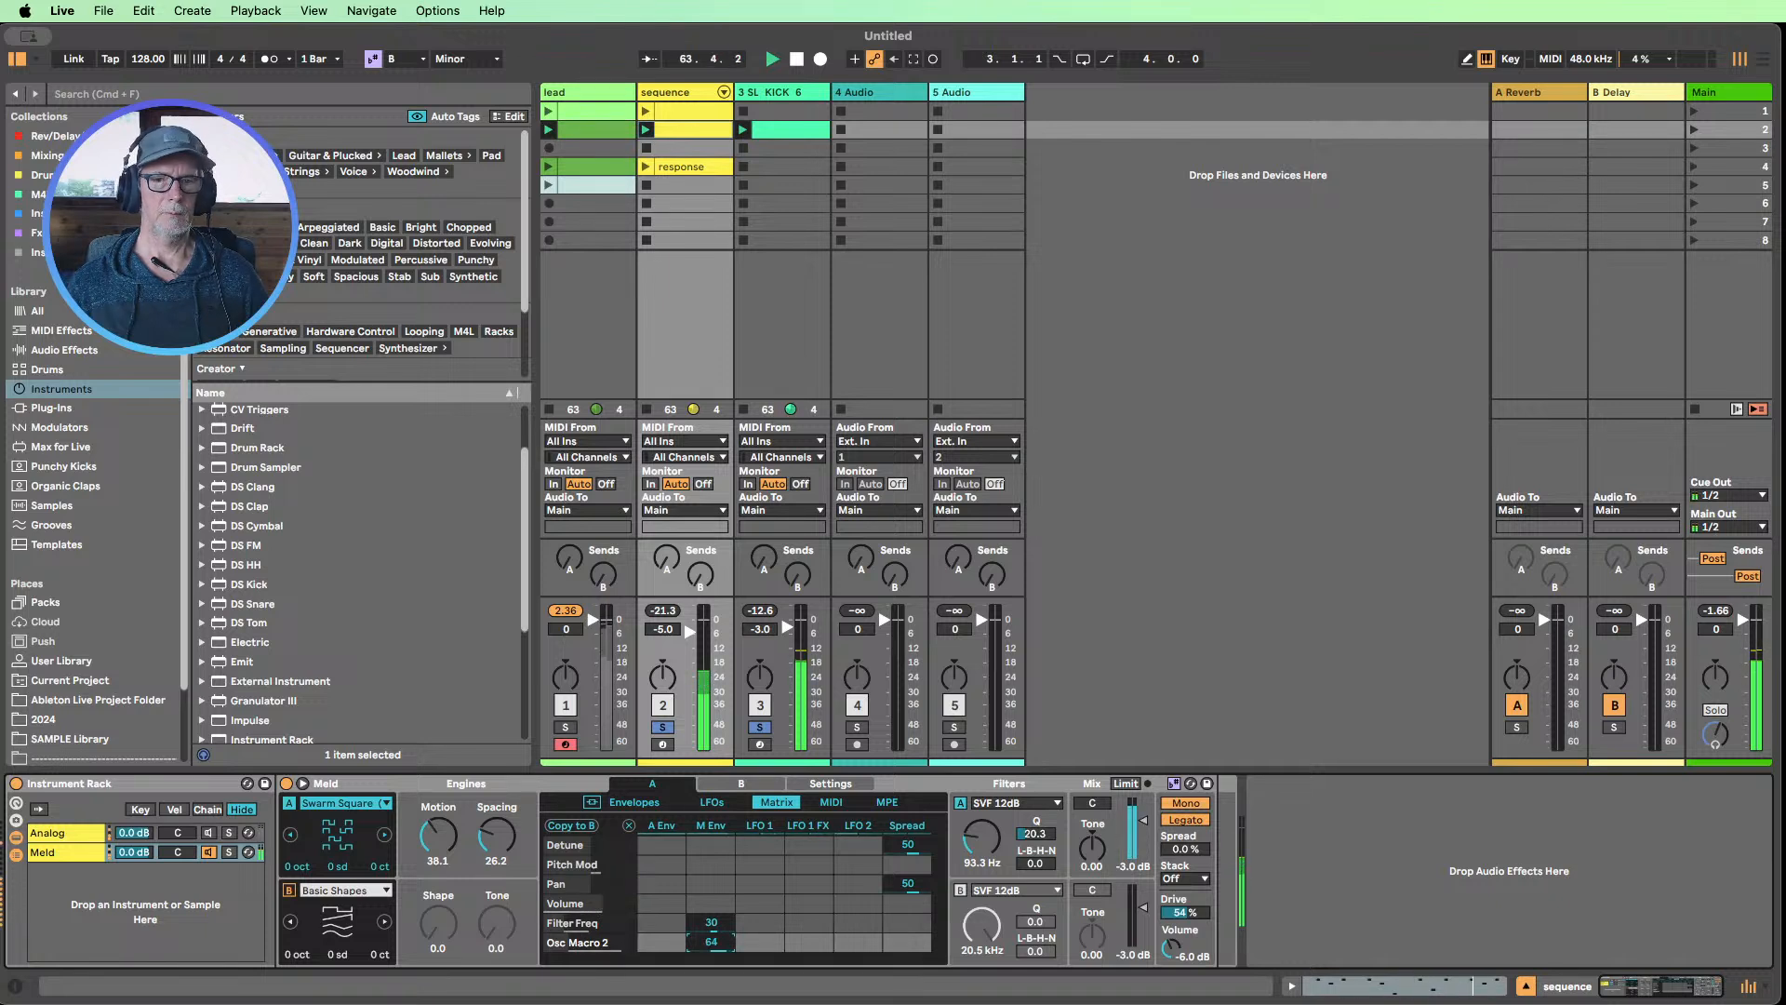
drag(710, 941, 711, 943)
drag(958, 849, 981, 840)
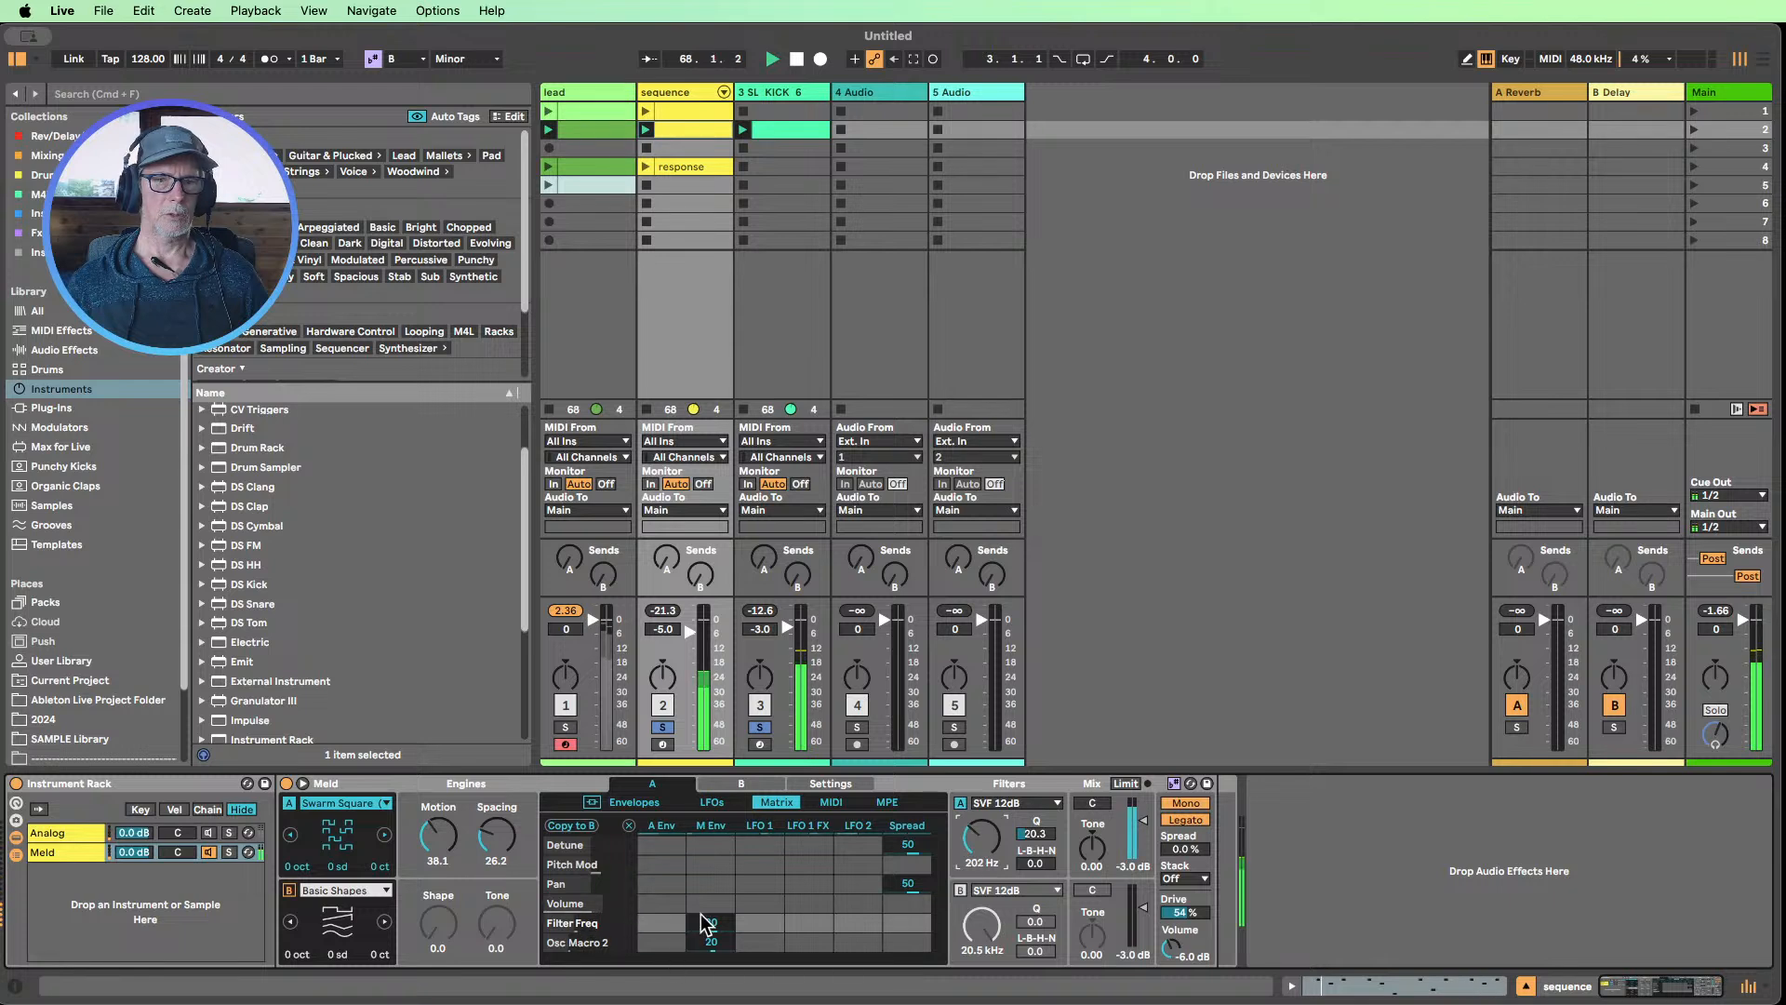
Try modulating Osc Macro 2 from LFO 1 and LFO 2, resetting both amounts and restoring the modulation envelope amount to 20
drag(718, 943, 718, 964)
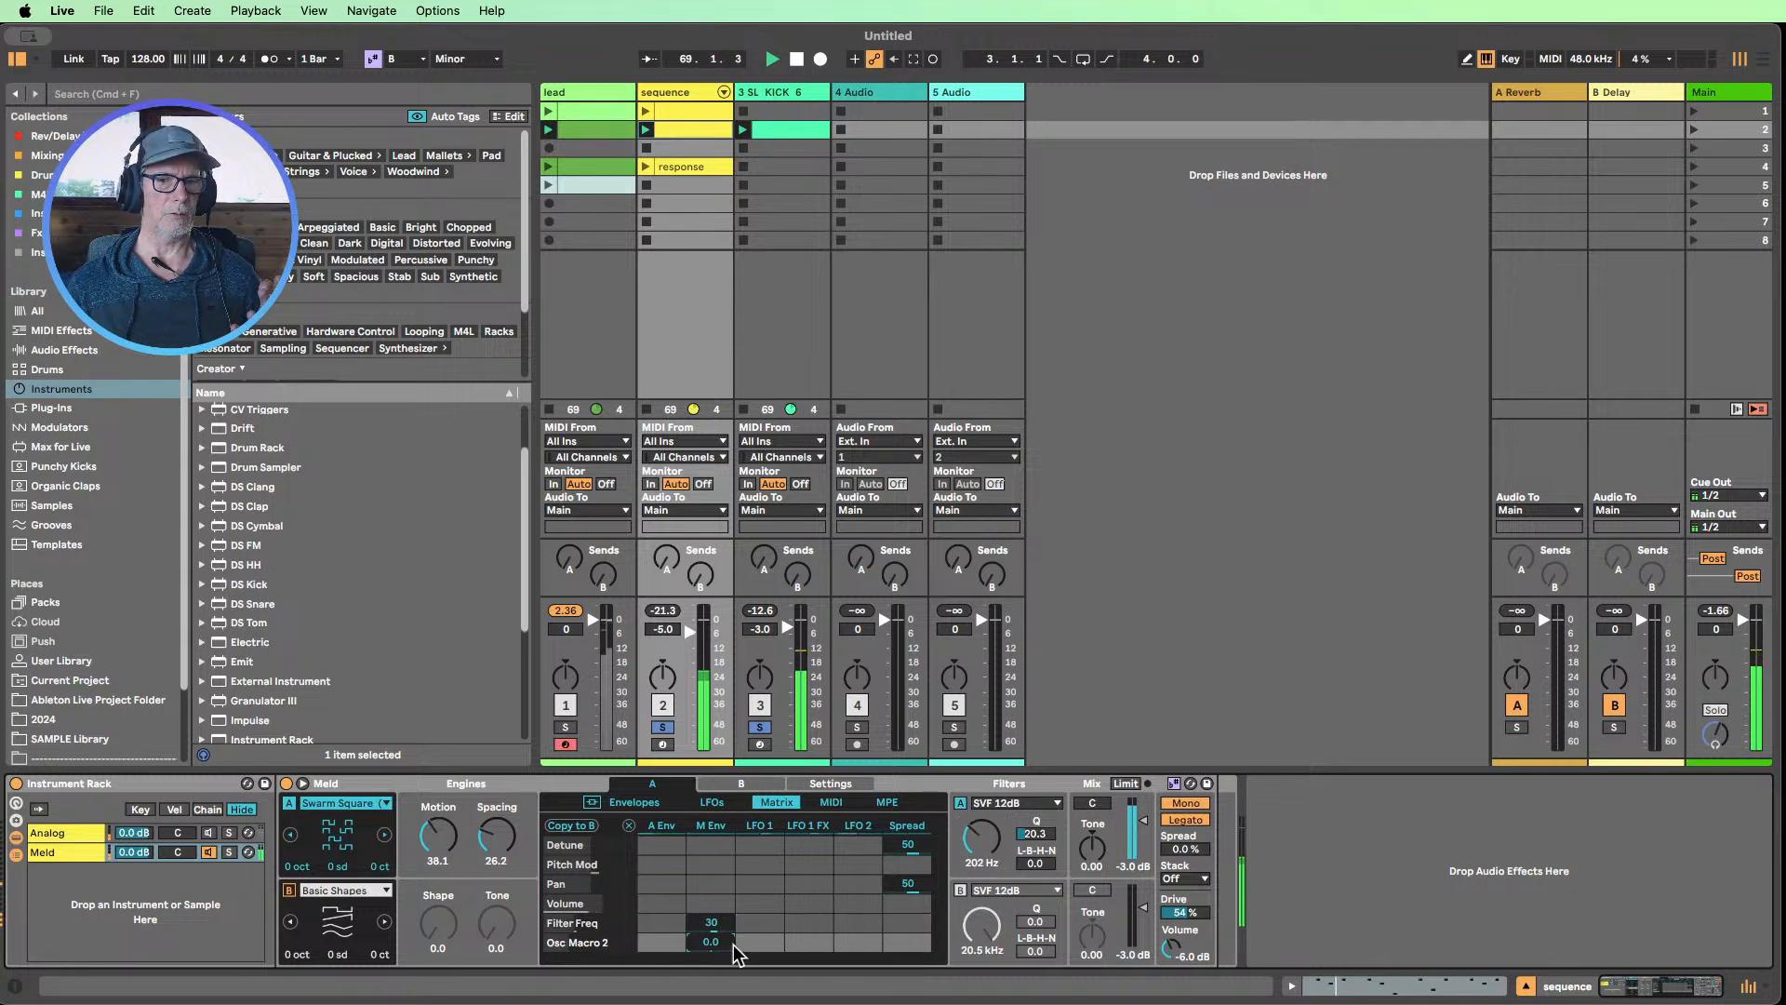
click(759, 941)
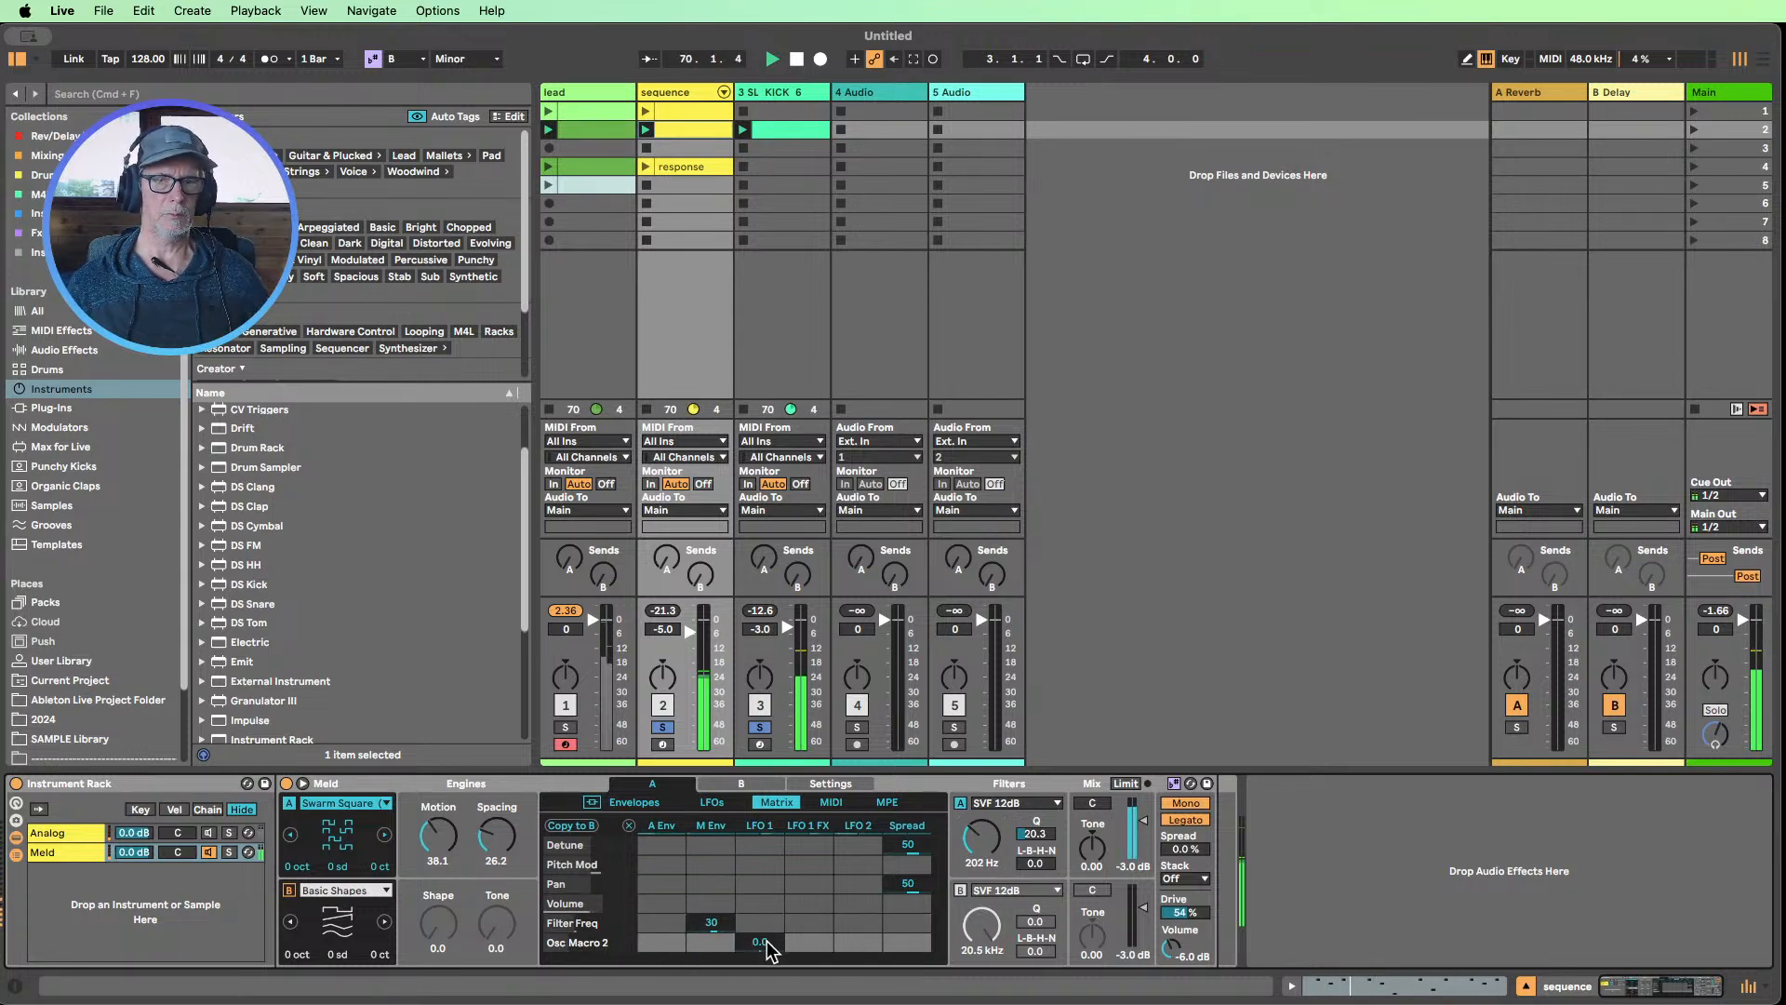
drag(760, 941, 759, 1001)
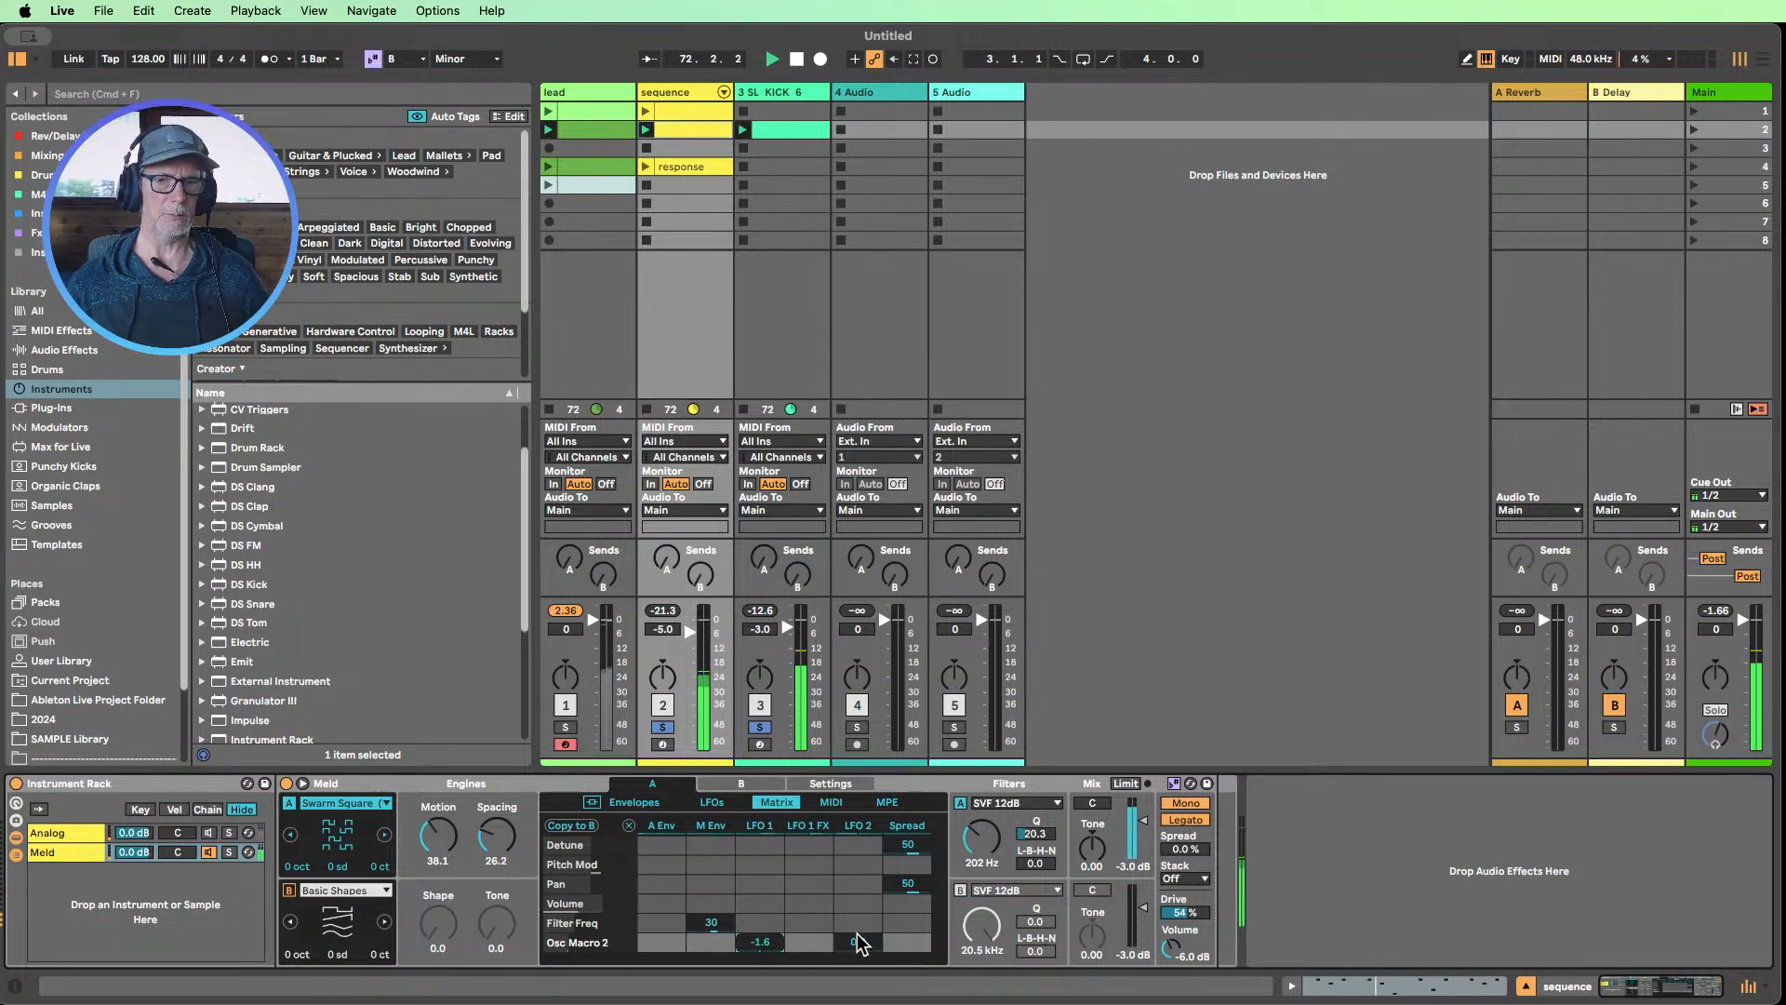
double_click(774, 941)
drag(850, 941, 850, 890)
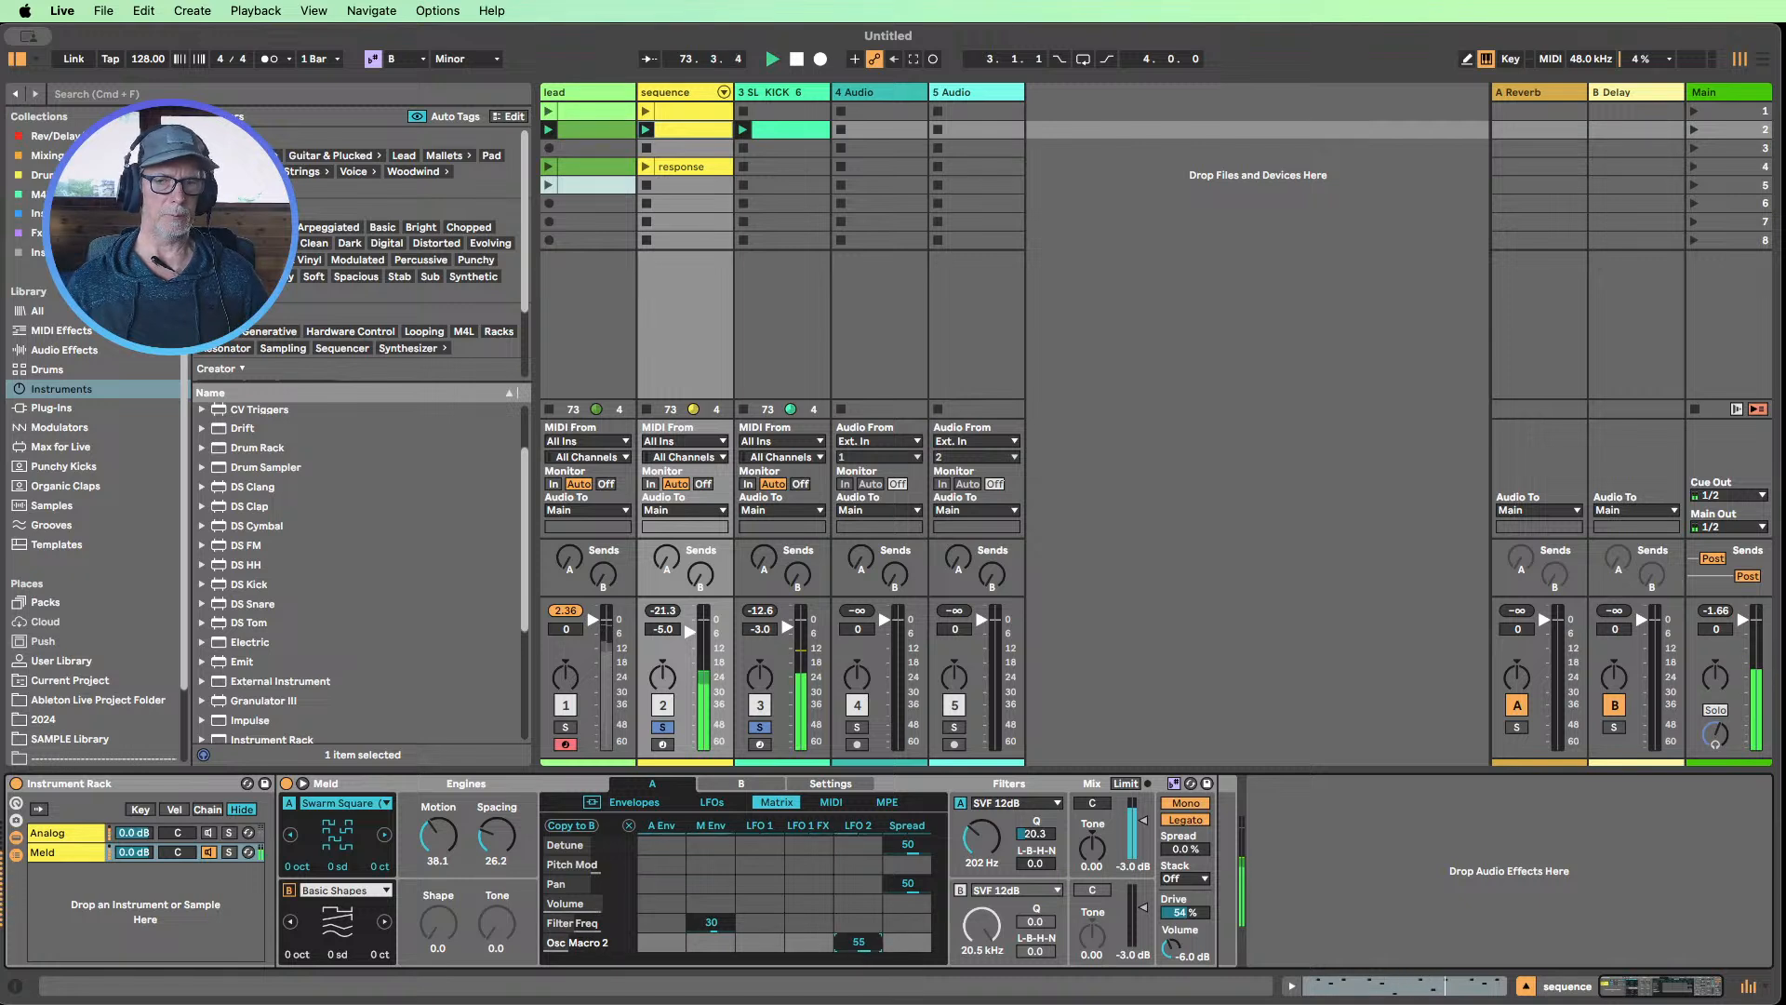
double_click(853, 941)
click(709, 943)
drag(710, 944, 710, 929)
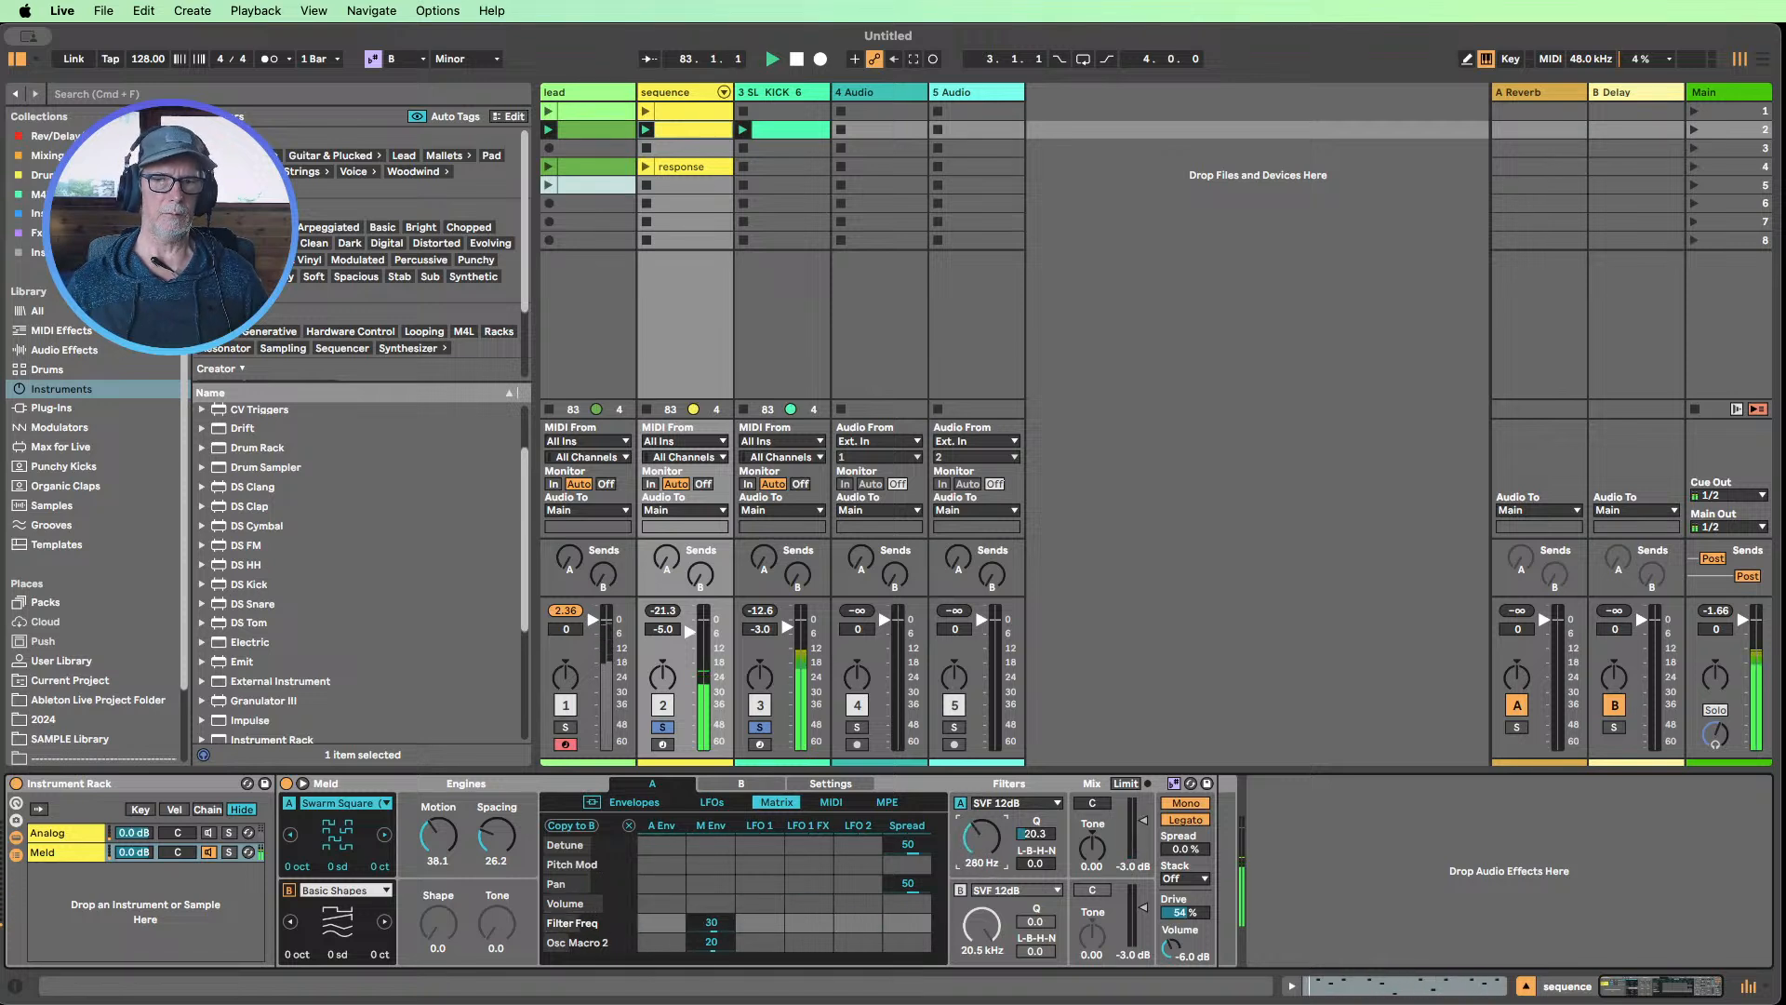
Try the BP 12dB OSR type on Meld's filter A with a frequency of 202 Hz
click(1011, 804)
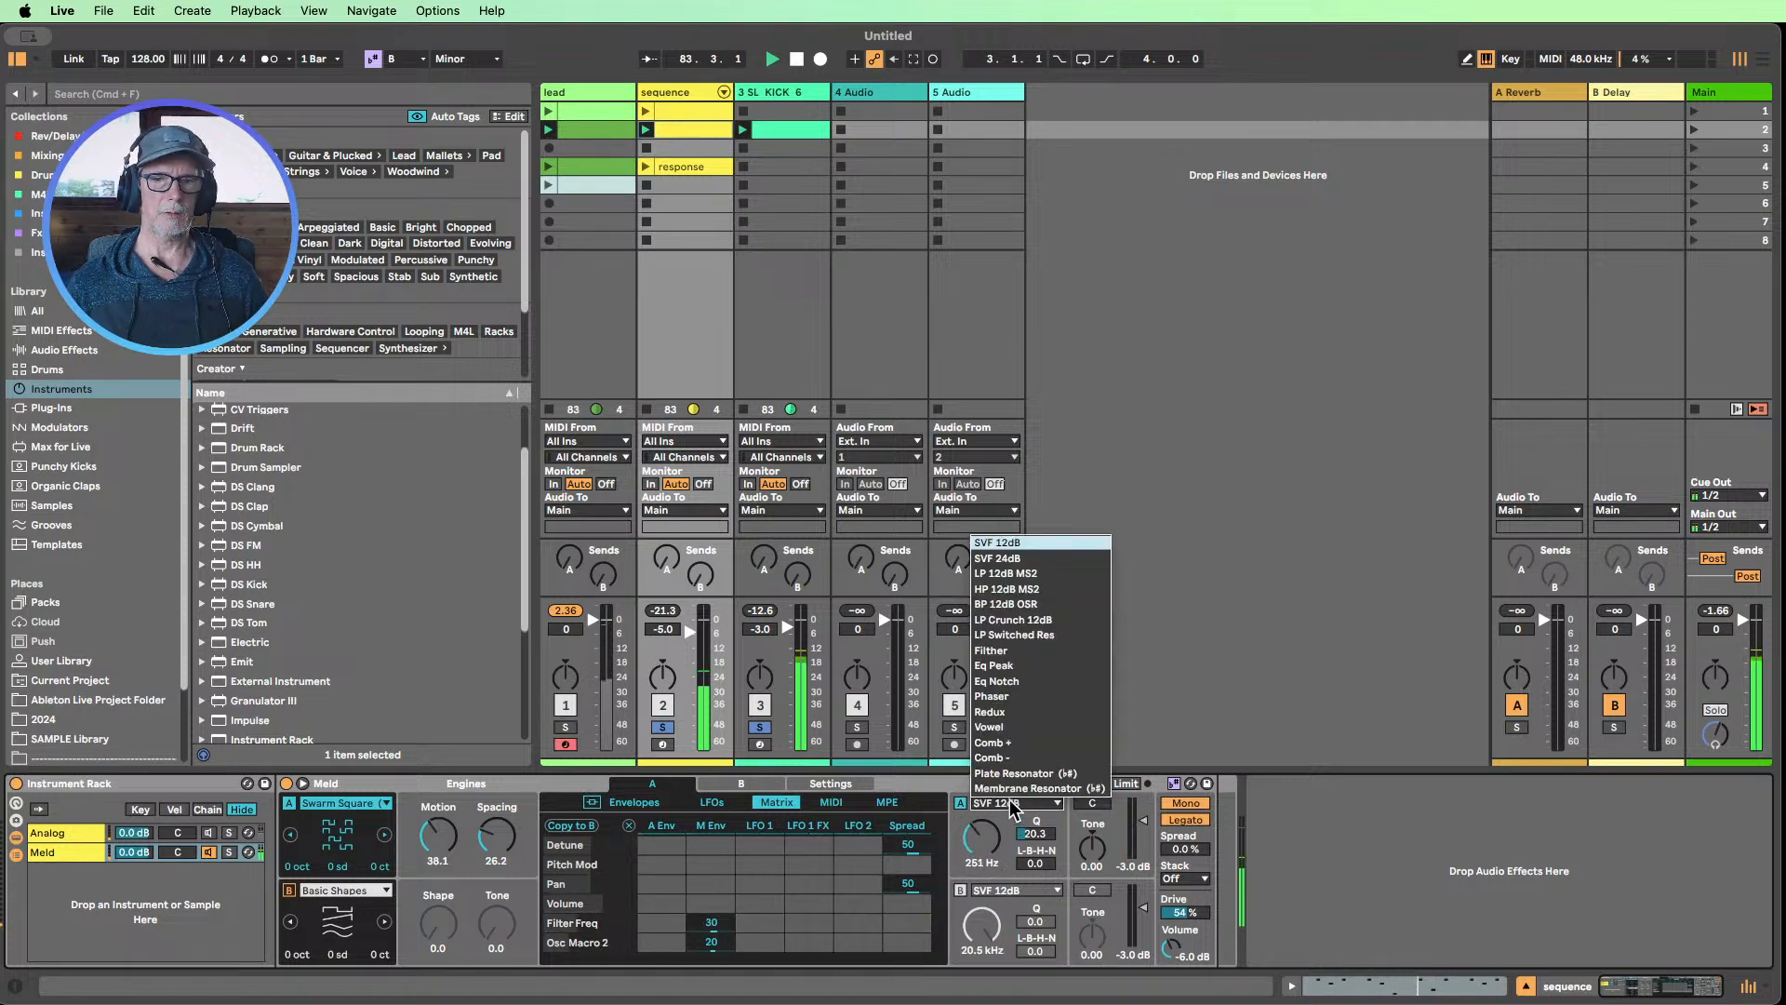
click(1005, 605)
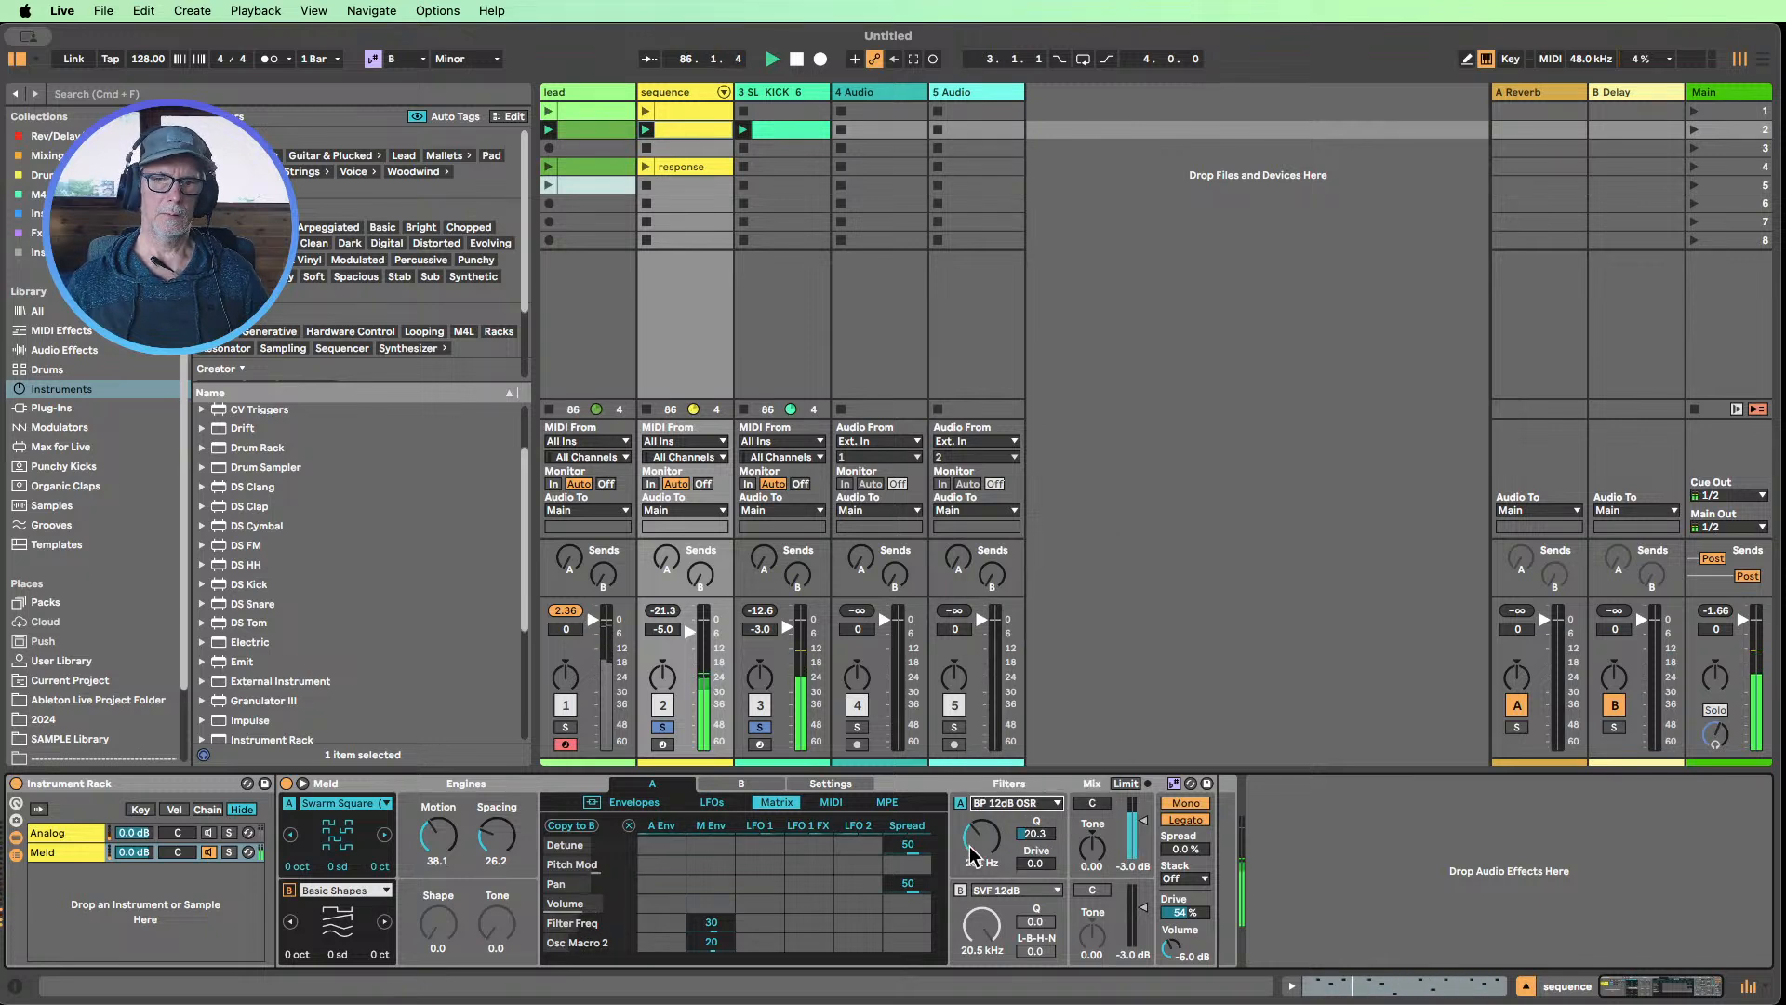
drag(988, 828, 988, 891)
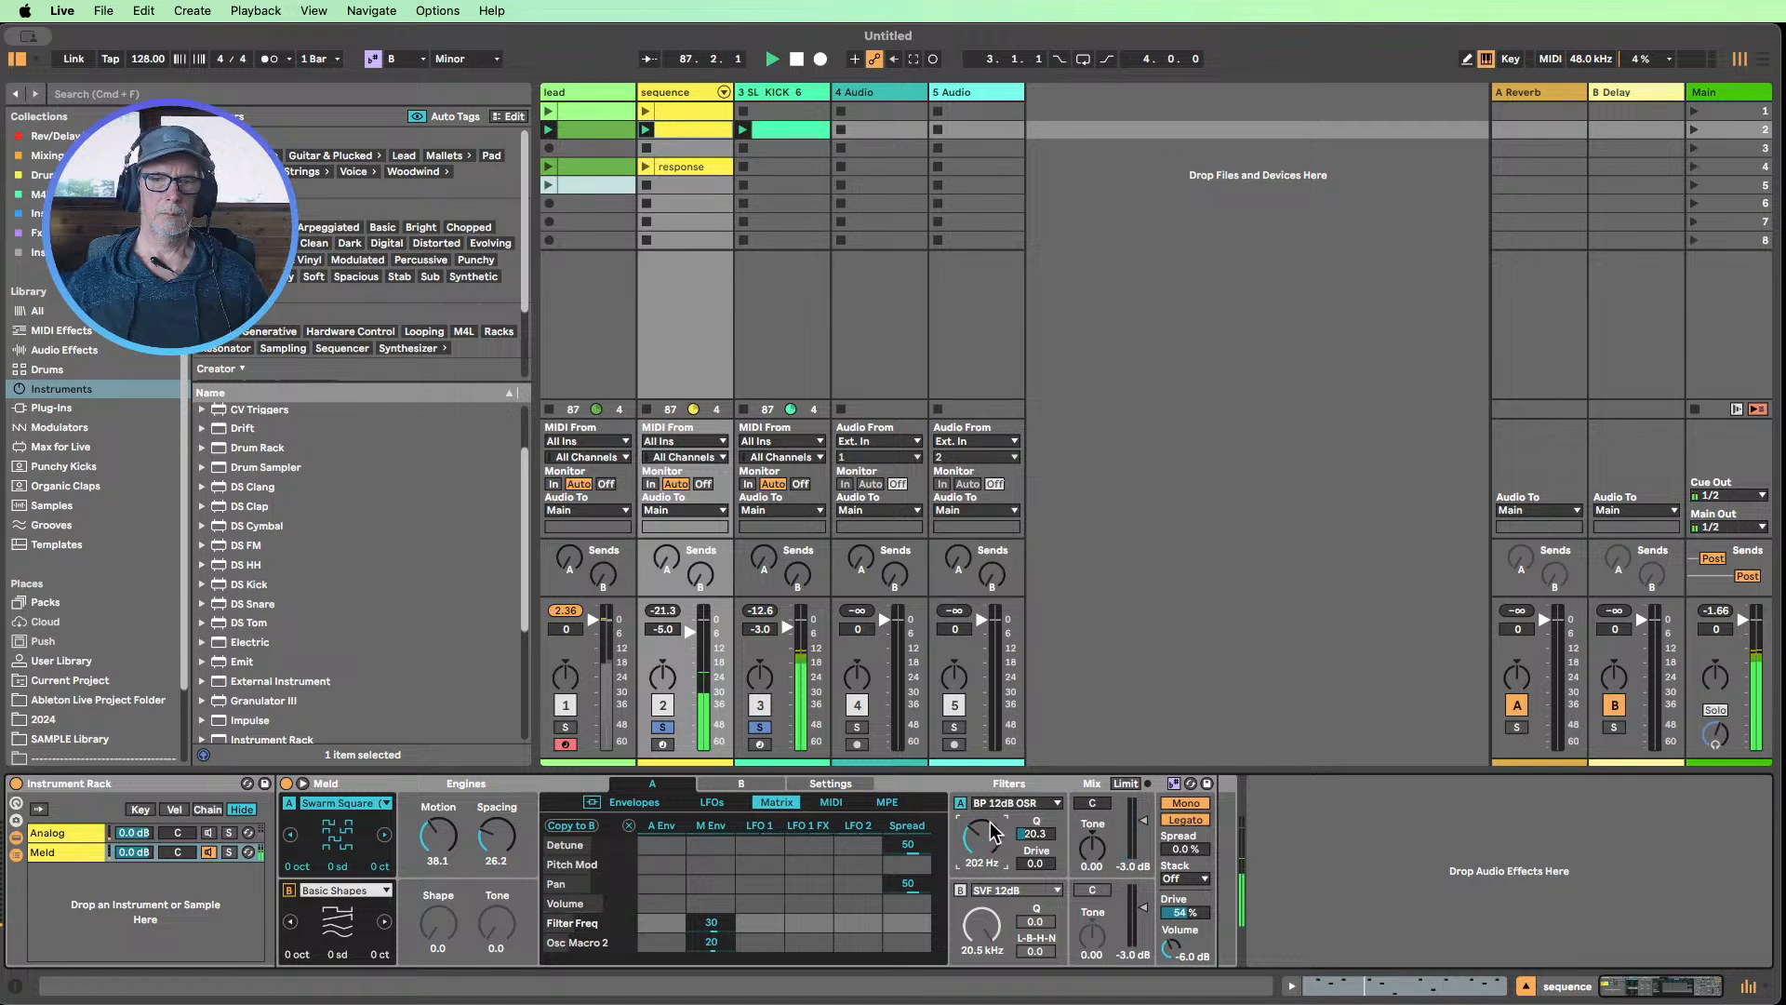
Change Meld's filter A to the Filther type and set its frequency to 390 Hz
click(998, 804)
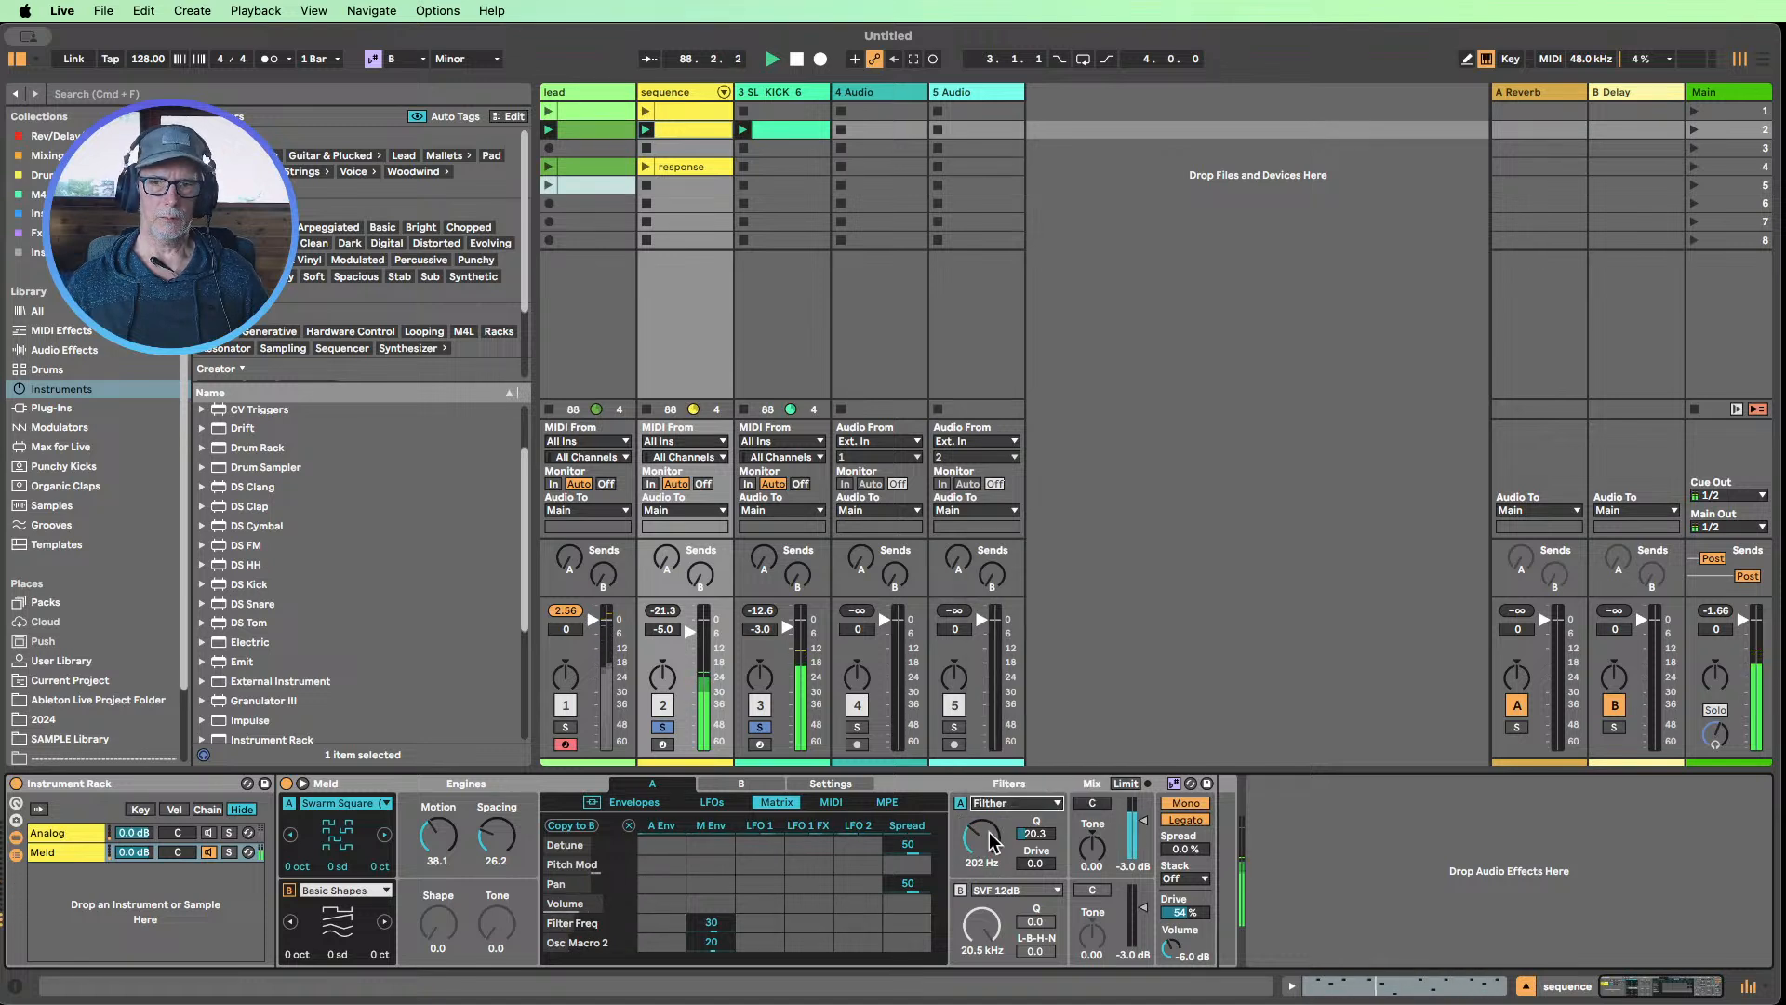
click(1004, 659)
mouse_move(988, 846)
mouse_down()
mouse_move(987, 760)
mouse_move(987, 830)
mouse_up()
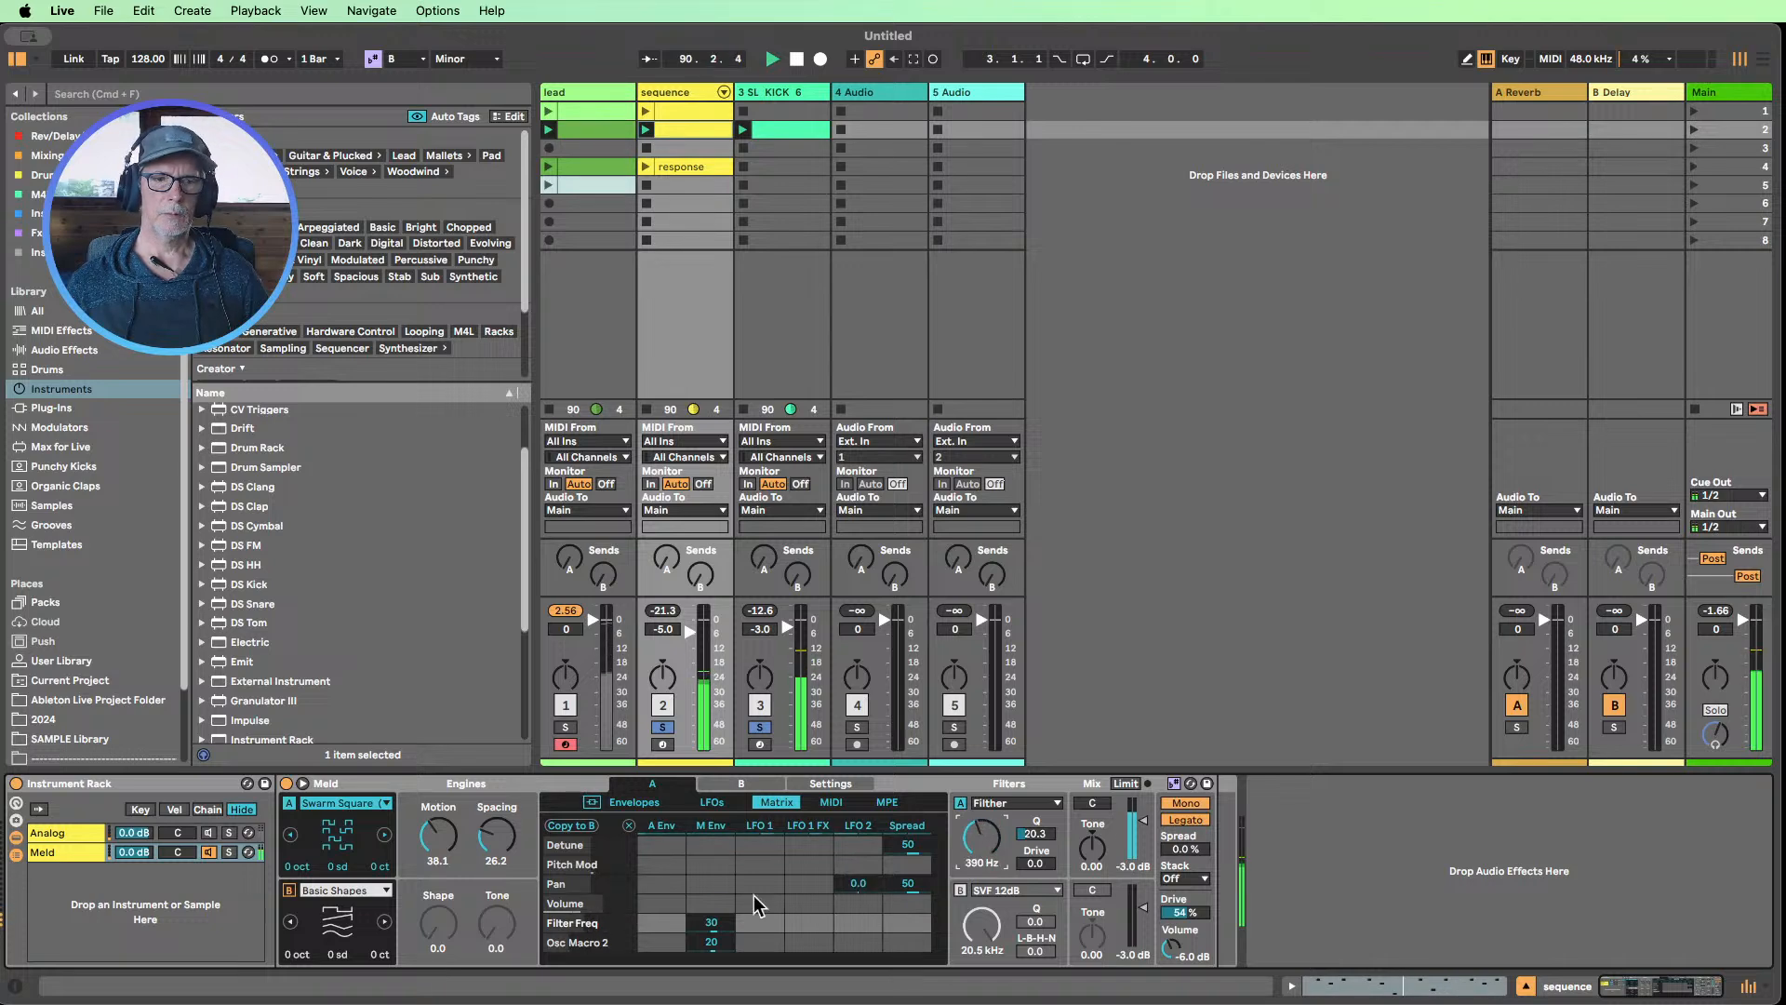
Re-enable the Analog chain, open its first filter to 22.0 kHz, and set the chain volume to -4.6 dB
click(190, 833)
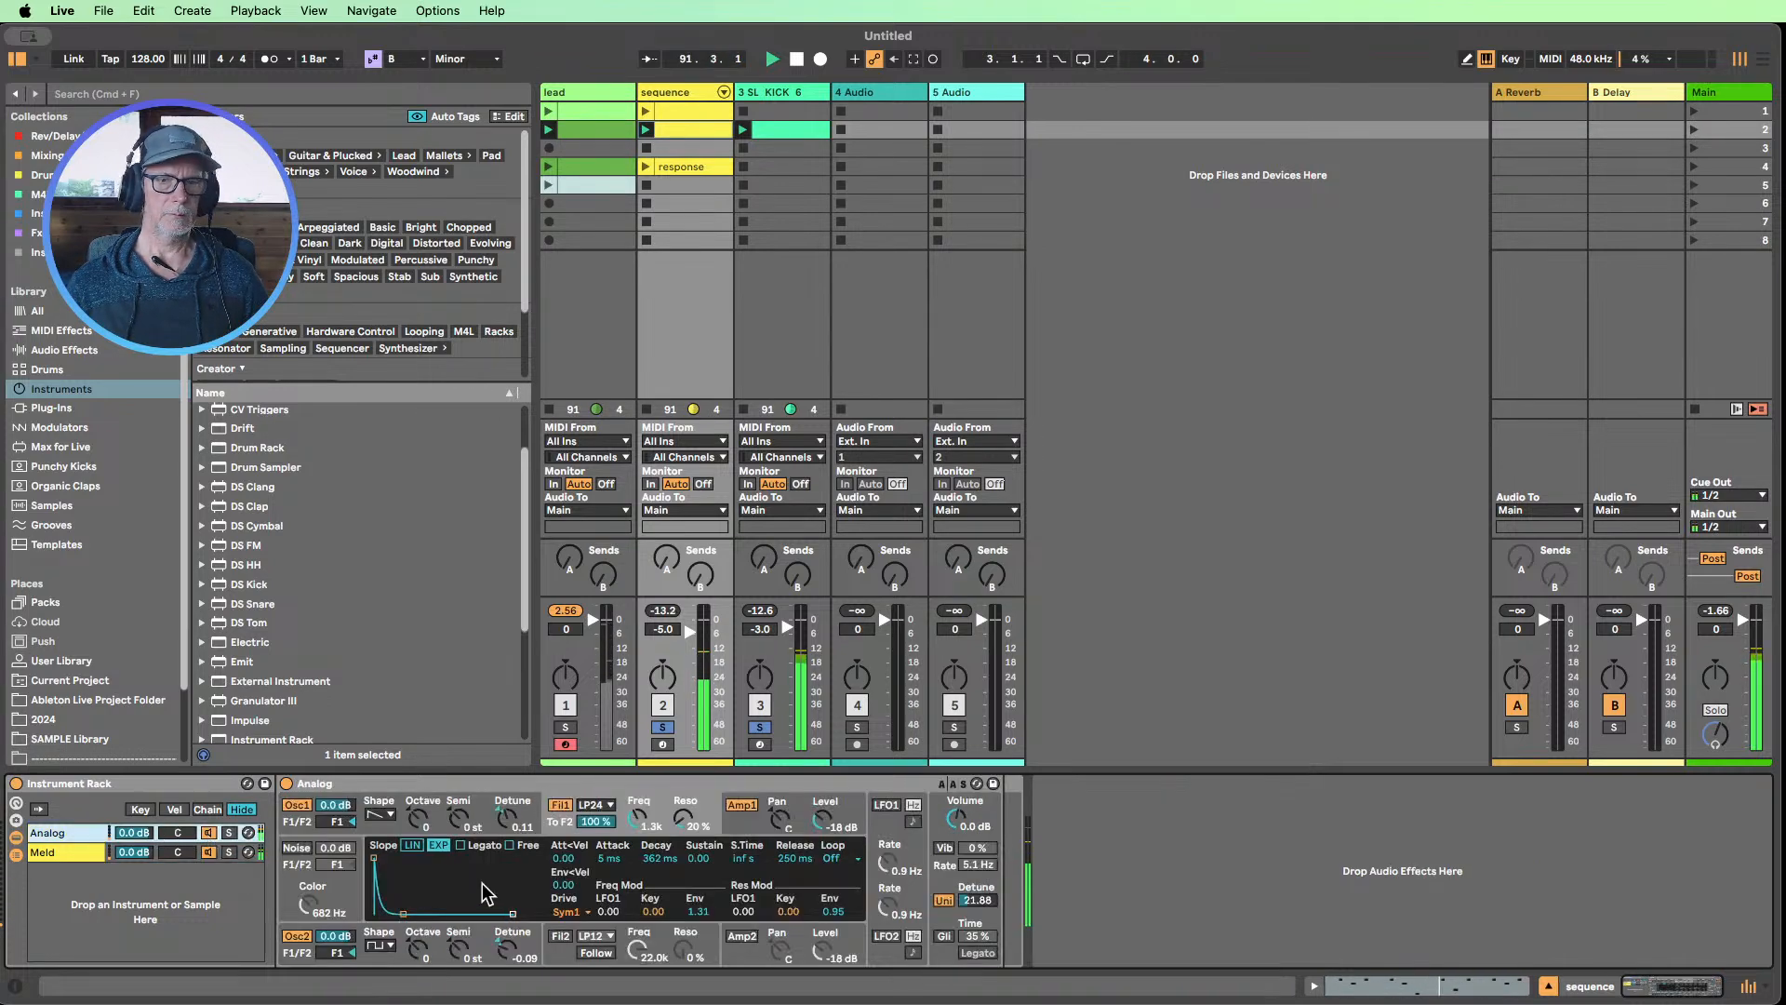
mouse_move(642, 826)
mouse_down()
mouse_move(642, 809)
mouse_move(638, 829)
mouse_up()
drag(133, 833, 133, 846)
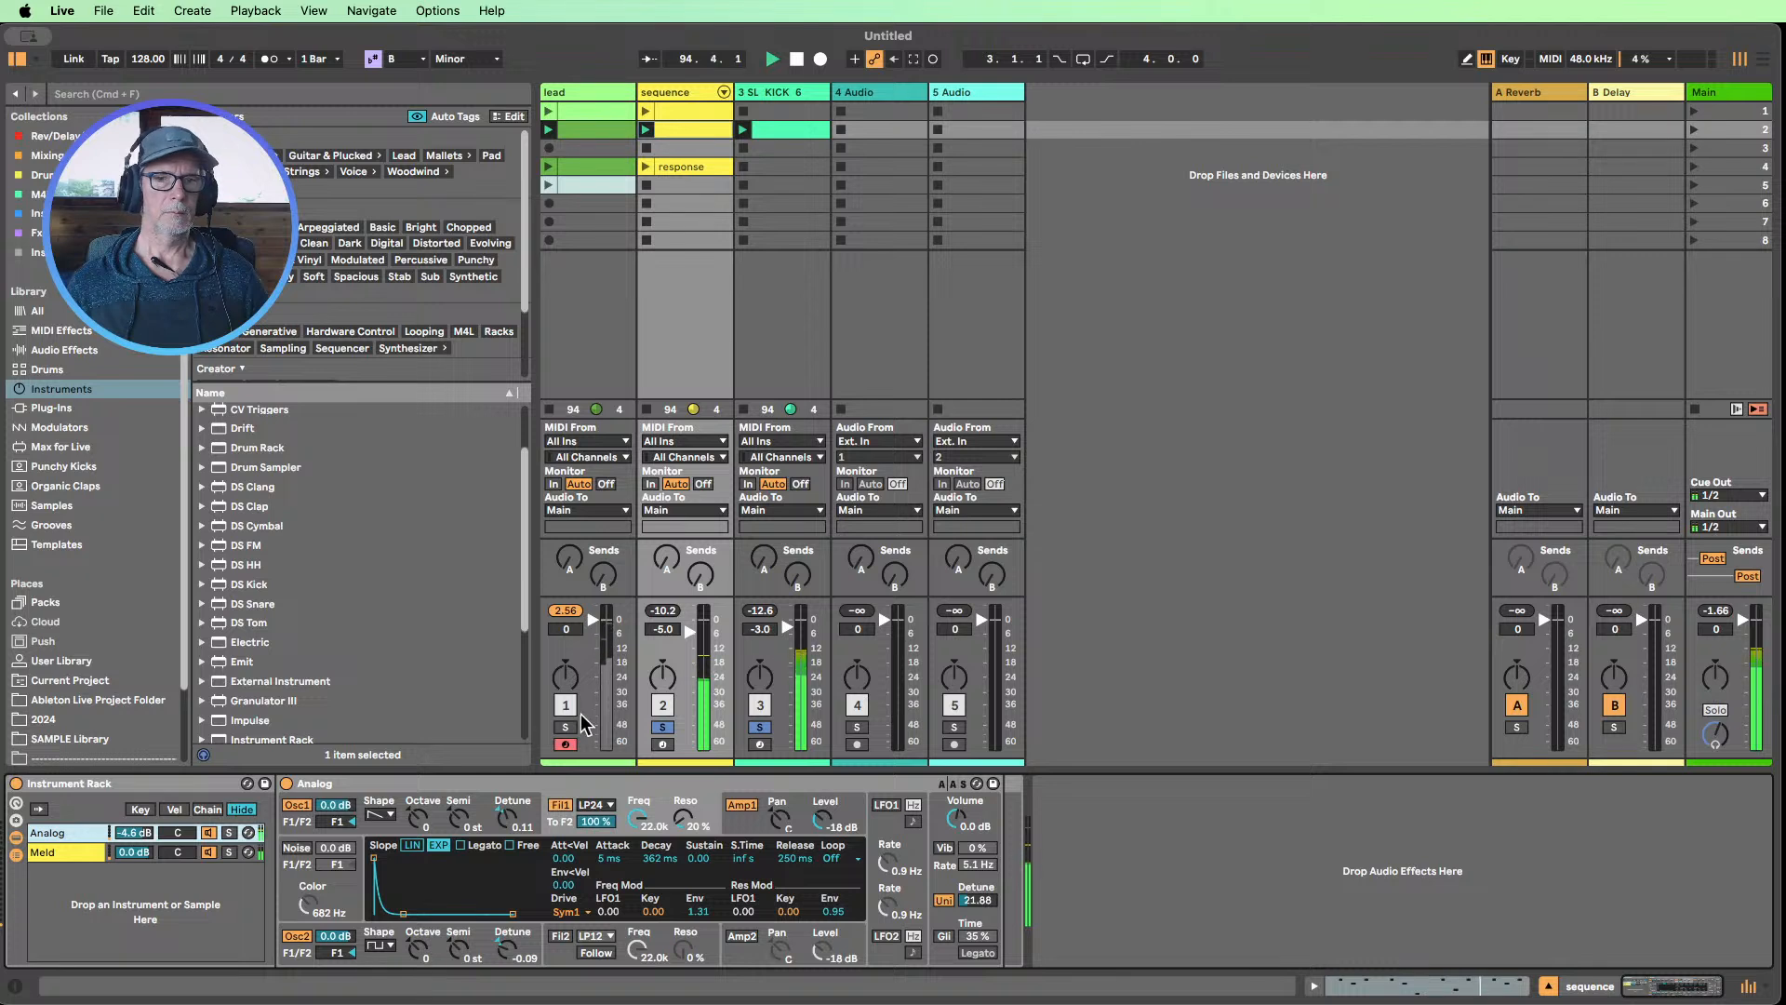
Unsolo the sequence and kick tracks and set their volumes to -5.5 dB and -1.0 dB
click(665, 726)
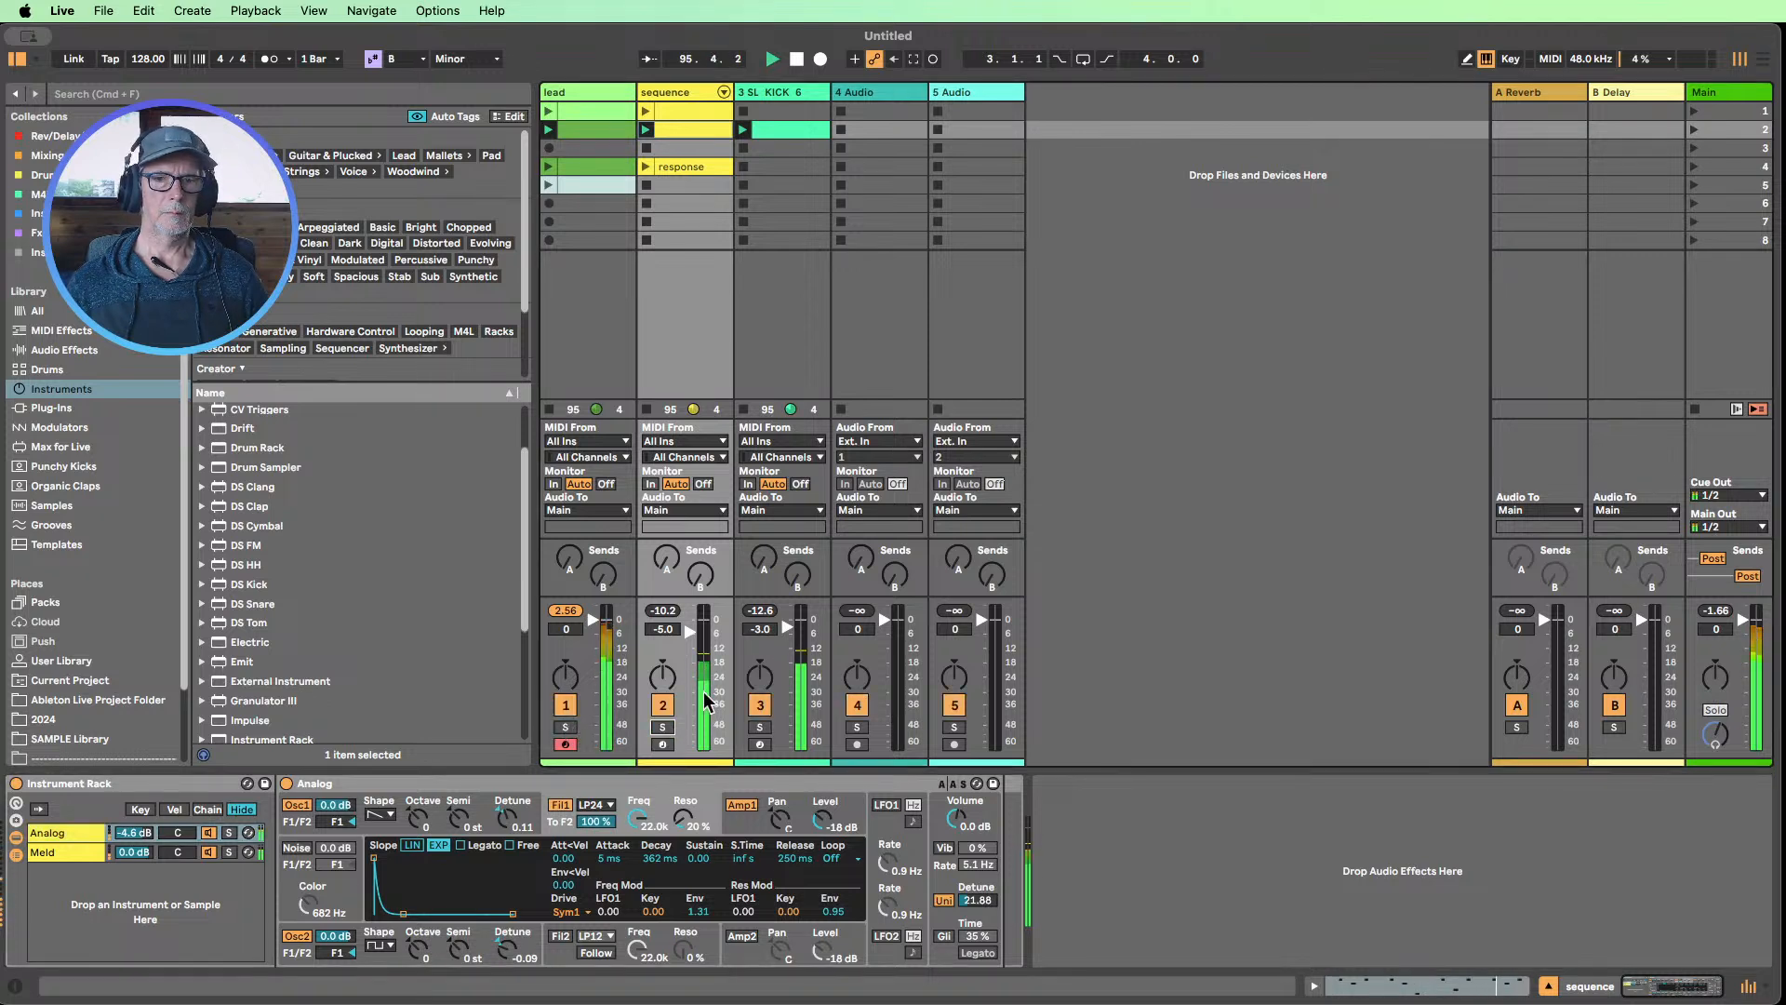
click(690, 633)
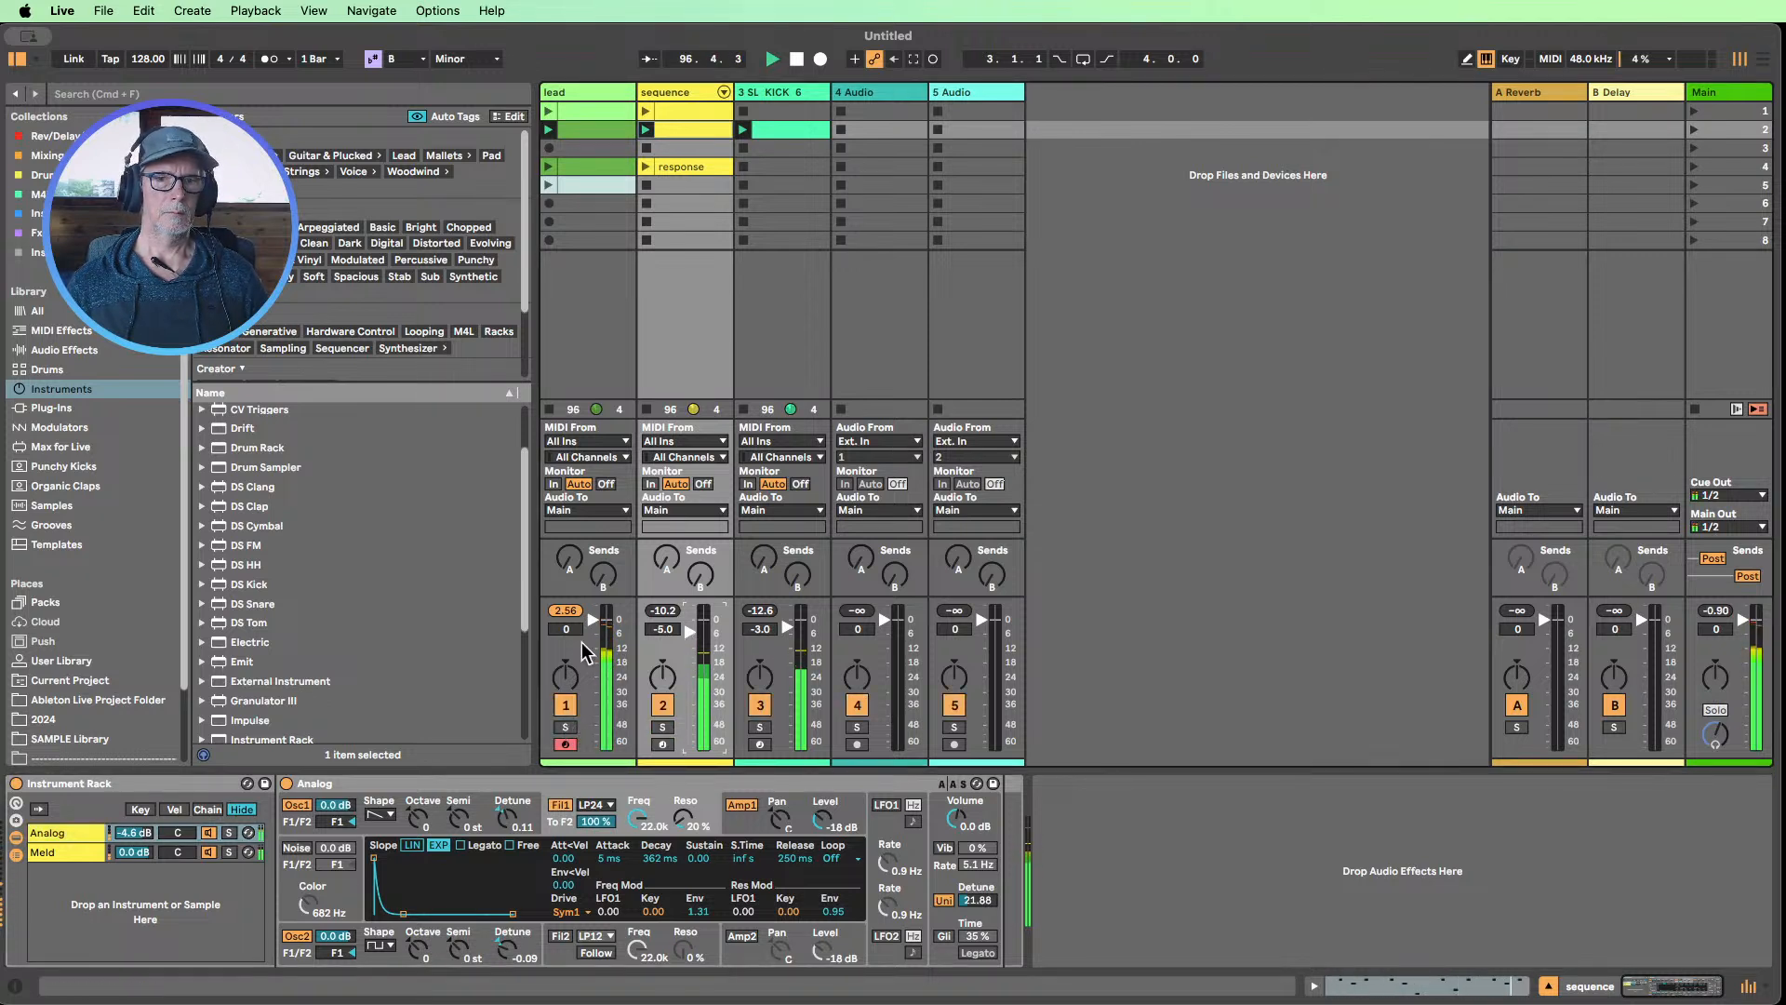
click(564, 611)
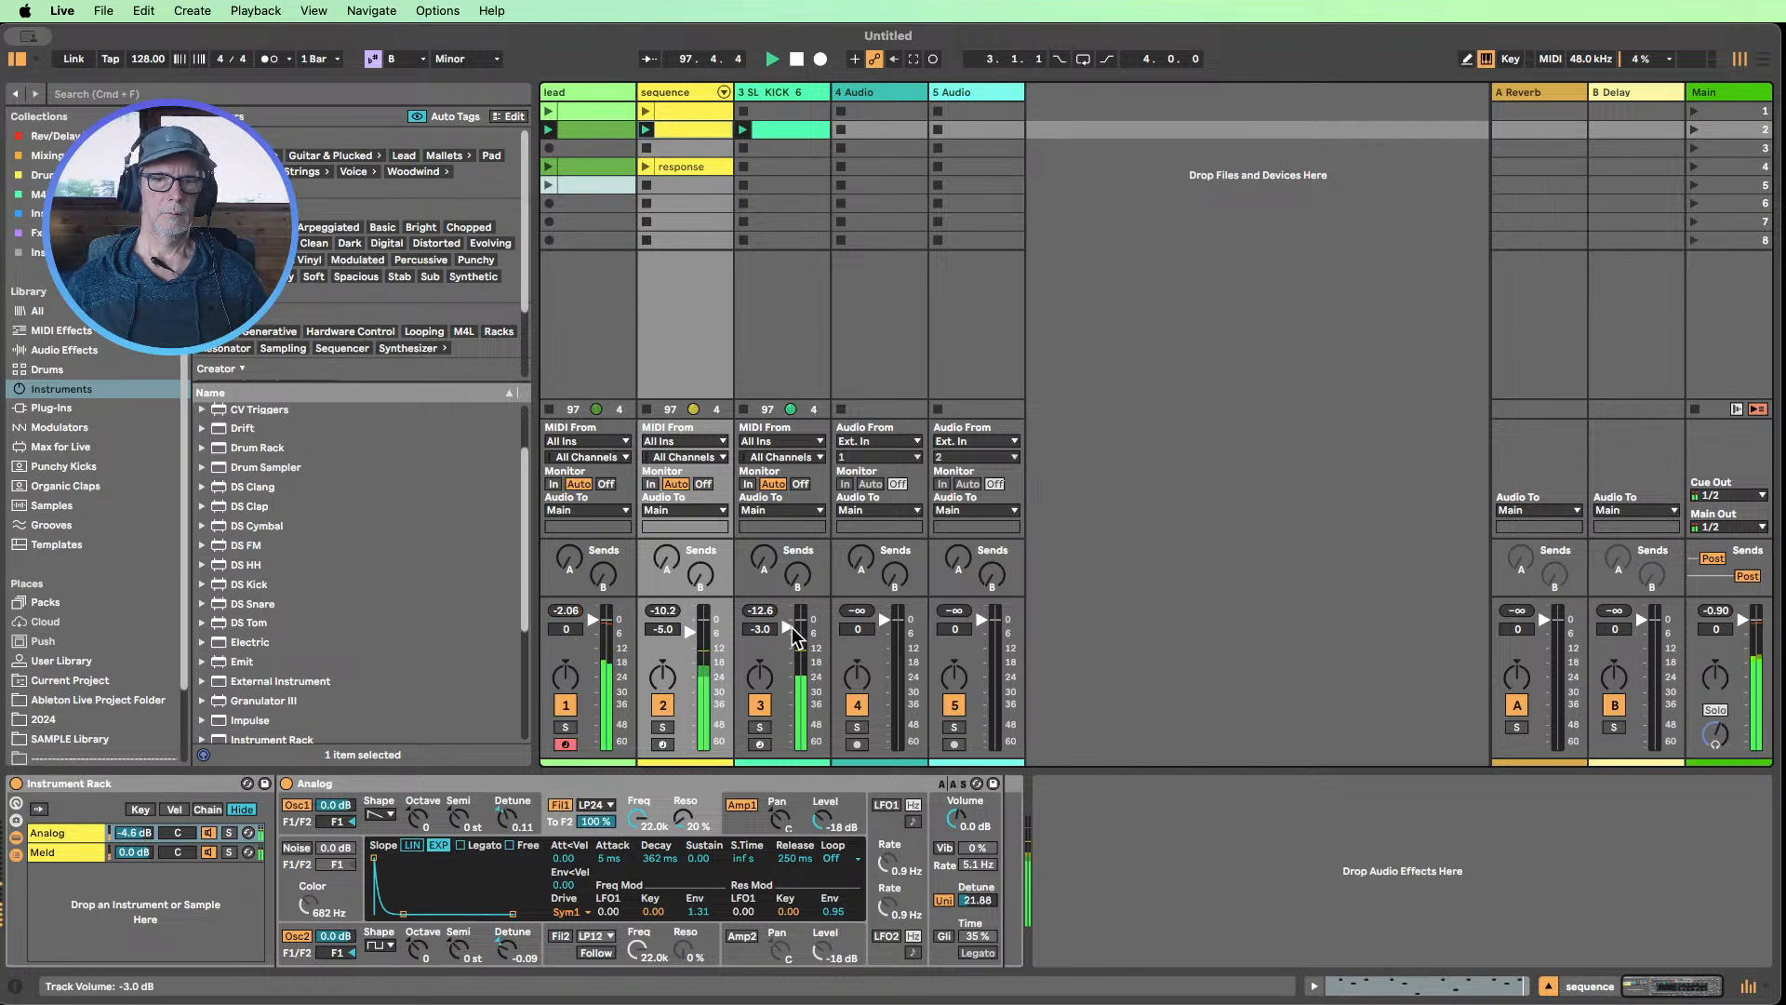
drag(792, 631, 694, 636)
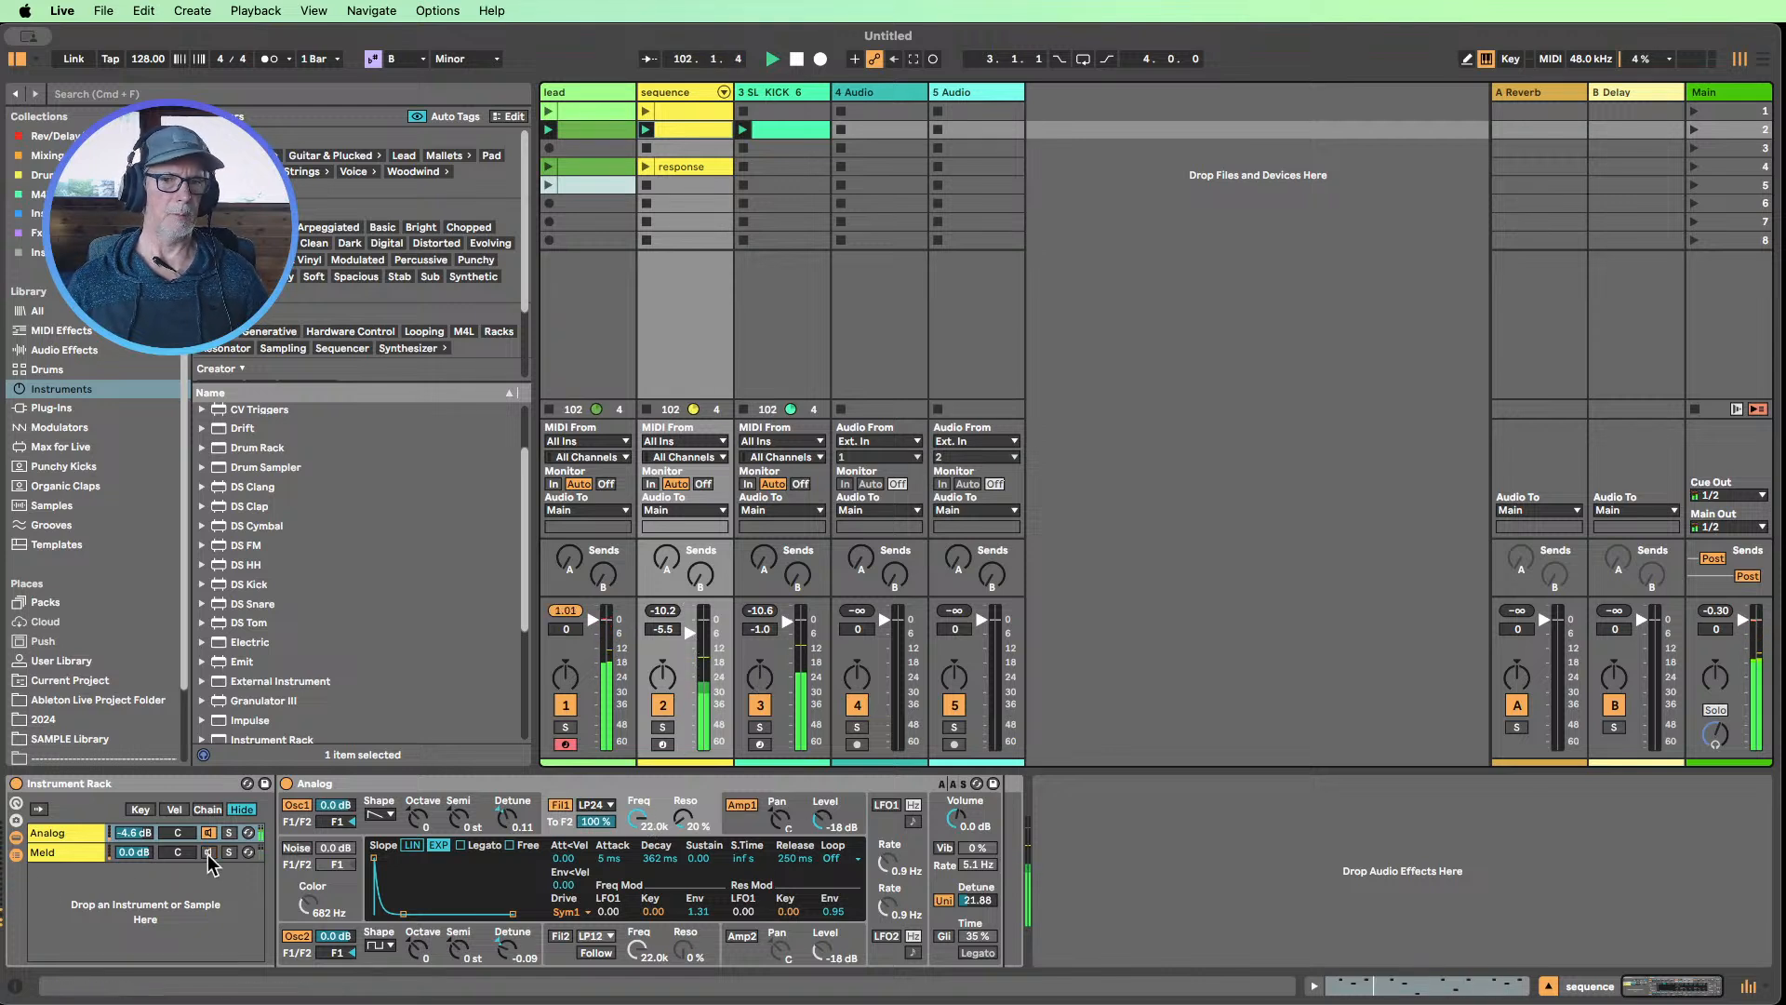
Mute the lead track and re-enable the Meld chain in the sequence's instrument rack
click(563, 709)
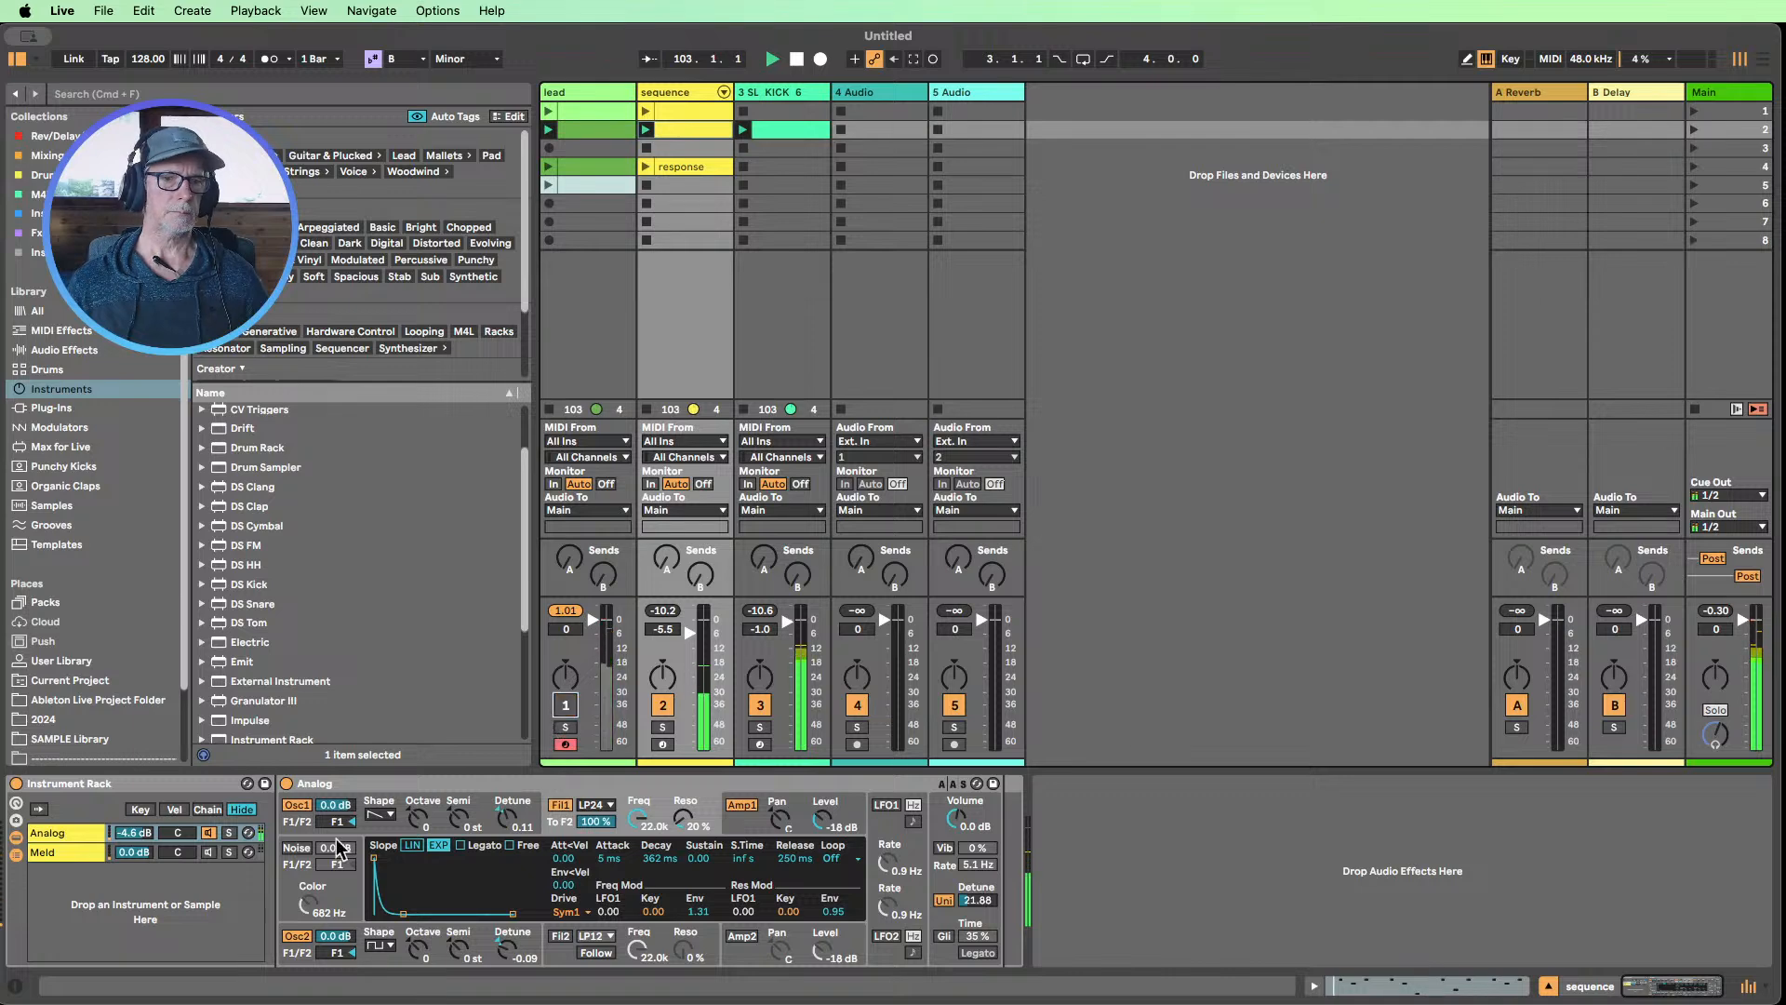
click(209, 852)
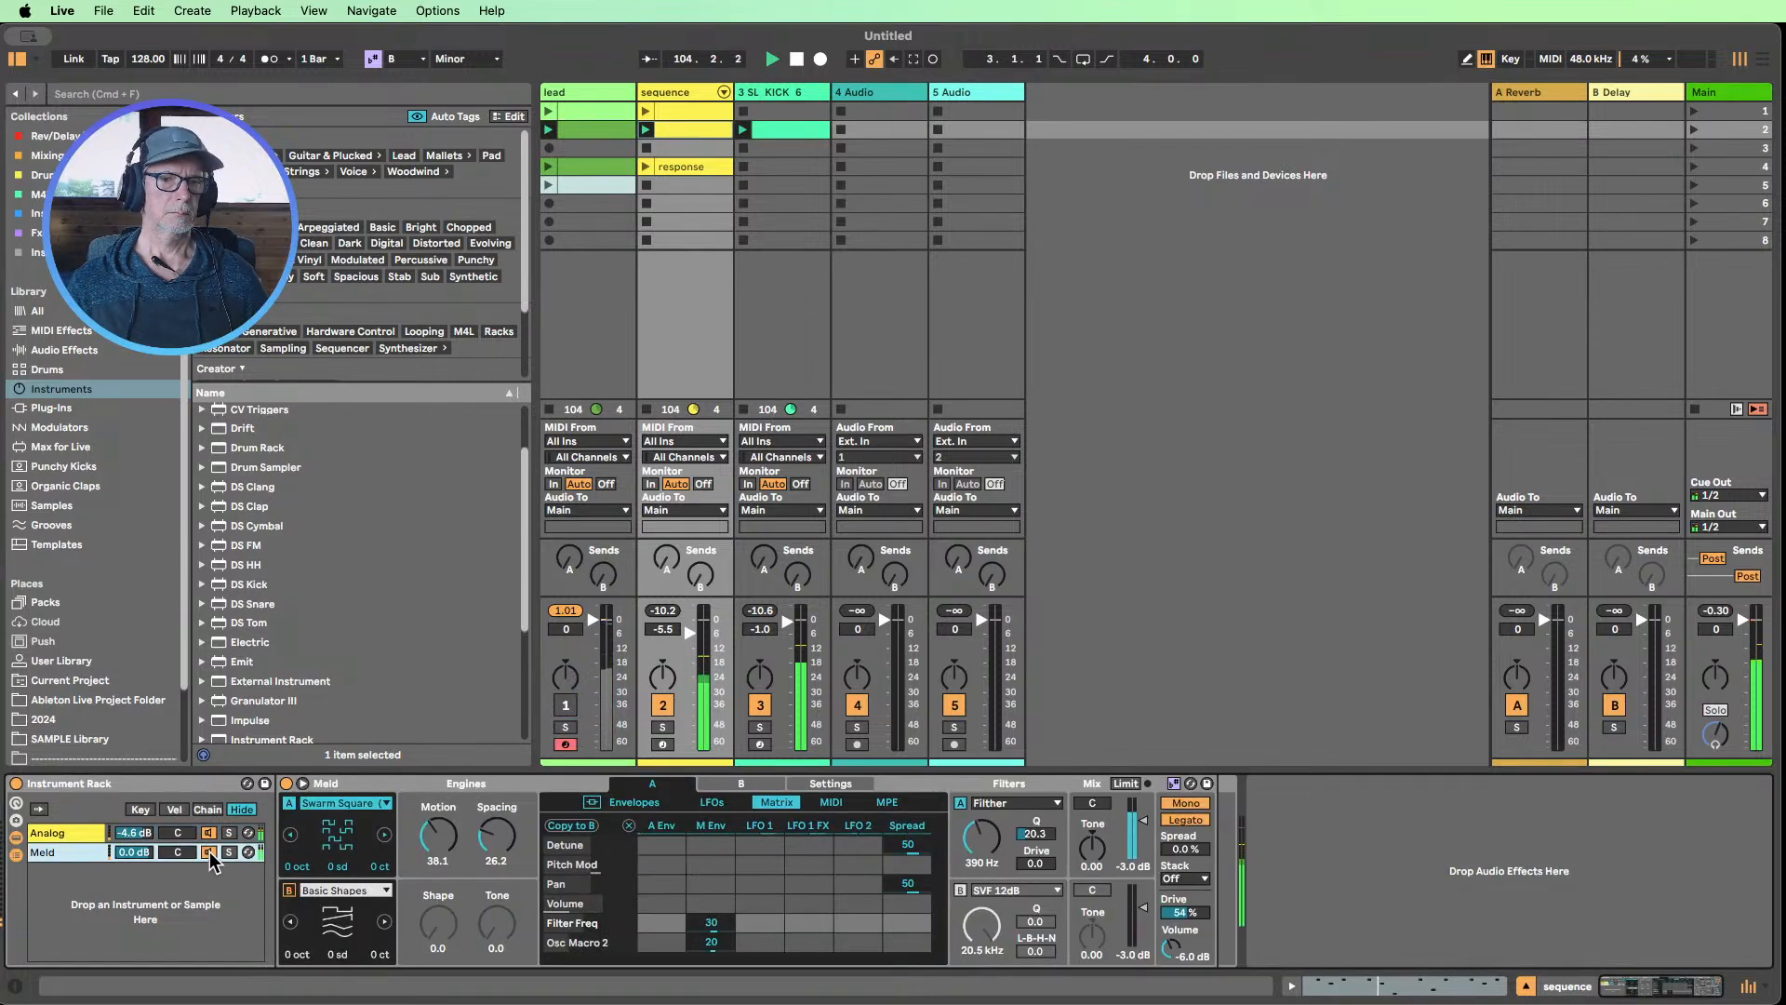
Audition Swarm Saw on Meld's engine A, return to Swarm Square, and set Motion to 38.1 and Spacing to 86.5
click(291, 836)
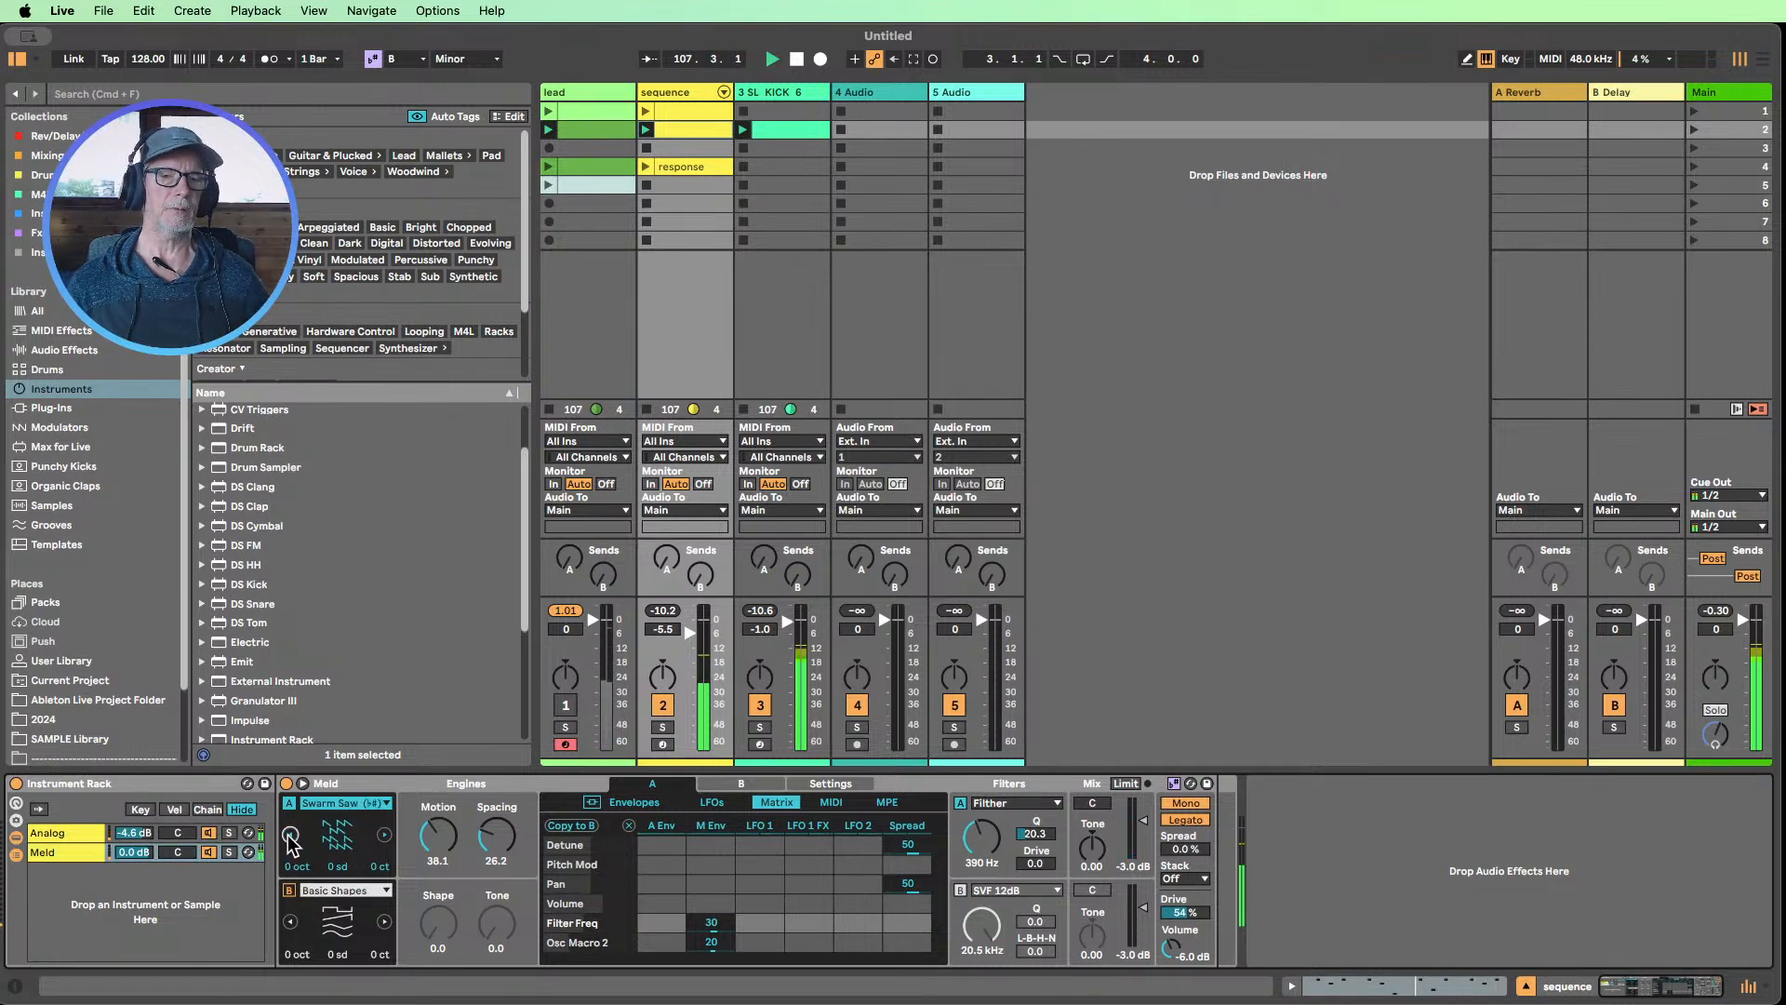
click(381, 836)
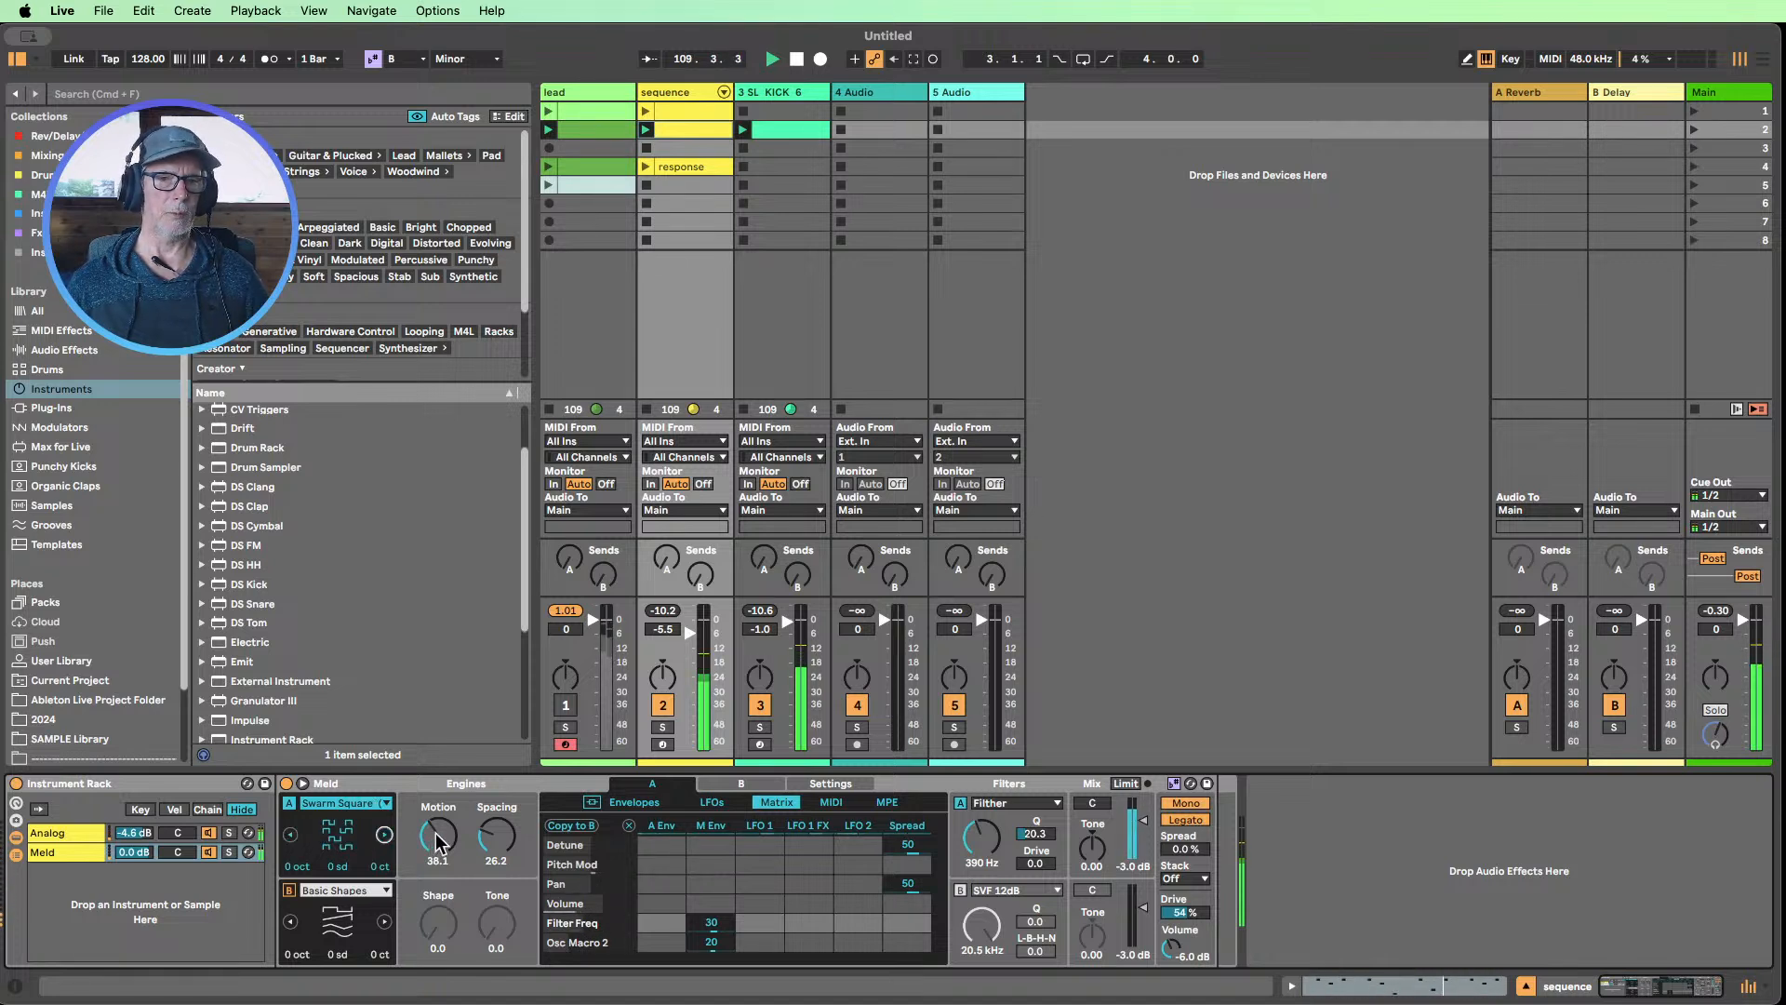
mouse_move(437, 842)
mouse_down()
mouse_move(437, 731)
mouse_move(437, 856)
mouse_up()
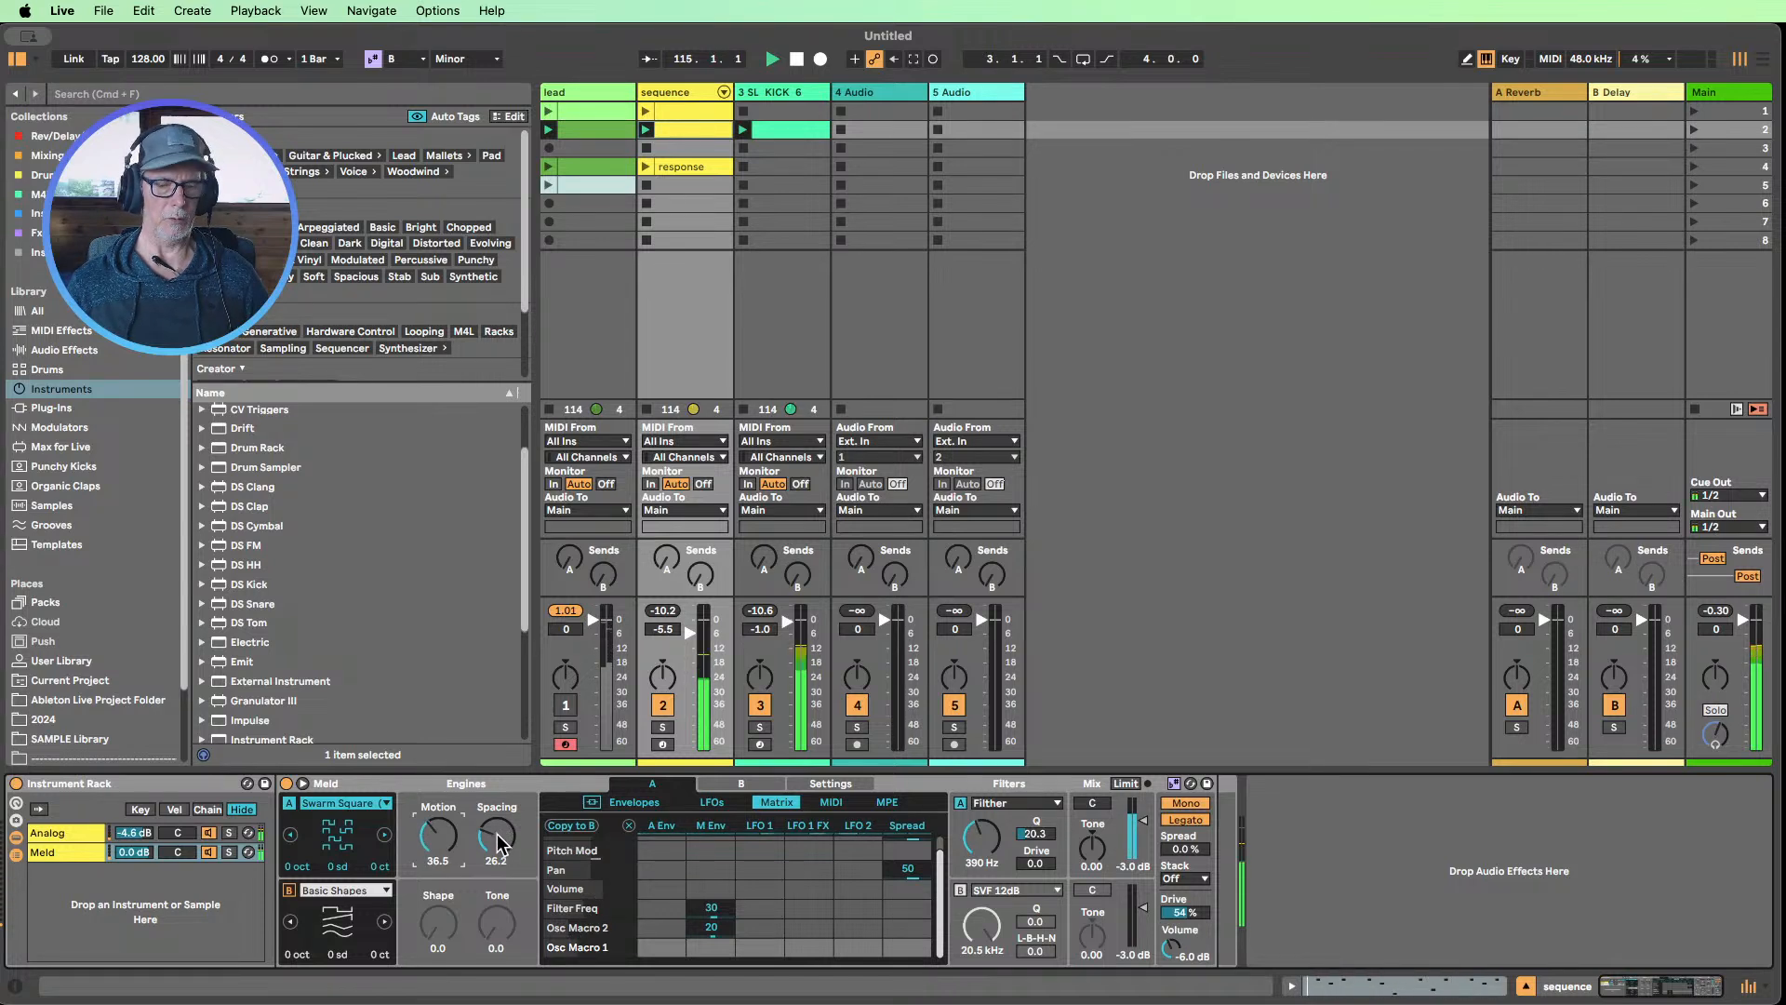
drag(503, 842, 502, 763)
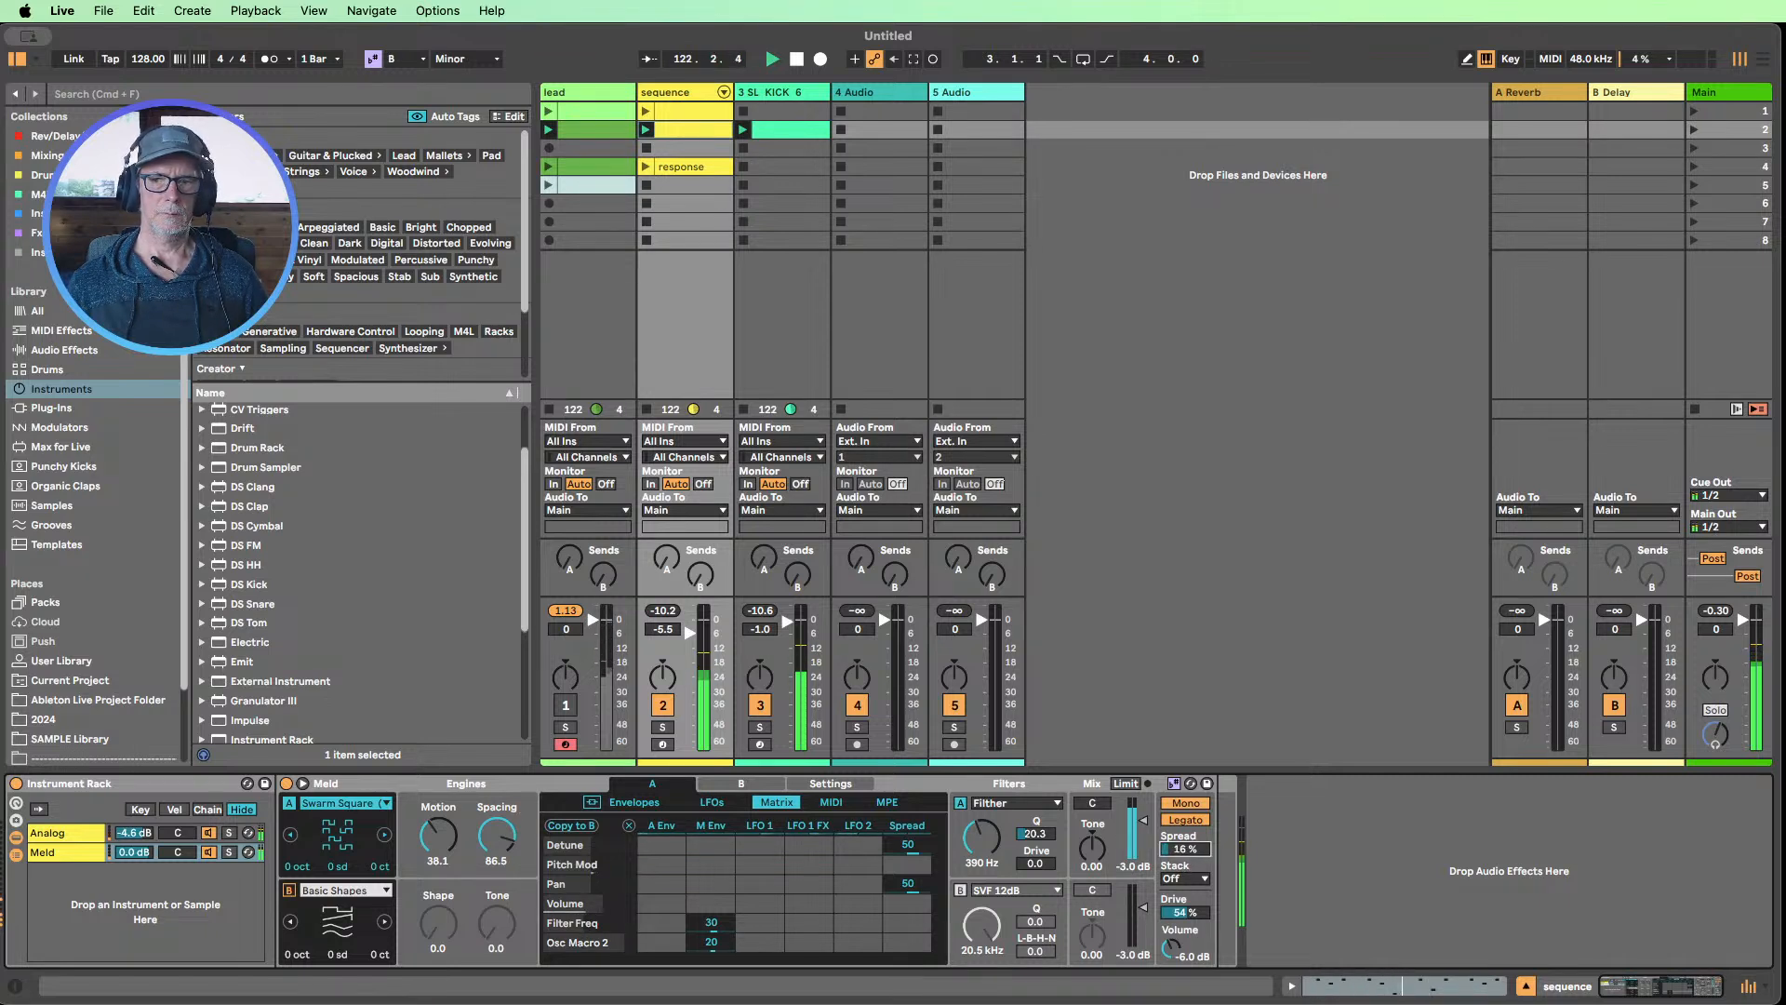
Set Meld's Spread to 9.4 % and filter A's frequency to 2.83 kHz
drag(1186, 849, 1163, 872)
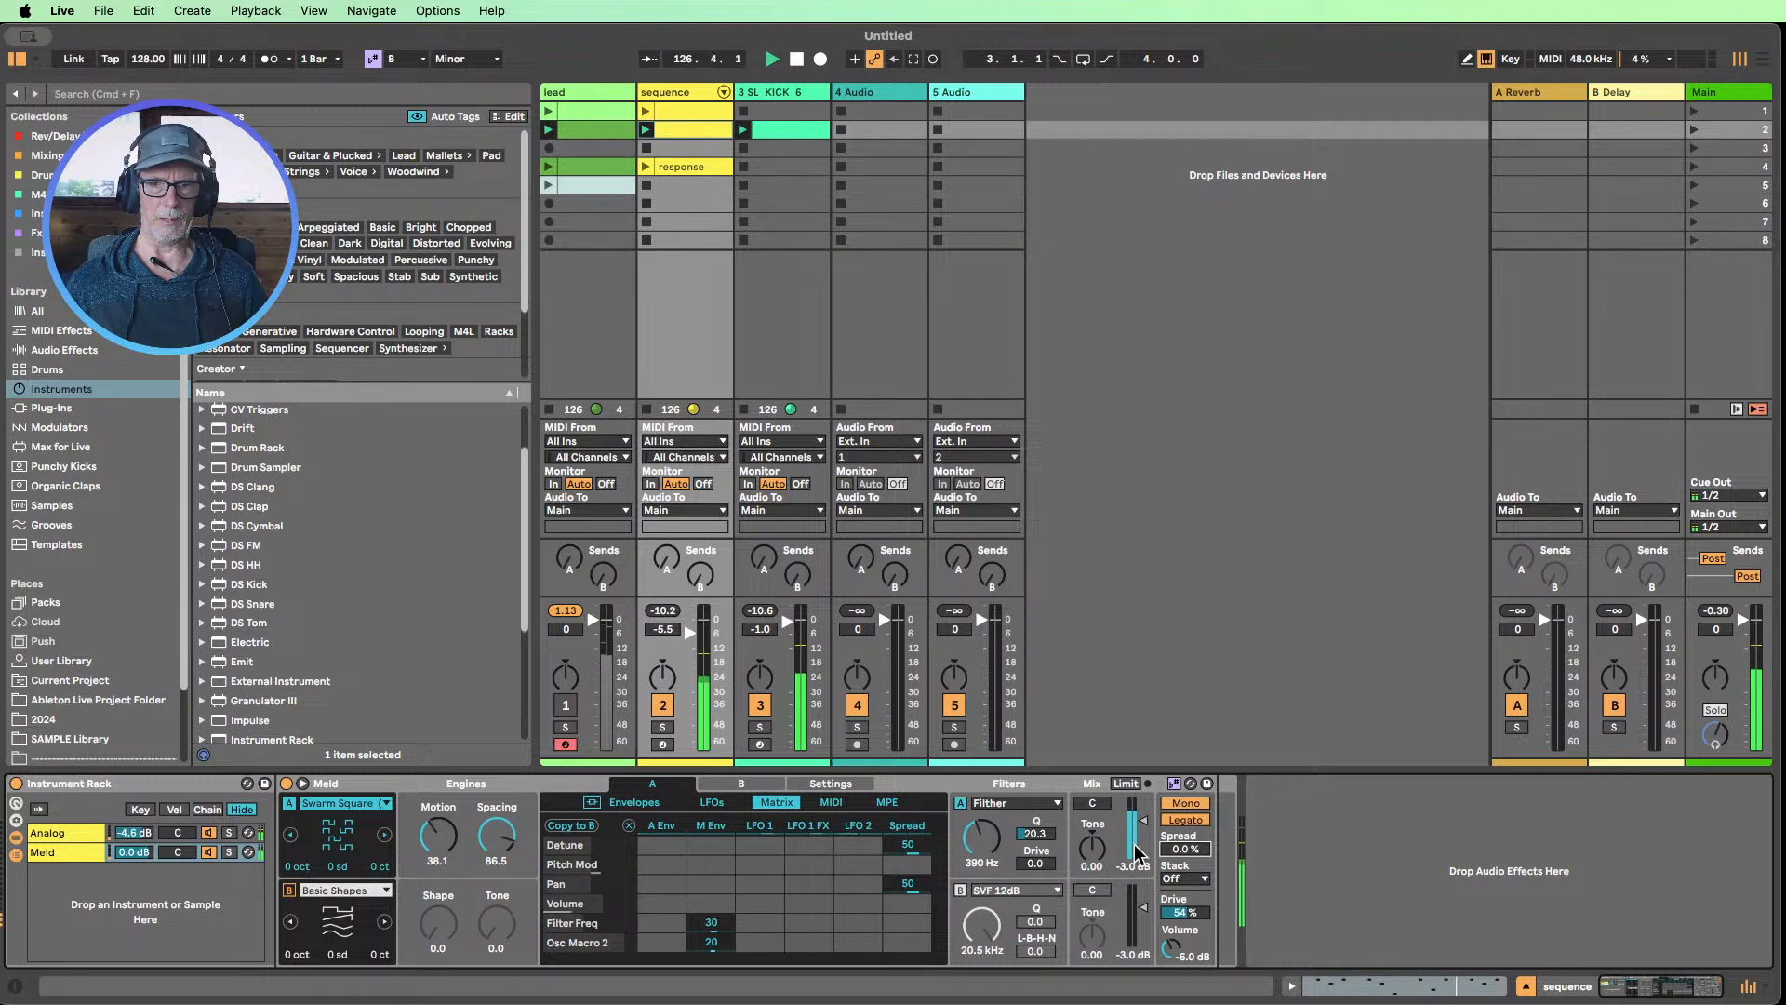
drag(1173, 846, 1173, 841)
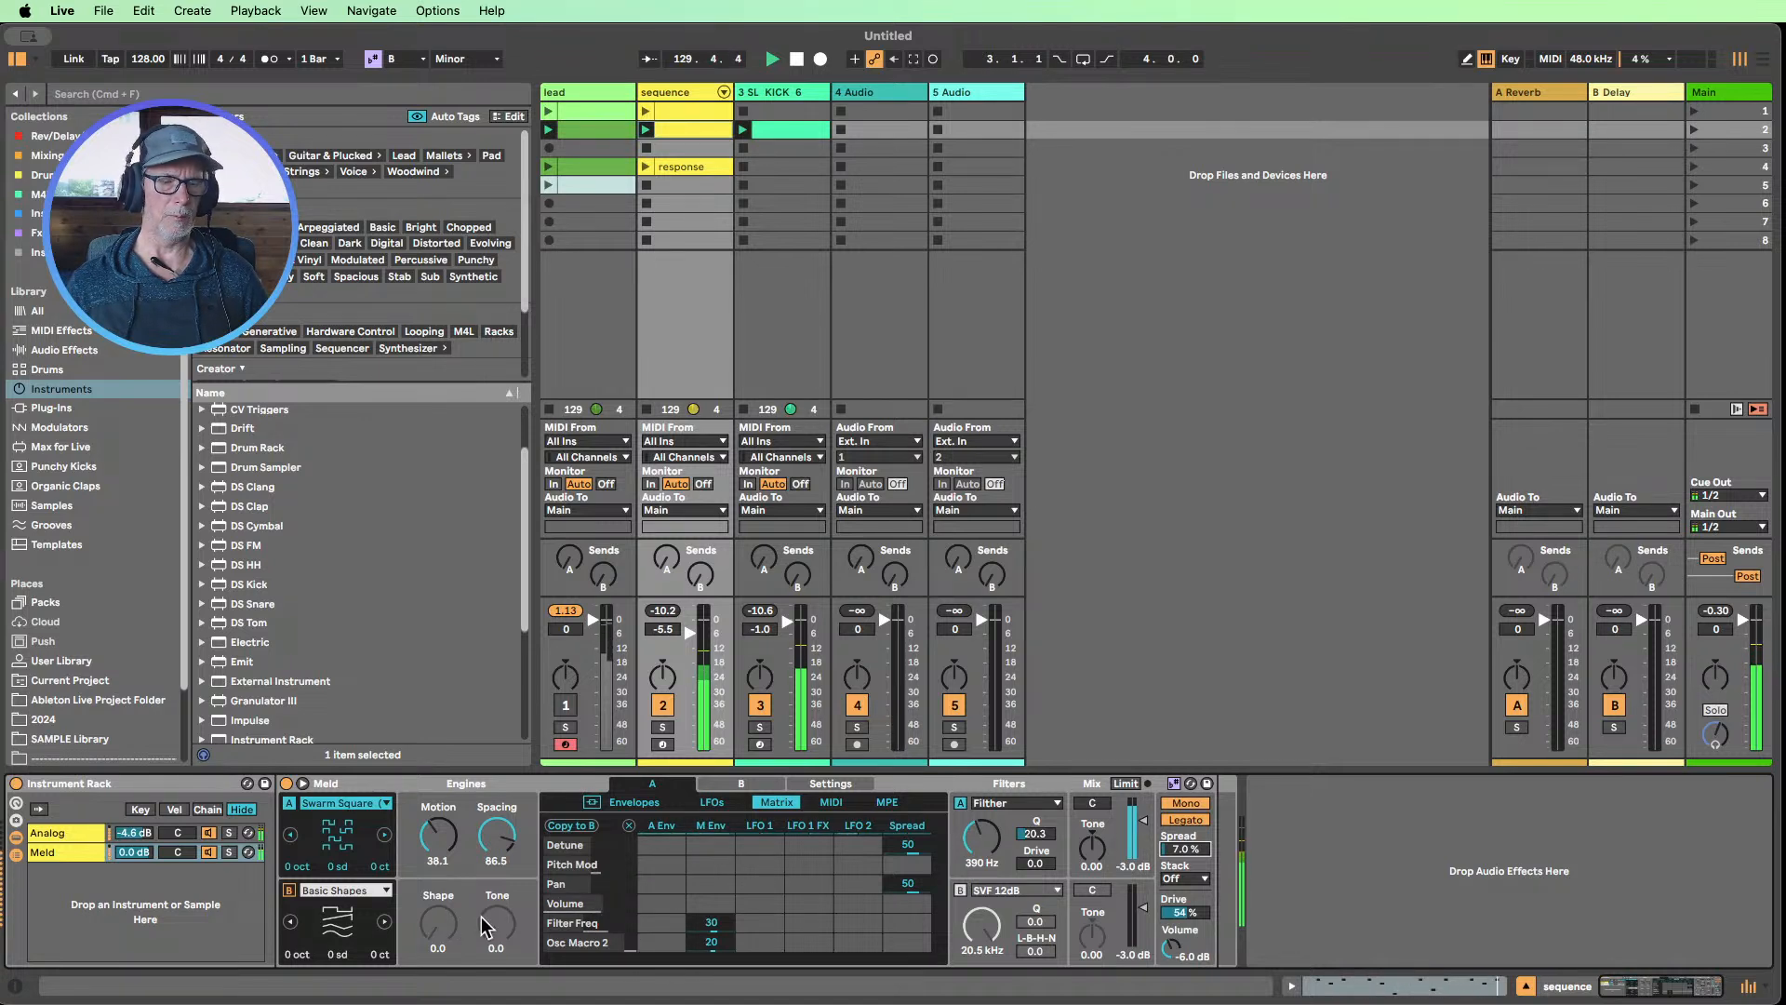
drag(960, 845, 960, 777)
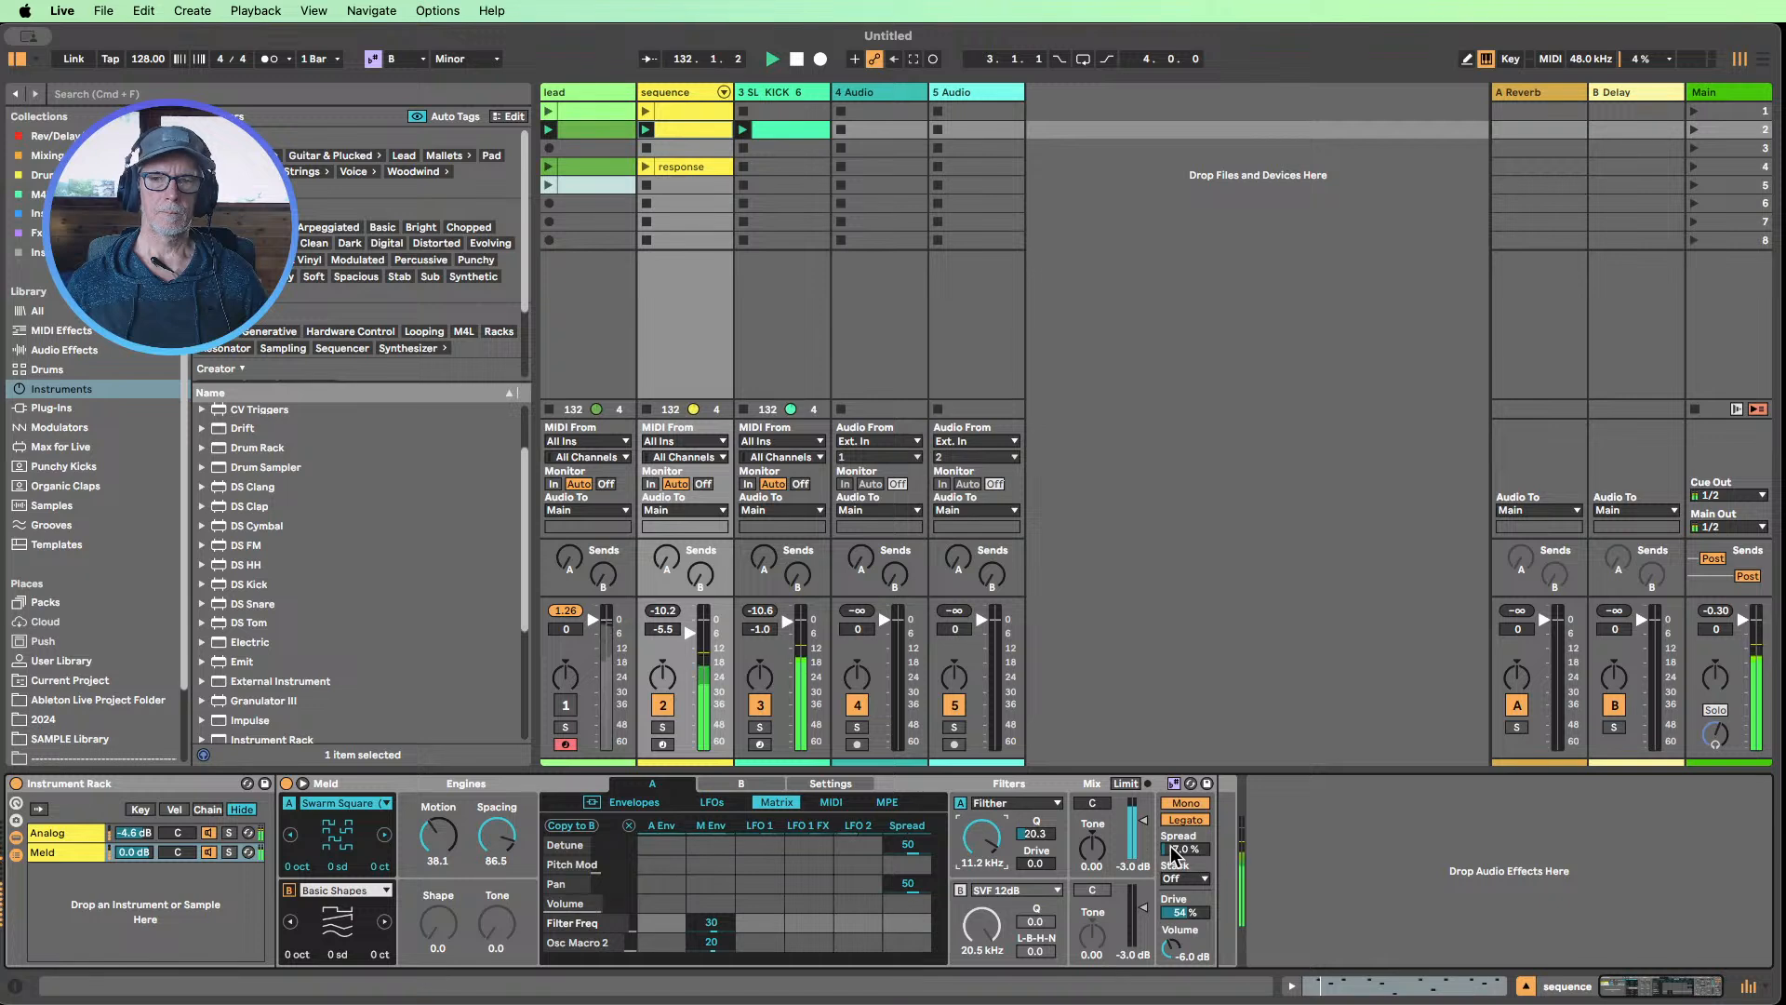
click(1174, 849)
drag(1004, 862, 1005, 900)
drag(1160, 851, 1161, 847)
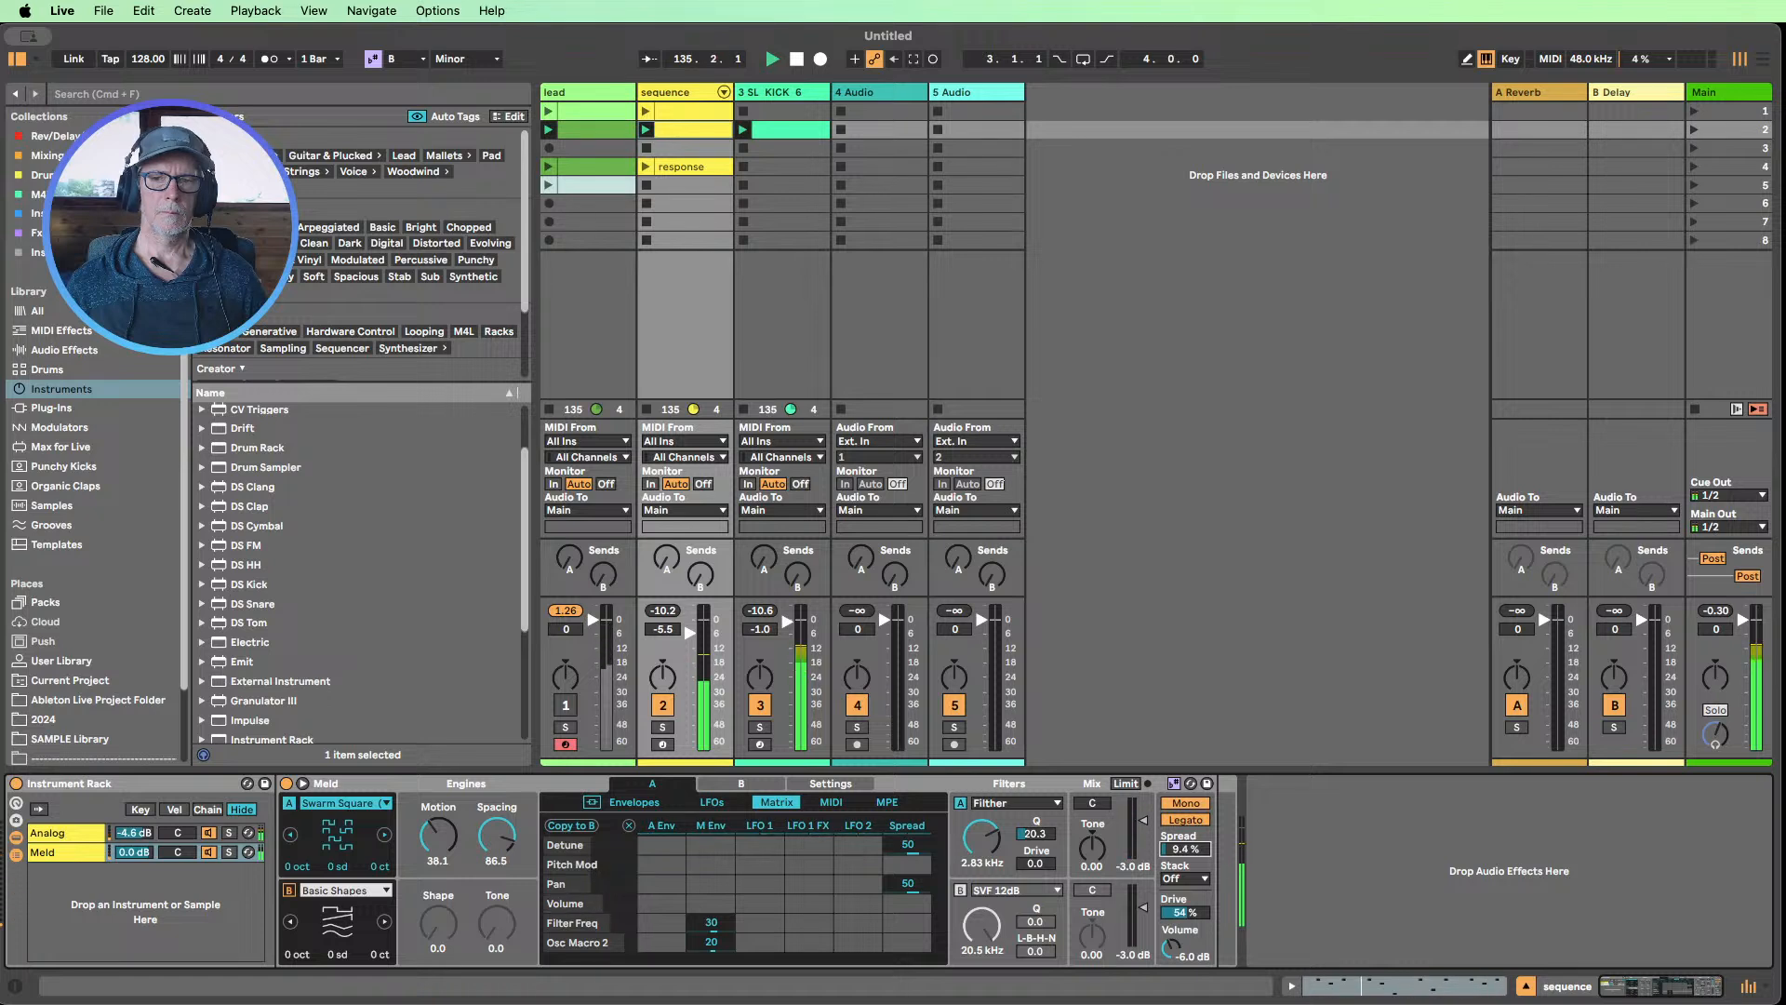
Mute and re-enable the Analog and Meld chains in turn to compare them, and set the Meld chain volume to -1.8 dB
click(208, 832)
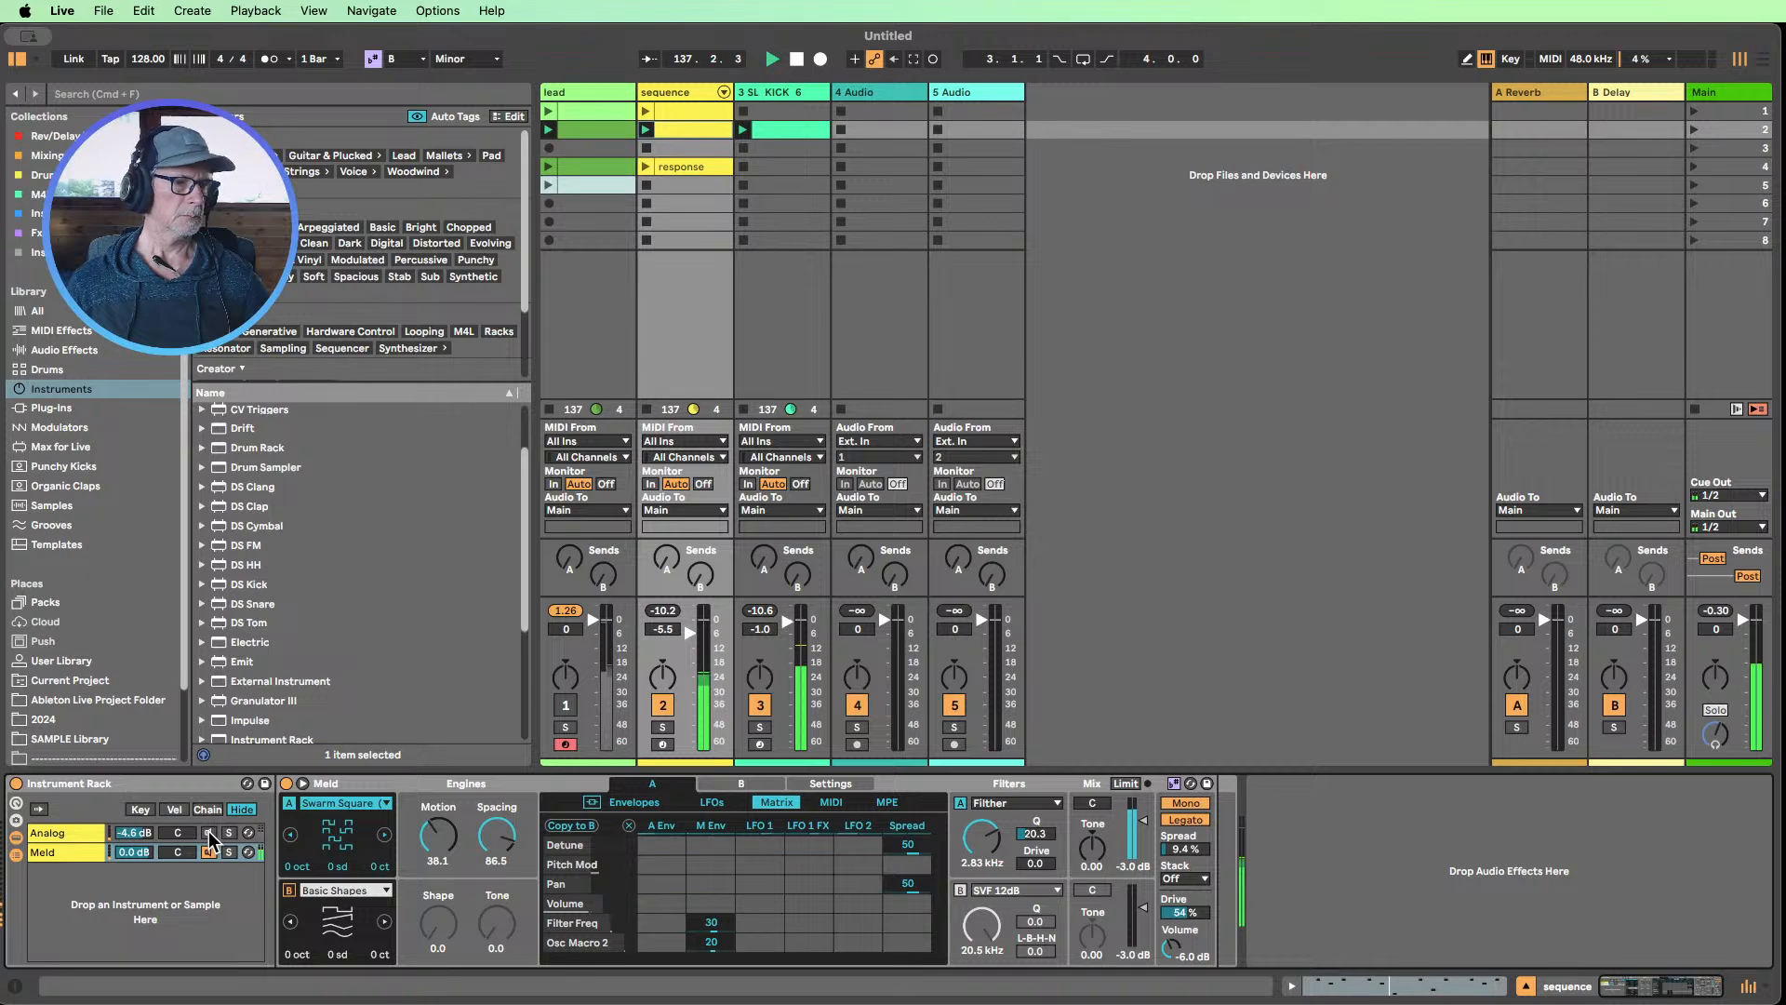
click(210, 832)
click(209, 852)
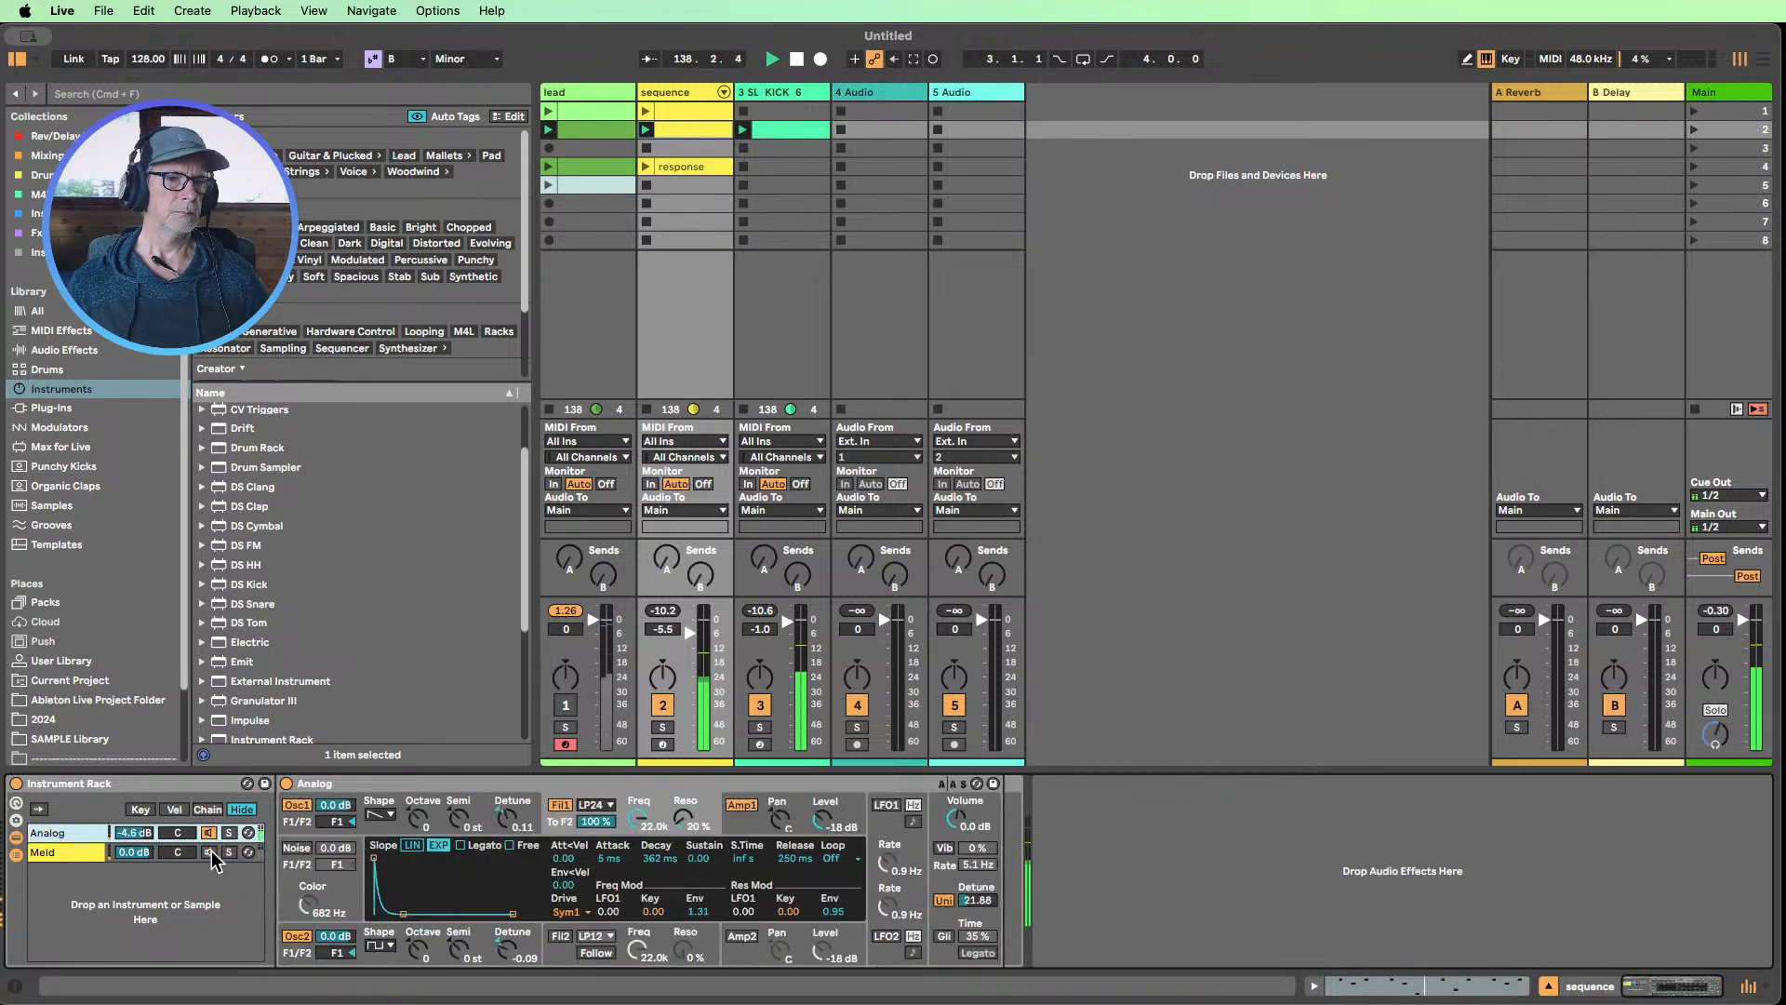
click(211, 851)
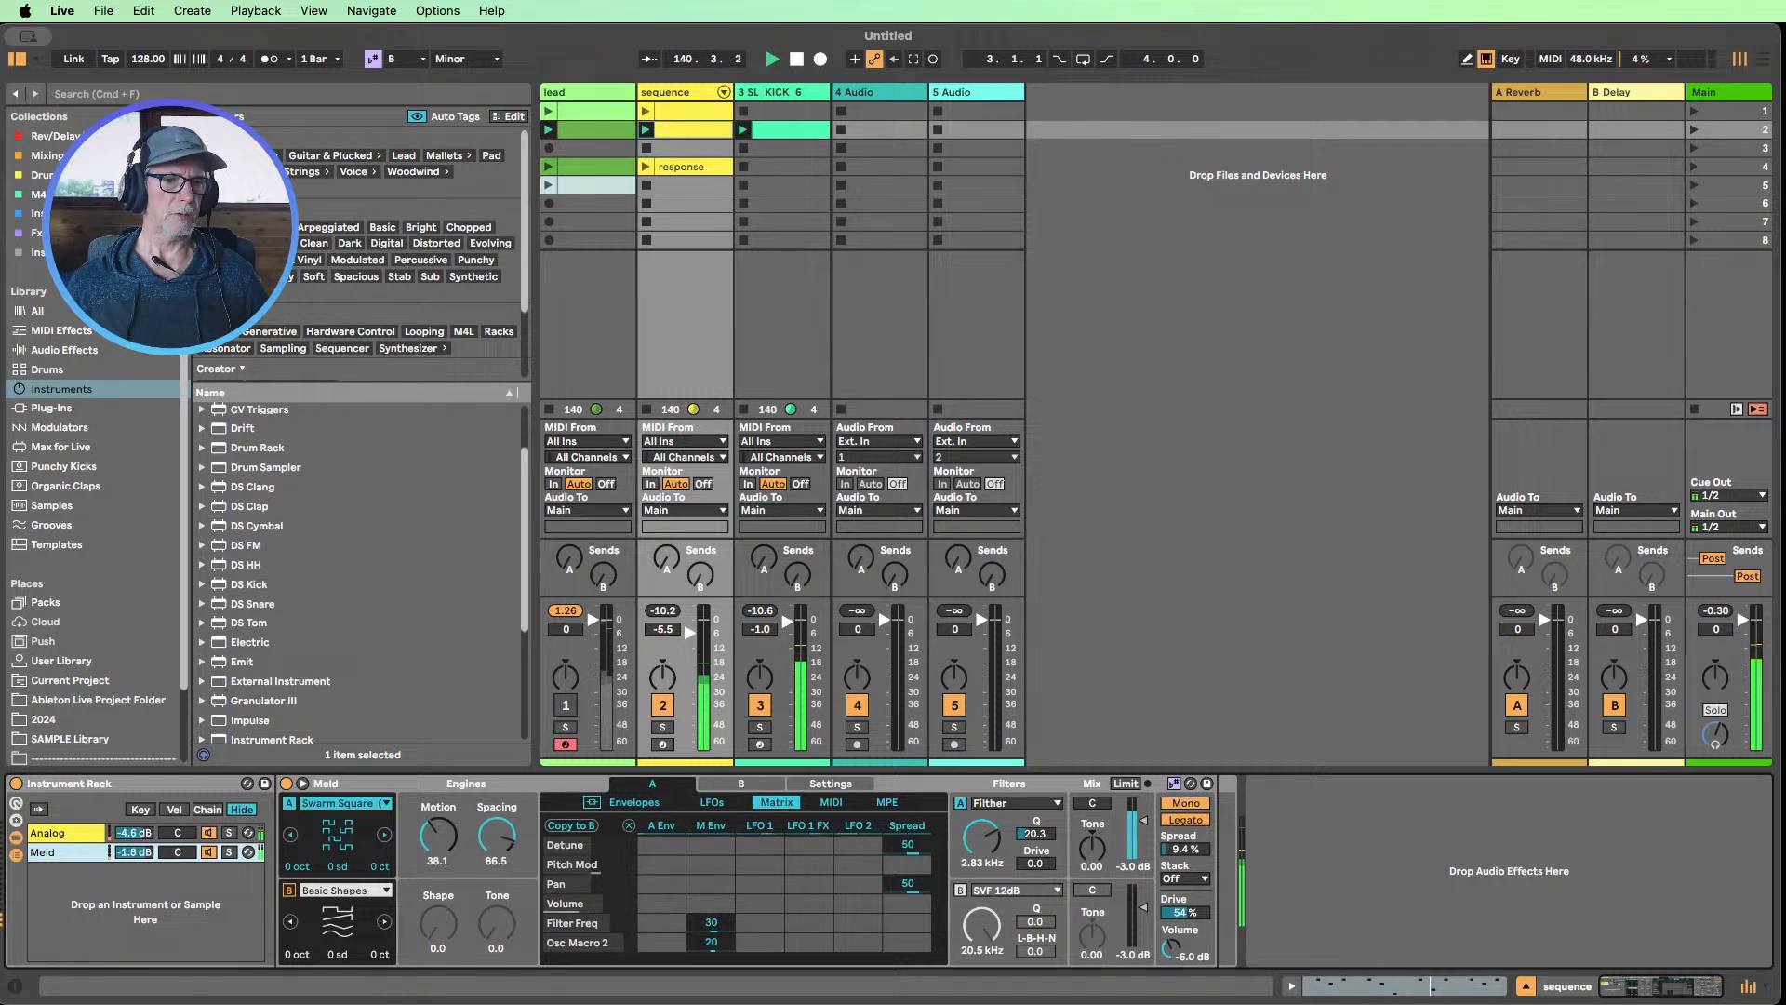
Set the Meld chain volume to -2.7 dB, unmute the lead, and set the lead and sequence track volumes to -4.6 and -3.4 dB
drag(133, 852, 133, 865)
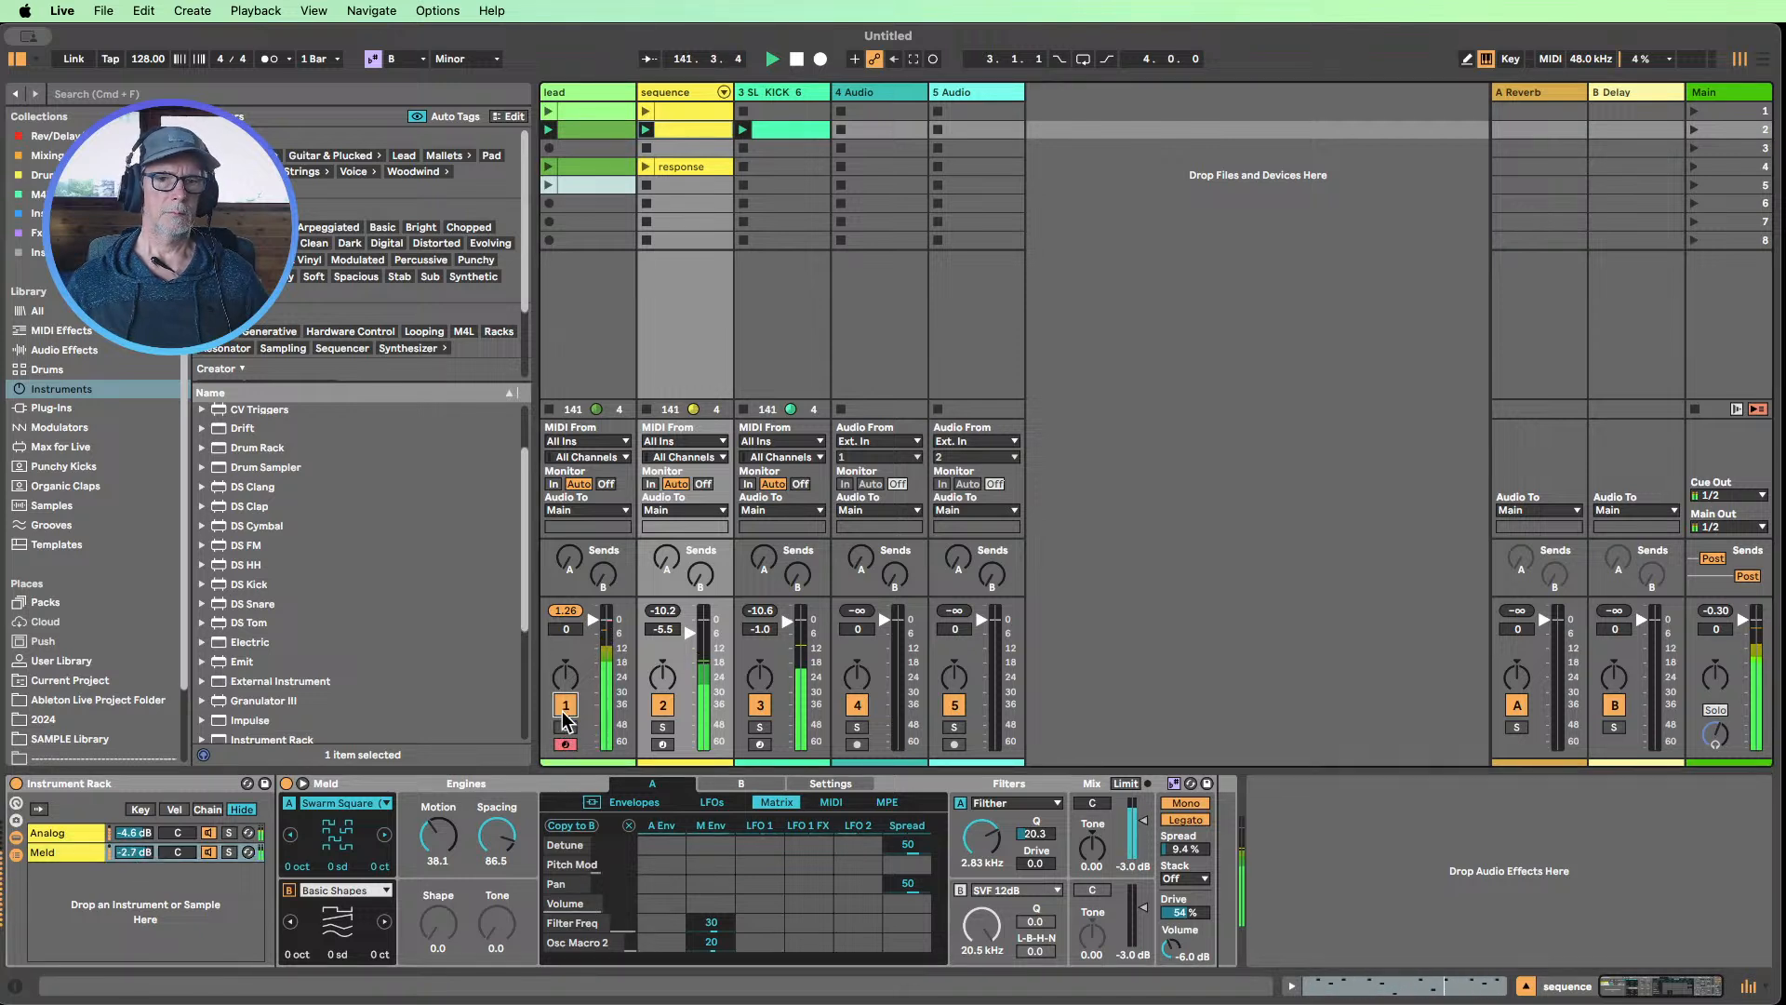
click(565, 612)
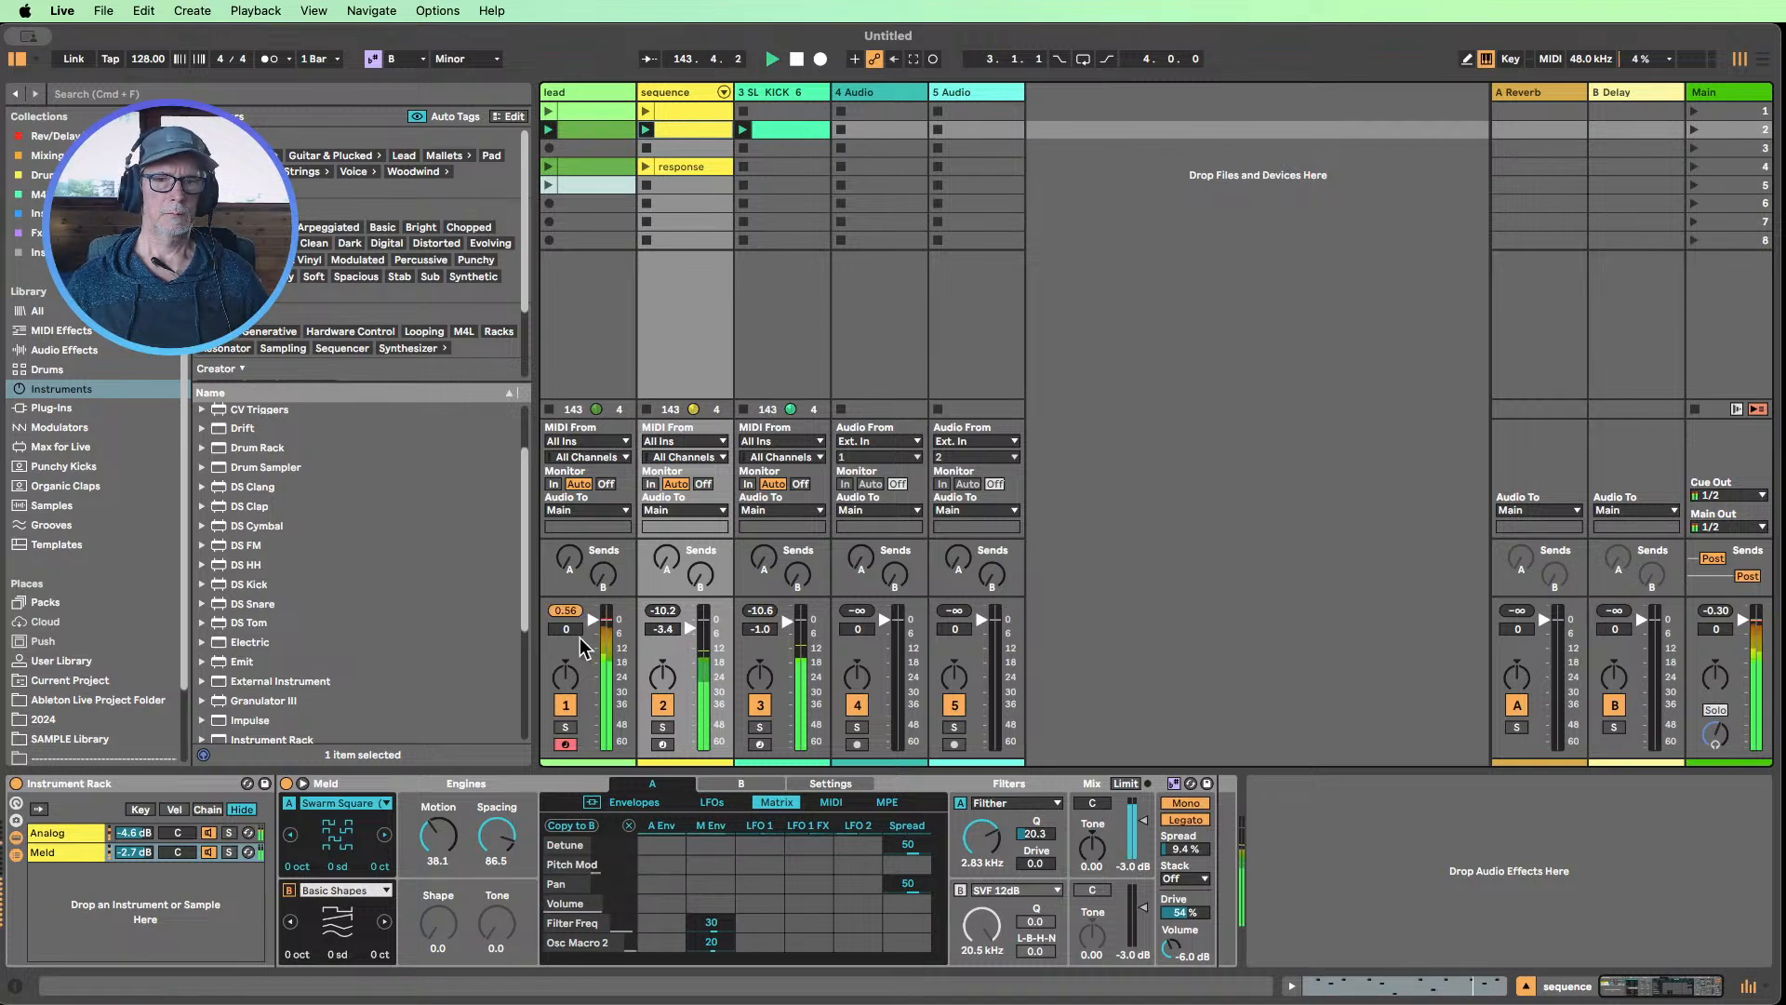
drag(579, 638, 578, 662)
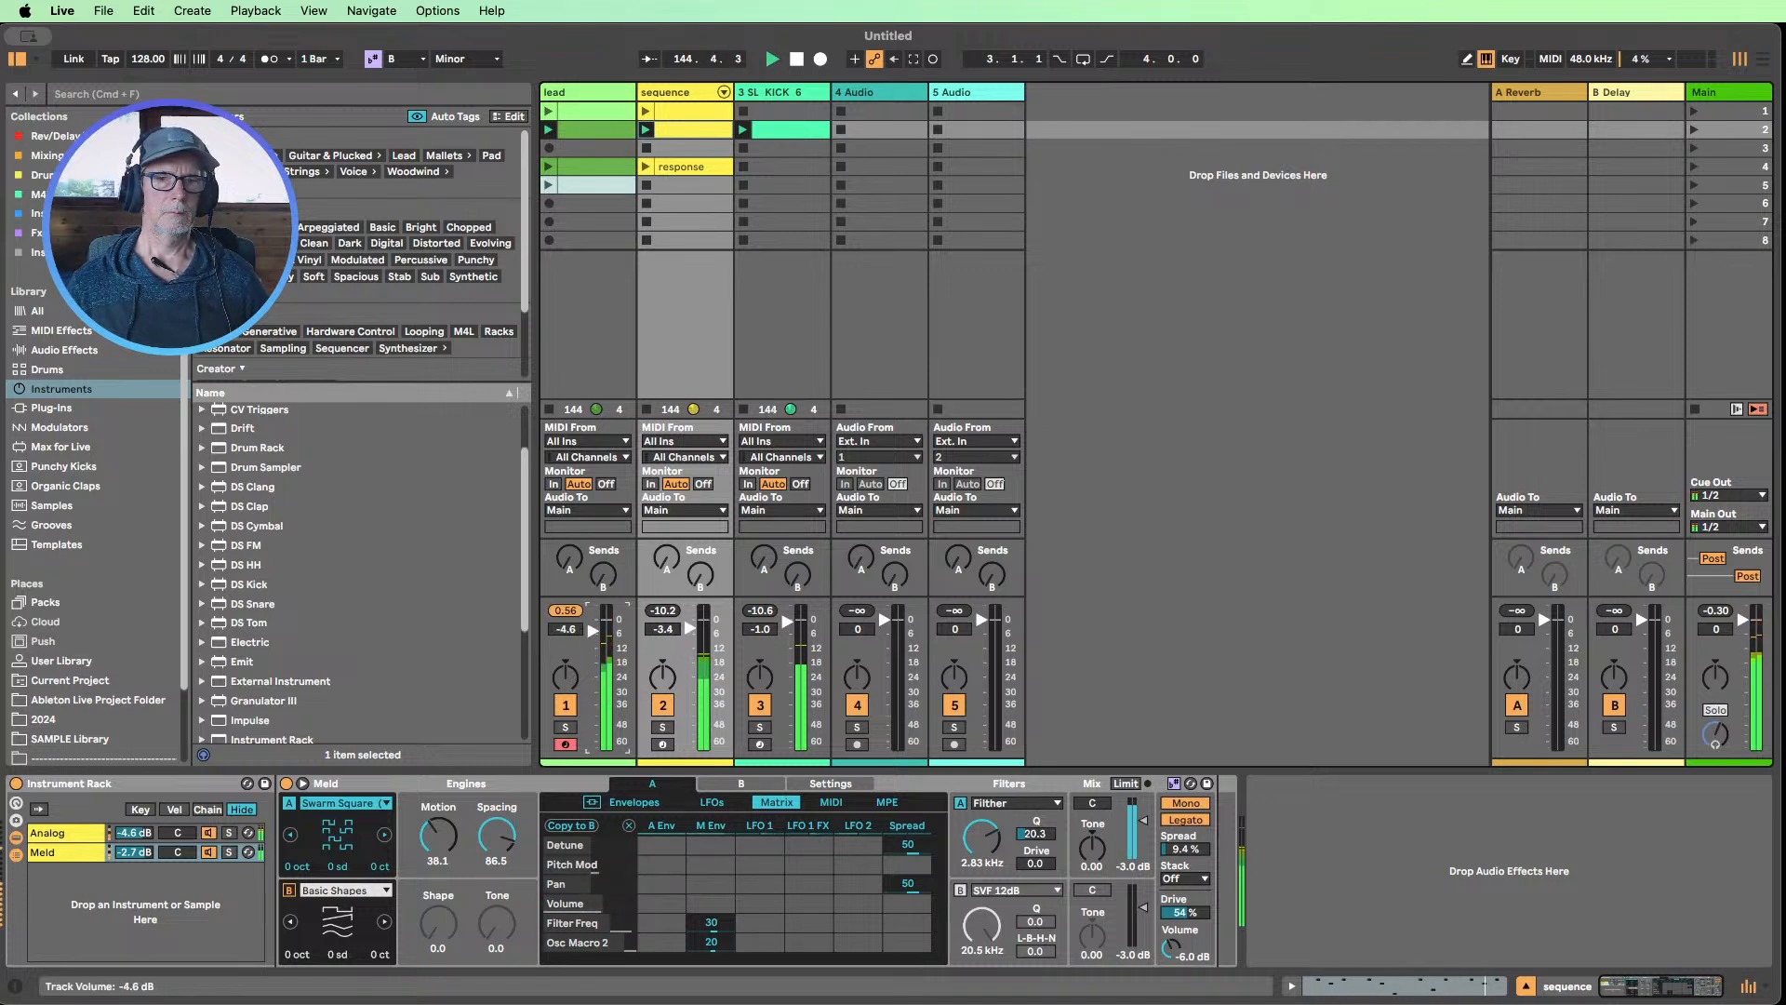
click(566, 612)
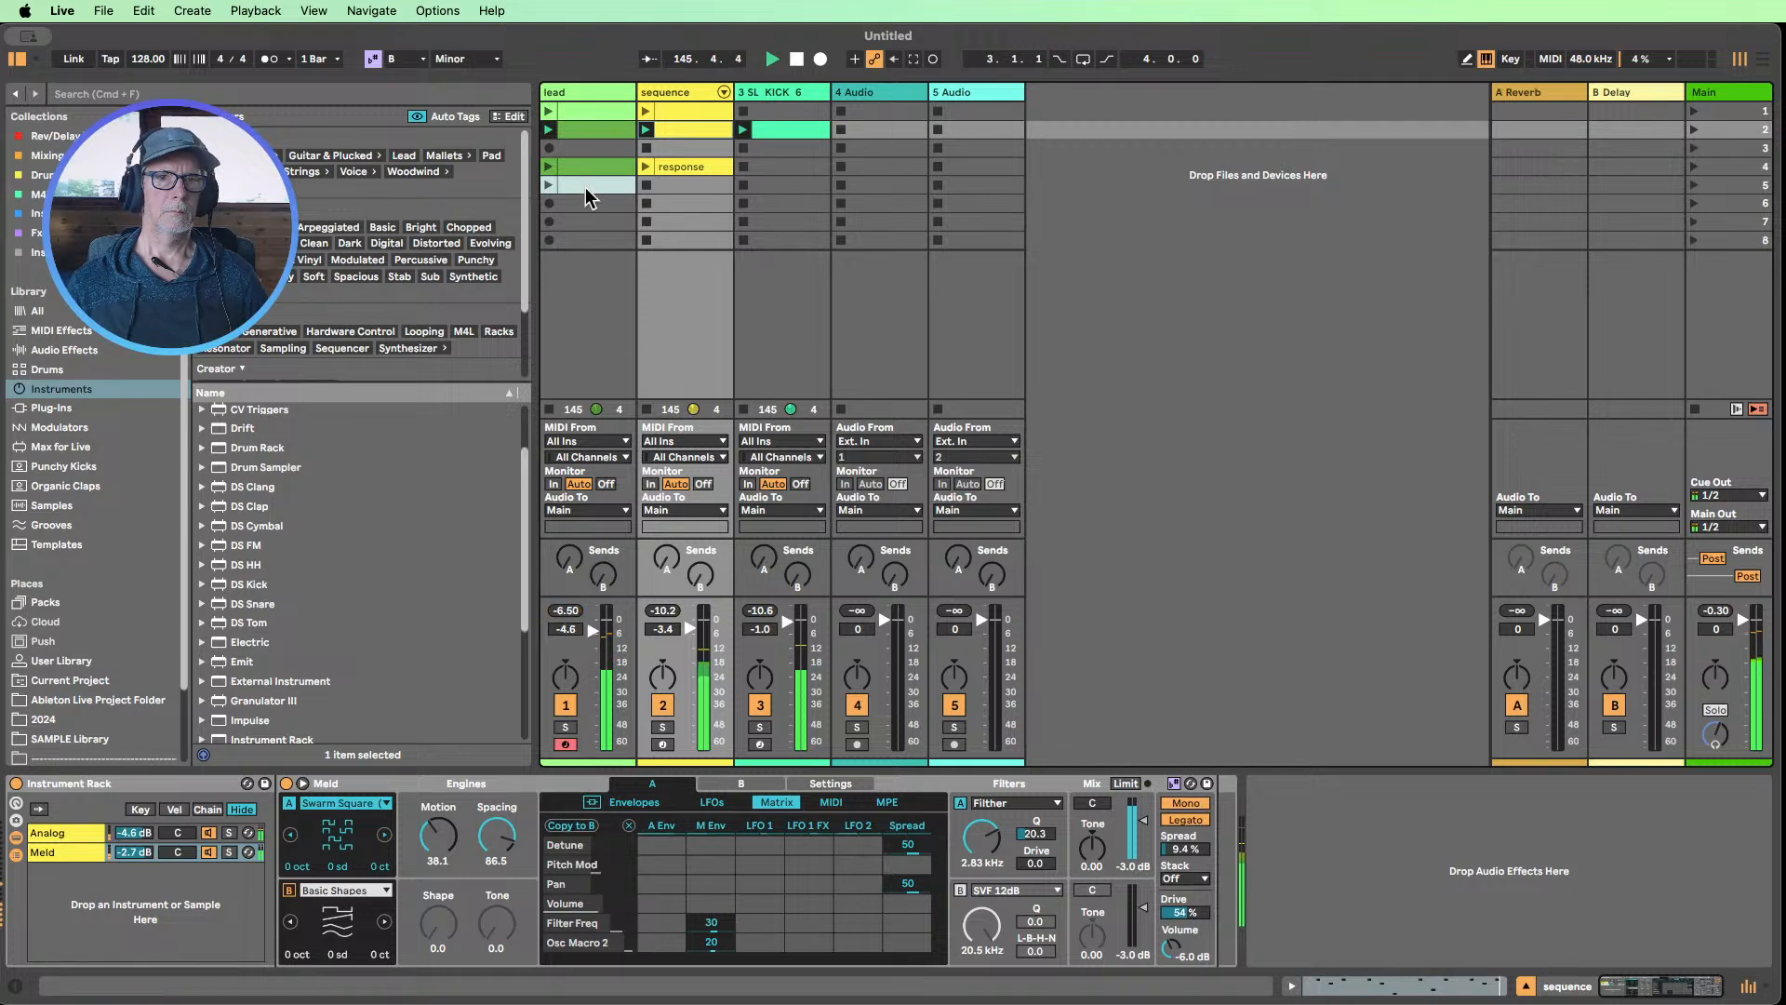
Fold the Saturator and Hybrid Reverb devices on the lead track
click(573, 91)
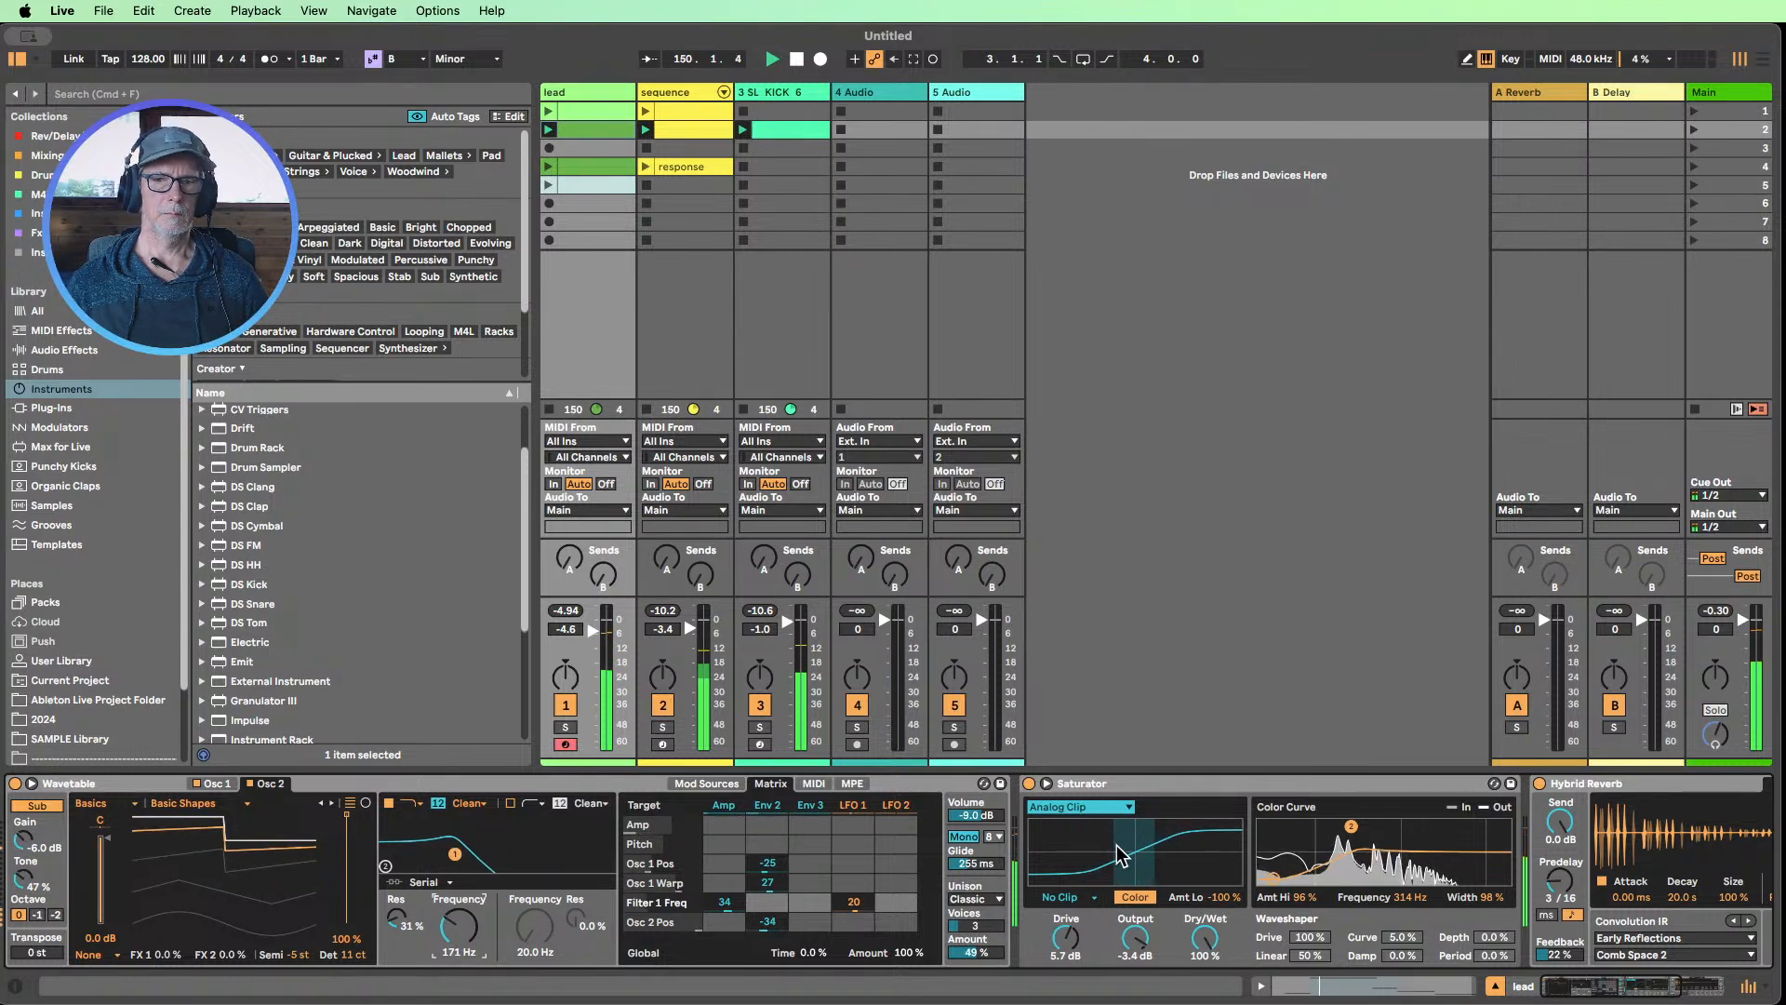
double_click(1135, 786)
double_click(1142, 783)
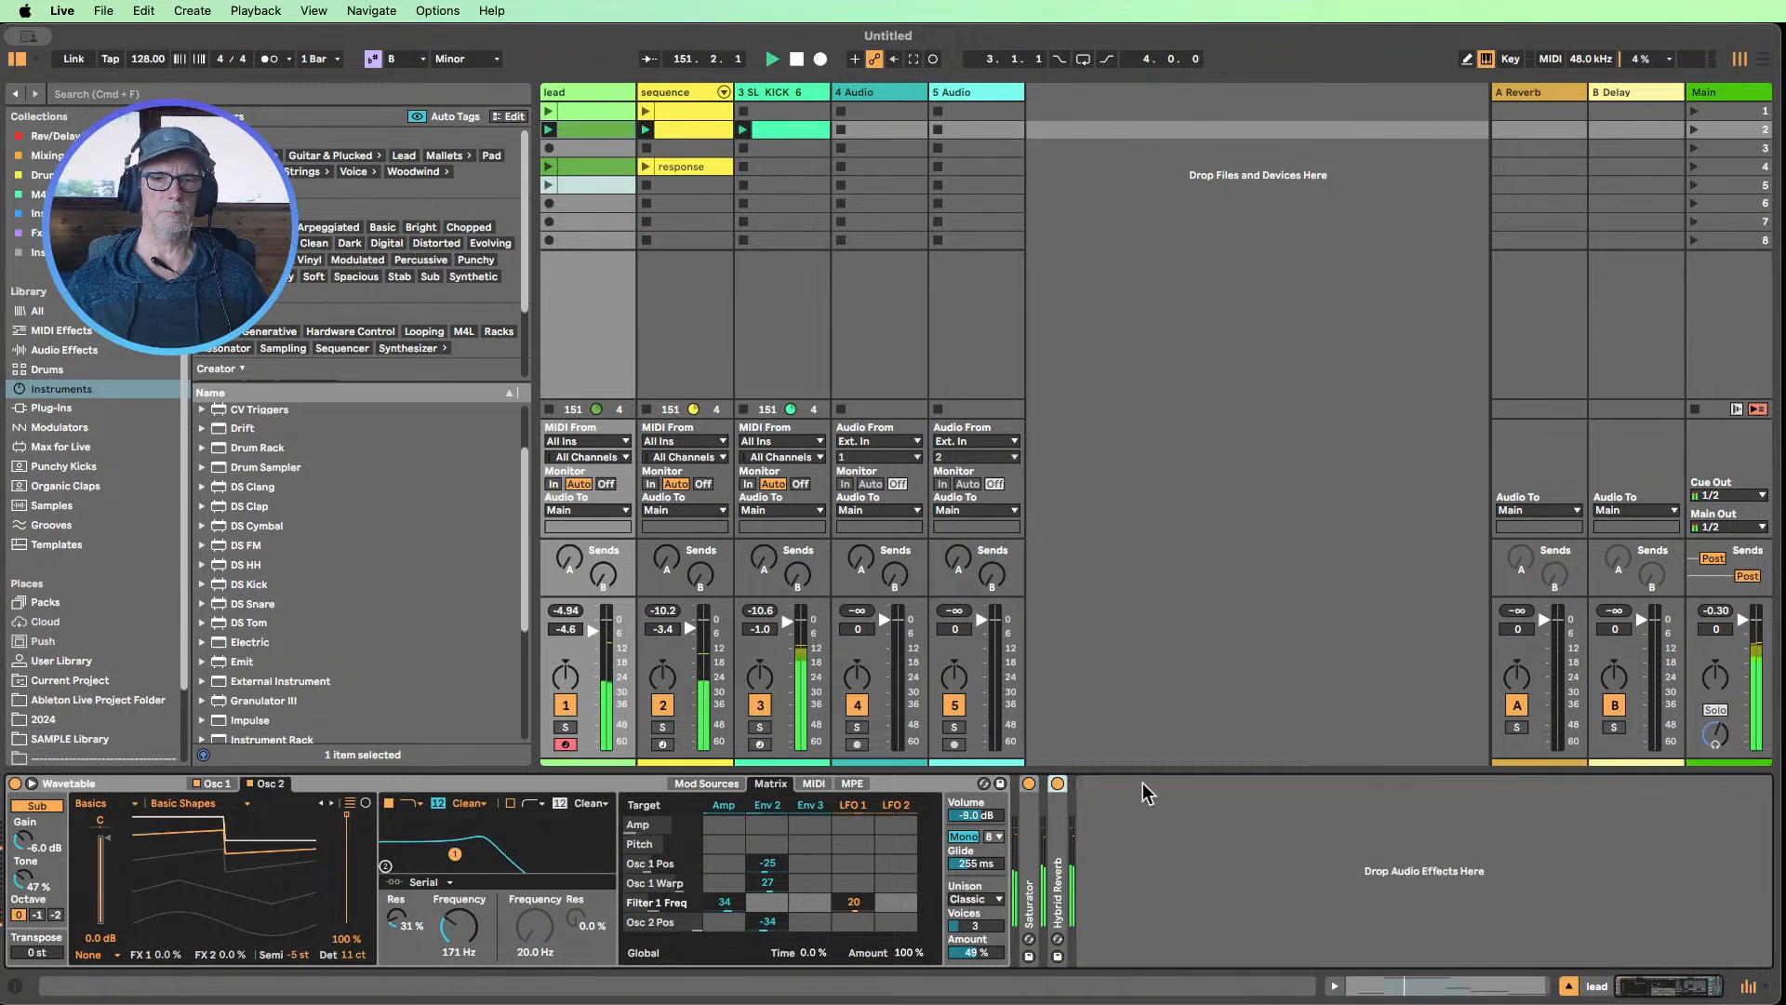
Return to the sequence track, restart playback, and mute and re-enable the Analog chain to hear its contribution
click(667, 89)
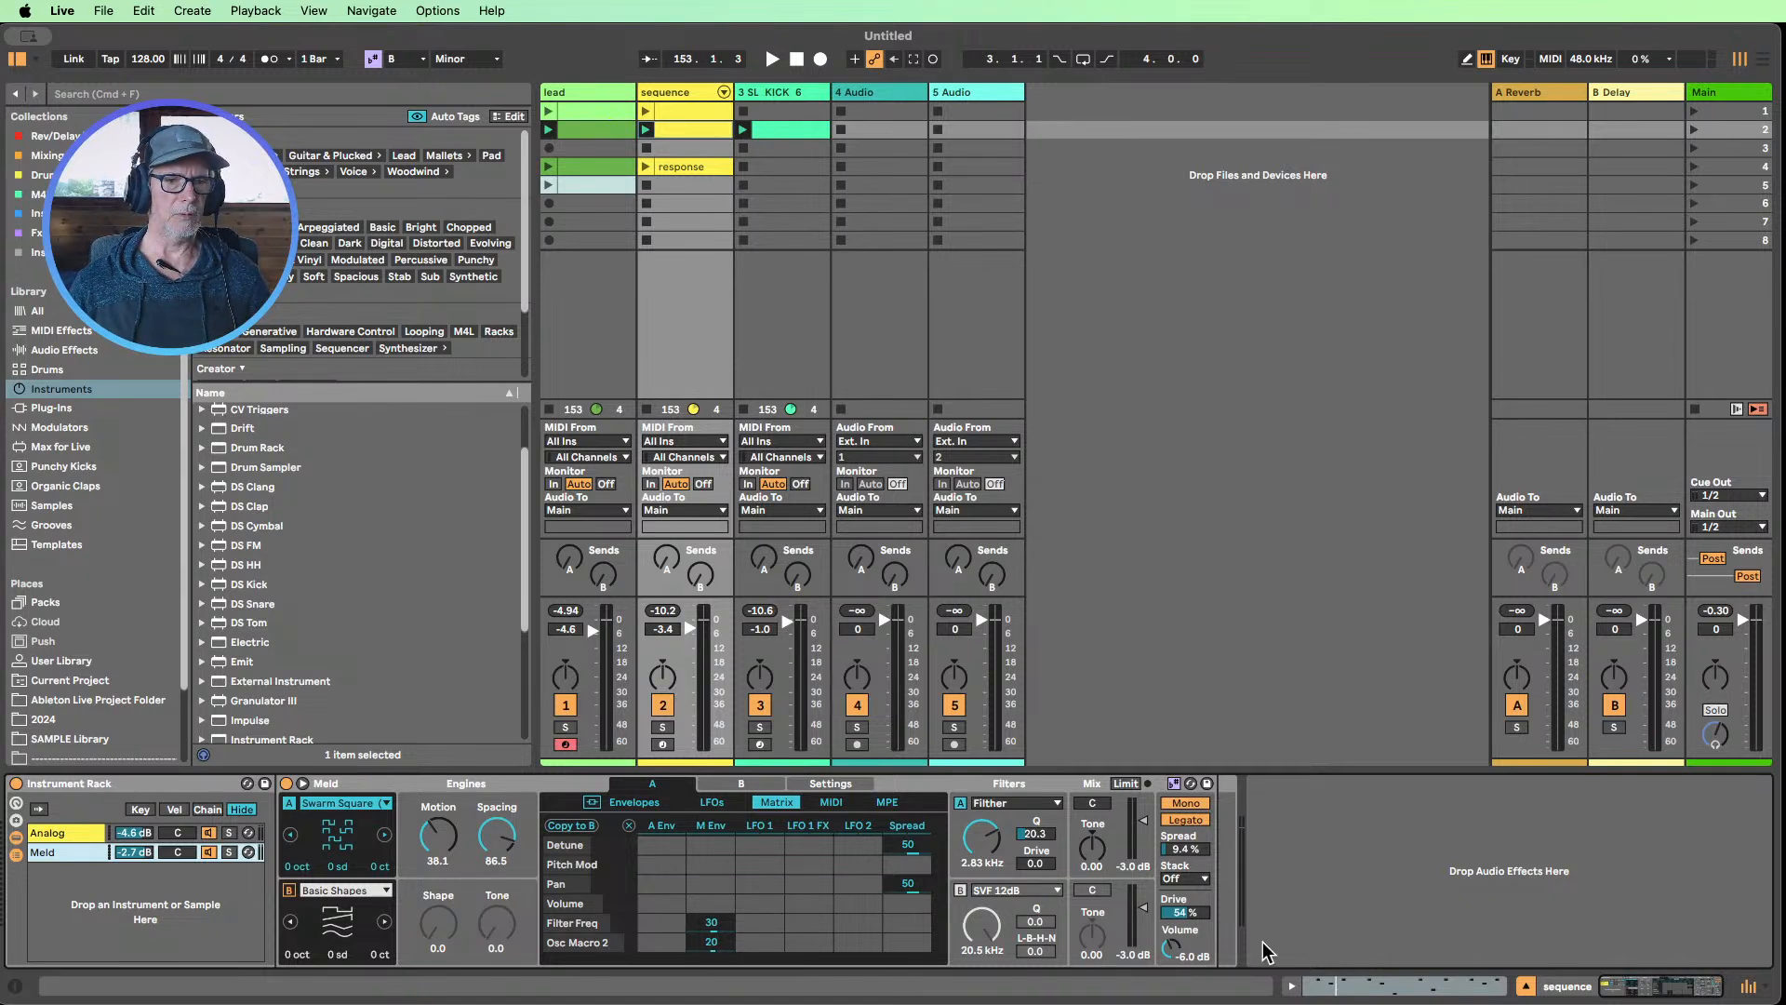
scroll(463, 586, up, 3)
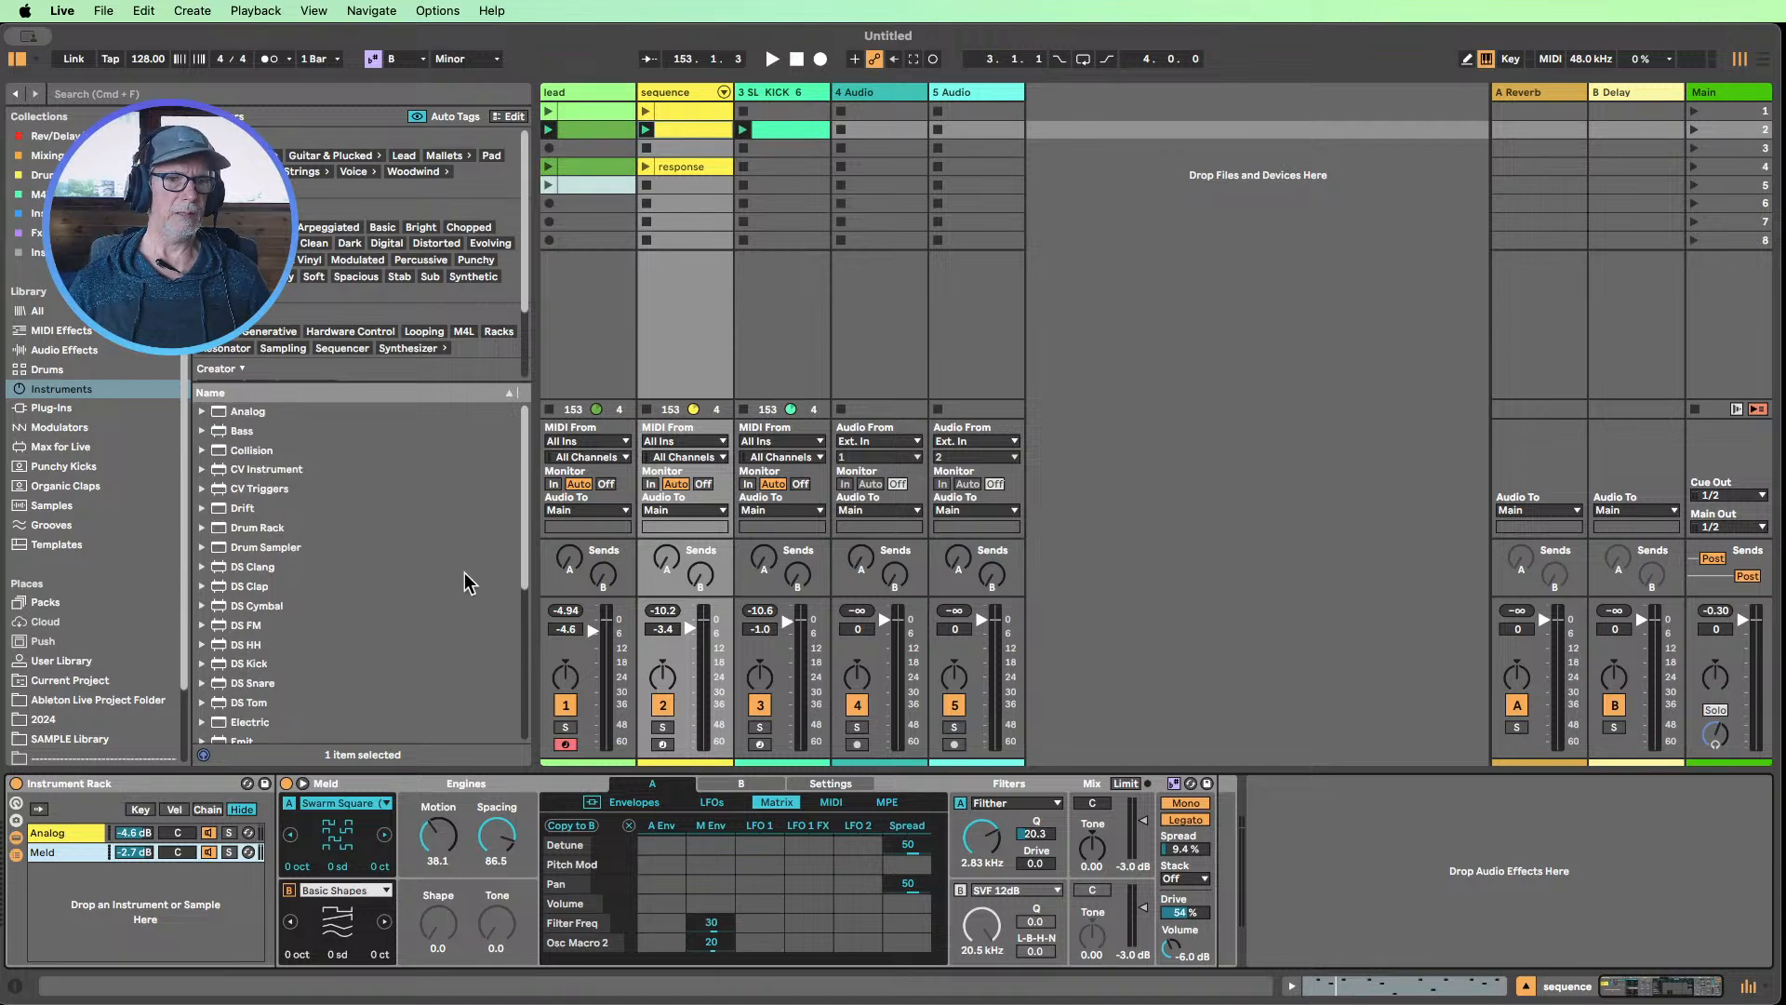
click(772, 58)
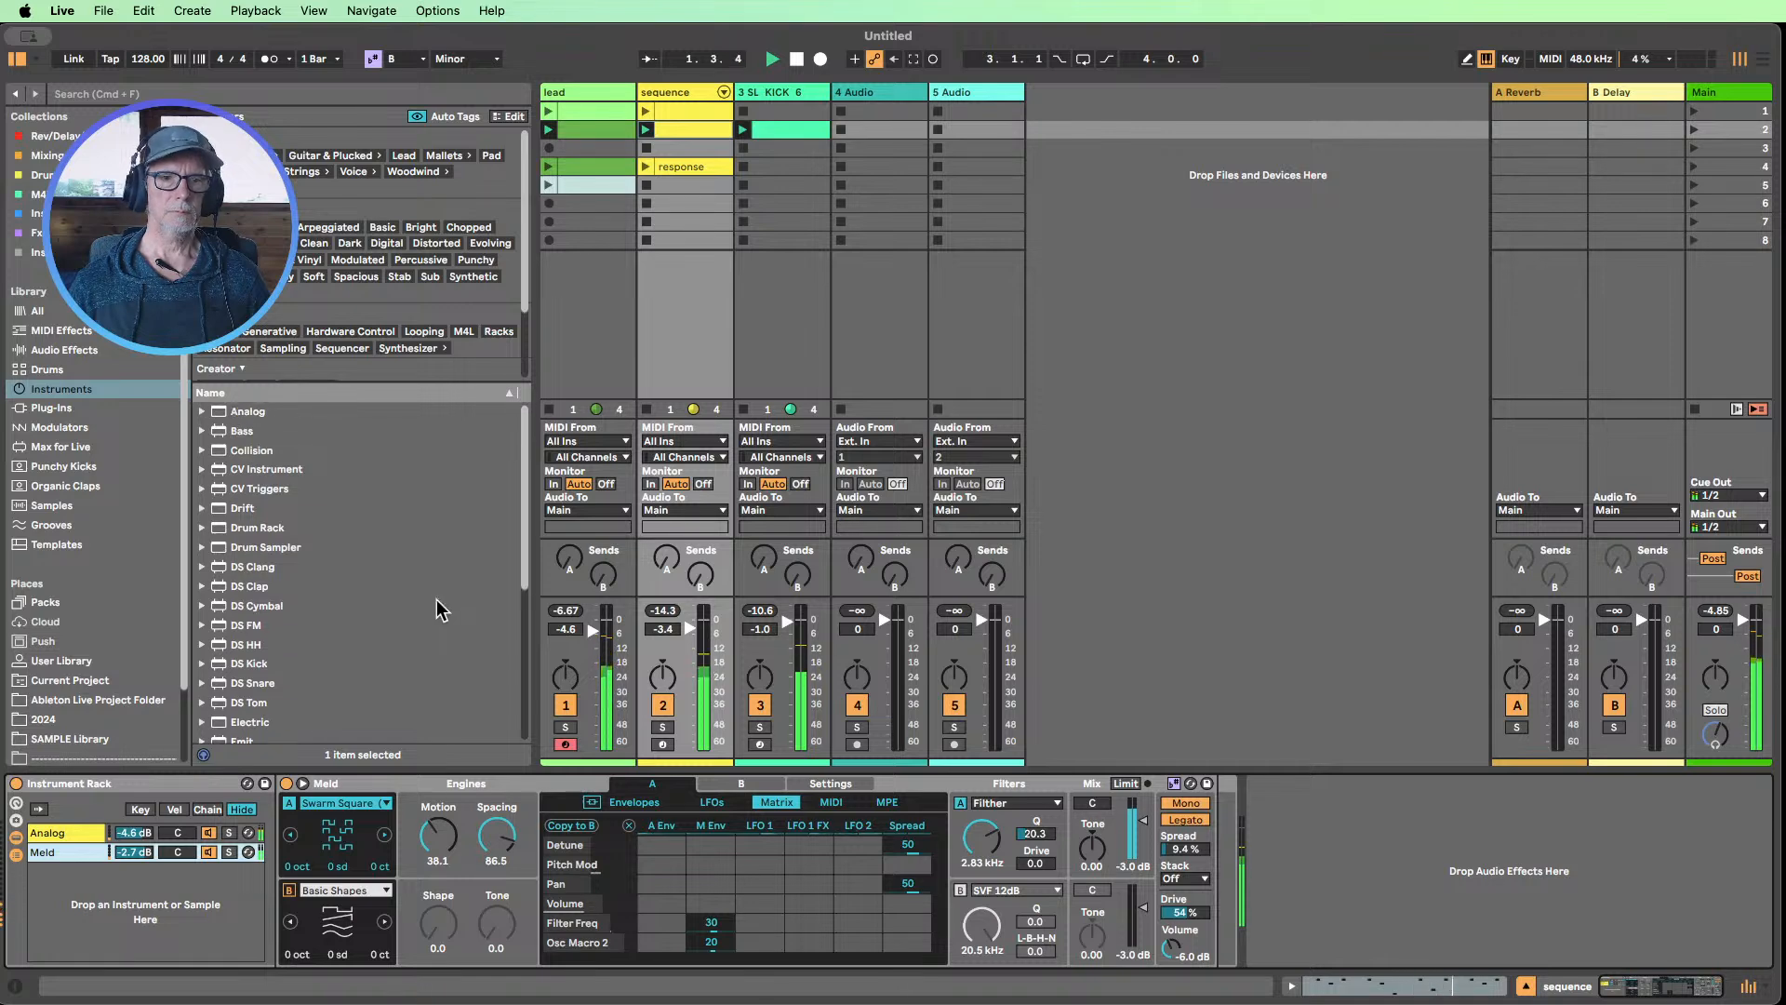
click(210, 833)
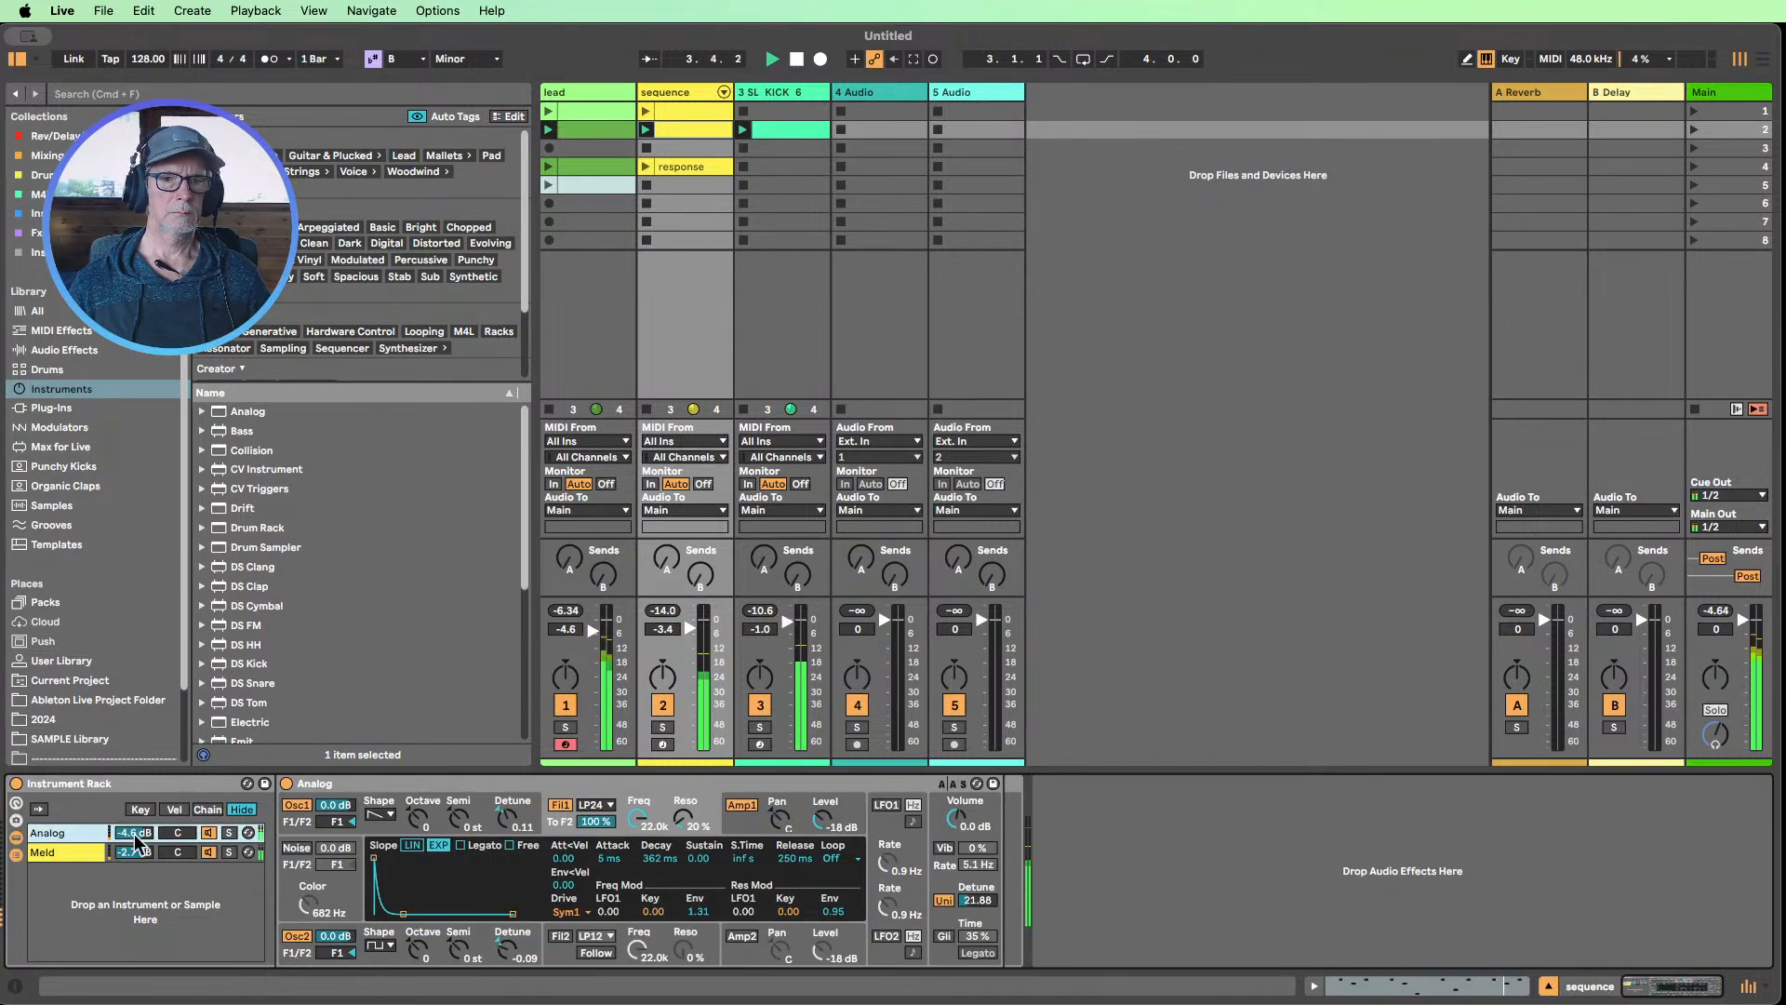
Set Analog's filter 1 frequency to 3.1k and resonance to 22 %, with the frequency envelope modulation at 4.71
drag(639, 818, 638, 893)
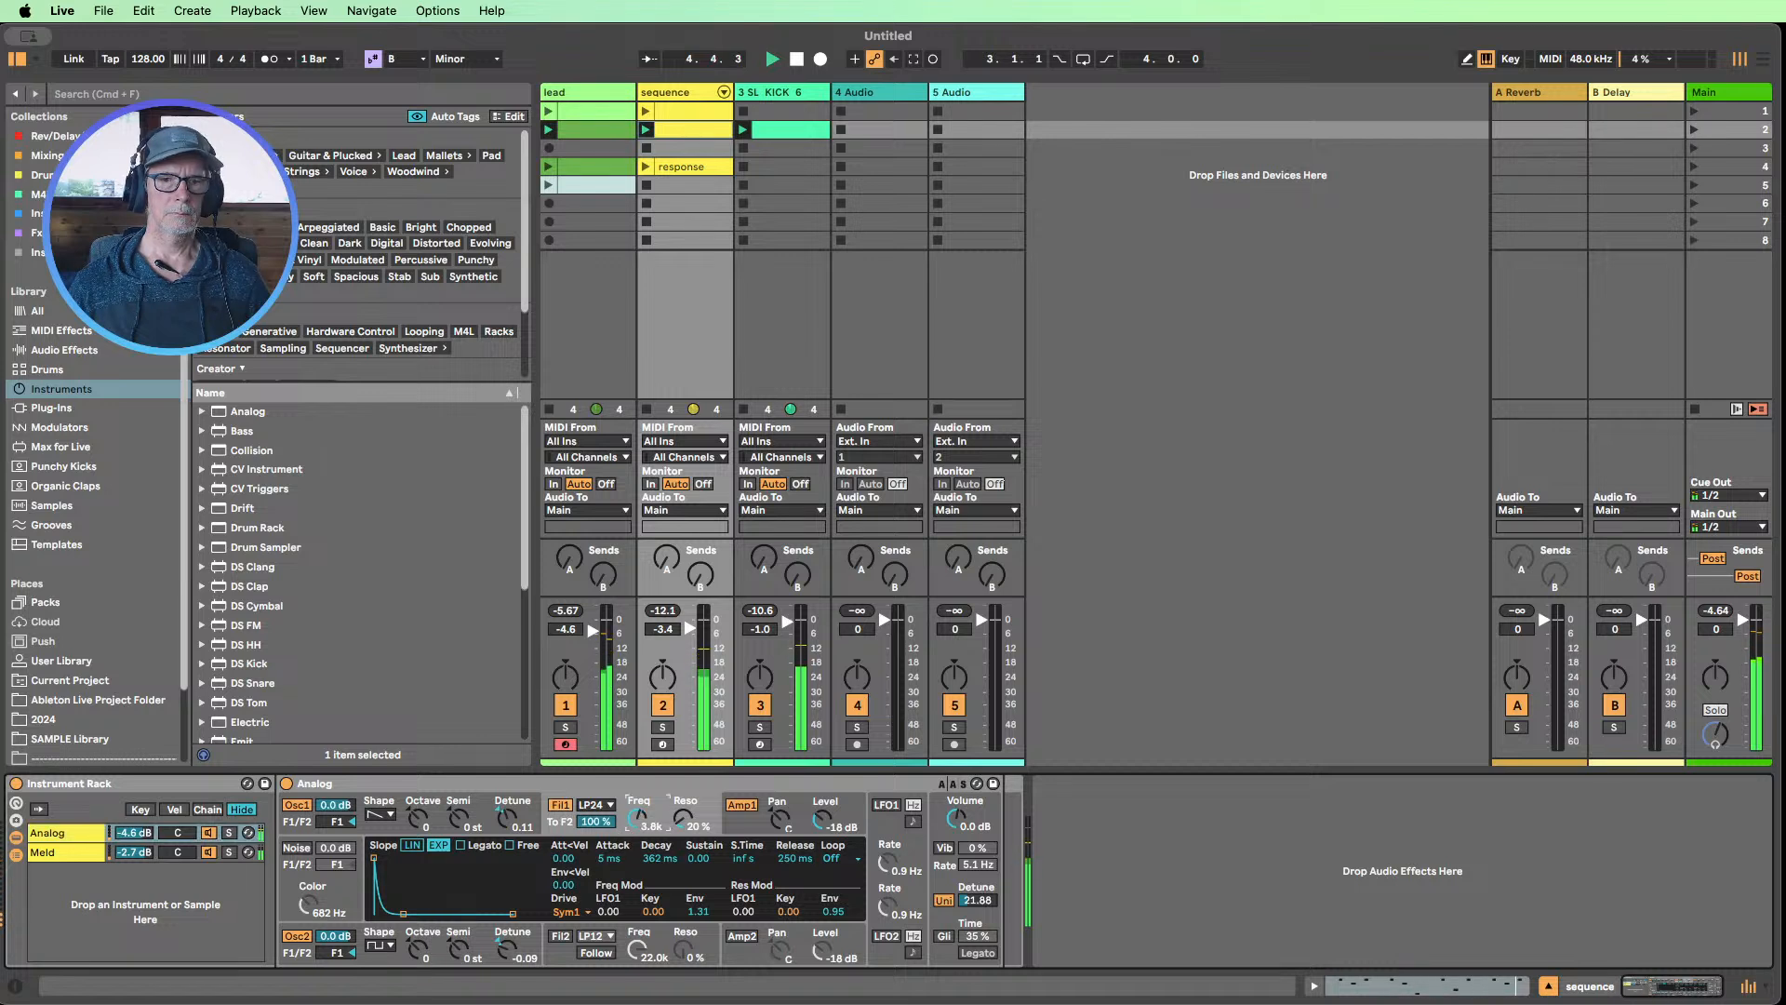
drag(672, 813, 701, 912)
click(638, 820)
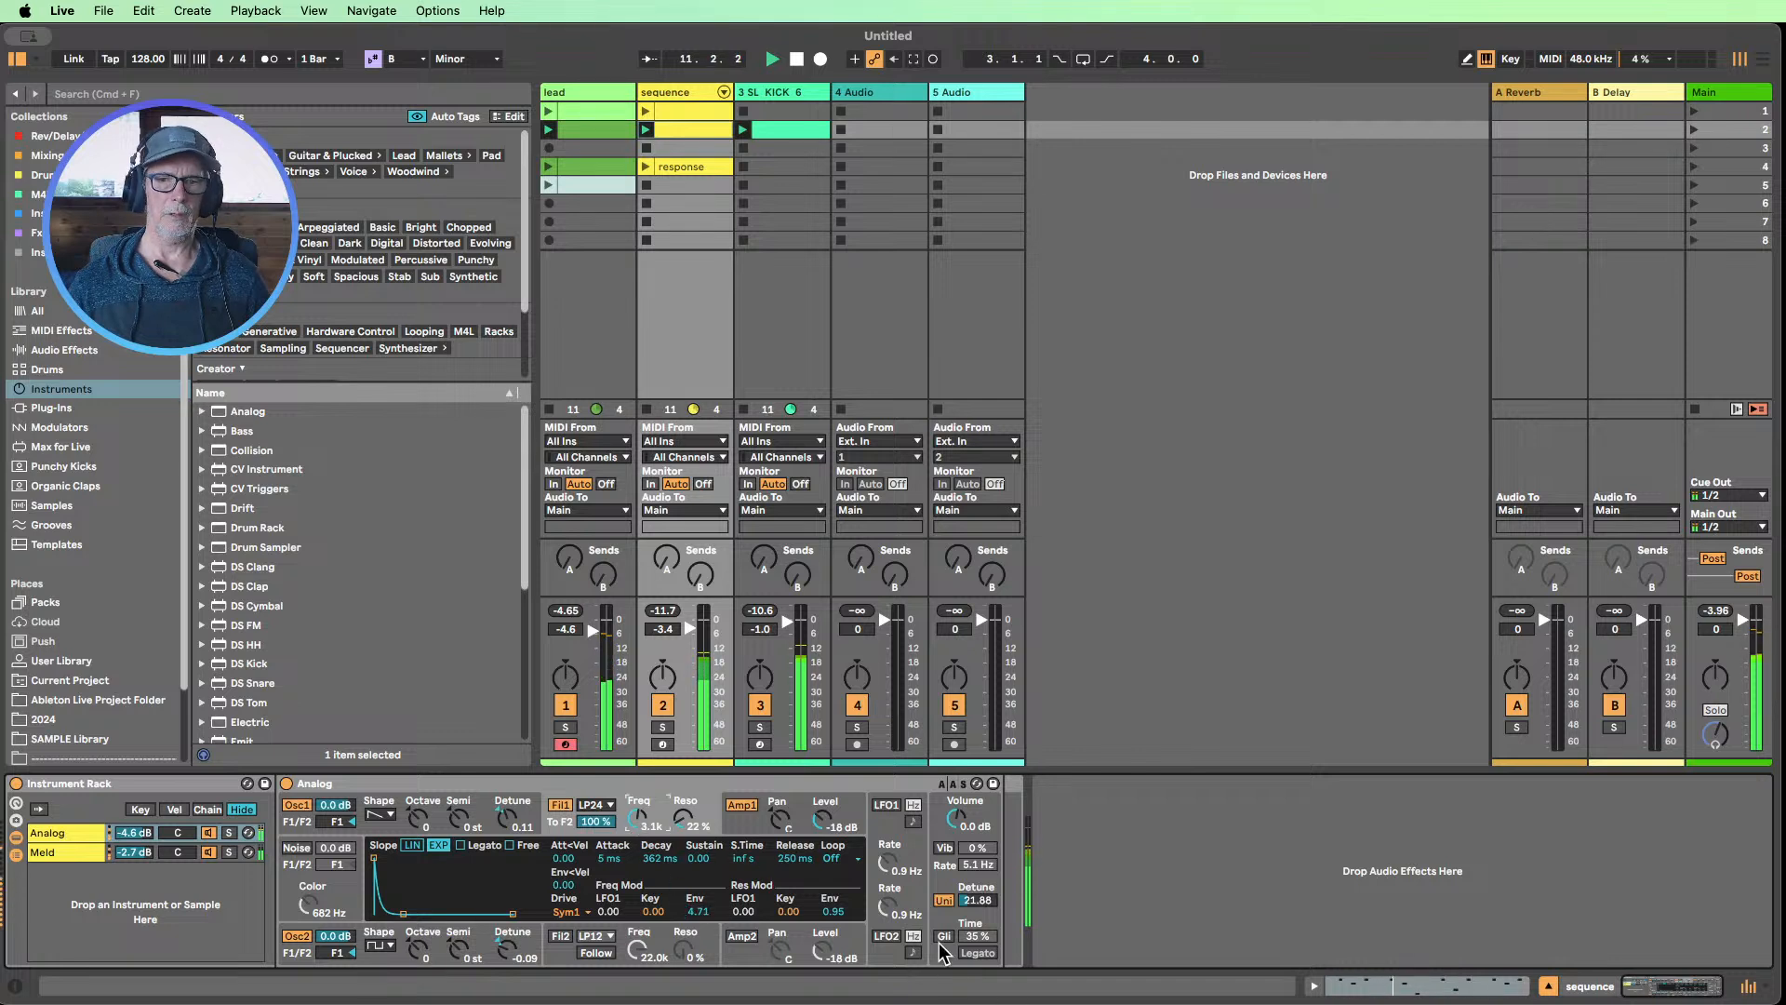
Try glide on the Analog synth with a time of about 30 % and switch it back off
click(943, 936)
mouse_move(959, 934)
mouse_down()
mouse_move(960, 914)
mouse_move(967, 956)
mouse_up()
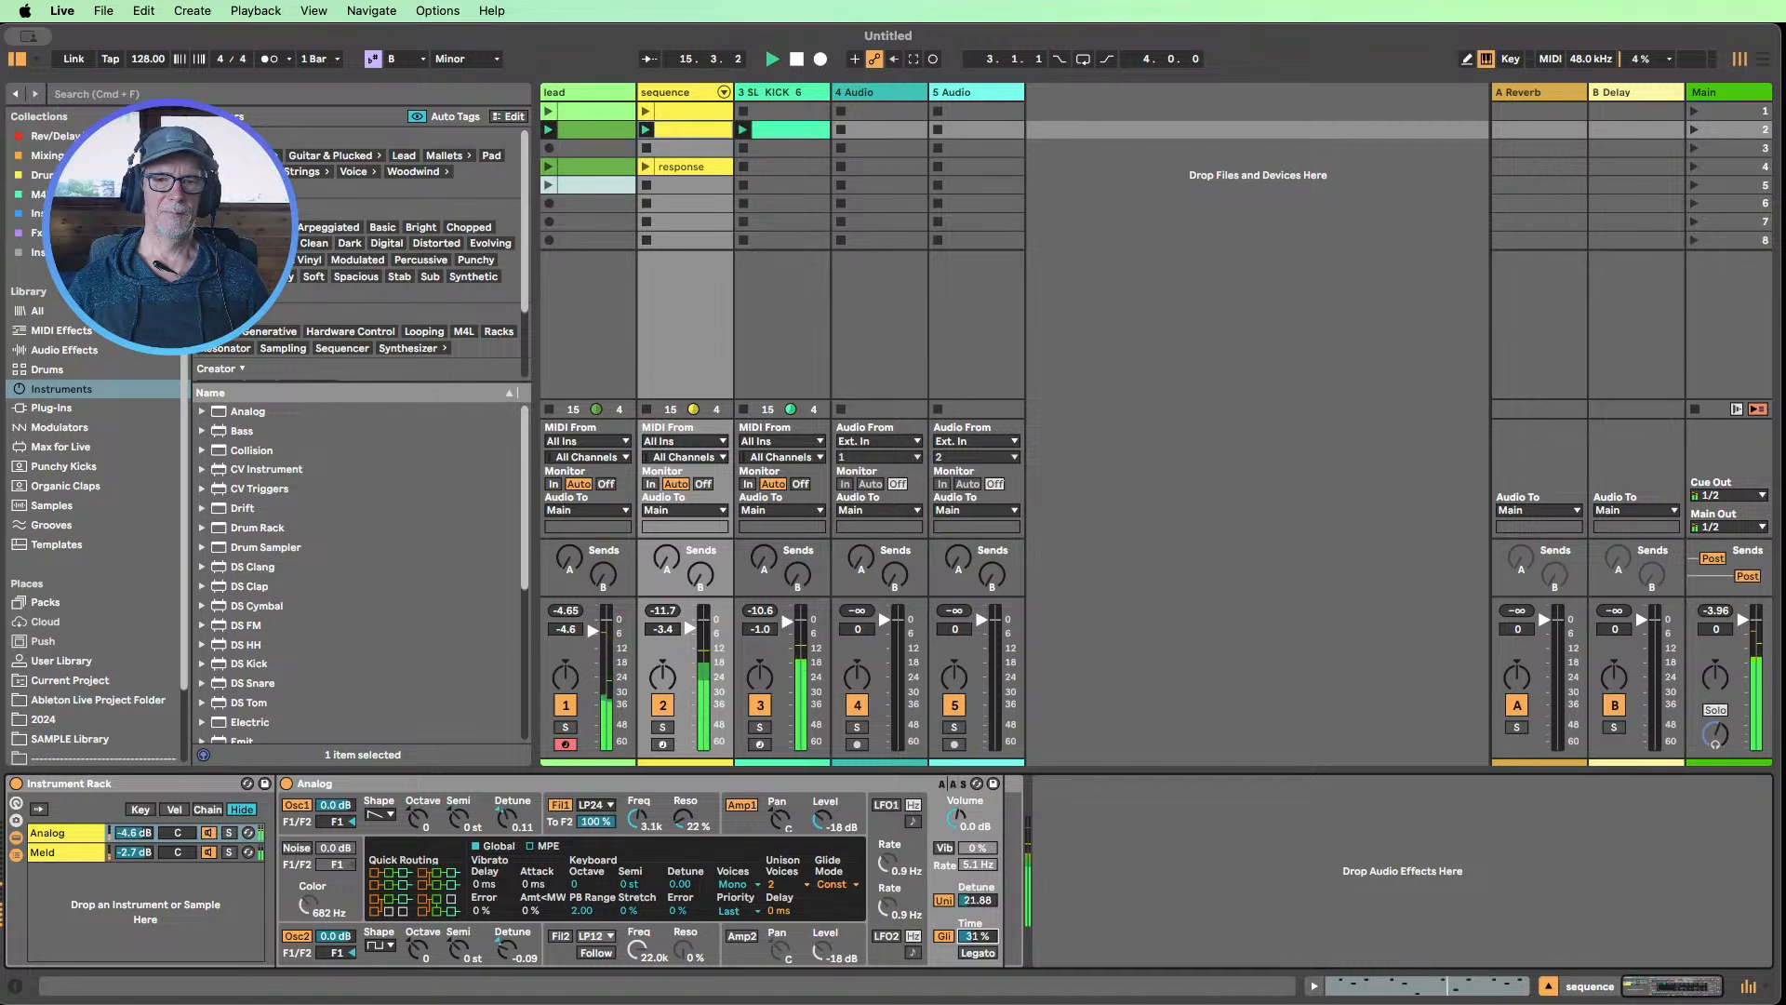
click(942, 936)
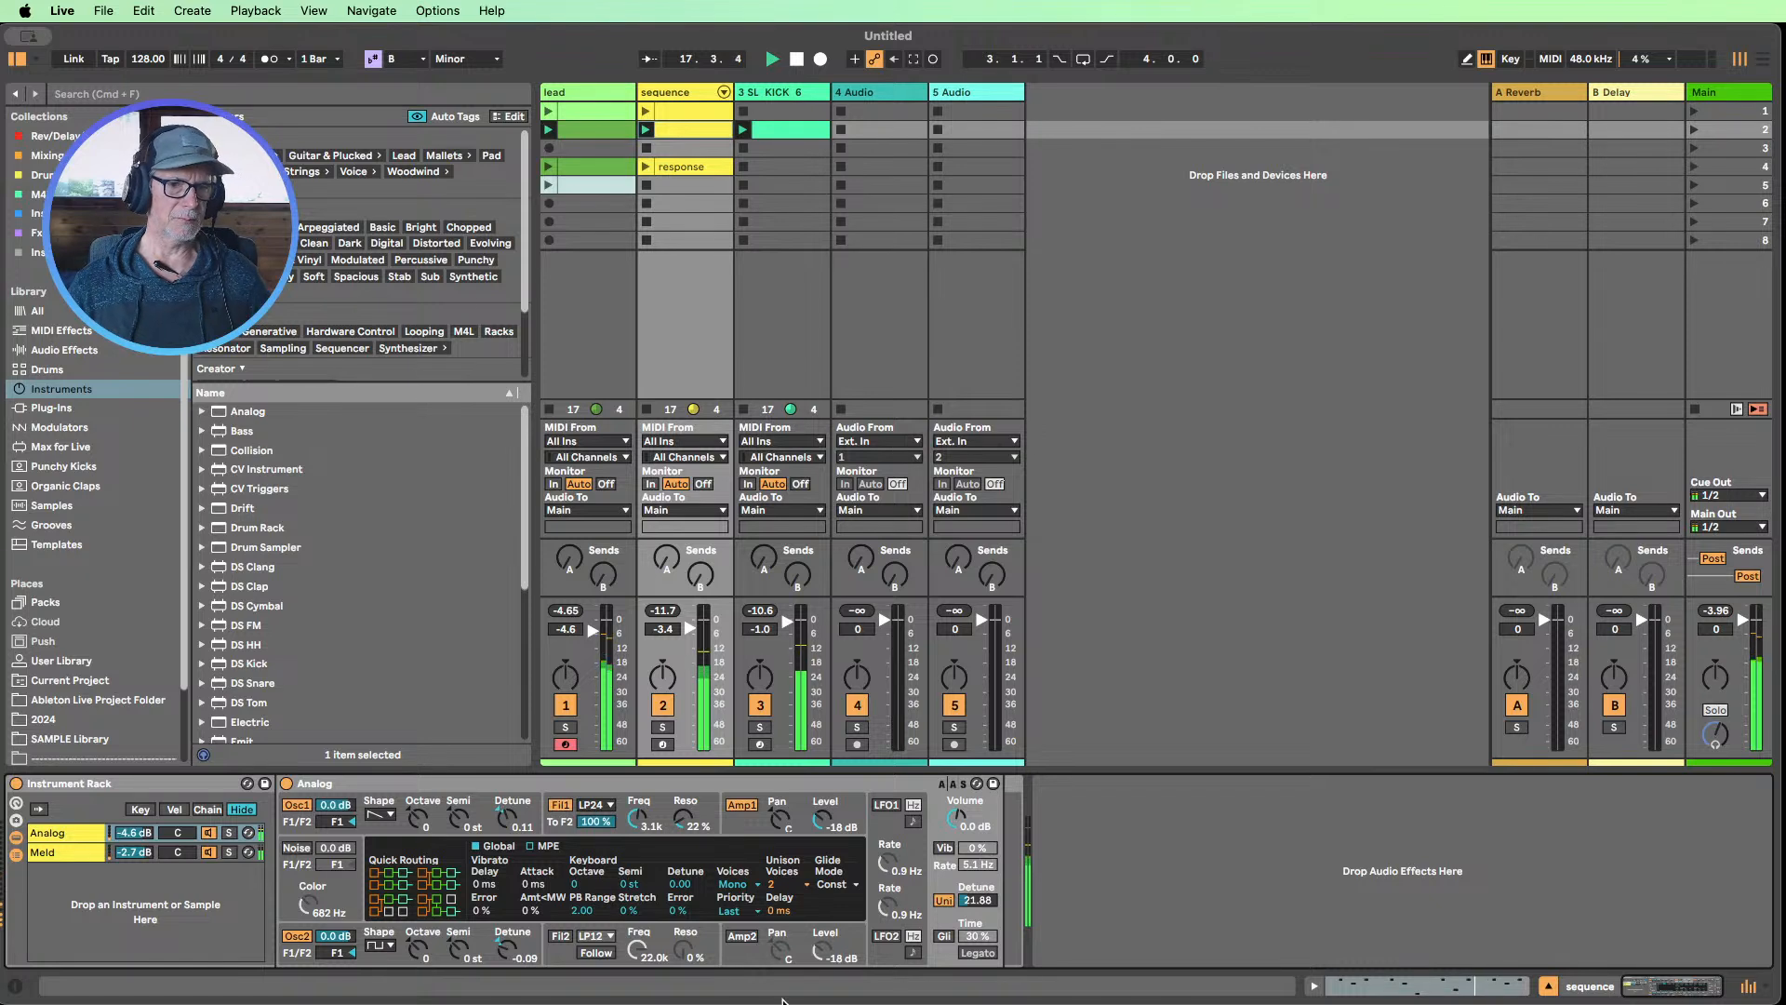
drag(506, 947, 506, 962)
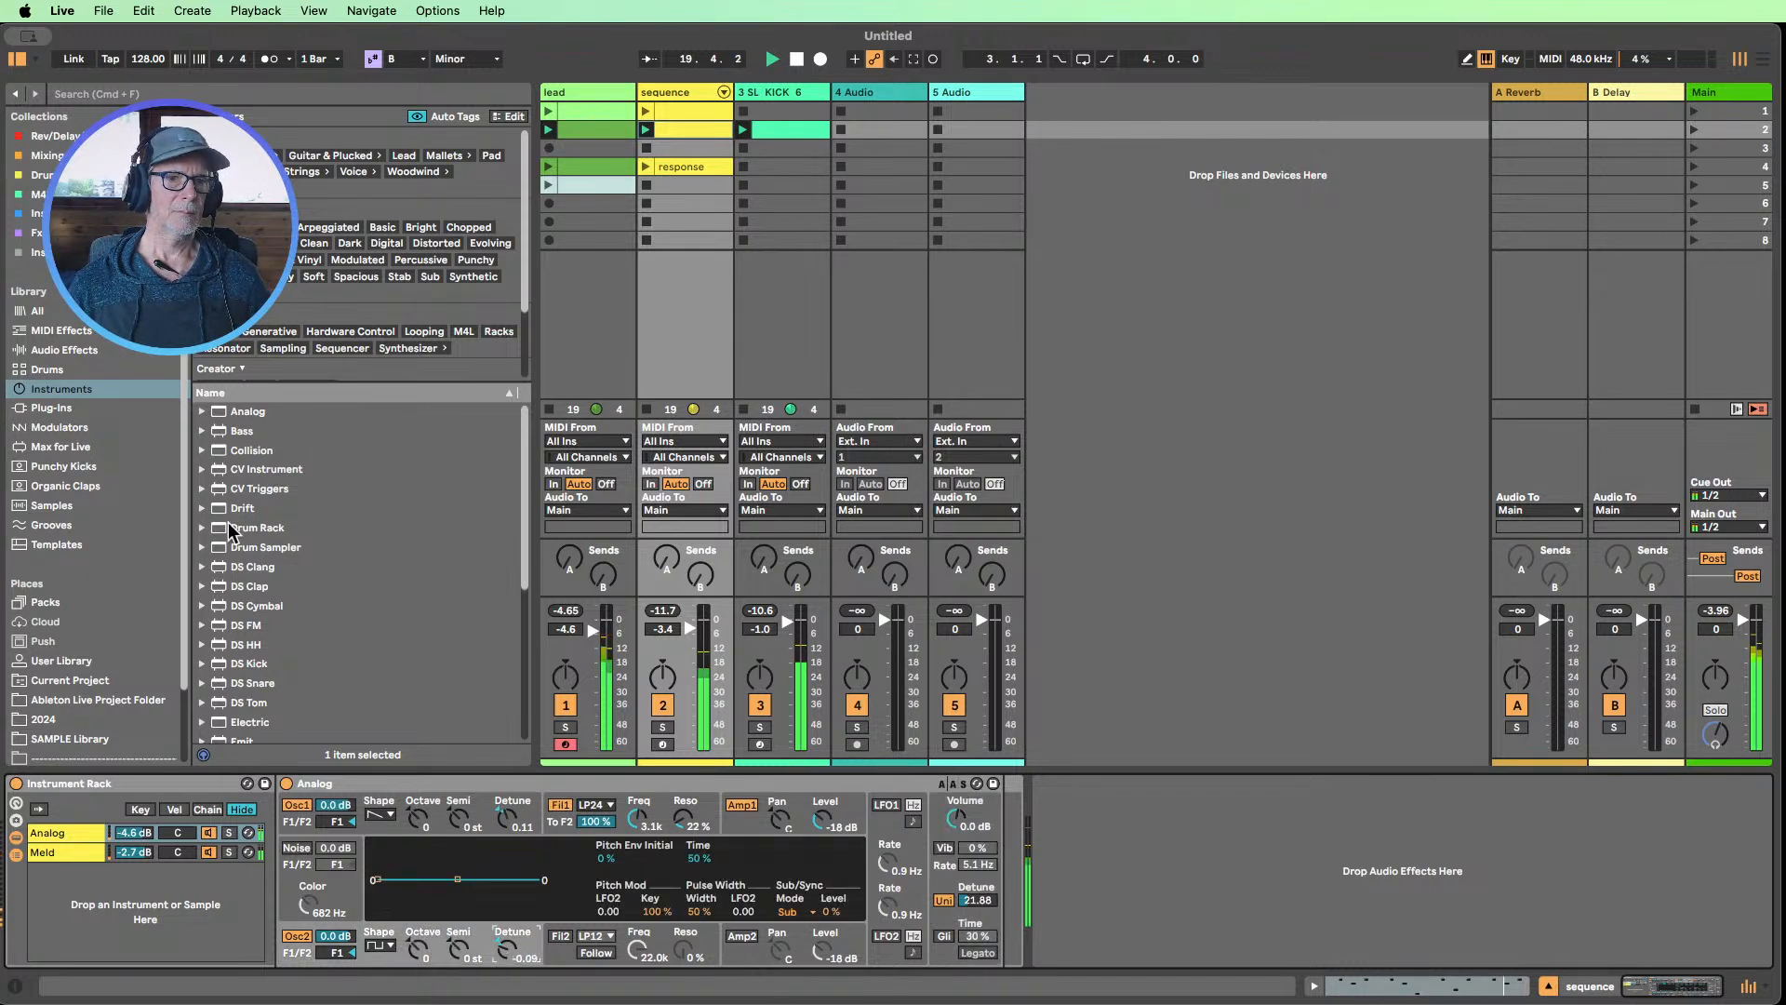
Add a Delay audio effect after the sequence's instrument rack and set its Dry/Wet to 26 %
scroll(232, 522, down, 5)
scroll(233, 523, up, 5)
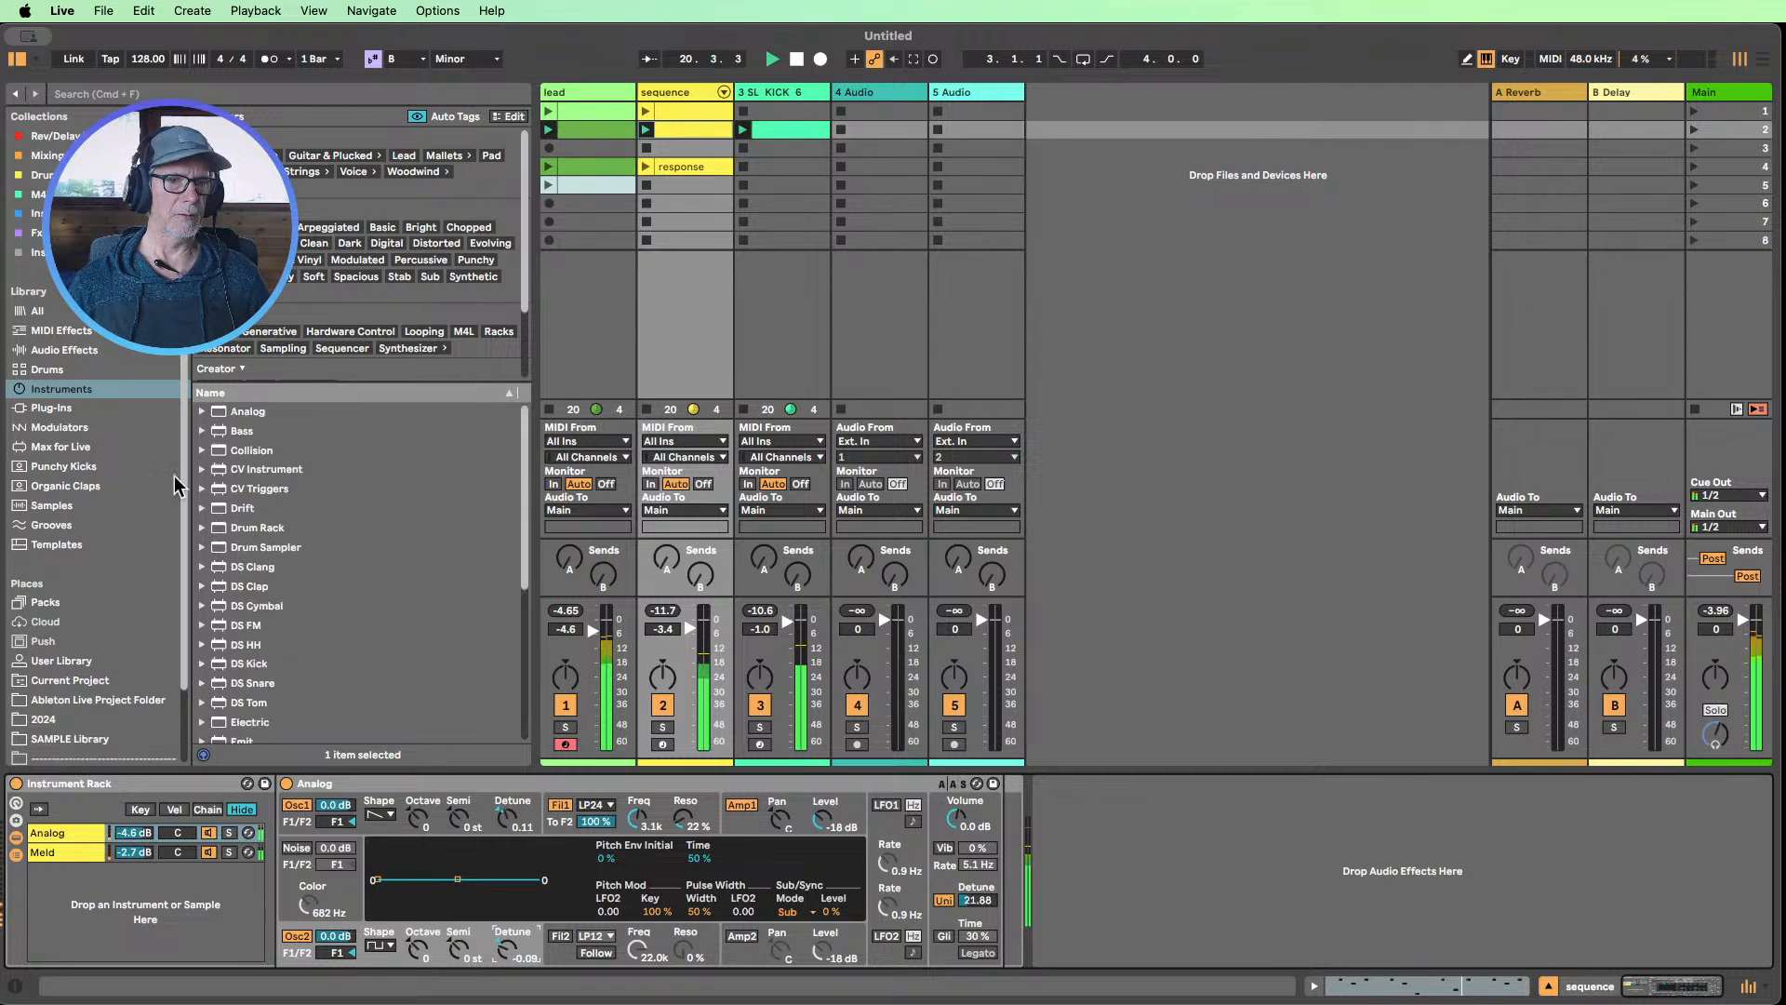
click(61, 350)
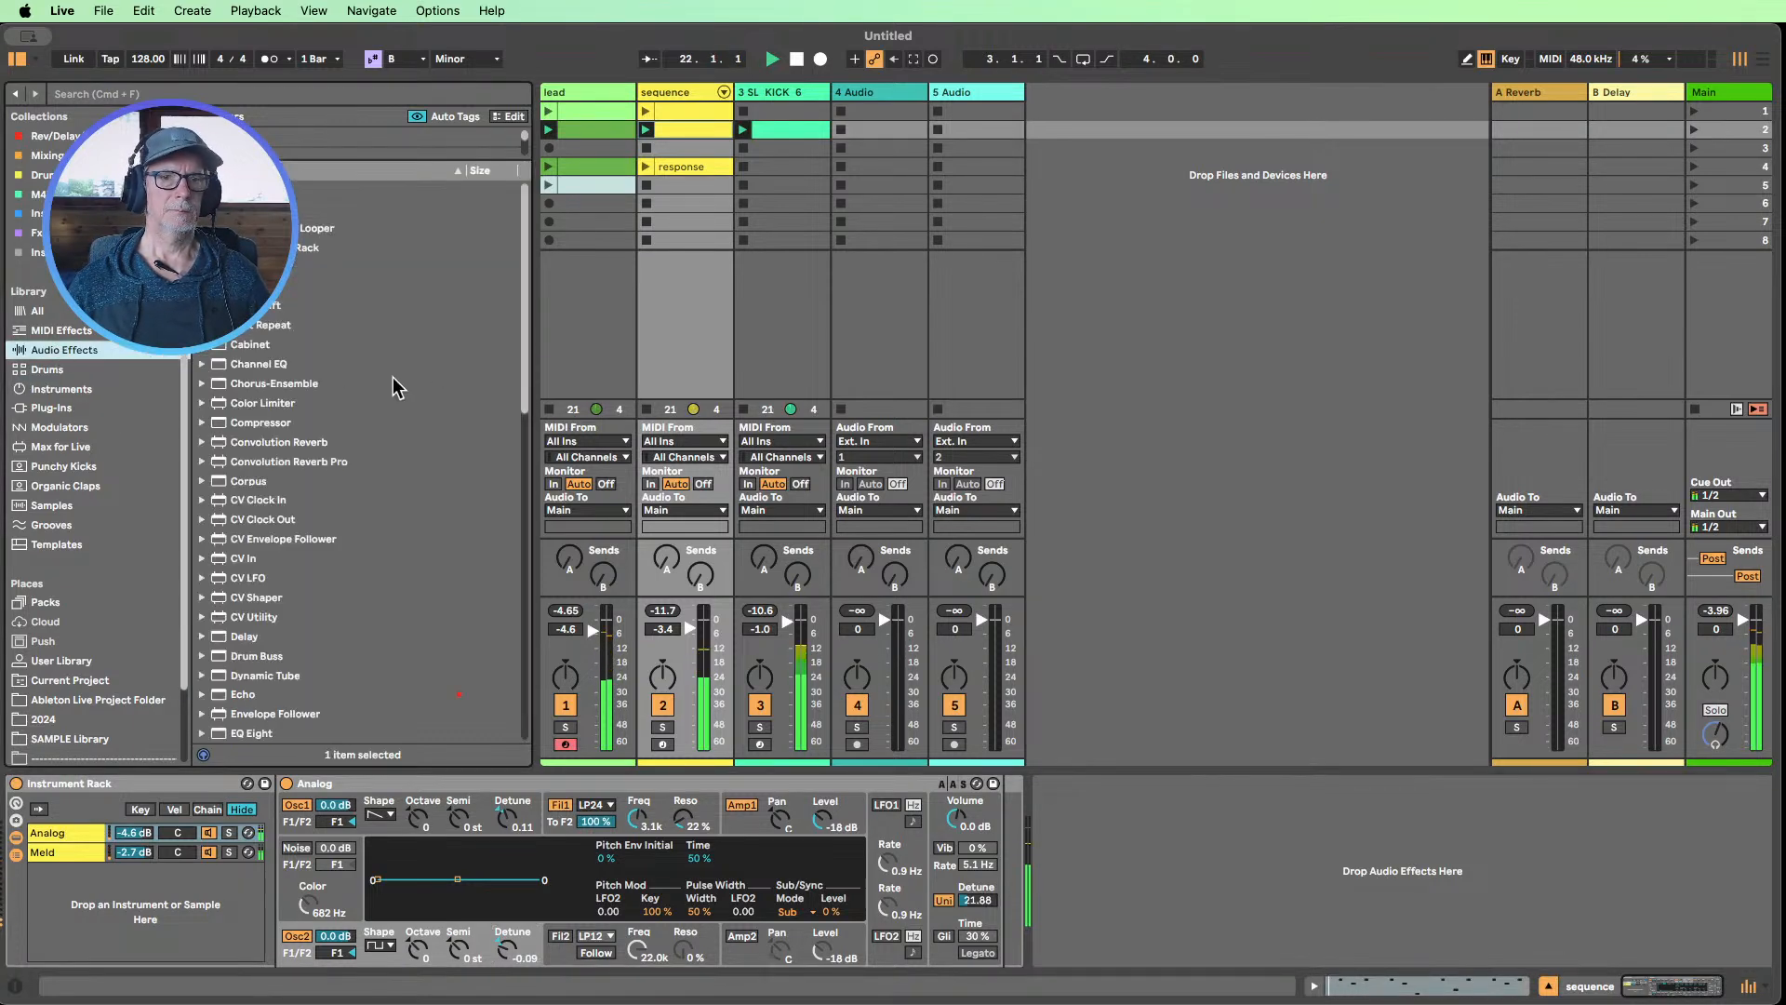
scroll(390, 386, down, 5)
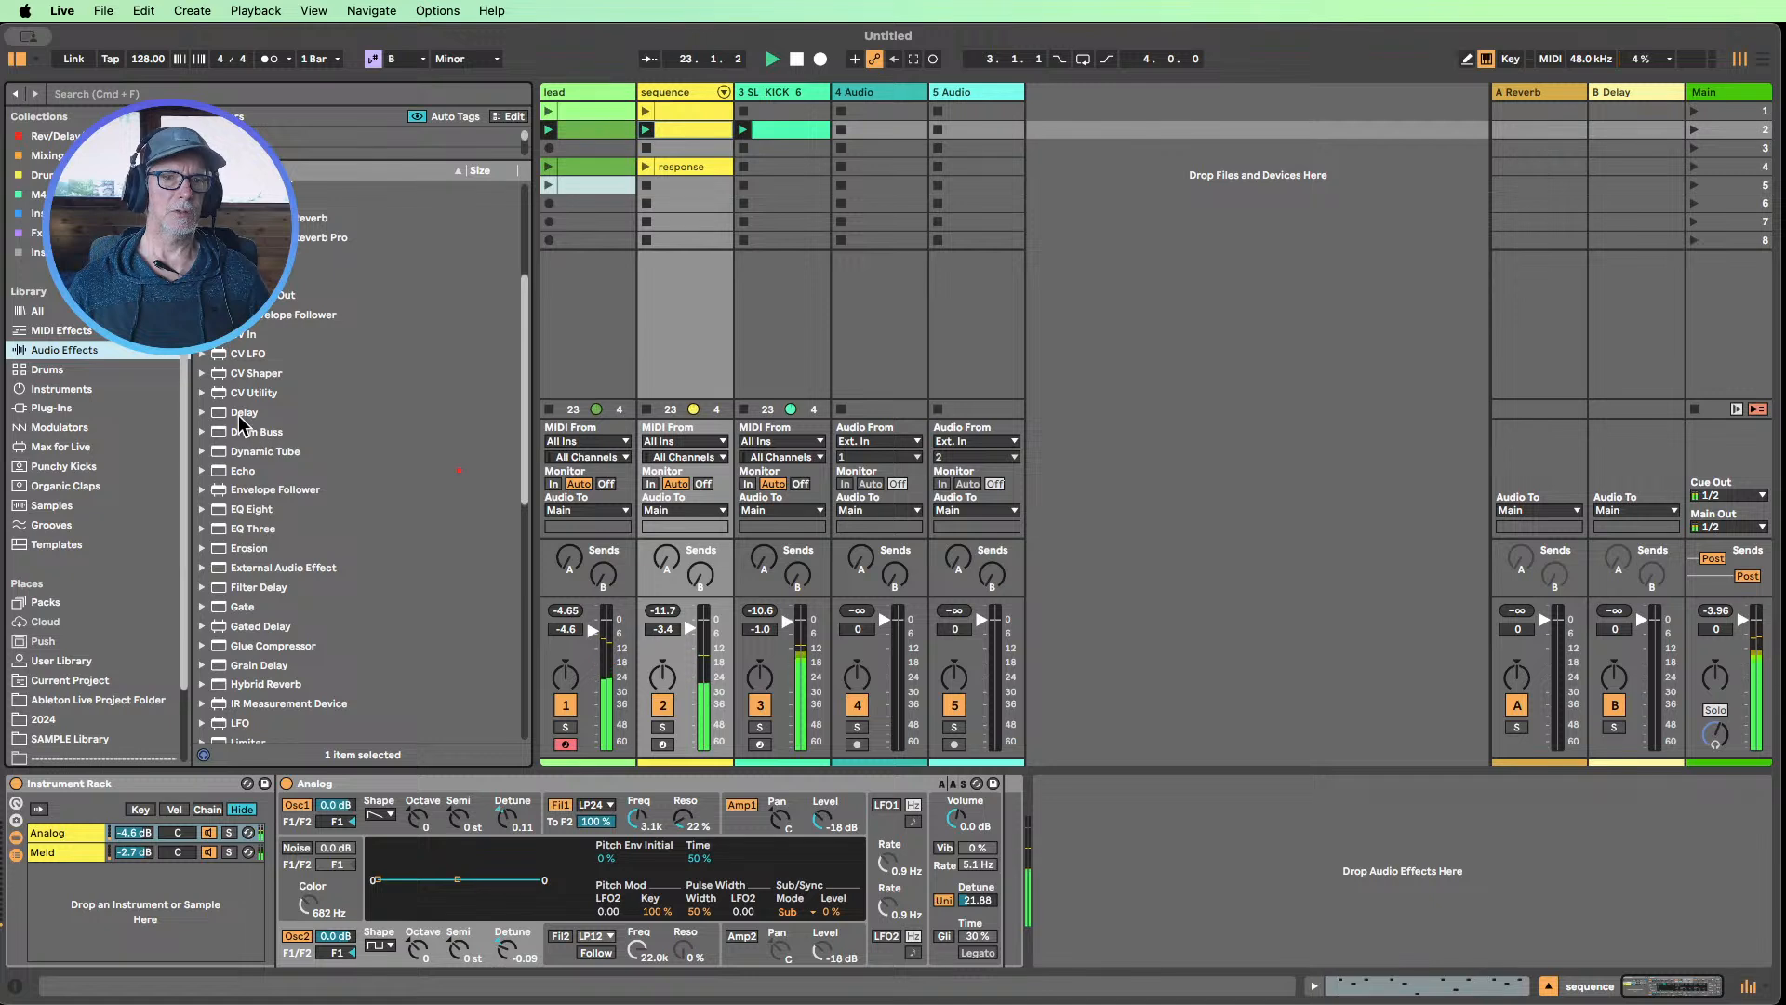
drag(240, 419, 1176, 844)
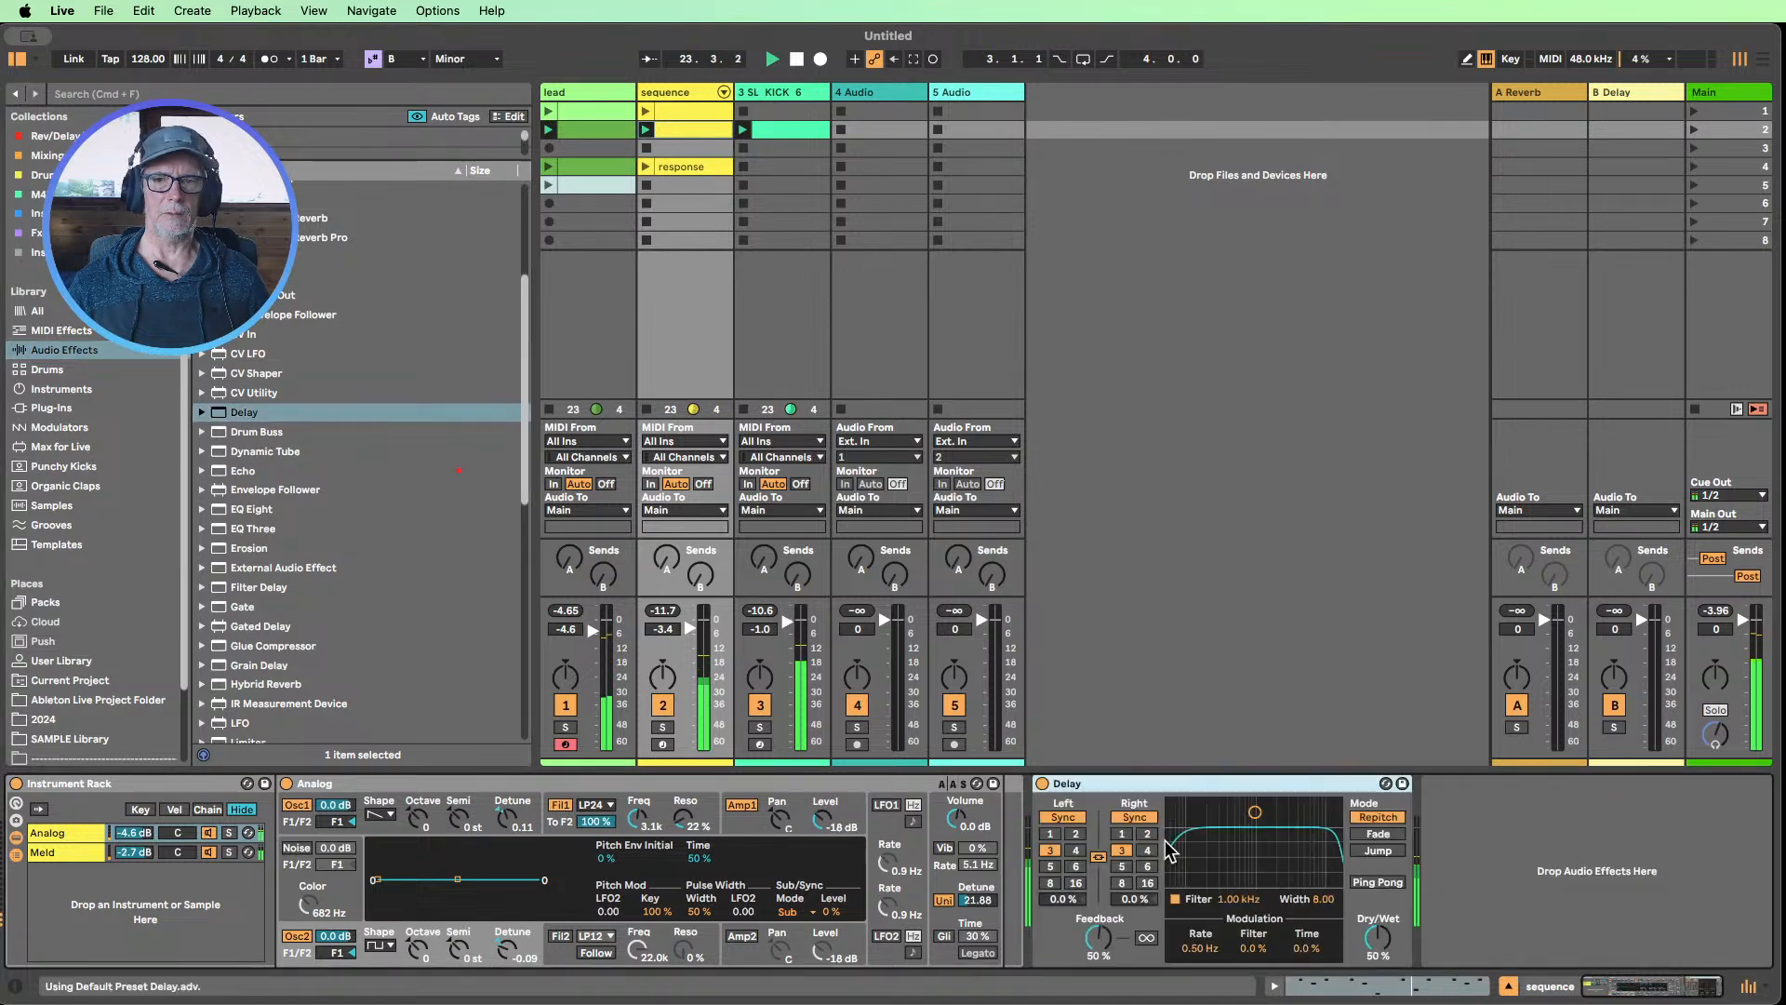
click(1398, 958)
drag(1378, 938, 1378, 939)
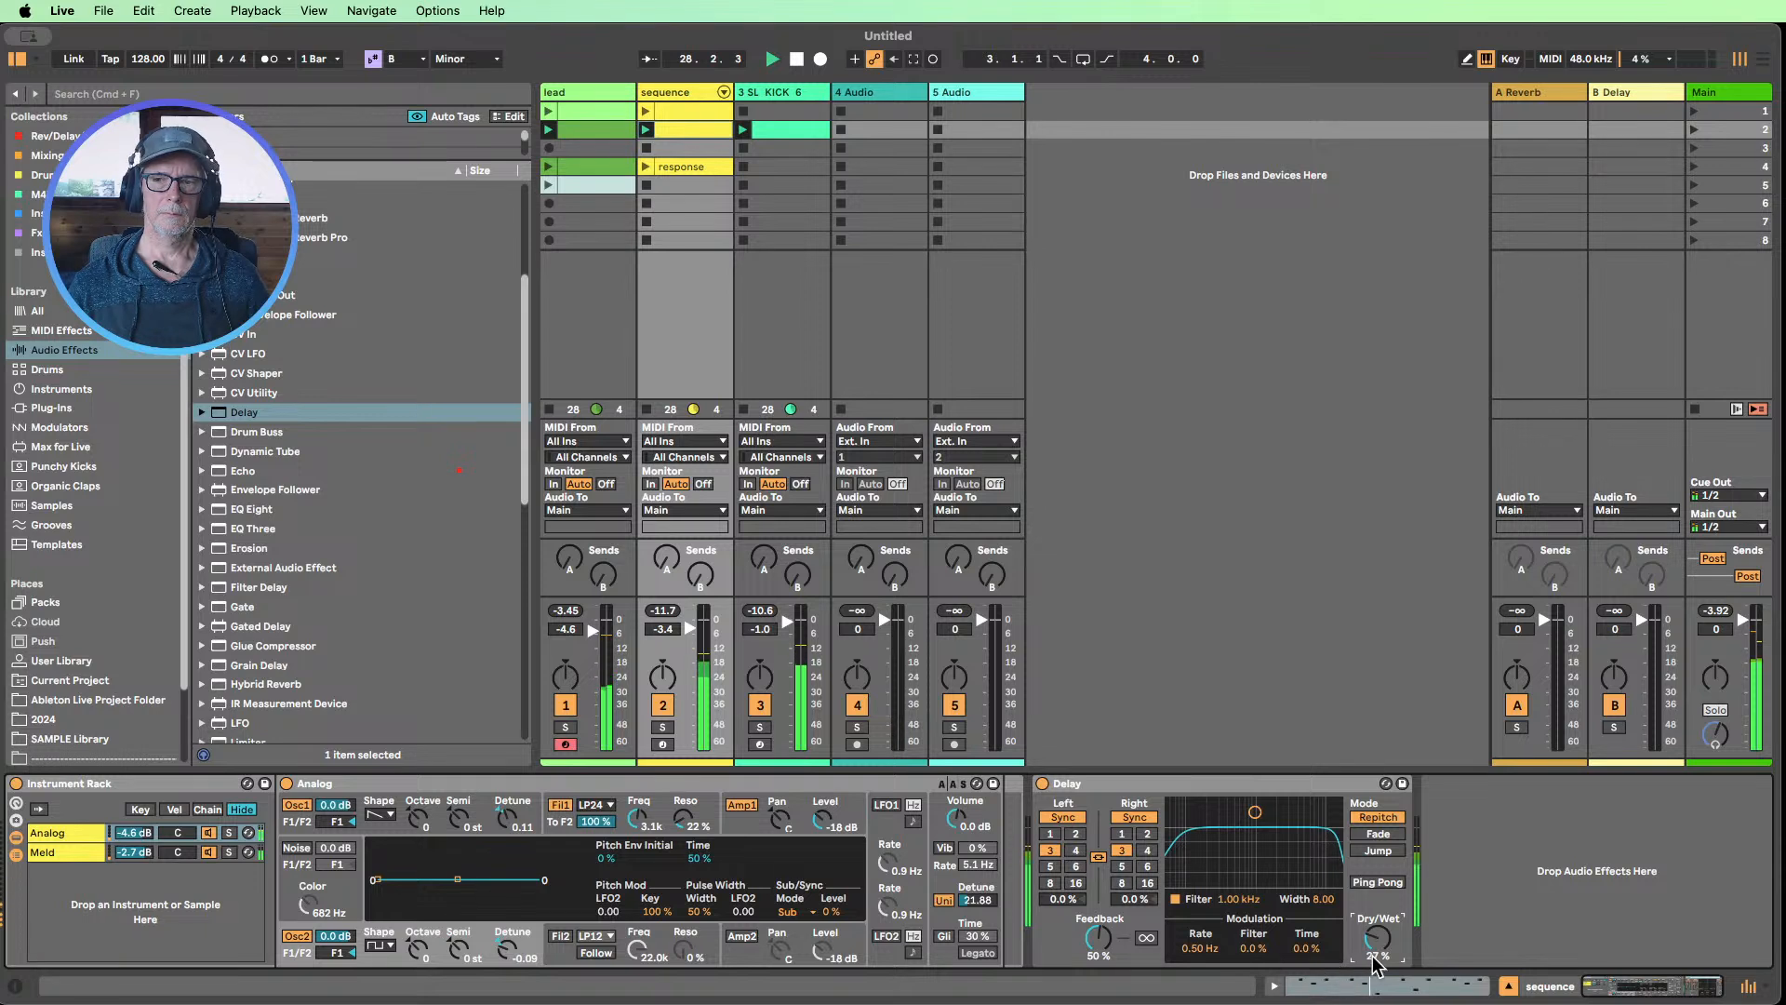
Set the Delay's filter width to 4.02 and enable Ping Pong mode
mouse_move(1321, 899)
mouse_down()
mouse_move(1321, 958)
mouse_move(1322, 908)
mouse_up()
click(1377, 882)
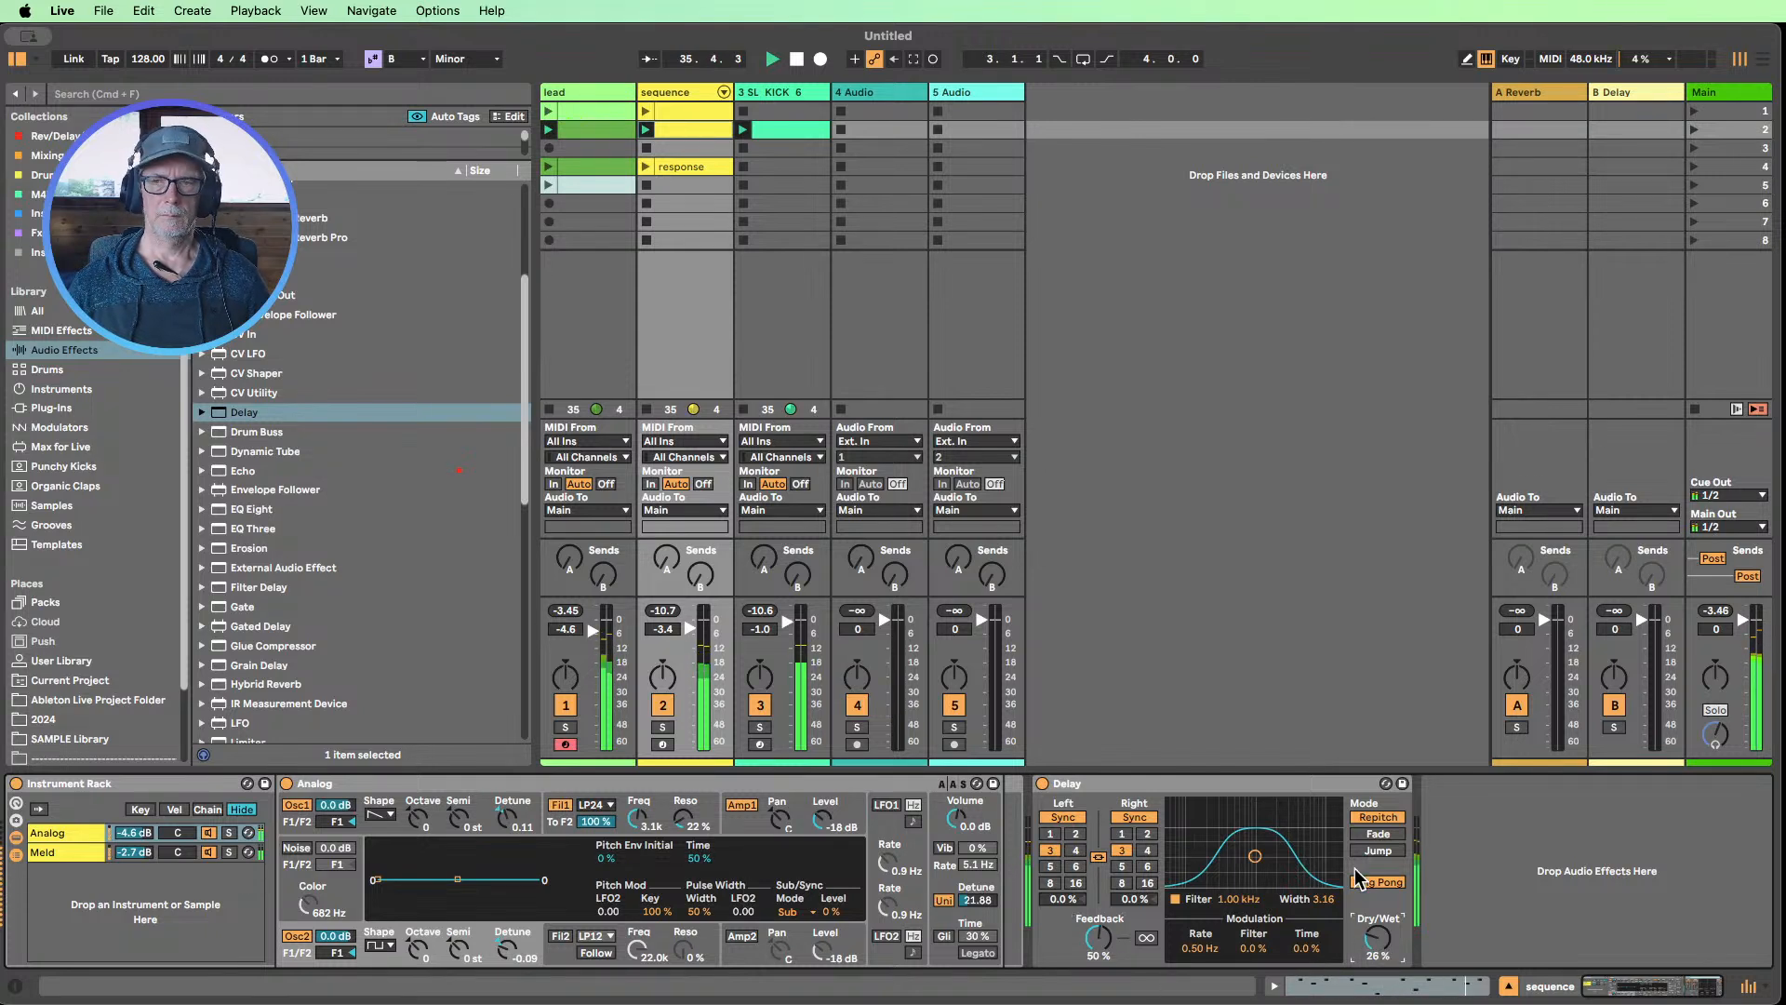
drag(1324, 899, 1325, 854)
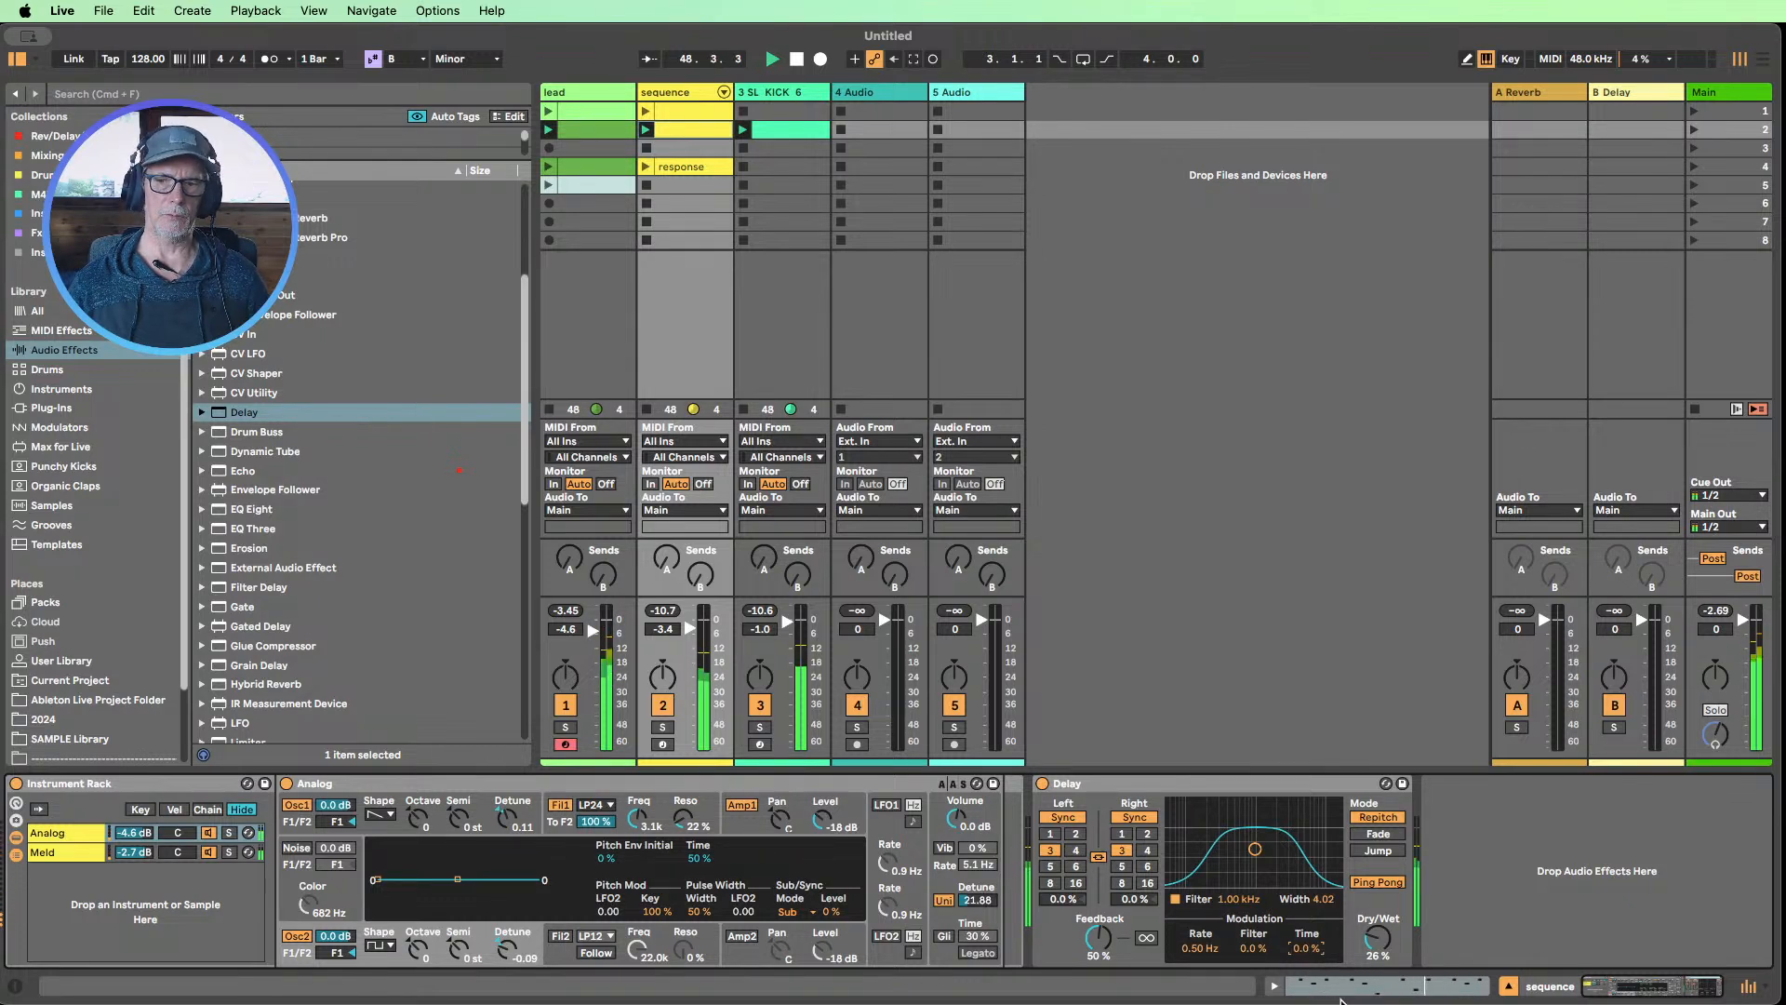
Switch both Delay channels to unsynced time, link them at 80.2 ms, and lower Dry/Wet to 24 %
click(1098, 863)
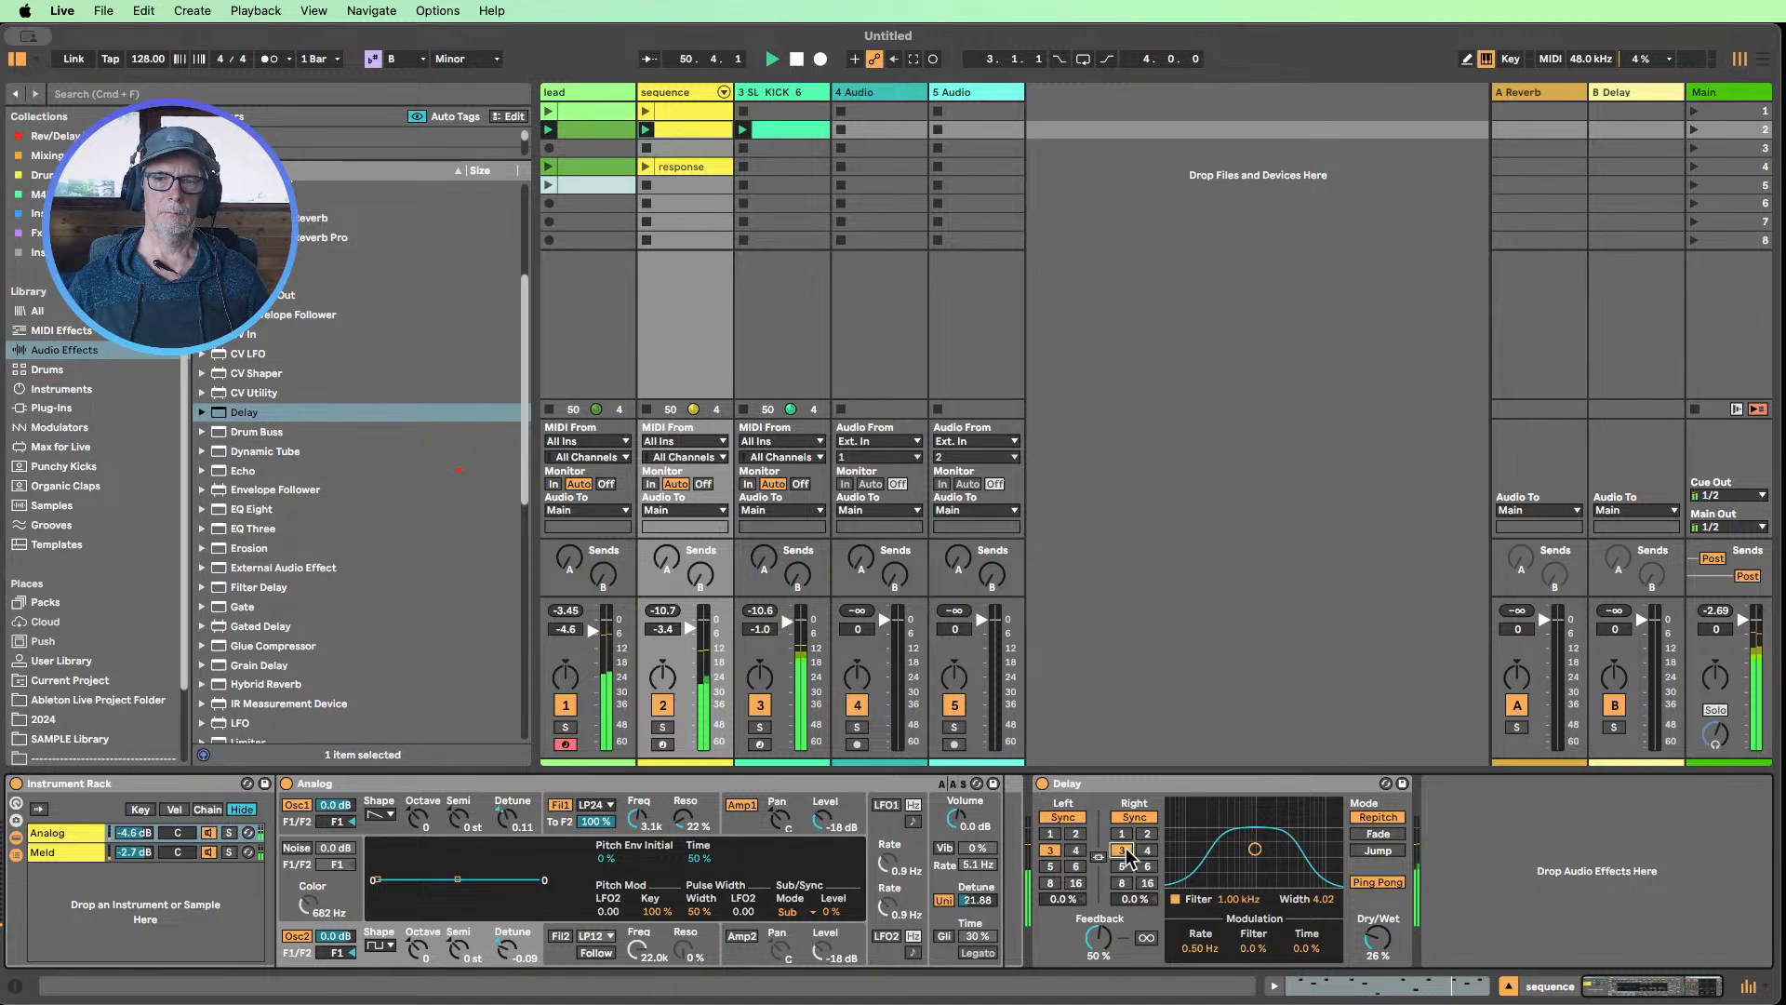
click(1069, 818)
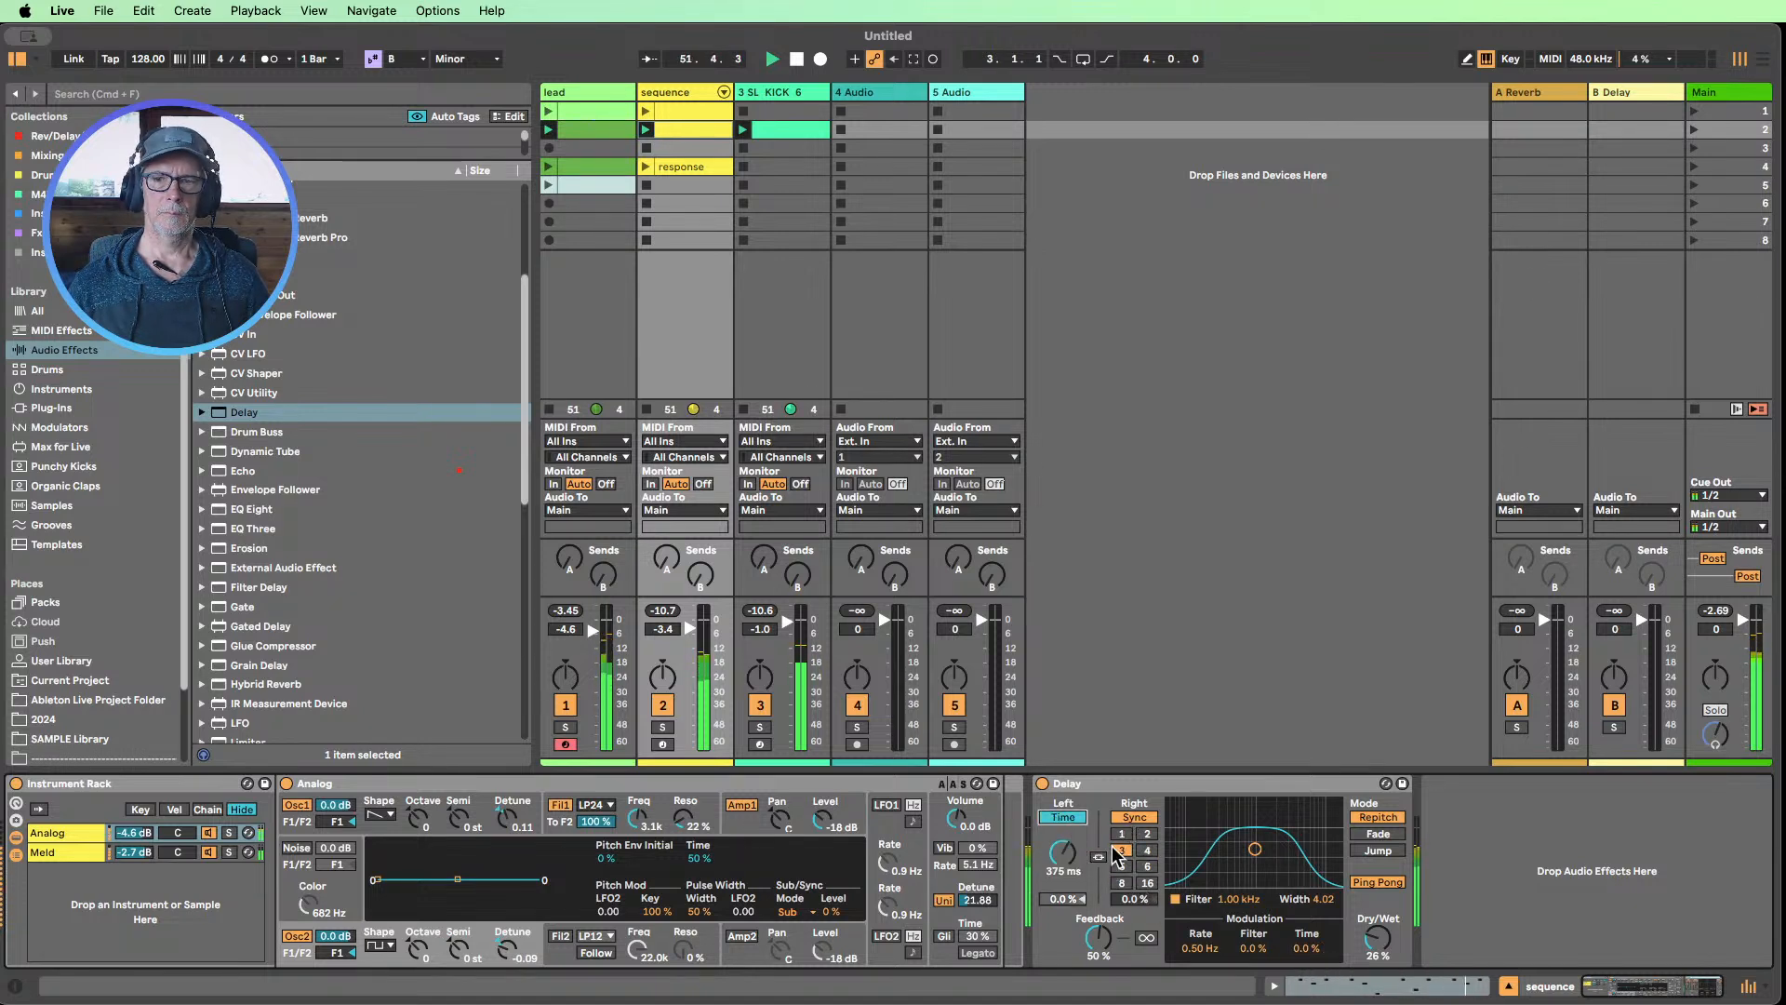
click(1133, 817)
click(1098, 855)
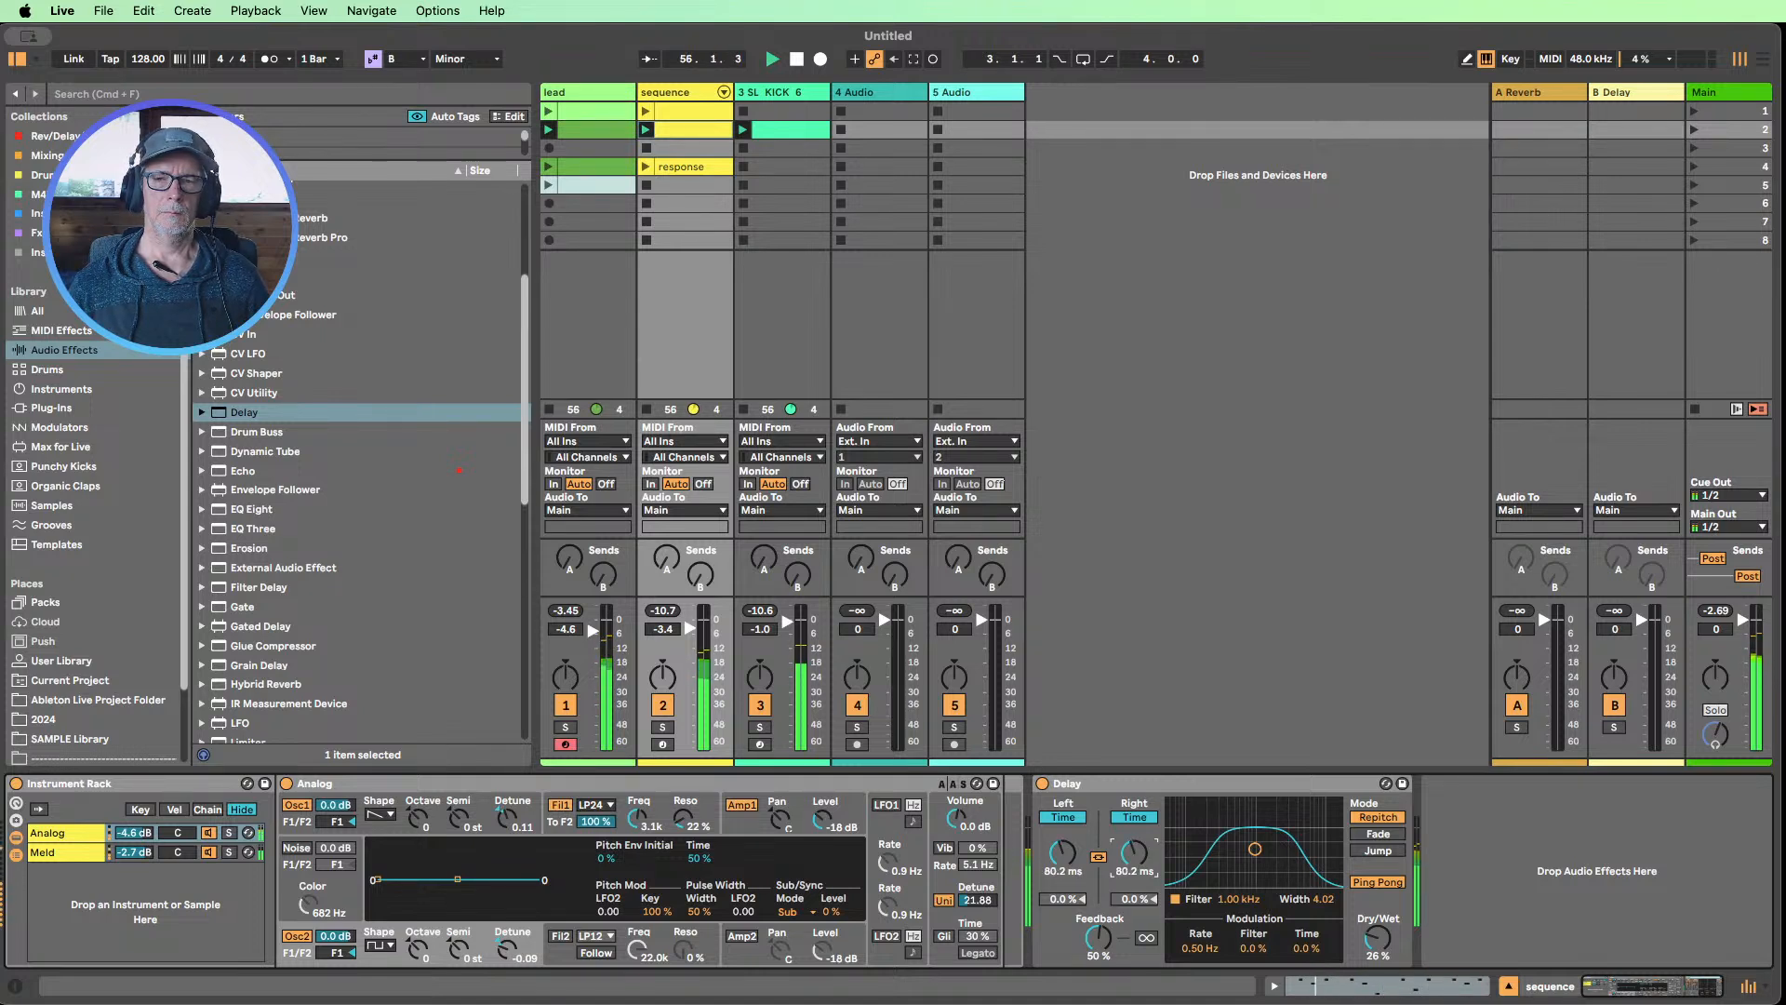
click(1362, 953)
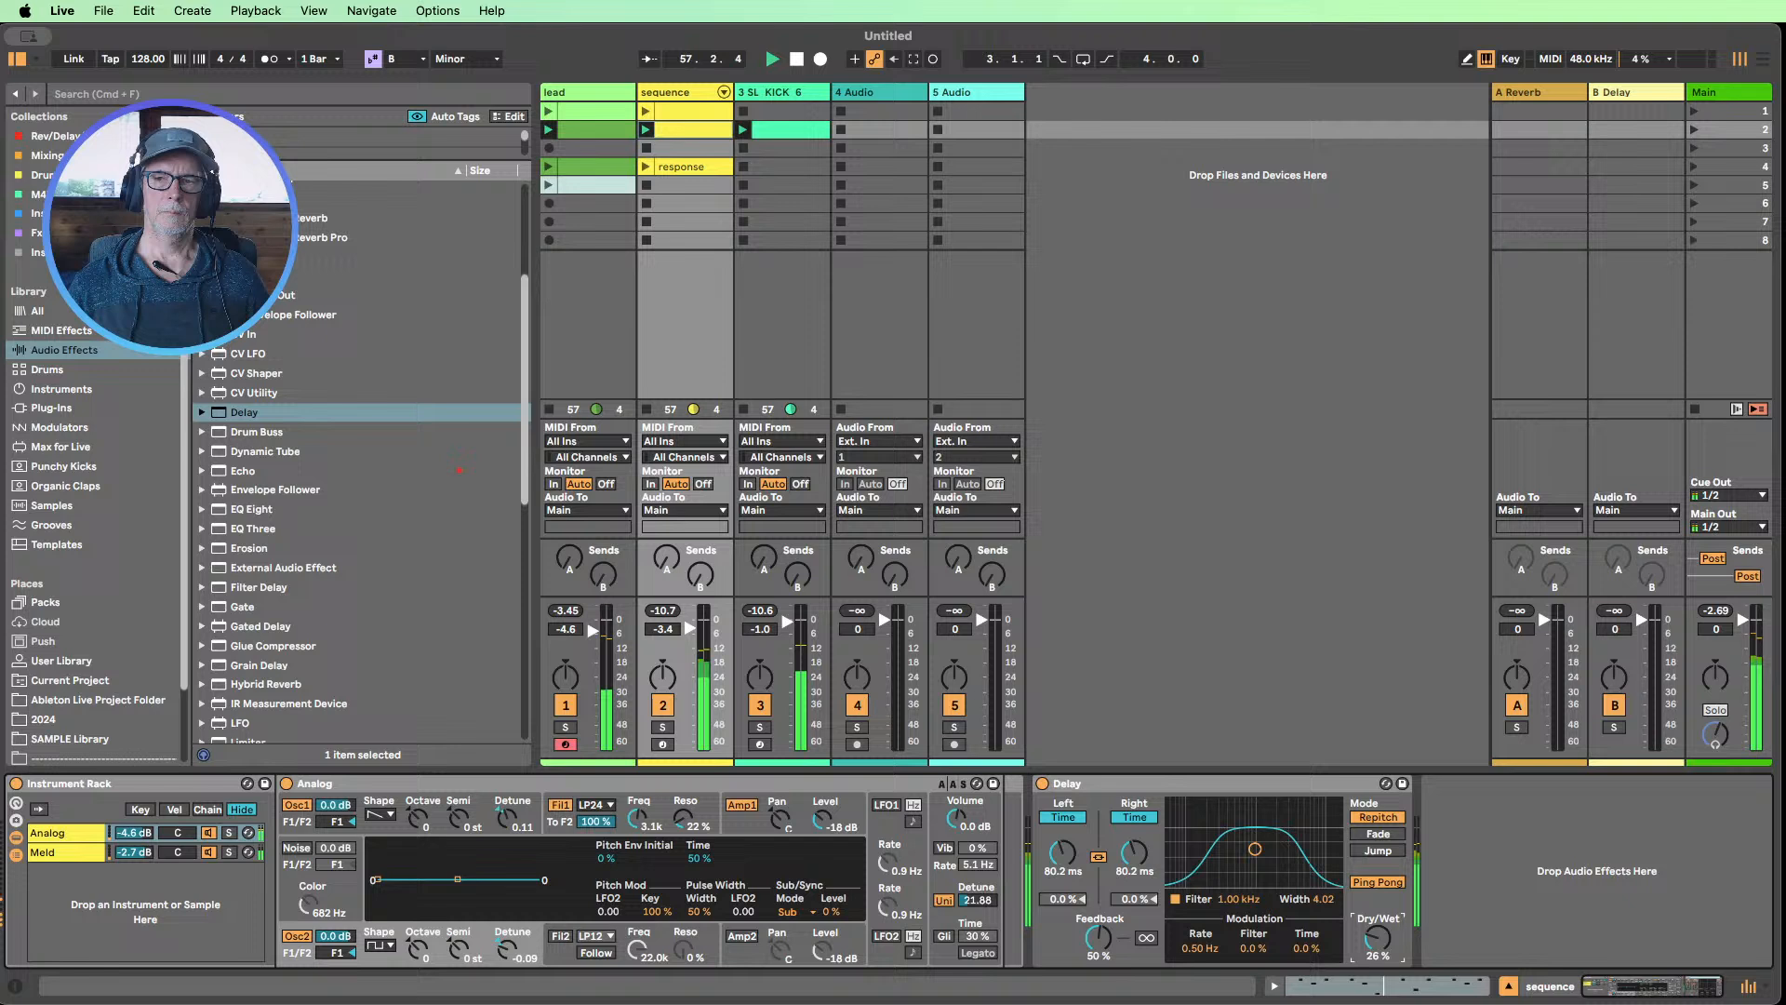
Set Analog's filter 1 frequency to 974 Hz, and bypass and re-enable the Delay to compare before folding it
click(639, 822)
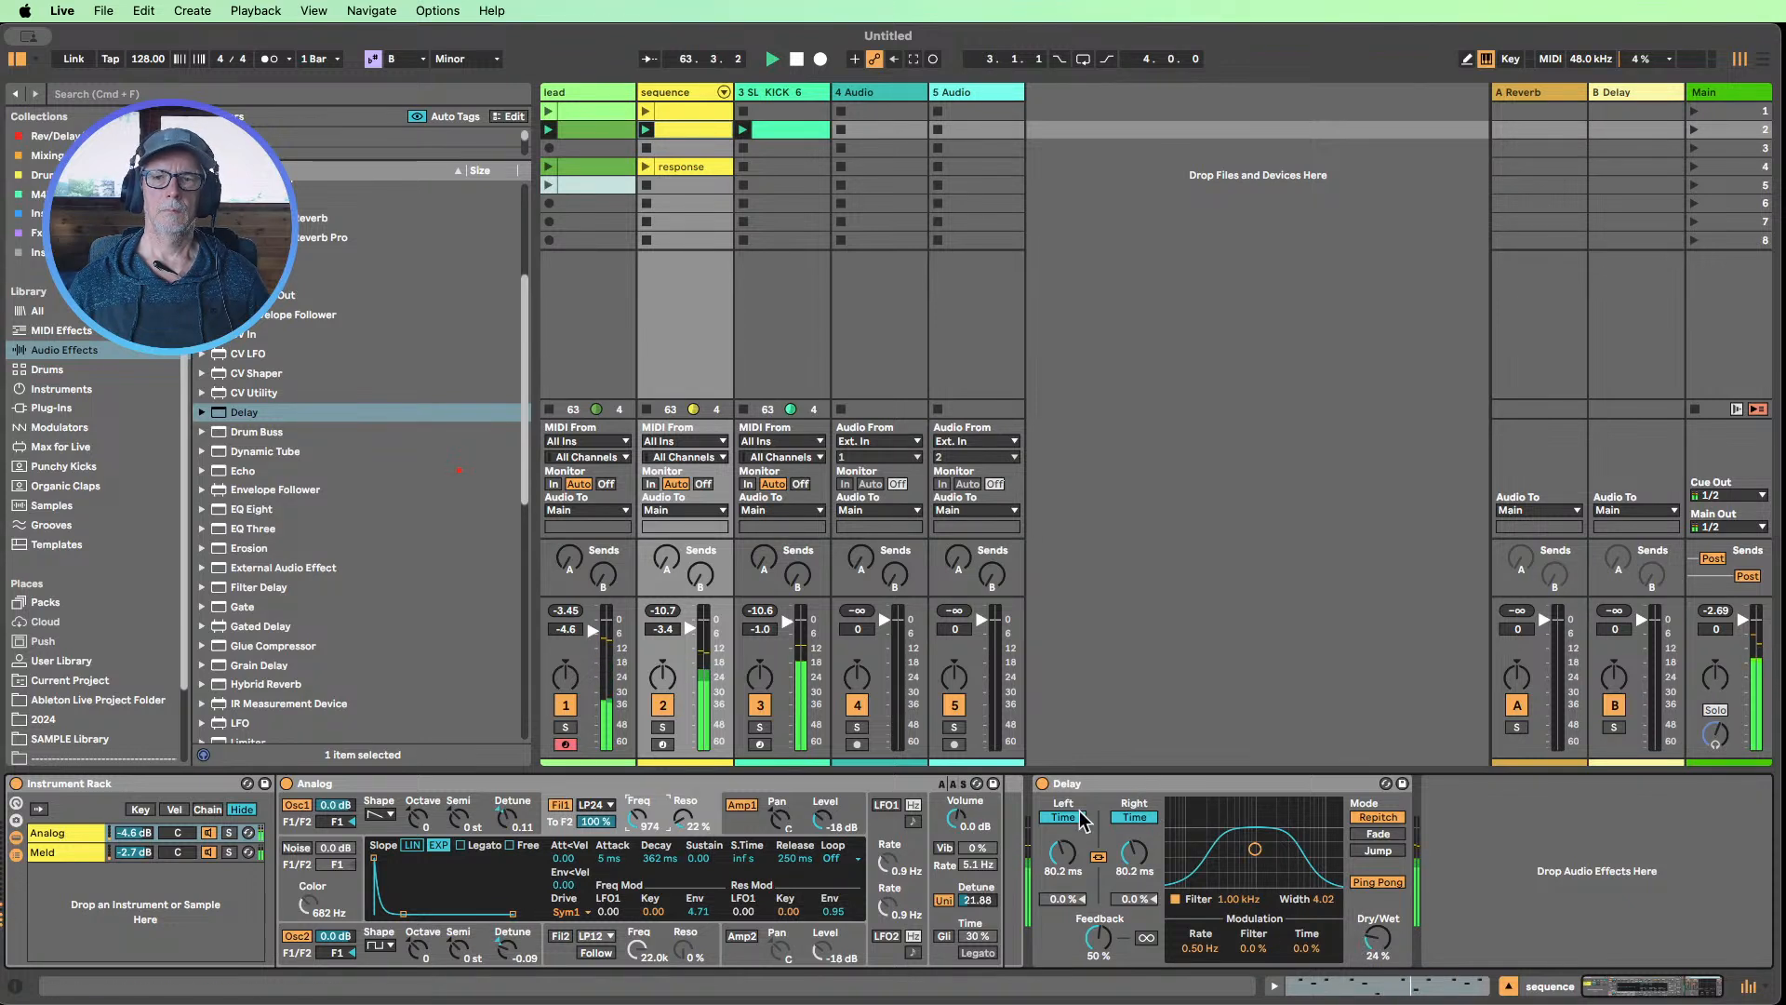
click(1043, 784)
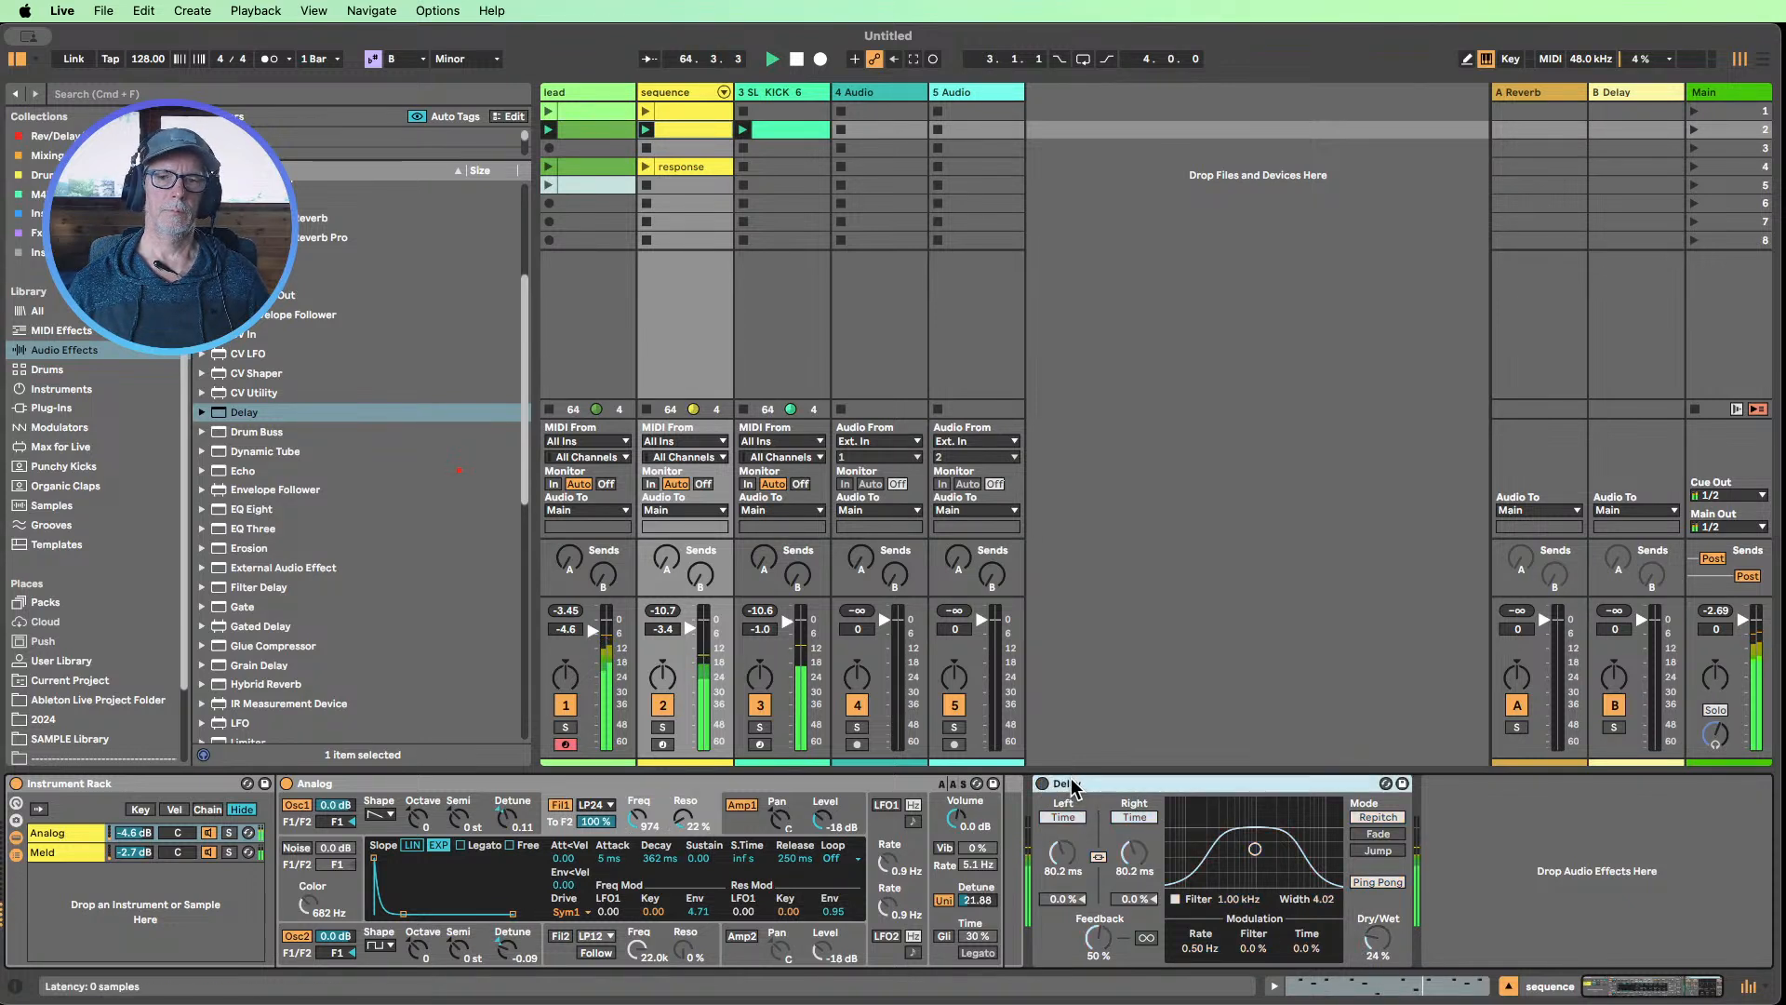
double_click(1045, 789)
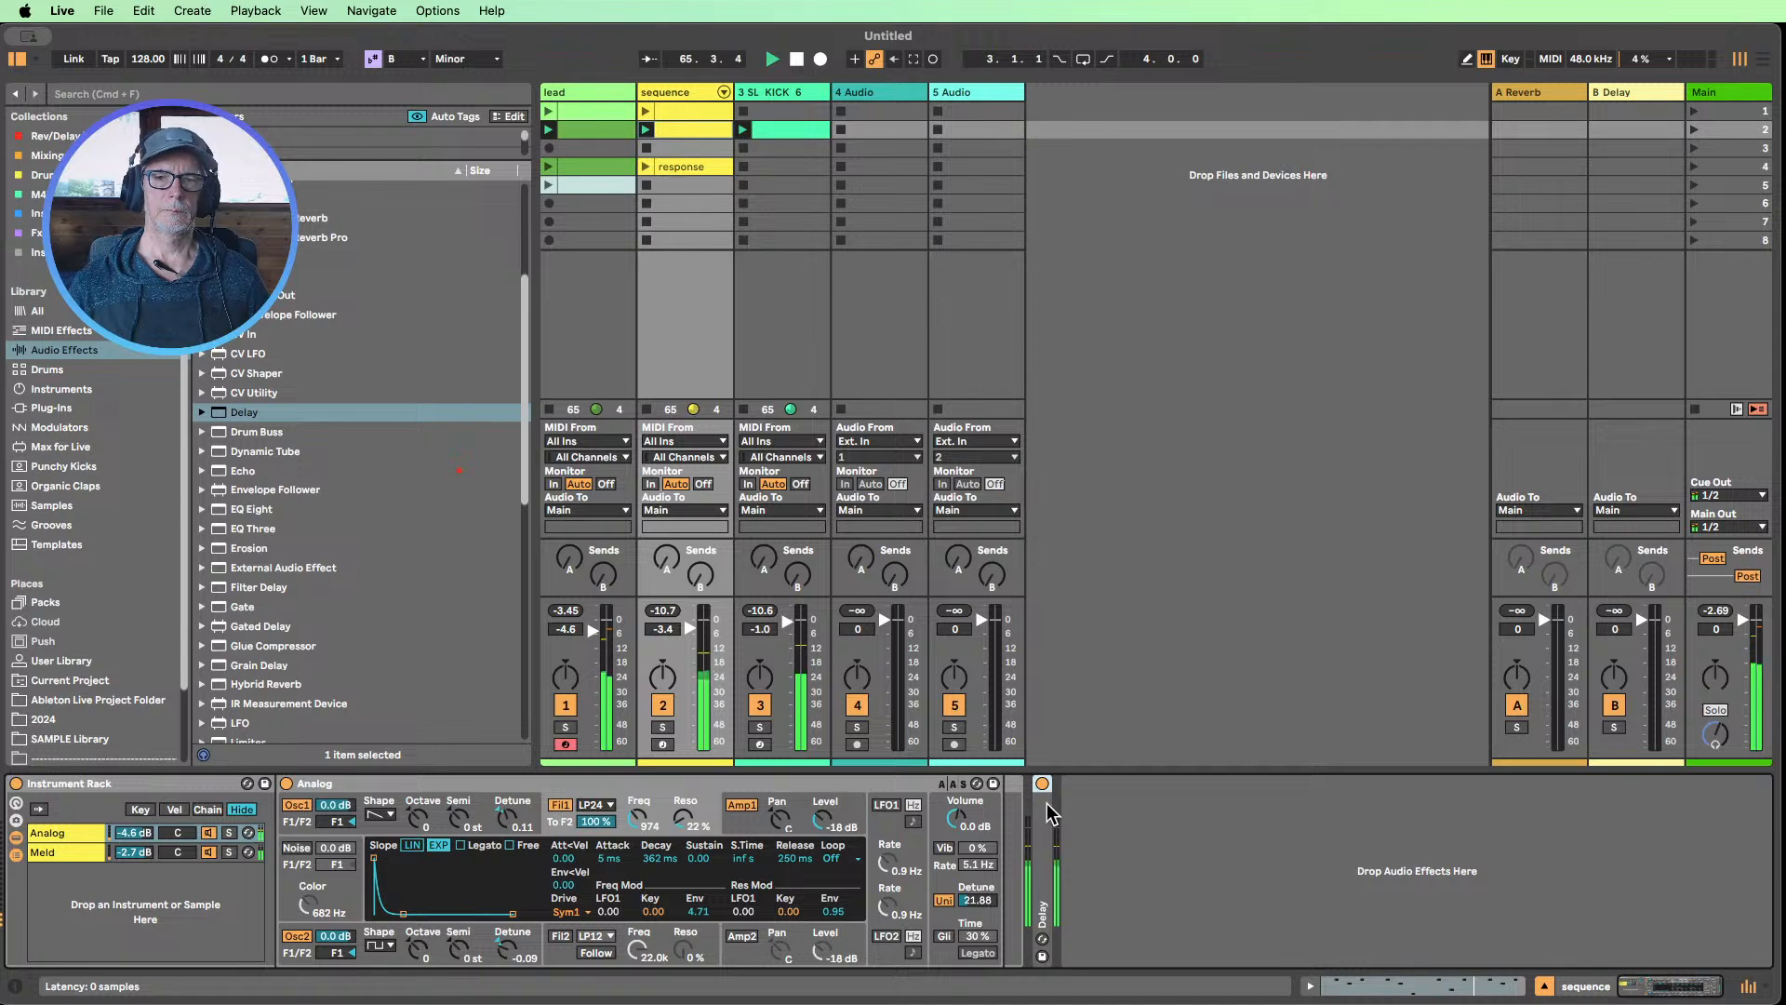
double_click(1051, 815)
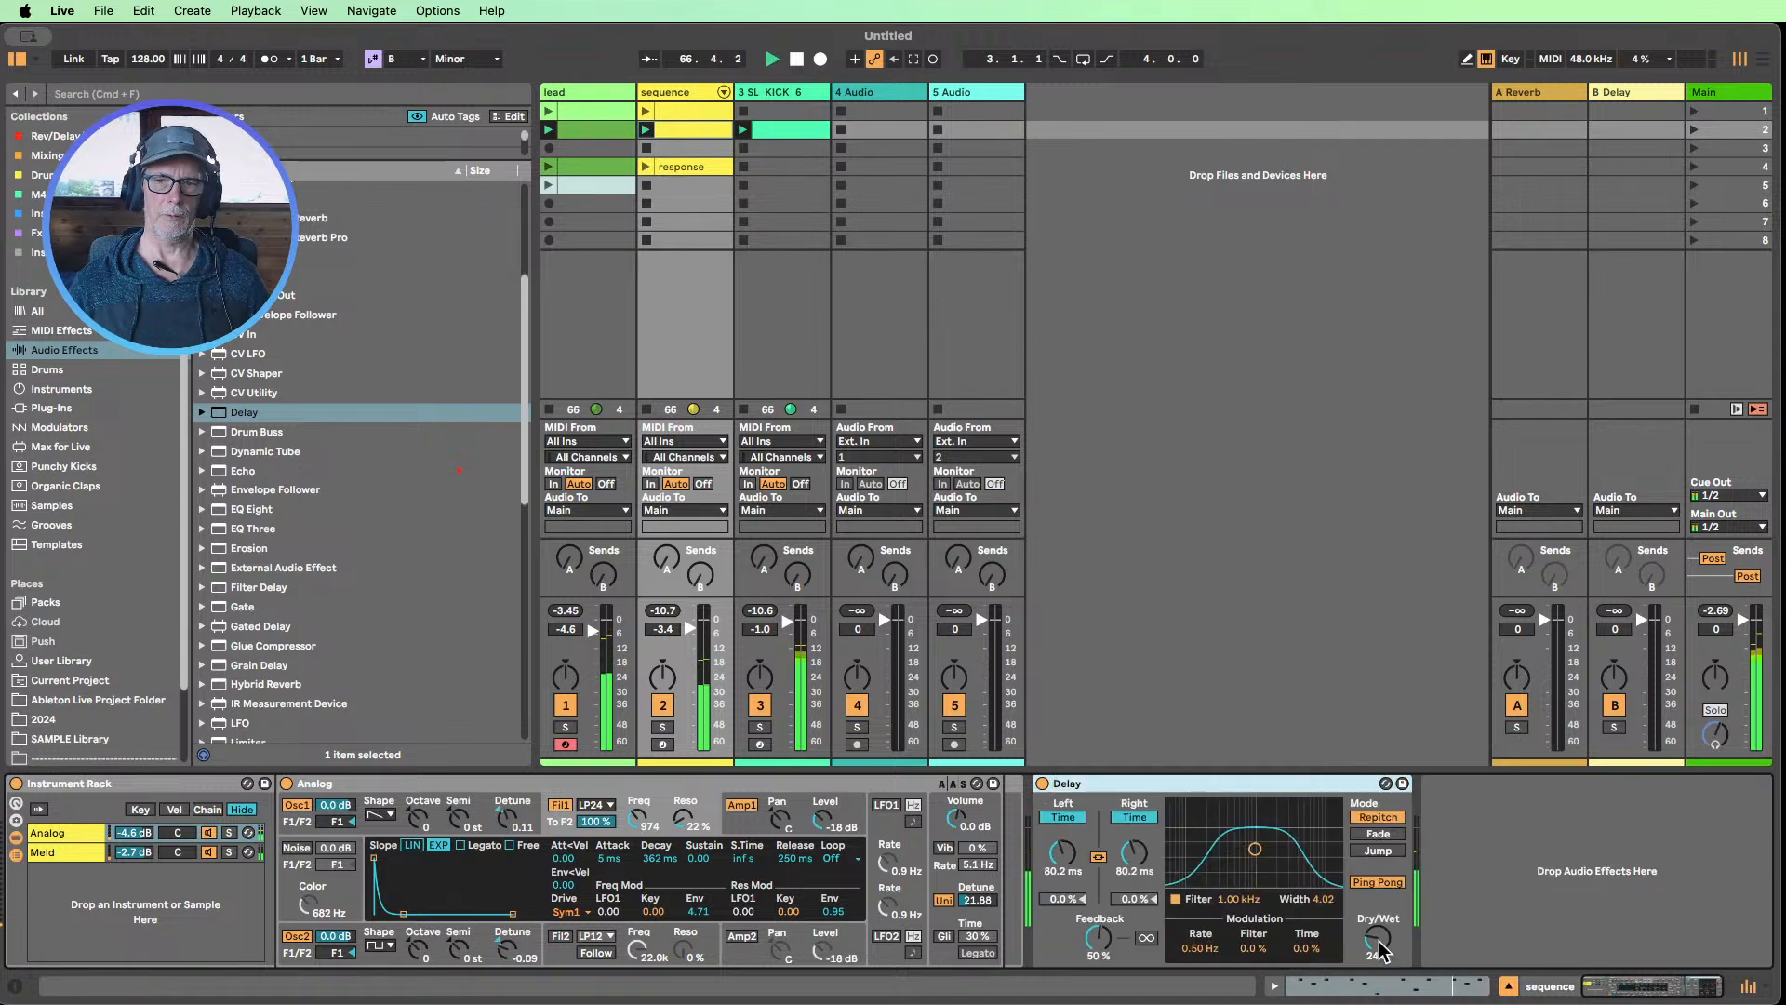
double_click(1168, 786)
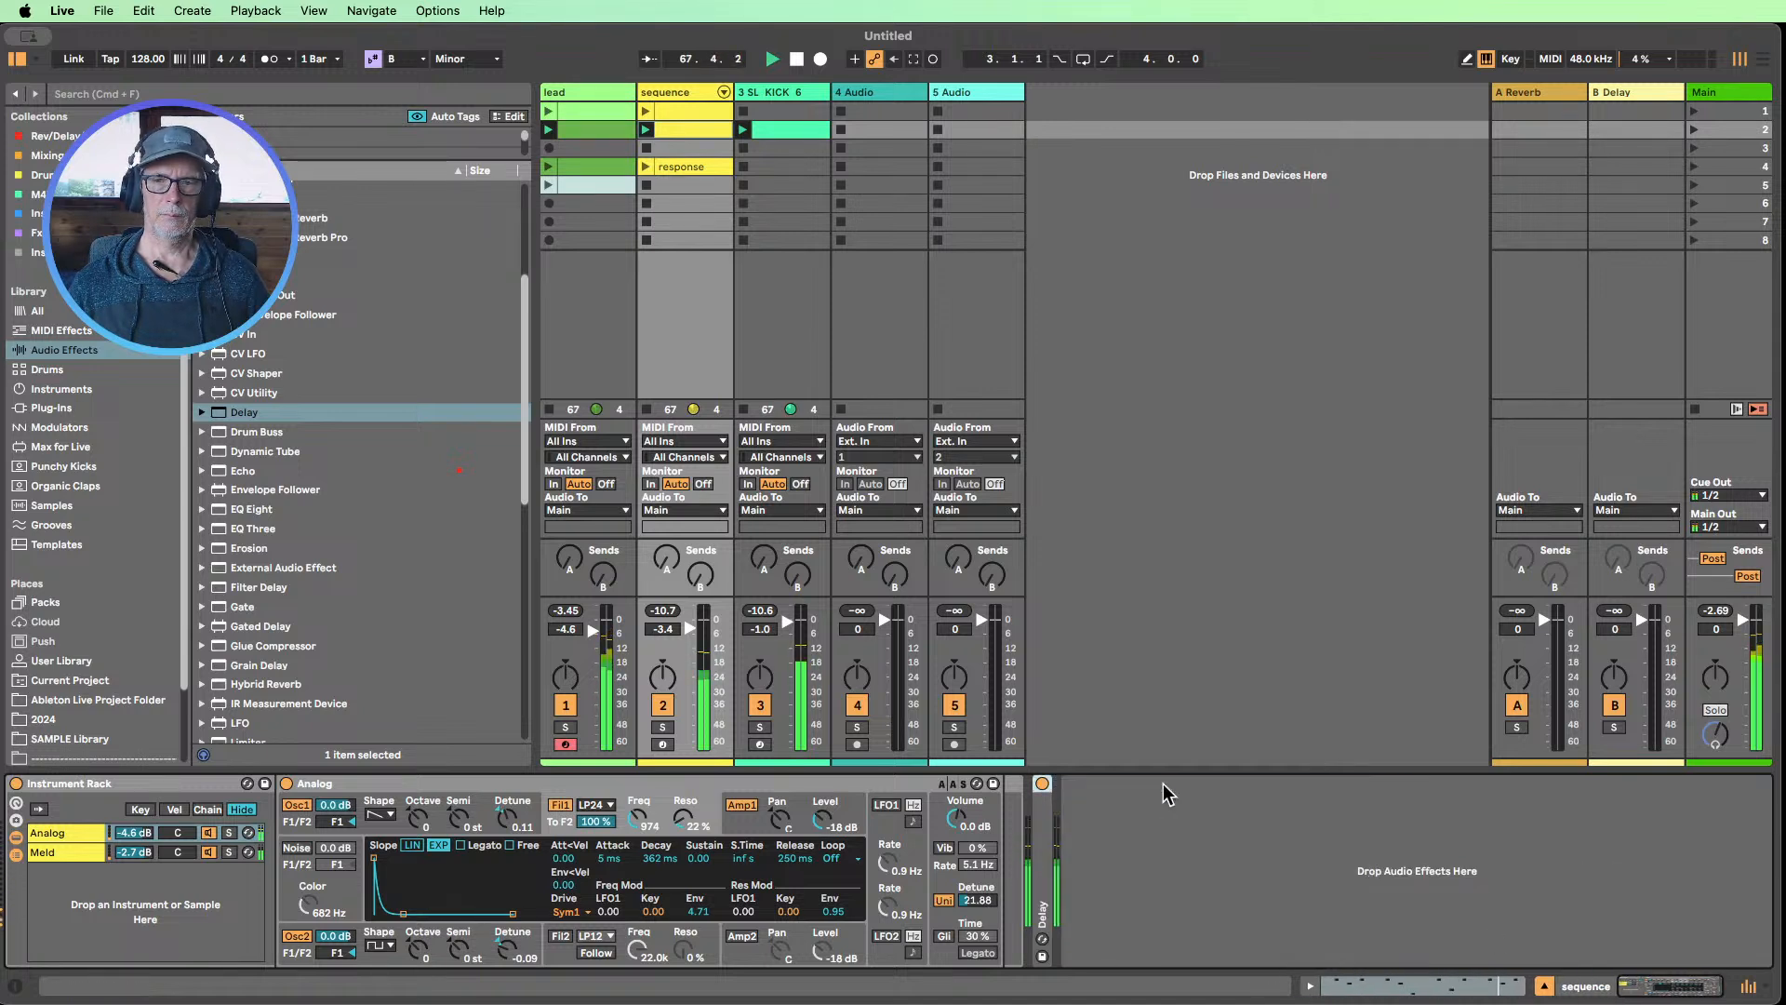
Add Hybrid Reverb after the Delay on the sequence track, set its Dry/Wet to 19 %, and fold the device
click(238, 687)
drag(237, 688, 1116, 869)
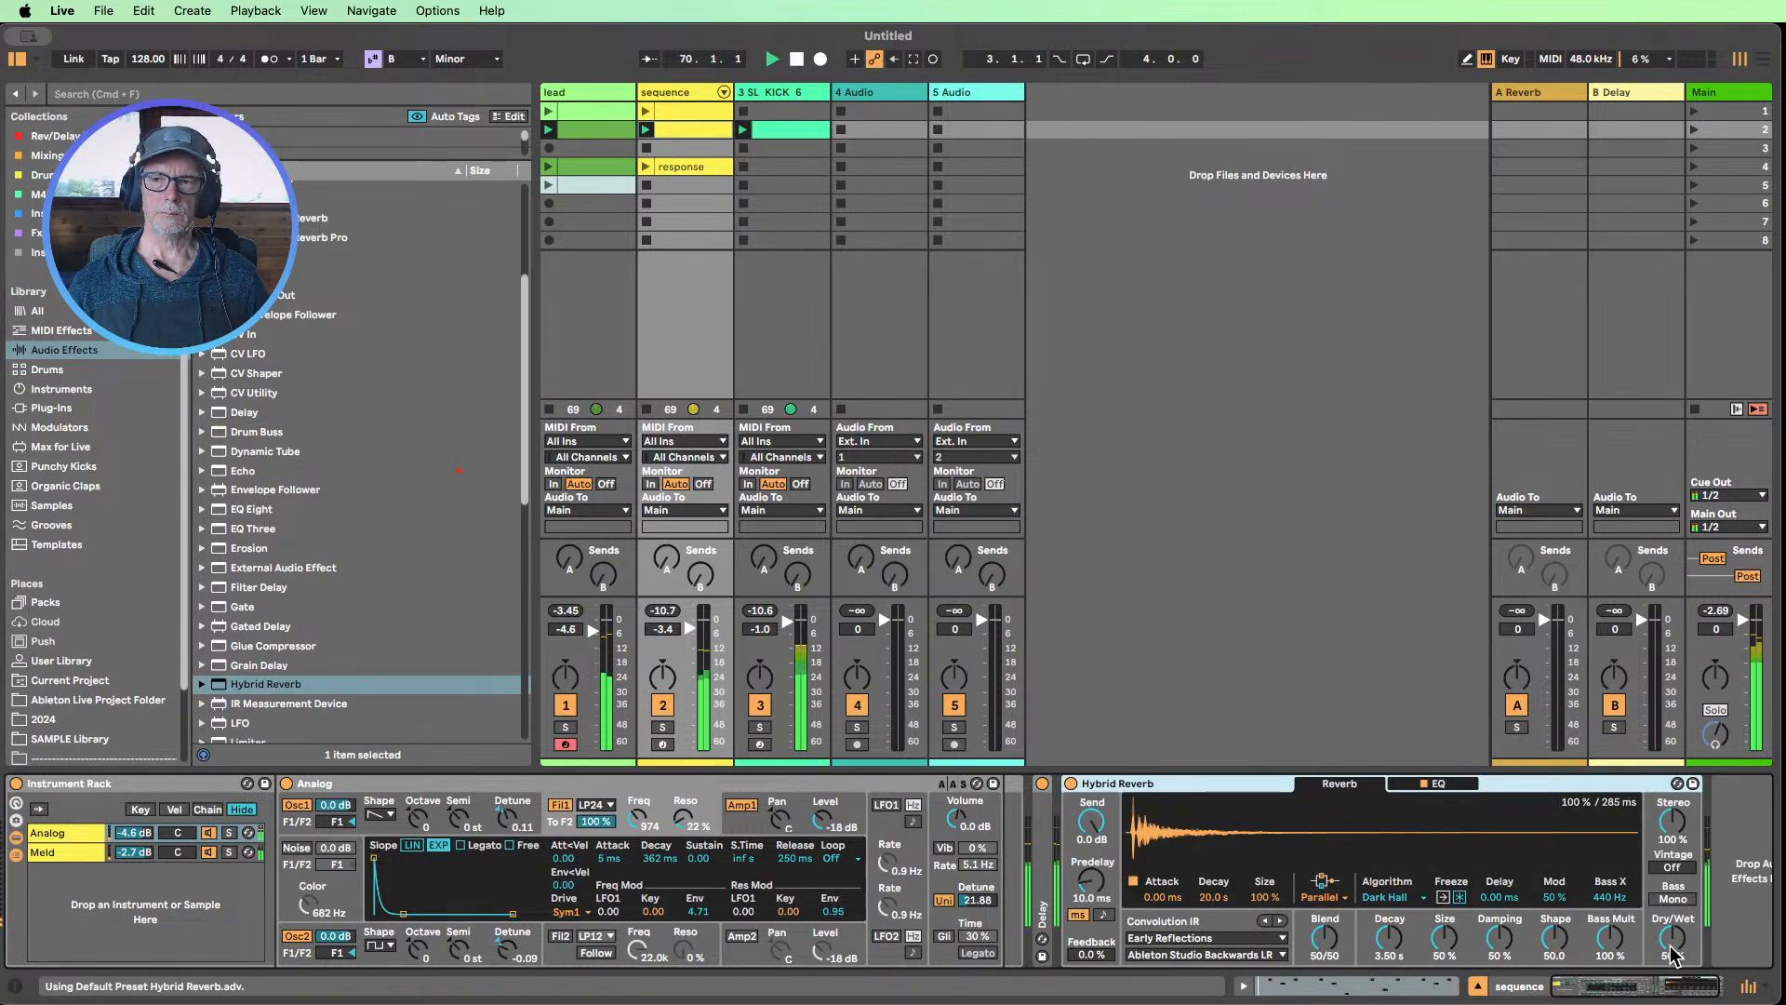
drag(1672, 937, 1672, 961)
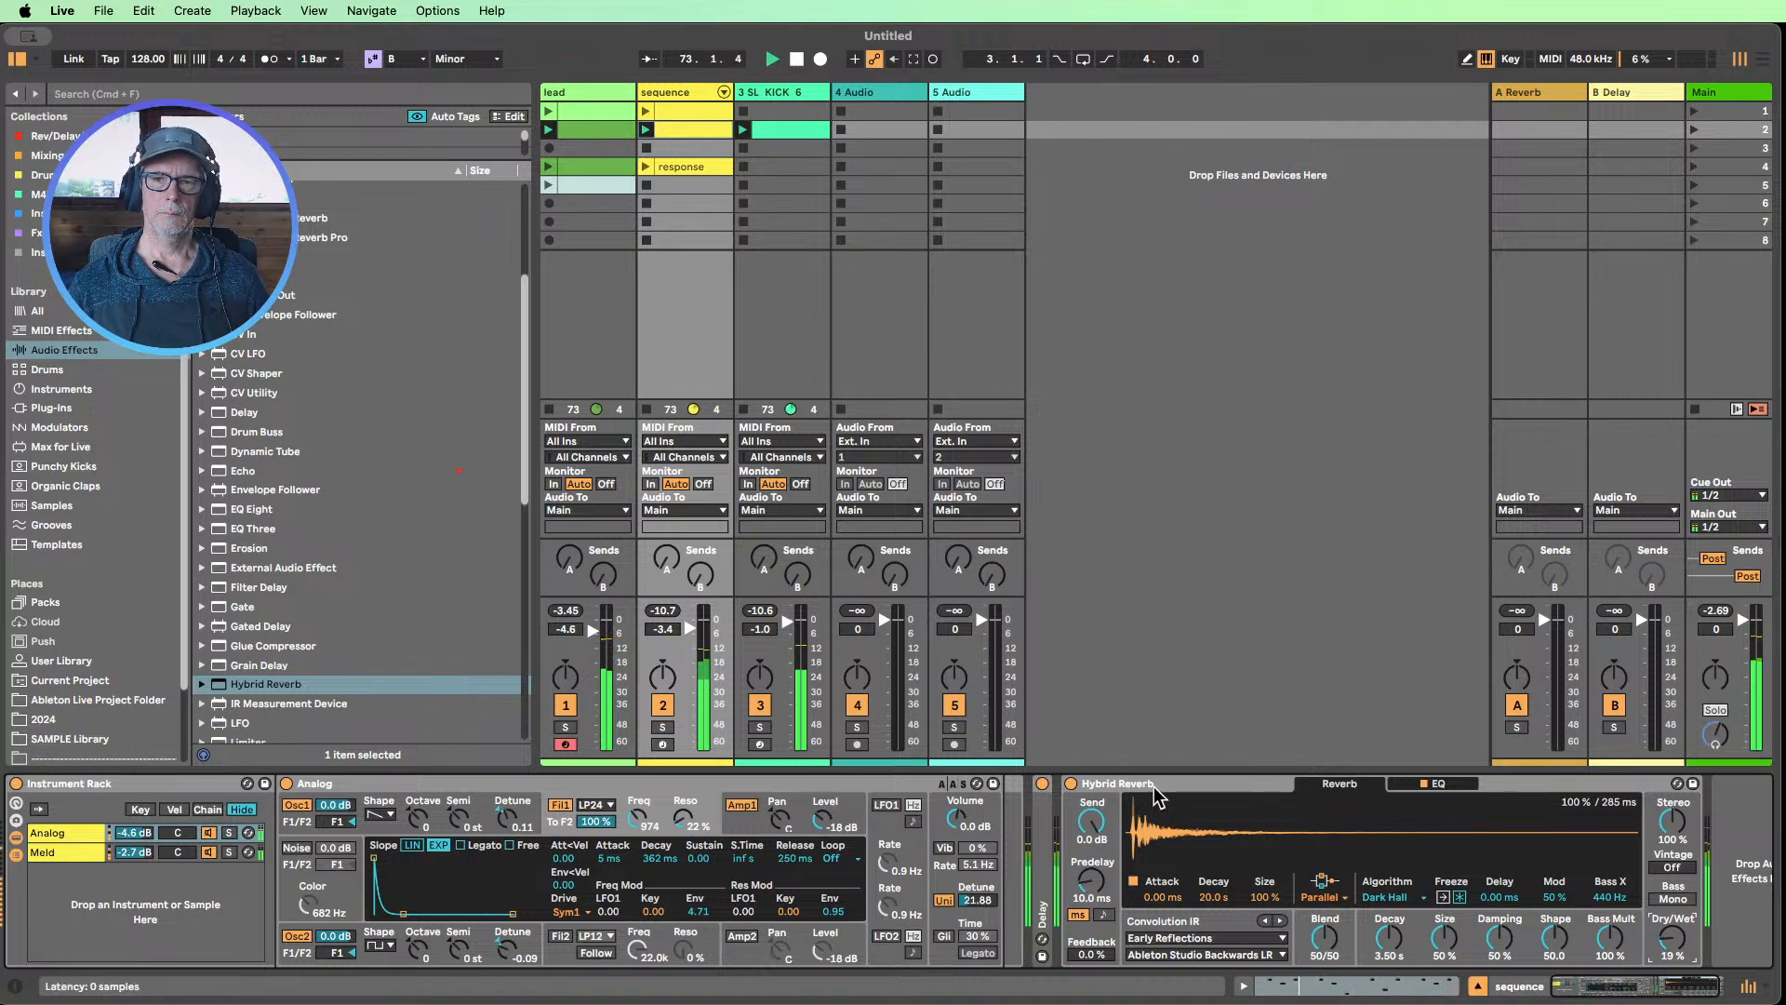
double_click(1154, 787)
Mute the lead track to hear the sequence without it
scroll(233, 510, up, 1)
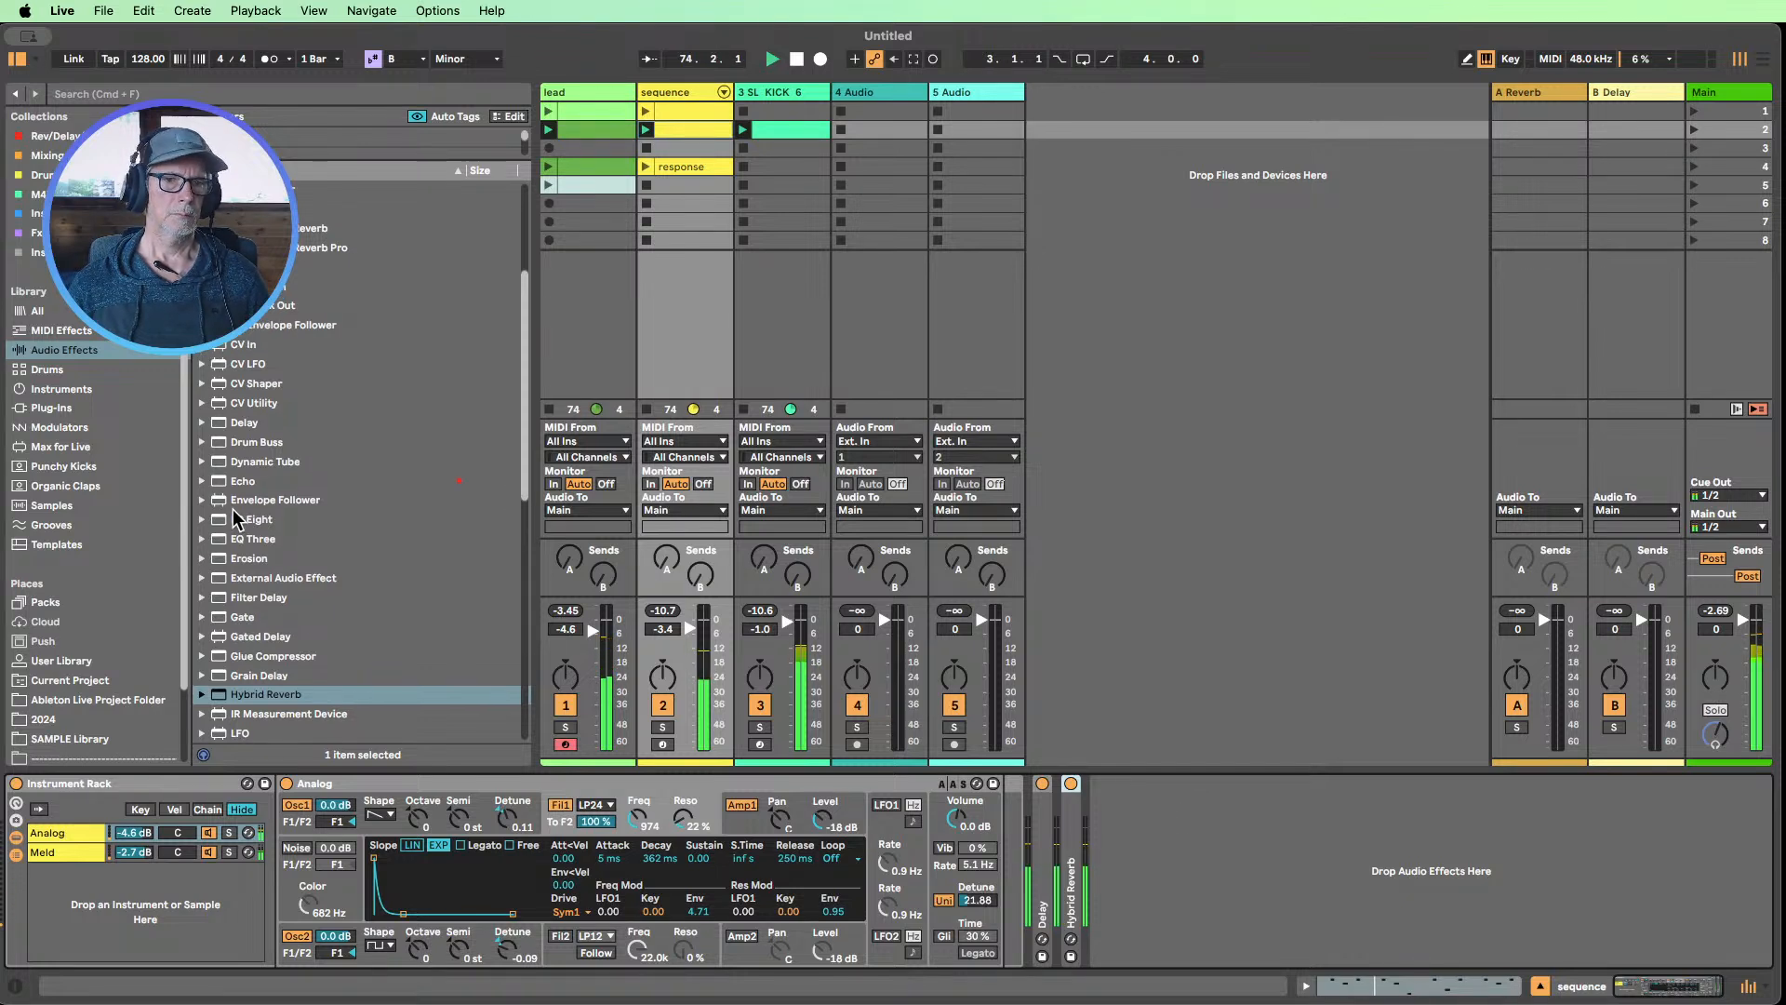
click(566, 705)
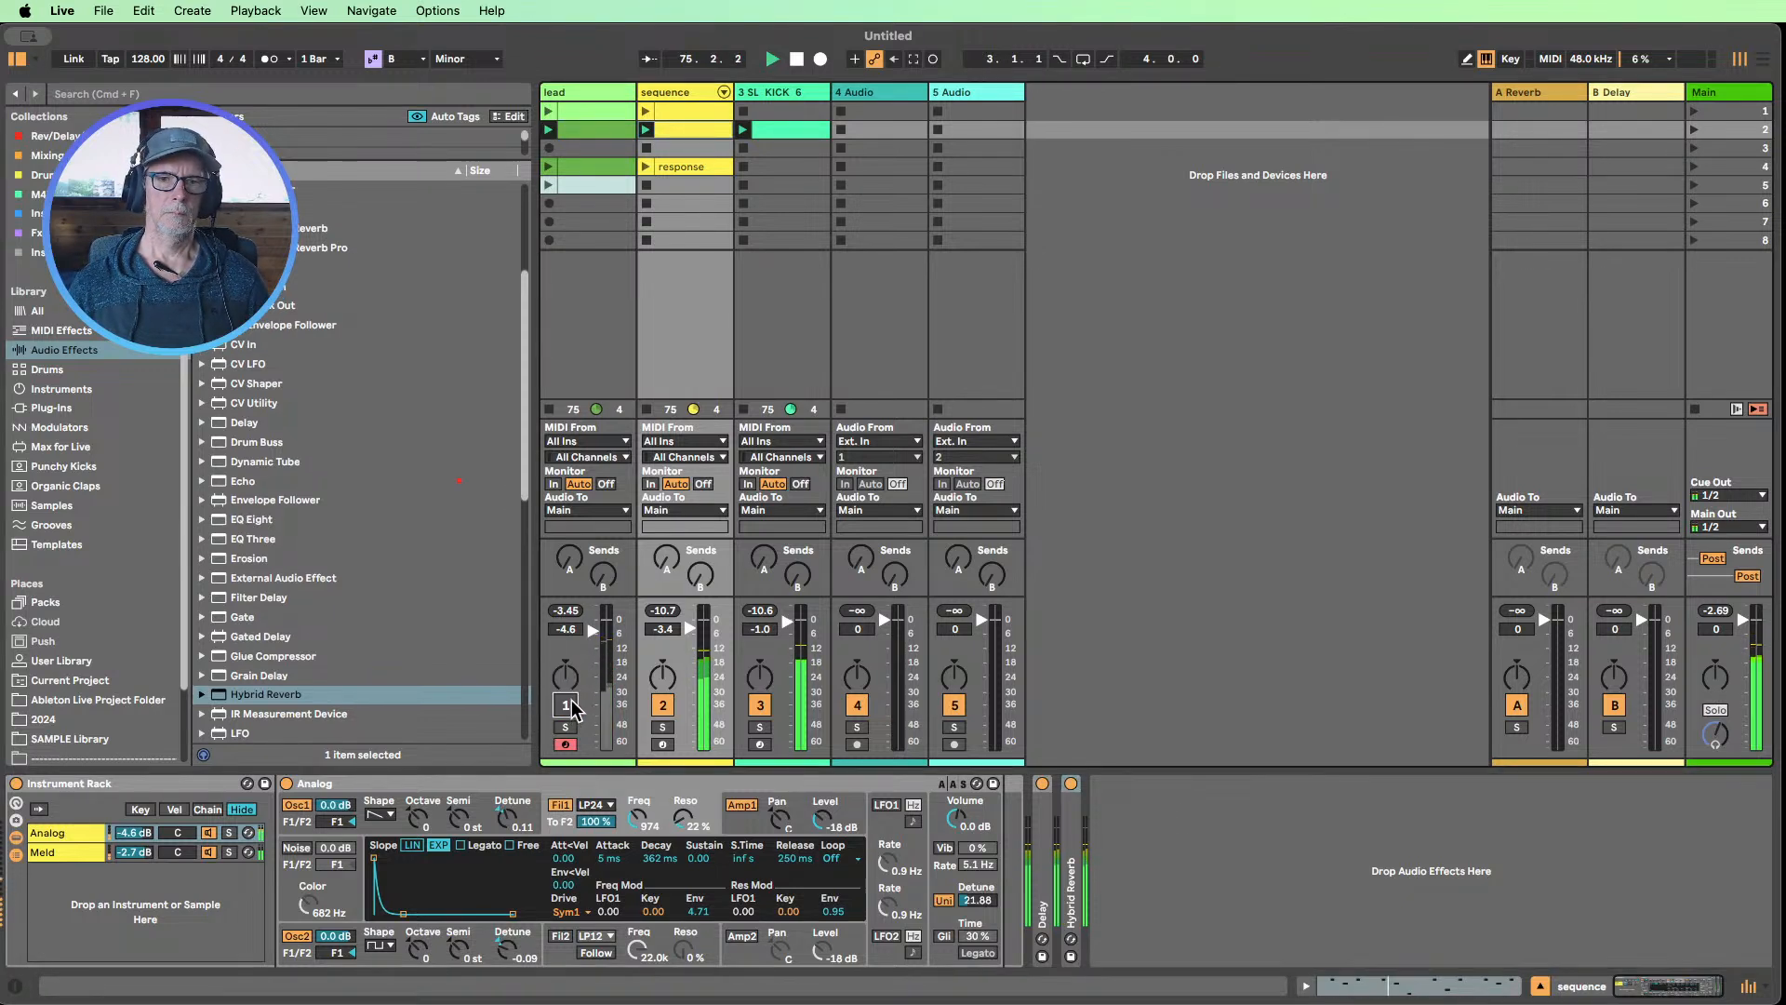
Set the sequence track's volume to -3.0 dB and compare the Analog and Meld chains by muting each in turn
drag(690, 630, 694, 628)
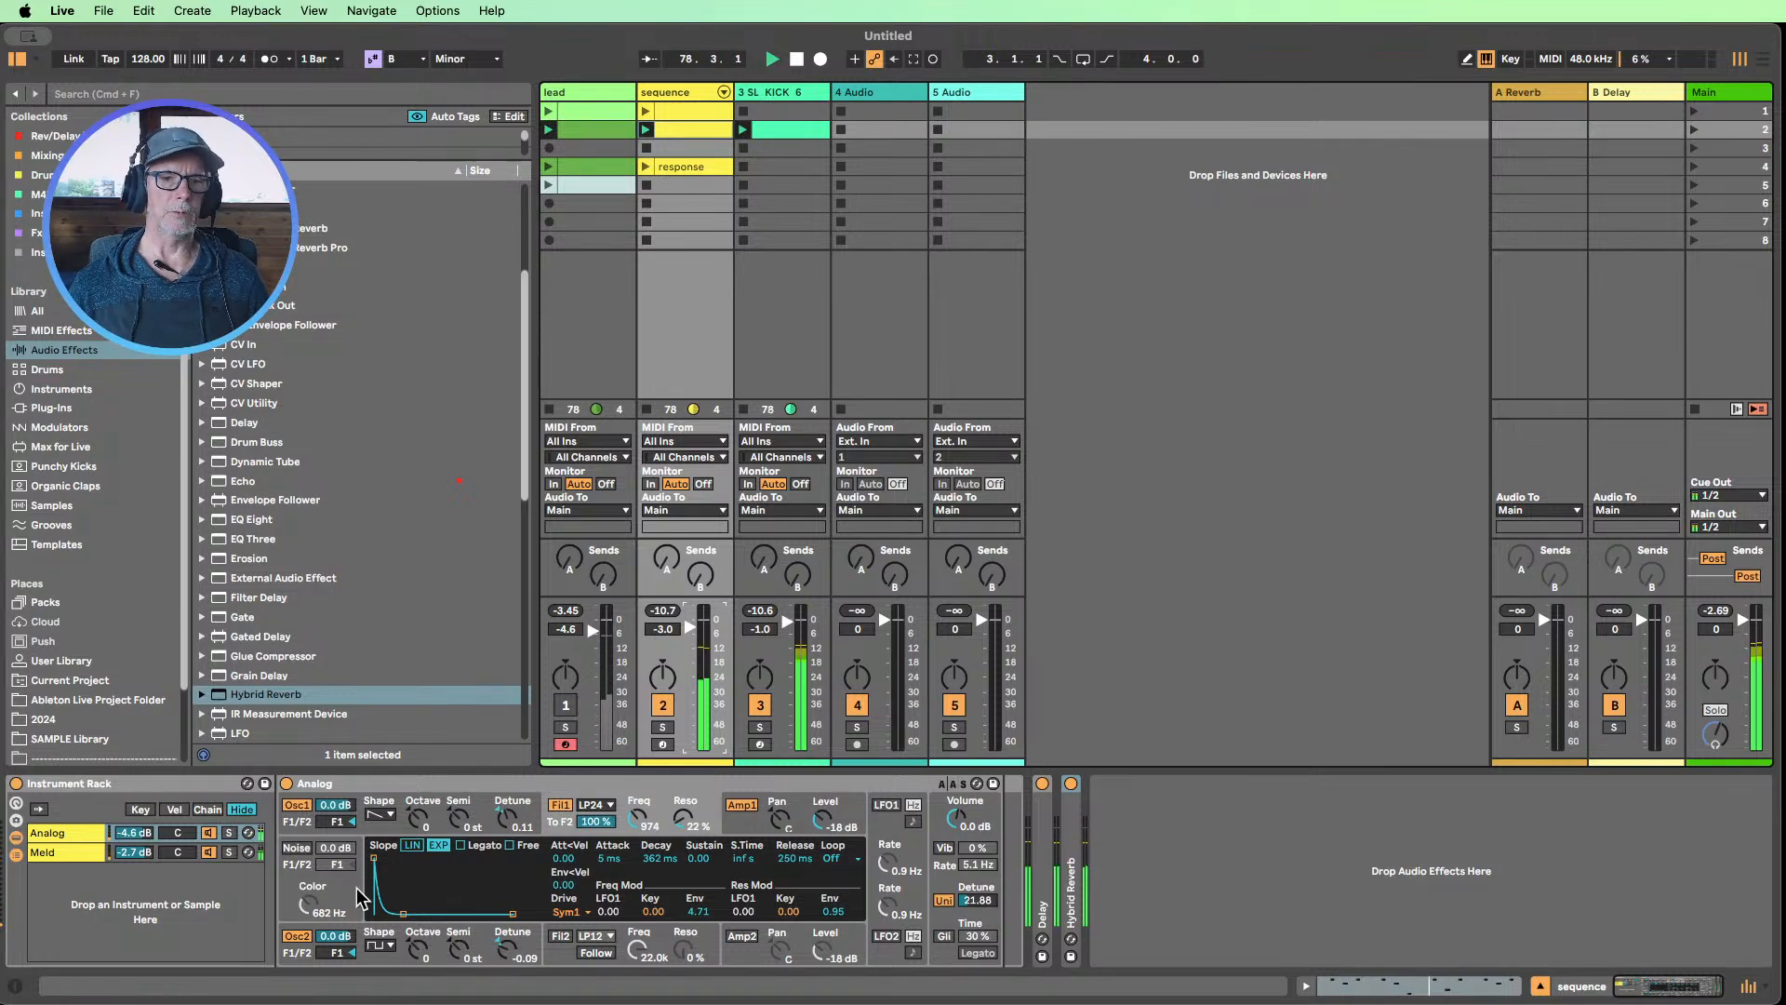
click(209, 852)
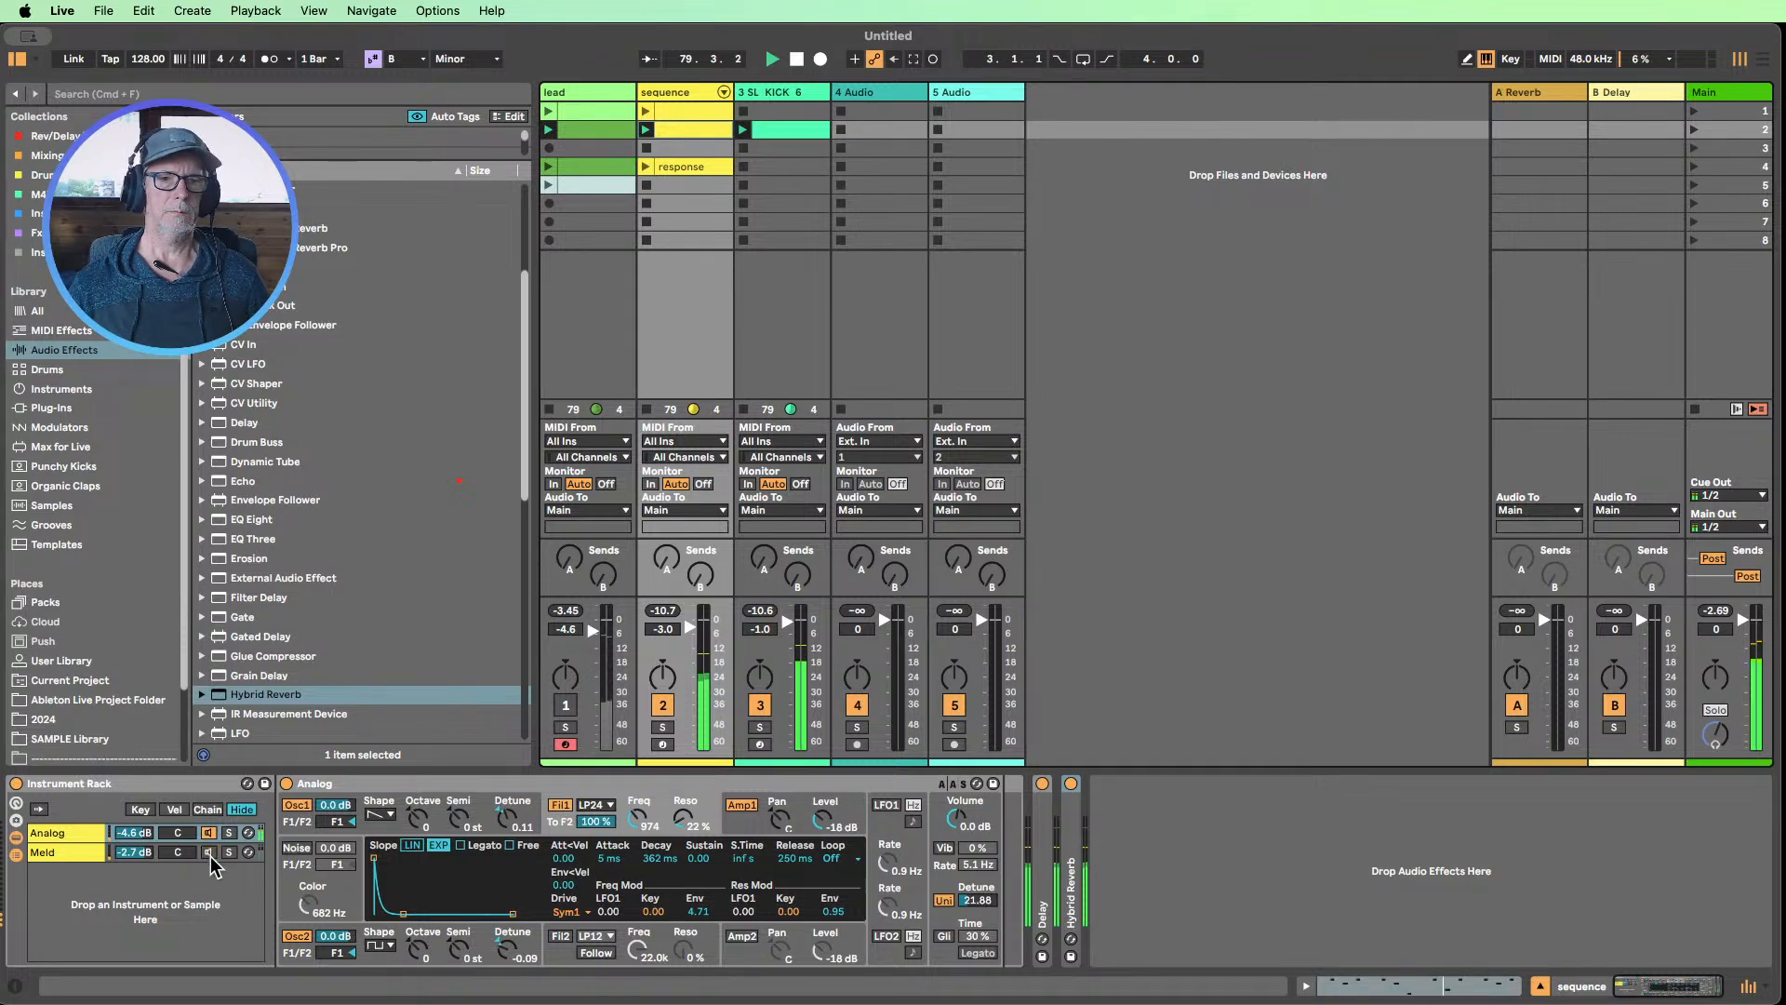
click(209, 853)
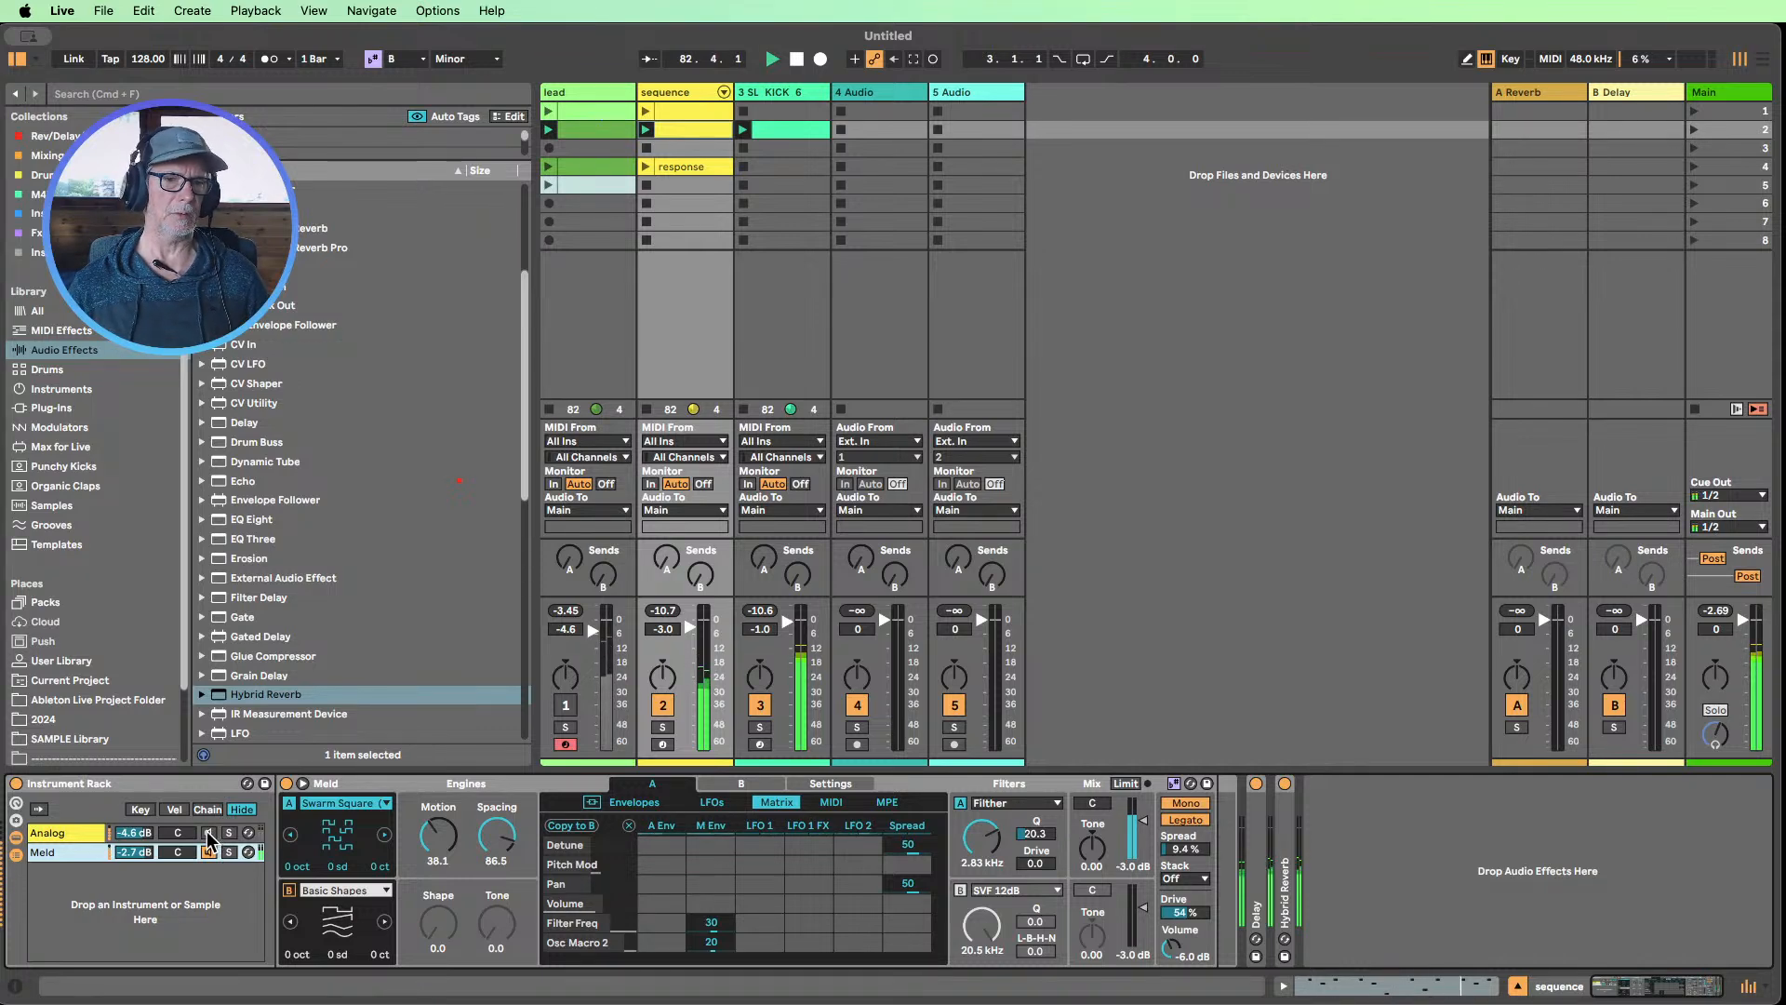
click(203, 834)
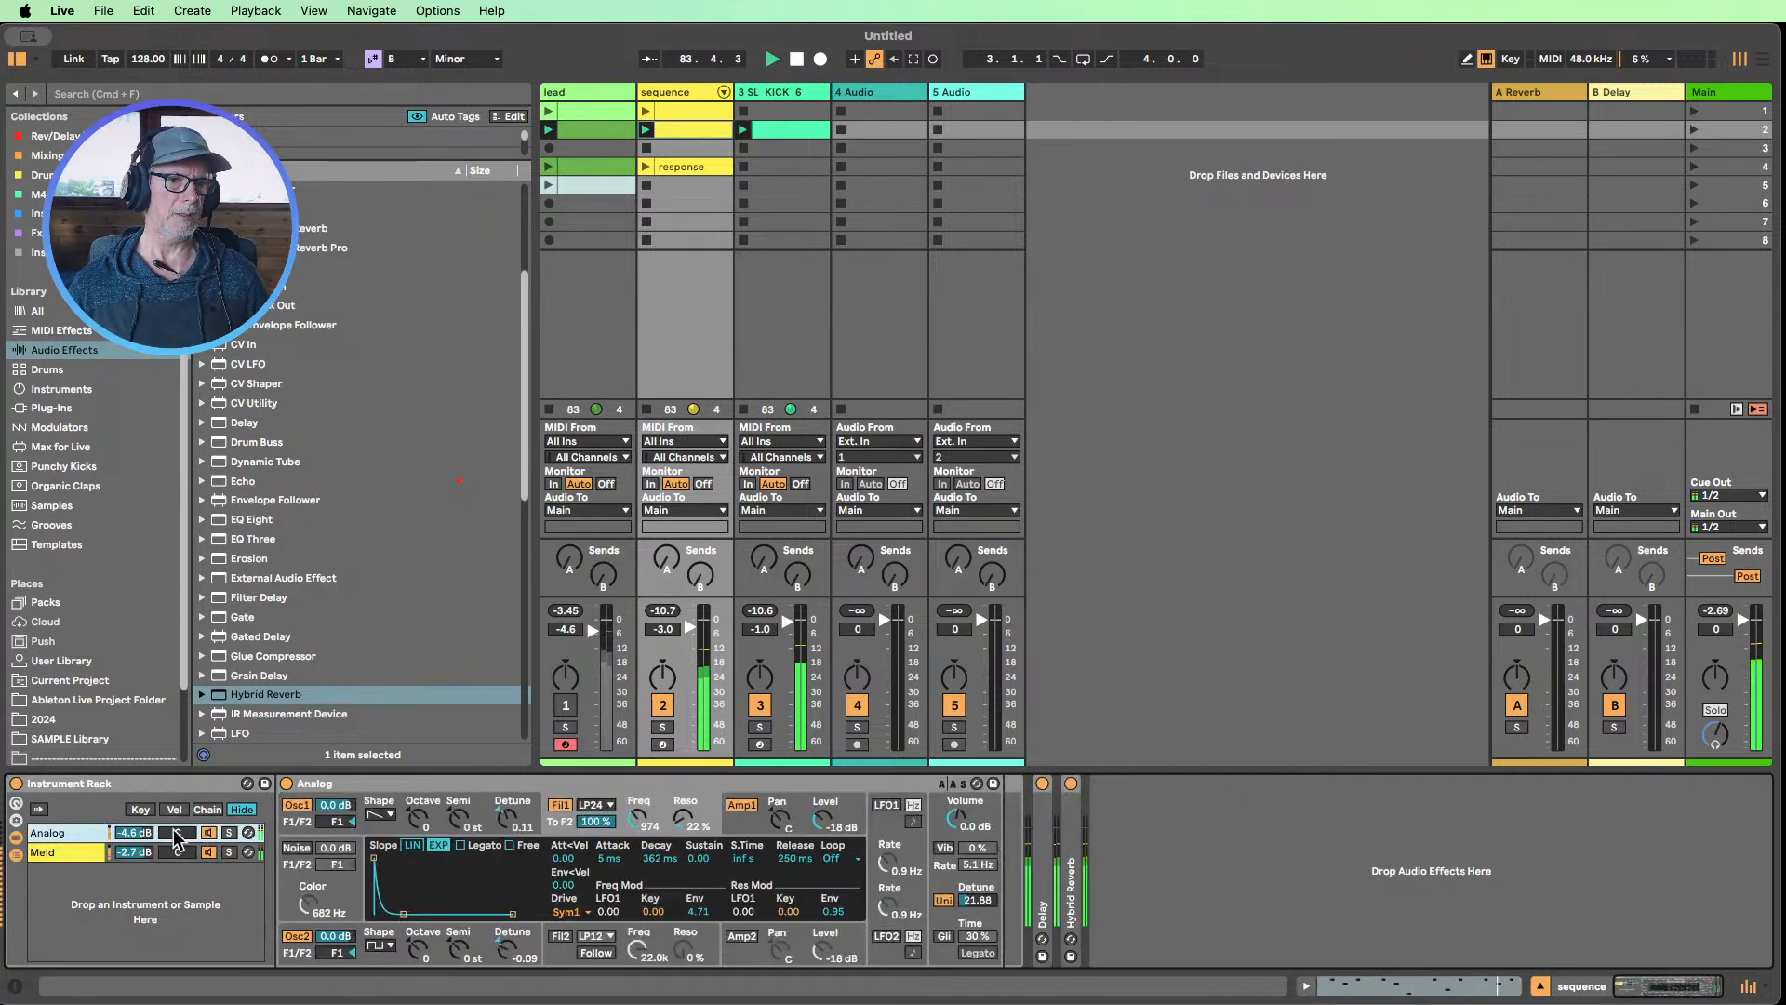
Pan the Analog chain to 14R and the Meld chain to 16L, unmuting the lead to judge the stereo width
mouse_move(176, 857)
mouse_down()
mouse_move(176, 889)
mouse_move(179, 825)
mouse_up()
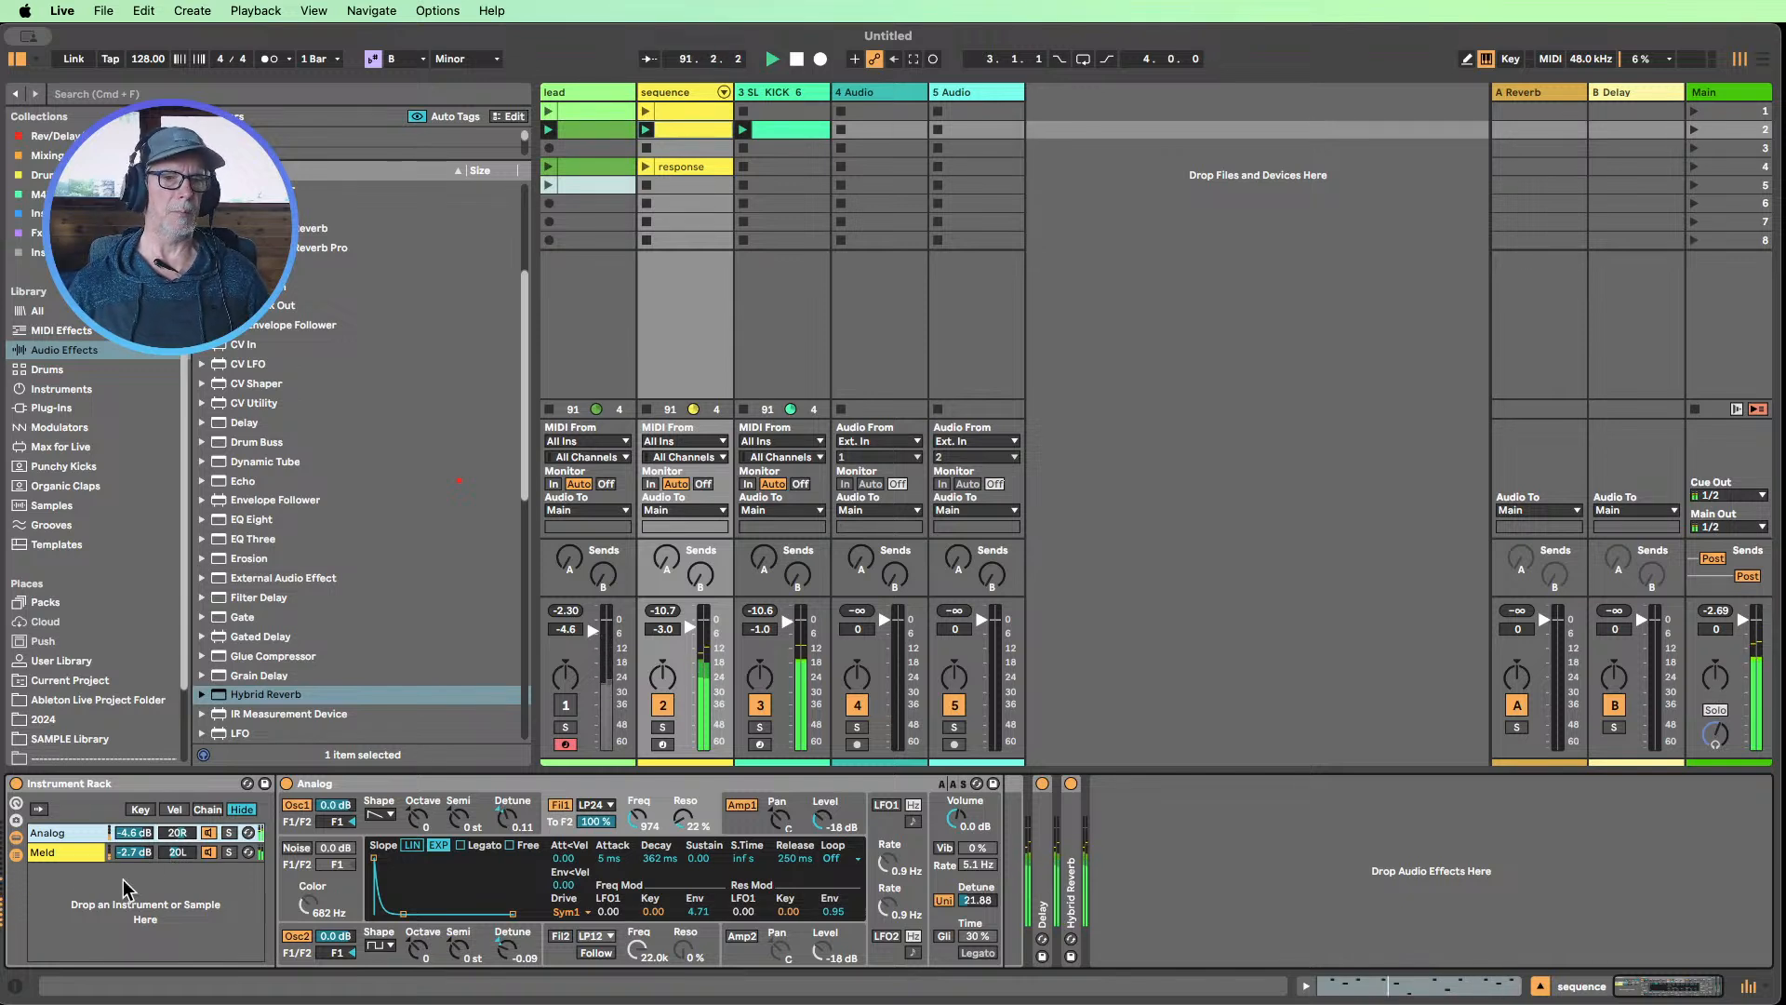
click(566, 705)
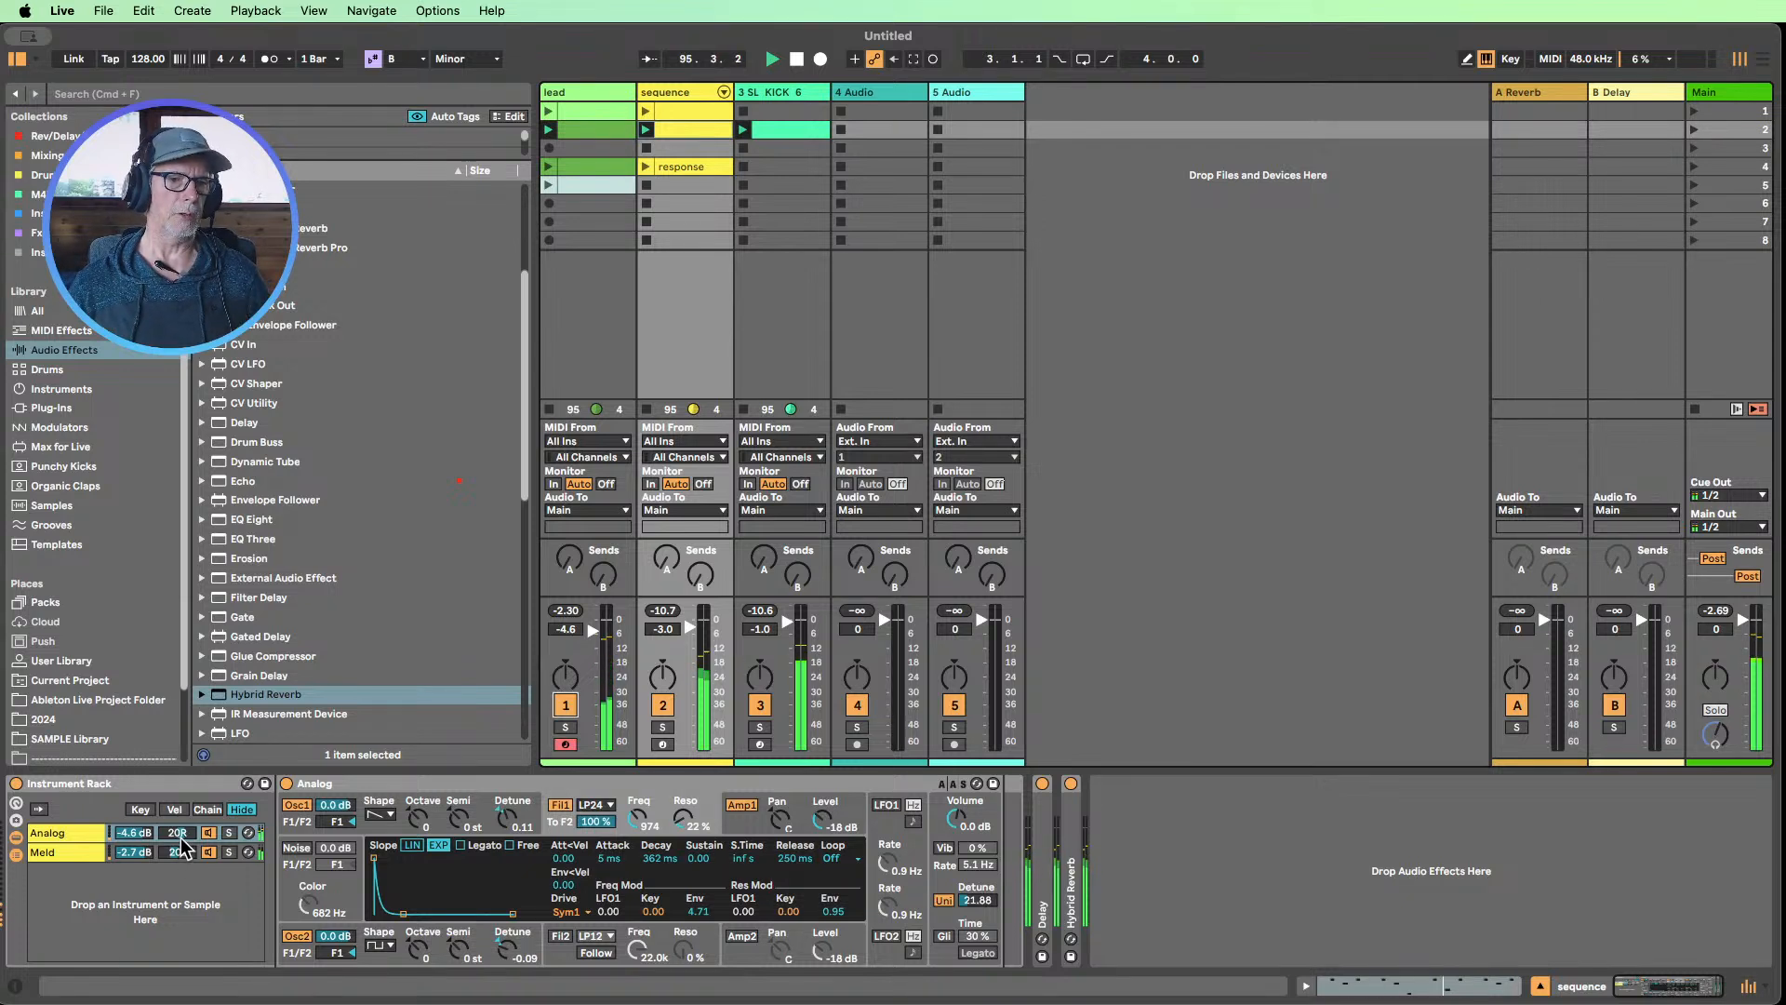
drag(177, 833, 178, 848)
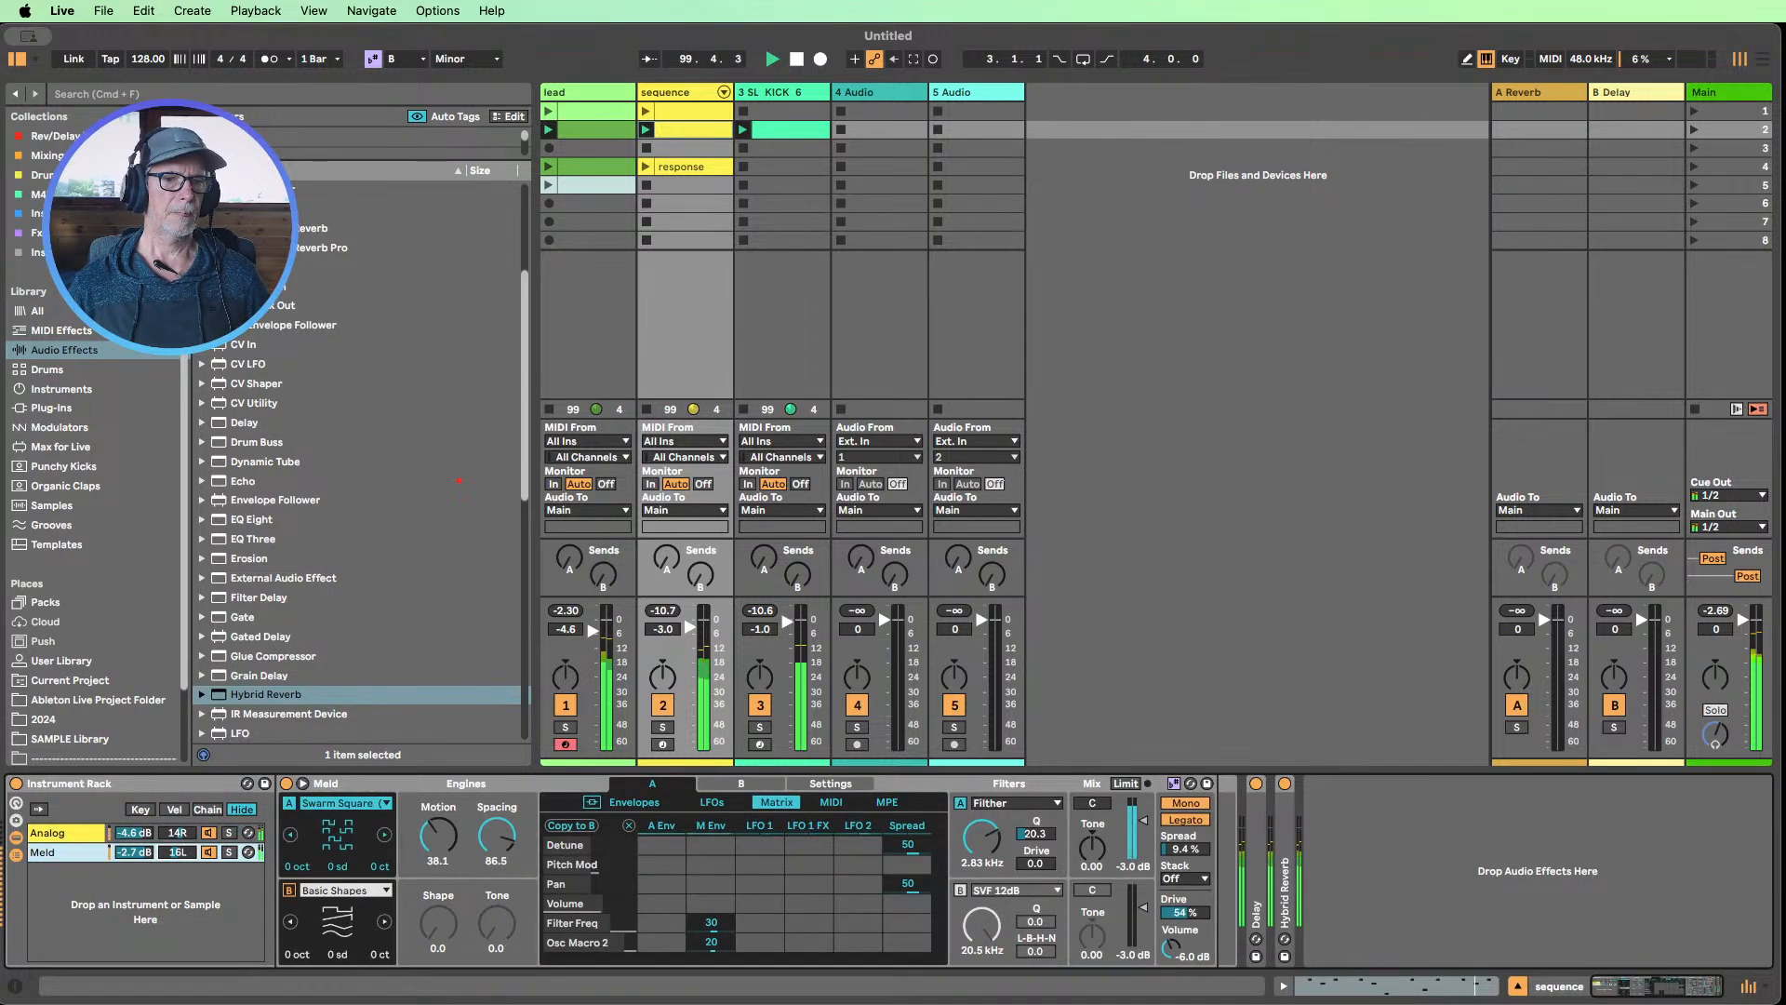
Bypass Hybrid Reverb on the sequence track, and switch the Delay off and on again to compare the sound
click(1284, 783)
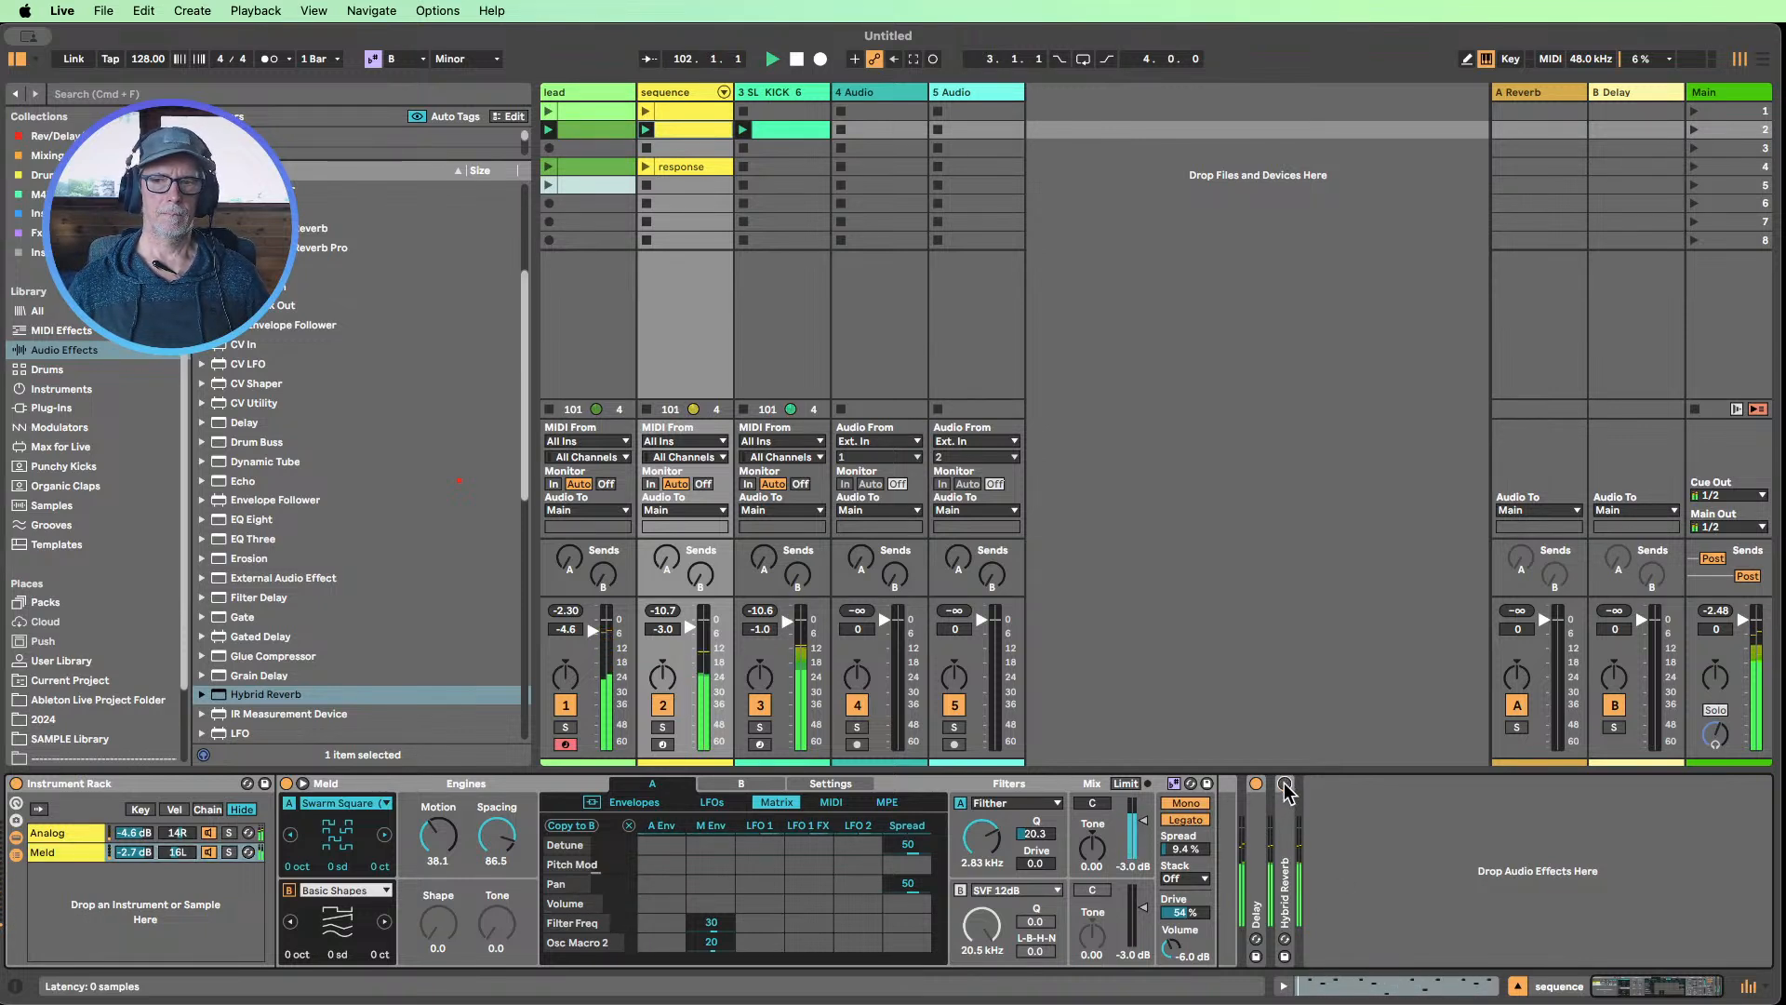
click(1256, 784)
click(1255, 783)
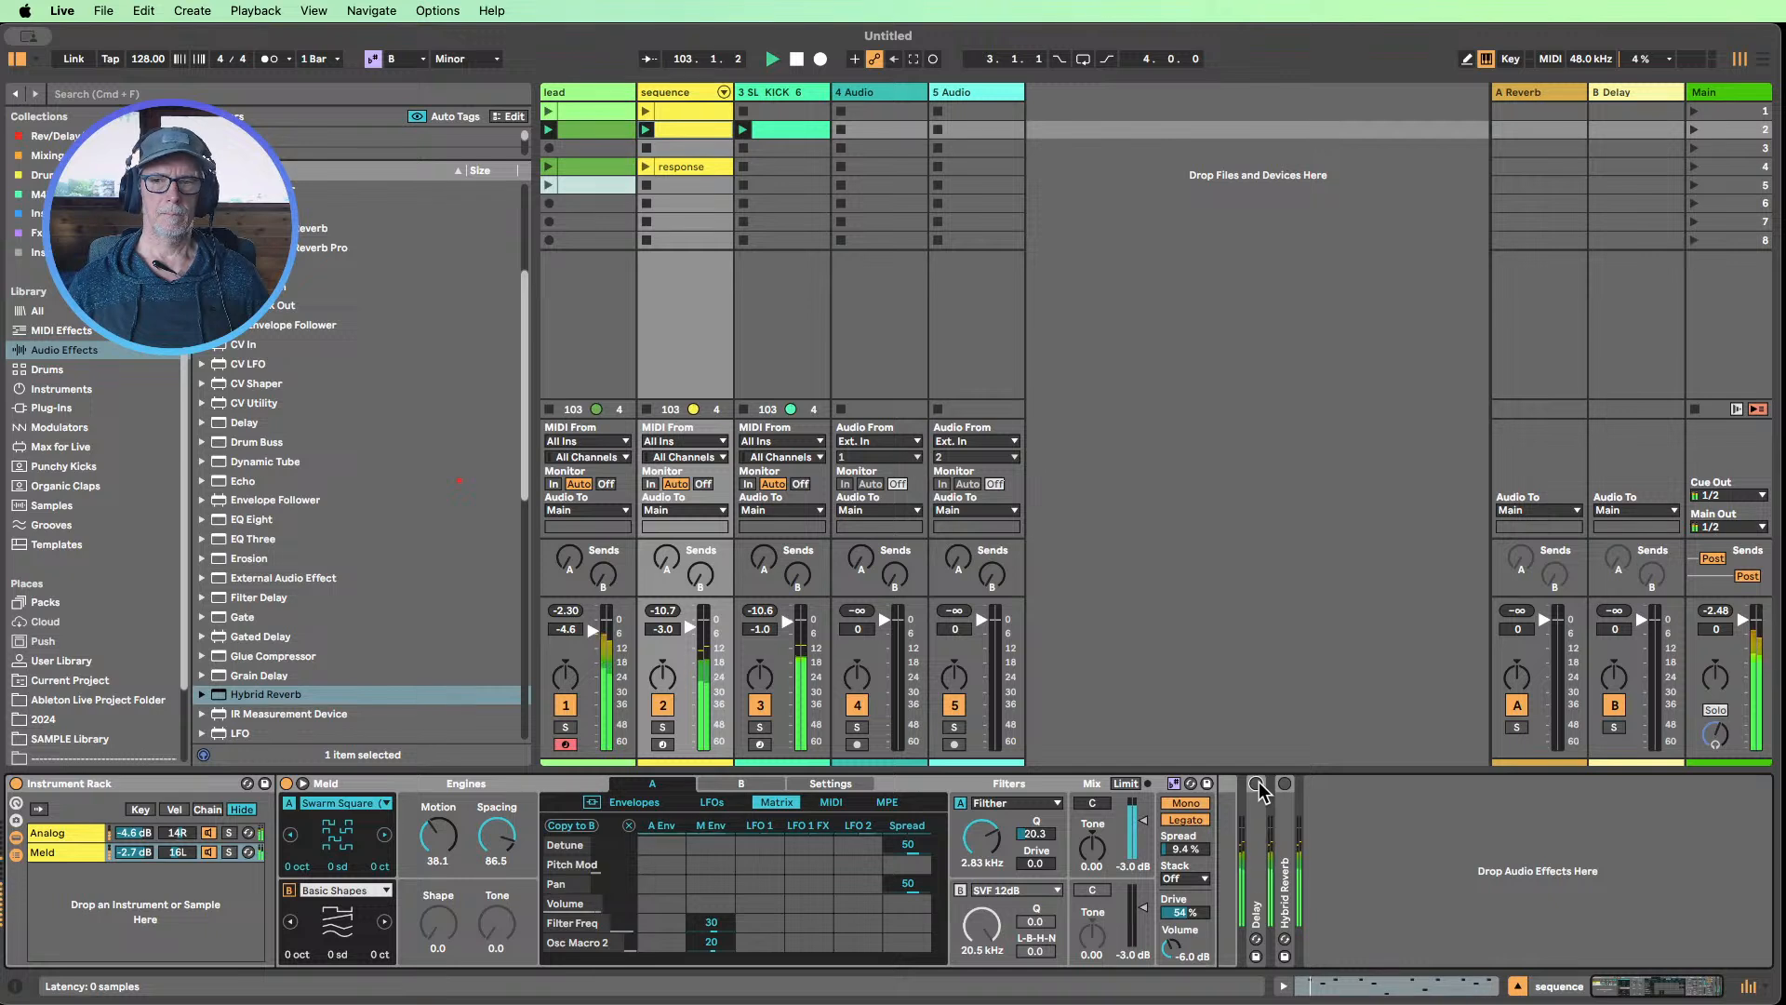
Stop playback, then isolate the sequence track by muting the lead and soloing the sequence
click(798, 59)
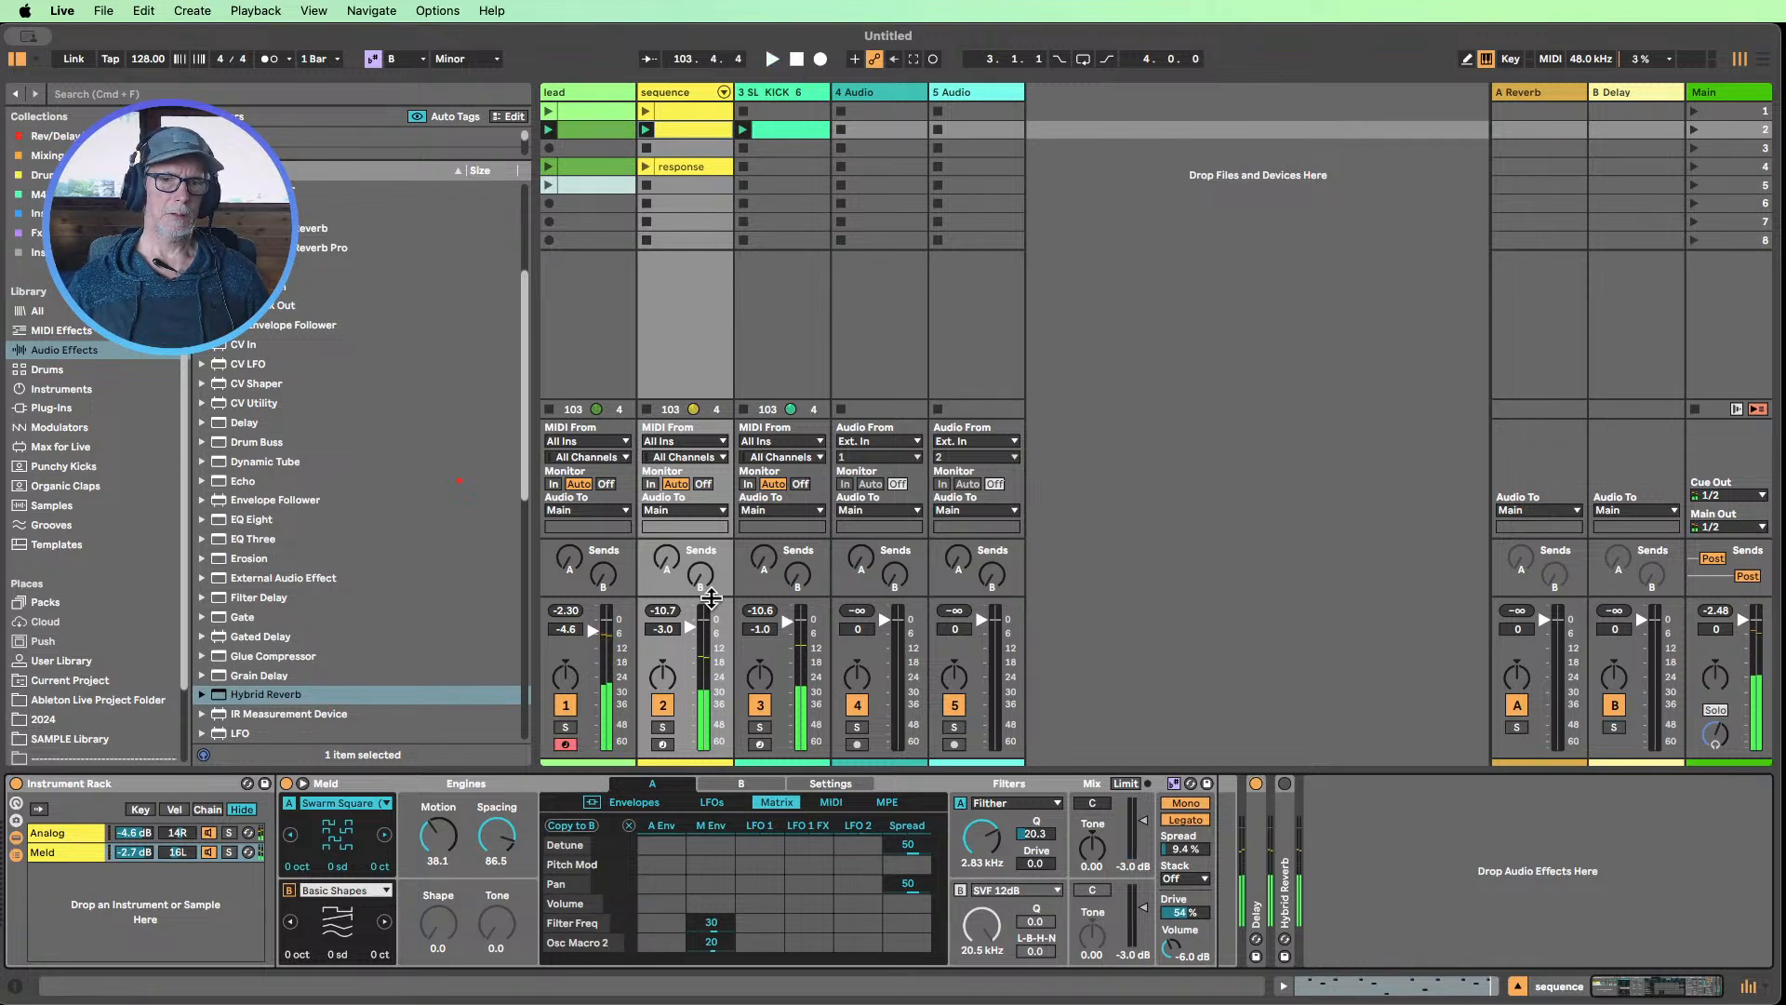
click(565, 704)
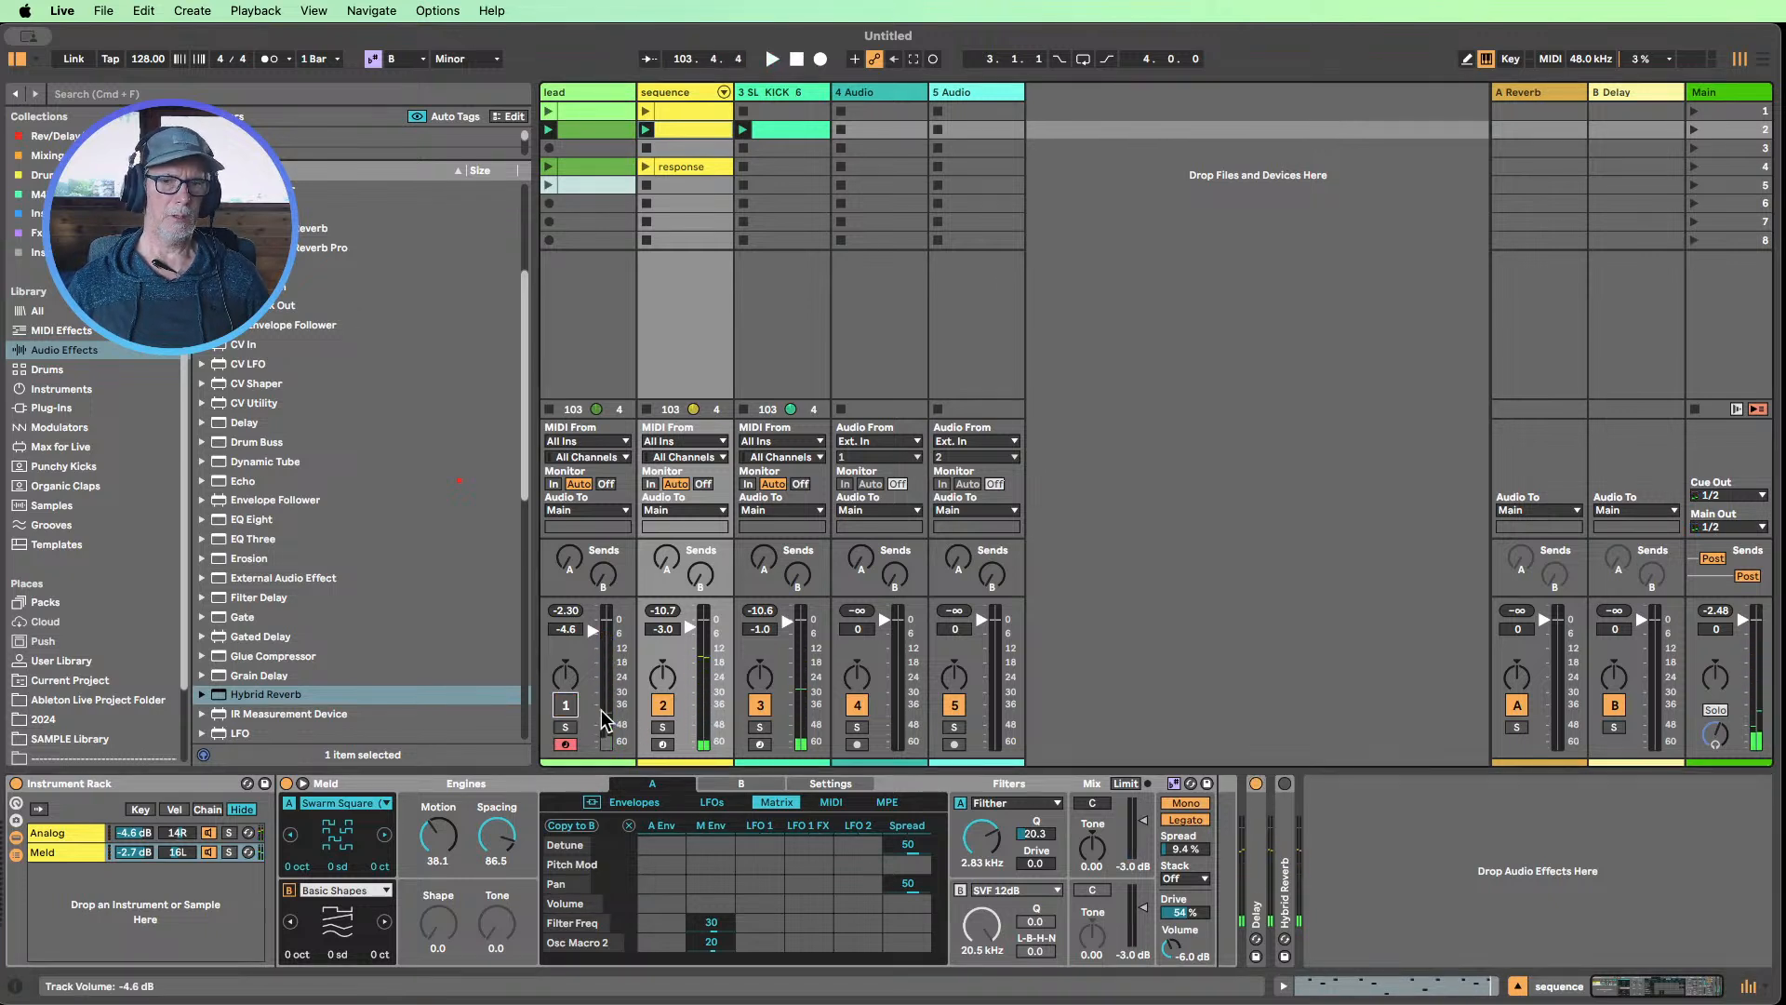
click(662, 727)
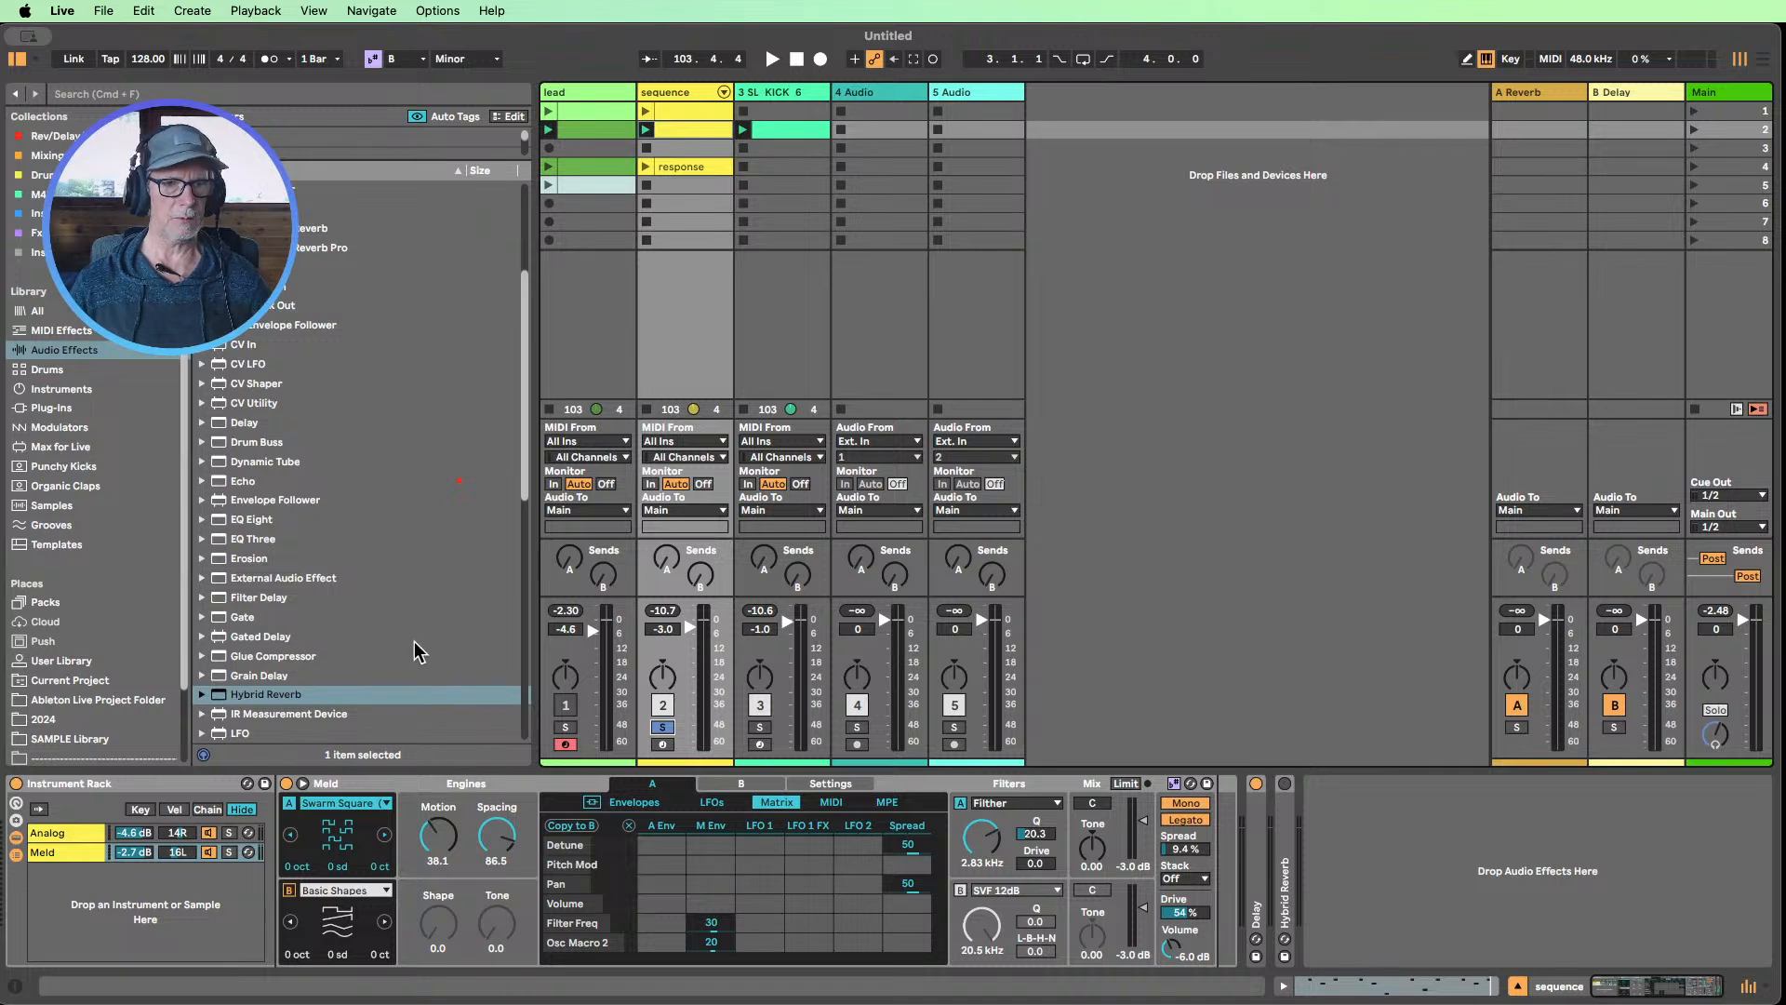
Find Beat Repeat among the audio effects and insert it before the Delay on the sequence track
scroll(413, 640, down, 1)
scroll(412, 640, down, 10)
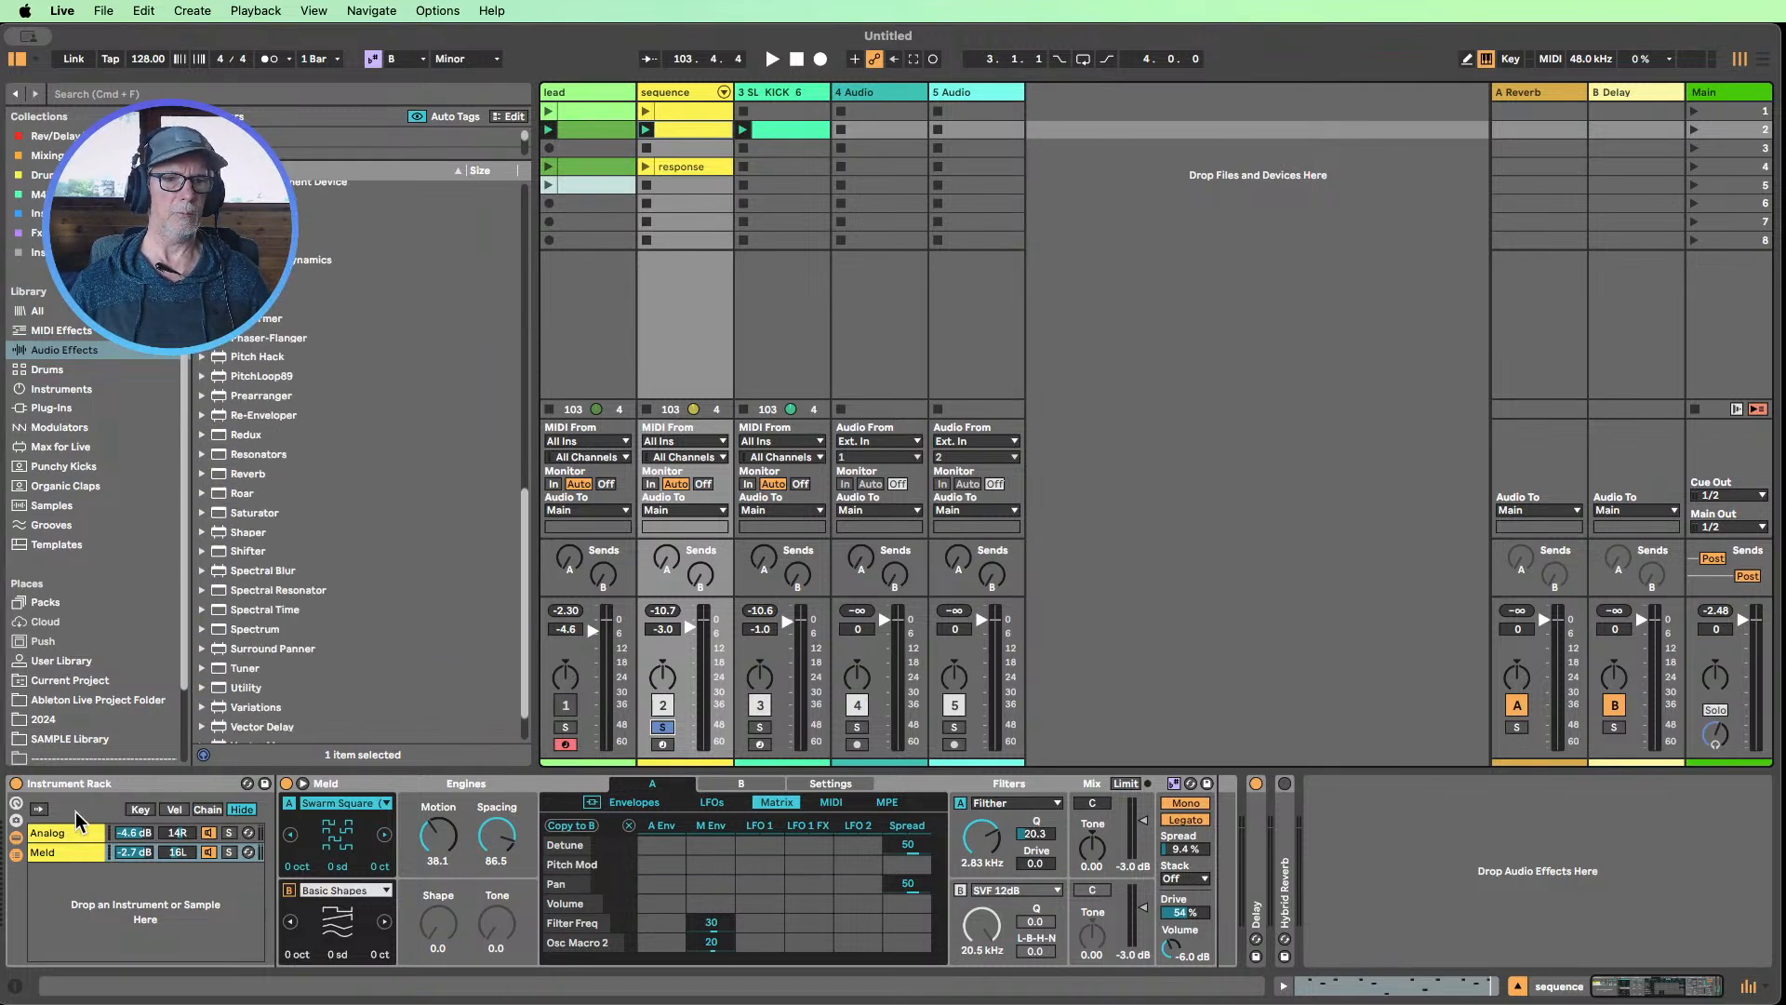
scroll(387, 595, up, 7)
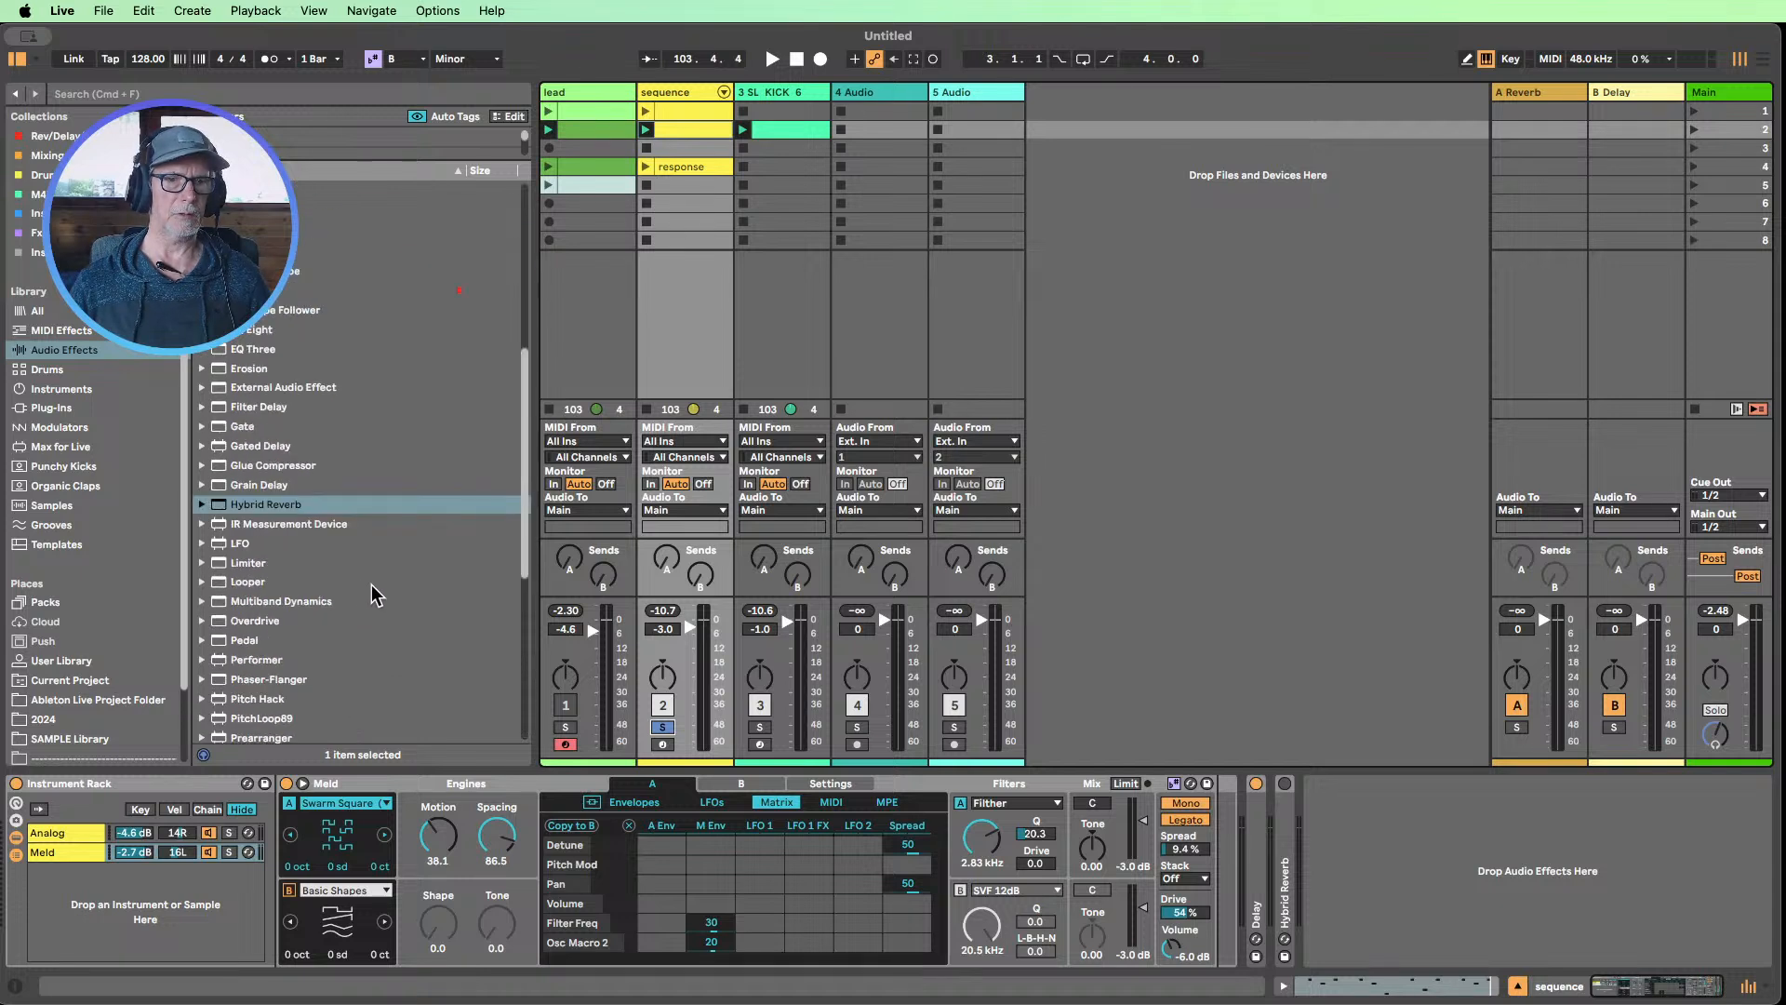
scroll(321, 539, up, 4)
scroll(298, 526, up, 4)
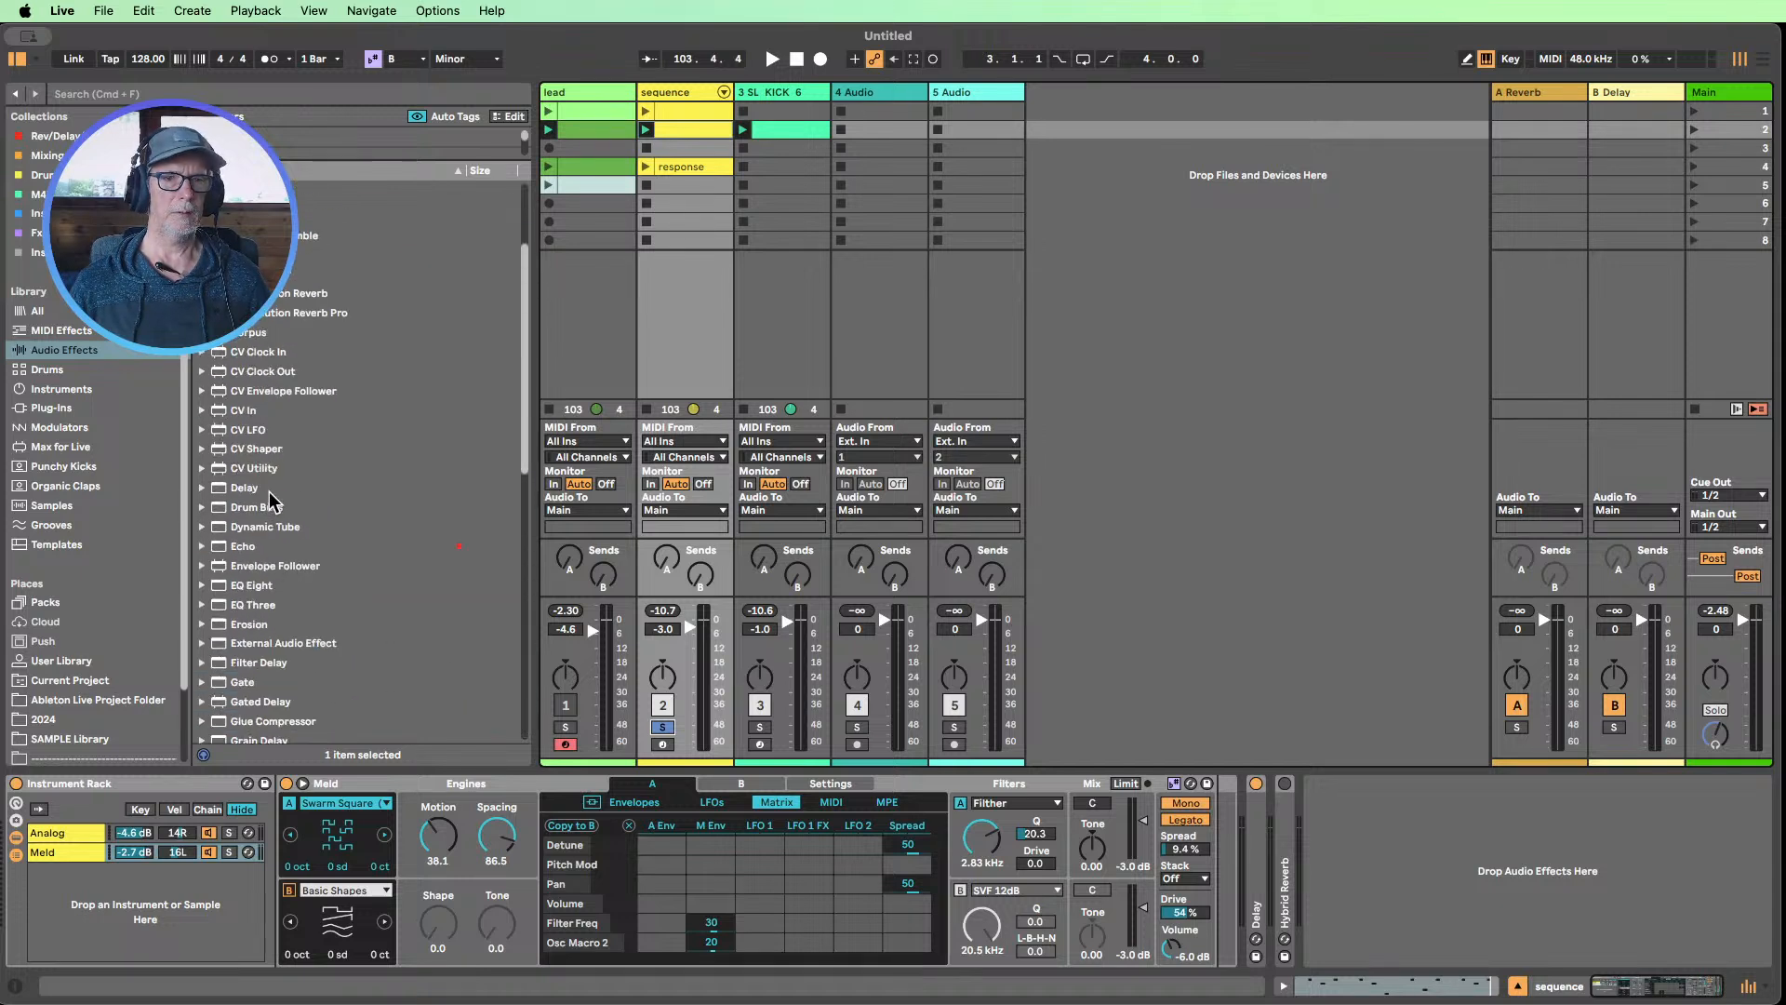
drag(256, 327, 1251, 855)
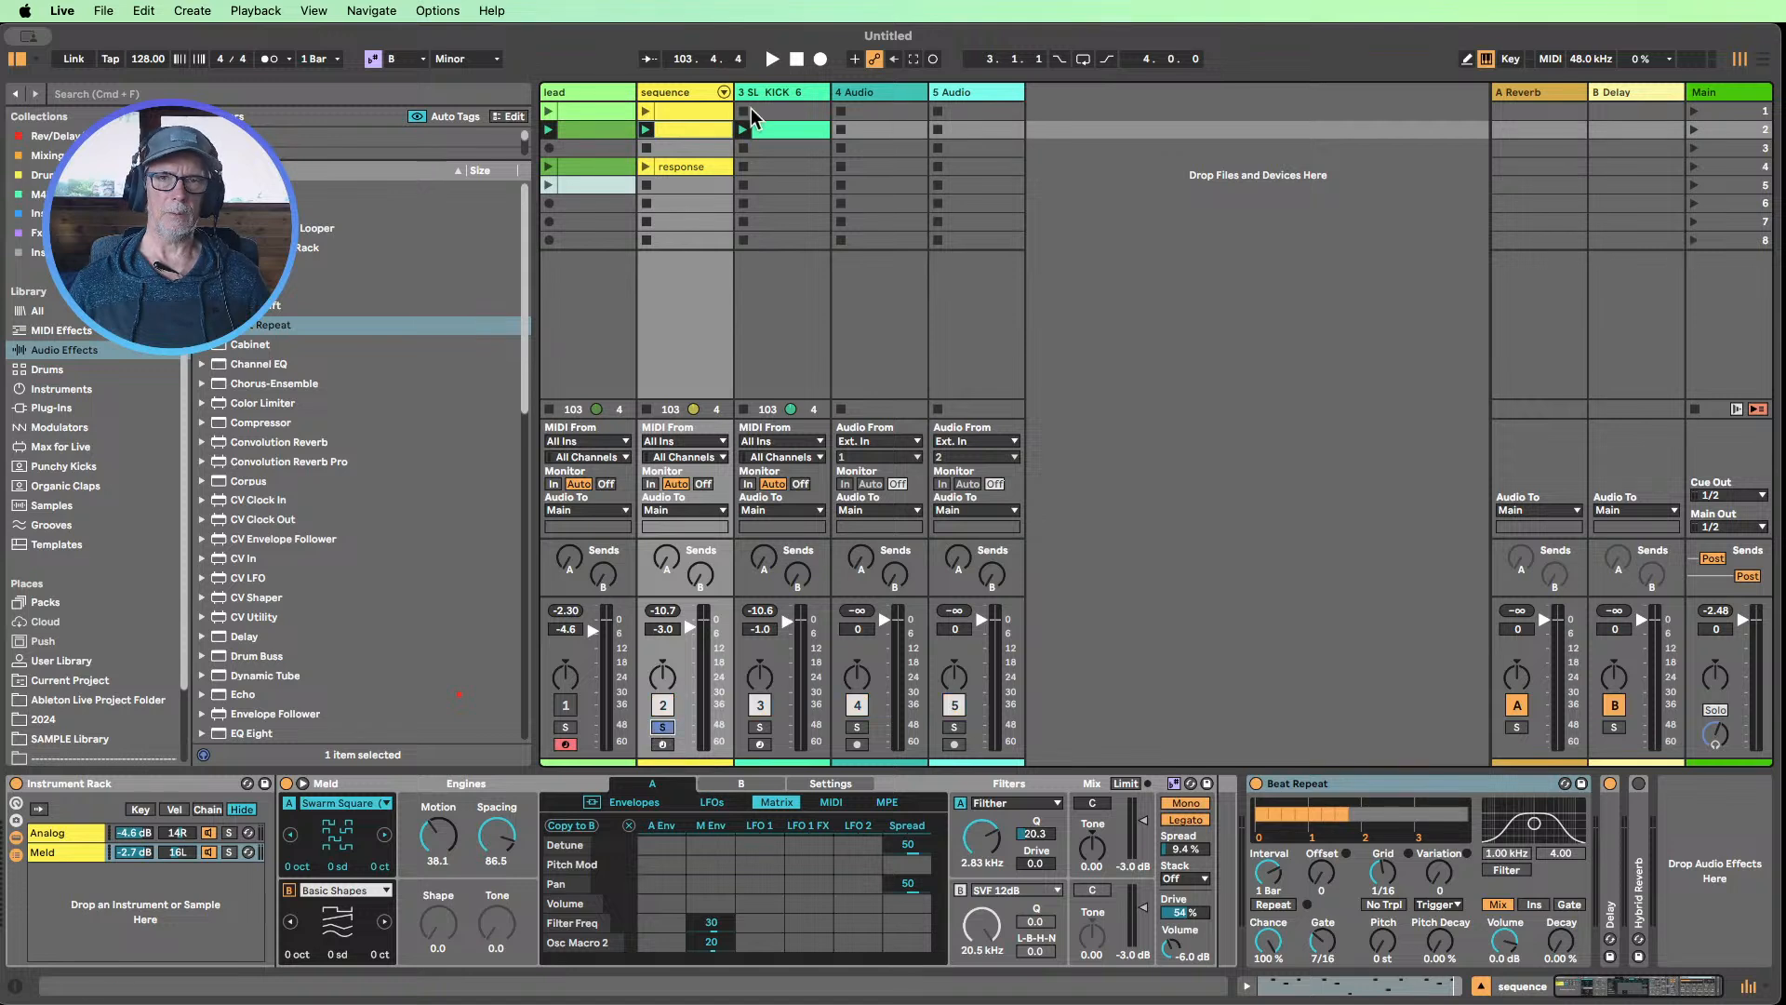
Start playback and set Beat Repeat's Interval to 1/2, Grid to 1/4, and Variation to 3
key(space)
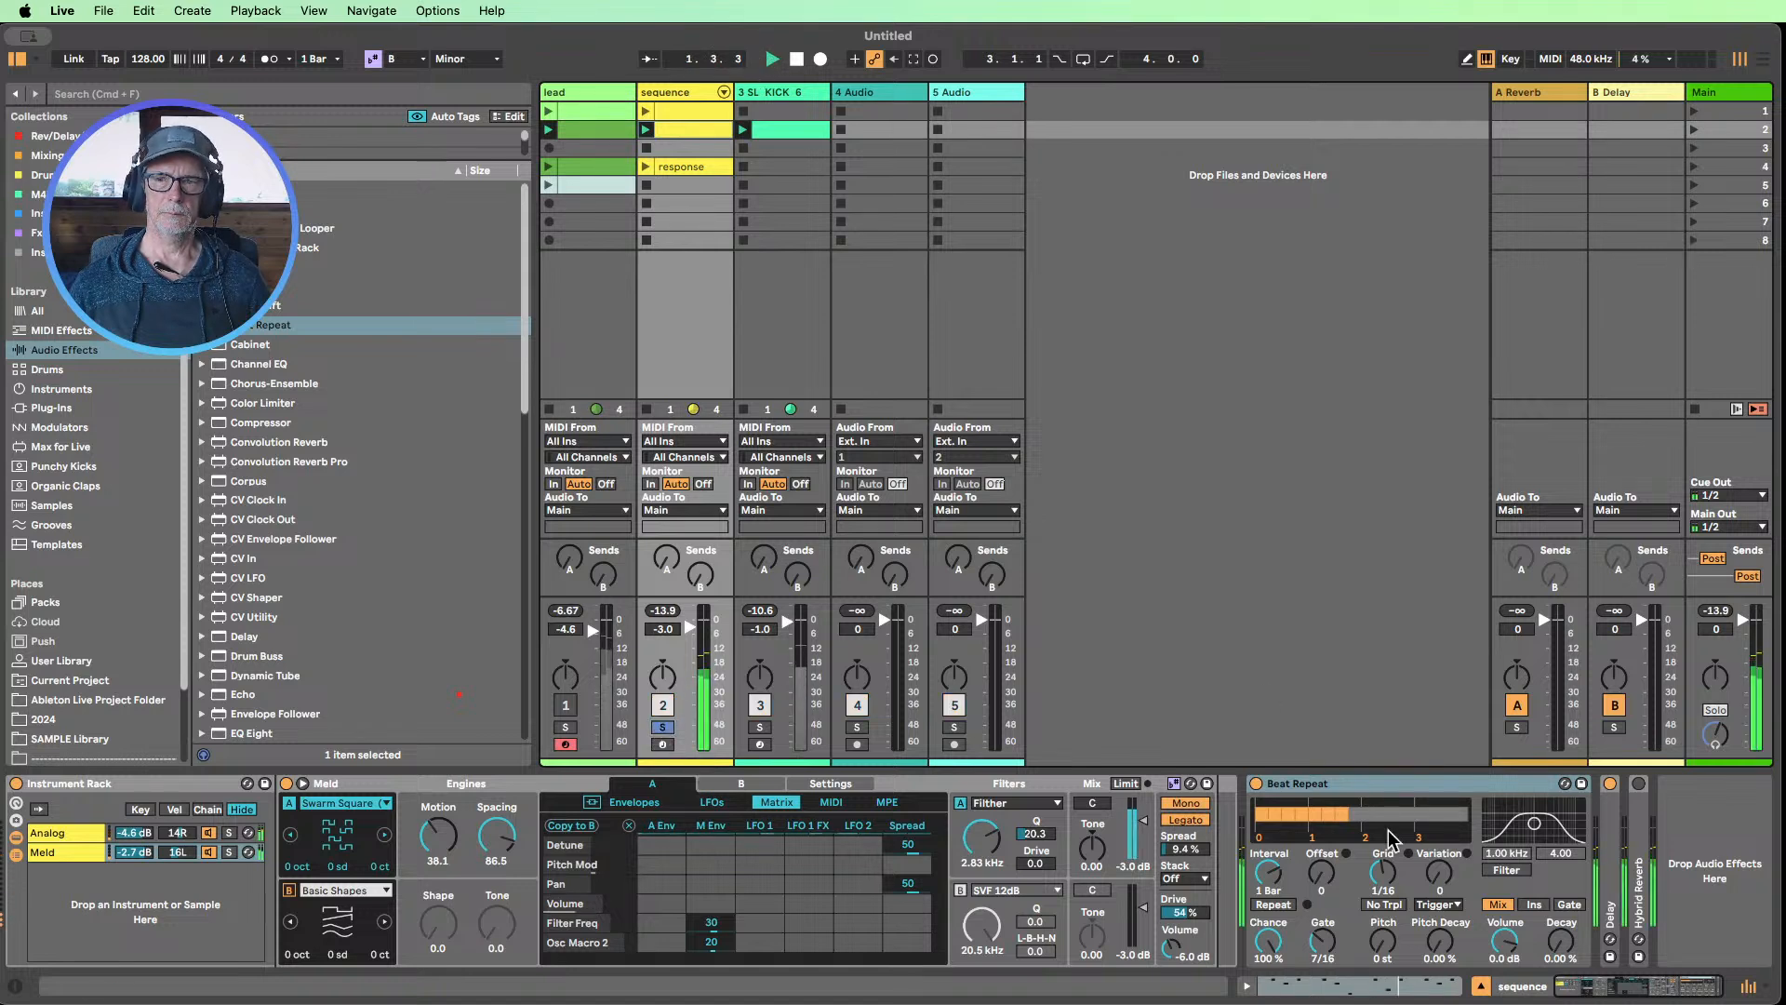
drag(1271, 872, 1270, 909)
drag(1383, 872, 1383, 845)
drag(1268, 873, 1268, 857)
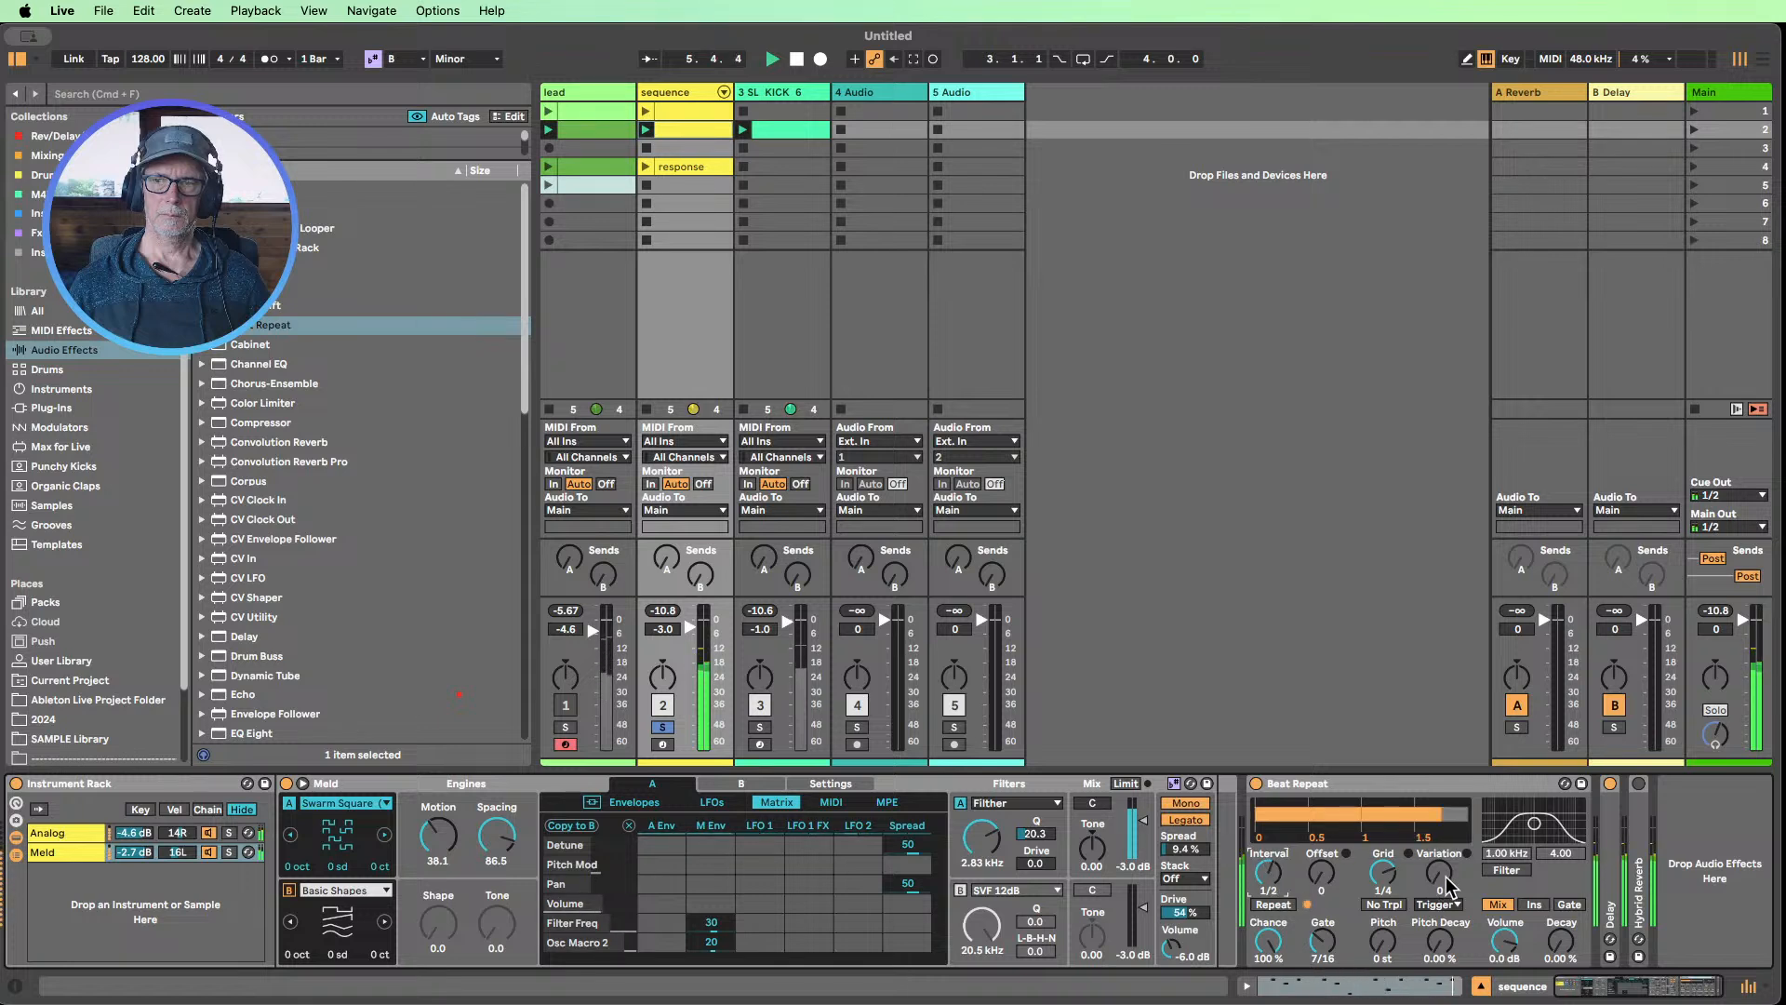
drag(1444, 874, 1444, 869)
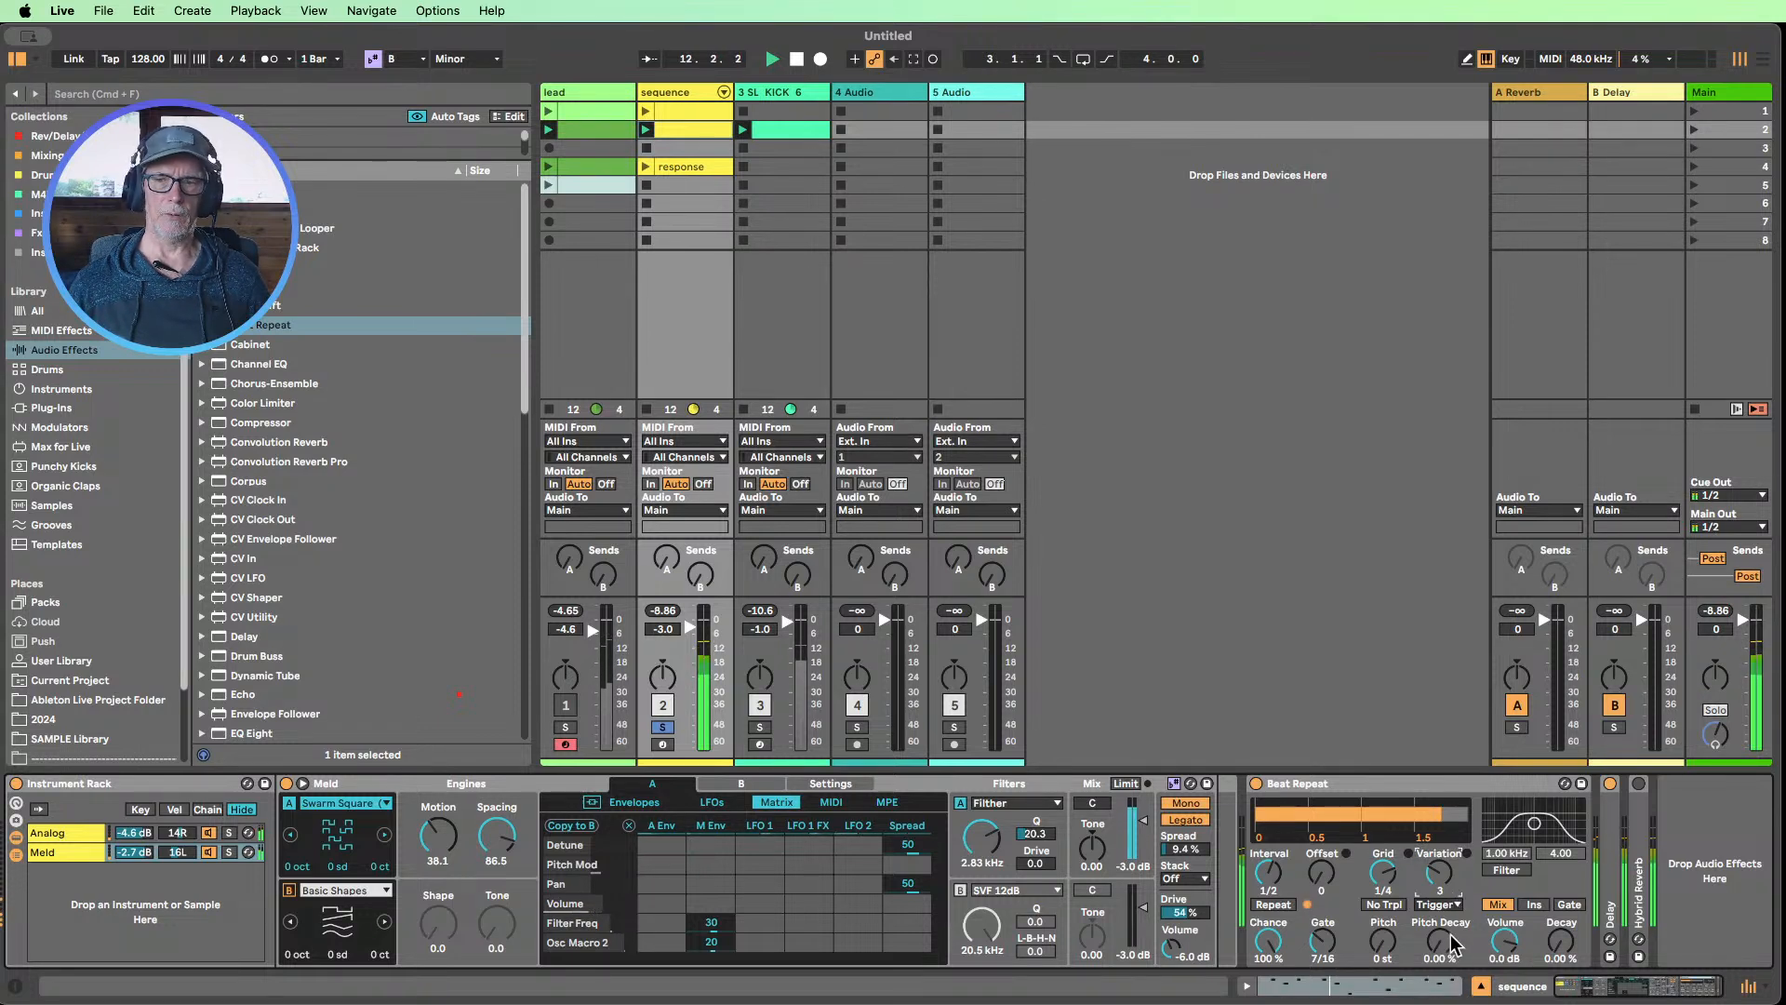
Try Beat Repeat's Pitch Decay at 100 %, reset it to 0.00 %, and bypass the device to compare
drag(1442, 948, 1456, 954)
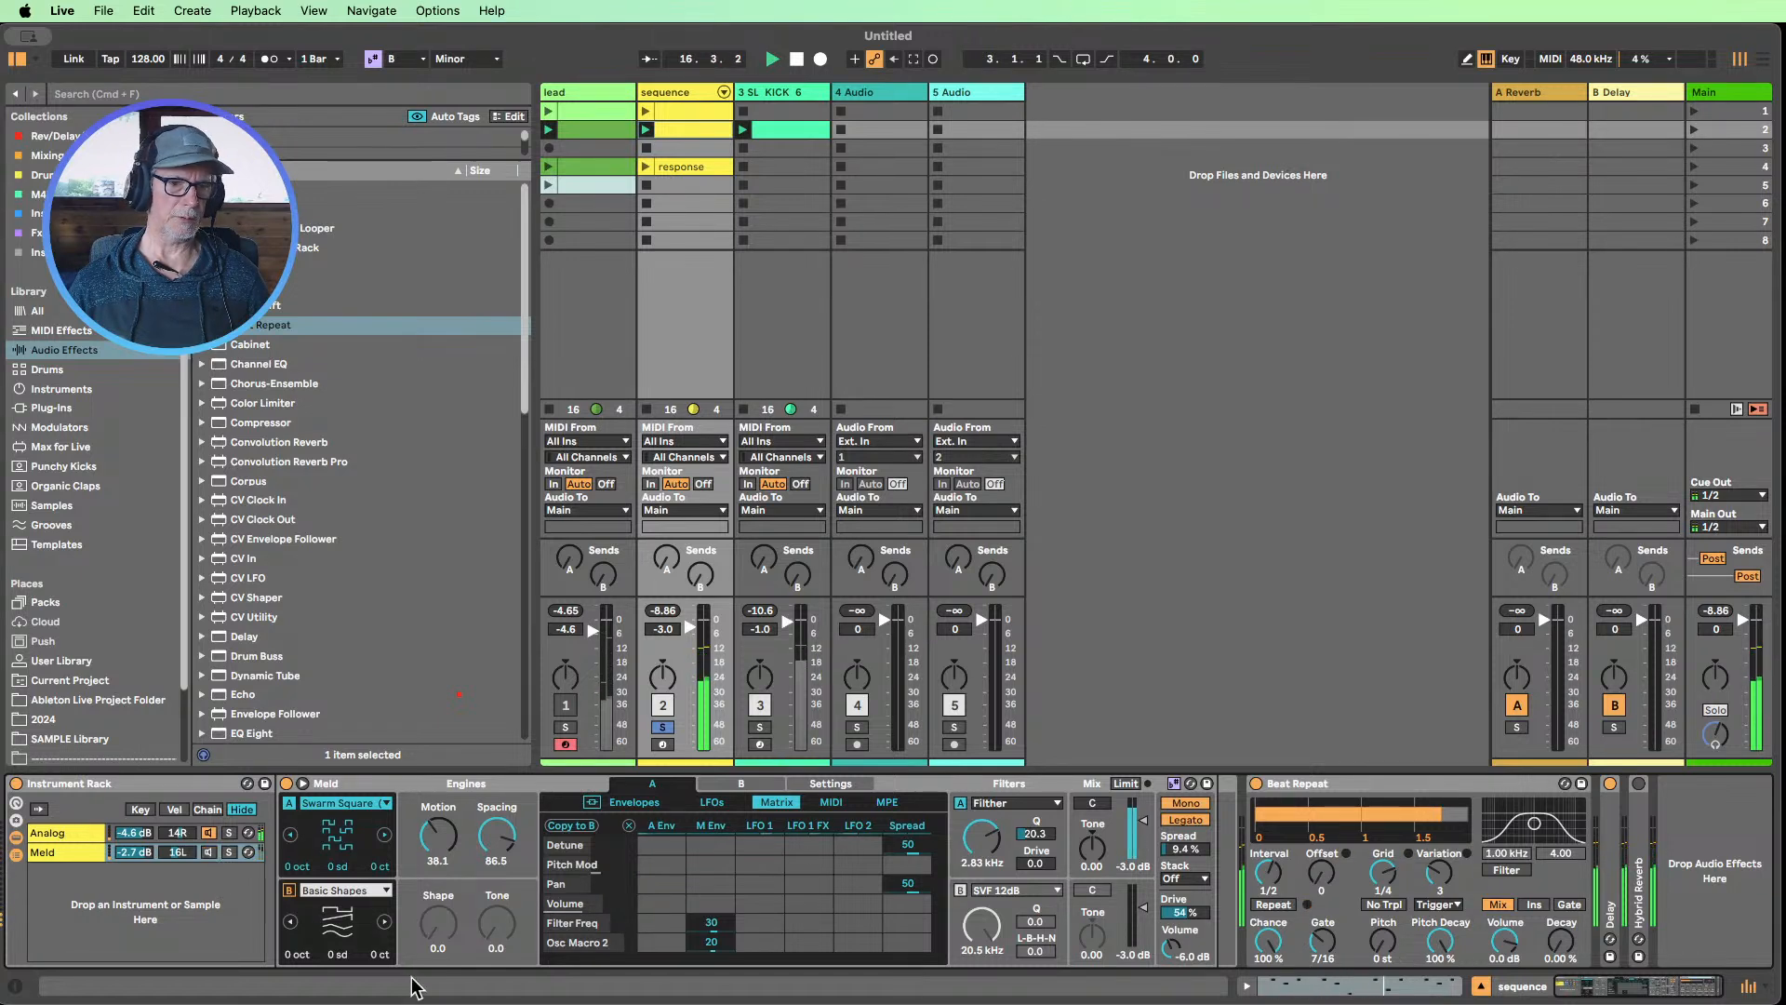
double_click(1444, 943)
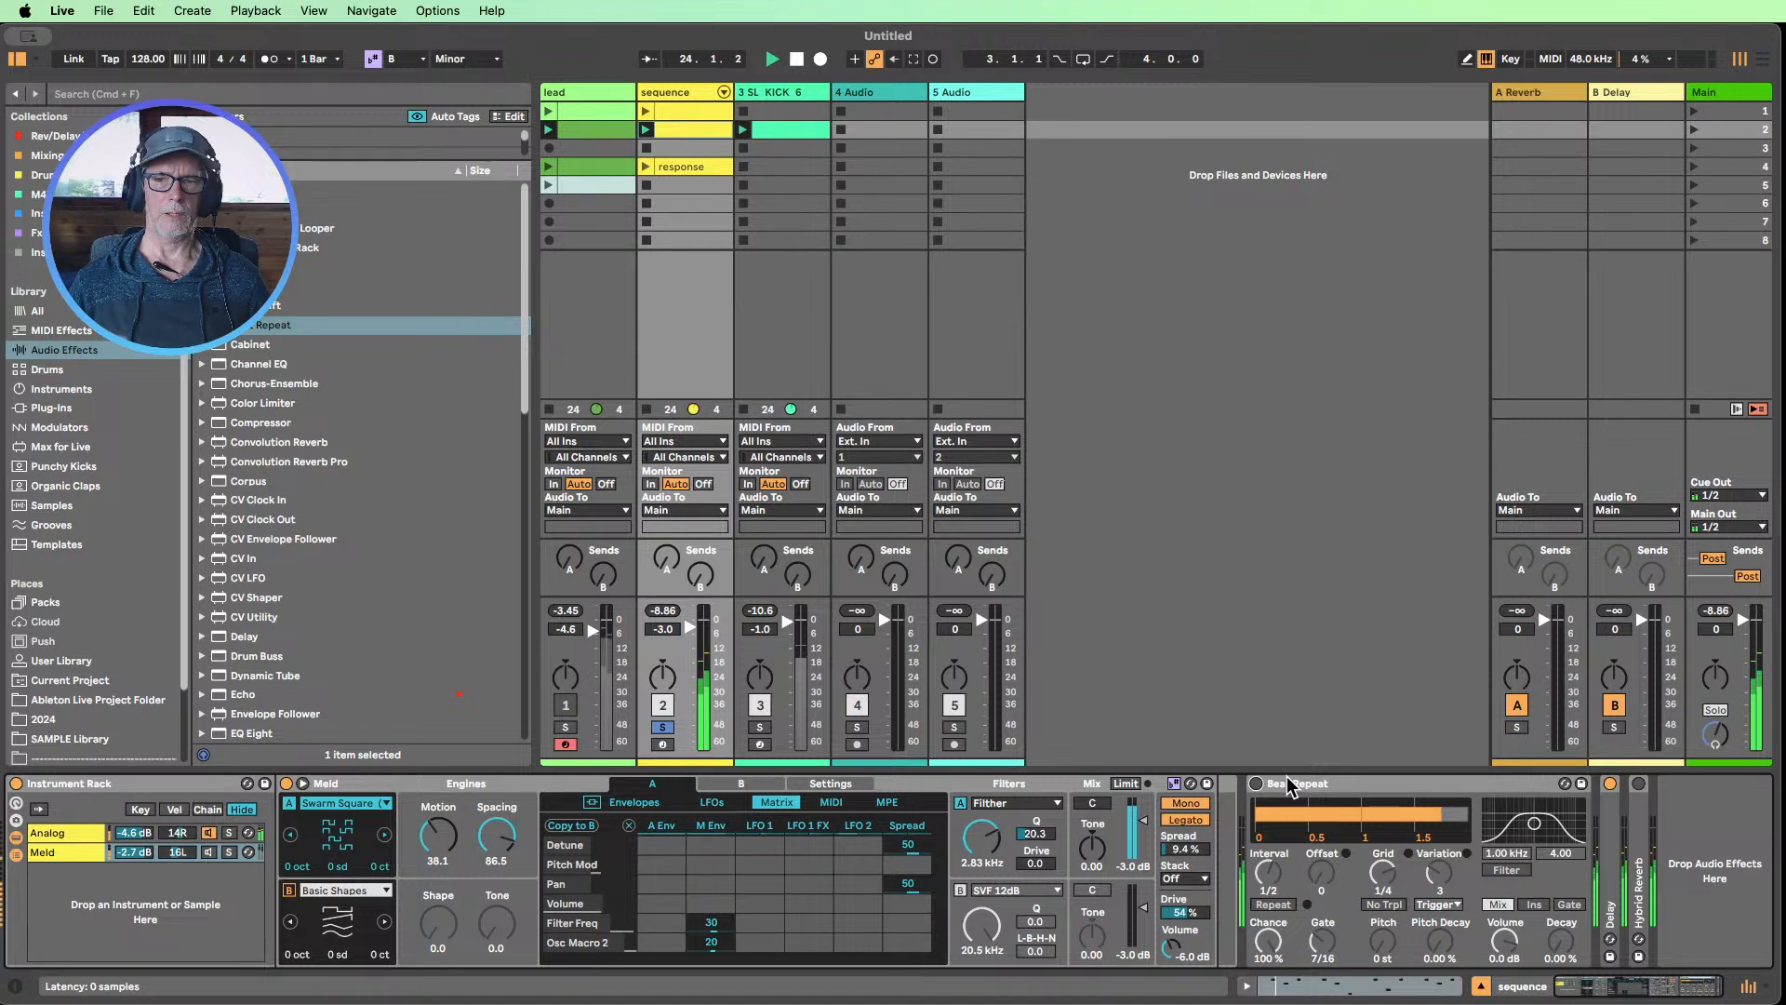
click(1256, 785)
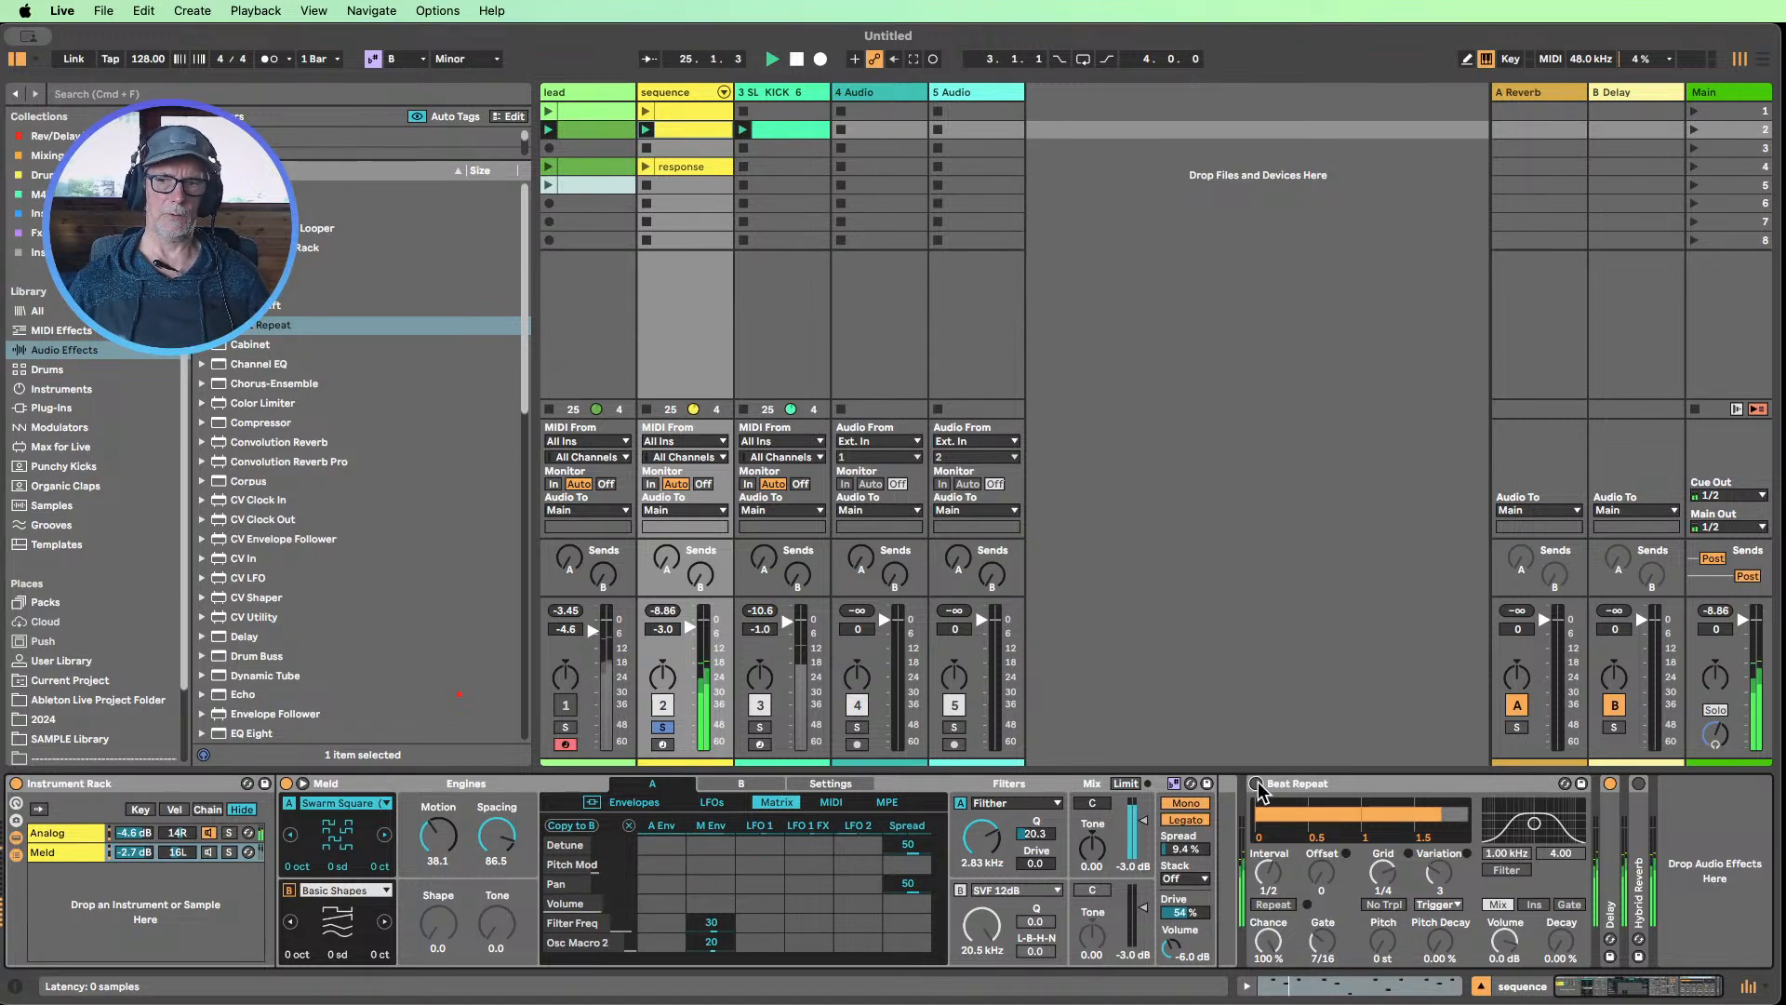
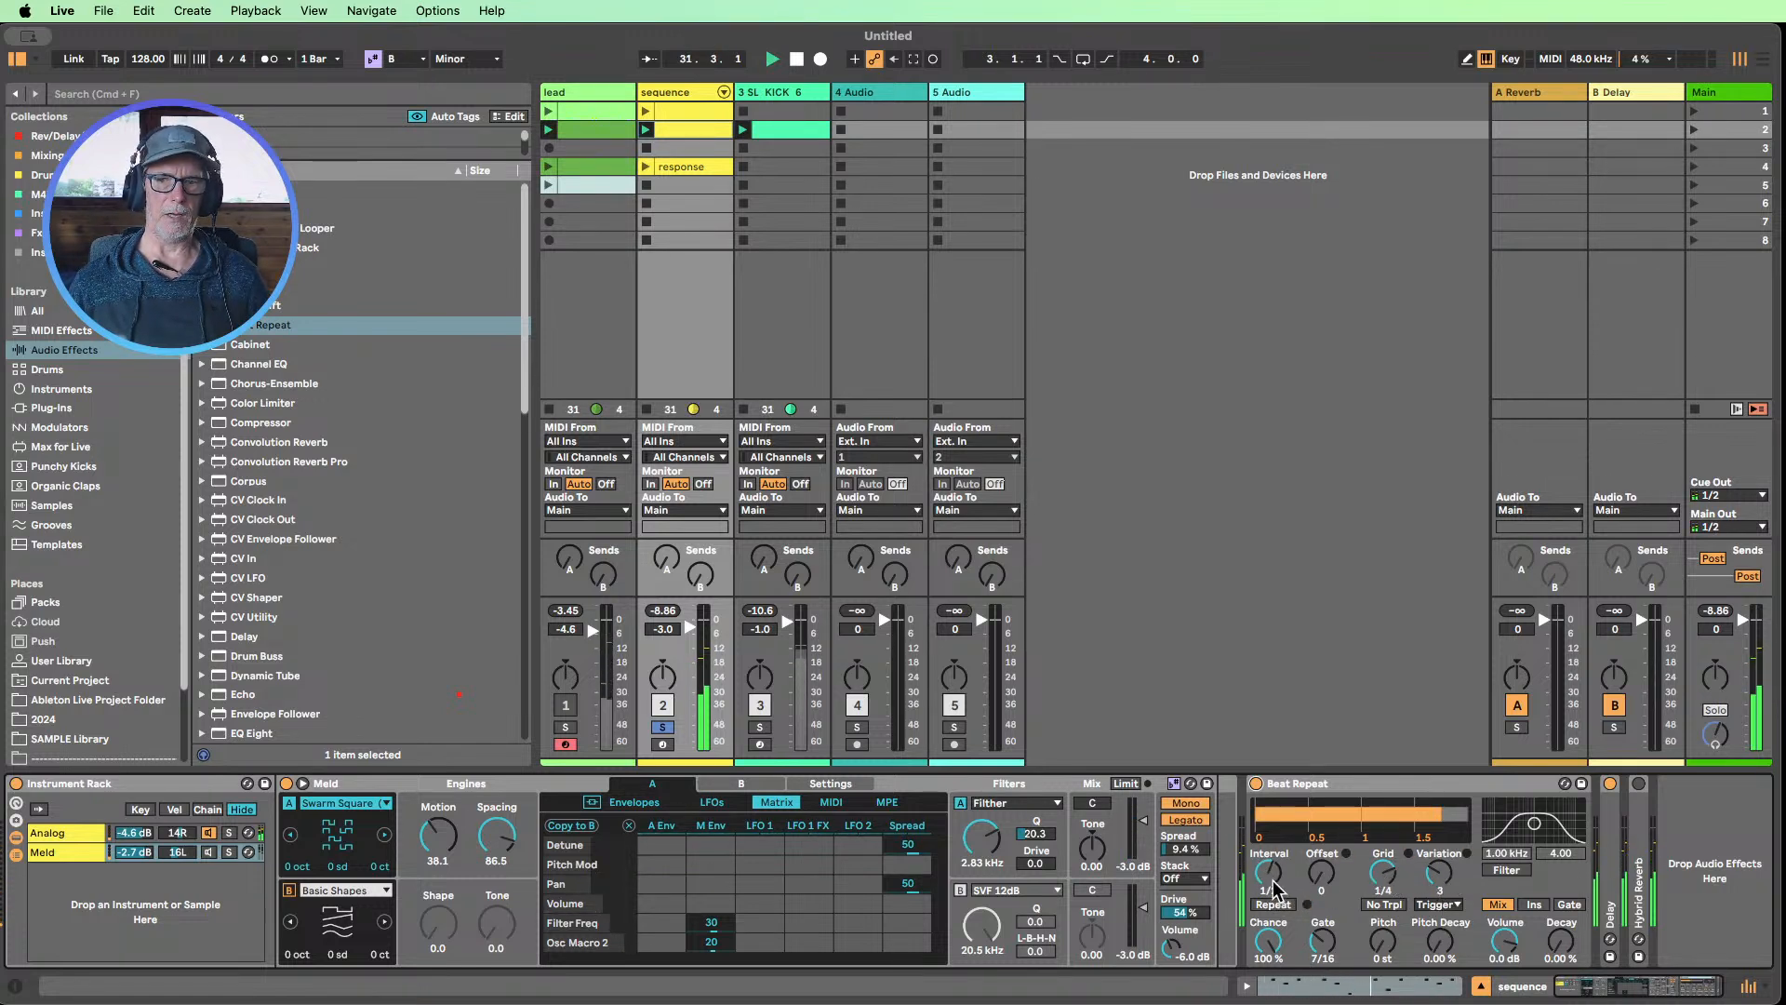
Try Beat Repeat's Interval at 1 Bar and 1/4, and return it to 1/2
drag(1274, 888, 1274, 868)
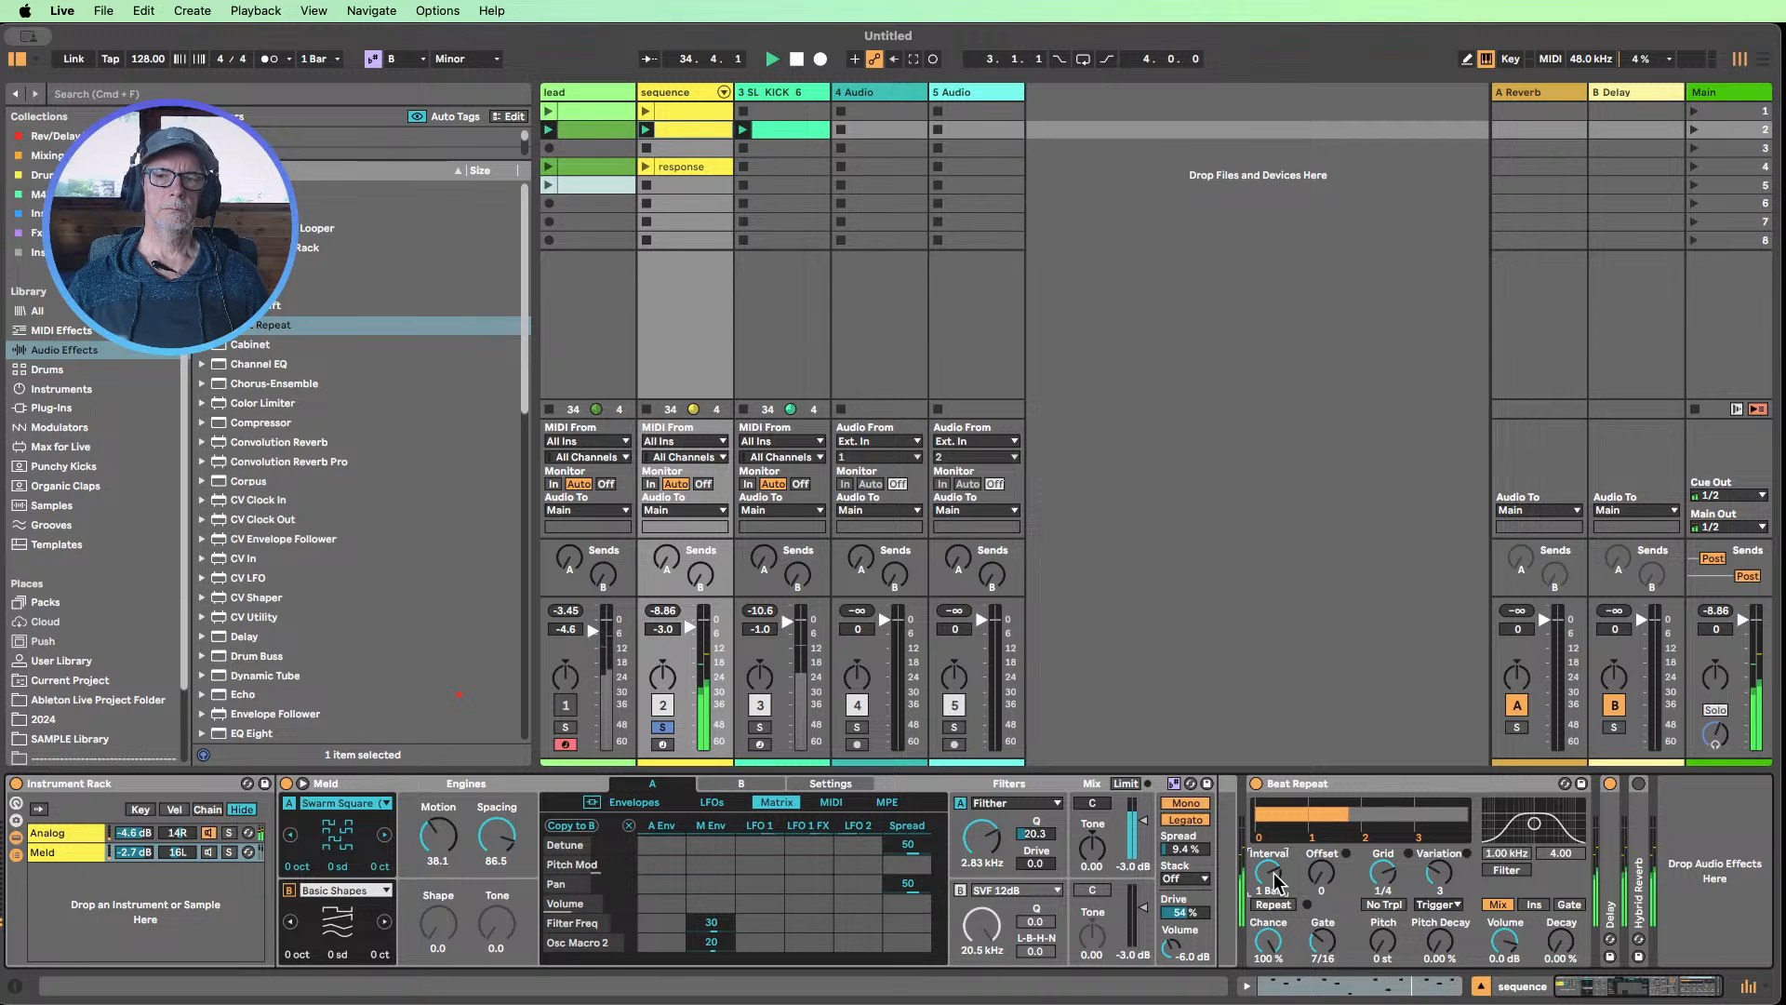
drag(1276, 882, 1276, 901)
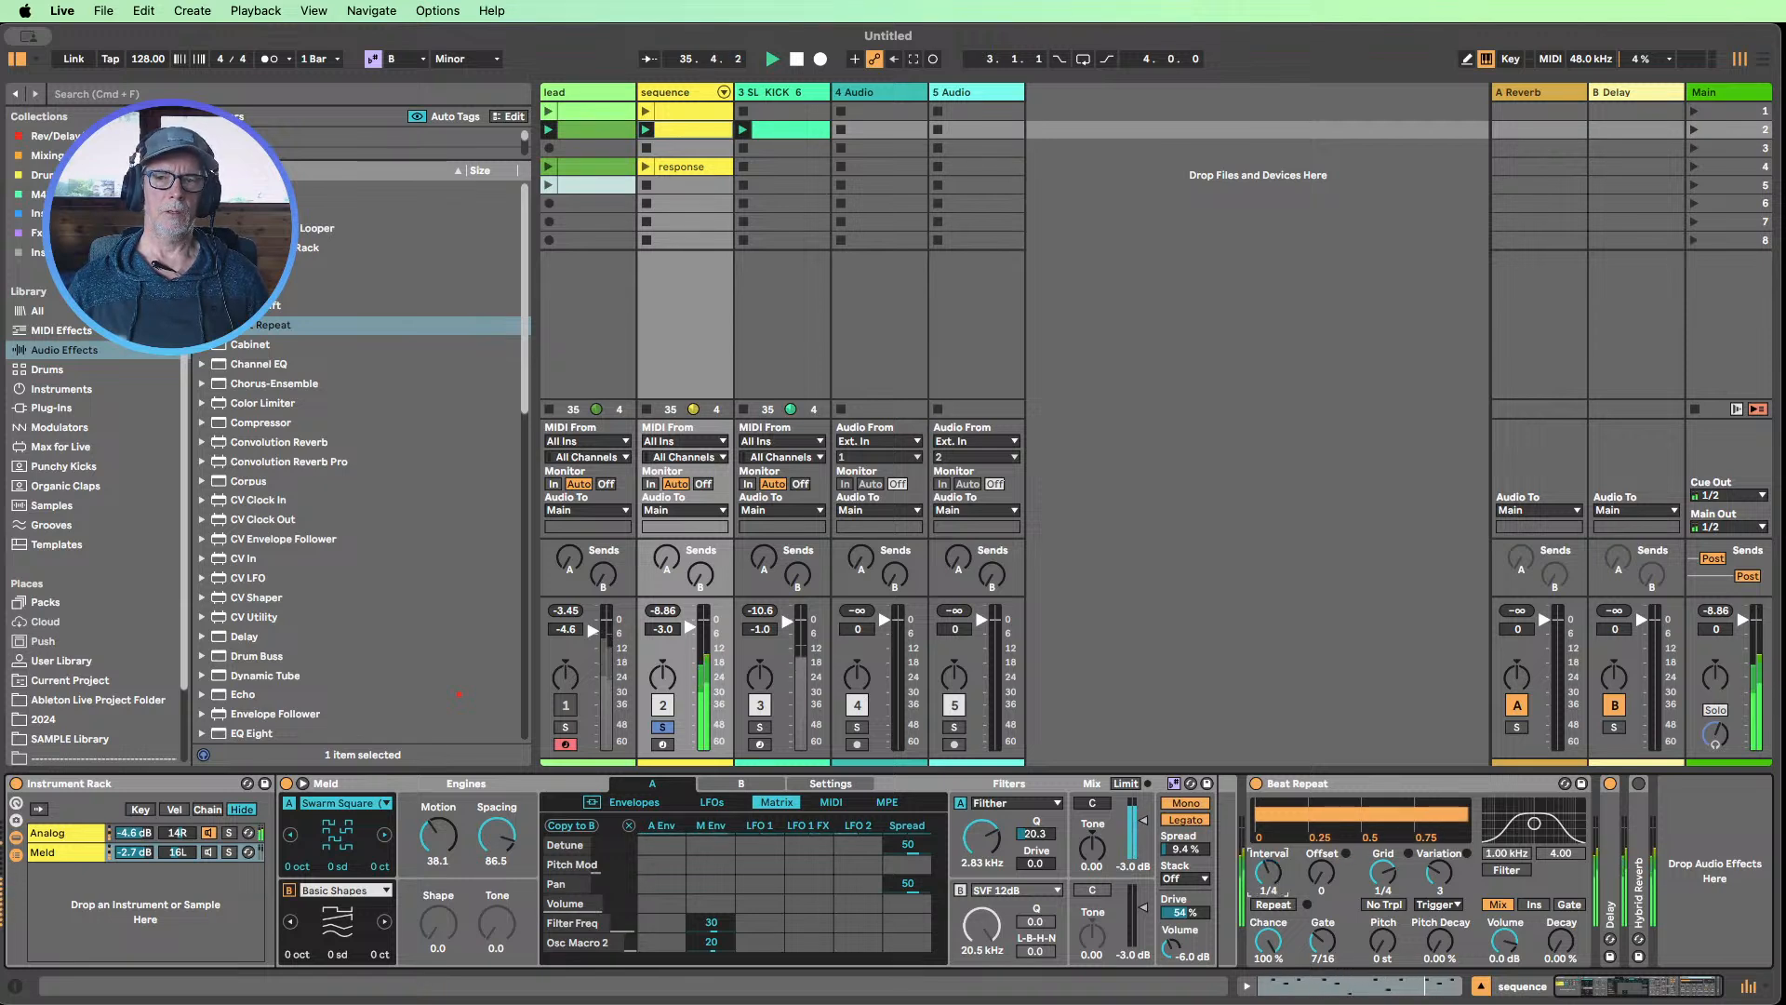
drag(1269, 874, 1268, 861)
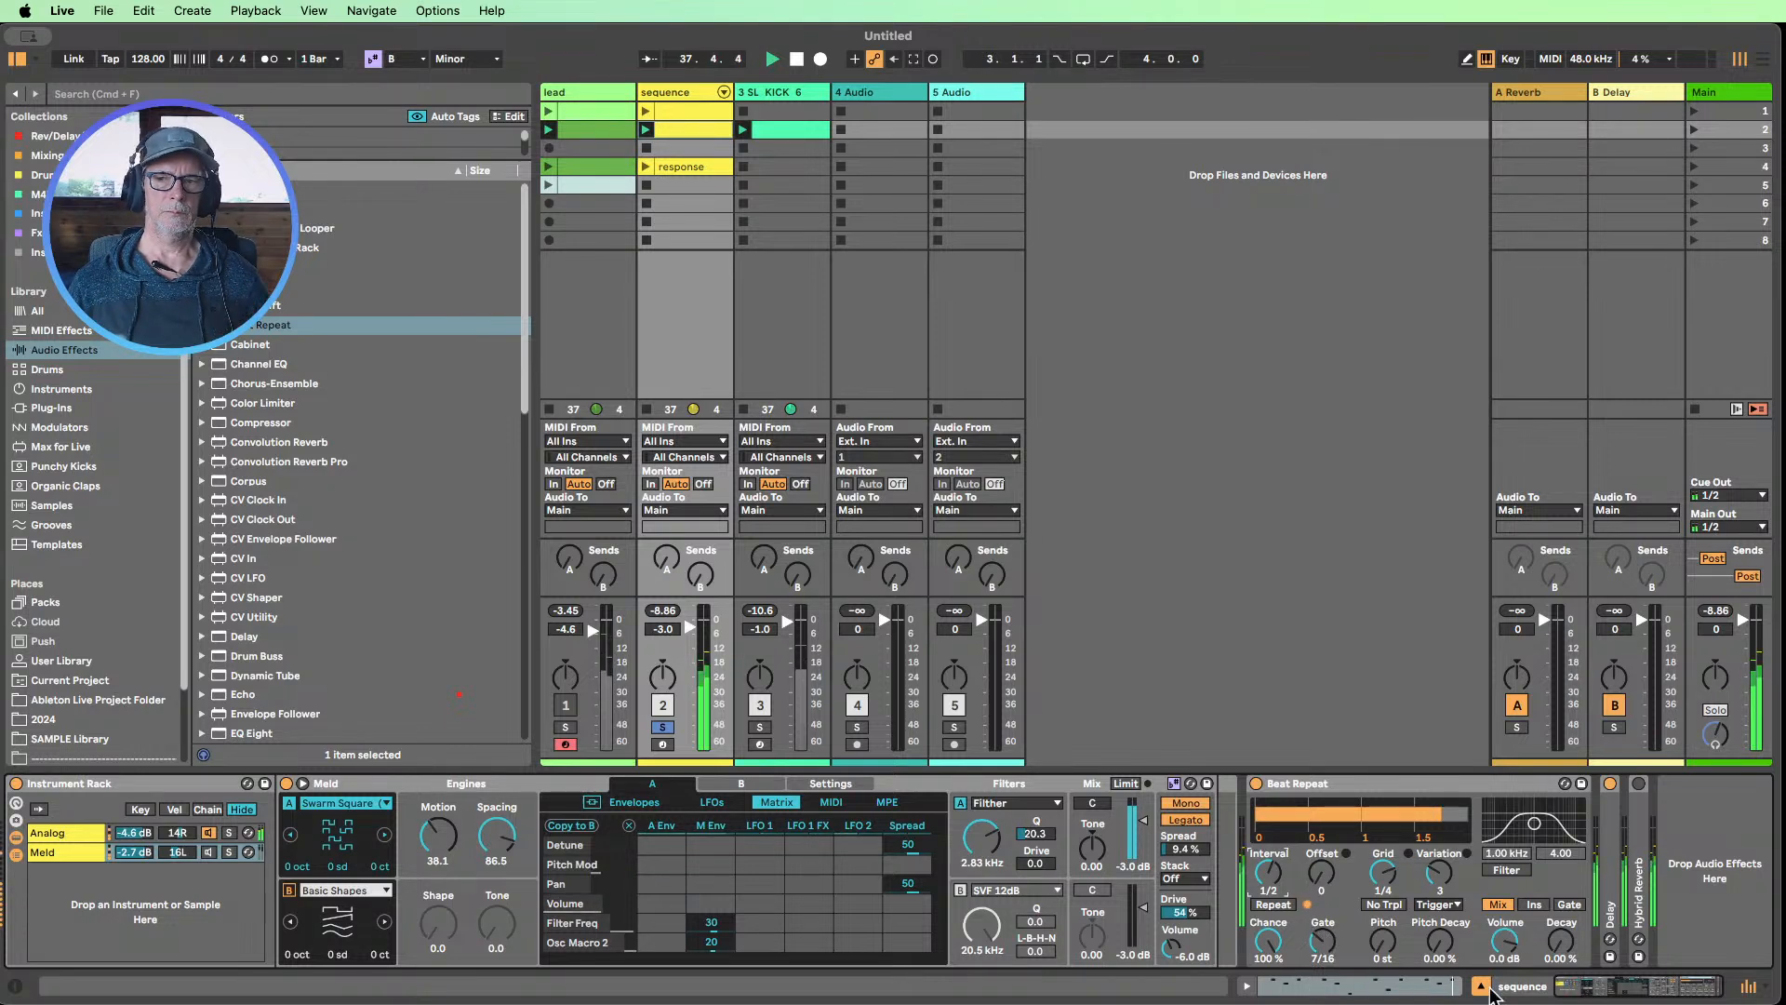
Unsolo the sequence and unmute the lead, launching the lead's first clip with its Wavetable filter frequency at 79.1 Hz
click(662, 726)
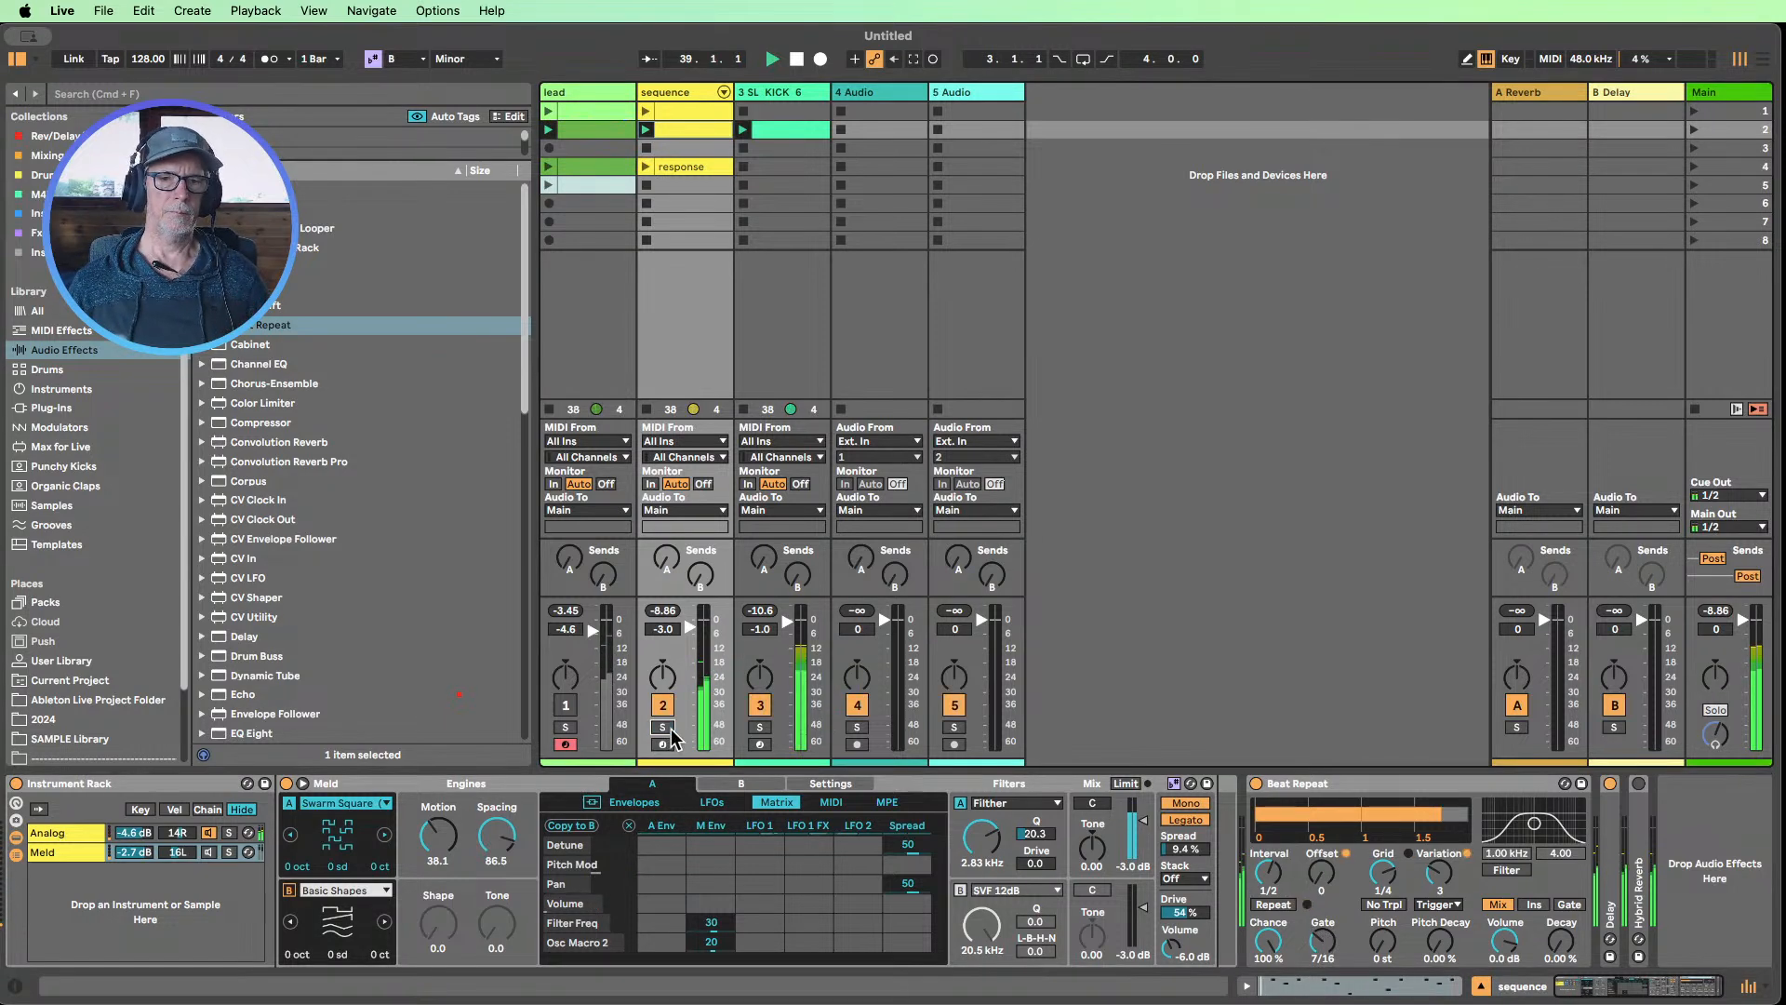
click(565, 706)
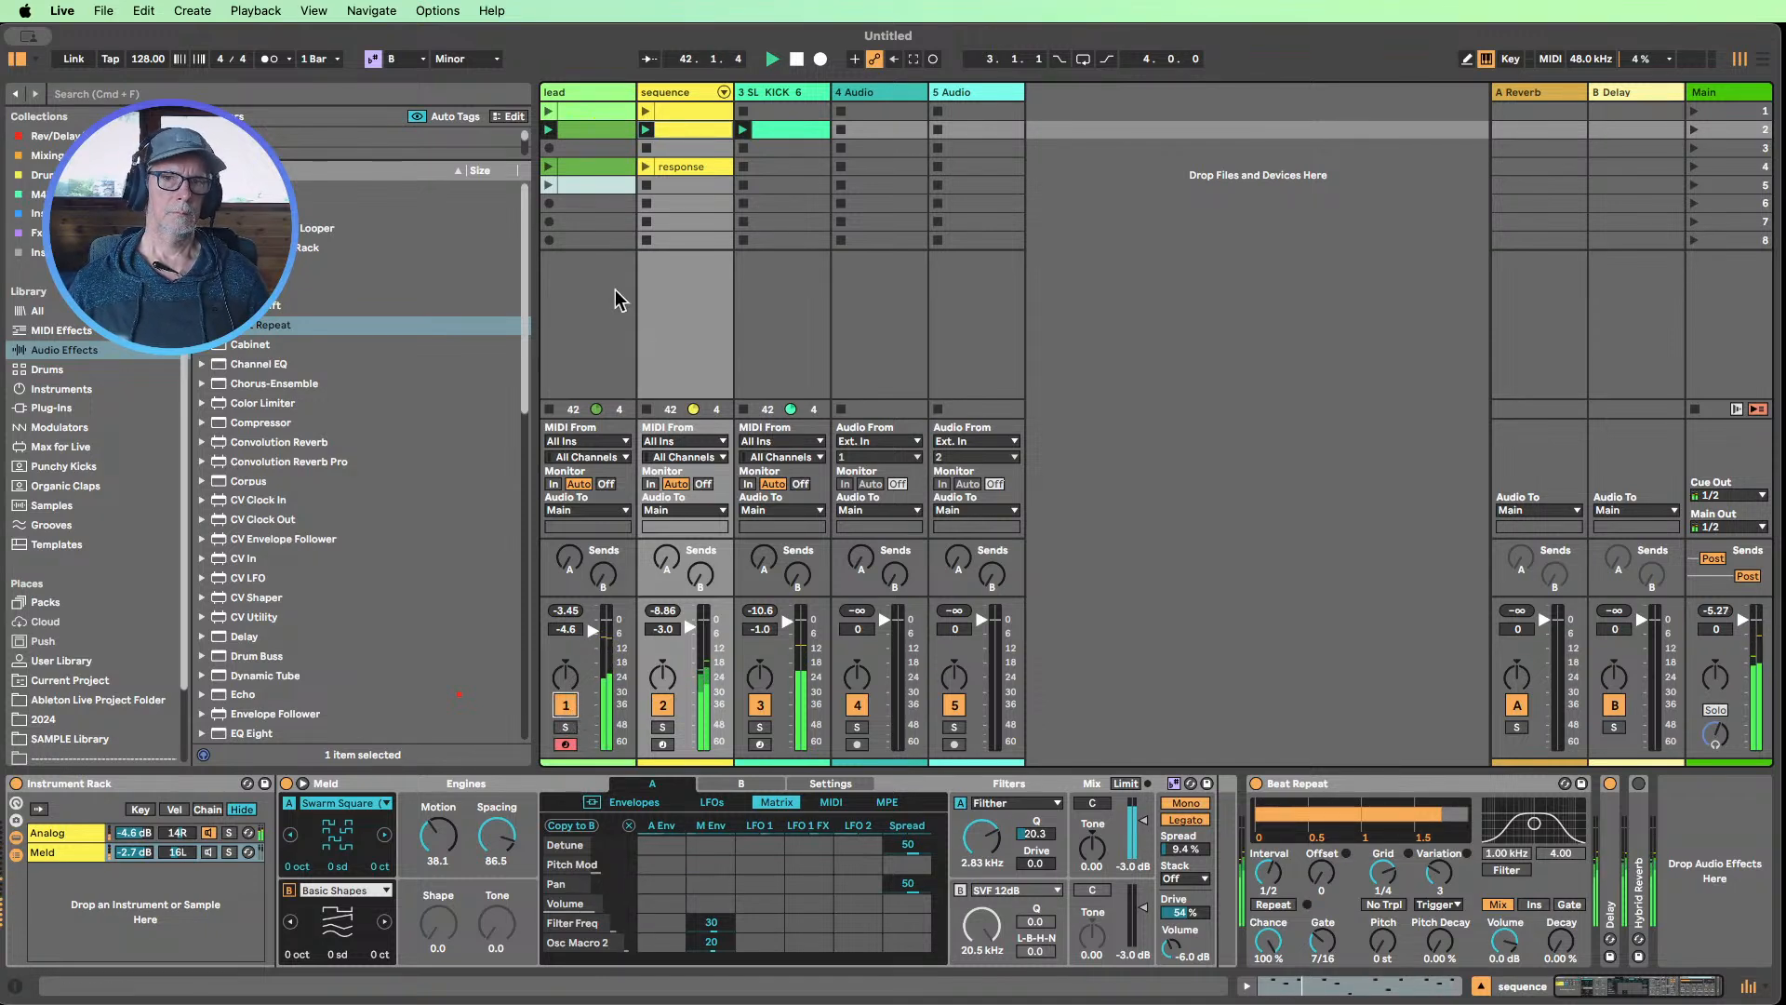
click(549, 111)
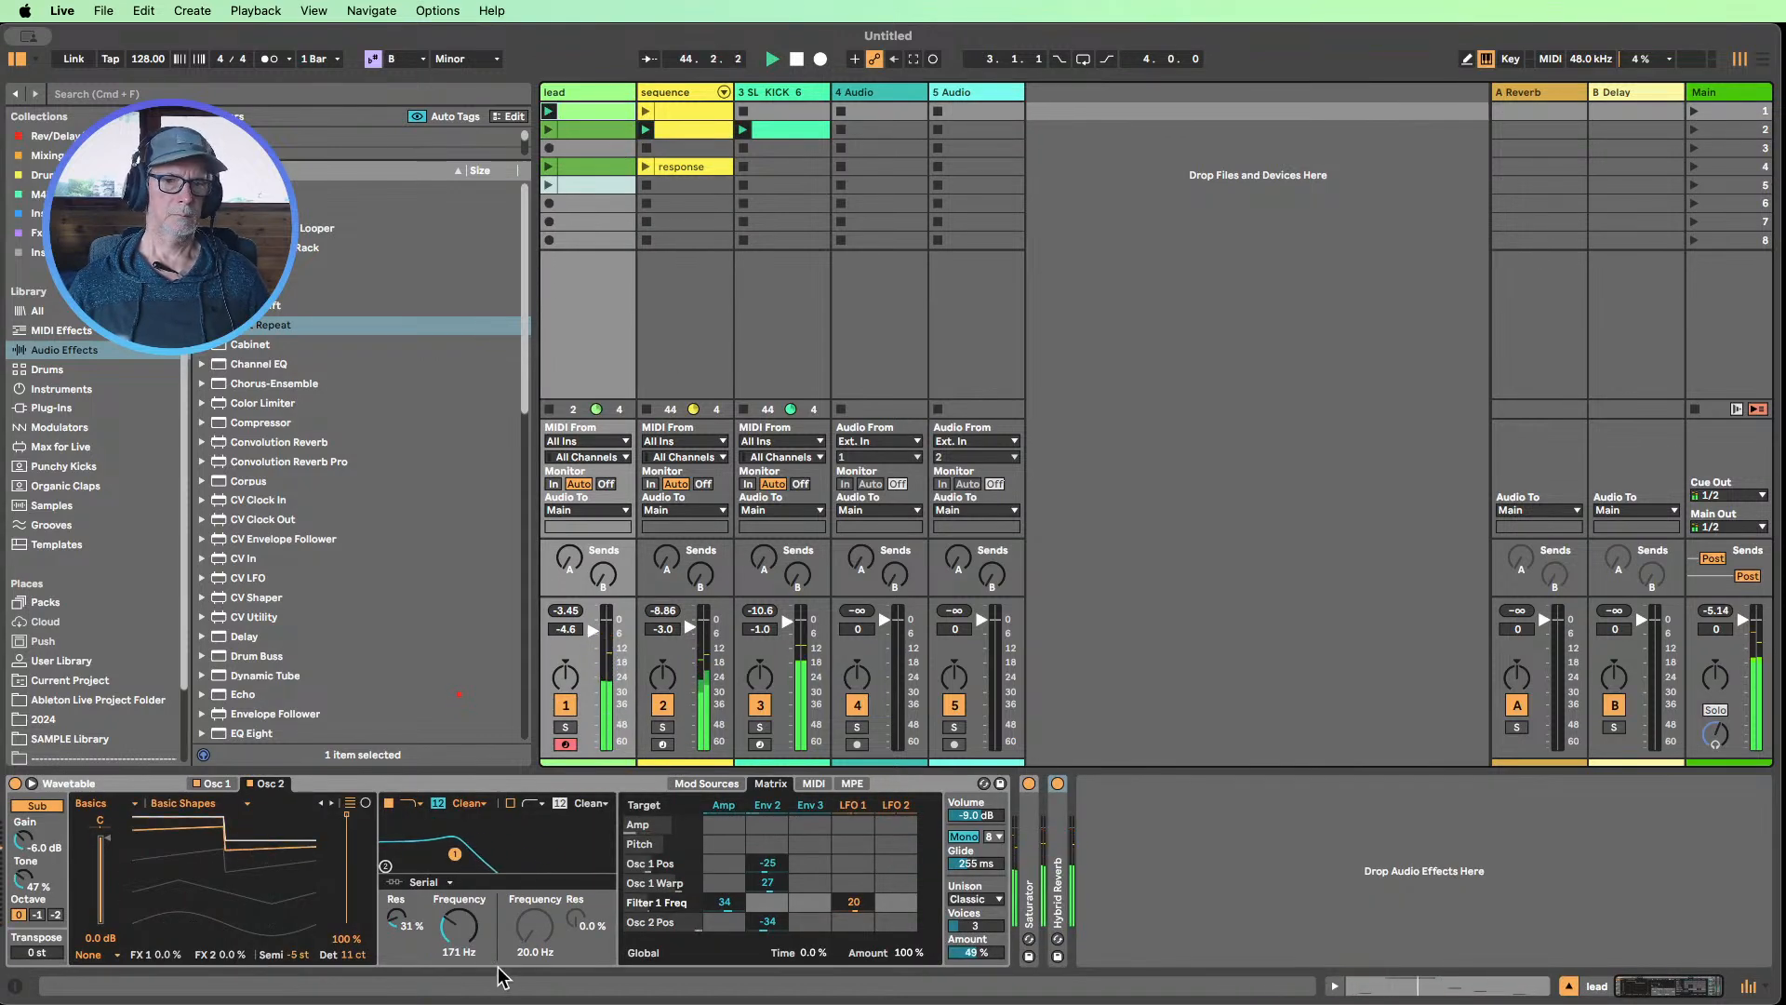
drag(459, 926, 458, 948)
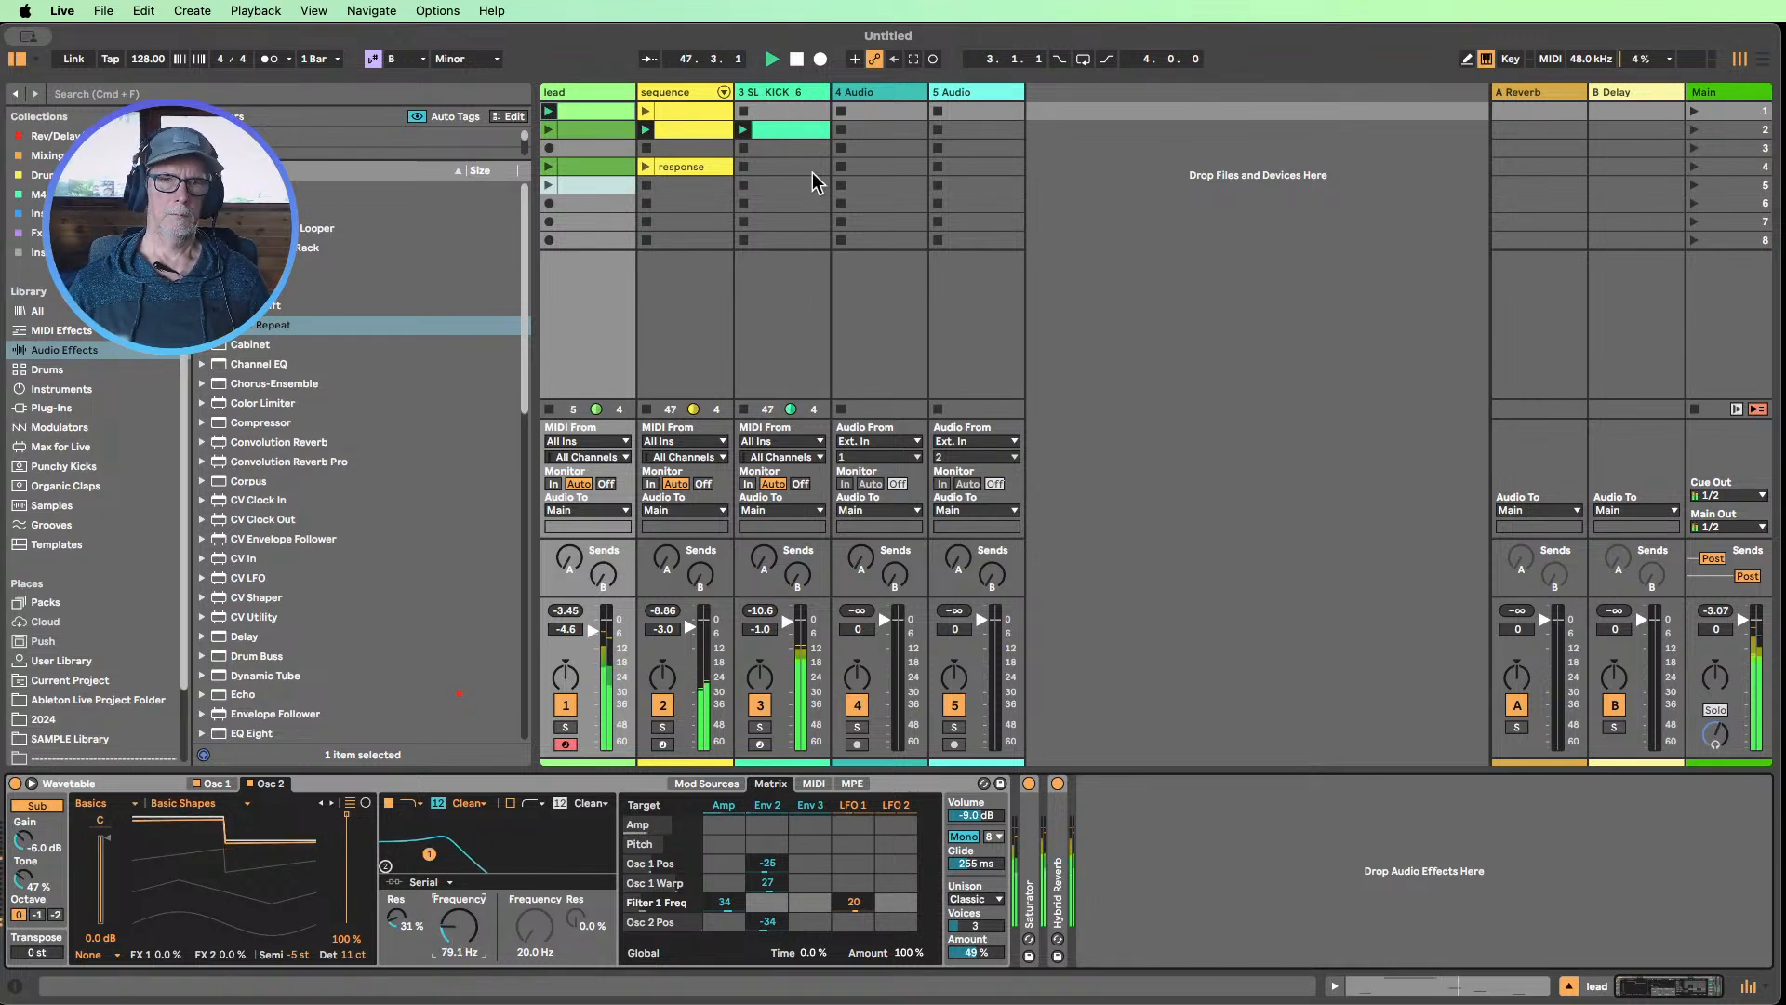
Stop playback and insert a new MIDI track after the kick track, with an empty clip in its second slot
click(795, 62)
click(789, 91)
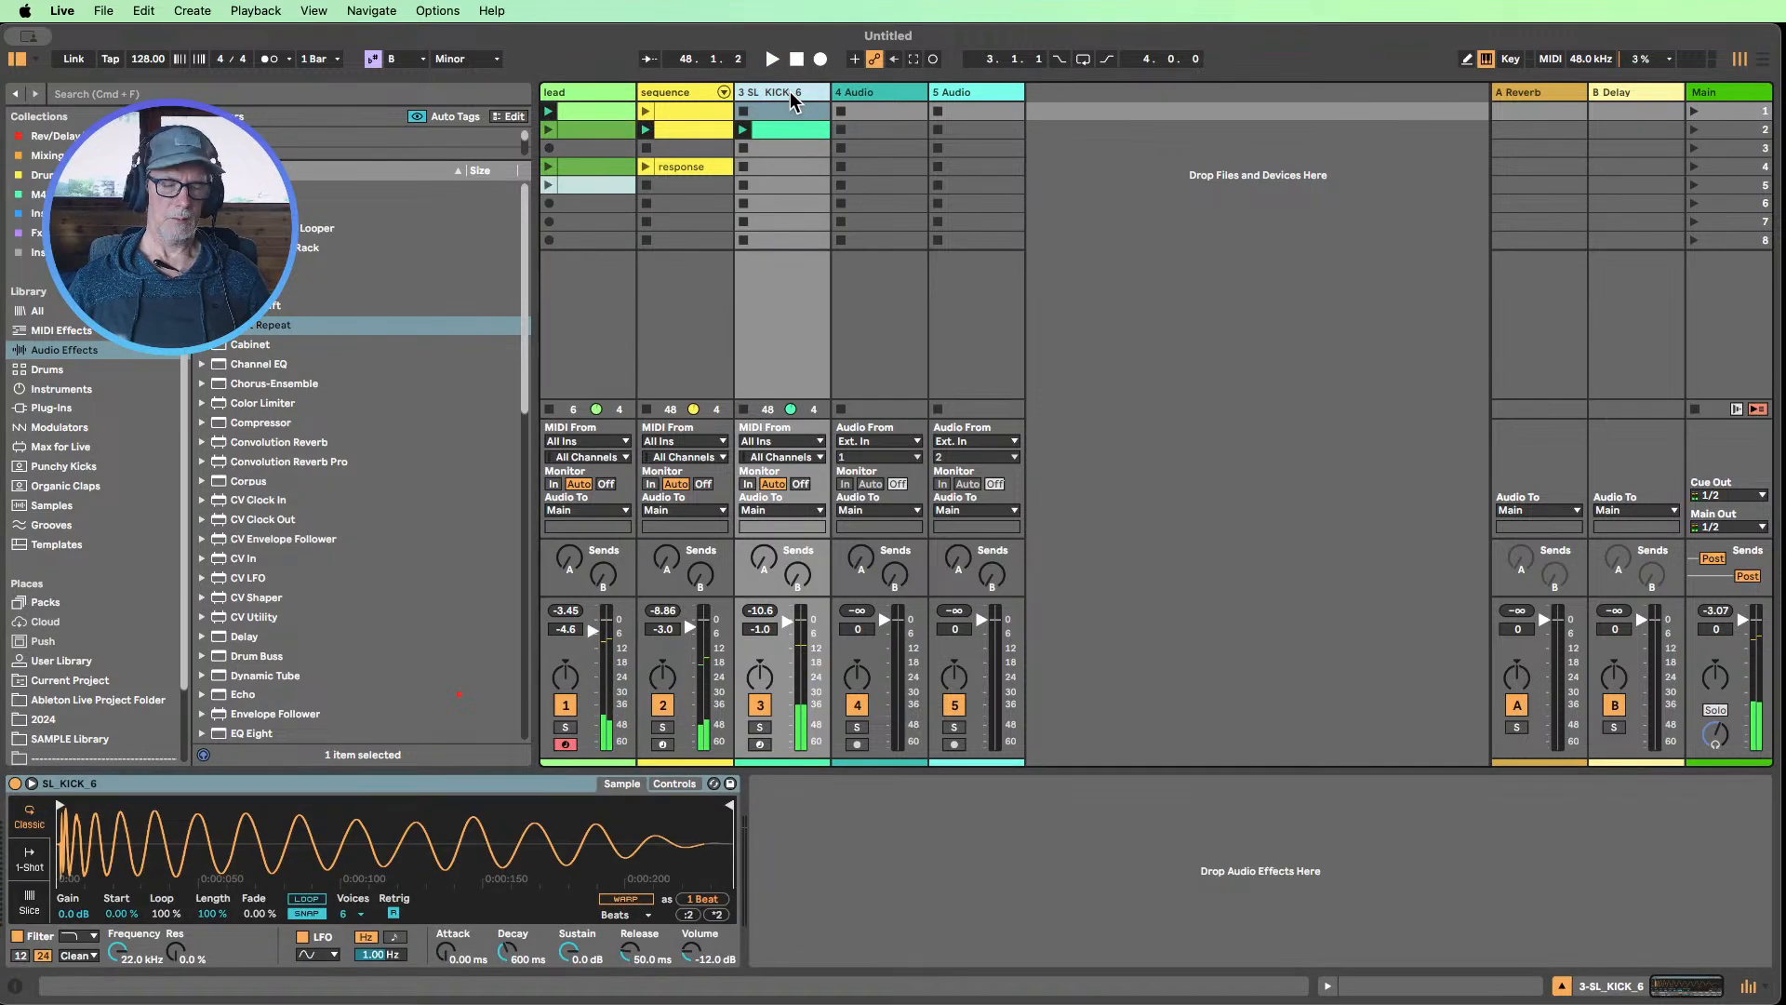
key(super+shift+t)
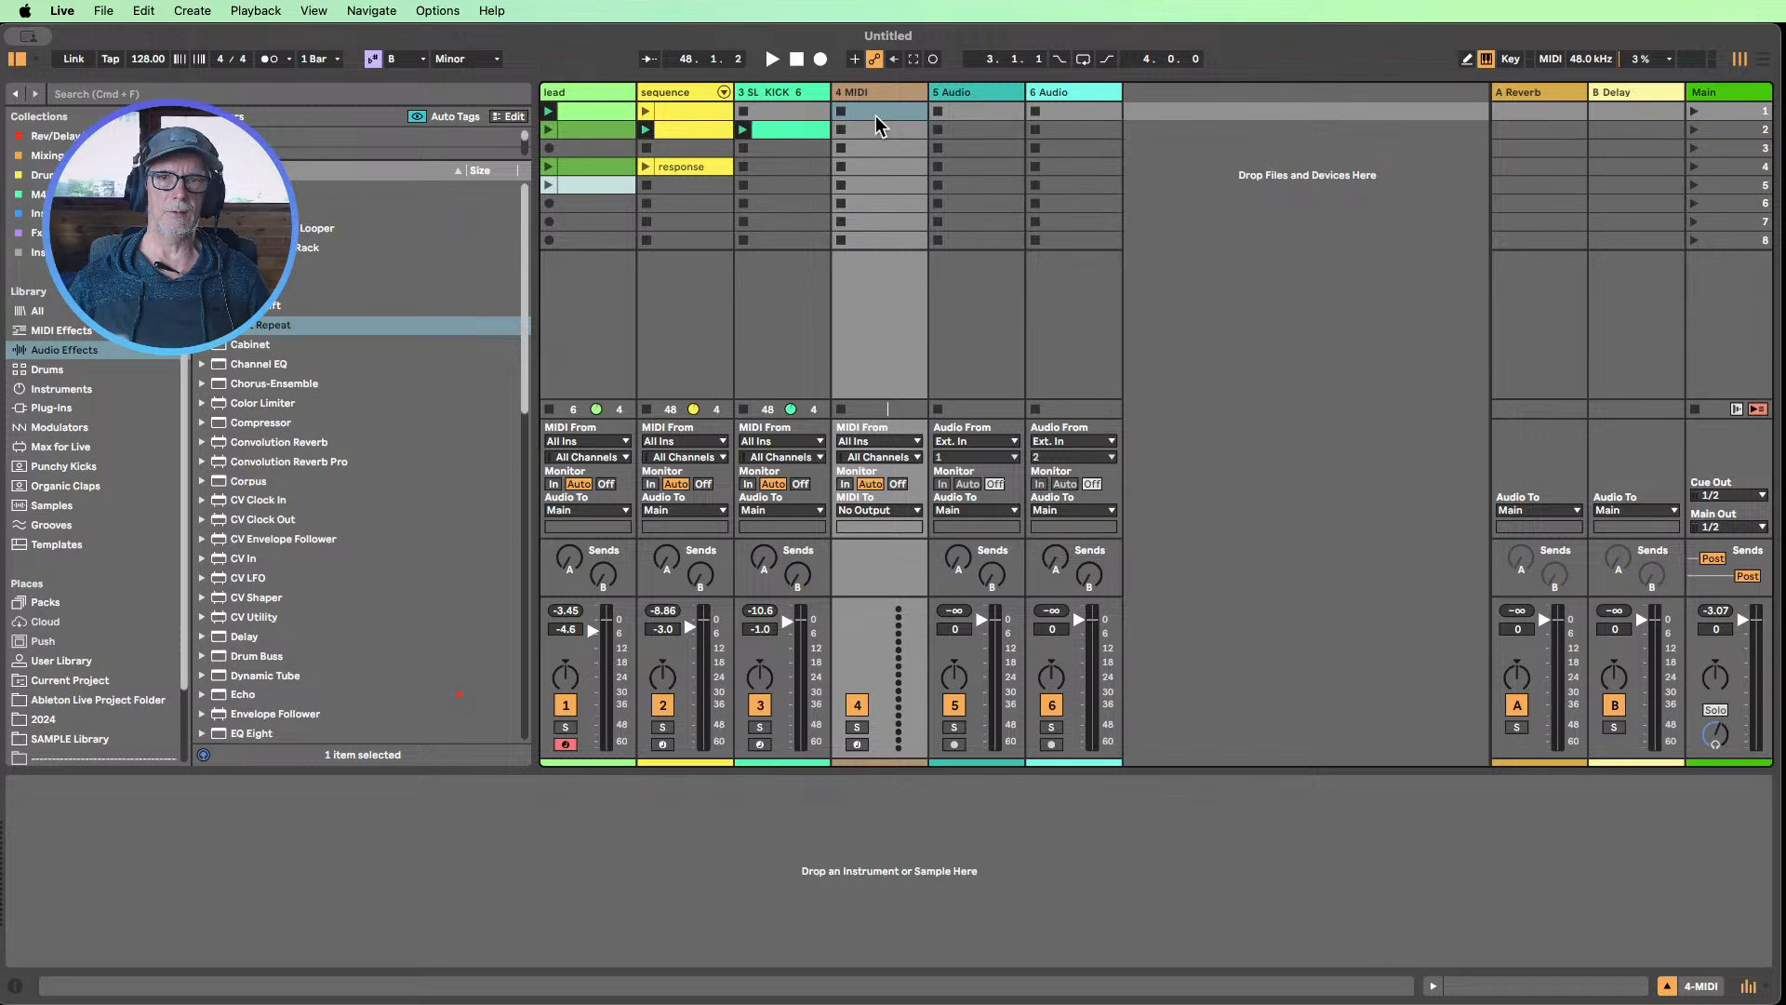
double_click(850, 132)
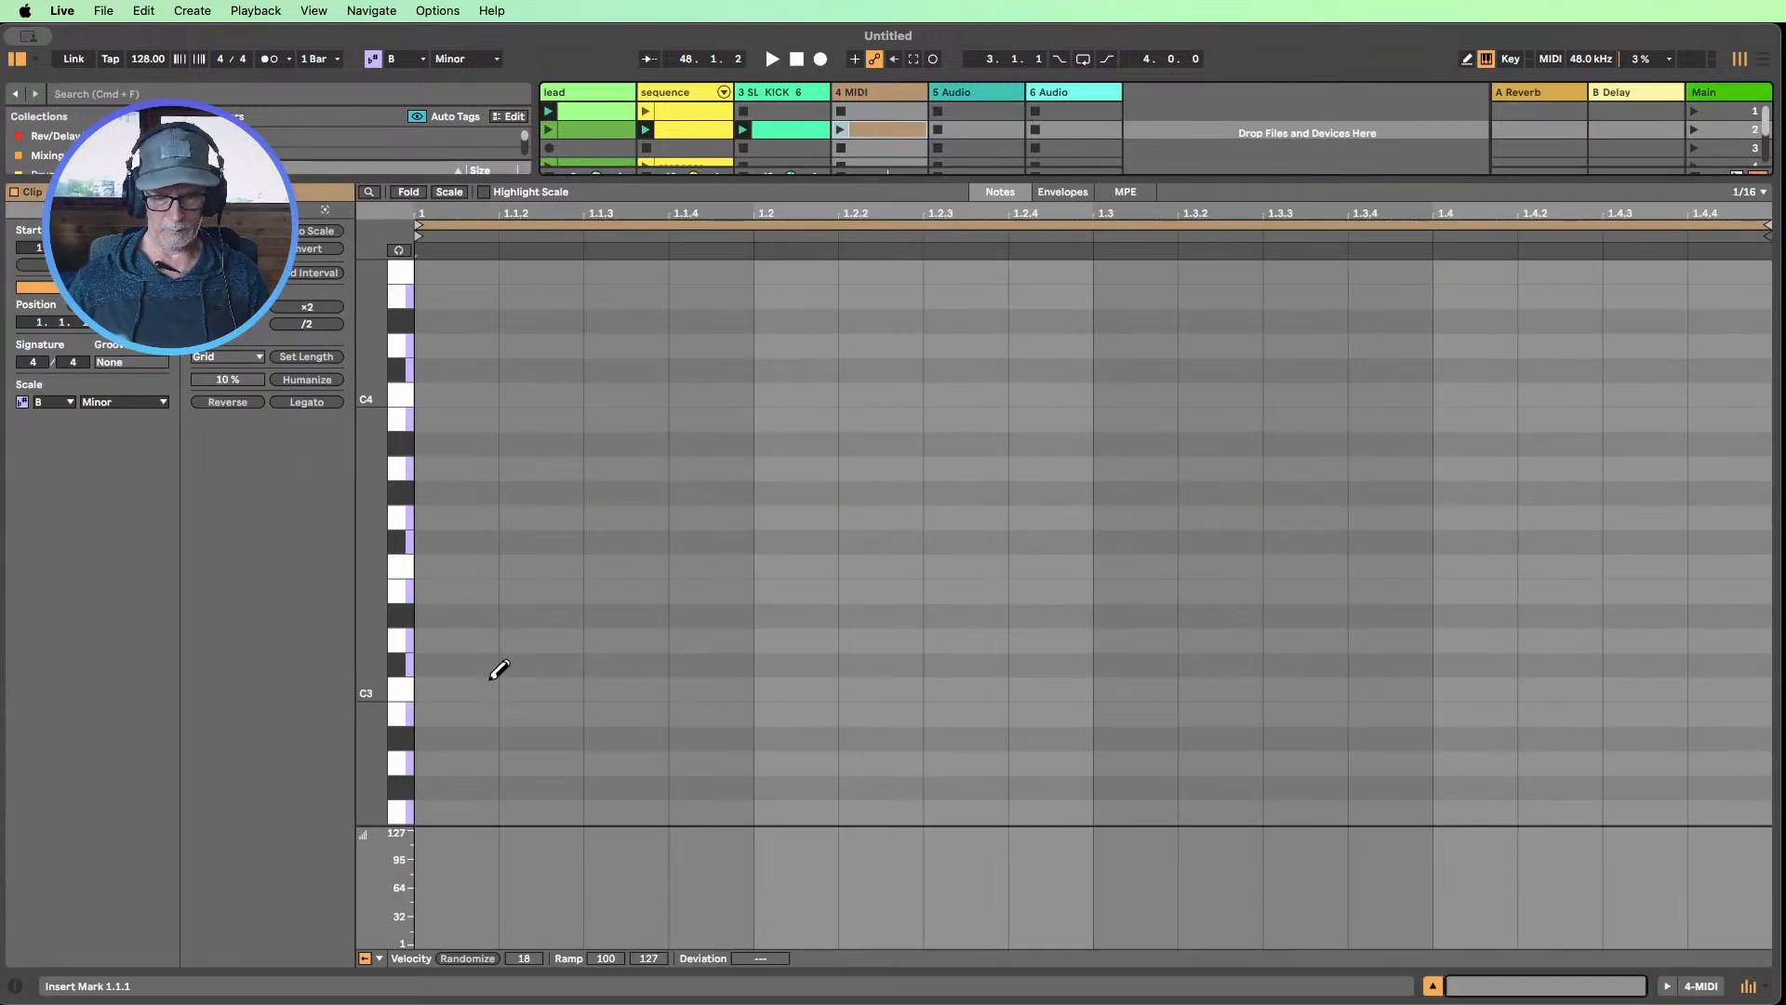
Draw four offbeat C3 sixteenth notes in the new clip at 1.1.3, 1.2.3, 1.3.3 and 1.4.3
key(b)
click(635, 687)
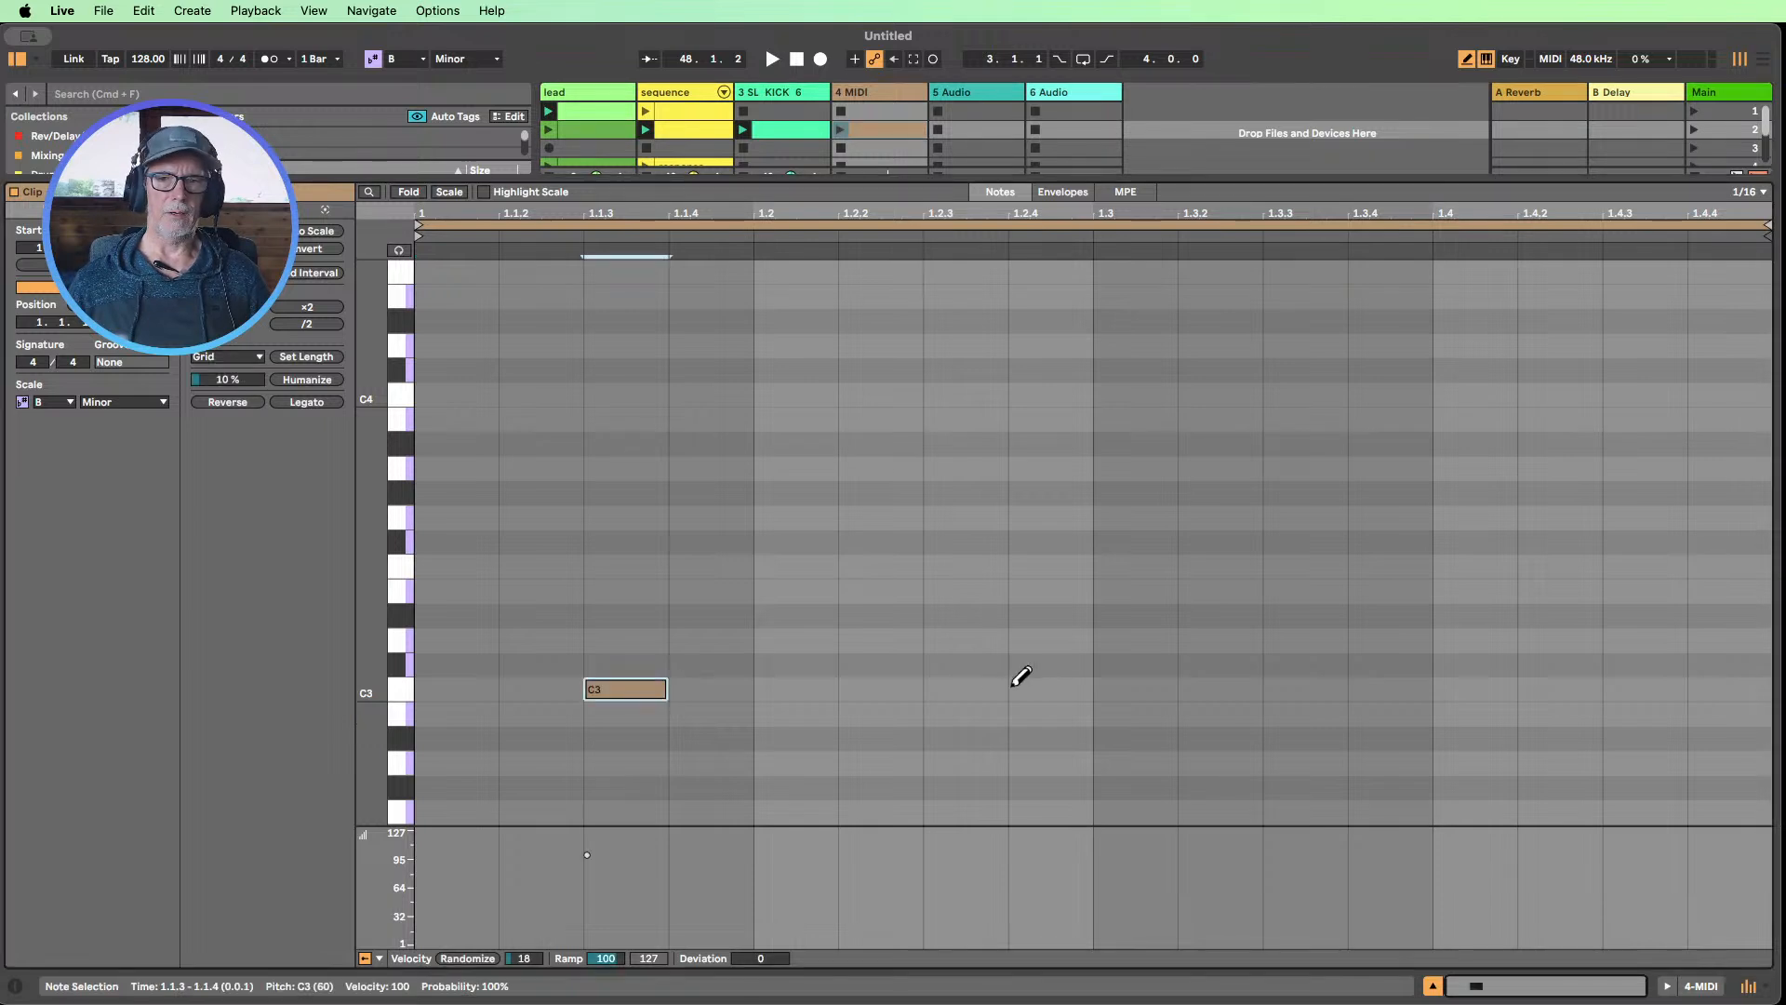
click(963, 688)
click(1335, 688)
click(1637, 689)
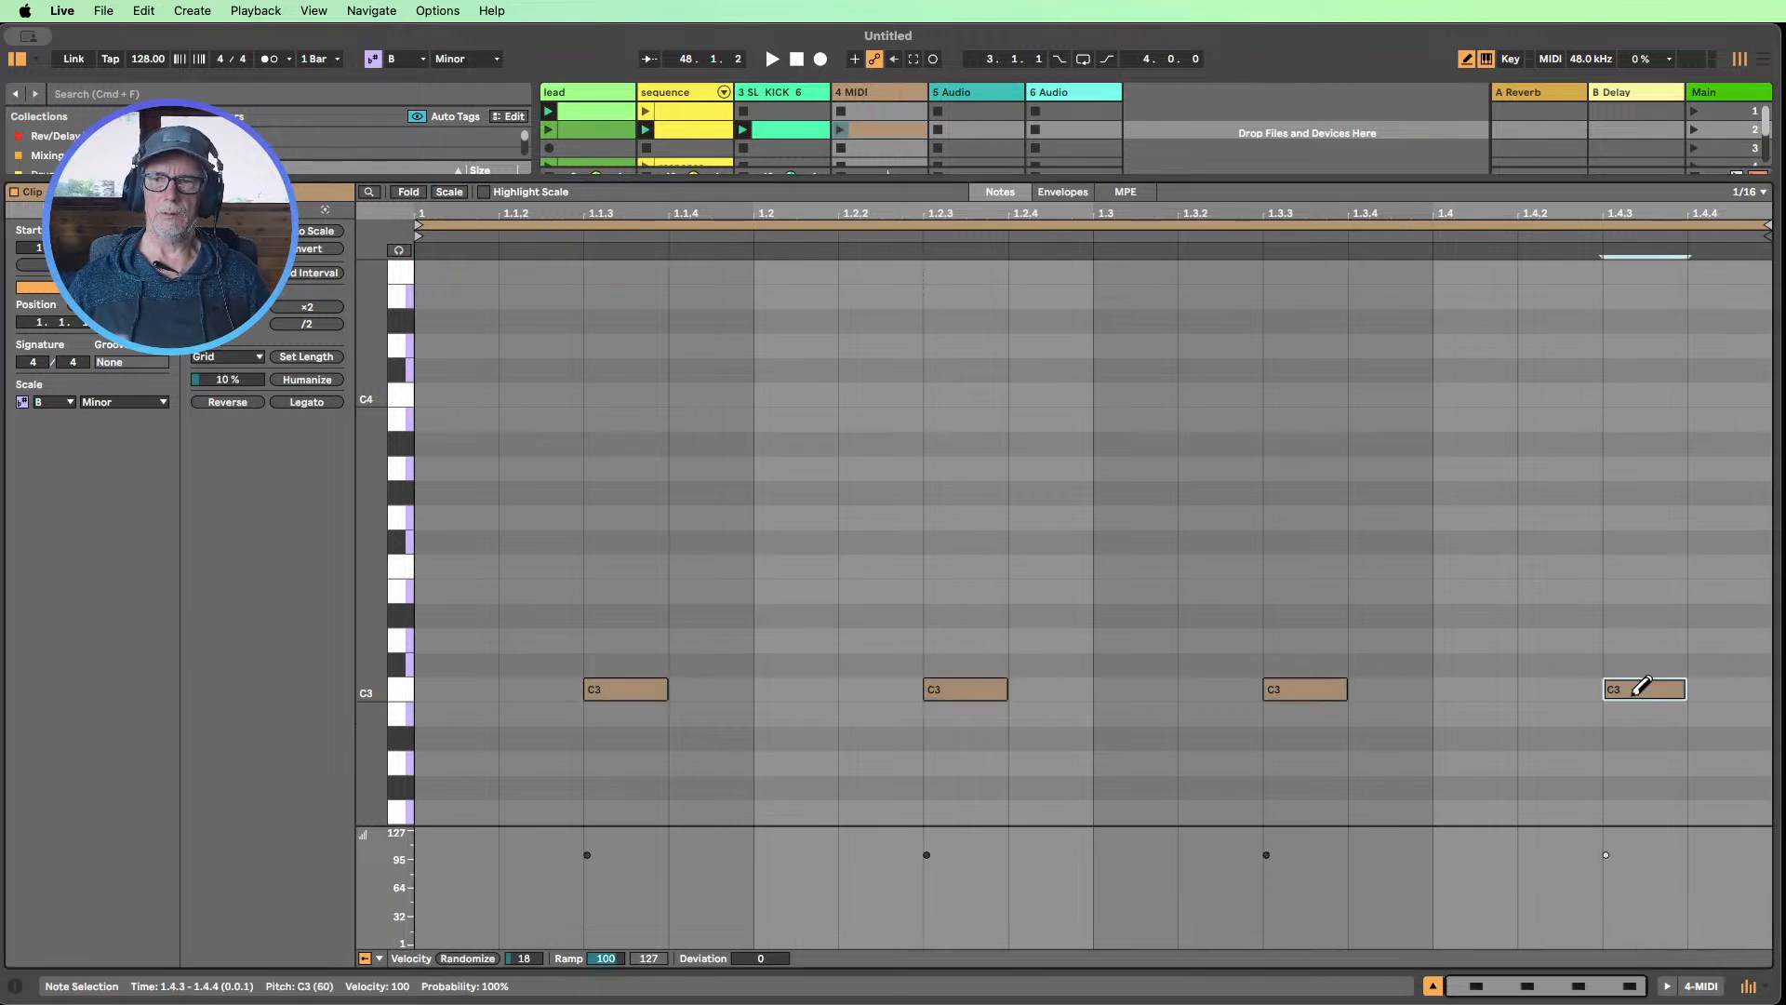
Randomize the velocities of all the C3 notes by an amount of 18 and return to the full session view
click(406, 690)
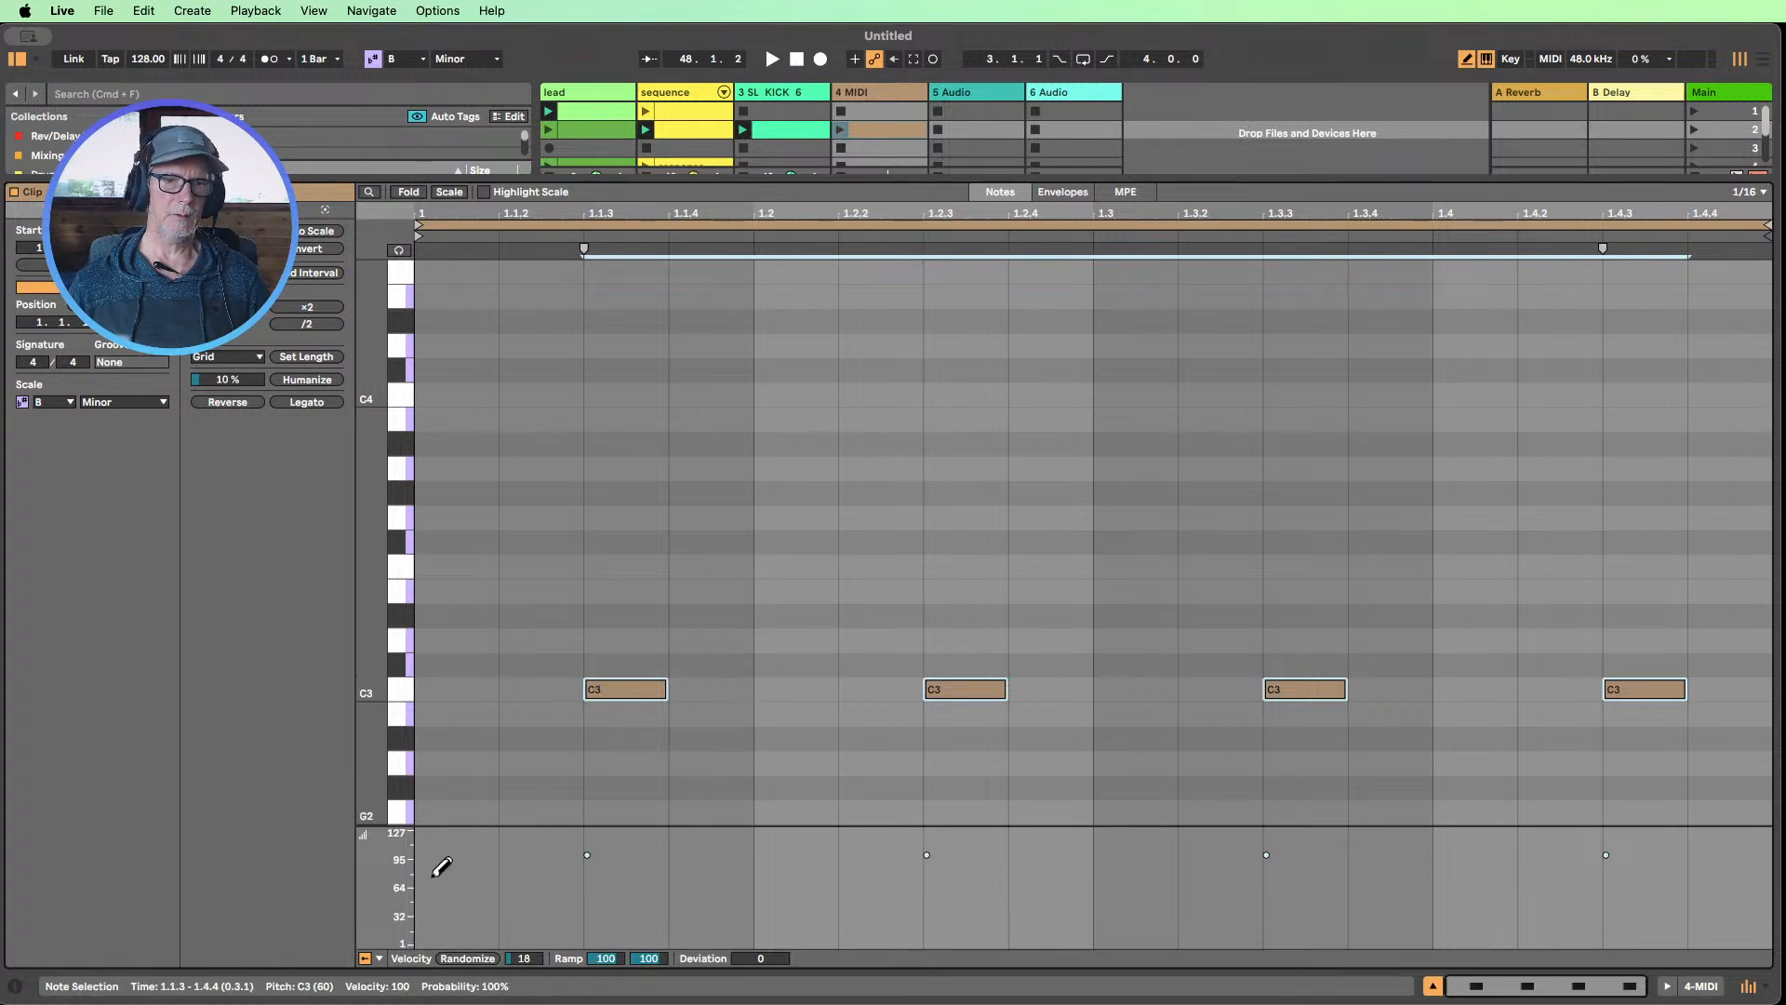
click(477, 961)
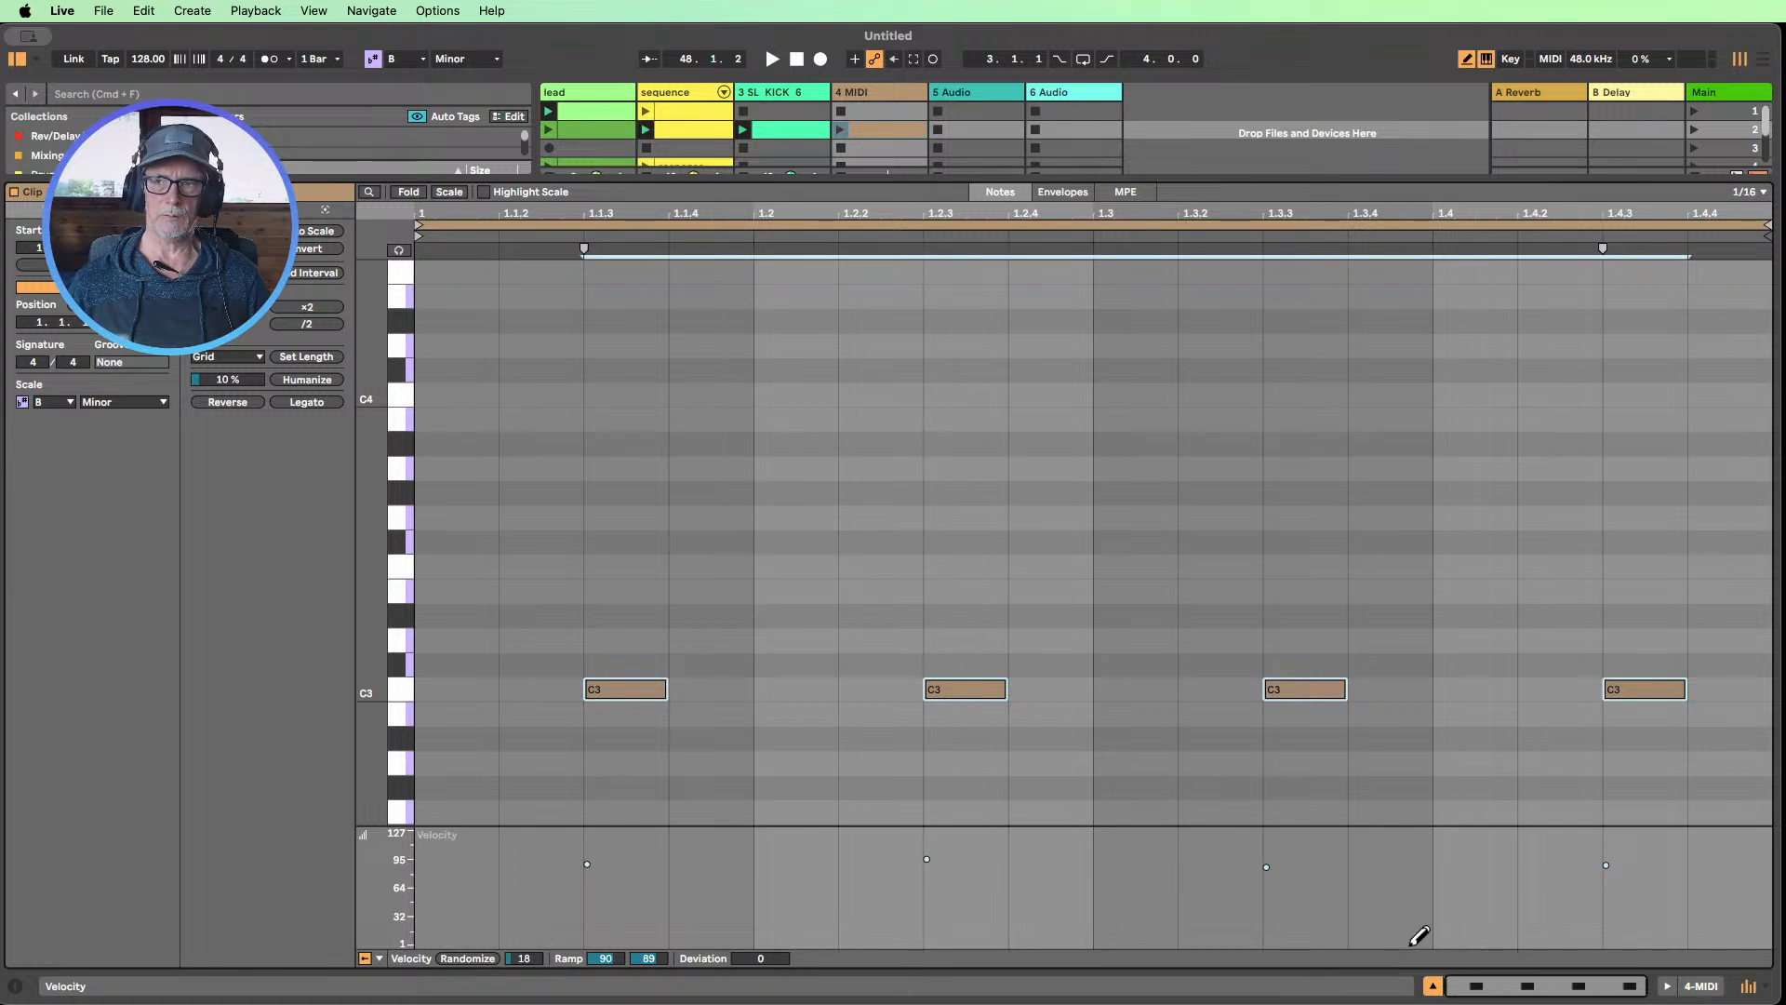
click(1434, 986)
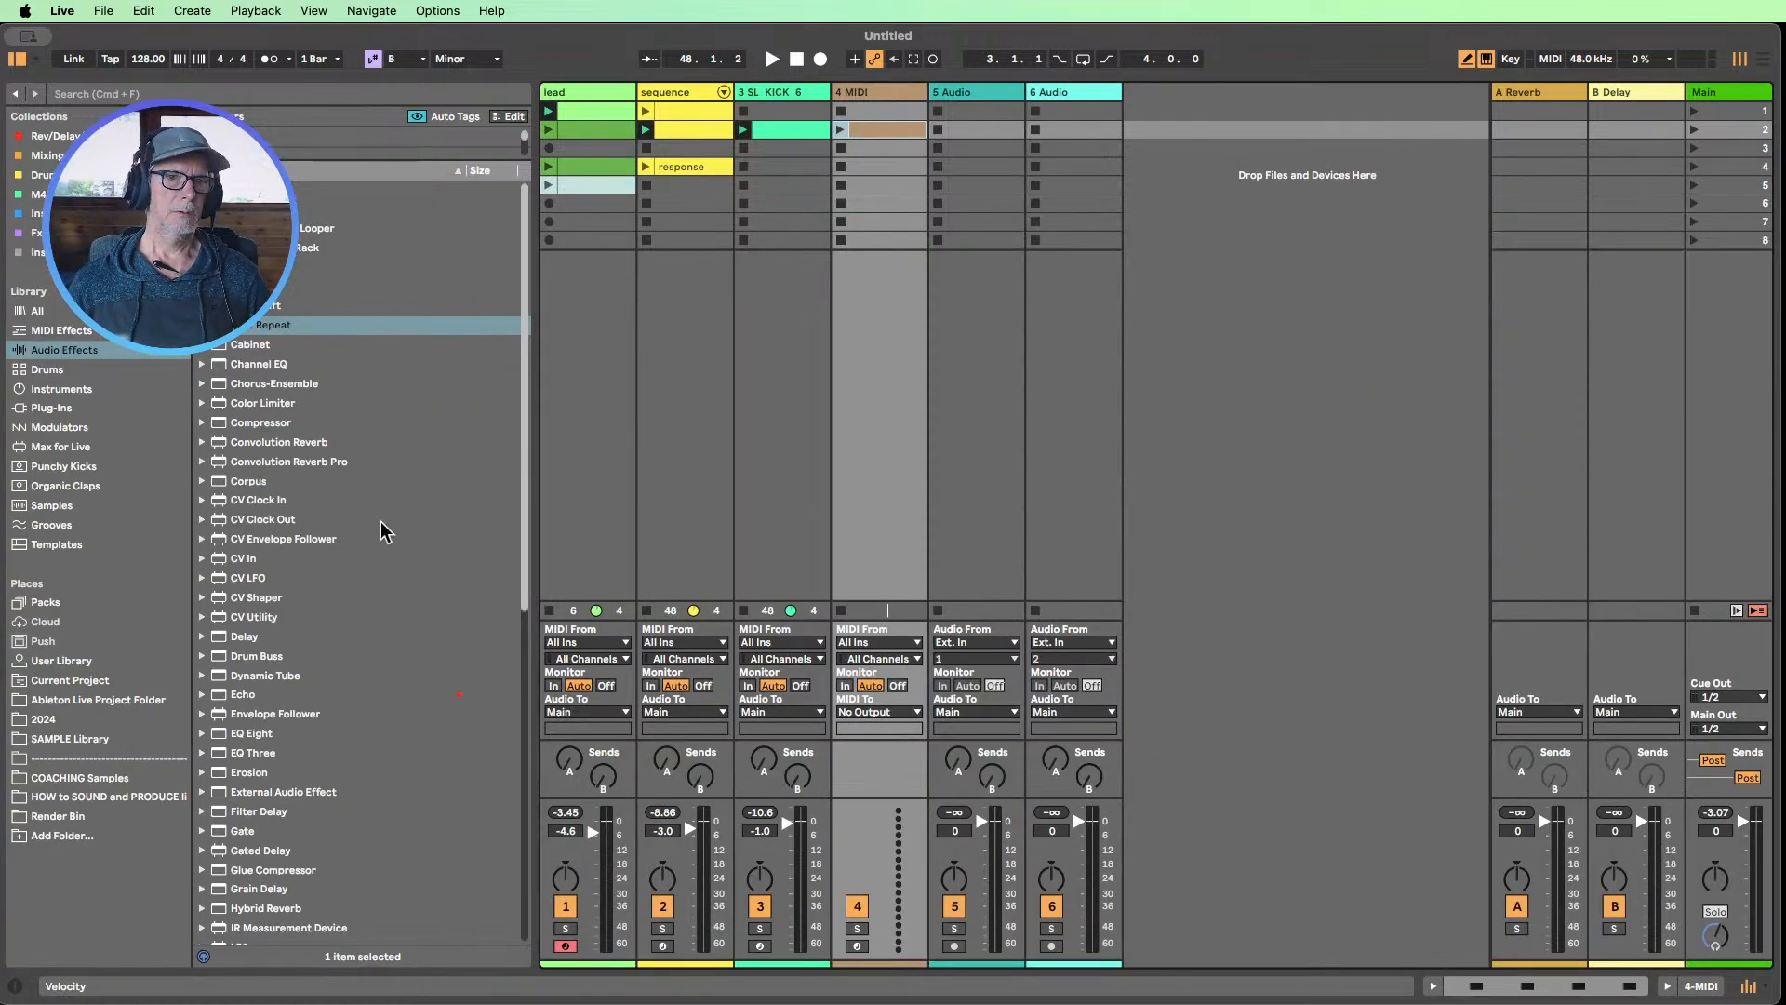
Load the Analog instrument onto the new MIDI track, with Osc2 switched off and Osc1 set to a square wave
click(62, 391)
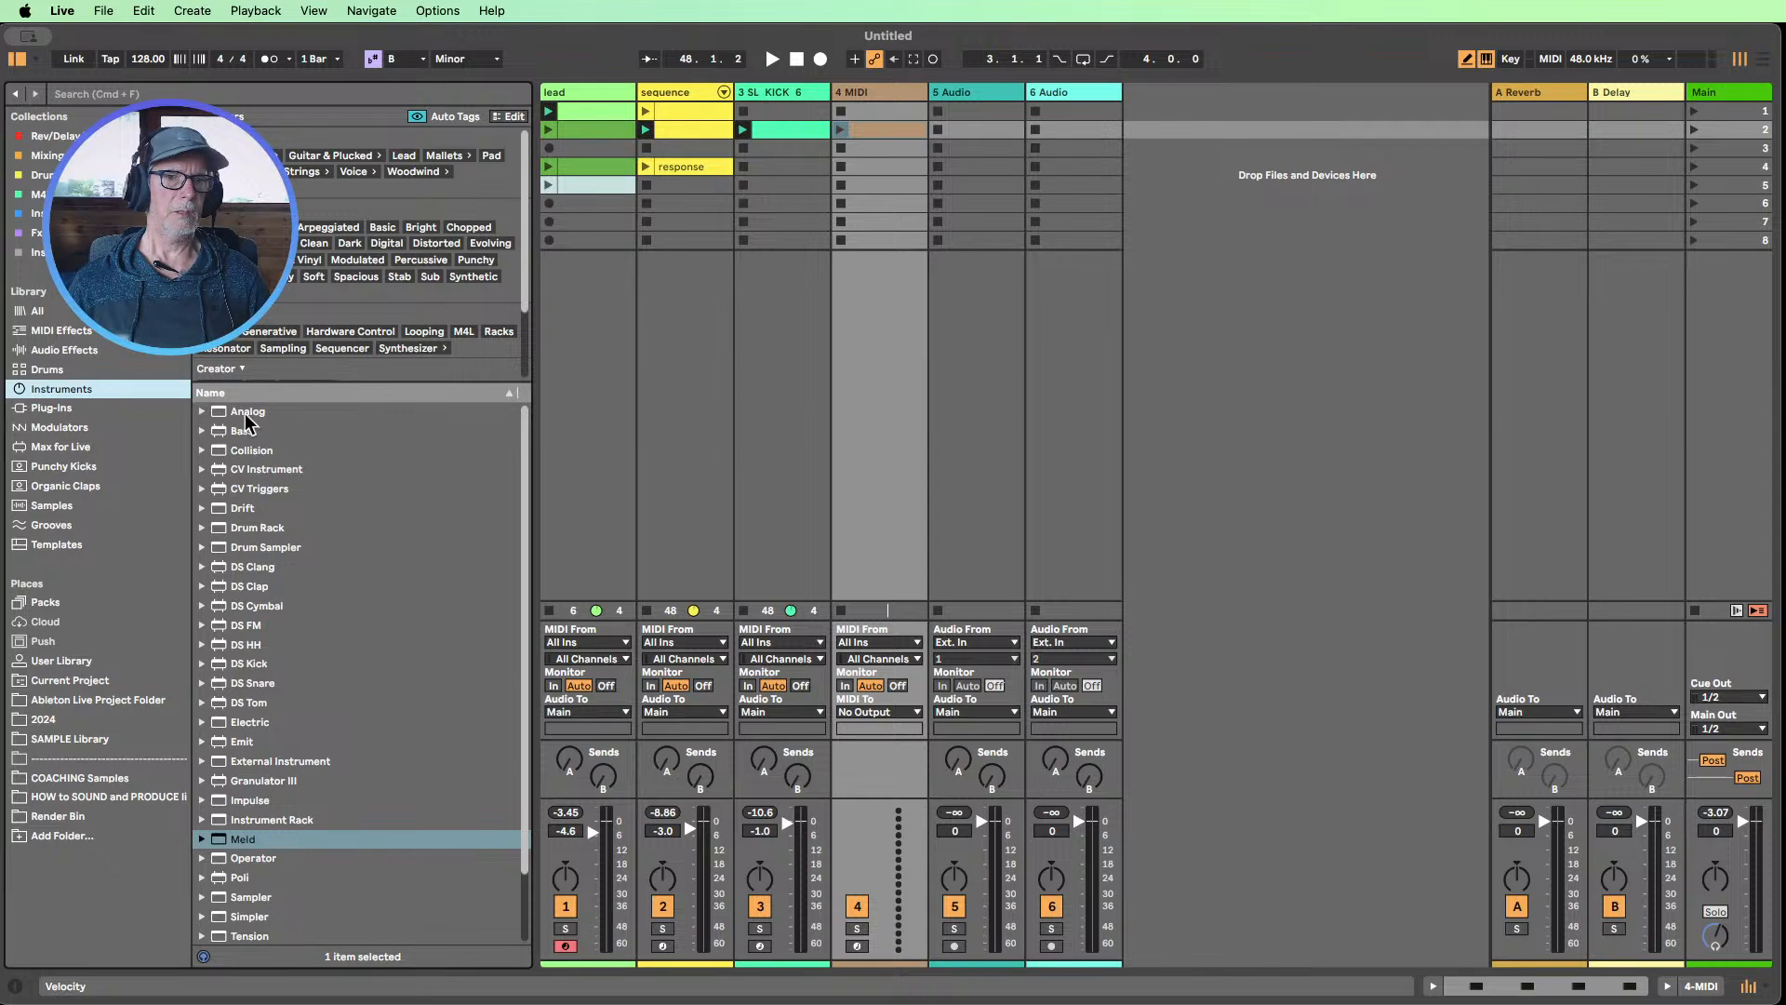
drag(247, 413, 865, 274)
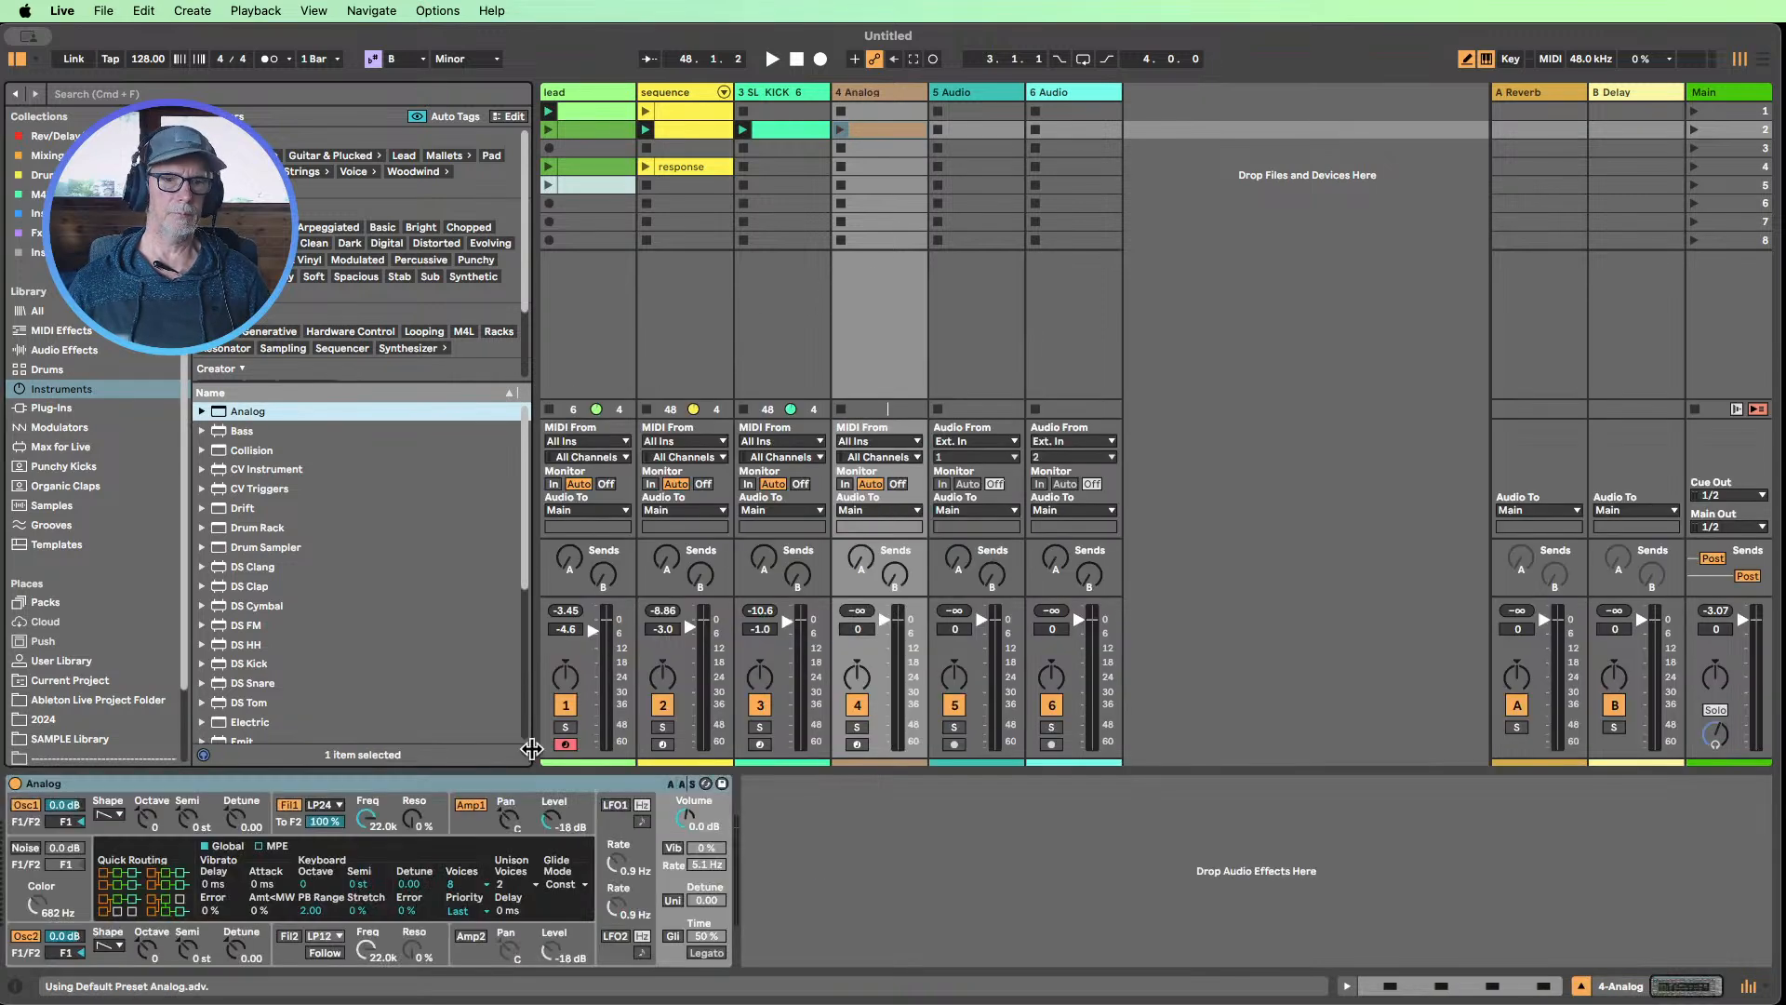
click(25, 938)
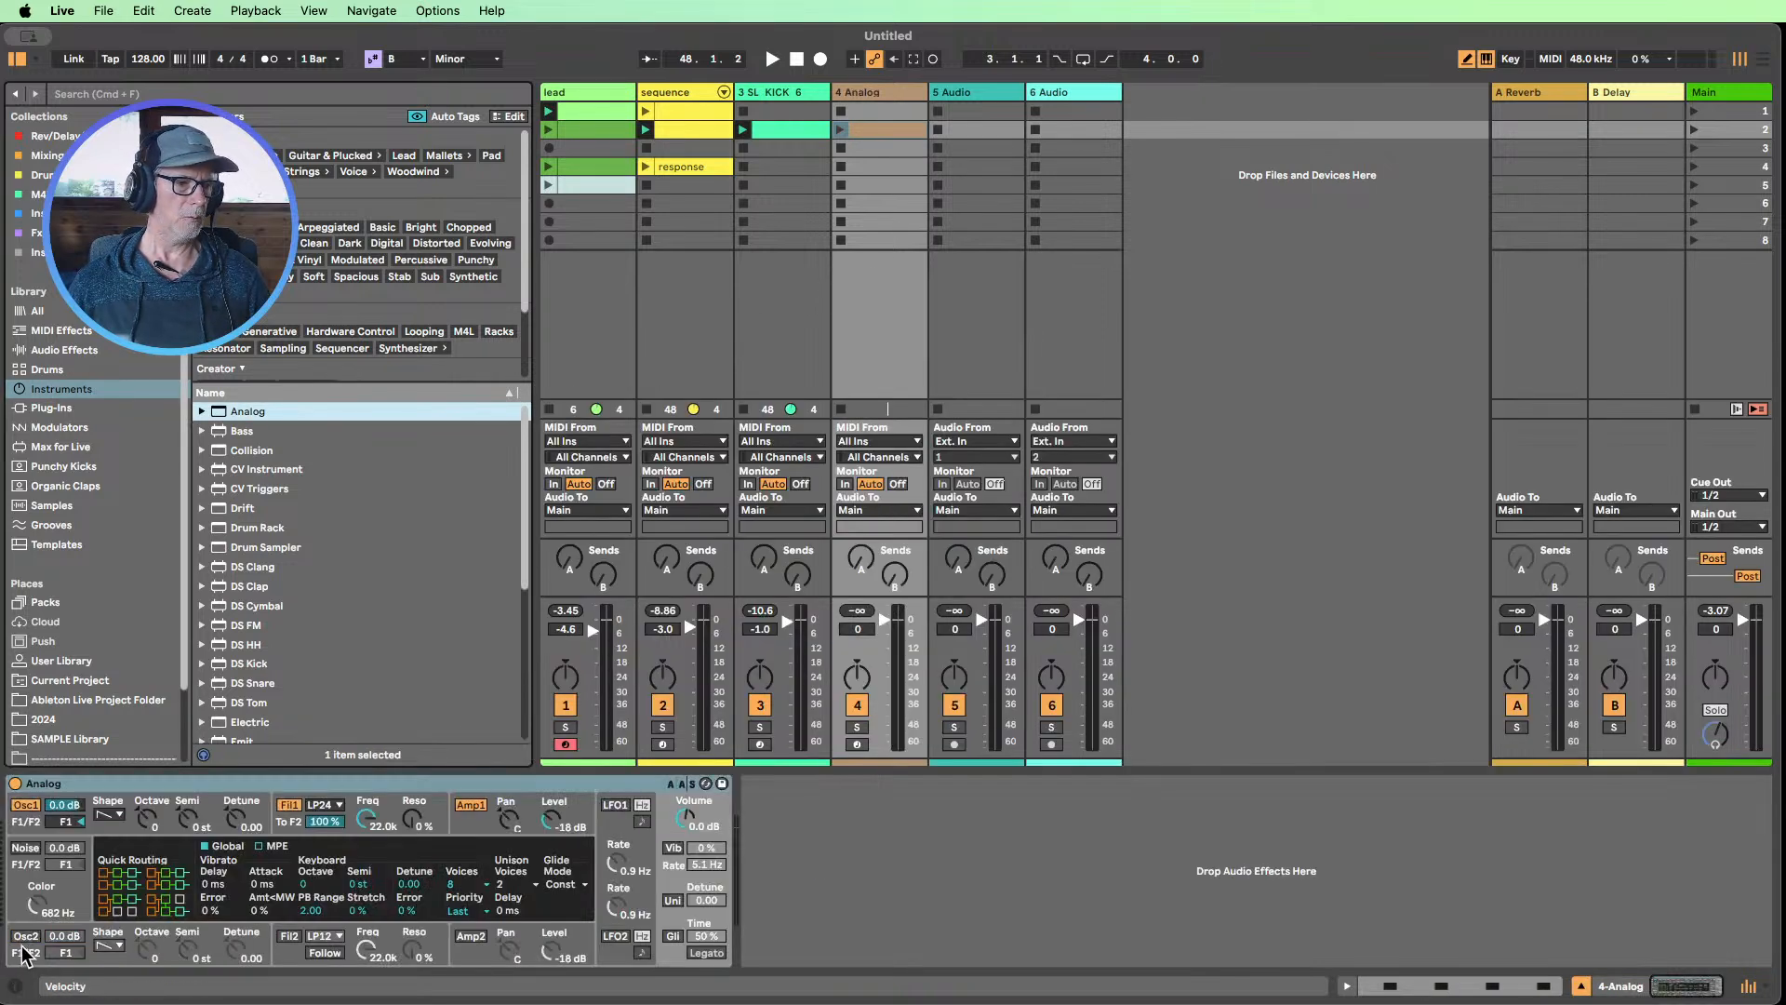
click(109, 815)
click(106, 879)
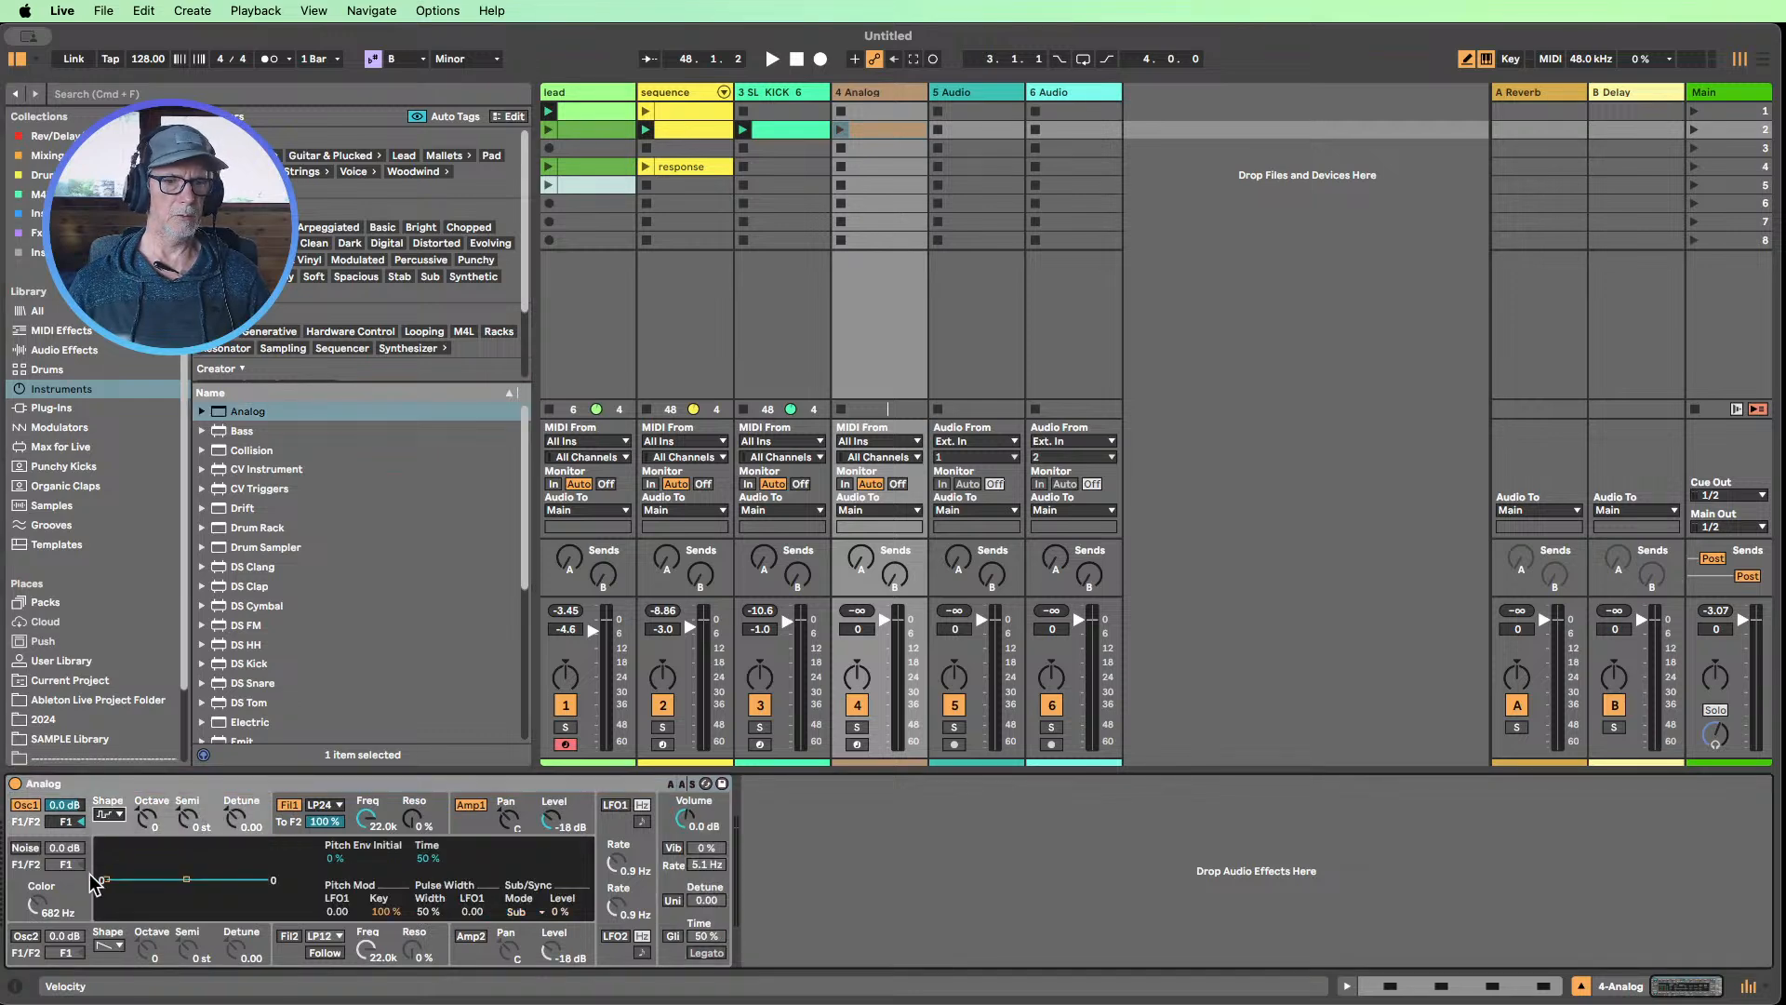
Launch the Analog clip and shape the Amp1 envelope with Sustain at 0.00 and Decay at 133 ms
click(842, 131)
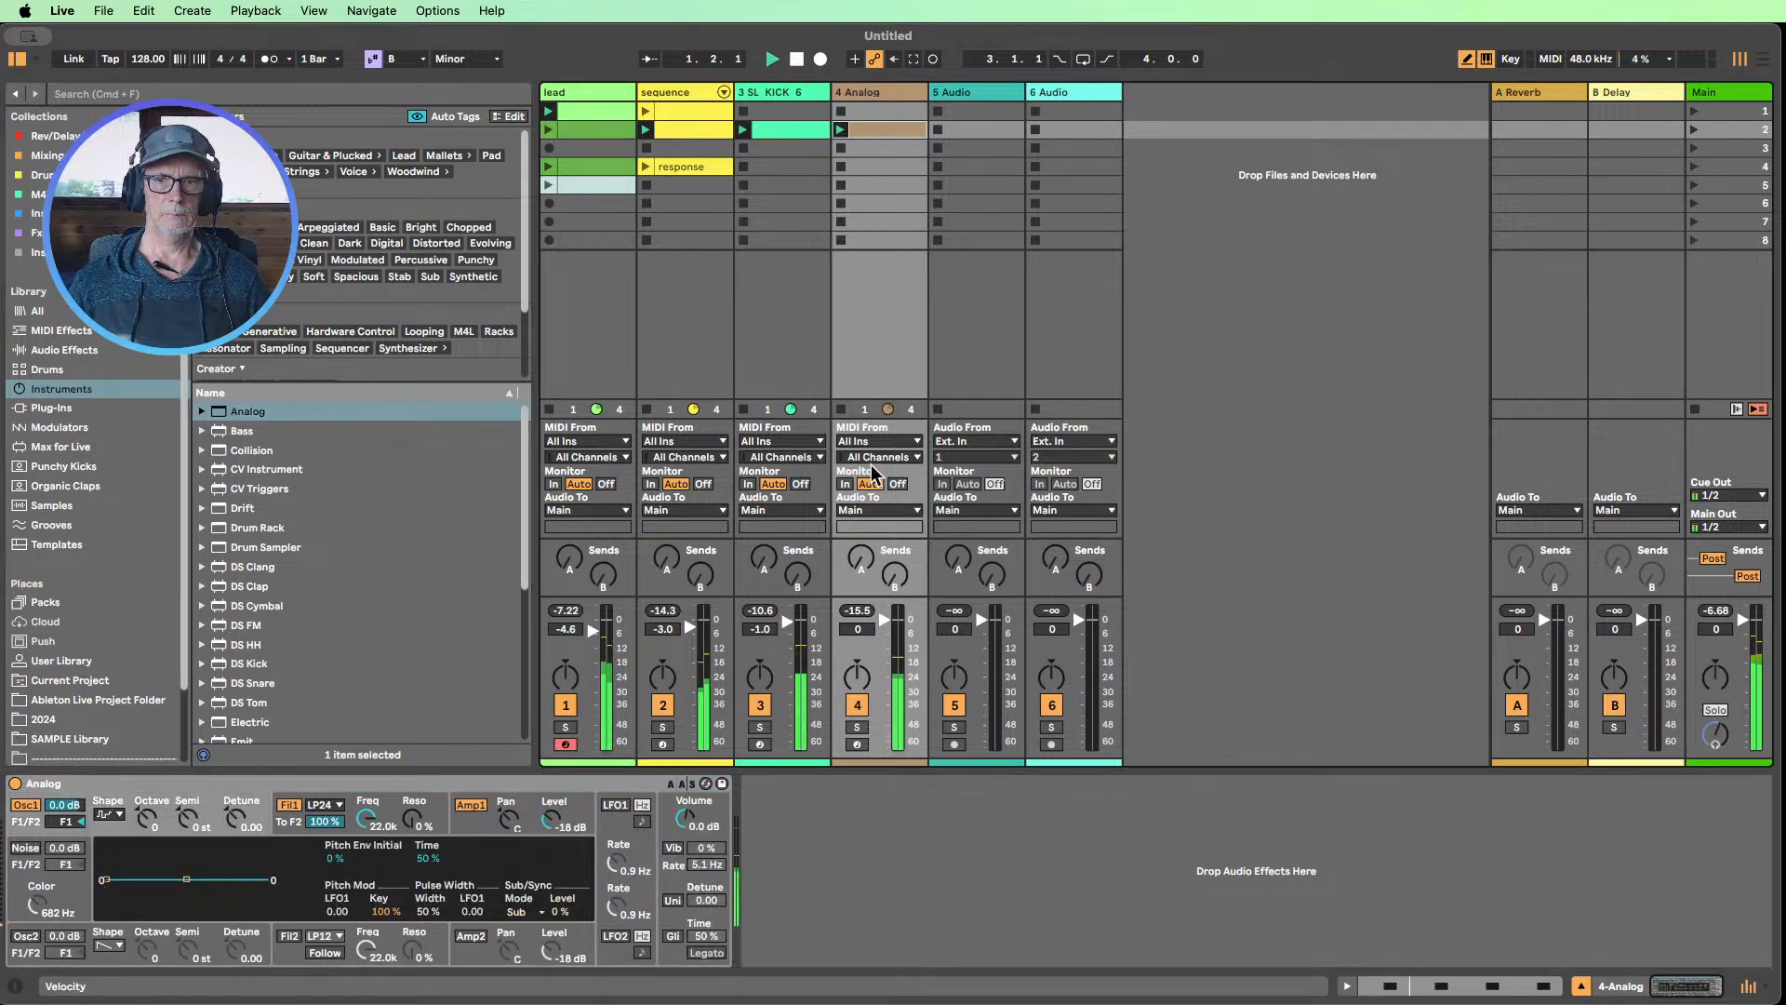
click(472, 832)
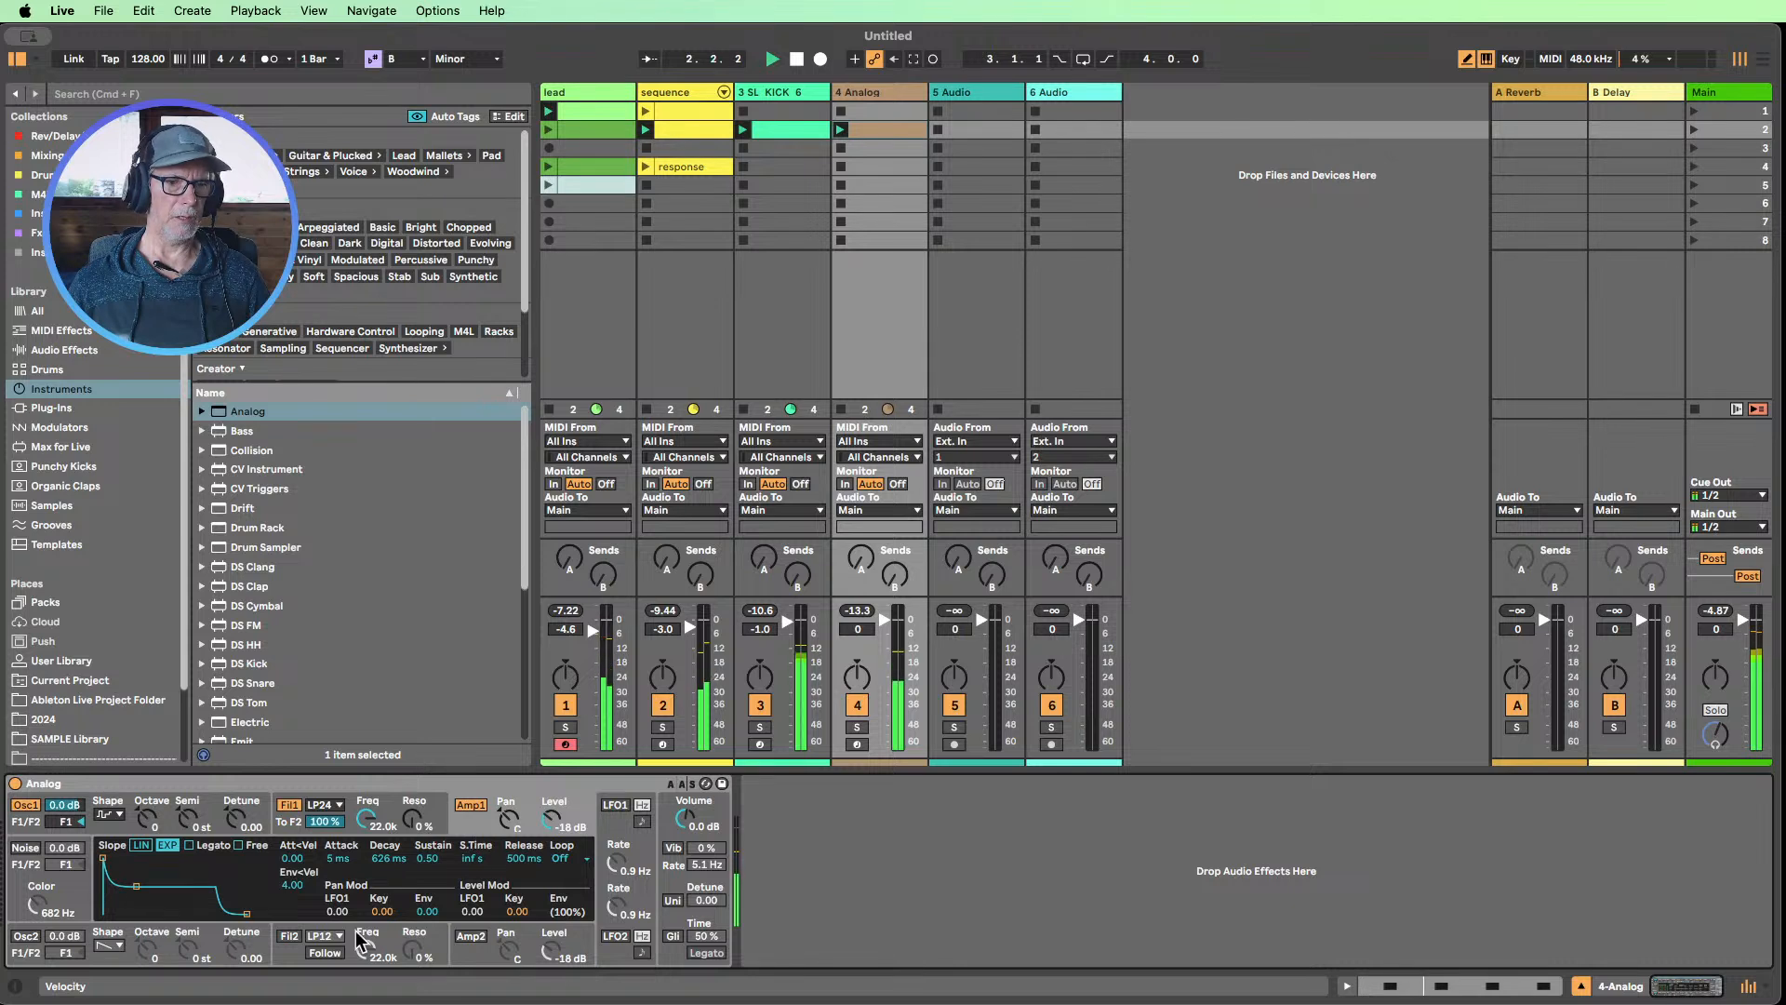
drag(427, 858, 385, 893)
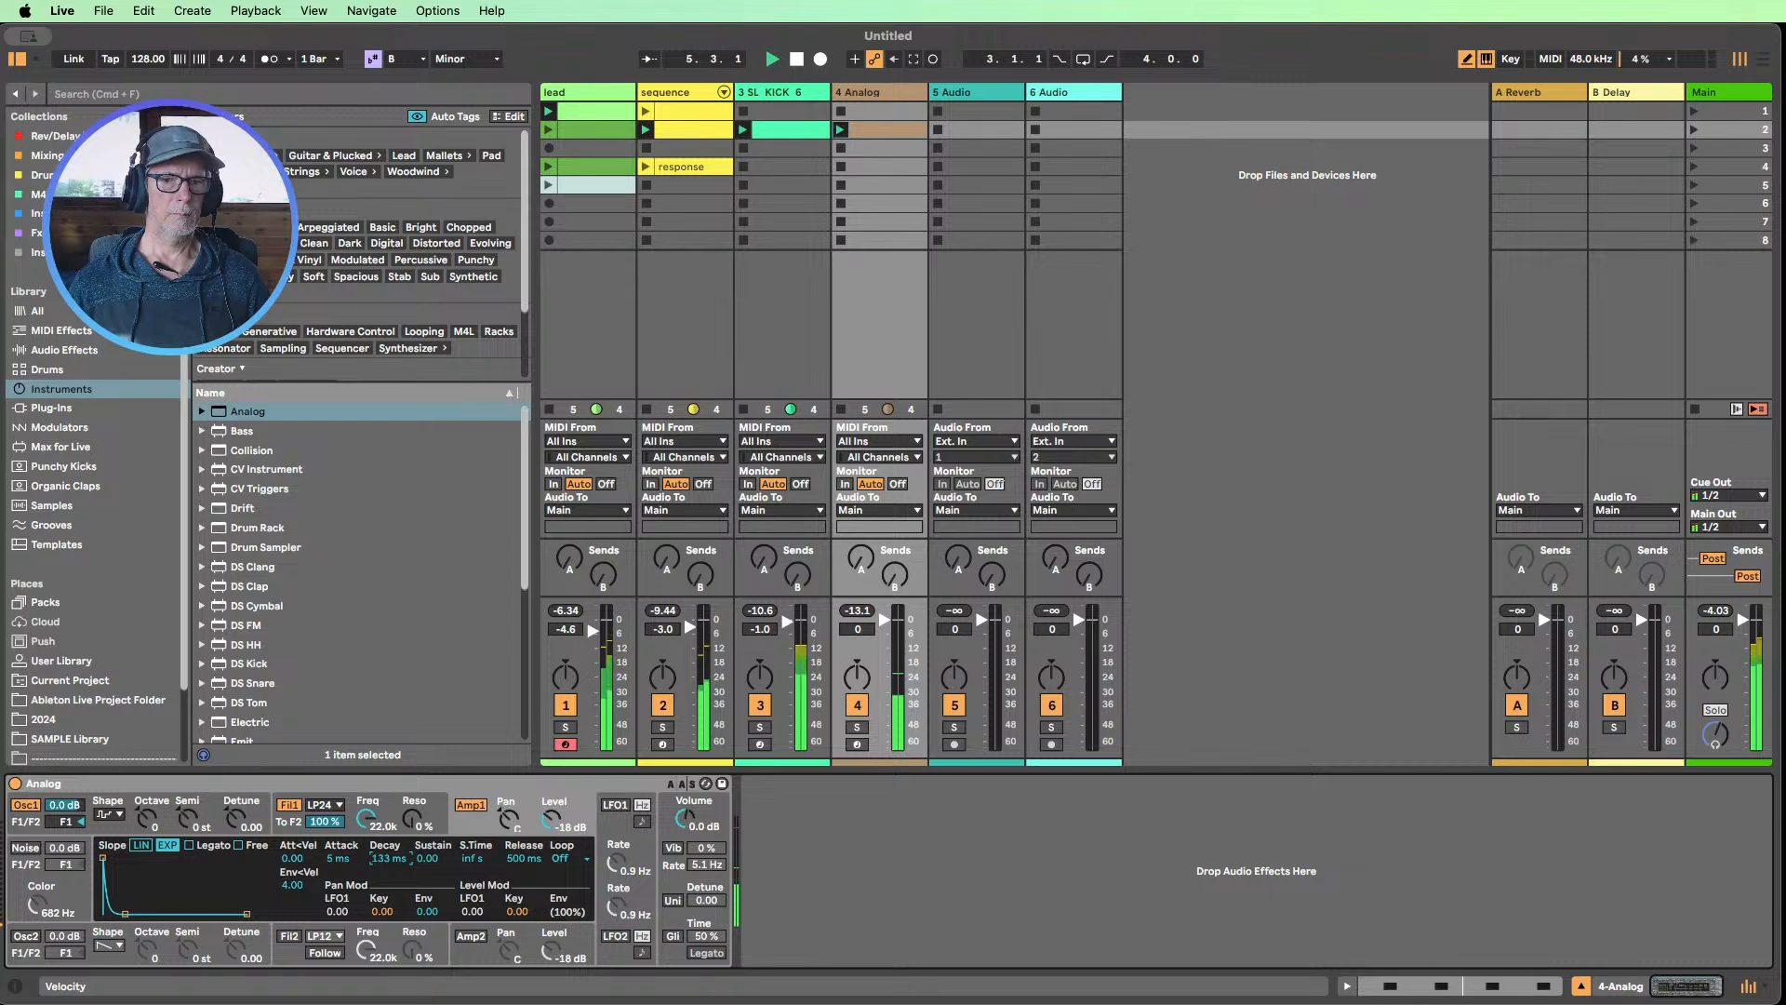
Set Analog's Voices to Mono in its global settings
click(672, 848)
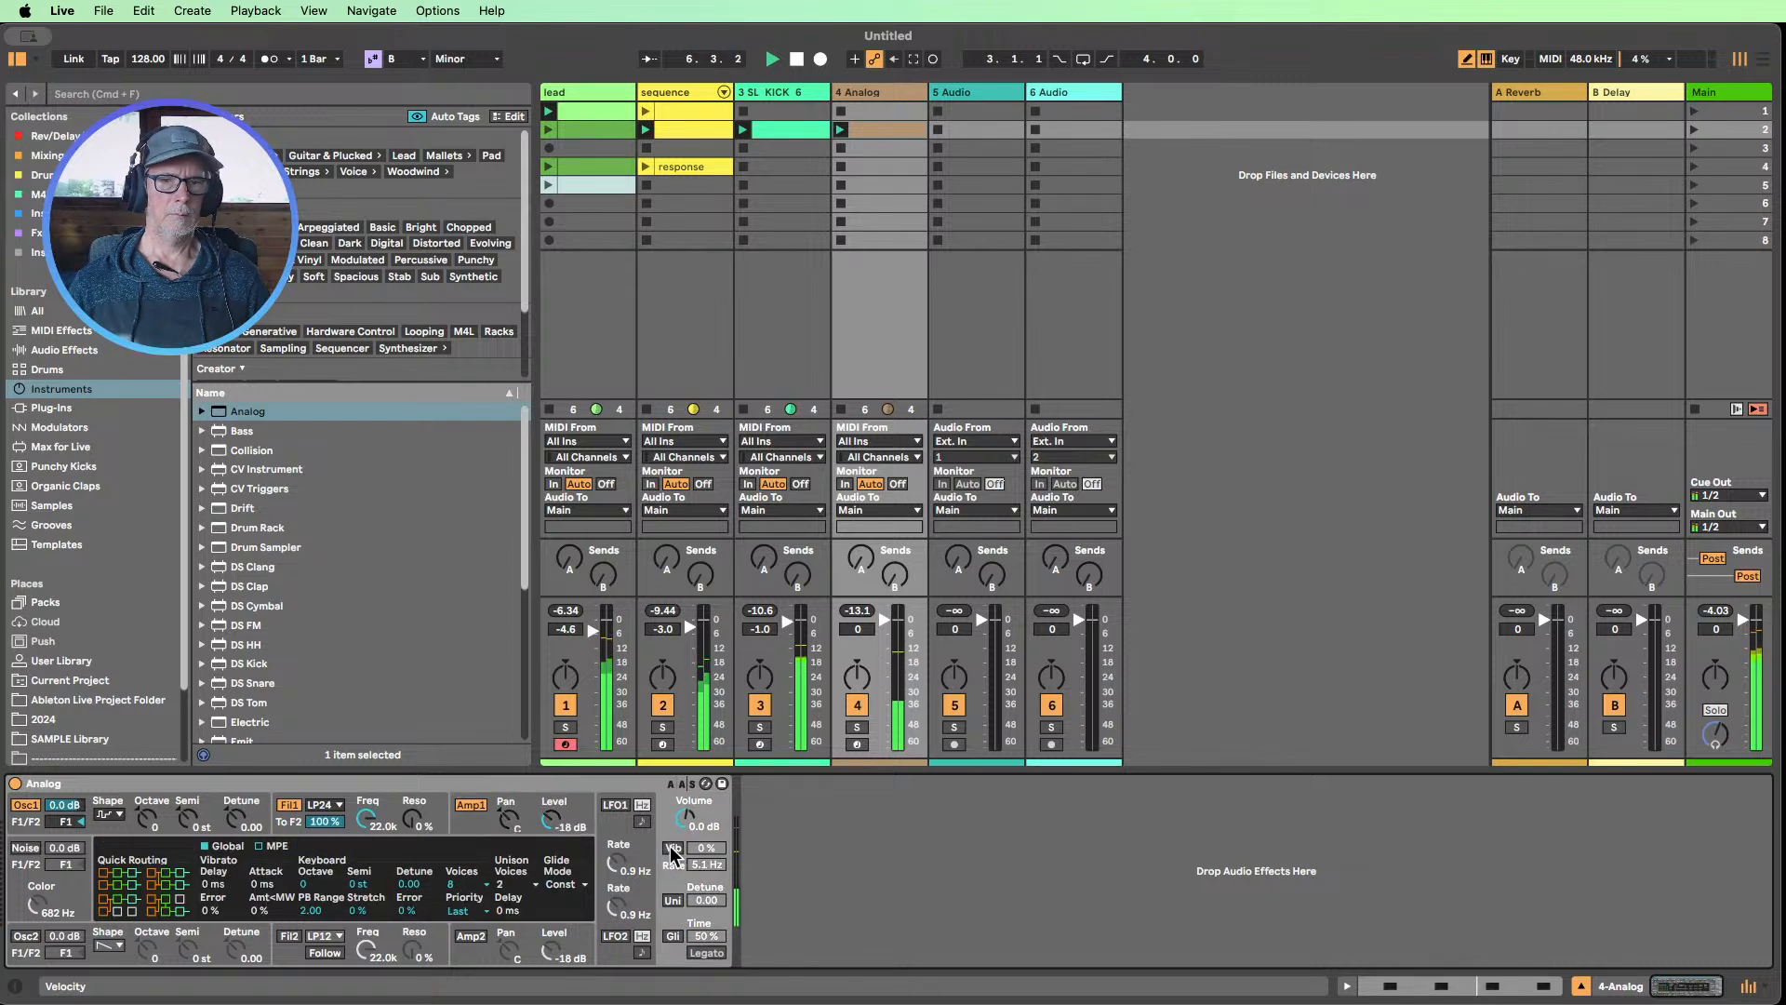
click(453, 883)
click(471, 737)
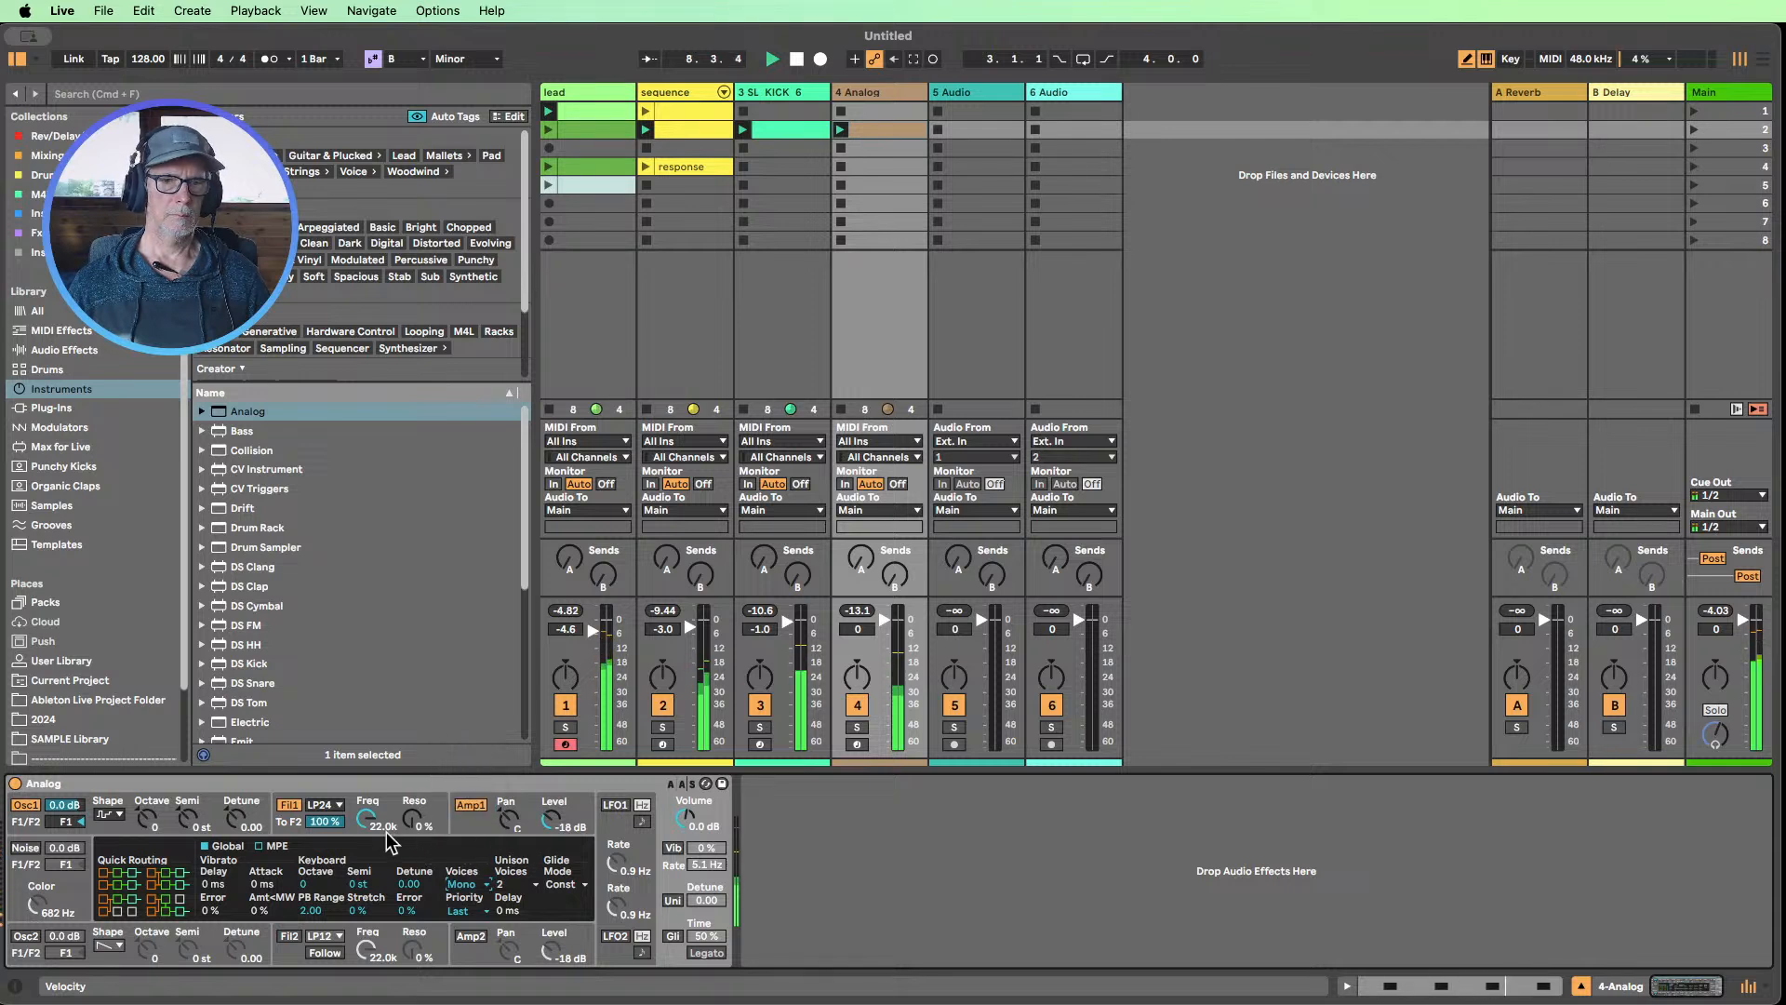
Shape Analog's Fil1 with an envelope modulation of 4.00, Resonance at 40 %, and Frequency at 974 Hz
drag(412, 818, 412, 808)
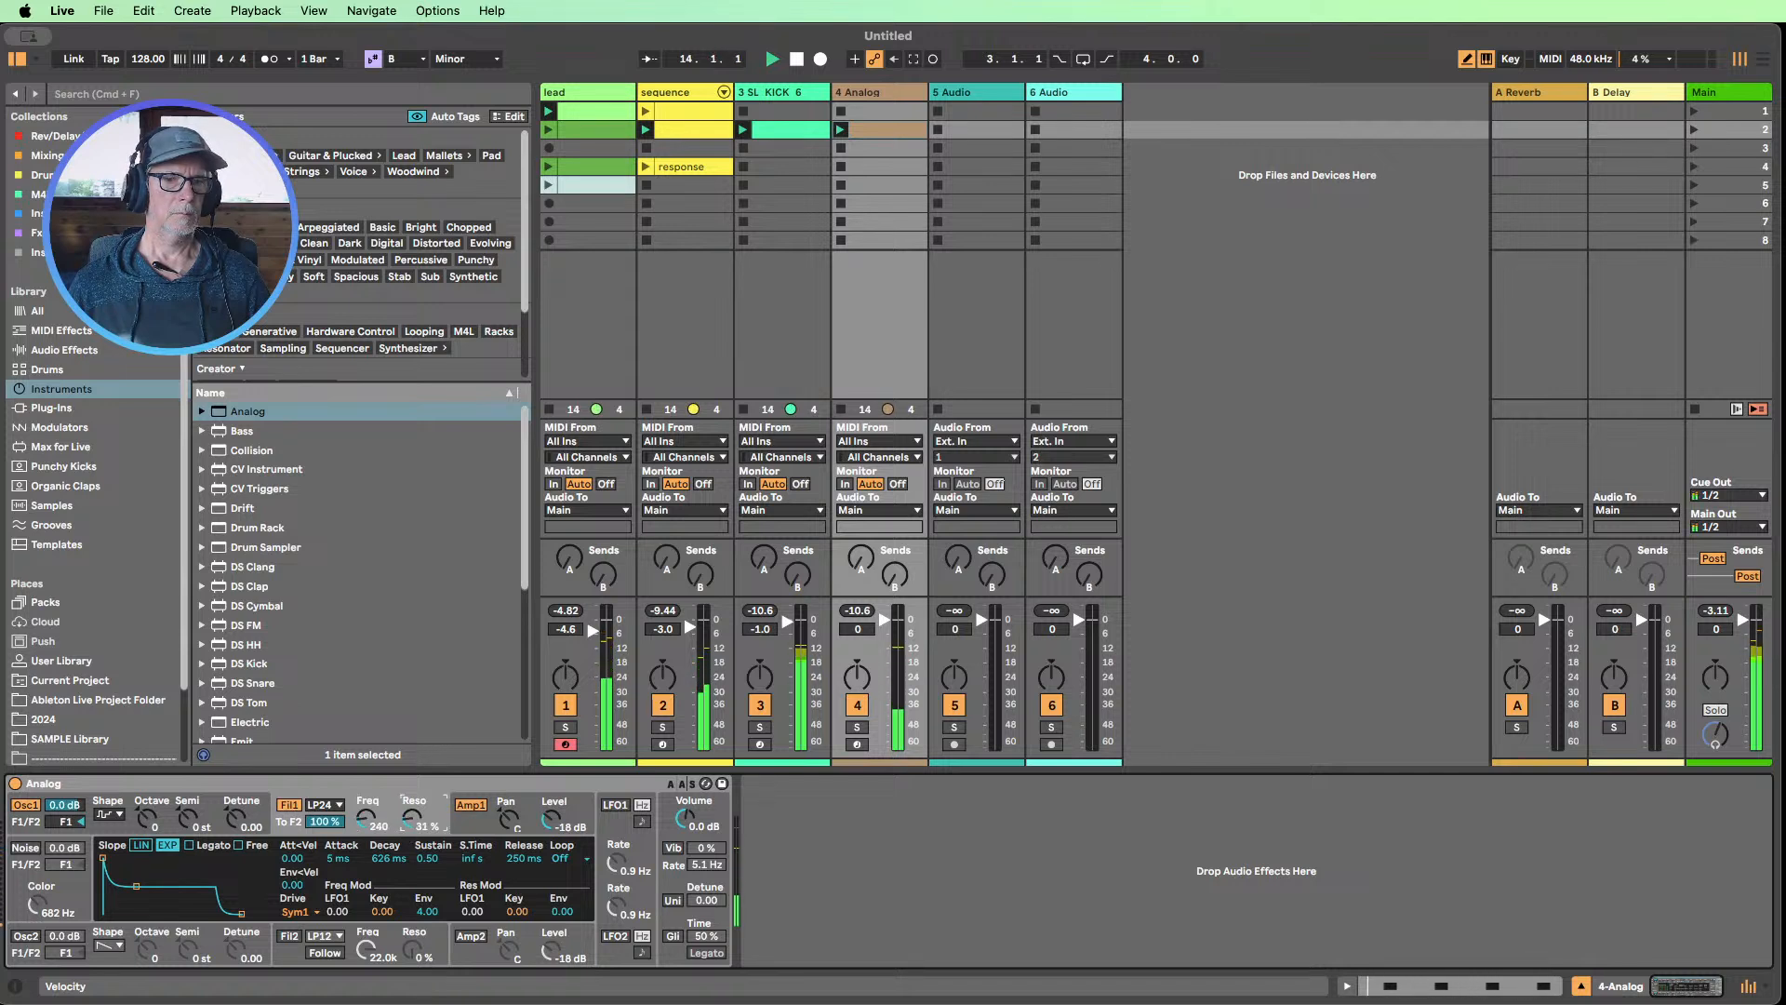
drag(408, 831, 408, 879)
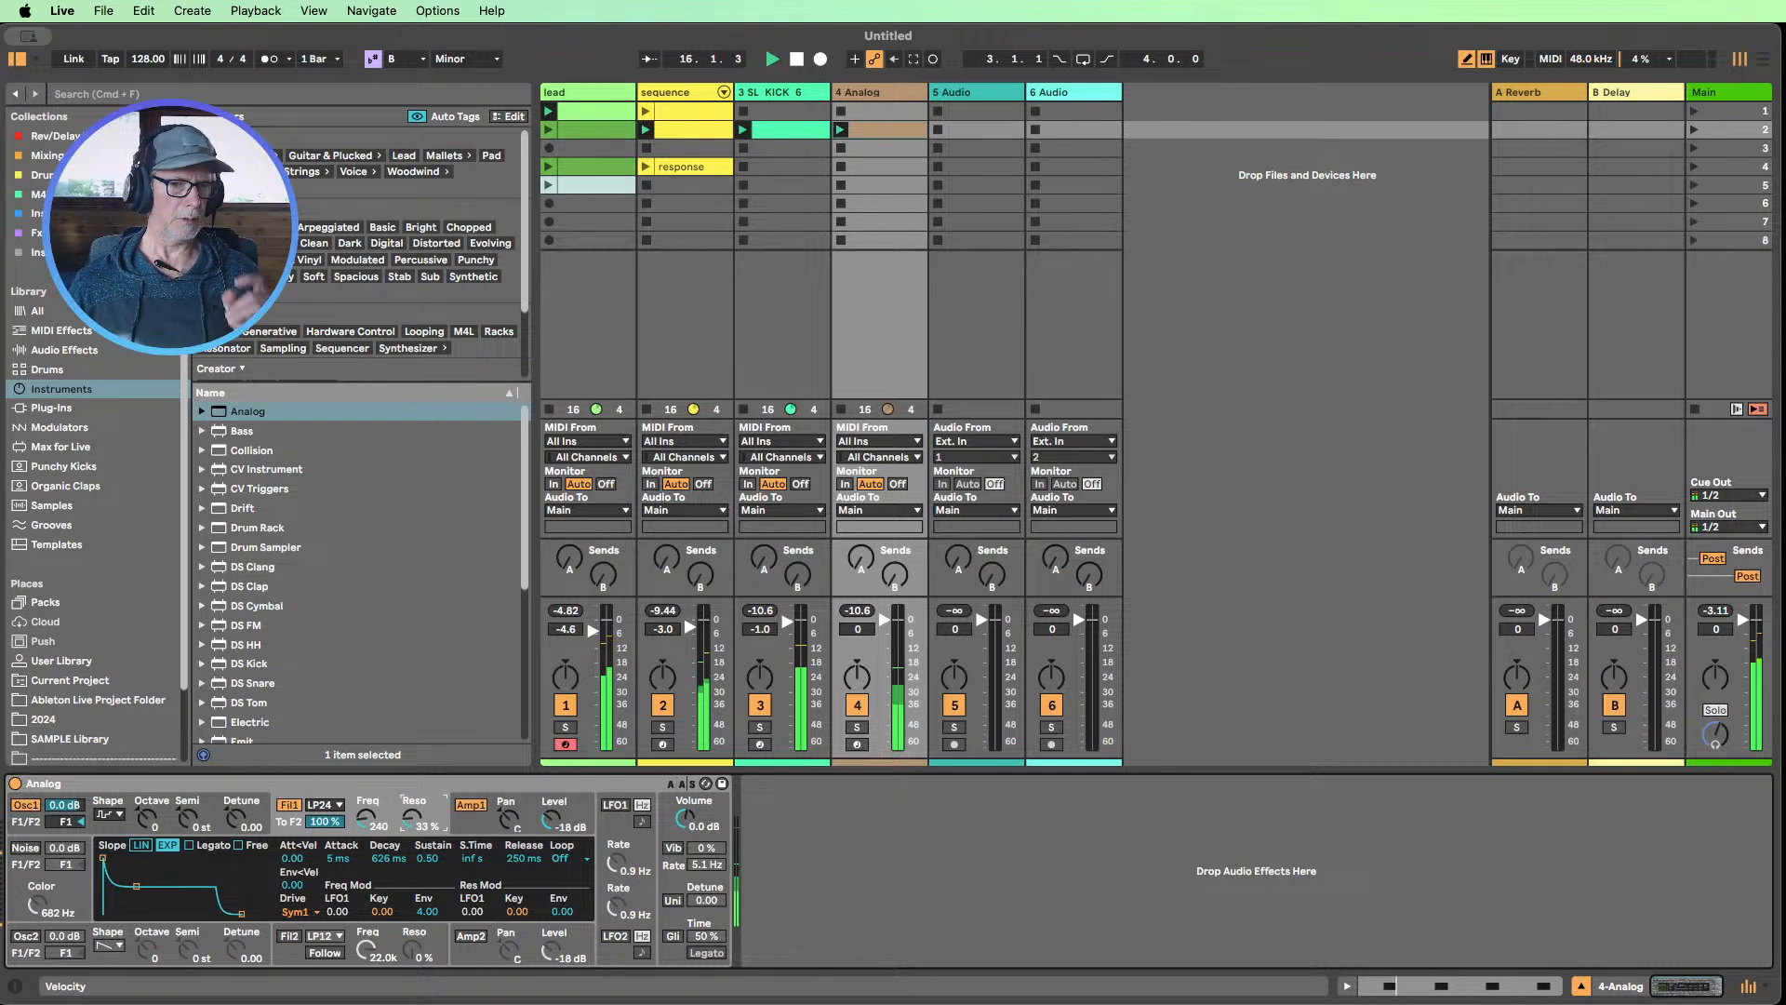
drag(411, 819, 411, 815)
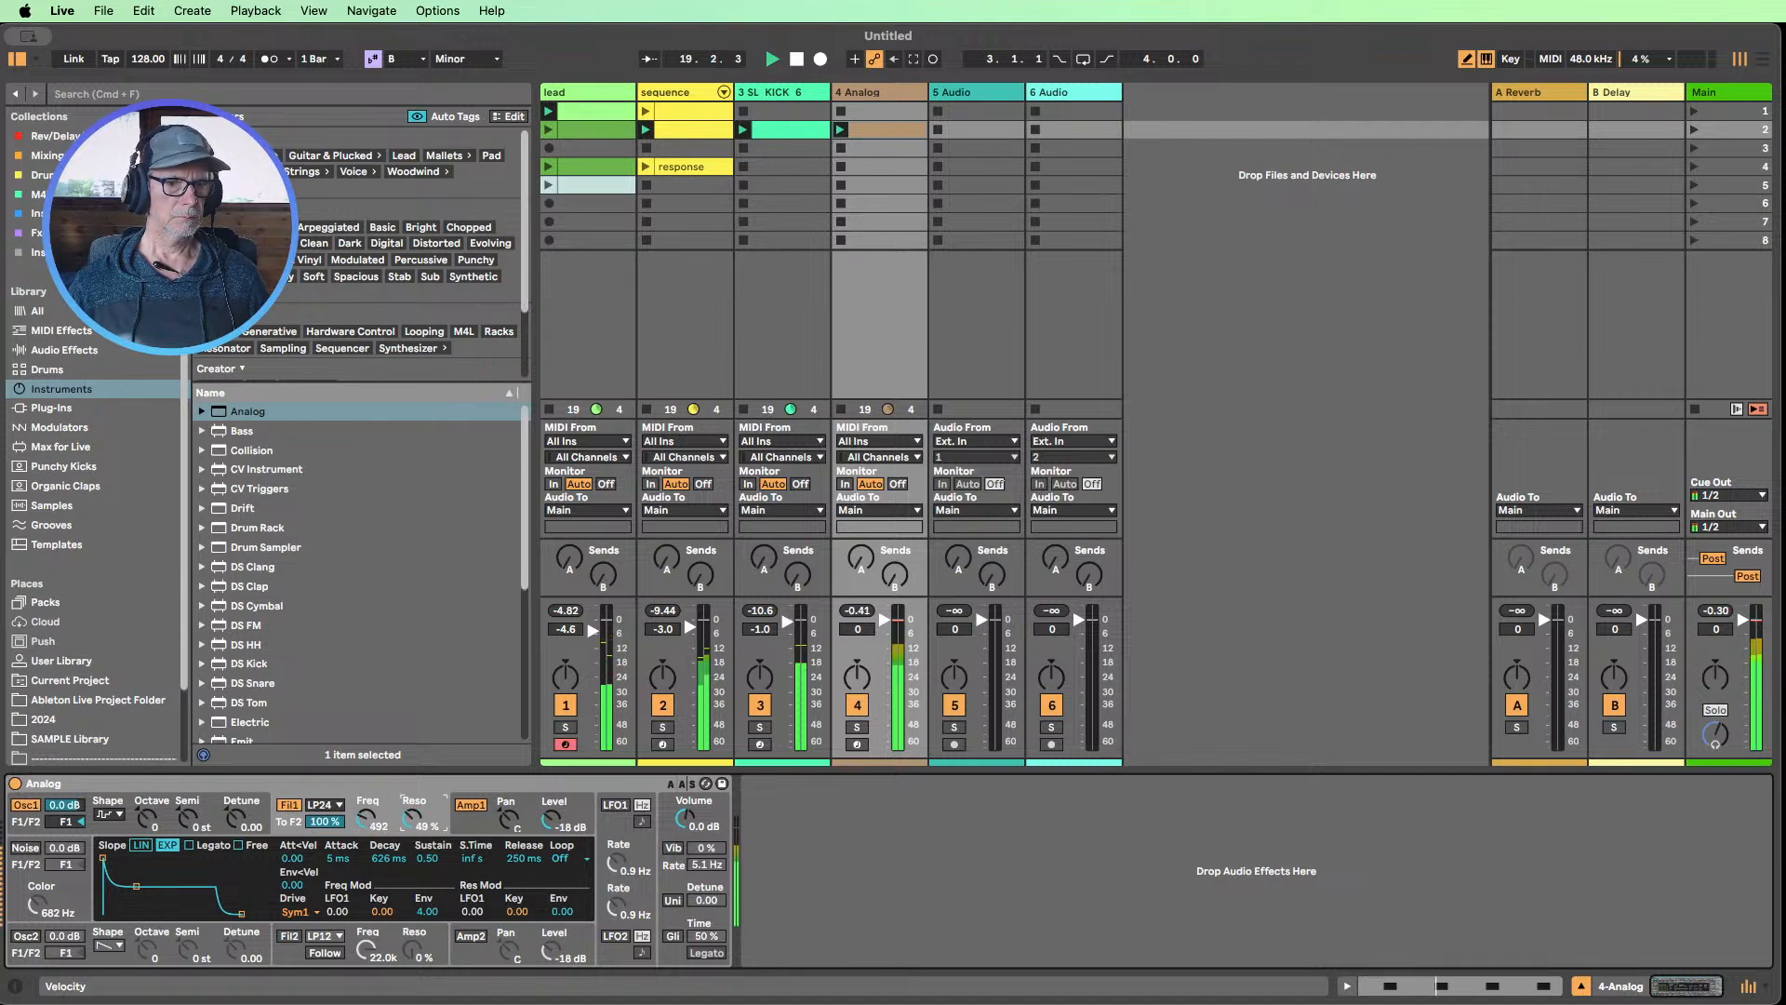
drag(354, 821, 418, 833)
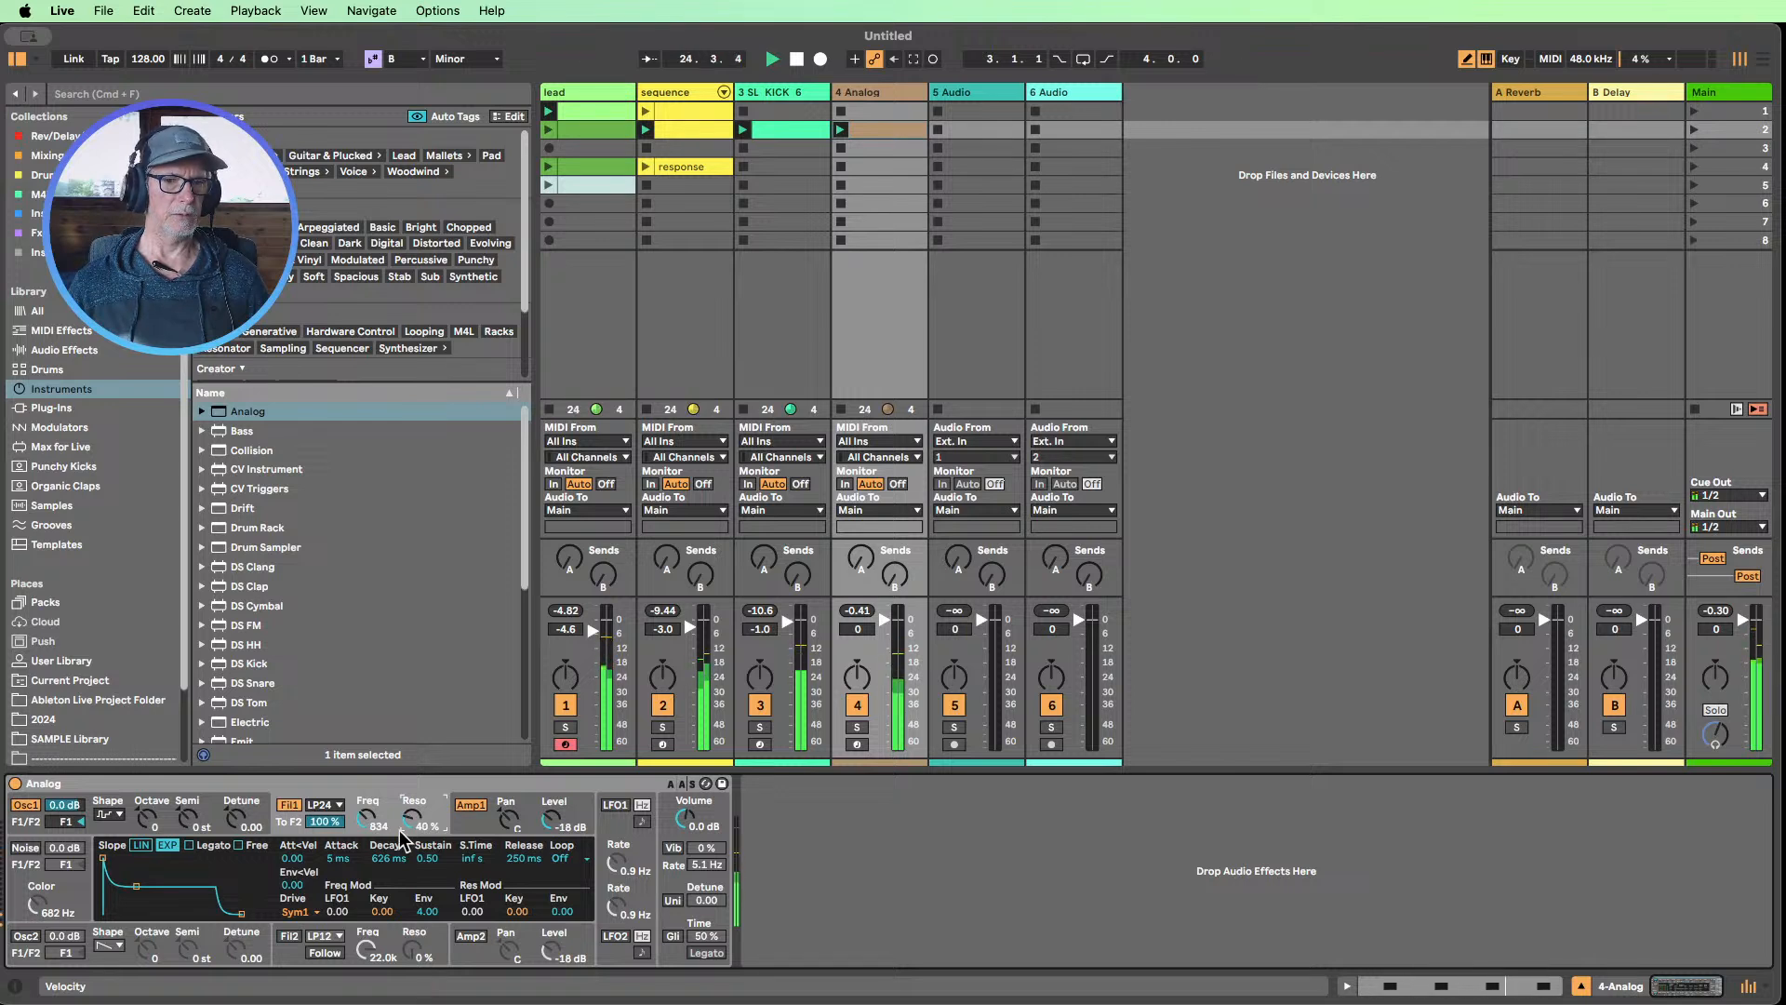
drag(371, 820, 370, 816)
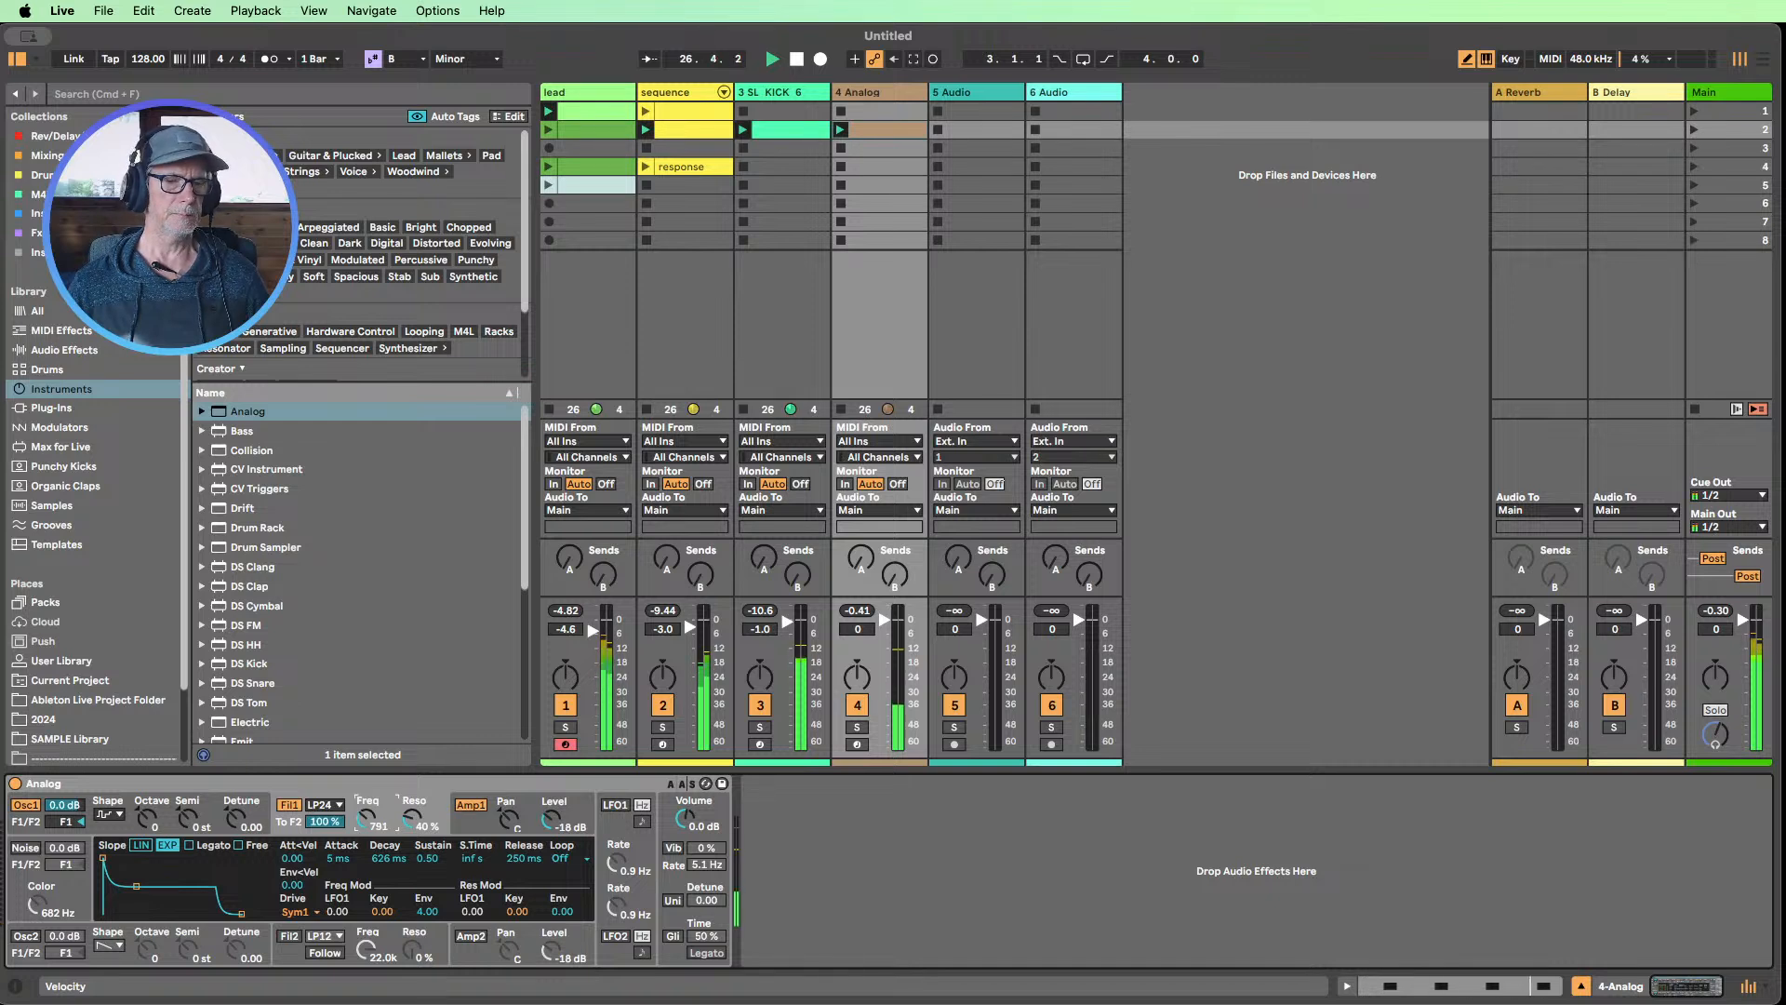
drag(370, 819, 370, 822)
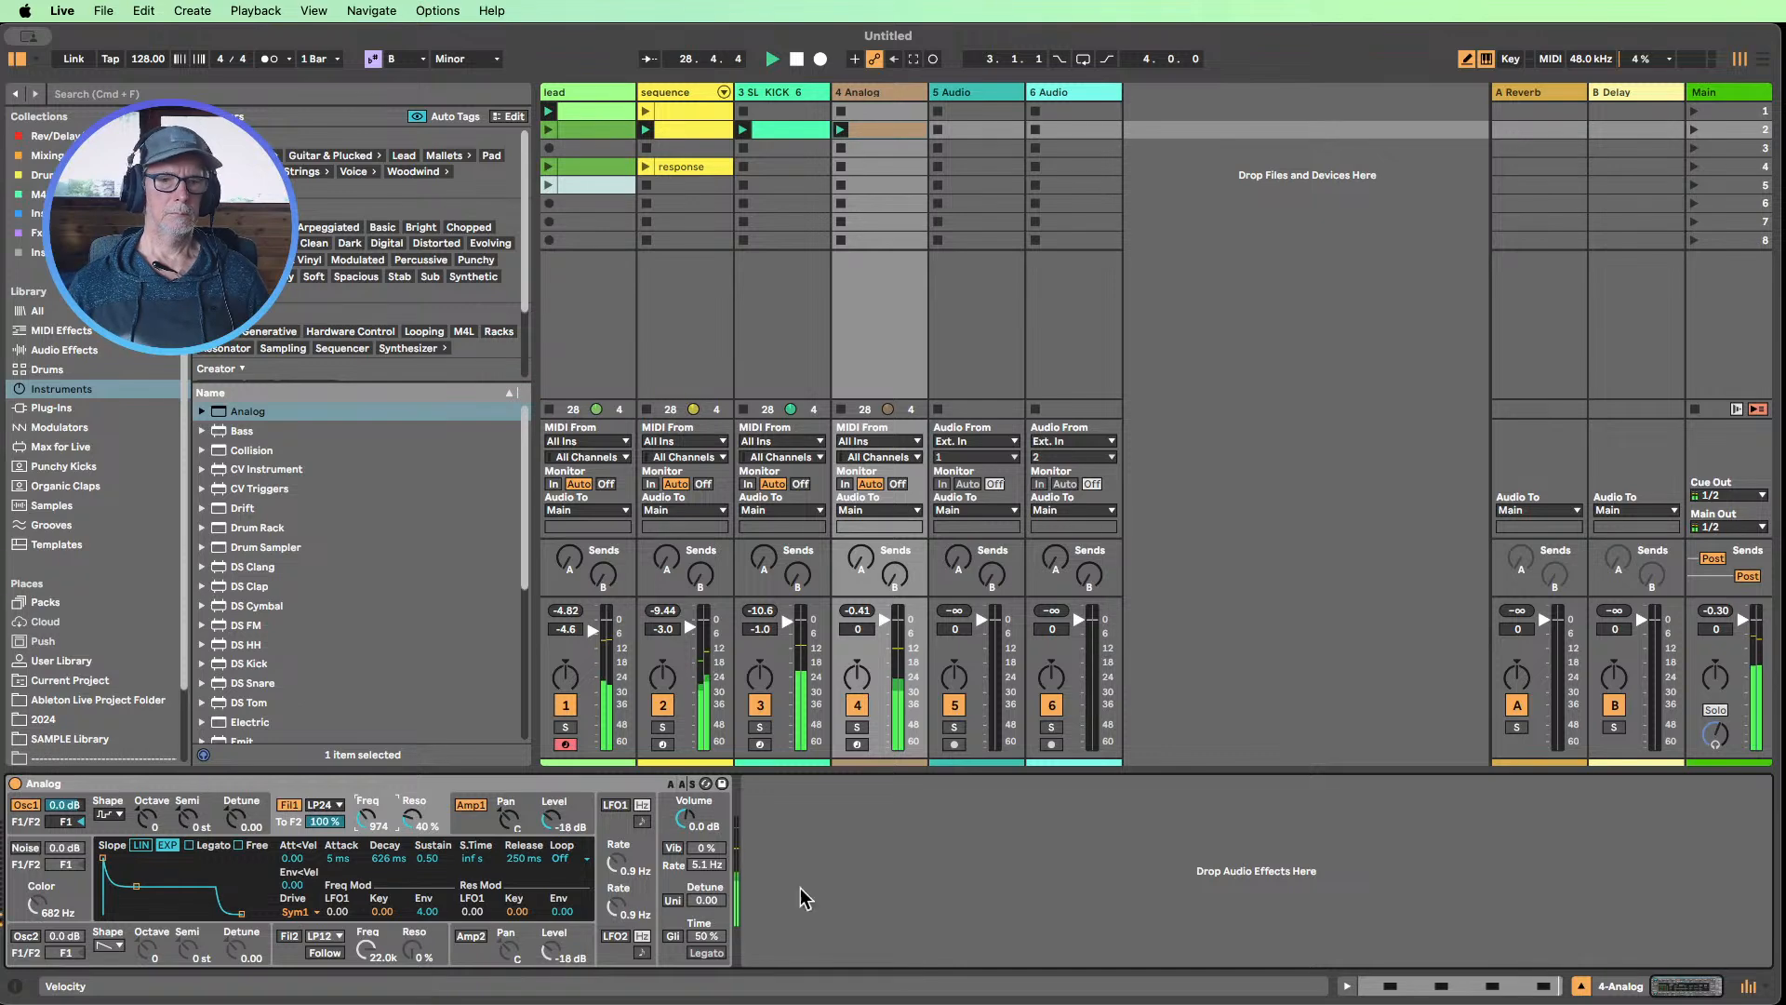
Duplicate the Analog clip's offbeat pattern to fill two bars and add an extra C3 note at 2.3.4
double_click(868, 132)
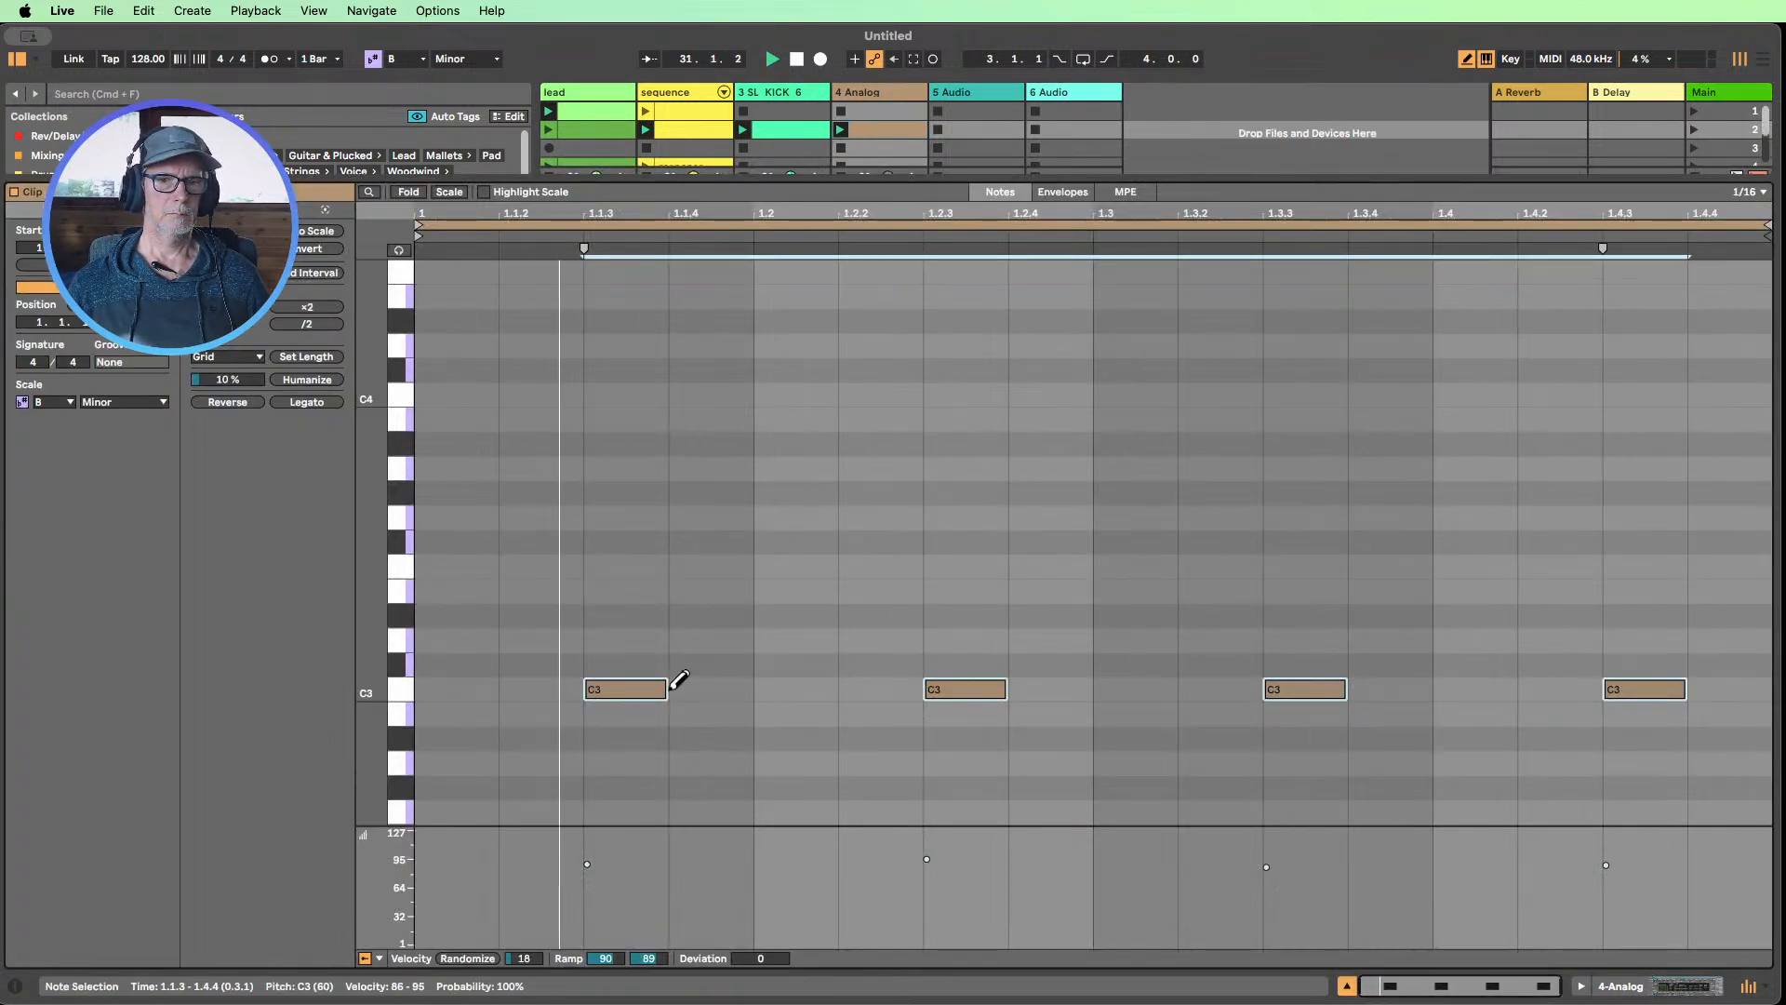
mouse_move(670, 689)
mouse_down()
mouse_move(609, 691)
mouse_move(666, 690)
mouse_up()
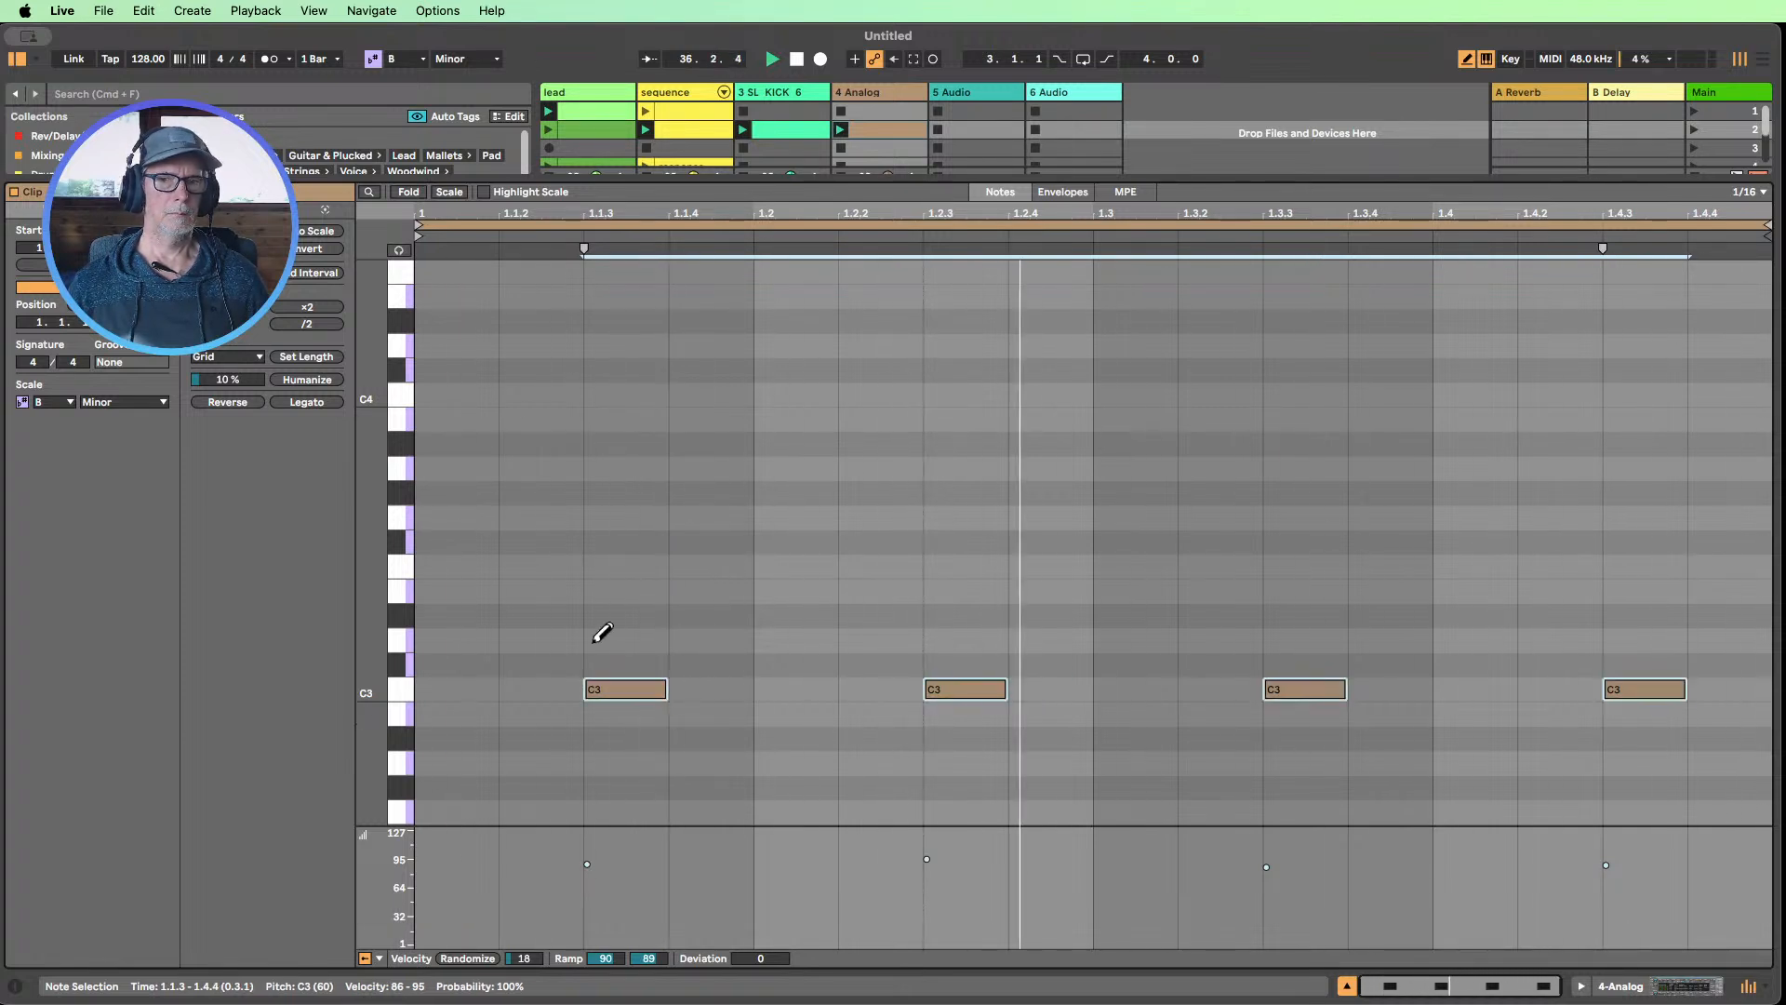
key(super+d)
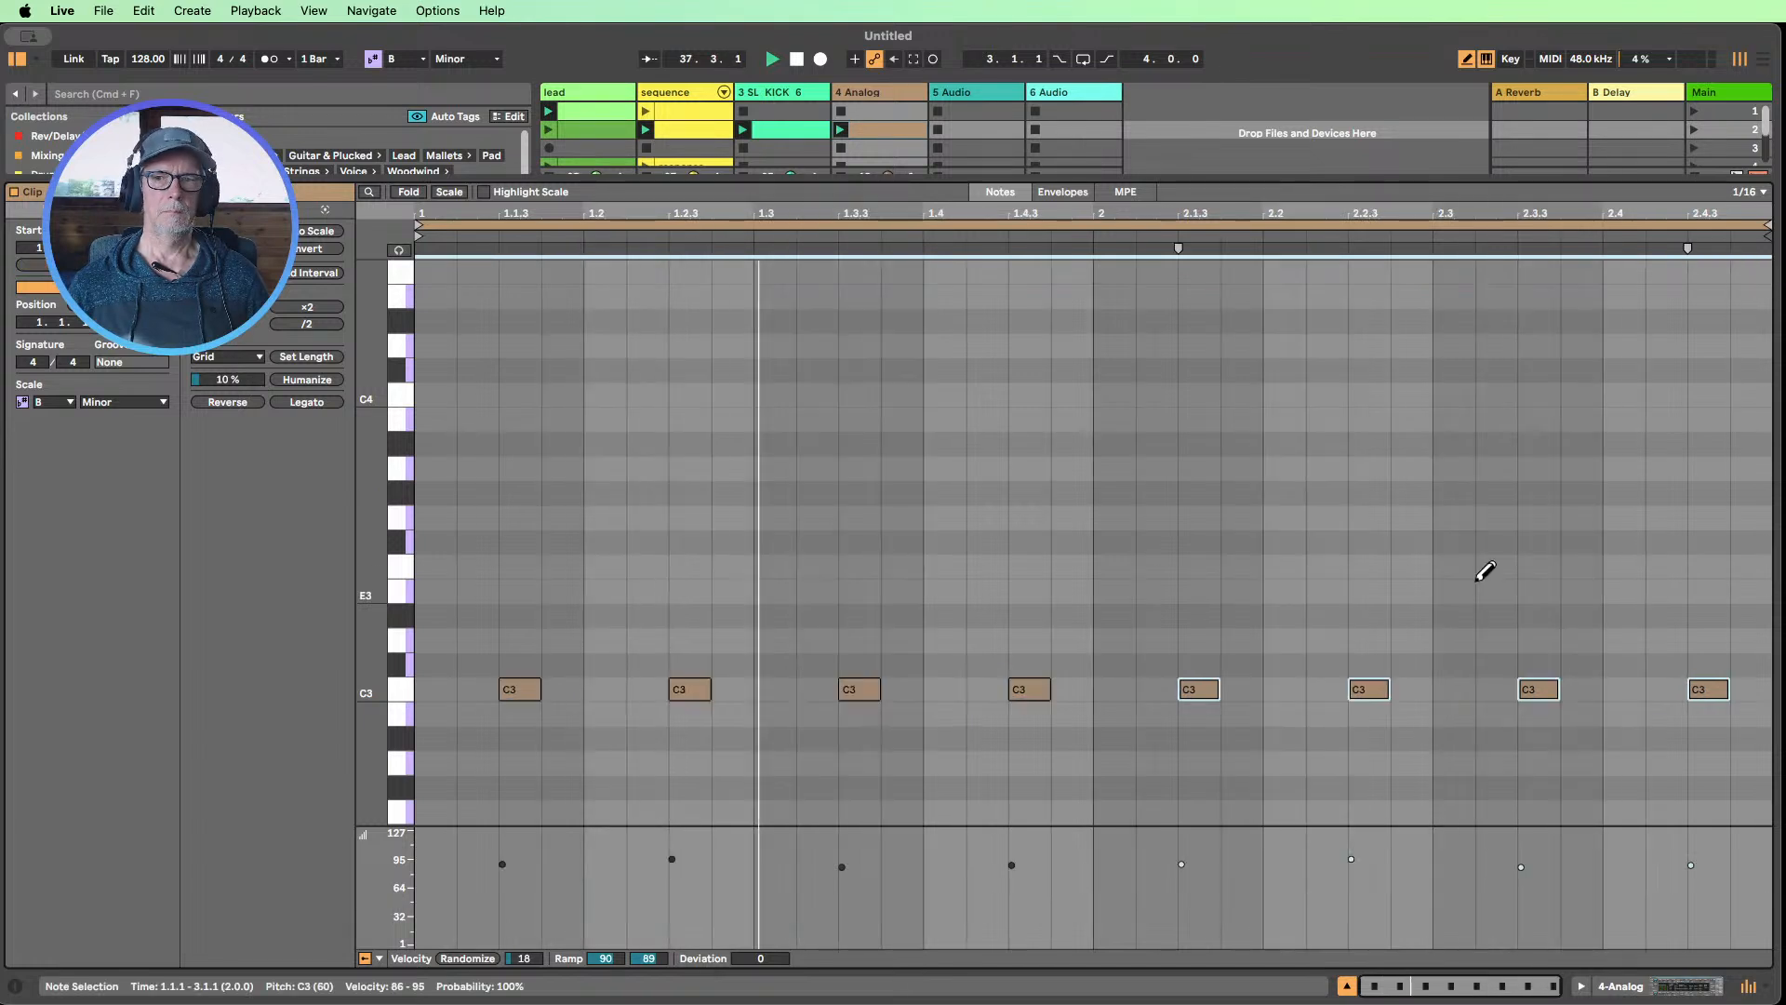
click(1581, 689)
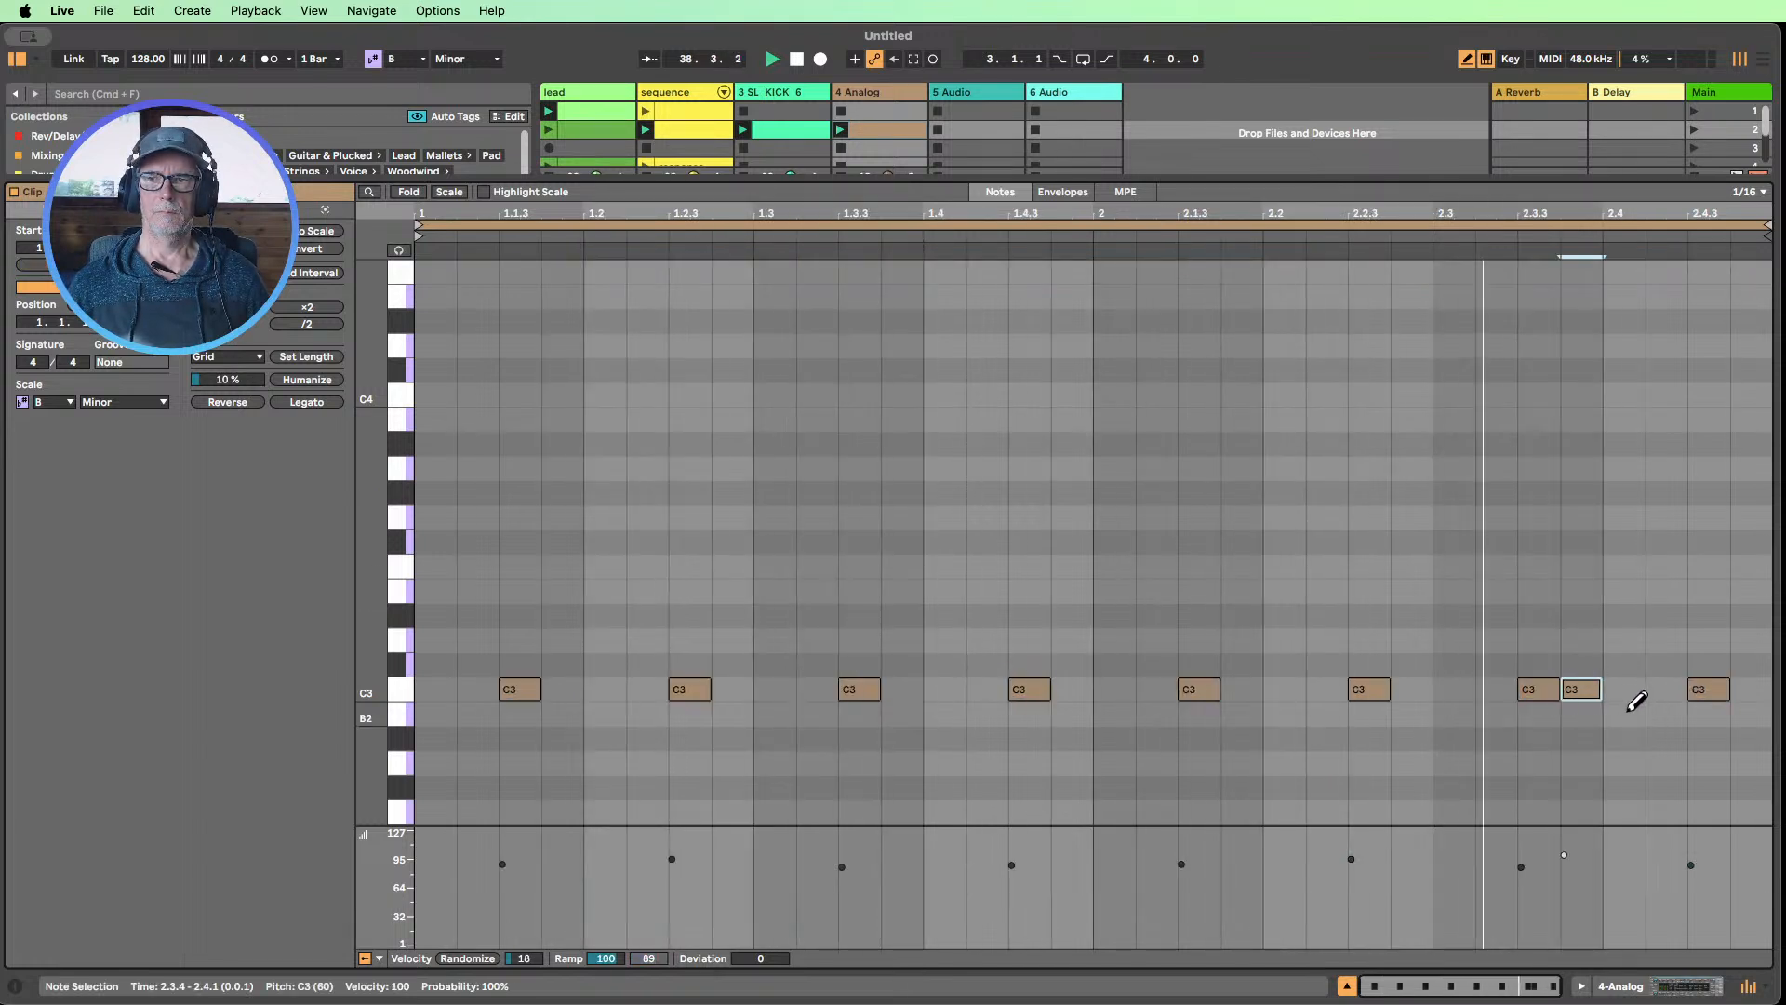
click(1638, 704)
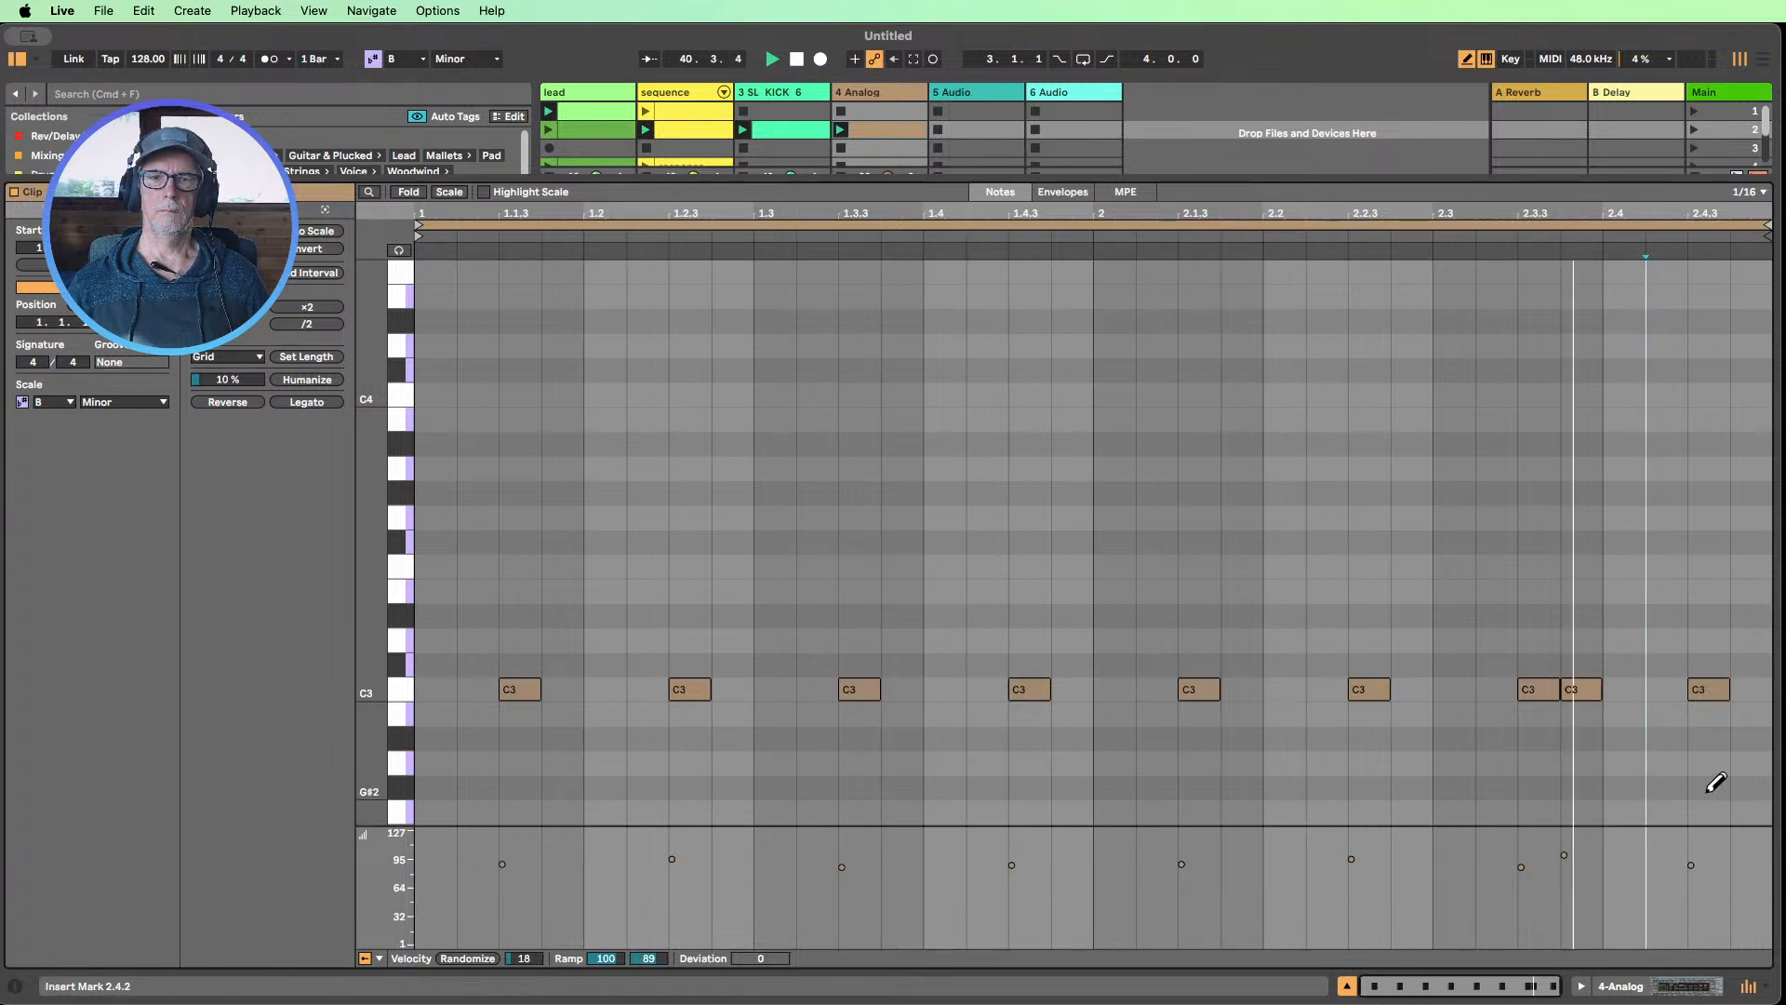
Draw a C2 note at 2.4.3 in the Analog clip and extend it to the end of the clip
drag(382, 646, 363, 534)
click(1719, 766)
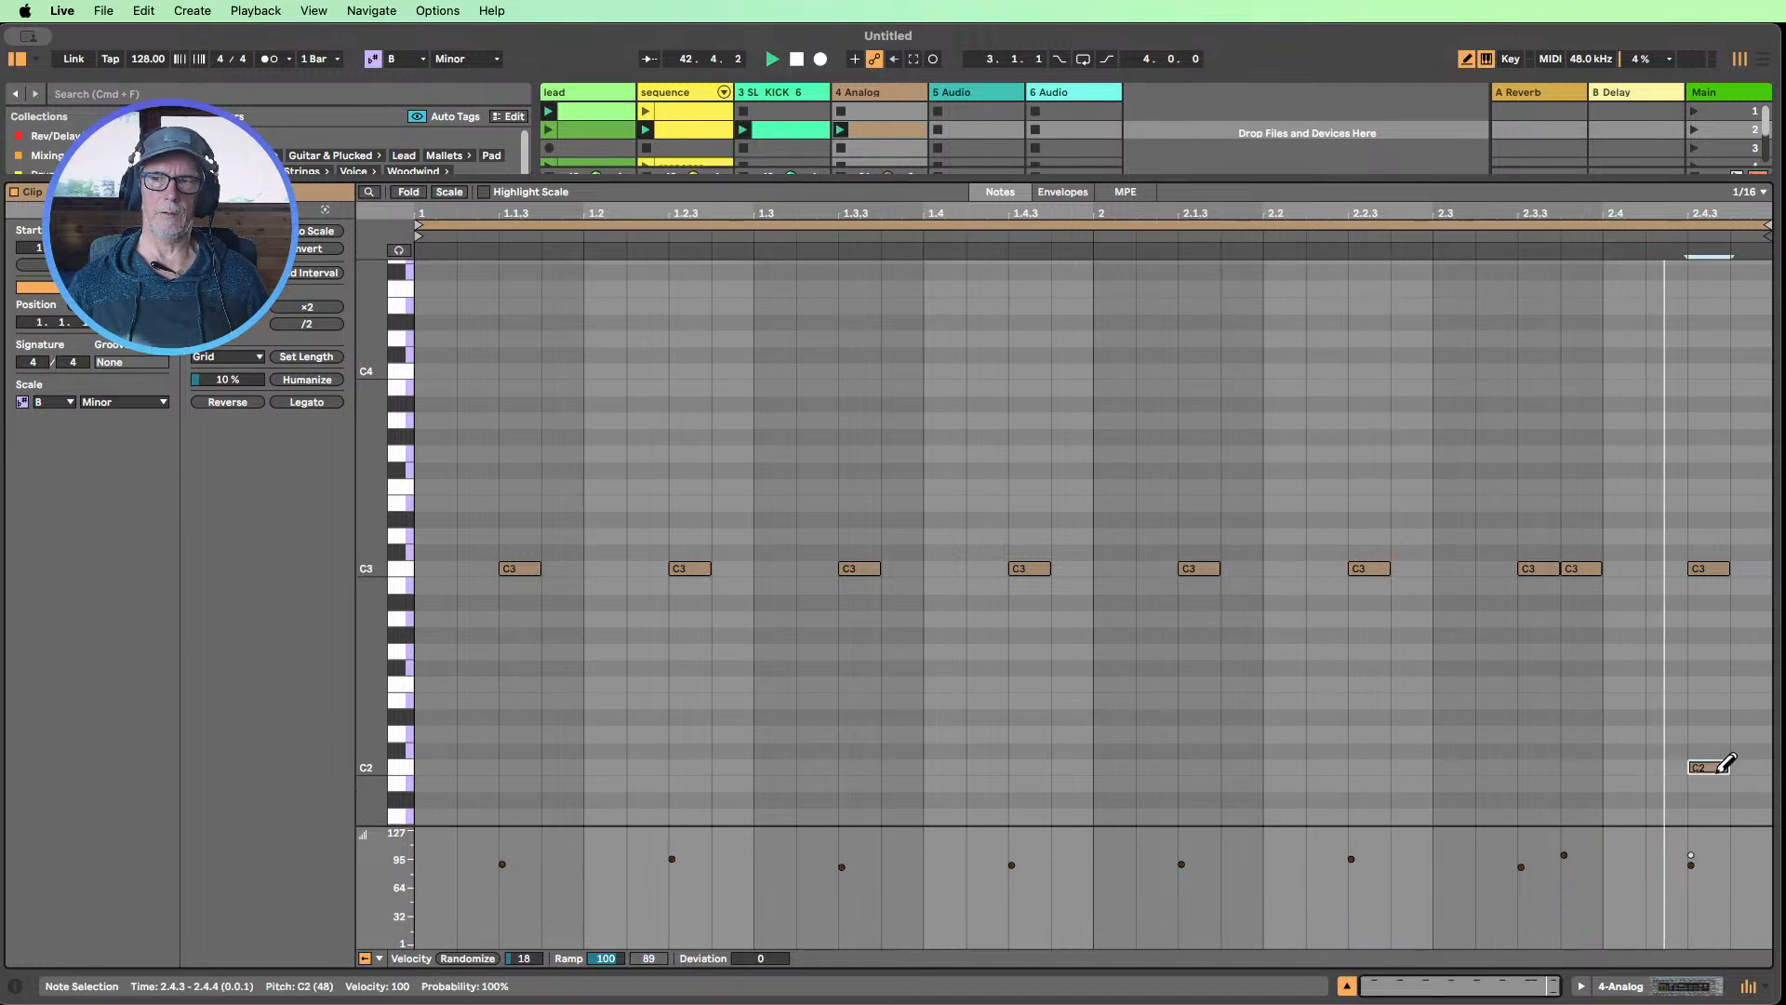
drag(1728, 767, 1770, 767)
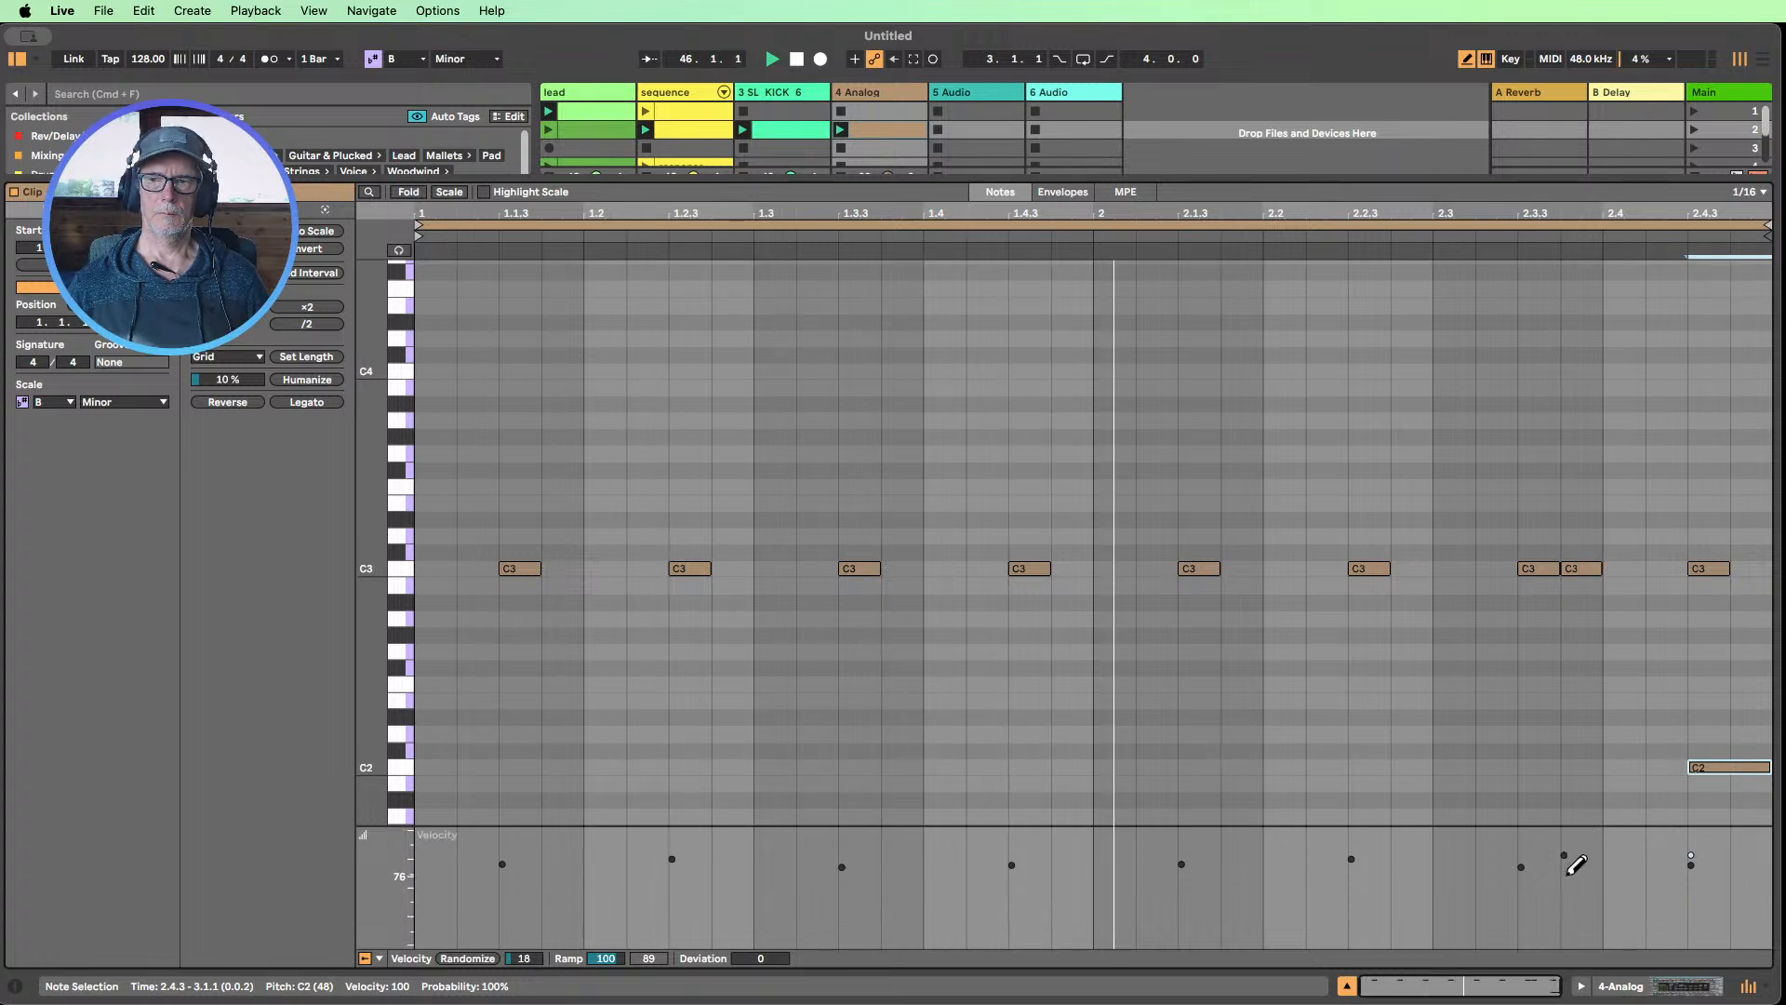
key(b)
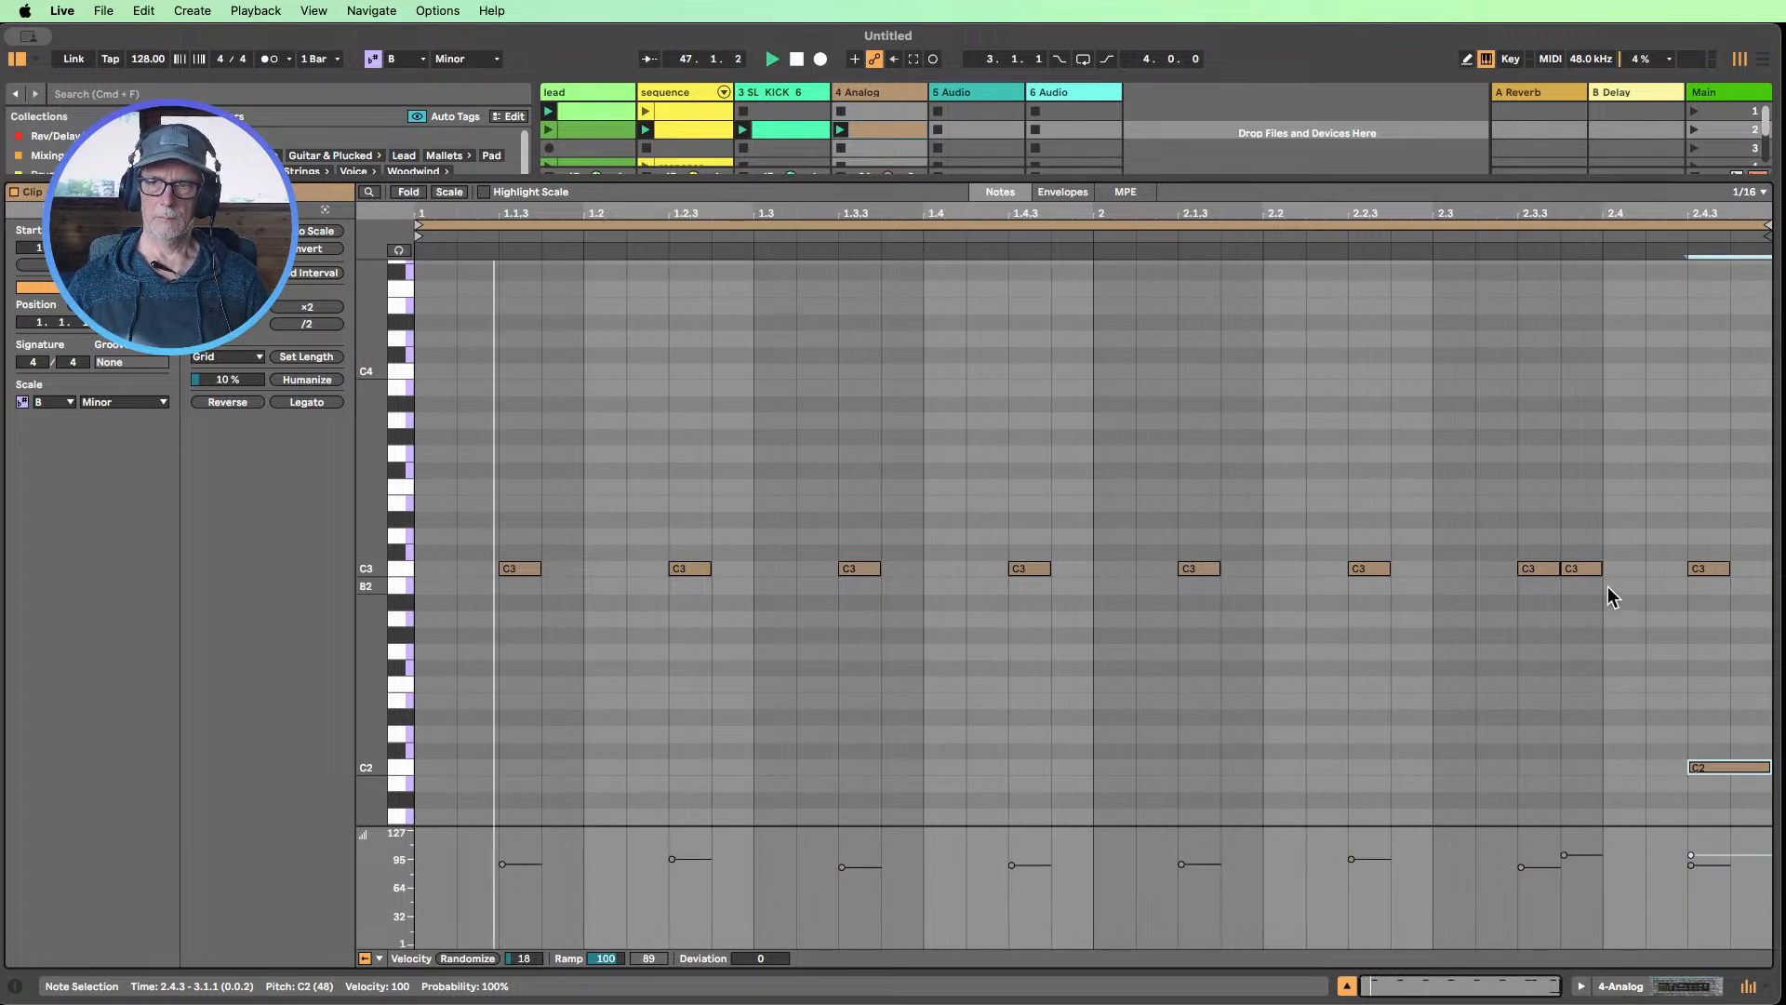
Set the velocity of the C3 note at 2.3.4 to 31 and trim the C2 note's start to 2.4.4
click(1584, 568)
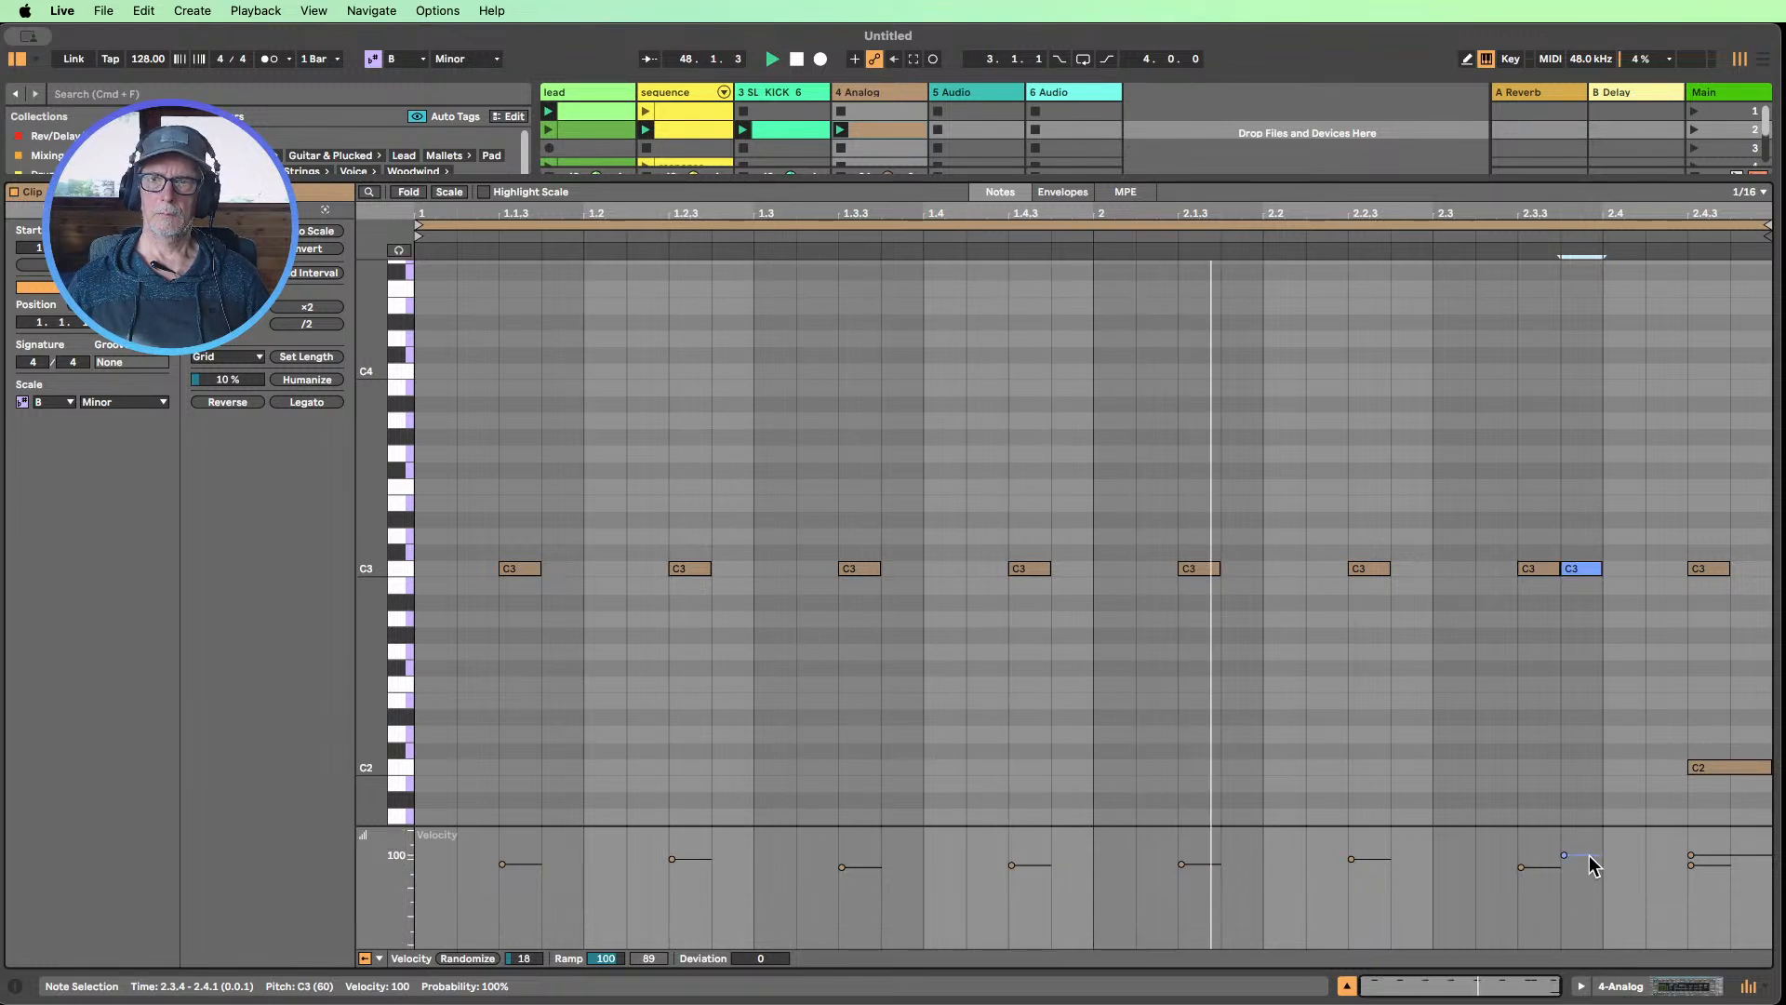
drag(1575, 854, 1574, 918)
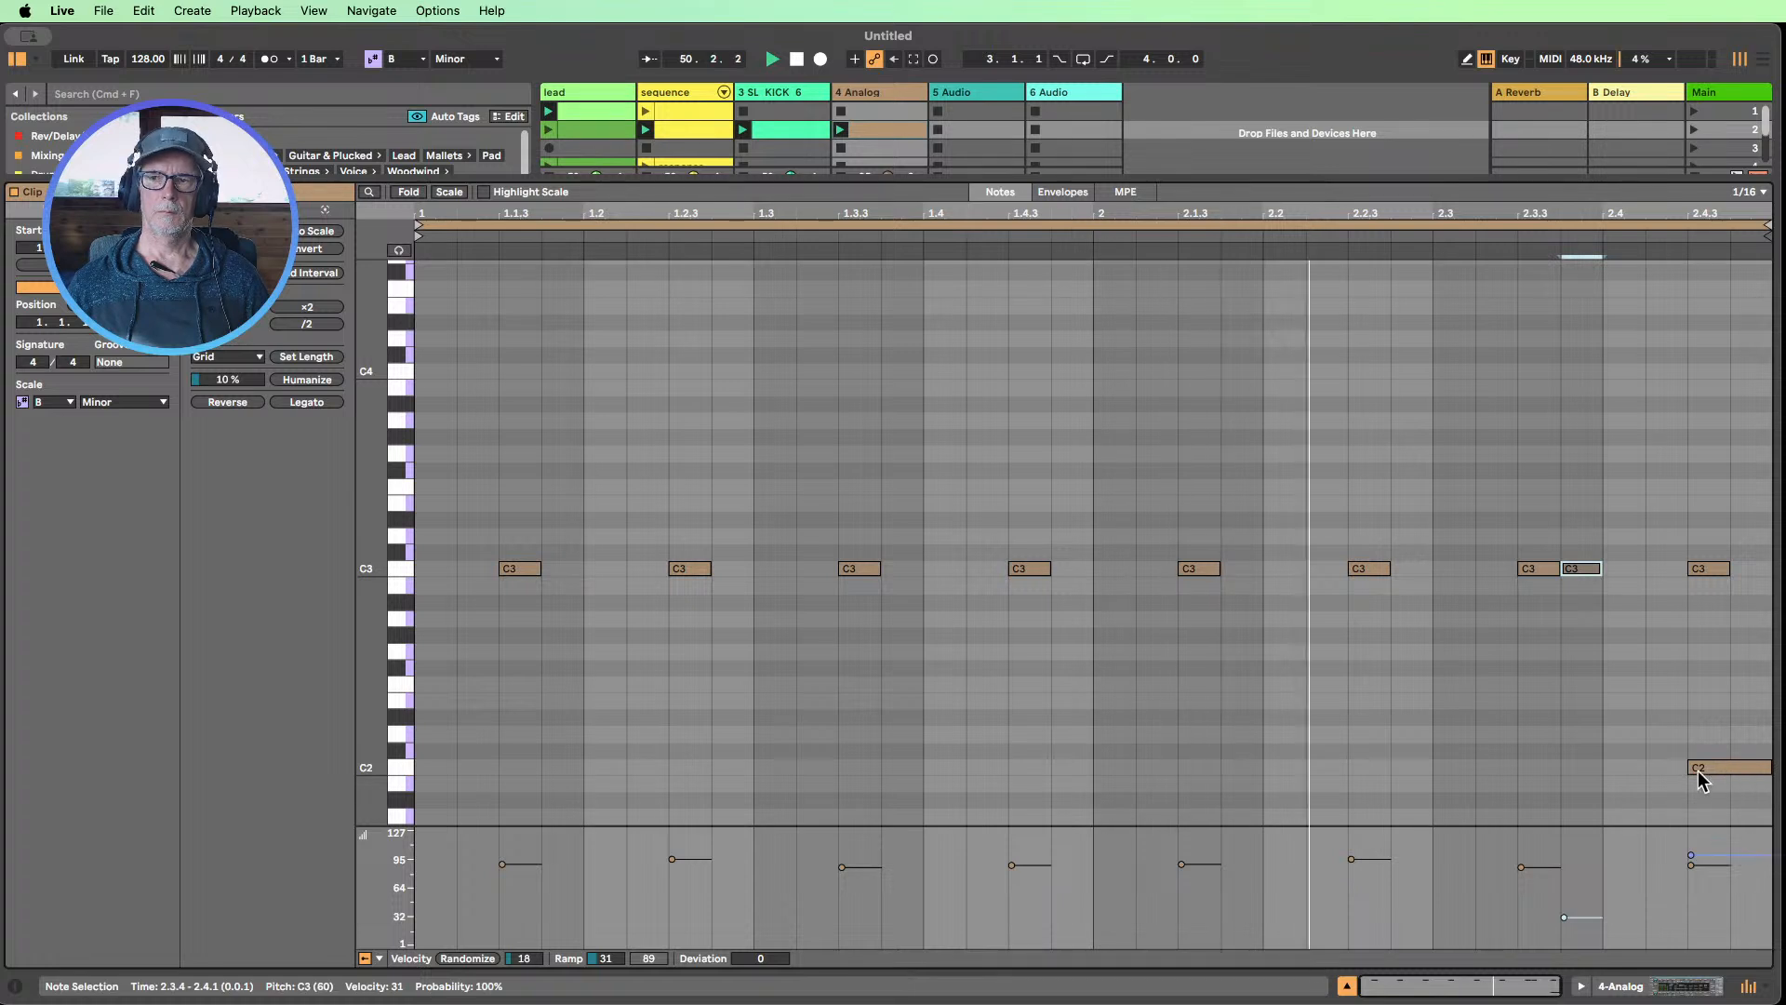
drag(1690, 767, 1732, 768)
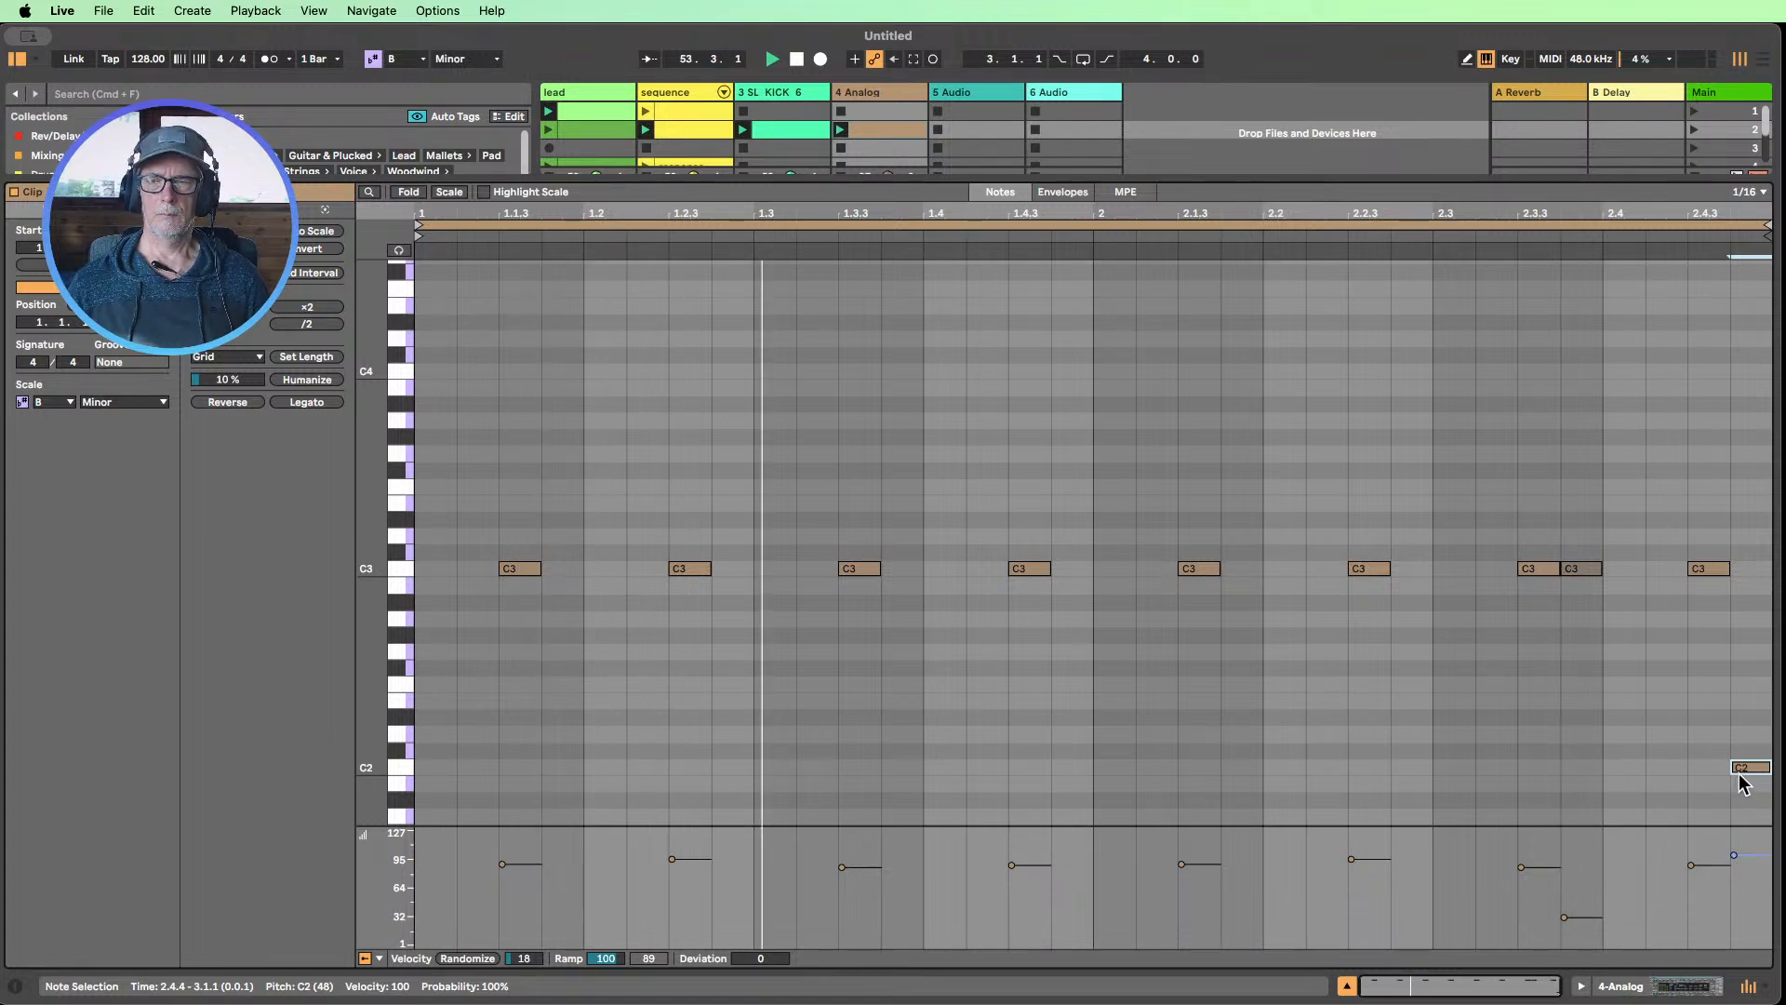
Stop playback and check the waveform shapes available for Analog's Osc1
click(1688, 986)
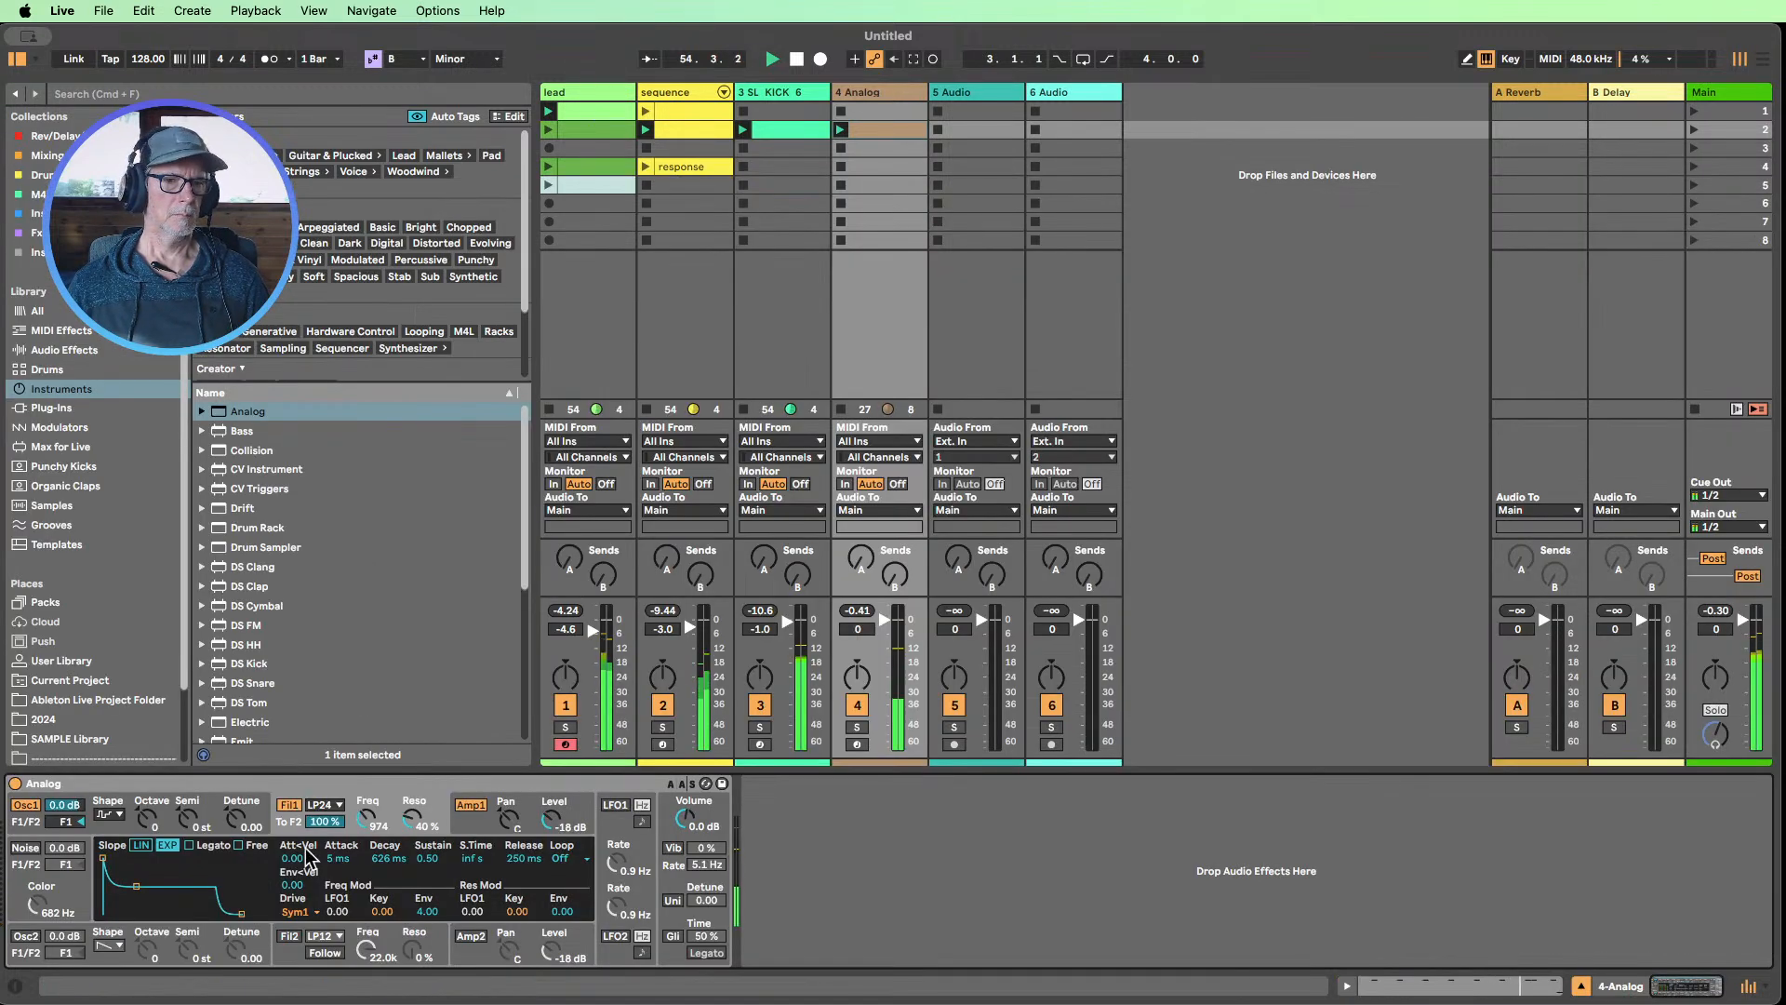
click(798, 60)
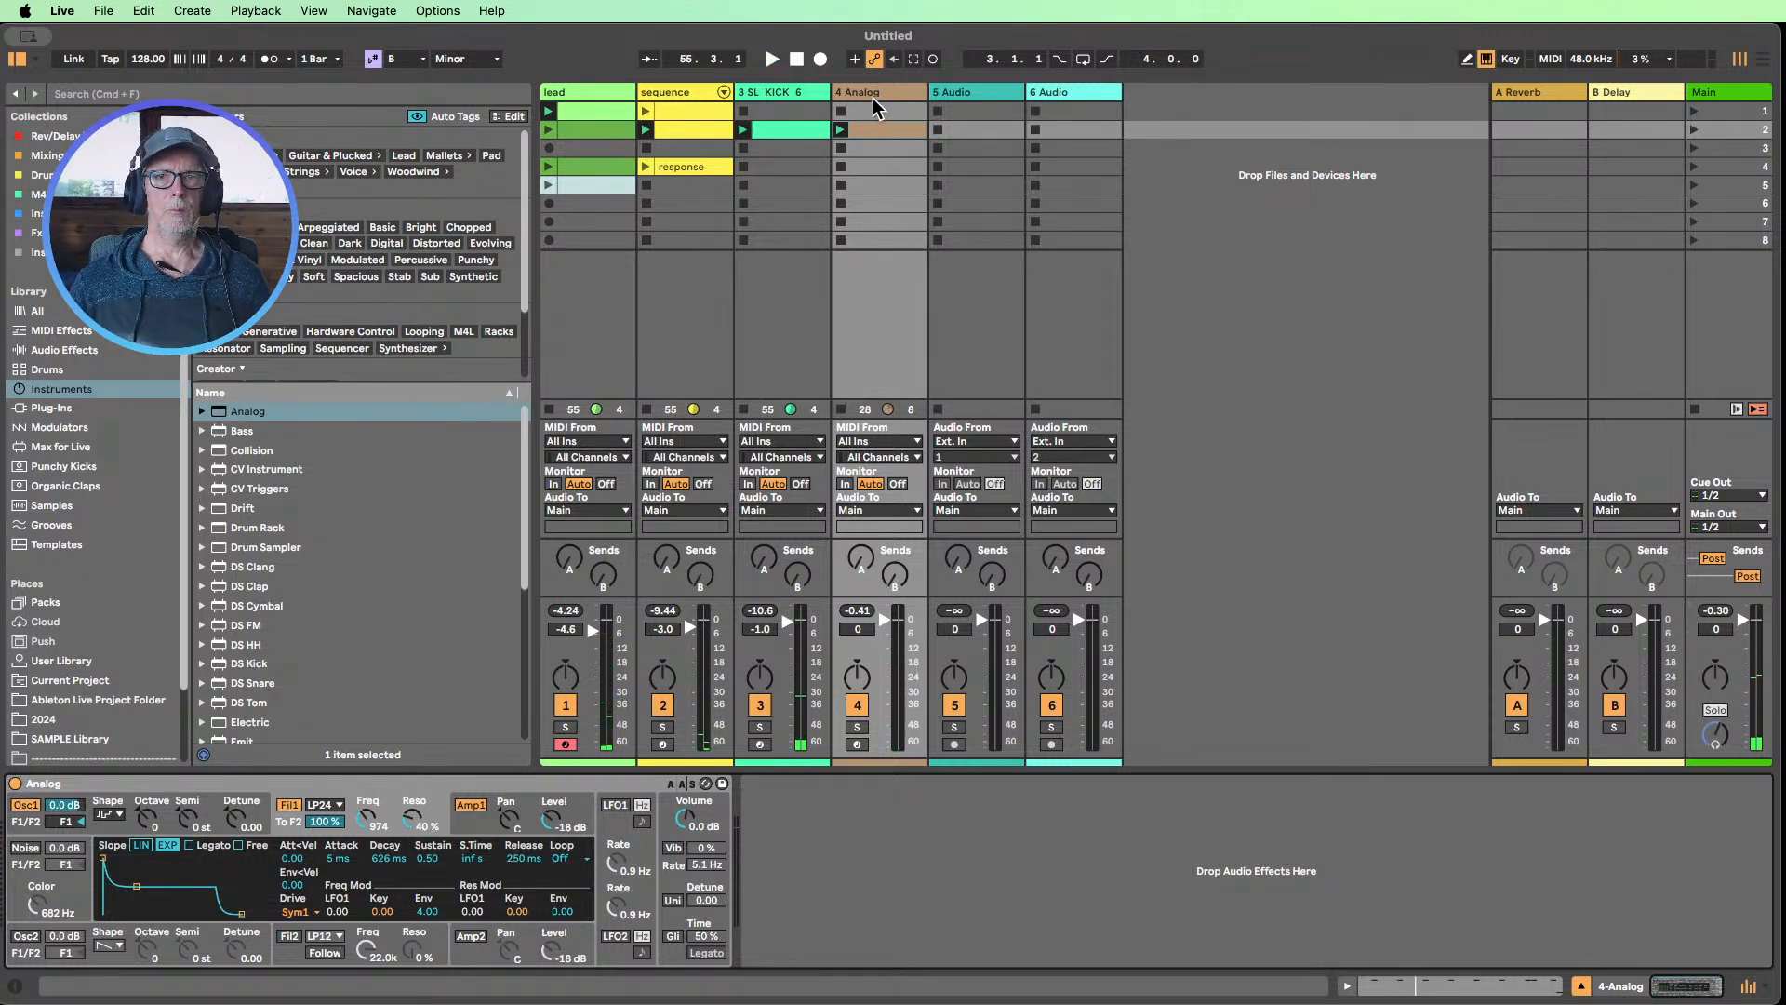
click(122, 790)
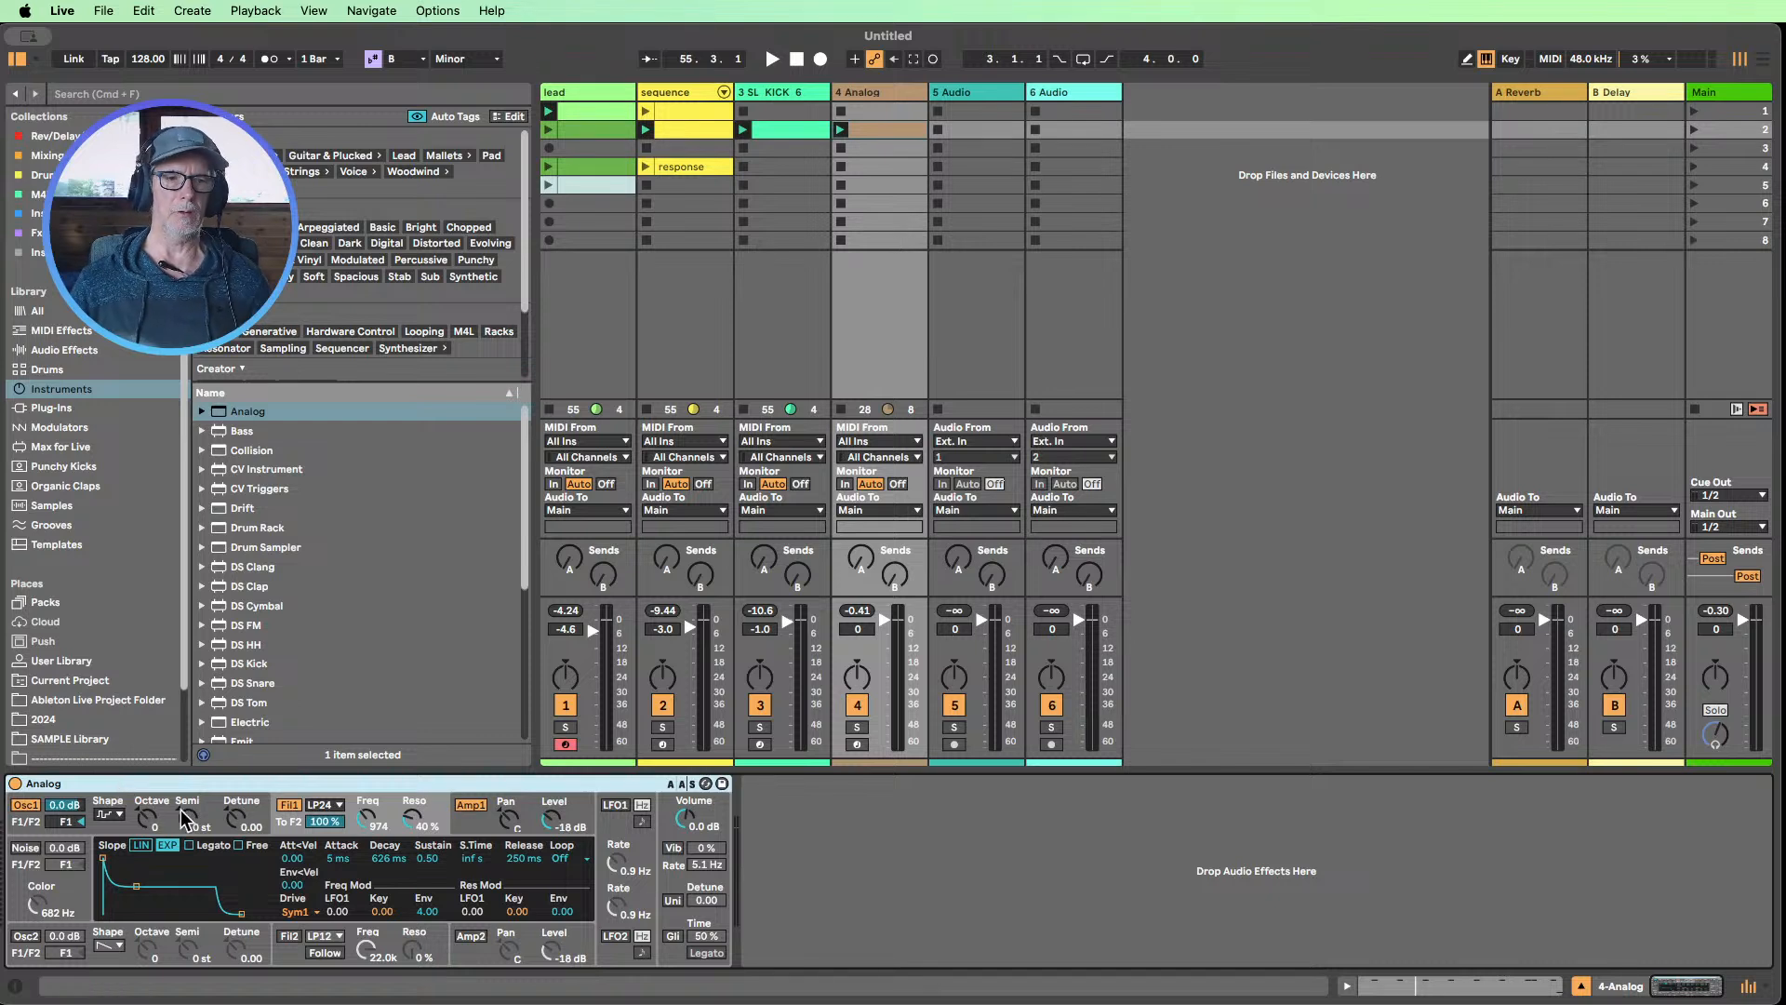
click(108, 815)
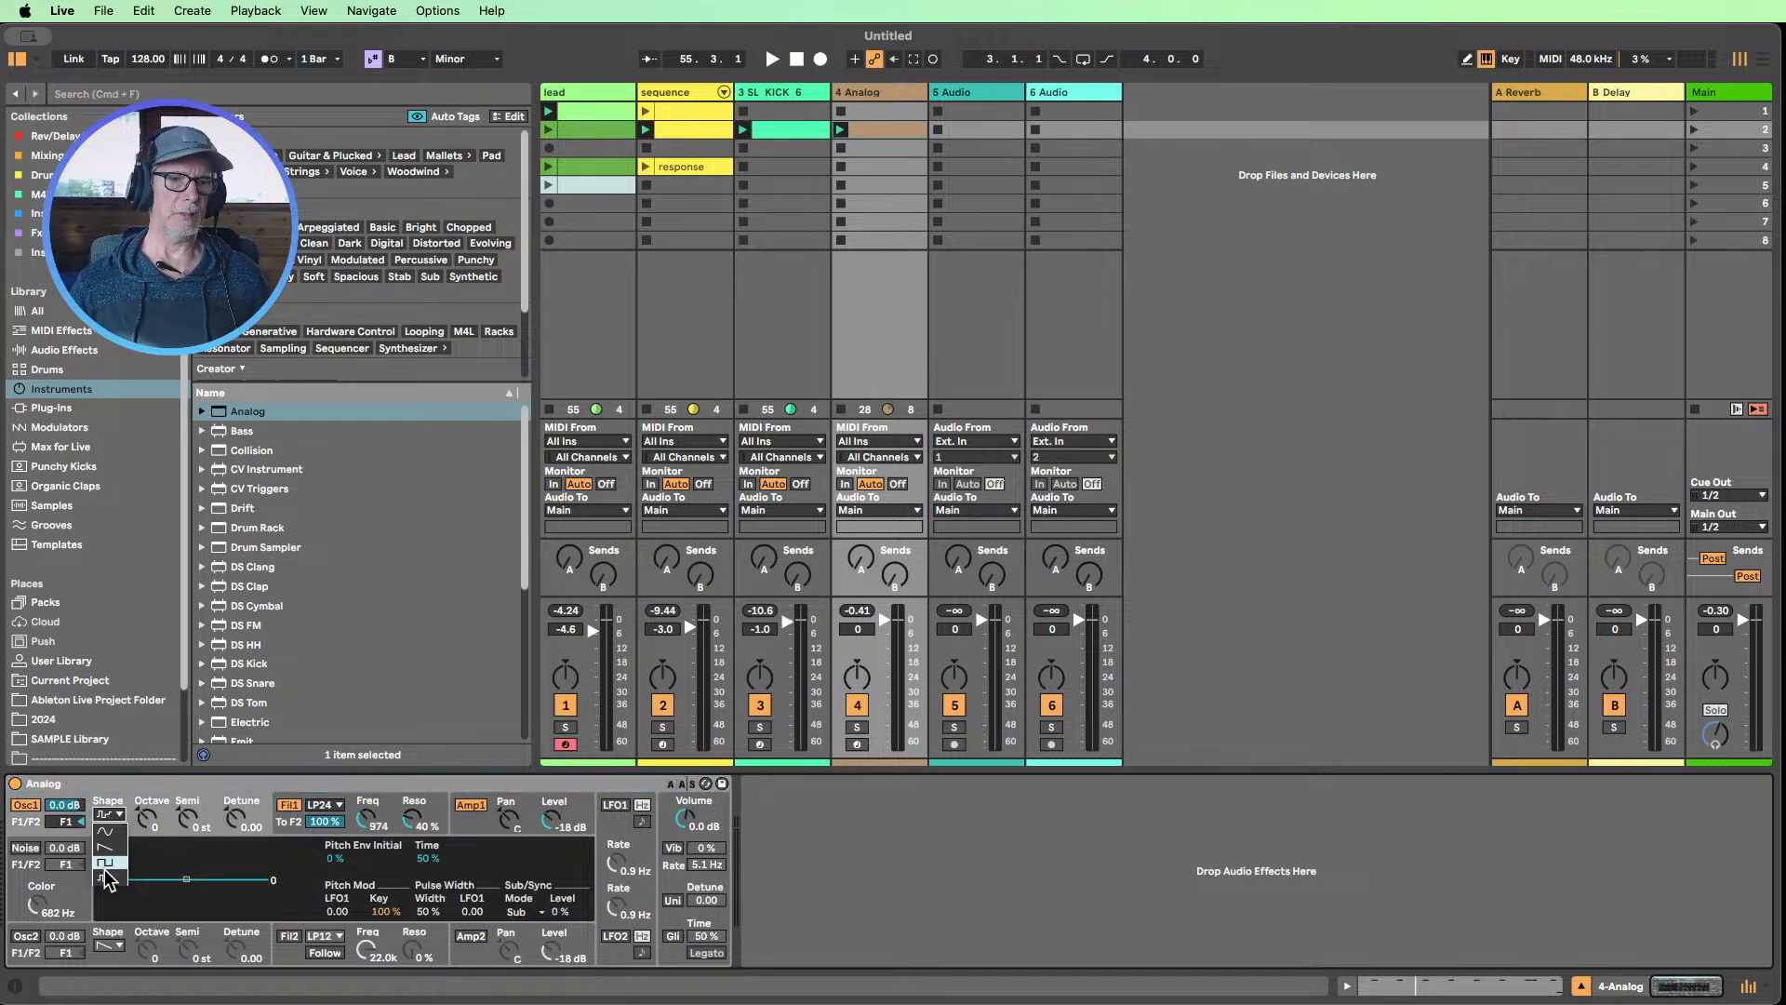
click(108, 878)
click(109, 815)
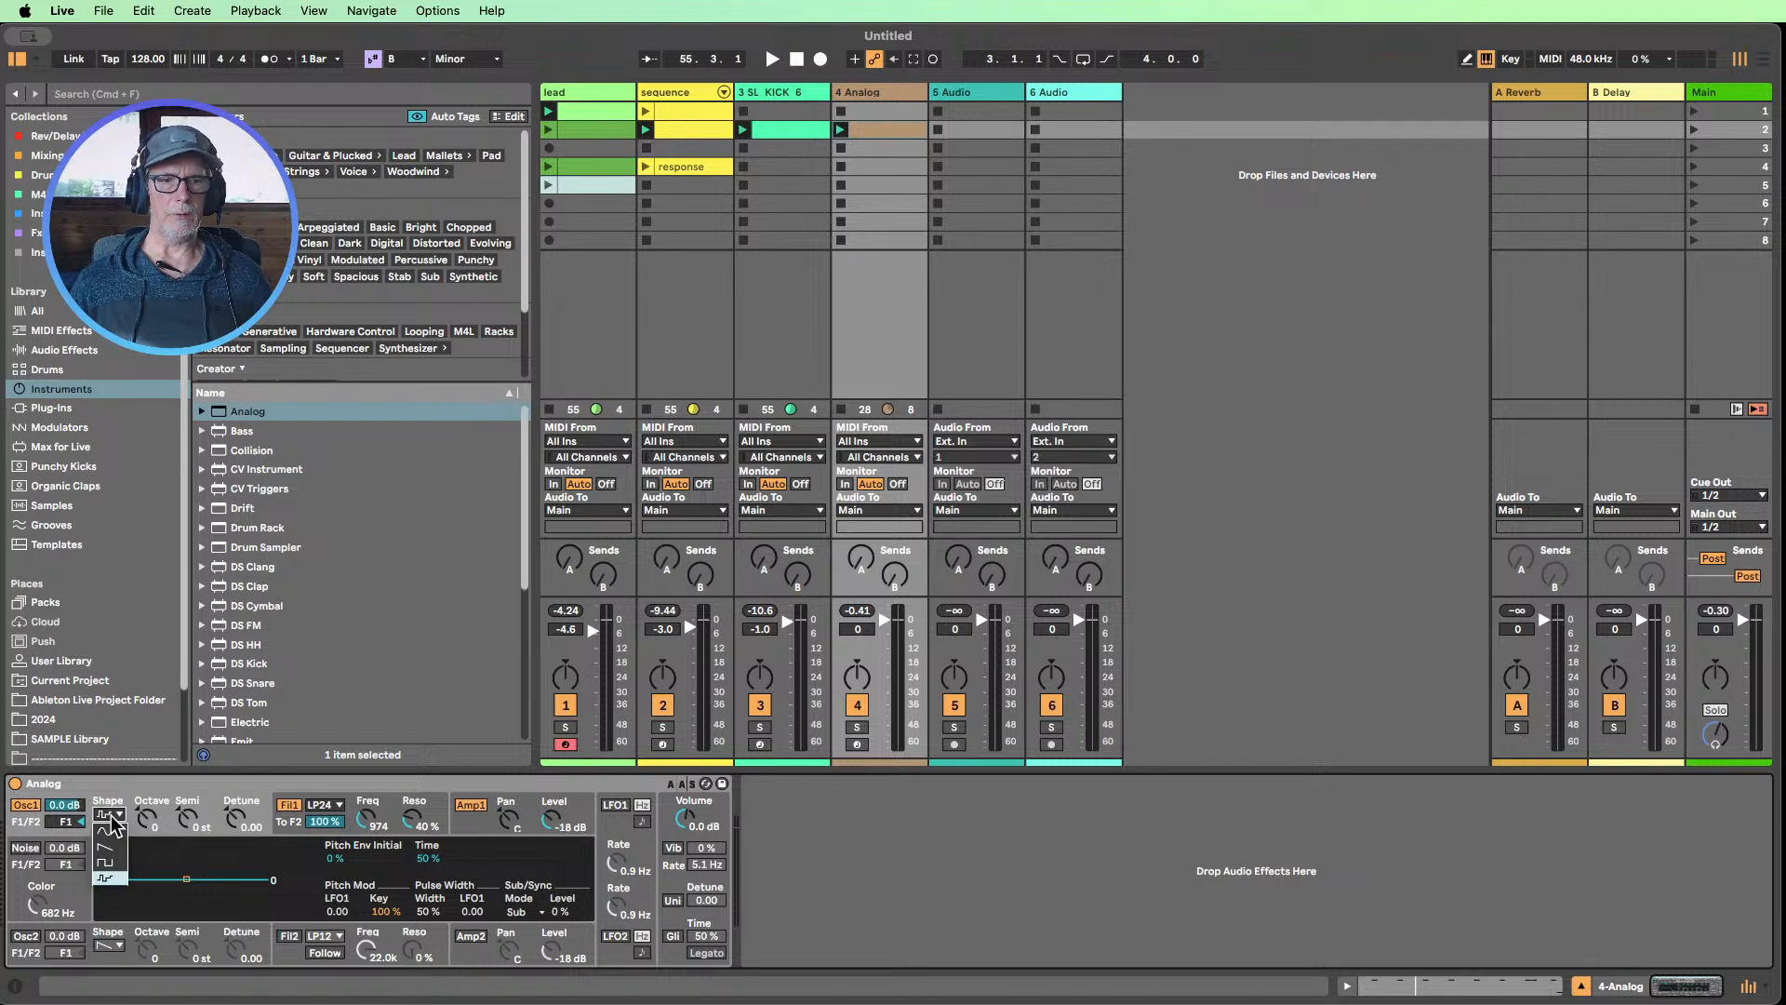
click(855, 903)
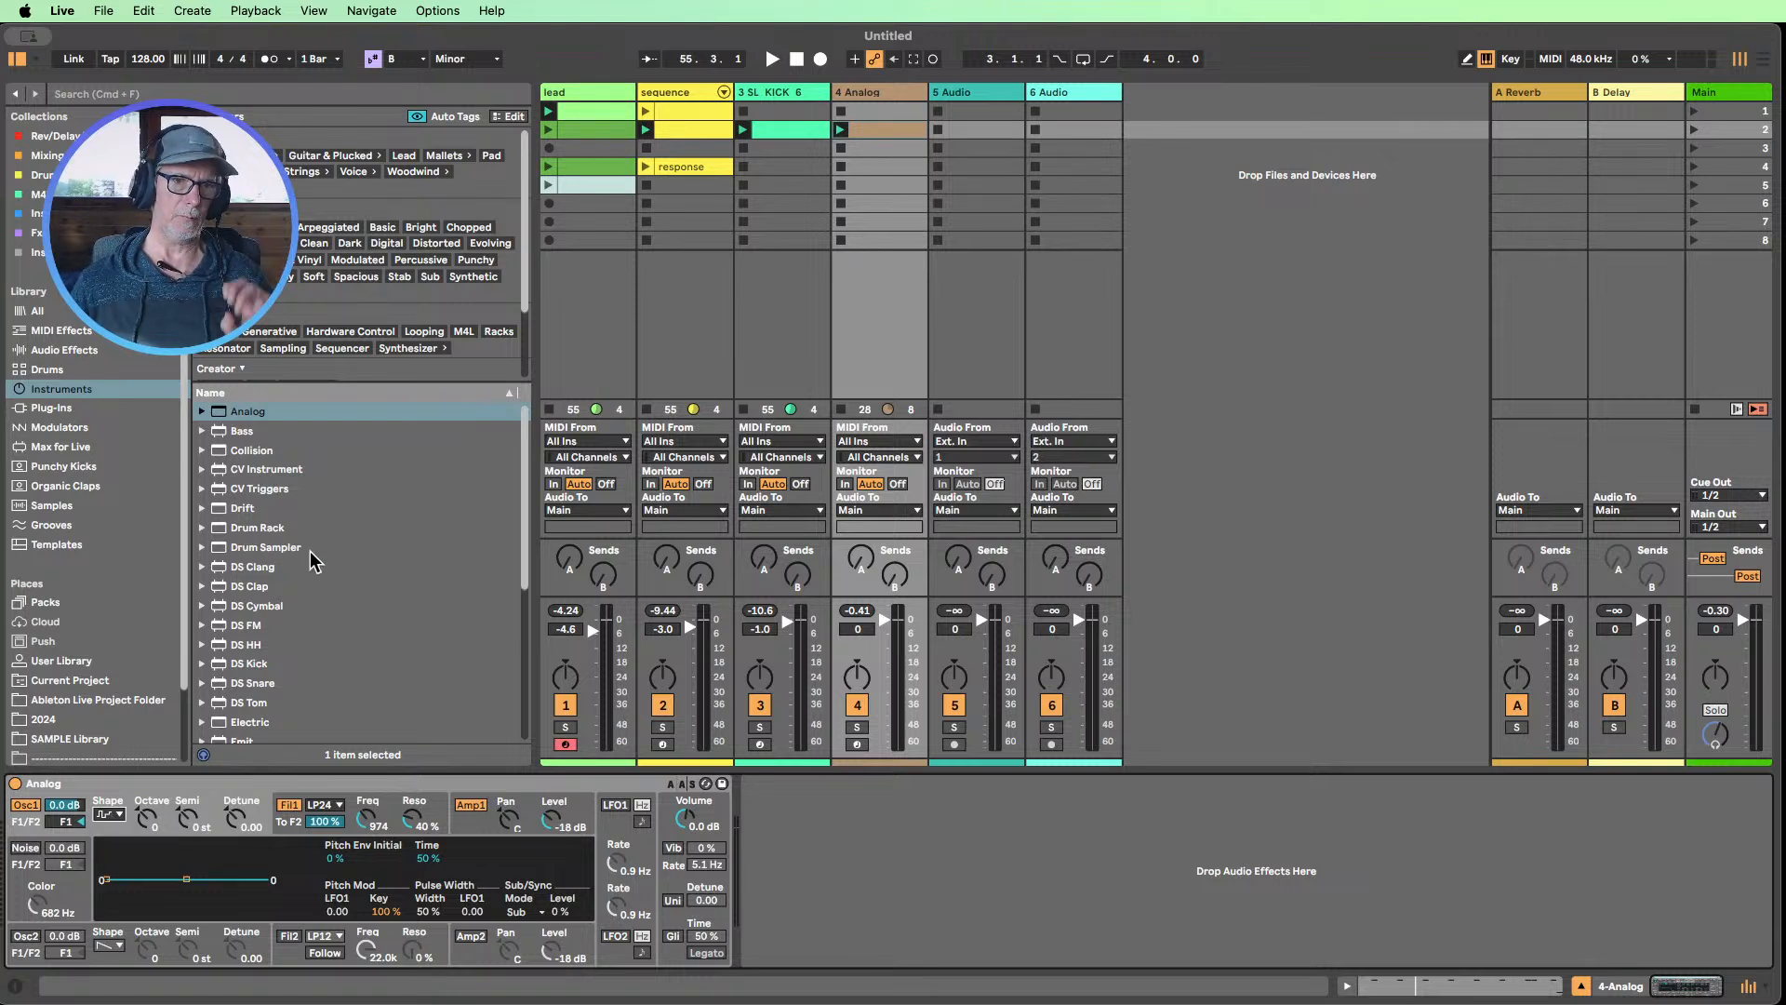
Replace Analog with Operator on the fourth track and disable oscillators B and D
scroll(312, 554, down, 5)
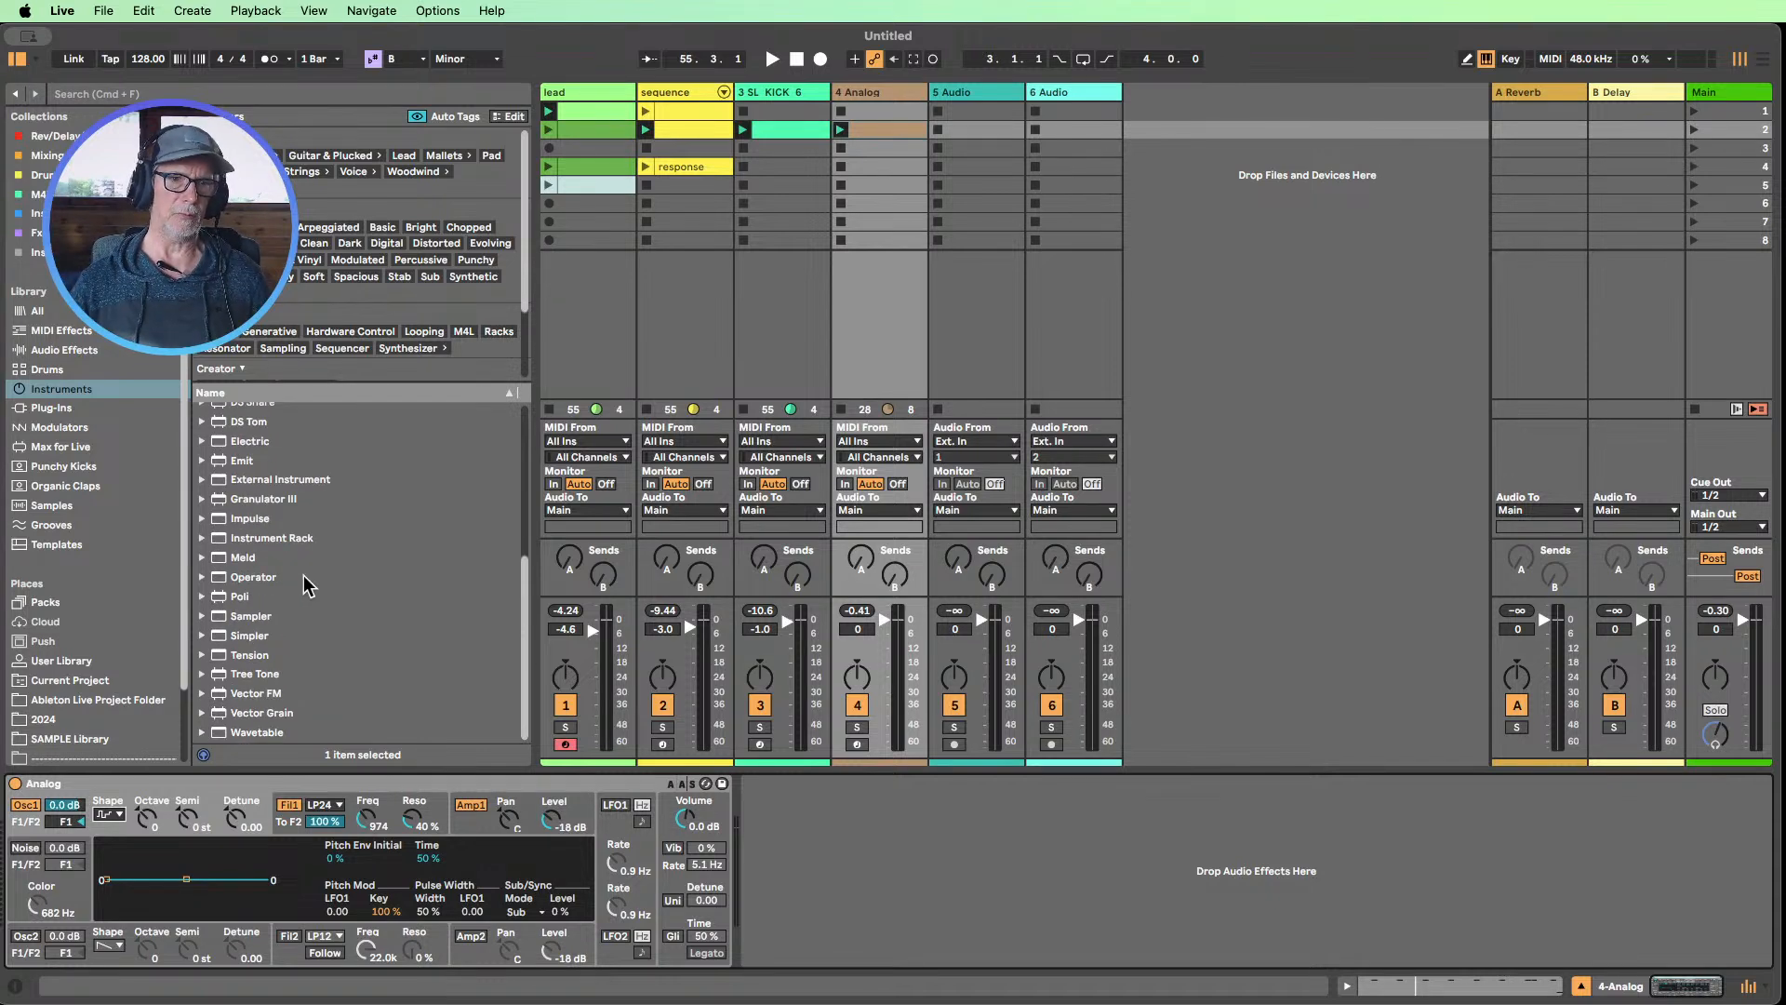
drag(240, 581, 818, 844)
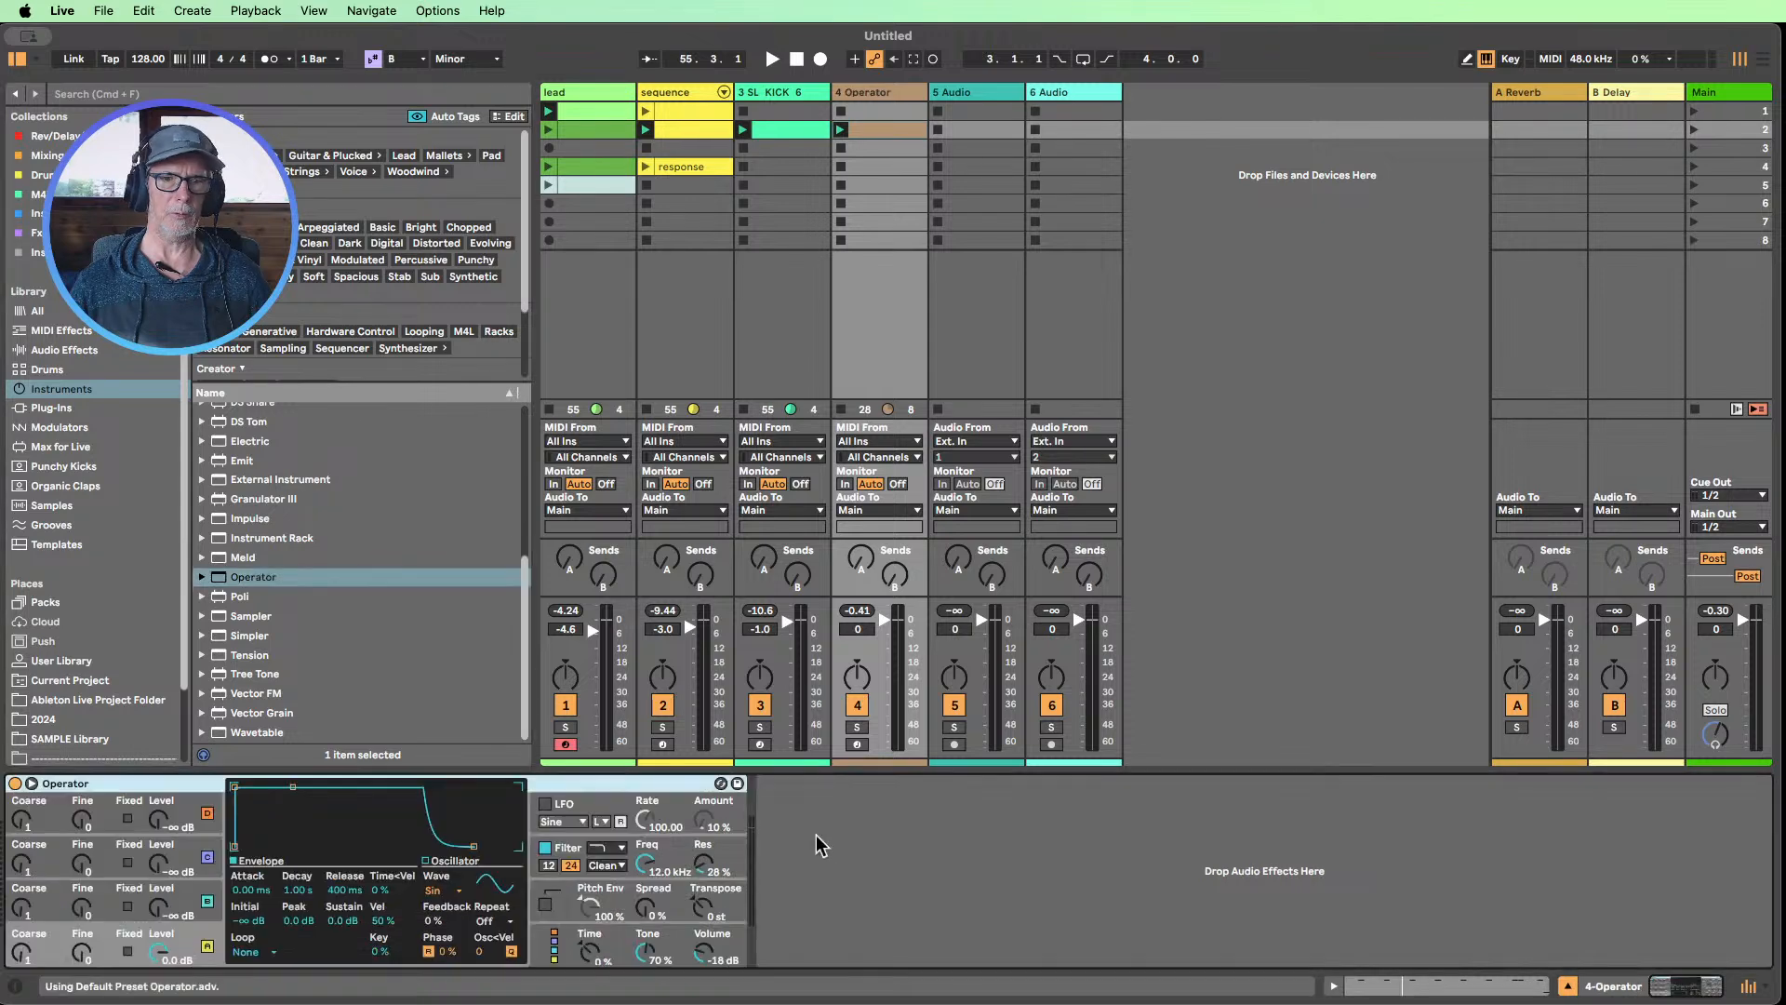
click(203, 899)
click(204, 849)
click(206, 813)
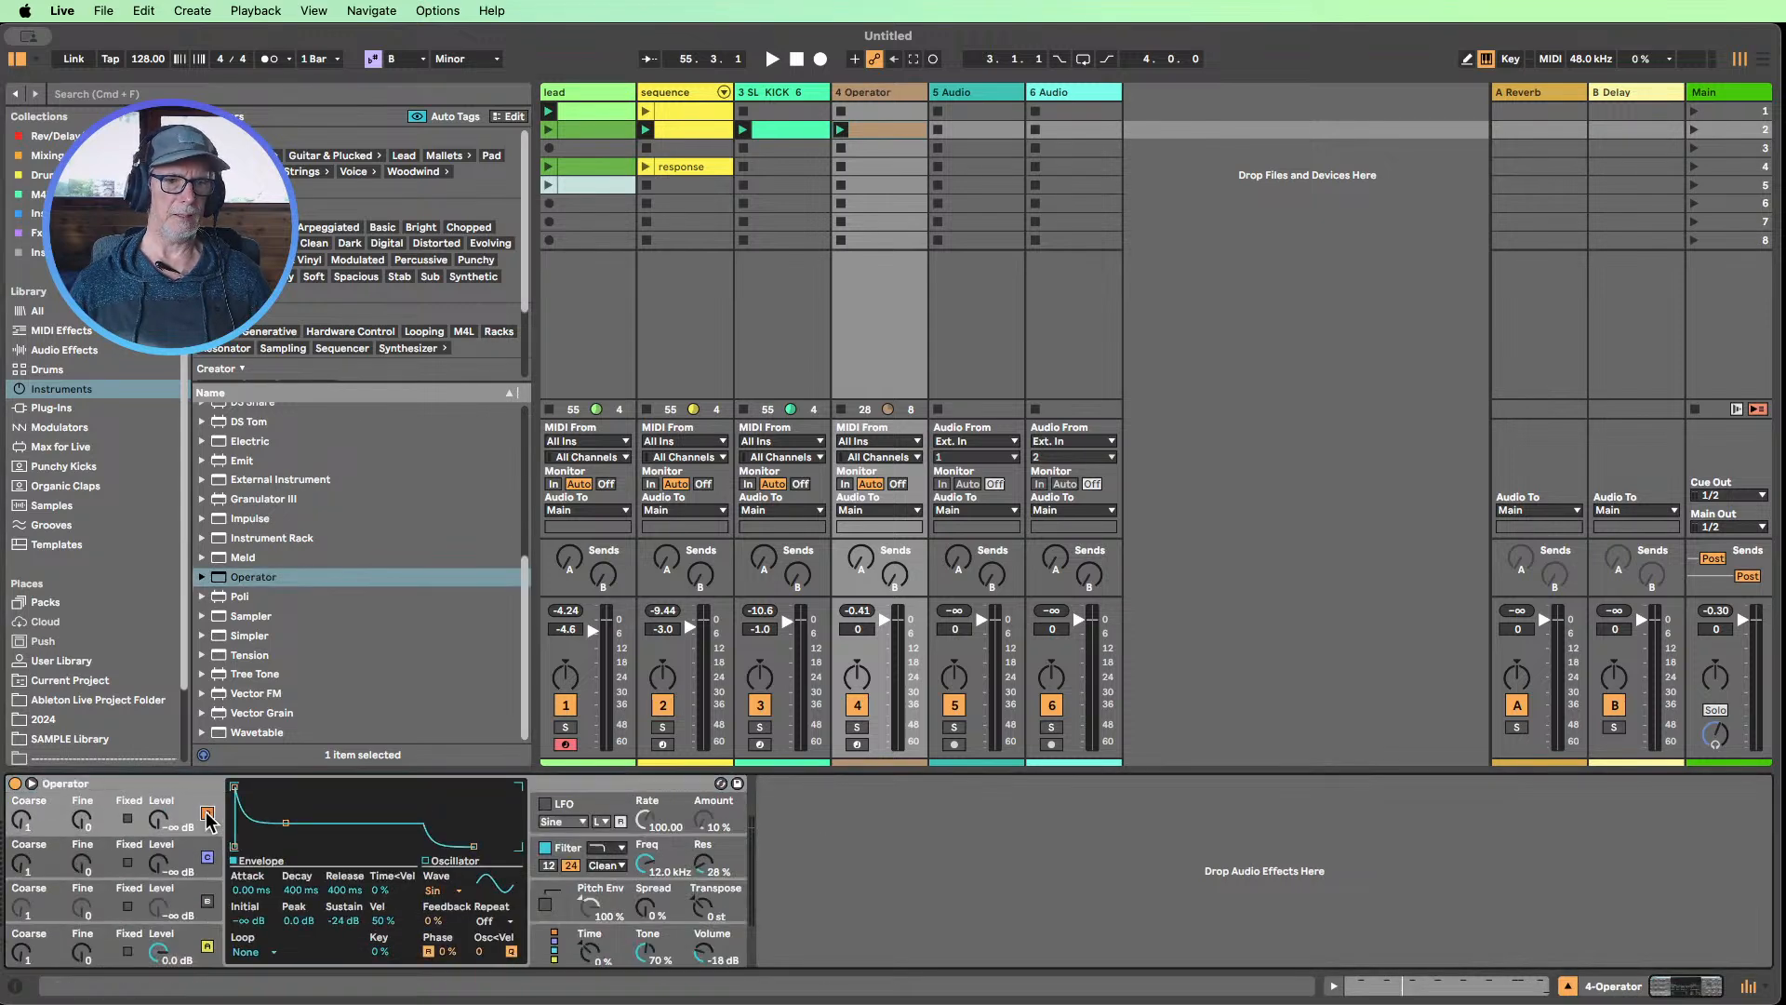
Set Operator's algorithm to all oscillators in parallel and change oscillator A's wave to Noise Looped
click(563, 945)
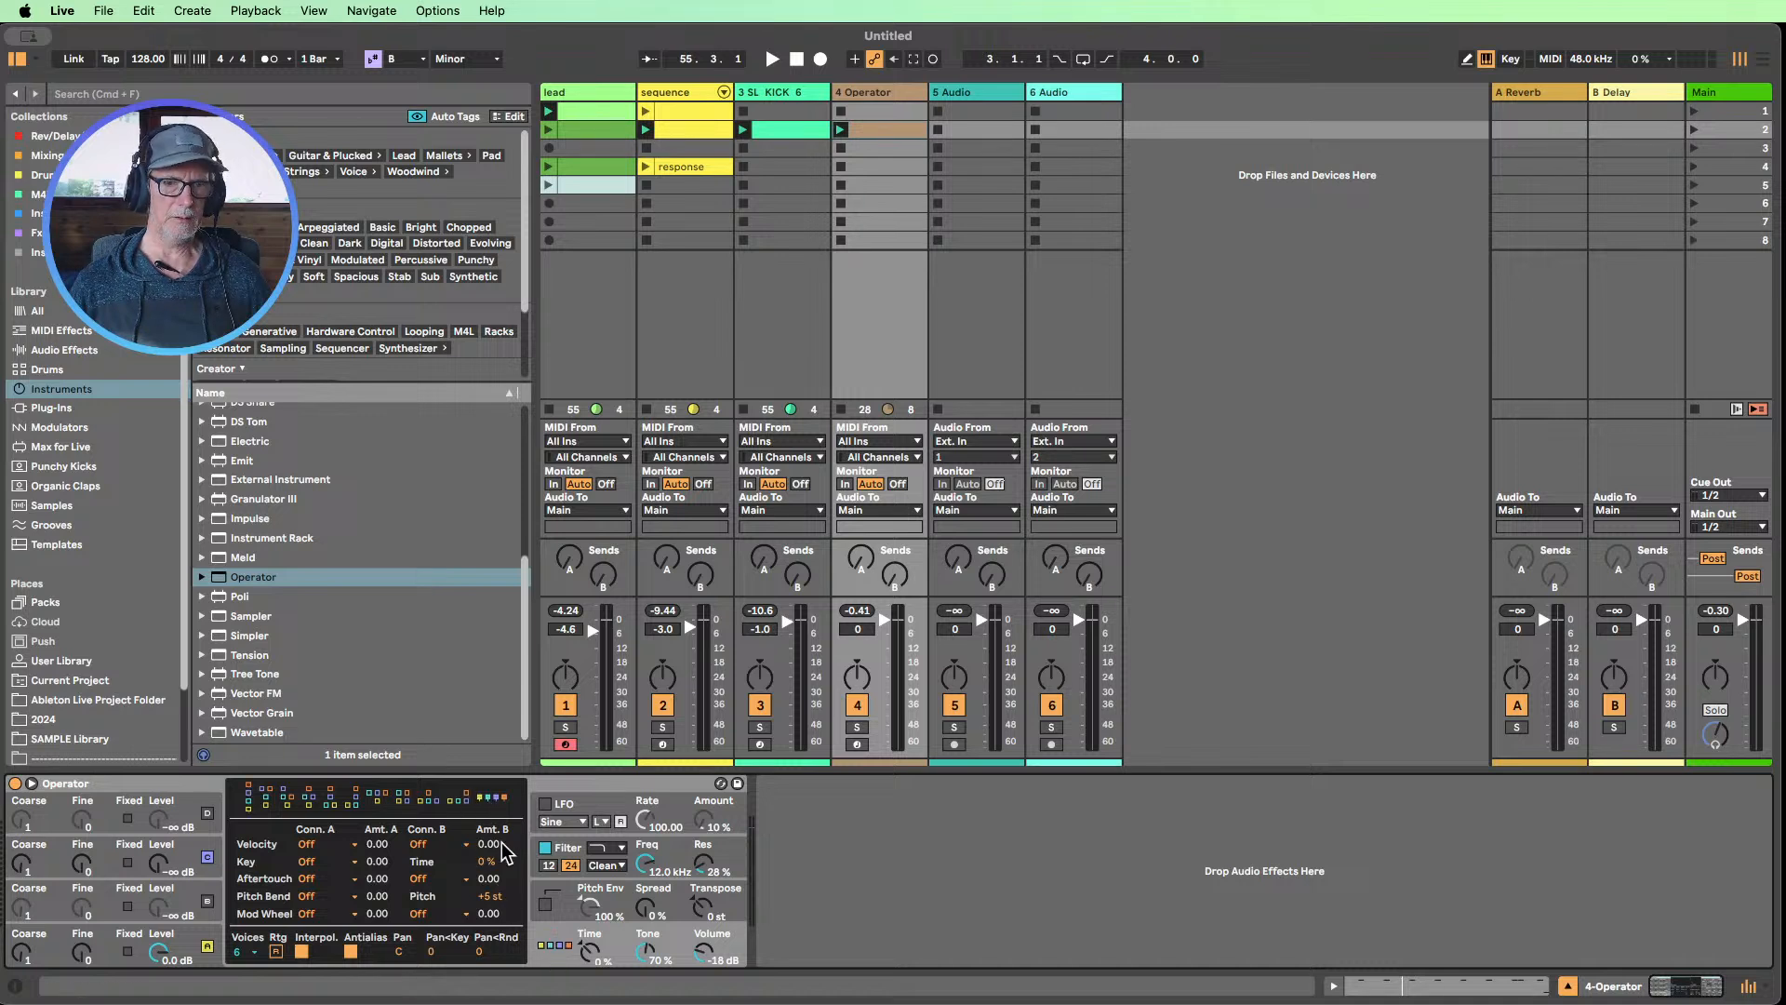
click(173, 940)
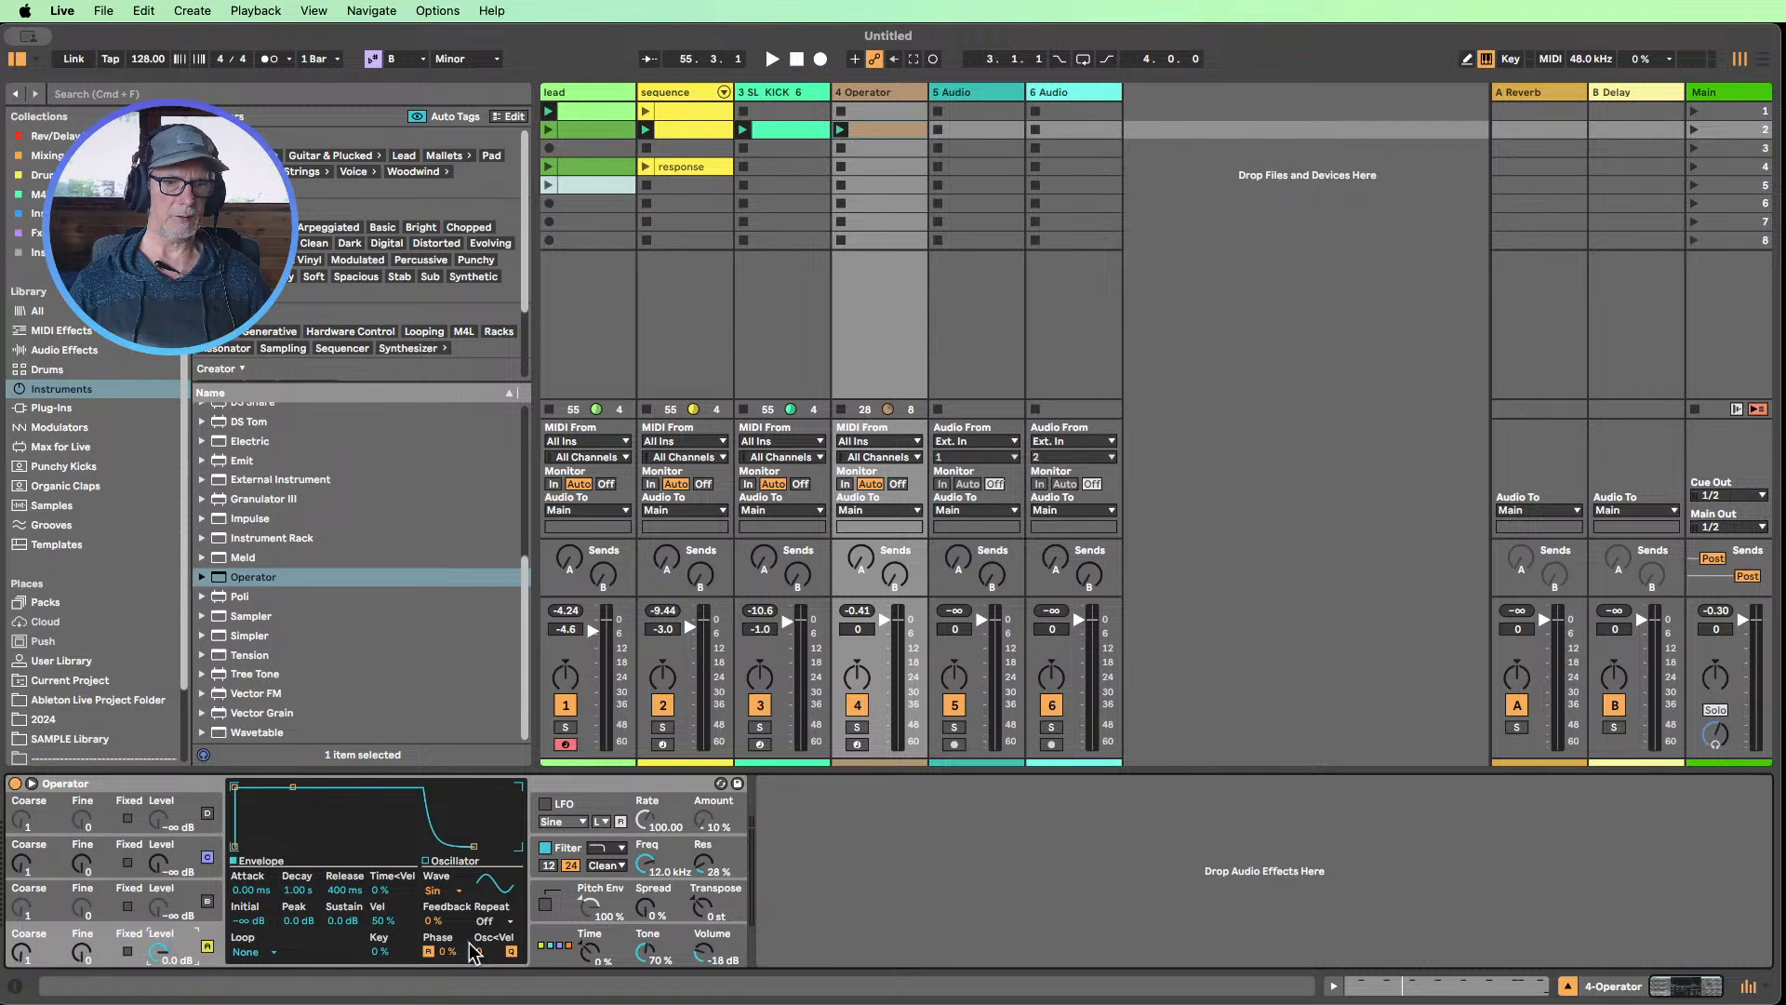
click(450, 893)
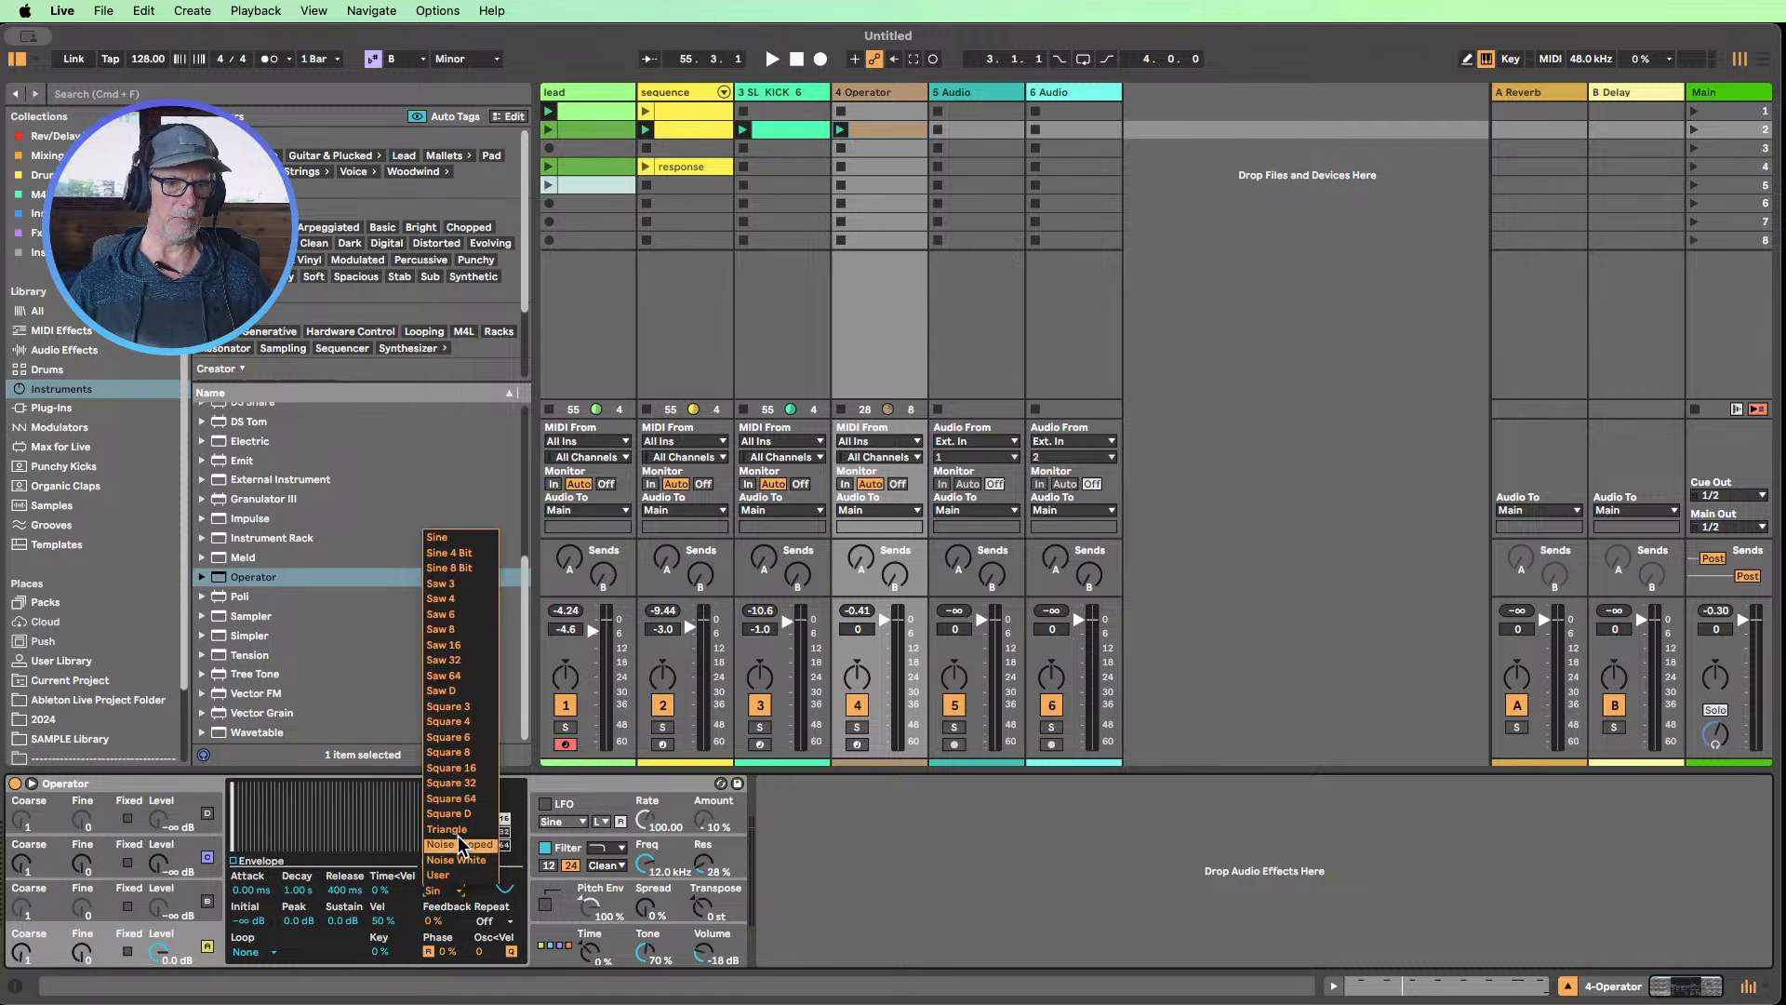
click(461, 837)
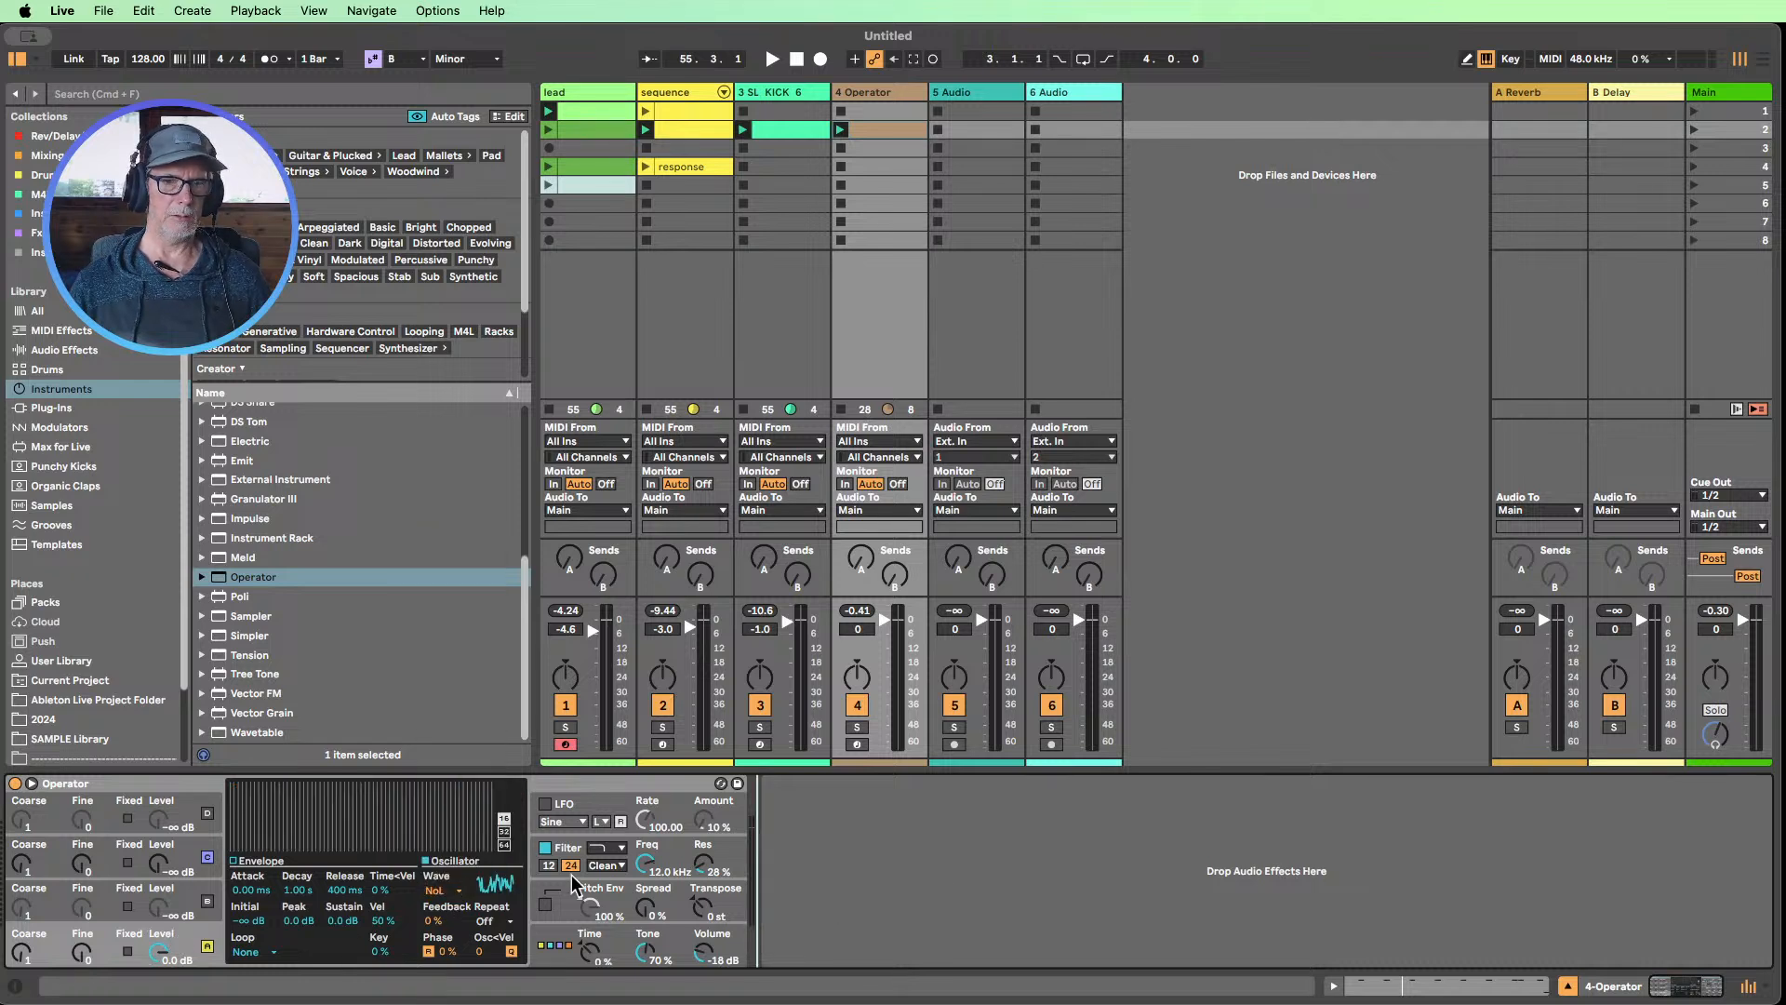
click(456, 893)
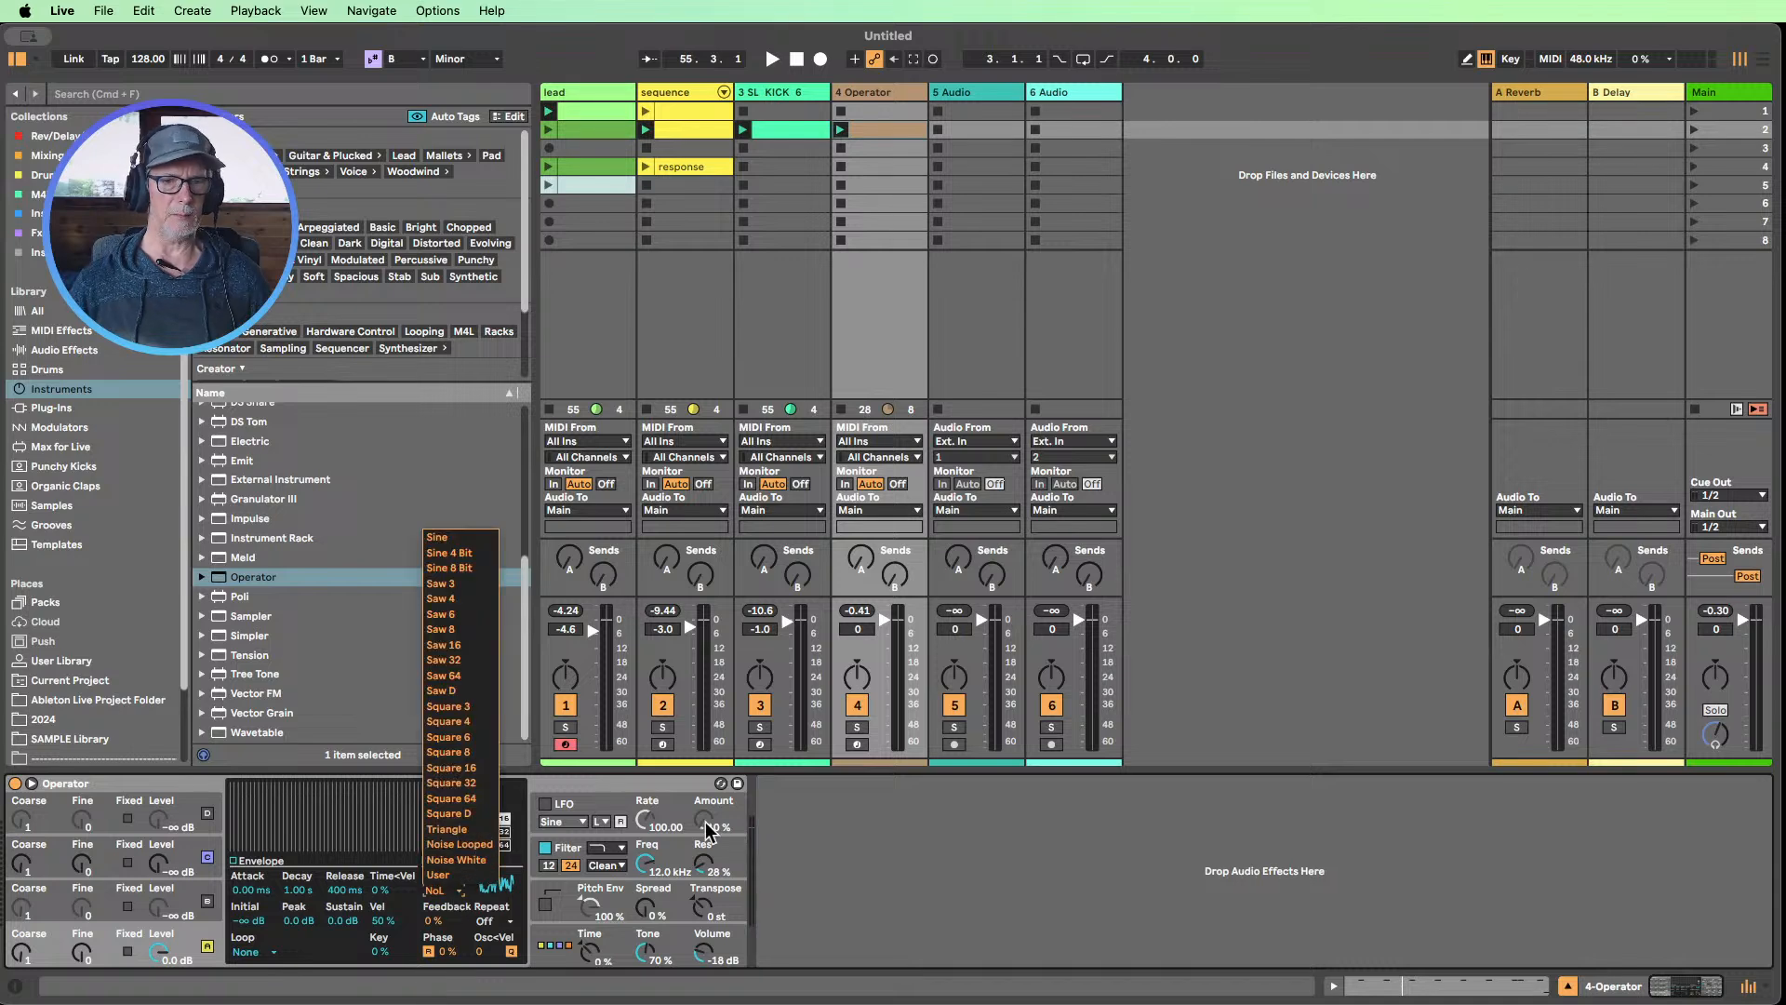
click(882, 860)
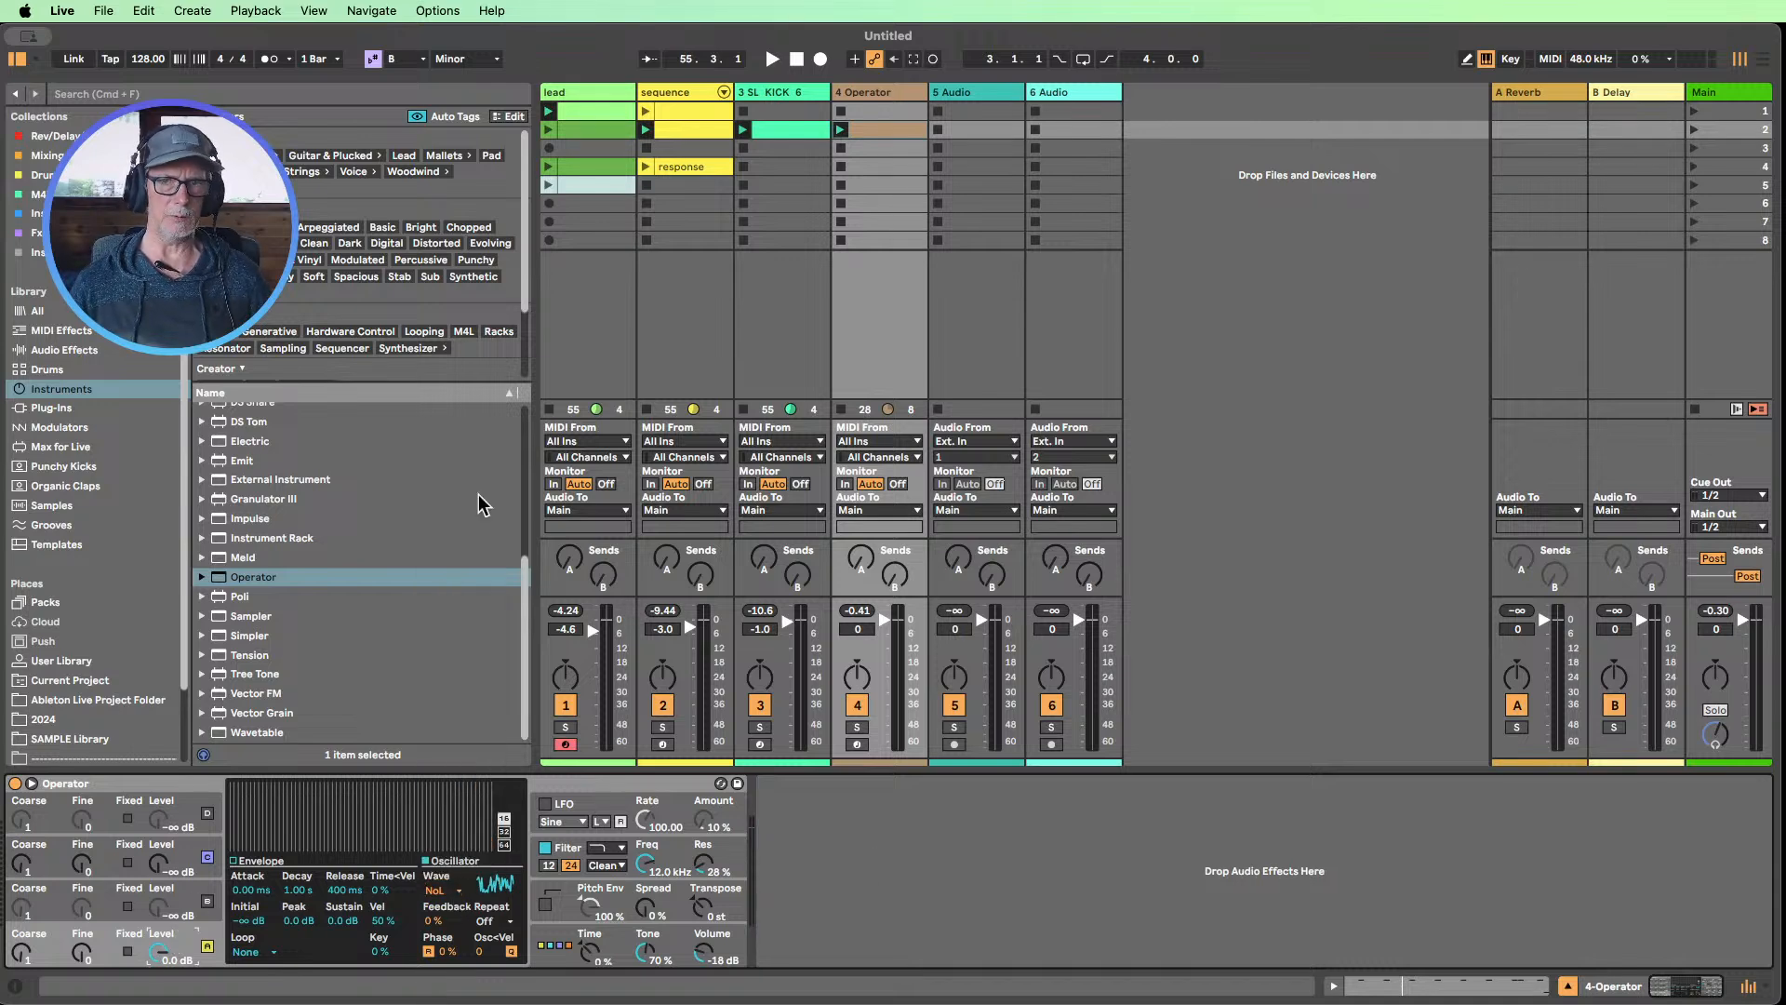
Play the offbeat clip with Operator and set the filter frequency to 18.5 kHz
double_click(873, 131)
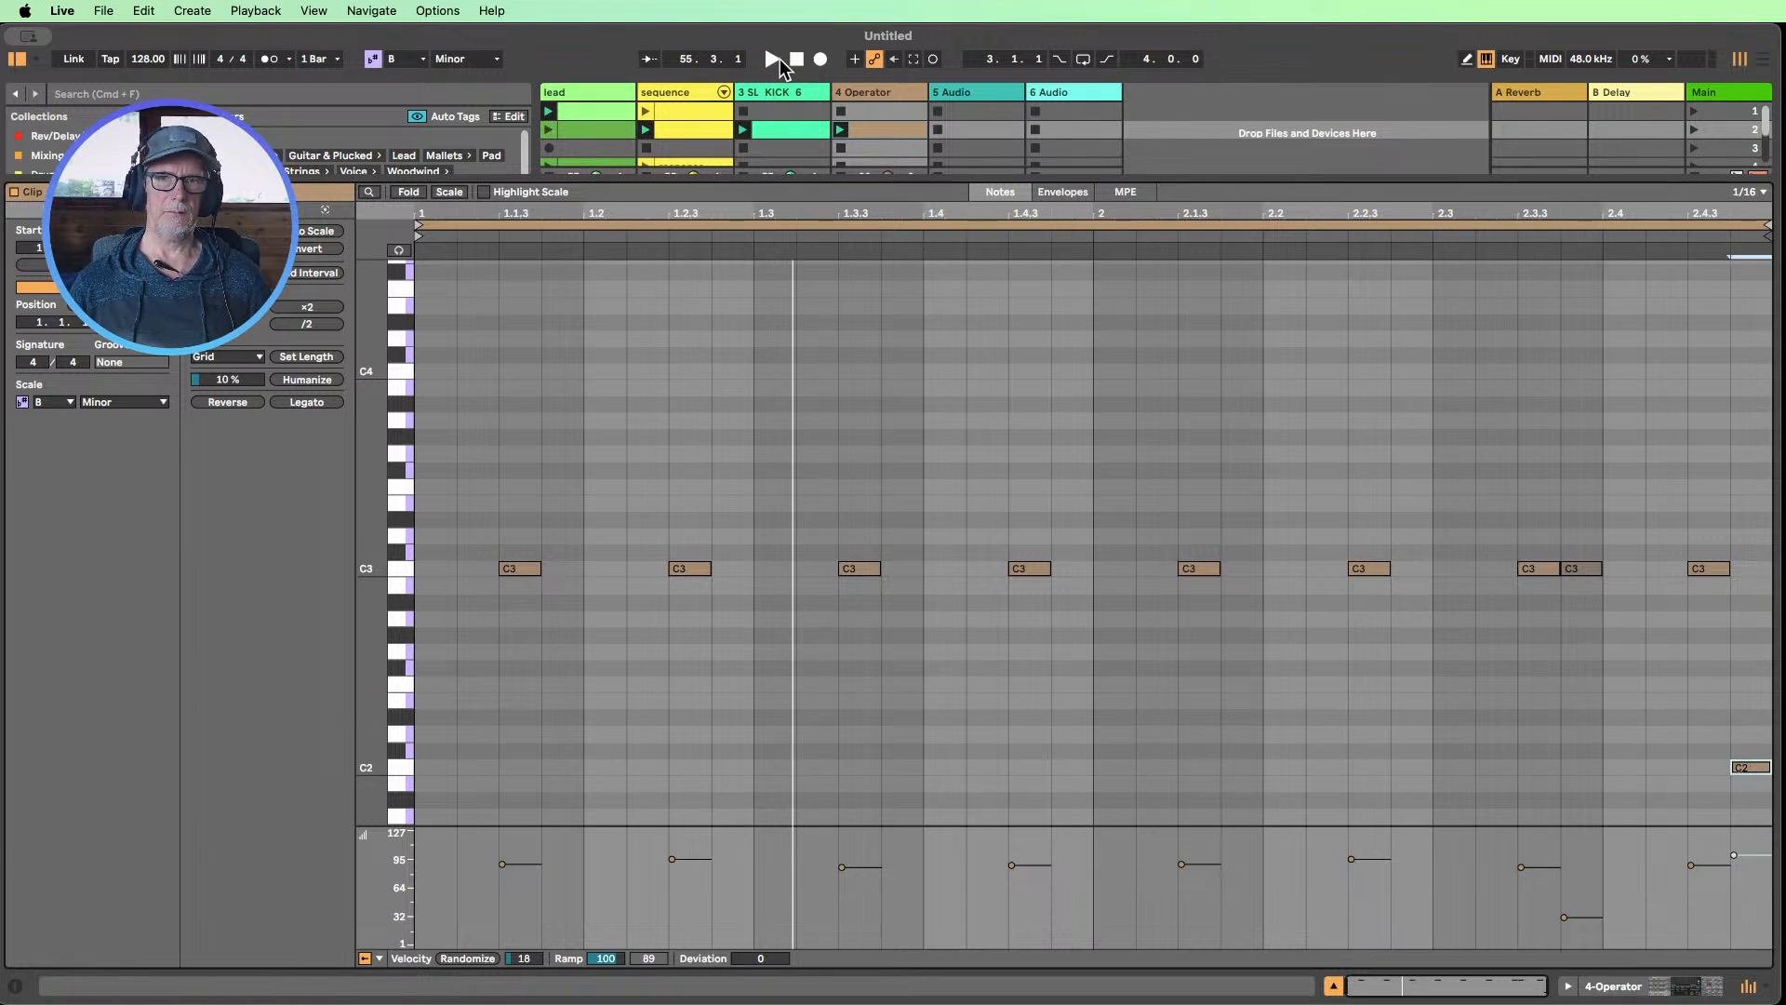
click(839, 132)
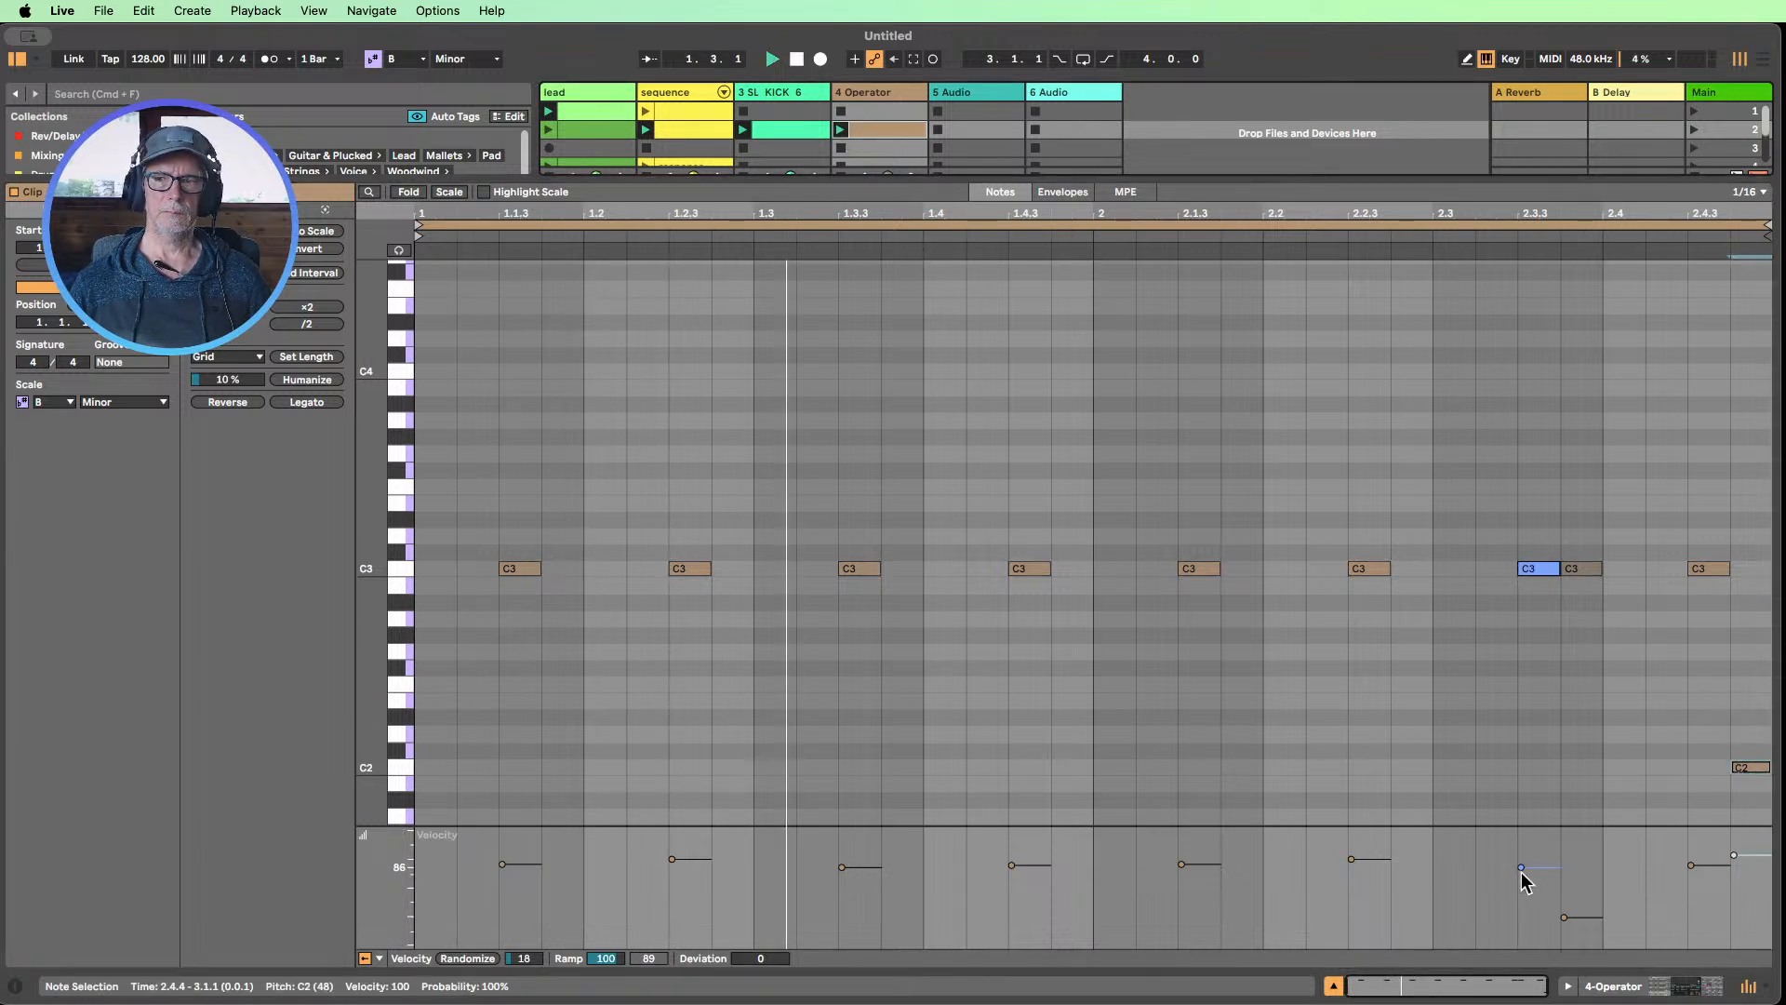
click(1618, 985)
click(642, 866)
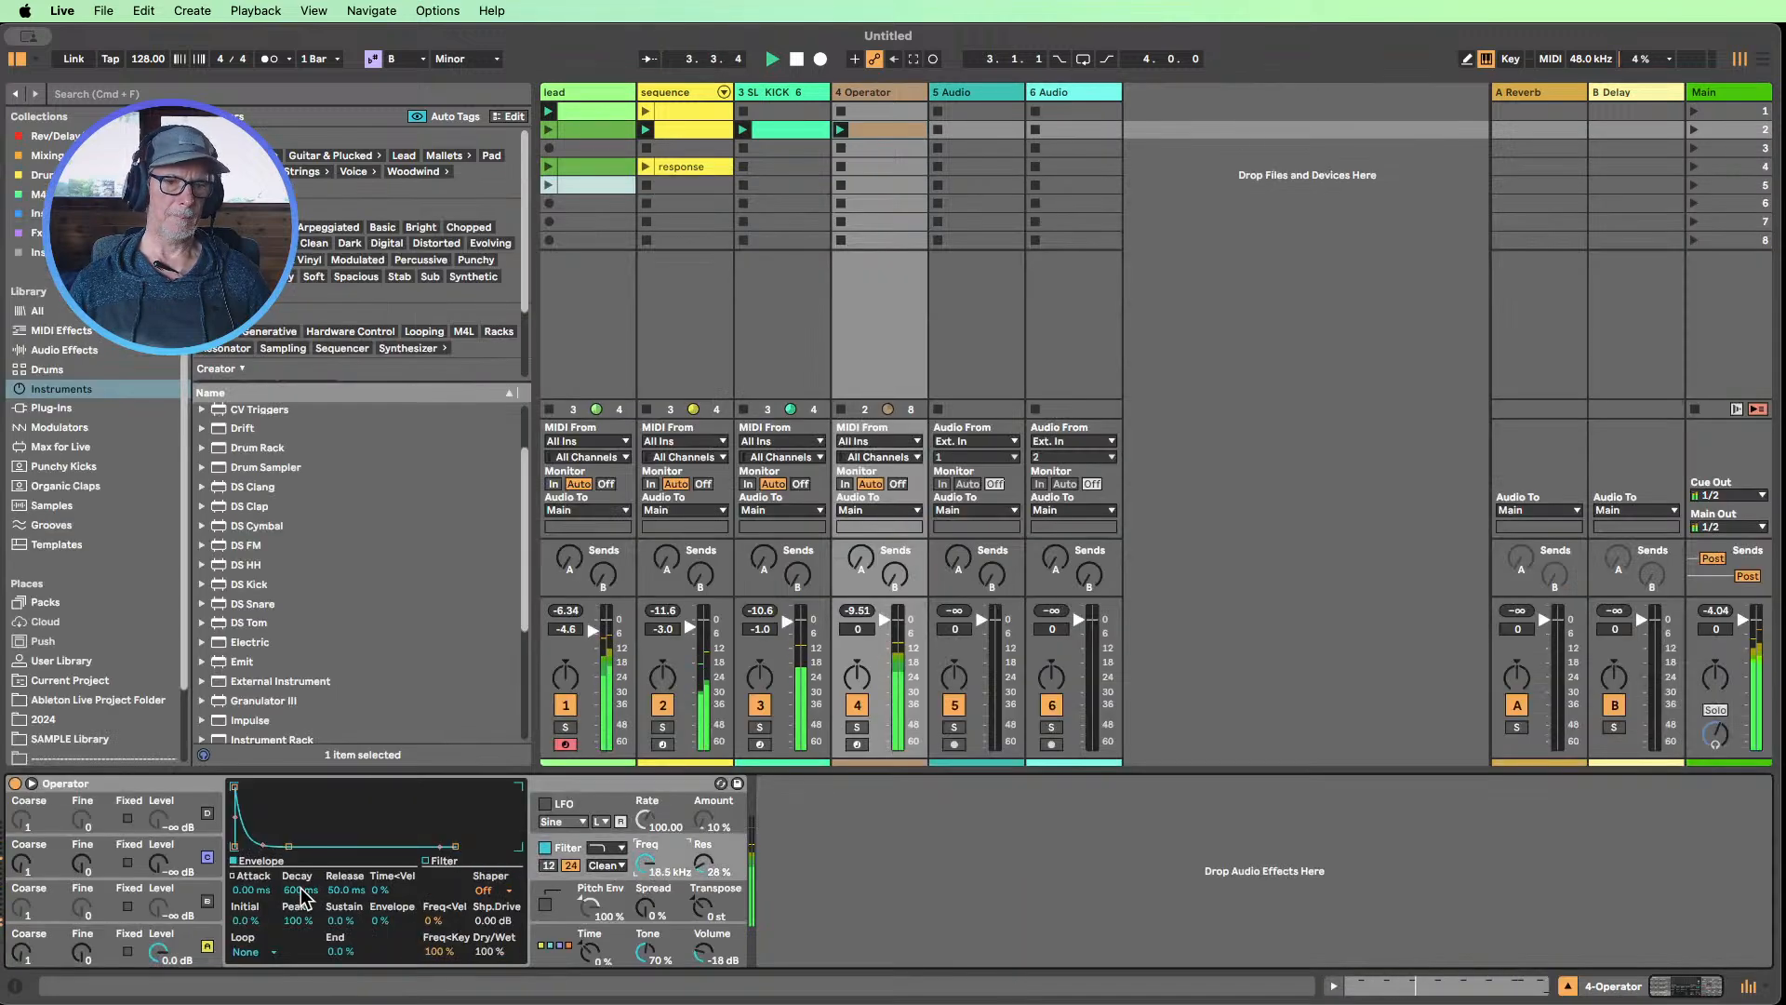
Transpose the clip's last note at 2.4.4 up to G2 and set its velocity to 56
double_click(869, 130)
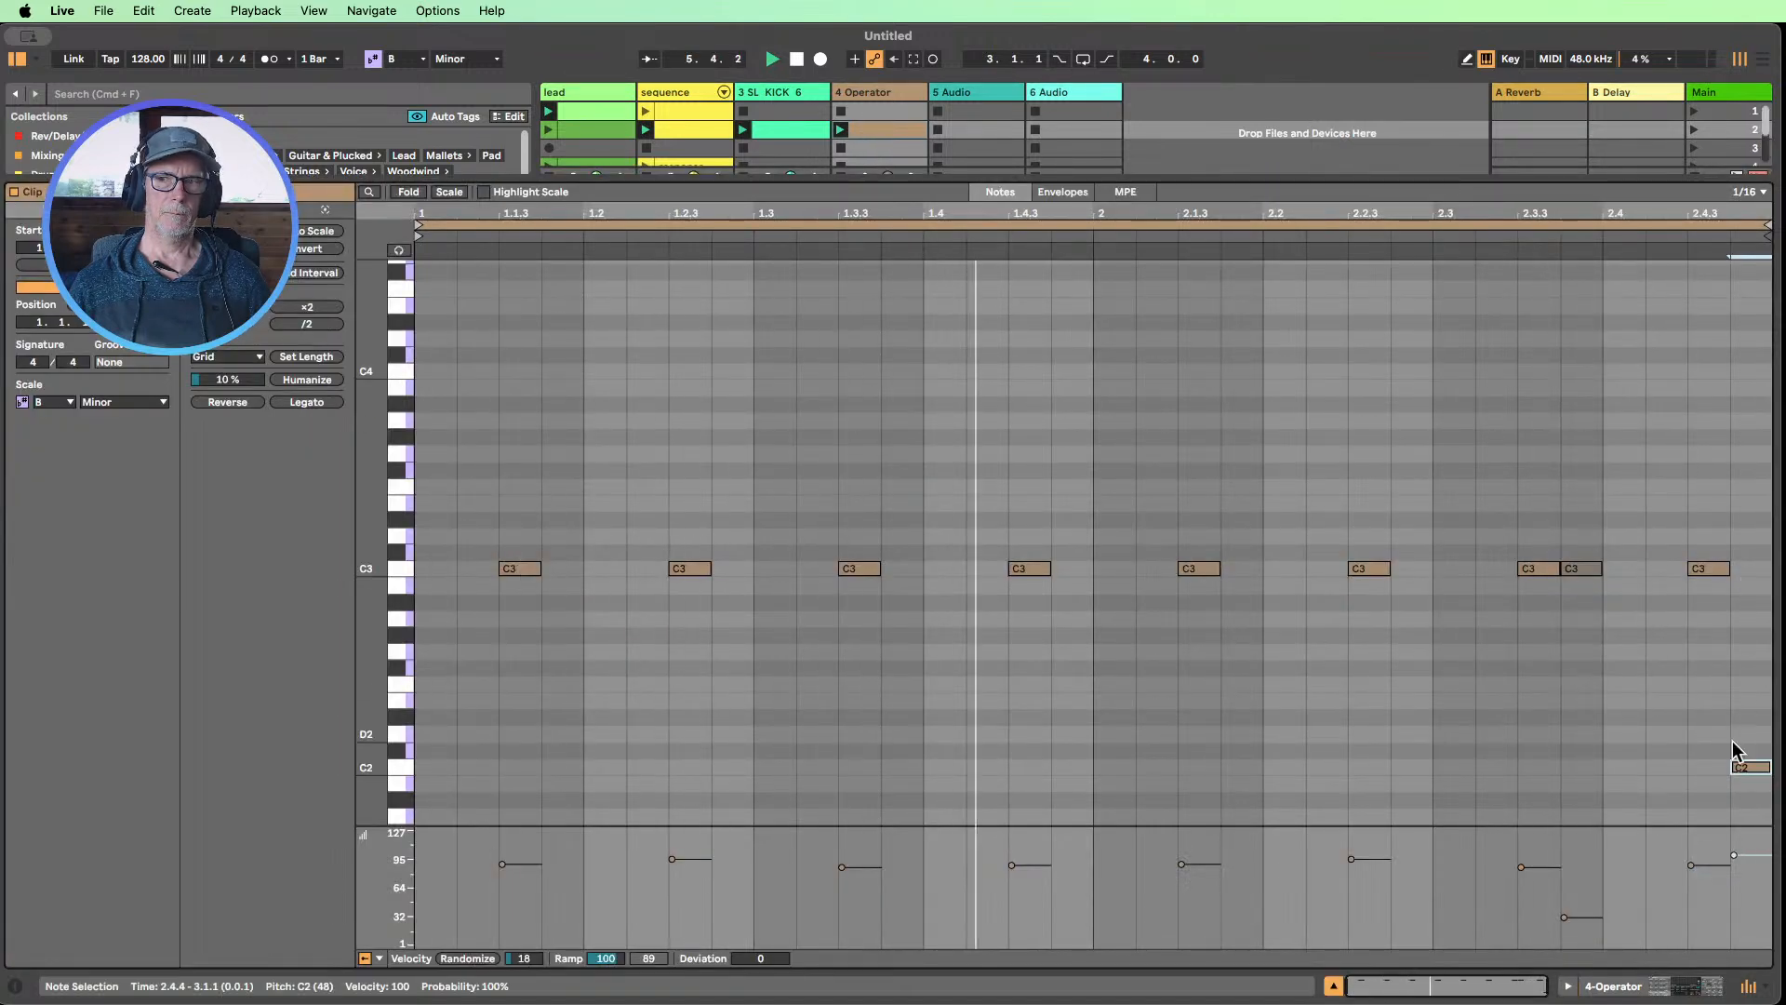
click(1711, 568)
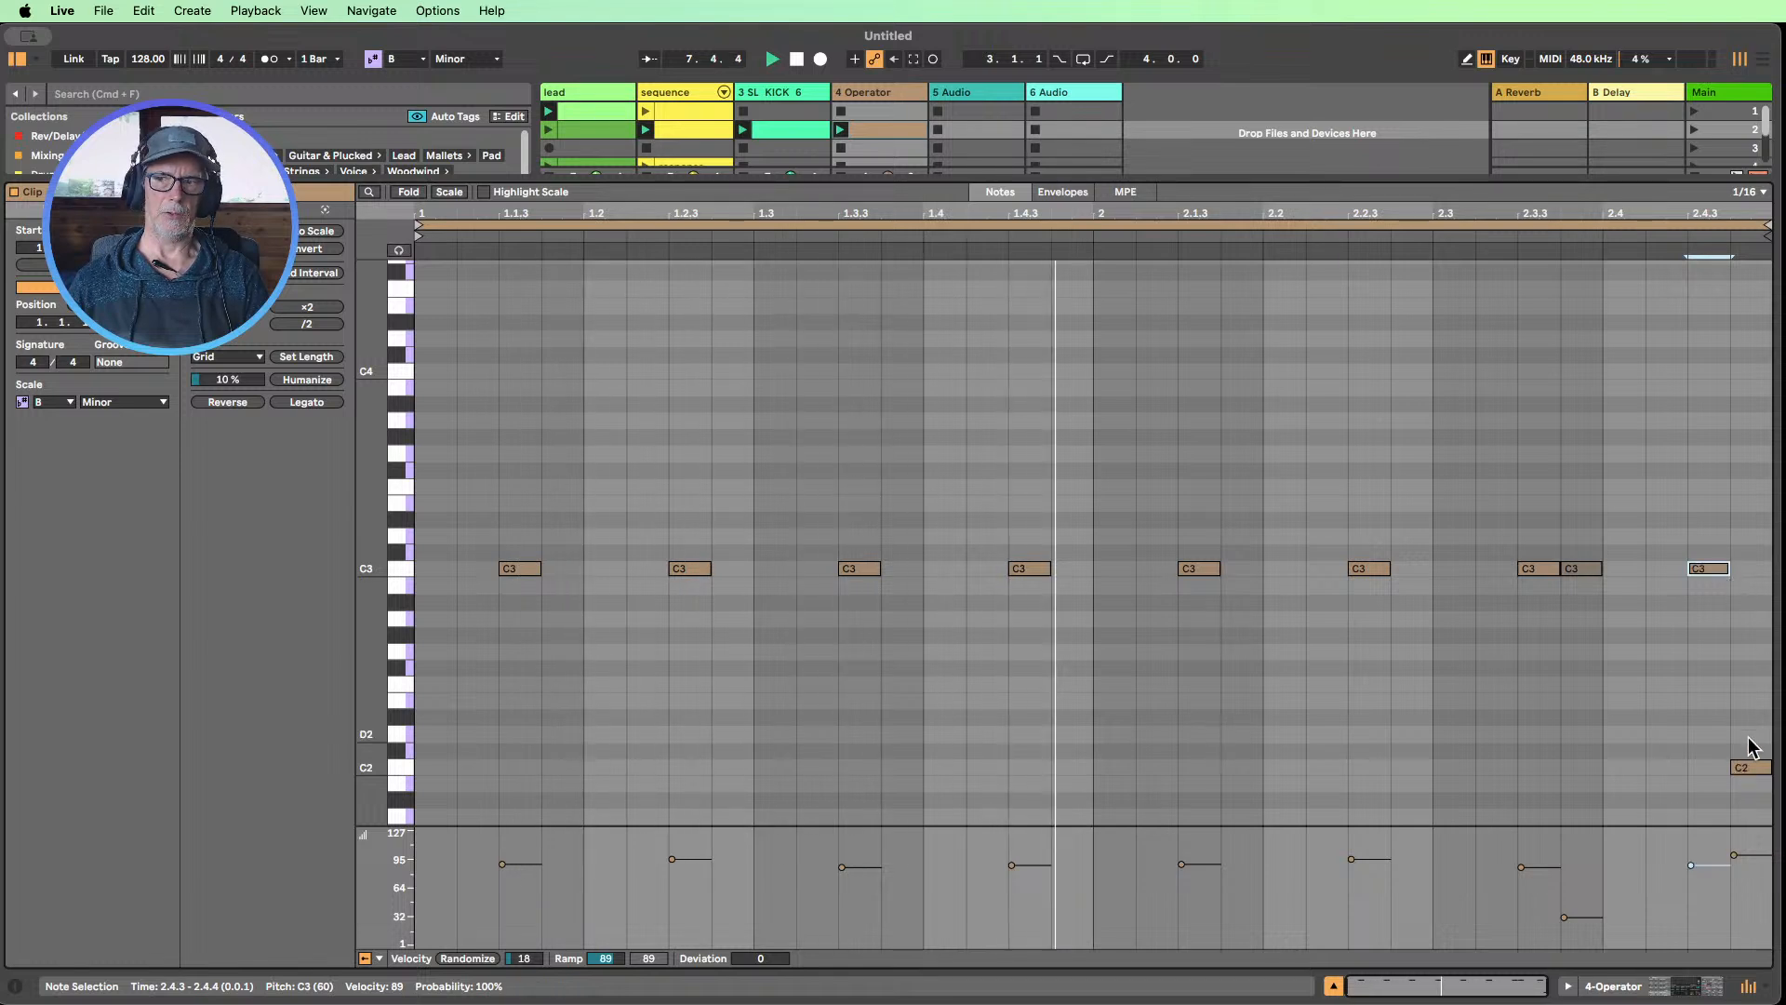
click(1750, 770)
key(Up)
key(Up)
key(Up)
key(Up)
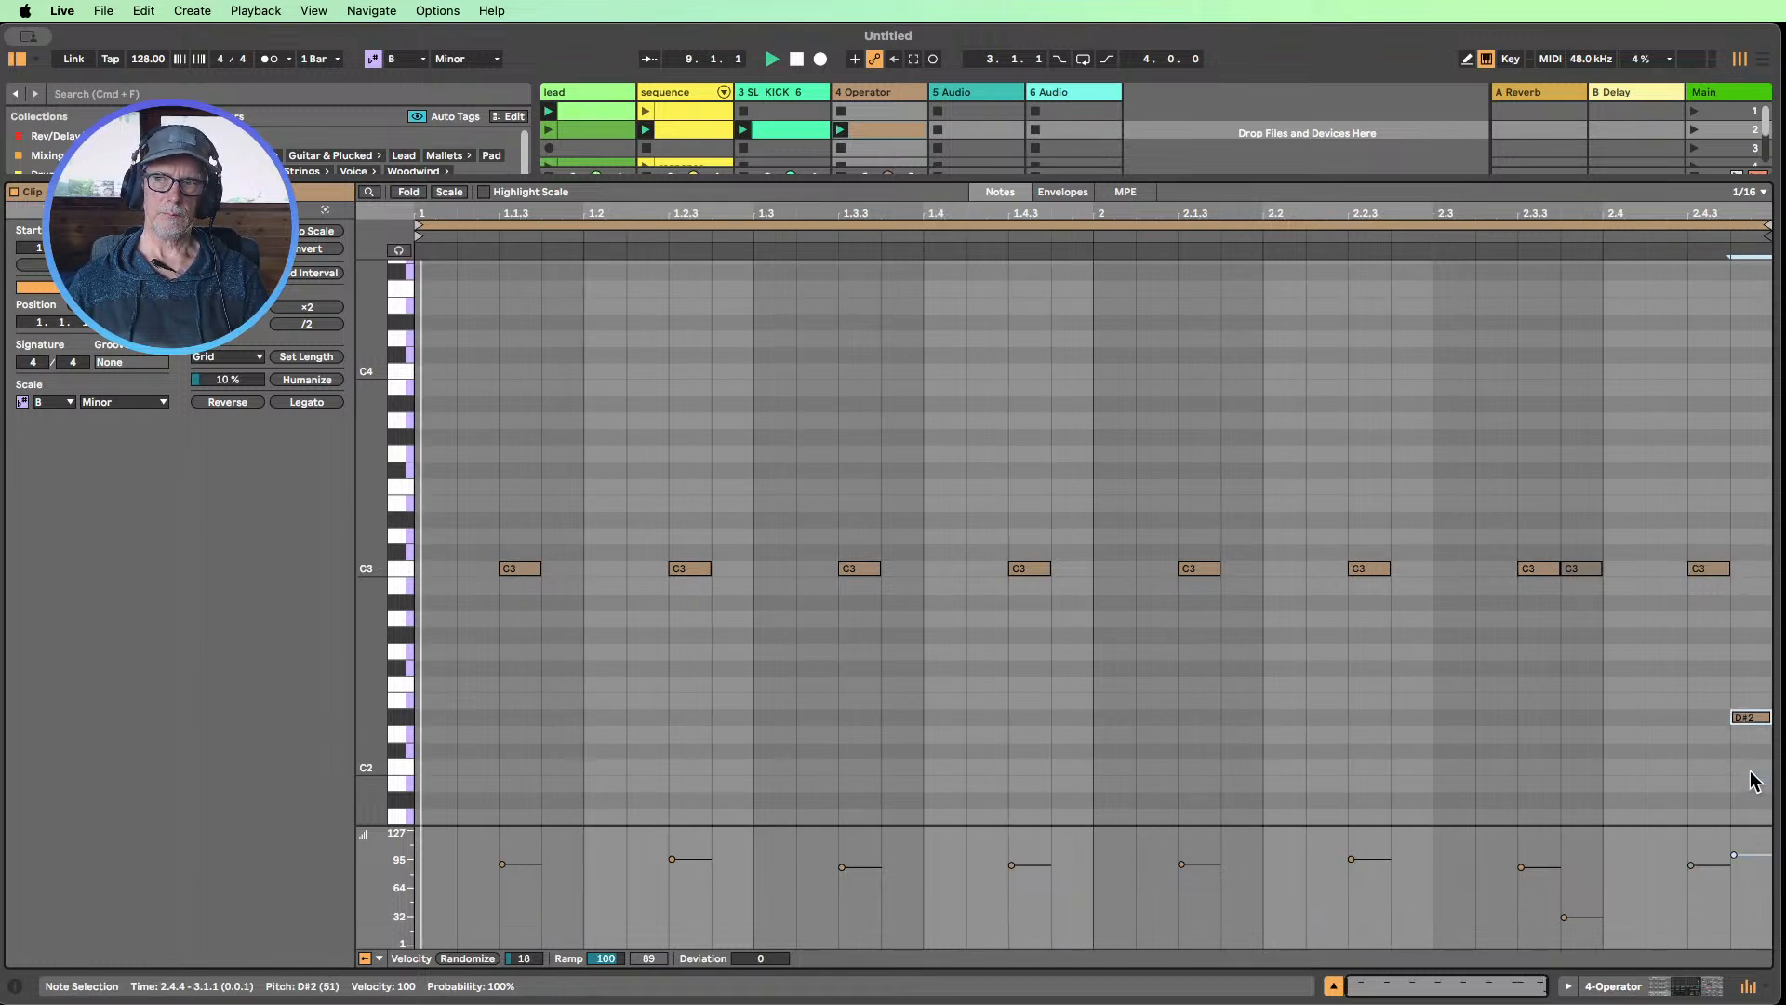
key(Up)
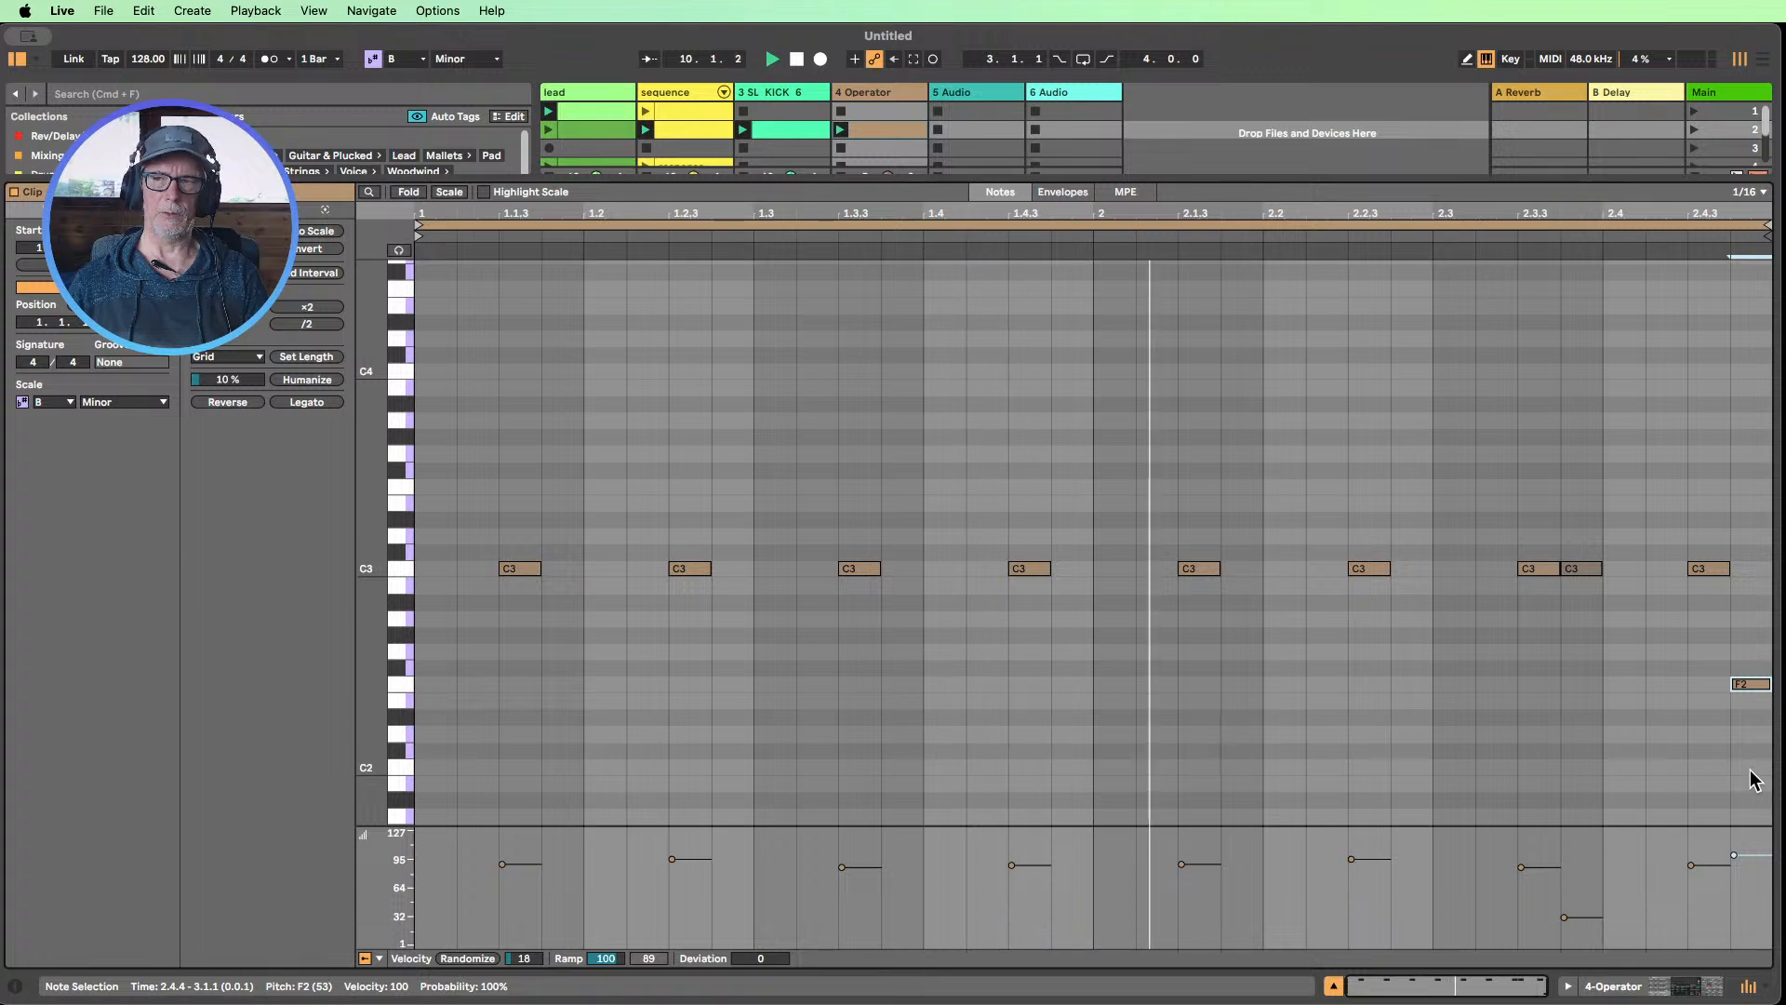
key(Up)
key(Up)
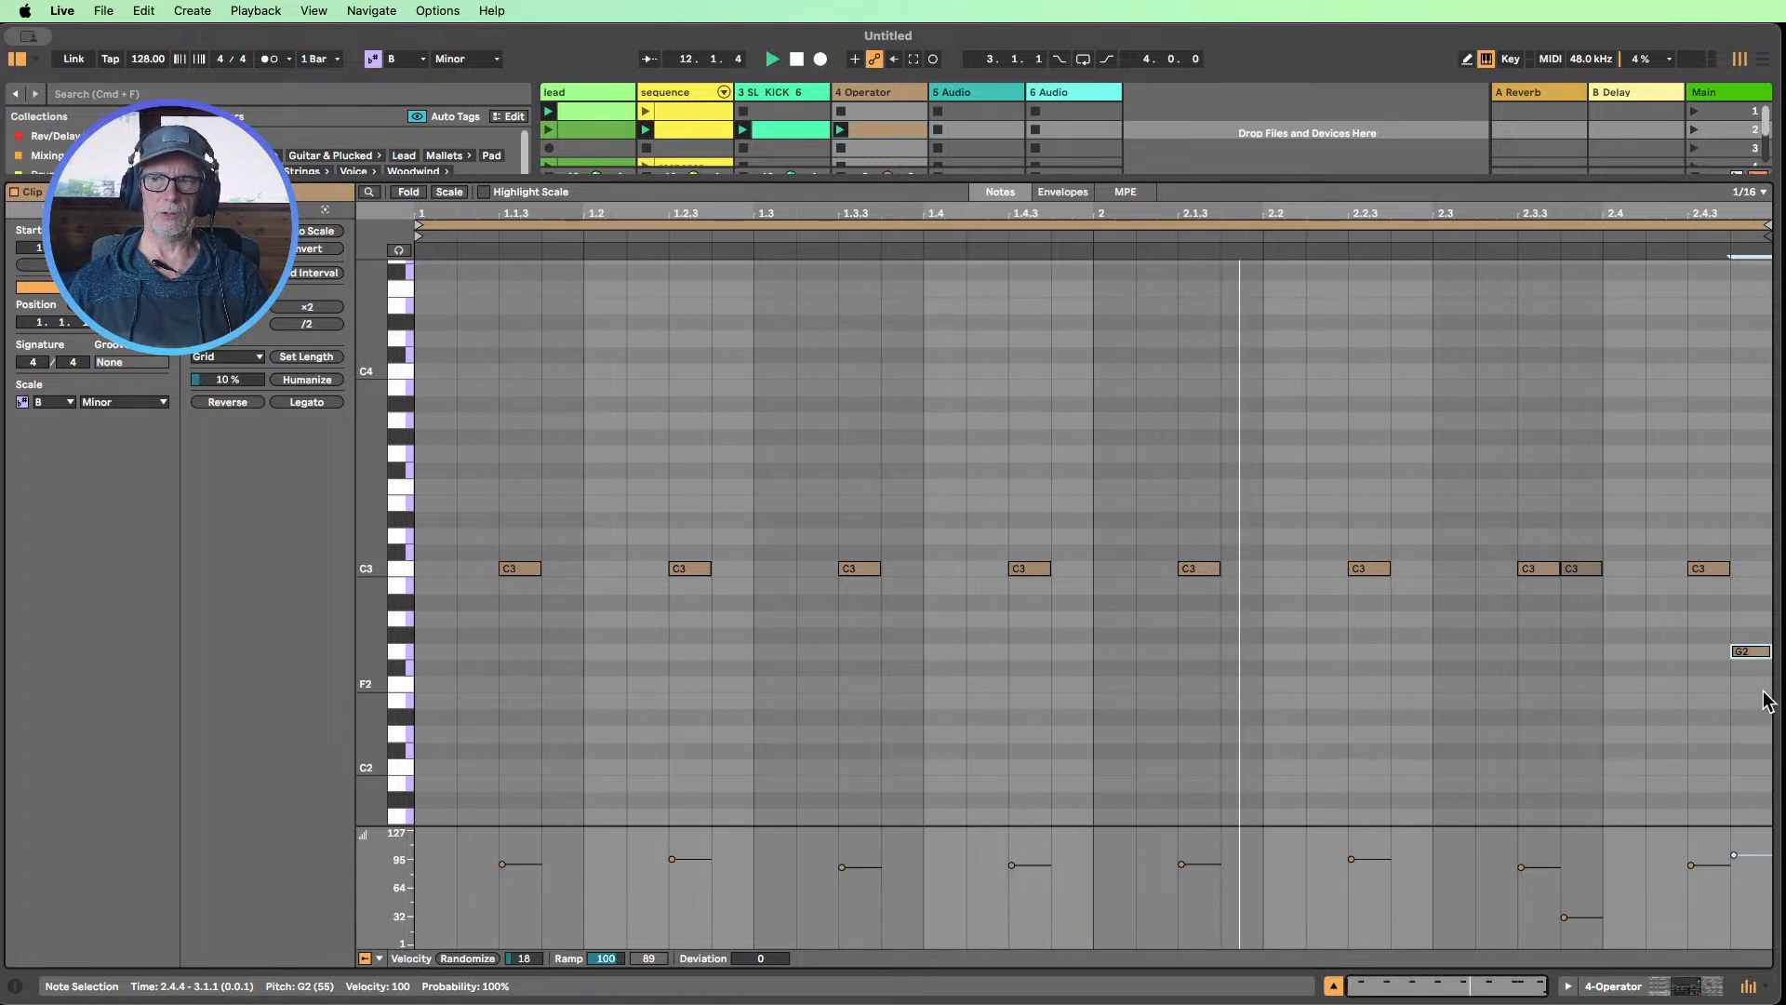
drag(1735, 855, 1736, 895)
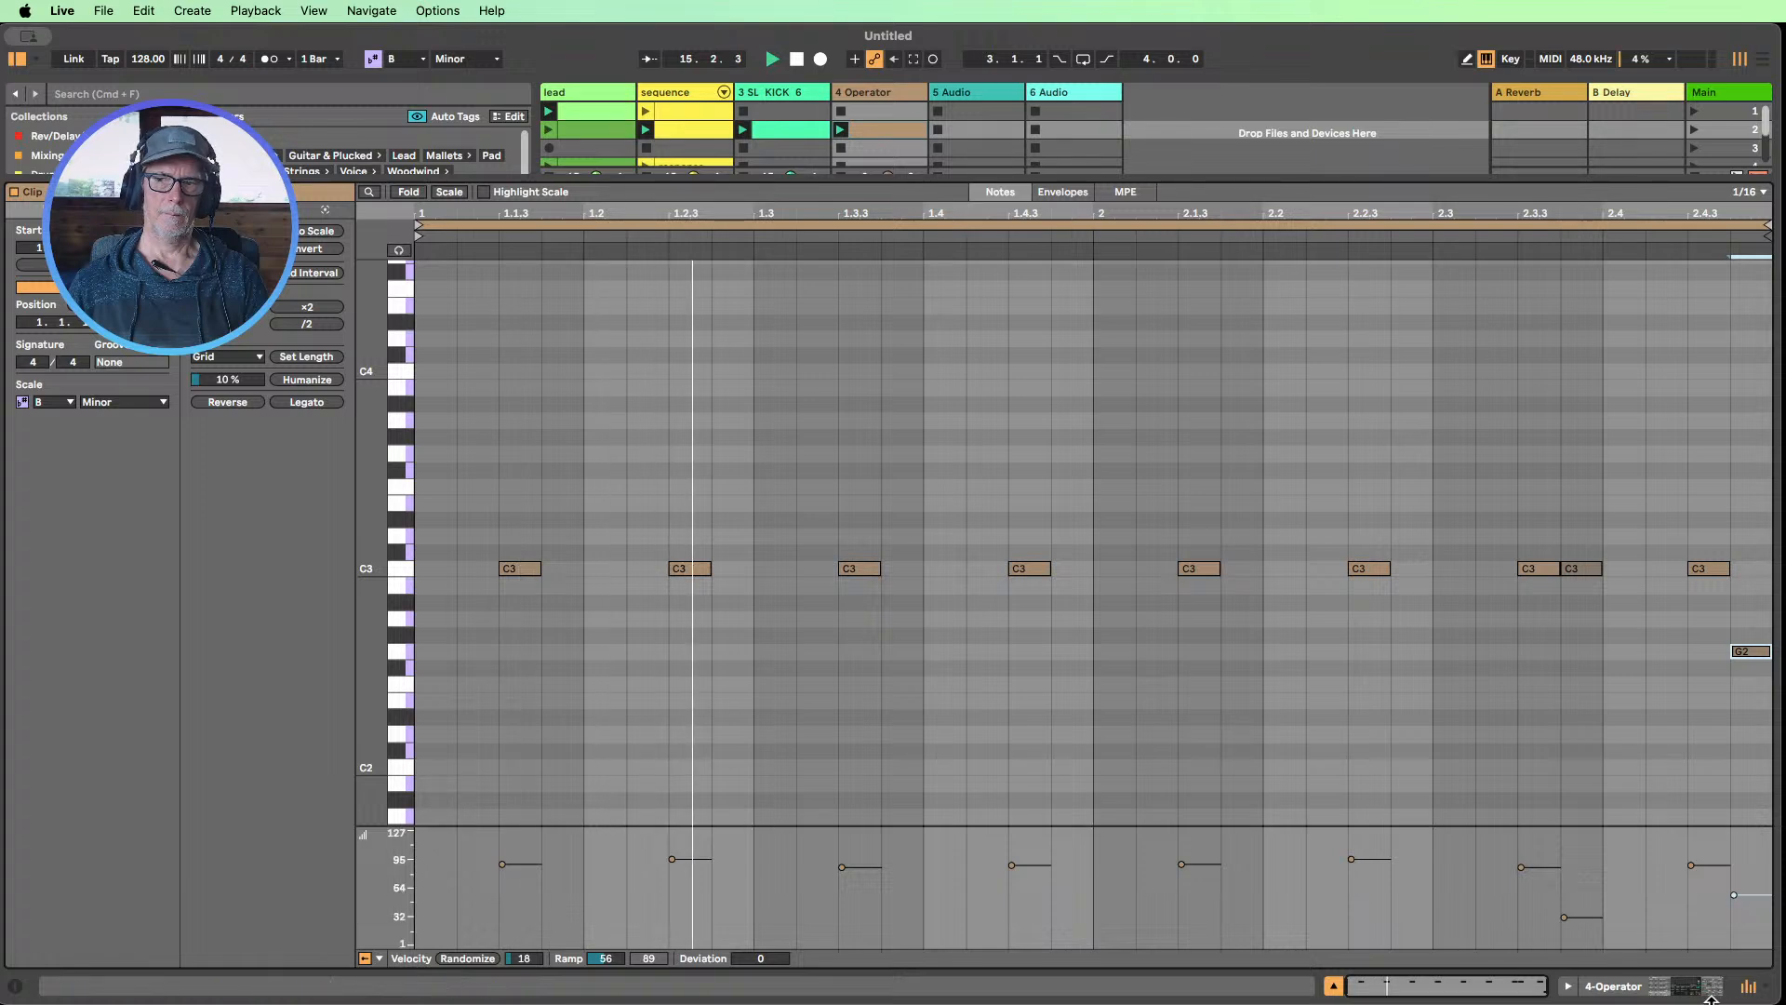
Shape oscillator A's envelope with Sustain at -inf dB, Decay at 291 ms and Release at 1.09 ms, and set the filter resonance to 55 %
click(1678, 989)
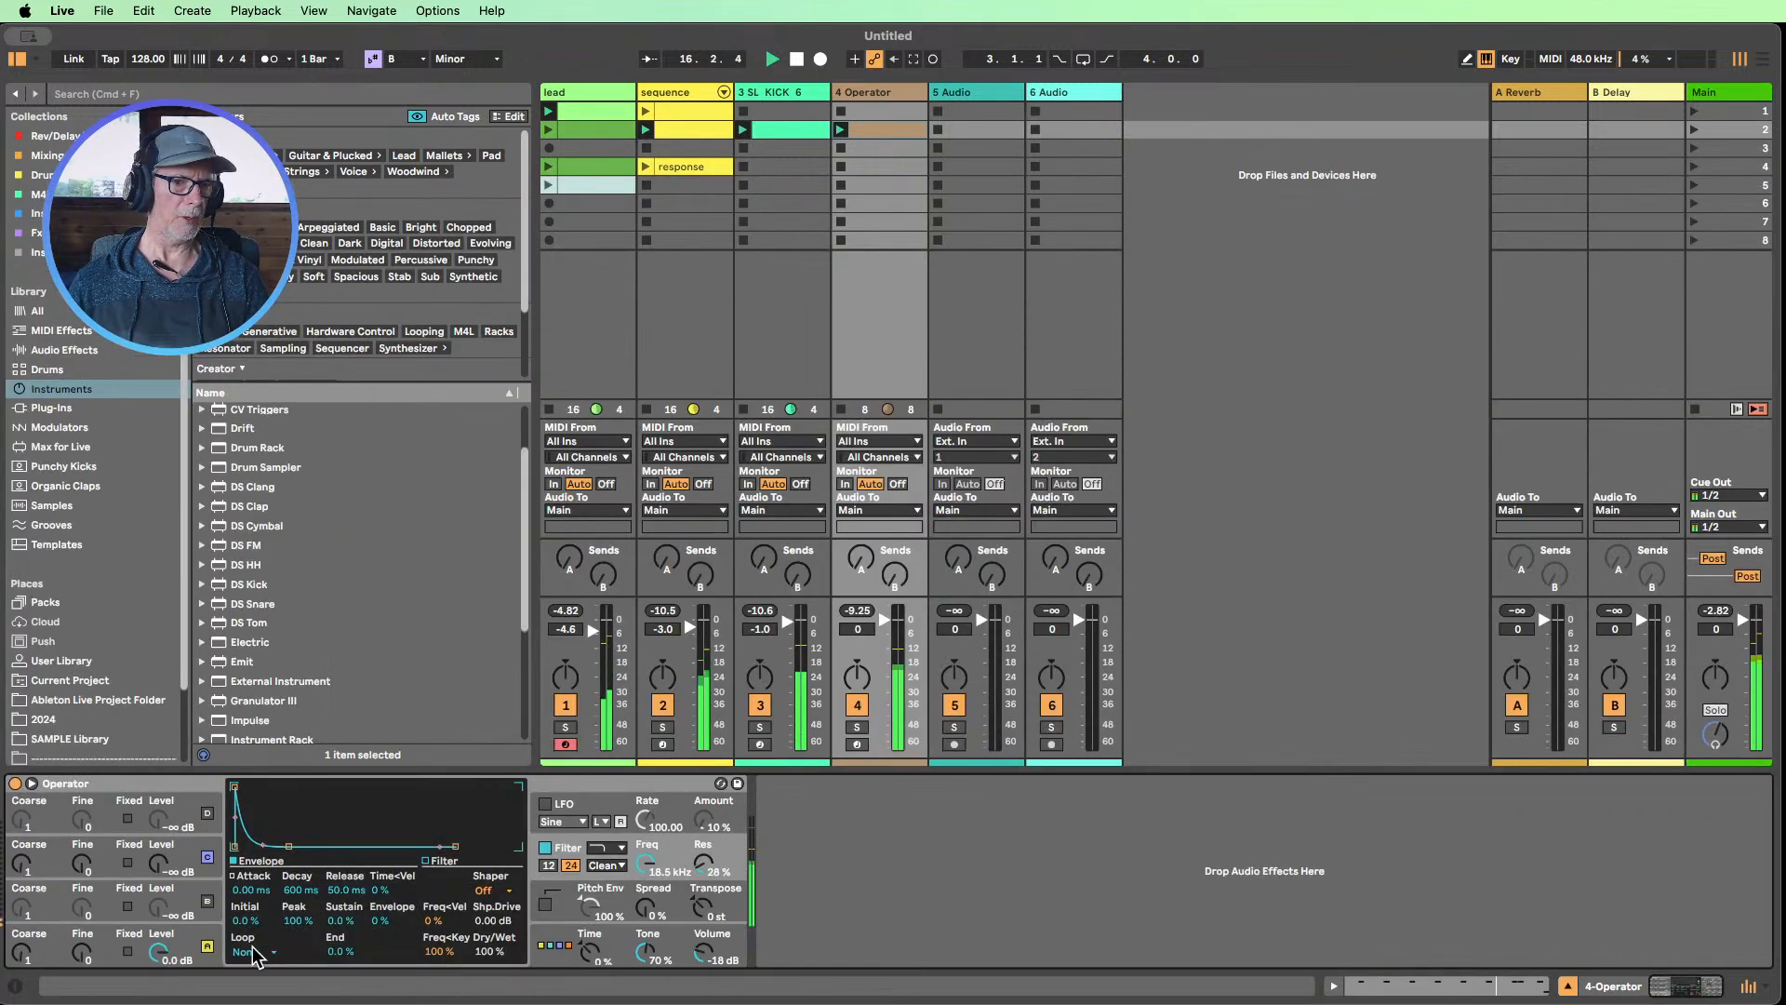
click(163, 941)
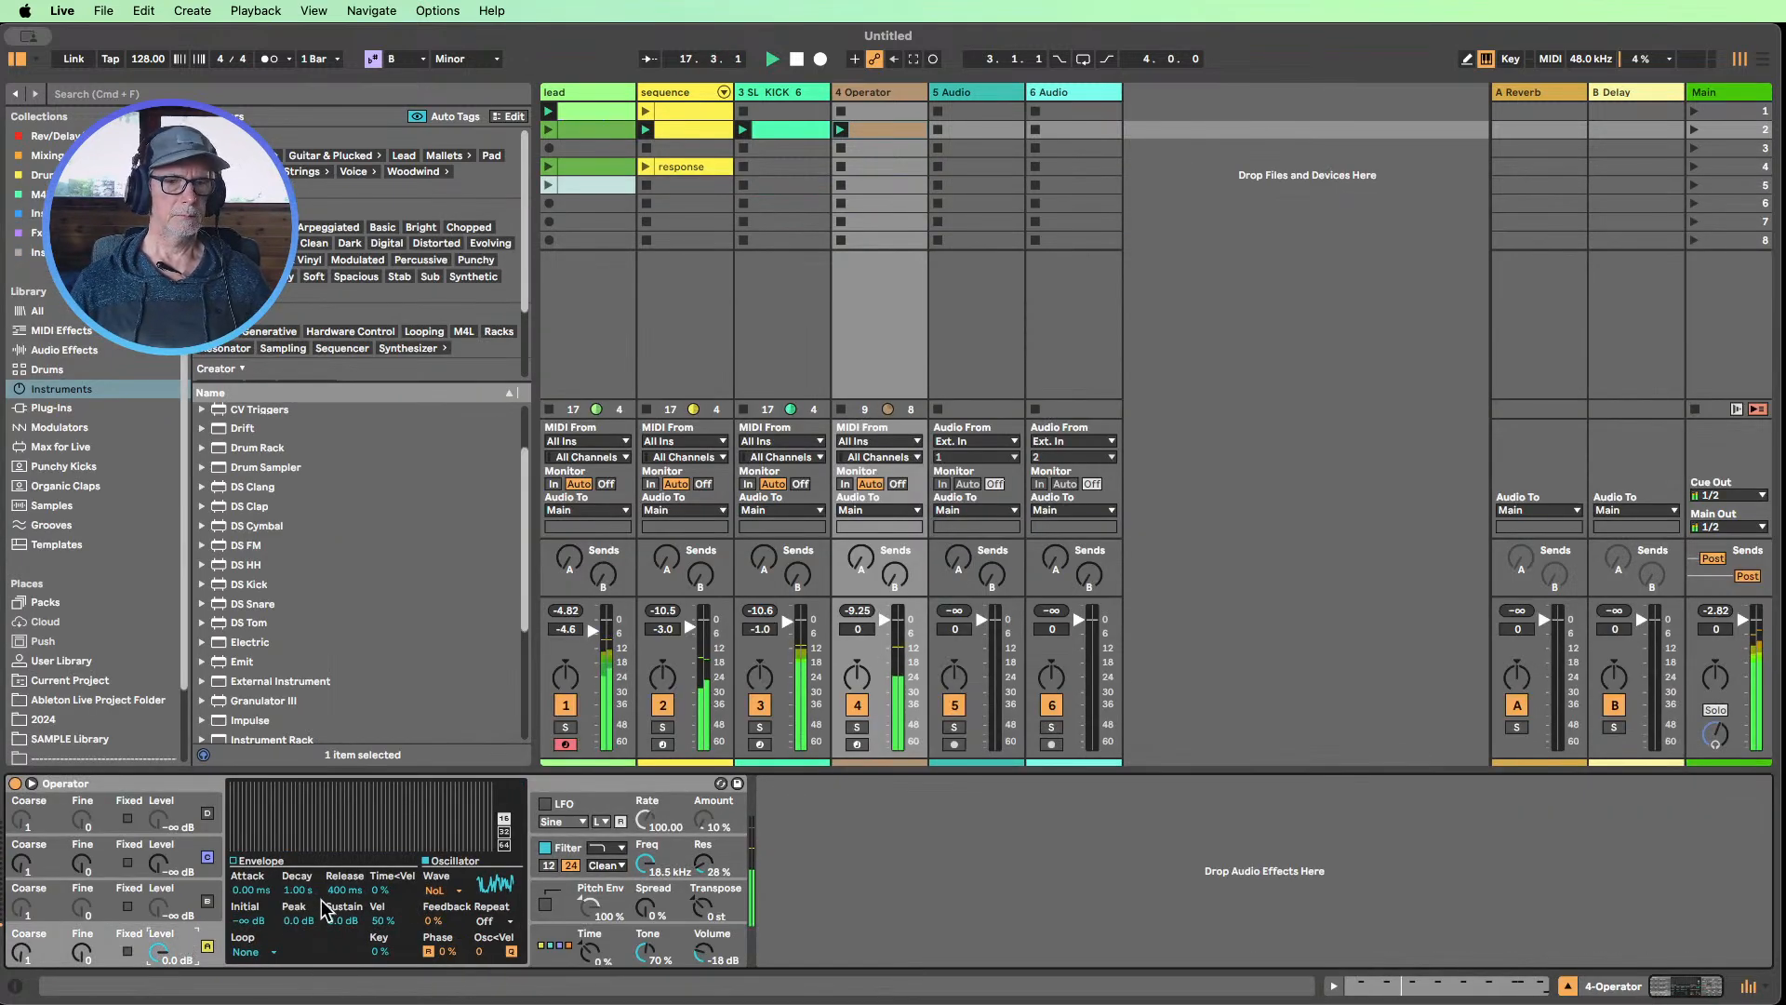
drag(298, 889, 332, 950)
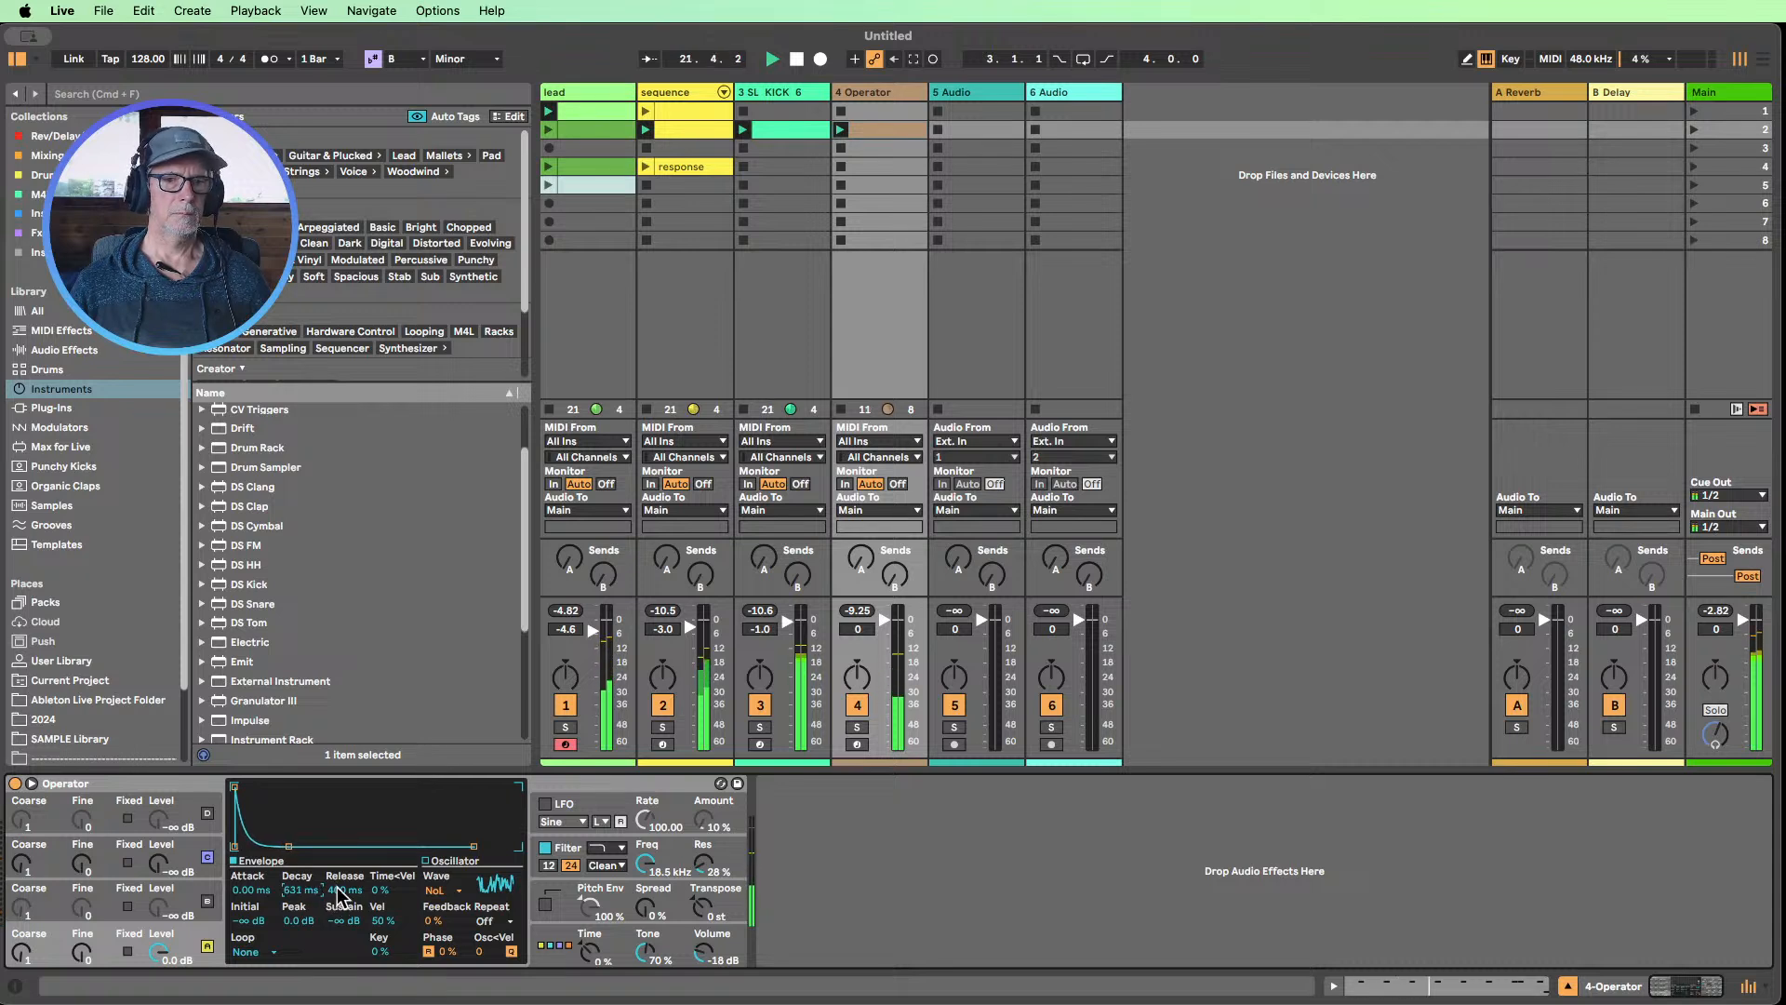
drag(339, 896, 301, 906)
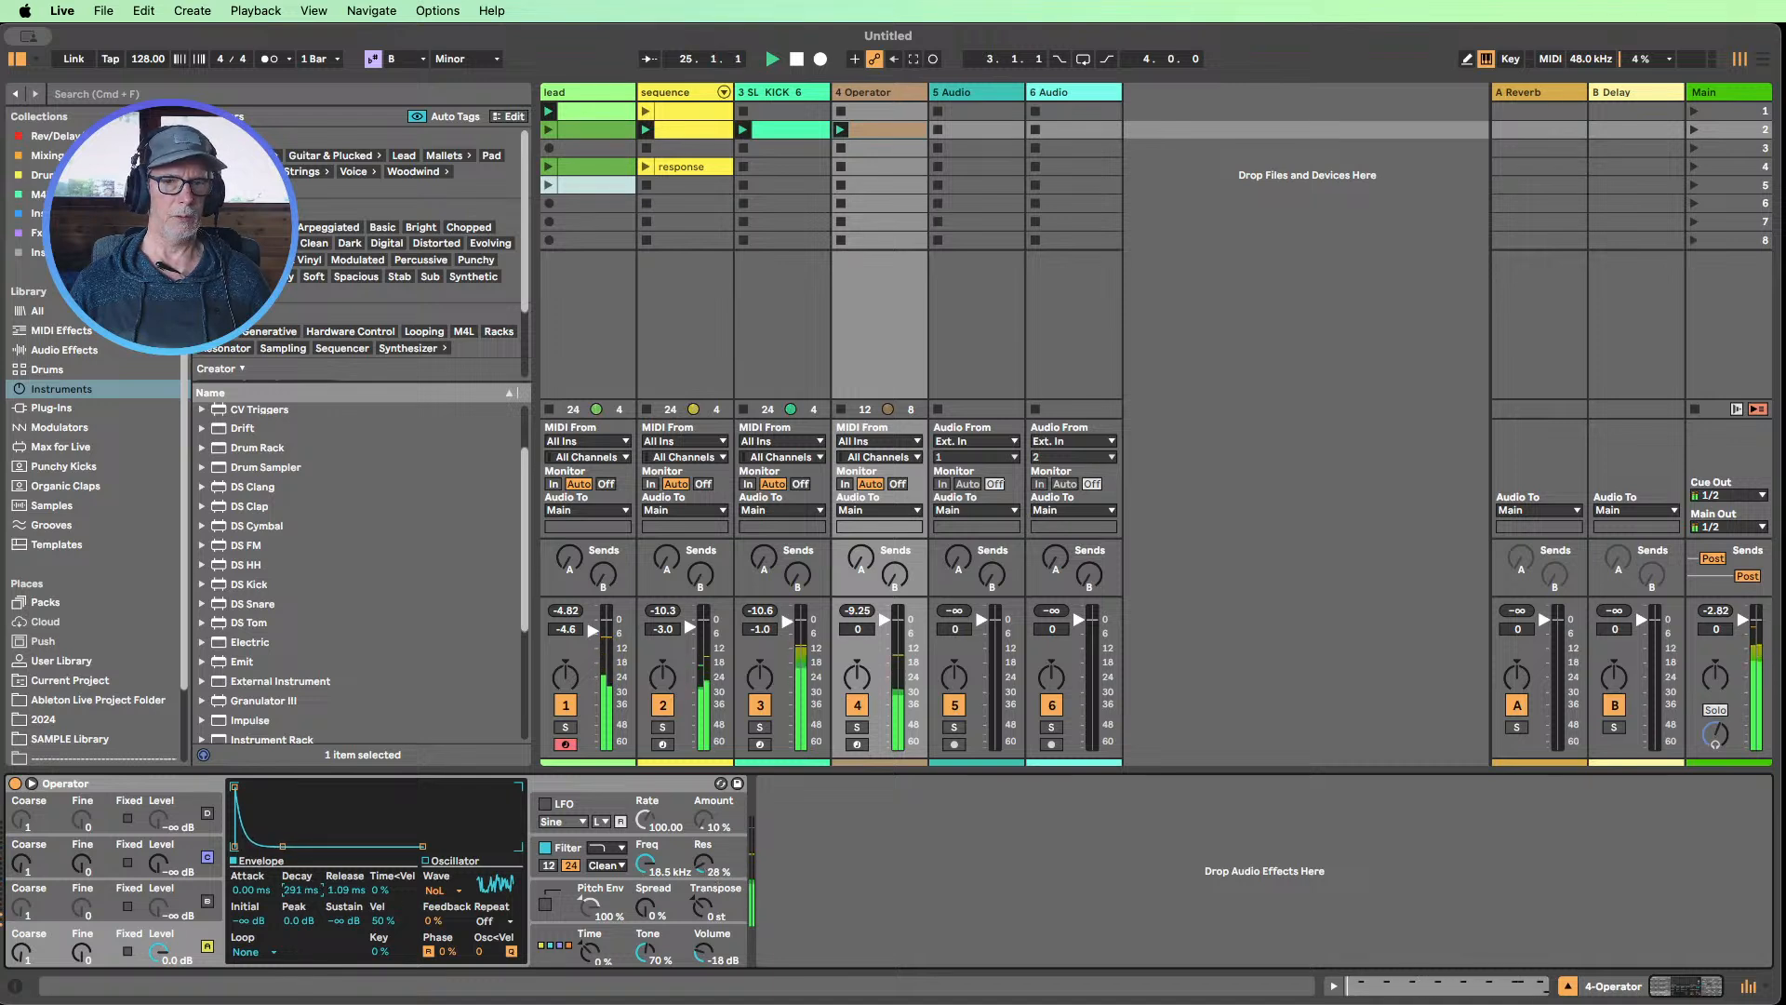
drag(704, 862, 704, 843)
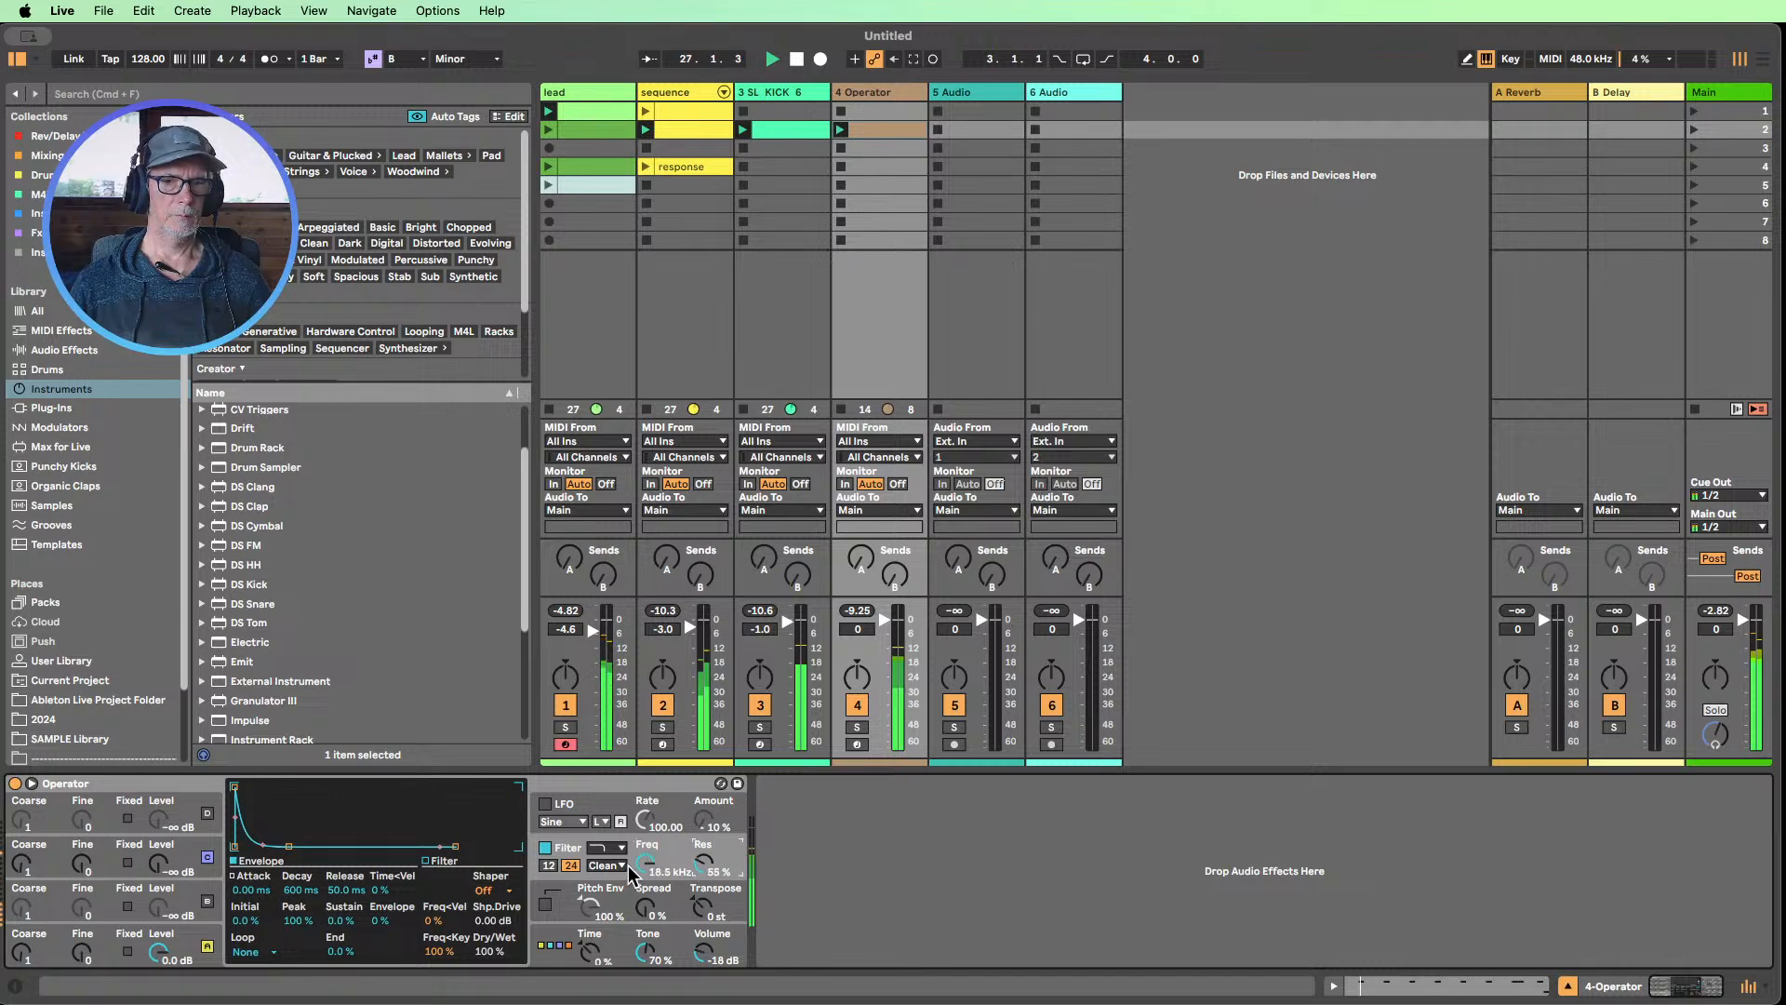
Try Operator's pitch envelope with Initial at +48 st and Decay at 12.1 ms
click(666, 904)
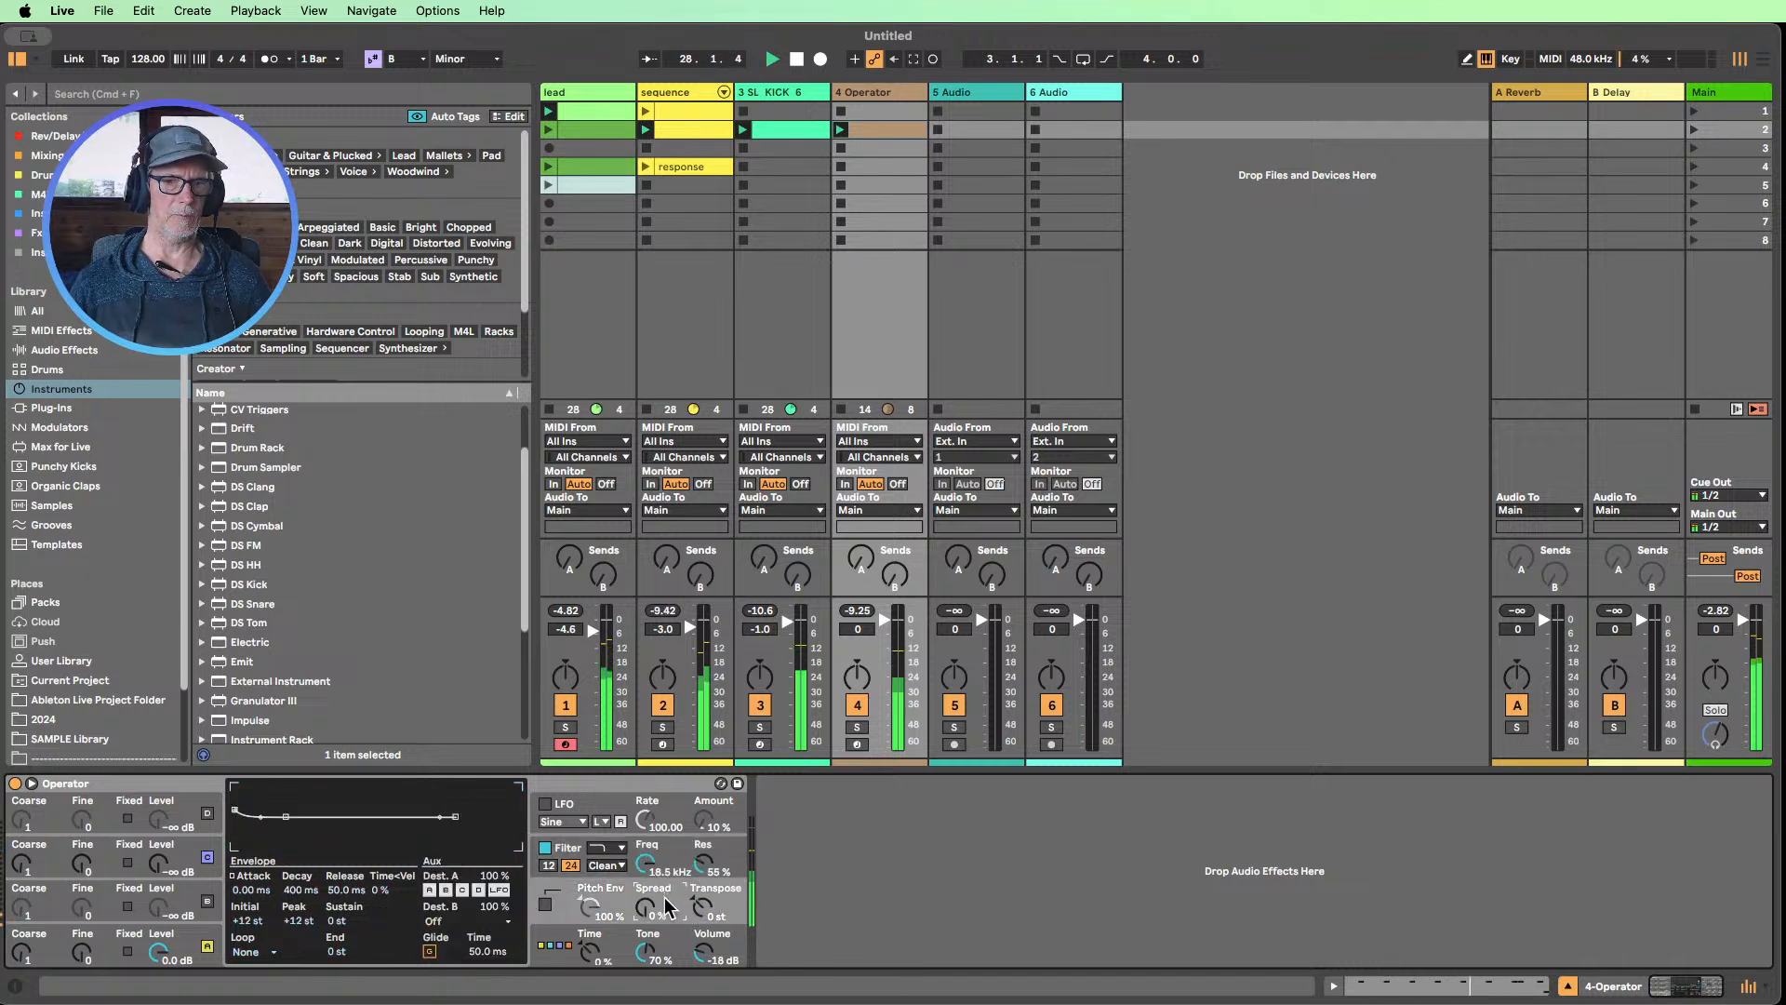
click(546, 903)
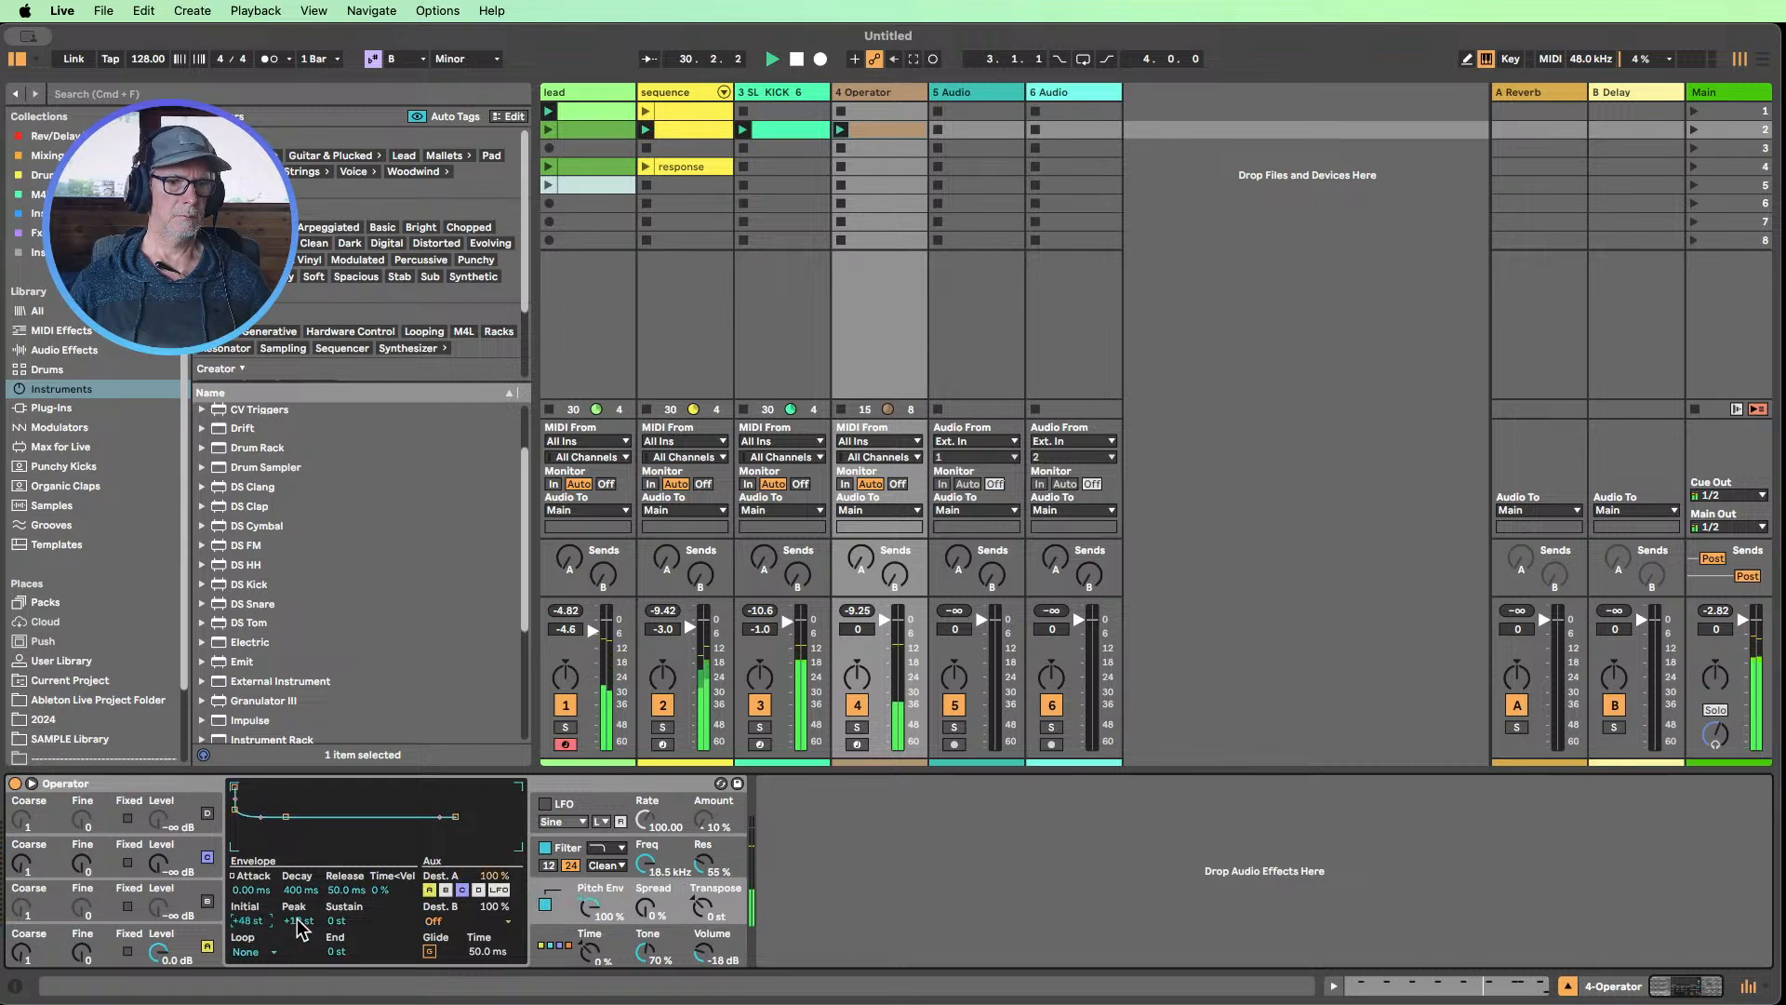
click(297, 886)
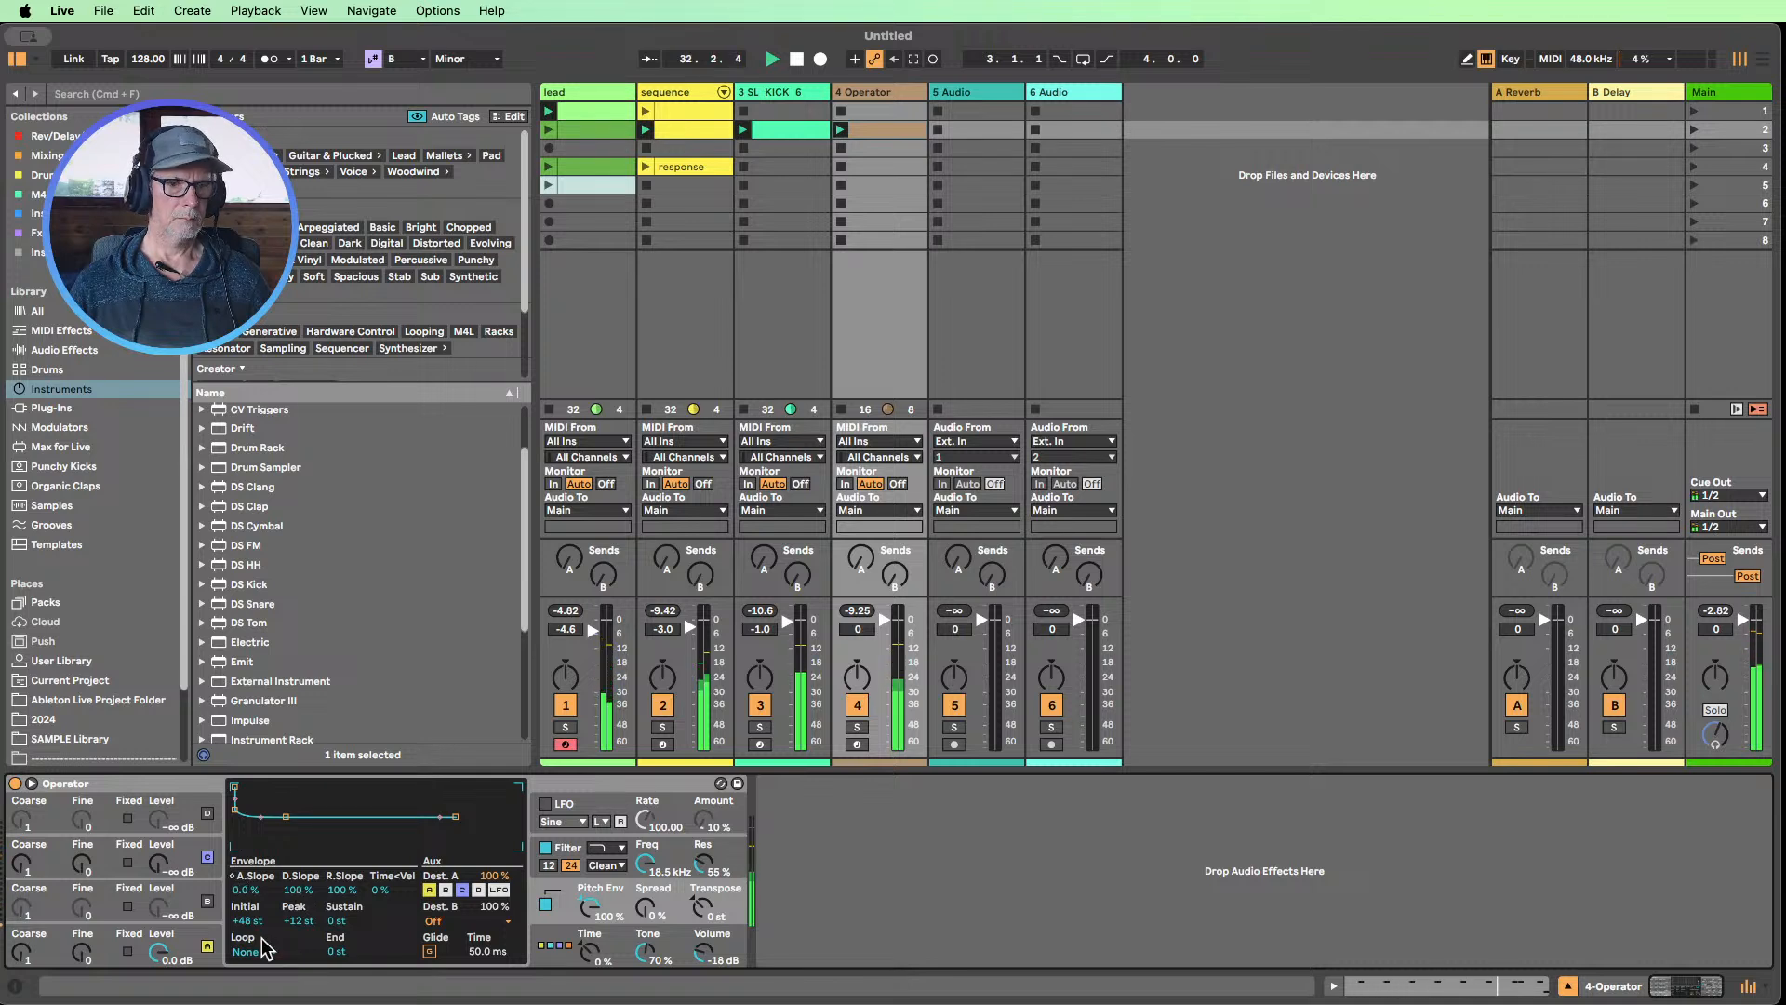
click(232, 876)
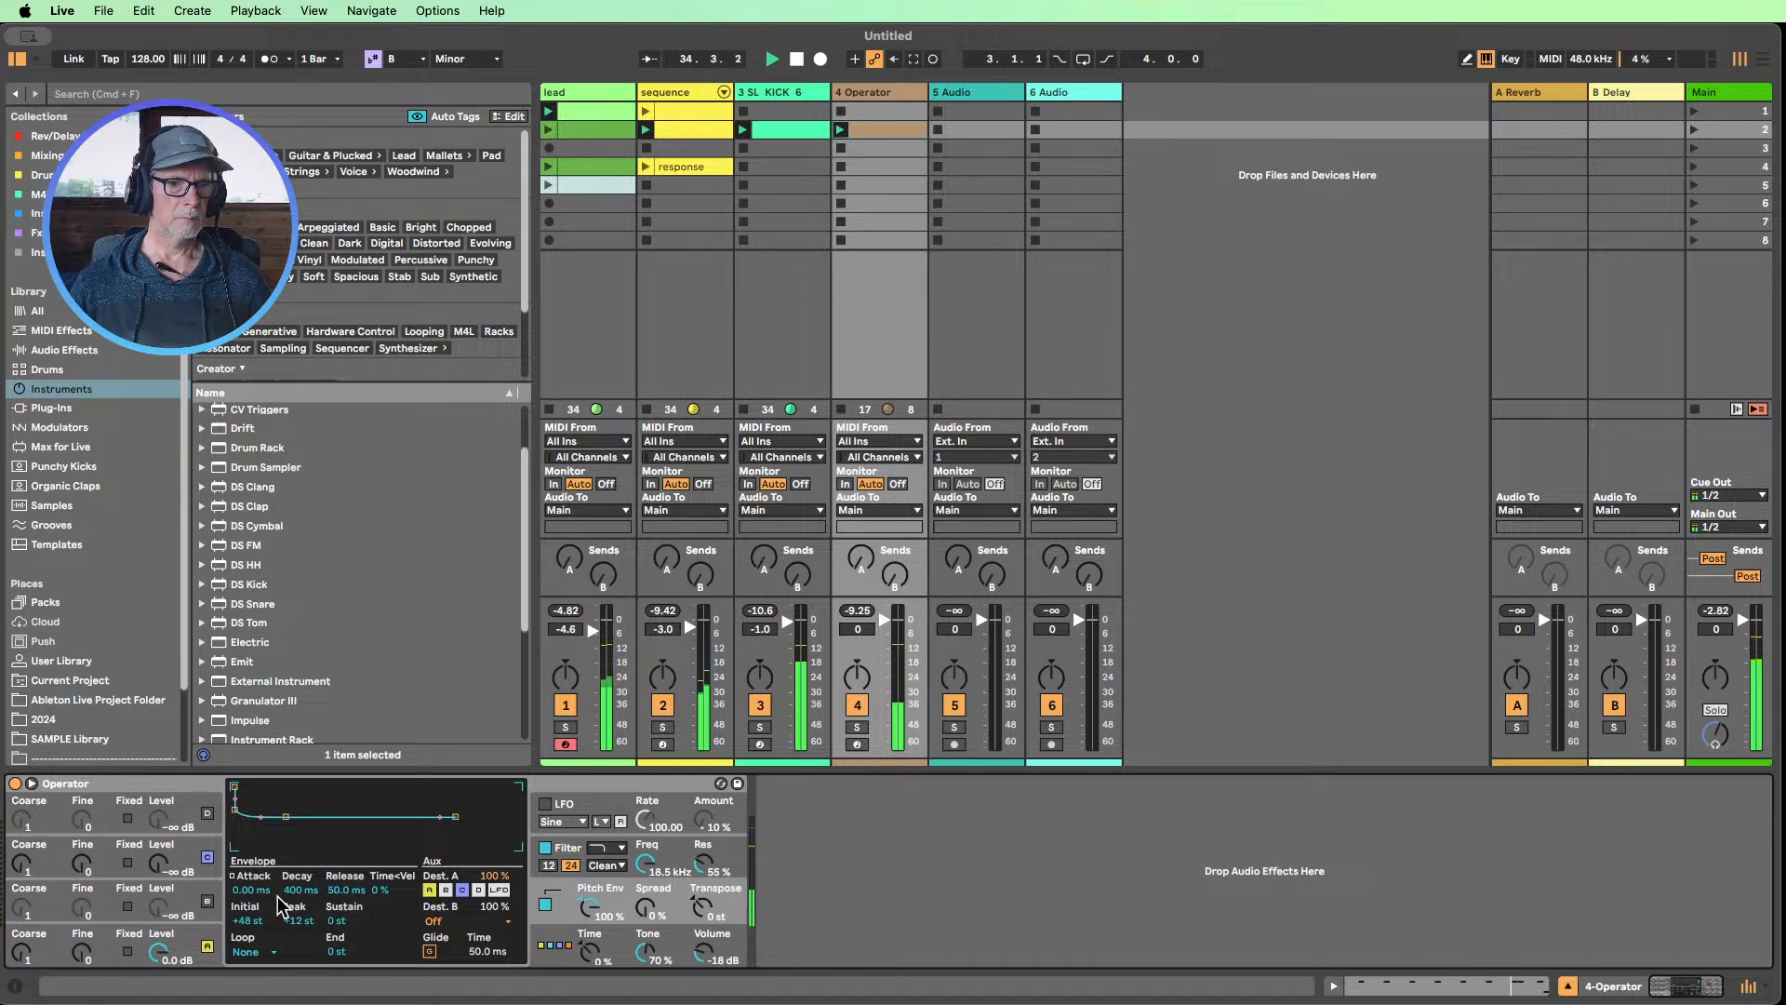
drag(300, 889, 300, 916)
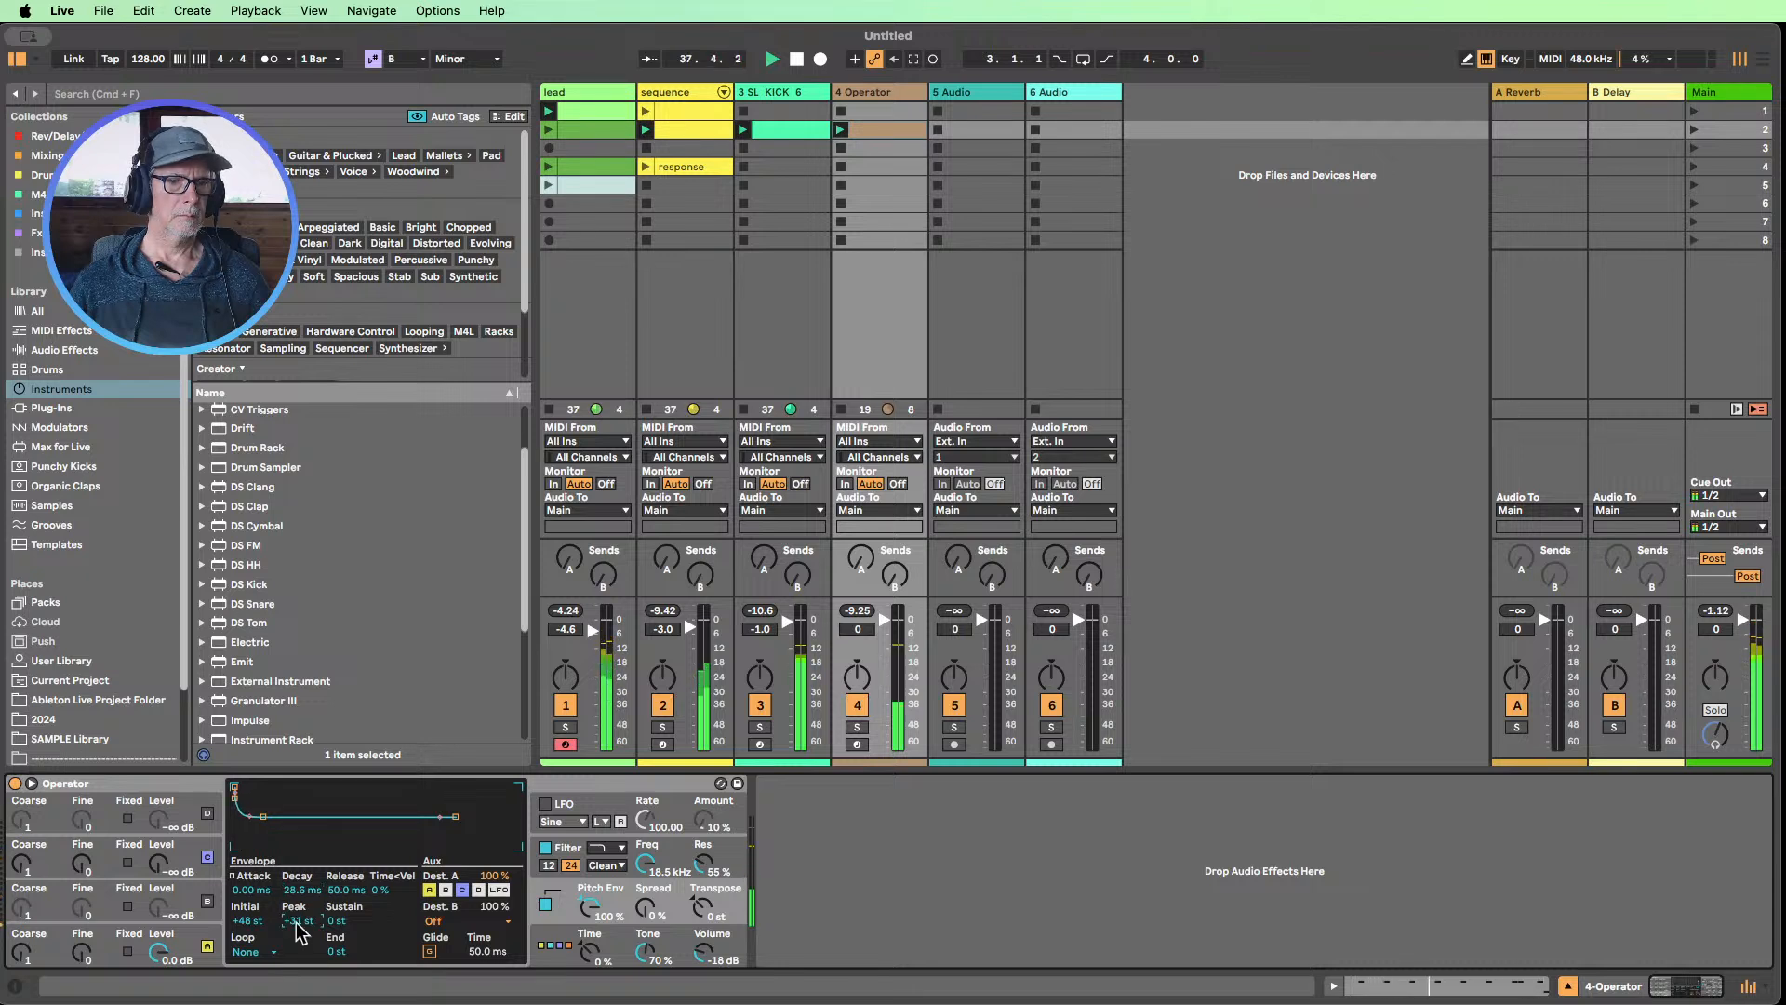
drag(298, 921, 291, 899)
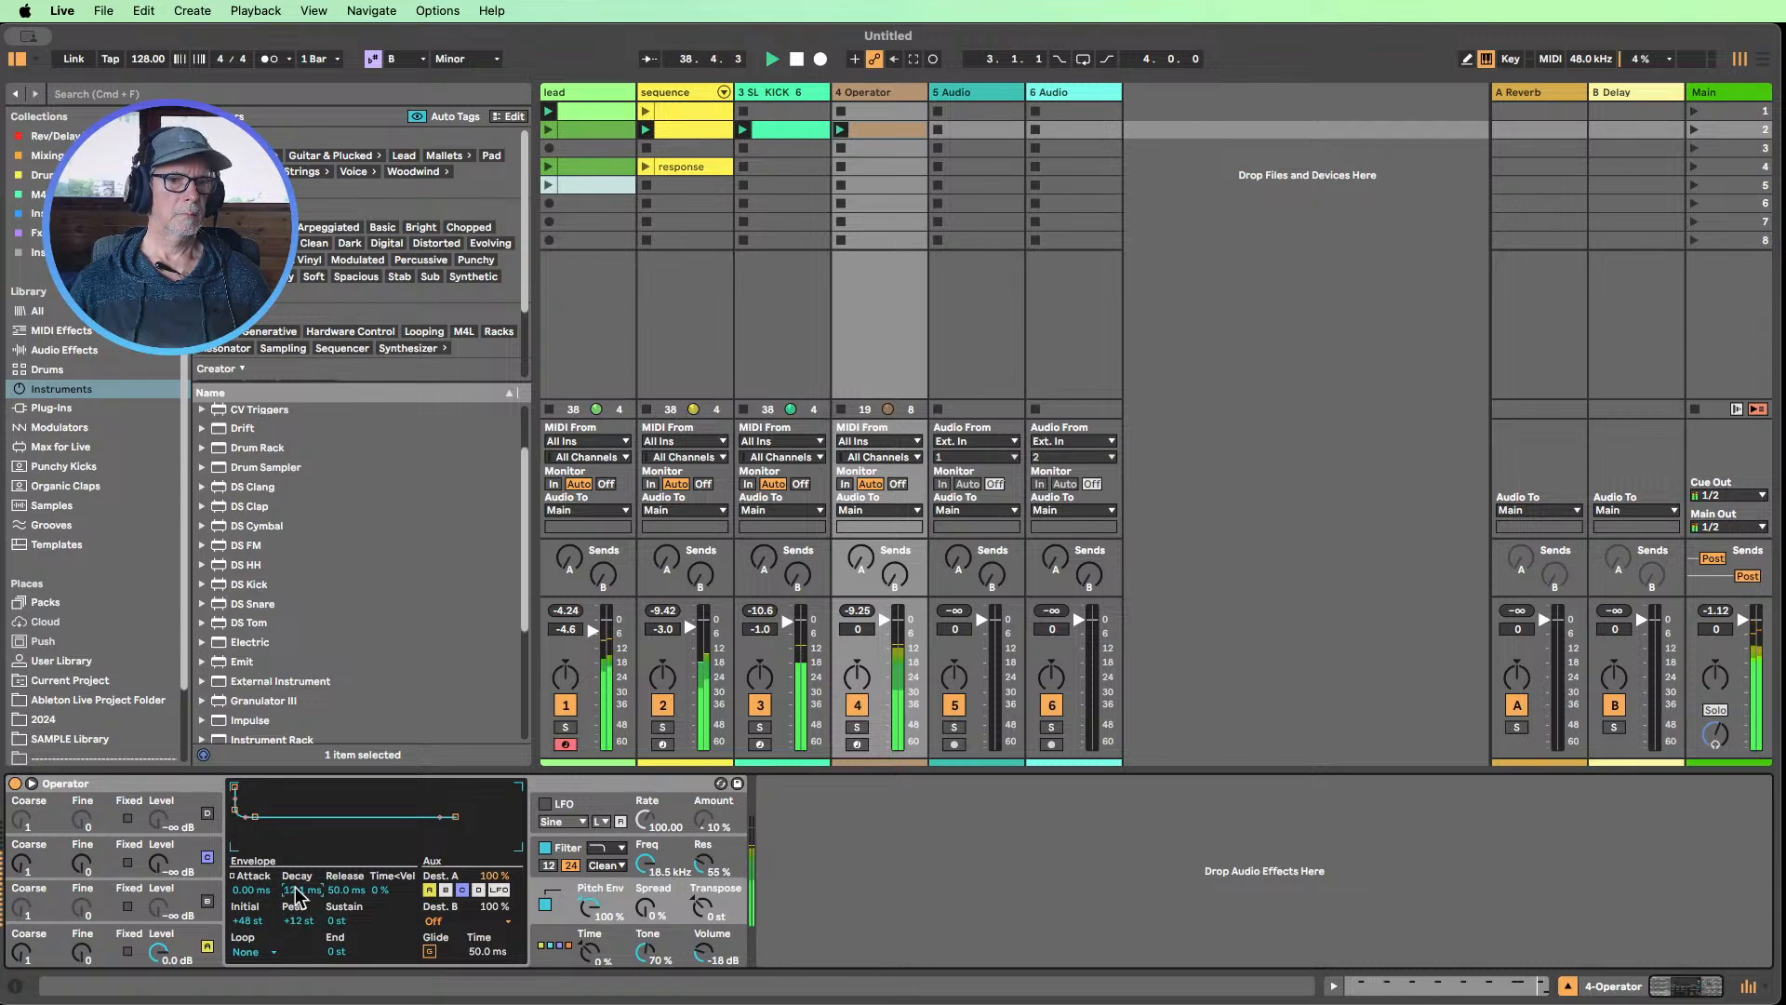
Compare the sound with and without Operator's pitch envelope, leave it off and set Spread to 4 %
click(545, 904)
click(545, 904)
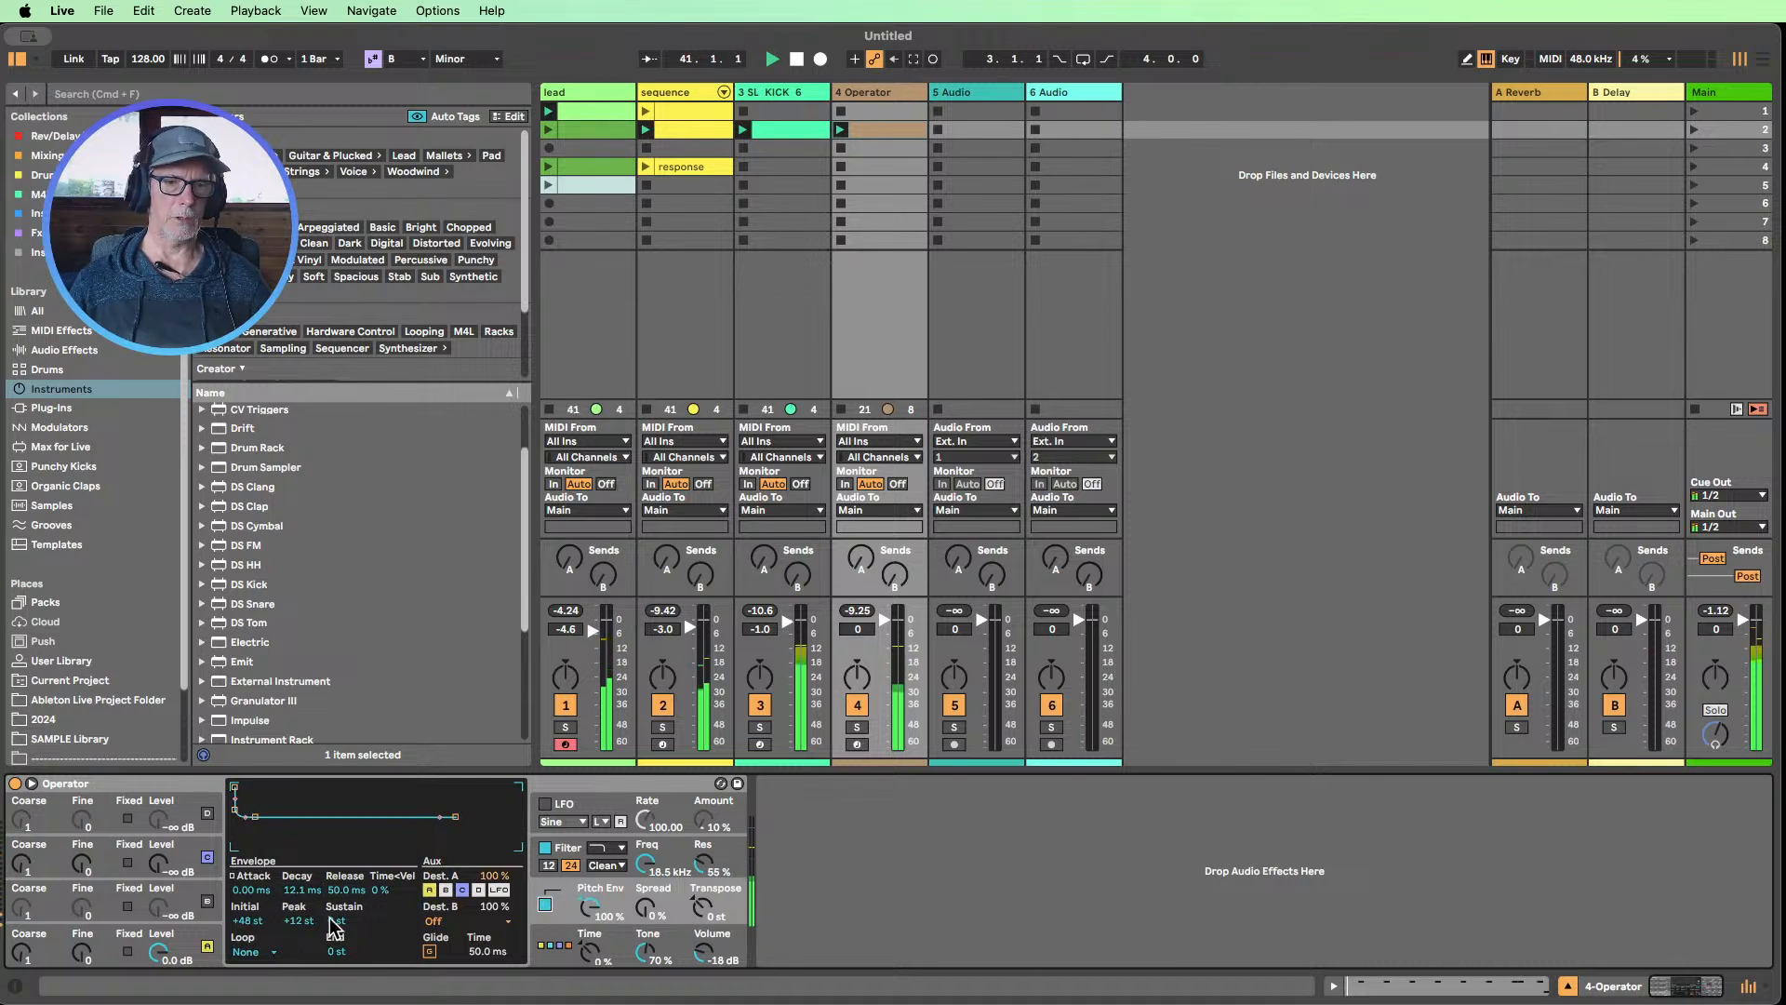
click(586, 911)
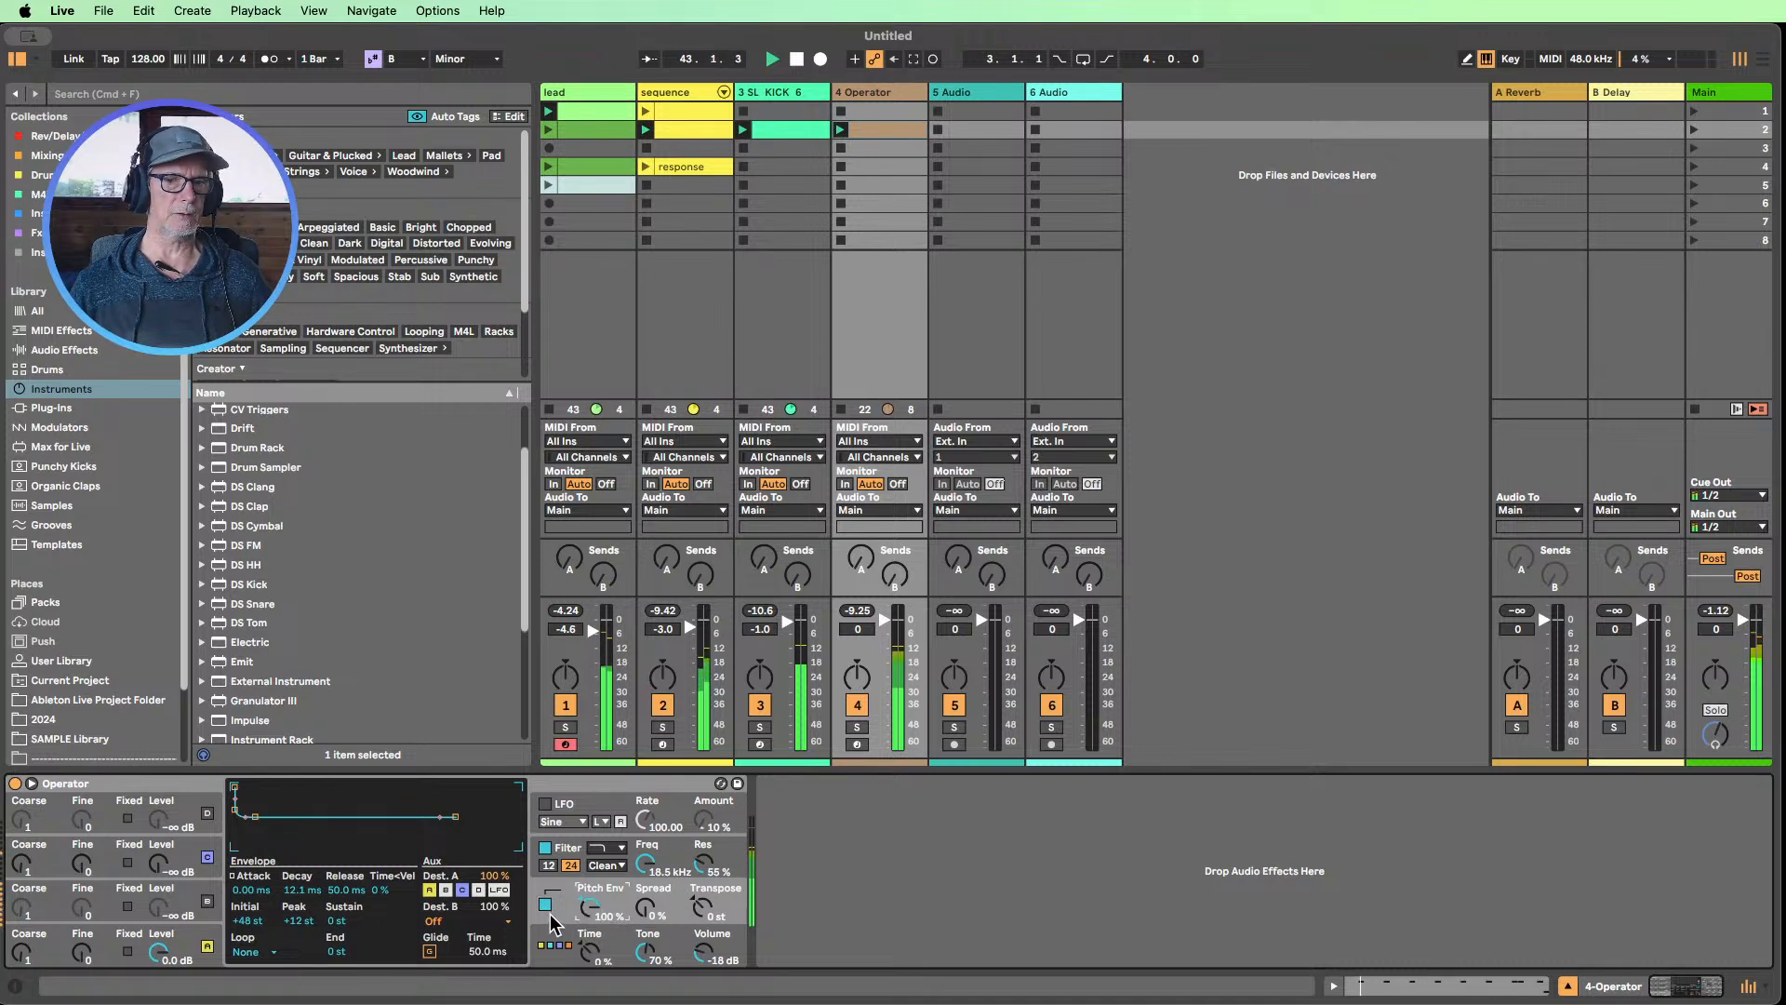
click(546, 905)
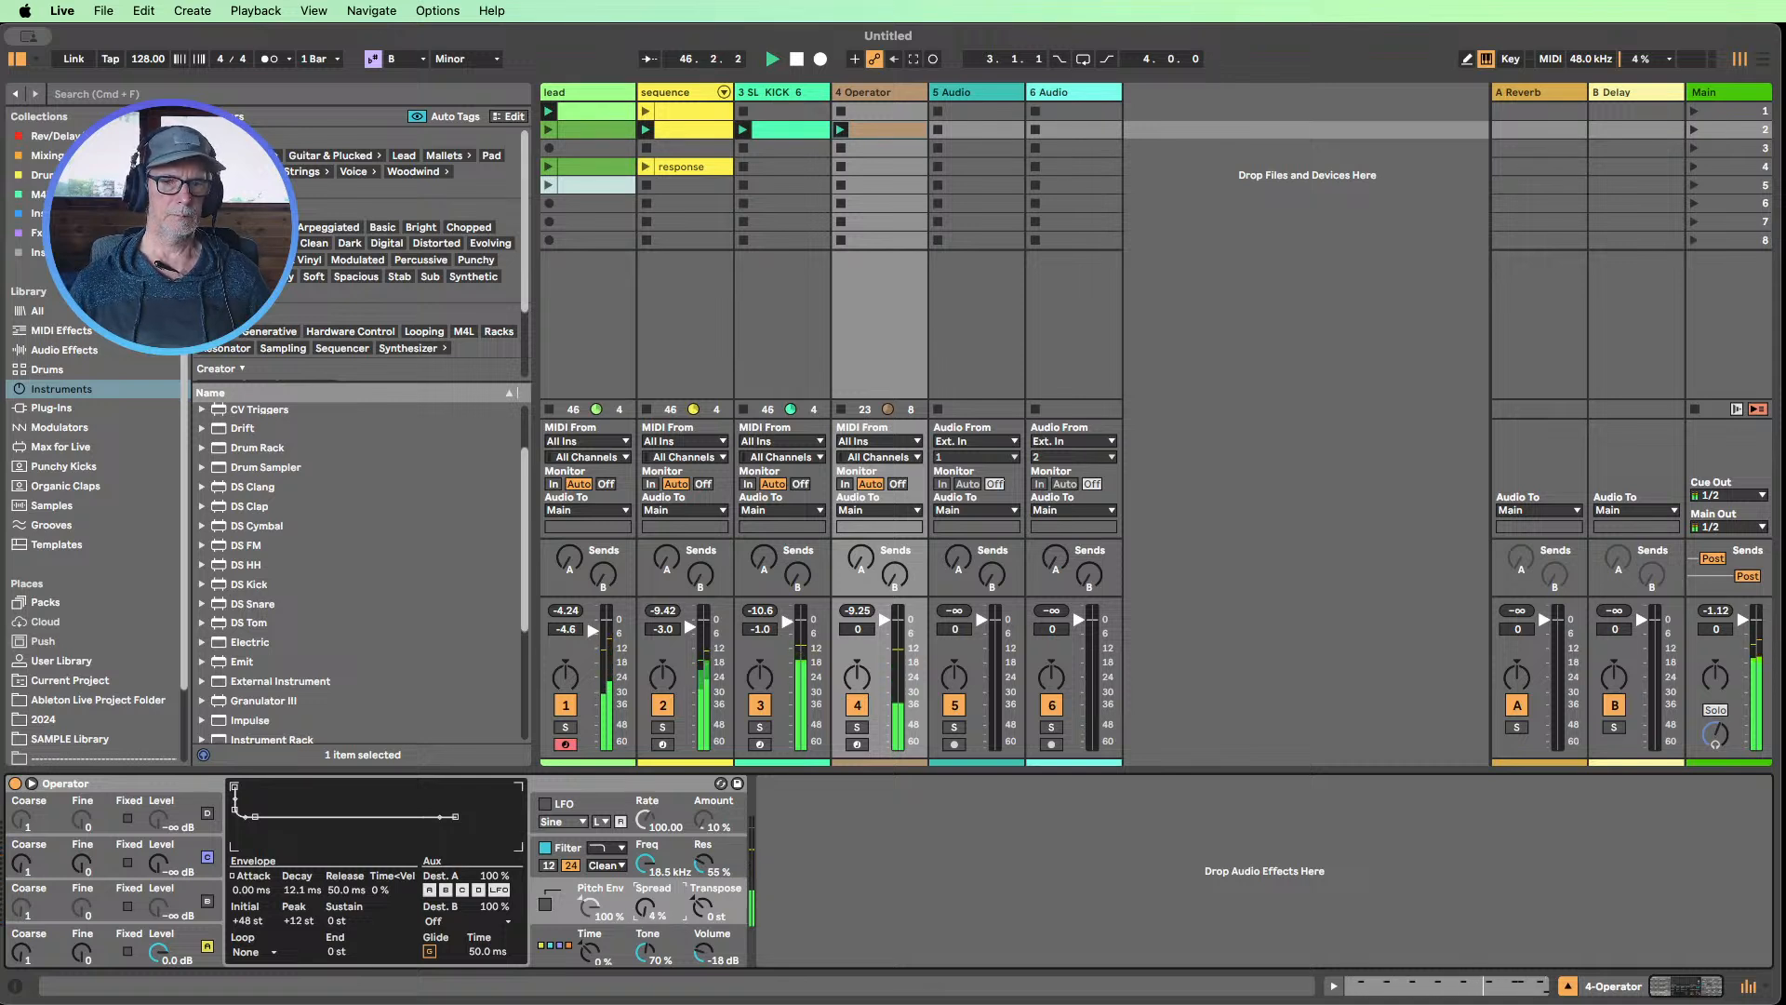
click(936, 916)
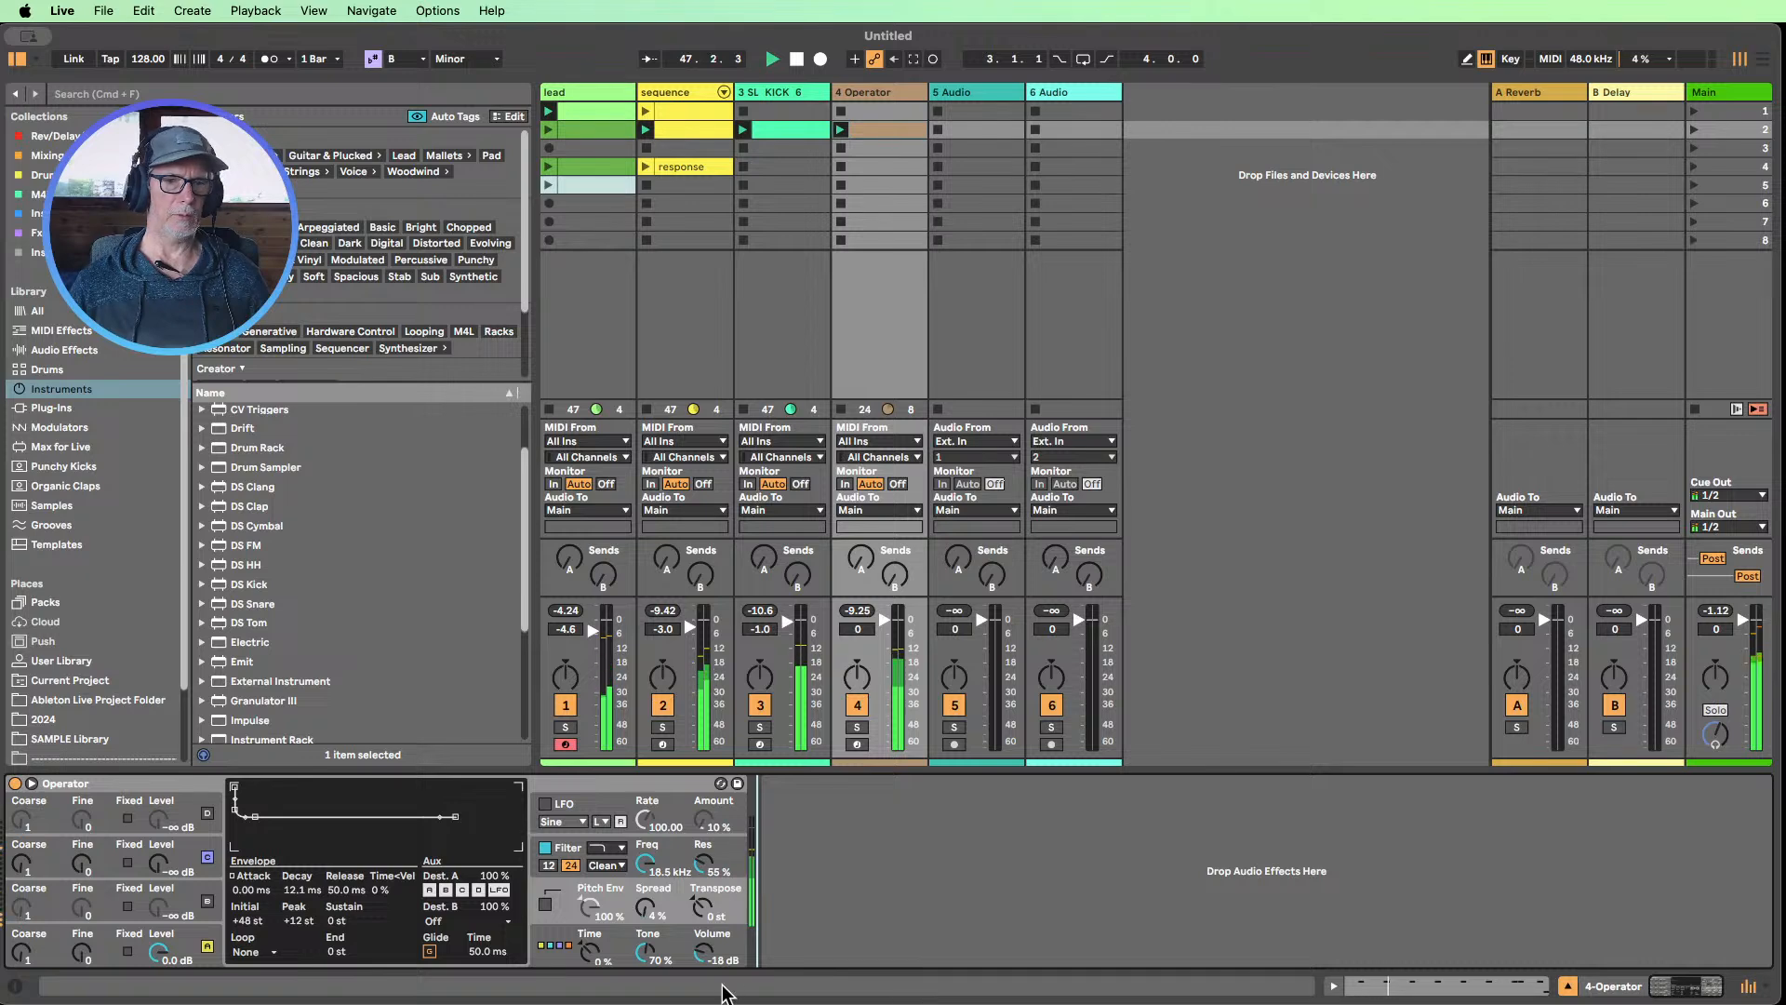
Return to oscillator A's settings and add the Erosion audio effect after Operator
click(164, 964)
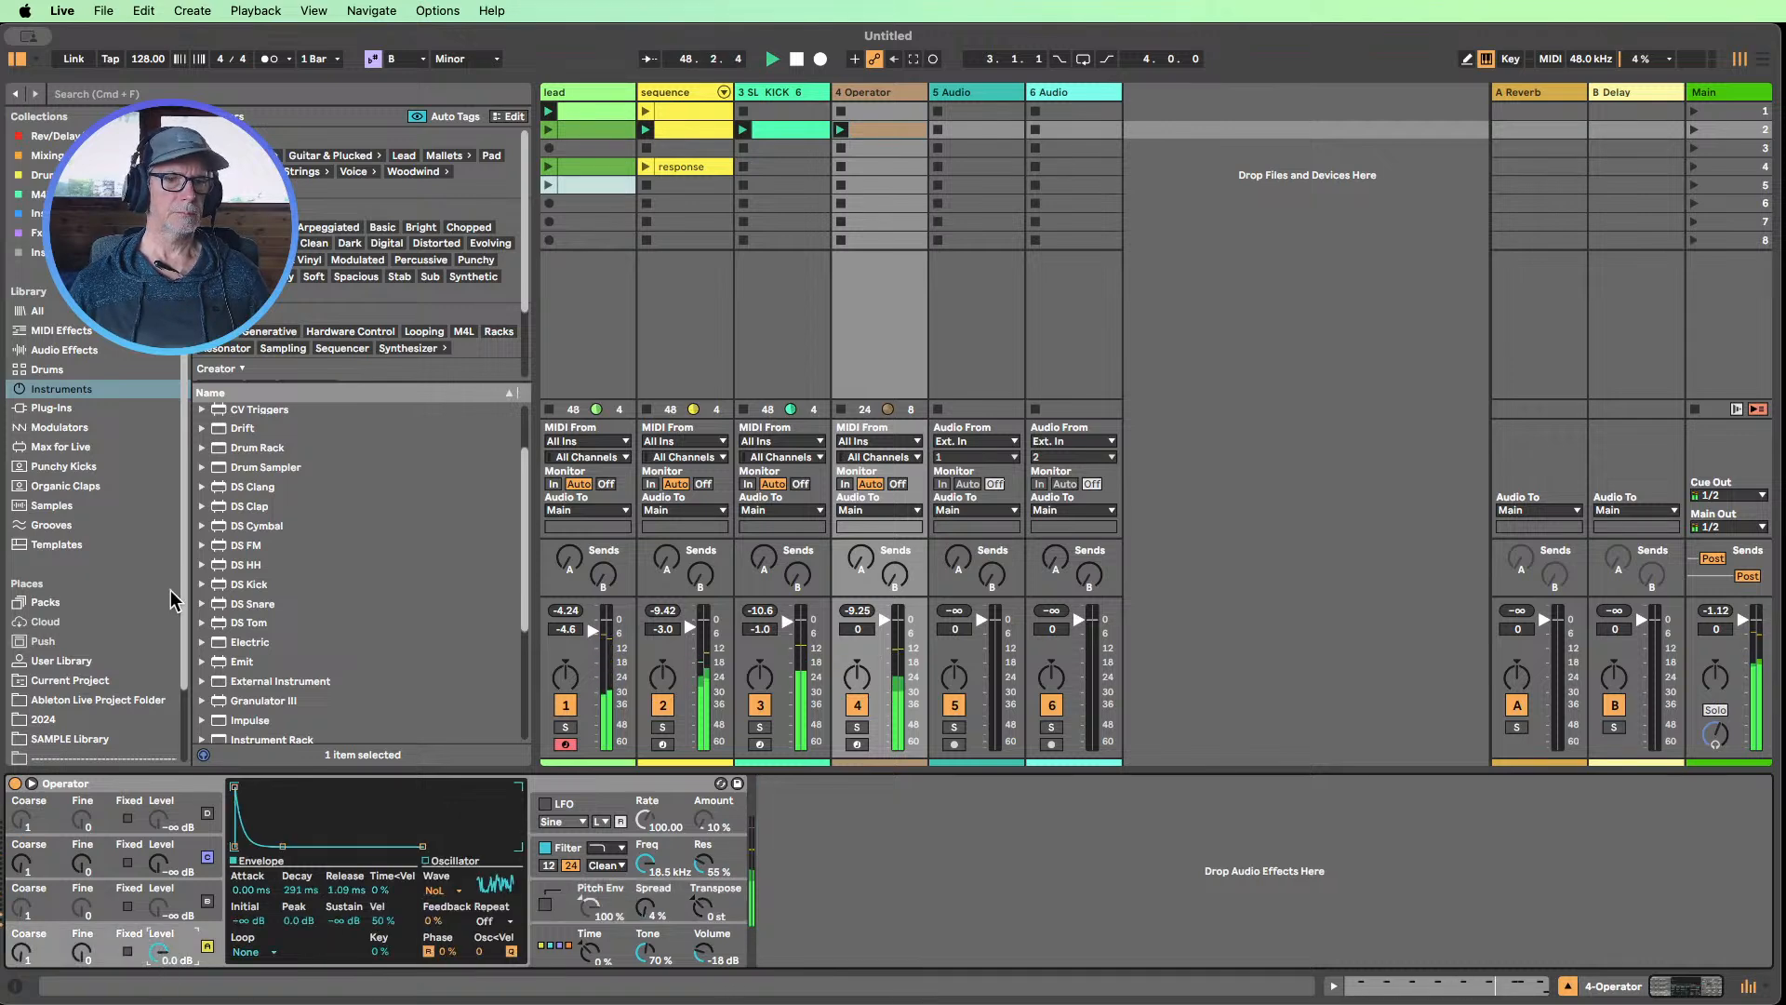
click(67, 350)
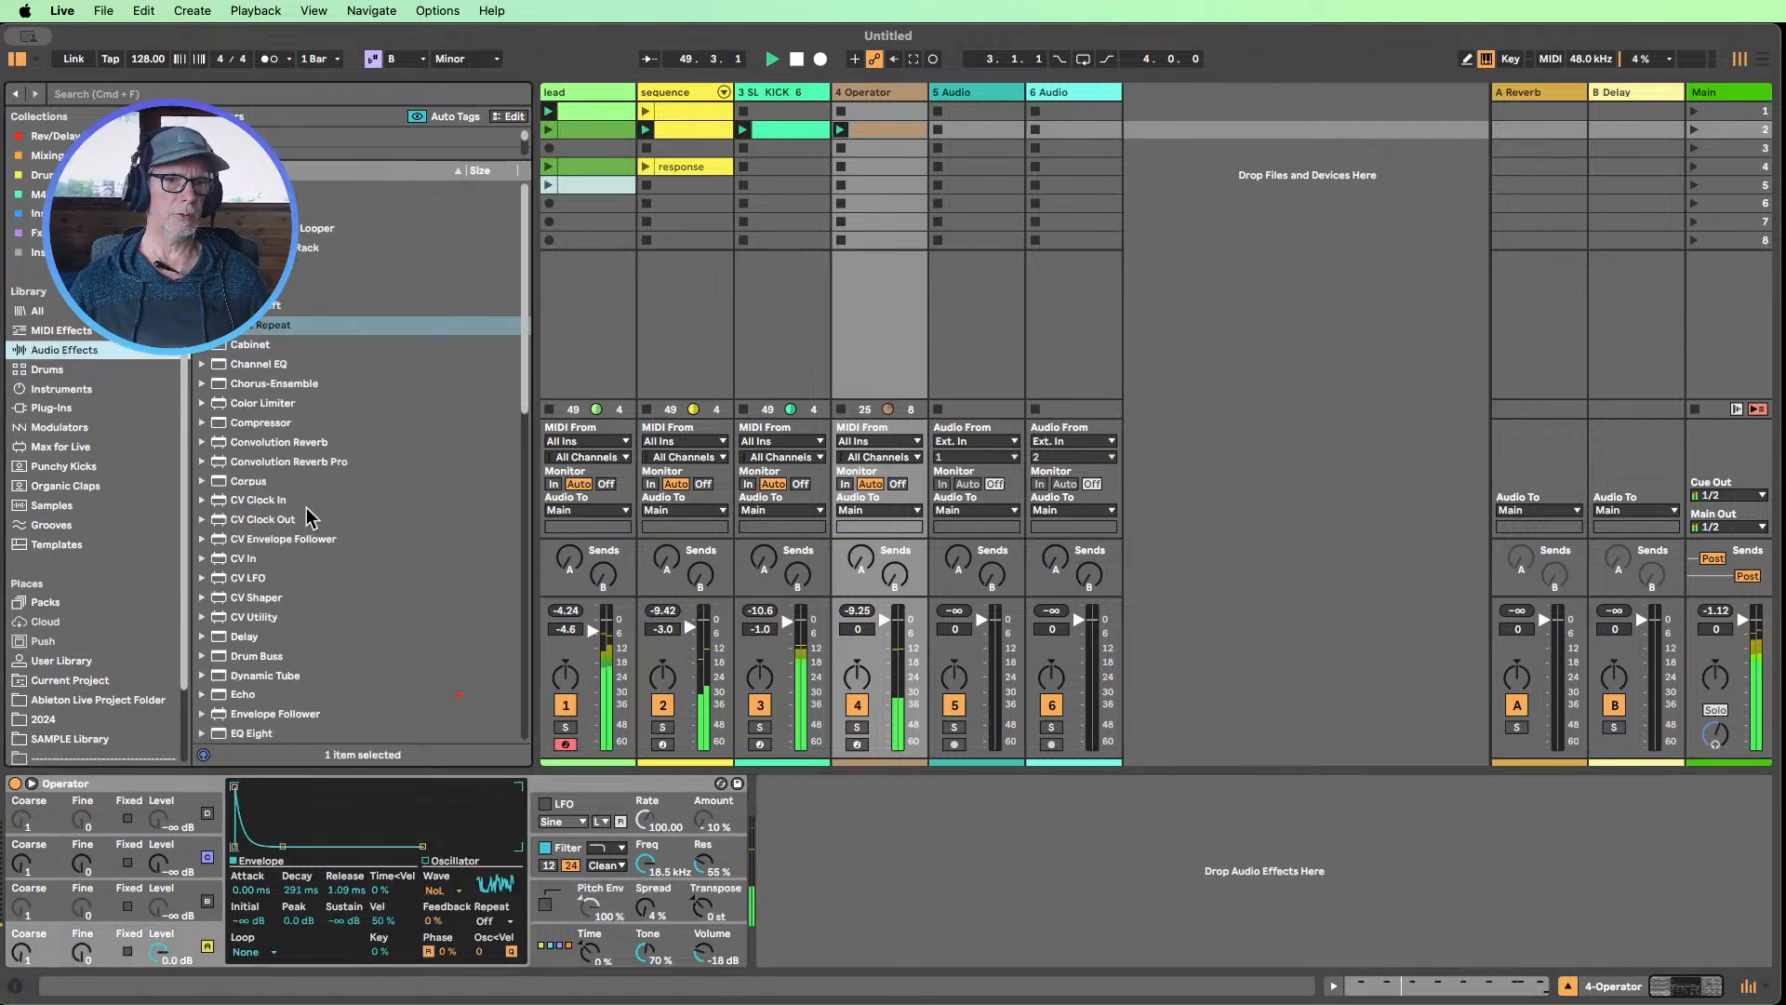
scroll(311, 489, down, 2)
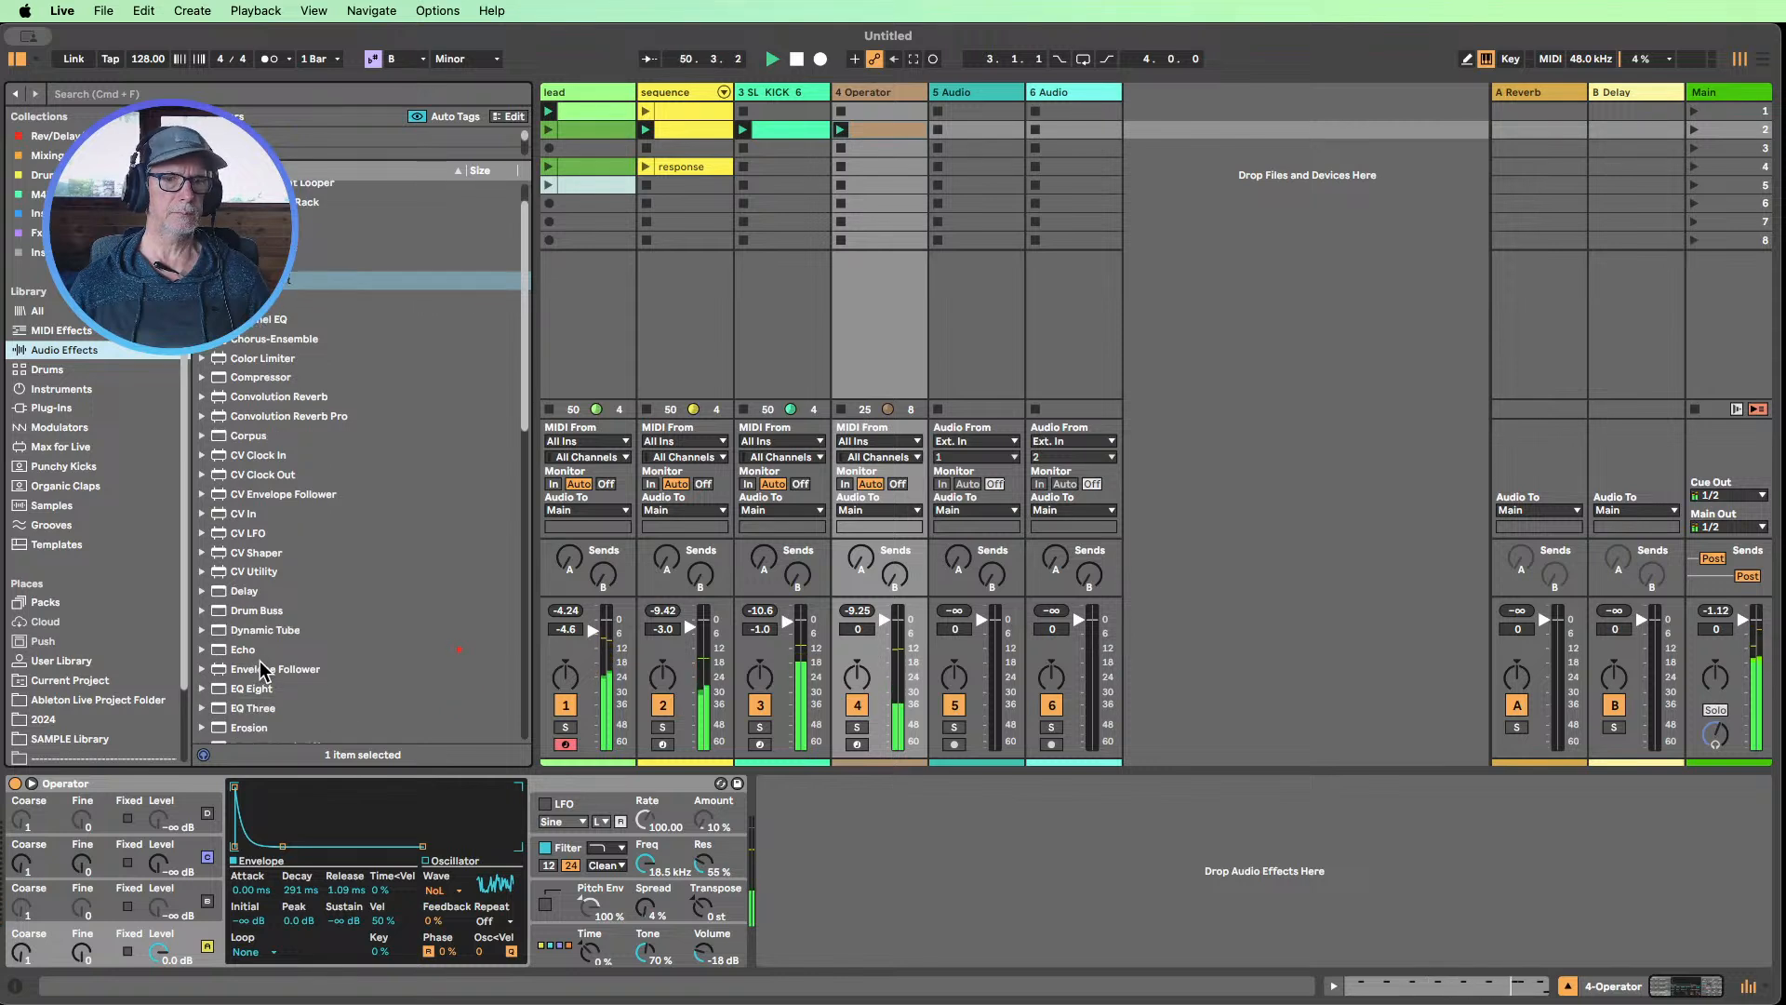
scroll(251, 647, down, 5)
drag(240, 575, 916, 860)
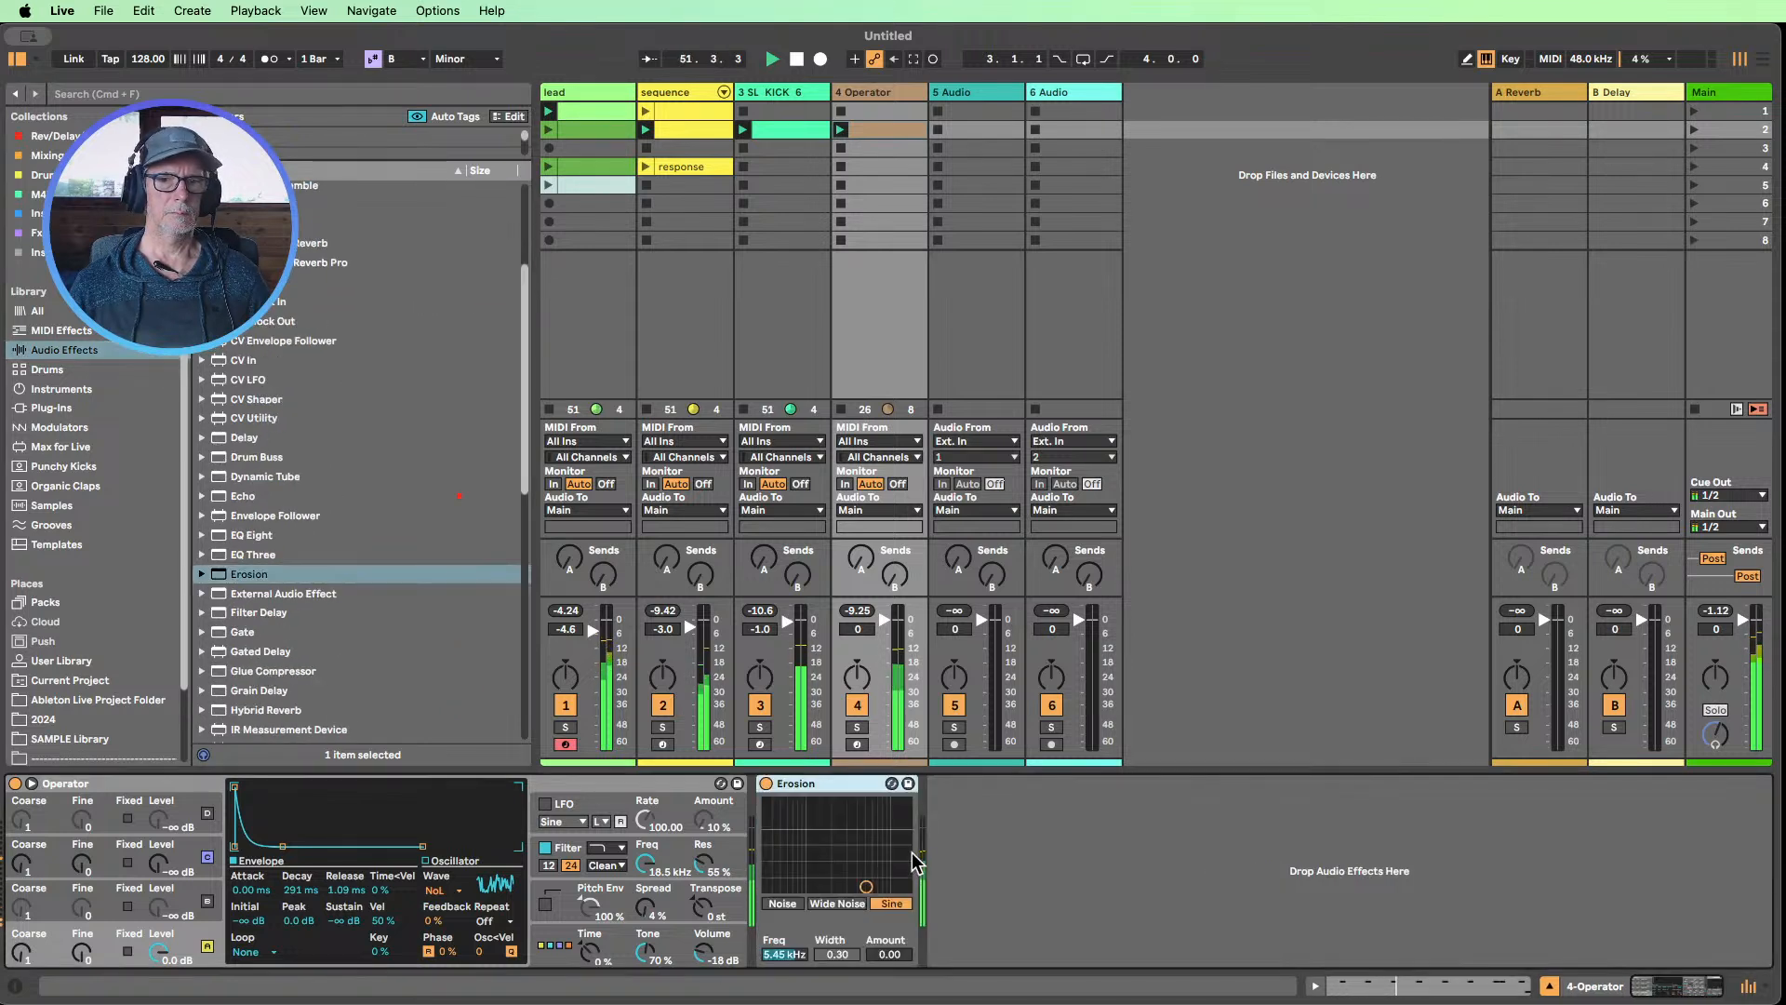
Set Erosion to Wide Noise with Width 0.37 and Amount 20.5, and lower the Operator track volume to -2.0 dB
drag(879, 954, 837, 958)
click(781, 904)
click(841, 904)
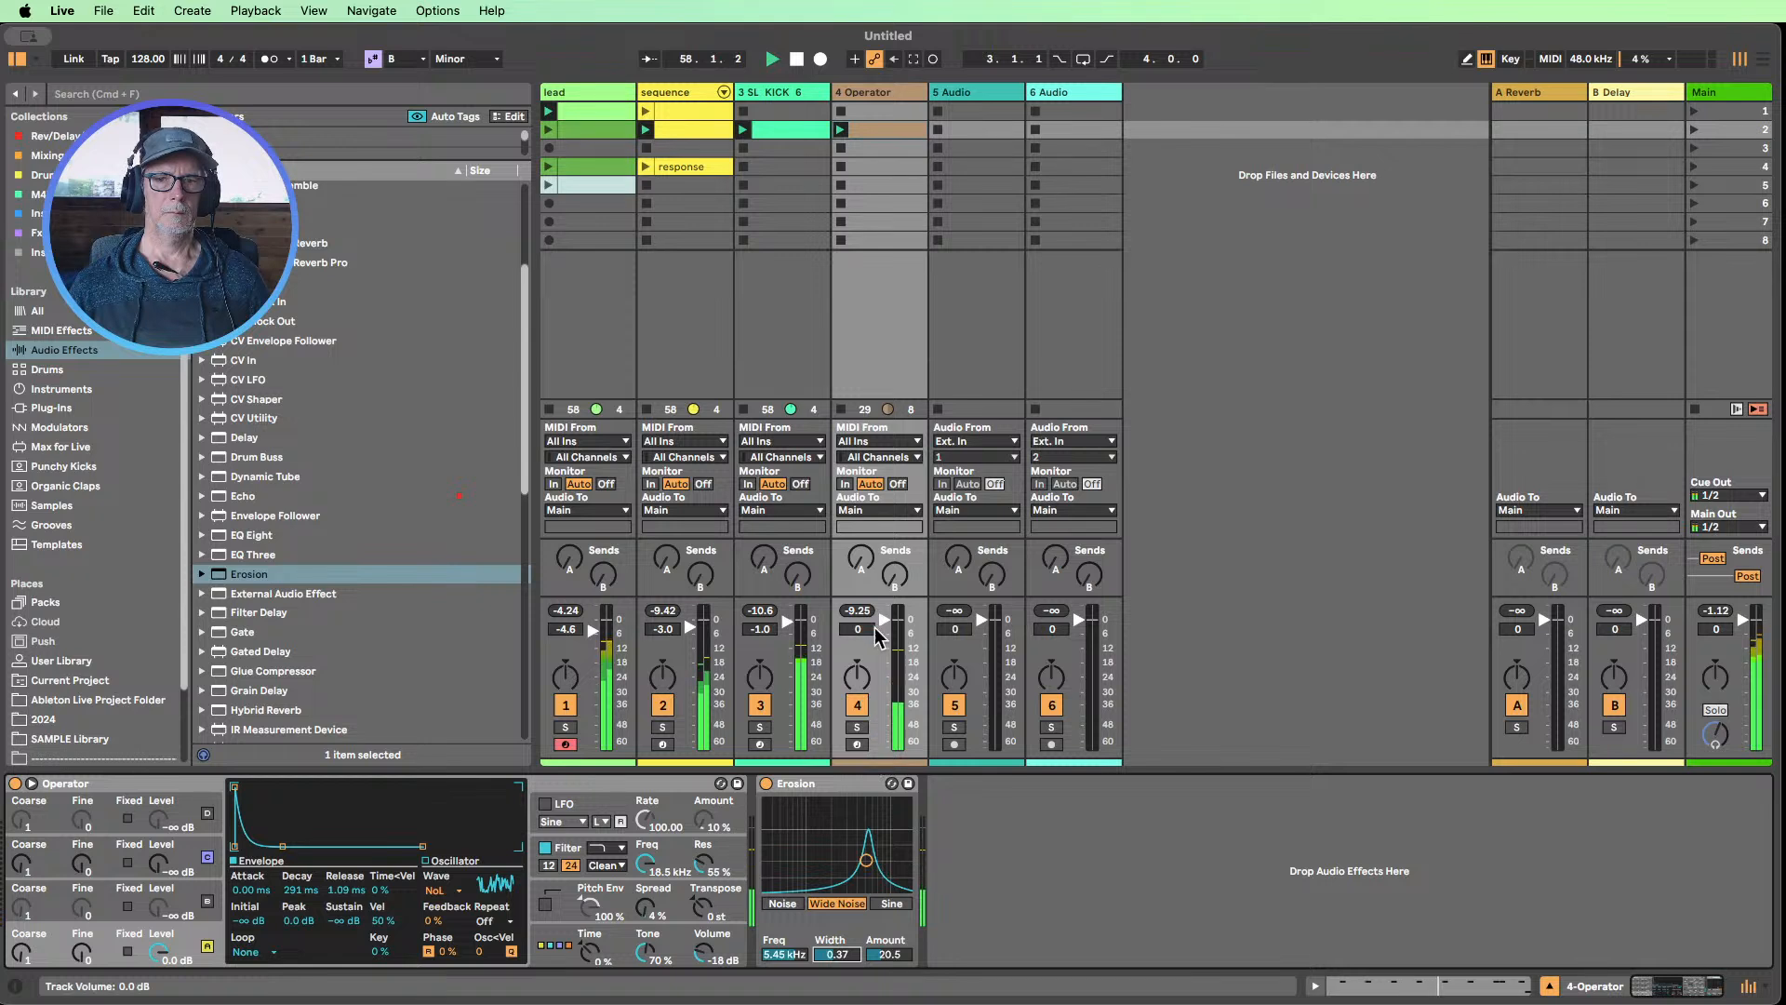
mouse_move(885, 621)
mouse_down()
mouse_move(885, 665)
mouse_move(884, 625)
mouse_up()
Mute the lead track and lengthen oscillator A's Decay to 579 ms
click(566, 705)
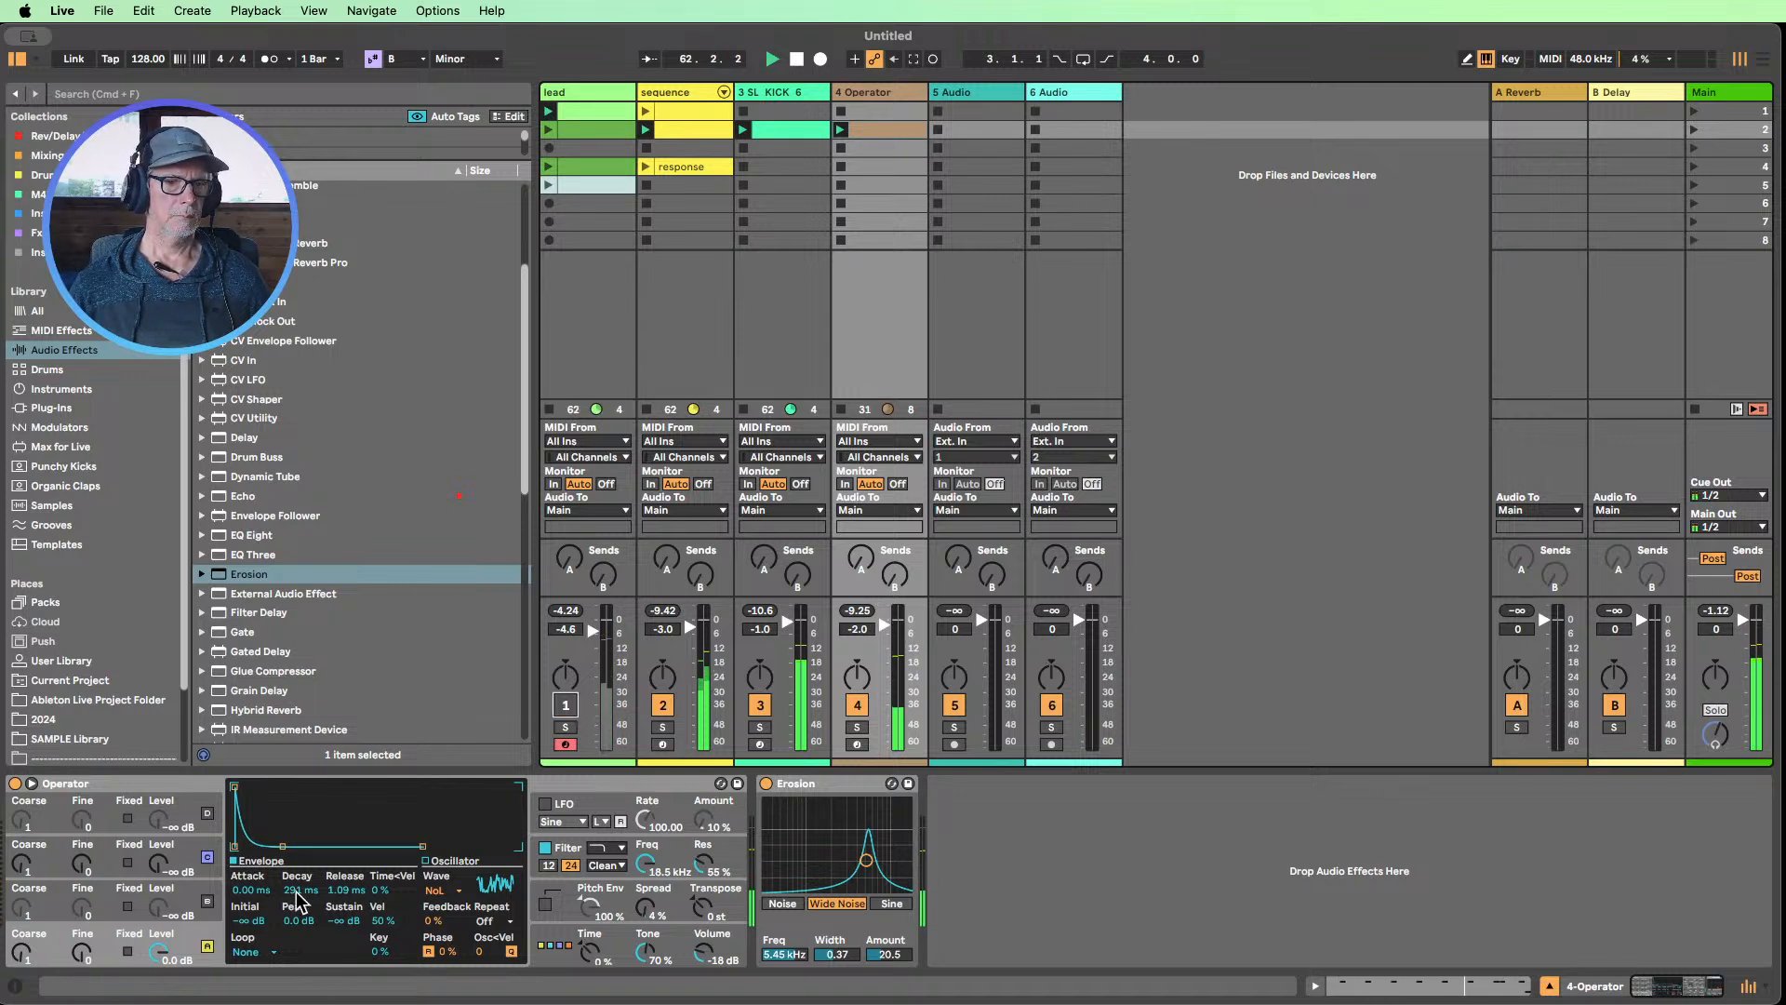
drag(297, 891, 297, 878)
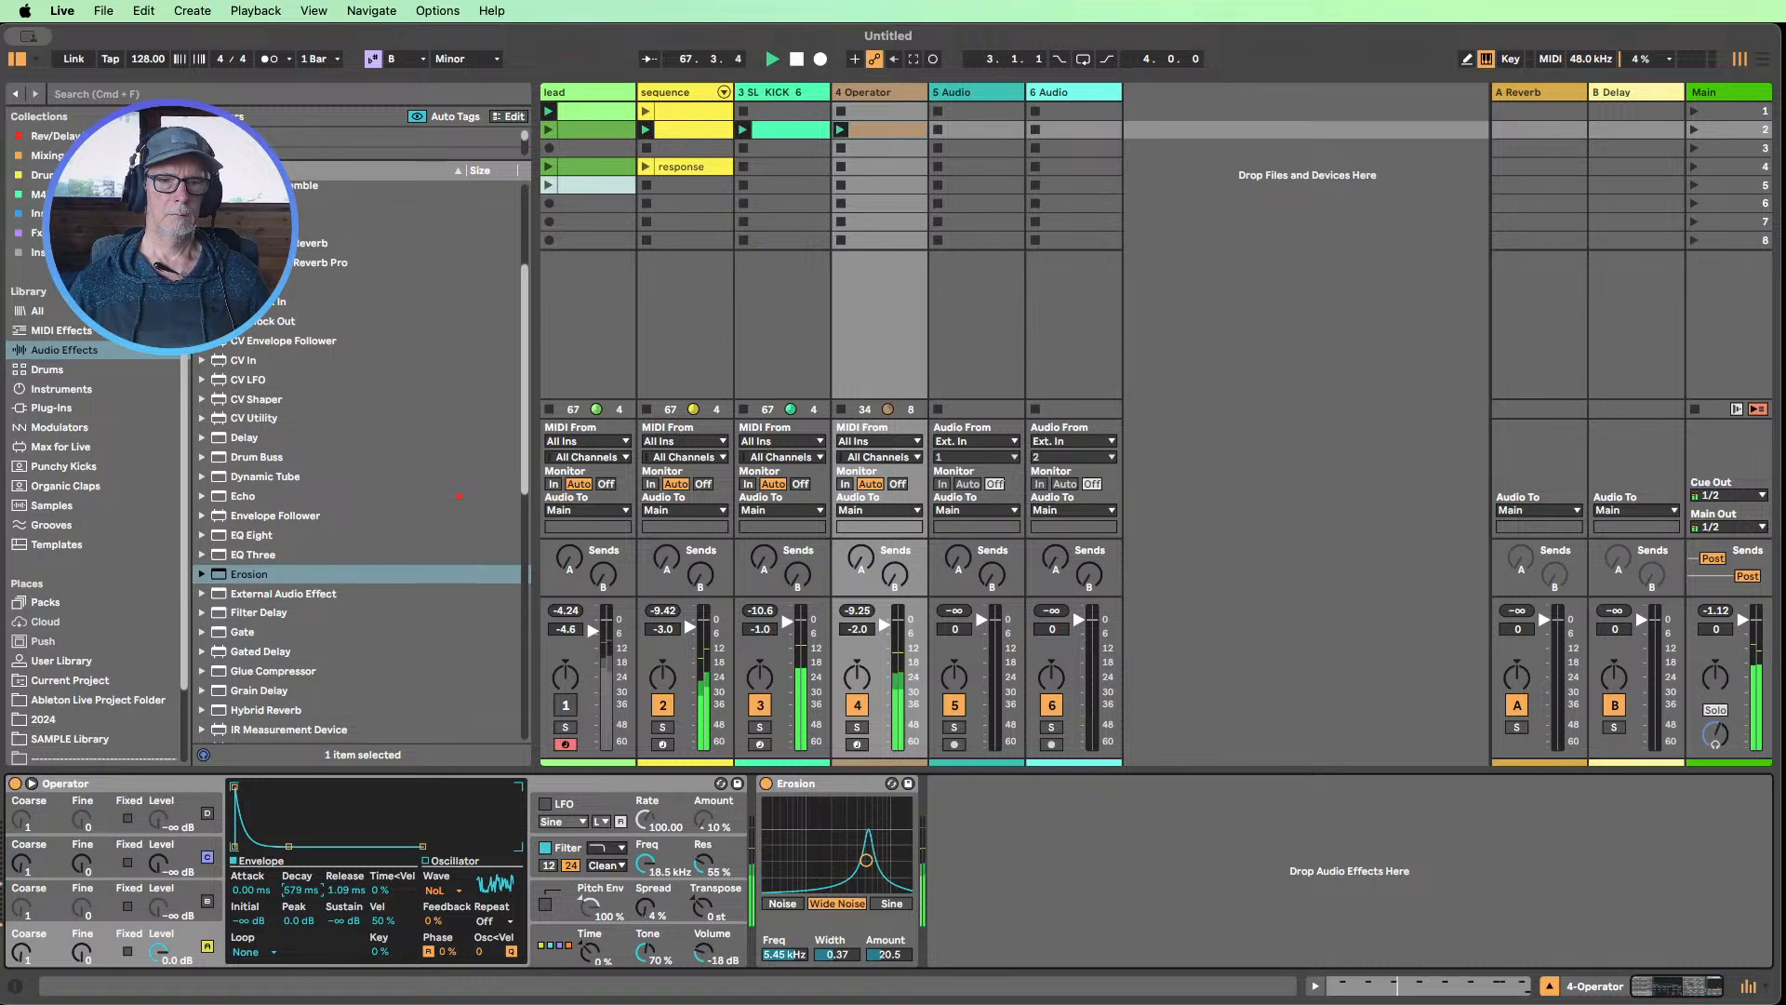
Add Beat Repeat after Erosion and set its Interval to 1/2 and Offset to 5/16
scroll(290, 322, up, 5)
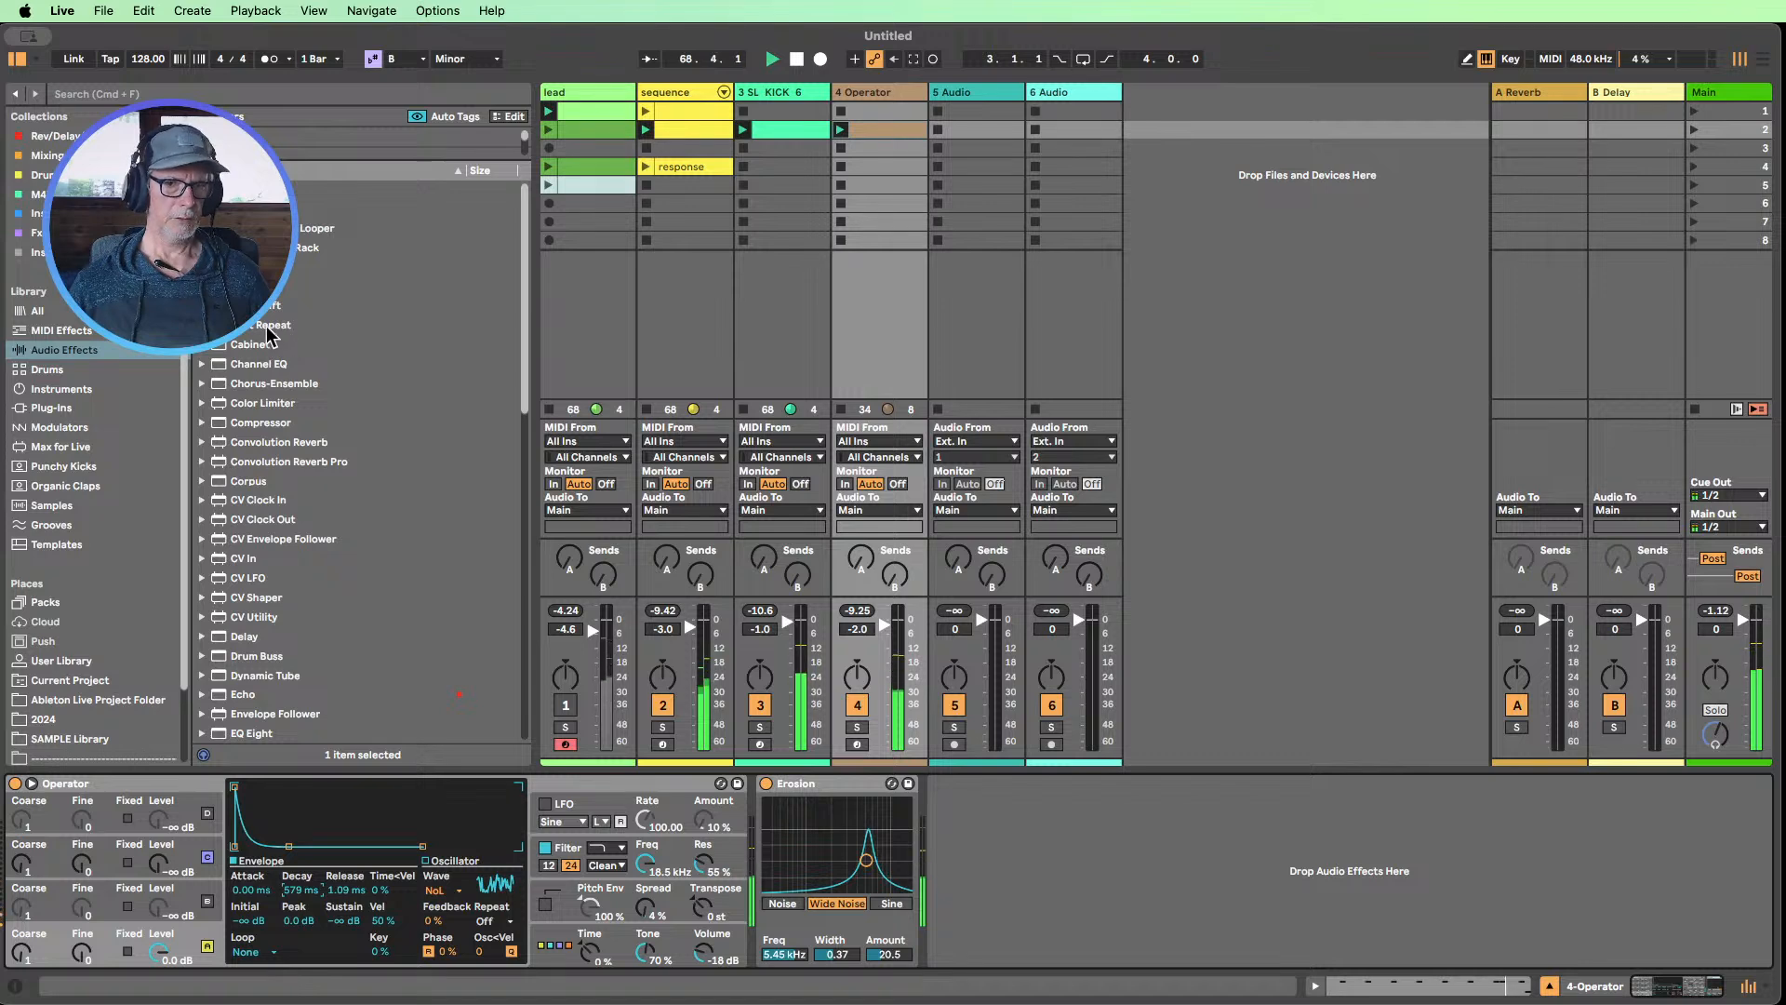
drag(279, 325, 1028, 825)
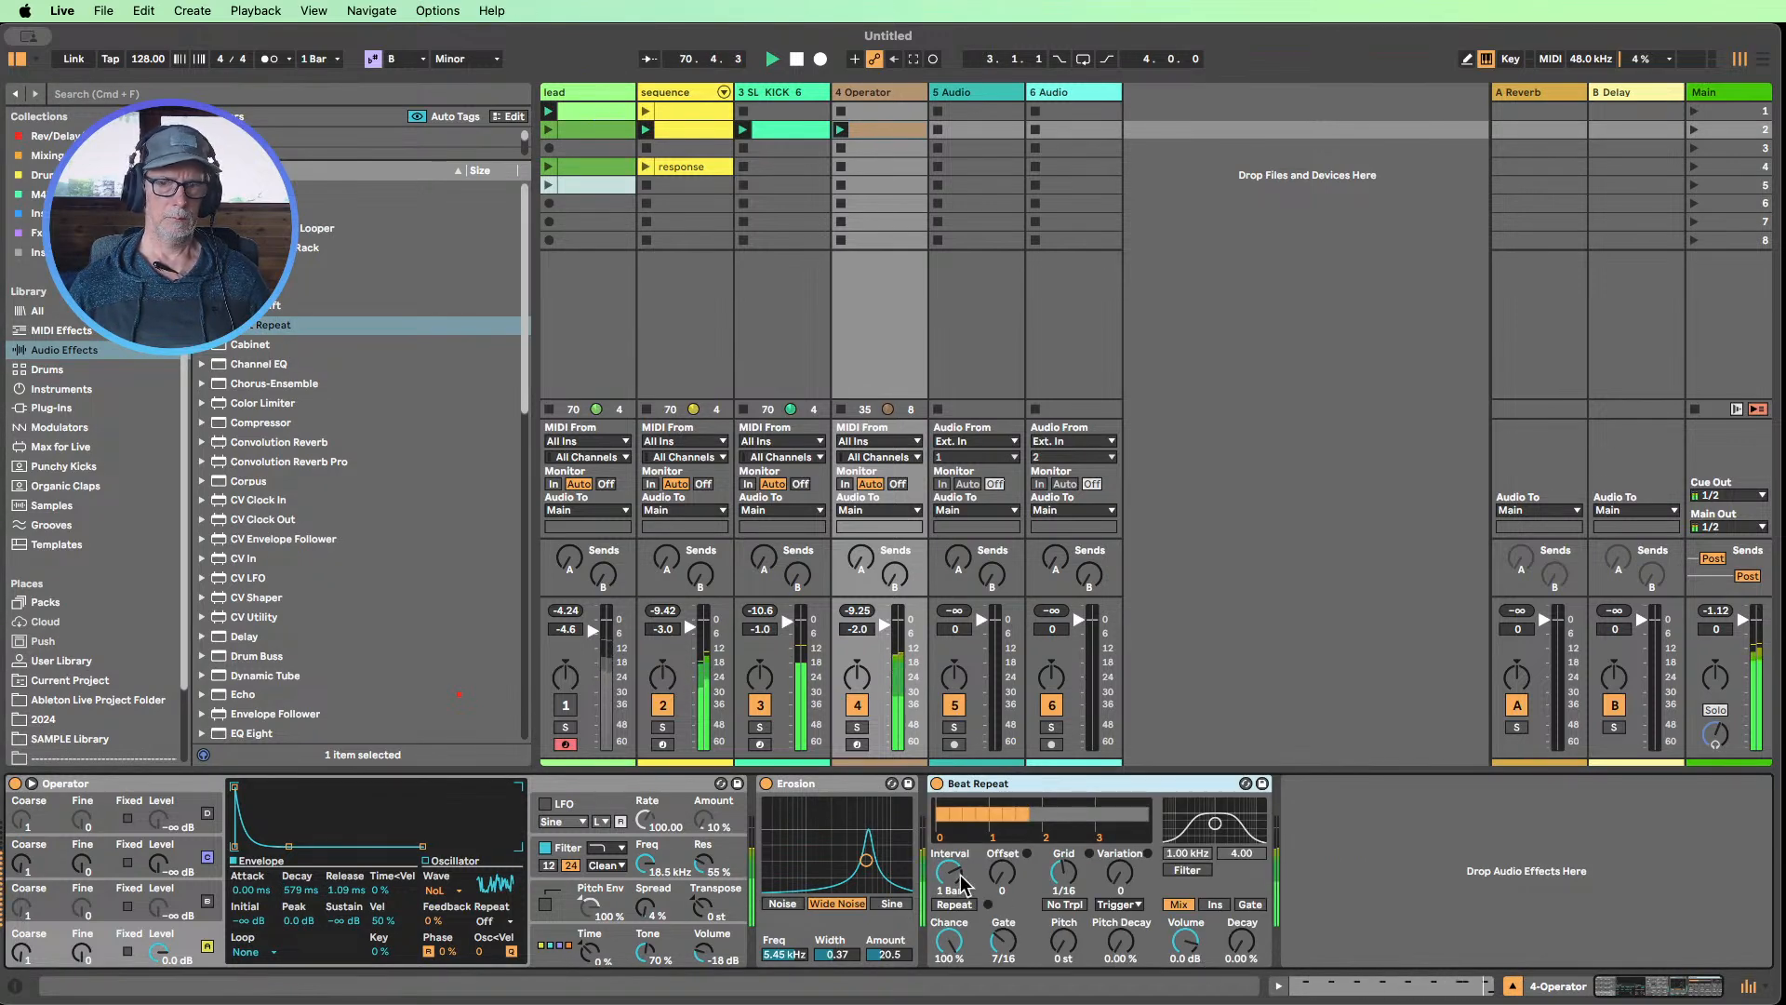
drag(961, 883, 977, 904)
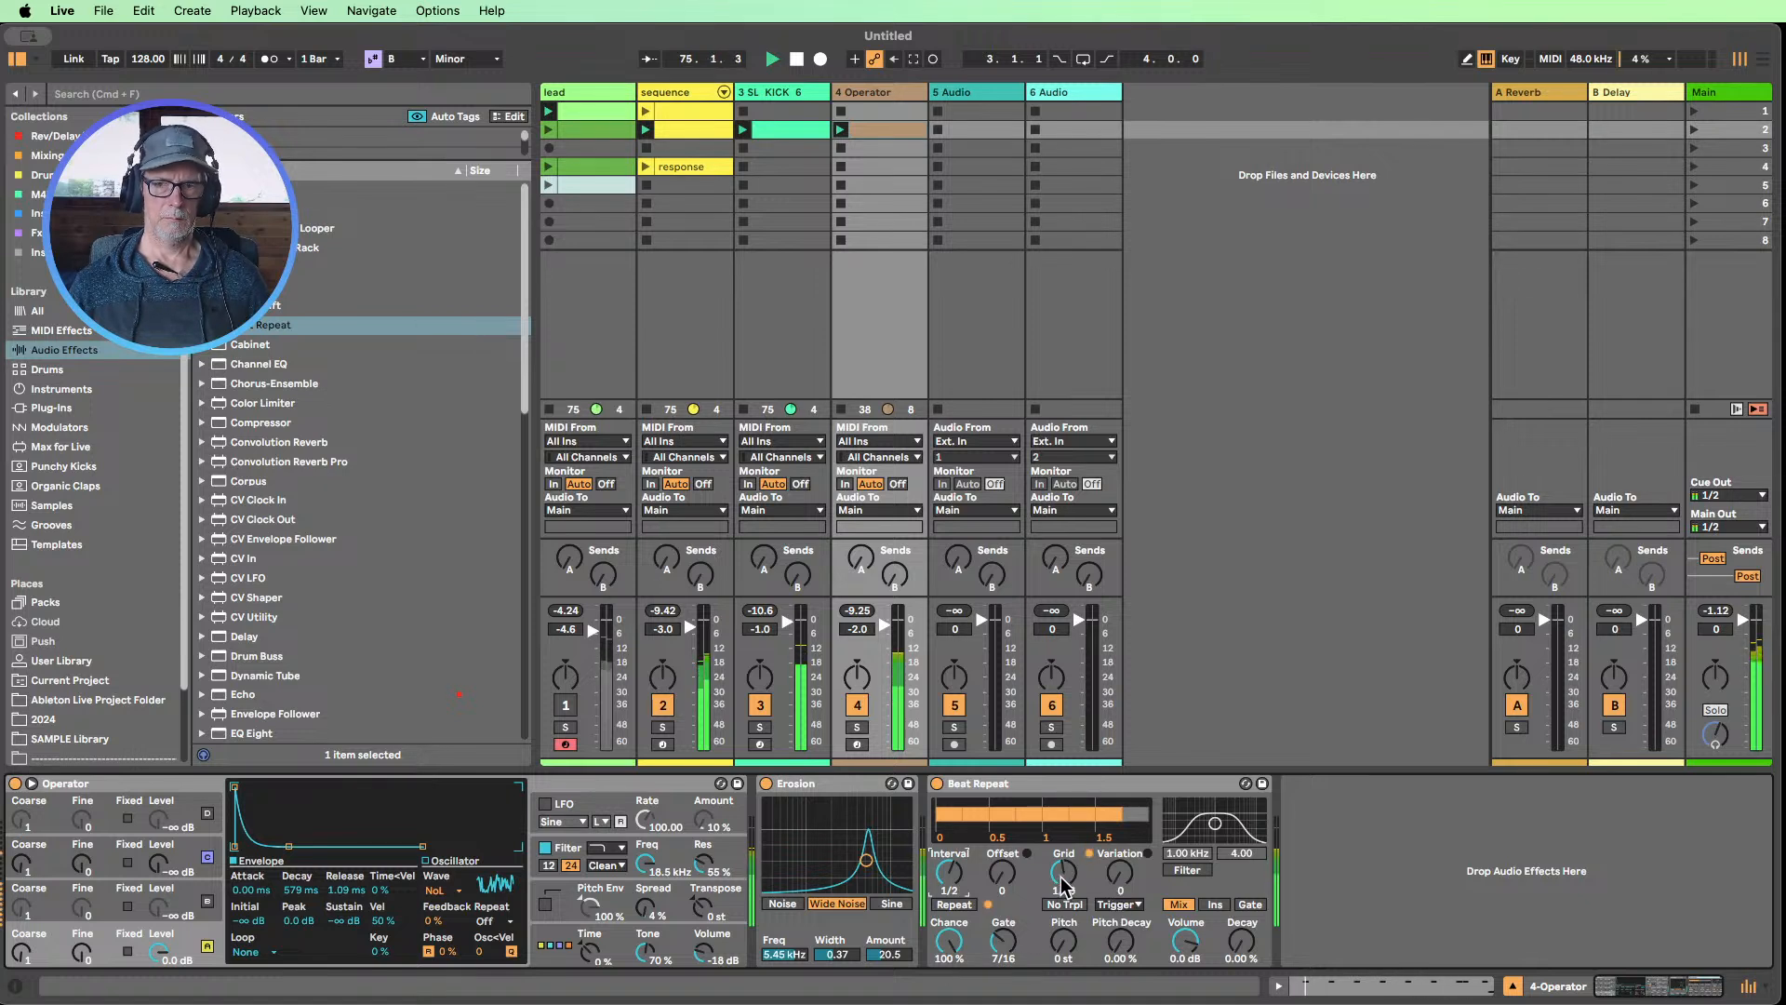
drag(954, 884, 953, 898)
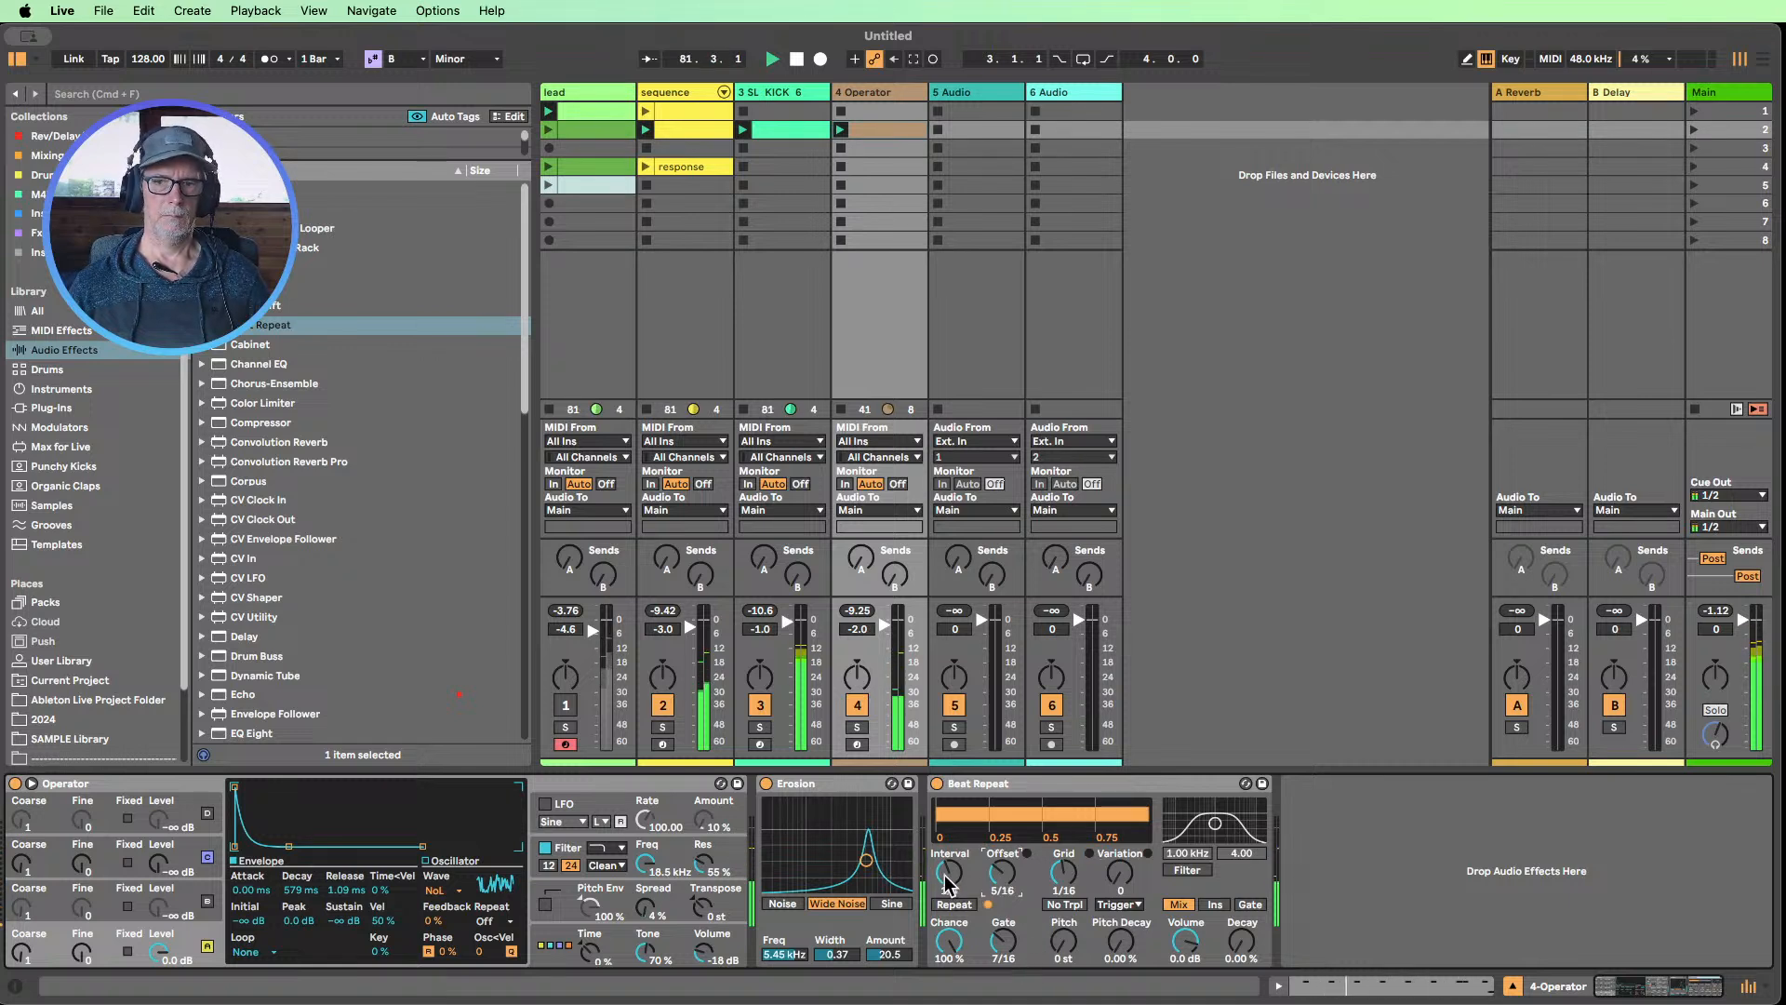
drag(947, 882, 947, 865)
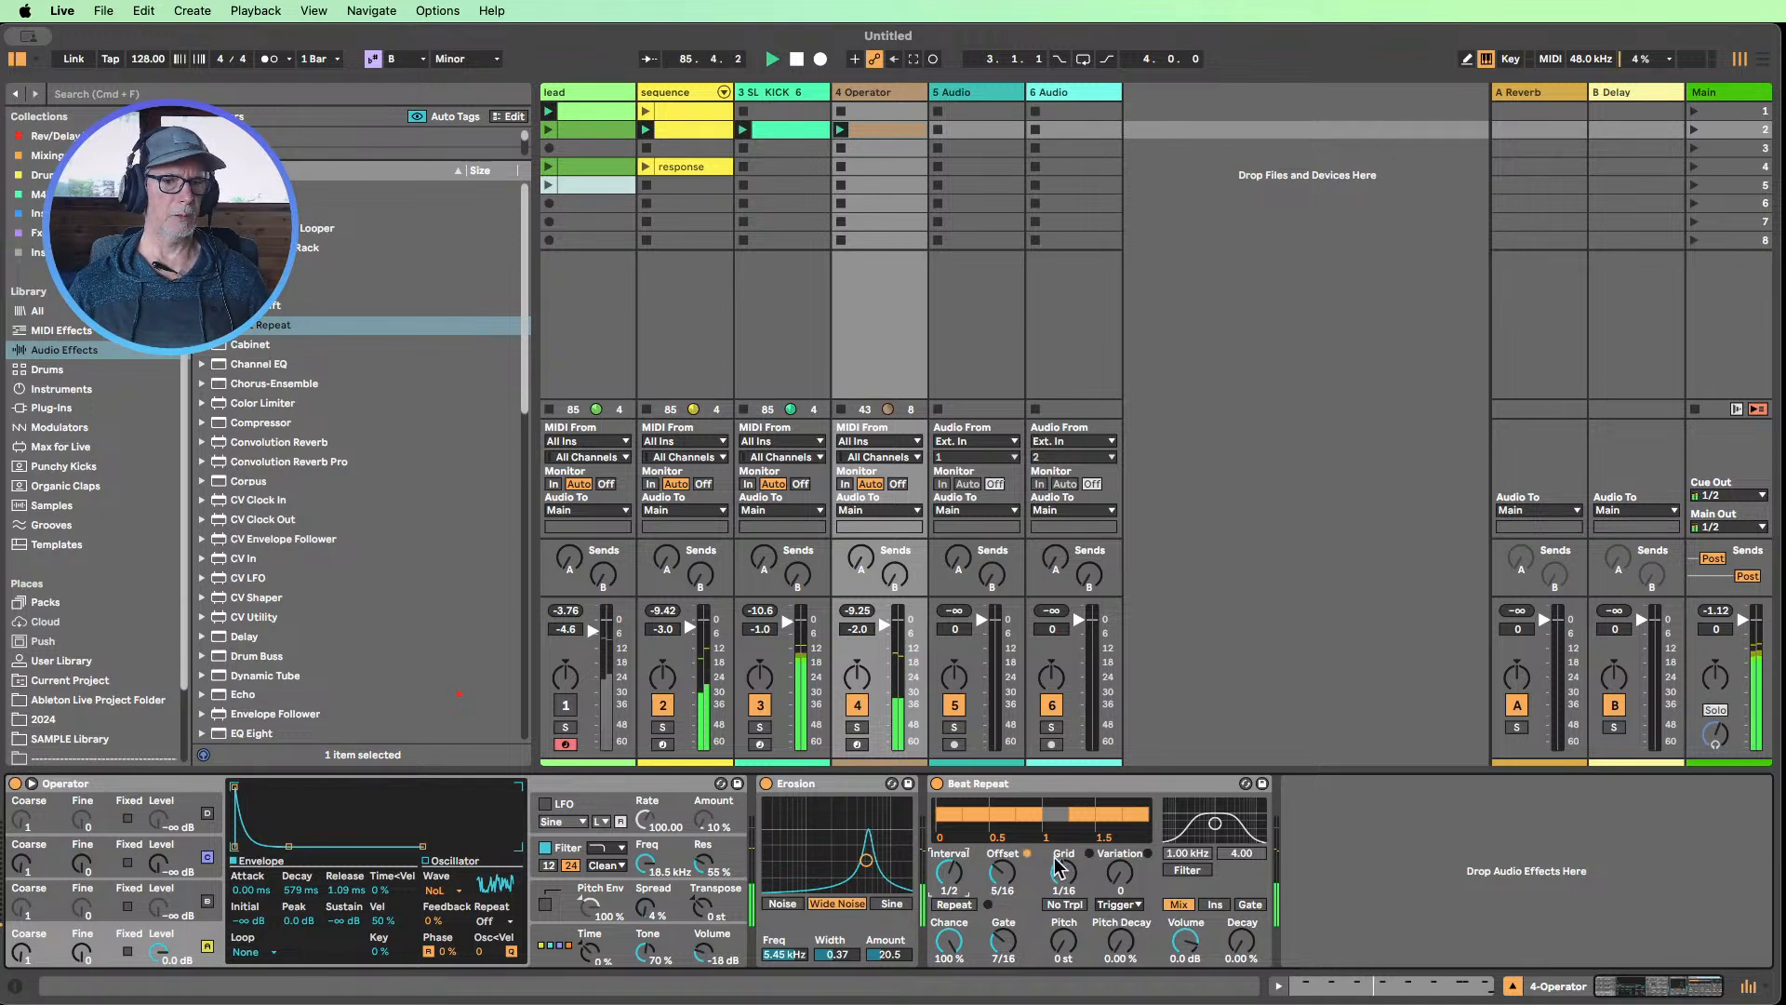
Try the Noise White wave on Operator's oscillator A
click(436, 890)
click(459, 859)
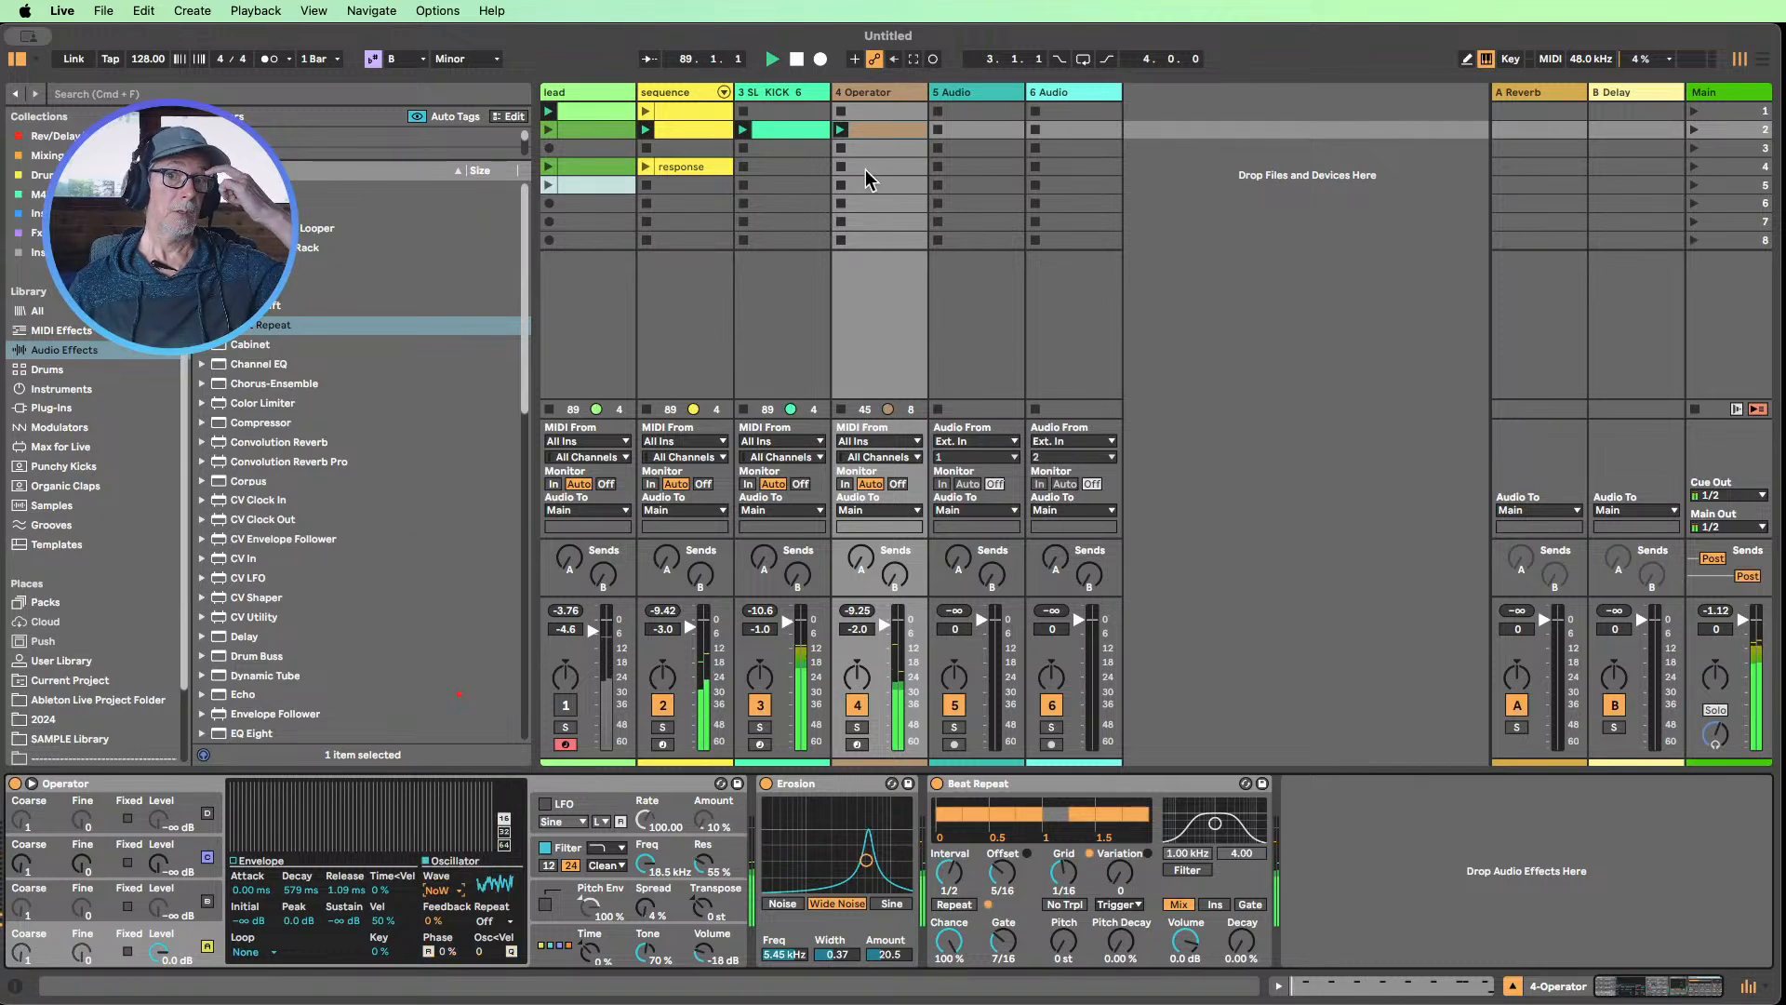
Set the velocity of the Operator clip's last note, G2 at 2.4.4, to 46 and return to the track's devices
double_click(865, 130)
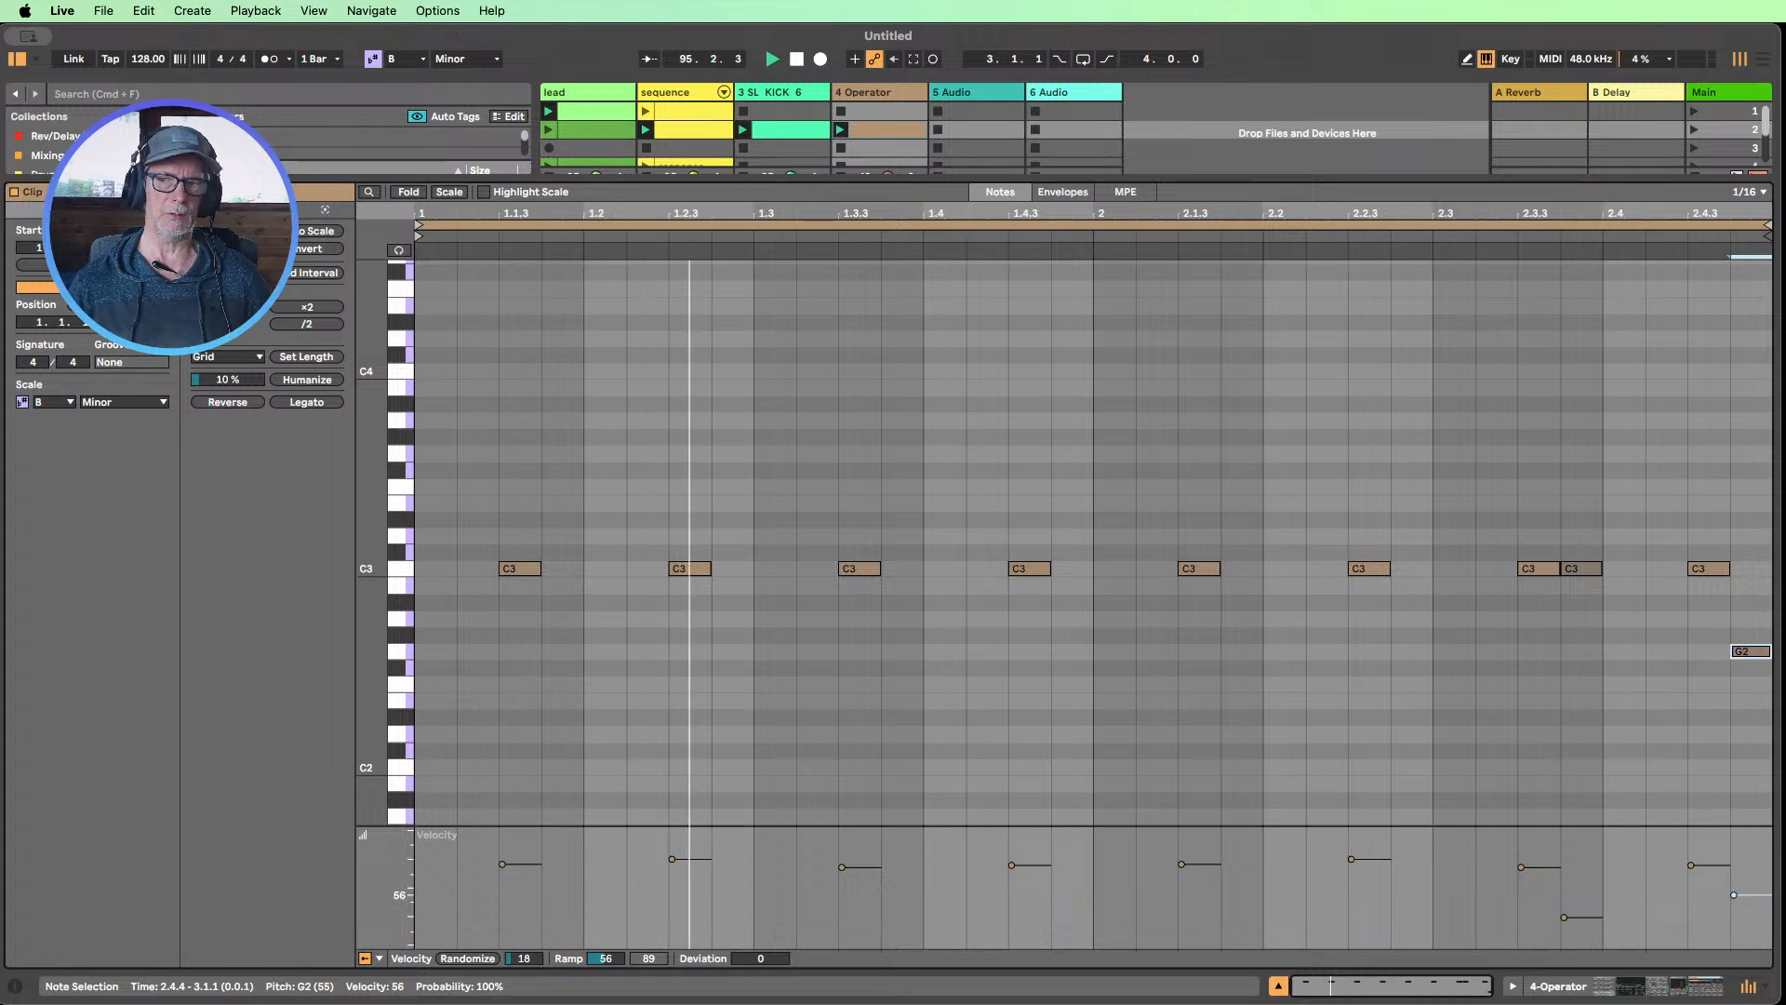
drag(1734, 895, 1733, 905)
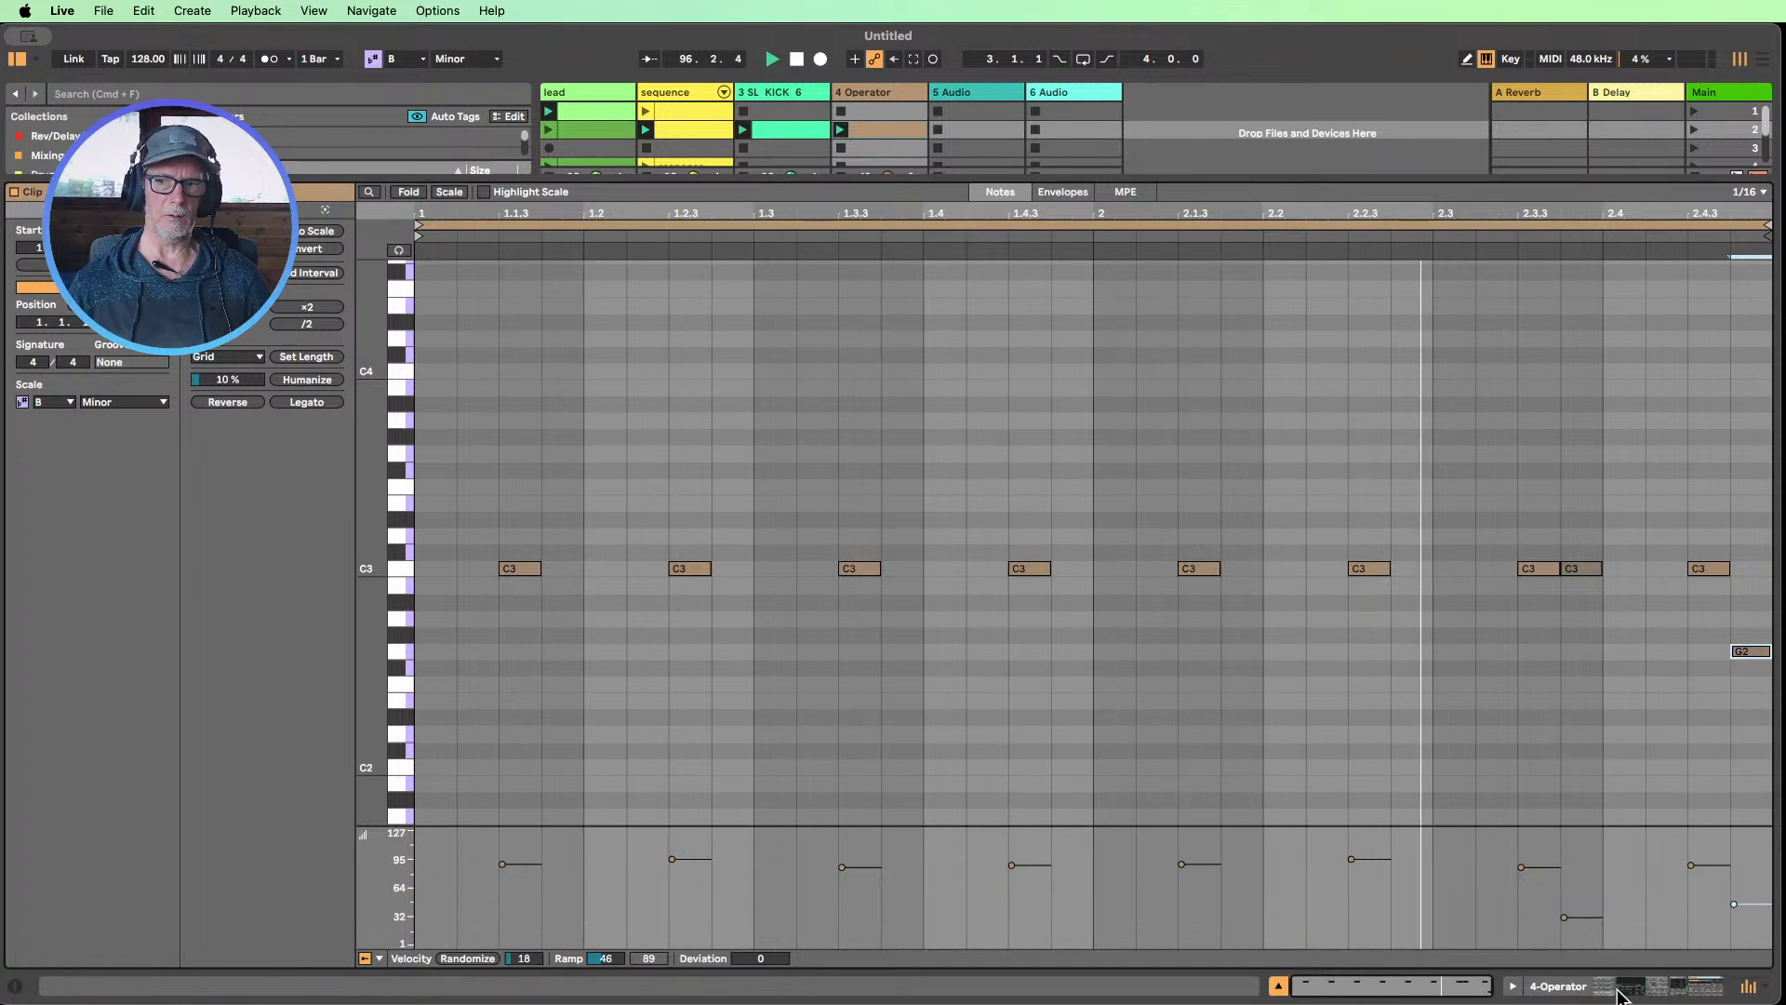
click(1672, 976)
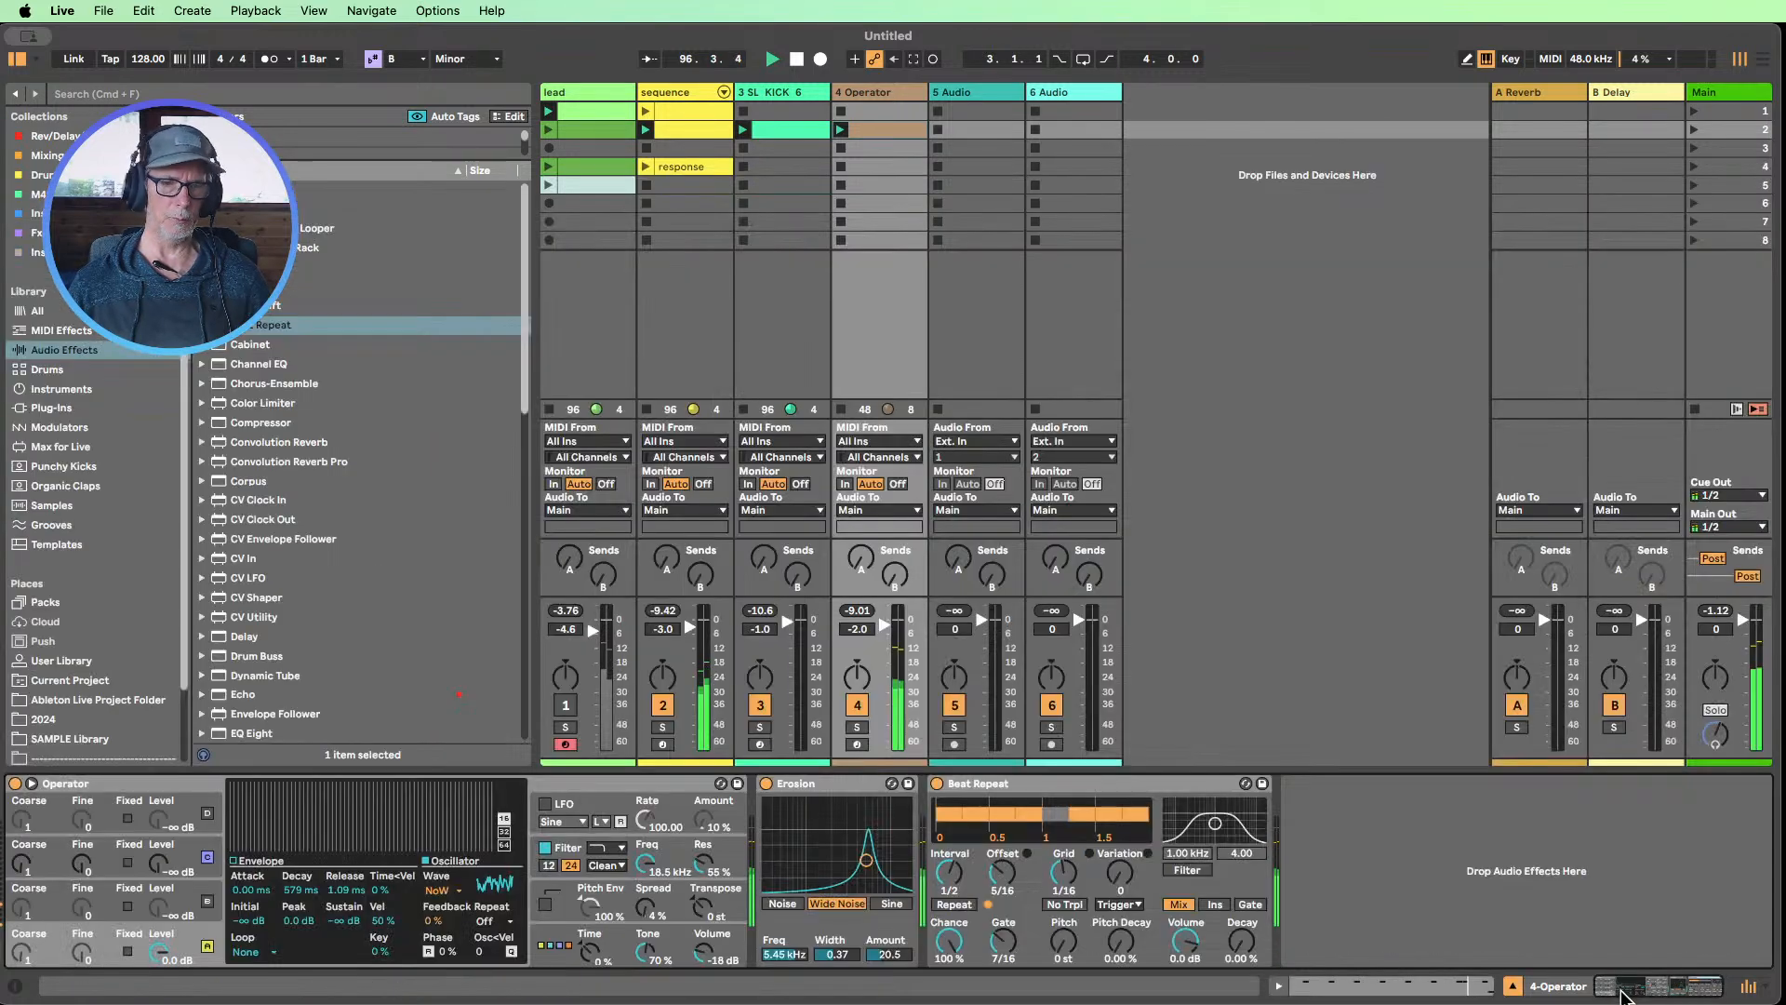
Check Operator's filter settings and set oscillator A's wave back to Noise Looped
click(439, 890)
click(462, 865)
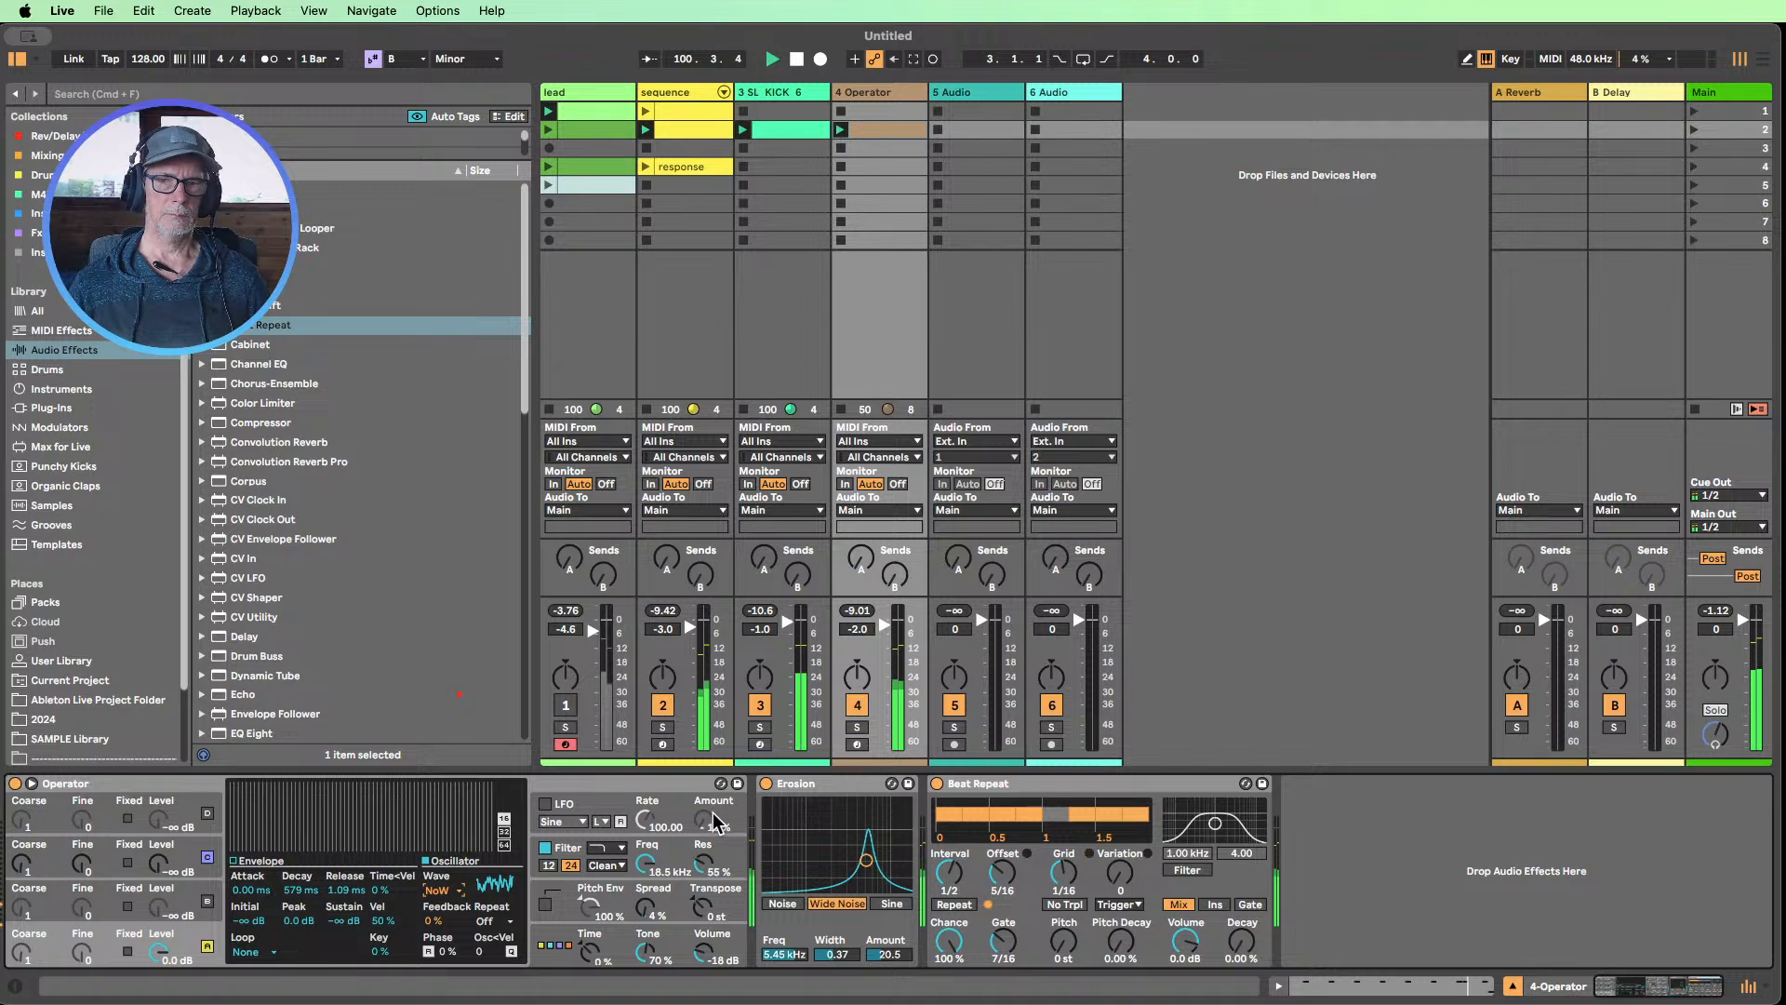
mouse_move(647, 870)
mouse_down()
mouse_move(647, 893)
mouse_move(648, 870)
mouse_up()
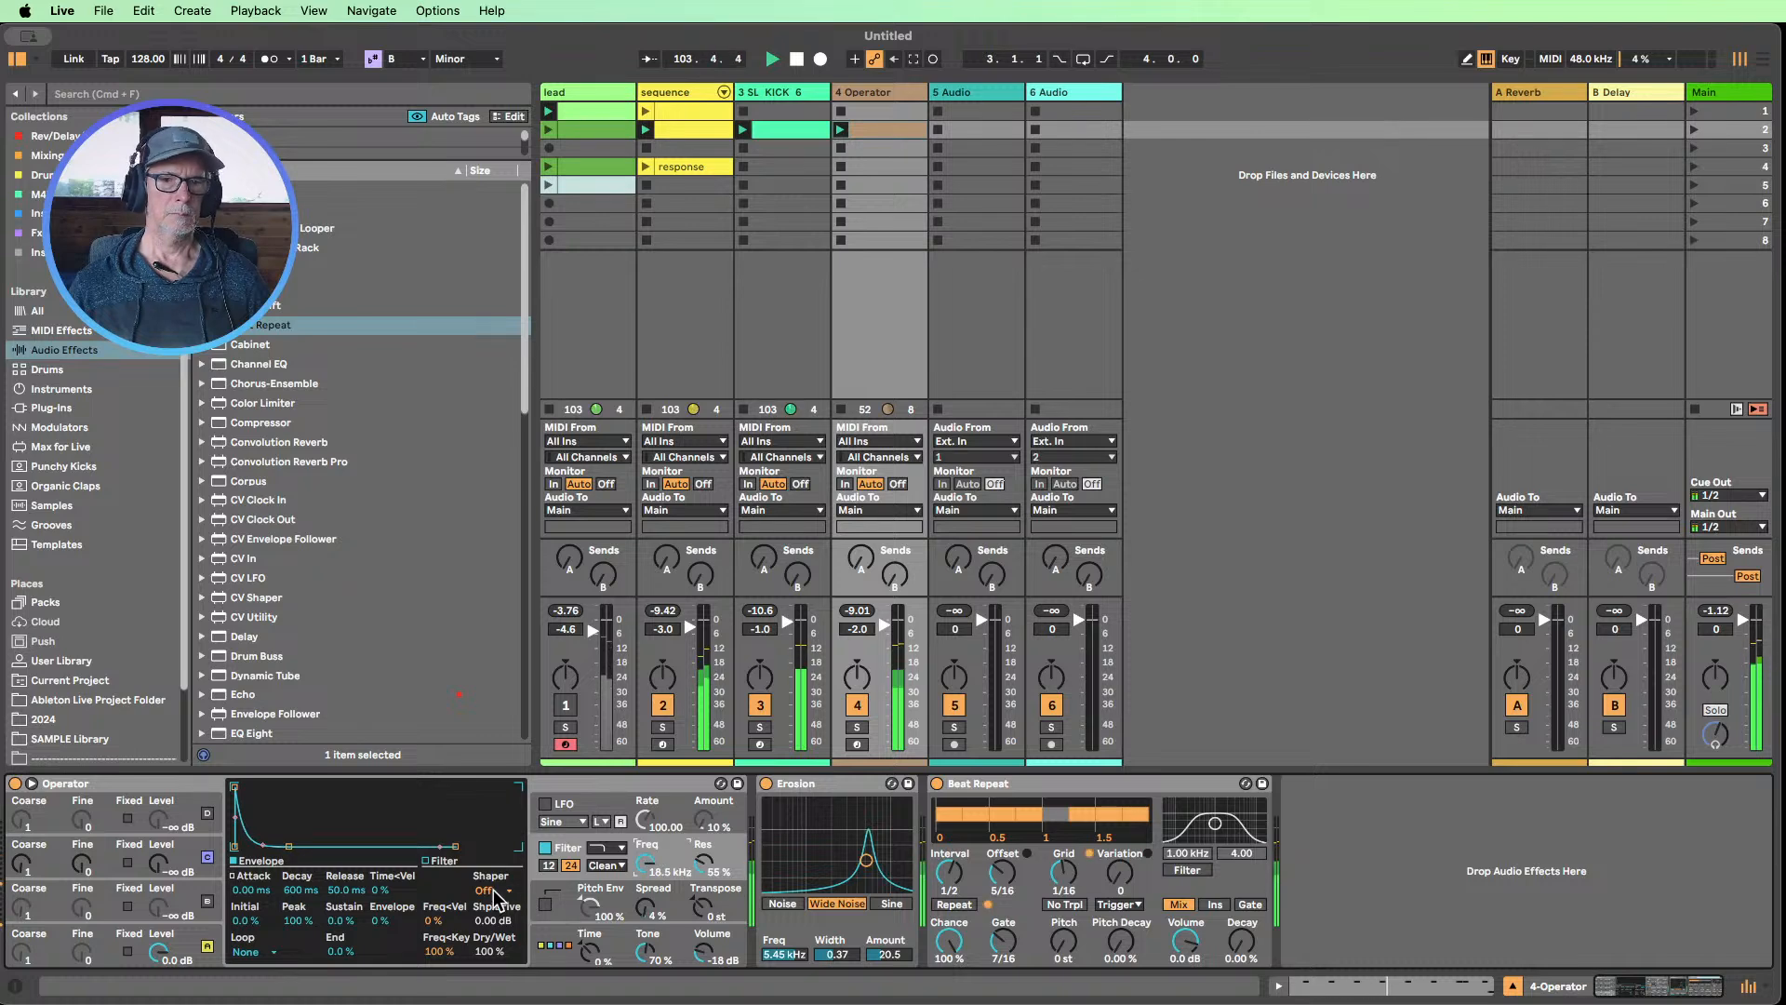
click(167, 939)
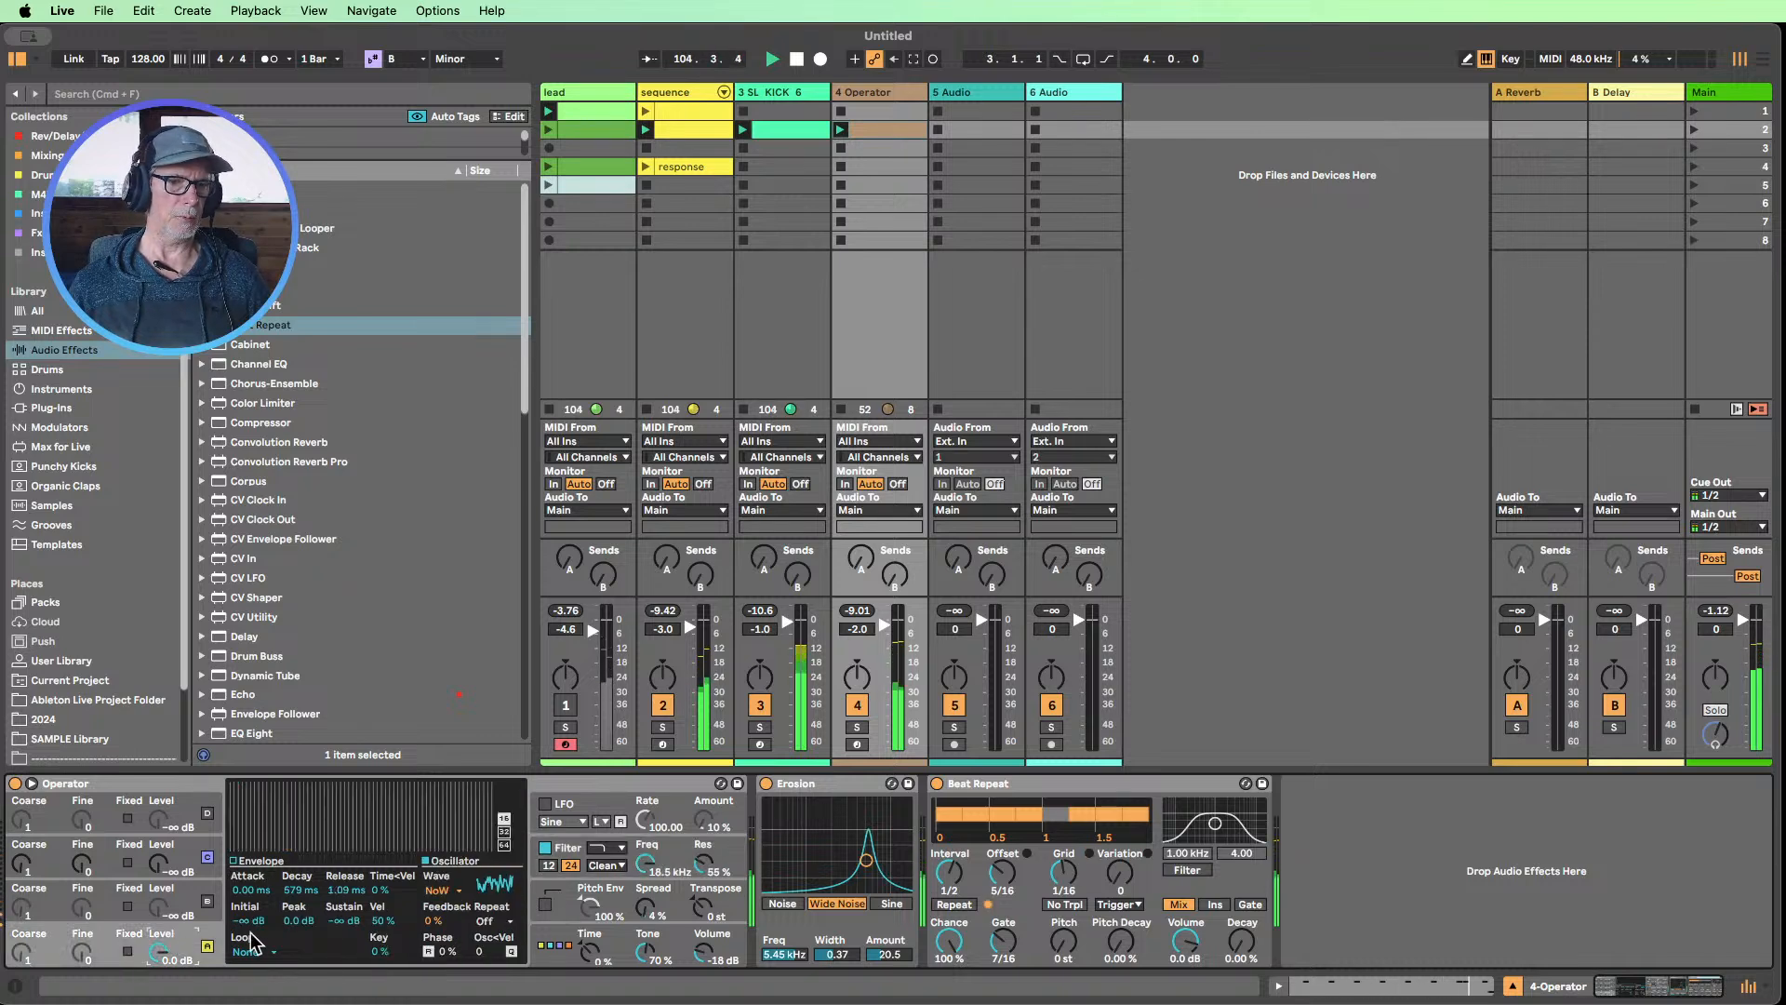
click(450, 892)
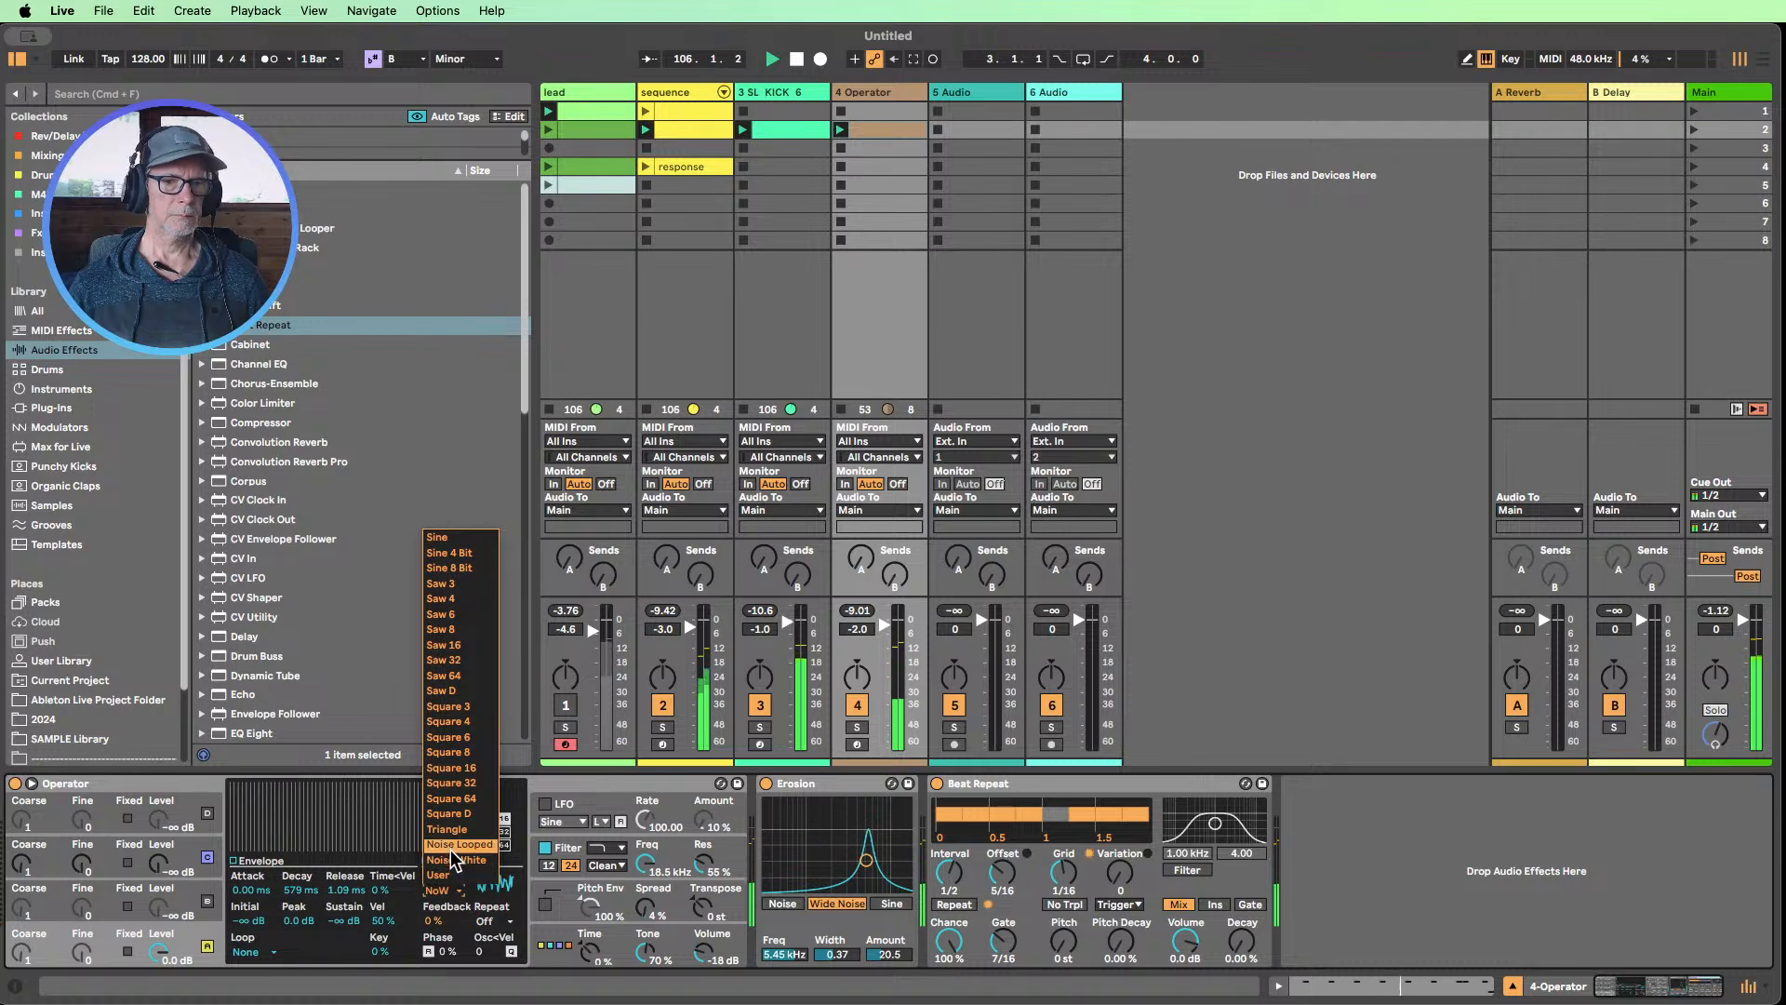
click(453, 847)
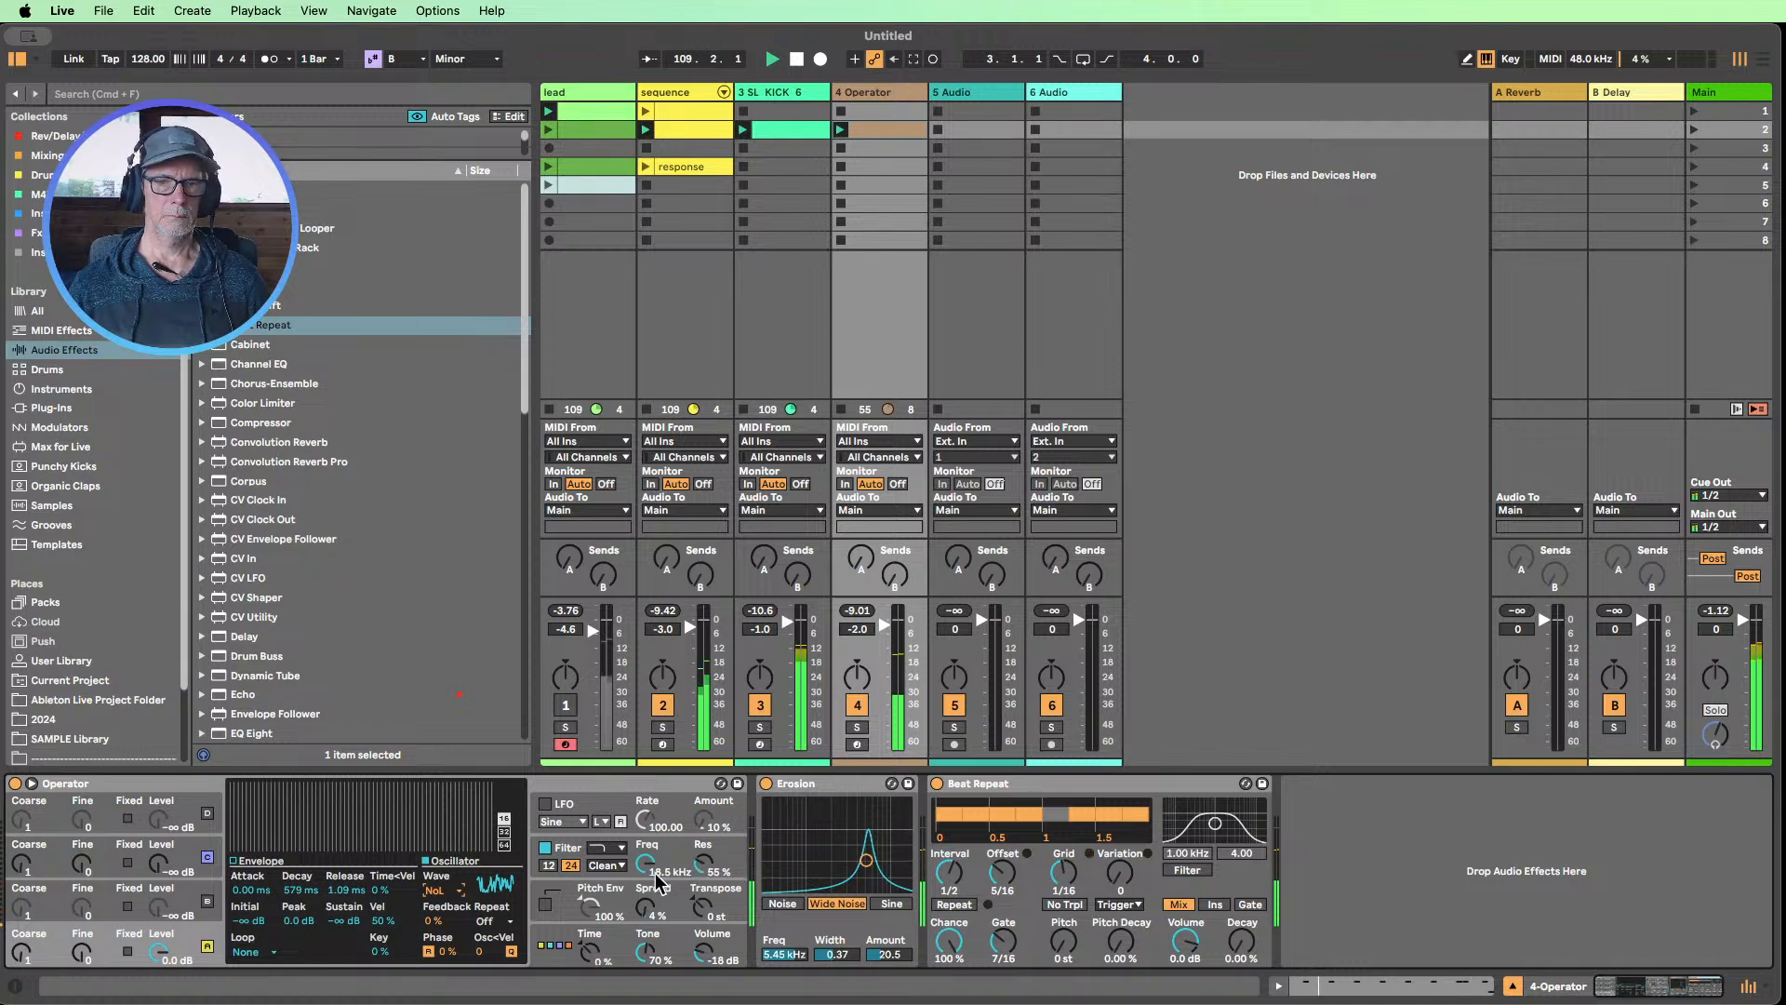
Compare the sound with Erosion bypassed and active, leave it on and unmute the lead track
click(766, 783)
click(765, 783)
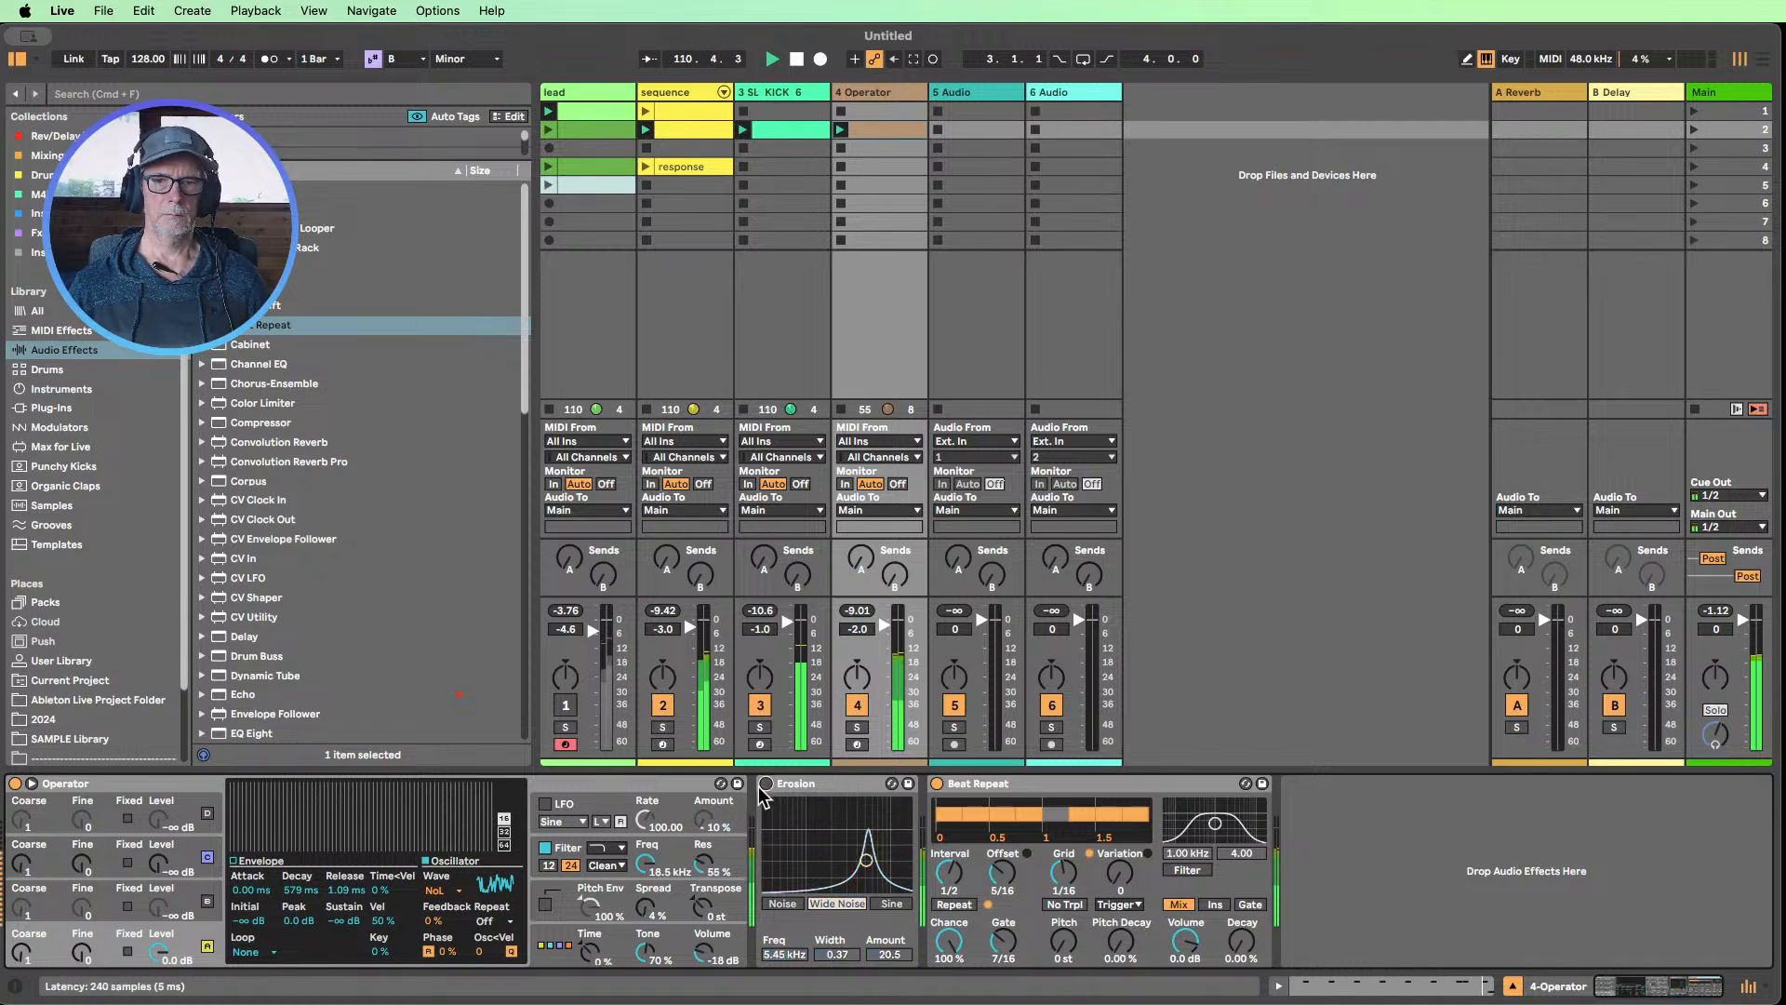
click(564, 706)
Review the lead track's devices, switch to the sequence track's devices and collapse its Beat Repeat
click(573, 93)
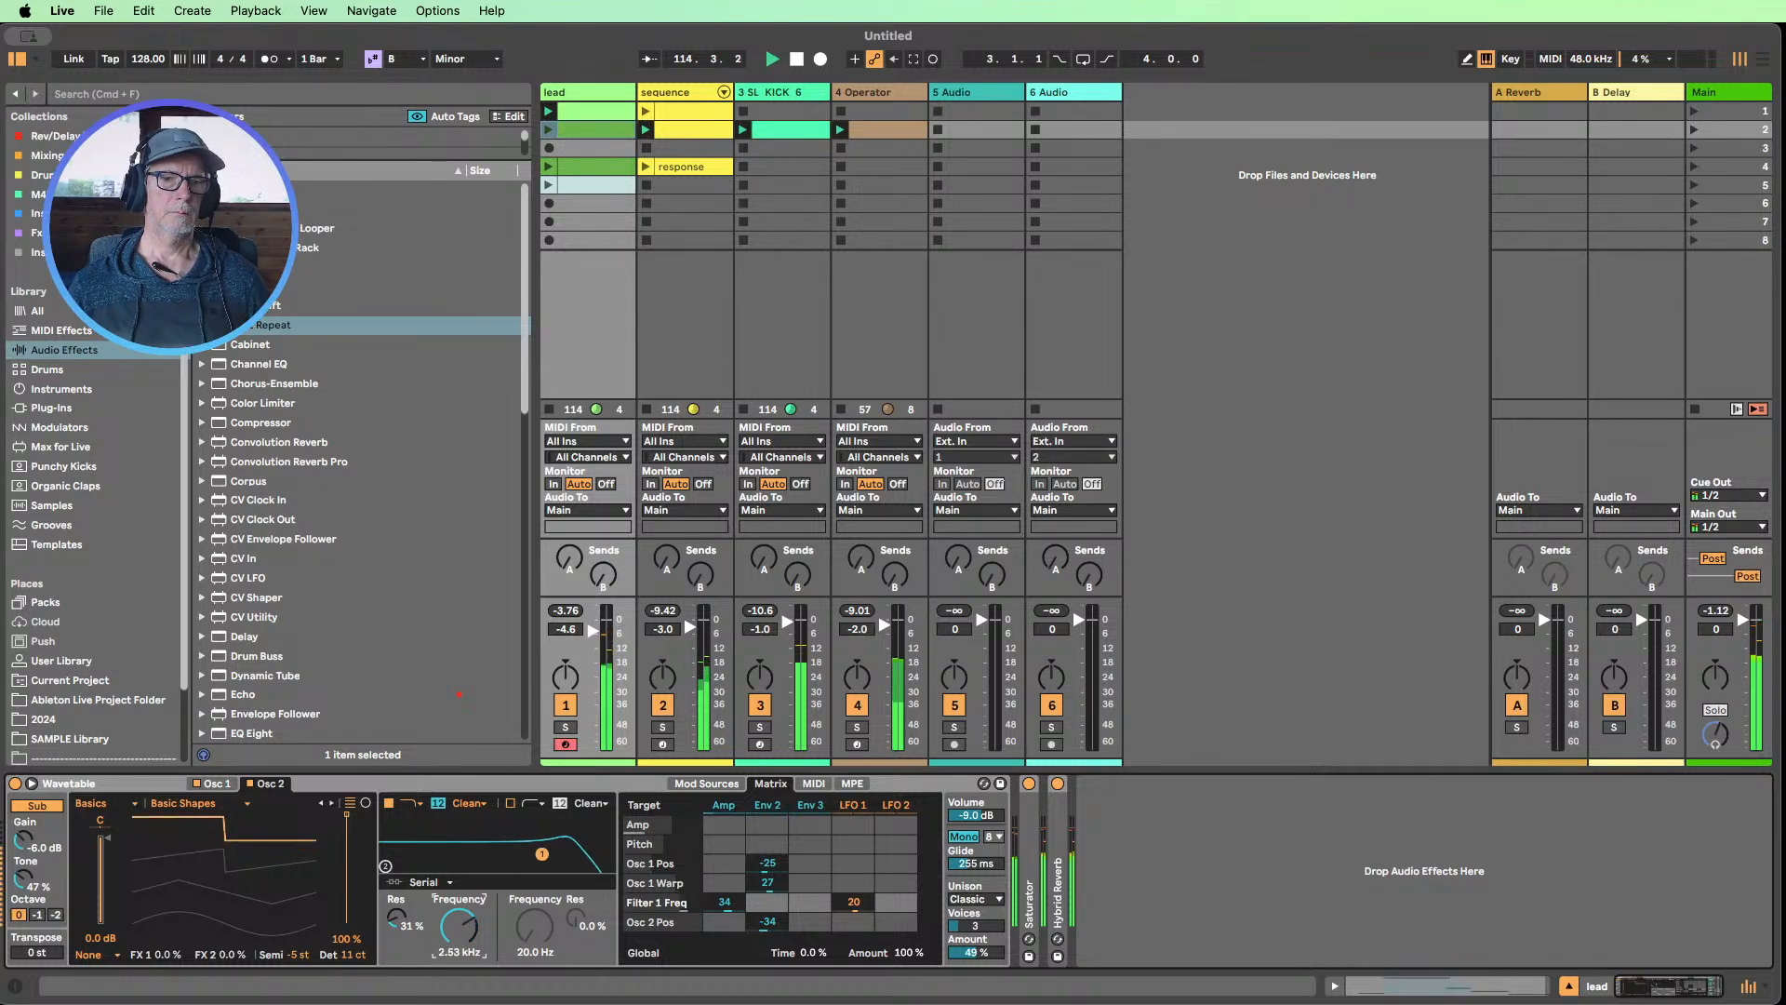
click(678, 93)
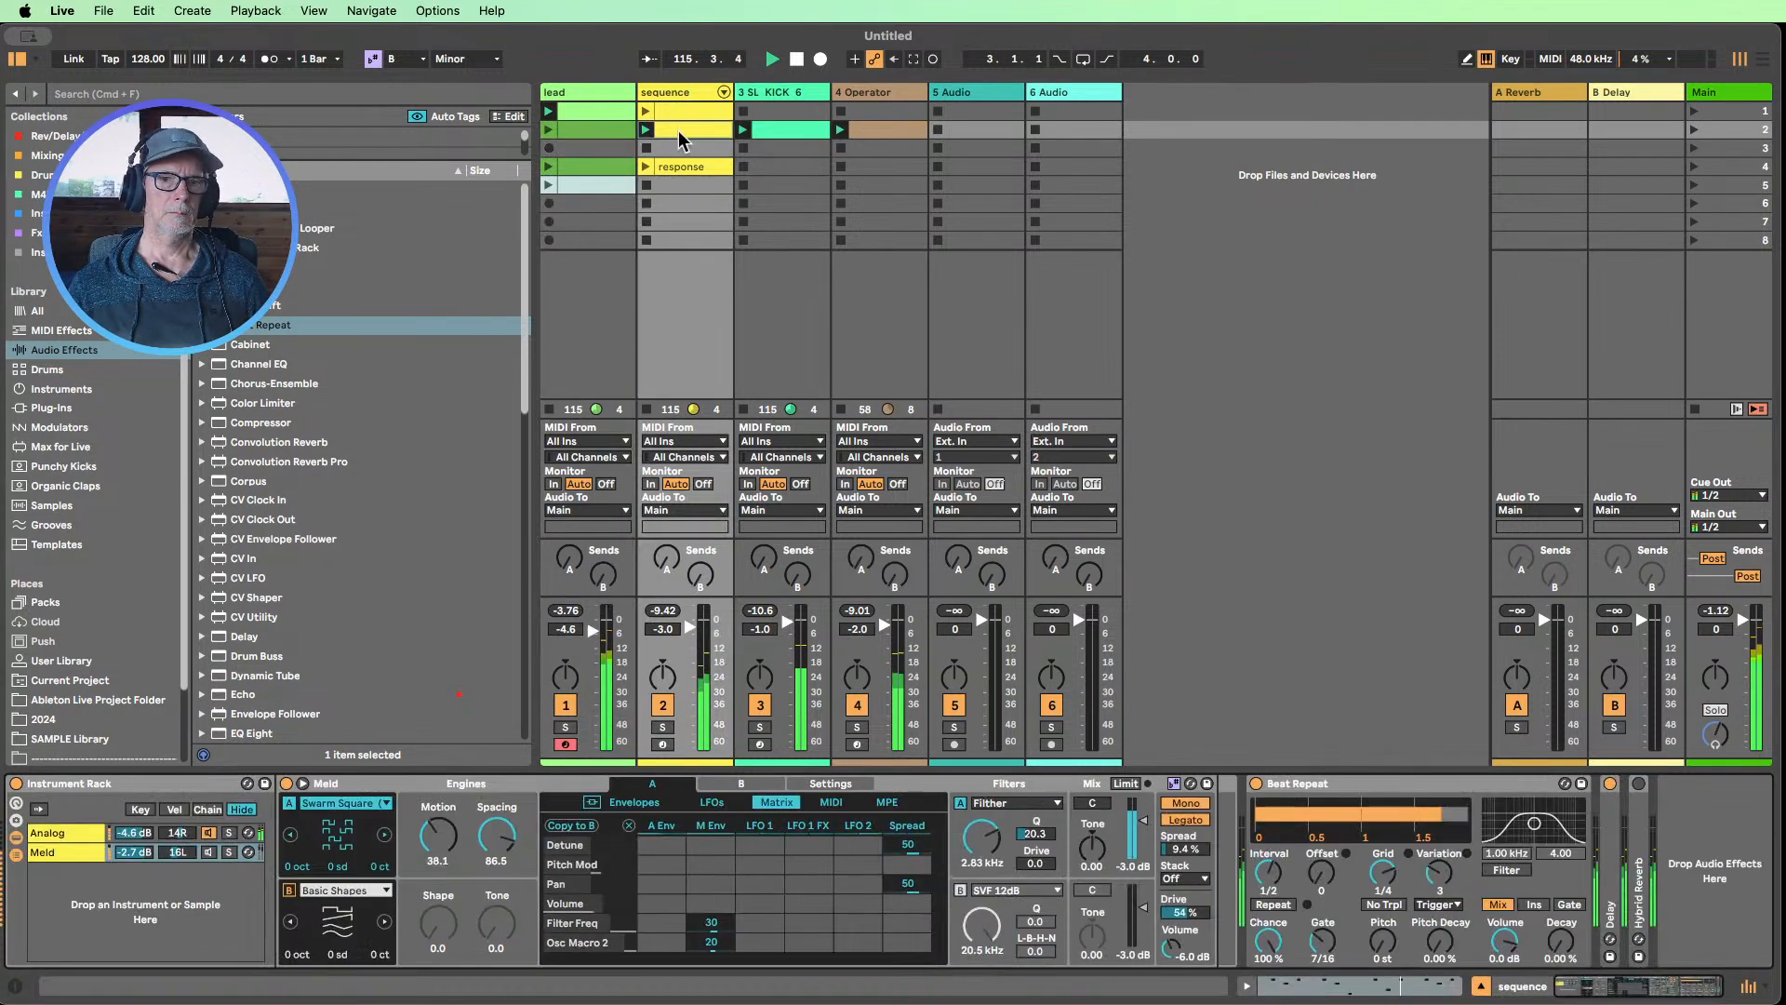
double_click(1284, 792)
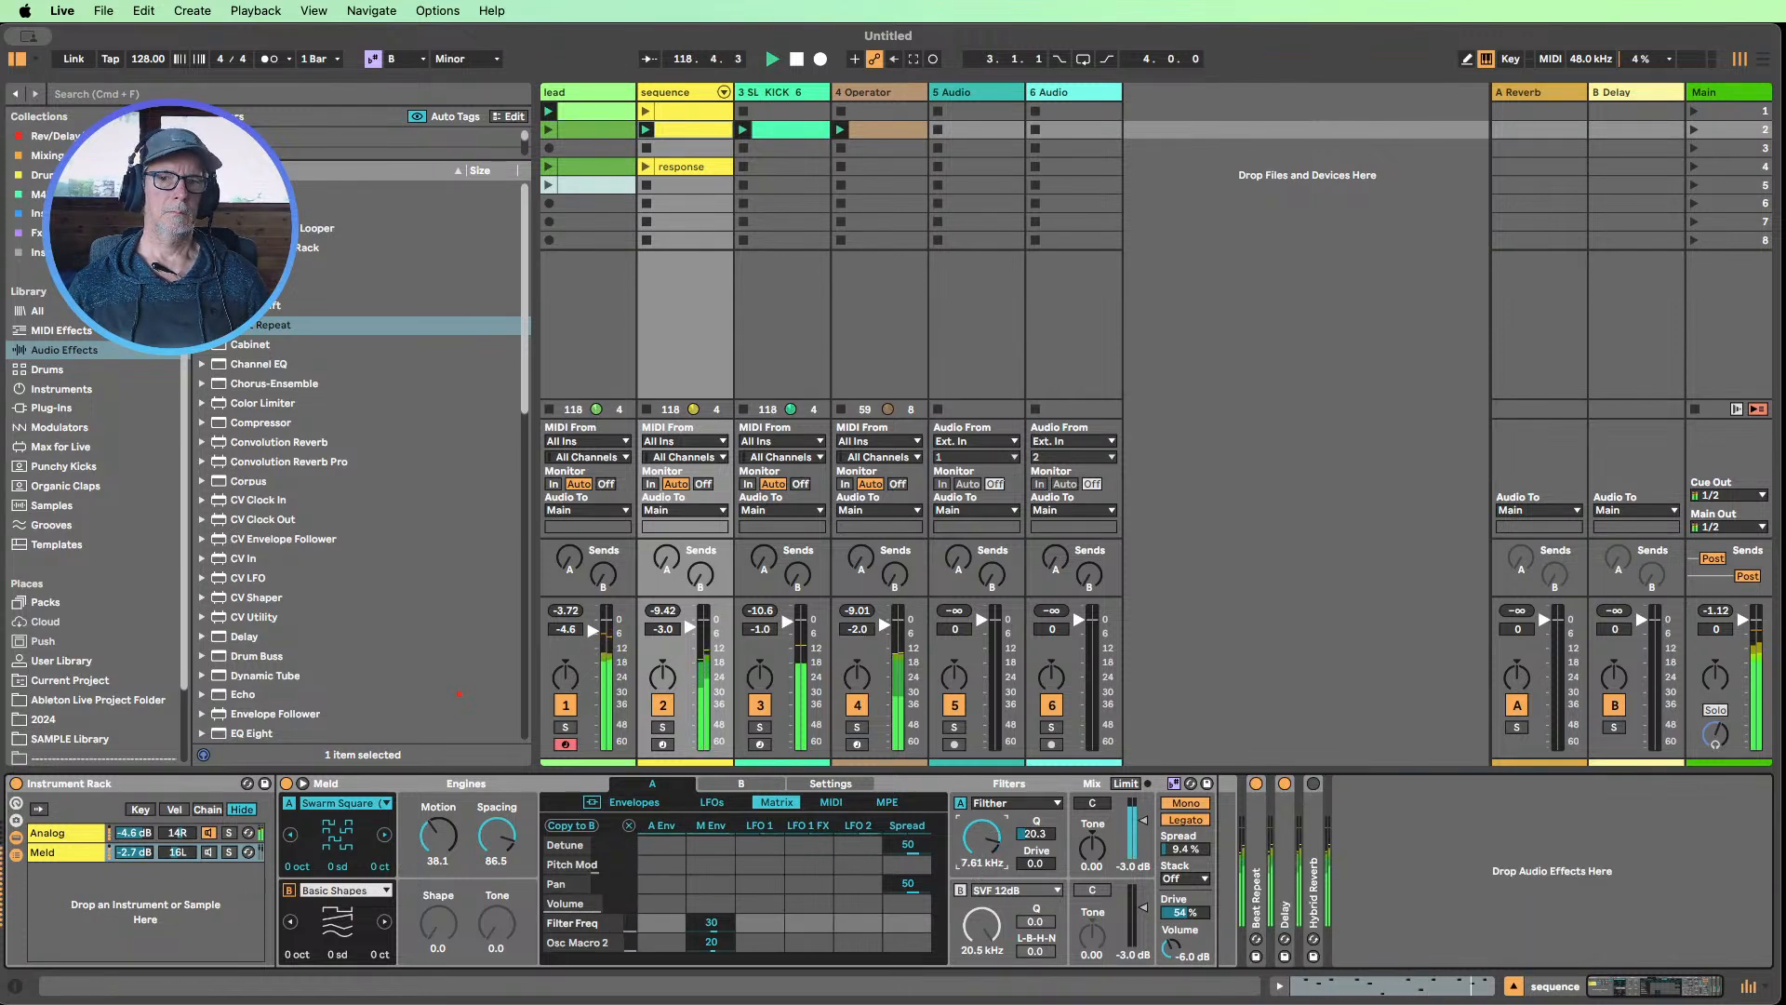
On the sequence rack's Analog, open filter 1 to 22.0k, check the Amp1 envelope, turn on Hybrid Reverb and lower the filter frequency to 340
click(52, 833)
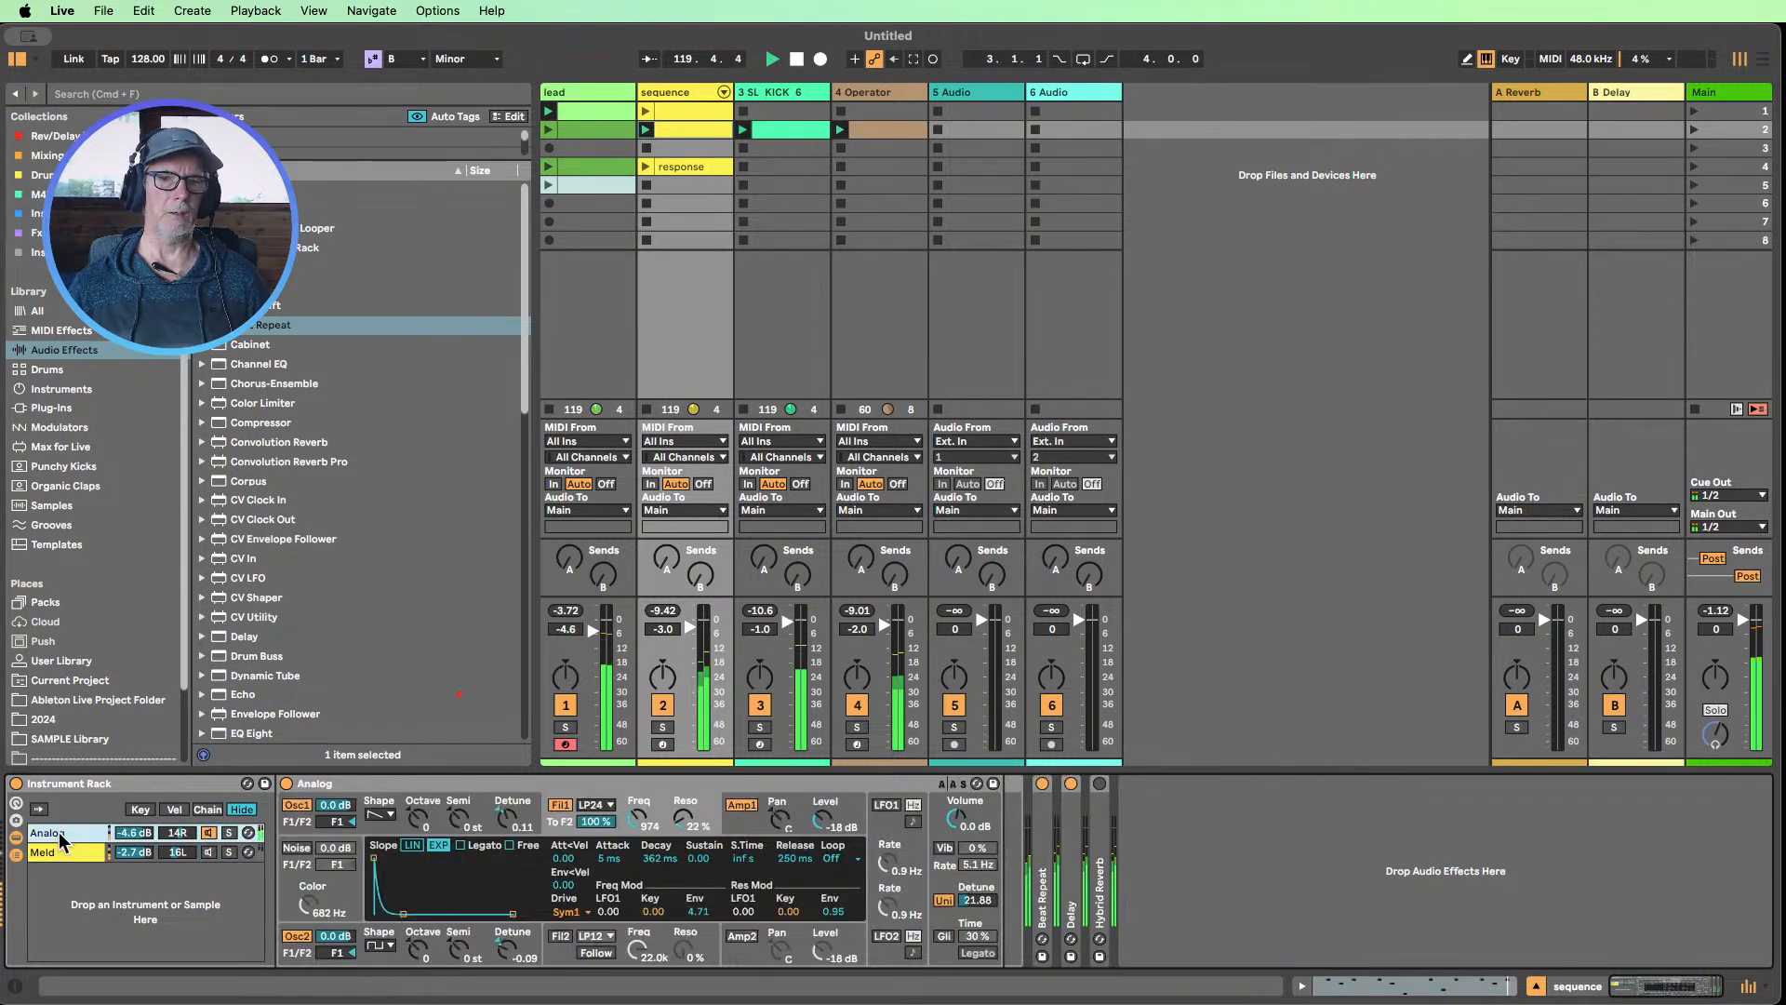
drag(629, 823, 630, 800)
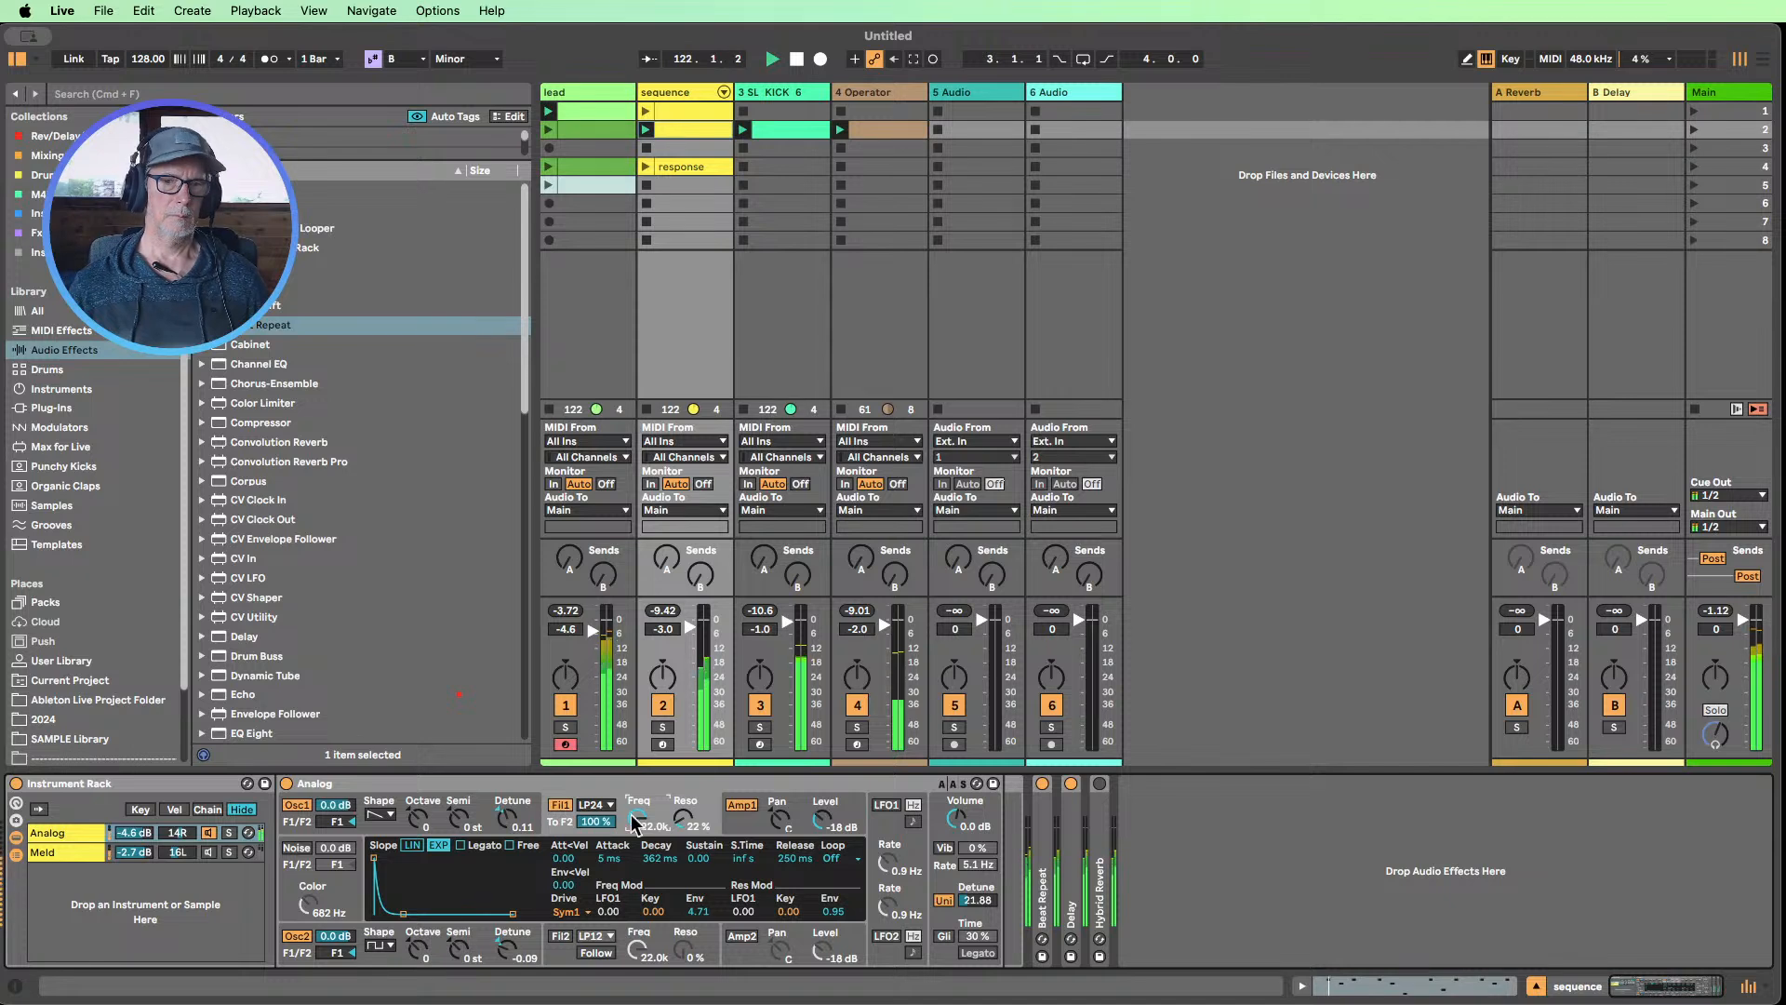
click(744, 831)
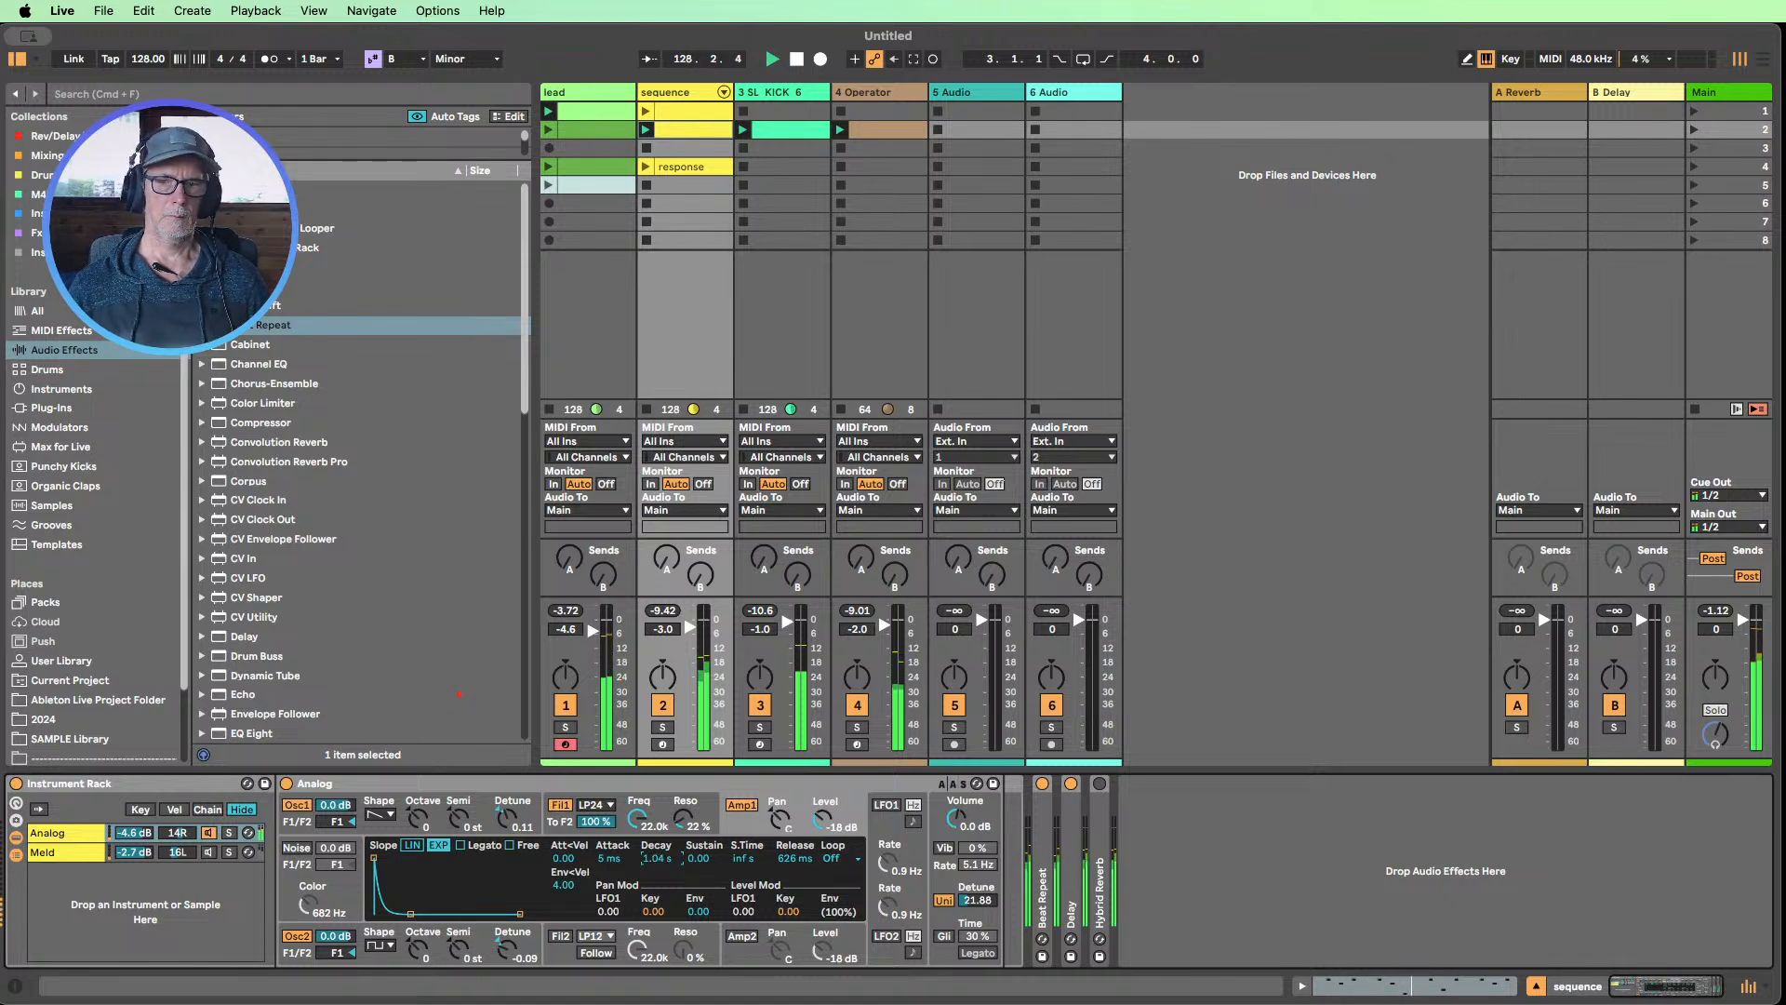
click(1100, 783)
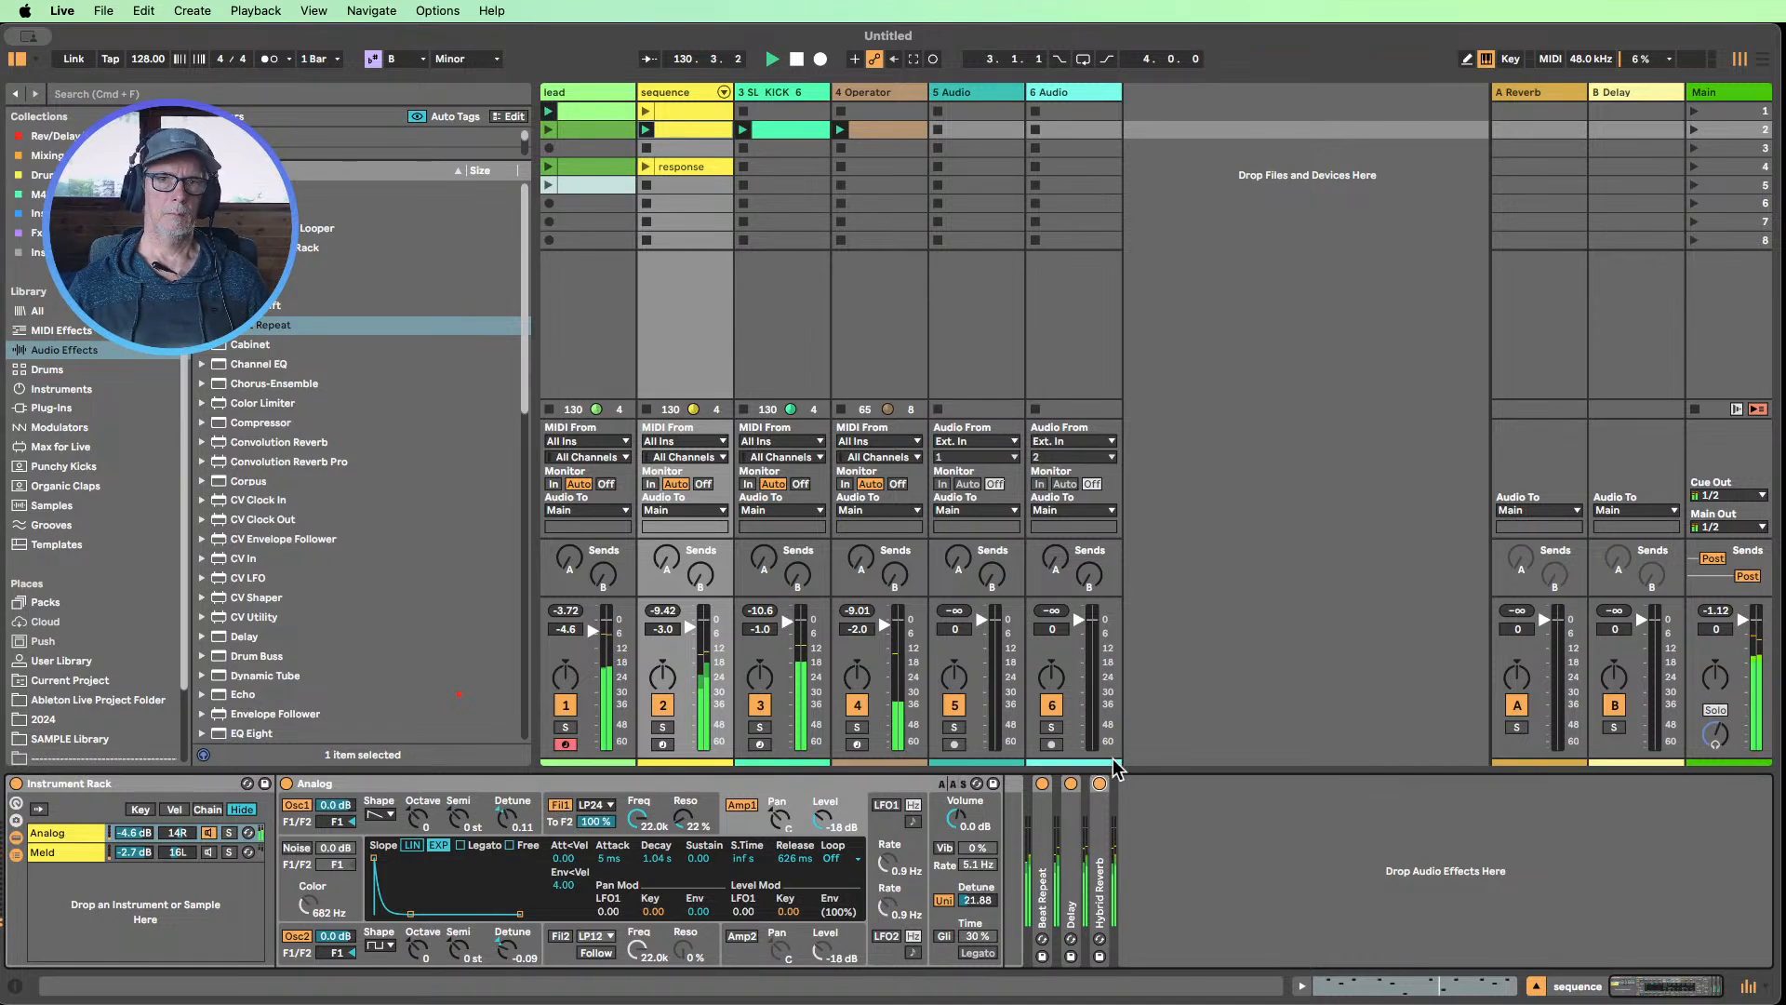
drag(637, 818, 637, 884)
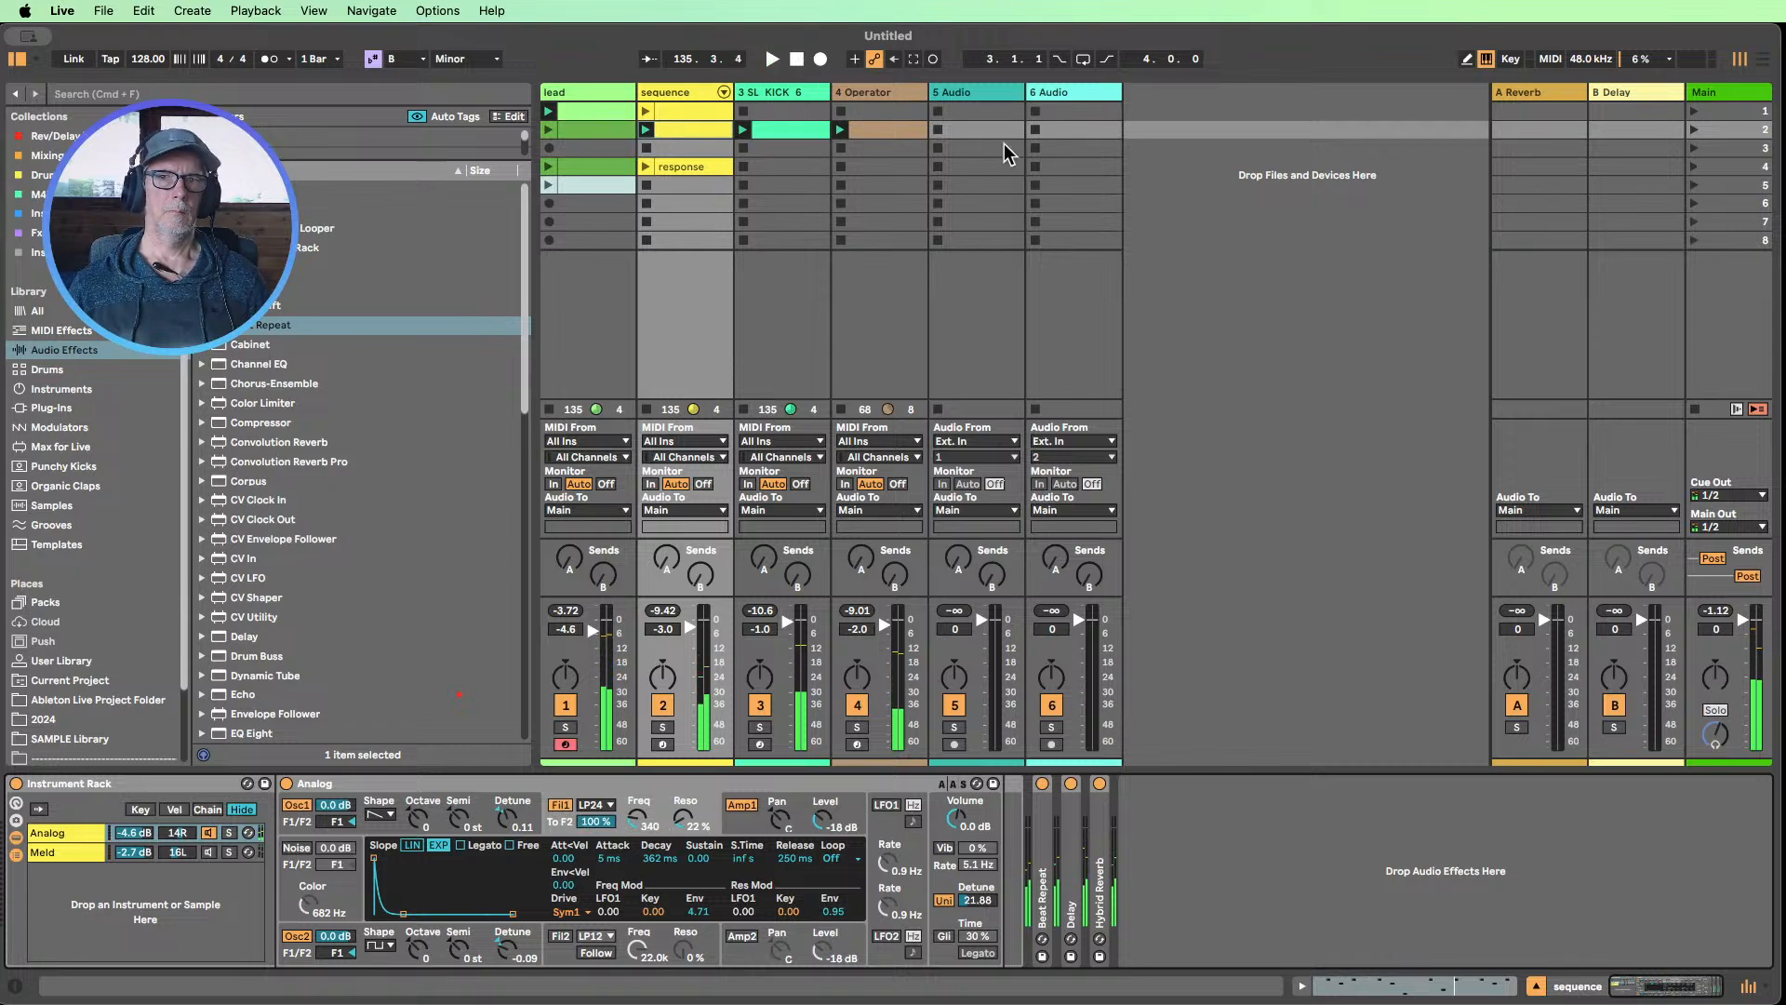
Audition SL_CLAP_44.wav and SSH_Clap_70.wav from the Organic Claps collection against the playing loop
click(971, 99)
click(39, 488)
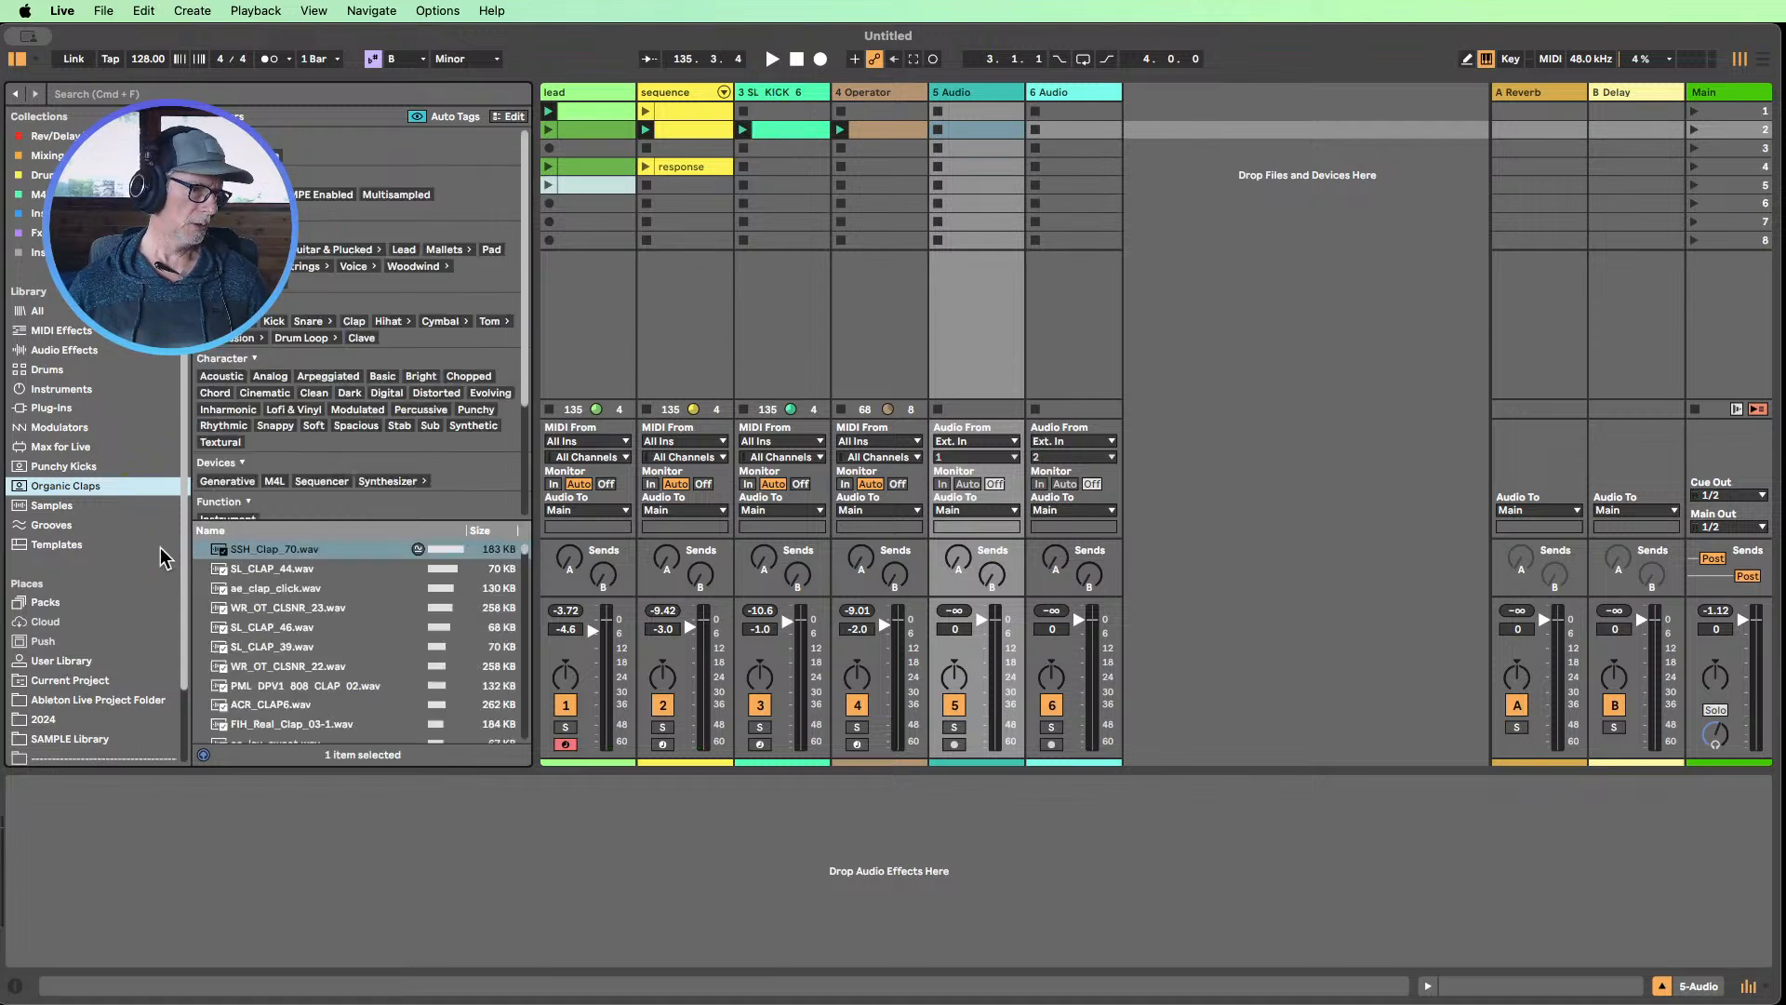
click(772, 58)
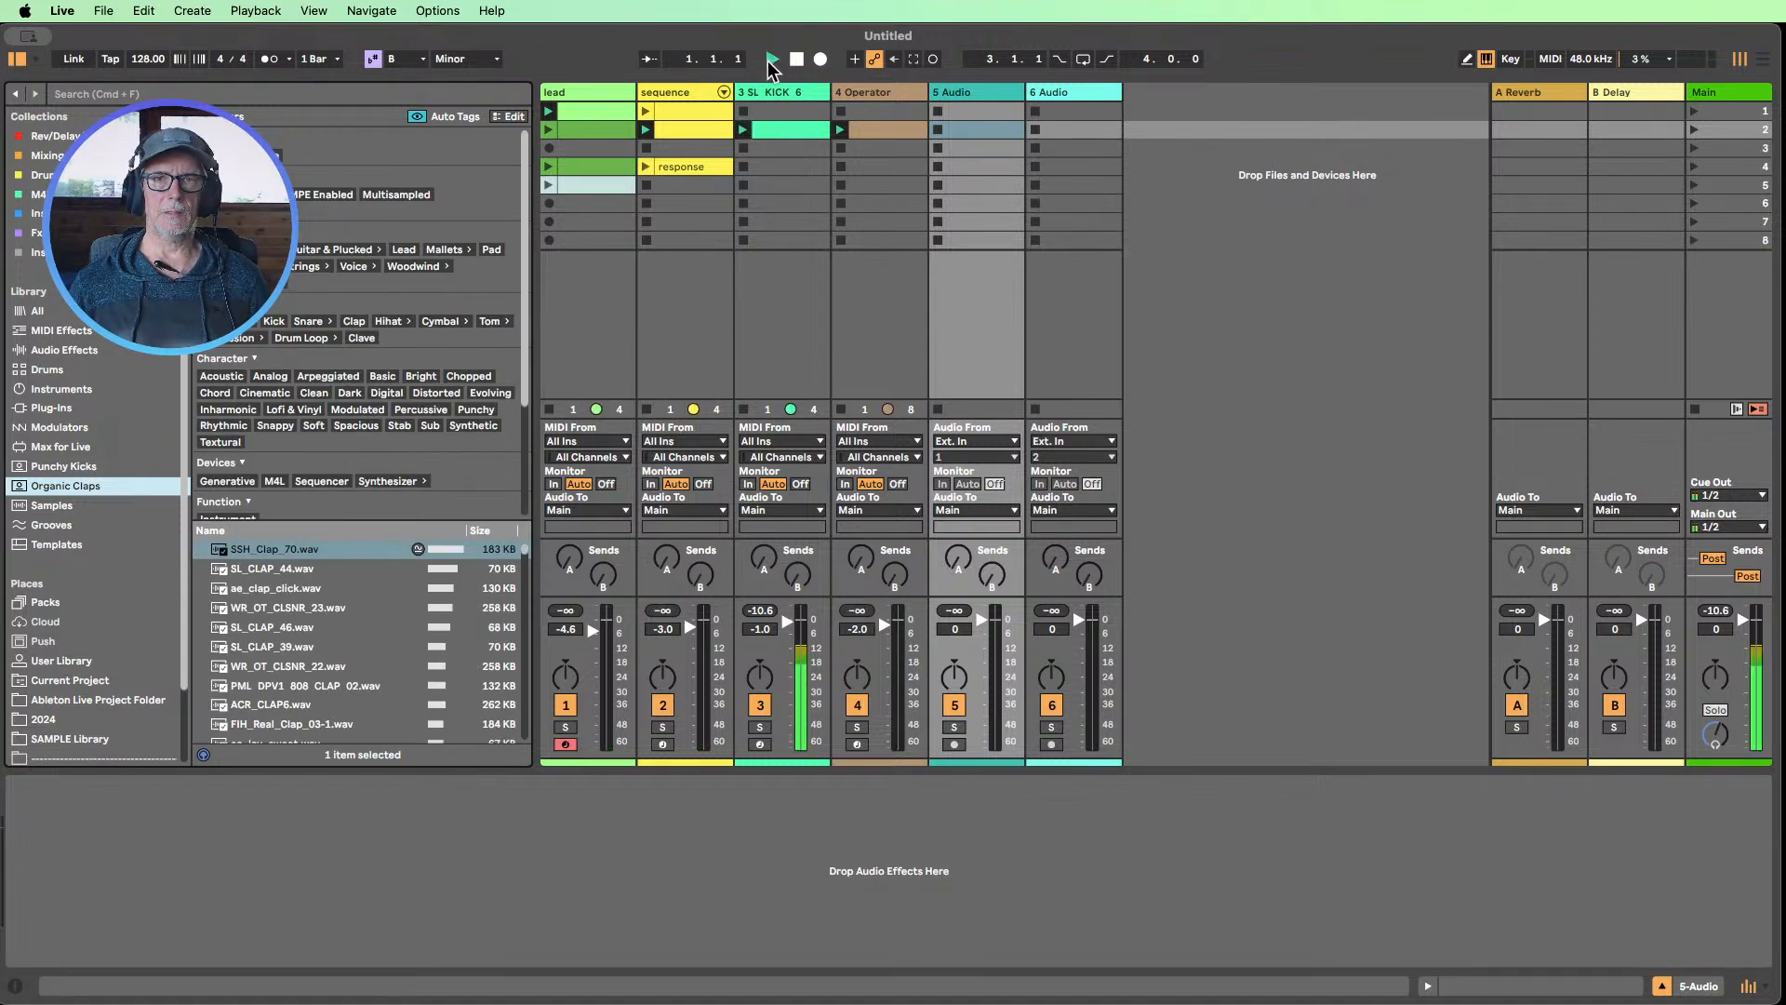
click(259, 568)
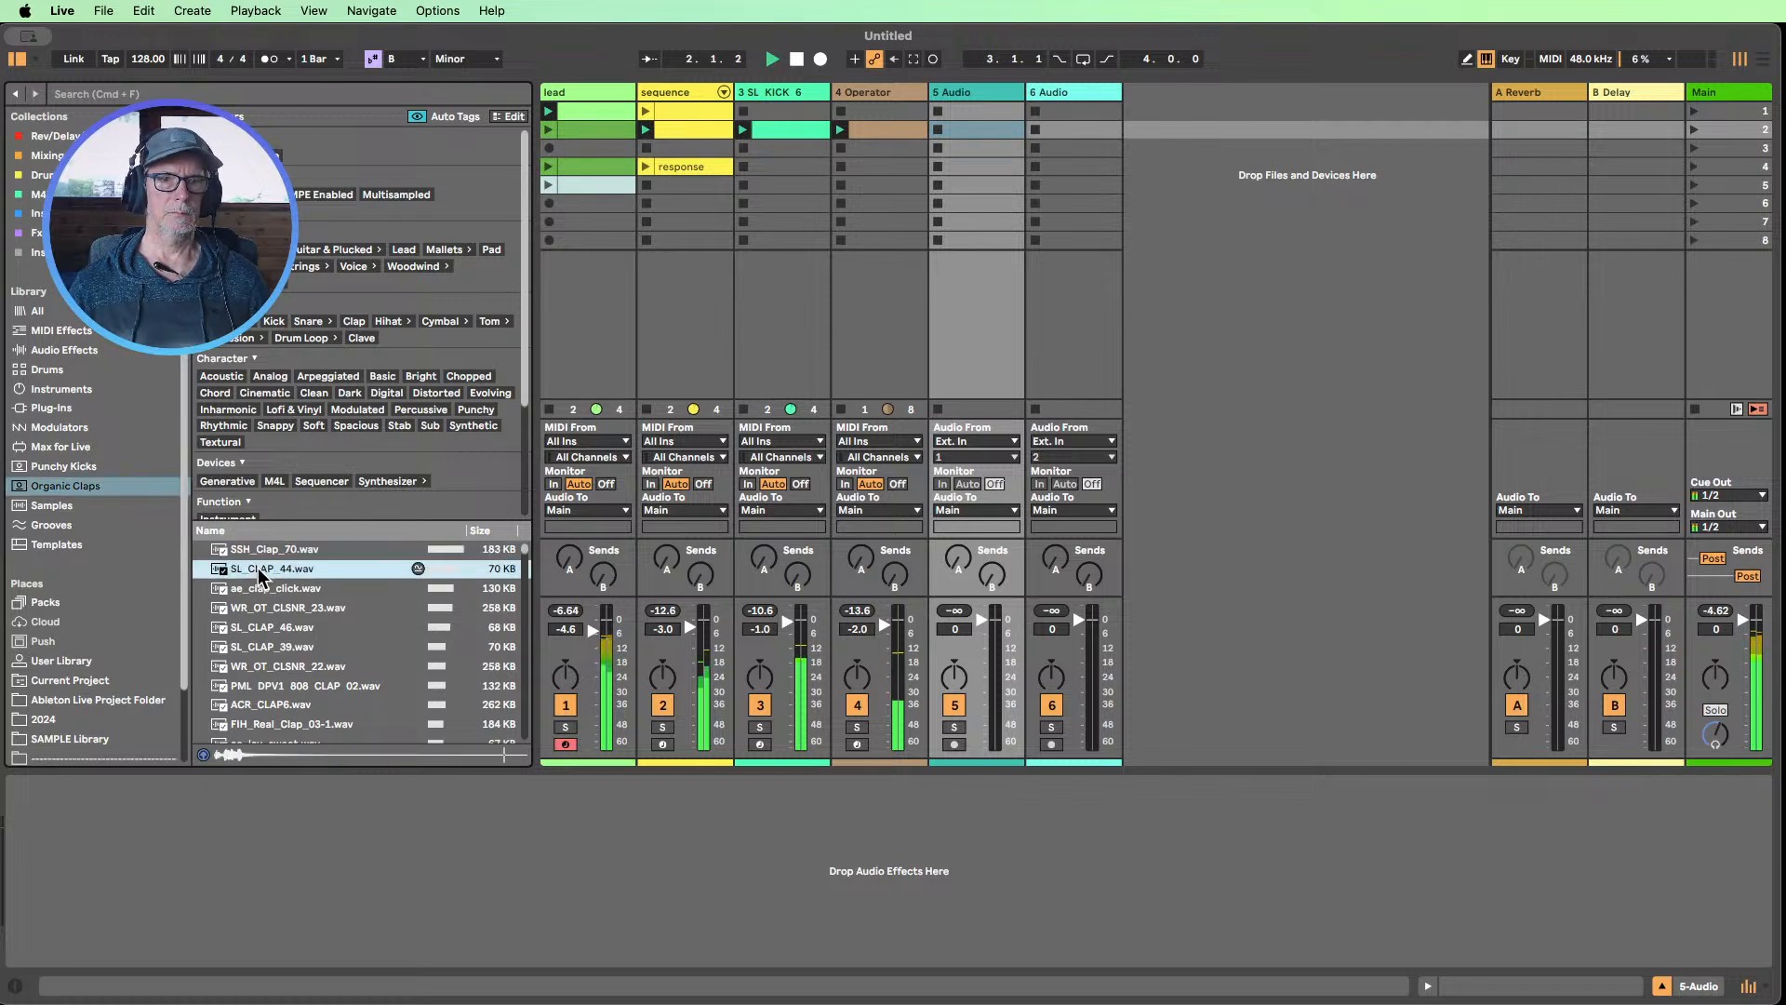
click(255, 553)
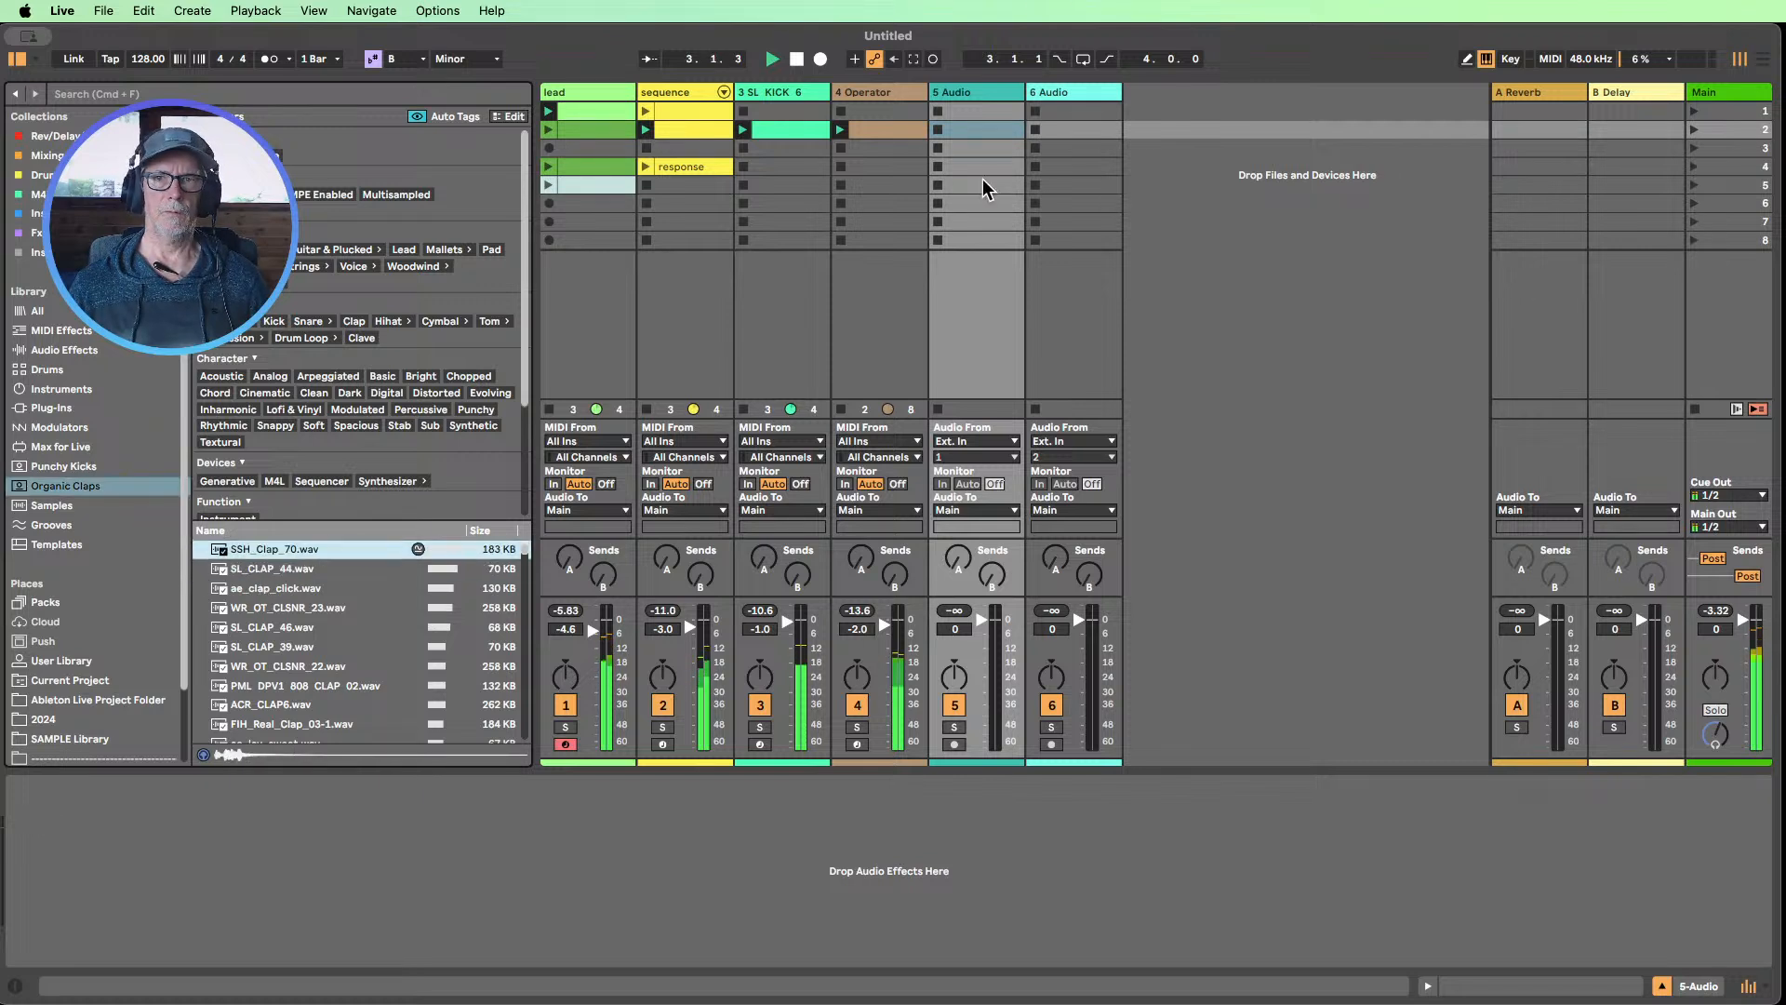
Insert a MIDI track directly after the Operator track and load SSH_Clap_70.wav onto it as its instrument
right_click(1257, 195)
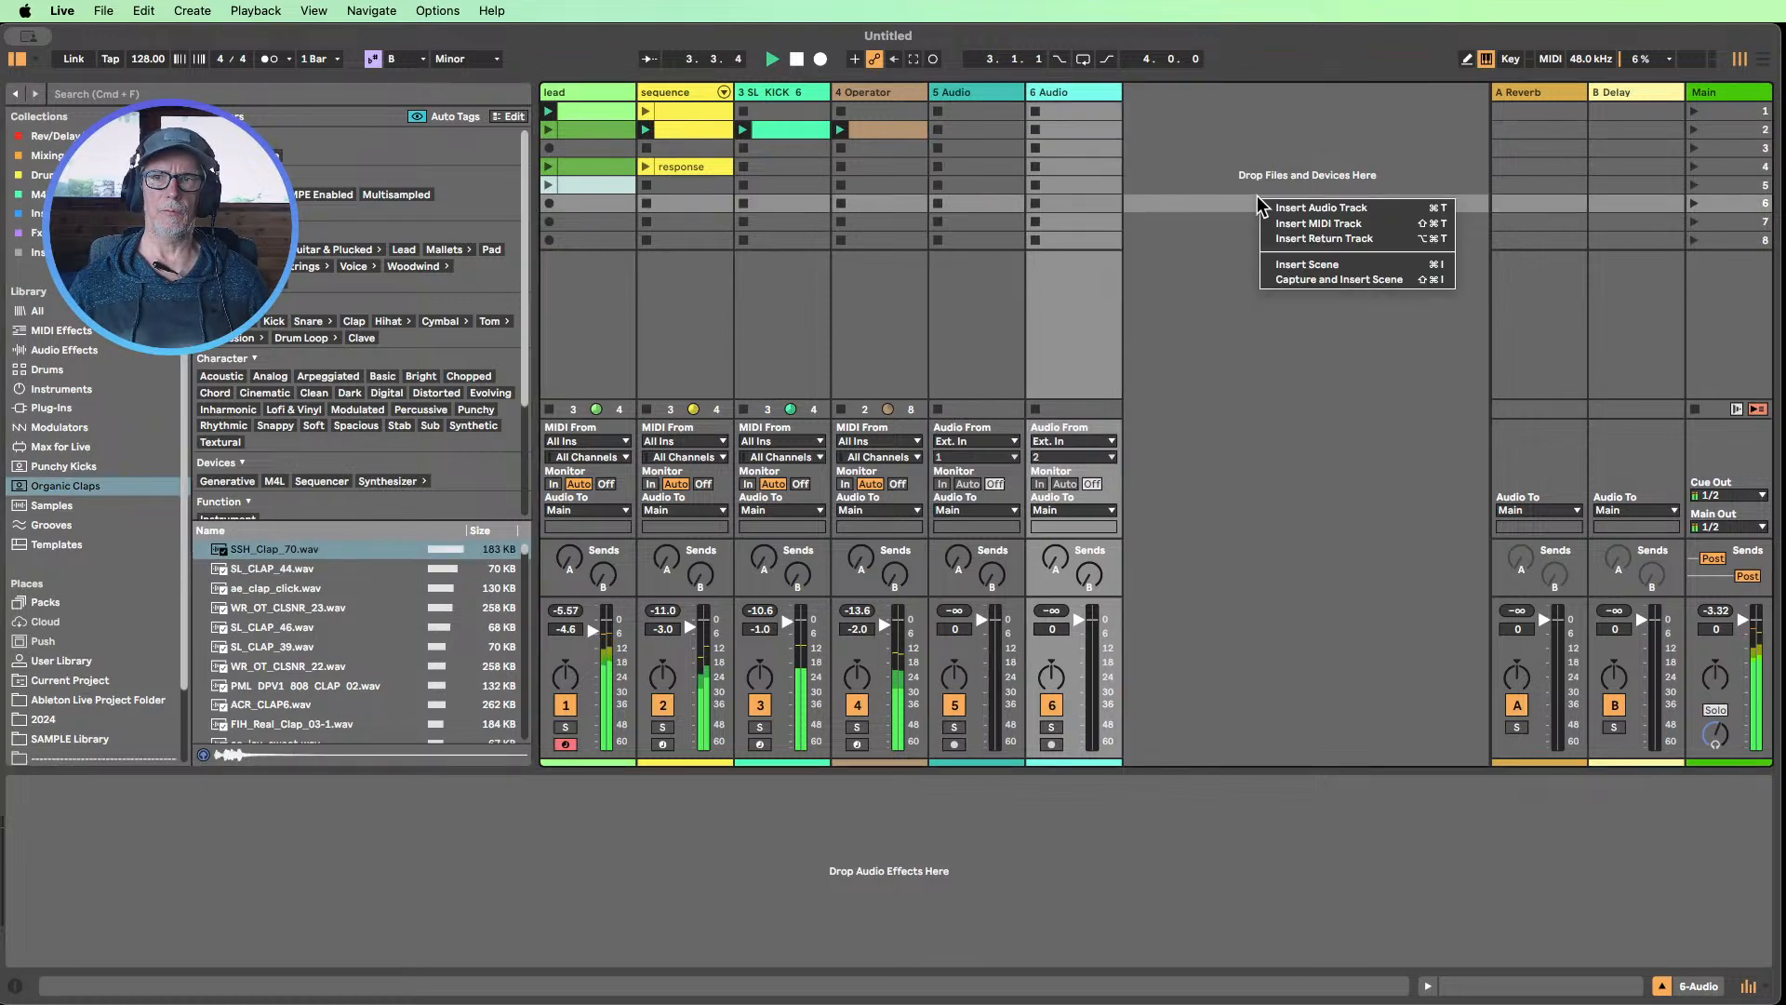
click(1311, 223)
drag(1148, 96, 963, 101)
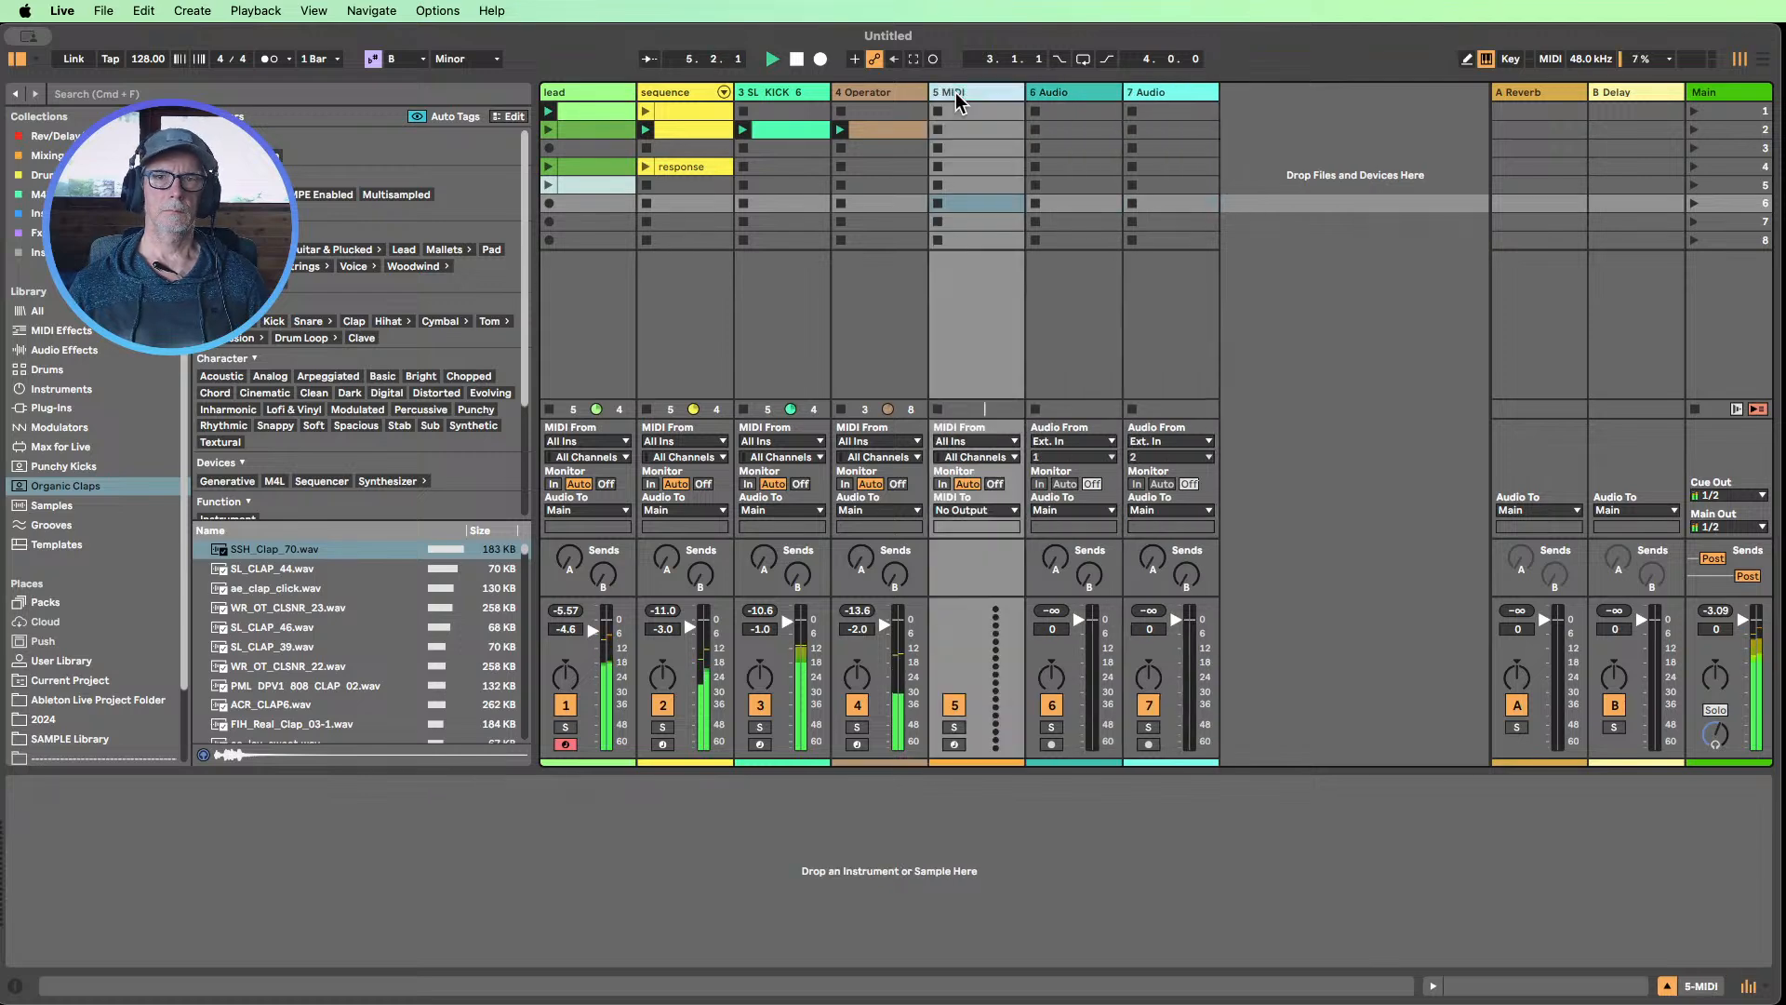
drag(238, 554, 307, 819)
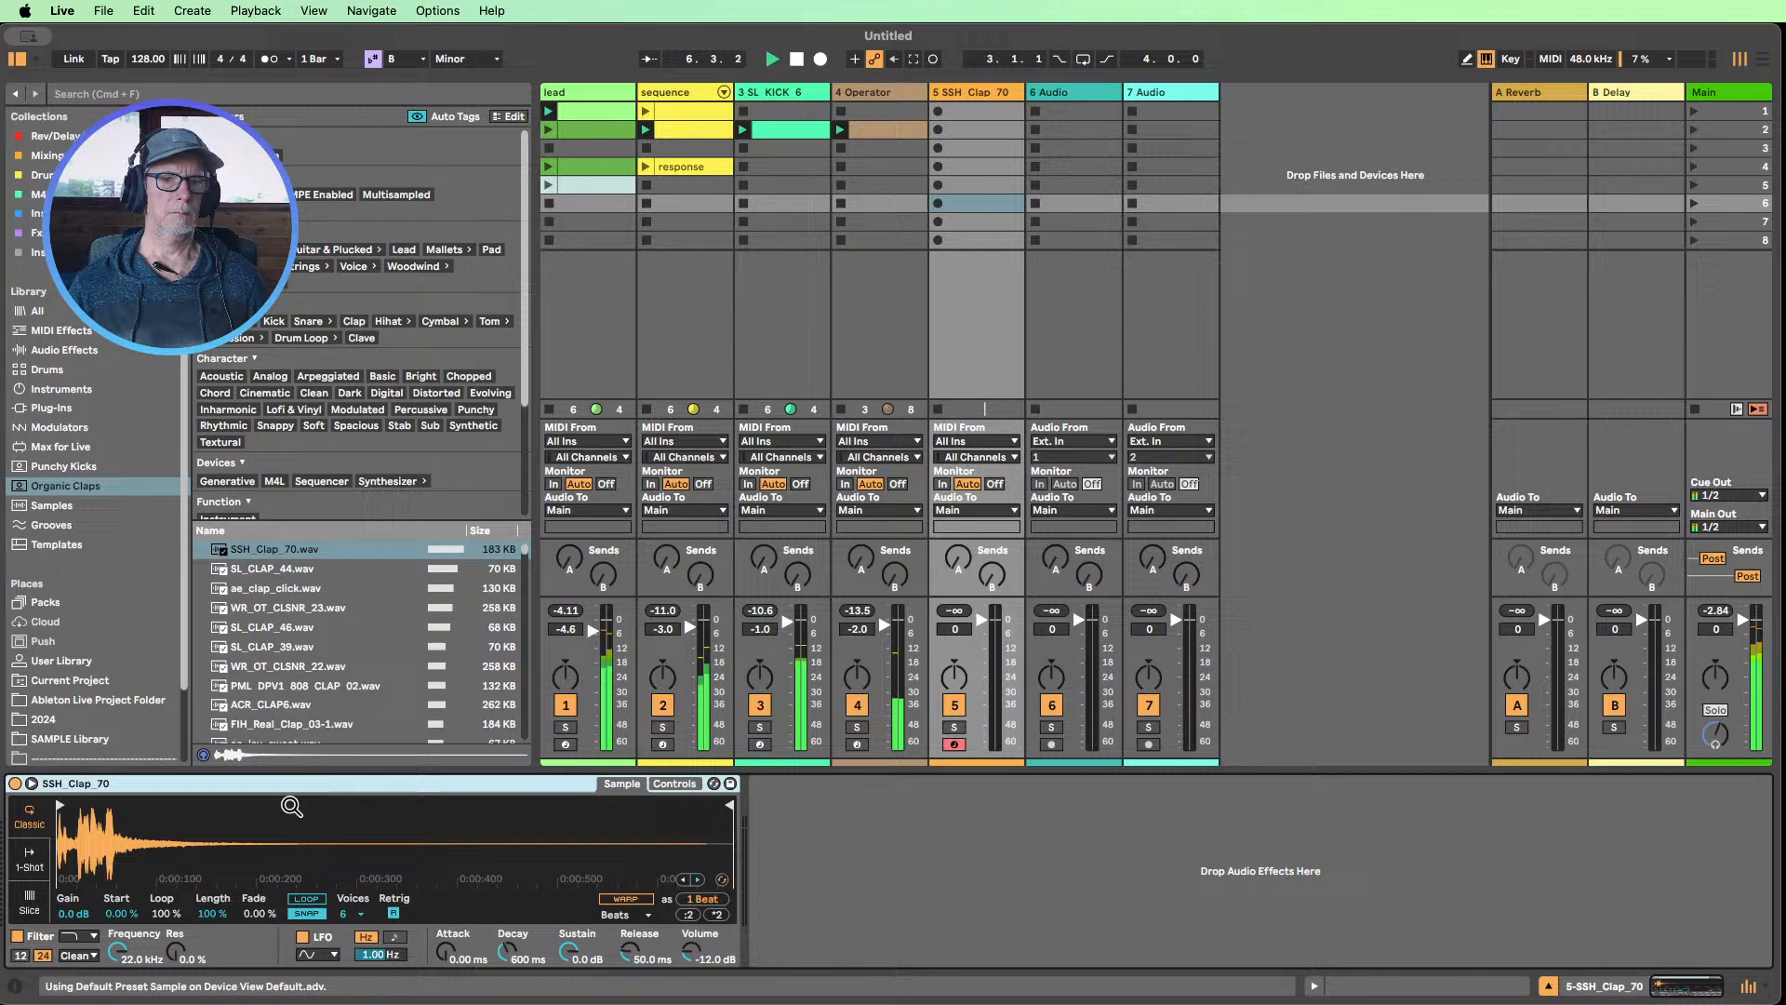
Create a clip in the clap track's second slot with C3 notes at 1.2.1 and 1.4.1, and launch it
double_click(1000, 130)
key(b)
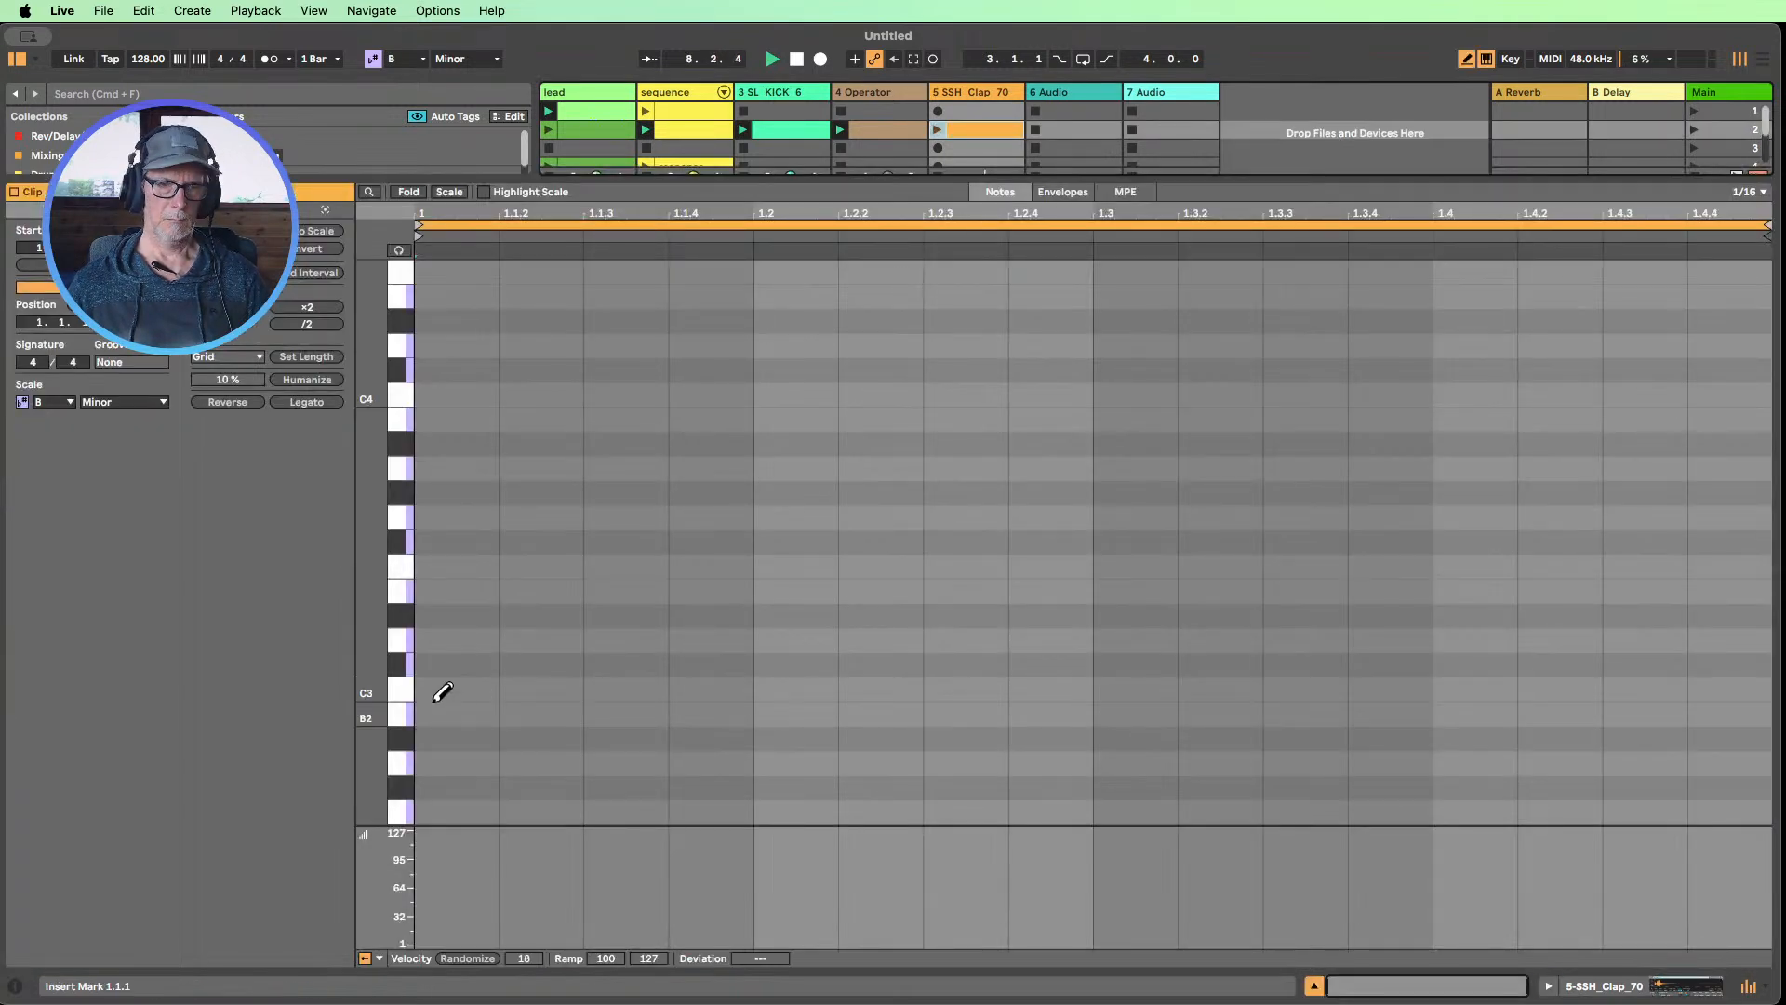
click(779, 686)
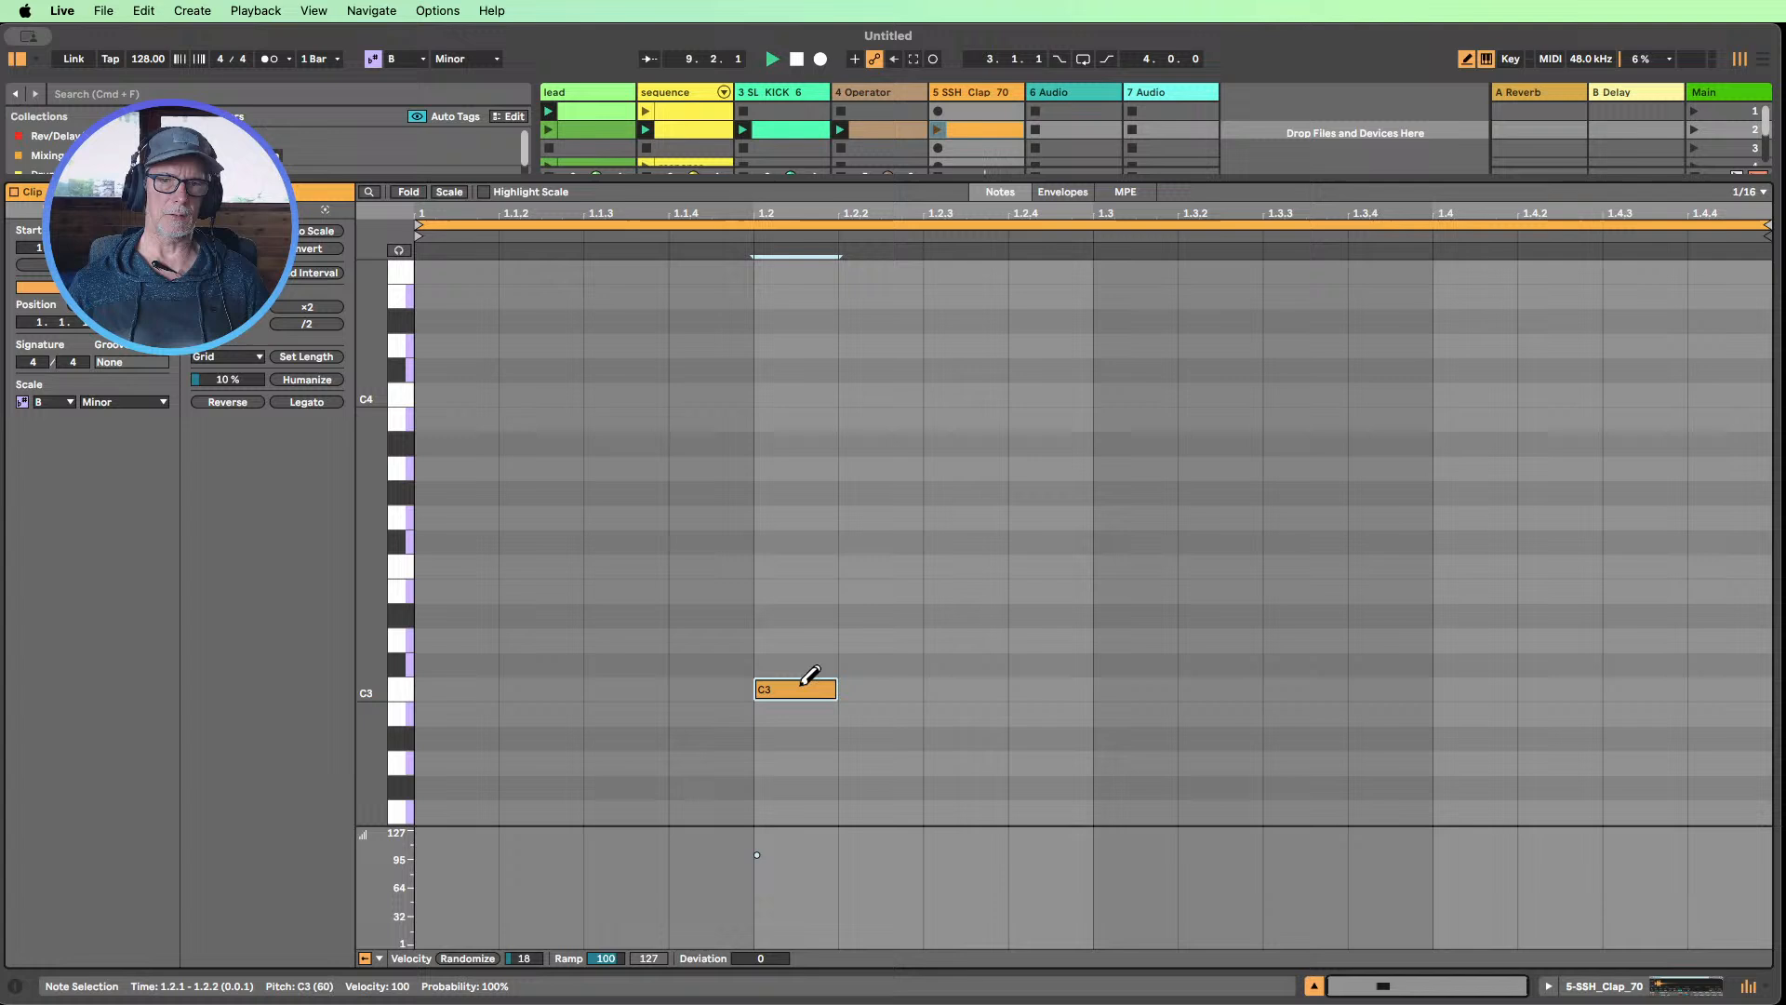
click(1492, 691)
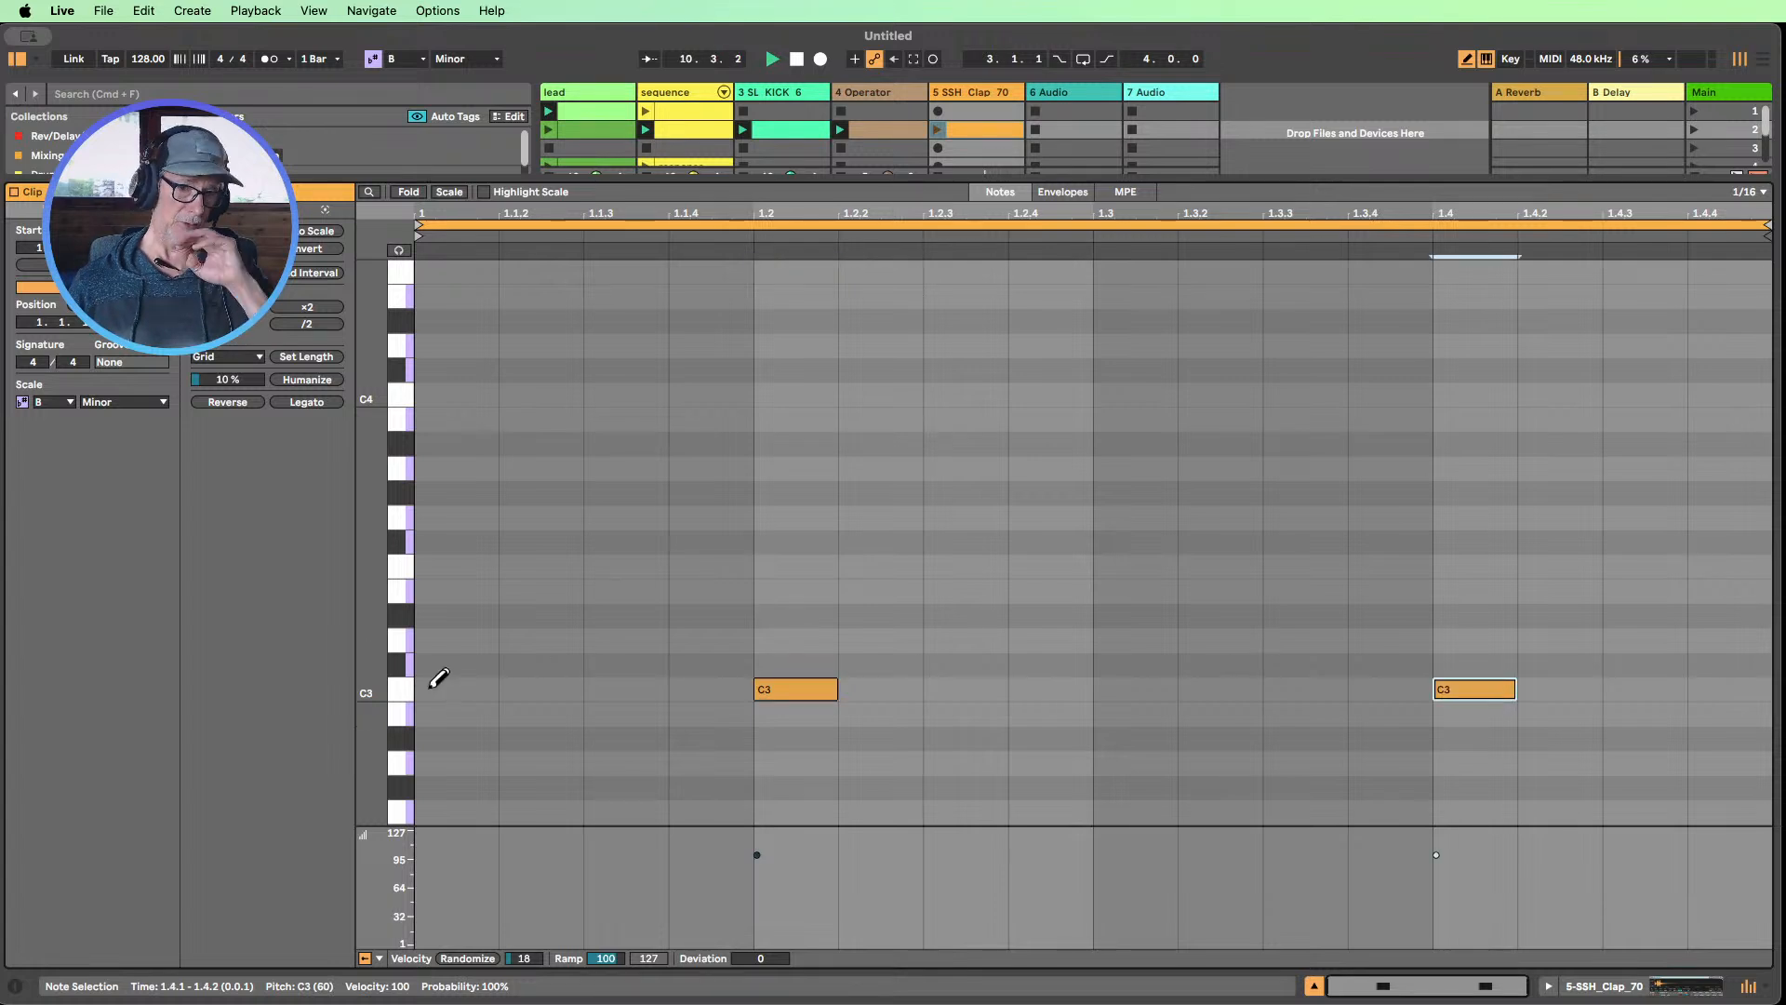
key(super+a)
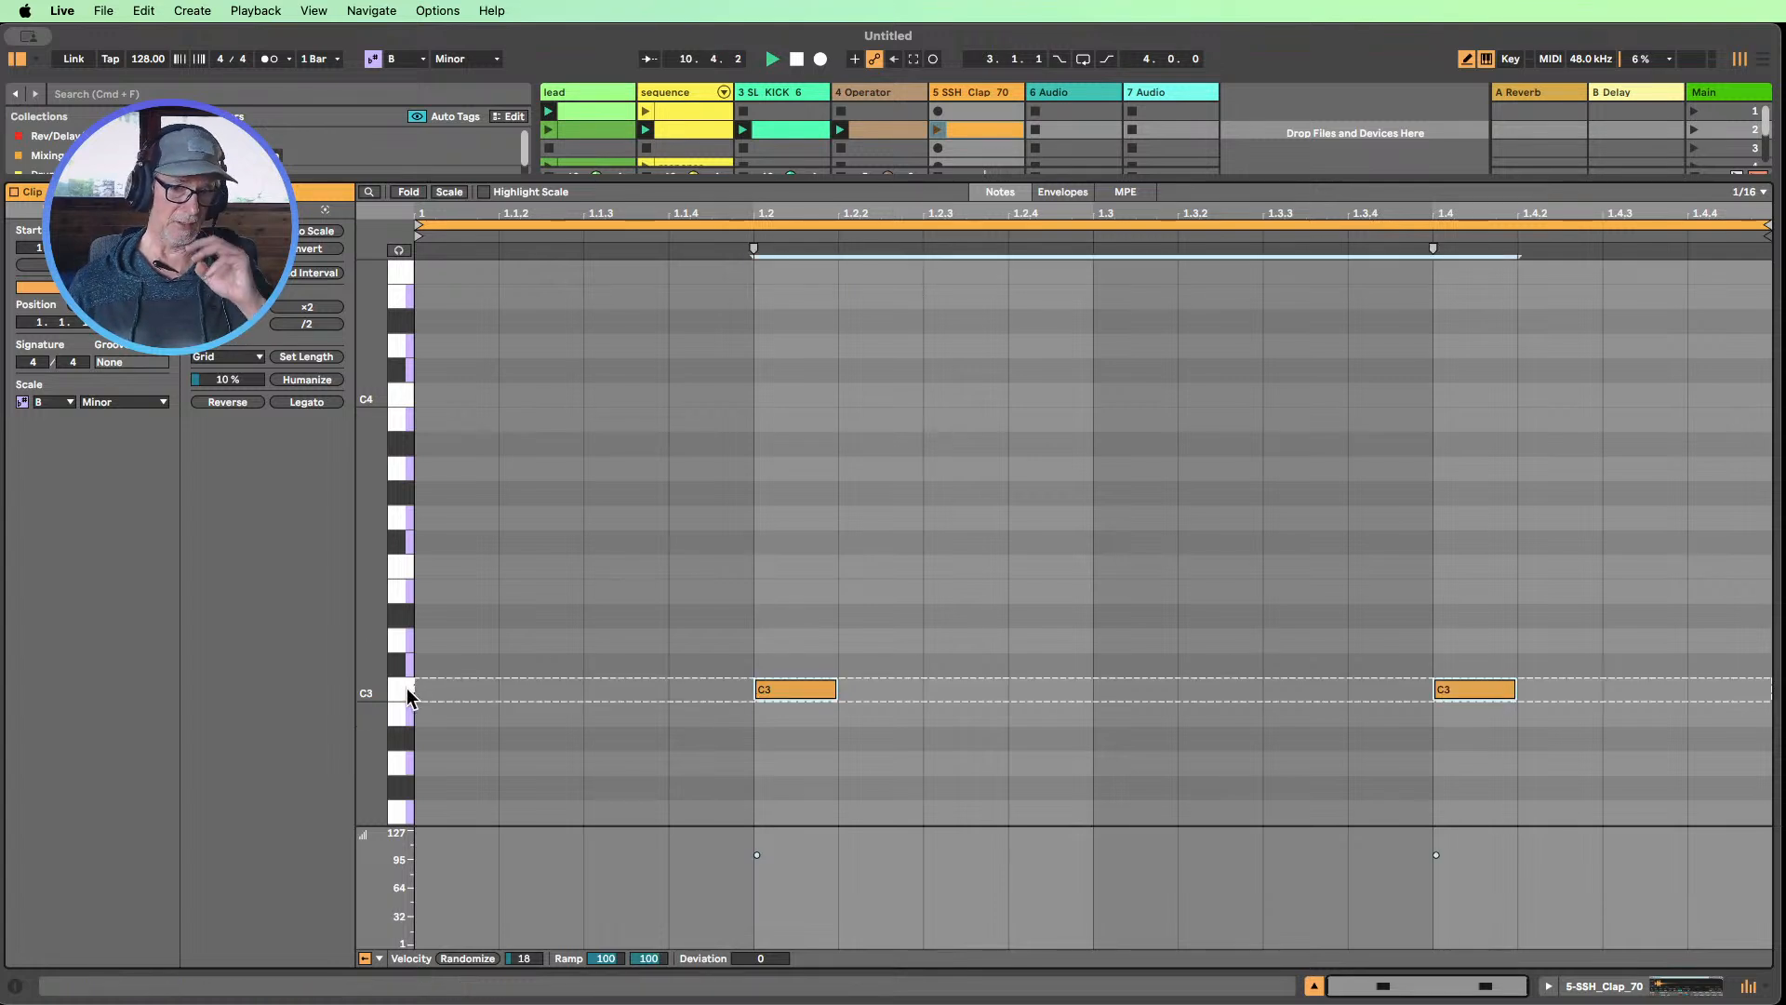
click(937, 131)
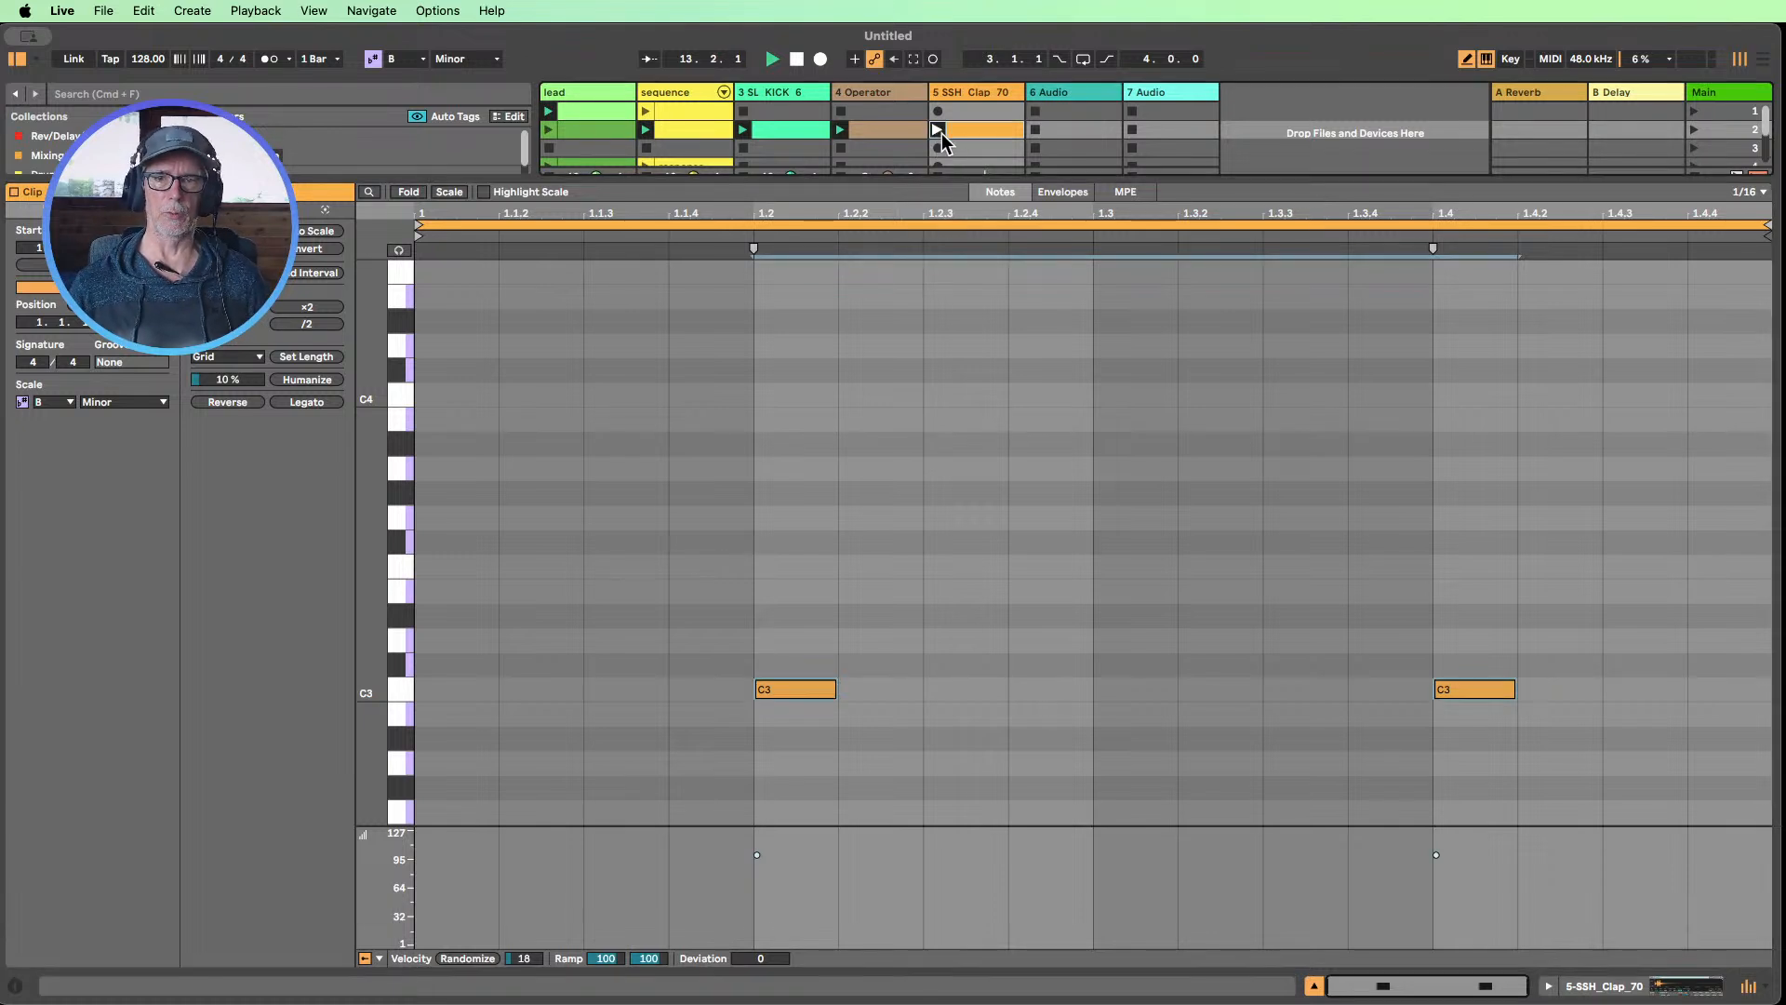
Reopen the clap clip, make both C3 notes start slightly after beats 2 and 4, and trim their ends a little shorter
click(1612, 991)
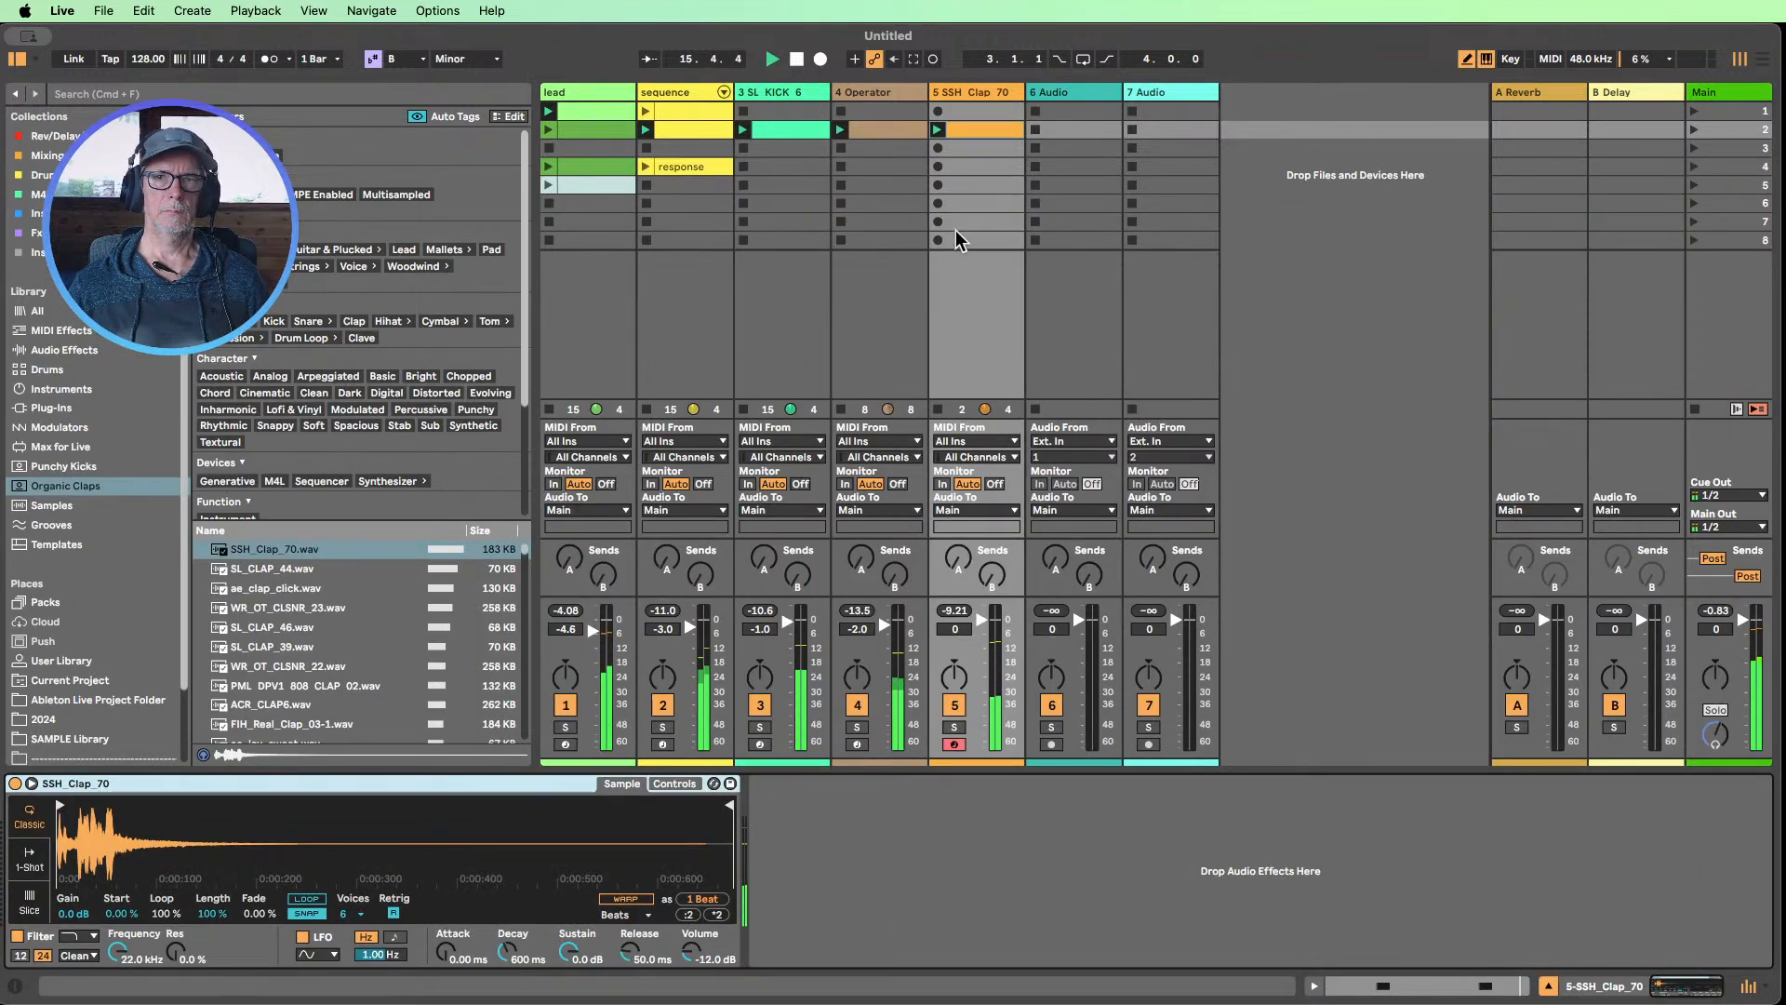
click(986, 136)
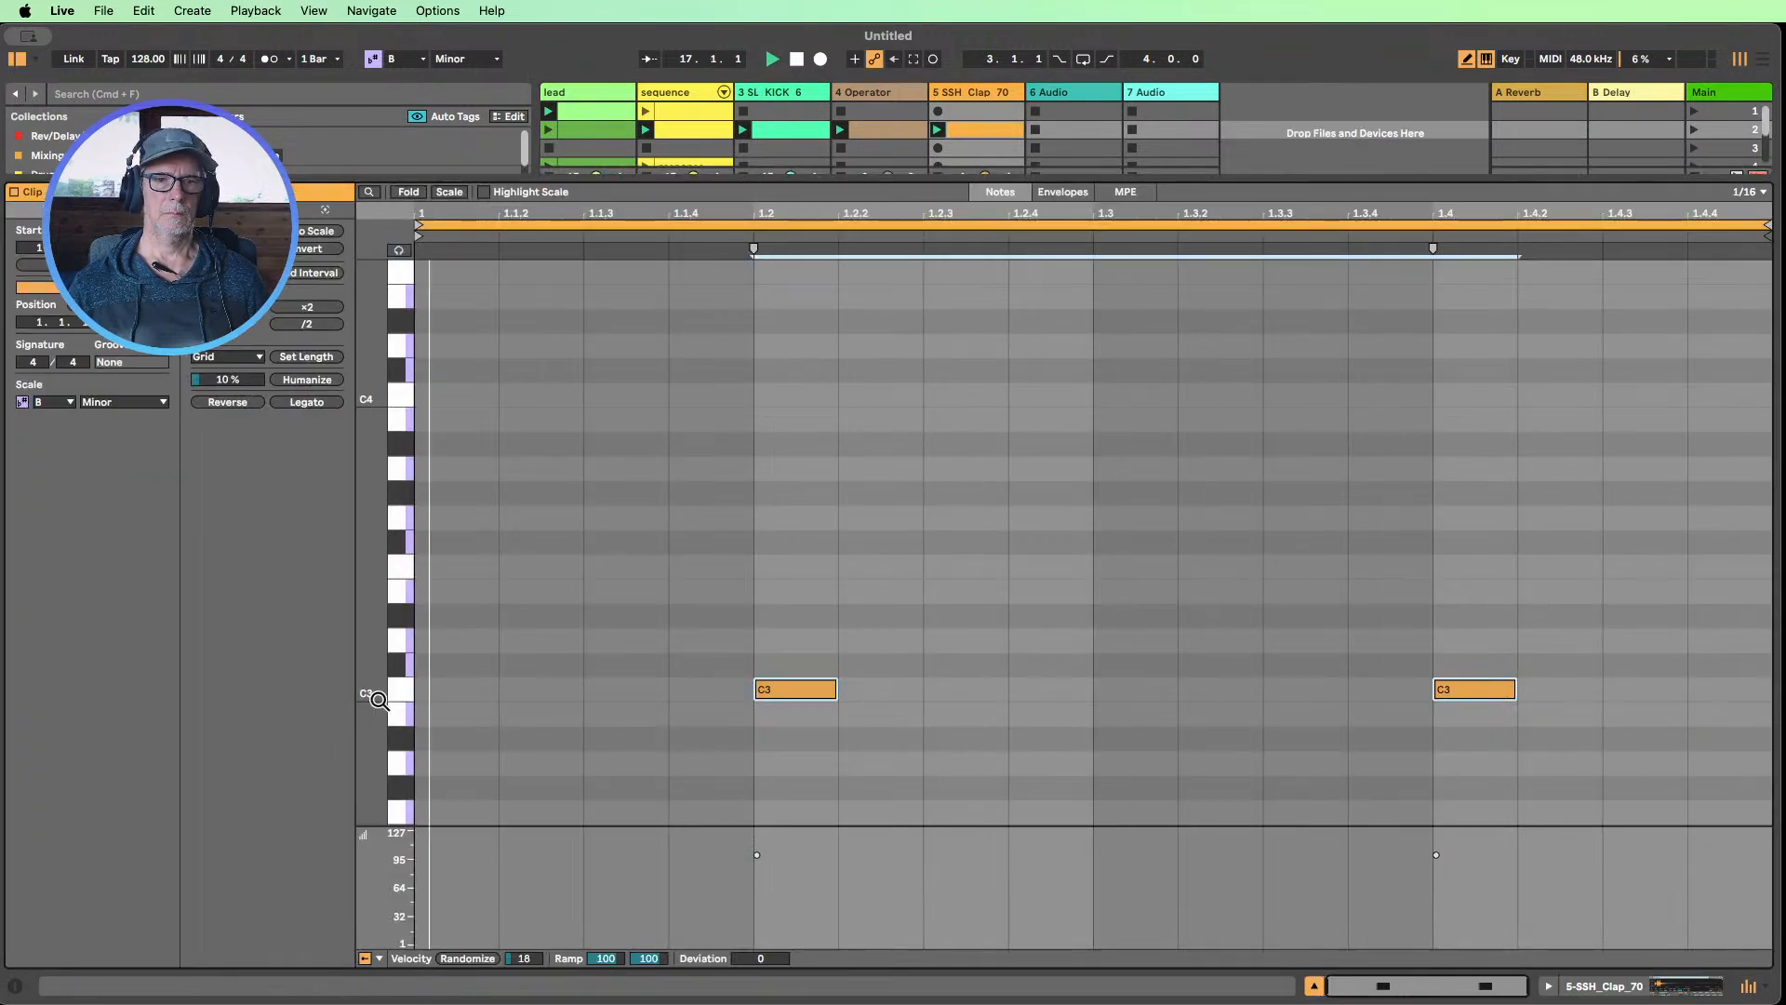
key(b)
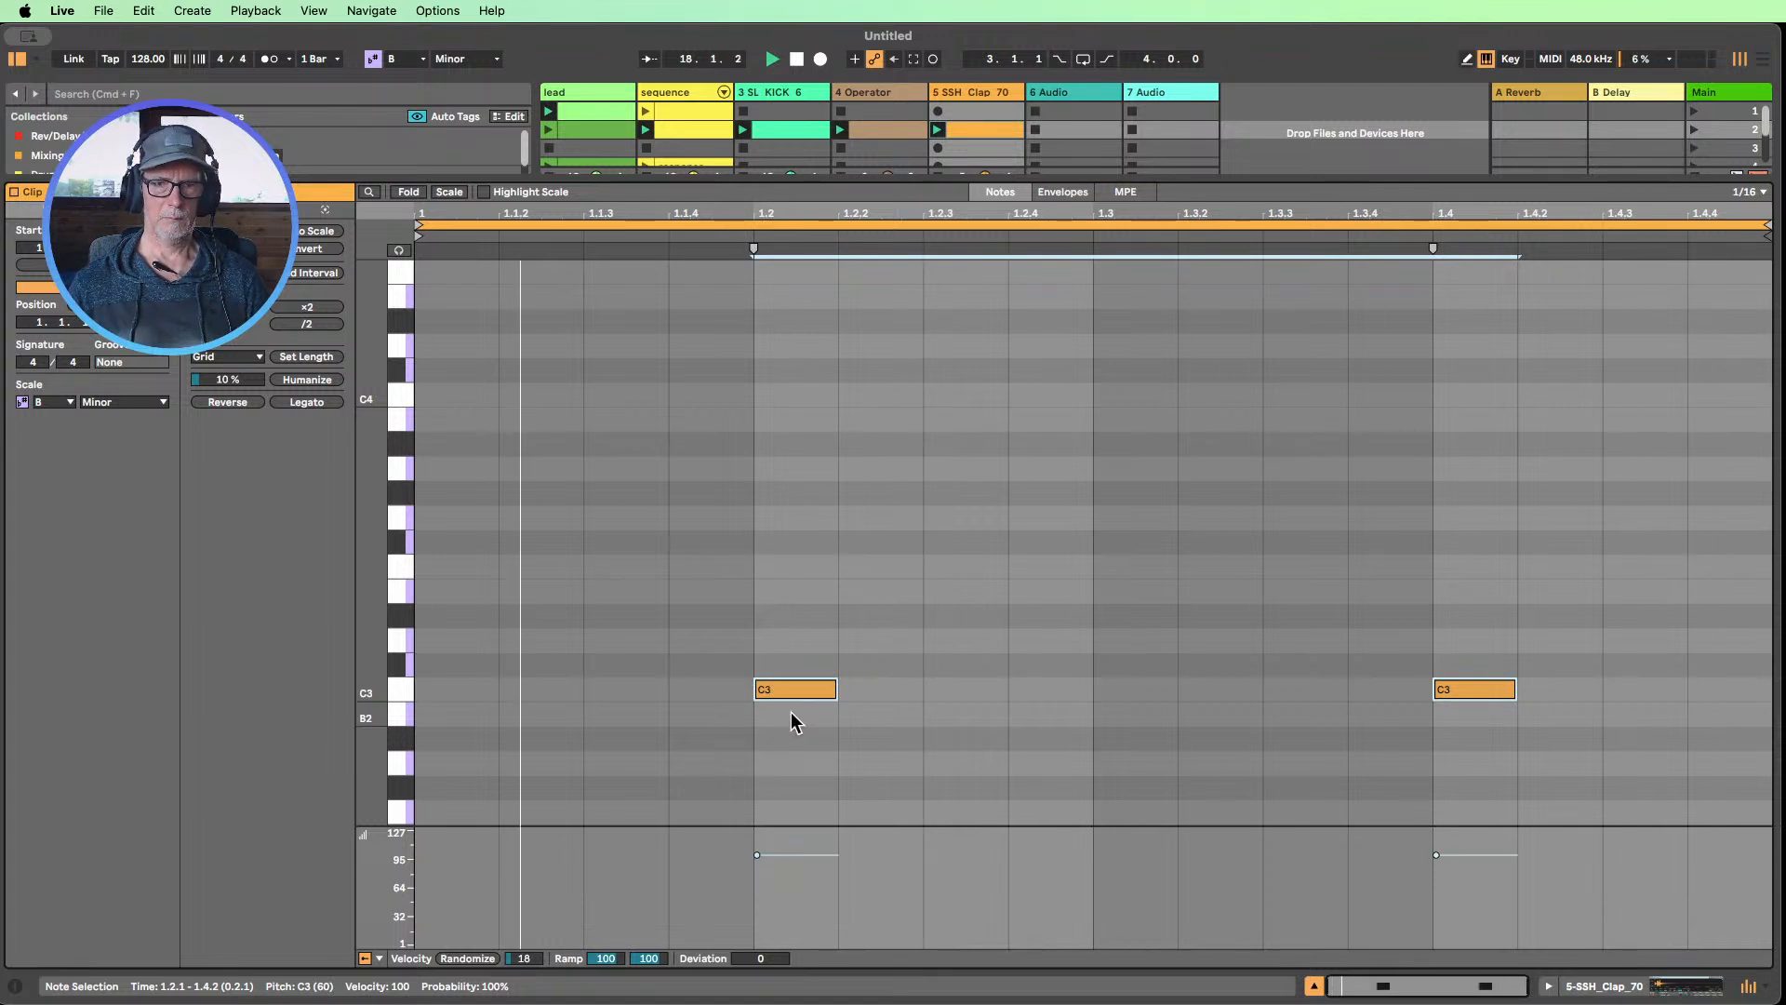
drag(783, 690, 825, 687)
click(417, 684)
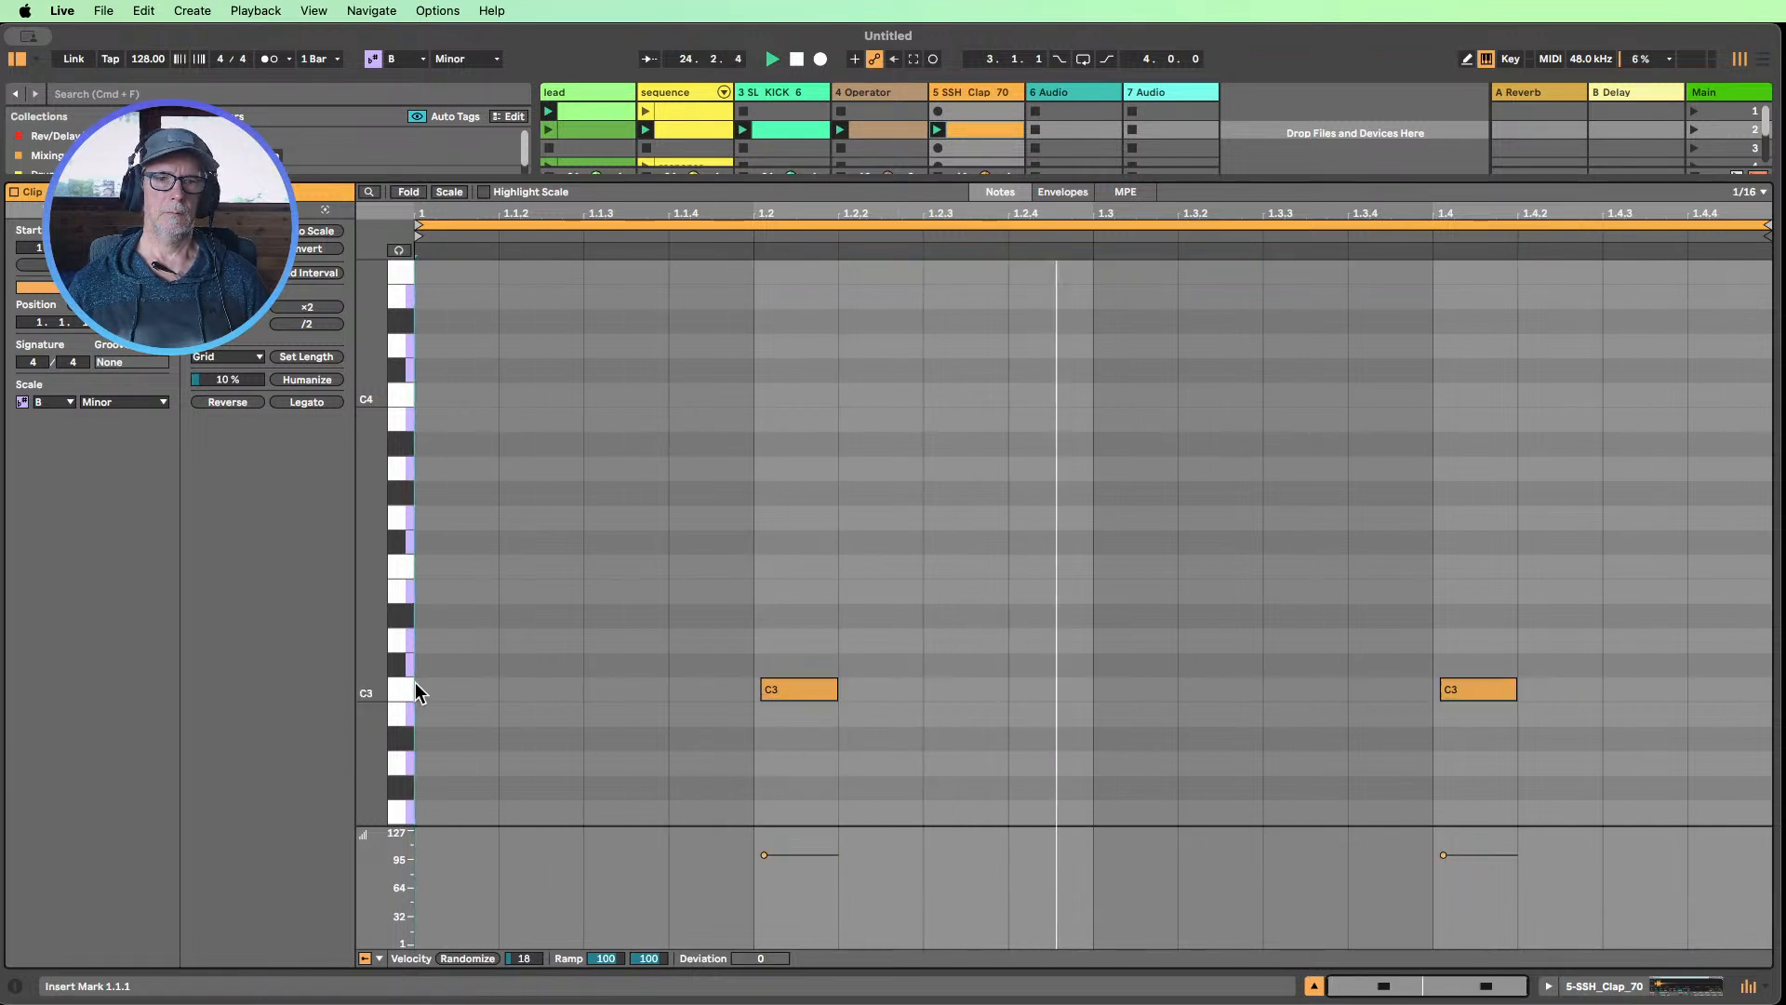
click(408, 689)
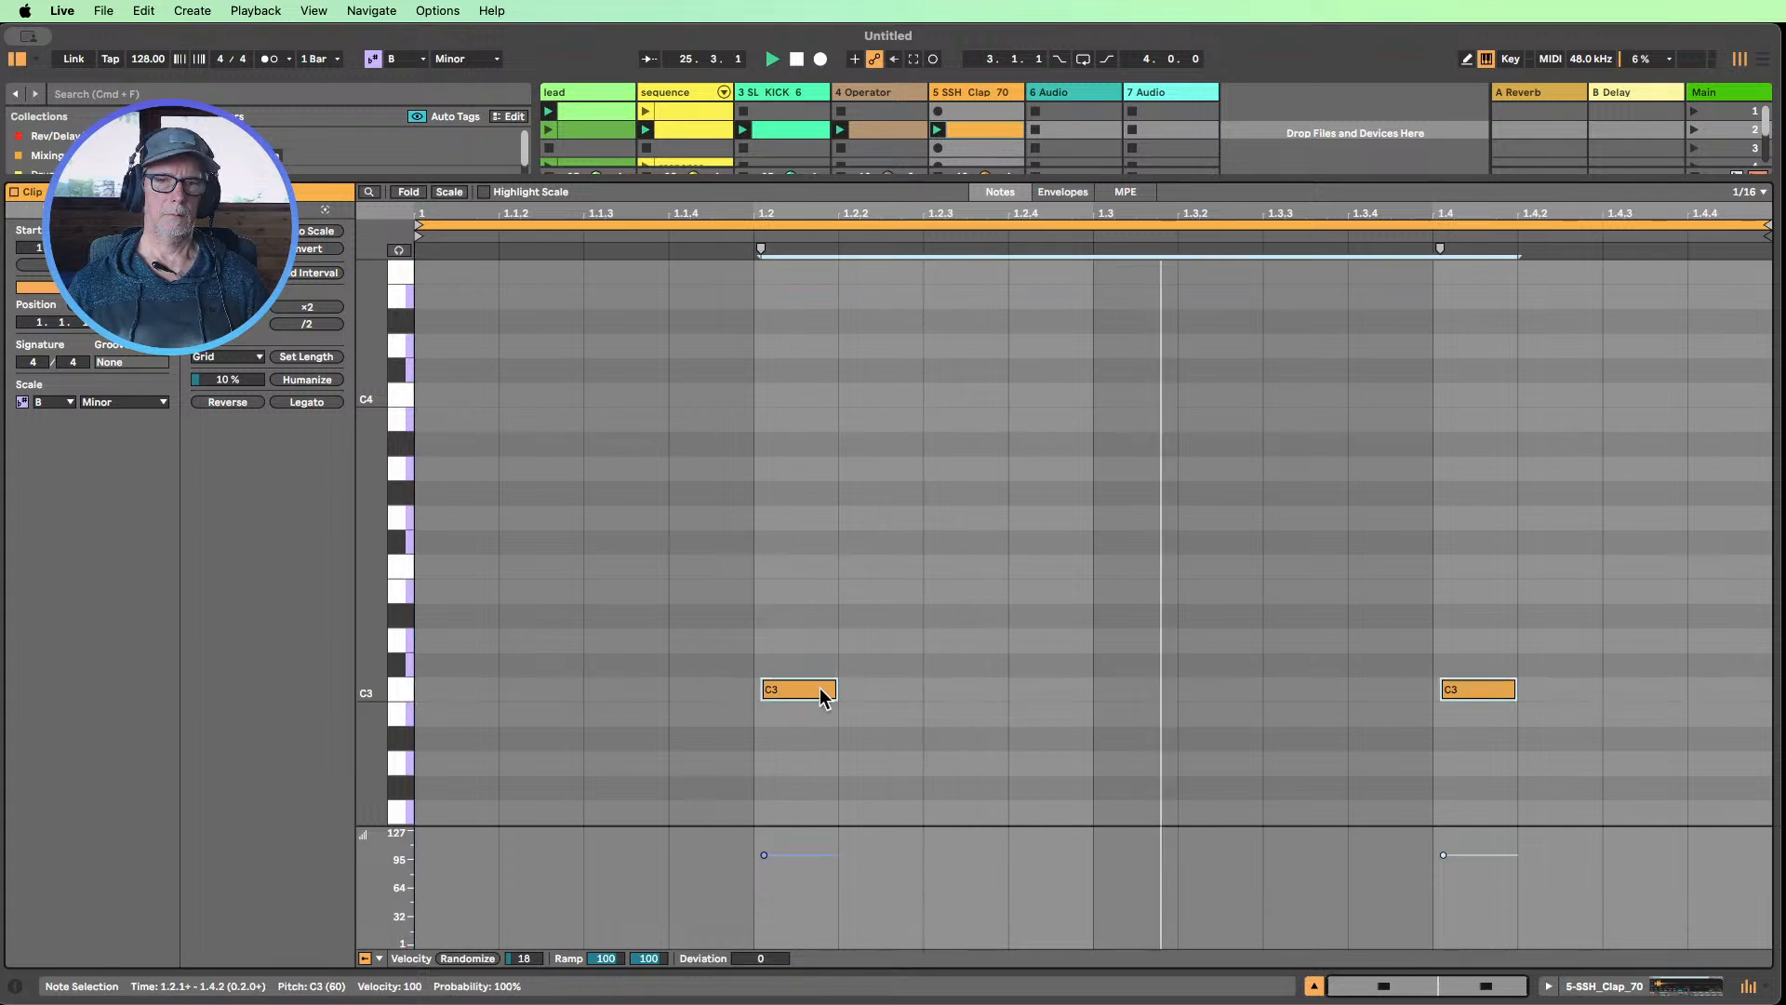
drag(833, 688, 821, 686)
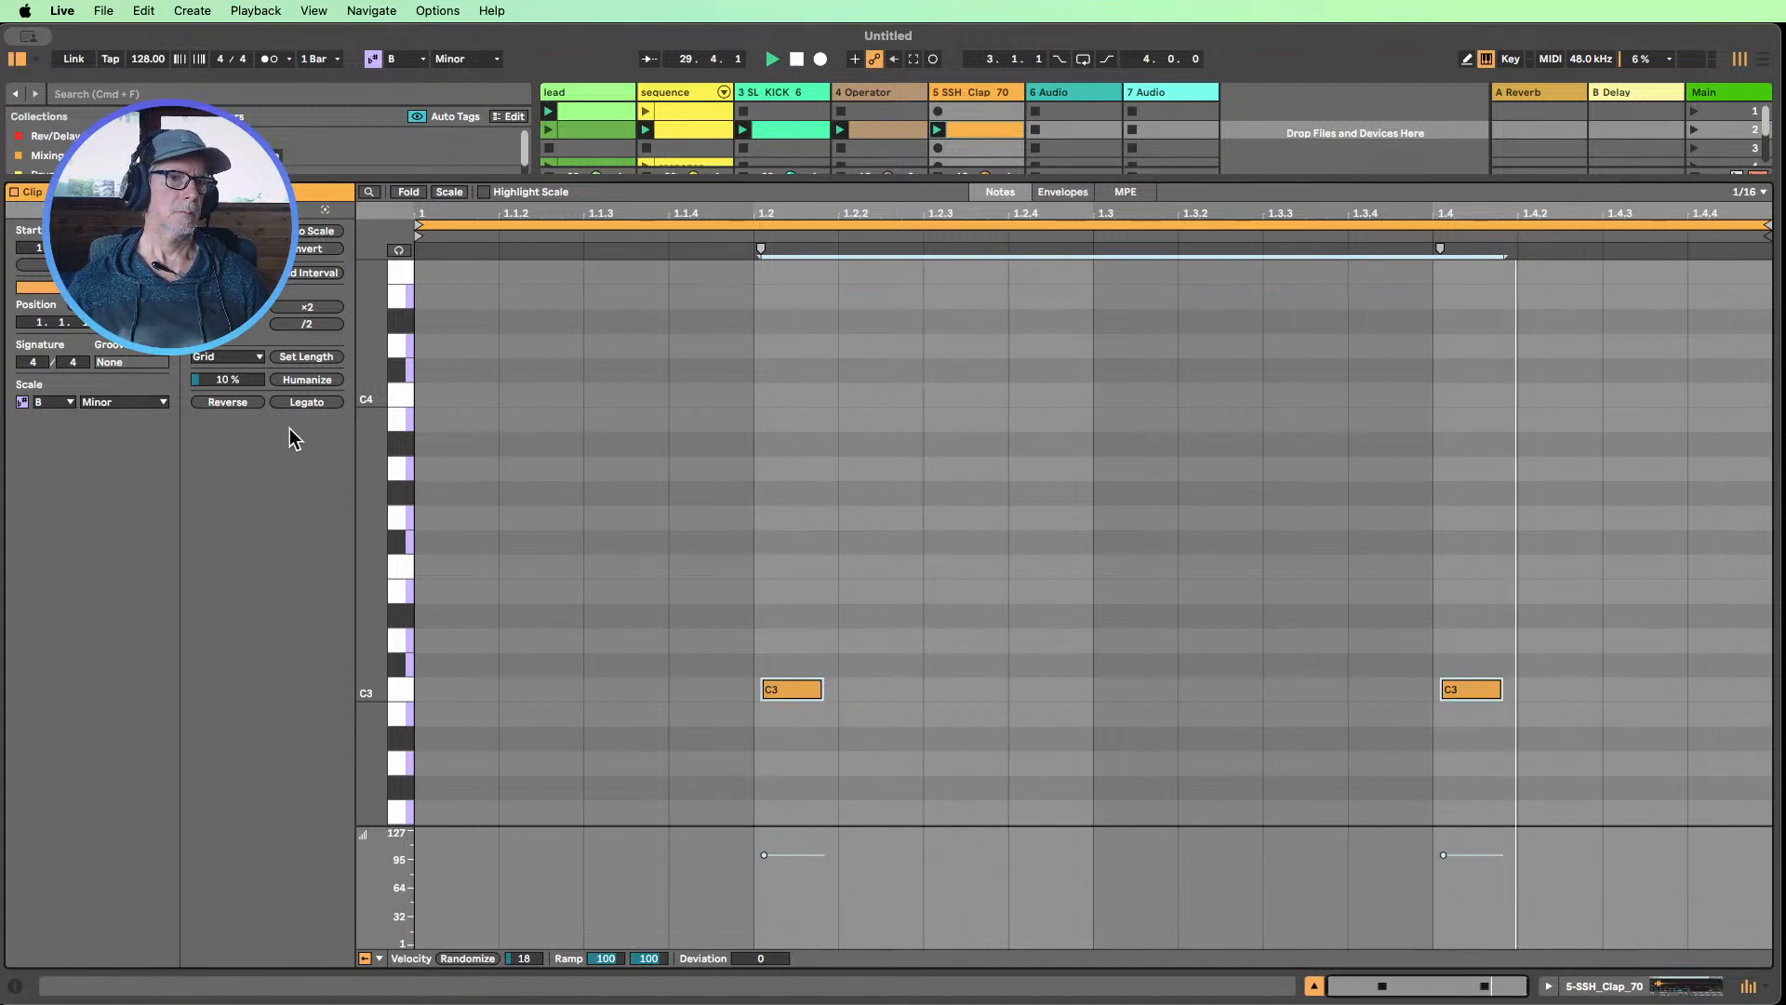
Duplicate the clap clip's loop to two bars and set the velocity of the C3 note on beat 2.2 to 102
click(132, 265)
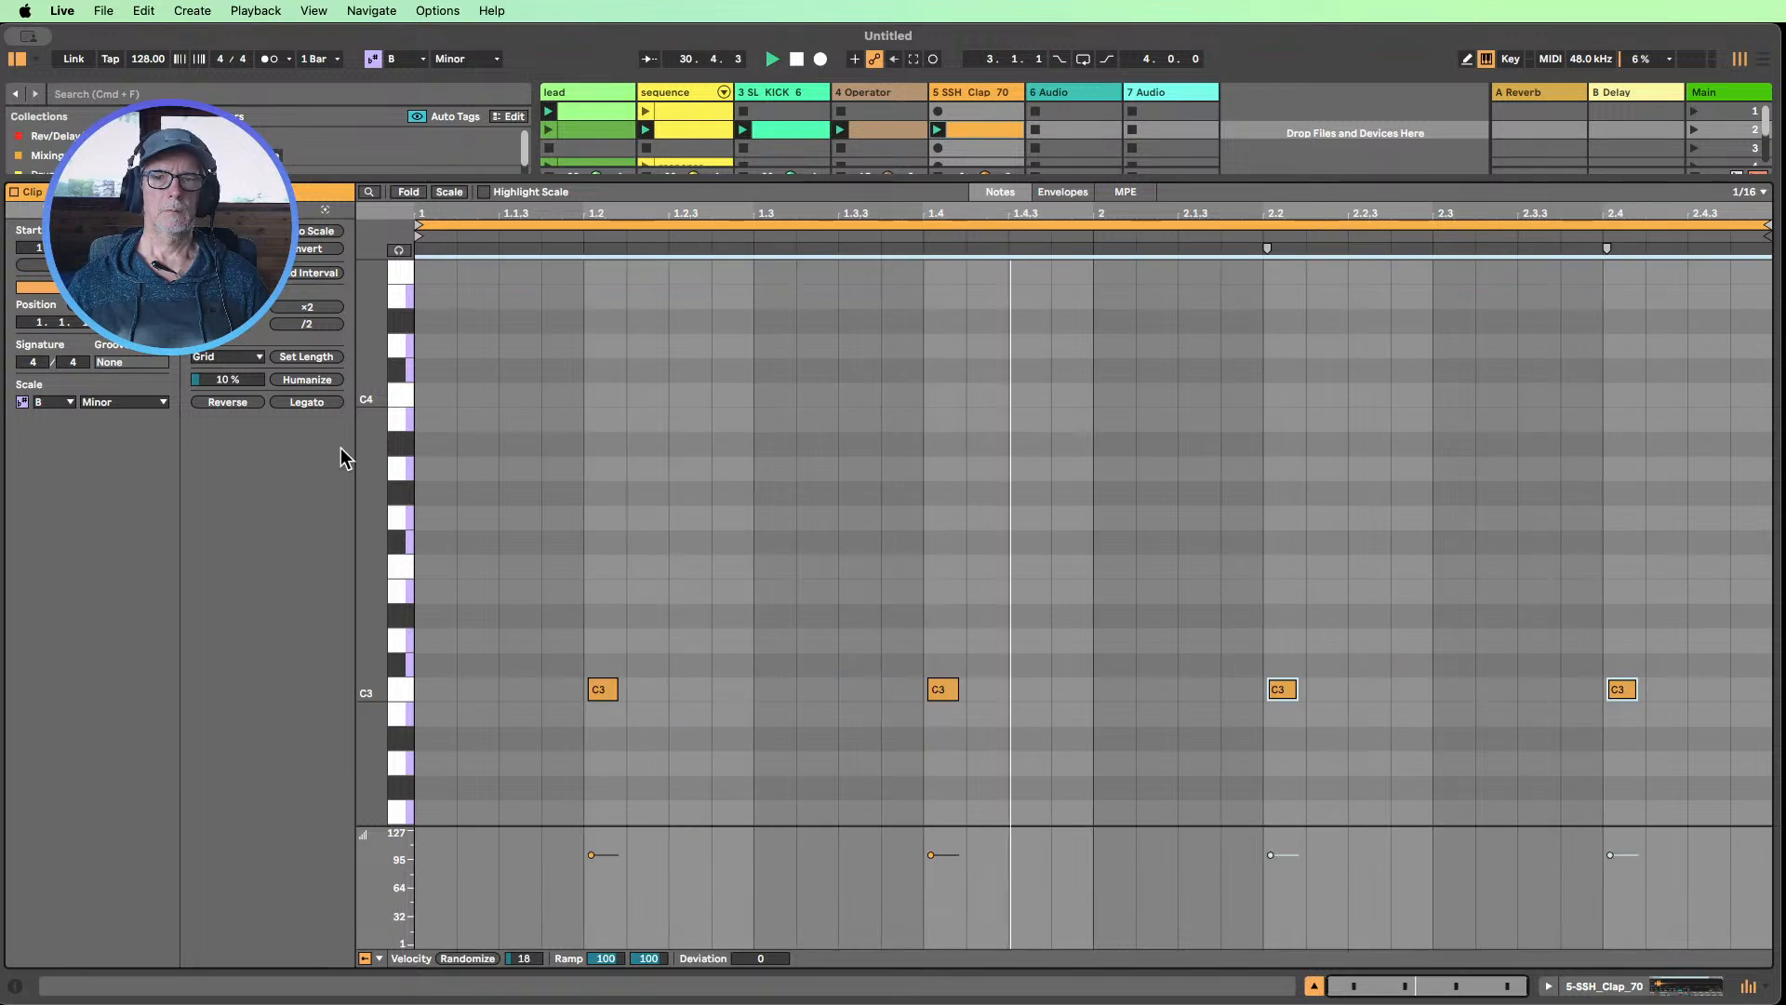
click(1394, 706)
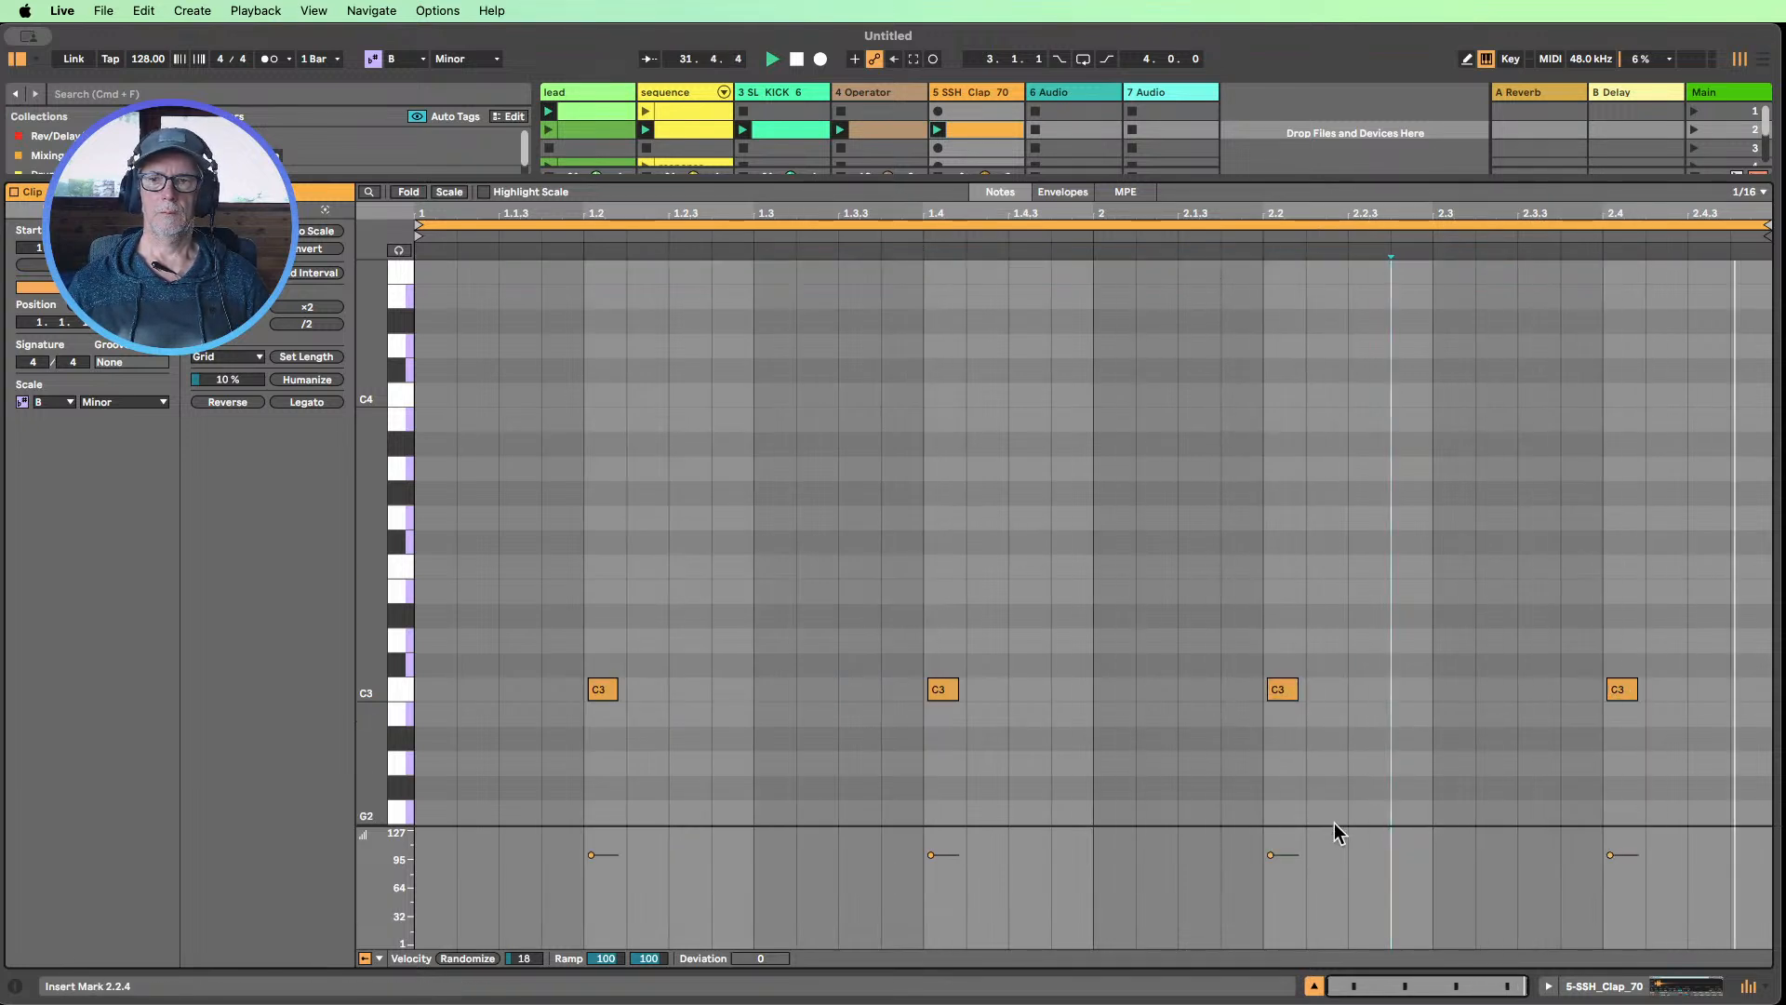
drag(1277, 857, 1276, 855)
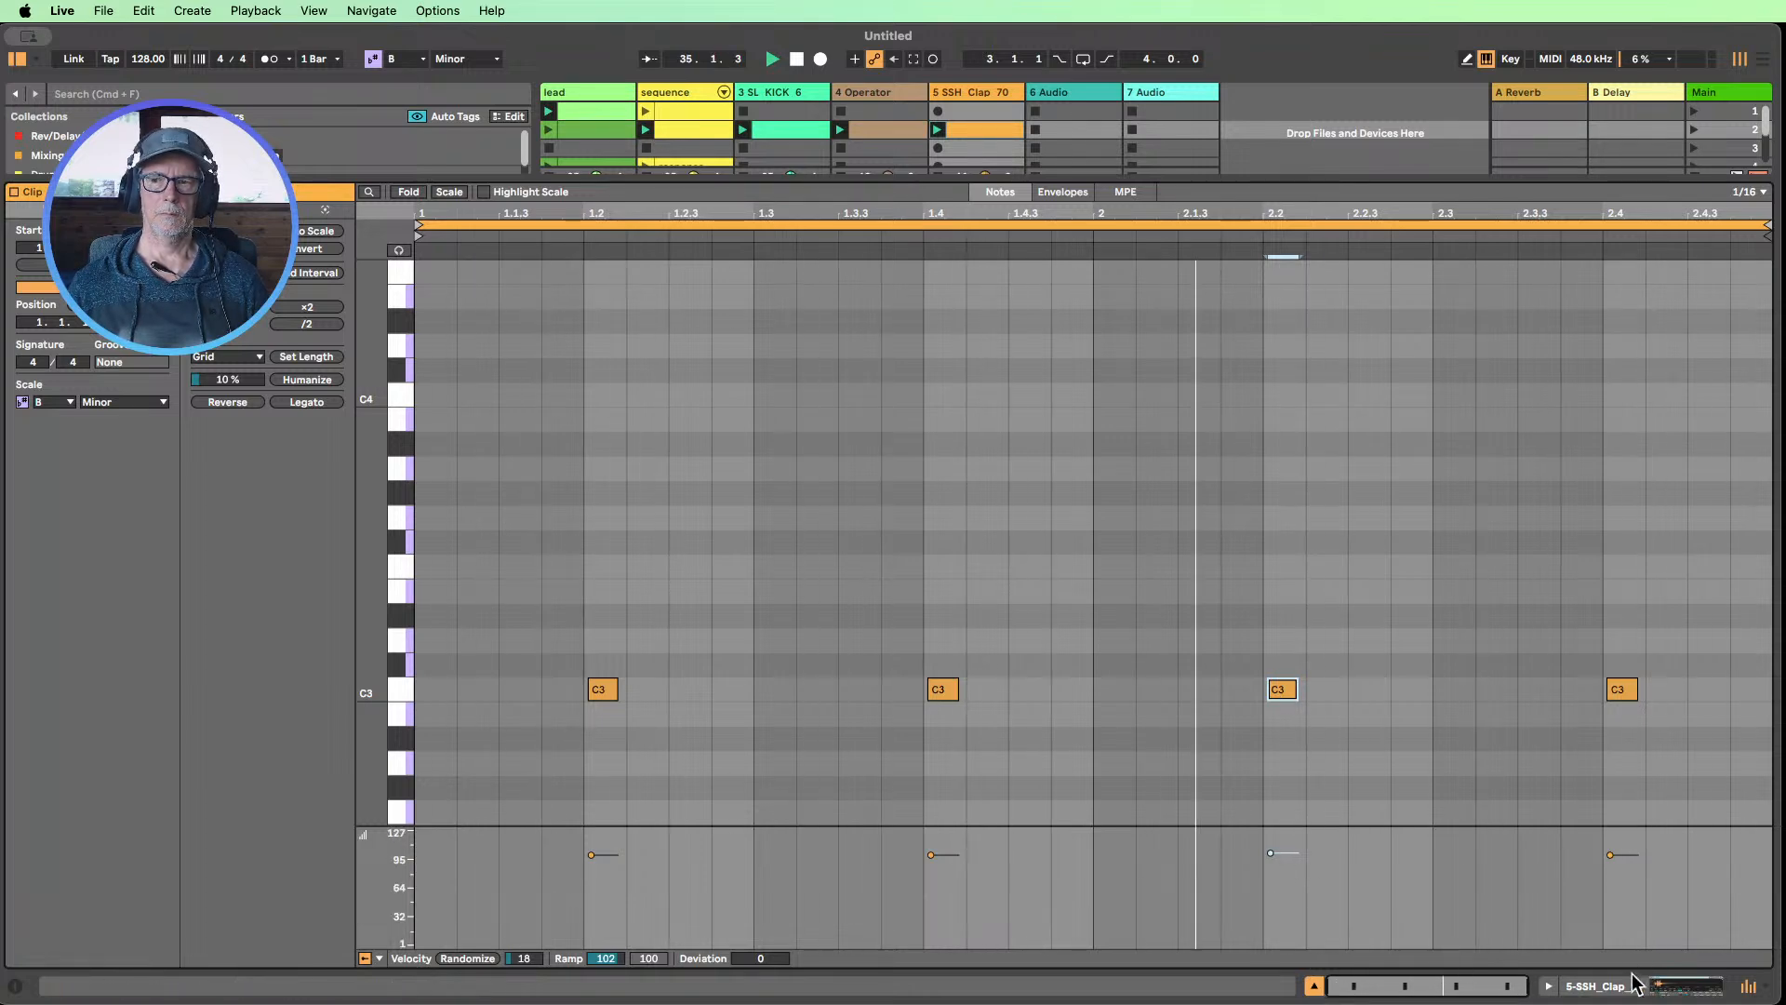
Check the clap's sampler settings, compare the loop with the kick track muted and unmuted, and stop playback
click(1608, 988)
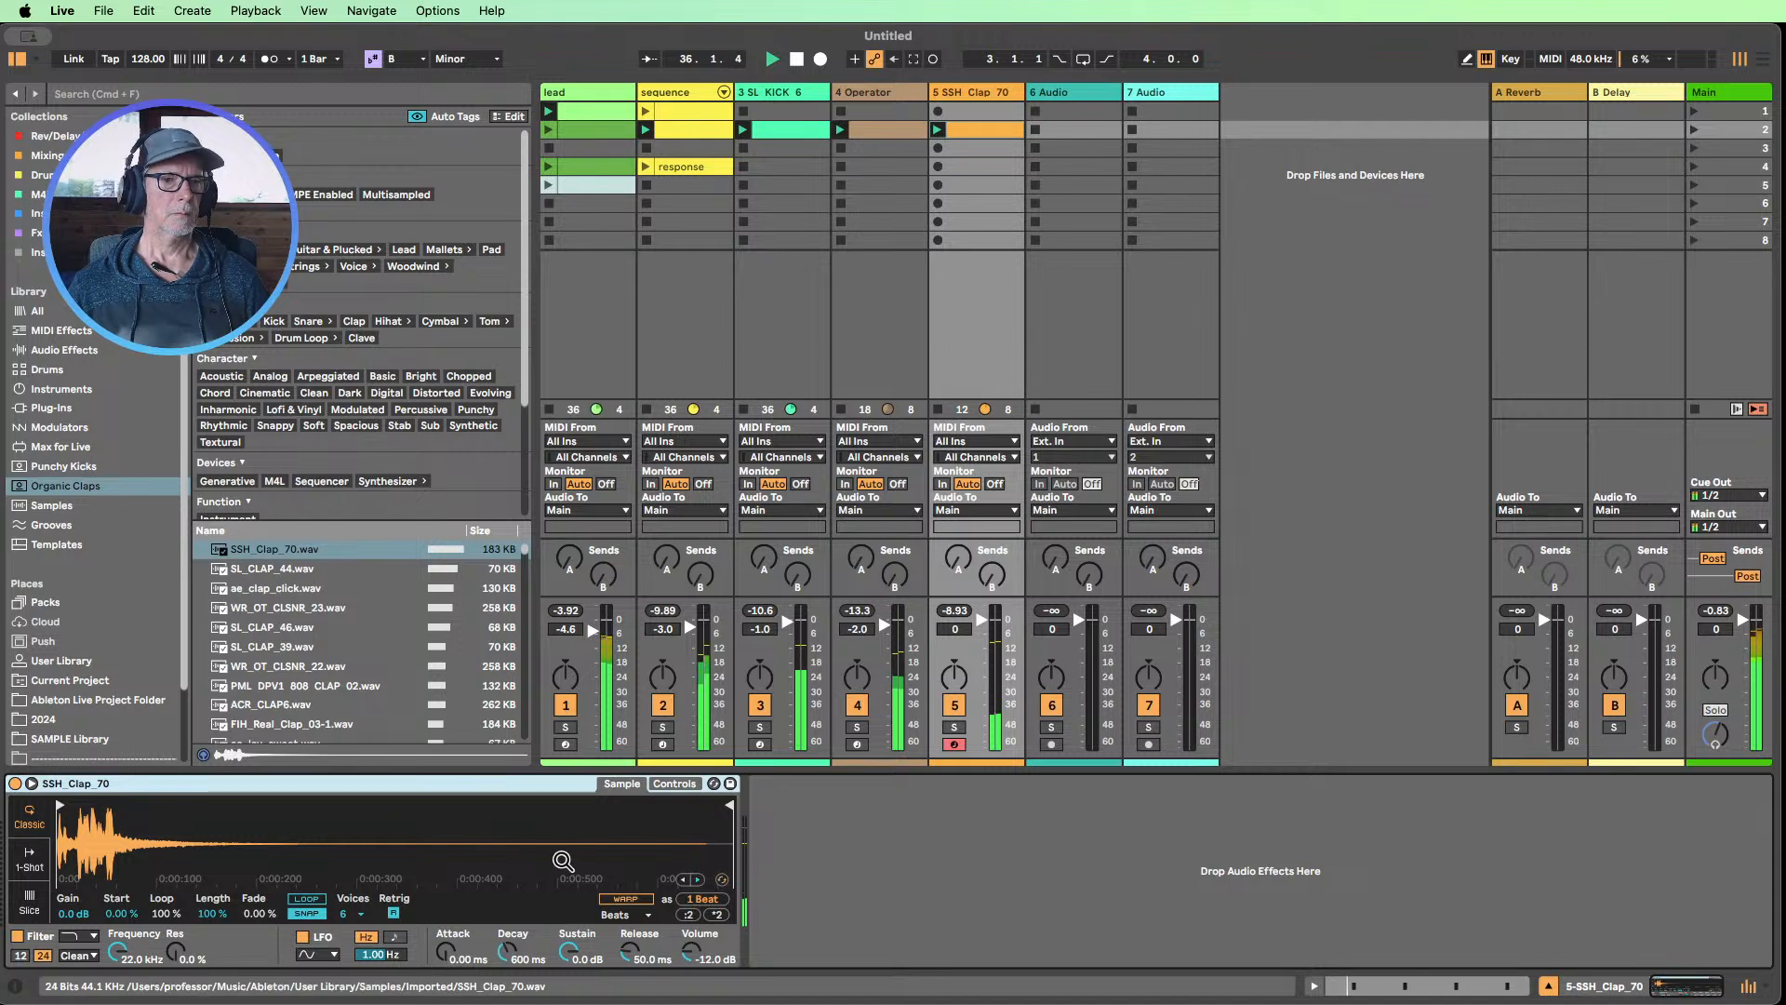
mouse_move(116, 951)
mouse_down()
mouse_move(116, 977)
mouse_move(116, 950)
mouse_up()
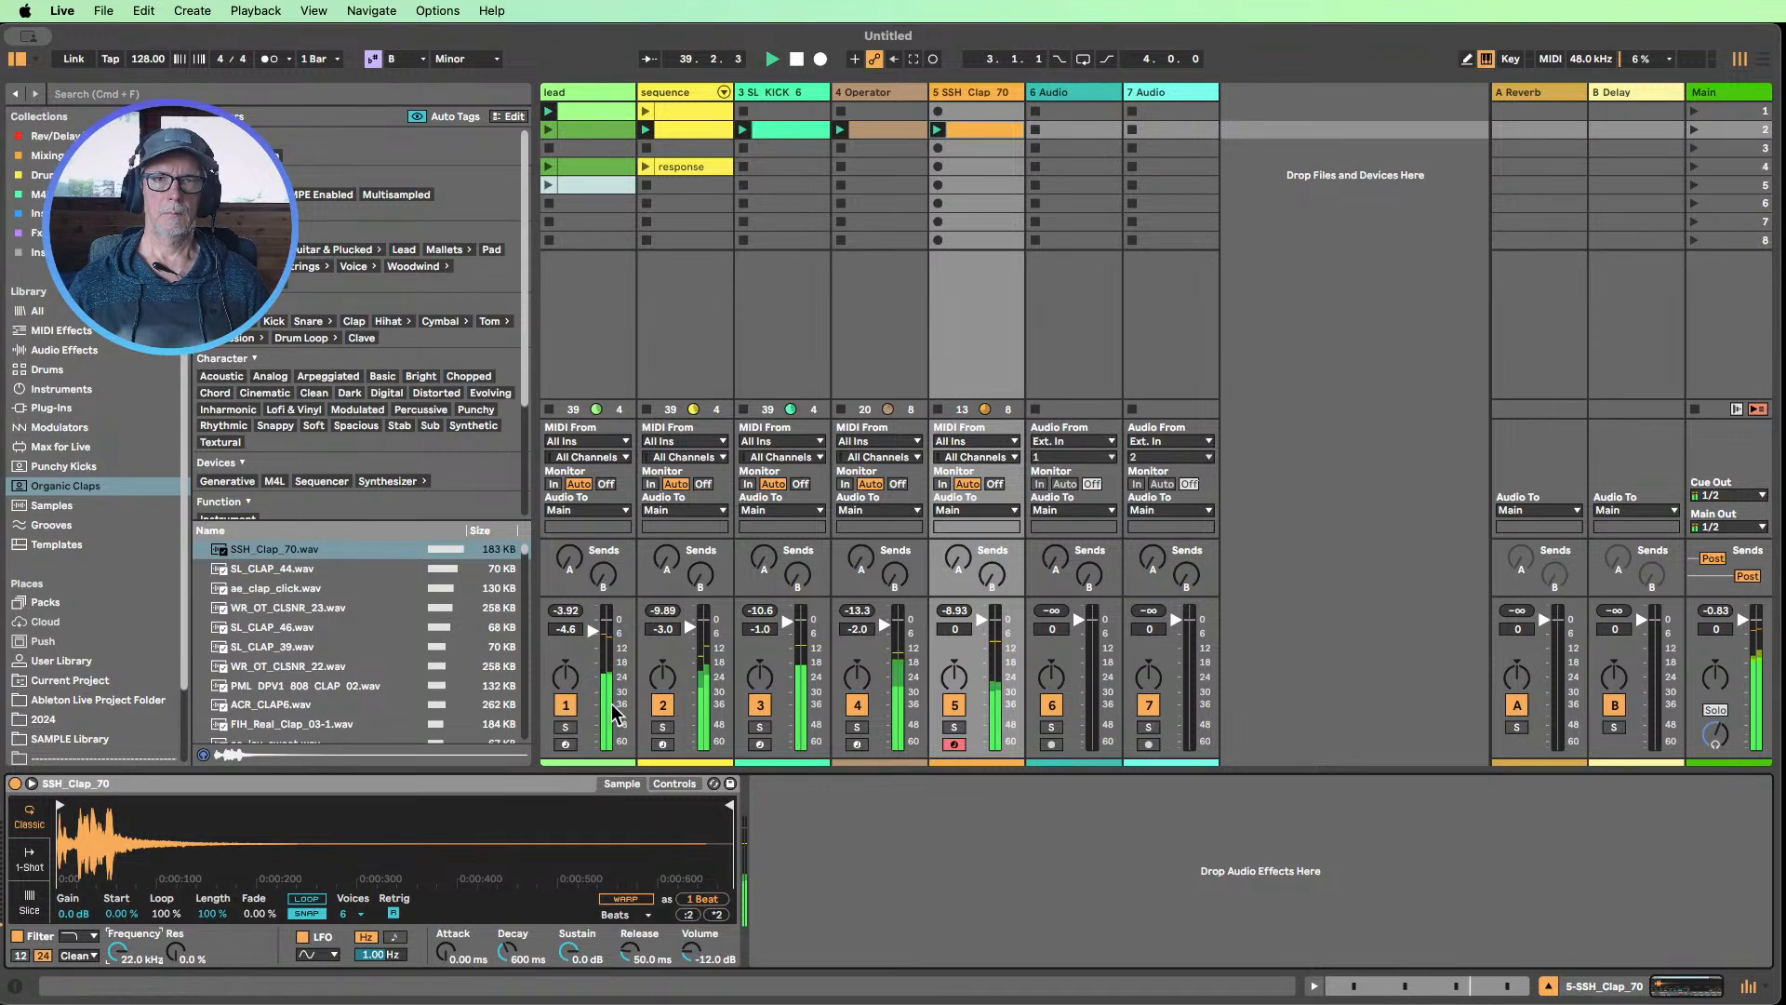
click(760, 707)
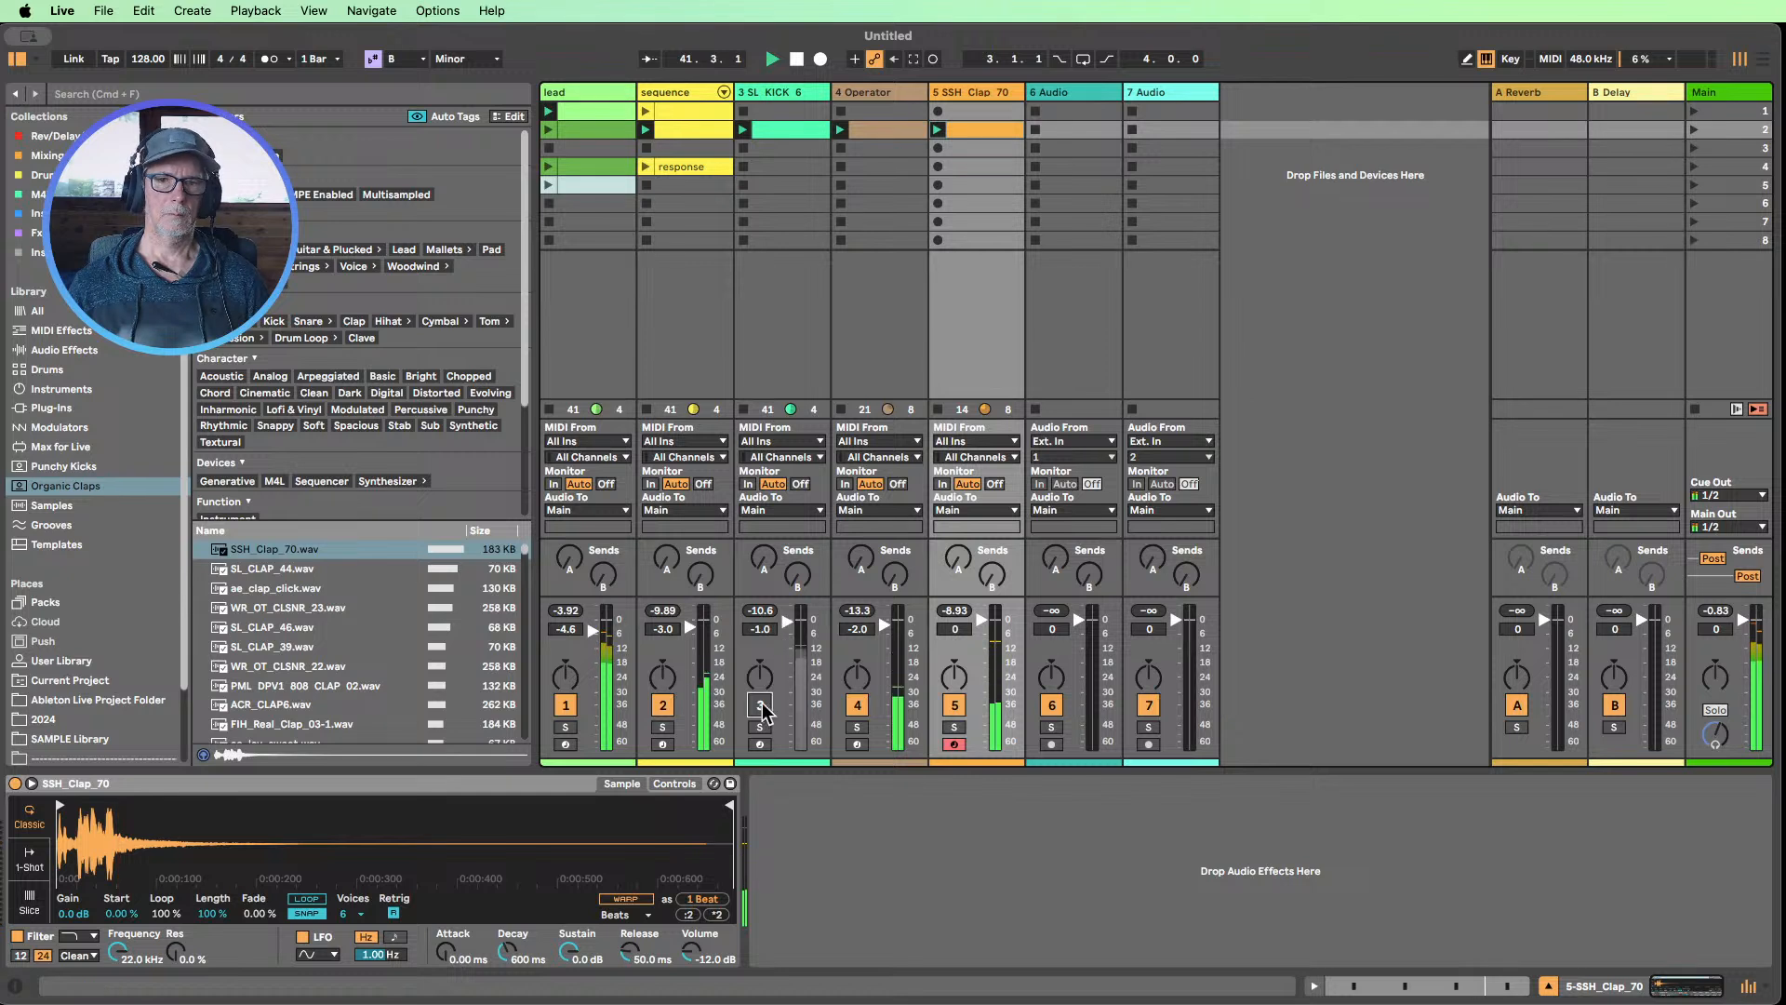
click(759, 707)
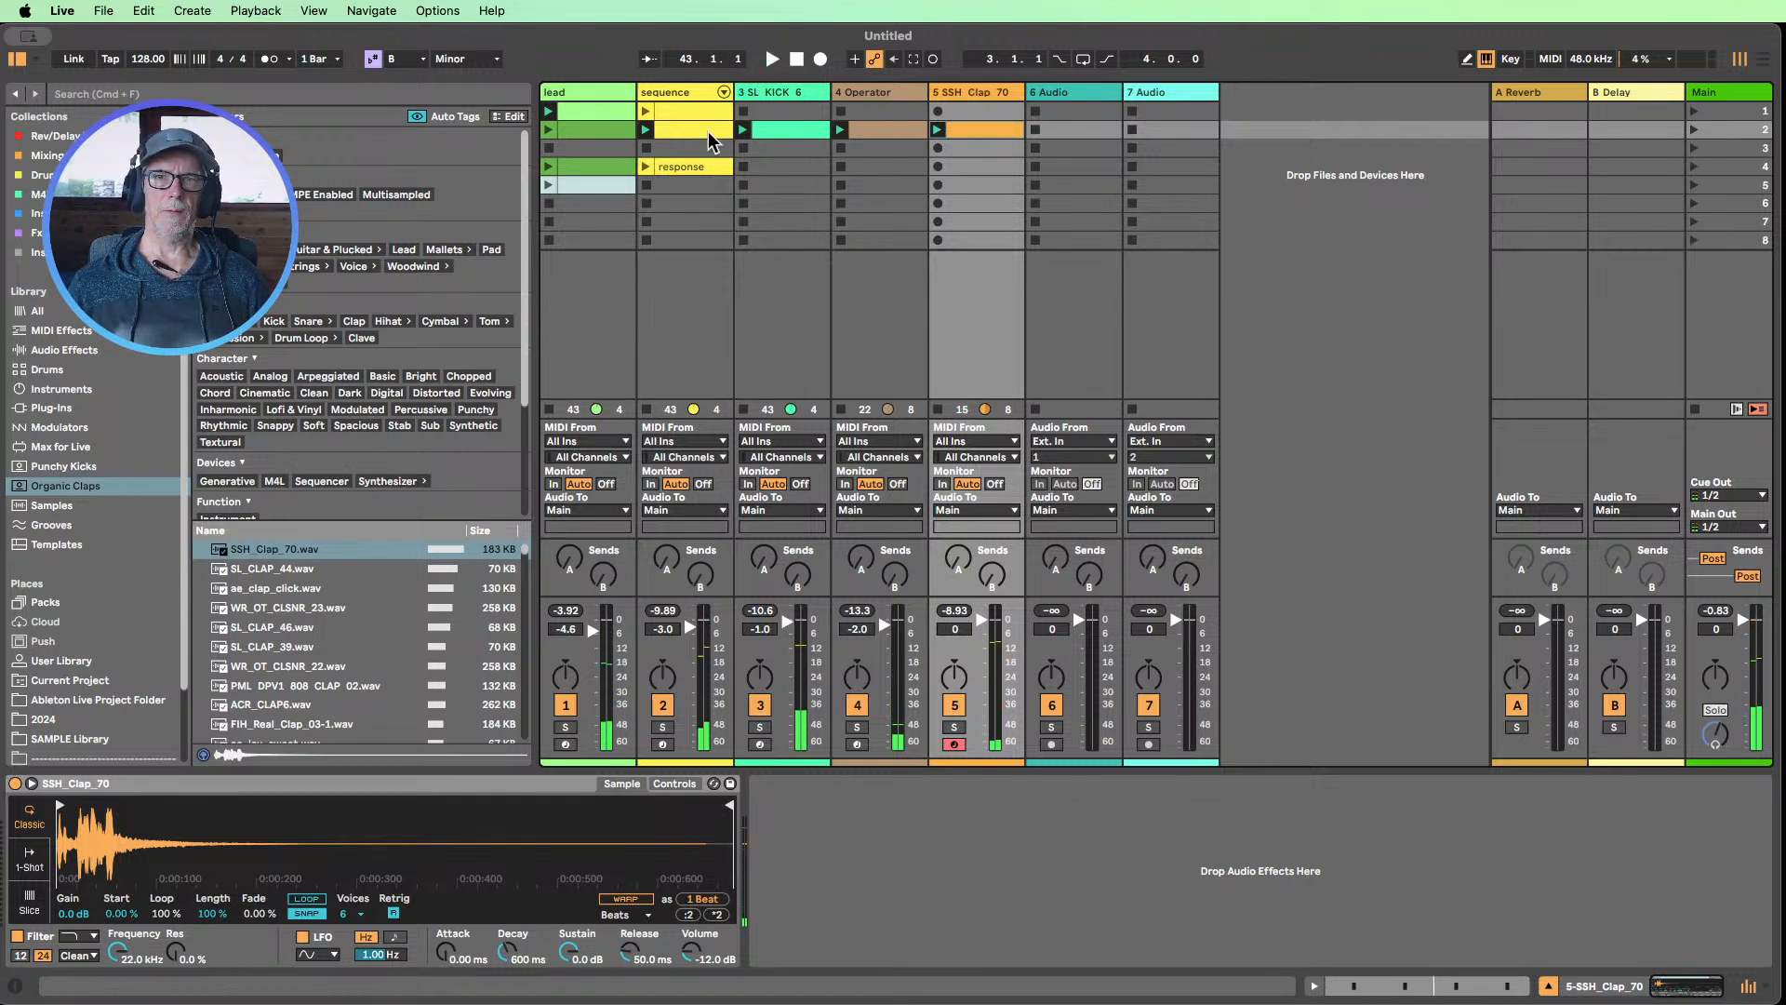
Move the SL_KICK_6 track to the first position, ahead of lead, and rename it Kick
drag(763, 97, 565, 108)
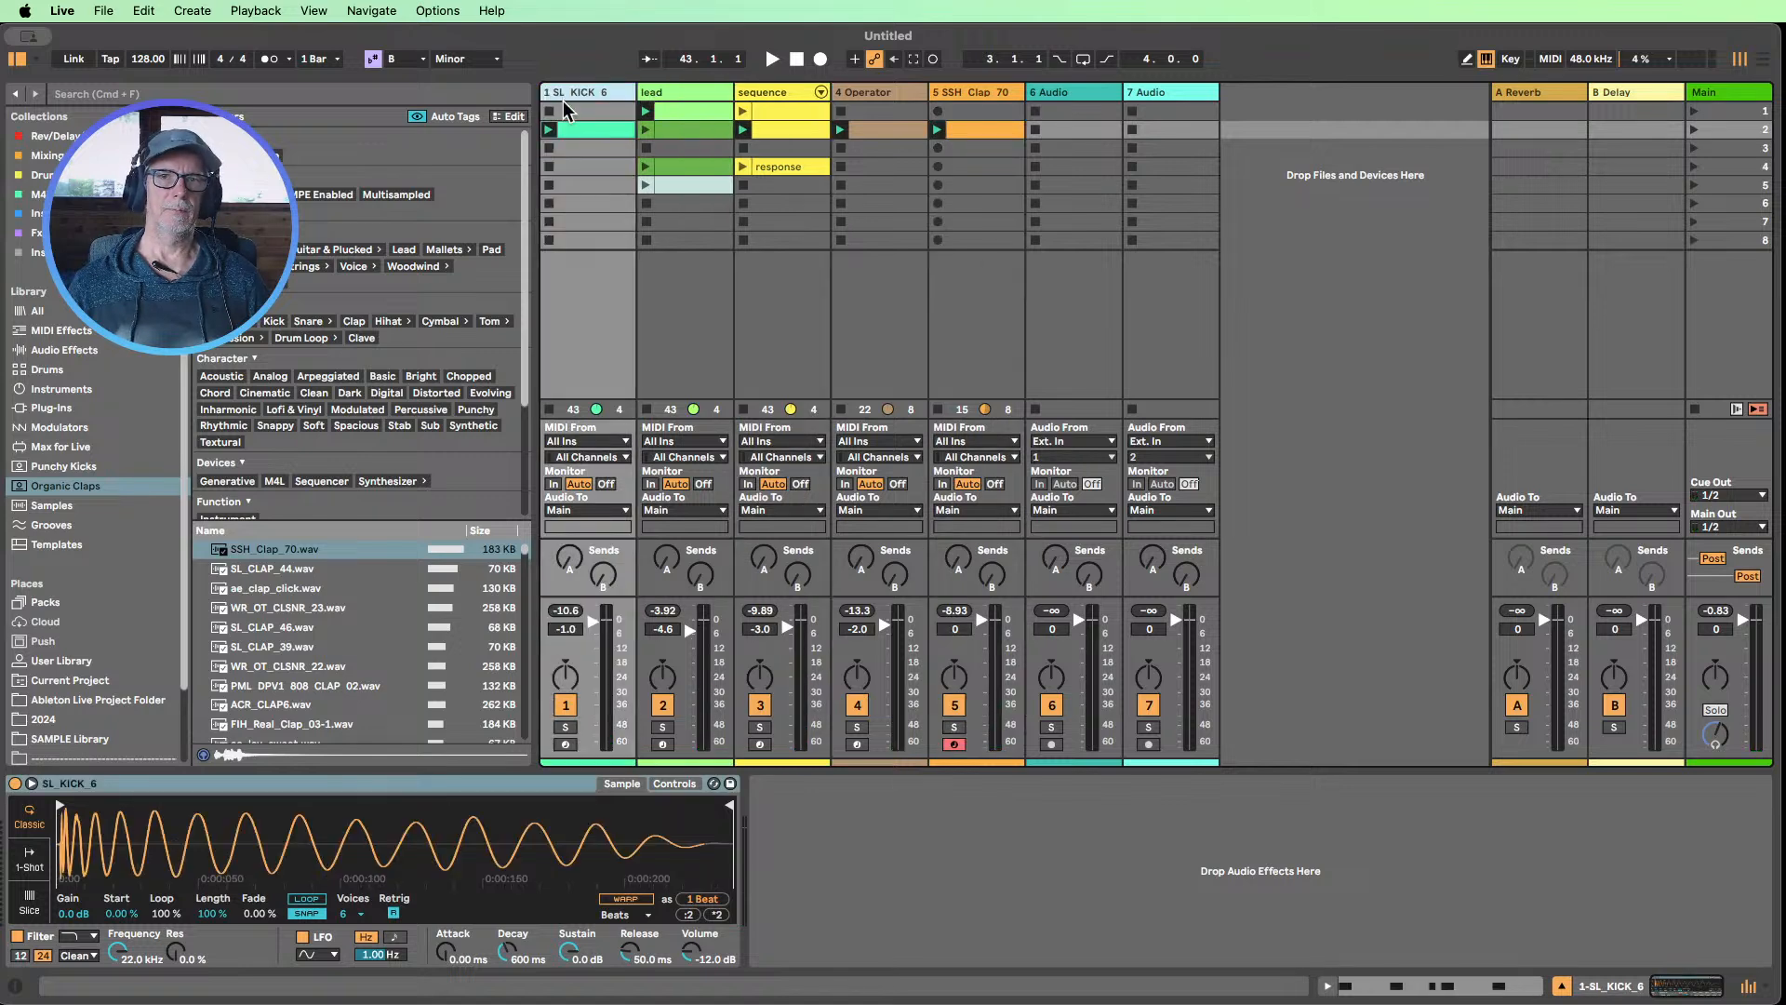
key(super+r)
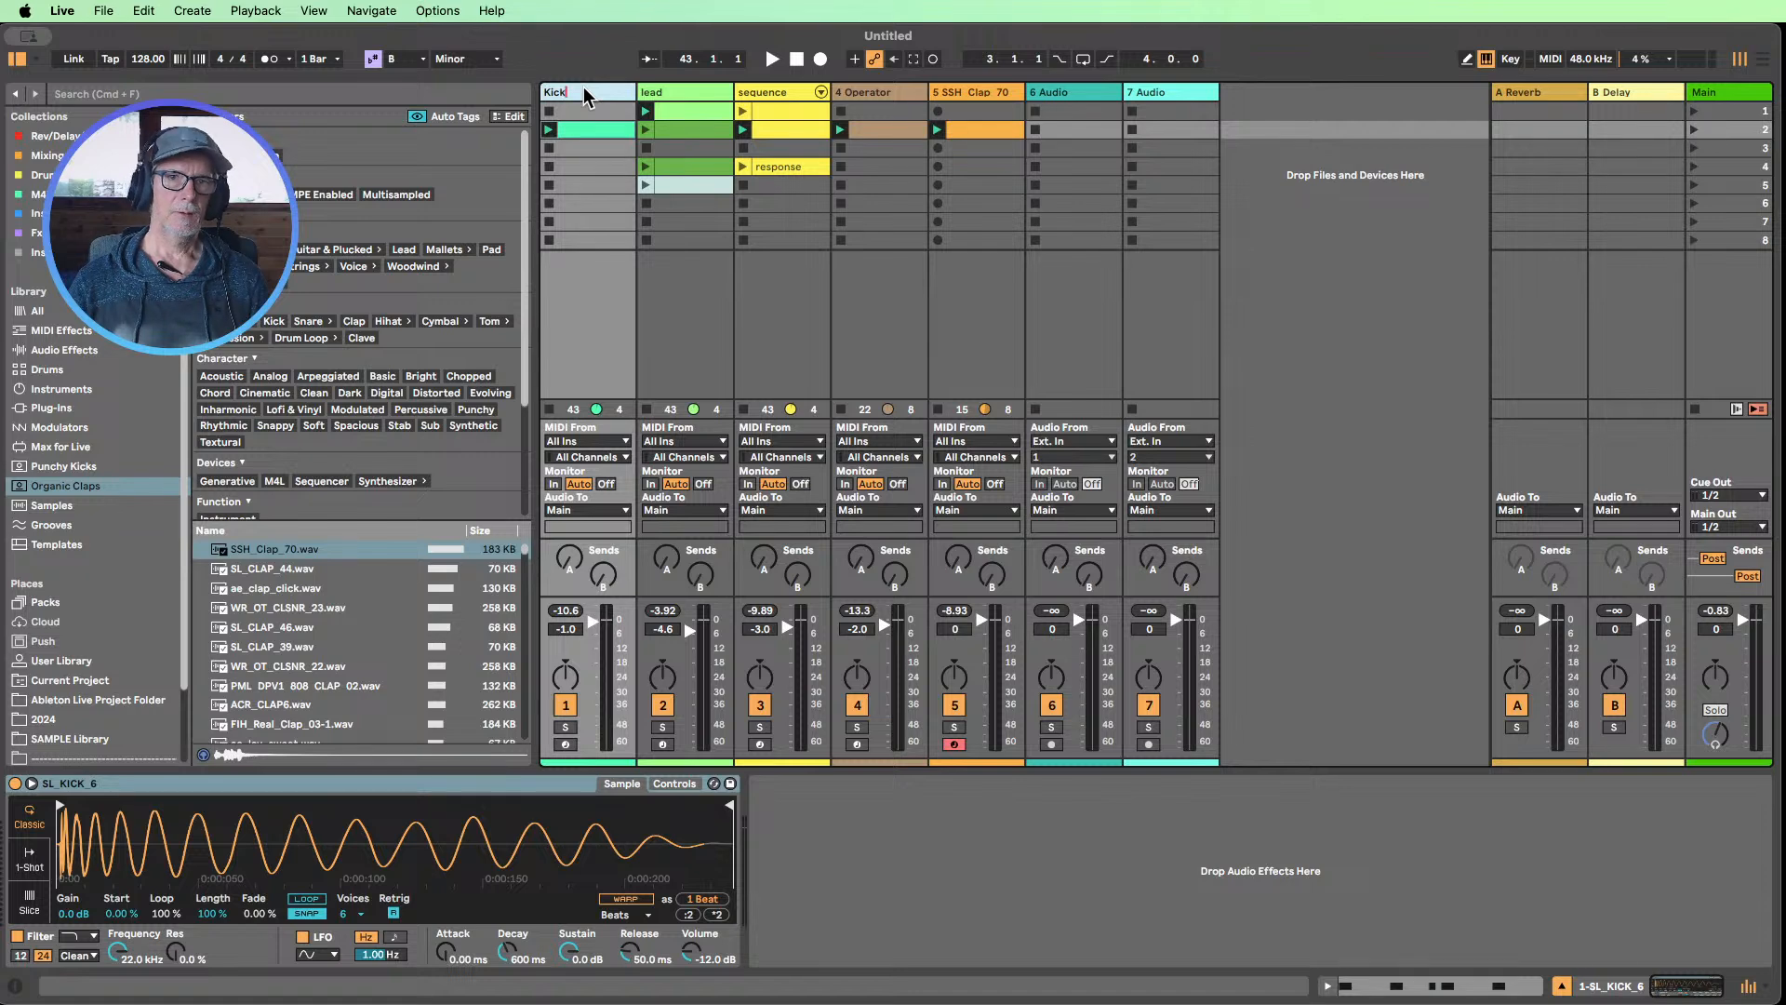
click(587, 113)
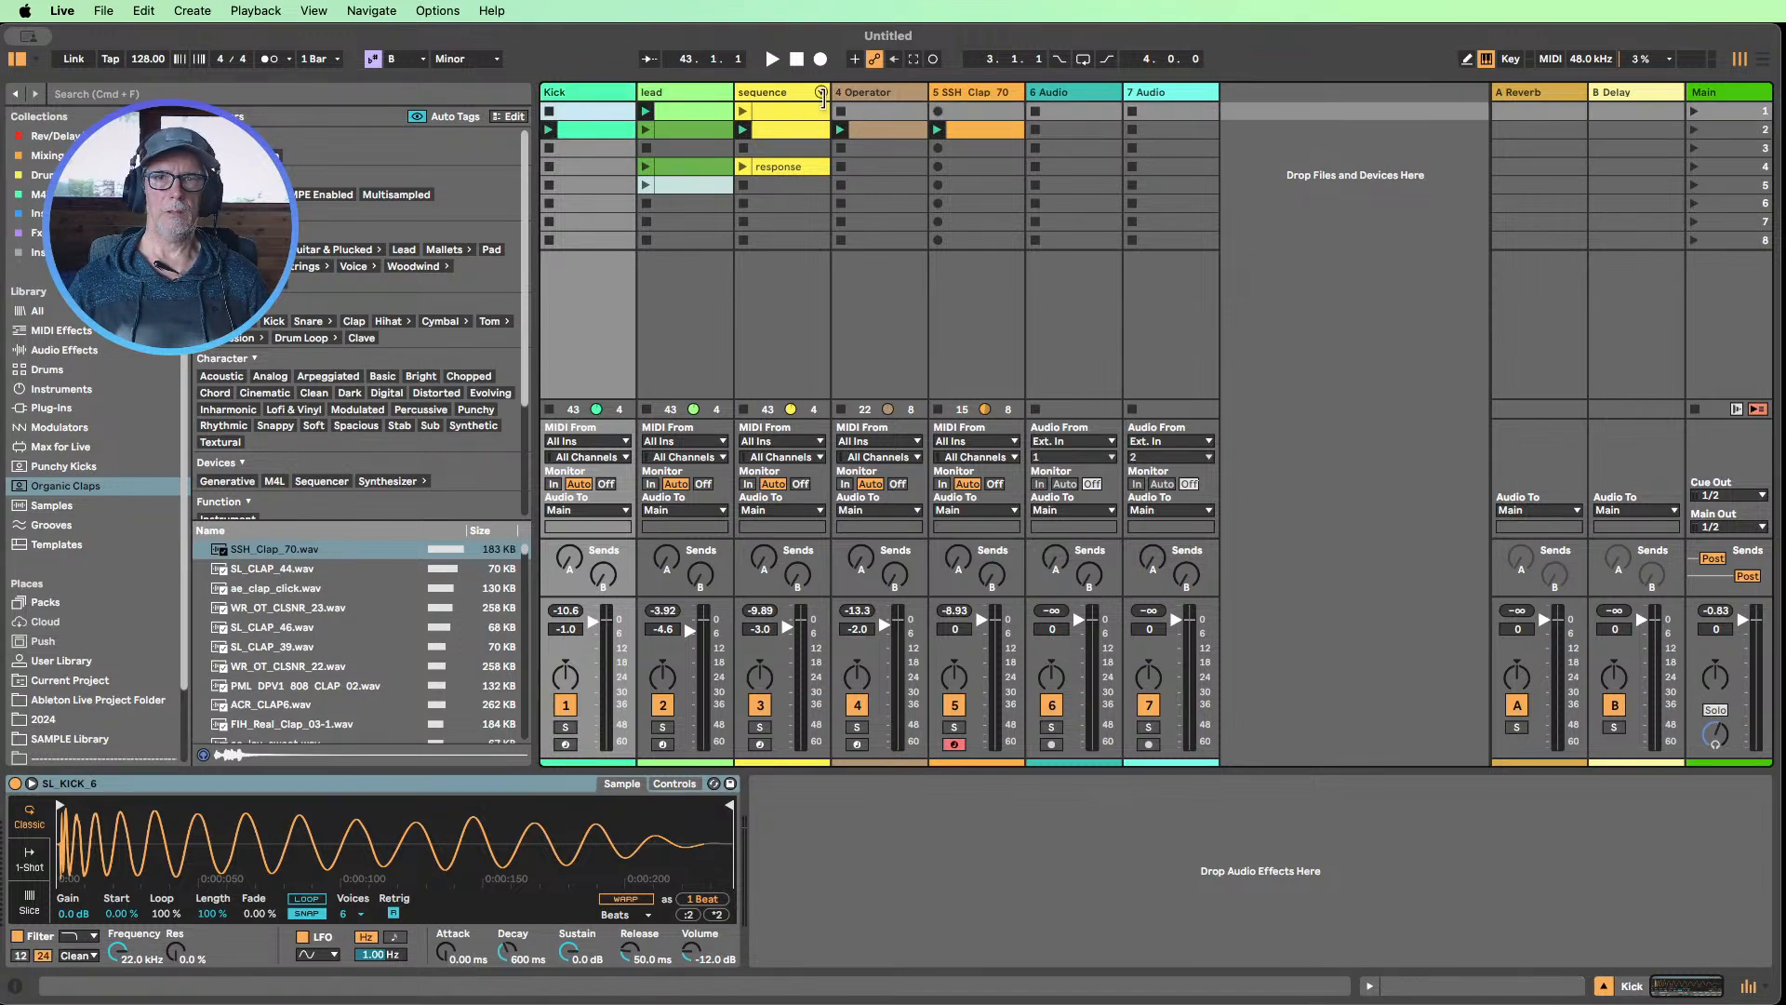
Rename the Operator track as Hihat
click(884, 97)
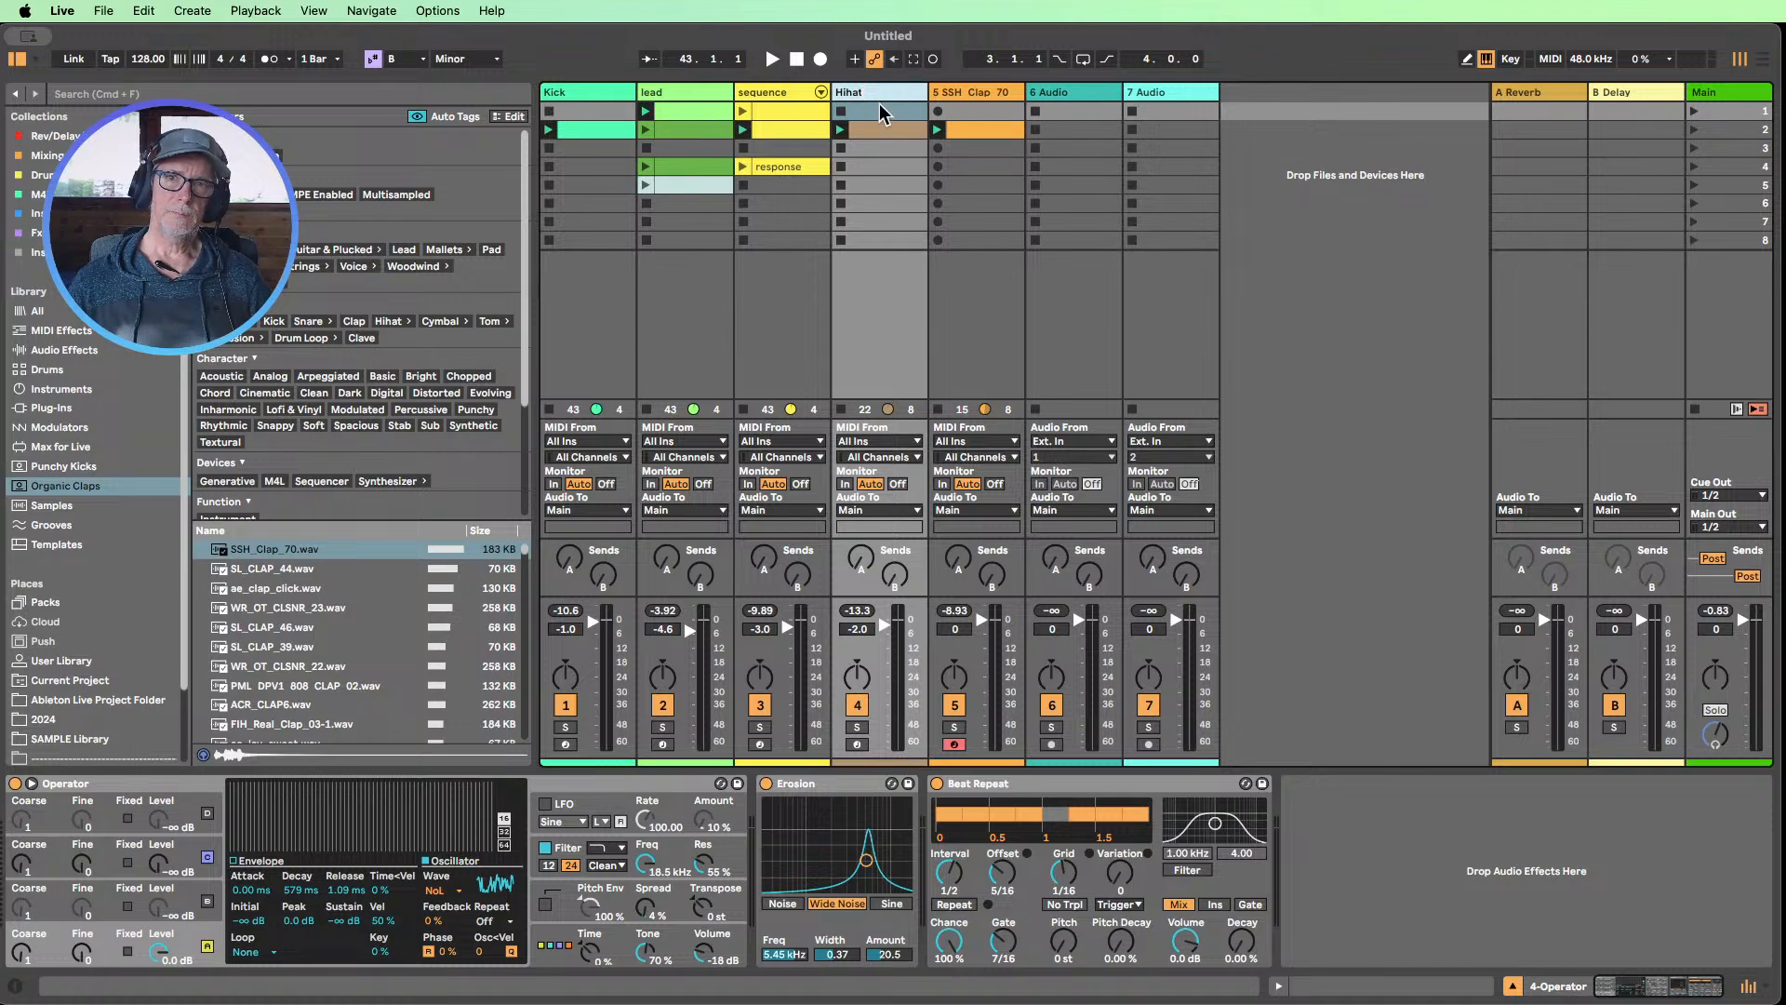
key(Return)
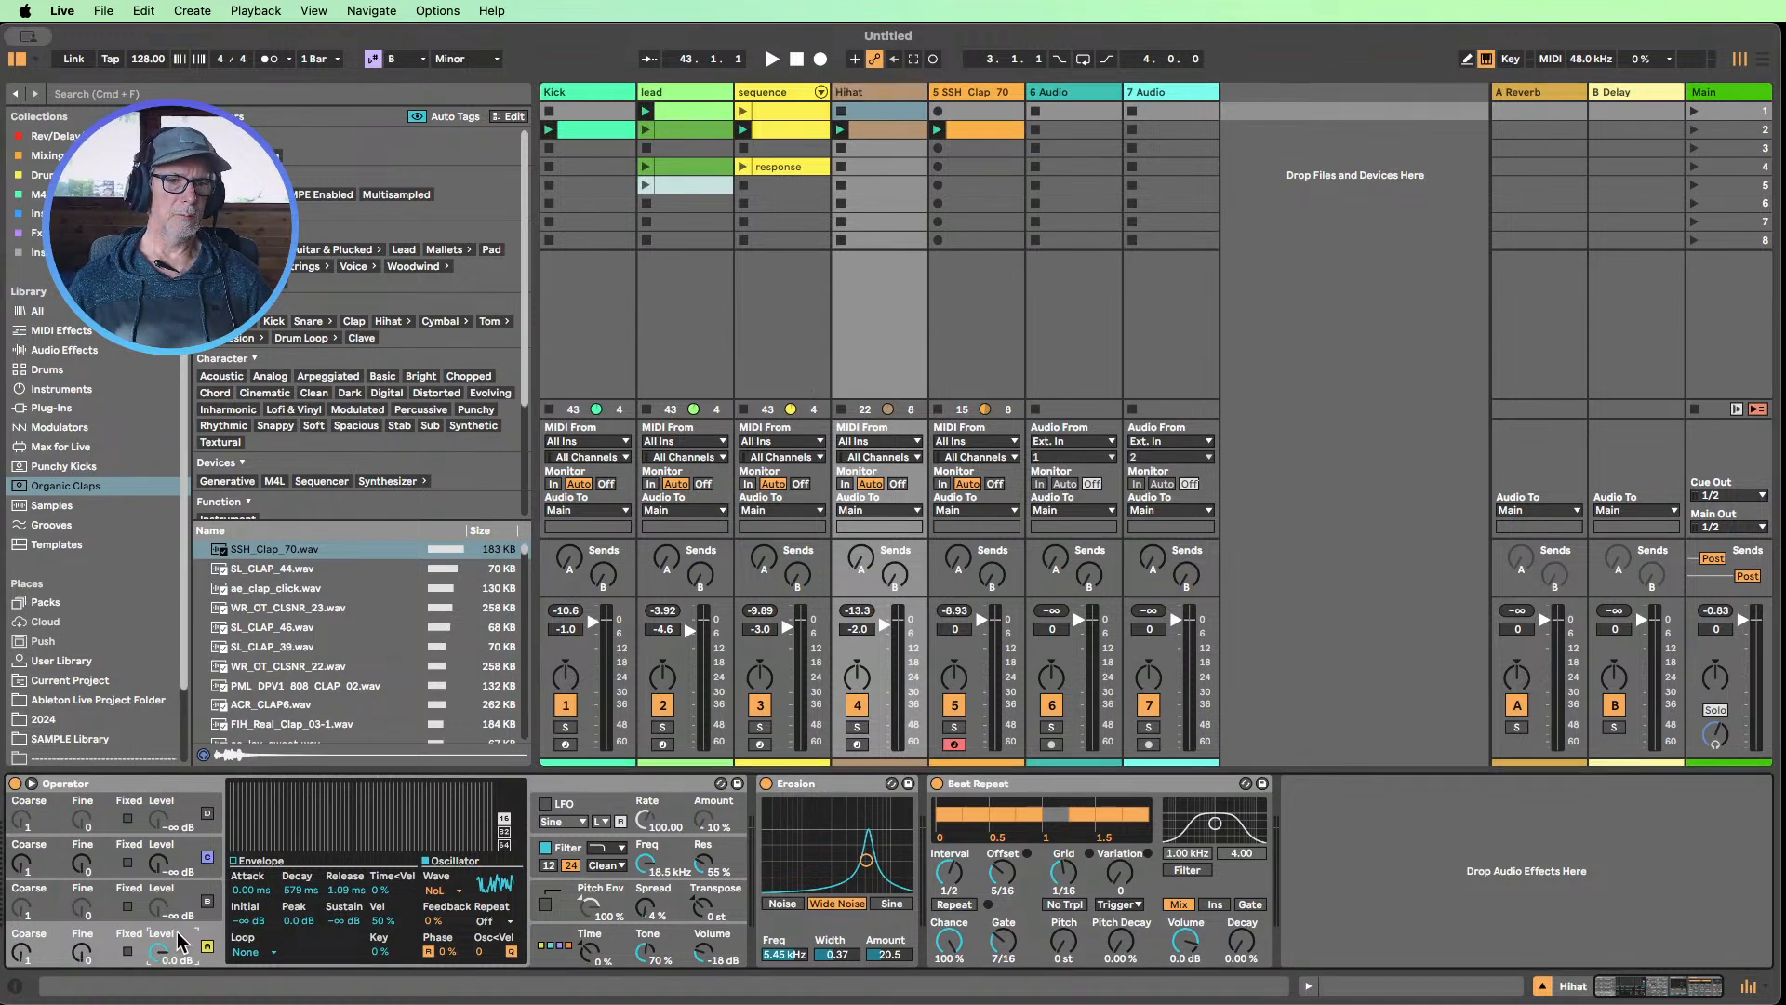
Move the Hihat and SSH_Clap_70 tracks directly behind Kick, with the clap ahead of Hihat, and rename the clap track clap
click(240, 874)
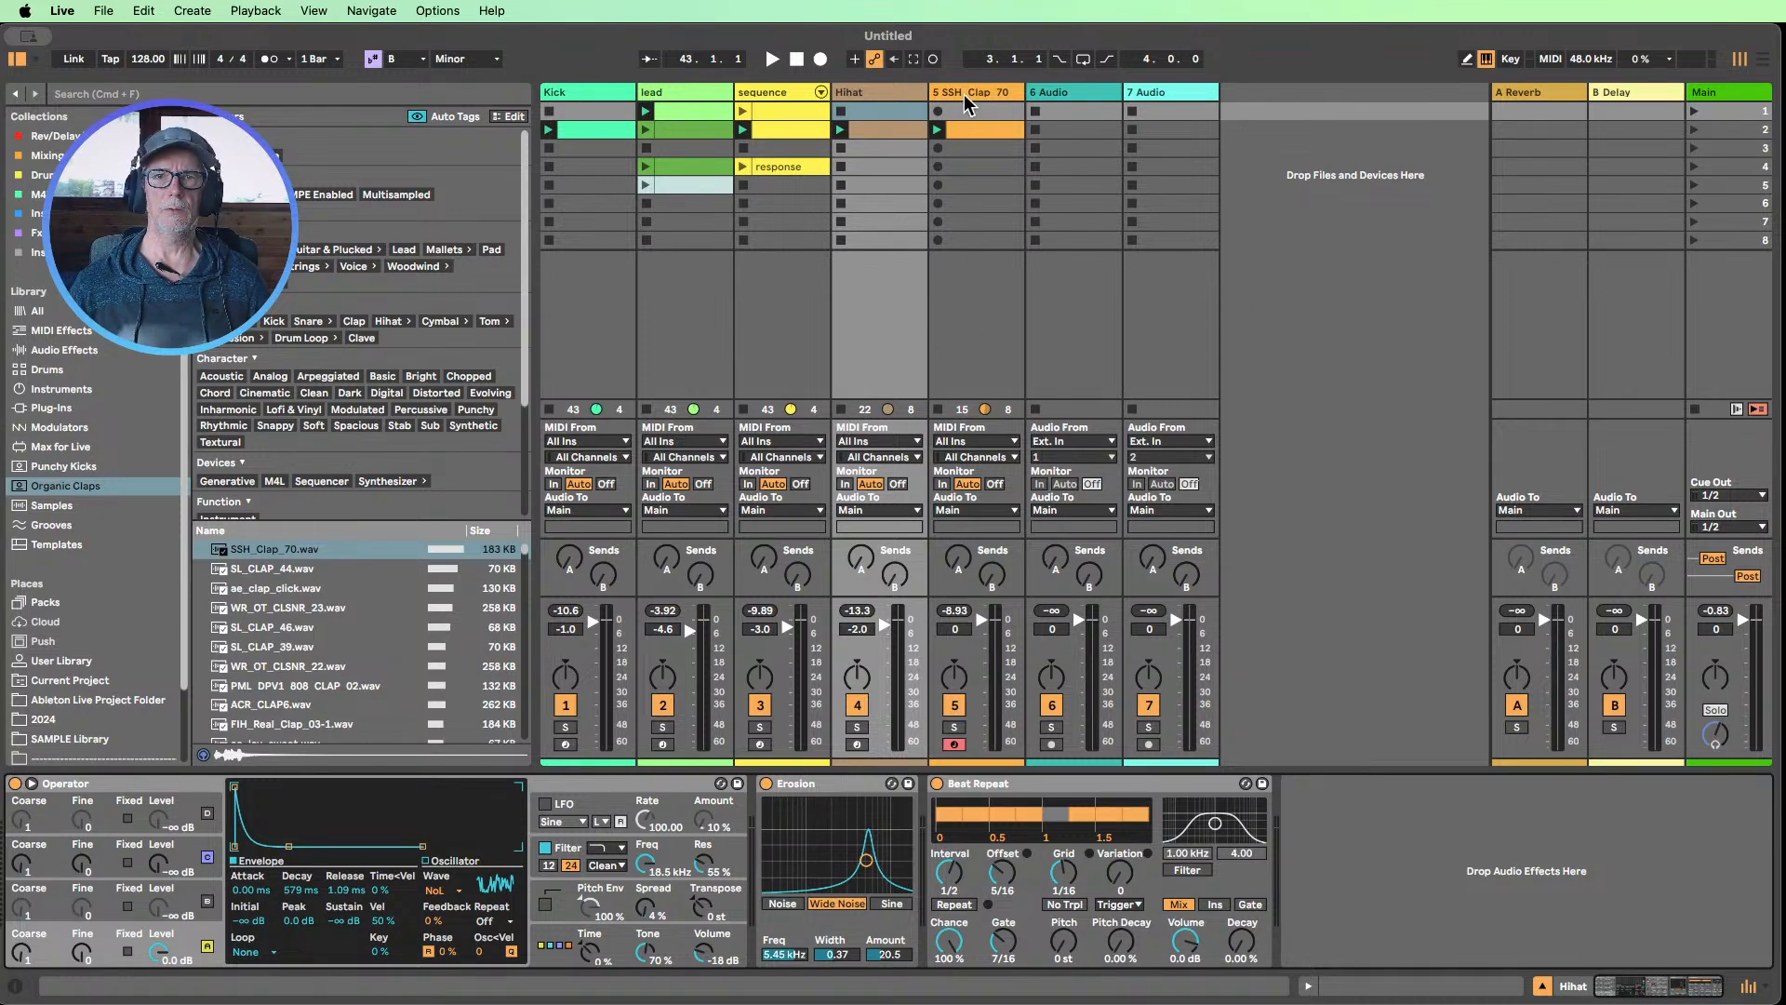
drag(860, 93, 671, 93)
drag(973, 93, 681, 95)
key(super+r)
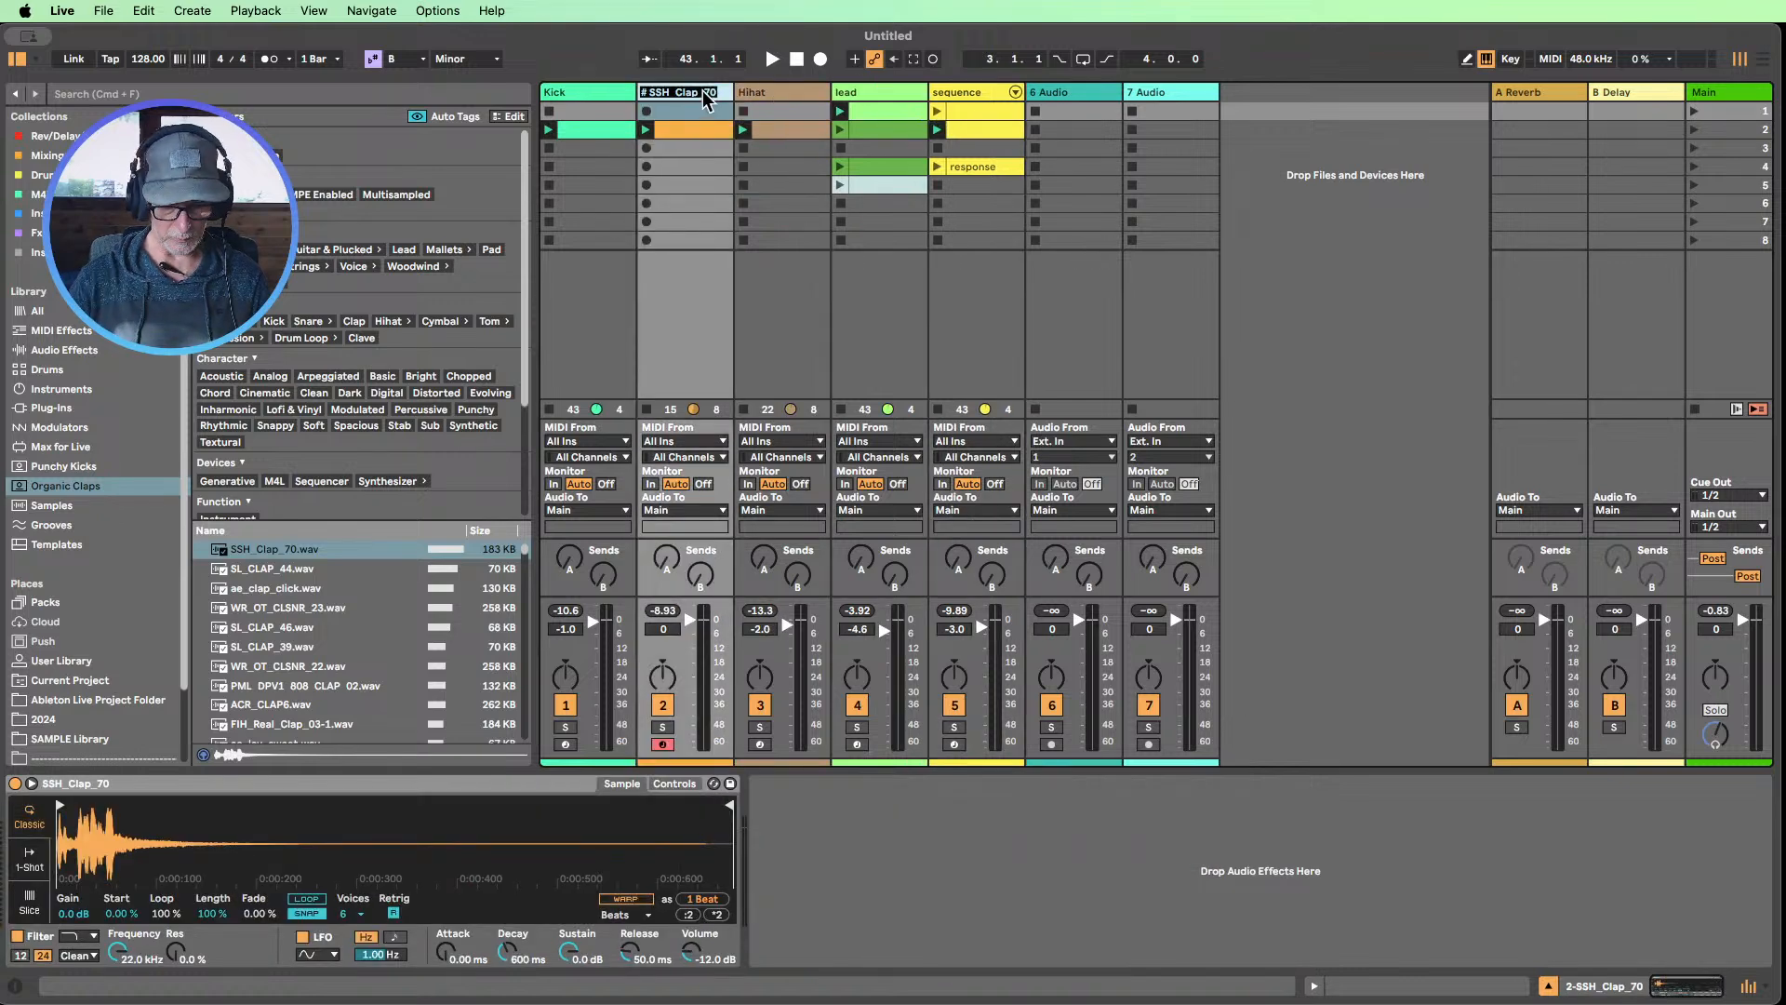
text(cal)
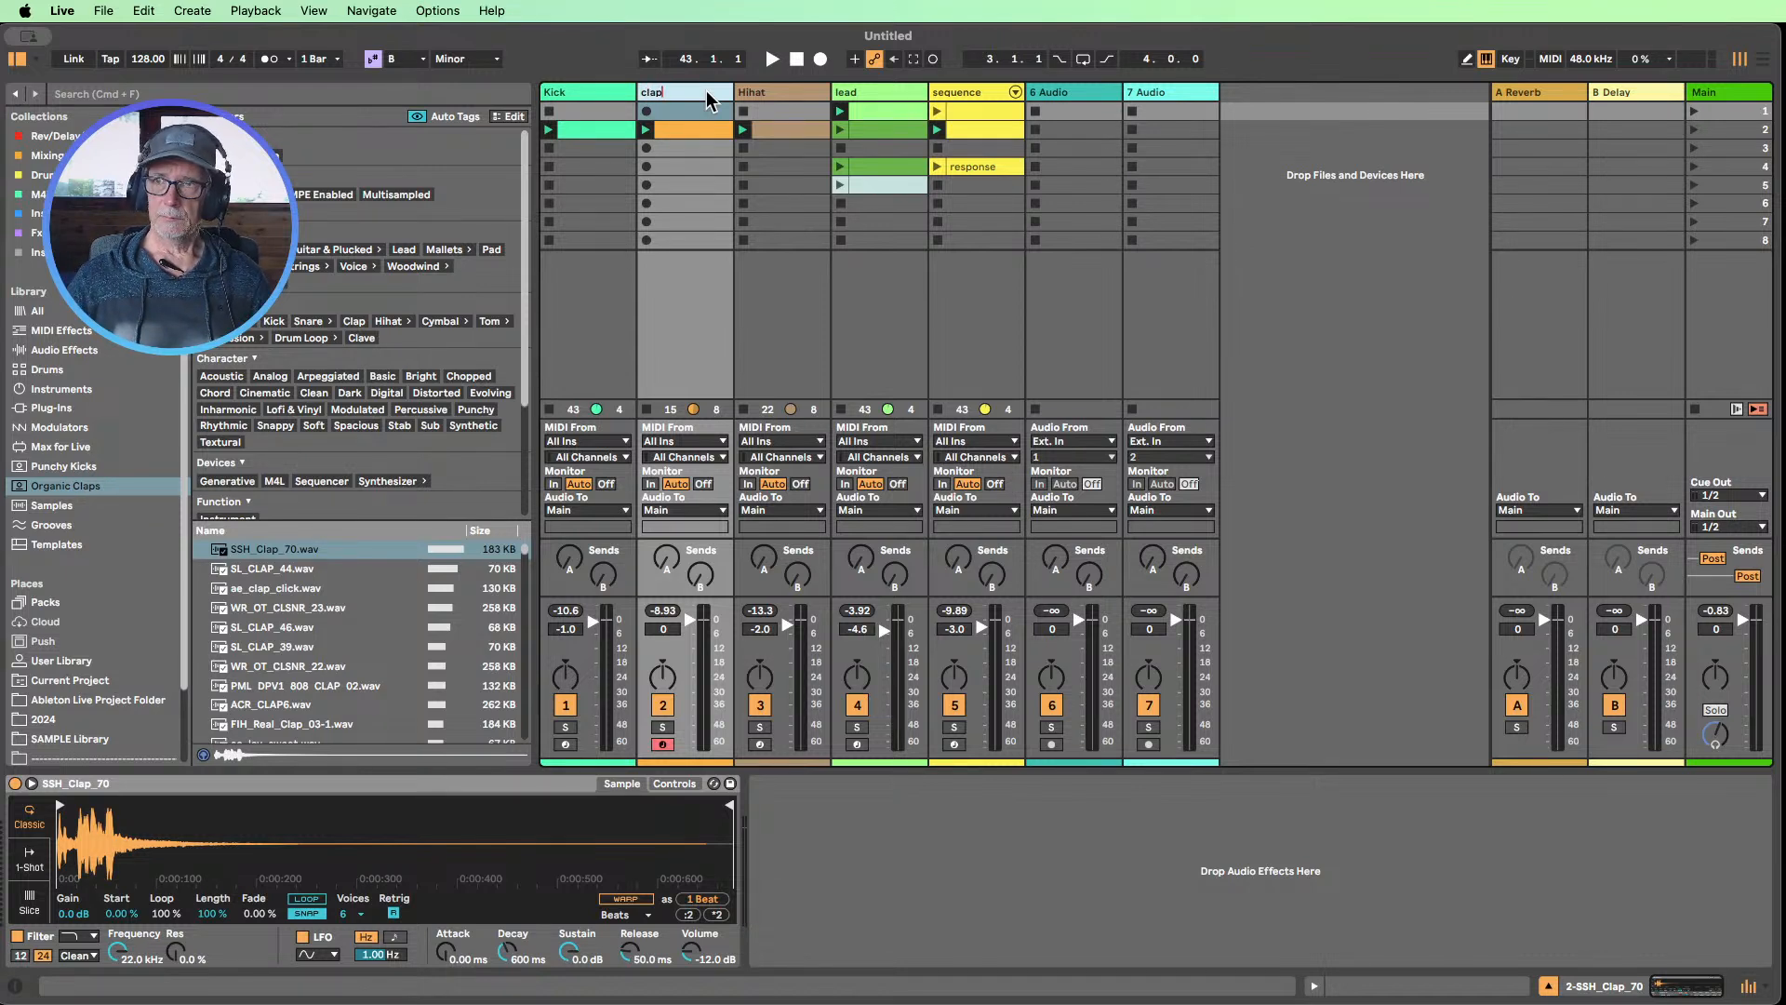
click(702, 149)
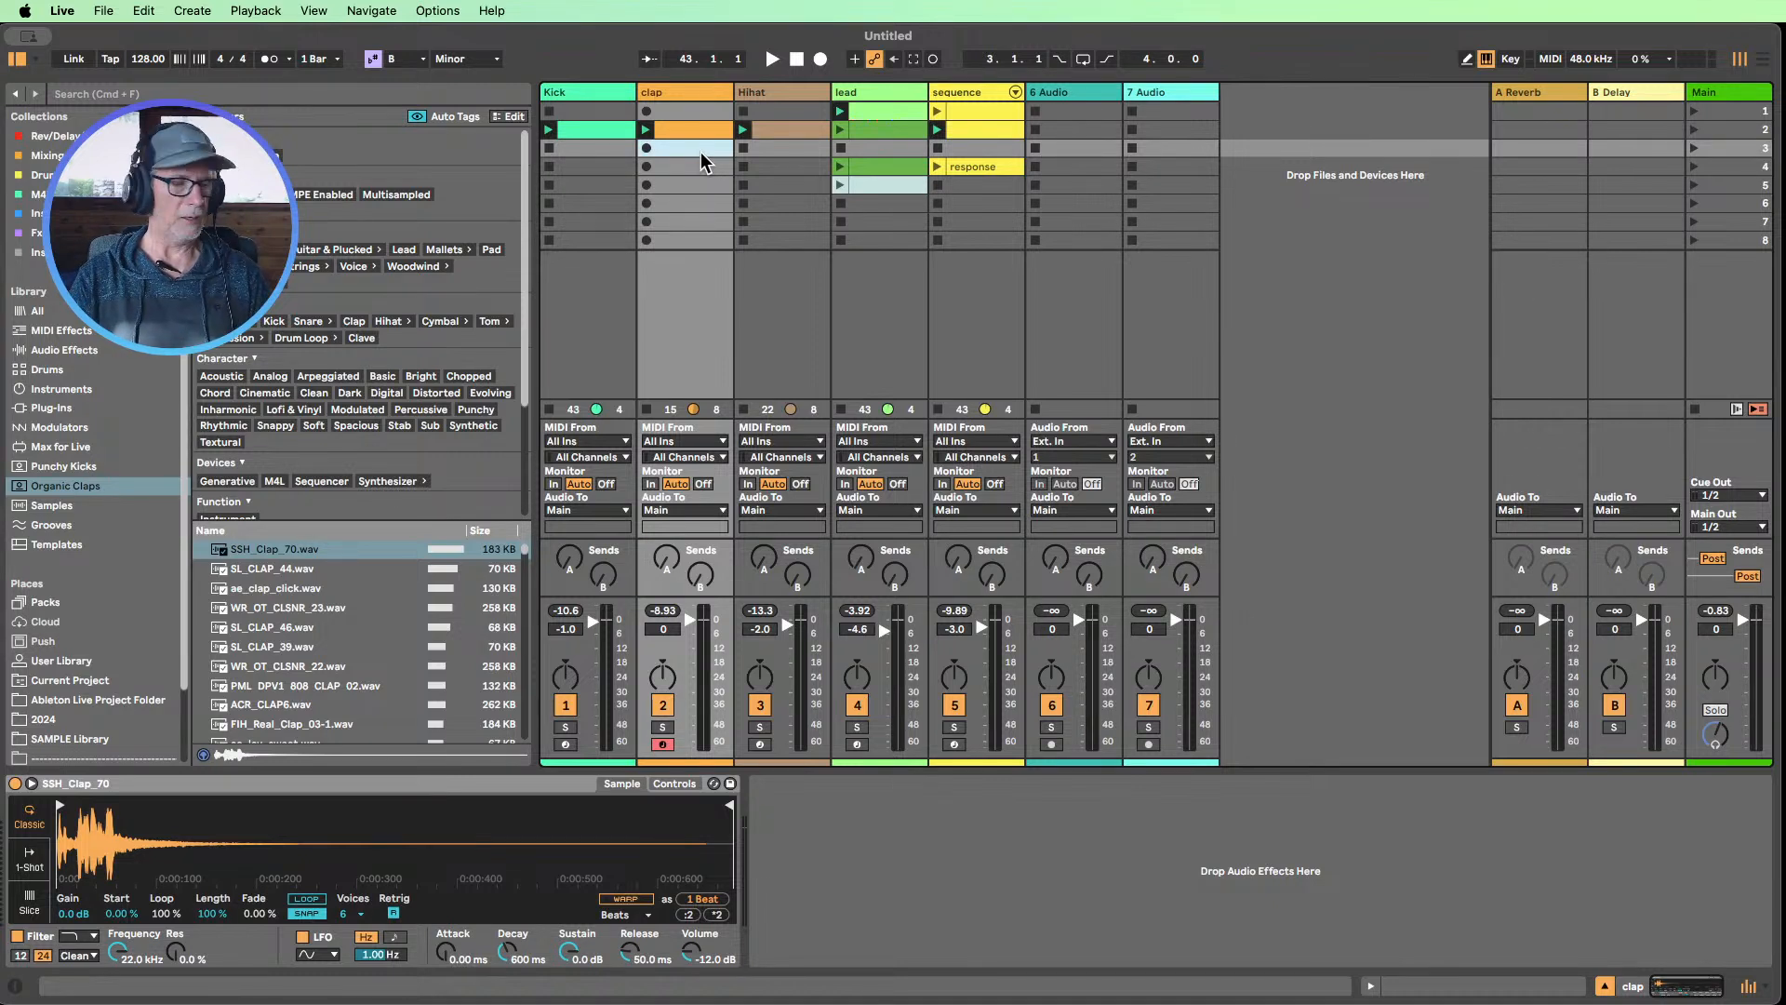
Play the set and audition the lead track's clips in scenes 4 and 5, viewing the notes of each clip
click(771, 67)
click(896, 130)
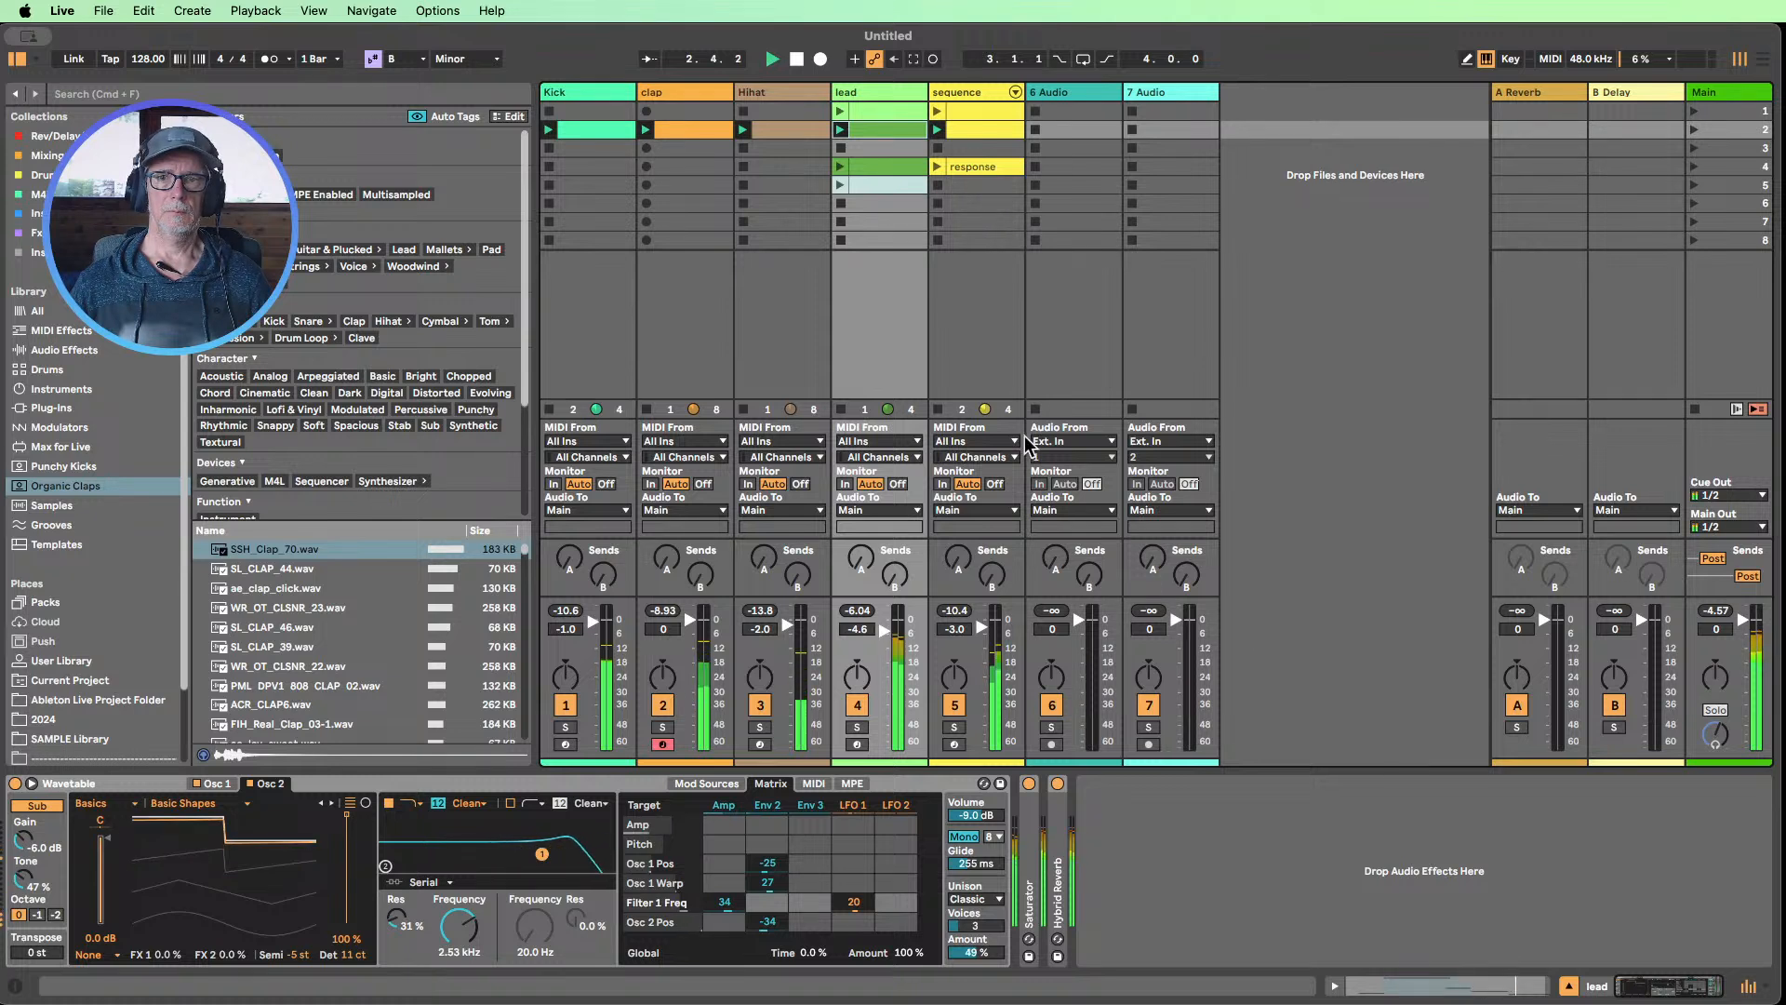
click(840, 164)
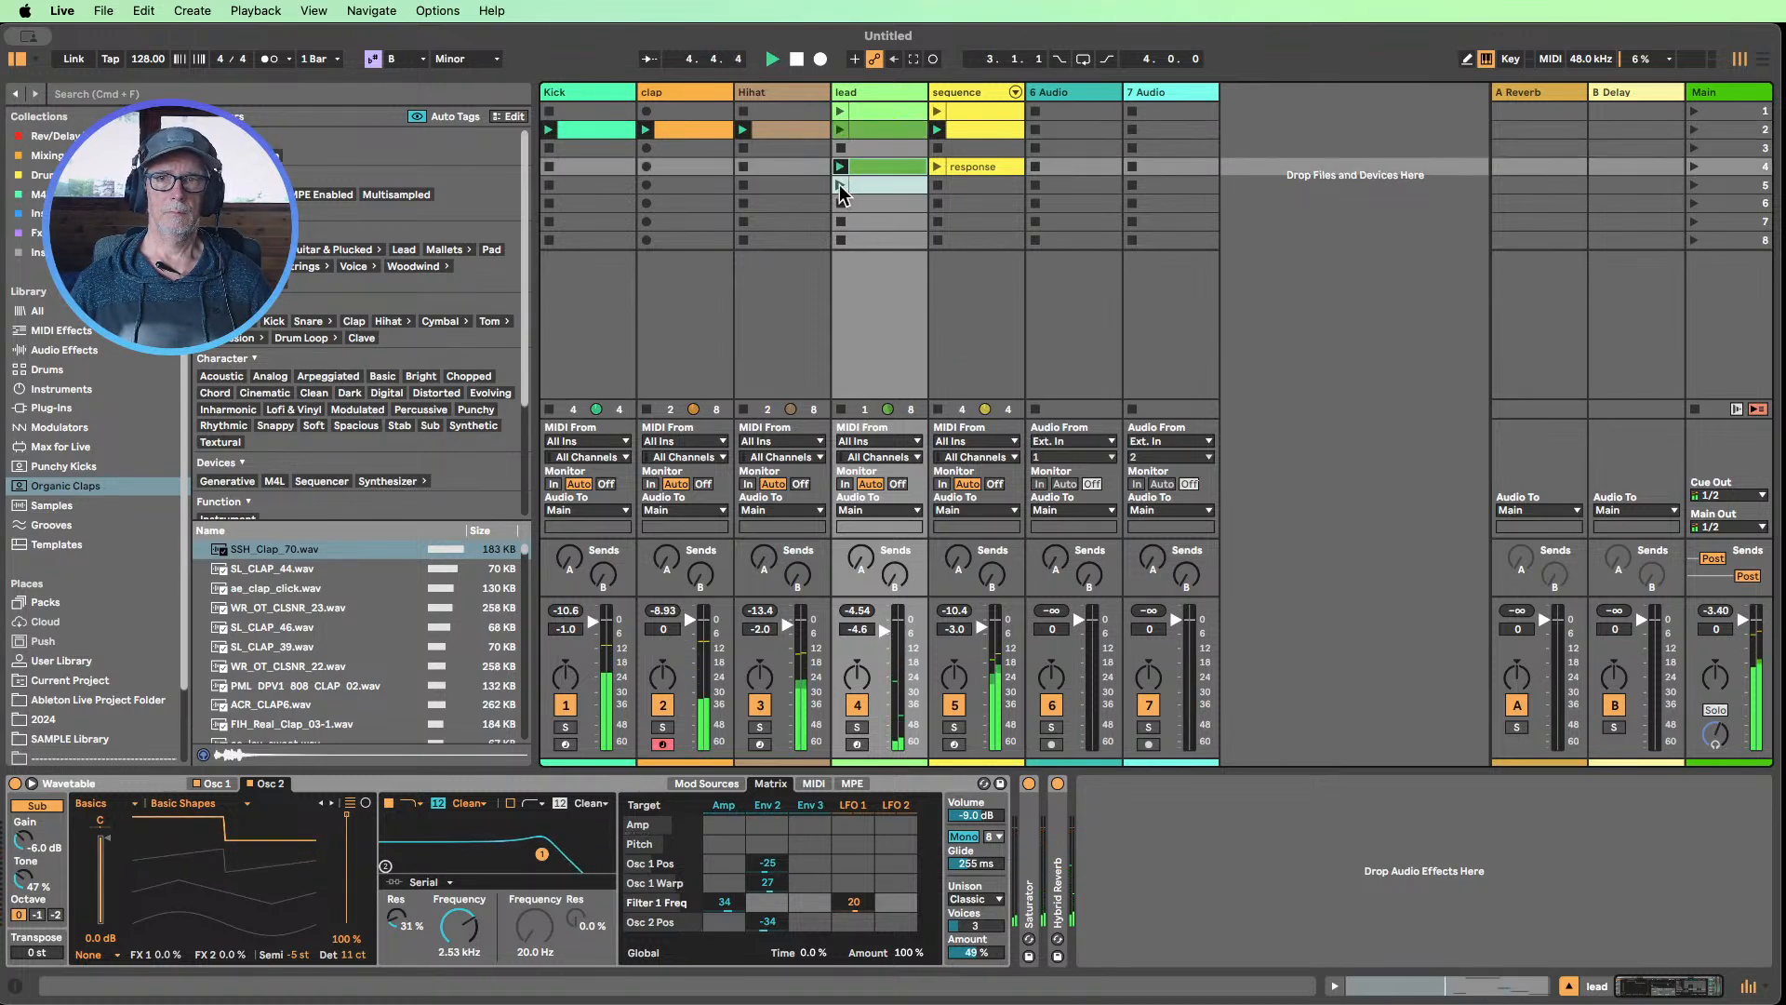
click(839, 184)
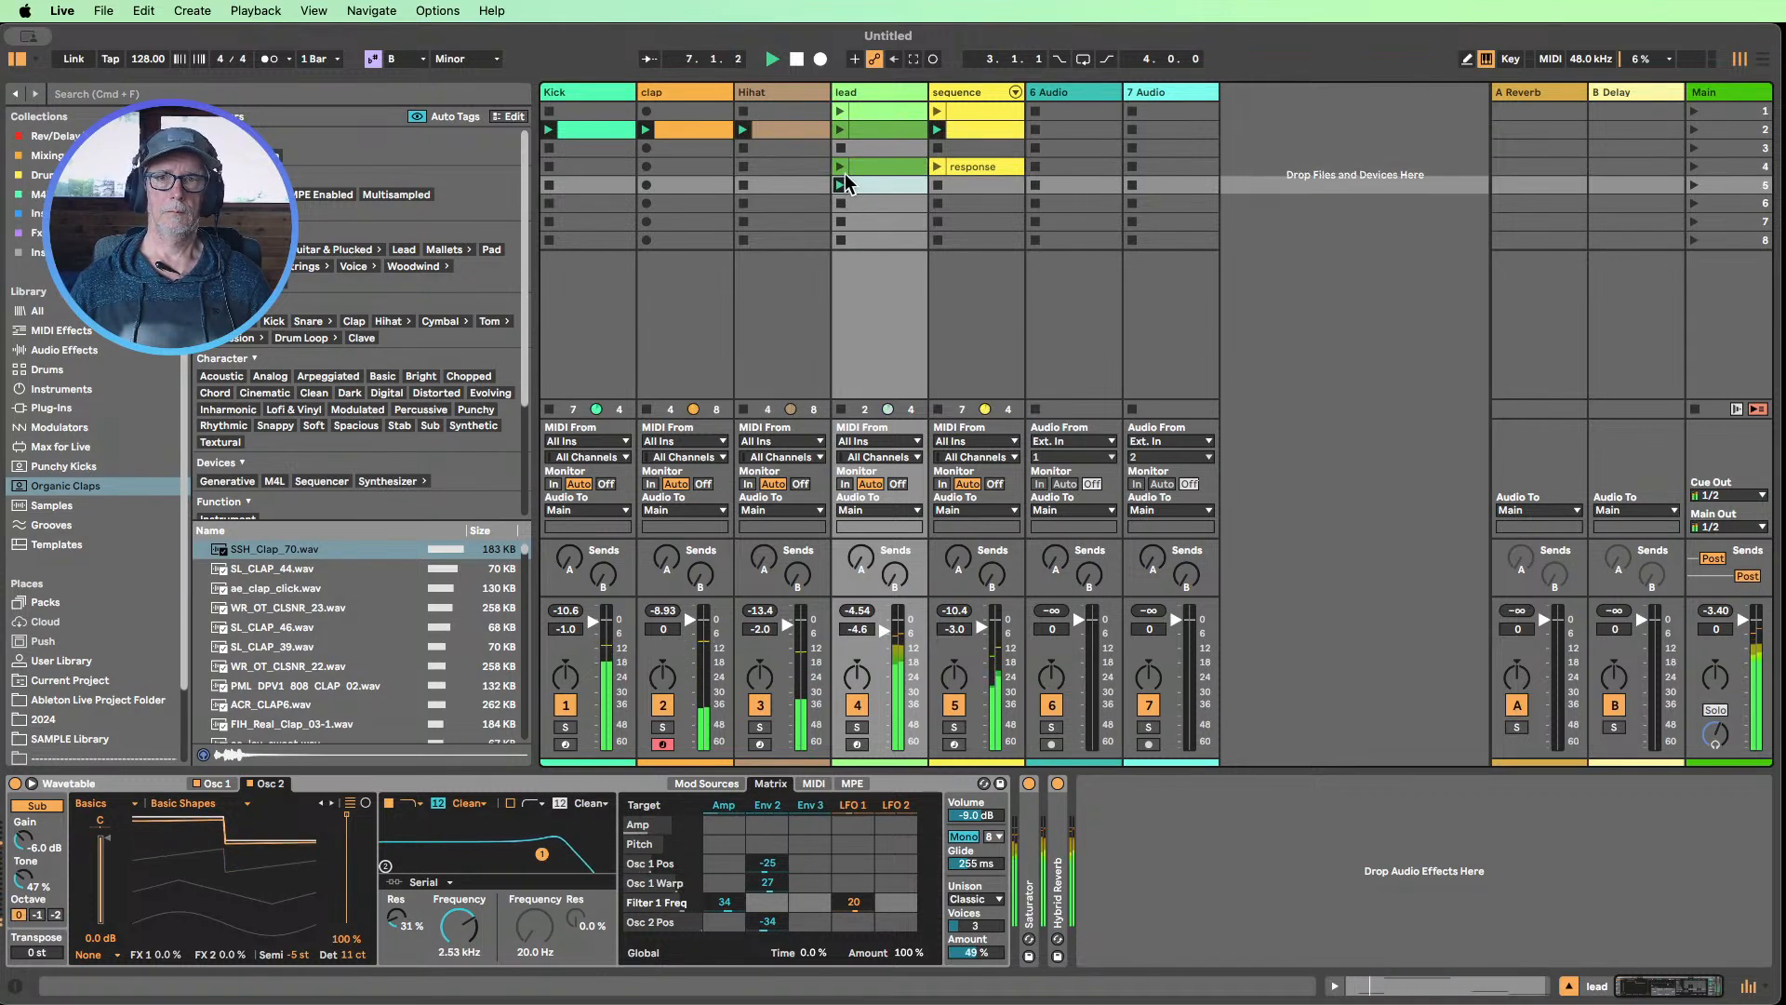
double_click(868, 190)
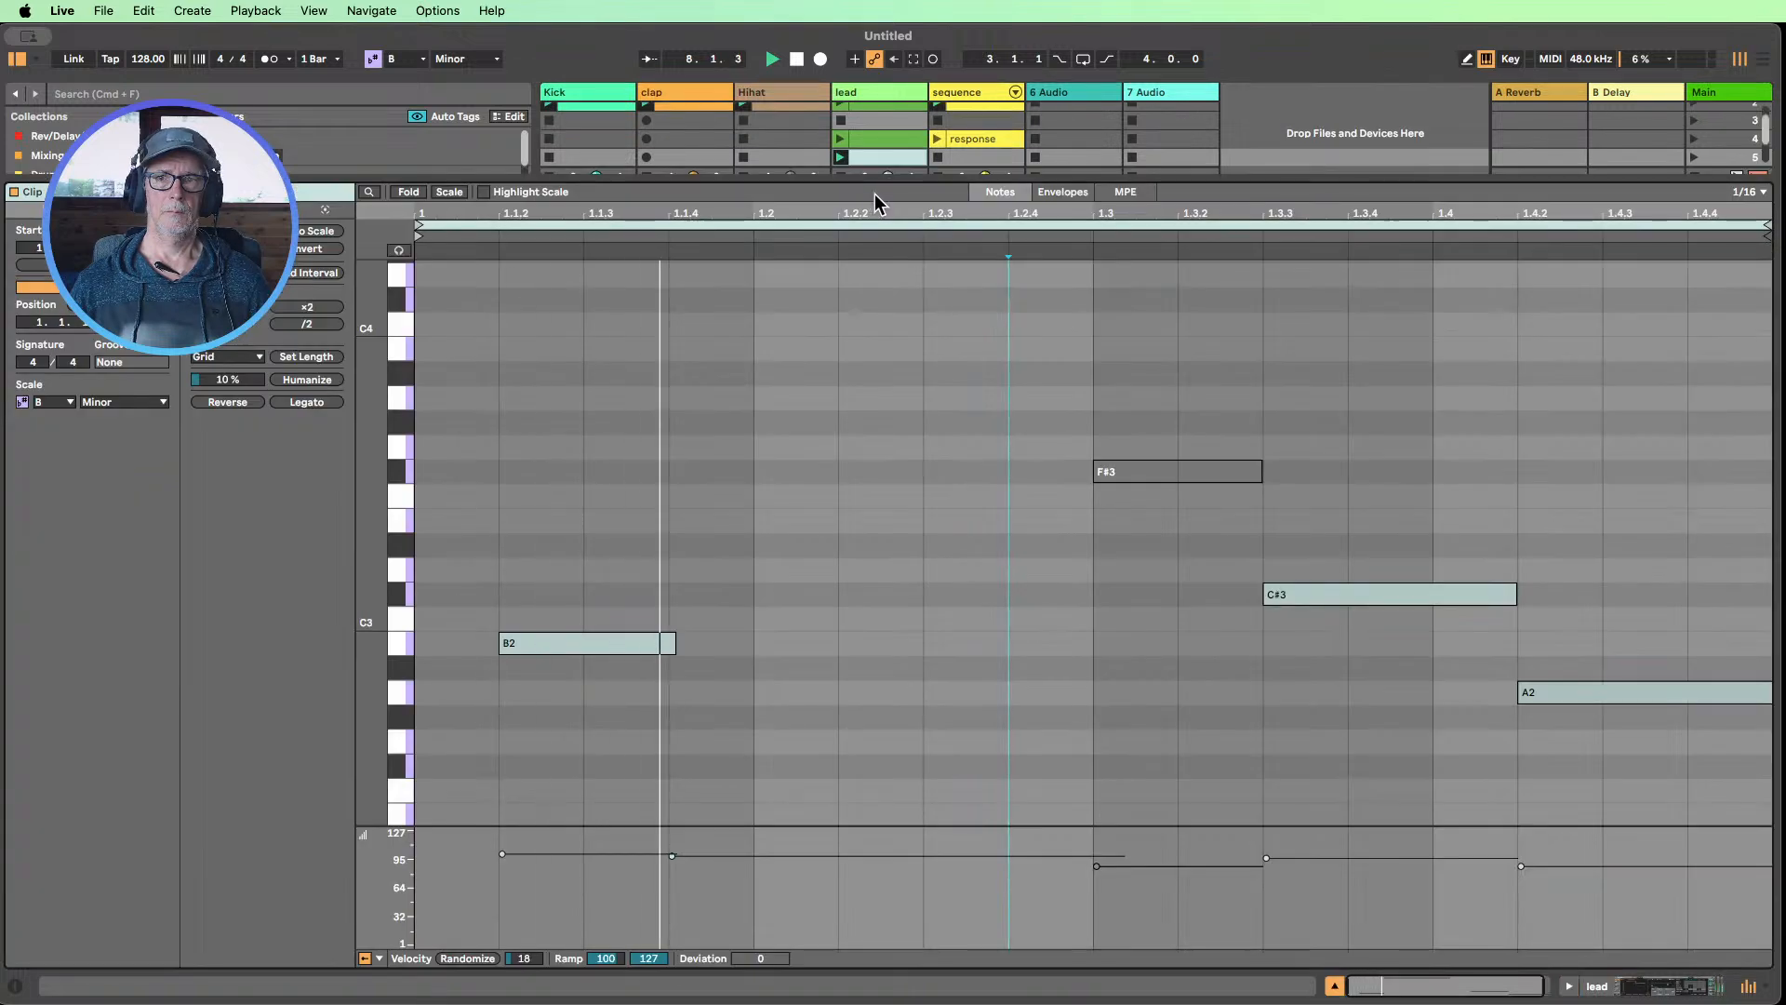
click(1335, 986)
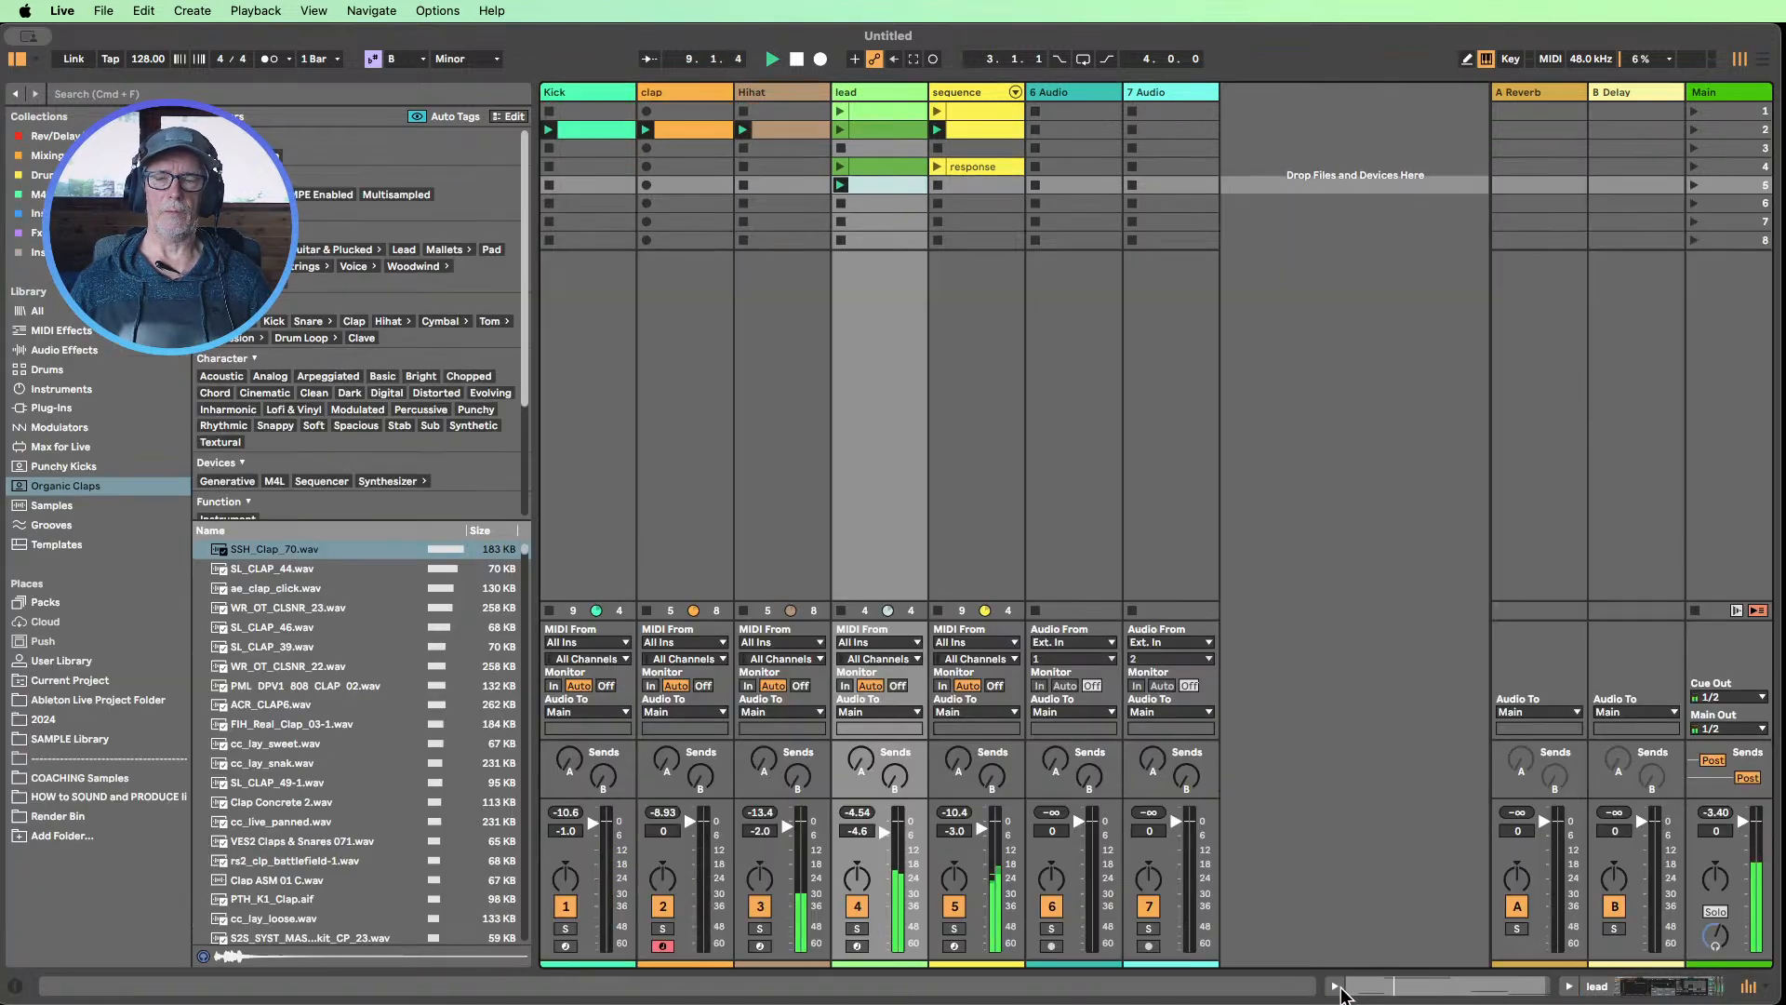
click(840, 166)
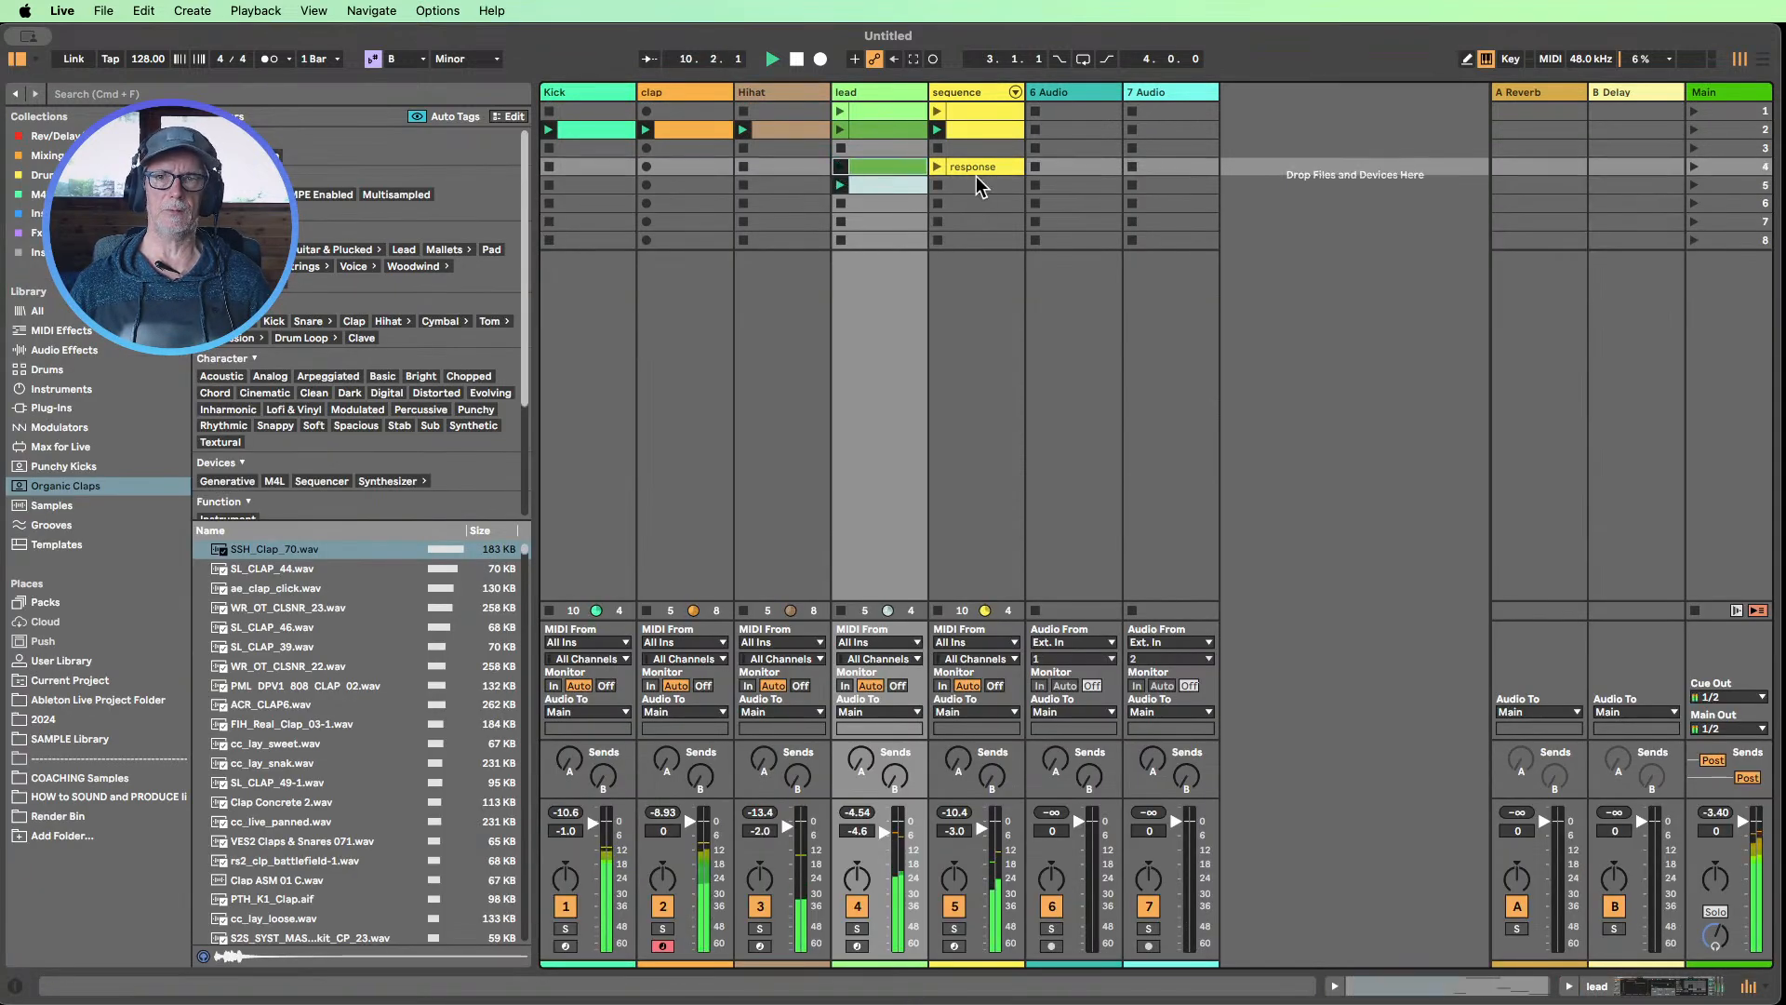
double_click(891, 160)
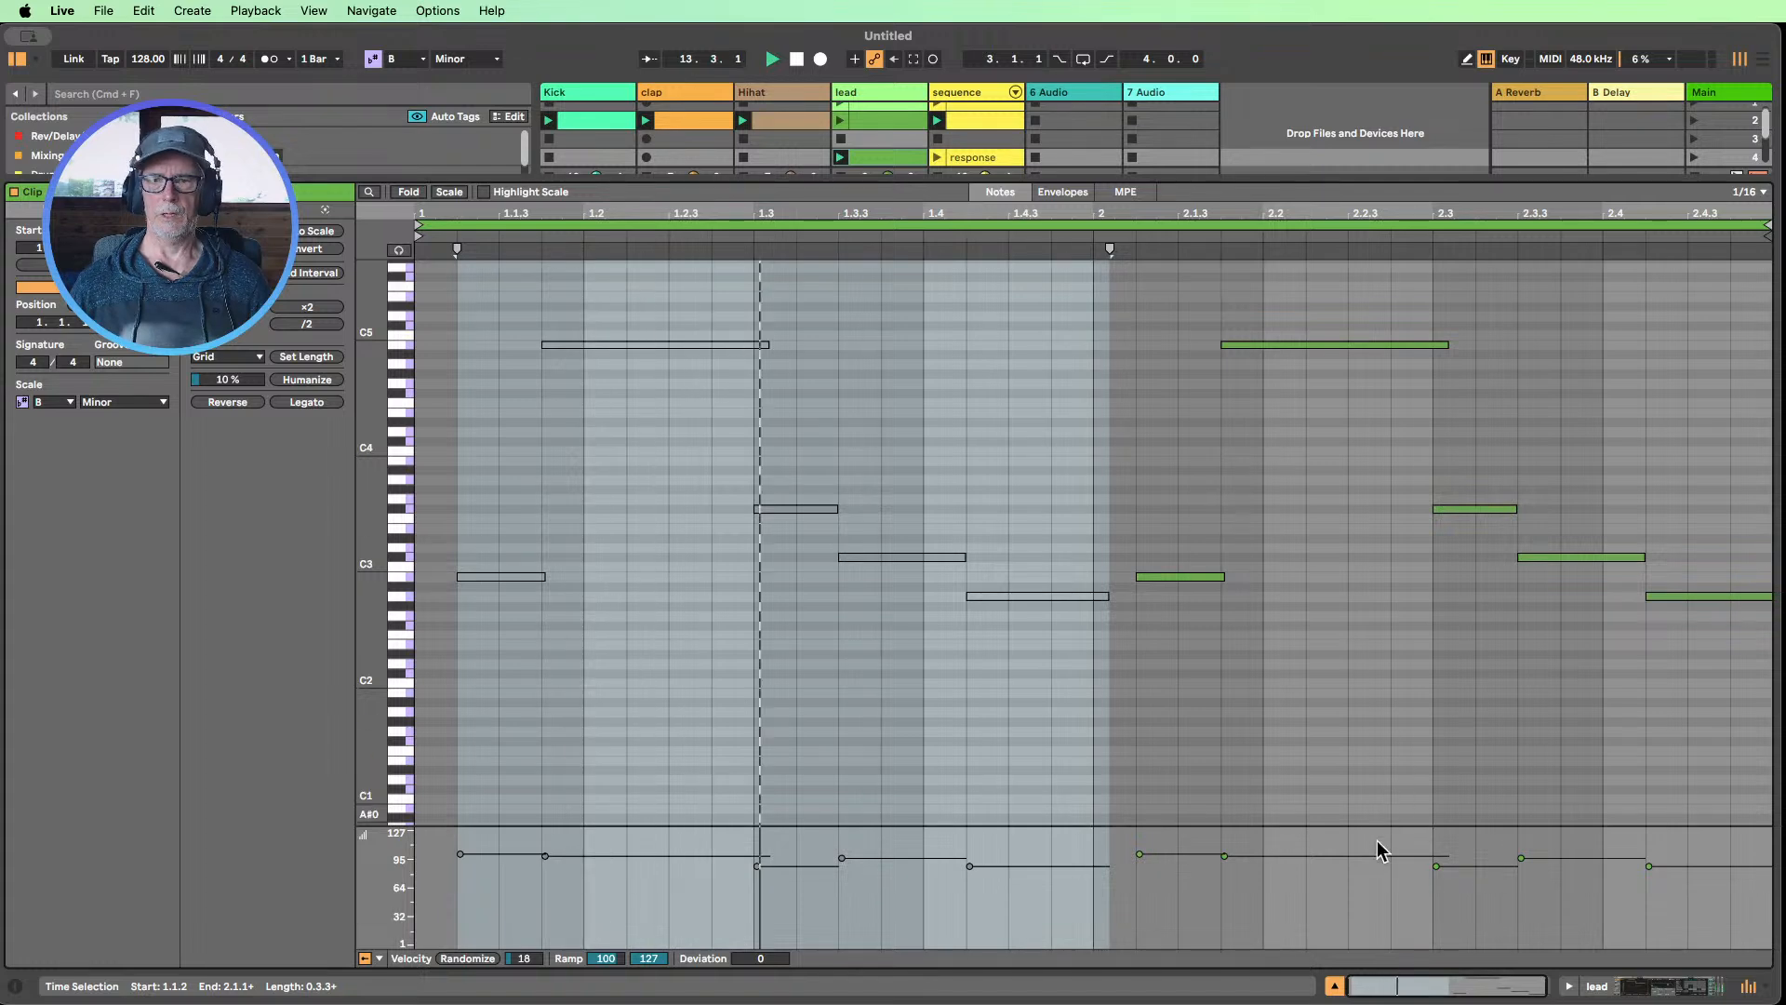
click(1337, 987)
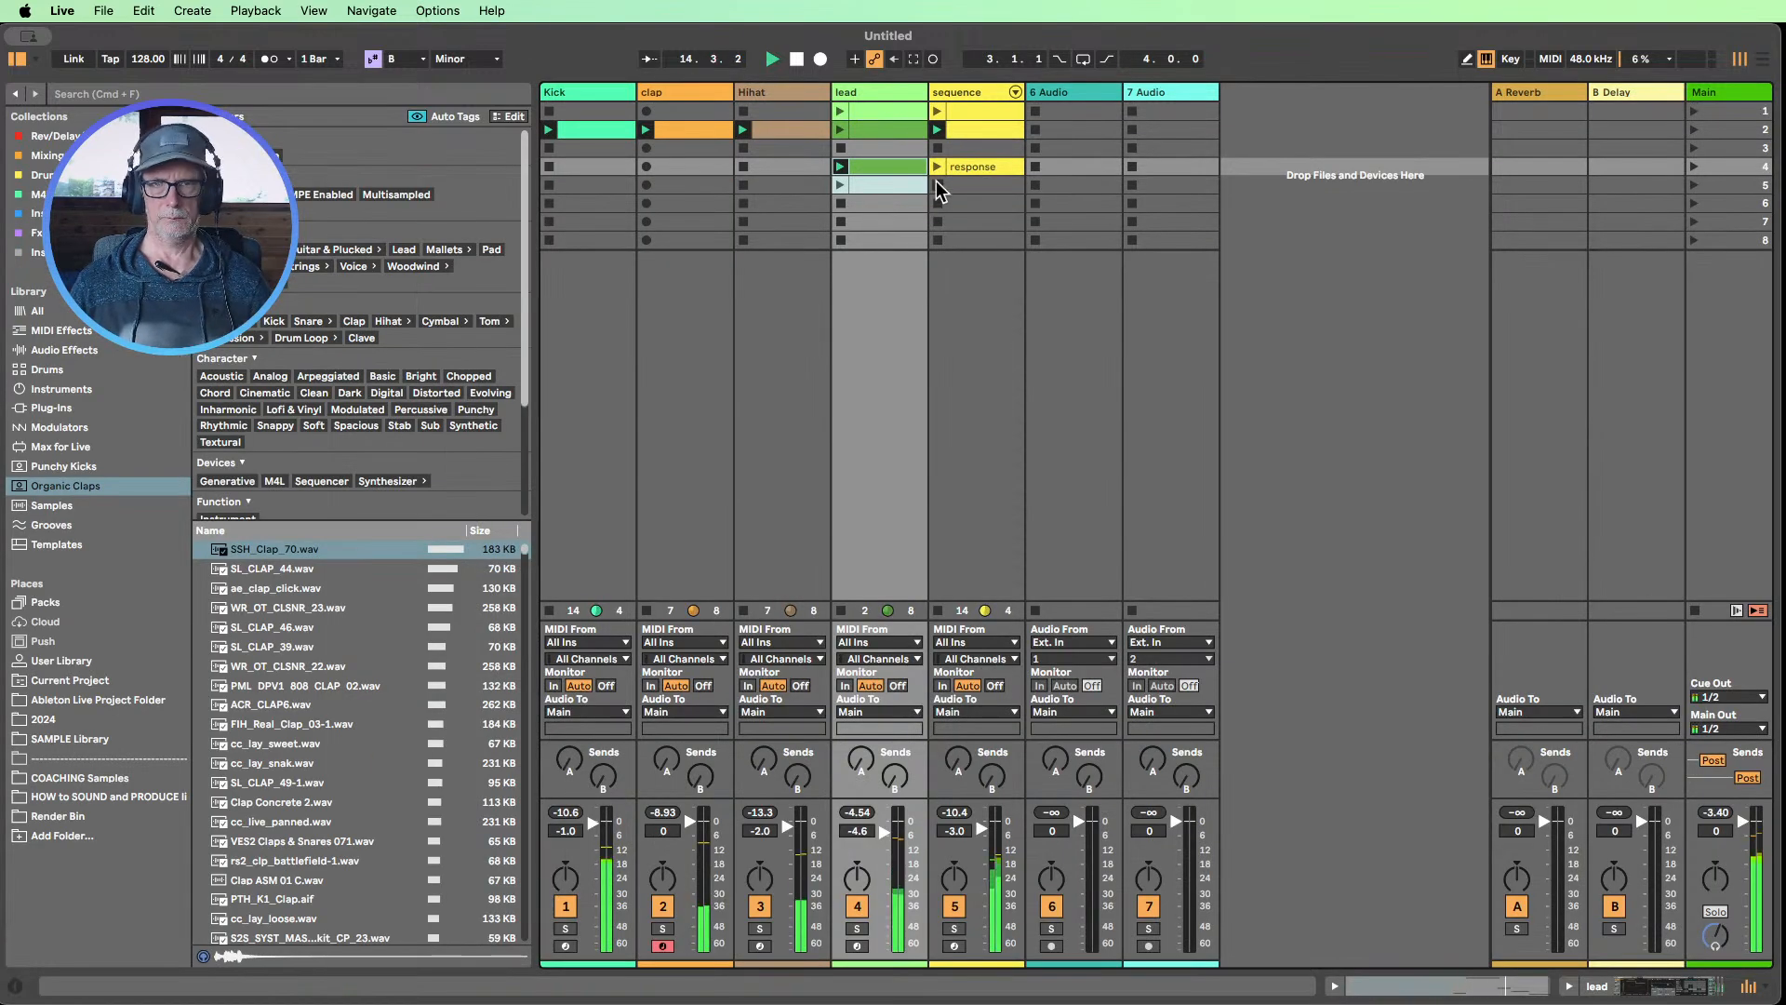
Move the lead clip from scene 2 to scene 8 and check the notes of the sequence clip in scene 2
drag(884, 130, 878, 237)
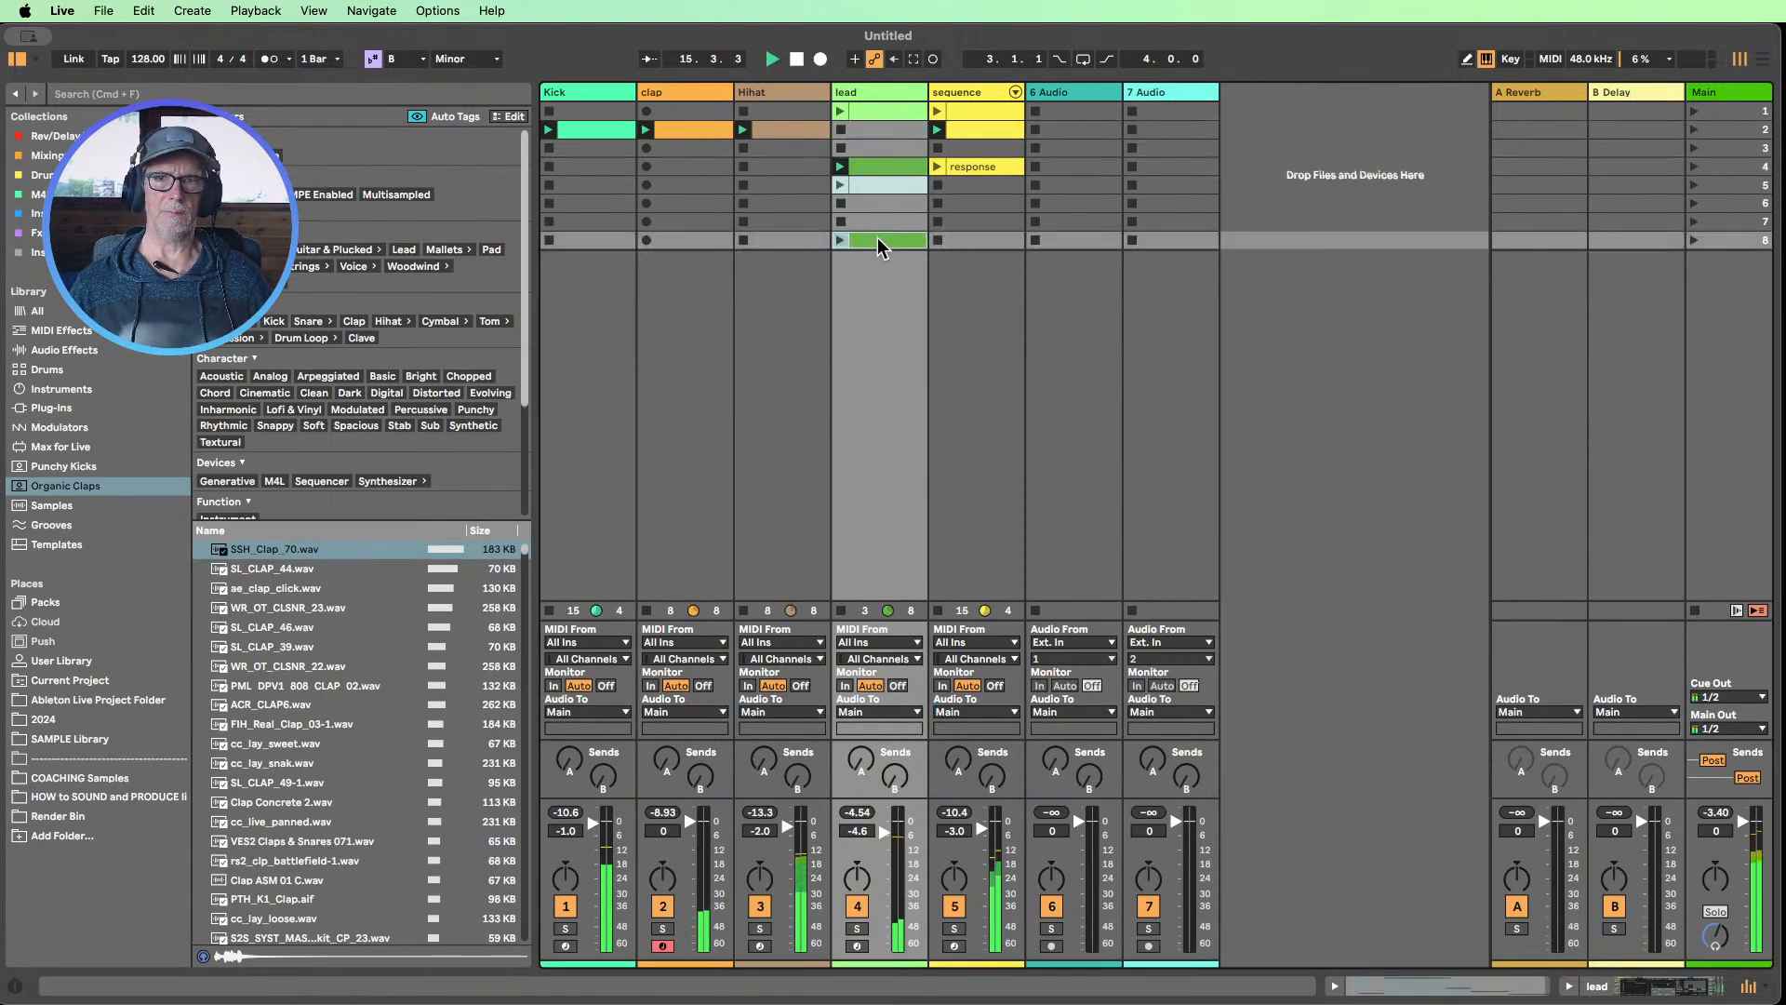
double_click(975, 127)
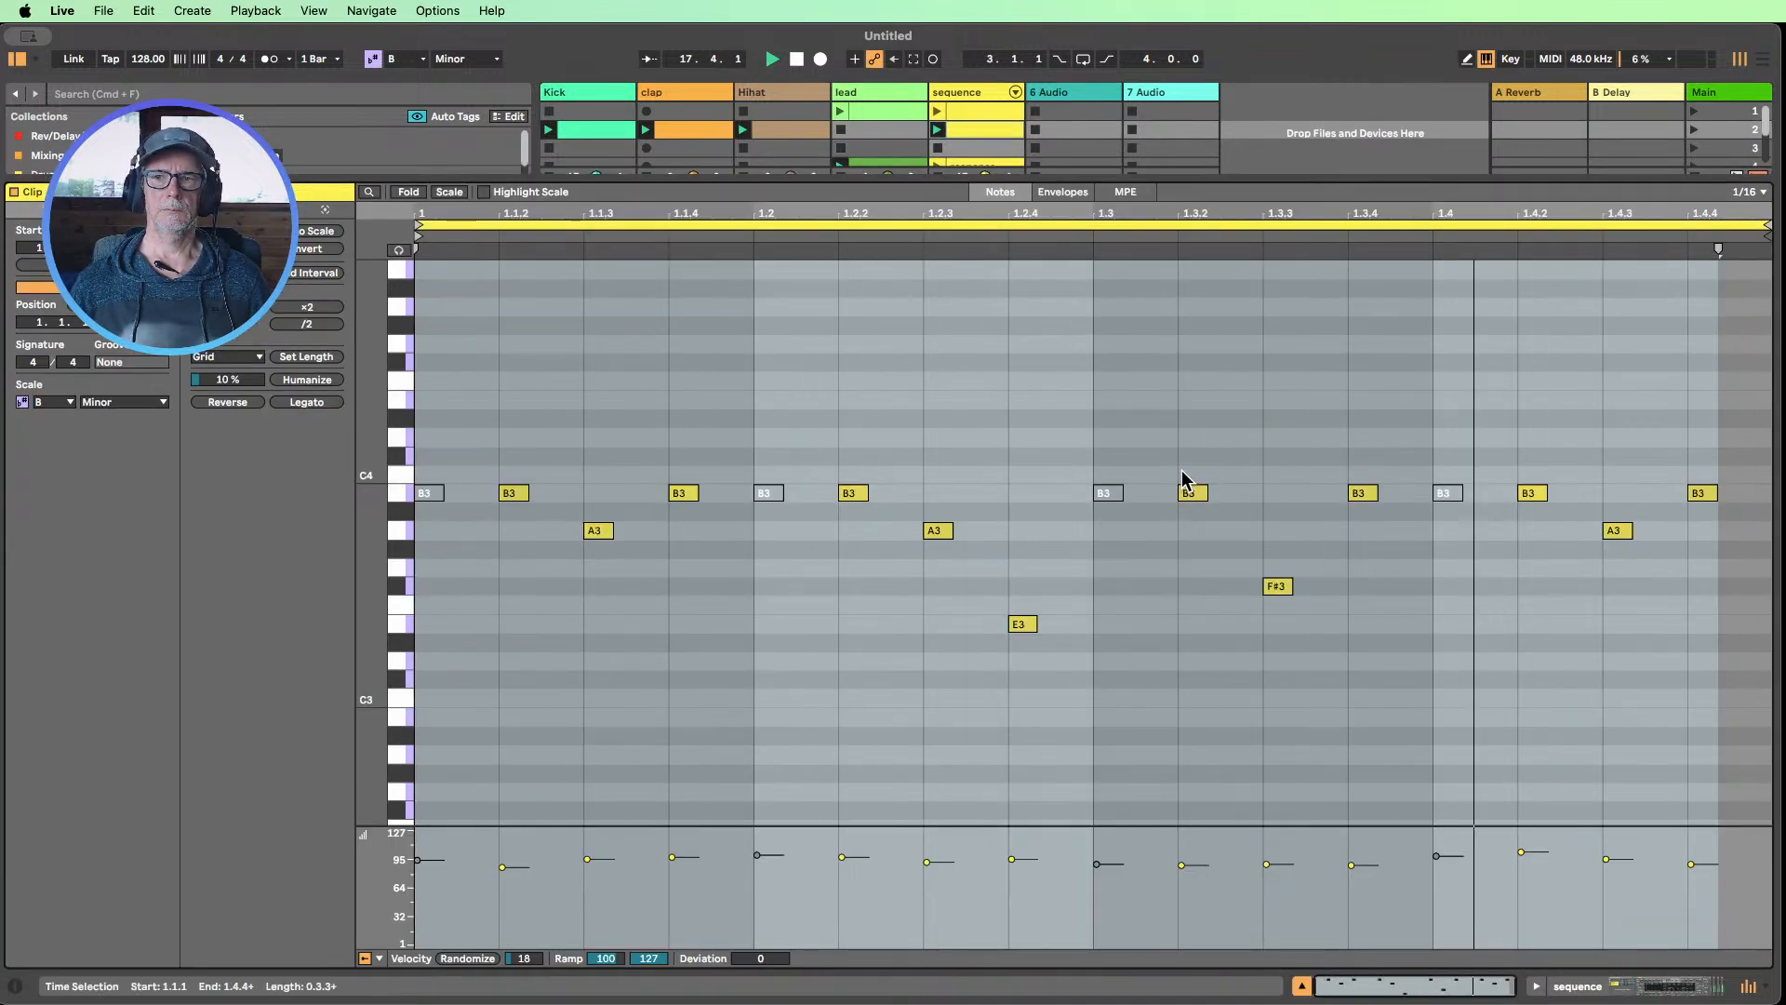
click(1302, 985)
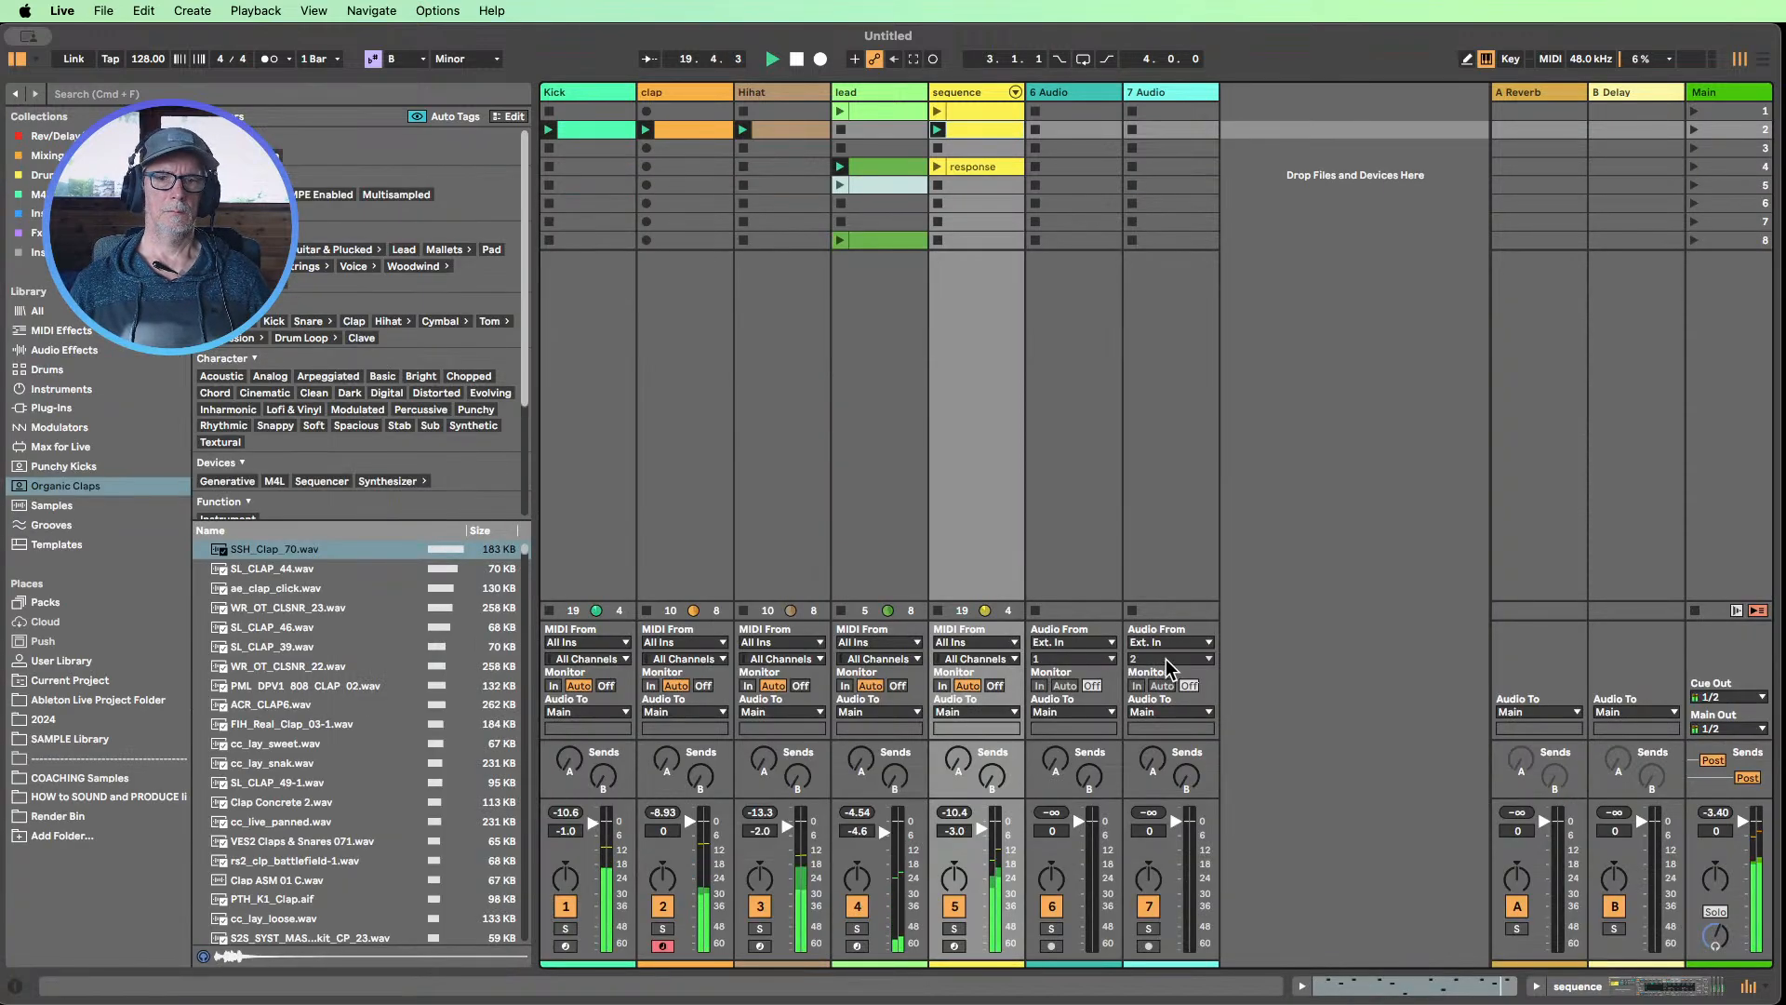
Set the Dry/Wet of the sequence track's Delay to 24 %
drag(872, 798, 869, 744)
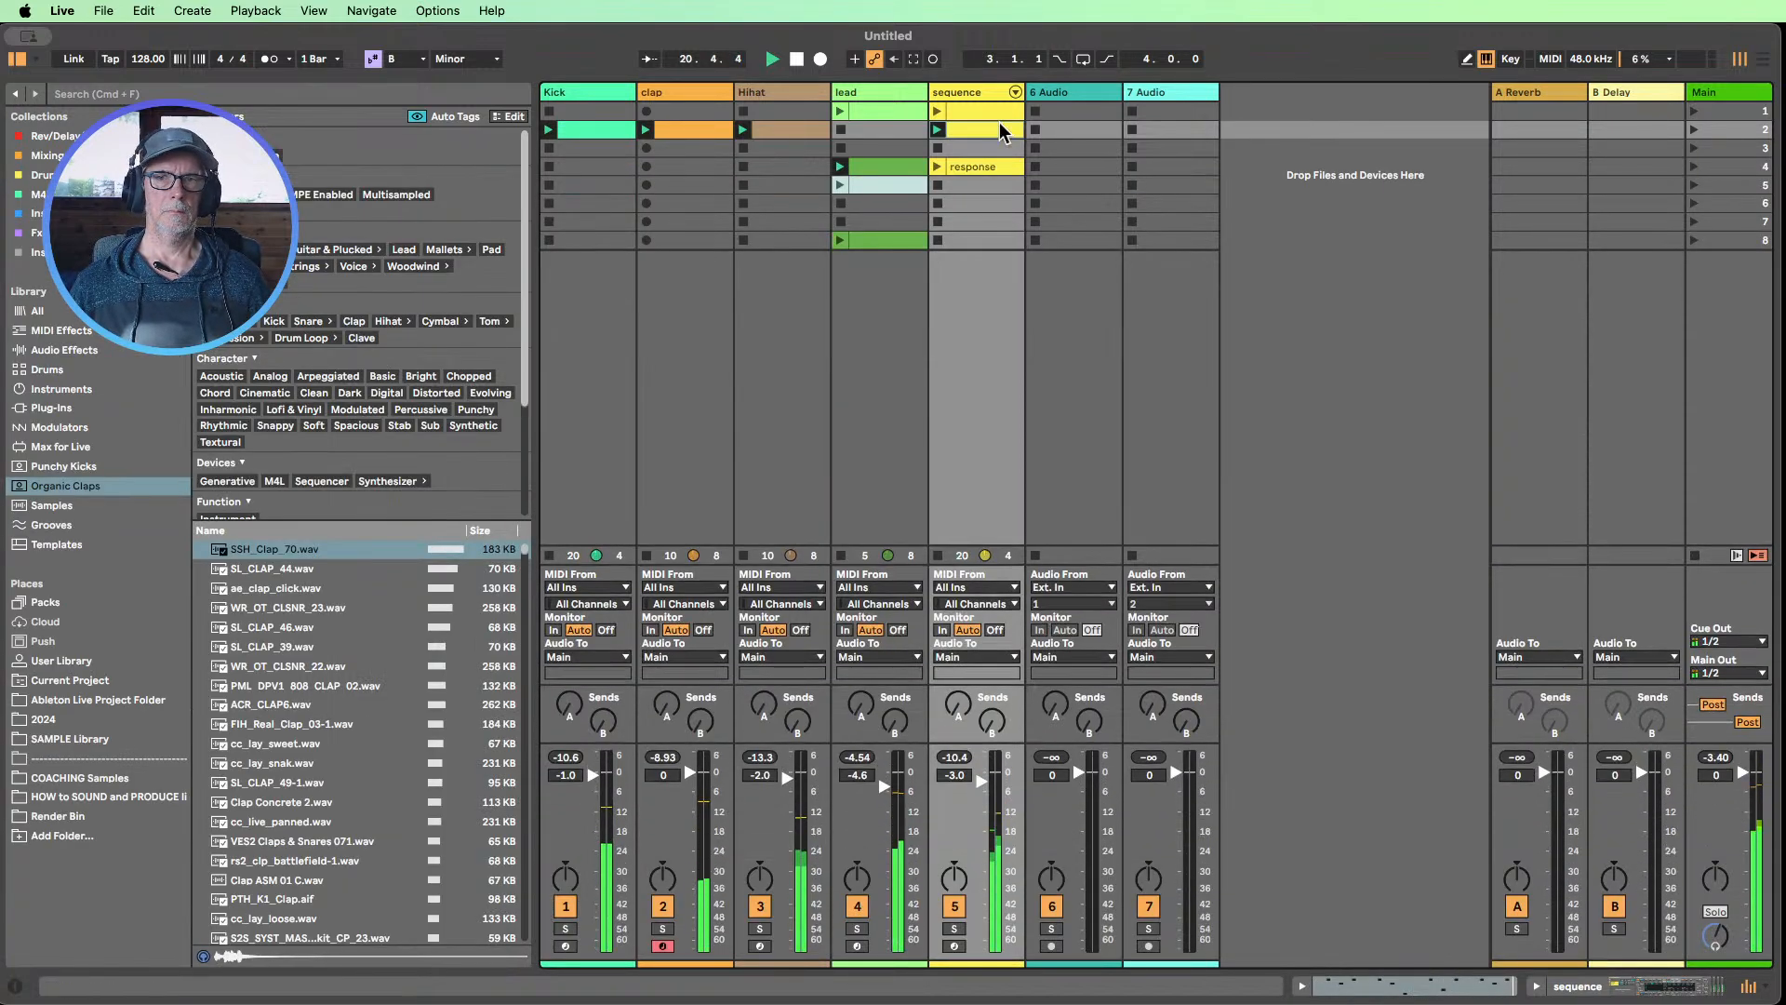
double_click(968, 92)
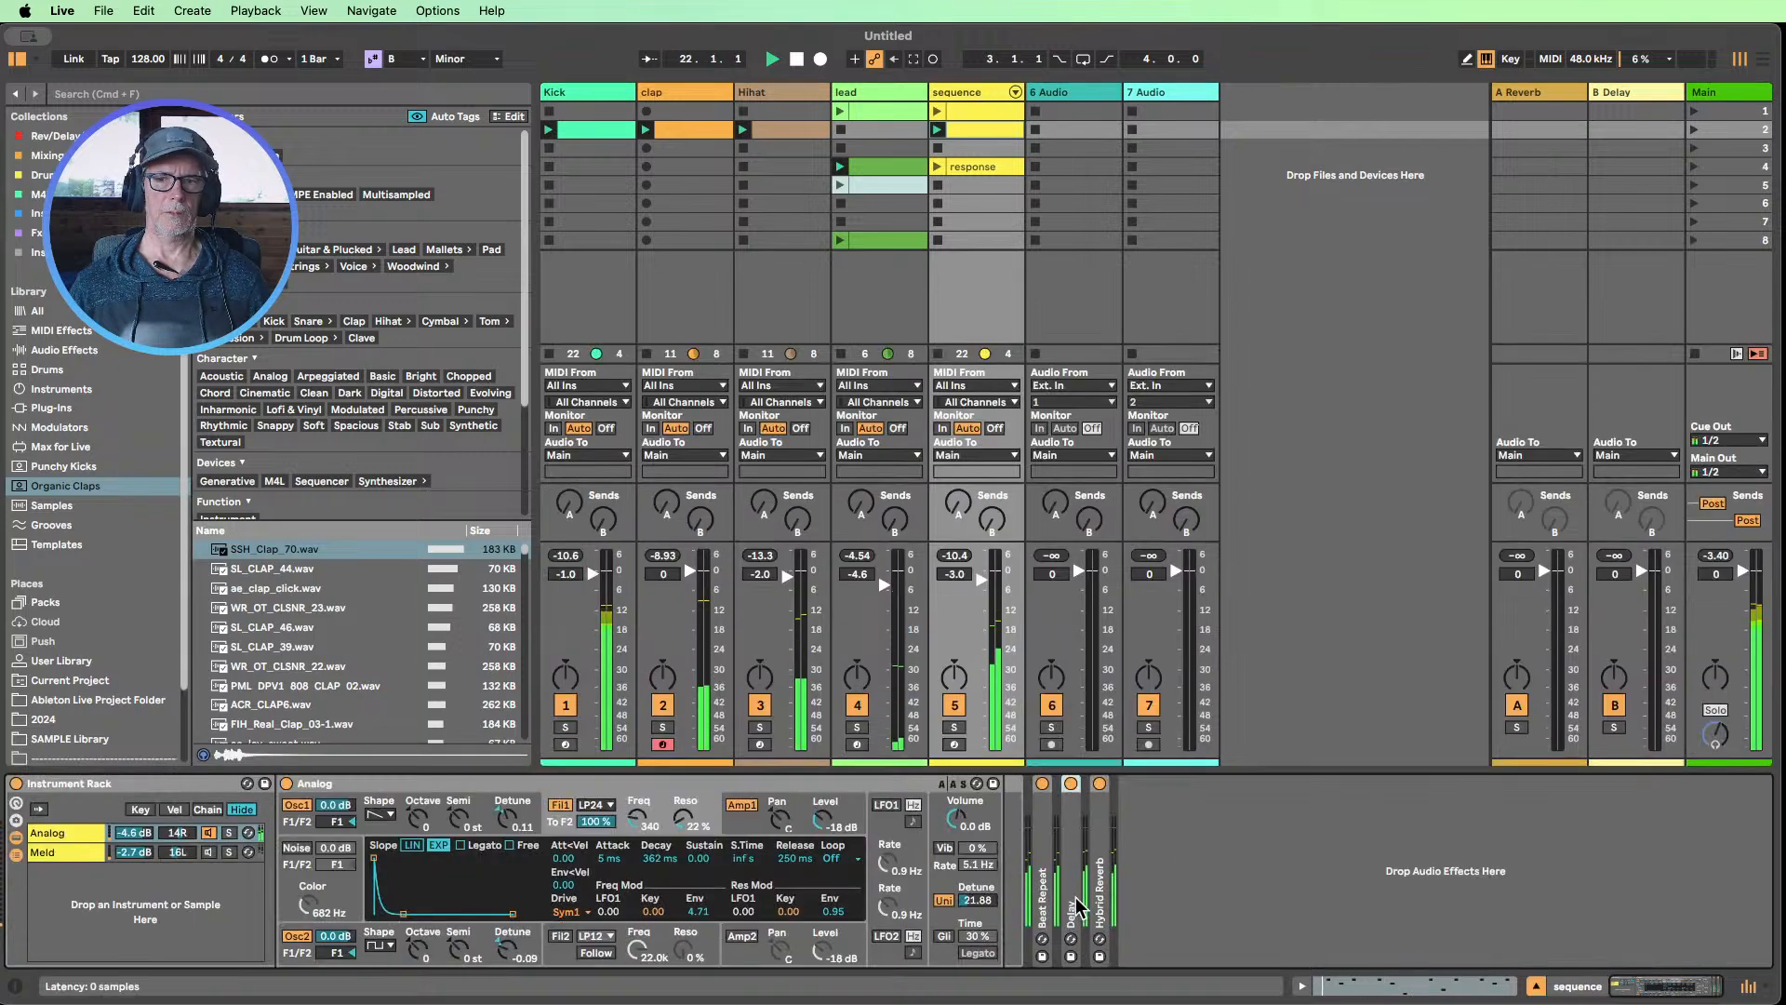
mouse_move(1407, 940)
mouse_down()
mouse_move(1406, 883)
mouse_move(1406, 918)
mouse_up()
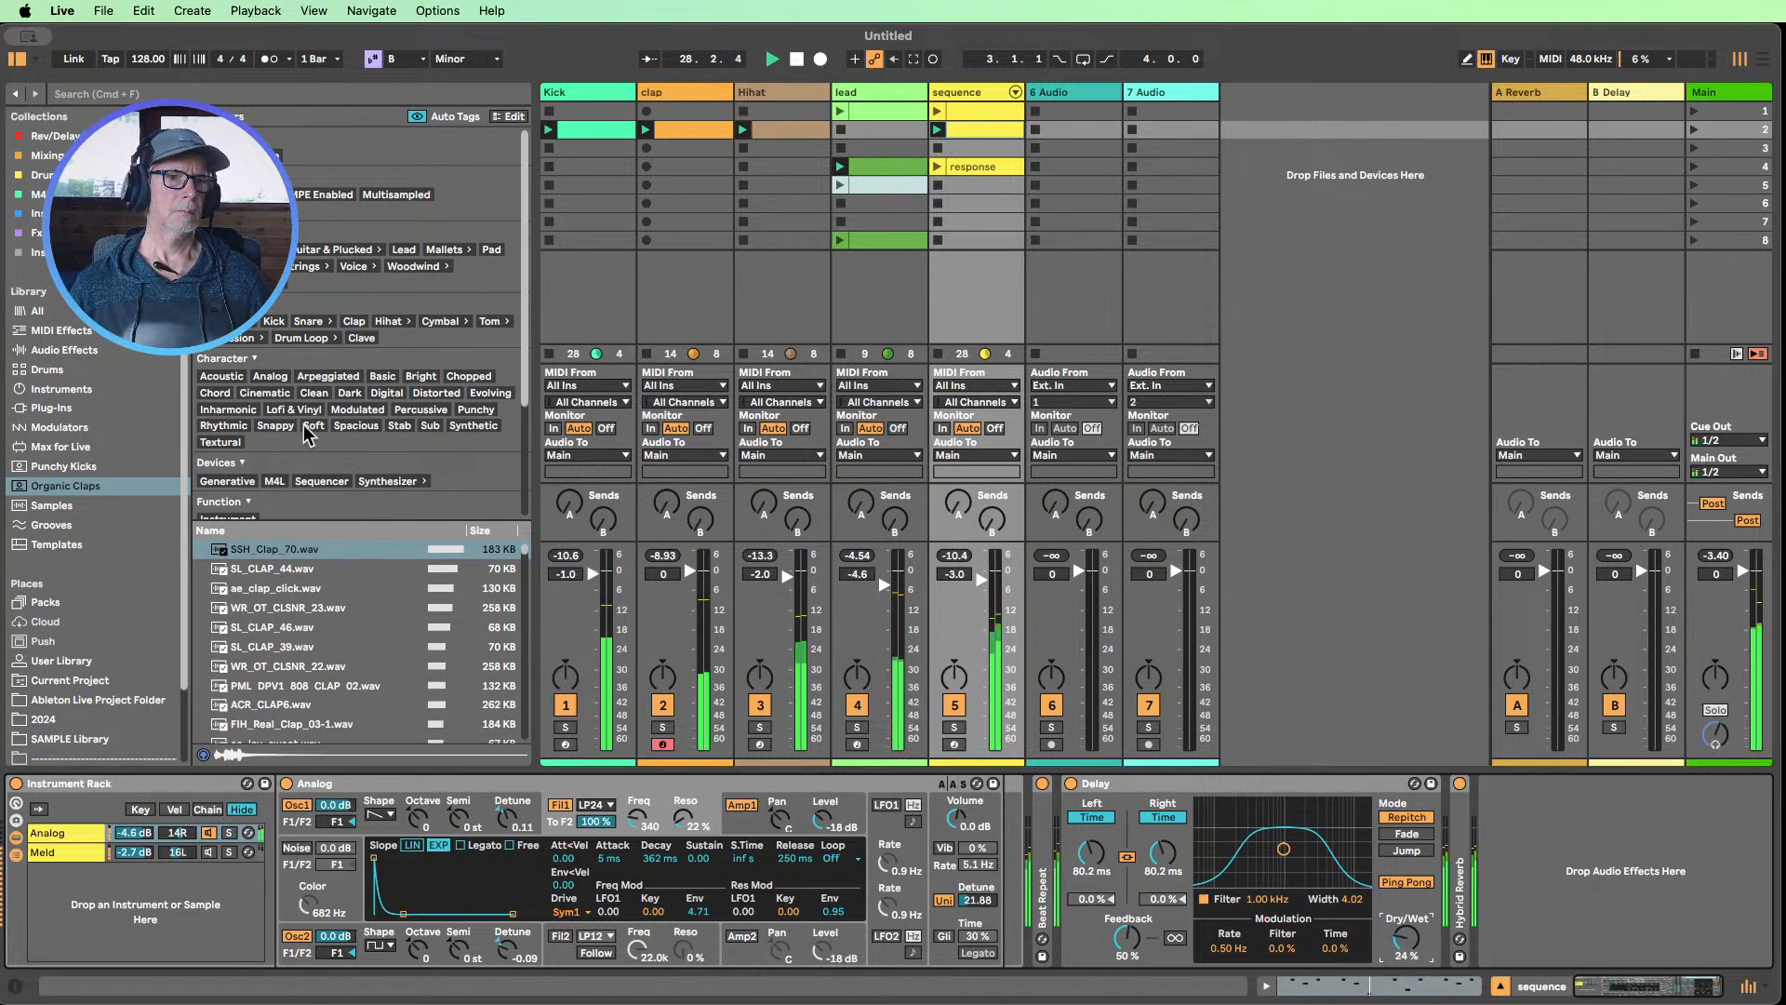
Add a Saturator audio effect to the sequence track, between the Instrument Rack and Beat Repeat
click(31, 352)
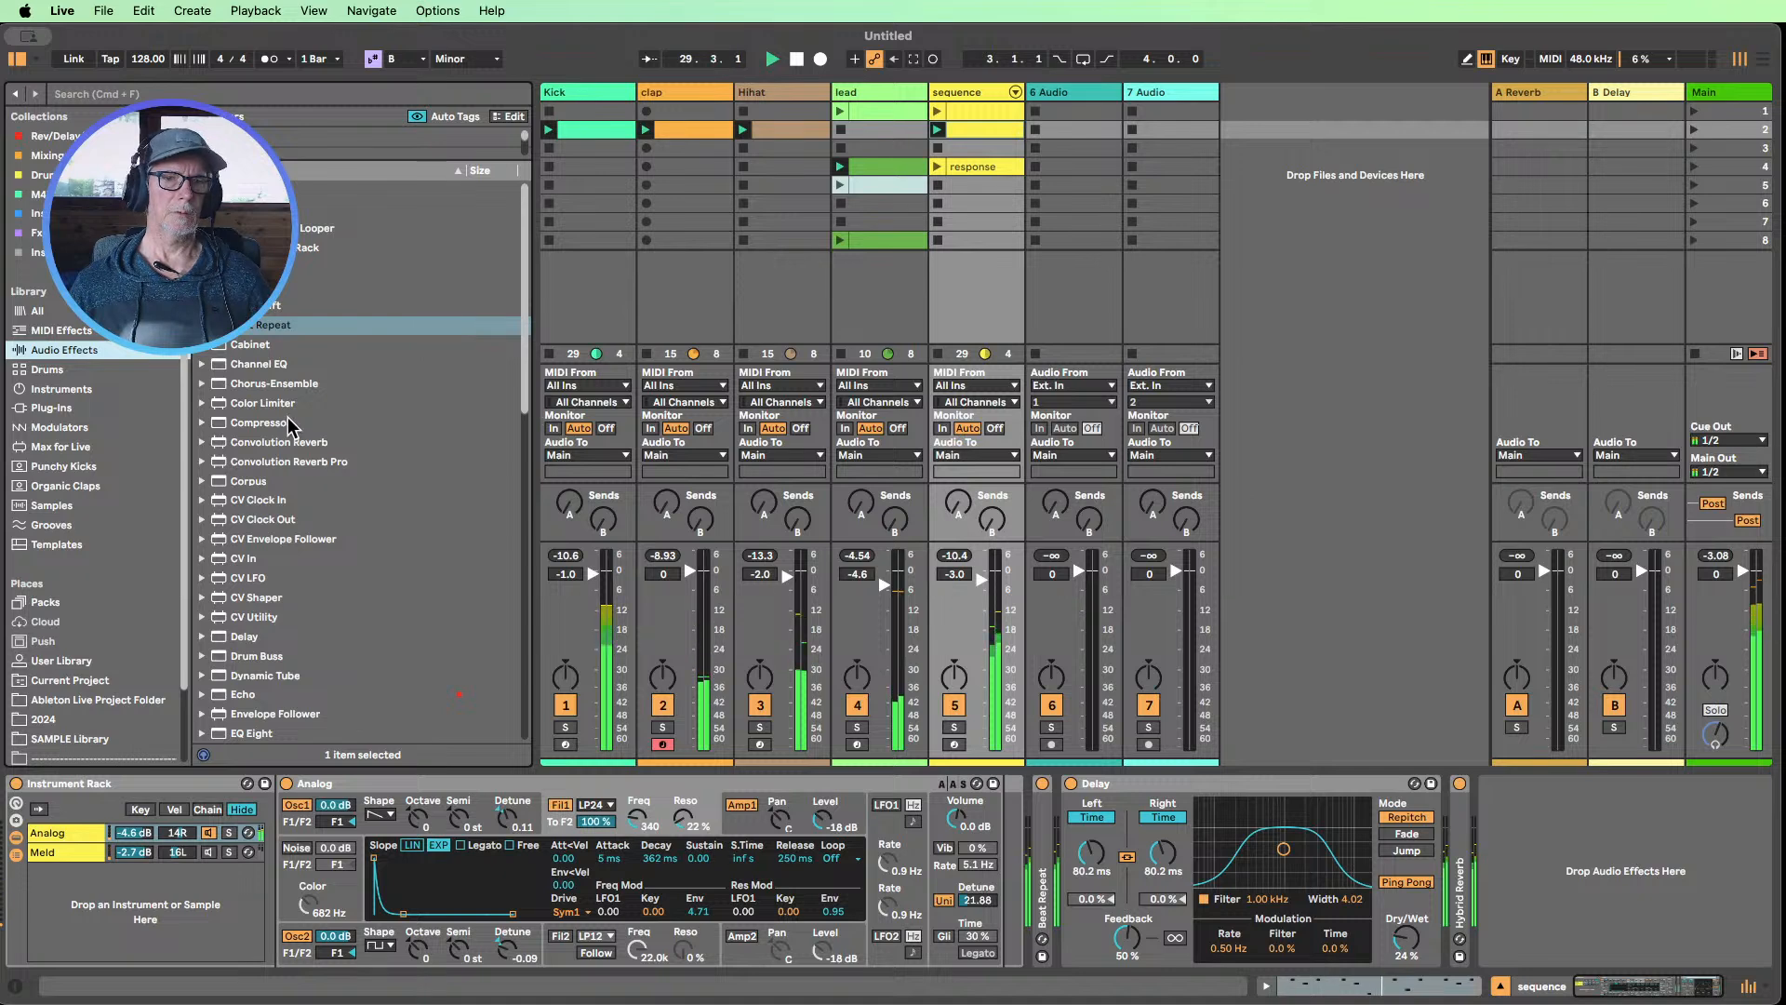
scroll(292, 428, down, 10)
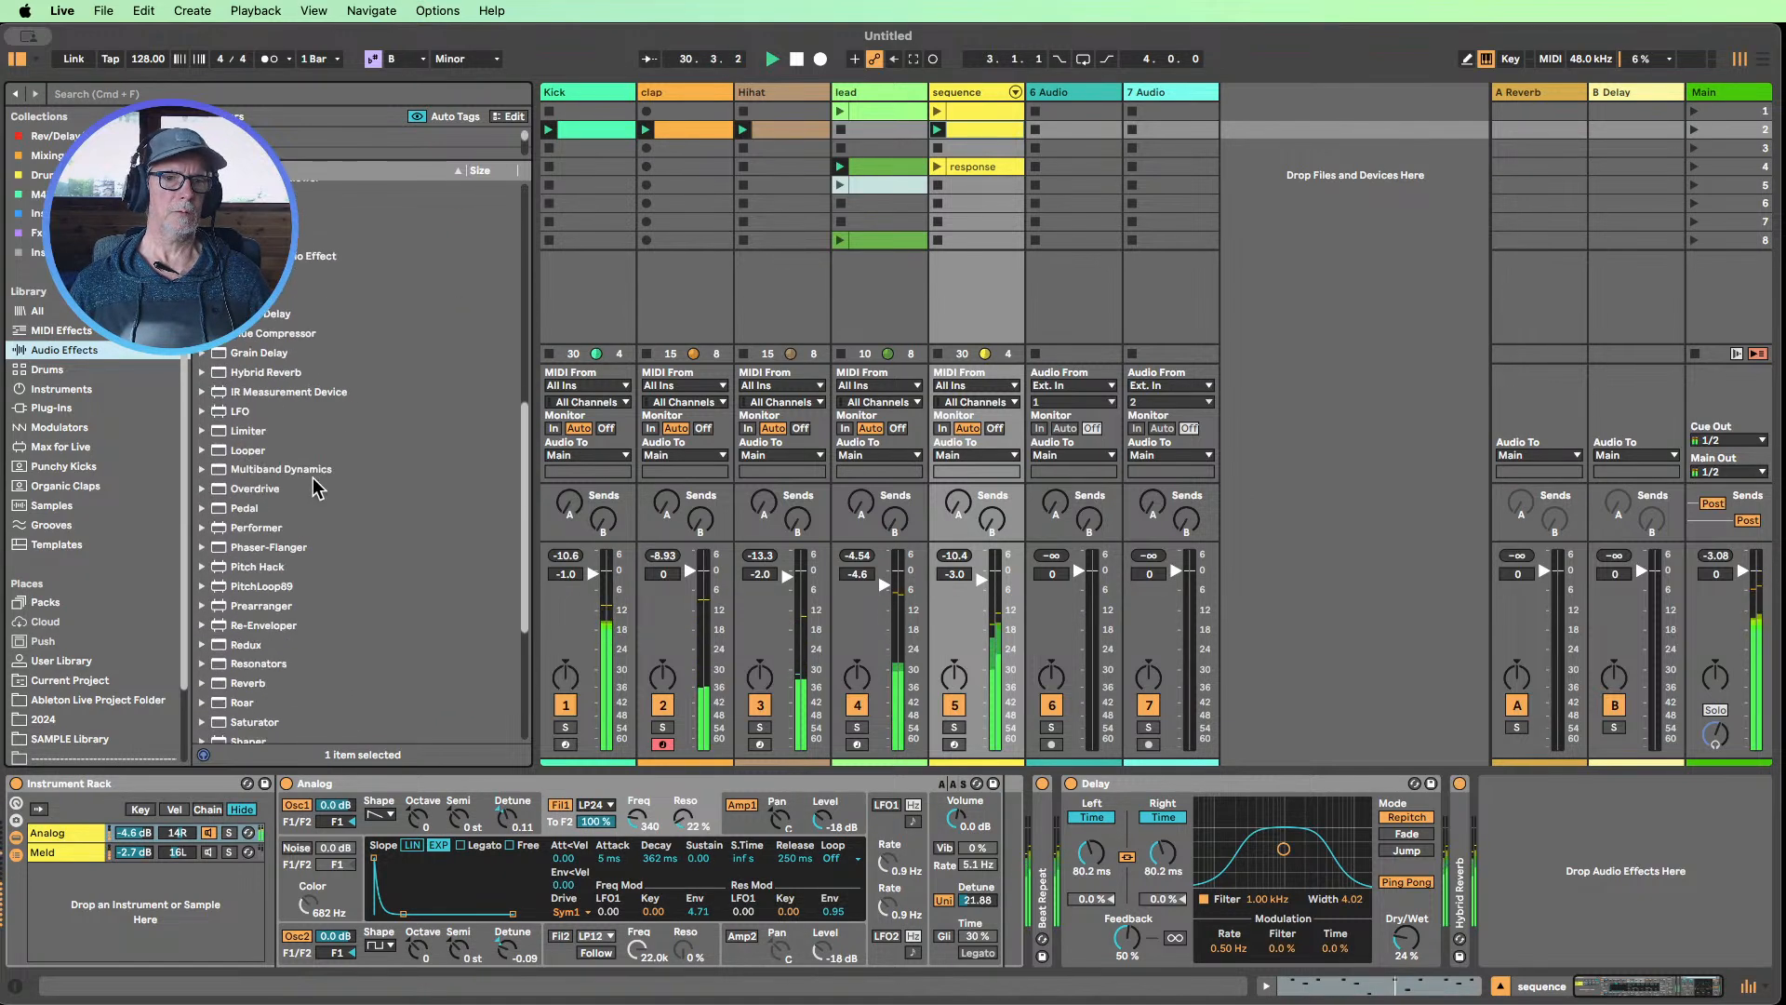
scroll(317, 487, down, 5)
click(243, 617)
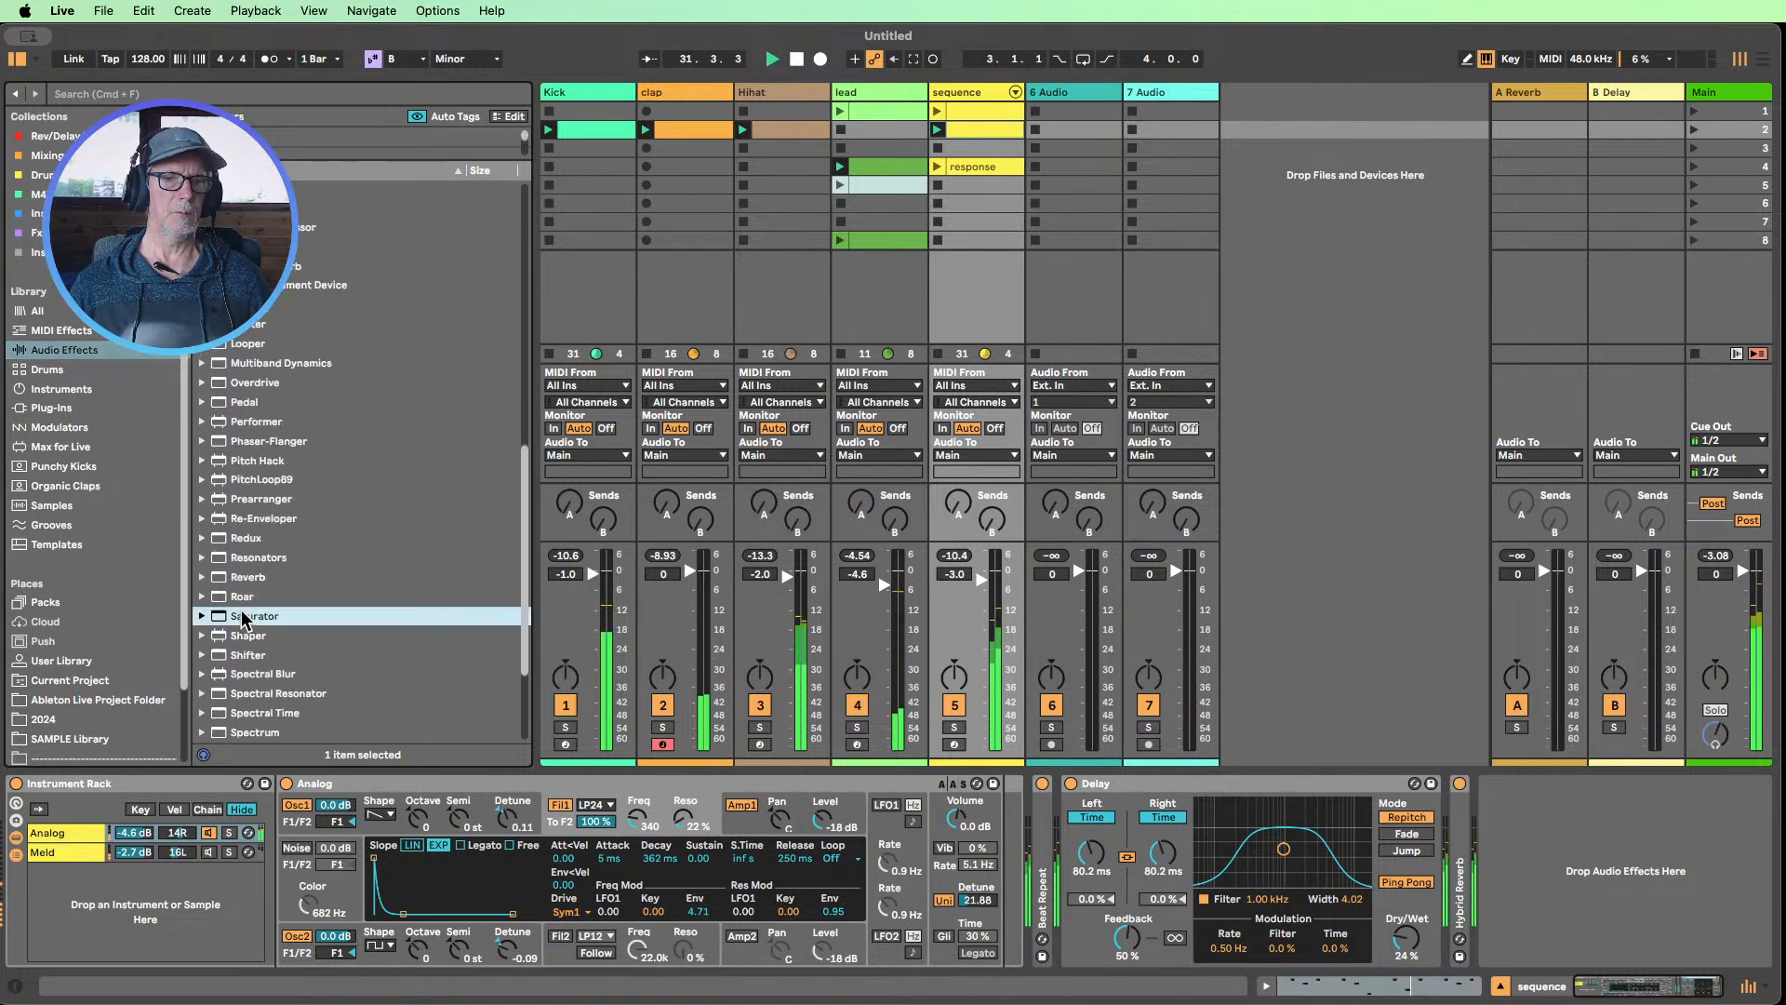
drag(244, 618, 1041, 874)
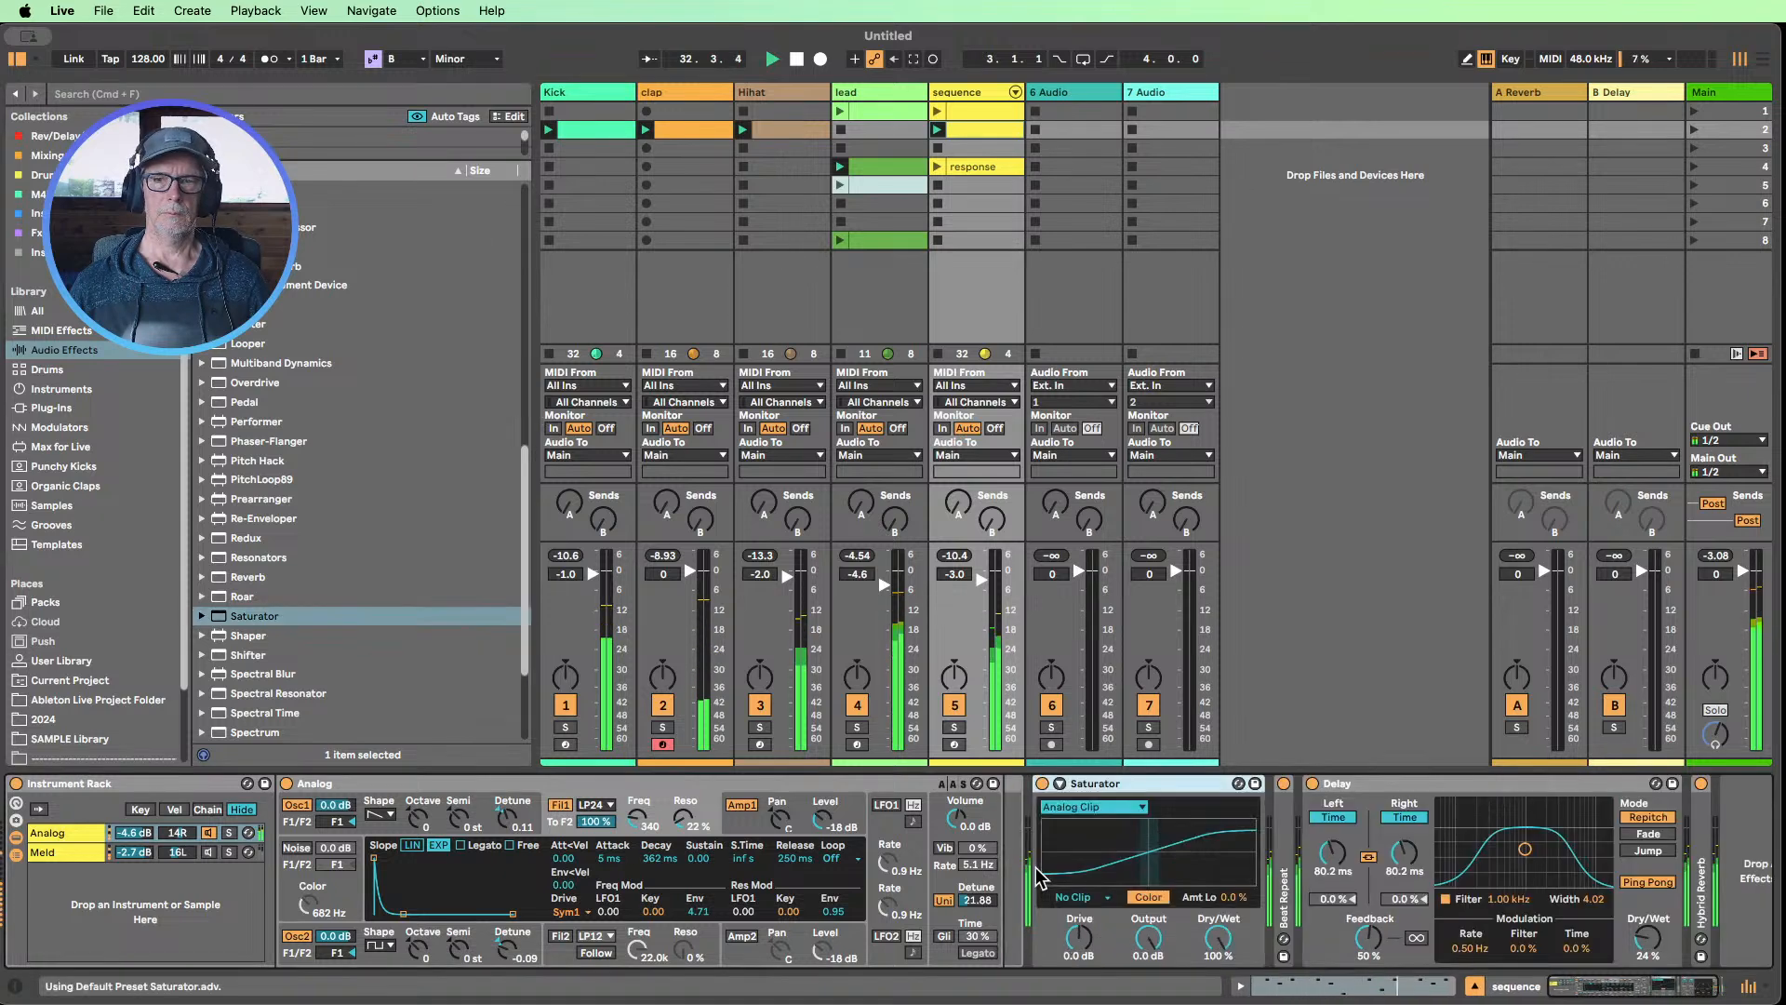
Set the Saturator's Drive to 8.0 dB and Output to -5.7 dB, and collapse the Saturator and Delay devices
mouse_move(1148, 937)
mouse_down()
mouse_move(1148, 954)
mouse_move(1079, 936)
mouse_move(1145, 948)
mouse_up()
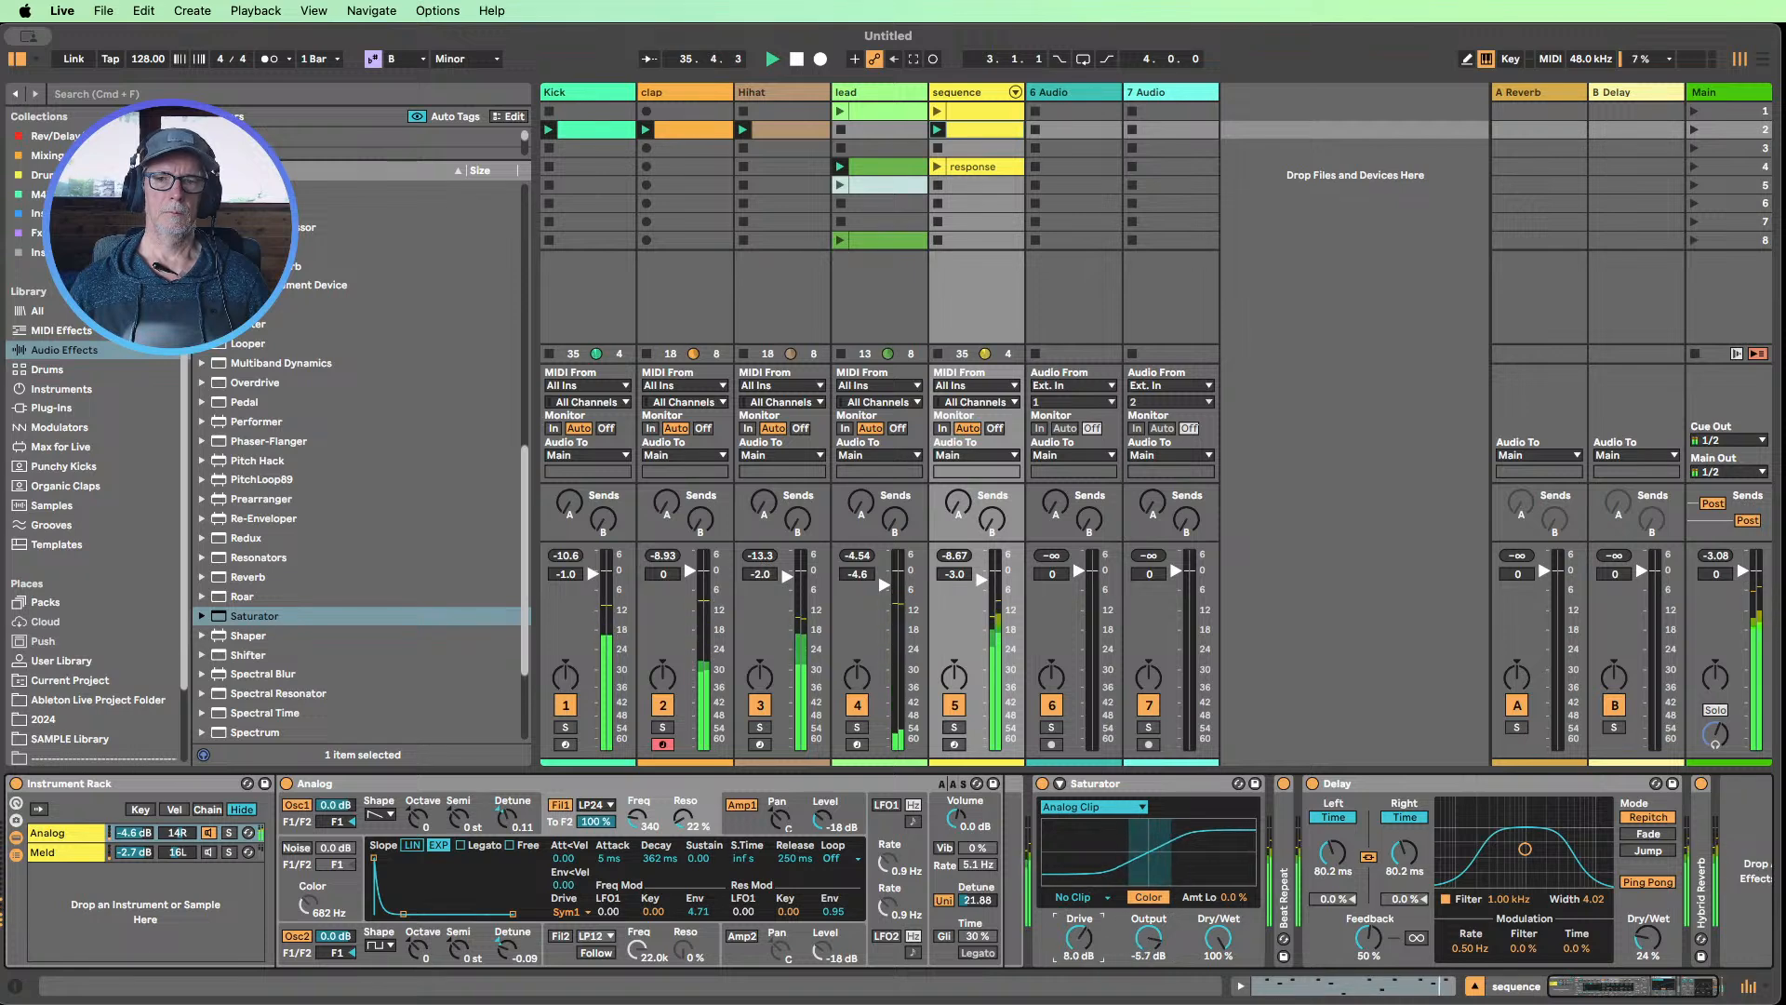
double_click(1116, 786)
click(1121, 789)
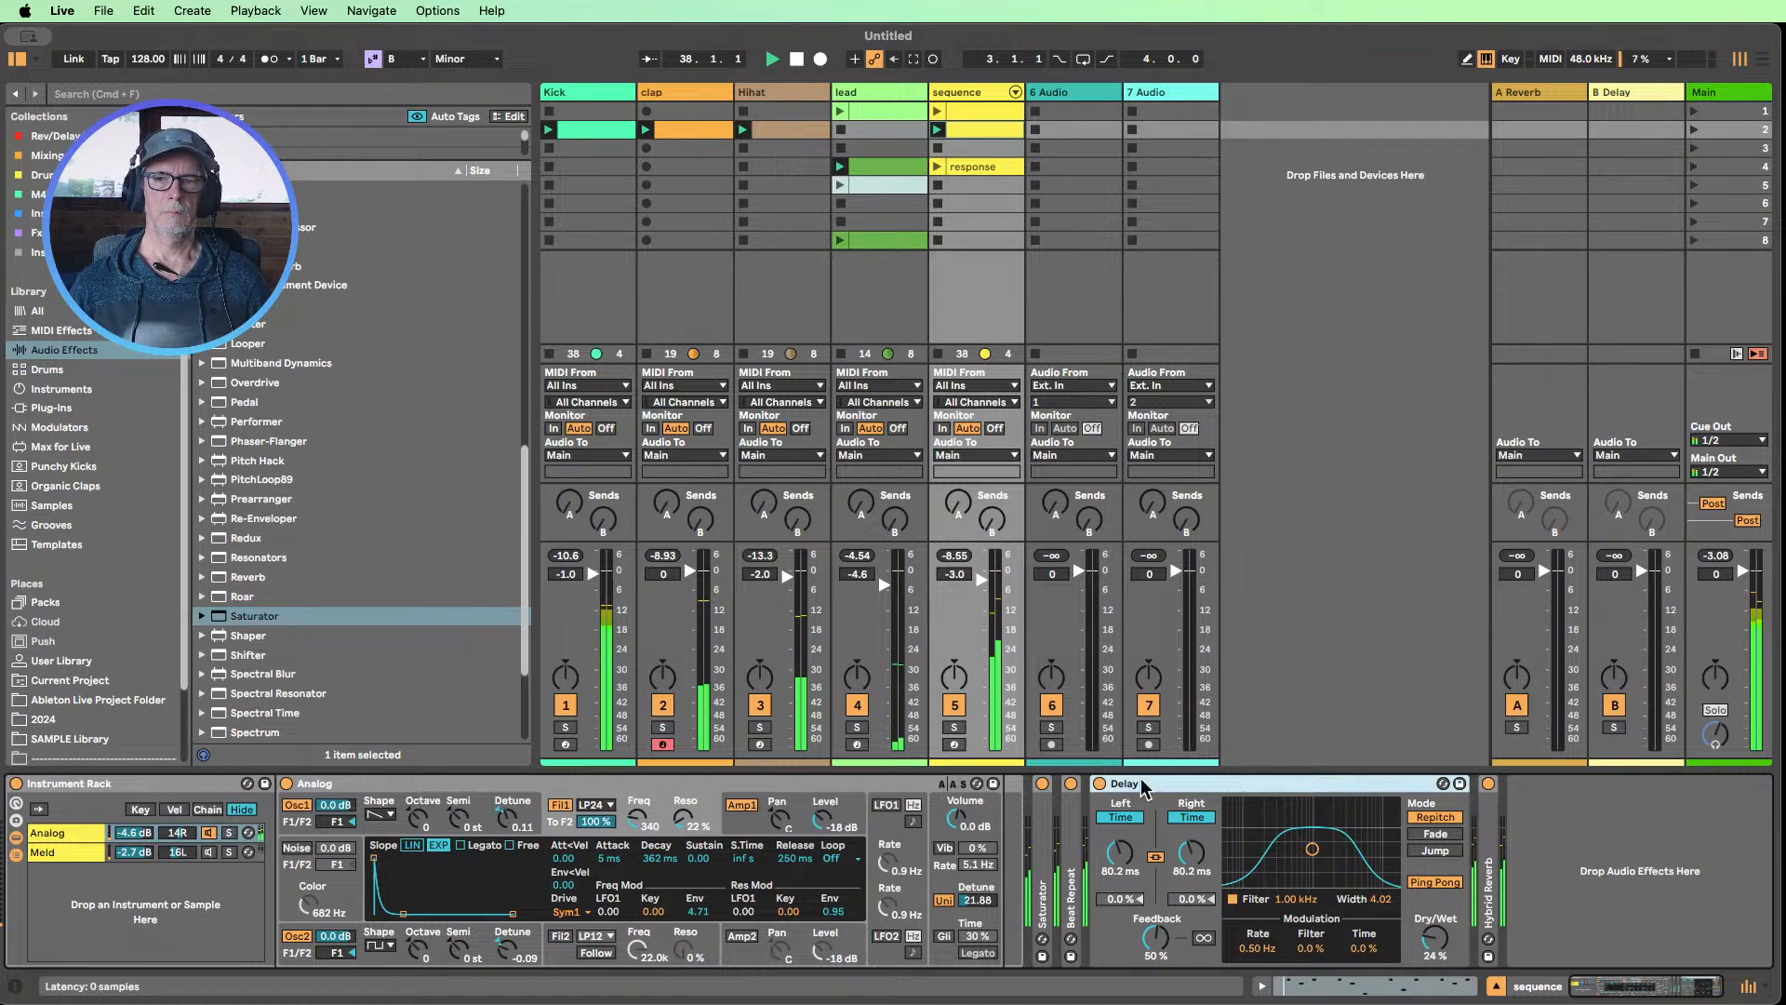
double_click(1146, 786)
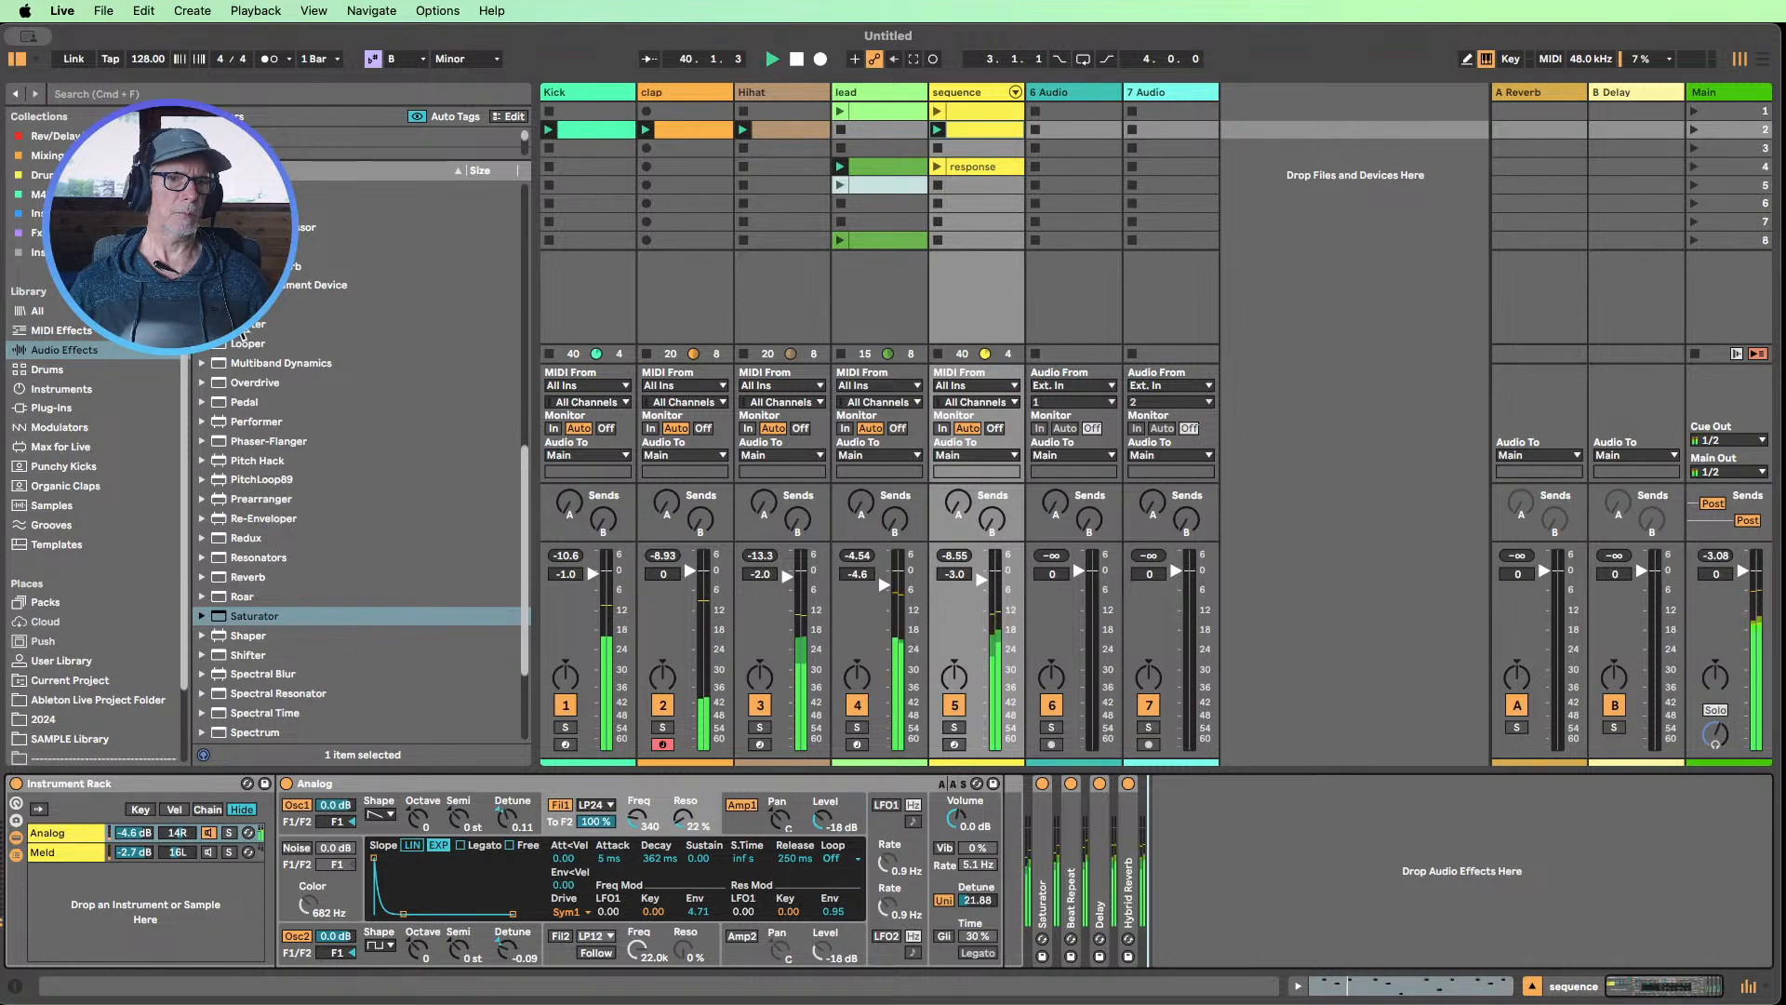
Add an LFO device after Hybrid Reverb on the sequence track and set Analog's first filter frequency to 171
drag(253, 306, 1183, 827)
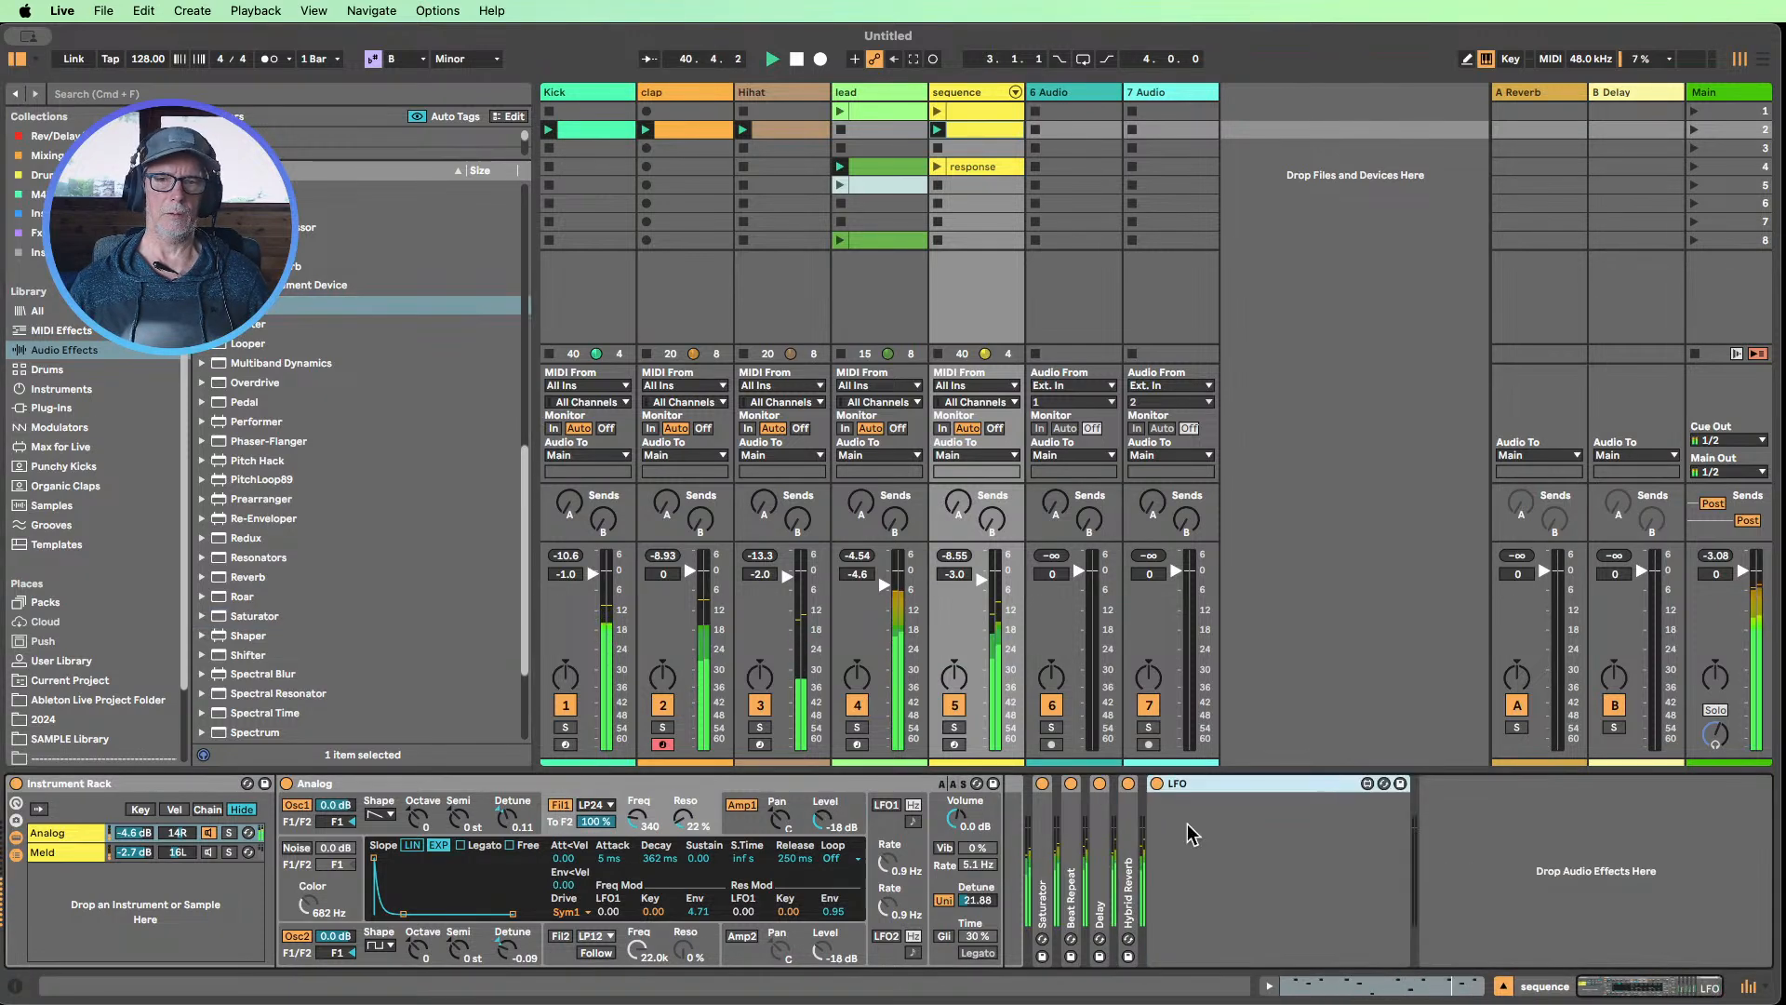
mouse_move(635, 819)
mouse_down()
mouse_move(634, 856)
mouse_move(634, 834)
mouse_up()
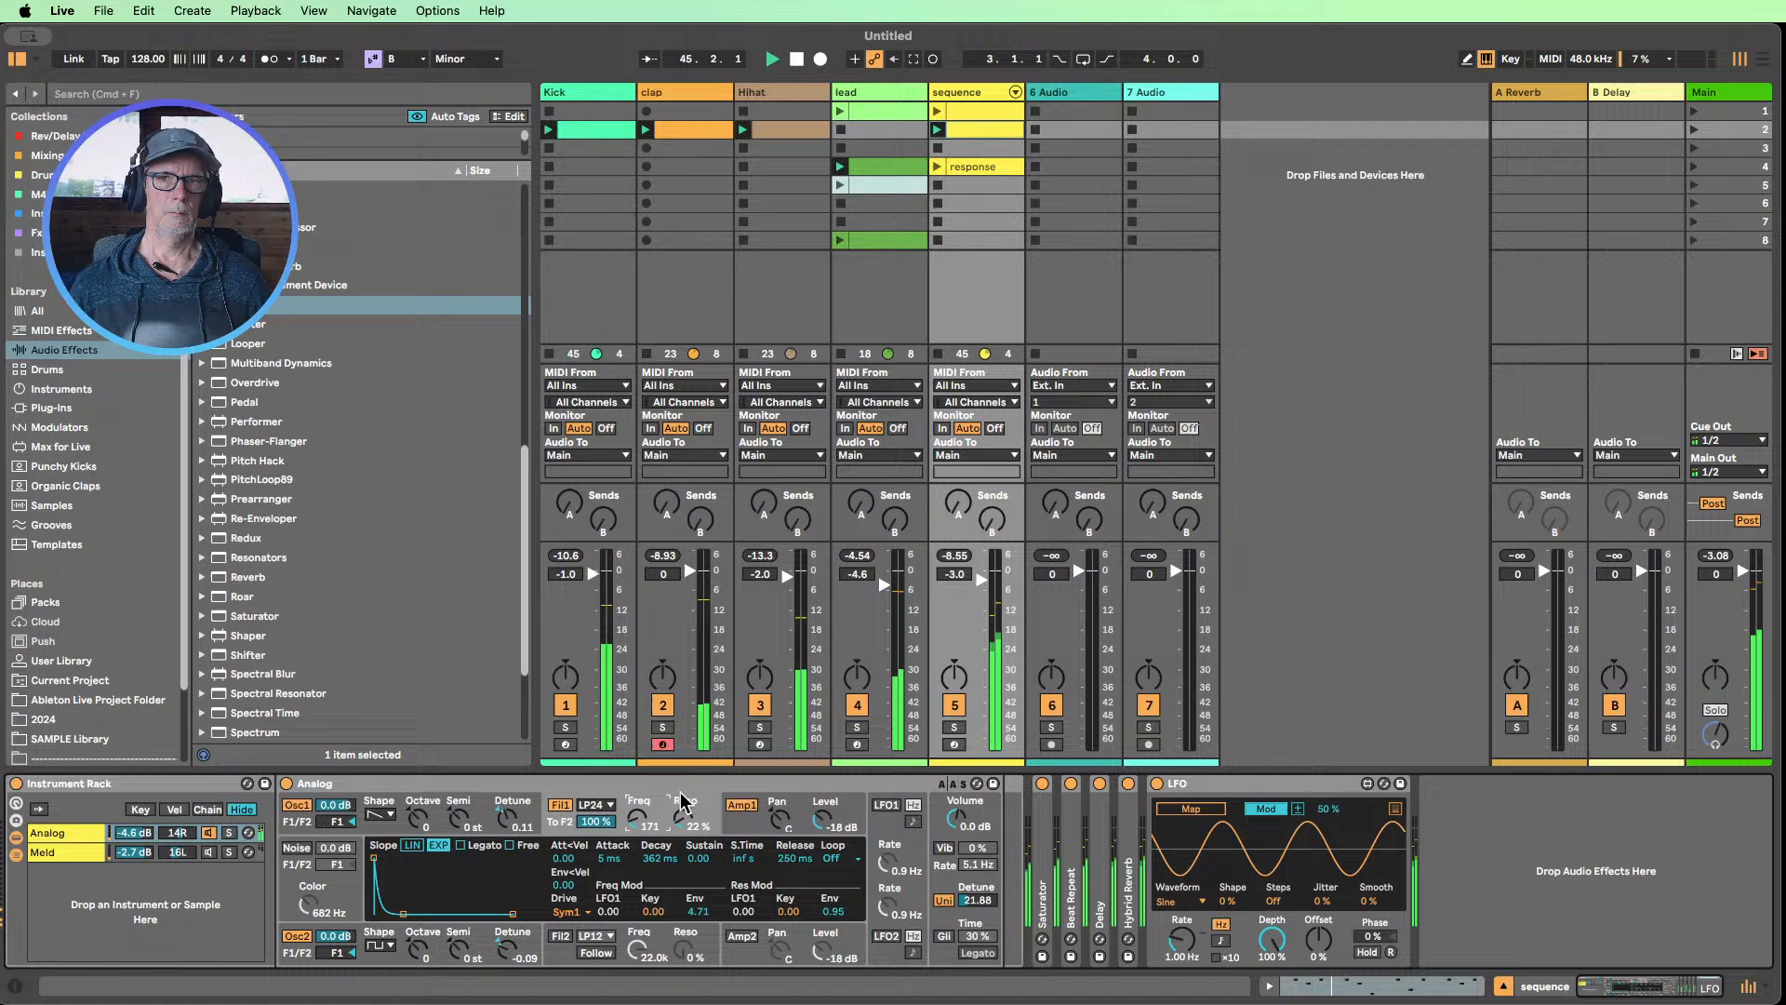
Mute the lead track and collapse the LFO device on the sequence track
click(858, 706)
double_click(1228, 788)
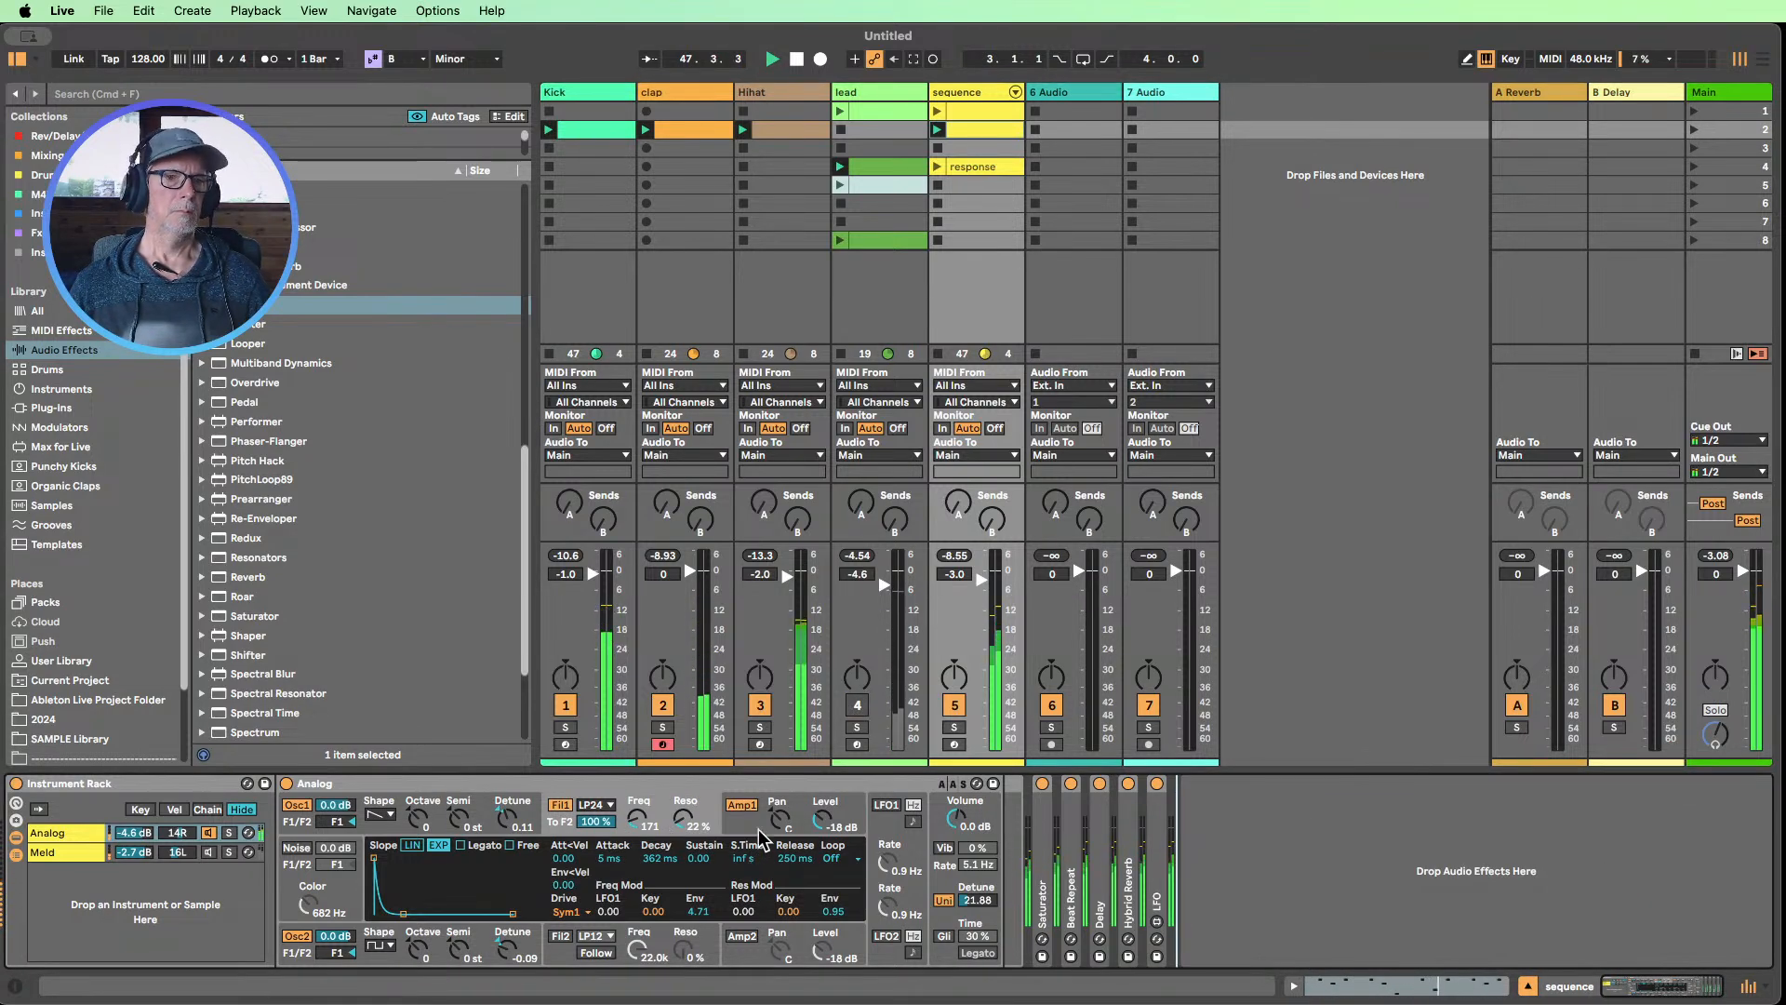
Set the Hihat Operator's envelope Decay to 410 ms and Release to 2.36 ms
click(779, 92)
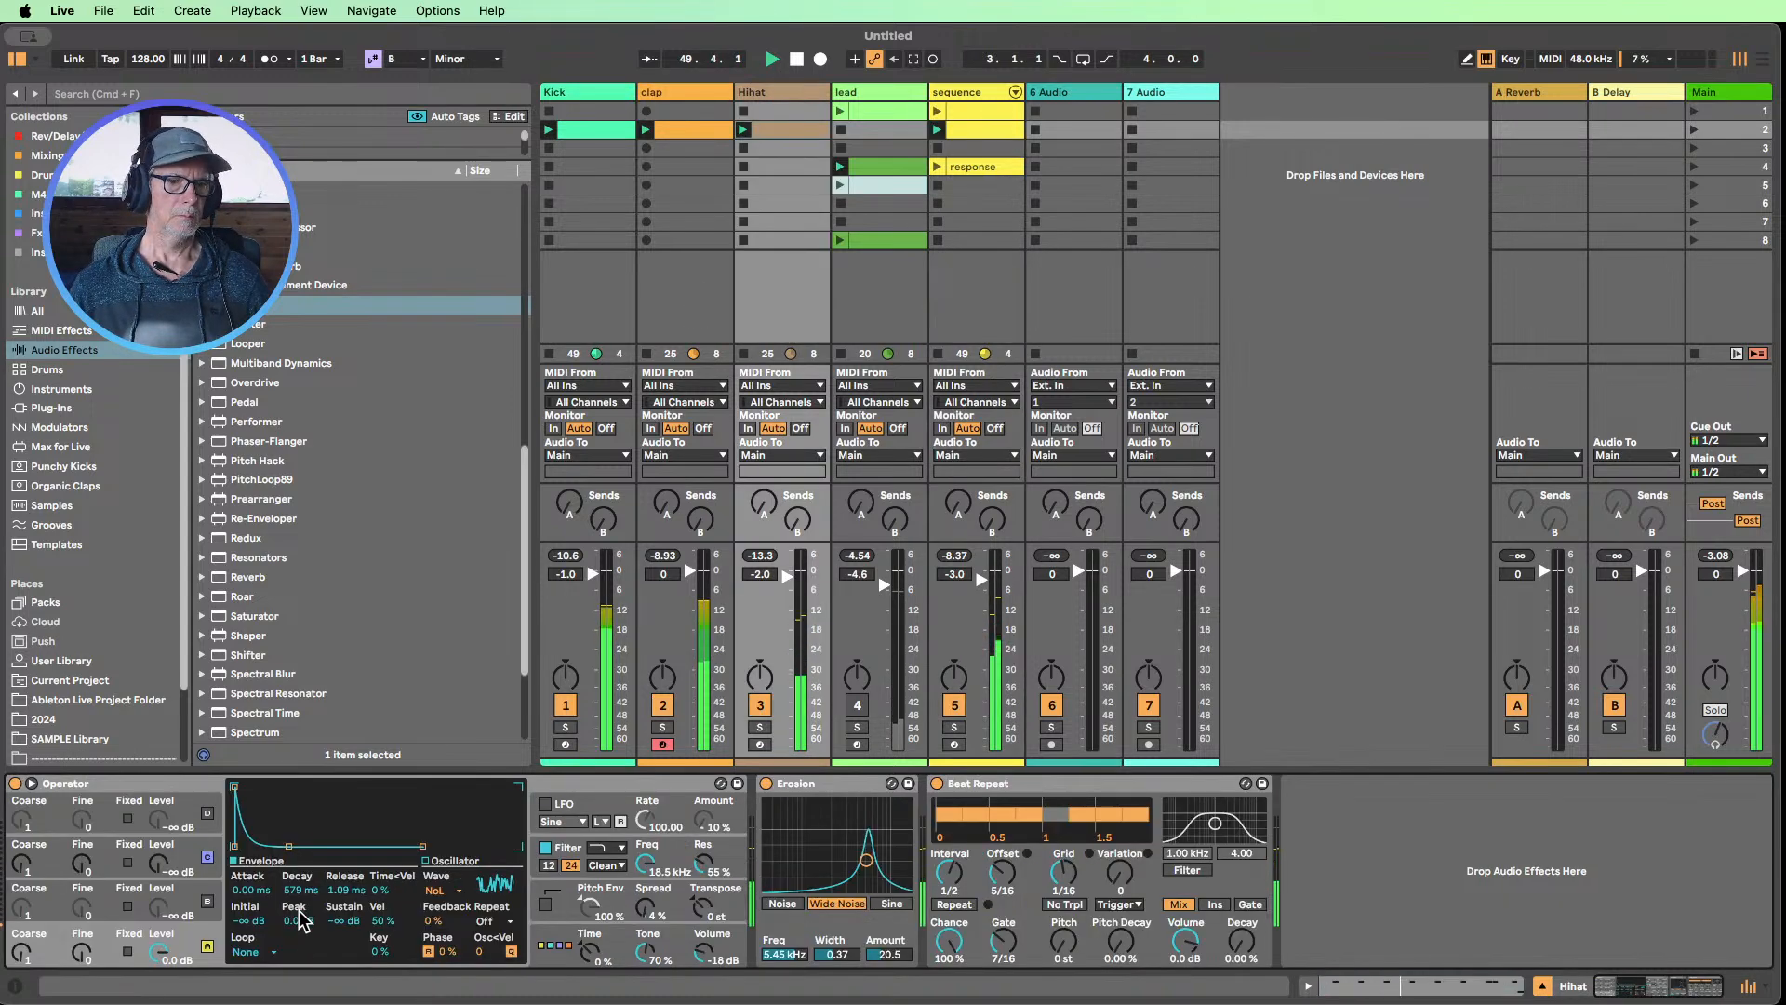
drag(297, 891, 346, 781)
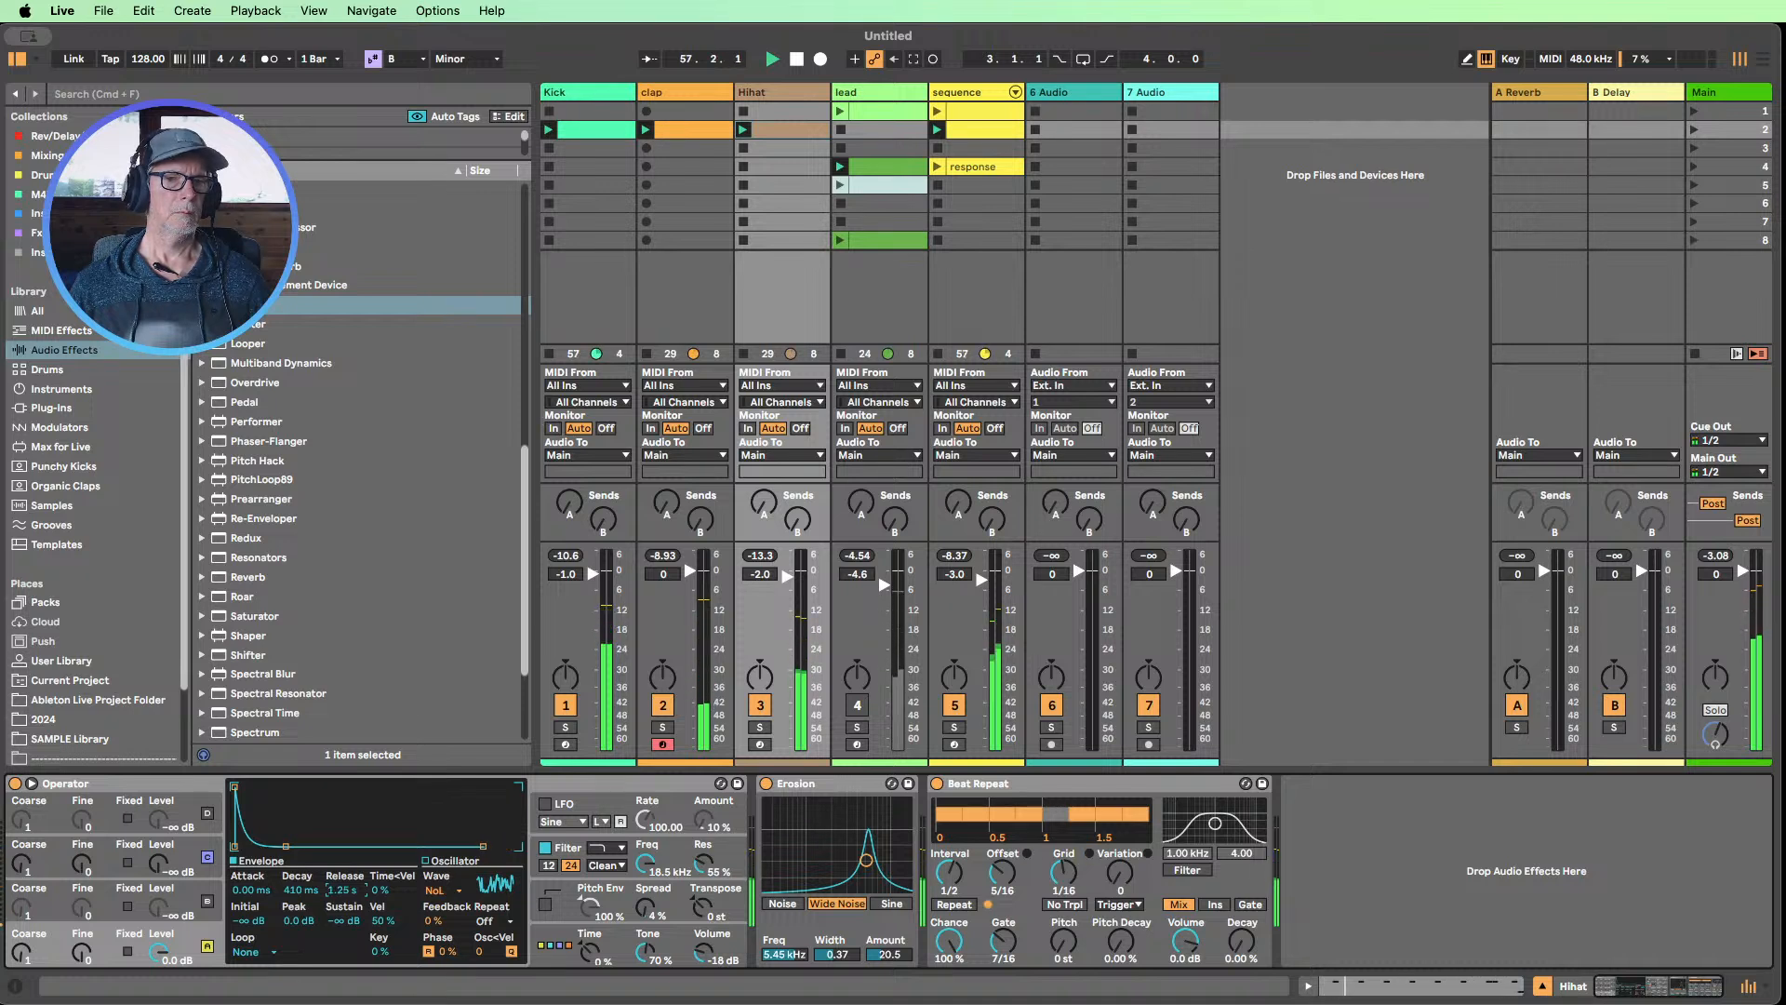
drag(346, 889, 346, 919)
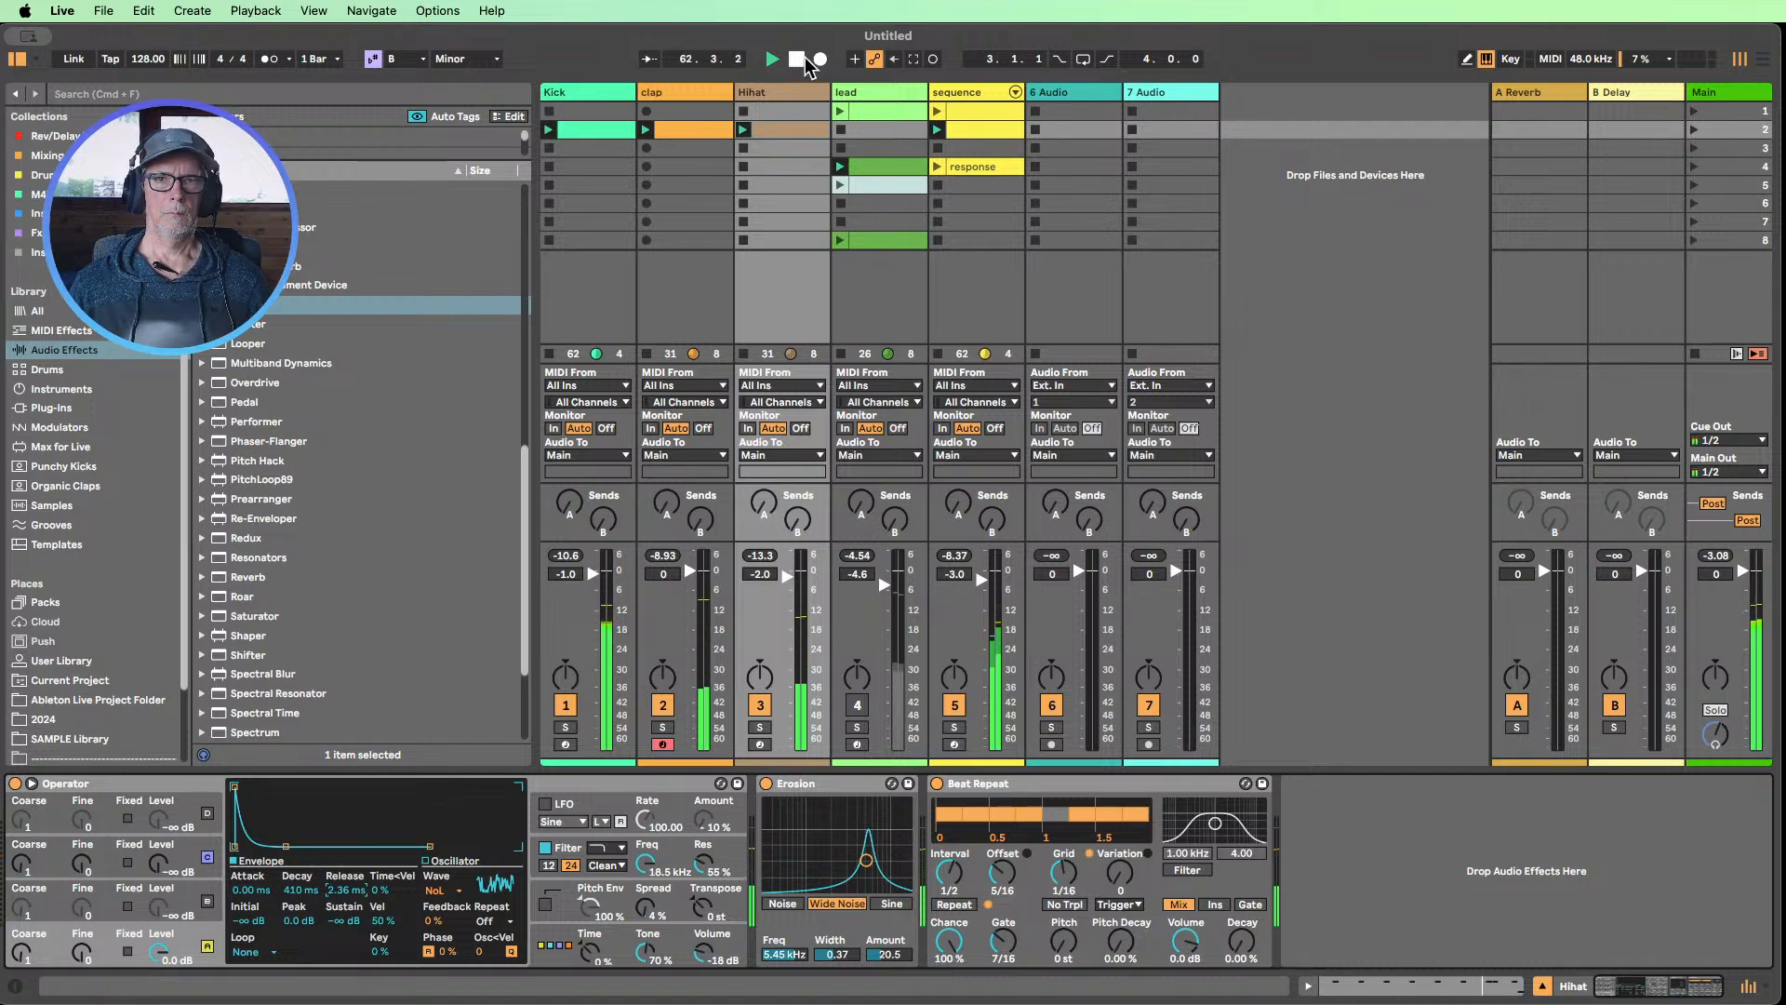
Insert a new MIDI track after the Kick track and load an Operator instrument onto it
click(614, 104)
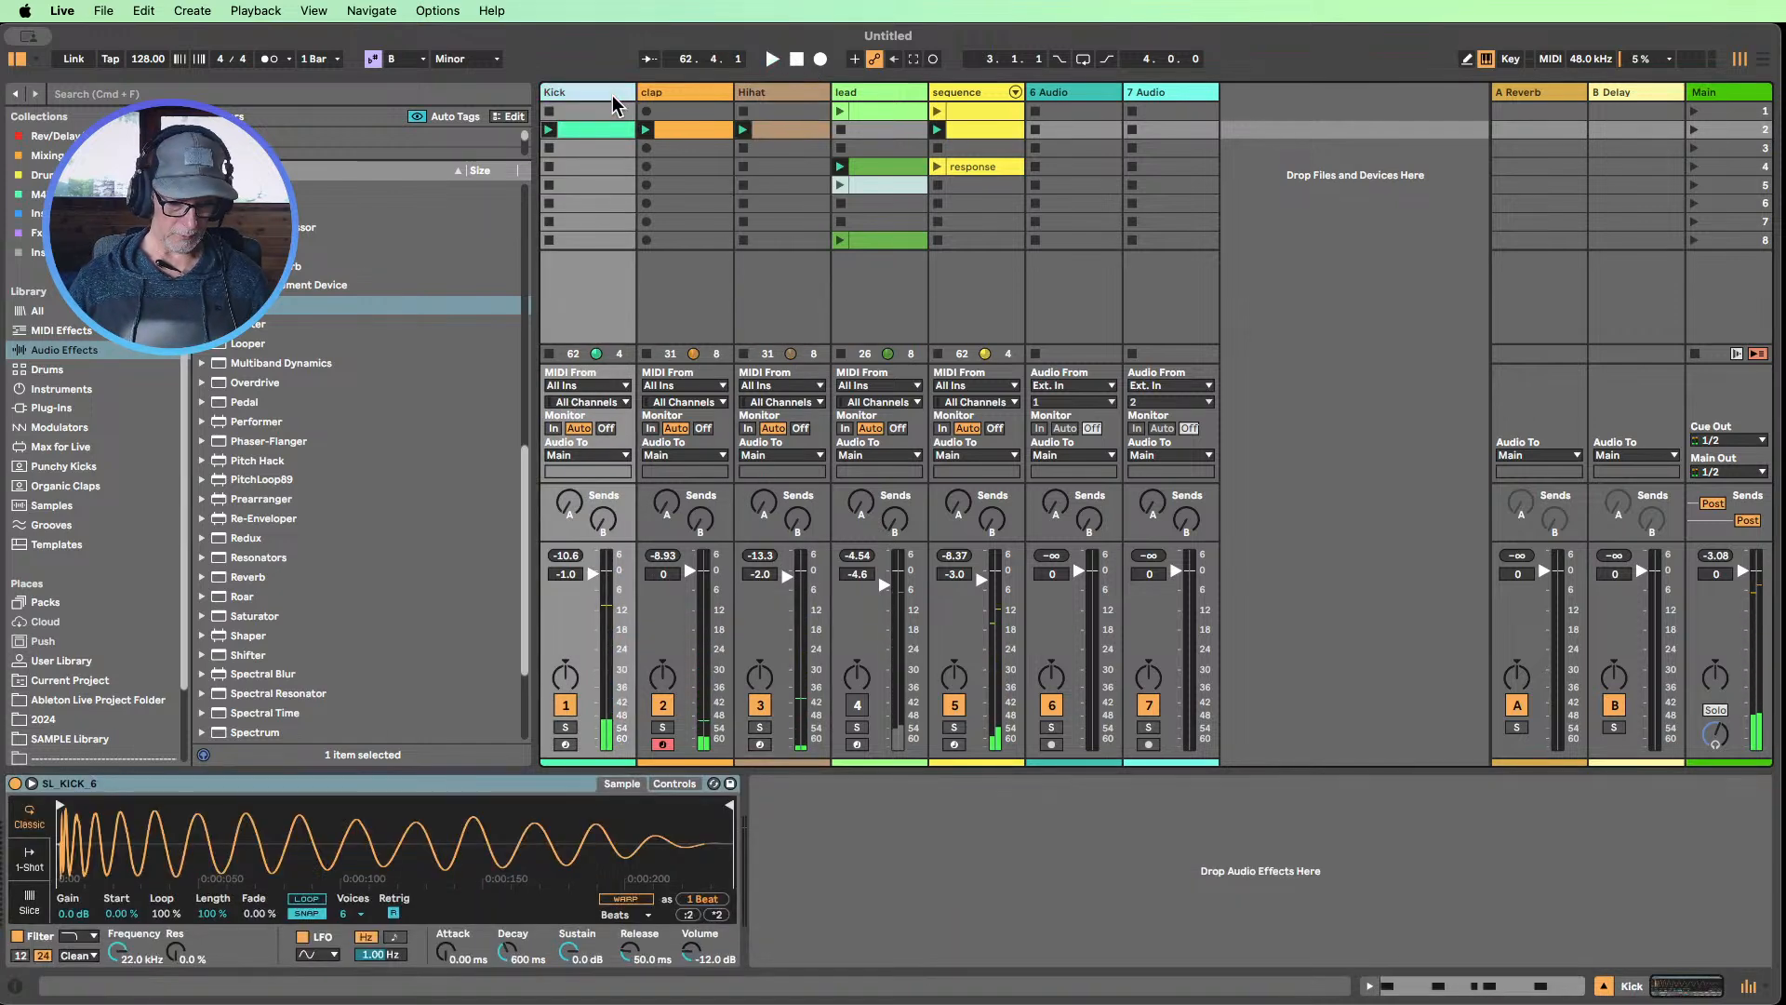
key(super+shift+t)
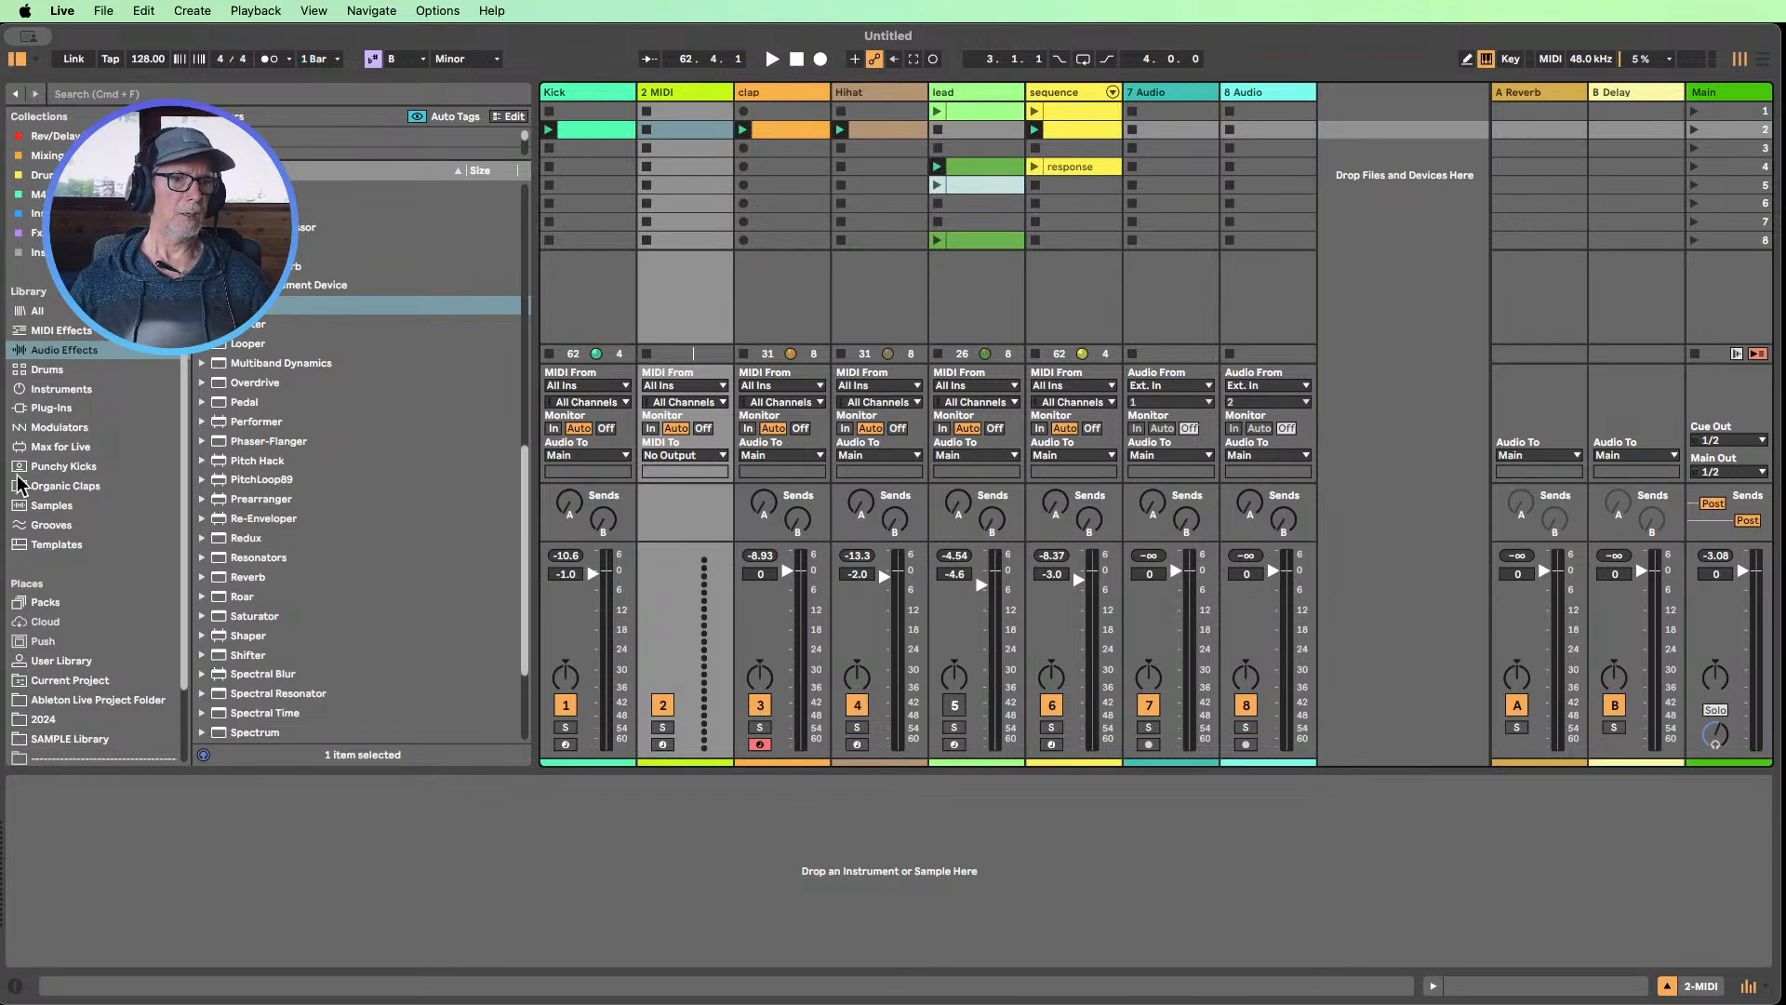
click(54, 395)
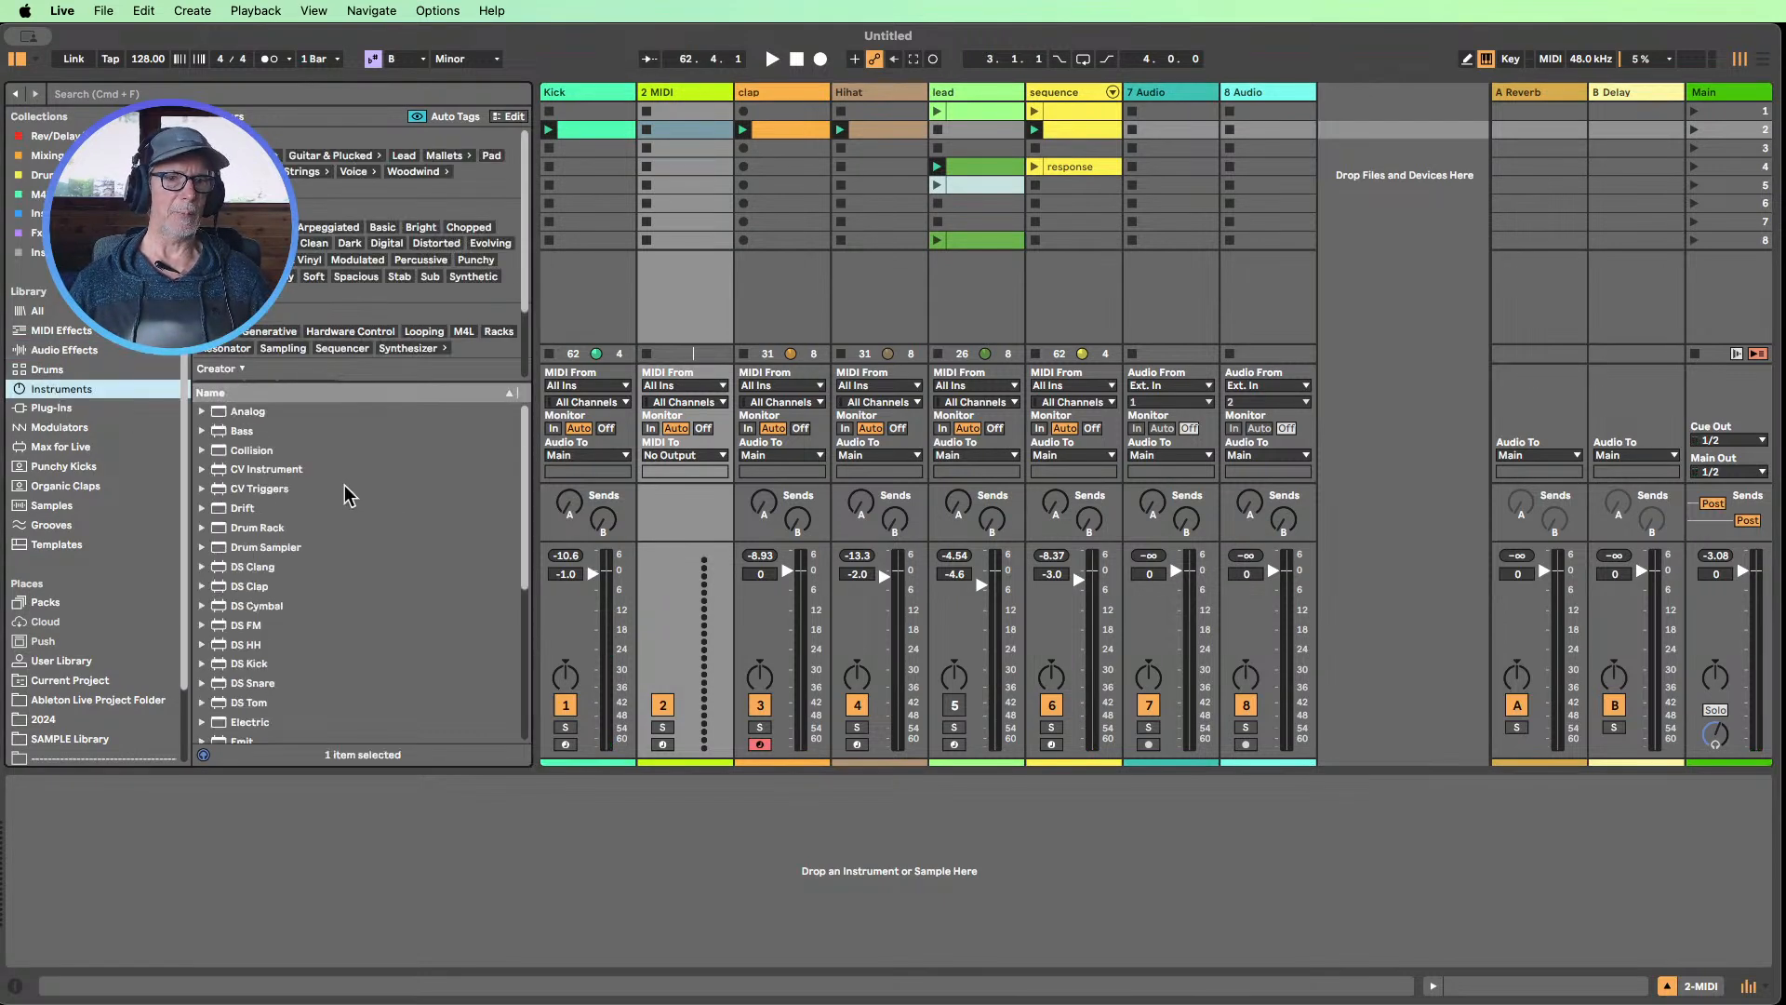
scroll(346, 495, down, 4)
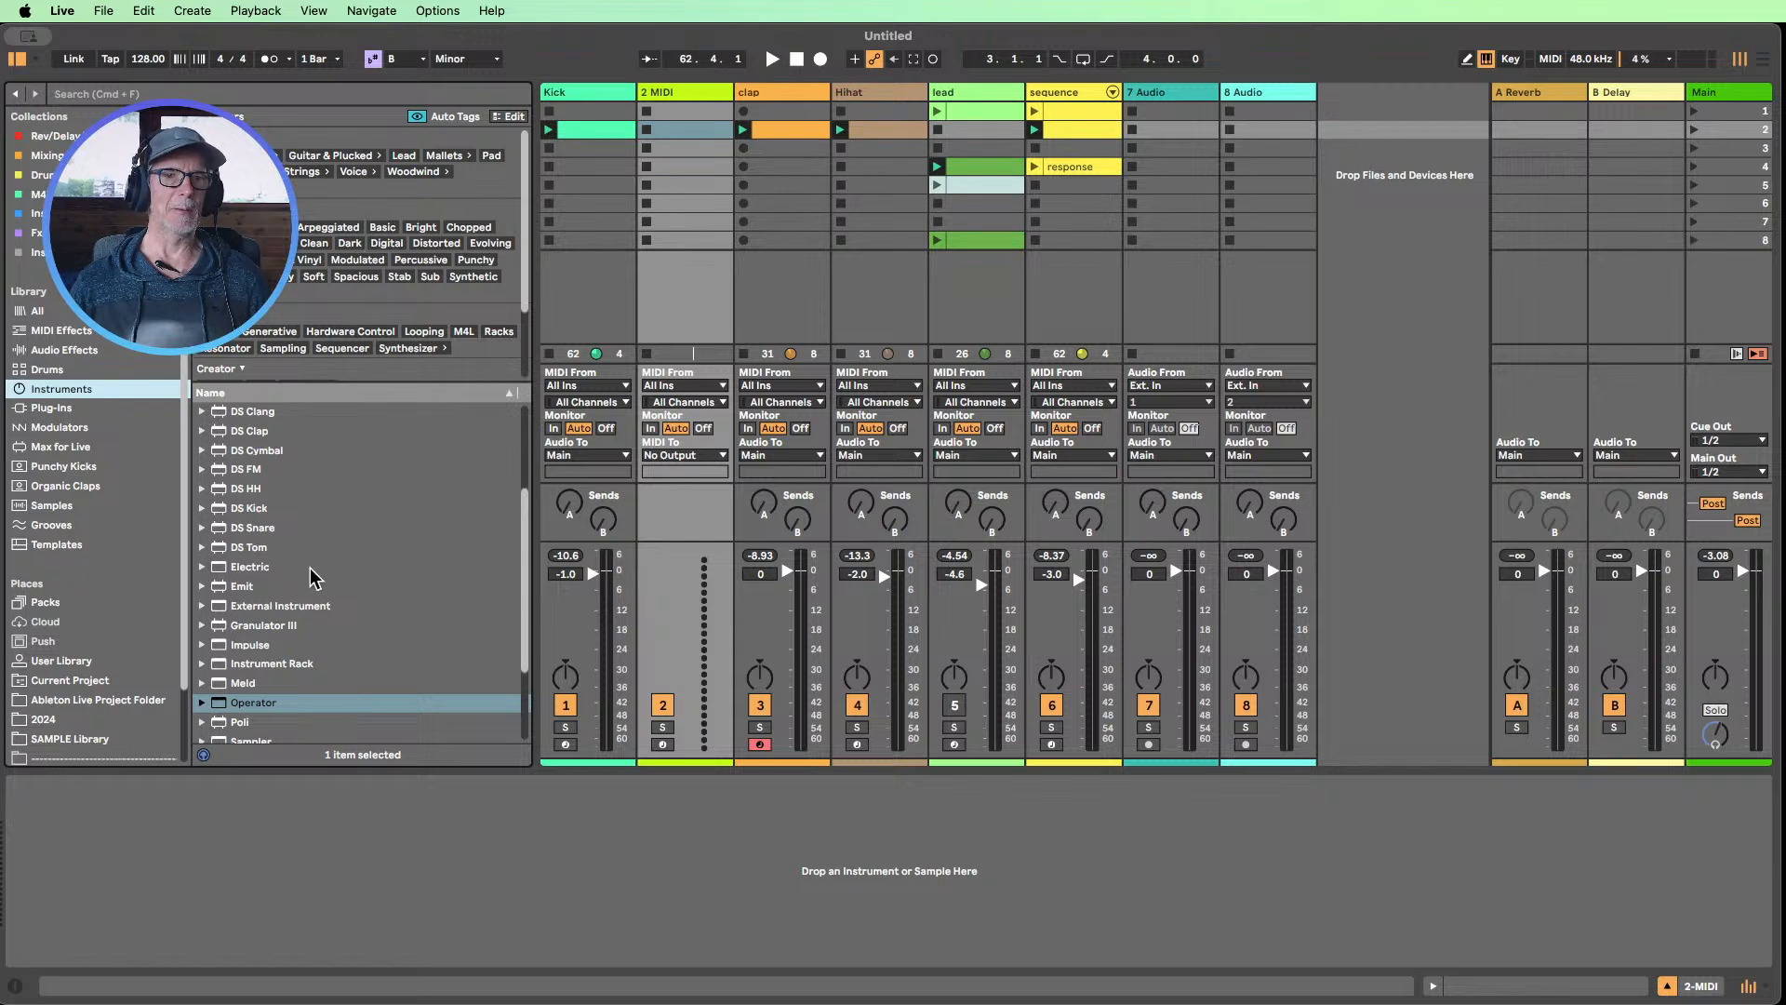
scroll(315, 576, down, 3)
drag(310, 577, 702, 245)
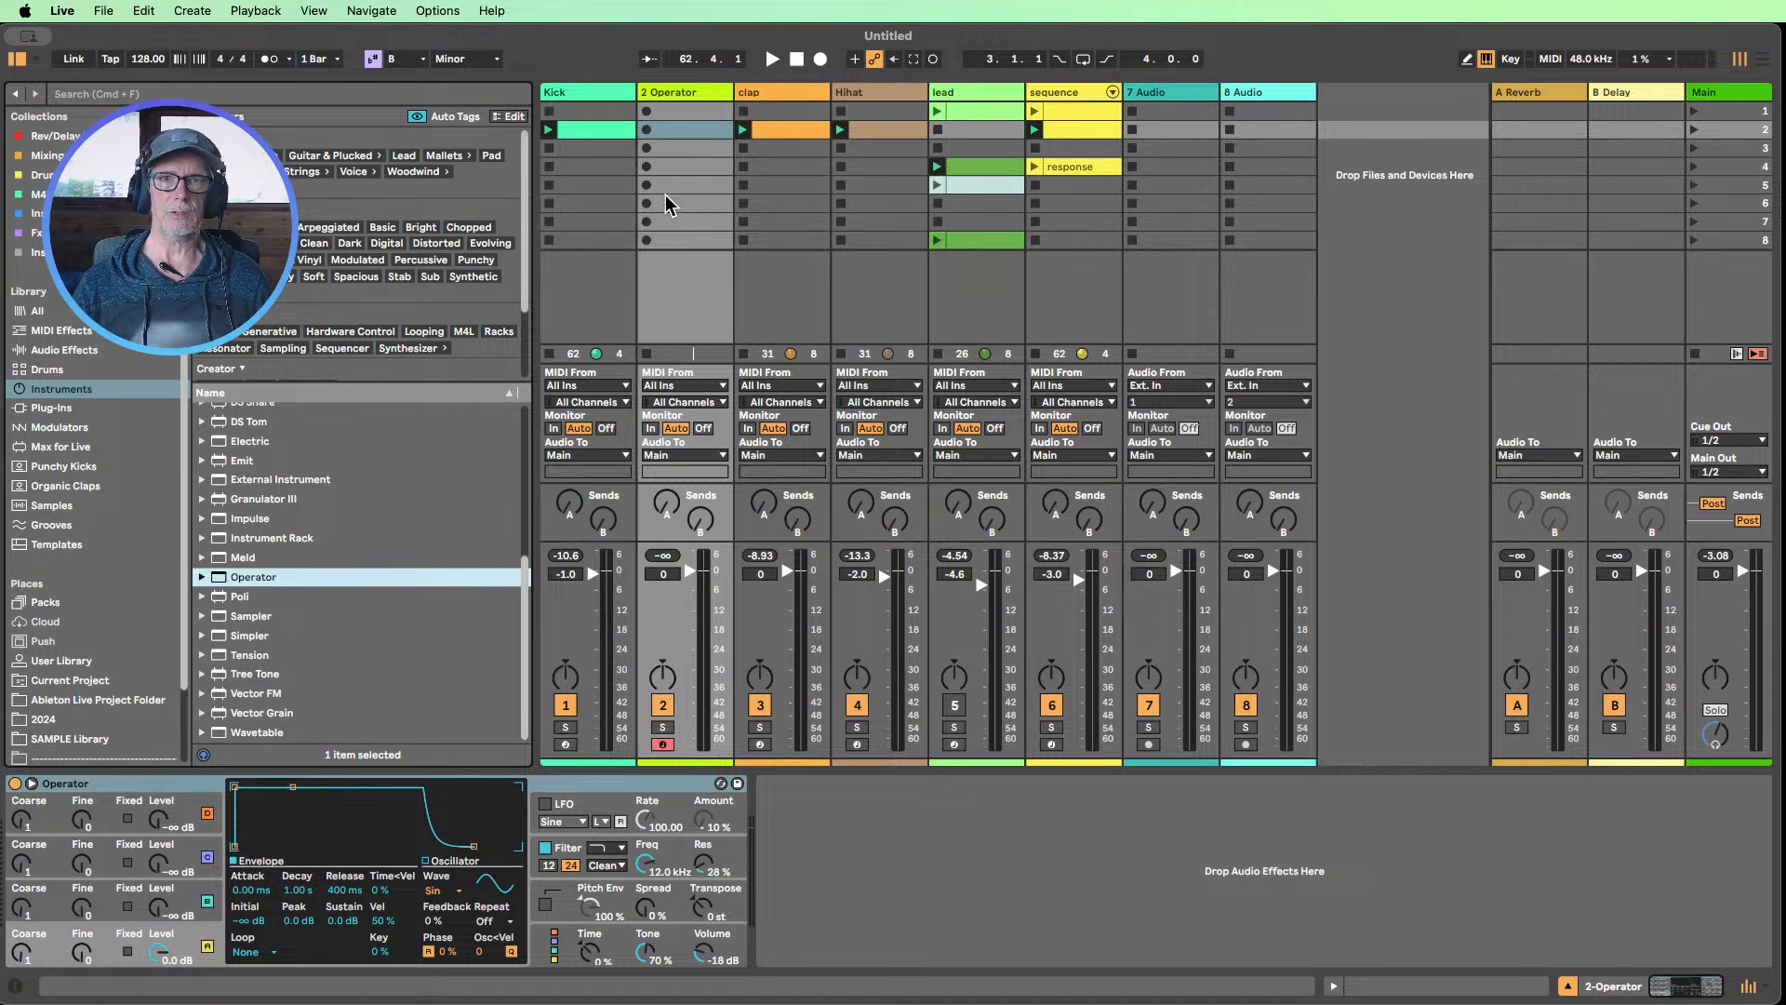
Create a clip in scene 2 of the Operator track with B2 notes on the second and third sixteenths of every beat
double_click(689, 138)
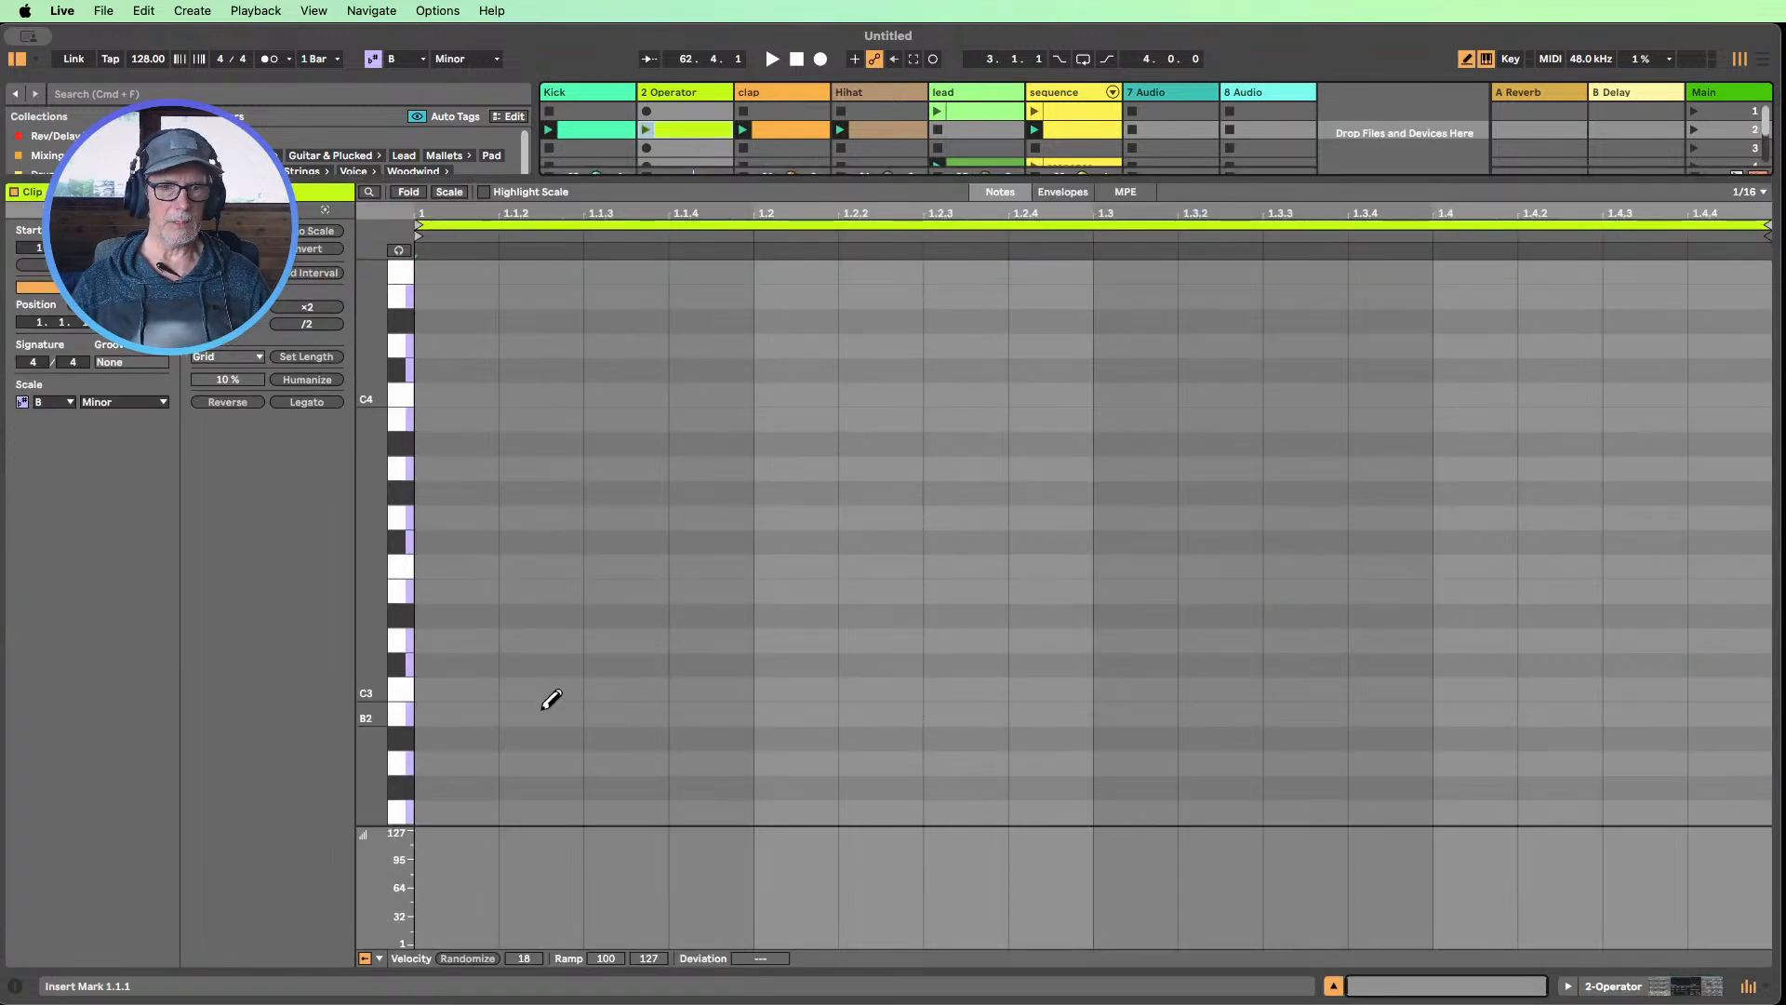
click(556, 711)
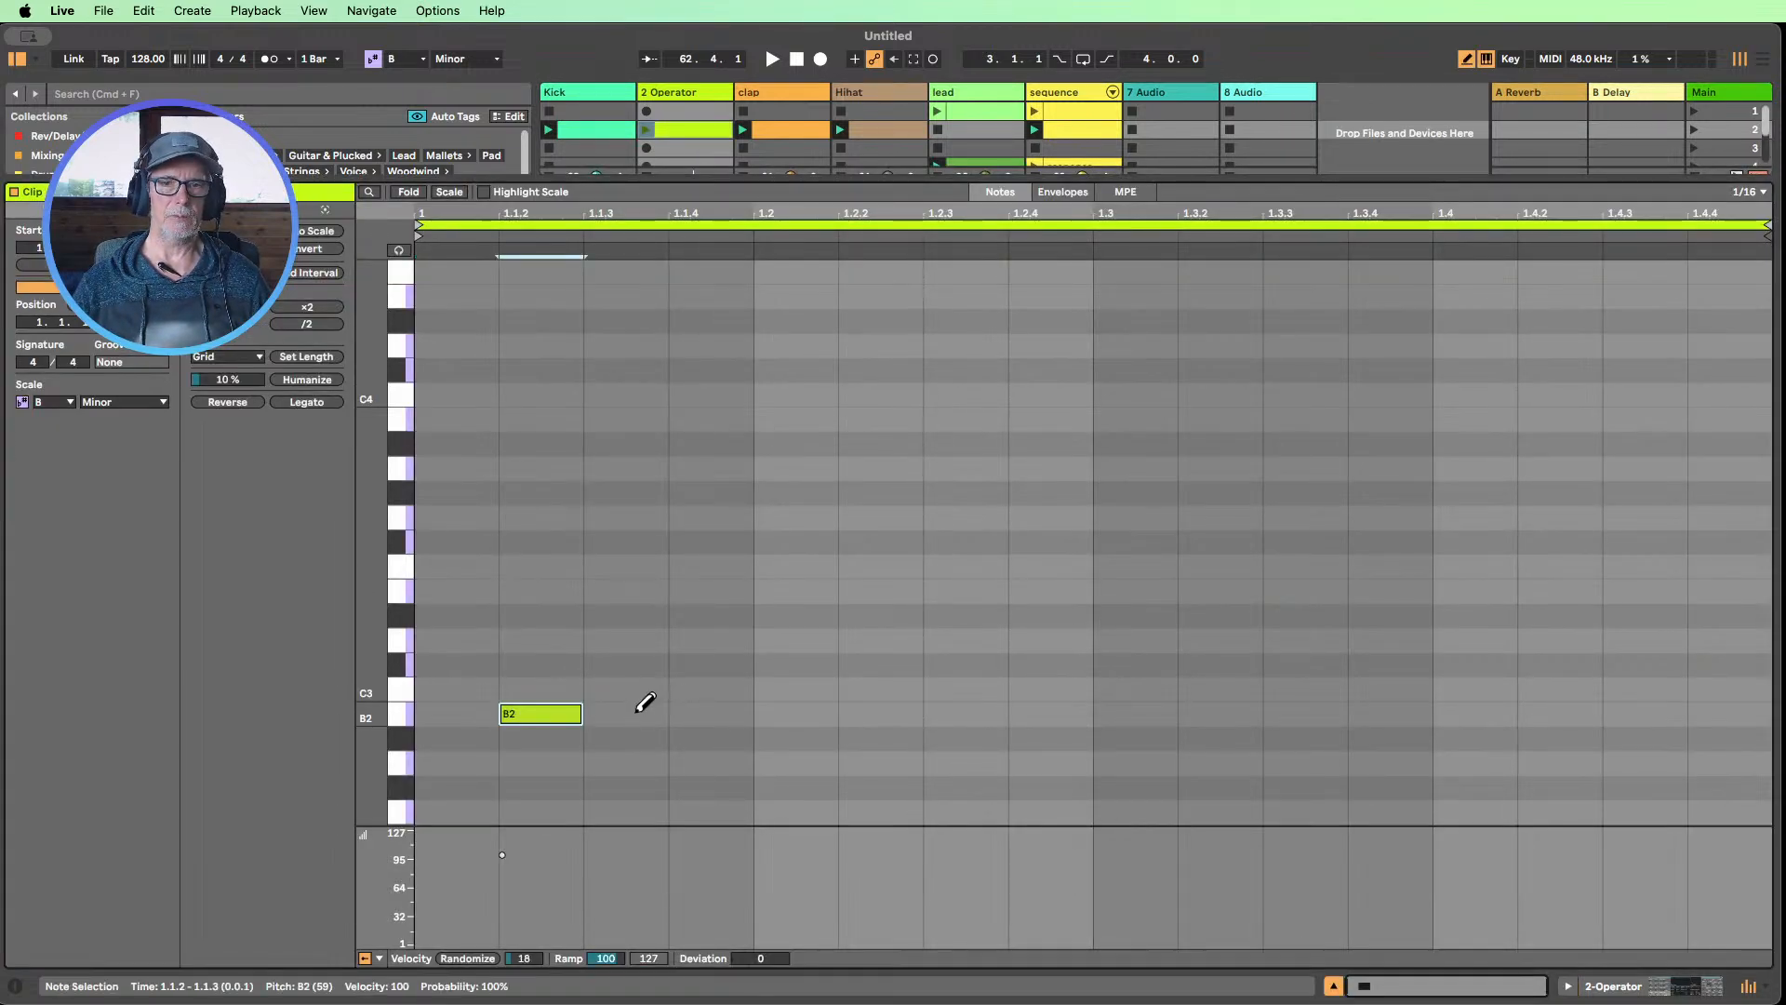
click(636, 711)
drag(912, 709, 982, 710)
click(979, 710)
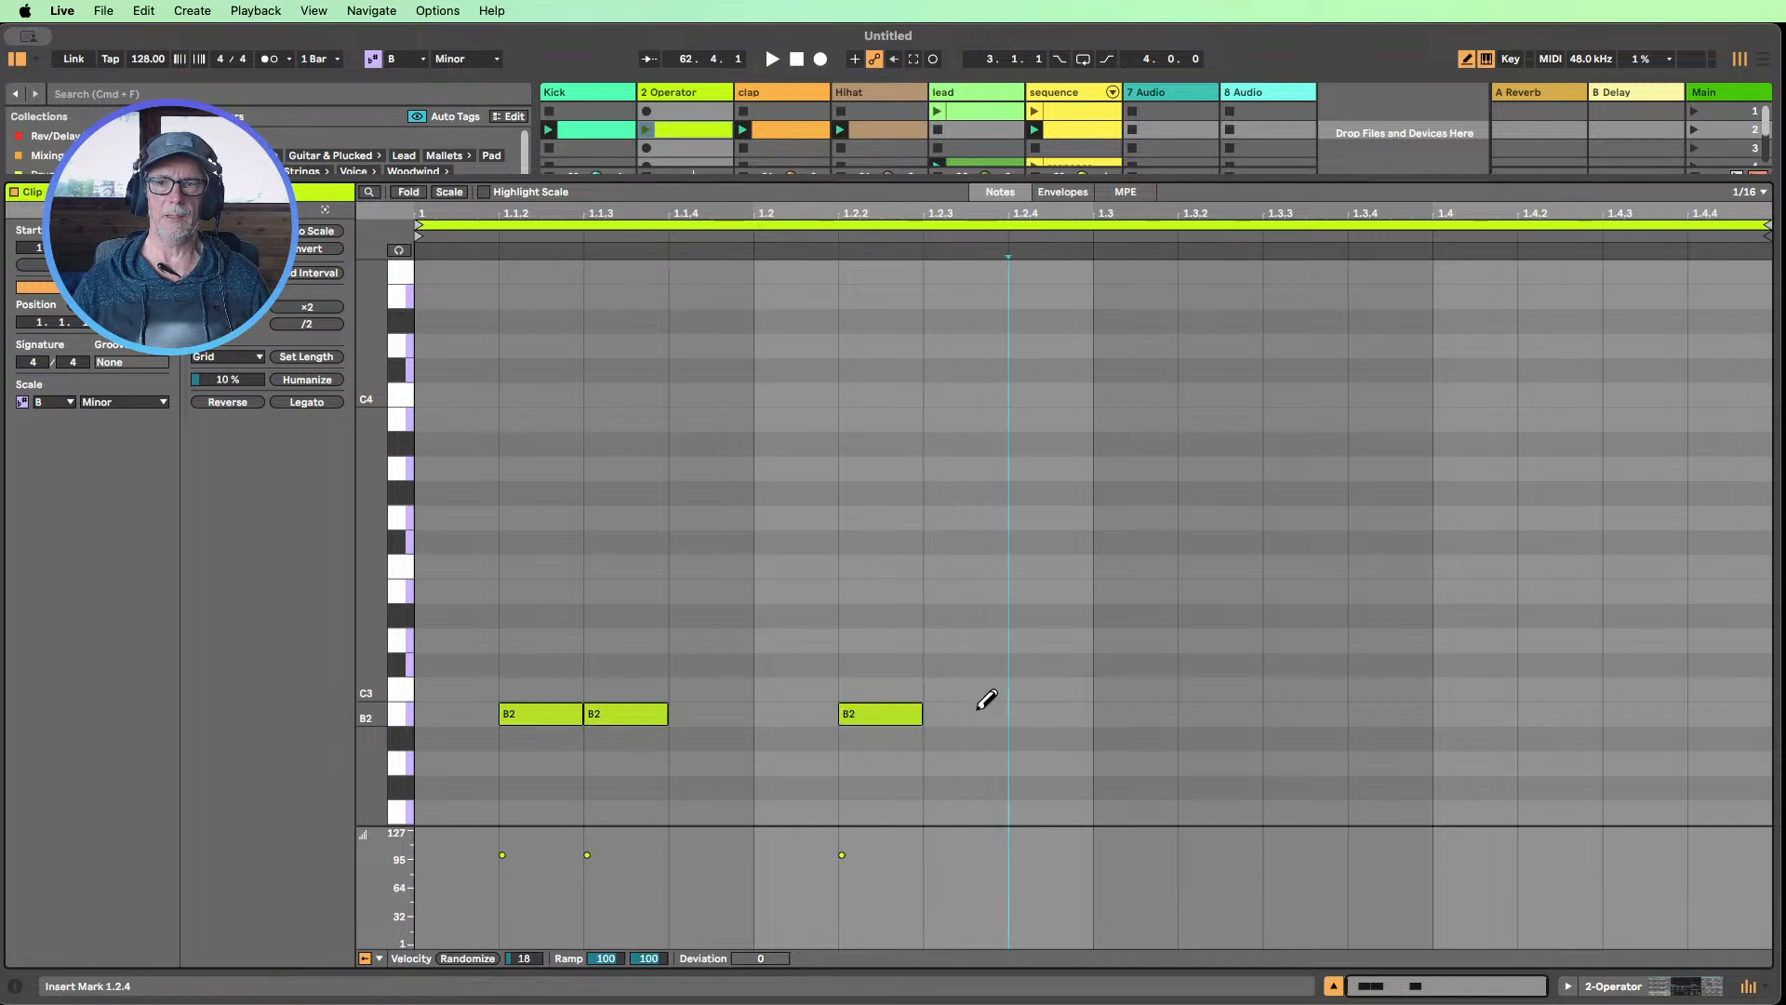
click(977, 709)
click(1223, 710)
click(1321, 709)
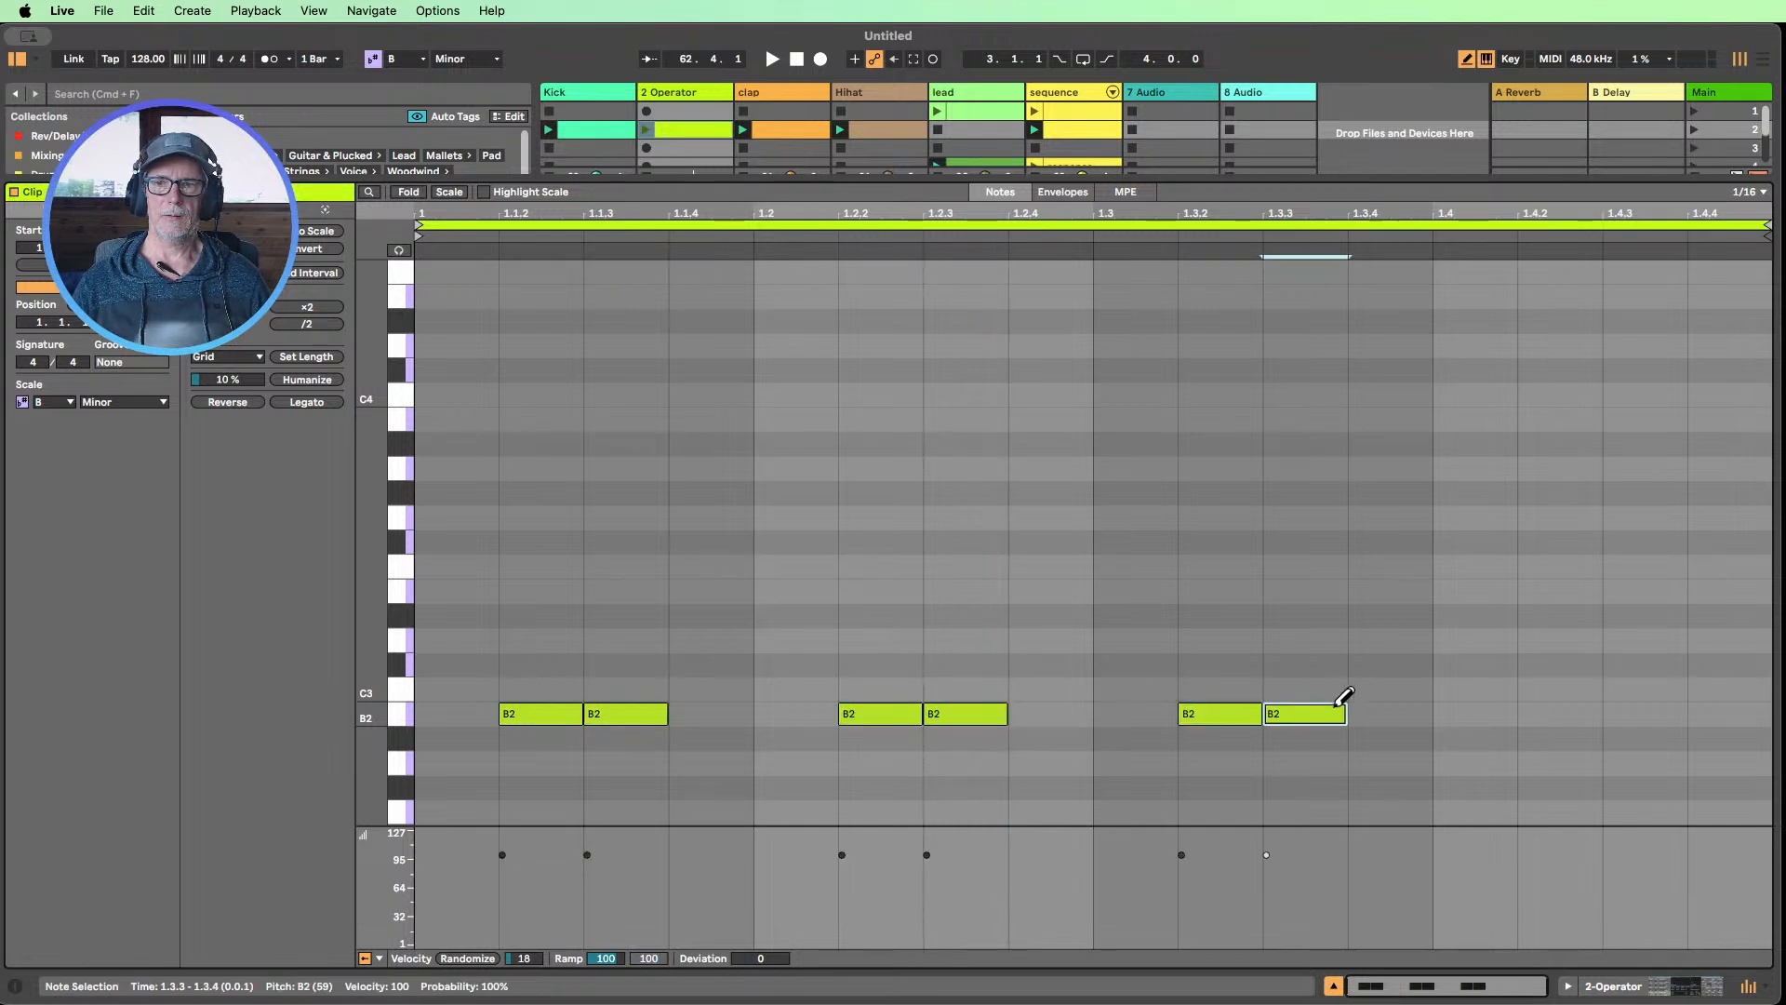
click(1560, 709)
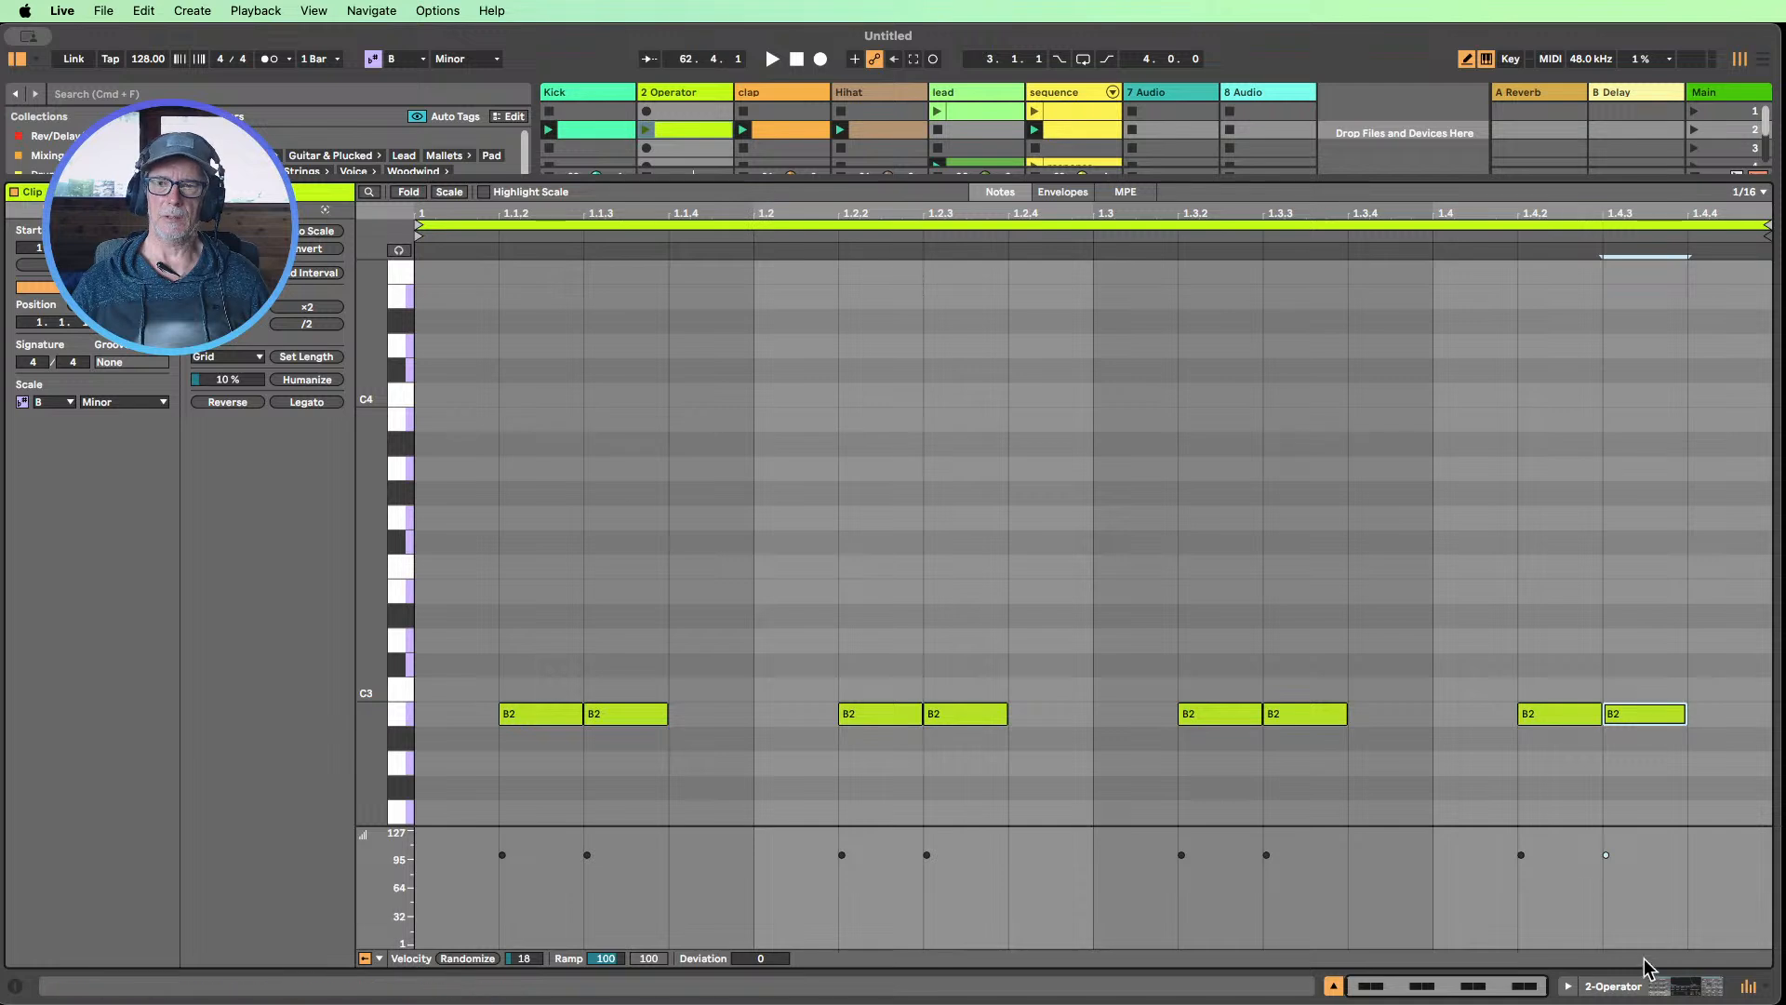
Randomize the velocities of all B2 notes with a range of 18 and close the clip editor
key(super+a)
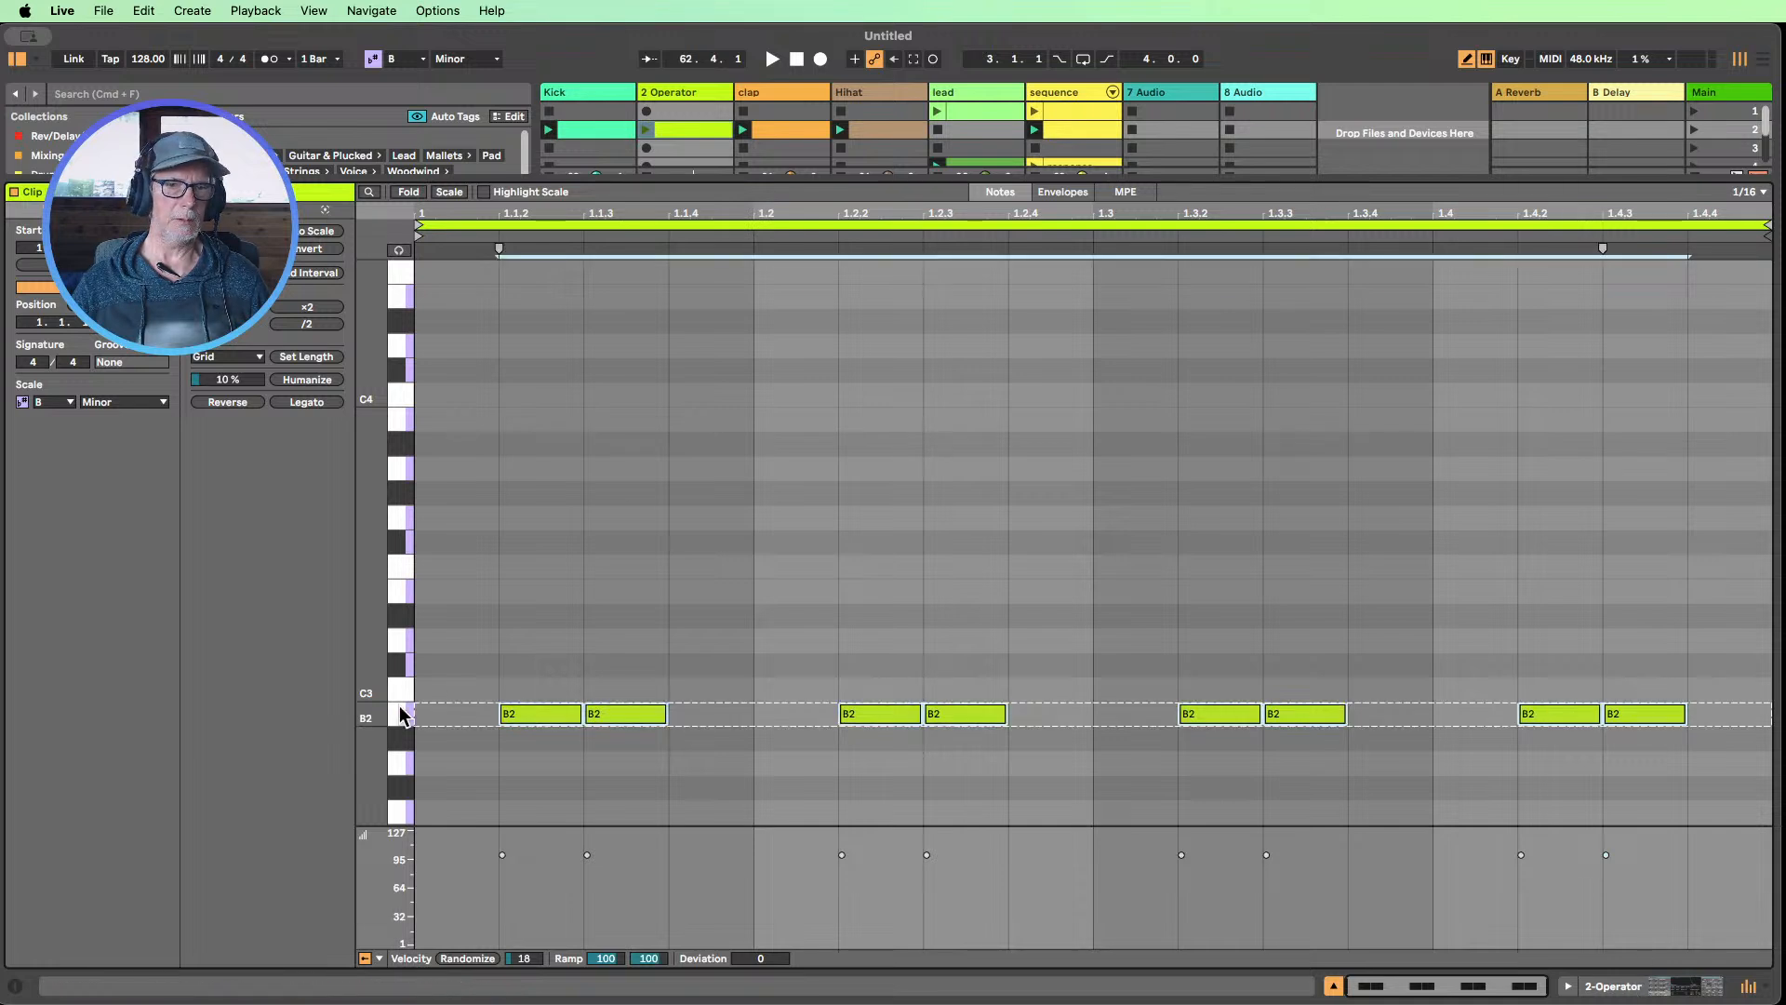
click(470, 958)
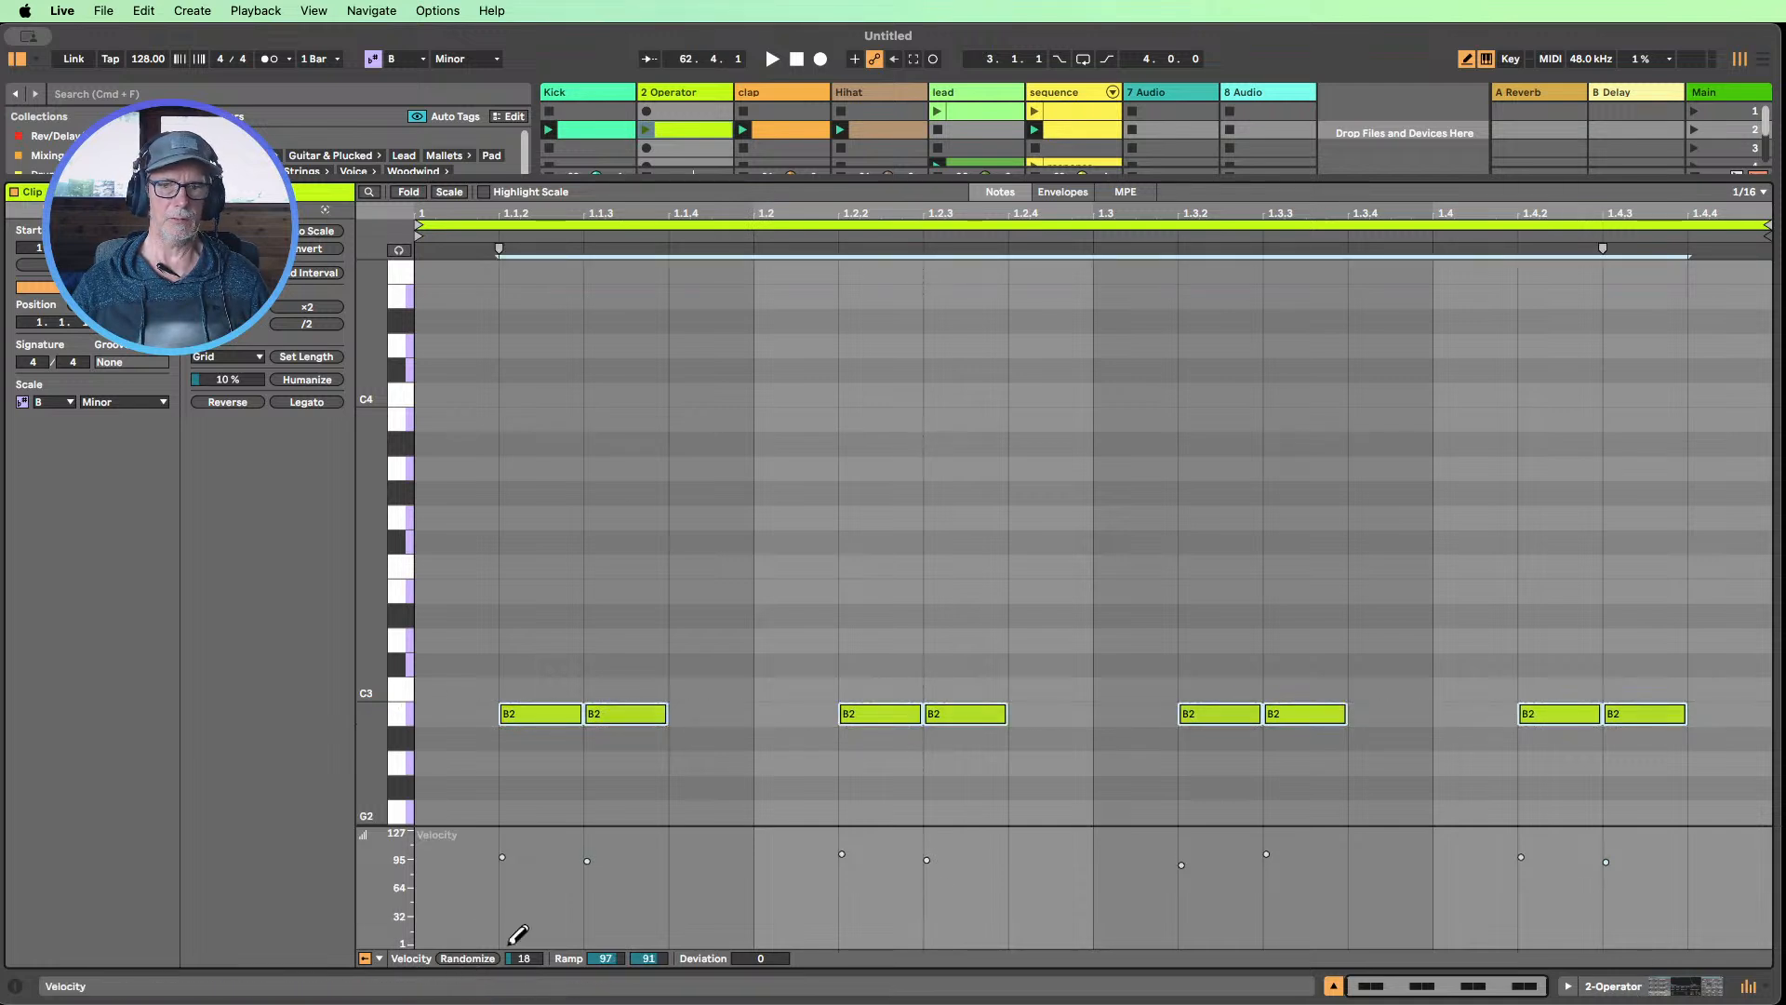
click(1333, 985)
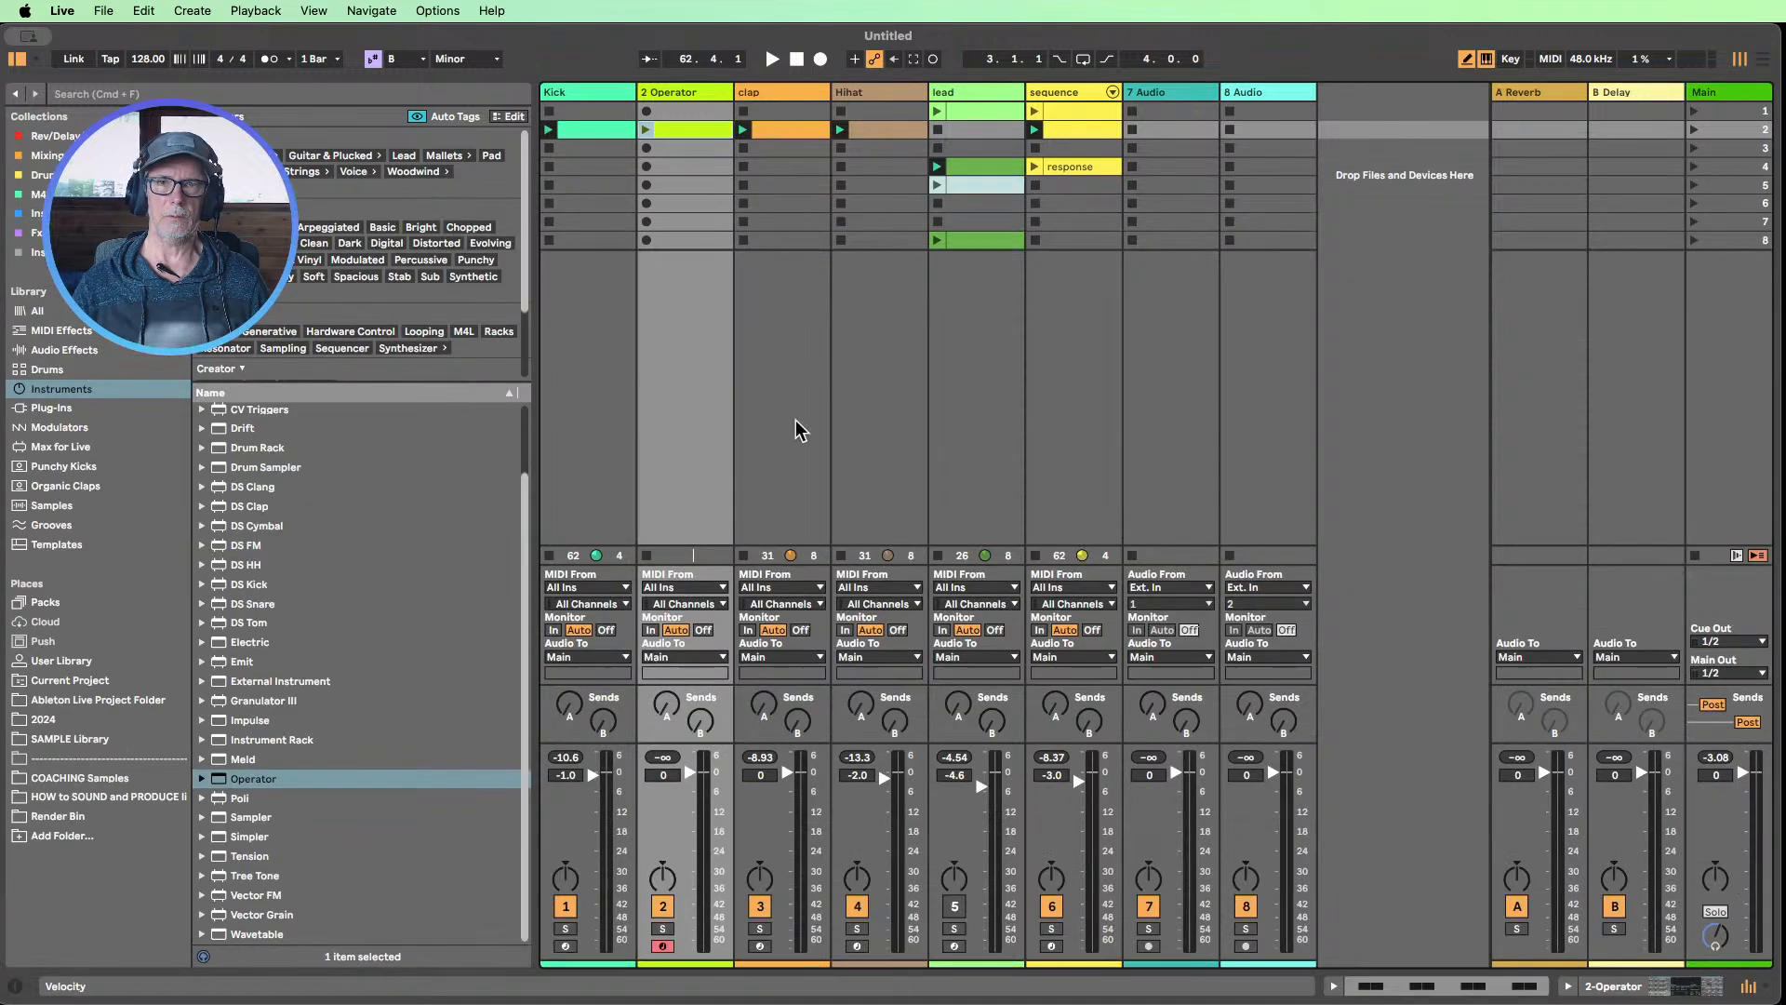
Play the new Operator clip with its track volume lowered to -3.8 dB, unmuting the lead track and muting the Hihat
click(650, 132)
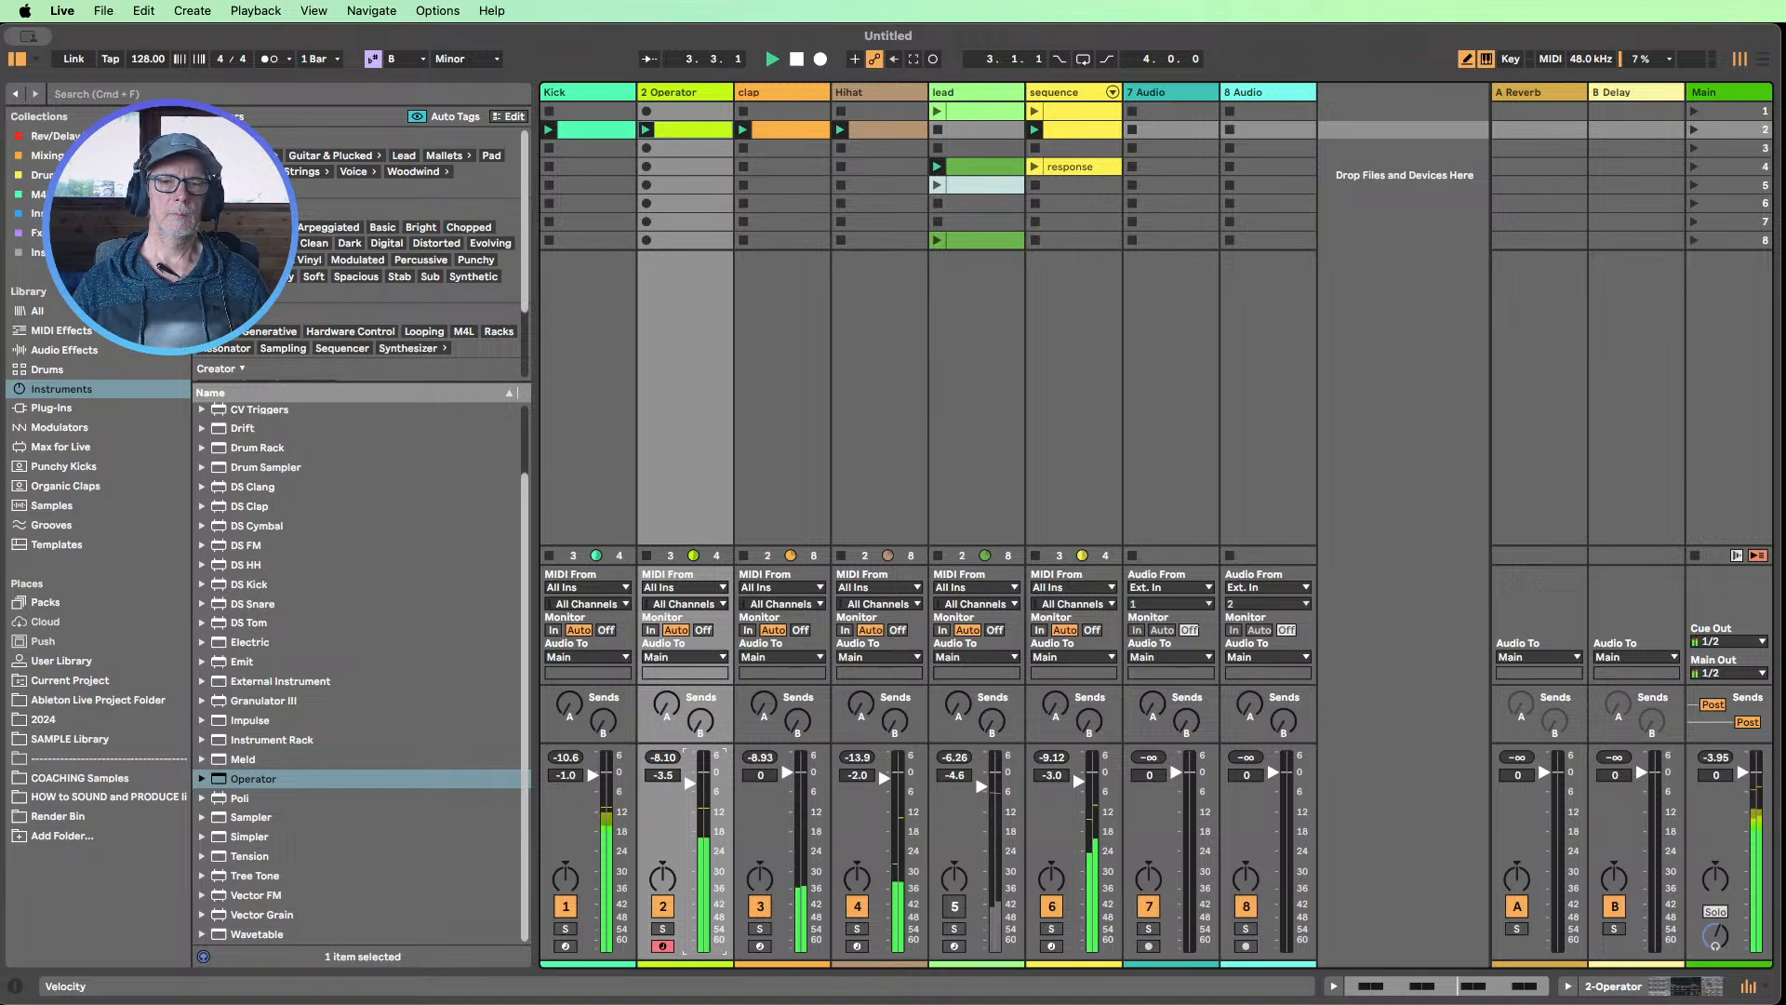
click(954, 906)
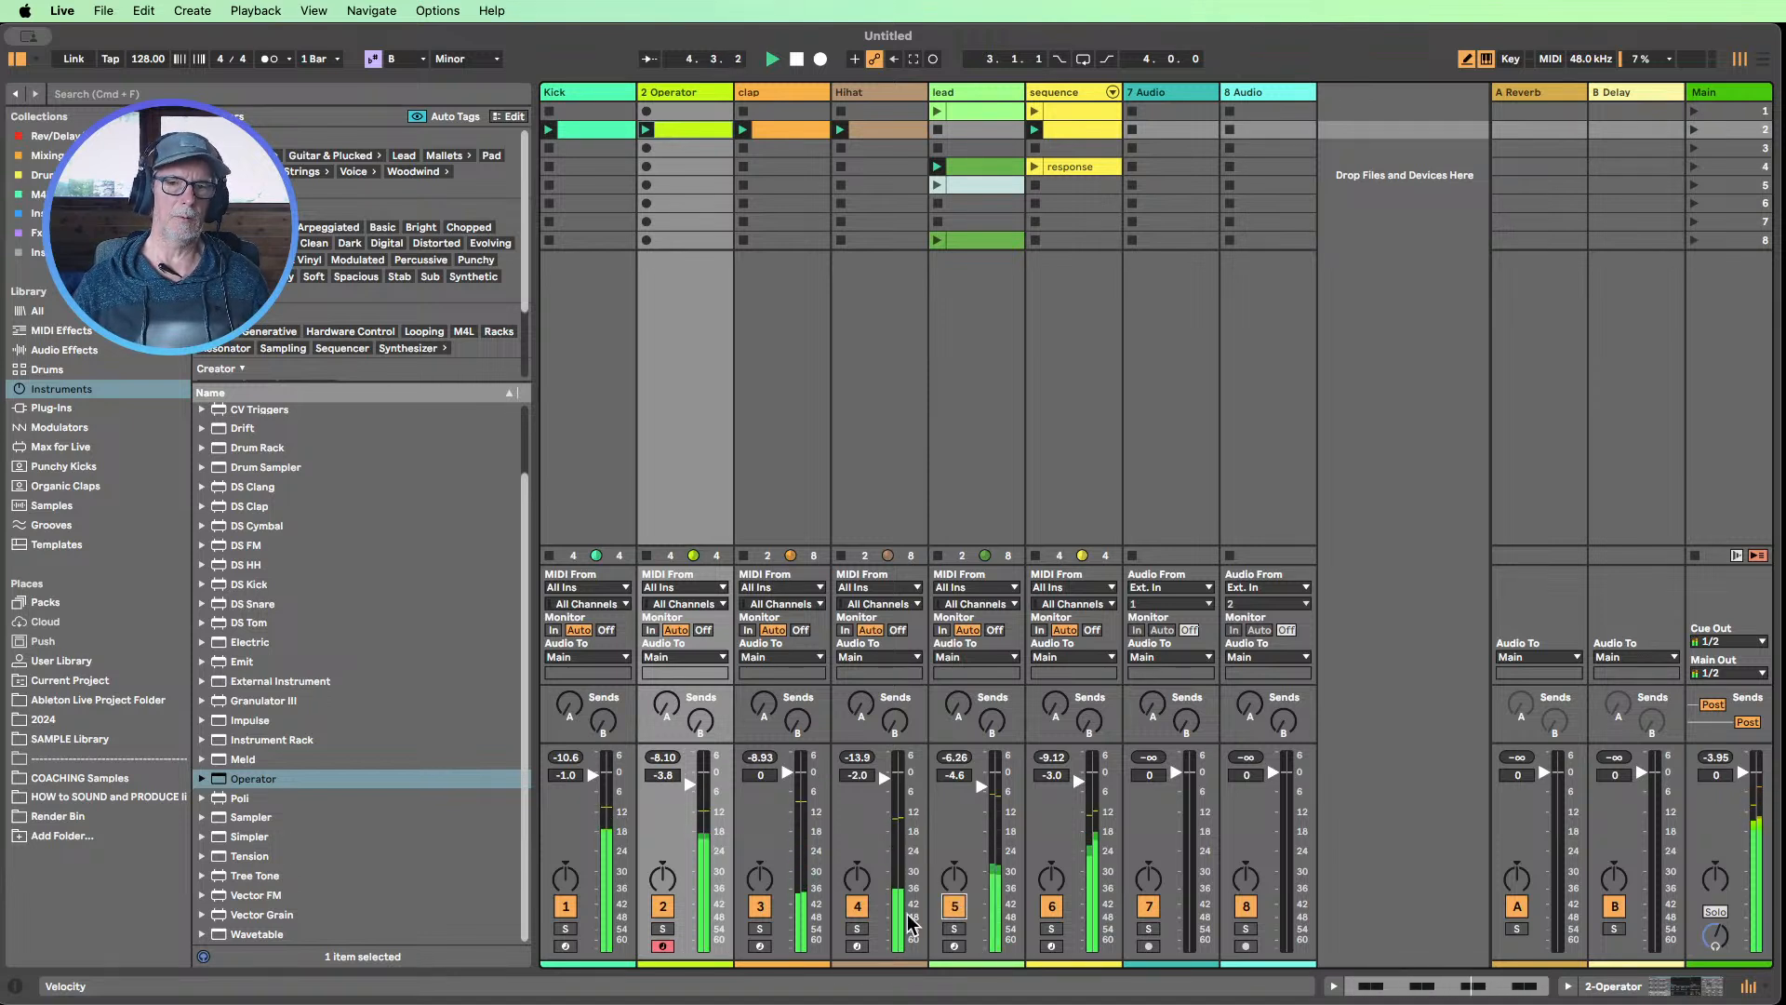
click(856, 906)
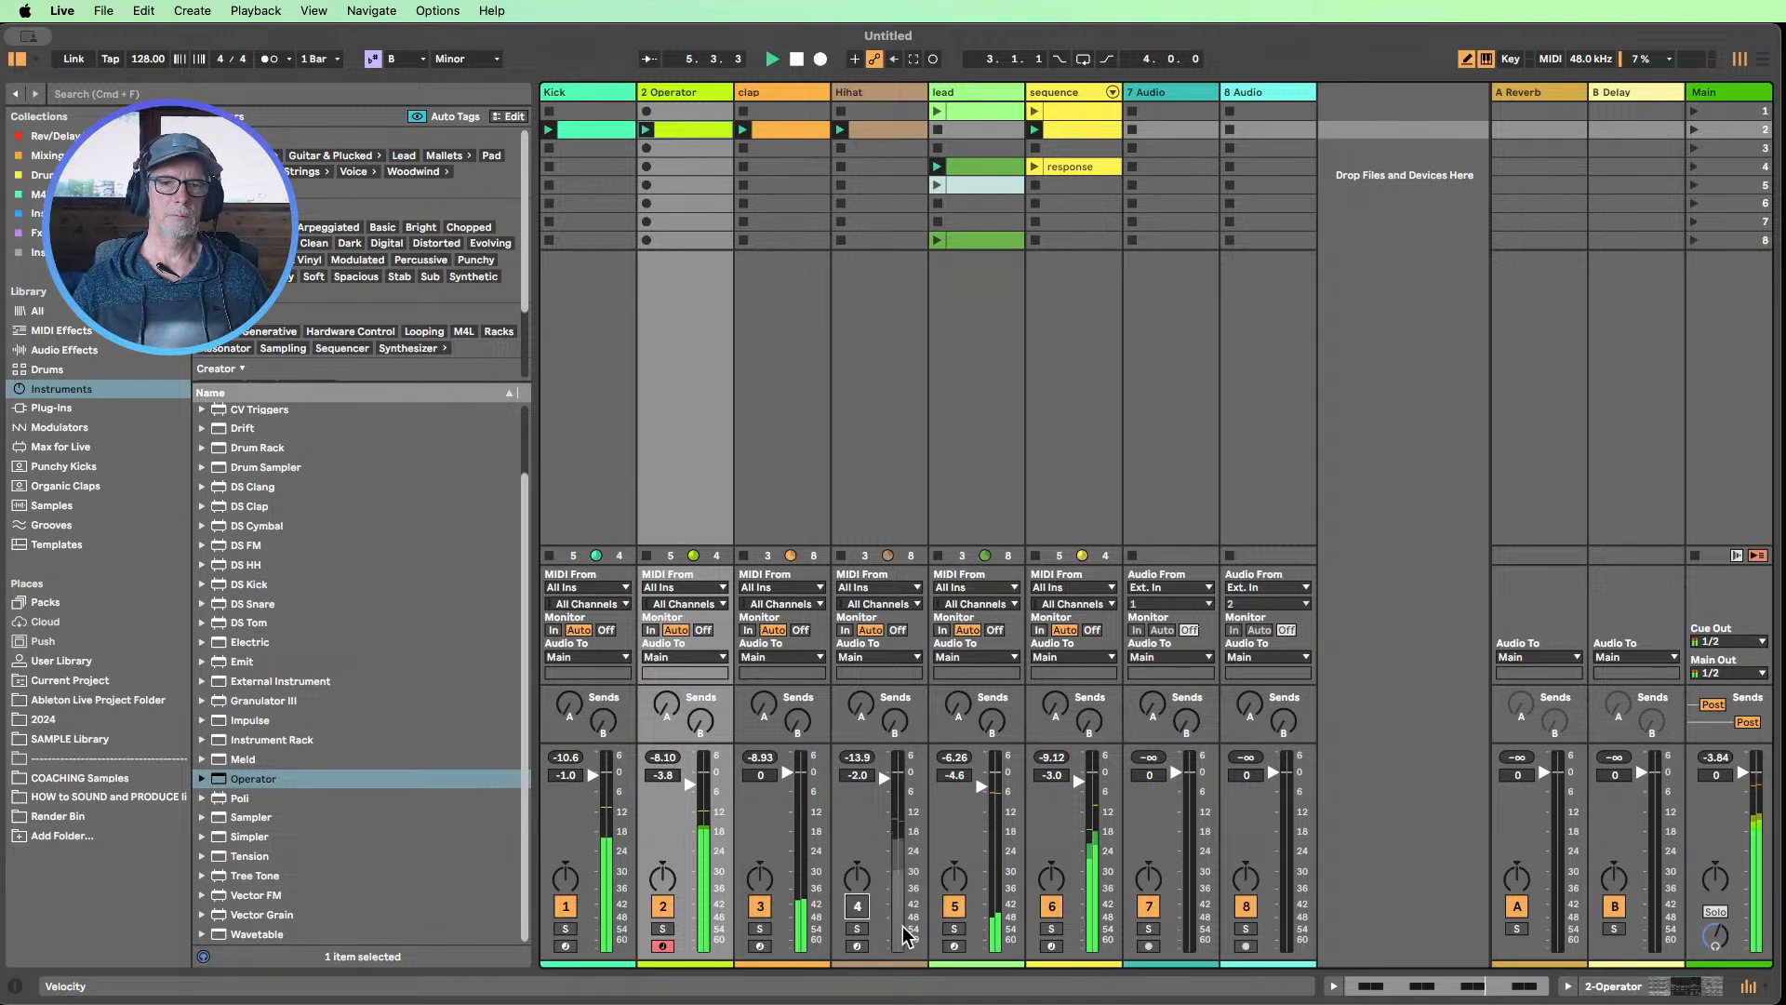
Launch the lead clip in scene 5 and move the lead clip from scene 8 to scene 6
click(967, 185)
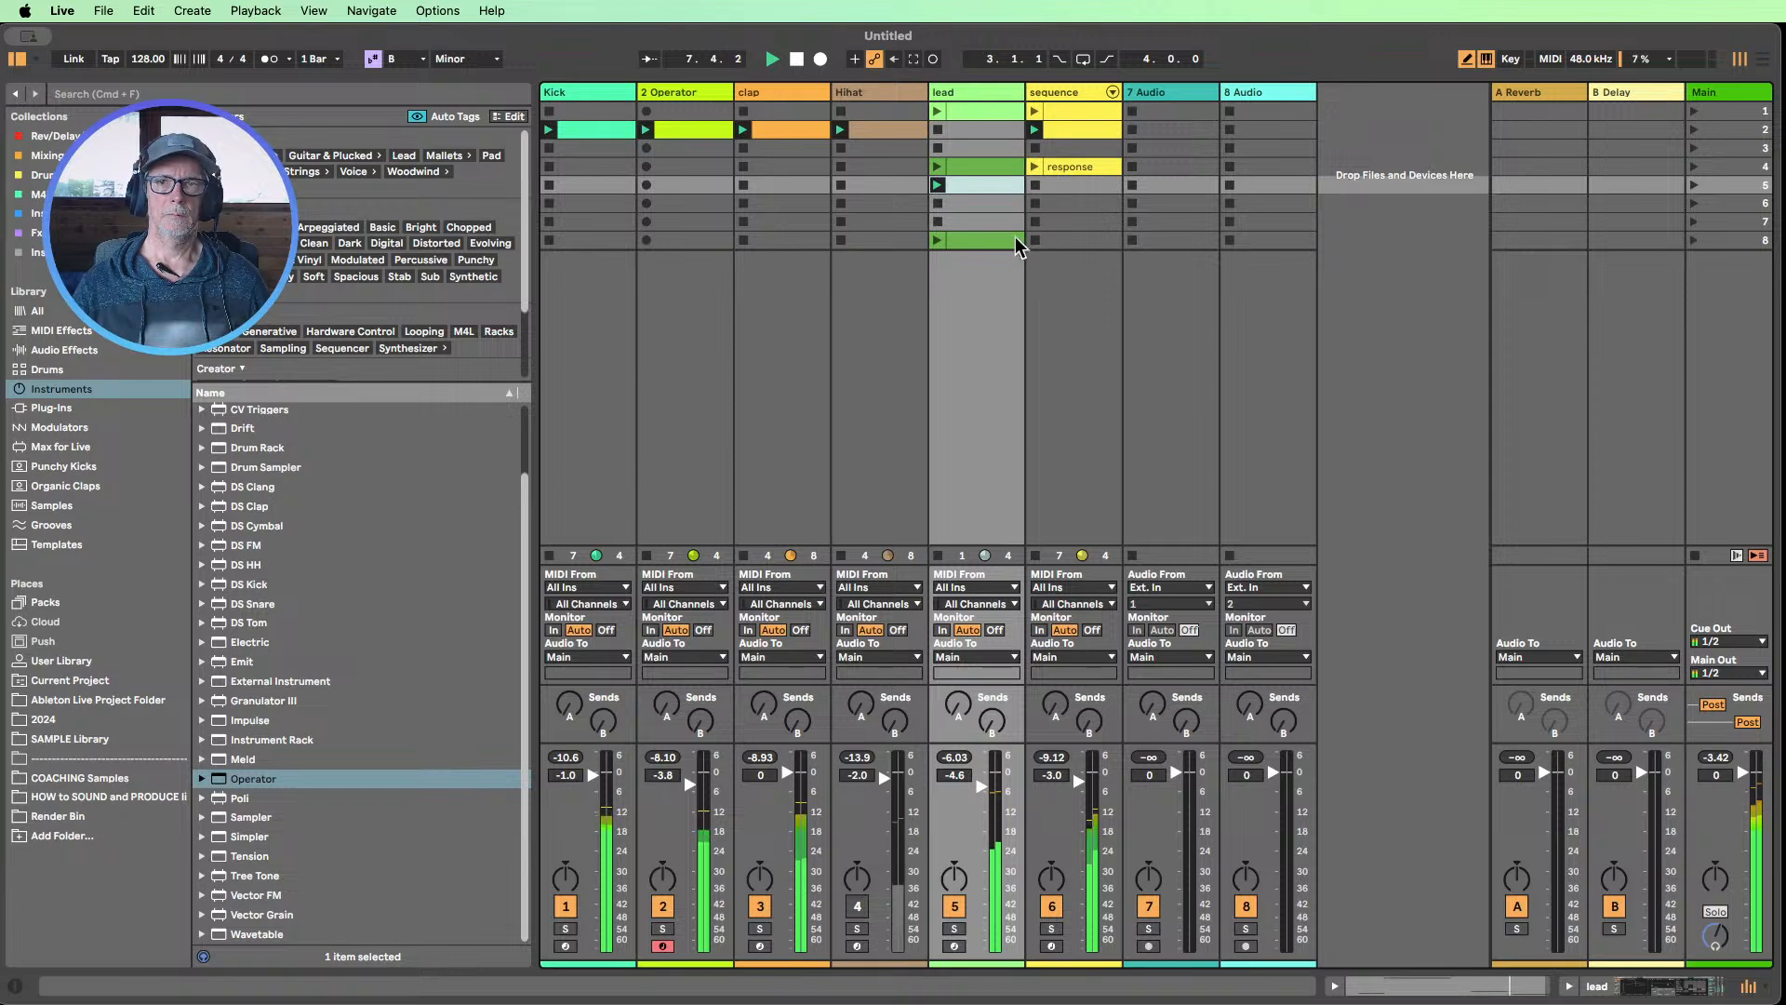
drag(1016, 241, 1008, 206)
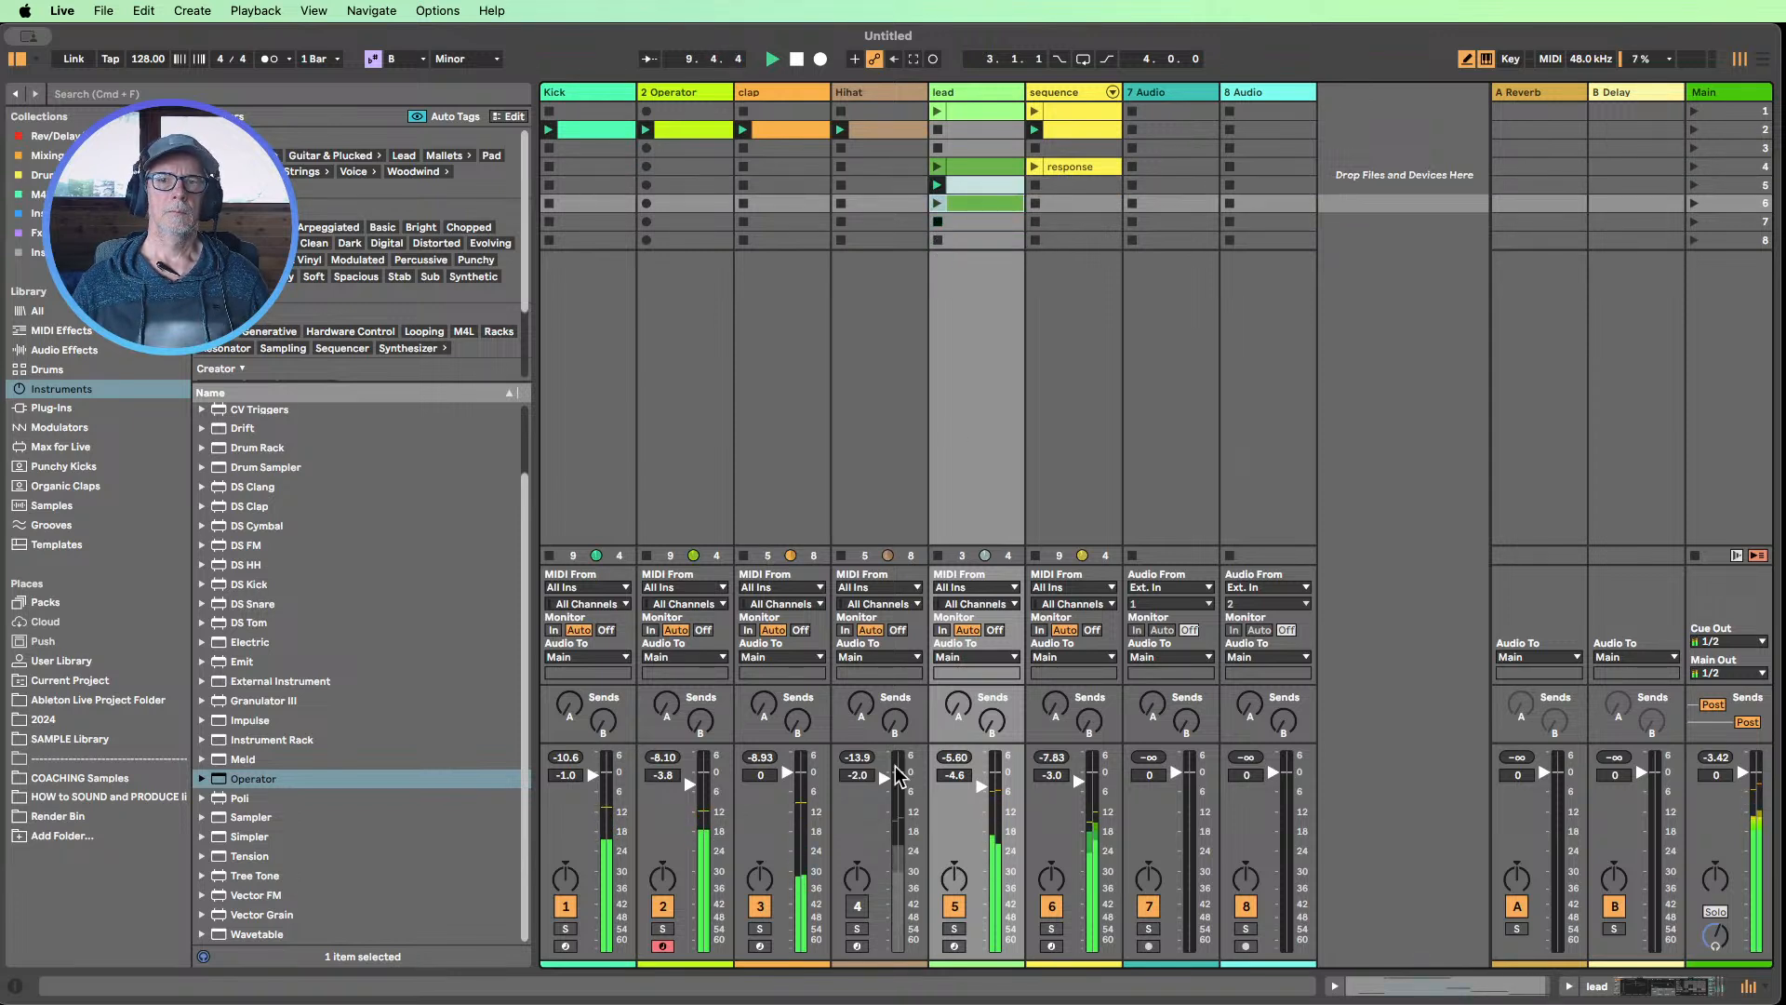
Compare the mix with the lead muted and unmuted, mute the sequence track, and relaunch the scene 5 lead clip
click(955, 910)
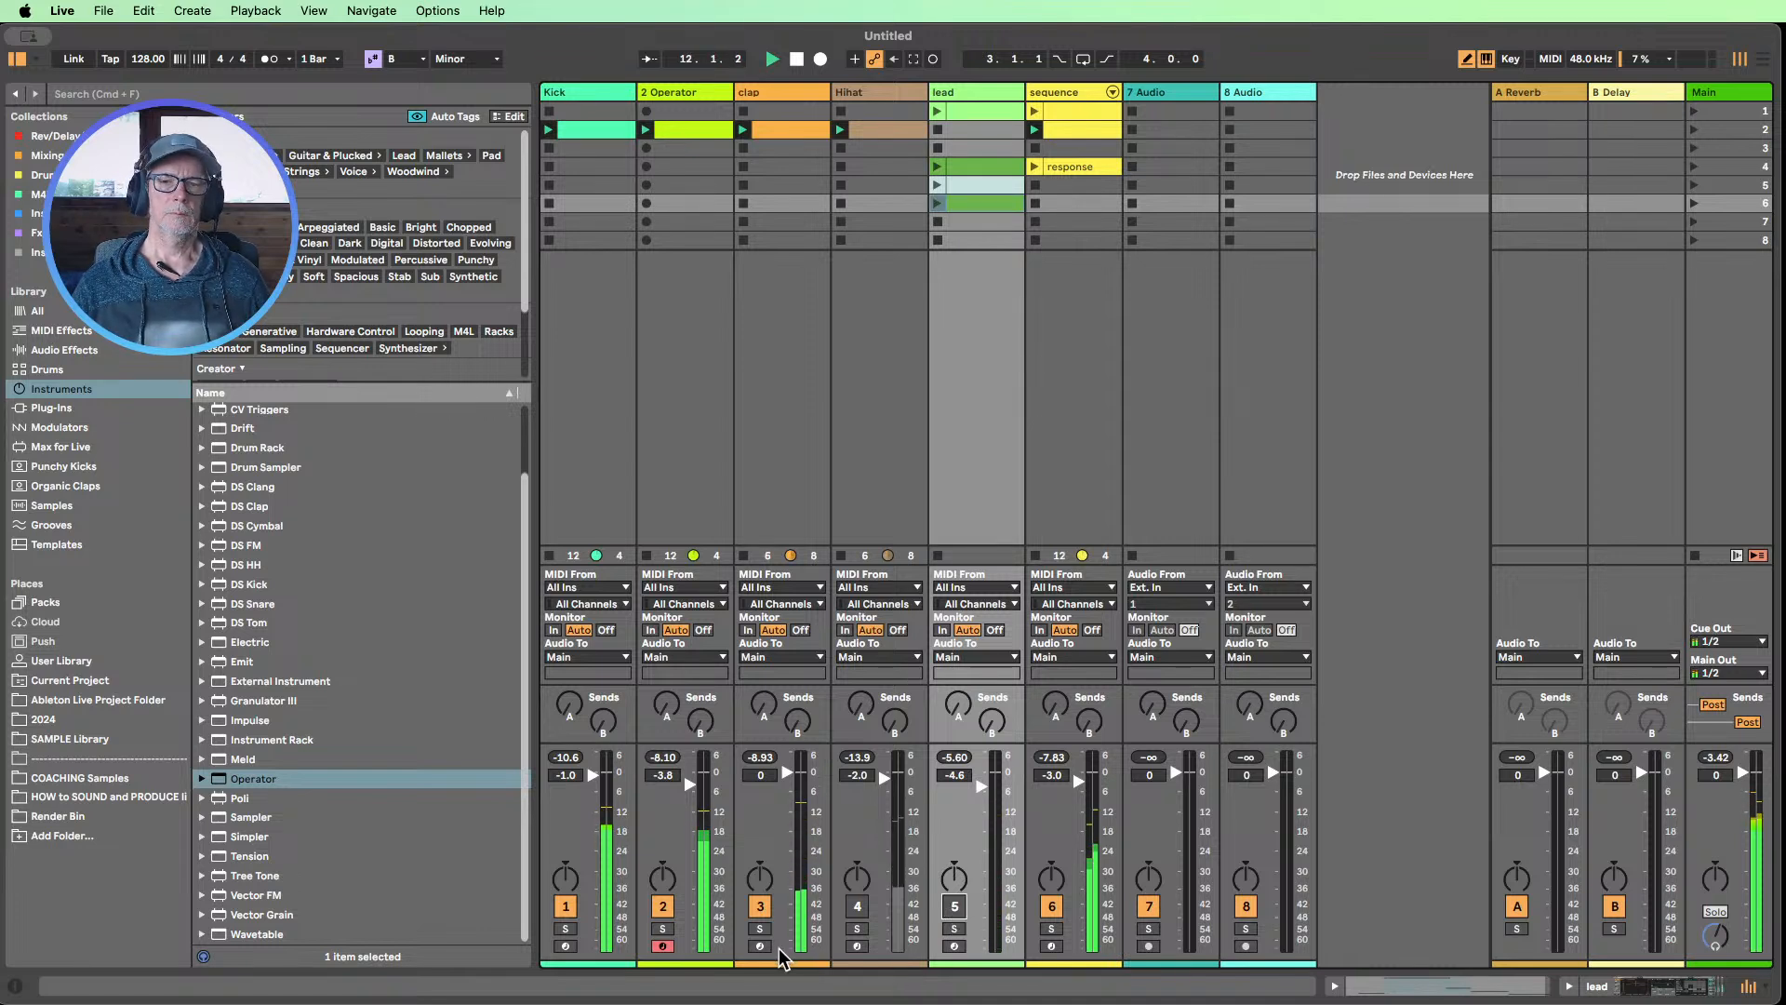
click(954, 907)
click(1052, 908)
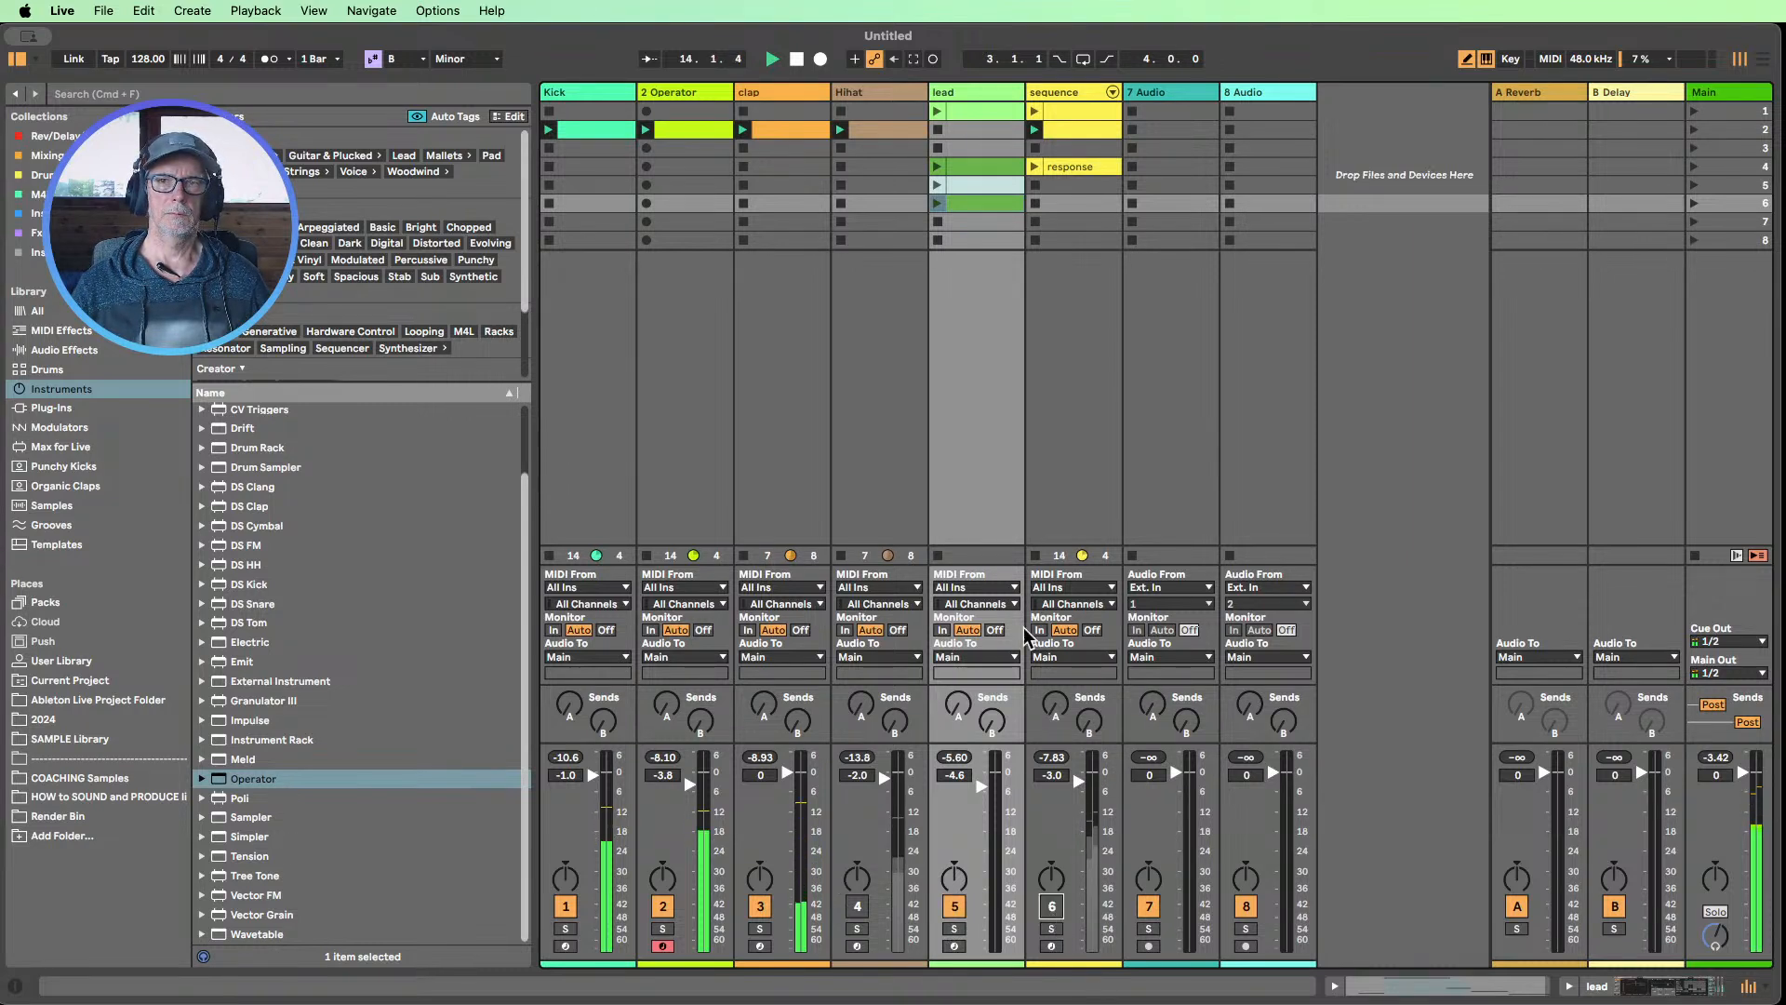
click(936, 185)
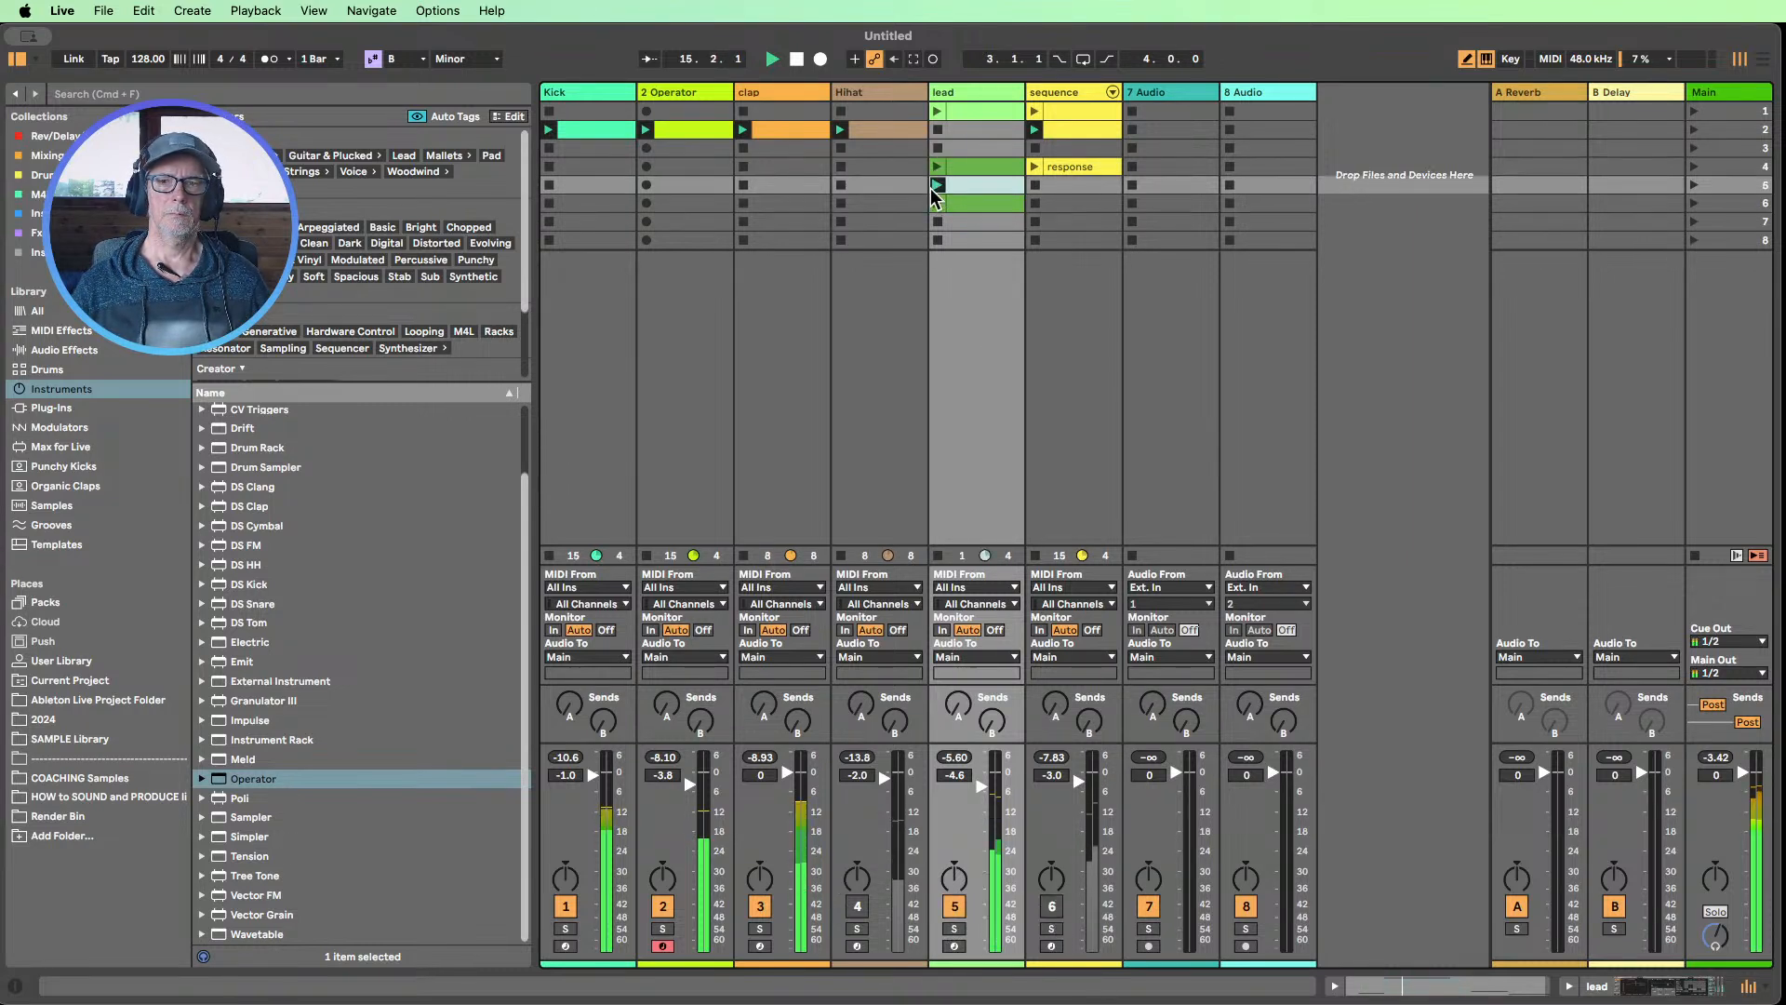
Shorten all B2 notes in the Operator clip to three 1/64 steps each, with the grid narrowed to 1/64
double_click(674, 132)
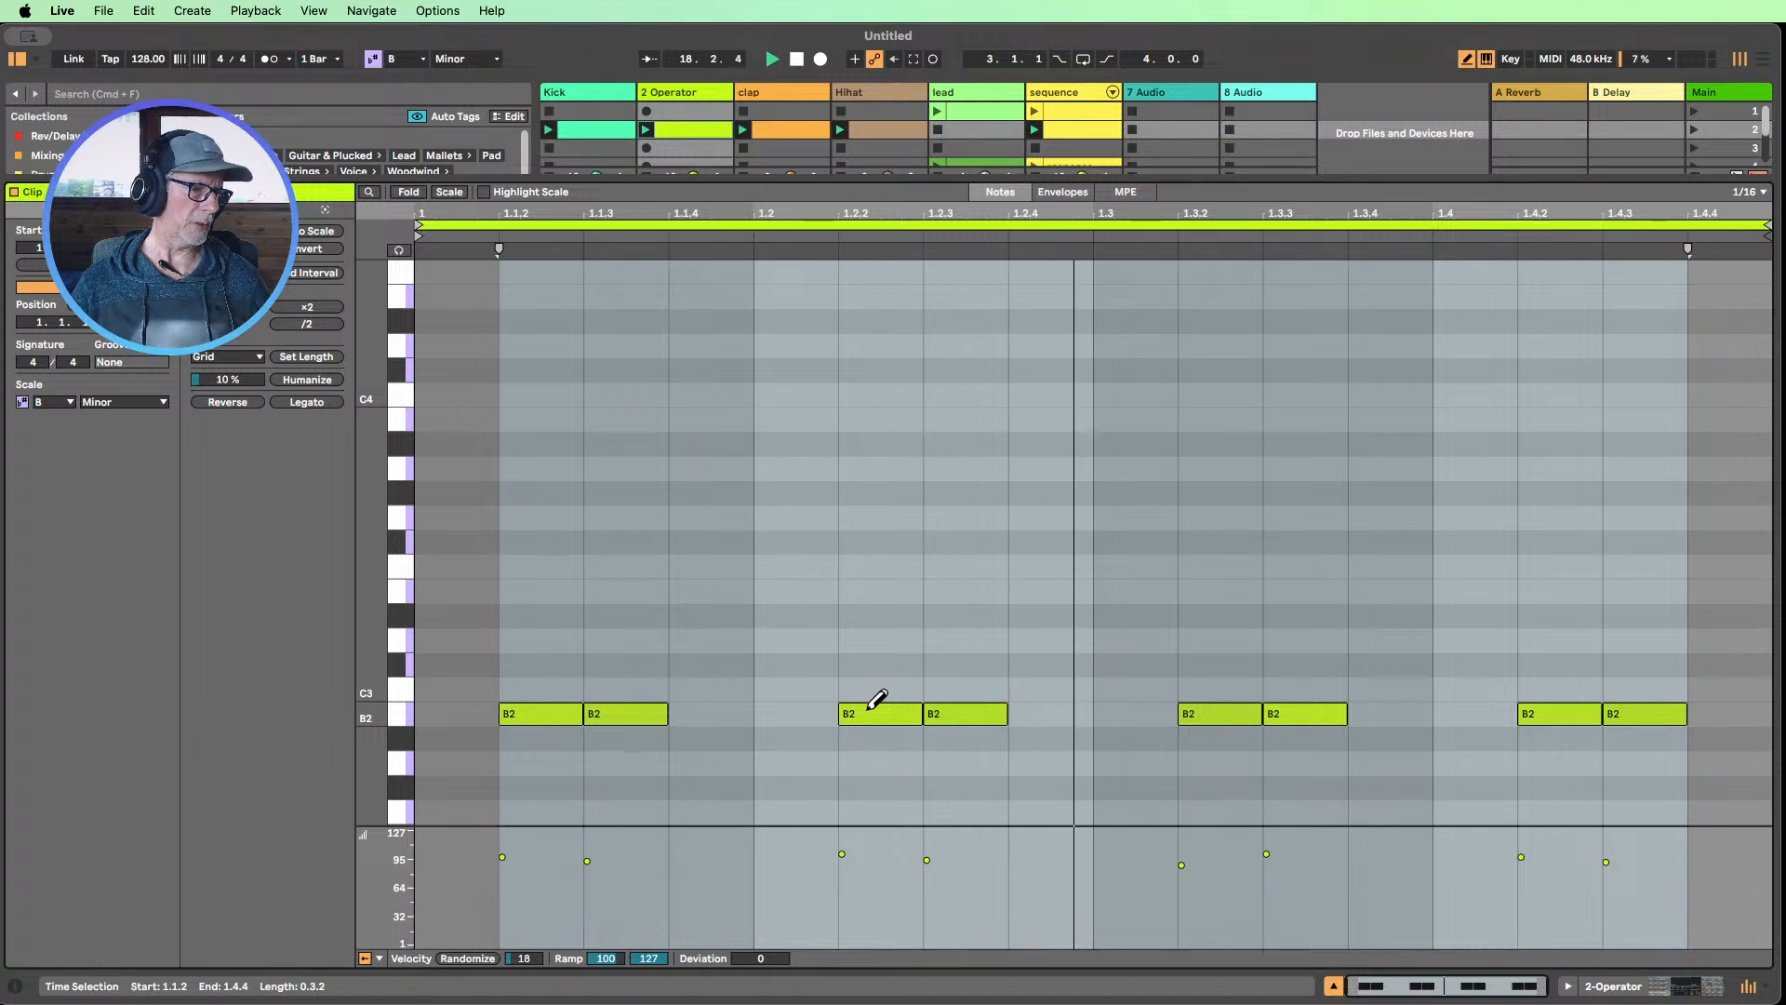
key(super+a)
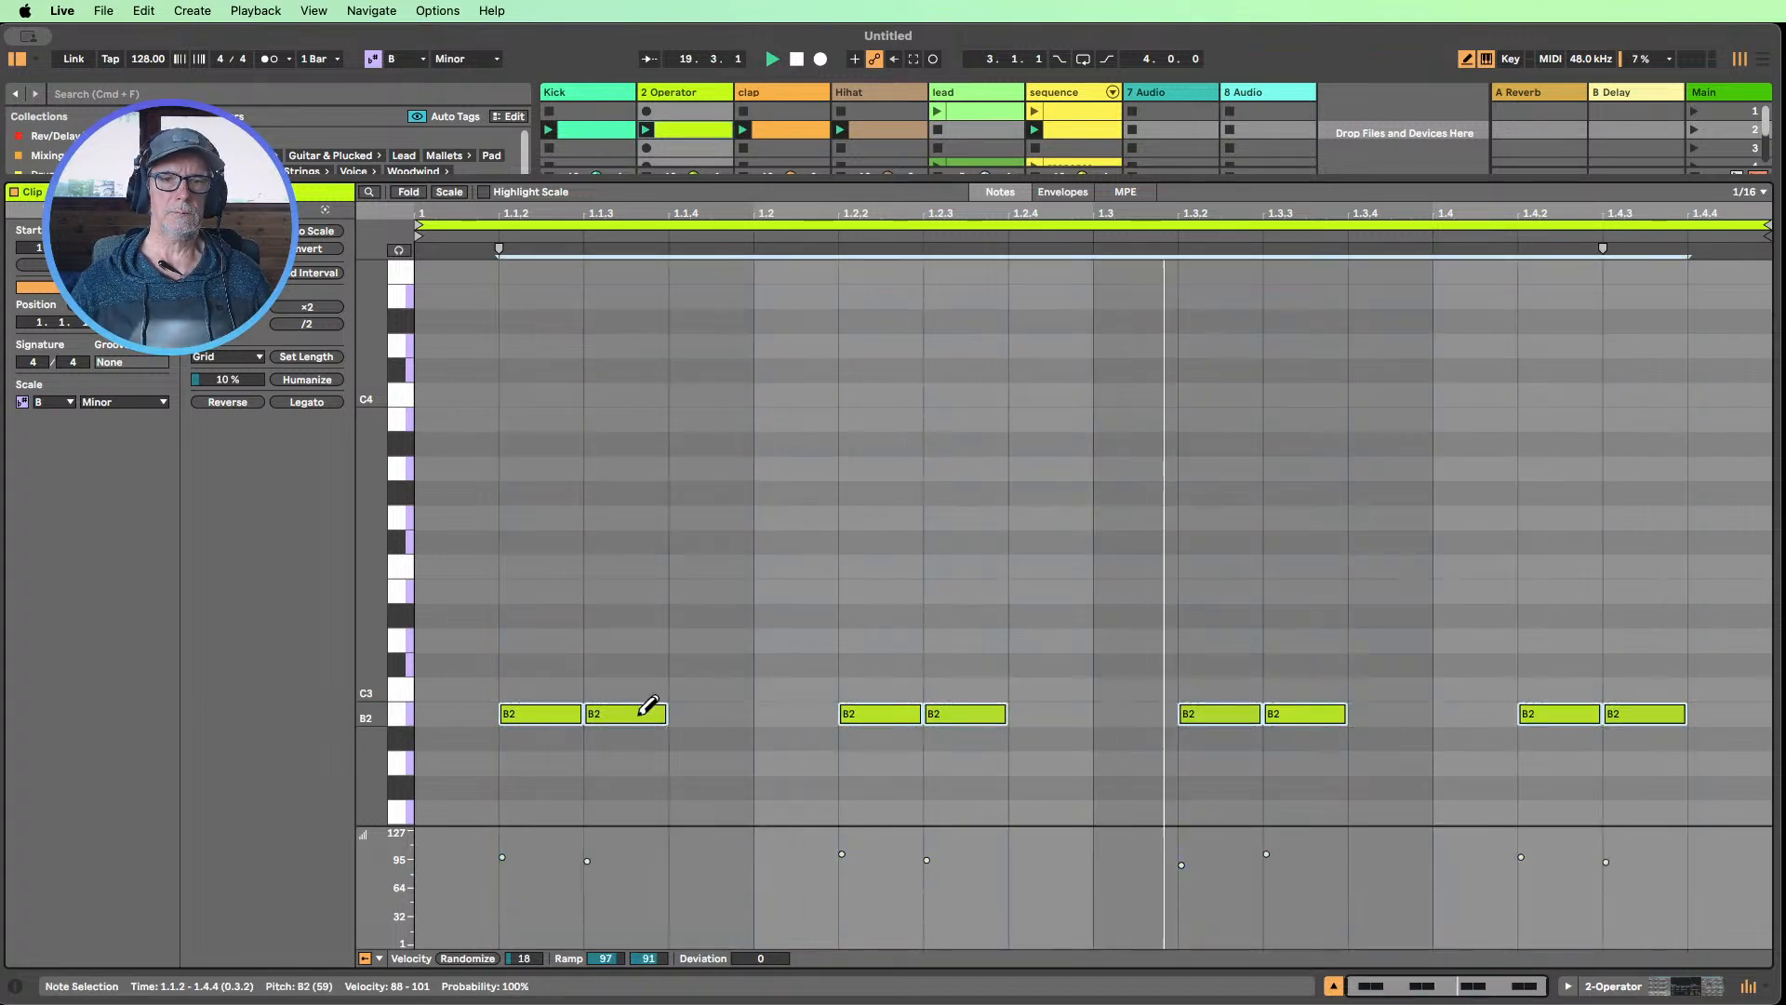
drag(663, 712, 644, 712)
key(super+1)
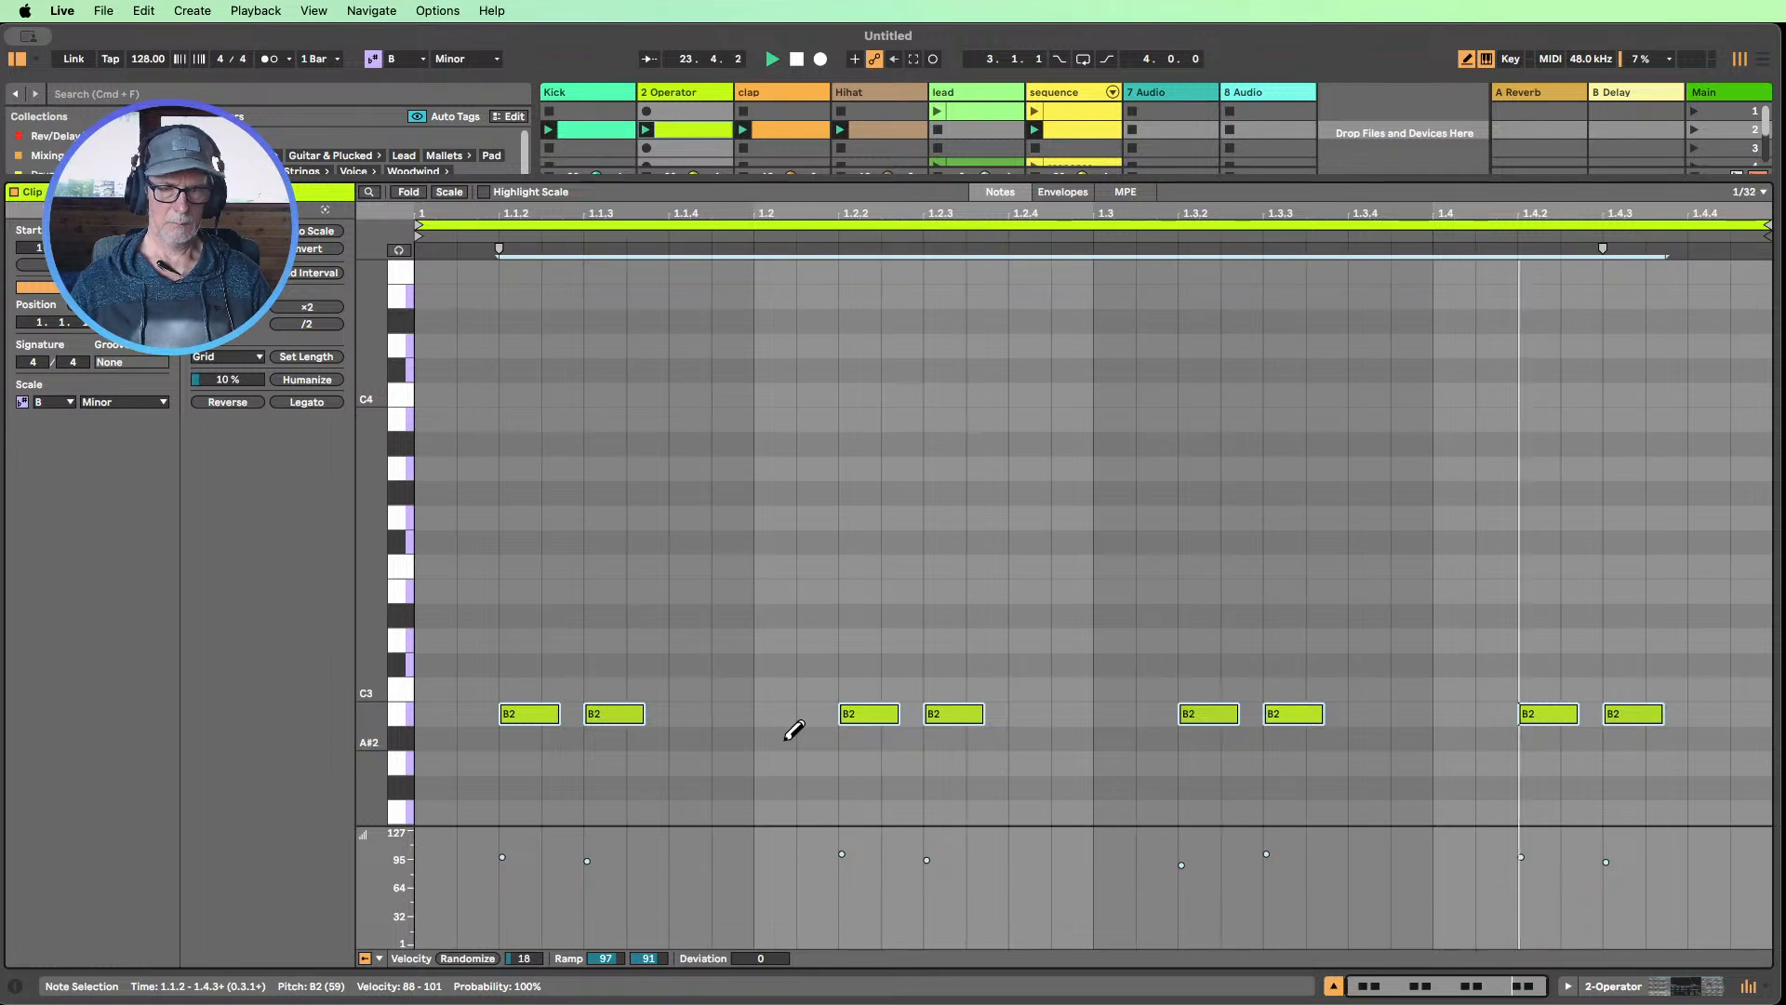
key(super+1)
Add a G2 note one 1/64 step after 1.2.4, auditioning other pitches, and lengthen it to two 1/64 steps
click(1019, 689)
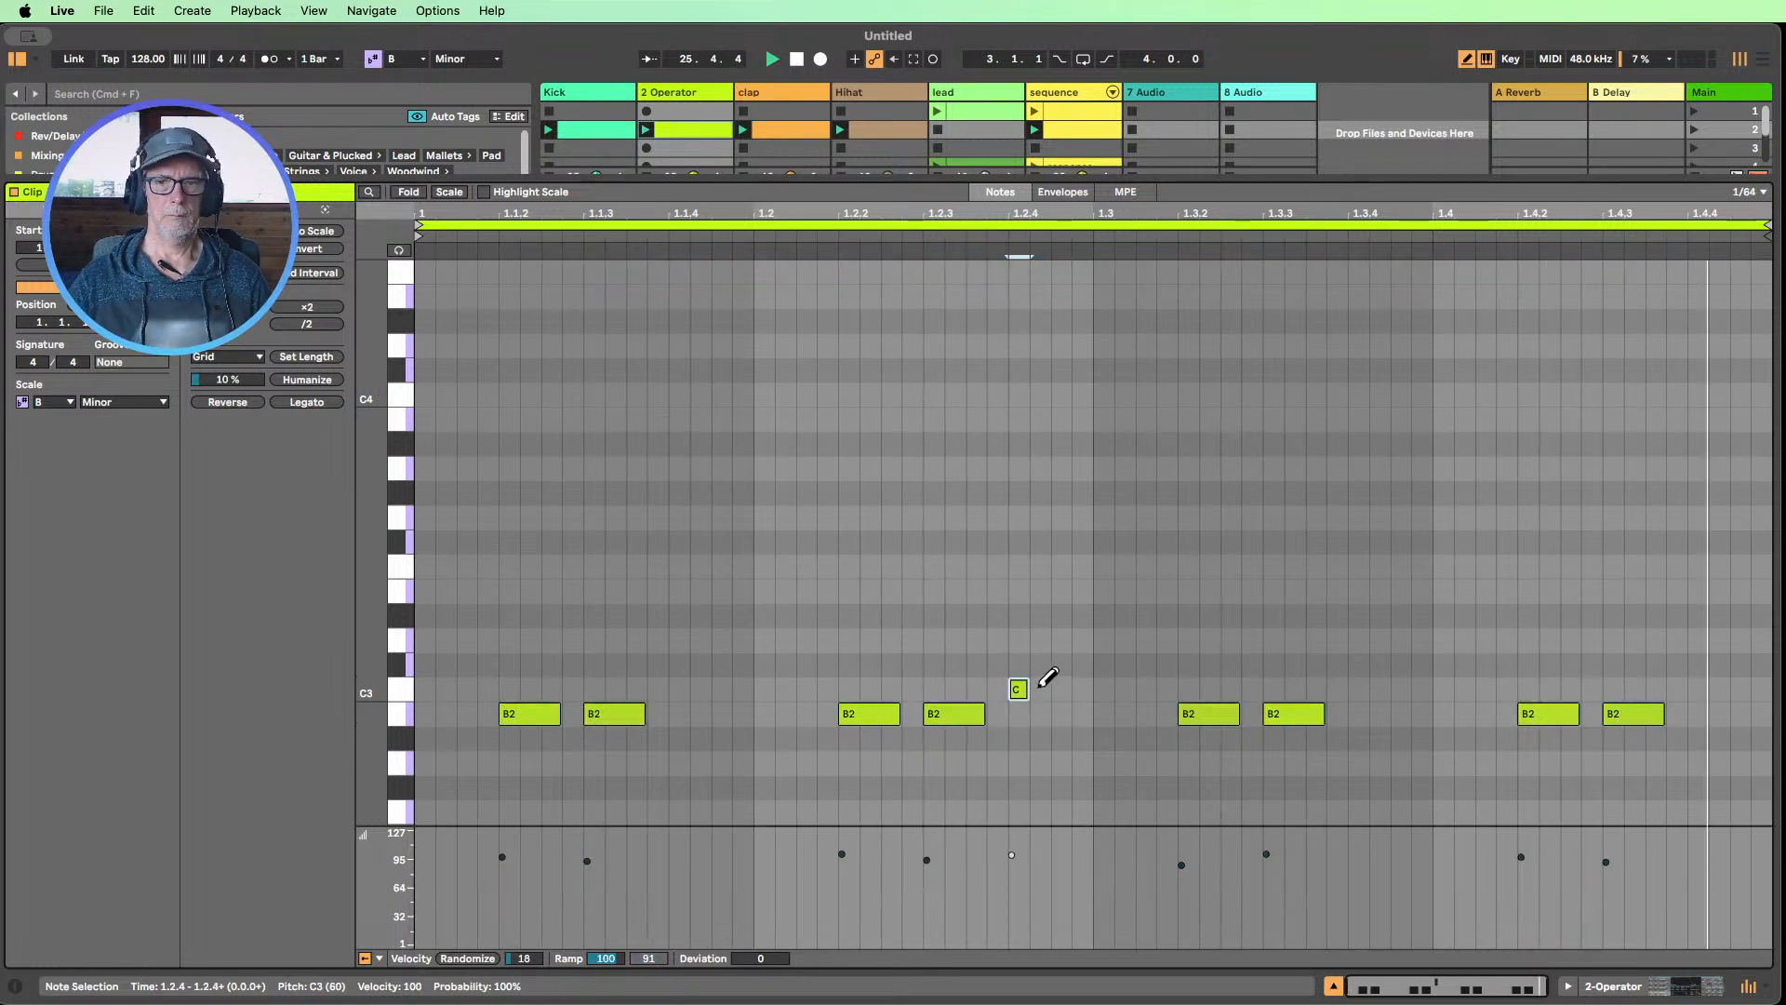
key(Up)
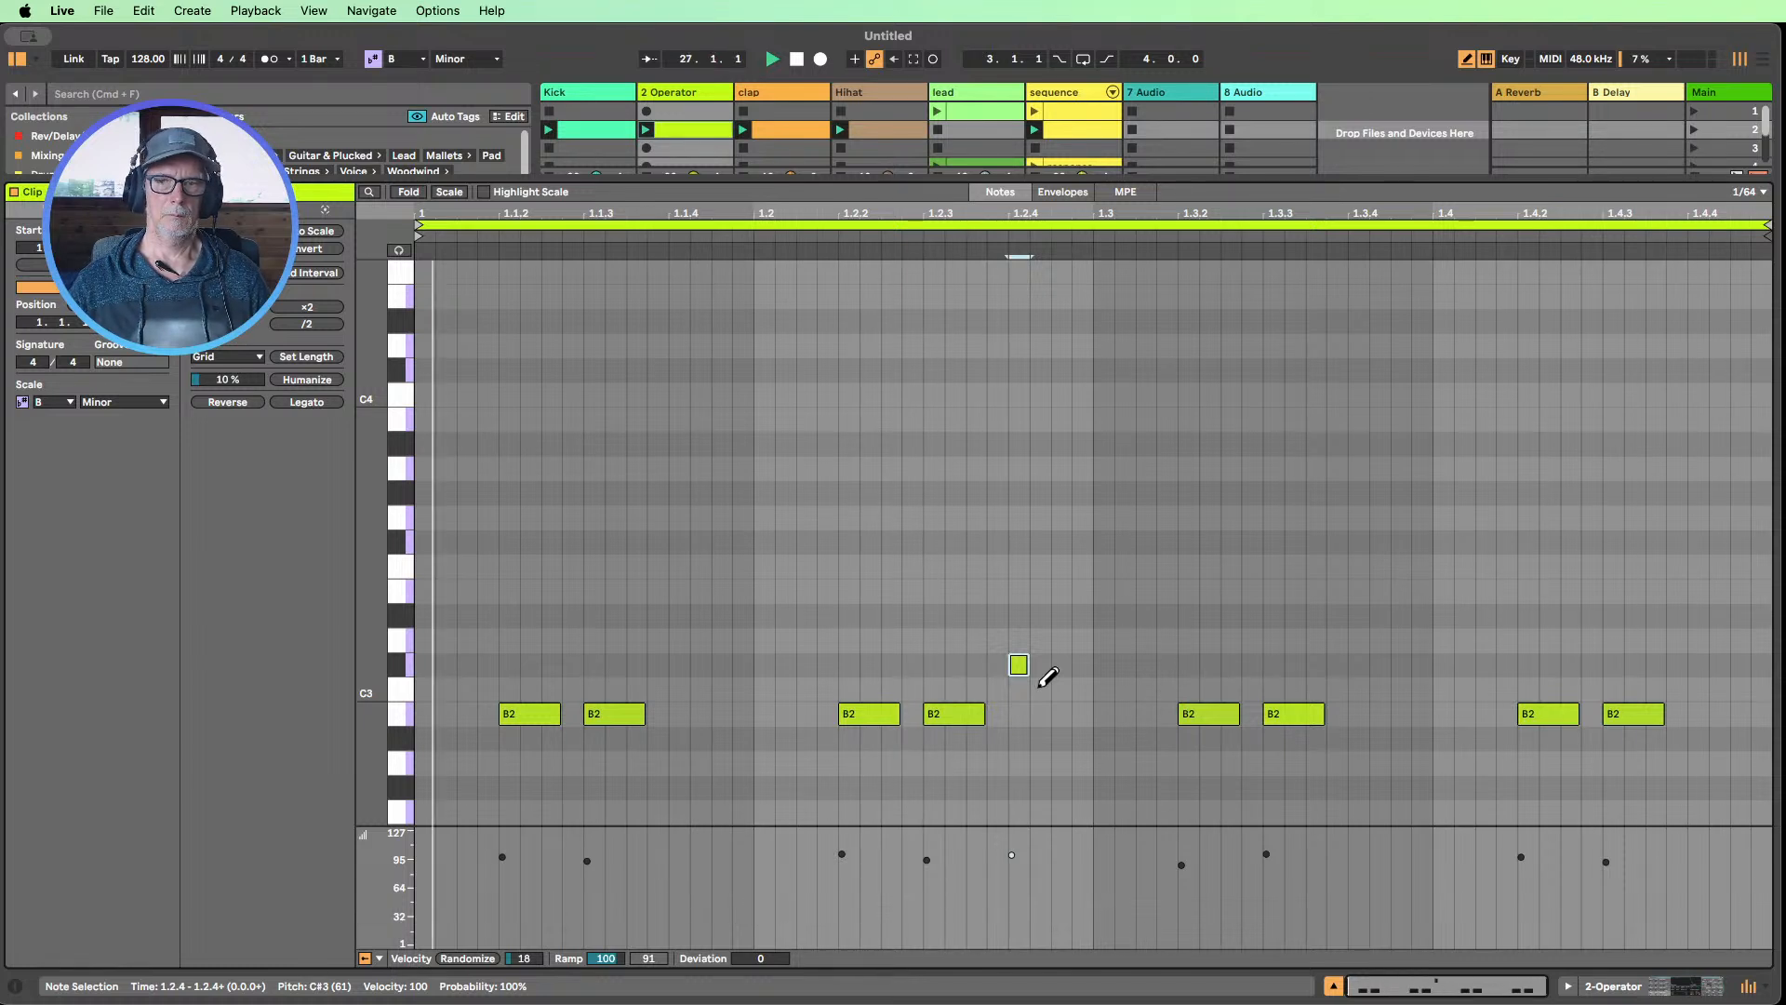
key(Up)
key(Down)
key(Down)
key(Down)
key(Down)
key(Down)
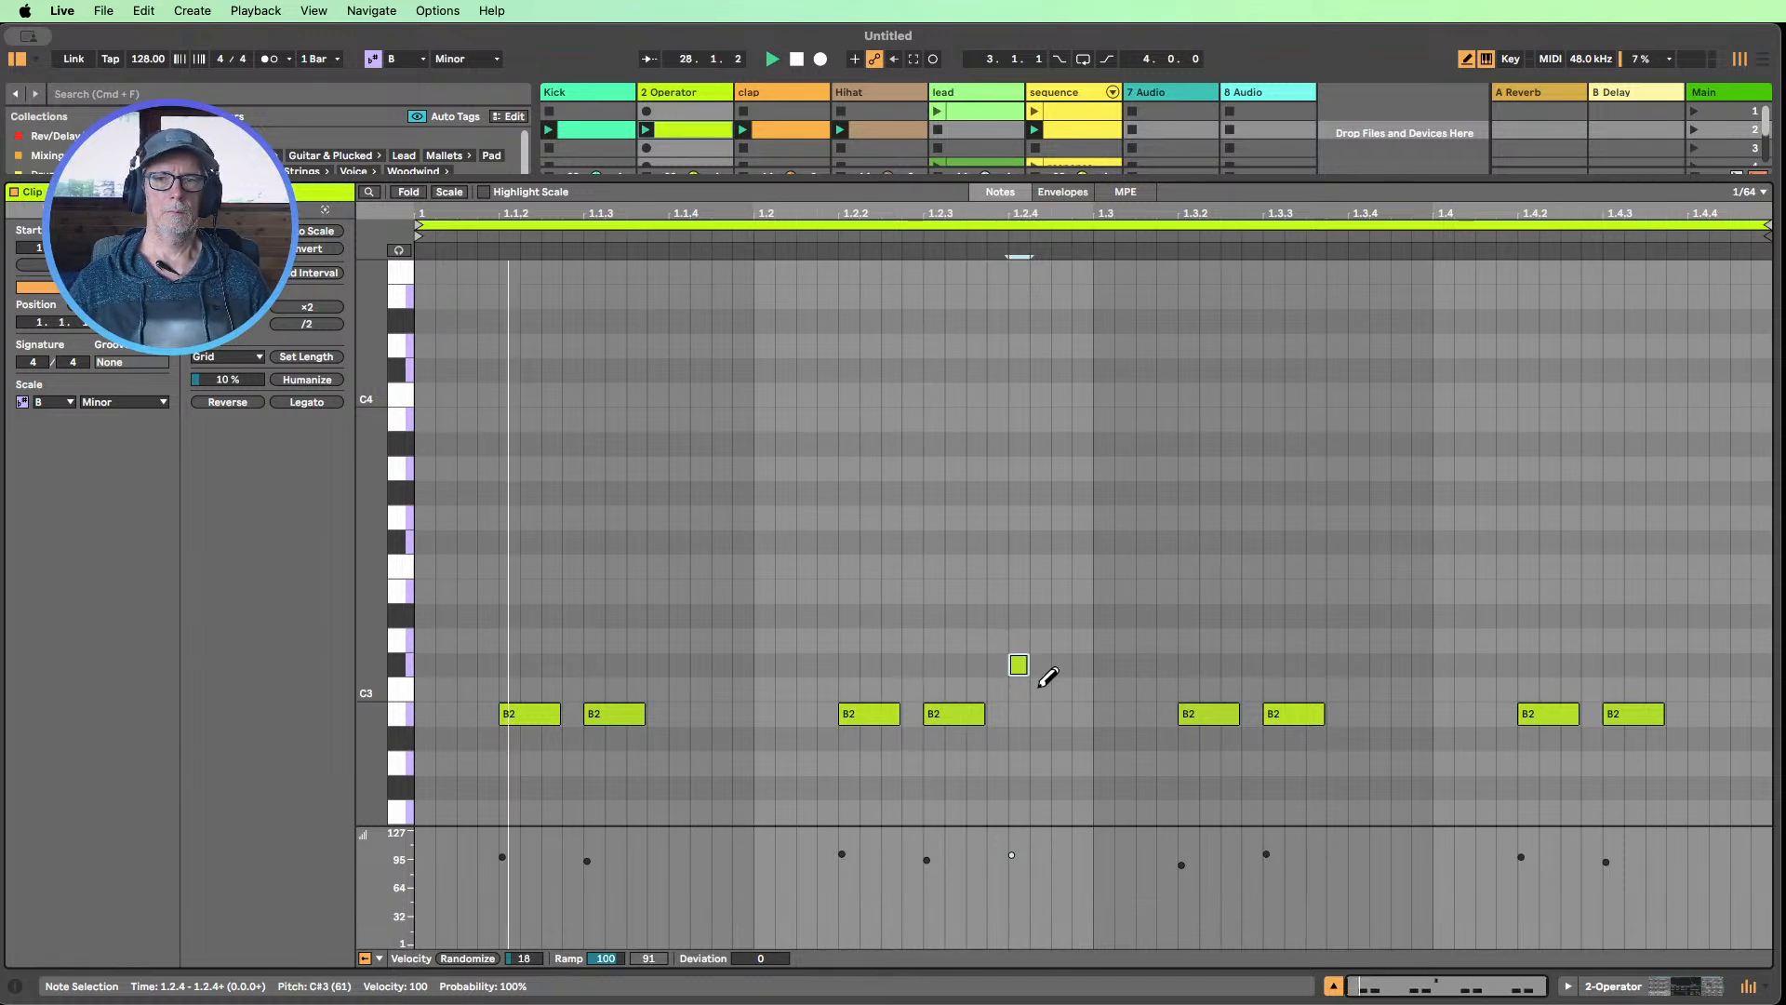
key(Down)
key(Down)
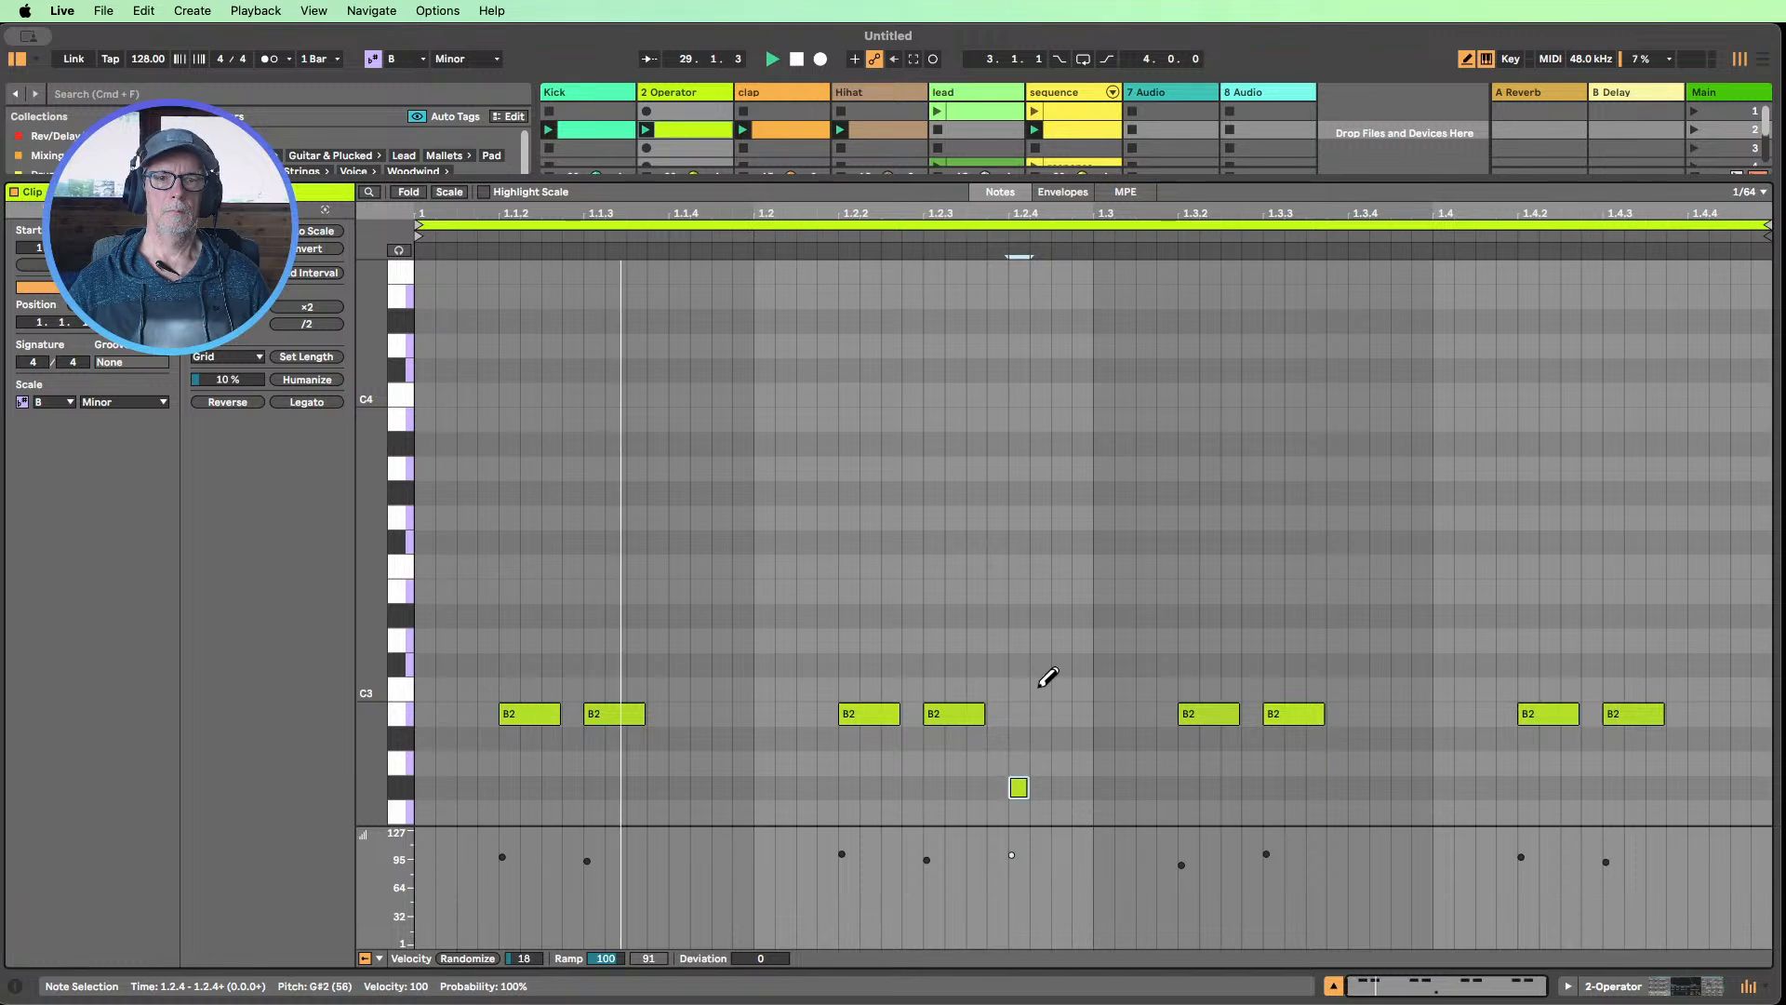
key(Right)
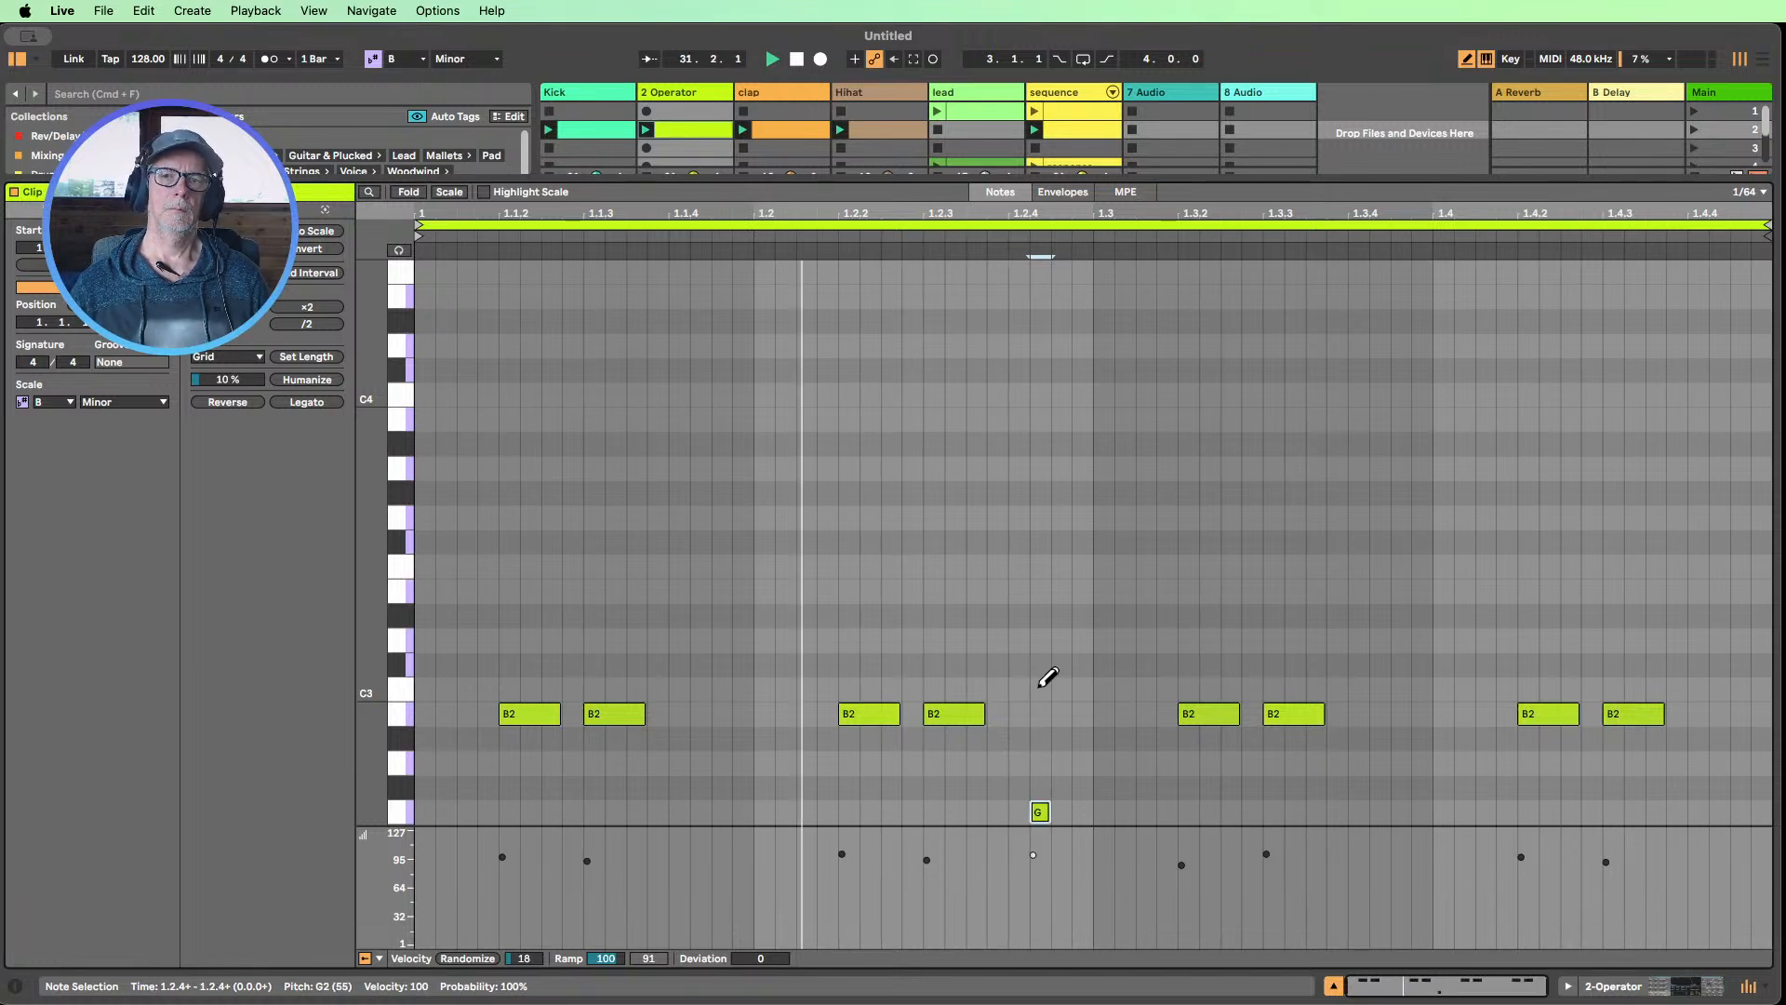
drag(1049, 813, 1070, 813)
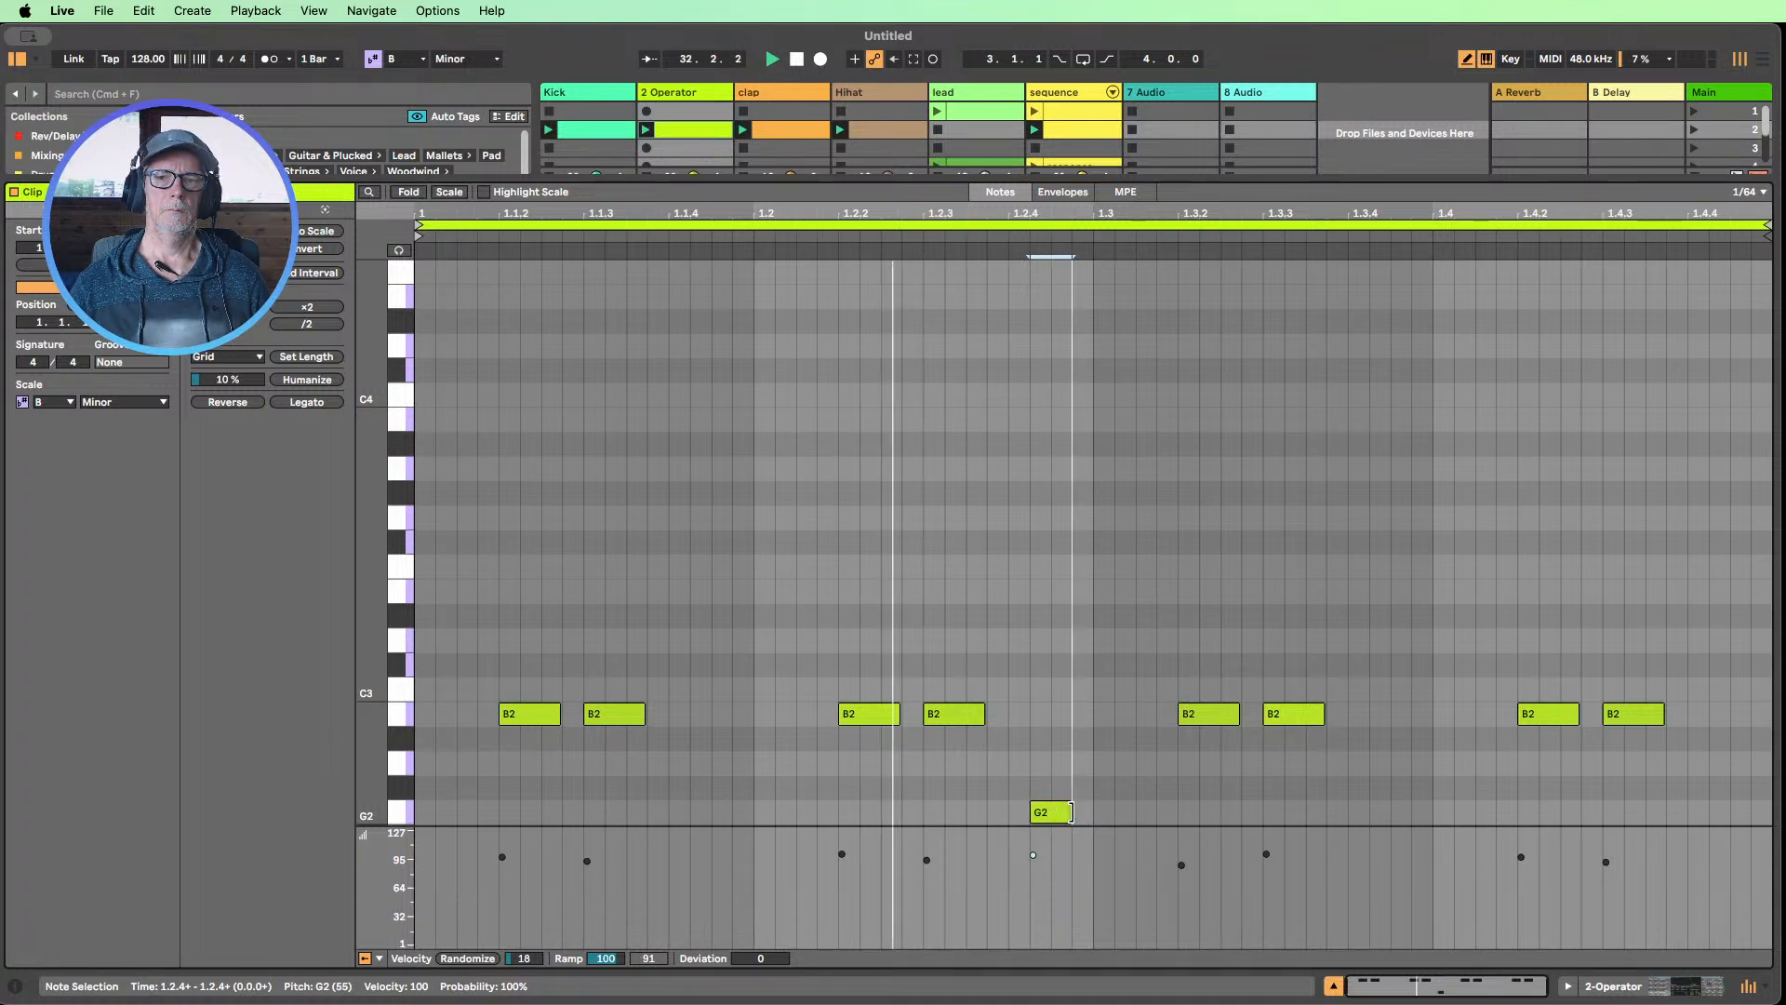
click(1082, 812)
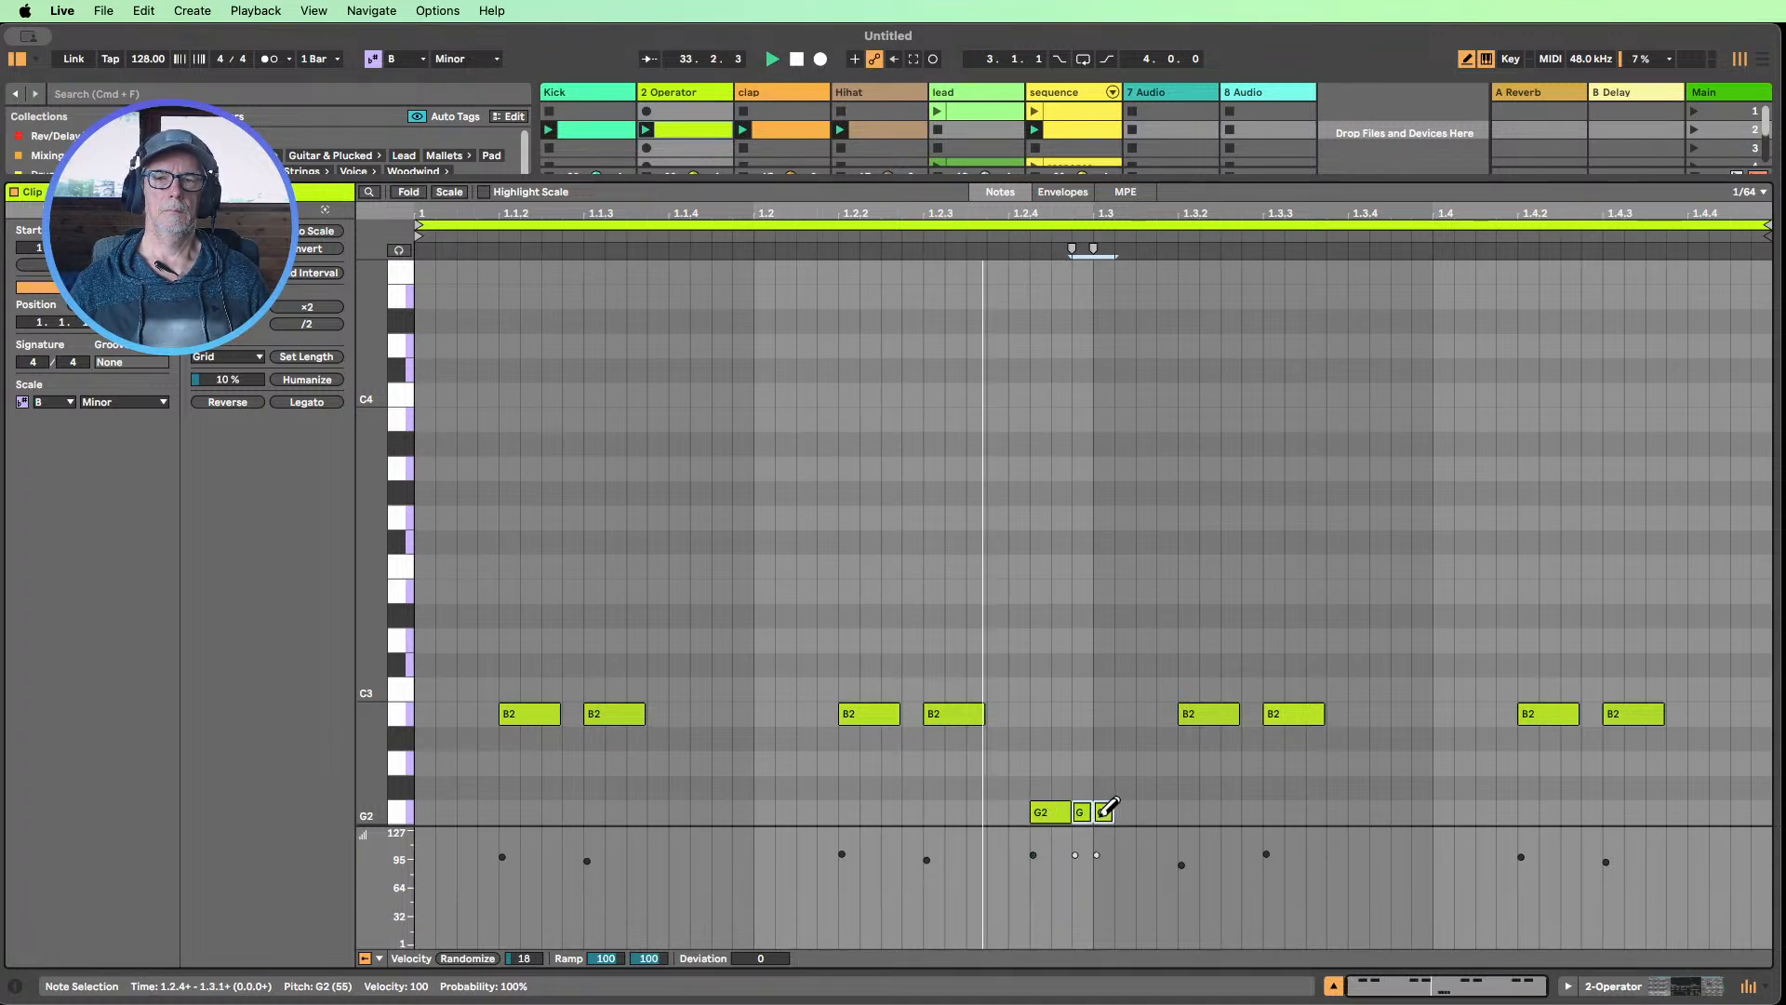
click(1104, 812)
click(1107, 811)
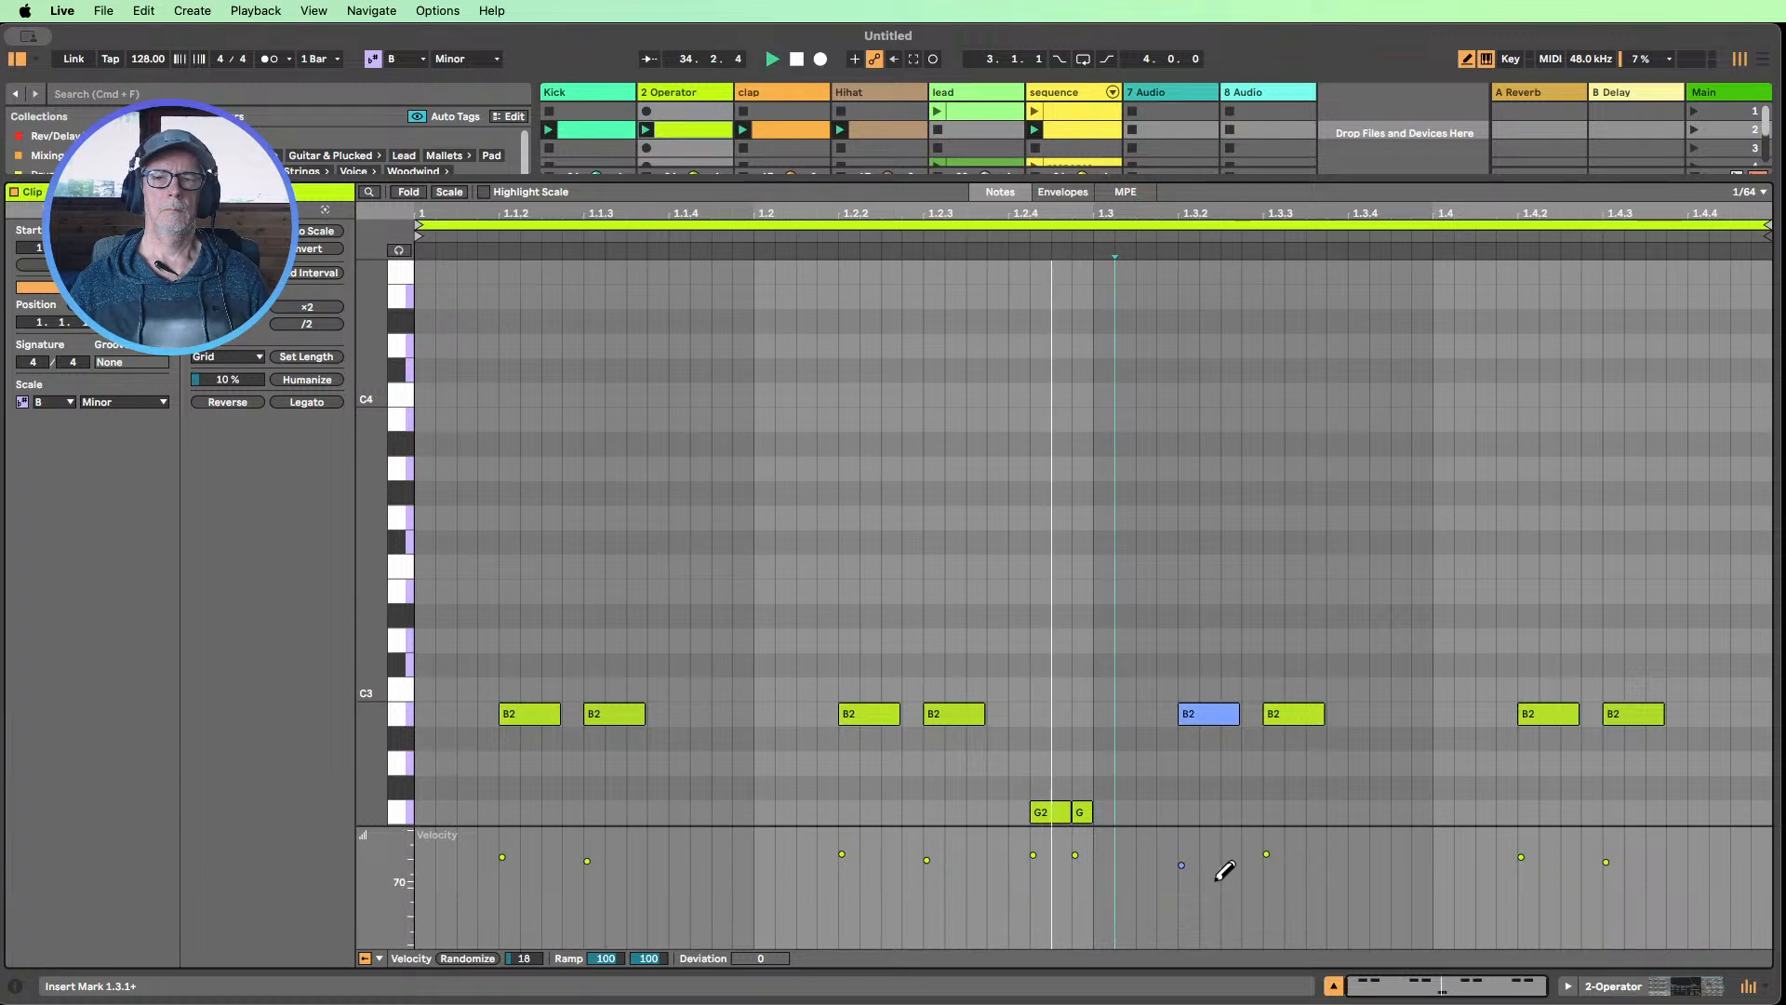
click(1084, 812)
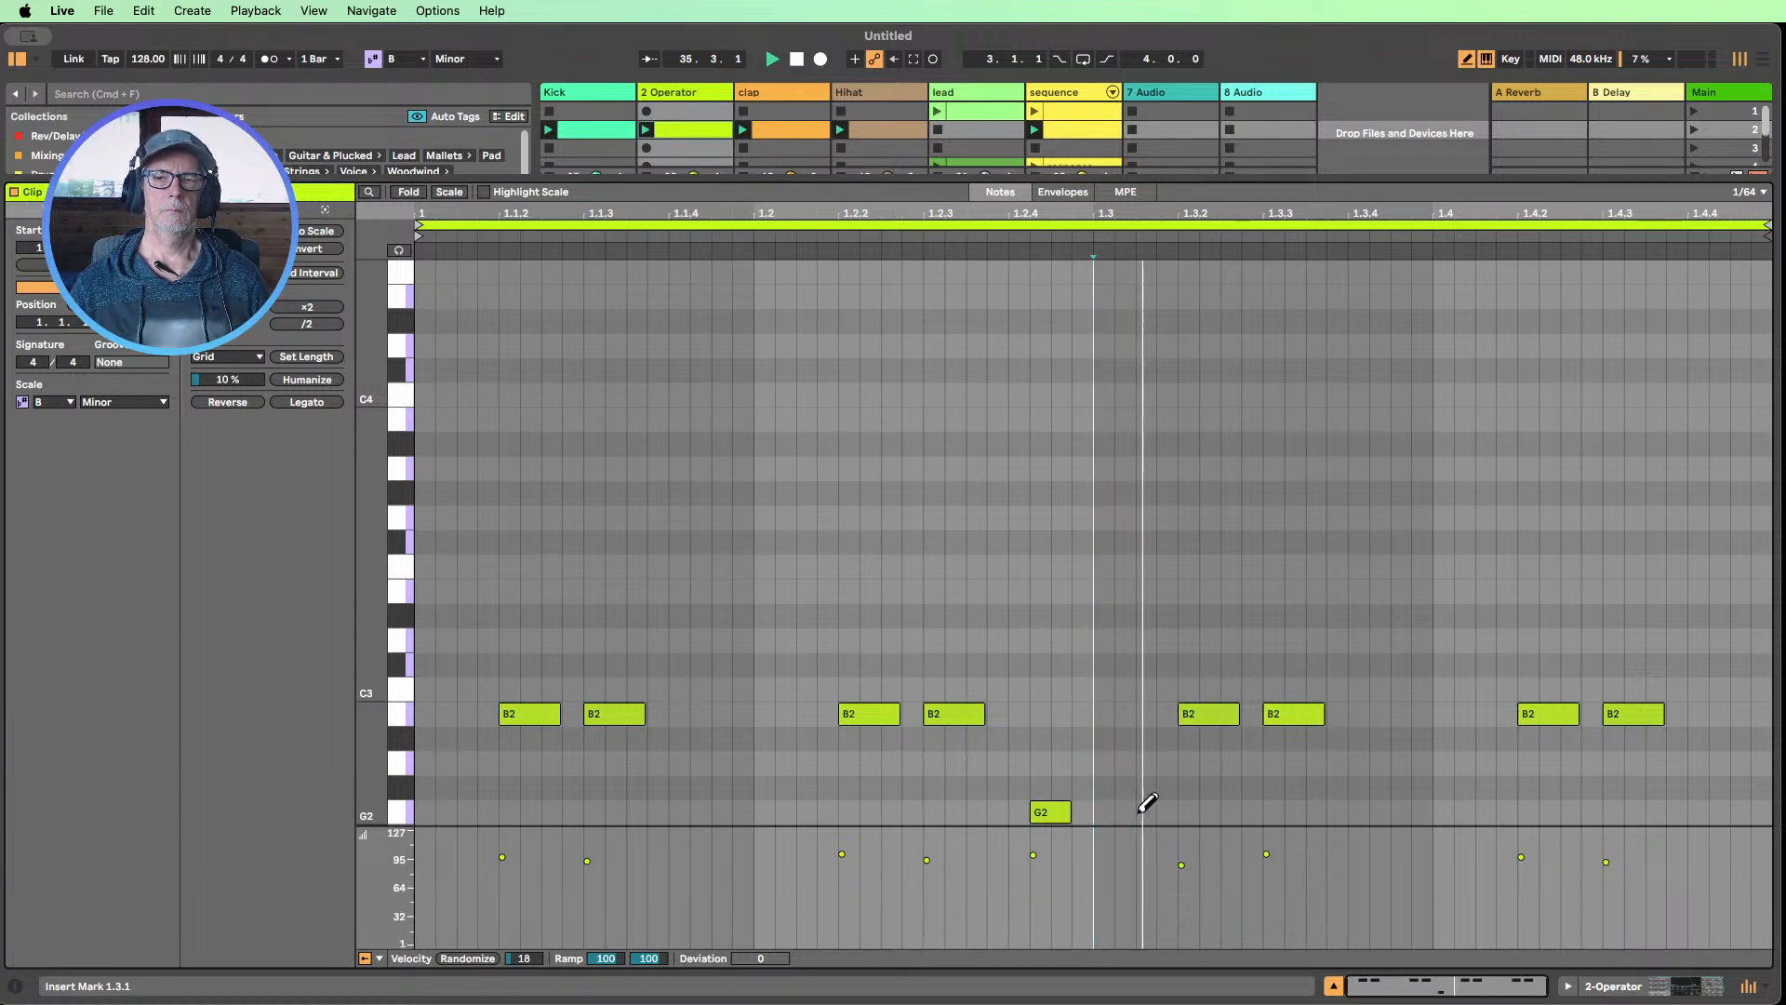
Draw a 1/64-long G2 note one grid step after 1.3 and show the Operator track's devices
click(1122, 811)
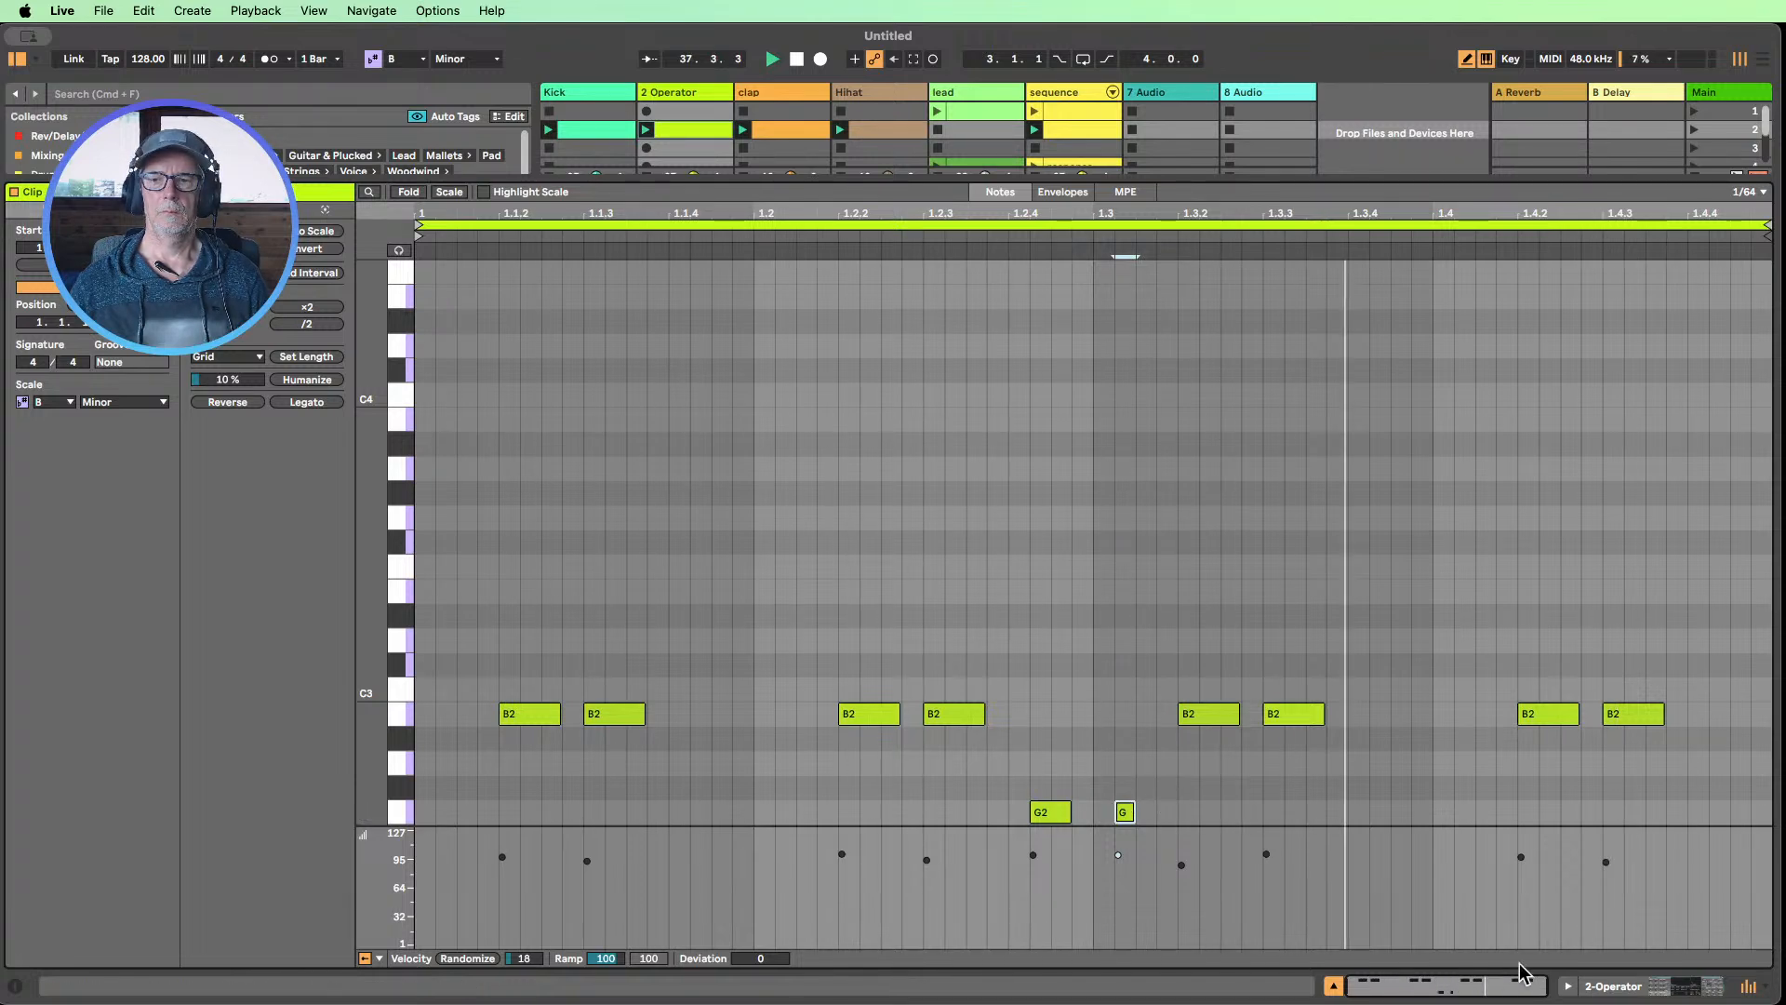
click(1615, 987)
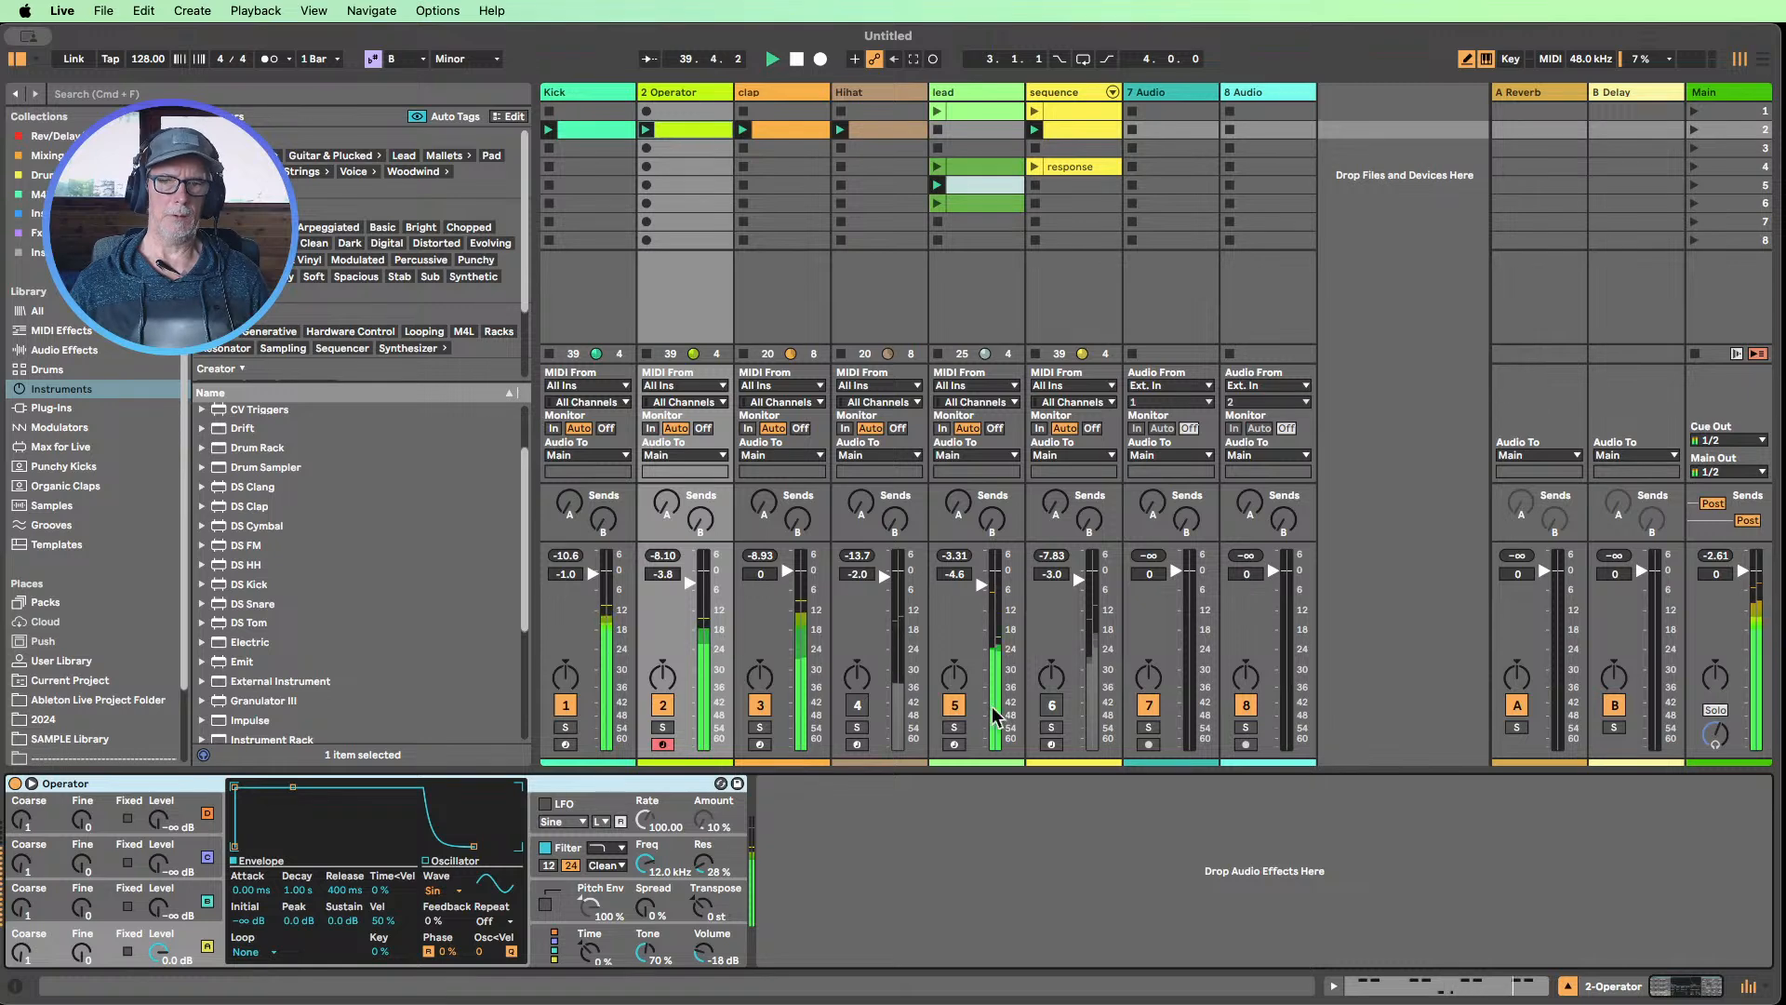
Mute the lead track and switch the Operator algorithm to the parallel arrangement of all four oscillators
click(955, 705)
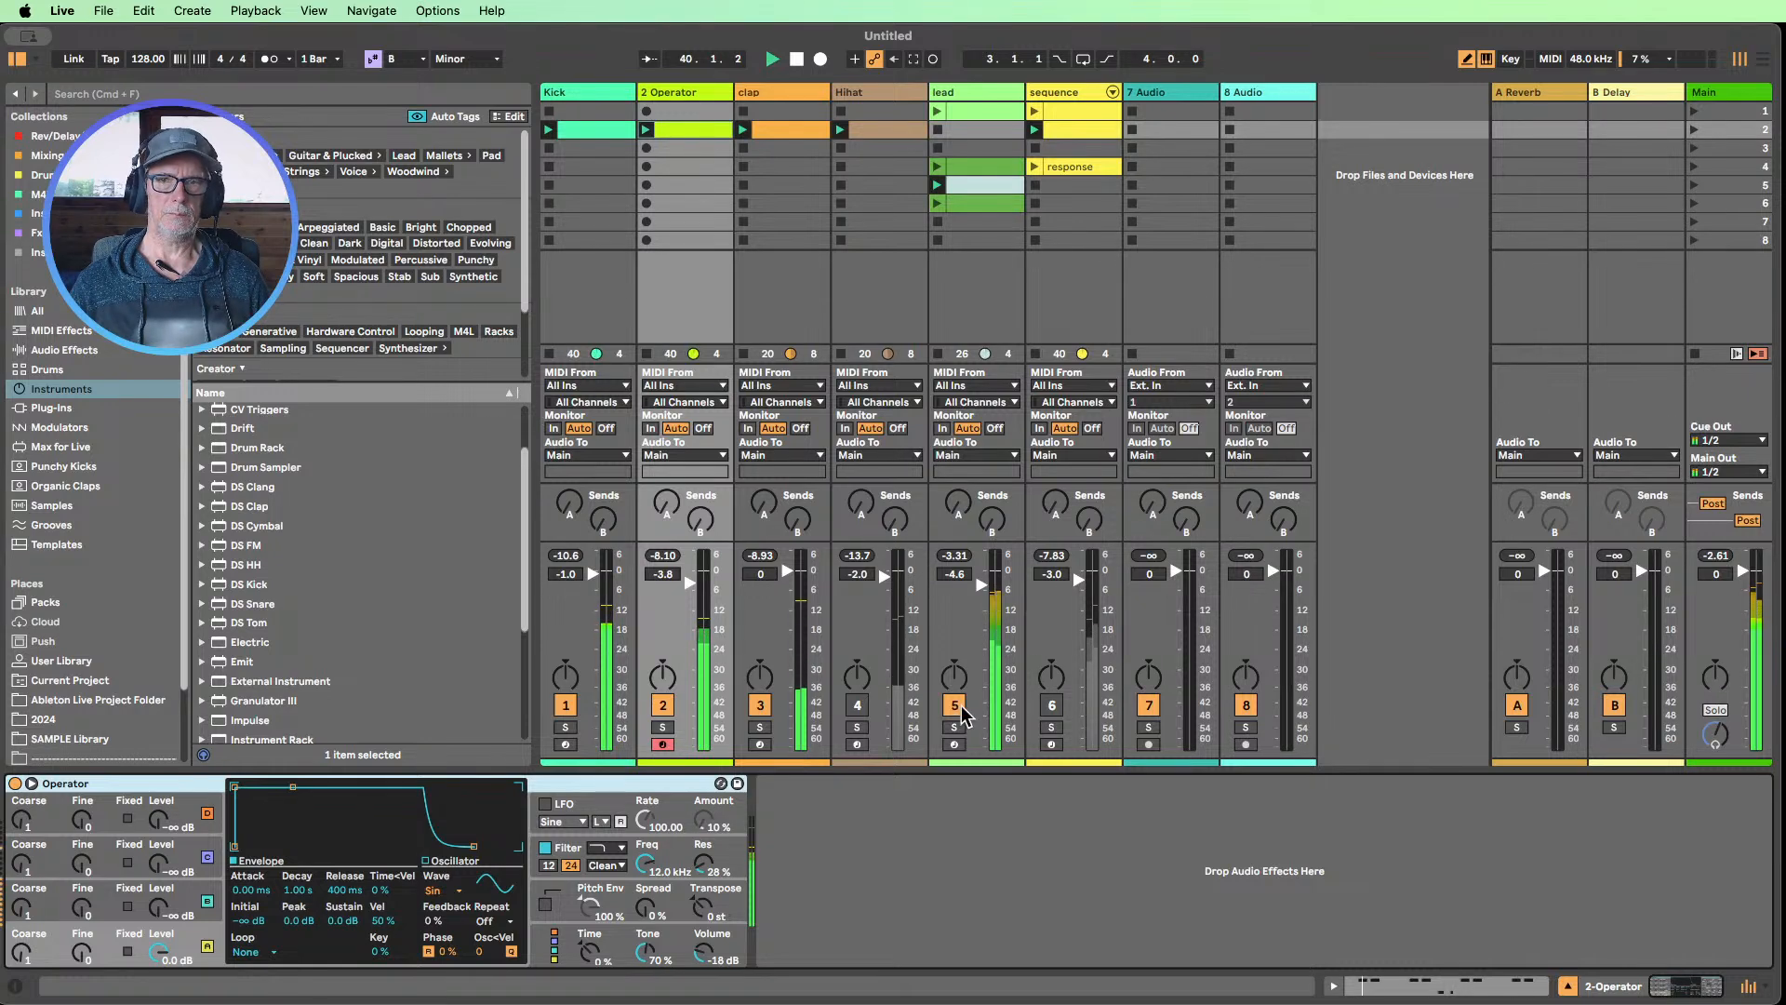
click(622, 941)
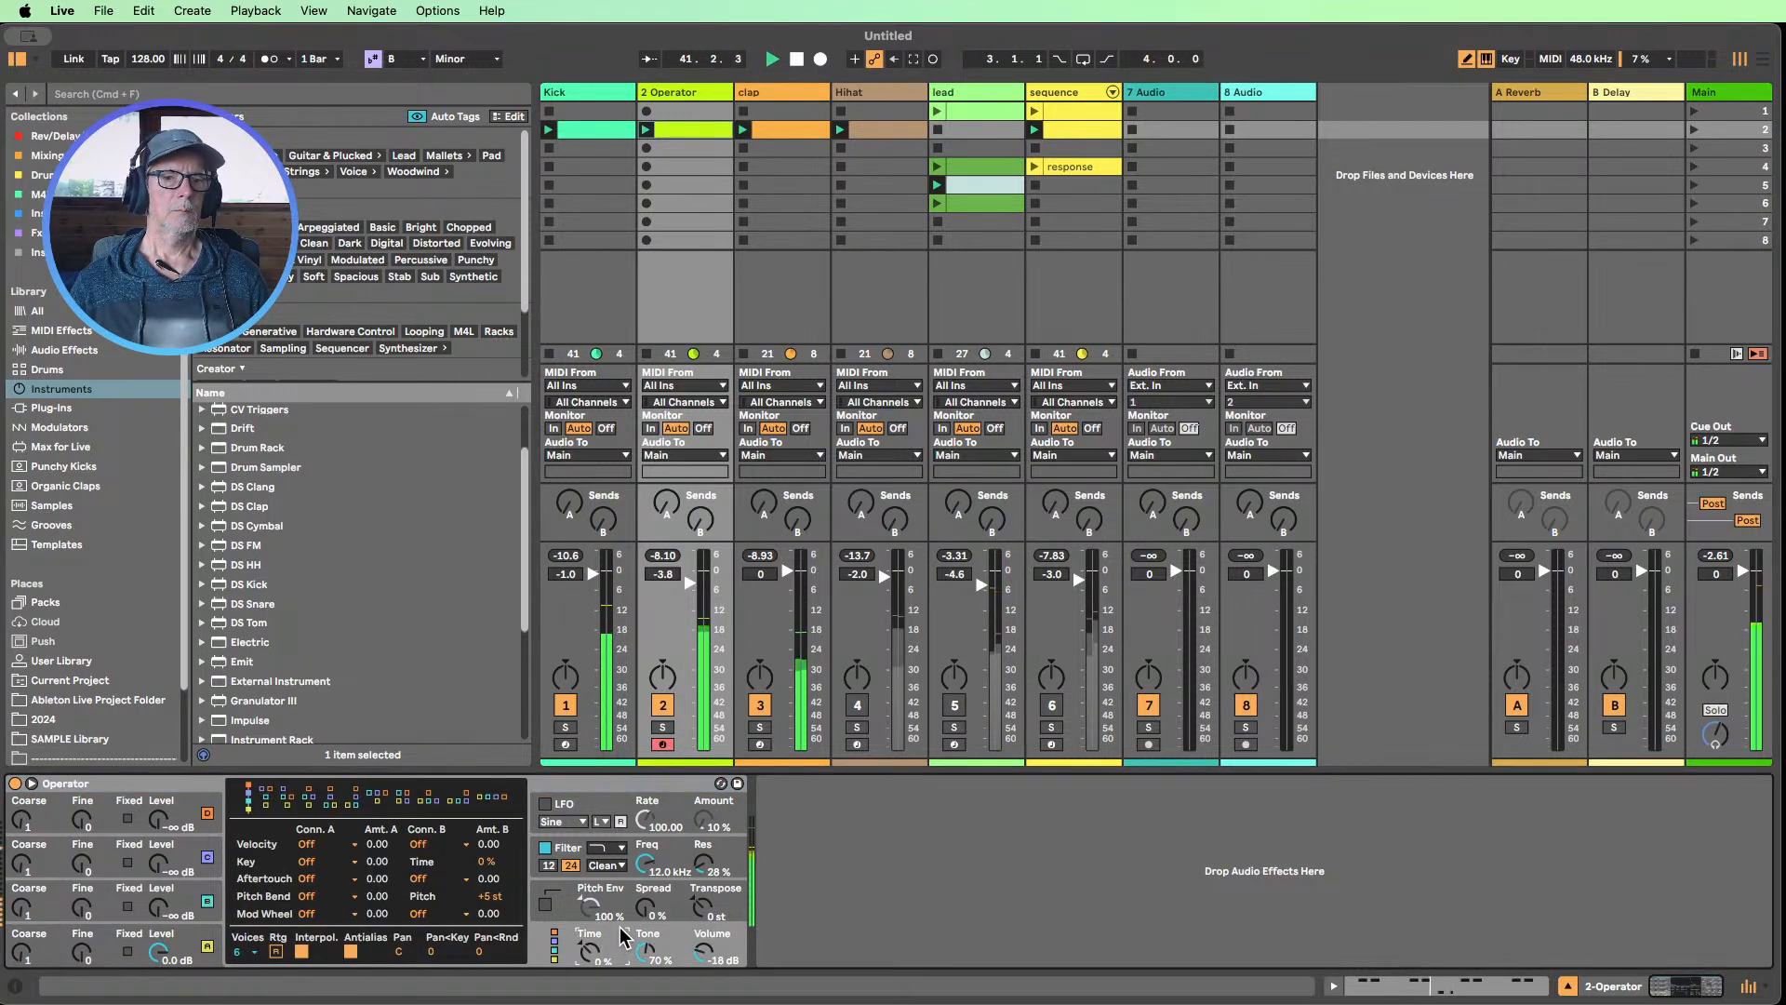
click(193, 941)
click(556, 947)
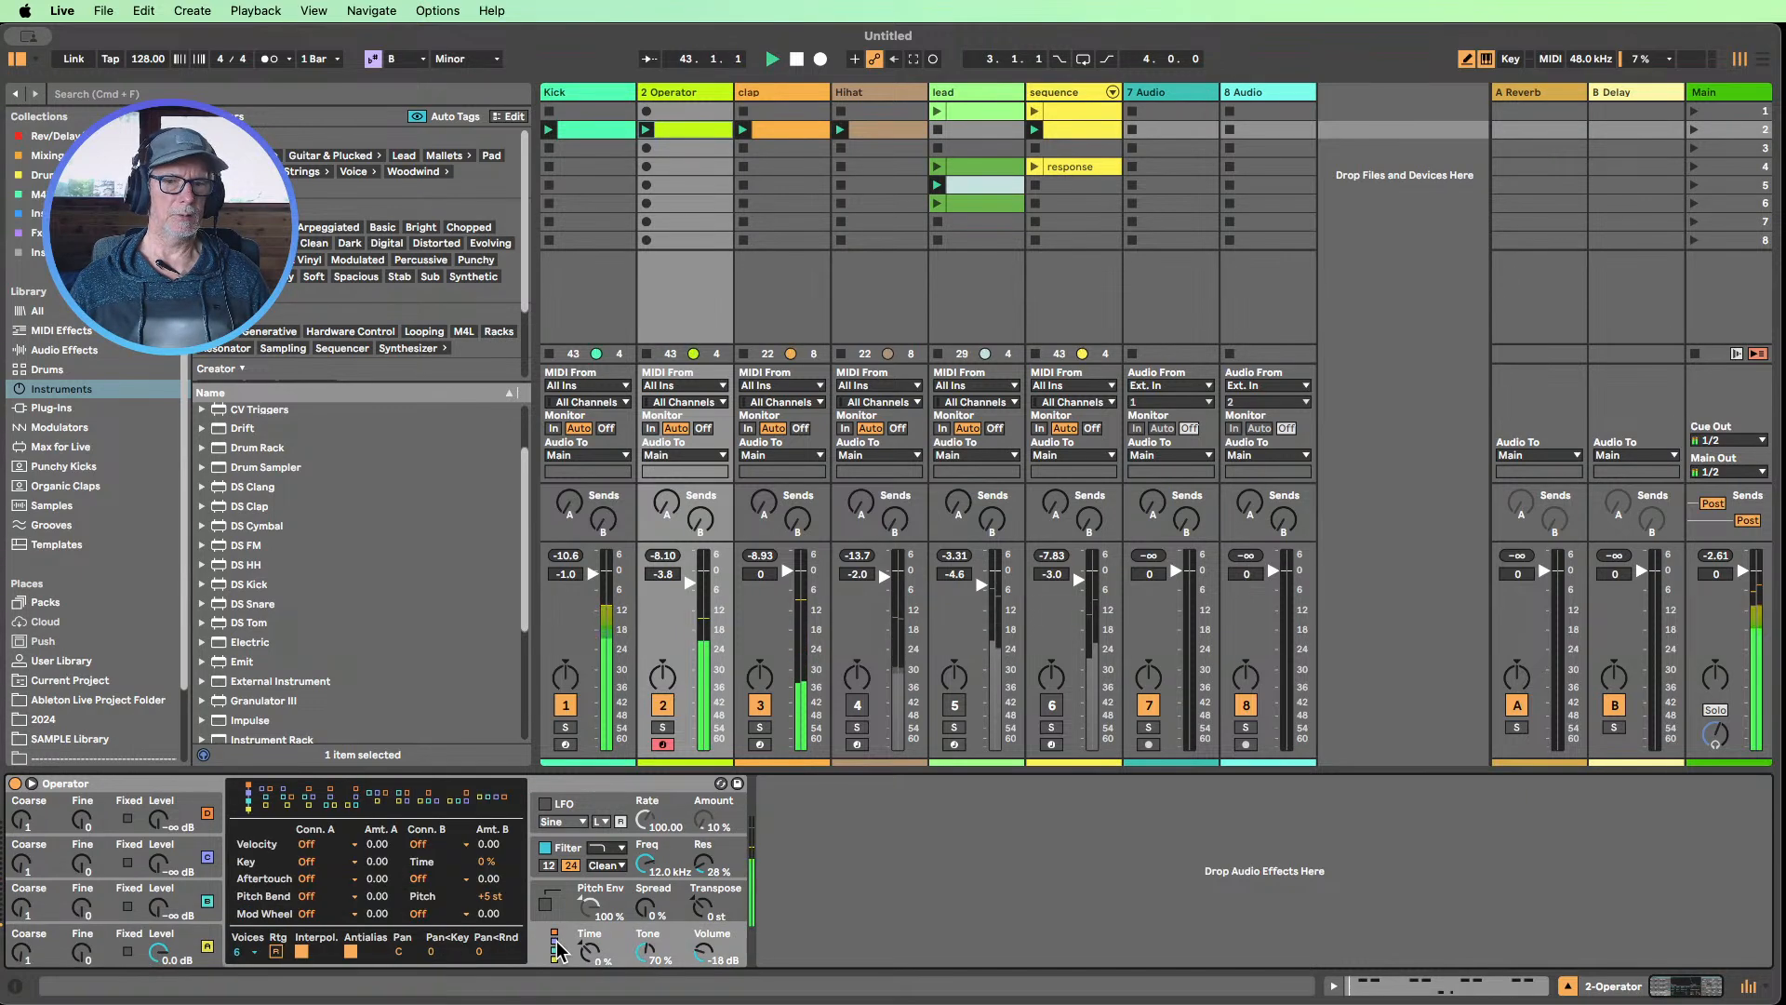
click(496, 800)
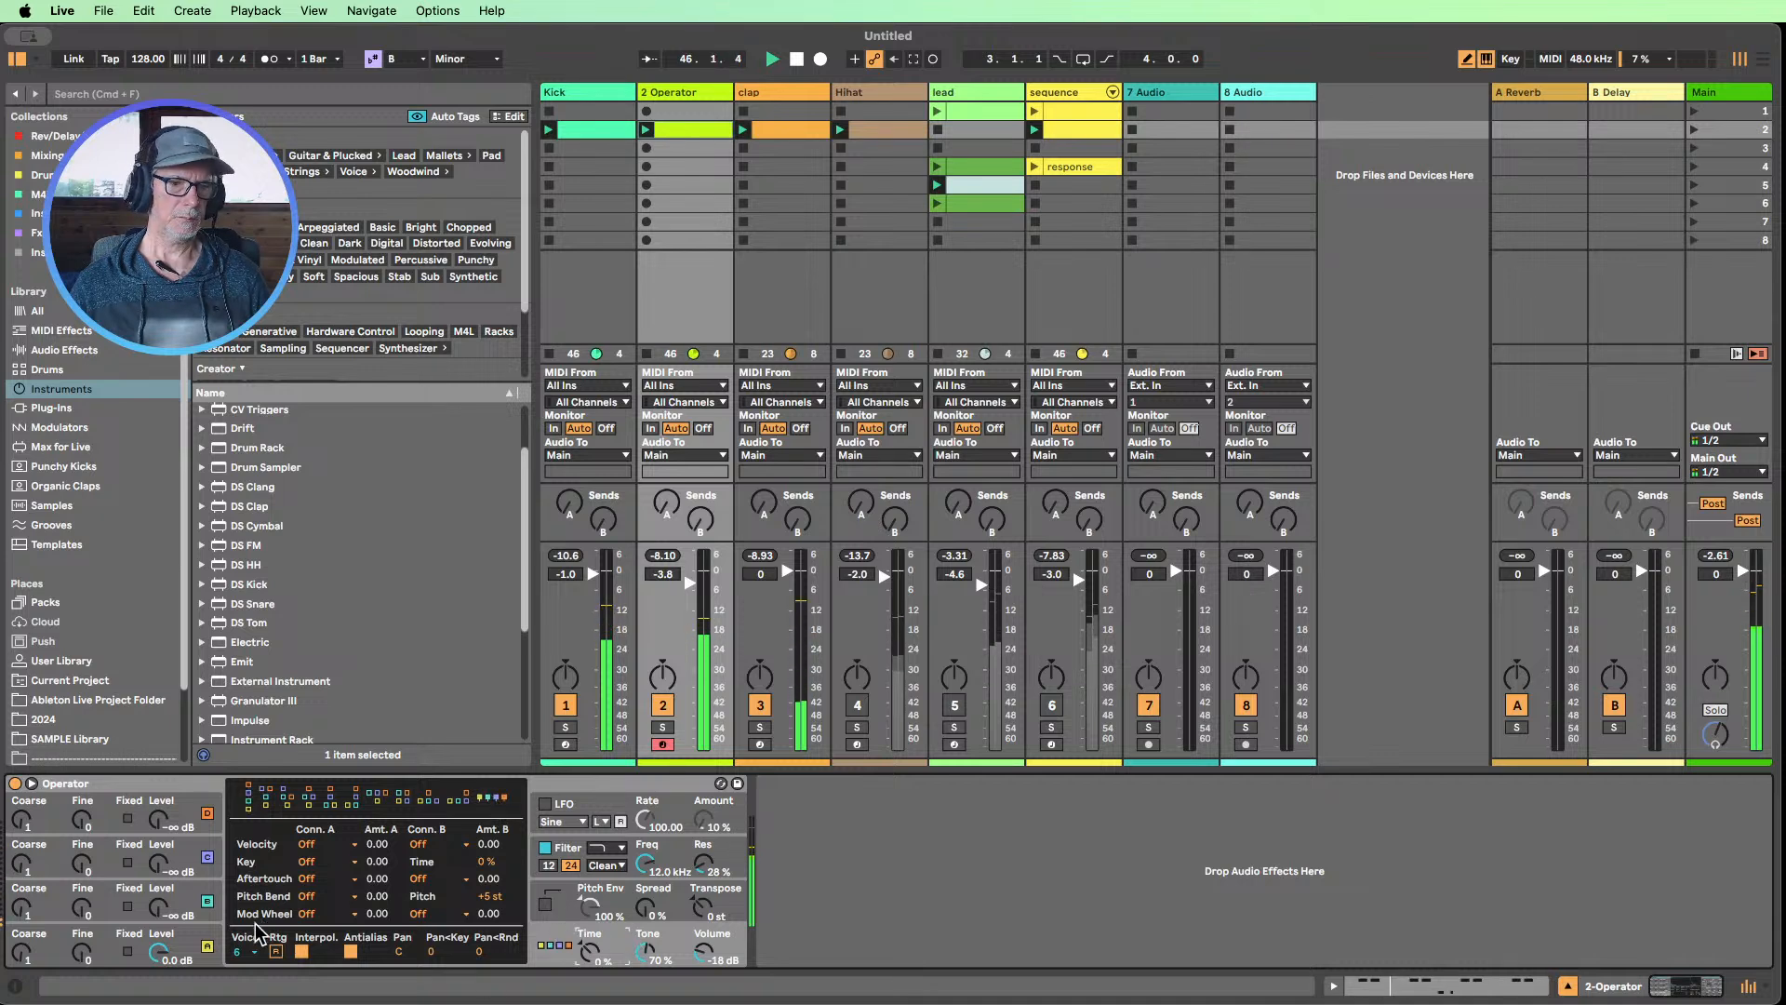
Set oscillator A's waveform to Square D in the 2 Operator track's Operator
click(153, 950)
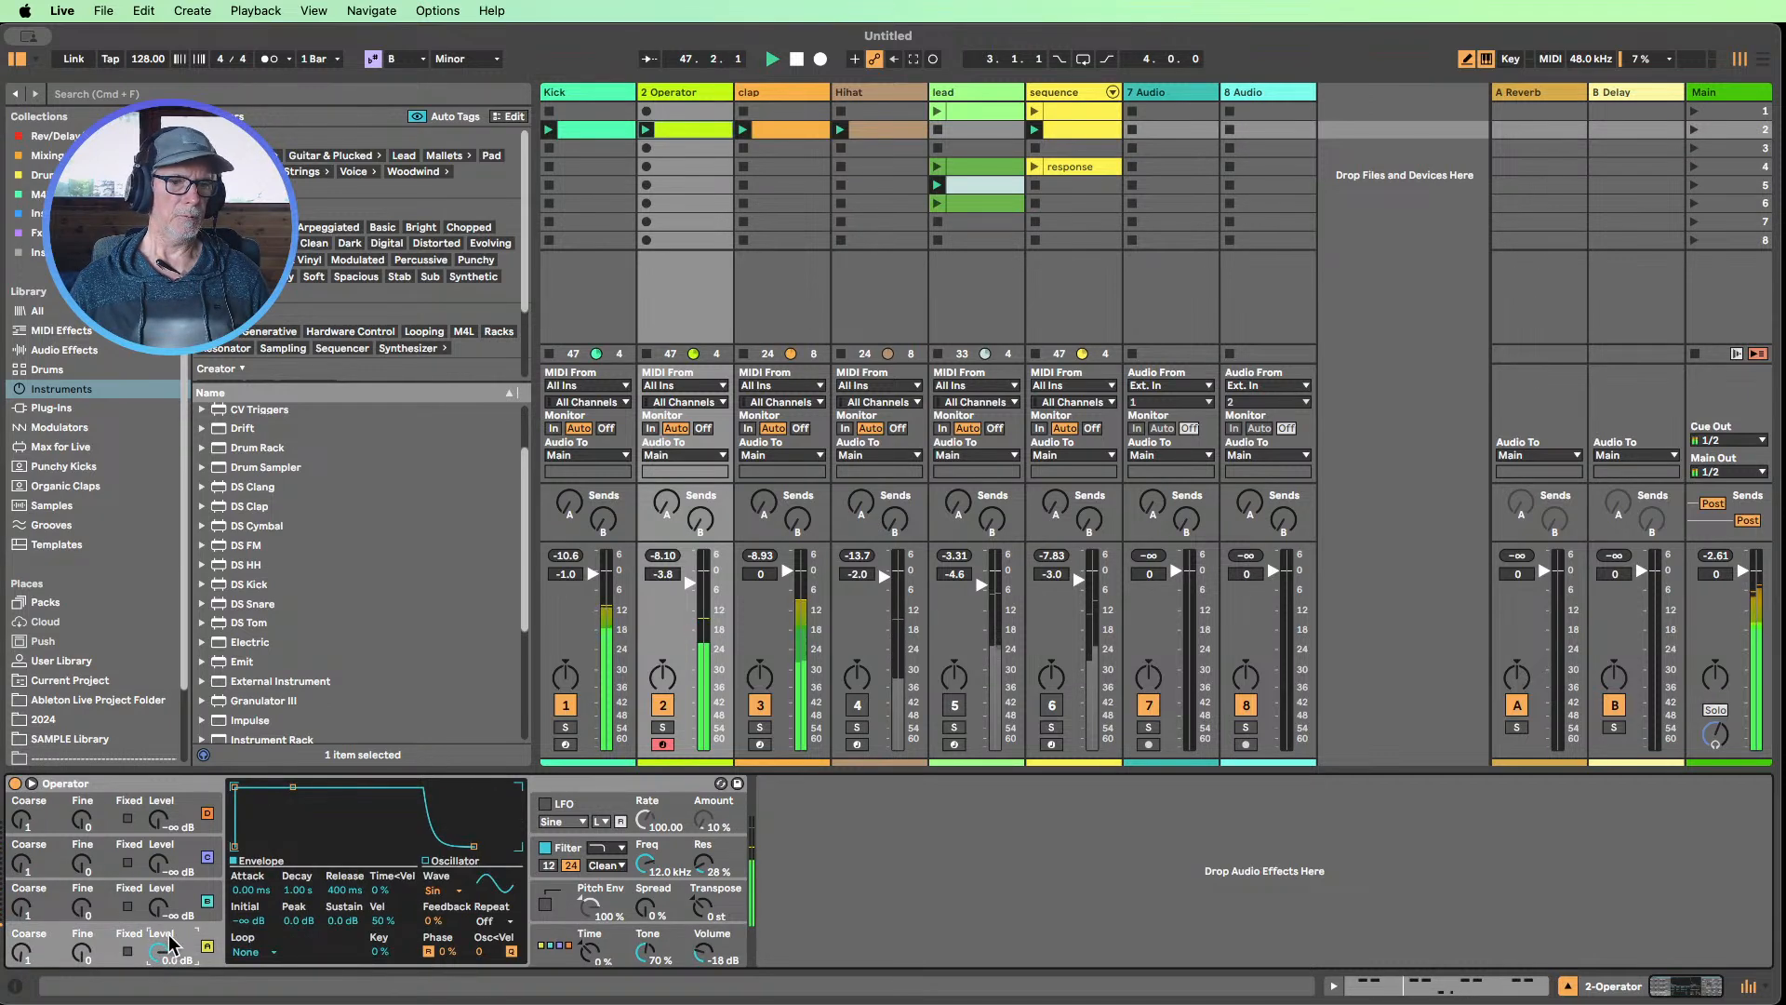
click(462, 899)
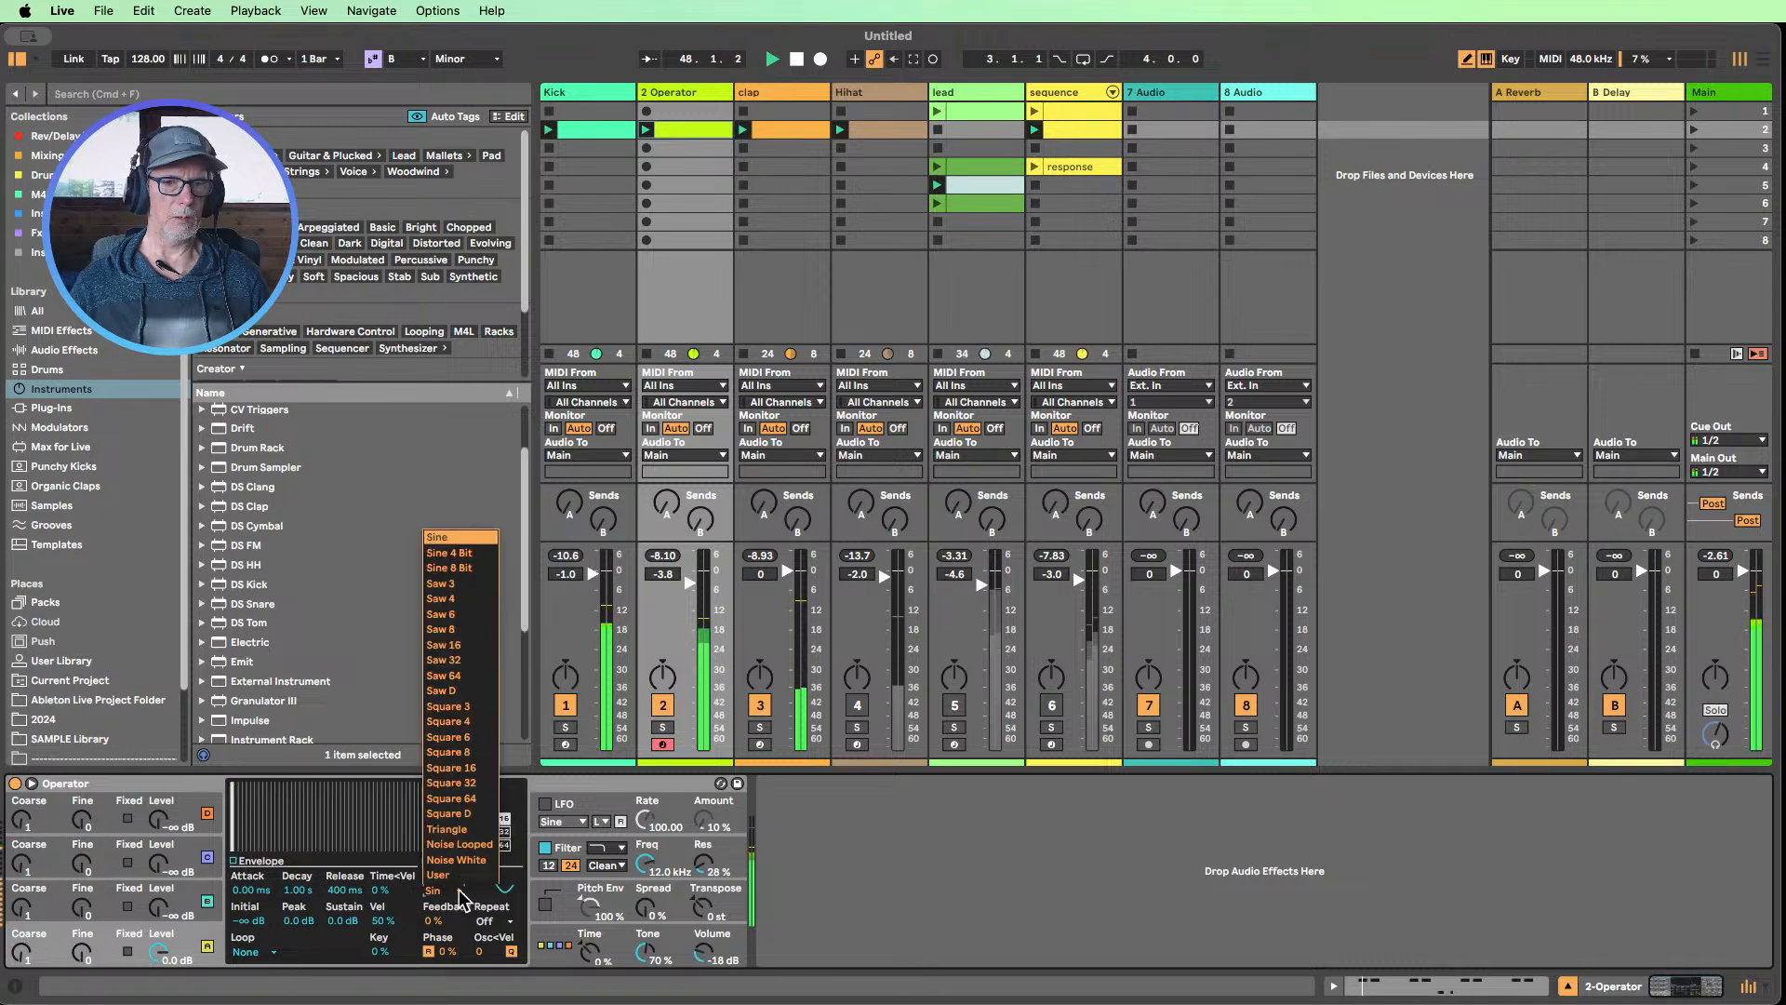
click(452, 815)
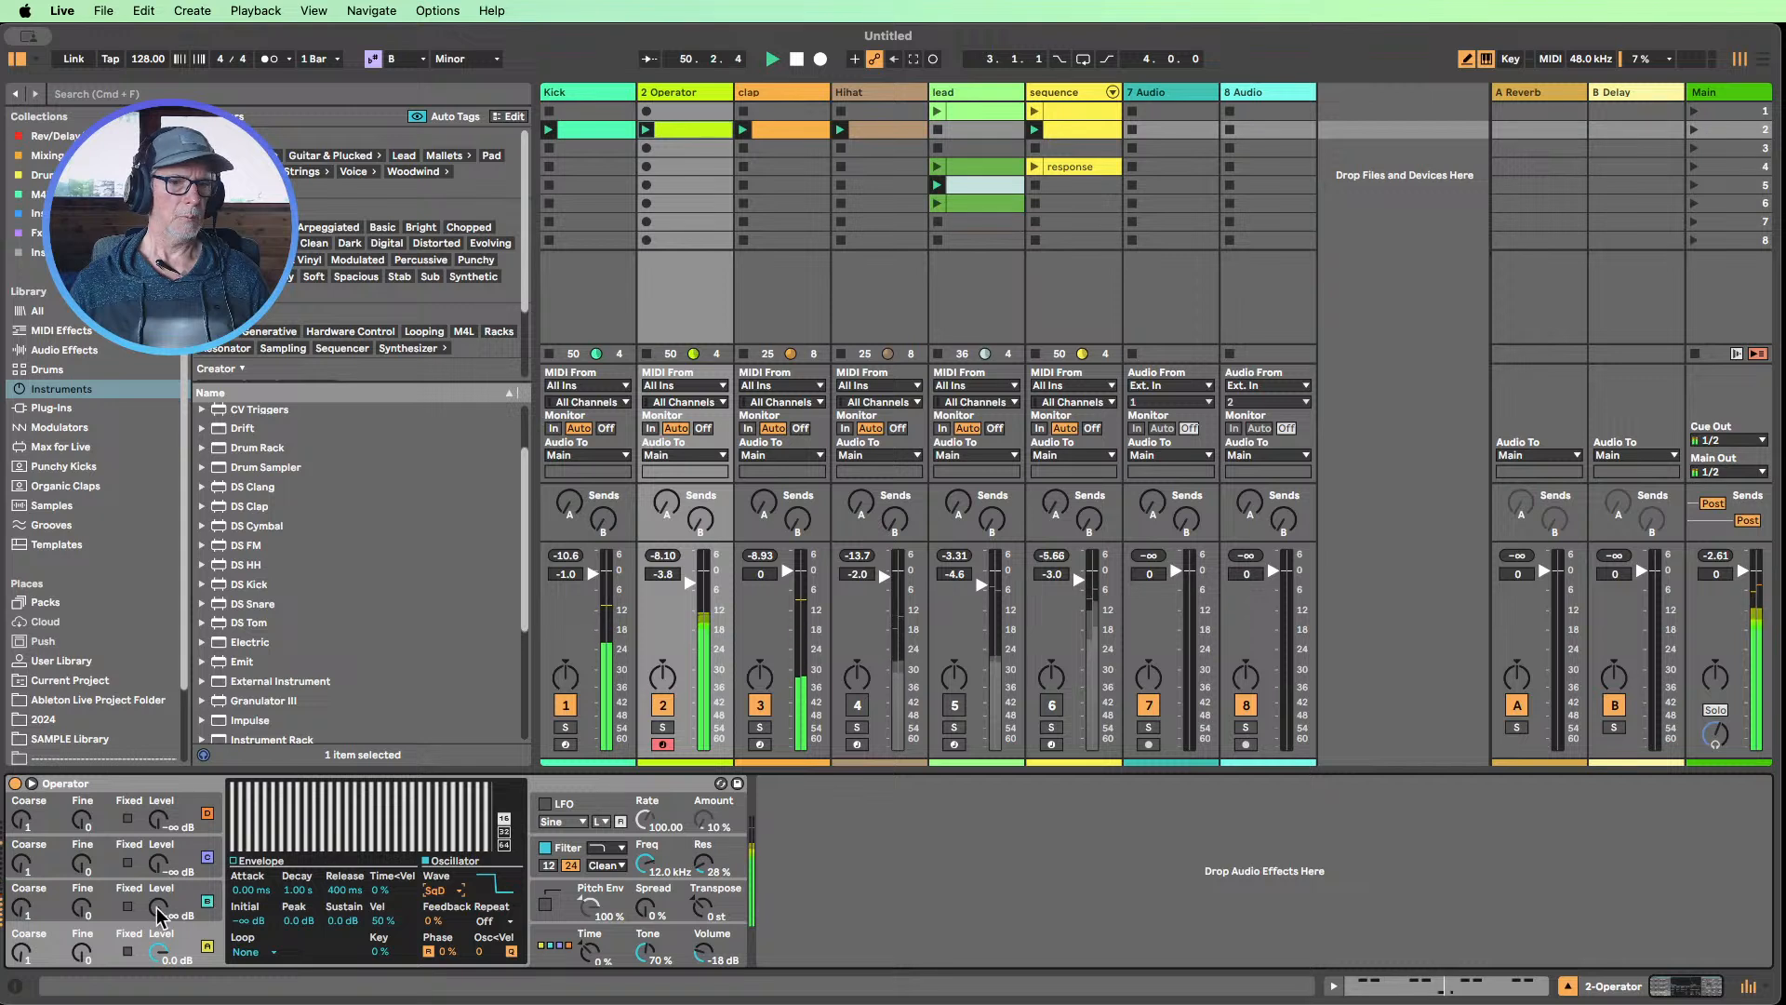
Set oscillator B to -0.3 dB, Square D, coarse 3 and fine 20, and raise the filter frequency to 18.5 kHz
drag(160, 917, 160, 905)
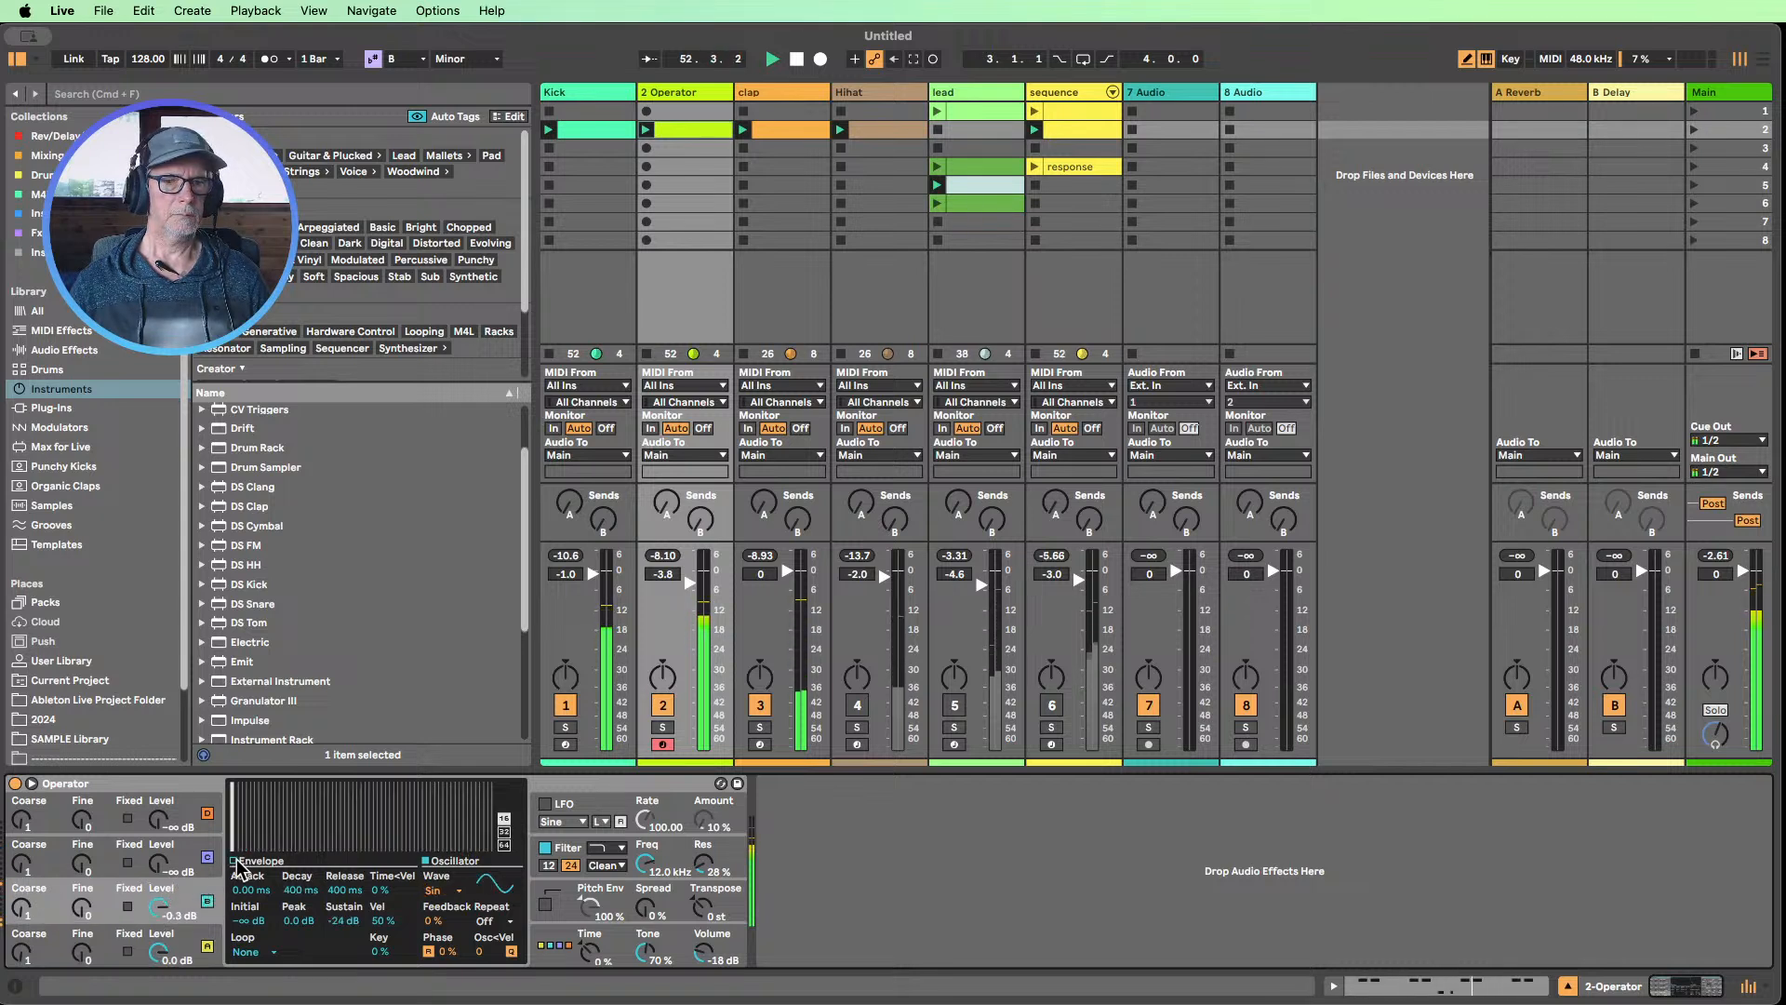
click(432, 890)
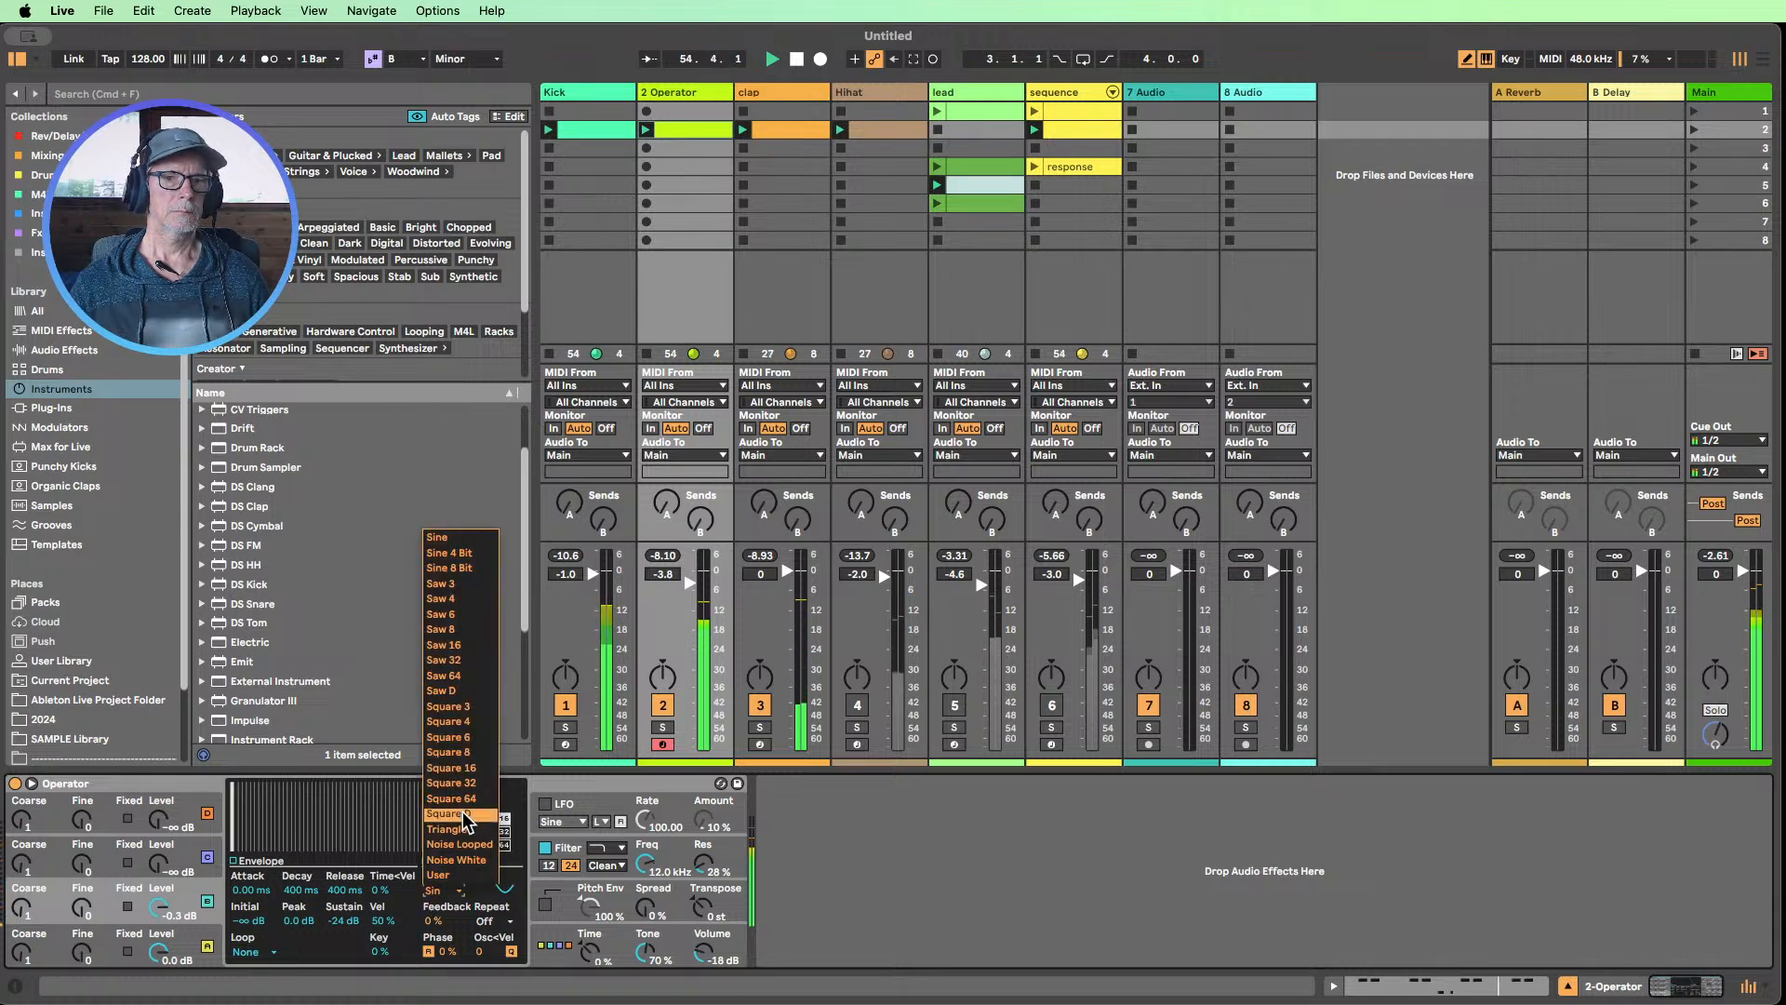
click(461, 812)
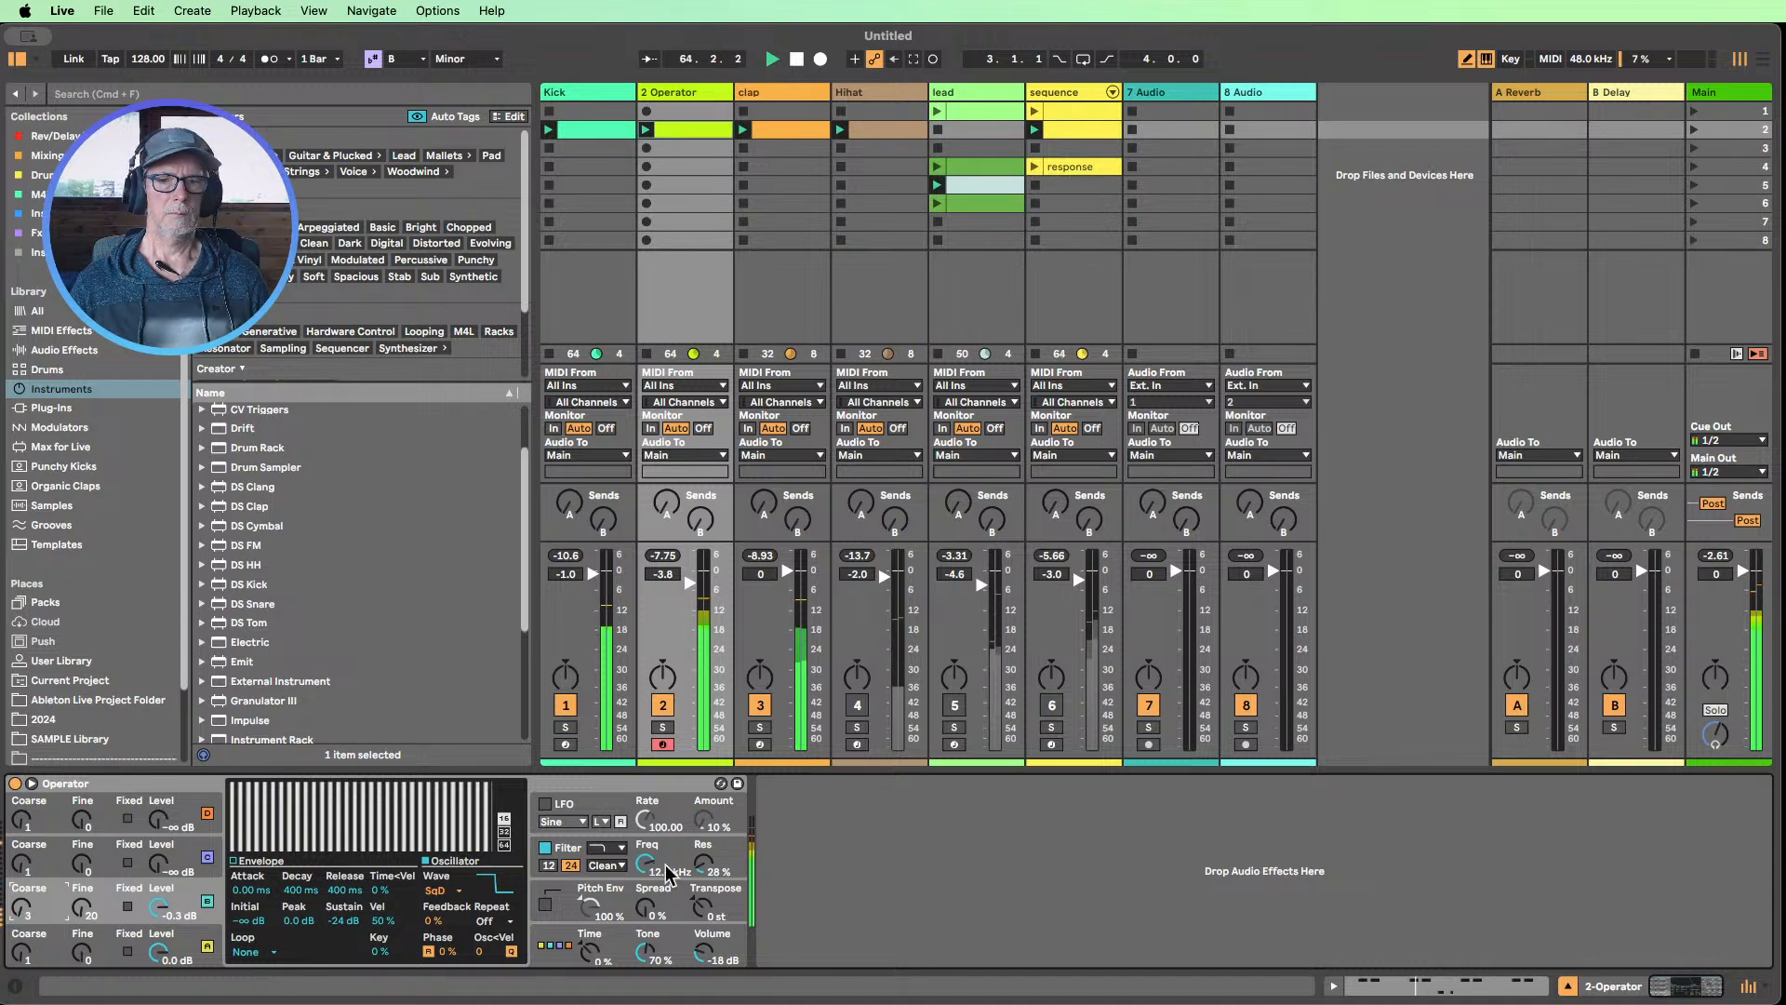
drag(642, 863, 666, 848)
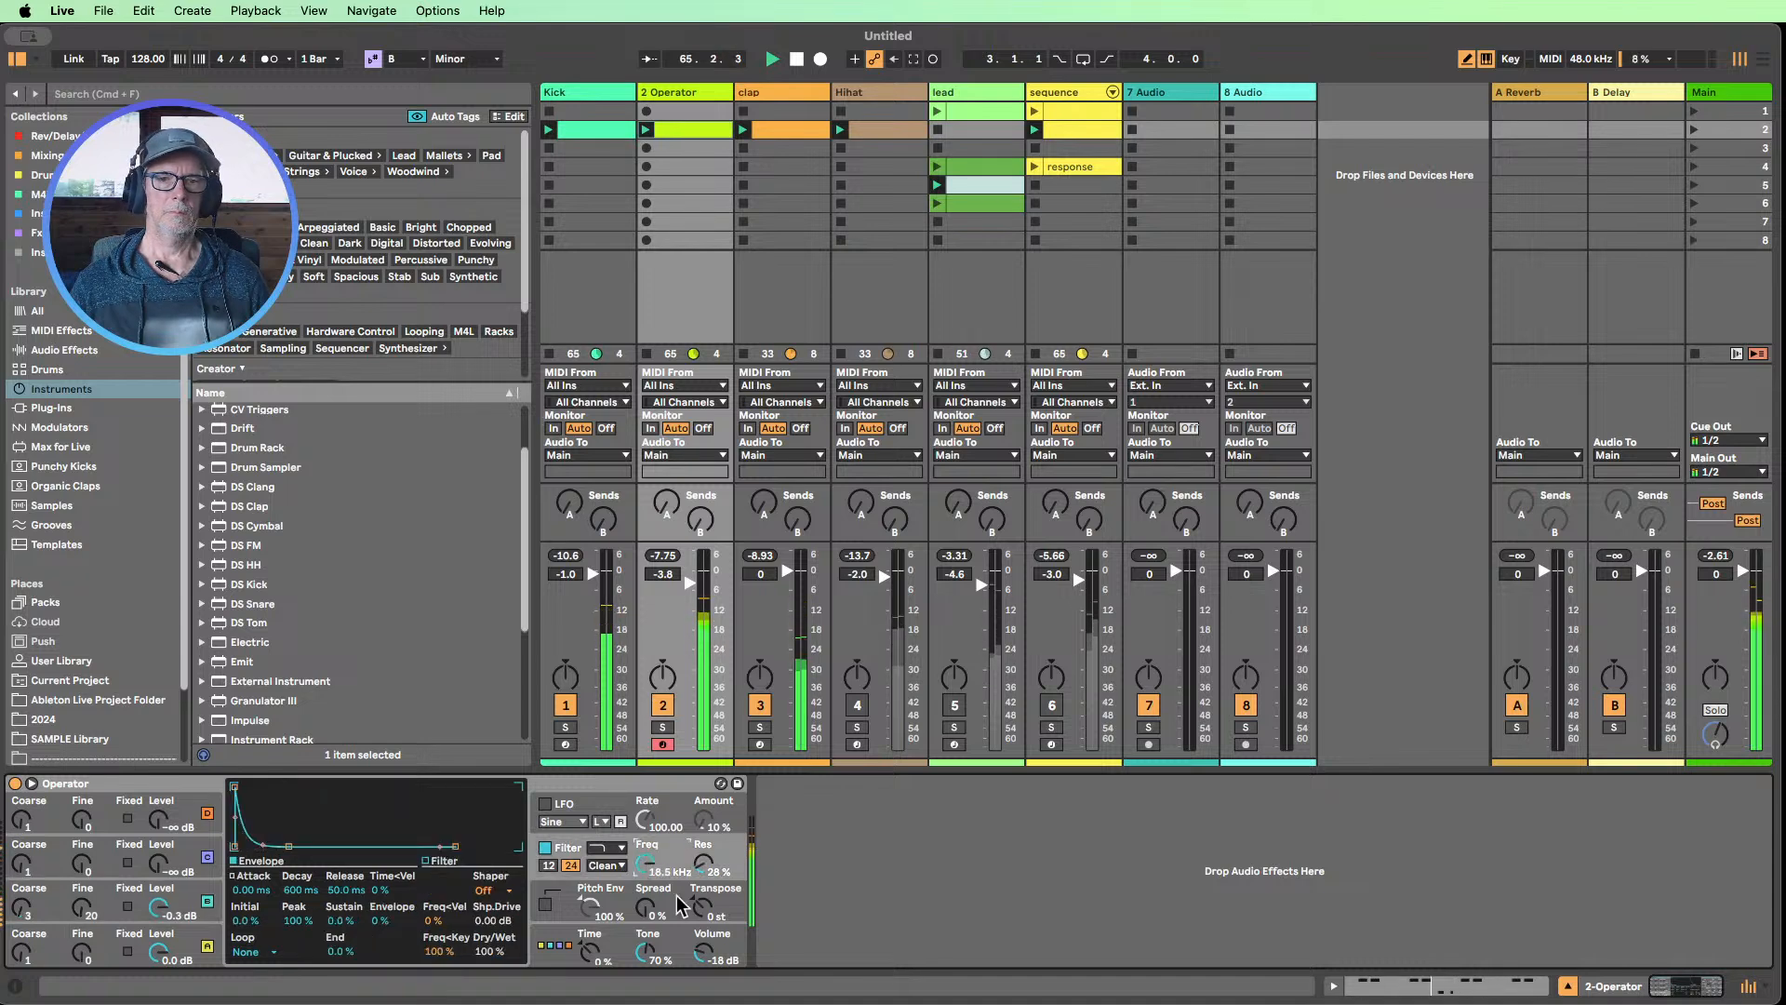
Unmute the Hihat and sequence tracks, and switch oscillator C off and oscillator B on in the Hihat's Operator
click(863, 718)
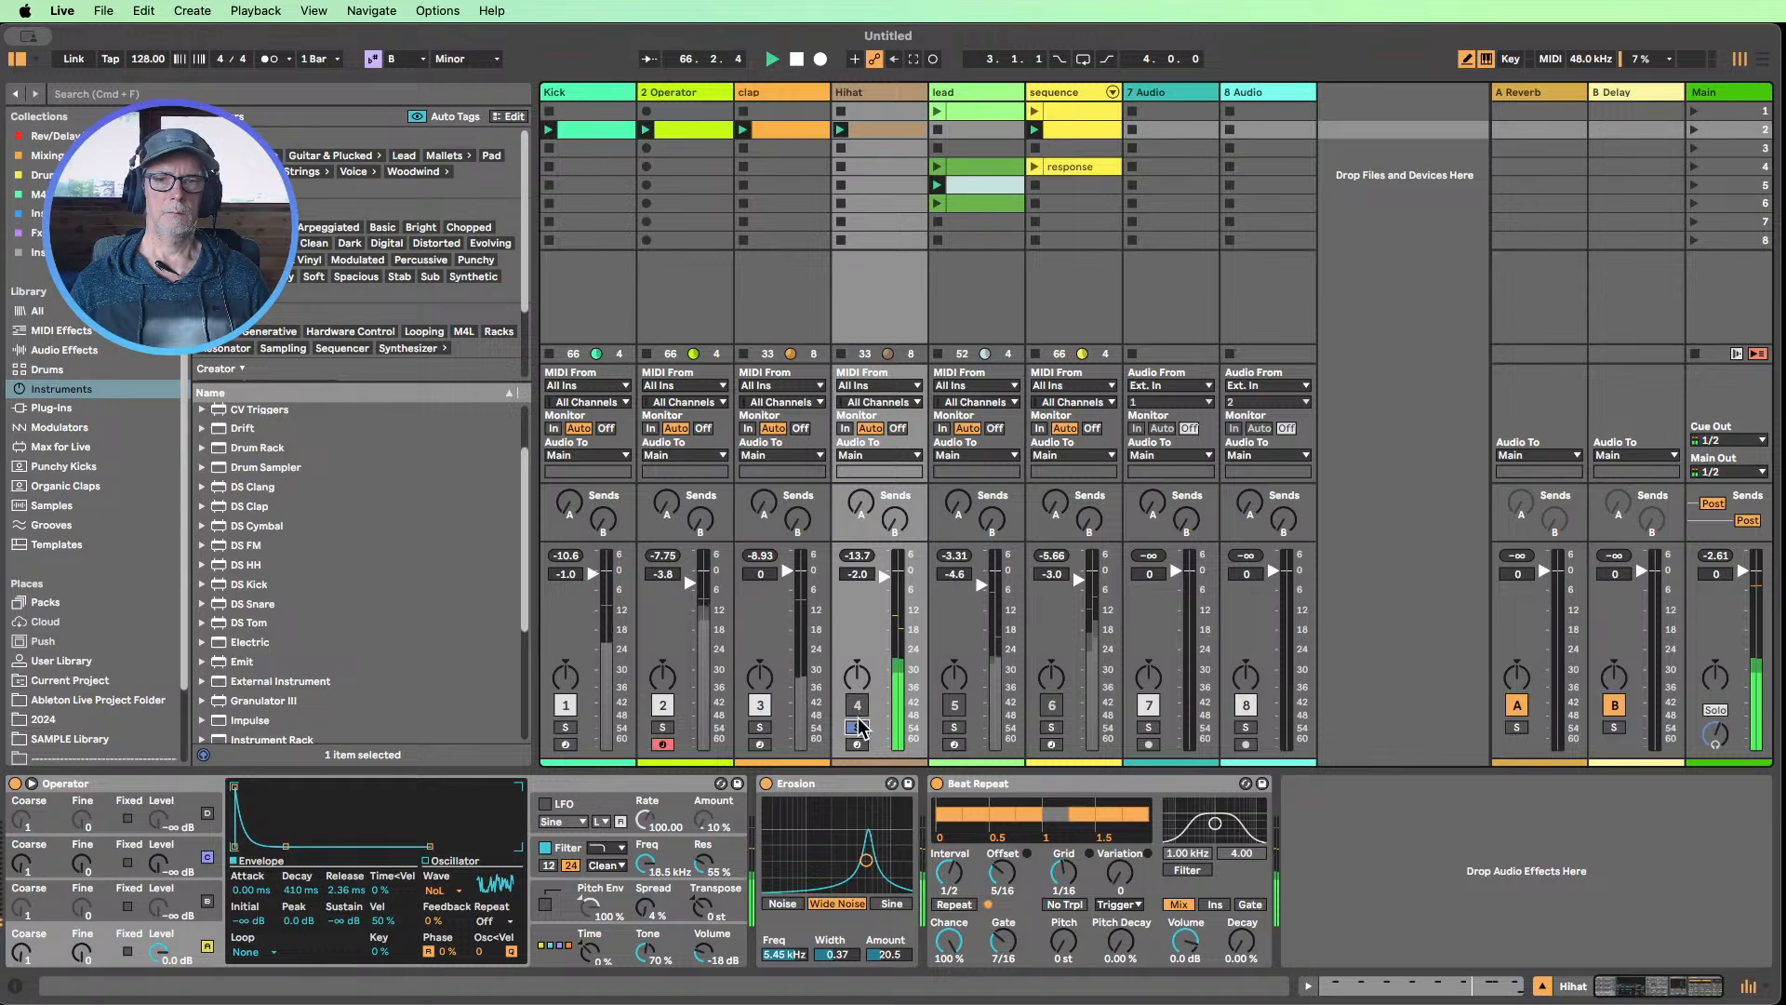
click(857, 706)
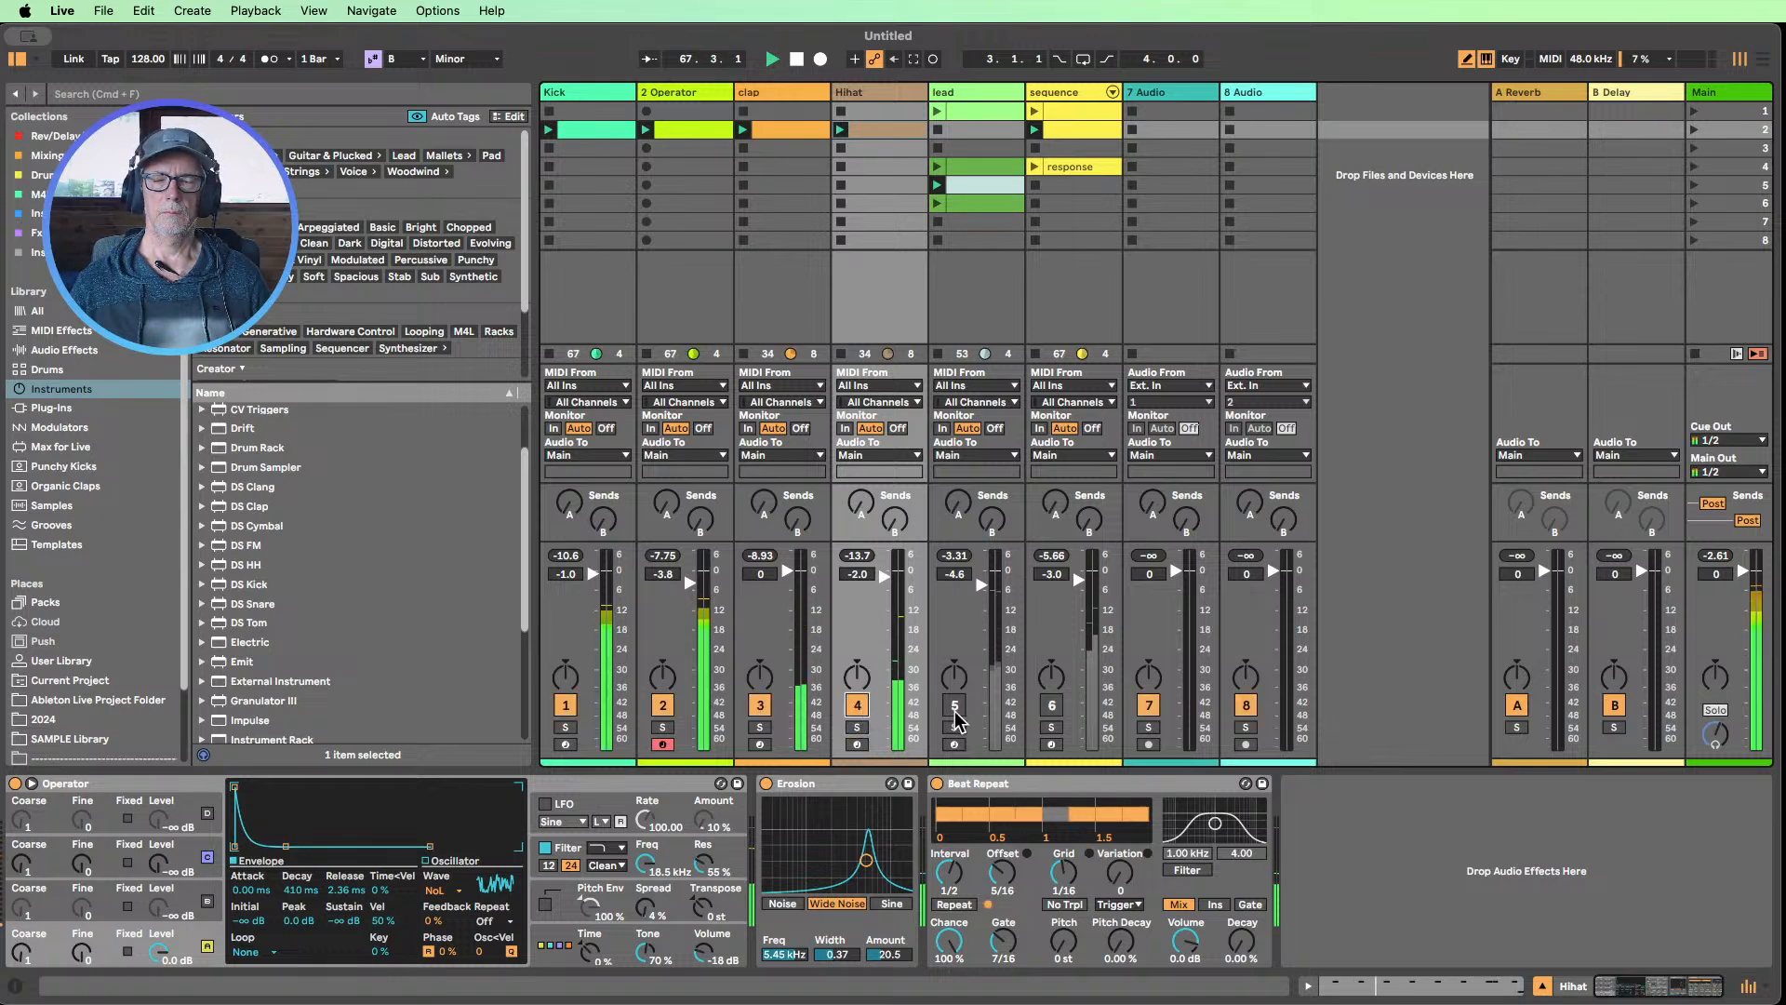
click(1052, 707)
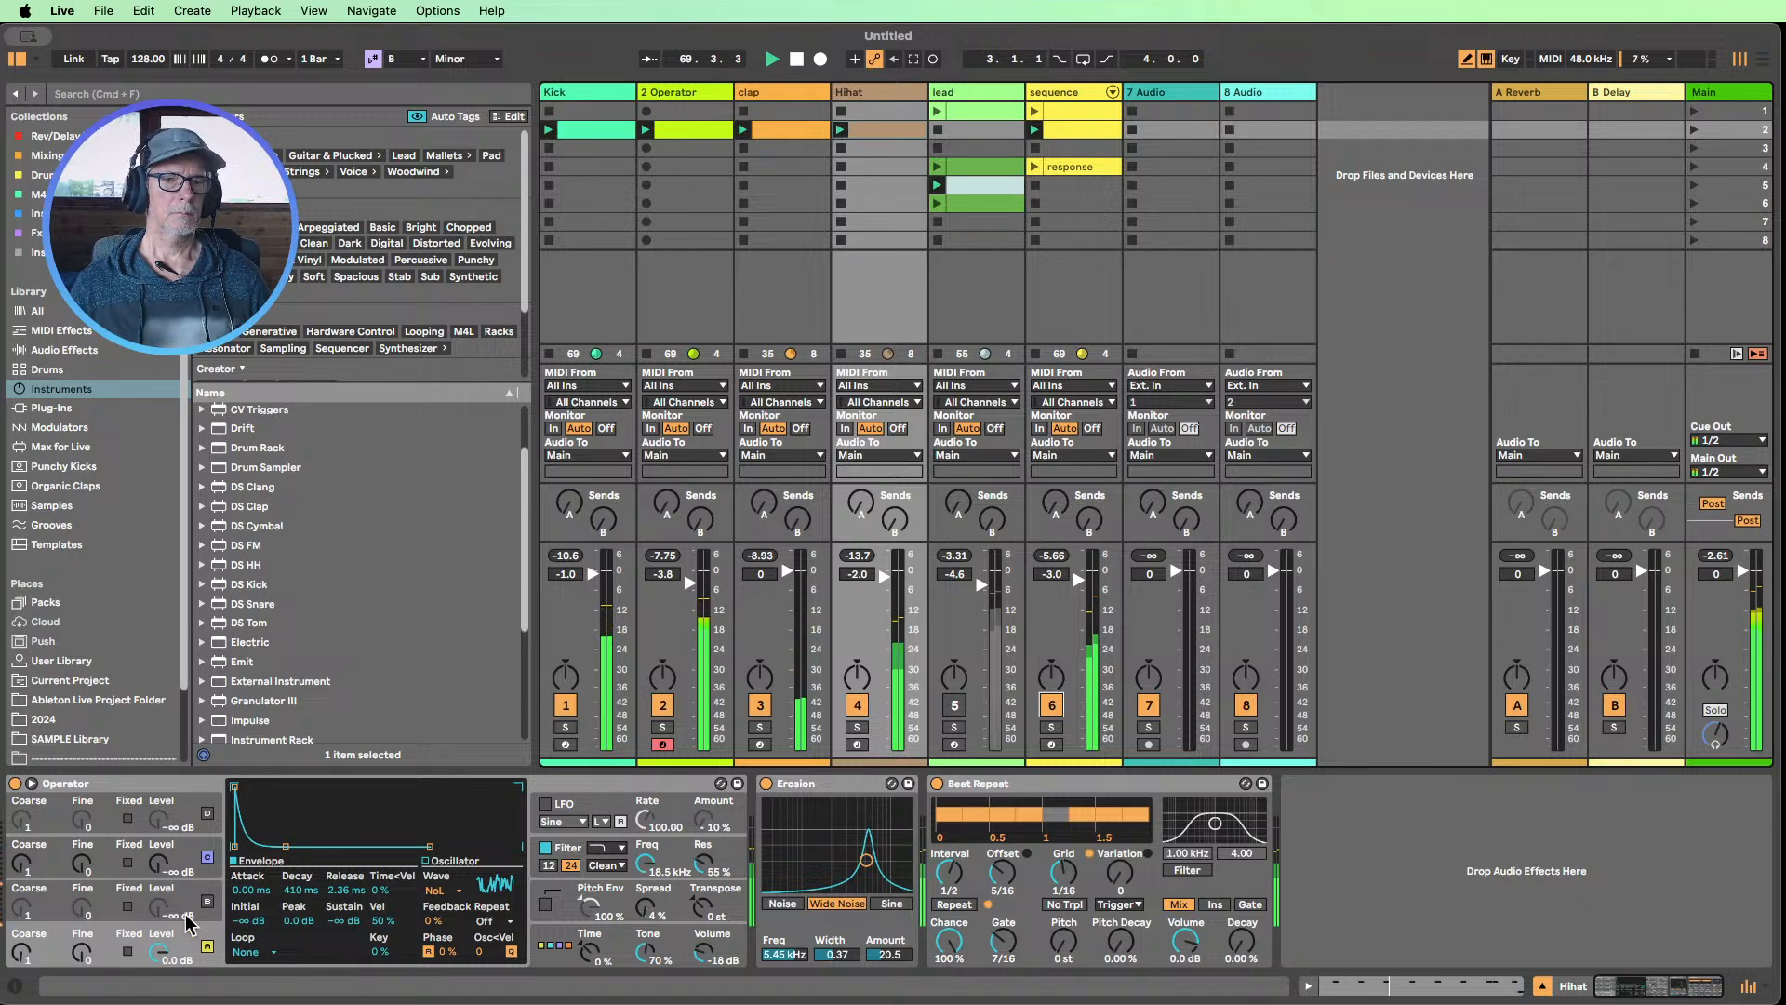
click(207, 868)
click(198, 900)
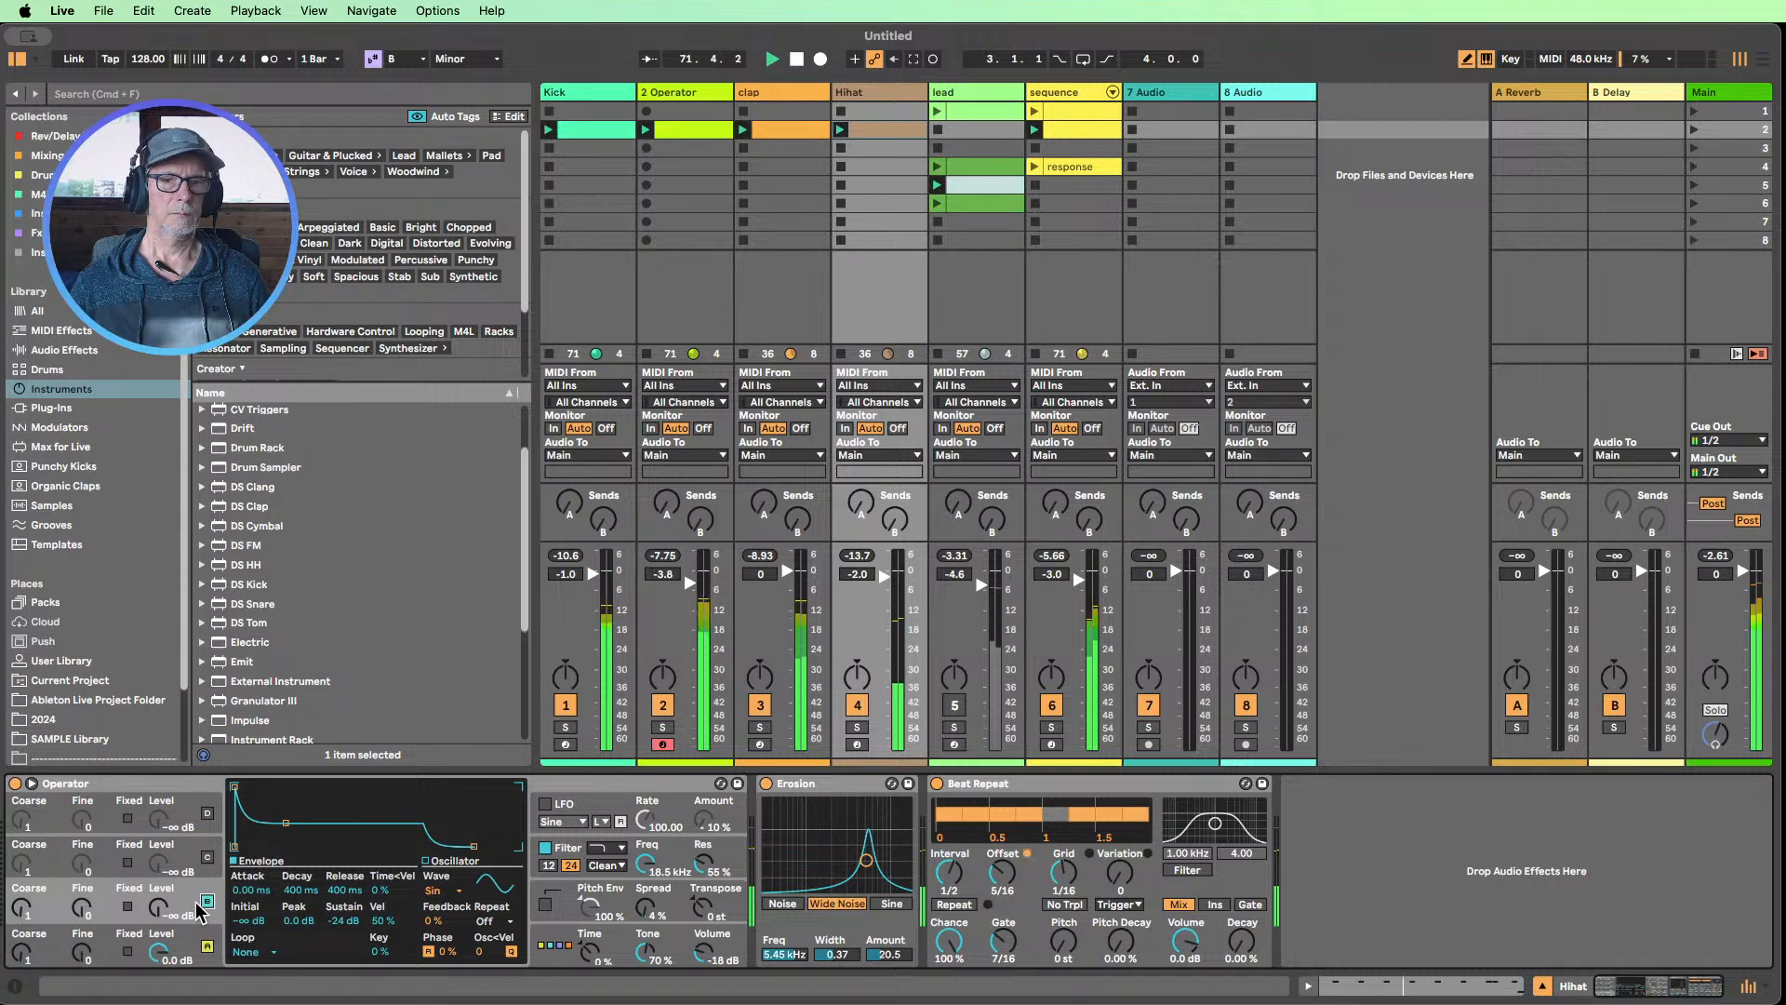
On the 2 Operator track, switch off oscillators B, C and D, and give oscillator A's envelope -∞ dB sustain and 1.06 s decay
click(684, 97)
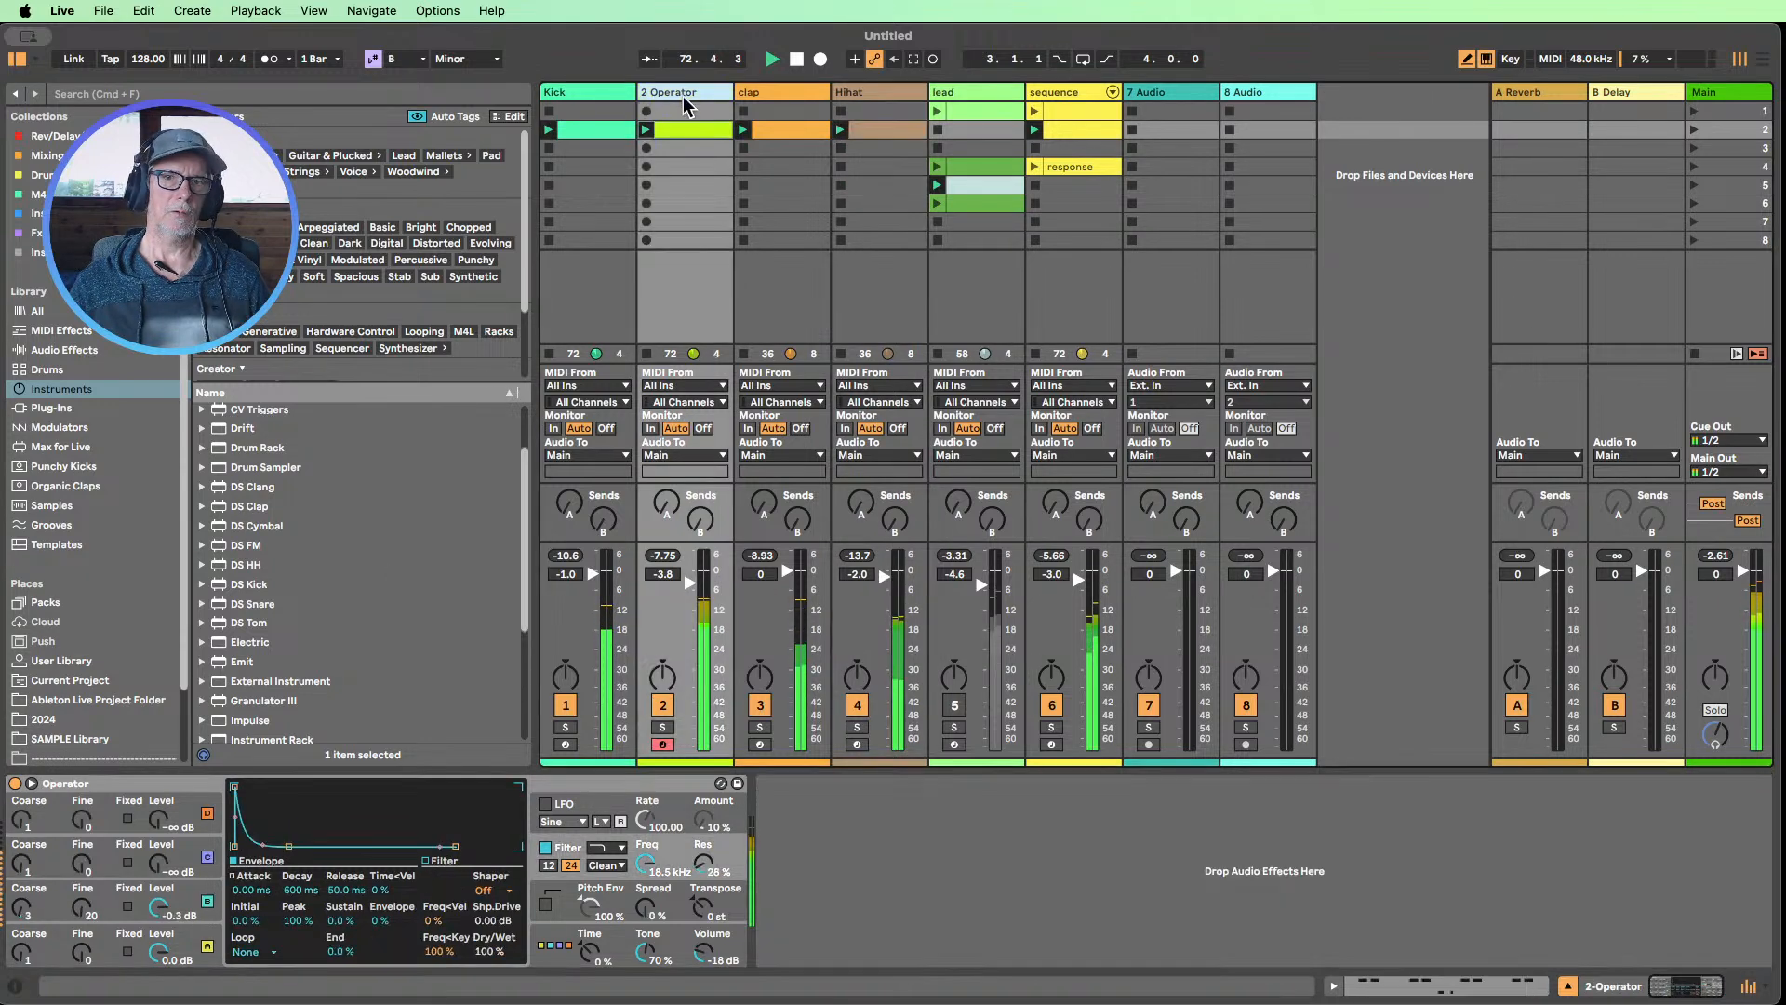
click(209, 859)
click(209, 812)
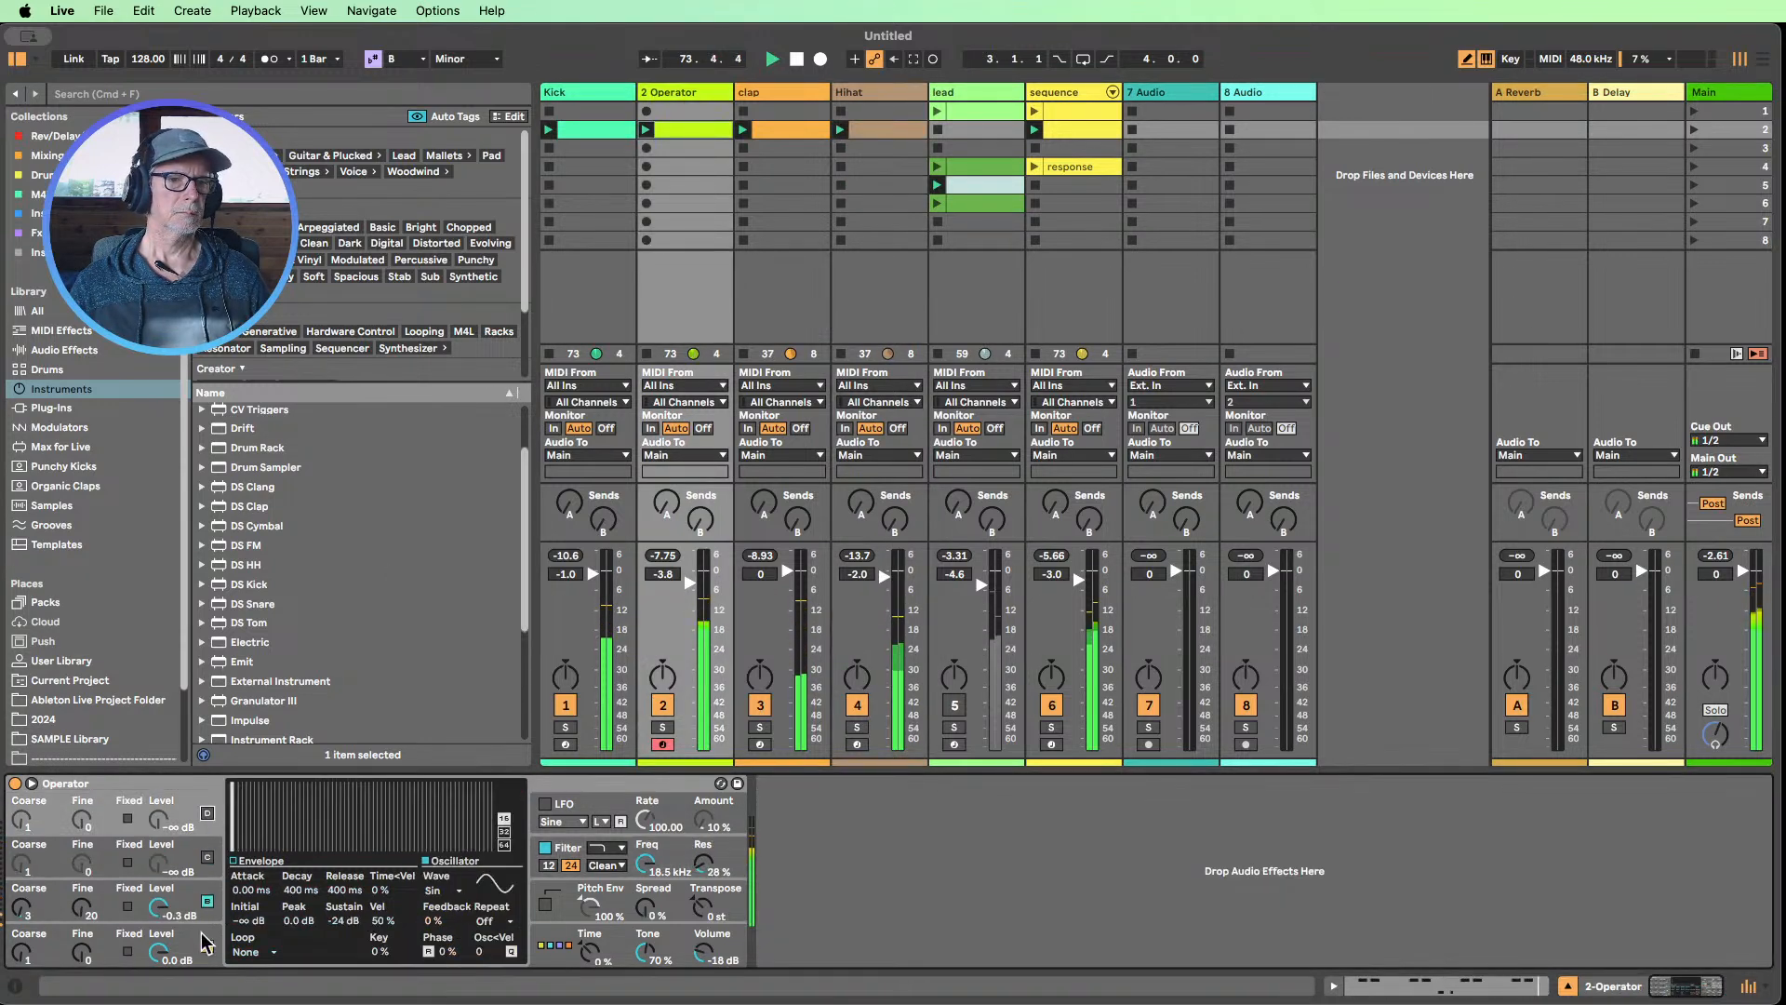
click(206, 902)
click(197, 935)
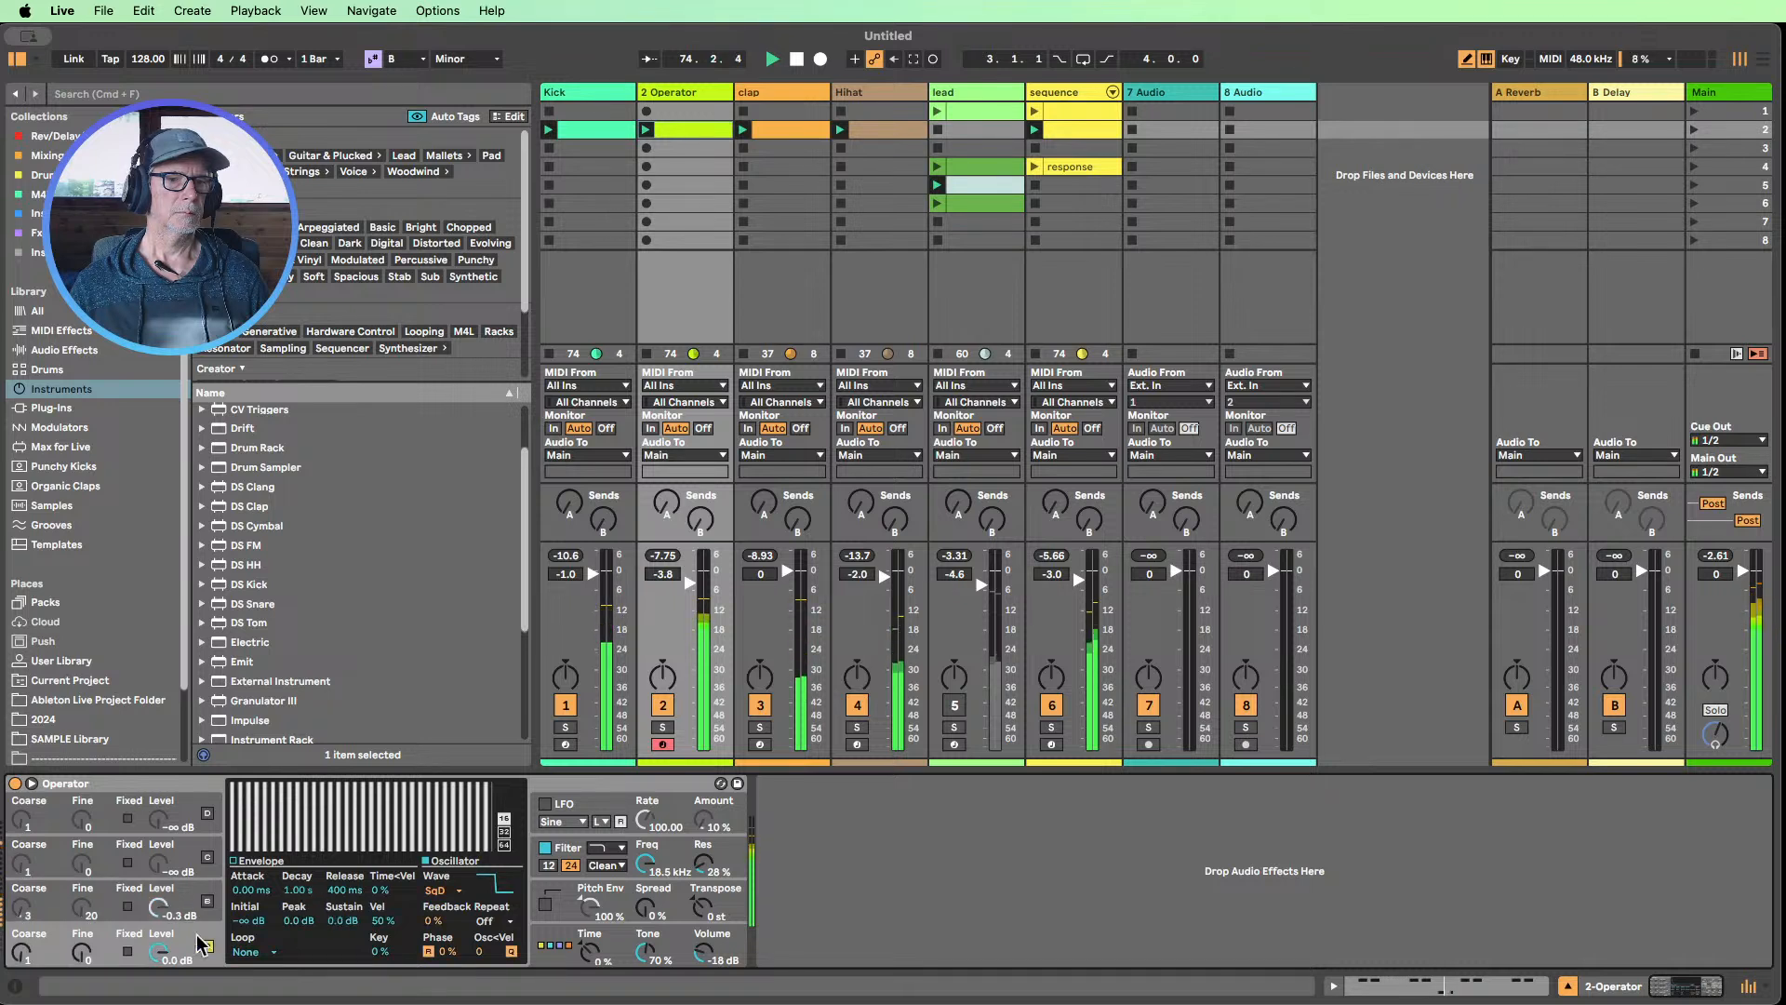
click(234, 863)
drag(340, 920, 347, 939)
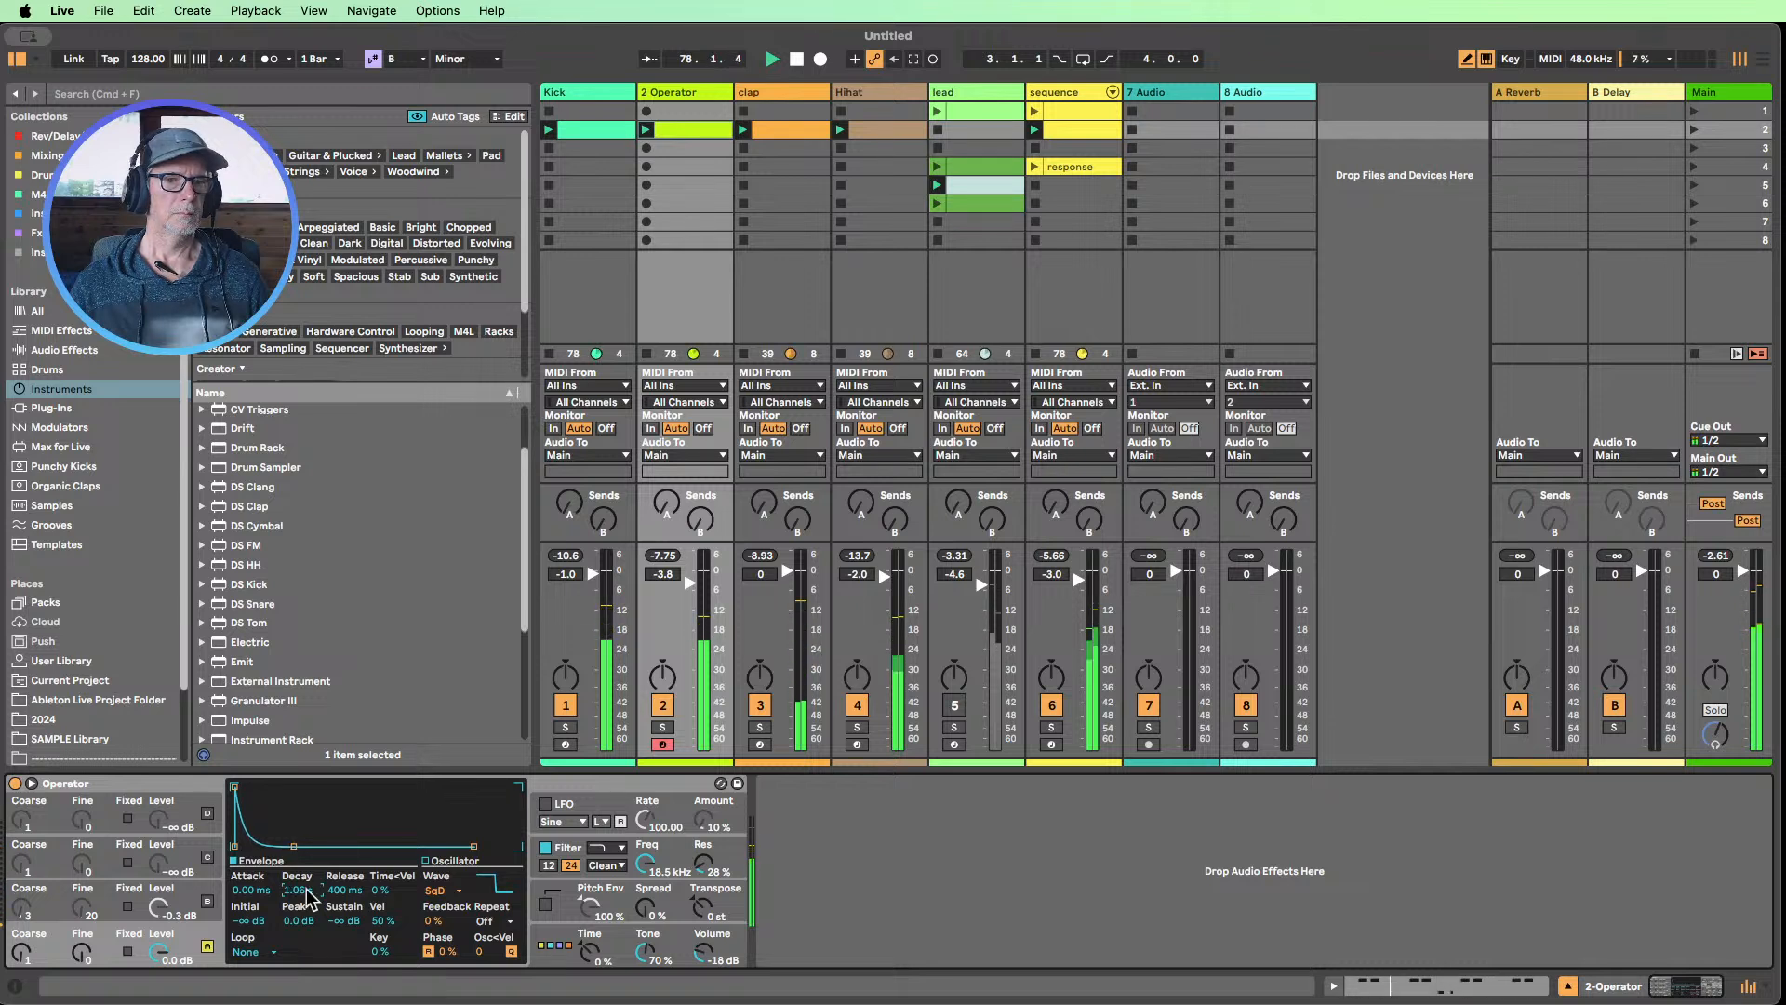
Switch oscillator B back on at coarse 2, and set its envelope to 0.24 ms attack, 189 ms decay and -∞ dB sustain
click(213, 909)
click(208, 903)
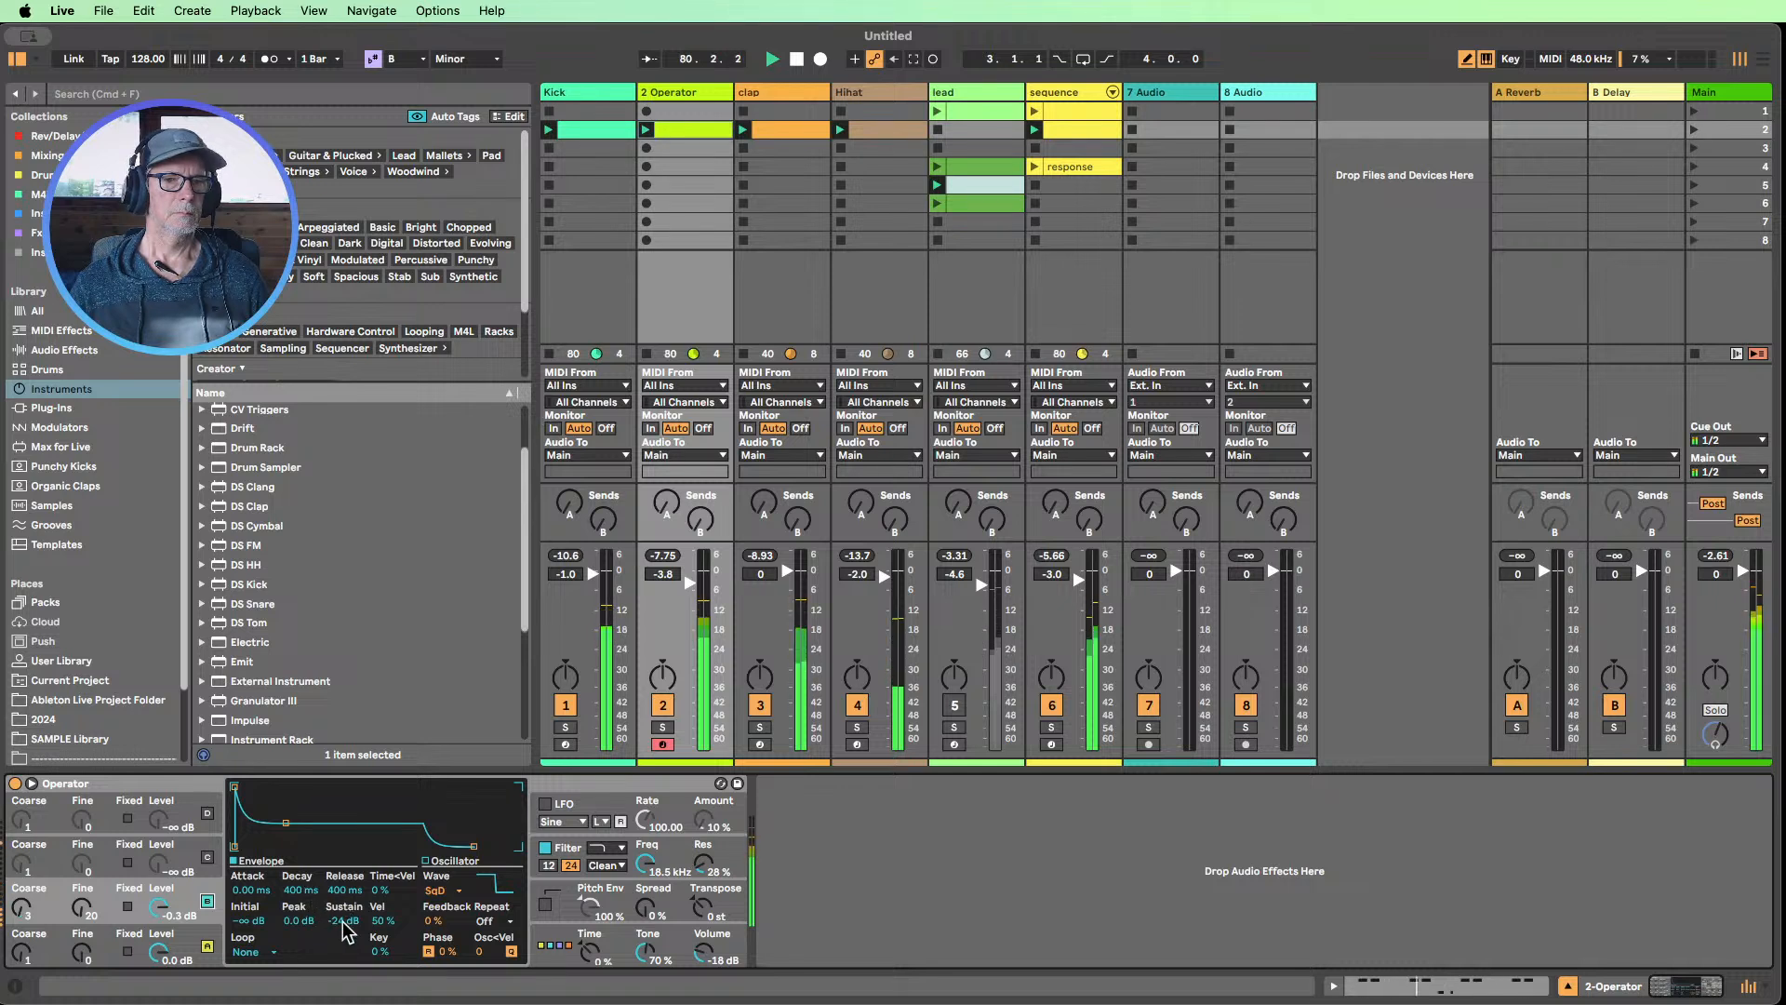
drag(353, 921, 354, 944)
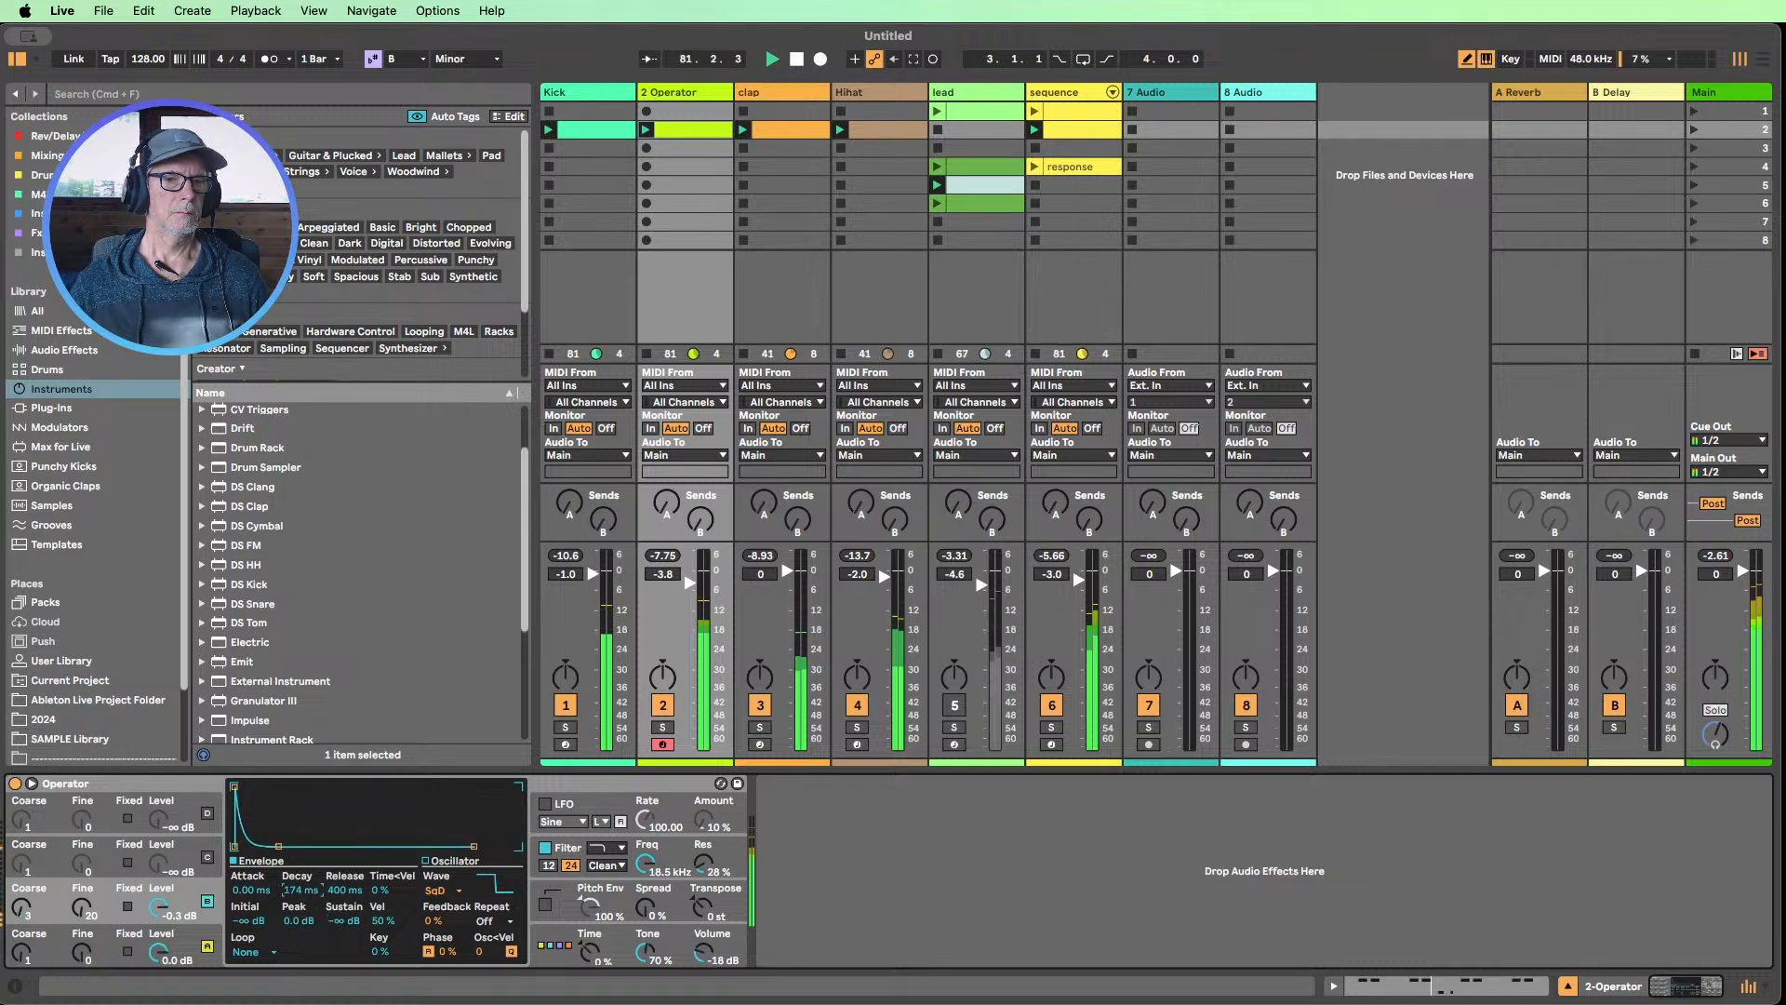
drag(301, 891, 300, 842)
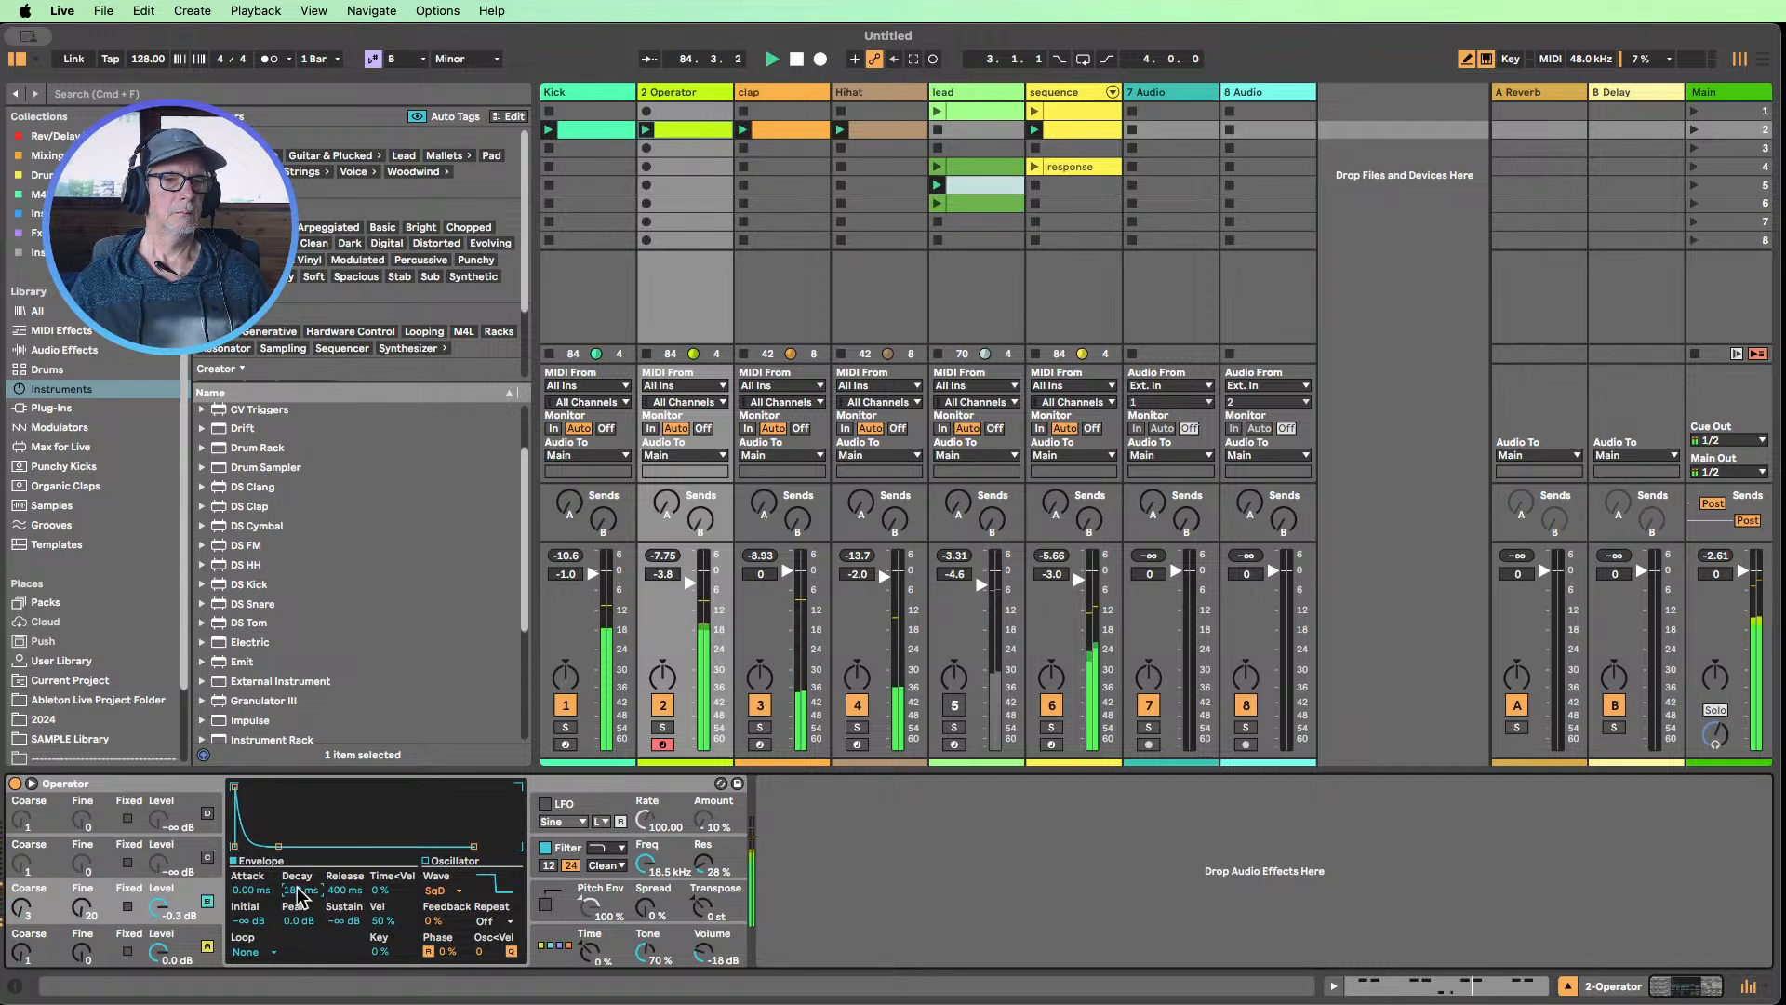
drag(257, 891, 257, 882)
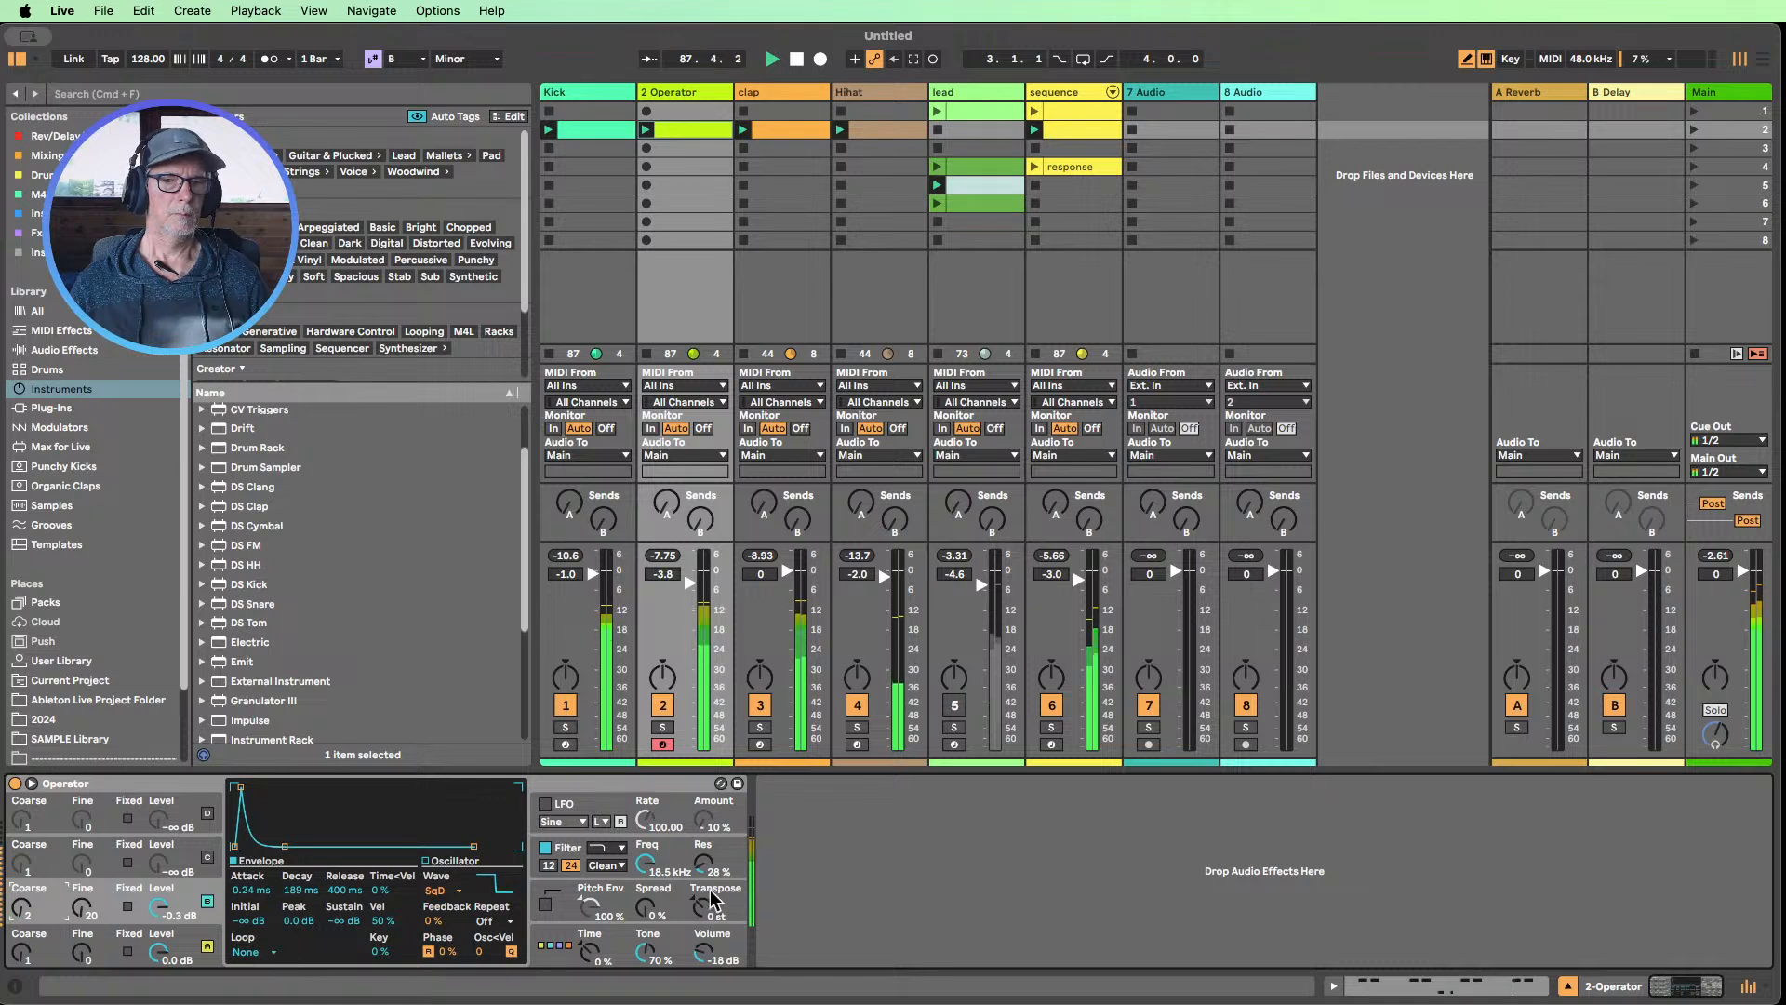
Set oscillator B's level to 0.0 dB, its fine tuning to 10 and its envelope attack to 0.15 ms
click(662, 879)
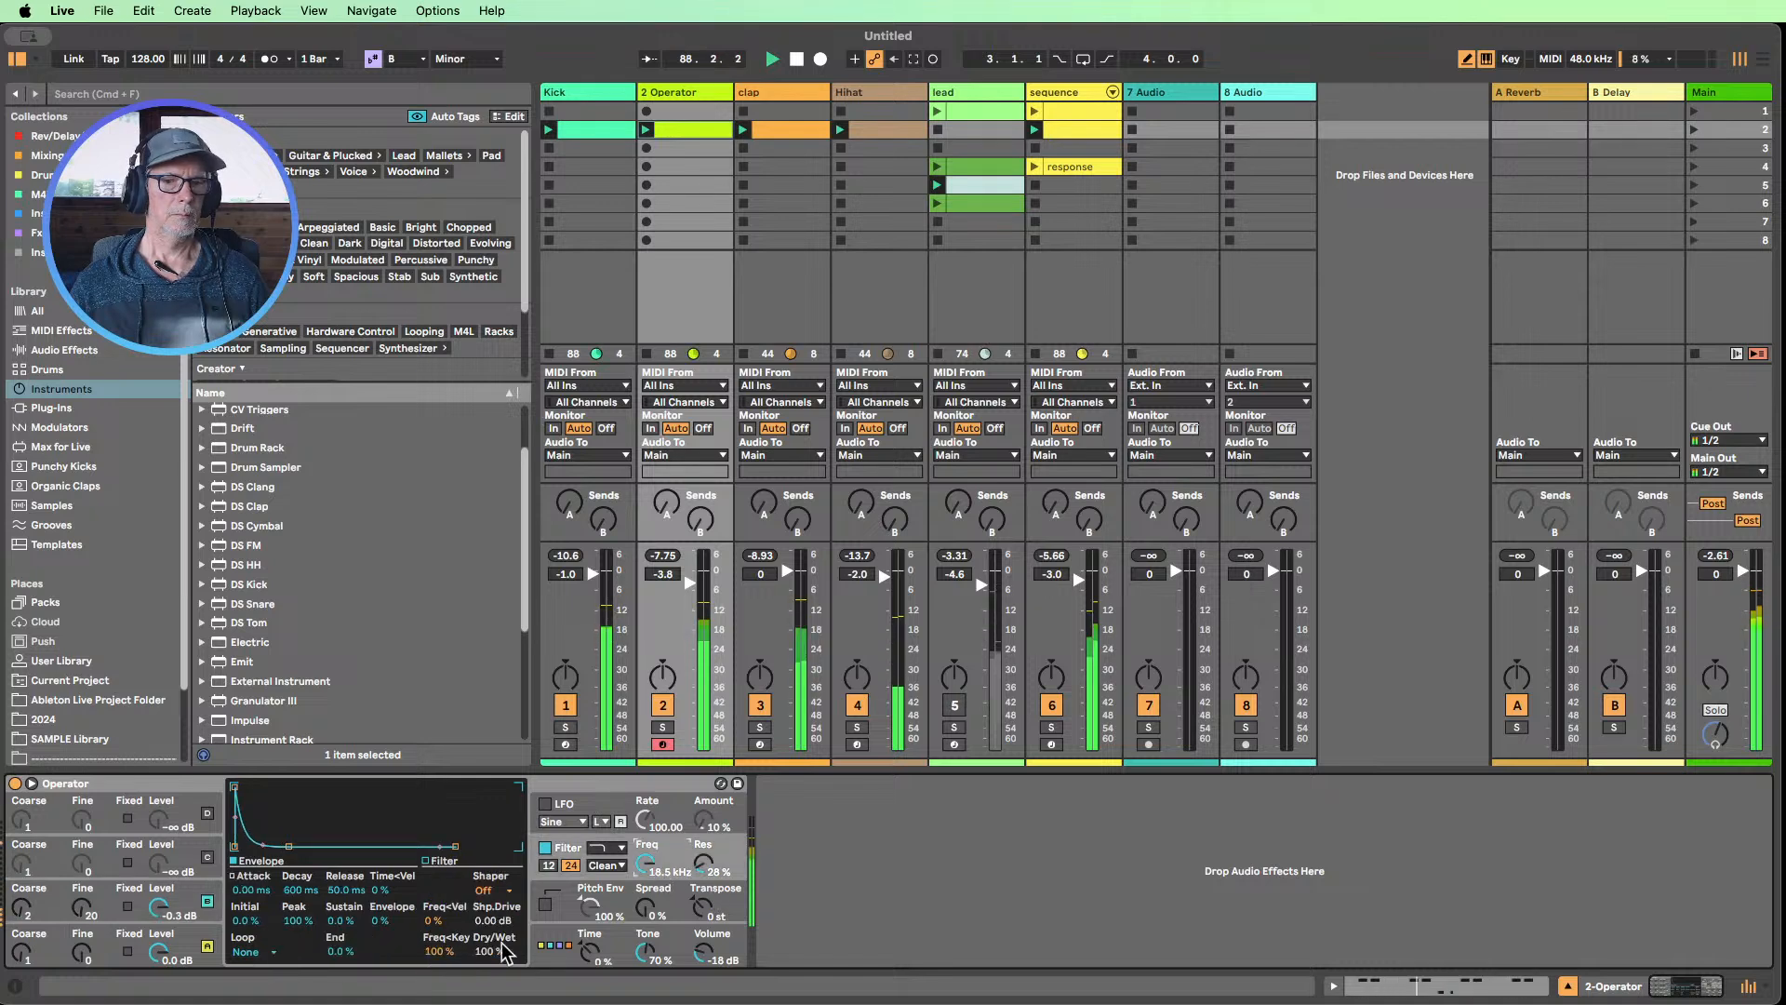
click(168, 916)
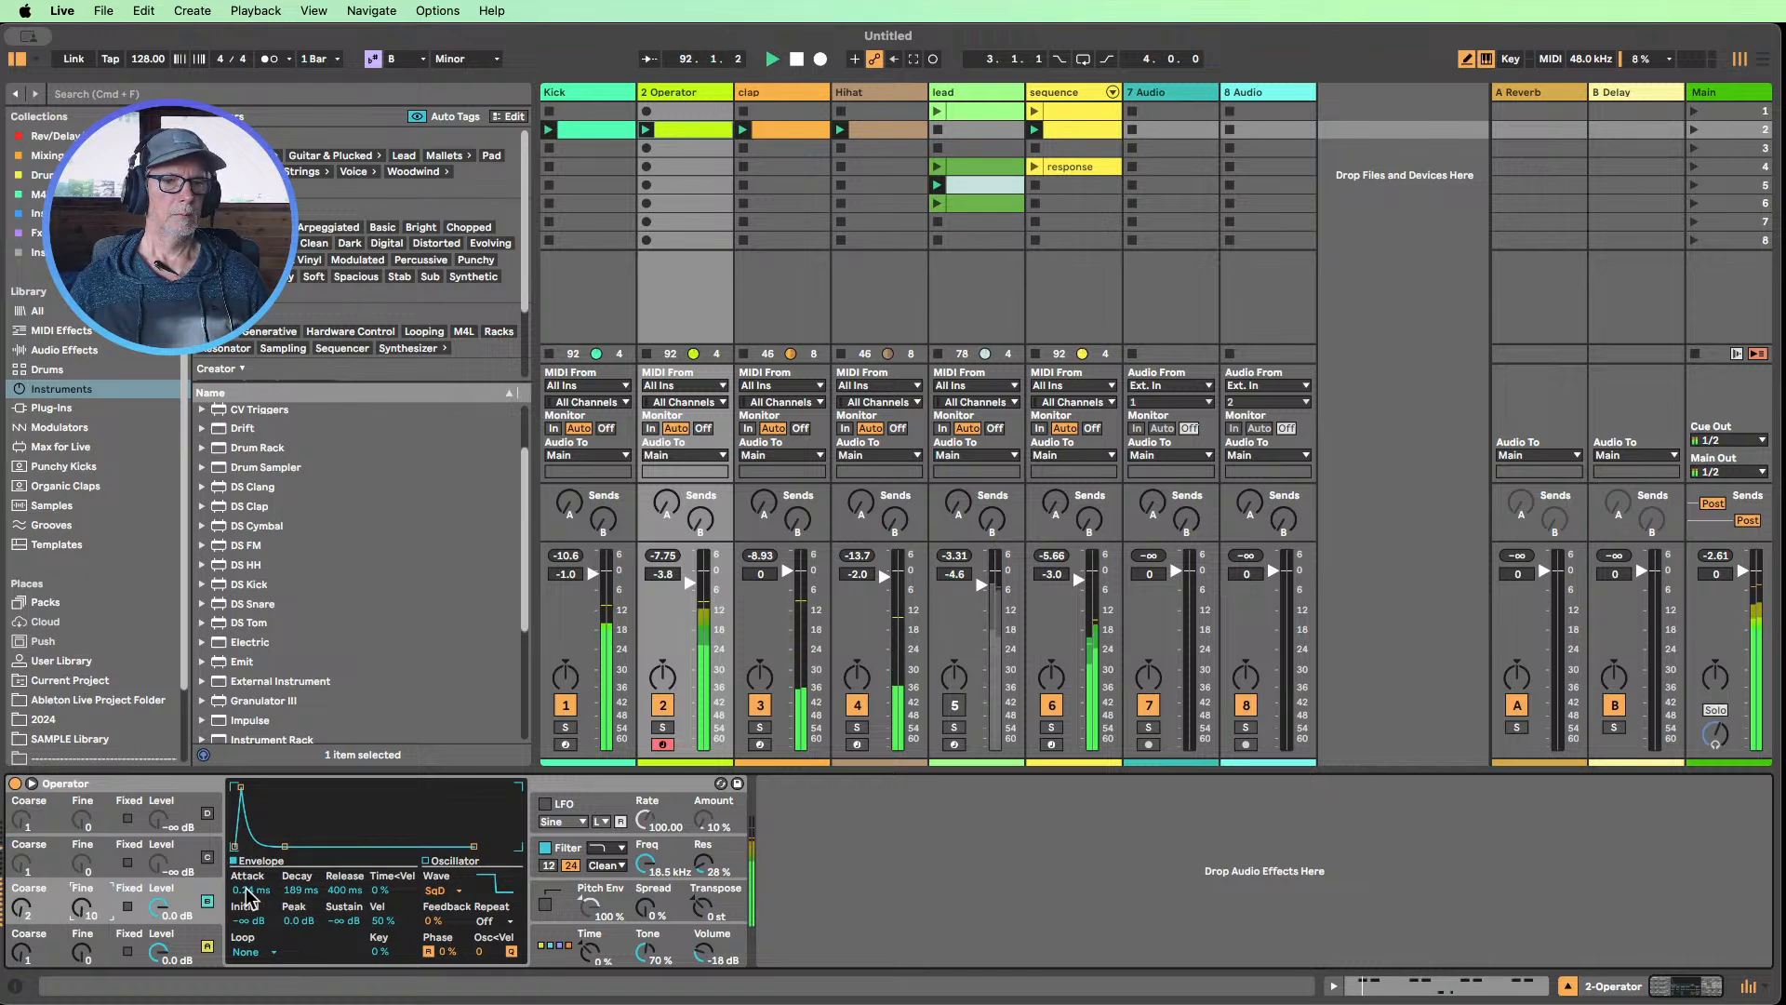
drag(265, 890, 265, 895)
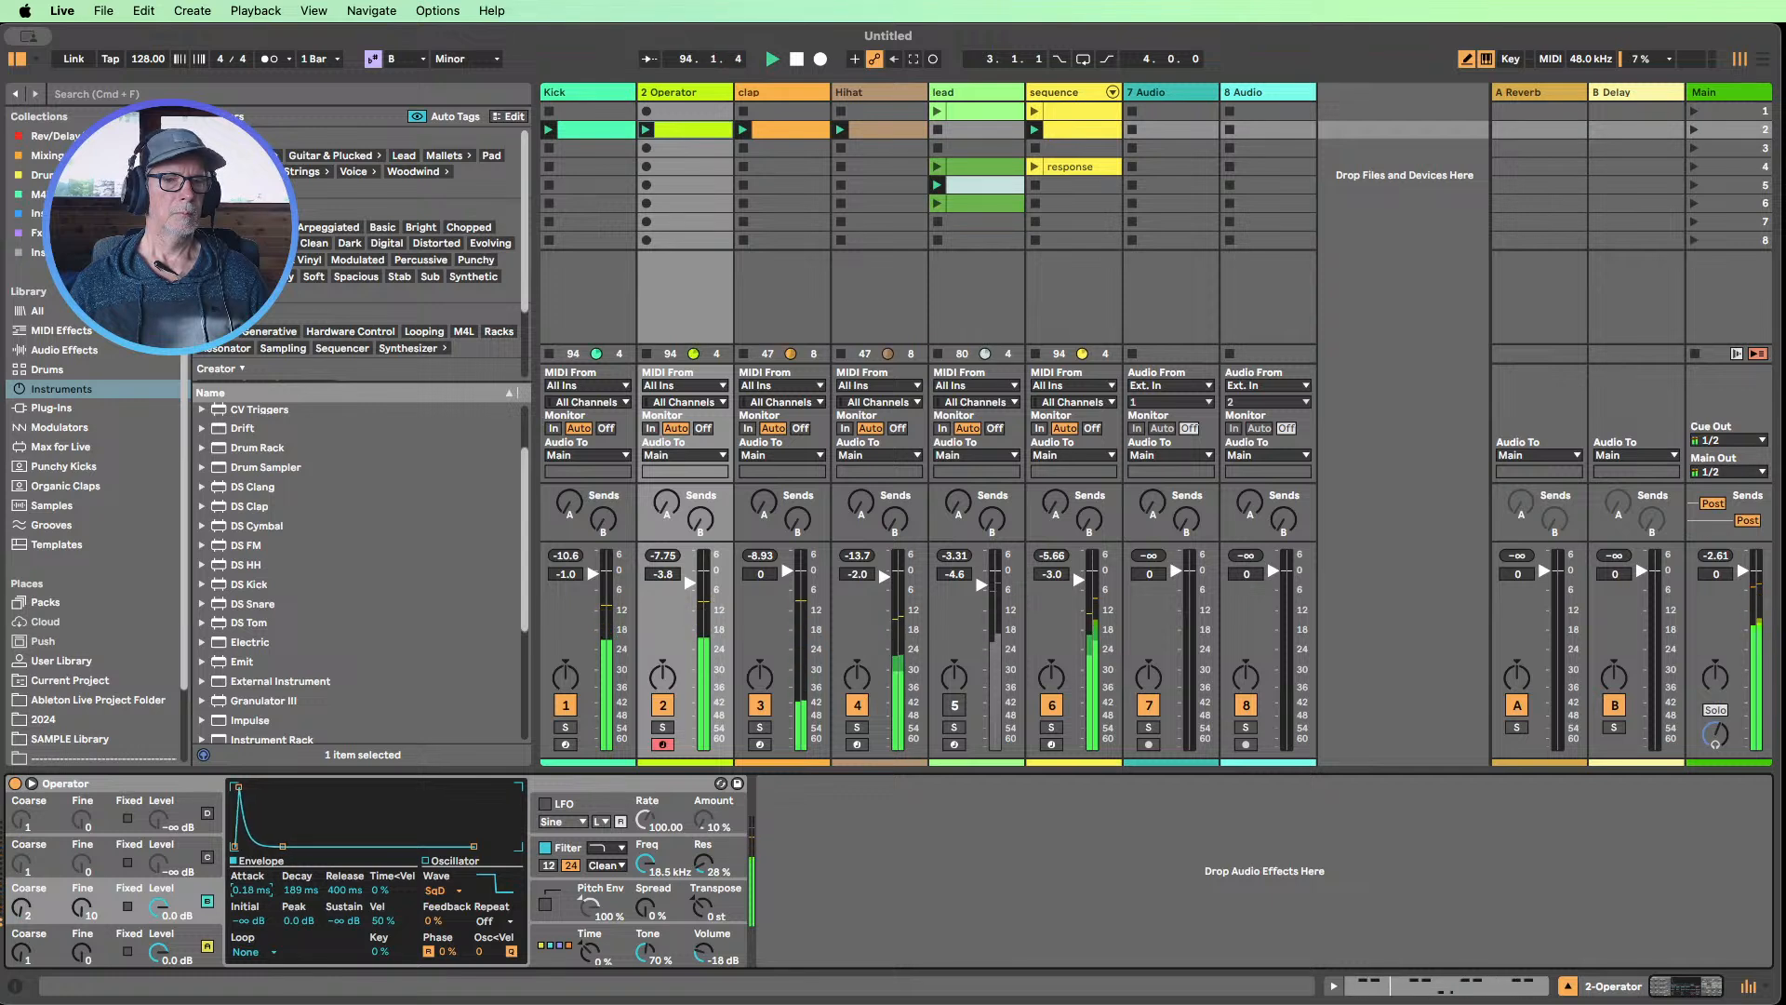
Show Operator's pitch envelope settings and mute the sequence track
click(183, 932)
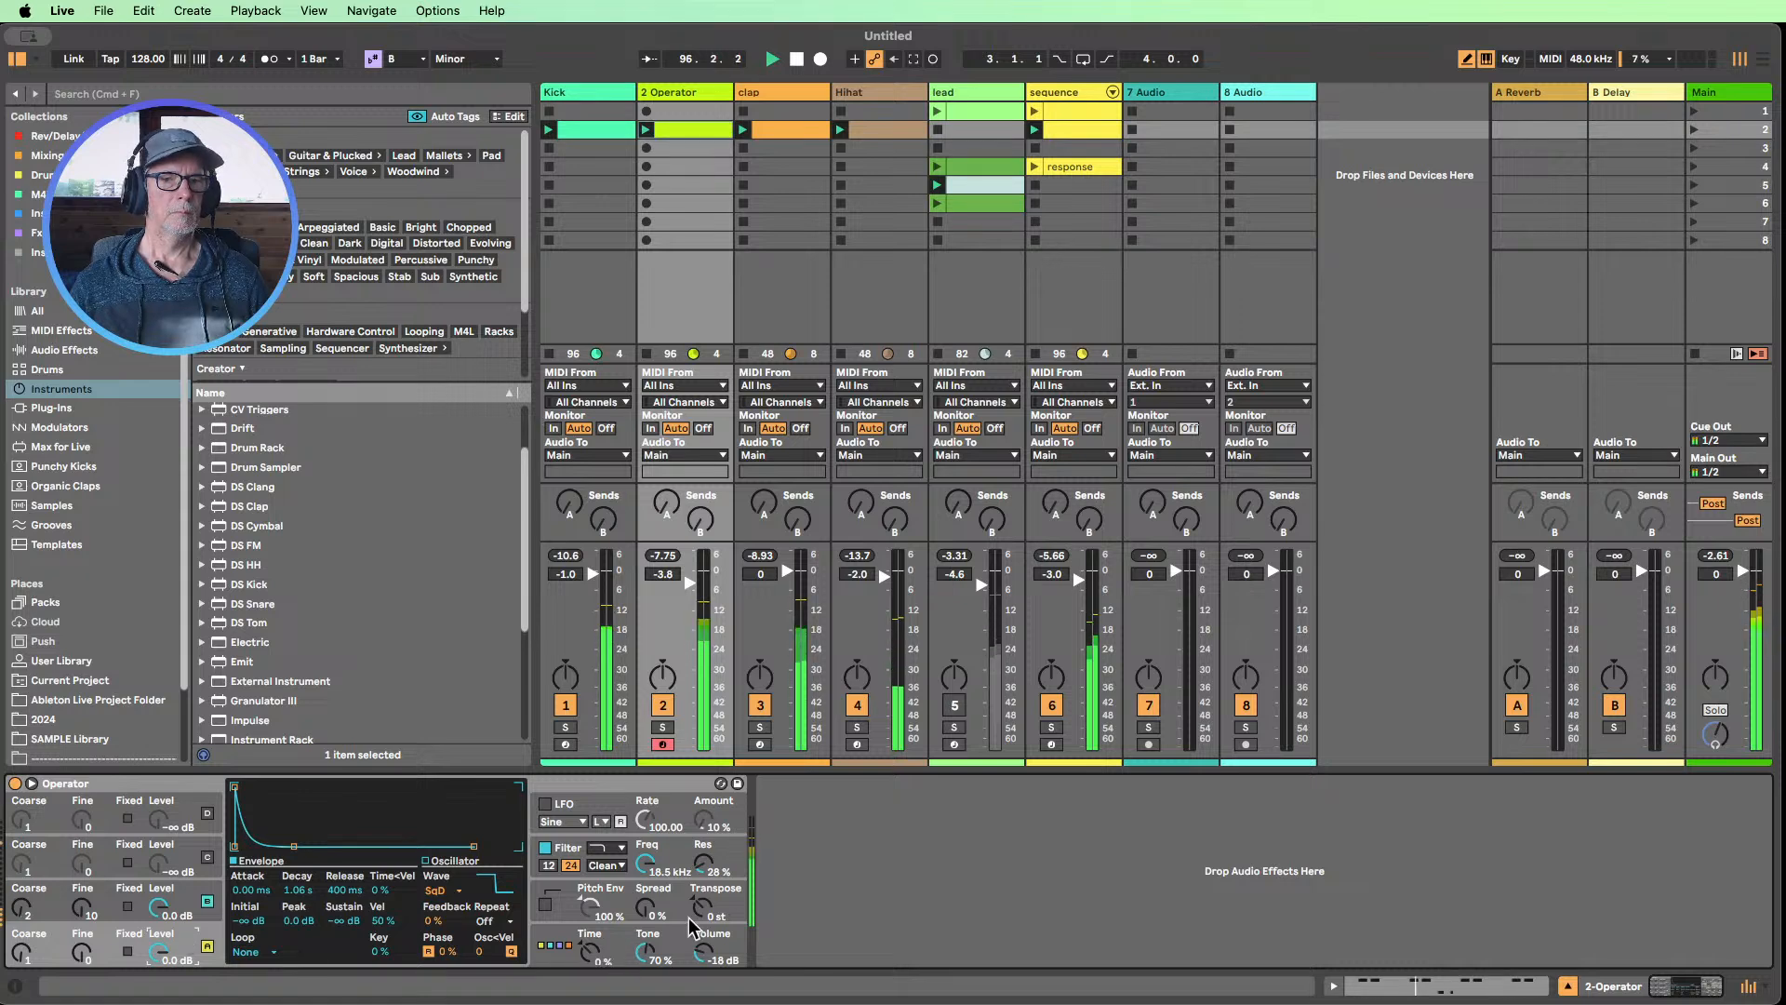
click(640, 921)
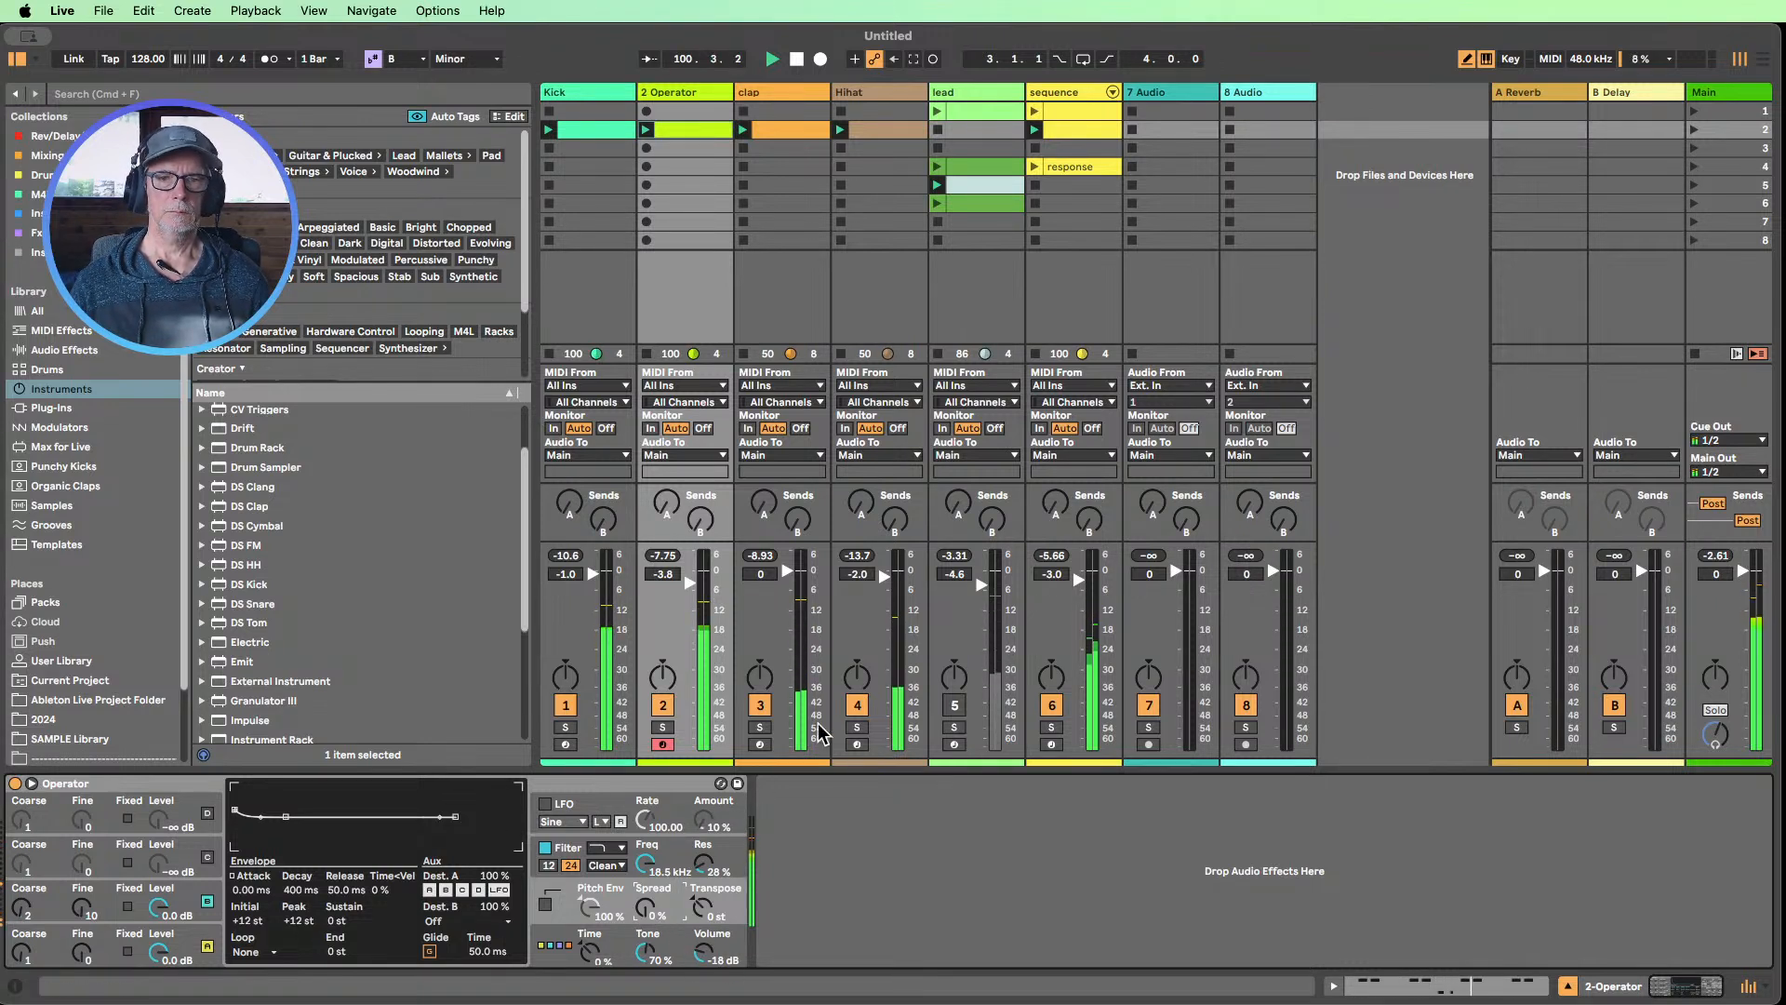
click(1053, 709)
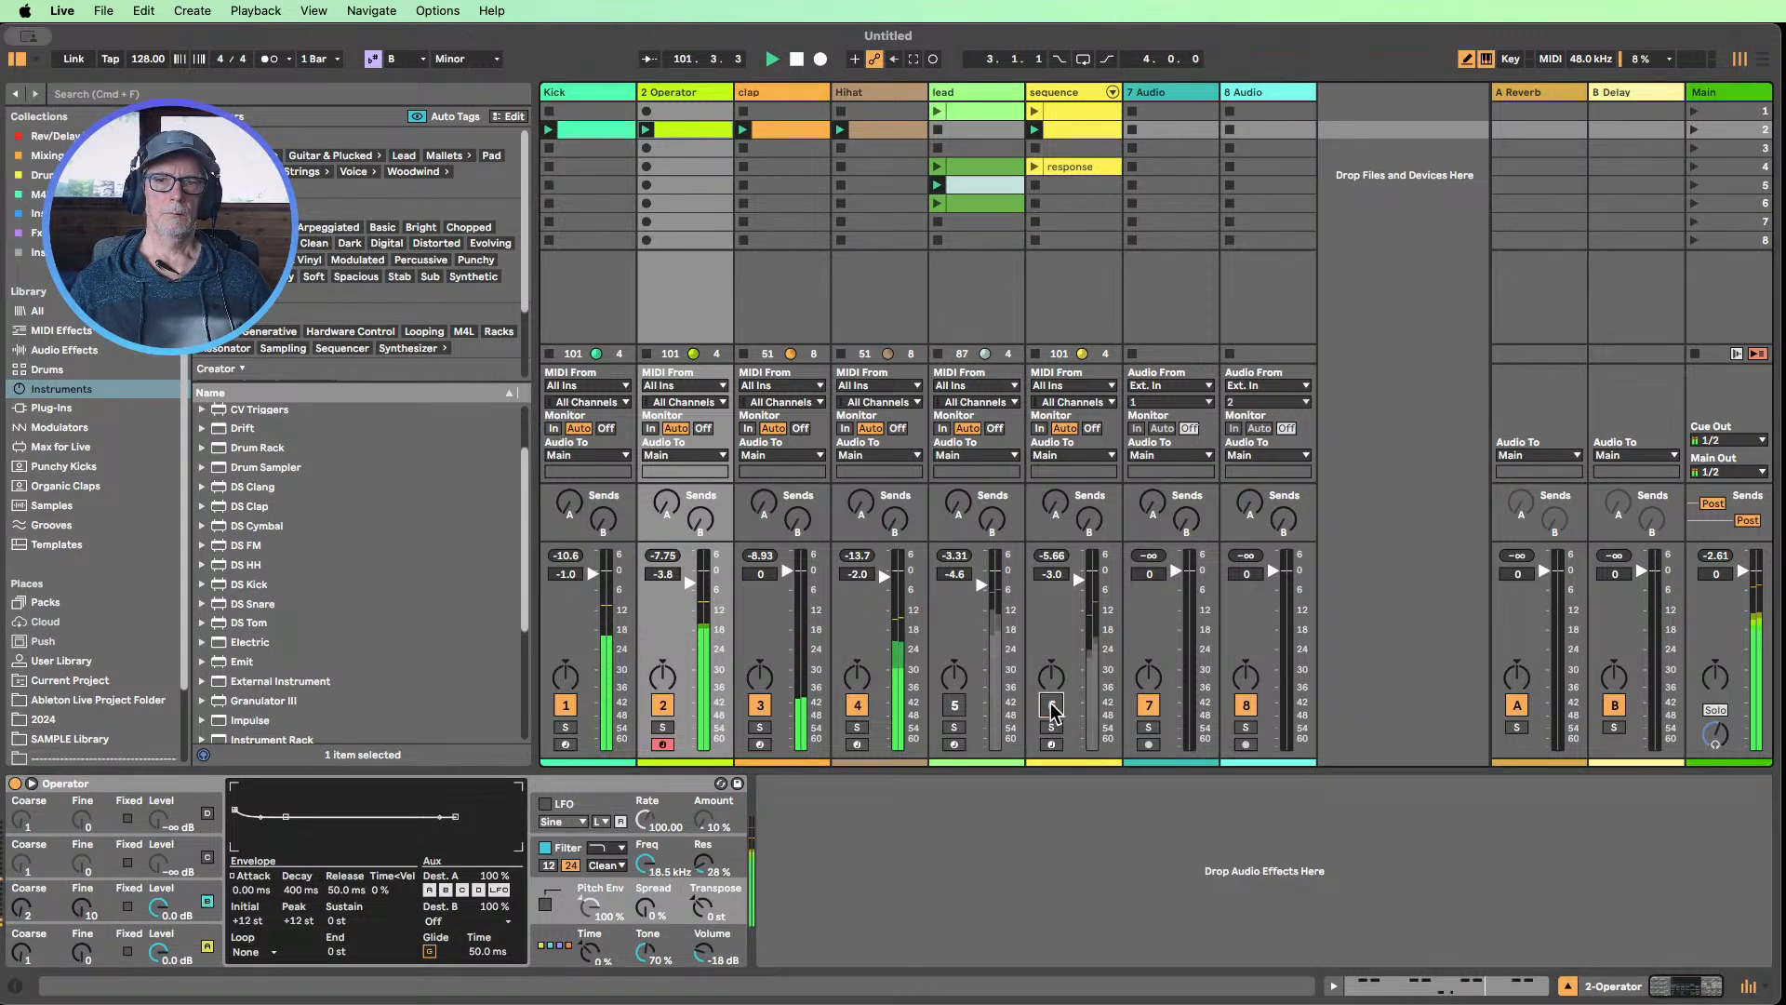
Enable the pitch envelope and set its initial to +45 st, peak to +28 st and decay to 7.22 ms
click(193, 939)
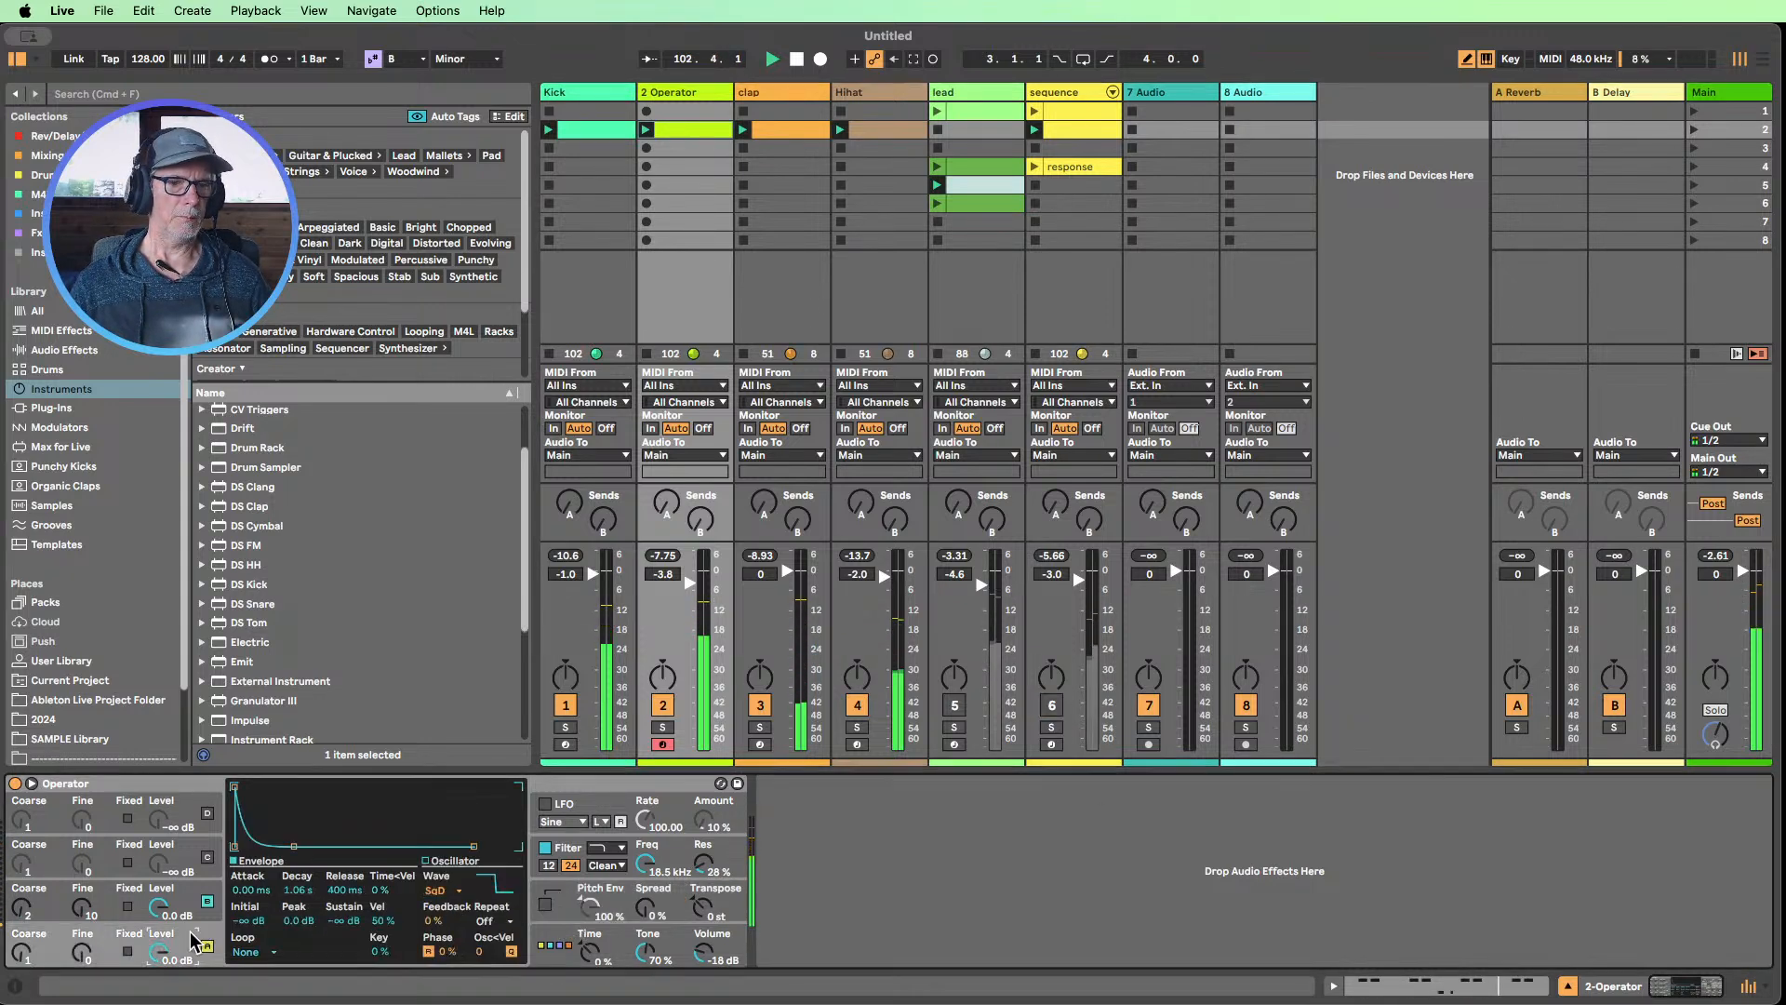
click(545, 904)
drag(243, 930, 244, 899)
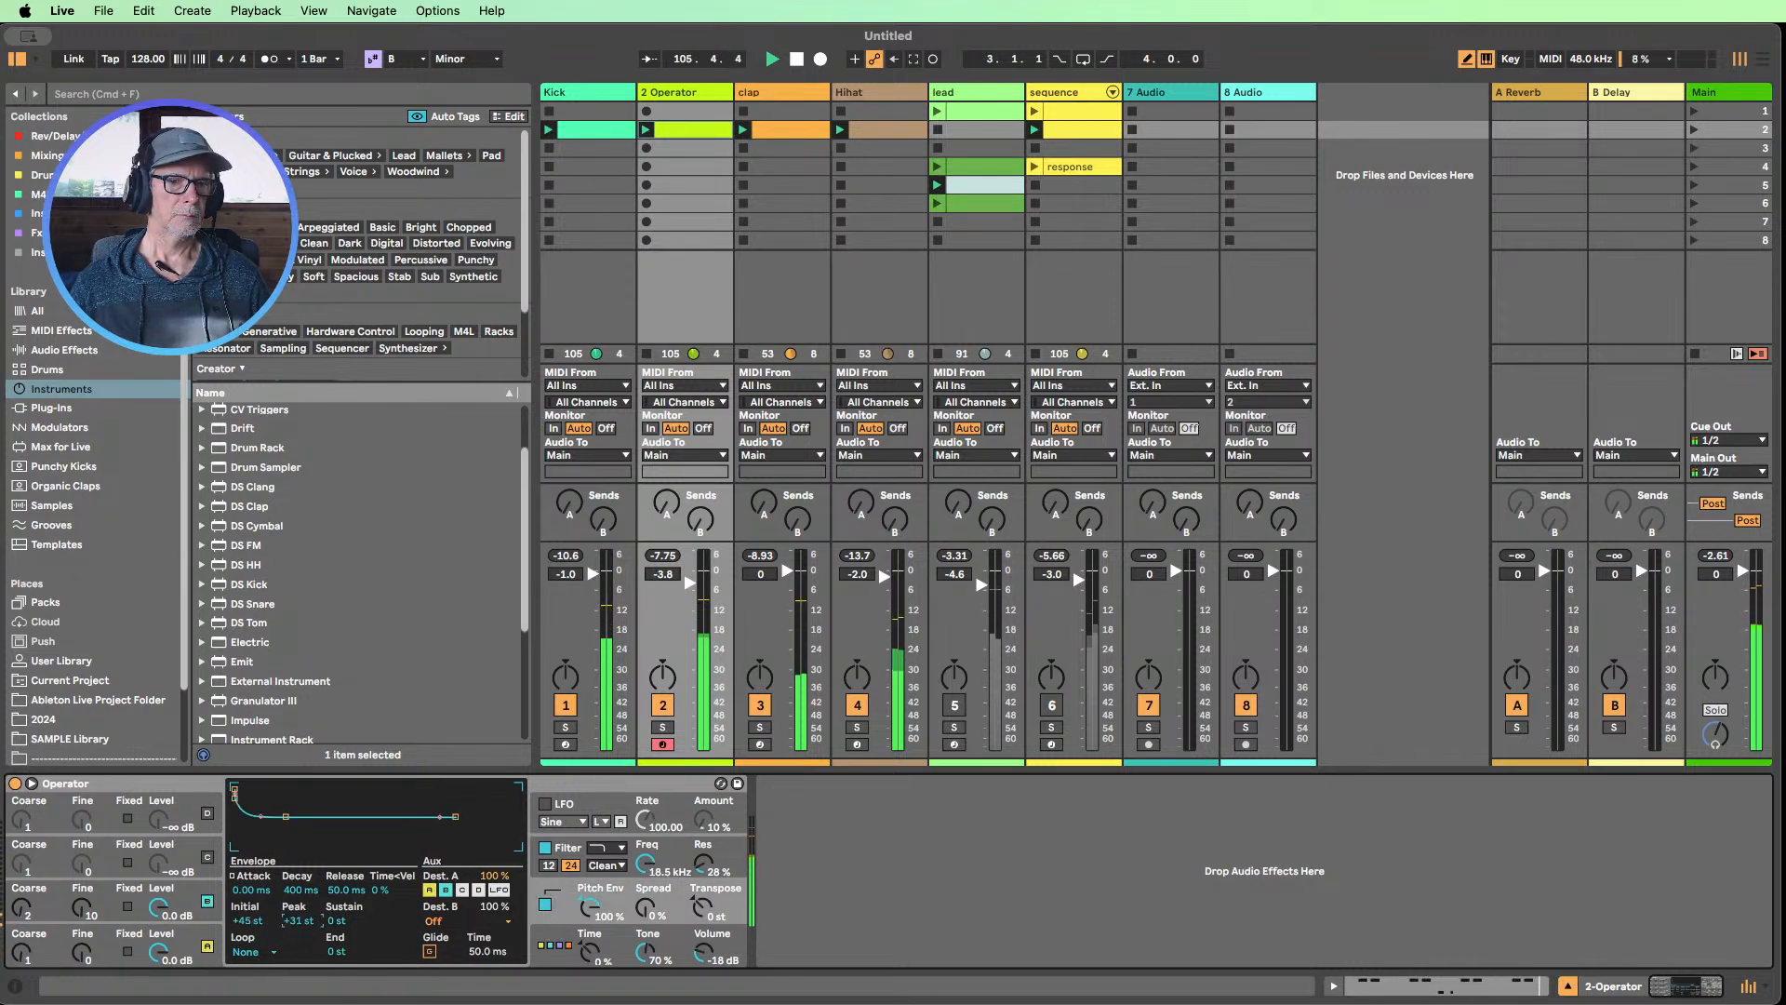
mouse_move(299, 922)
mouse_down()
mouse_move(298, 908)
mouse_move(294, 953)
mouse_up()
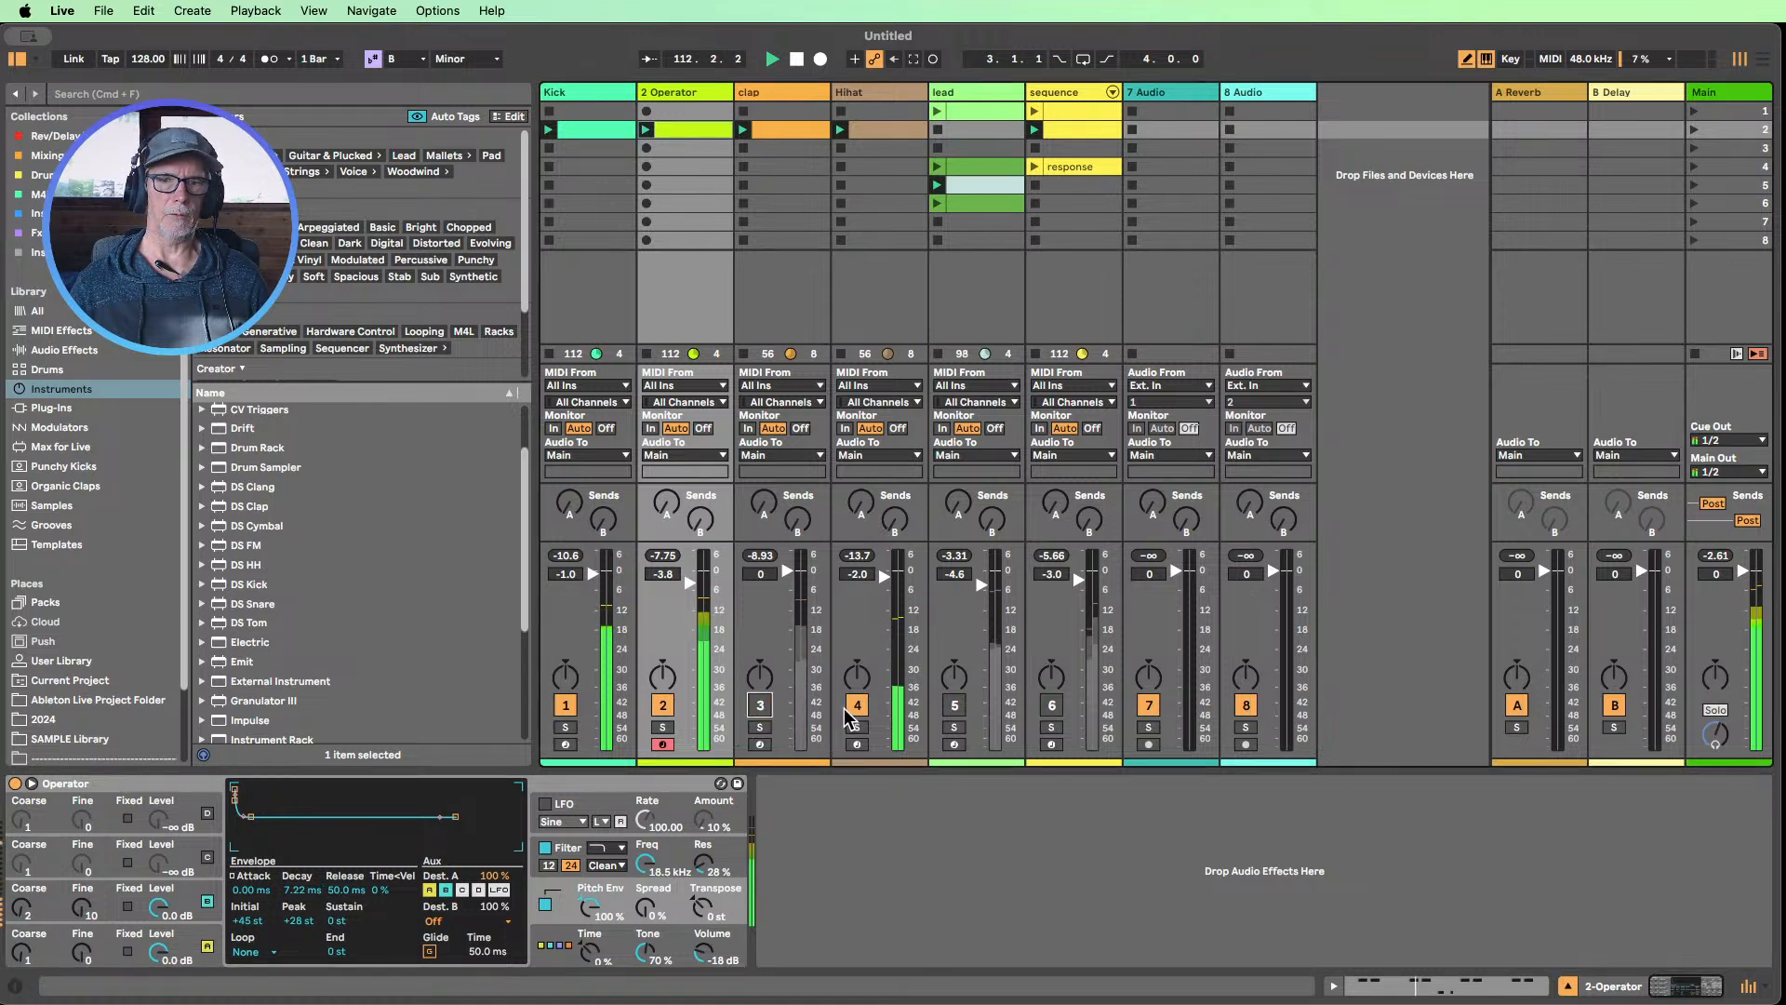
Mute the clap, Hihat and Kick tracks and compare the Operator part with its pitch envelope off and on
click(760, 705)
click(856, 705)
click(567, 706)
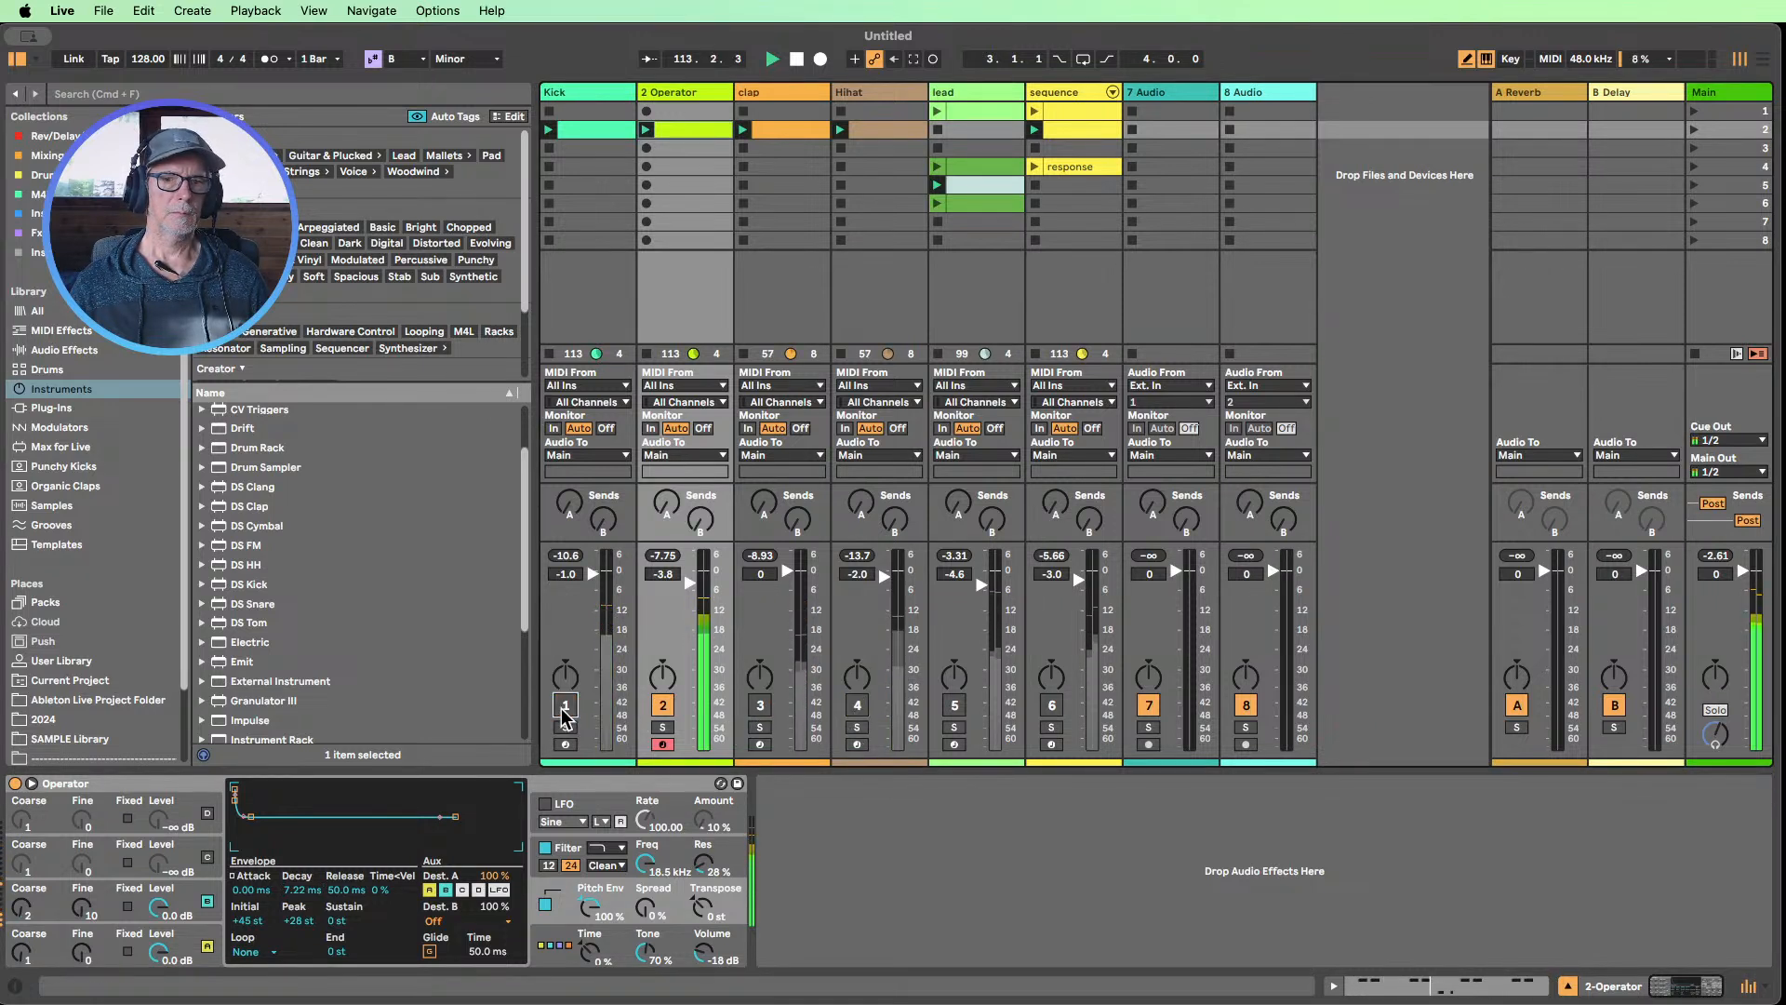
click(545, 904)
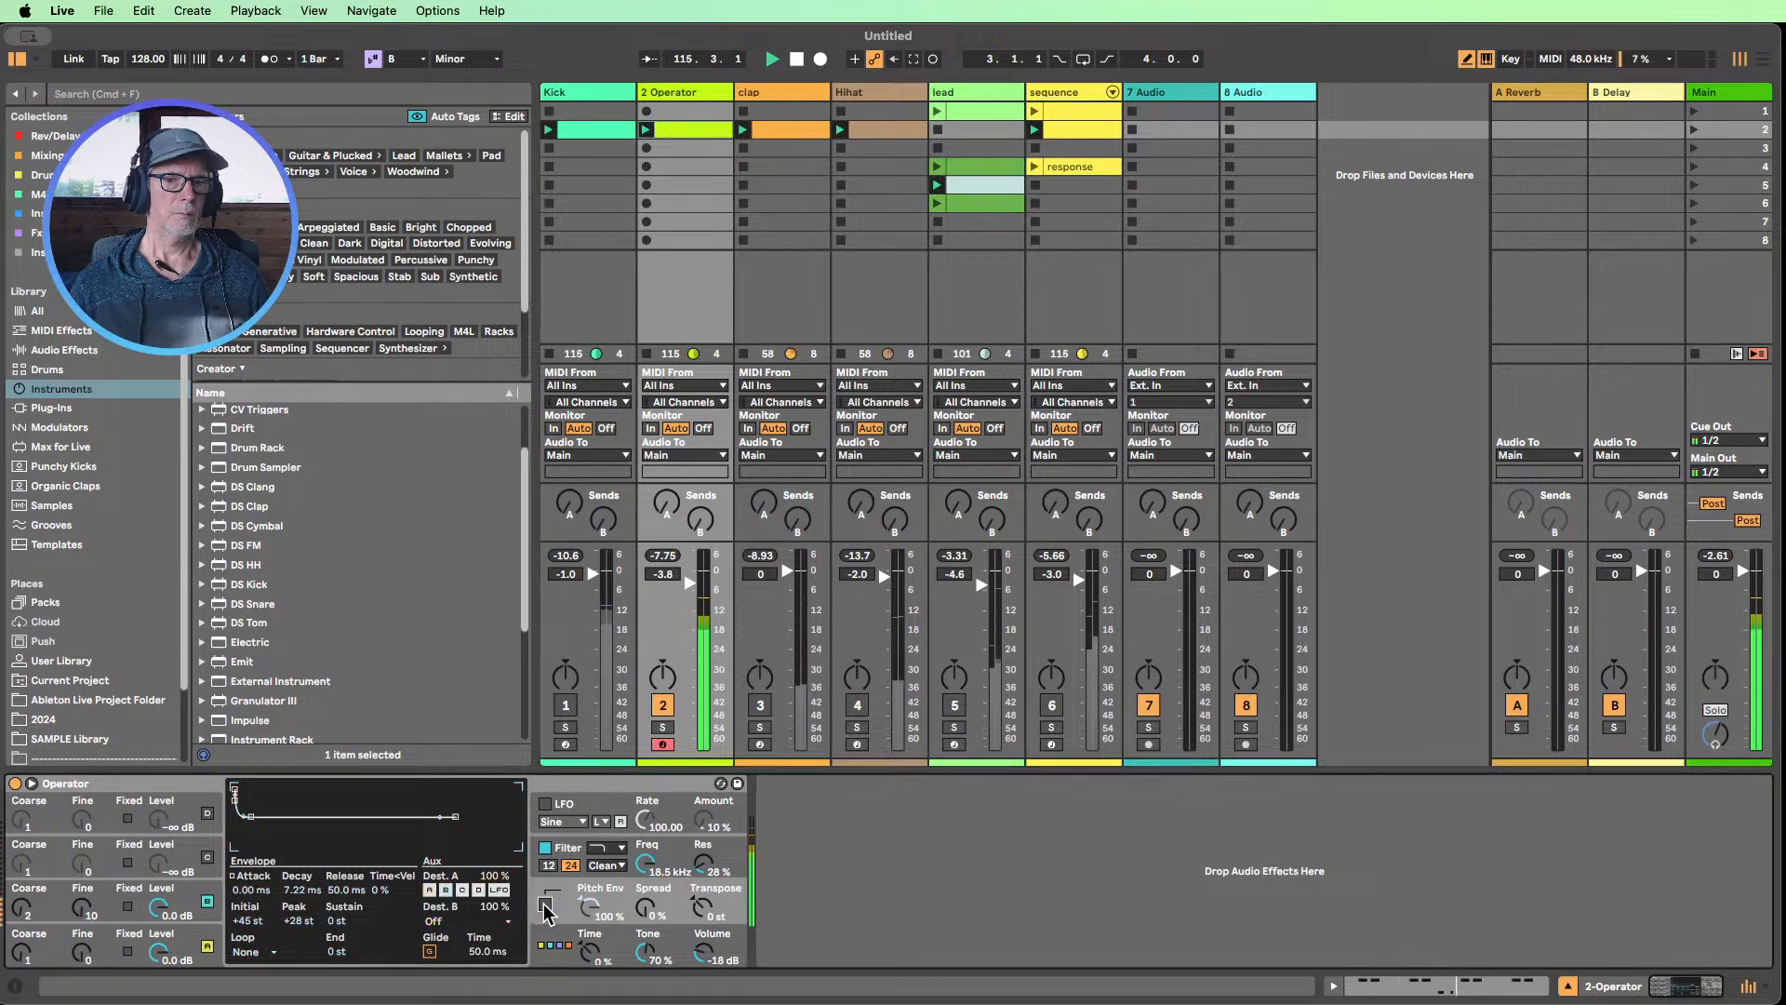
click(545, 904)
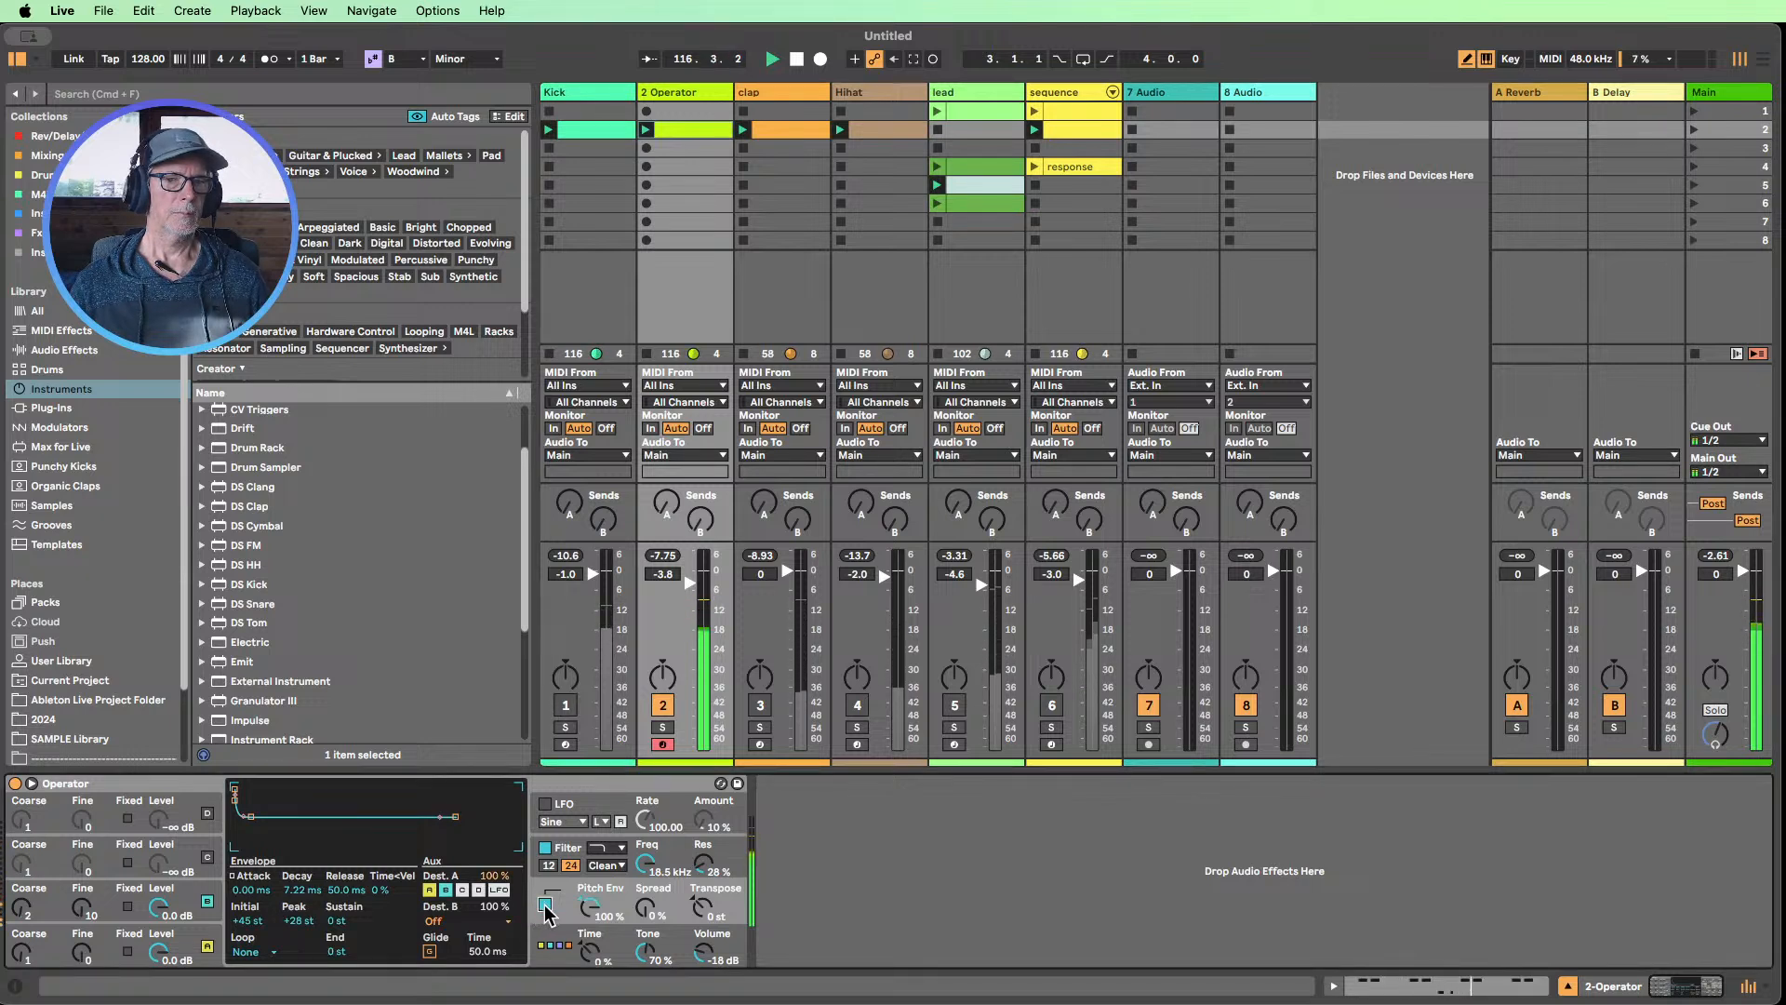
Set the pitch envelope's initial and peak to +12 st and its decay to 600 ms
drag(274, 923, 275, 958)
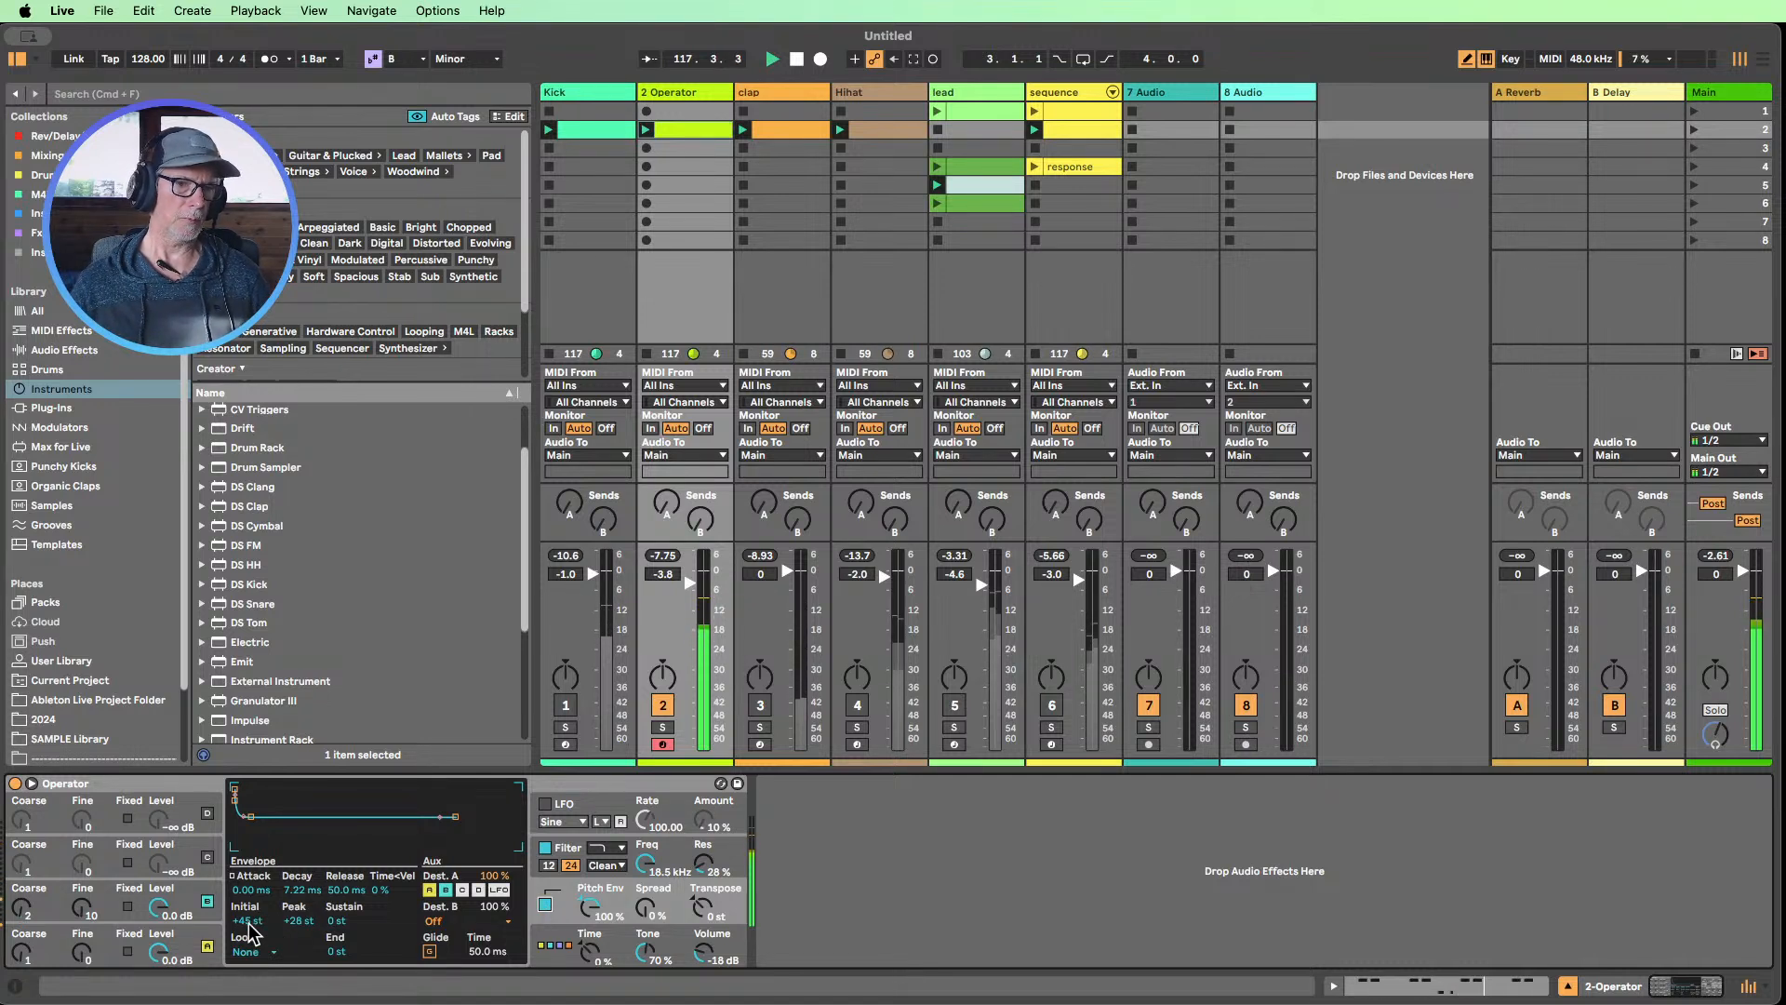
double_click(299, 922)
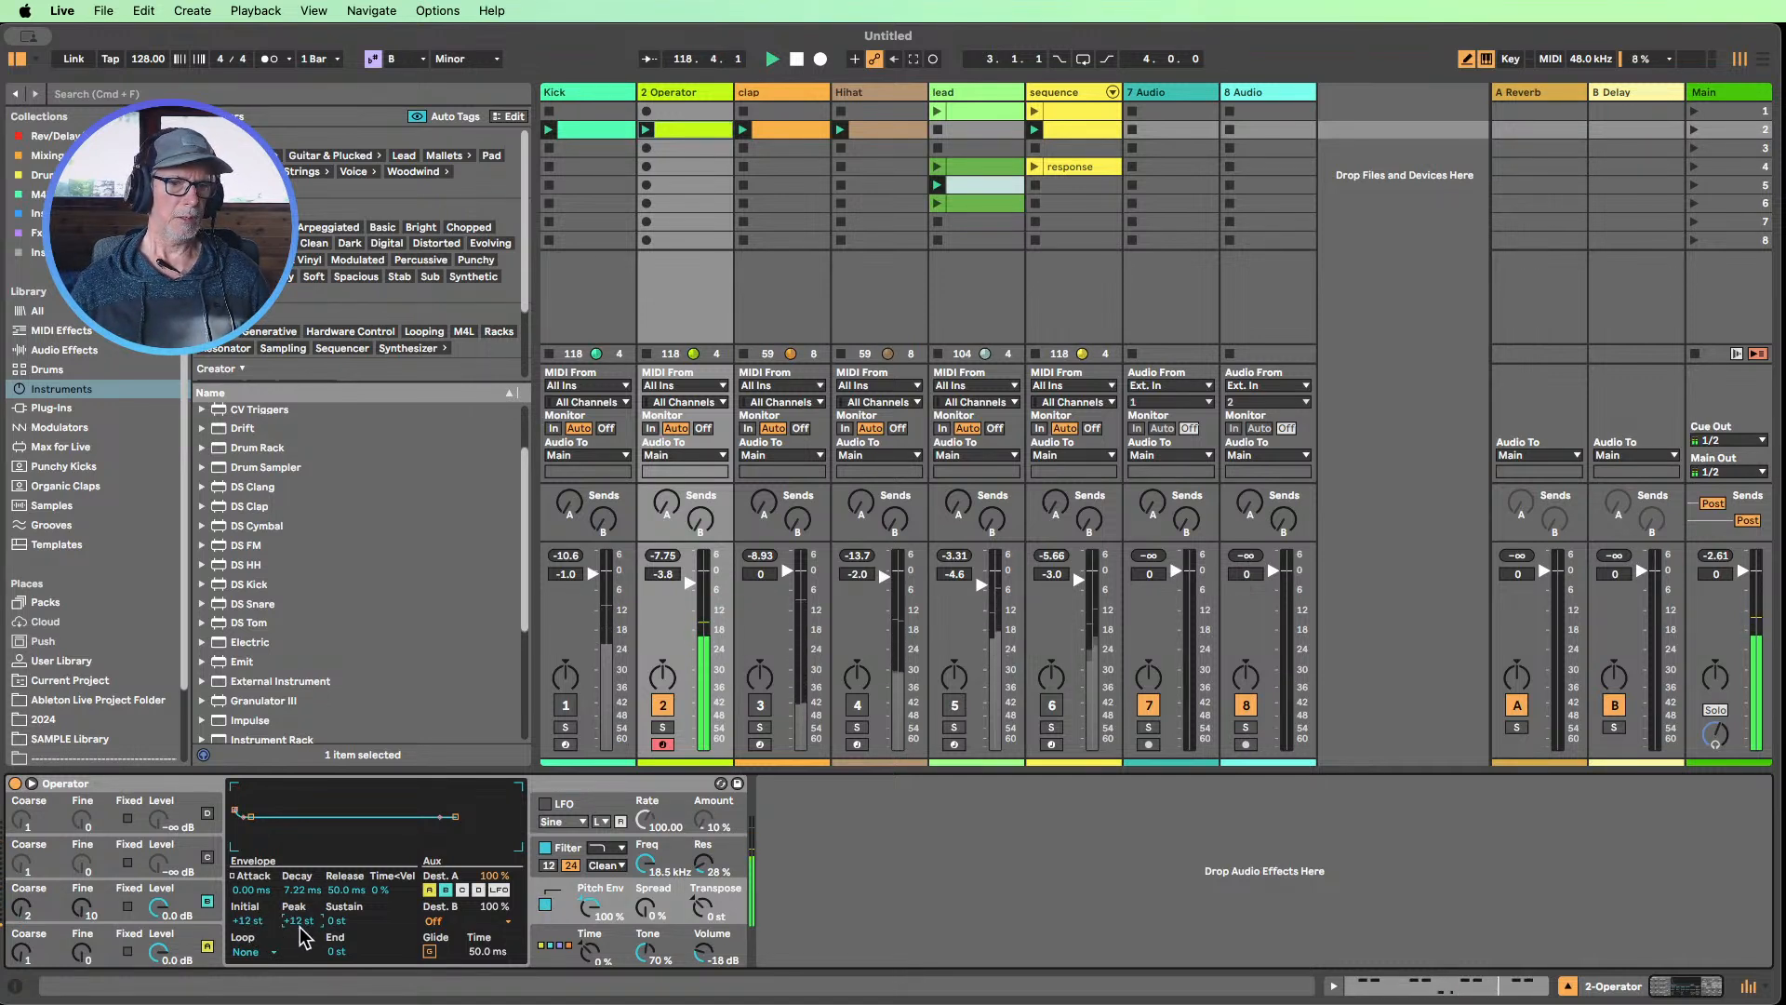
double_click(296, 890)
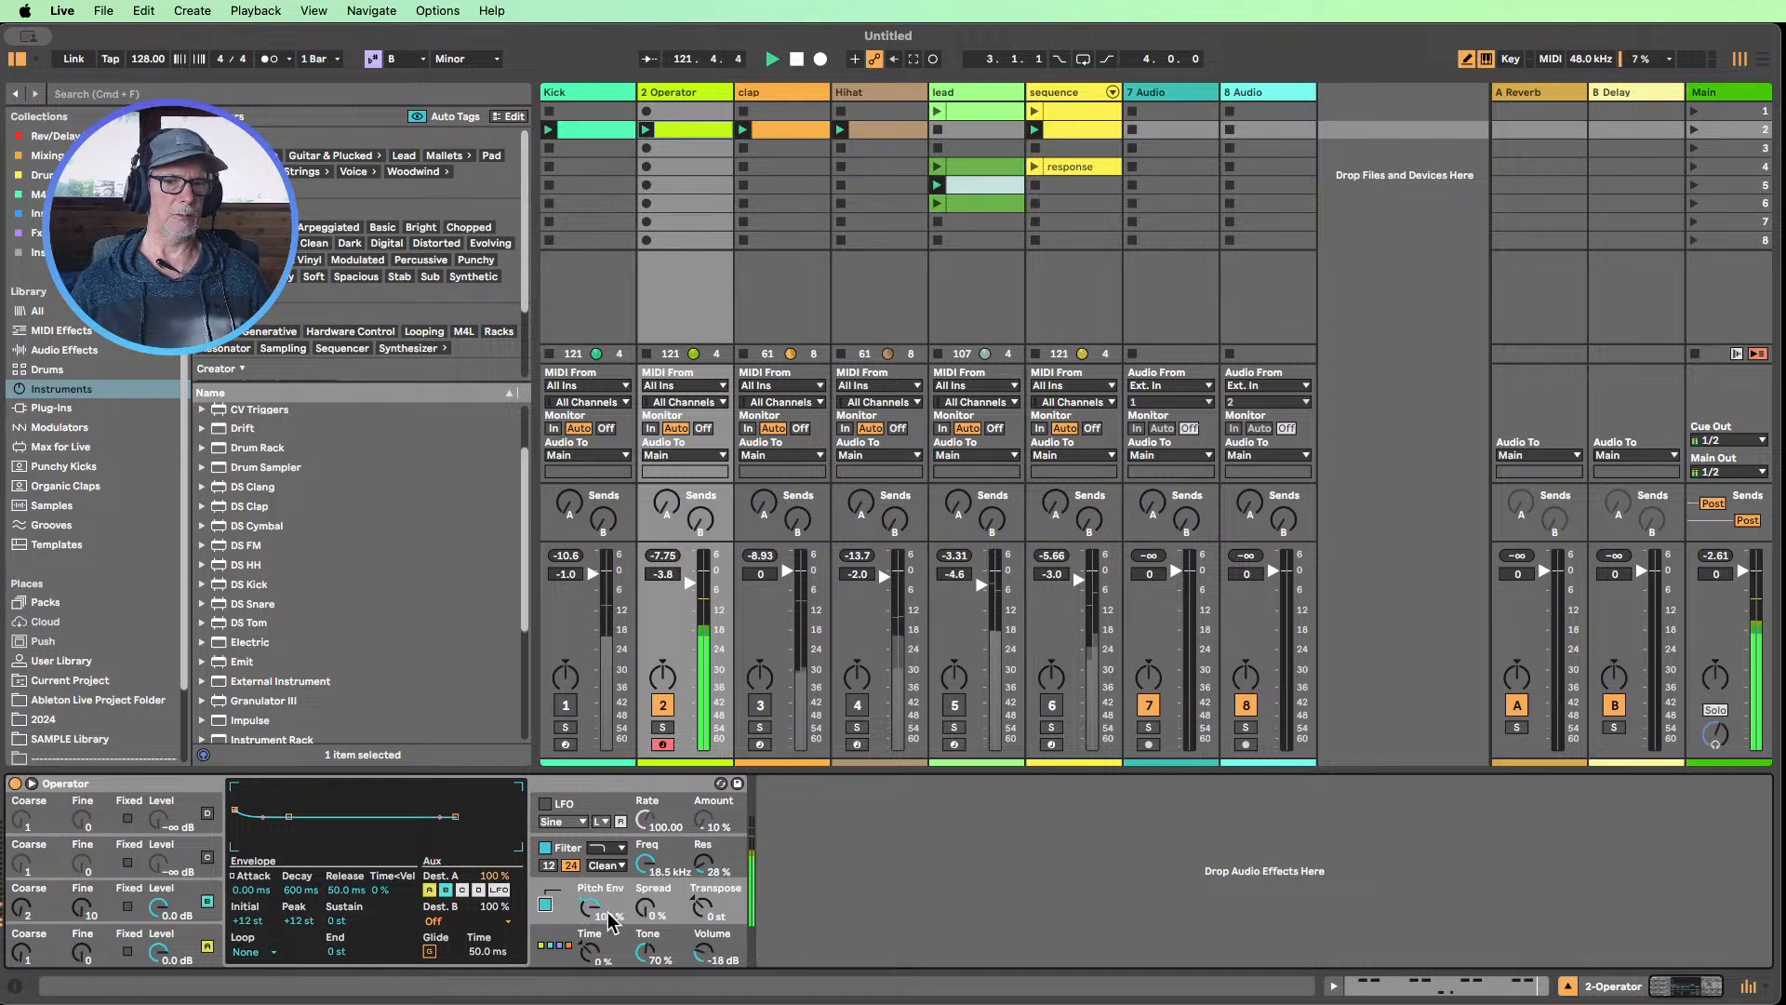
Switch off oscillator B and set oscillator A's coarse tuning to 0.5
click(207, 901)
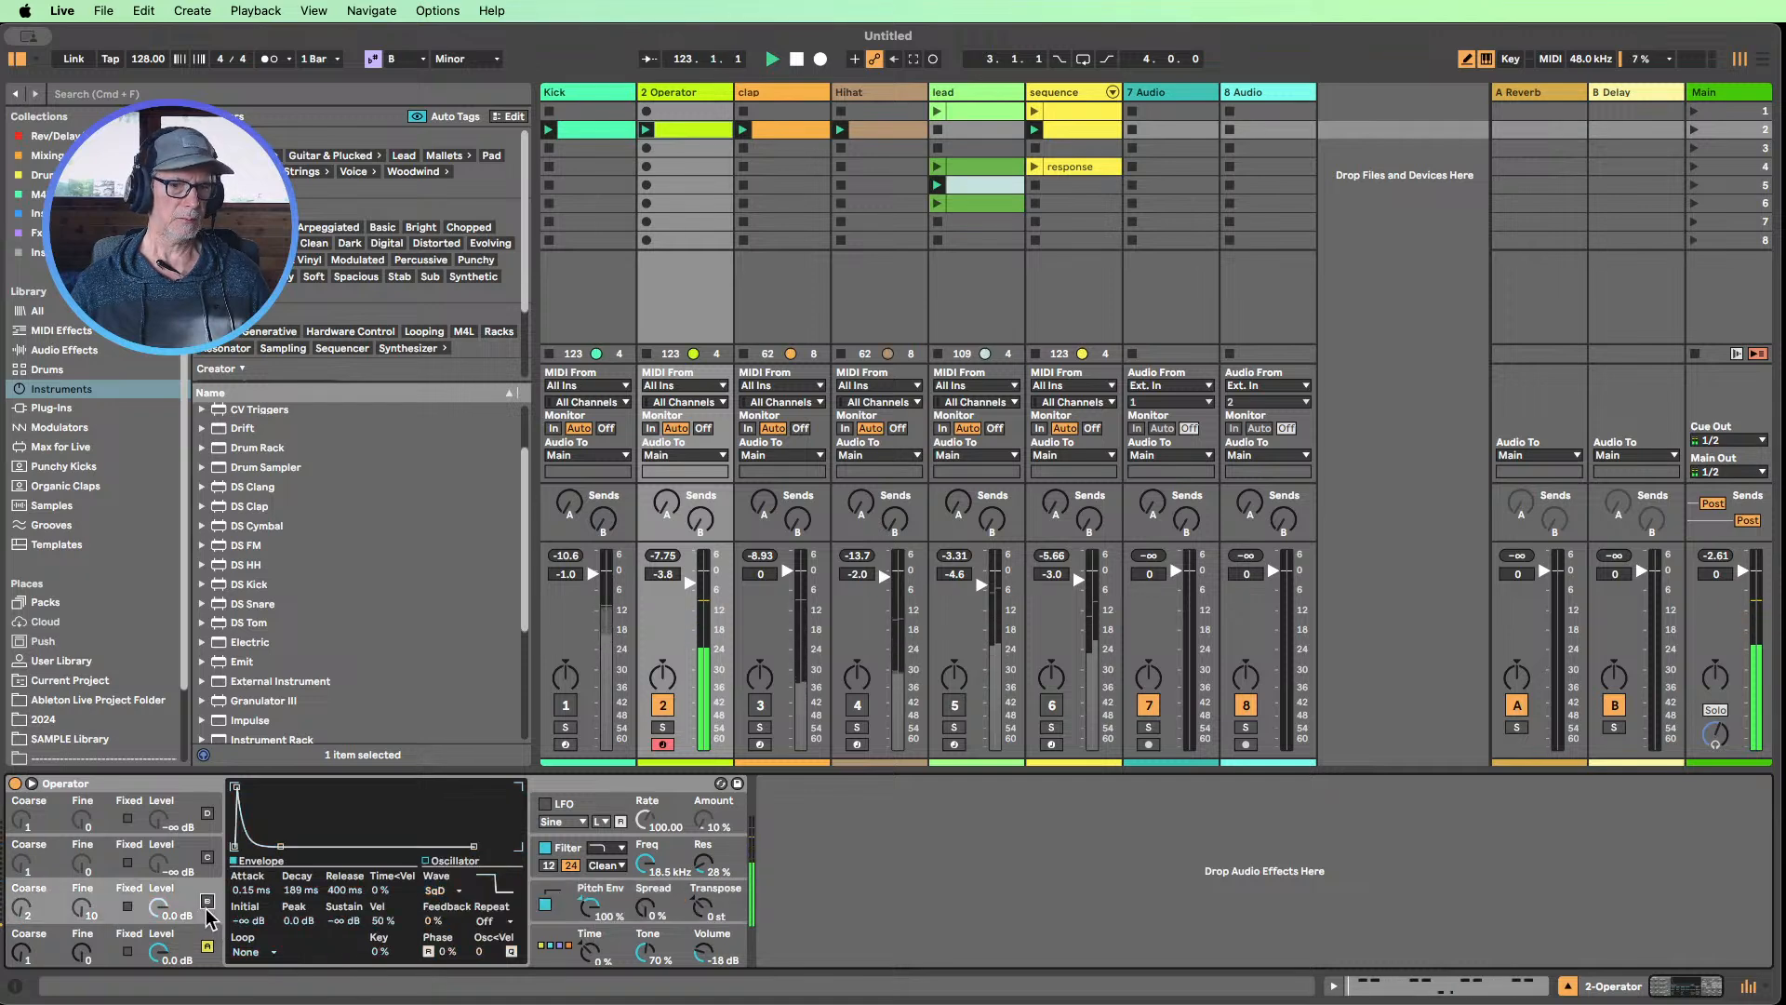
drag(21, 948, 20, 958)
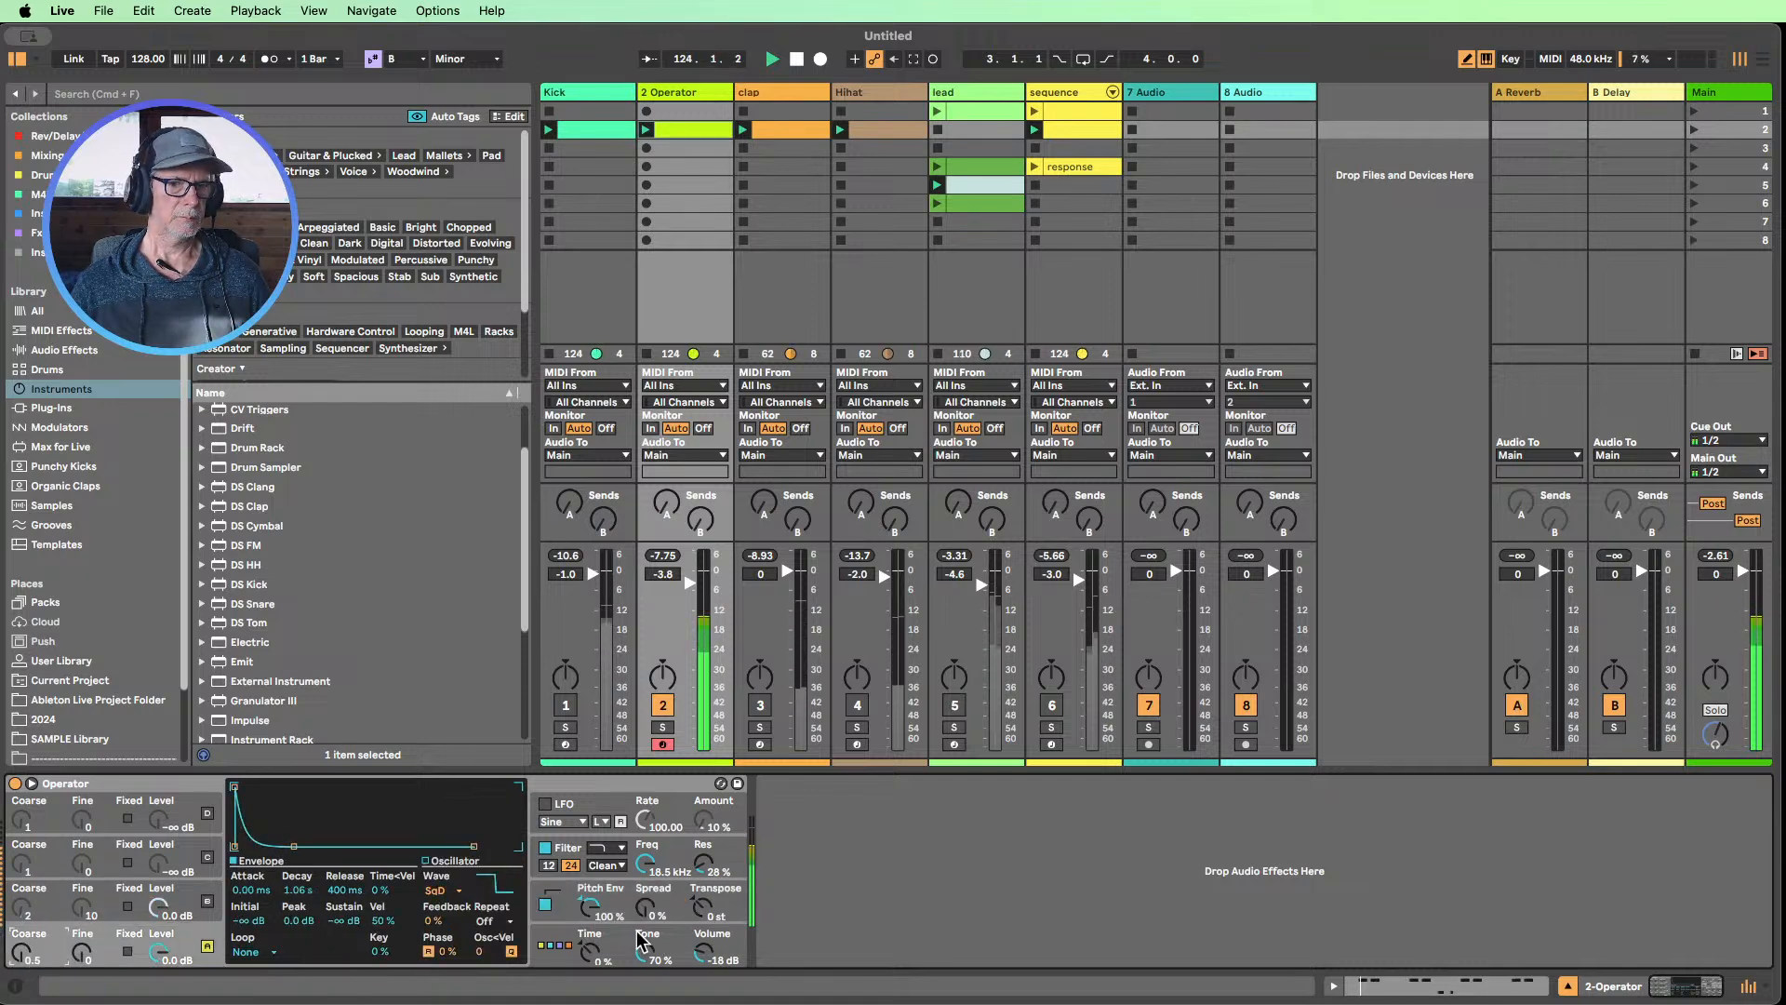
Set the pitch envelope's initial to +48 st, peak to +12 st and decay to 20.3 ms, and oscillator A's coarse tuning to 1
click(622, 896)
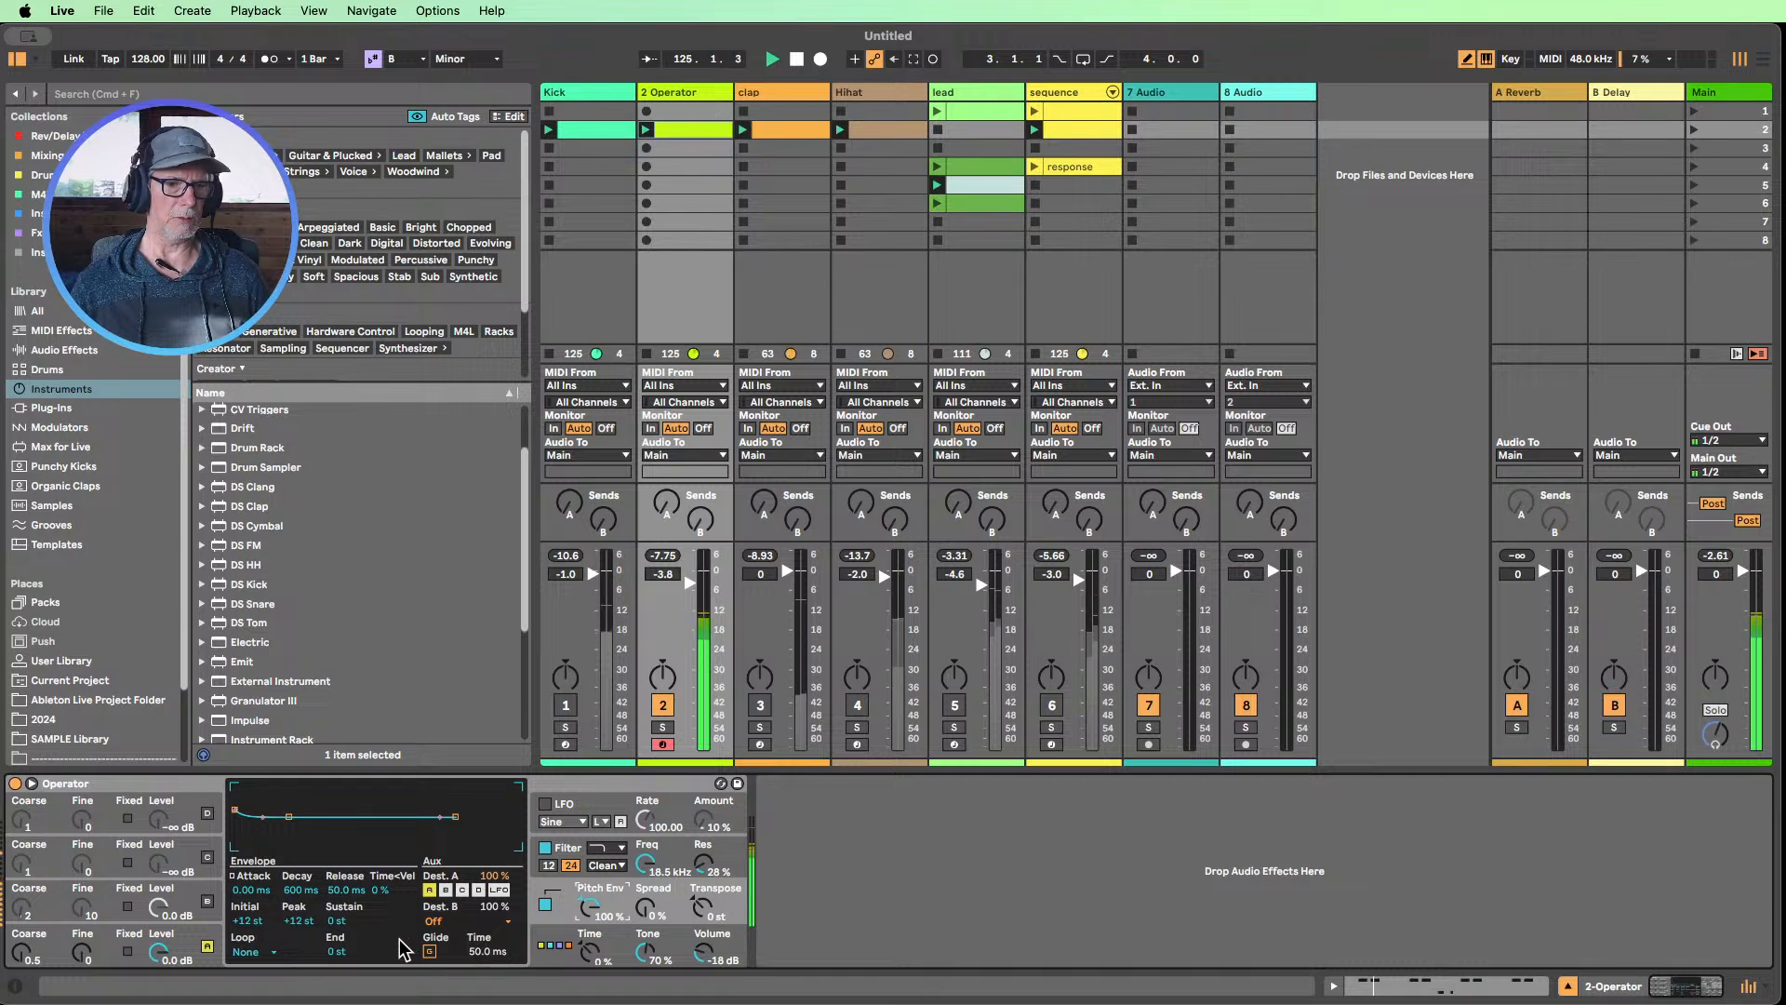
drag(252, 931, 301, 911)
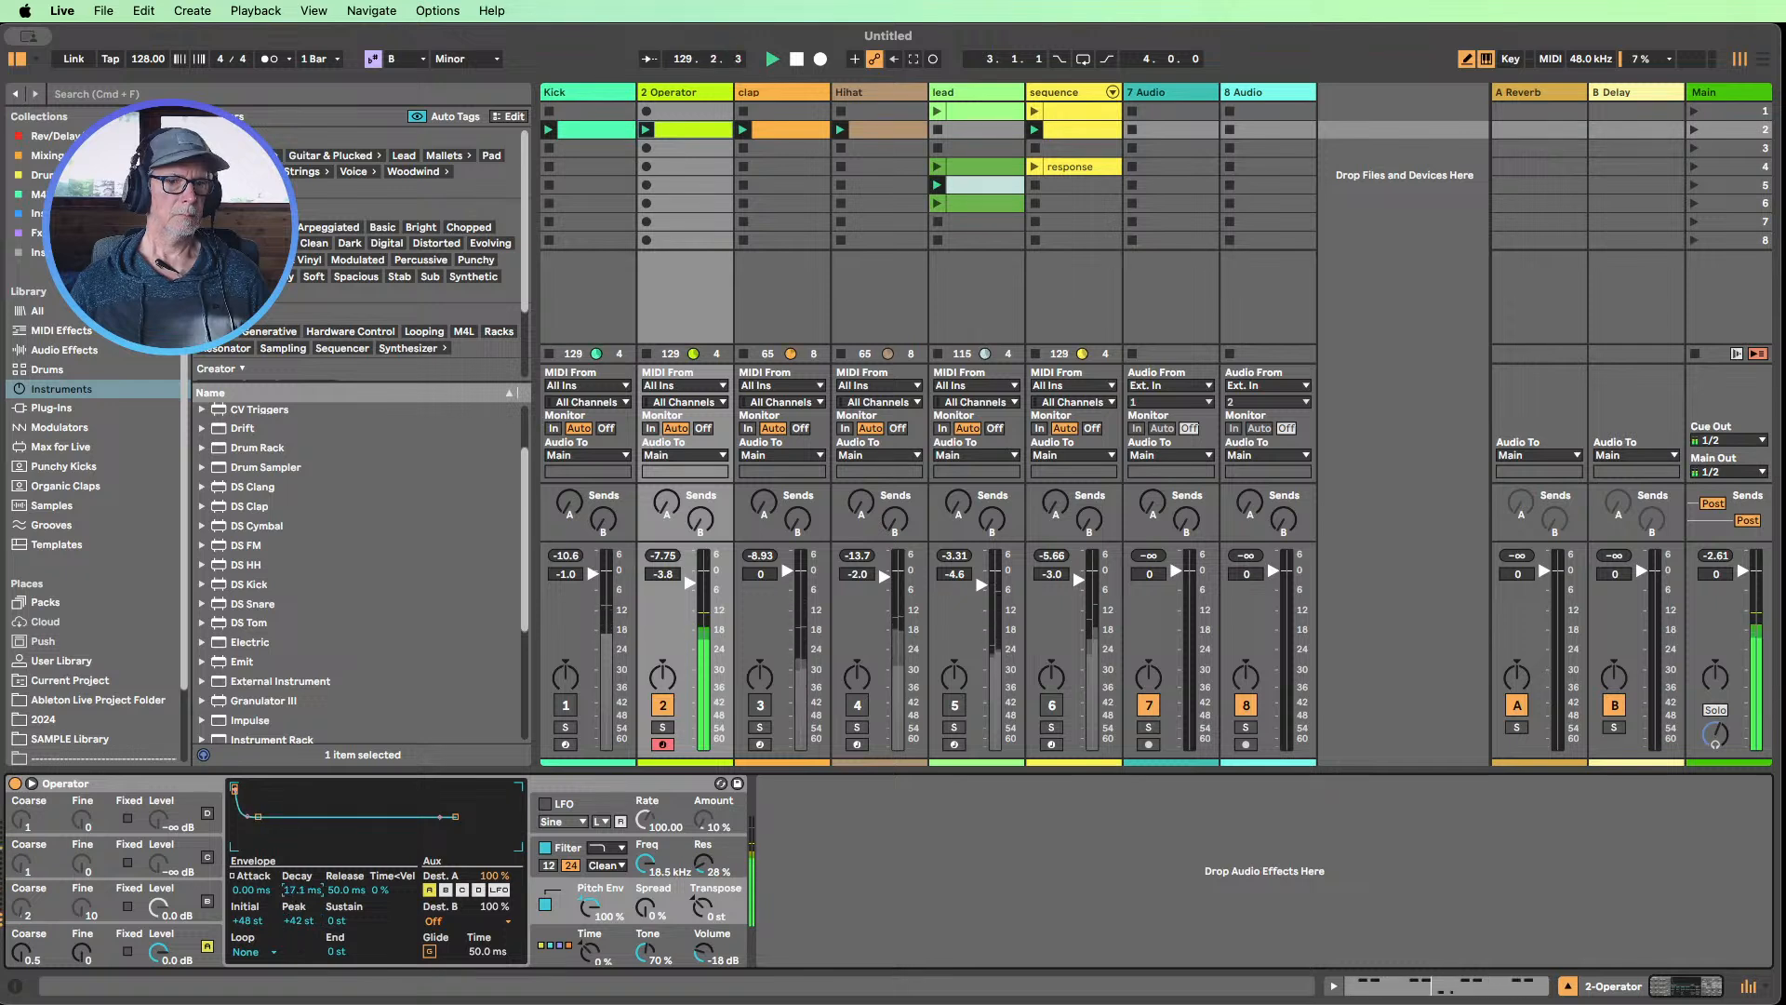
drag(301, 890, 301, 885)
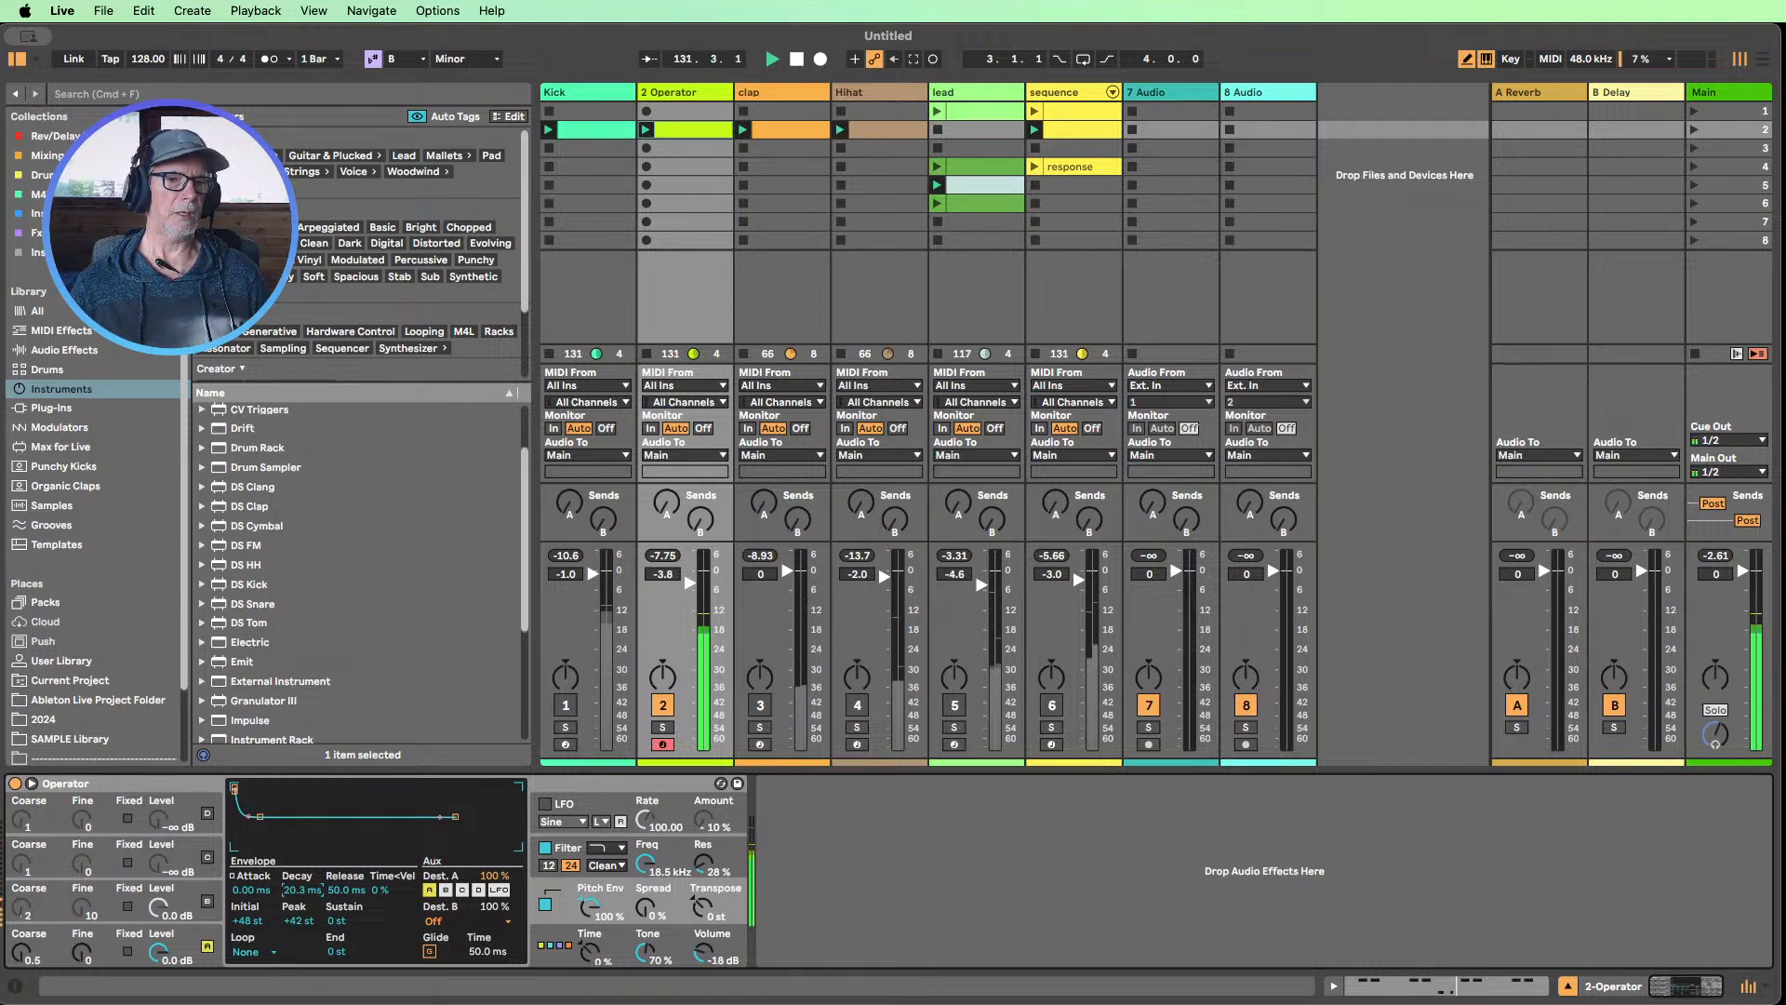
click(294, 923)
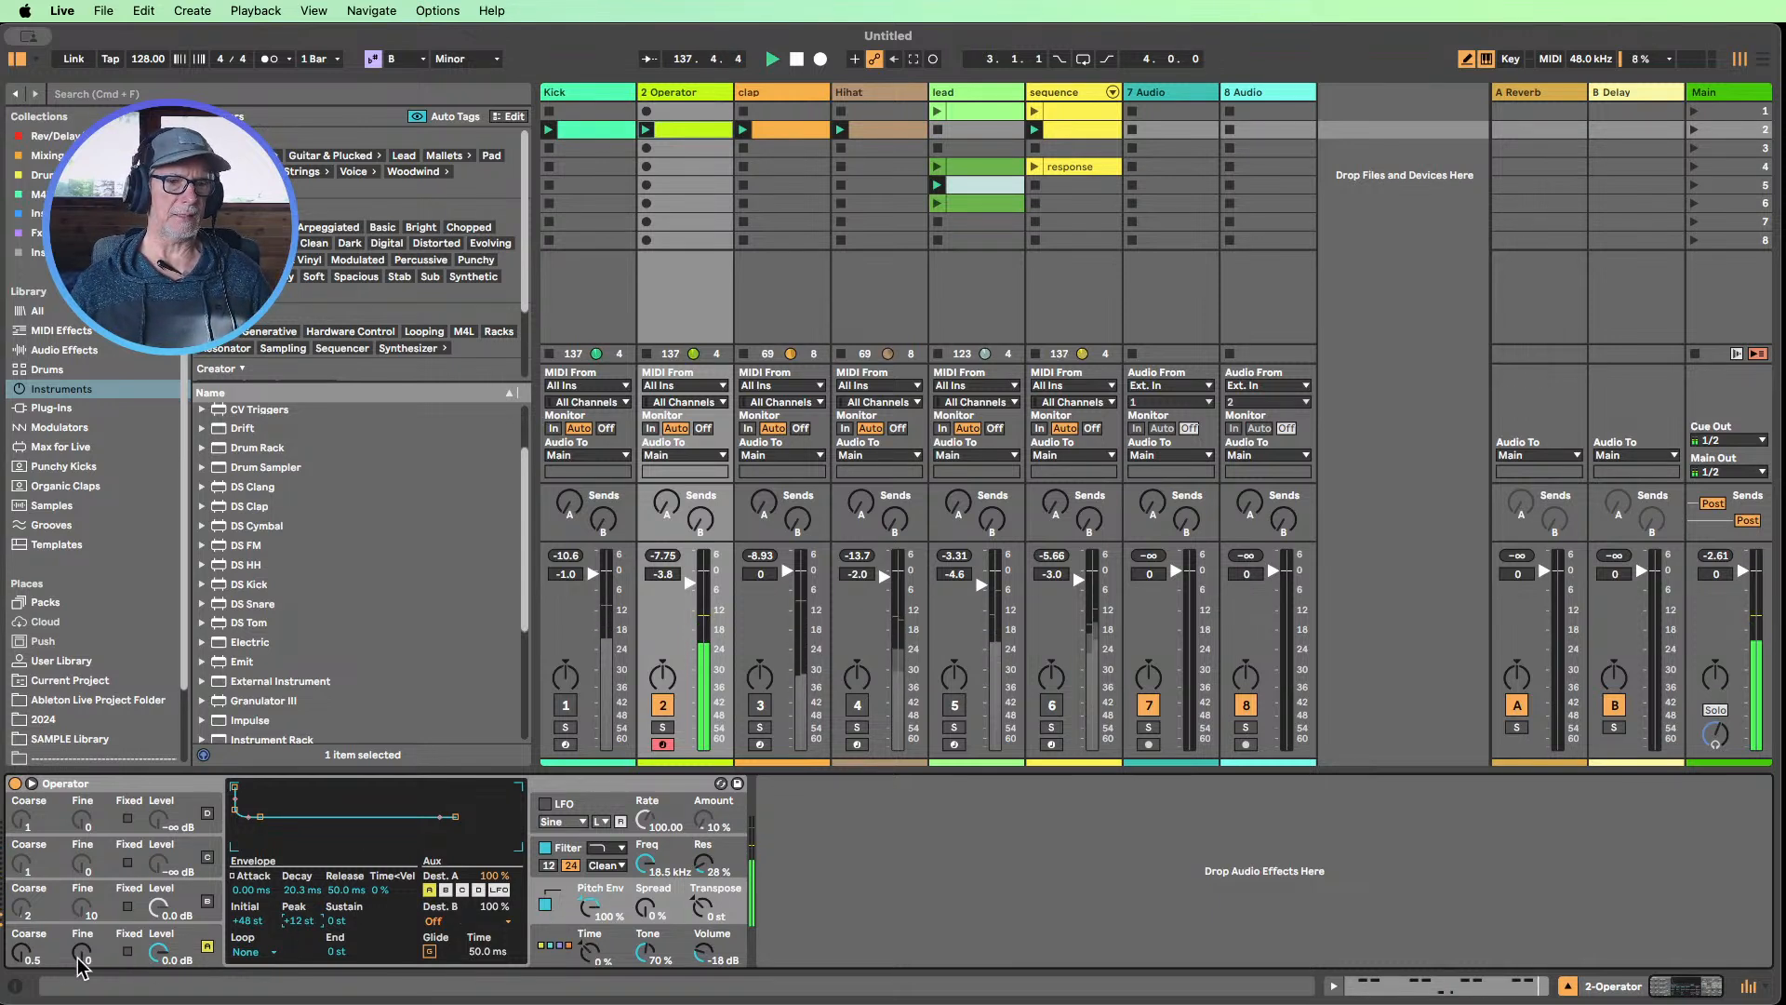
drag(23, 956, 24, 945)
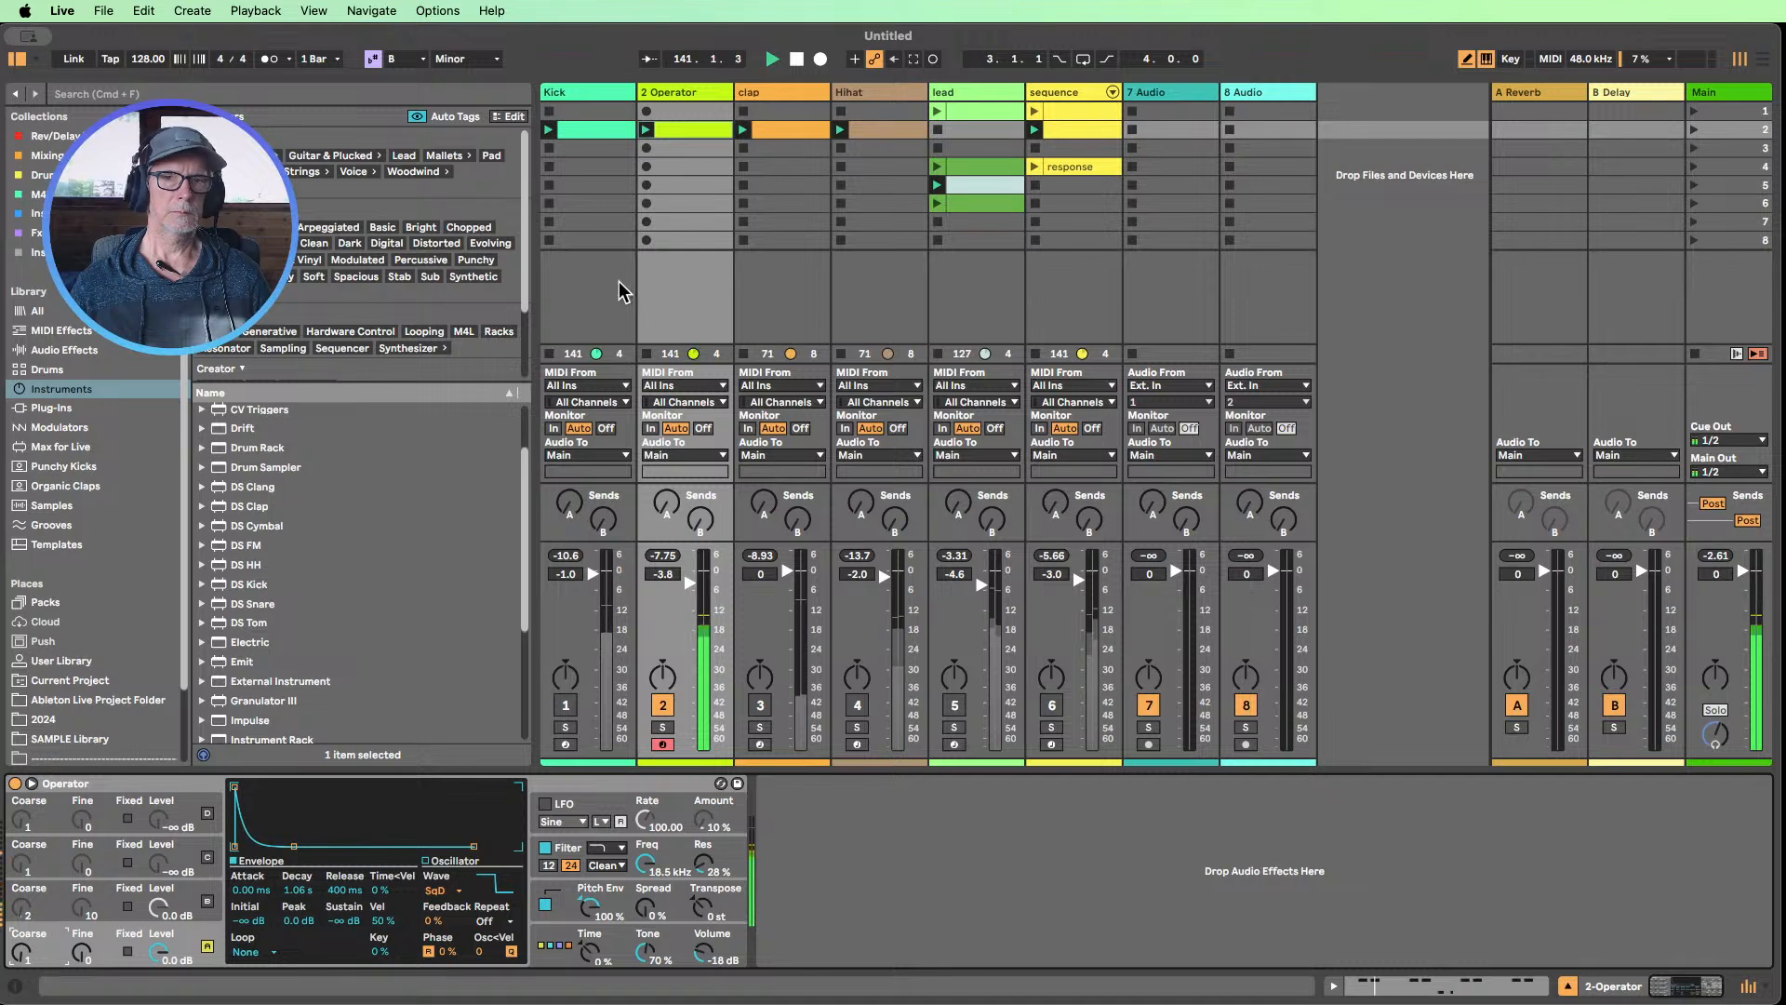
Open the Operator track's playing clip and transpose all its notes down one octave
double_click(683, 134)
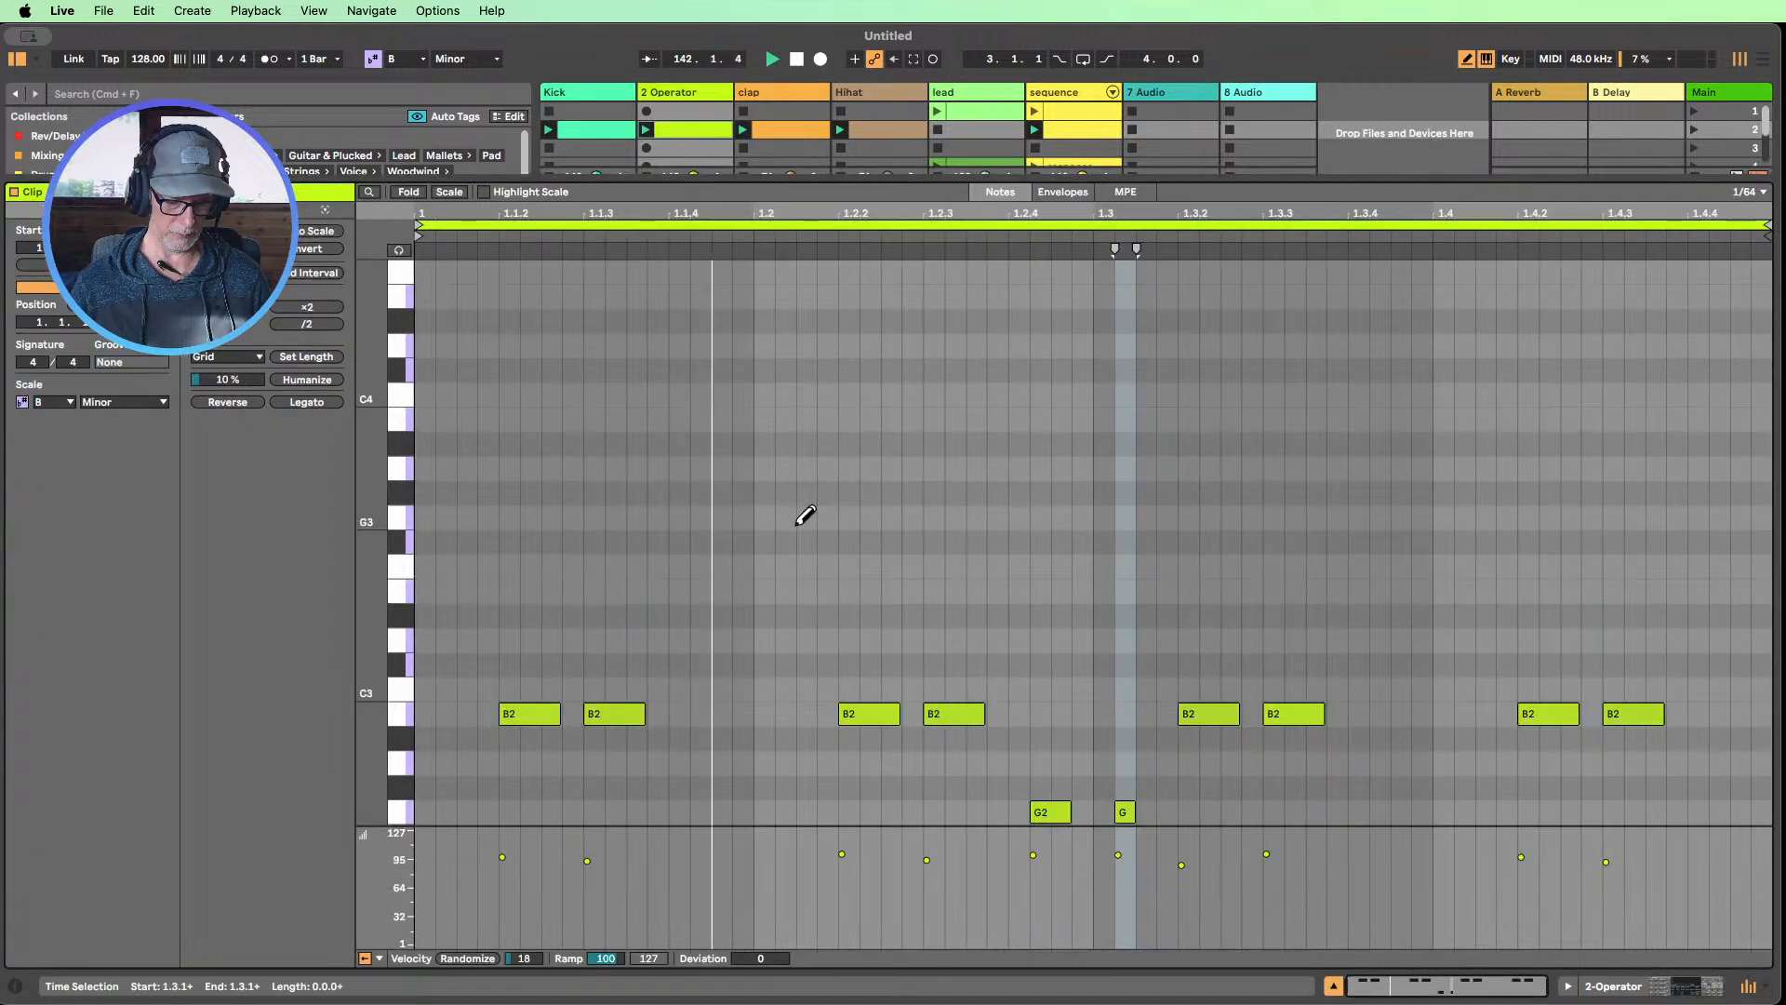
key(super+a)
key(shift+Down)
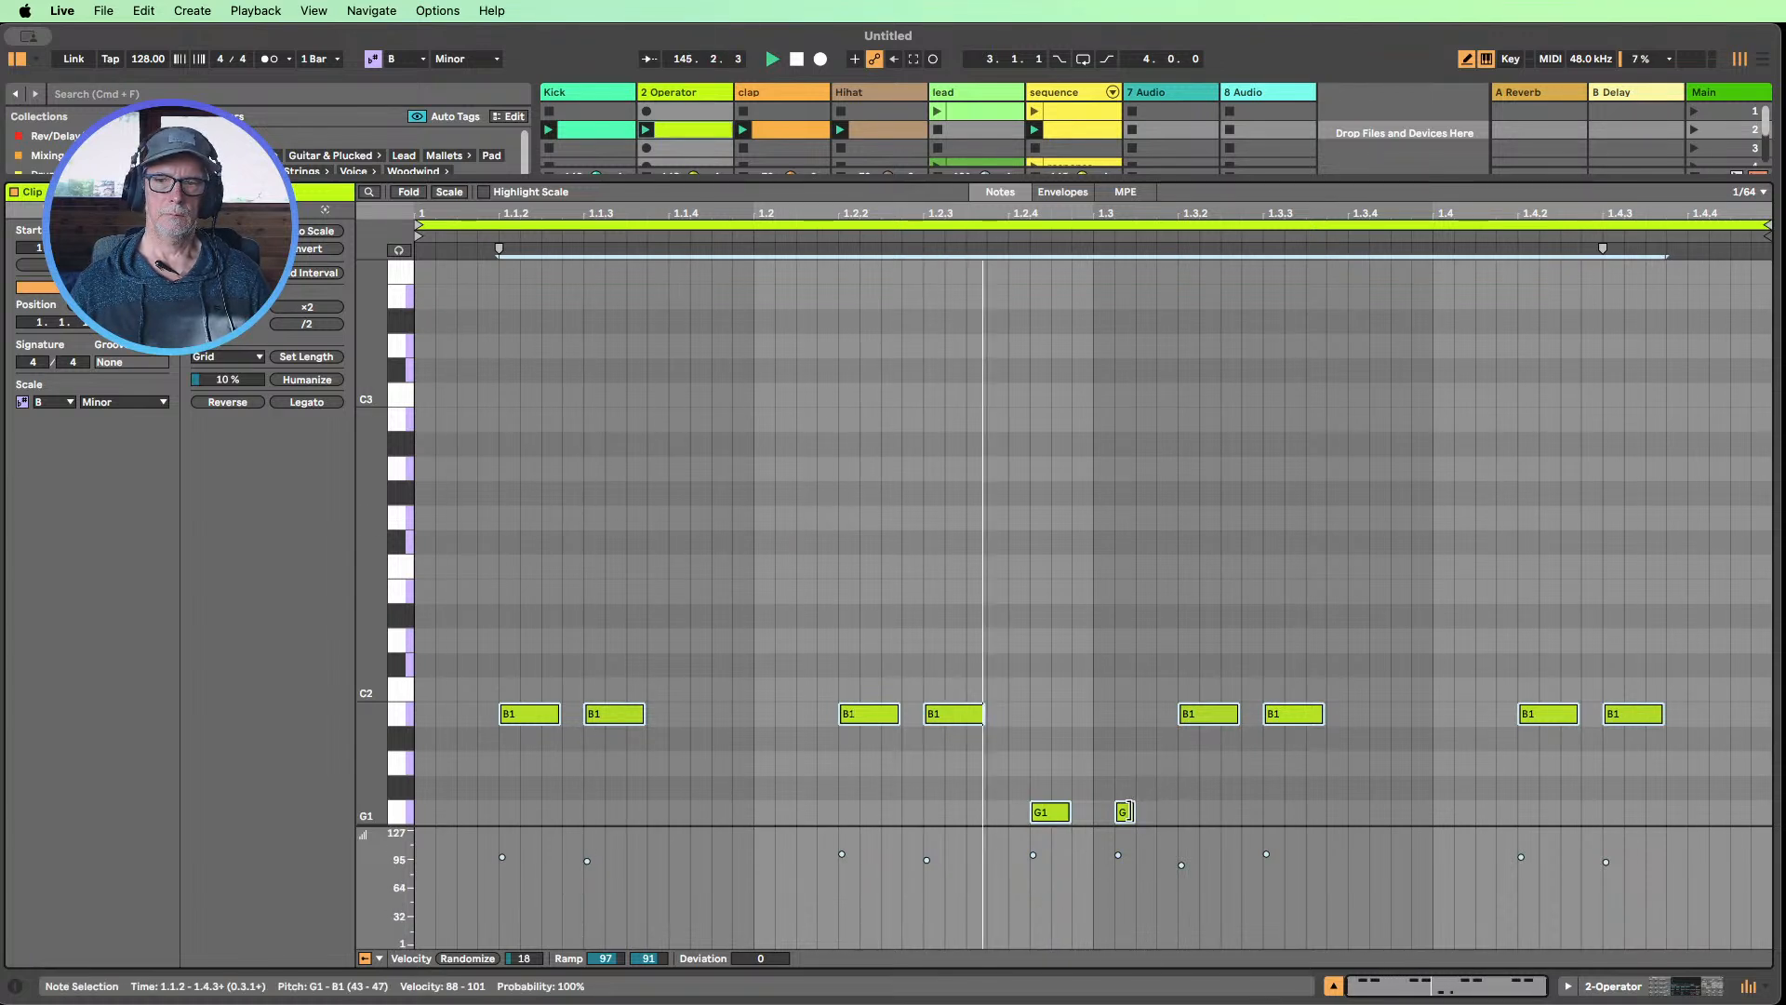
Lengthen only the second G1 note to match the first, raise its velocity slightly and set the first G1 note's velocity to 64
drag(1128, 811, 1162, 811)
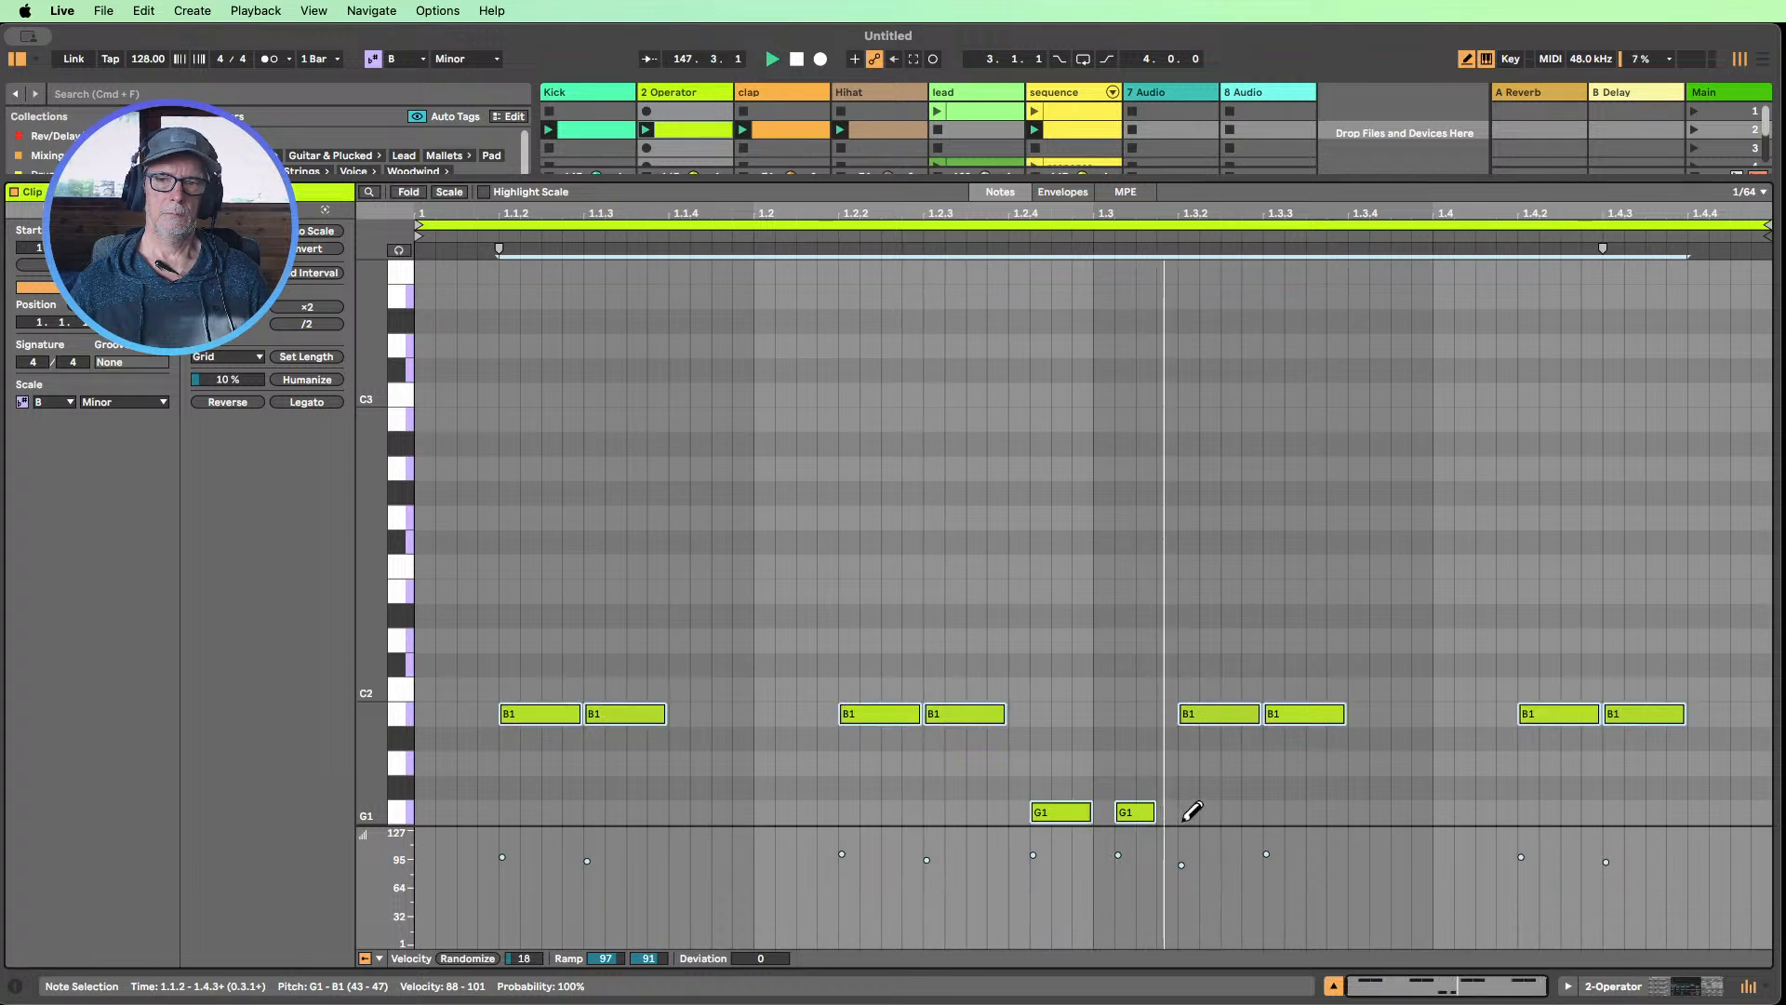
key(shift+Left)
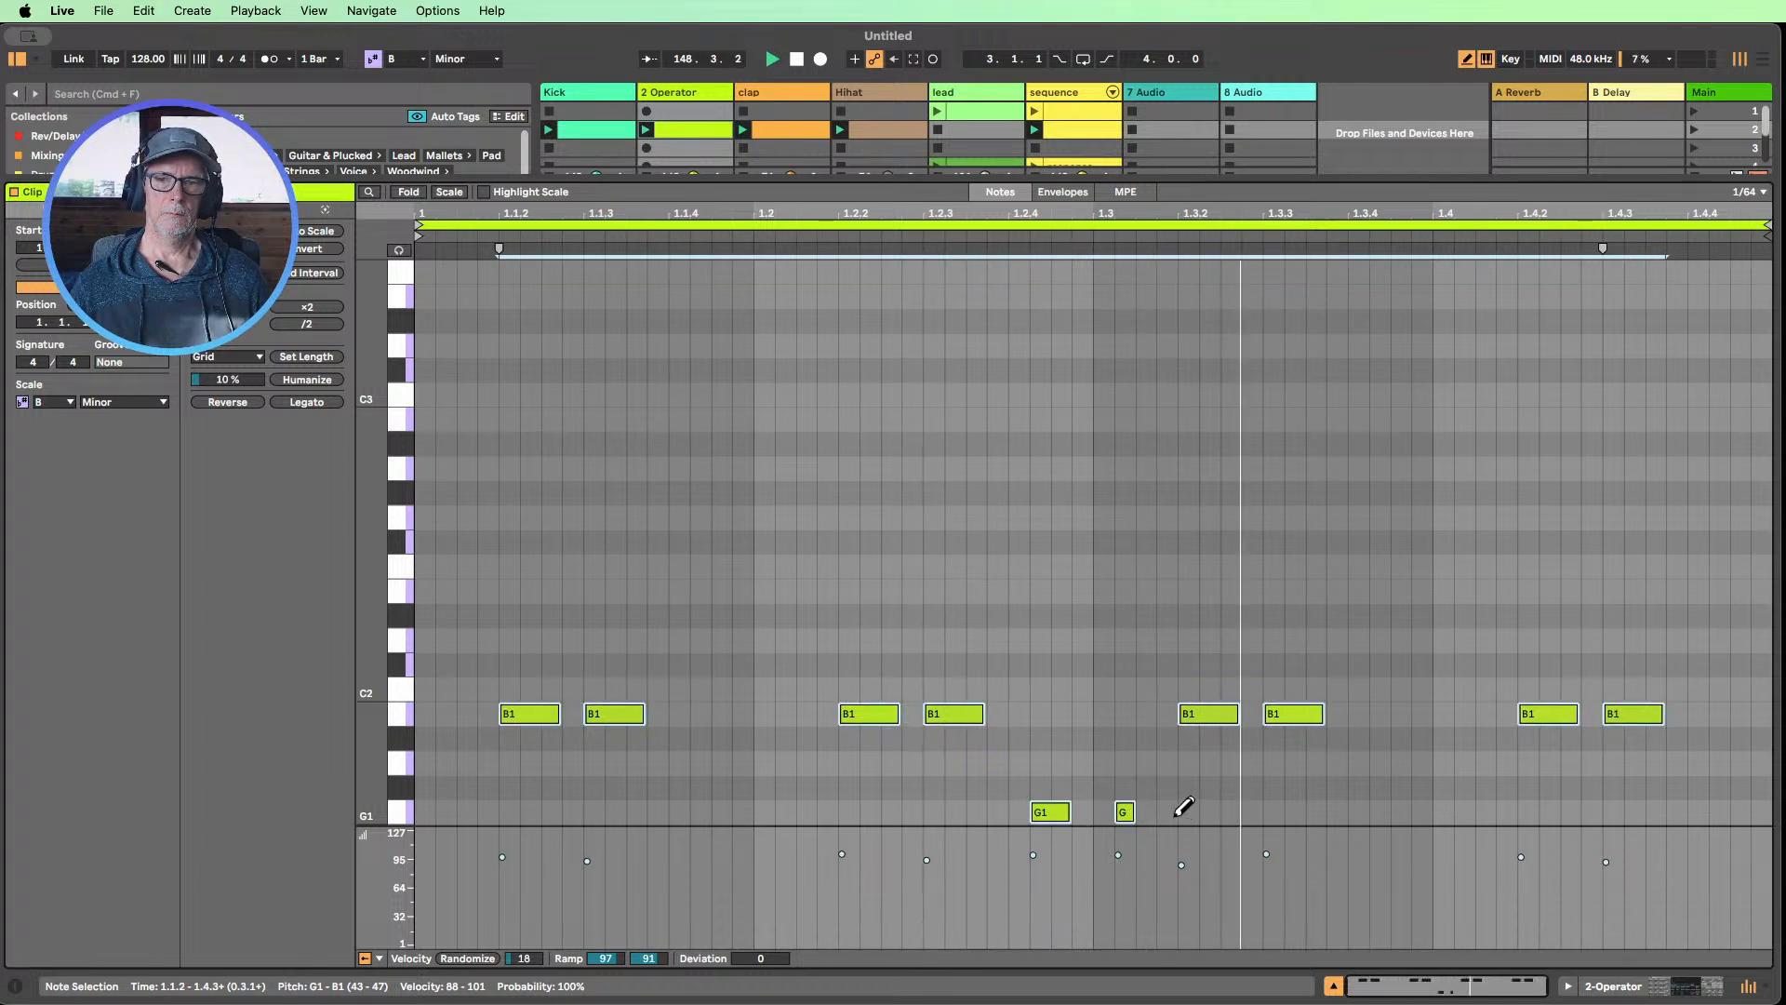
drag(1134, 811, 1153, 809)
click(1167, 815)
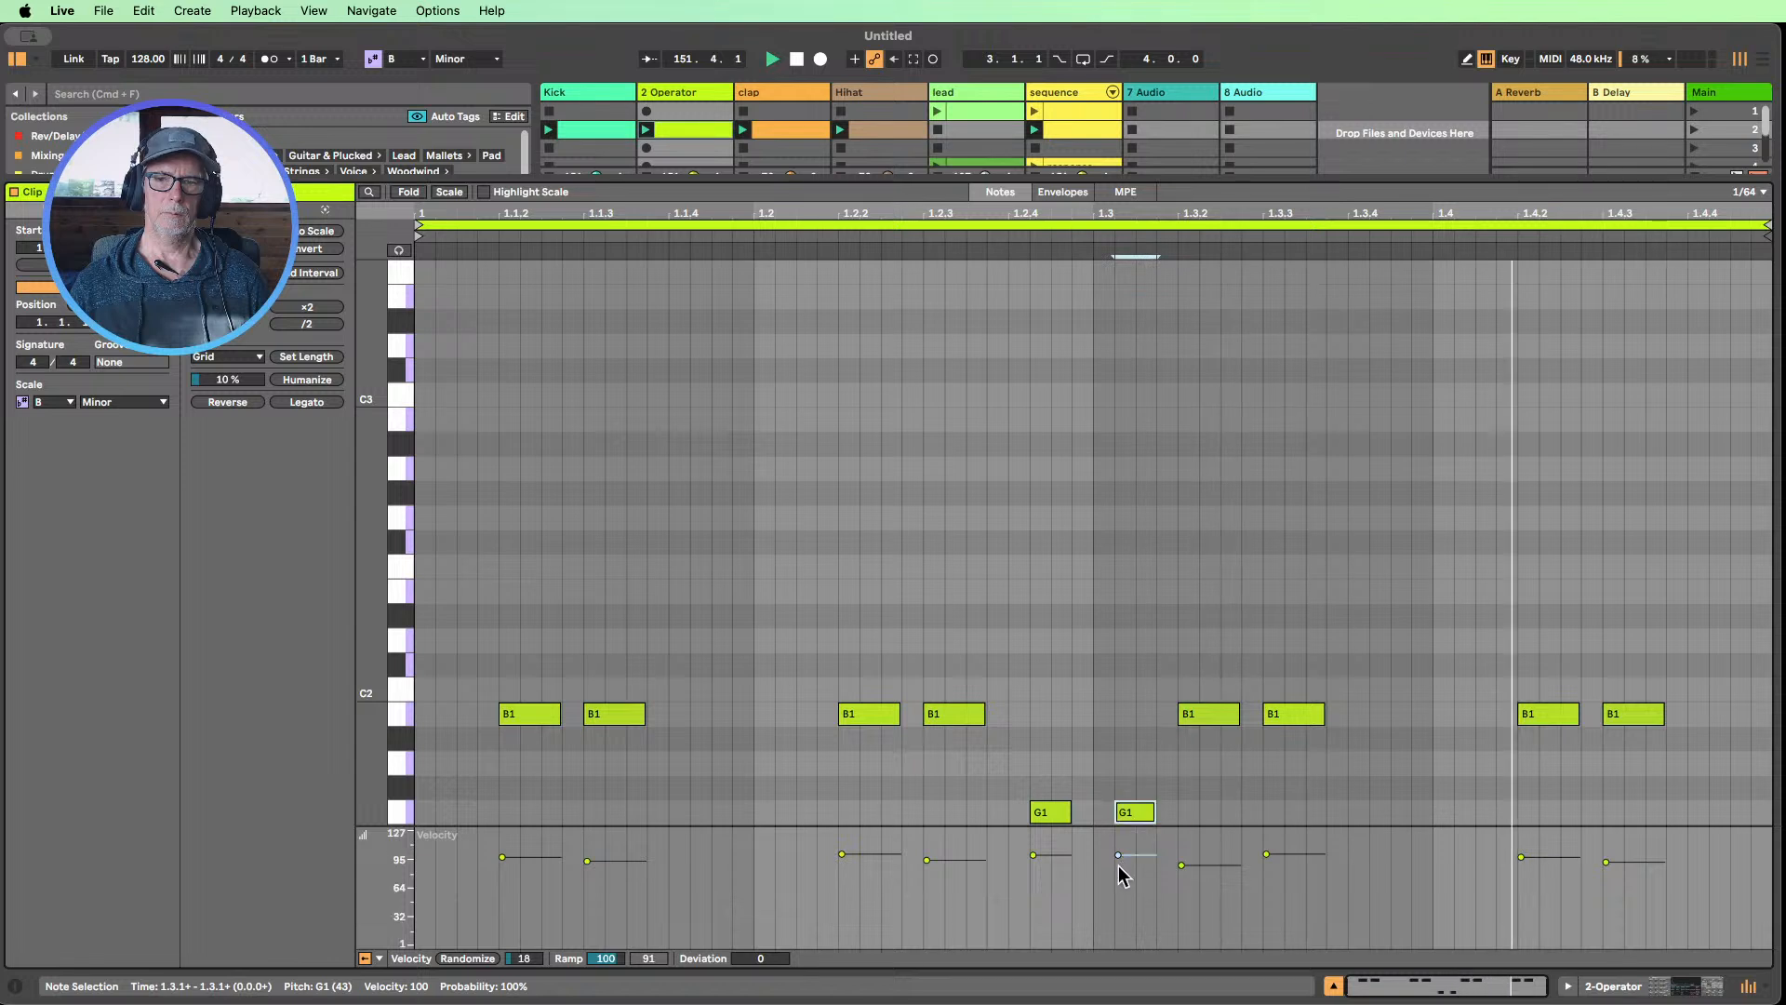
mouse_move(1118, 856)
mouse_down()
mouse_move(1118, 909)
mouse_move(1118, 850)
mouse_move(1033, 889)
mouse_up()
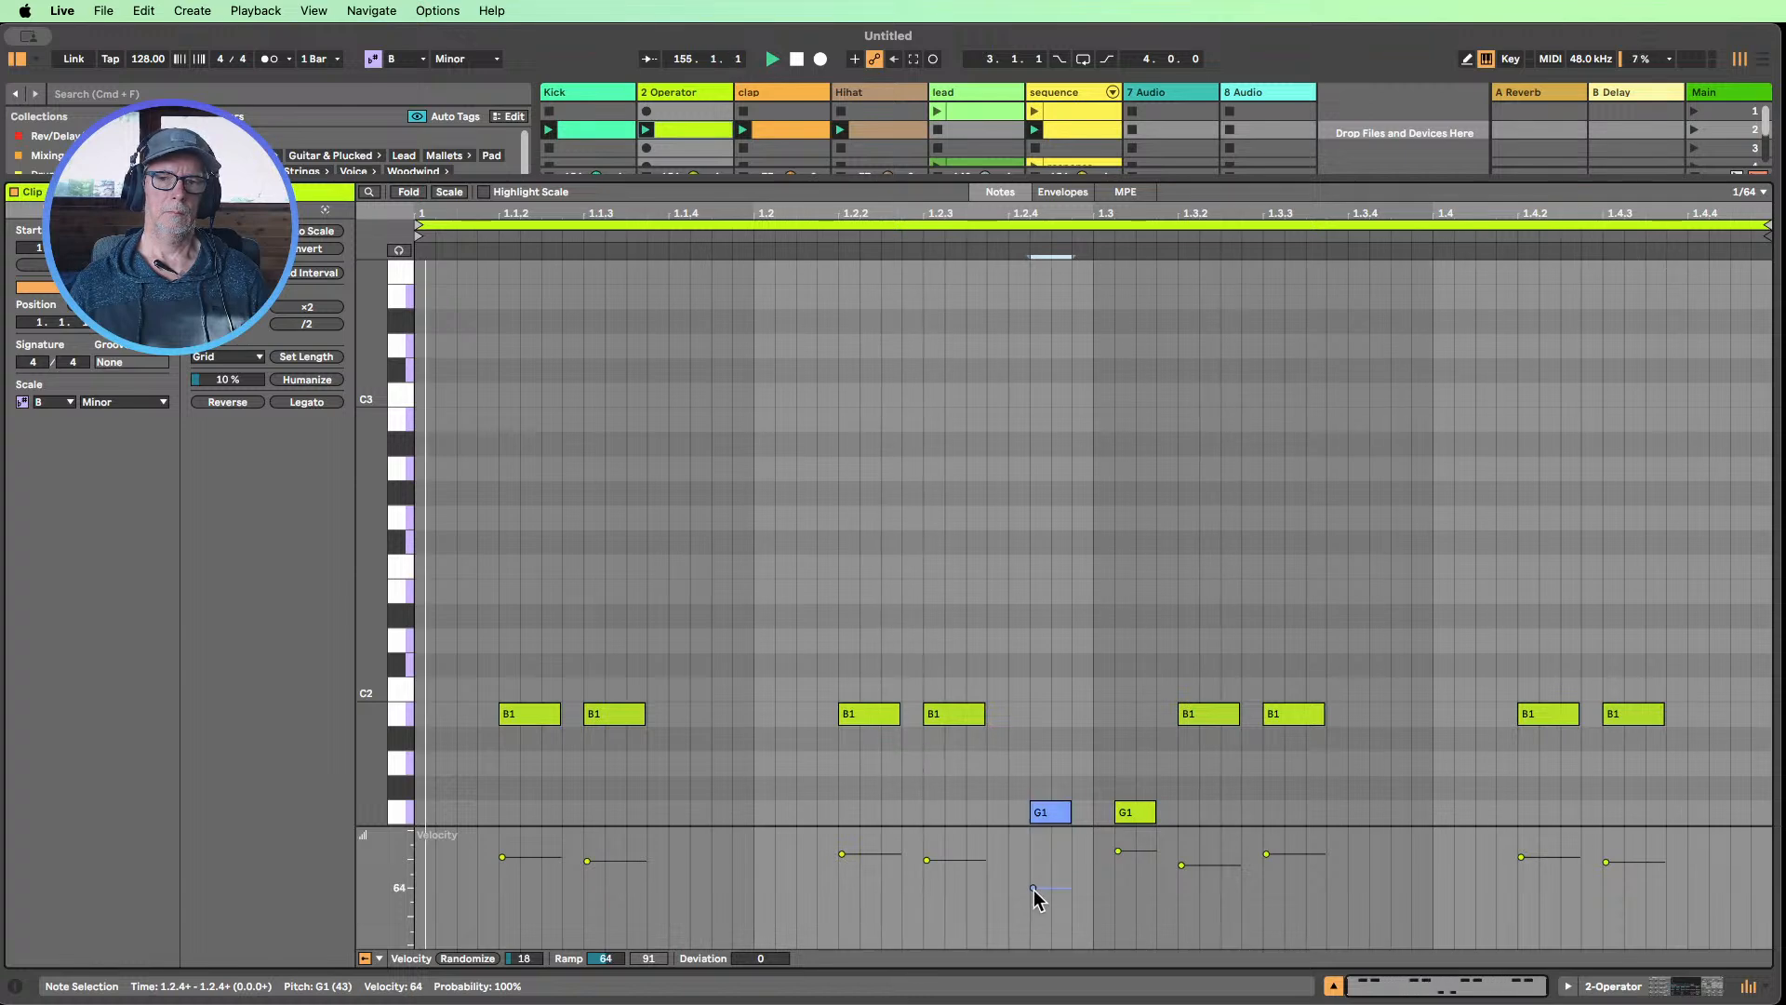
click(1334, 986)
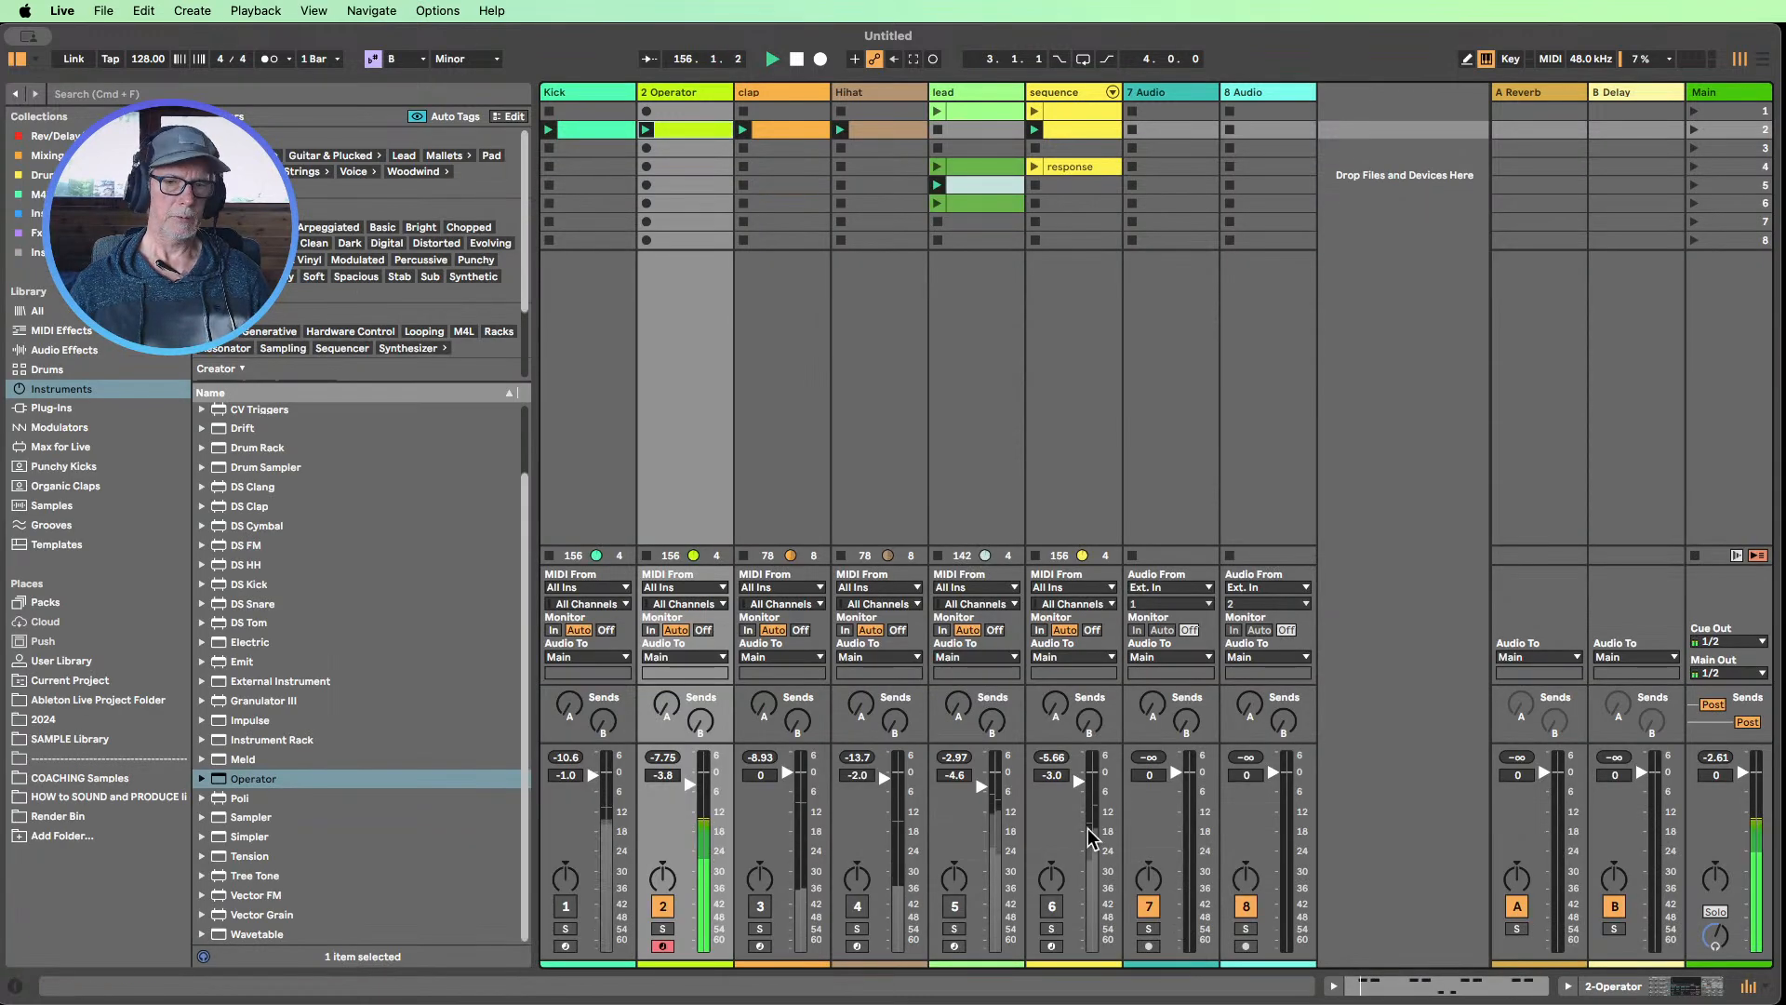
Unmute the Kick and clap tracks and set the clap track's volume to -4.8 dB
click(570, 910)
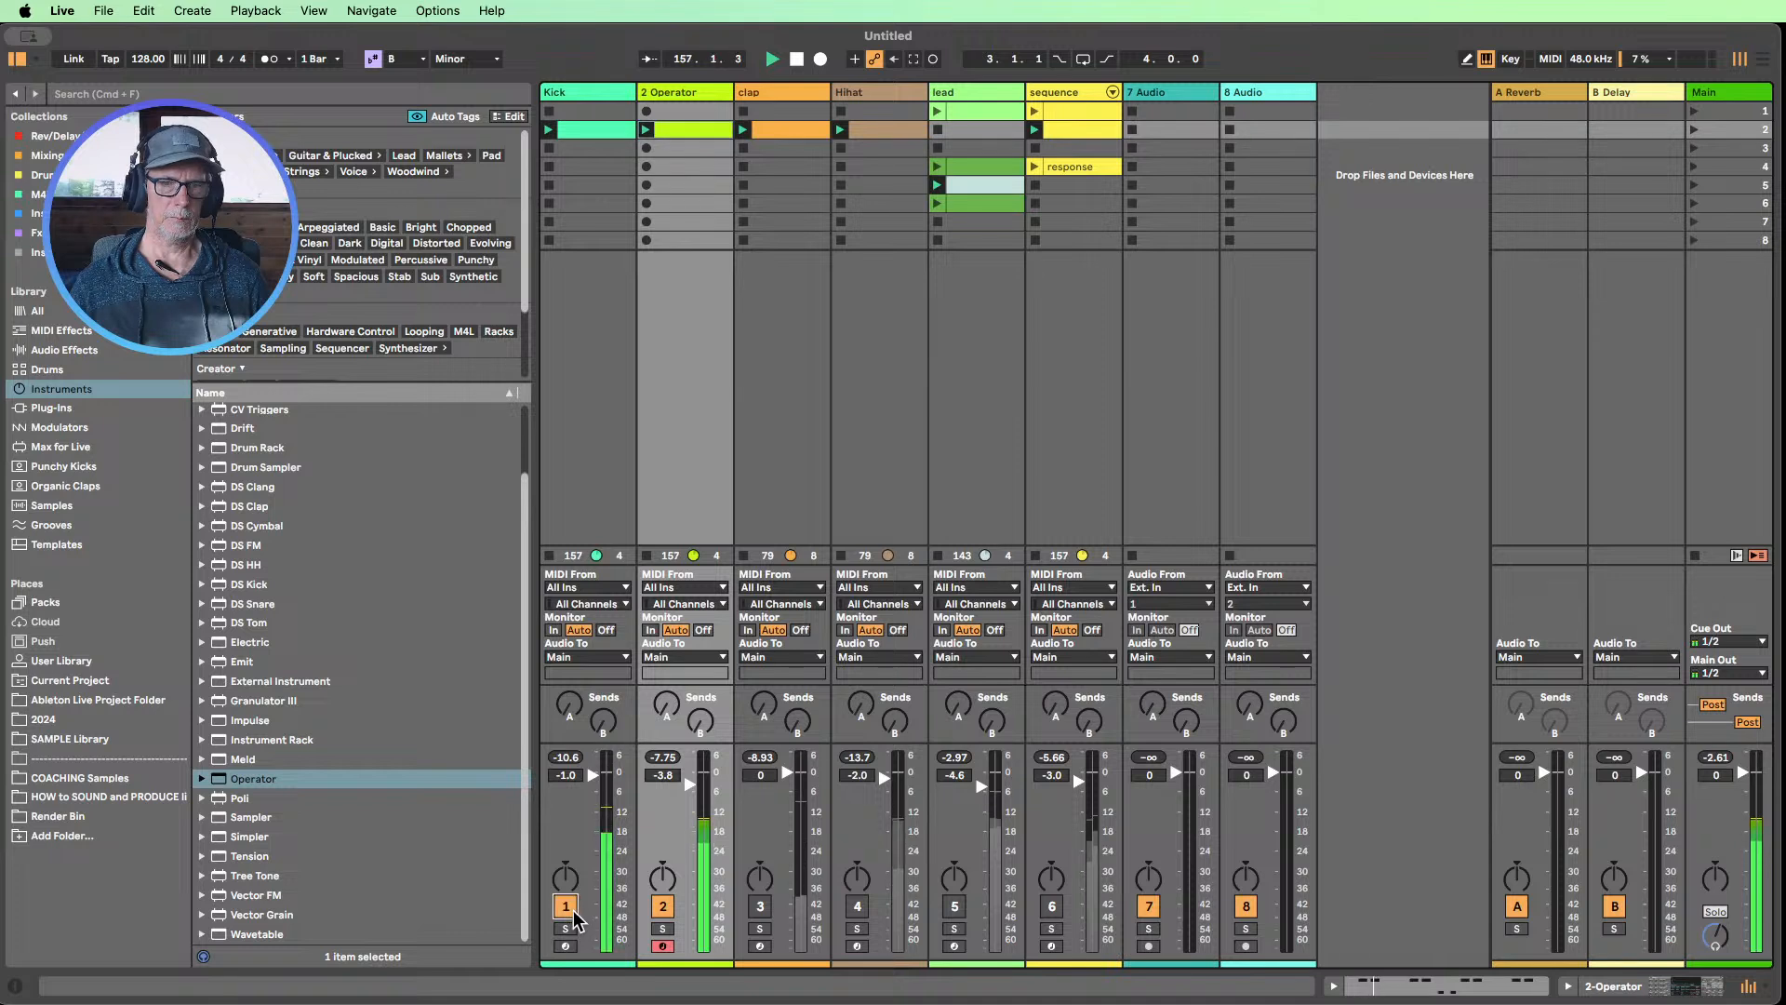
click(761, 908)
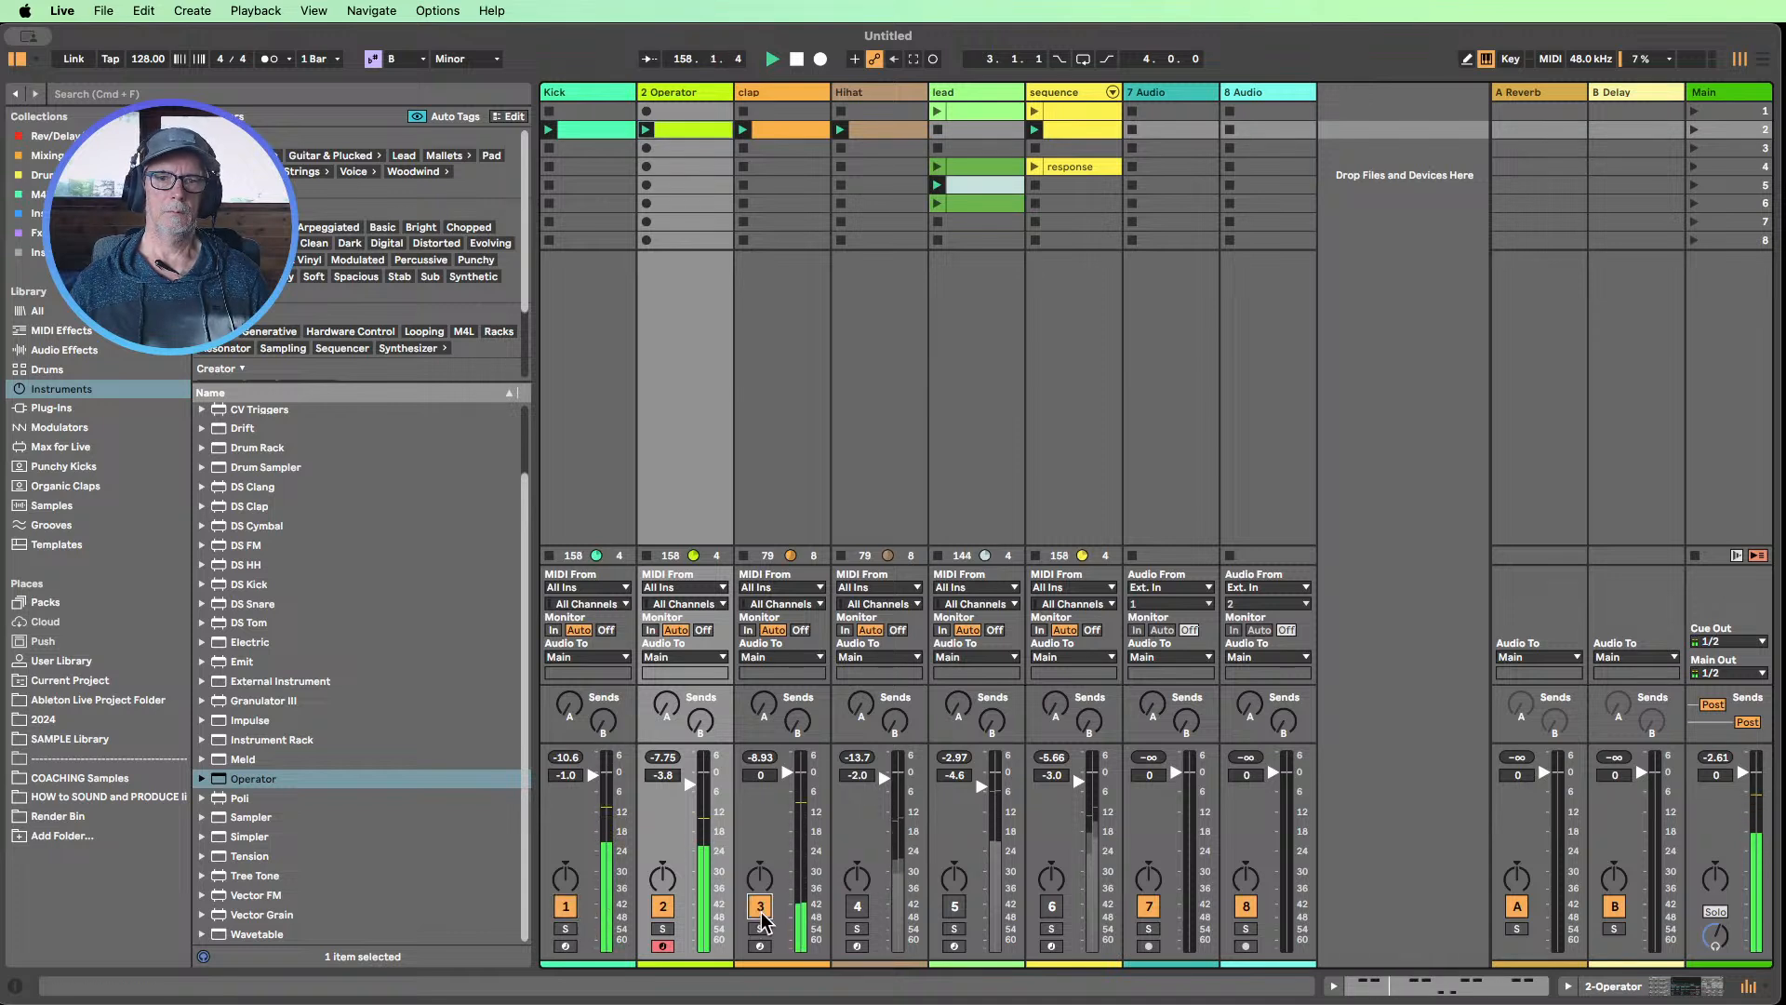
mouse_move(787, 773)
mouse_down()
mouse_move(786, 948)
mouse_move(787, 787)
mouse_up()
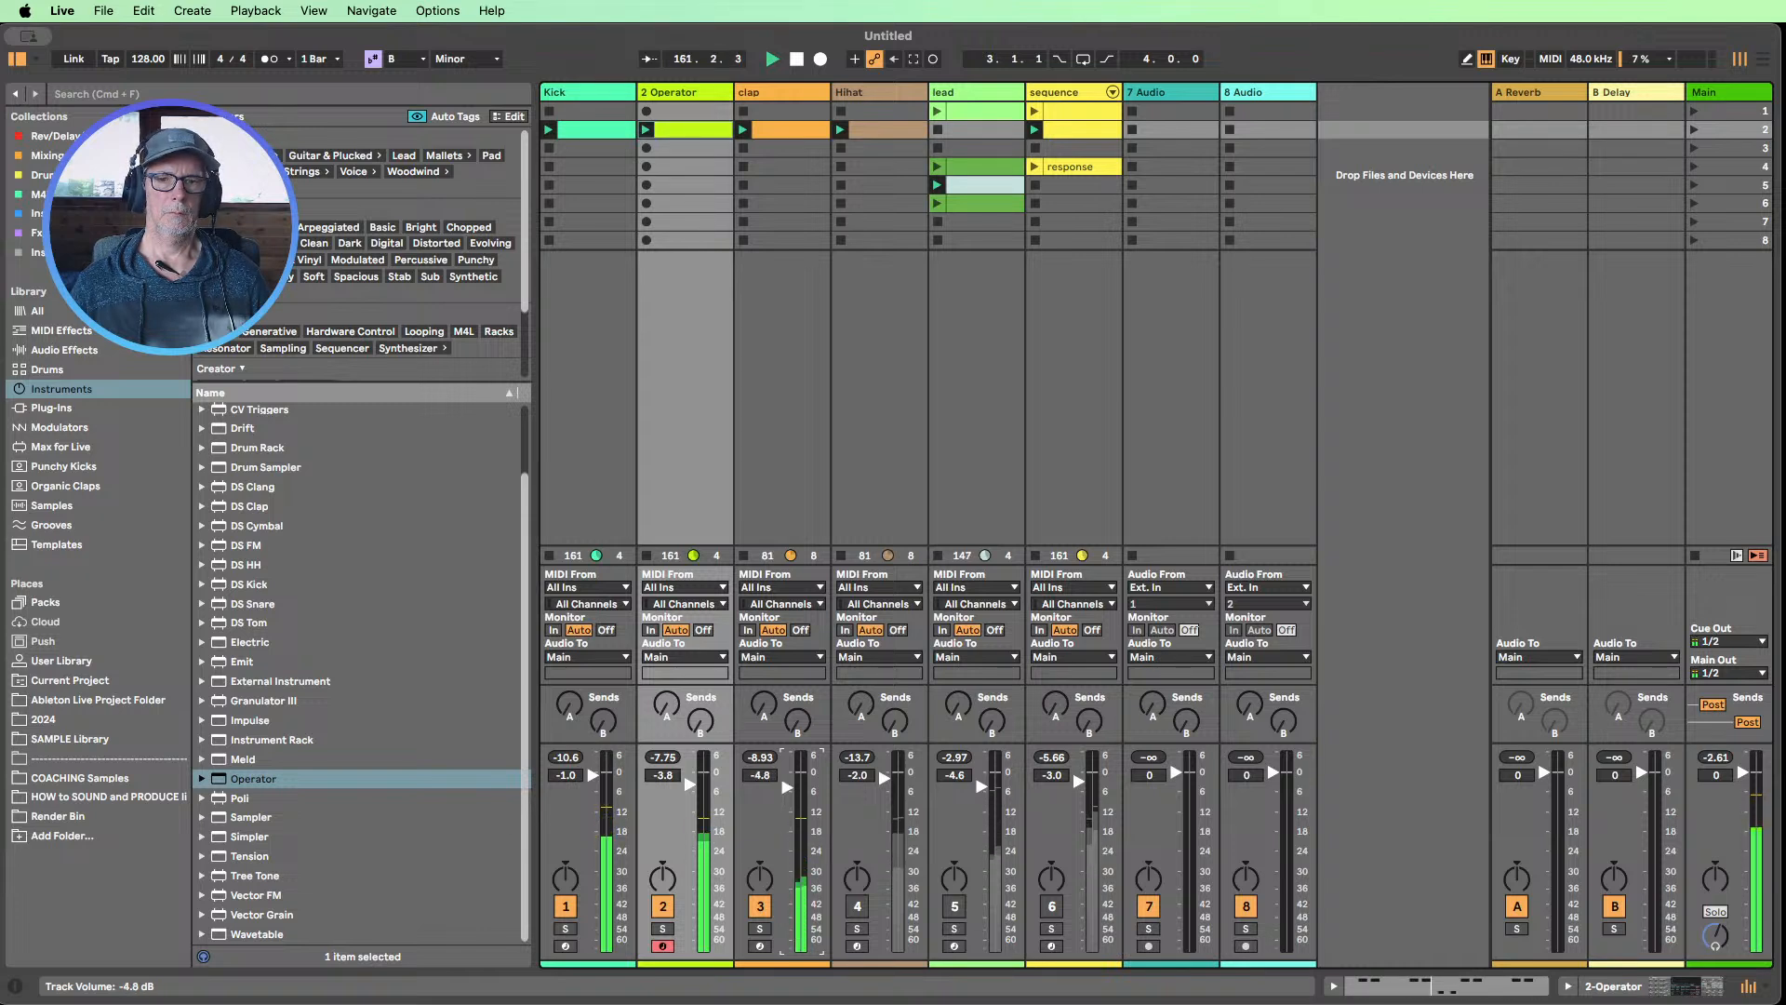
Move the start of the SSH_Clap_70 sample past its first transients and unmute the Hihat track
double_click(755, 93)
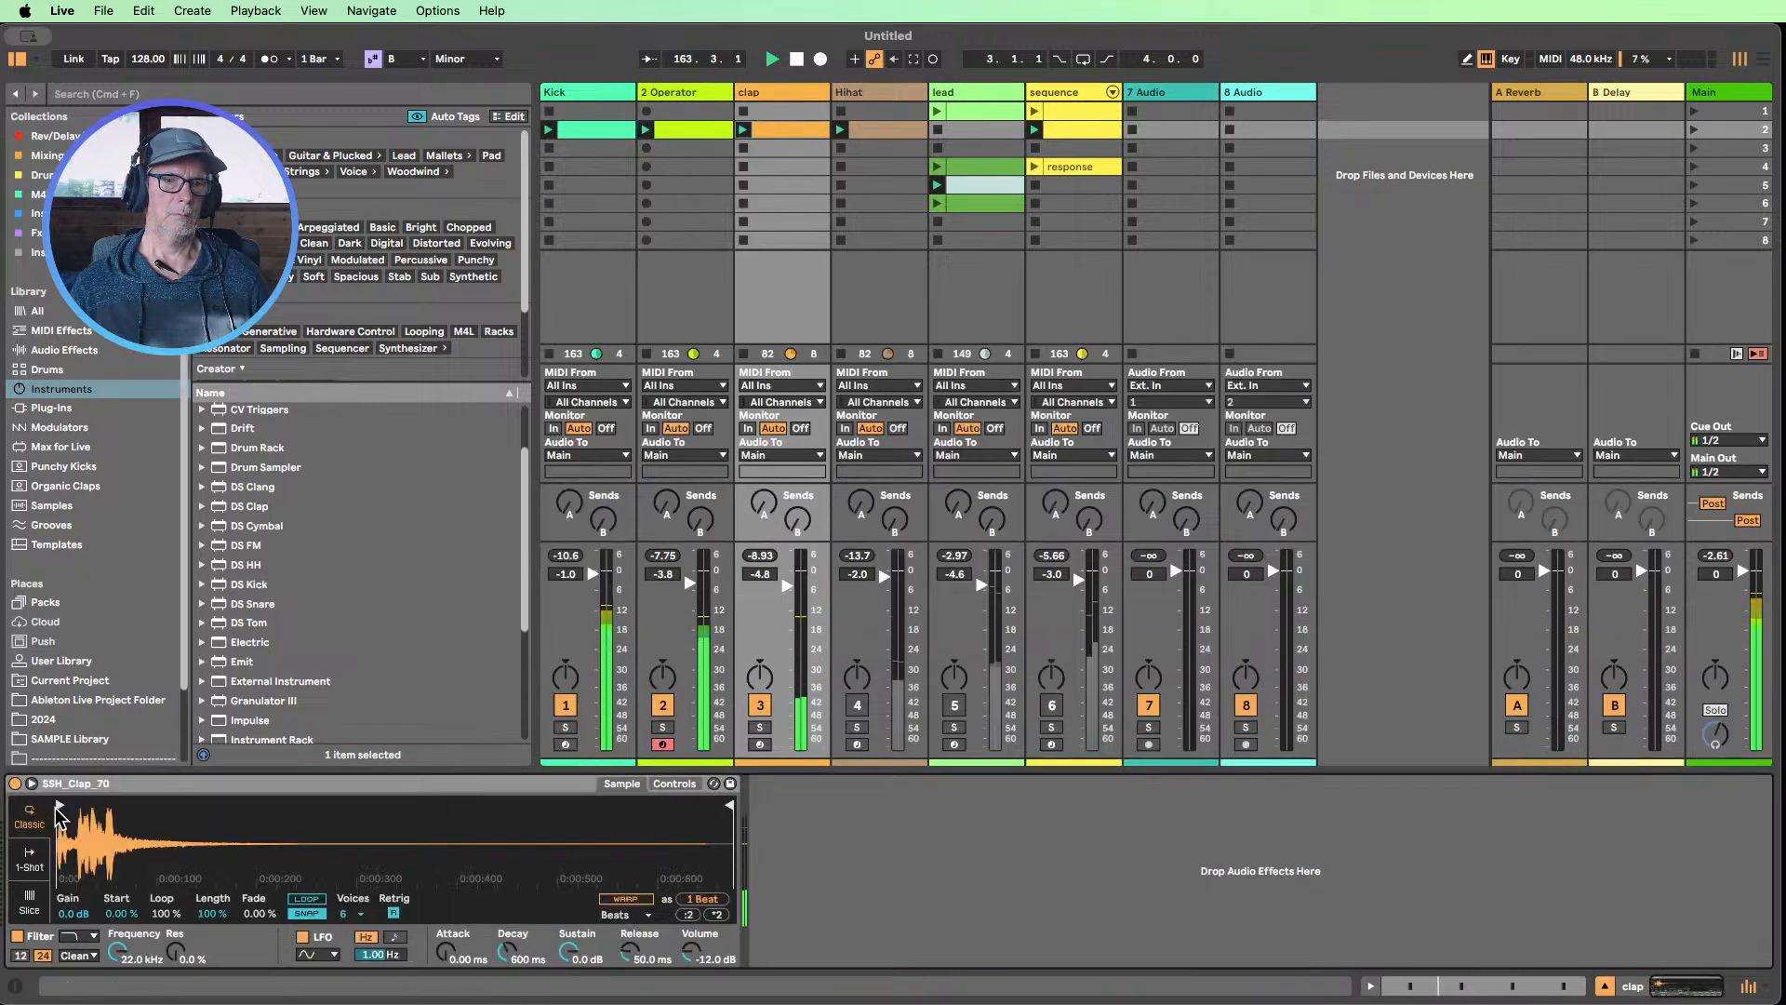
drag(60, 808, 91, 802)
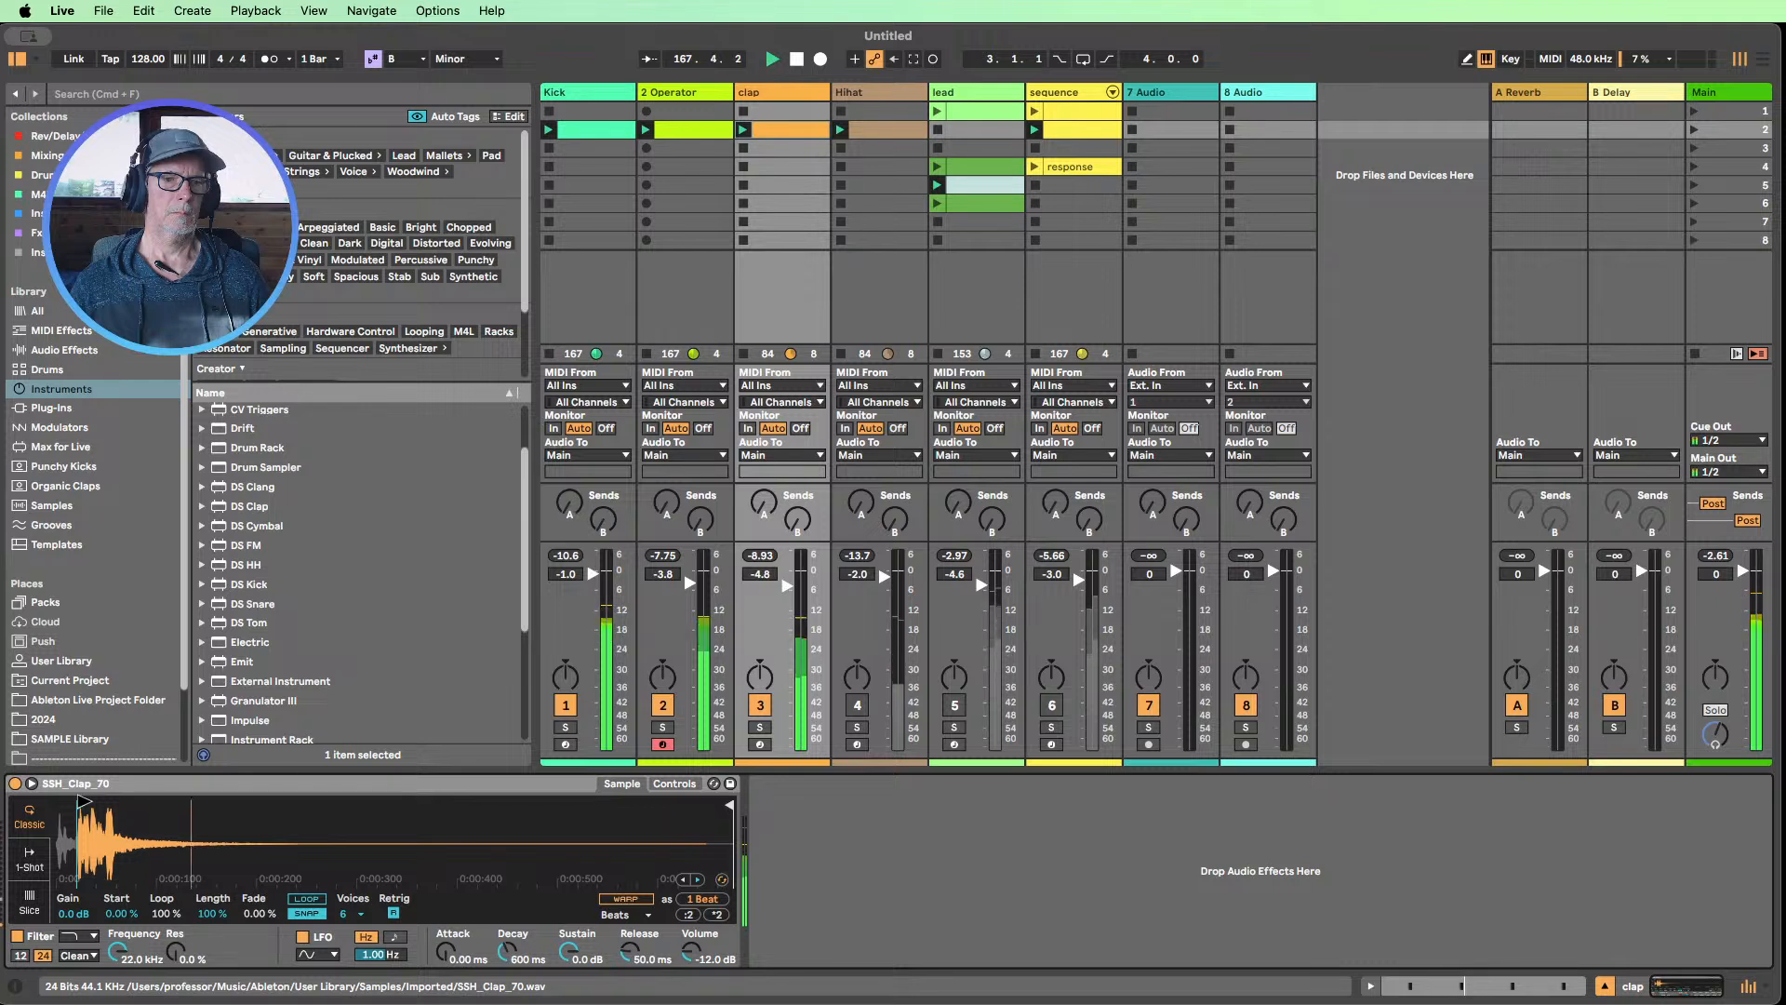
drag(83, 802, 90, 802)
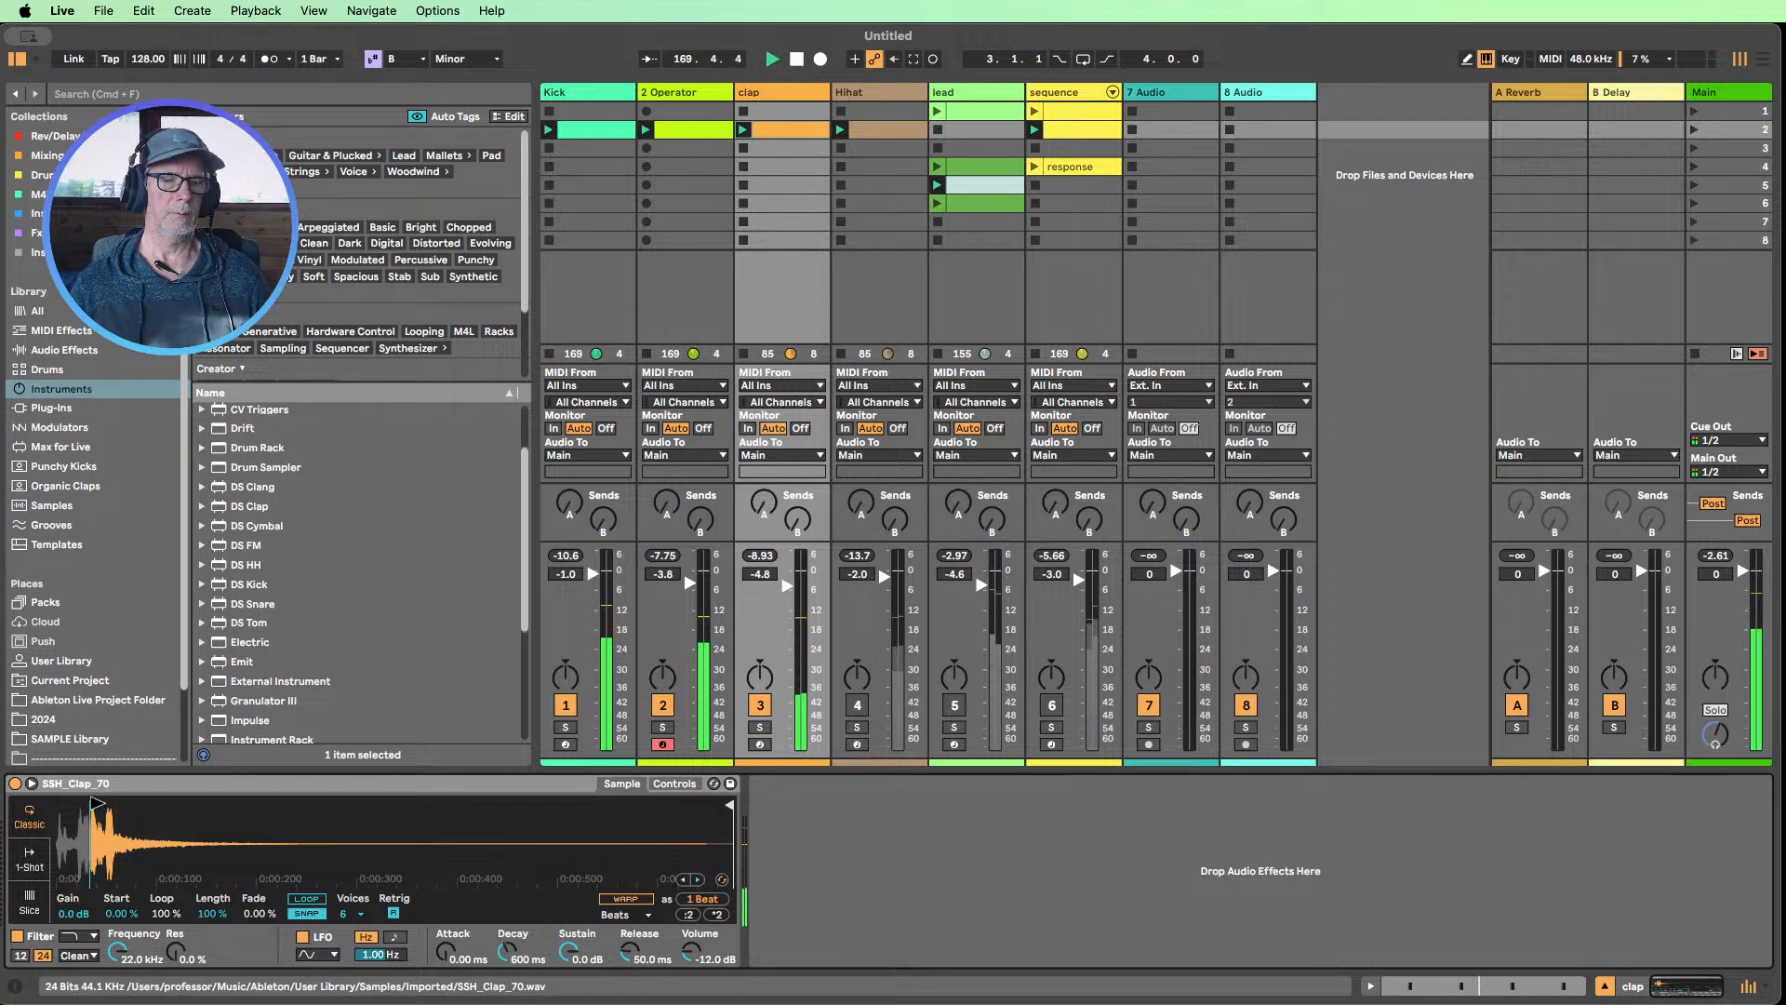
click(857, 705)
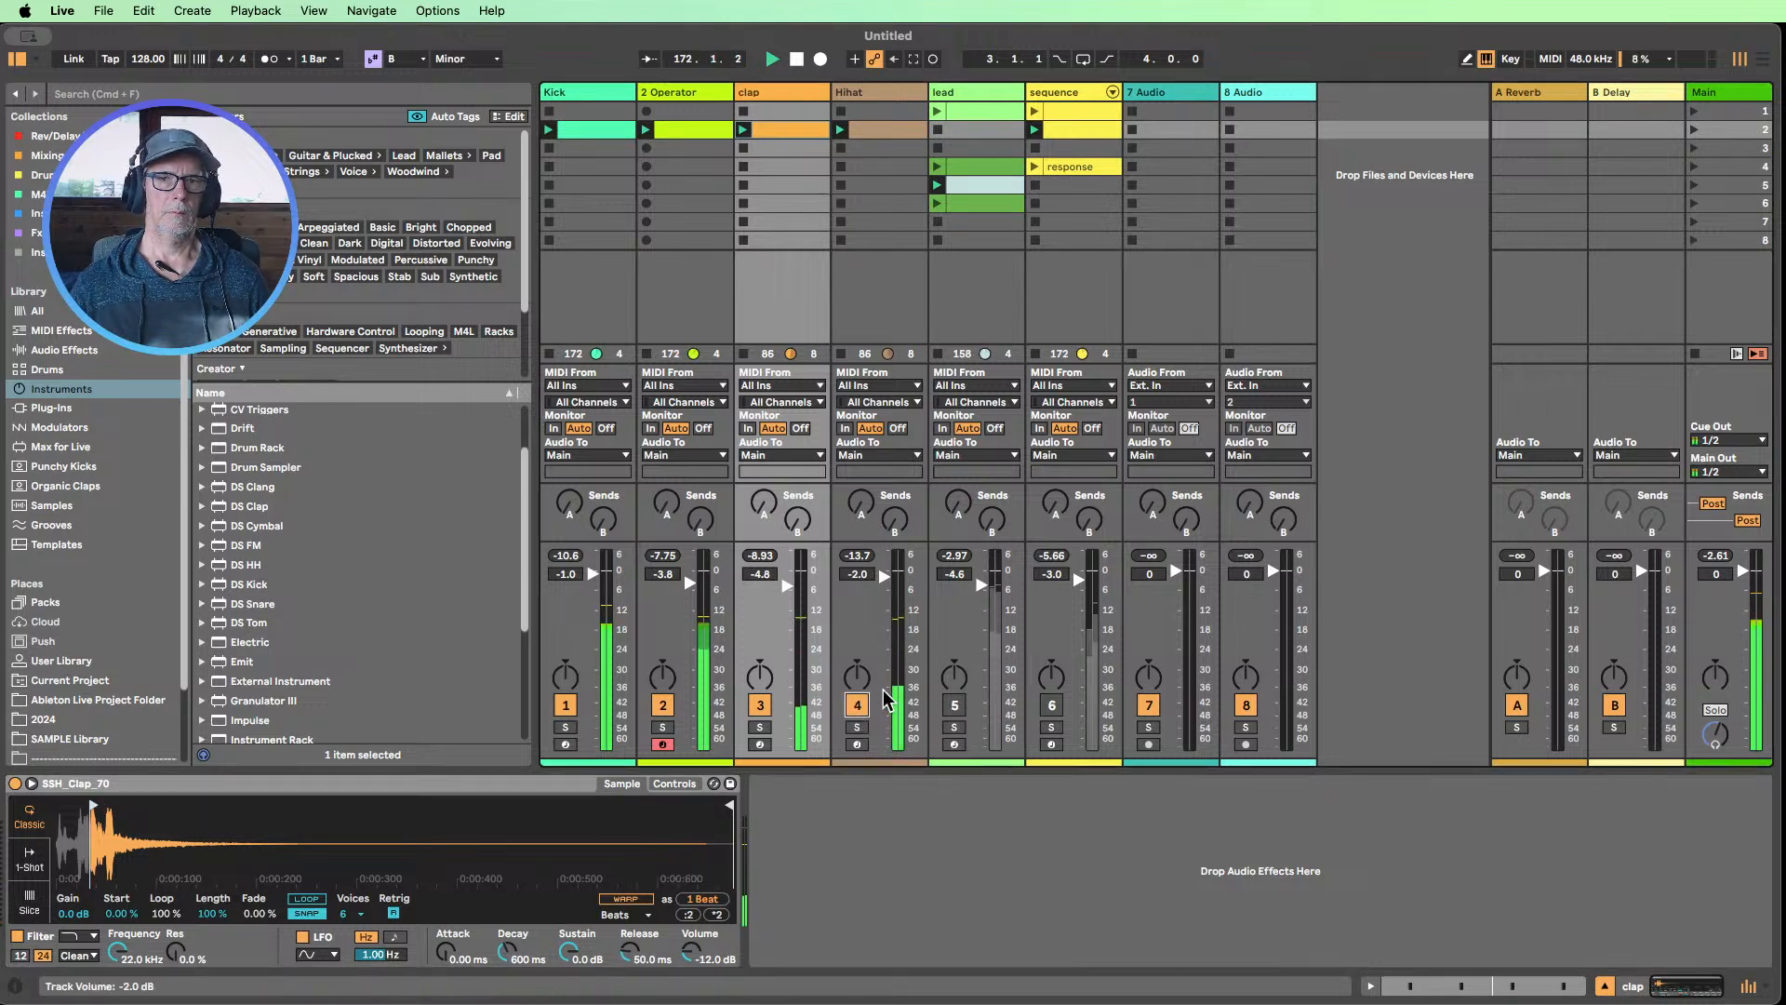
Turn Operator's oscillator B back on and set its envelope attack to 0.00 ms and decay to 410 ms
click(683, 97)
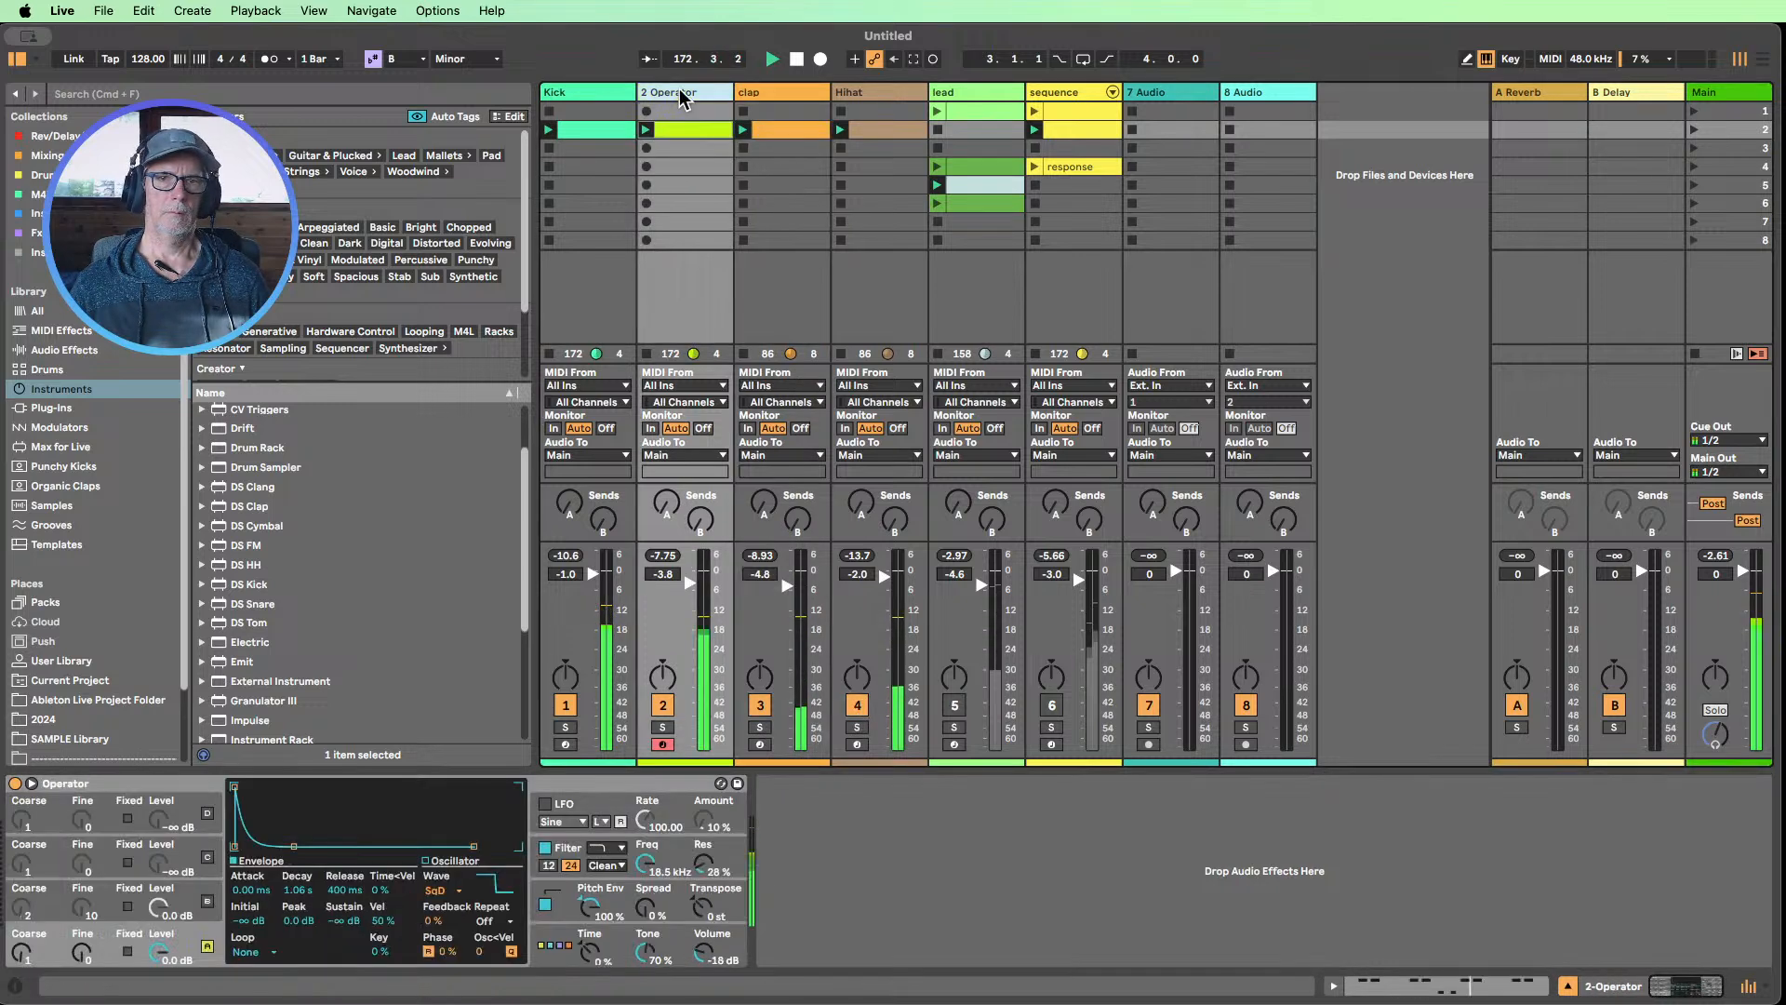
click(206, 901)
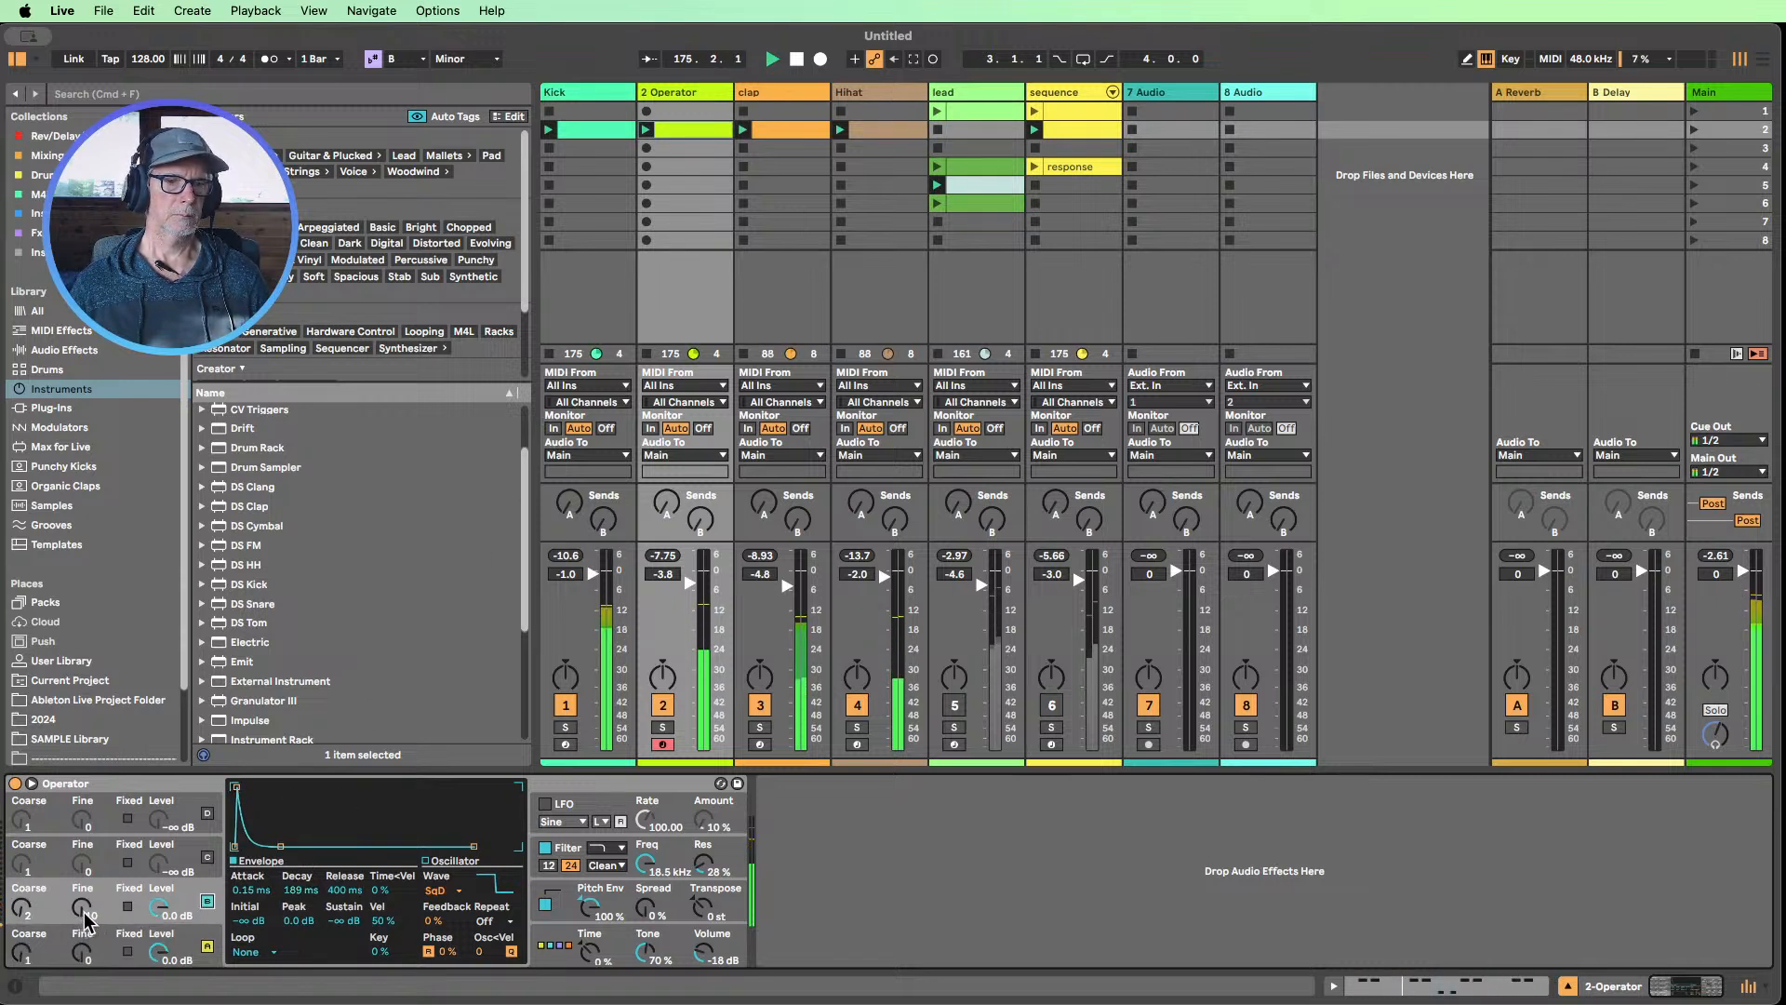
drag(251, 890, 305, 933)
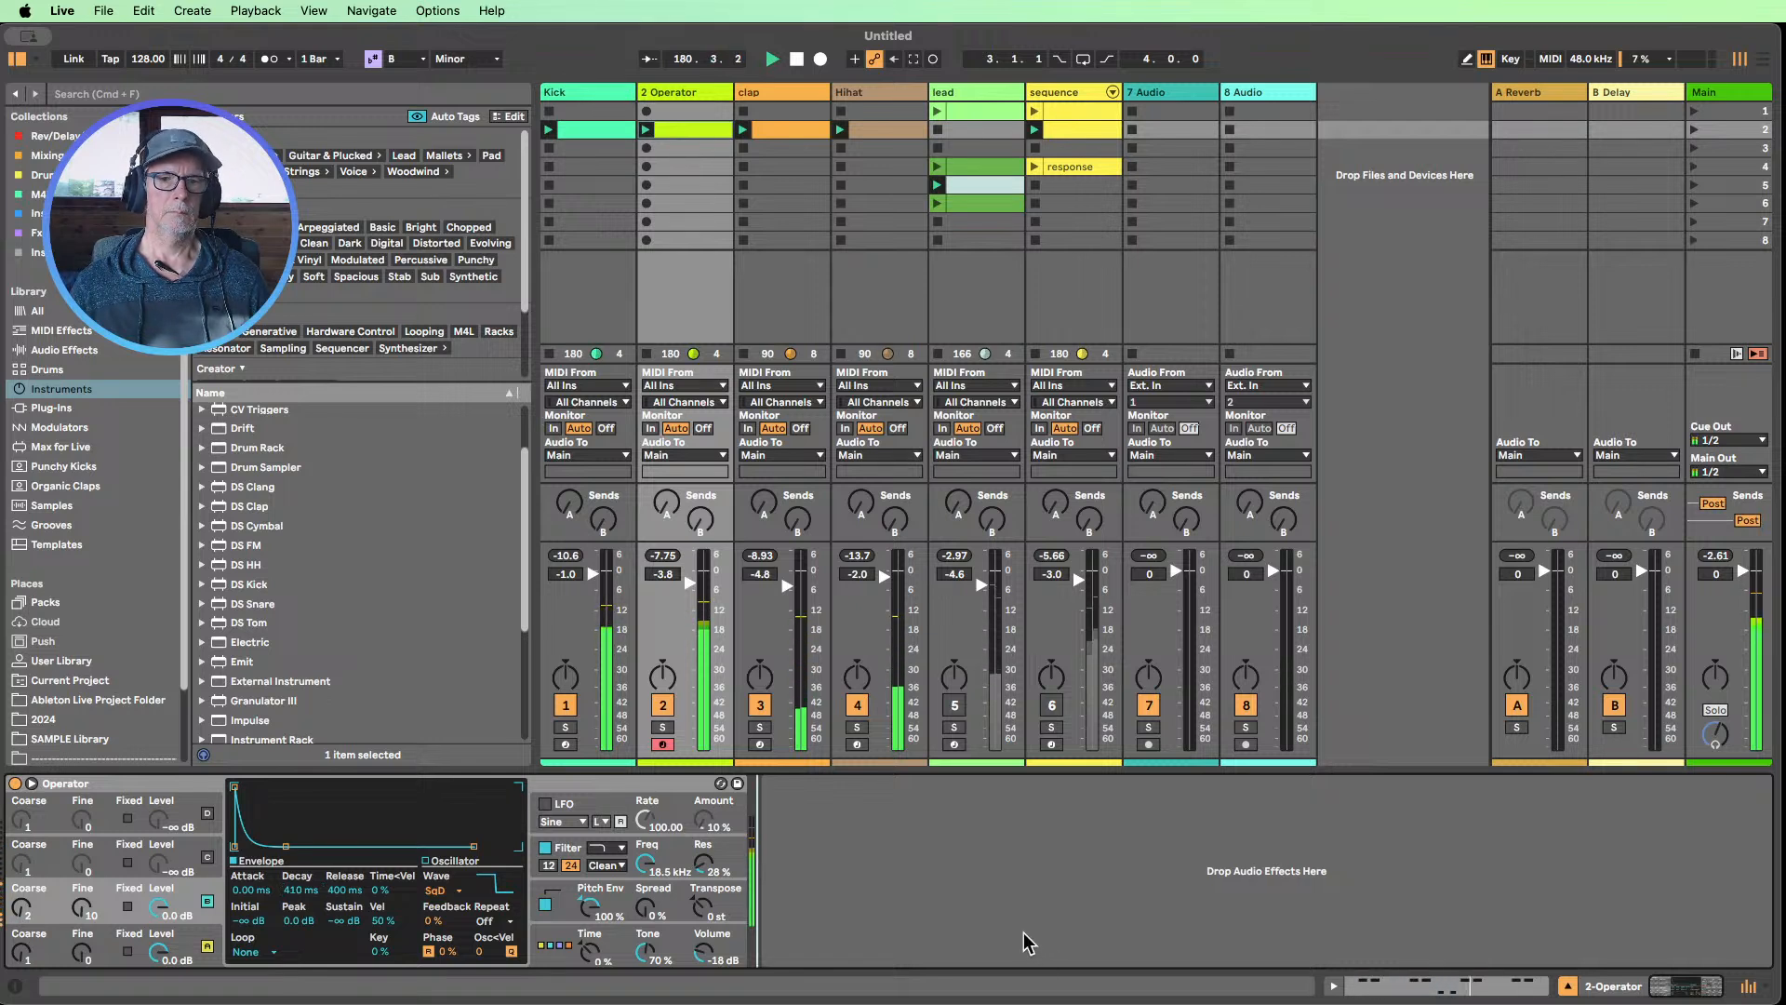
Set Operator's filter envelope amount to 40 % and lower the filter frequency to about 961 Hz
drag(649, 865, 648, 911)
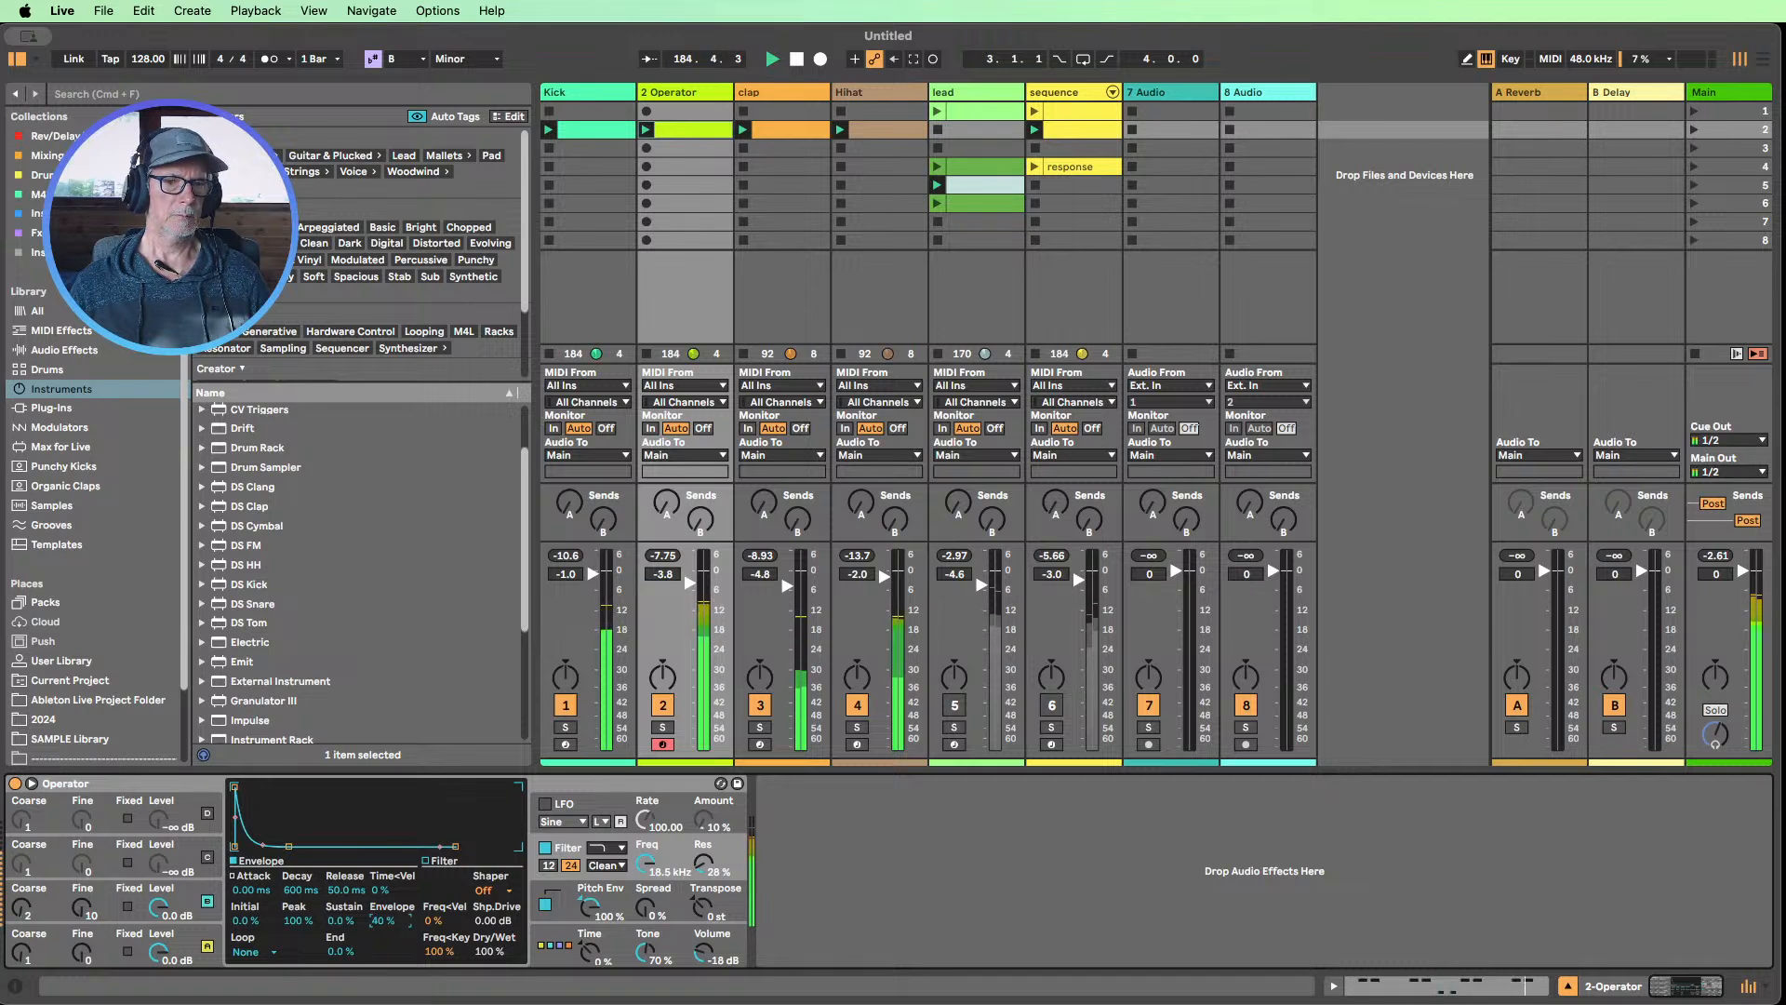
drag(389, 920, 389, 922)
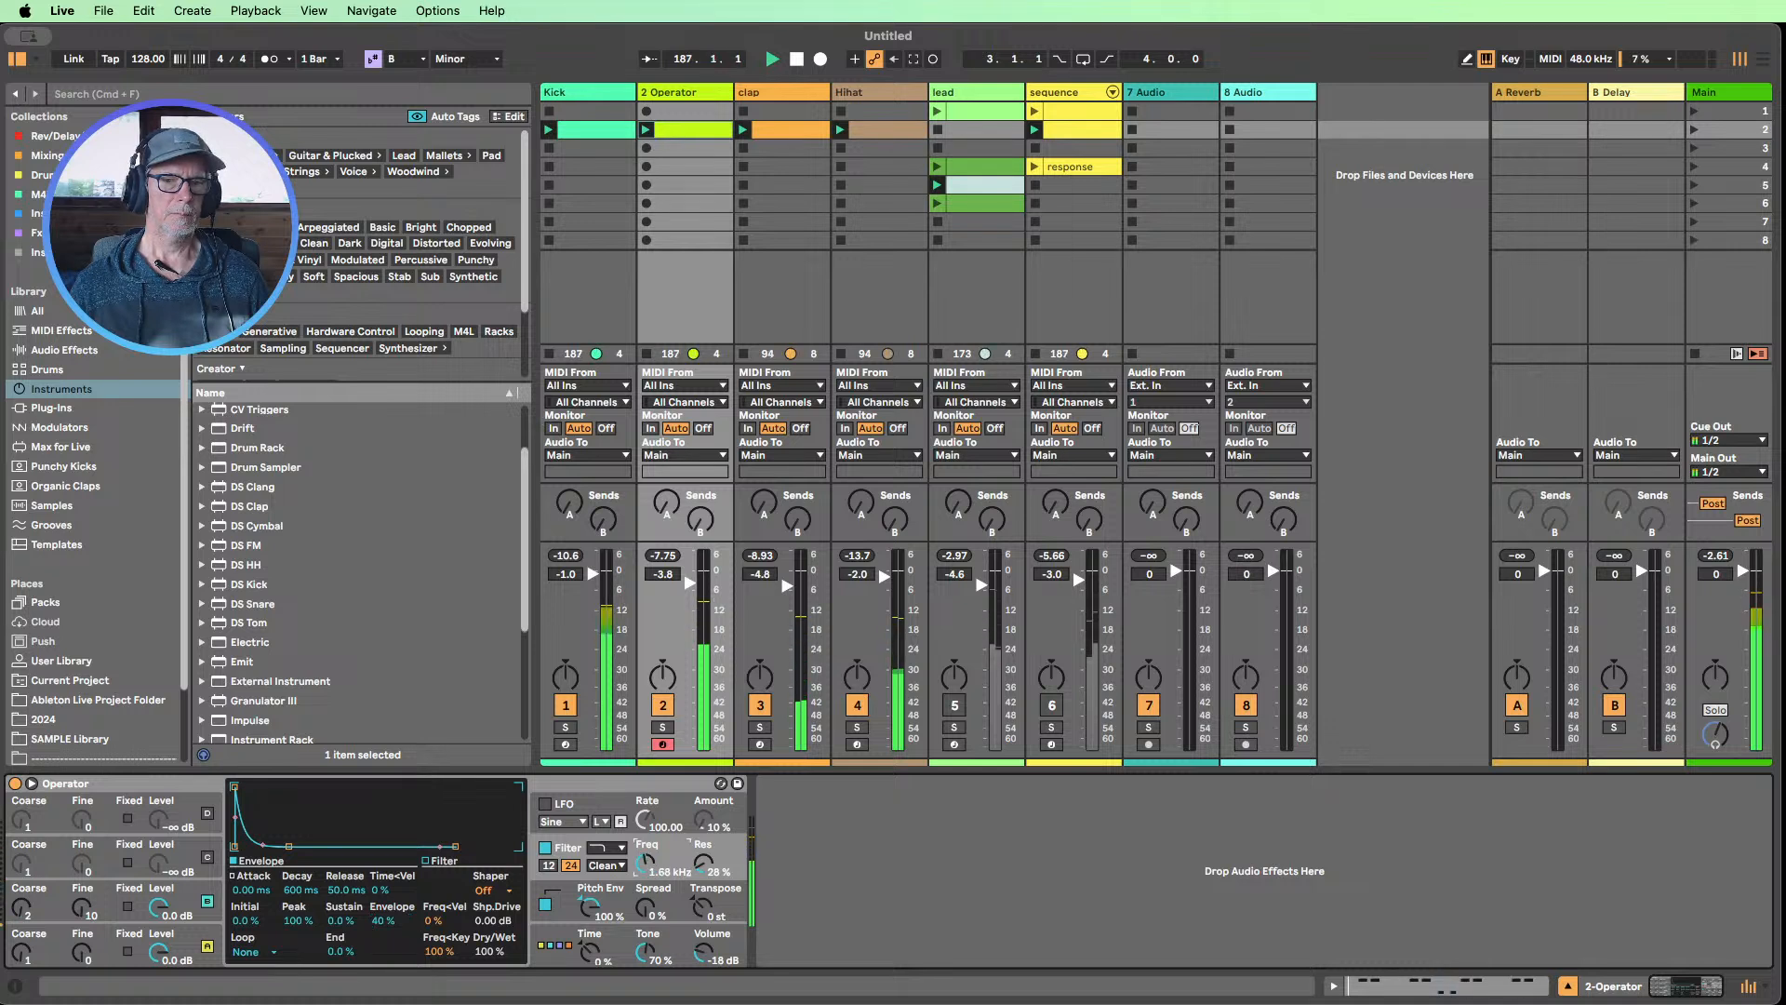
mouse_move(644, 863)
mouse_down()
mouse_move(644, 879)
mouse_move(644, 860)
mouse_up()
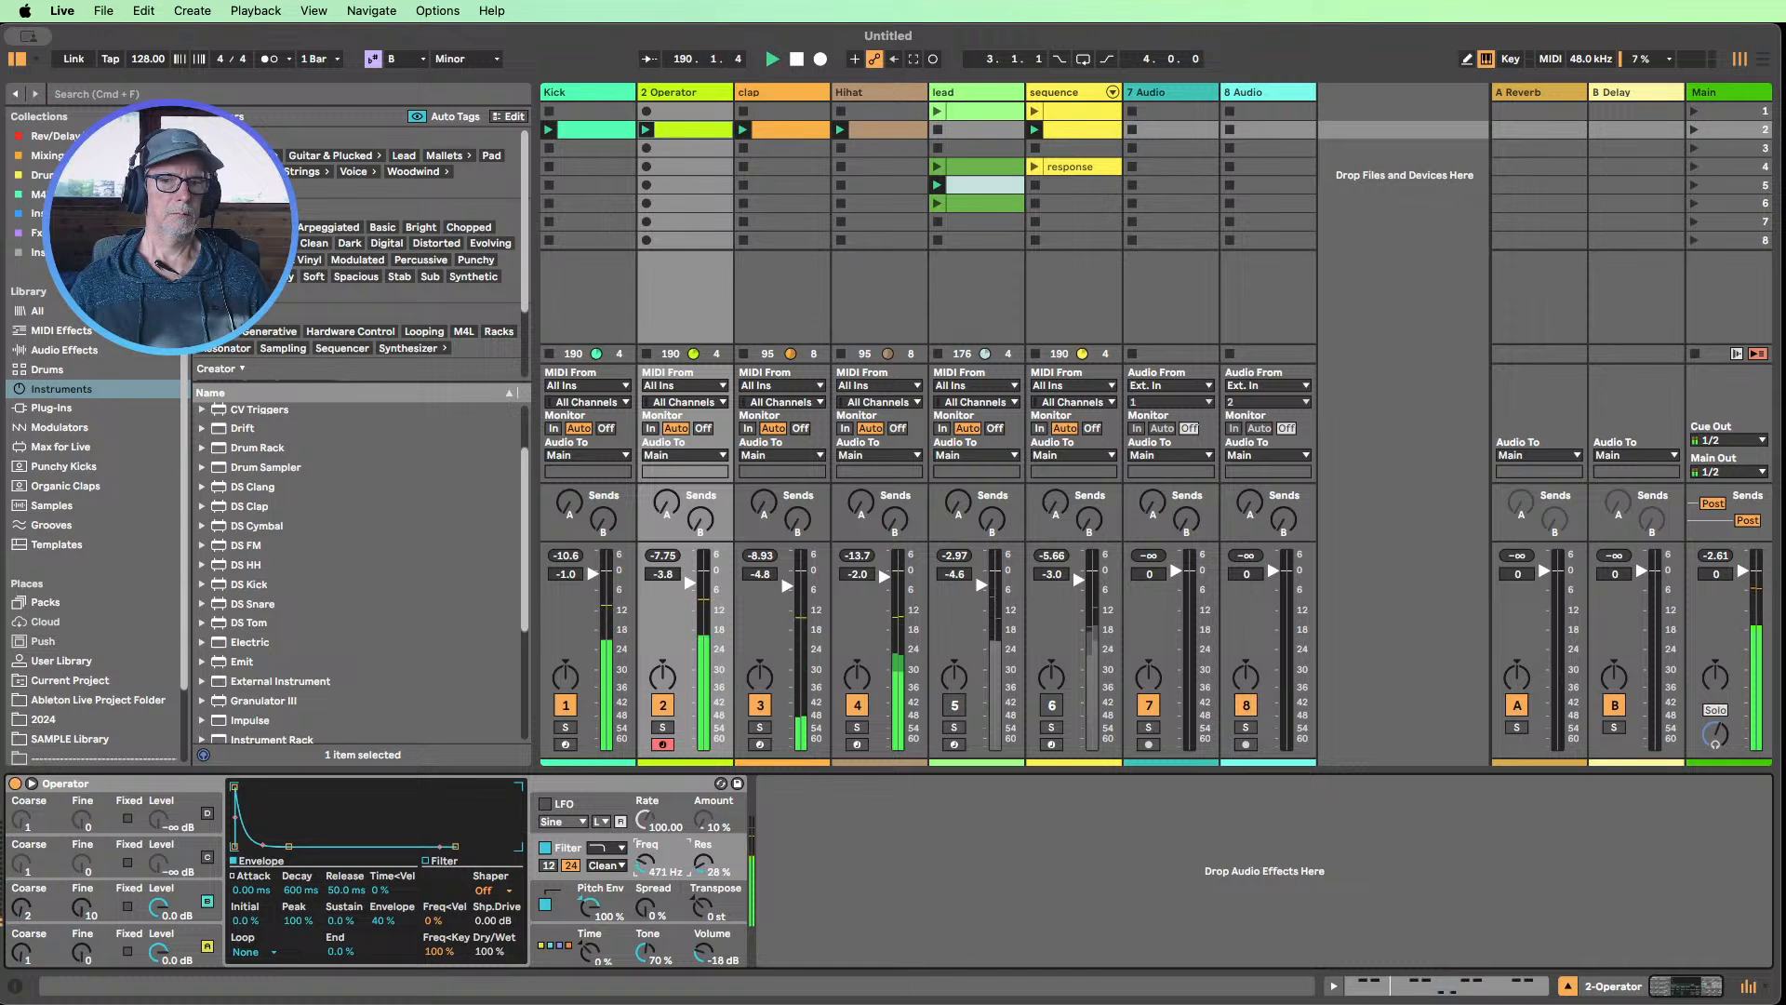
drag(644, 864, 644, 857)
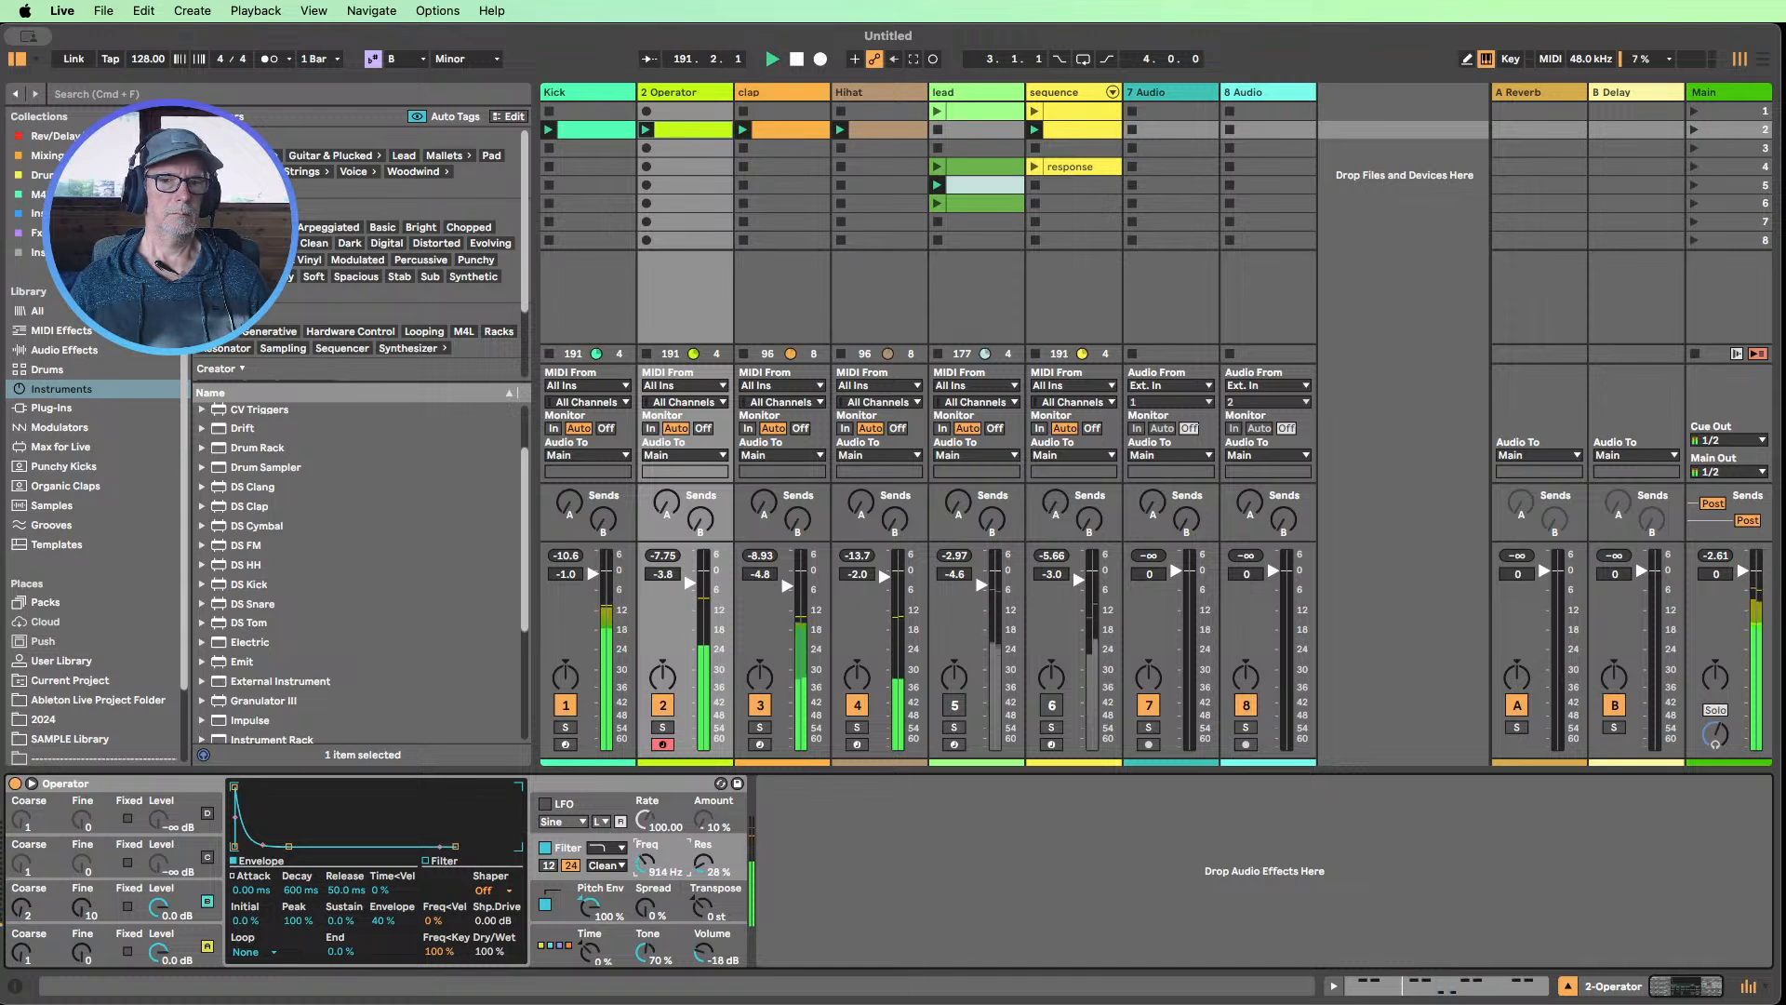
Switch the filter circuit to OSR and set its drive to 3.00 dB and its envelope amount to 13 %
click(606, 866)
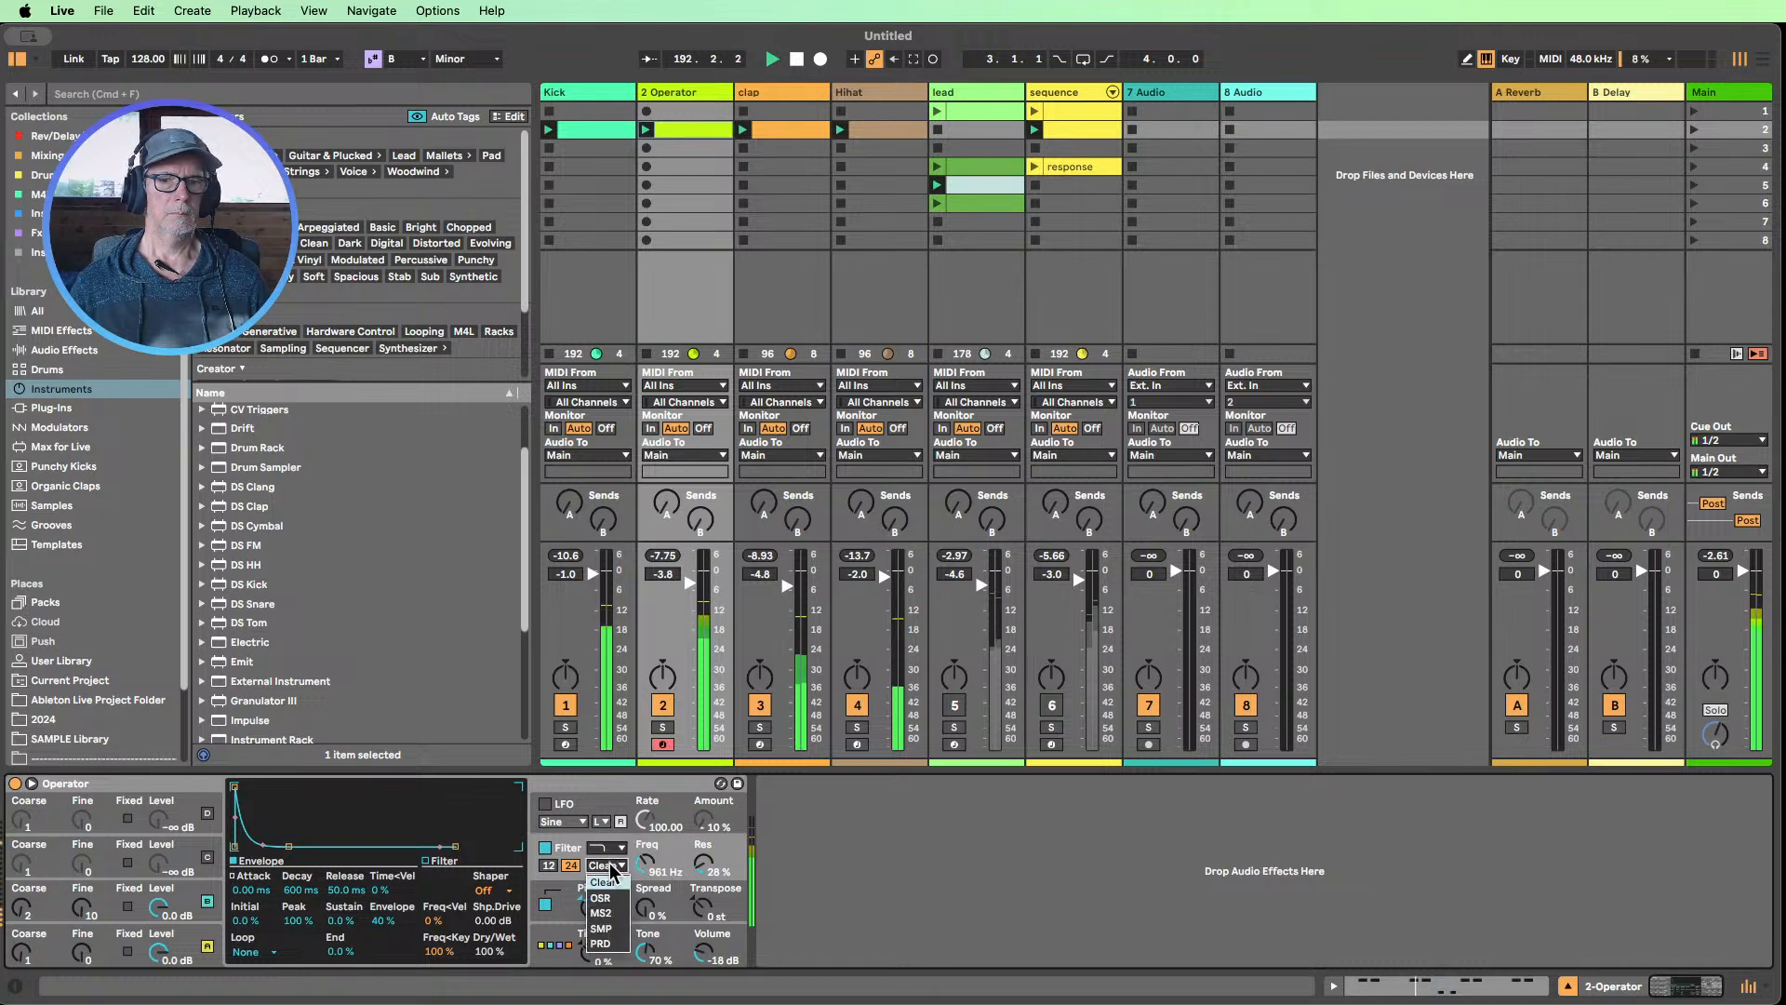
click(607, 898)
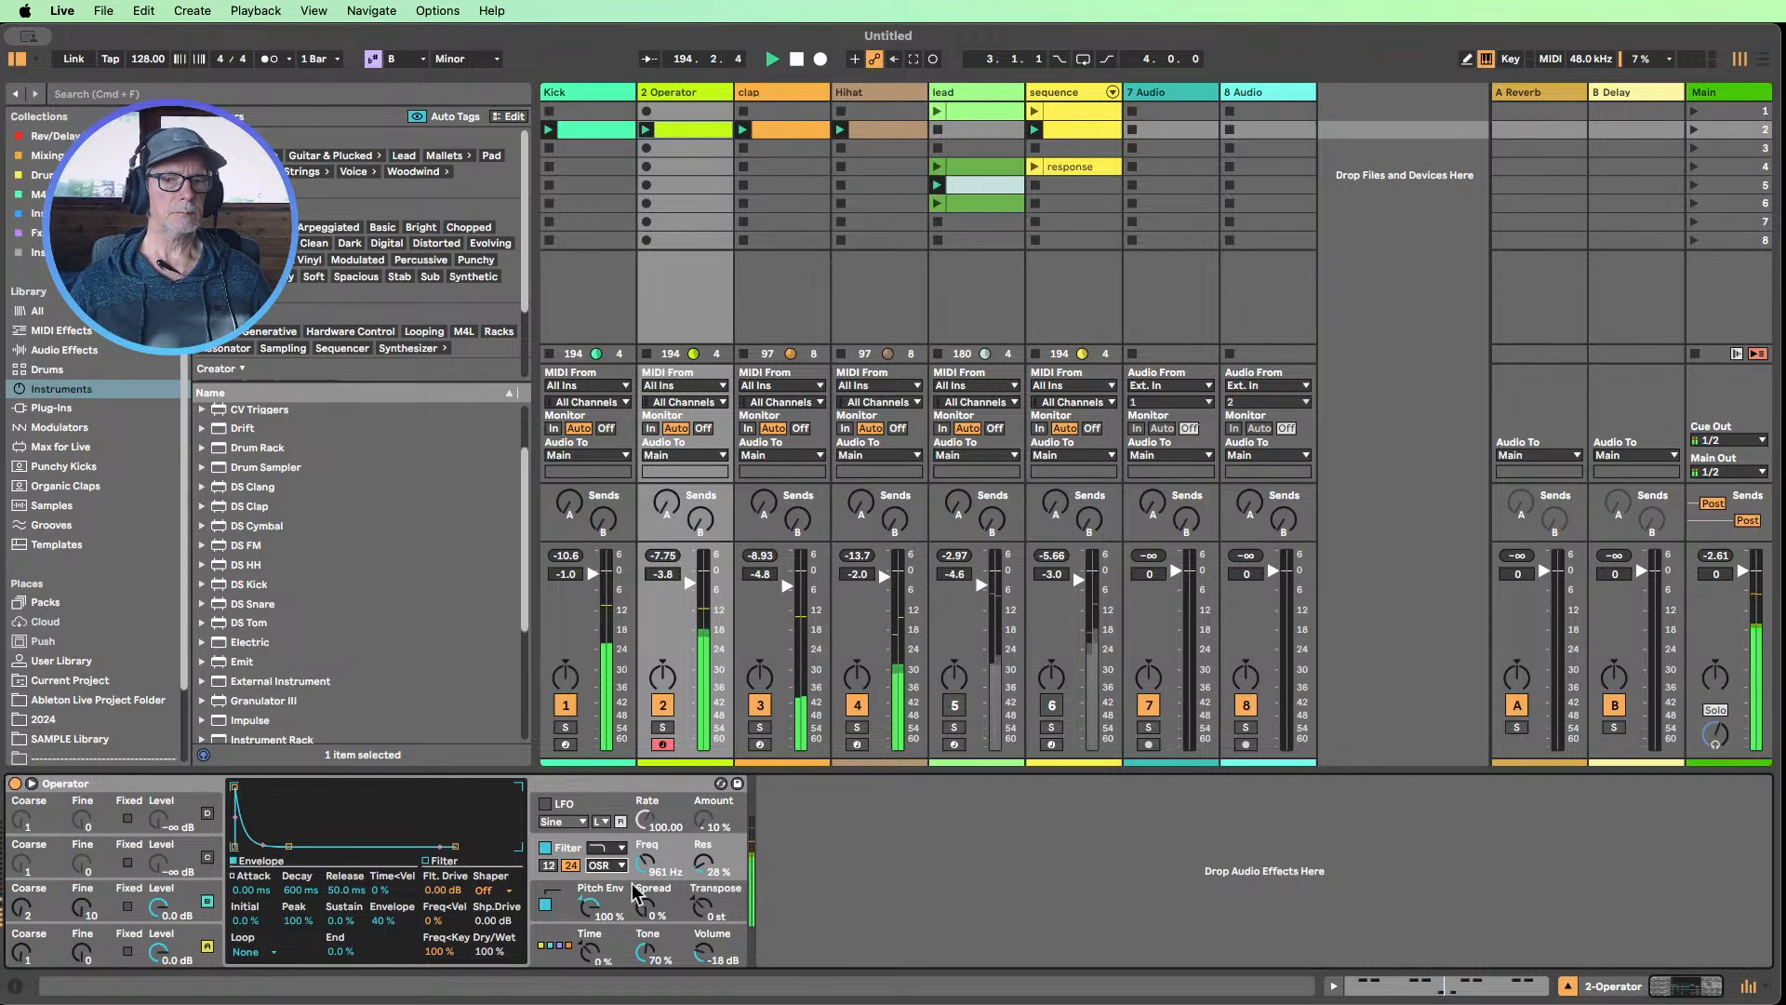
drag(435, 890, 435, 886)
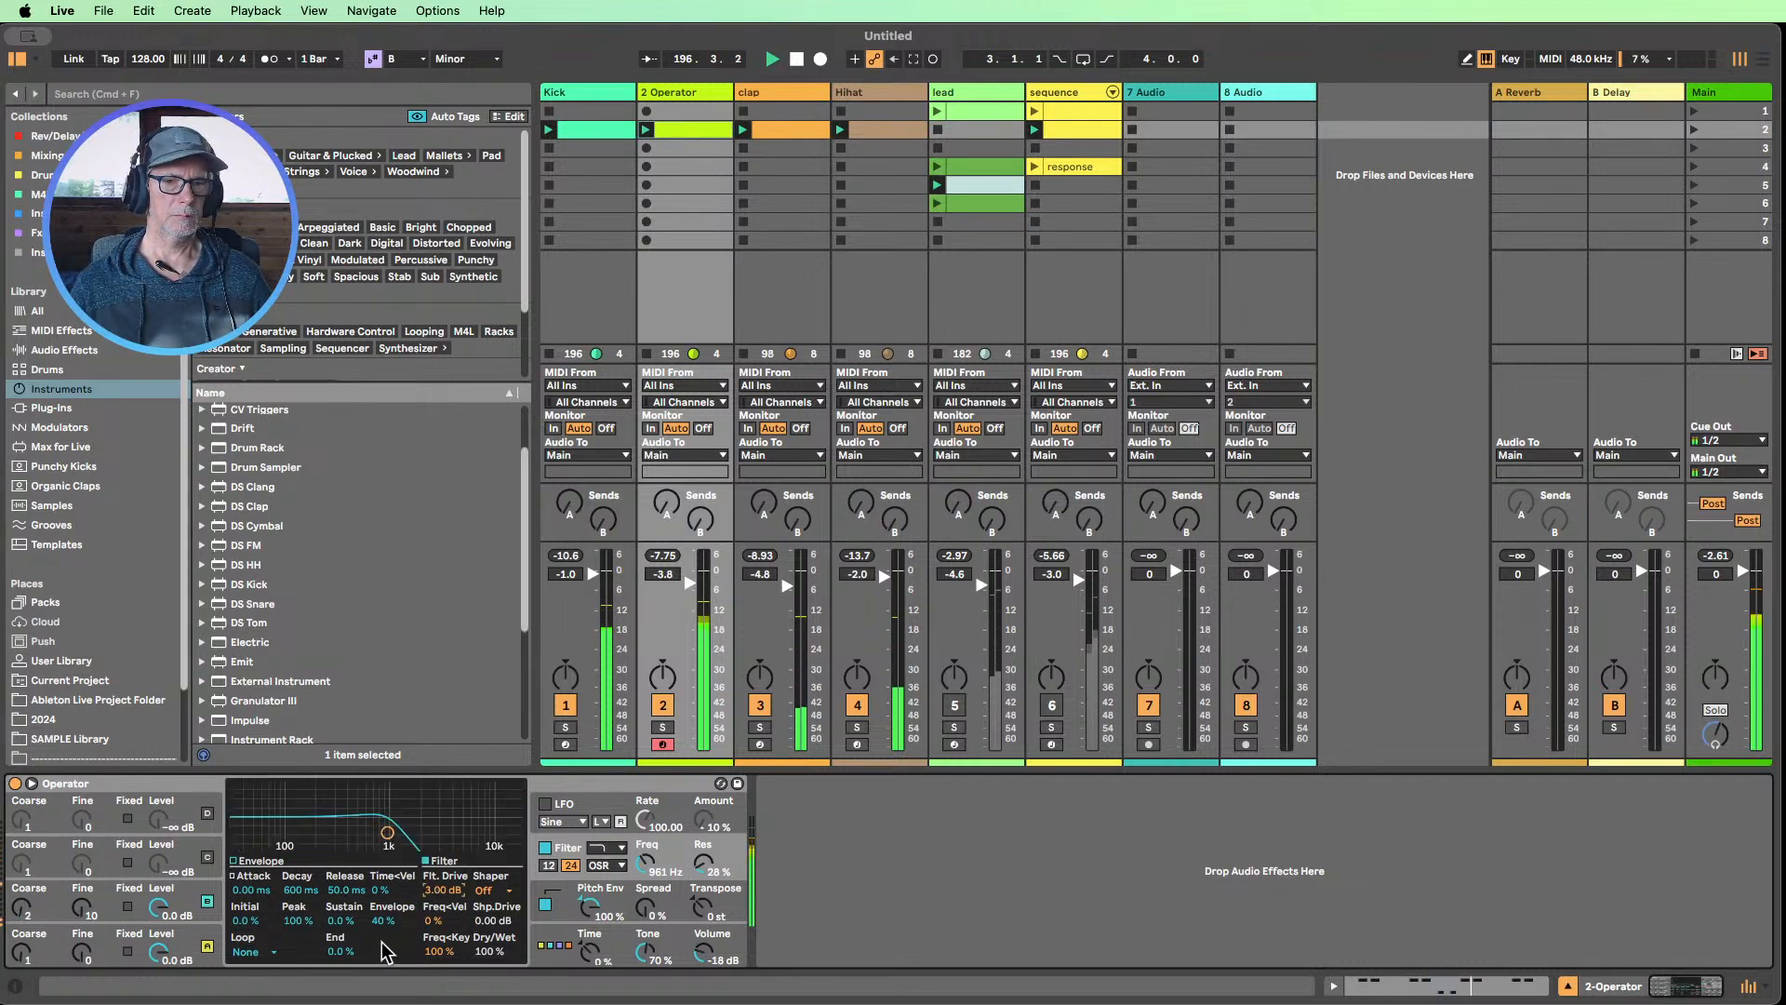
drag(383, 921, 383, 928)
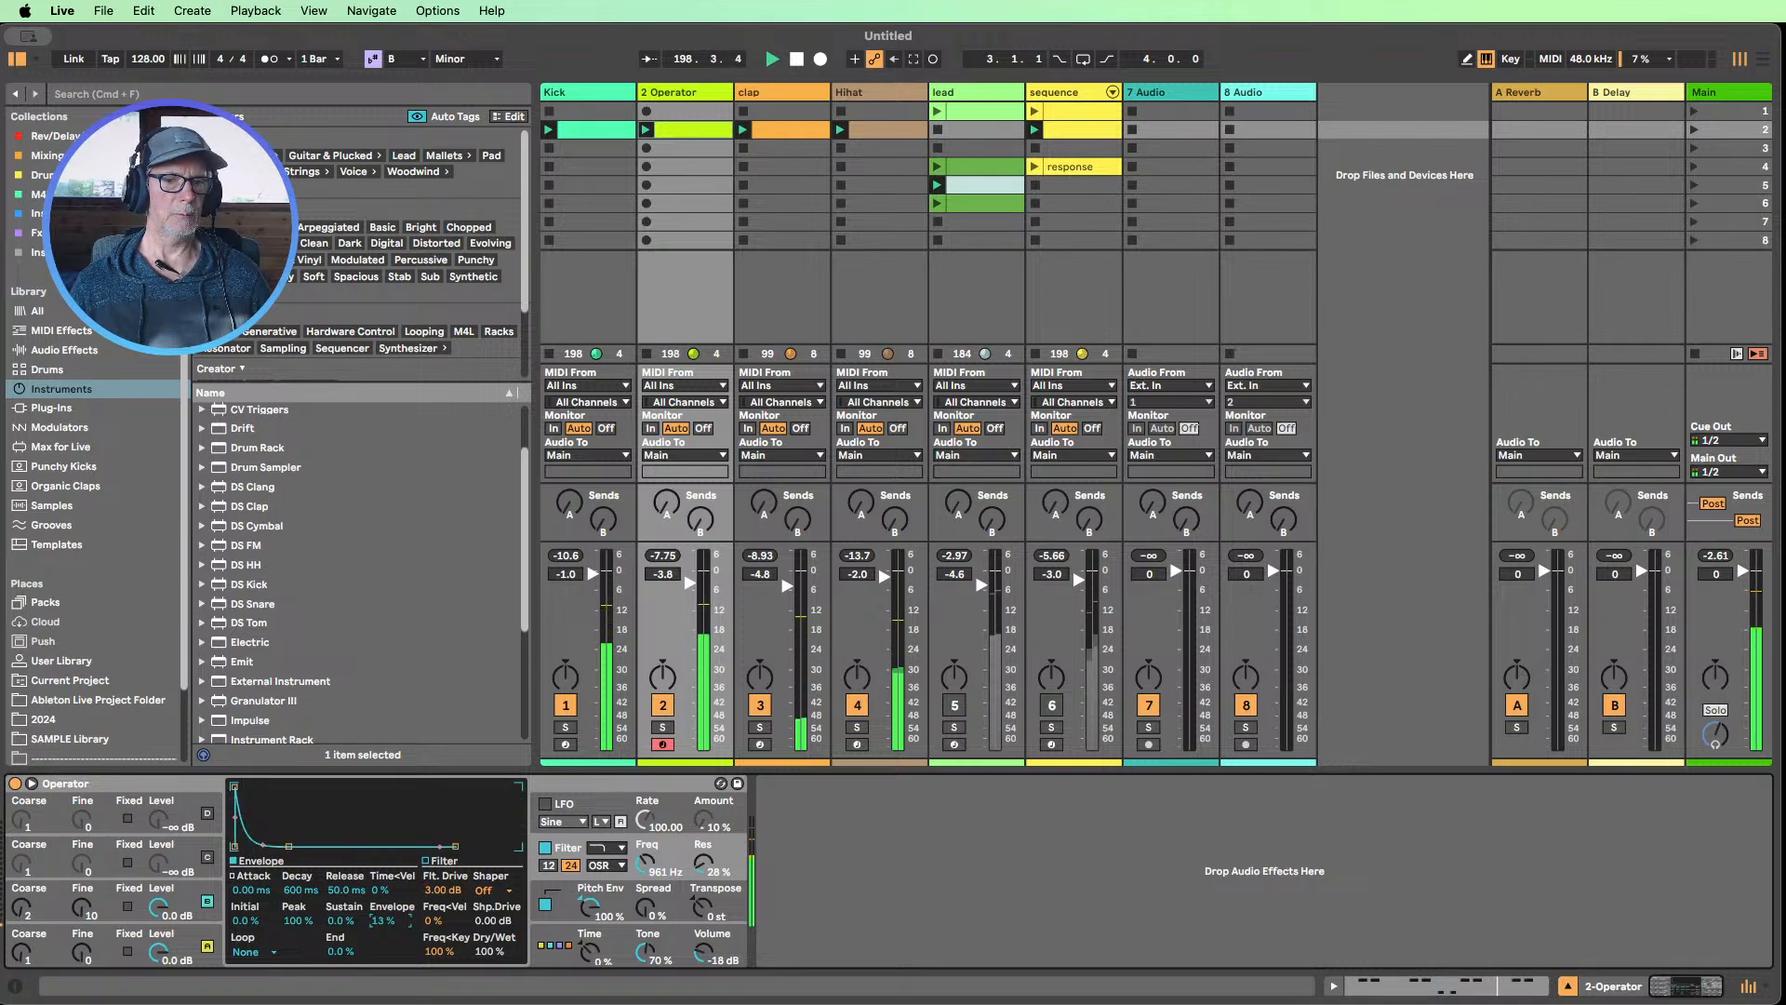
Raise Operator's filter envelope amount to 70 % and compare the sound with the pitch envelope switched off and back on
drag(383, 921, 382, 925)
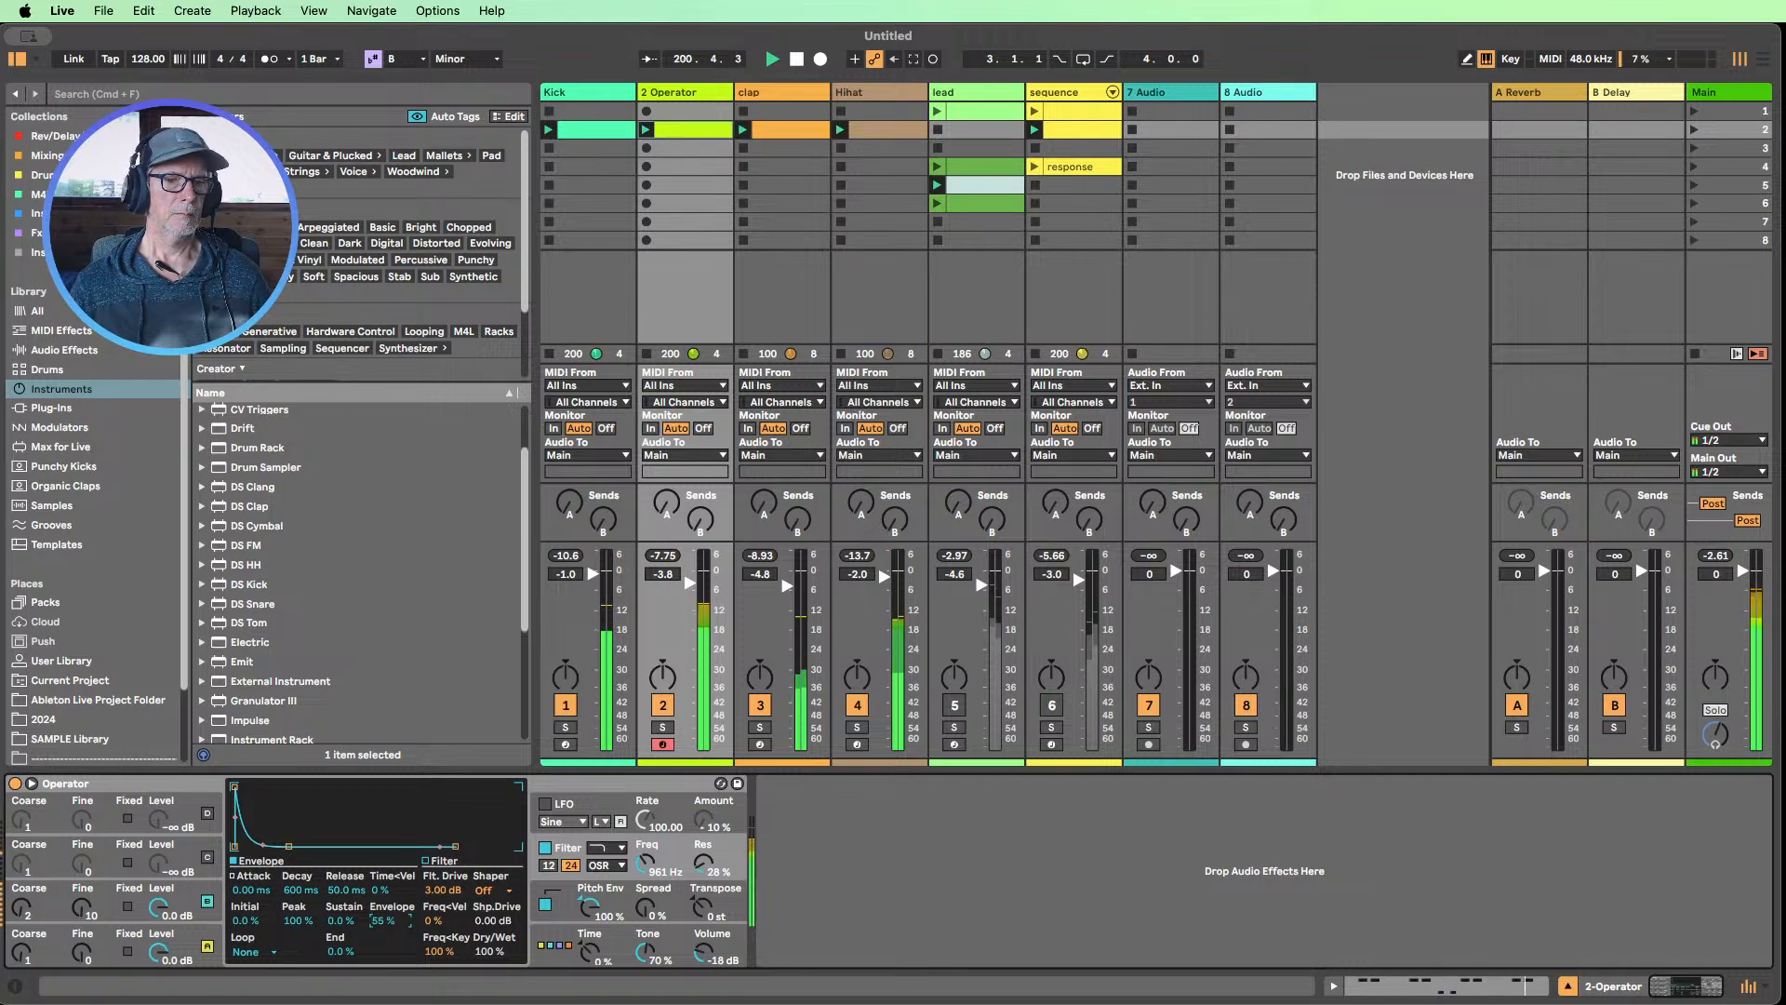
drag(382, 920, 383, 891)
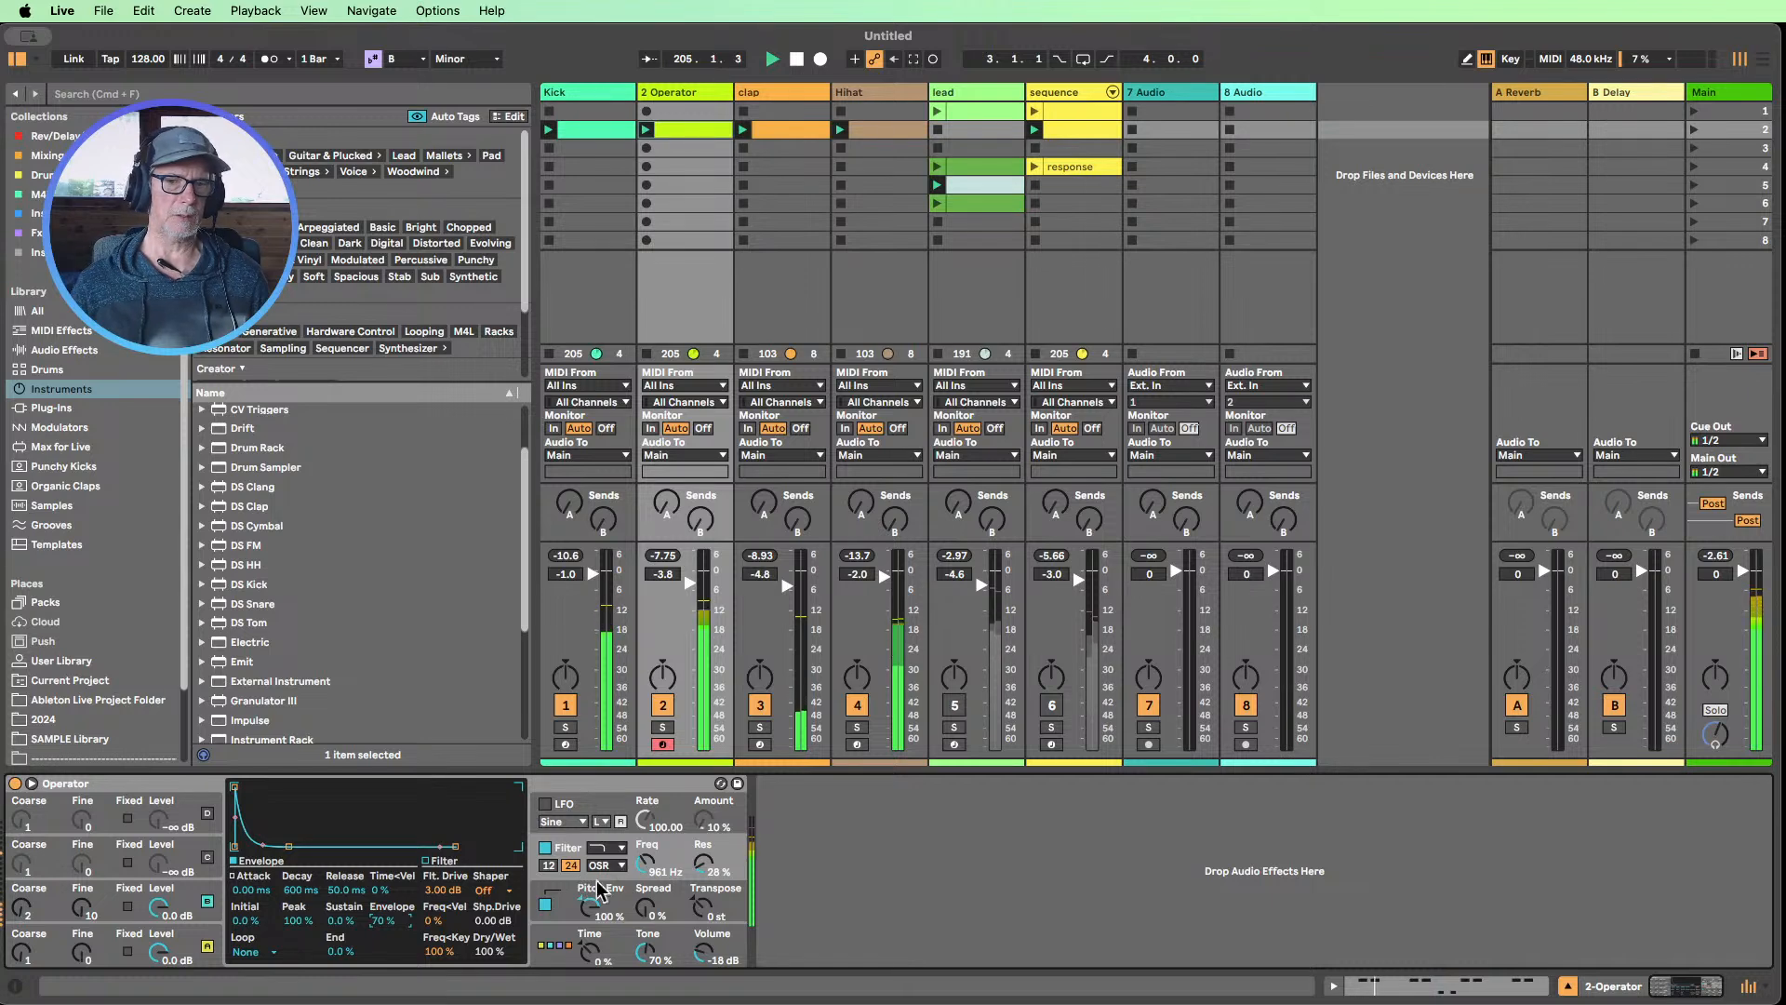
click(545, 904)
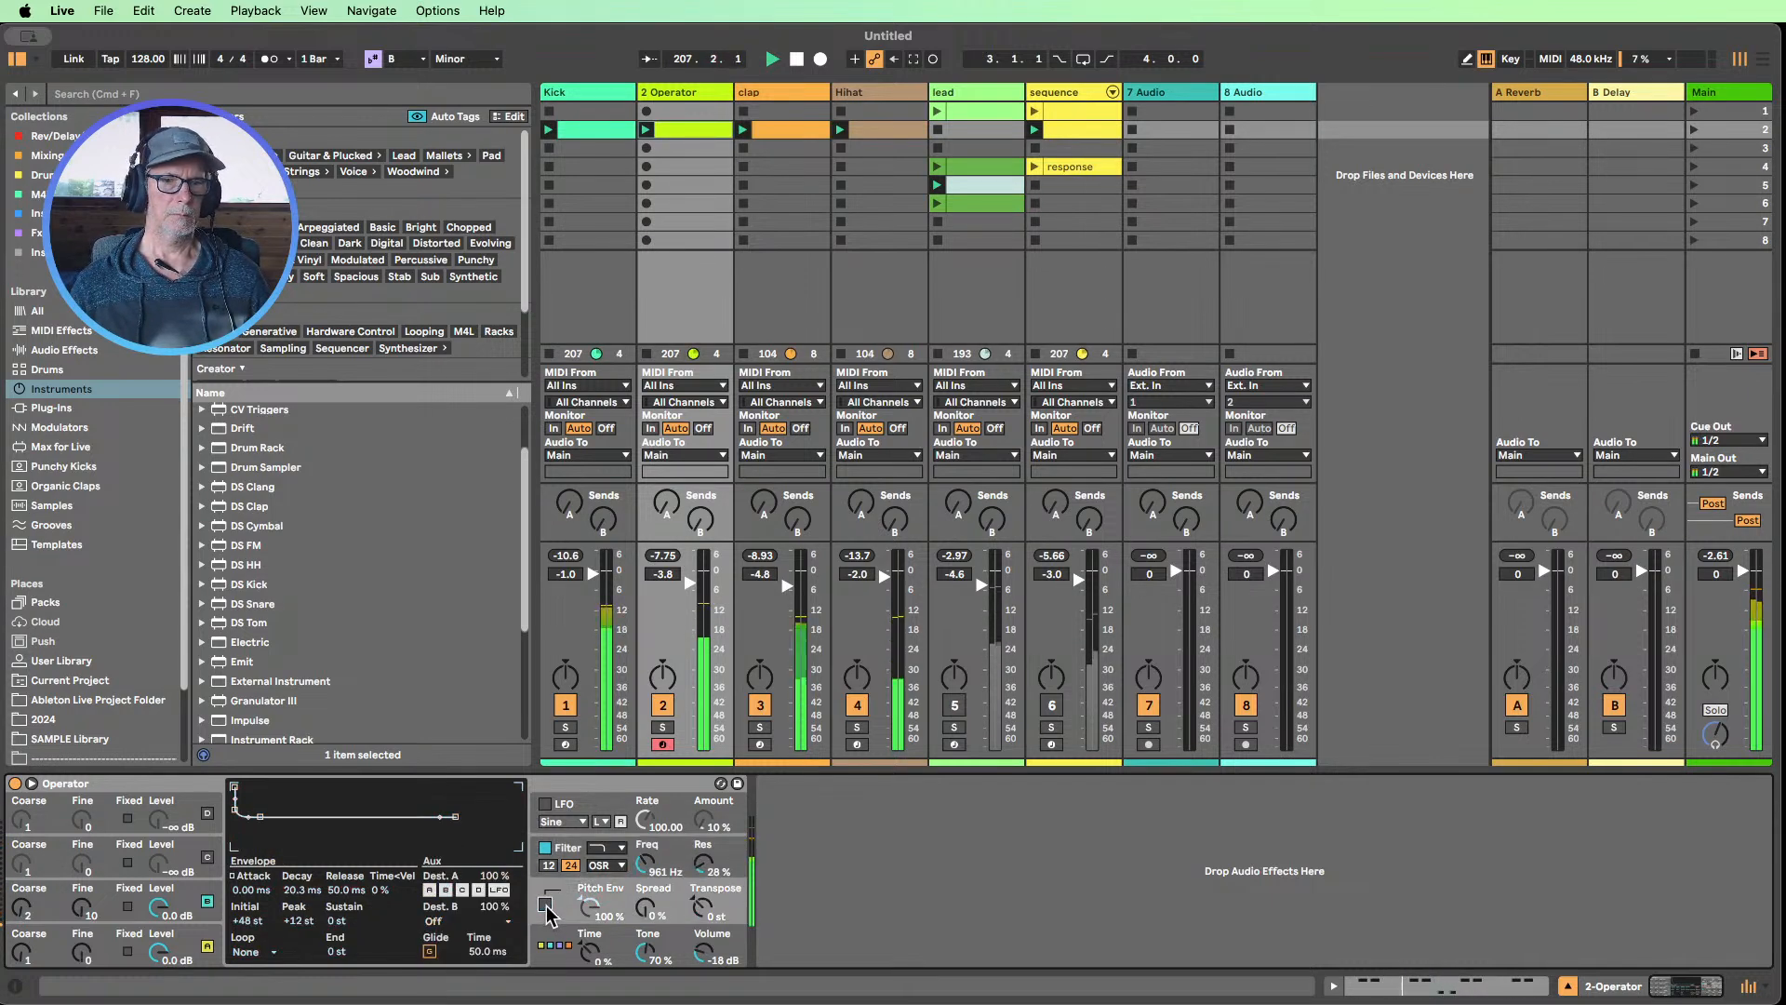
click(546, 905)
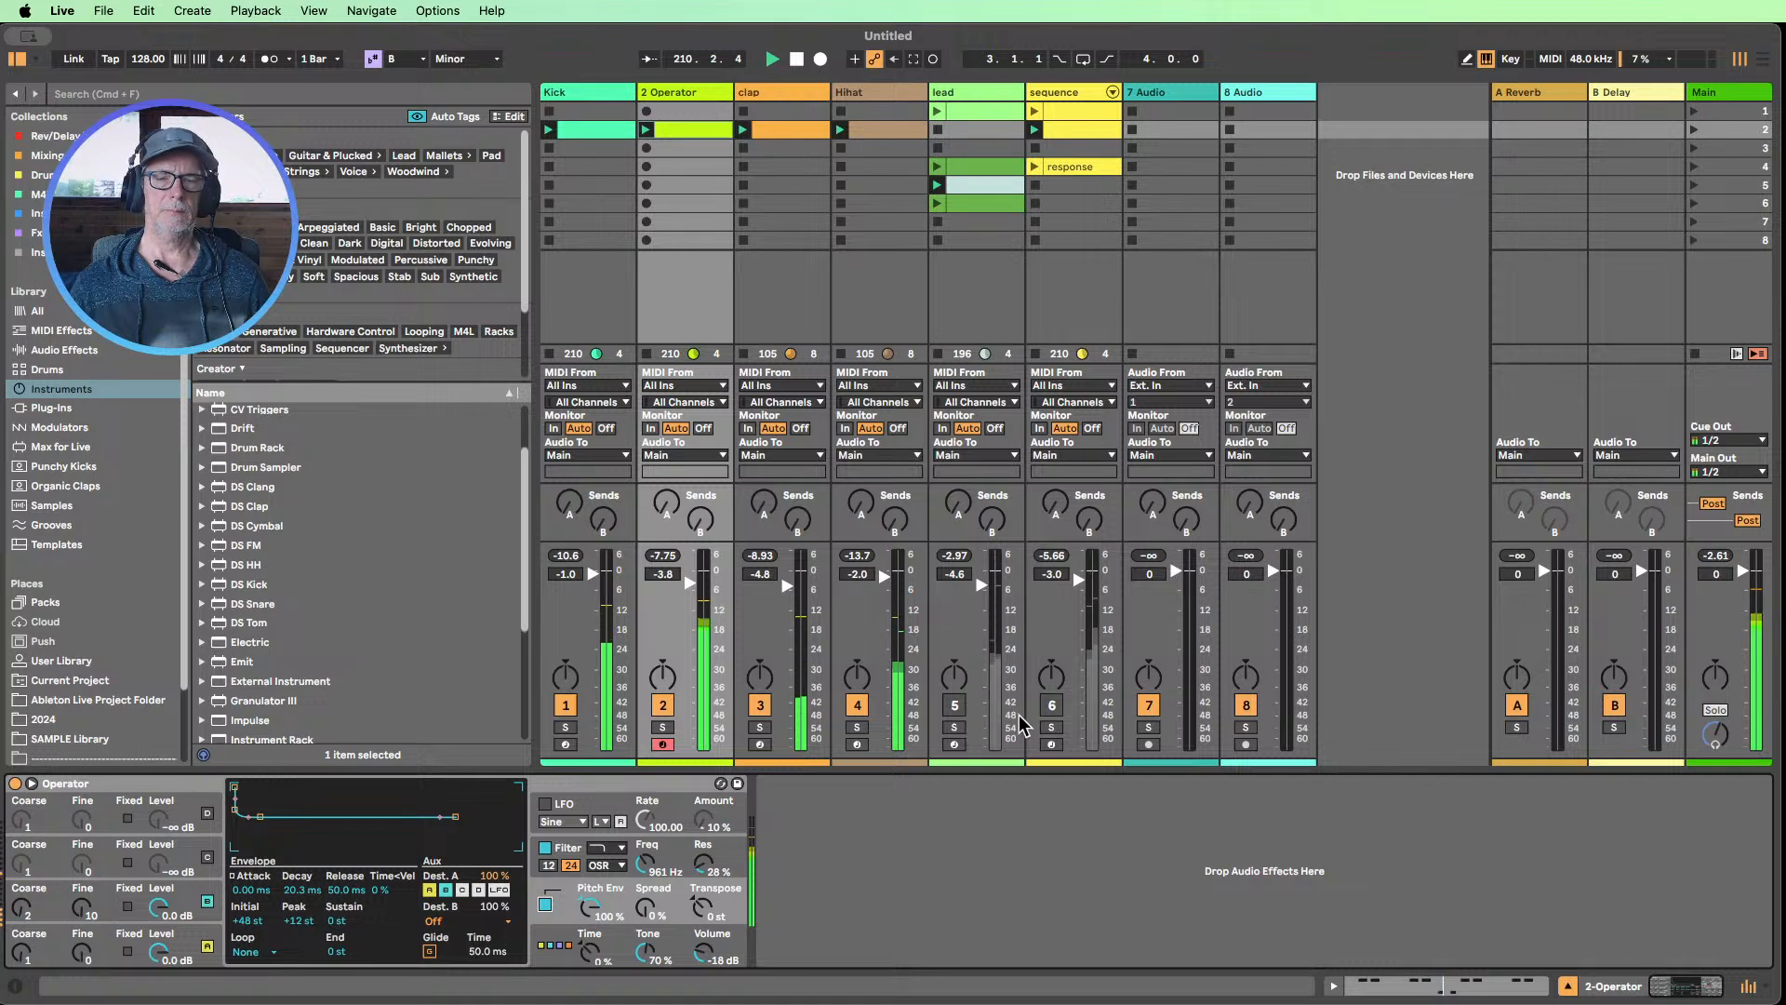
Unmute the sequence track, then set Operator's filter frequency to about 313 Hz and its filter envelope amount to 58 %
click(1052, 706)
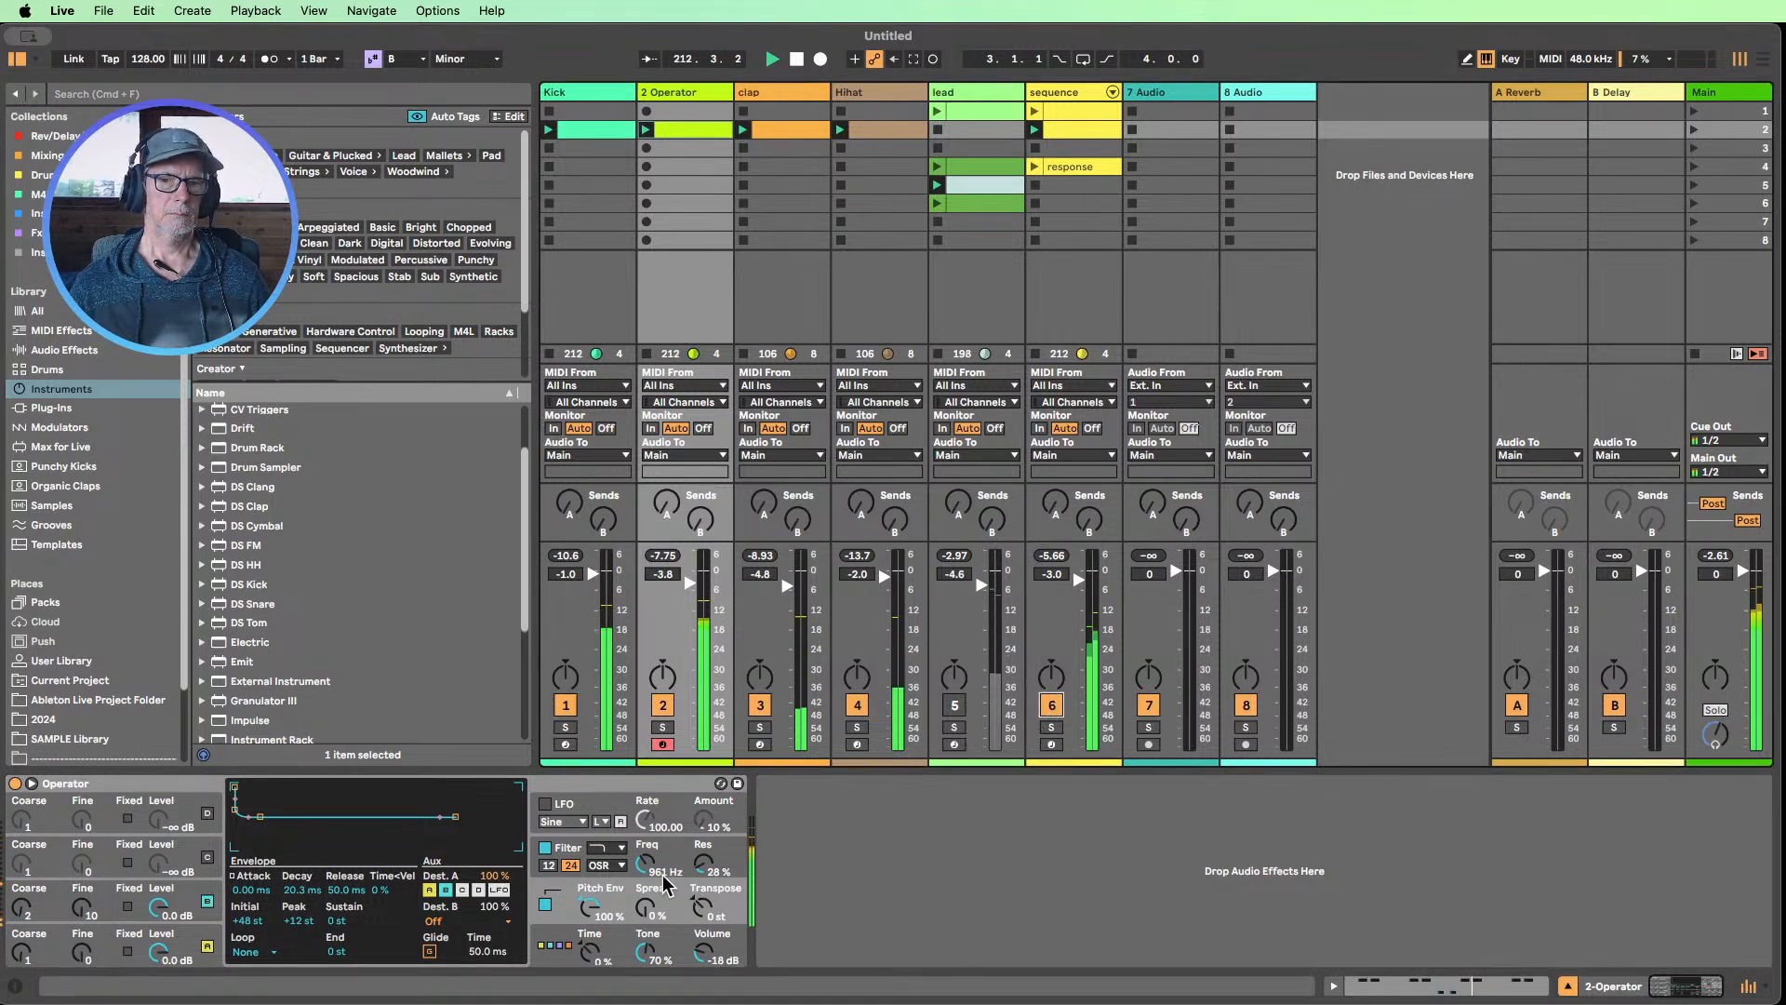
drag(642, 870, 642, 893)
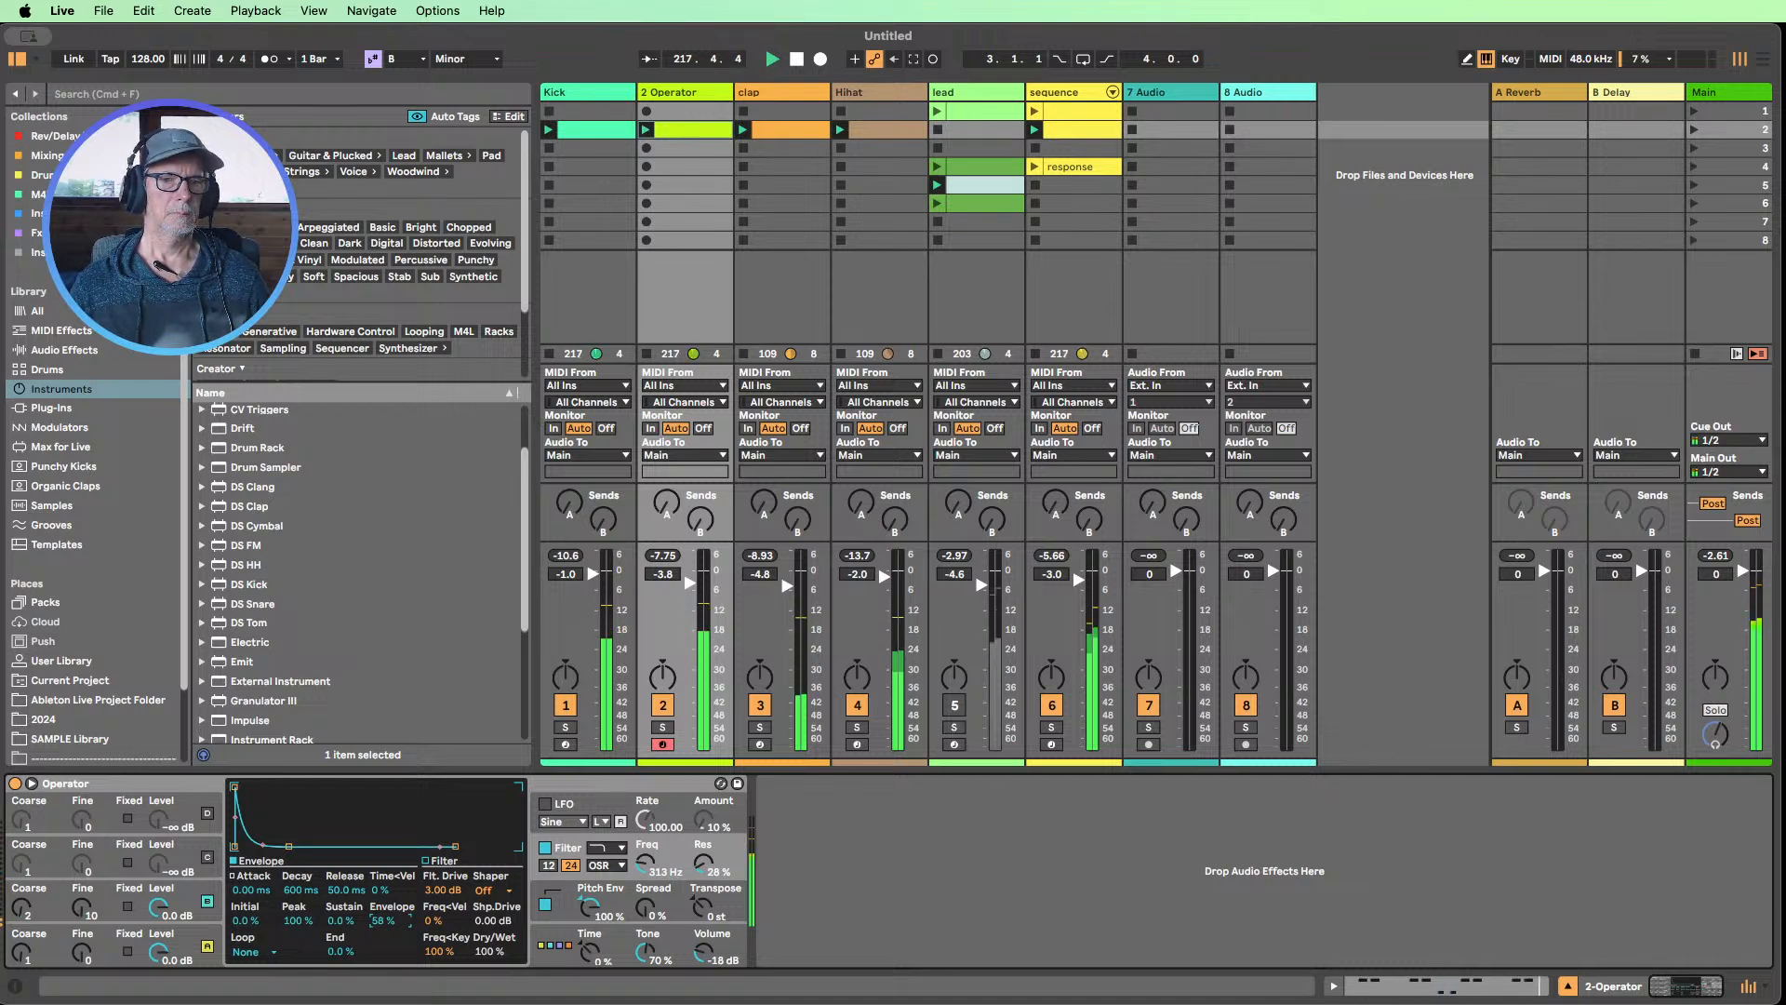
Add the Overdrive audio effect after Operator on the 2 Operator track and switch the effect on
click(58, 351)
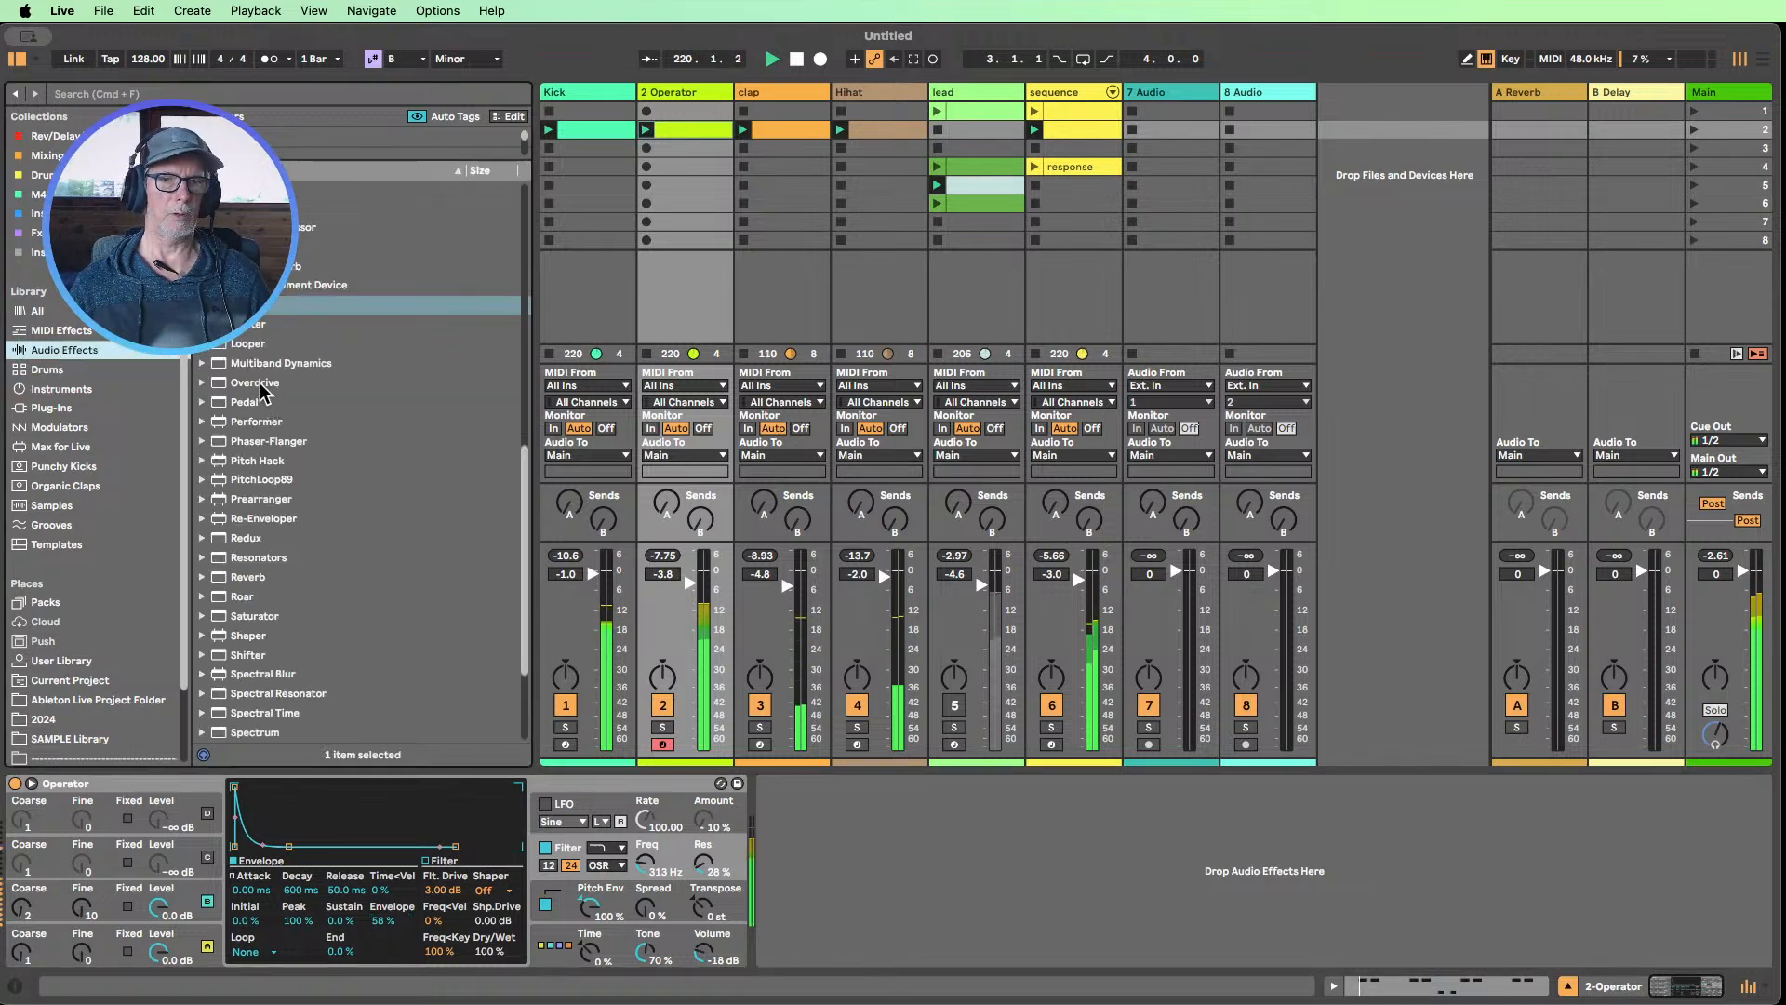
drag(255, 383, 837, 873)
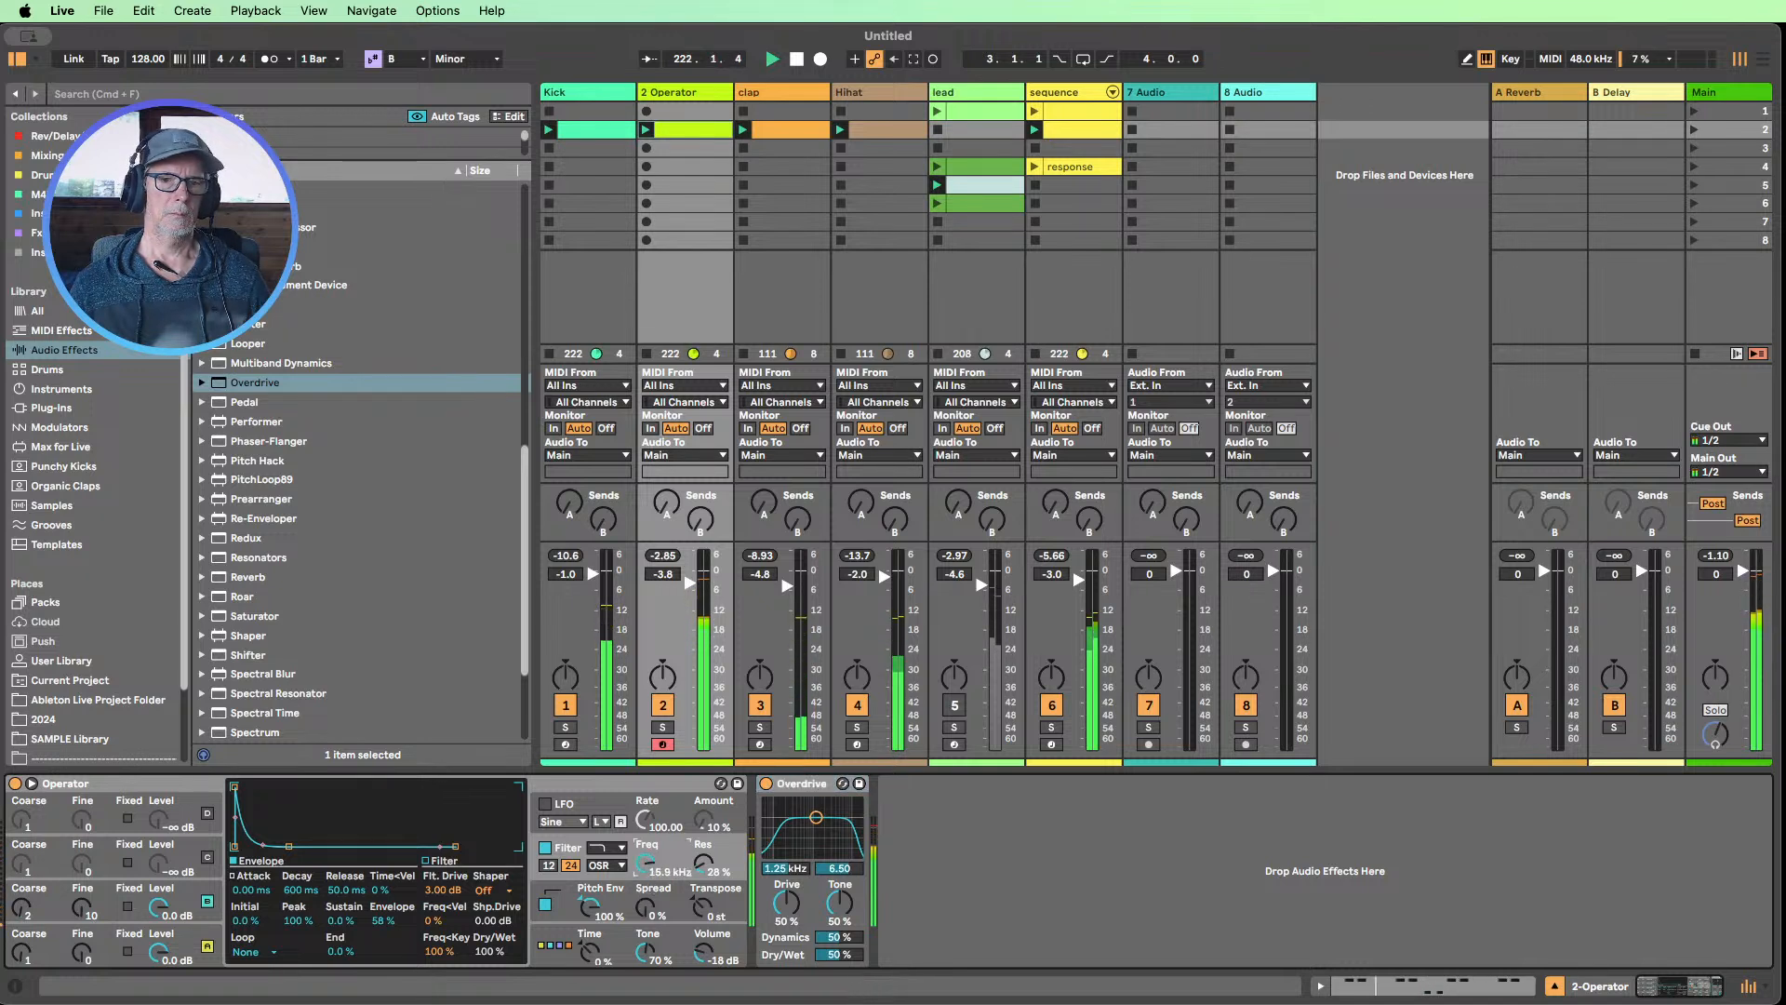
click(766, 784)
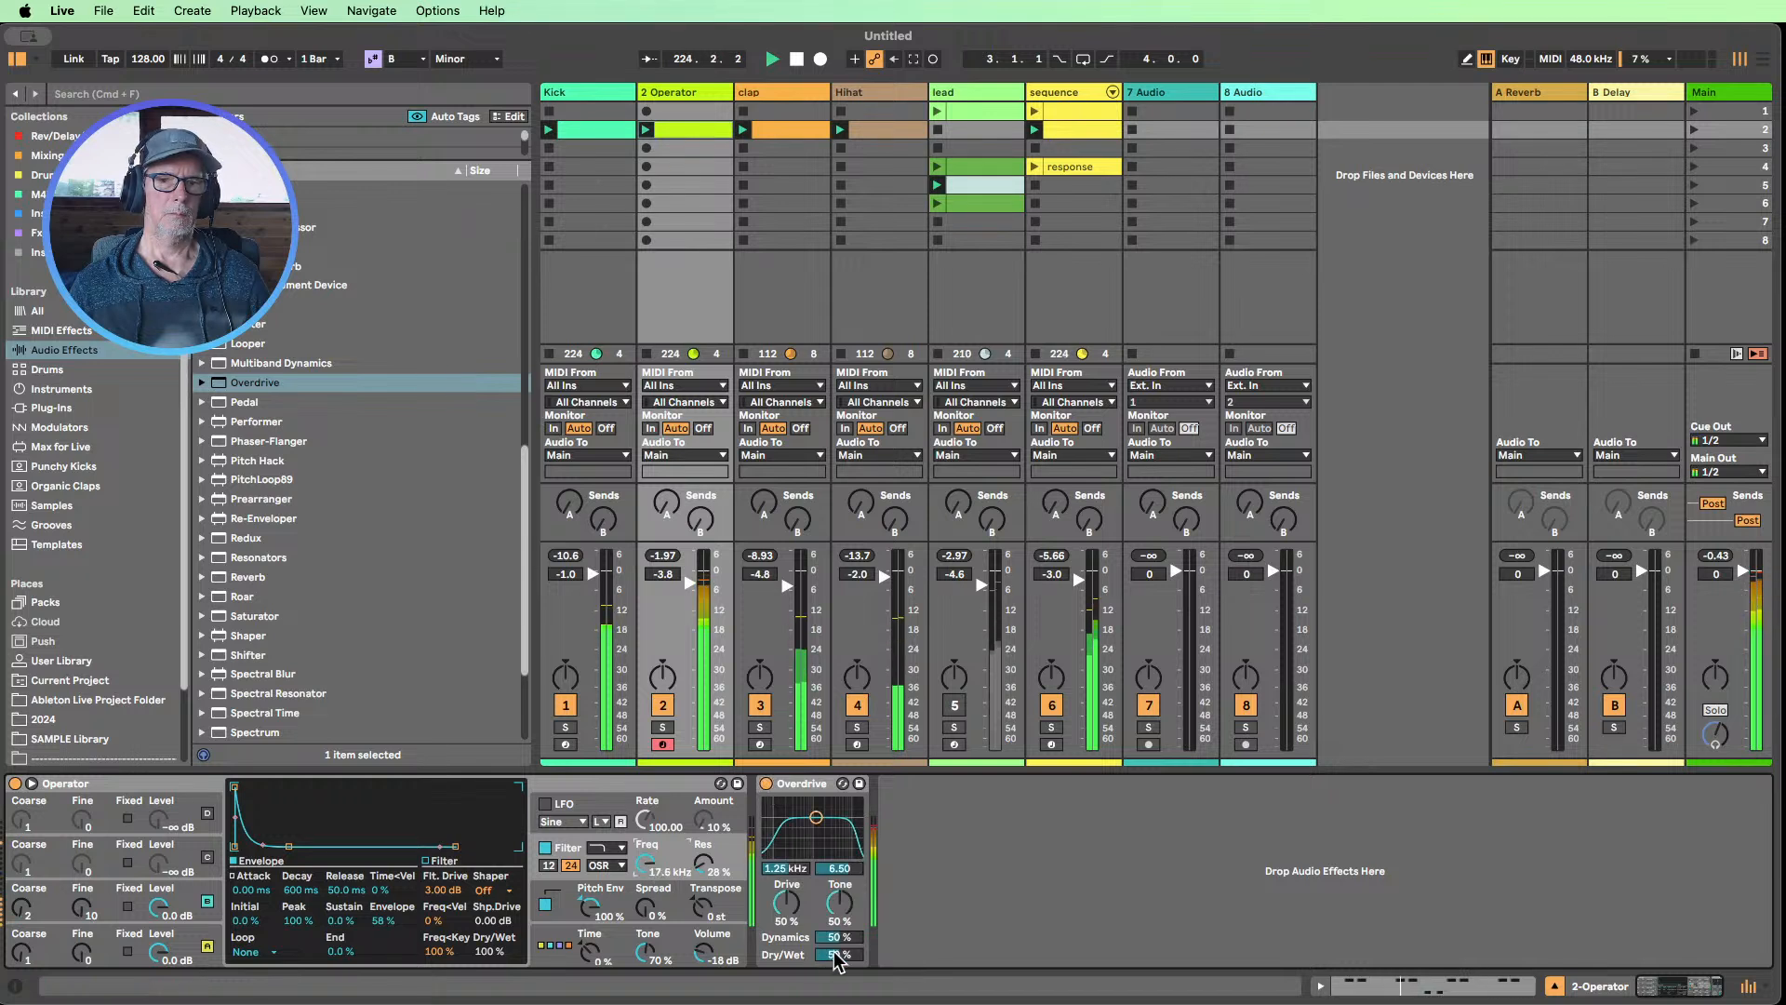
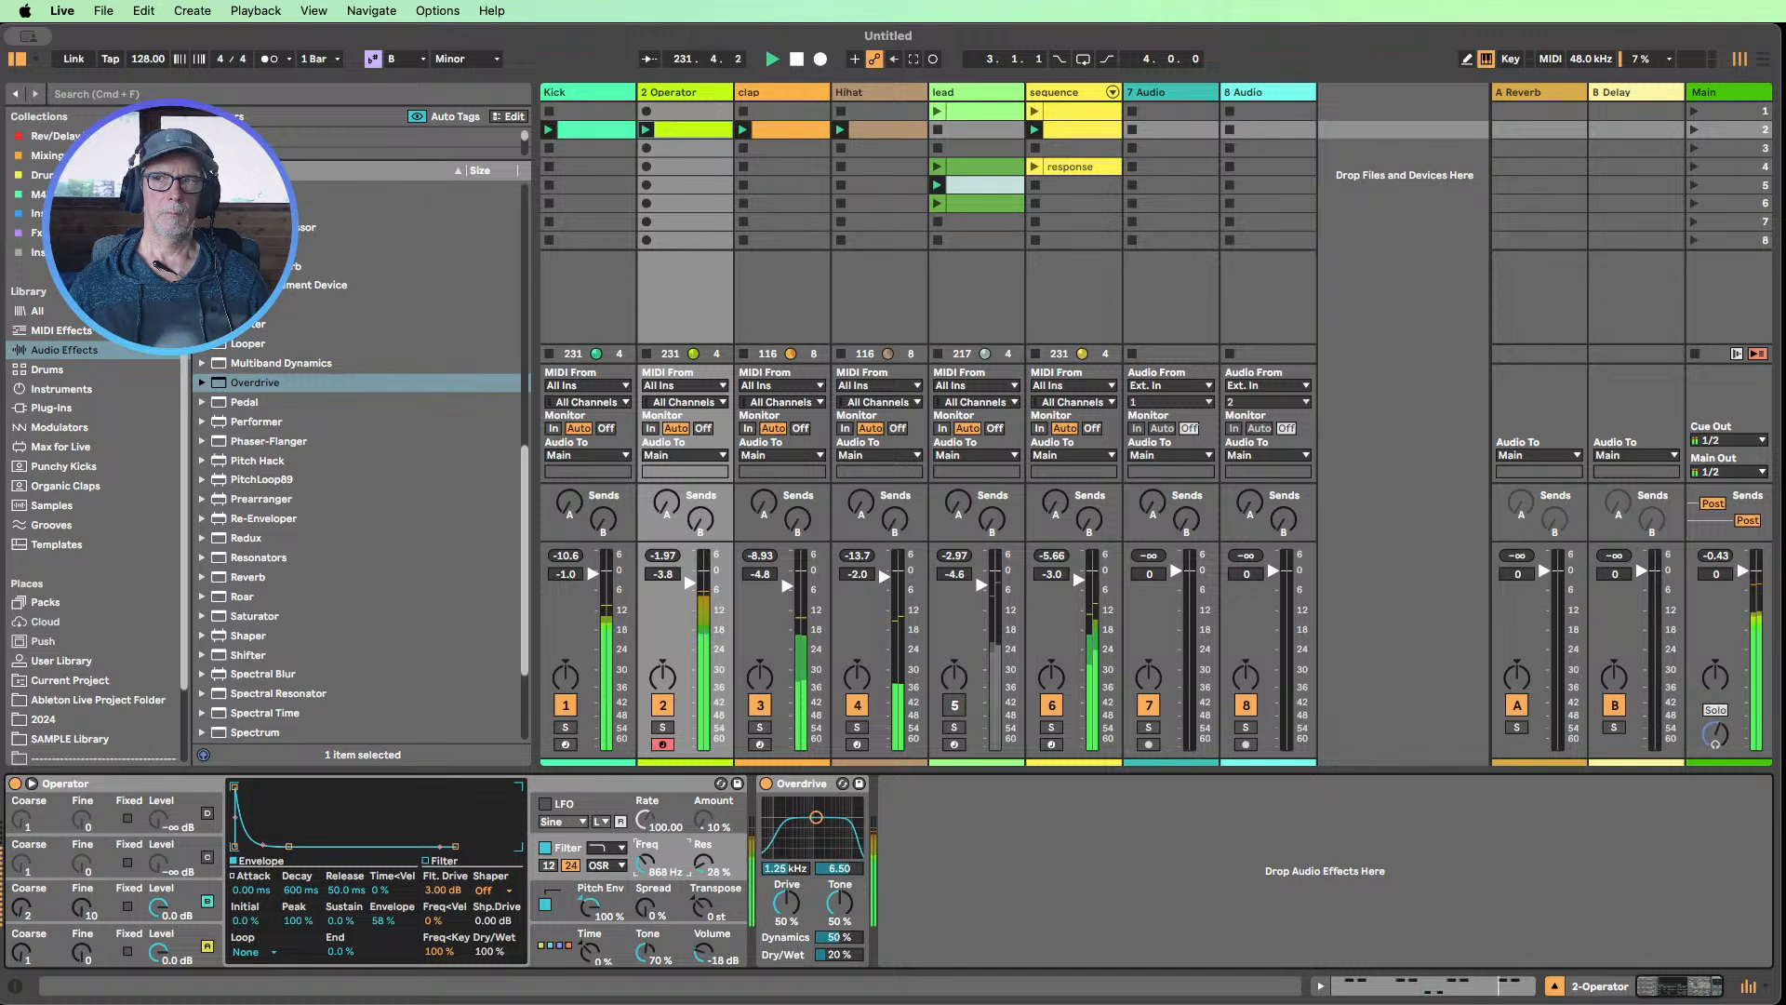
Lower the 2 Operator track's volume to -5.4 dB and bring in the unmuted lead track with its scene 4 clip
drag(680, 593, 680, 601)
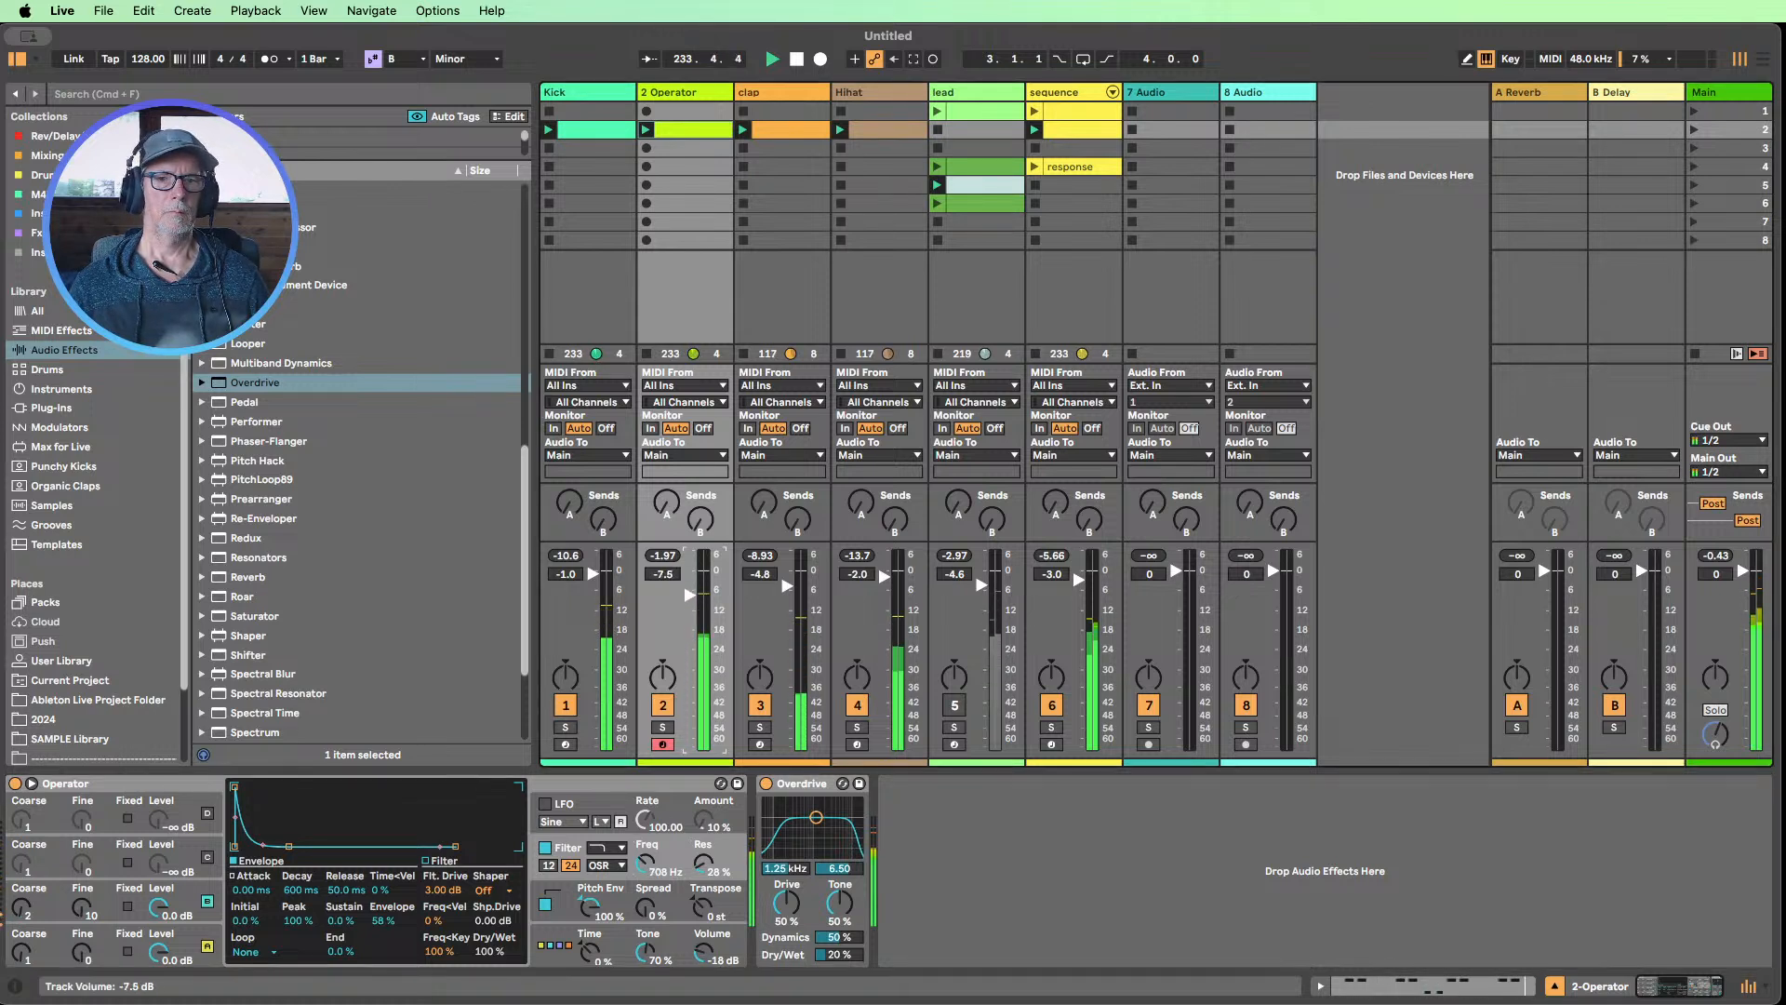
click(955, 704)
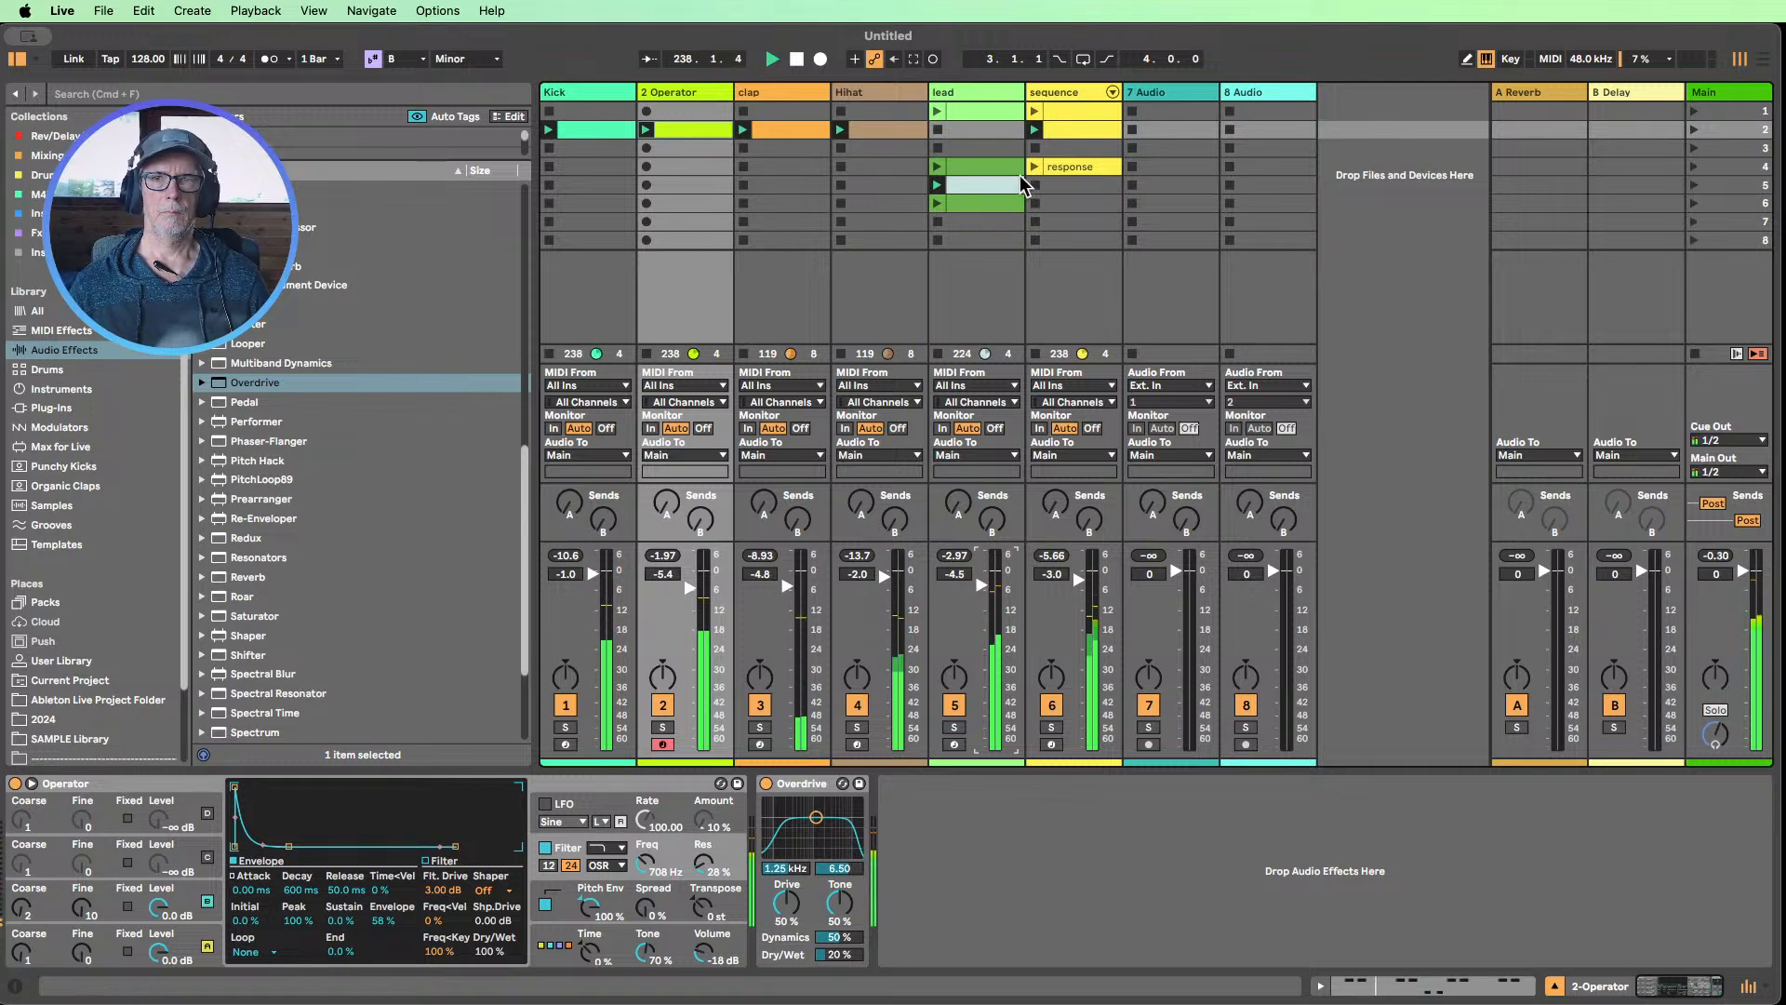
click(937, 167)
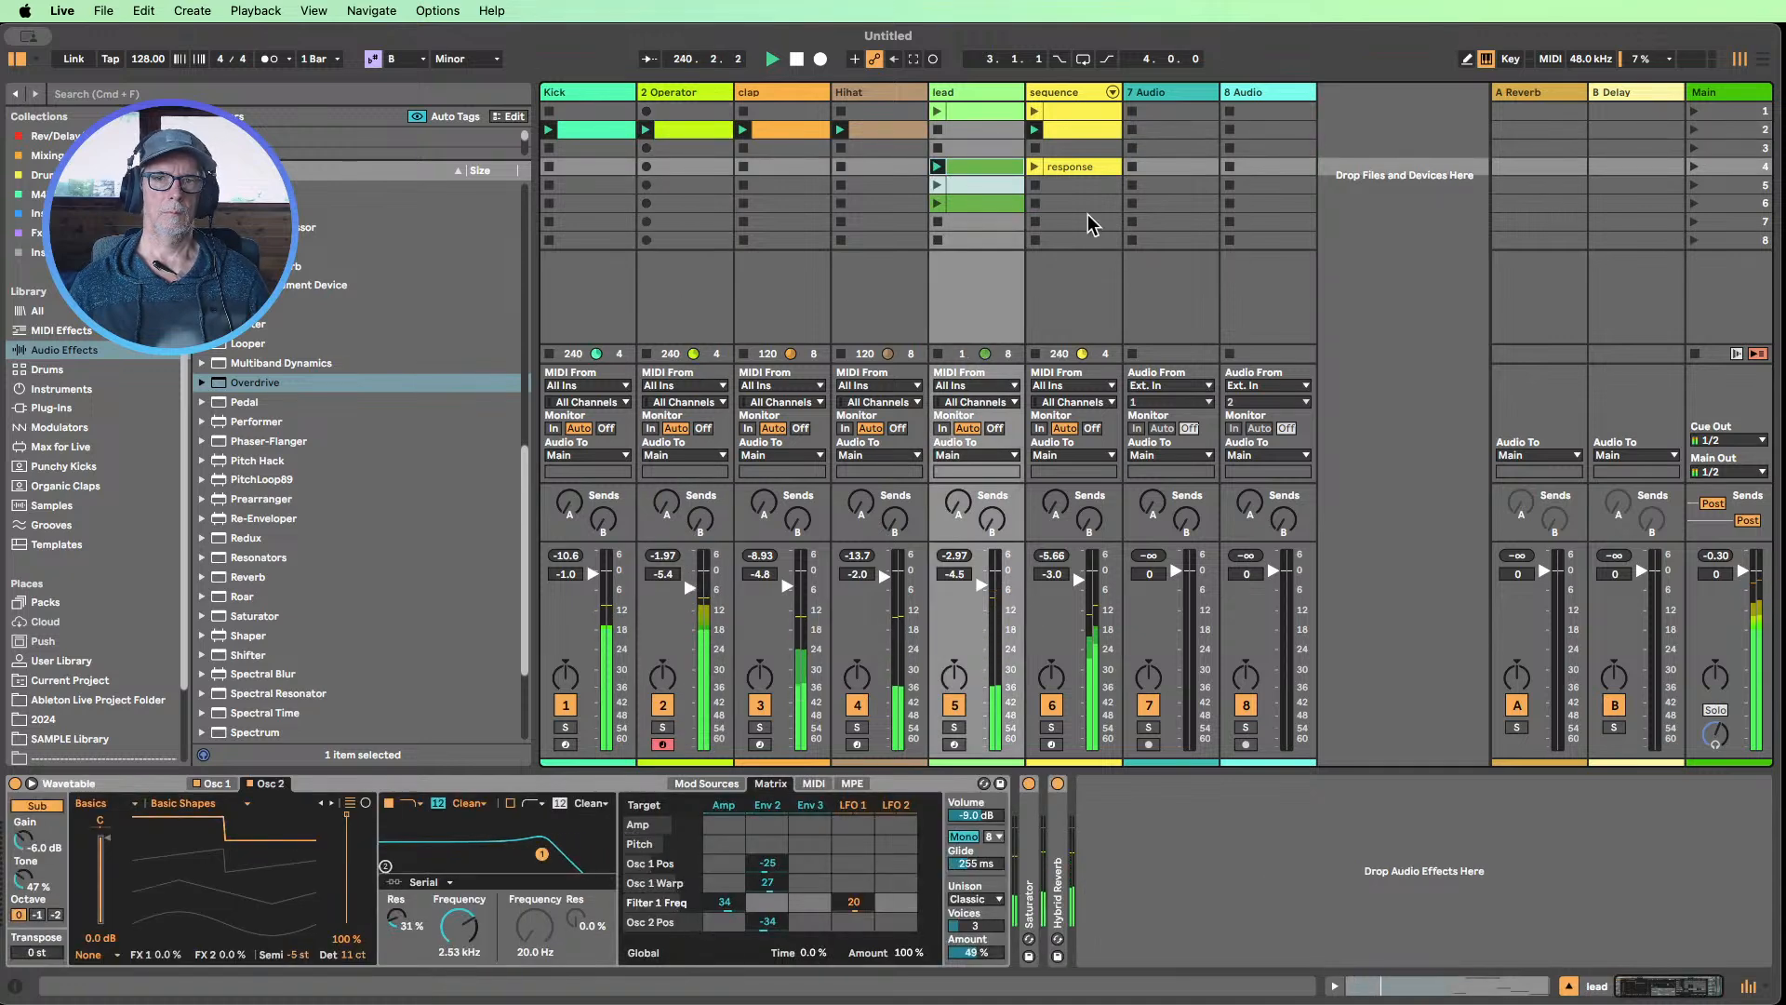
In the 2 Operator clip, deactivate the G1 note just after beat 1.3 and extend the preceding G1 note to beat 1.3
double_click(678, 129)
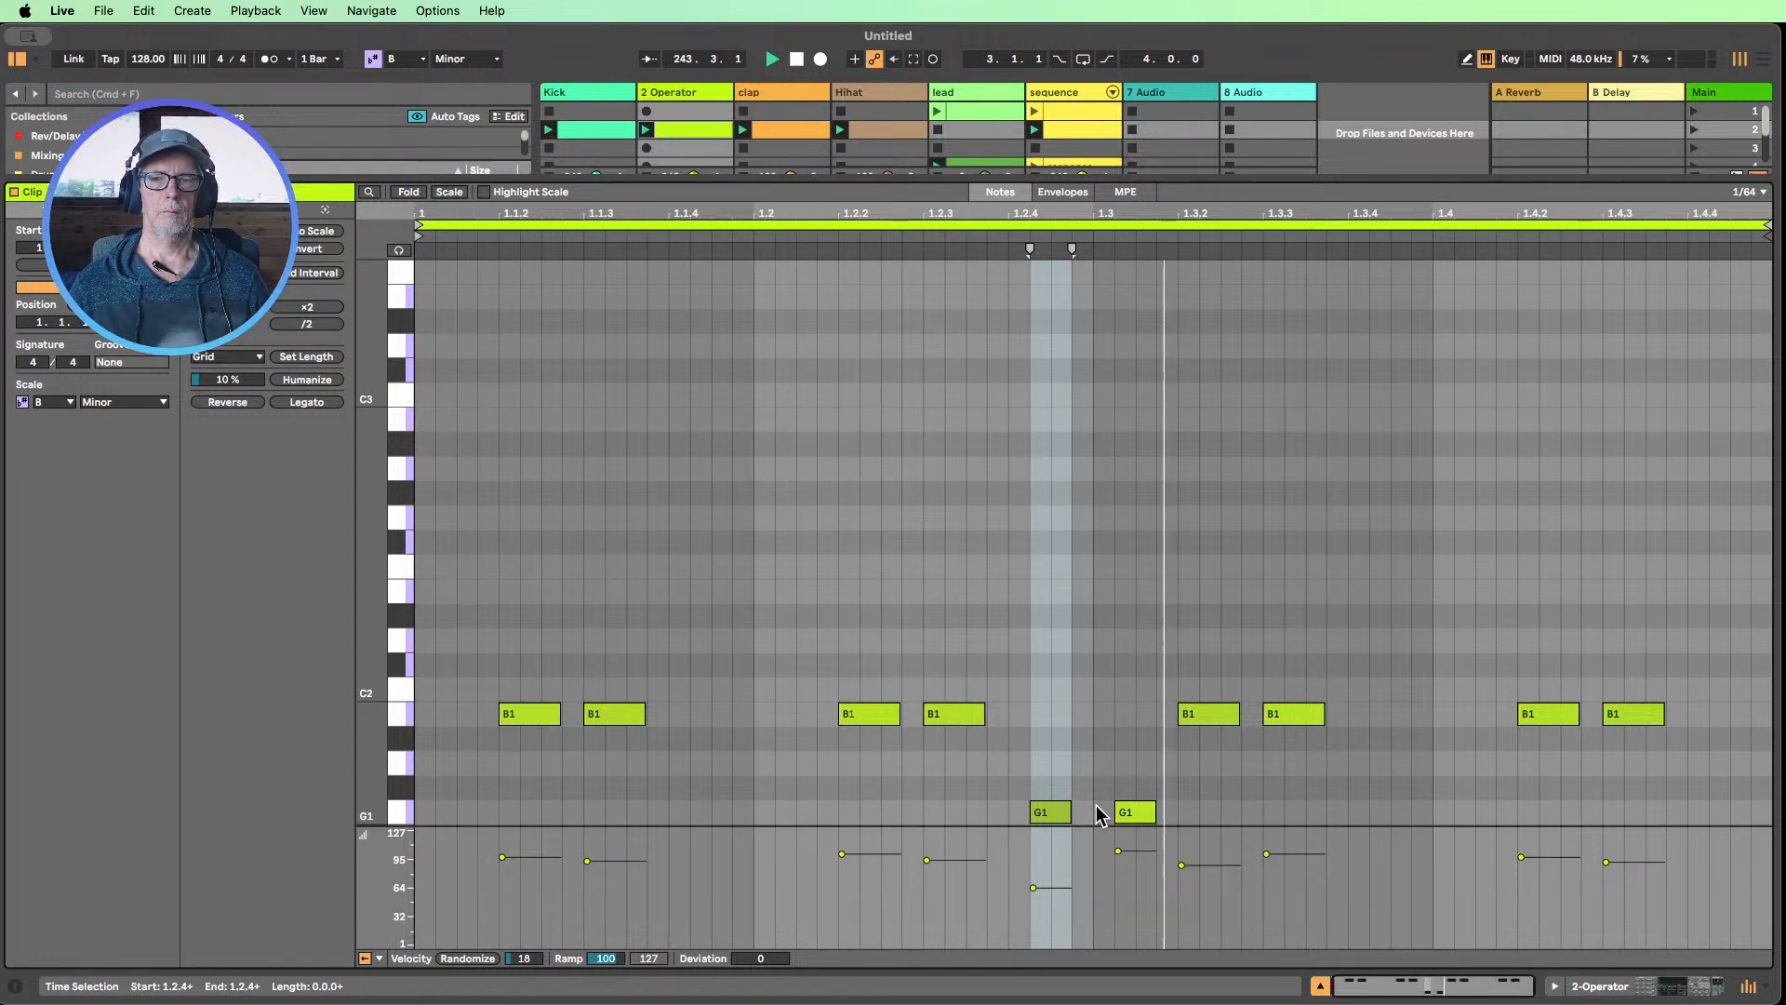
click(1145, 813)
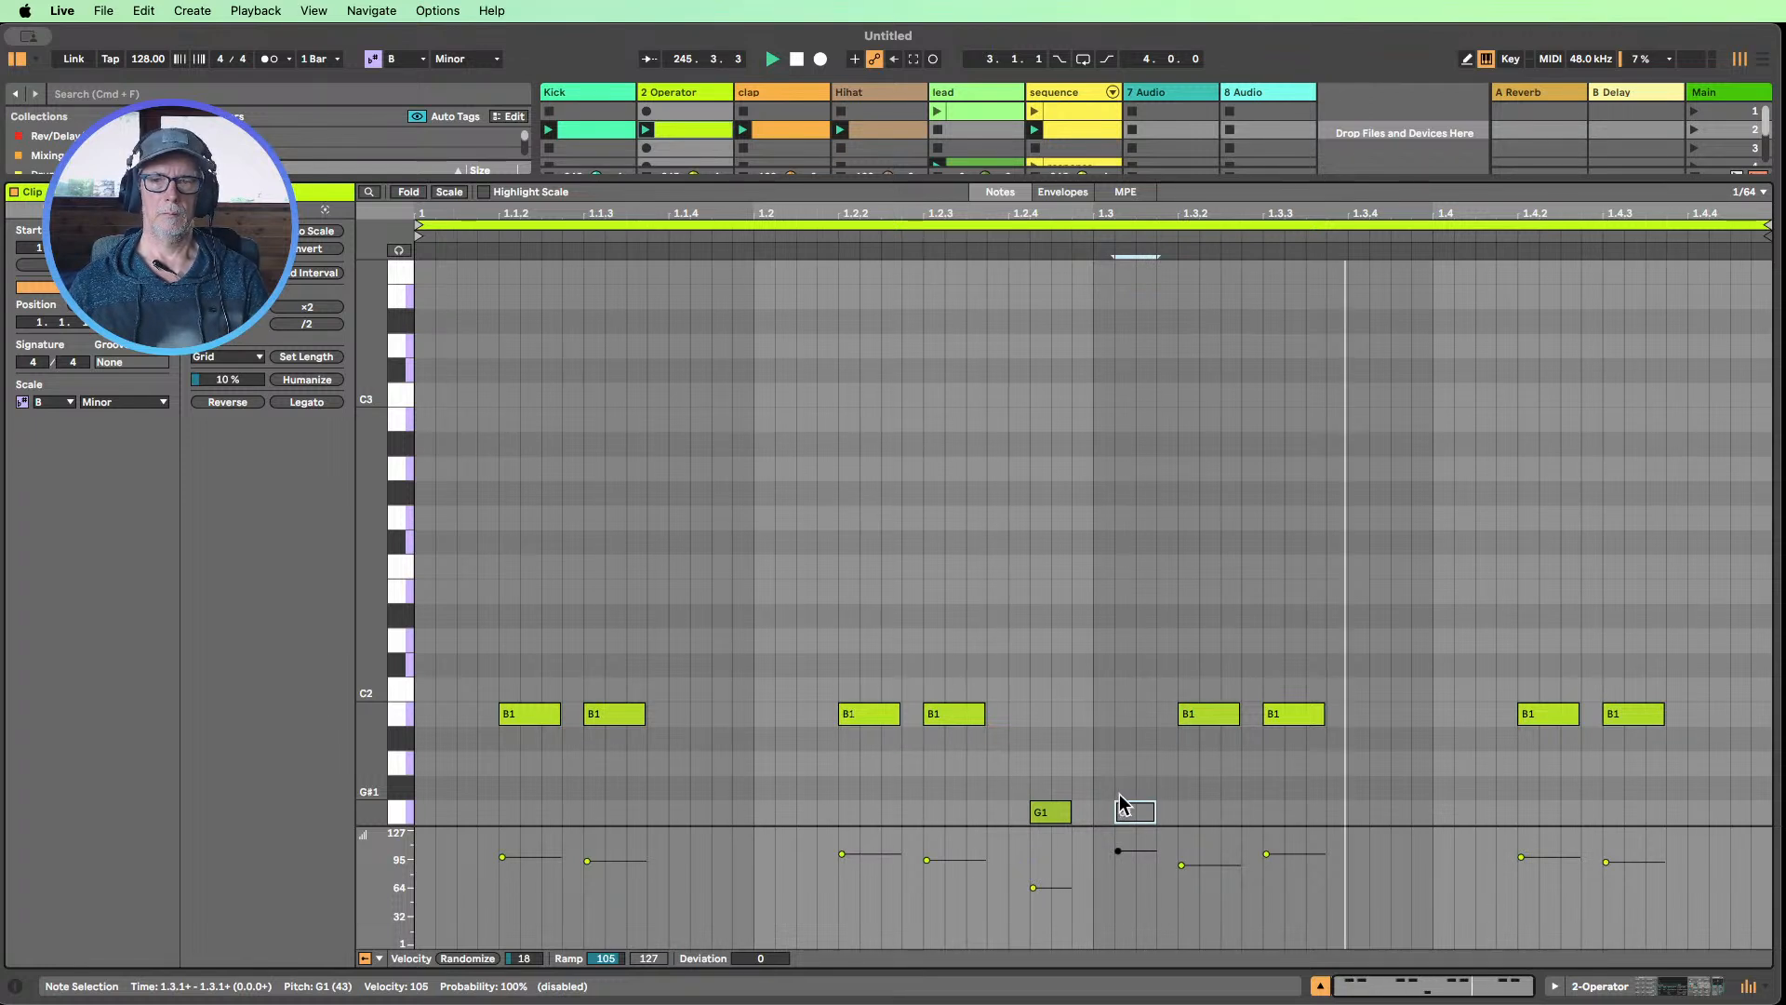
drag(1070, 812, 1093, 812)
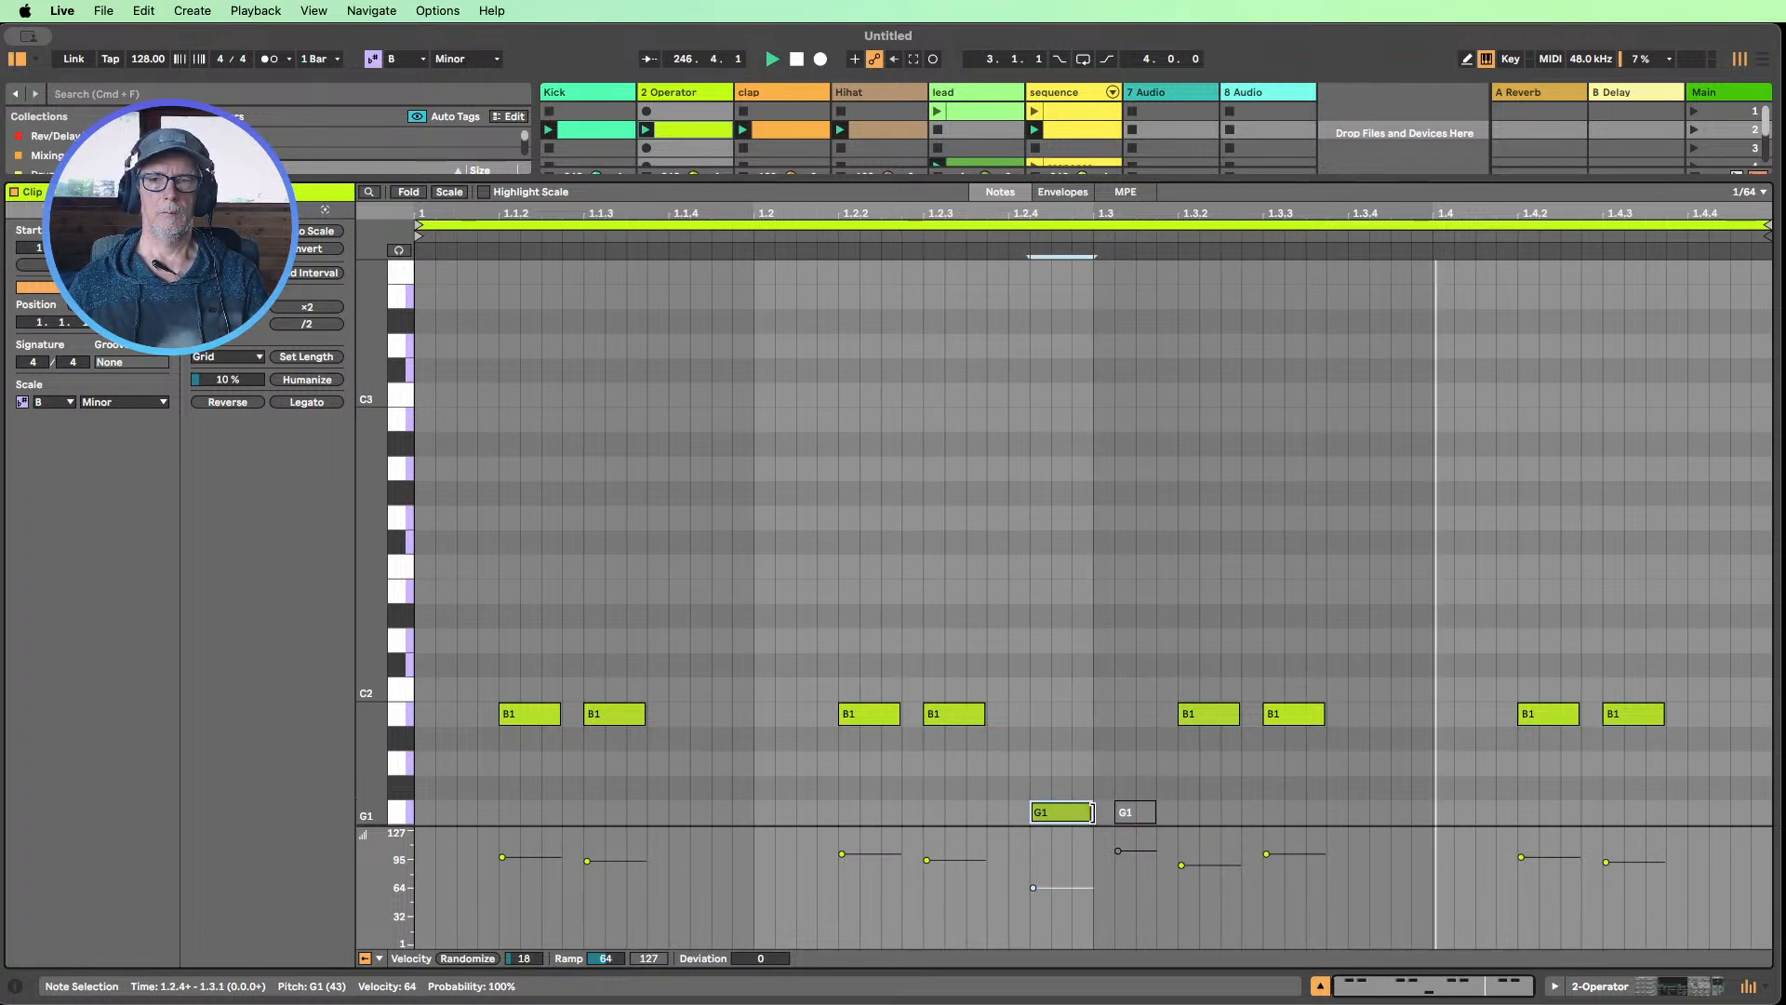
Transpose the extended G1 note before beat 1.3 up to D2
key(shift+Up)
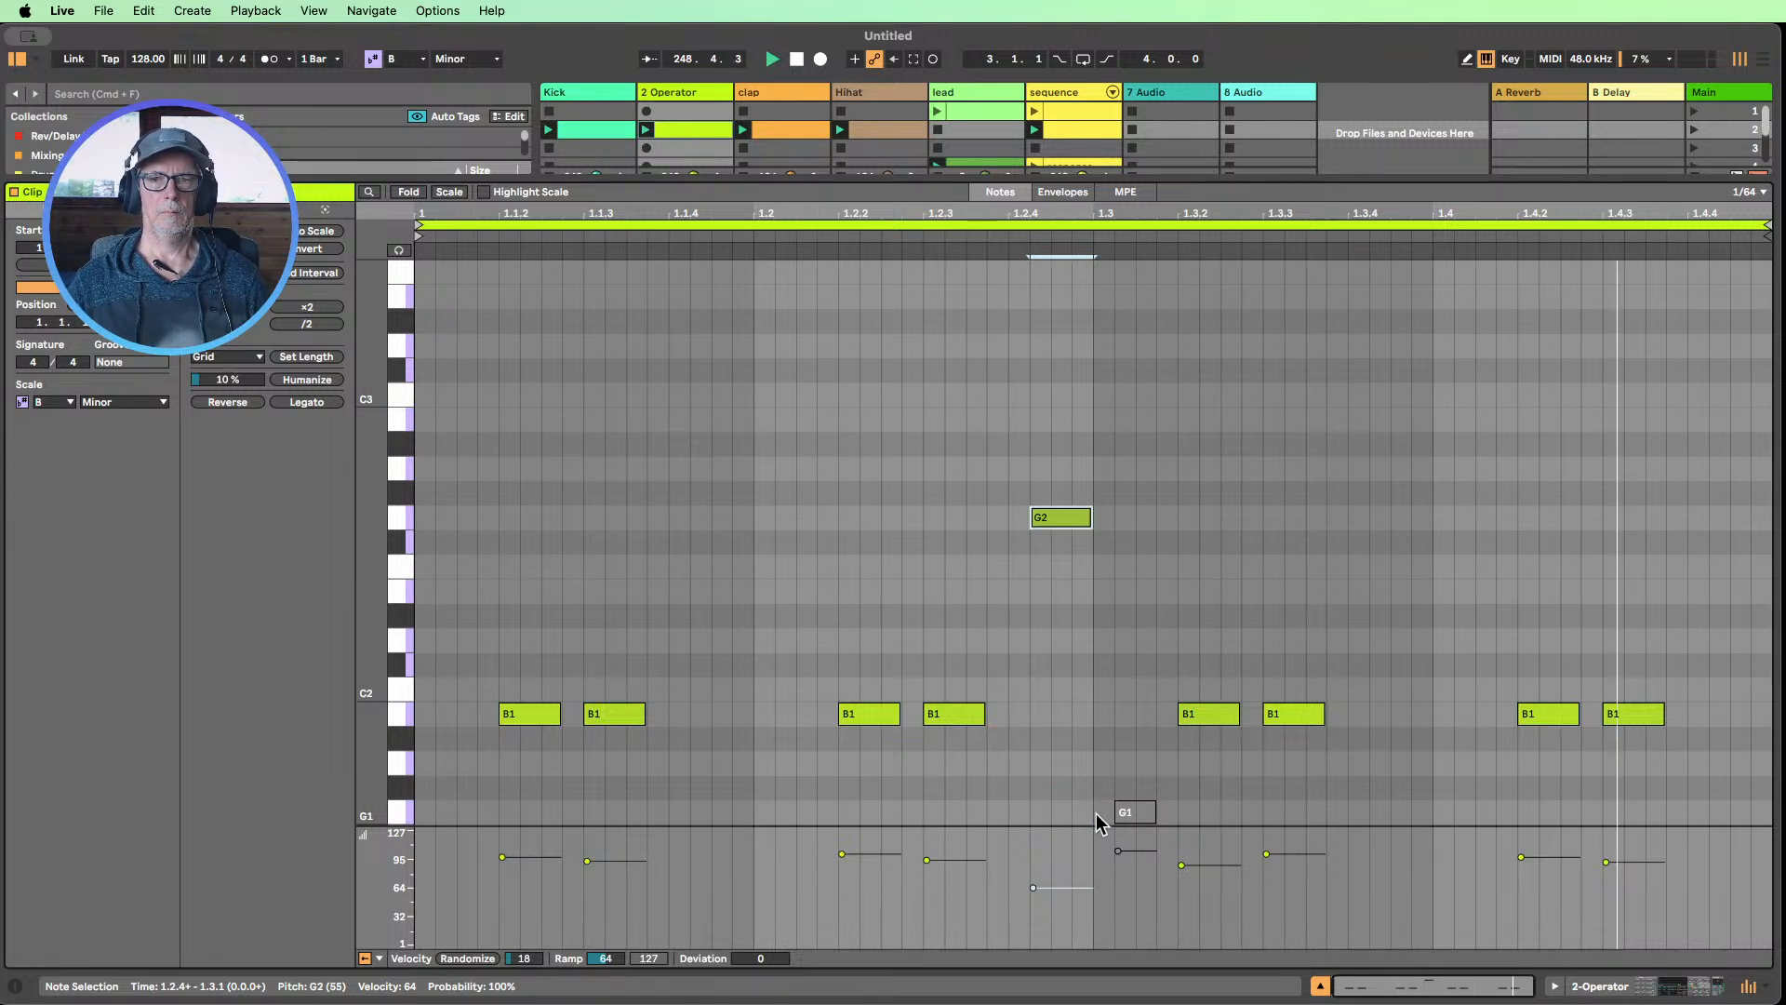
key(Down)
key(Down)
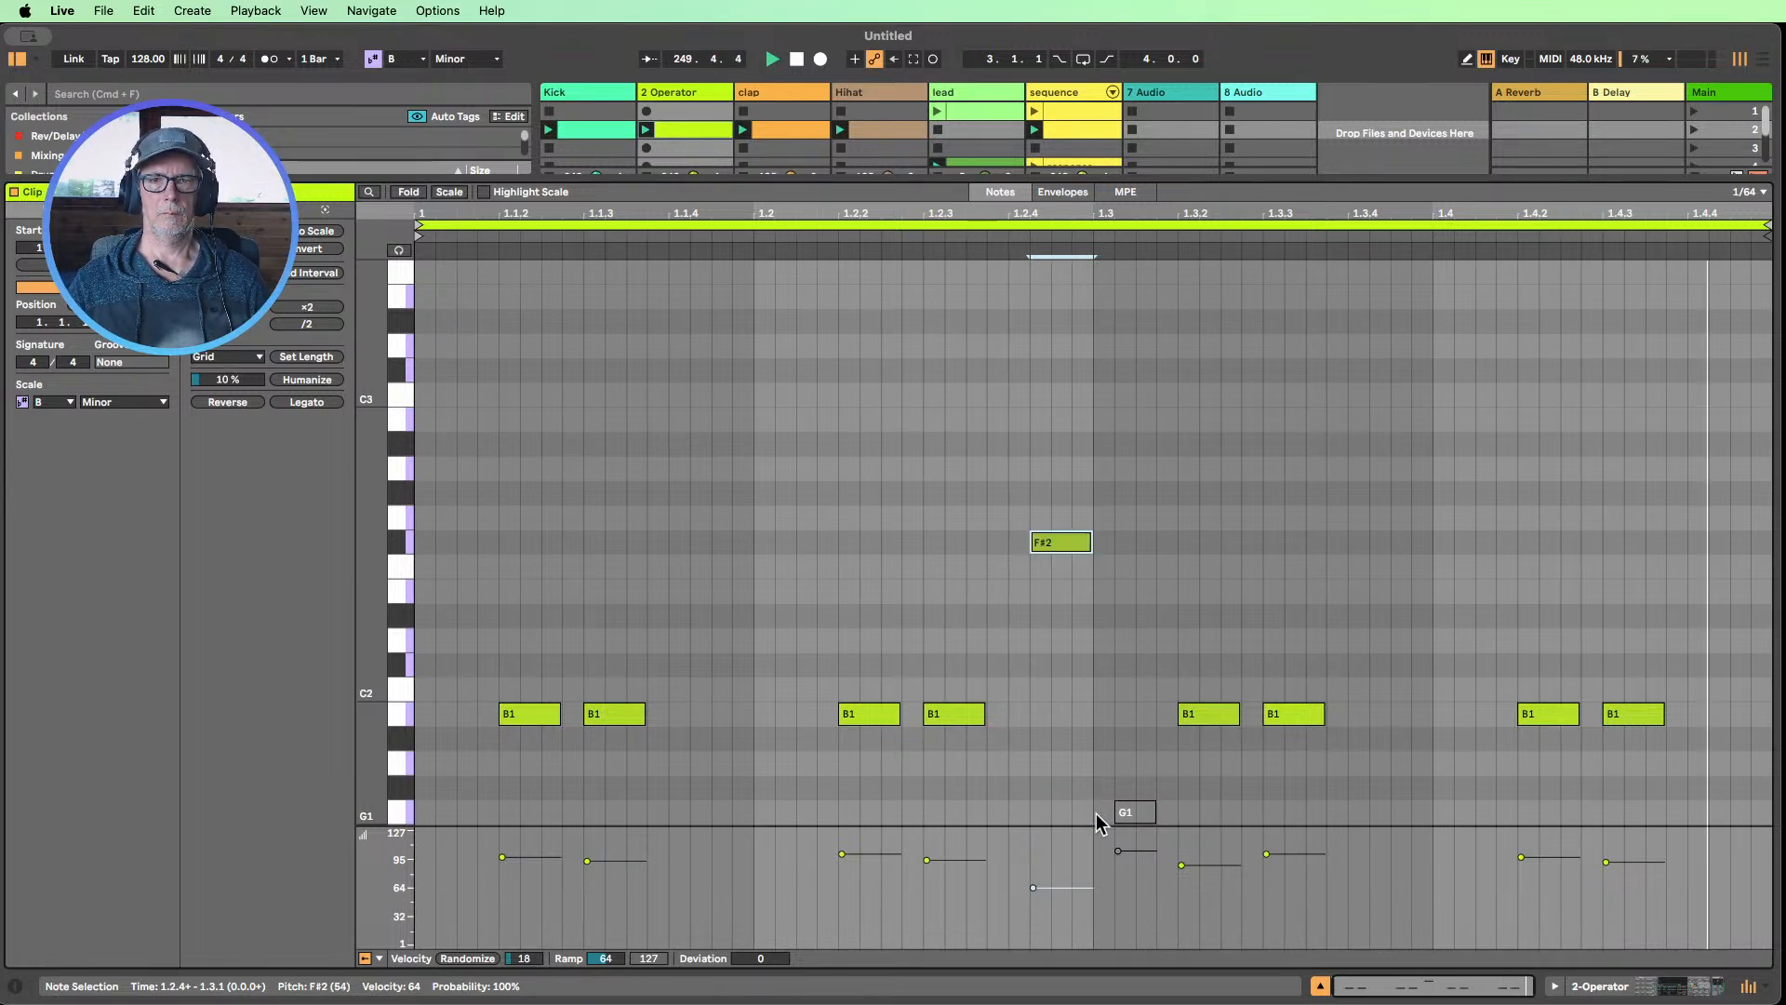
key(Down)
key(Down)
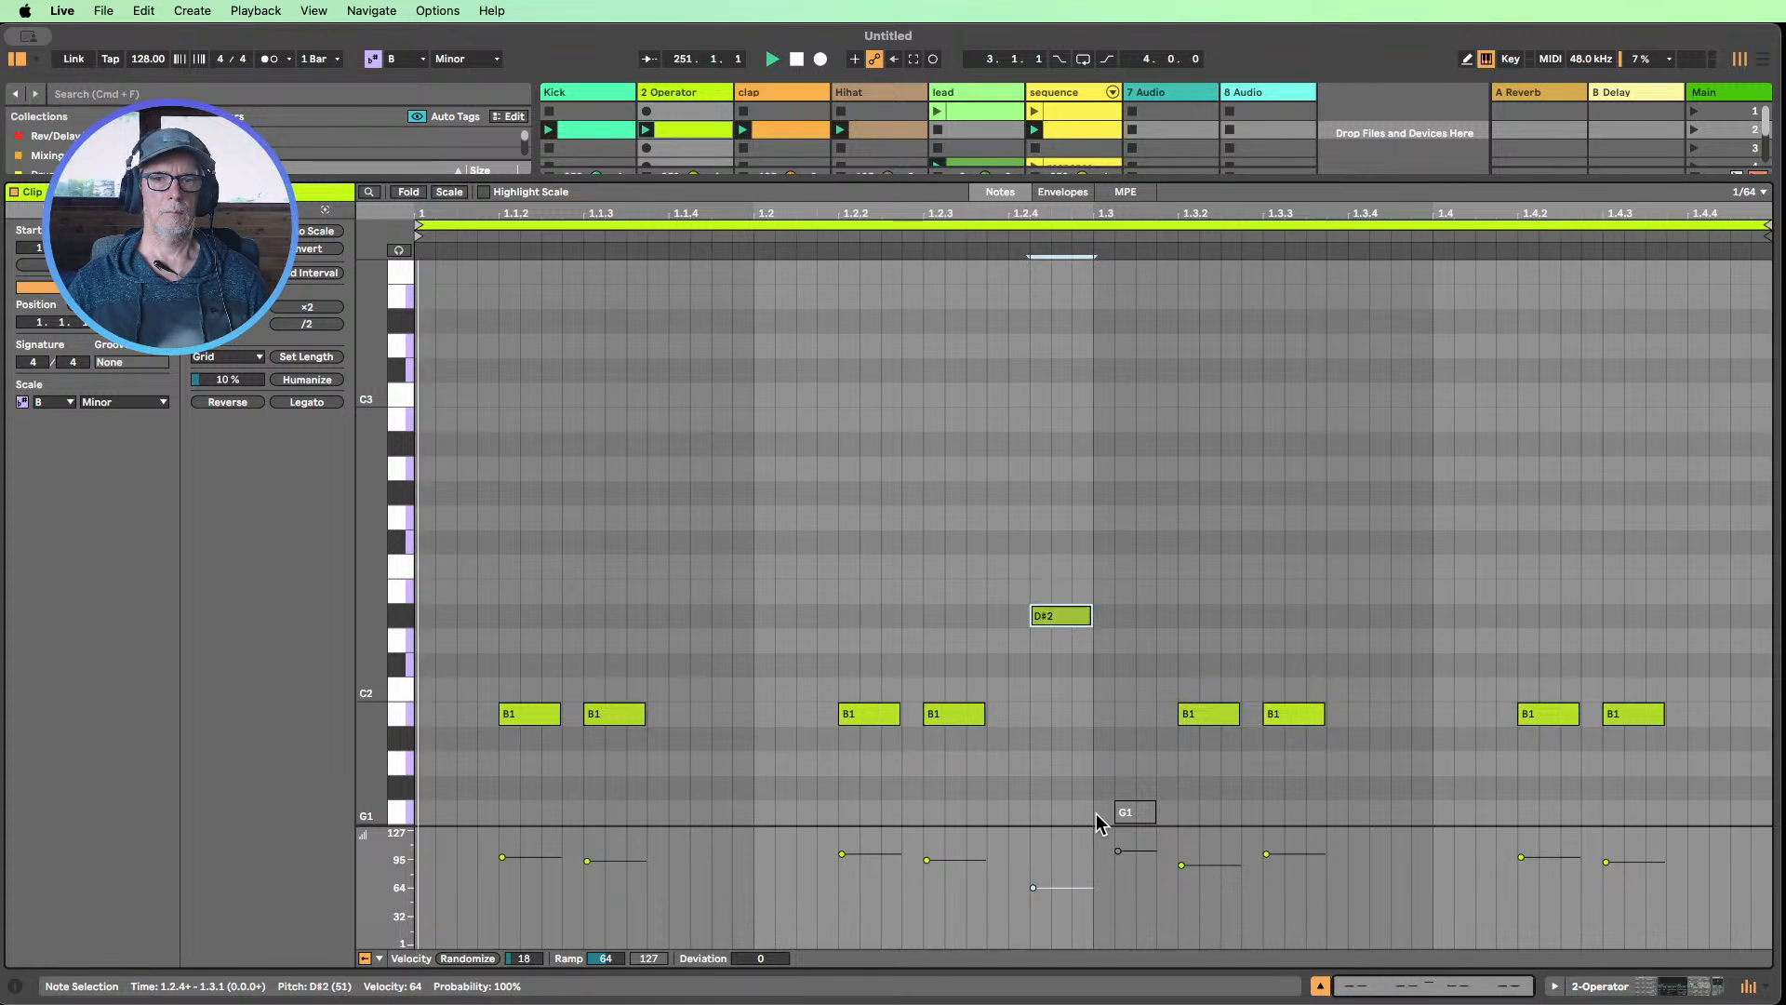
key(Up)
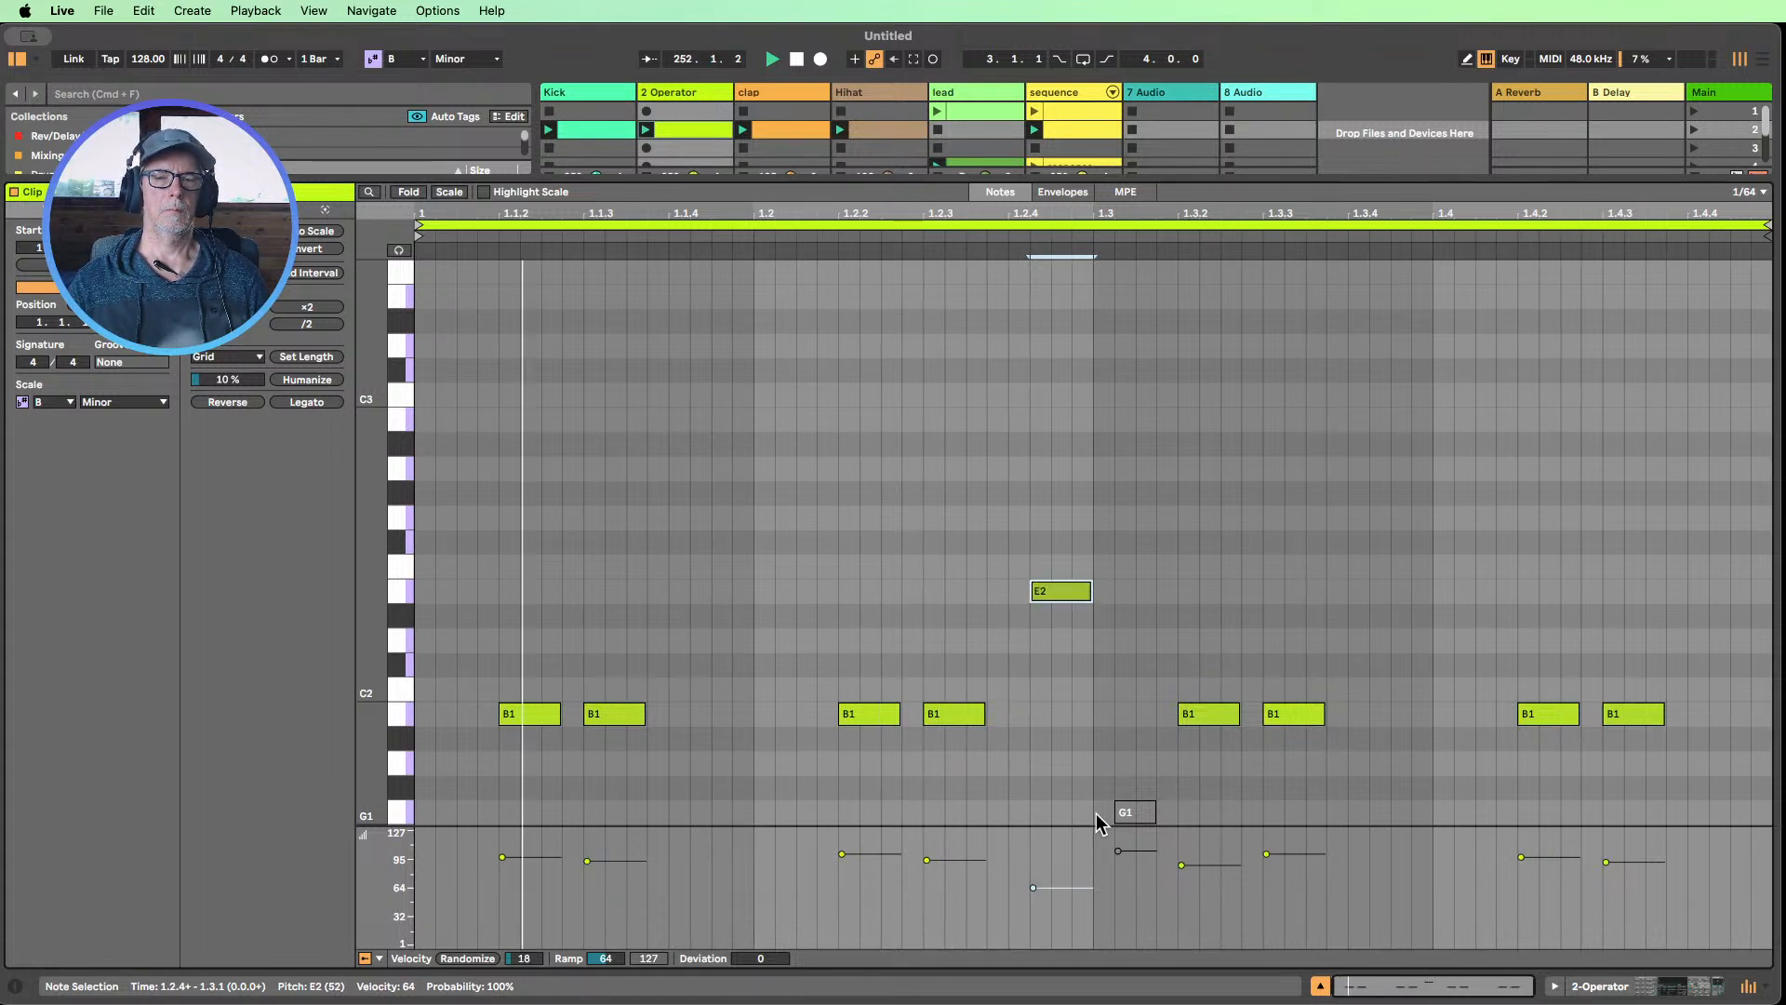
key(Down)
key(Down)
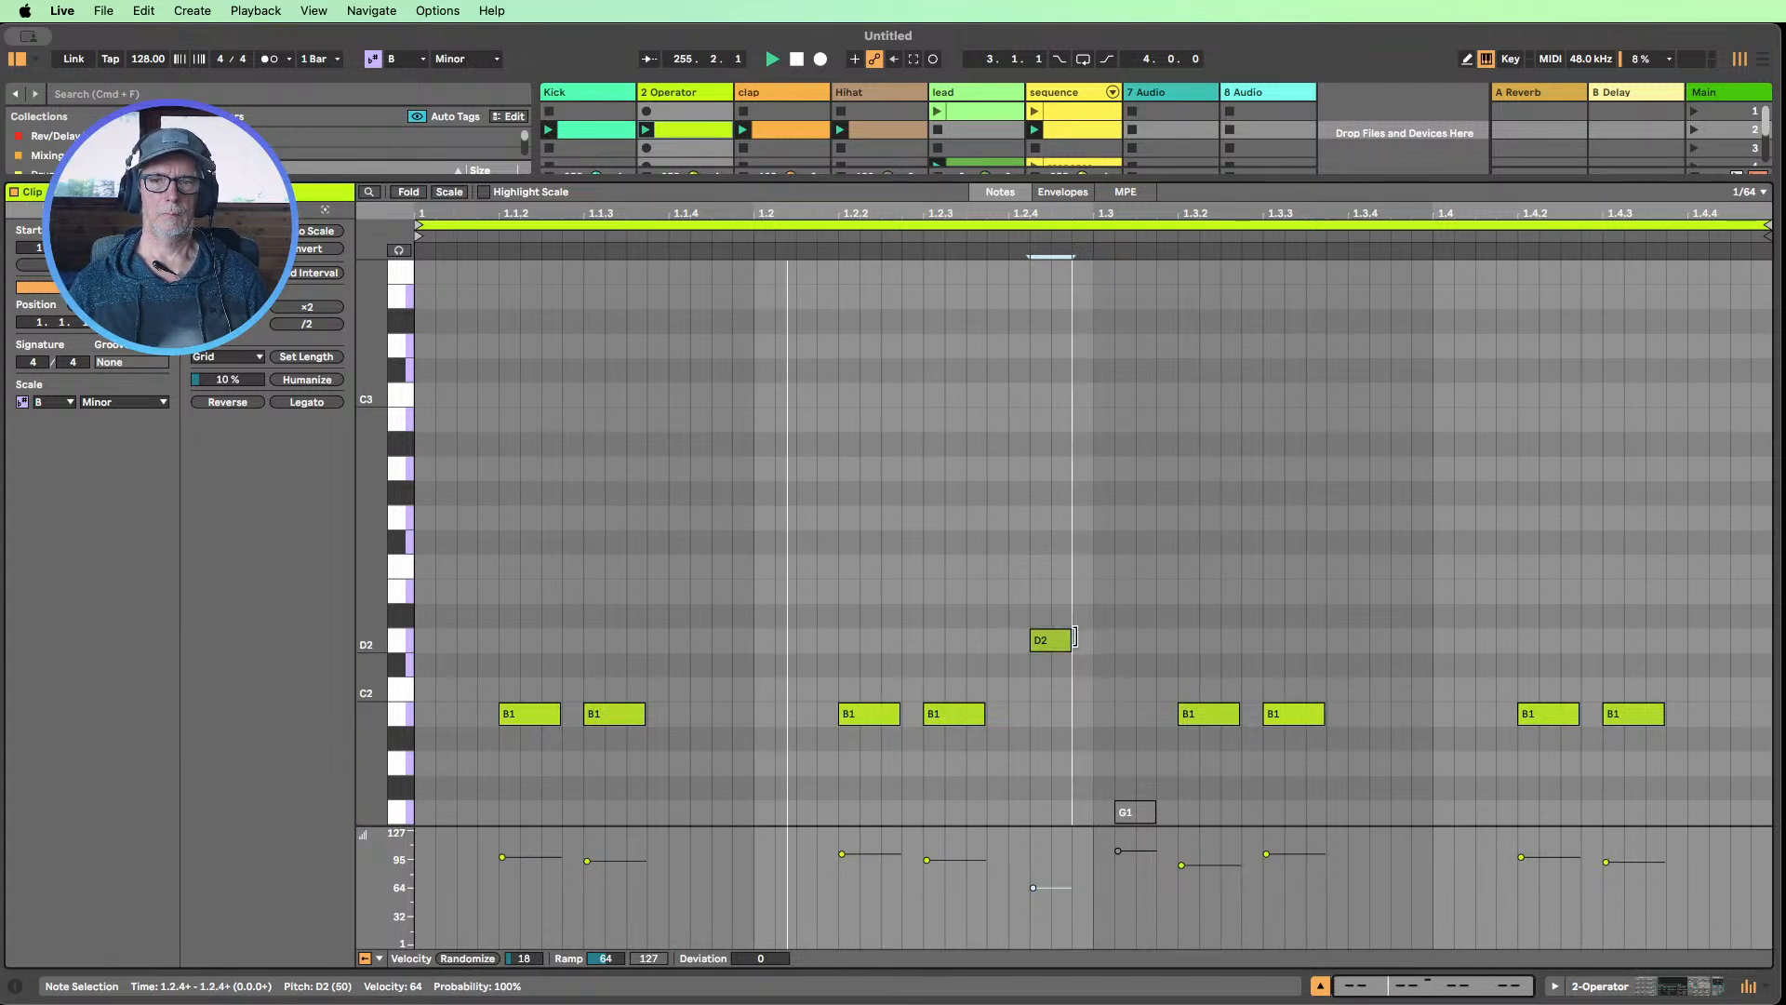
Shorten the D2 note to about two 1/64 grid steps and reactivate the G1 note just after beat 1.3
drag(1090, 640, 1071, 642)
click(1143, 815)
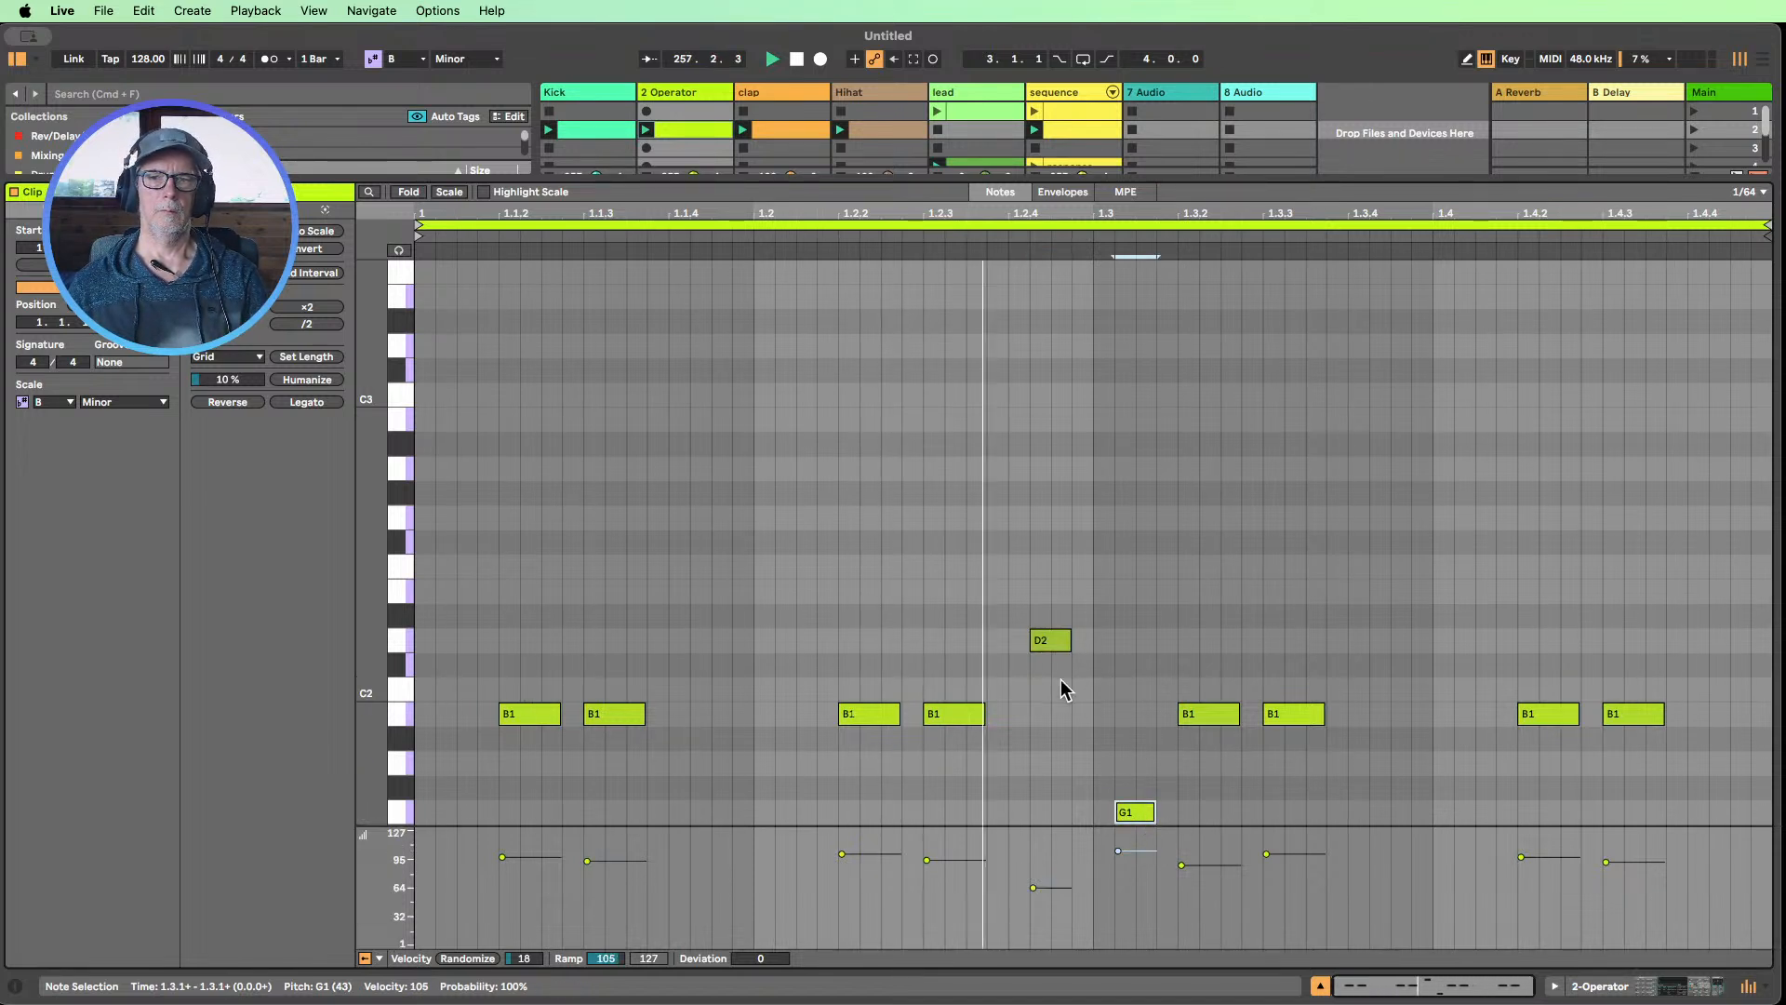
drag(1069, 642, 1049, 642)
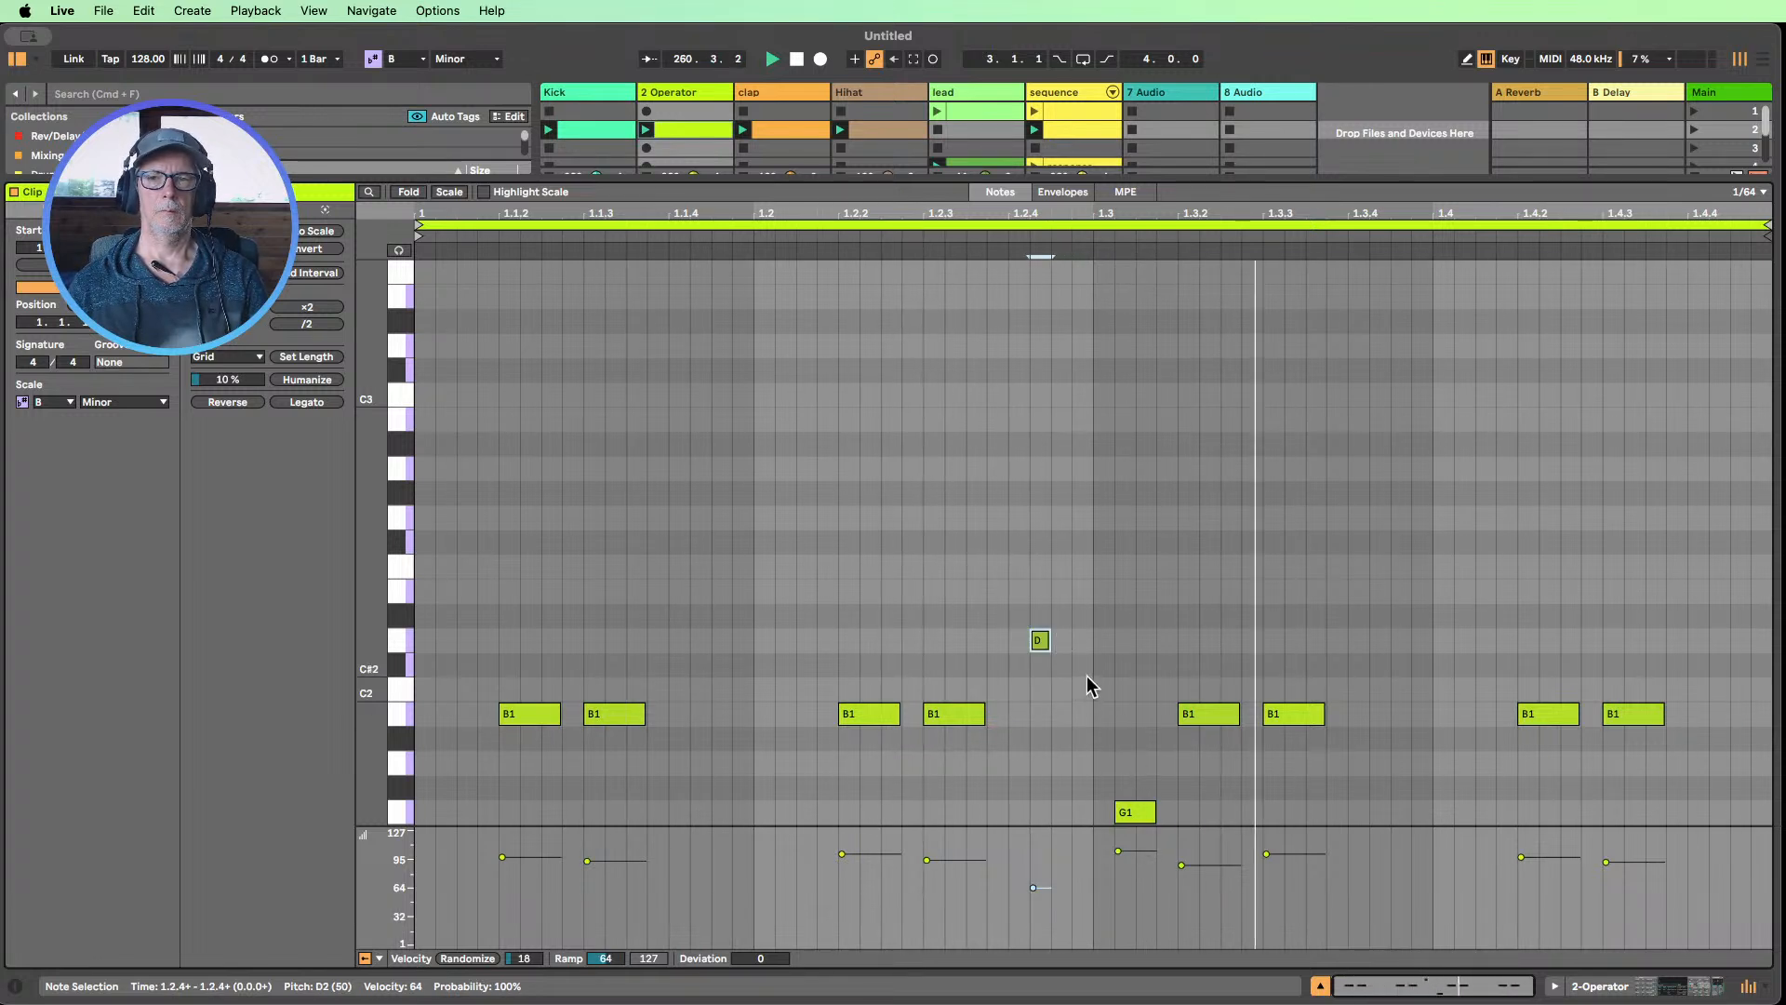
drag(1046, 638, 1069, 640)
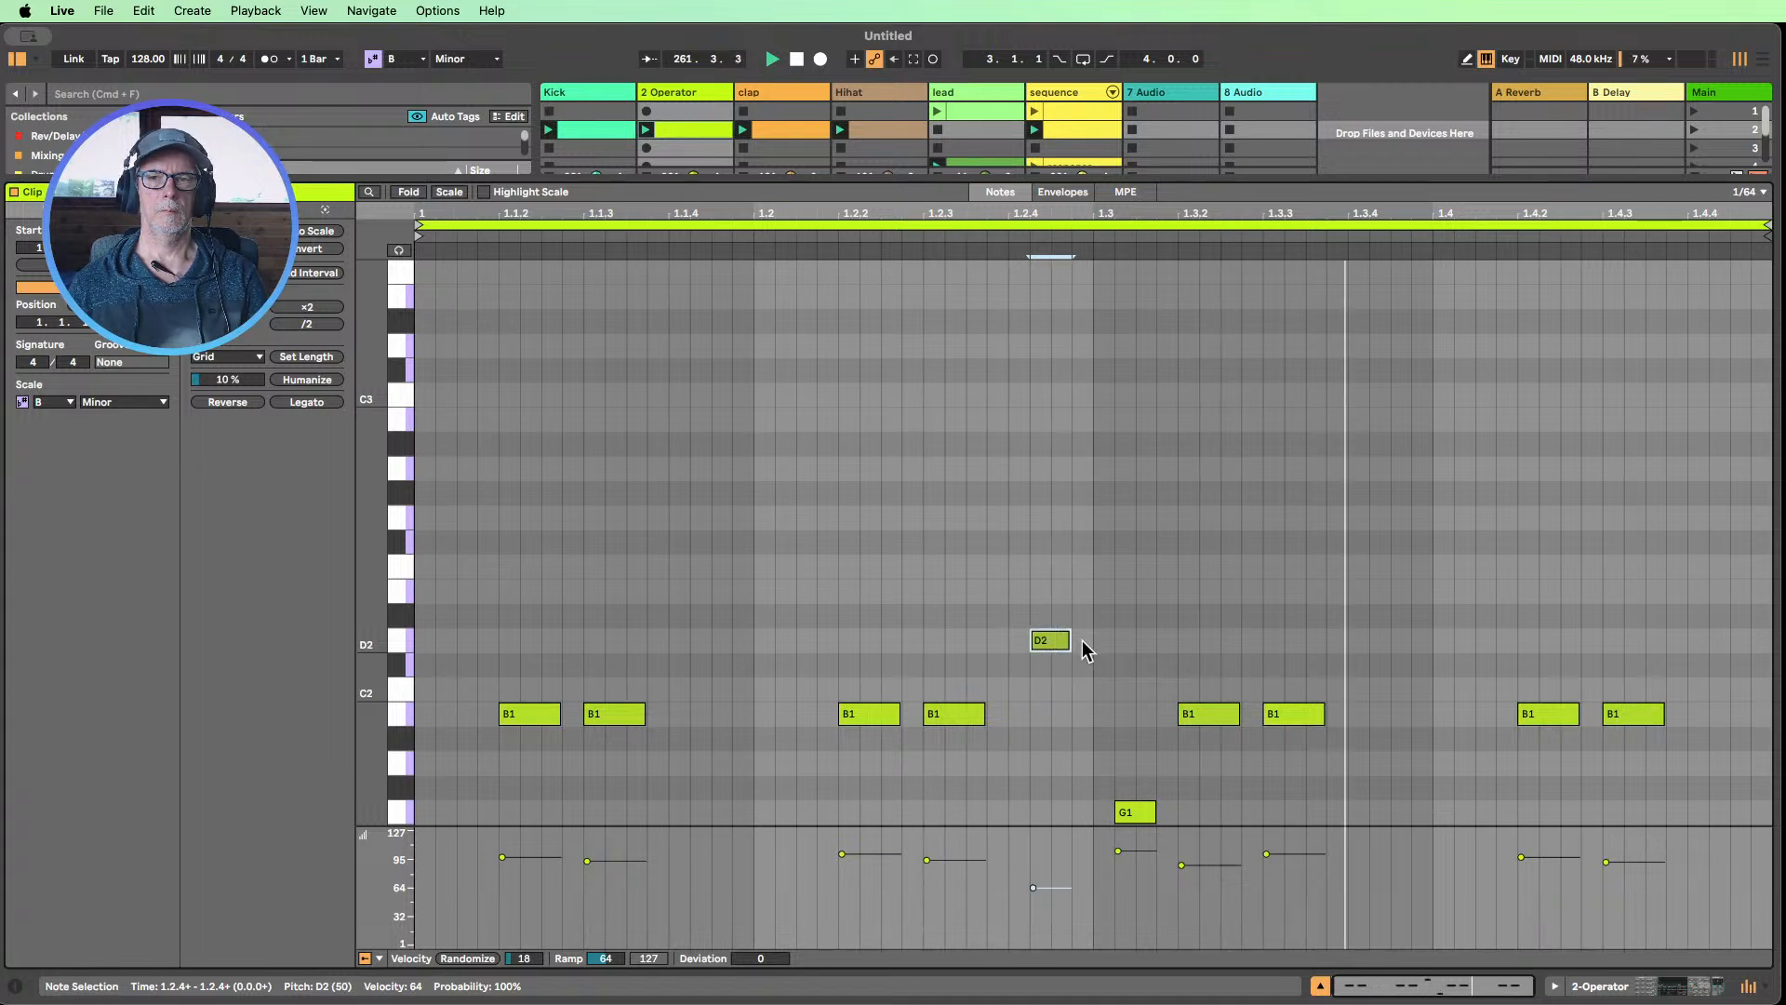
Lower the D2 note to B1 with a length of two 1/64 grid steps, and hide the clip editor
key(Down)
key(Down)
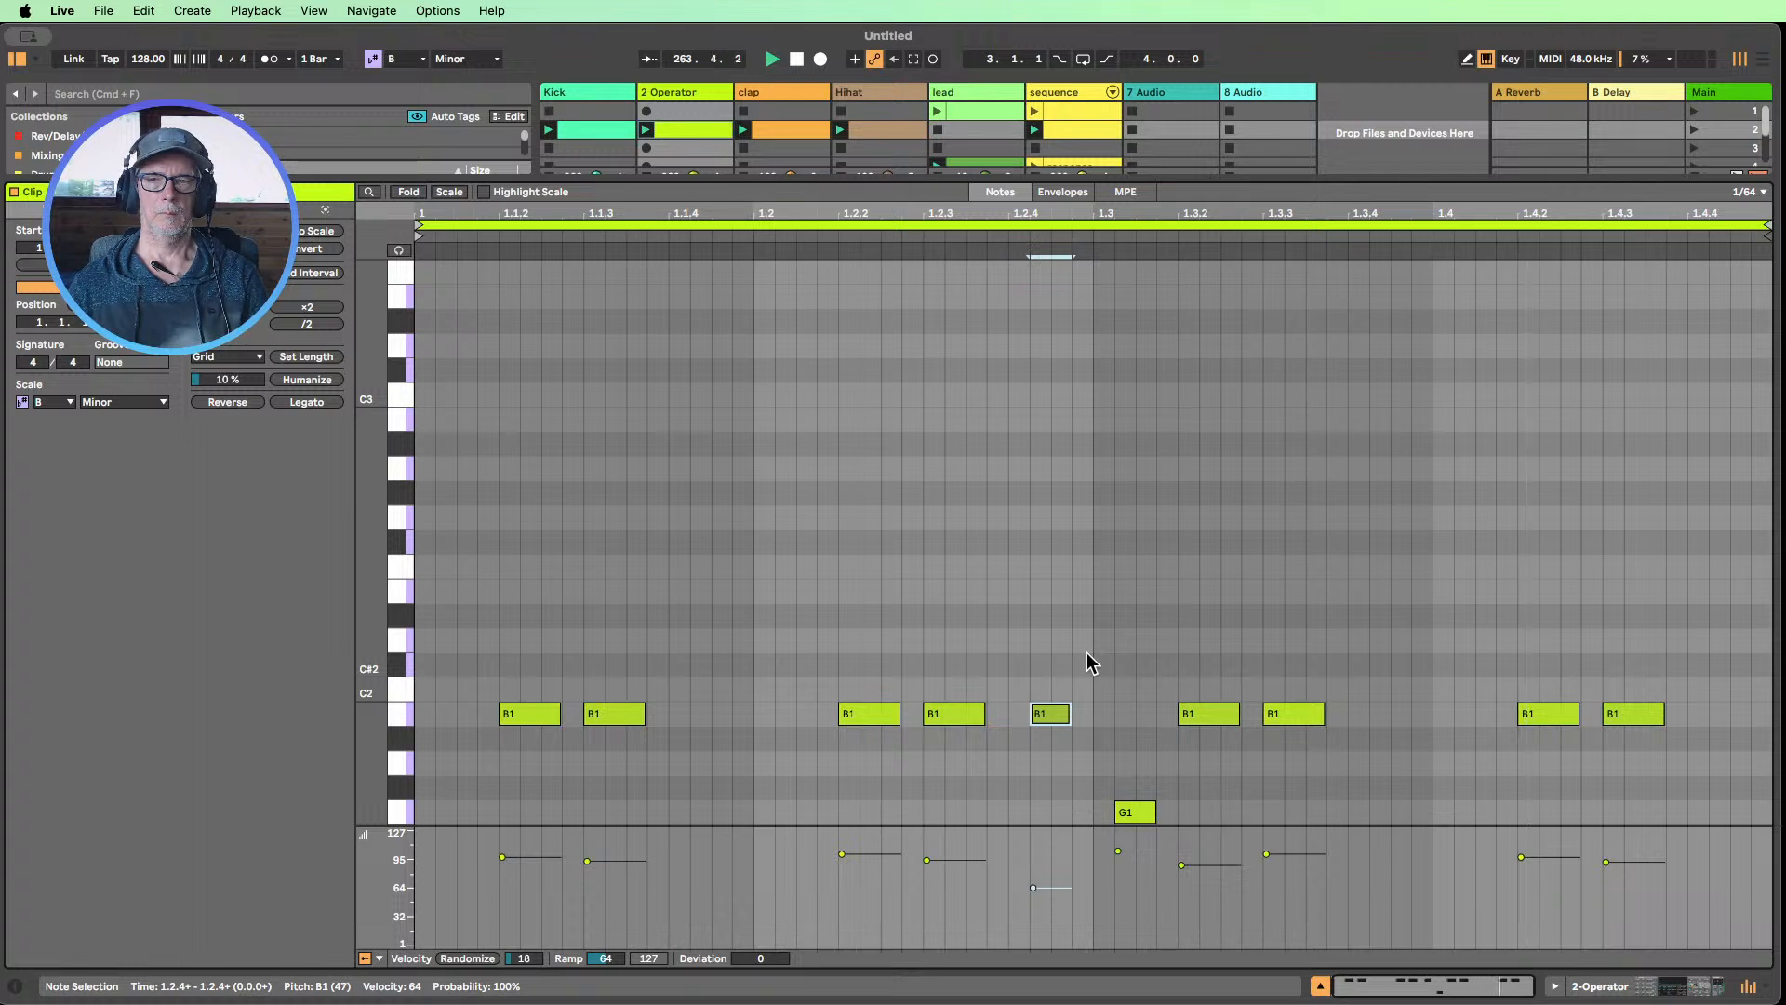
mouse_move(1068, 713)
mouse_down()
mouse_move(1085, 710)
mouse_move(1070, 712)
mouse_up()
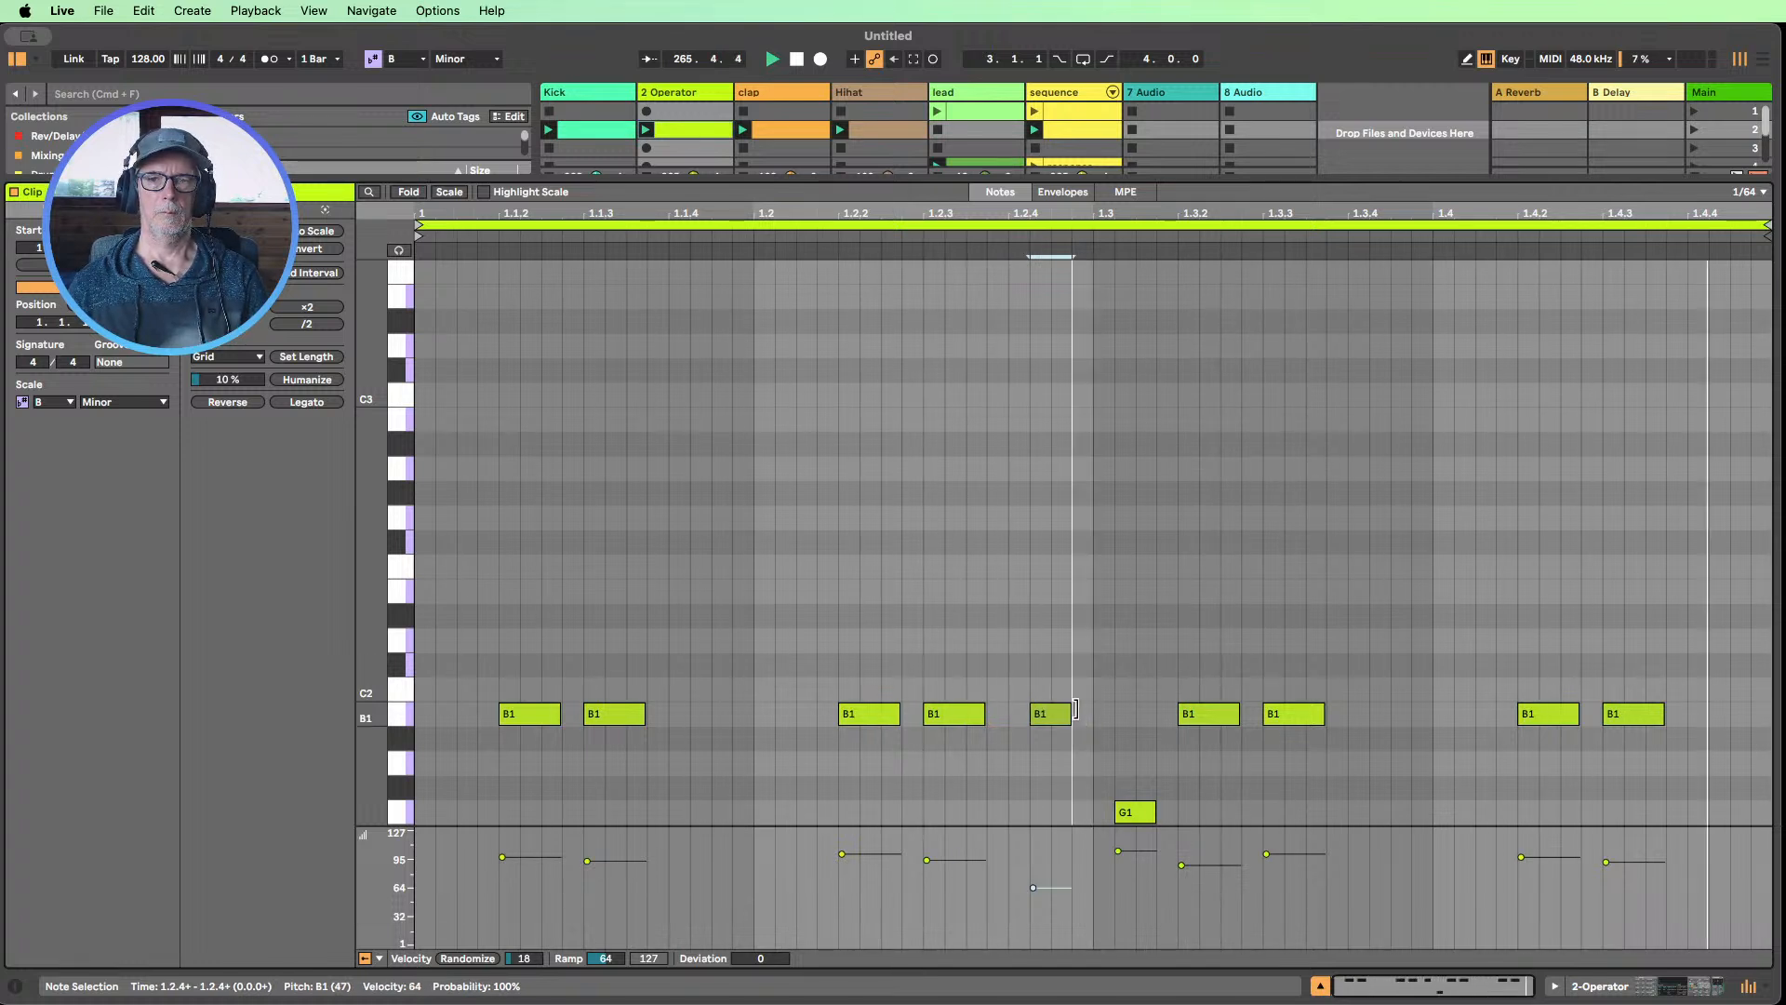
click(1320, 985)
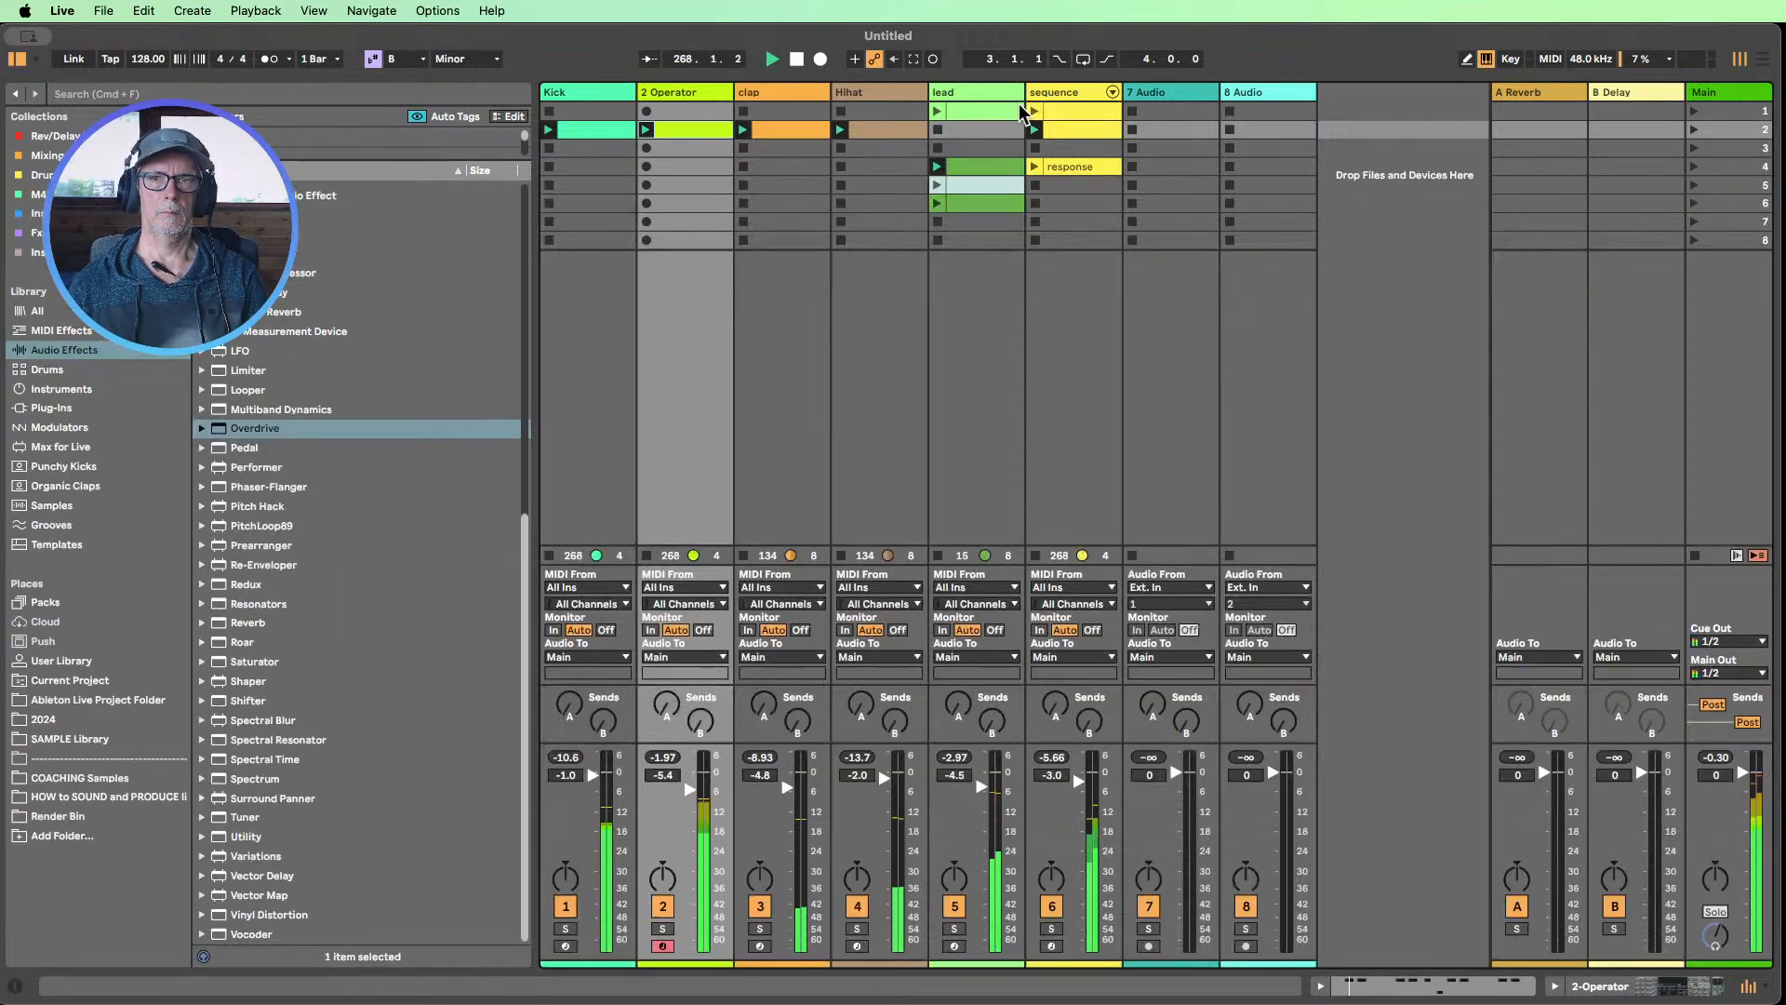
Launch the lead track's scene 1 clip with the lead volume at -7.0 dB, and unmute the Kick track
click(938, 110)
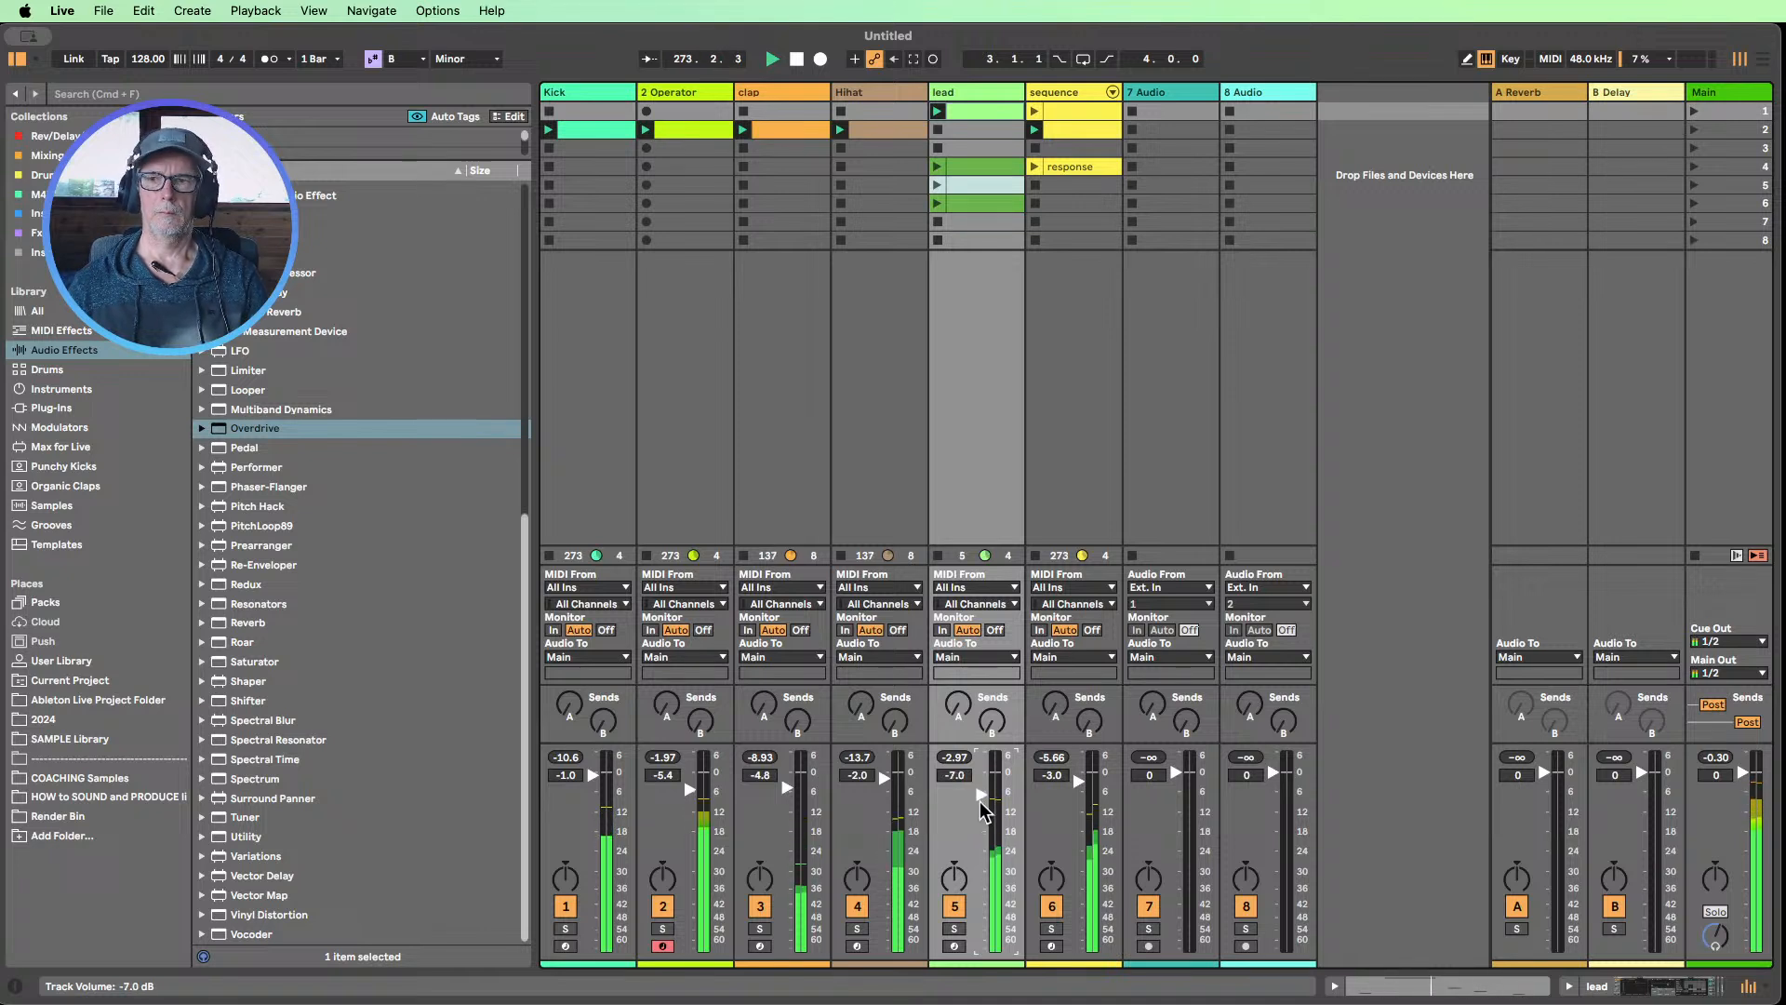
click(567, 906)
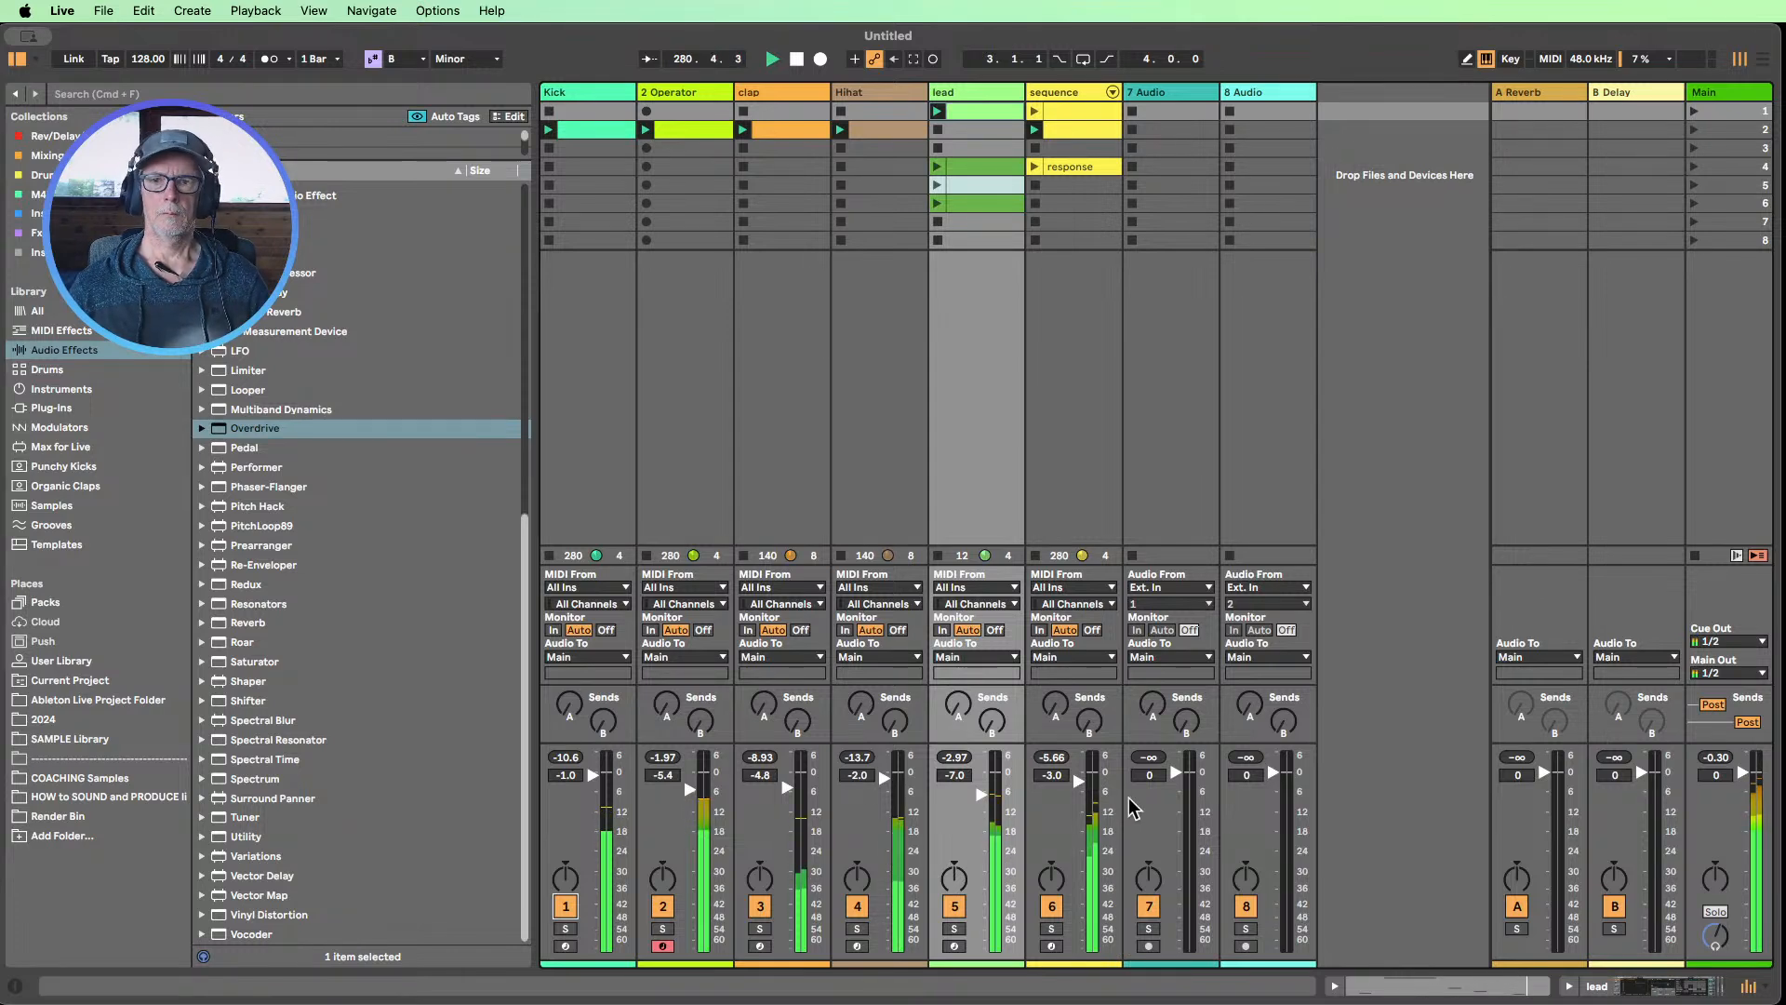
double_click(974, 93)
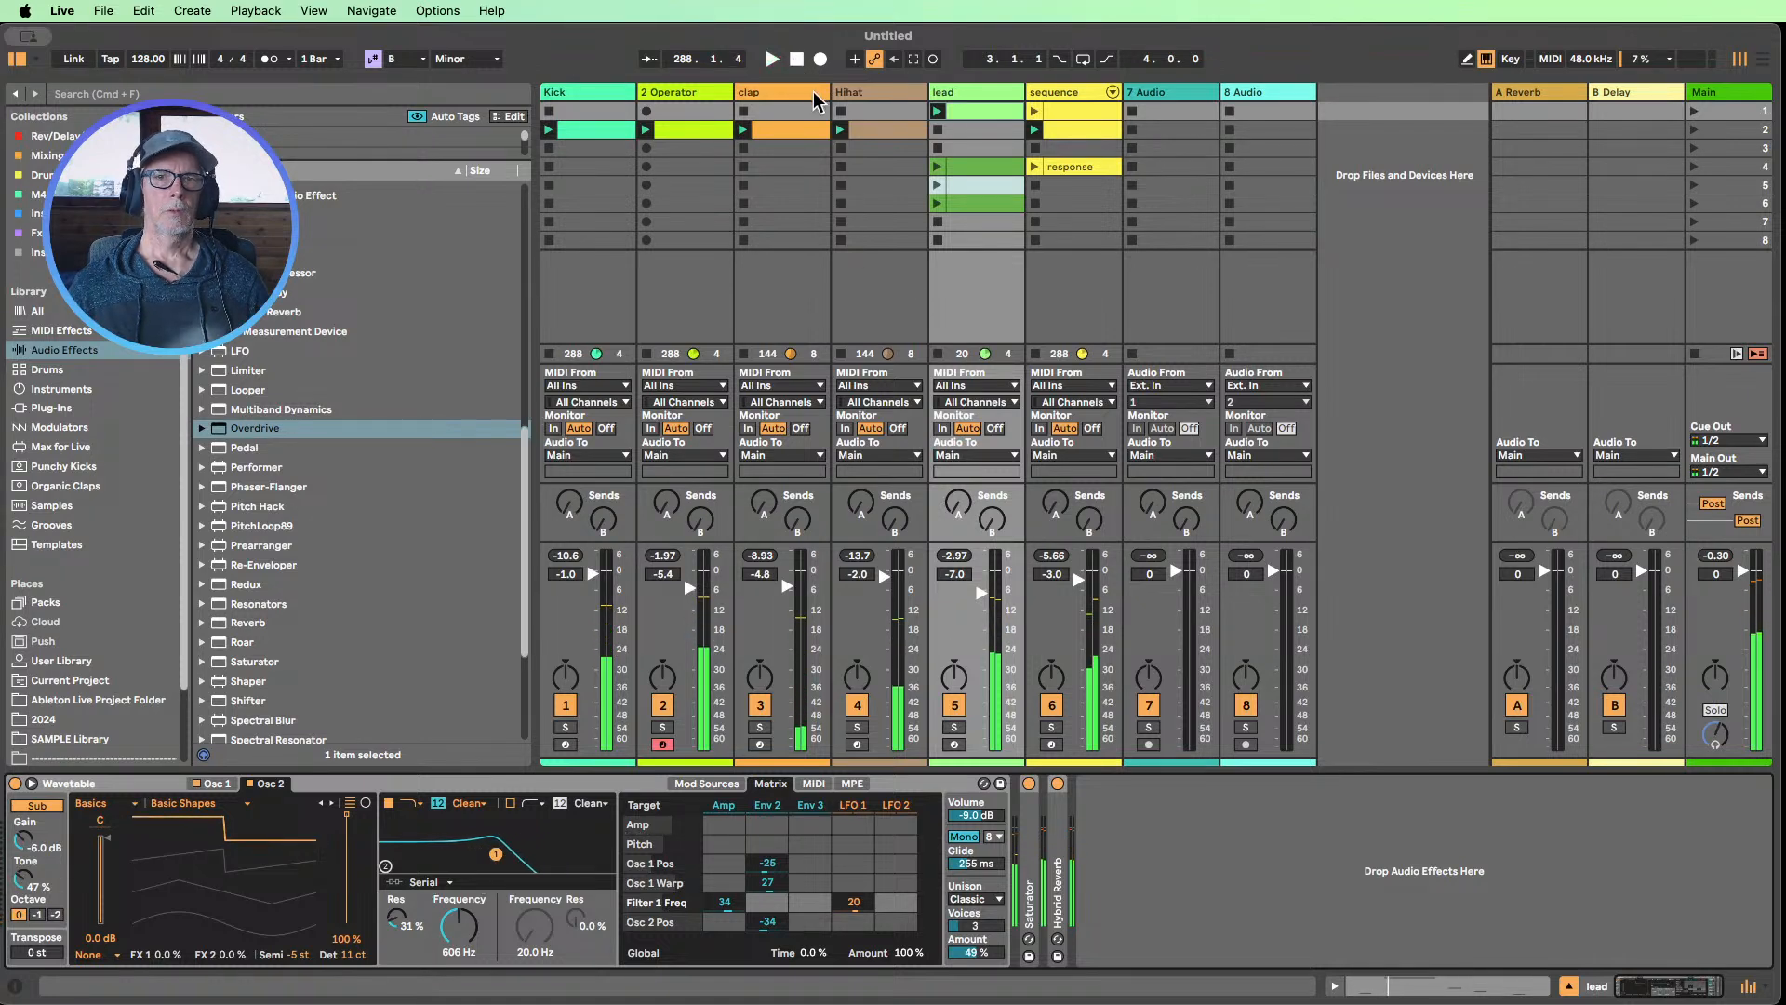
Rename the 2 Operator track as Bass and restart playback
click(681, 104)
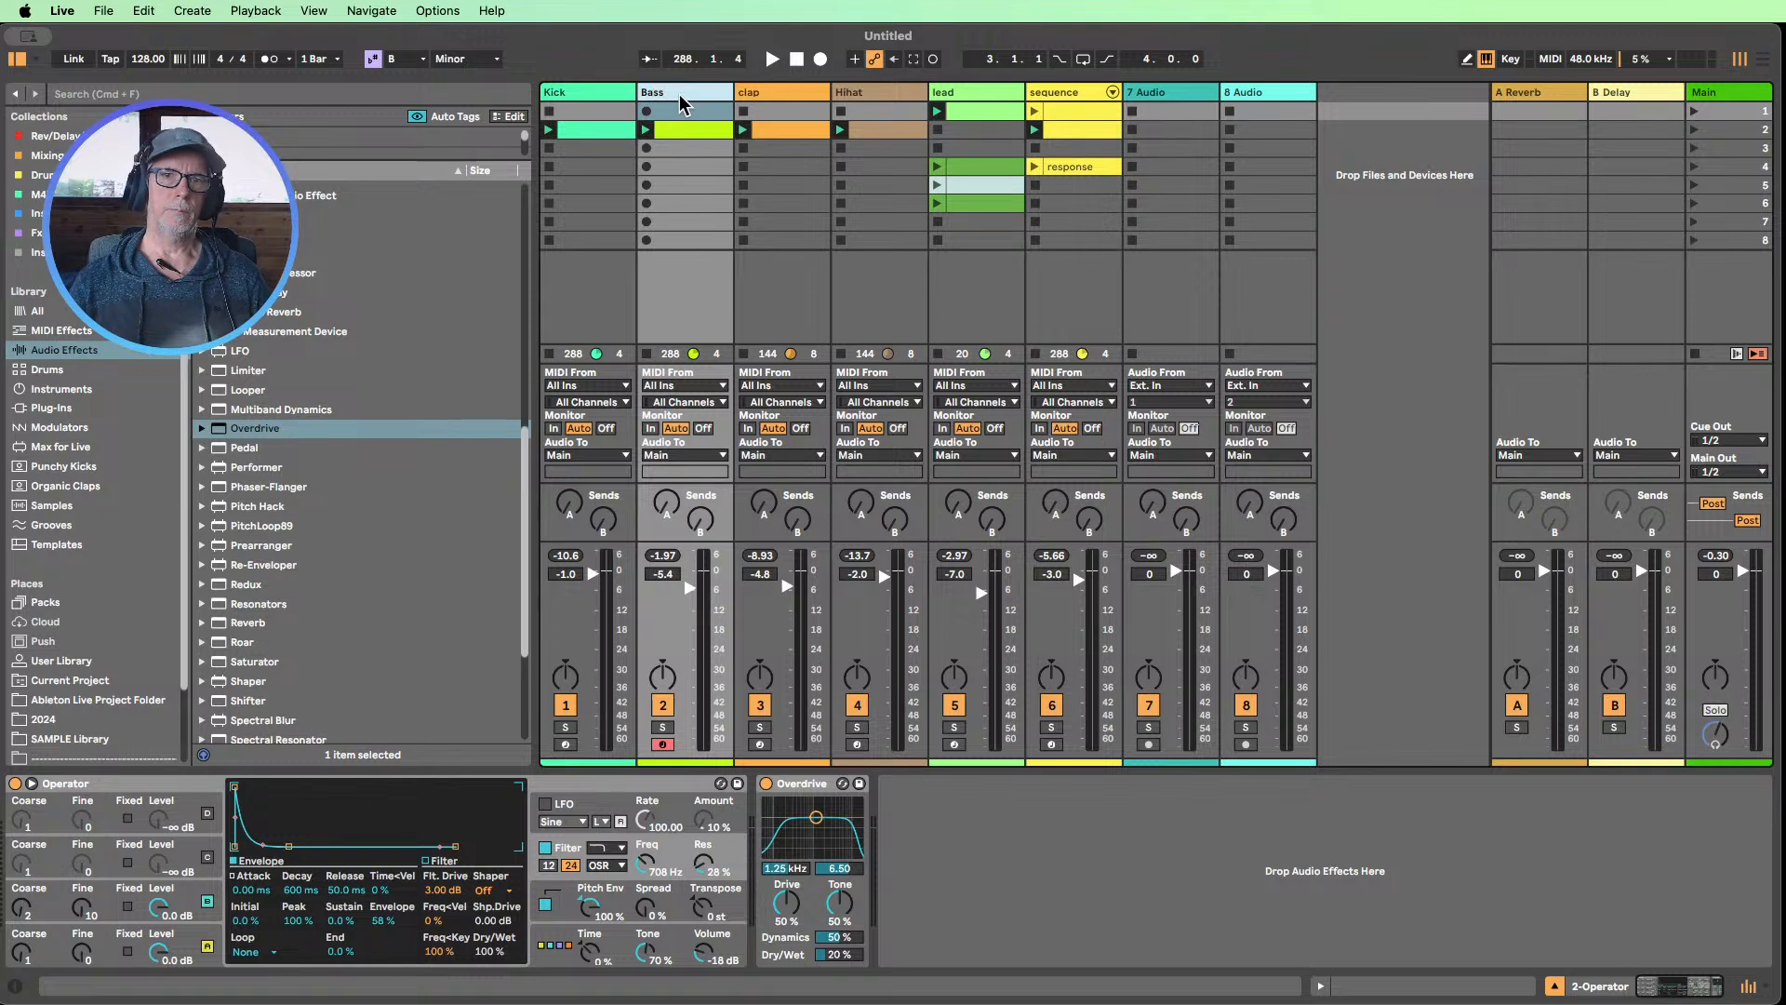
click(722, 149)
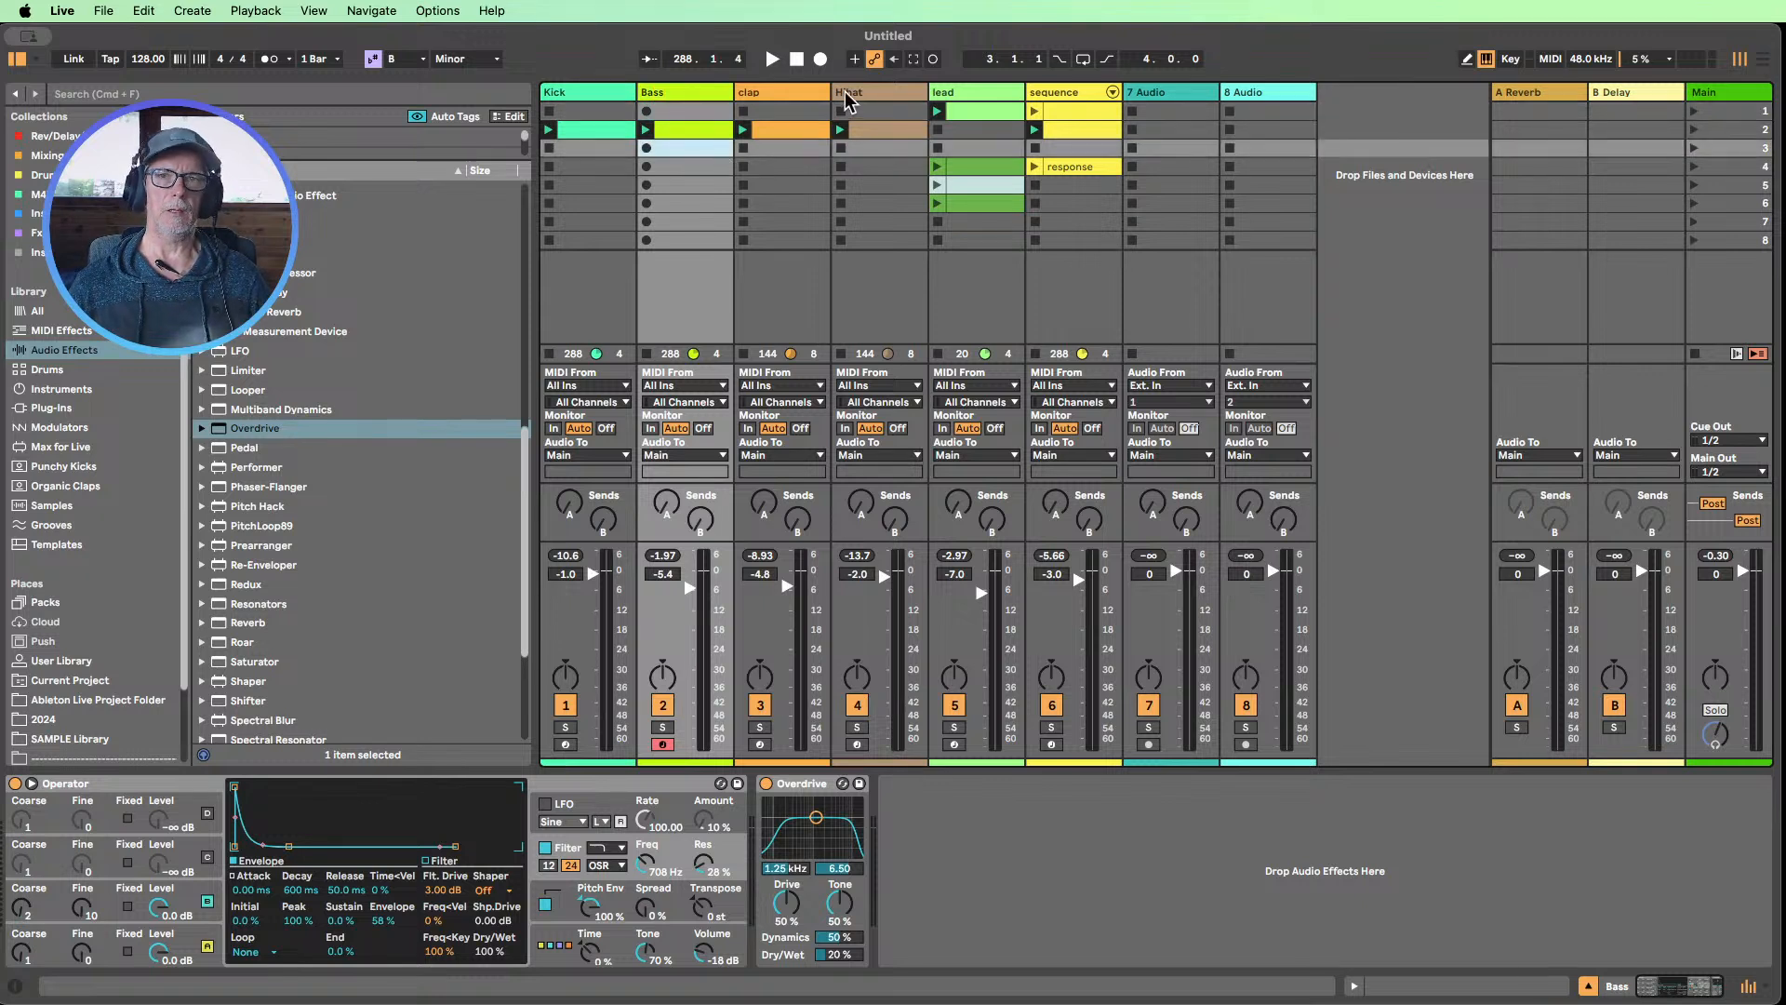
click(772, 60)
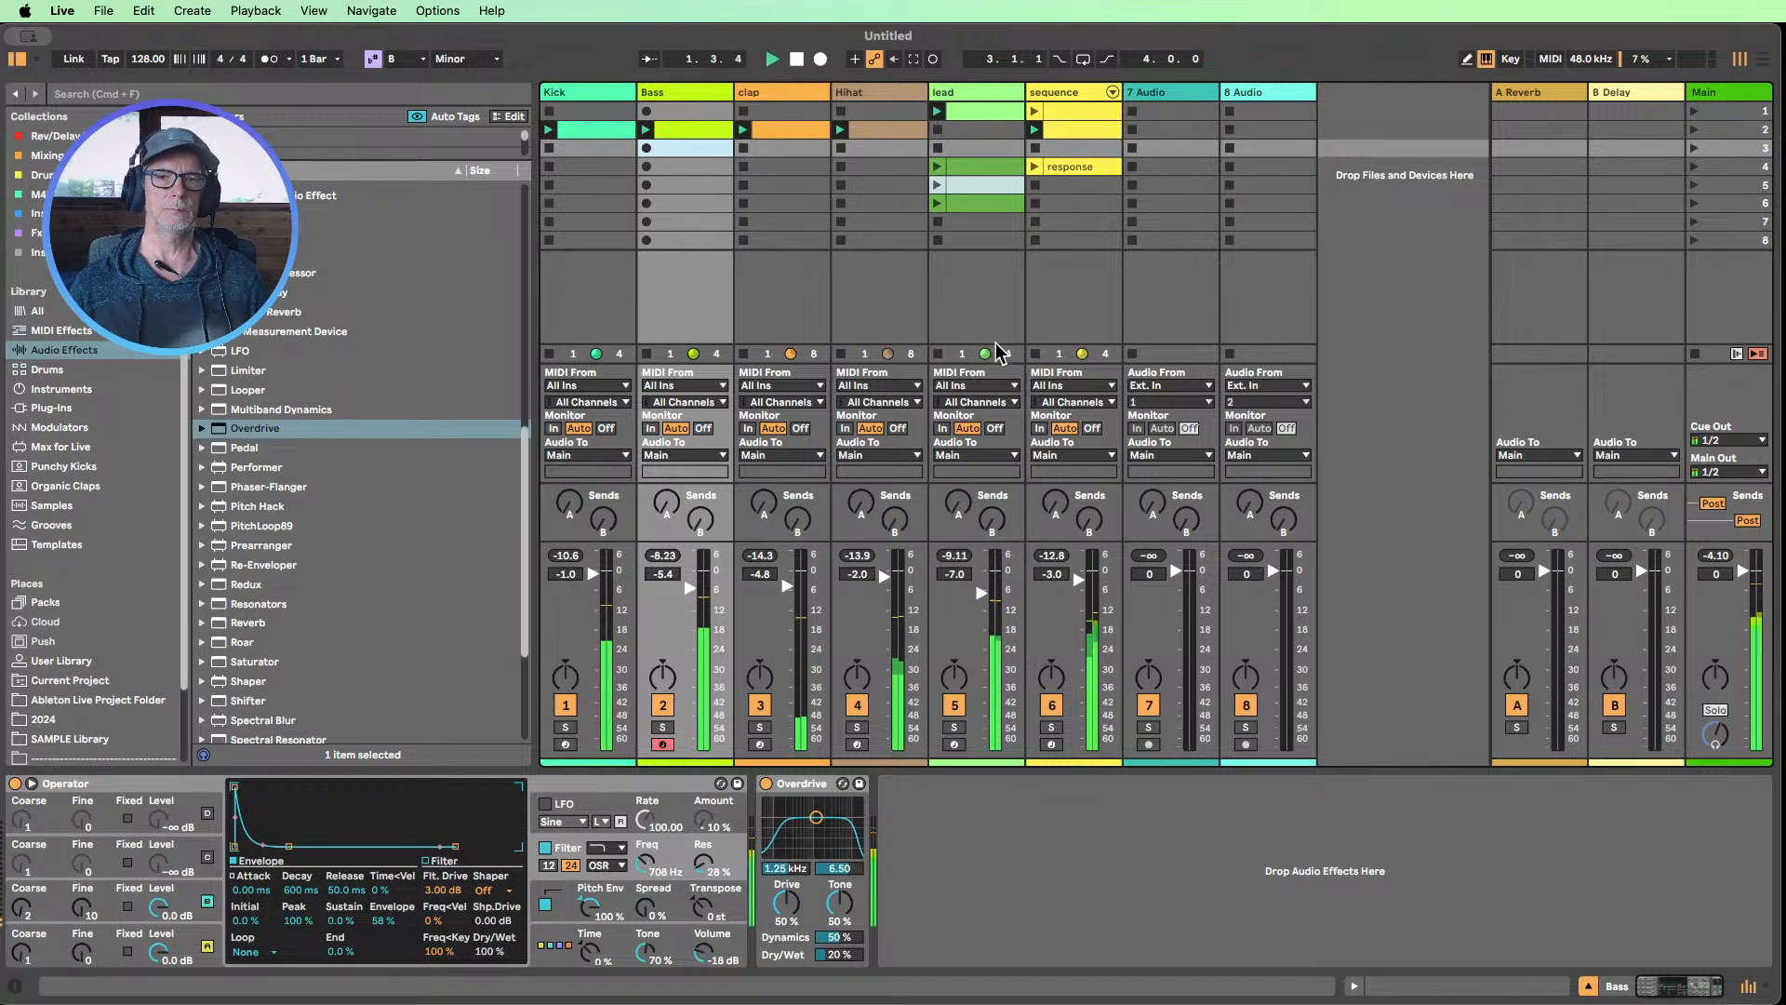
Shorten all B1 notes in the Bass clip together by about one 1/64 grid step
double_click(670, 128)
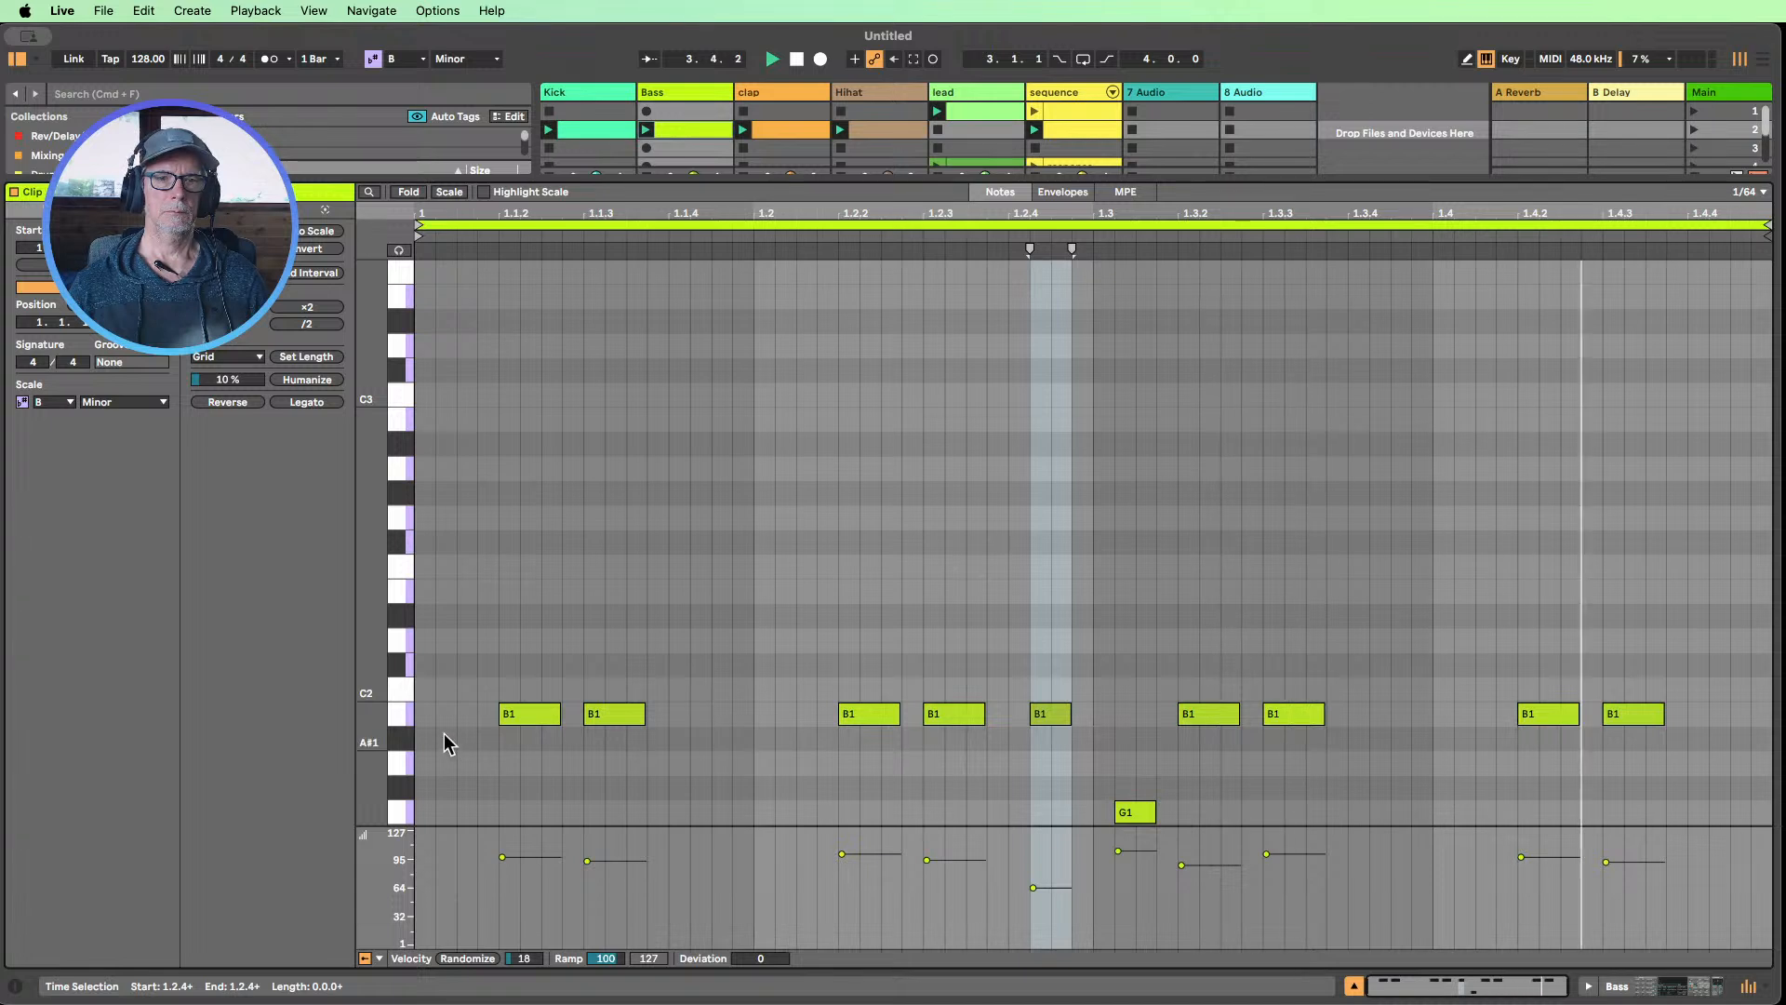
click(400, 714)
drag(559, 714, 540, 710)
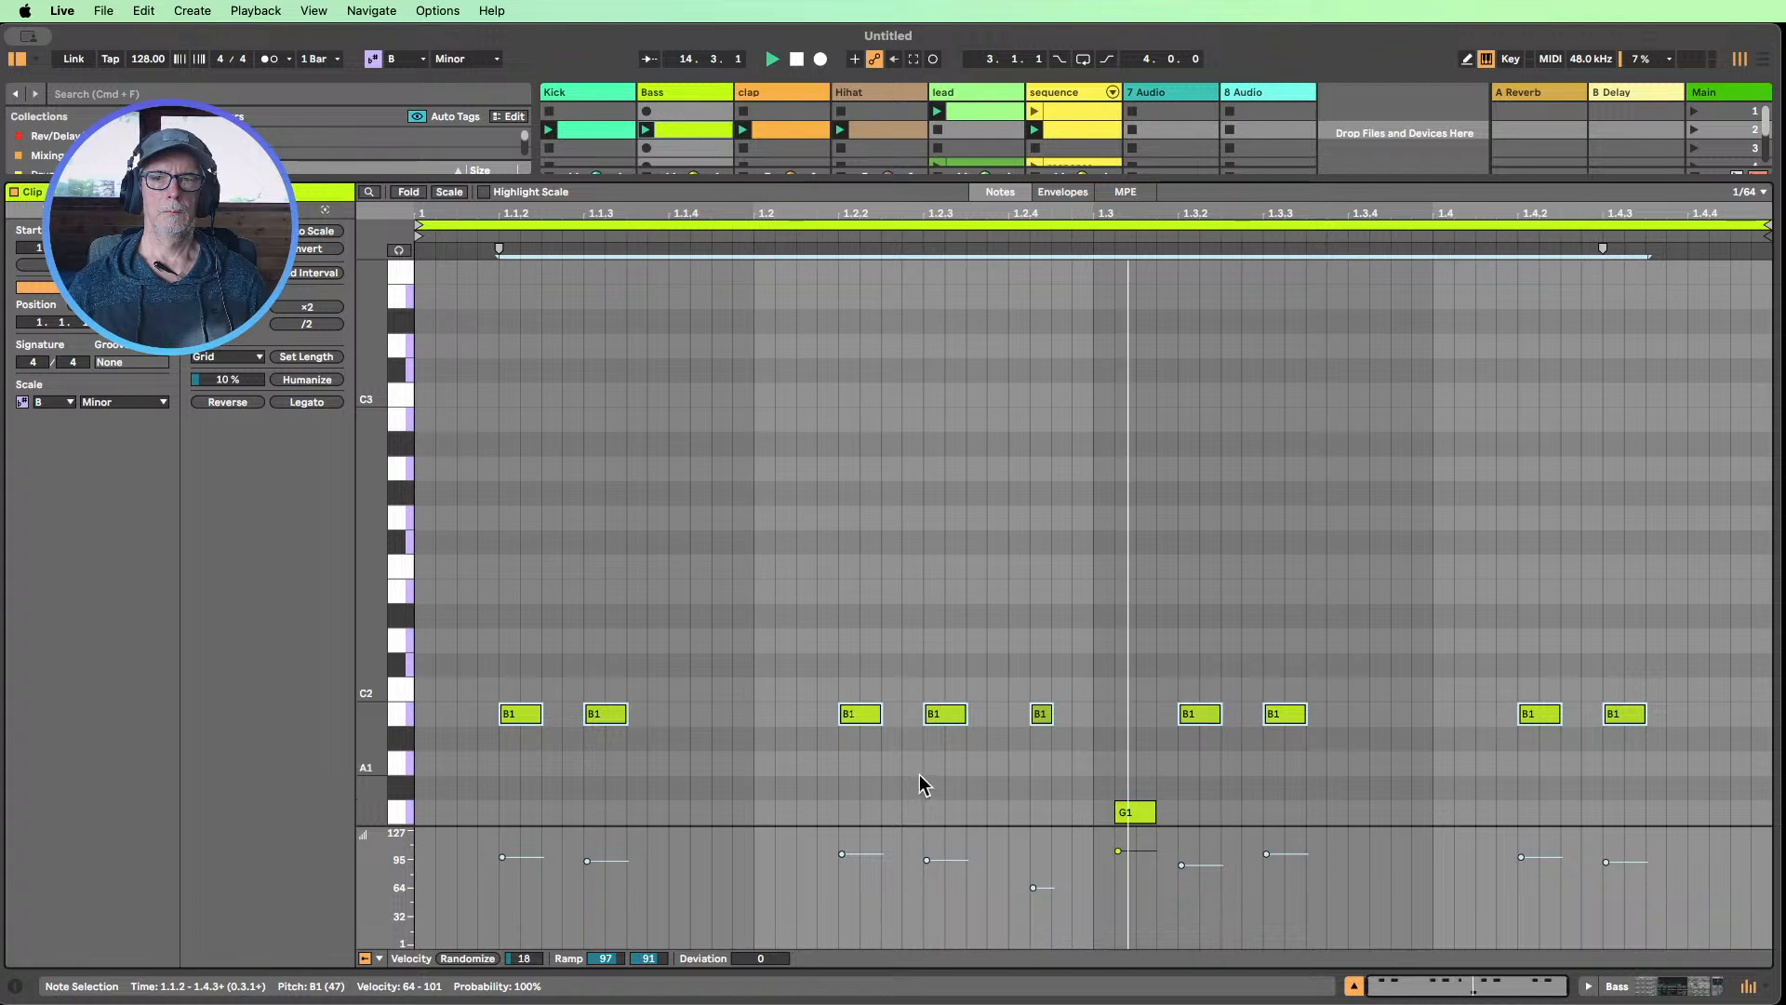
Slightly lengthen the short B1 note just before beat 1.3 and duplicate the Bass clip's loop to two bars
click(1018, 811)
click(1046, 714)
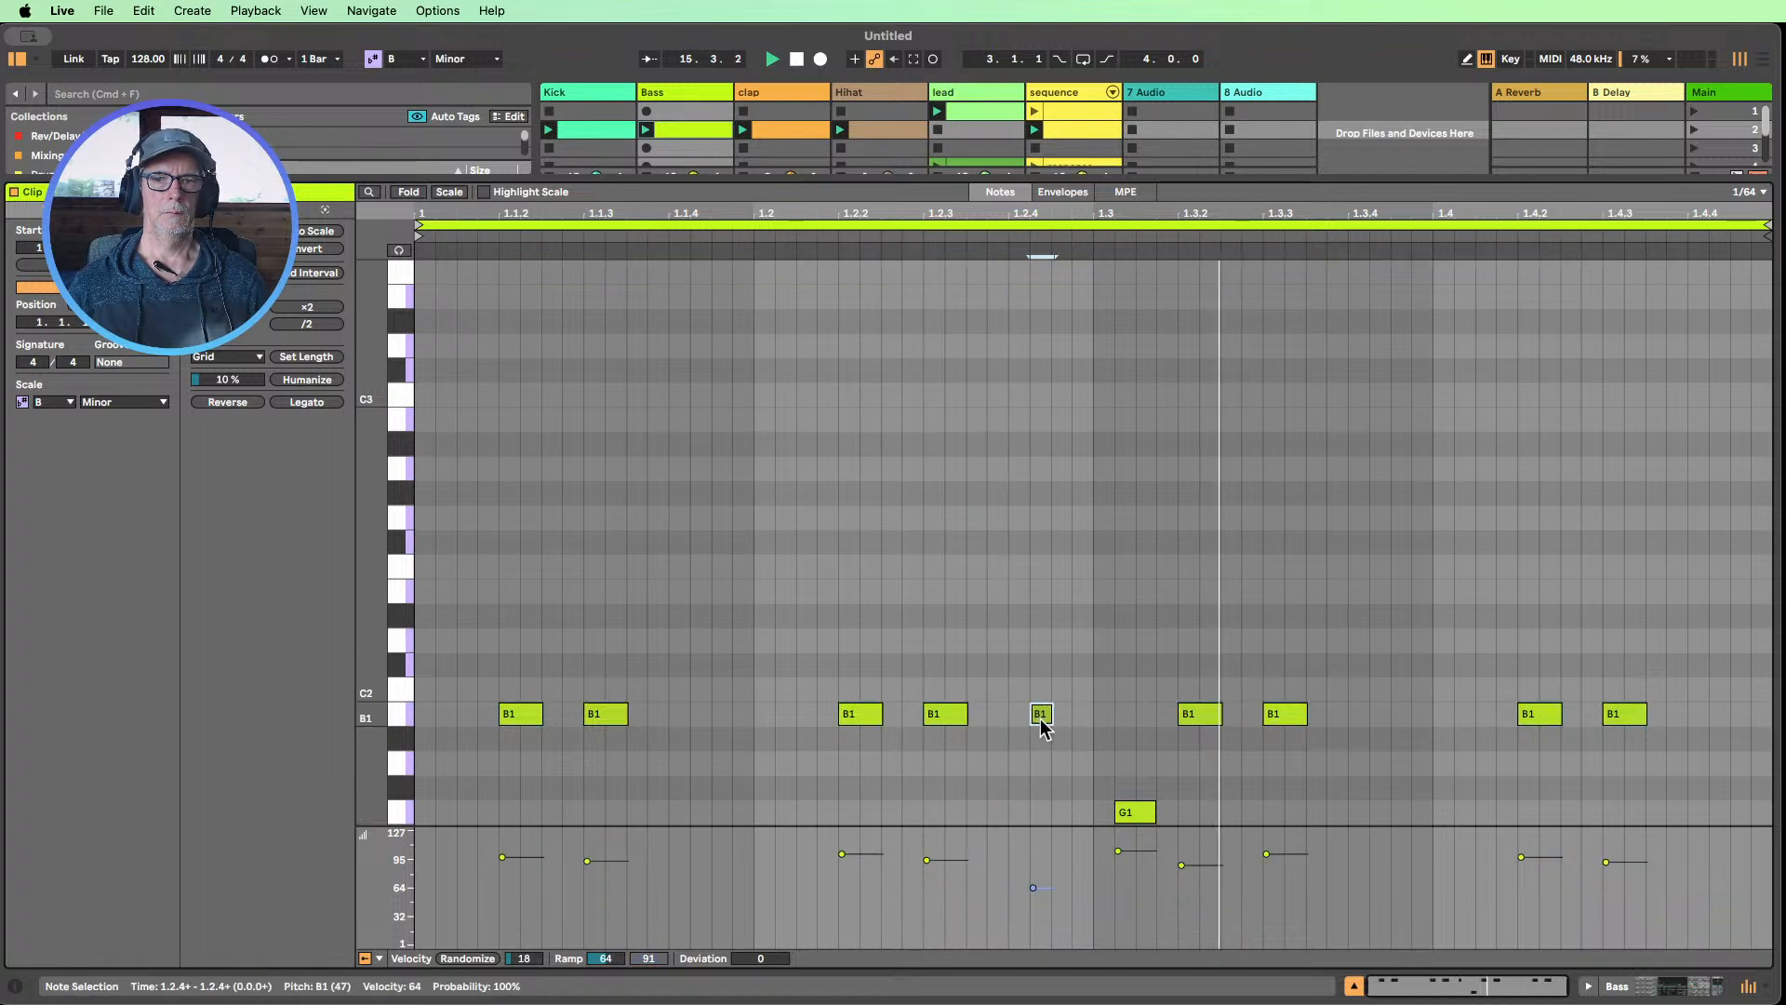
drag(1051, 713, 1065, 713)
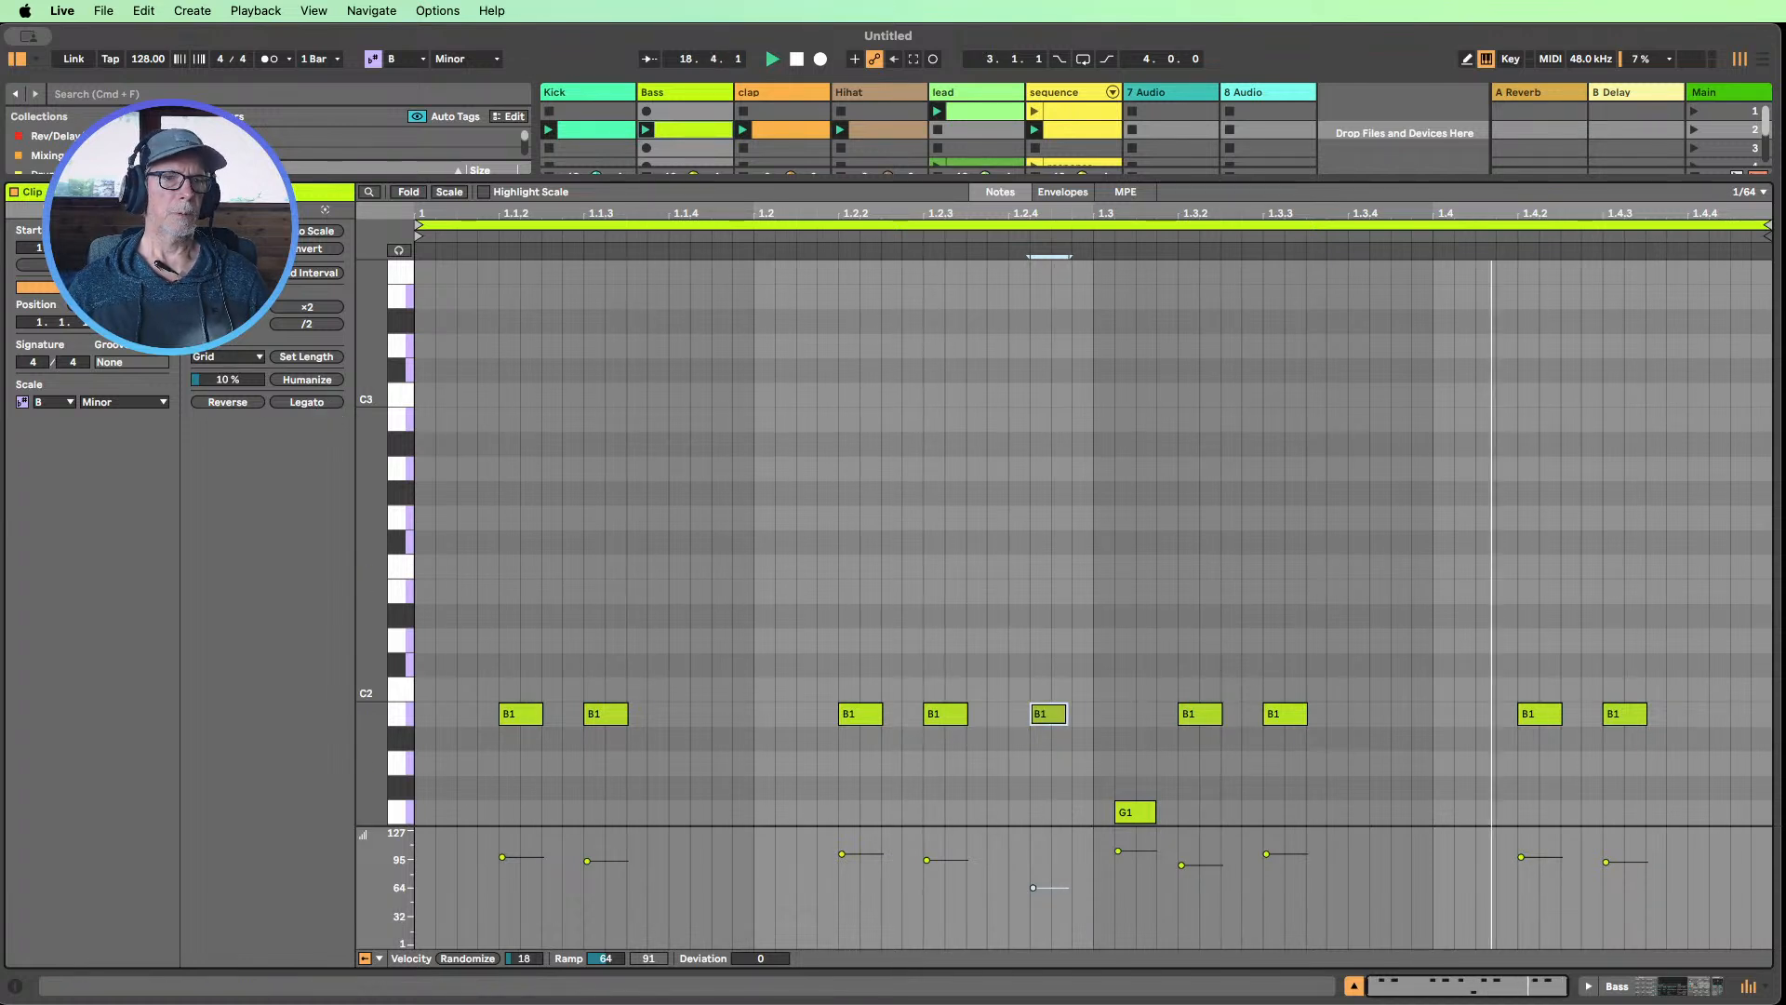
click(131, 265)
click(678, 471)
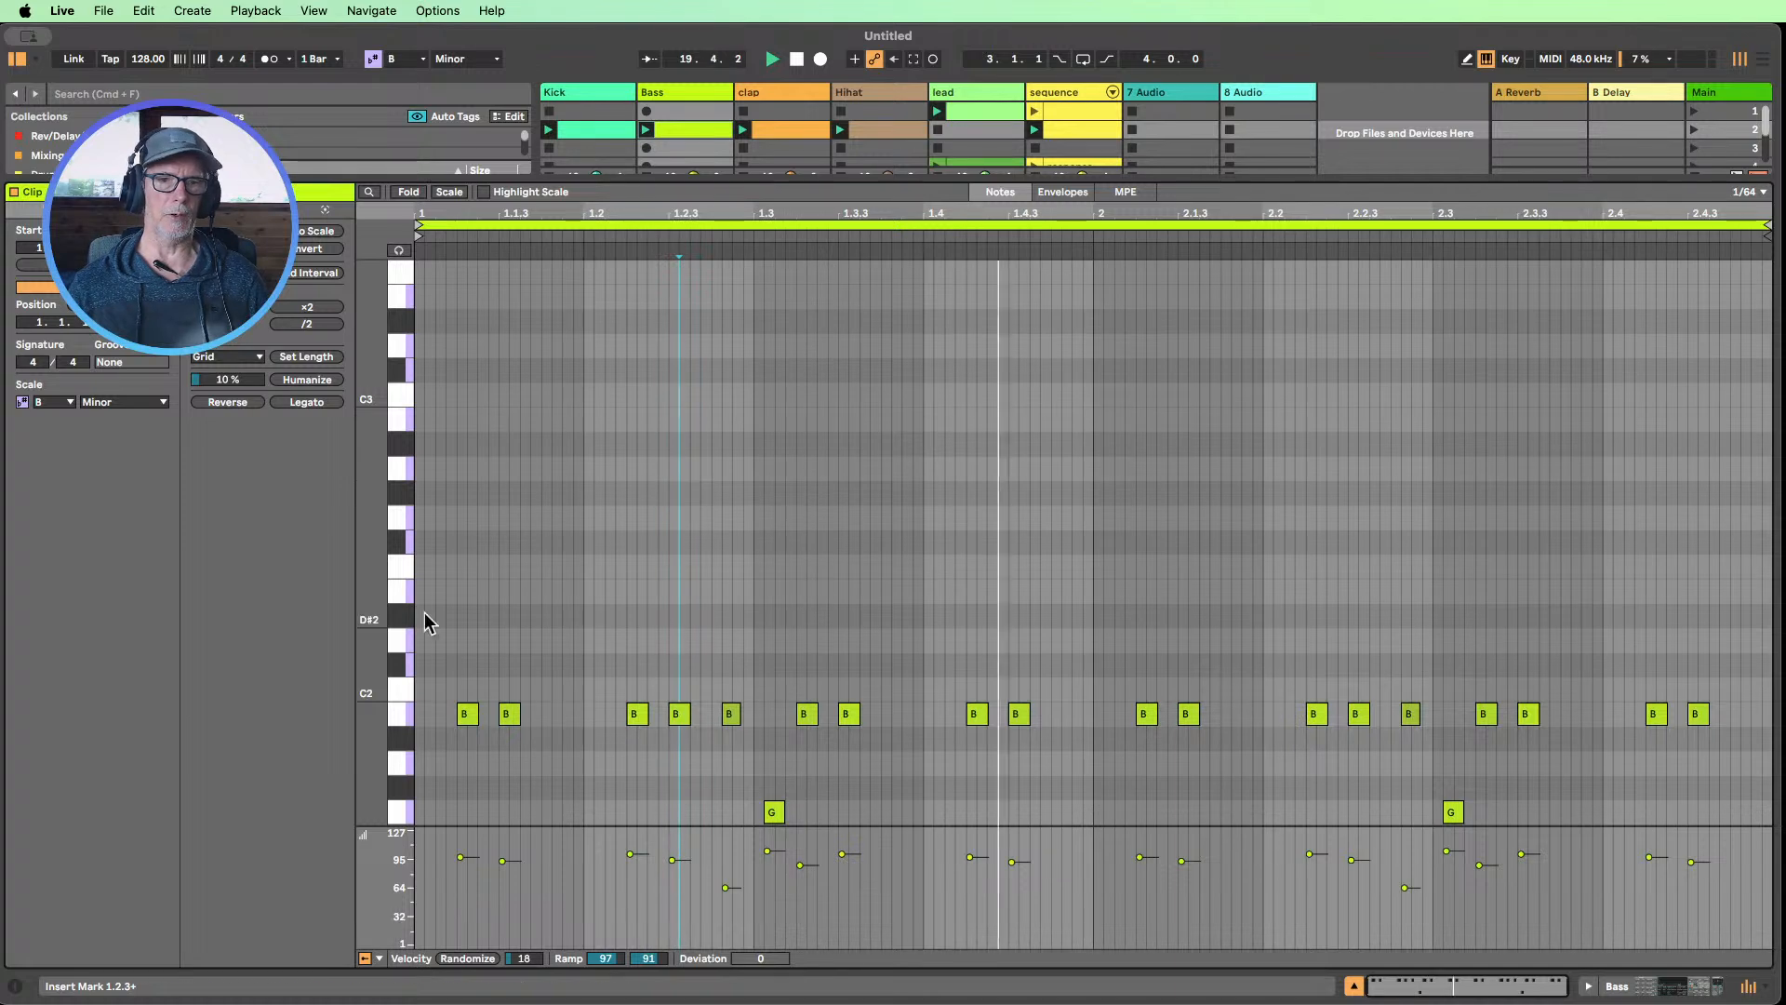
Raise the second bar's G1 note to D2 and nudge it earlier to start on beat 2.3
drag(372, 648, 331, 648)
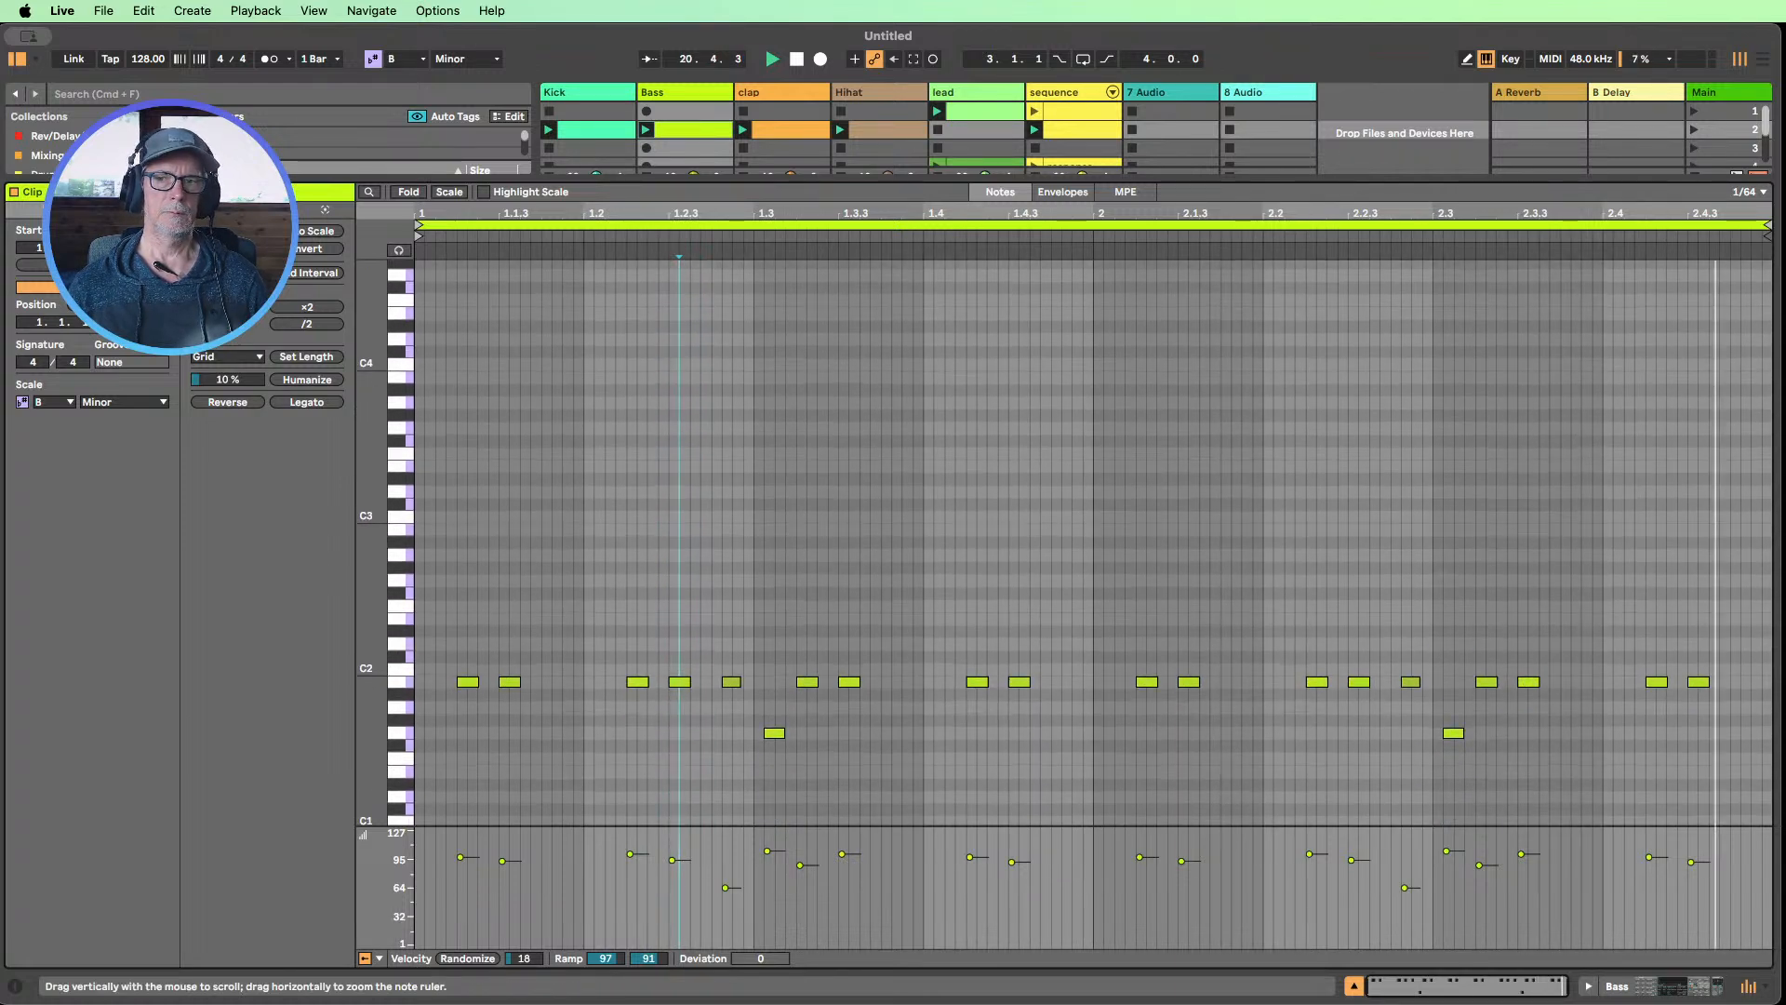
click(1453, 733)
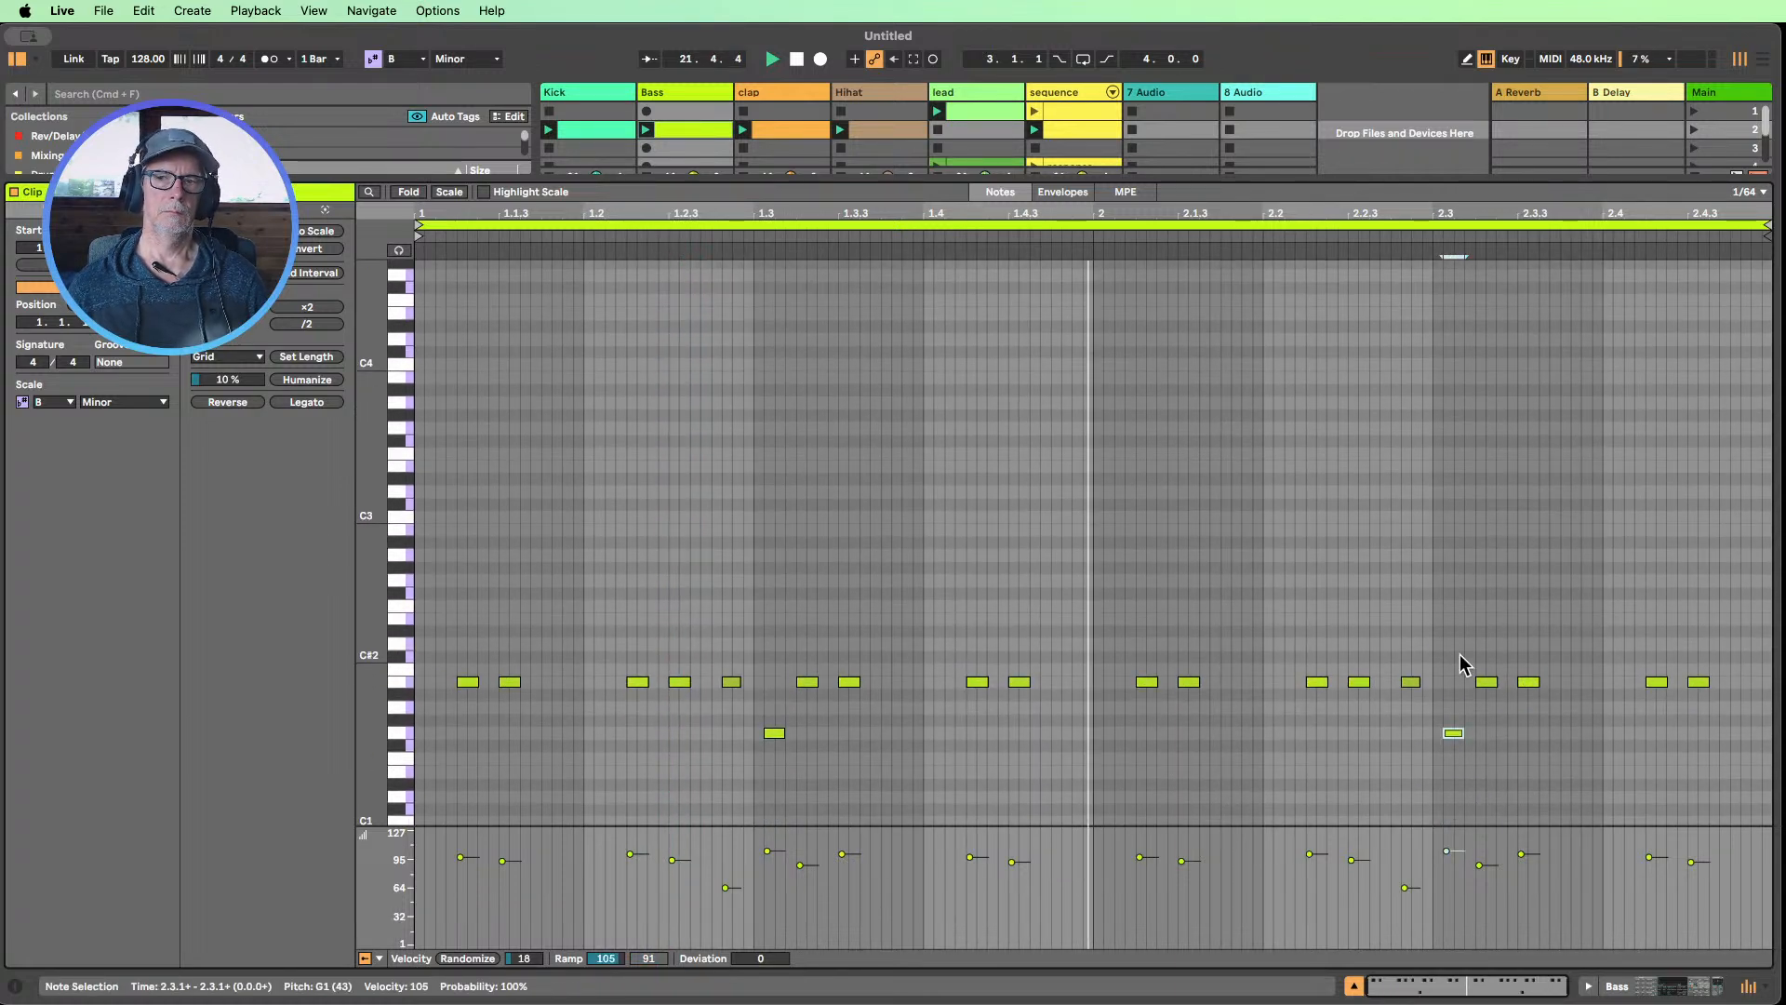
key(shift+Up)
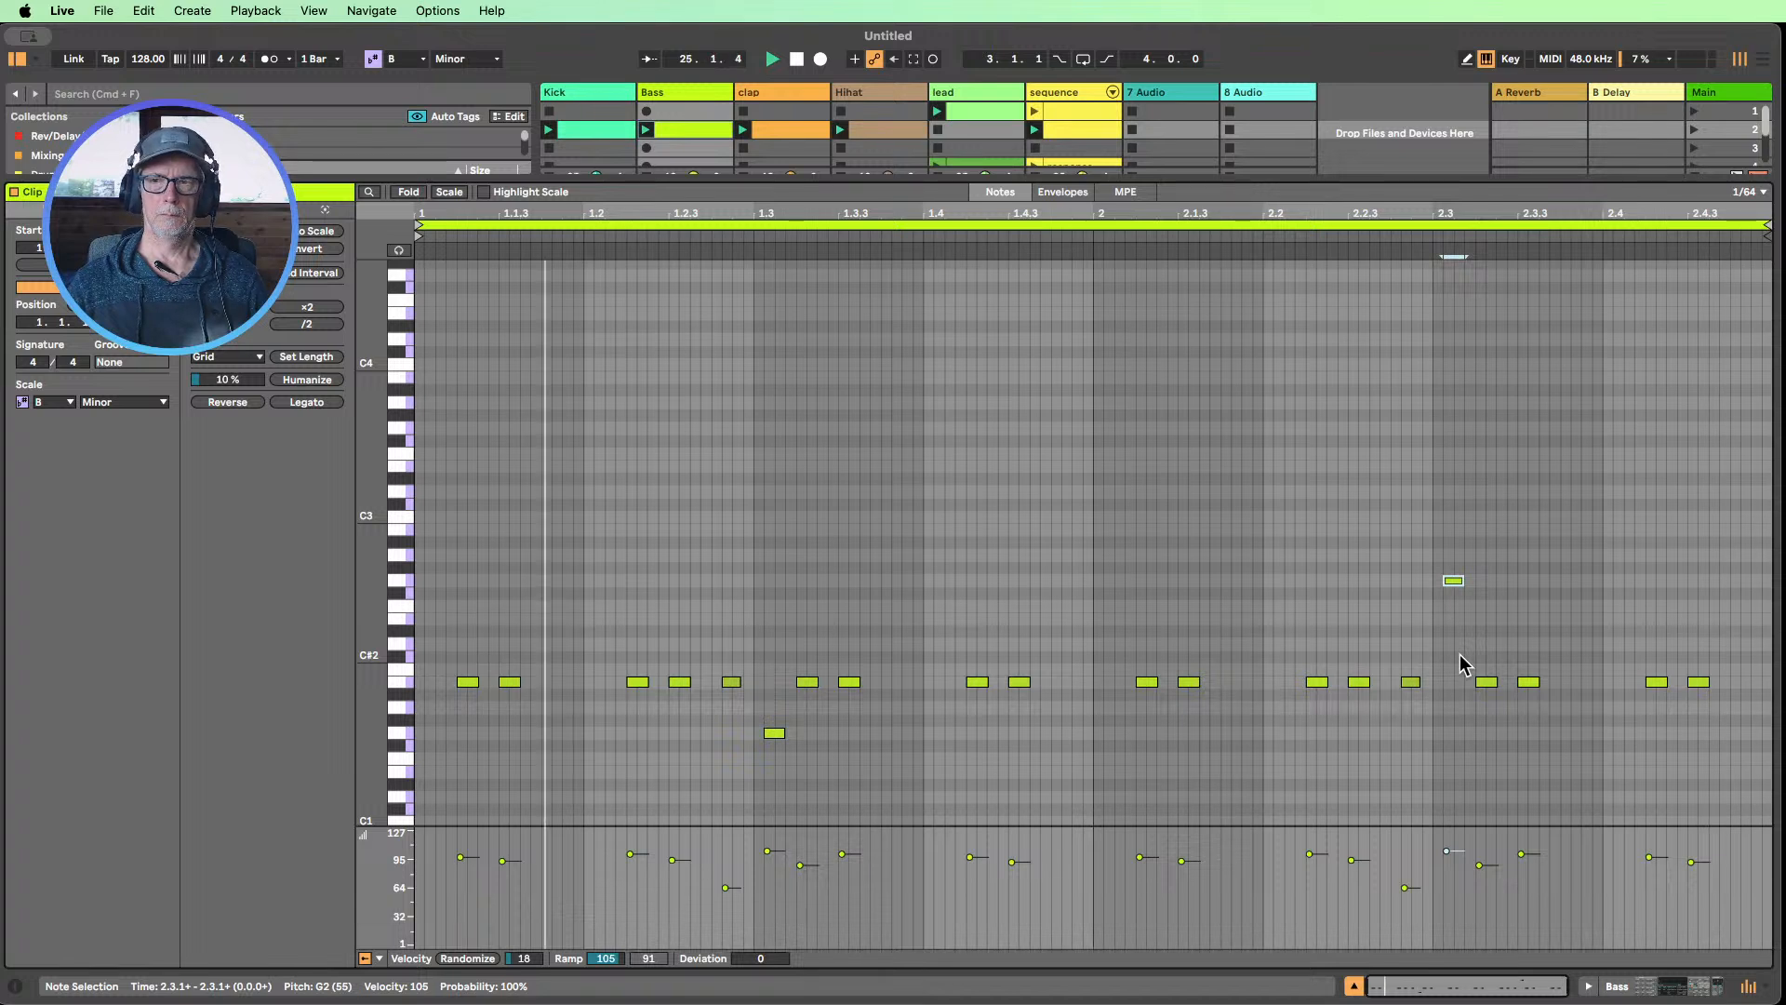
key(Down)
key(Down)
key(Down)
key(Down)
key(Down)
key(Down)
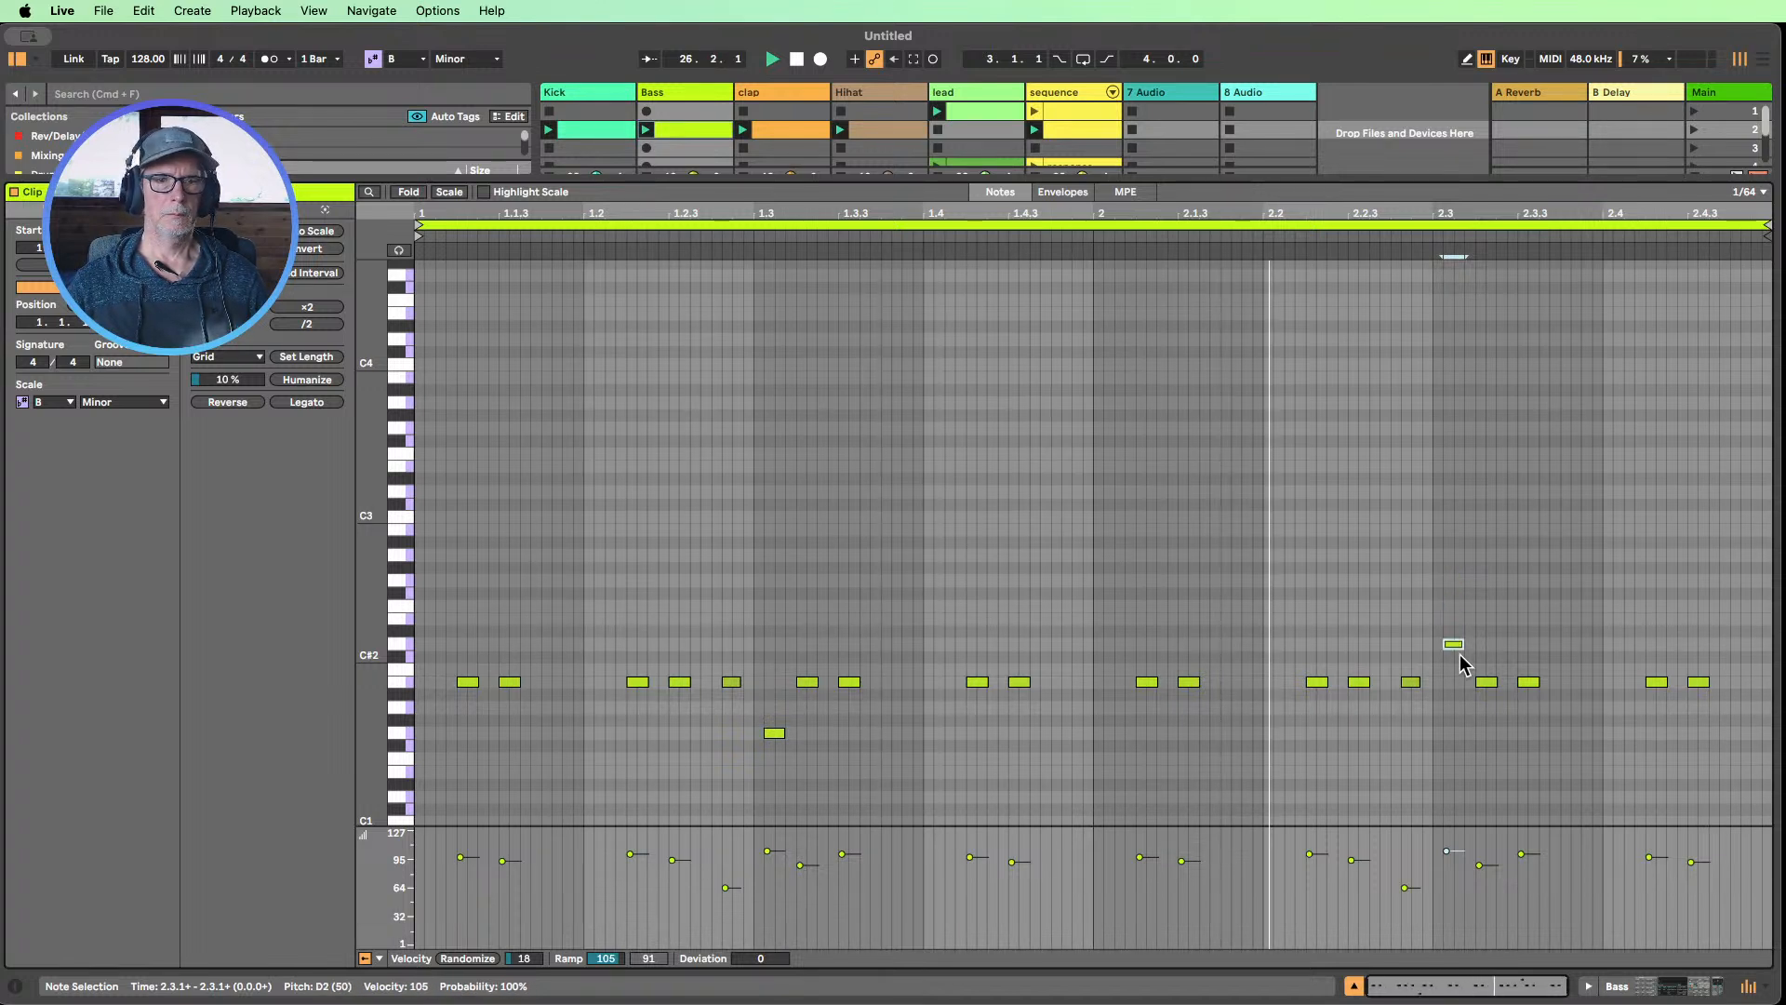
key(Up)
key(Up)
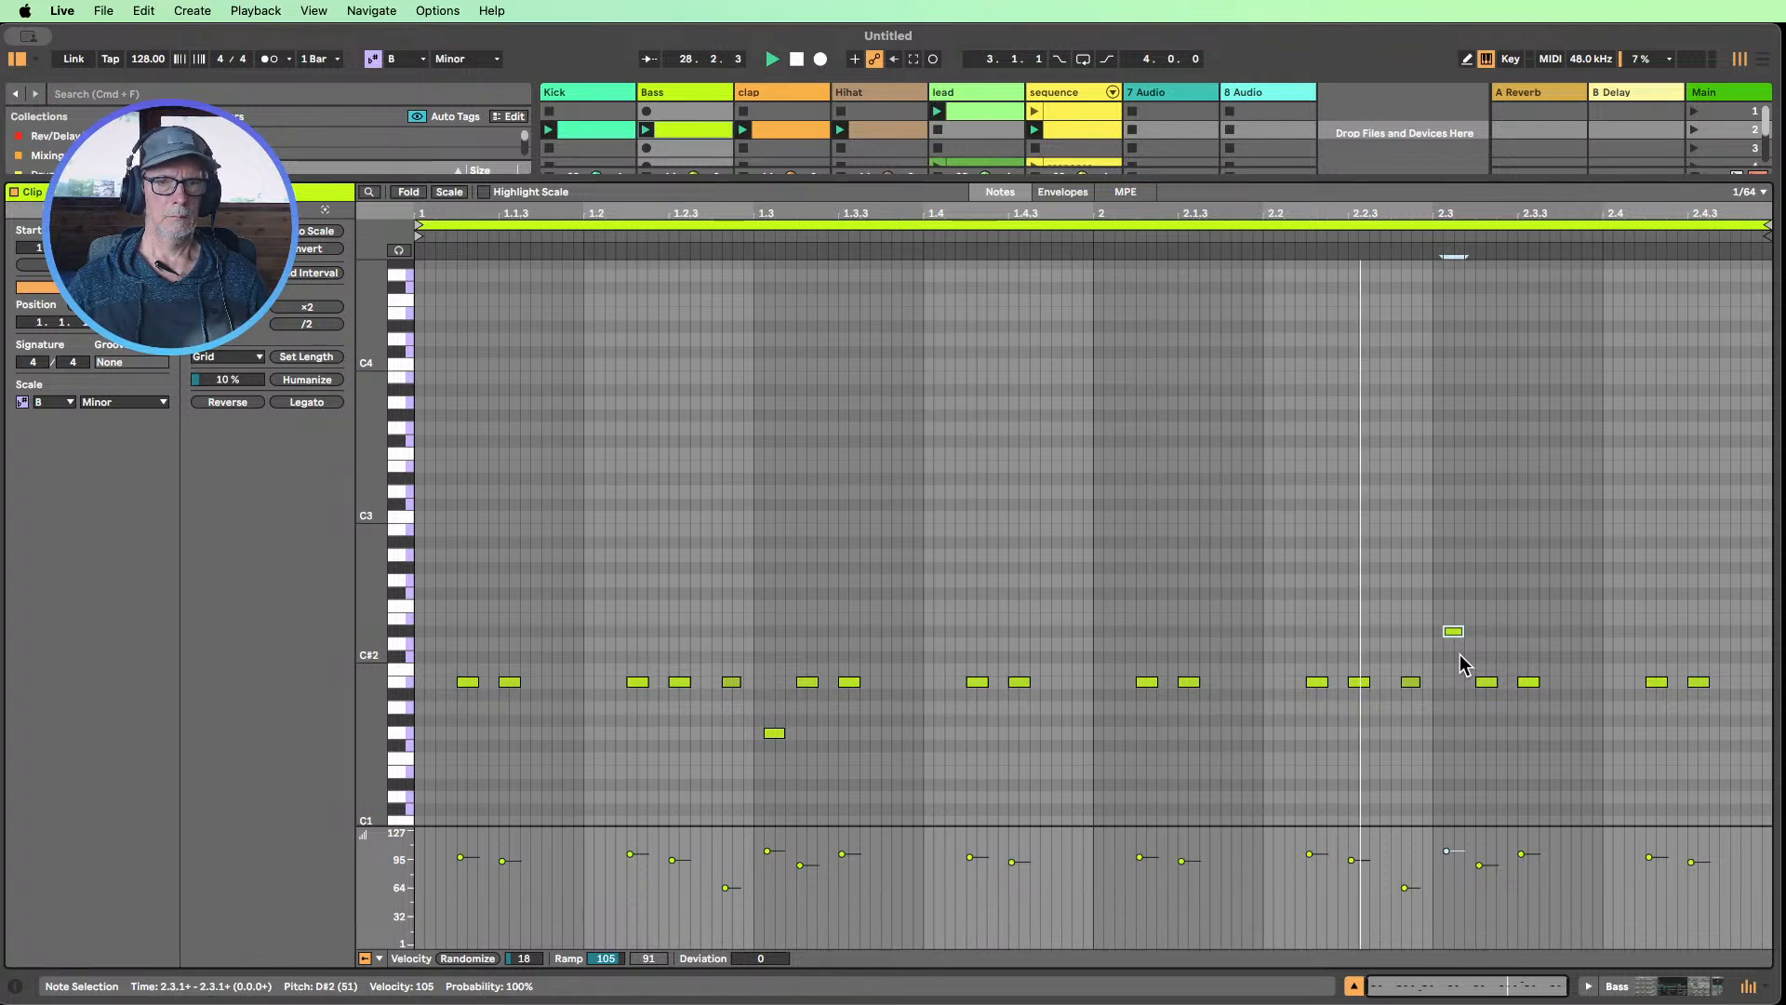
key(Down)
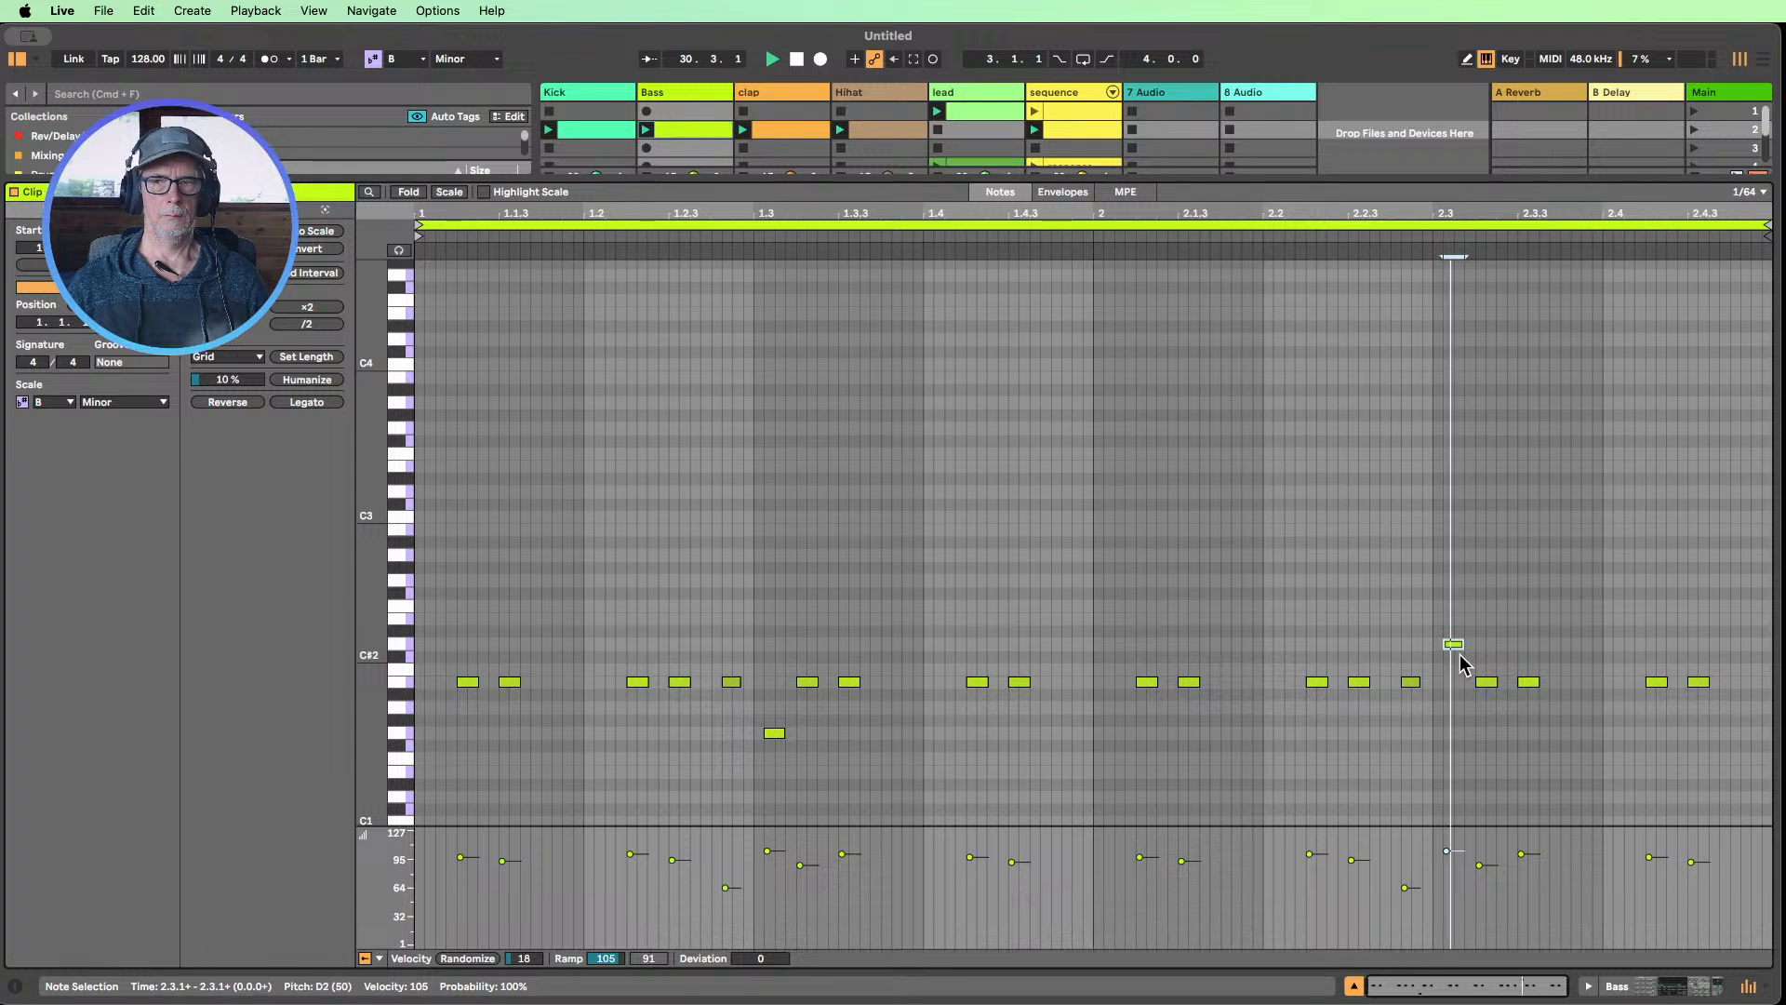
key(Left)
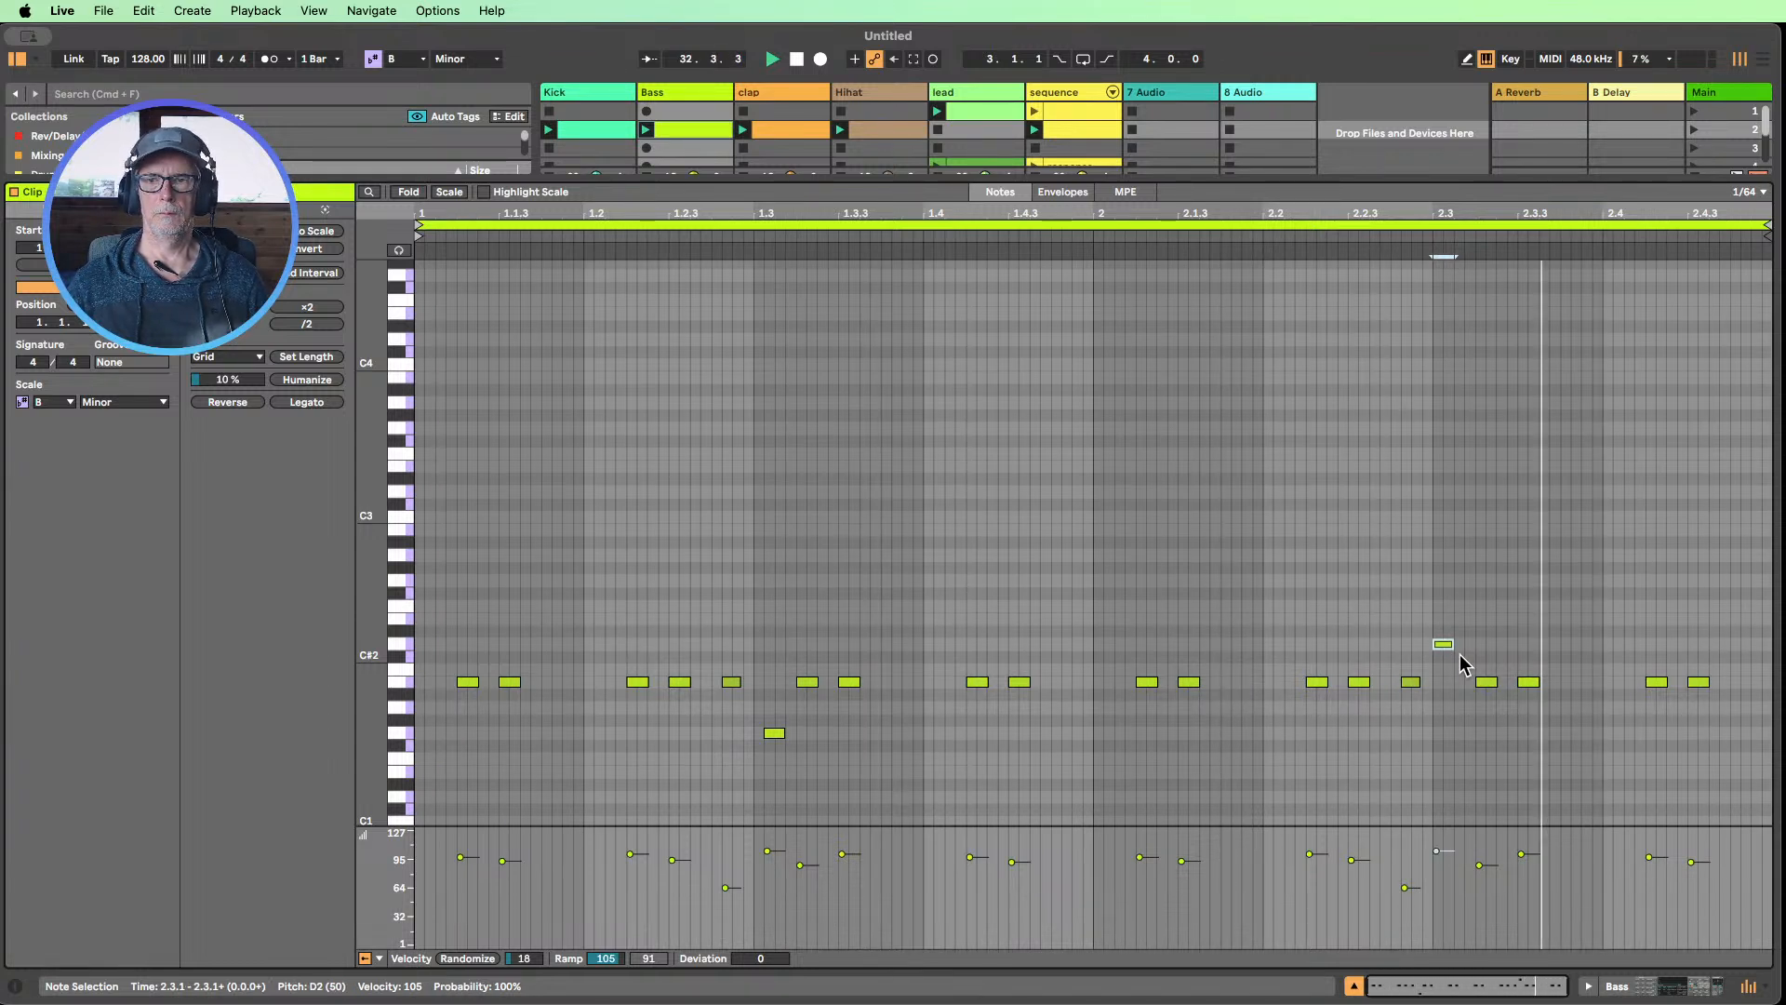
Raise the second bar's short note at beat 2.3 to B2 and shorten it to about one 1/64 grid step
key(Up)
key(Up)
key(Up)
key(Up)
key(Up)
key(Up)
key(Up)
key(Up)
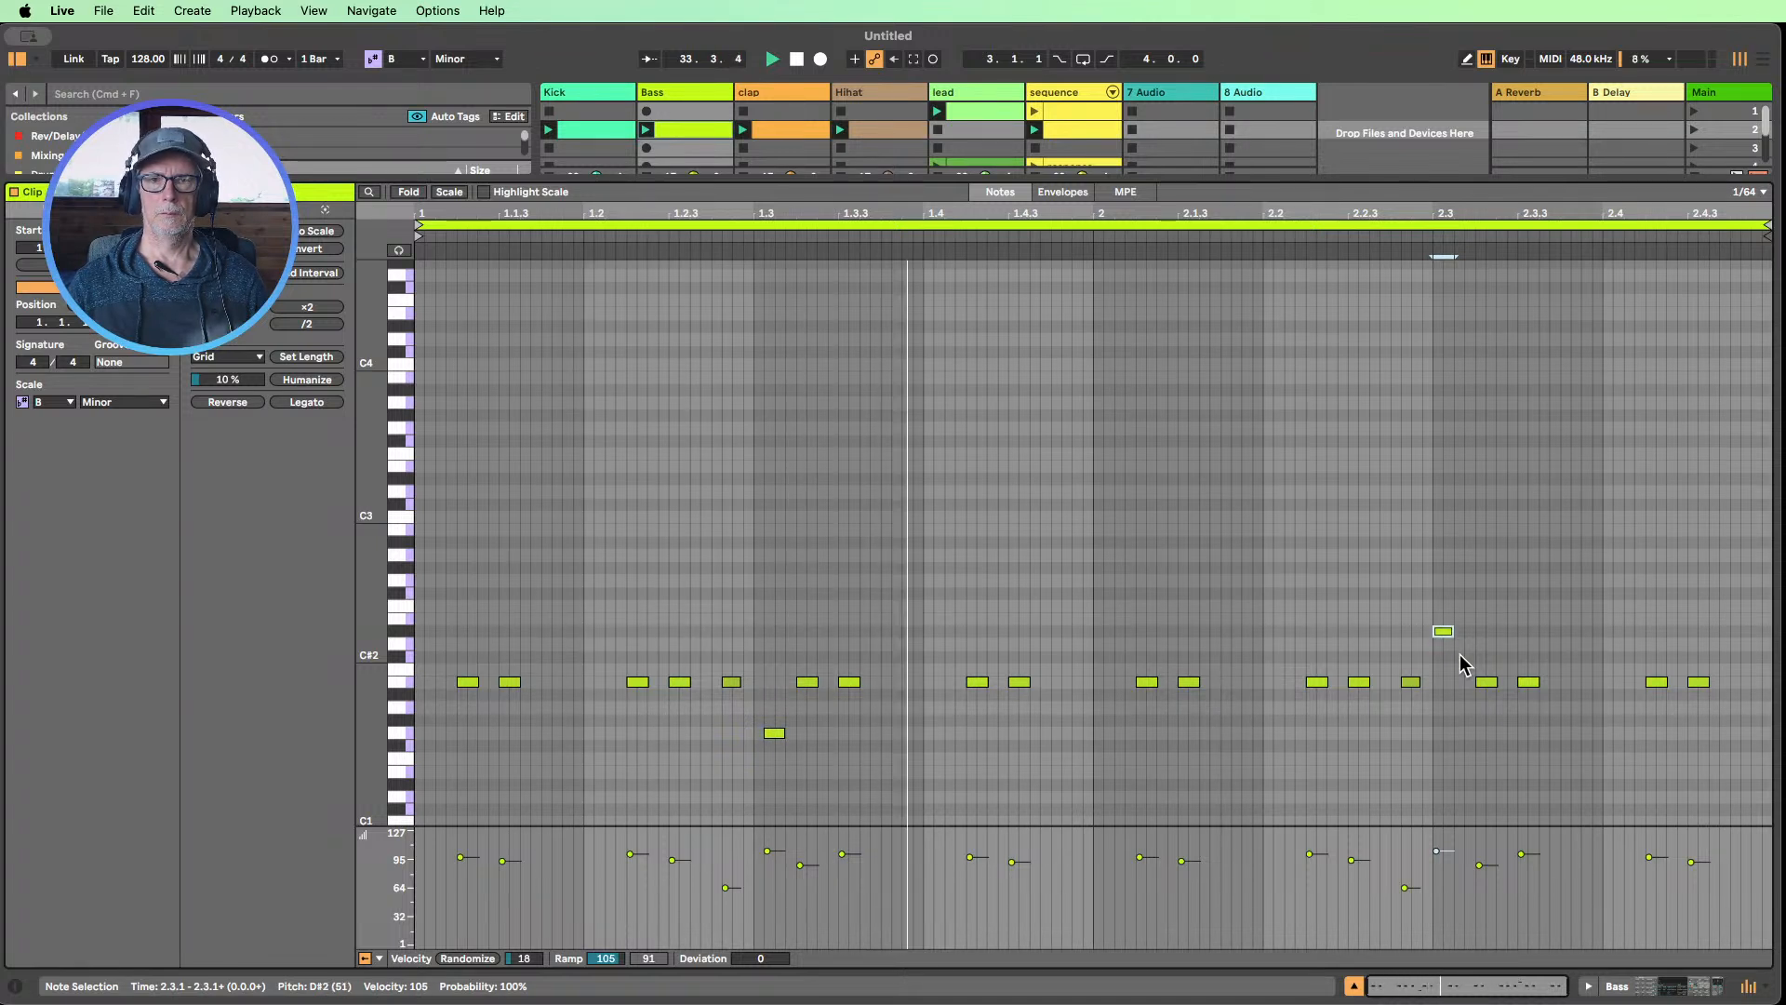
key(Up)
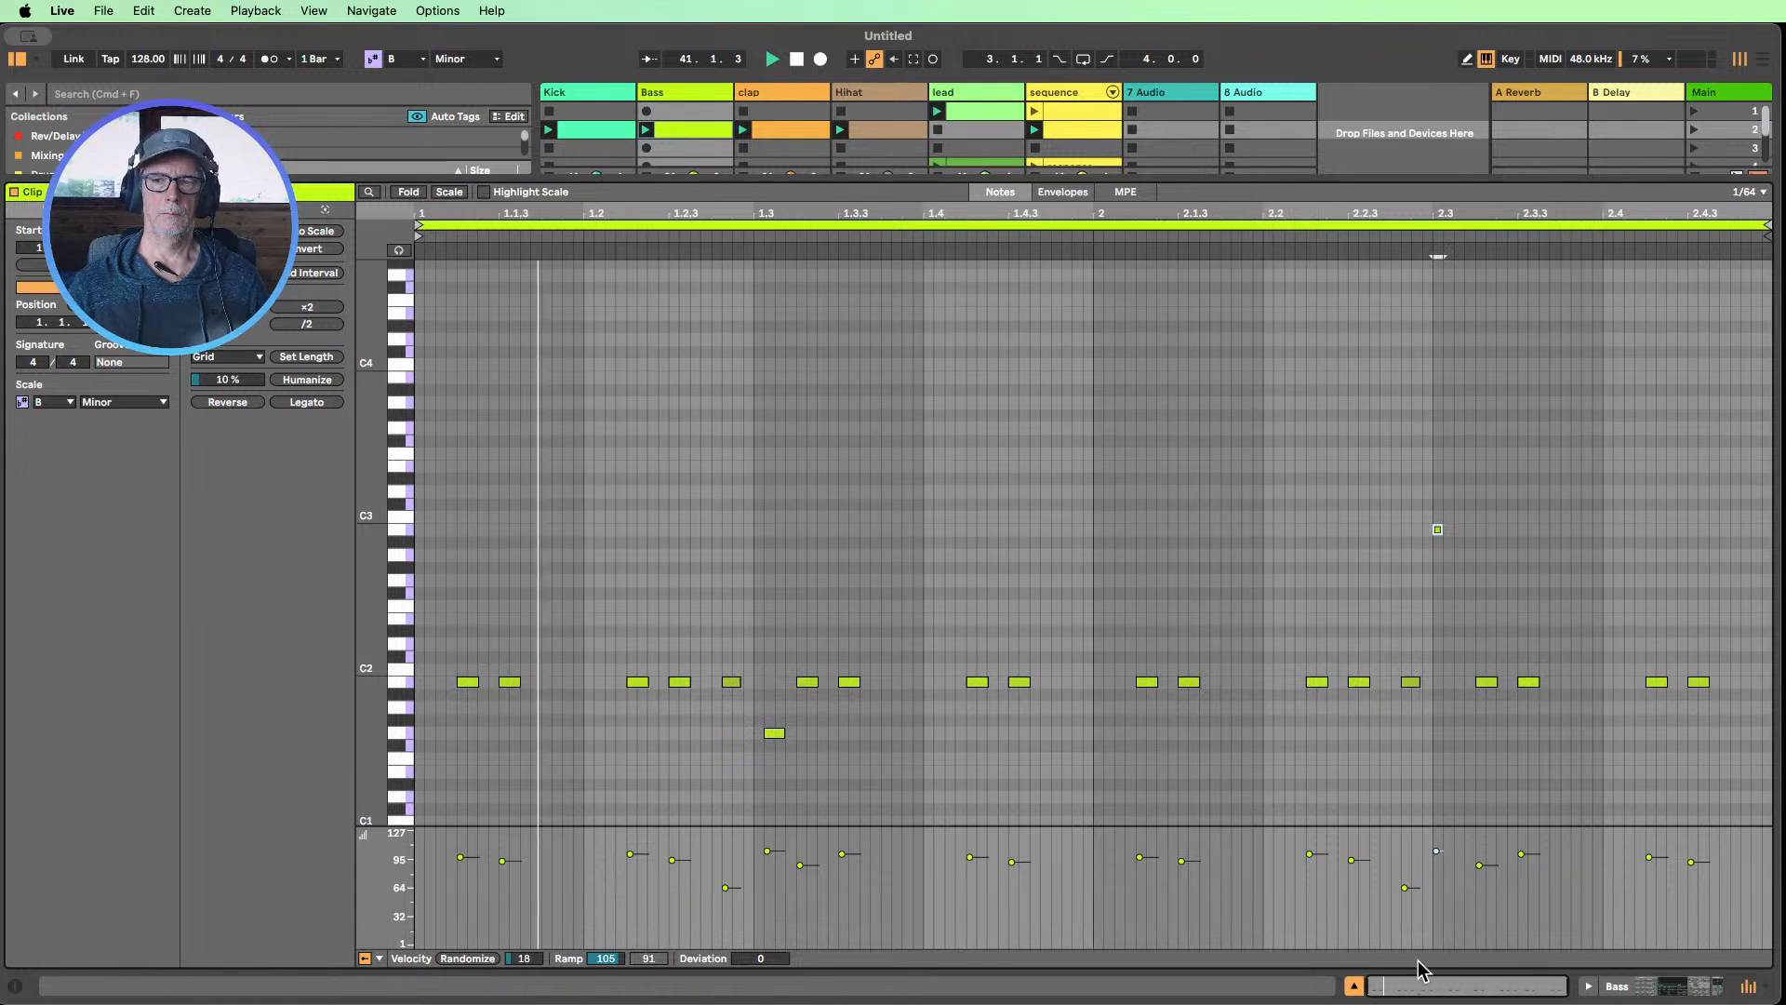
click(1472, 561)
click(1436, 528)
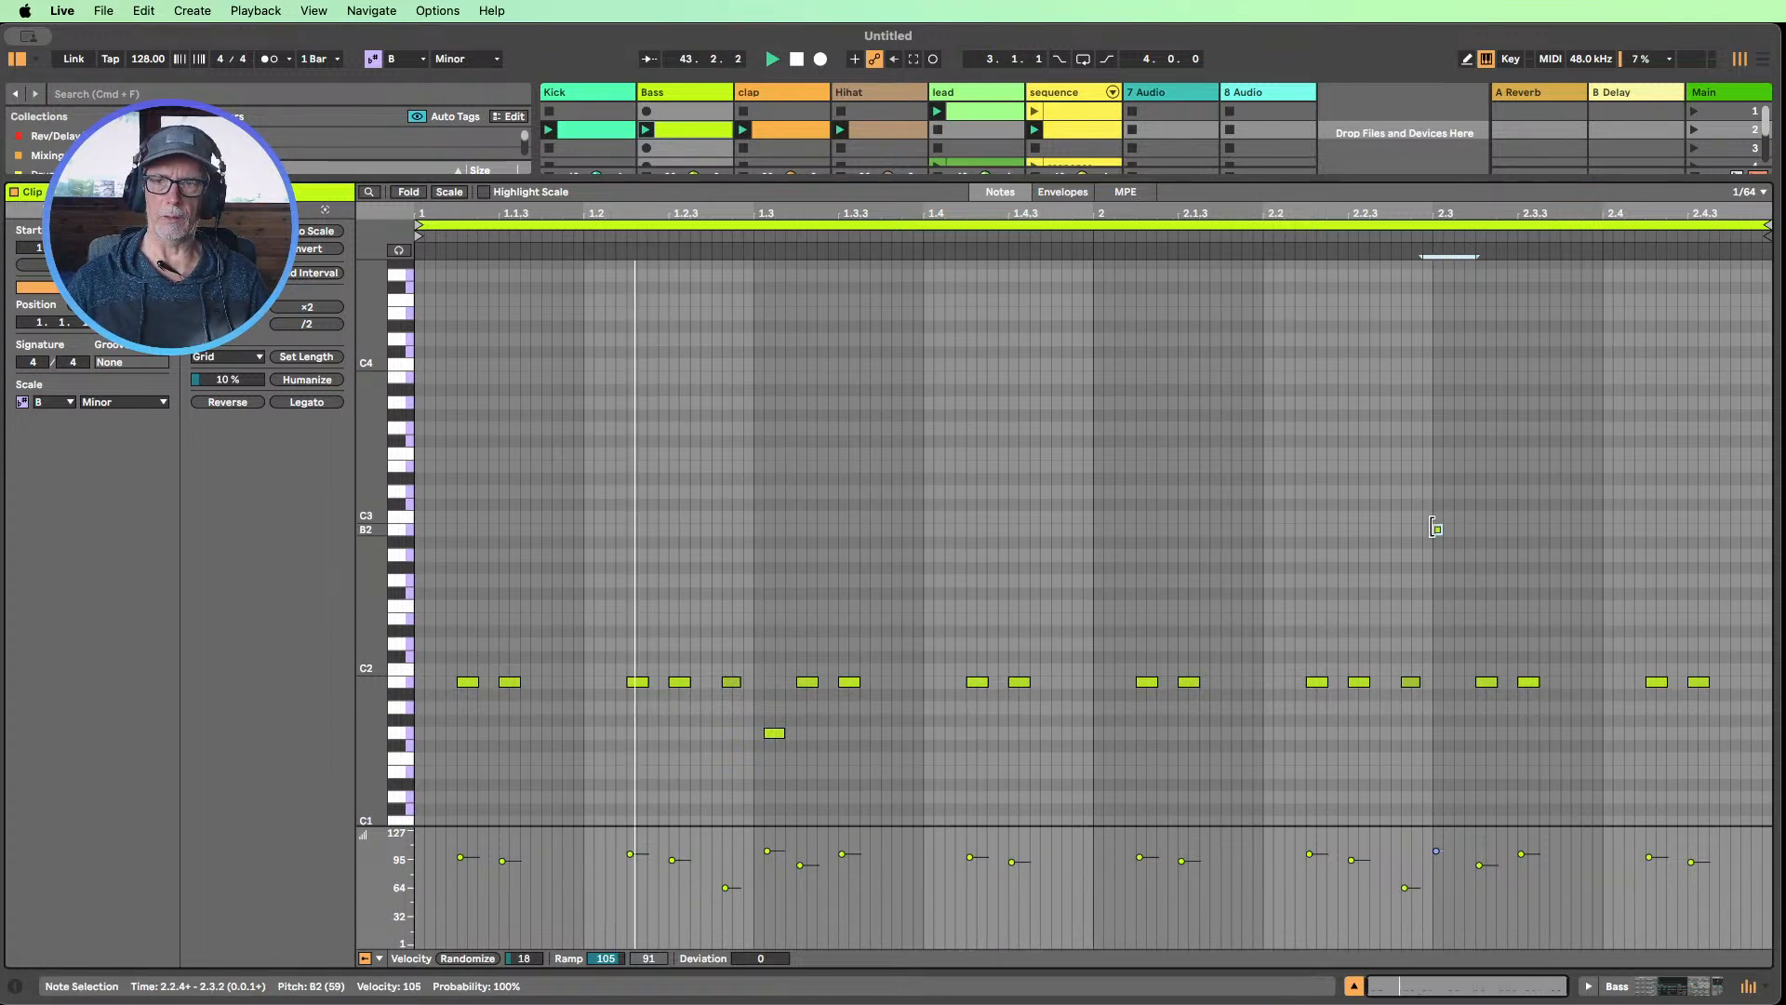
Duplicate the B2 note, place the copy on G2 just after beat 2.3, and deactivate the copy
key(super+d)
key(Down)
key(Down)
key(Down)
key(Left)
key(Left)
key(Left)
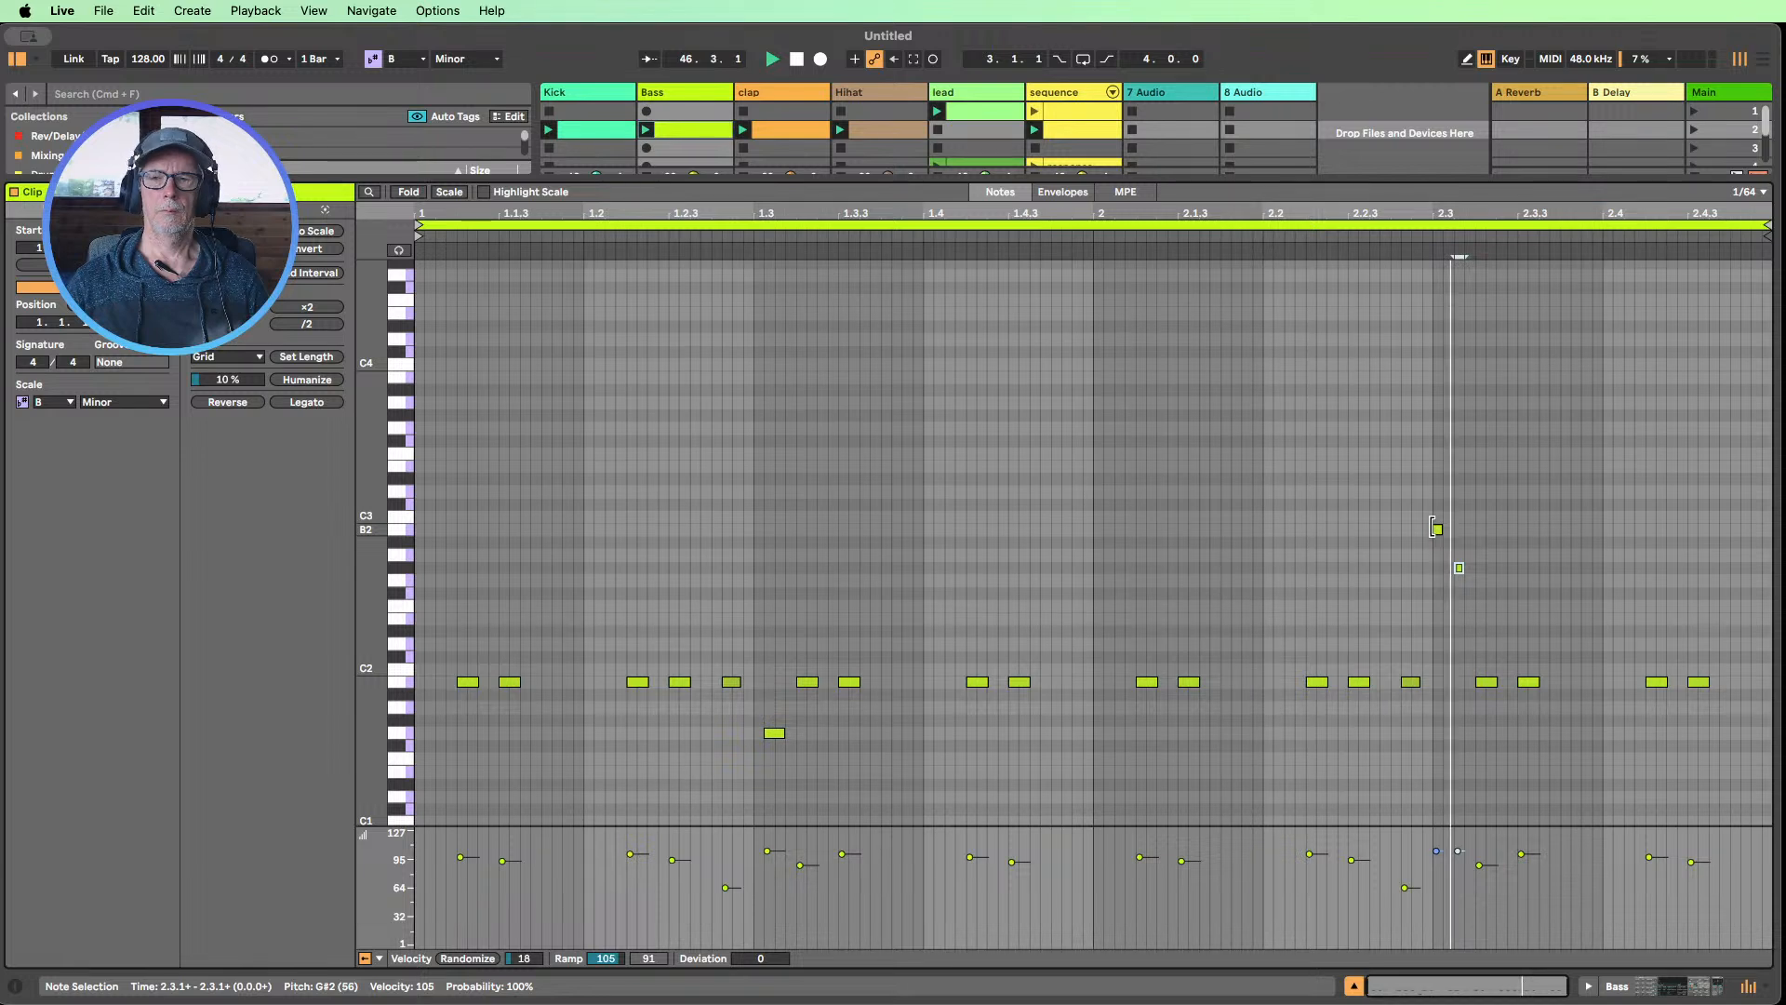
key(Down)
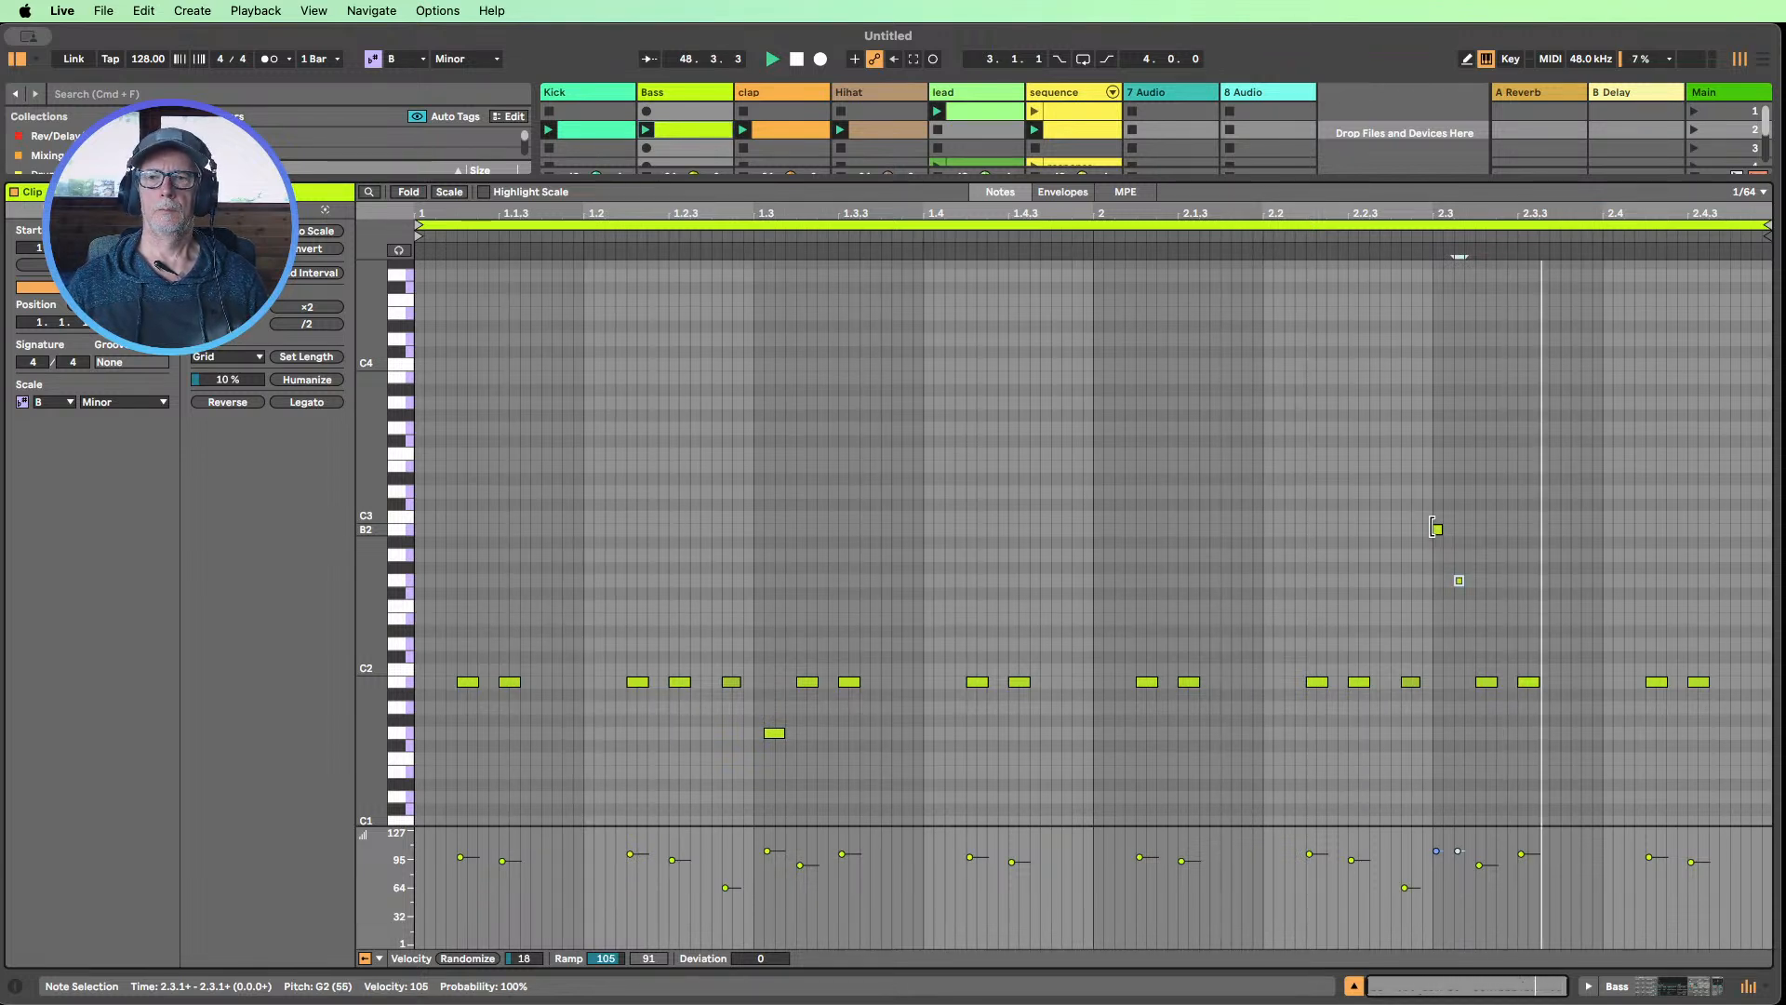
key(0)
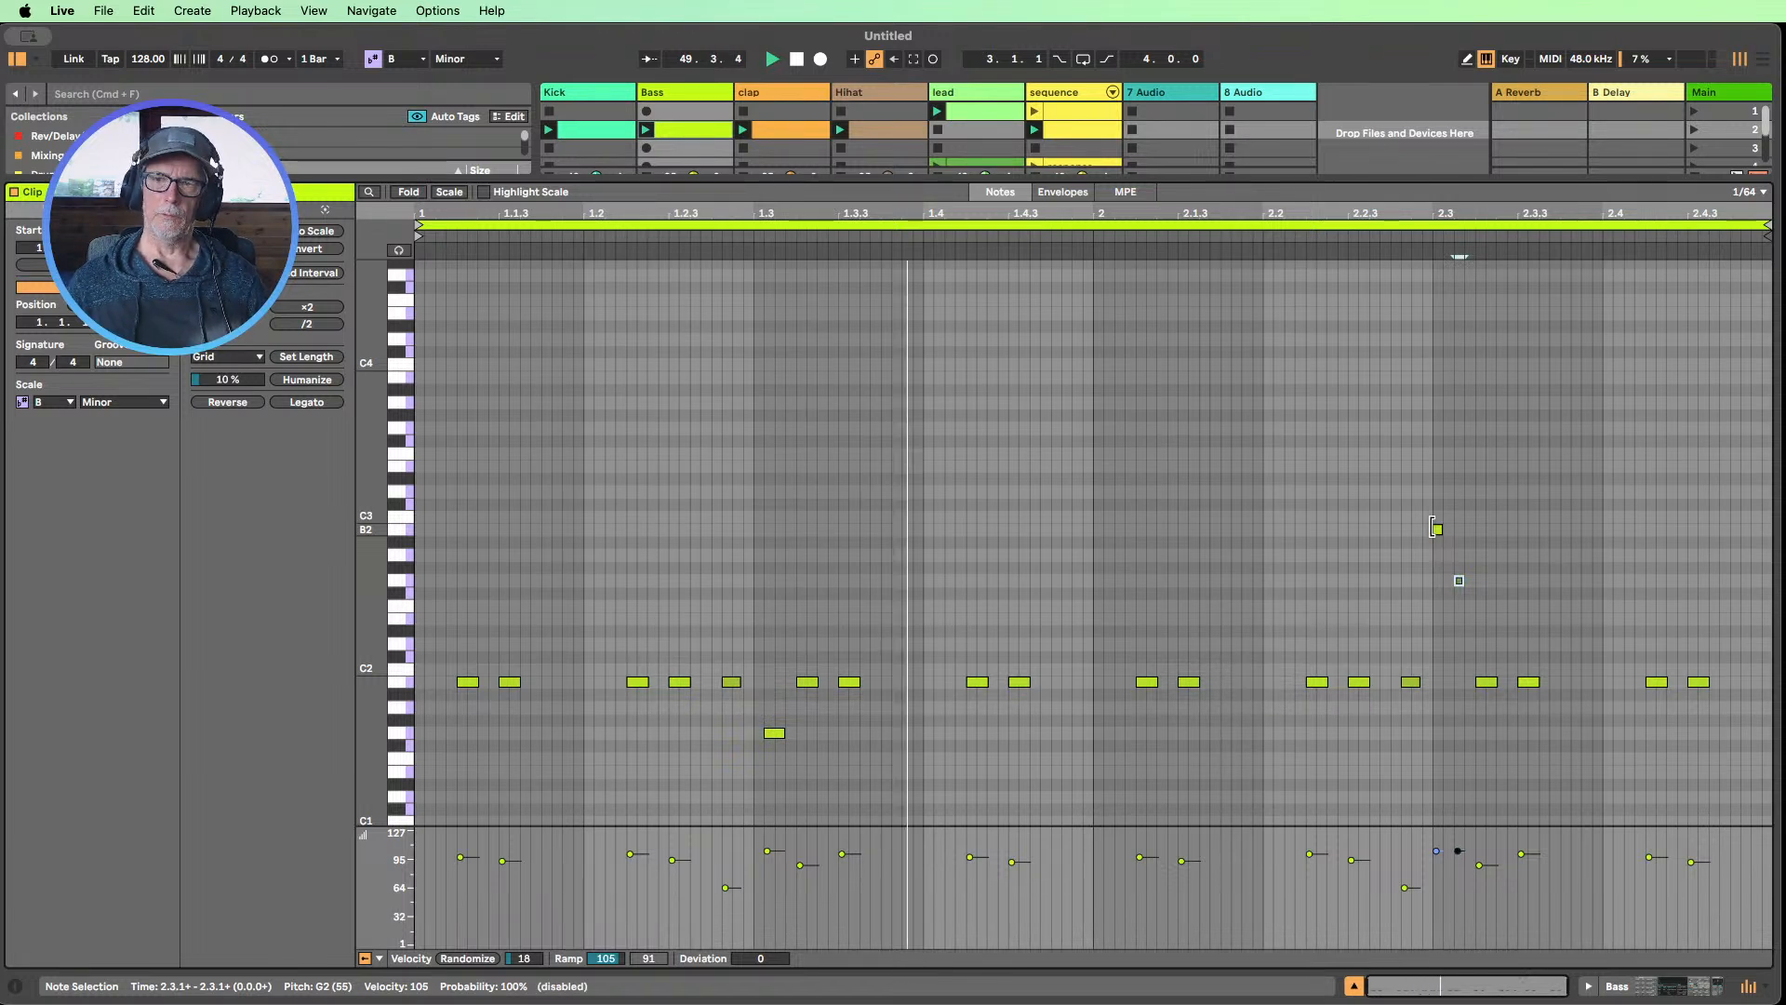
Lower the filter frequency of the Bass track's Operator to 495 Hz
click(1614, 988)
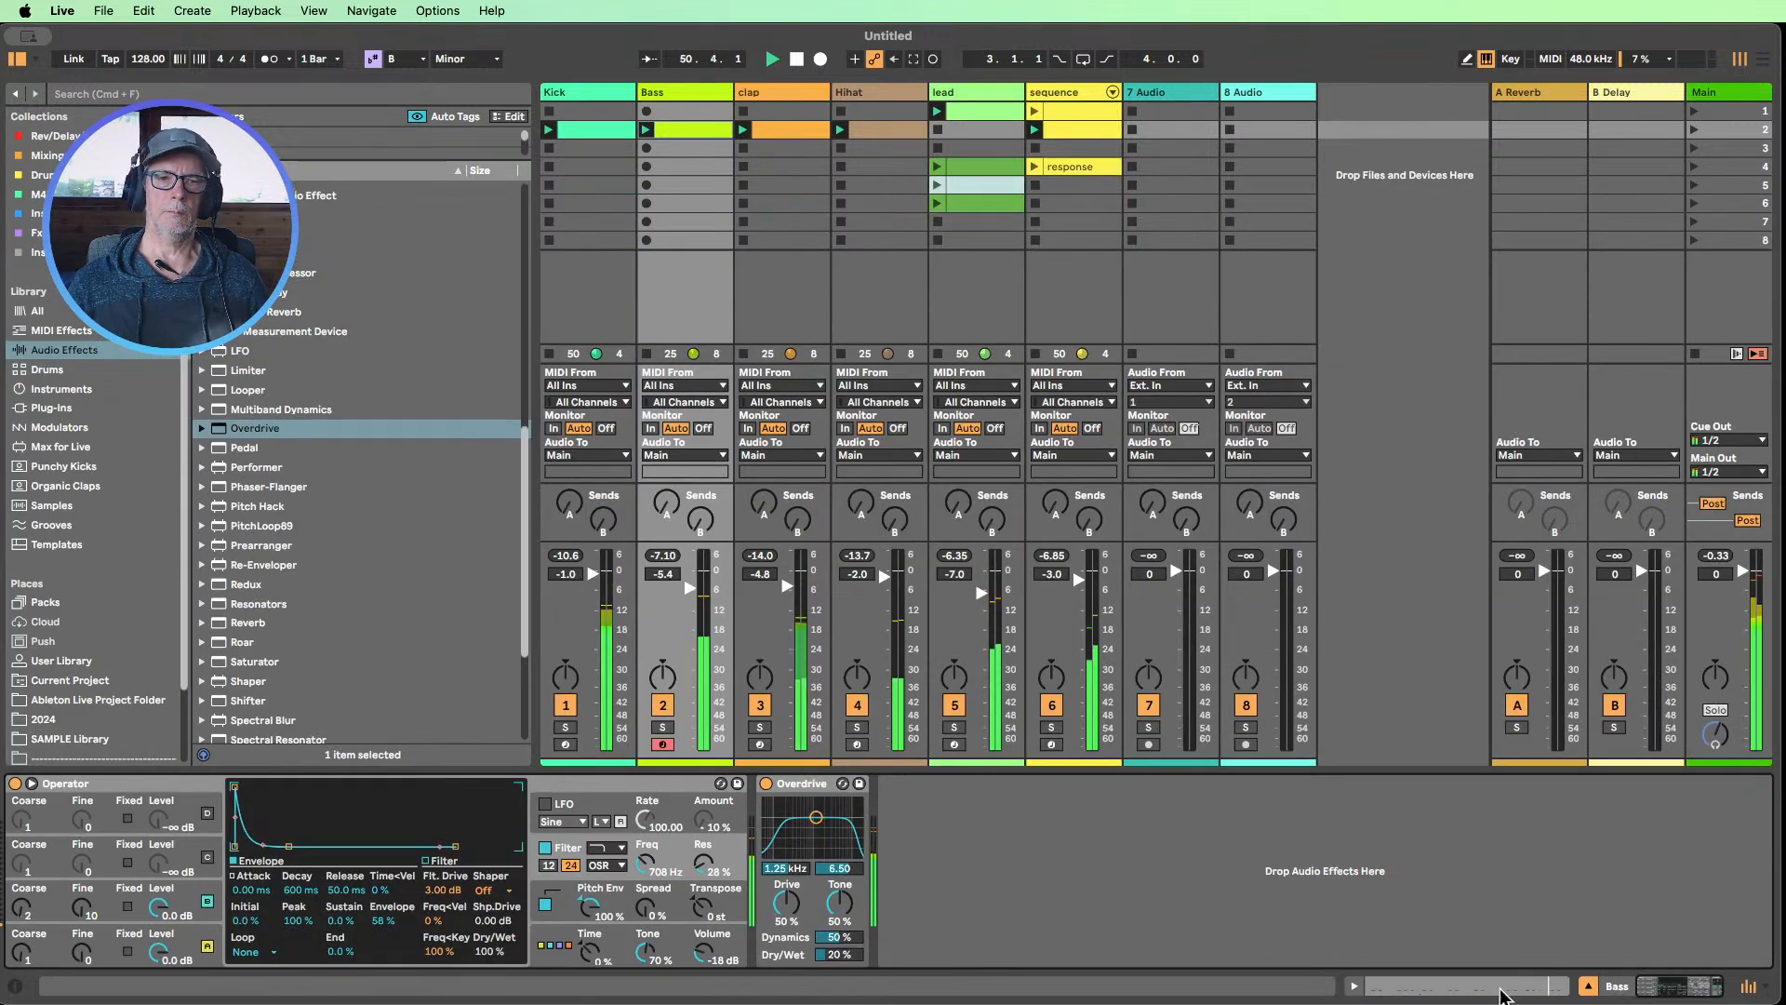
drag(657, 875, 656, 856)
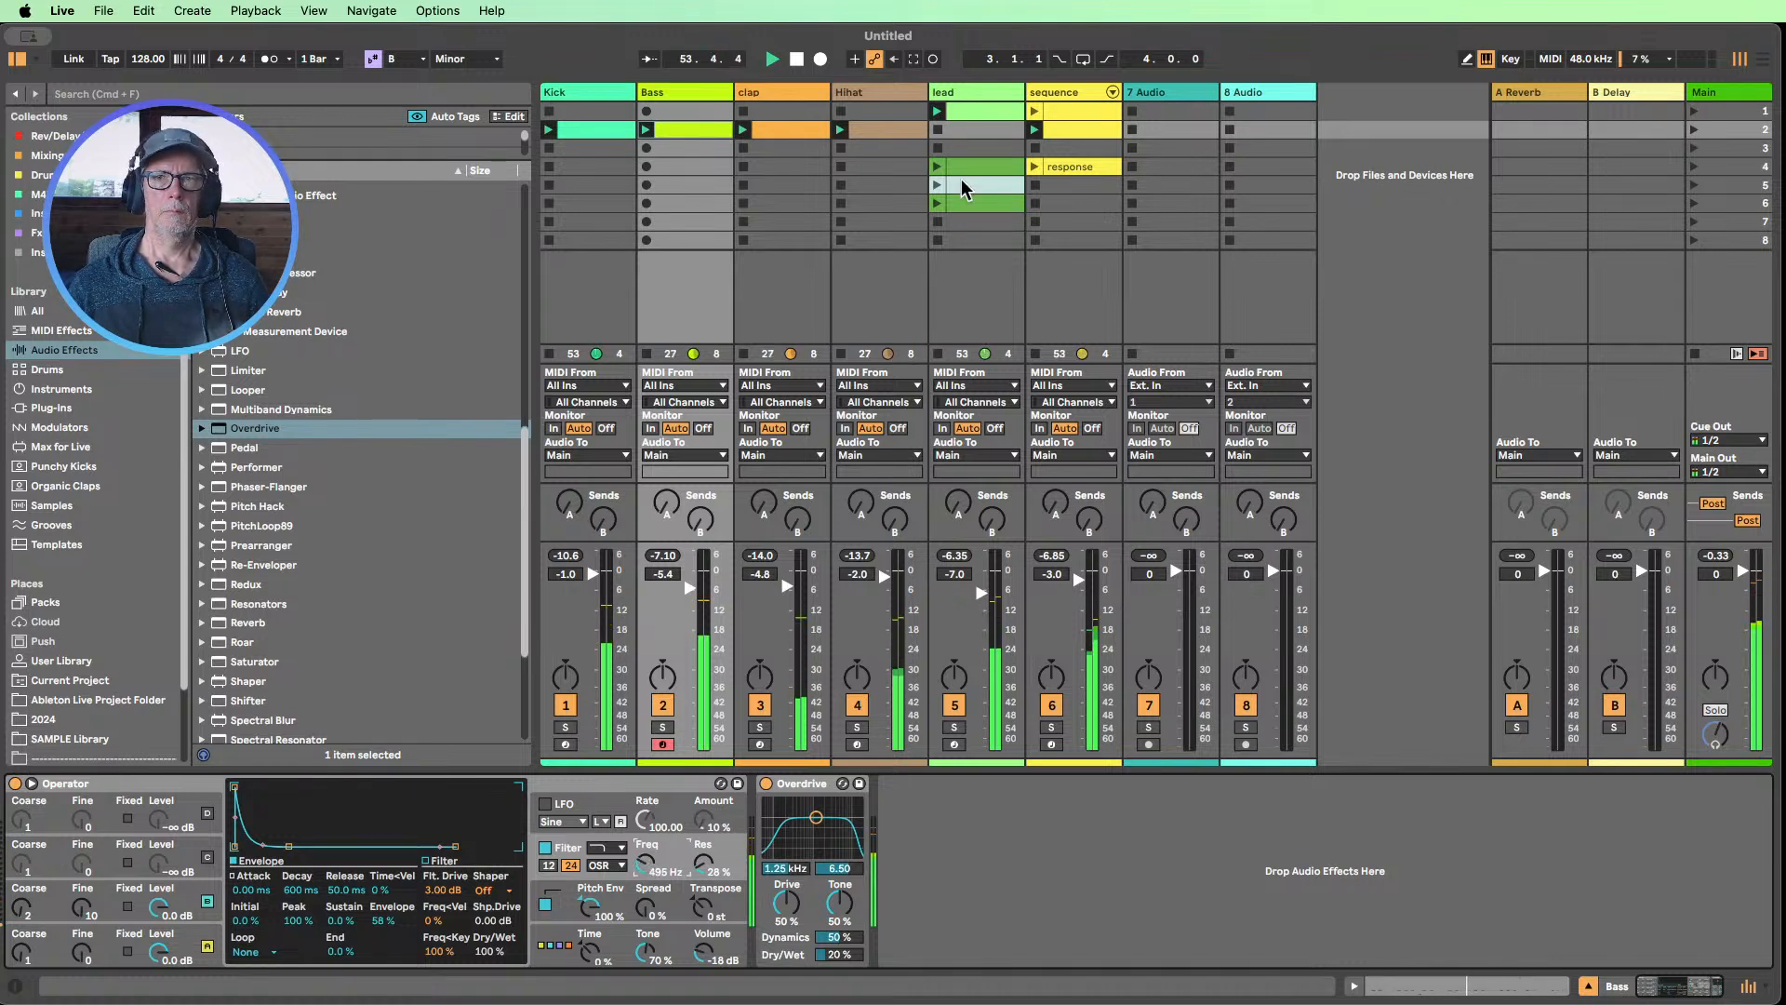
Add EQ Eight before the Saturator on the sequence track and set band 1 to a low cut at 240 Hz
click(1069, 90)
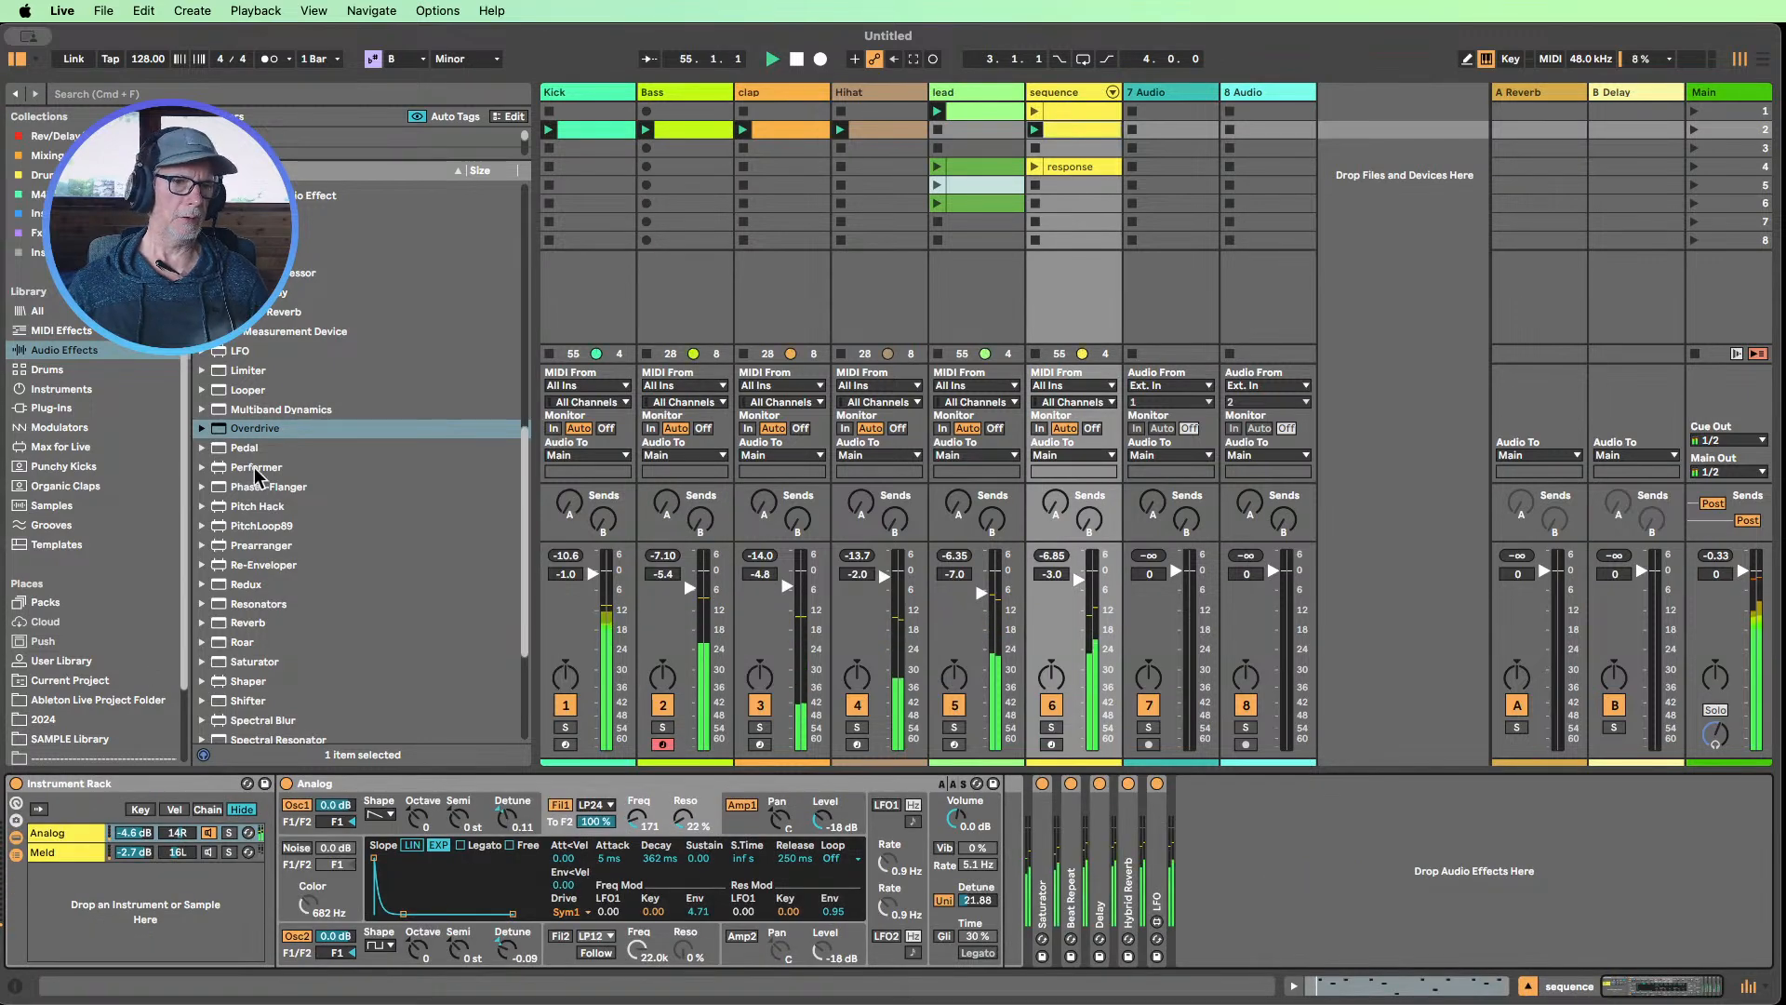
scroll(261, 477, up, 10)
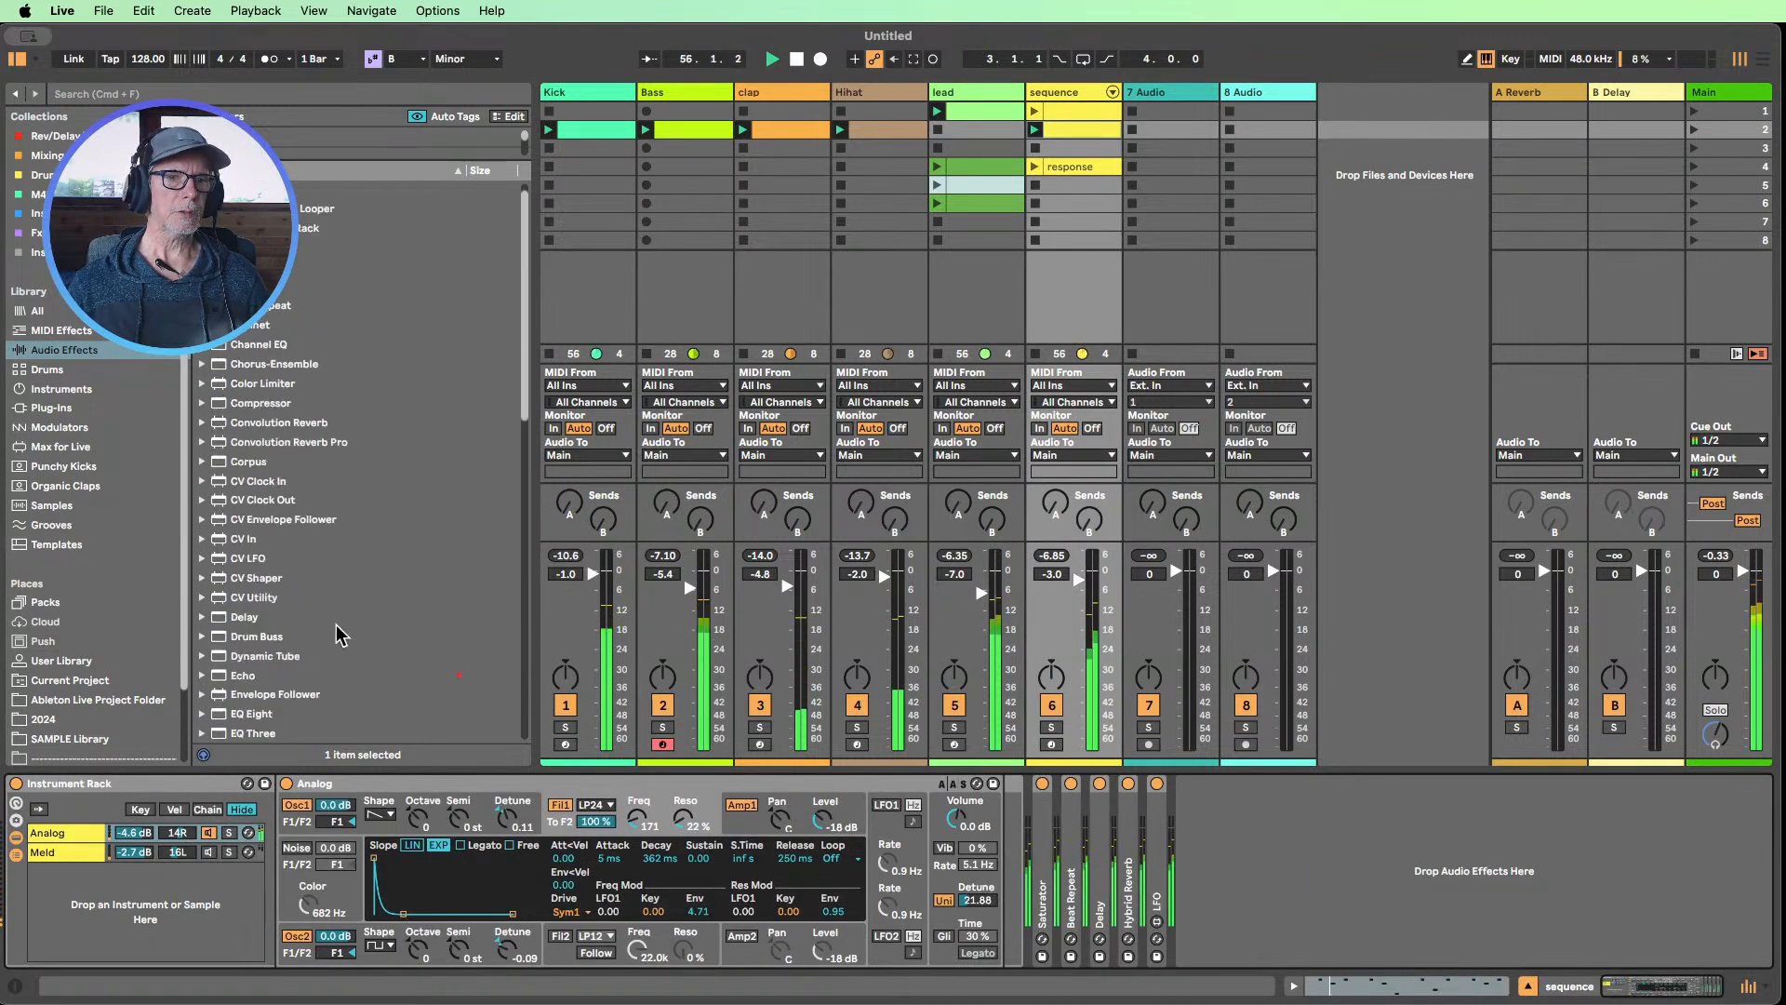
drag(249, 715, 1033, 860)
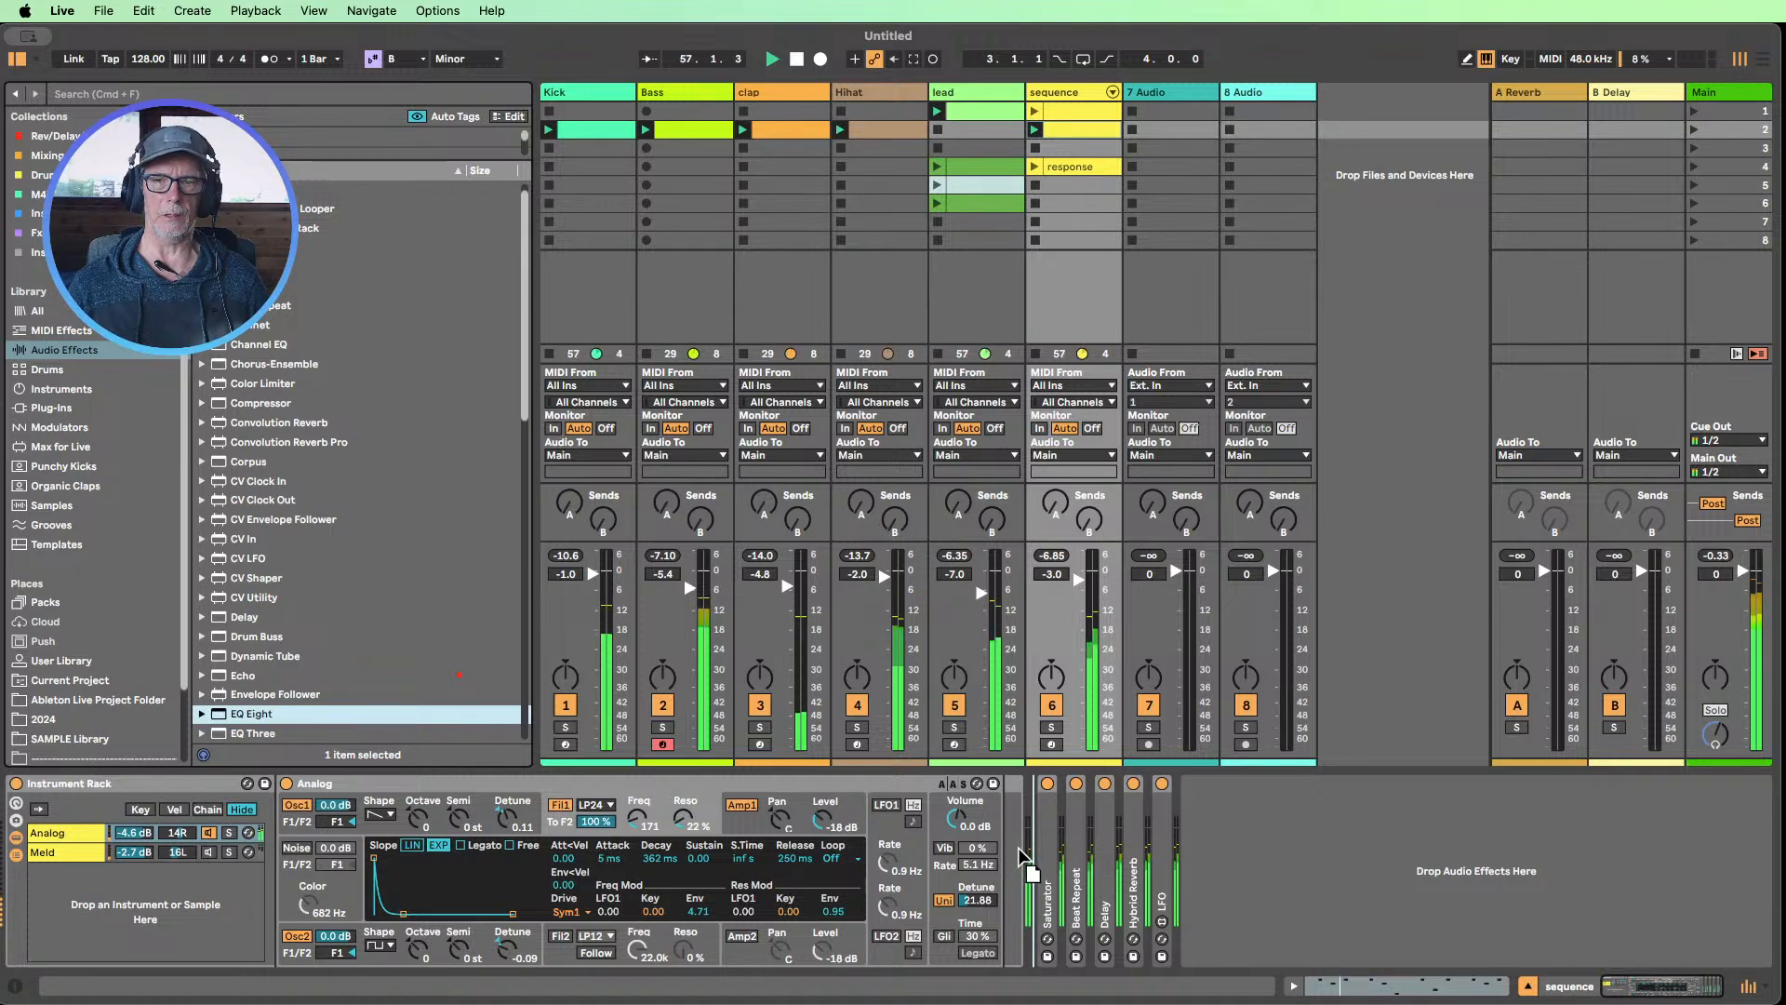
click(1119, 941)
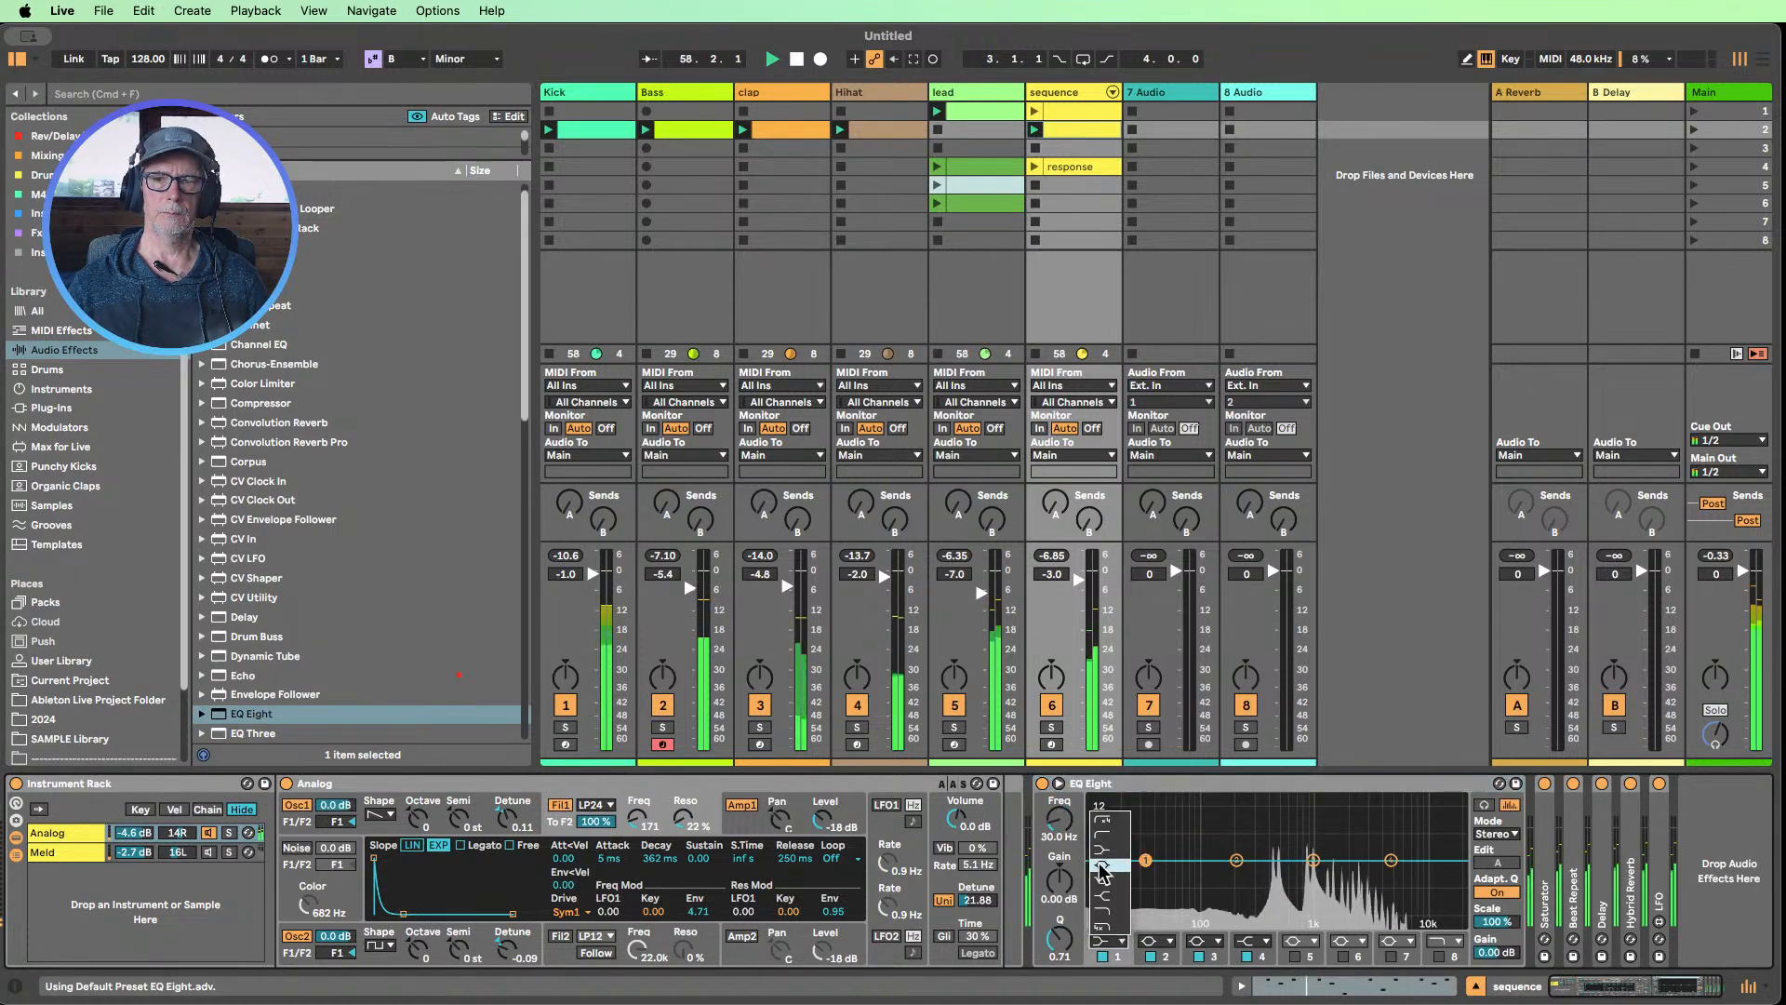
click(1105, 836)
mouse_move(1060, 820)
mouse_down()
mouse_move(1061, 790)
mouse_move(1060, 822)
mouse_up()
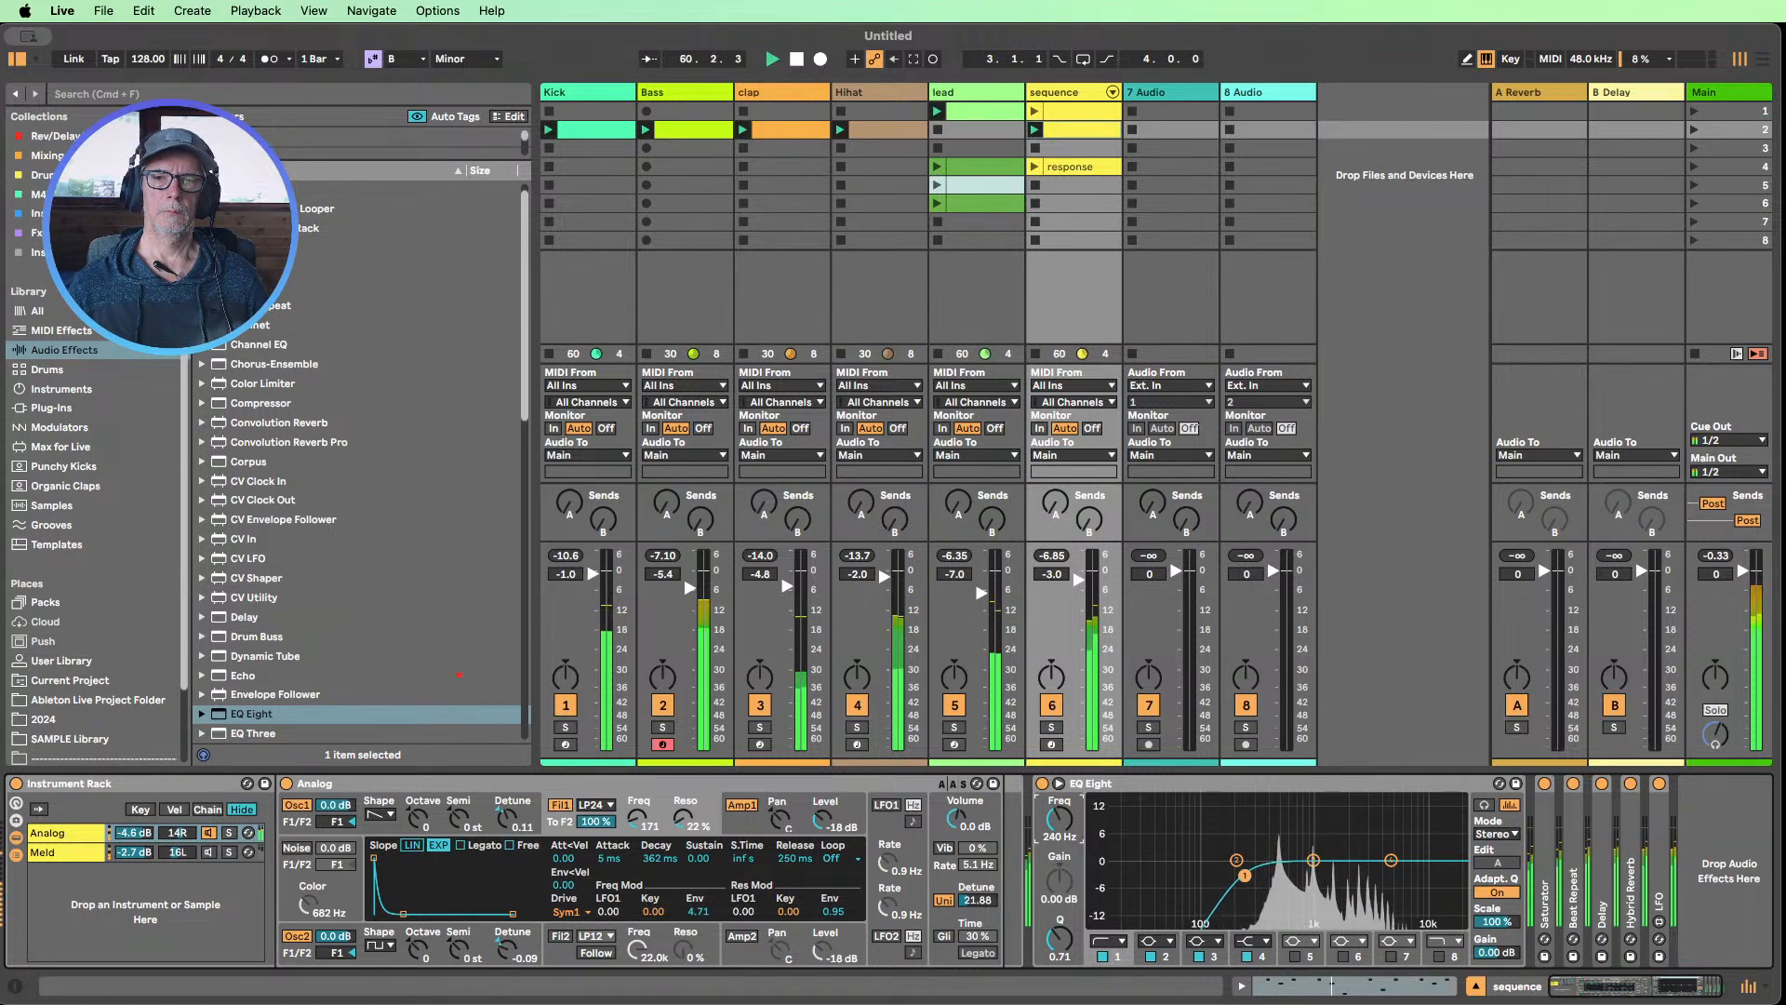
Add EQ Eight before the lead's Saturator with a low cut on band 1 and a high cut at 6.89 kHz on band 8
click(962, 93)
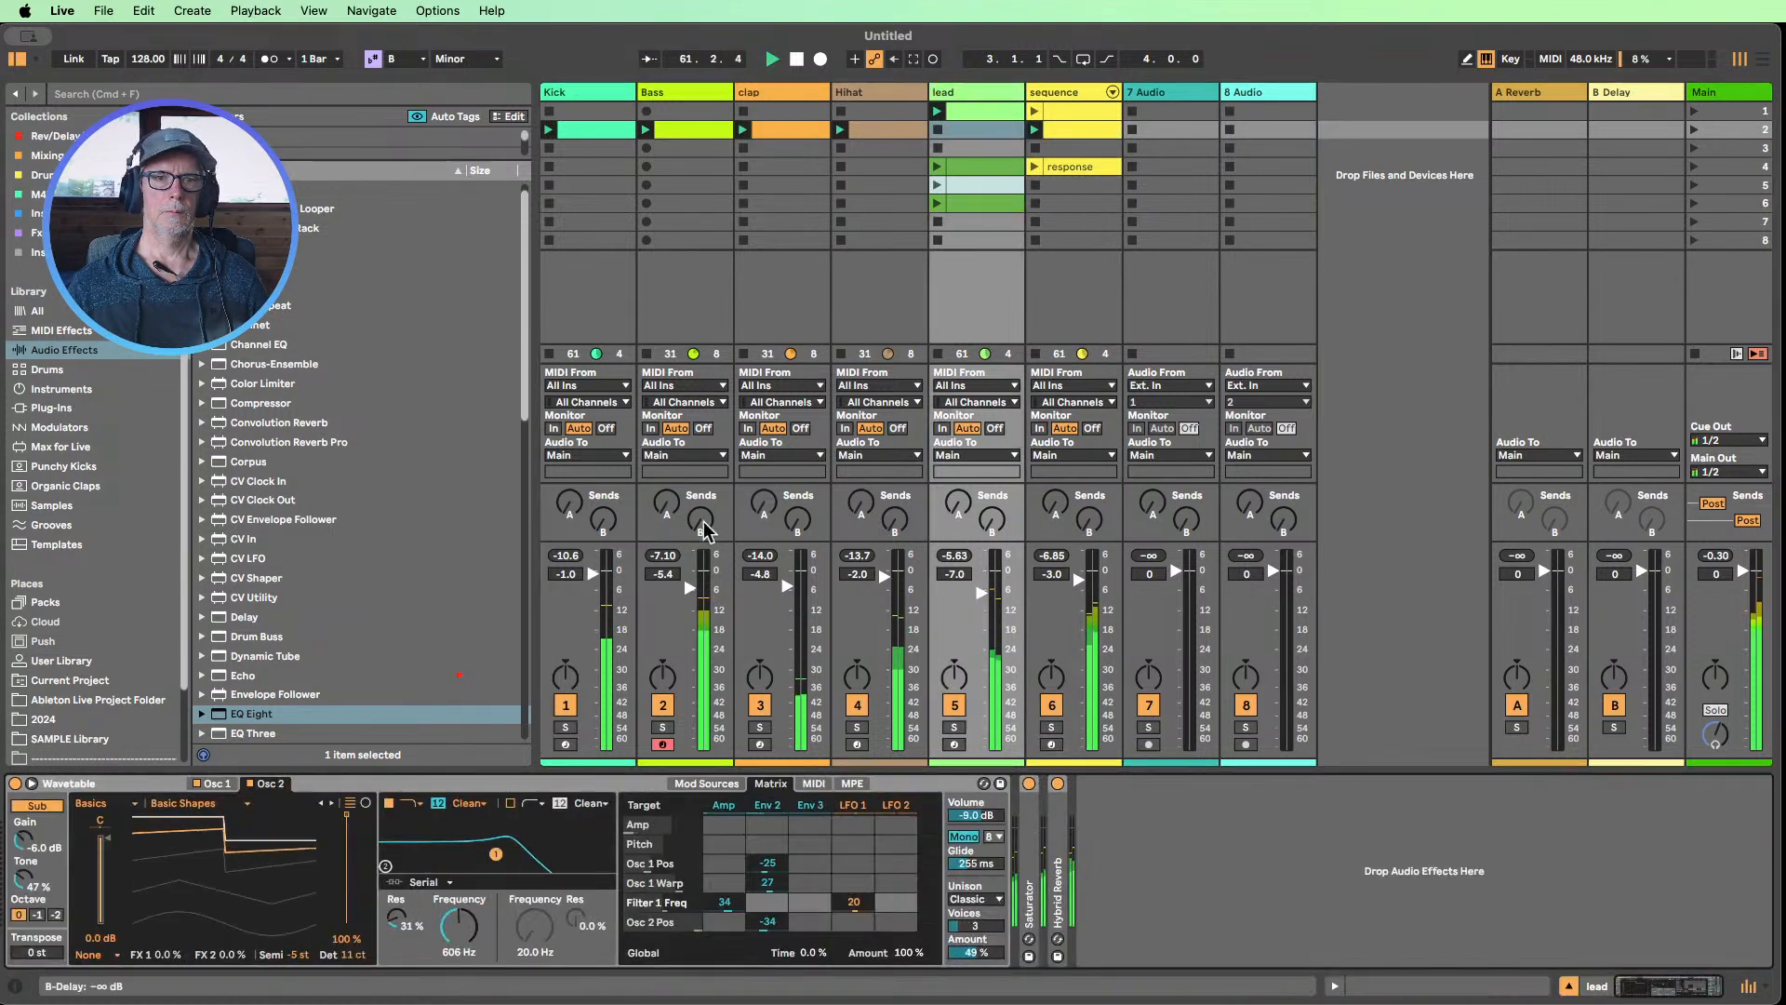
drag(251, 713, 990, 888)
click(1102, 942)
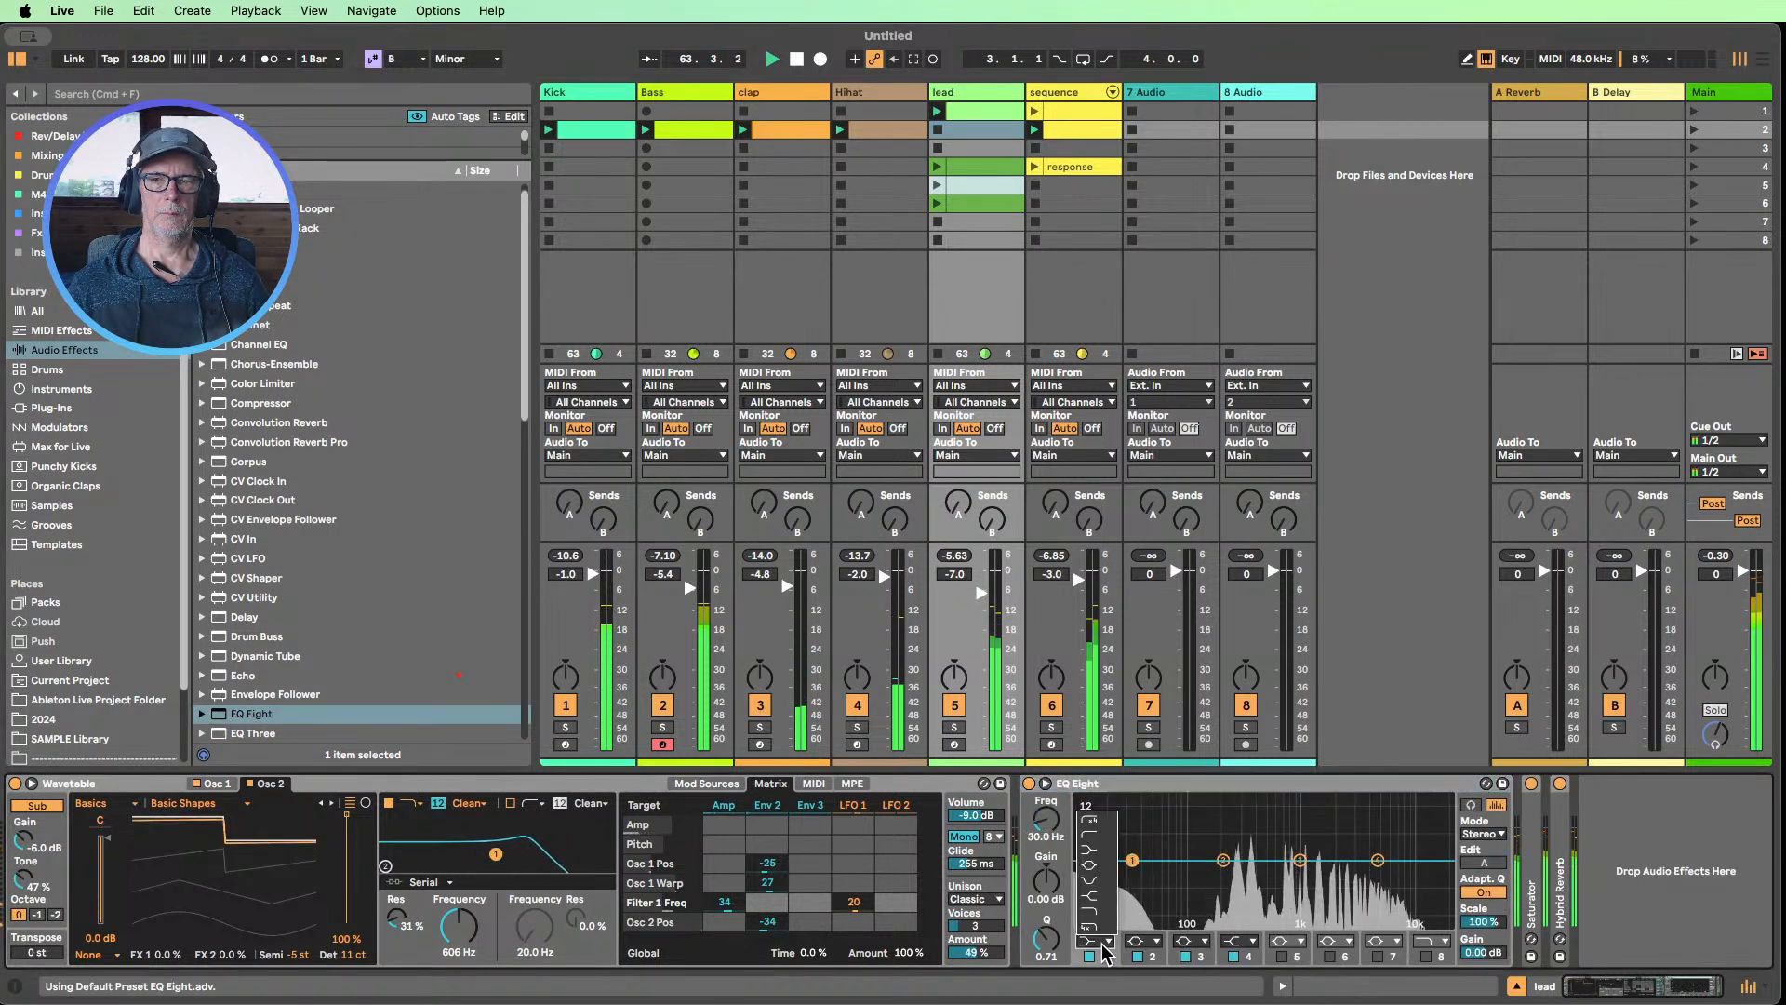
click(1091, 850)
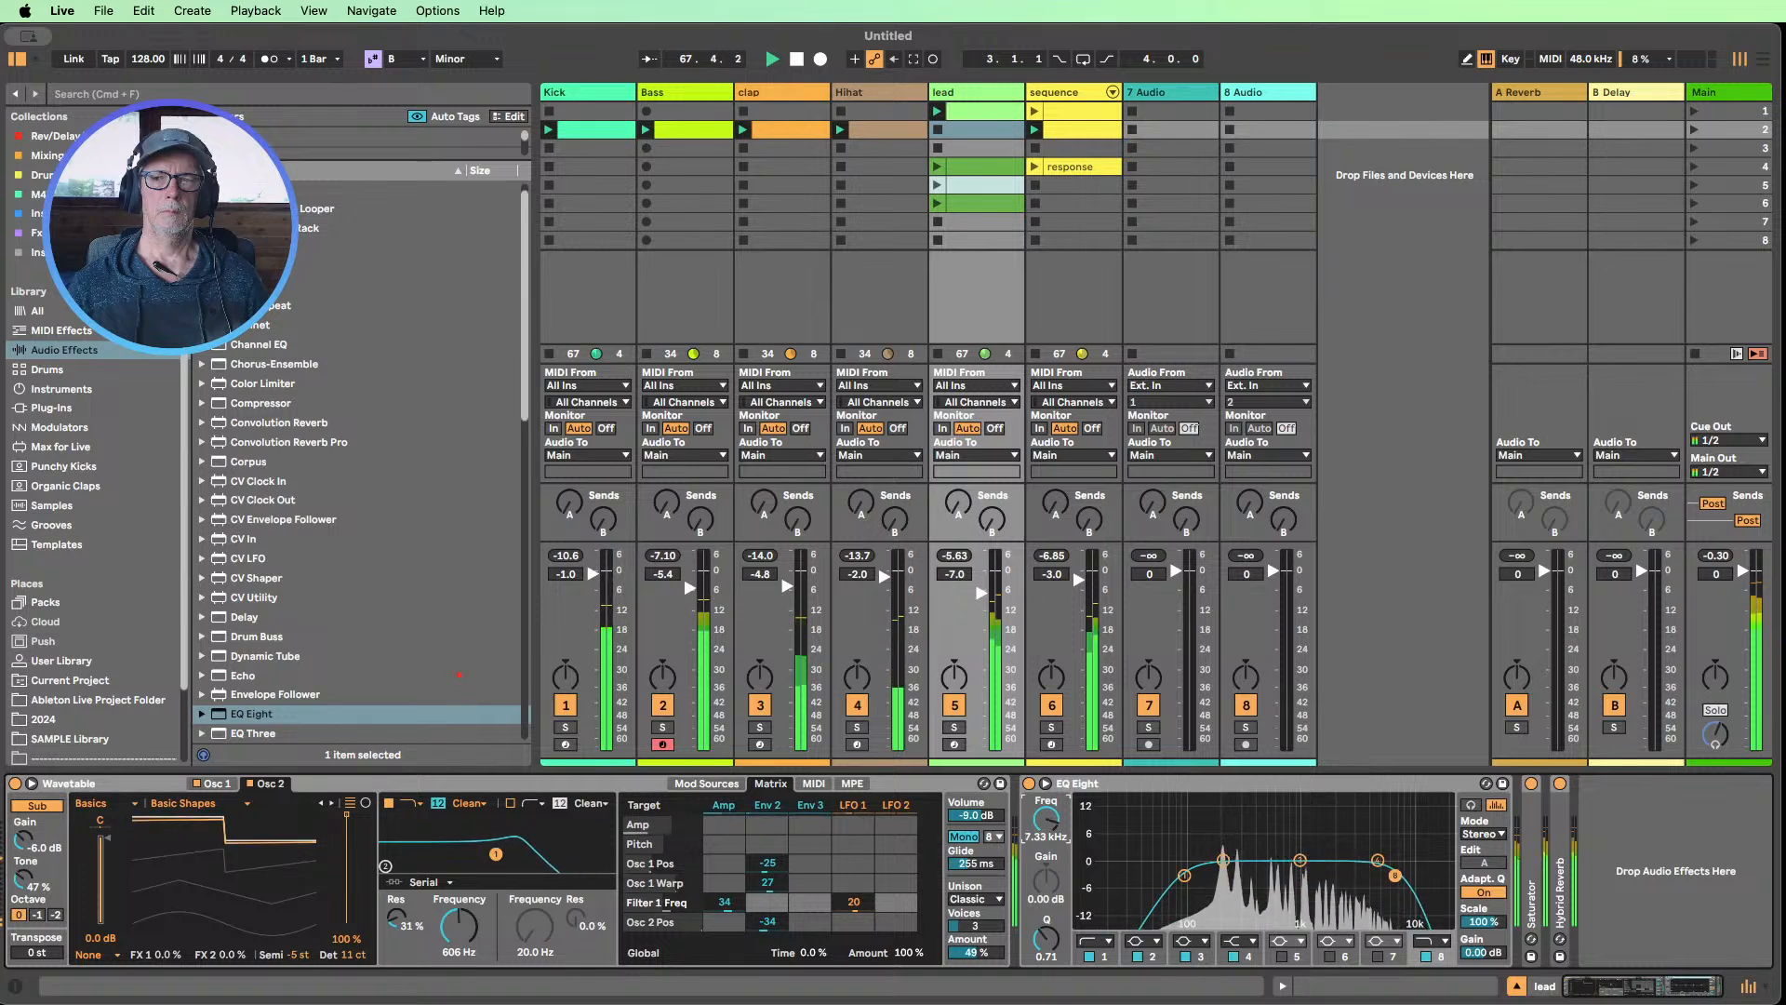
drag(1047, 819, 1046, 827)
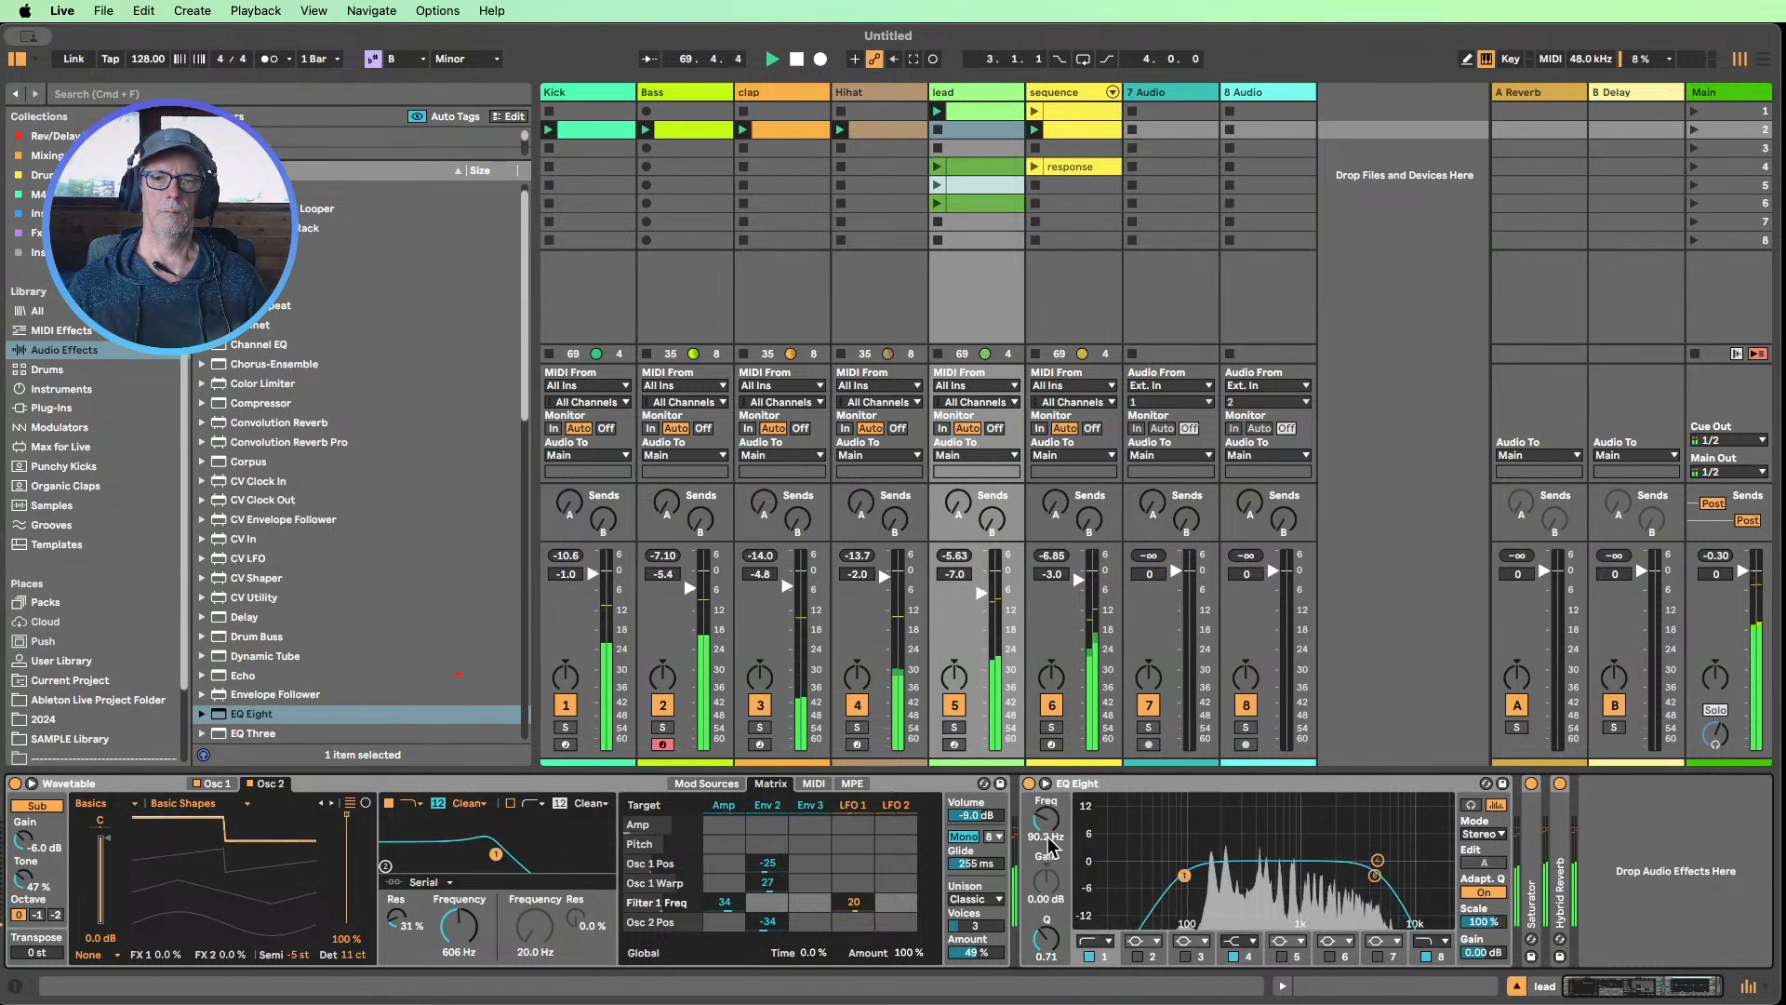
drag(1047, 820, 1046, 814)
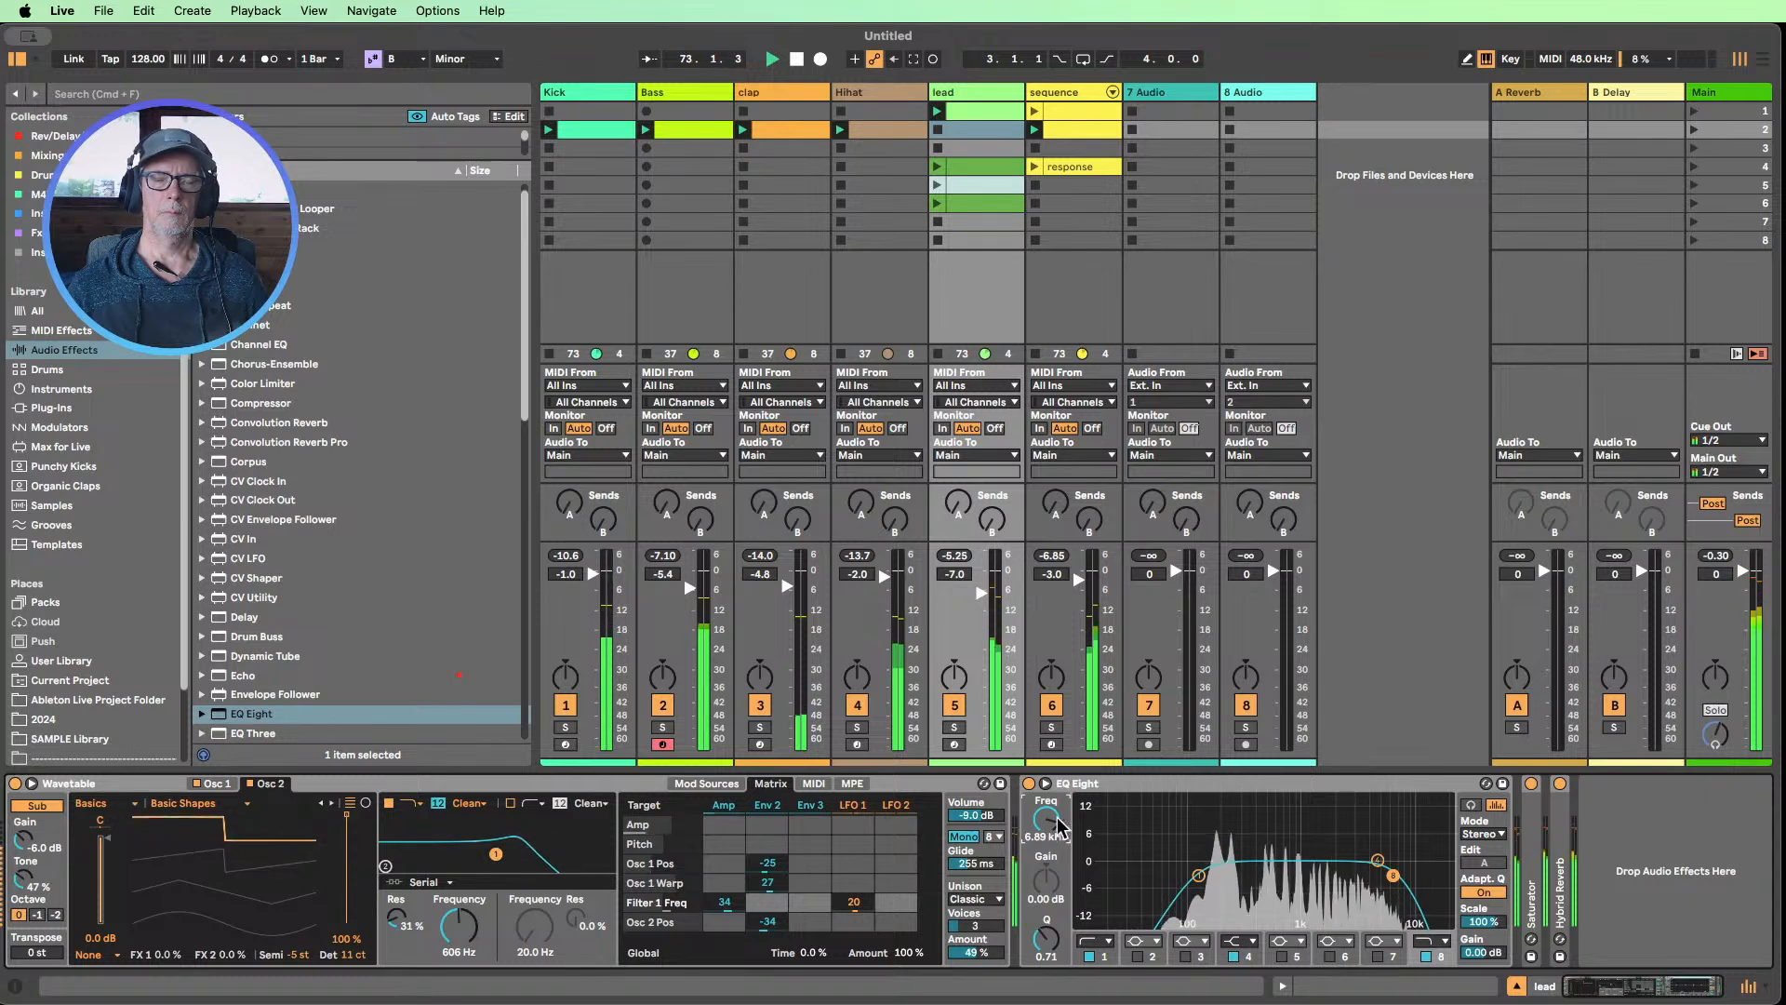
Audition the lead with Wavetable's filter opened to 7.20 kHz and EQ band 8 toggled, and set the filter frequency to 238 Hz
double_click(1113, 784)
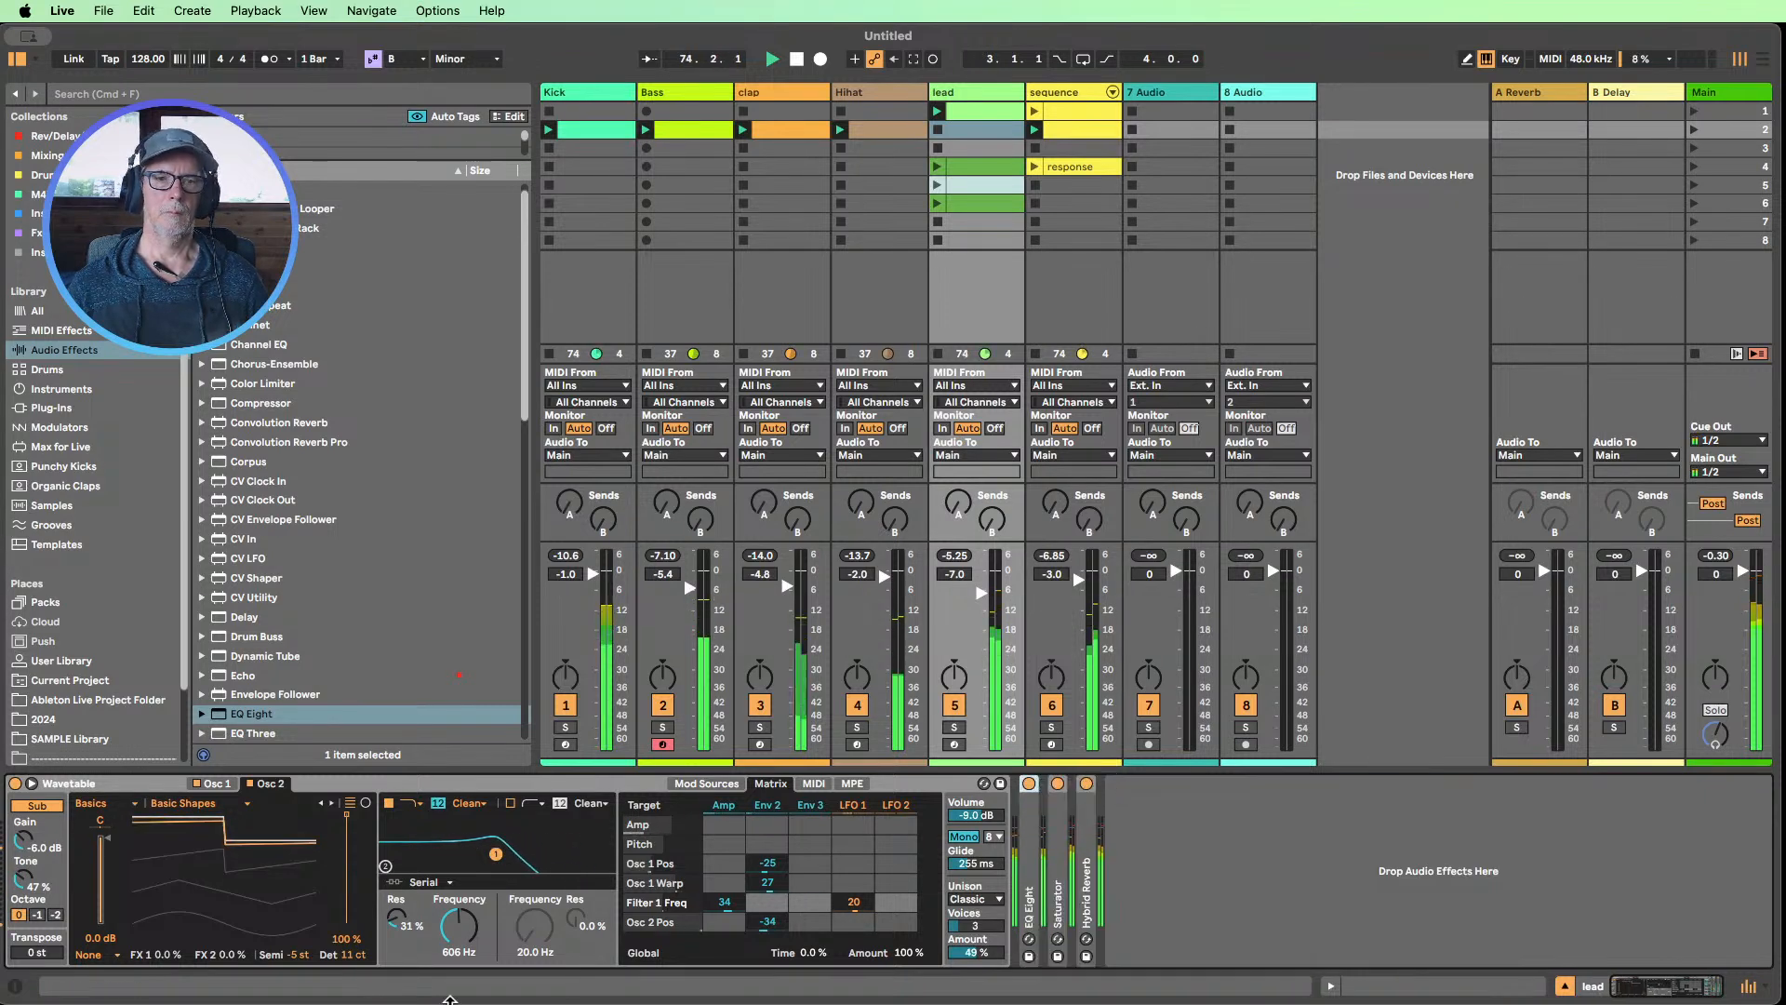
drag(458, 925, 459, 860)
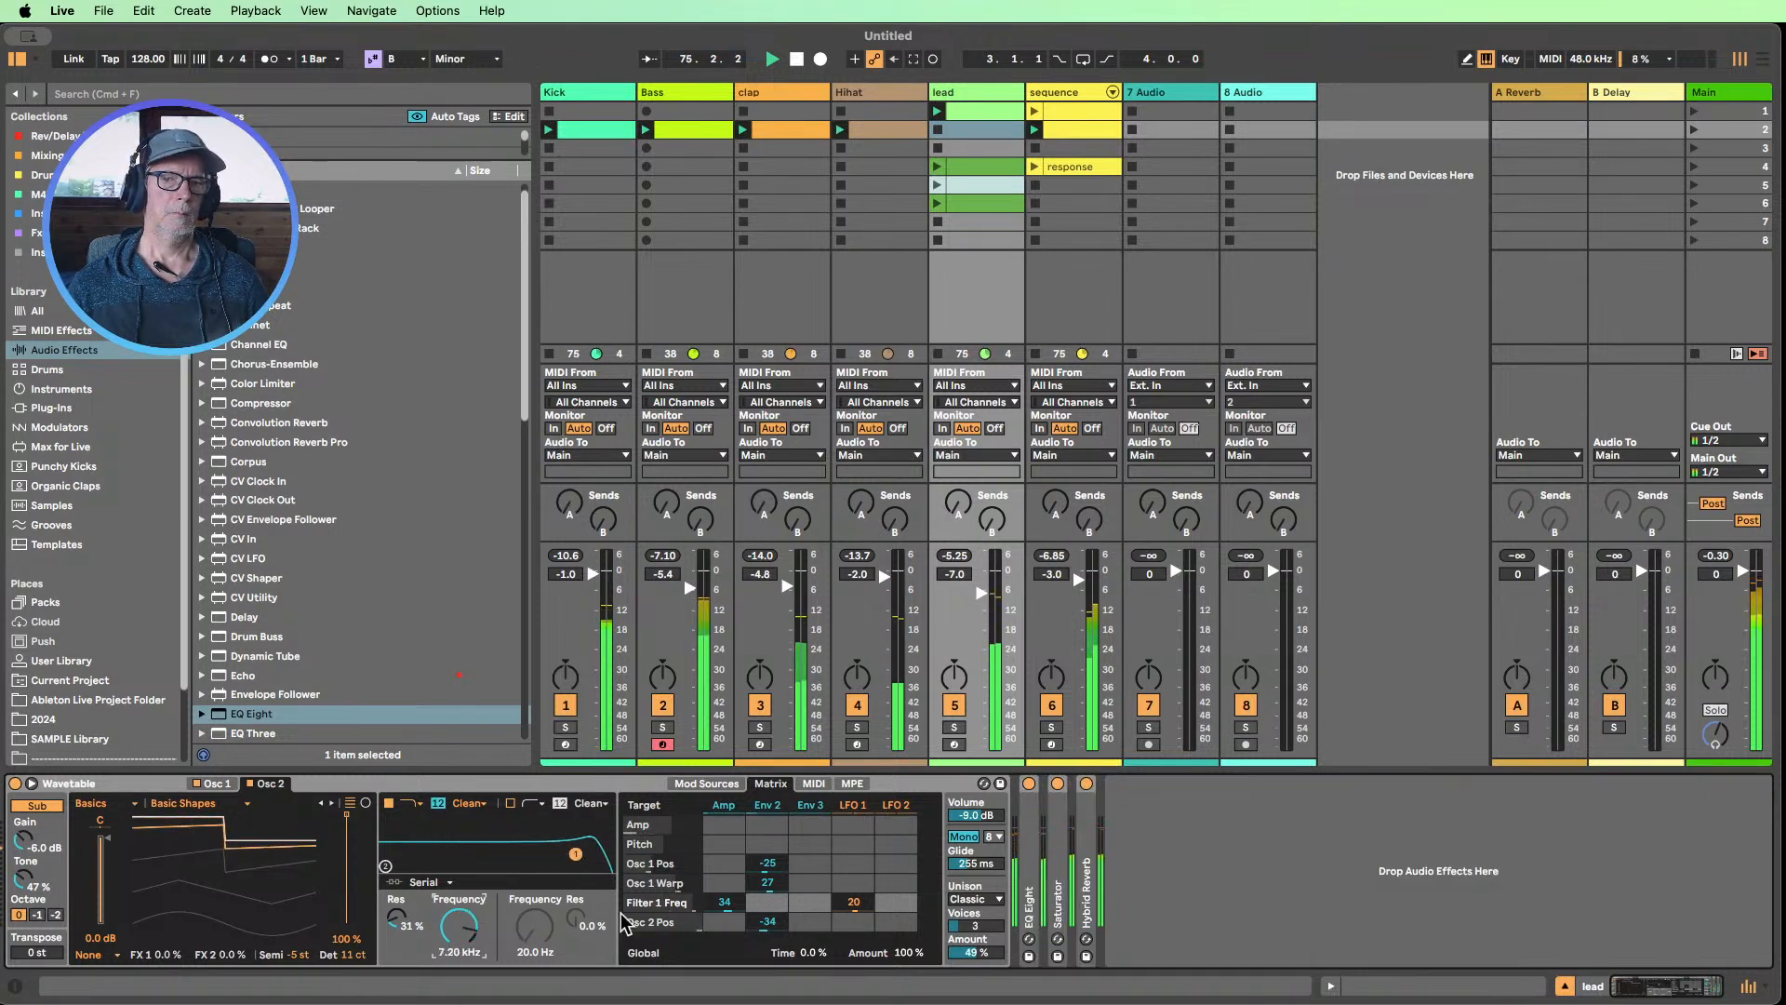
double_click(1029, 855)
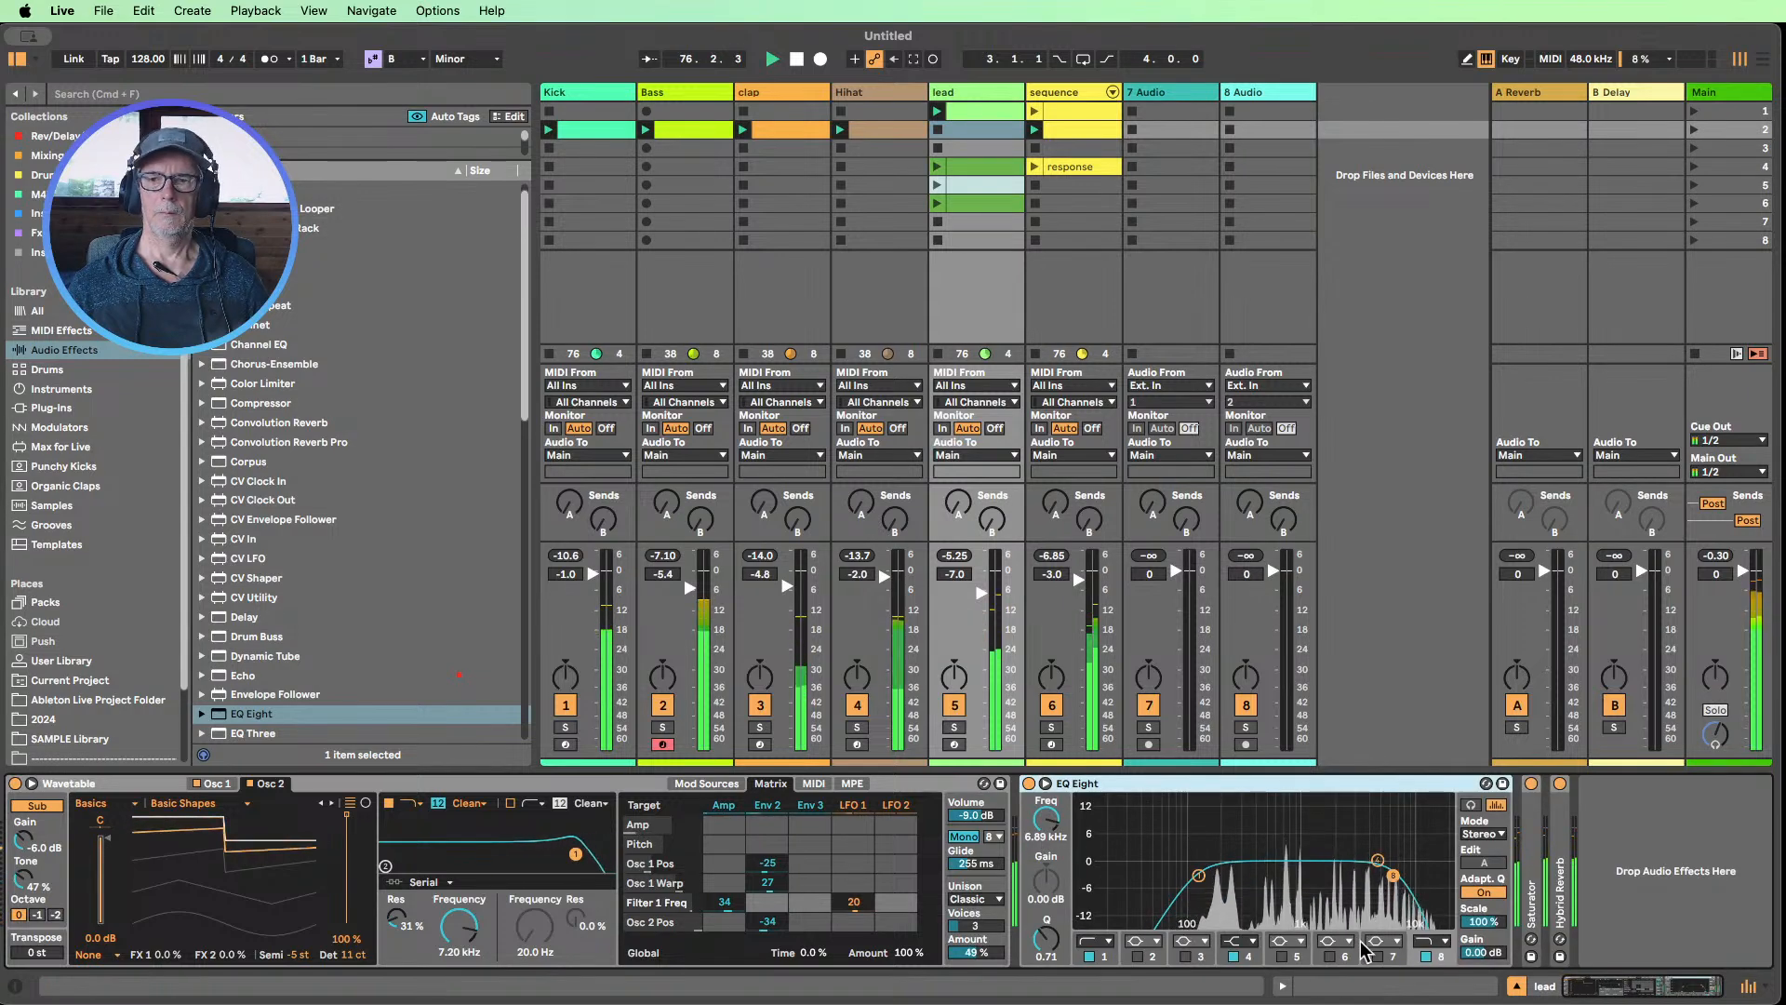
click(1426, 956)
click(1426, 956)
drag(459, 926, 458, 1003)
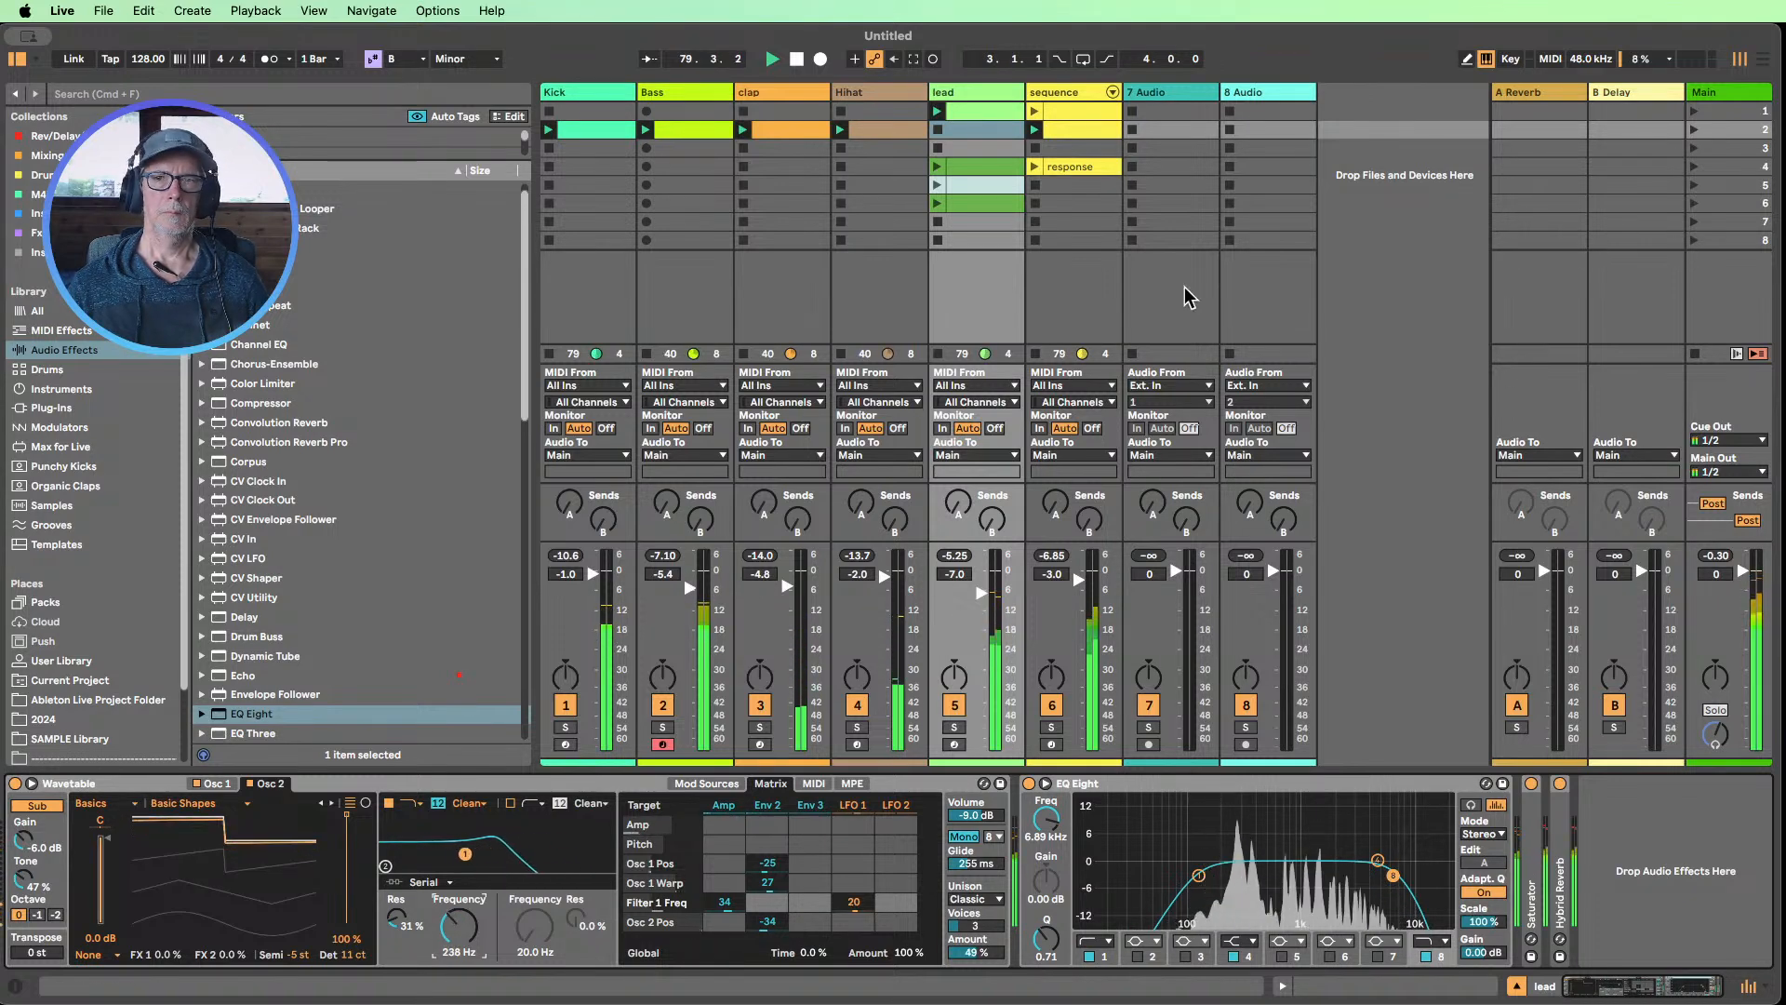
In the Bass track's Operator, set oscillator A's coarse tuning to 0.5 and oscillator B's to 1
double_click(1069, 93)
click(655, 94)
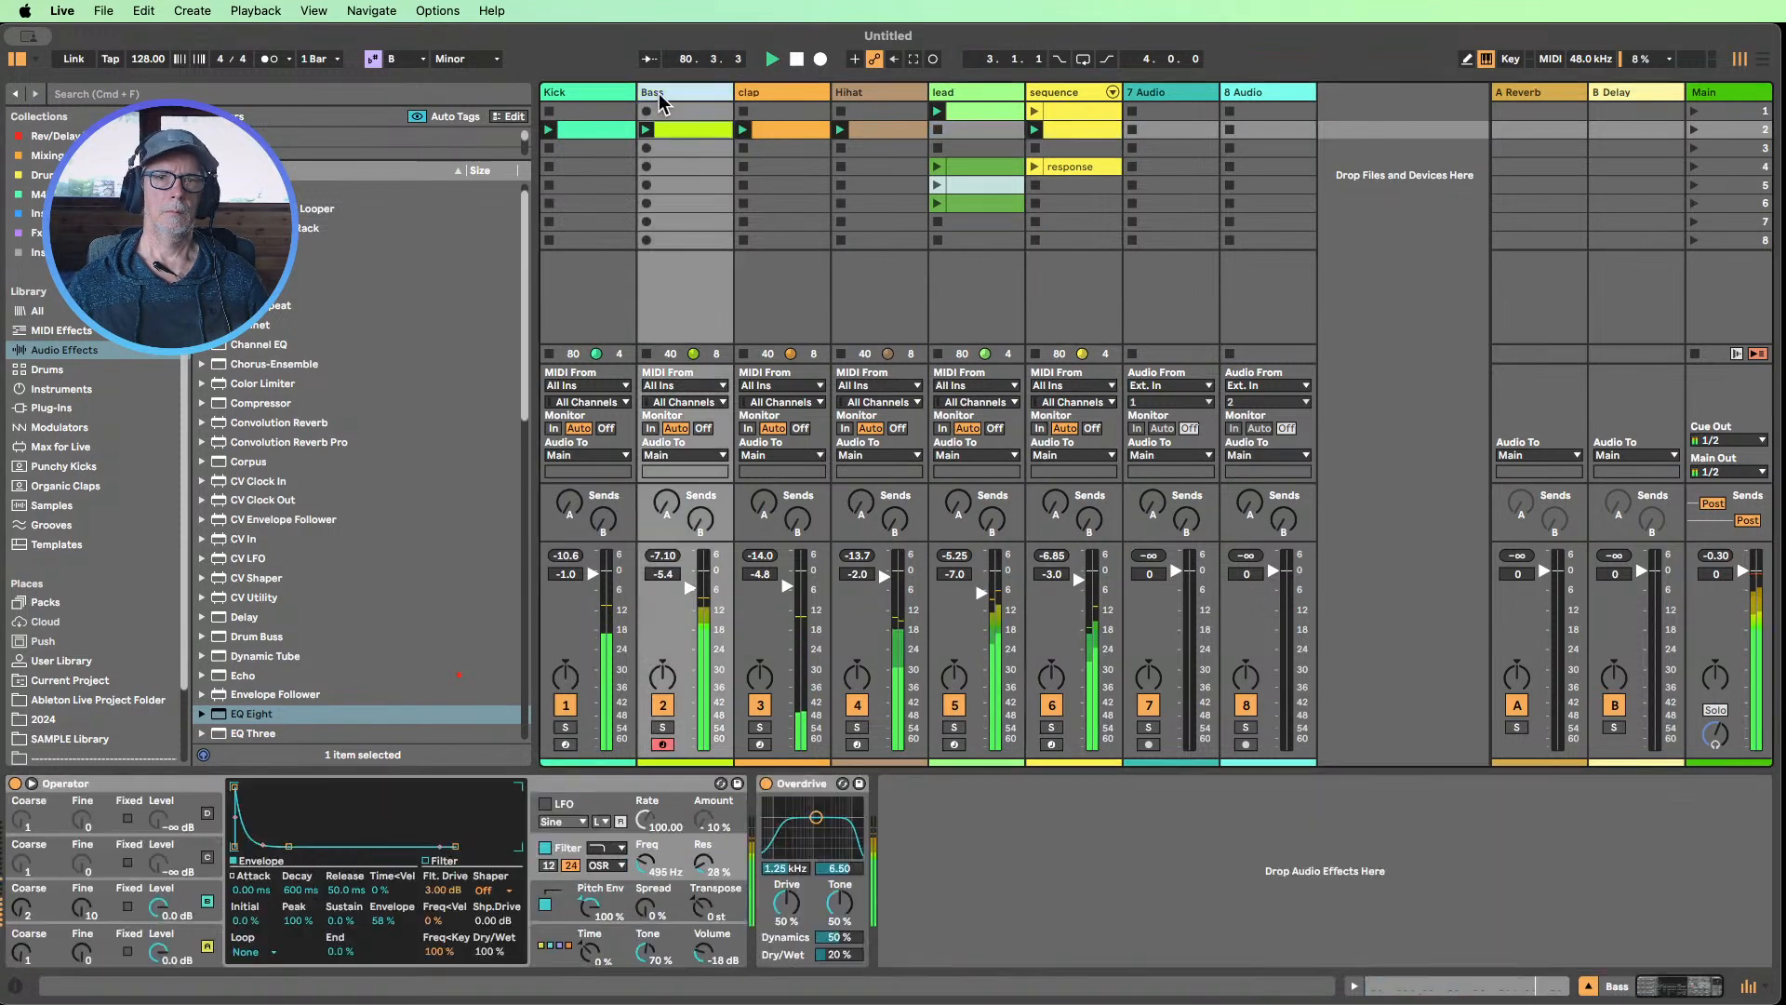
drag(16, 956, 81, 994)
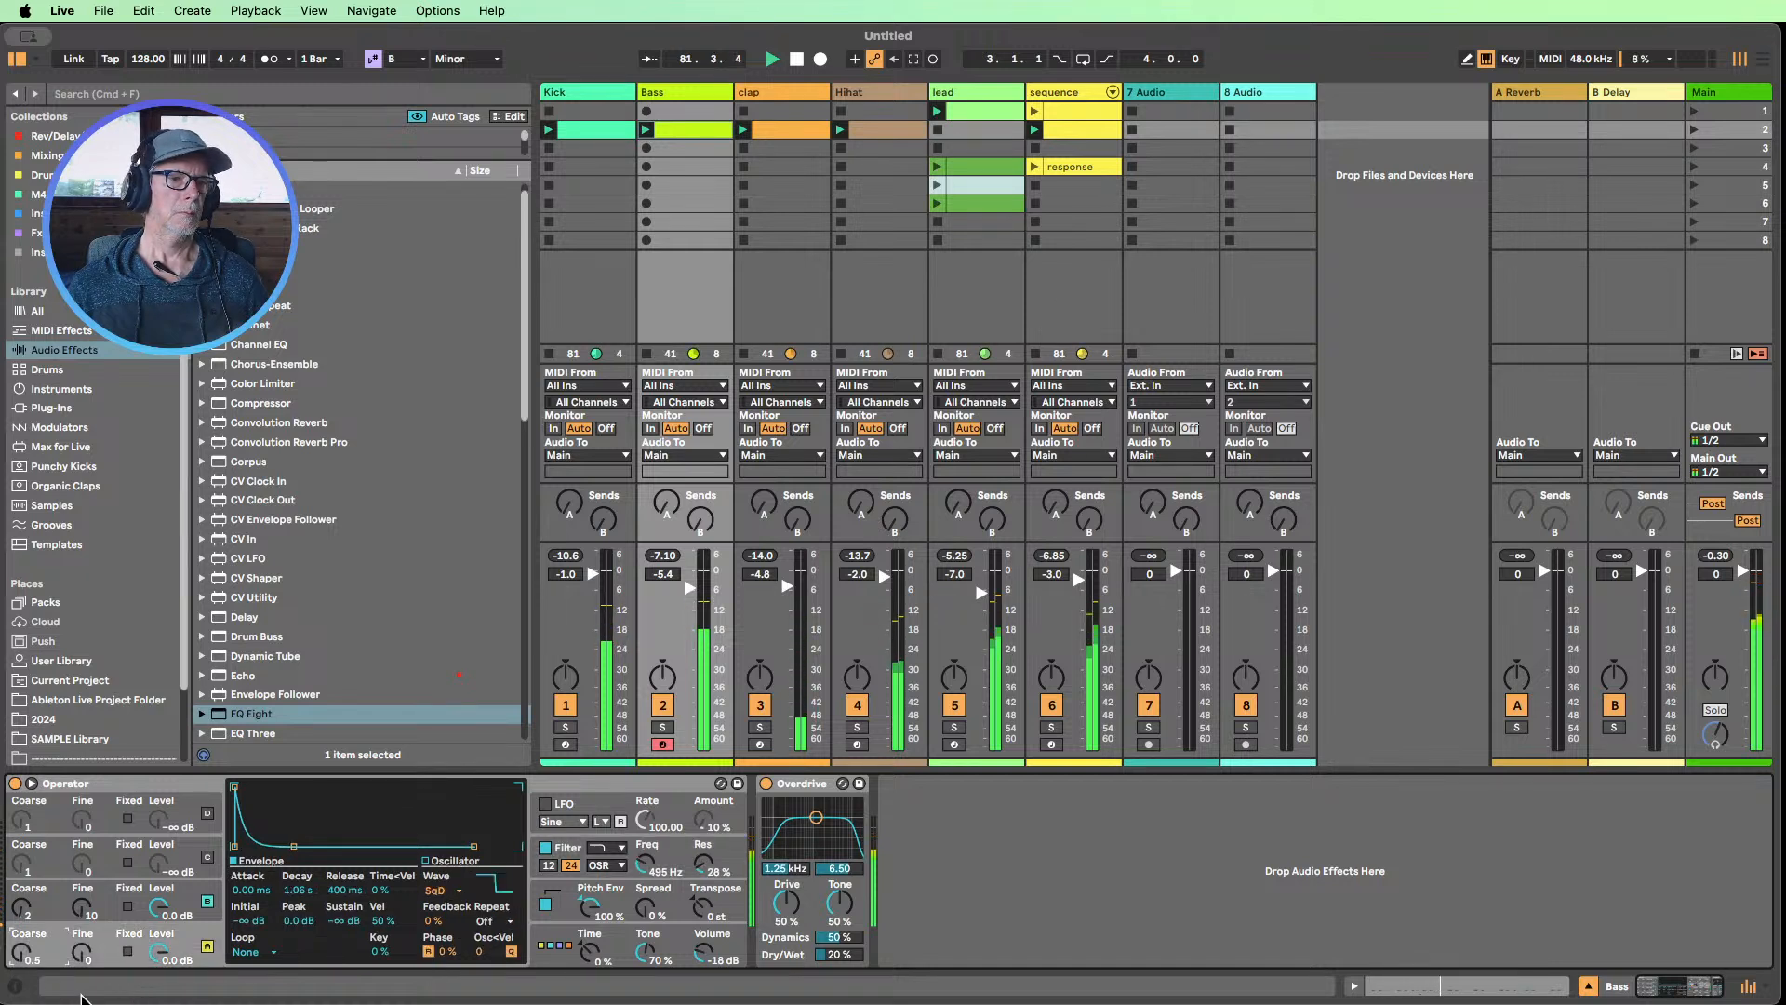
drag(20, 916, 20, 930)
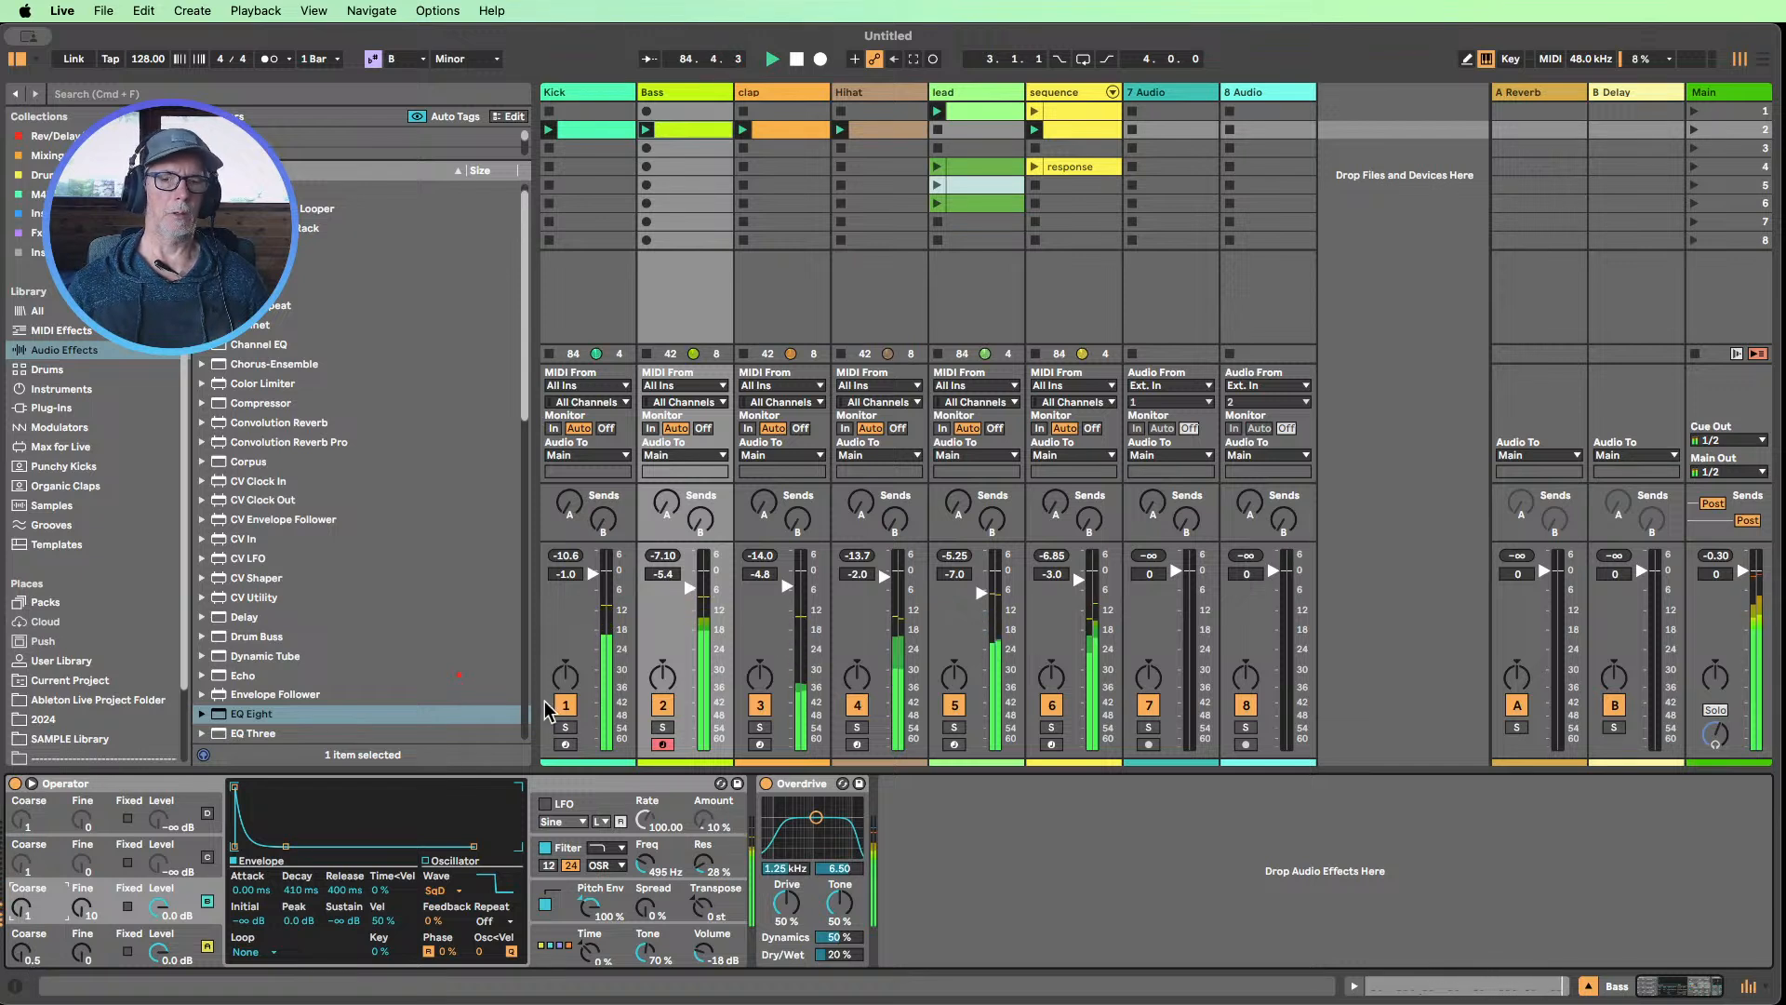
Mute the sequence track and raise the Bass Operator's filter frequency to 2.41 kHz
click(1058, 709)
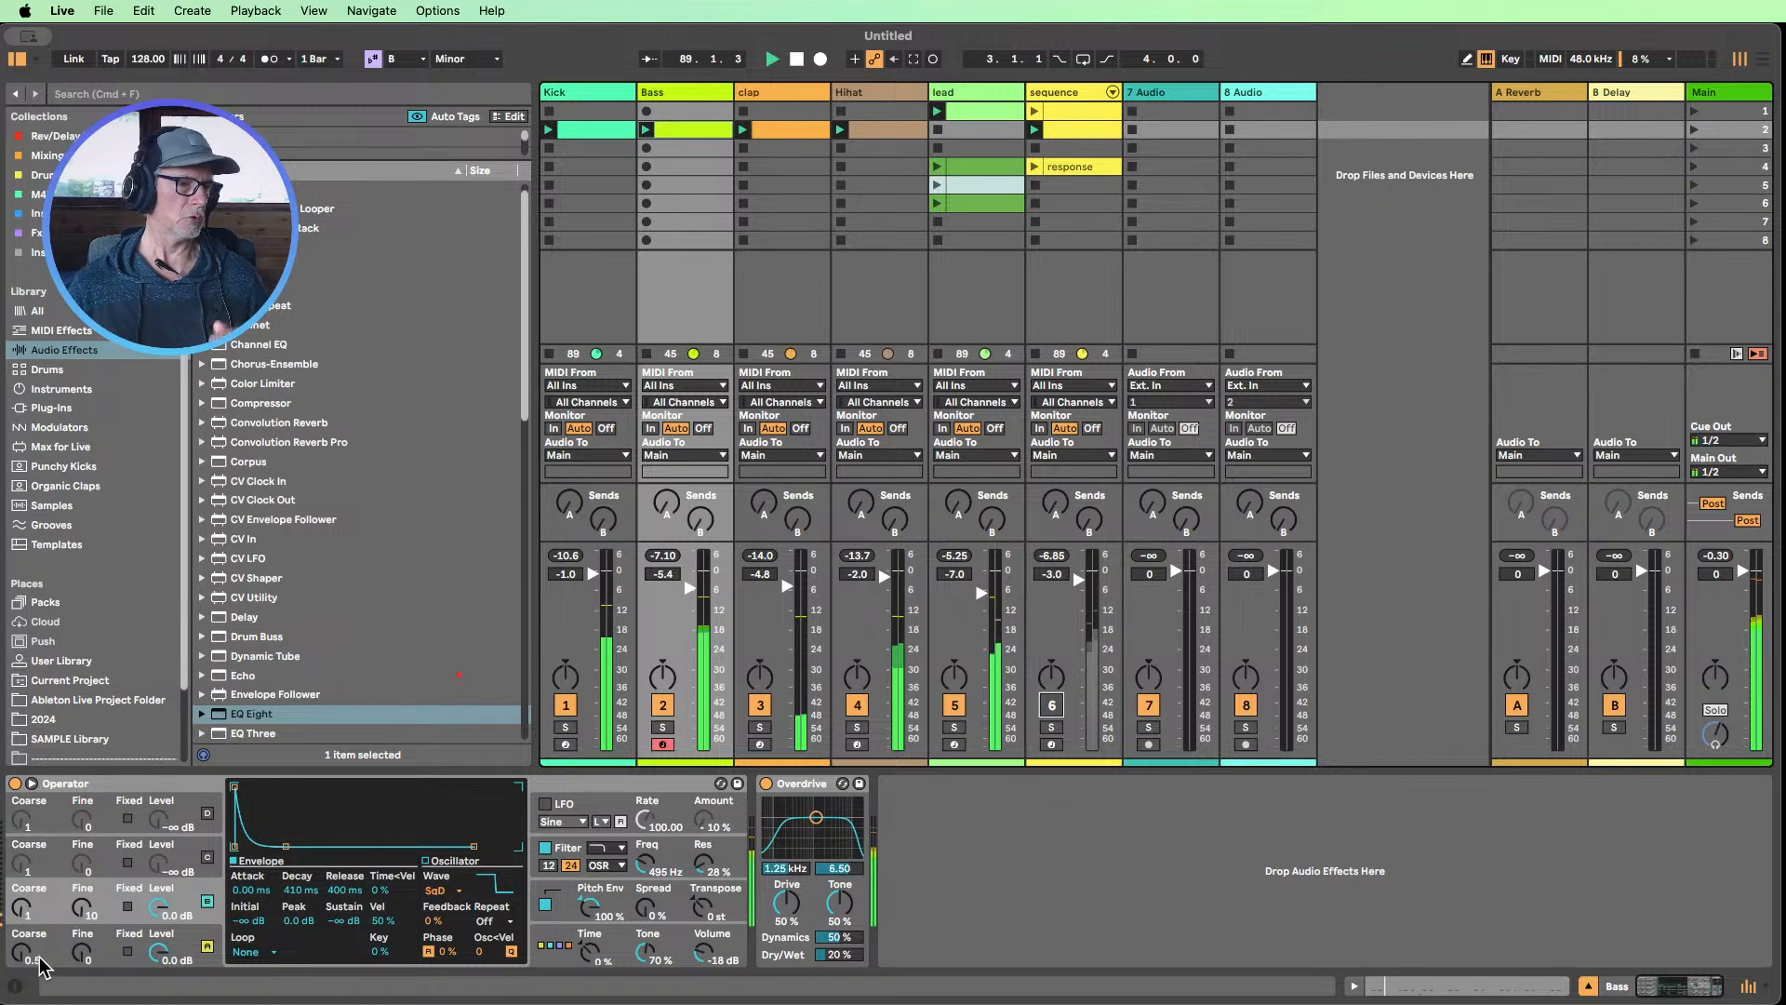
drag(653, 875, 654, 851)
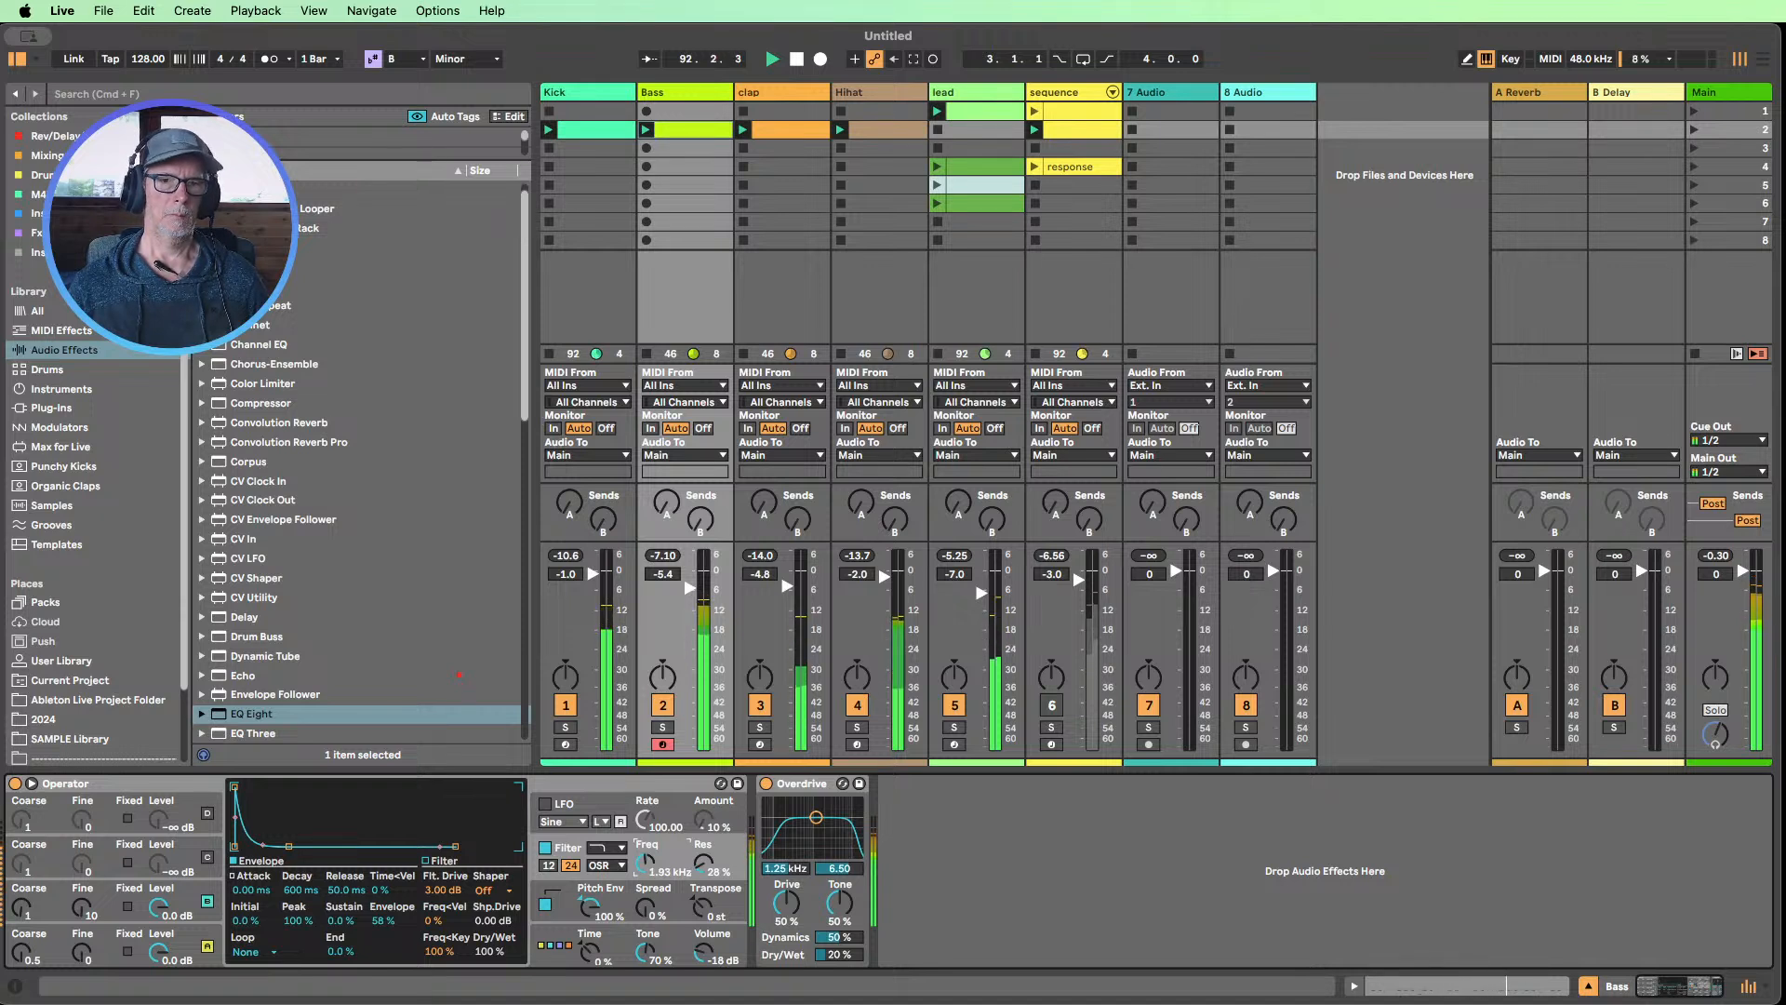
drag(654, 851, 654, 861)
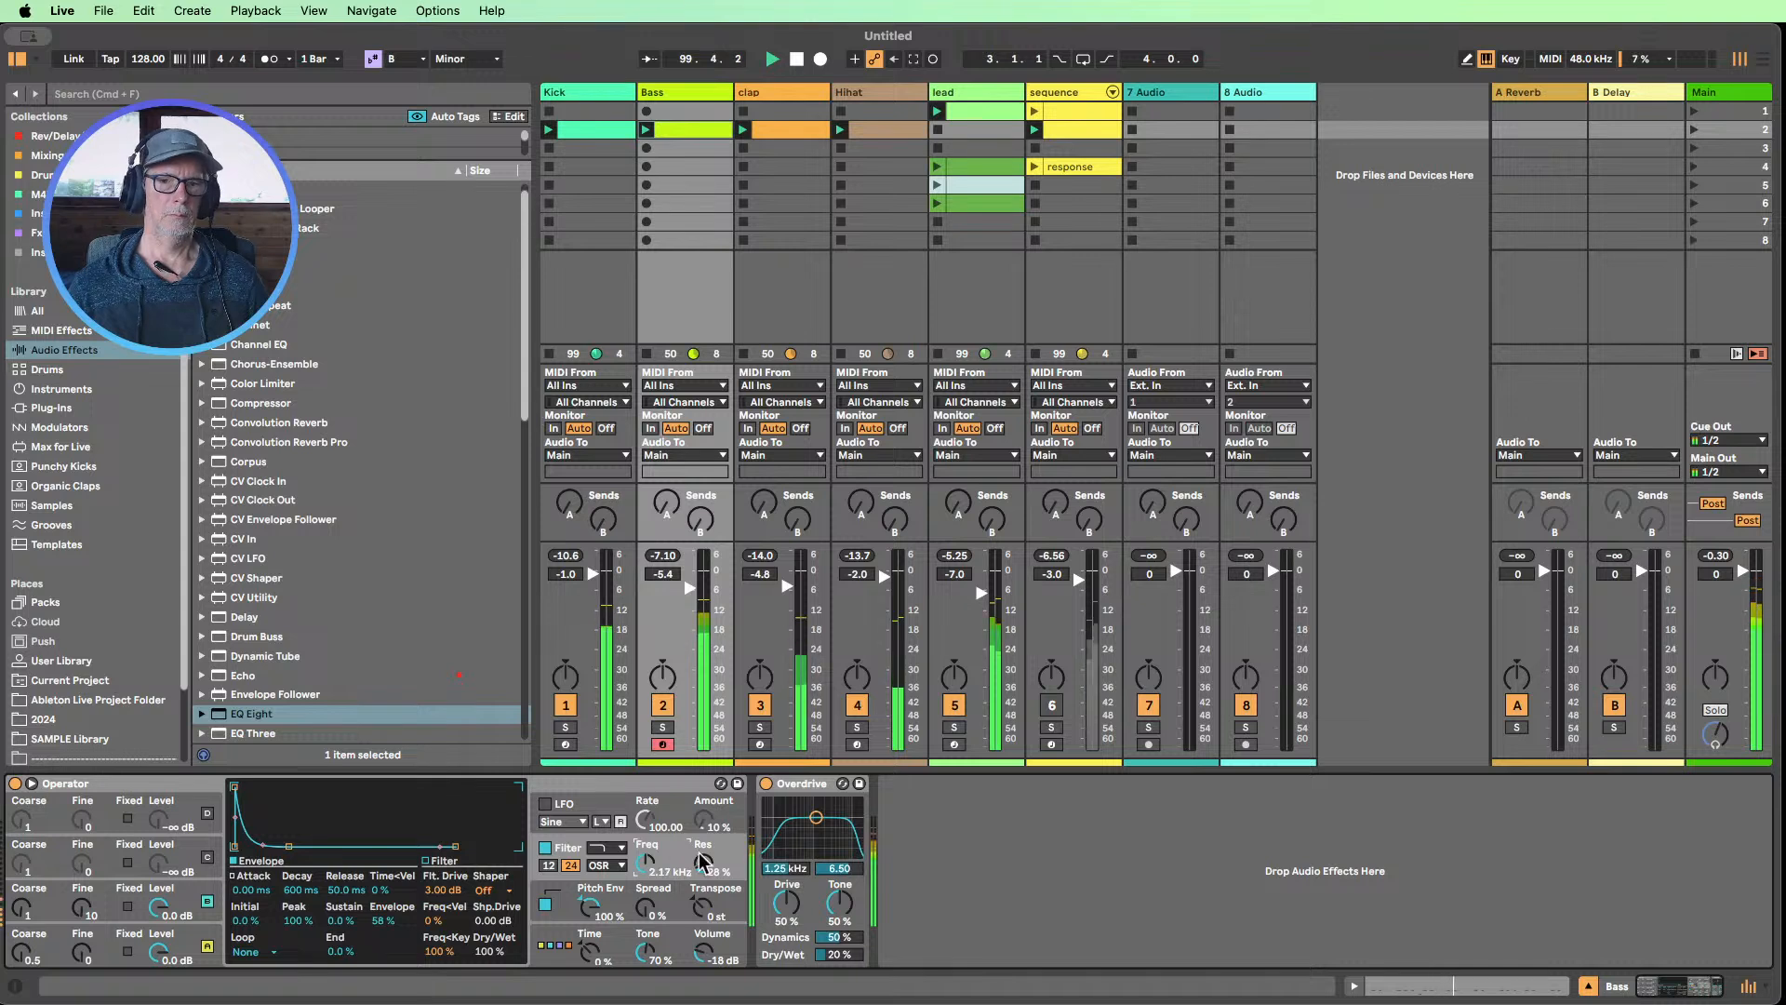
click(766, 783)
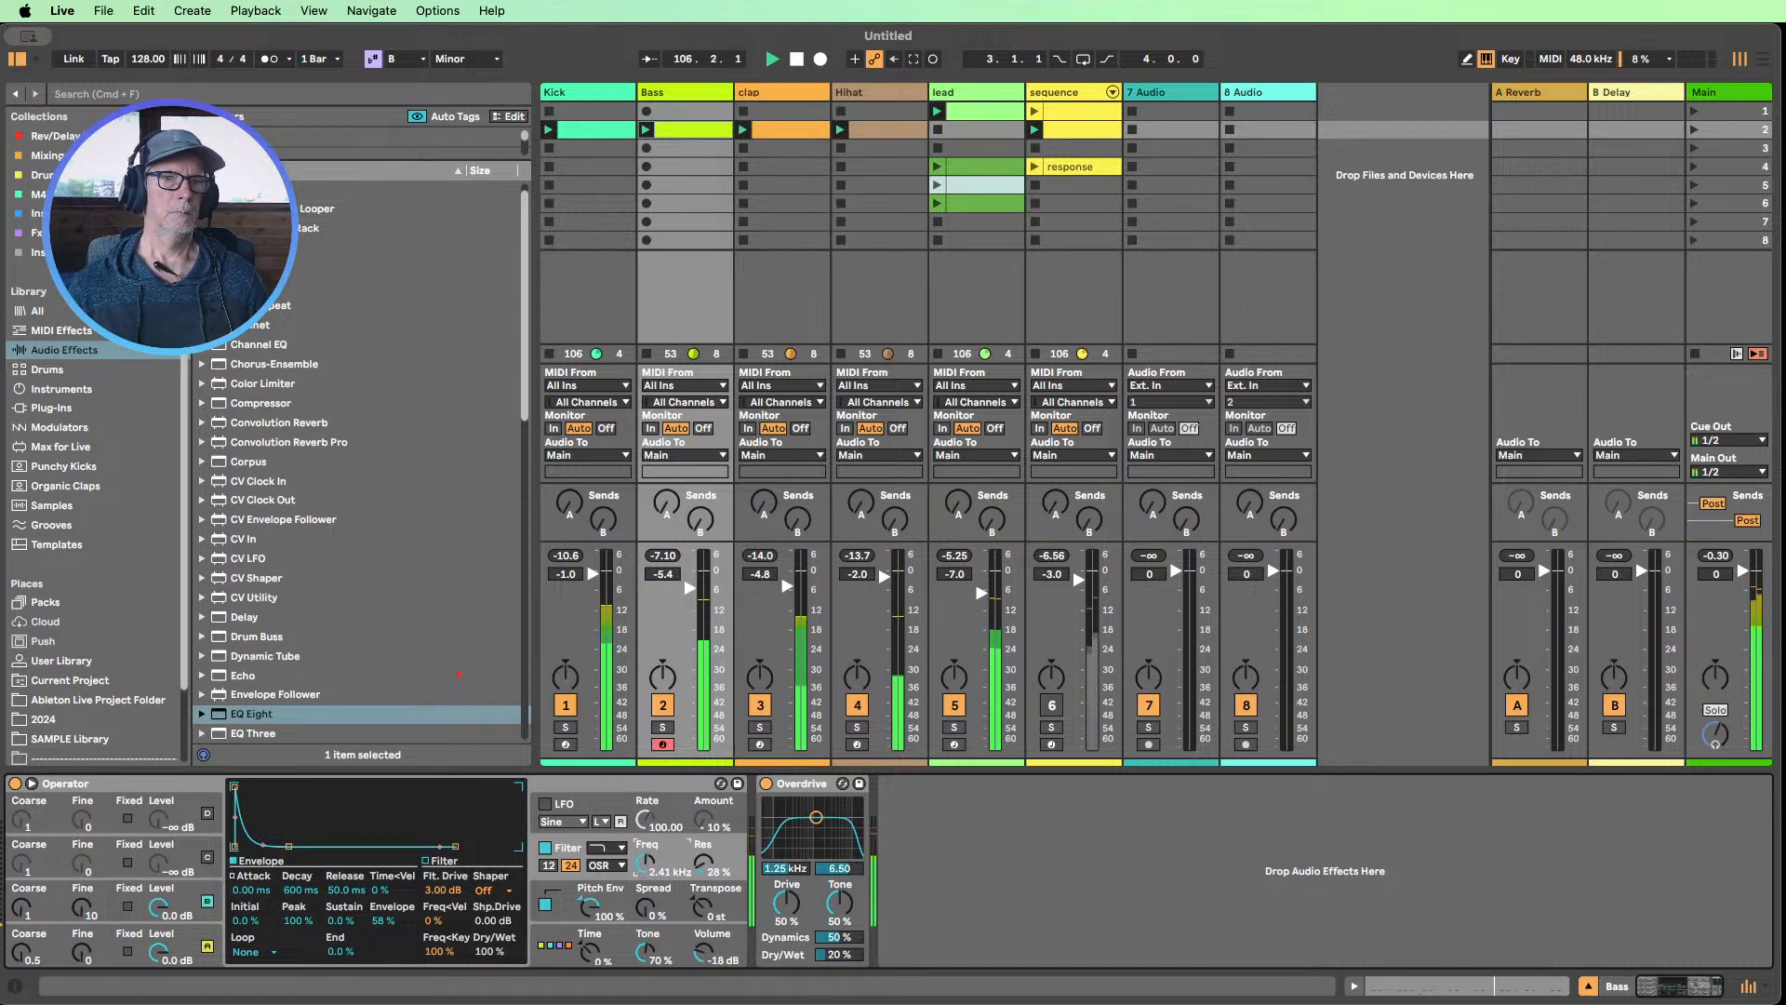
Add Drum Buss to the Kick track with Dry/Wet at 30%, Crunch at 19% and Transients at 0.17
scroll(277, 584, up, 1)
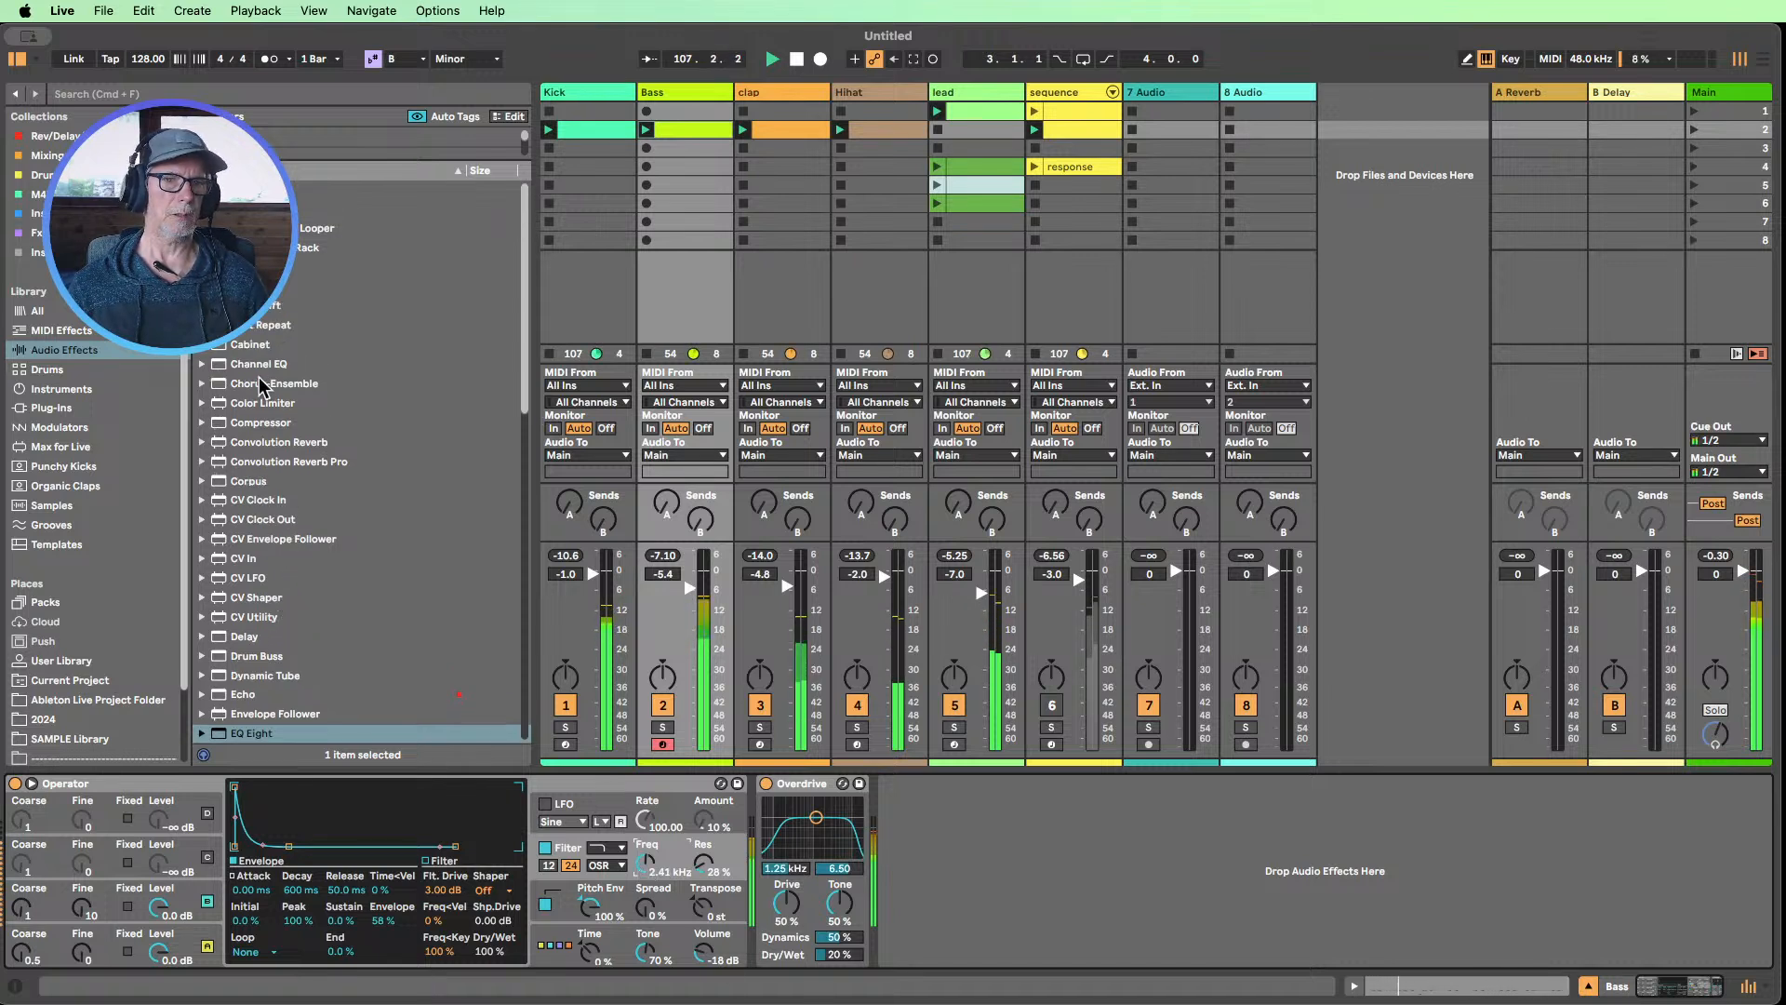
drag(262, 656, 592, 296)
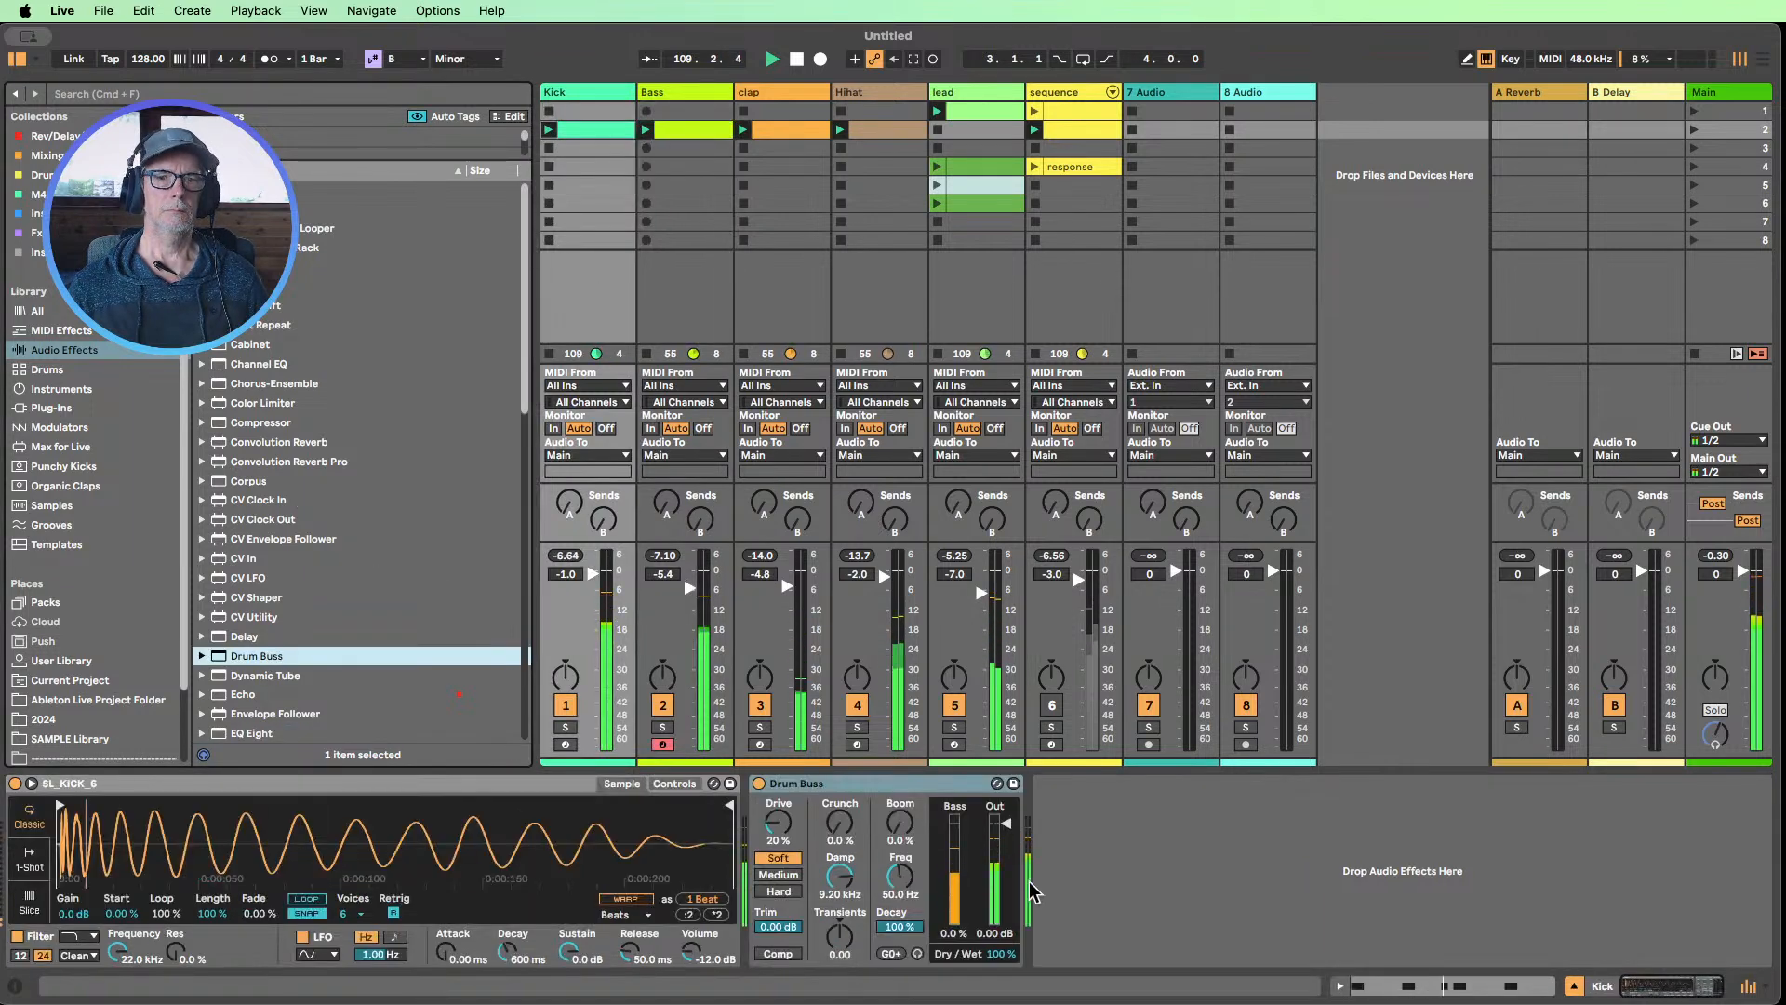
drag(1000, 953, 1000, 983)
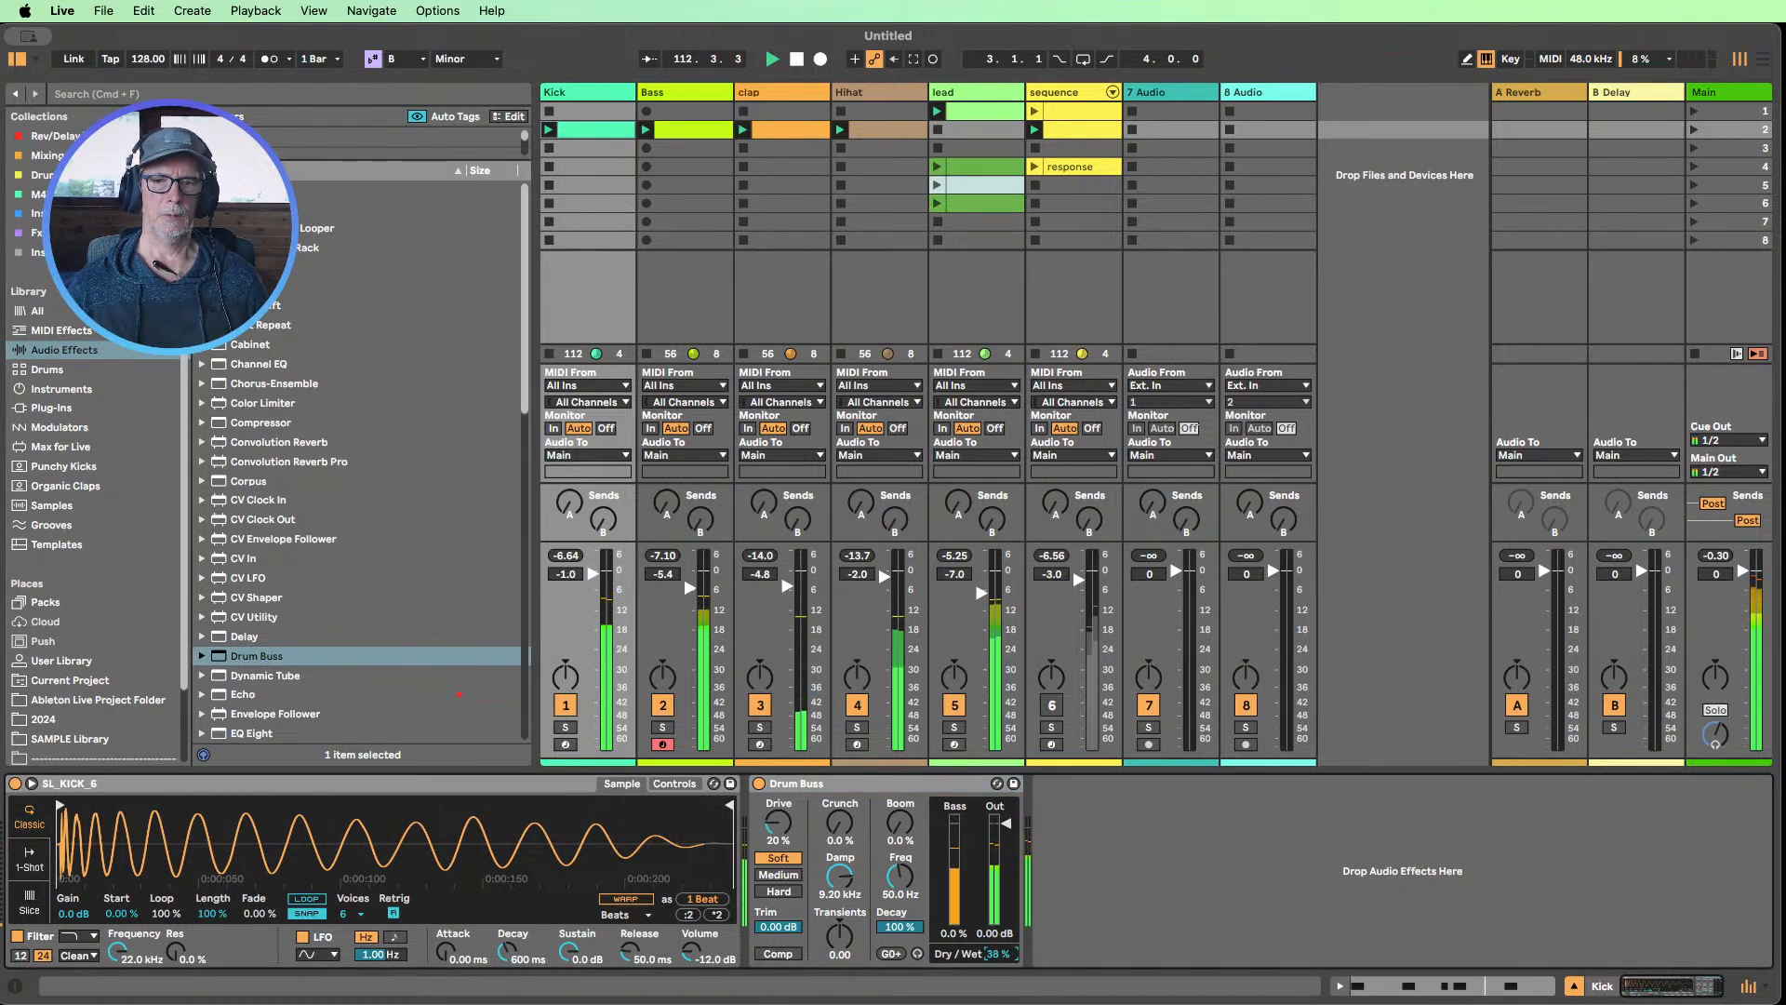
drag(1000, 953, 1000, 956)
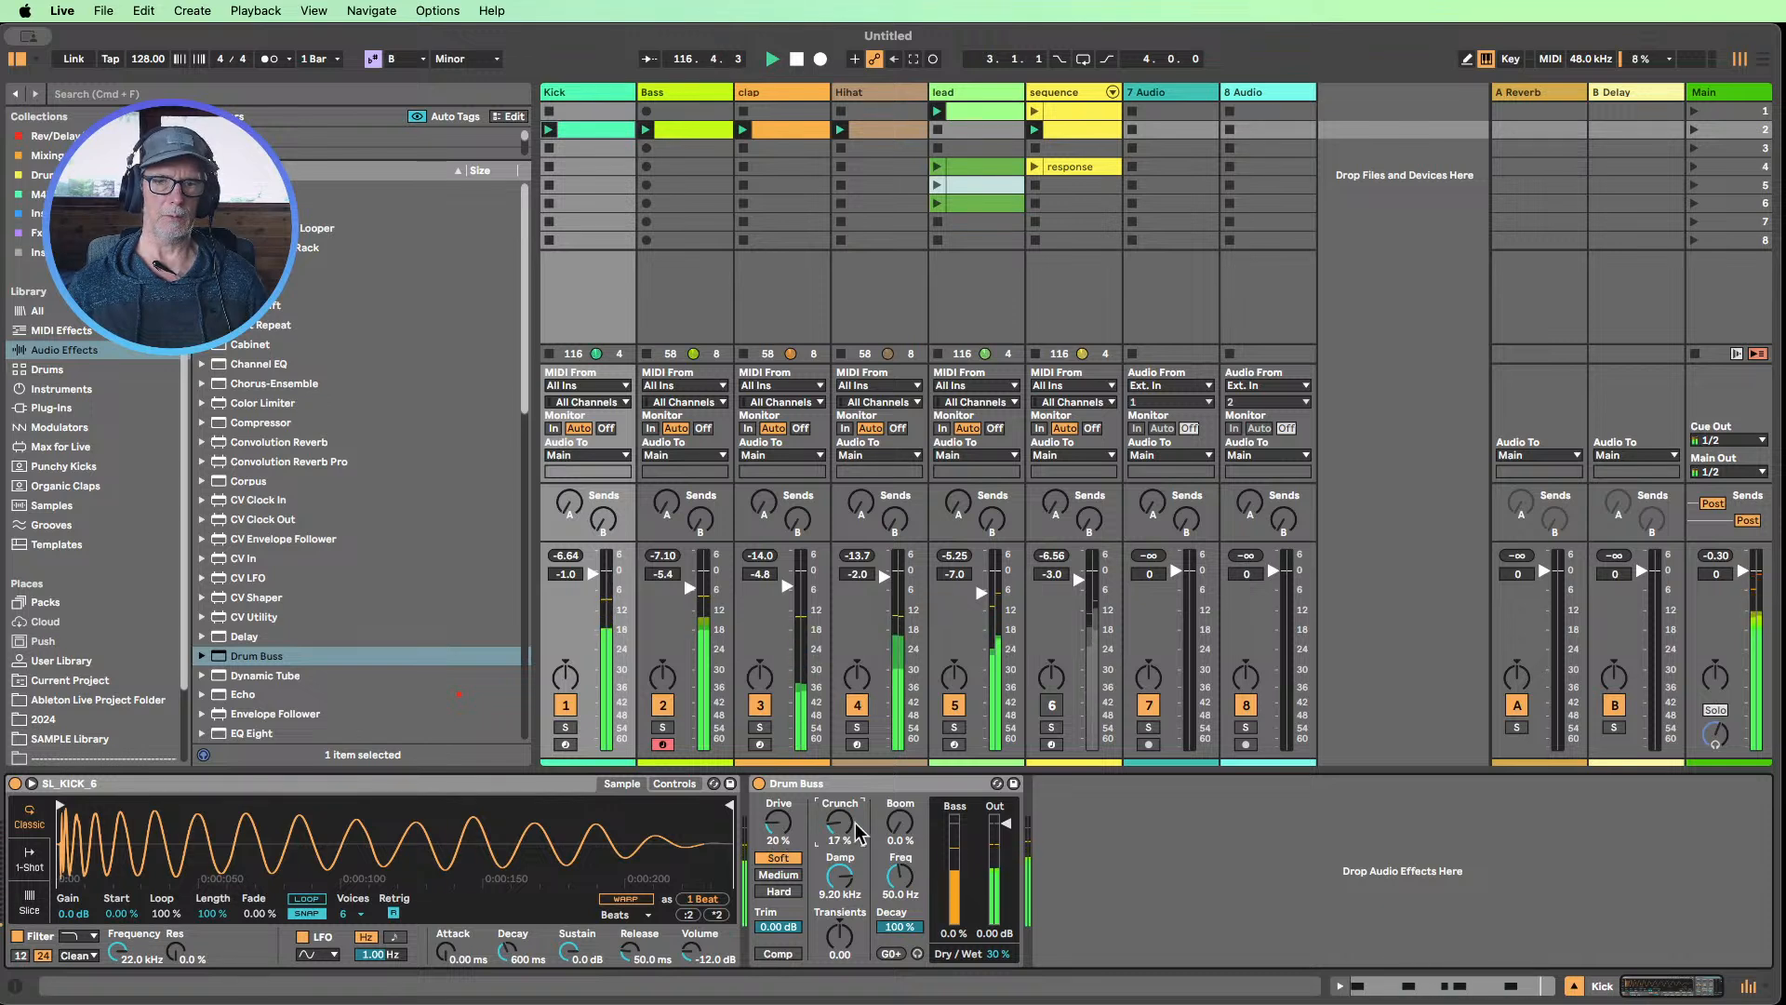
drag(854, 837, 854, 839)
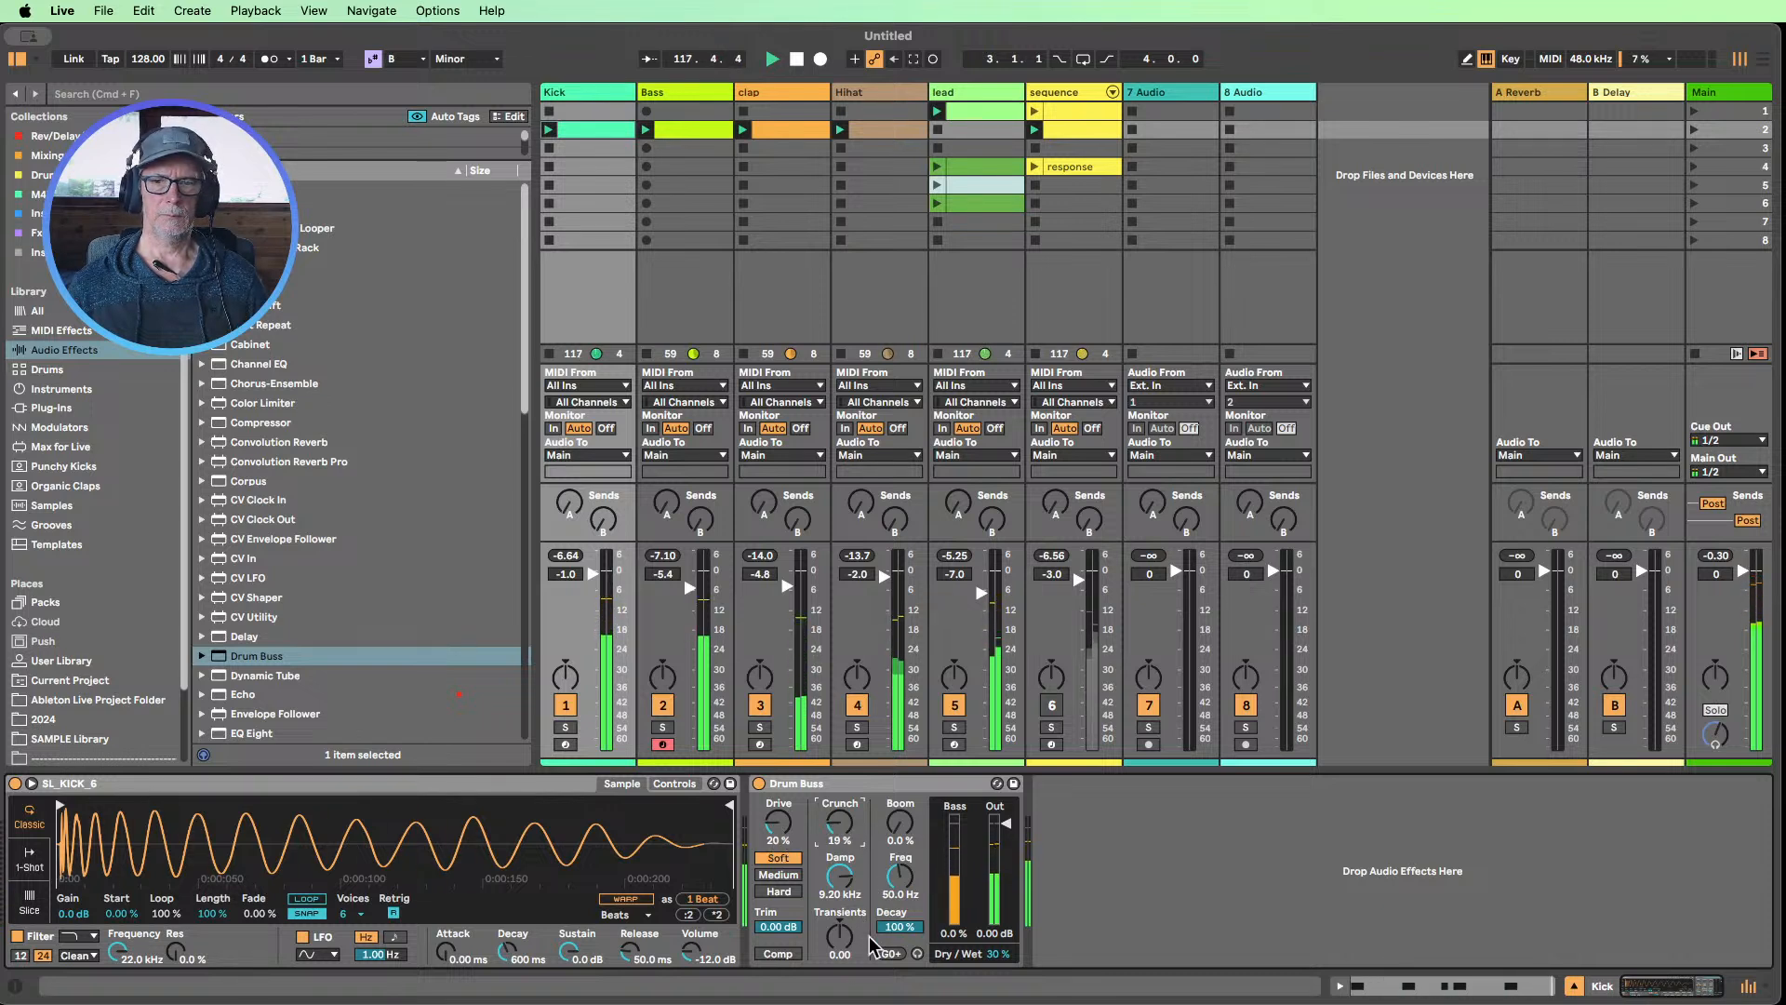
drag(862, 936, 861, 879)
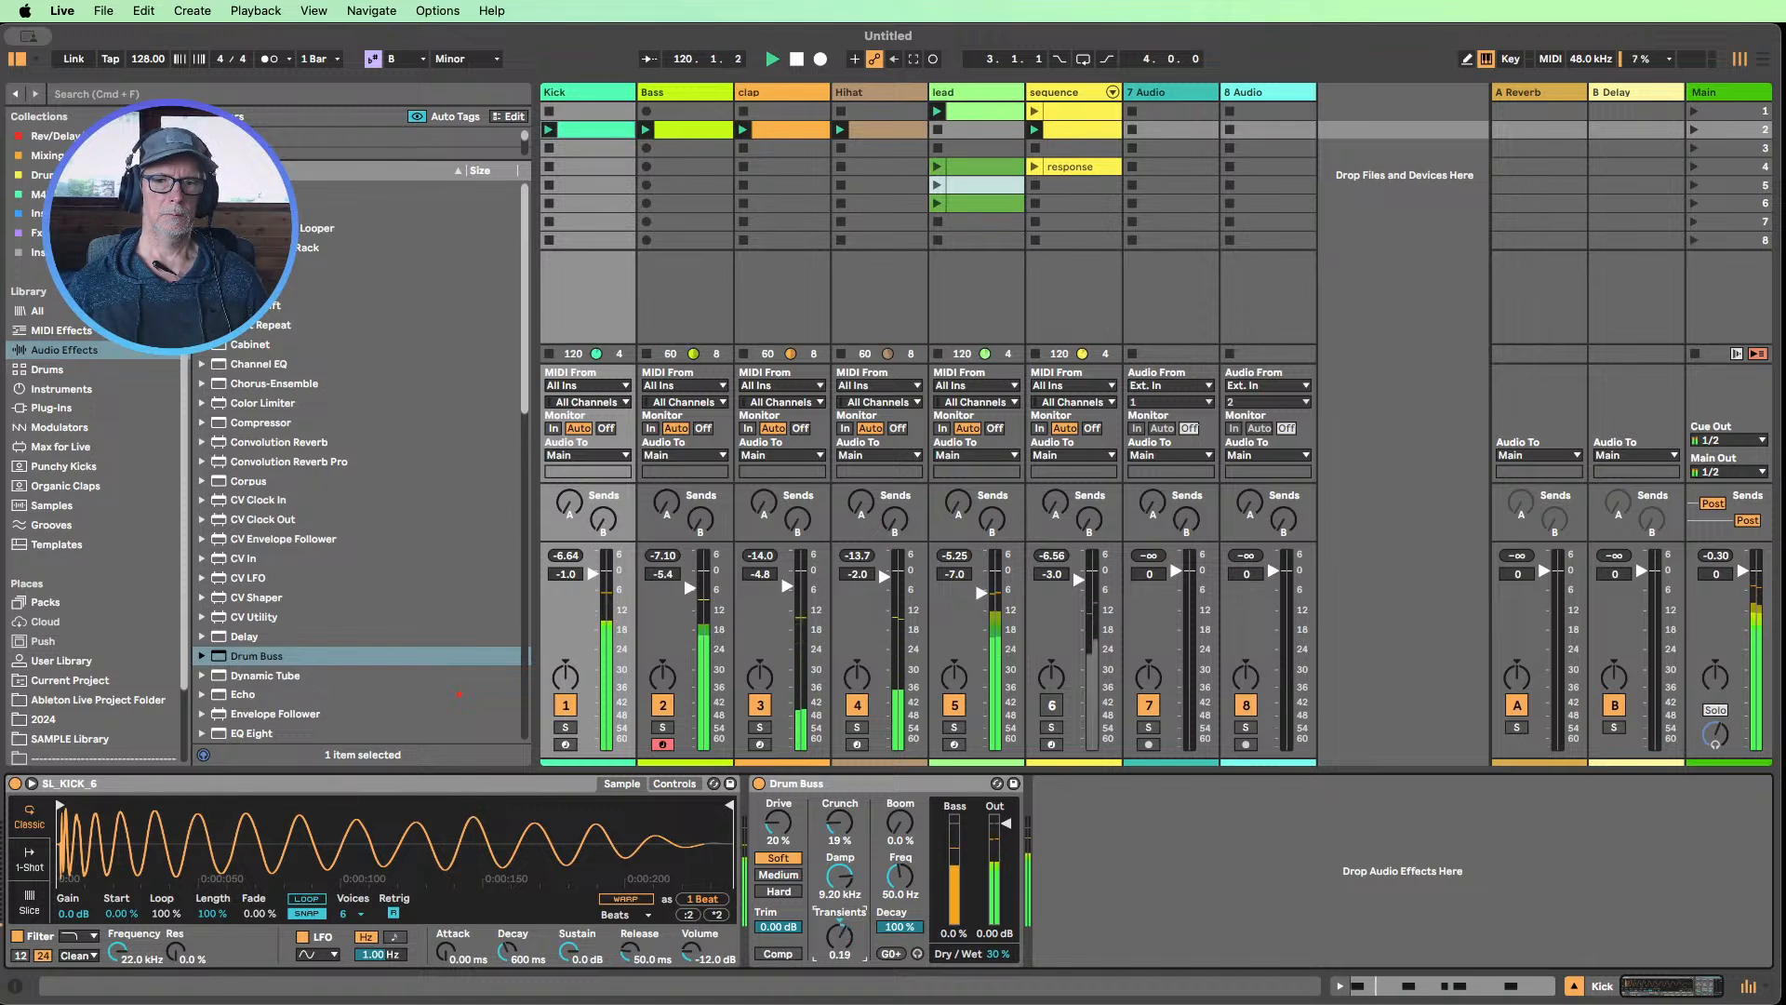
Compare the Kick with Drum Buss on and bypassed, and set its Dry/Wet to 23%
click(759, 784)
click(759, 784)
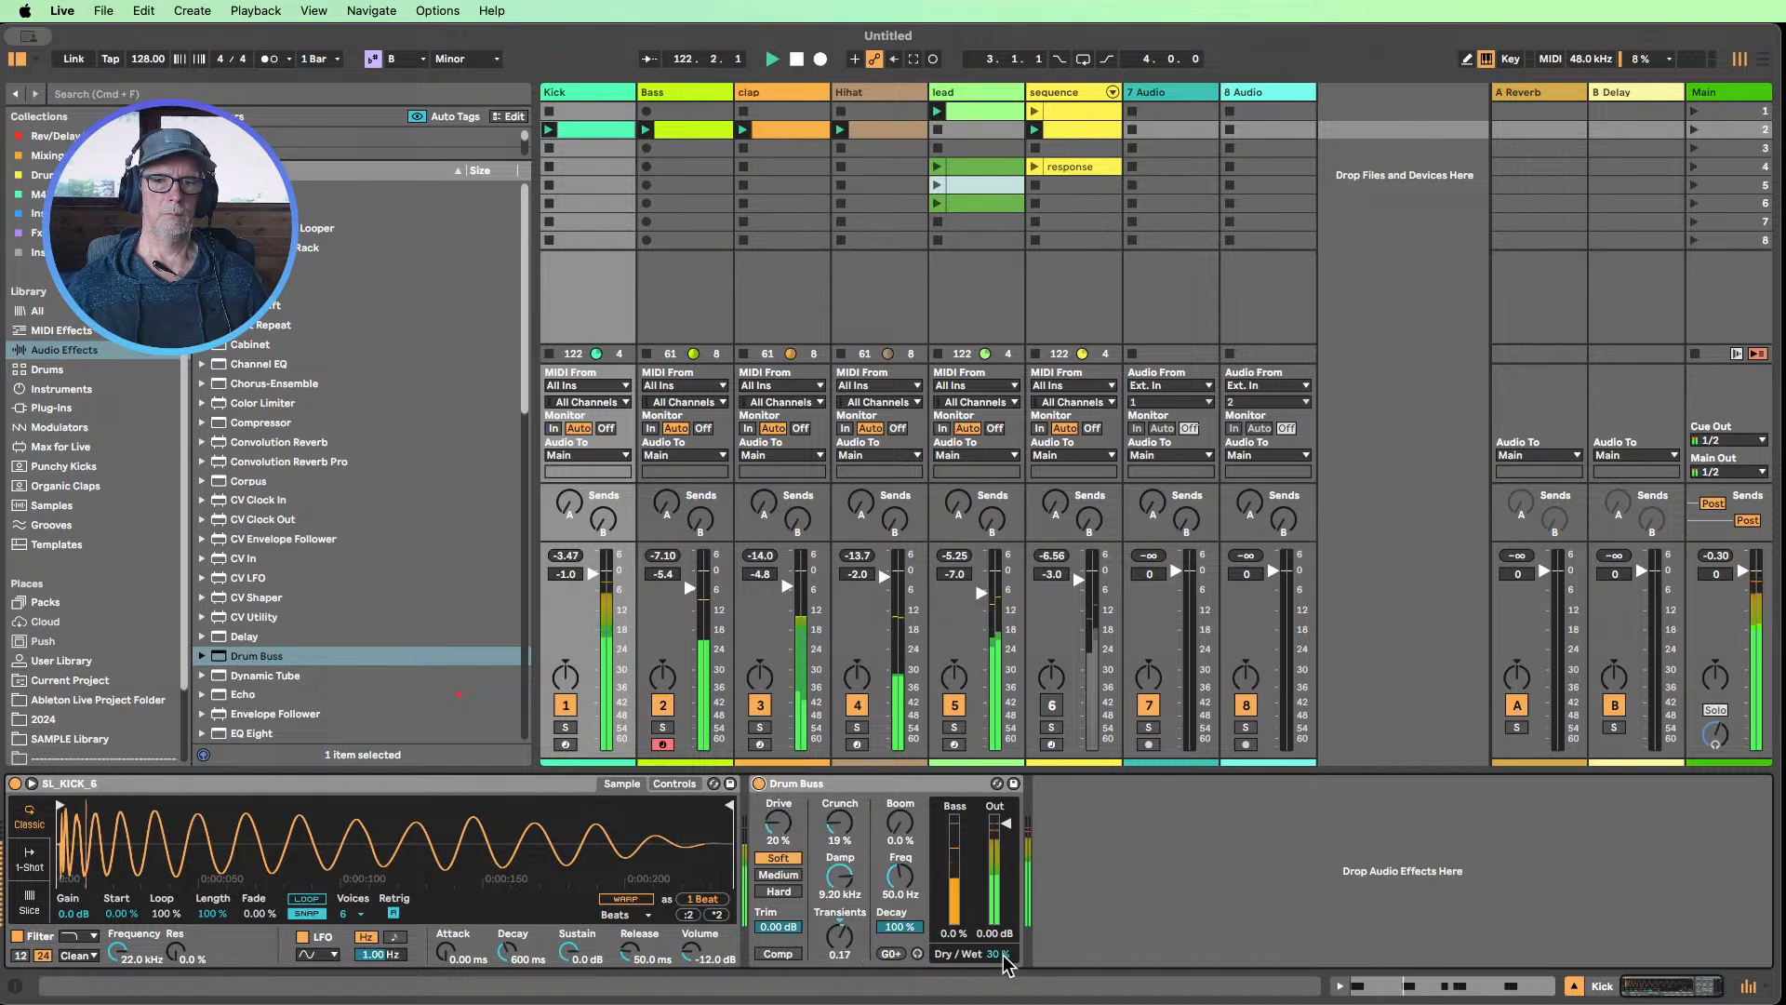
drag(1004, 953, 1004, 960)
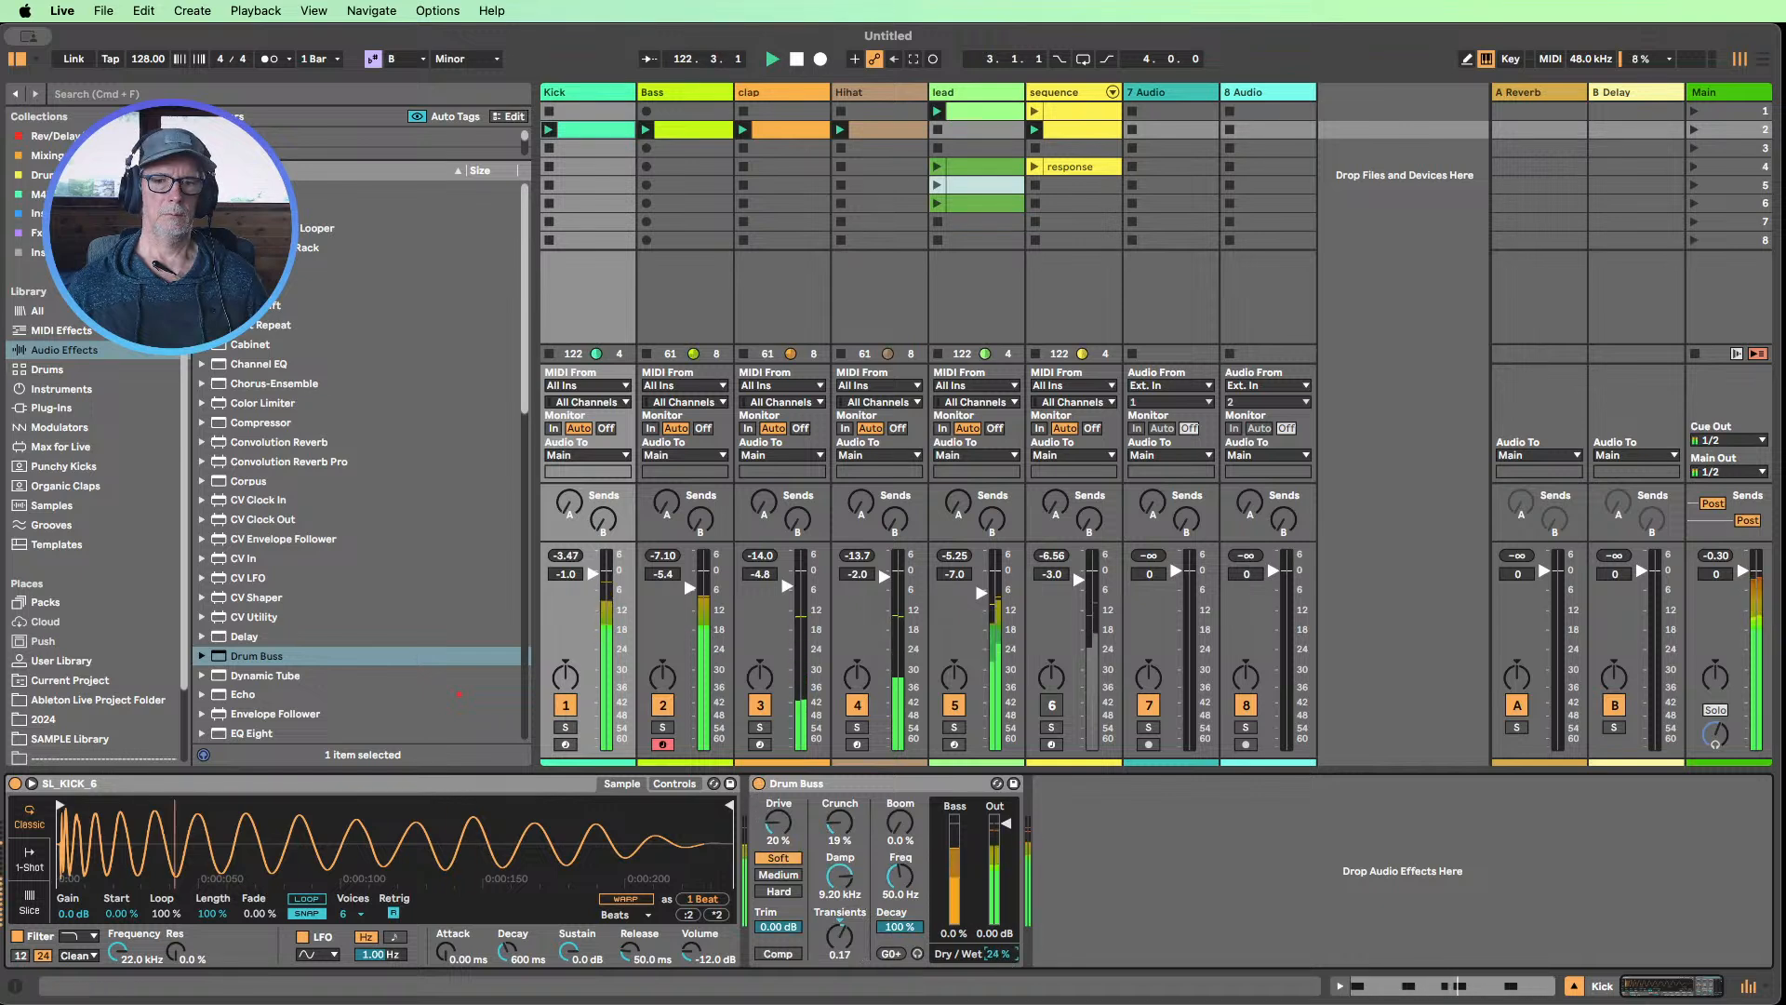
click(759, 783)
click(759, 783)
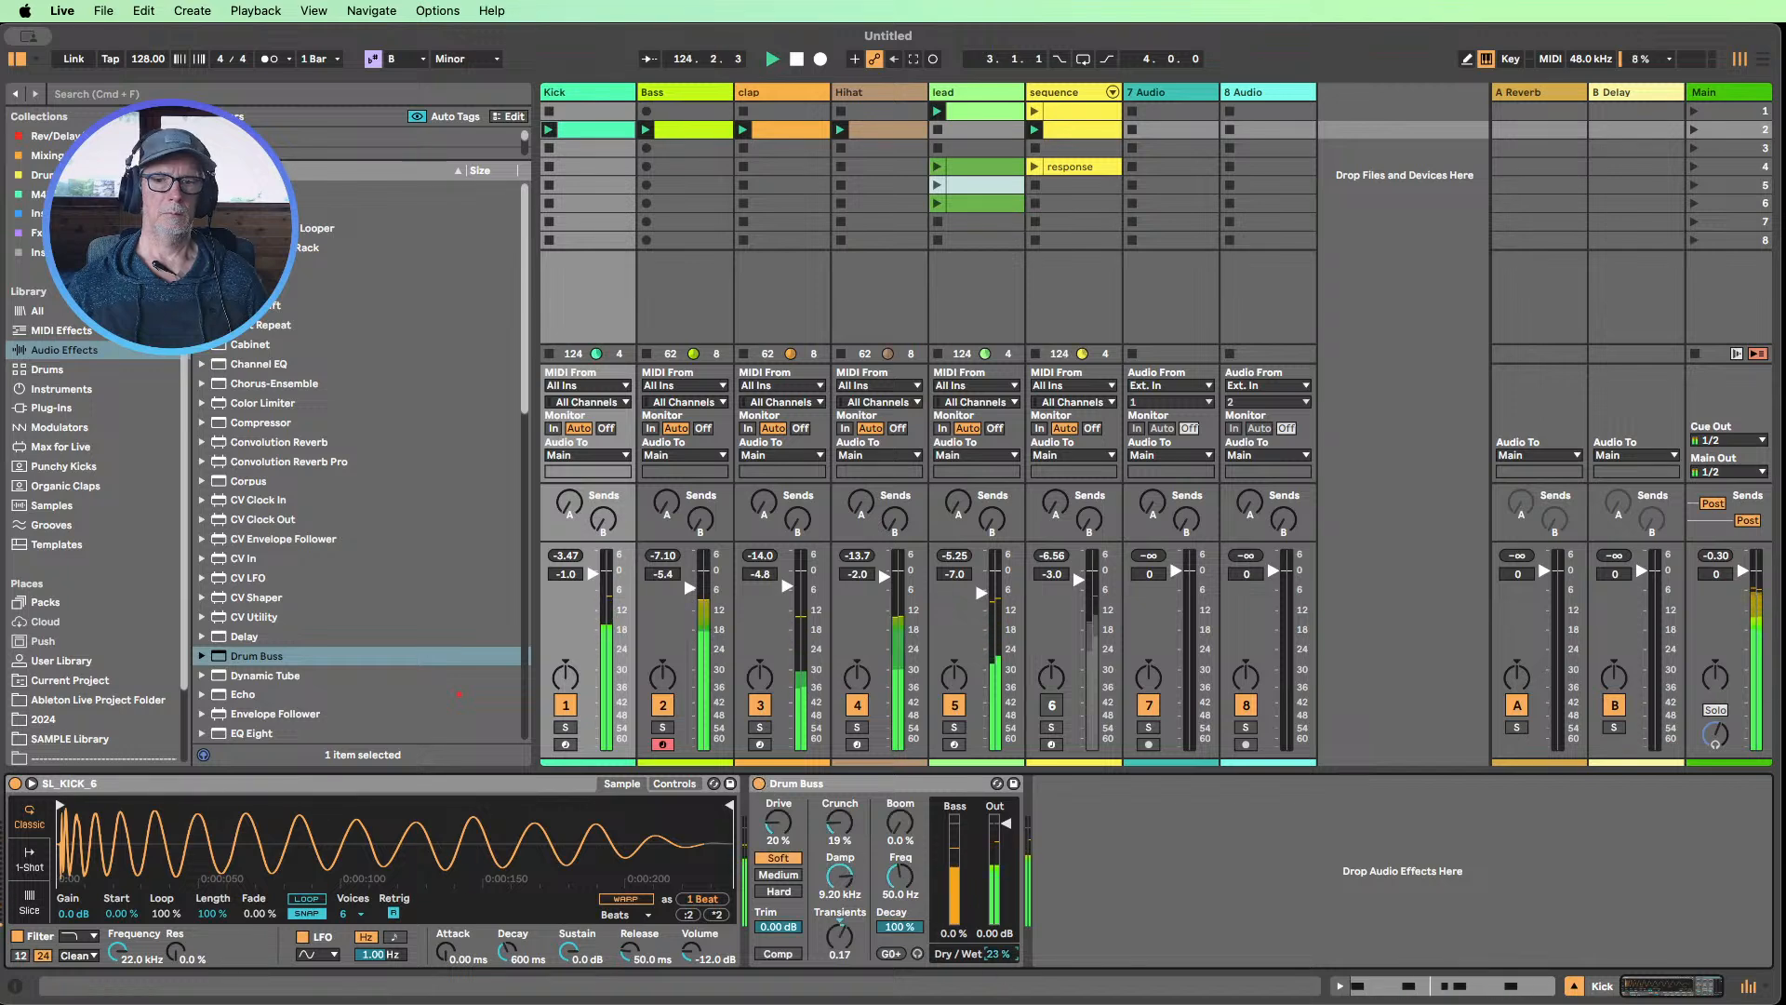
Insert EQ Eight between Operator and Overdrive on the Bass track and enable band 8 as a high cut at 5.40 kHz
click(671, 109)
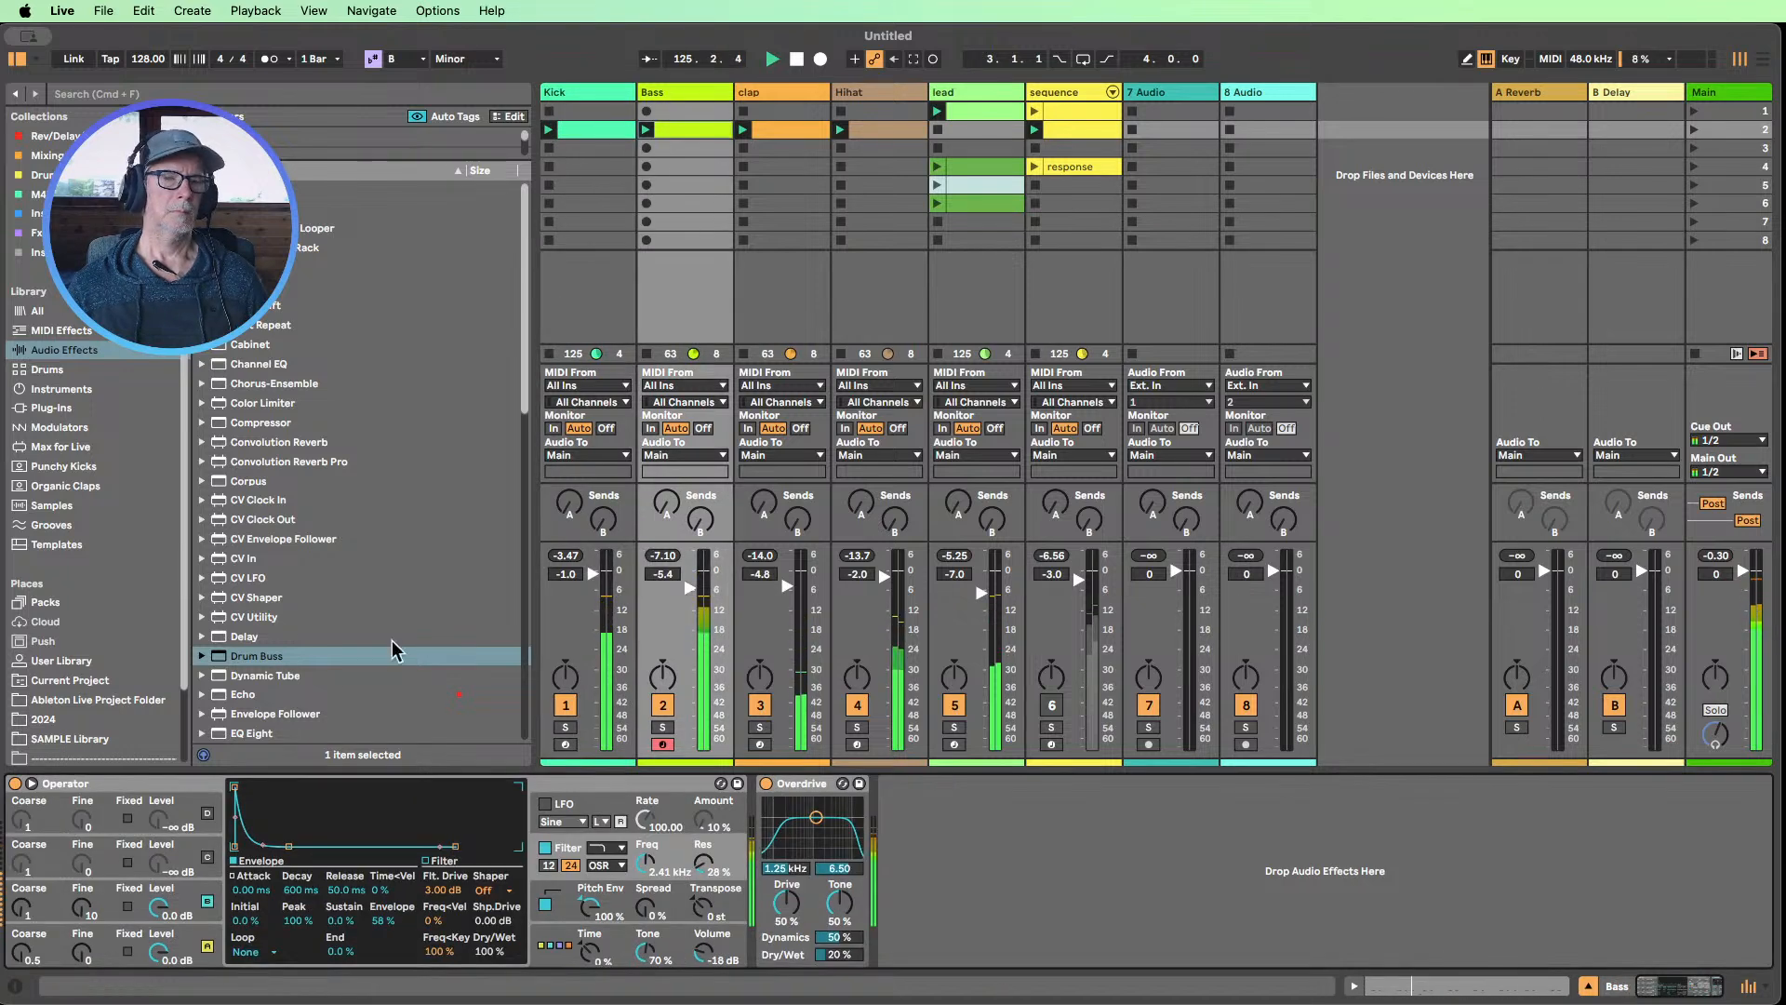
scroll(268, 530, down, 5)
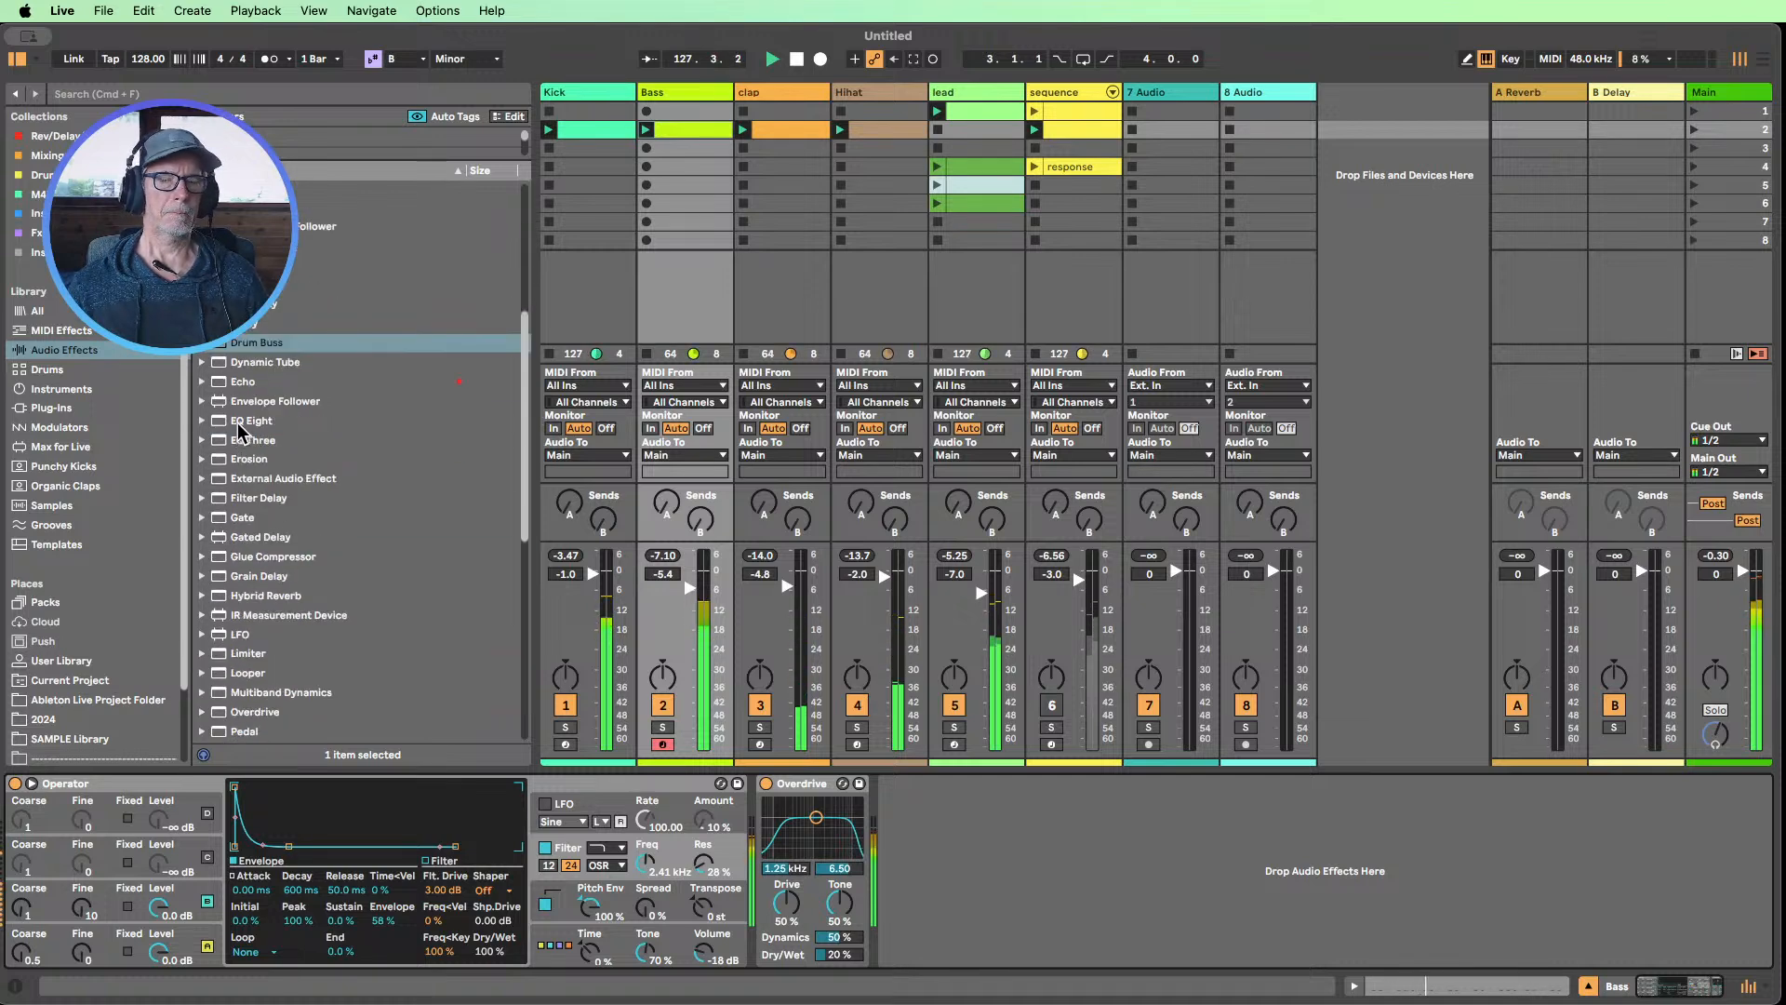
drag(238, 424, 733, 842)
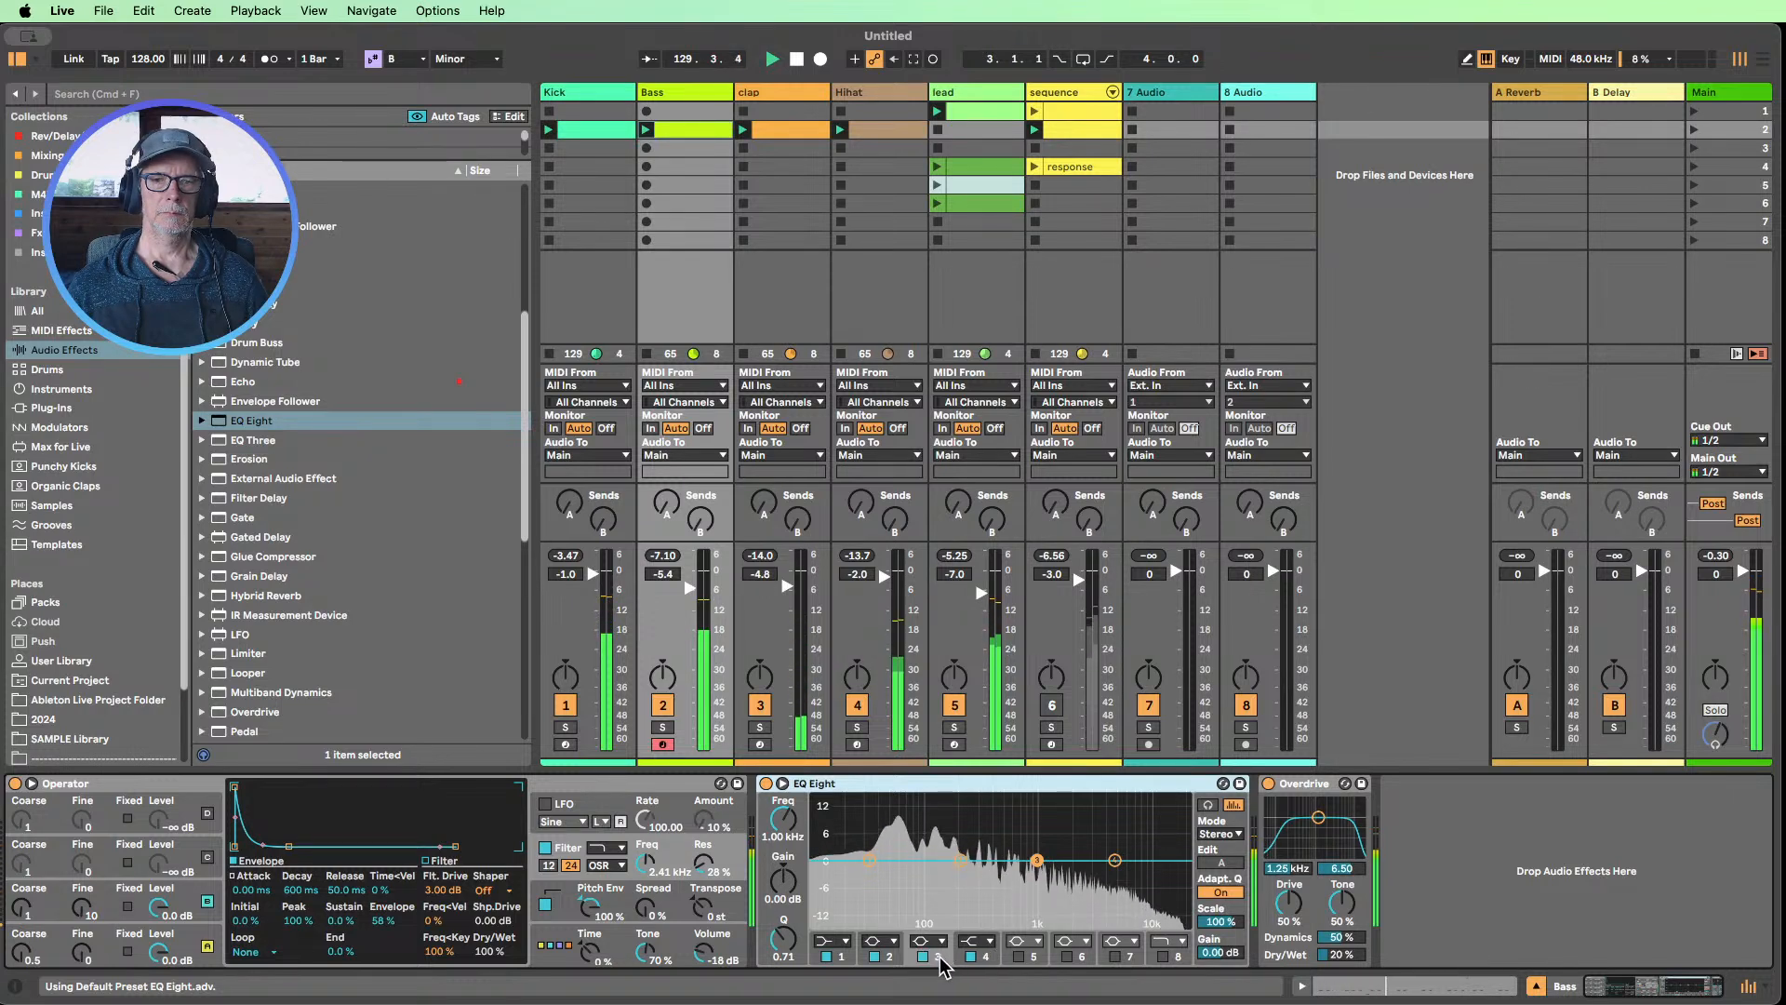
click(1162, 956)
drag(1175, 875, 974, 875)
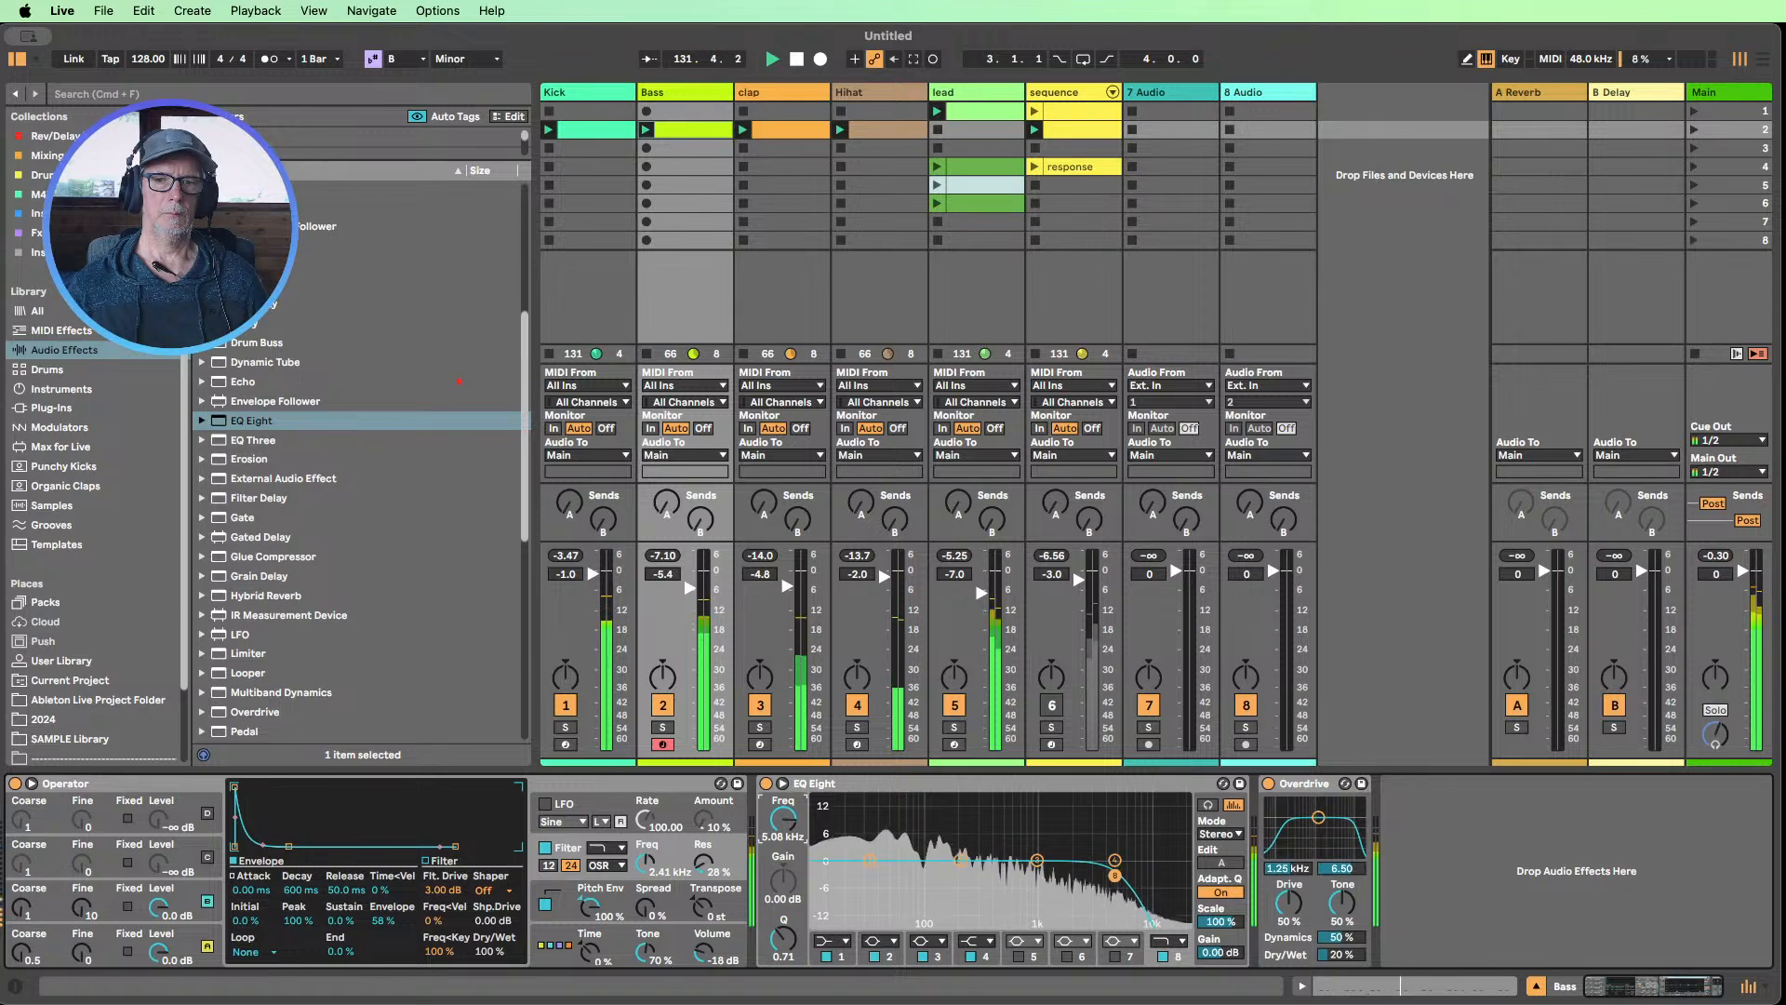
Compare the Bass with EQ Eight and its band 8 bypassed, and raise the high-cut frequency above 6 kHz
click(765, 784)
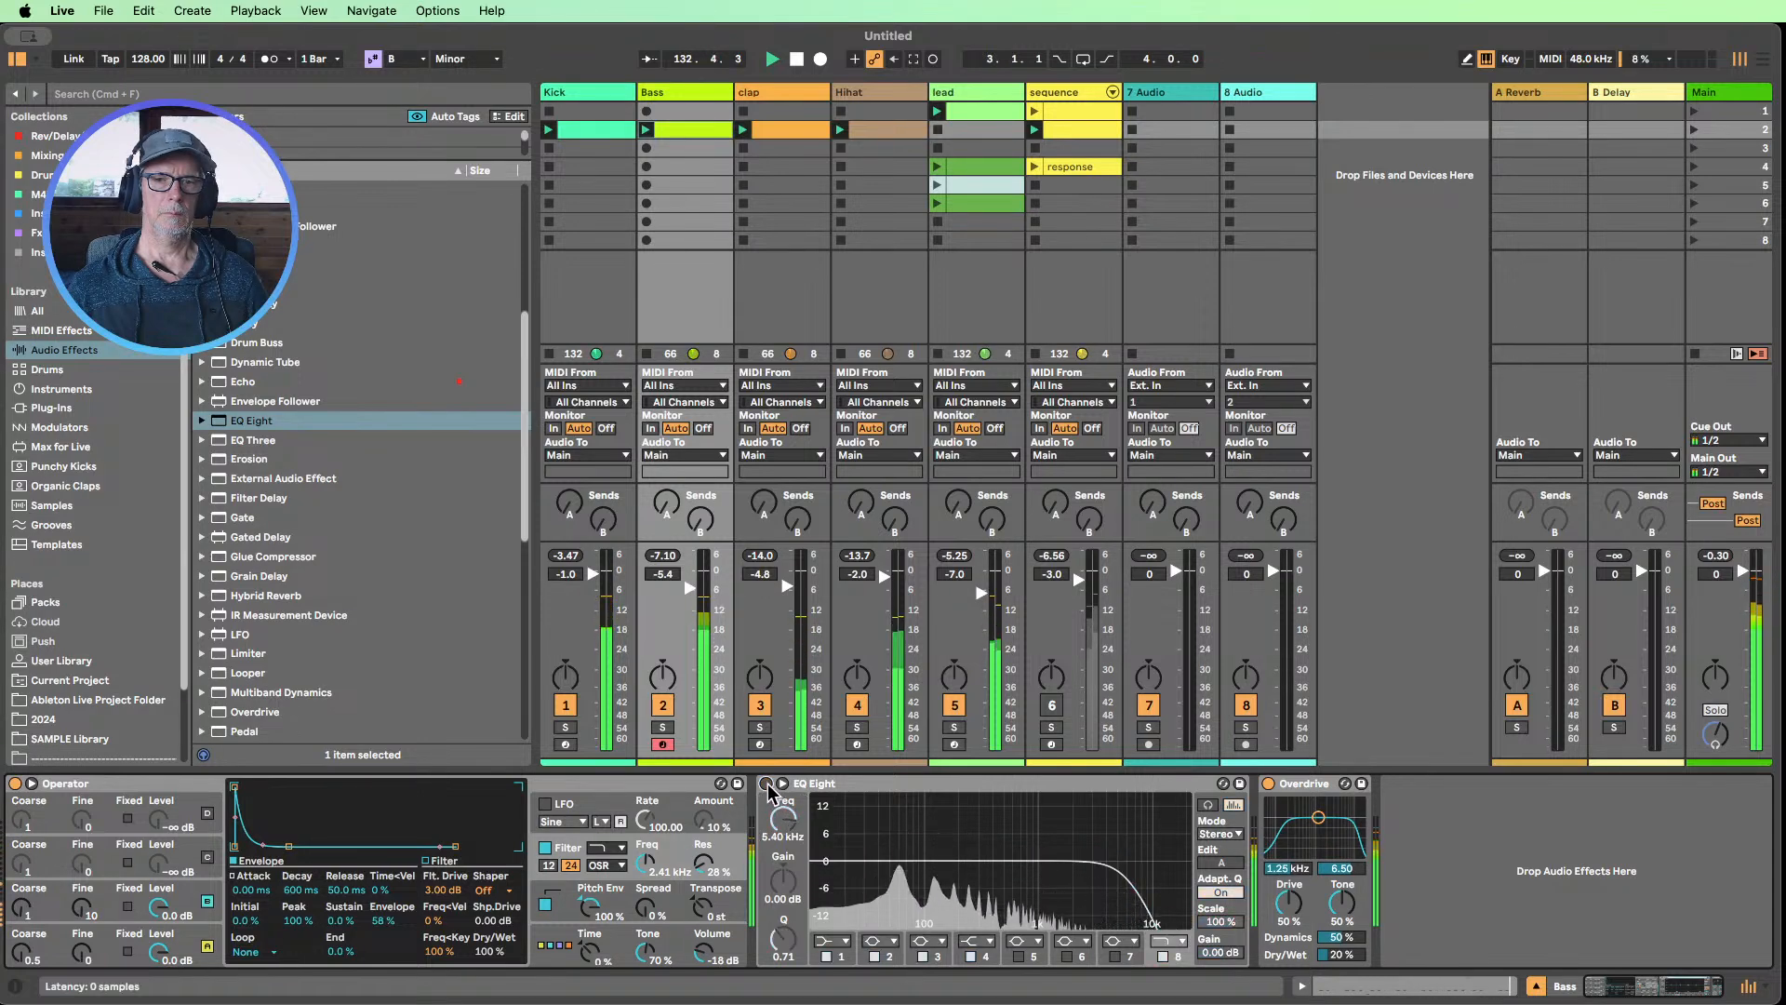
click(766, 784)
click(1162, 956)
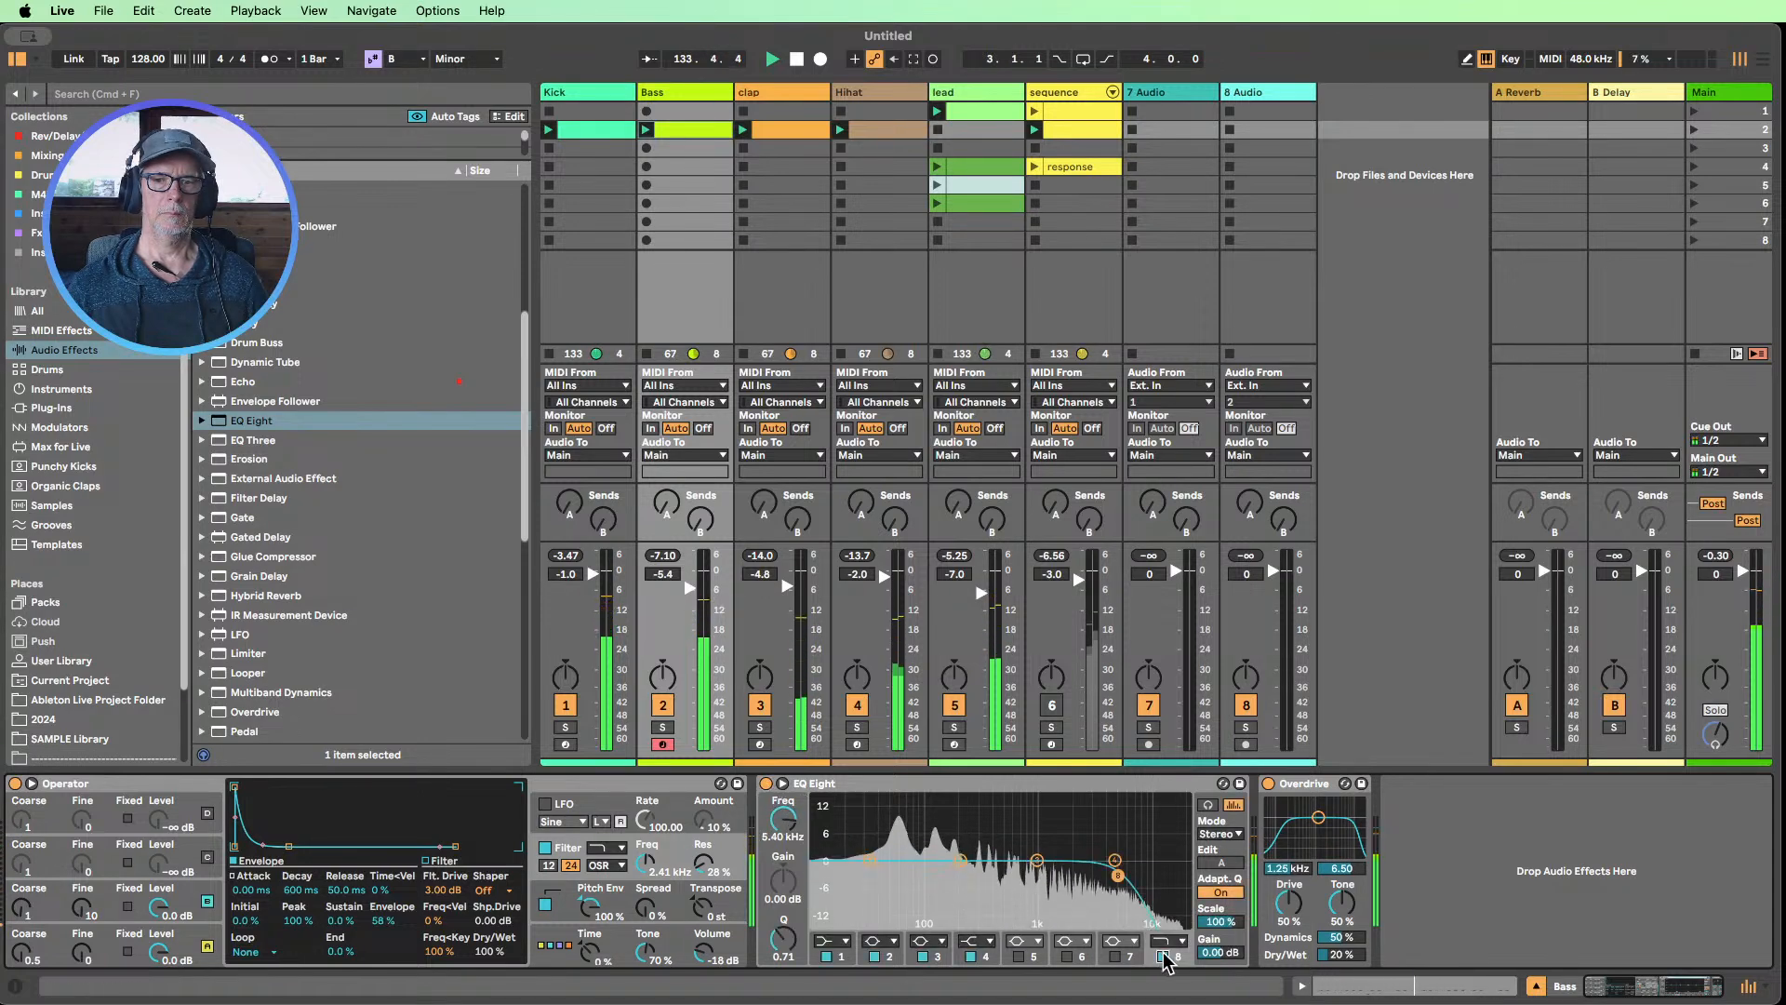
click(1161, 956)
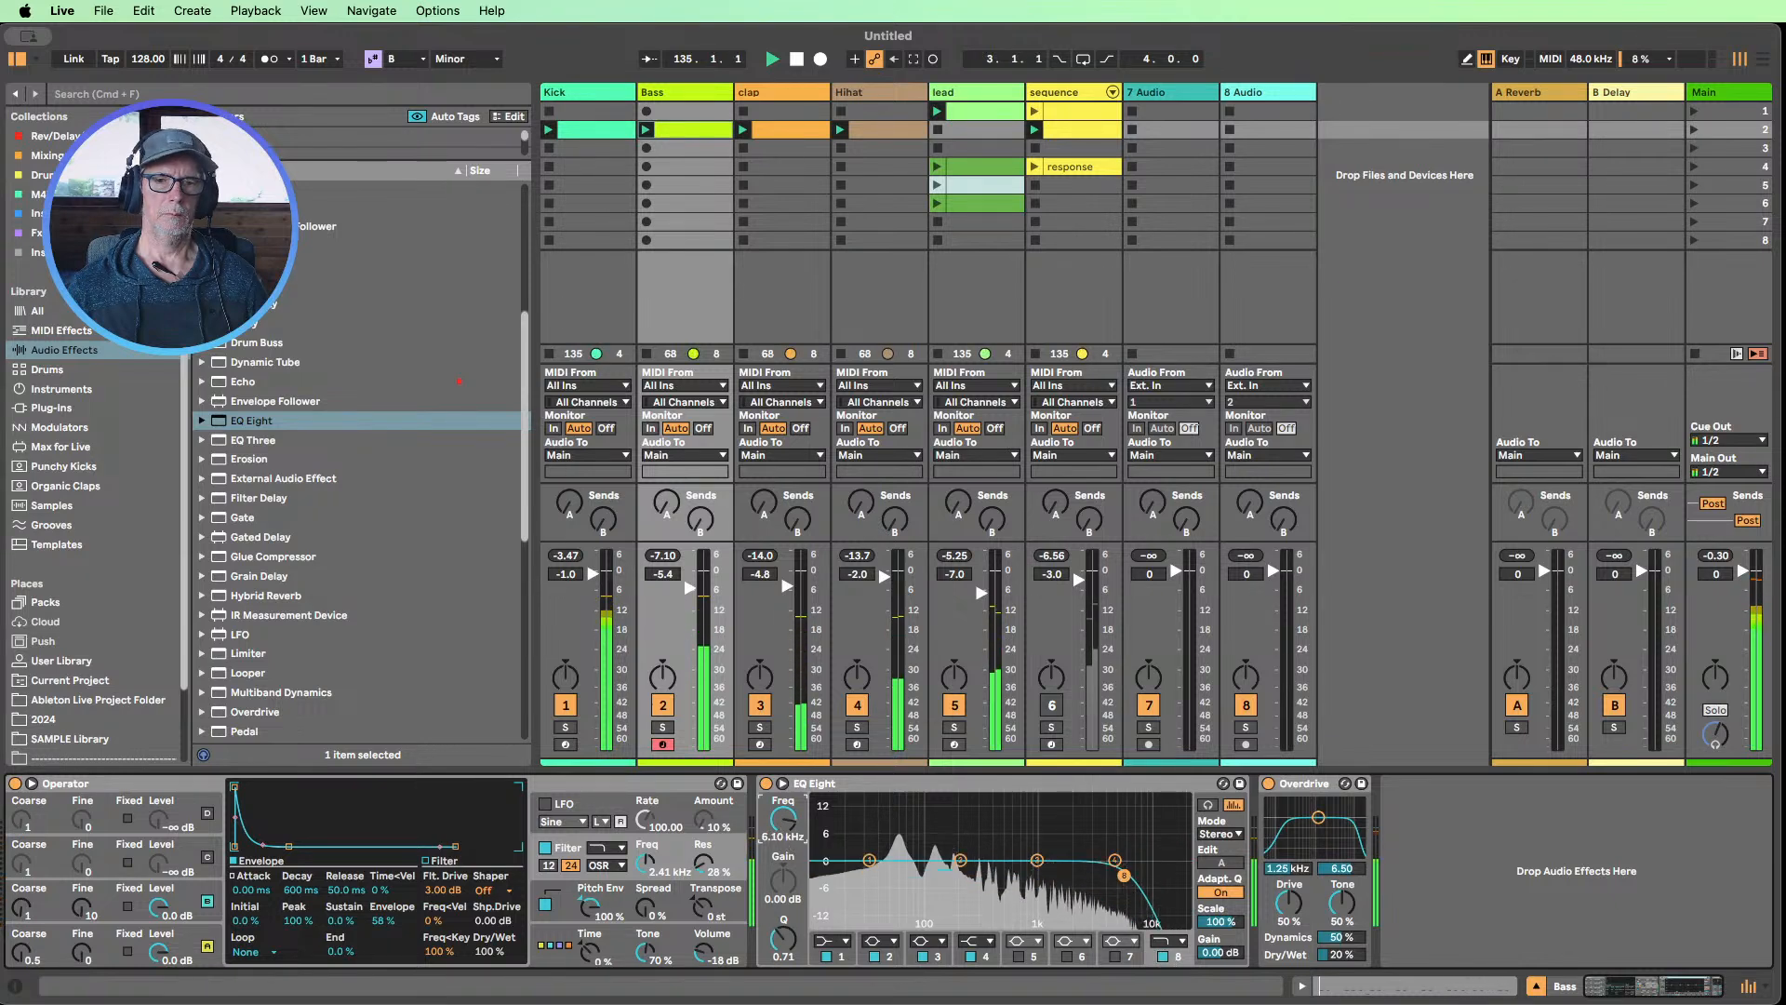
Change band 1 of the Bass EQ to a low cut at 31.9 Hz, comparing it with the bypassed sound
click(842, 941)
click(830, 835)
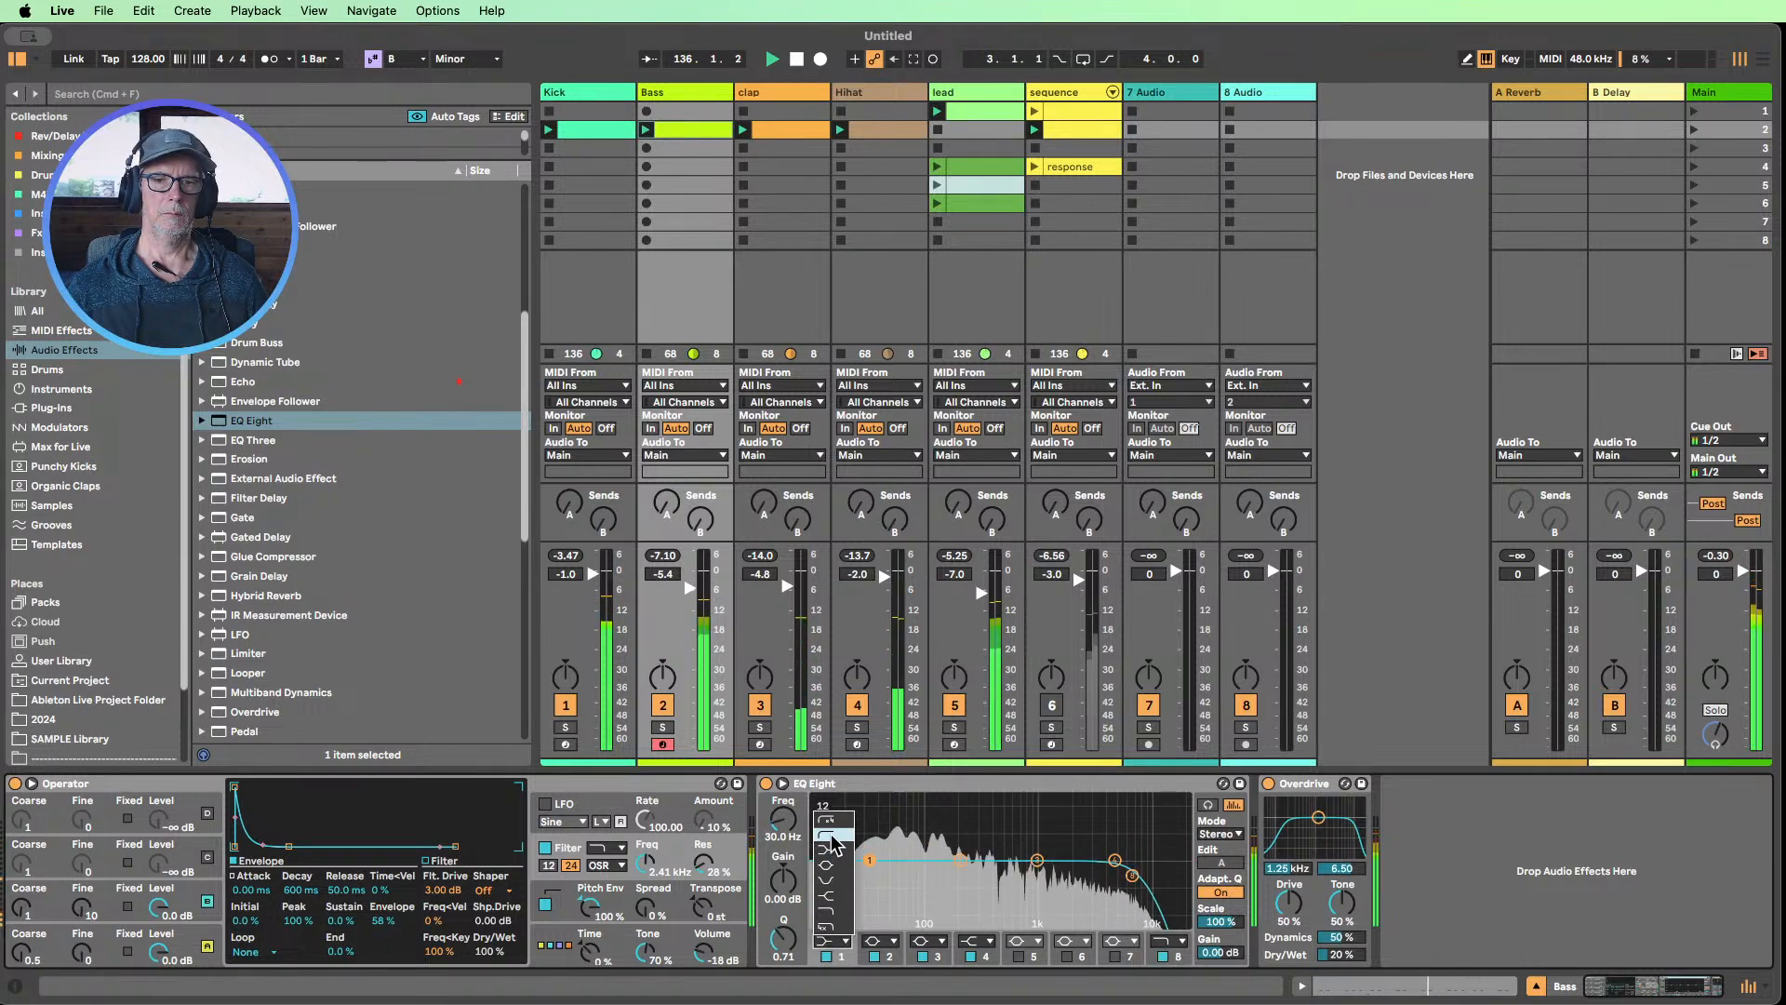
drag(786, 832, 786, 842)
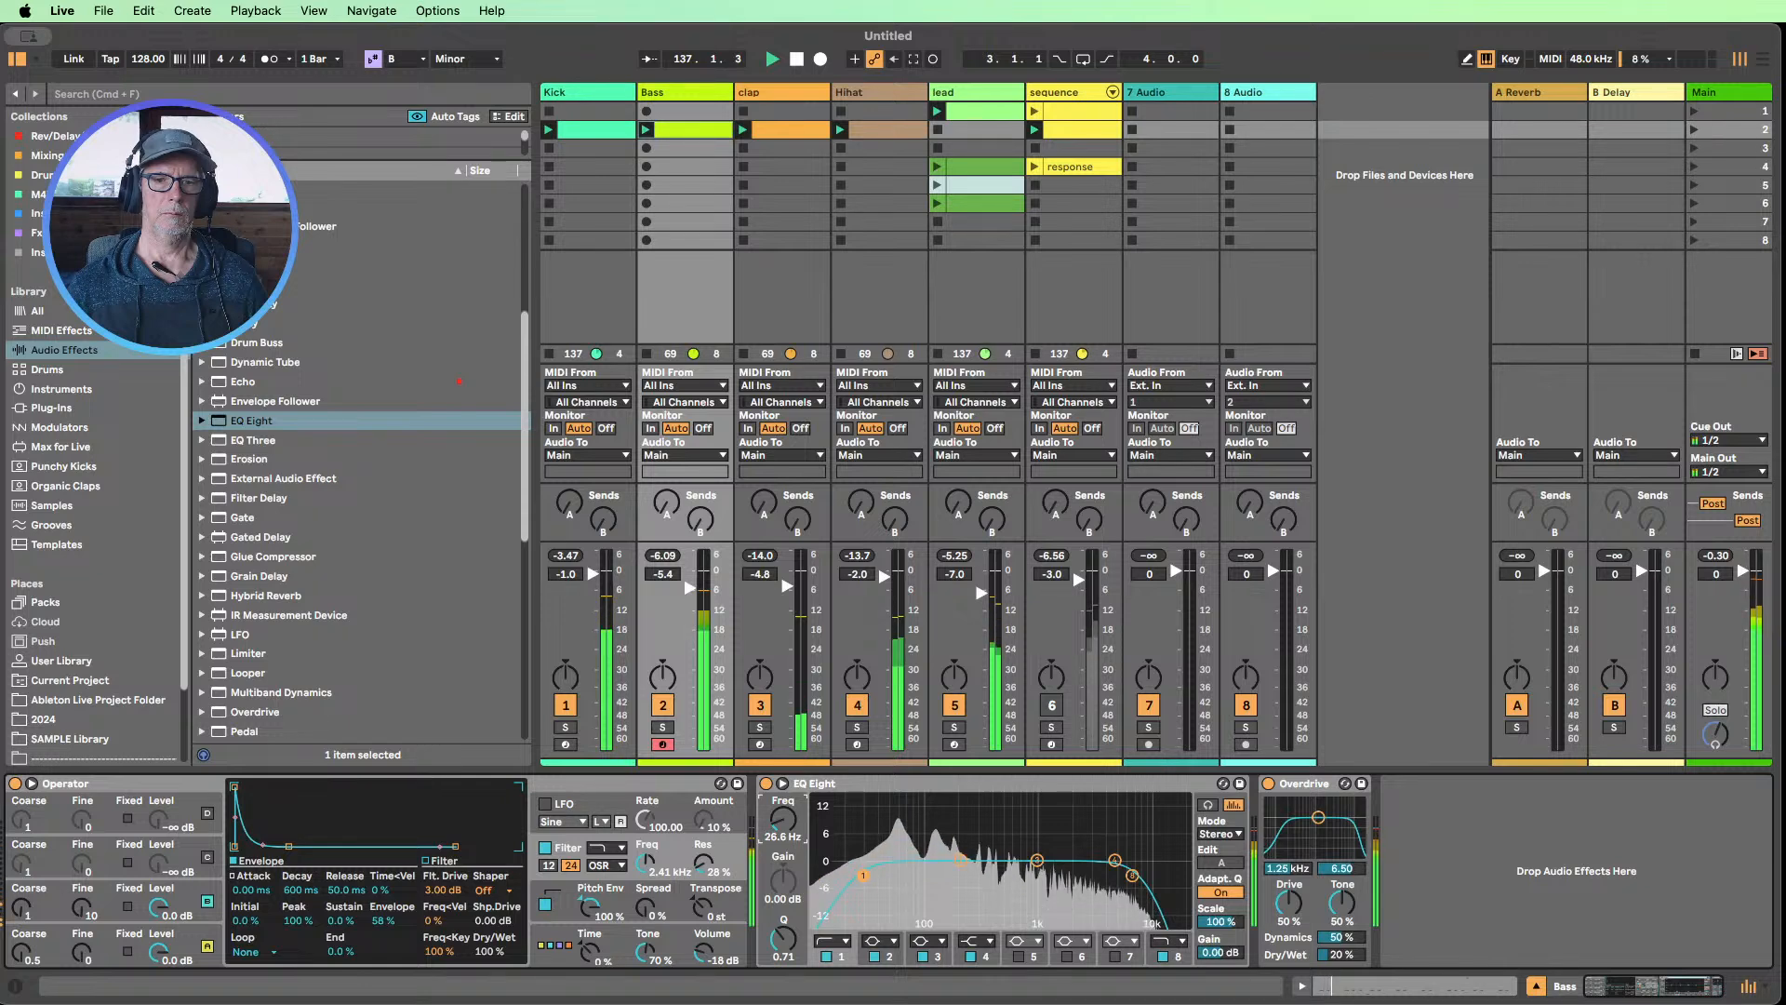
click(826, 956)
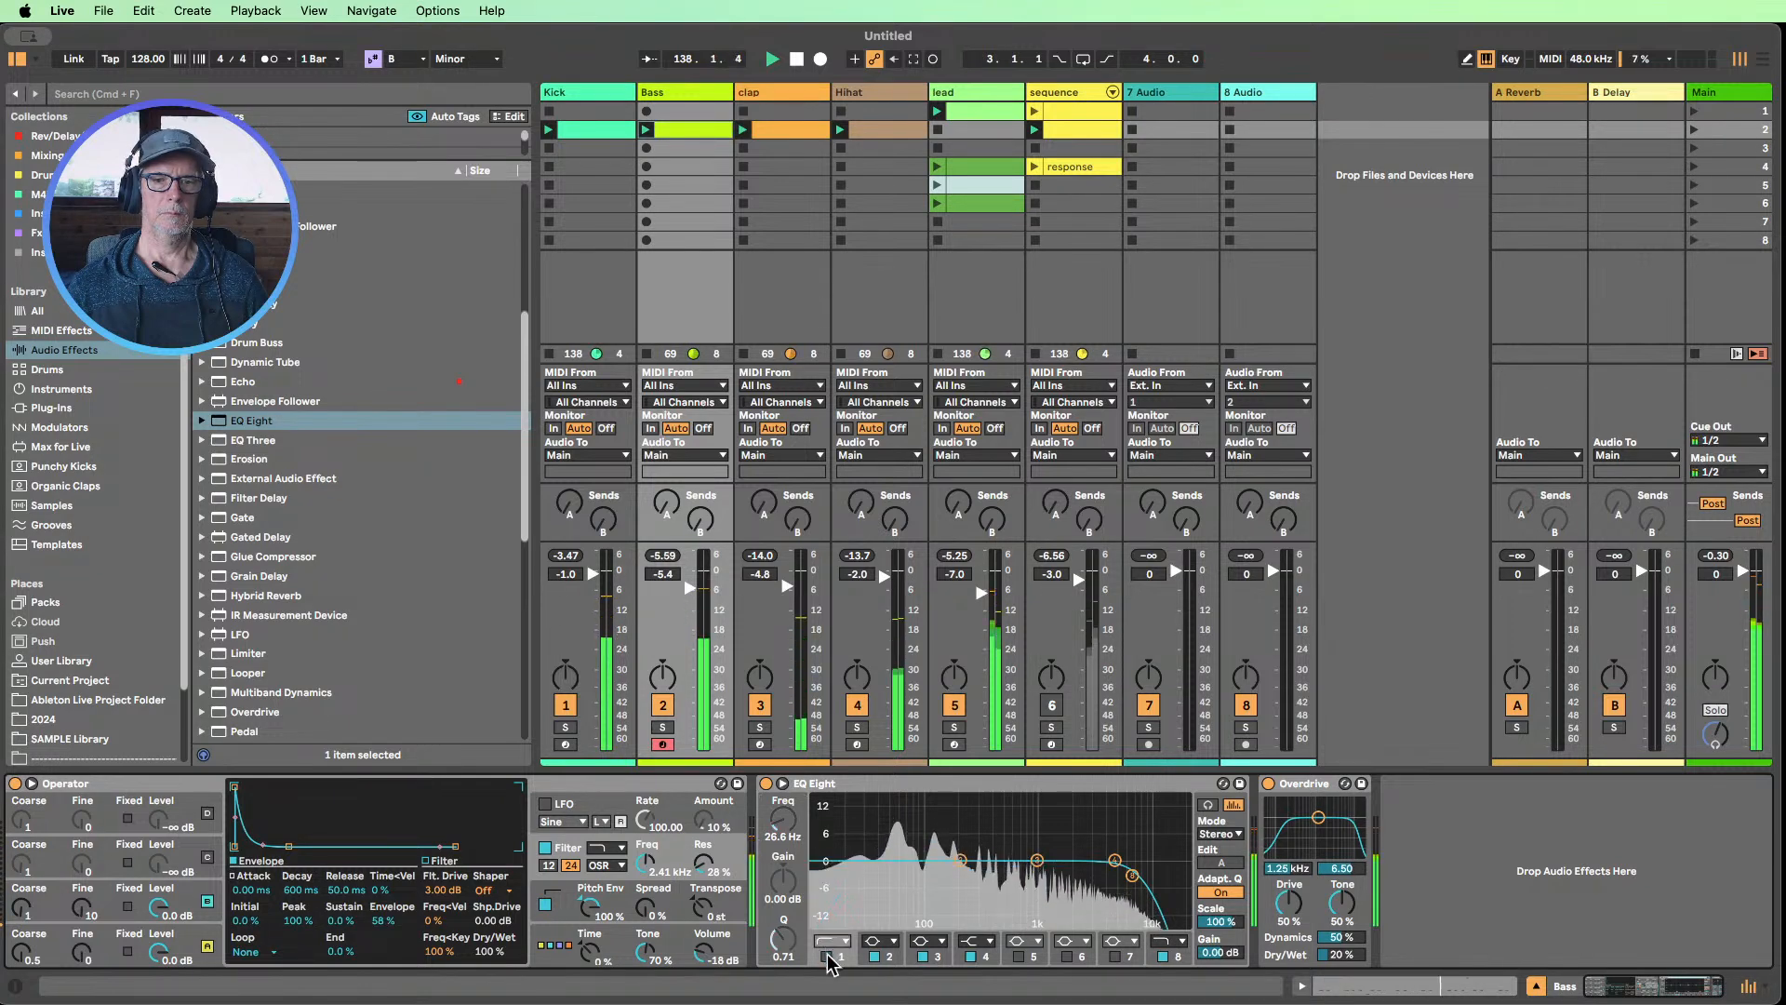
click(765, 784)
click(765, 784)
drag(784, 820, 783, 813)
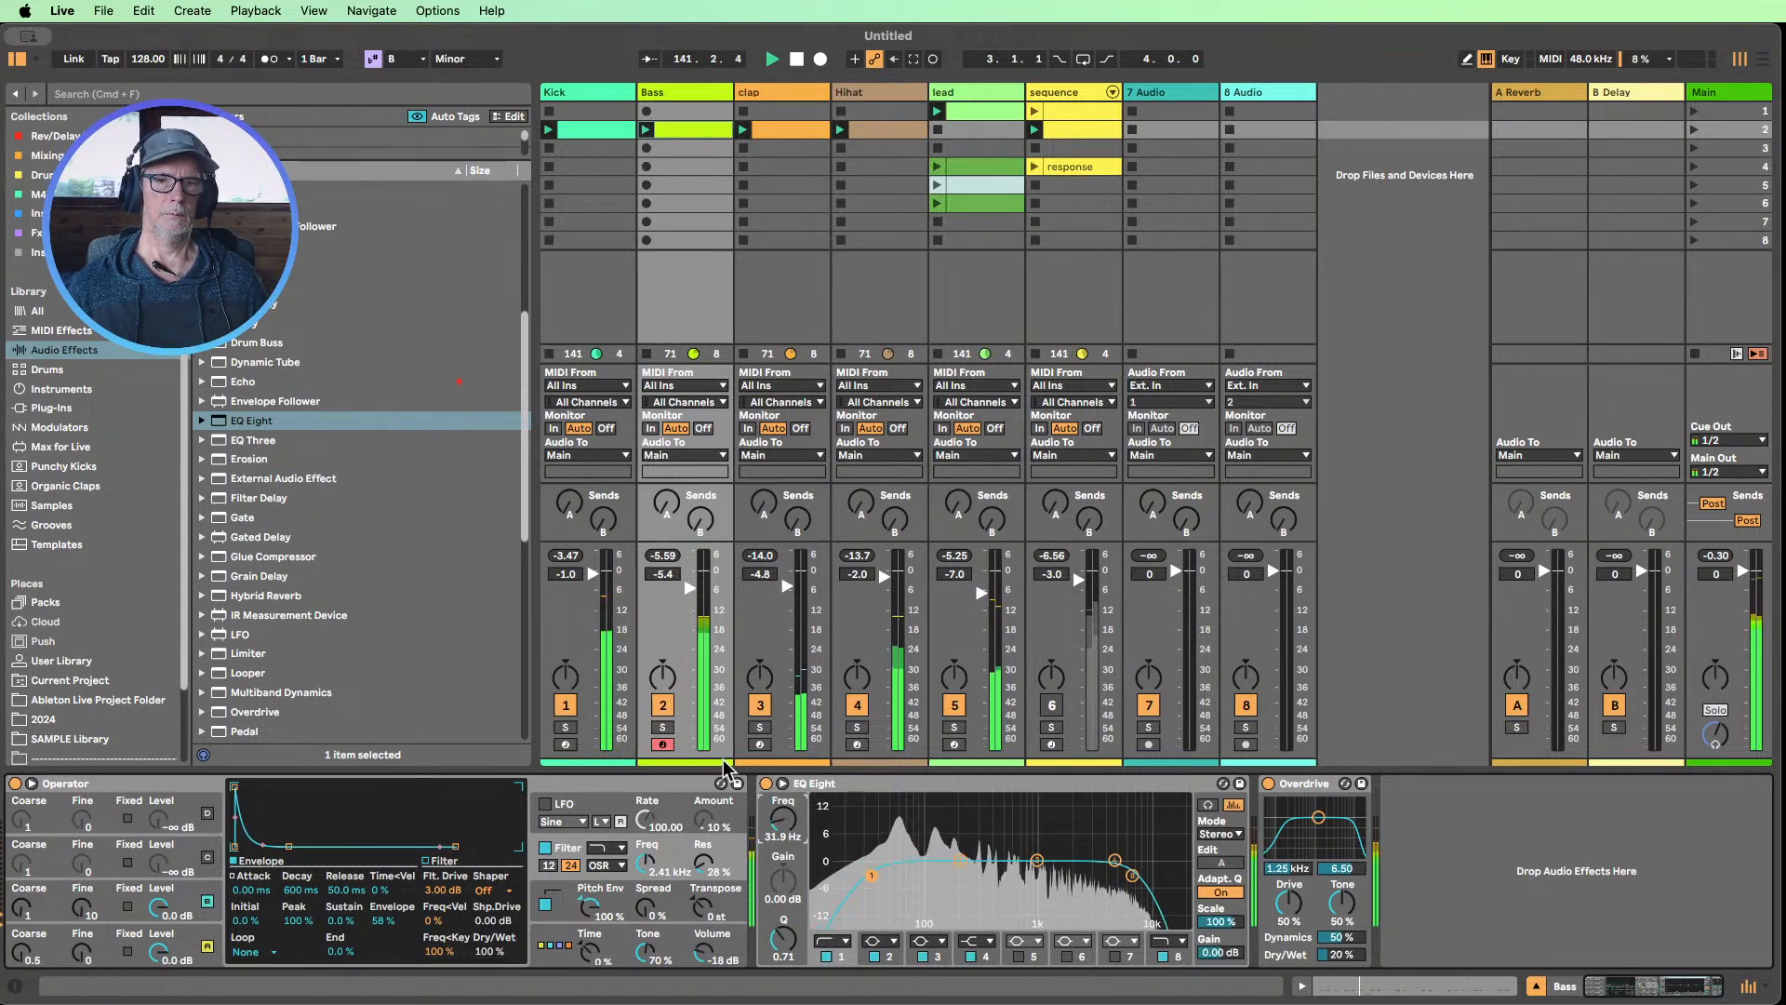
Mute the Kick and audition the mix with the Hihat track muted and unmuted
click(564, 705)
click(857, 705)
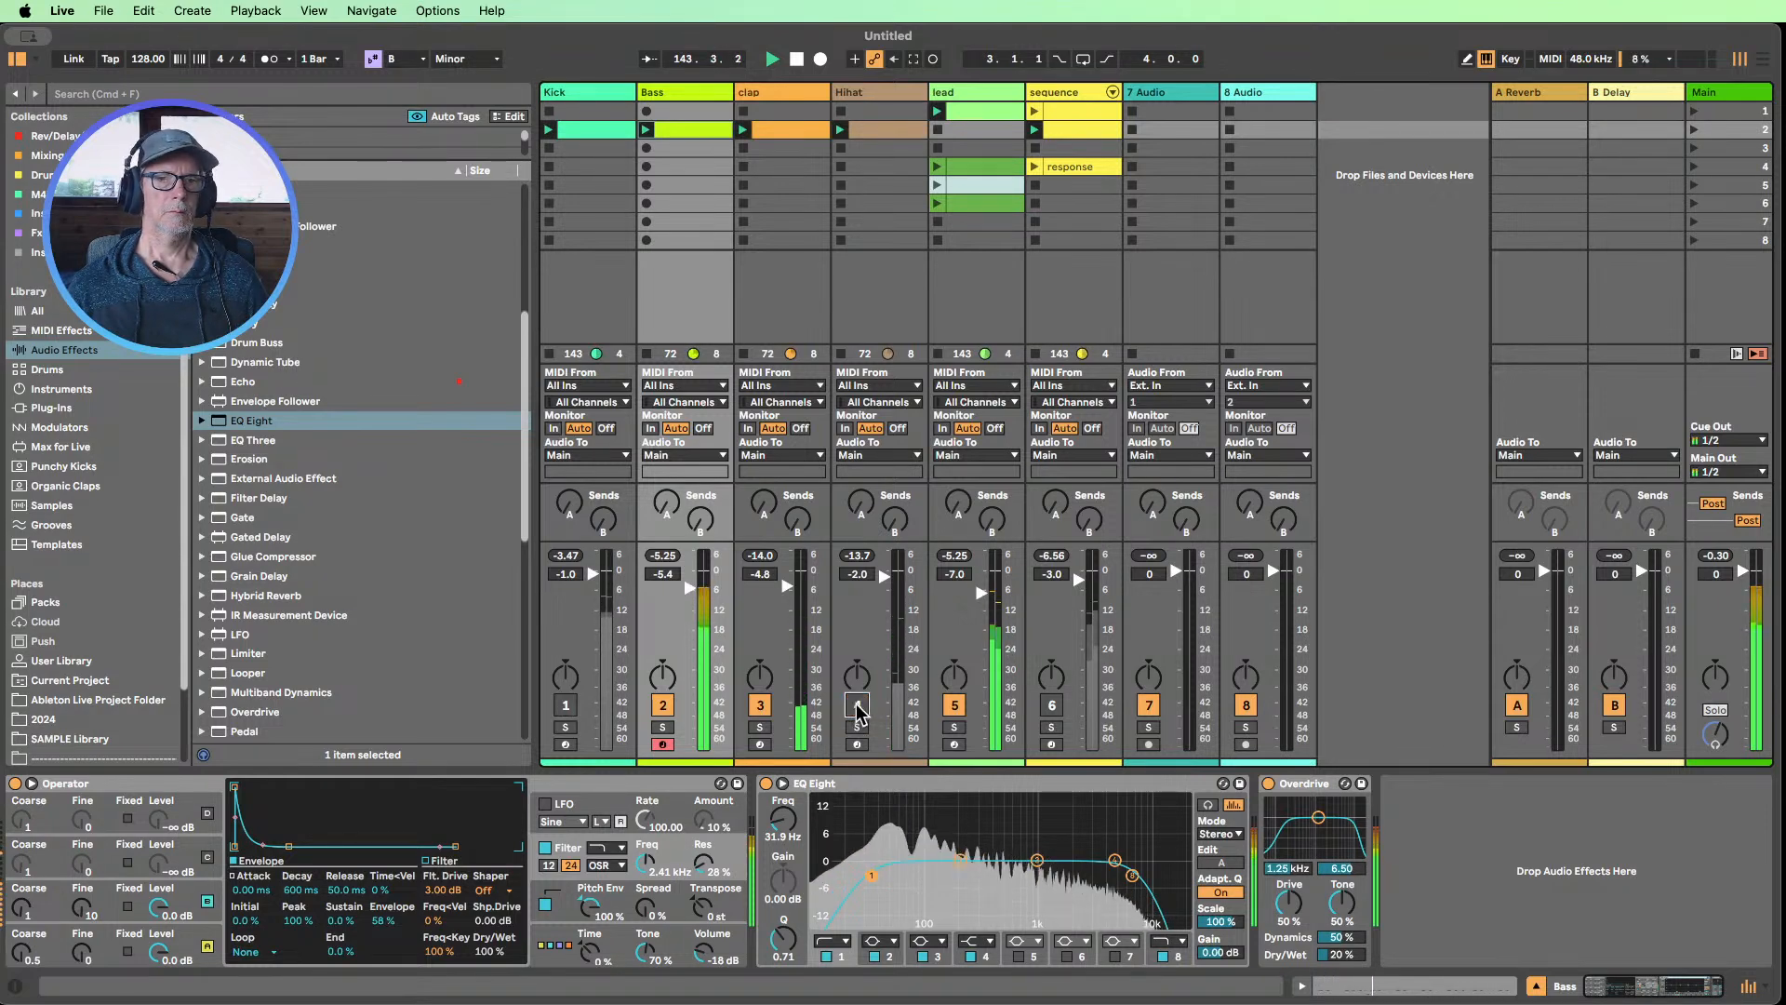
click(856, 706)
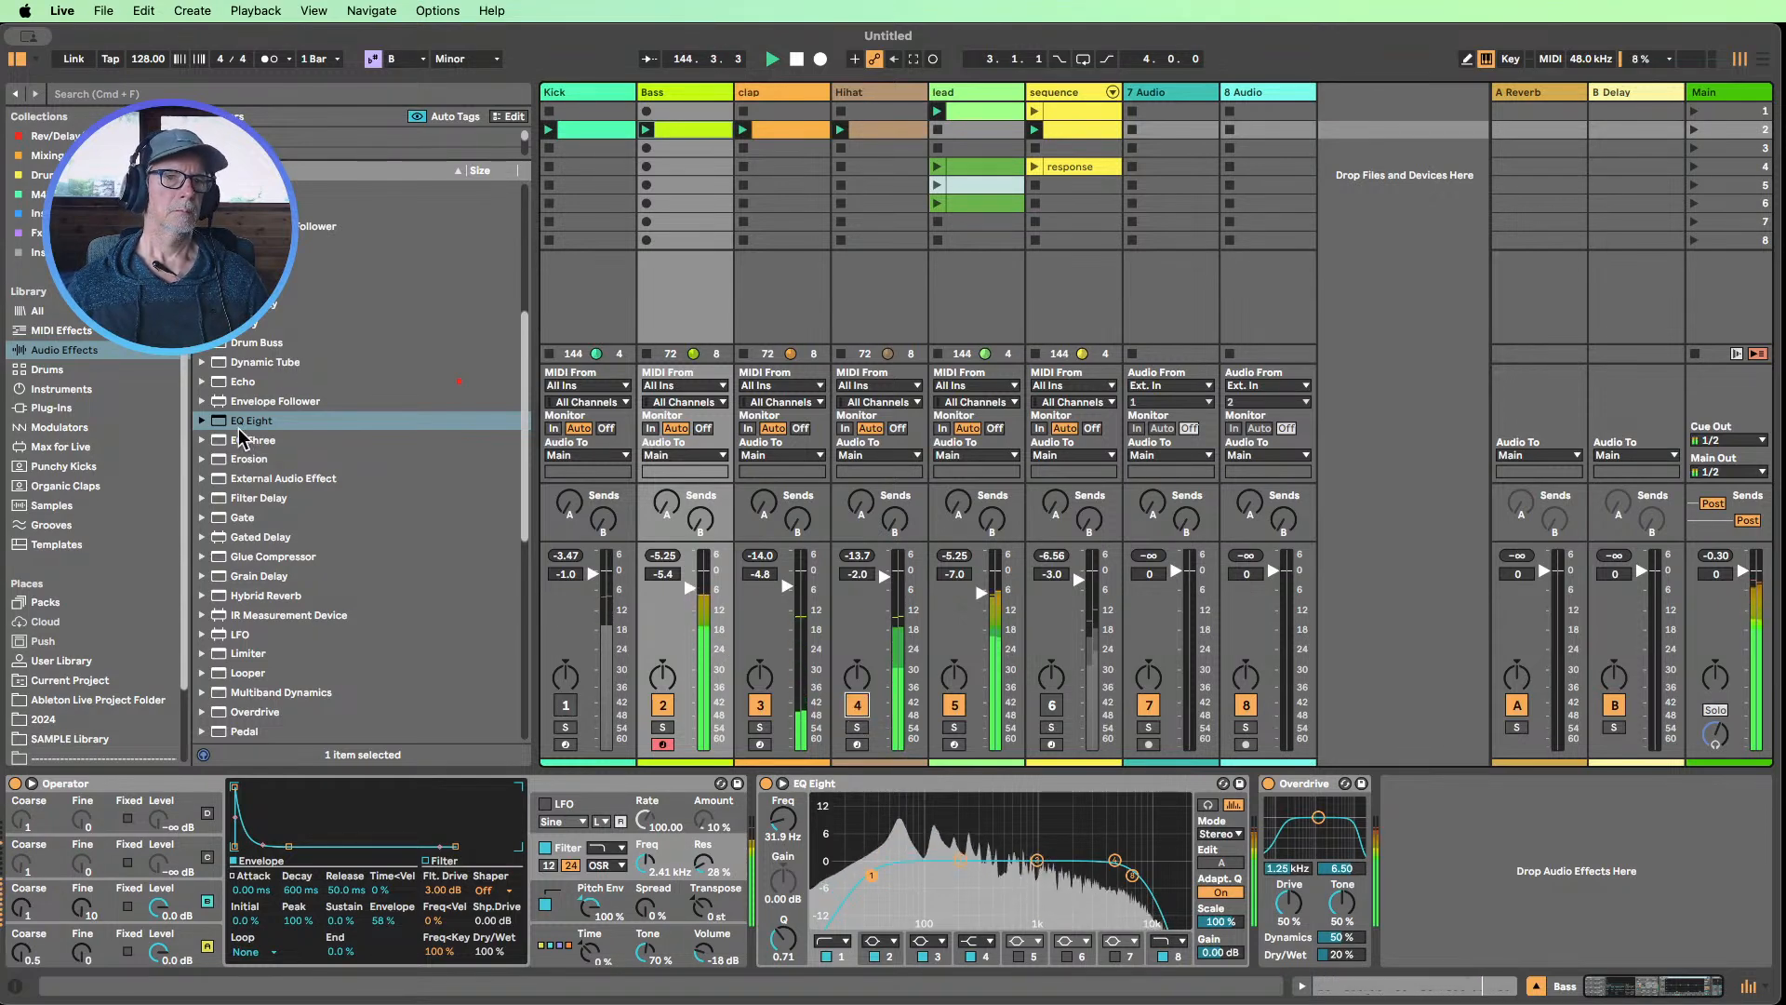
Insert EQ Eight on the Hihat track before Erosion and set band 1 to a low cut at 325 Hz
drag(247, 420, 831, 793)
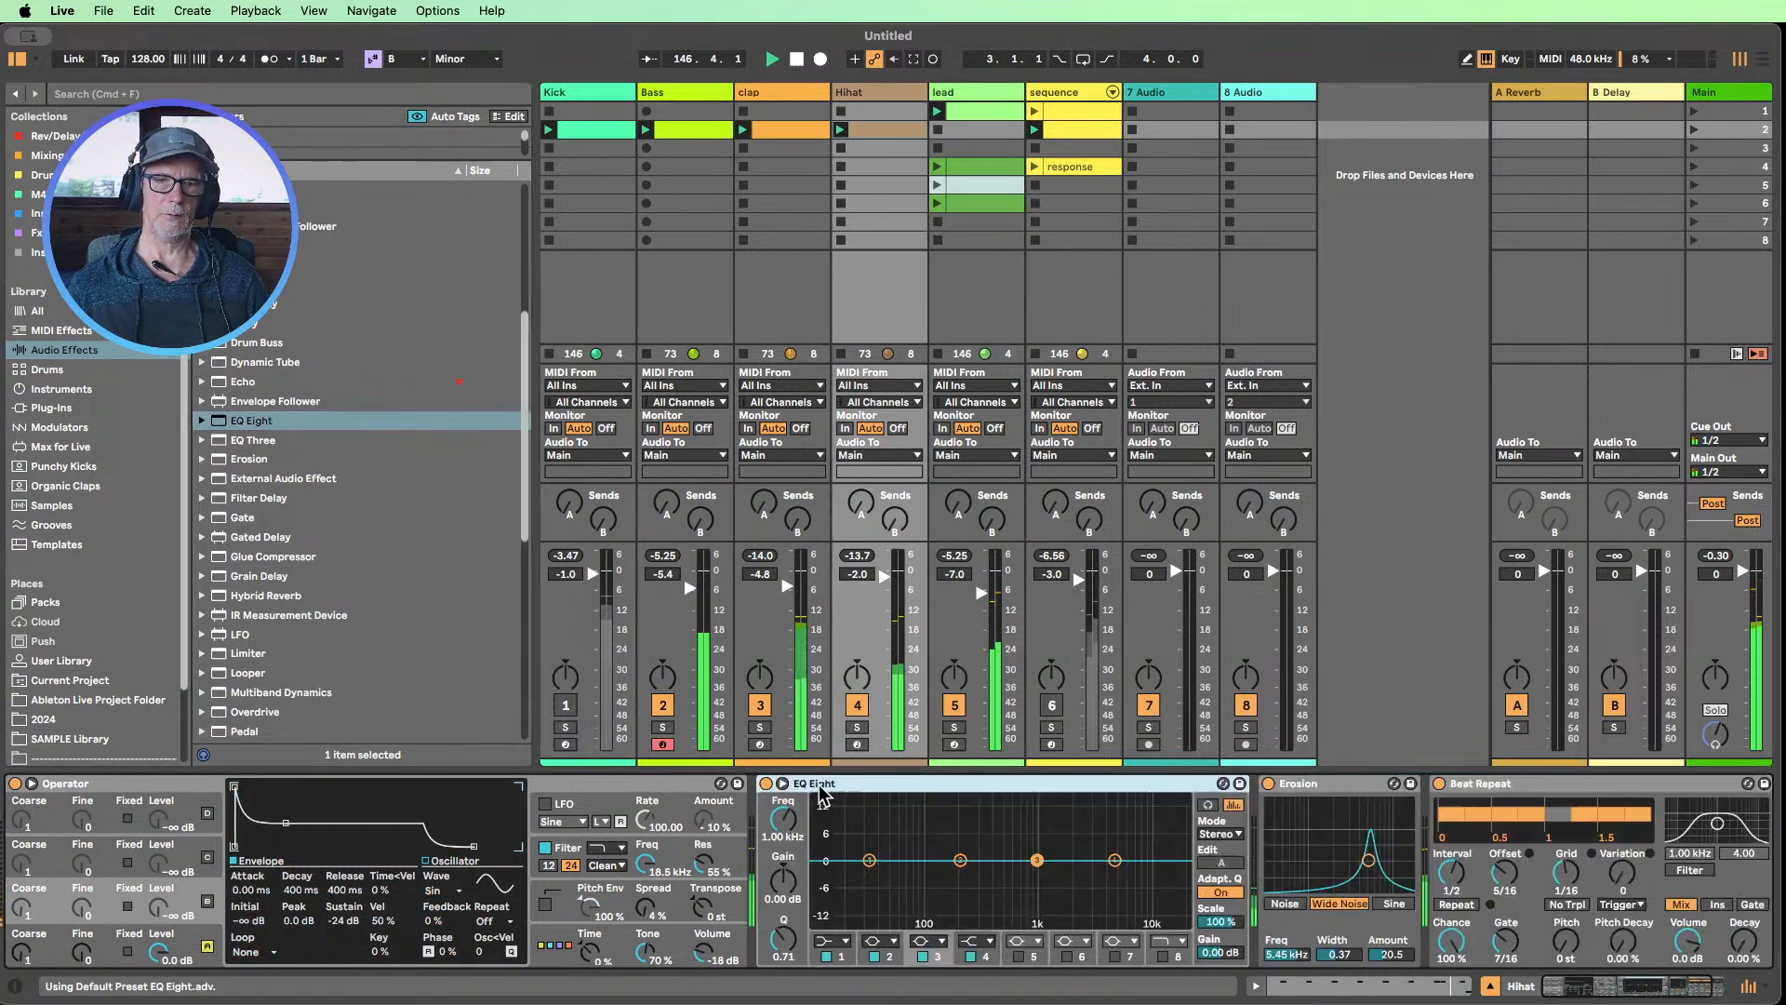
click(831, 939)
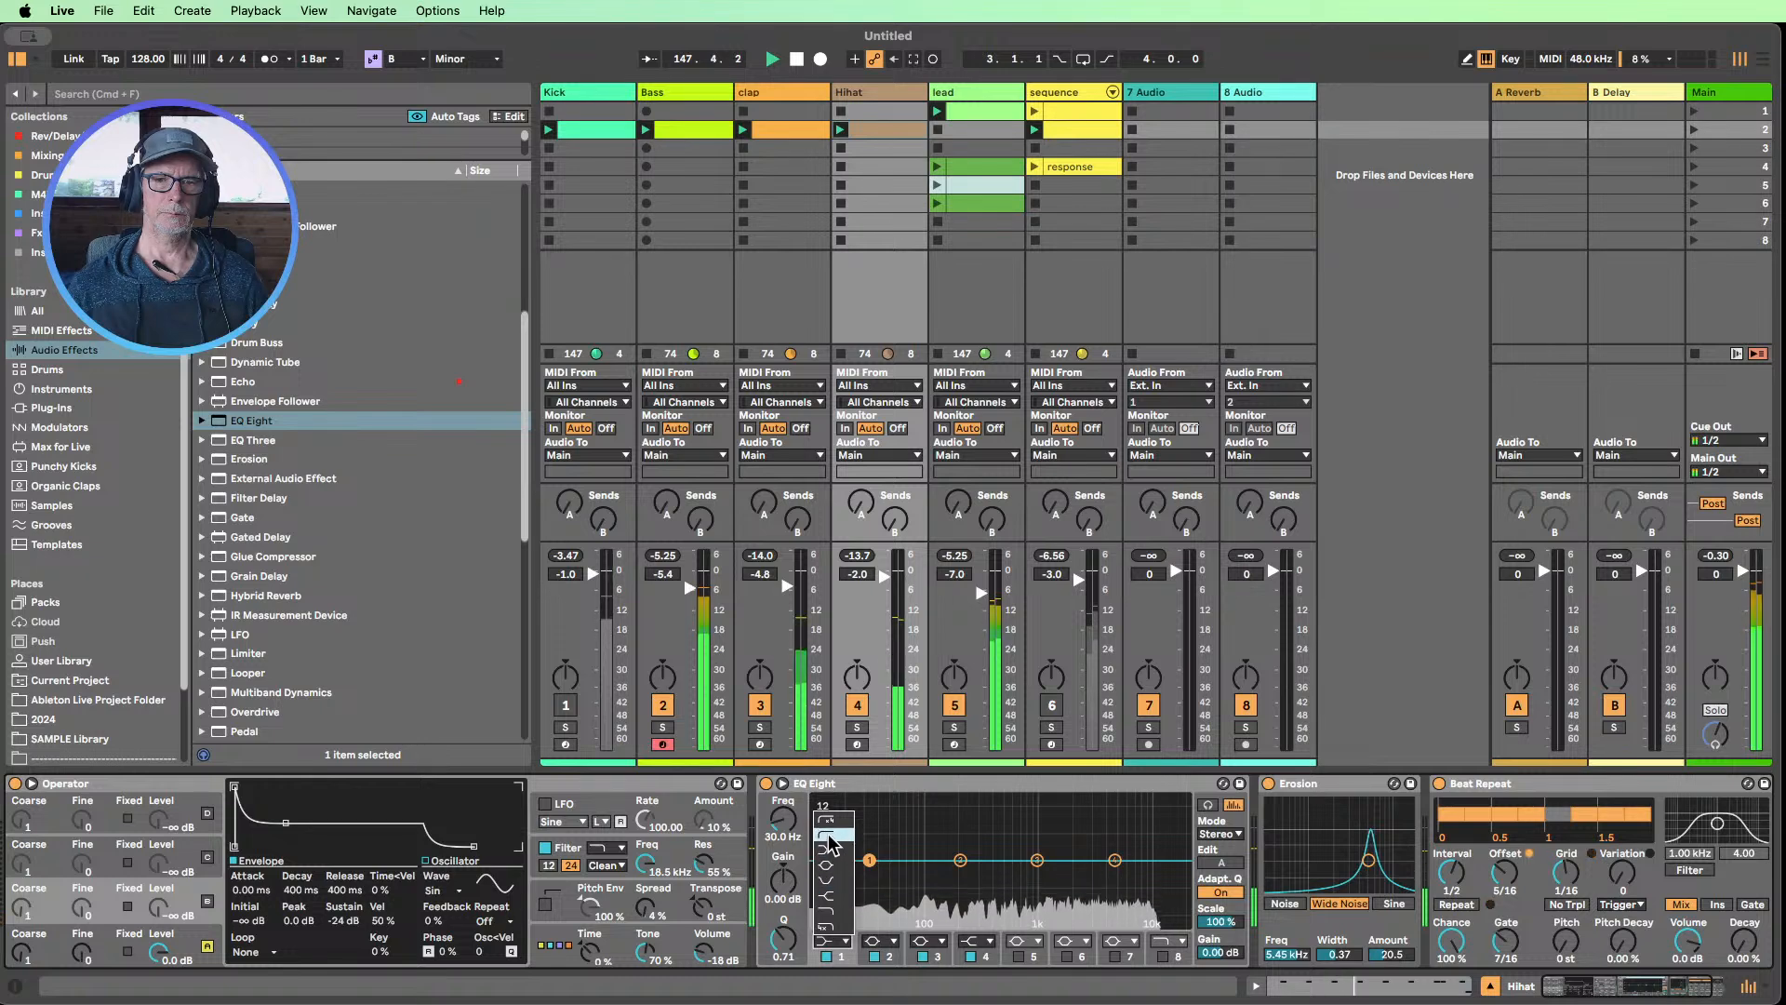
click(823, 834)
drag(799, 836, 800, 790)
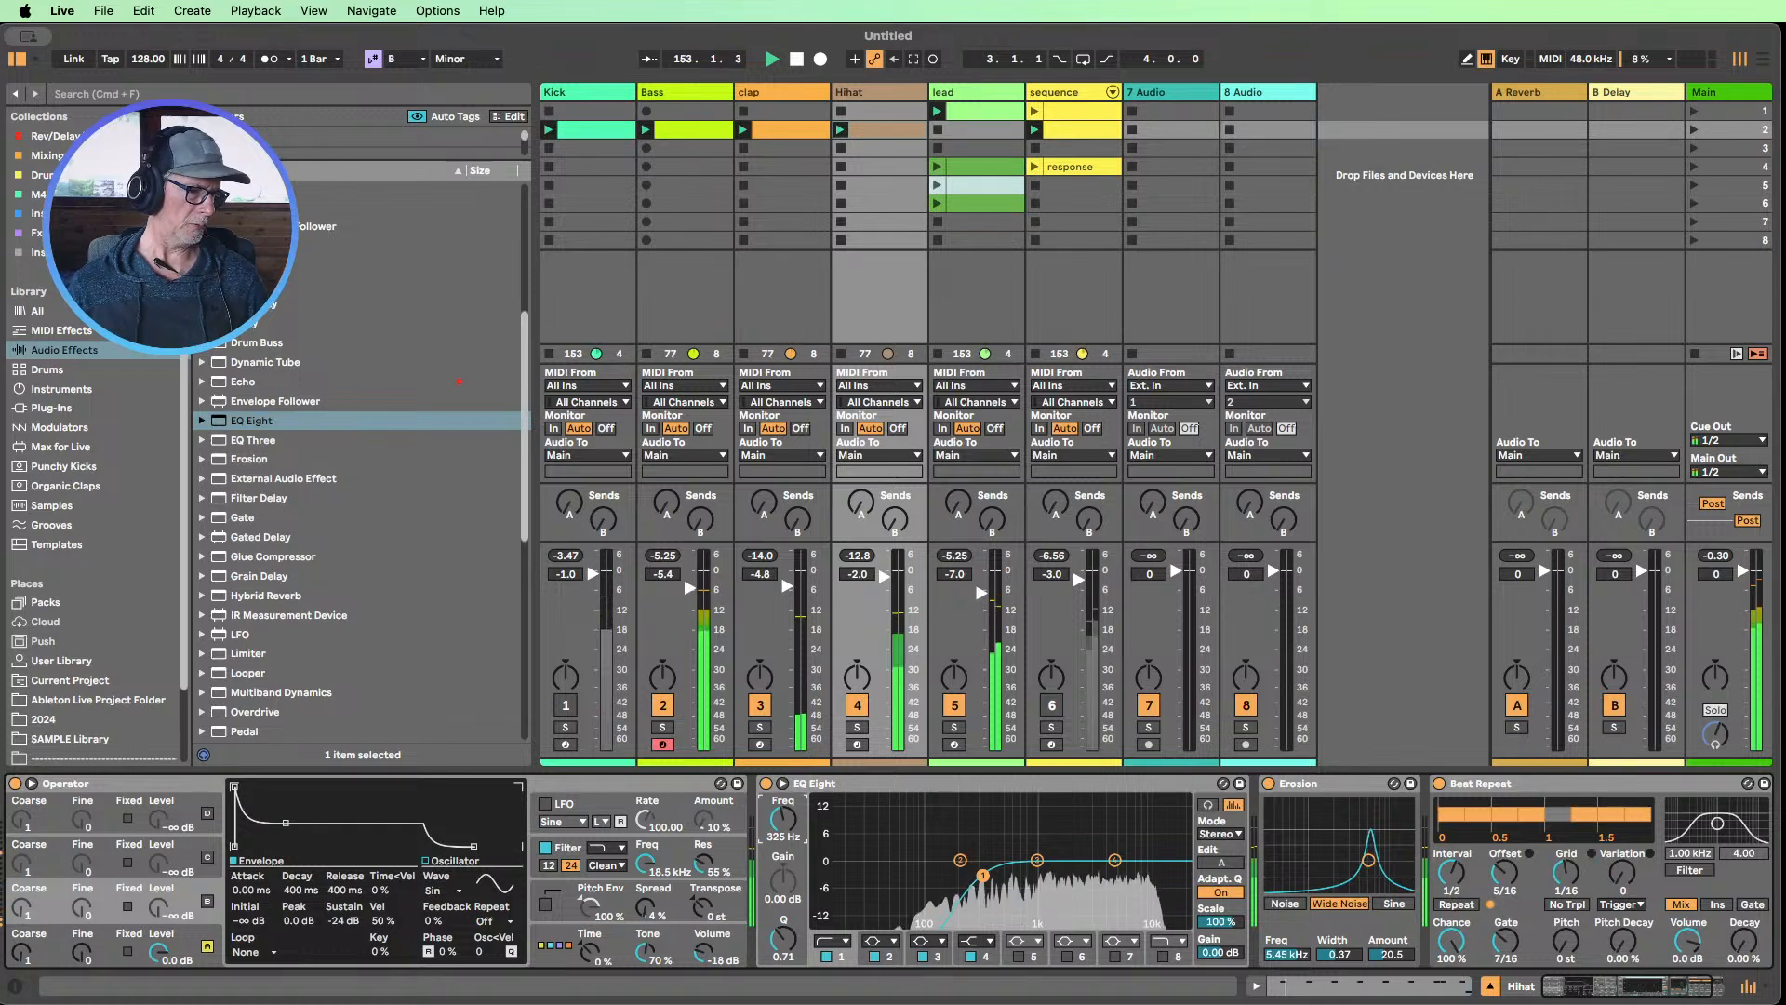
Unmute the Kick, restart playback, and solo the Kick and Bass tracks together
click(796, 59)
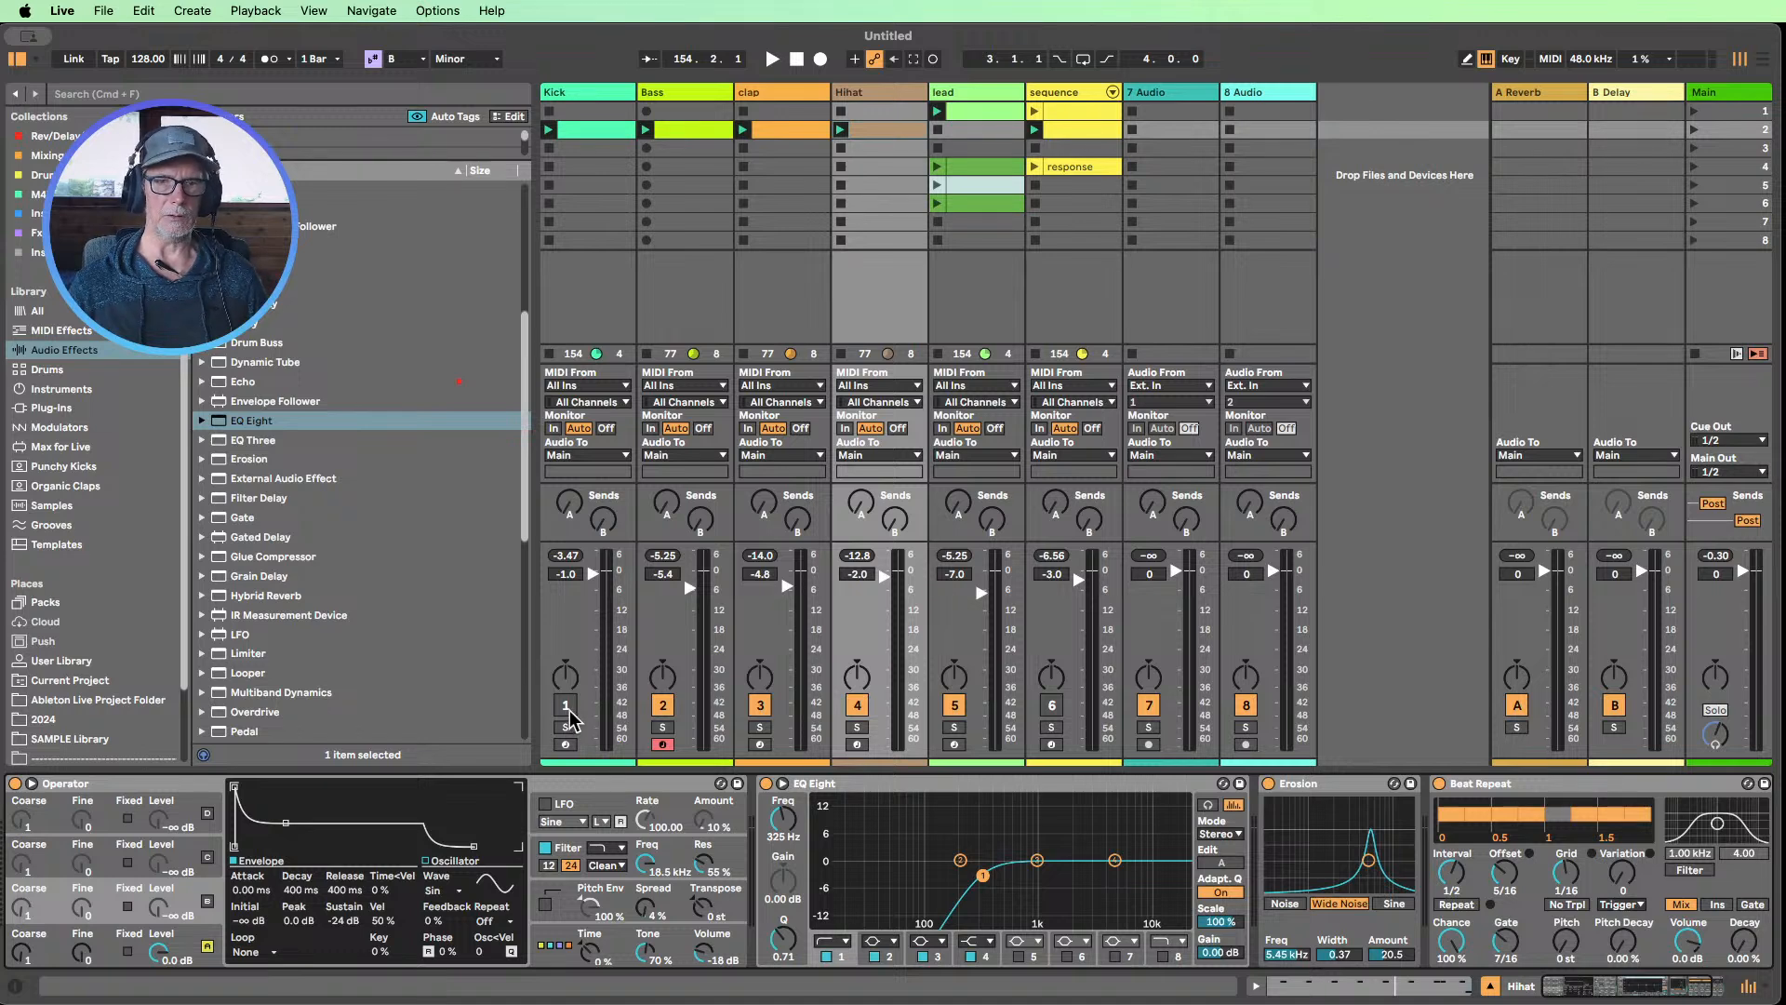
click(564, 705)
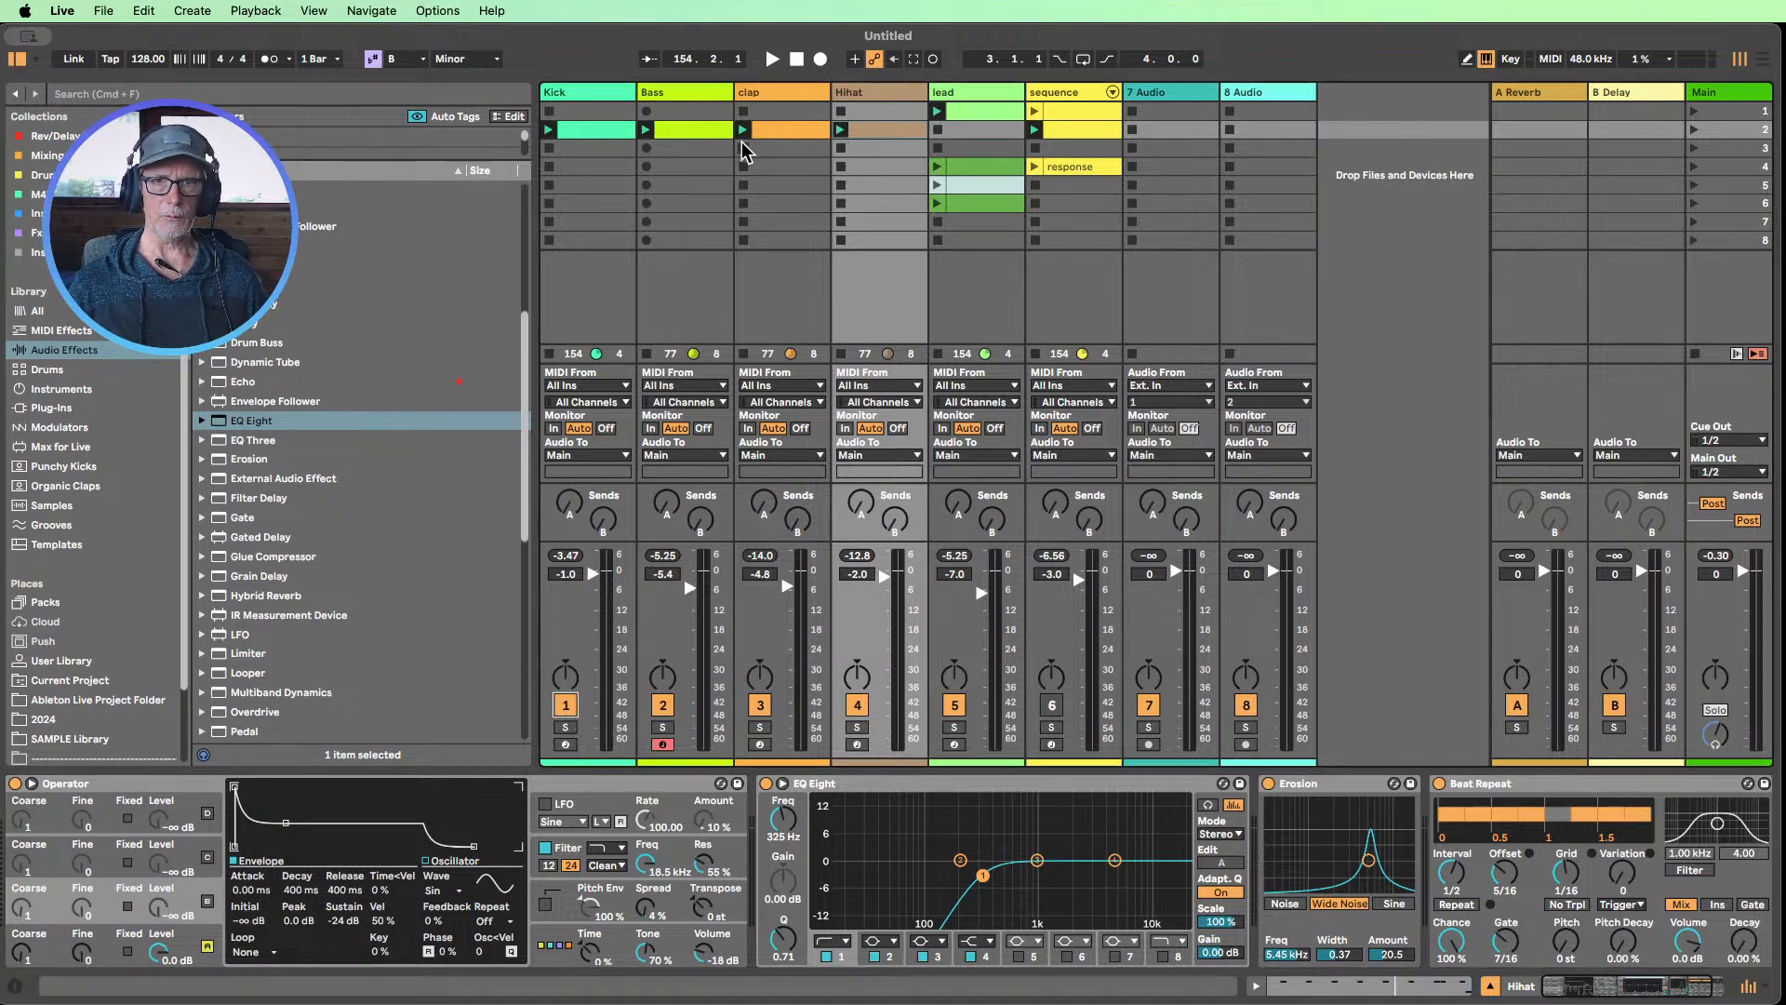
click(771, 60)
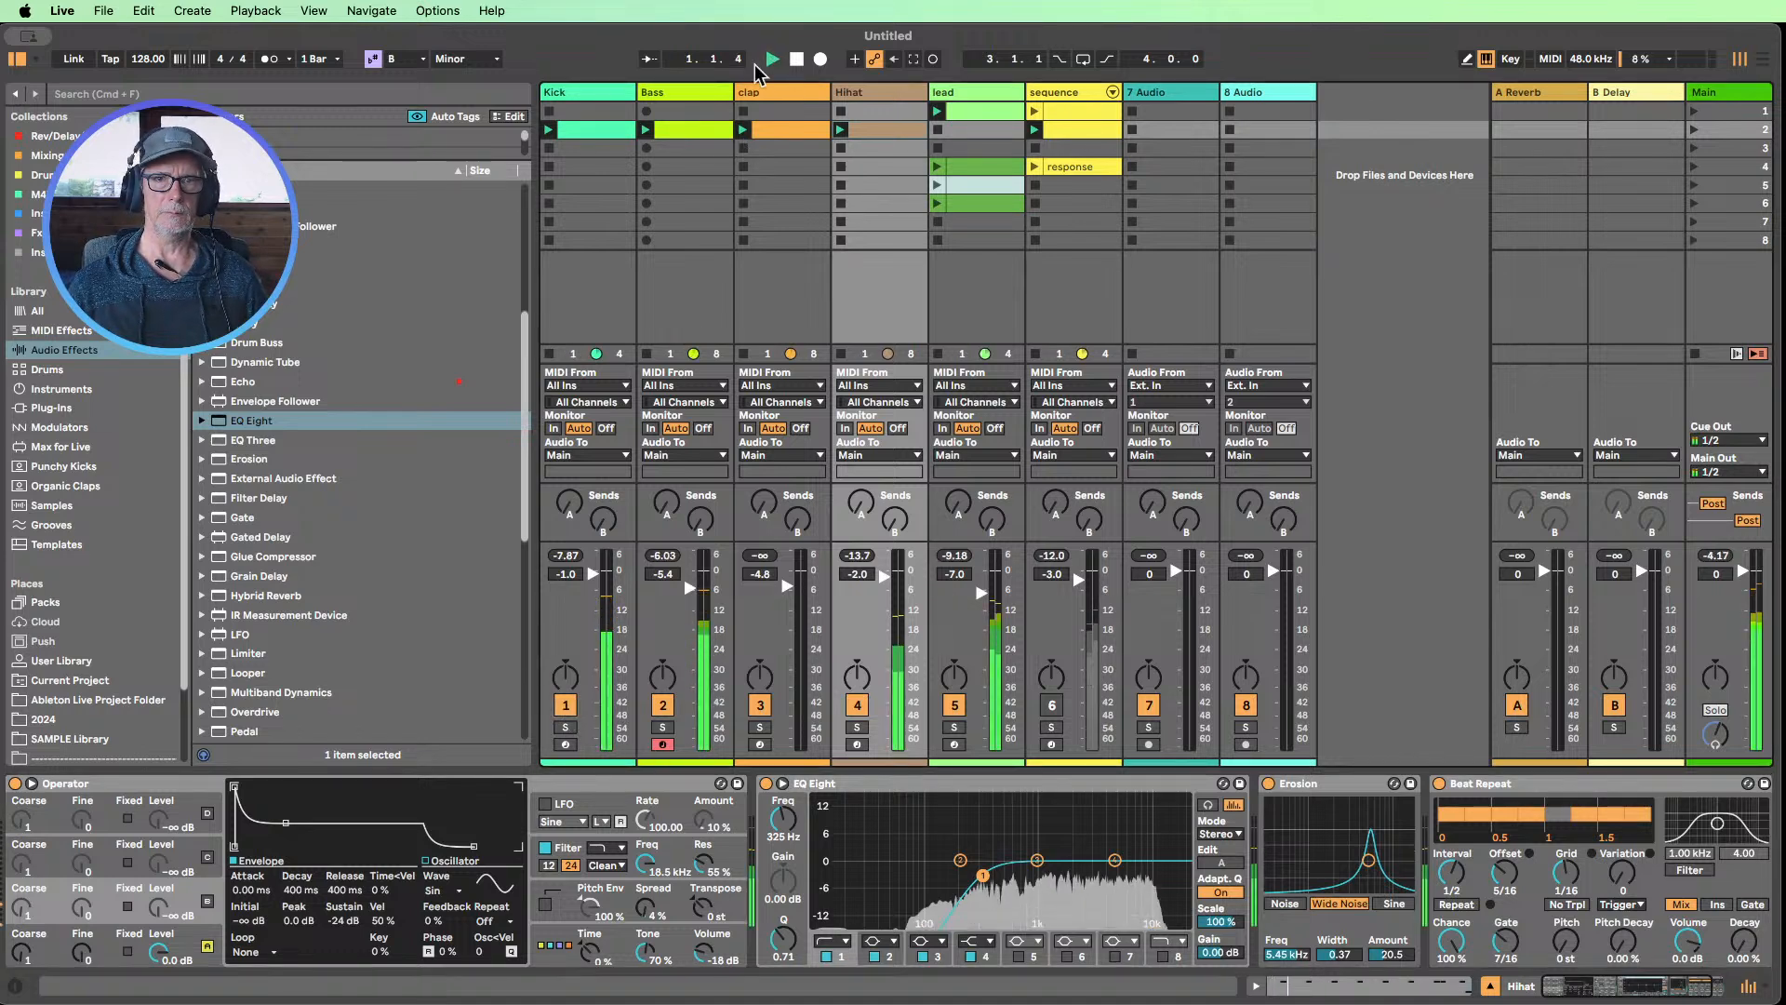
click(662, 726)
super+click(564, 726)
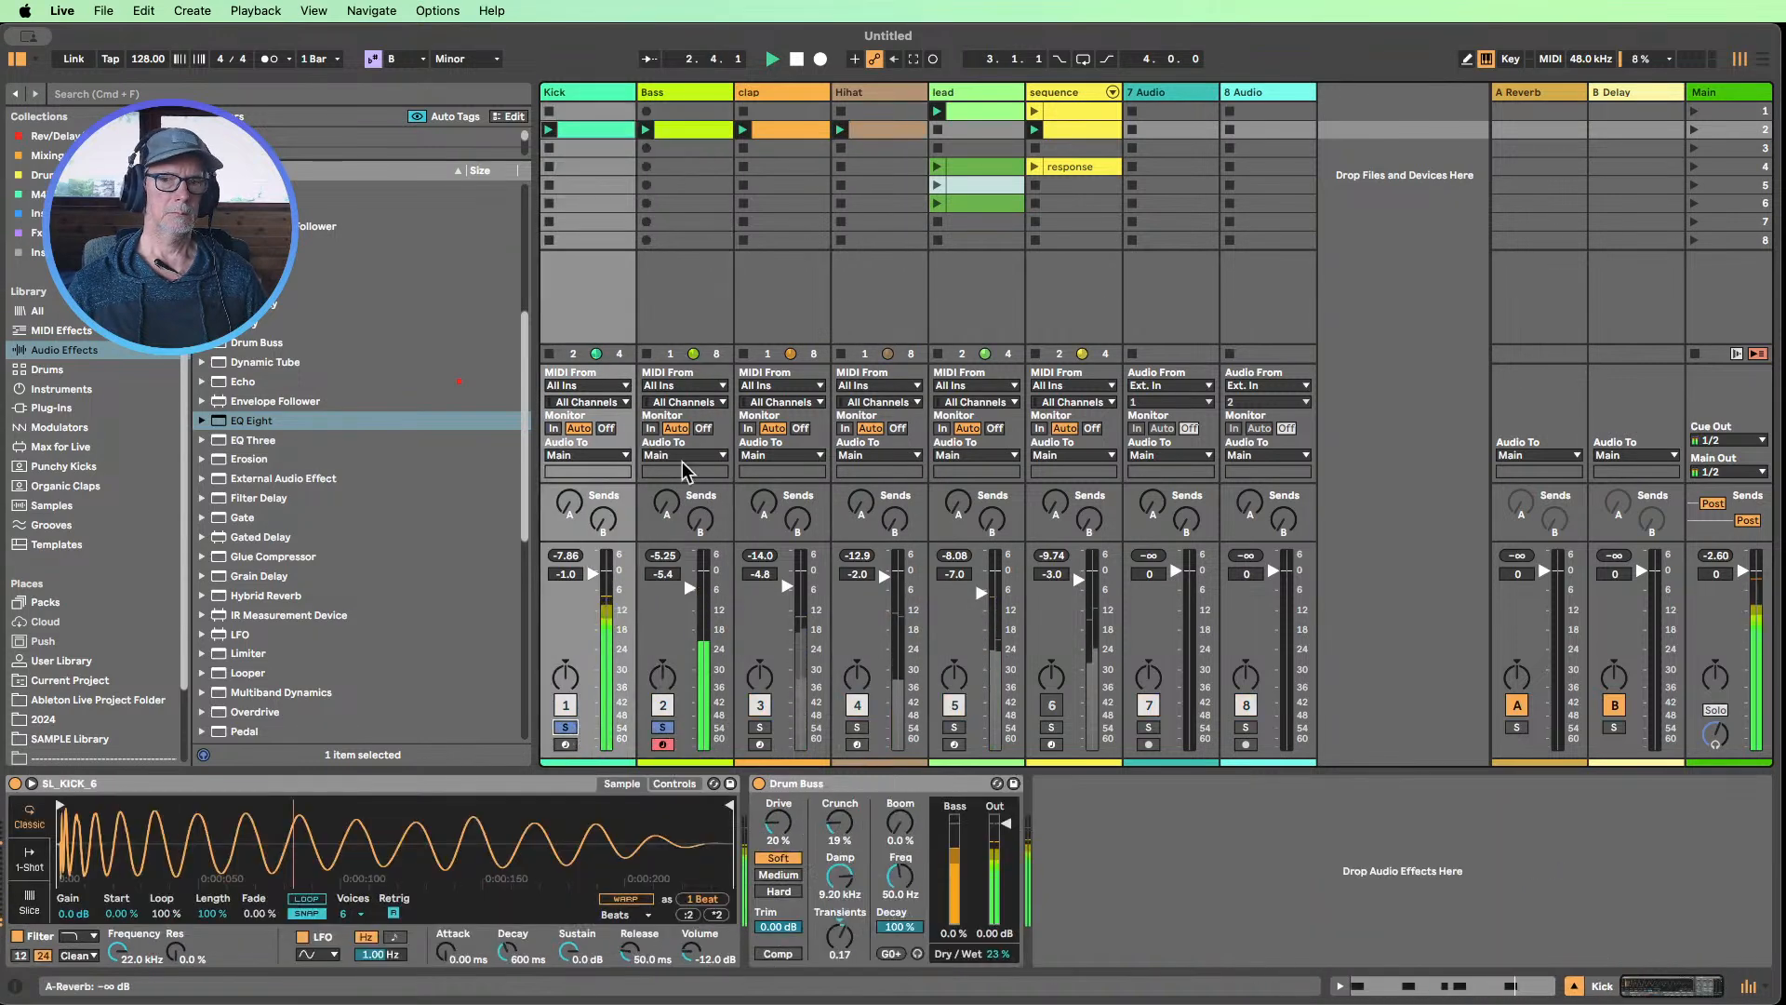
In the Bass Operator, adjust oscillator A's envelope attack, check oscillator B's envelope, and lower the filter frequency to 2.17 kHz
click(699, 101)
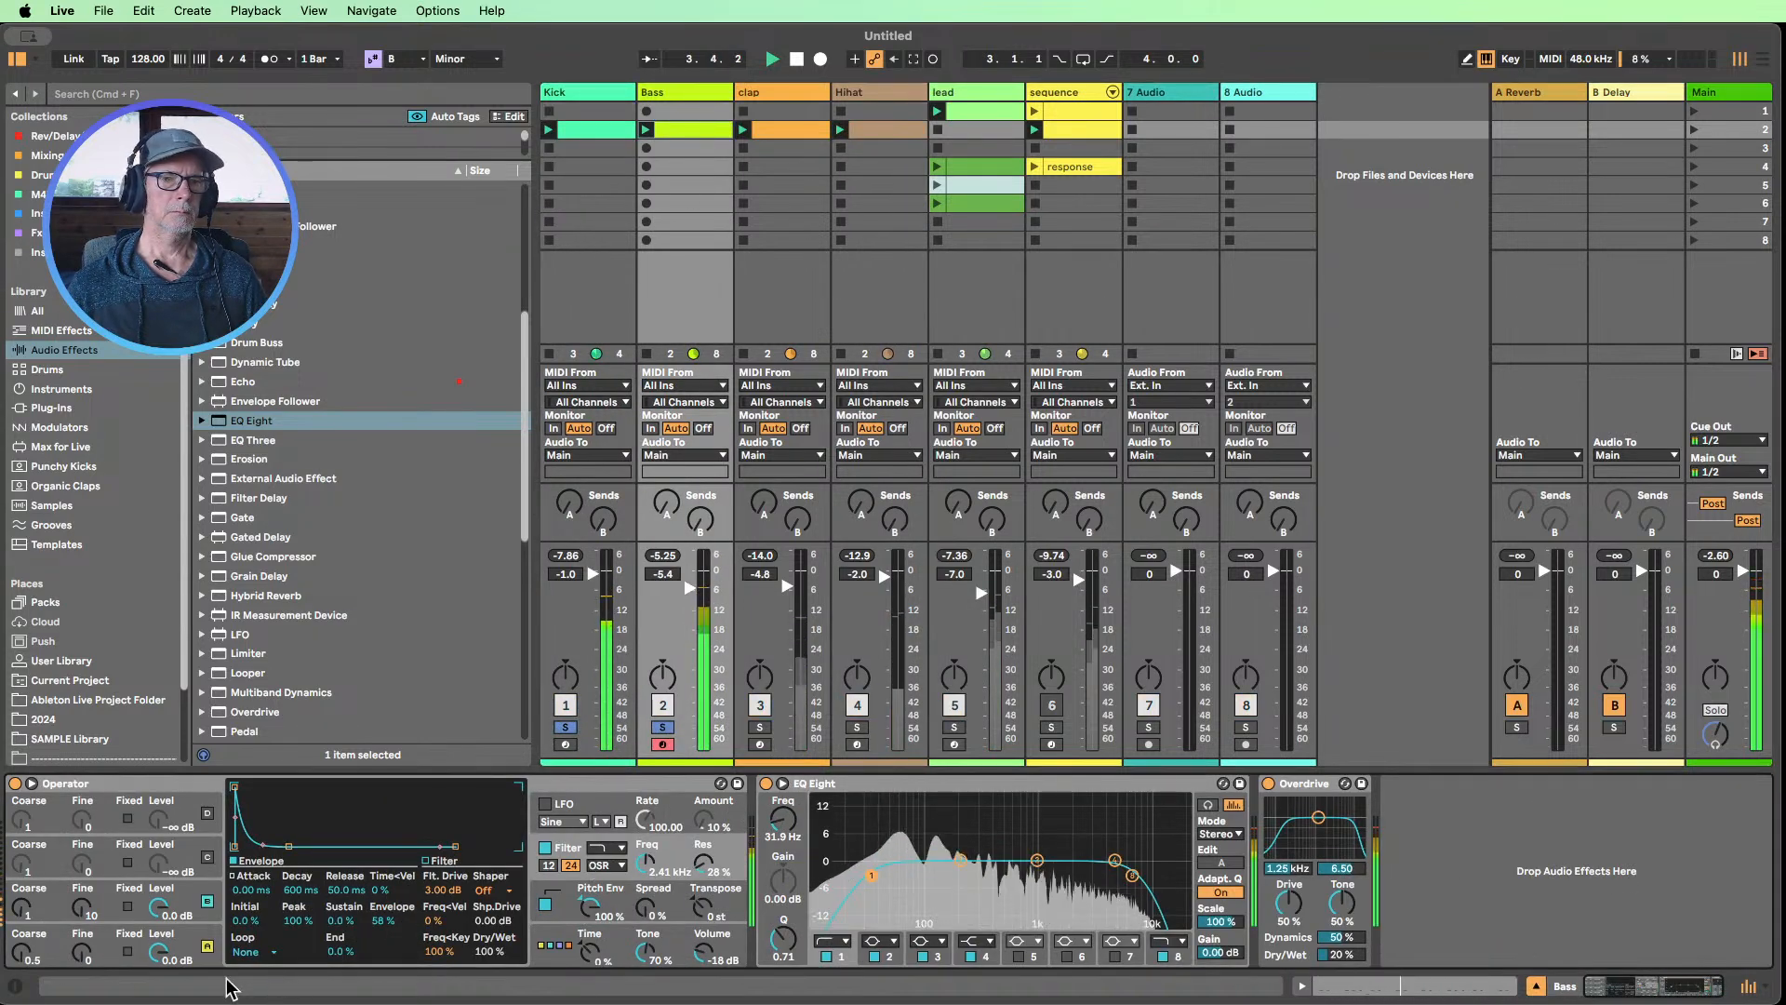
click(155, 941)
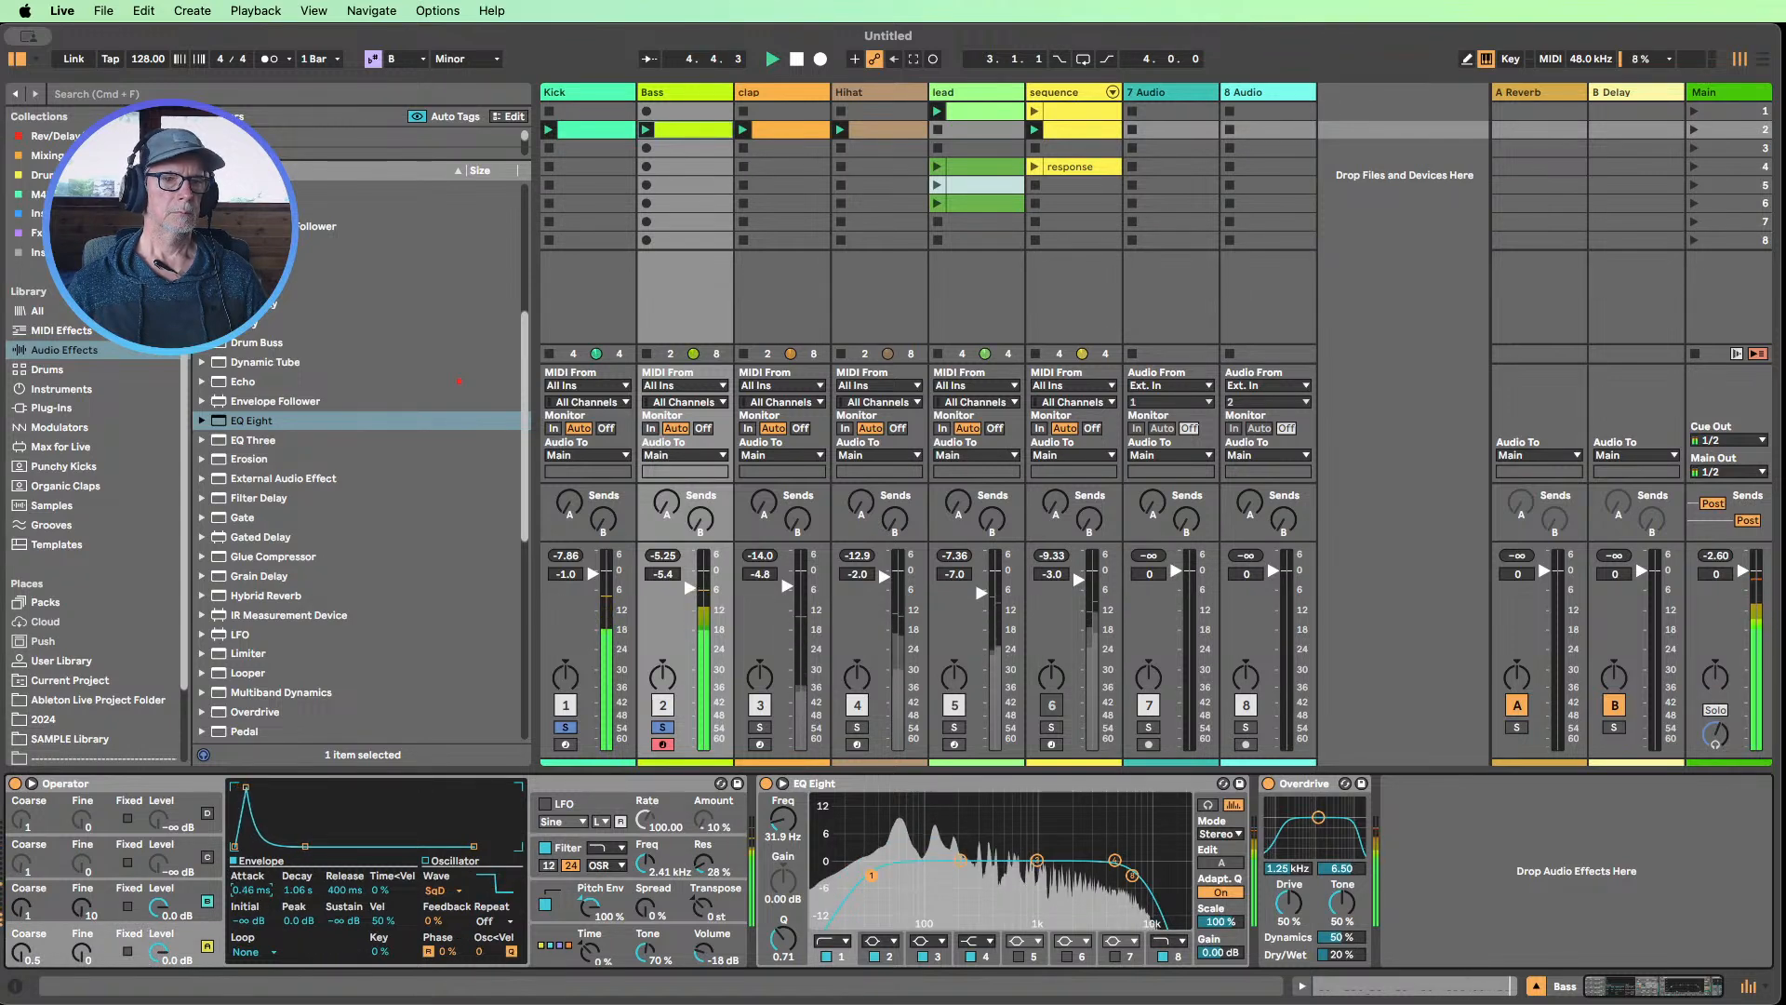
drag(250, 890, 250, 866)
click(217, 907)
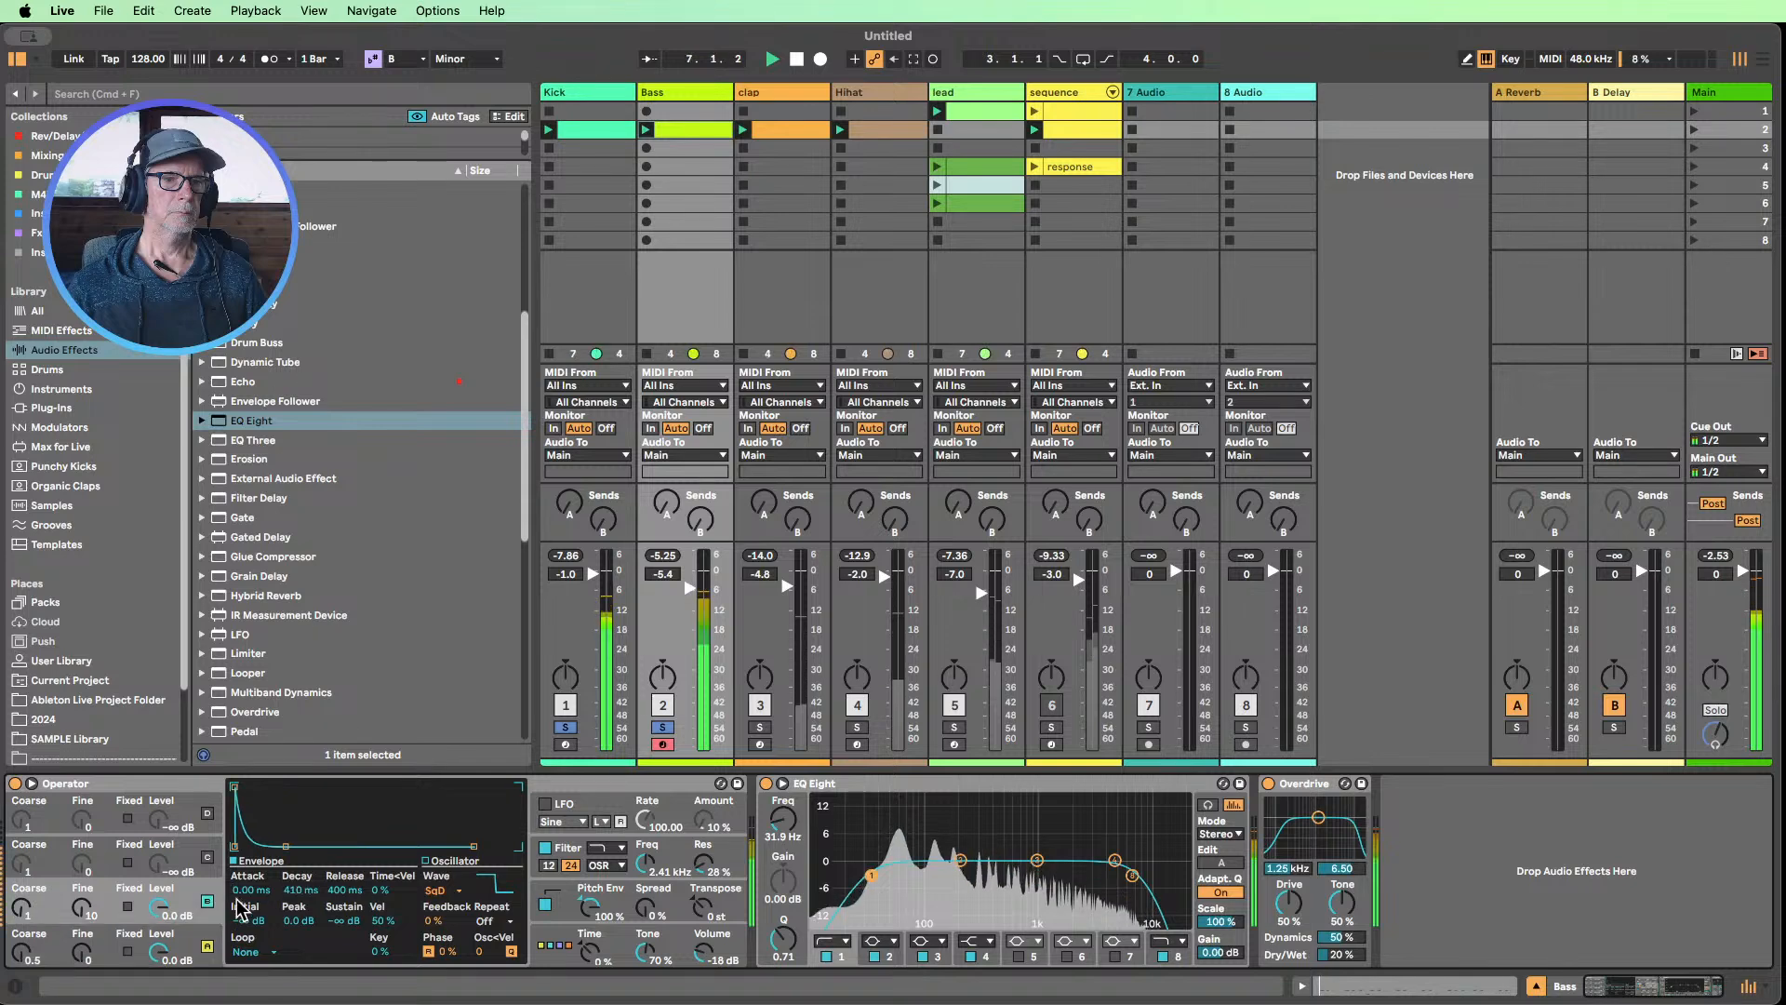
click(207, 946)
mouse_move(250, 890)
mouse_down()
mouse_move(250, 821)
mouse_move(250, 889)
mouse_up()
click(181, 895)
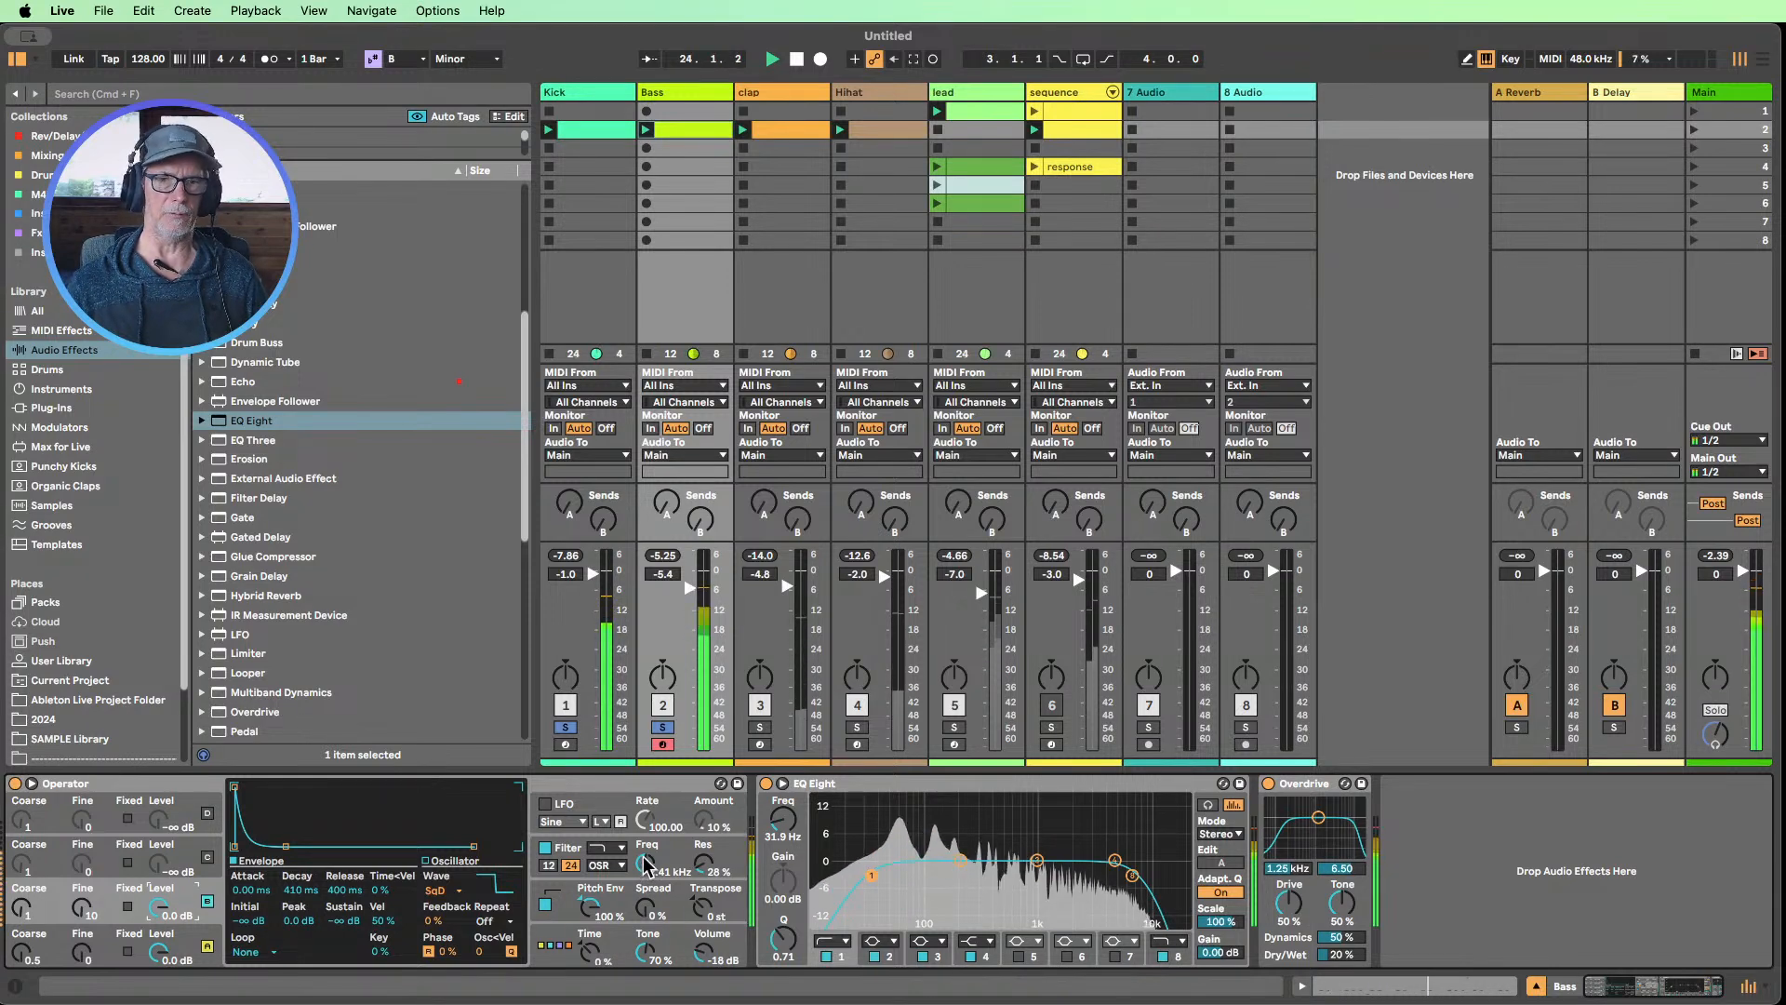
drag(644, 873, 644, 913)
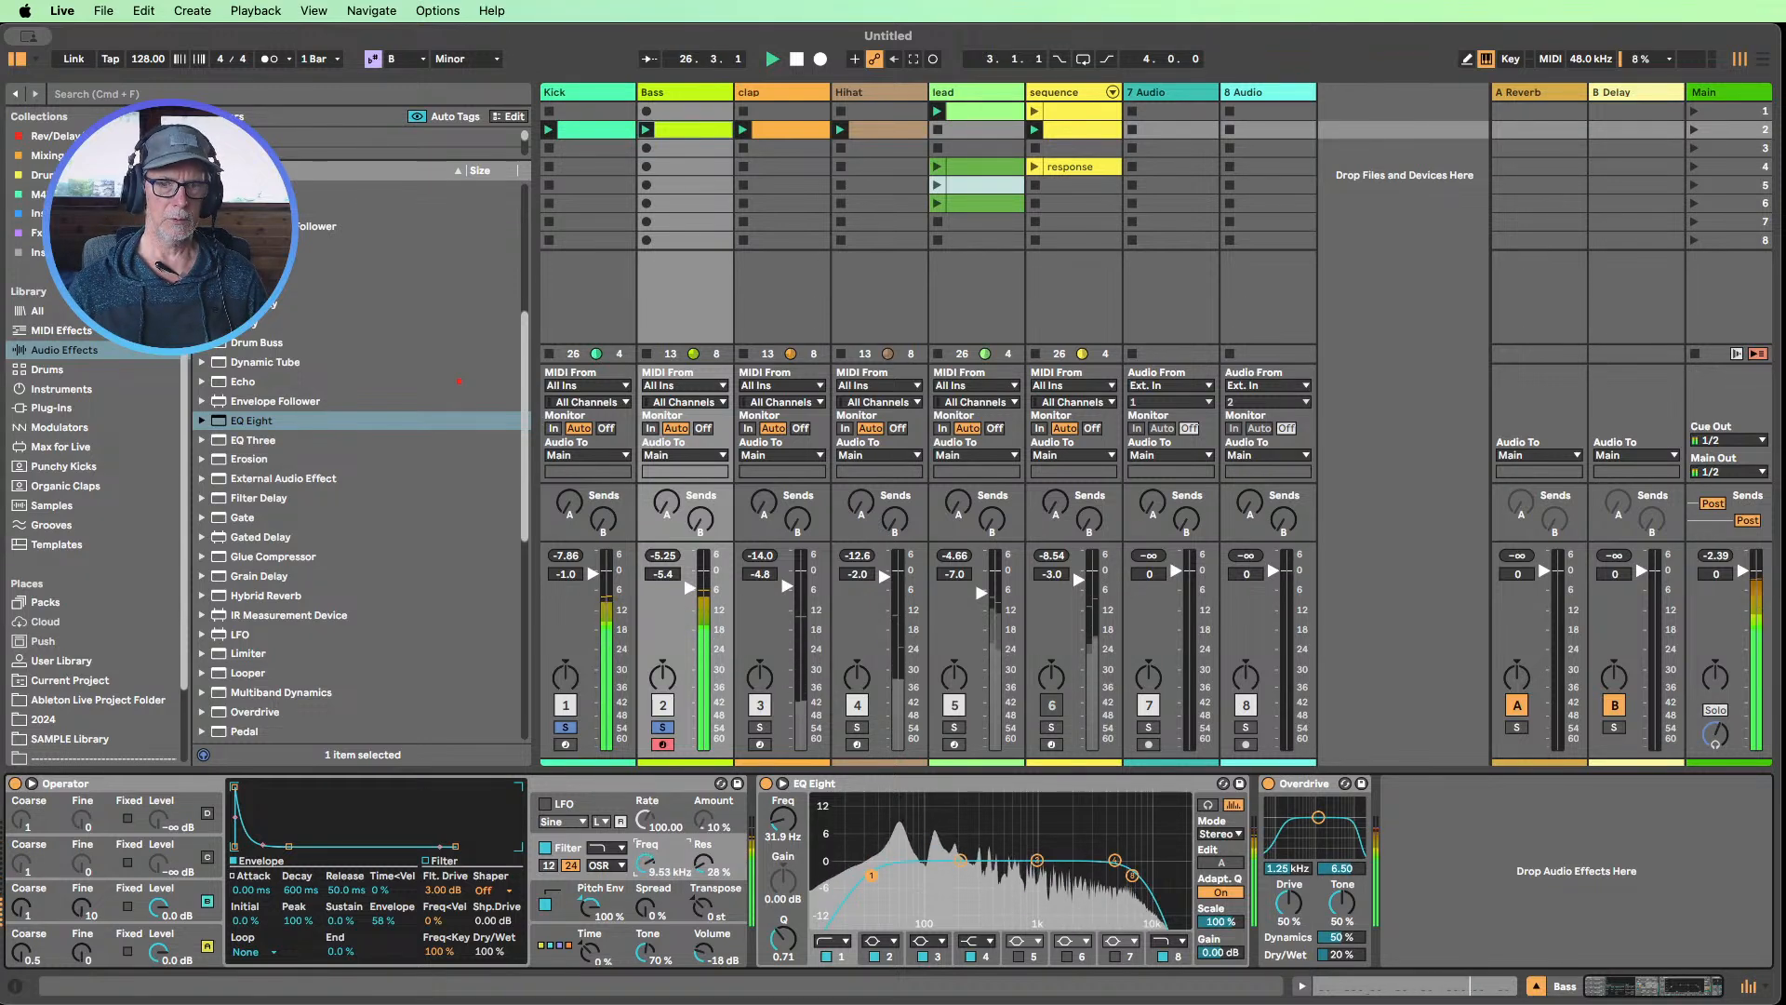
Unsolo the Kick and Bass, unmute the sequence track to hear the full mix, and stop playback
click(568, 728)
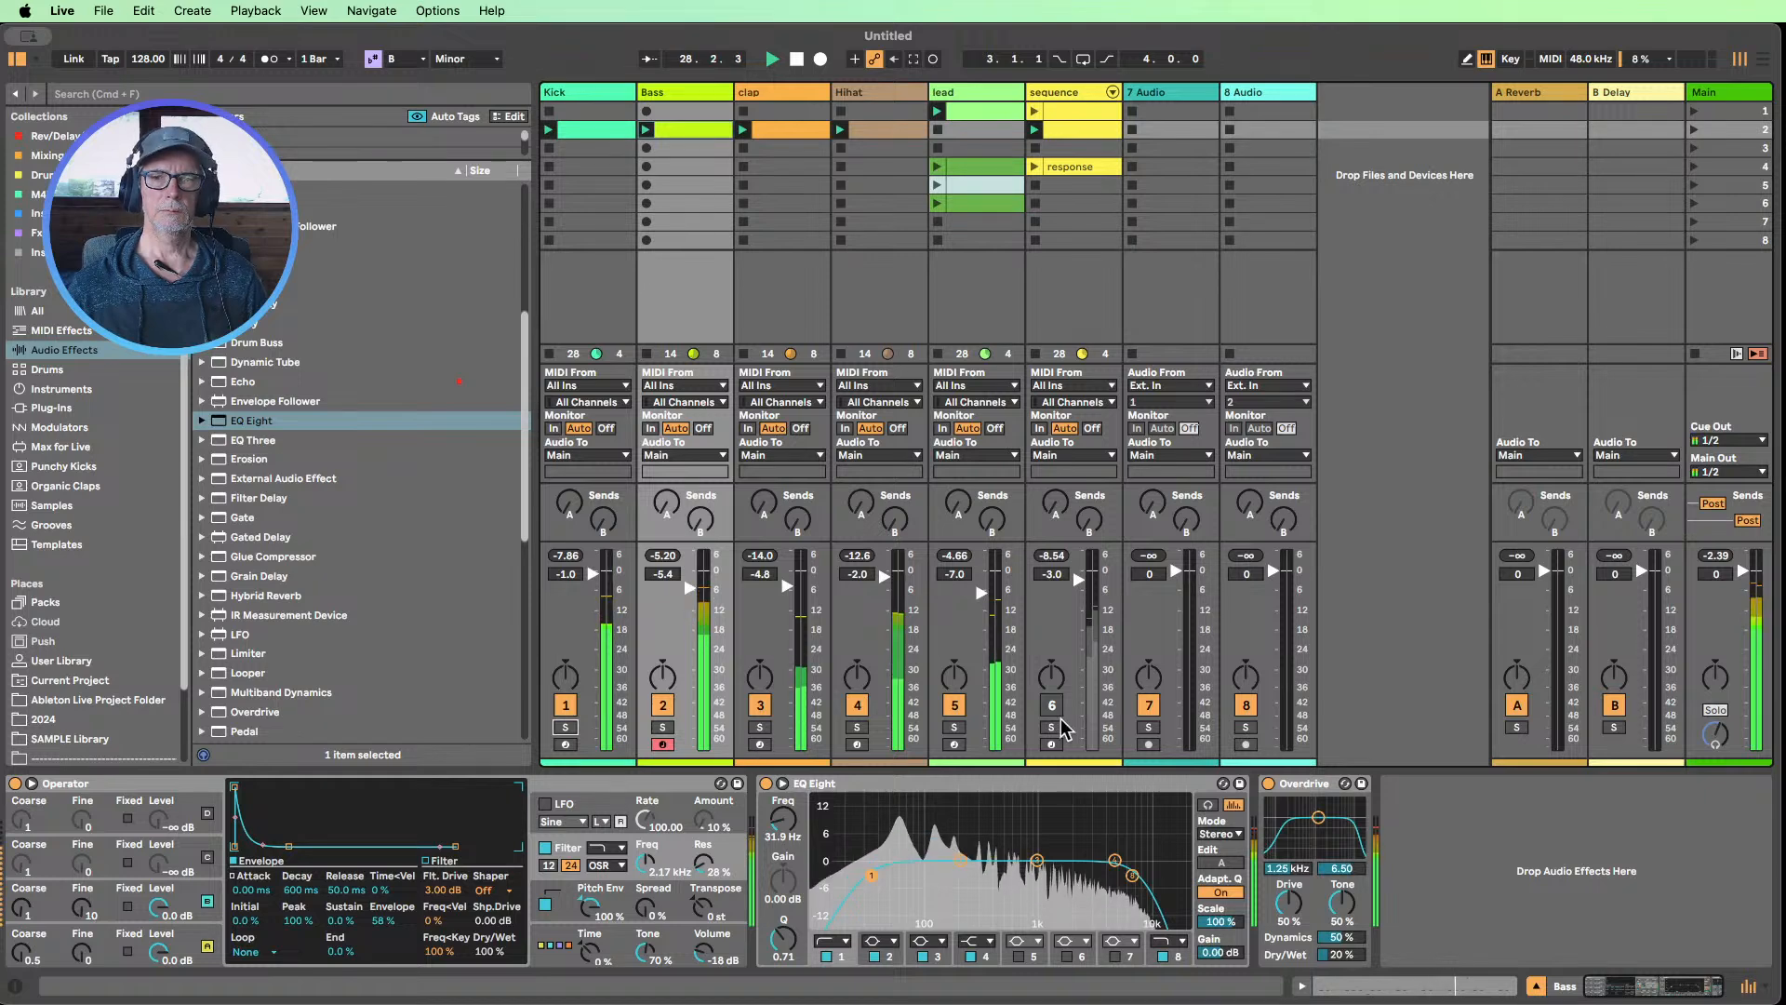
click(1051, 705)
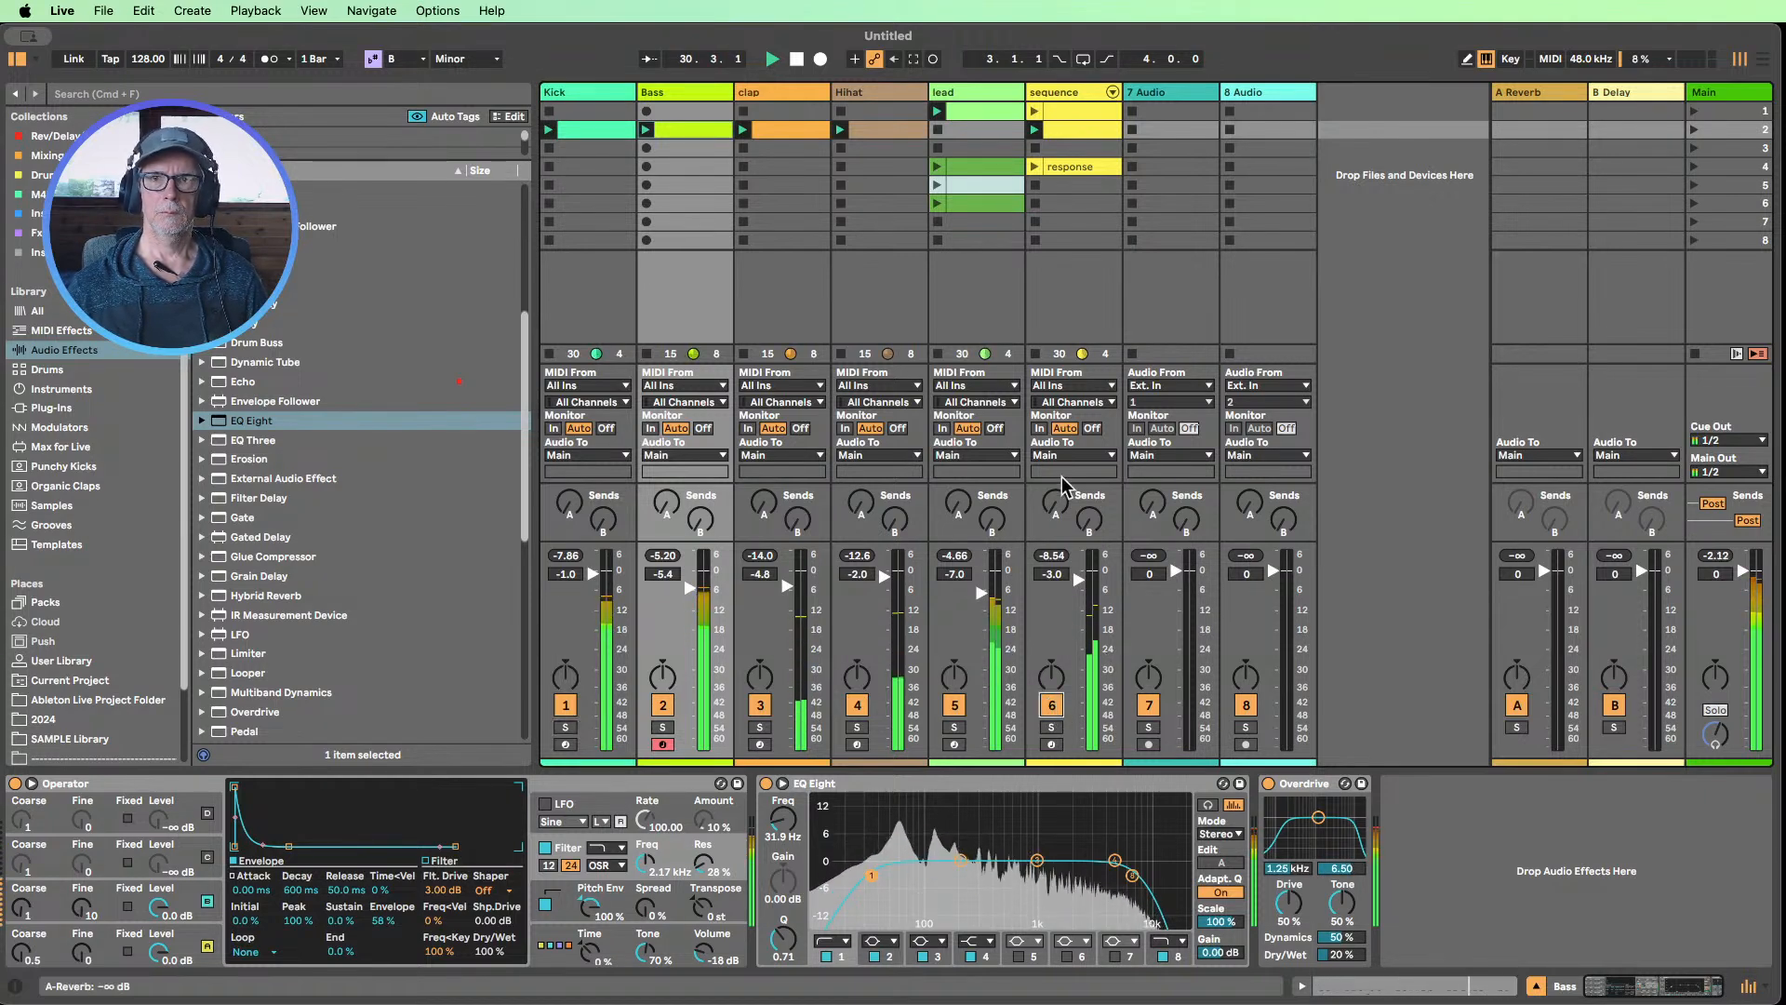
click(797, 59)
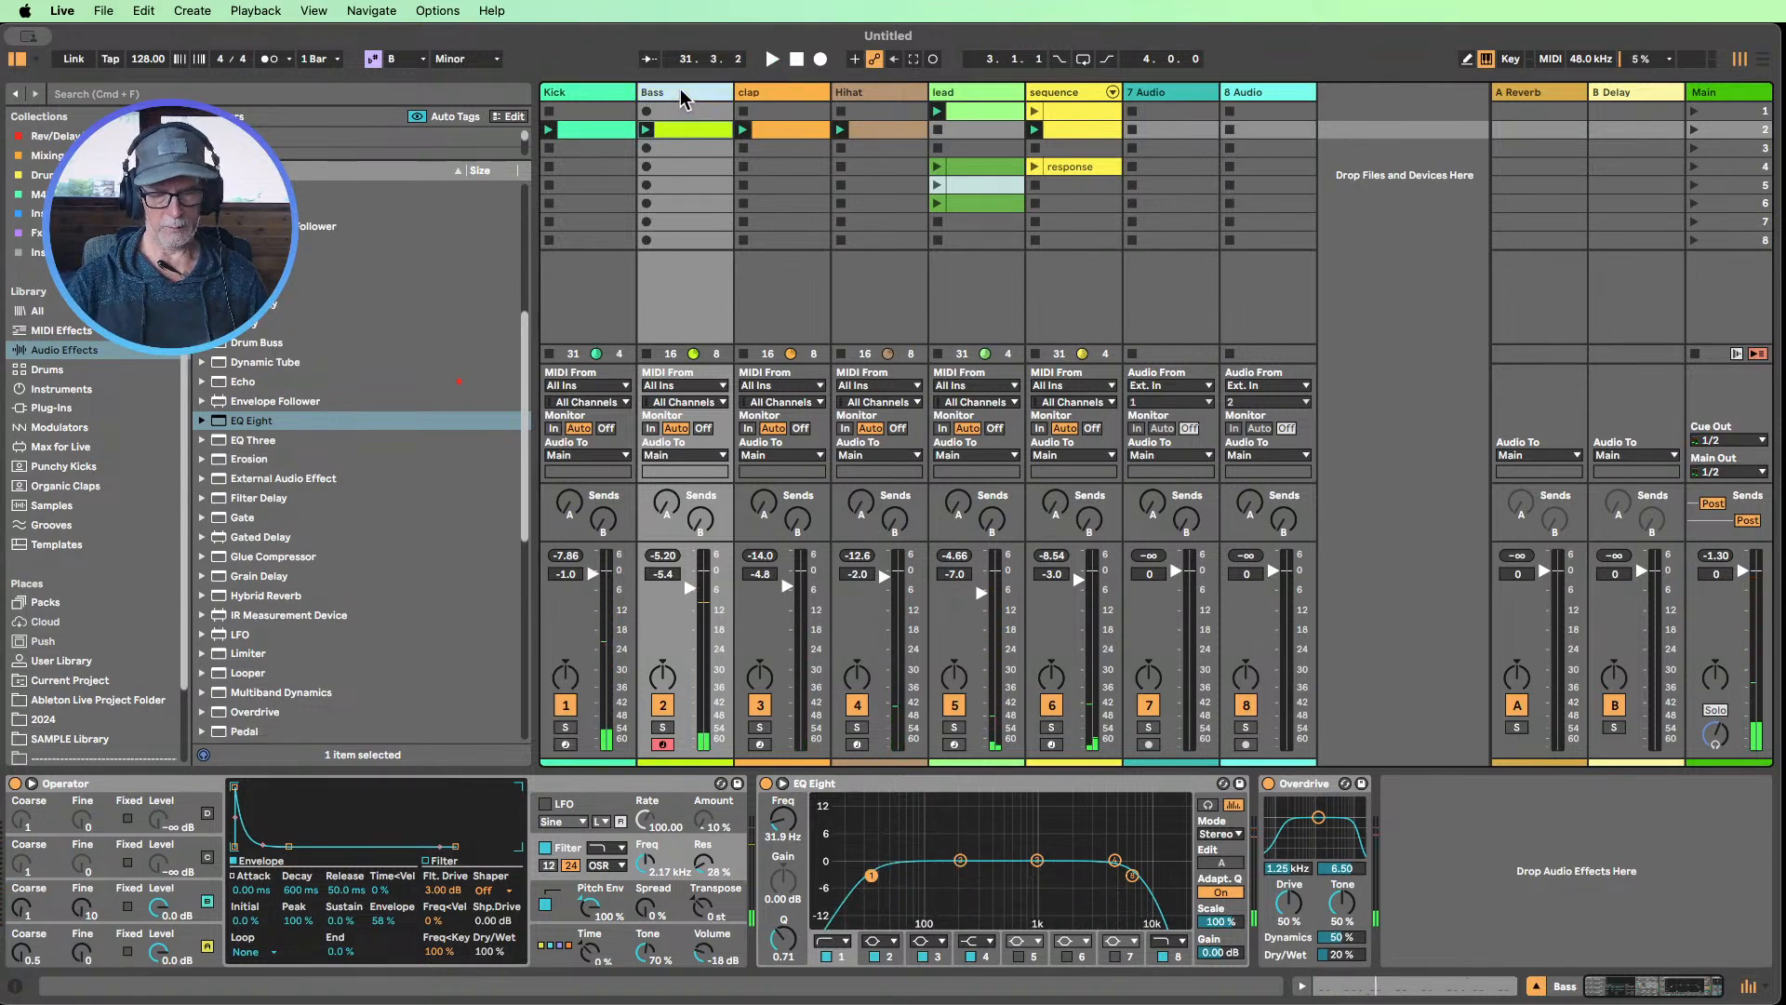
Insert a MIDI track after Bass, create a clip in its second slot, and draw a sixteenth-note C3 at 1.1.3
key(super+shift+t)
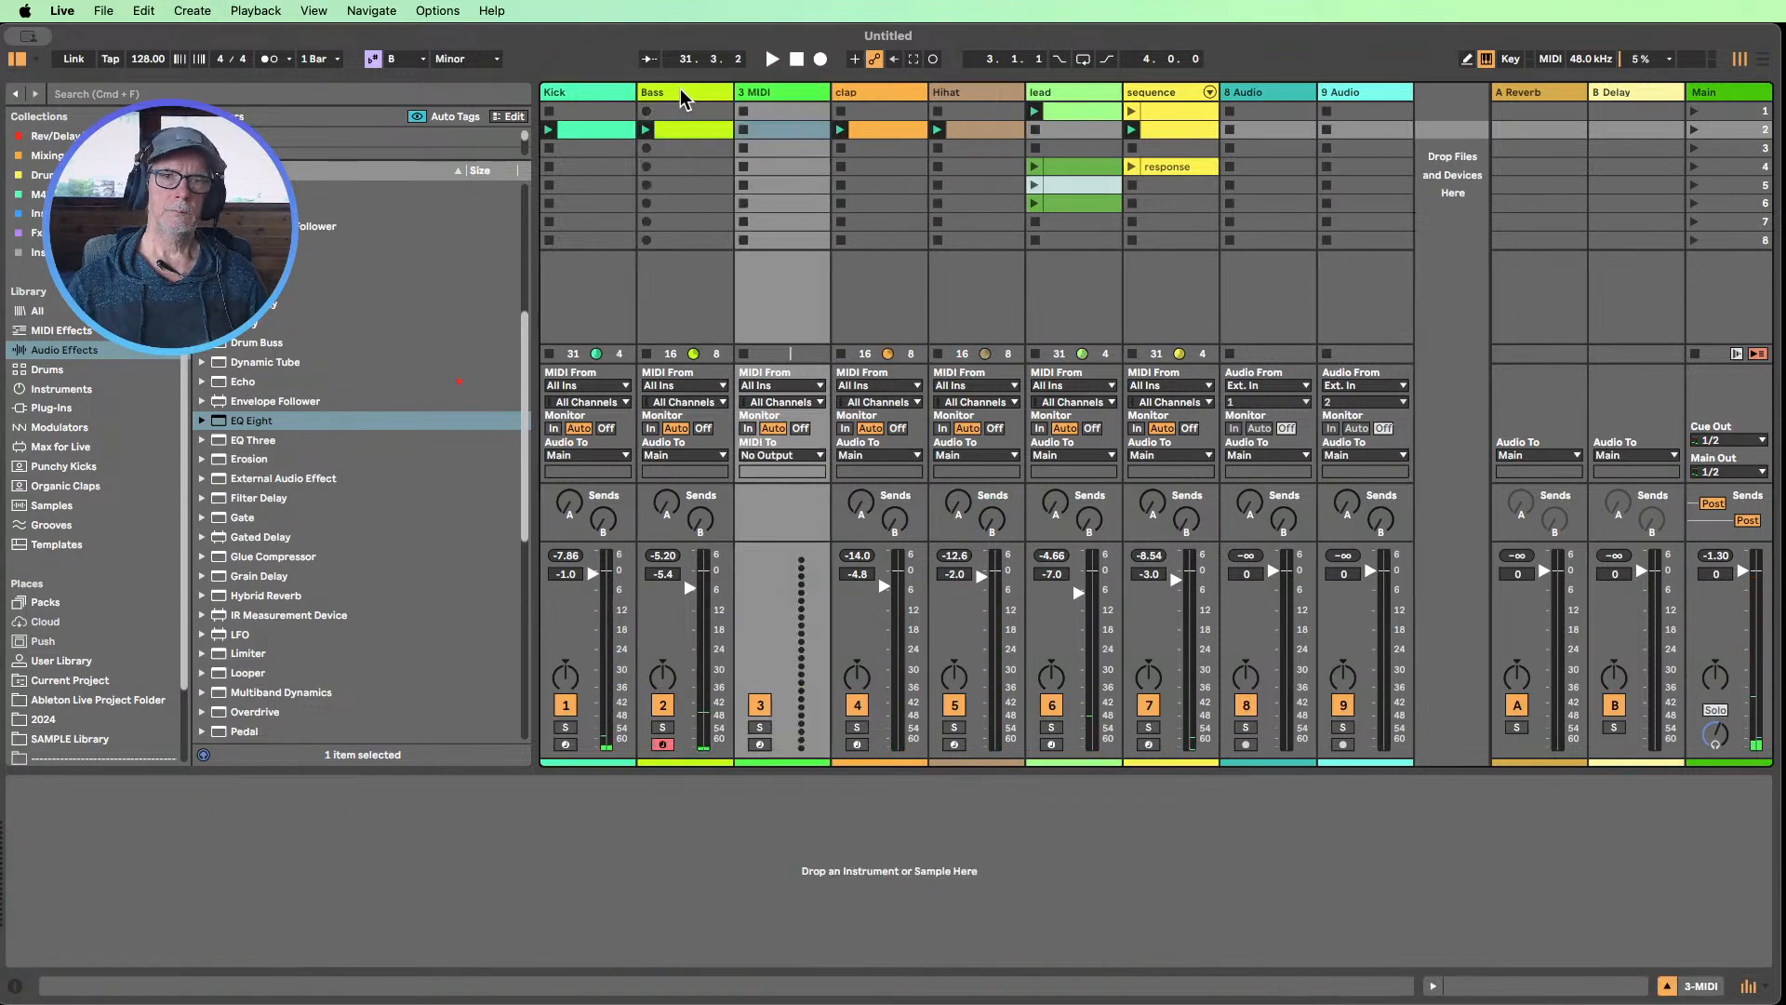
double_click(769, 130)
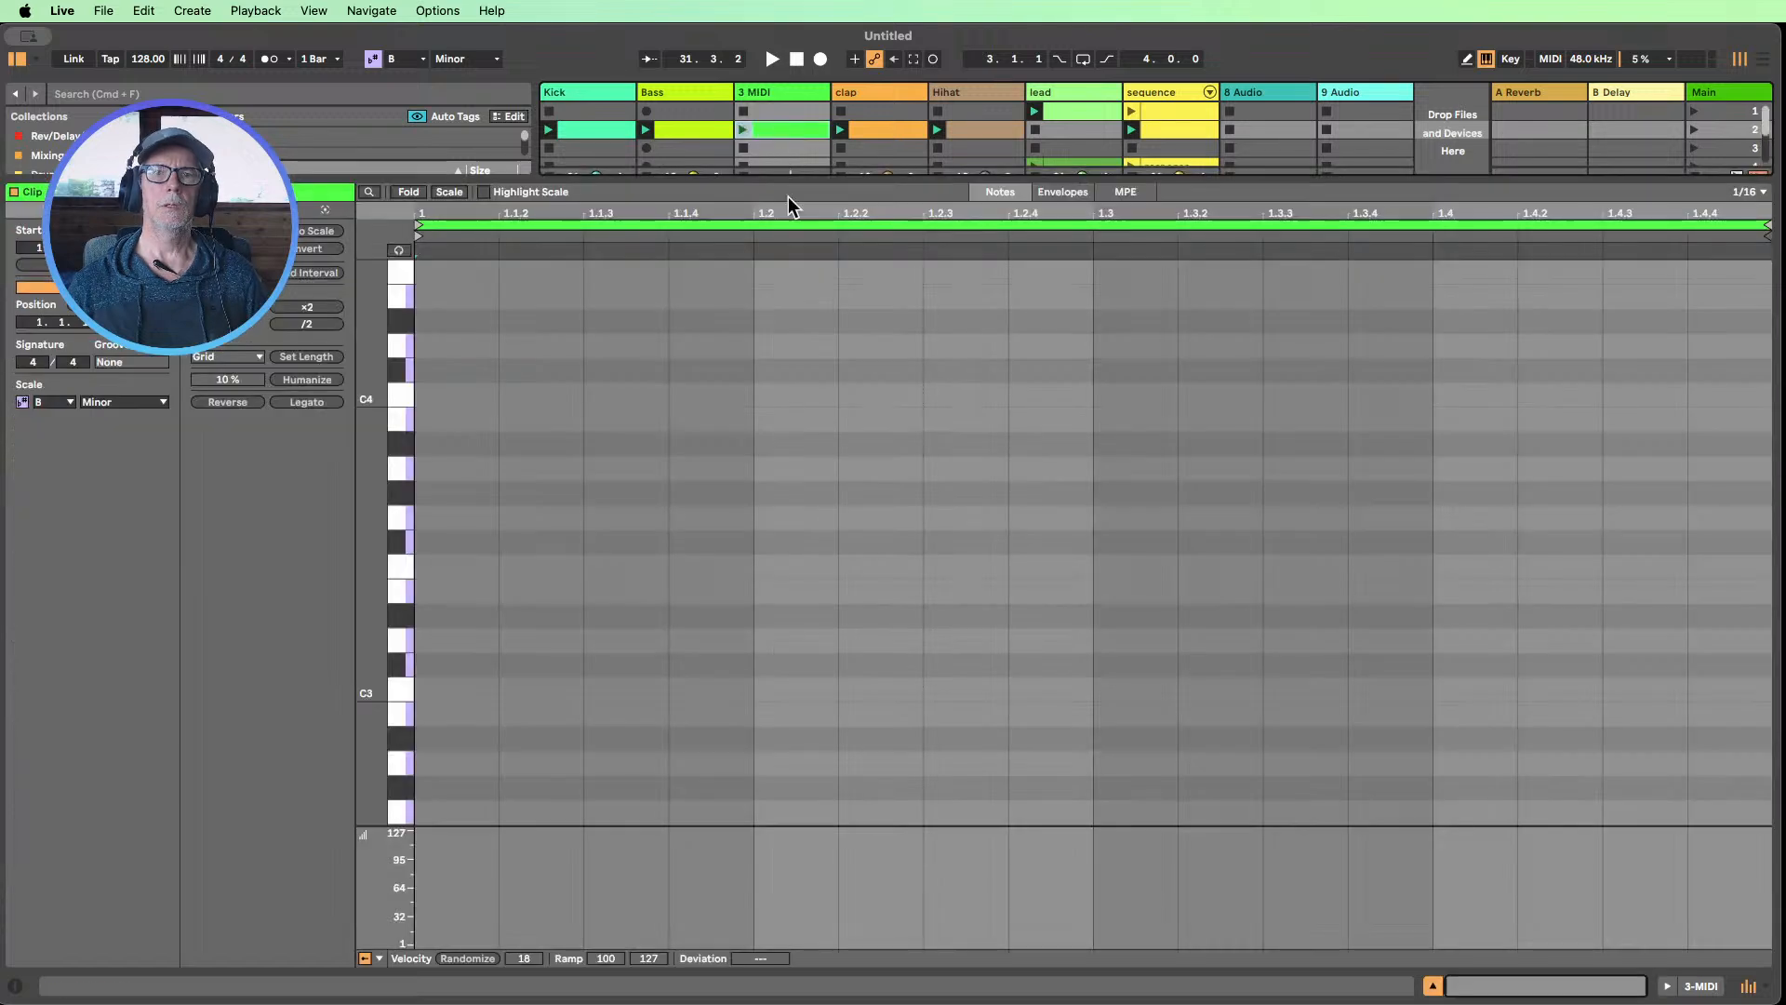
click(618, 687)
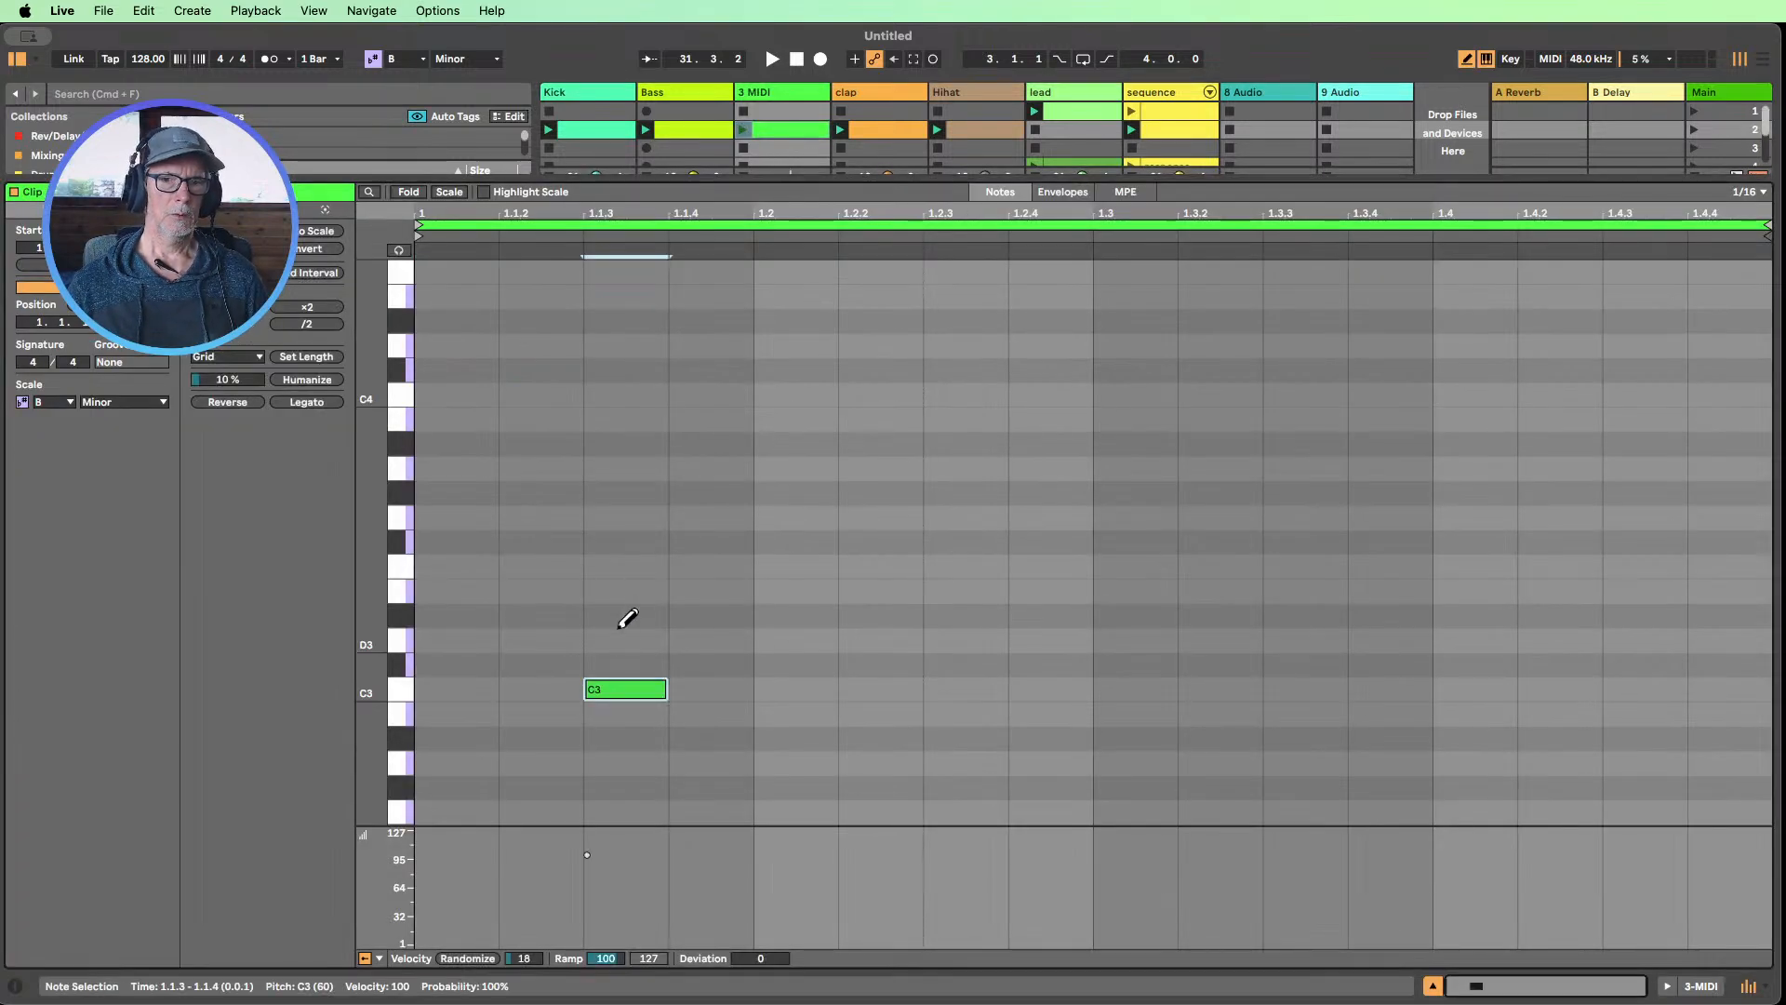
drag(365, 666, 358, 667)
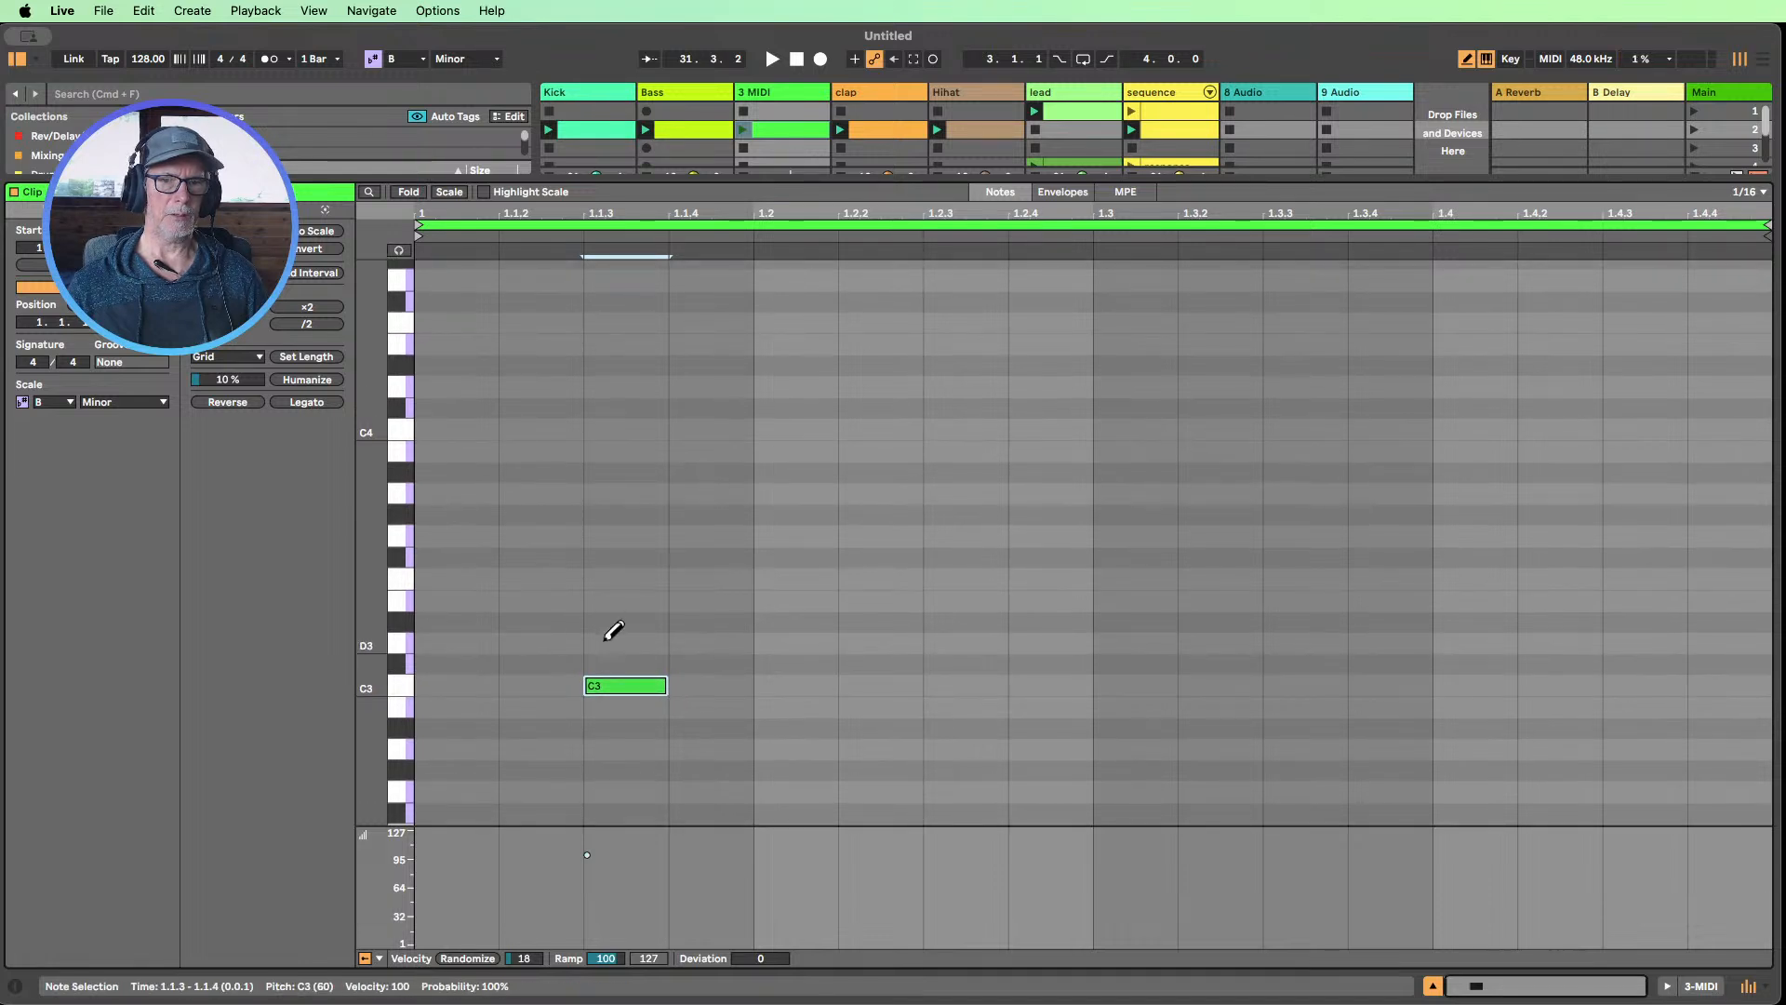
Replace the C3 note at 1.1.3 with a sixteenth-note B minor chord of B2, D3 and F#3
drag(628, 672, 626, 696)
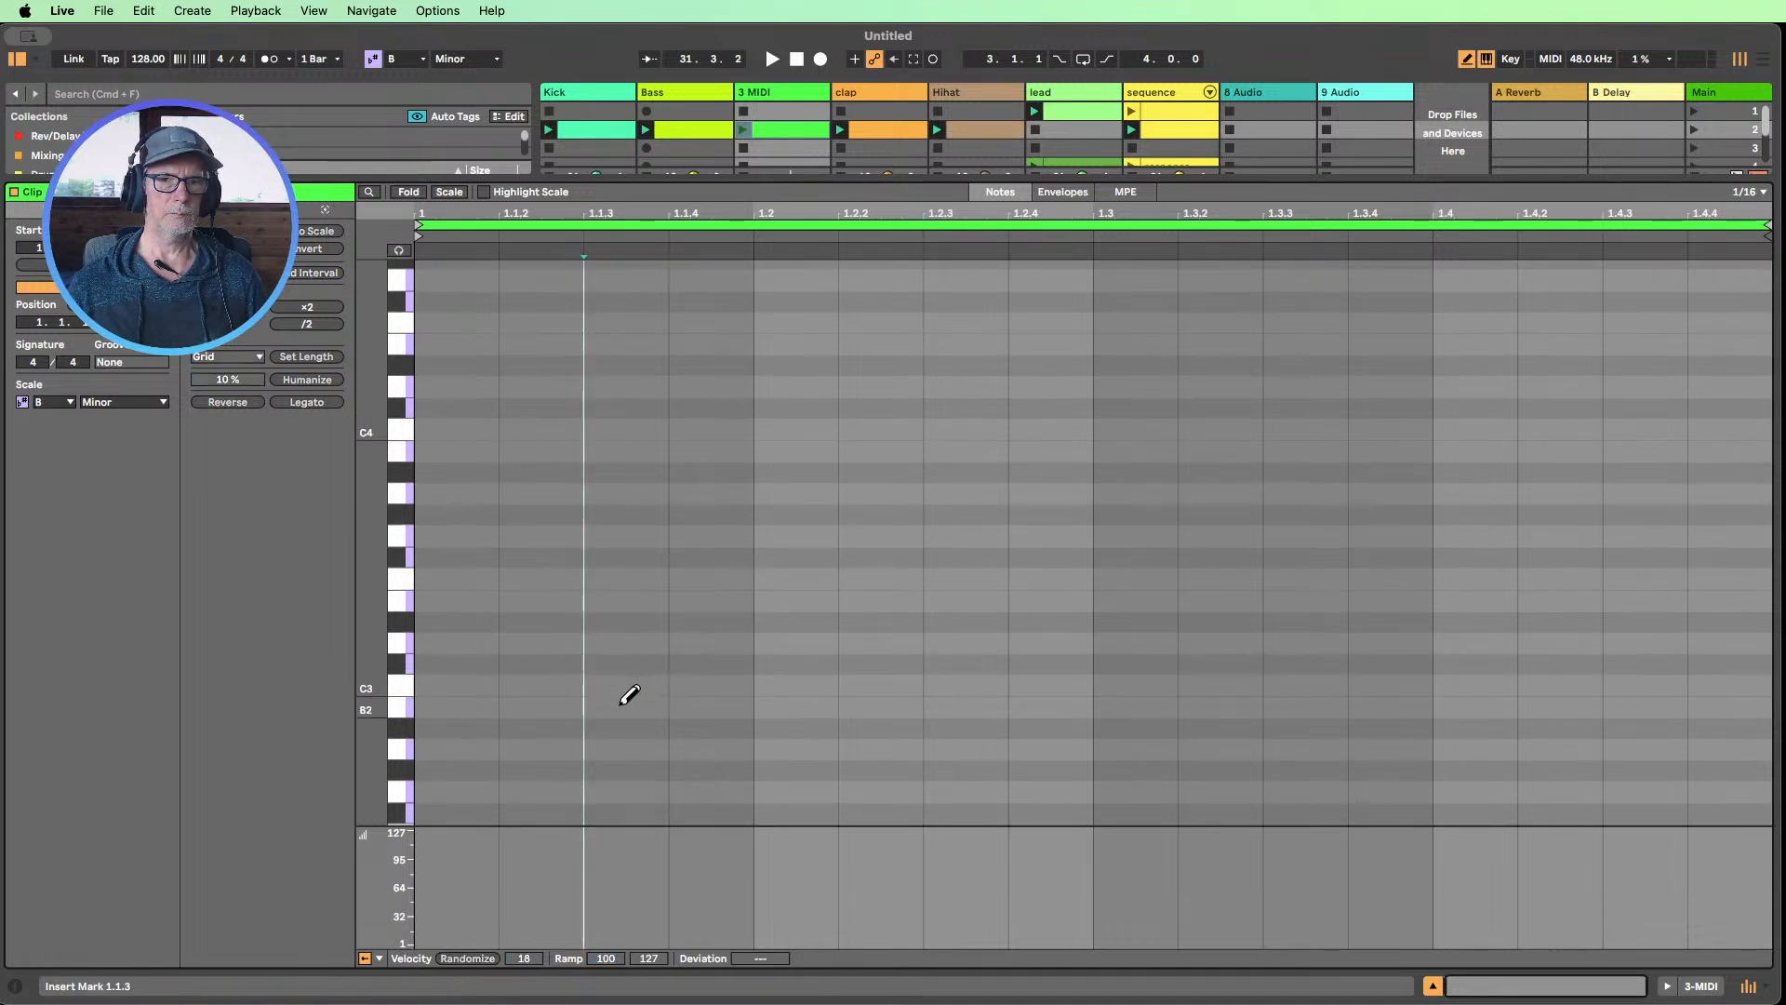
click(639, 642)
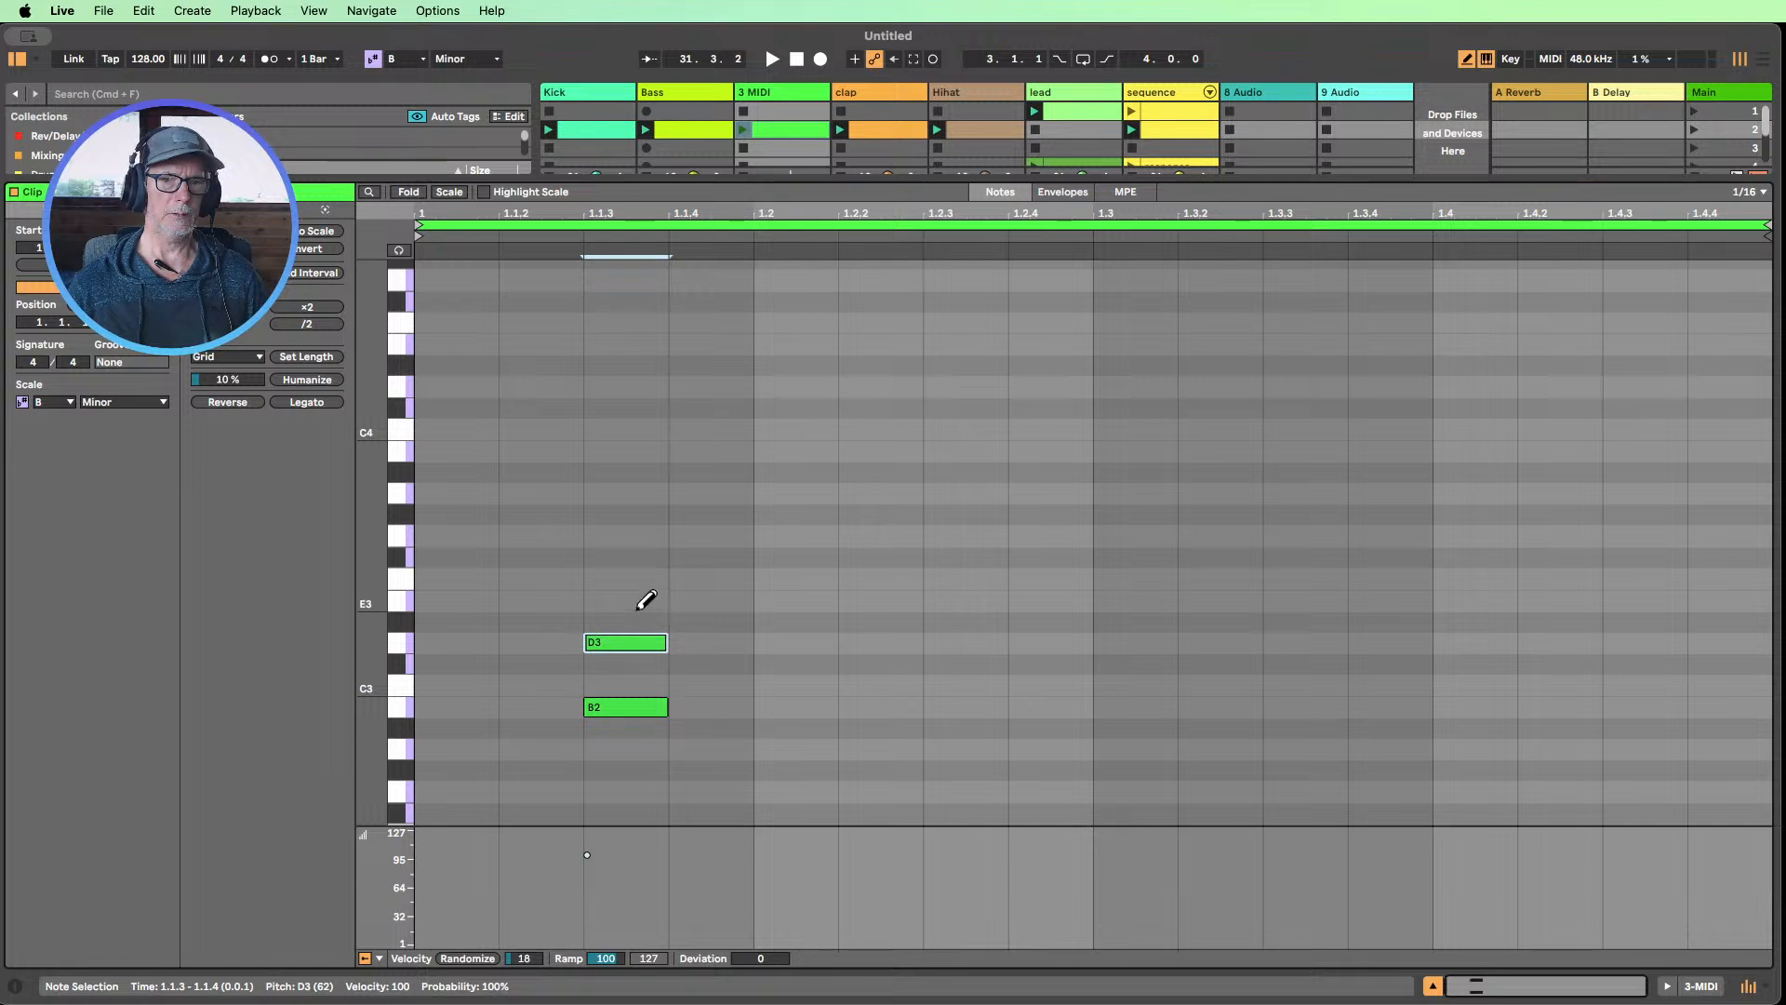
click(647, 556)
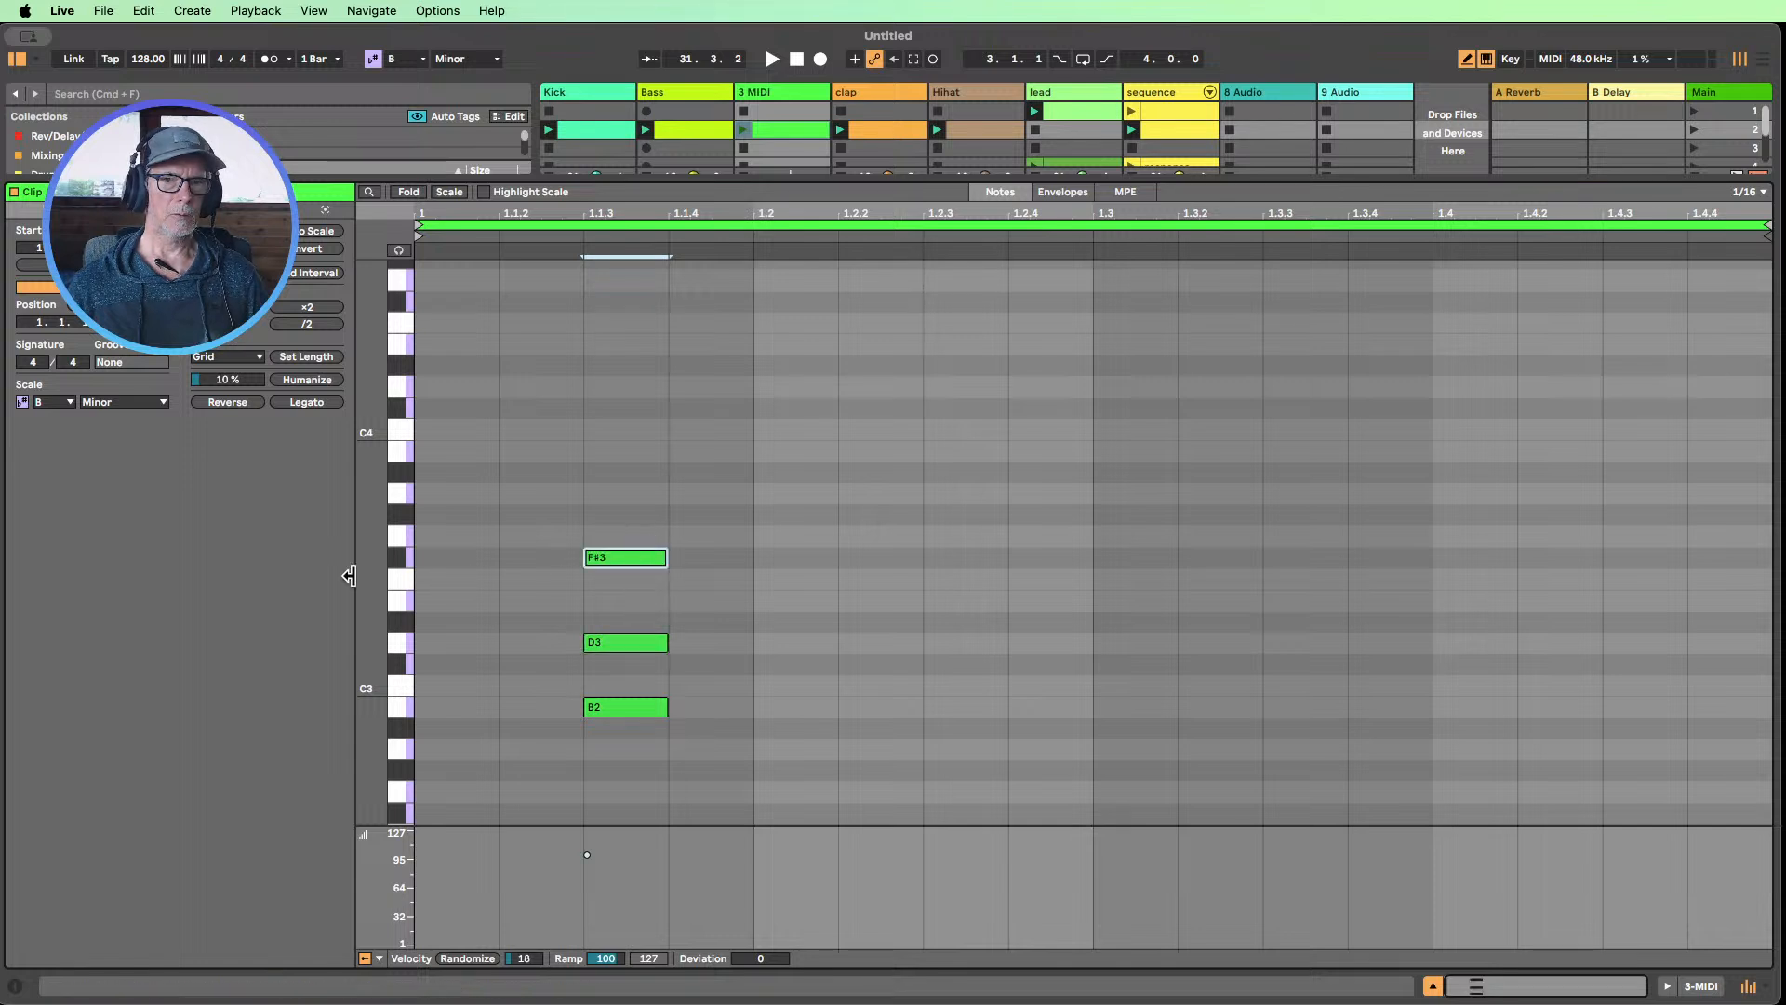
drag(381, 583, 373, 585)
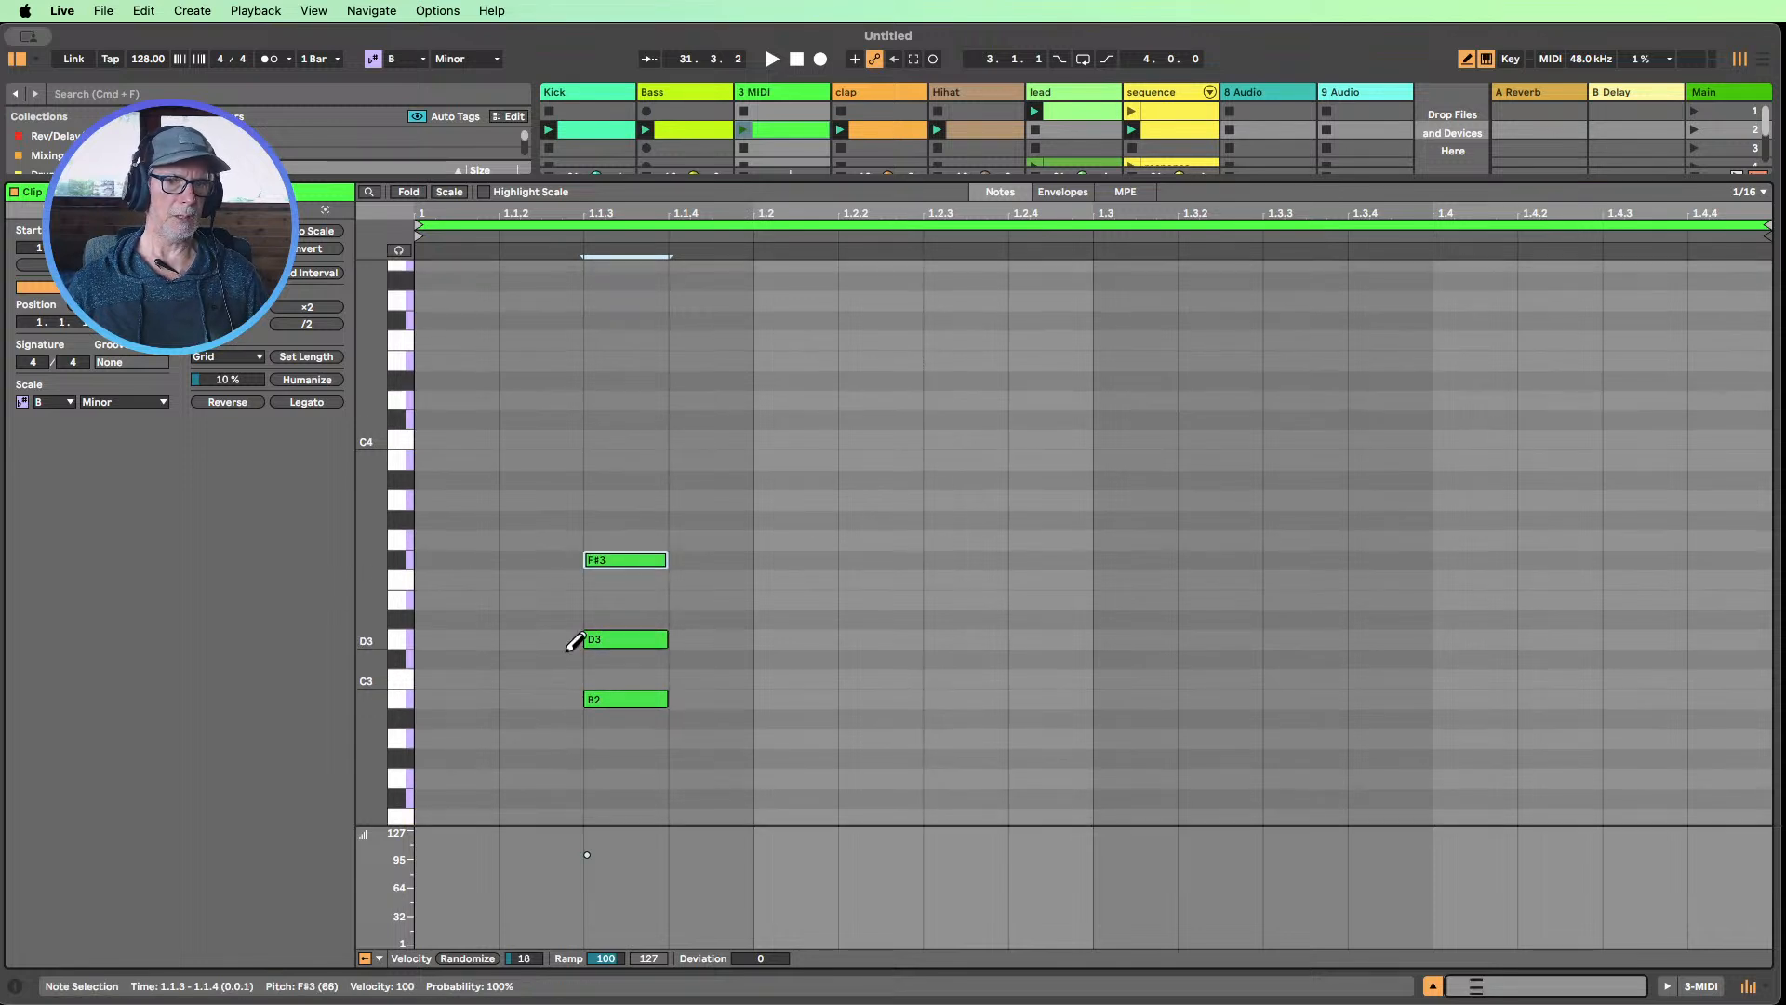
Move the lead and sequence tracks to sit directly after the Bass track, ahead of the new MIDI track
click(1433, 986)
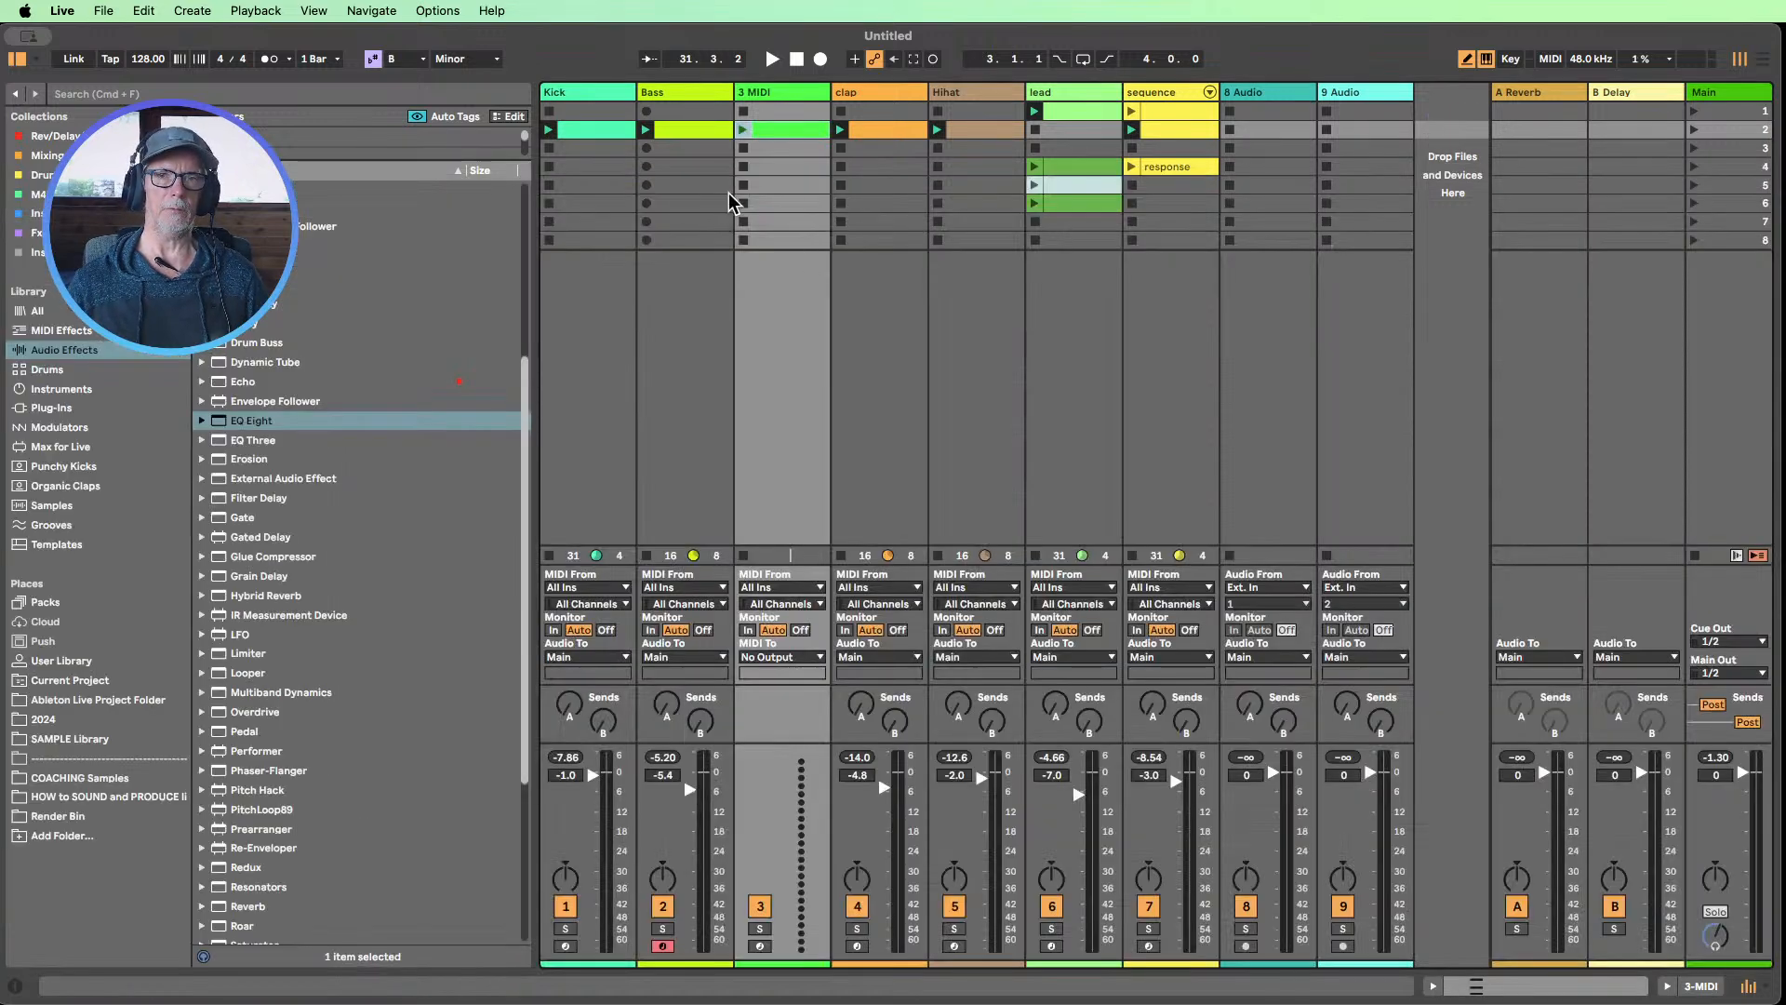
drag(1094, 103, 755, 106)
drag(1165, 96, 791, 133)
Recolor the sequence track blue and assign that track color to its clips
double_click(887, 133)
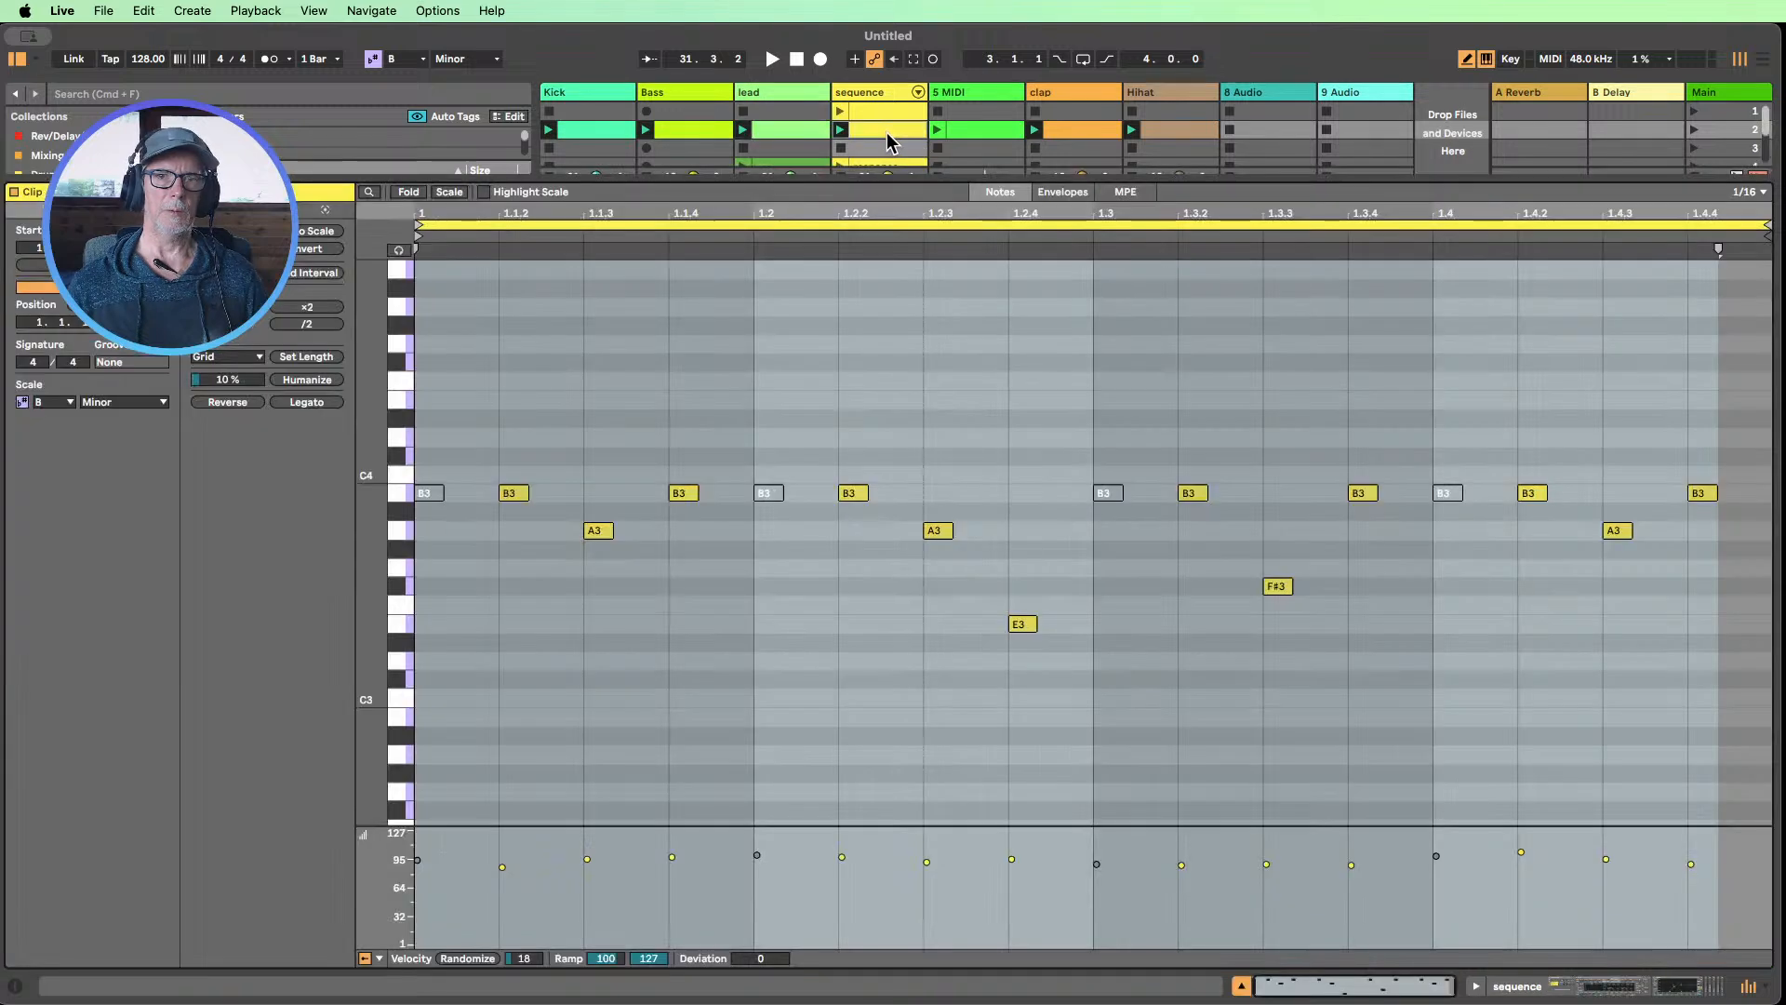
right_click(865, 90)
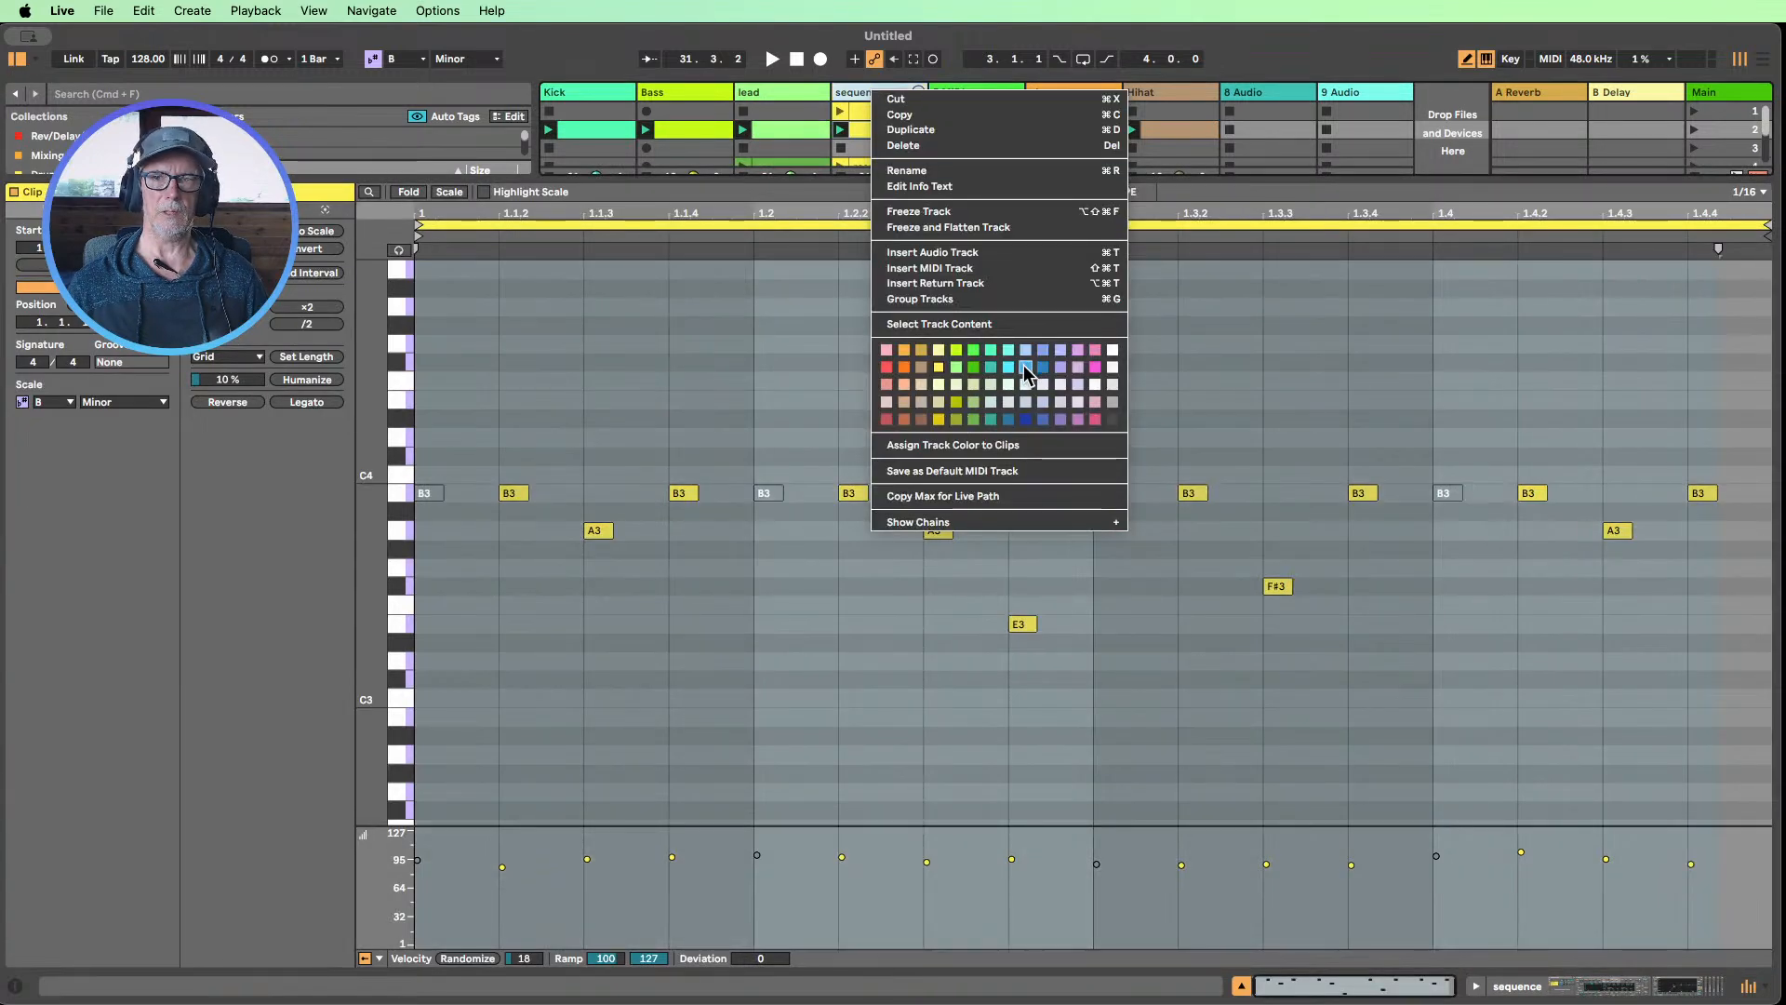
click(1023, 365)
right_click(876, 93)
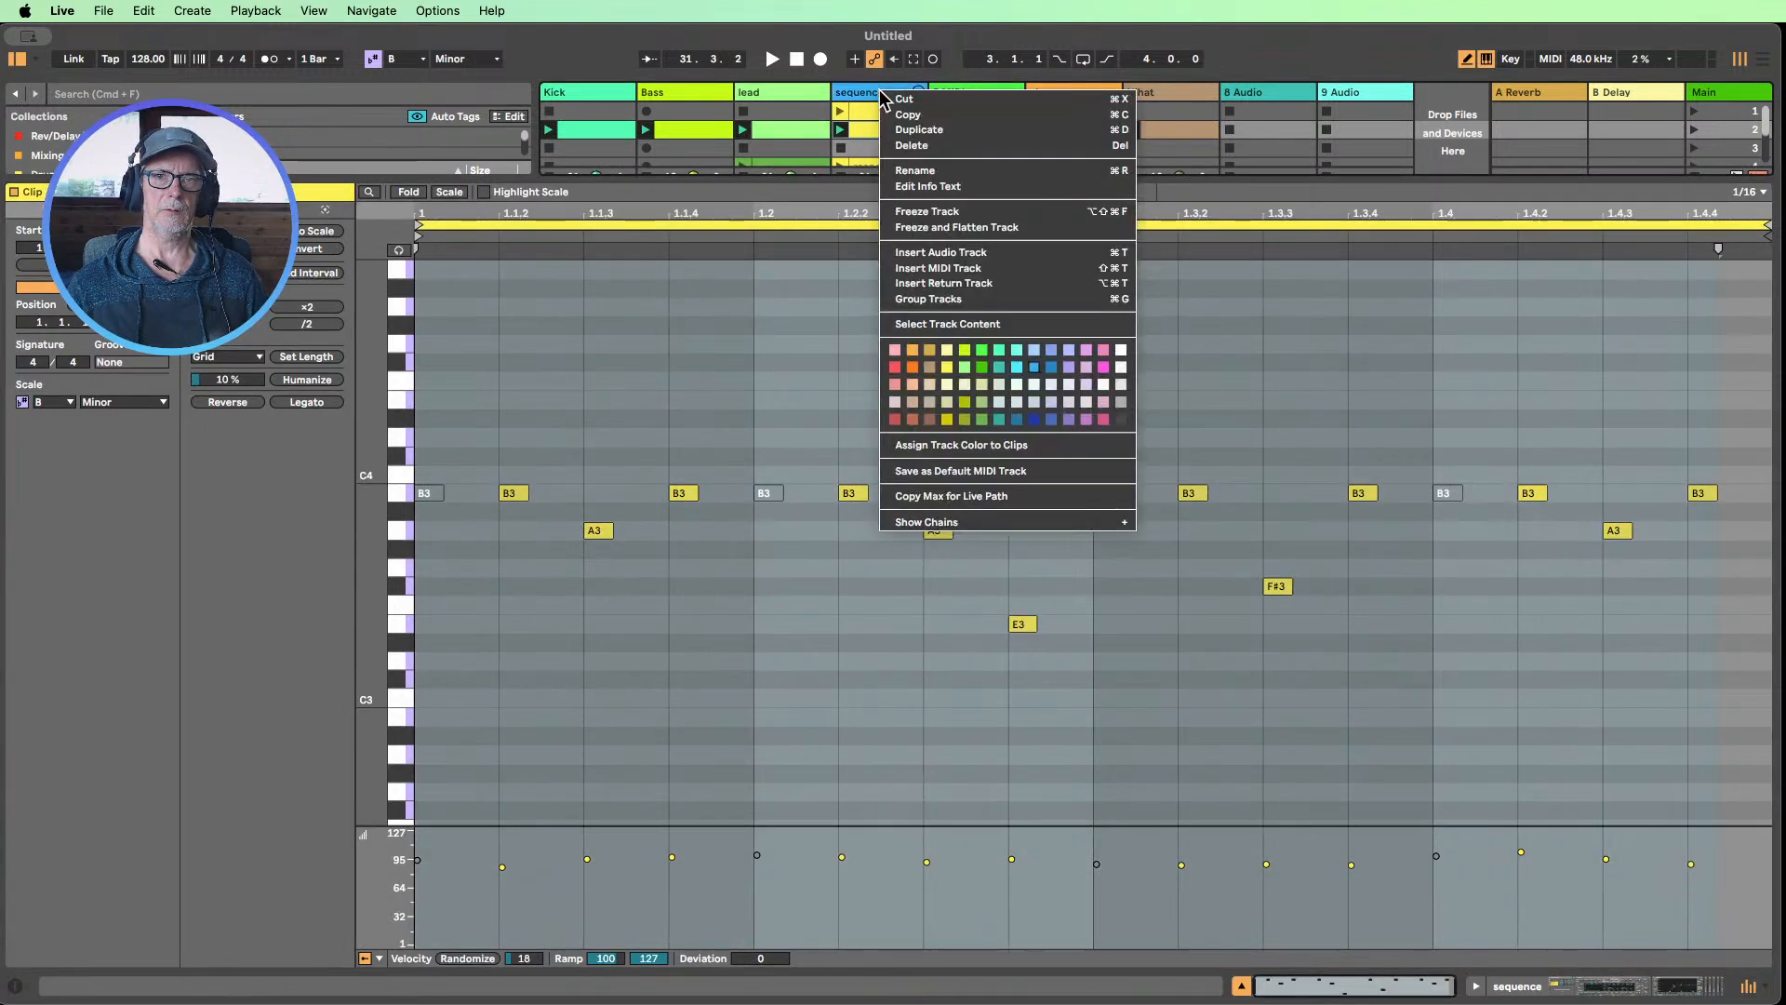
click(972, 446)
Recolor the lead track lavender and assign that track color to its clips
click(778, 92)
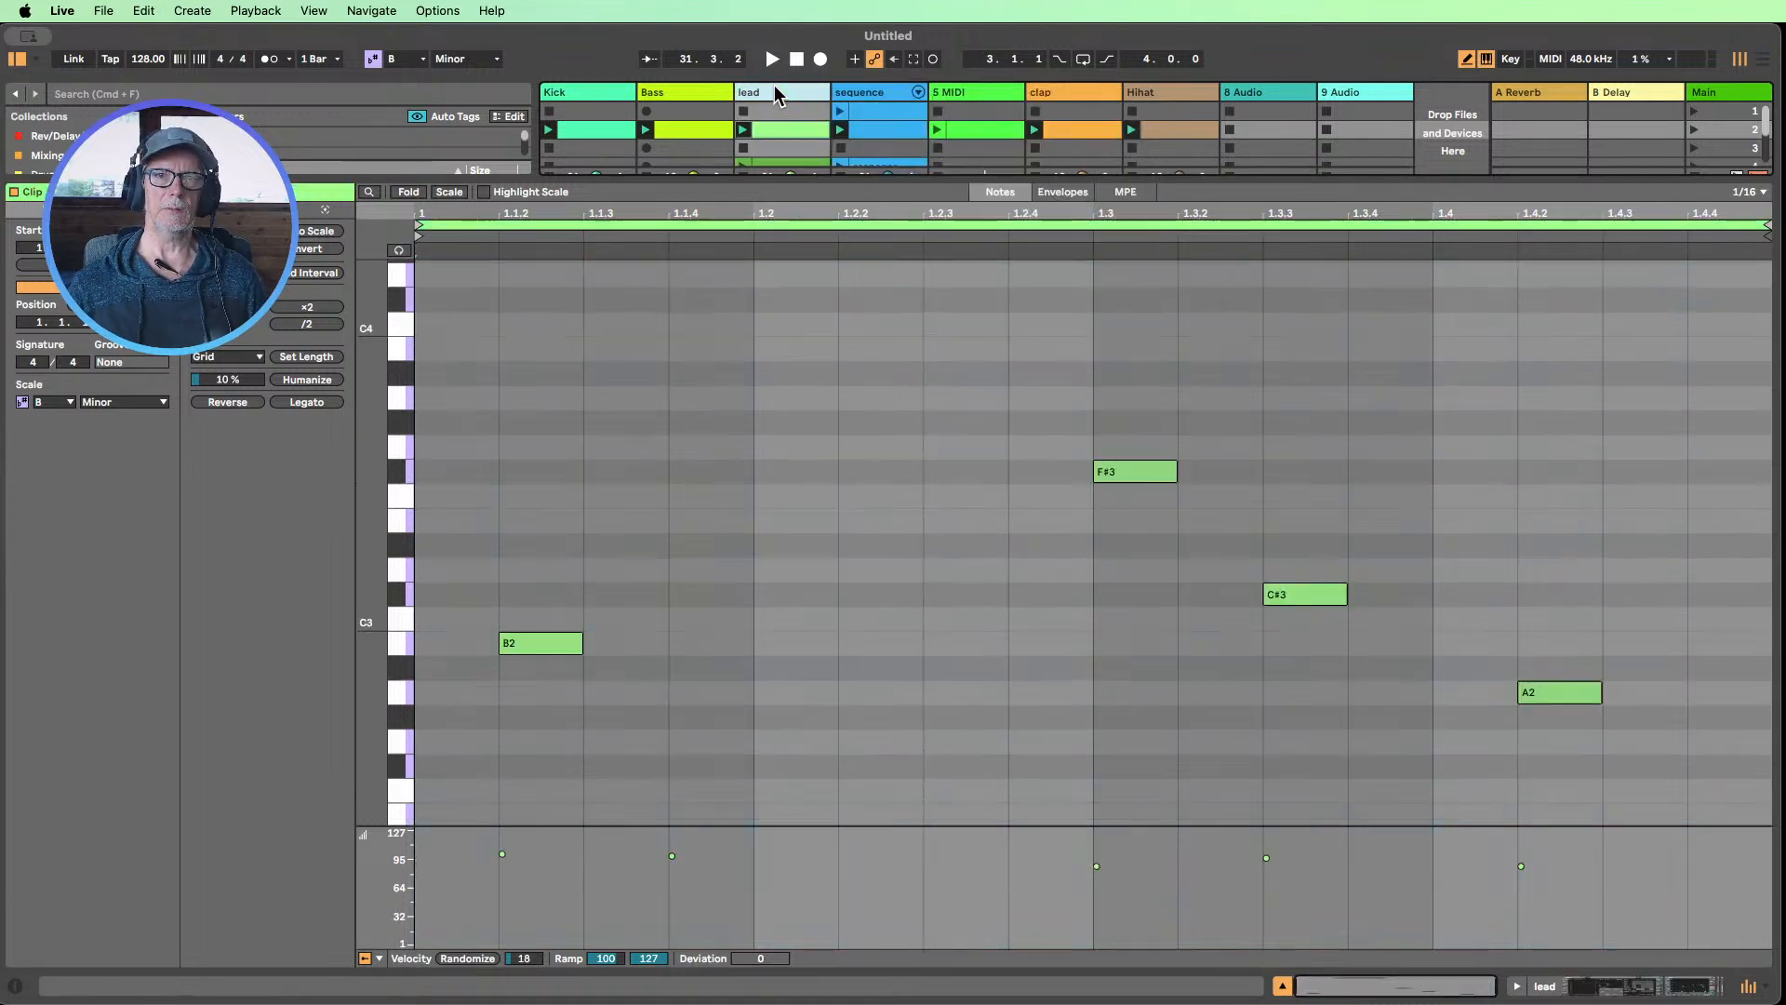
right_click(778, 91)
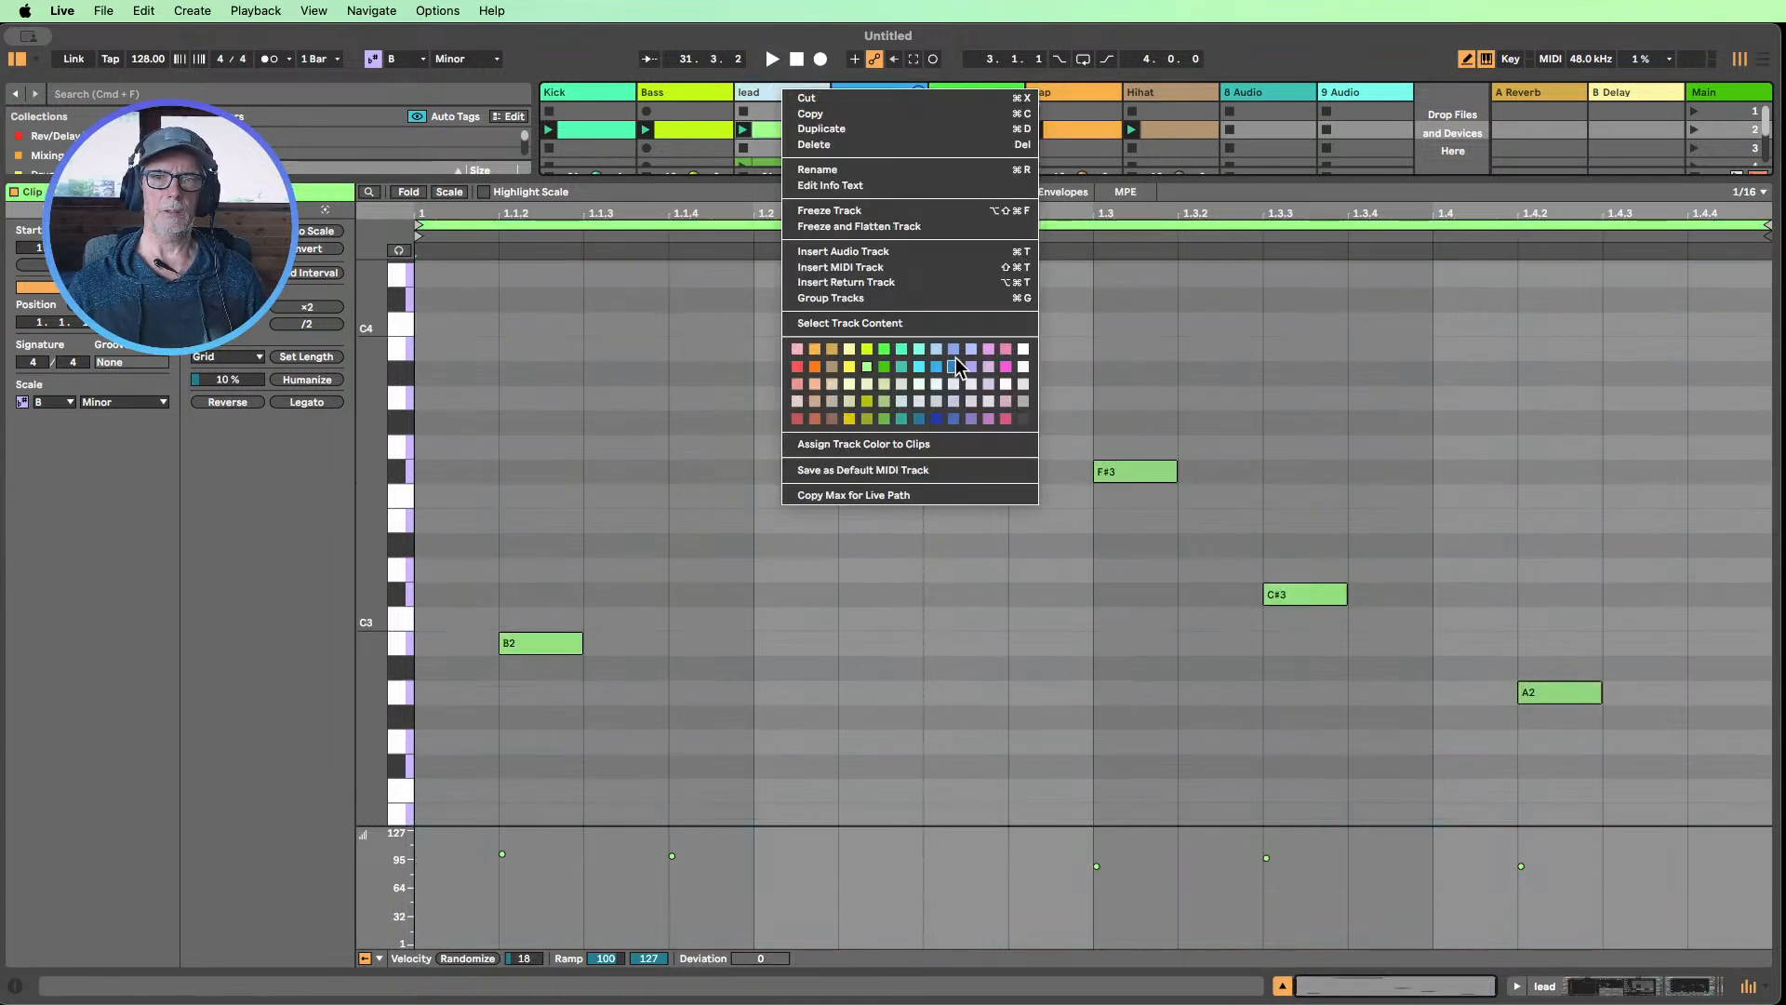
click(956, 363)
right_click(777, 92)
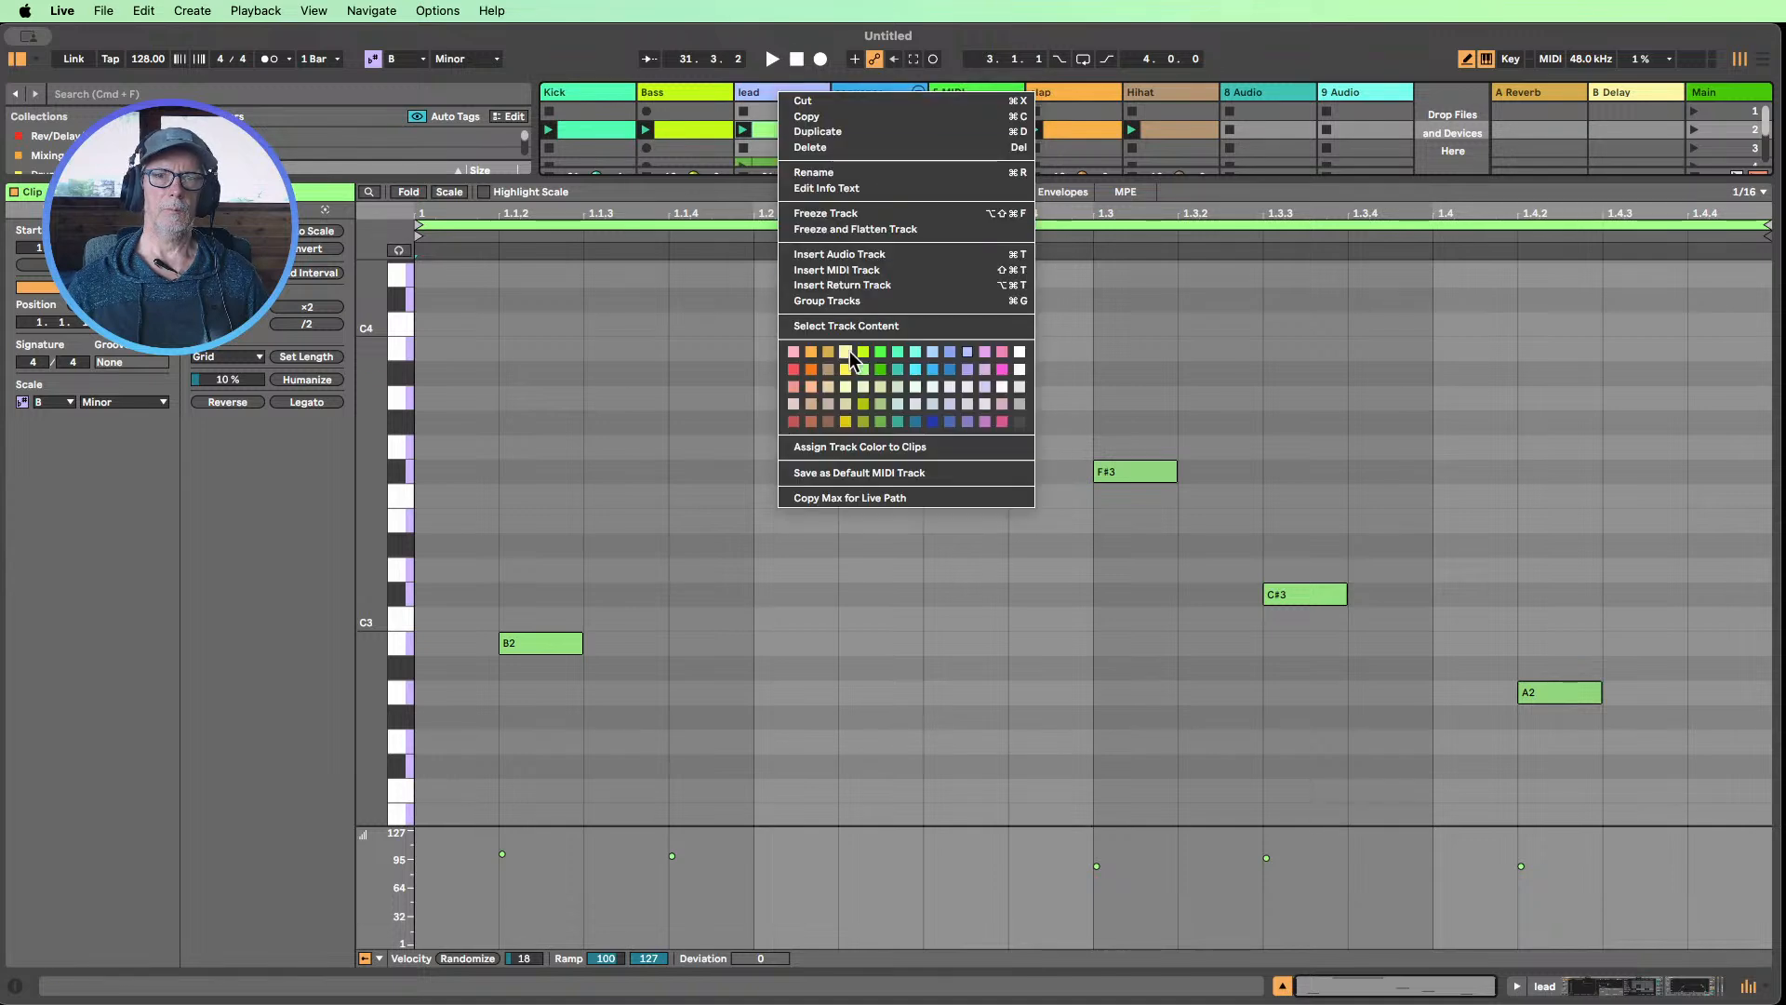
click(879, 448)
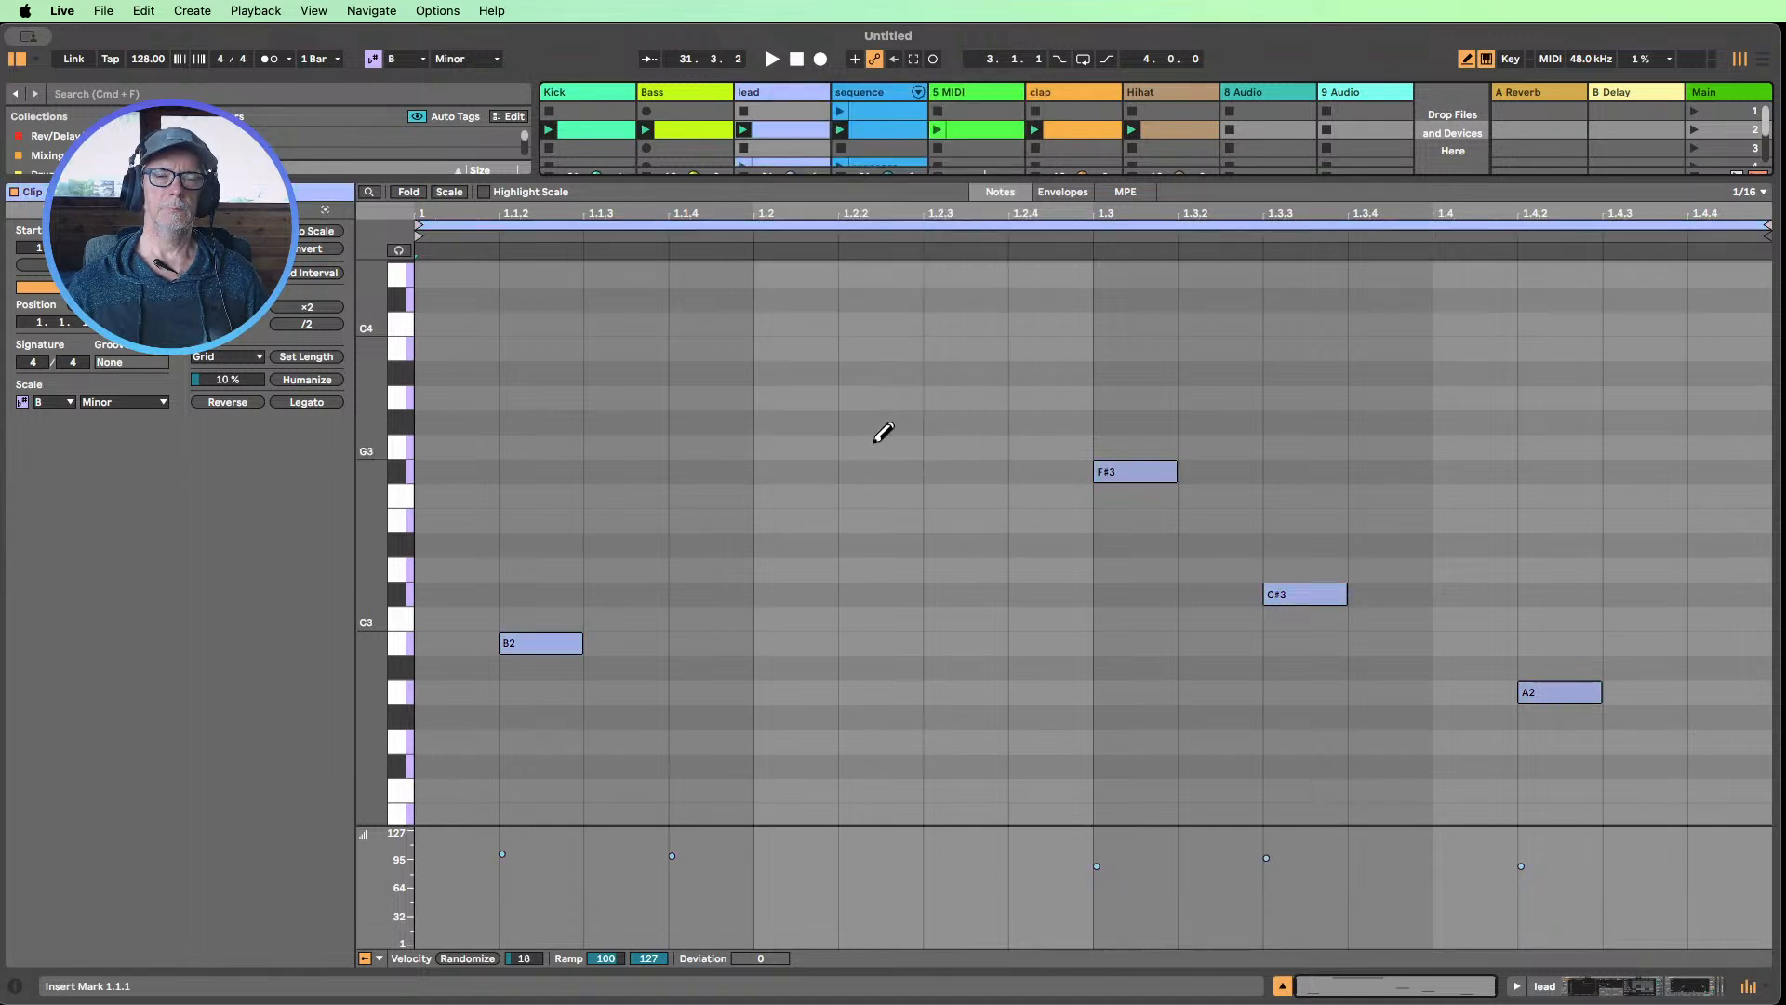
Recolor the Bass track salmon pink and assign that track color to its clips
right_click(686, 91)
click(707, 396)
right_click(690, 101)
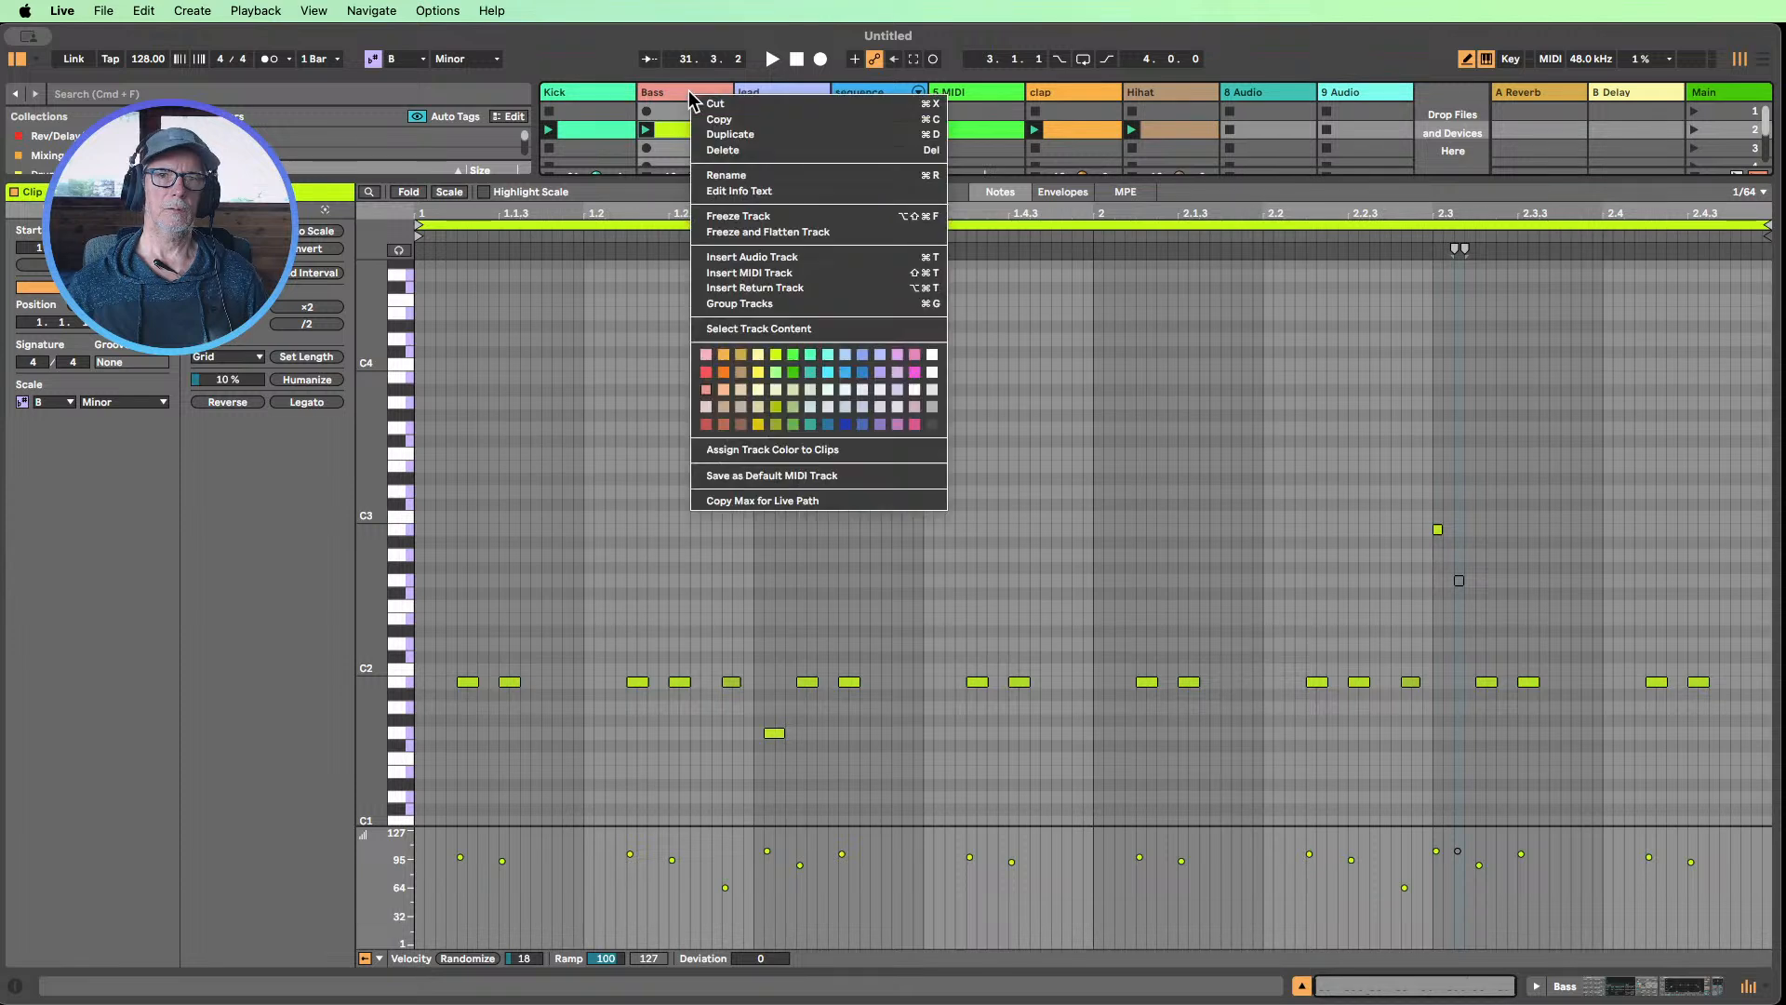
click(761, 450)
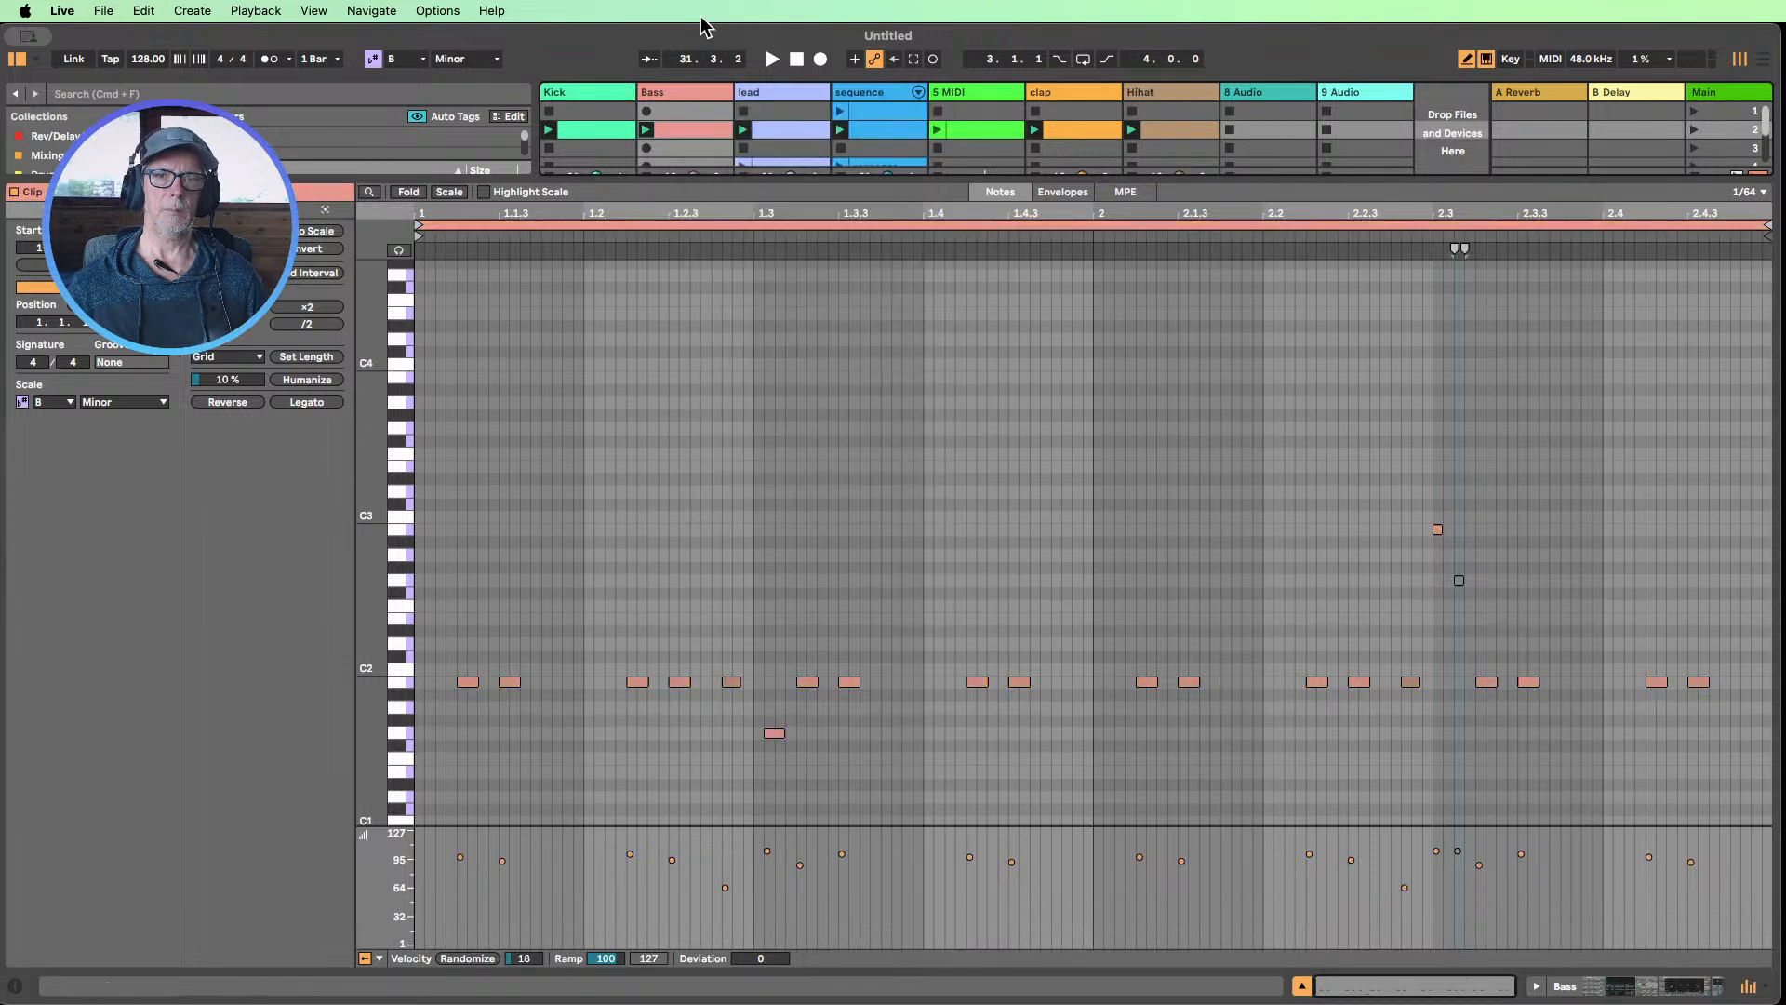
Show the second-scene clips of sequence, lead and Bass together in the note editor, with all their pitch ranges in view
click(872, 135)
shift+click(809, 135)
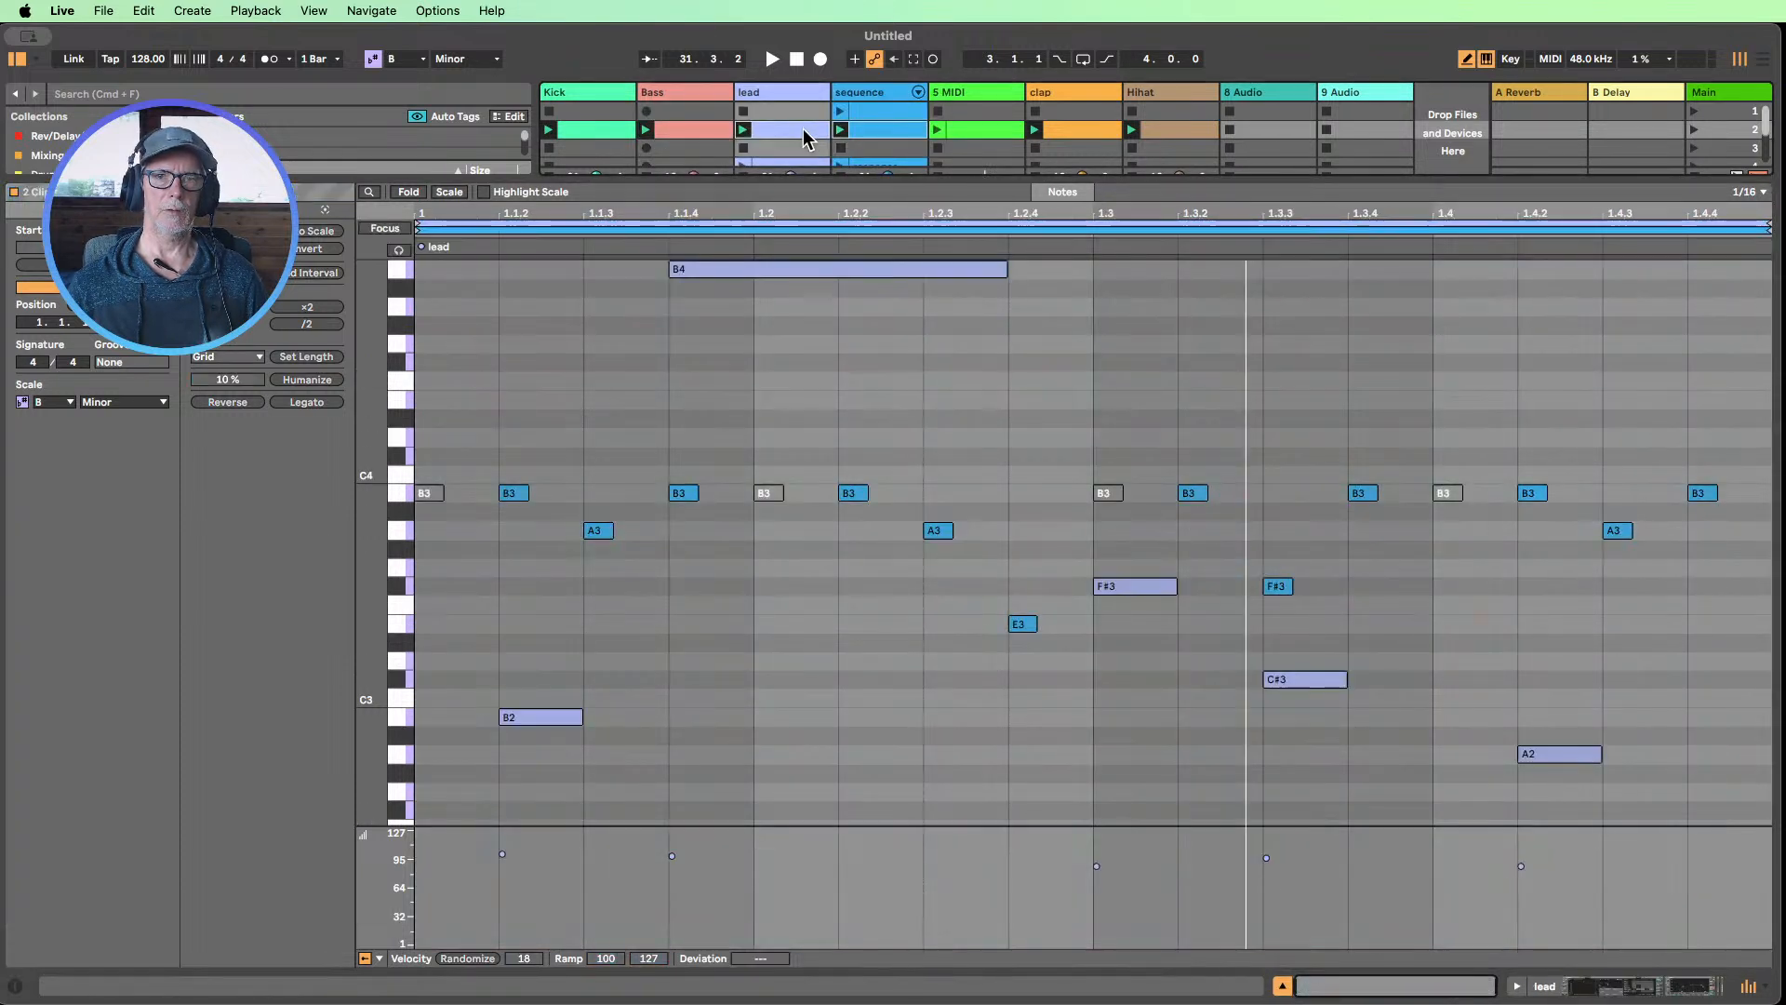
shift+click(688, 131)
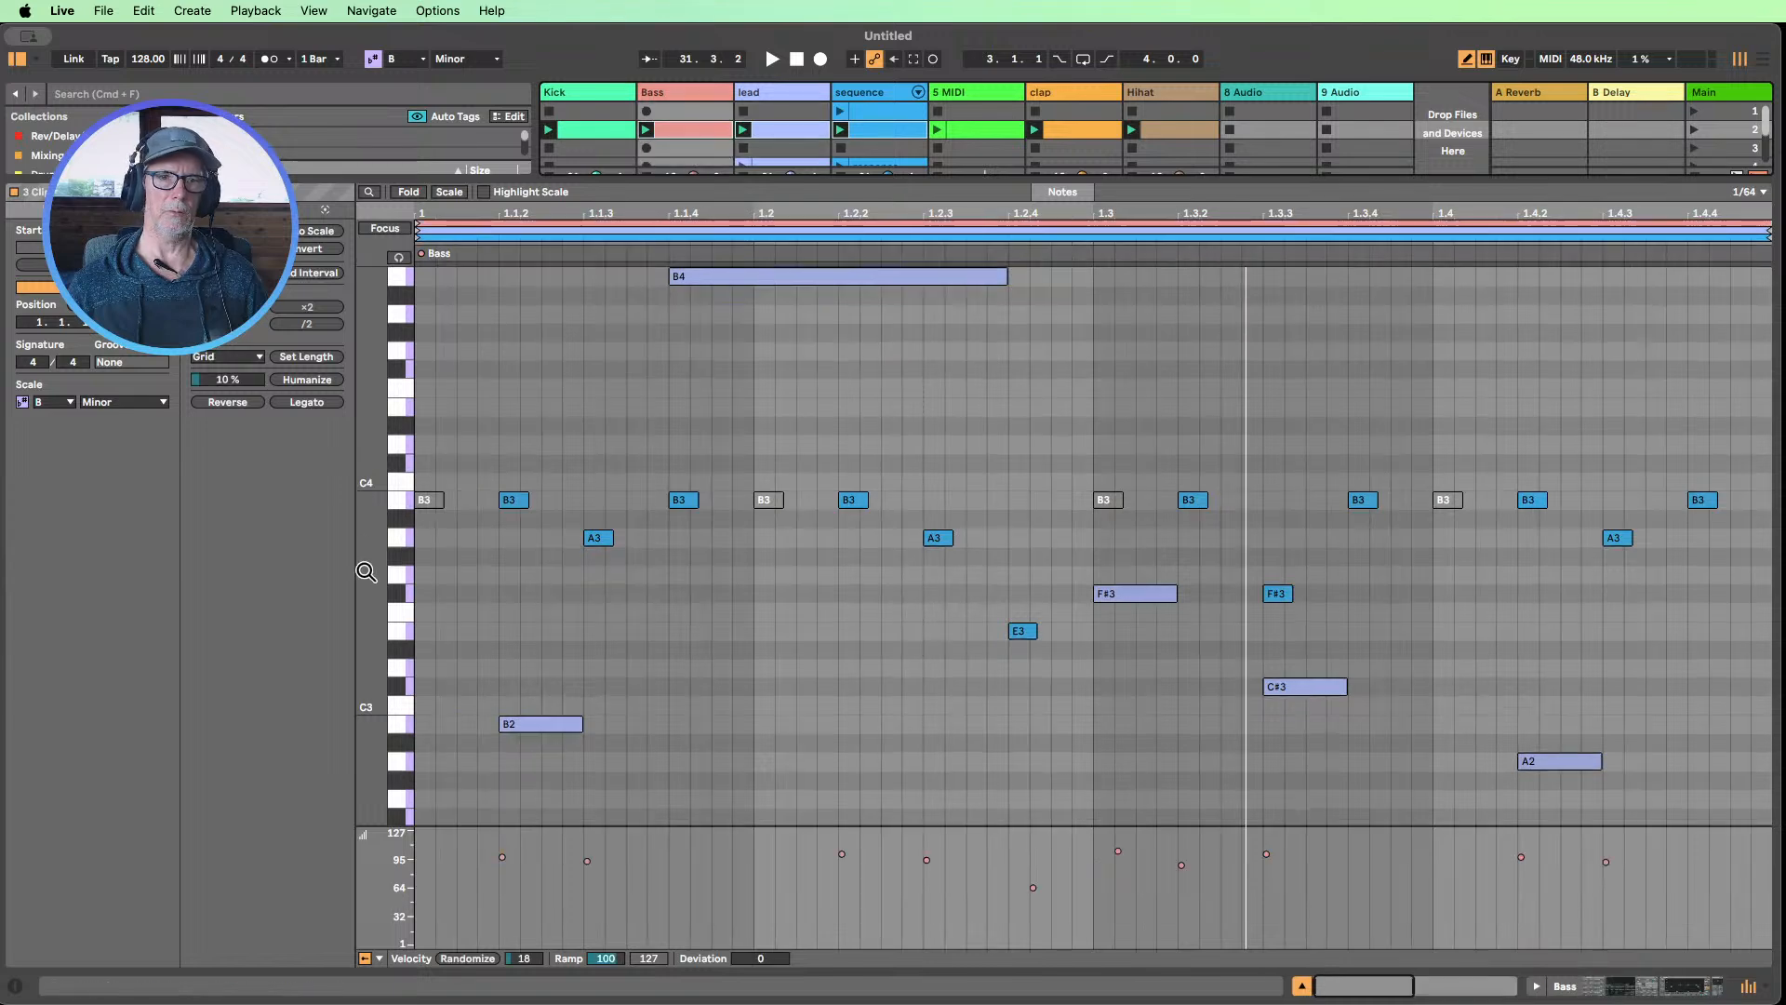
mouse_move(367, 572)
mouse_down()
mouse_move(330, 575)
mouse_move(379, 546)
mouse_move(371, 577)
mouse_up()
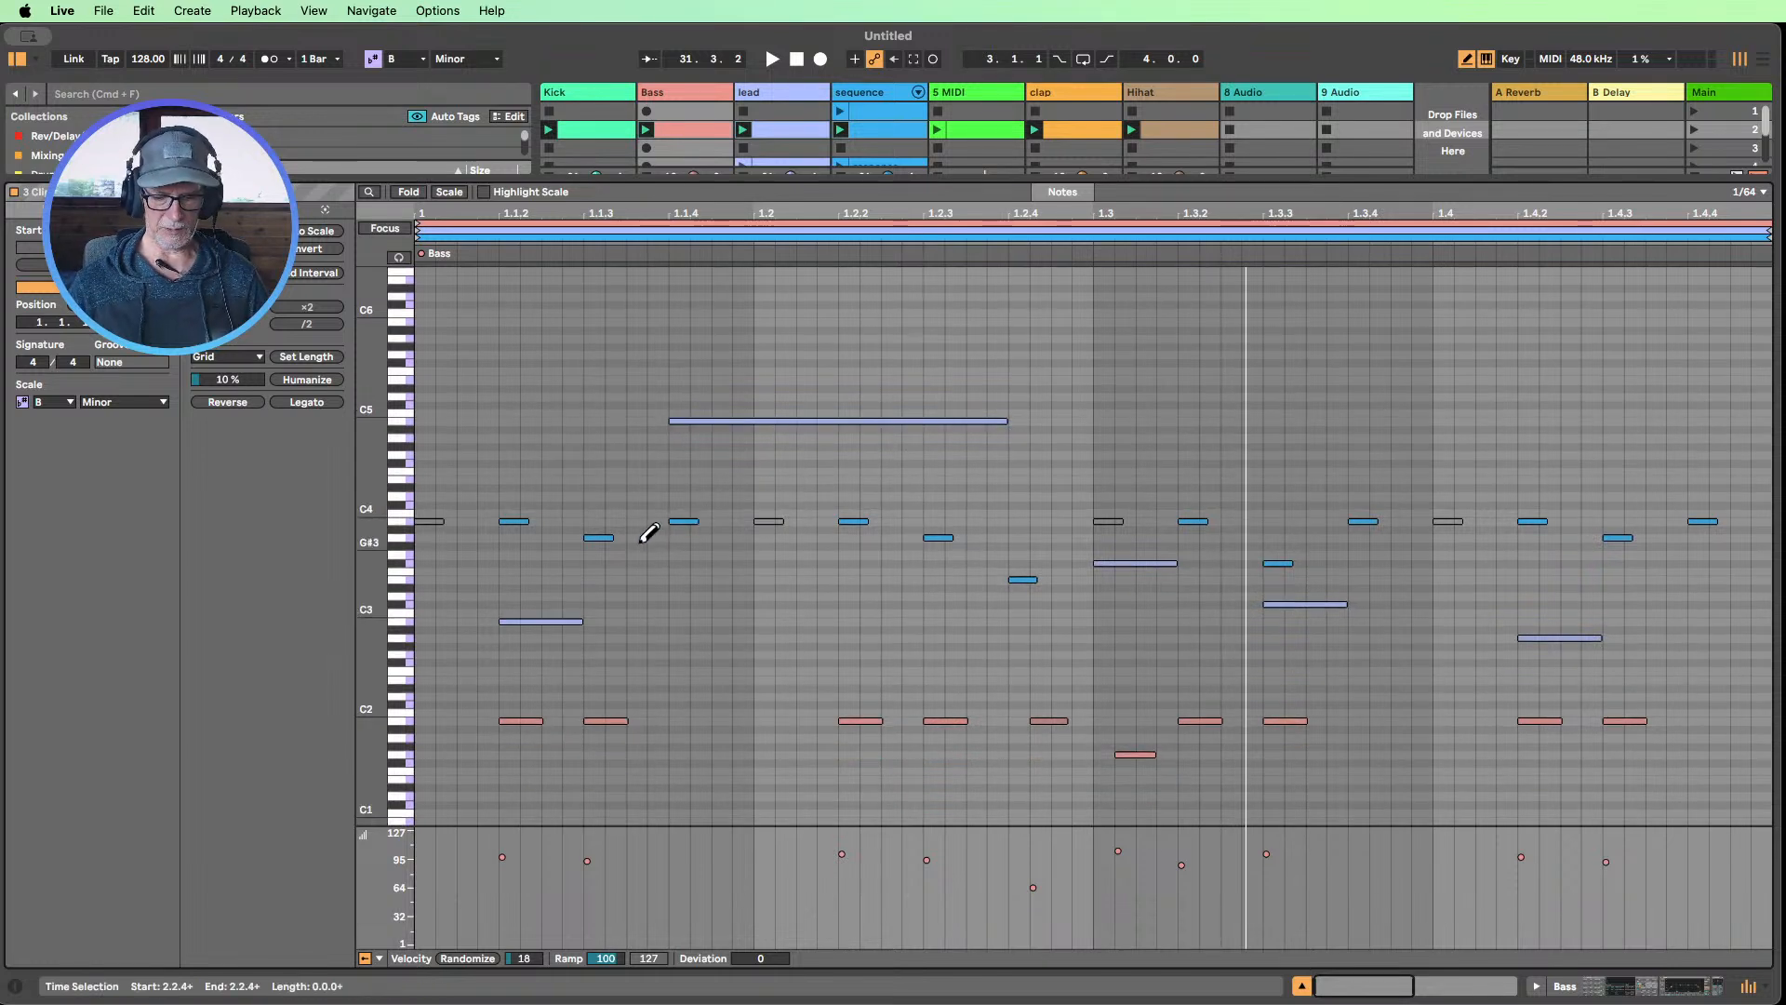
Turn off Draw Mode and compare how the three parts' notes coincide around 1.1.2, 1.1.4 and 1.4.2
key(b)
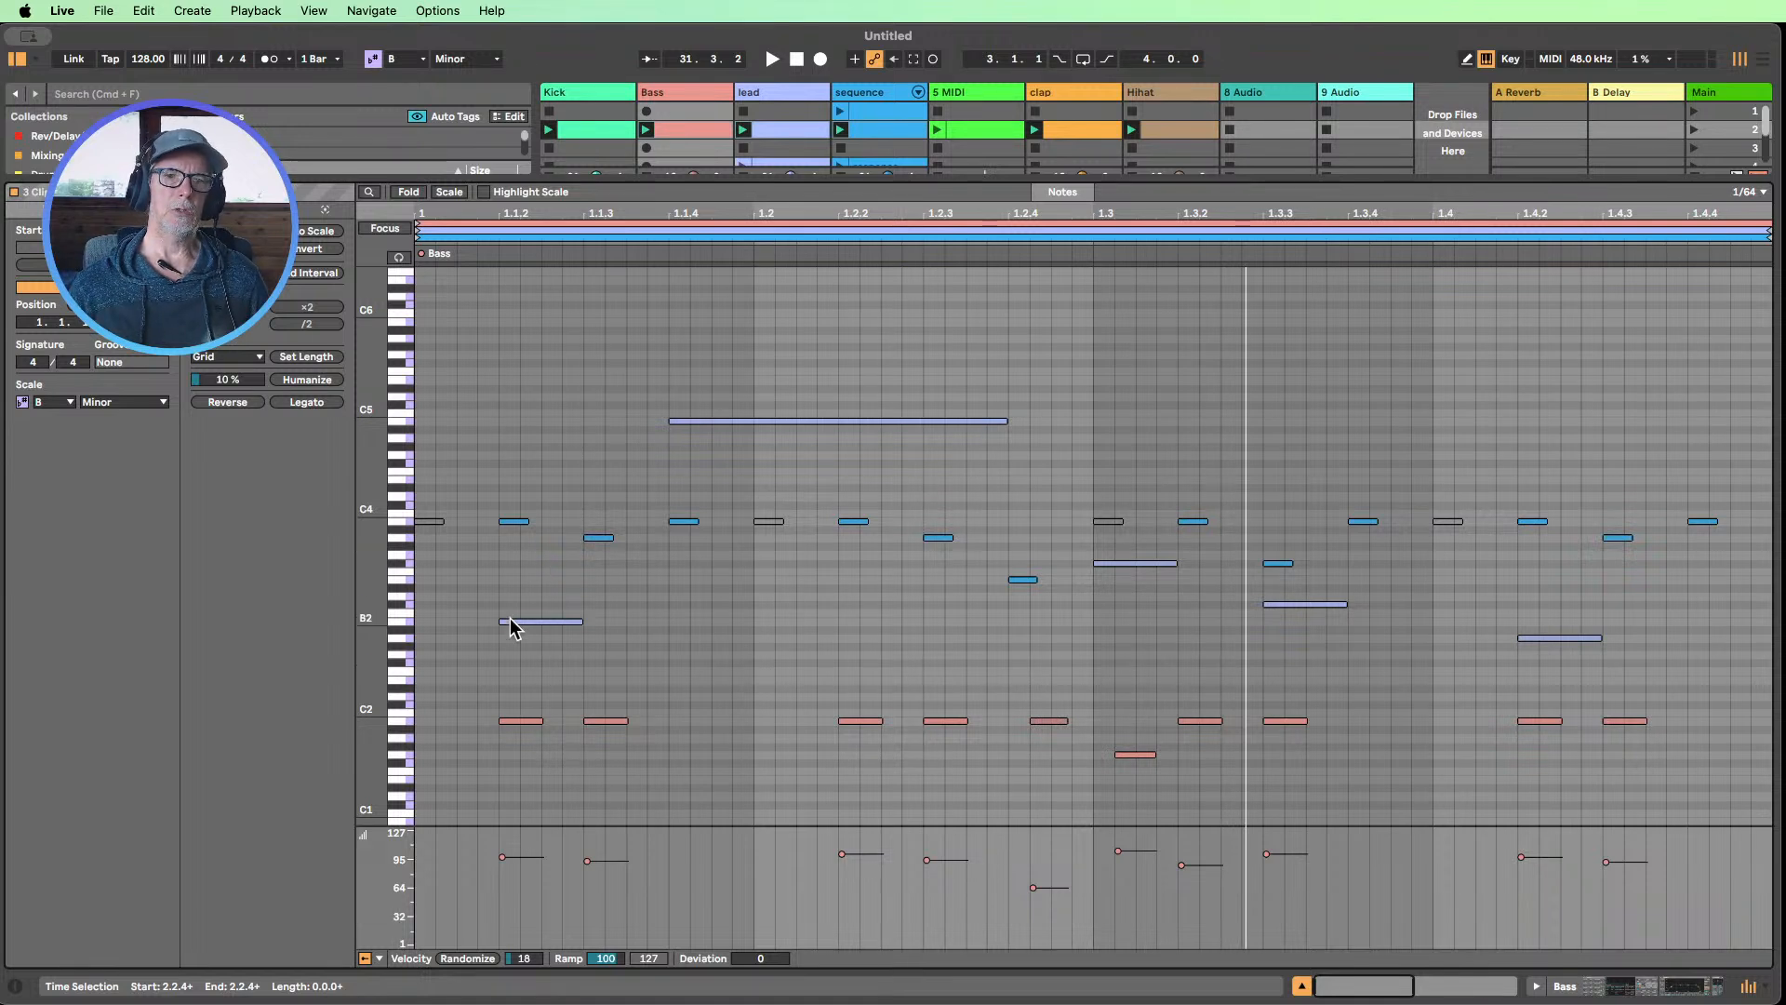
drag(520, 403, 535, 783)
drag(661, 794, 655, 686)
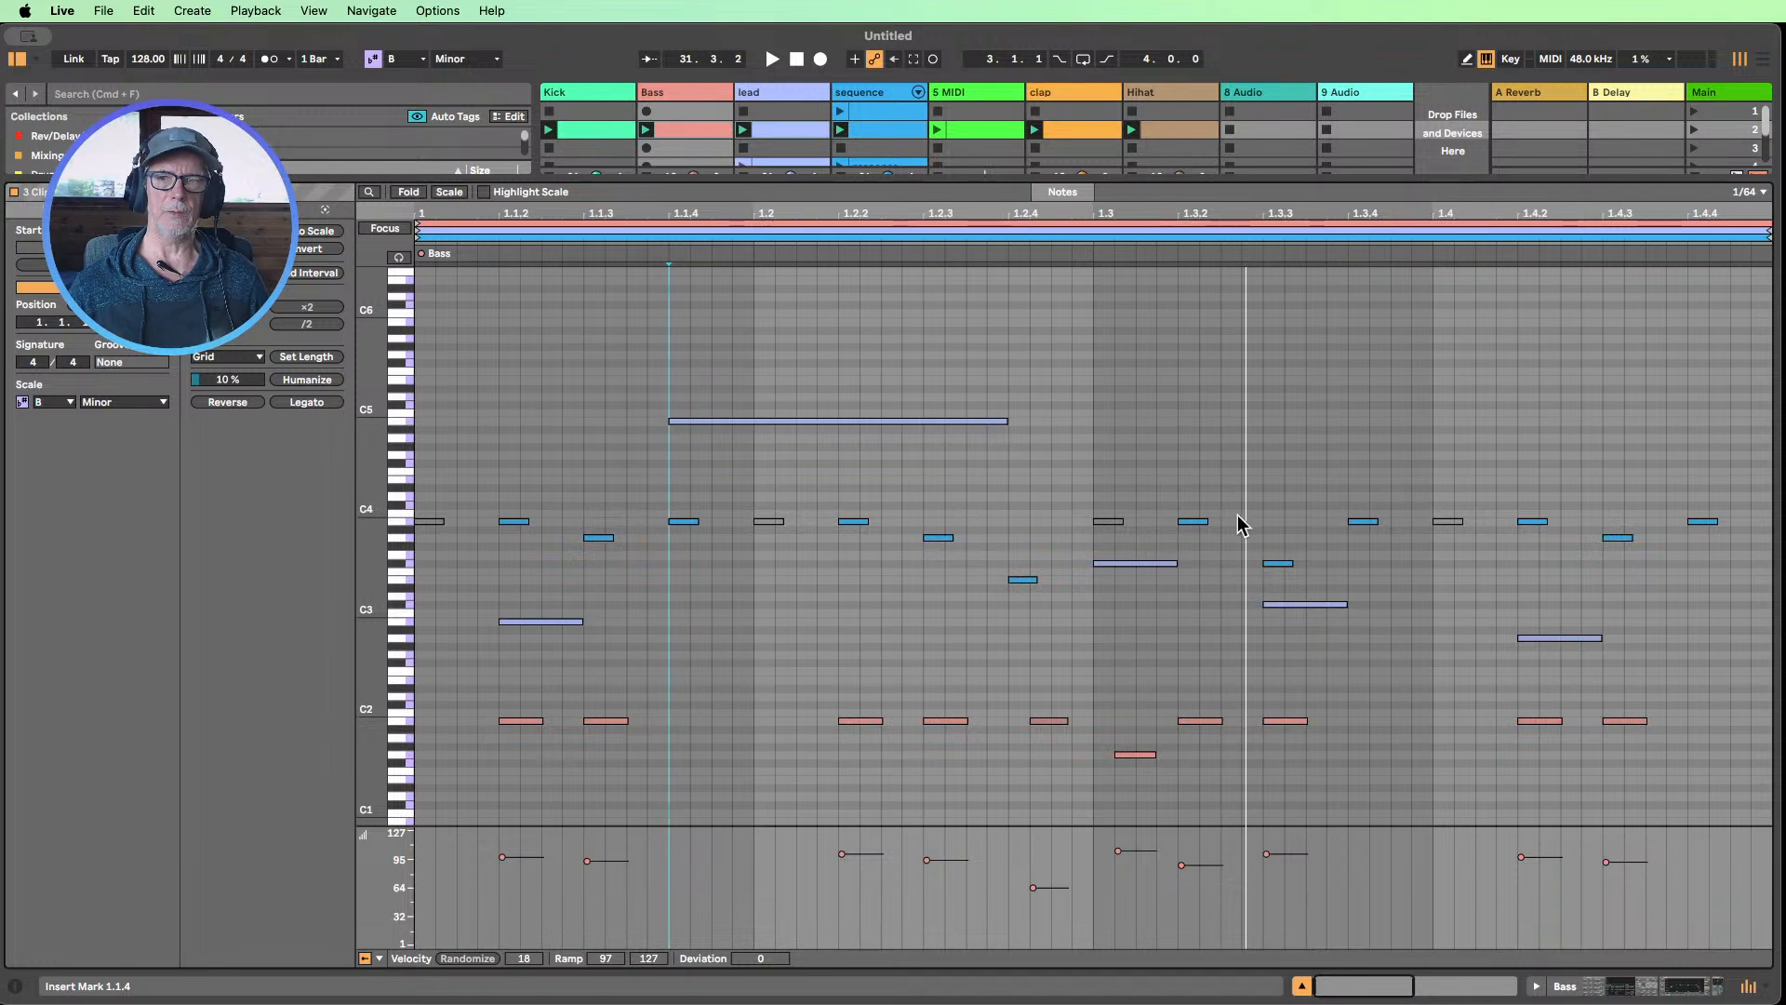
drag(1522, 789, 1550, 483)
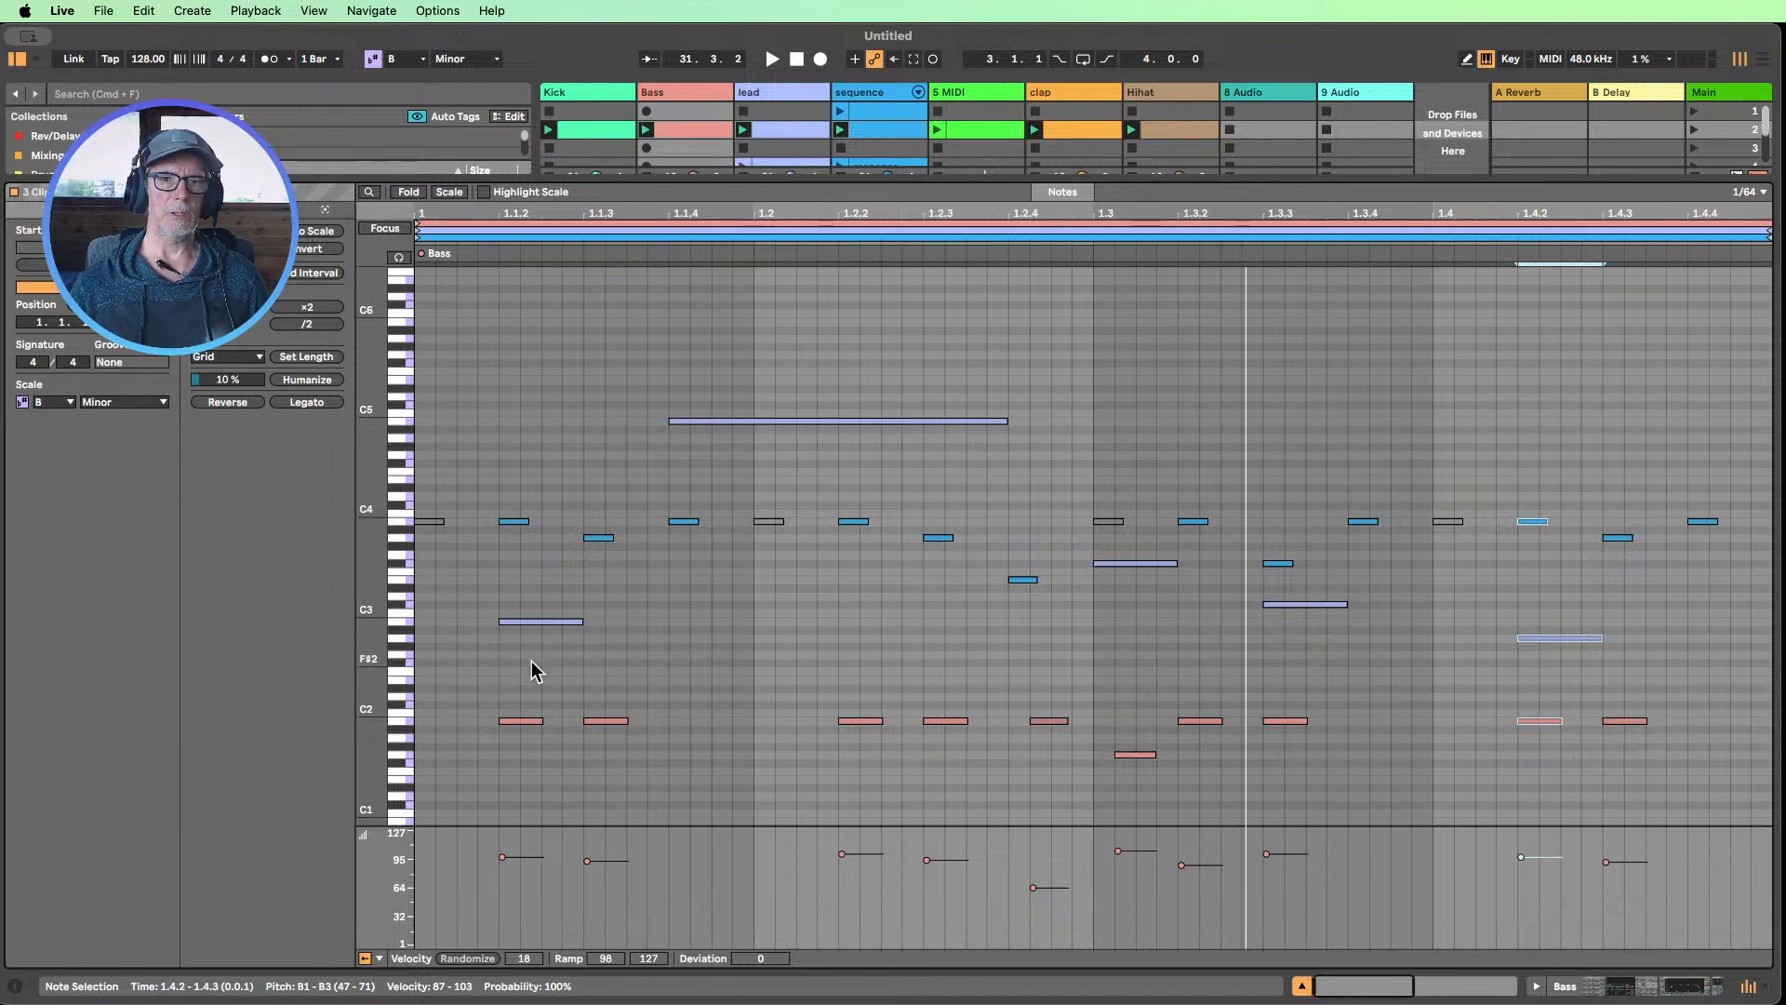
Deactivate the lead's B2 note at 1.1.2 and reactivate it
click(548, 621)
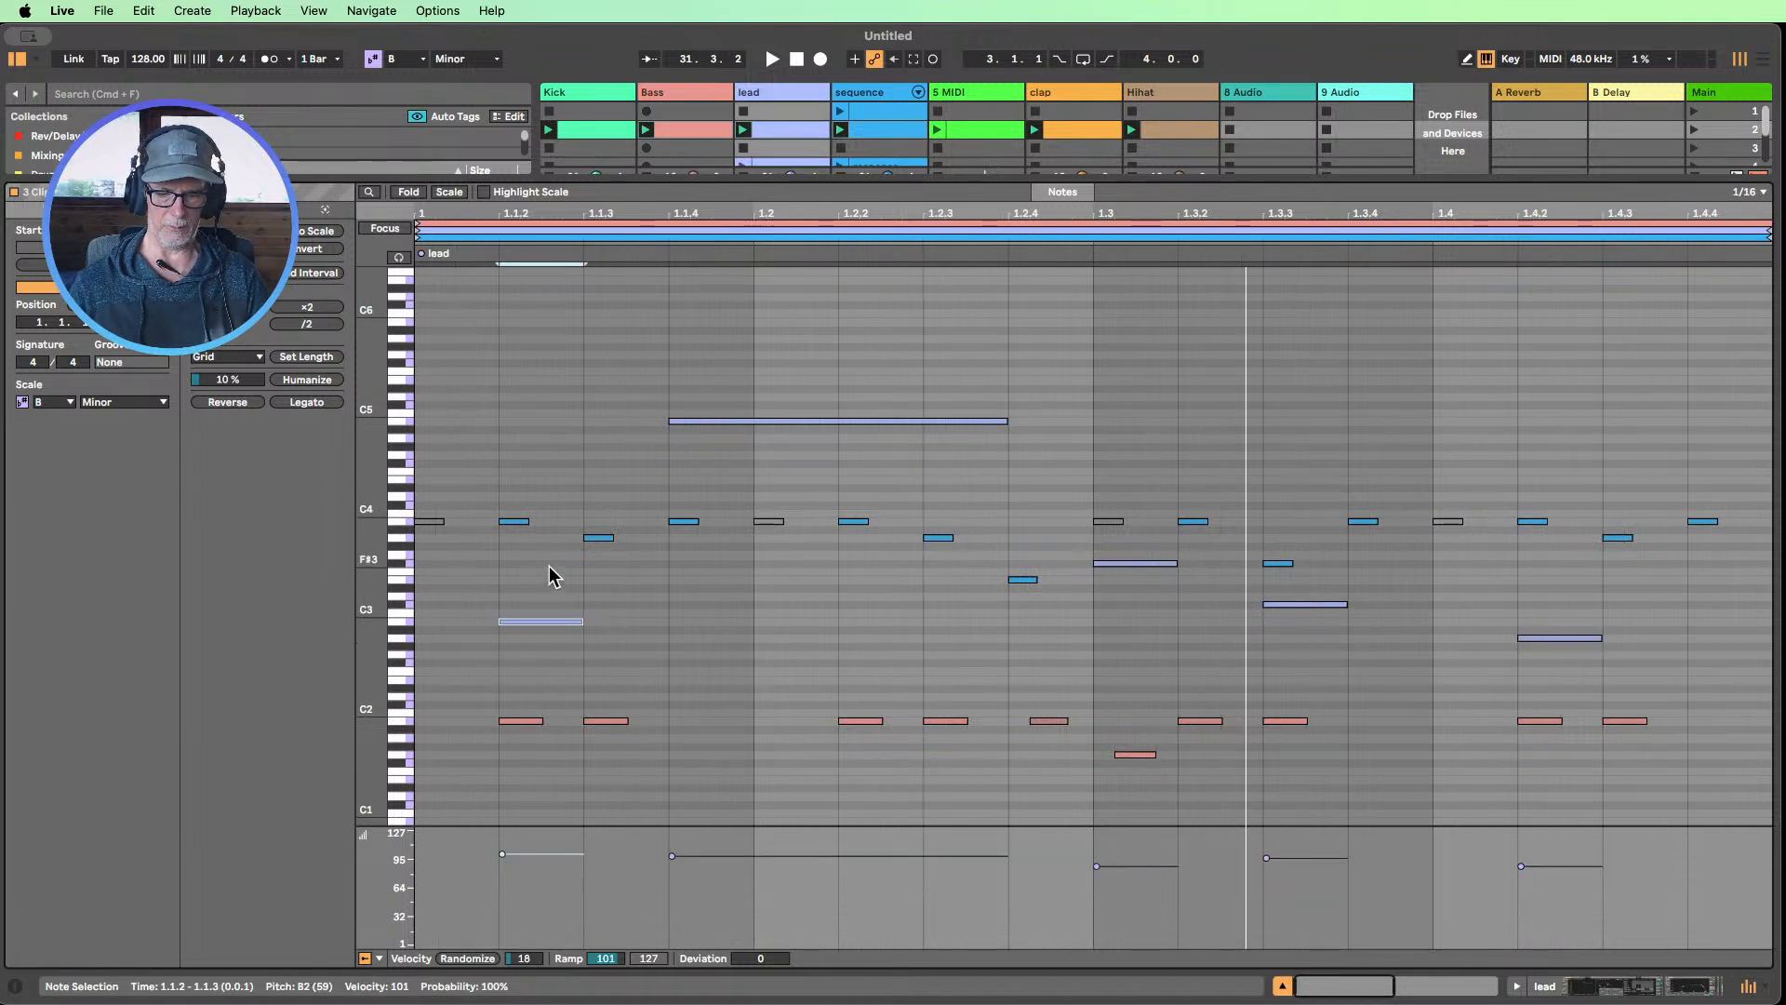
key(0)
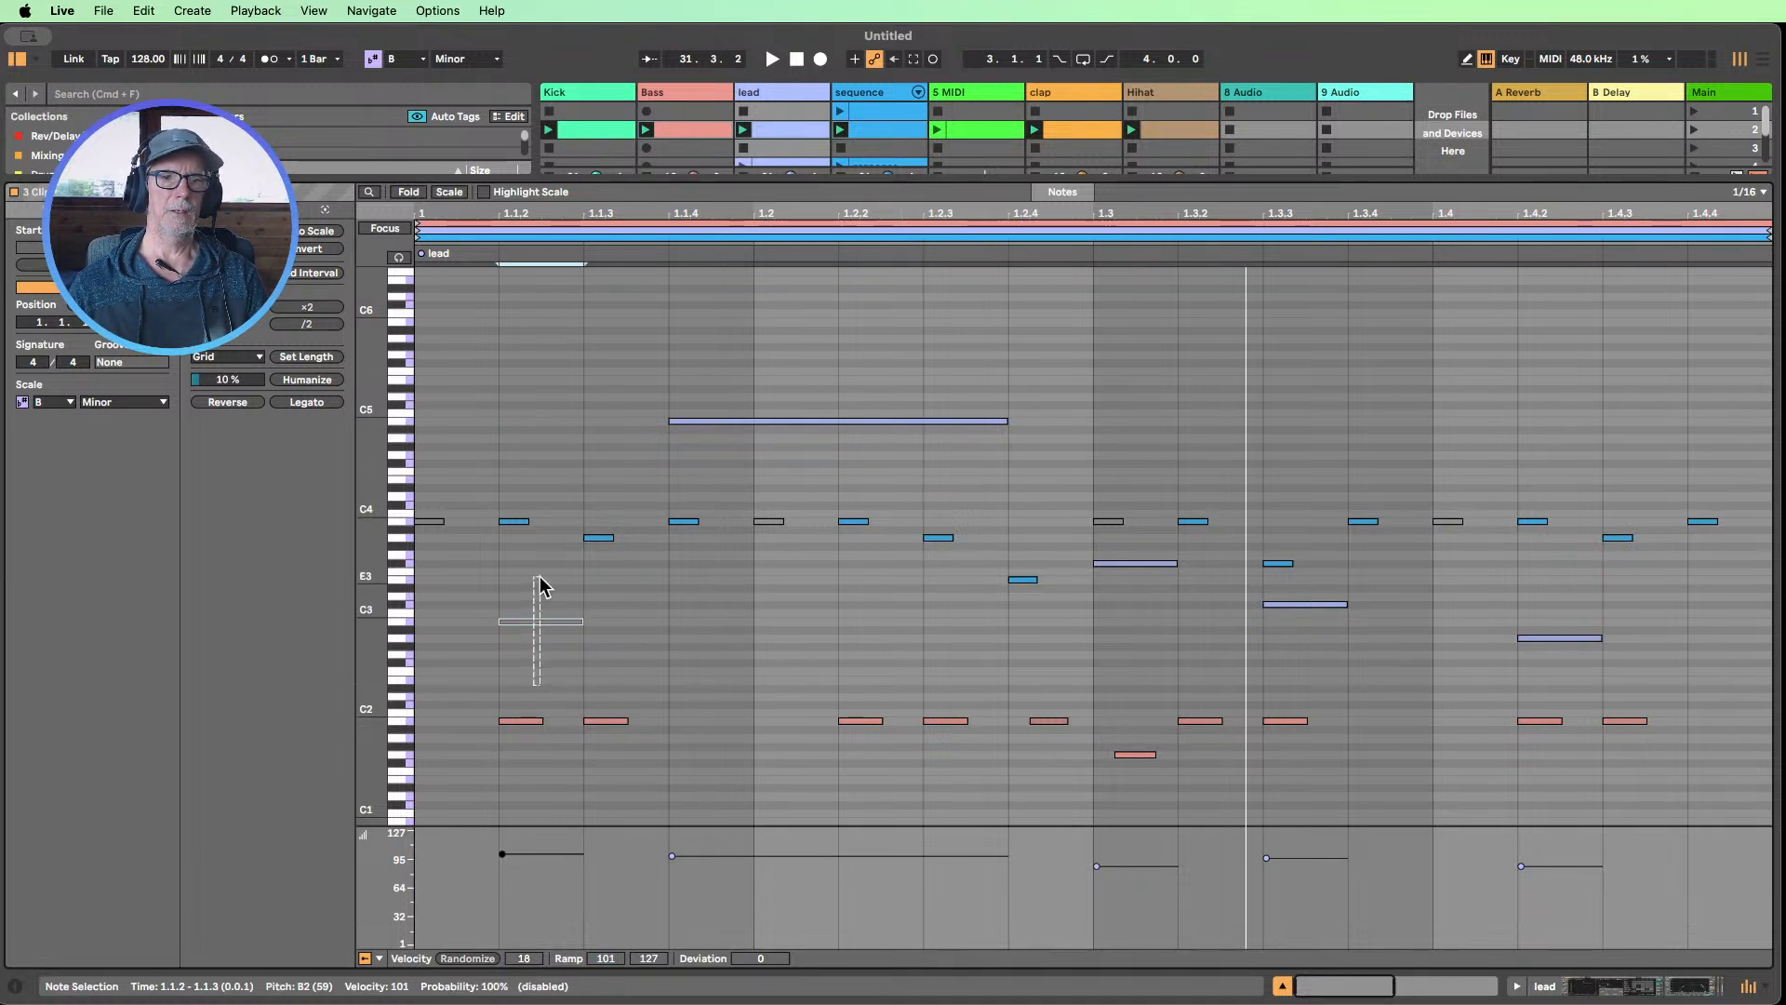
key(0)
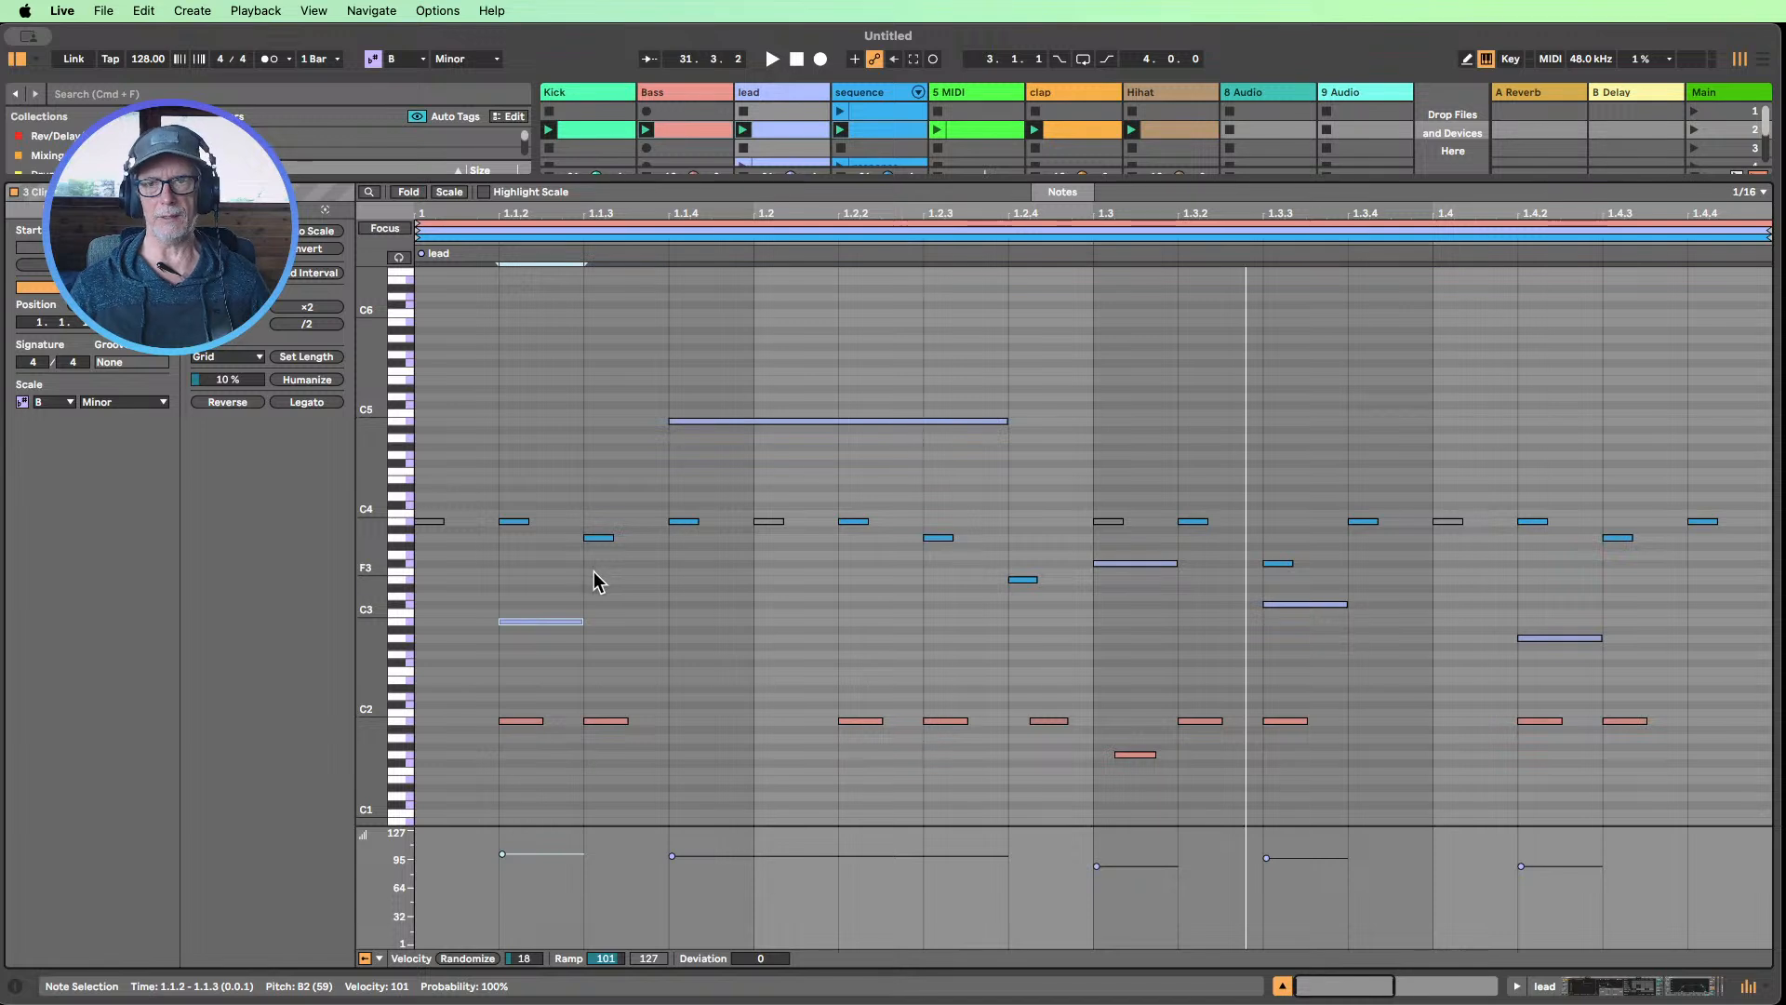
Launch scene 2 and check the chord clip on the new MIDI track
click(1283, 985)
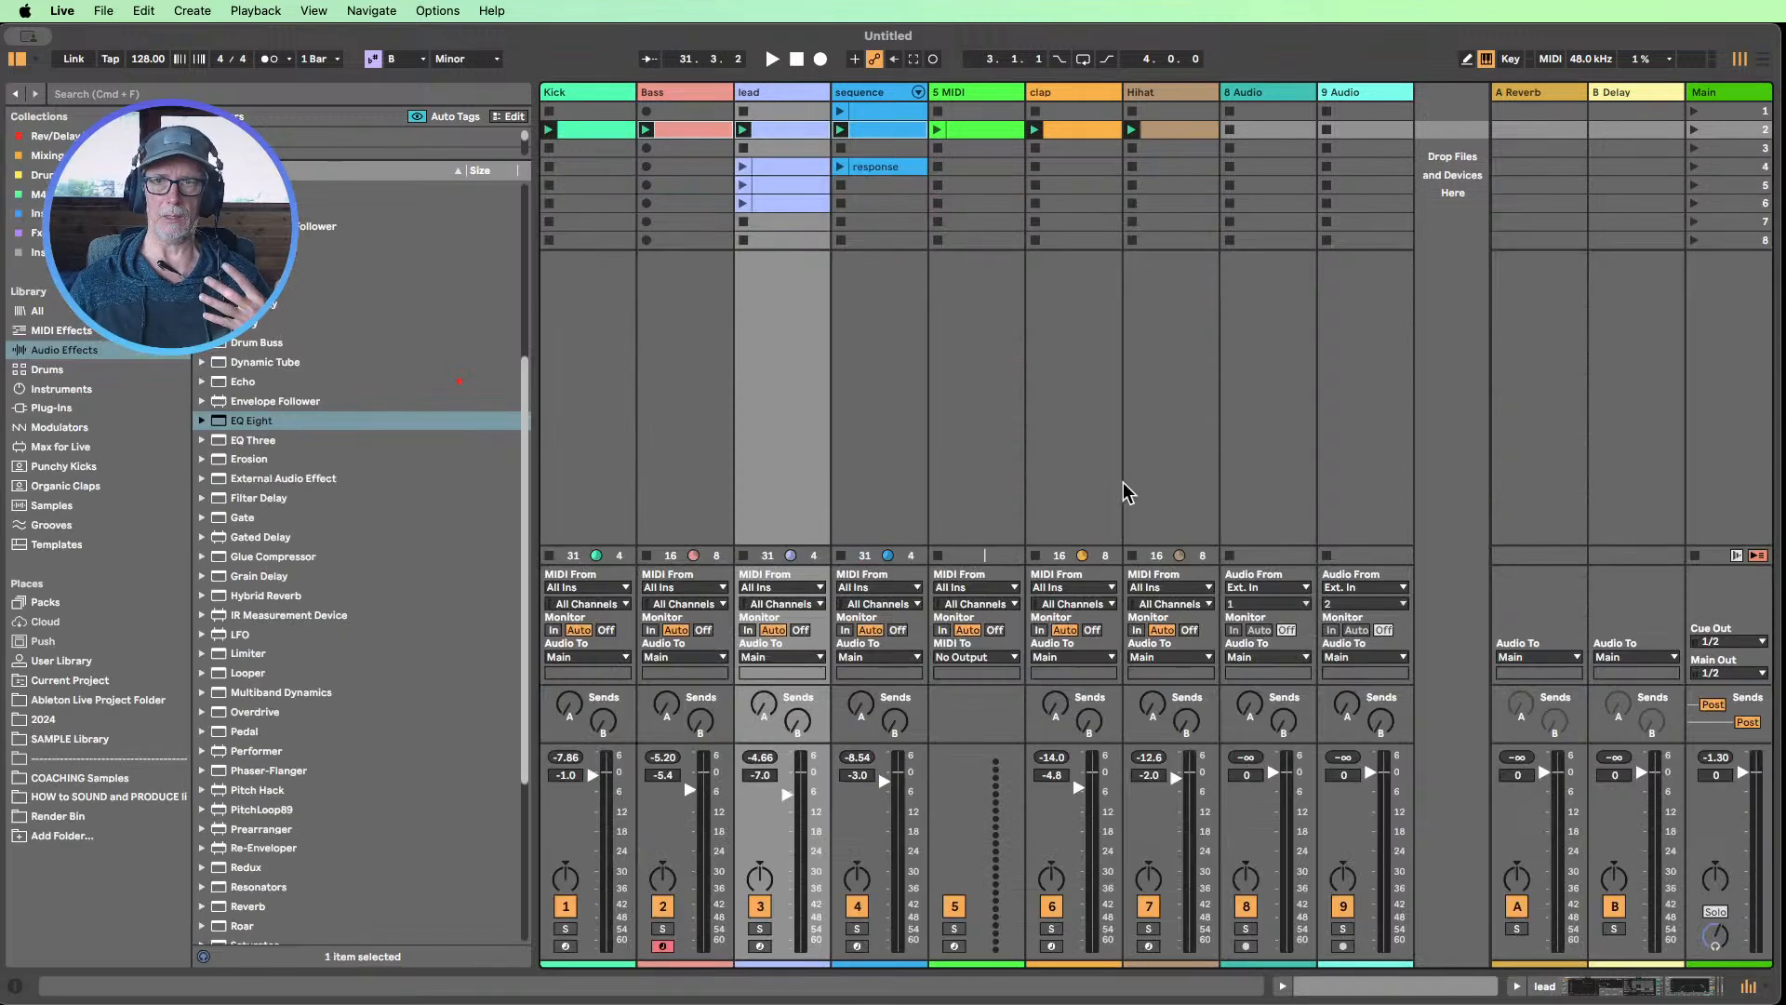
click(1693, 130)
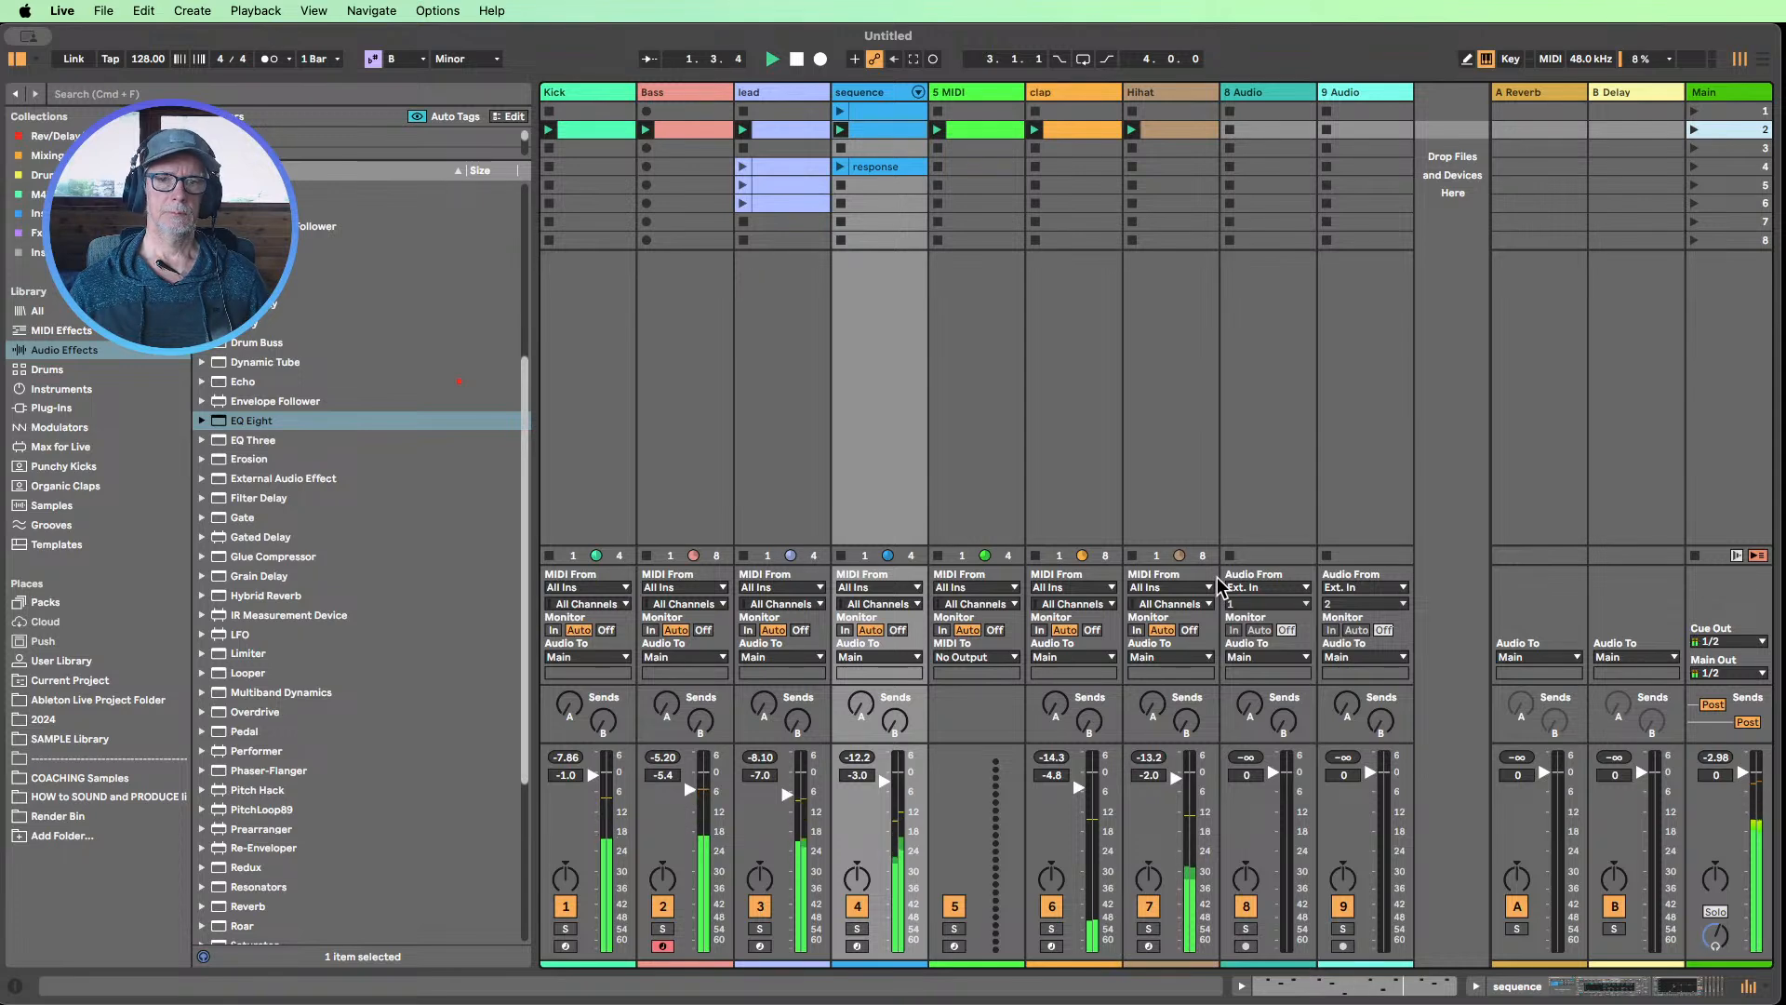
double_click(967, 130)
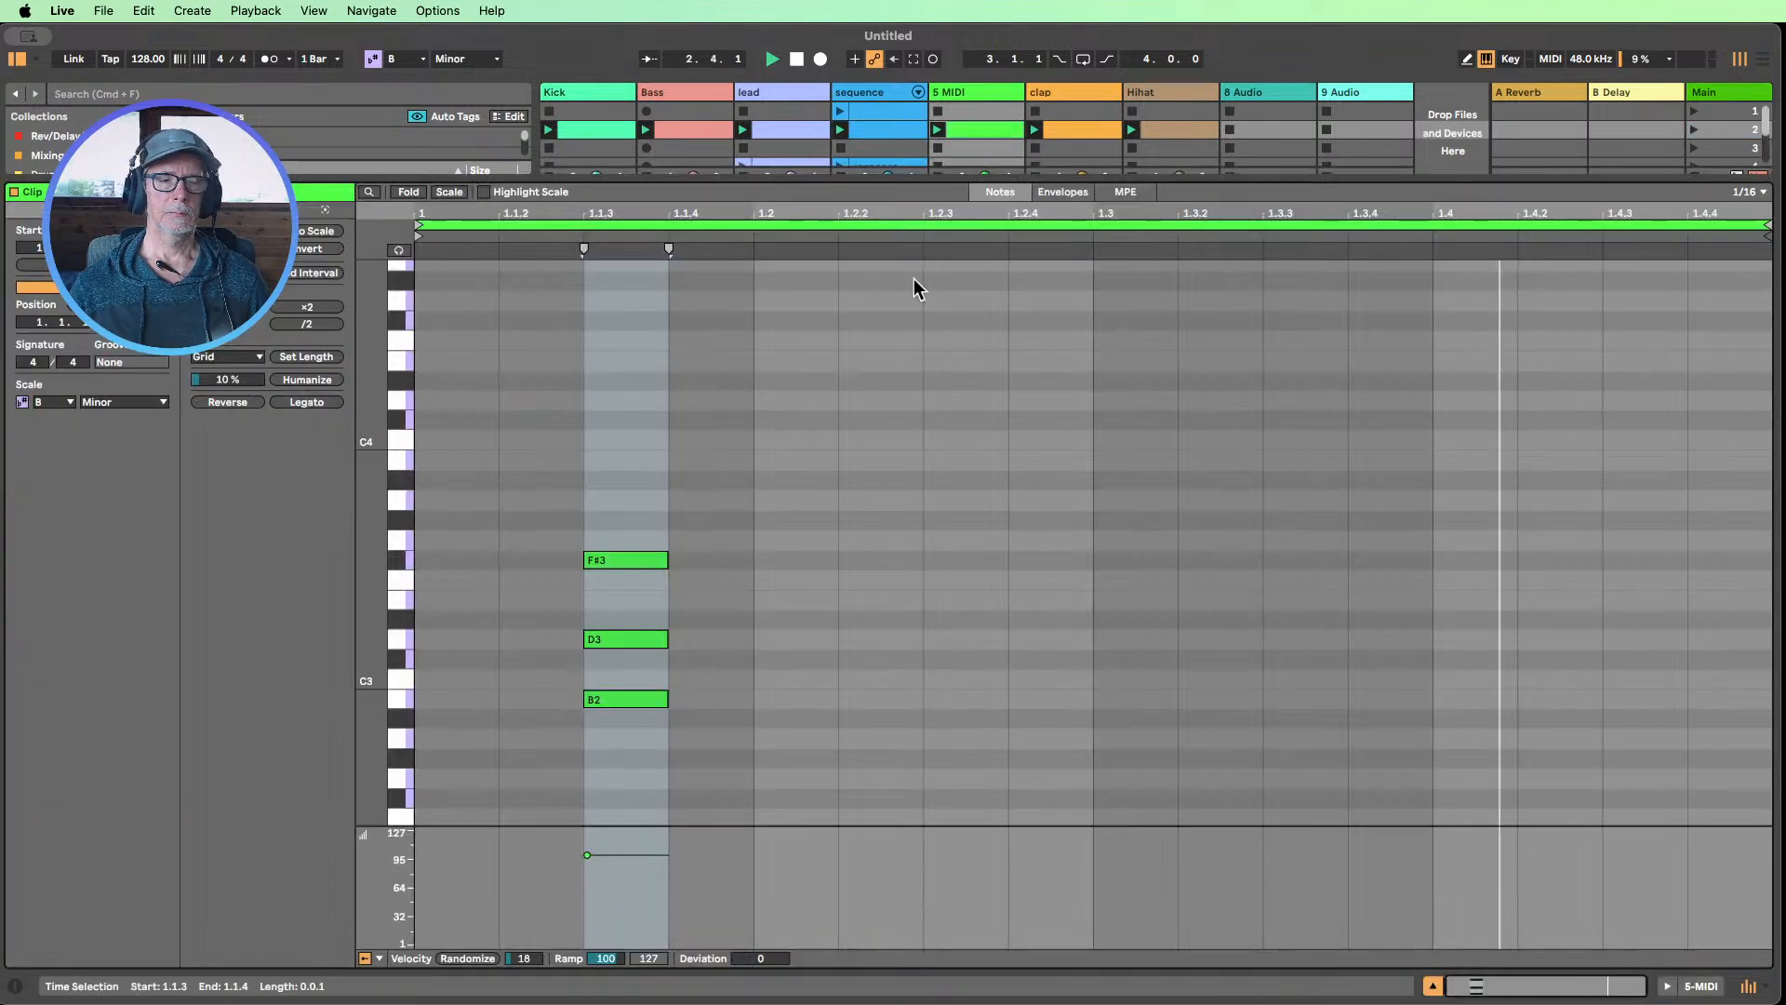
click(1433, 985)
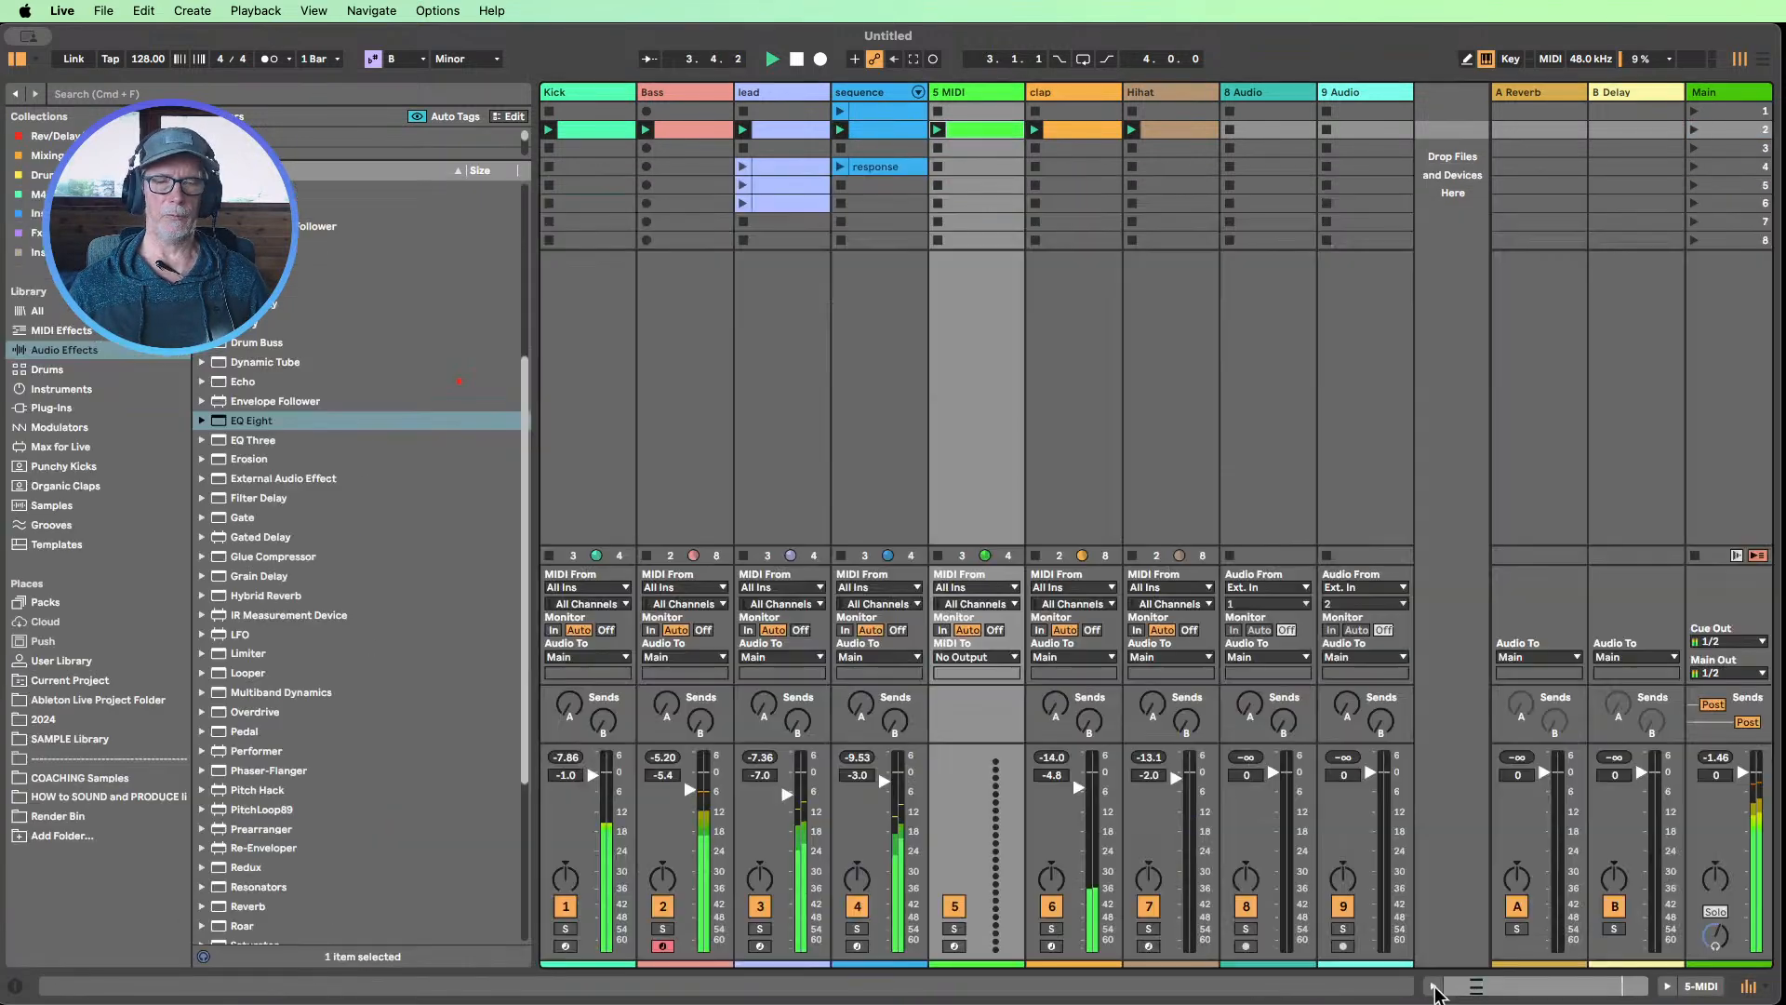
Load the Drift instrument onto the new MIDI track and lower the track volume to -1.4 dB
scroll(475, 484, down, 2)
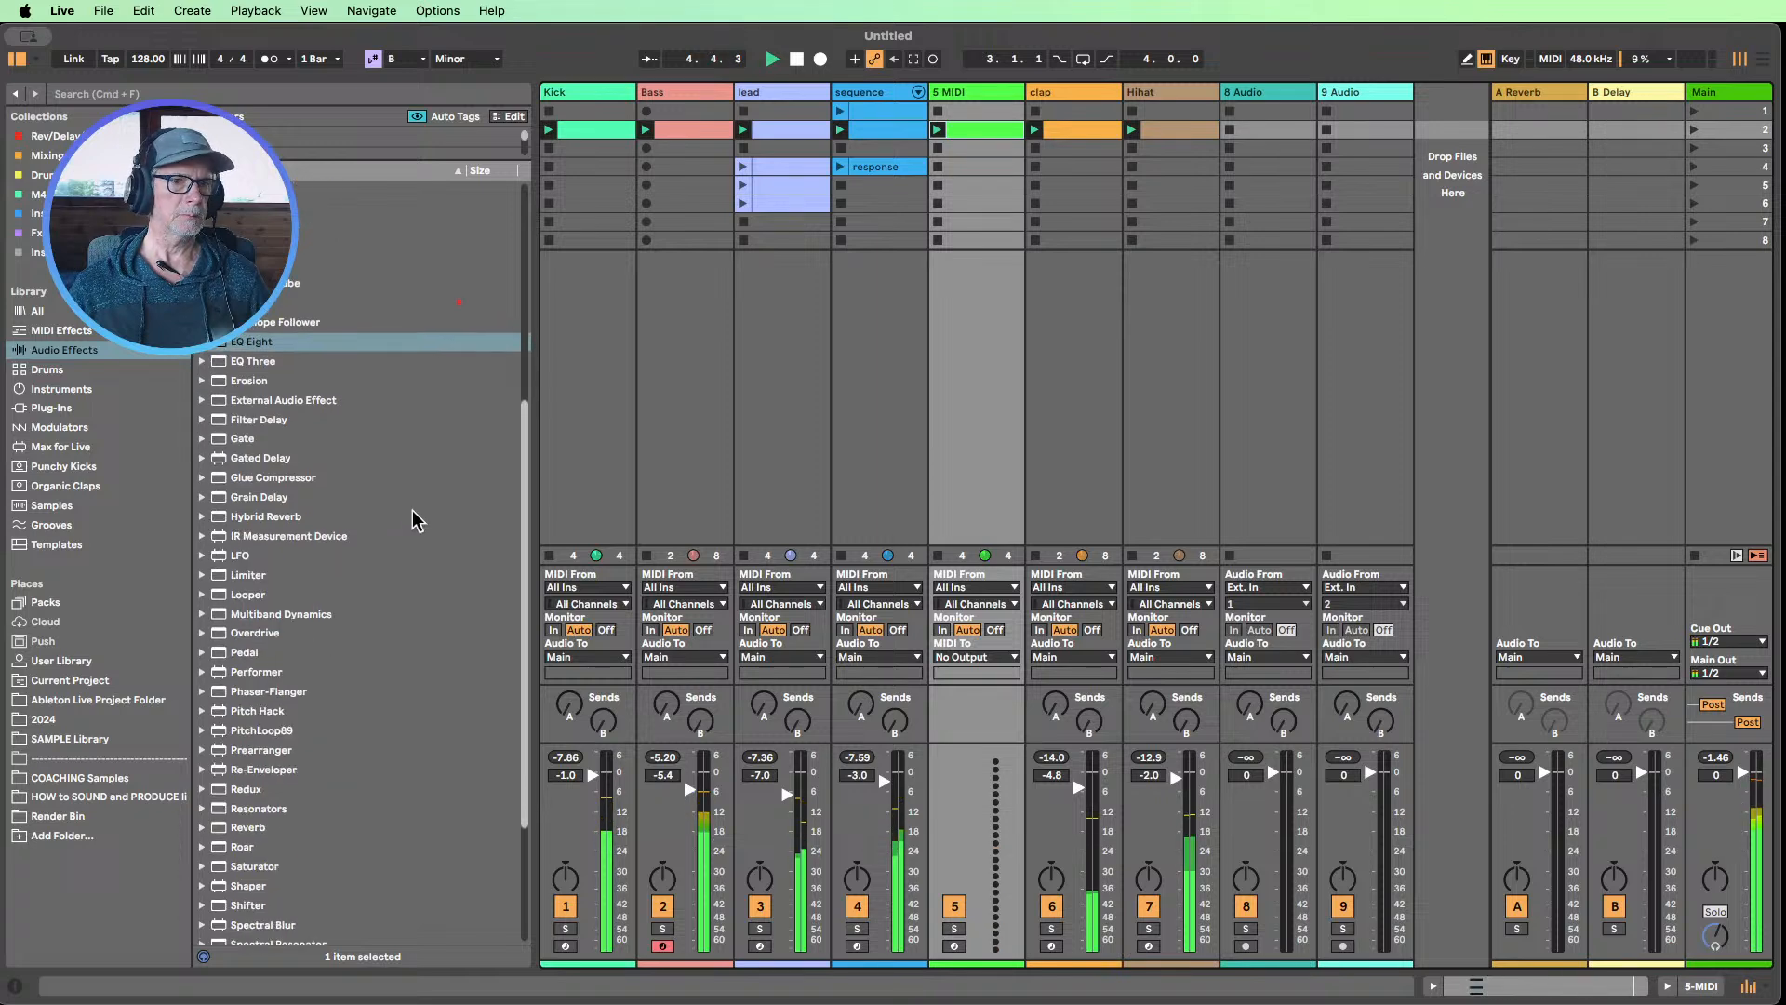
scroll(424, 518, down, 2)
scroll(428, 512, up, 8)
scroll(362, 437, up, 11)
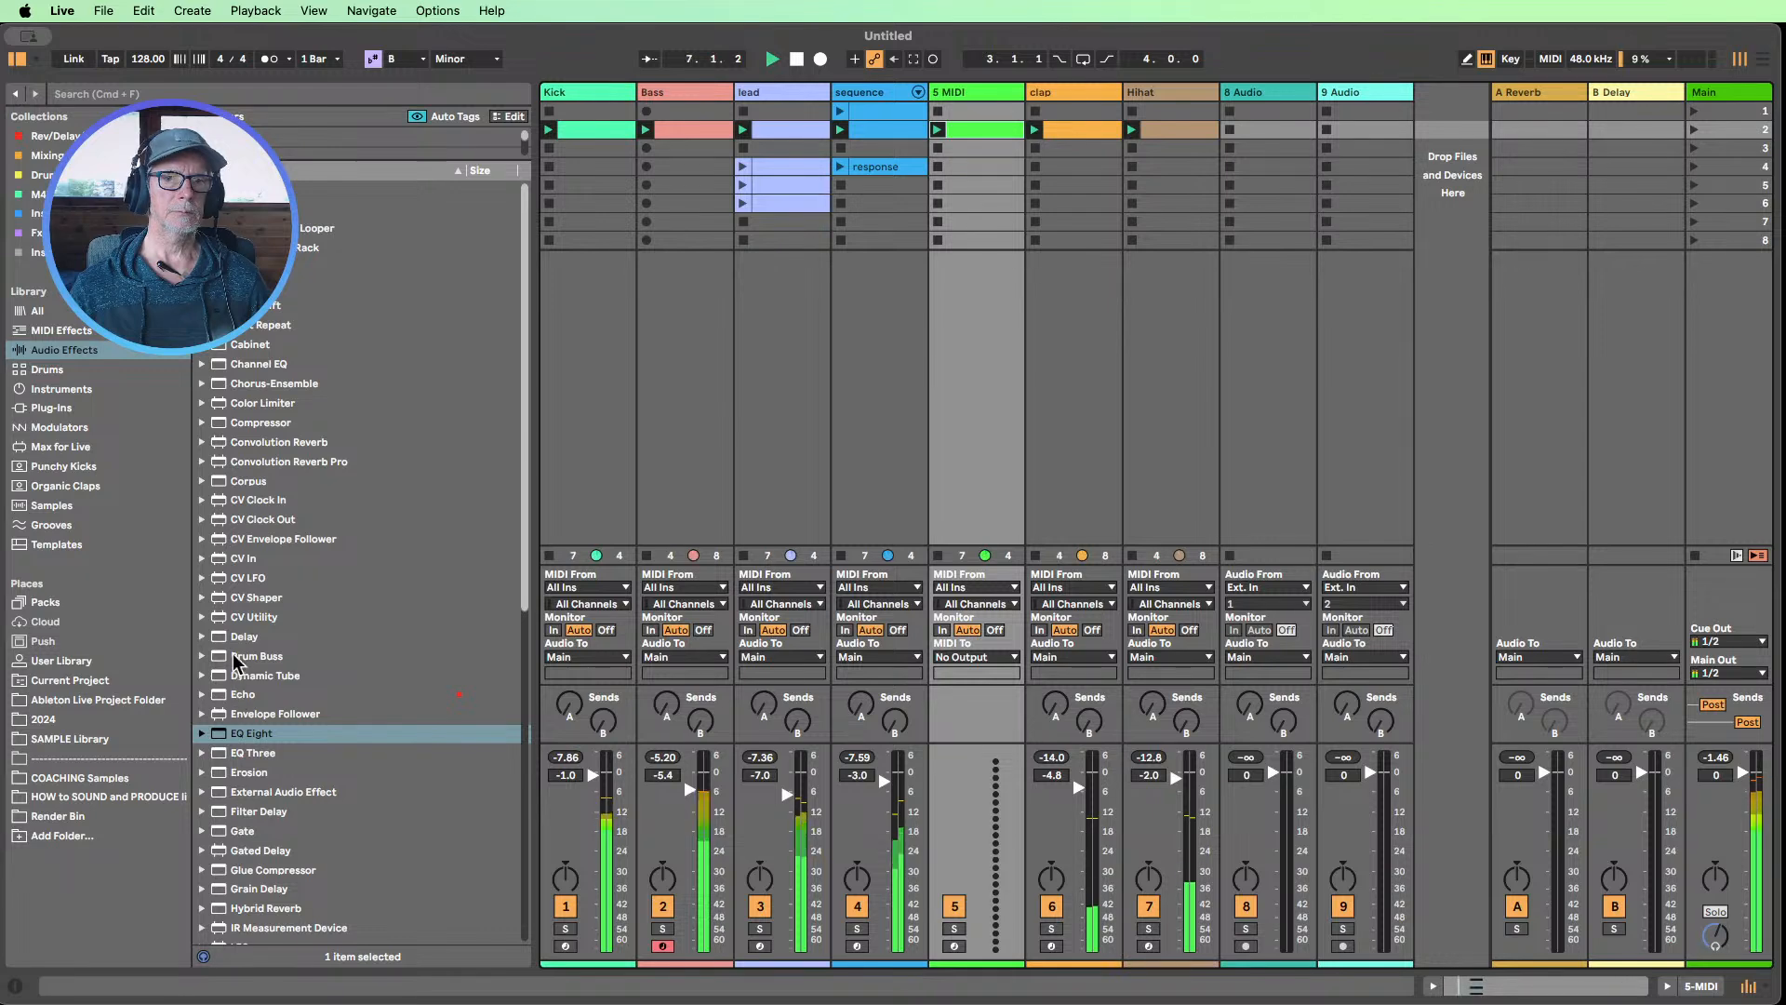
scroll(244, 655, down, 1)
scroll(244, 640, down, 1)
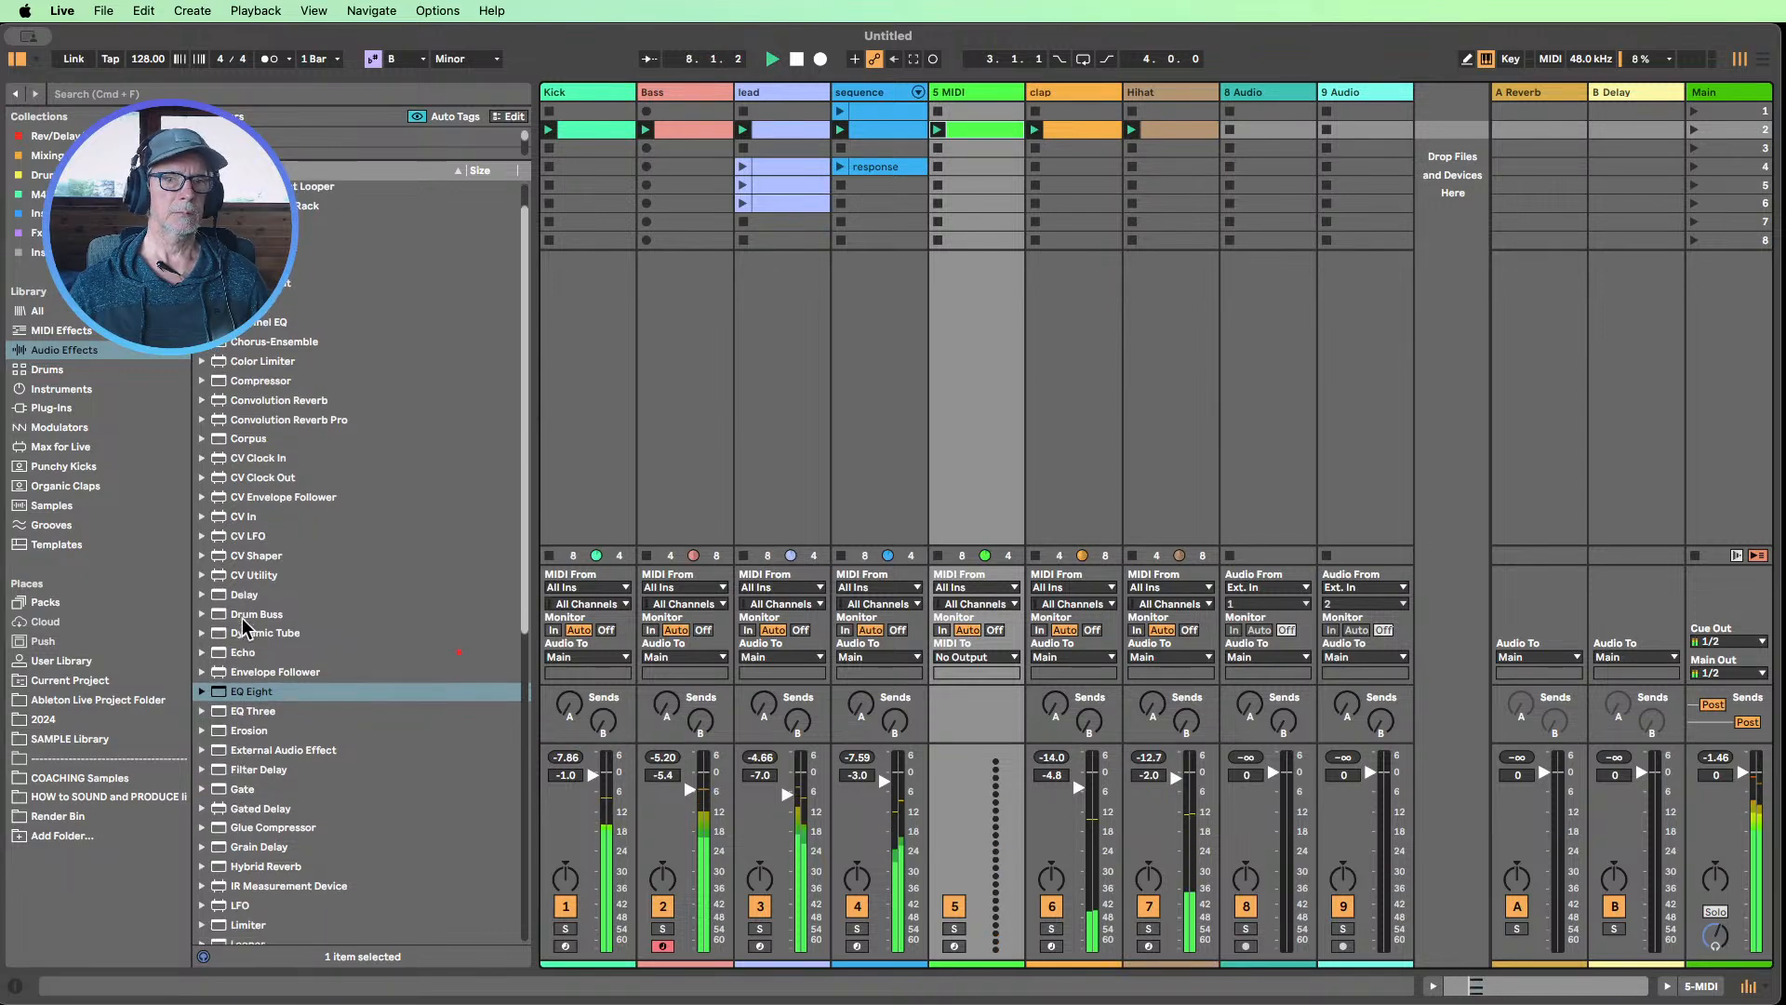
click(62, 389)
scroll(279, 559, up, 4)
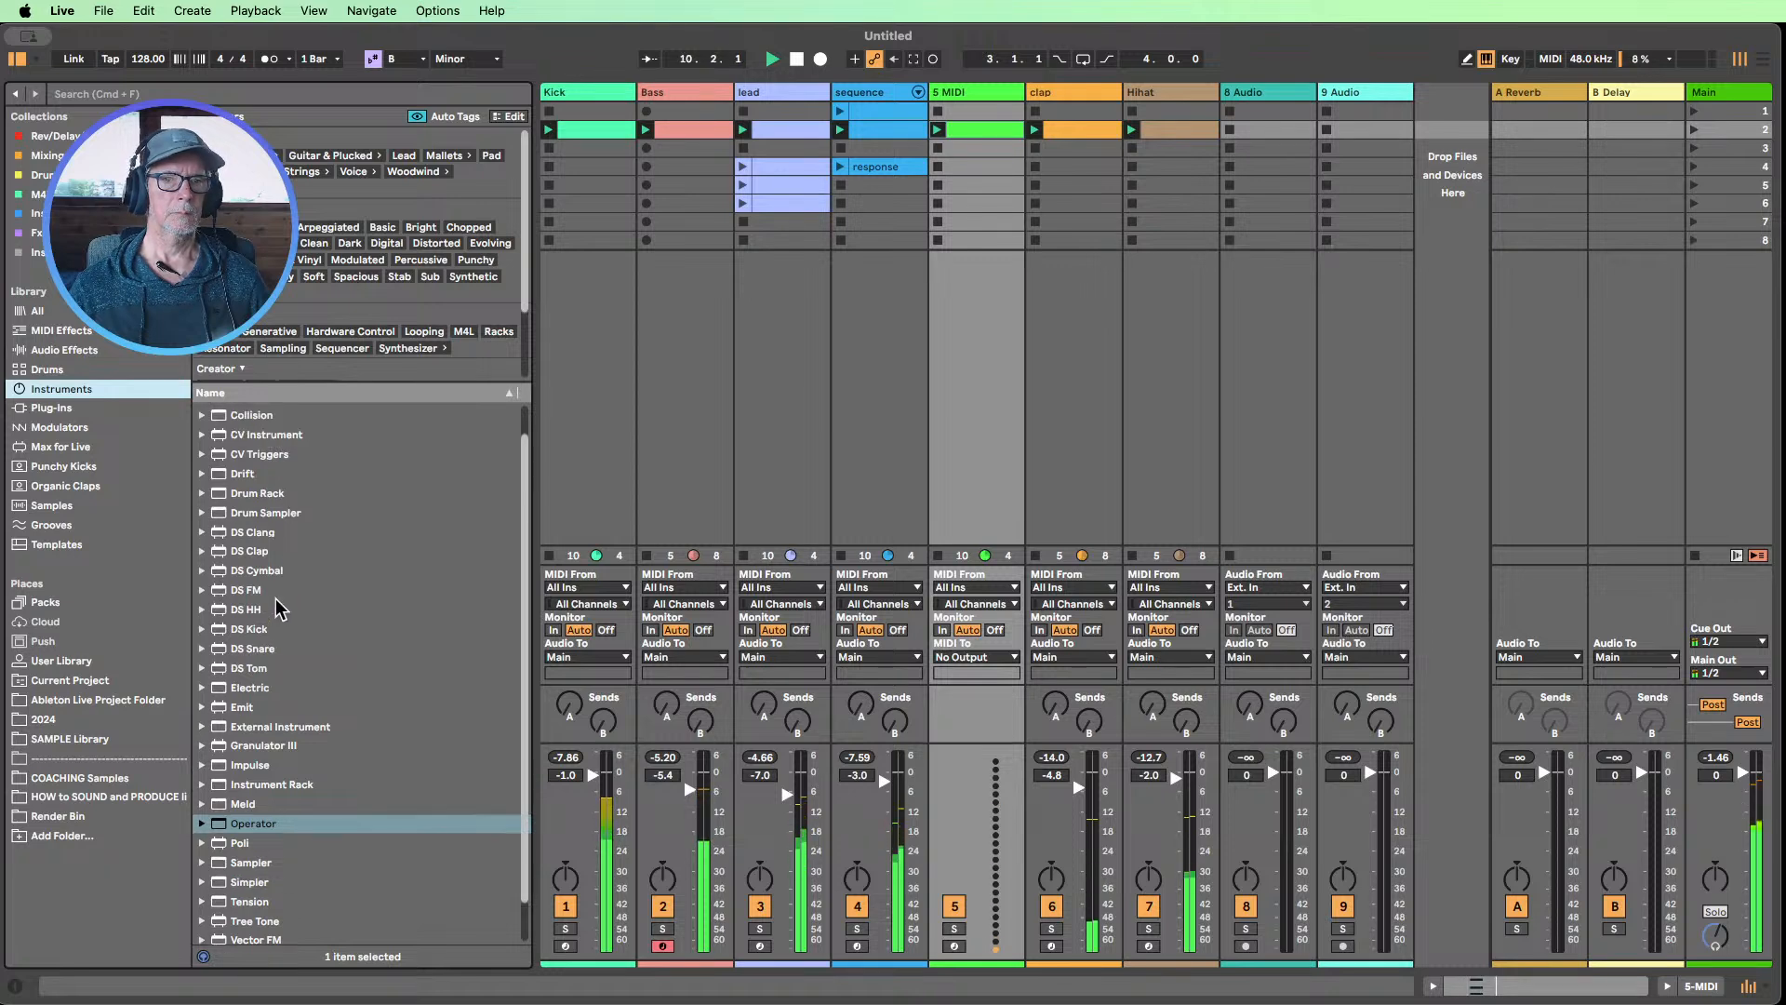
drag(241, 508, 968, 410)
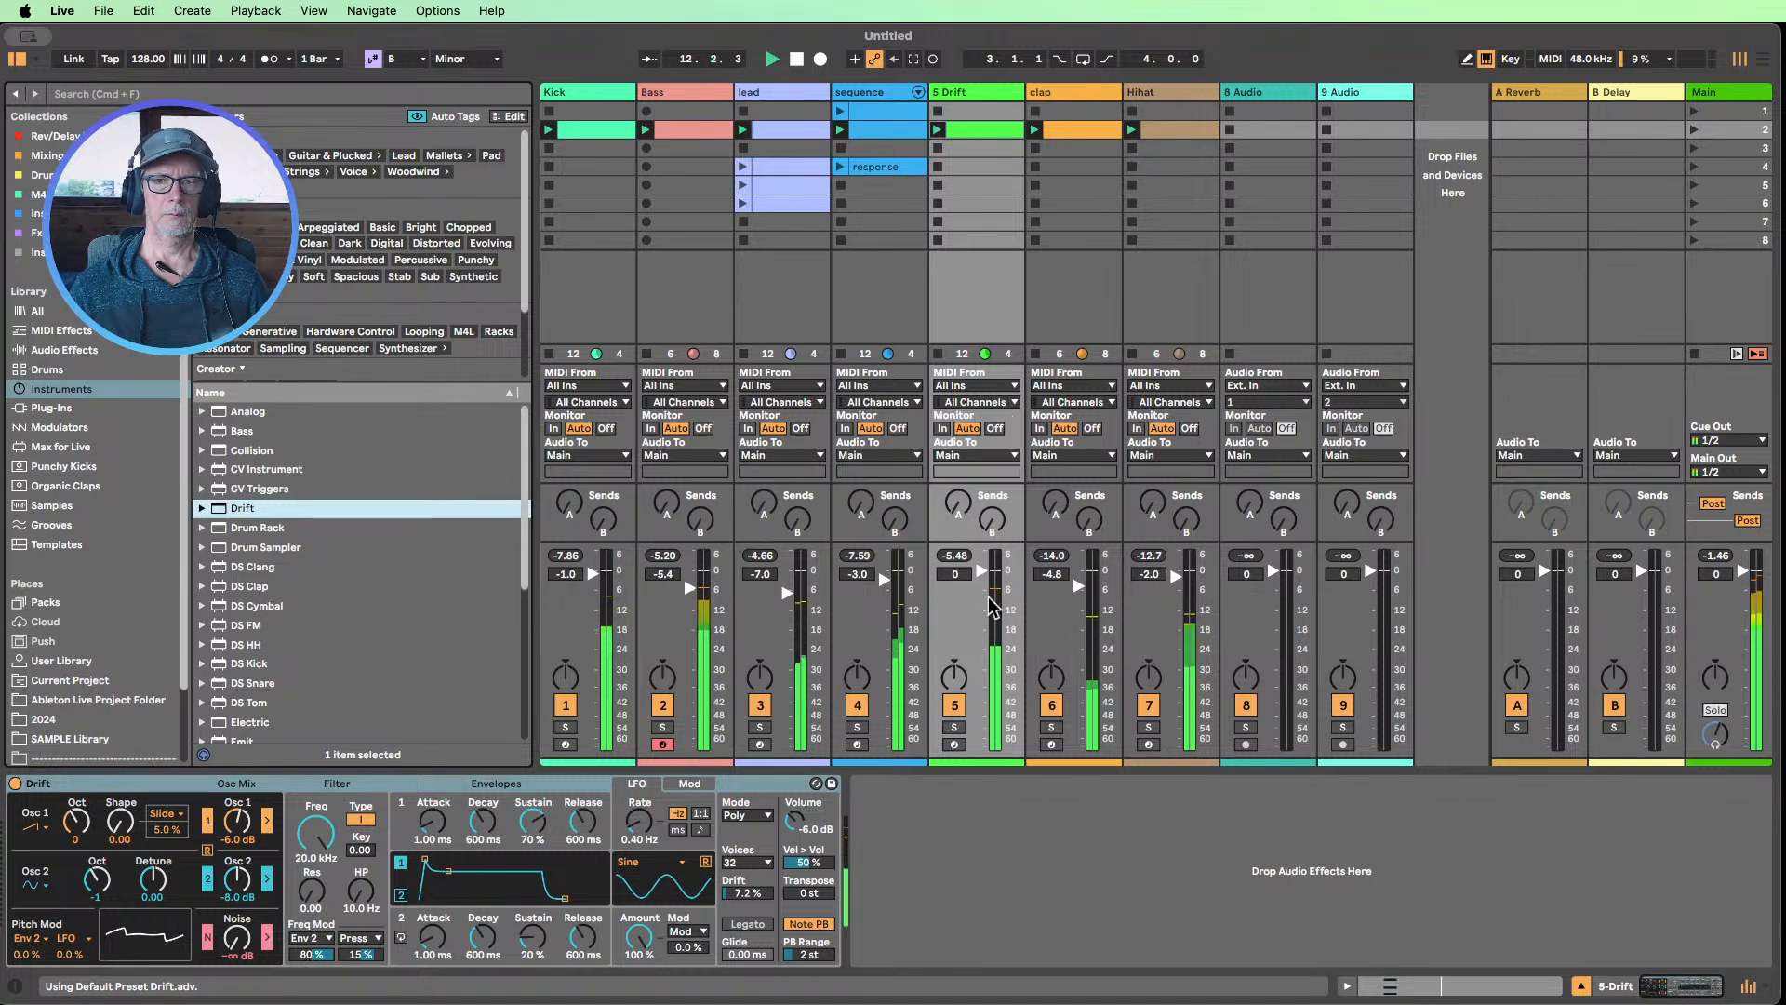
drag(978, 573, 978, 578)
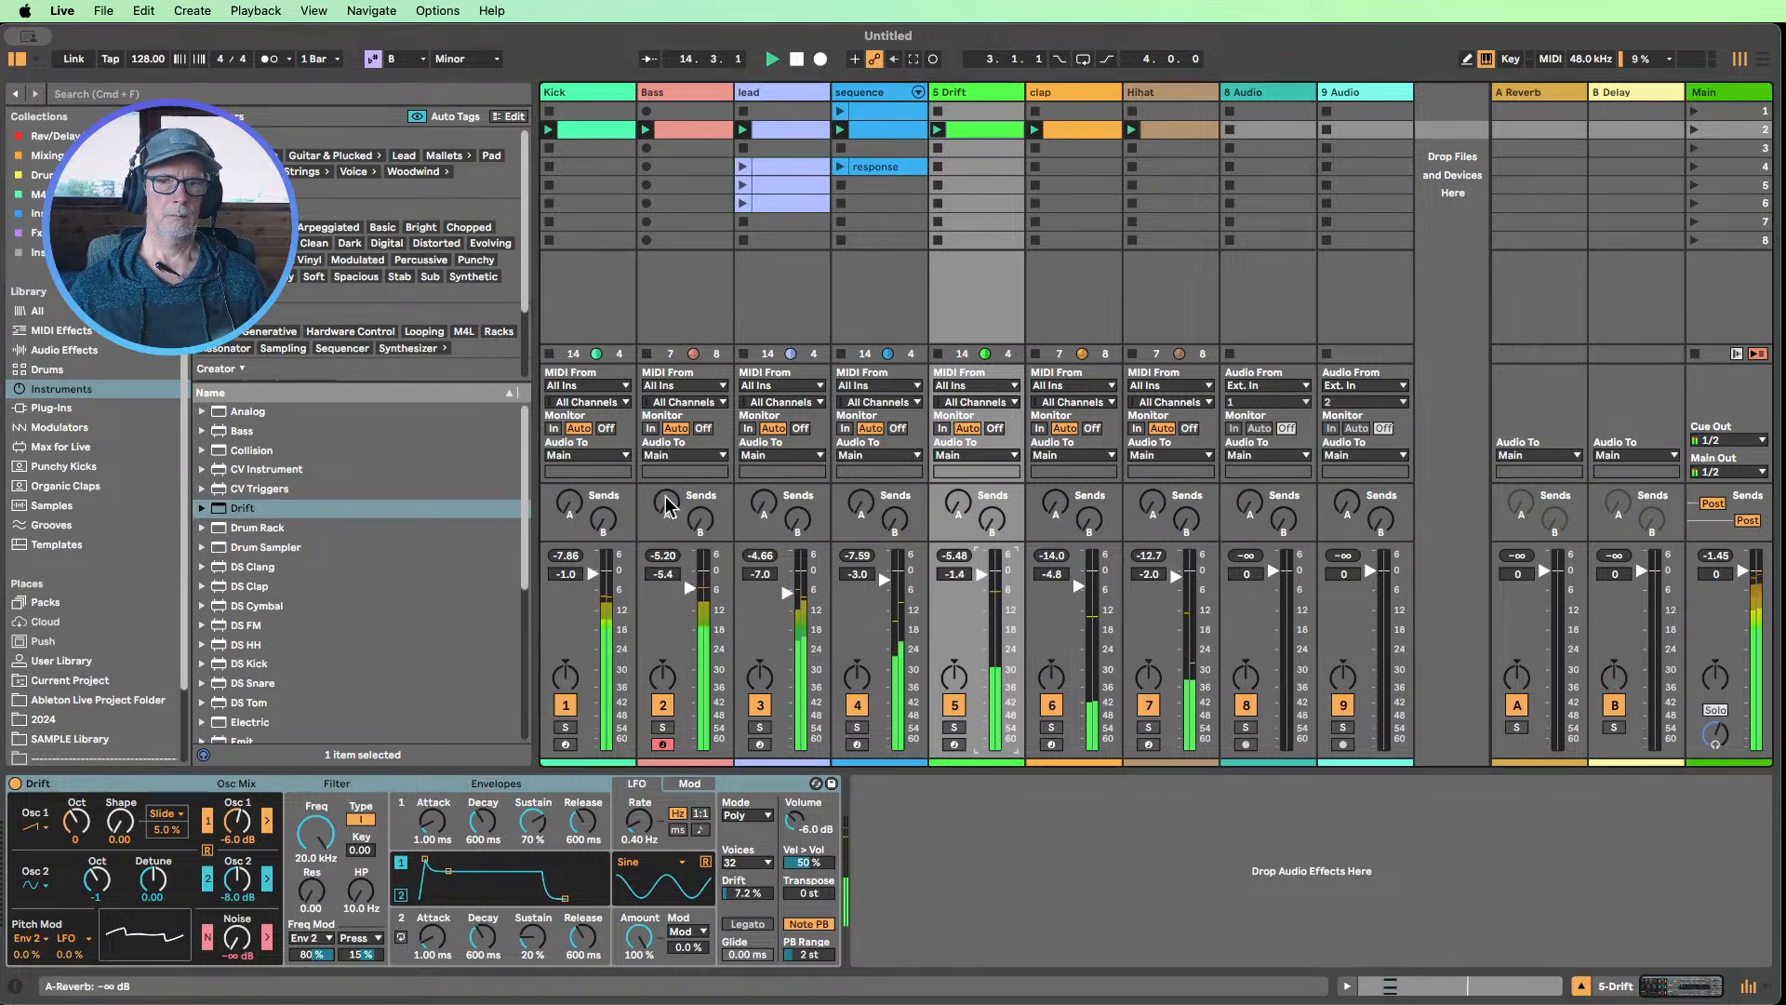
Open the Drift chord clip and lengthen the B2, D3 and F#3 chord to one beat, from 1.1.3 to 1.2.3
double_click(958, 129)
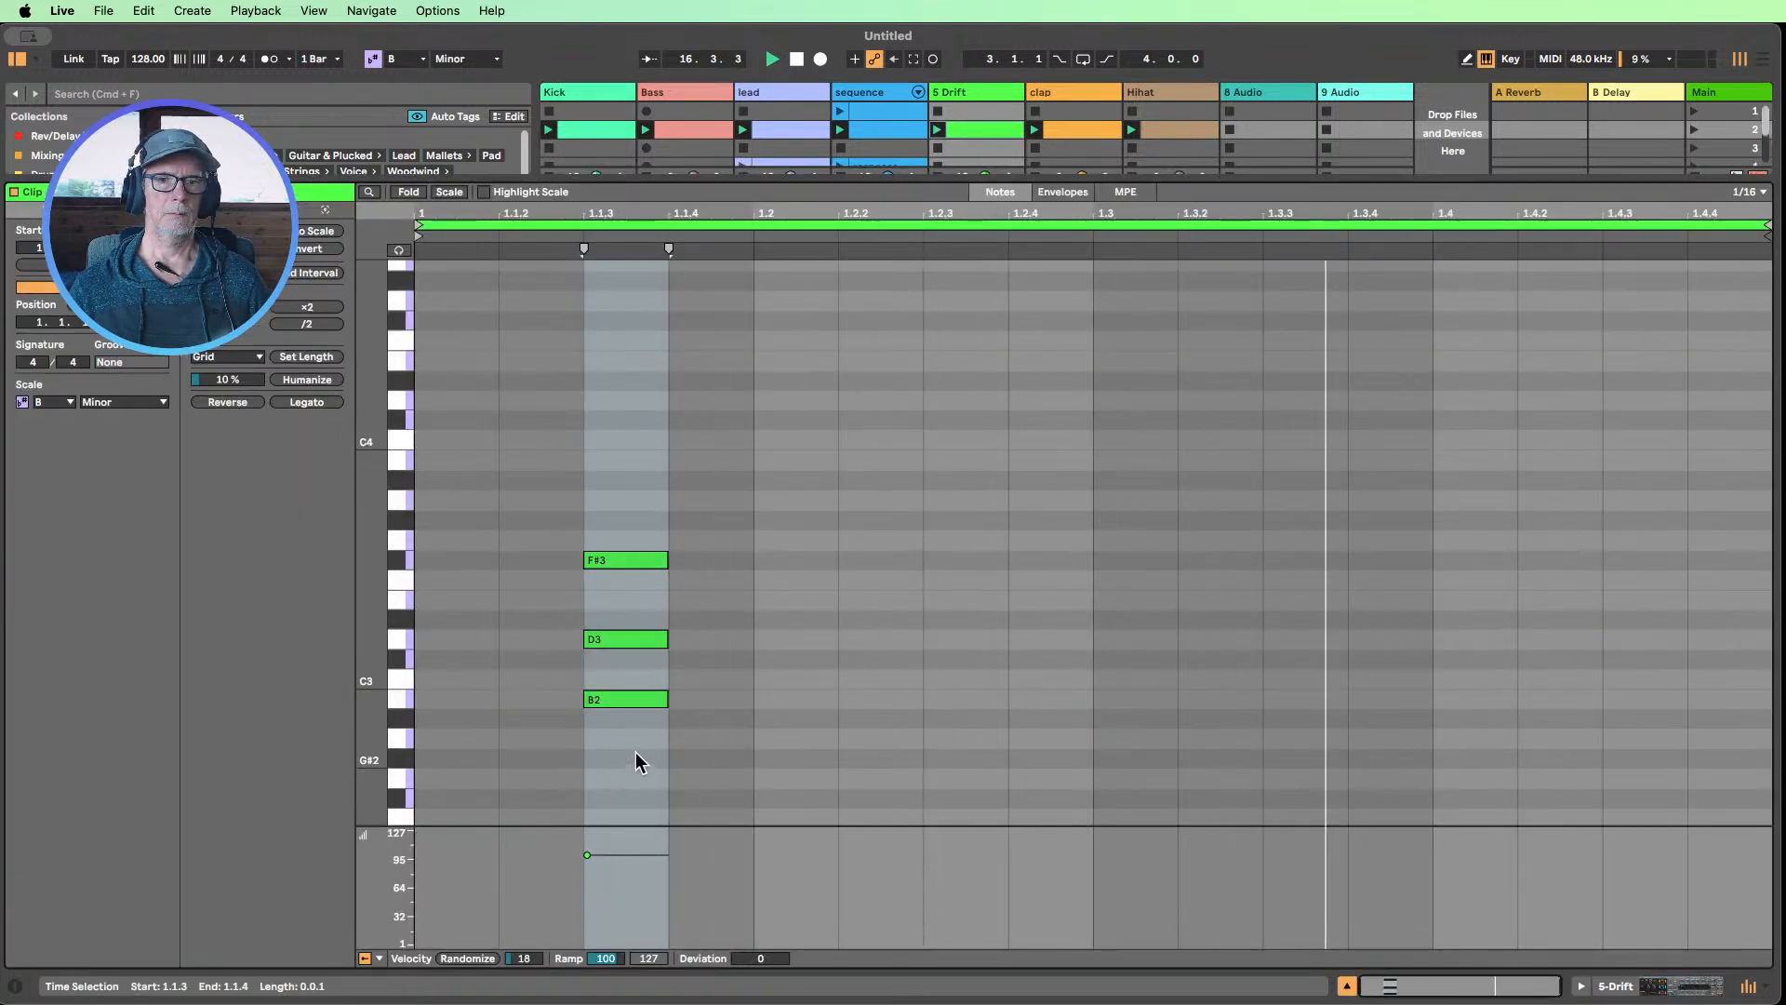
drag(635, 752, 628, 416)
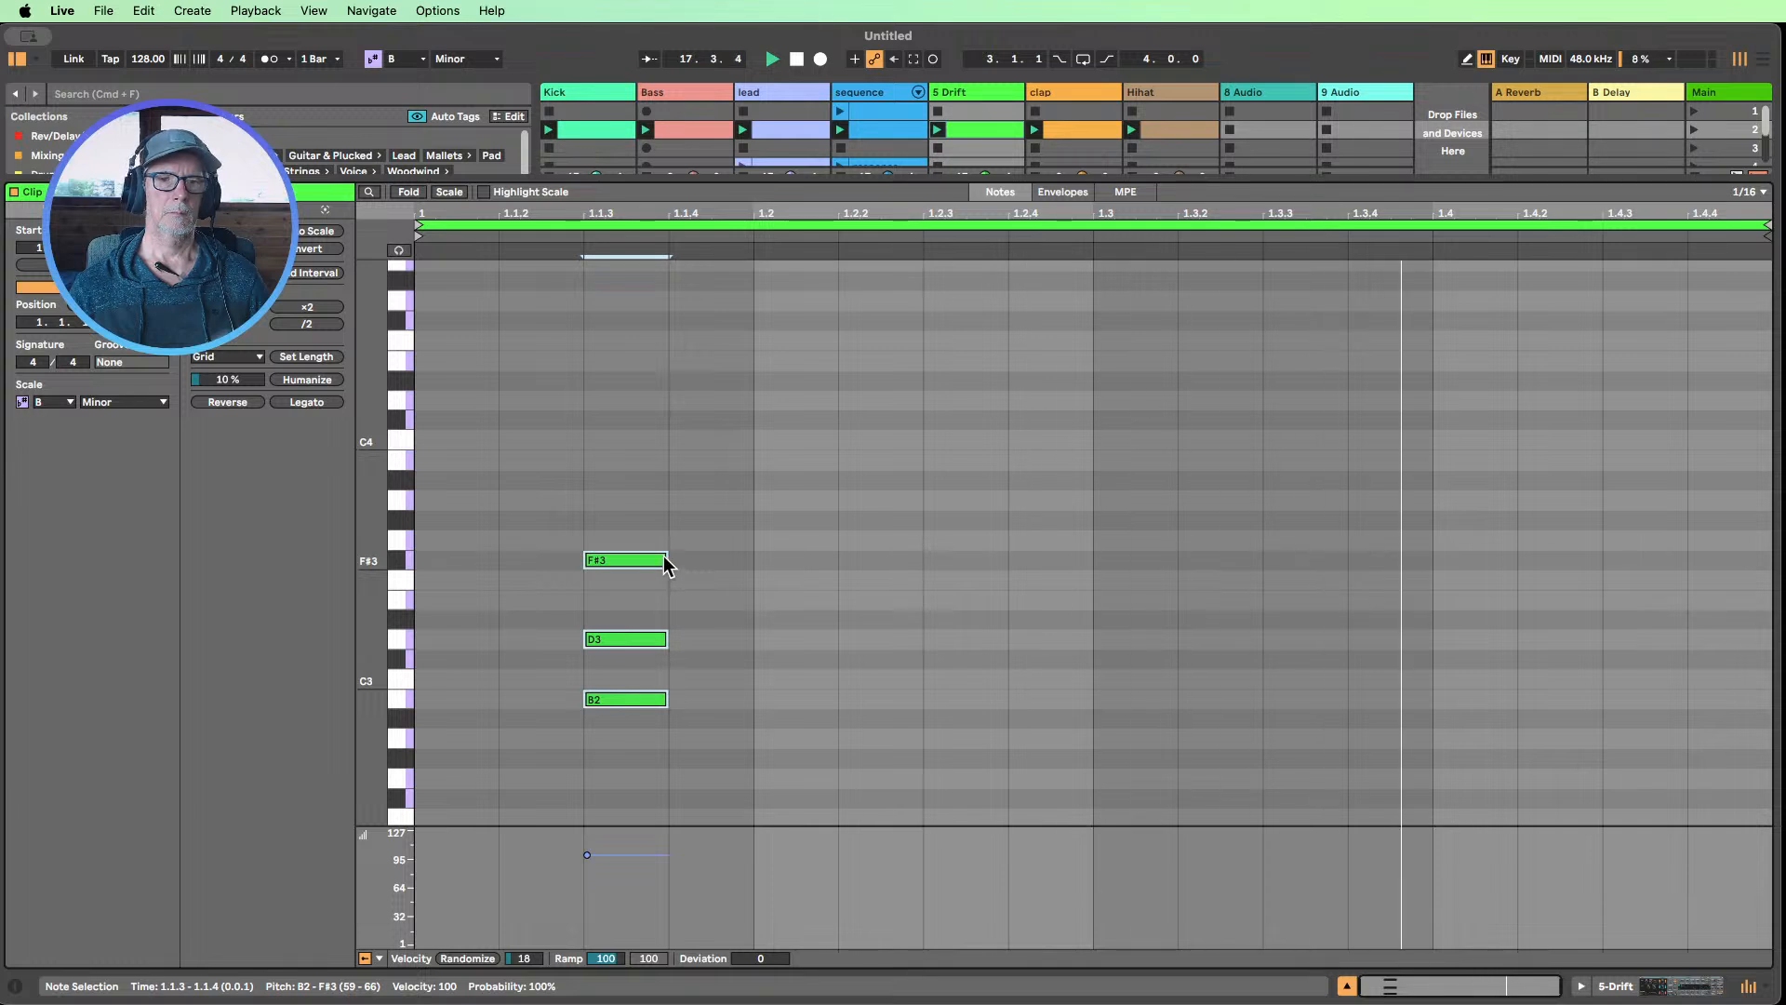
drag(666, 559, 921, 556)
click(923, 556)
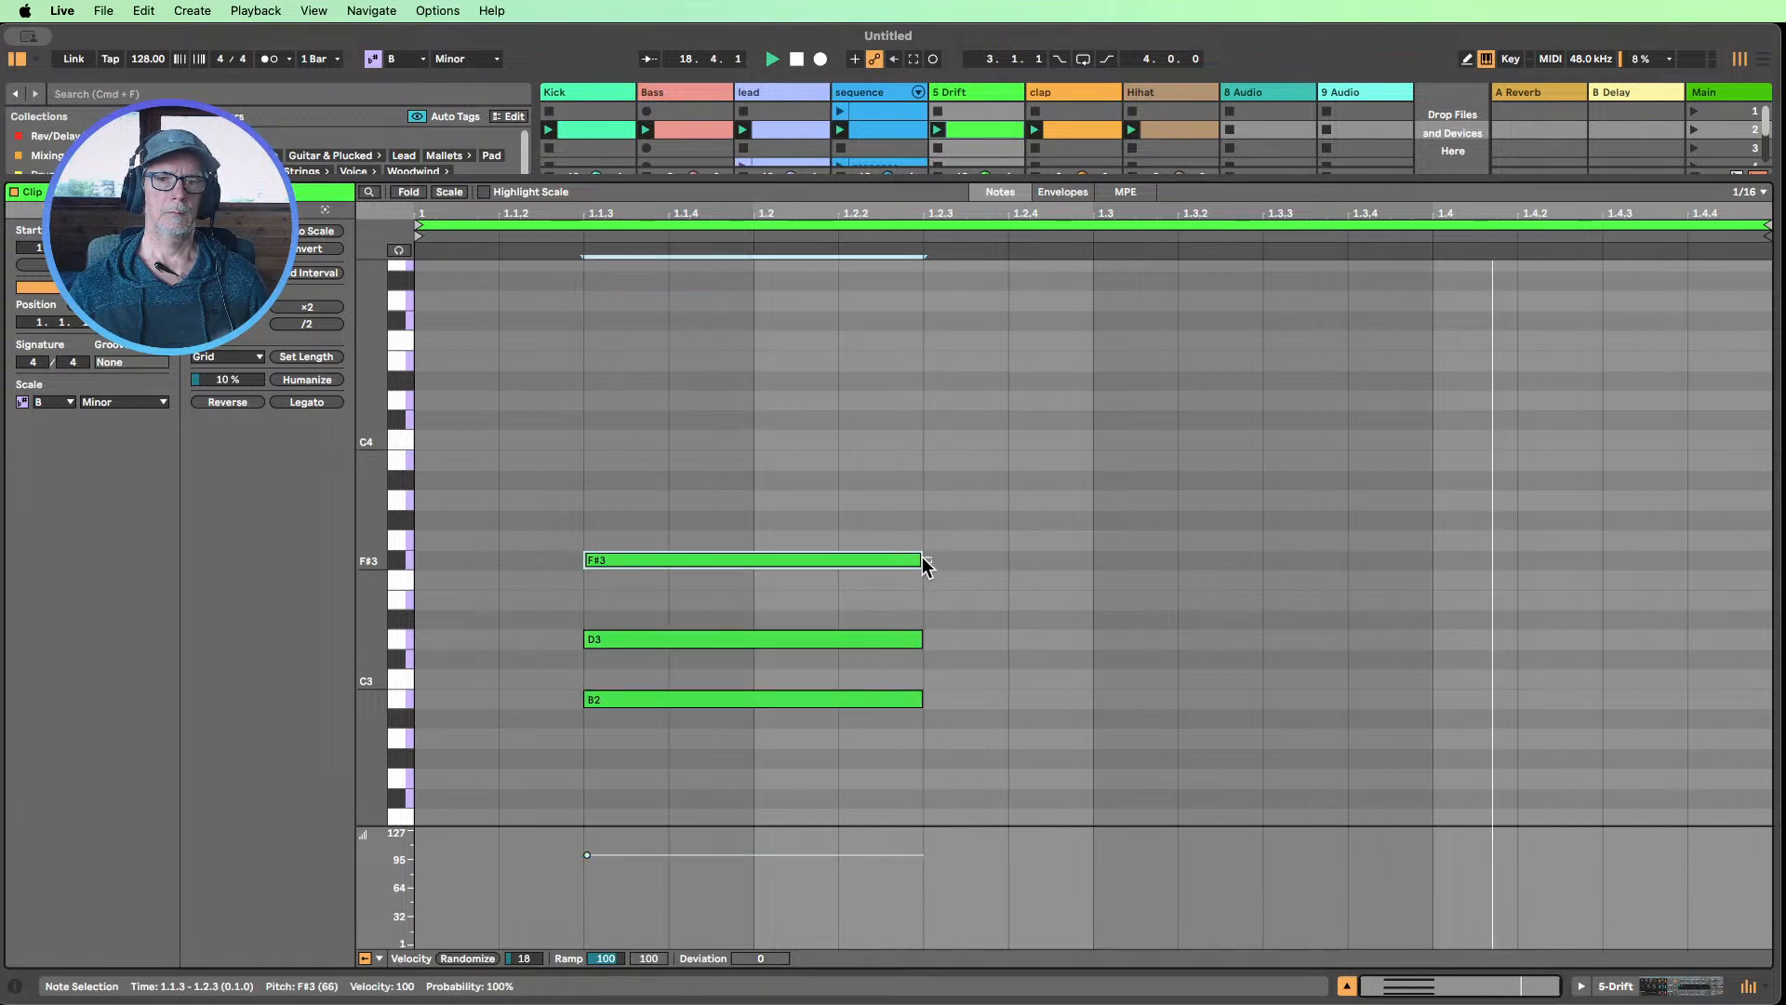
Duplicate the whole chord twice so that copies start at 1.2.3 and 1.3.3
drag(750, 794, 768, 380)
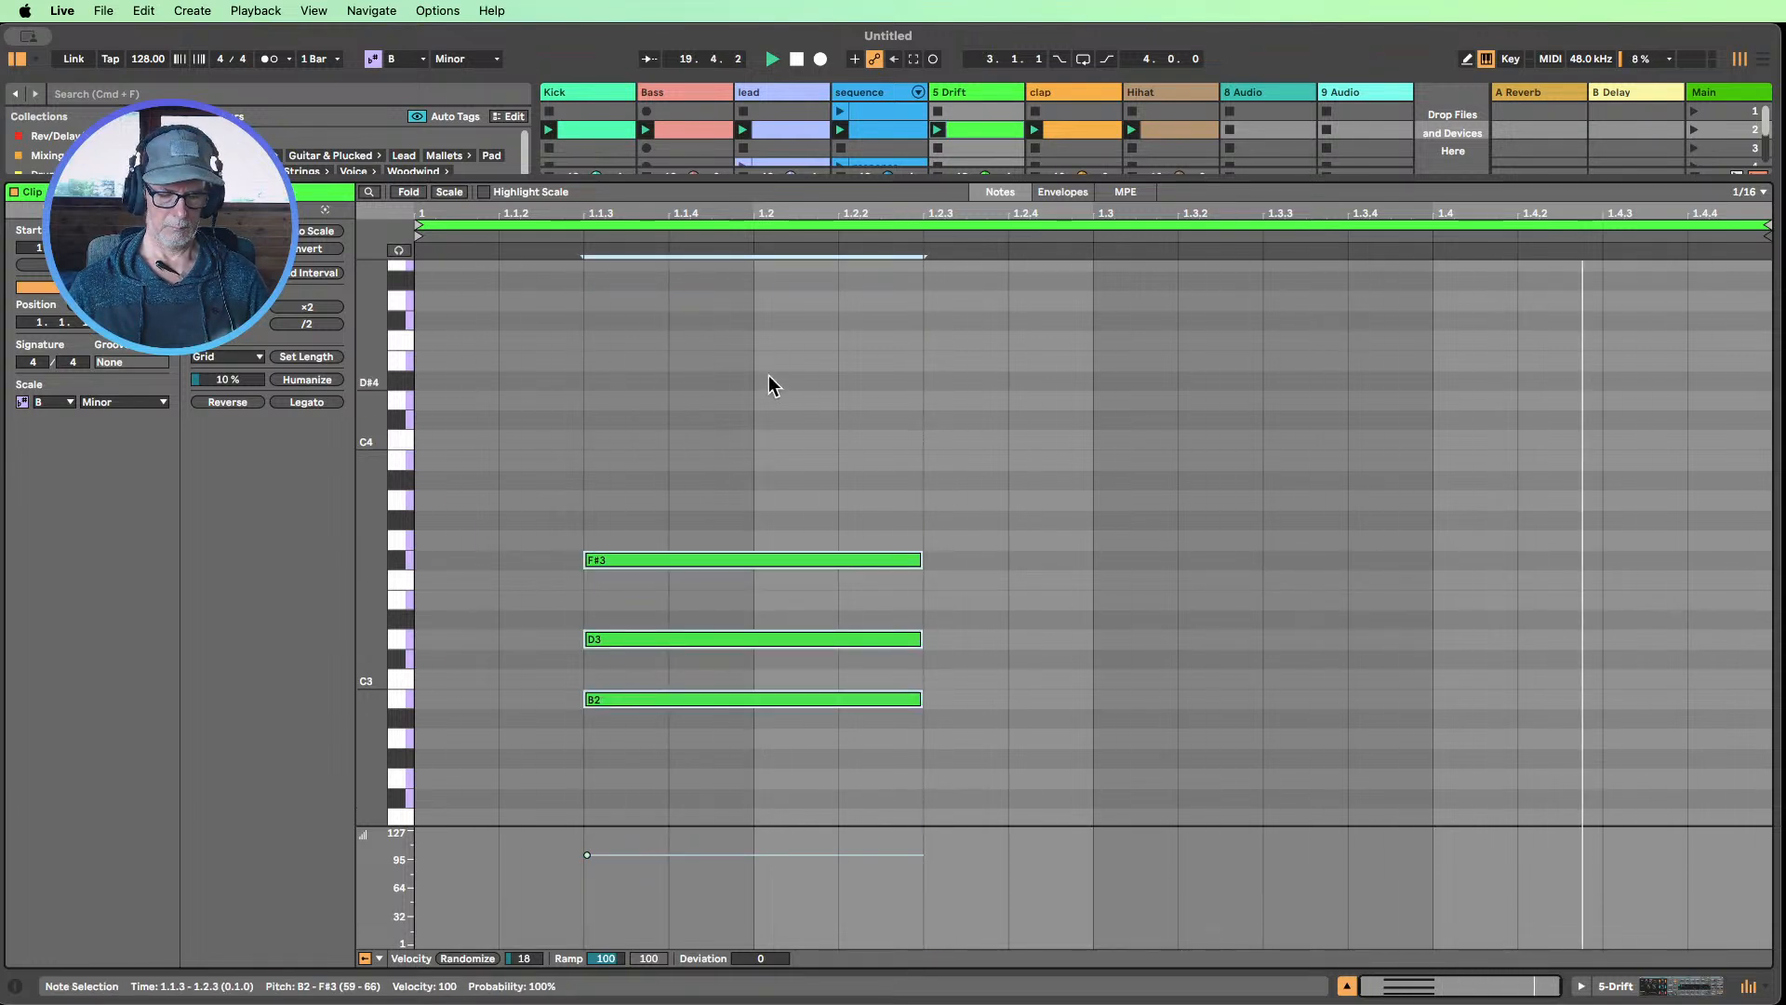
key(super+d)
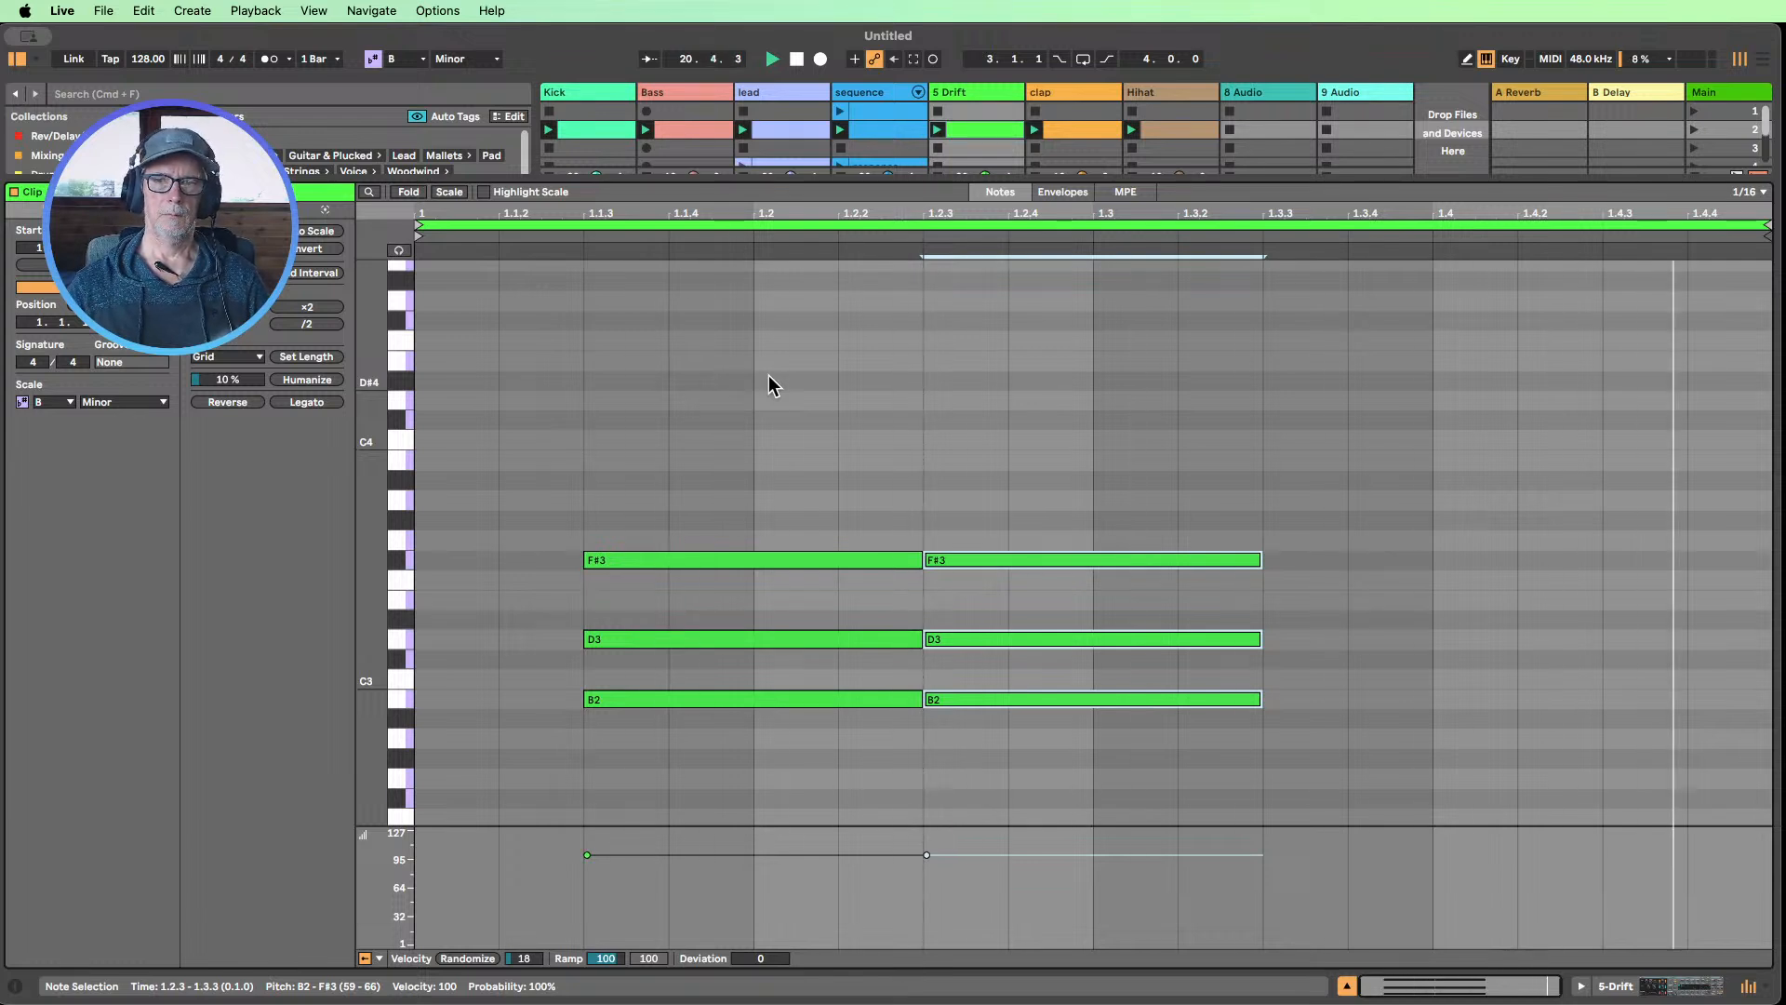
key(super+d)
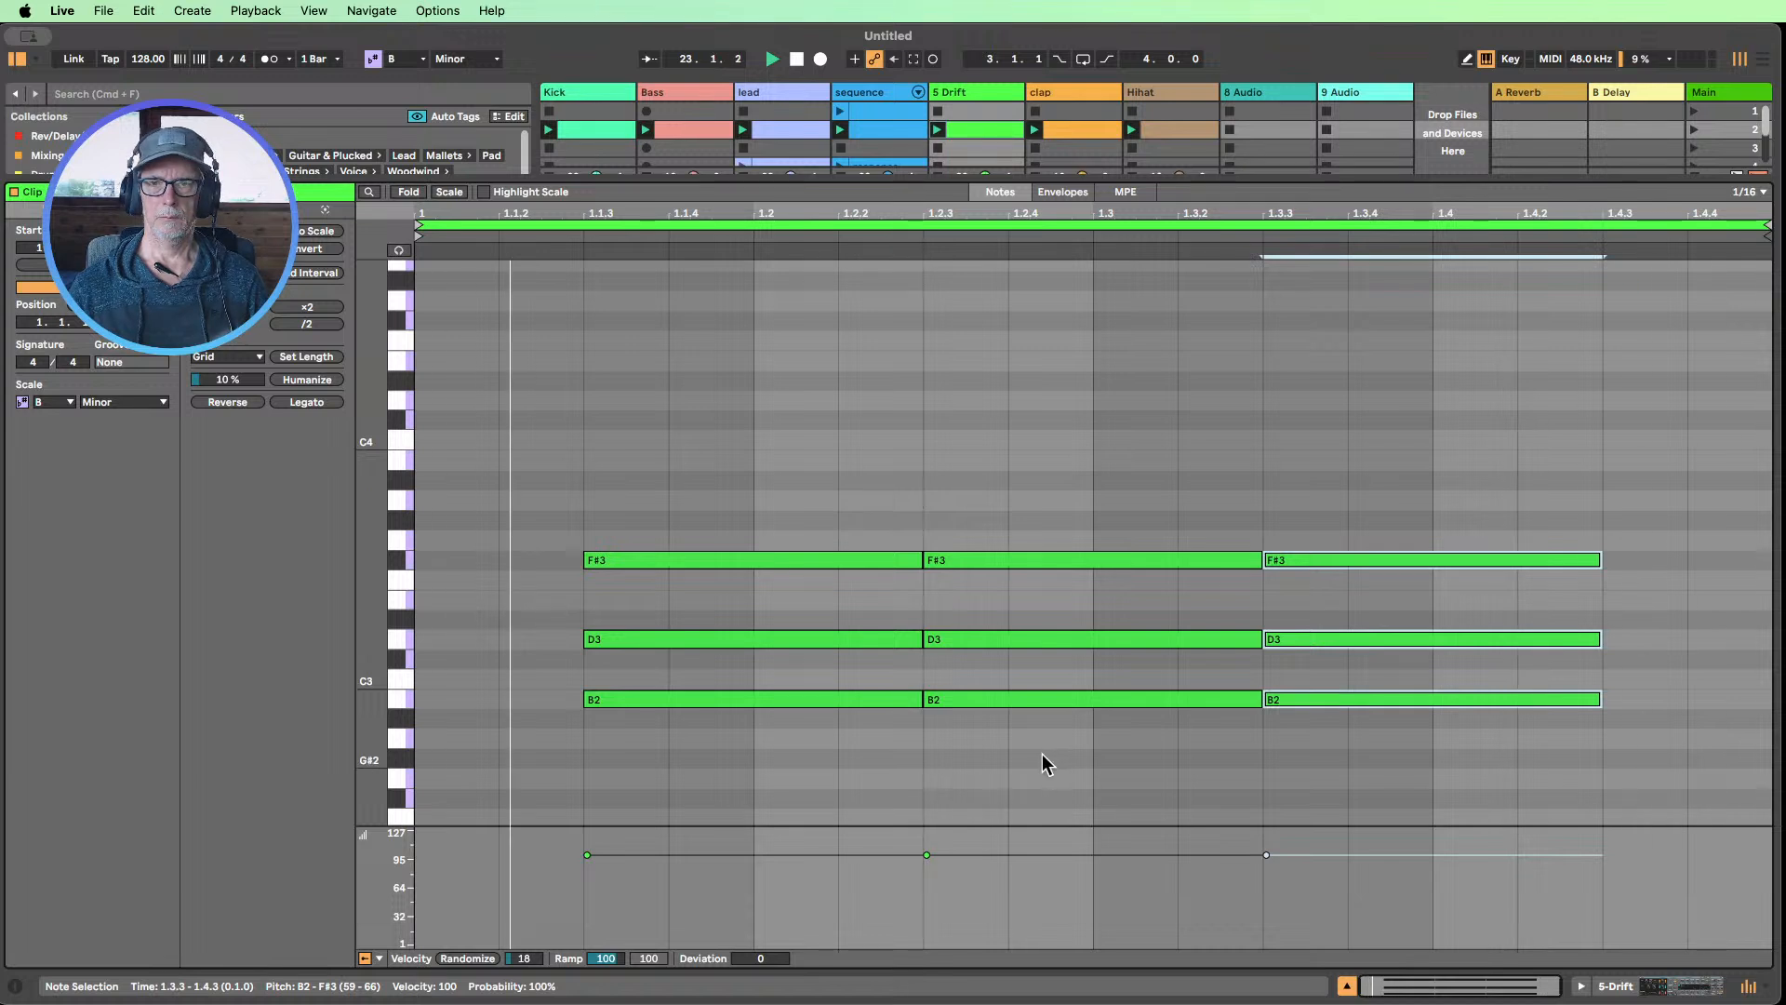
Transpose the middle chord at 1.2.3 down two semitones and raise its C3 note to C#3
drag(1042, 753, 1040, 427)
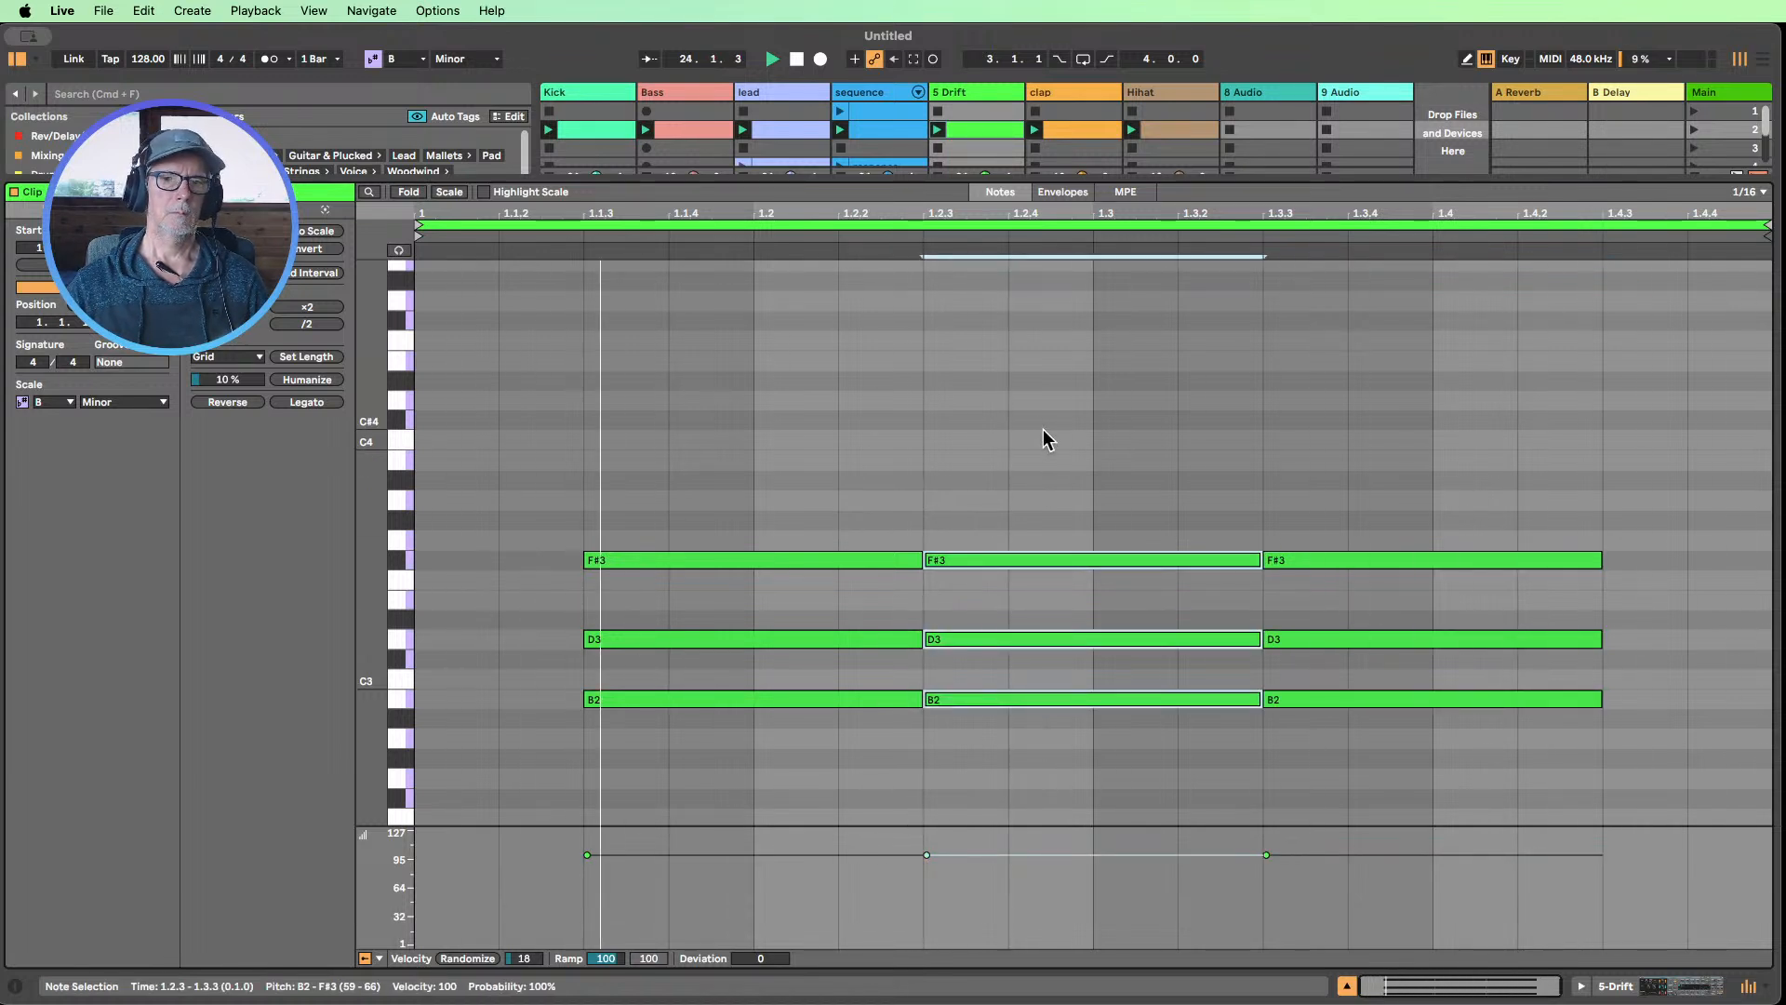
key(Down)
key(Down)
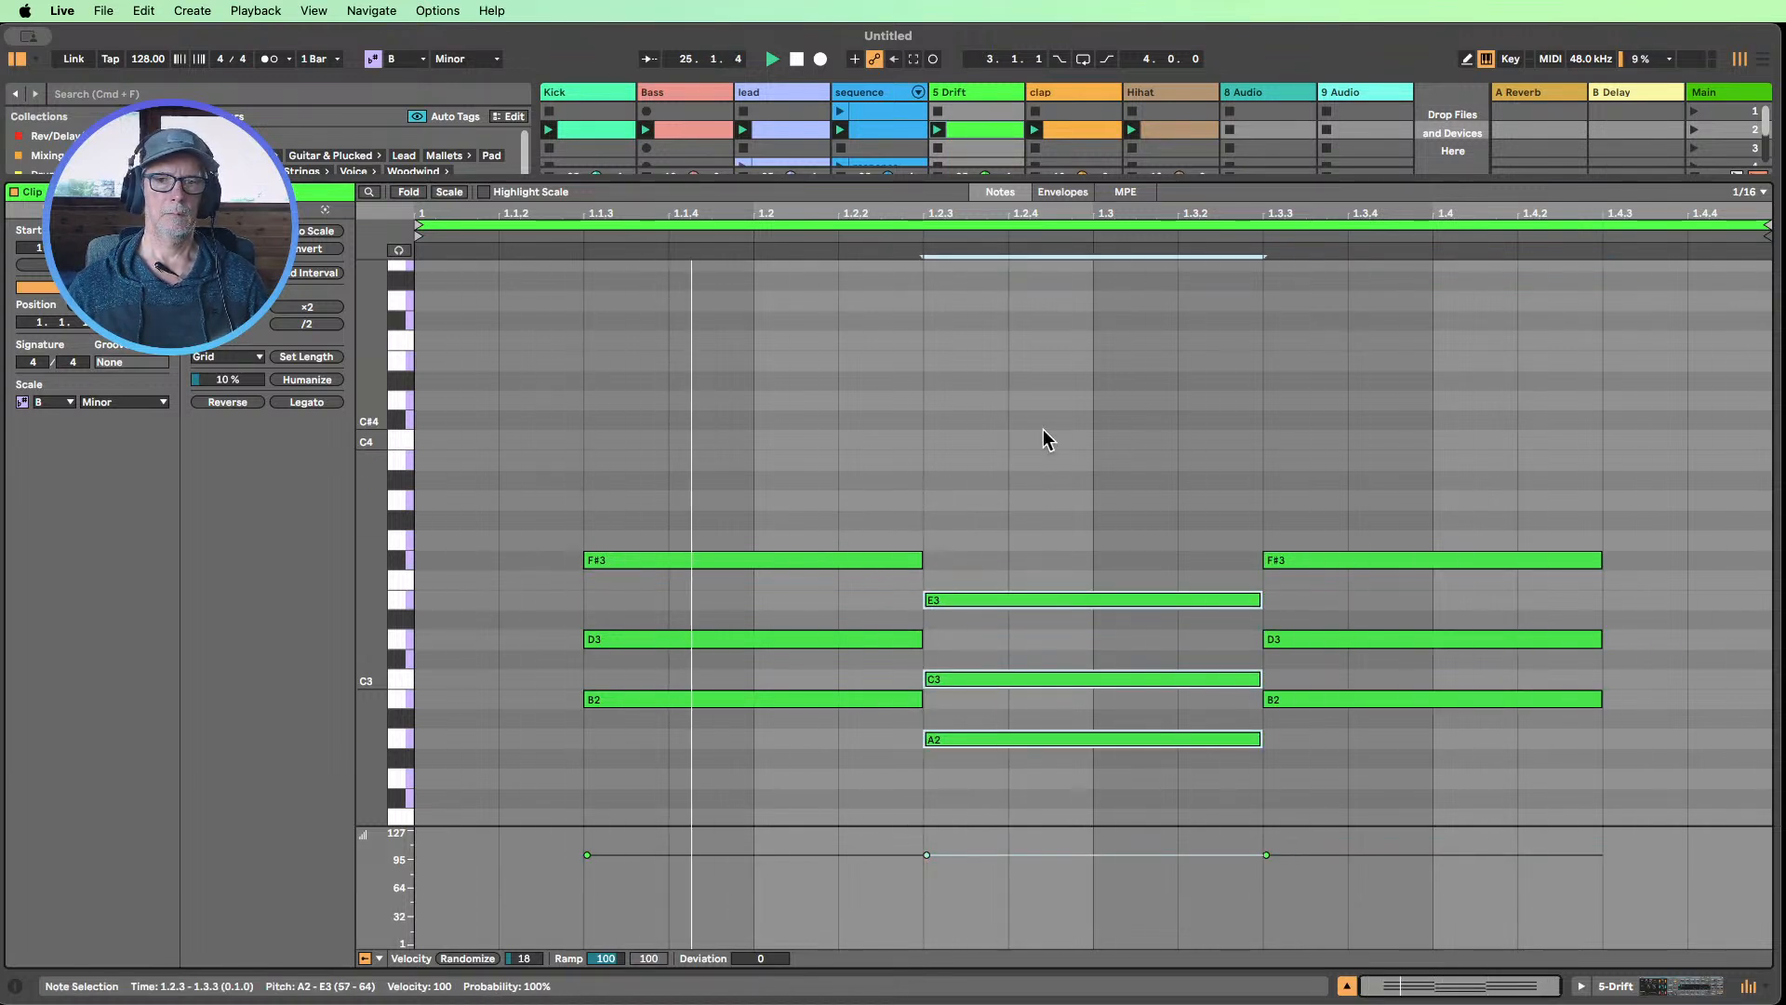
click(1046, 678)
key(Up)
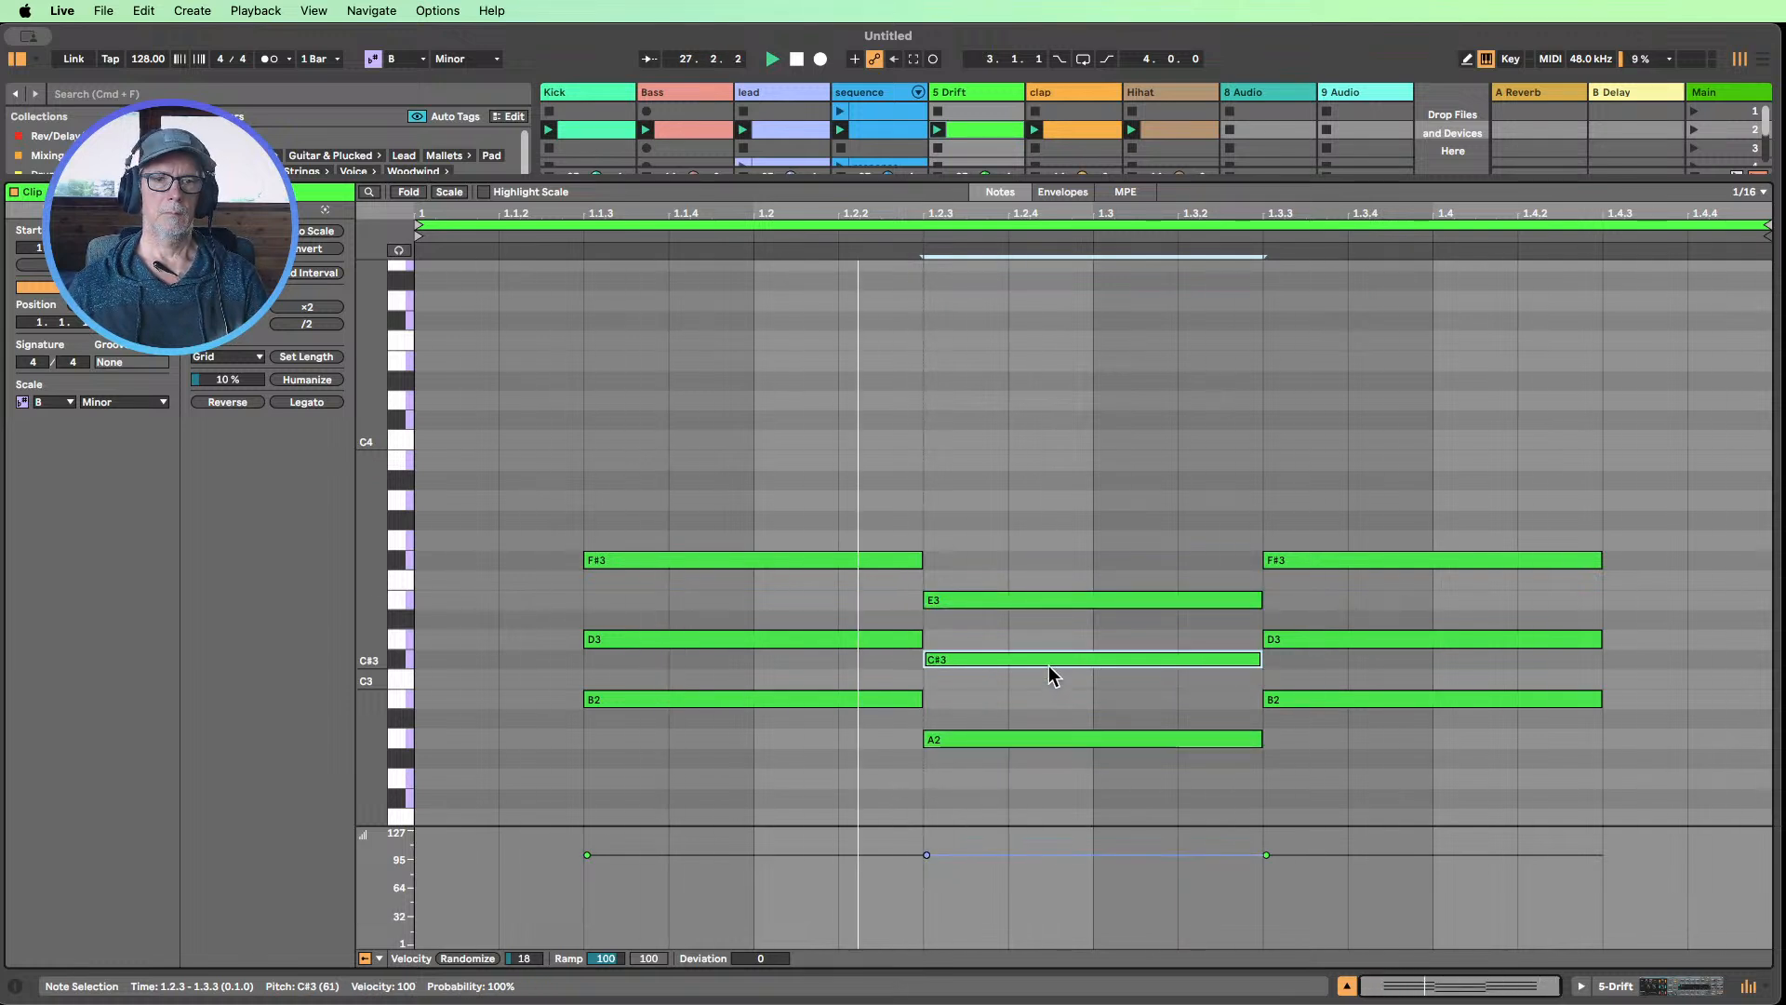
Raise the top note of the middle chord from E3 to F#3
click(1071, 601)
key(Up)
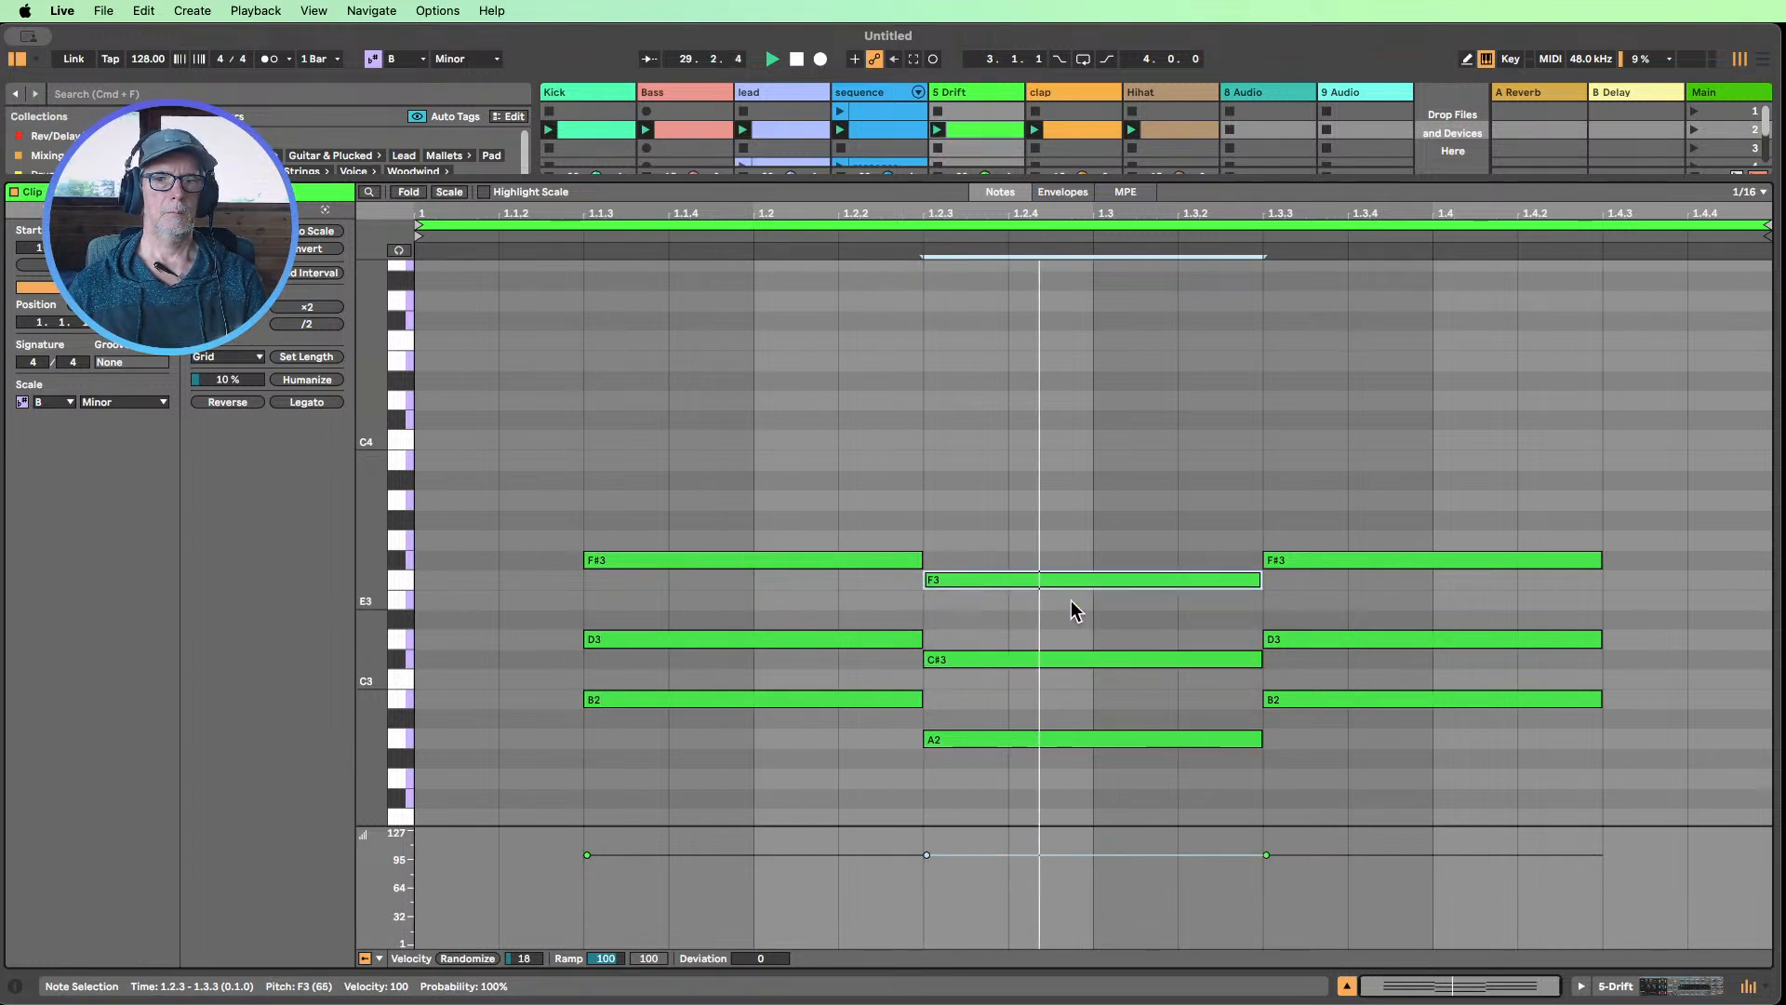
key(Up)
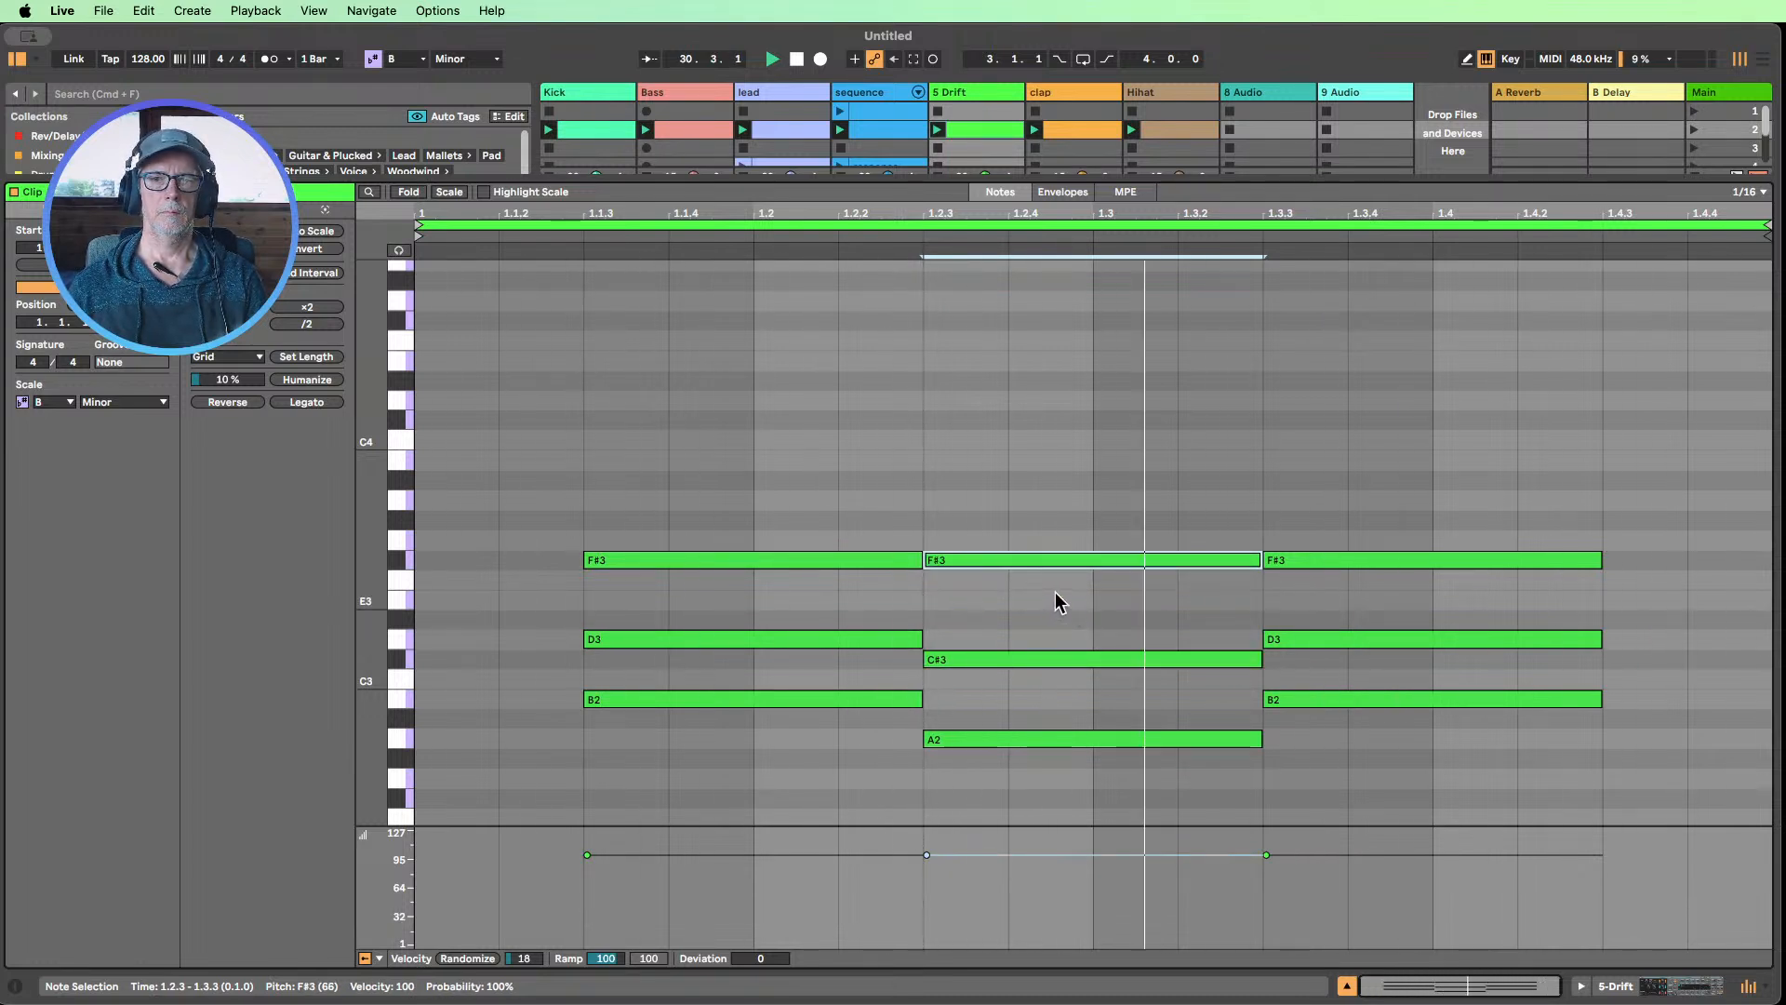
Try the middle chord with its middle note at B2 and its lowest note at G2, and return the lowest note to A2
click(1051, 656)
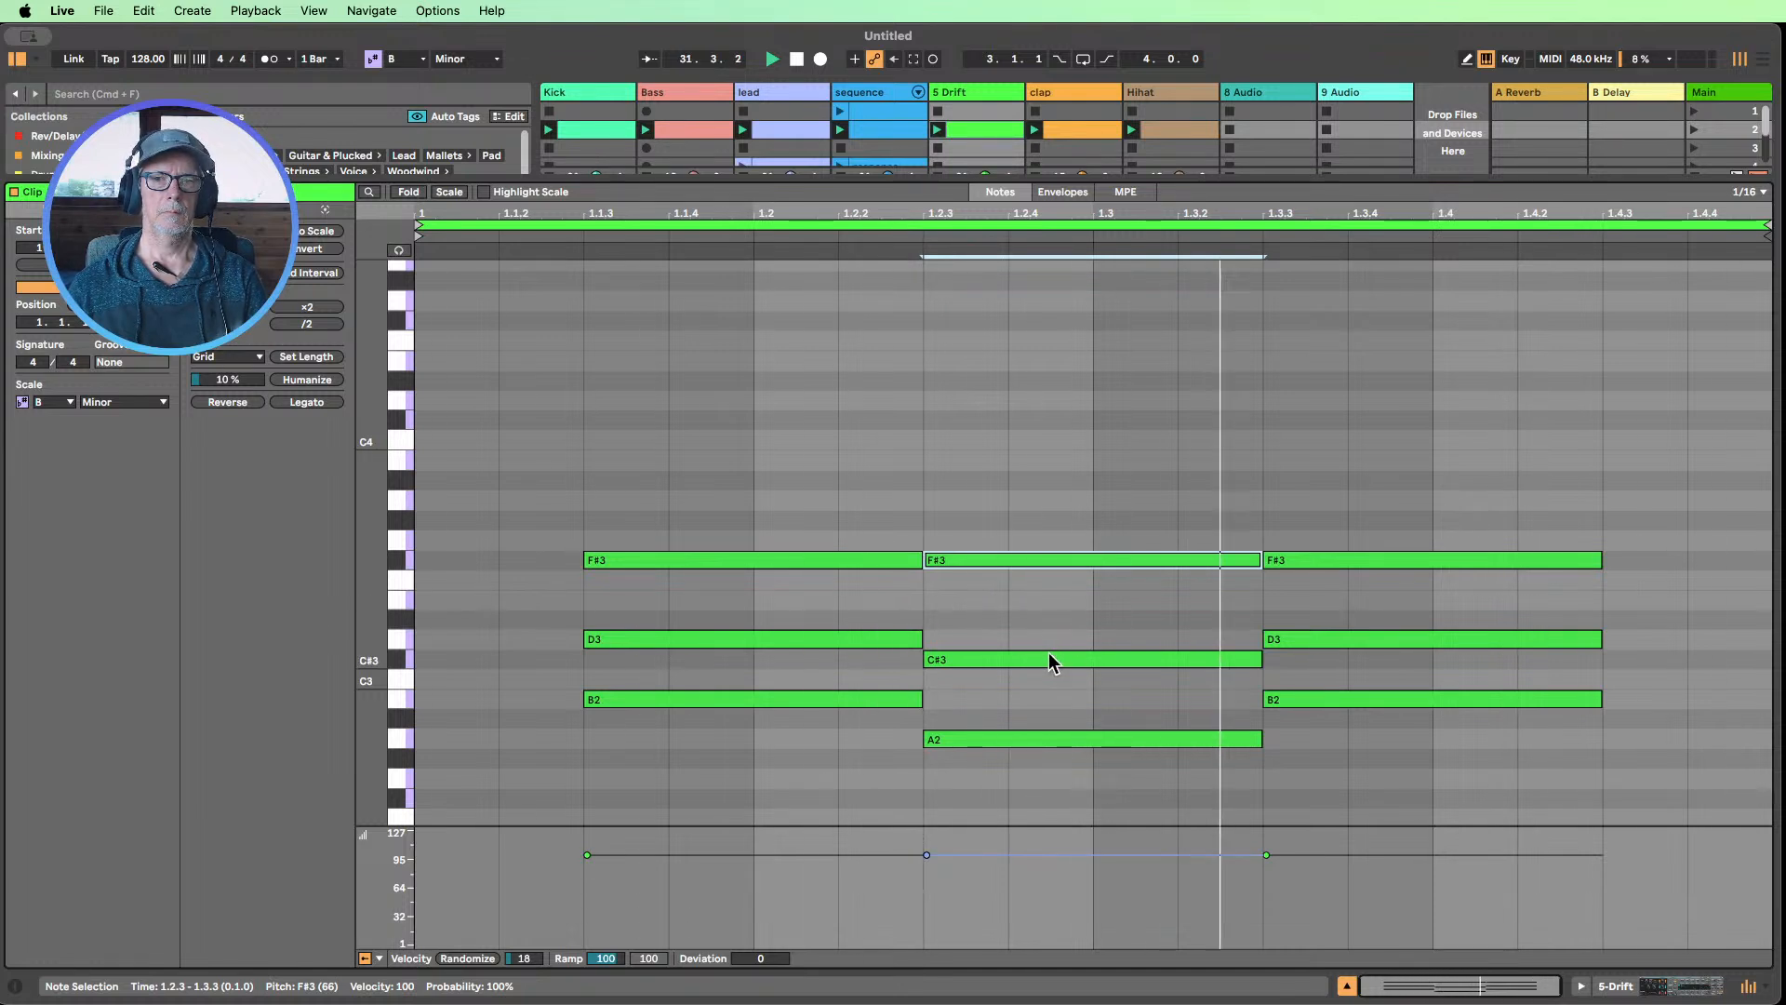
key(Down)
key(Down)
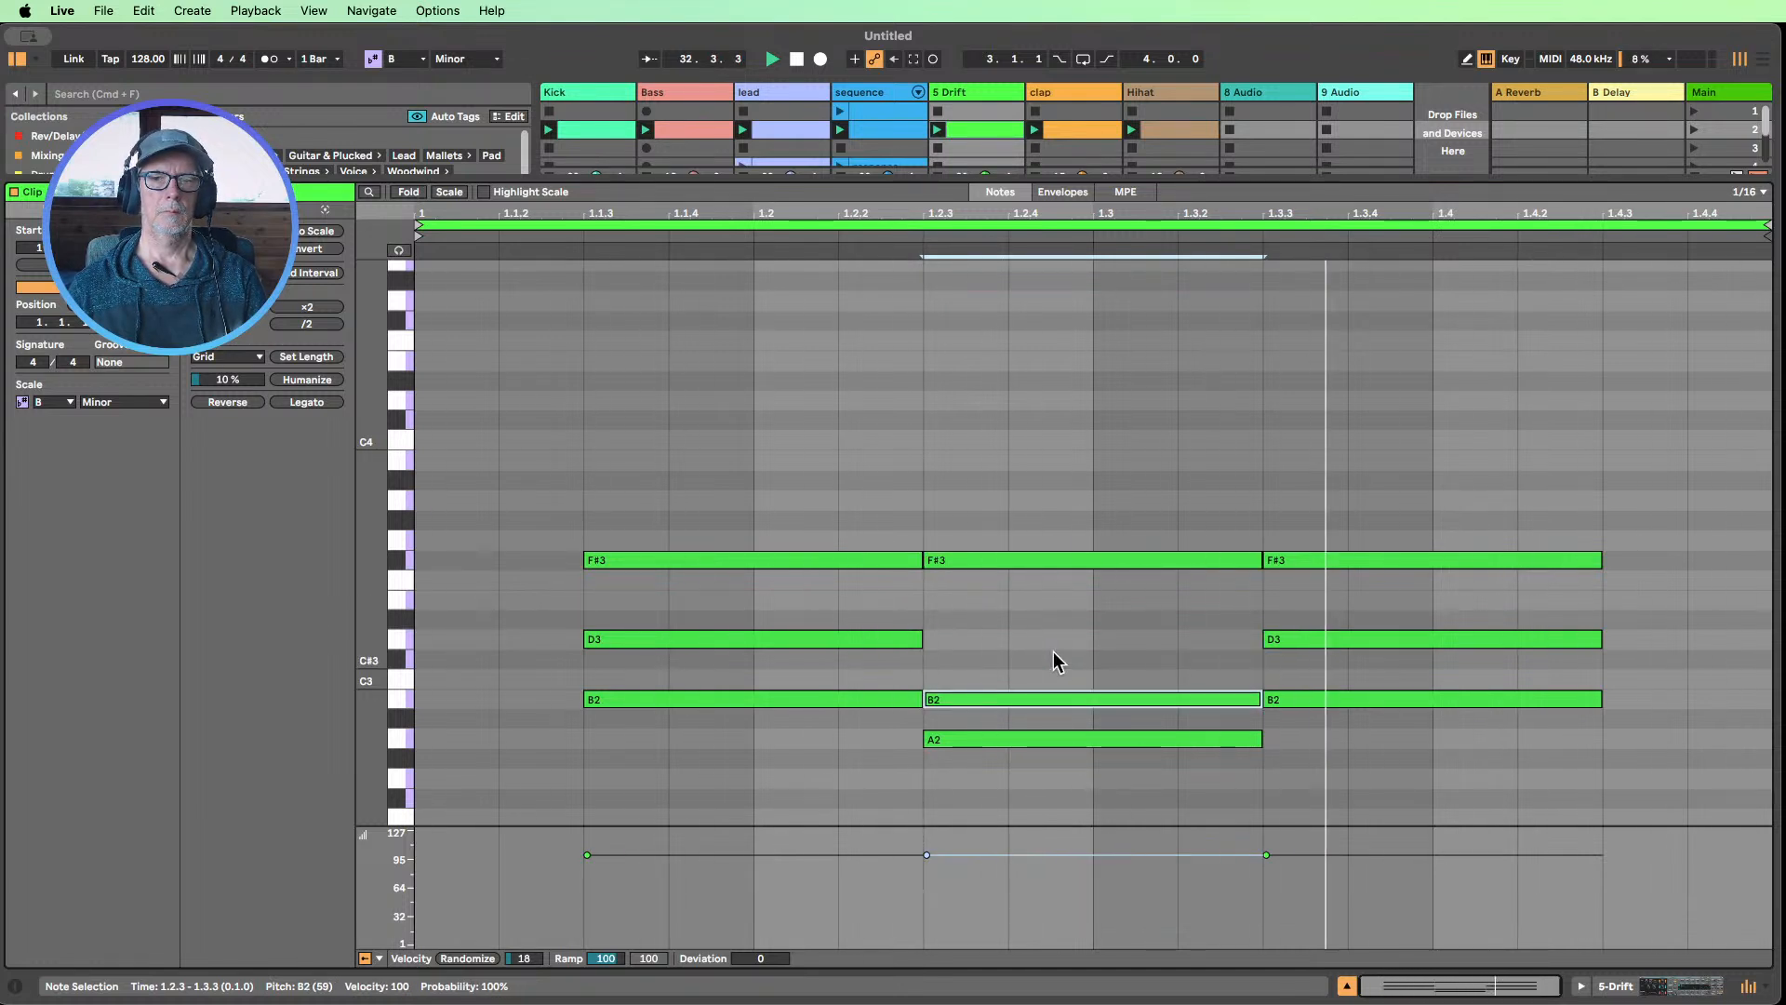
click(1013, 740)
key(Down)
key(Down)
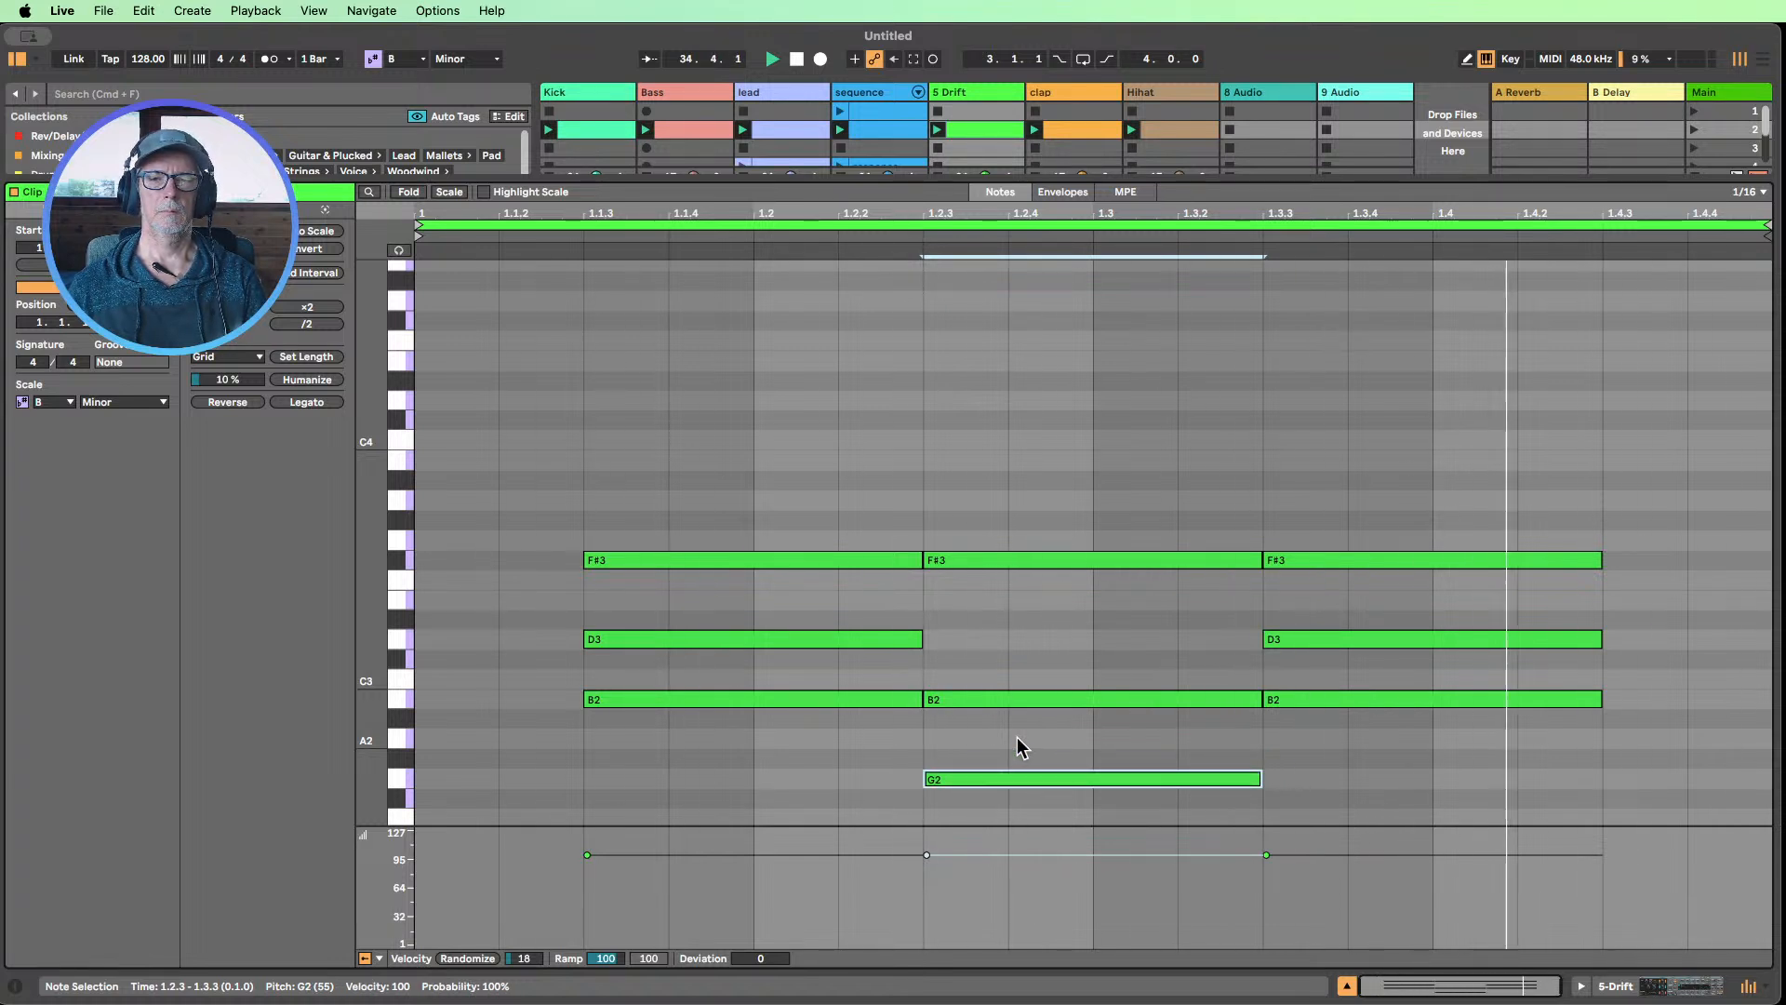
key(Up)
key(Up)
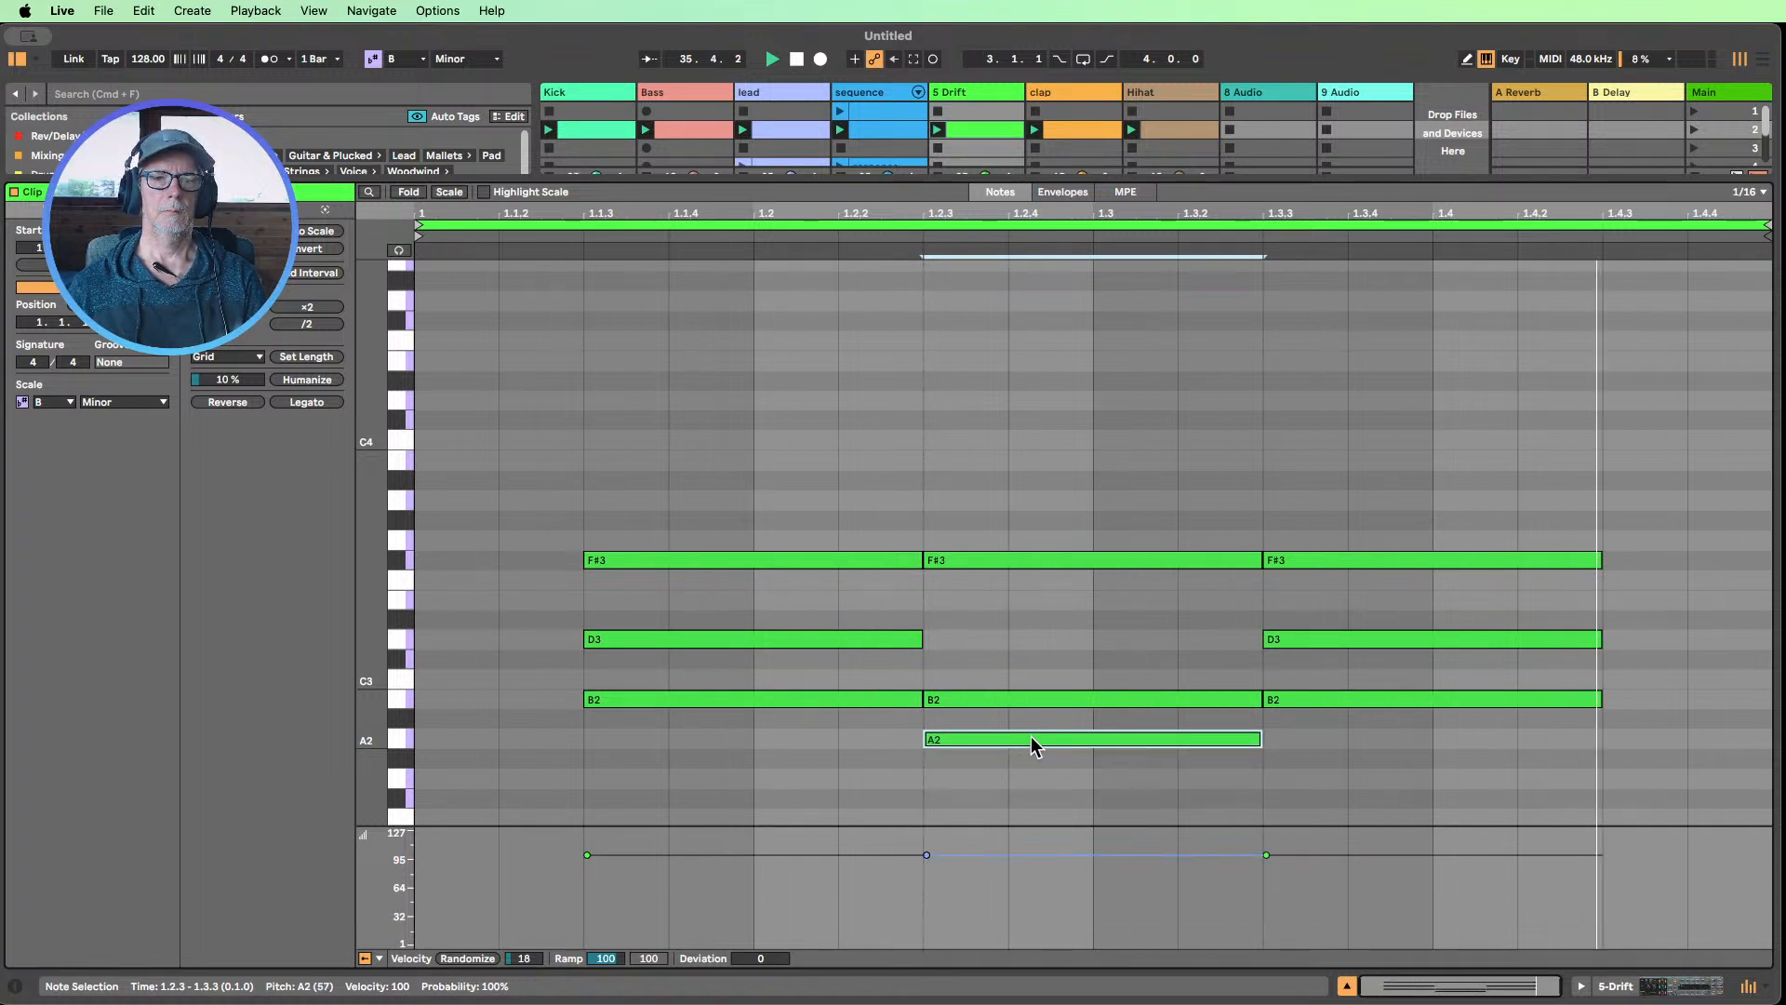
Raise the middle note of the chord at 1.2.3 to E3
click(1007, 701)
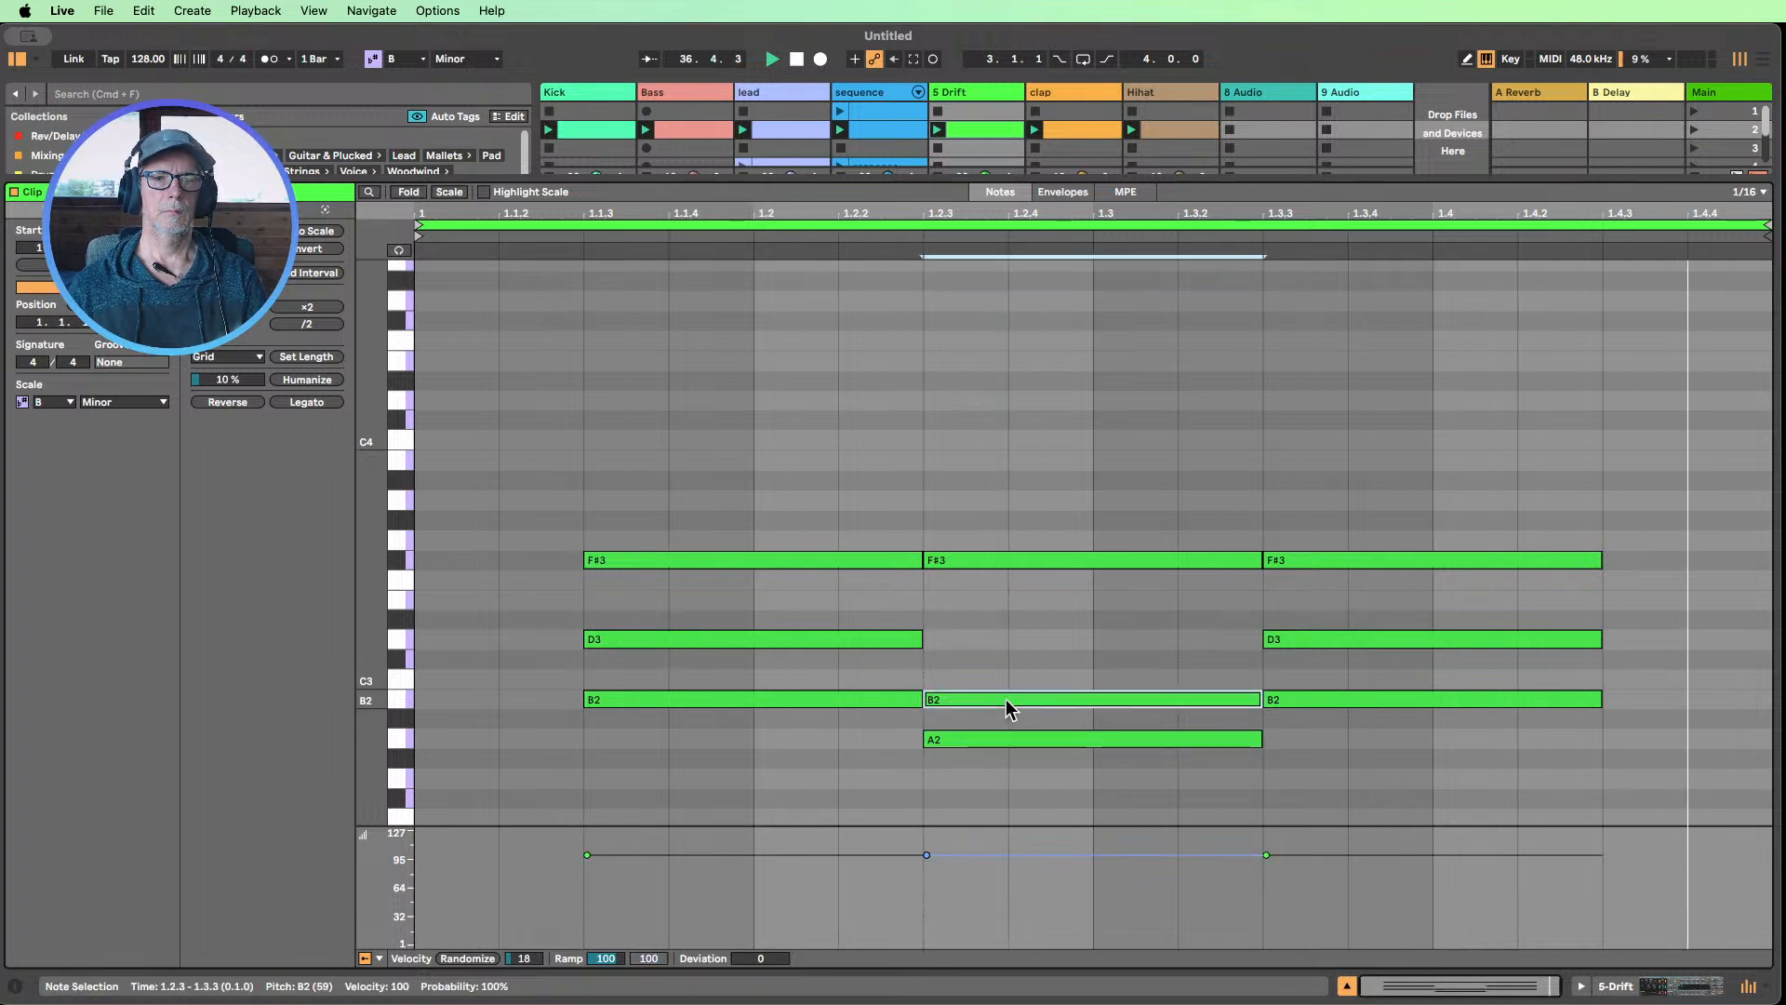
key(Up)
key(Up)
key(Up)
key(Up)
key(Up)
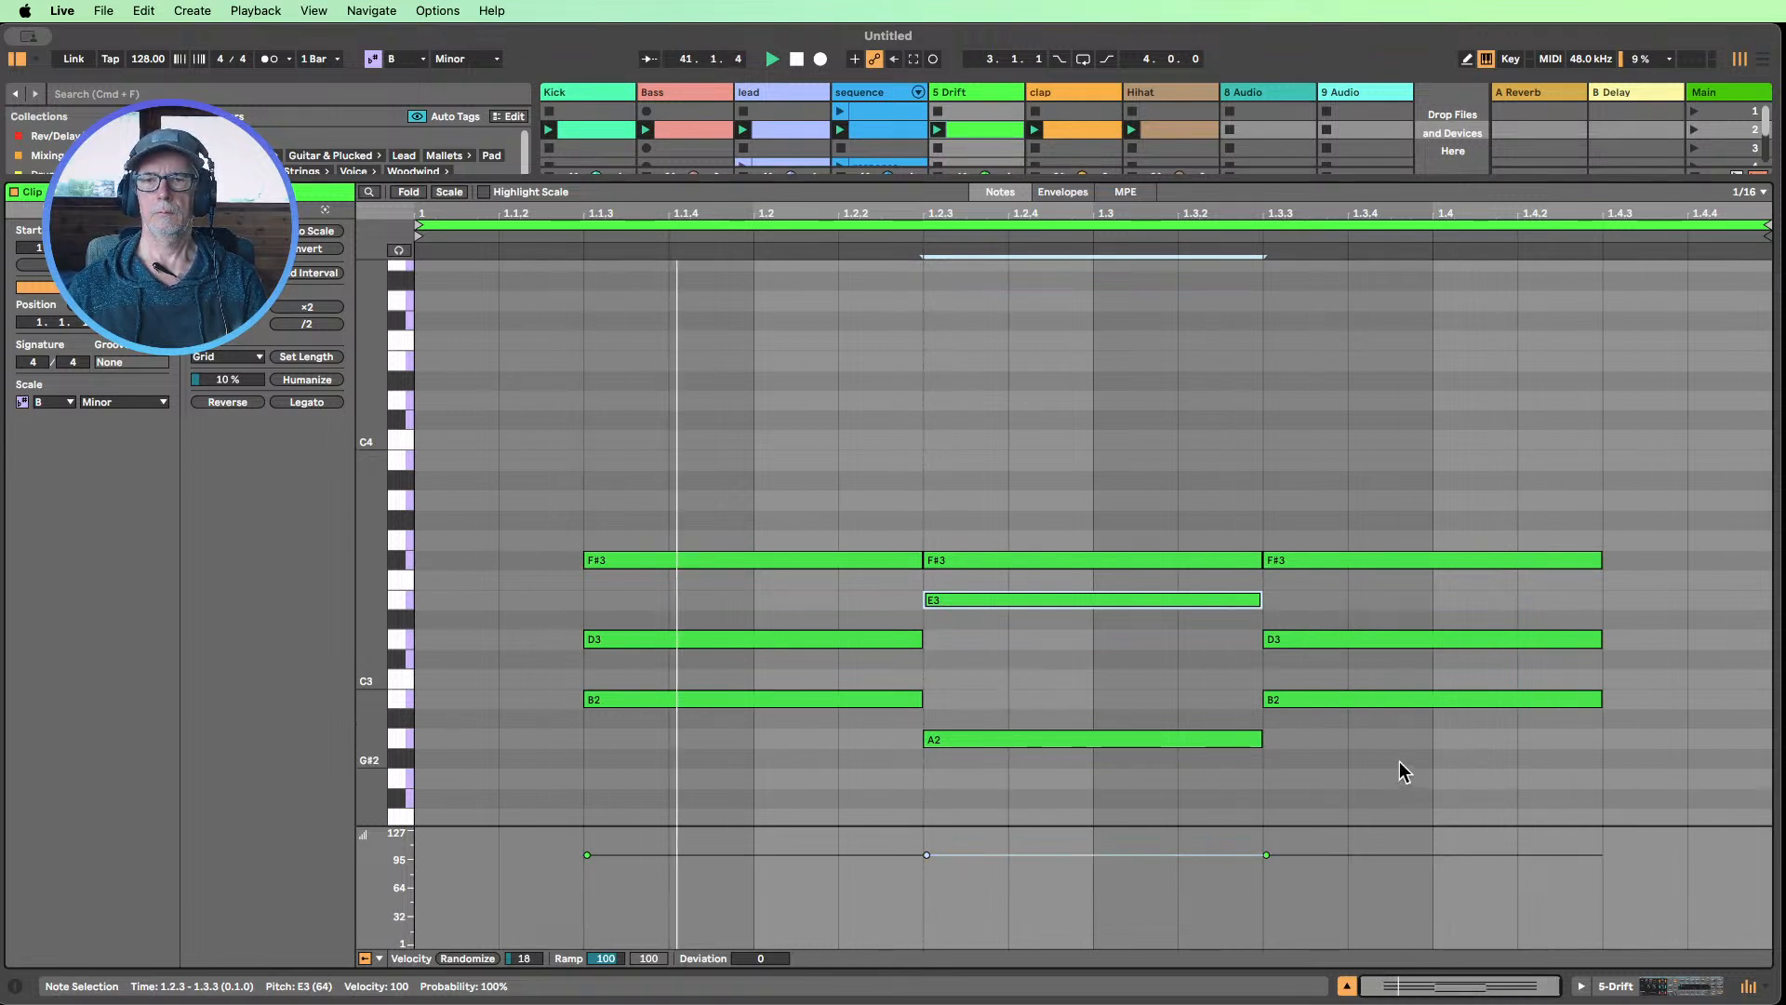
Mute the lead track, and set Drift's envelope 1 sustain to 45% and its filter frequency to 263 Hz
click(1612, 988)
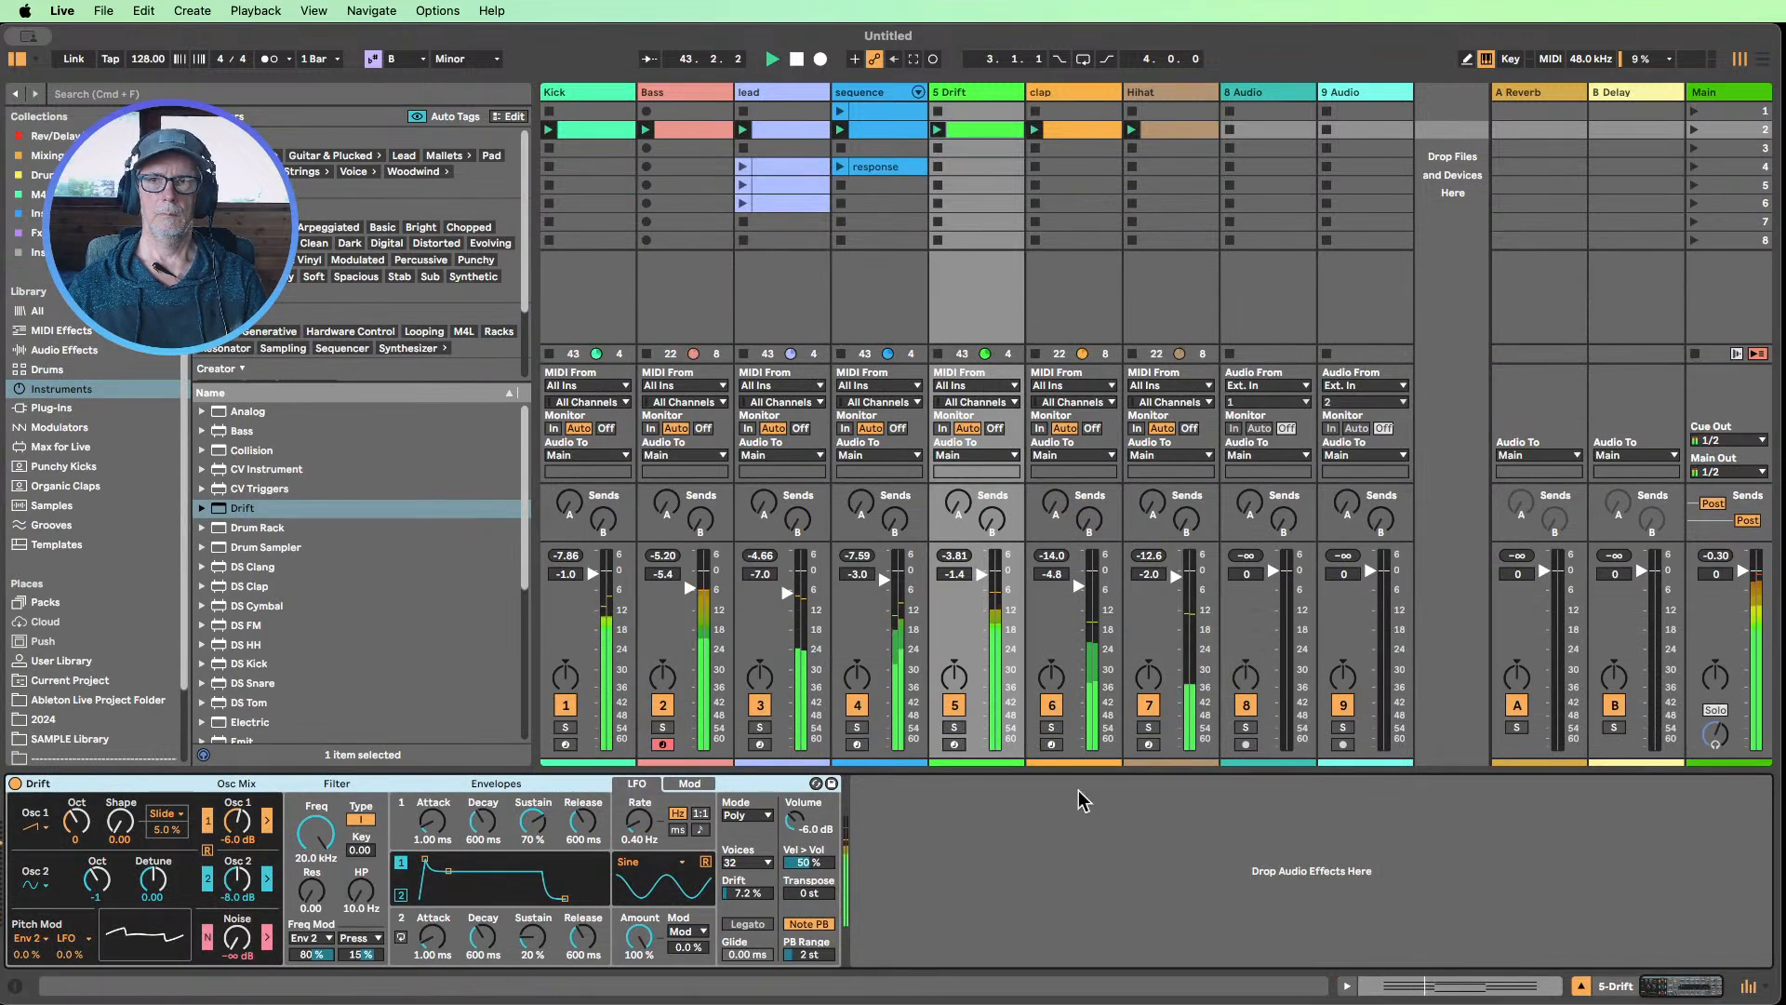
key(F3)
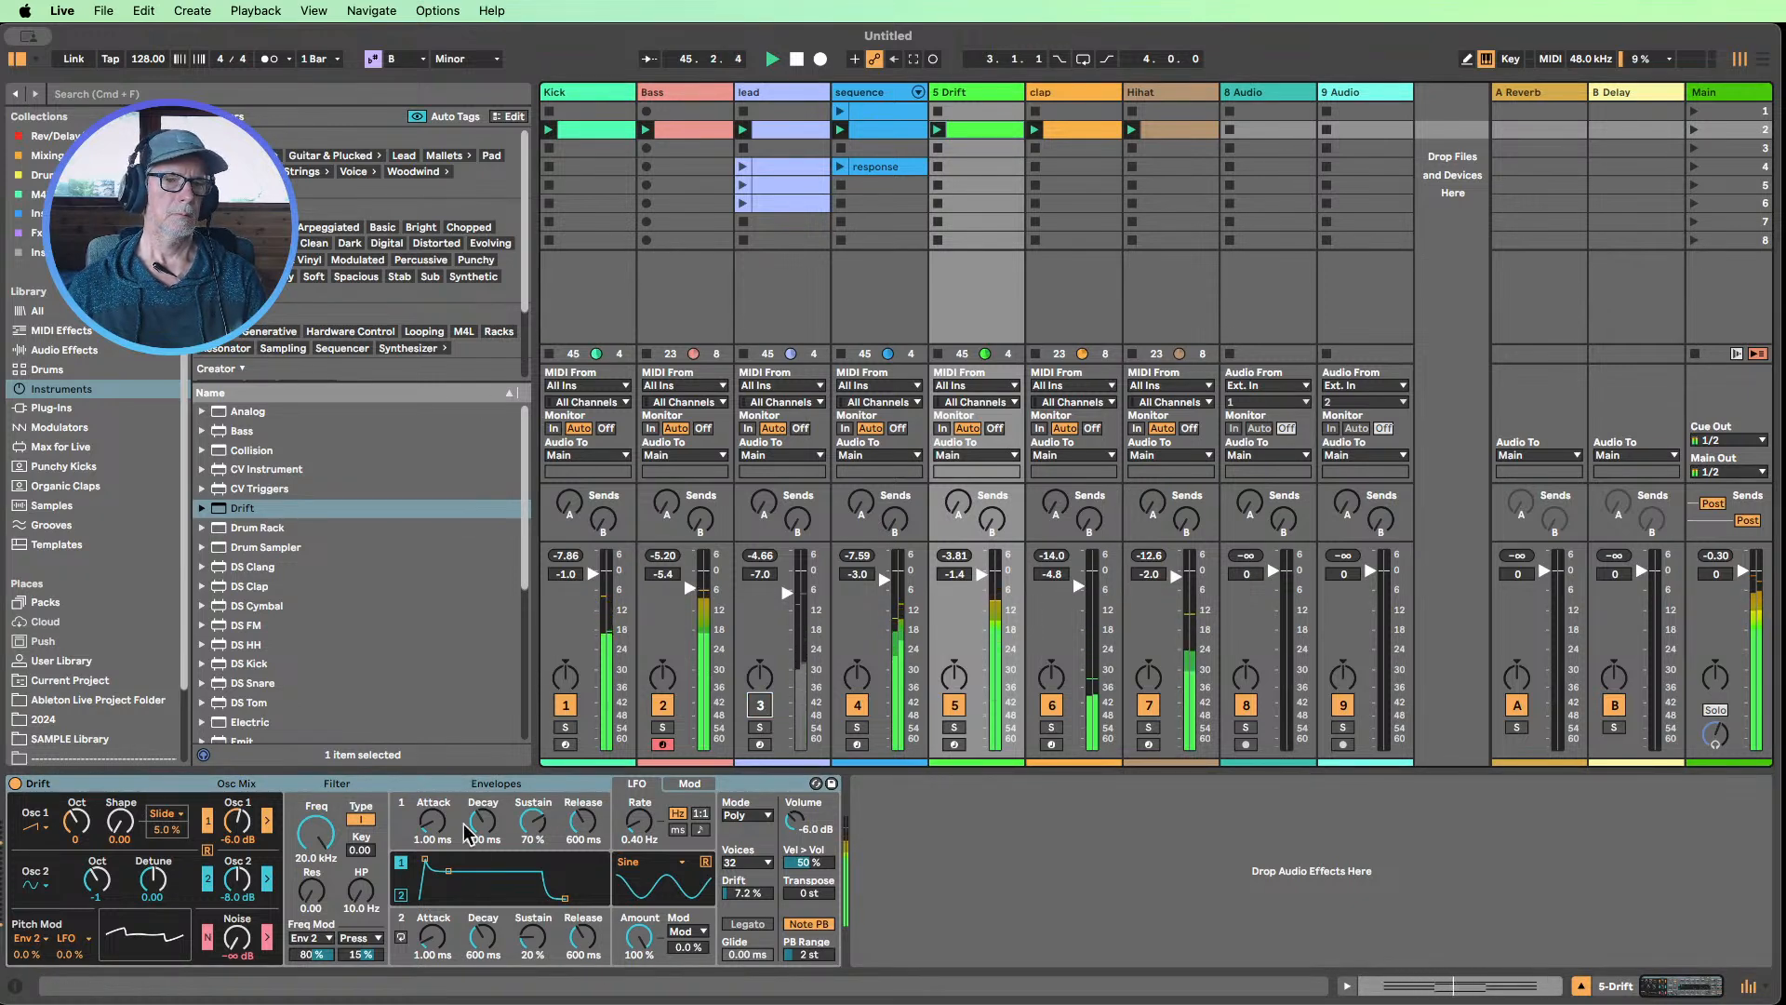
mouse_move(521, 834)
mouse_down()
mouse_move(524, 865)
mouse_move(528, 800)
mouse_up()
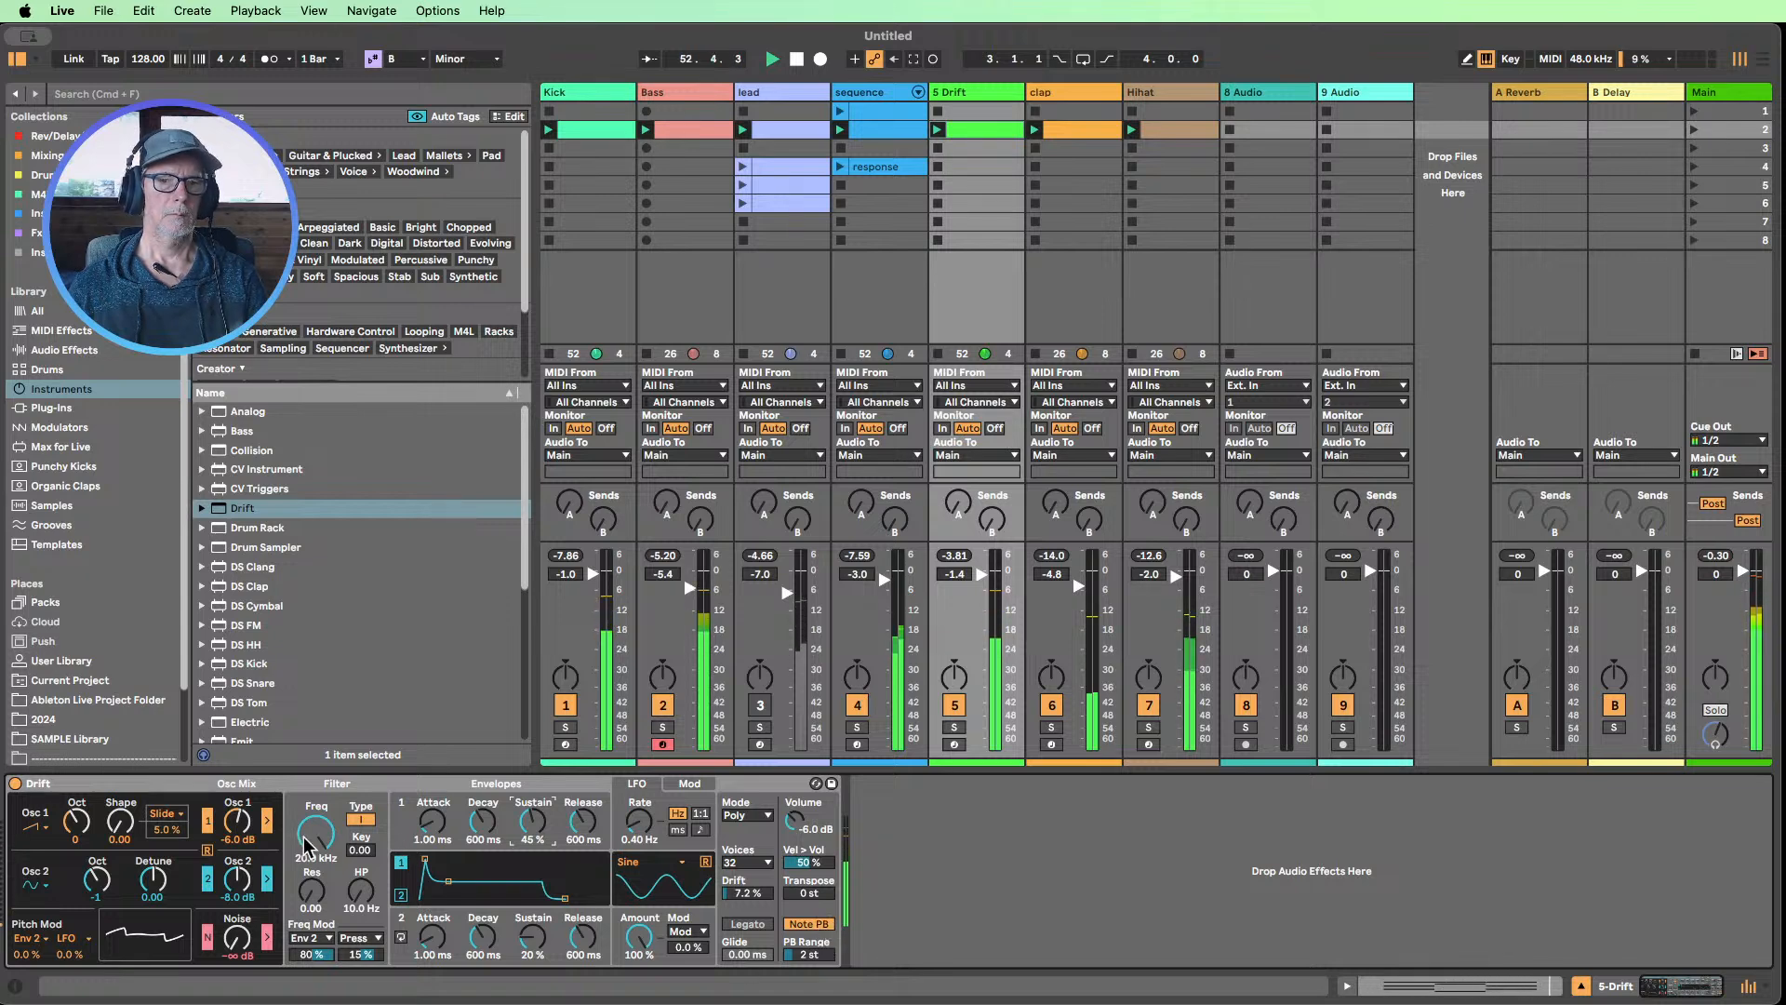
drag(305, 845, 305, 884)
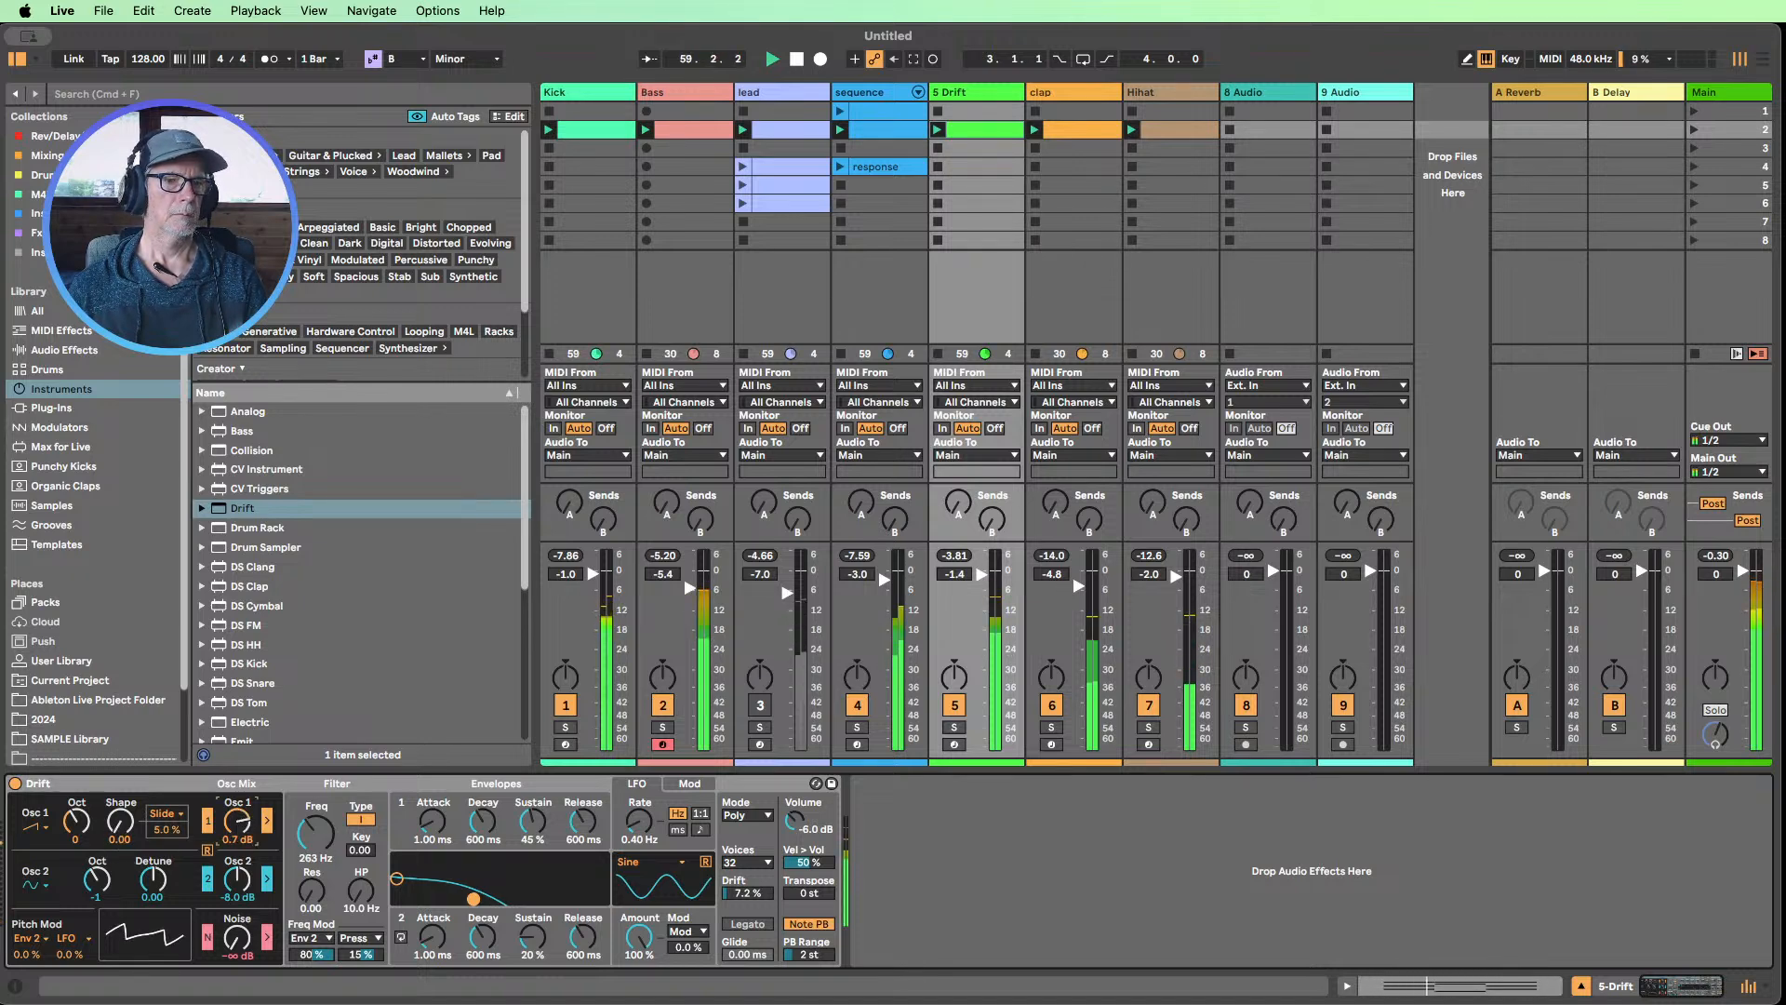
Turn off Drift's oscillator 2, set oscillator 1's shape to 0.30 and switch its waveform to the fourth one in the list
click(210, 879)
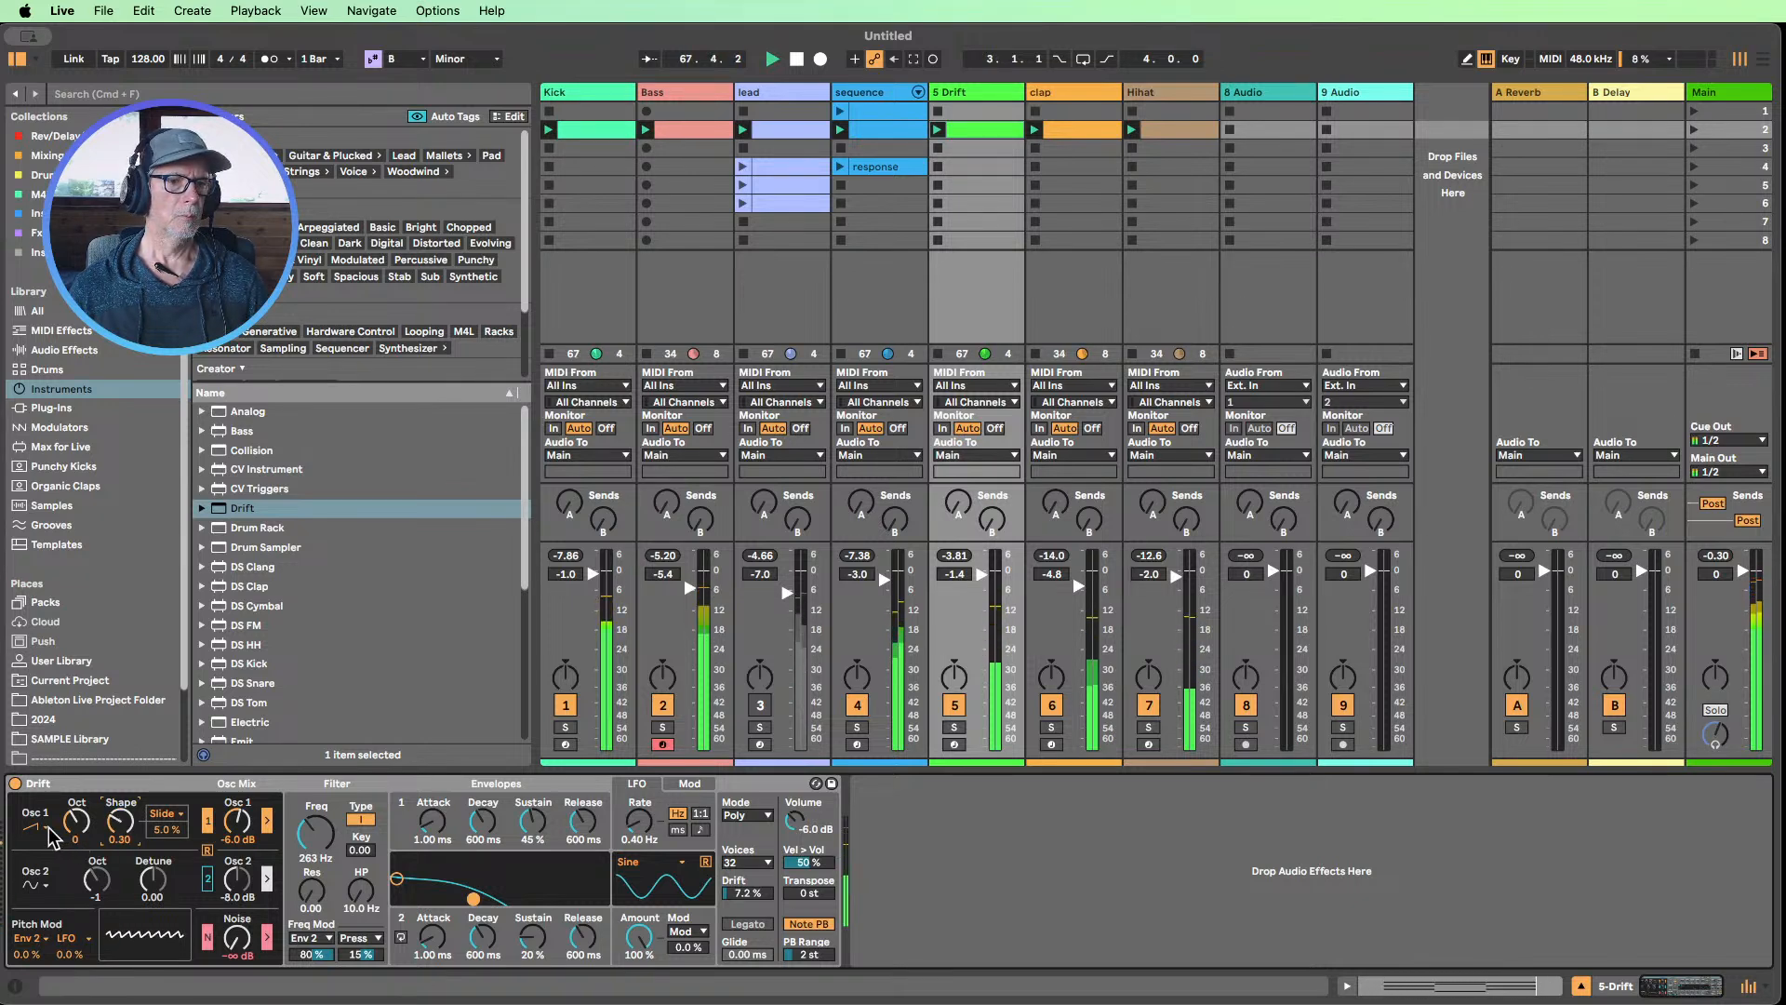
drag(51, 837, 42, 848)
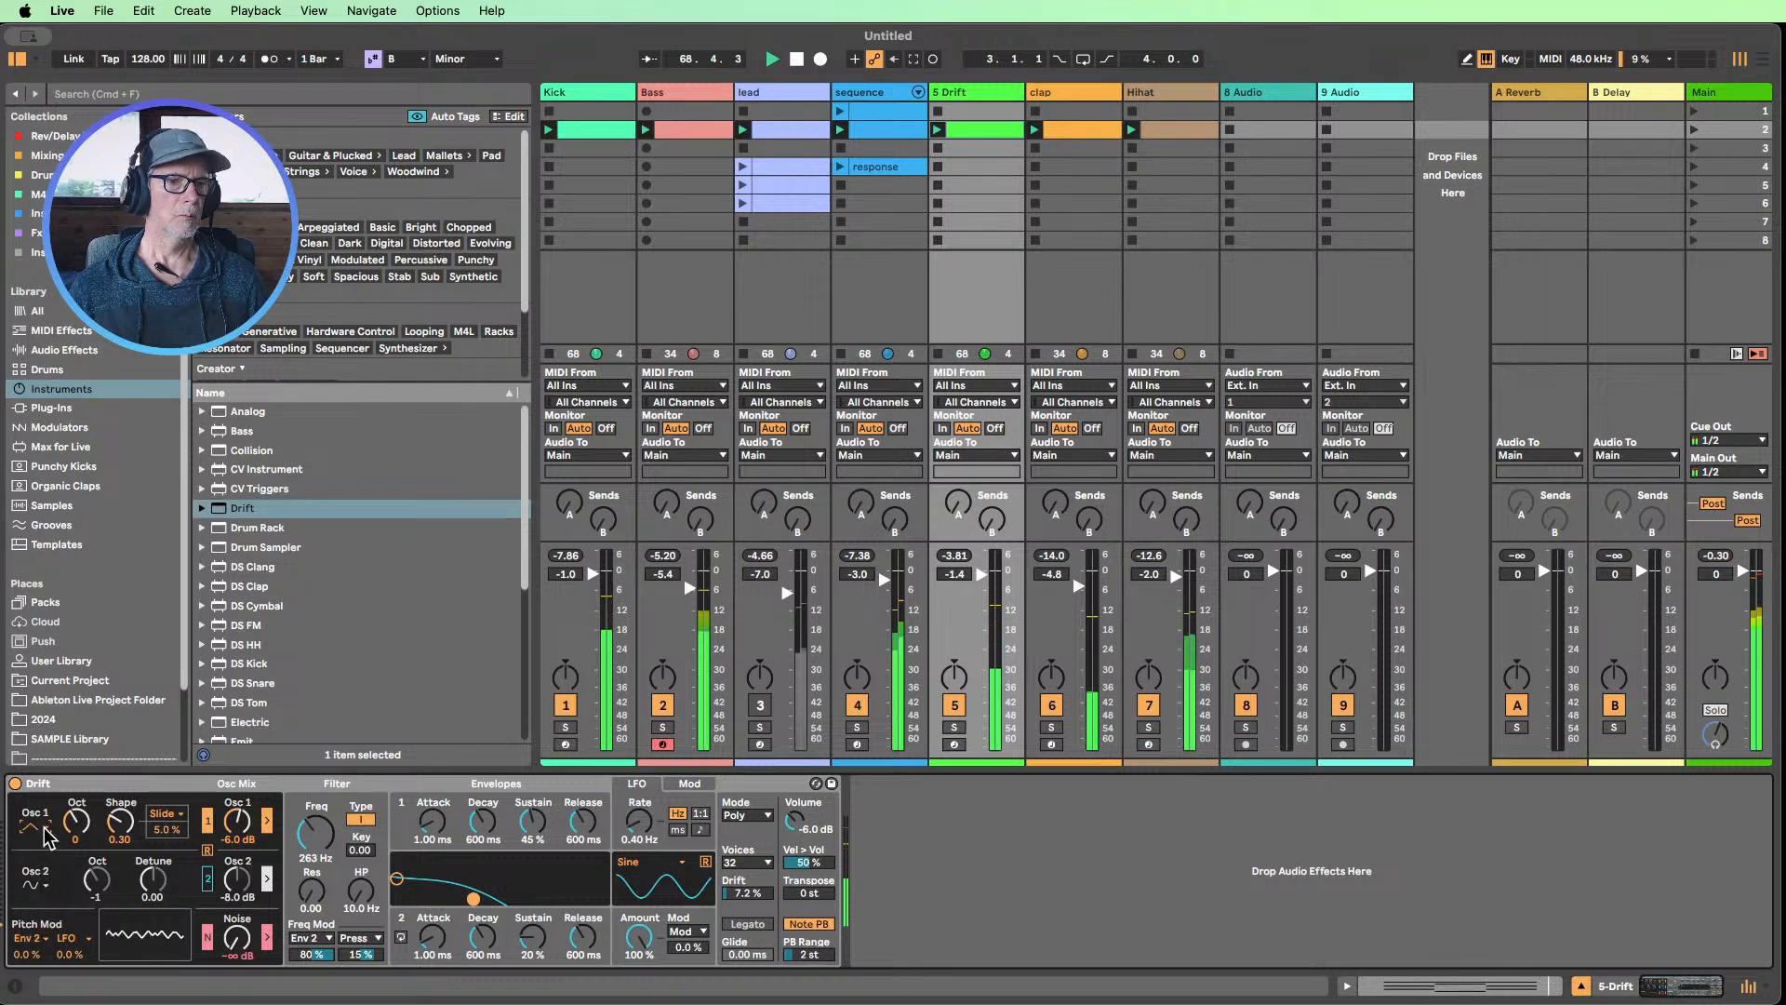
click(44, 829)
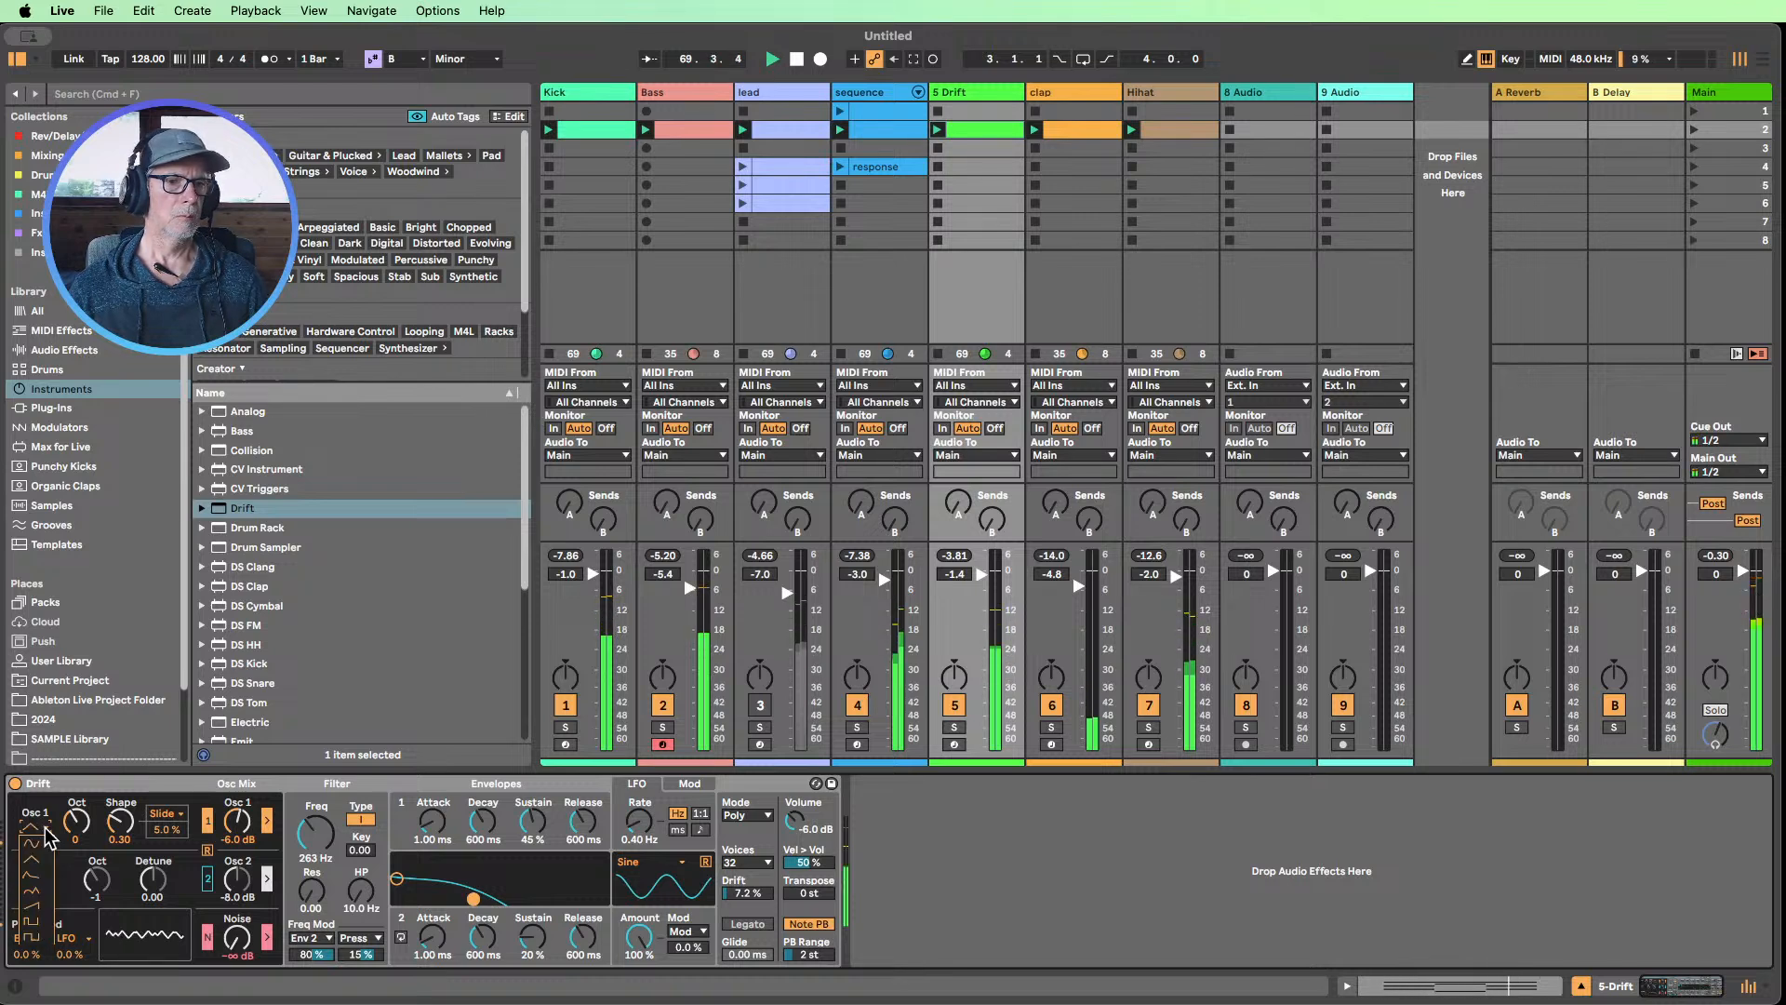
click(42, 888)
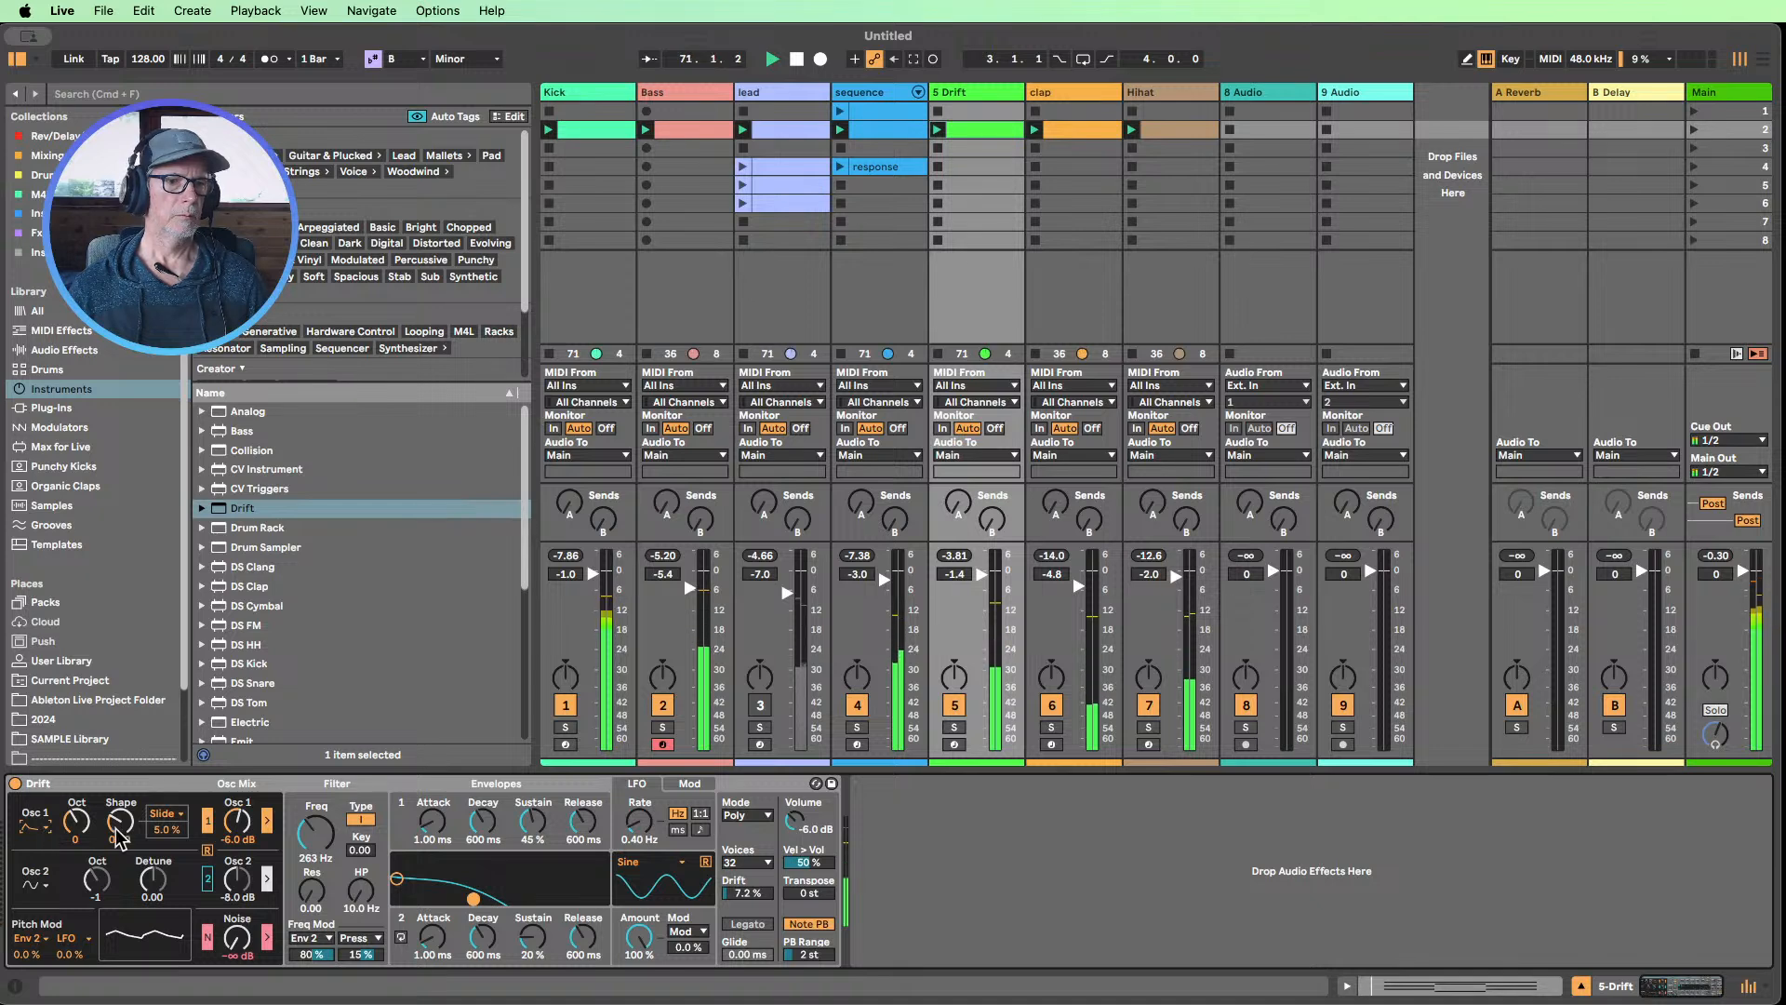
Mute the Kick and Bass tracks and set the shape of Drift's oscillator 1 to 0.28
click(564, 705)
click(659, 709)
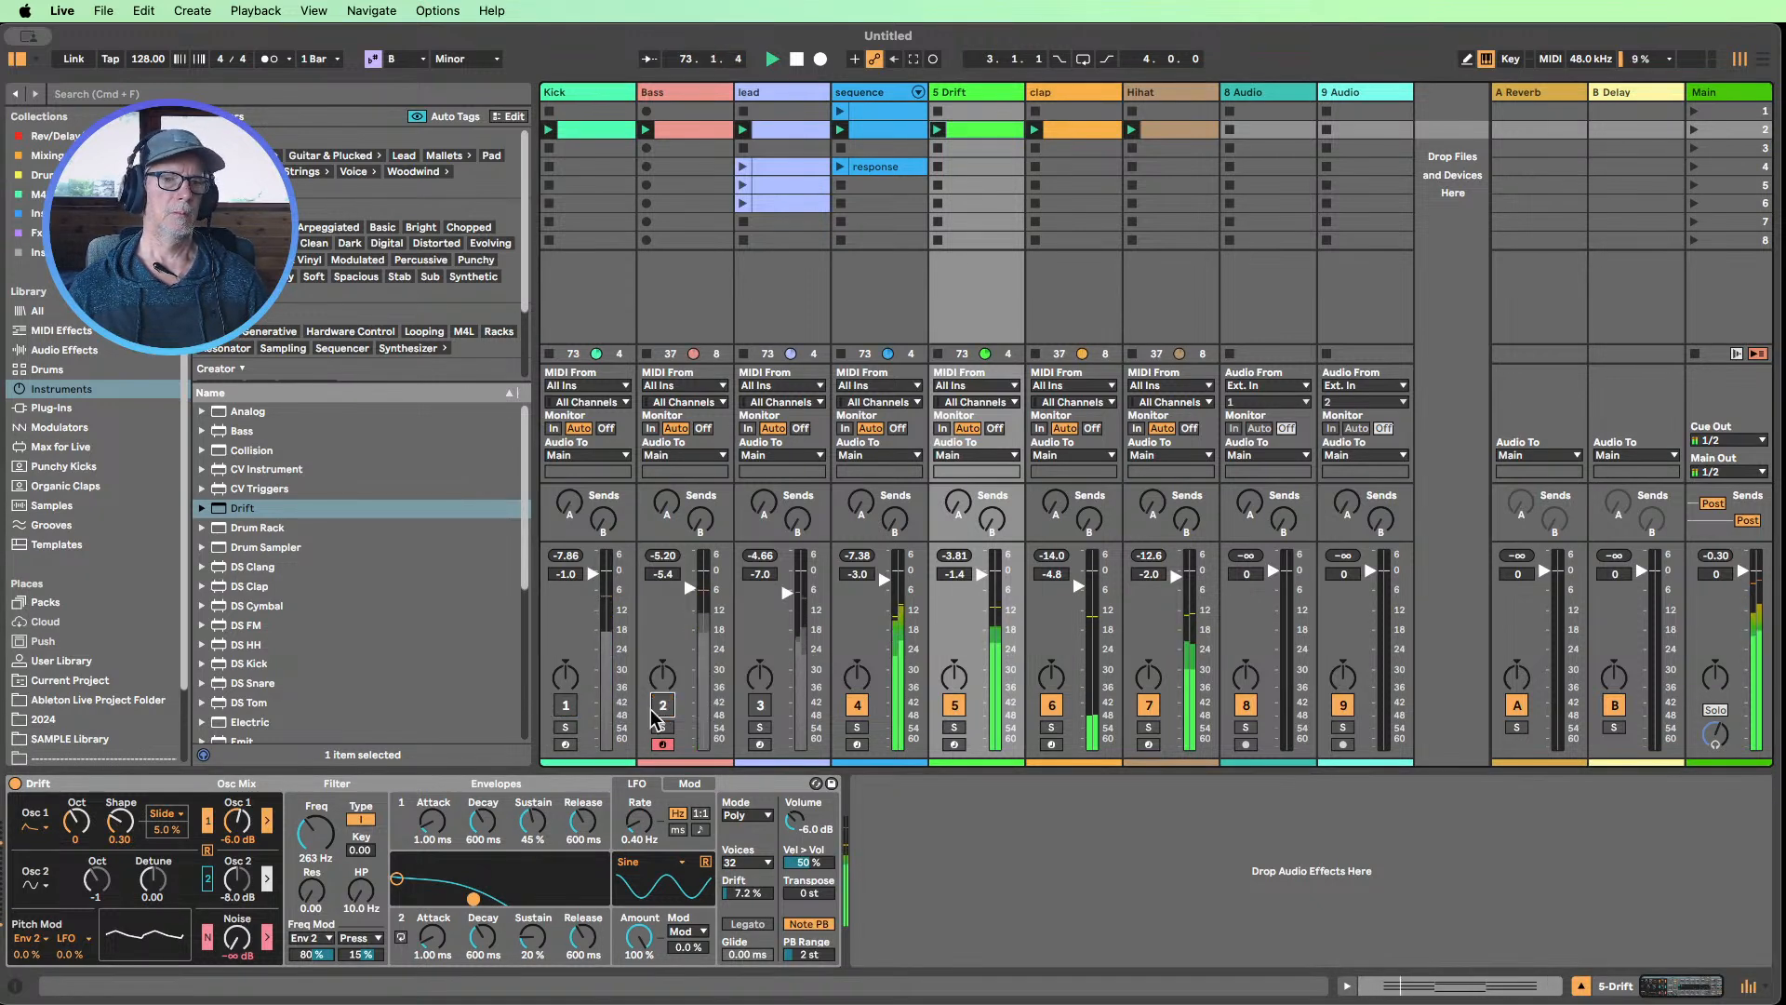
drag(141, 826, 140, 807)
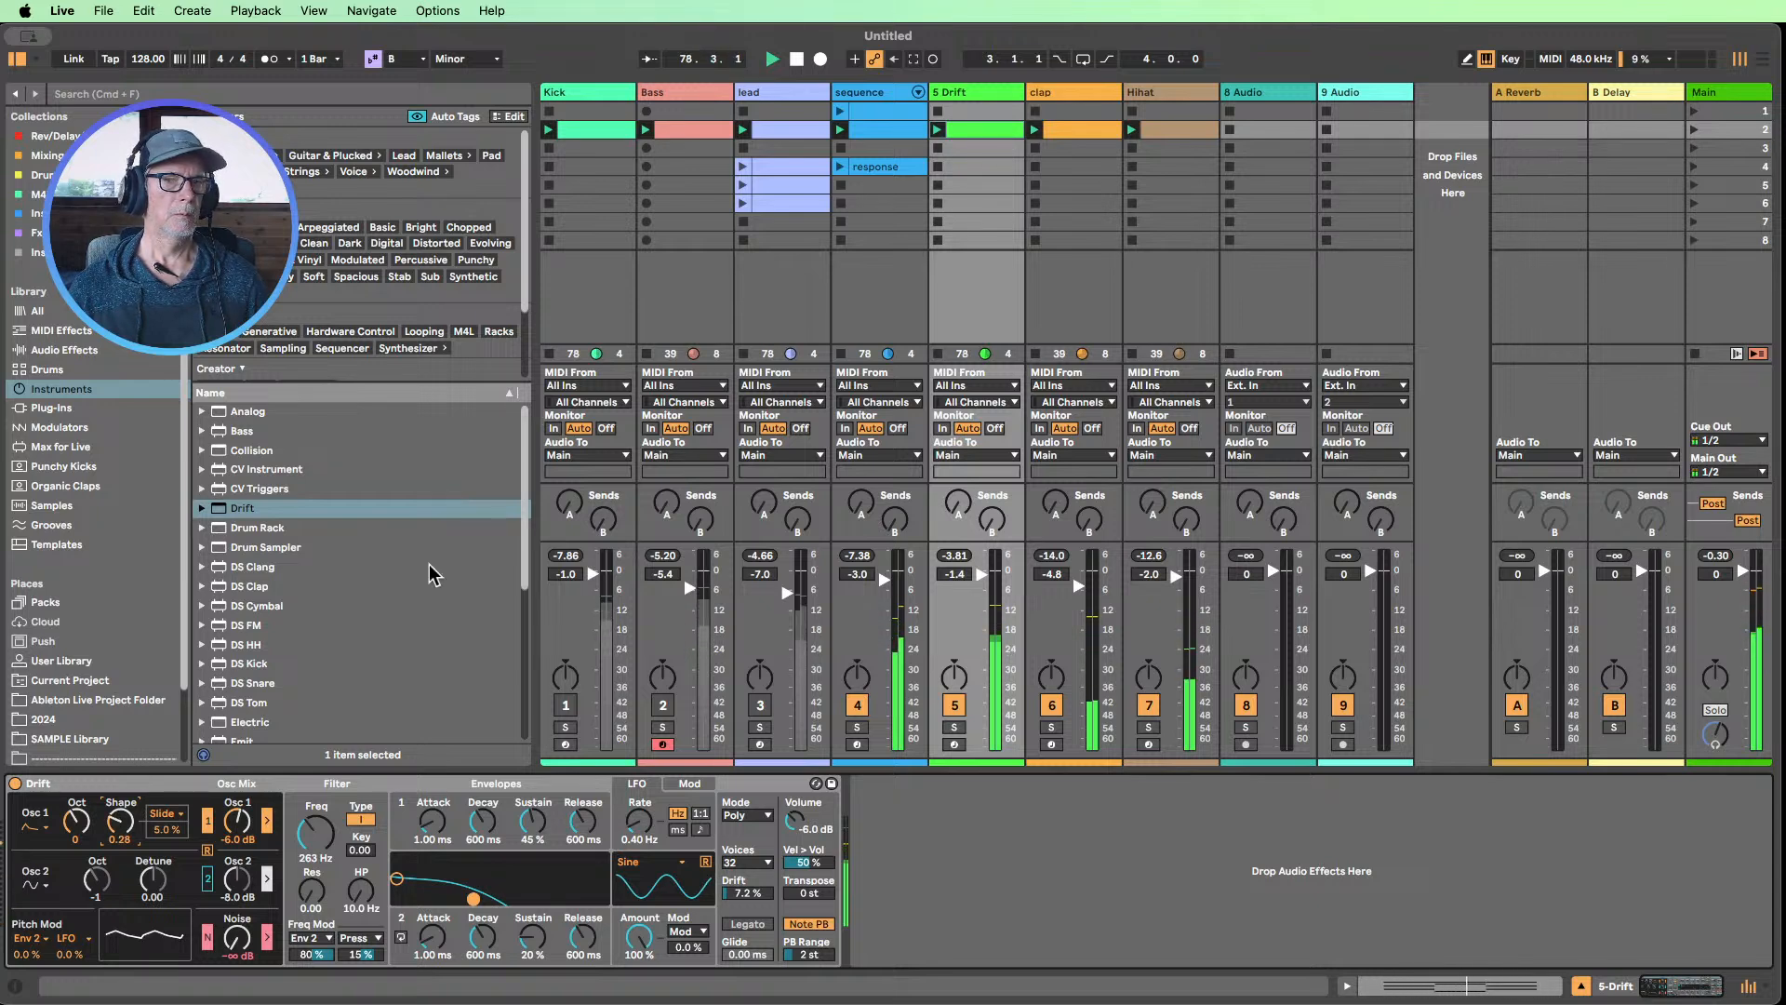
Randomize the velocities of all notes in the Drift clip with a range of 18
double_click(987, 130)
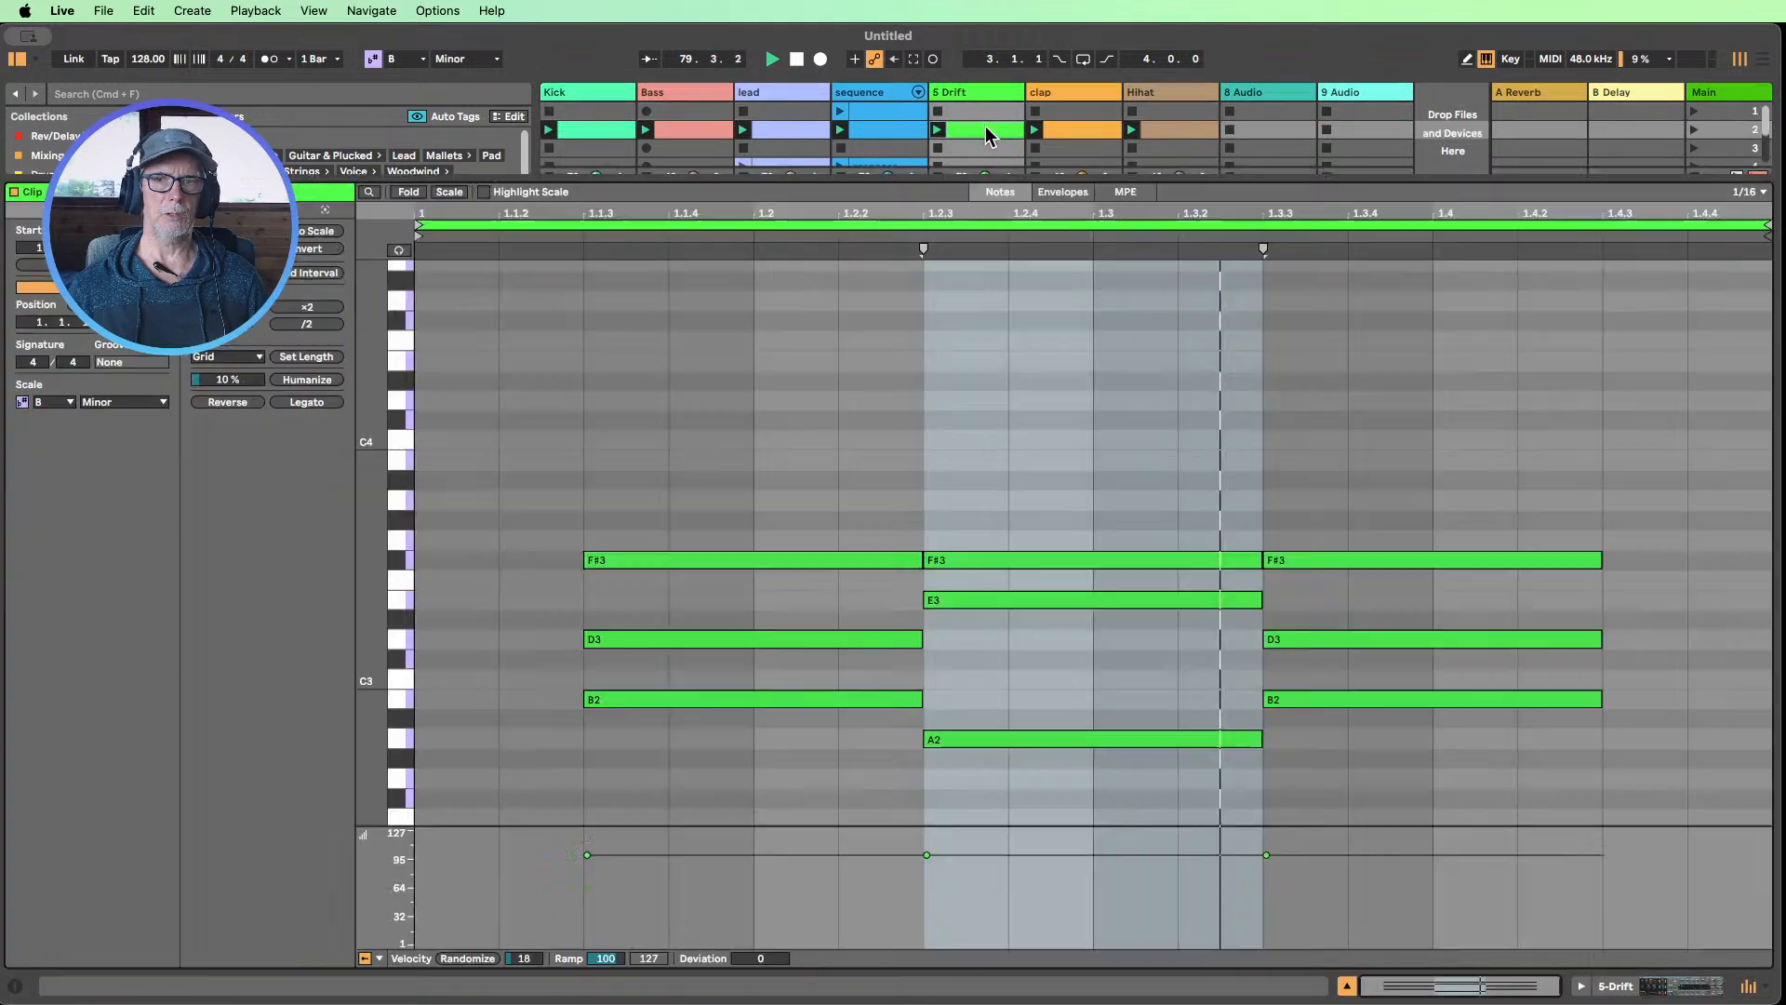
drag(1442, 772, 618, 478)
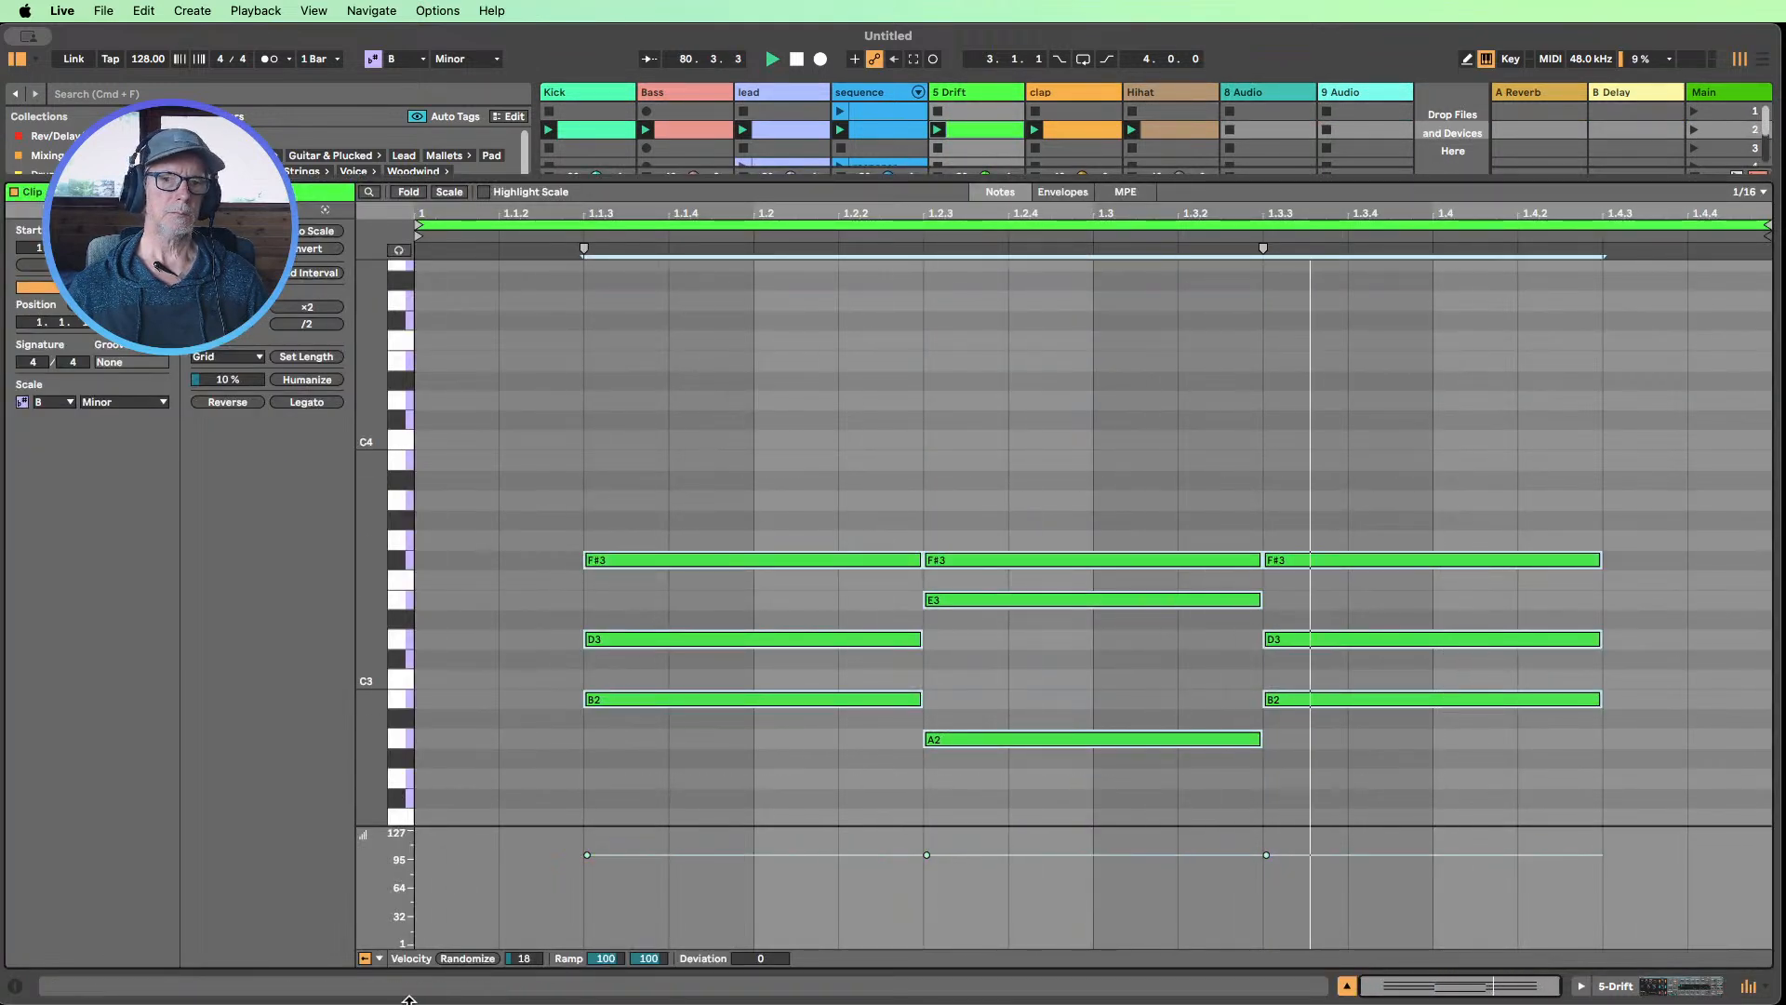
click(466, 958)
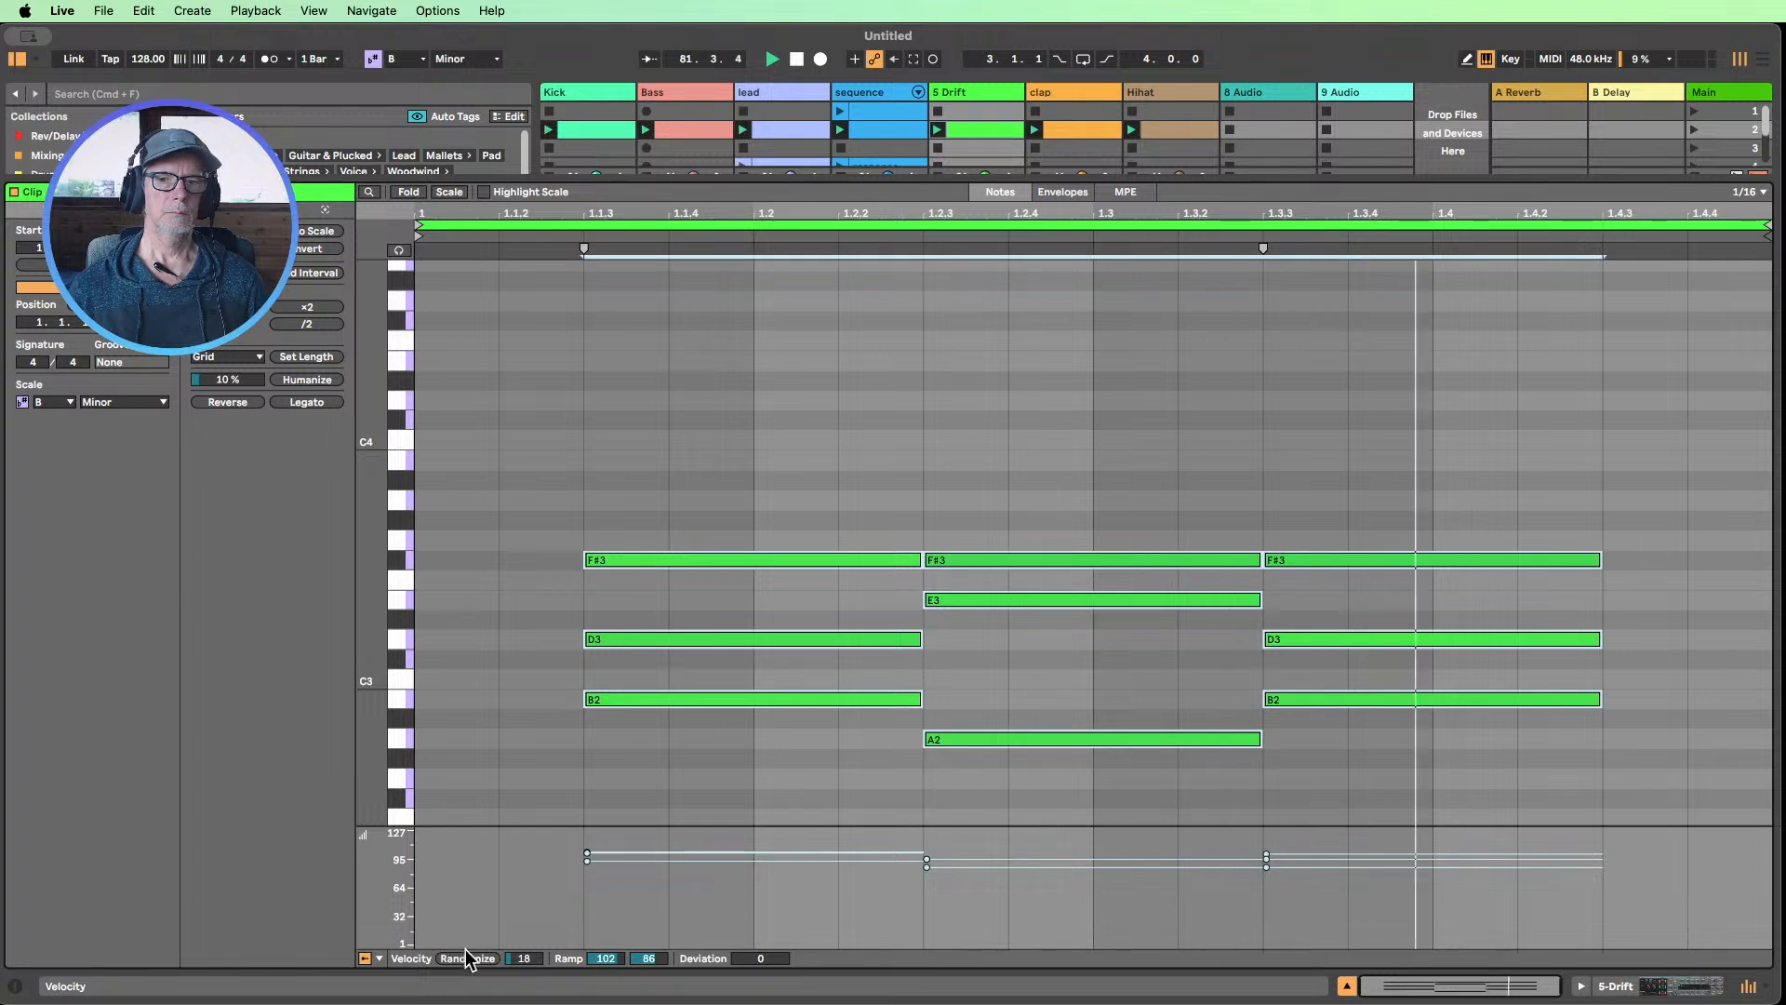
In Drift, set the first filter modulation source to Vel, the filter frequency to 236 Hz and envelope 1's release to 10 ms
click(1623, 991)
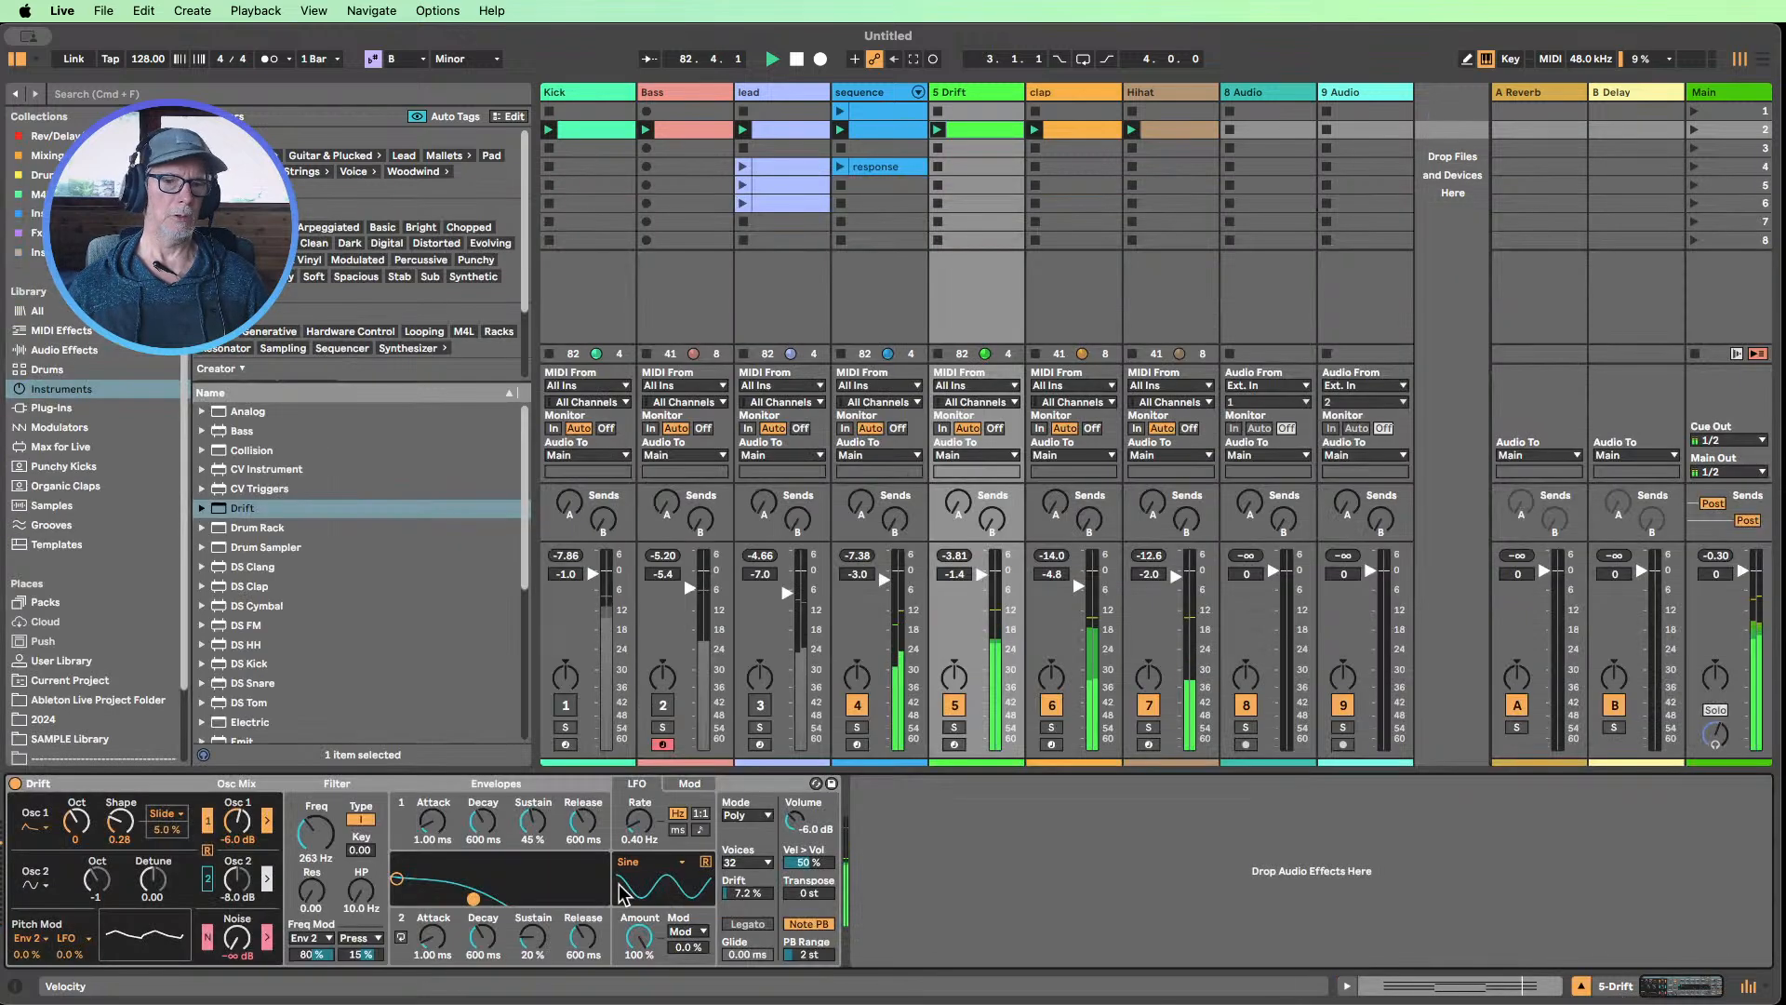
drag(304, 840, 305, 877)
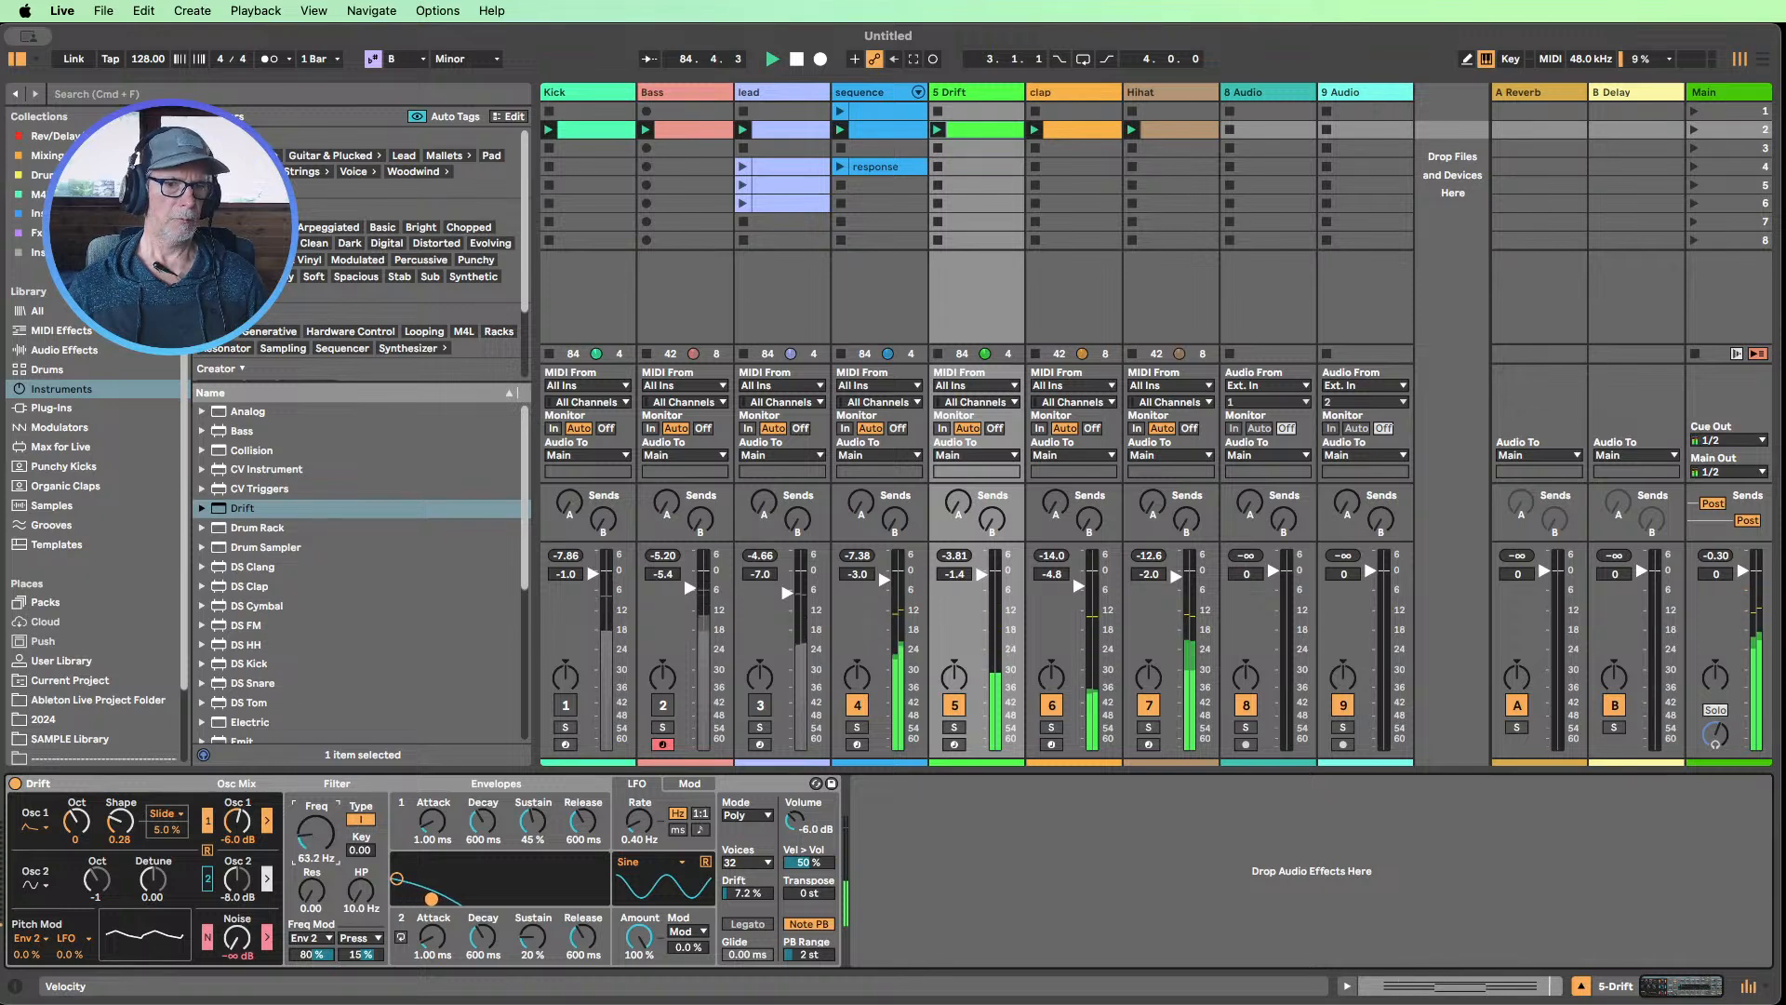
click(317, 942)
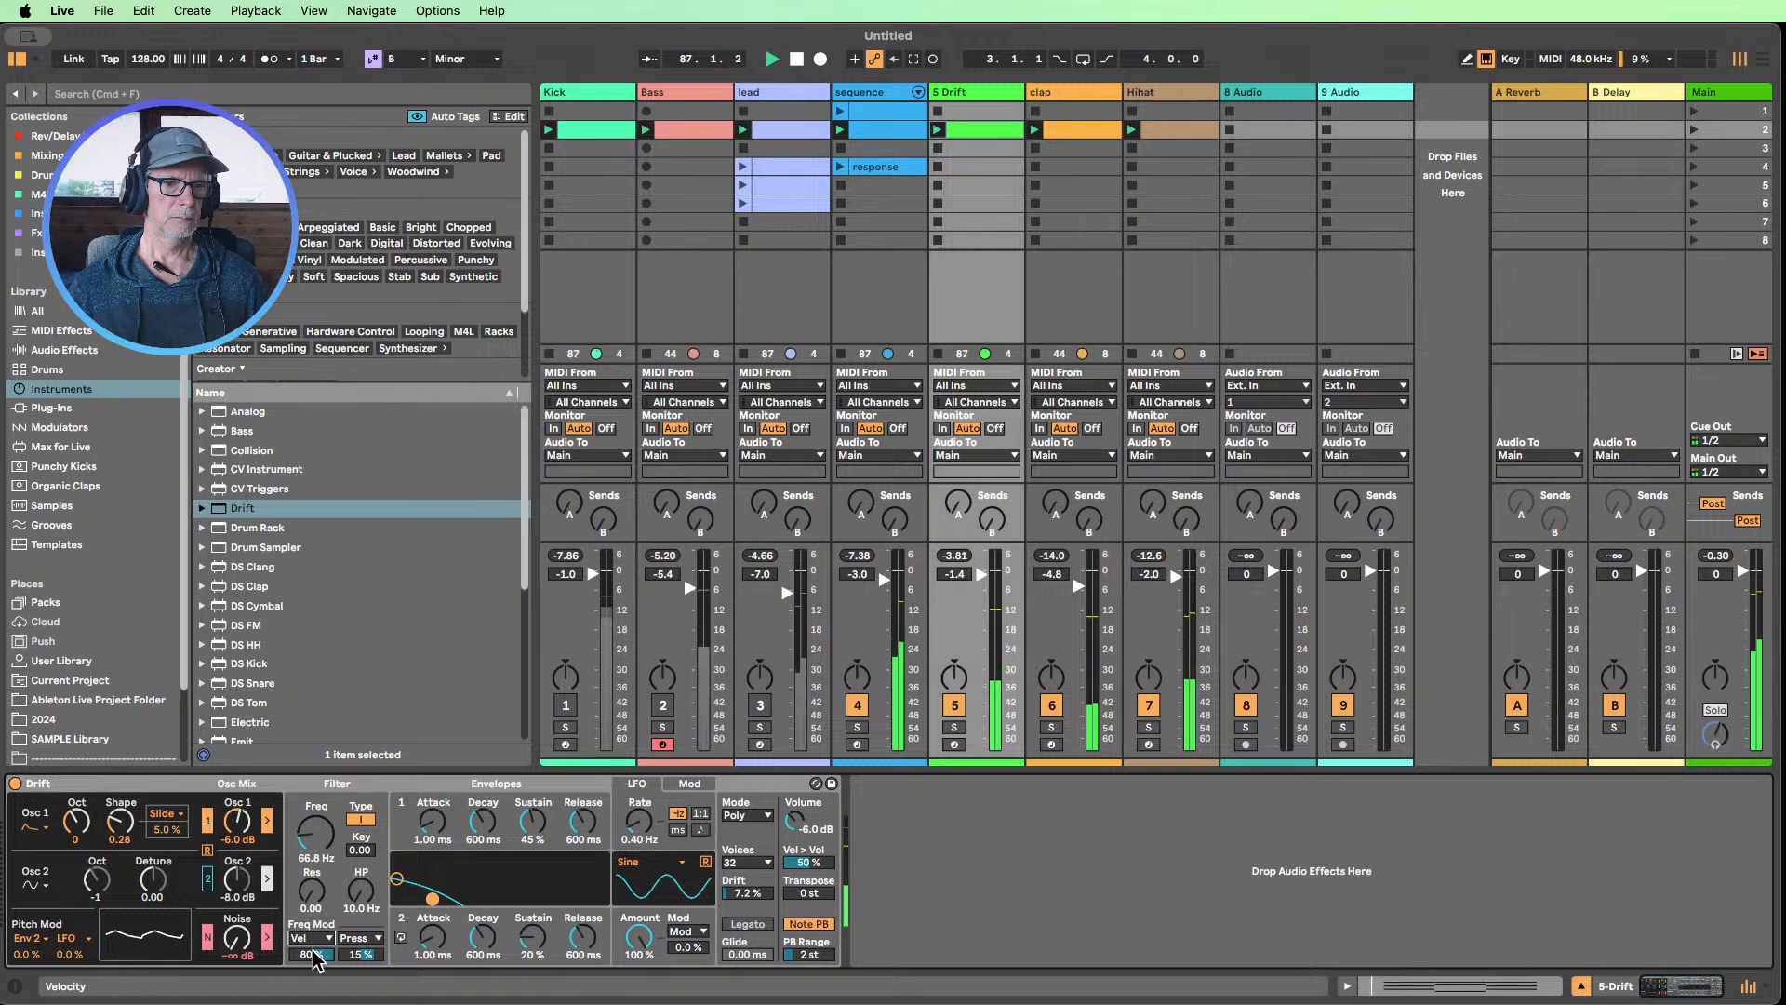
drag(309, 843, 310, 816)
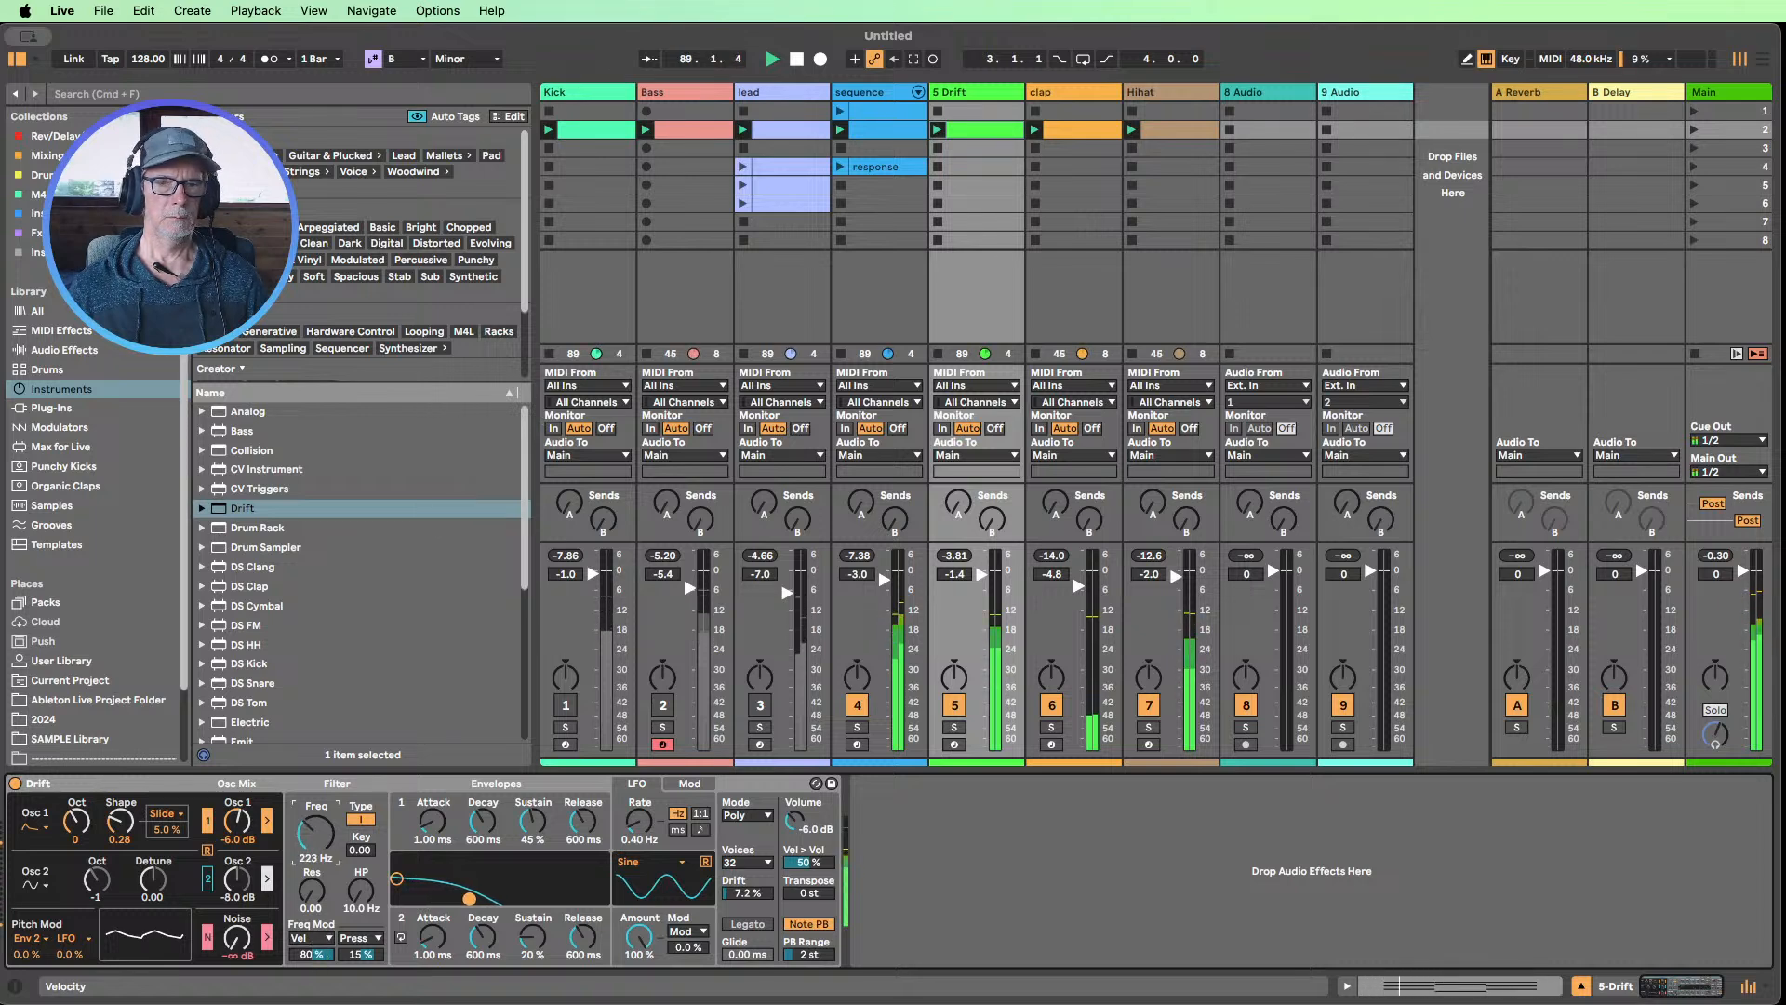
click(432, 820)
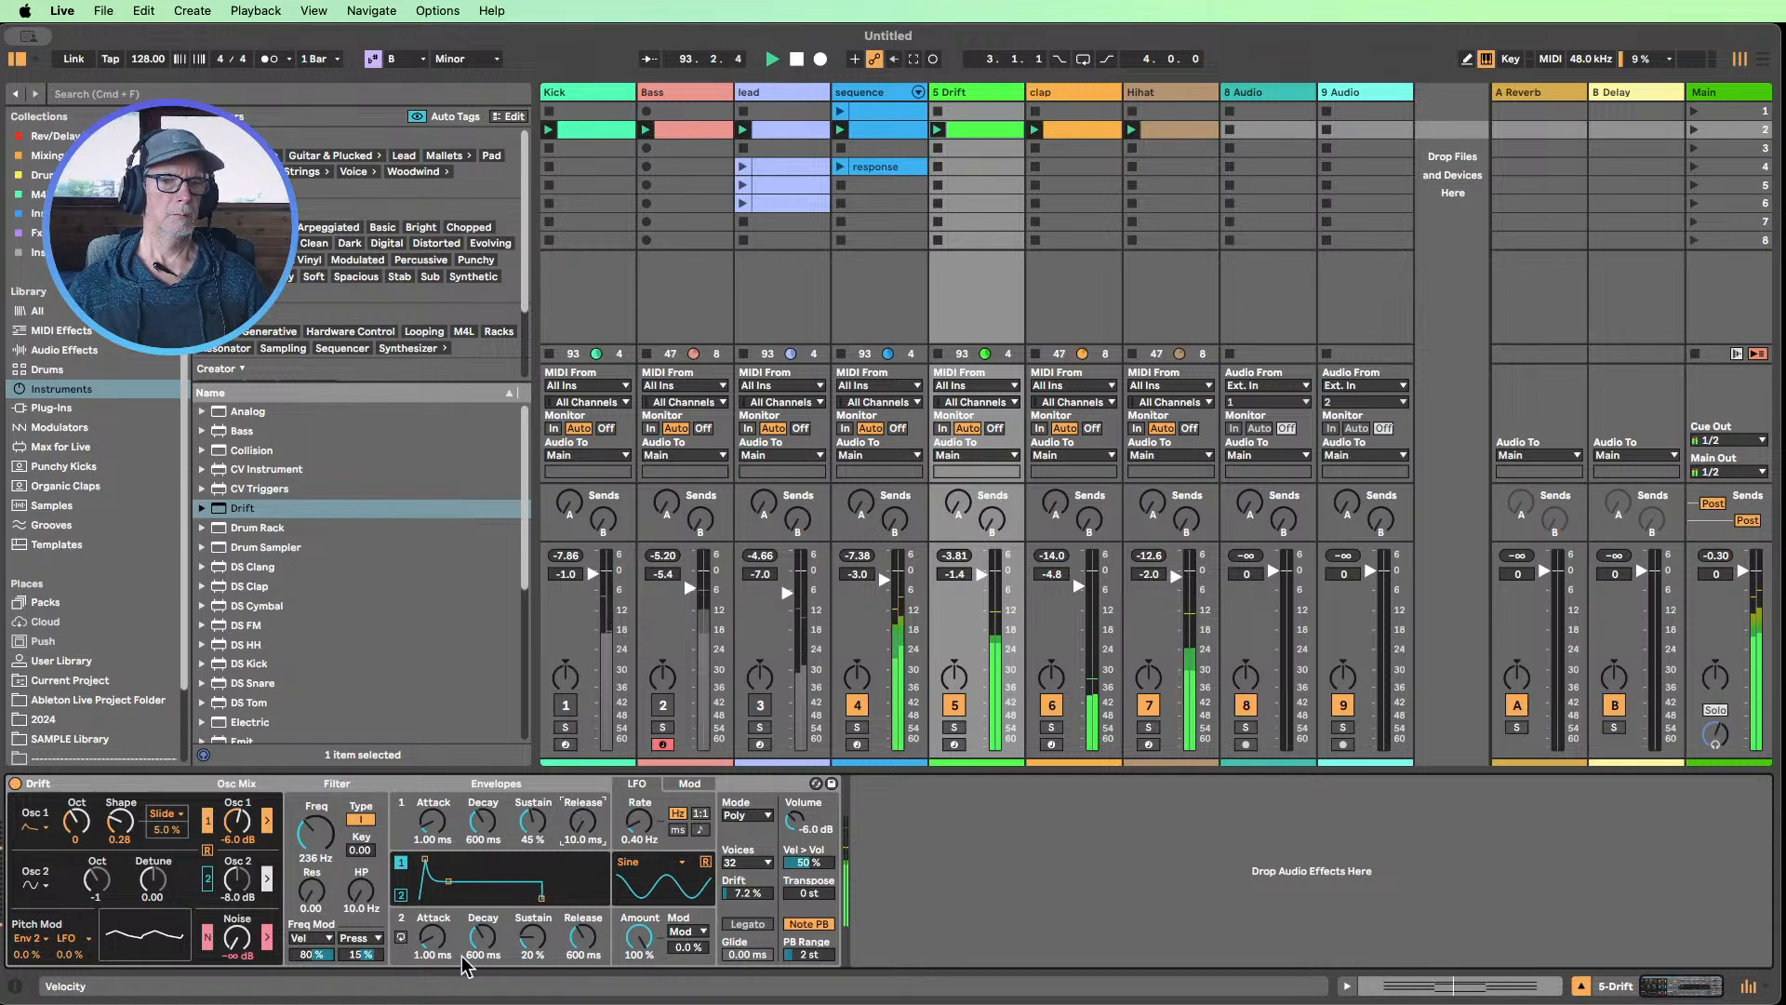
In Drift, set envelope 1's attack to 0.70 ms, oscillator 1's shape to 0.70 and its level to -1.0 dB
drag(431, 833, 432, 819)
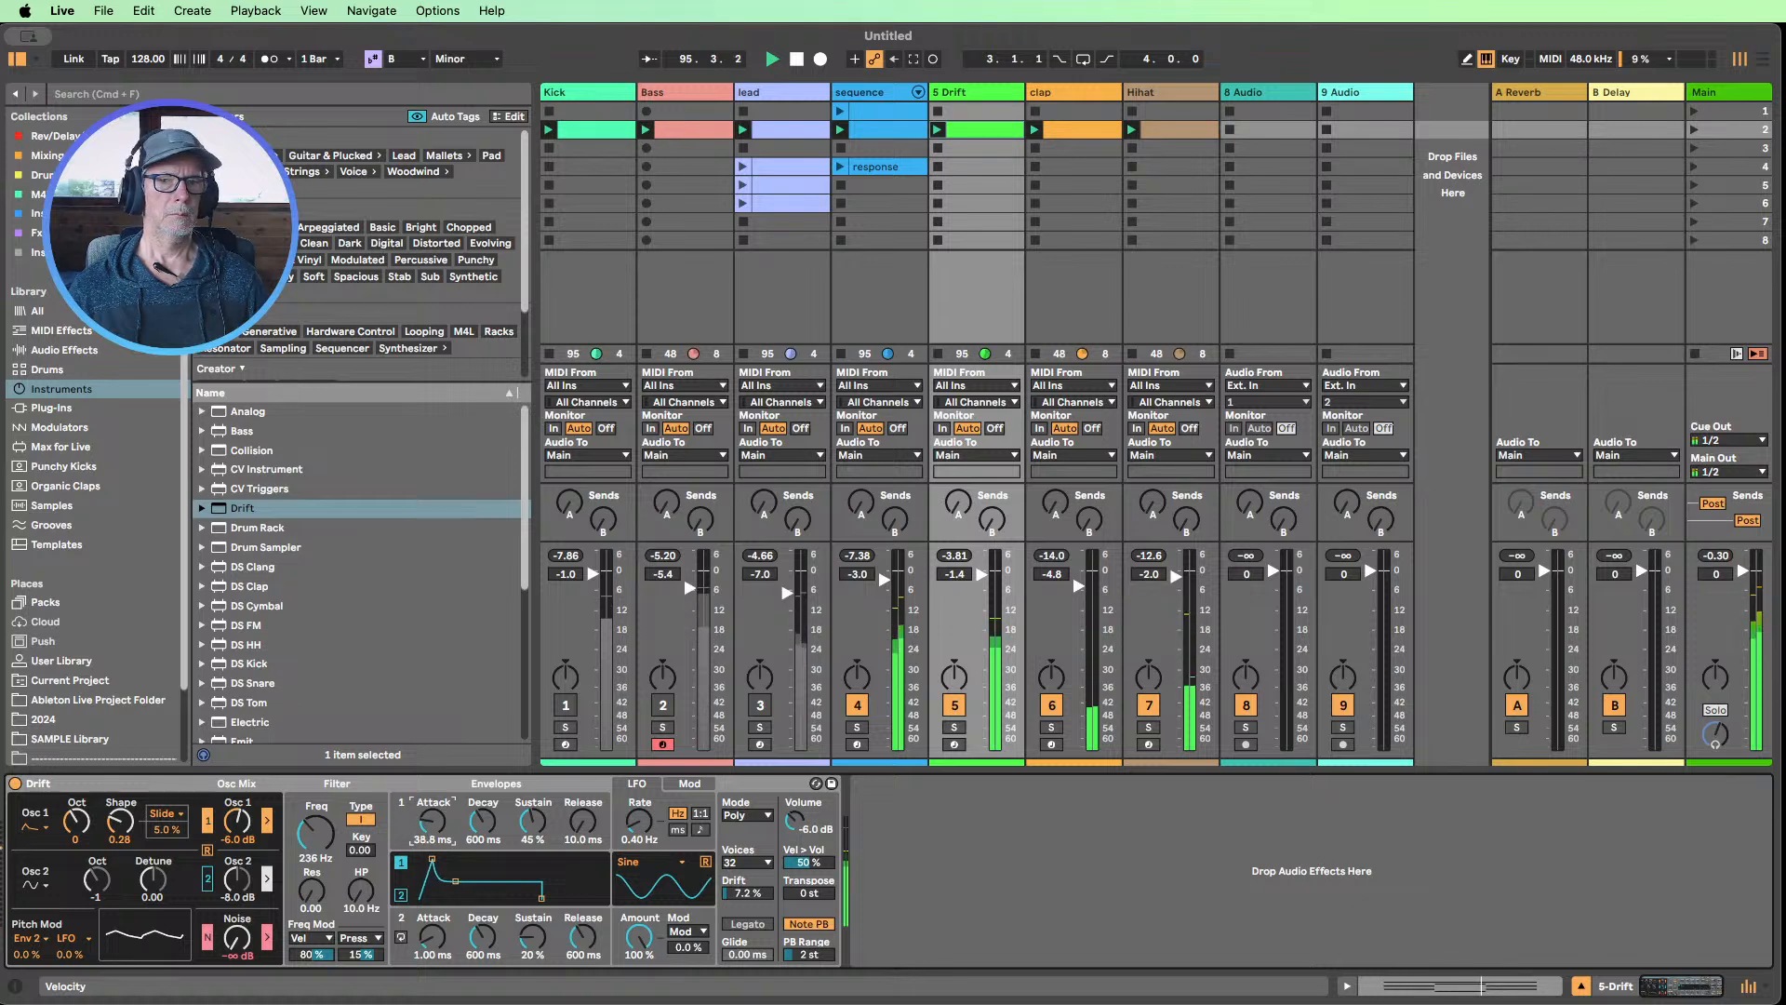
drag(432, 820, 431, 865)
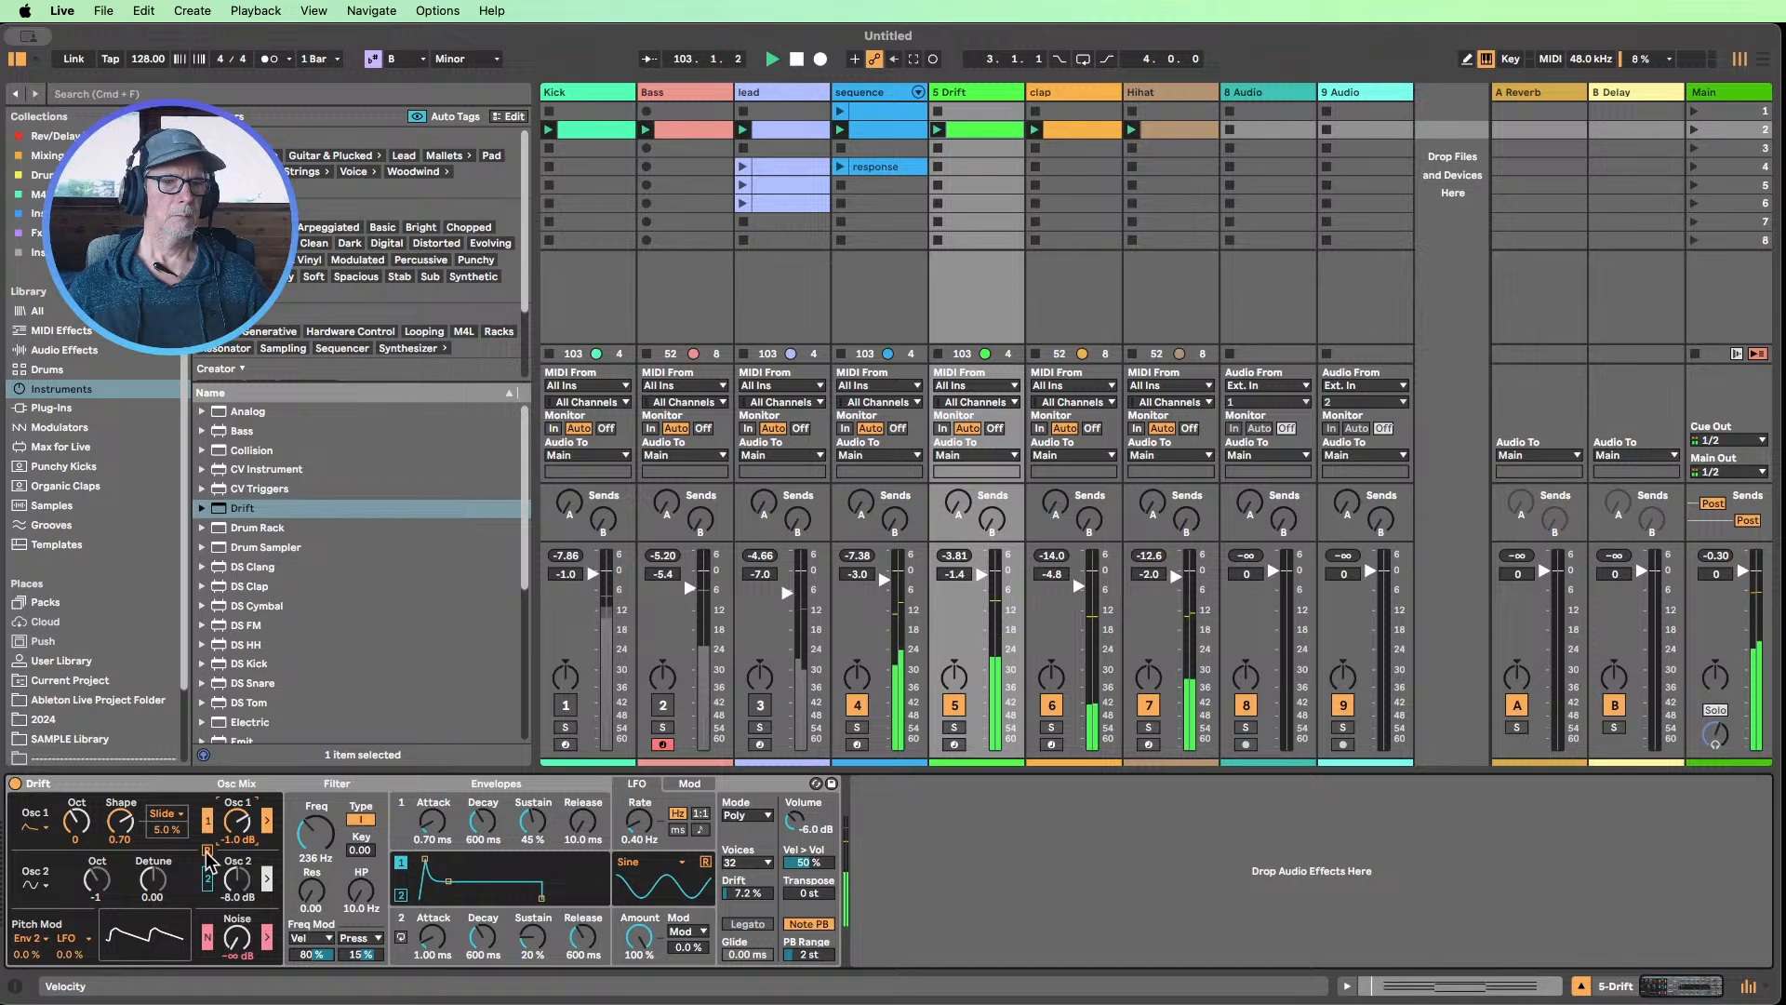
Unmute Bass, Kick and lead, mute sequence, and set the volumes of lead to -6.0 dB and the Drift track to -3.5 dB
click(661, 705)
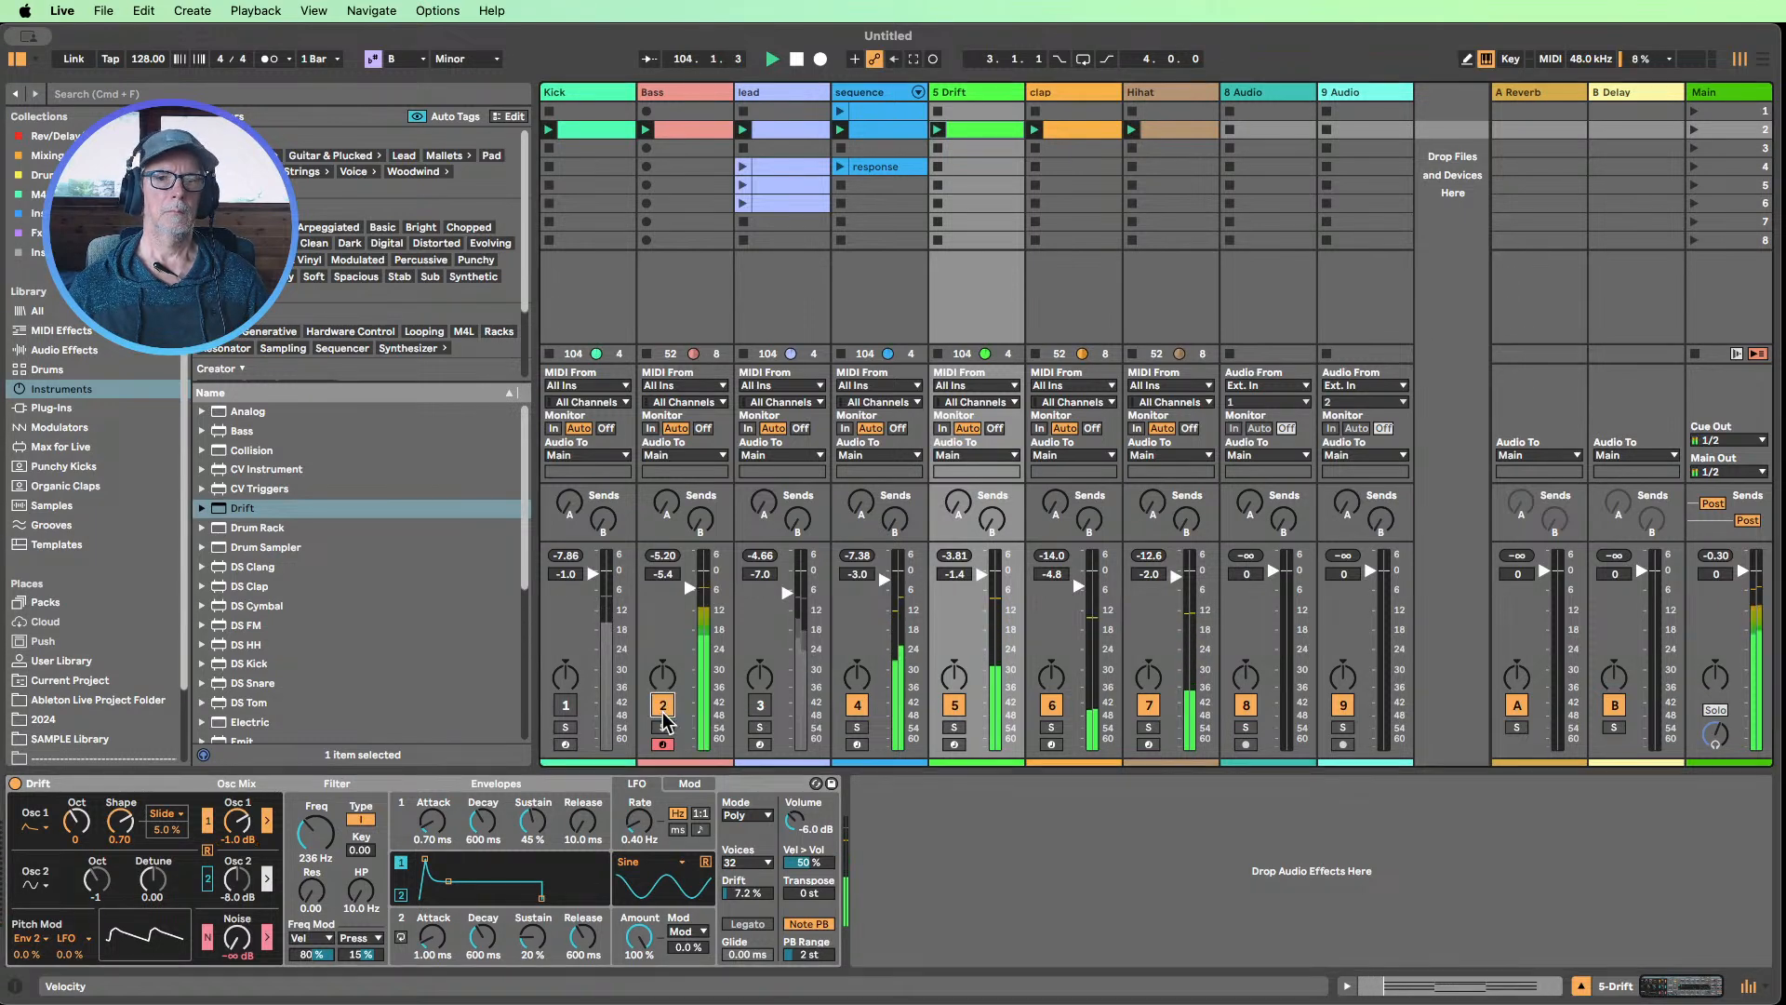
click(566, 707)
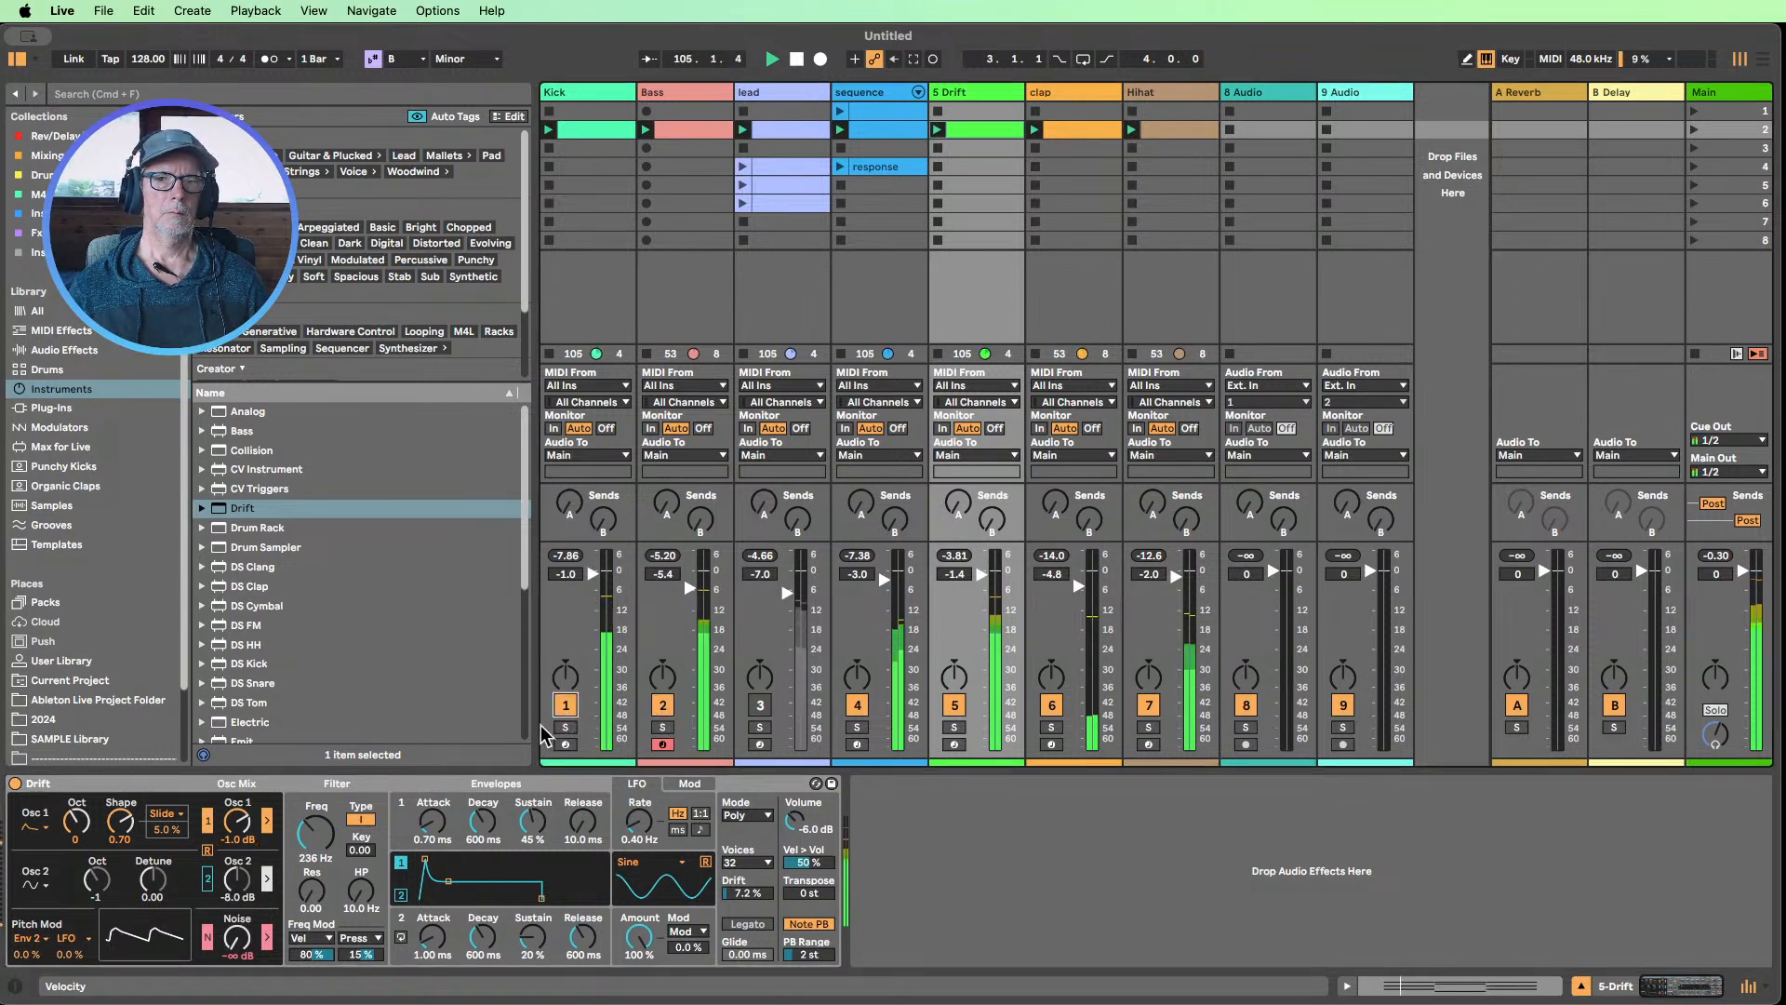
click(856, 706)
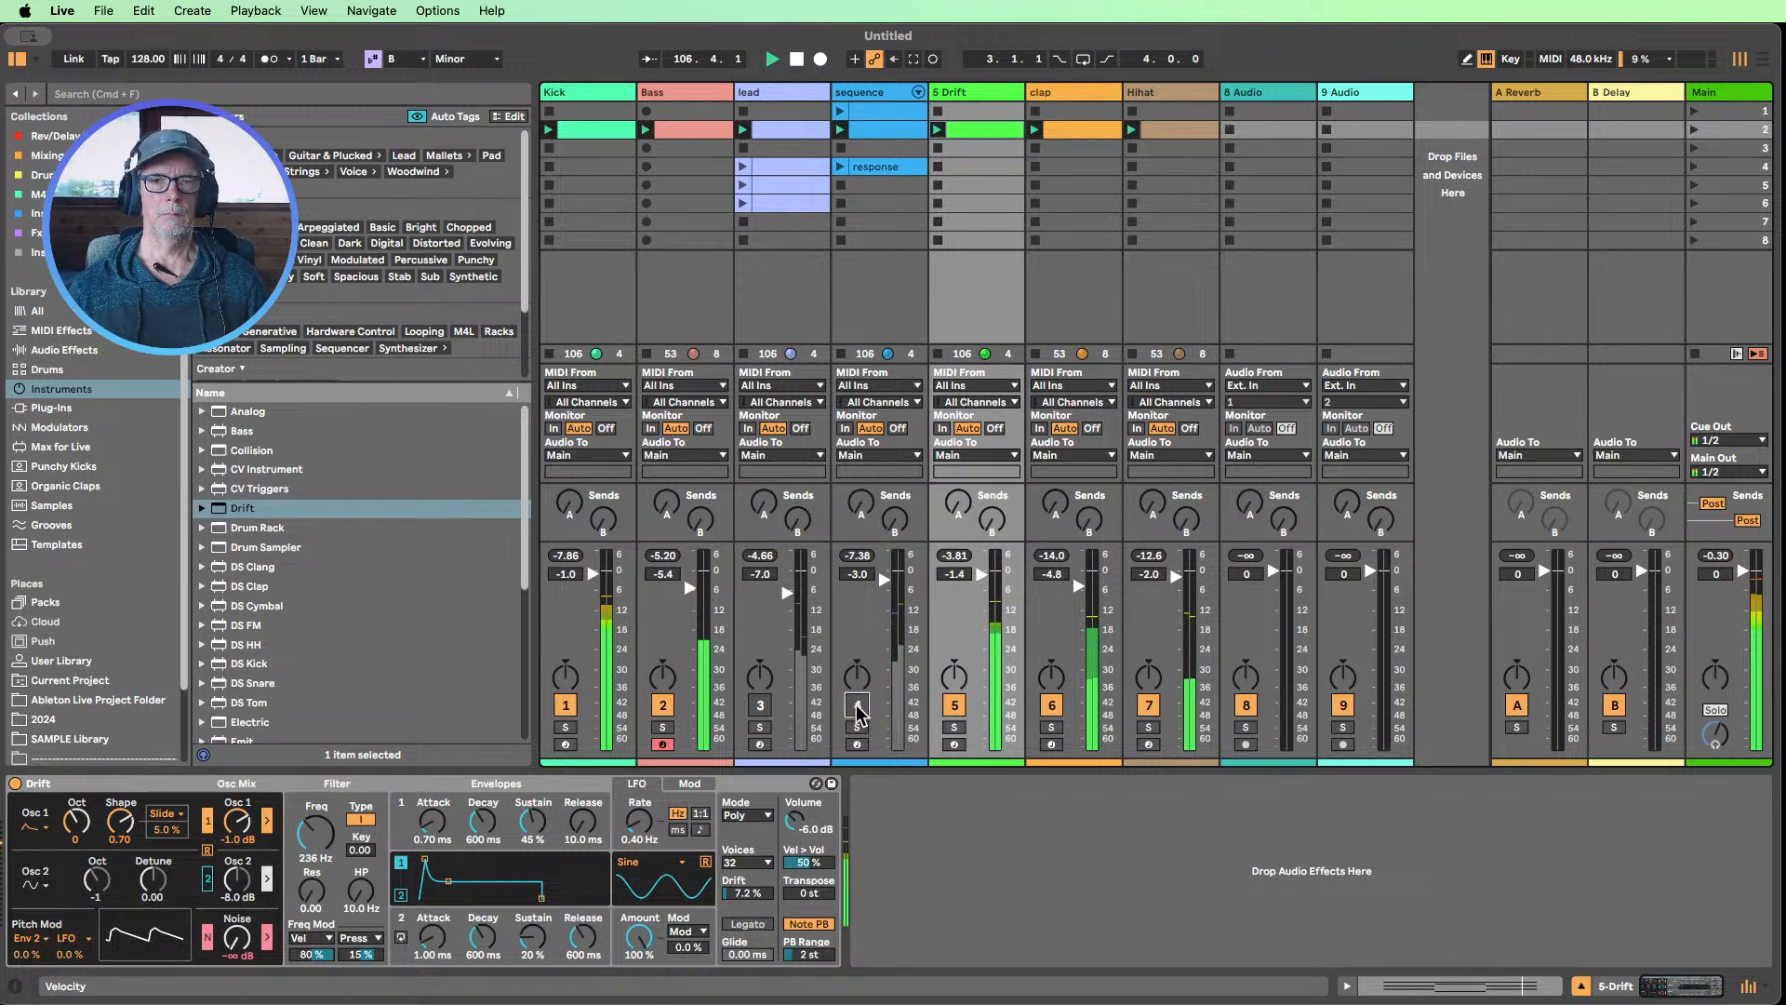
click(760, 705)
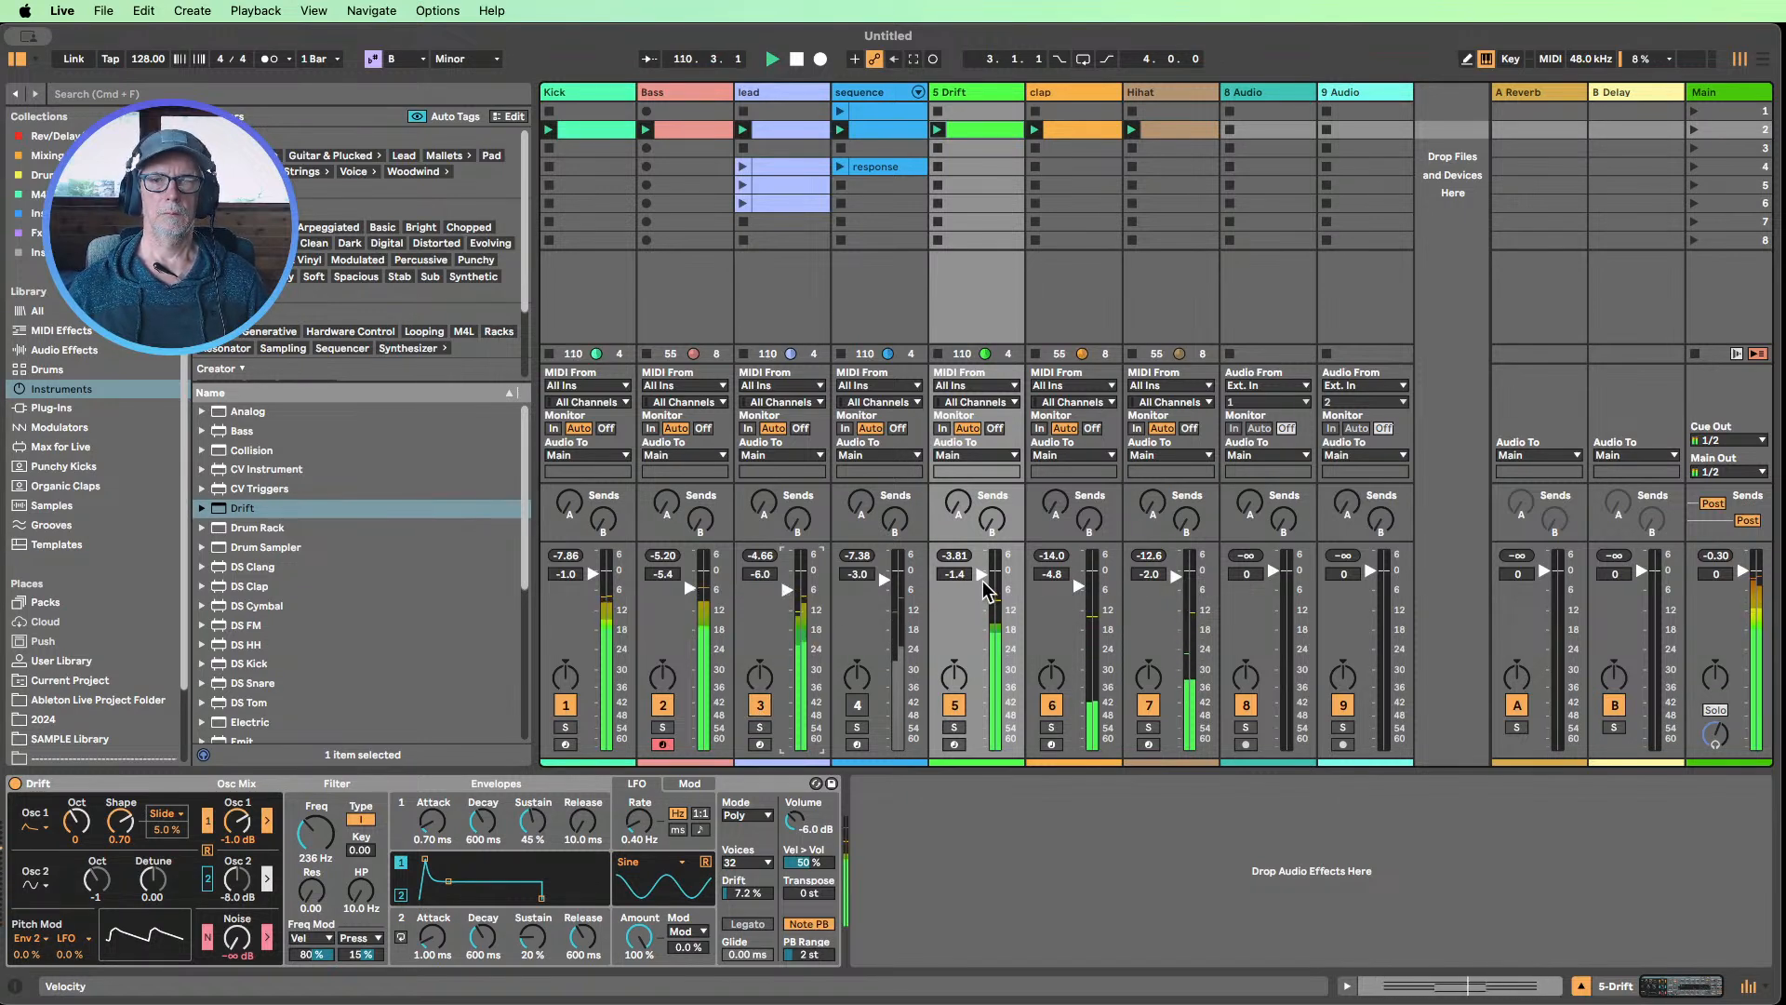
drag(981, 574, 981, 580)
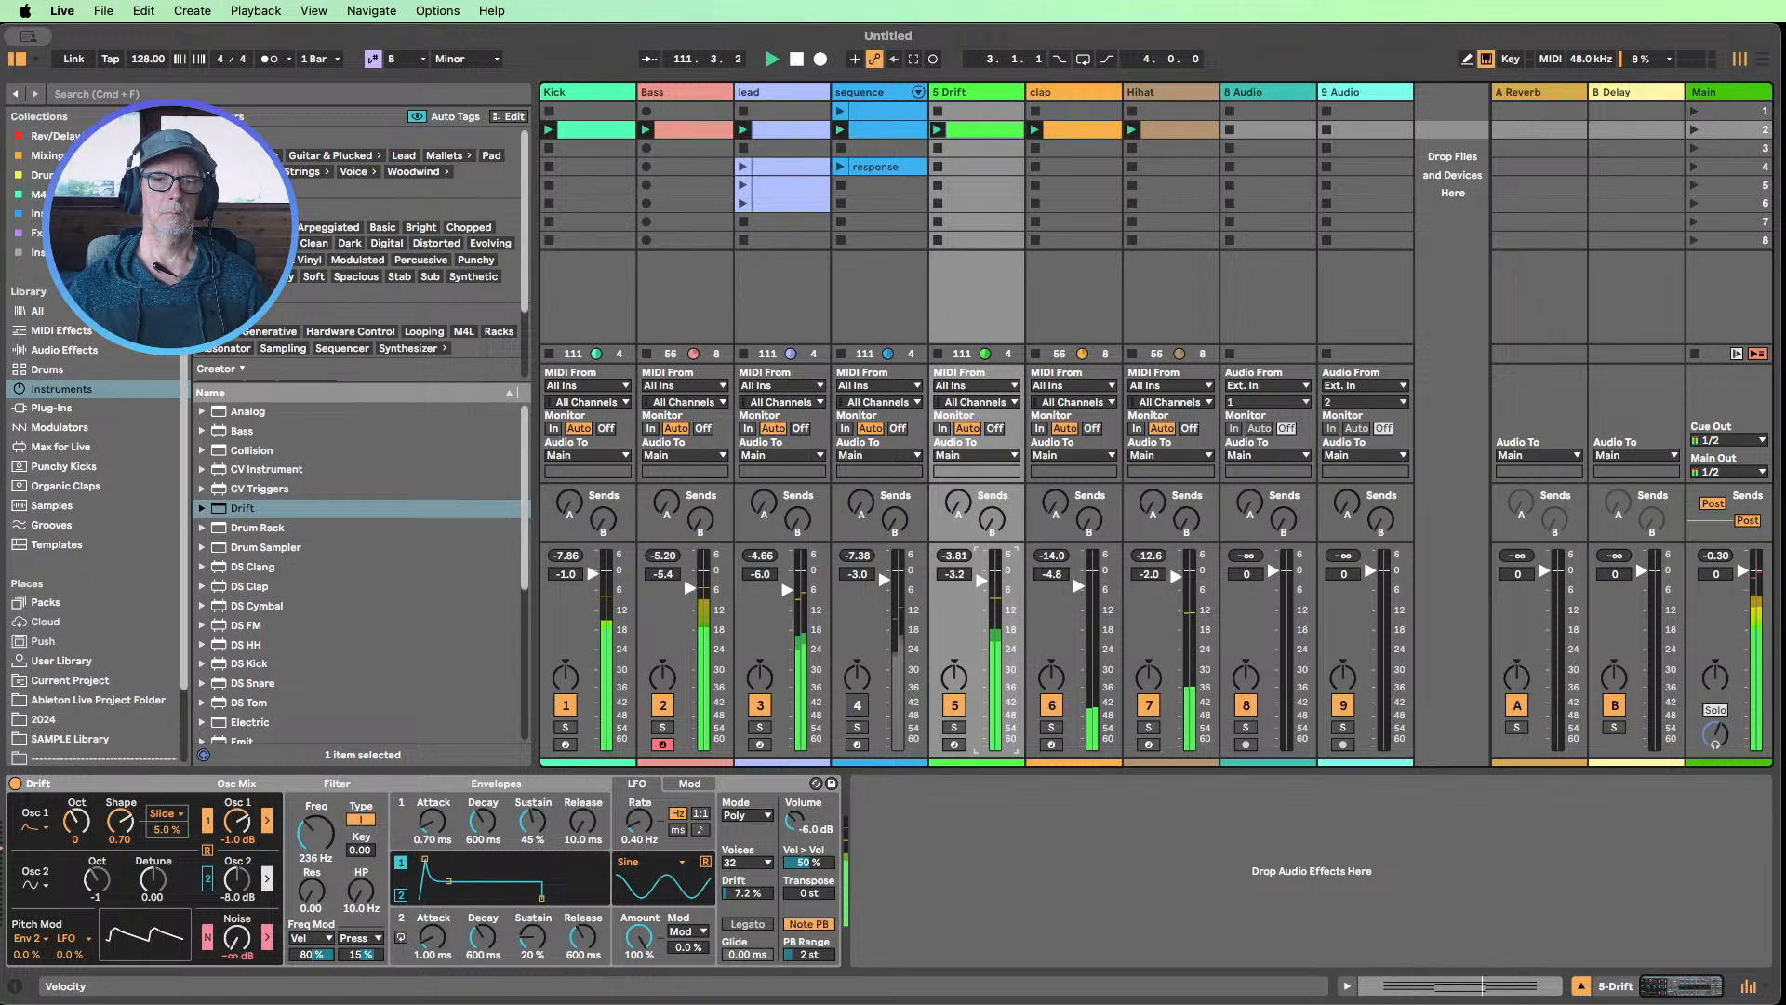
In the Drift clip, move the top F#3 note of the last chord down one octave to F#2
double_click(969, 128)
click(1409, 560)
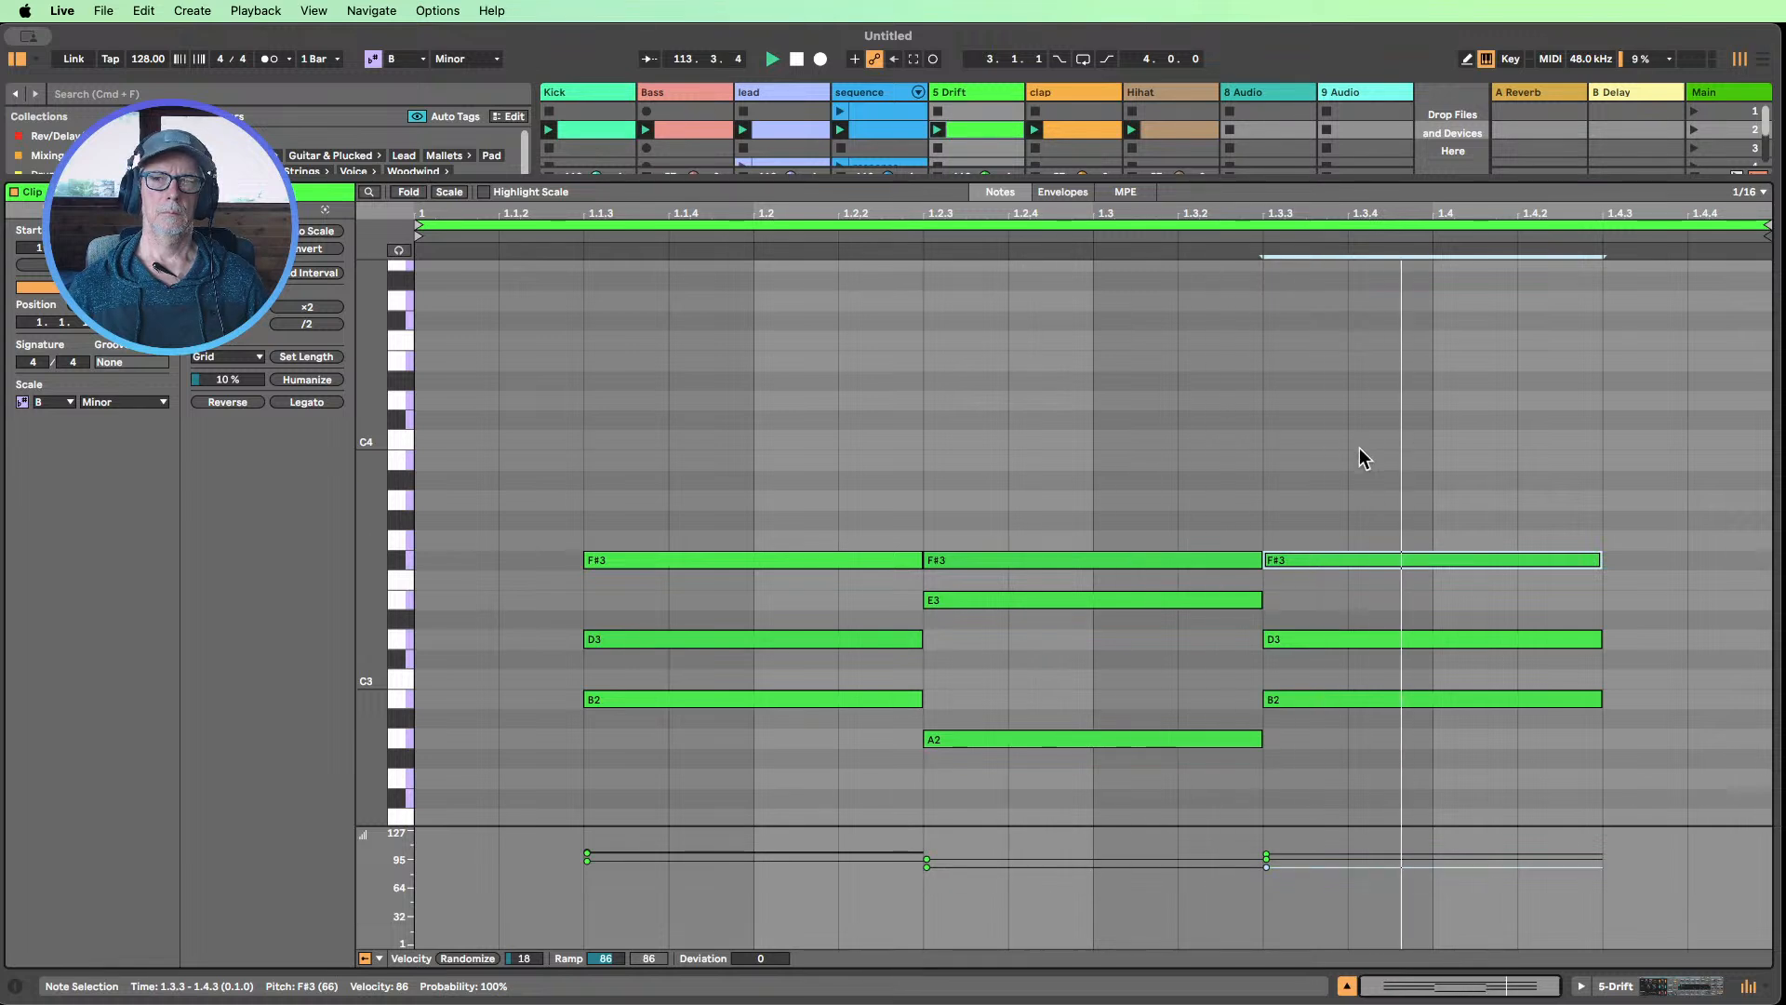
key(shift+Down)
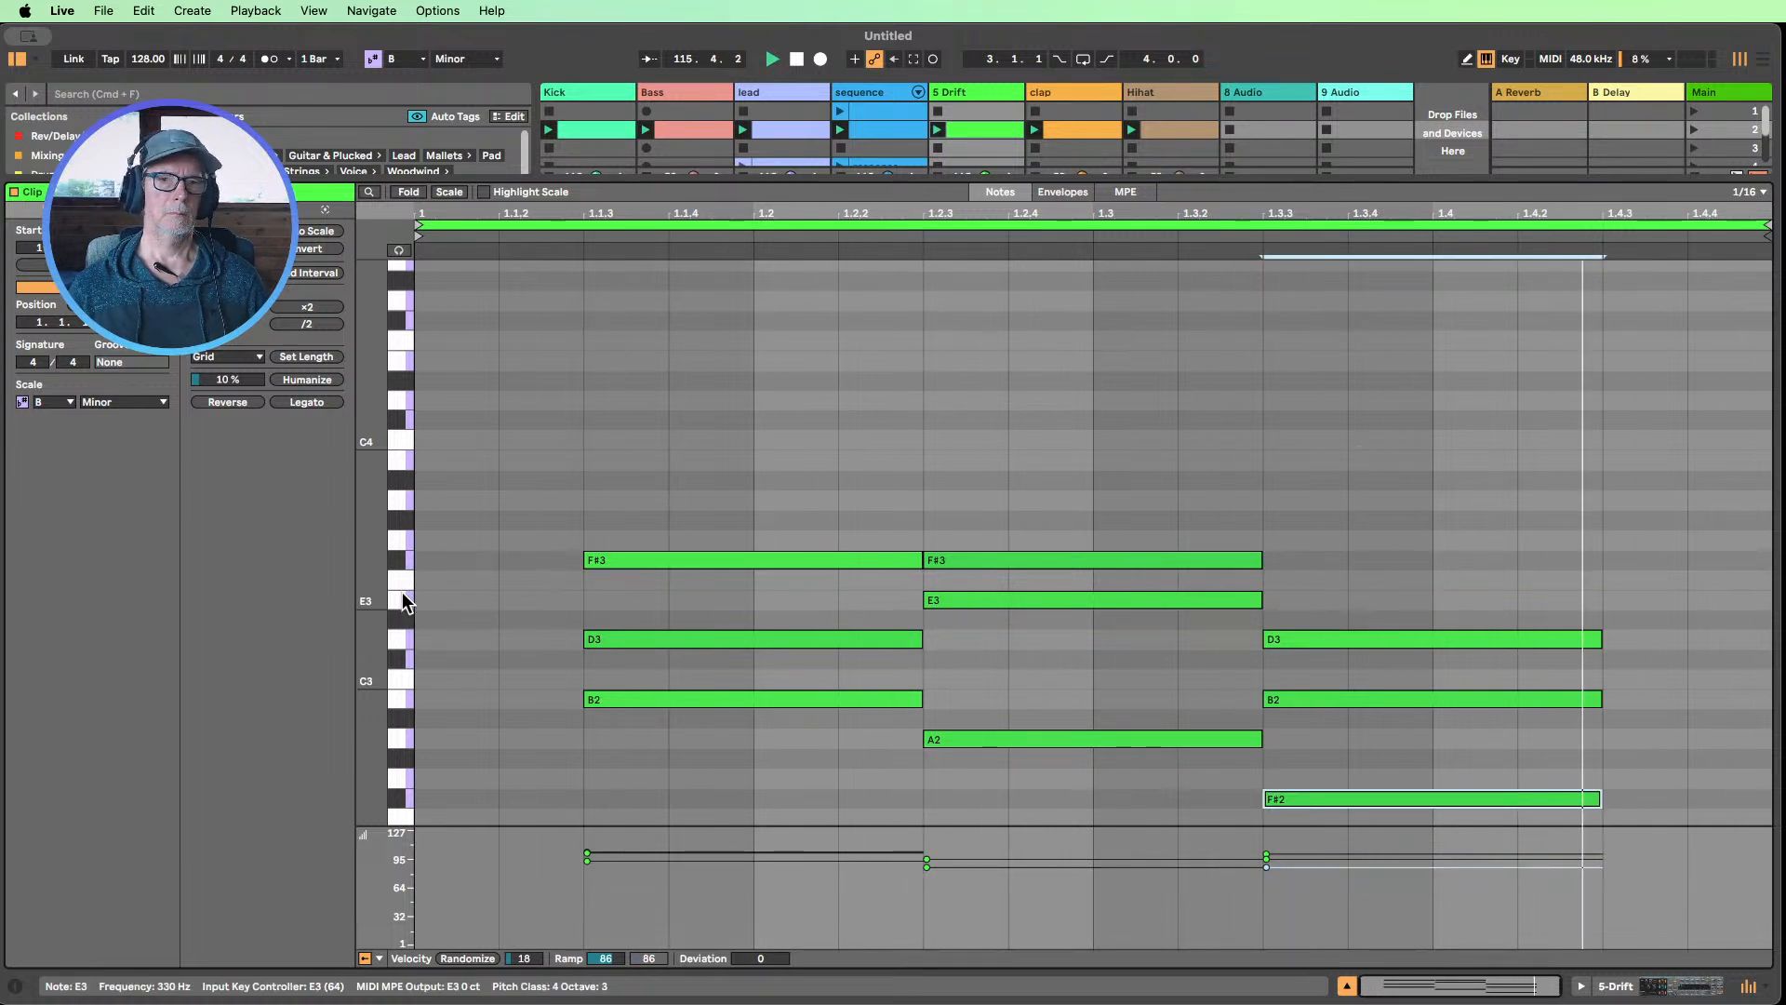
Try all notes of the Drift clip one octave higher, and move them back down
drag(371, 575, 346, 543)
drag(1483, 773, 555, 364)
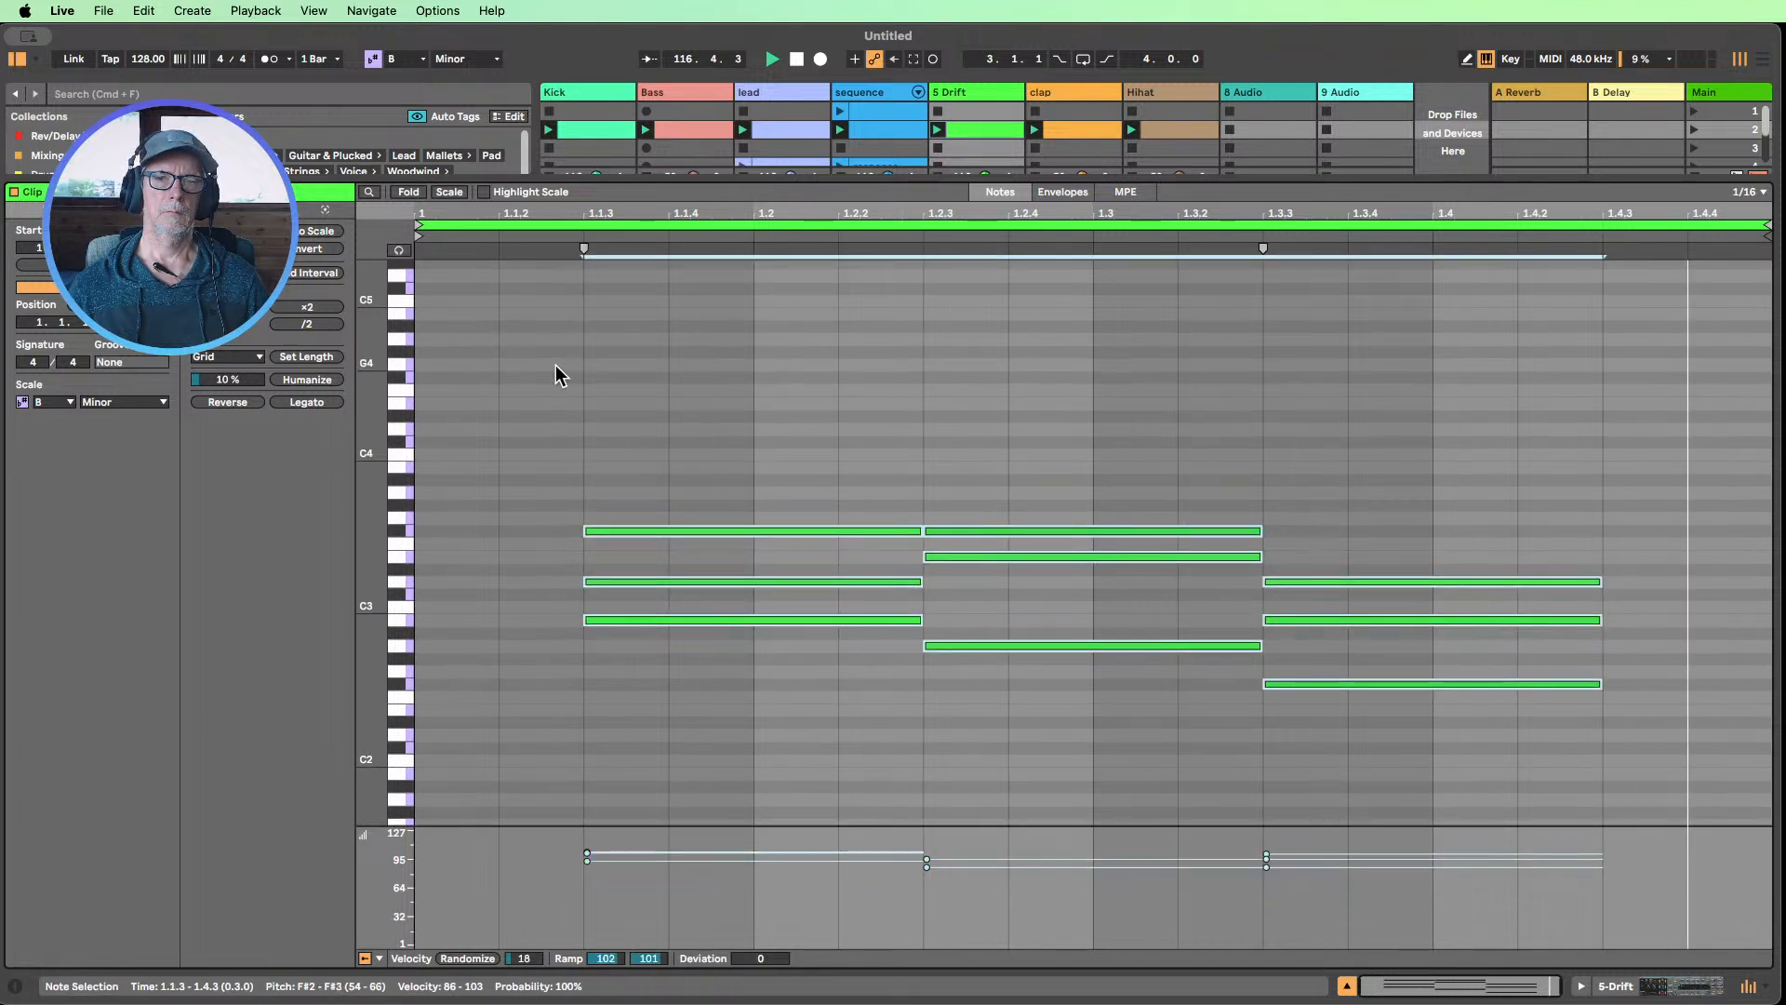
key(shift+Up)
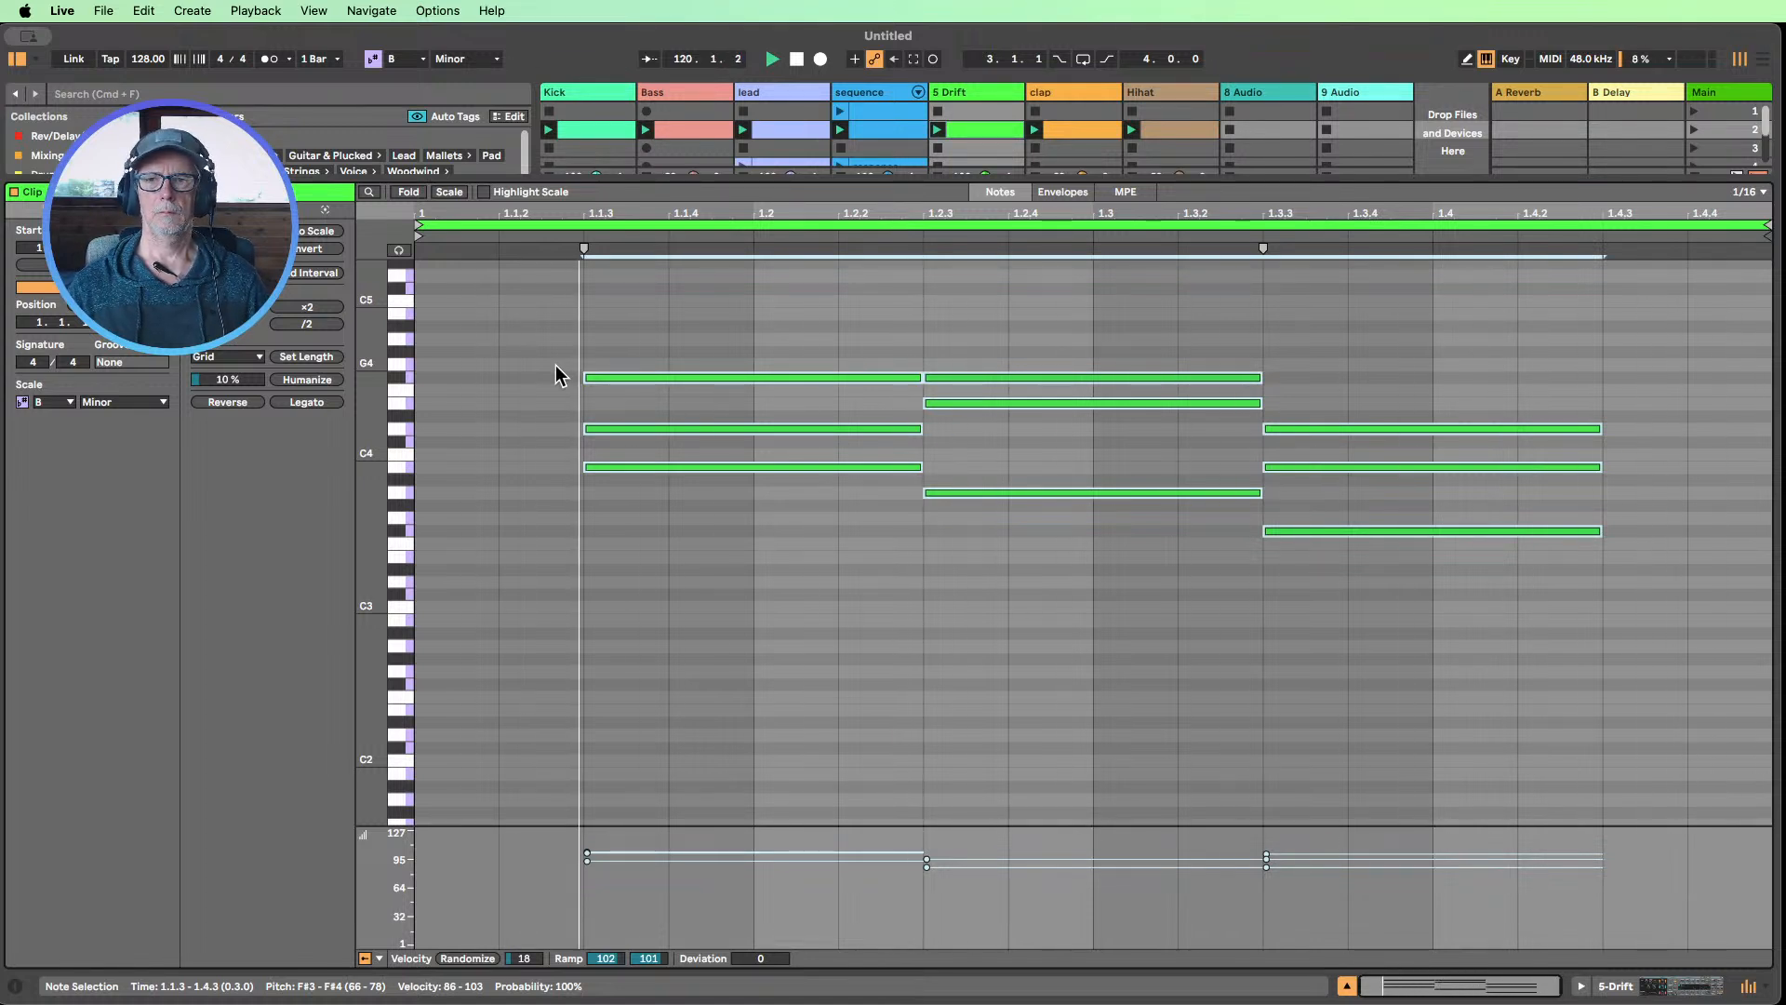
key(shift+Down)
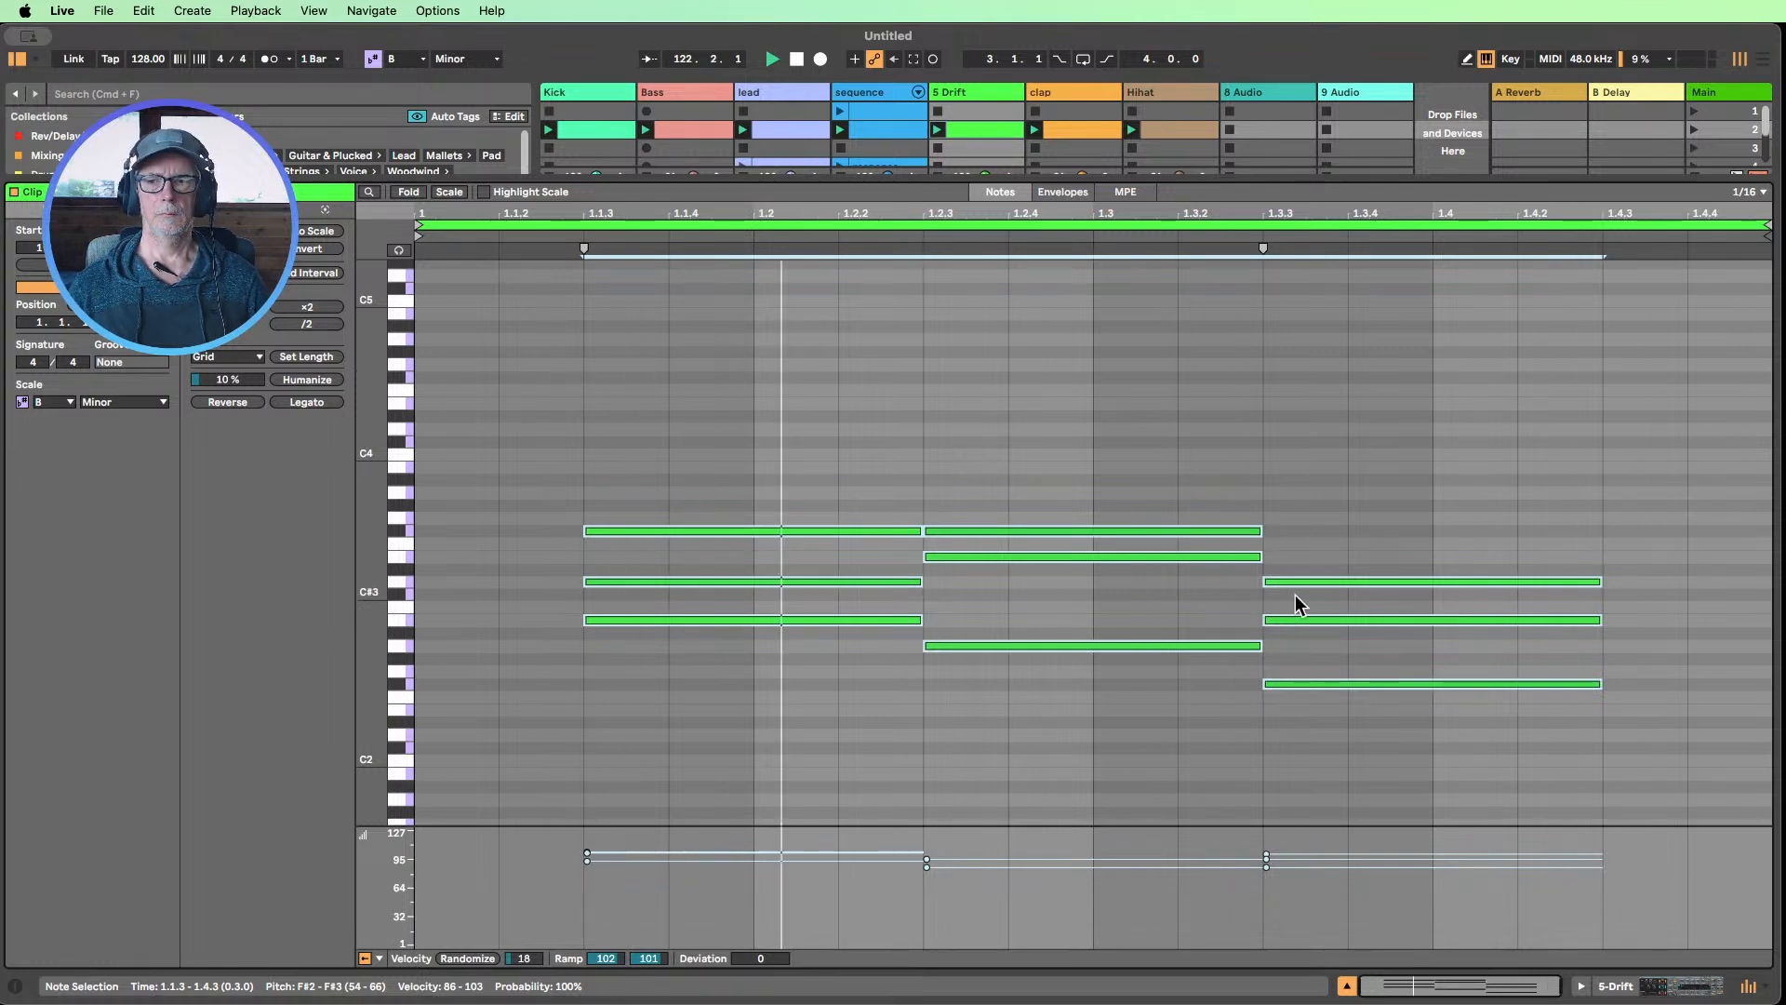
Return to the Drift instrument's controls and set its filter frequency to 537 Hz
click(1621, 988)
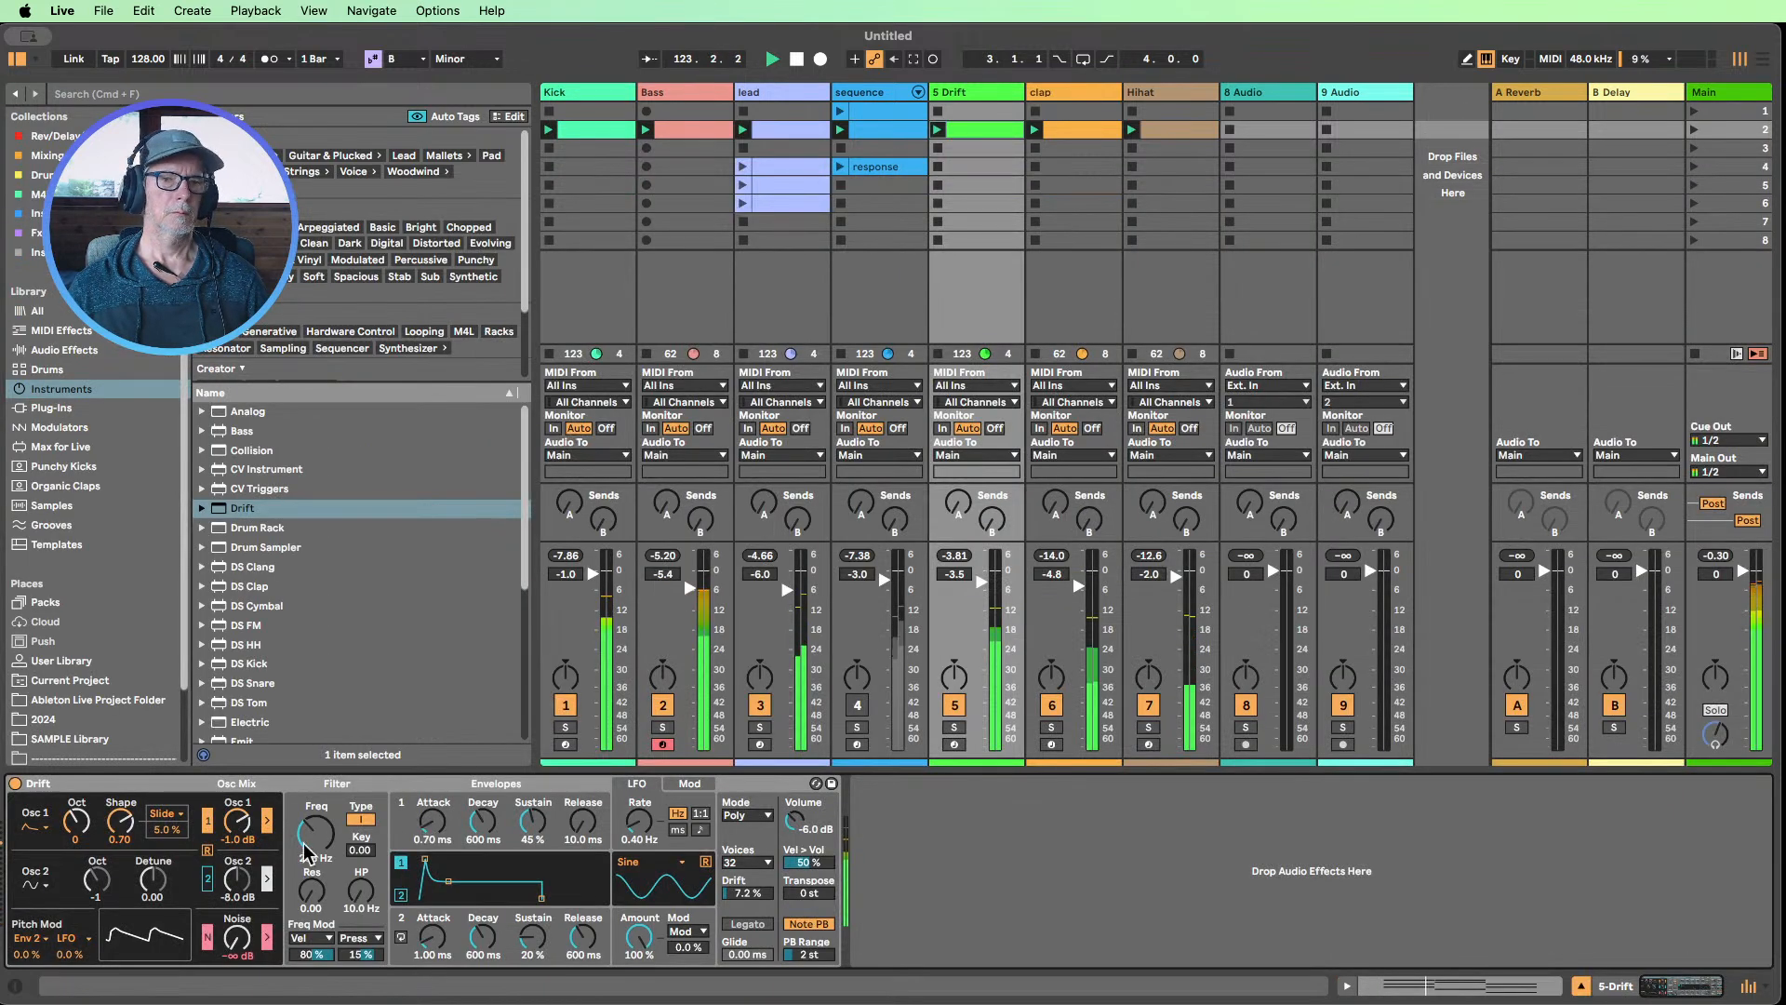
mouse_move(311, 839)
mouse_down()
mouse_move(311, 819)
mouse_move(311, 840)
mouse_up()
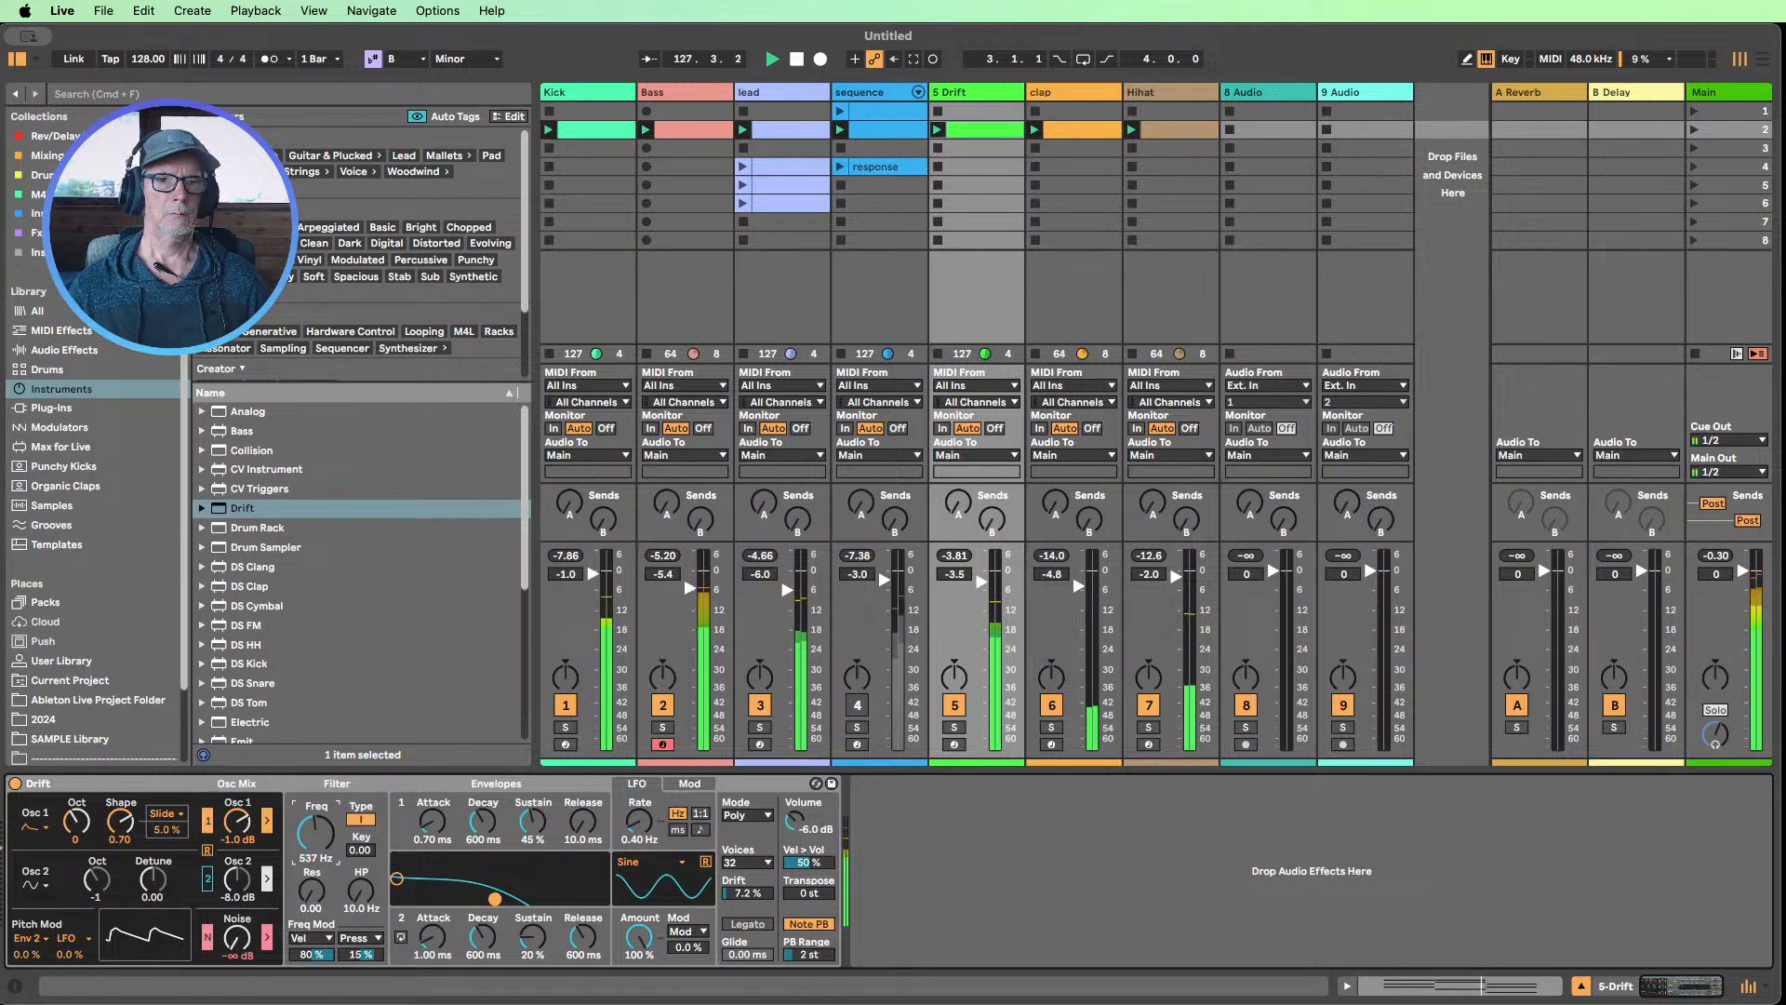
Unmute the sequence track, set the Drift track's volume to -4.5 dB and solo the Drift track
click(857, 705)
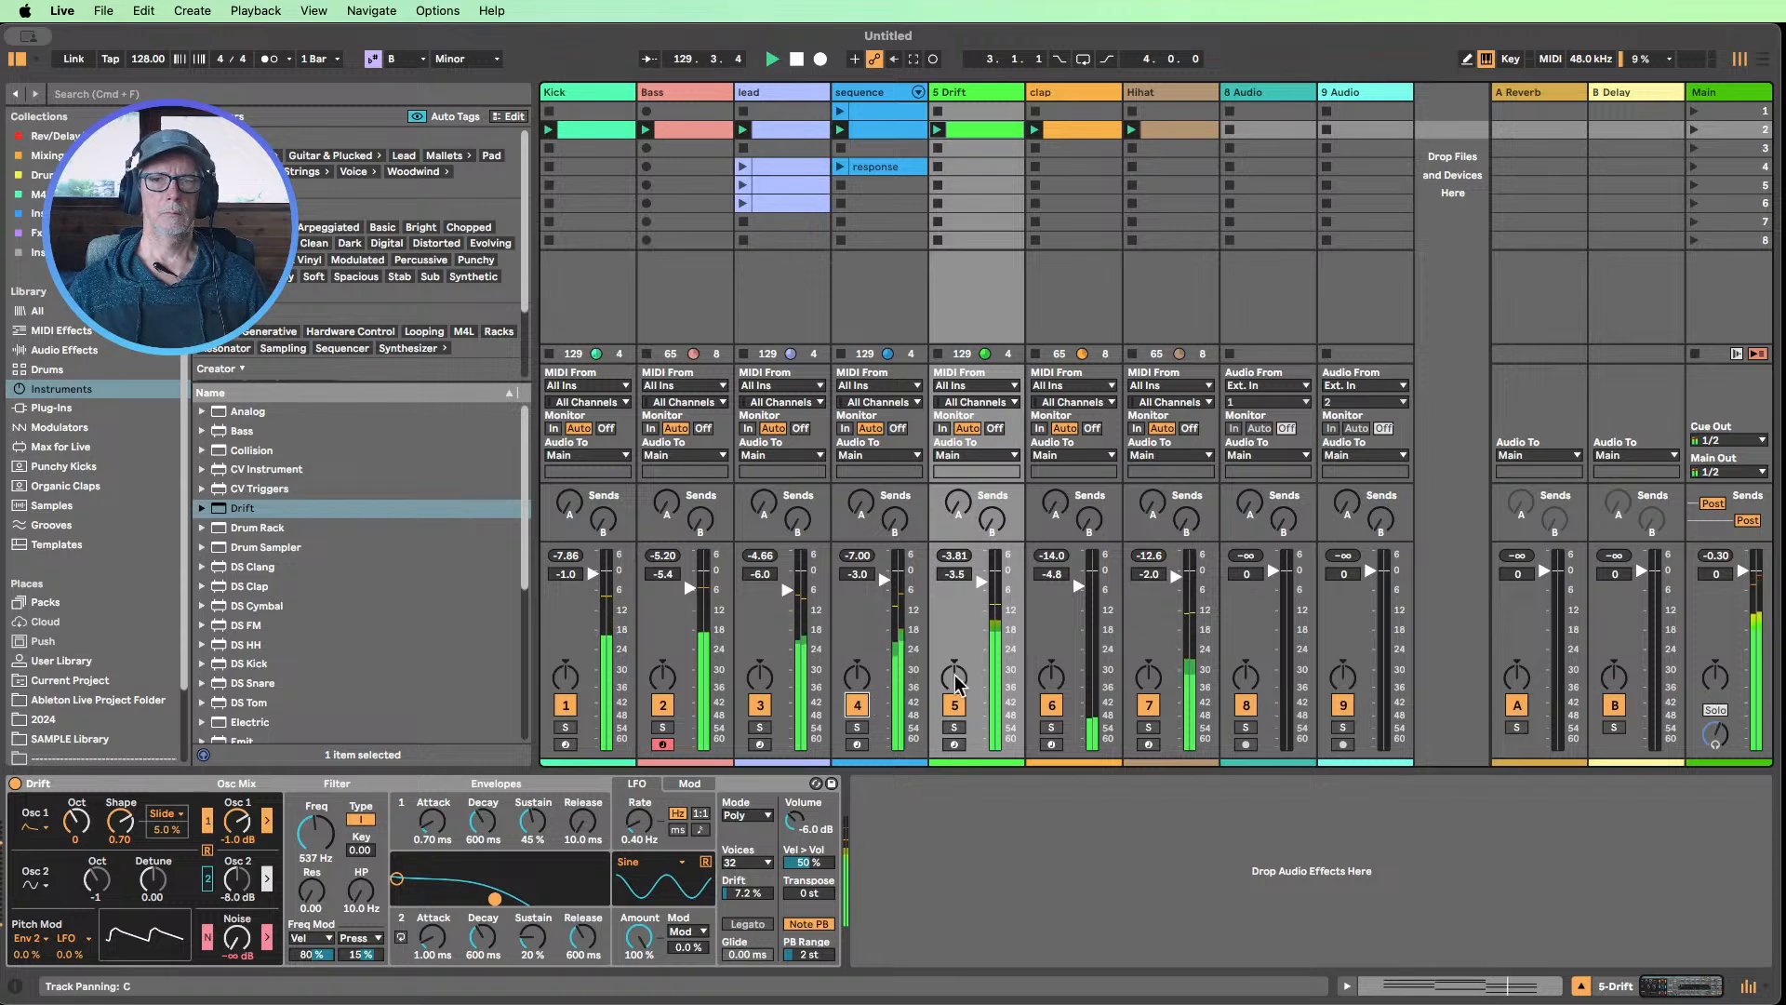
drag(983, 579, 983, 584)
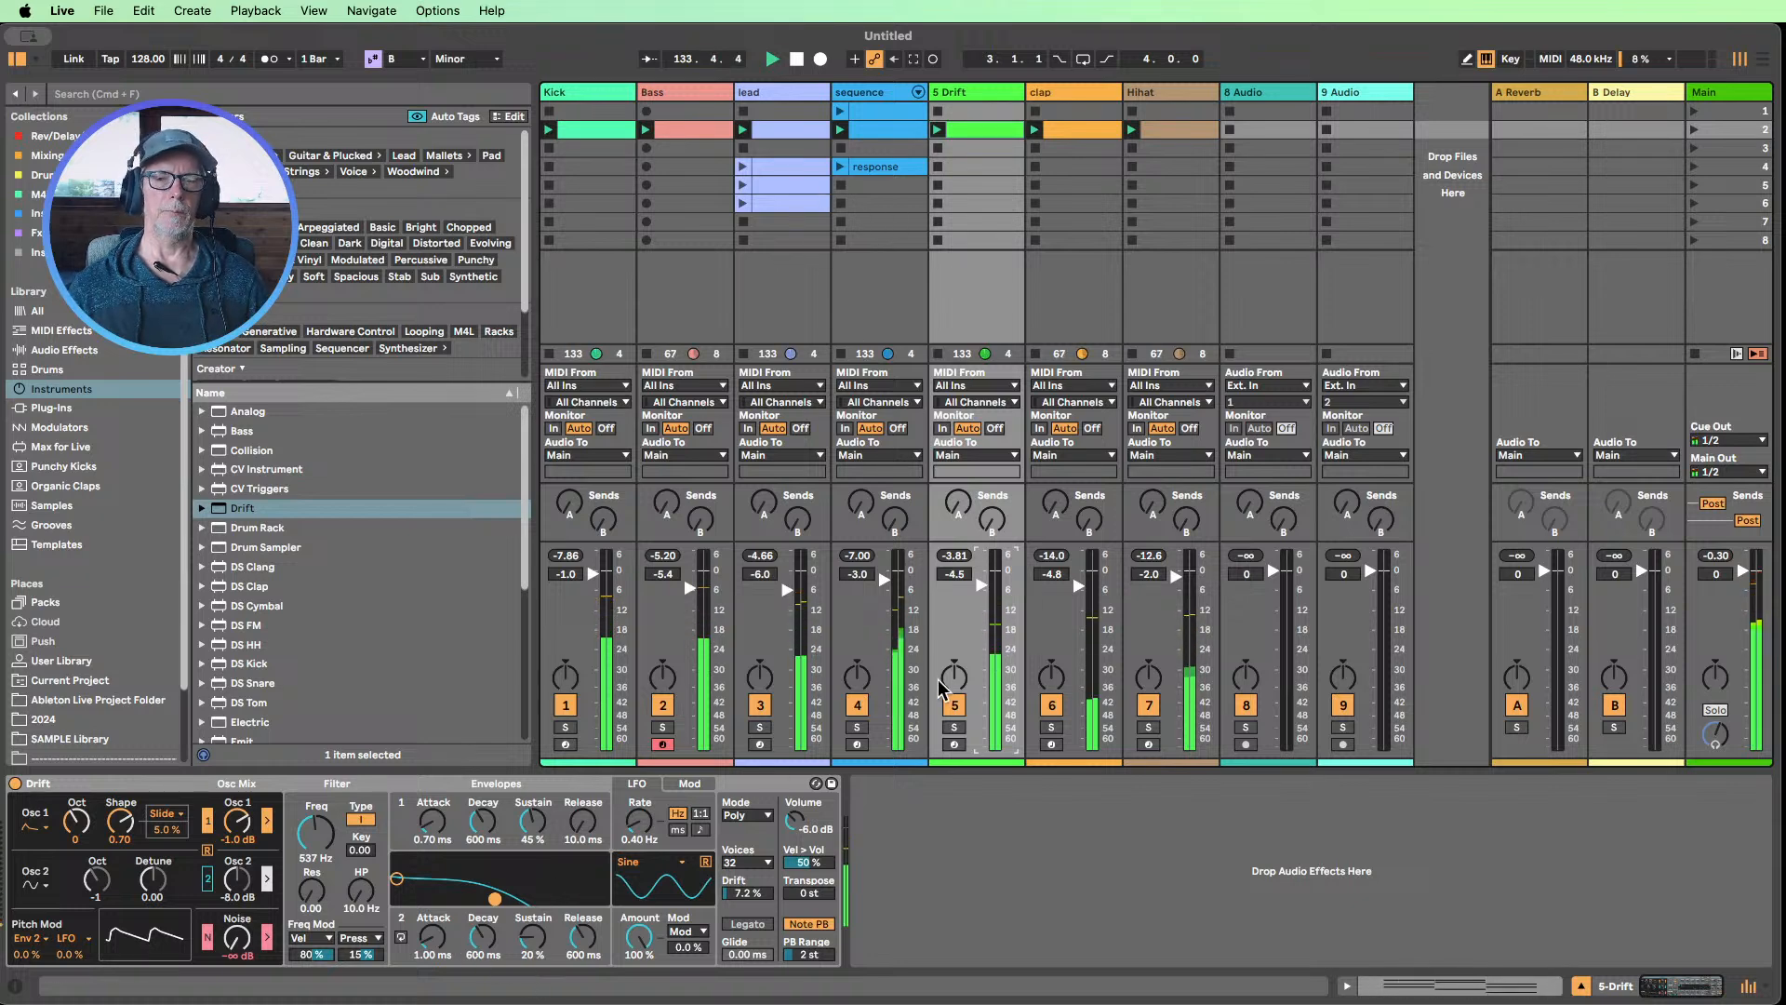
click(961, 728)
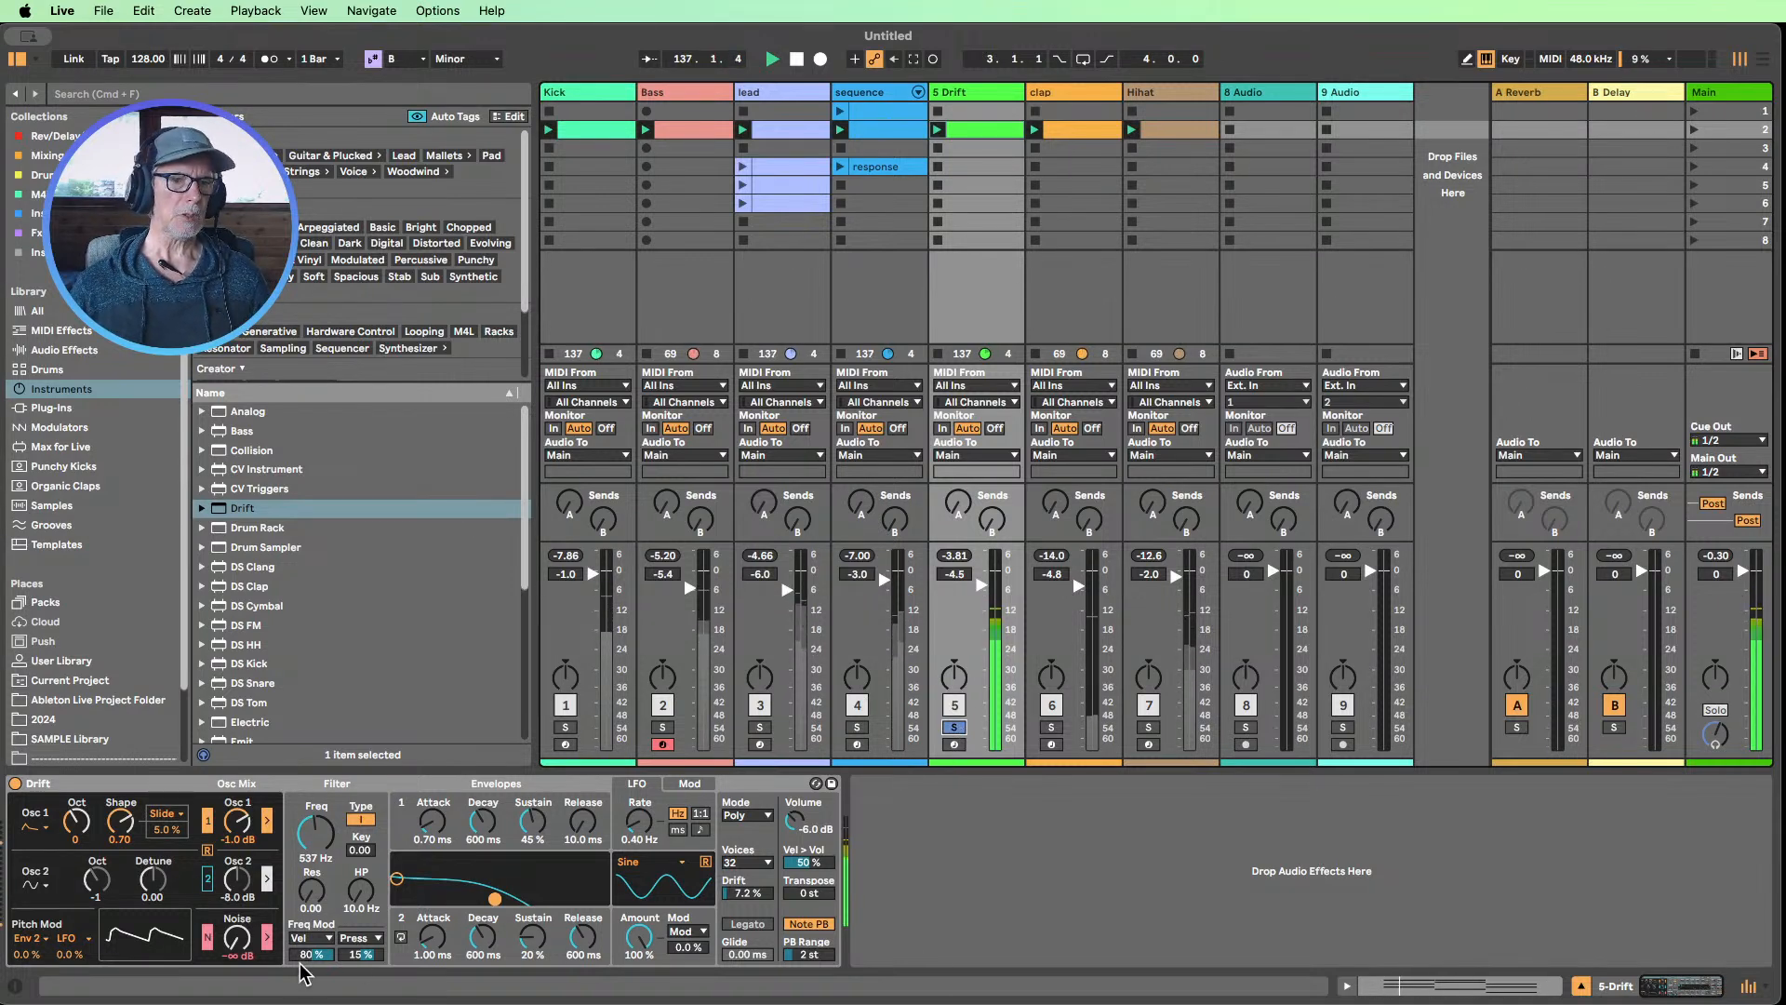
In Drift, set the first filter modulation amount to 0% and the frequency to 788 Hz, and try Env 2 / Cyc as its source
drag(313, 953, 335, 968)
mouse_move(320, 834)
mouse_down()
mouse_move(321, 859)
mouse_move(321, 825)
mouse_up()
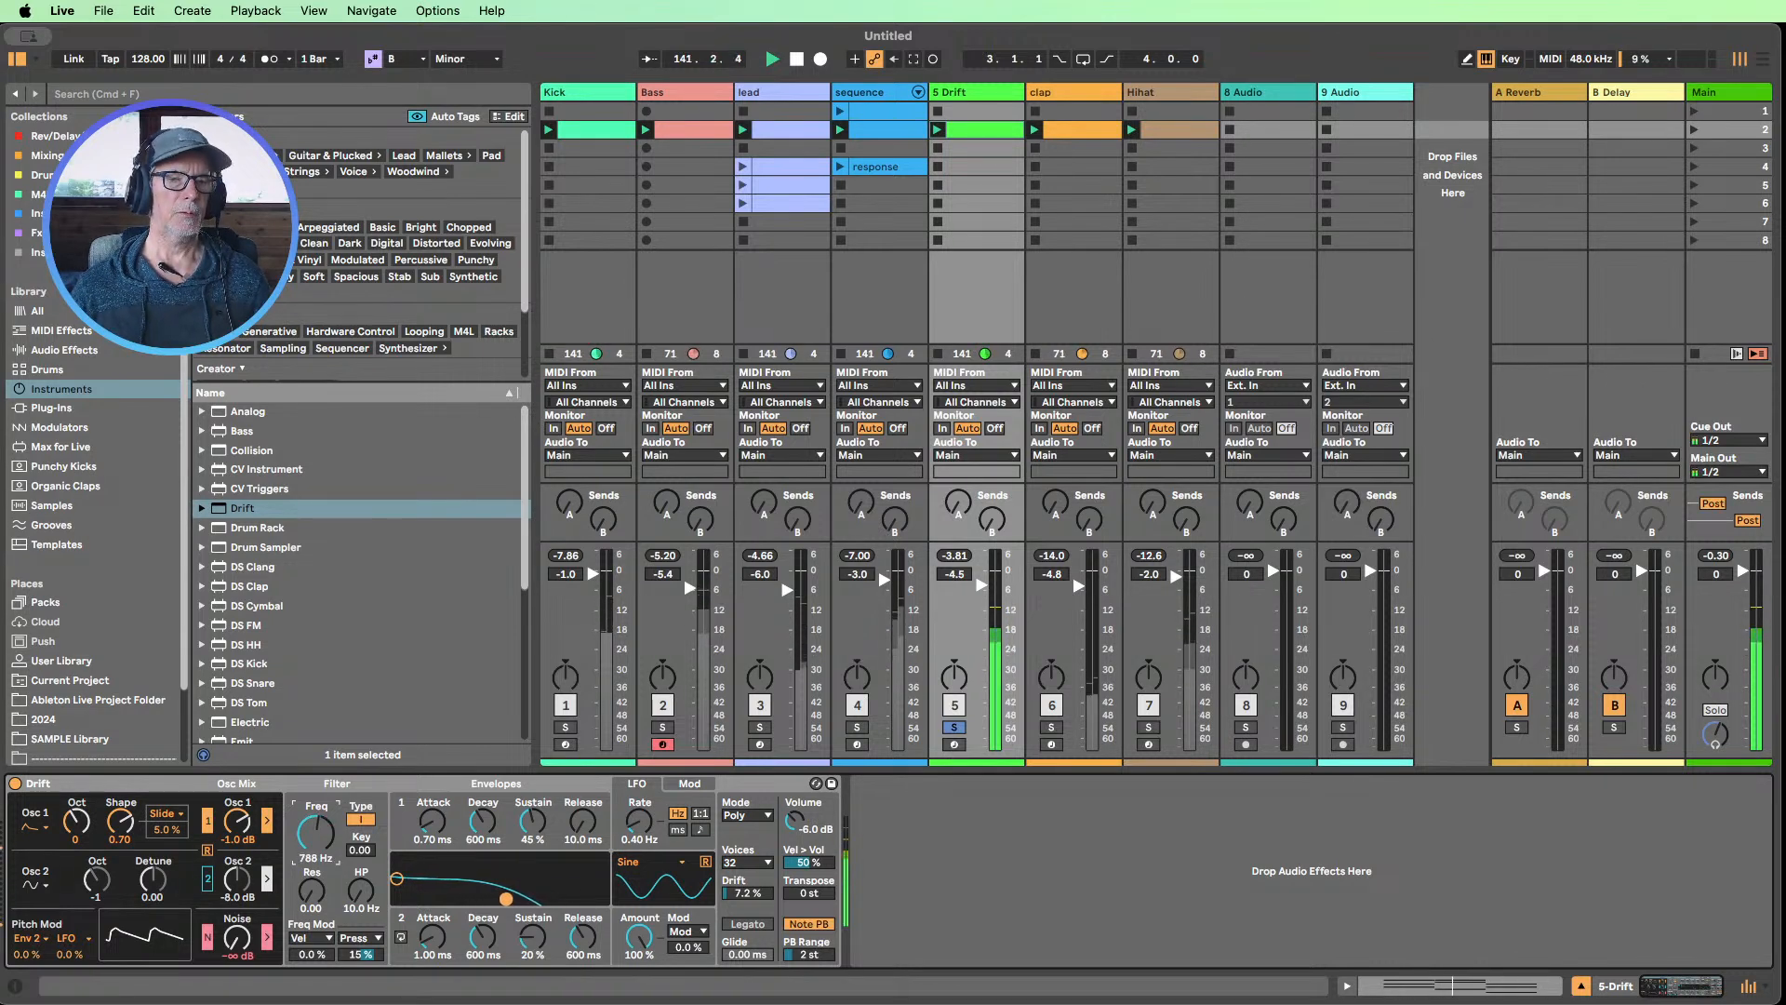
click(314, 937)
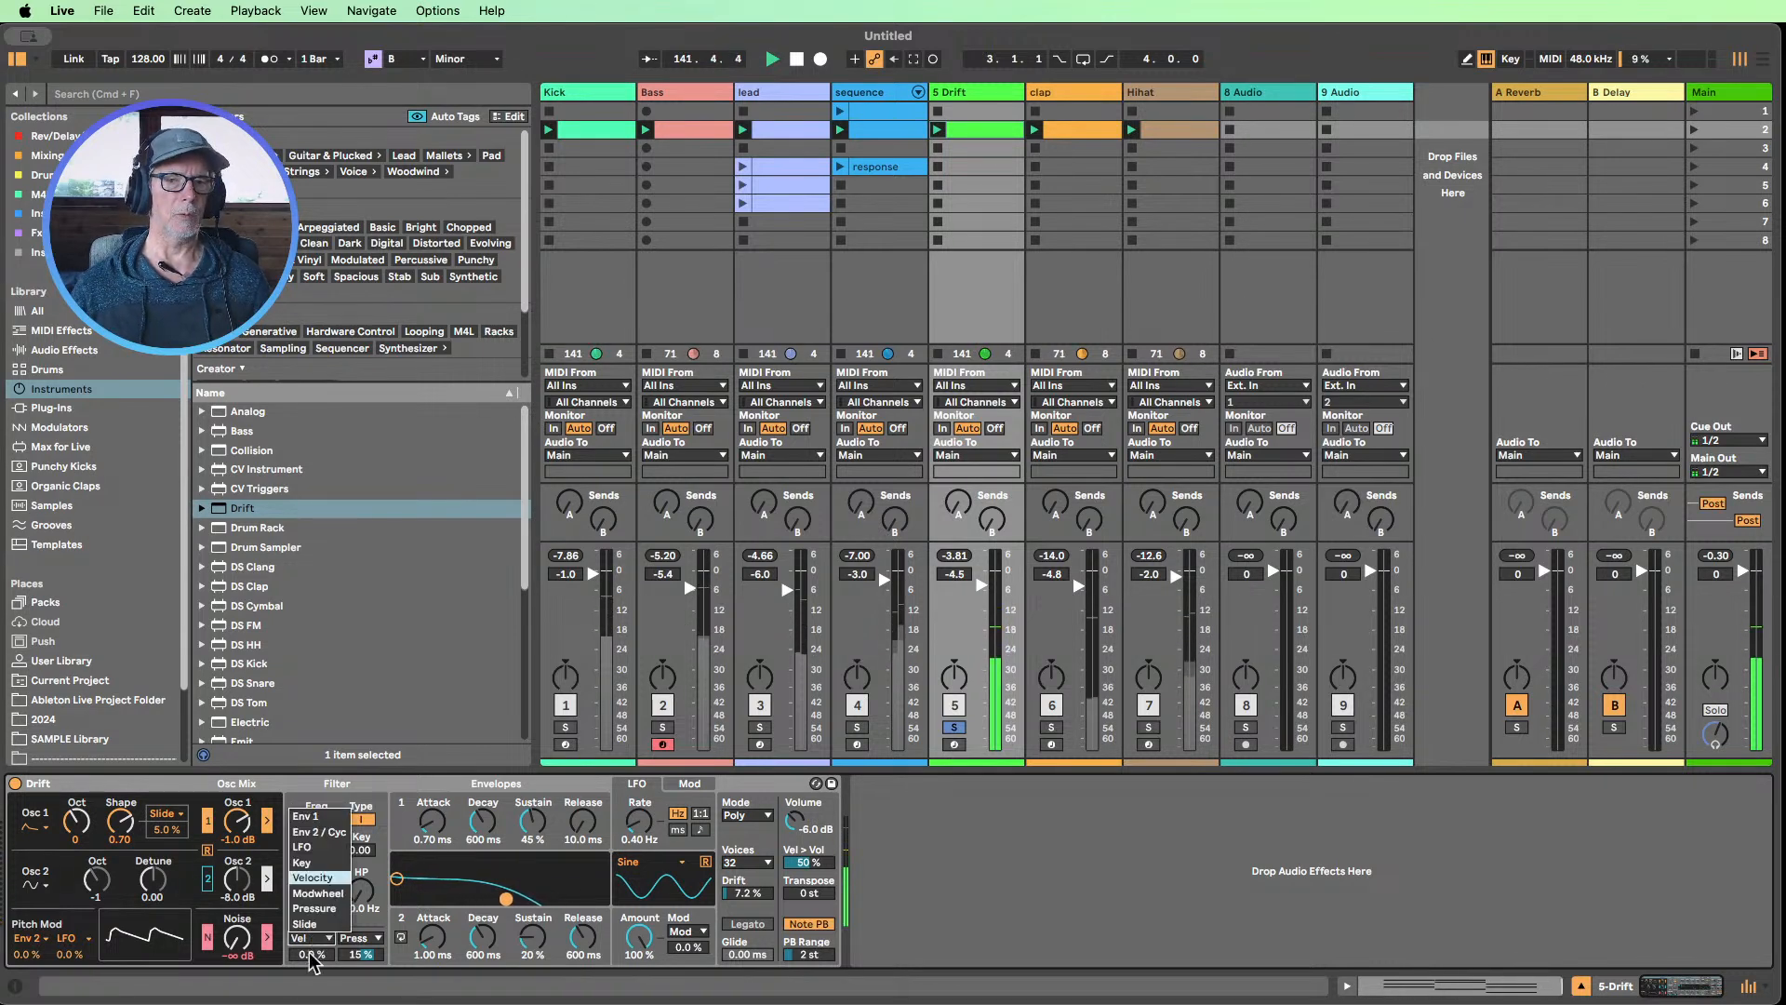
click(316, 832)
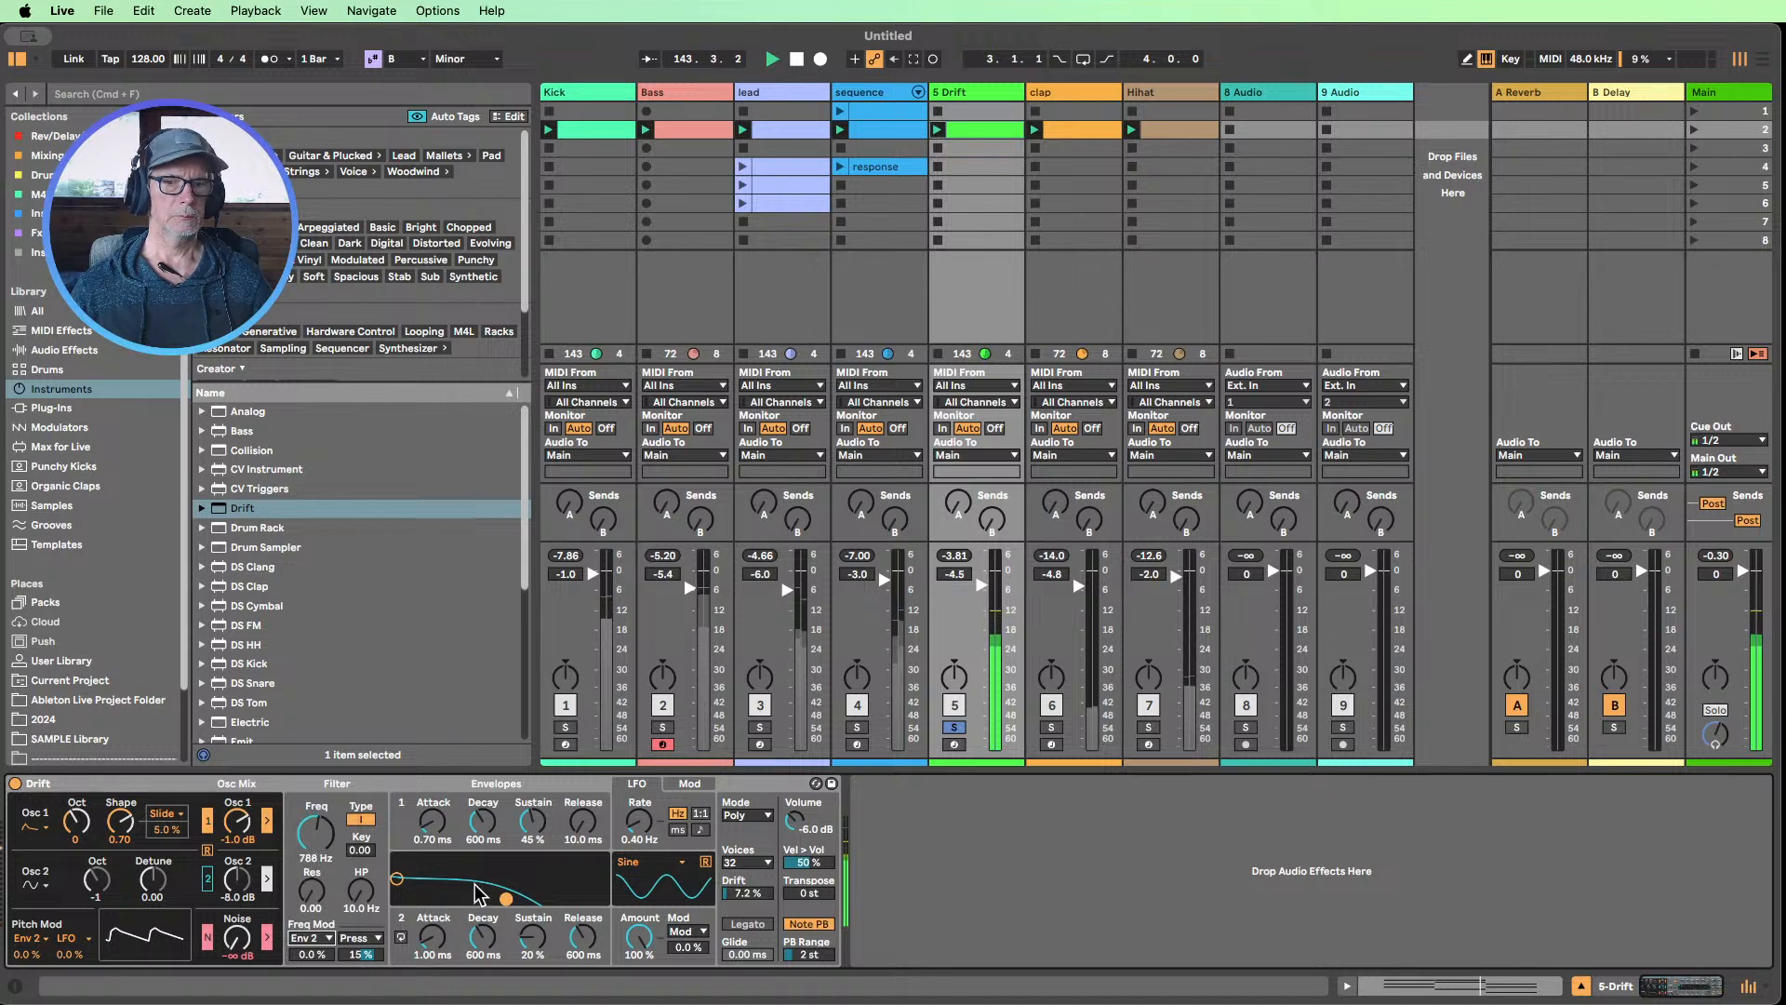
click(501, 920)
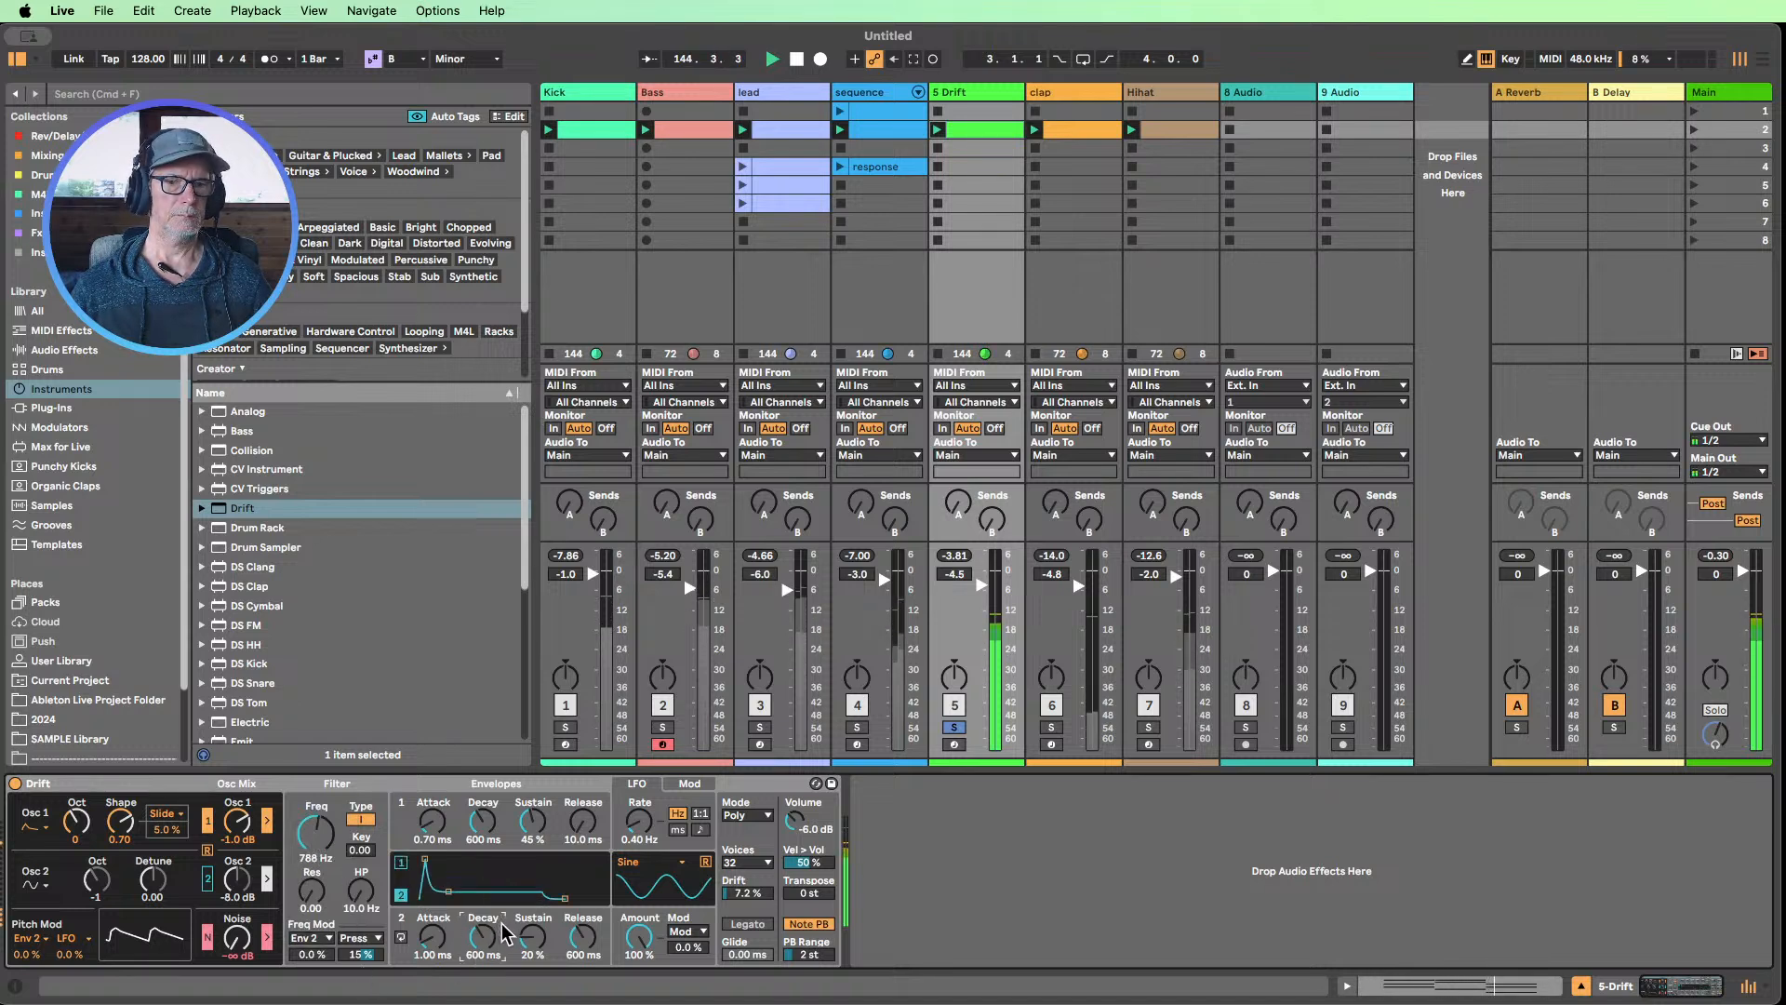
Set Drift's first filter modulation source to Velocity at 64%, the filter frequency to 170 Hz and the resonance to 0.28
click(307, 939)
click(329, 884)
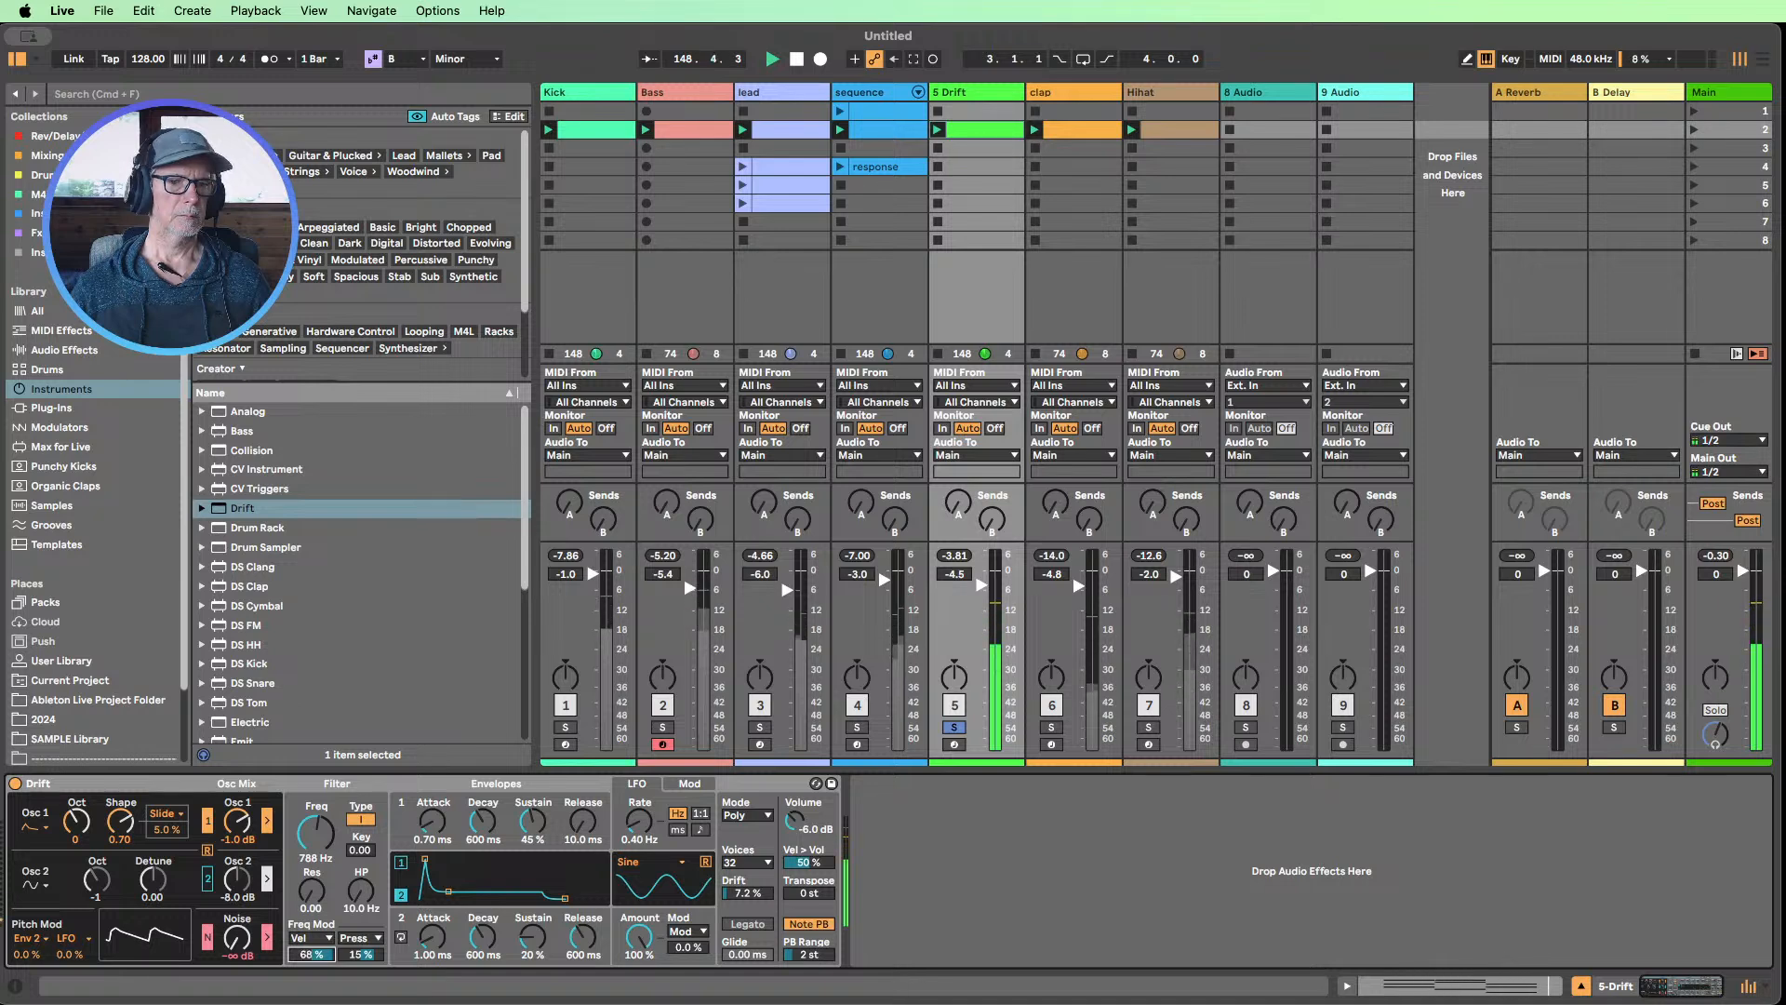
drag(298, 843, 299, 811)
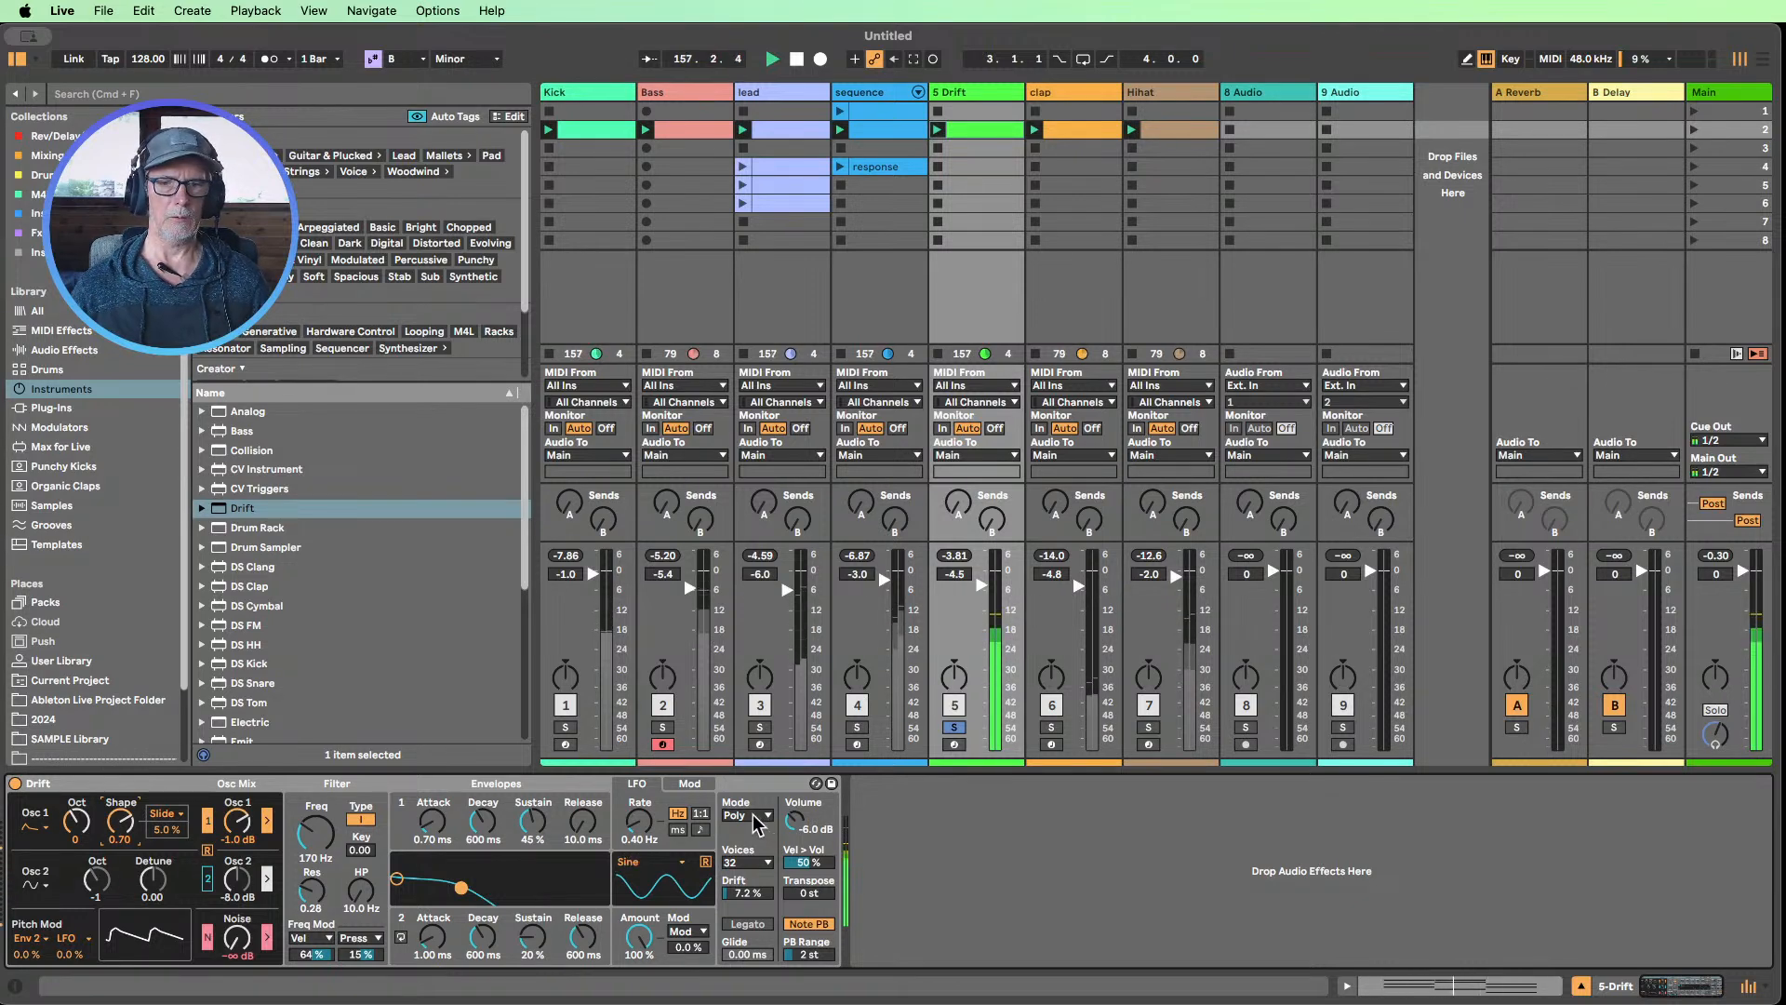
In Drift's first modulation slot, set the target to Osc 1 Shape and the source to LFO
click(689, 784)
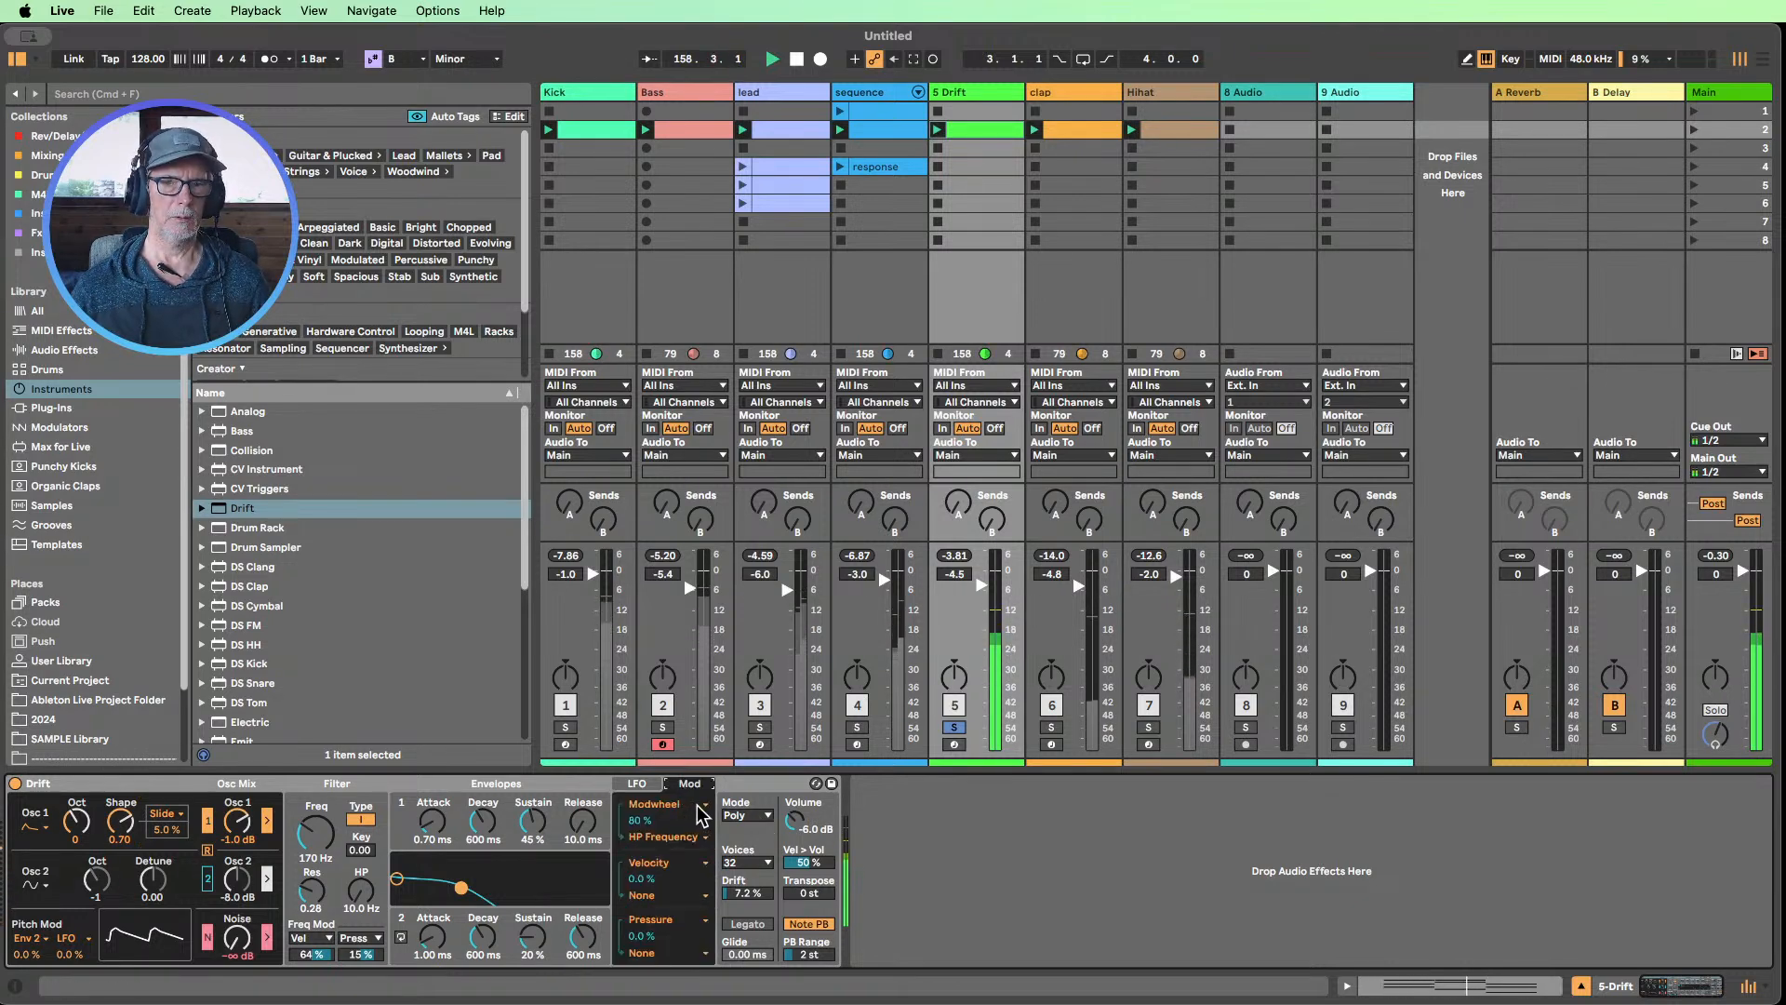
click(703, 809)
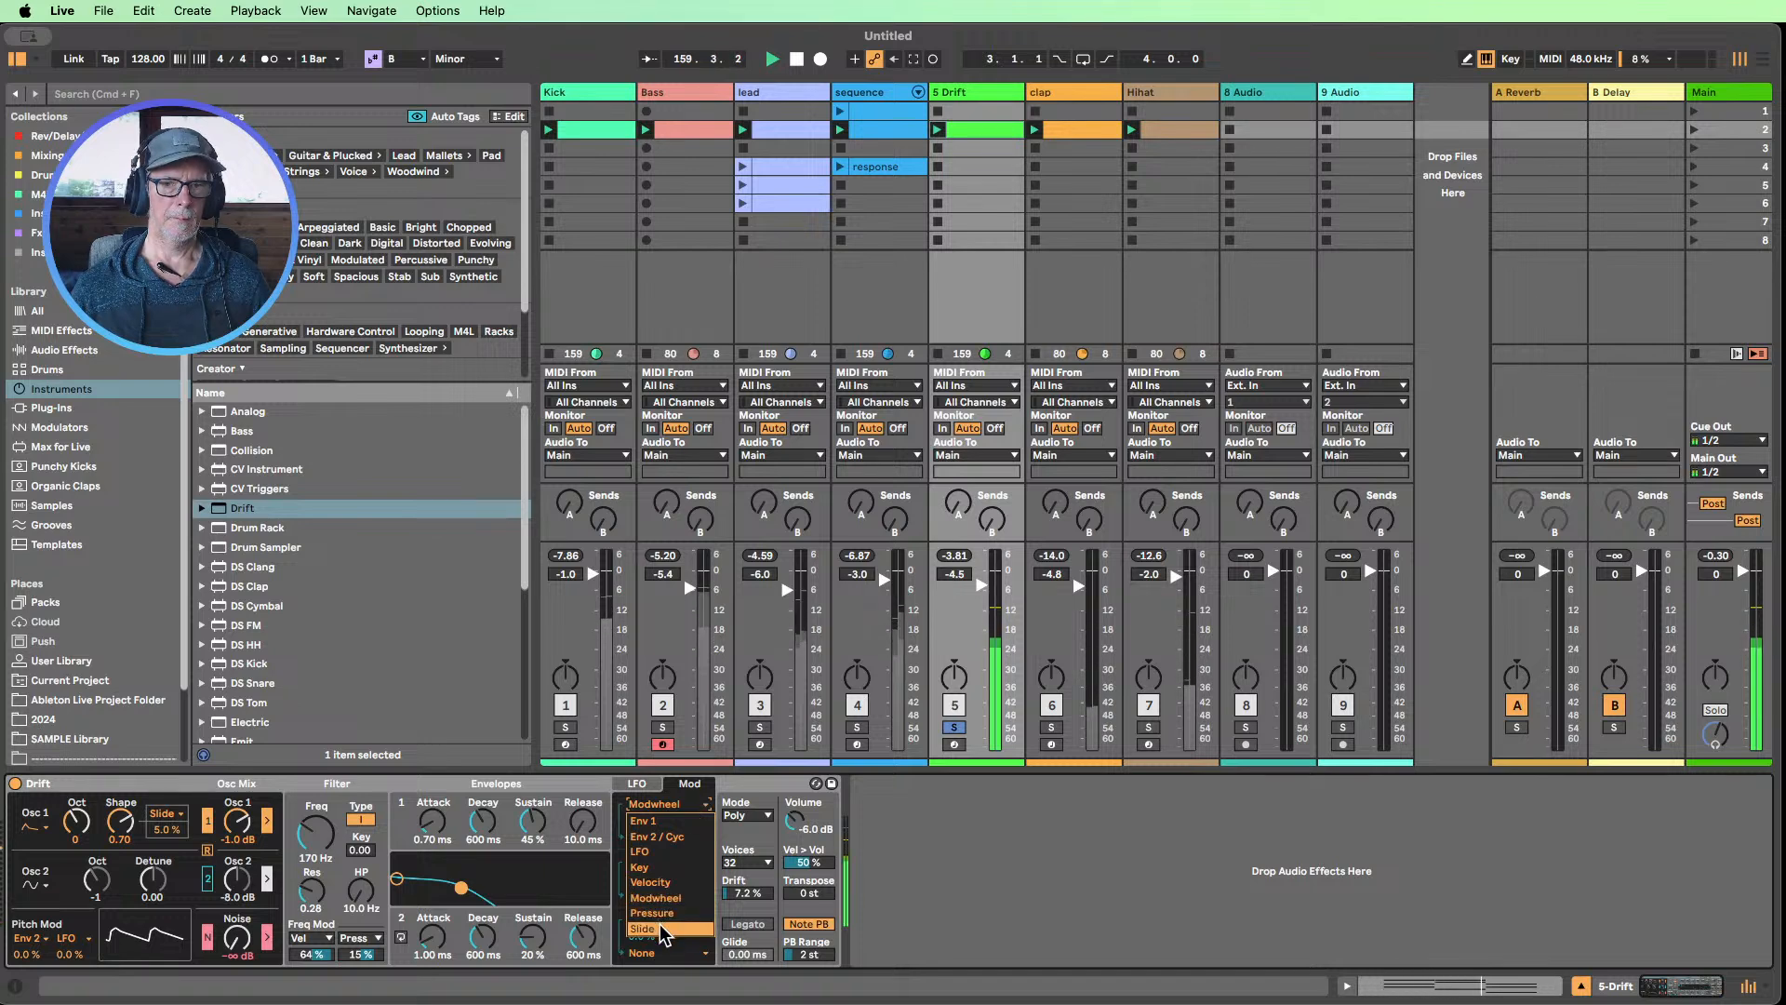
click(1066, 846)
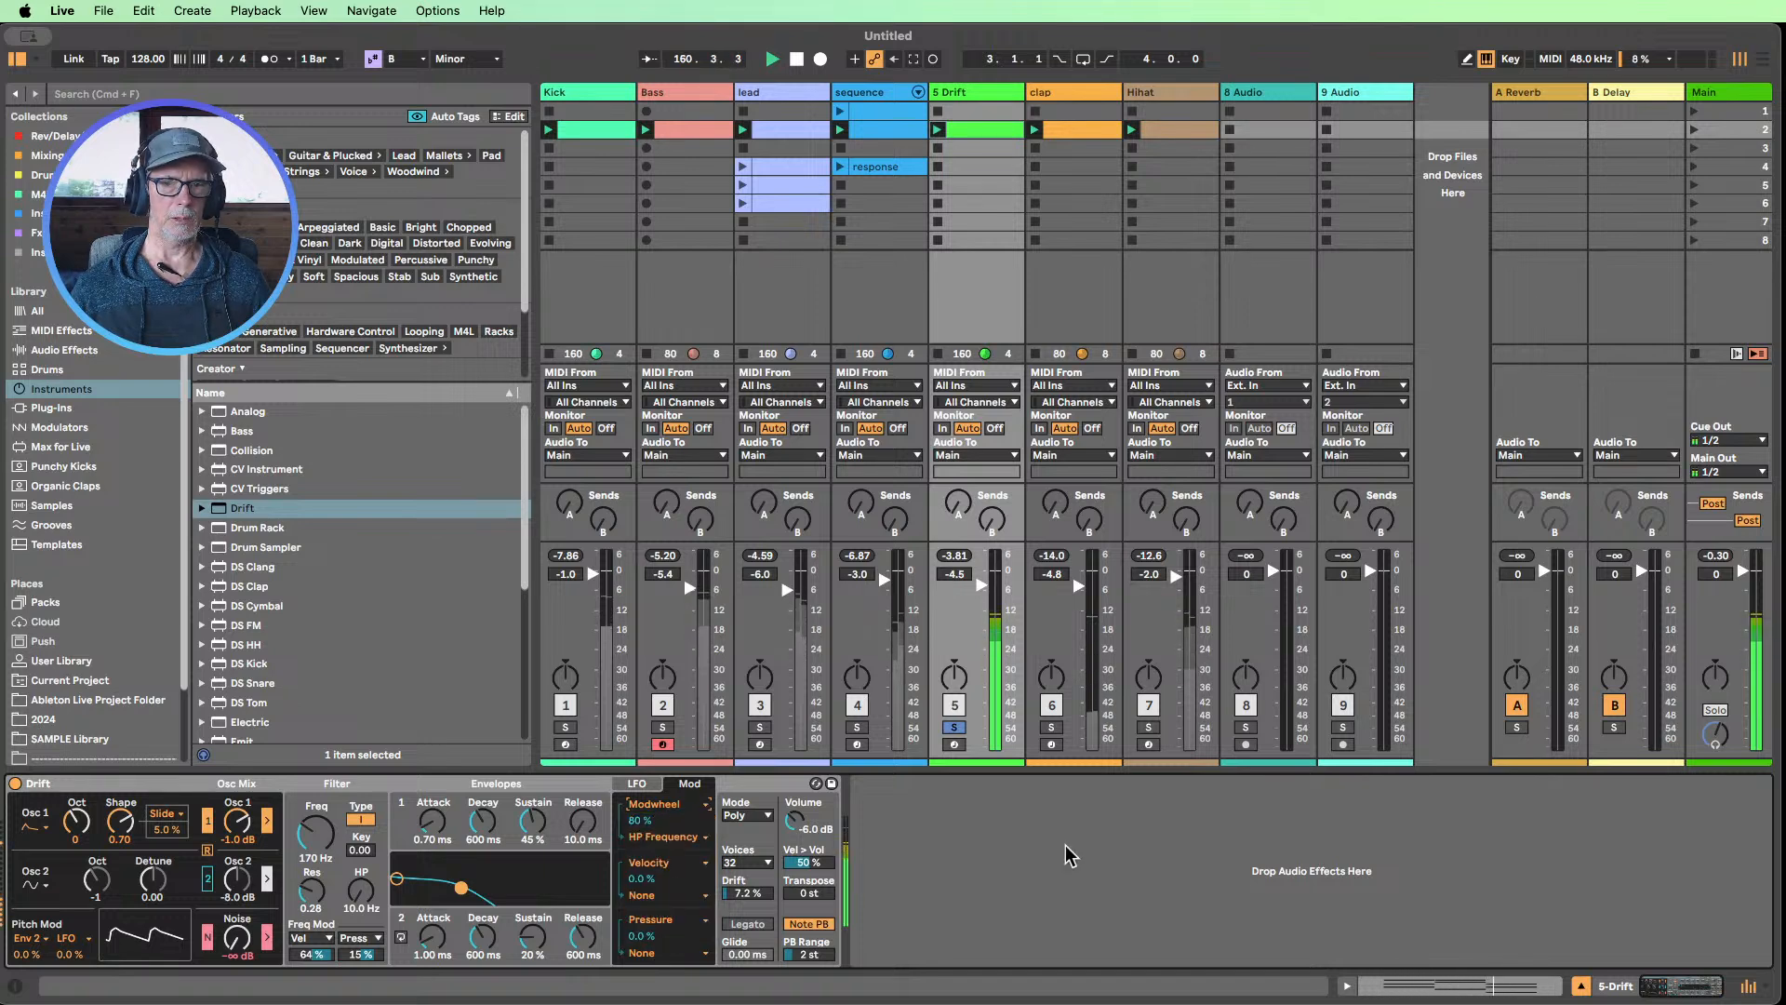
click(706, 838)
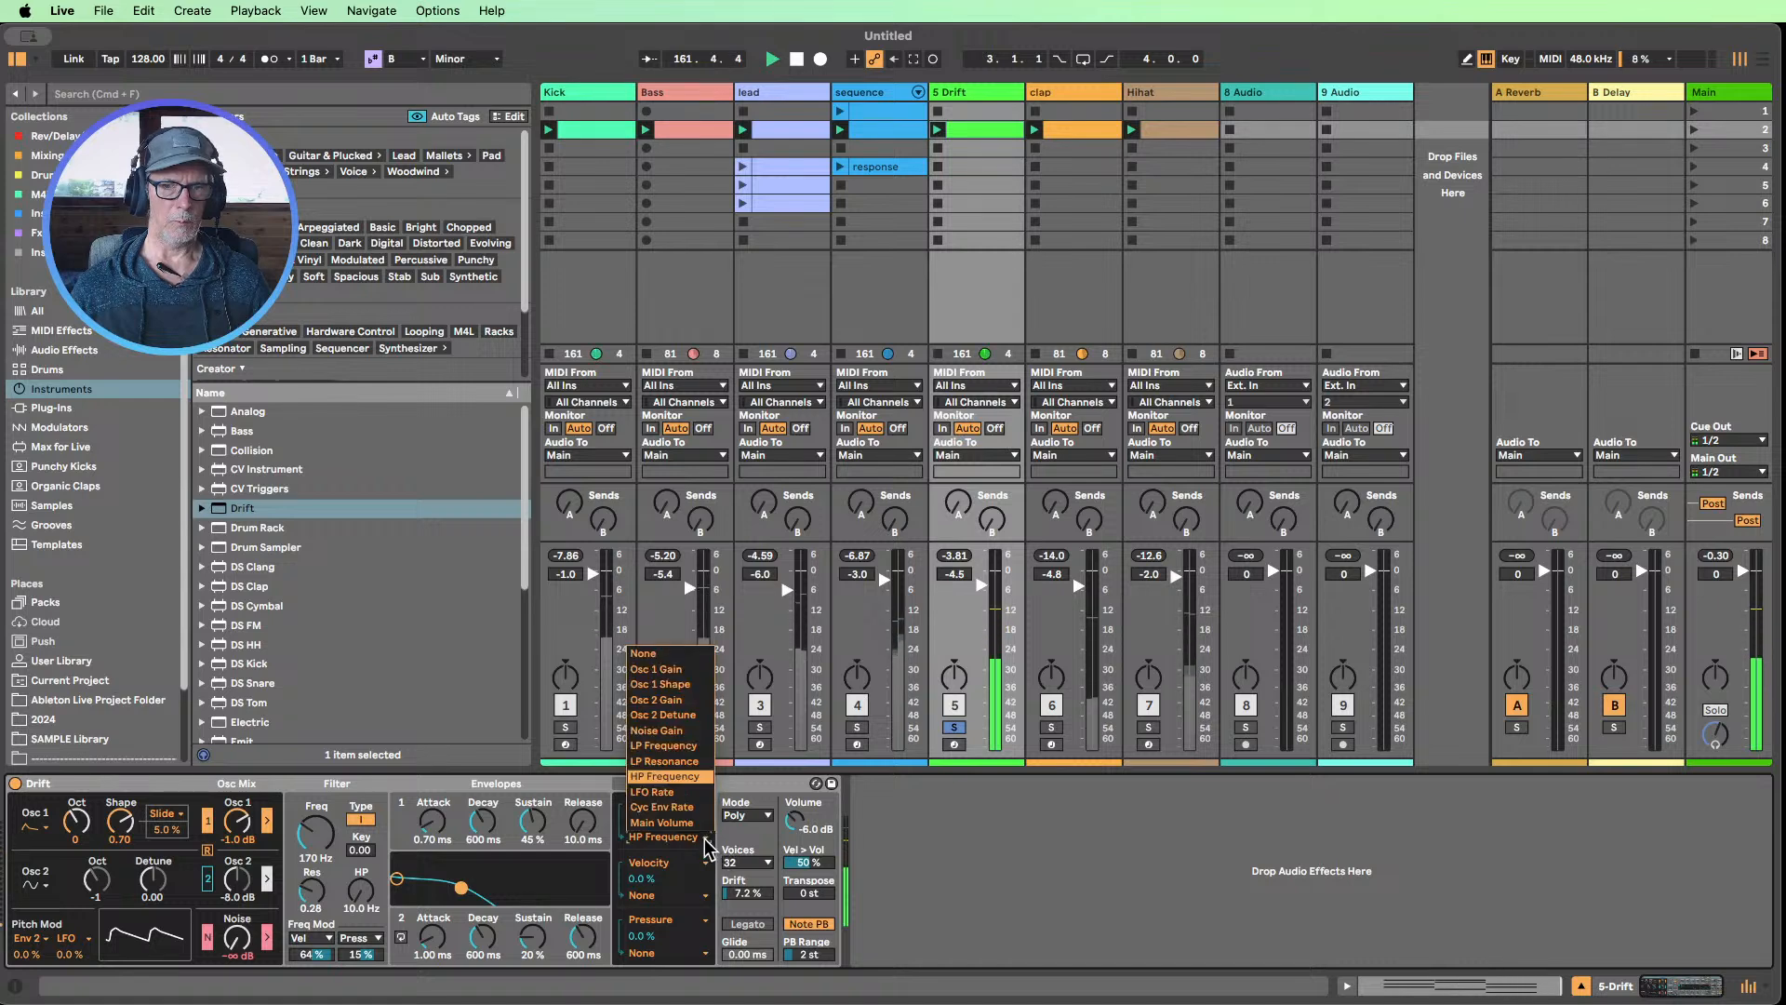
click(678, 684)
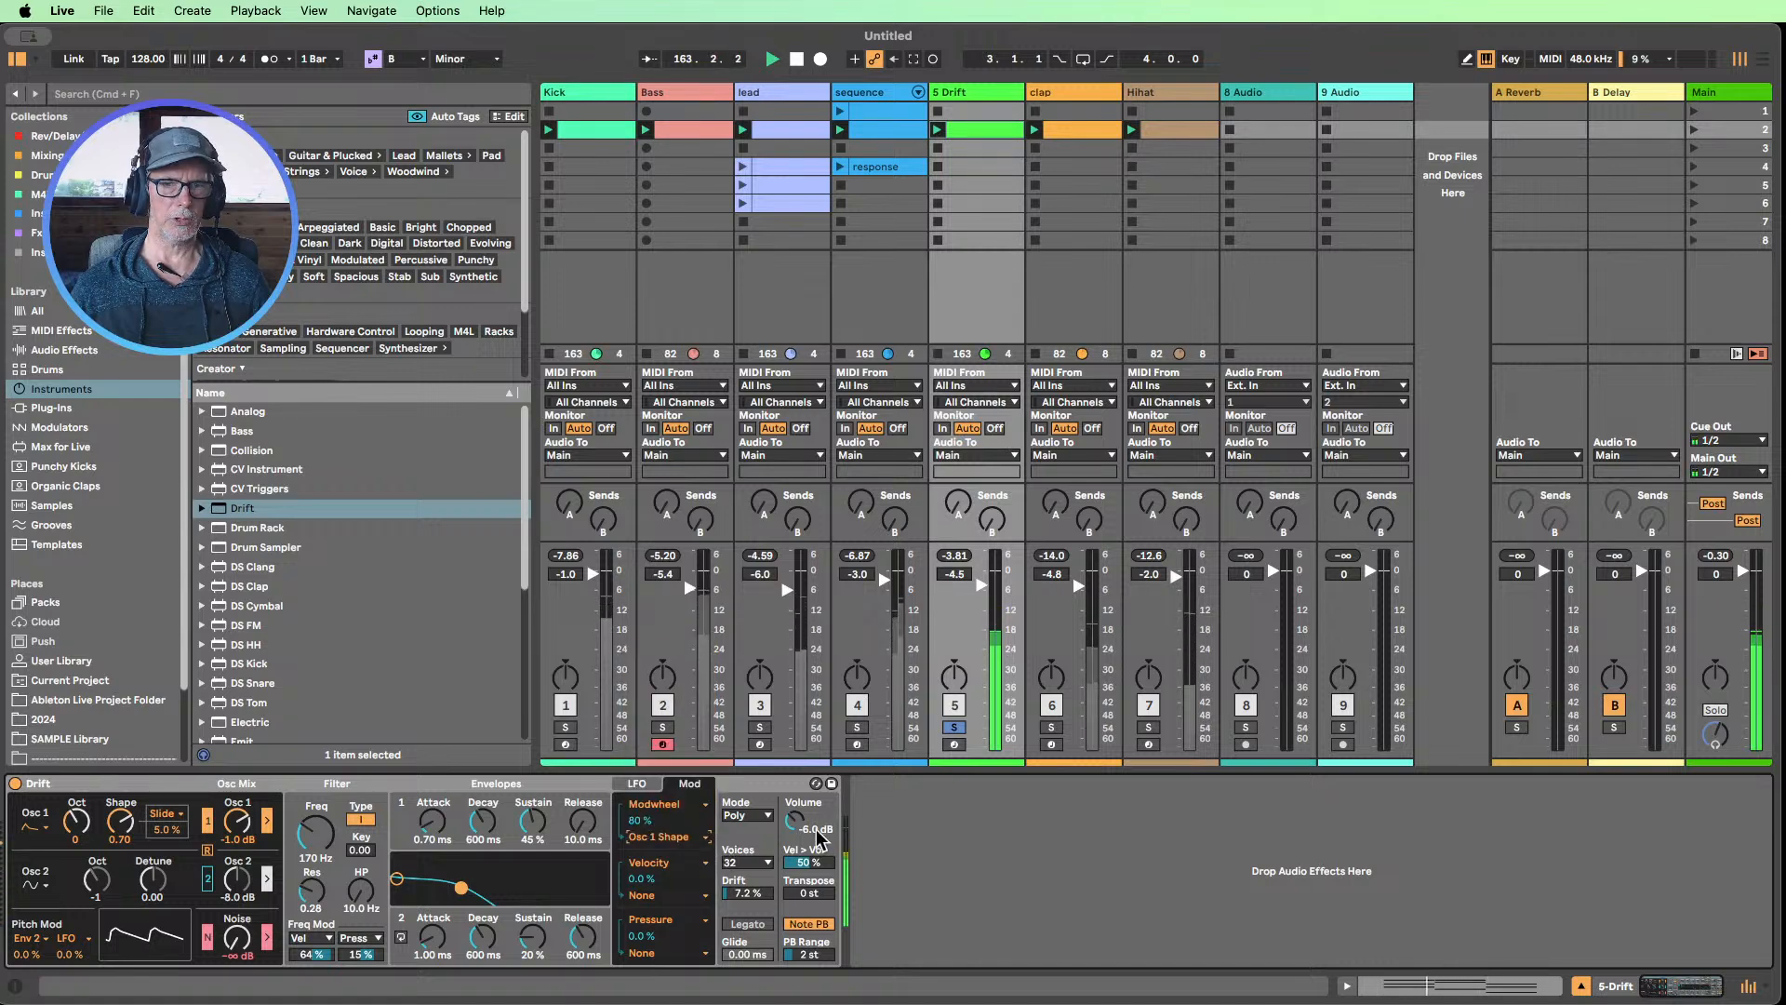
click(682, 807)
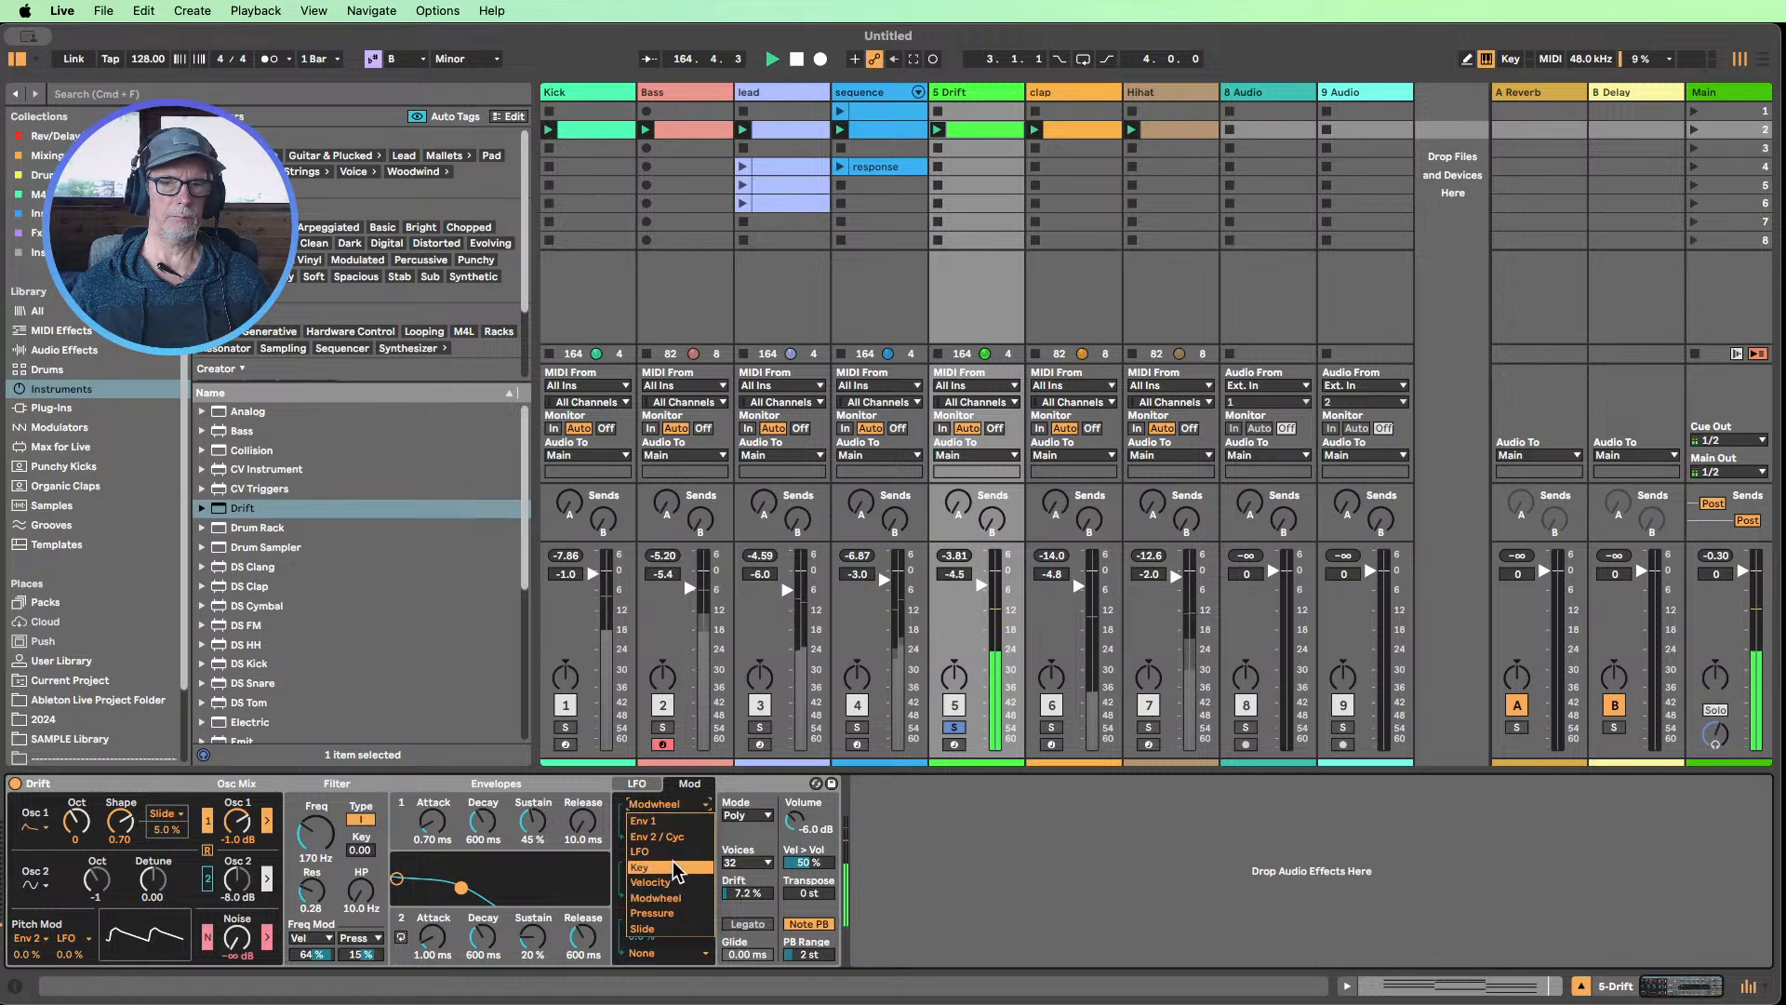
click(672, 851)
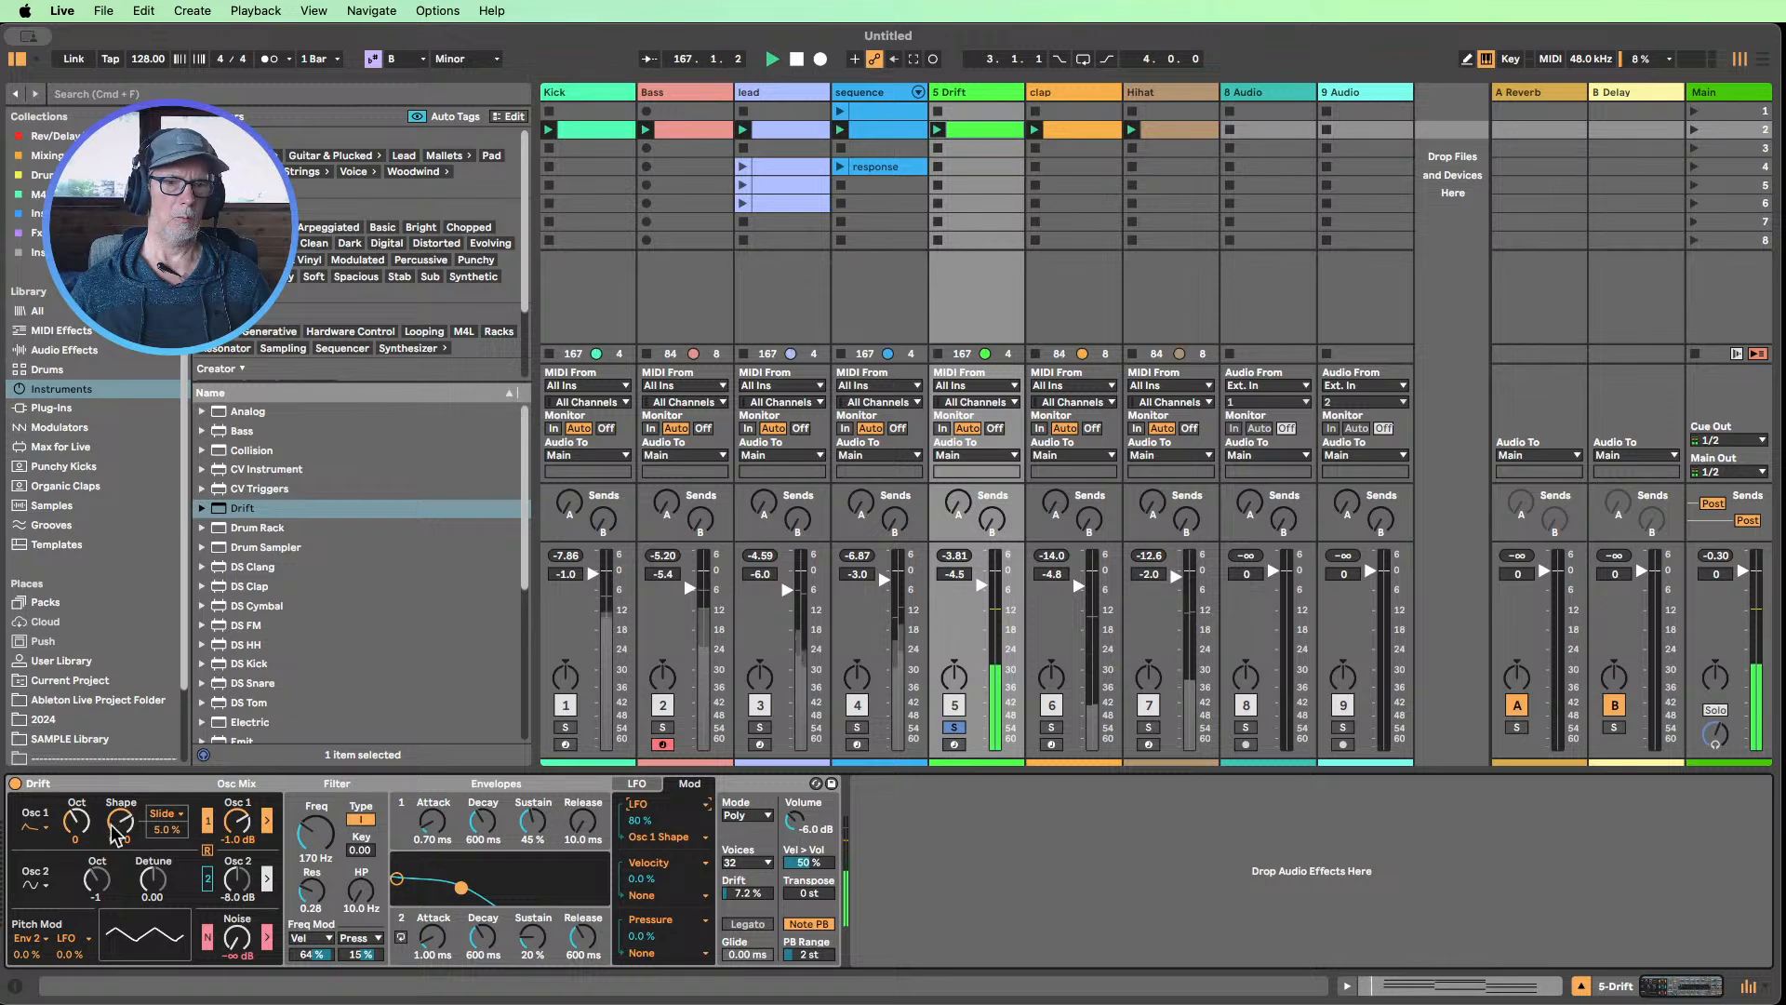
Switch Drift's LFO to tempo sync at a 1/4 rate and set its waveform to Saw Down
click(644, 815)
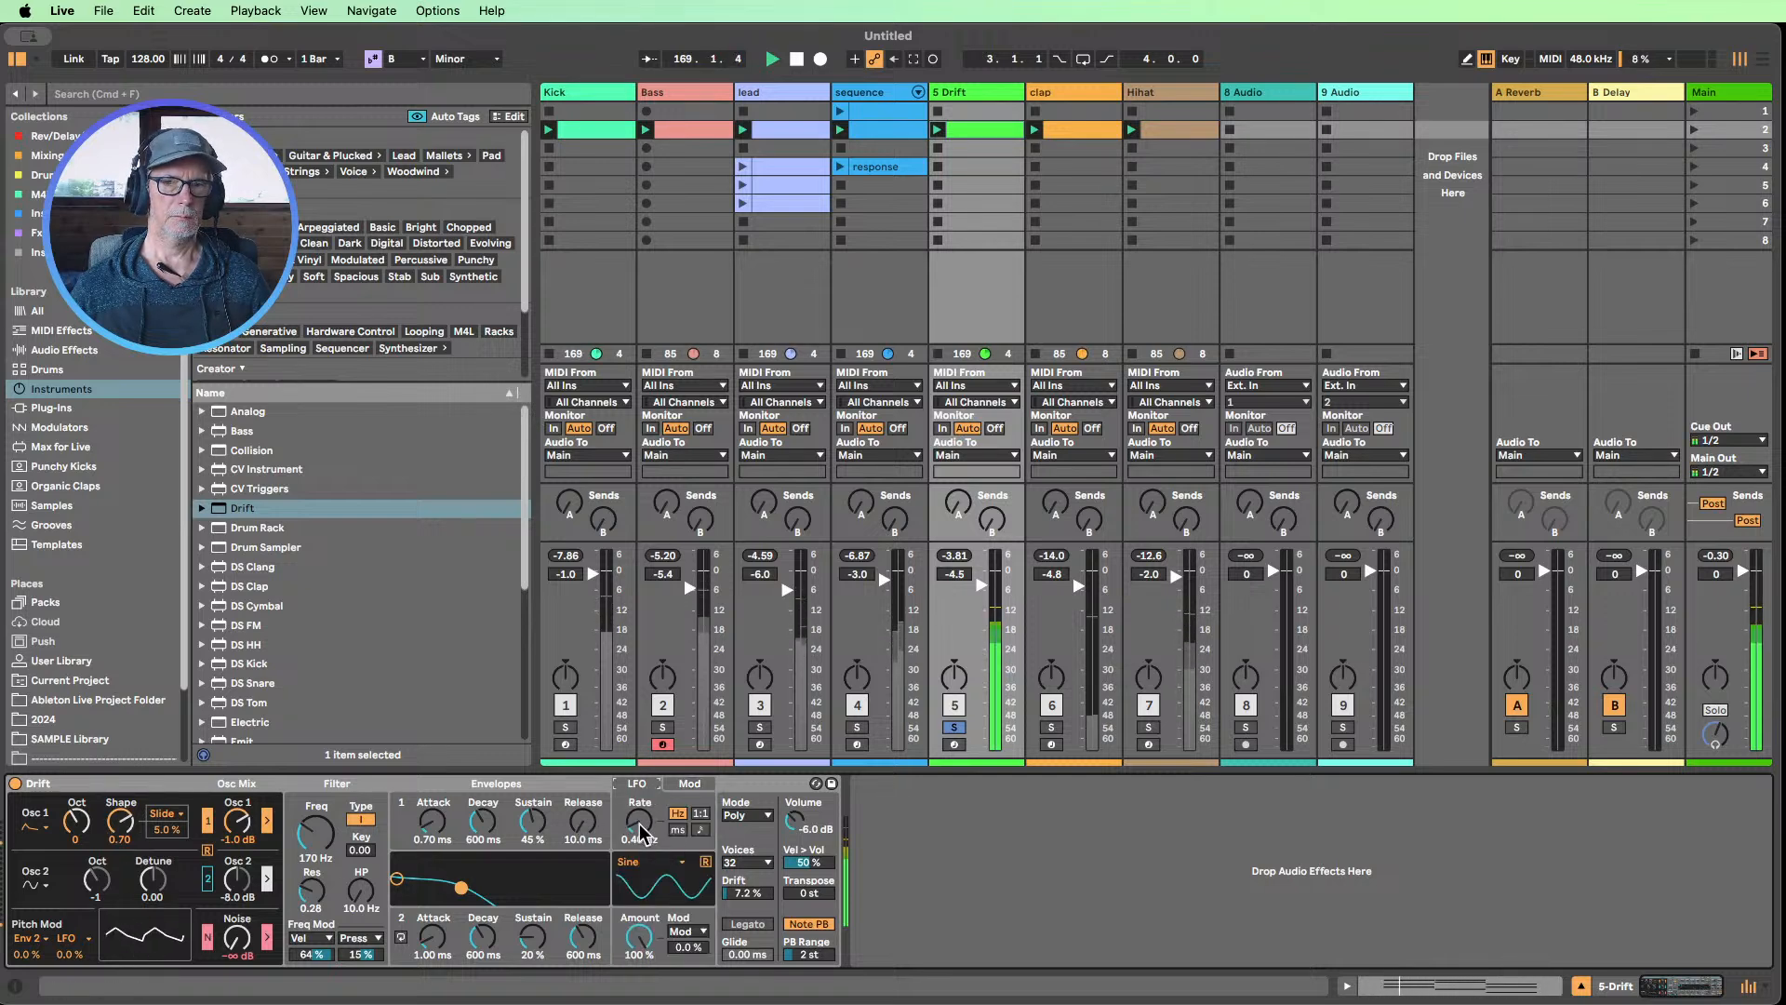
mouse_move(640, 830)
mouse_down()
mouse_move(640, 785)
mouse_move(642, 845)
mouse_up()
click(701, 828)
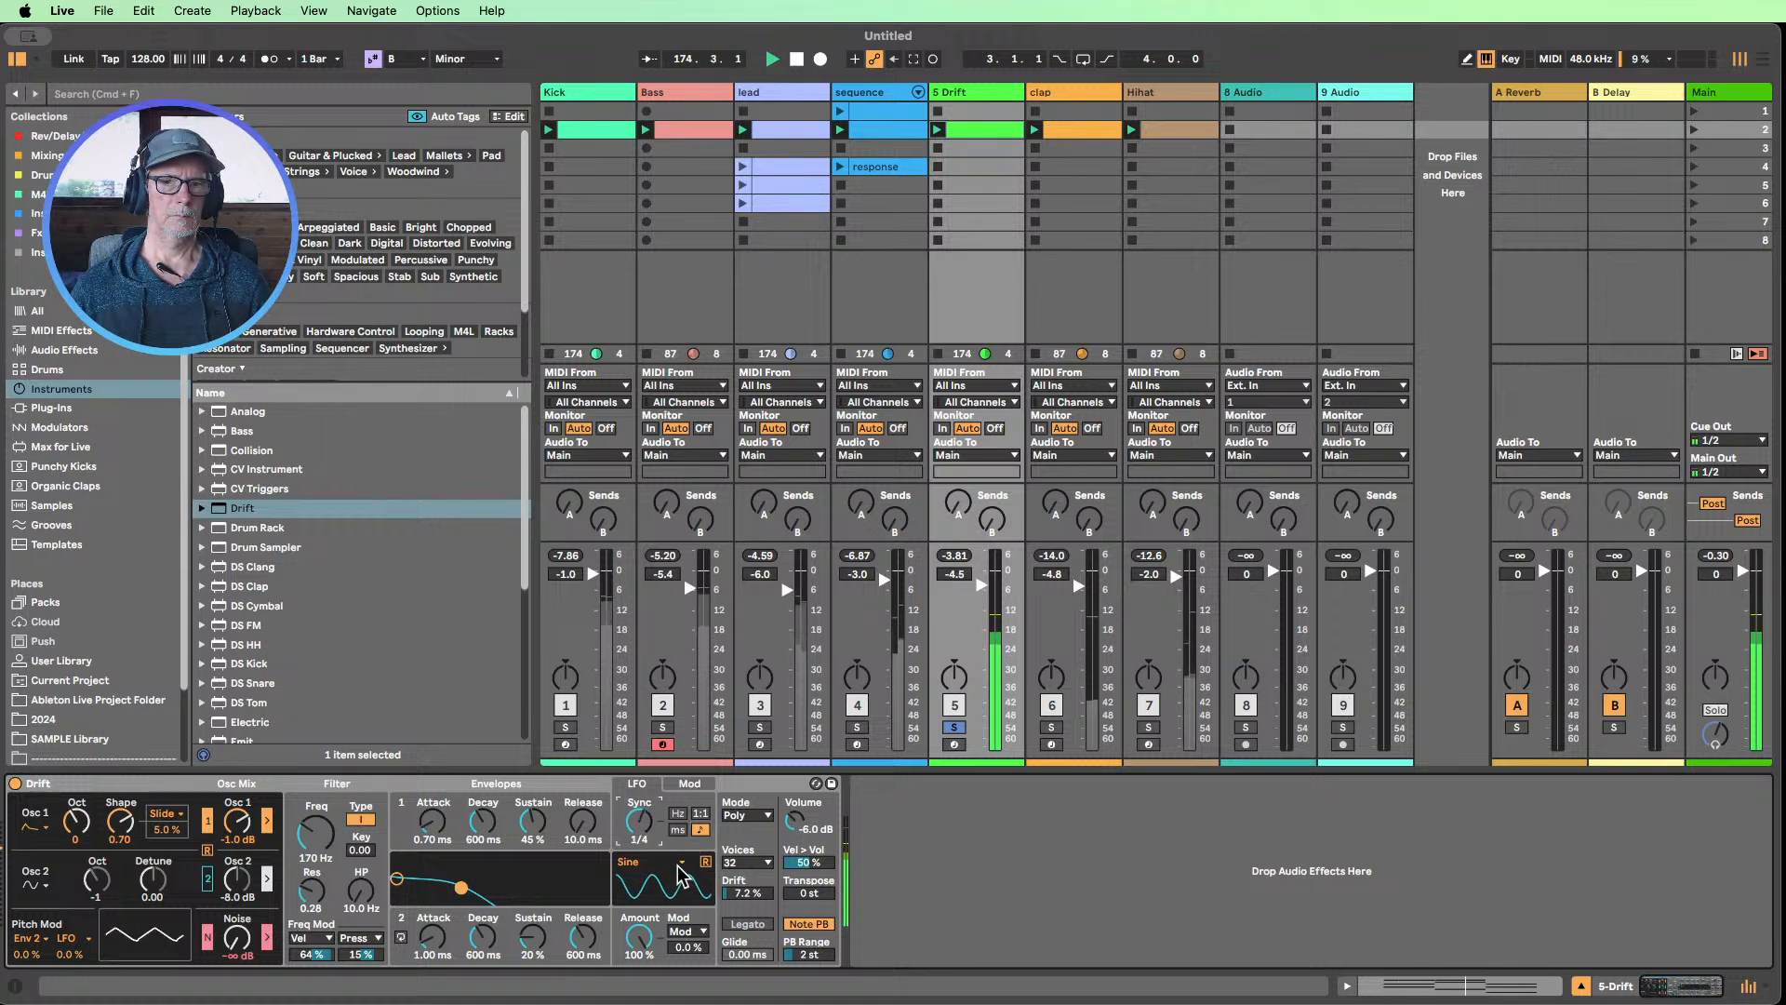
click(651, 862)
click(642, 771)
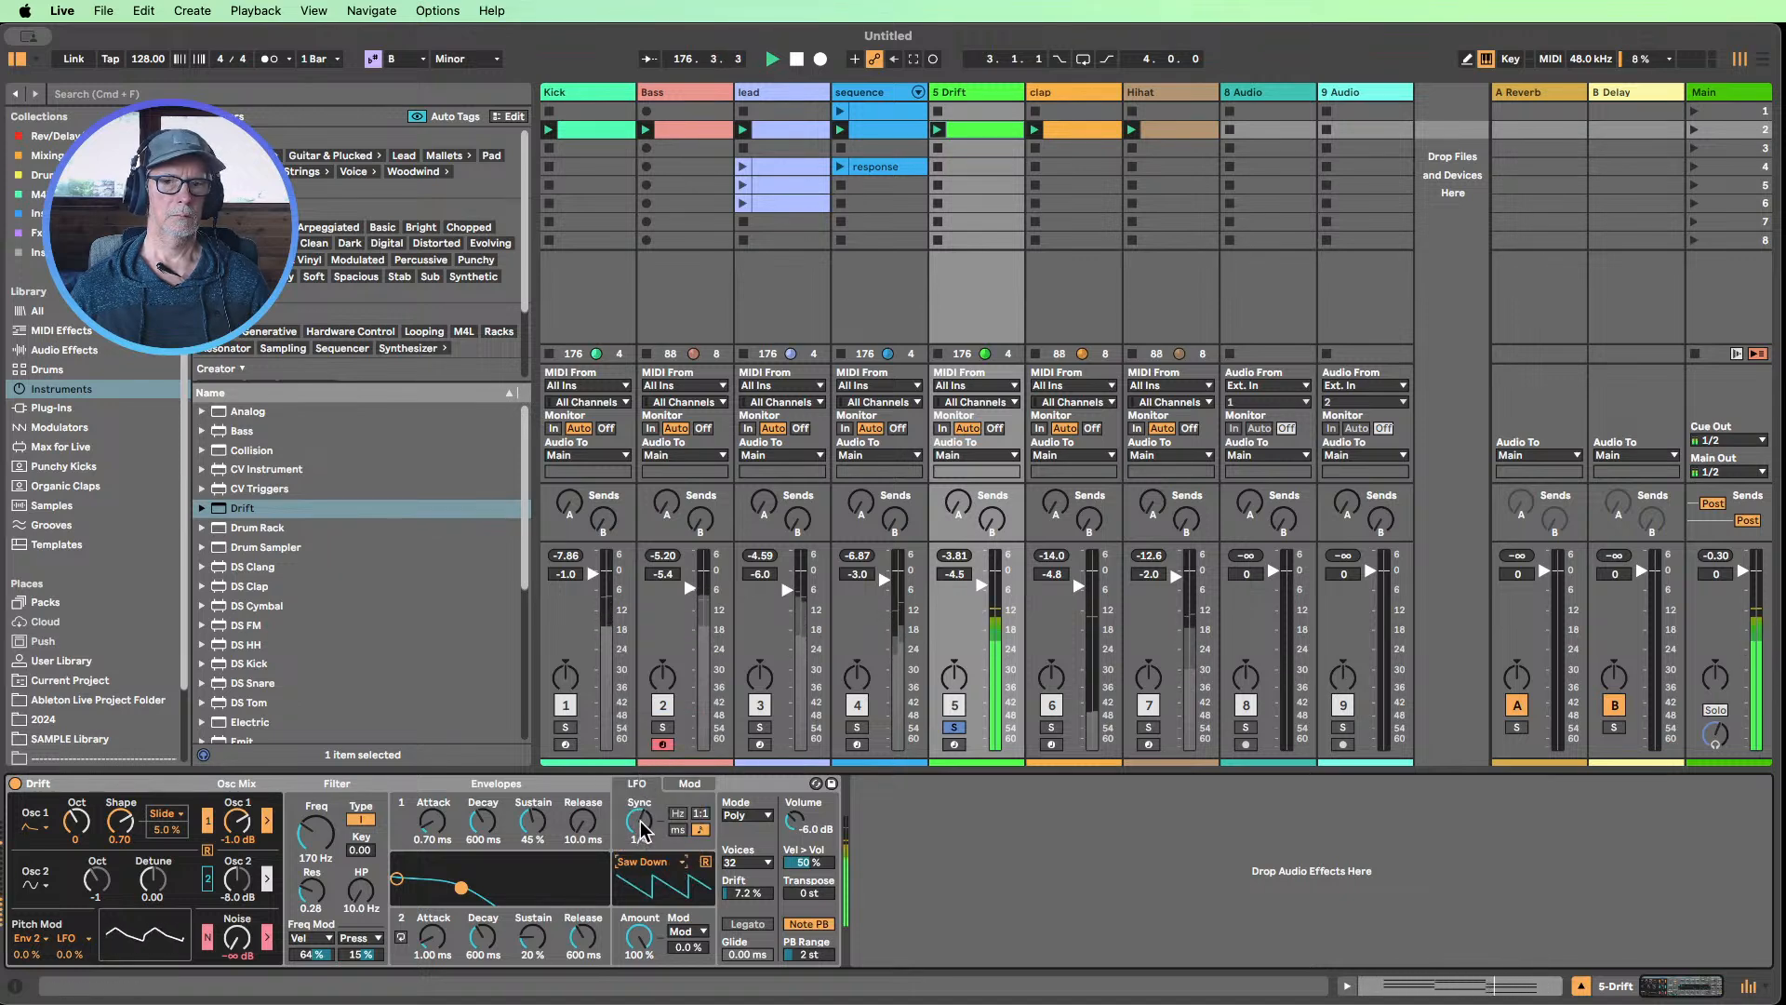
drag(643, 844, 664, 848)
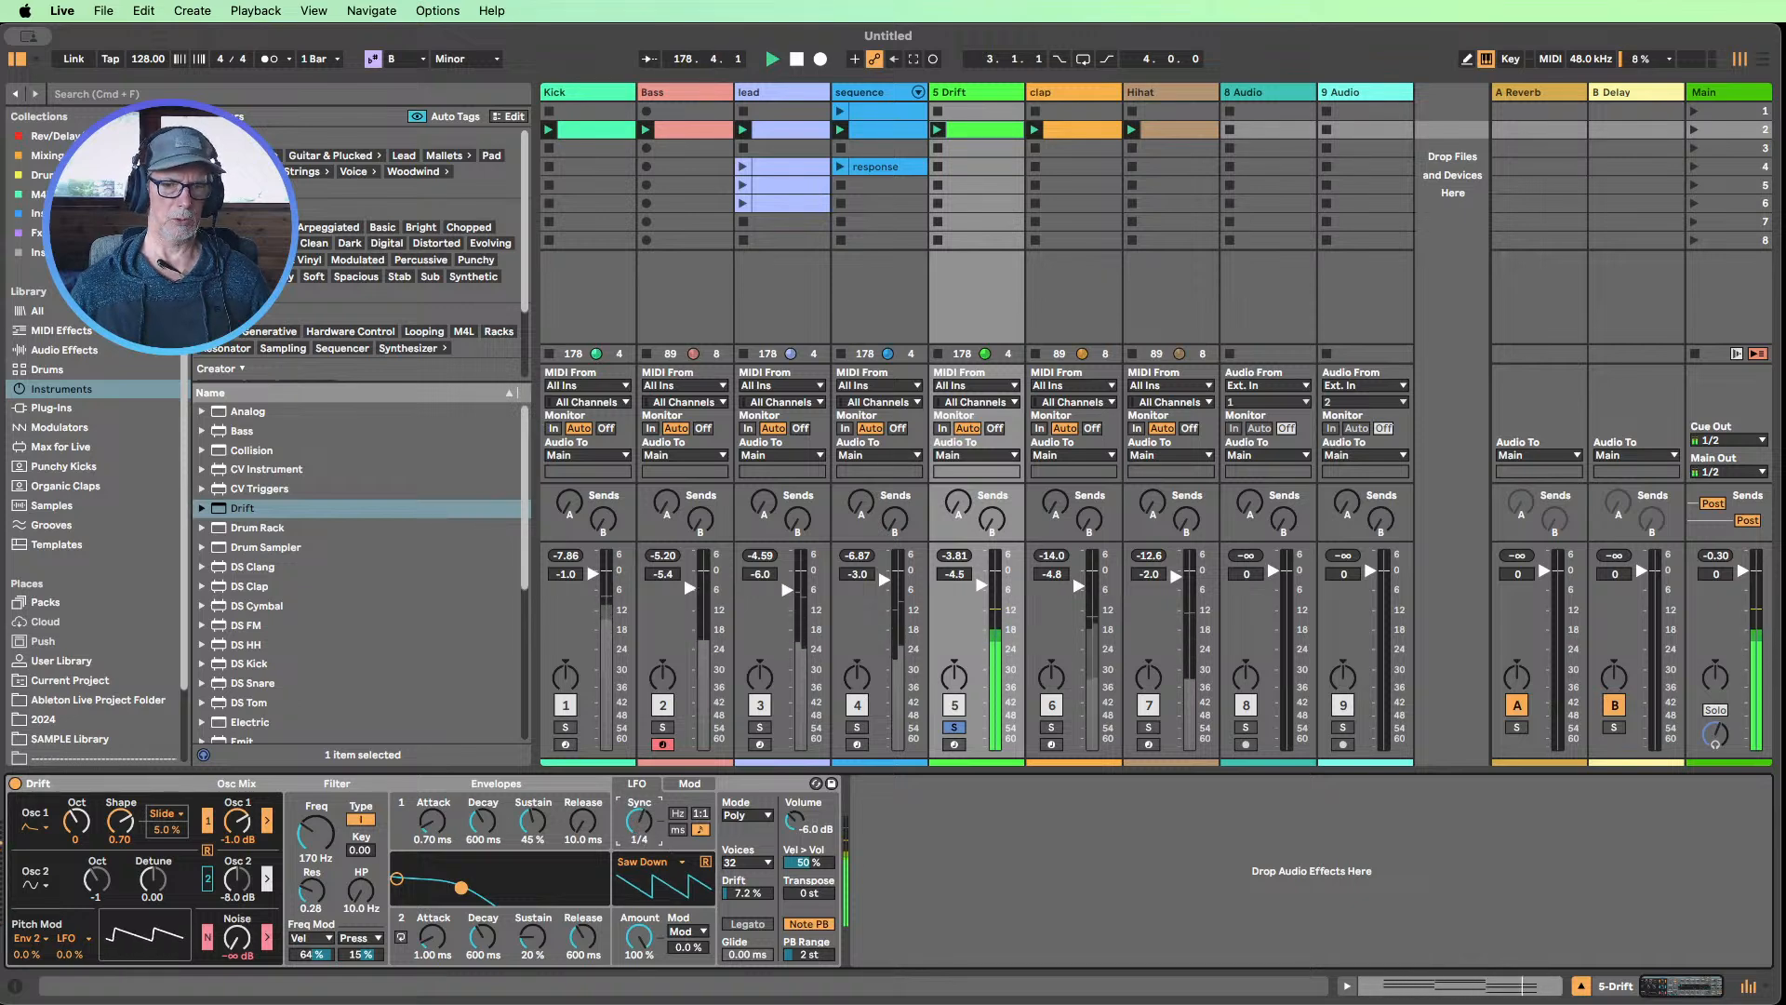
Try Saw Up as Drift's LFO waveform, and settle on Triangle
click(668, 863)
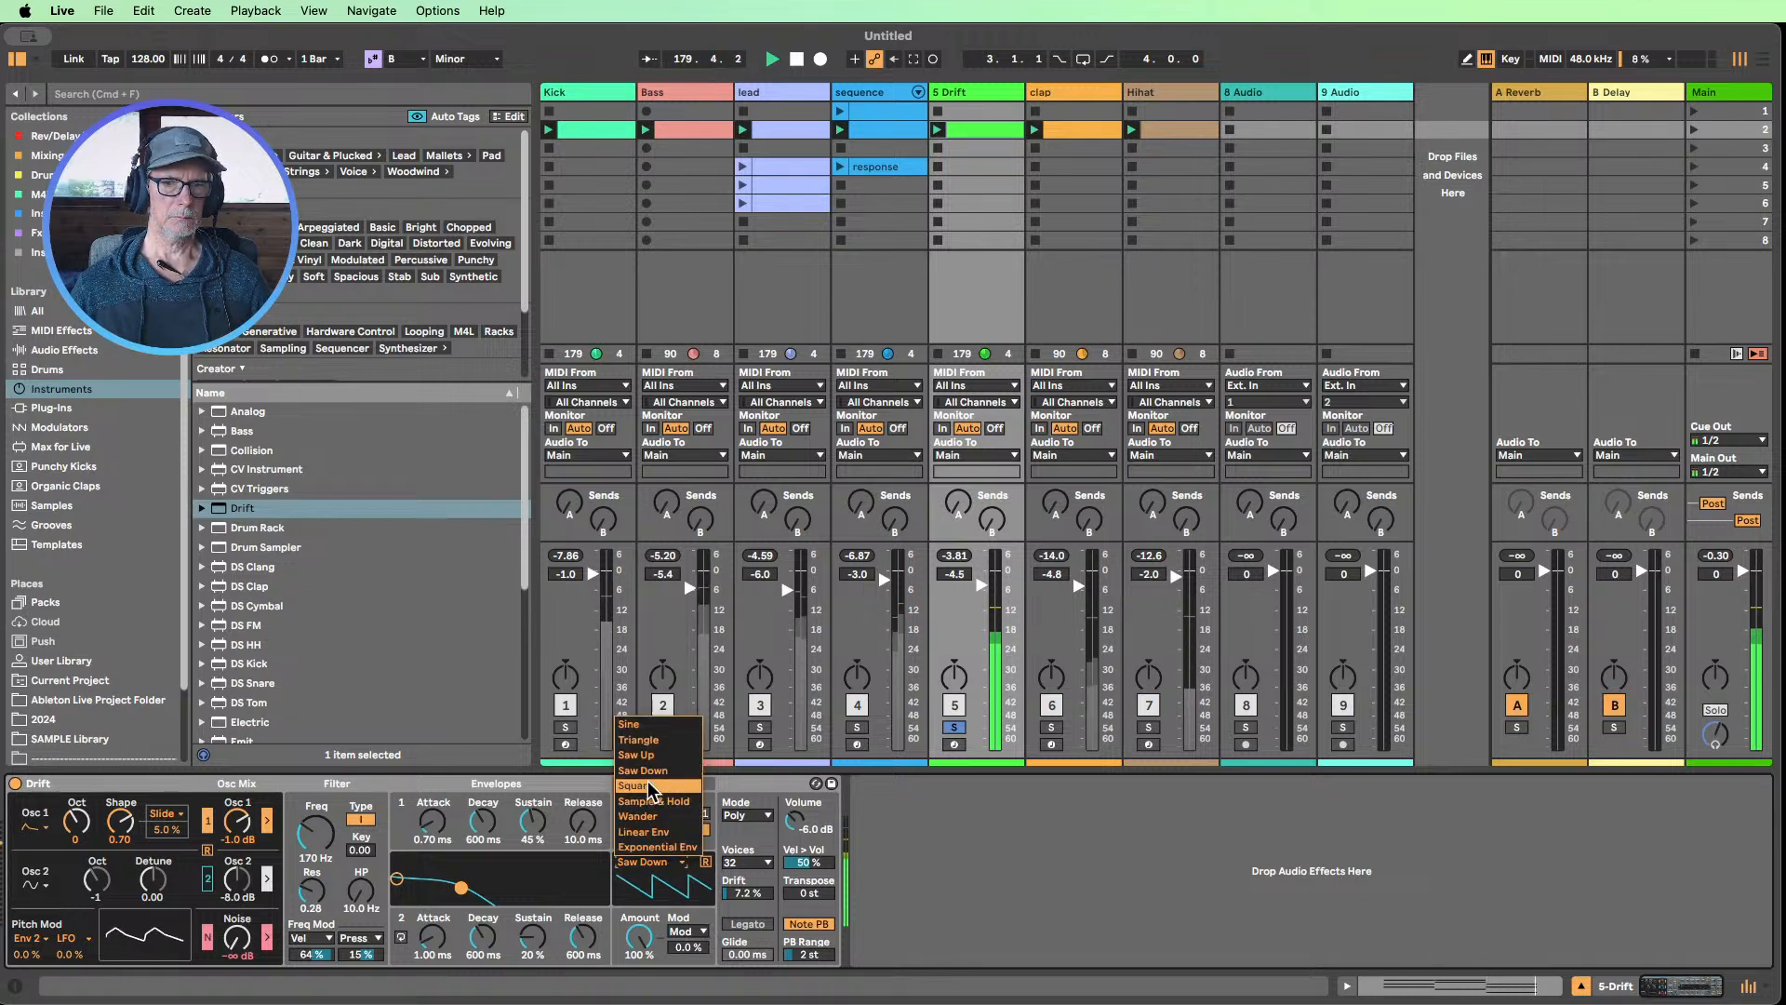
click(640, 756)
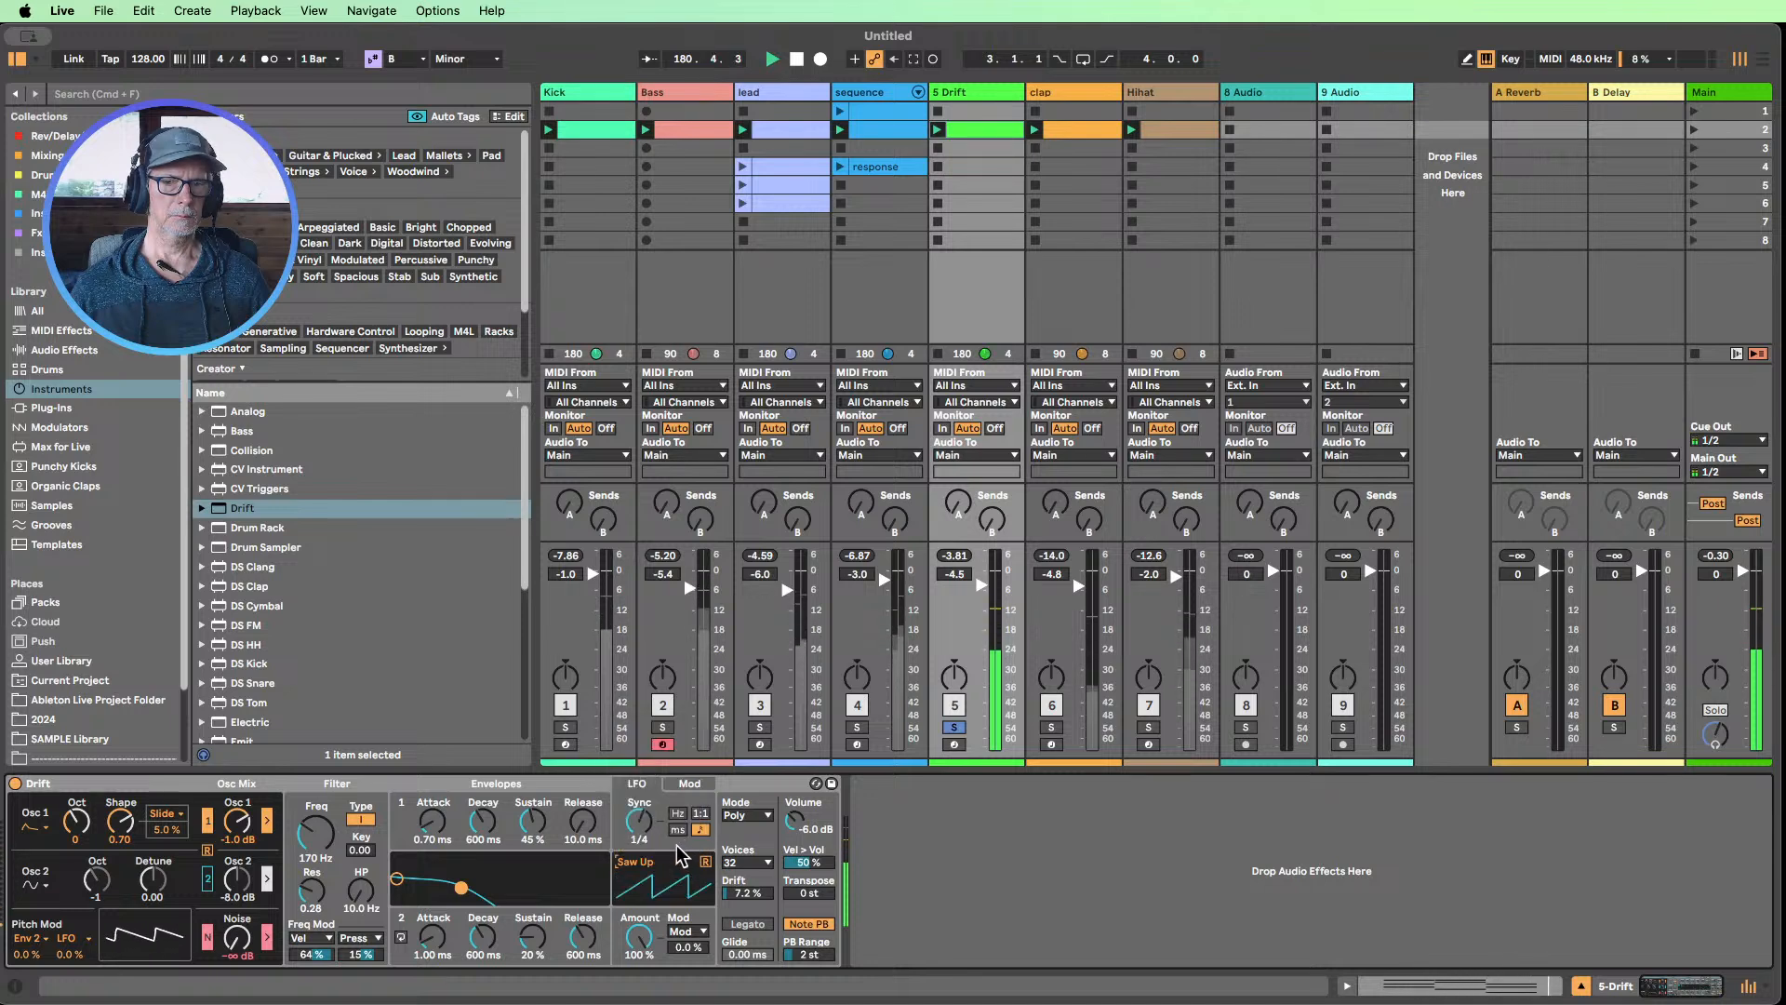
click(657, 863)
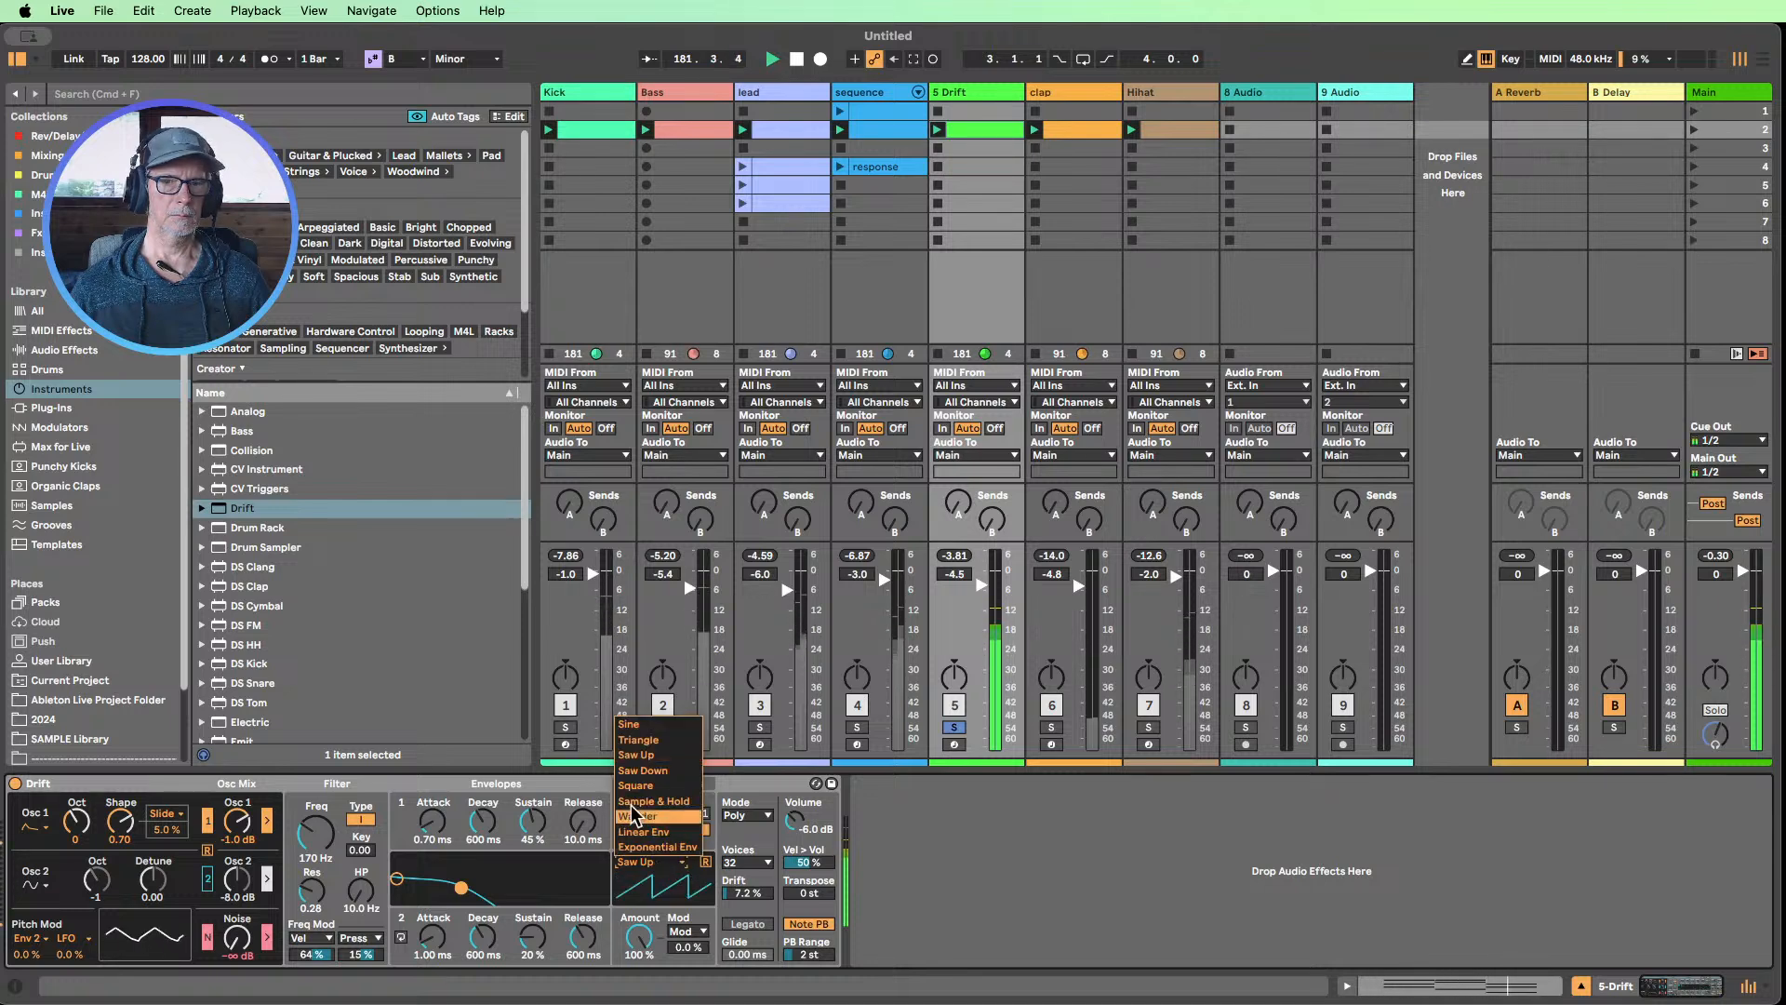
click(642, 741)
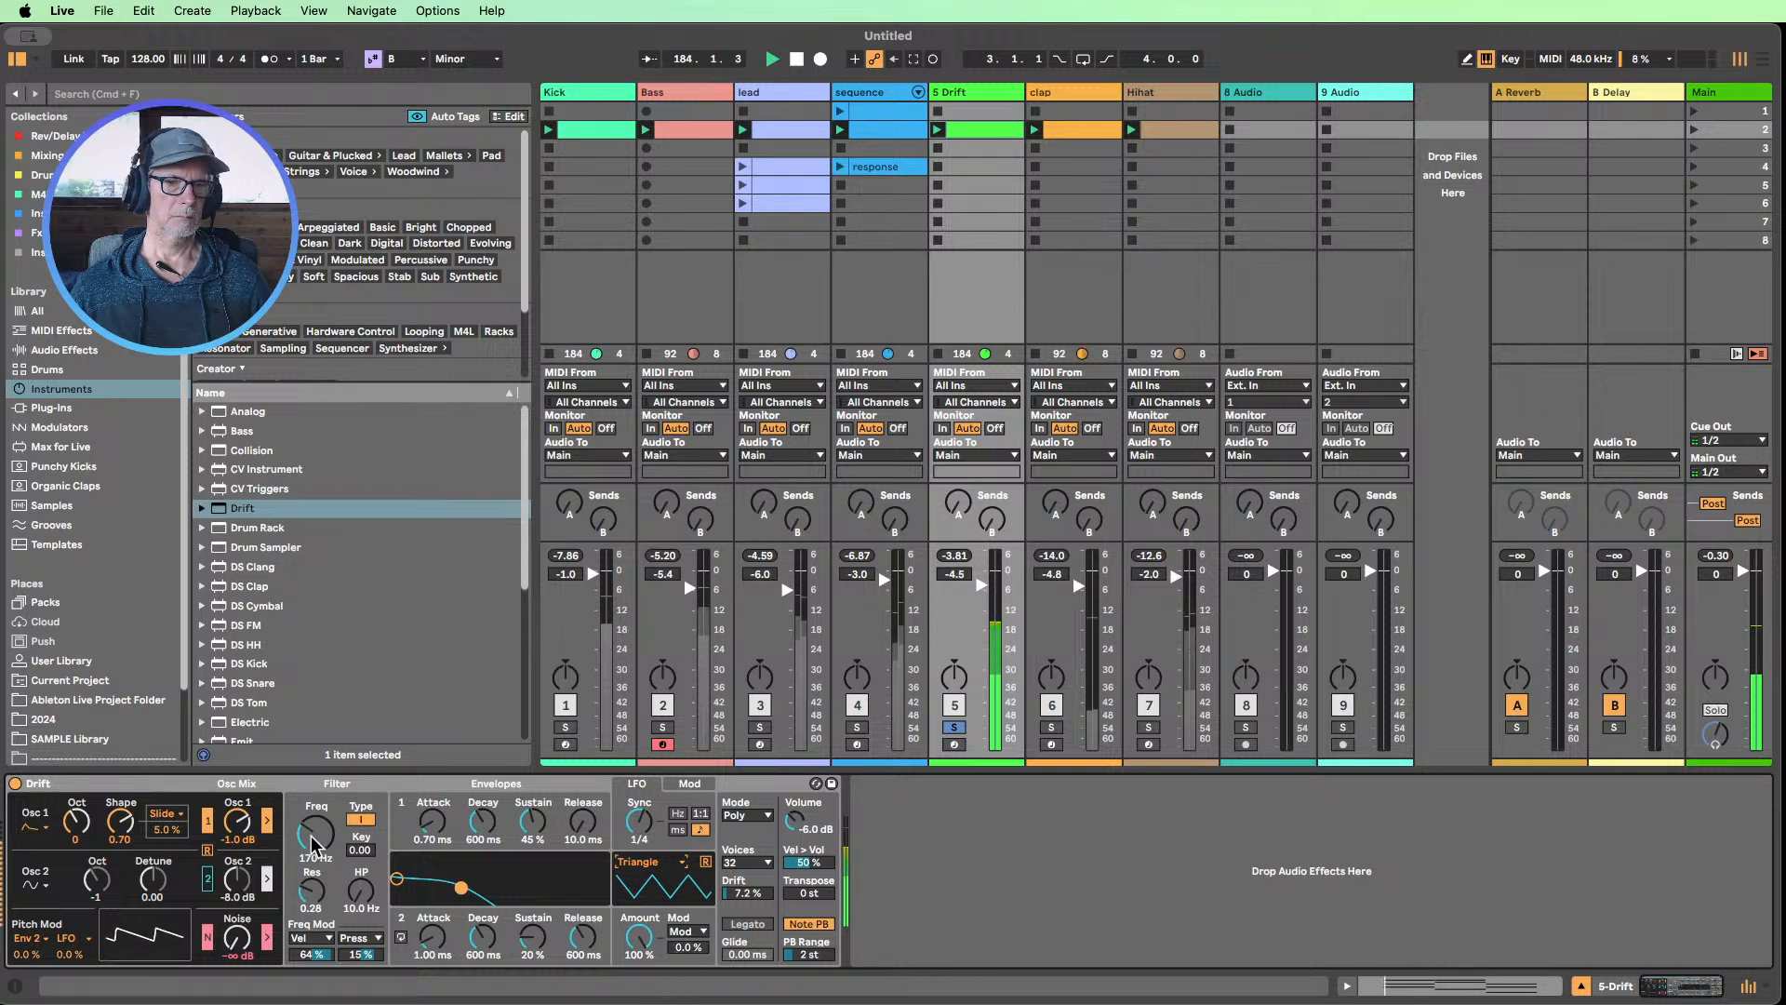
Set Drift's filter frequency to 408 Hz and unsolo the Drift track so the whole mix plays
drag(315, 838, 316, 798)
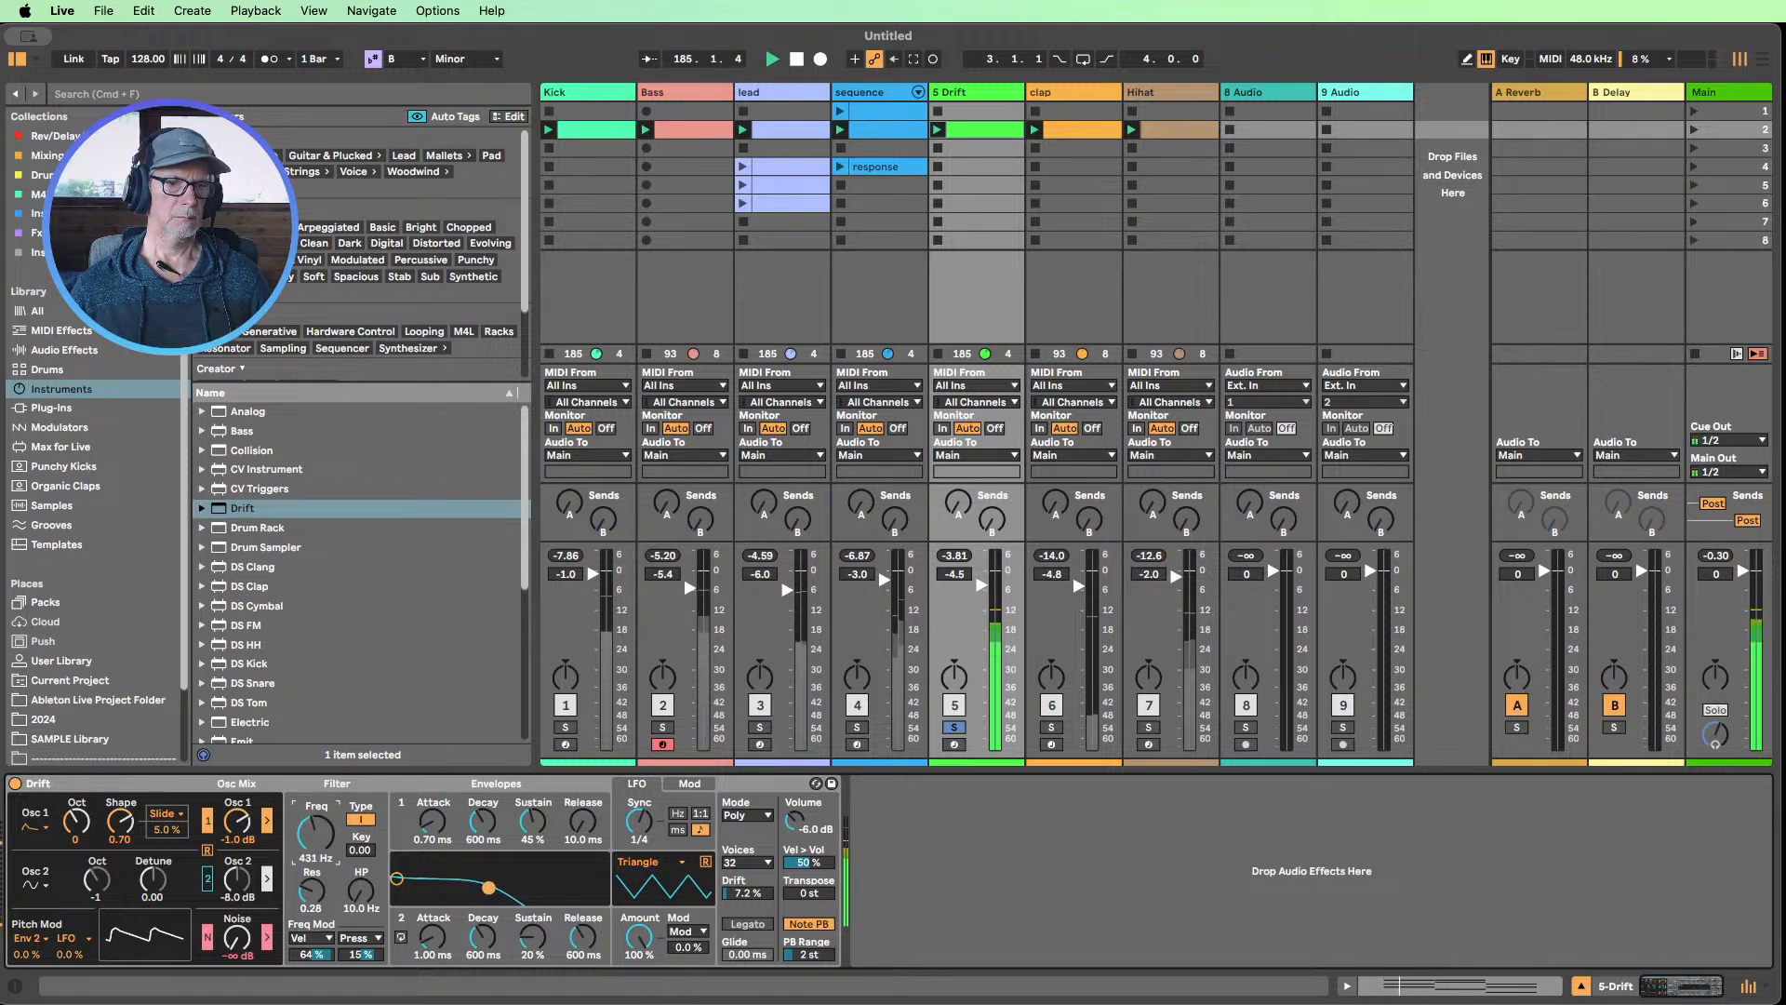
click(954, 729)
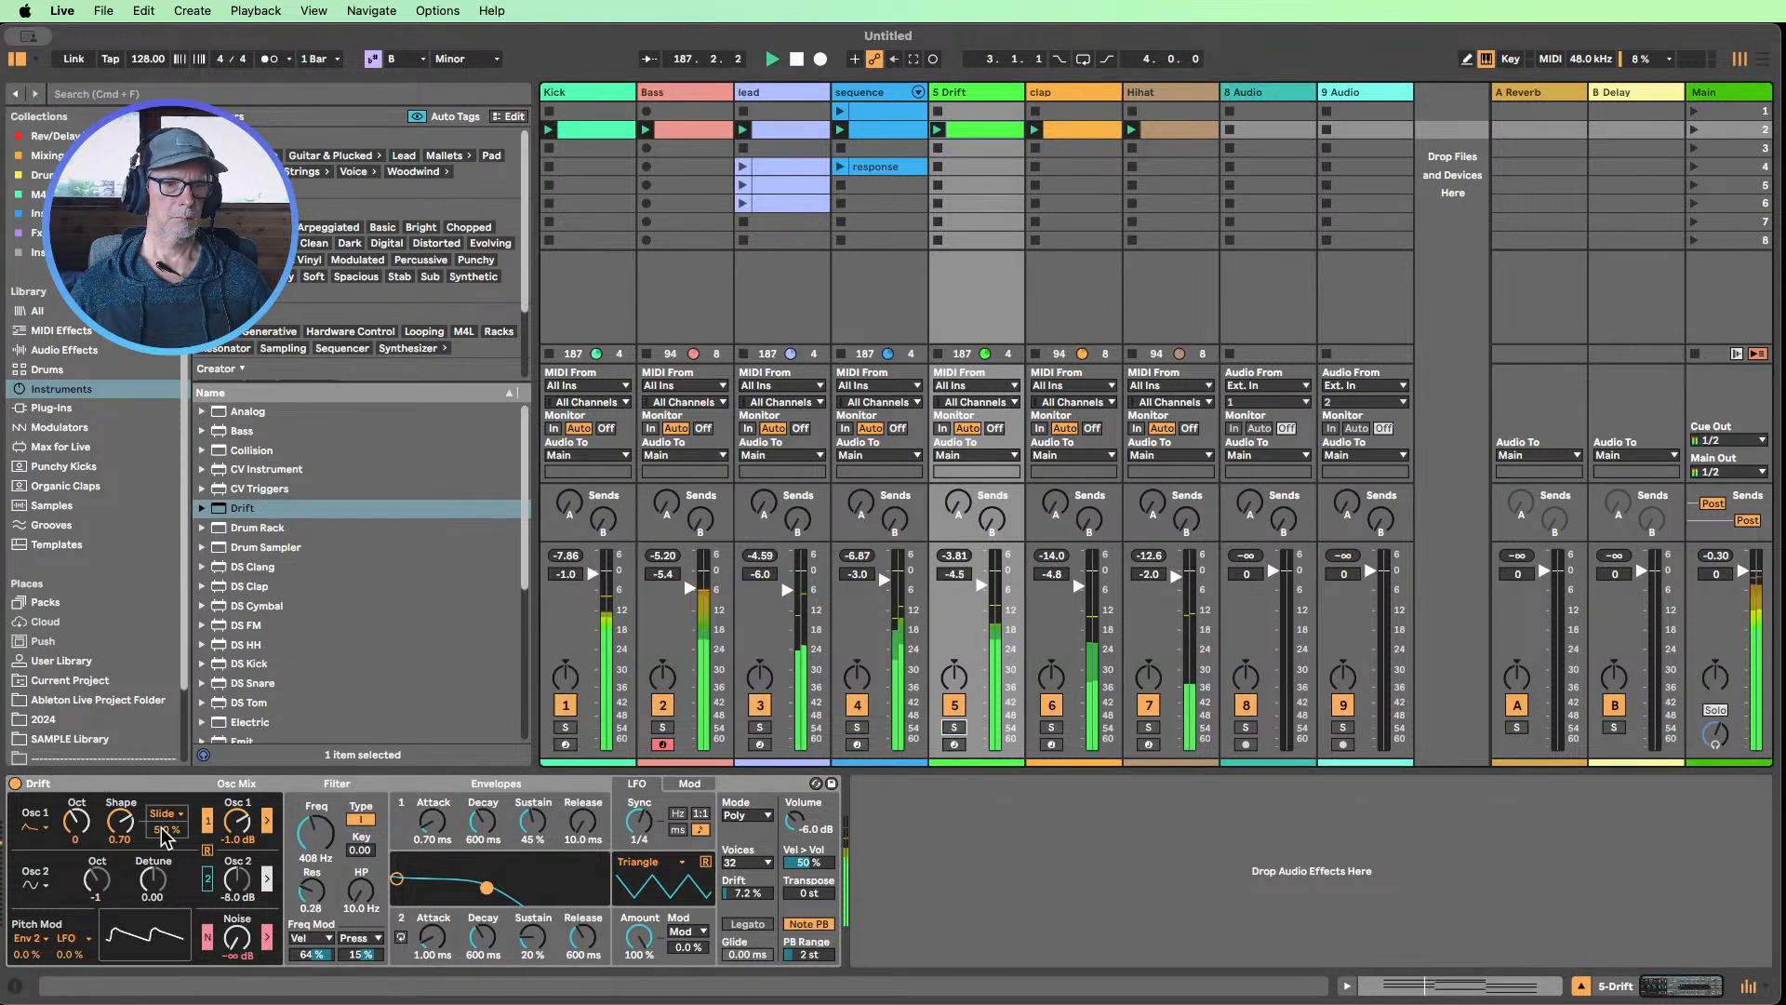
Set Drift's Osc 1 Shape to 0.80 and the filter frequency to 1.29 kHz, auditioning Osc 2 on and leaving it off
drag(120, 821, 120, 816)
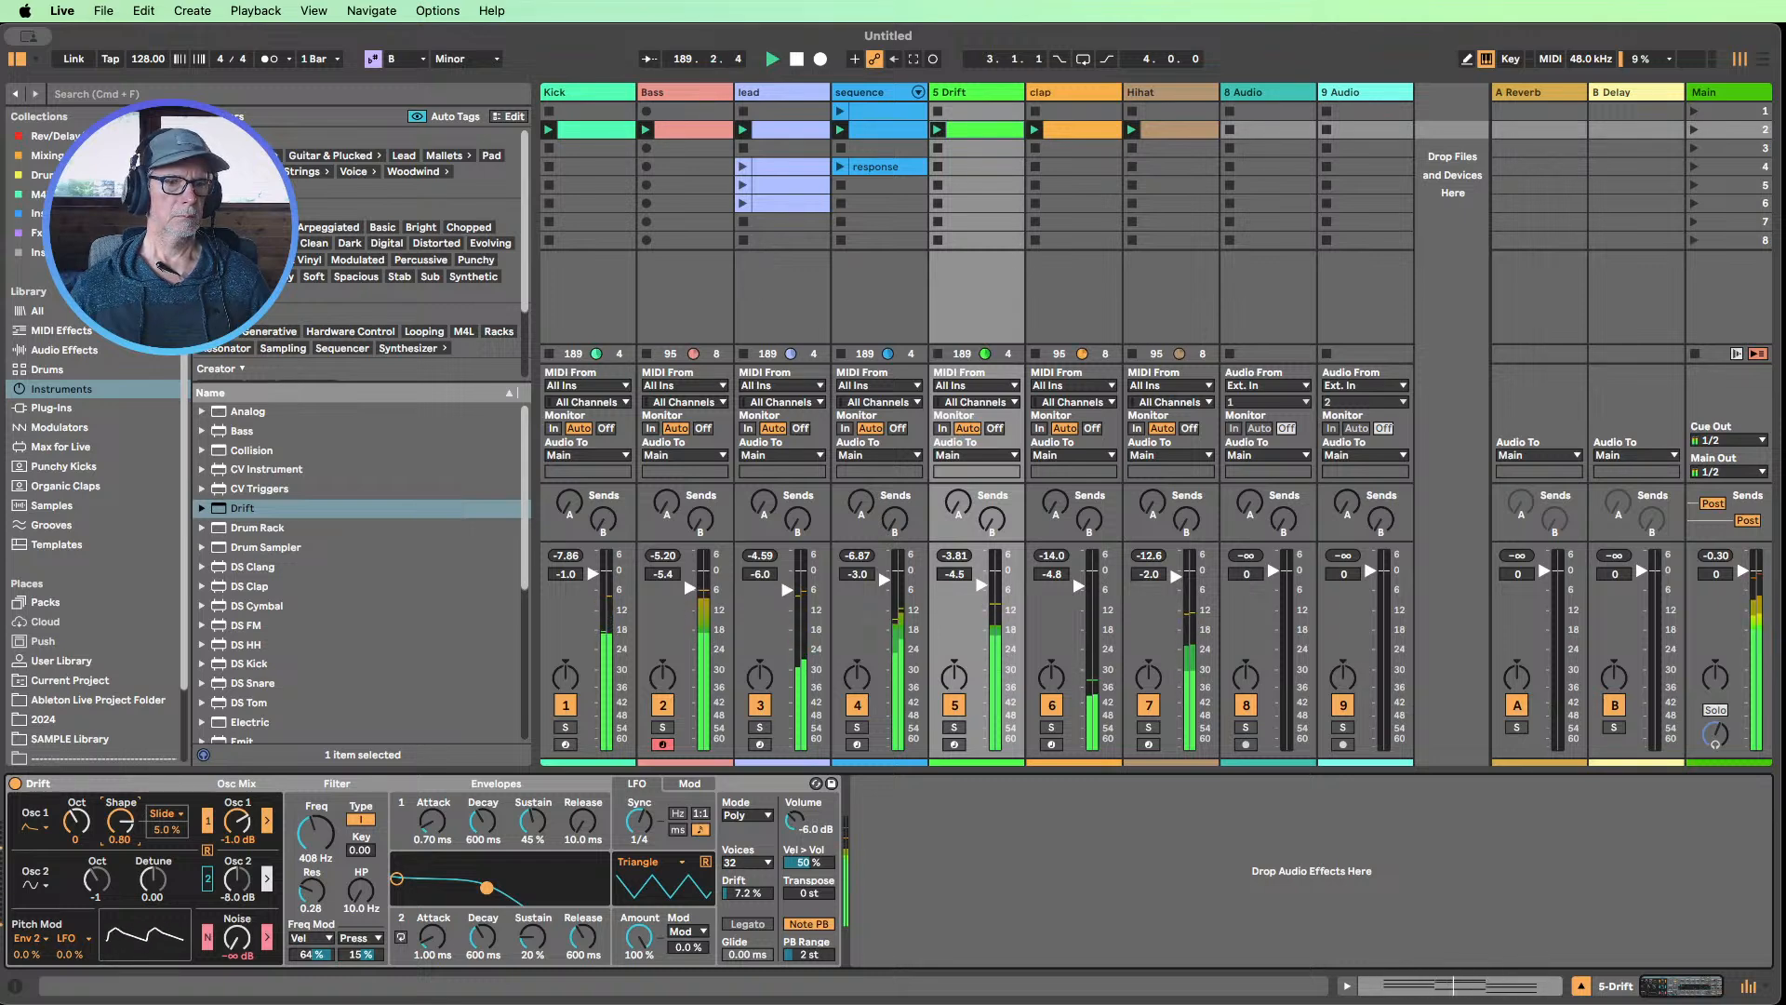
click(206, 879)
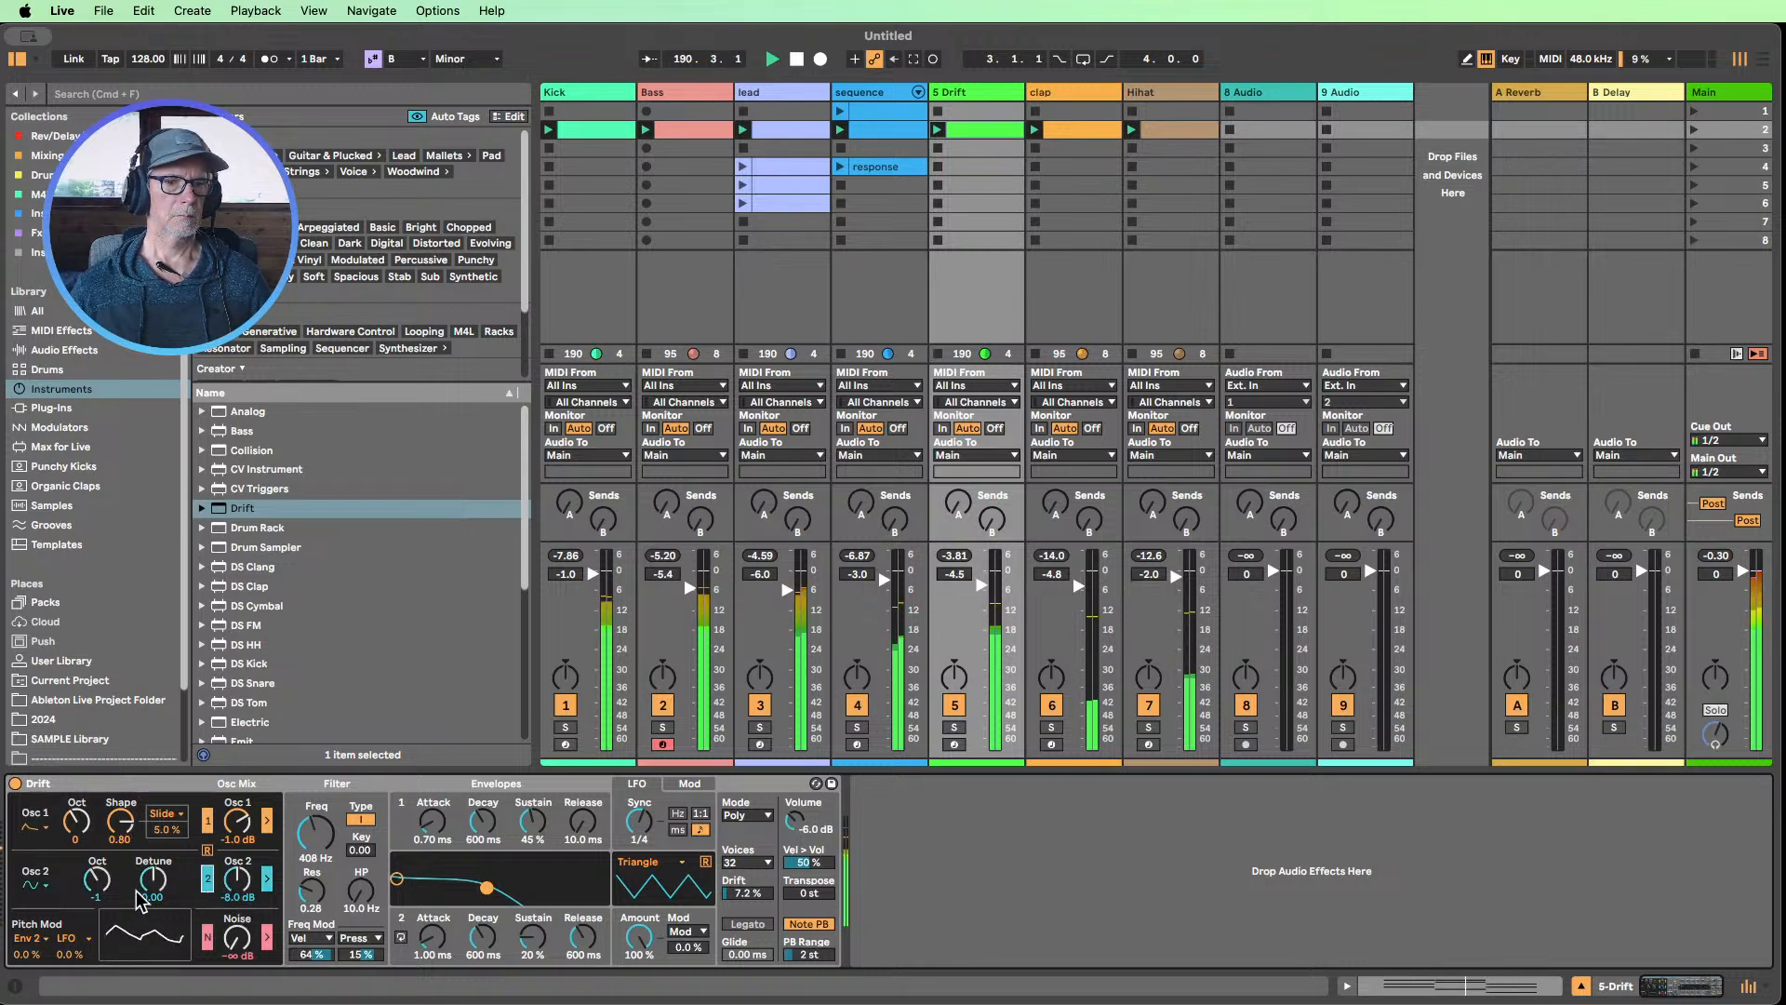
click(208, 882)
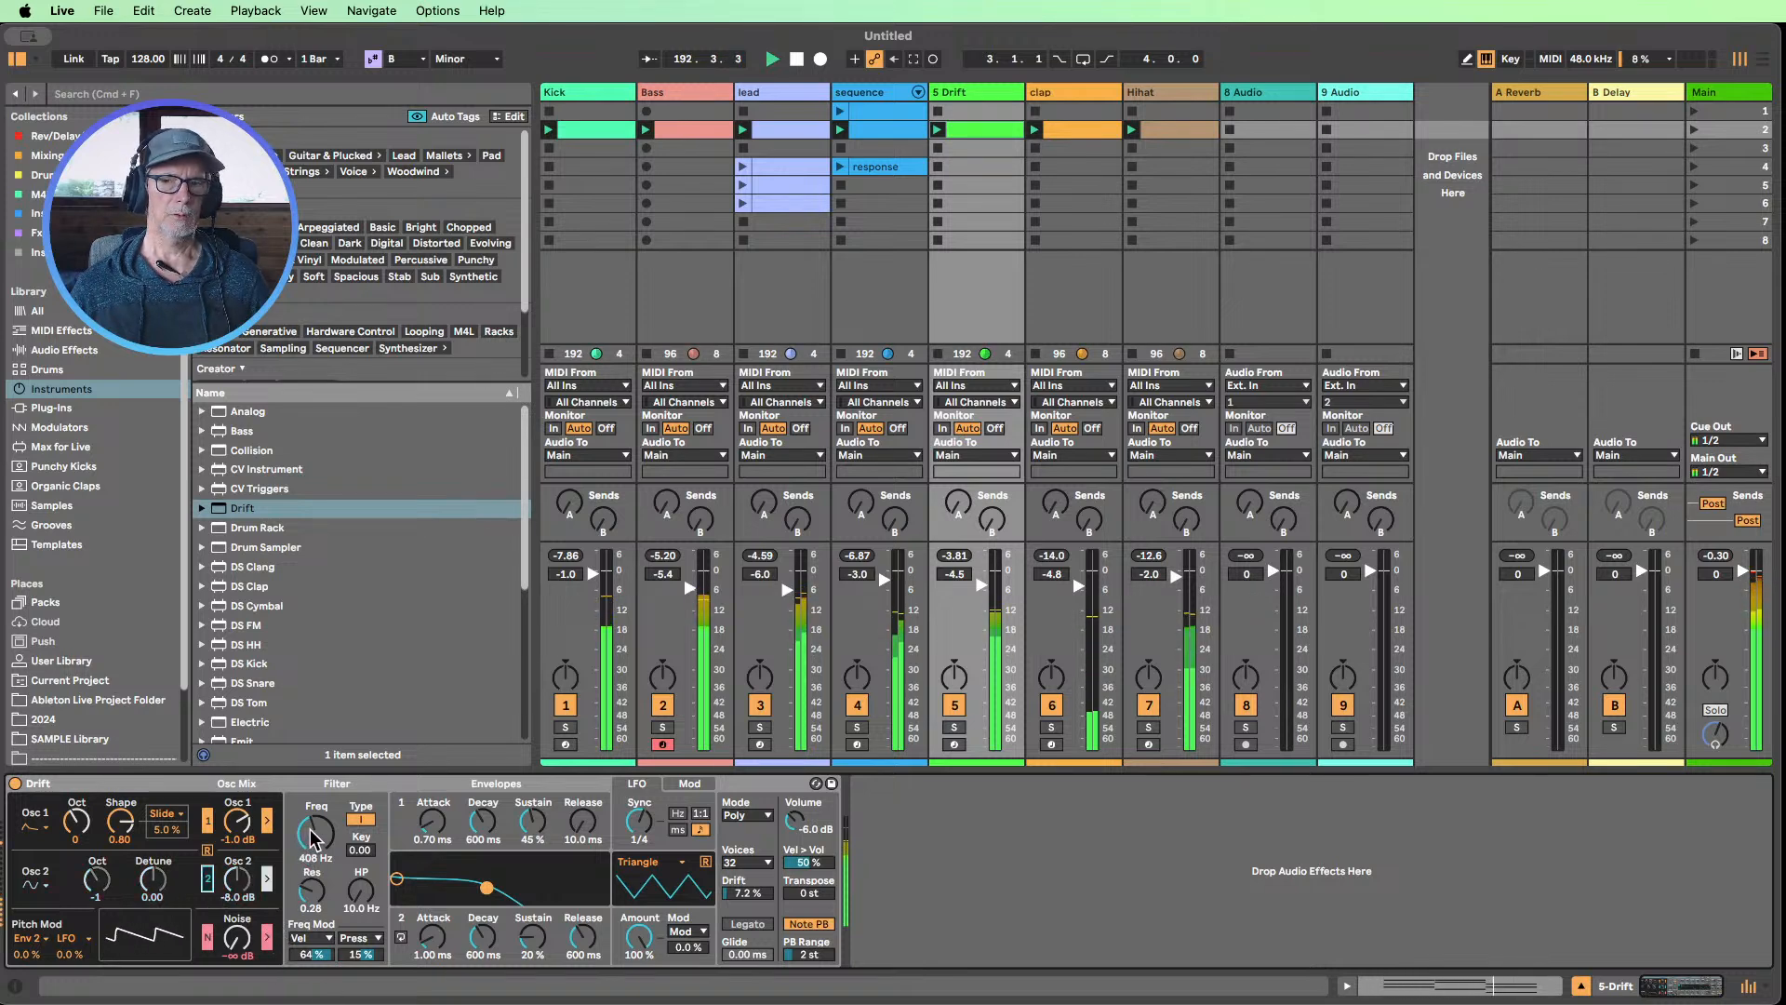
drag(311, 837, 311, 804)
mouse_move(315, 832)
mouse_down()
mouse_move(315, 767)
mouse_move(315, 831)
mouse_up()
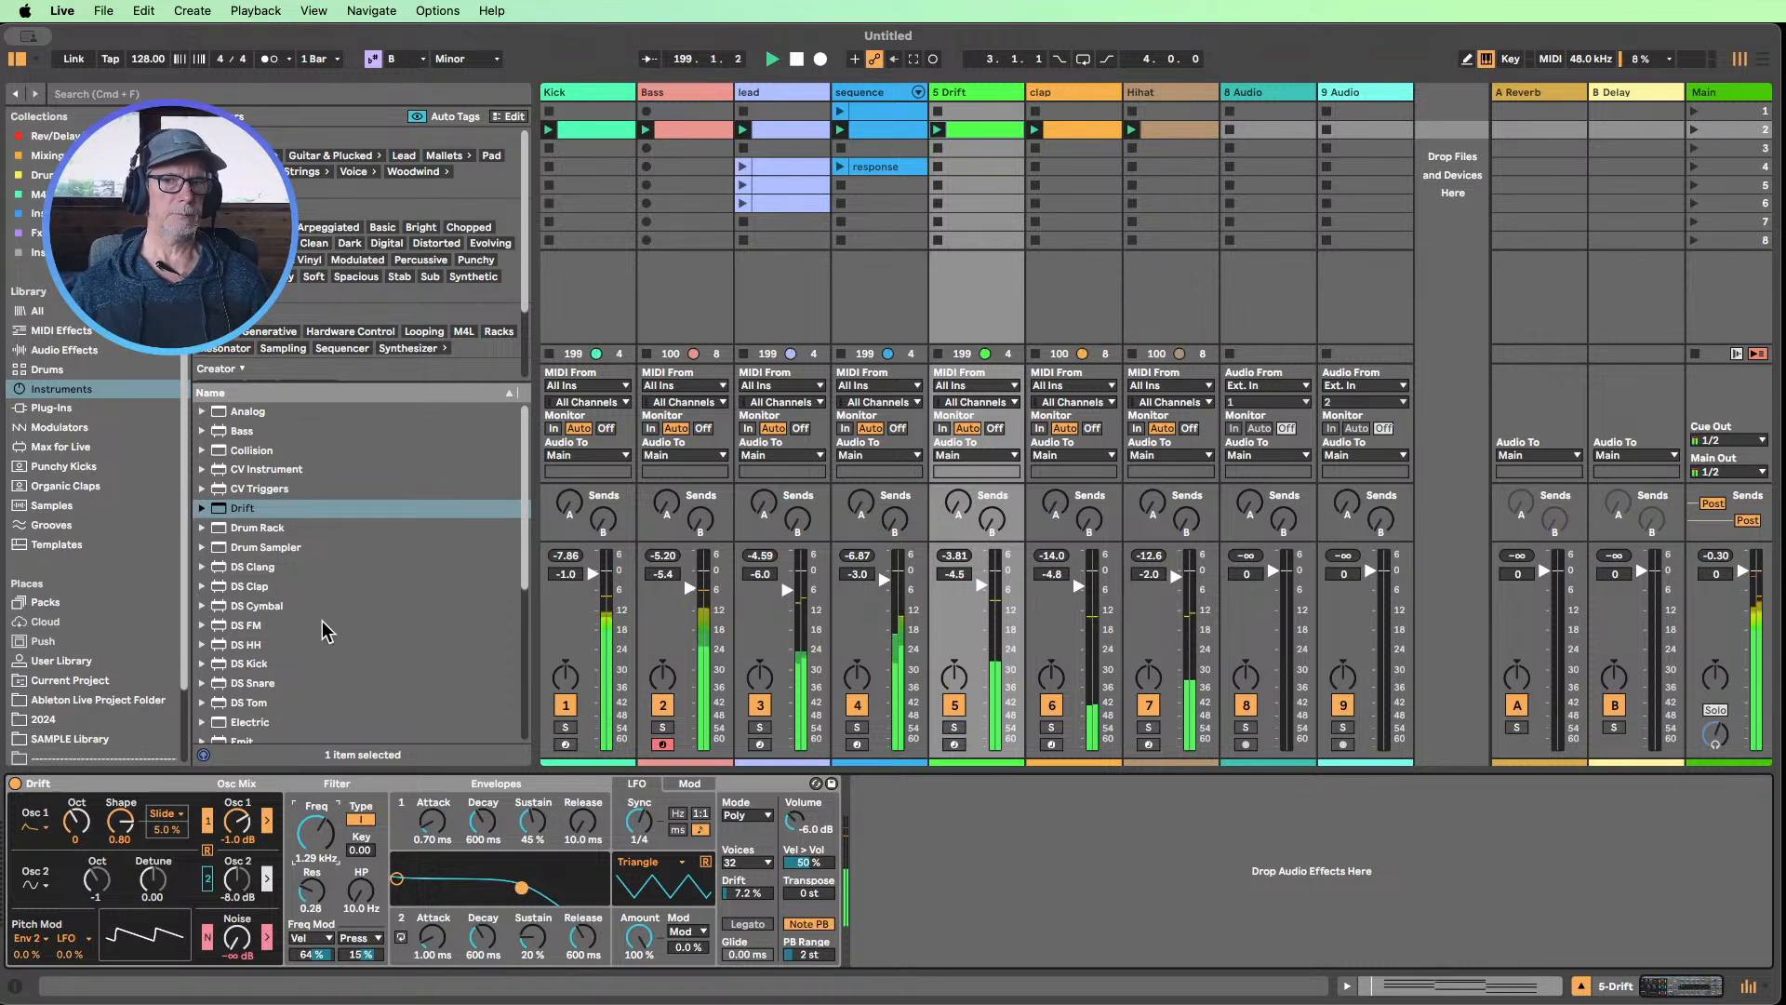
Check the mix with the Kick track briefly muted, and view the Bass track's device chain
click(566, 705)
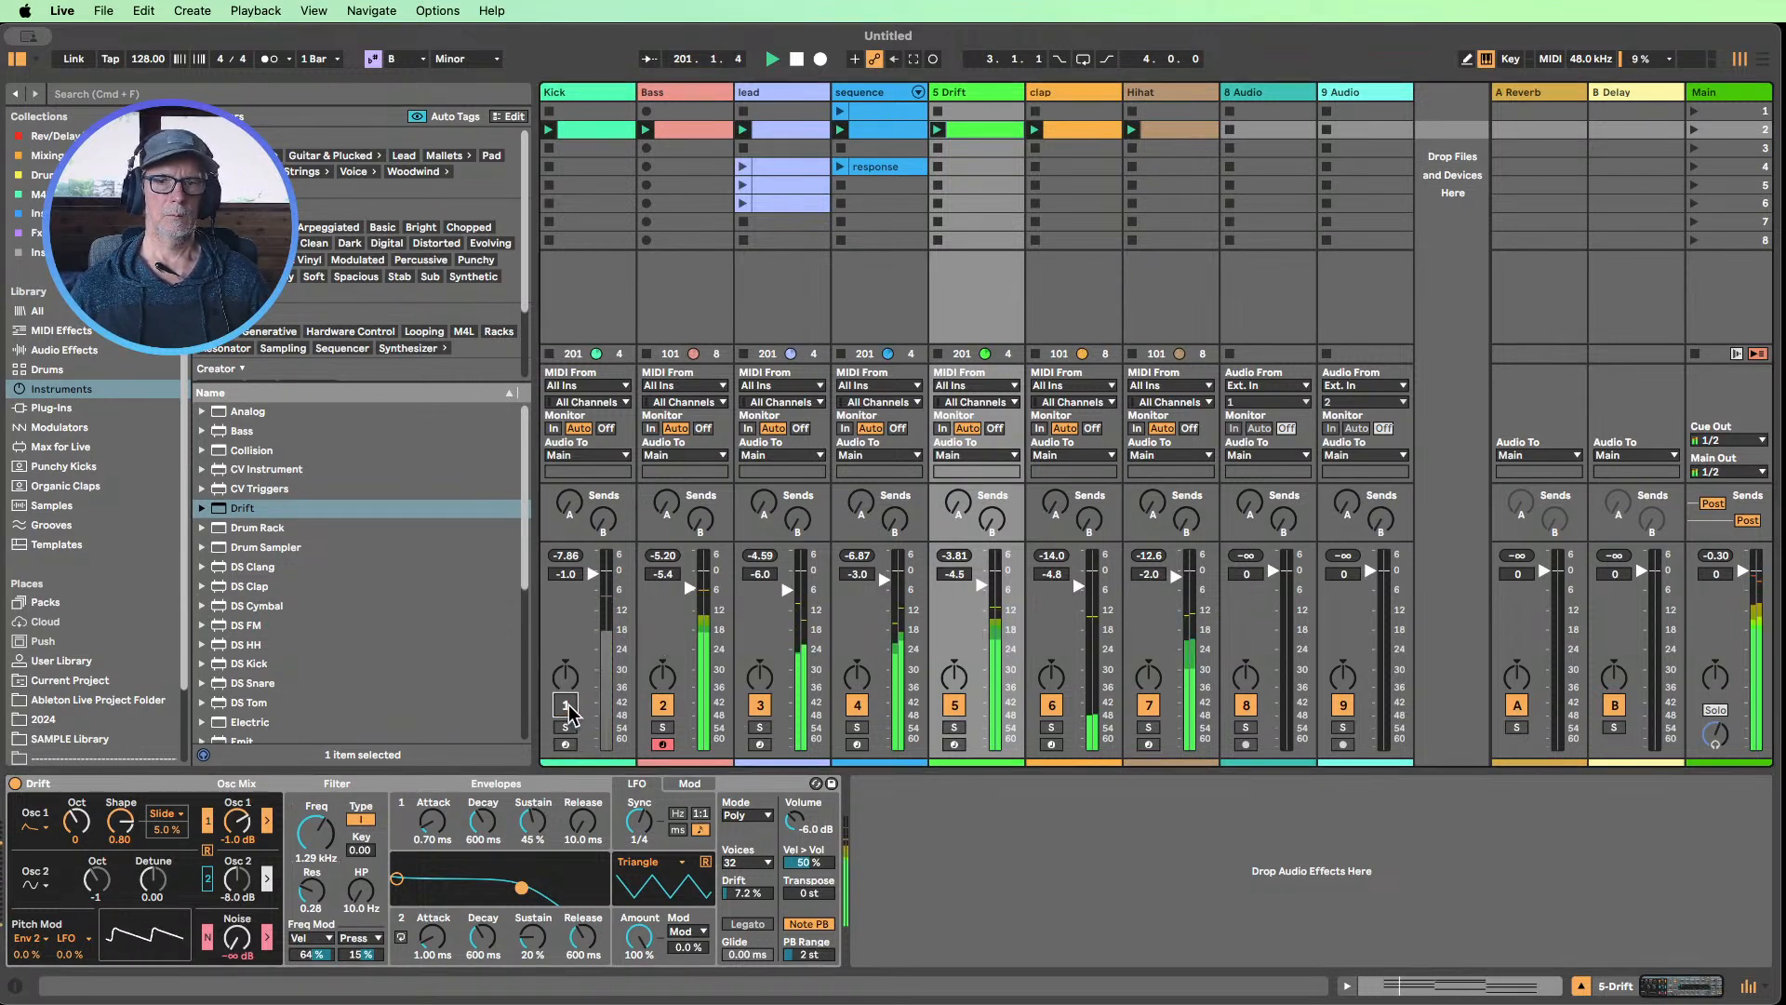
click(565, 705)
click(682, 91)
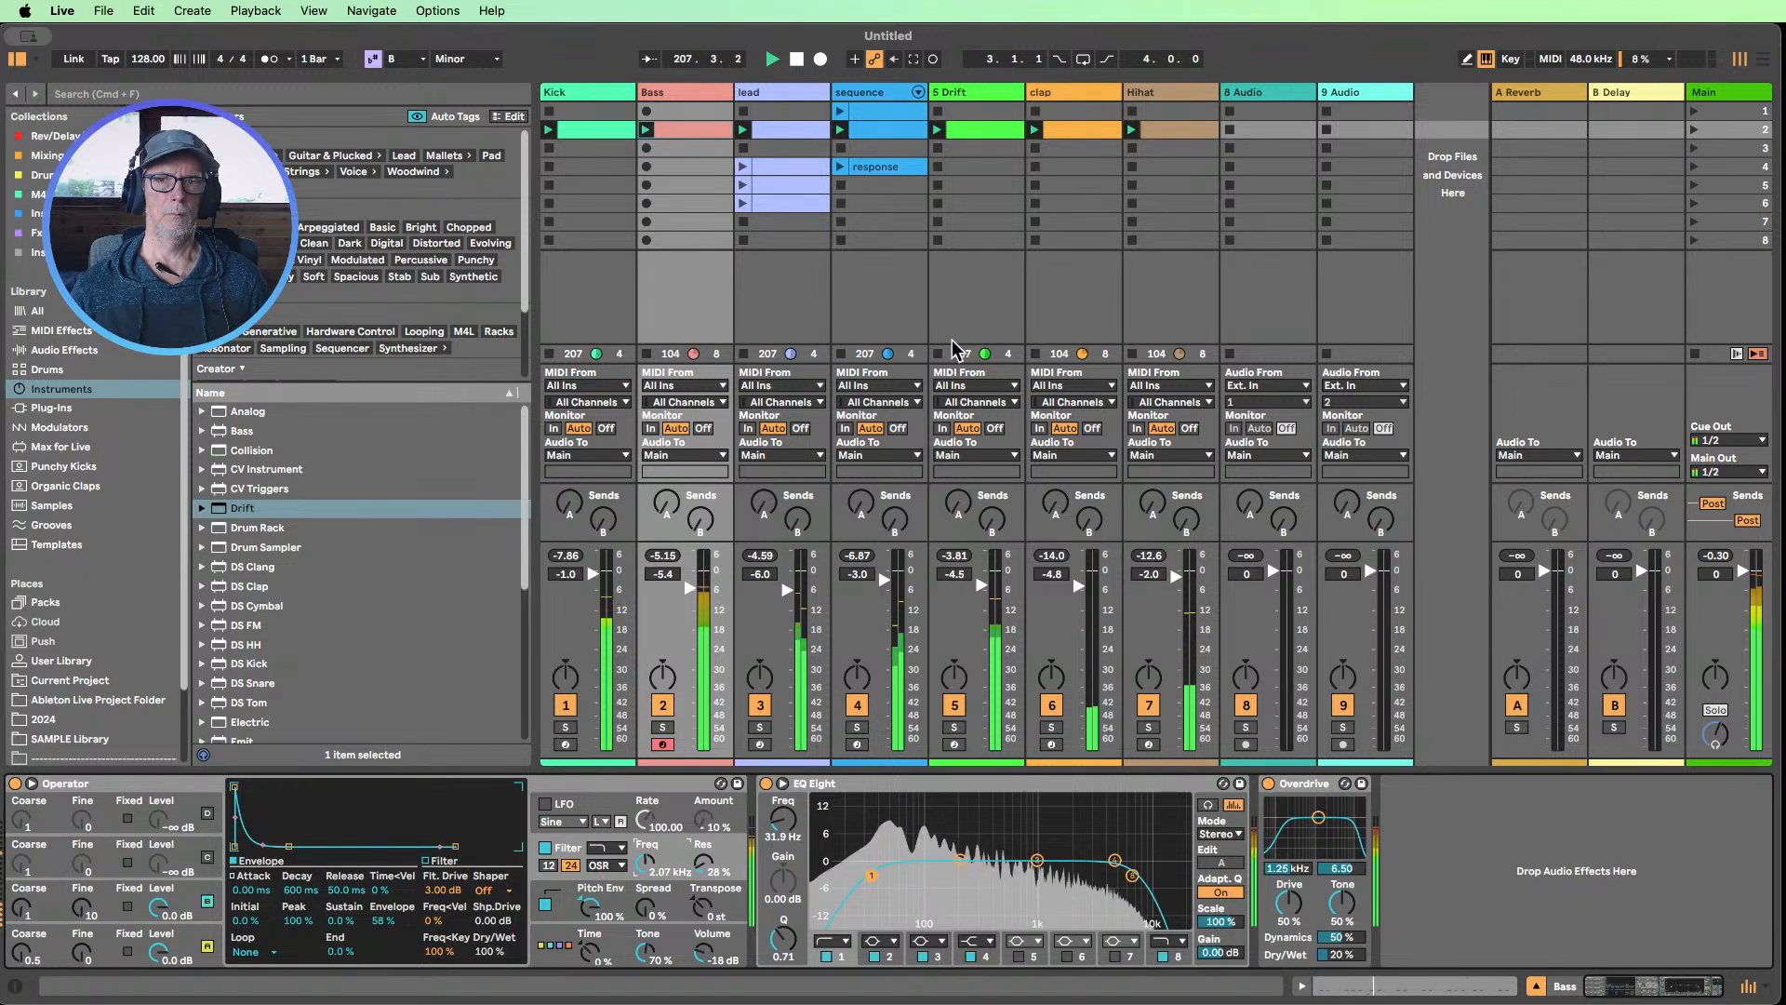
Add a Hybrid Reverb audio effect after Drift on the Drift track
click(980, 92)
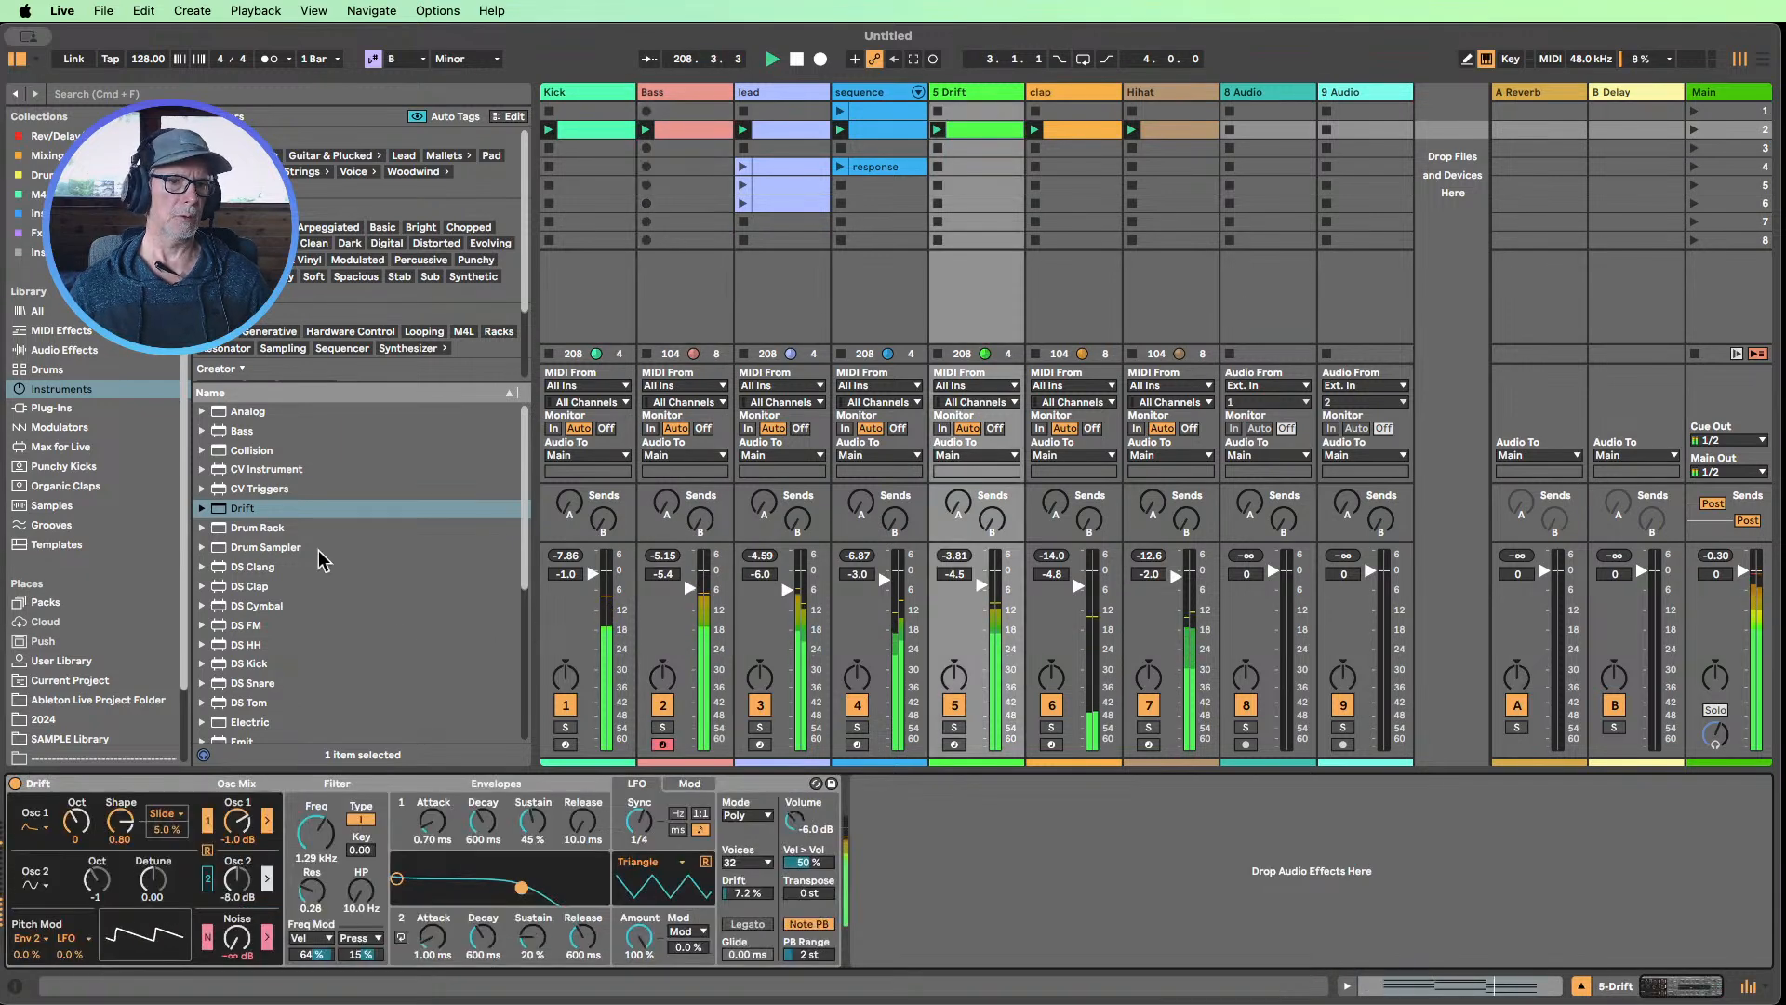
click(84, 353)
scroll(350, 562, down, 15)
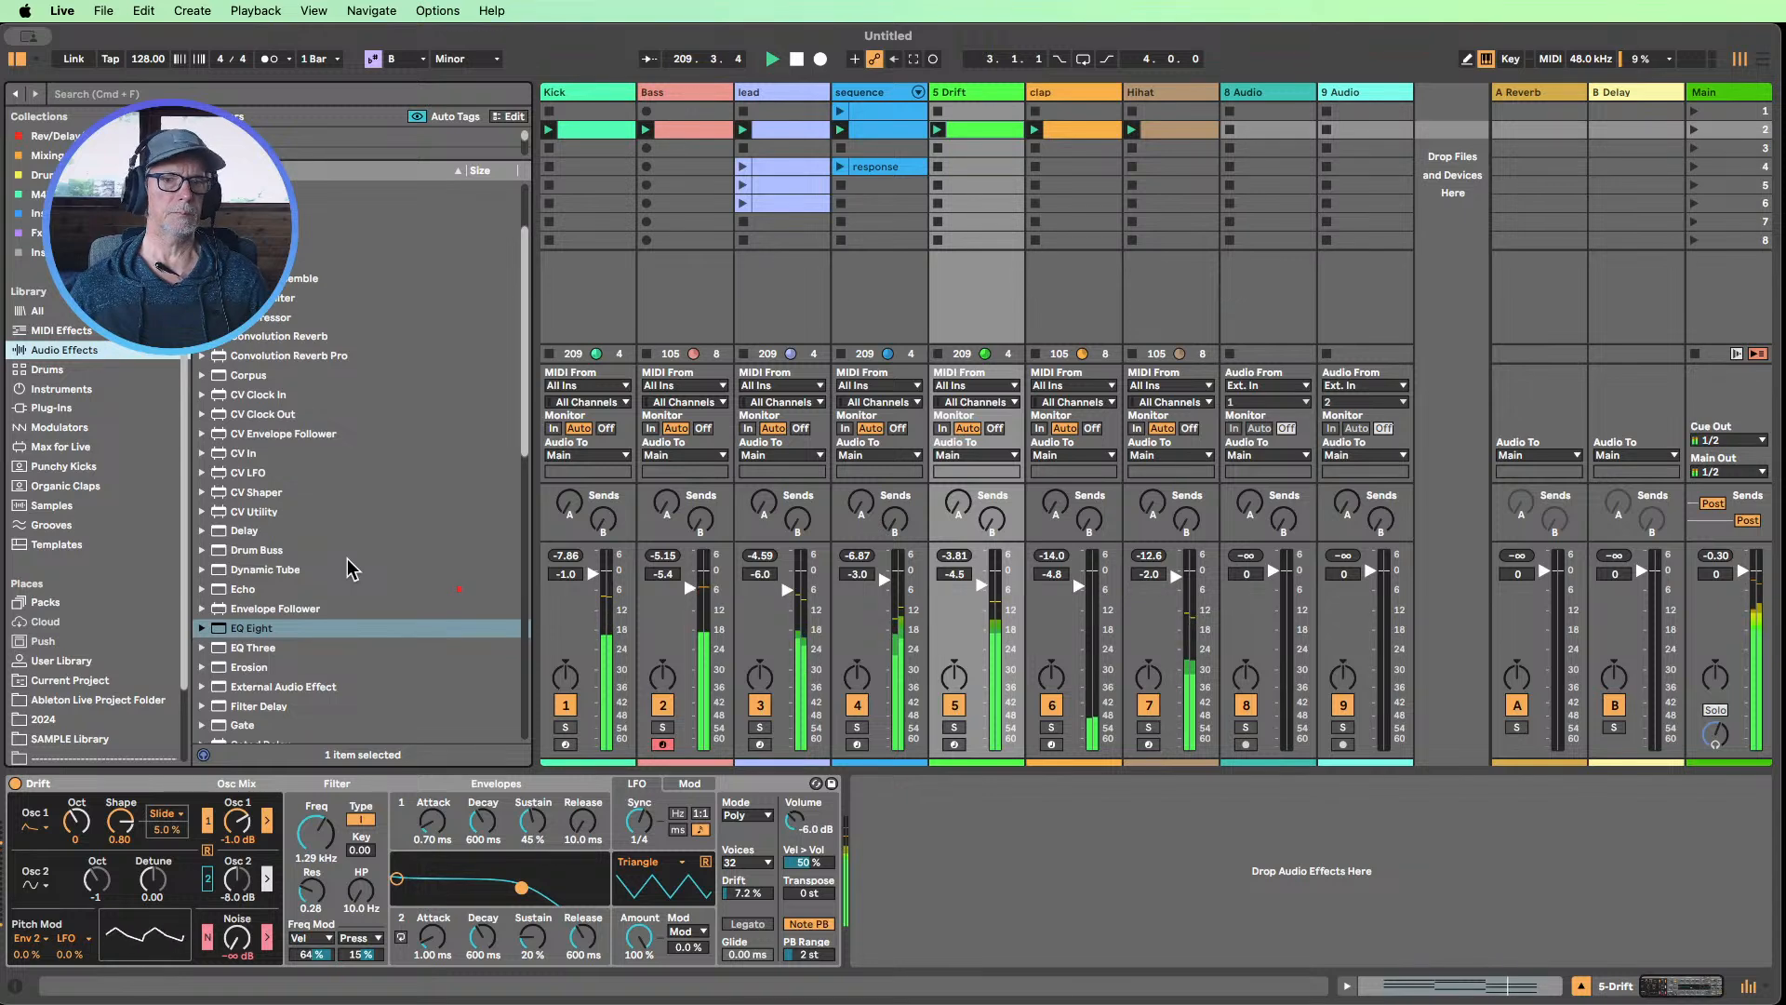
scroll(351, 568, up, 10)
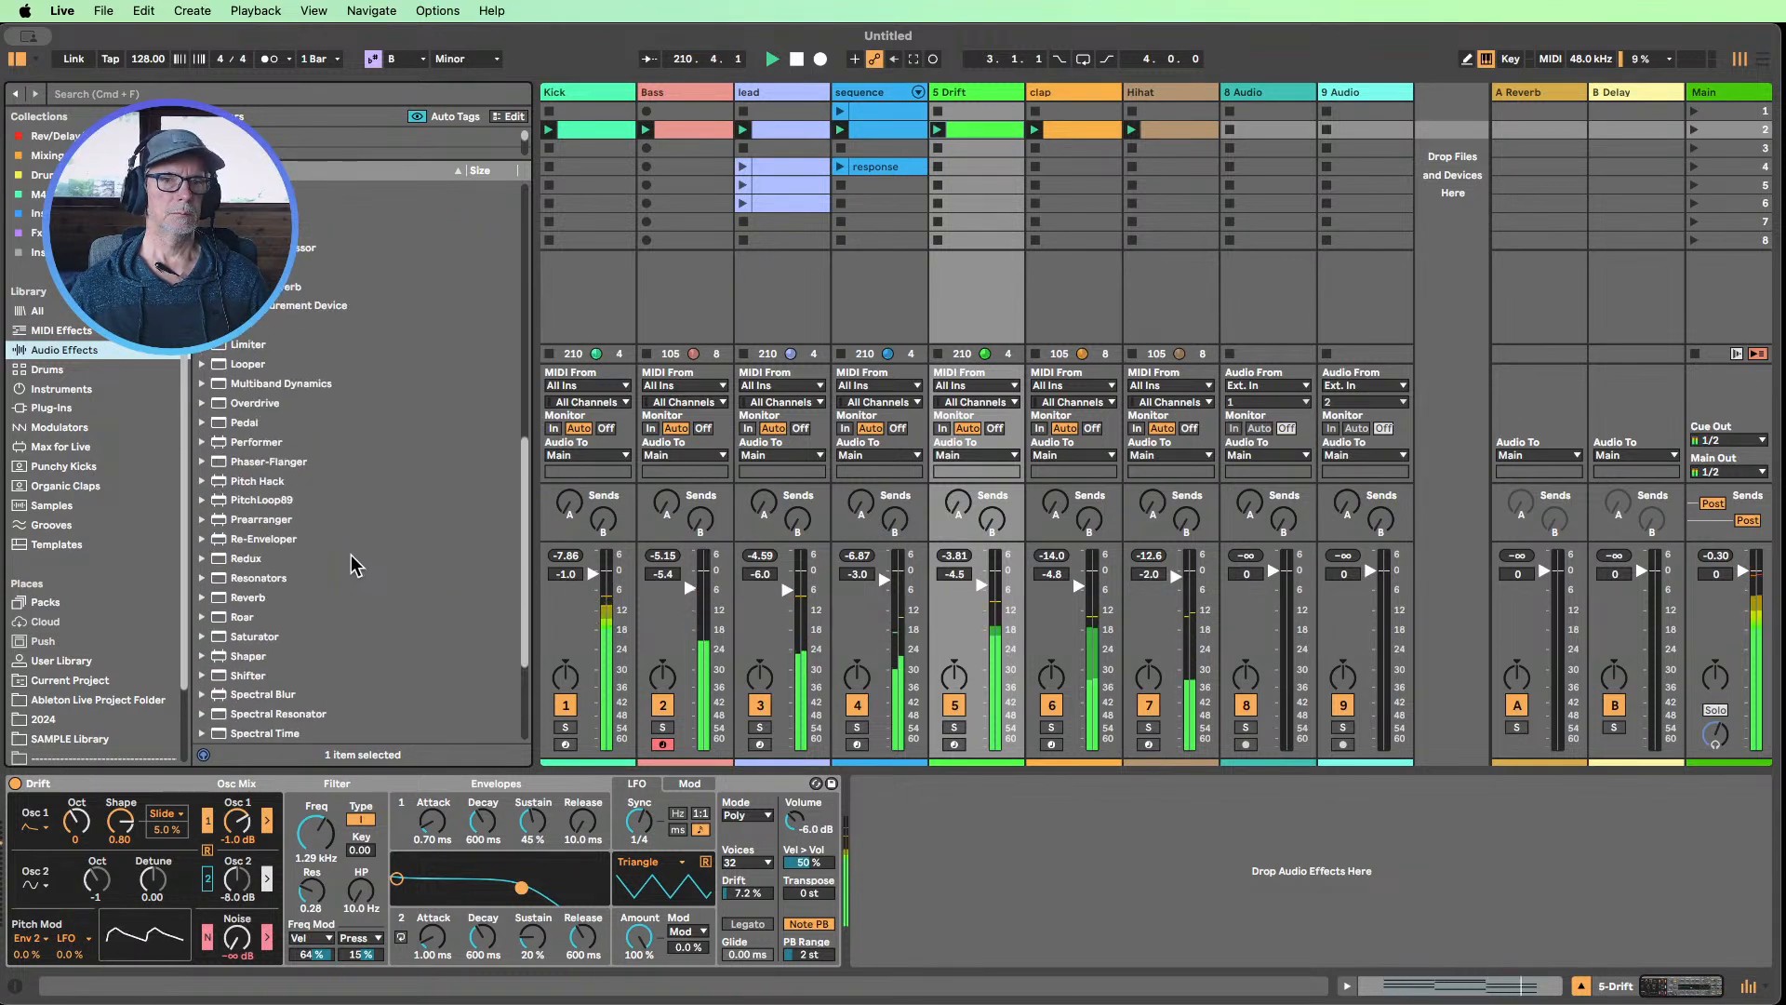
drag(261, 485, 930, 851)
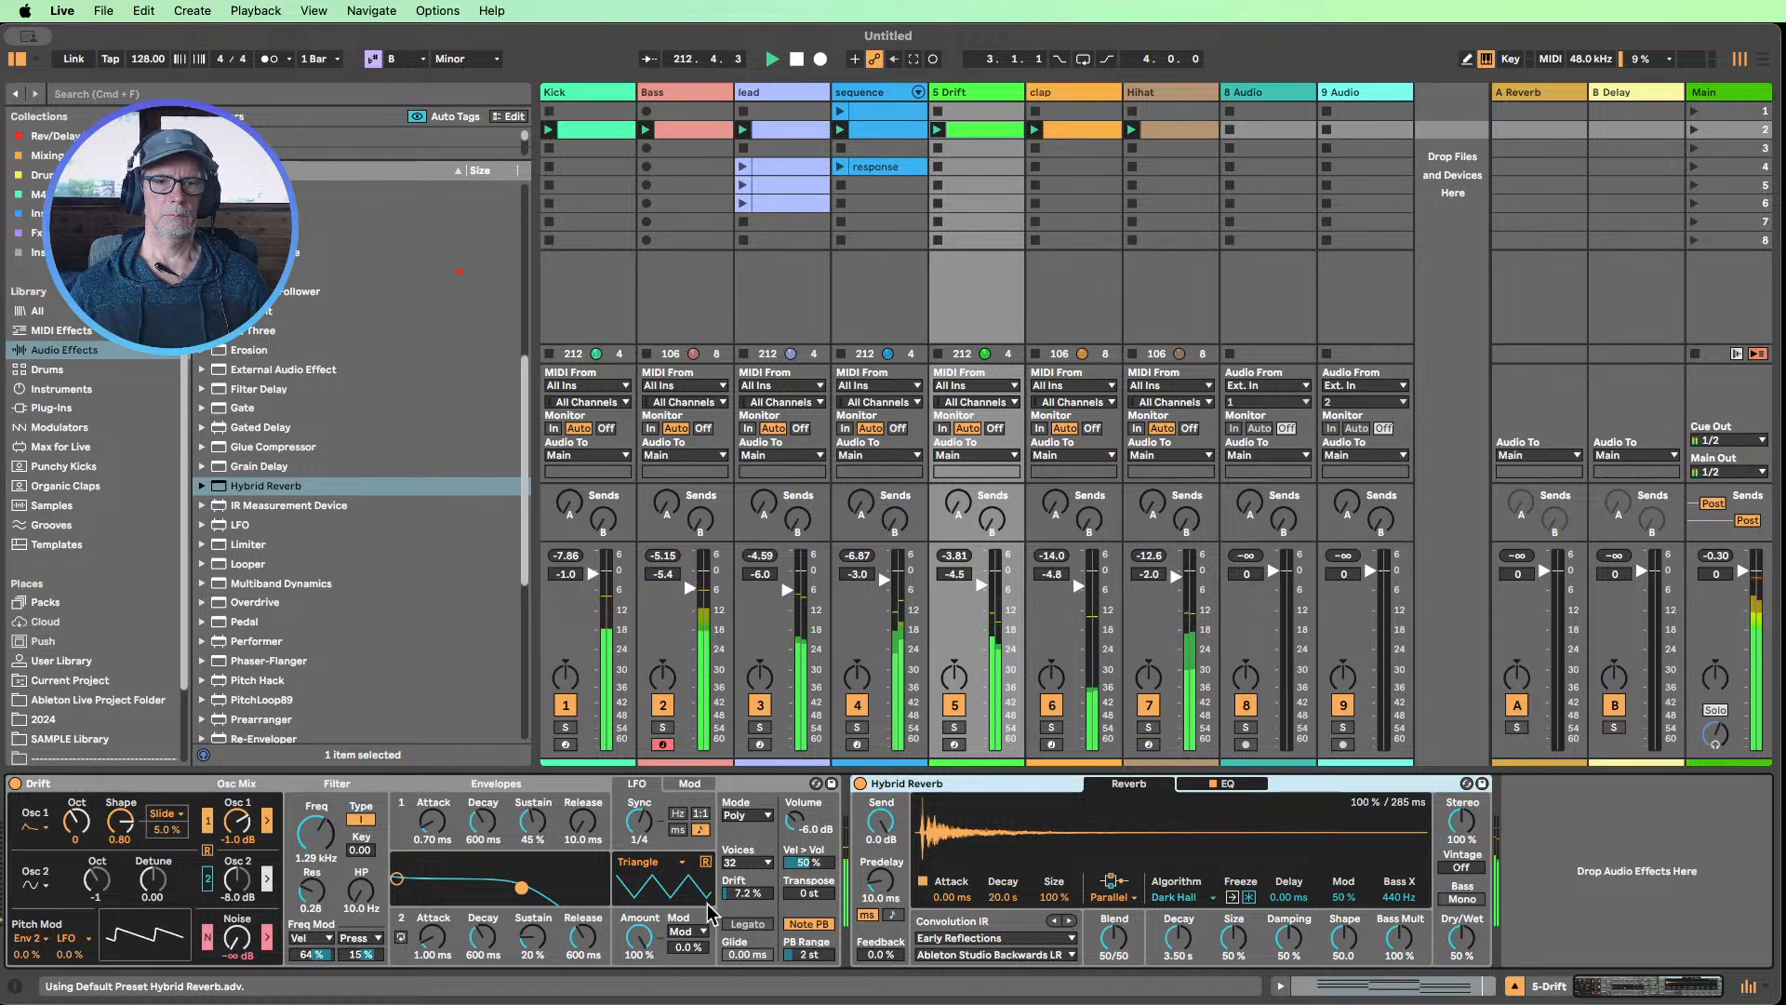
Set Drift's Envelope 1 attack to 73.9 ms and its release to 28.4 ms
click(453, 809)
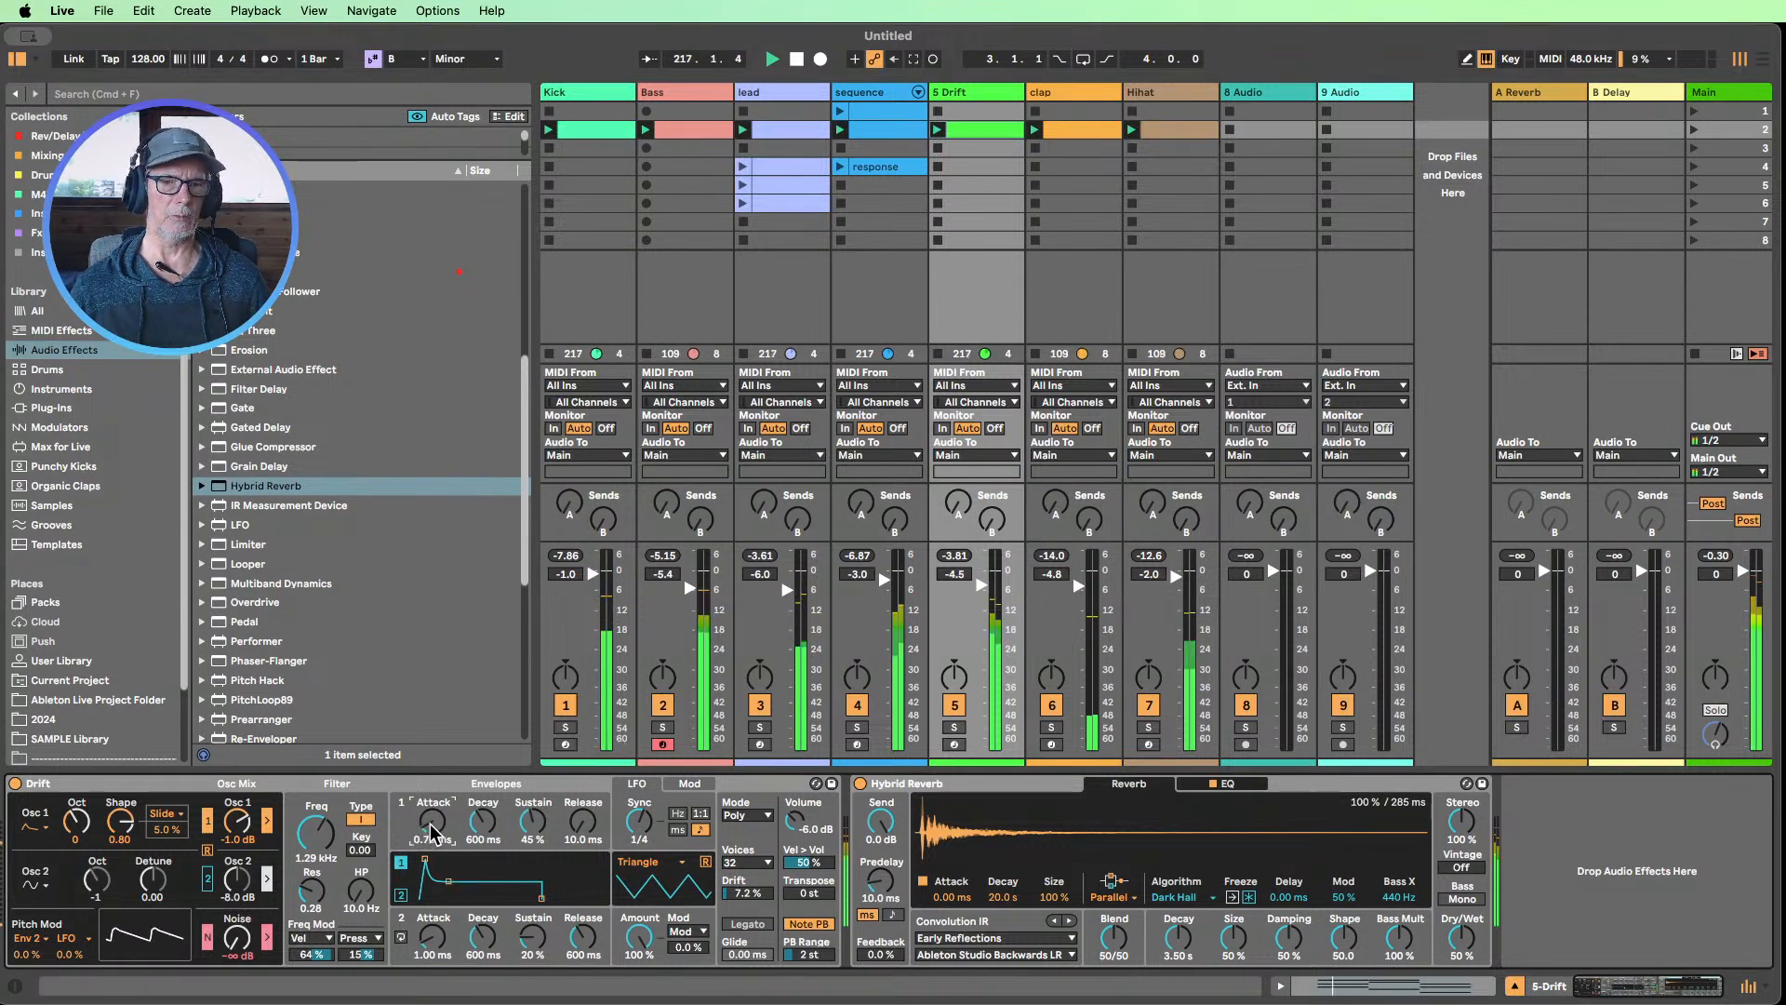
drag(432, 821, 433, 790)
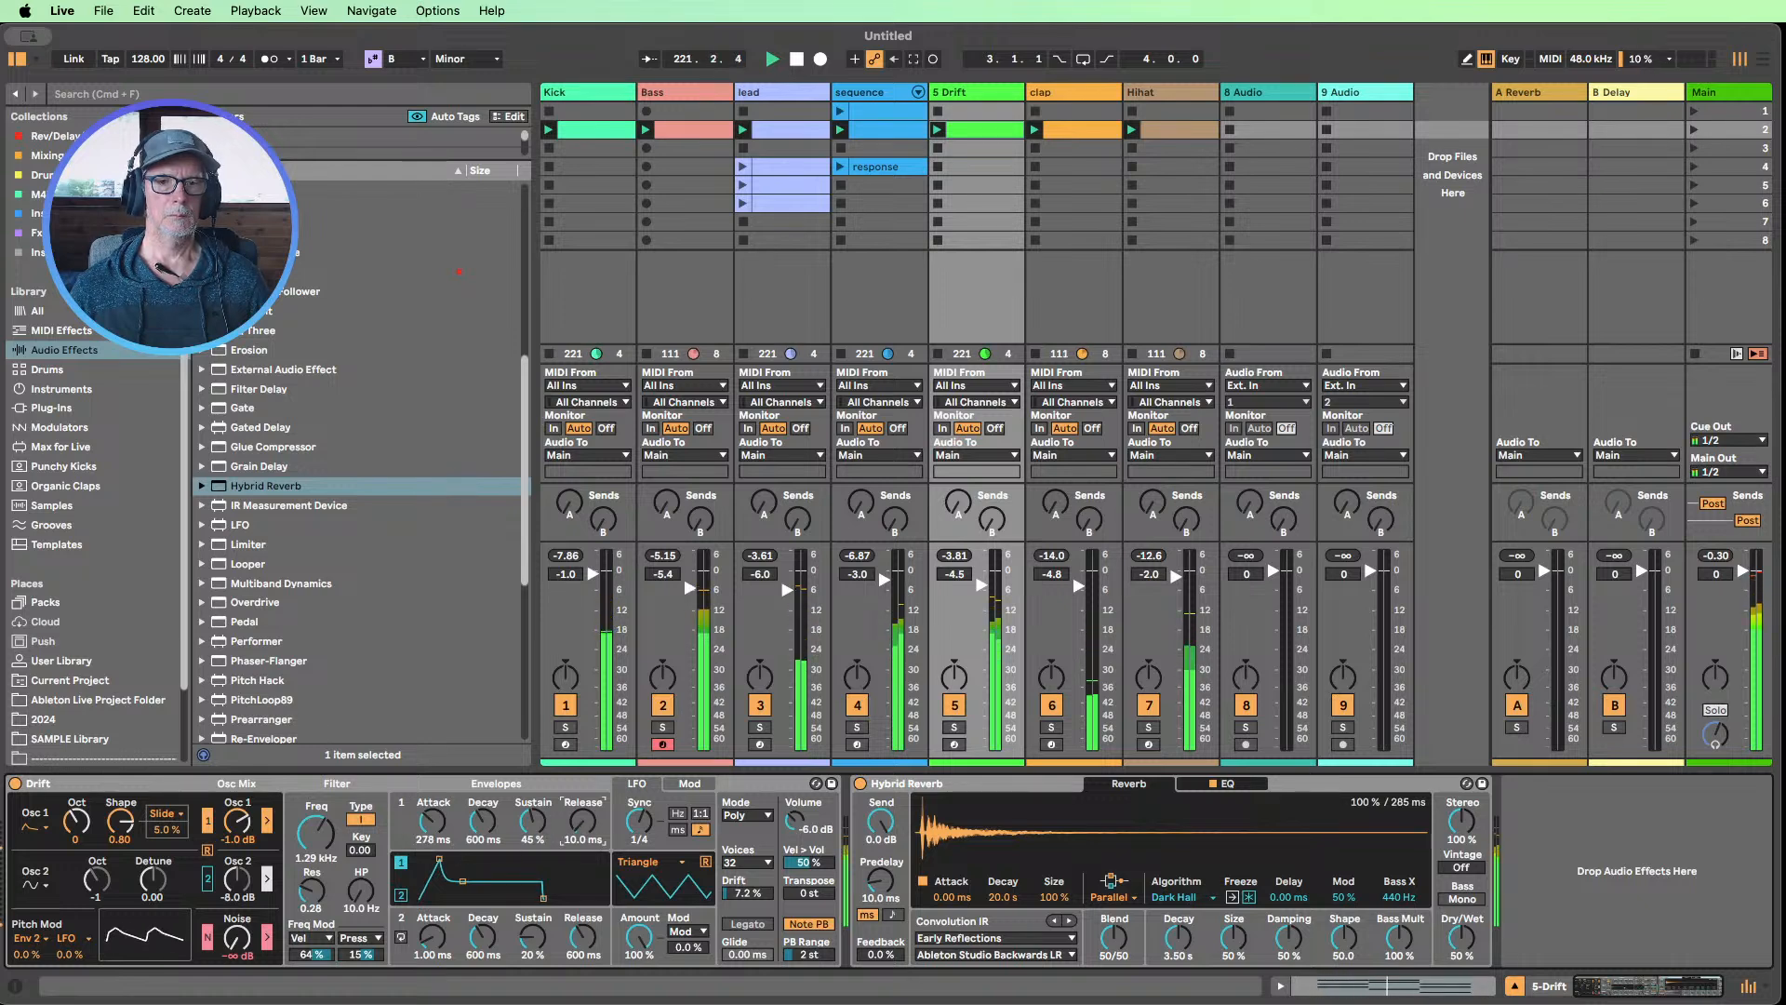
drag(582, 821, 582, 806)
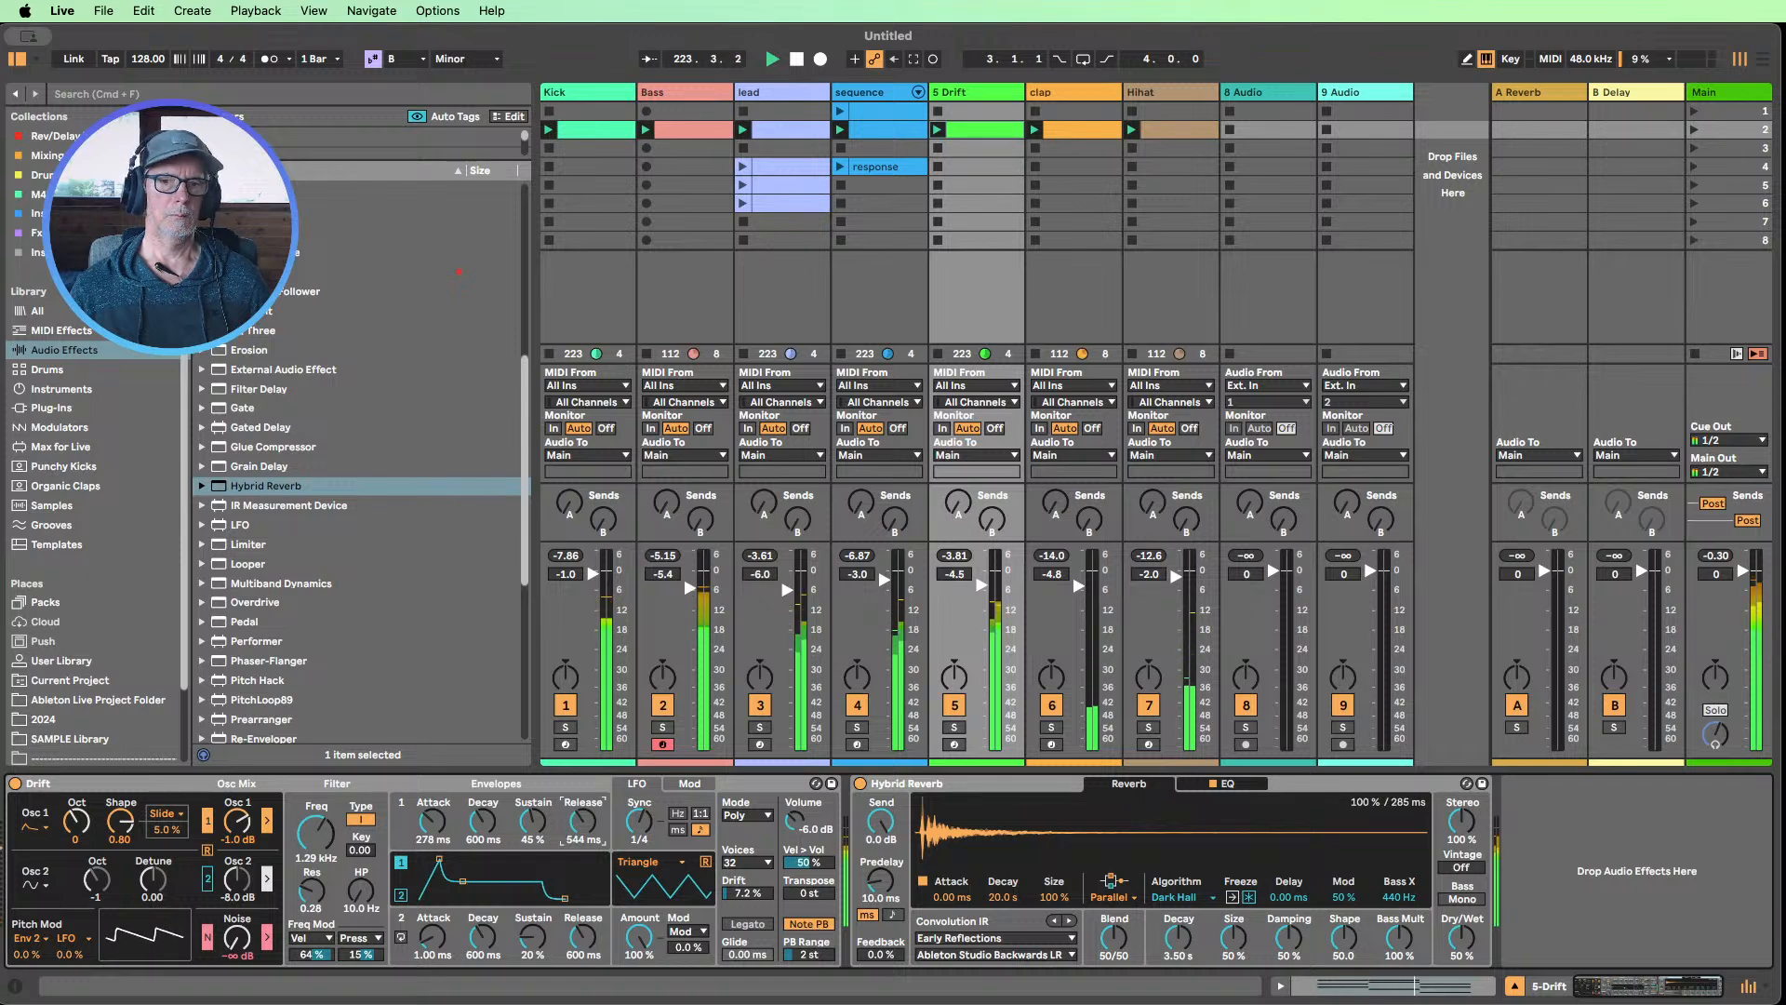
drag(433, 821, 432, 809)
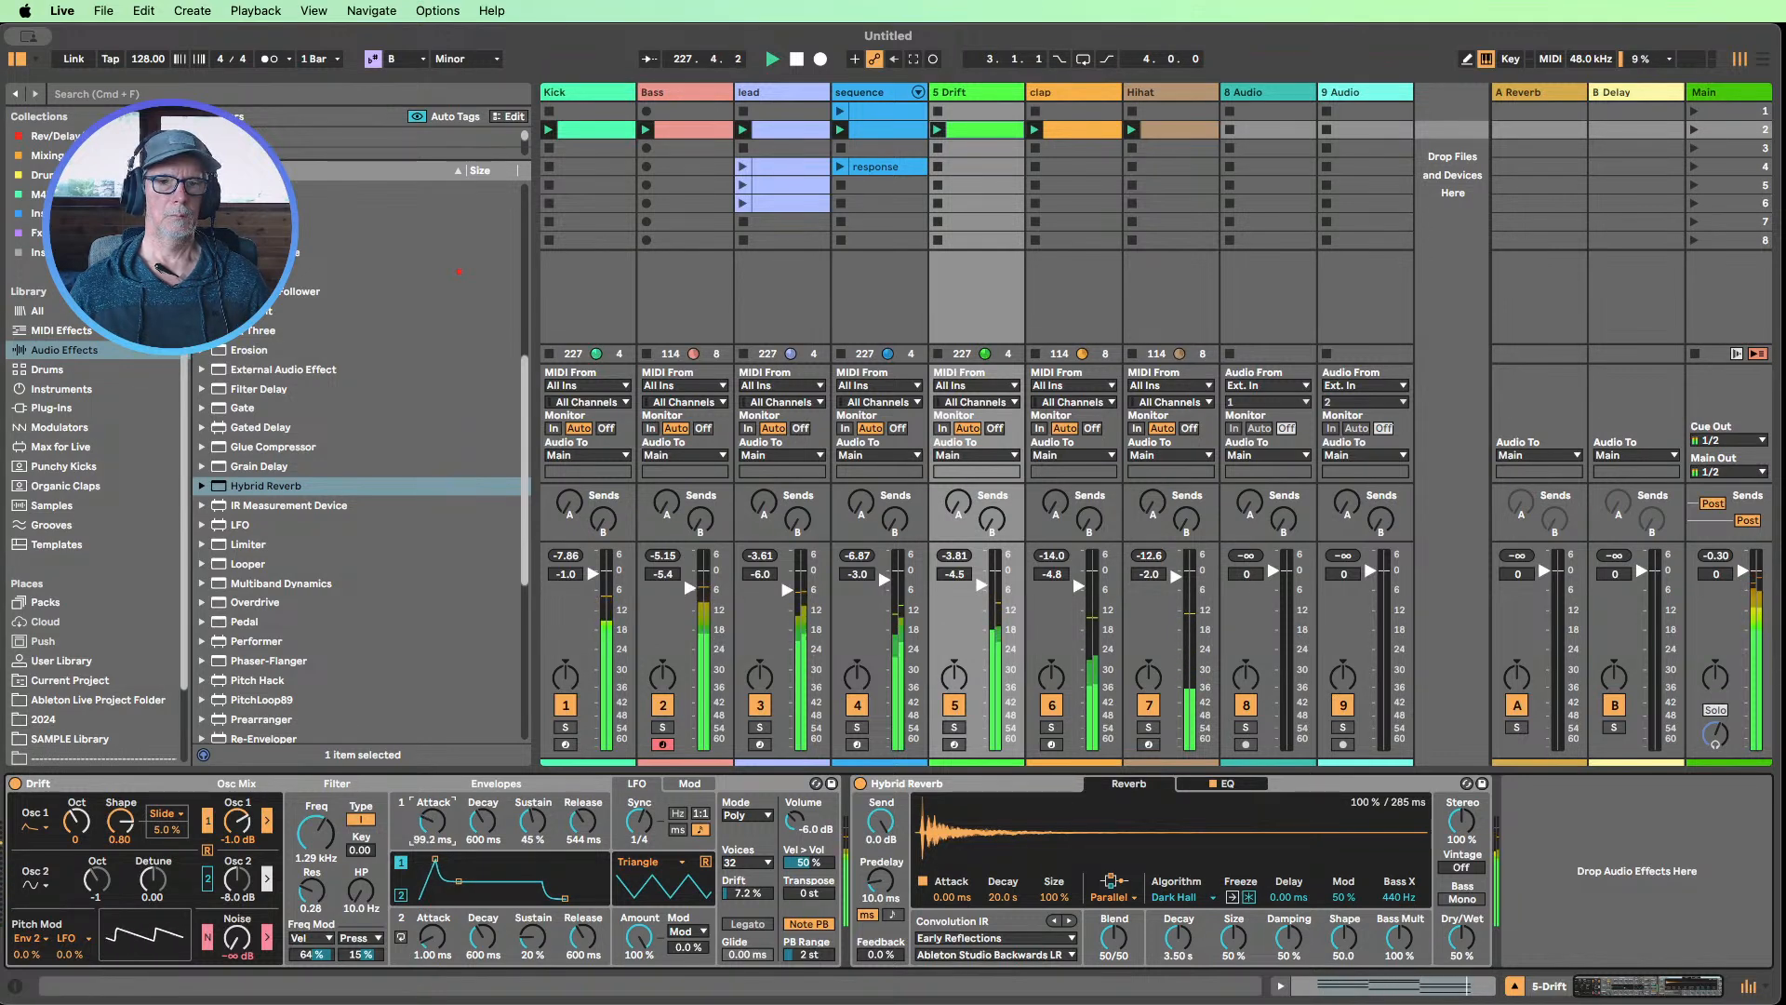
drag(433, 811, 432, 815)
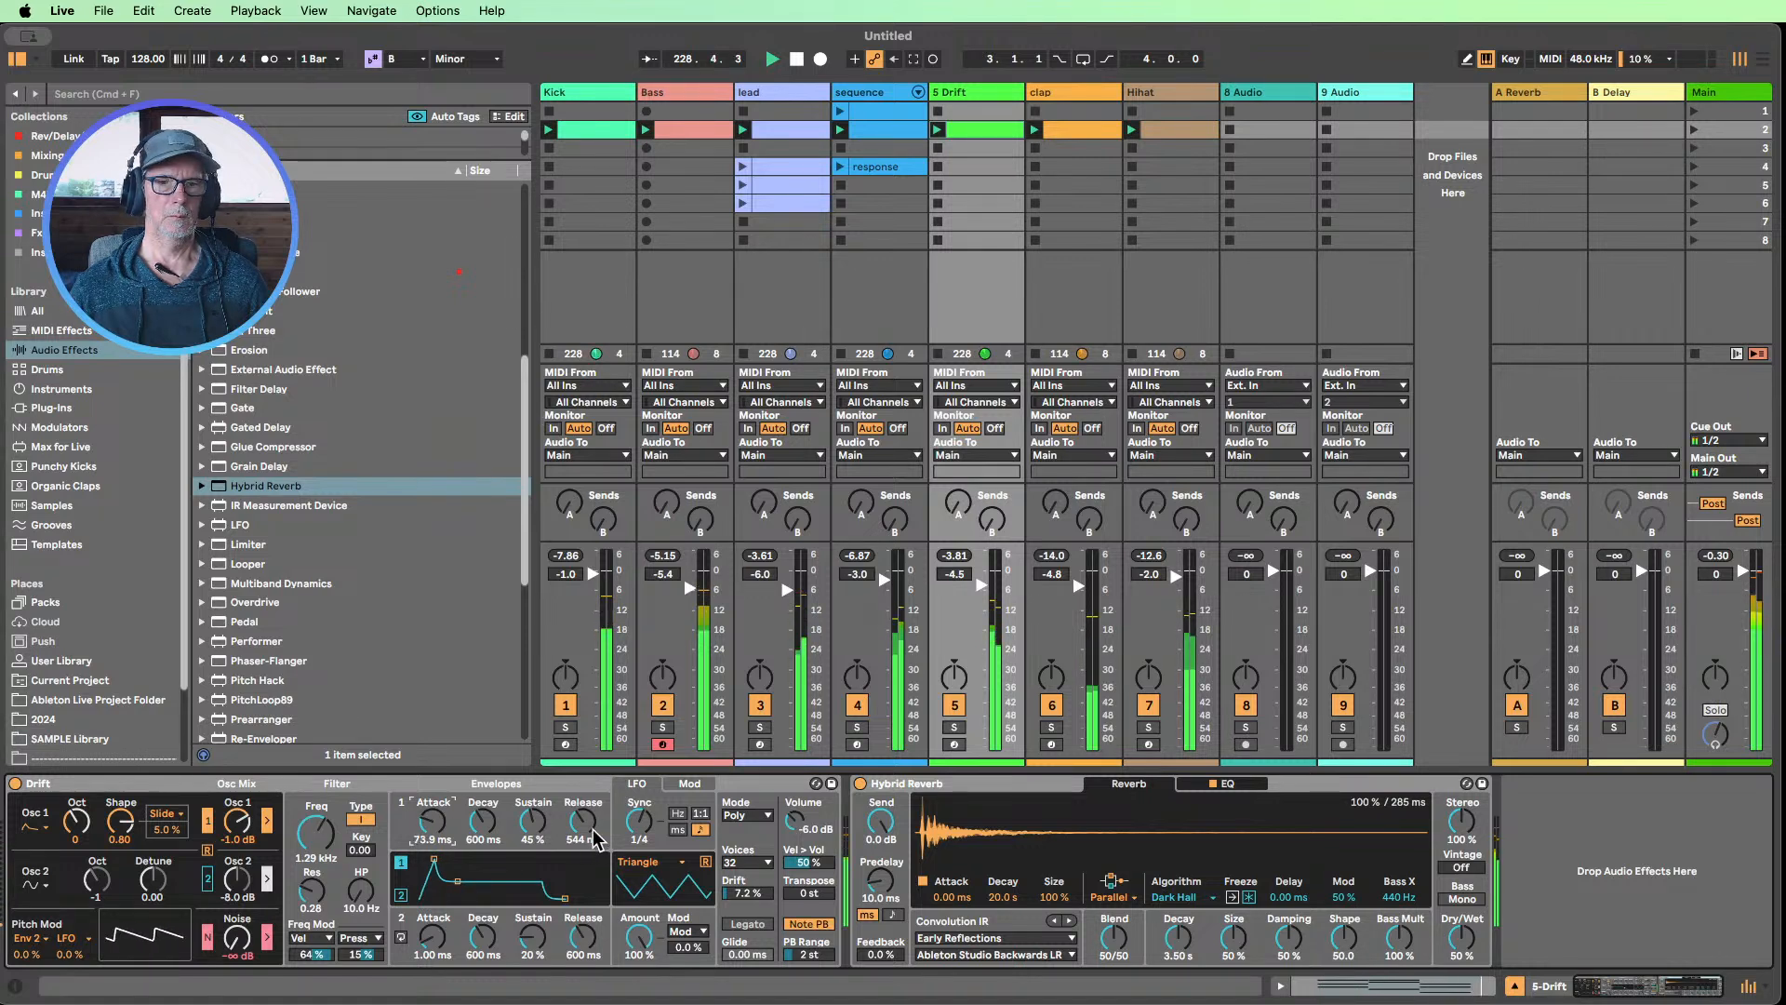
drag(590, 828, 589, 865)
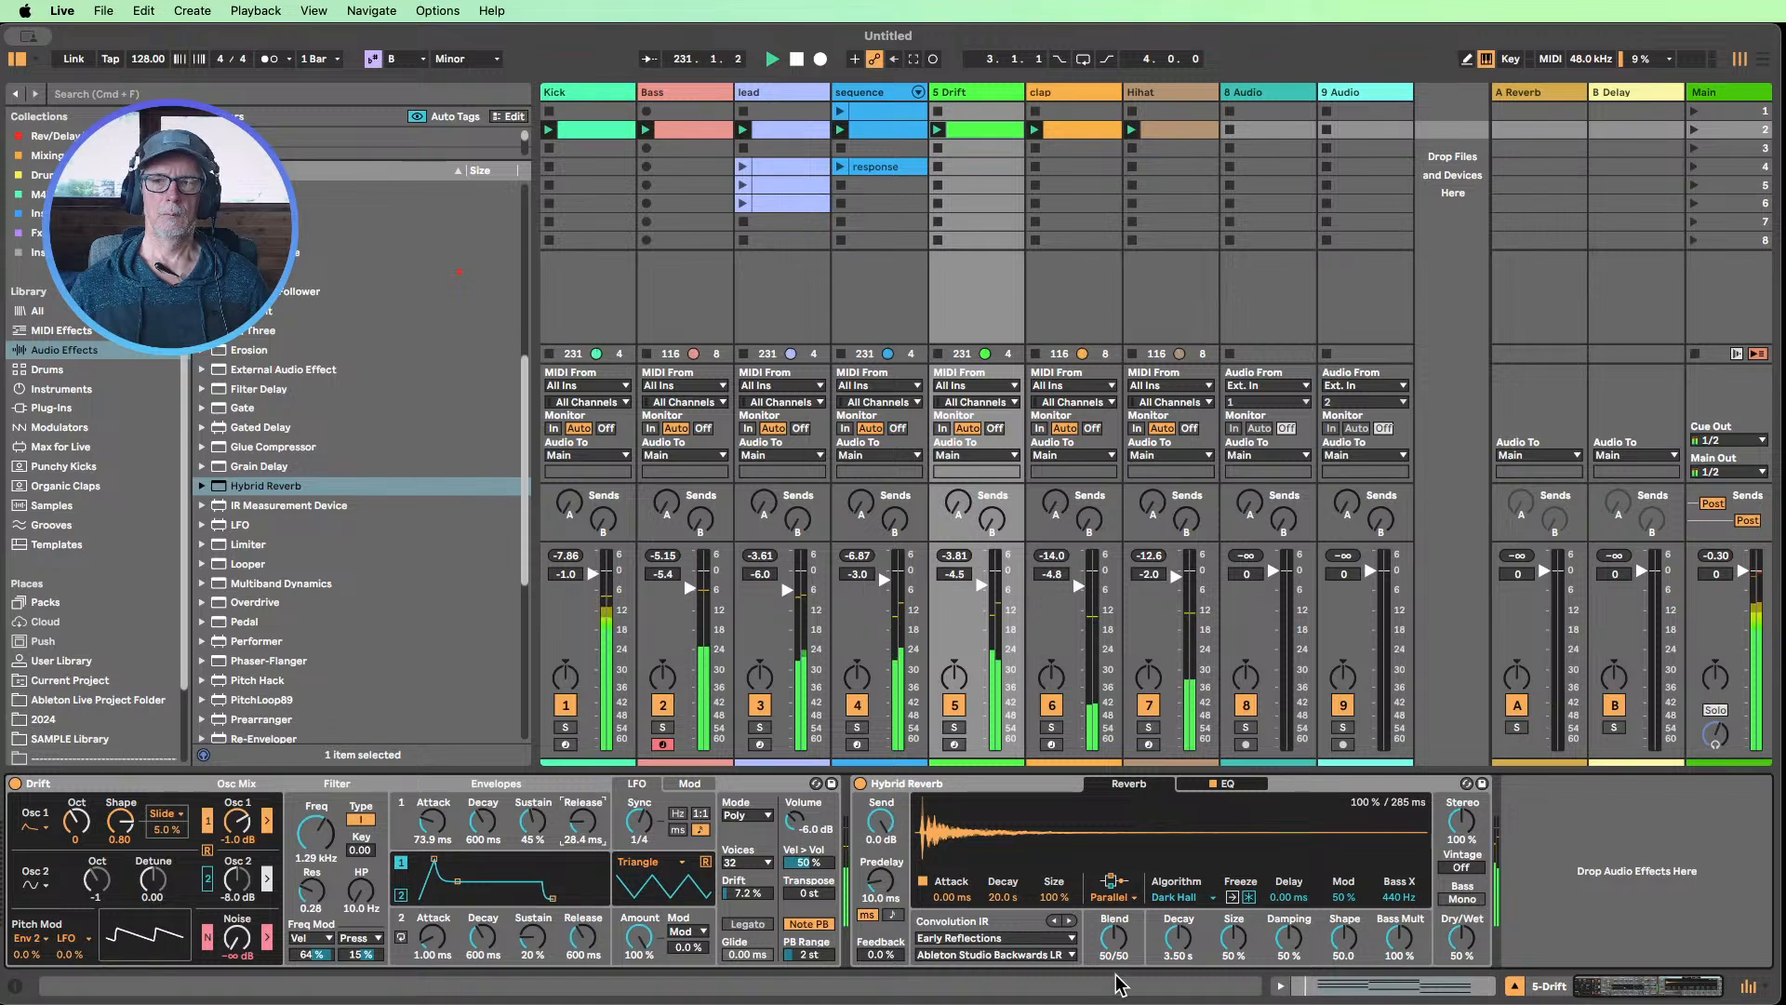
Set Hybrid Reverb to a 0/100 blend with the Shimmer algorithm and 29% Dry/Wet
drag(1105, 951, 1133, 907)
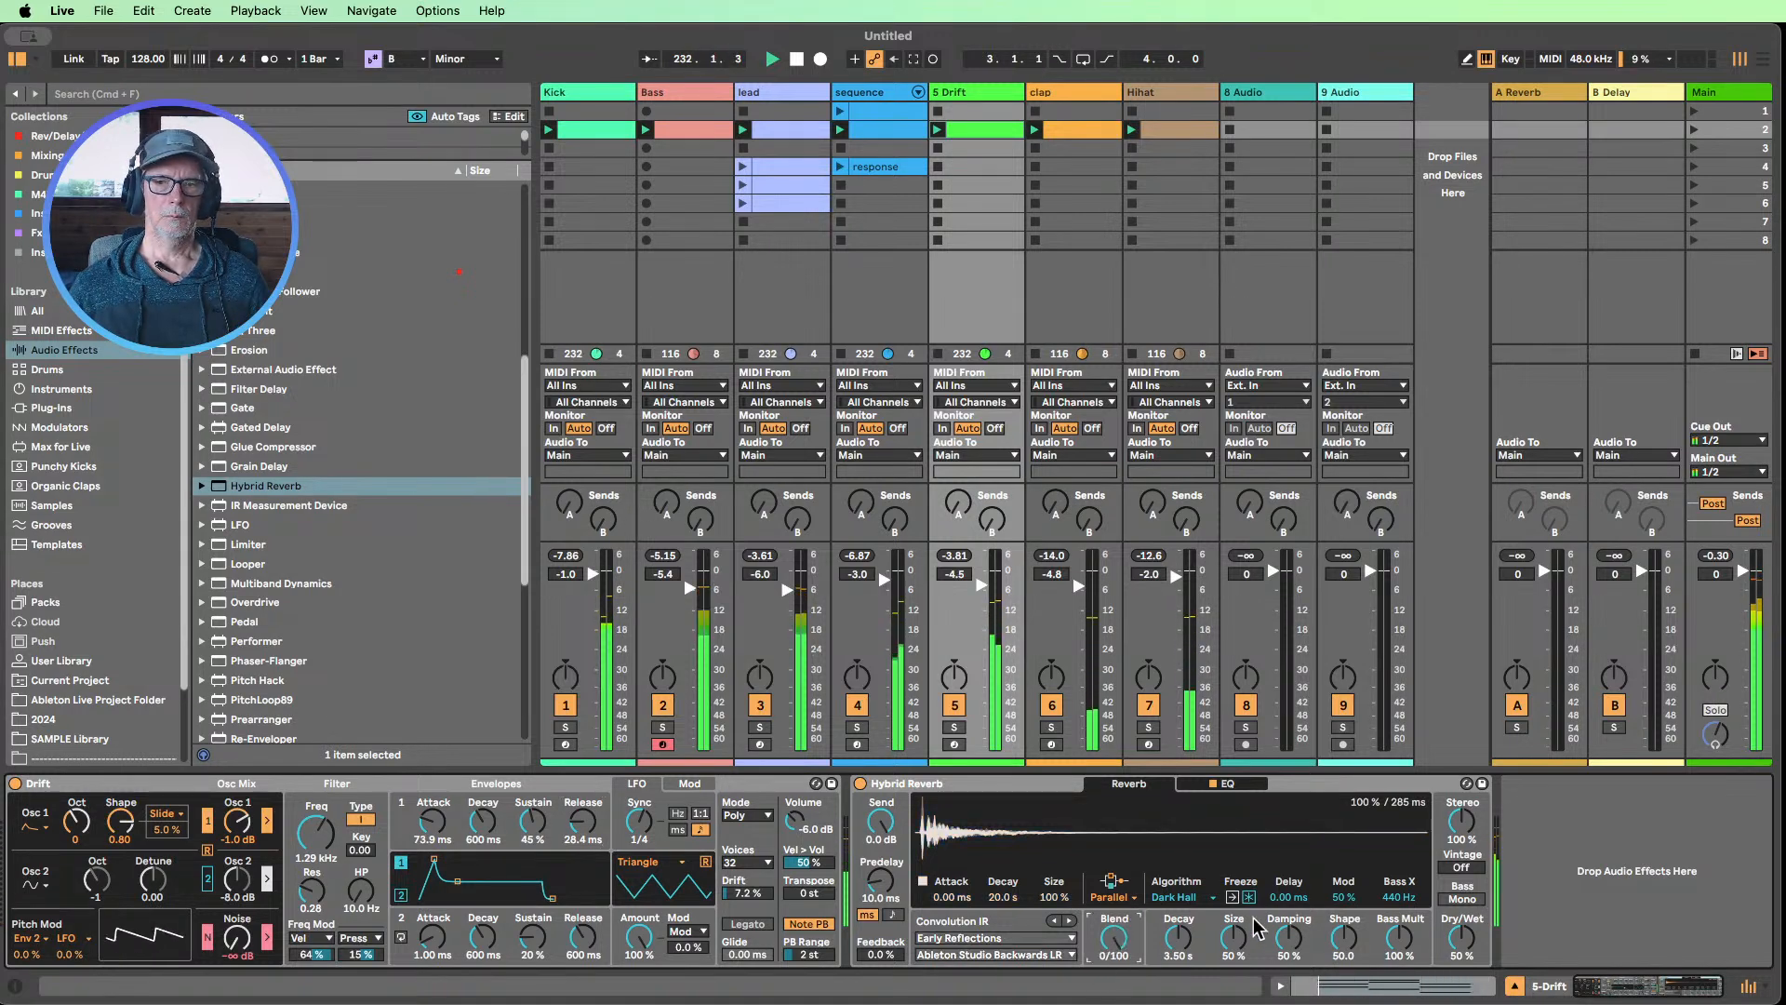
click(1179, 897)
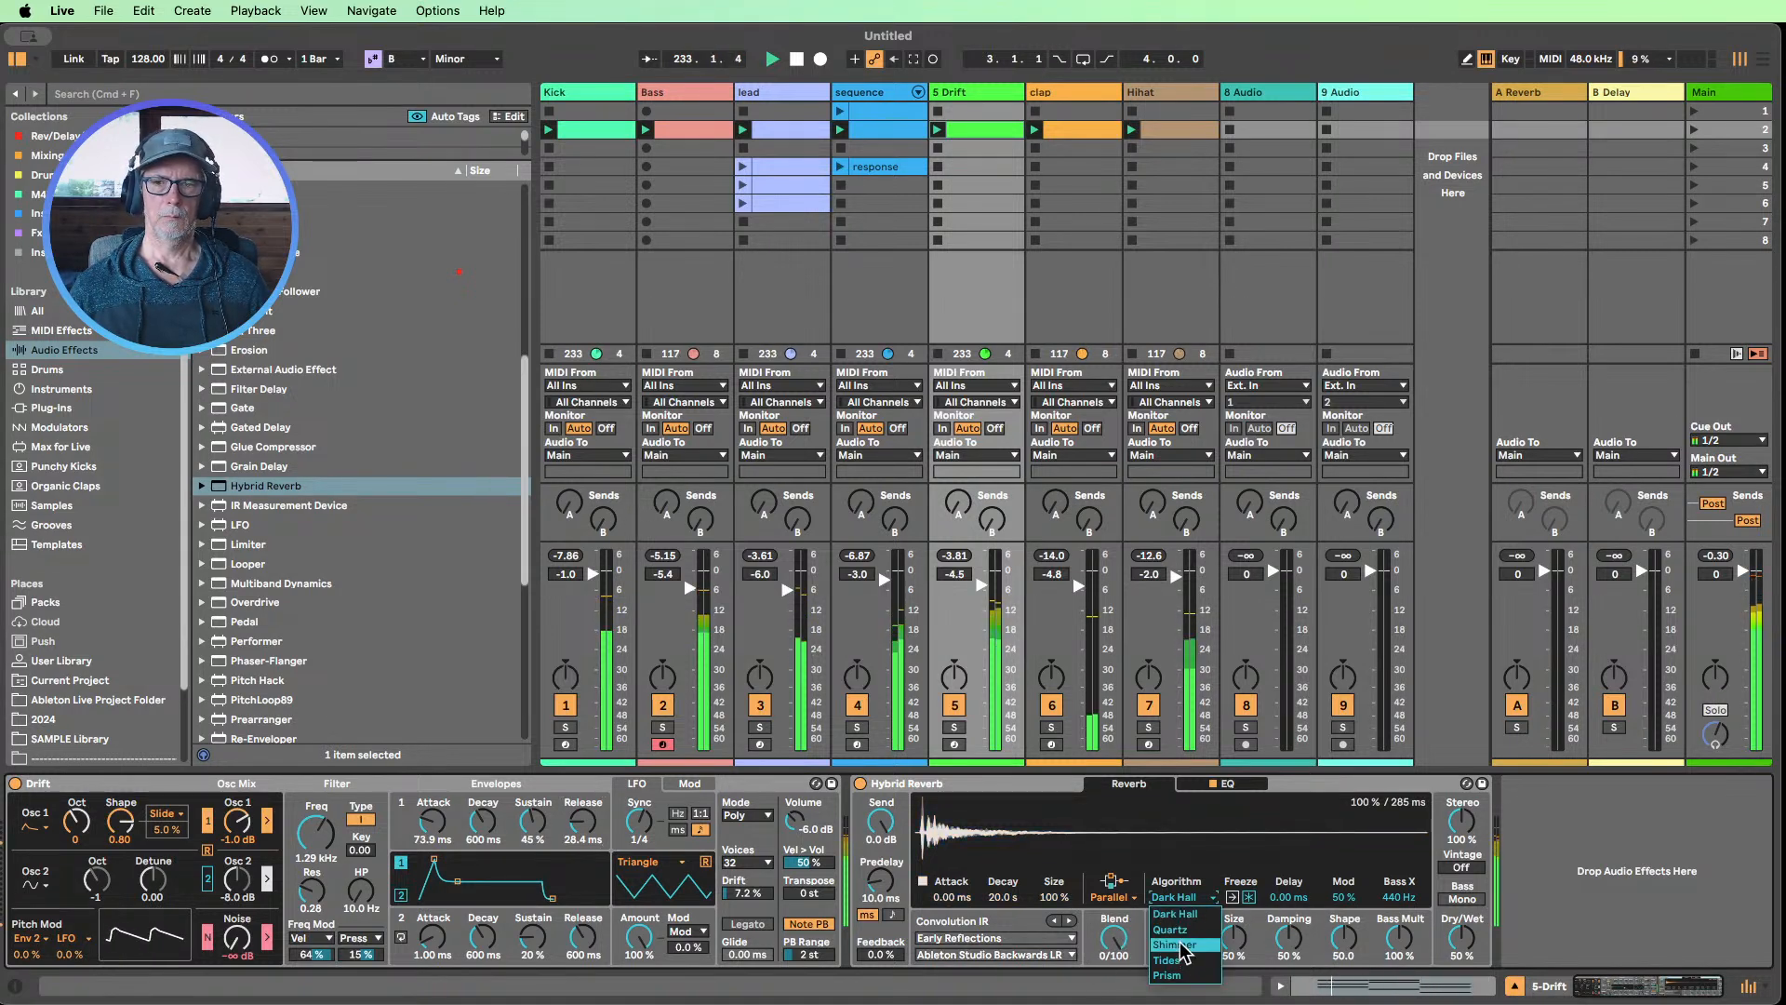
click(1183, 930)
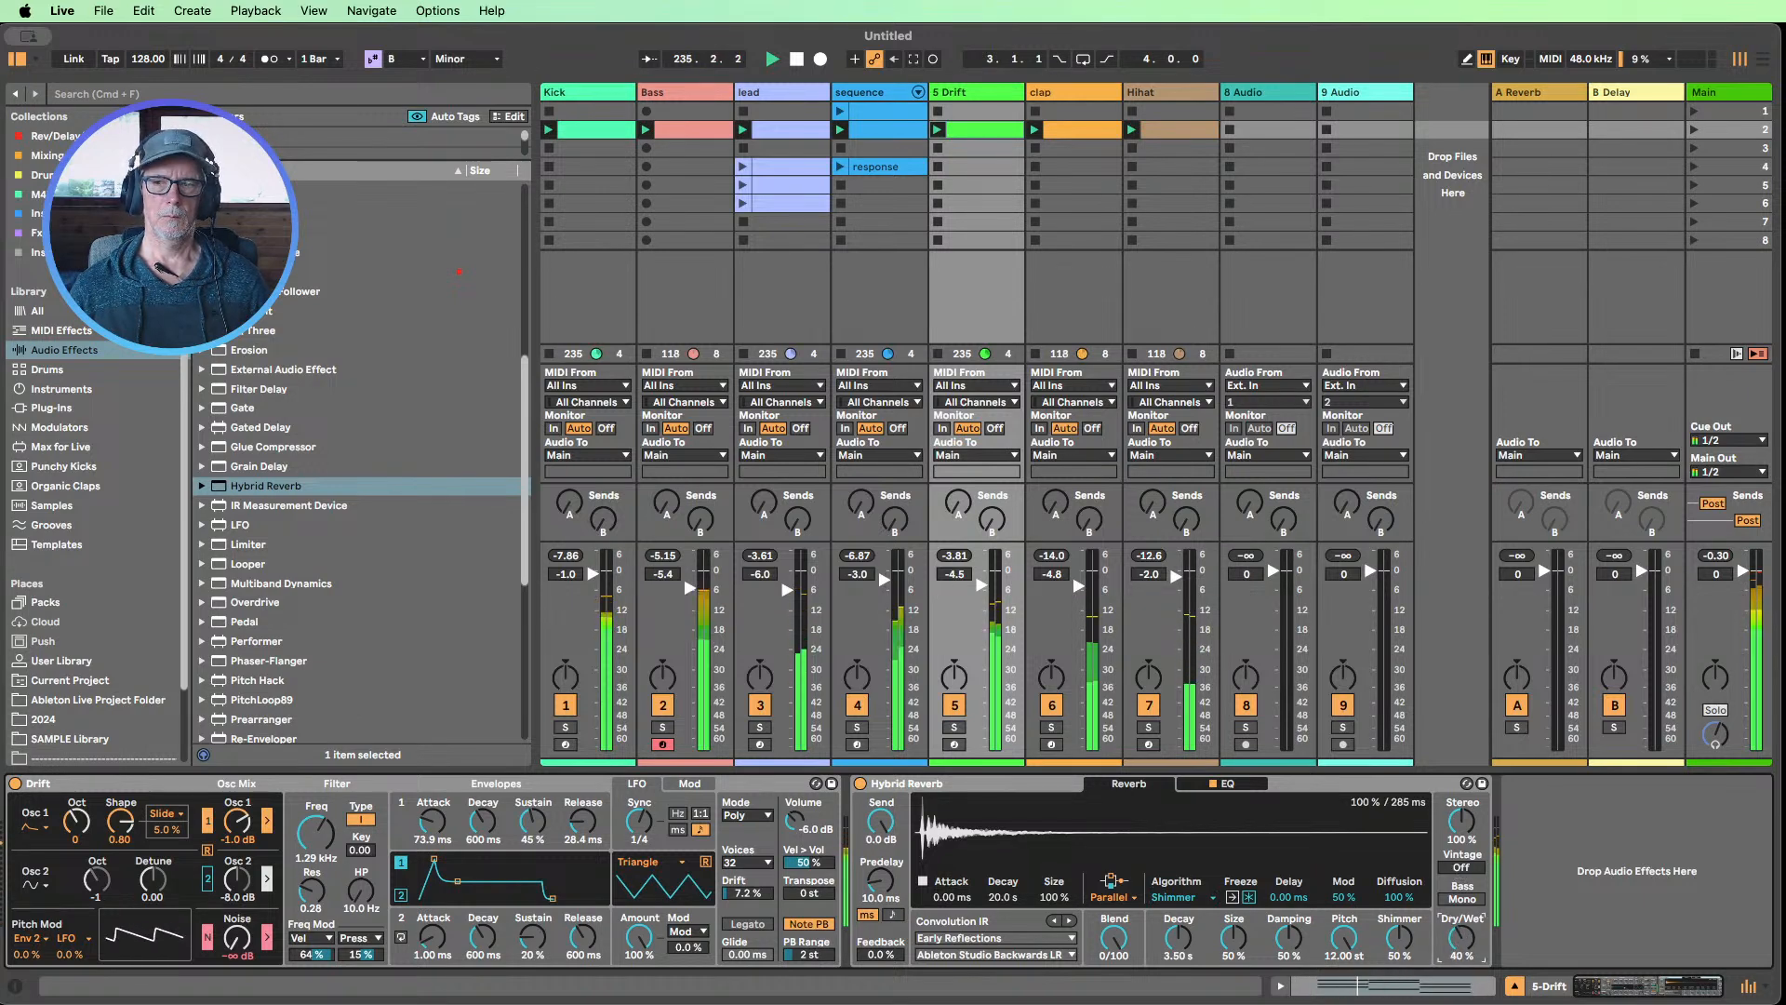
drag(1461, 938, 1461, 940)
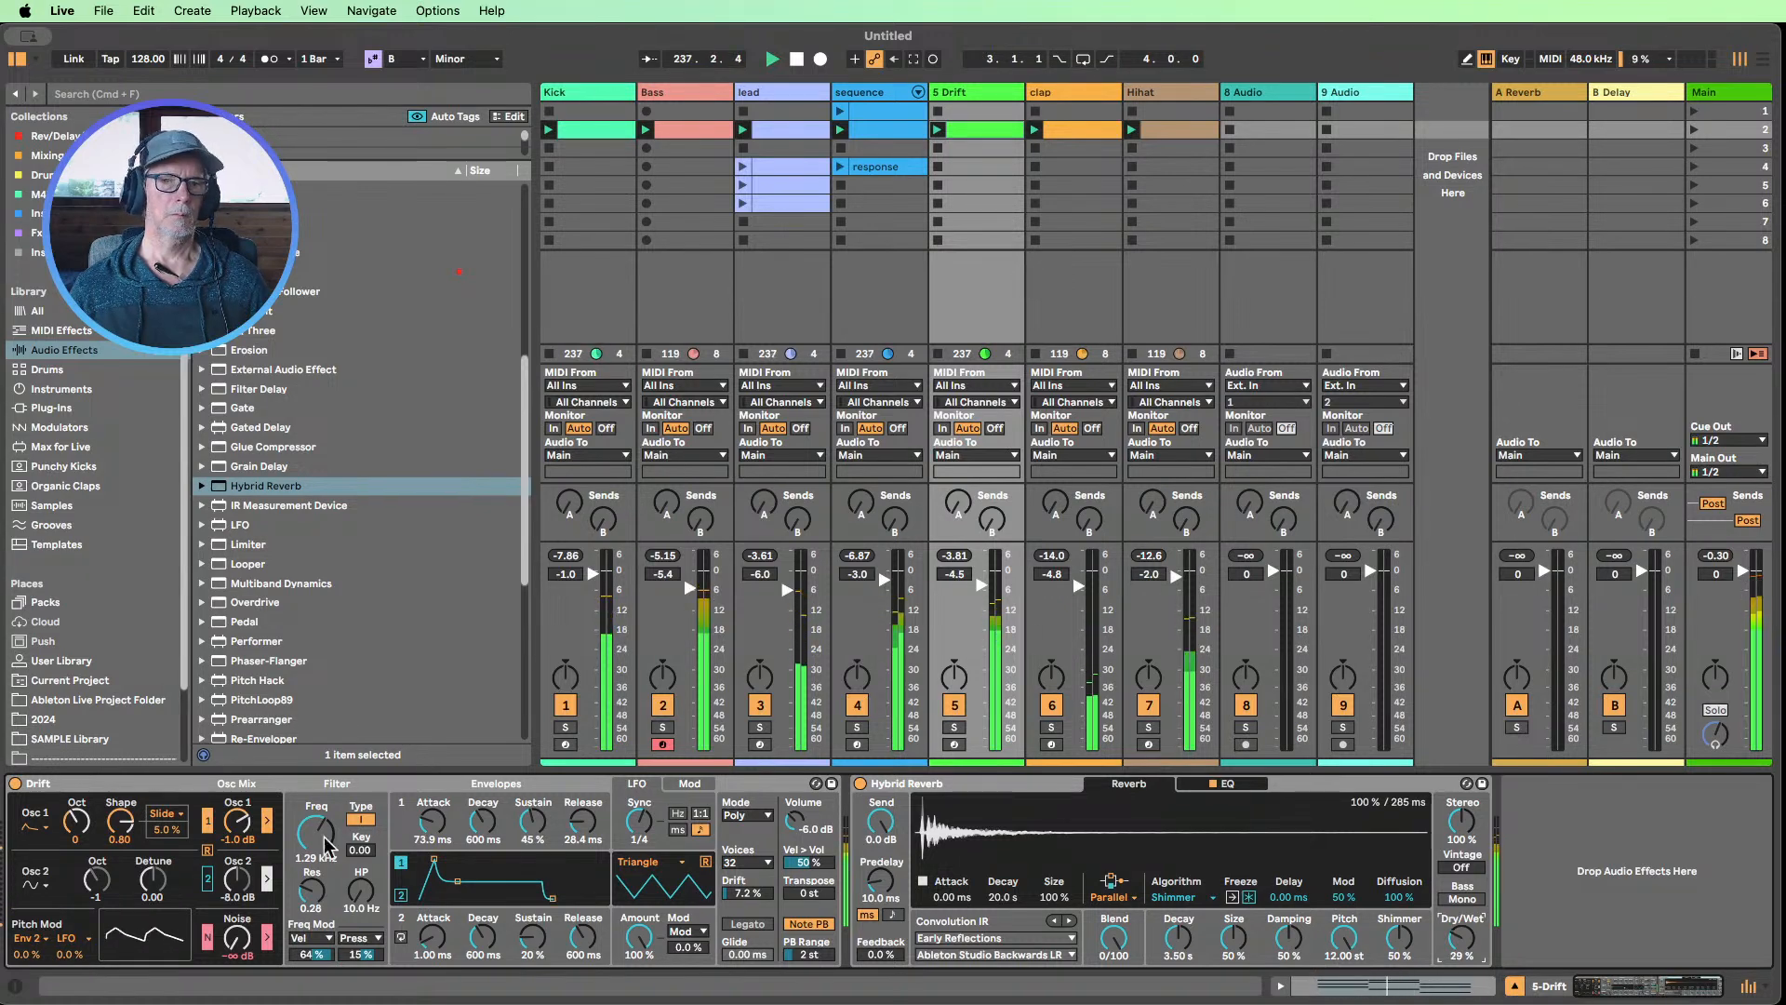
Lower Drift's filter frequency to 346 Hz and stop playback
drag(316, 834, 316, 858)
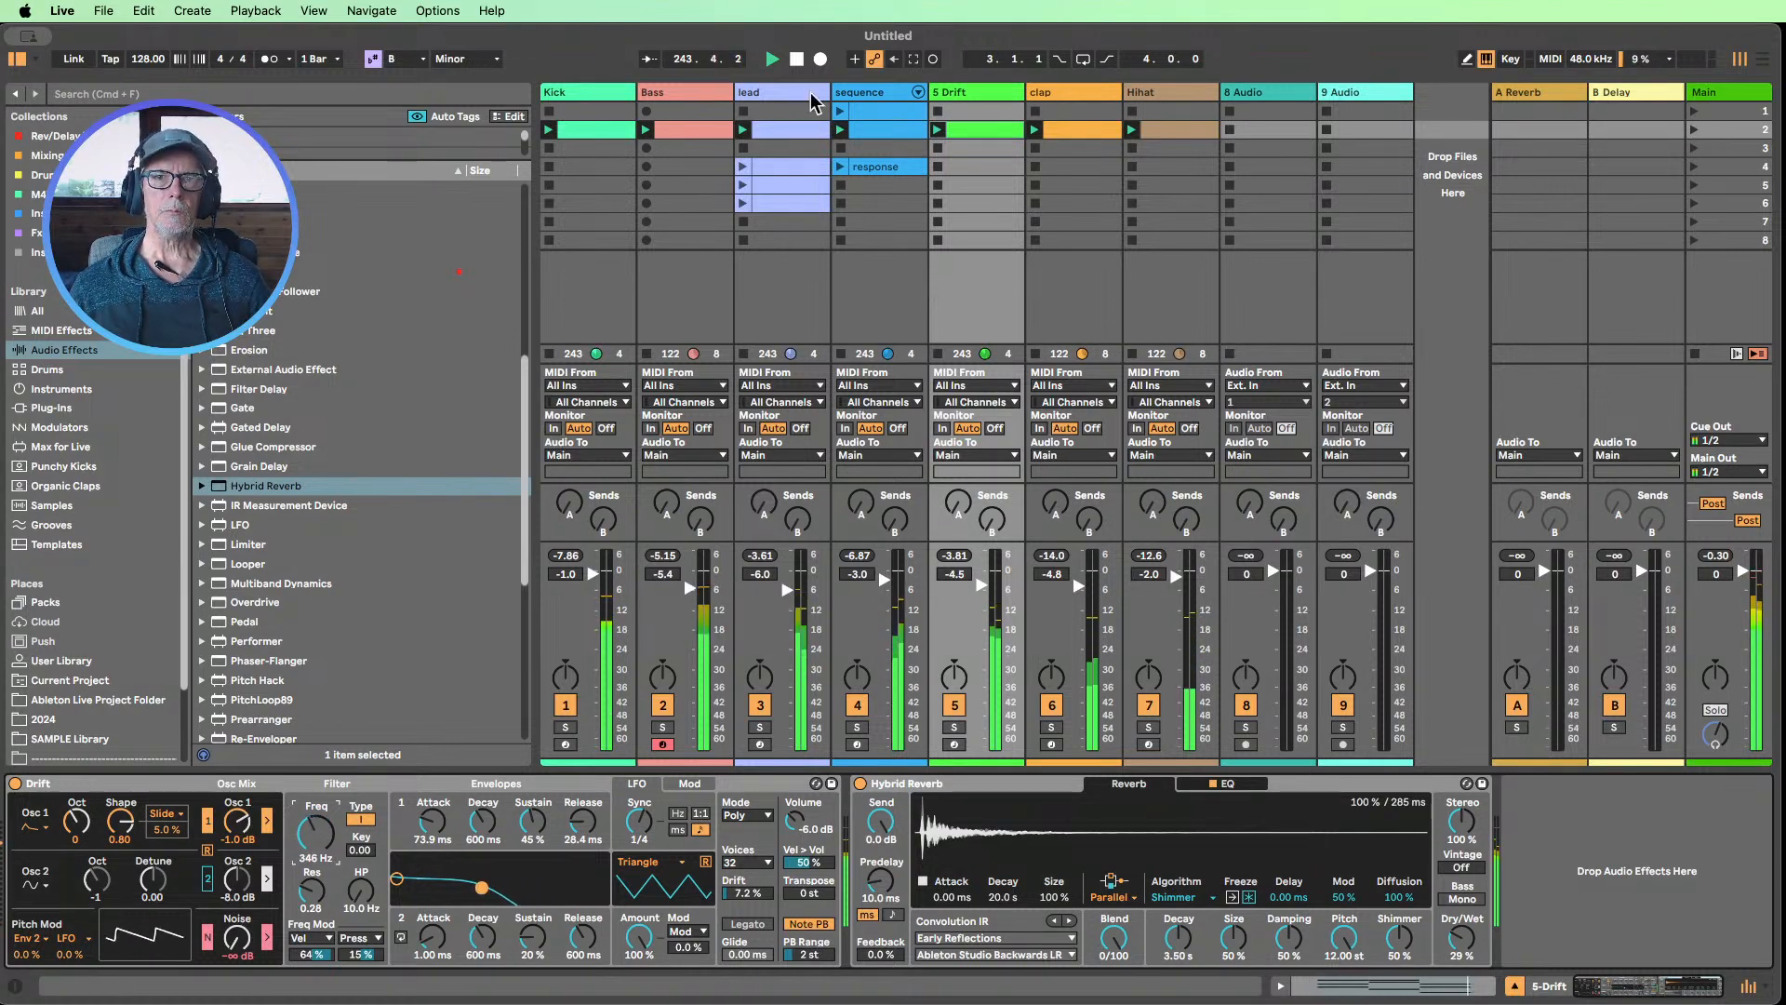
click(796, 59)
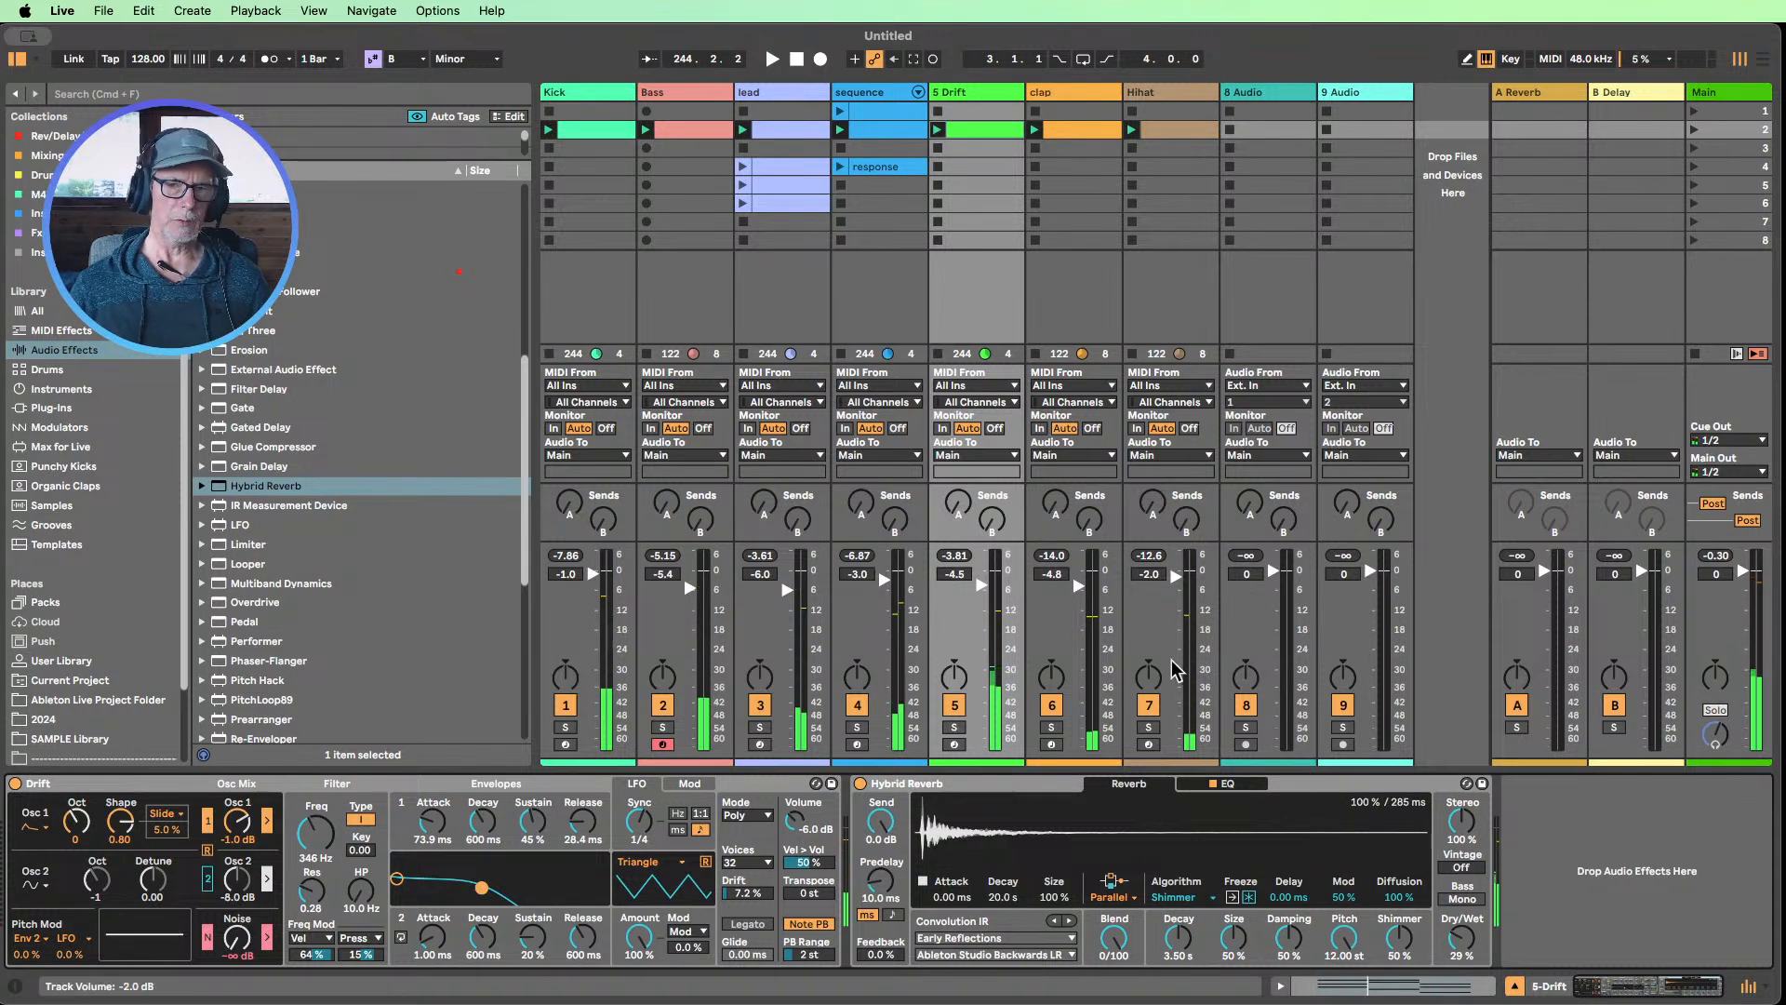
Try Hybrid Reverb's Blend fully on the convolution side at 100/0, and return it to 0/100
click(910, 787)
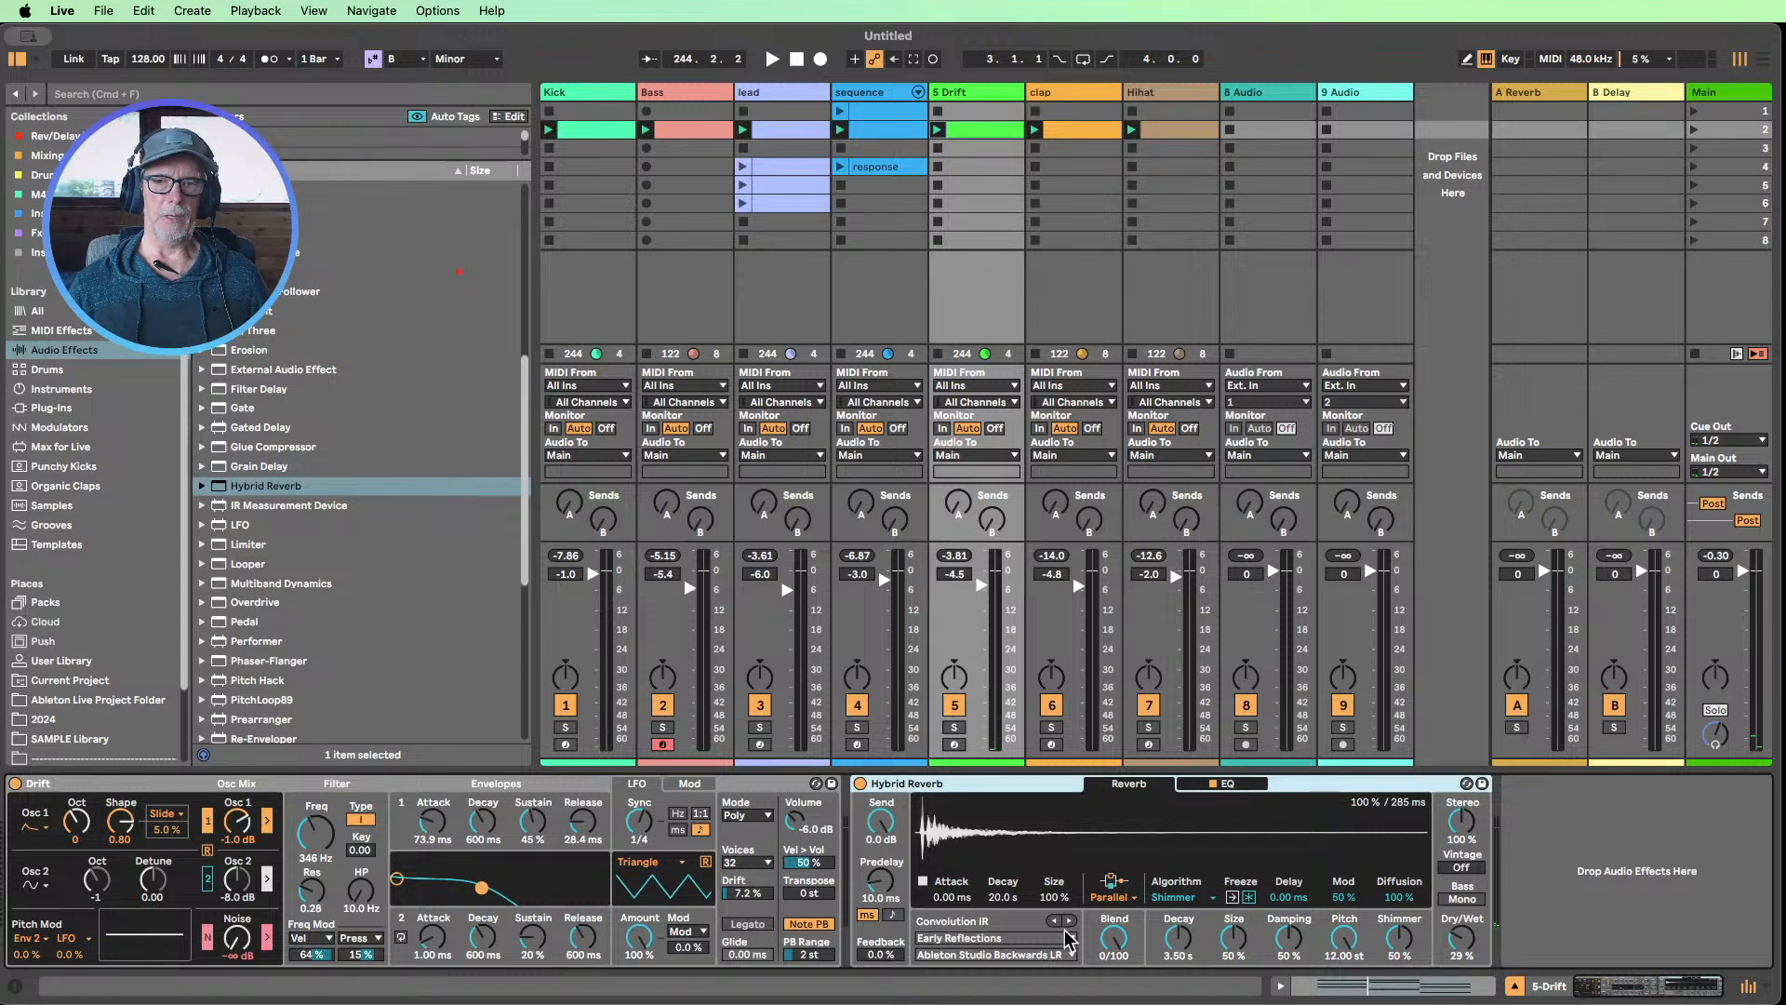
drag(1113, 937, 1113, 865)
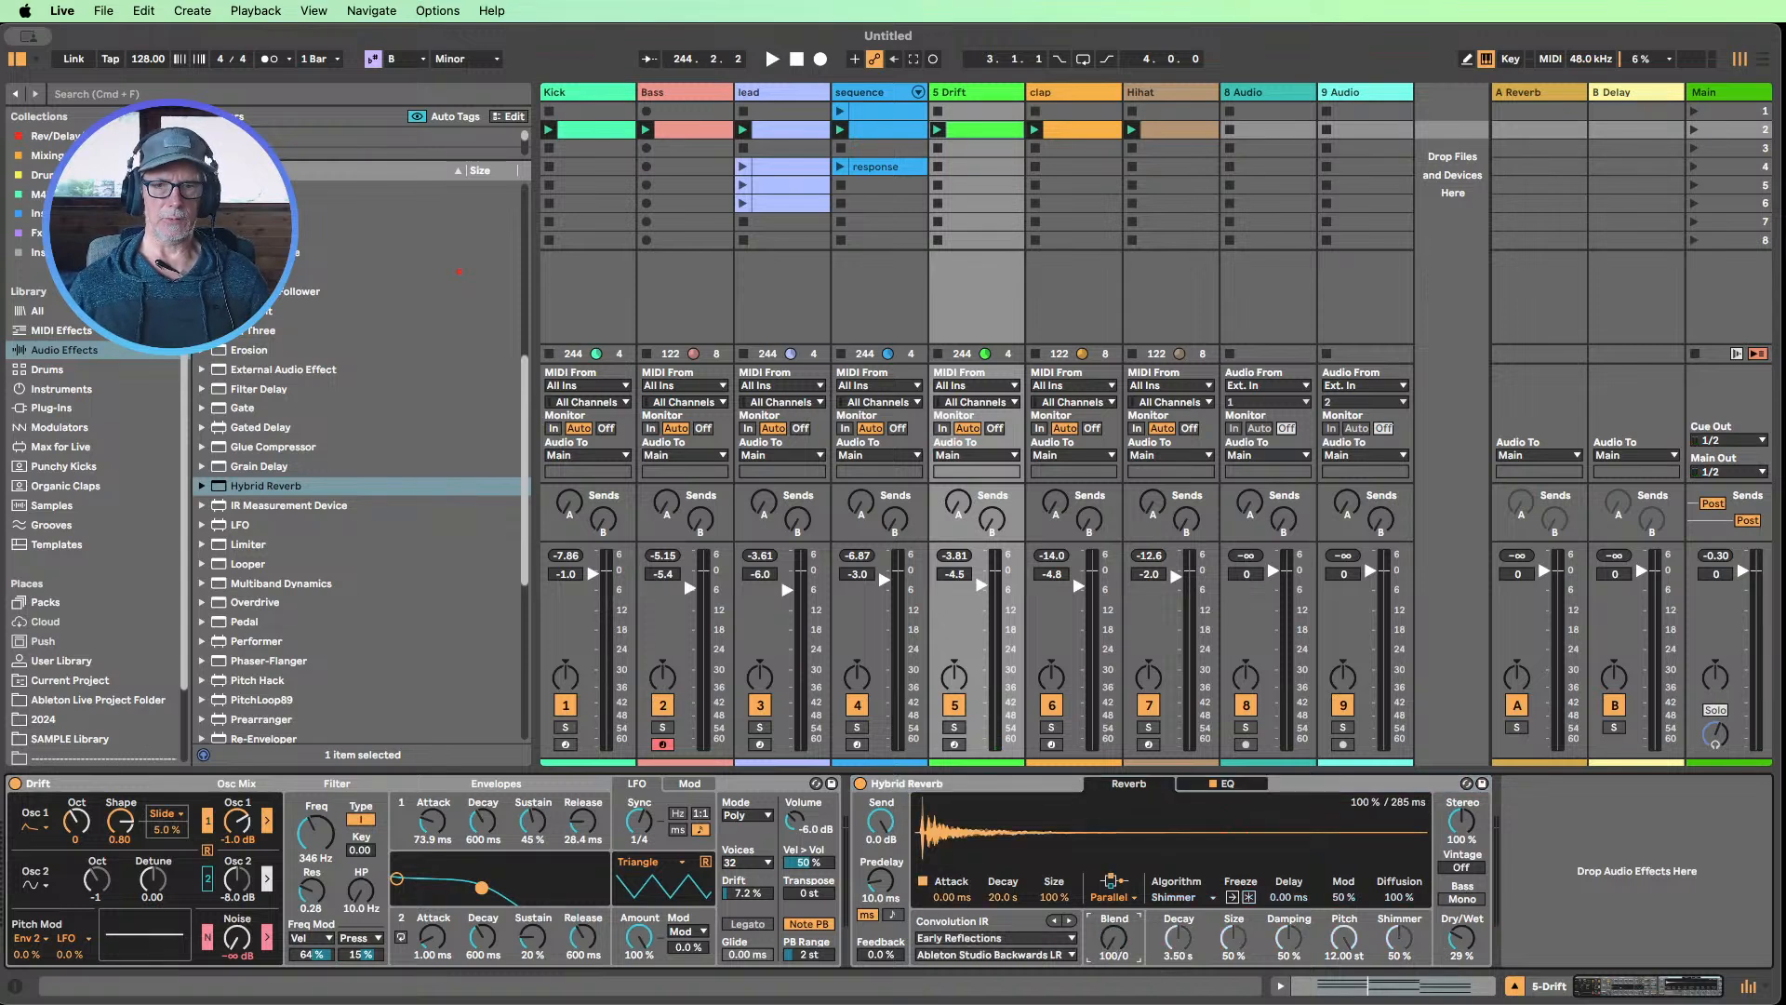
drag(1114, 935, 1113, 986)
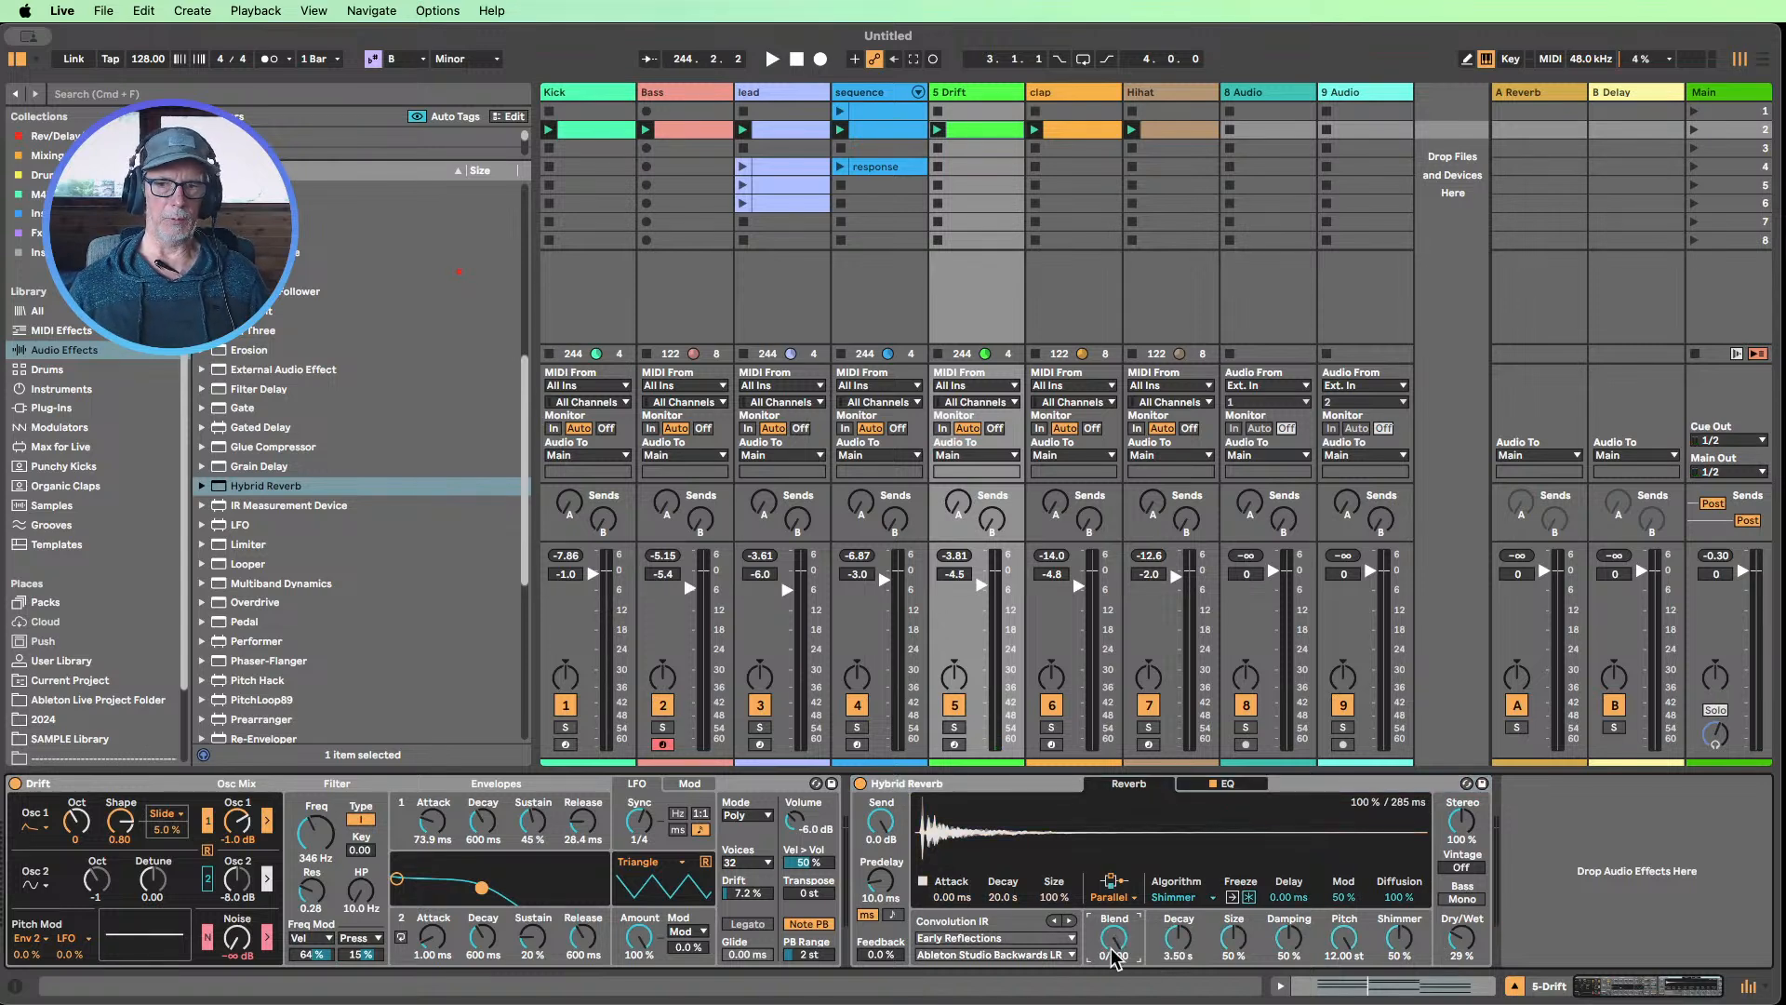
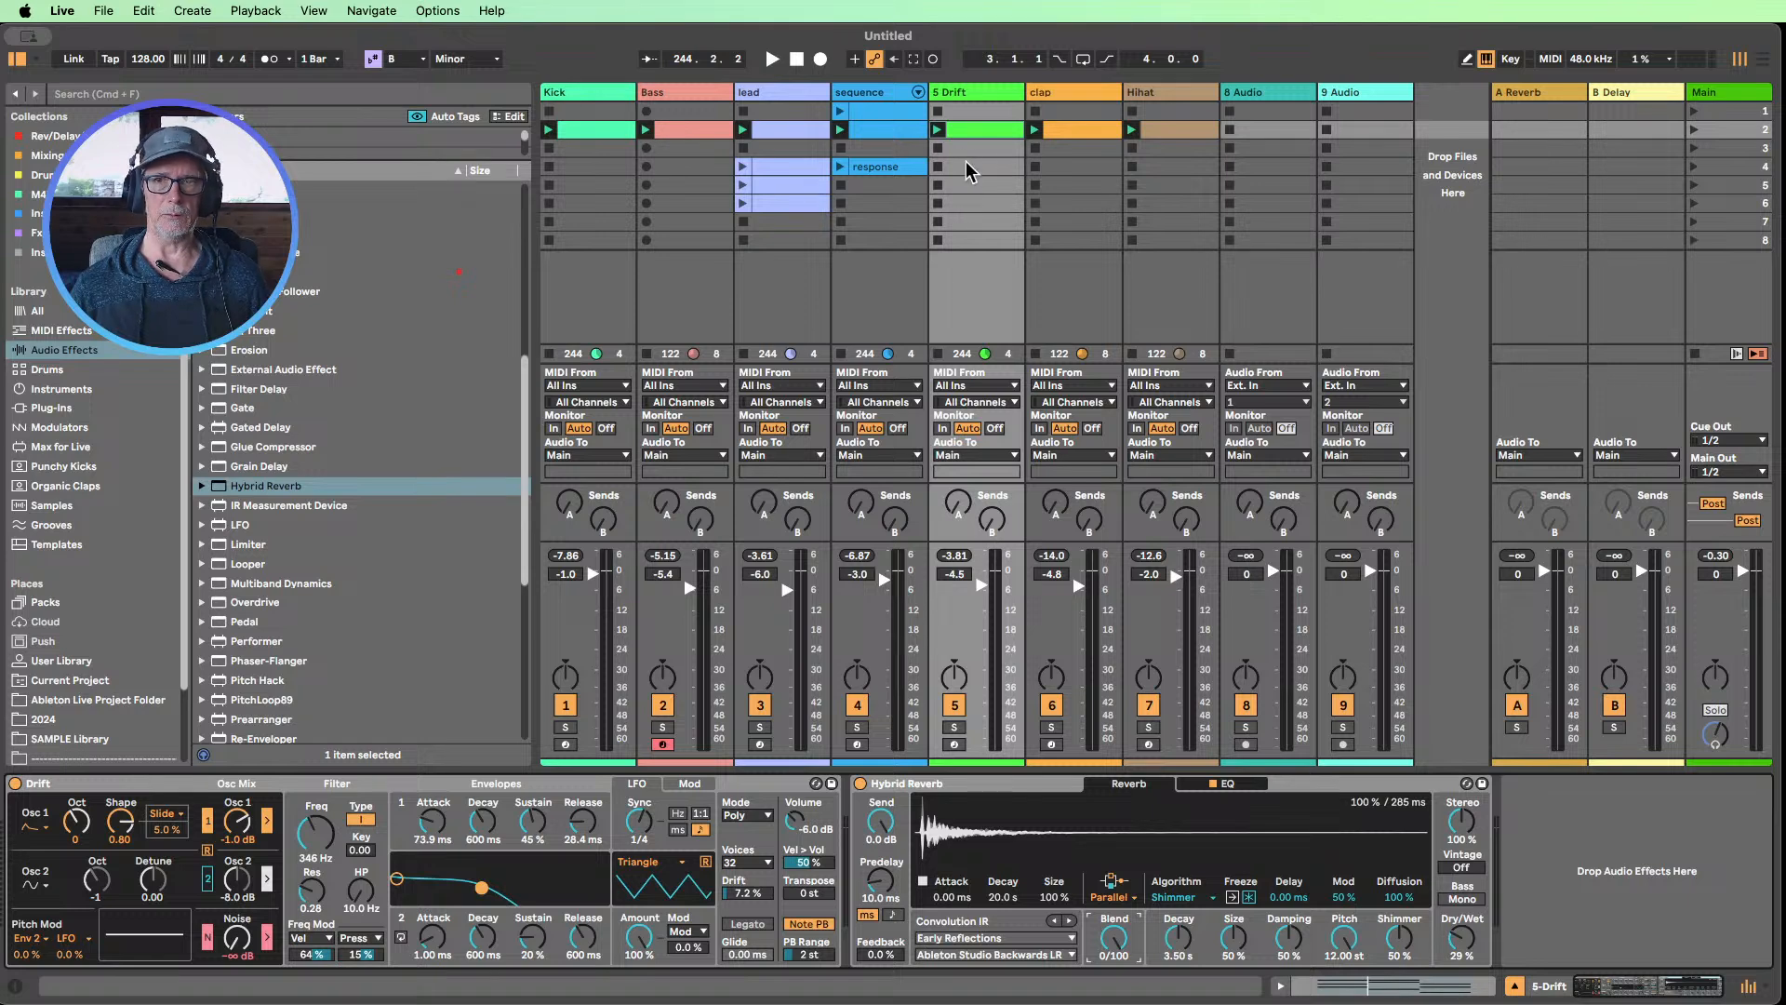
Start playback, try Hybrid Reverb's Feedback at 80%, and compare the mix with the effect bypassed and active
click(771, 58)
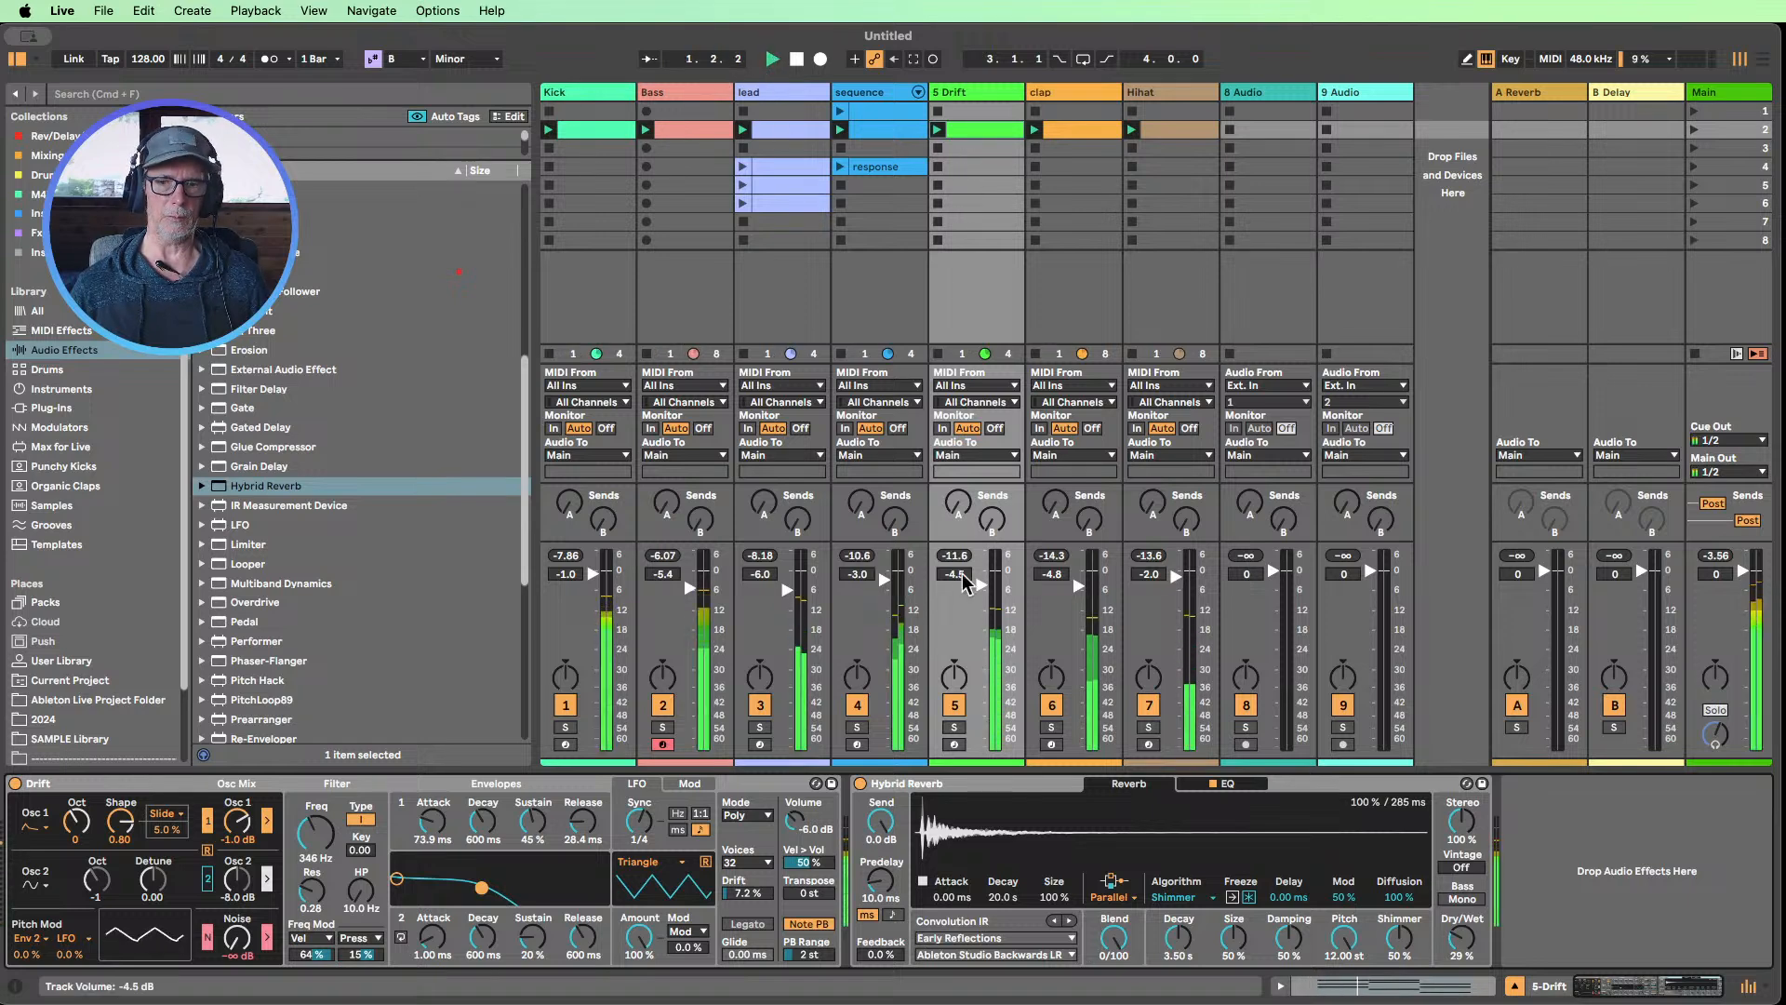
drag(880, 954, 880, 876)
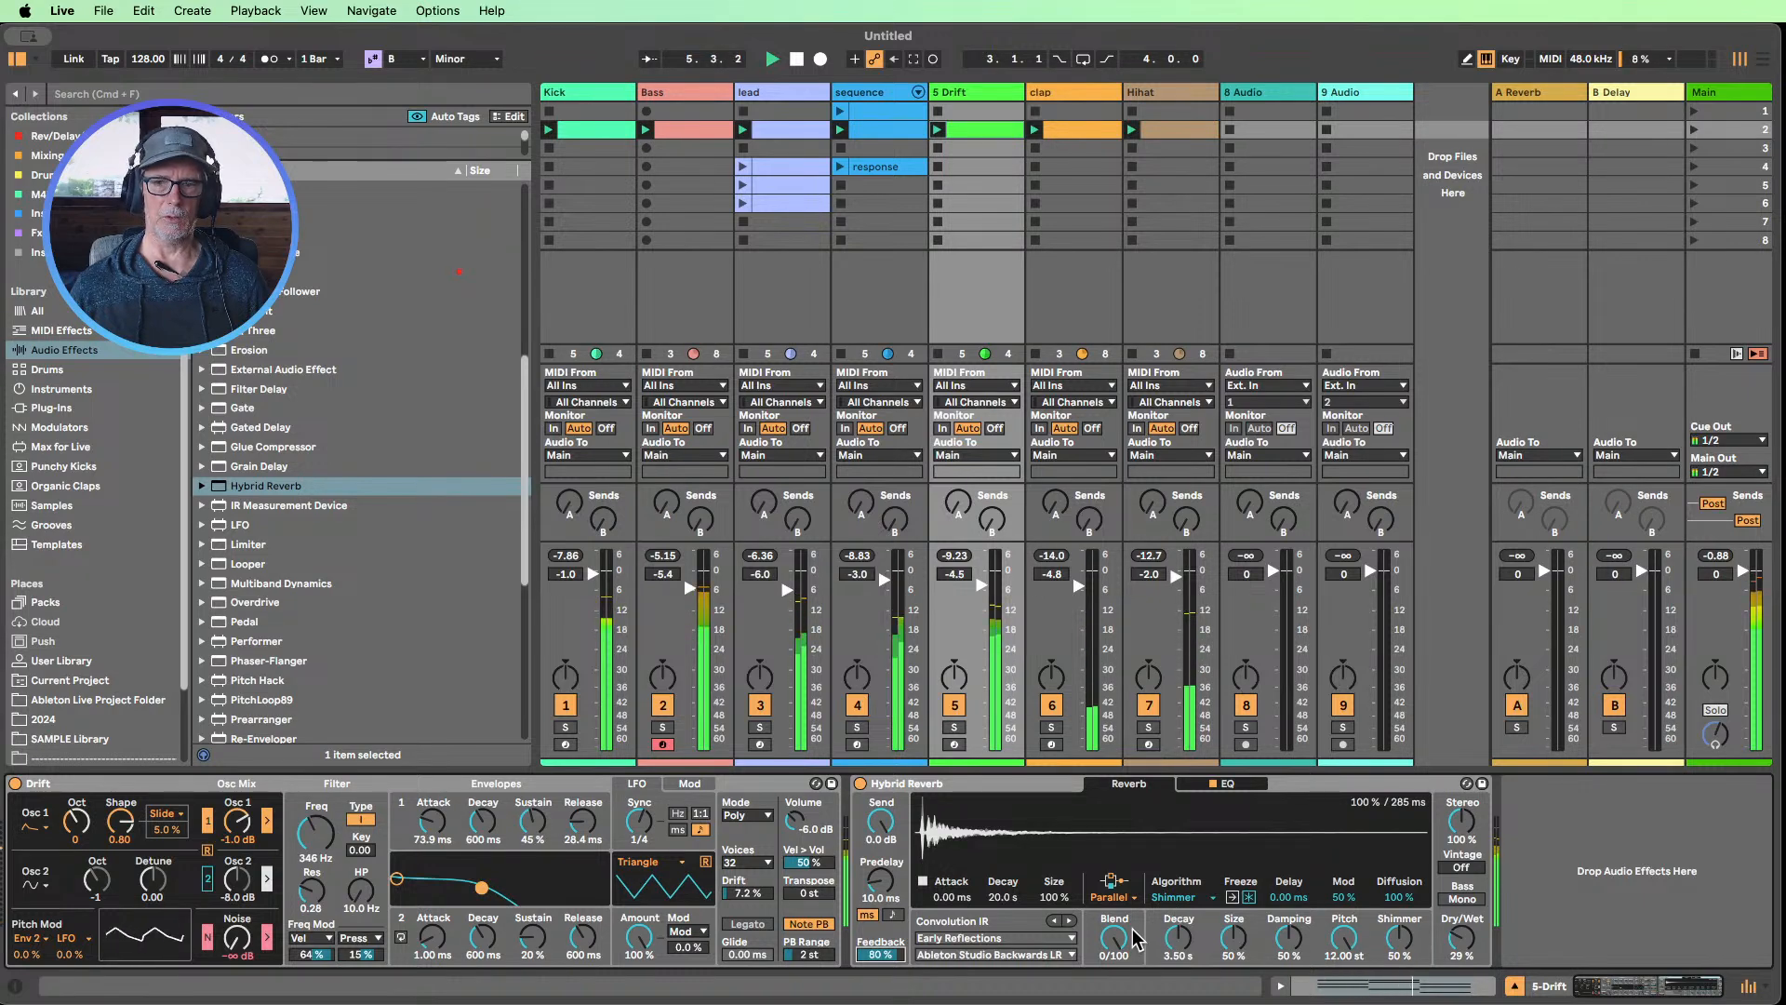
click(860, 783)
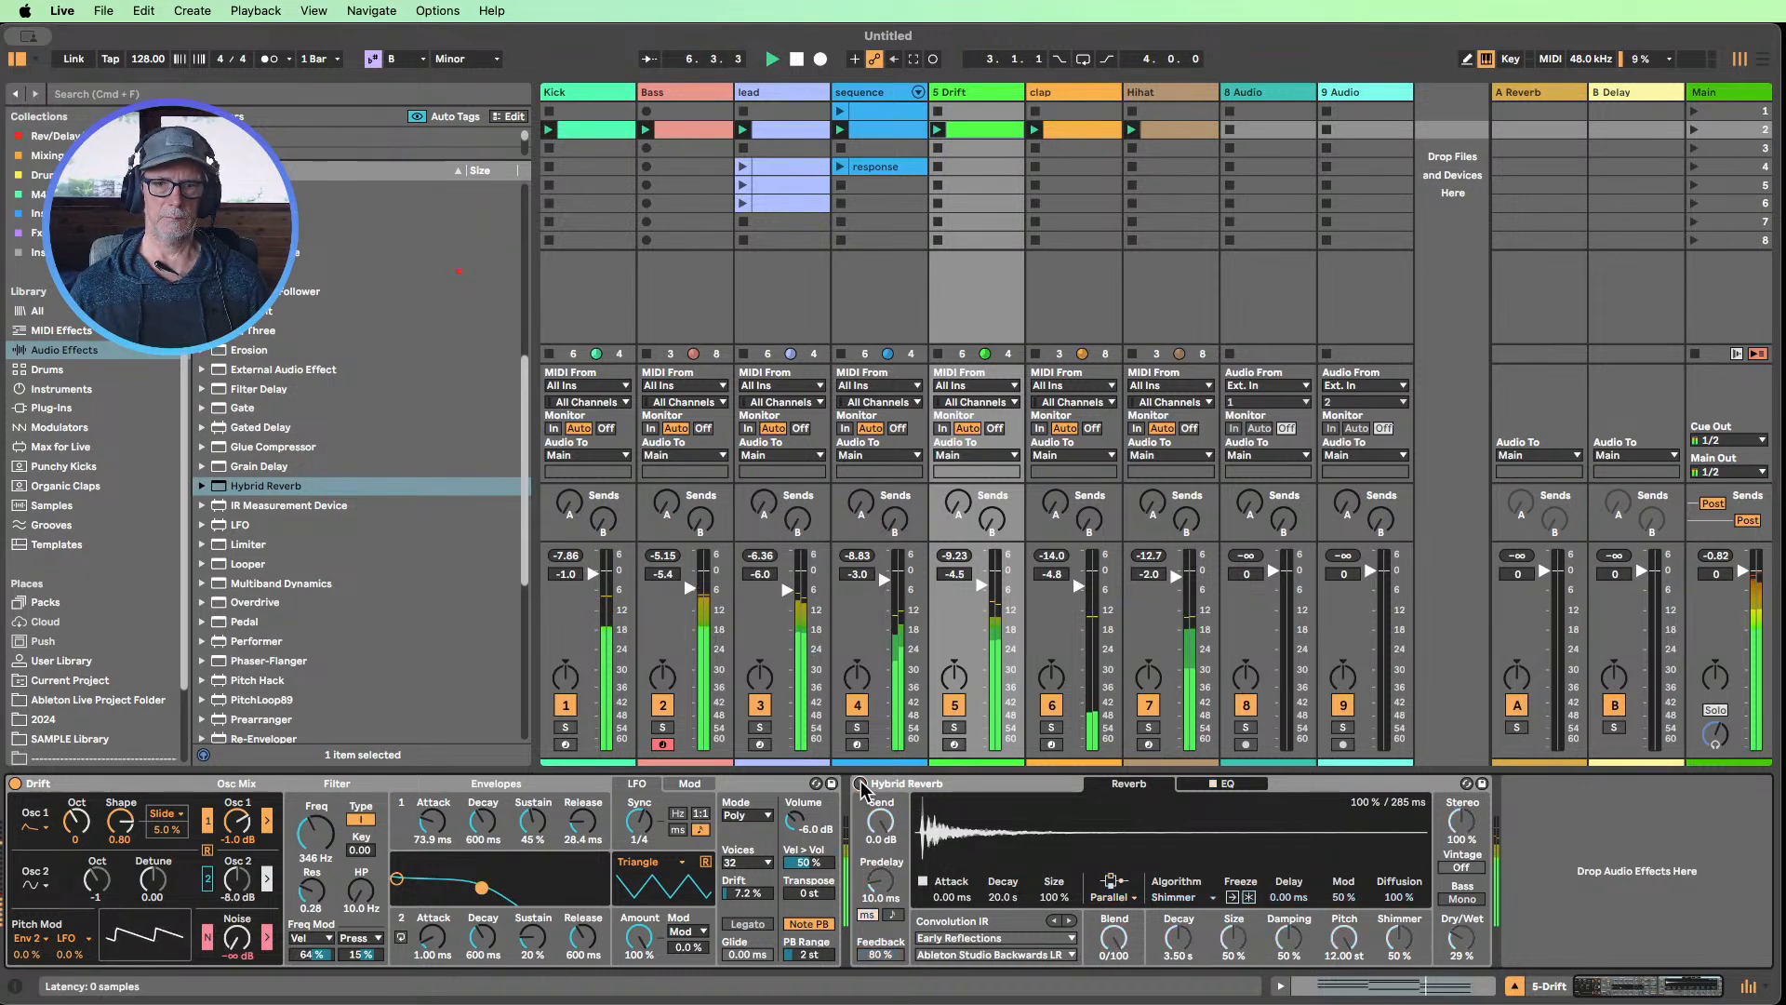
click(860, 784)
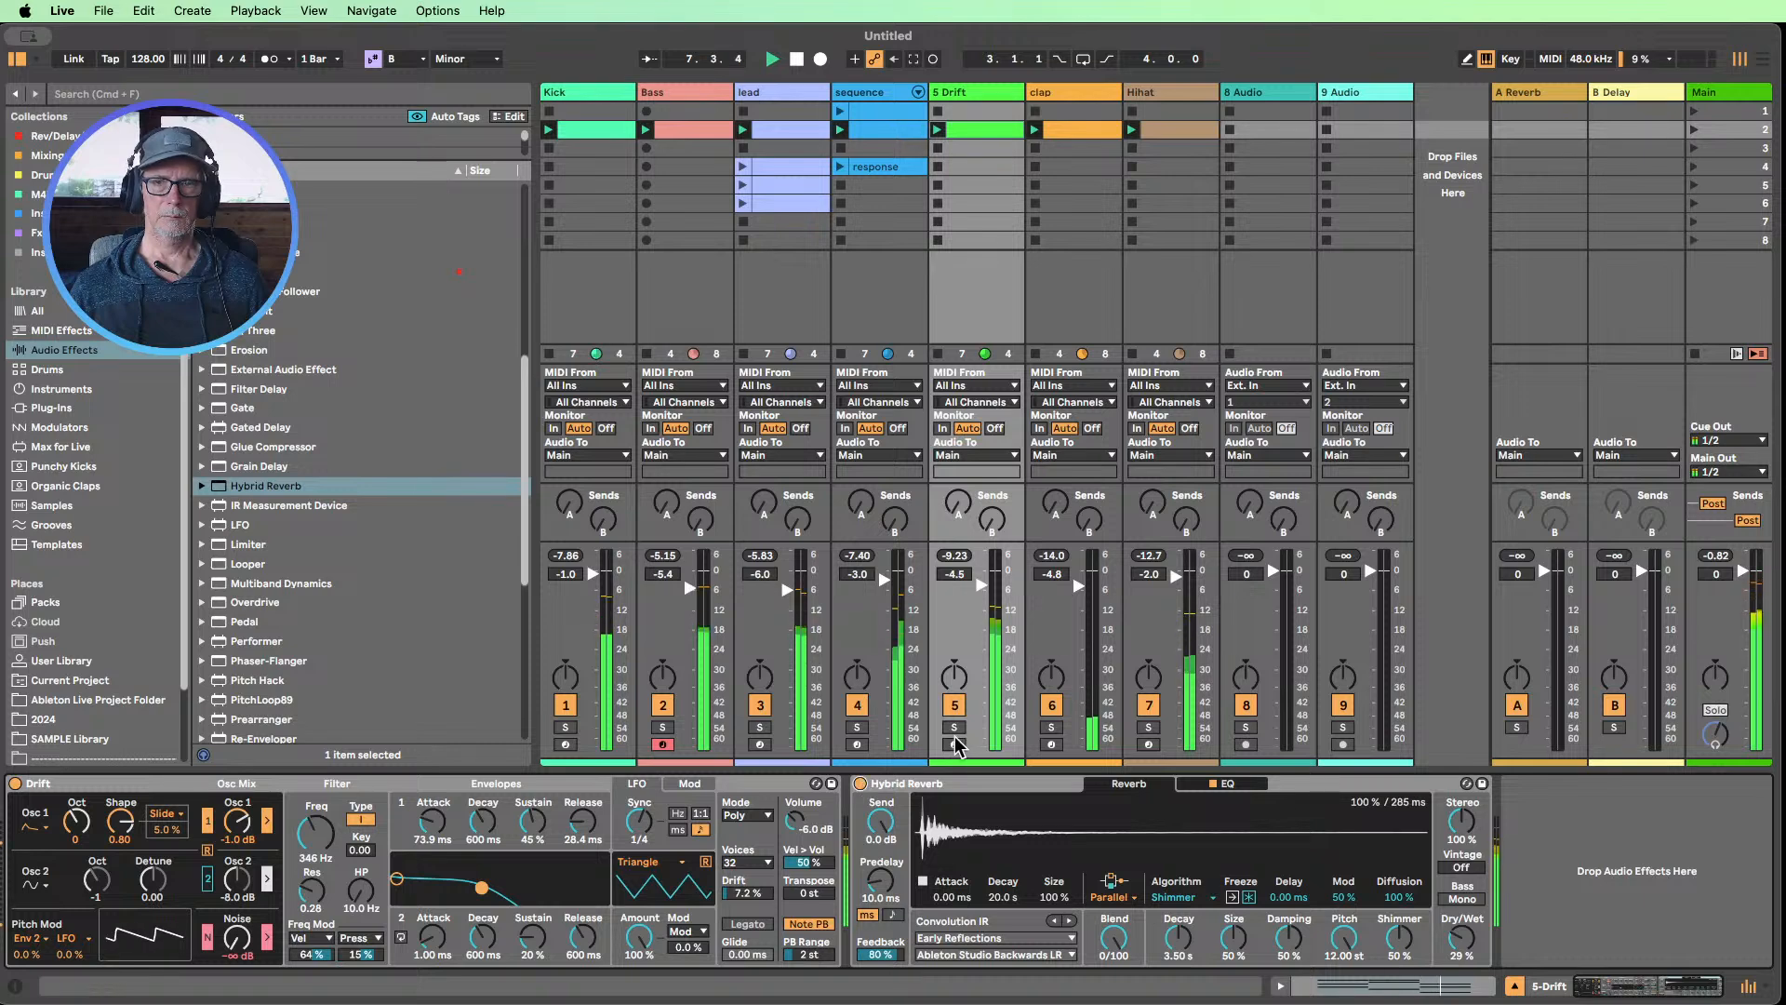
Solo the Drift track to compare Hybrid Reverb off and on, and reset the reverb's Feedback to 0.0%
click(953, 726)
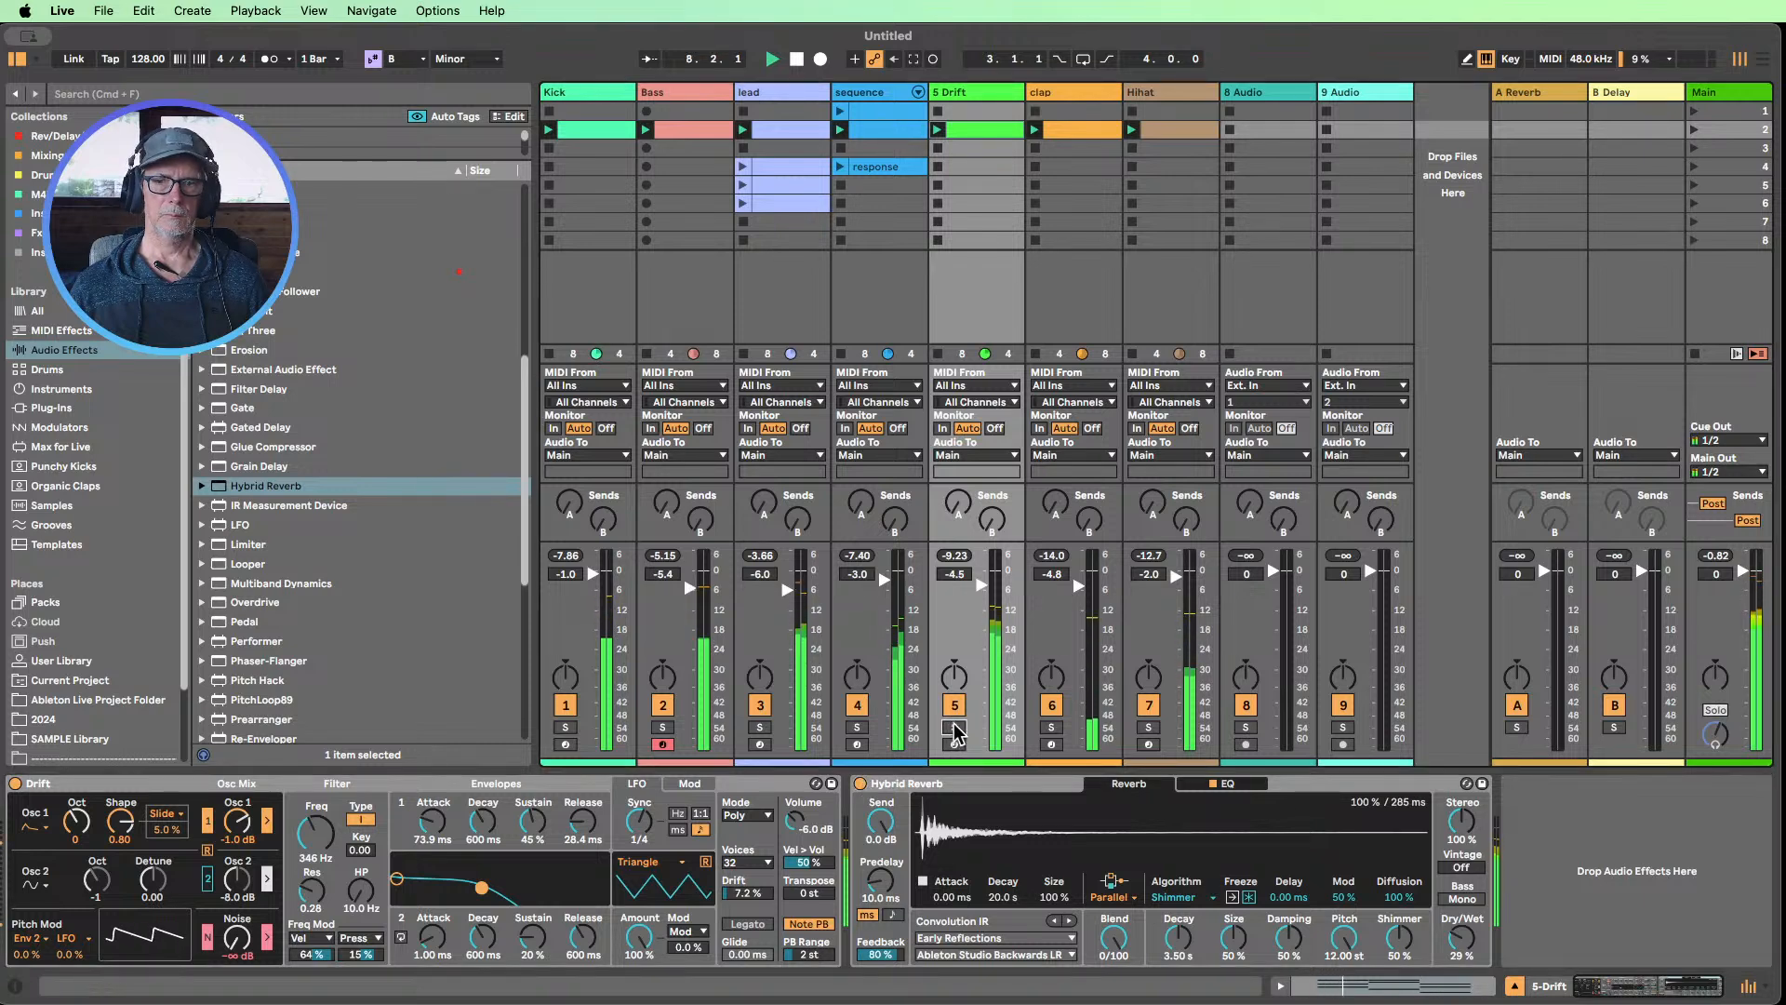
click(861, 783)
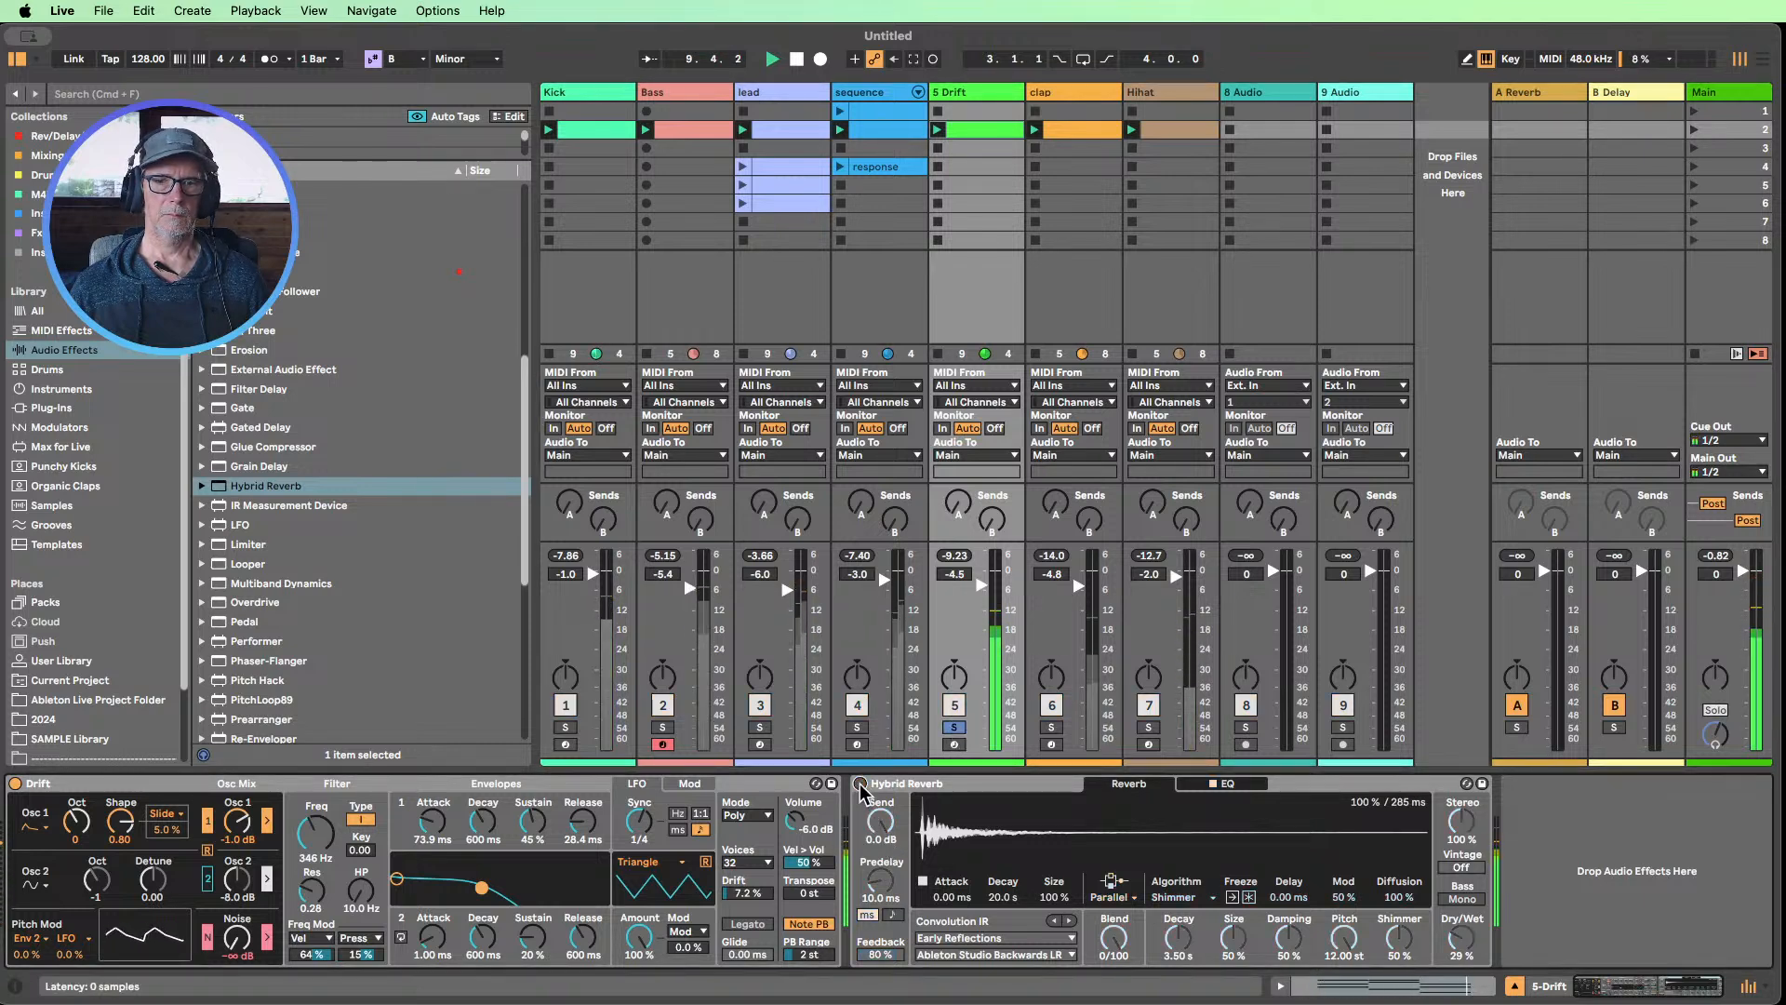
click(861, 783)
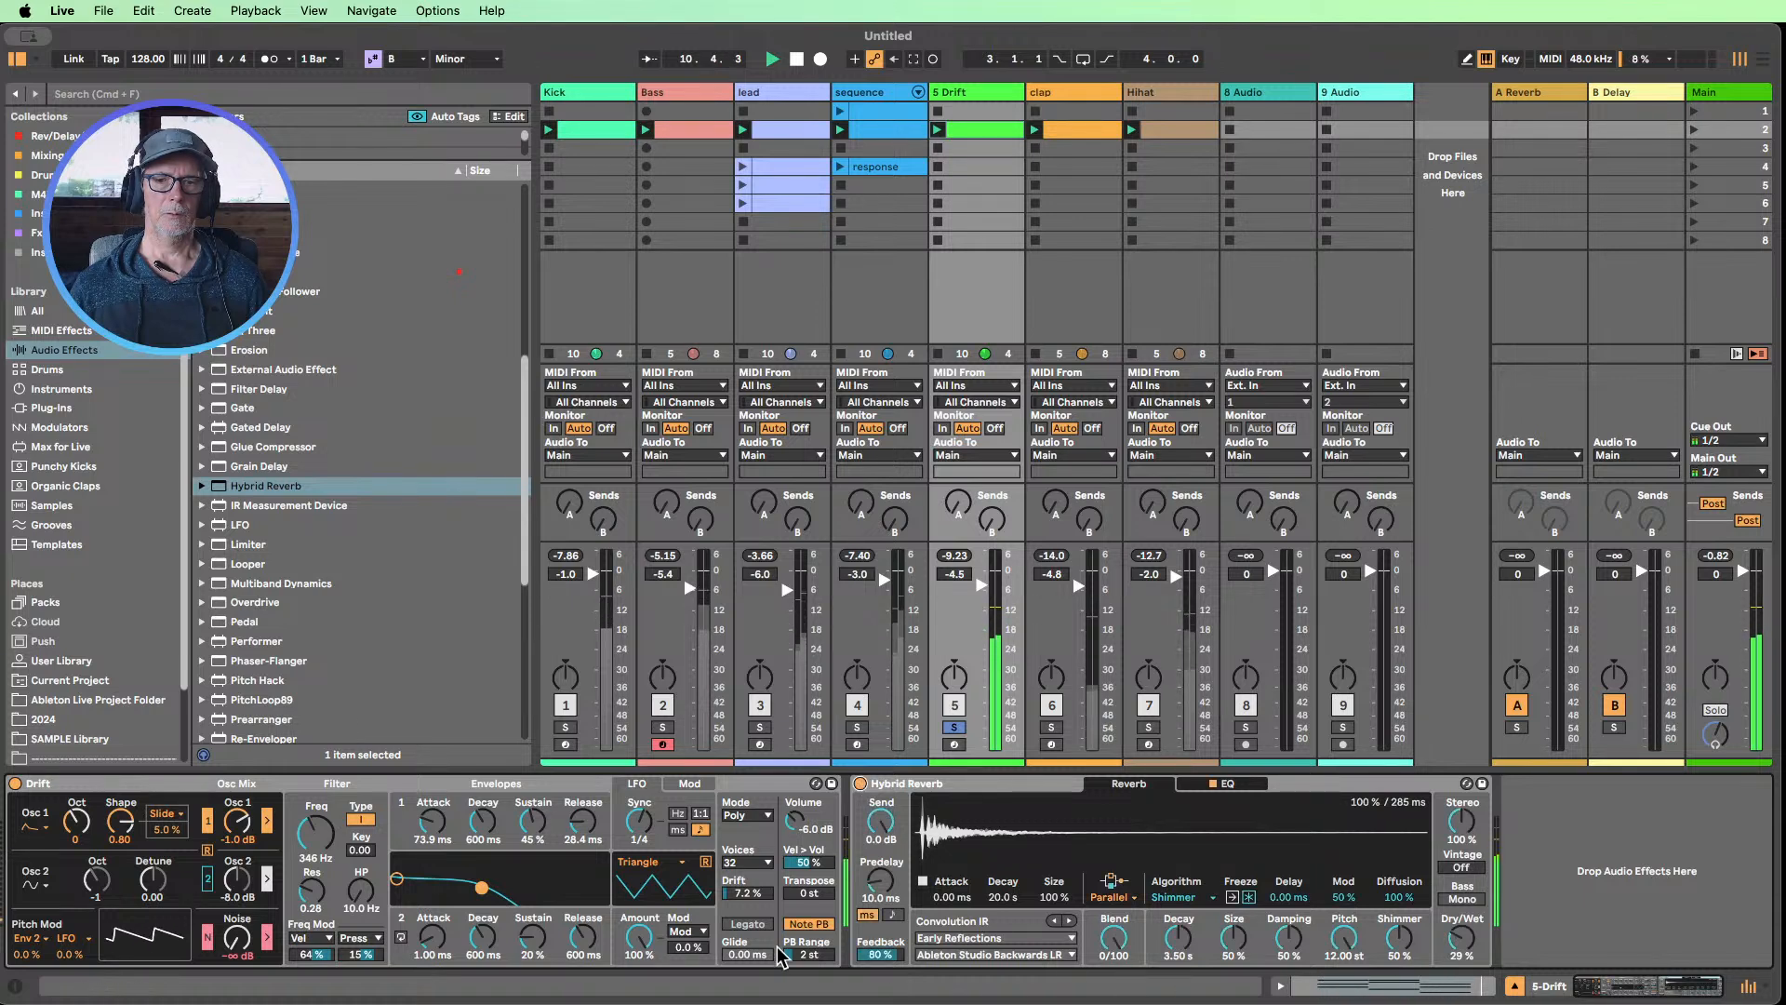
double_click(877, 955)
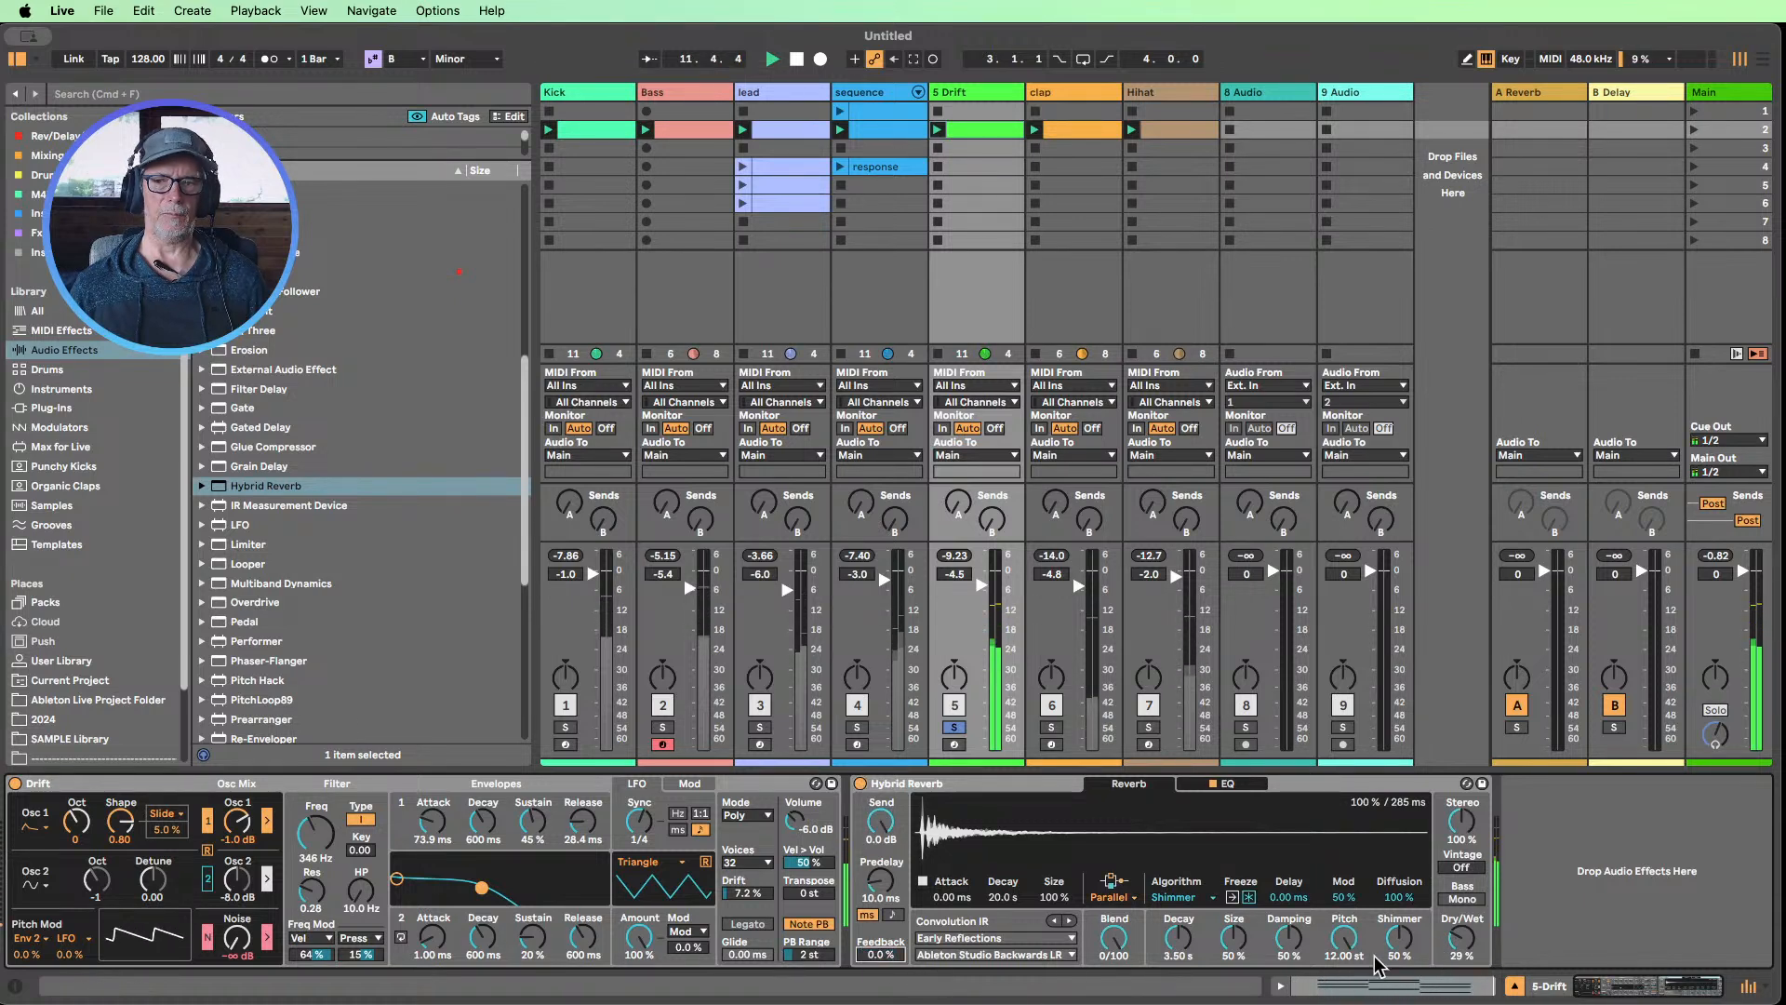
Try Hybrid Reverb's Dark Hall at a 50/50 blend and a lower Shimmer pitch, returning to Shimmer, 0/100 and 12.00 st
double_click(1125, 947)
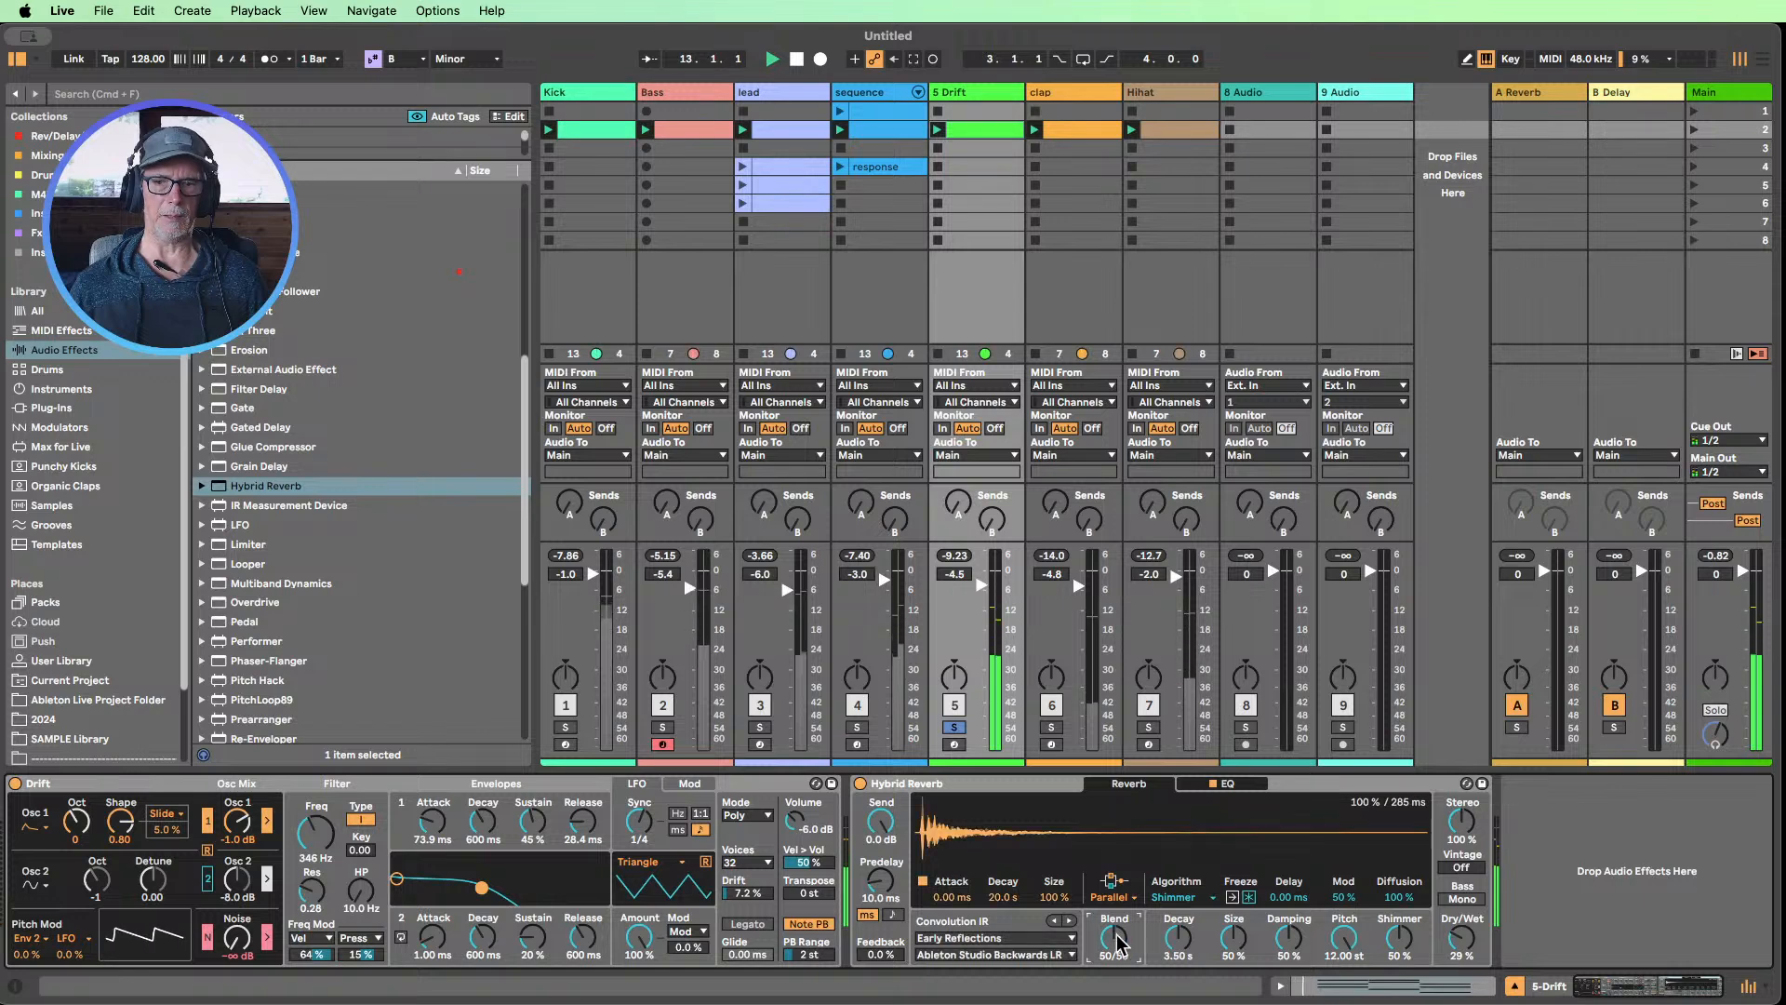
click(1209, 897)
click(1191, 919)
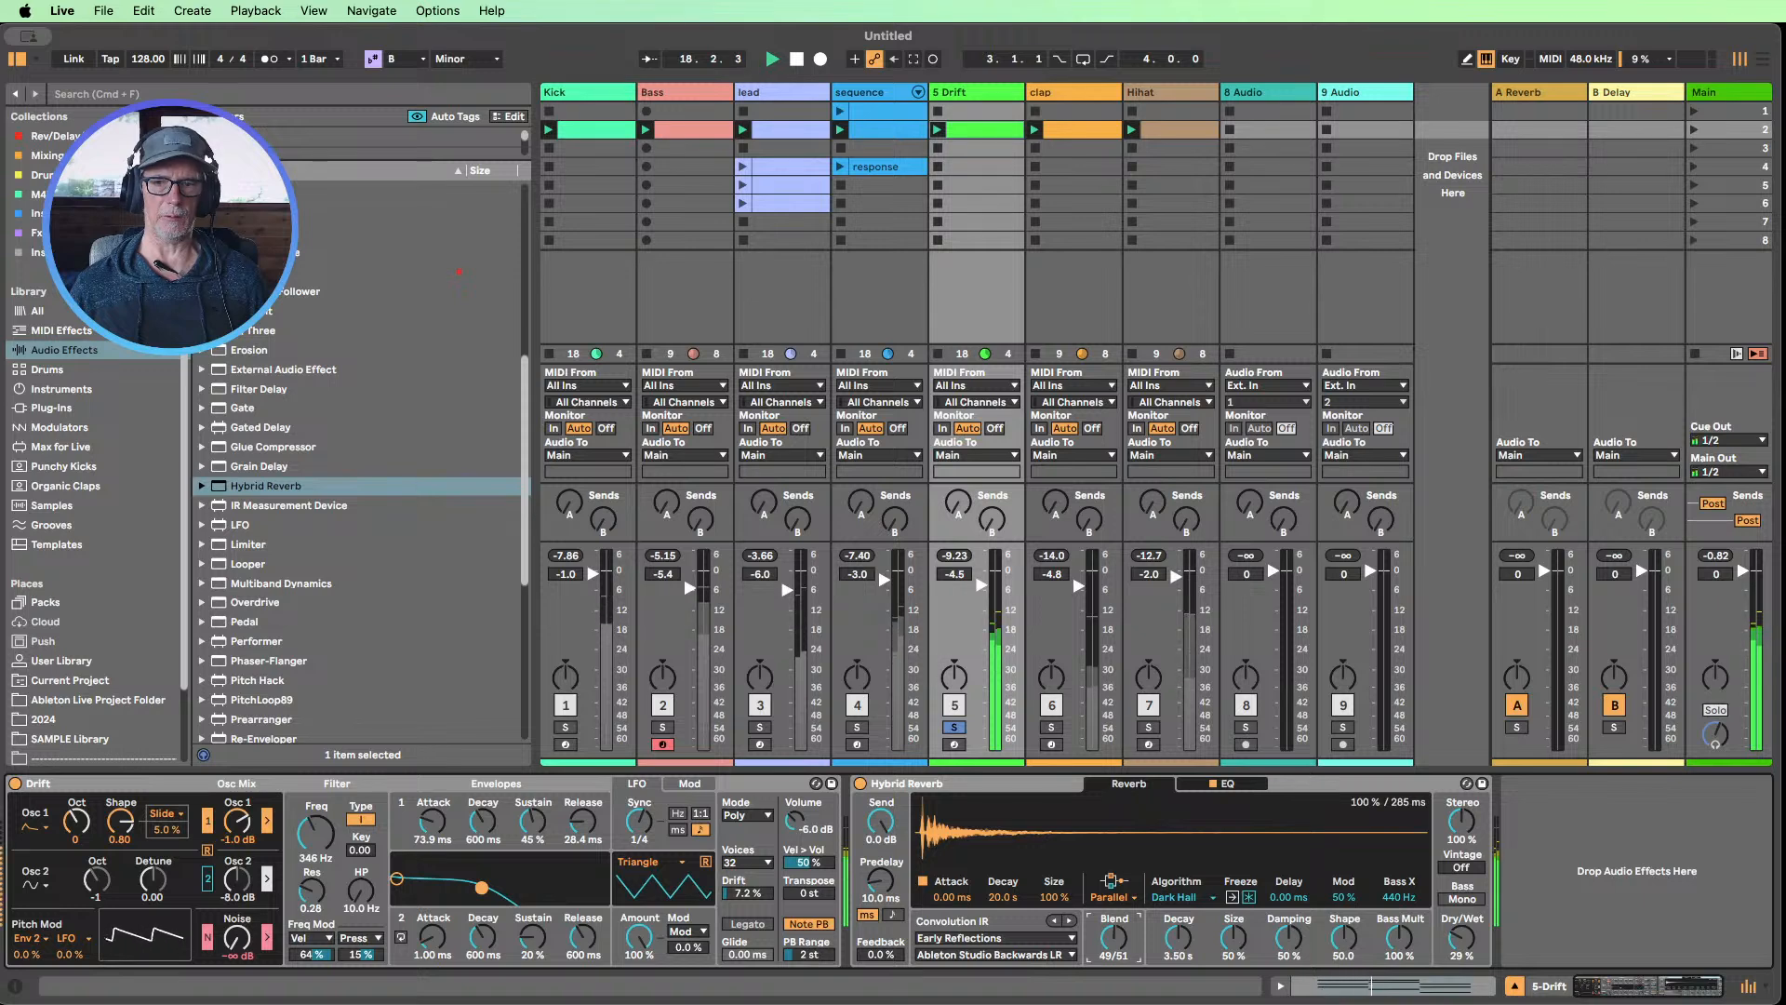
drag(1114, 934, 1120, 940)
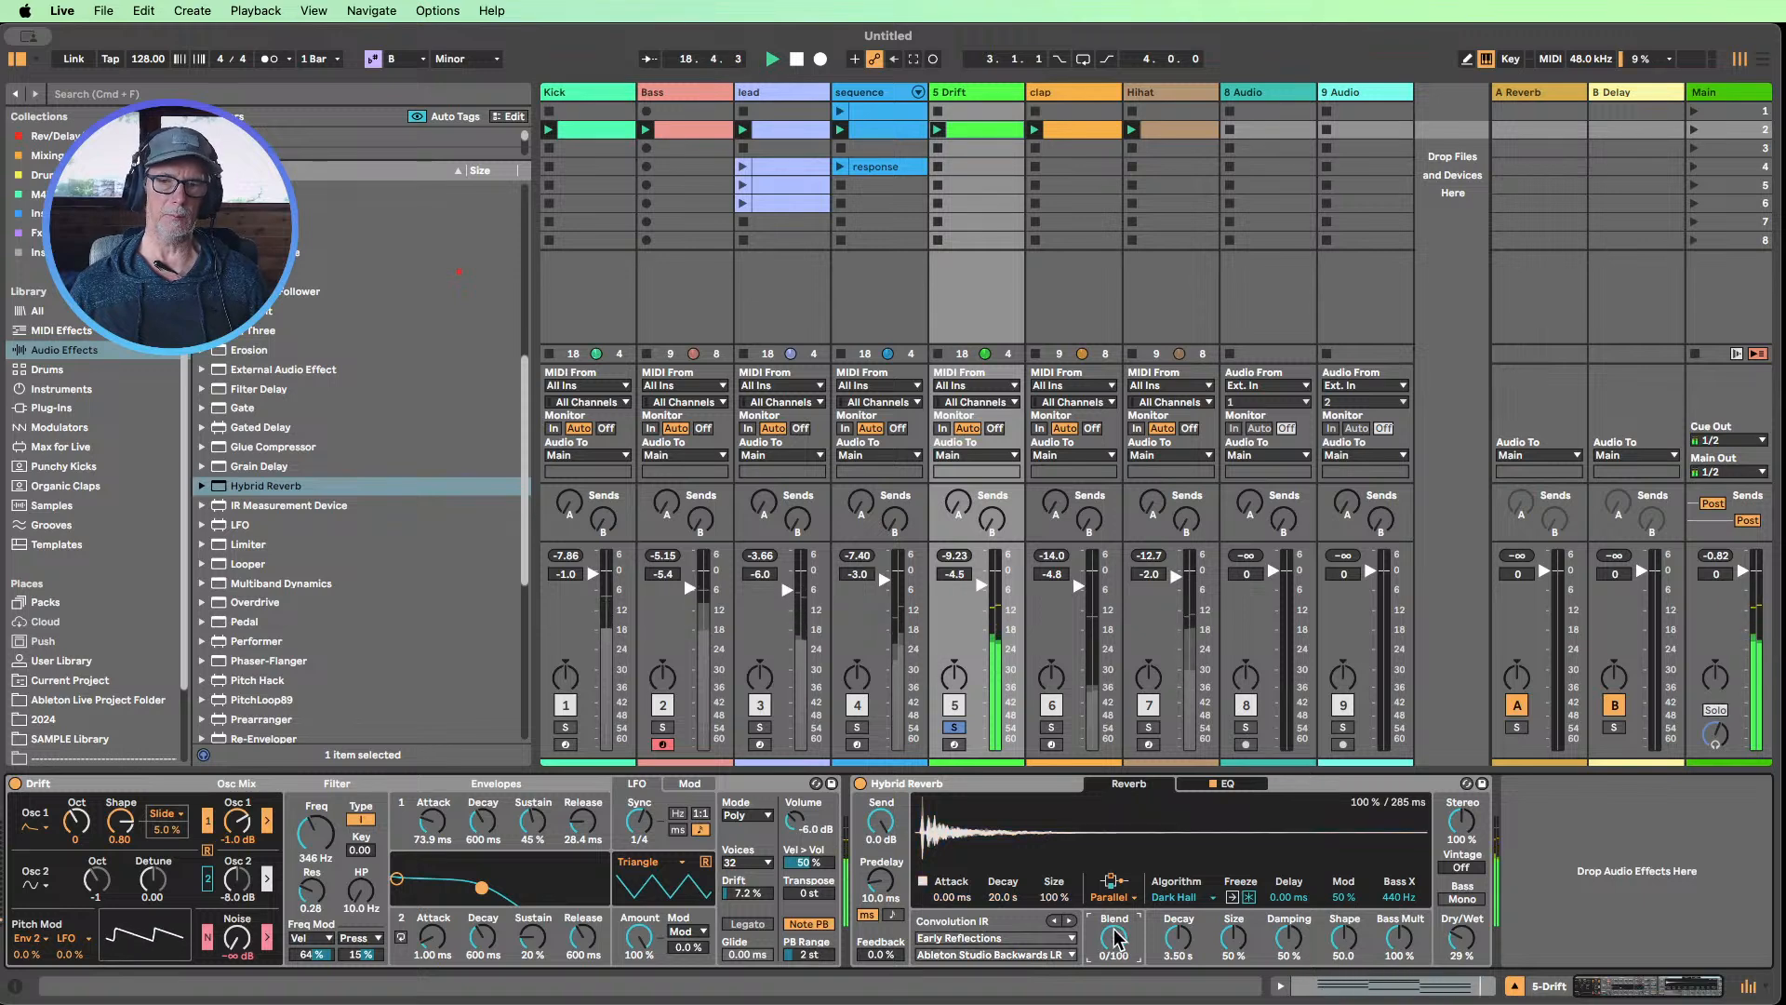
click(1185, 902)
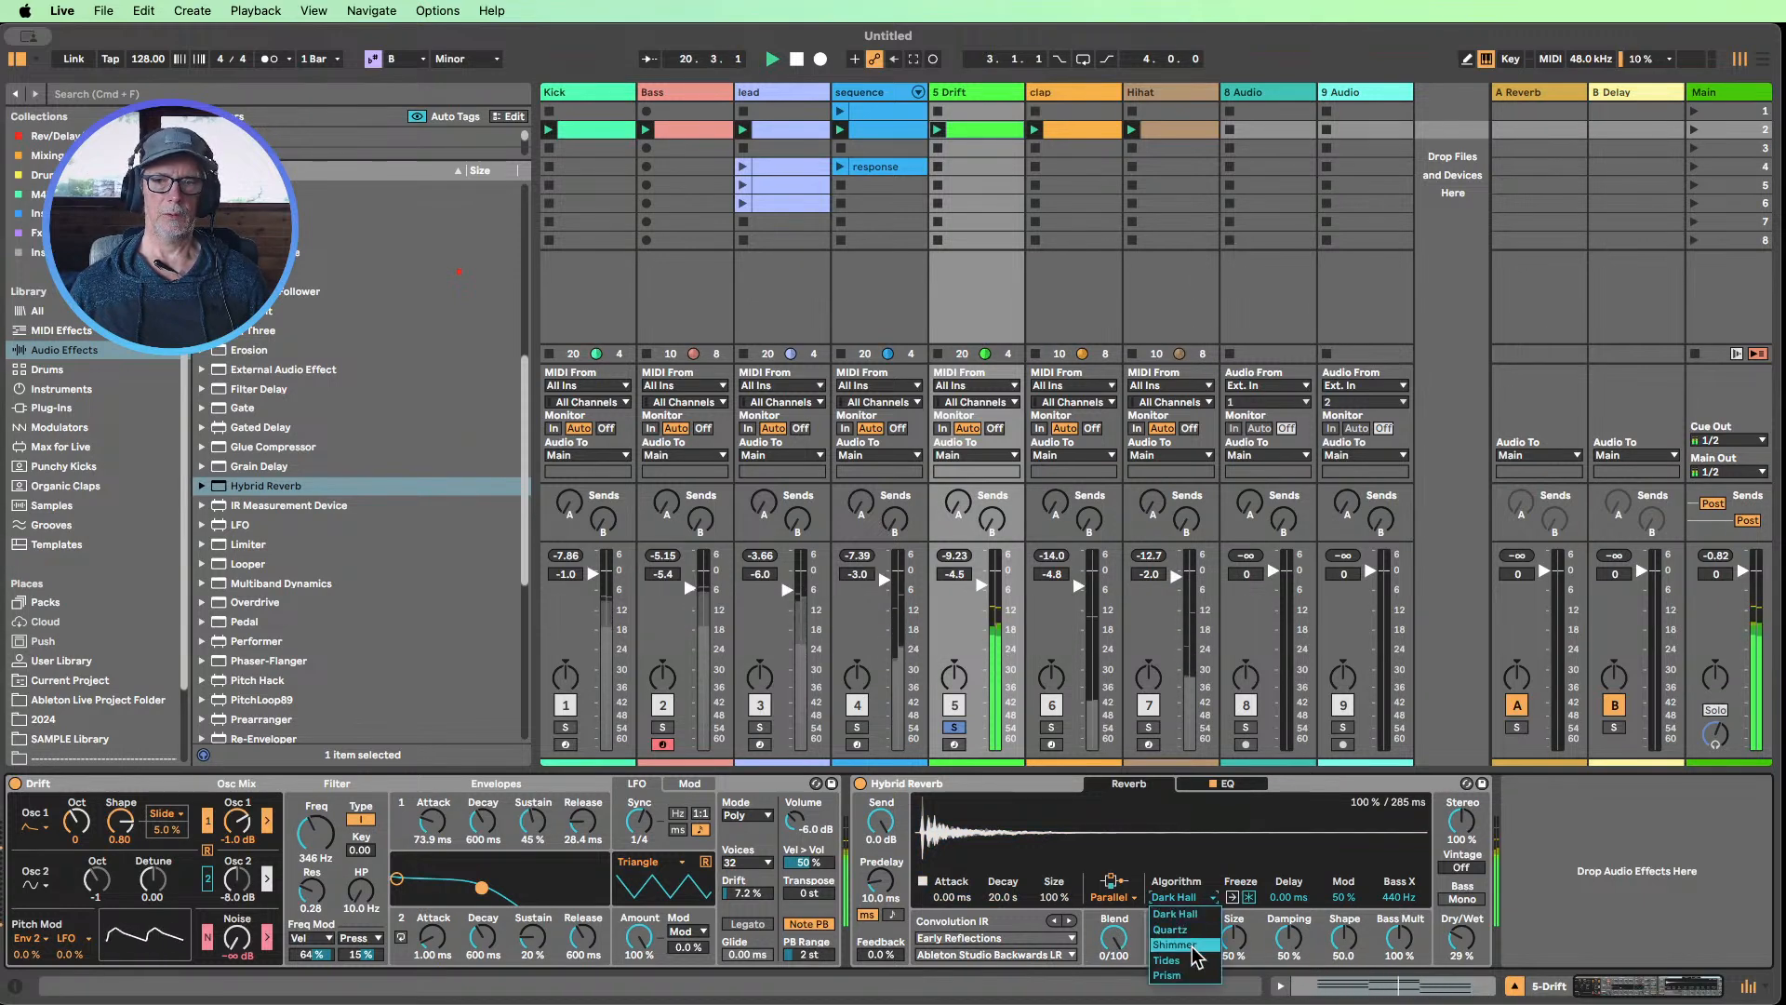
click(1193, 941)
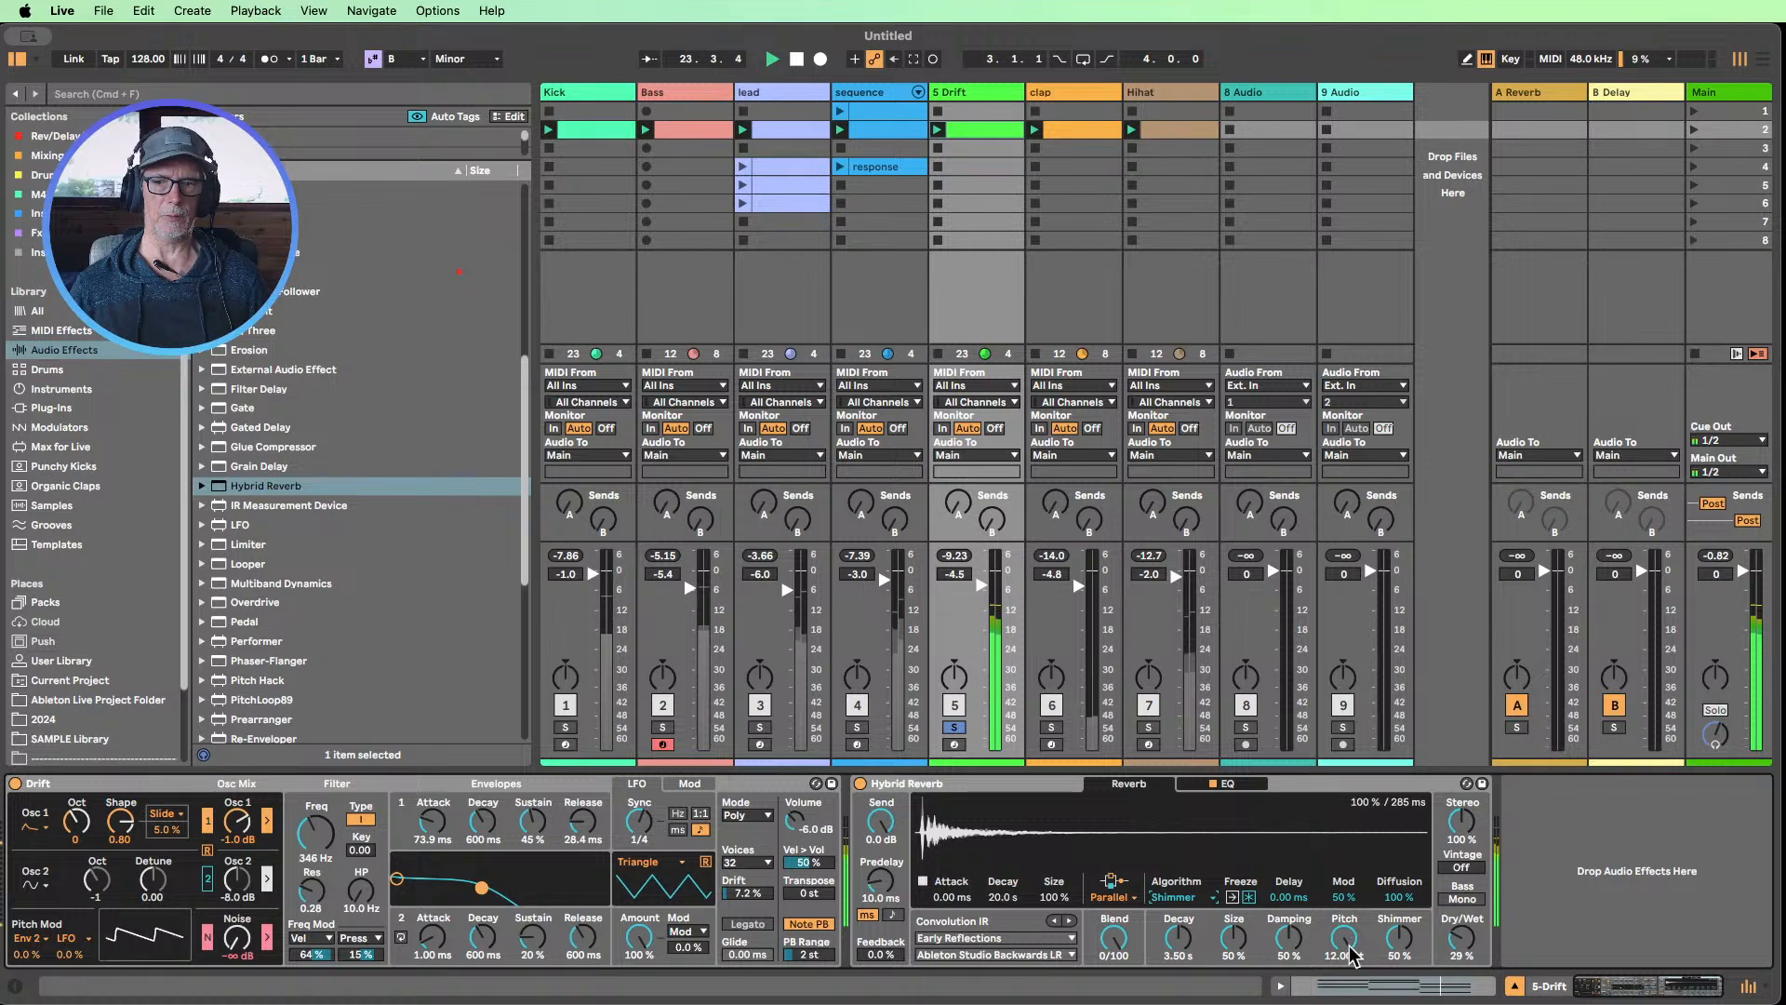
drag(1344, 937, 1343, 948)
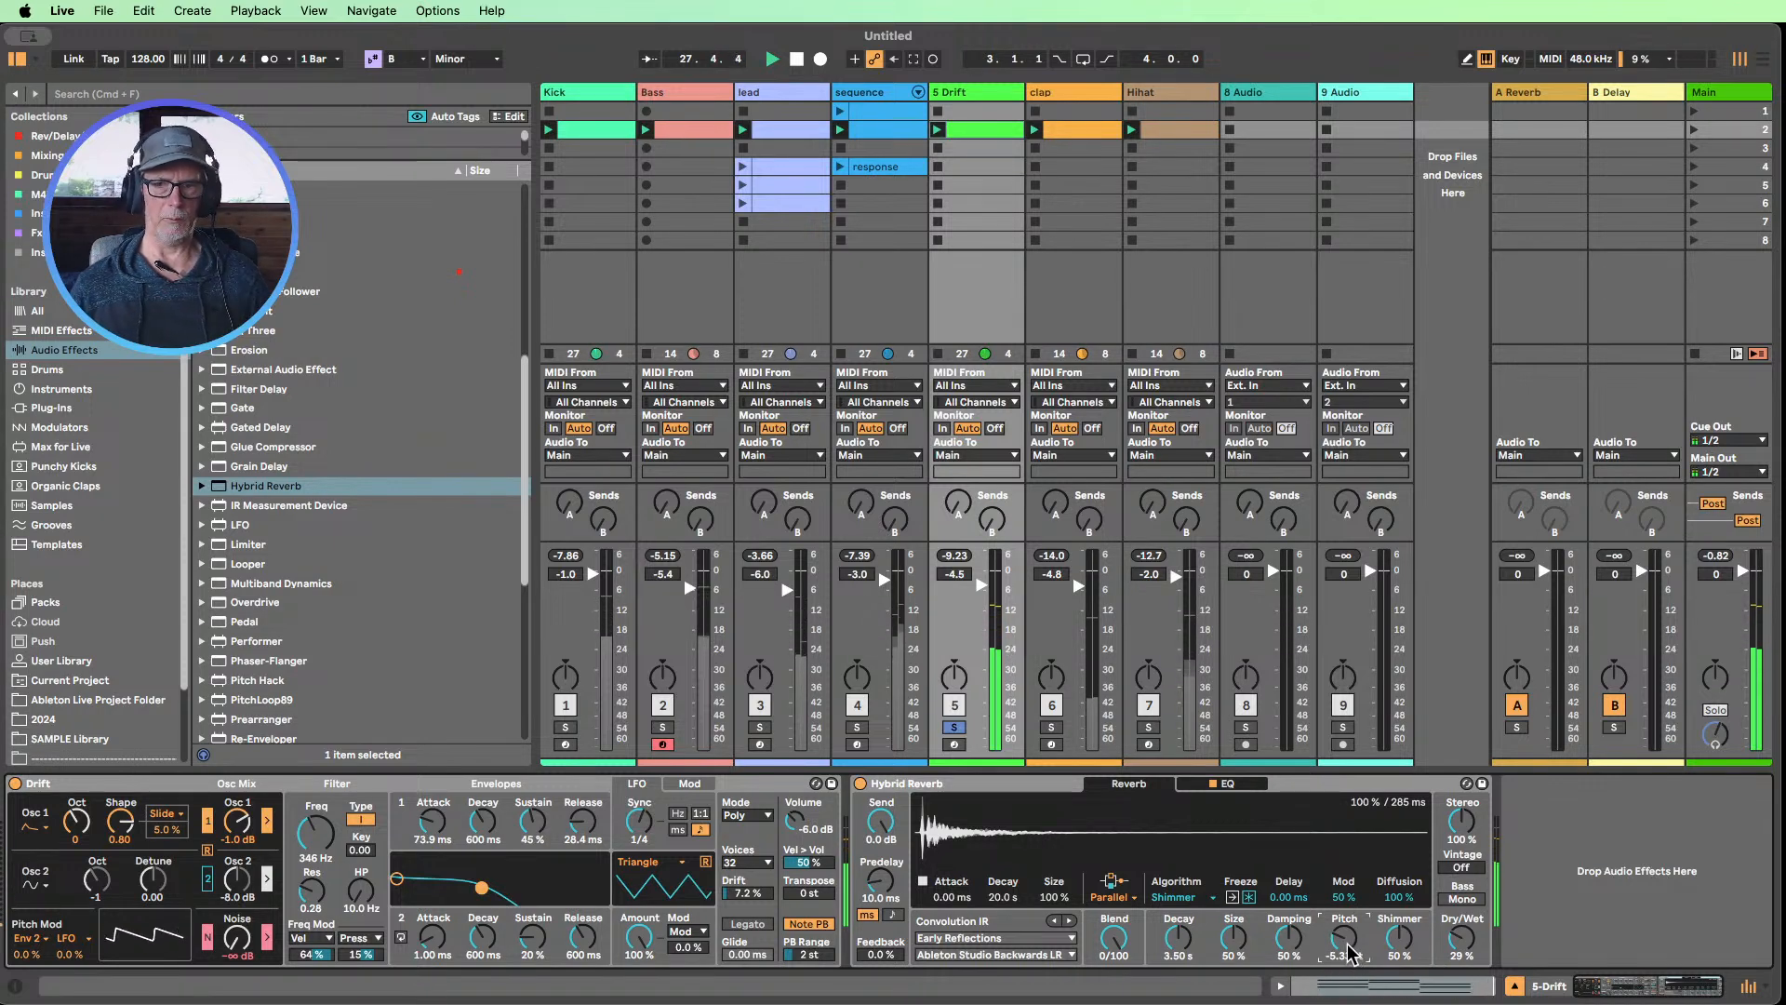
drag(1347, 950, 1346, 921)
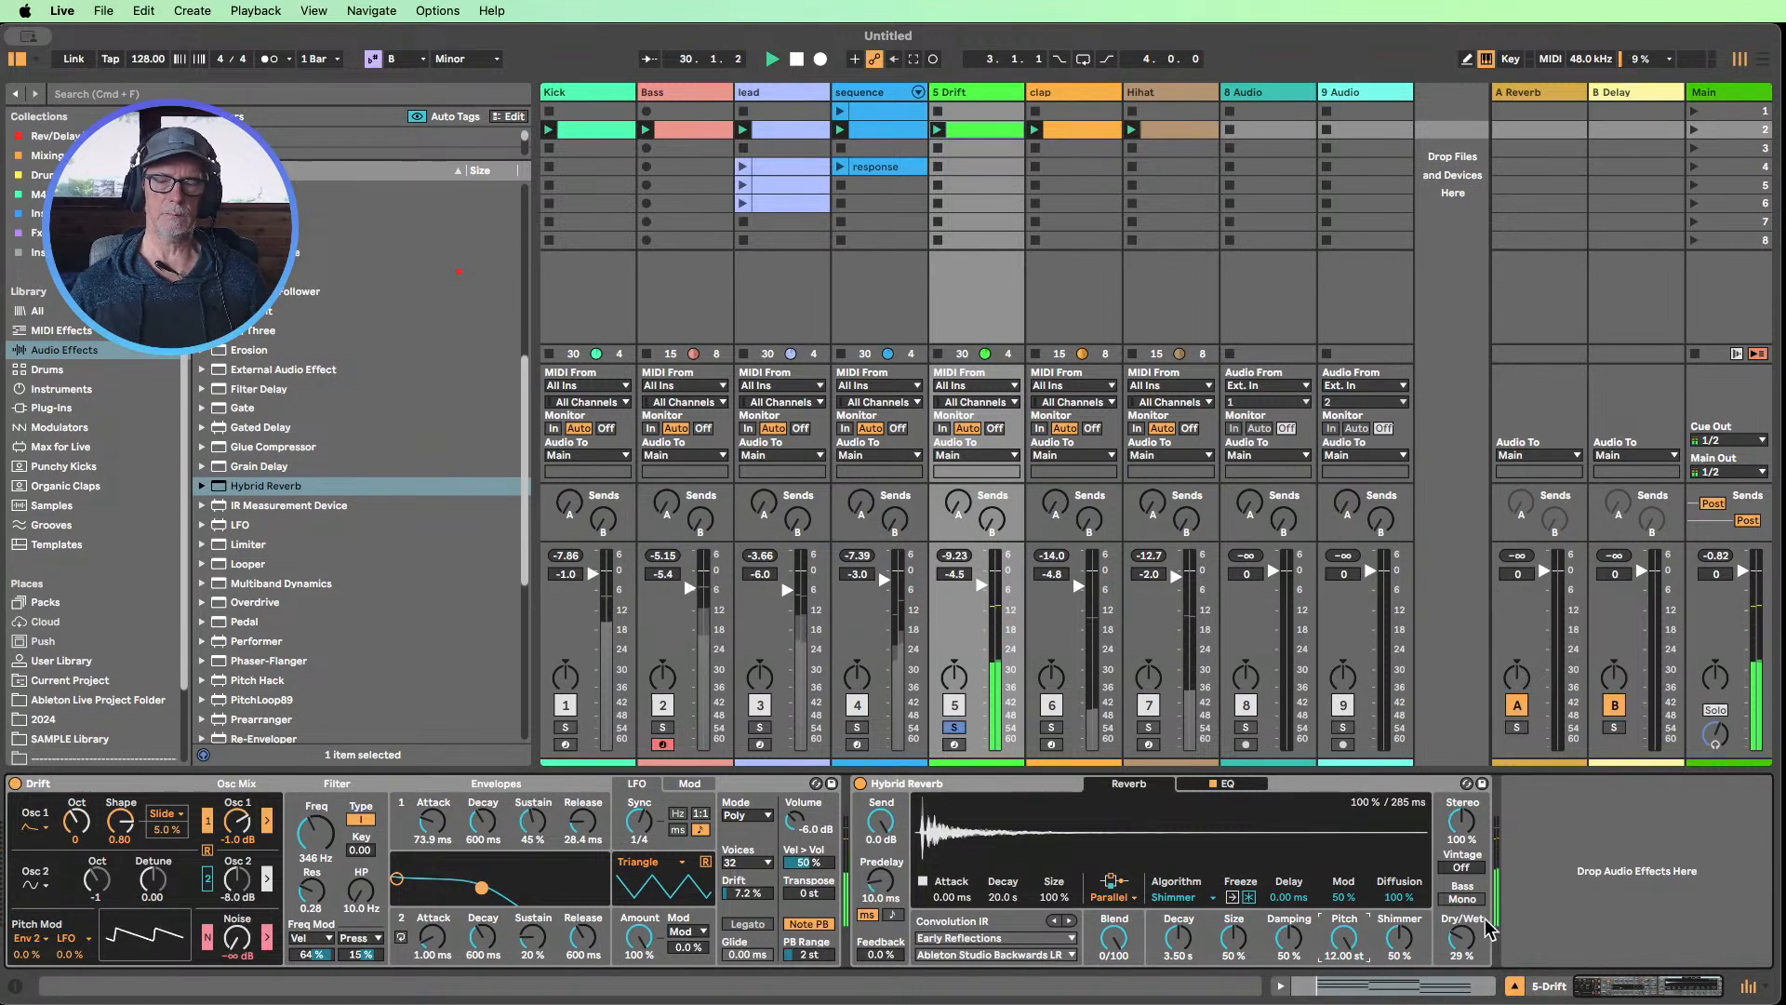
Set Hybrid Reverb's Vintage mode to Old and bring its Feedback to 68%
click(1461, 866)
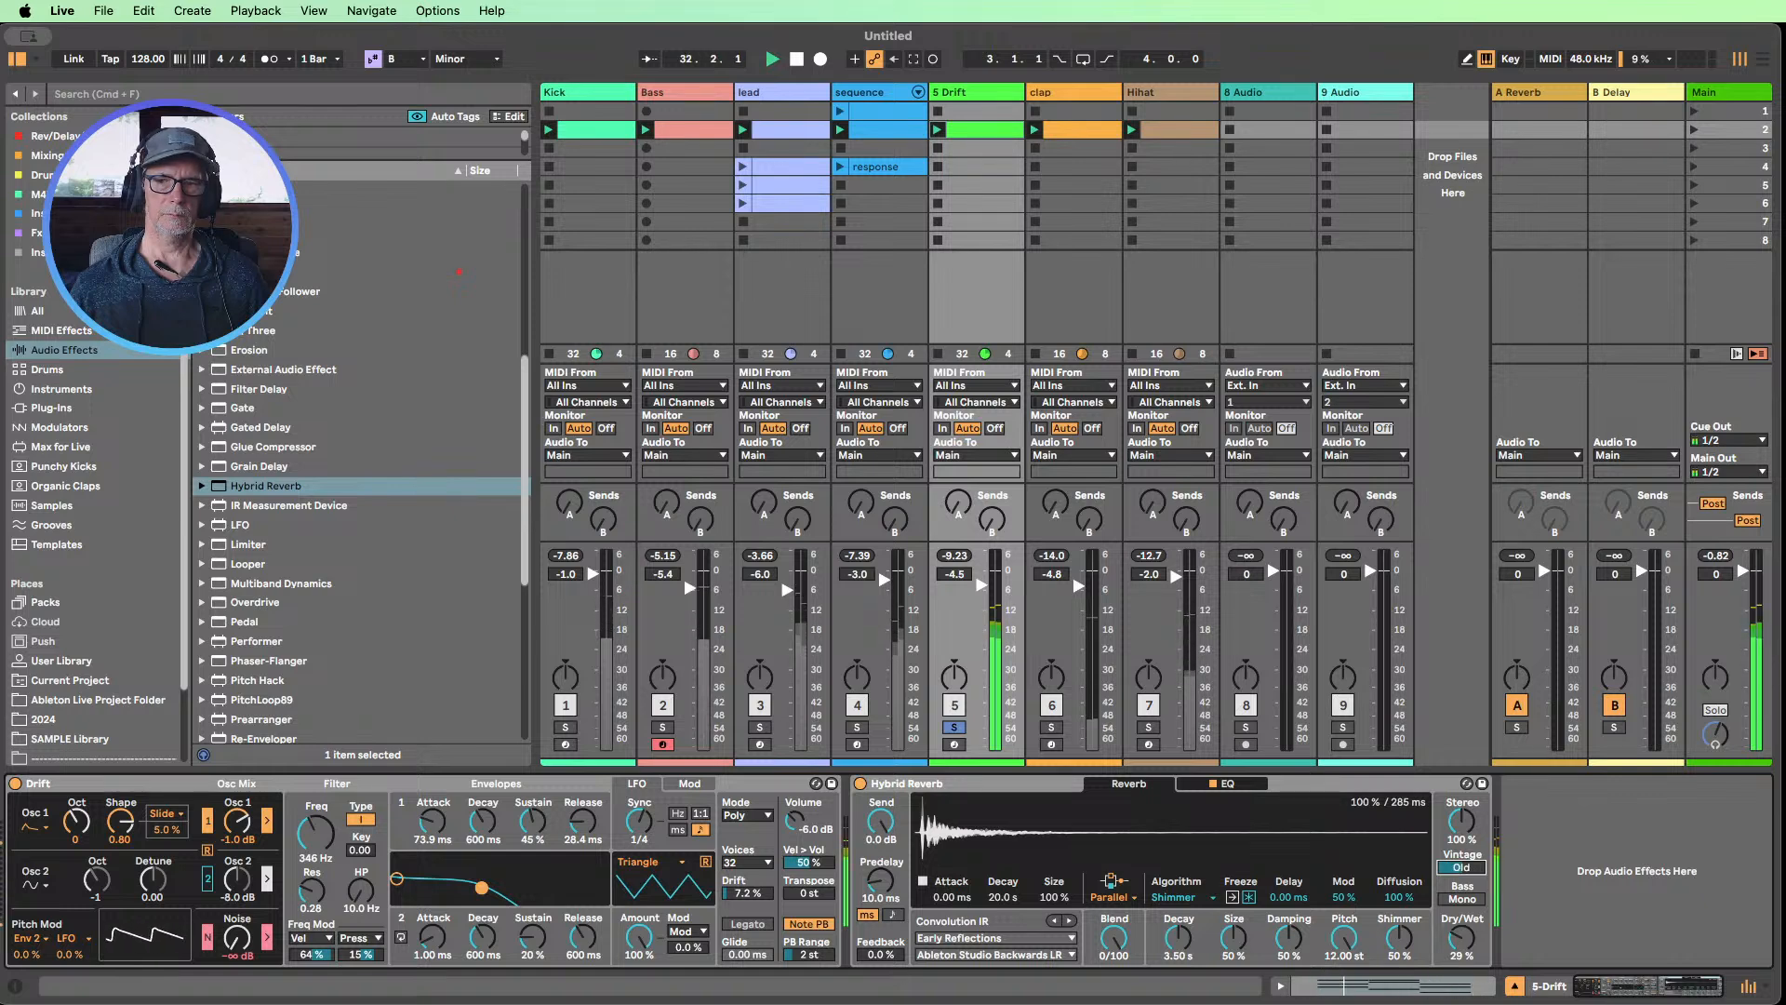
click(1462, 867)
drag(1461, 867, 1461, 879)
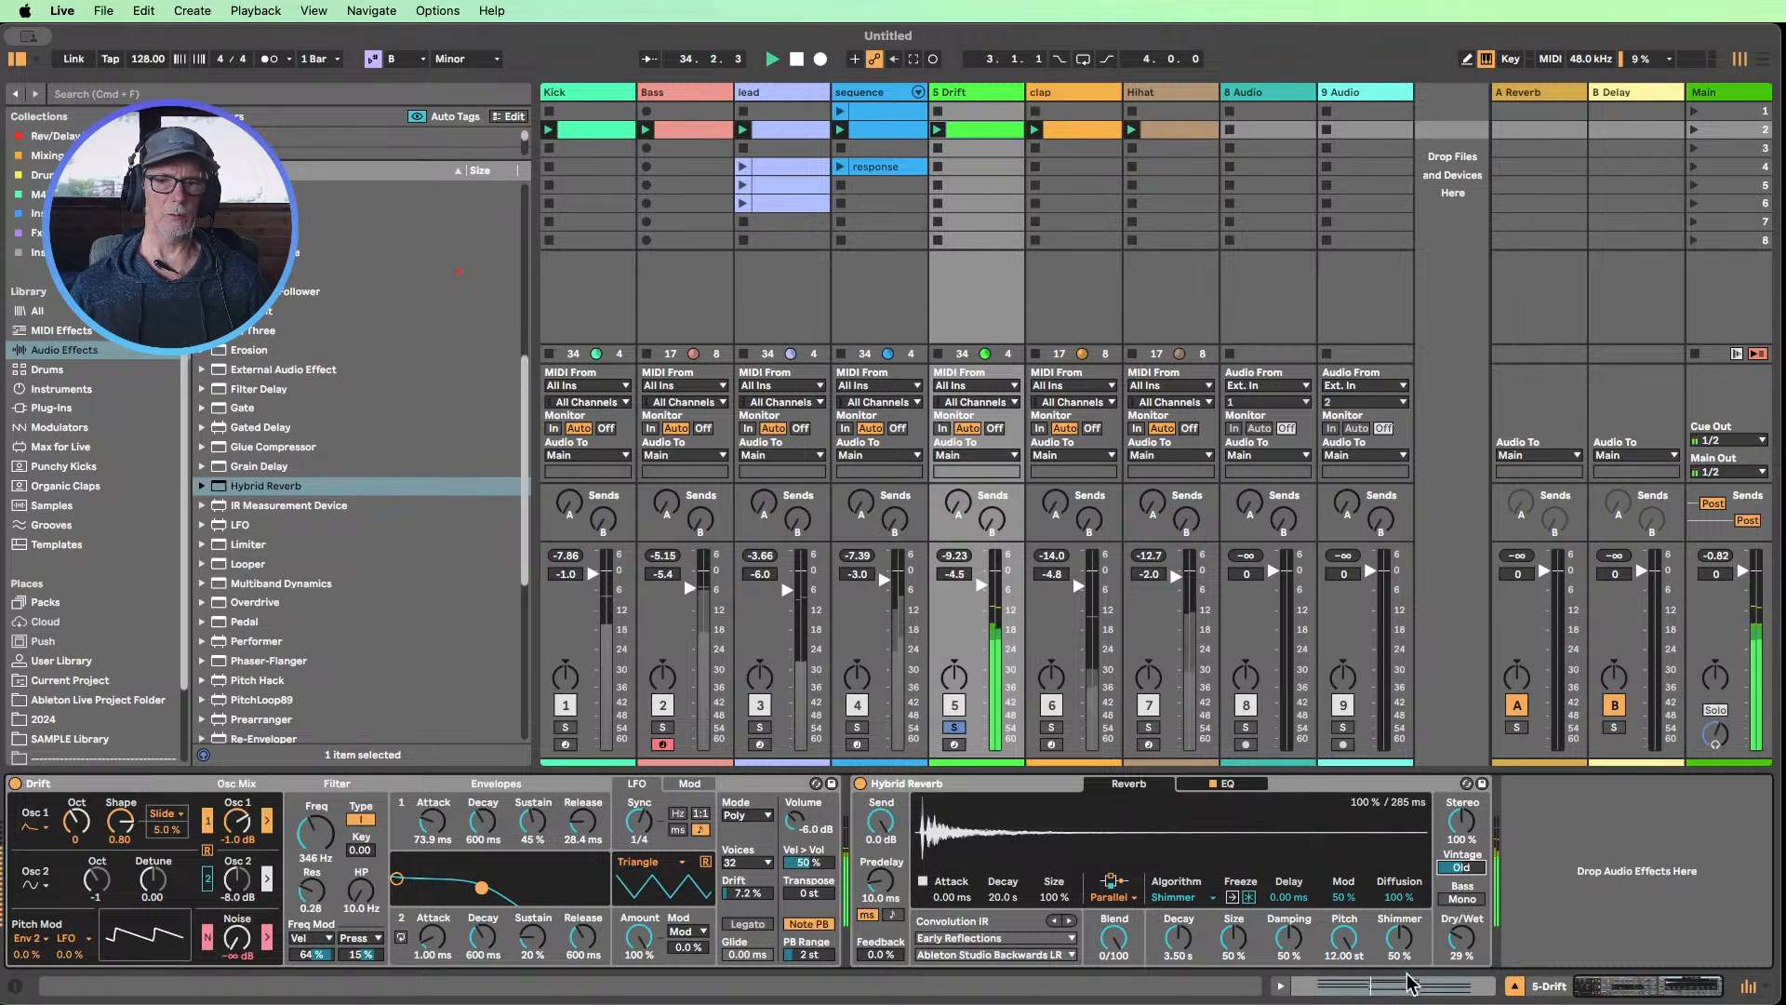
drag(879, 955, 880, 935)
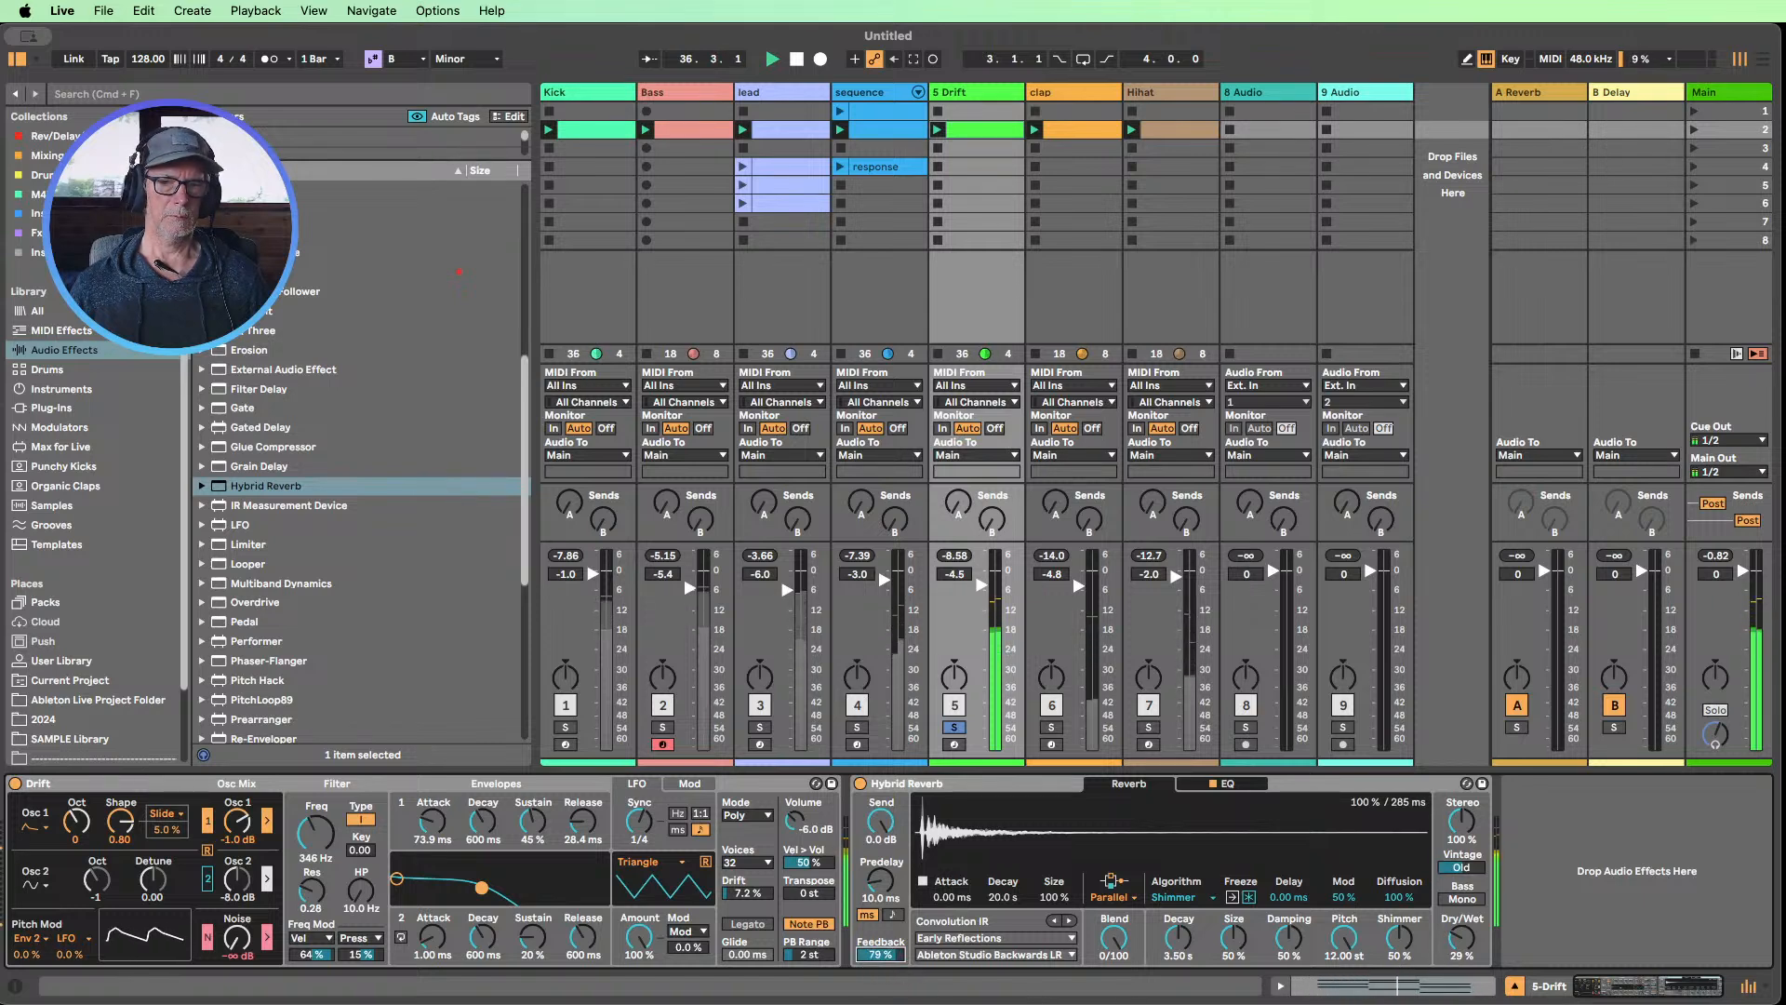
drag(880, 955, 880, 957)
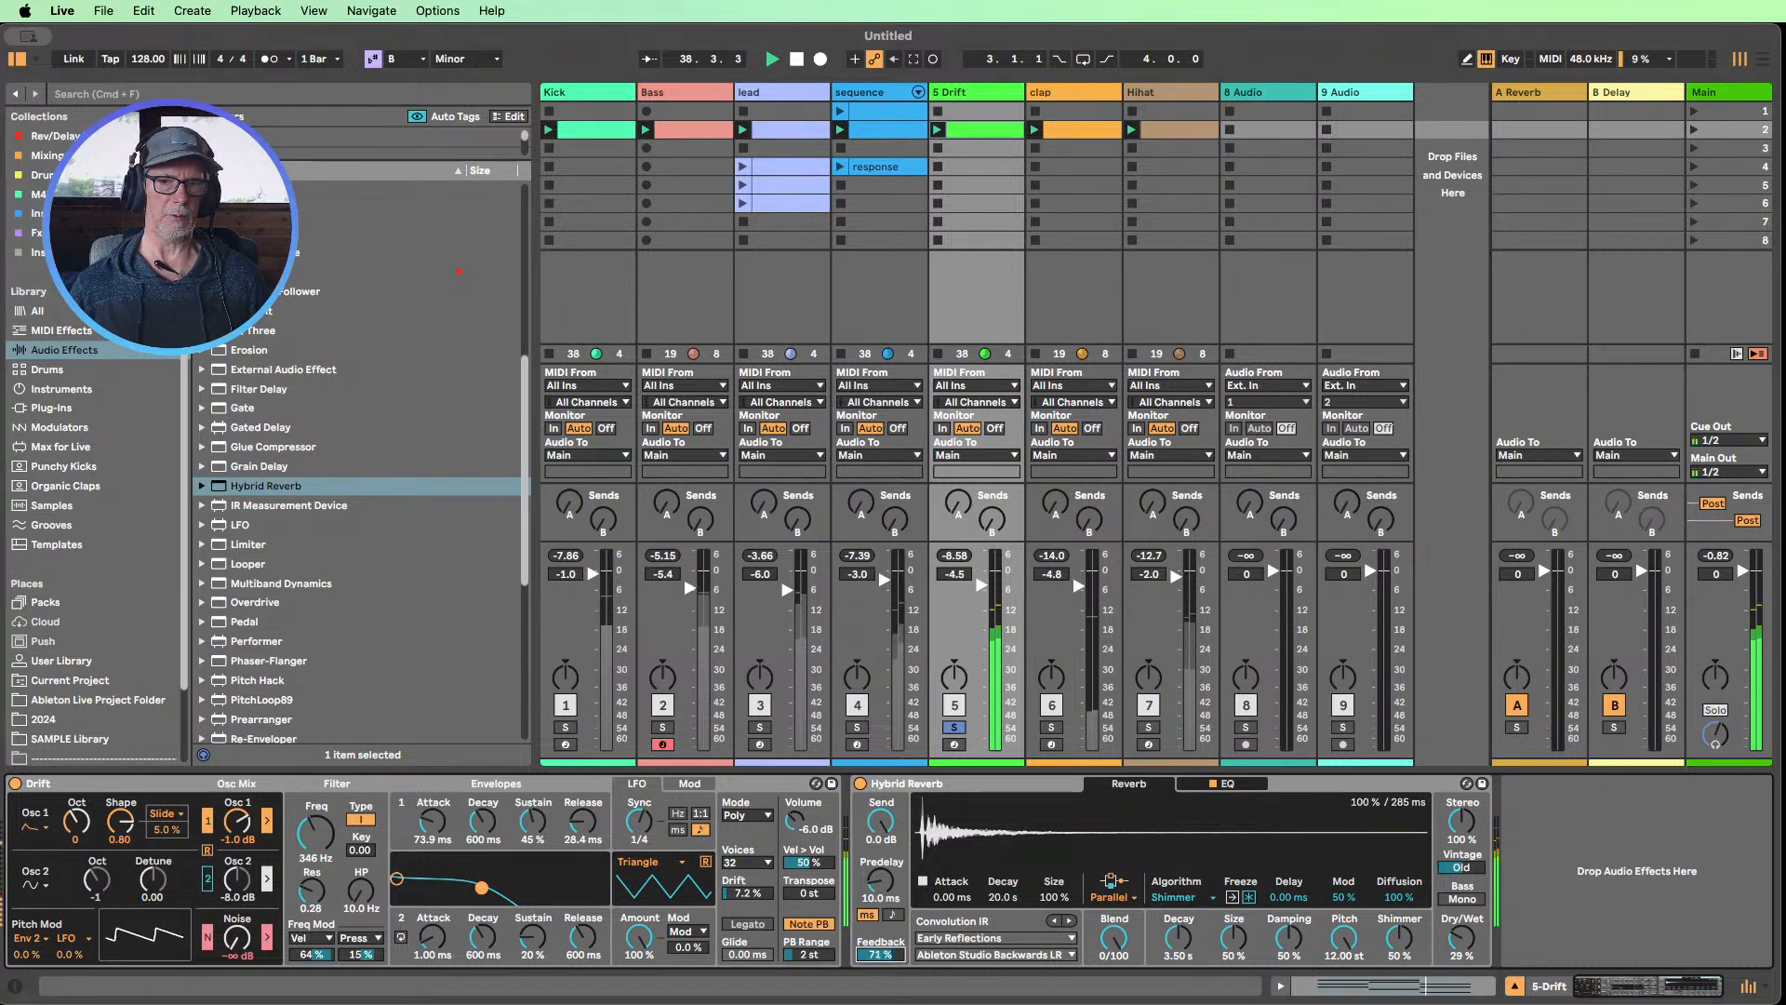
Raise Drift's filter frequency to 668 Hz and try Env 1 as its second modulation source at 47%
mouse_move(302, 800)
mouse_down()
mouse_move(302, 851)
mouse_move(303, 749)
mouse_move(302, 784)
mouse_up()
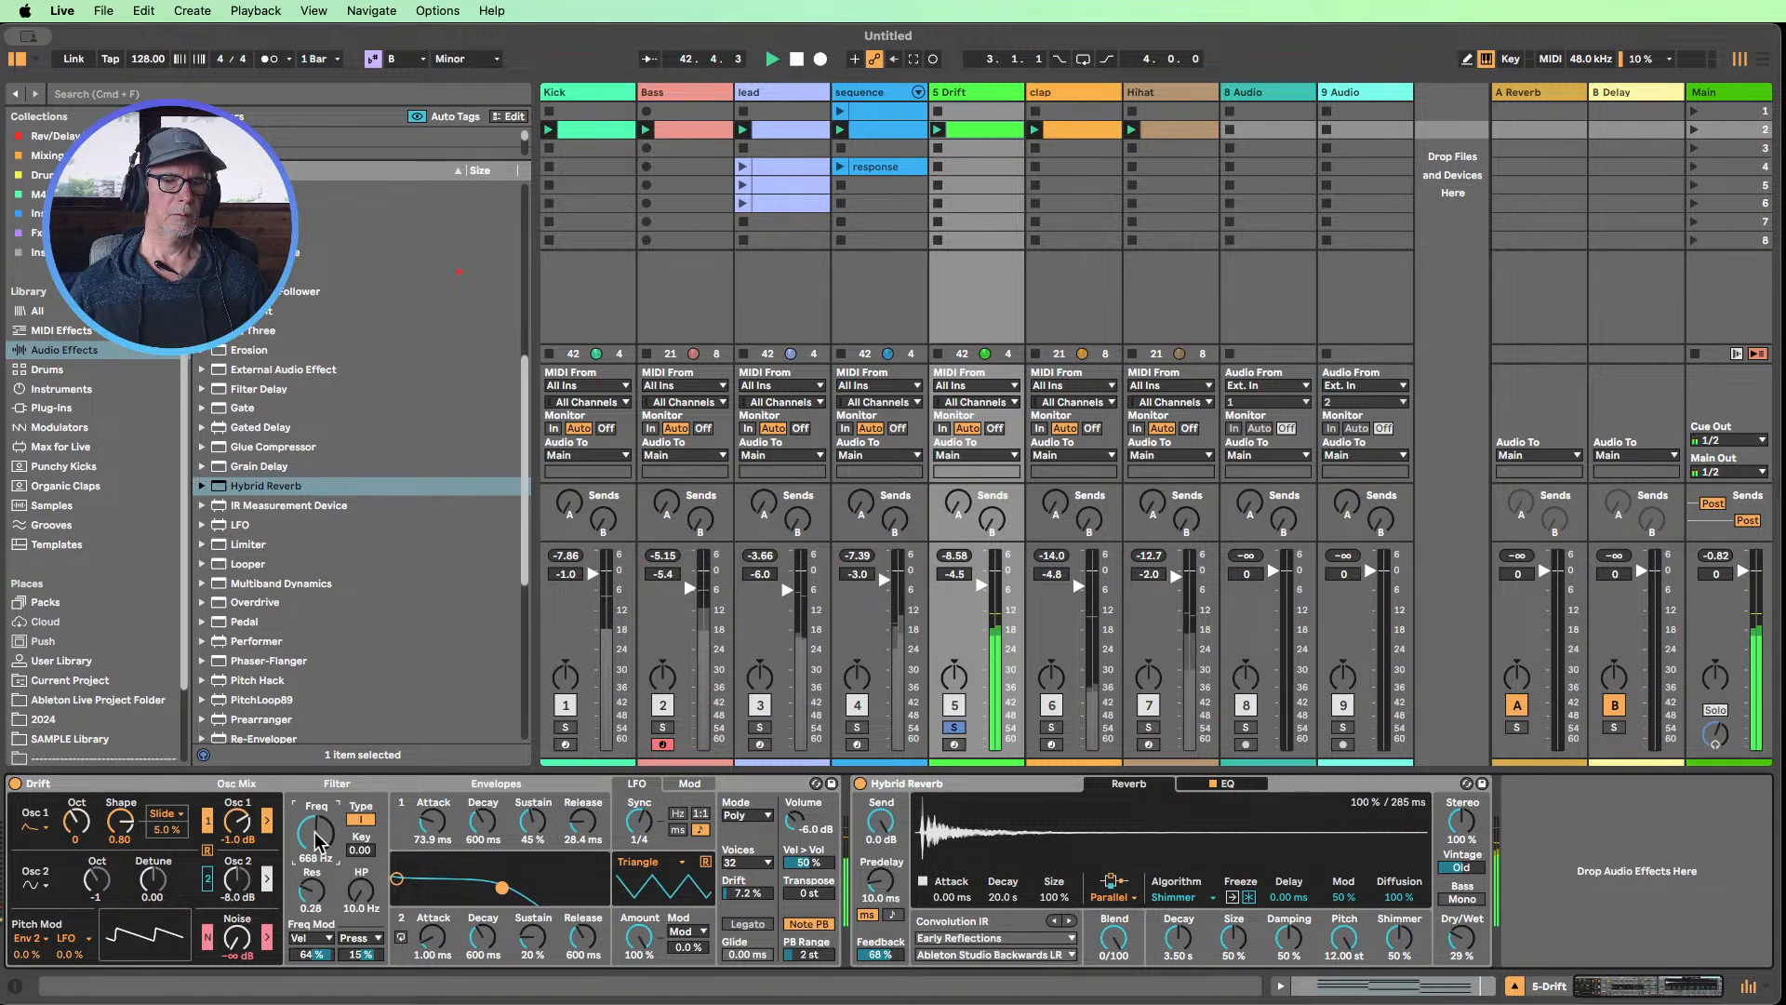
click(357, 938)
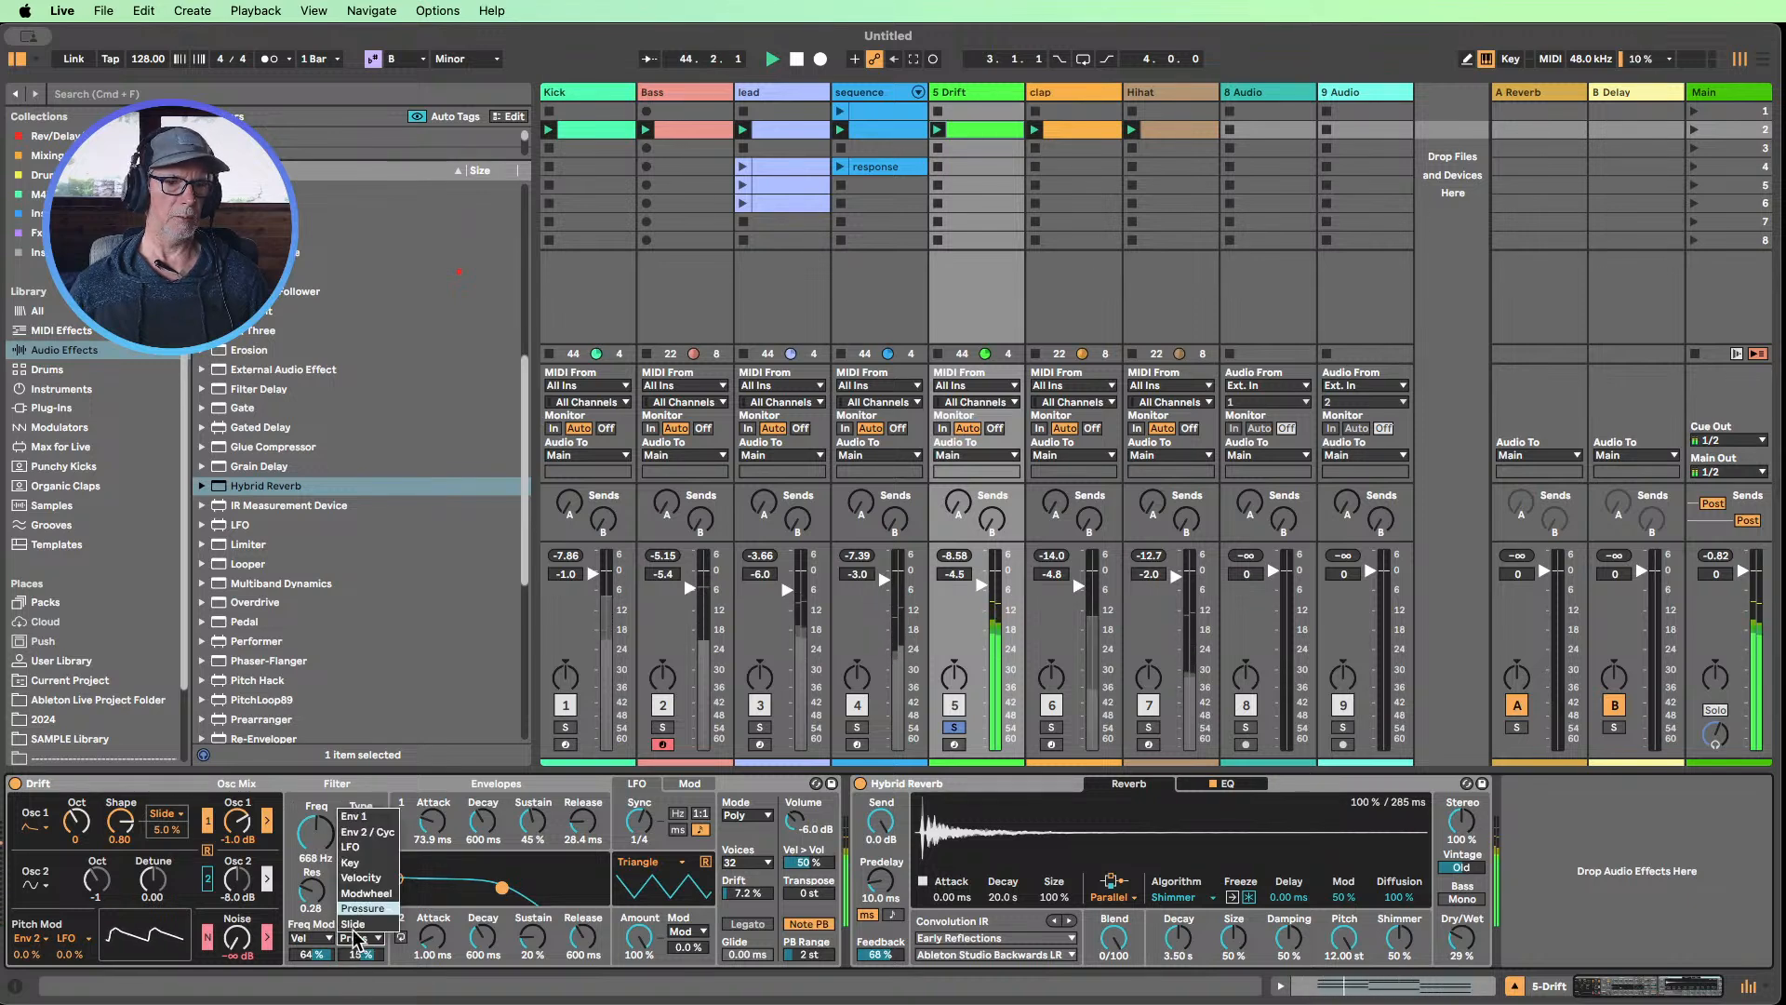
click(356, 816)
drag(365, 955, 365, 944)
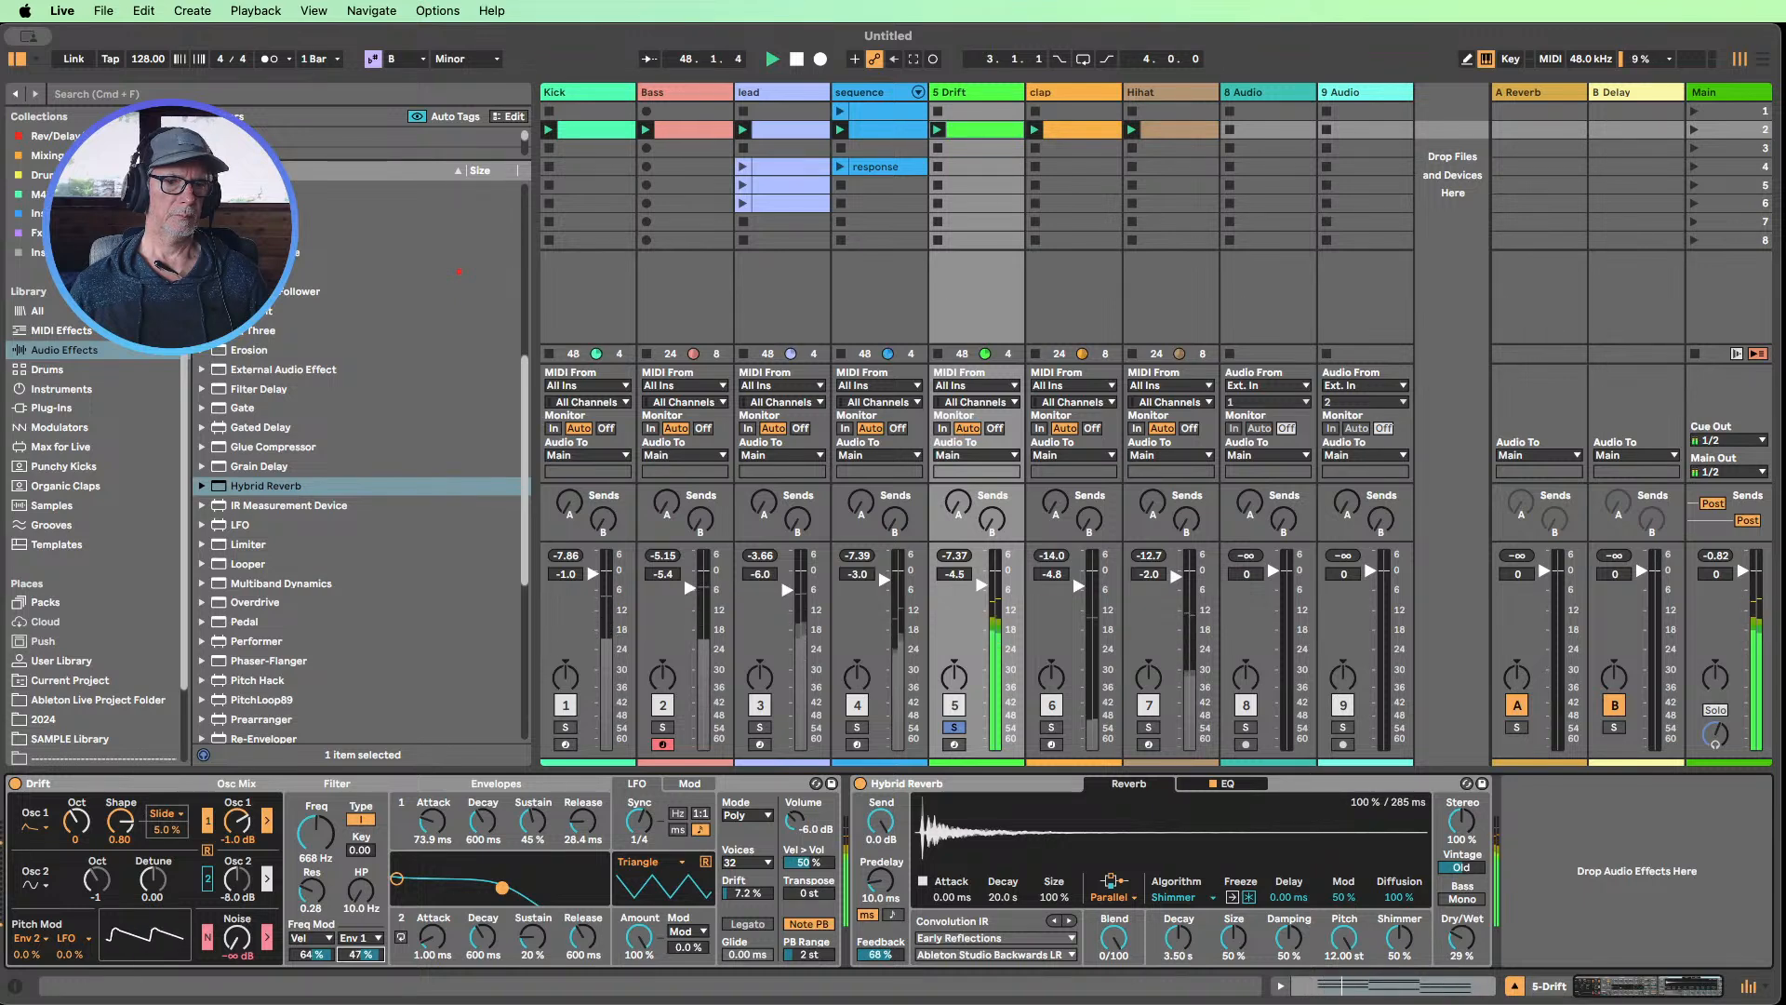
Switch the filter's second modulation source to LFO, try amounts of 16%, 25% and 19%, and reset it to 0.0%
click(356, 938)
click(361, 848)
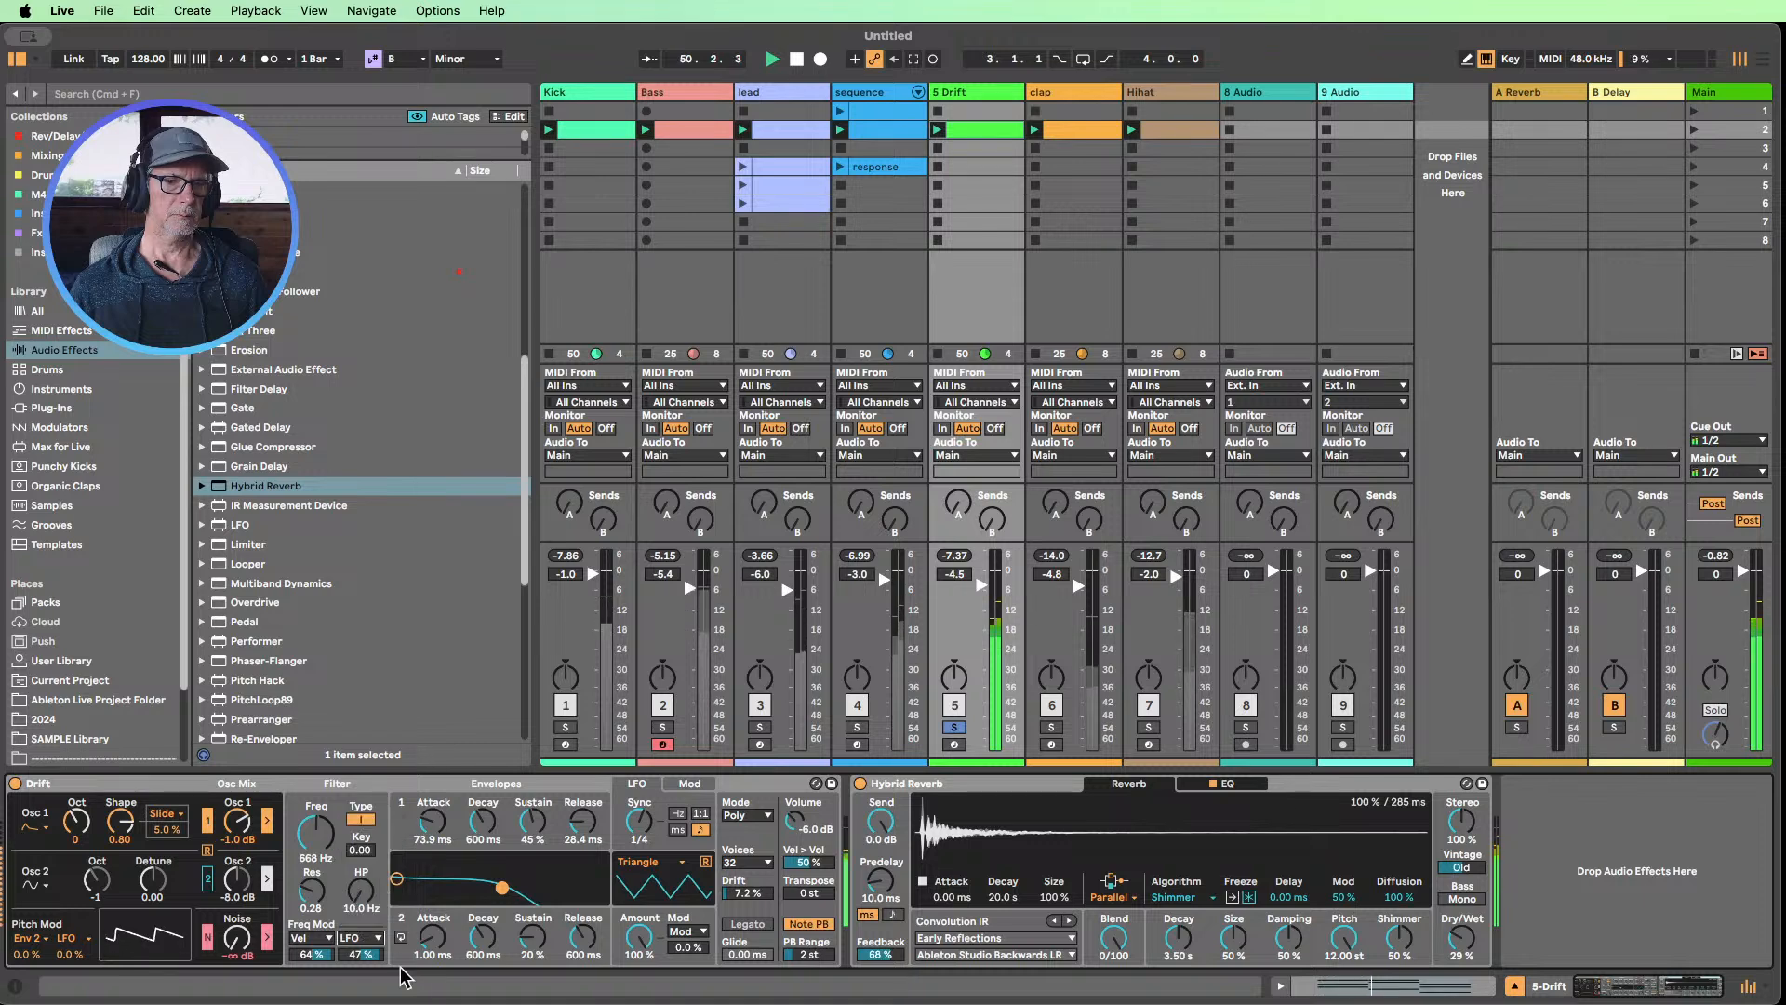
mouse_move(363, 955)
mouse_down()
mouse_move(363, 916)
mouse_move(361, 997)
mouse_move(361, 976)
mouse_up()
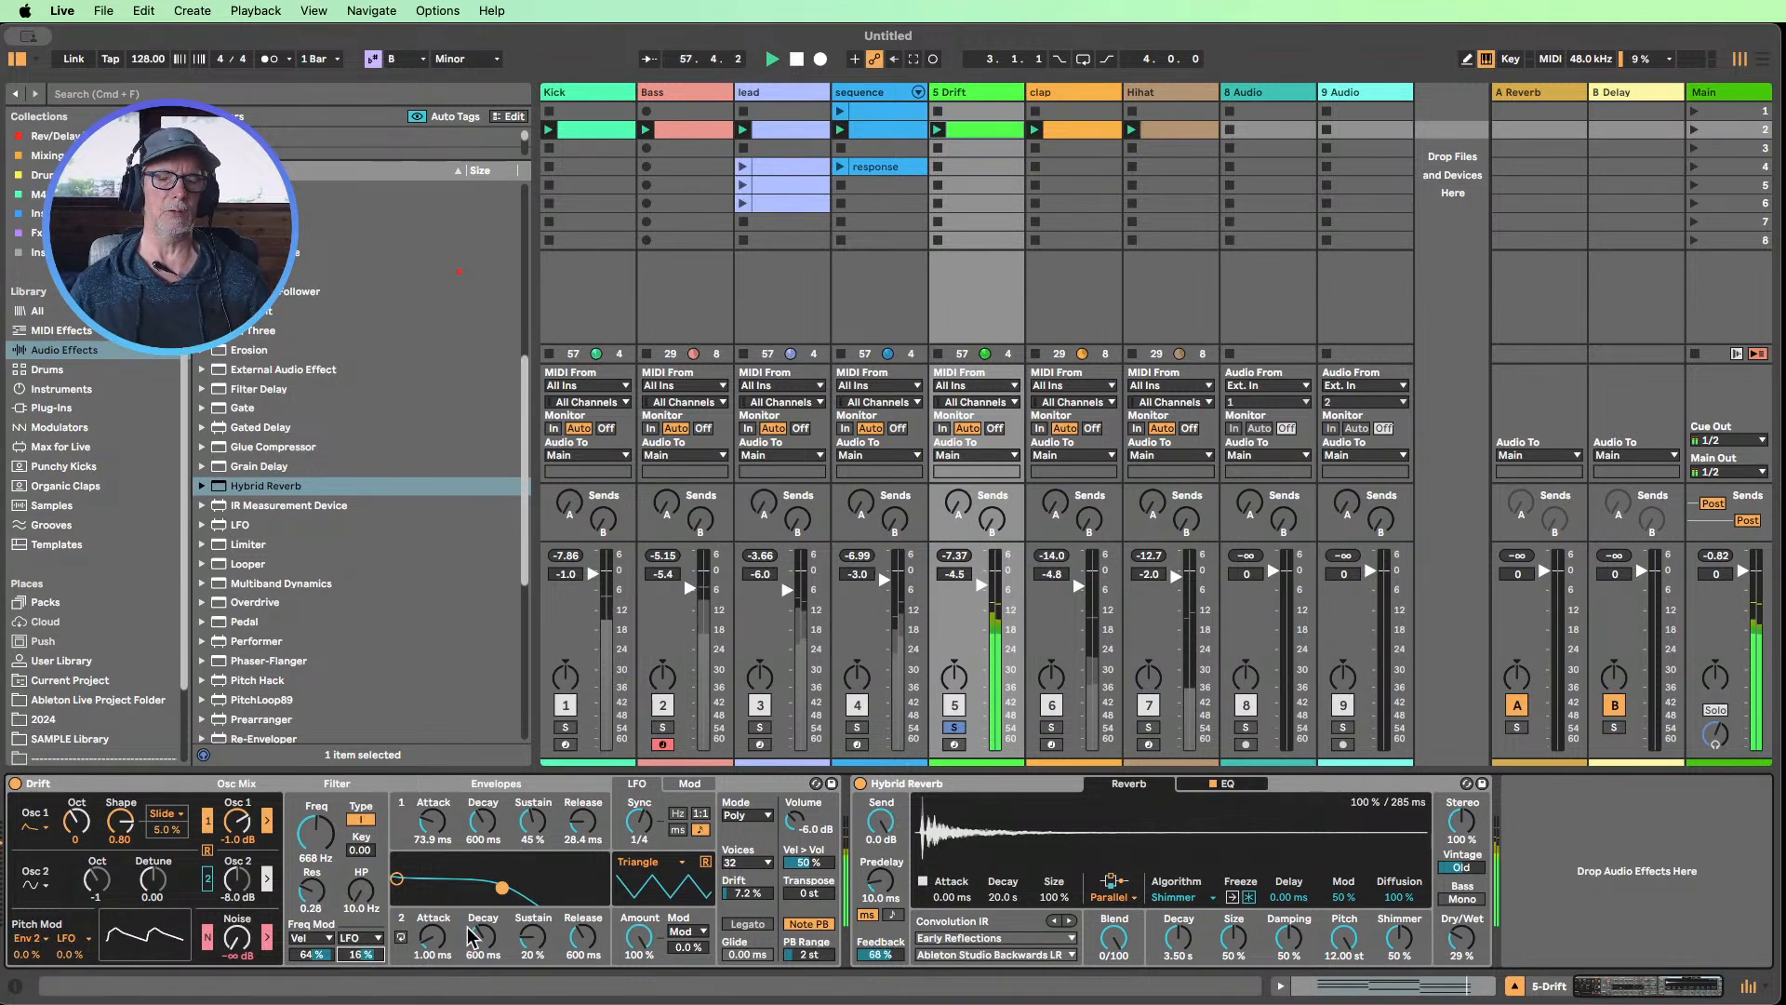
drag(361, 954, 361, 951)
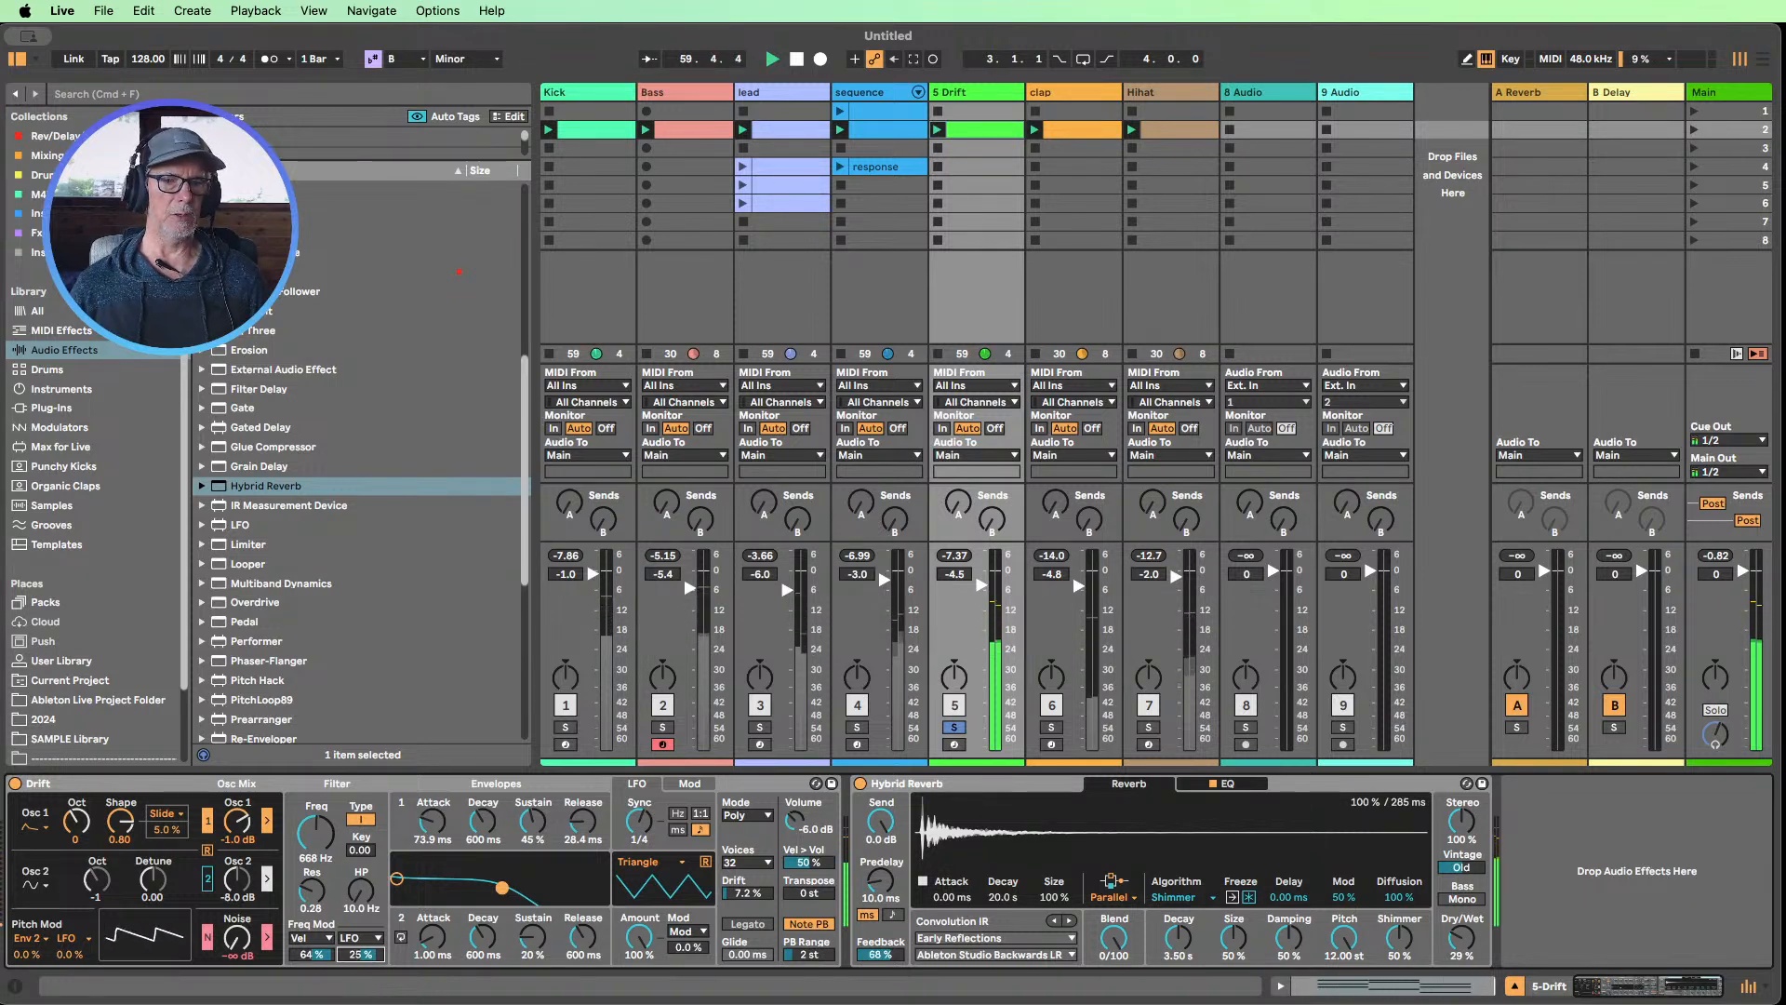
drag(361, 955, 361, 959)
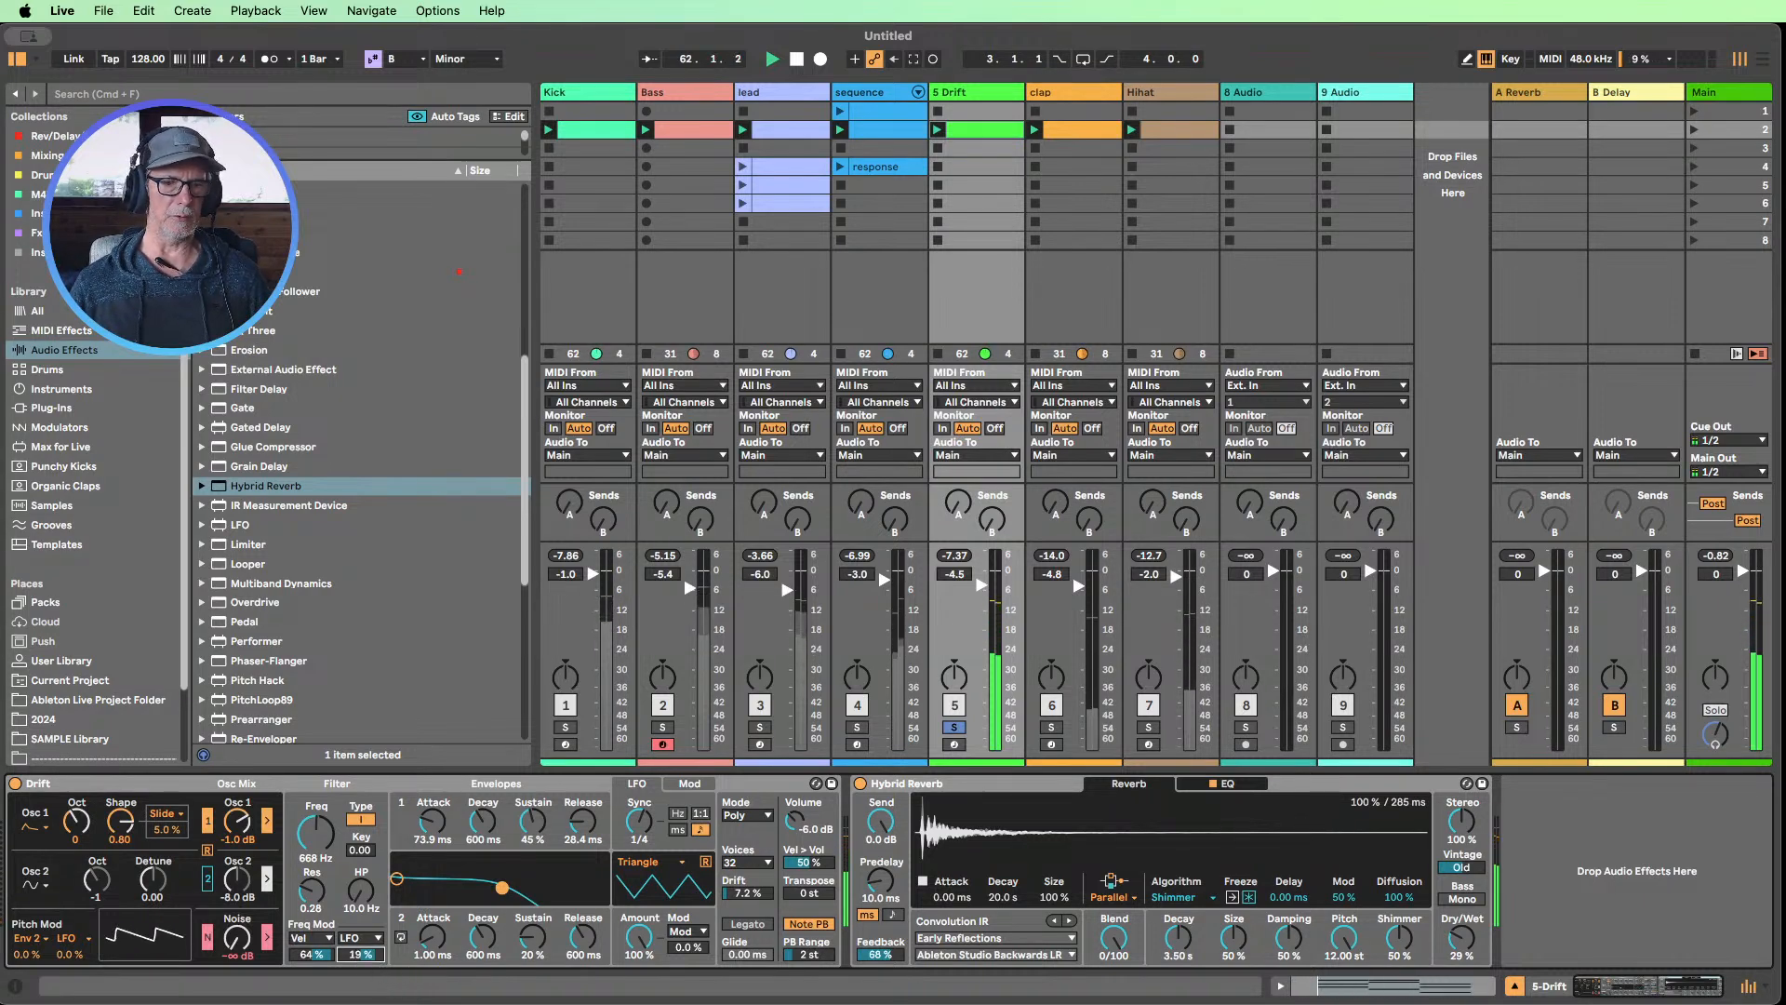
key(Delete)
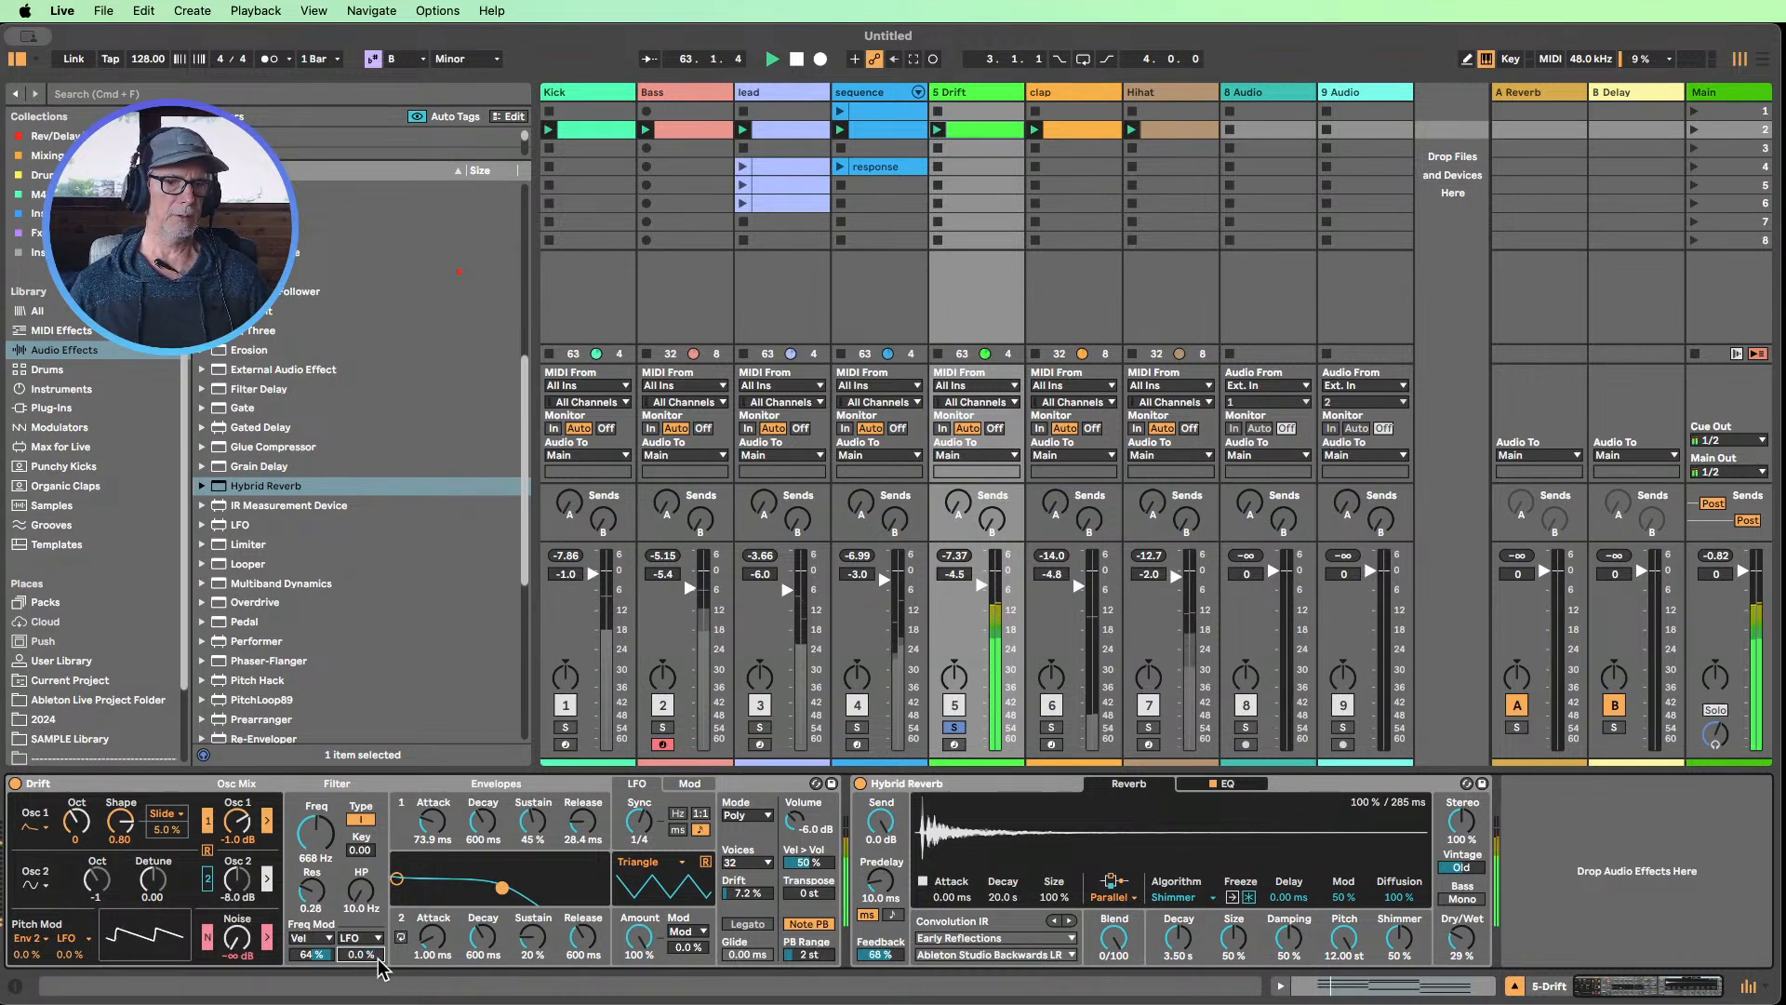
Try a beat-synced Hybrid Reverb Predelay at 6/16 and 2/16 with Feedback at 64%
click(893, 915)
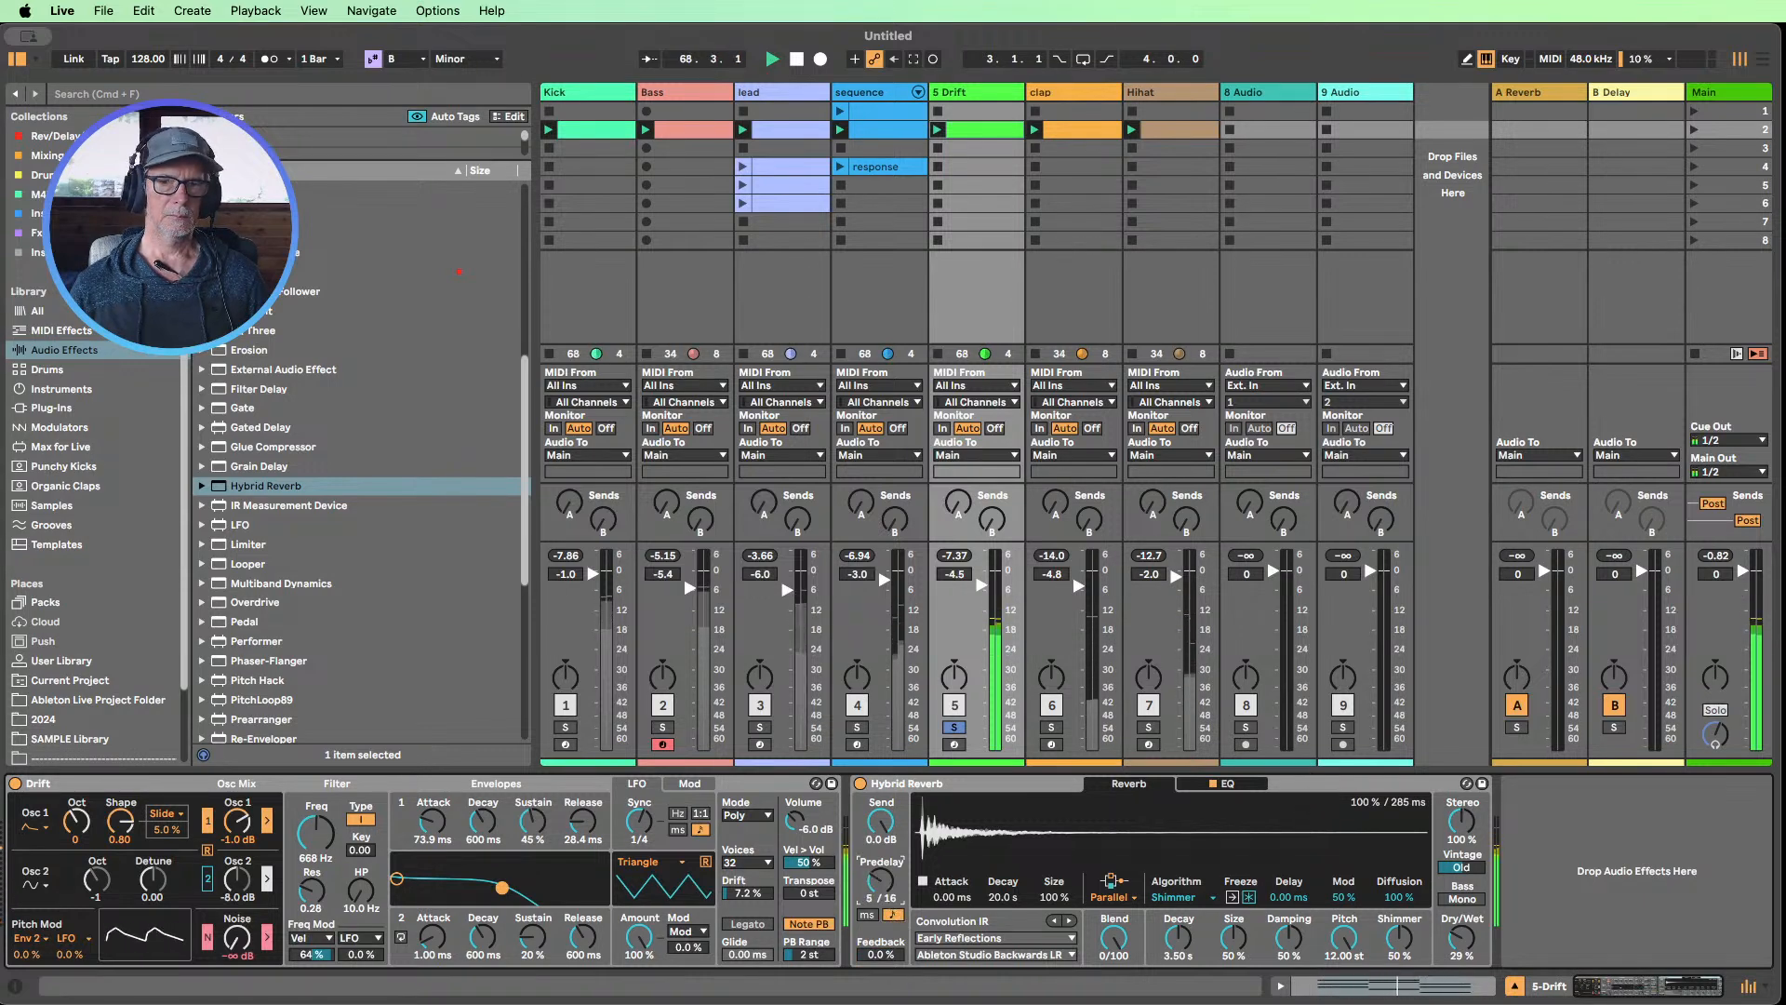
drag(881, 954, 881, 945)
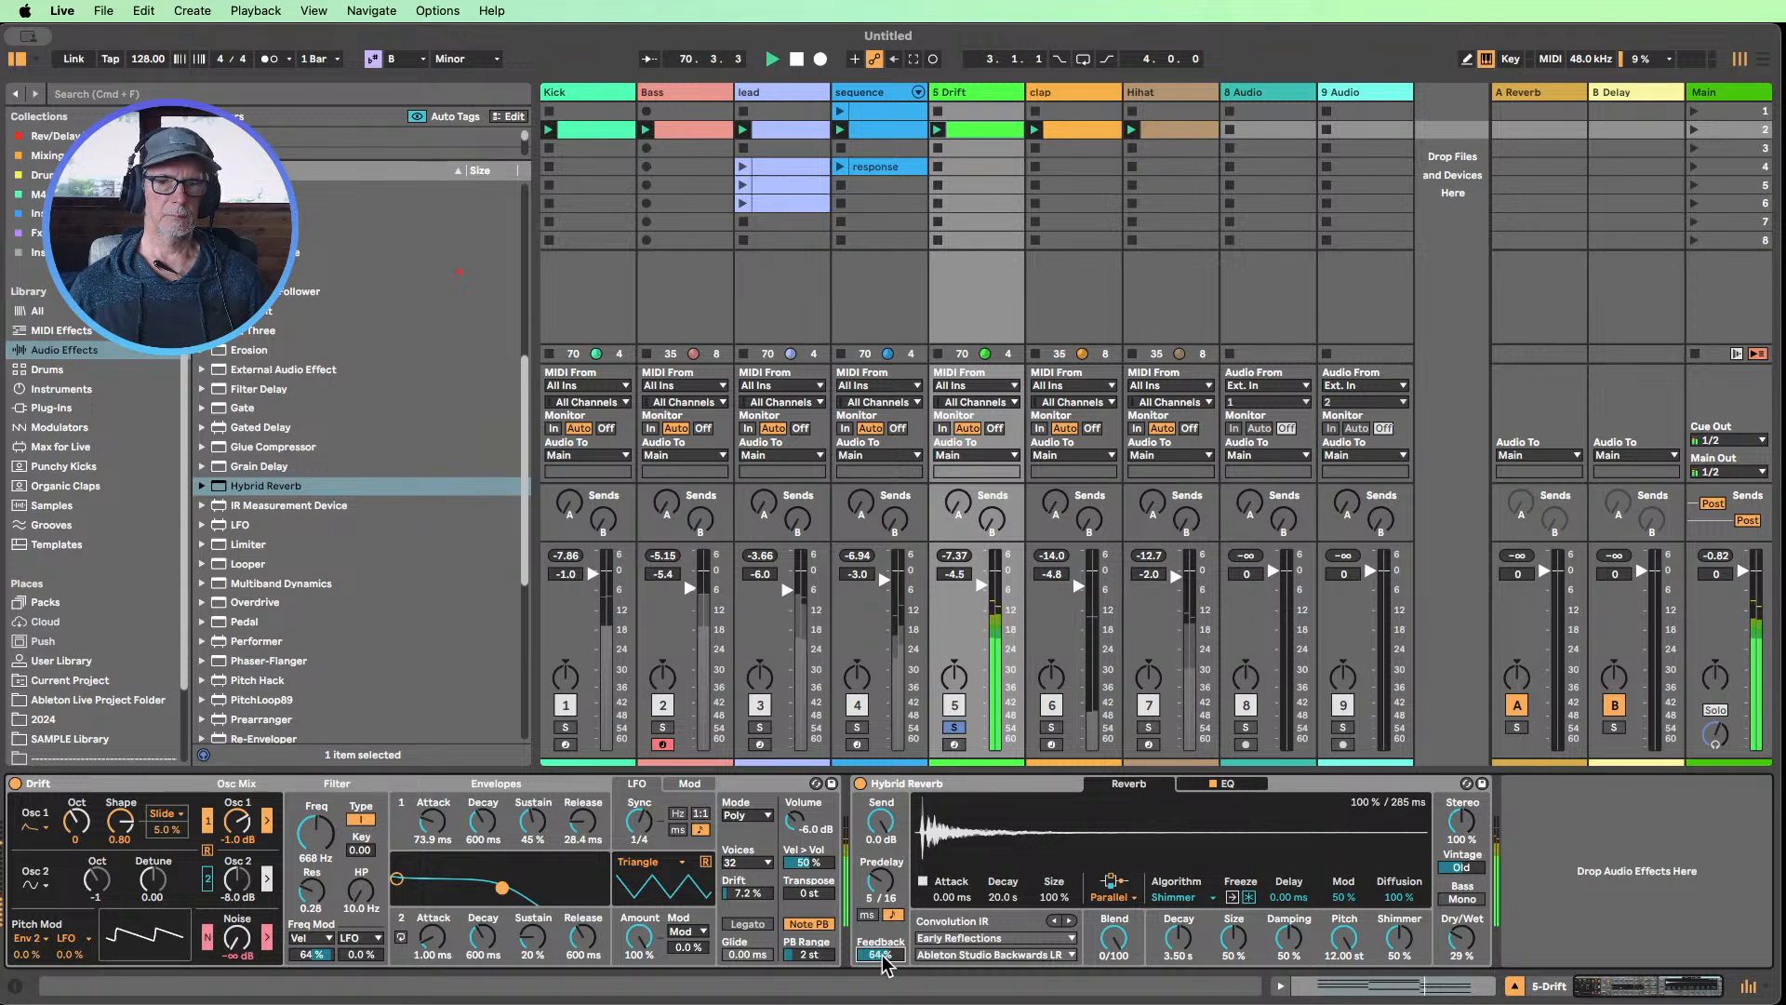
drag(880, 880, 880, 873)
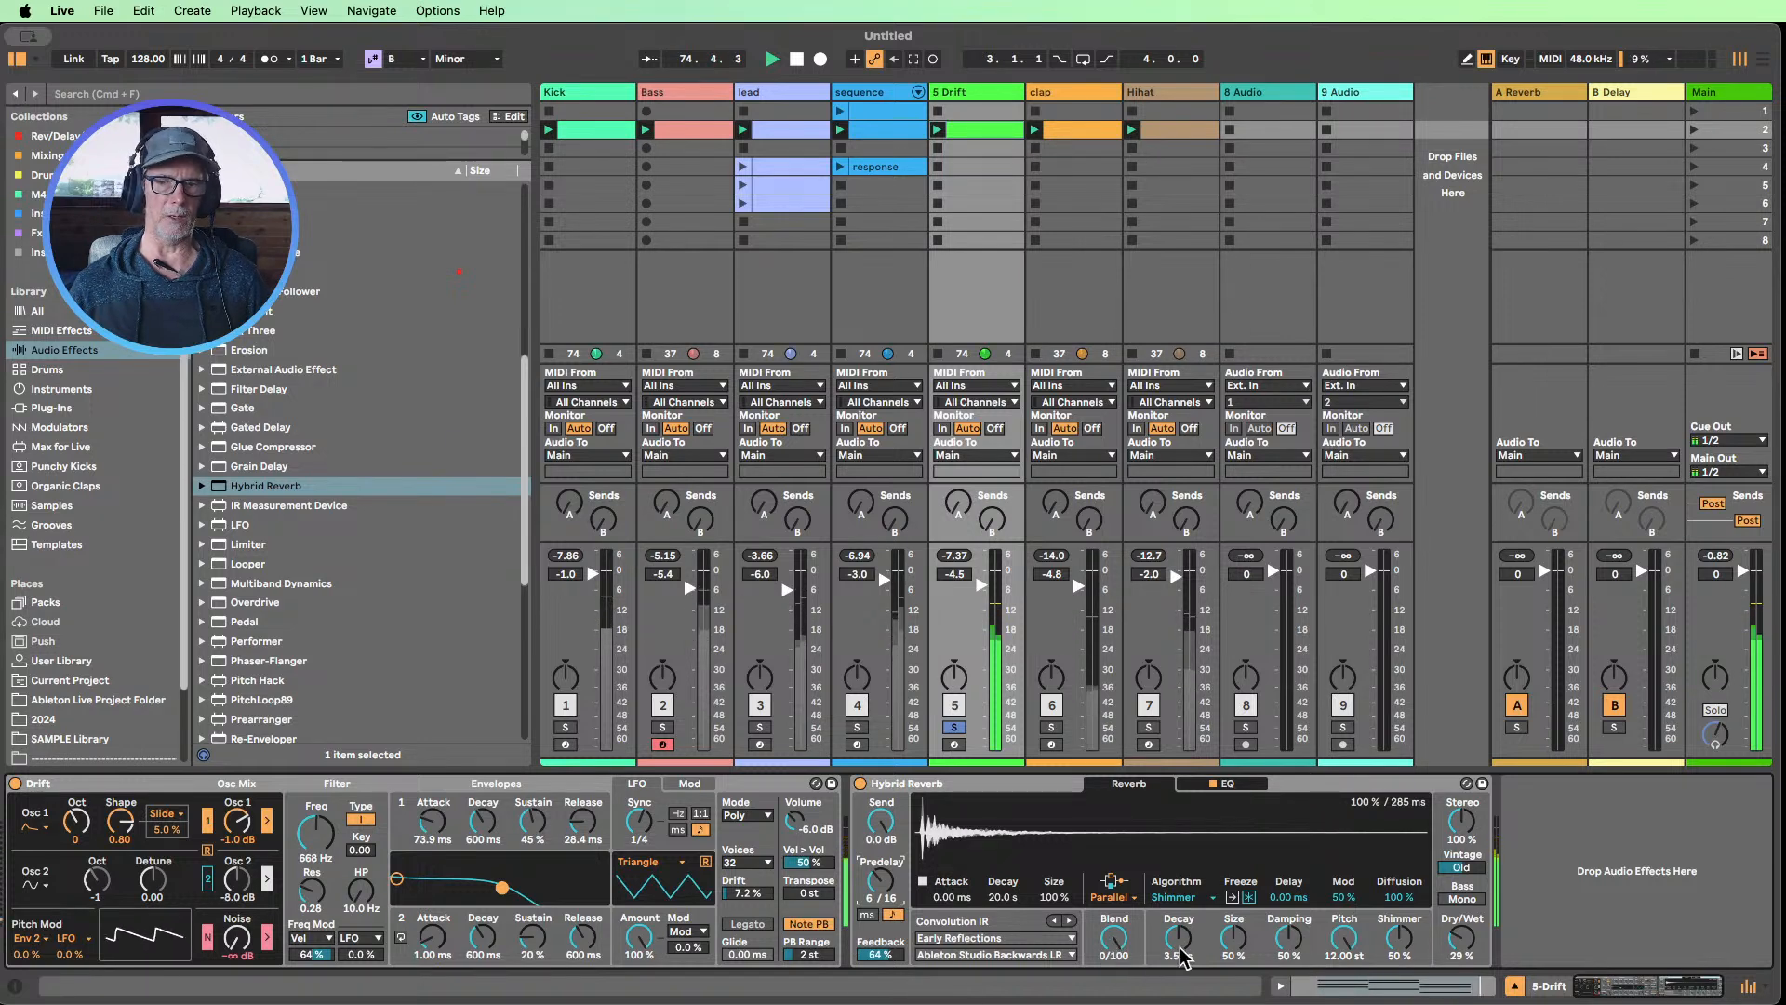
drag(878, 883, 874, 917)
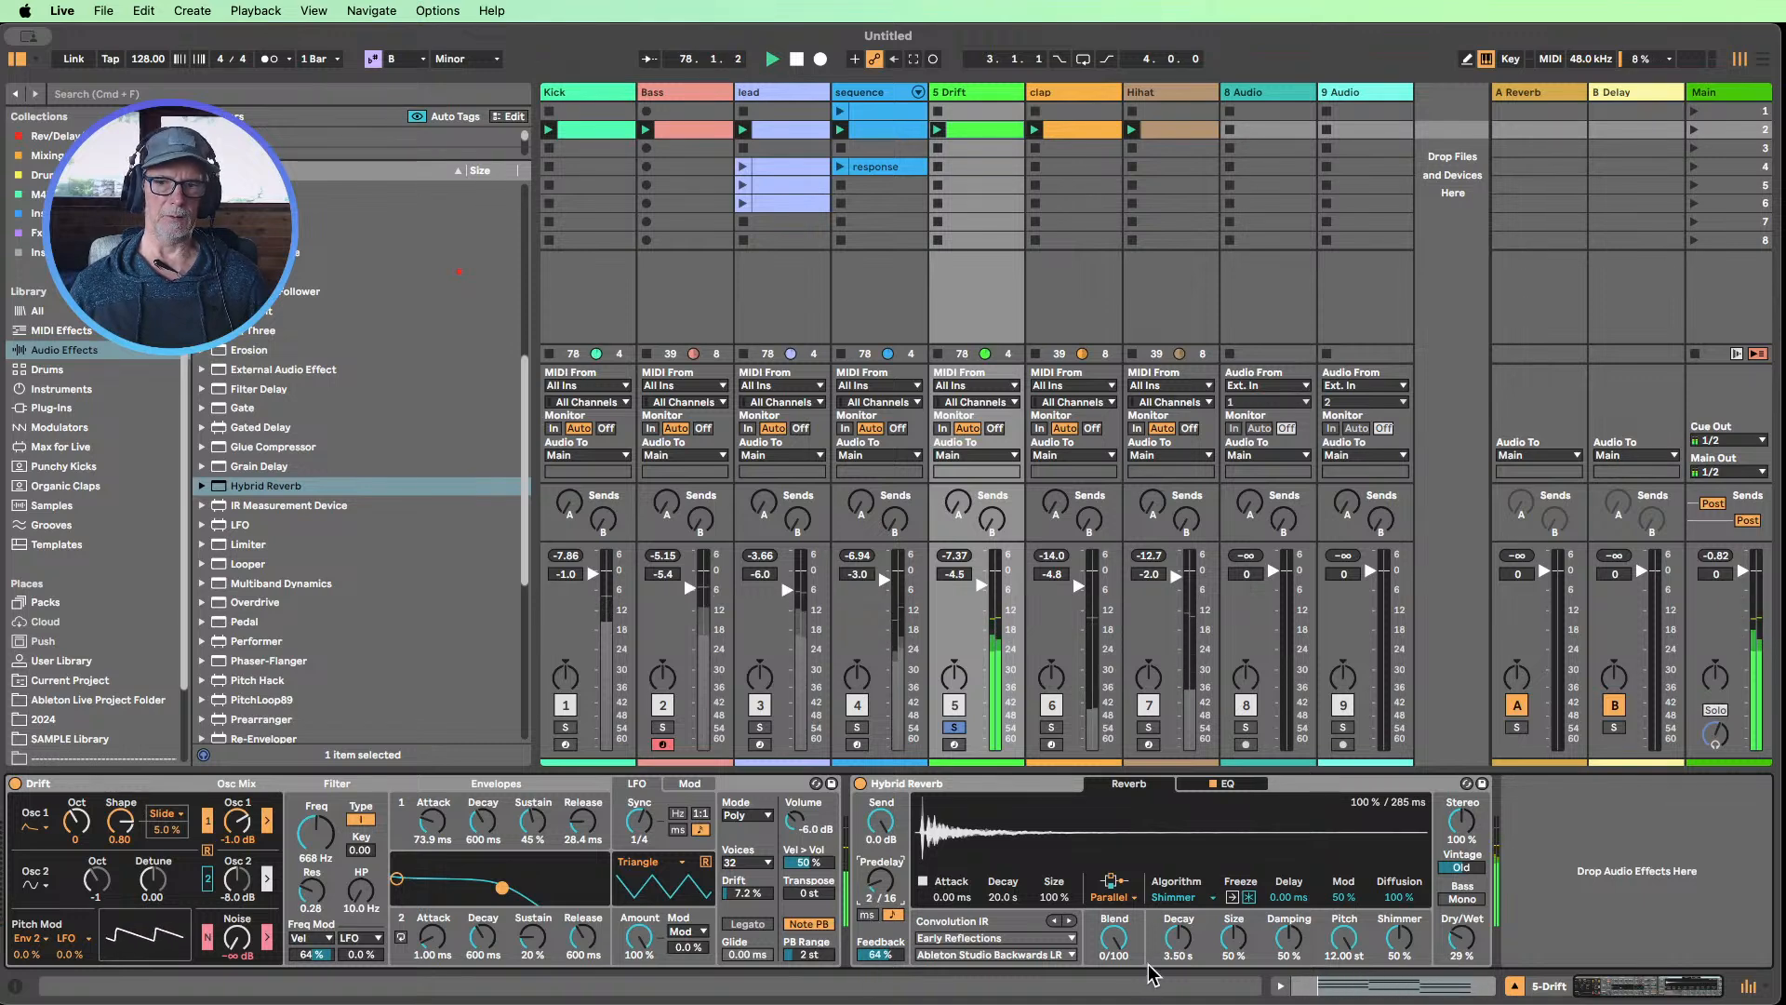
Set Hybrid Reverb's Blend to 100/0 and Feedback to 68%, and switch Predelay back to milliseconds at 338 ms
drag(1116, 944, 1116, 837)
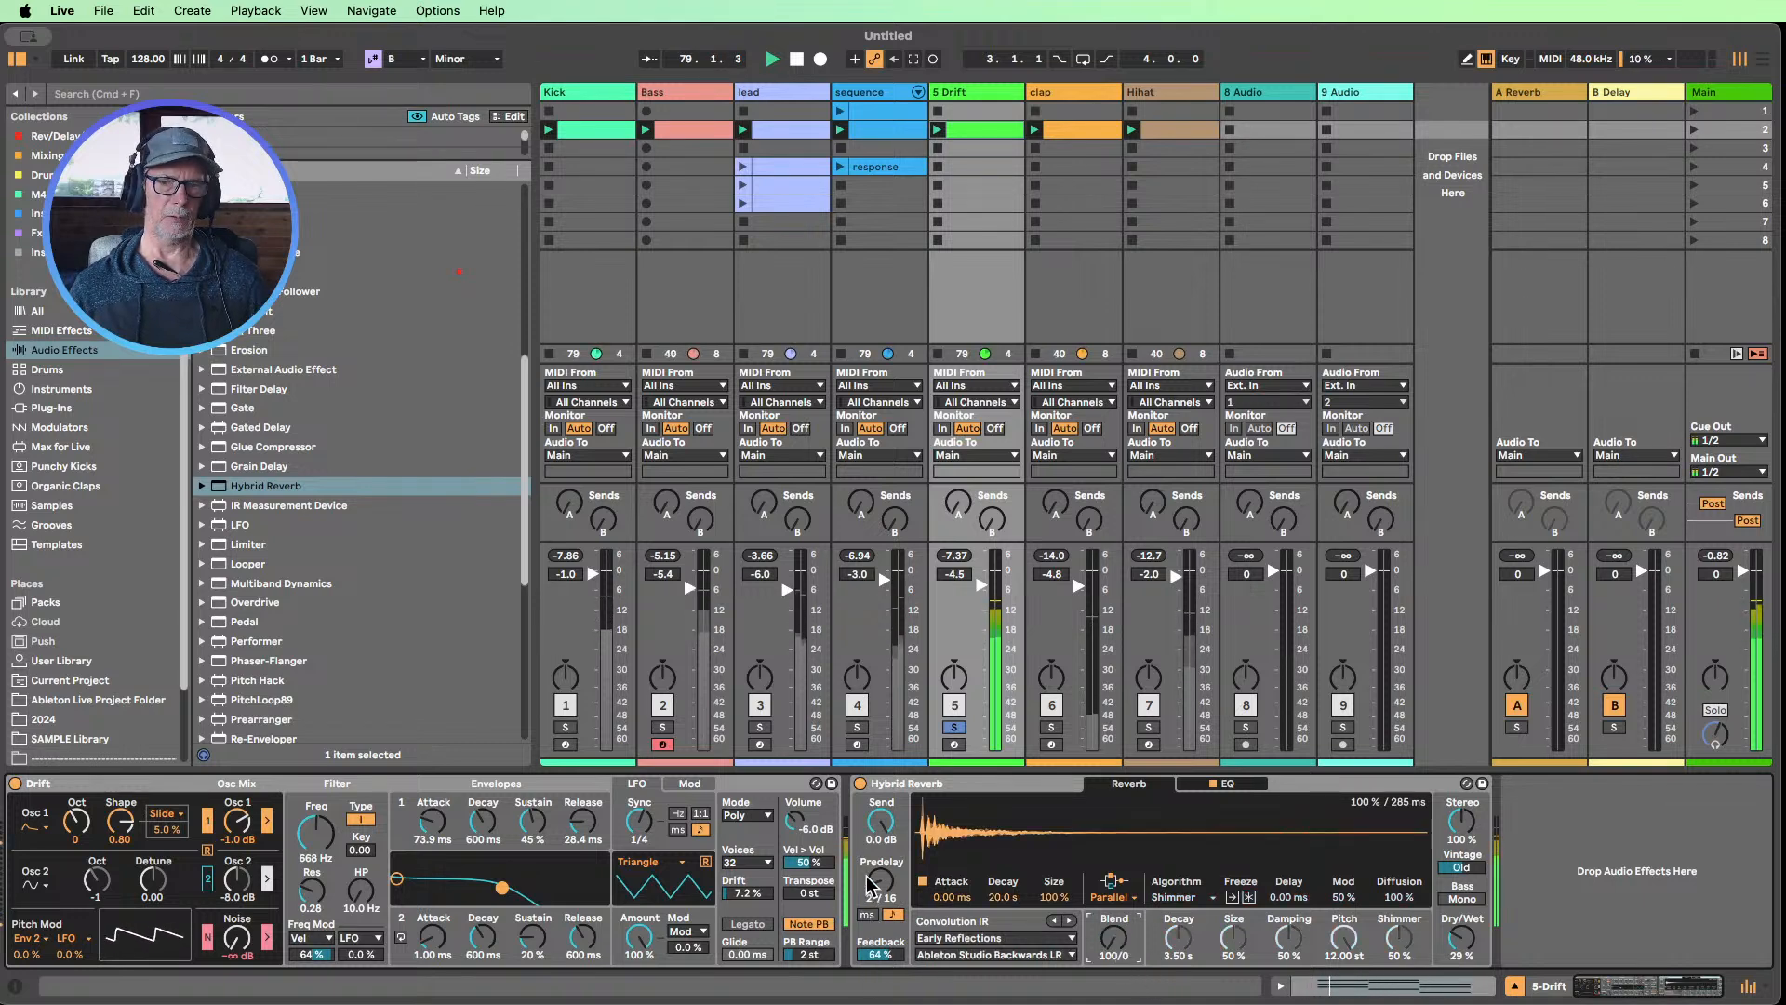
drag(878, 882, 878, 865)
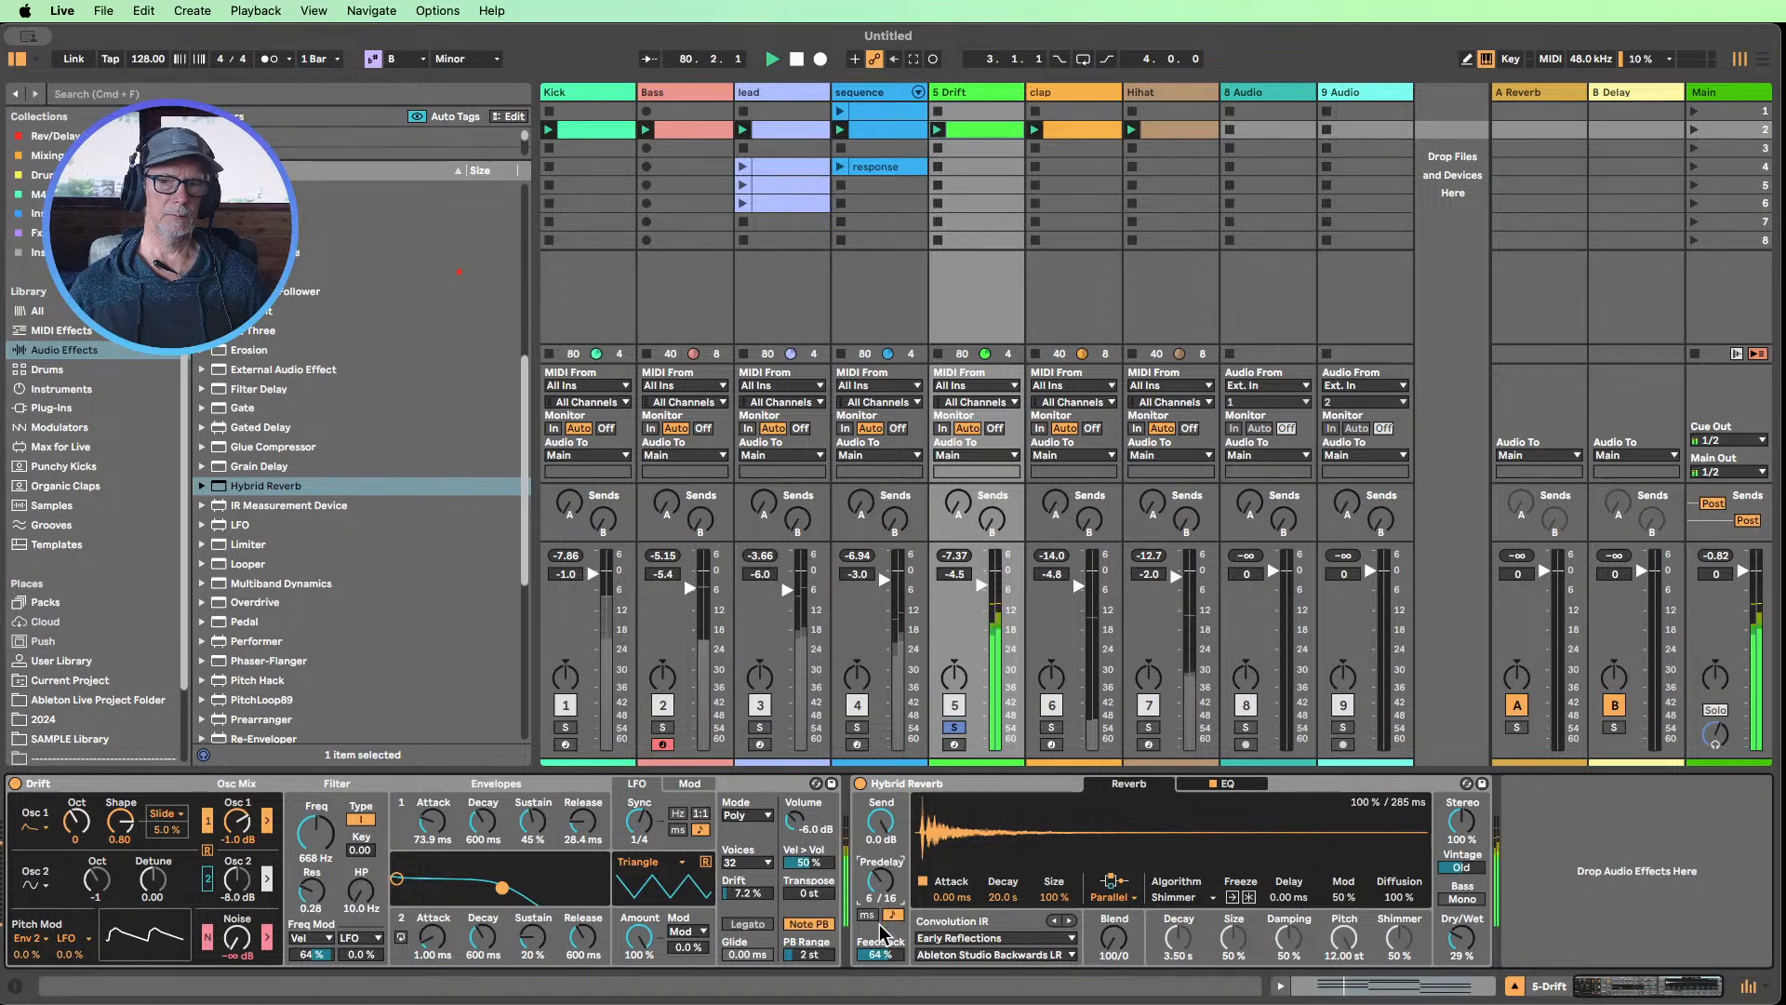
drag(878, 956, 878, 948)
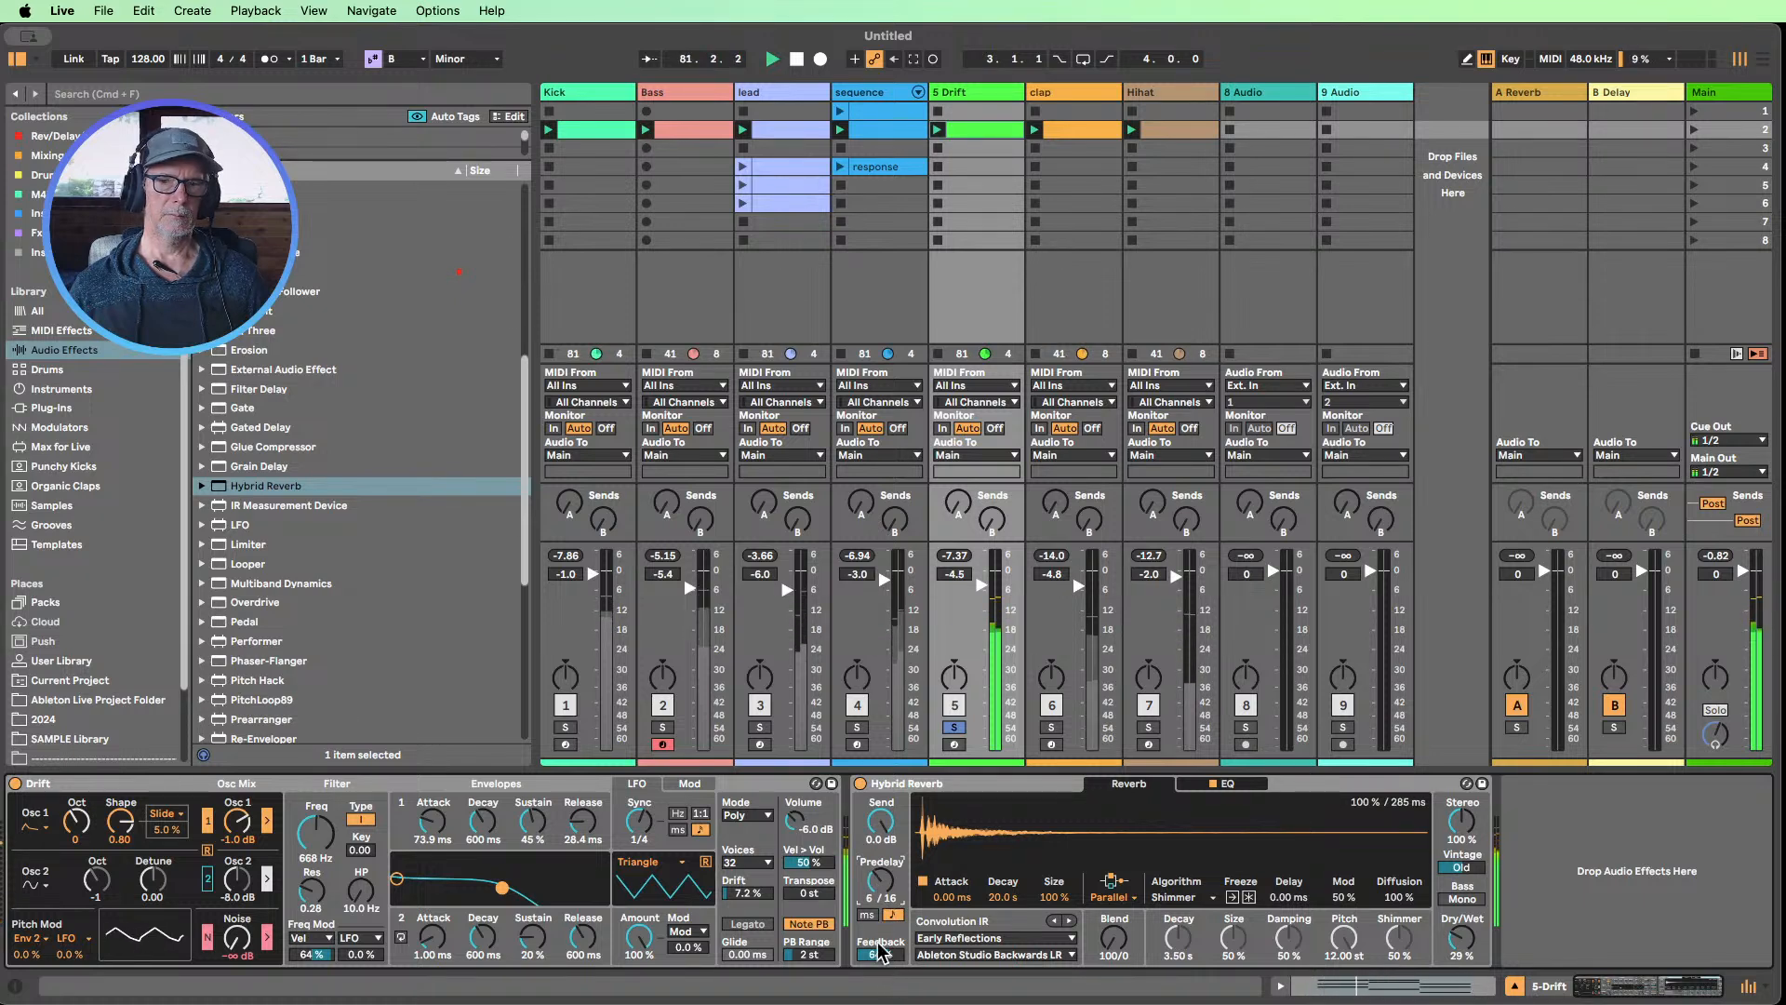
click(868, 916)
drag(880, 882, 880, 870)
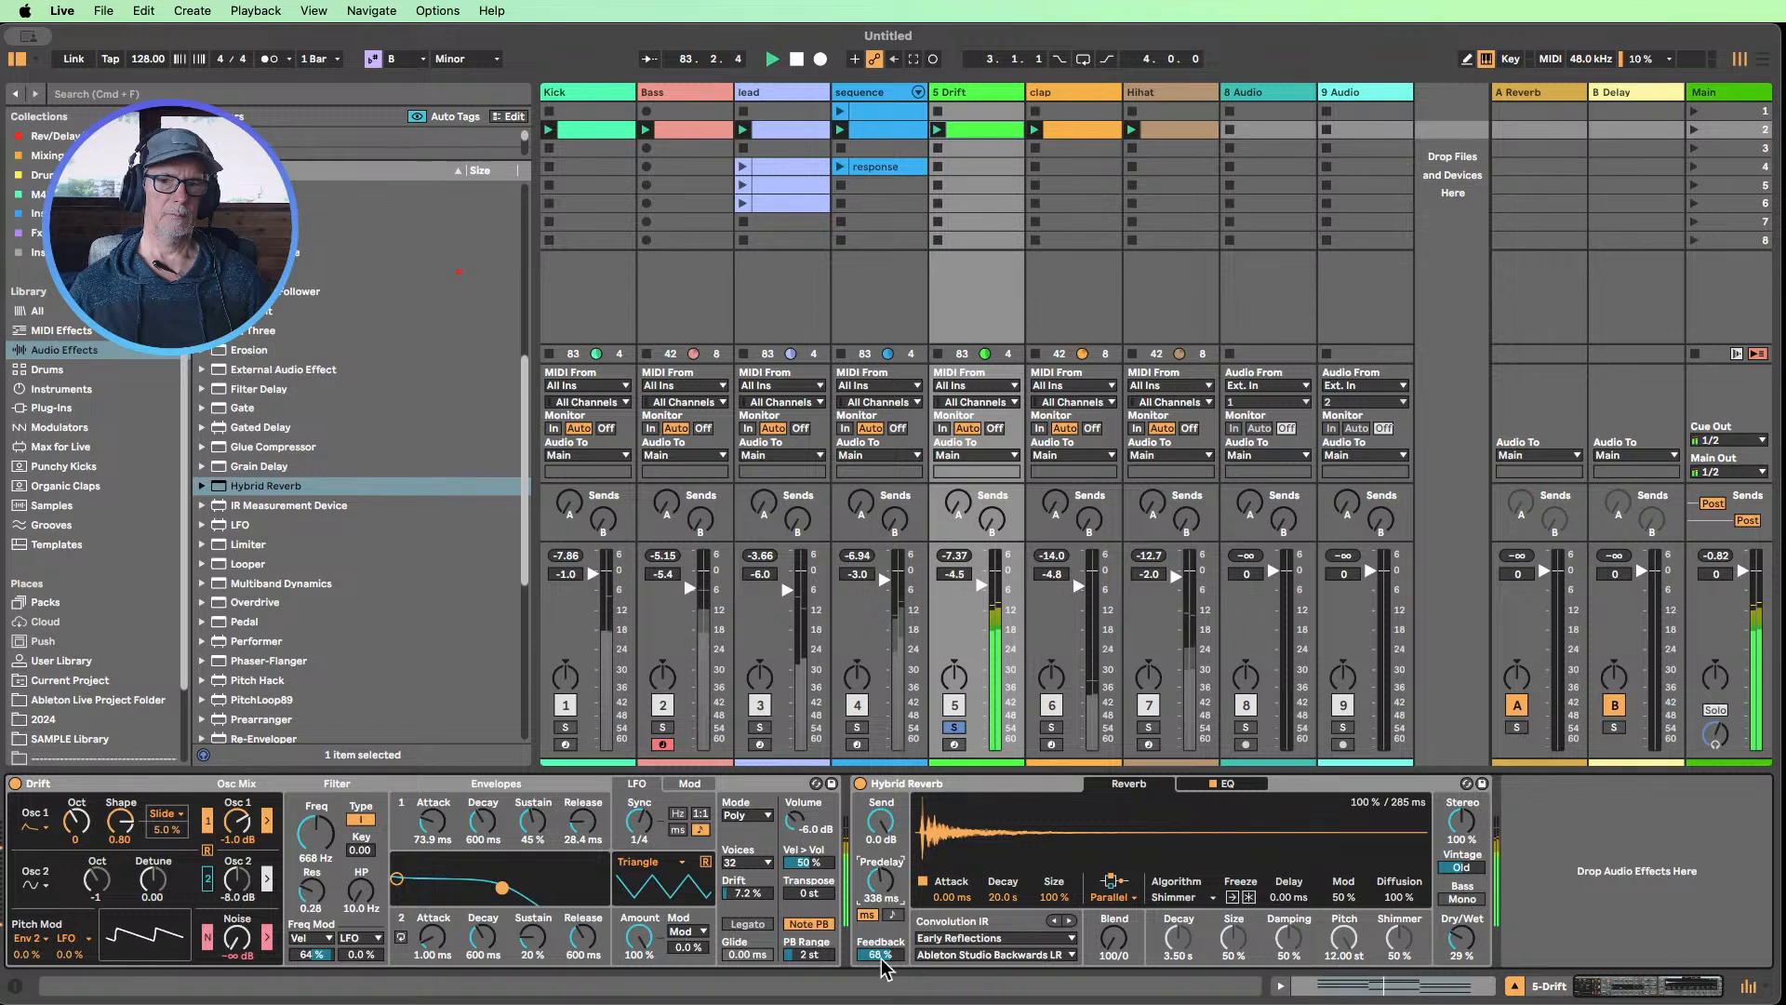
Try Hybrid Reverb with Feedback at 94%, Dry/Wet at 27%, Size at 500%, and Predelay at 357 ms and 10.3 ms
drag(880, 955, 880, 940)
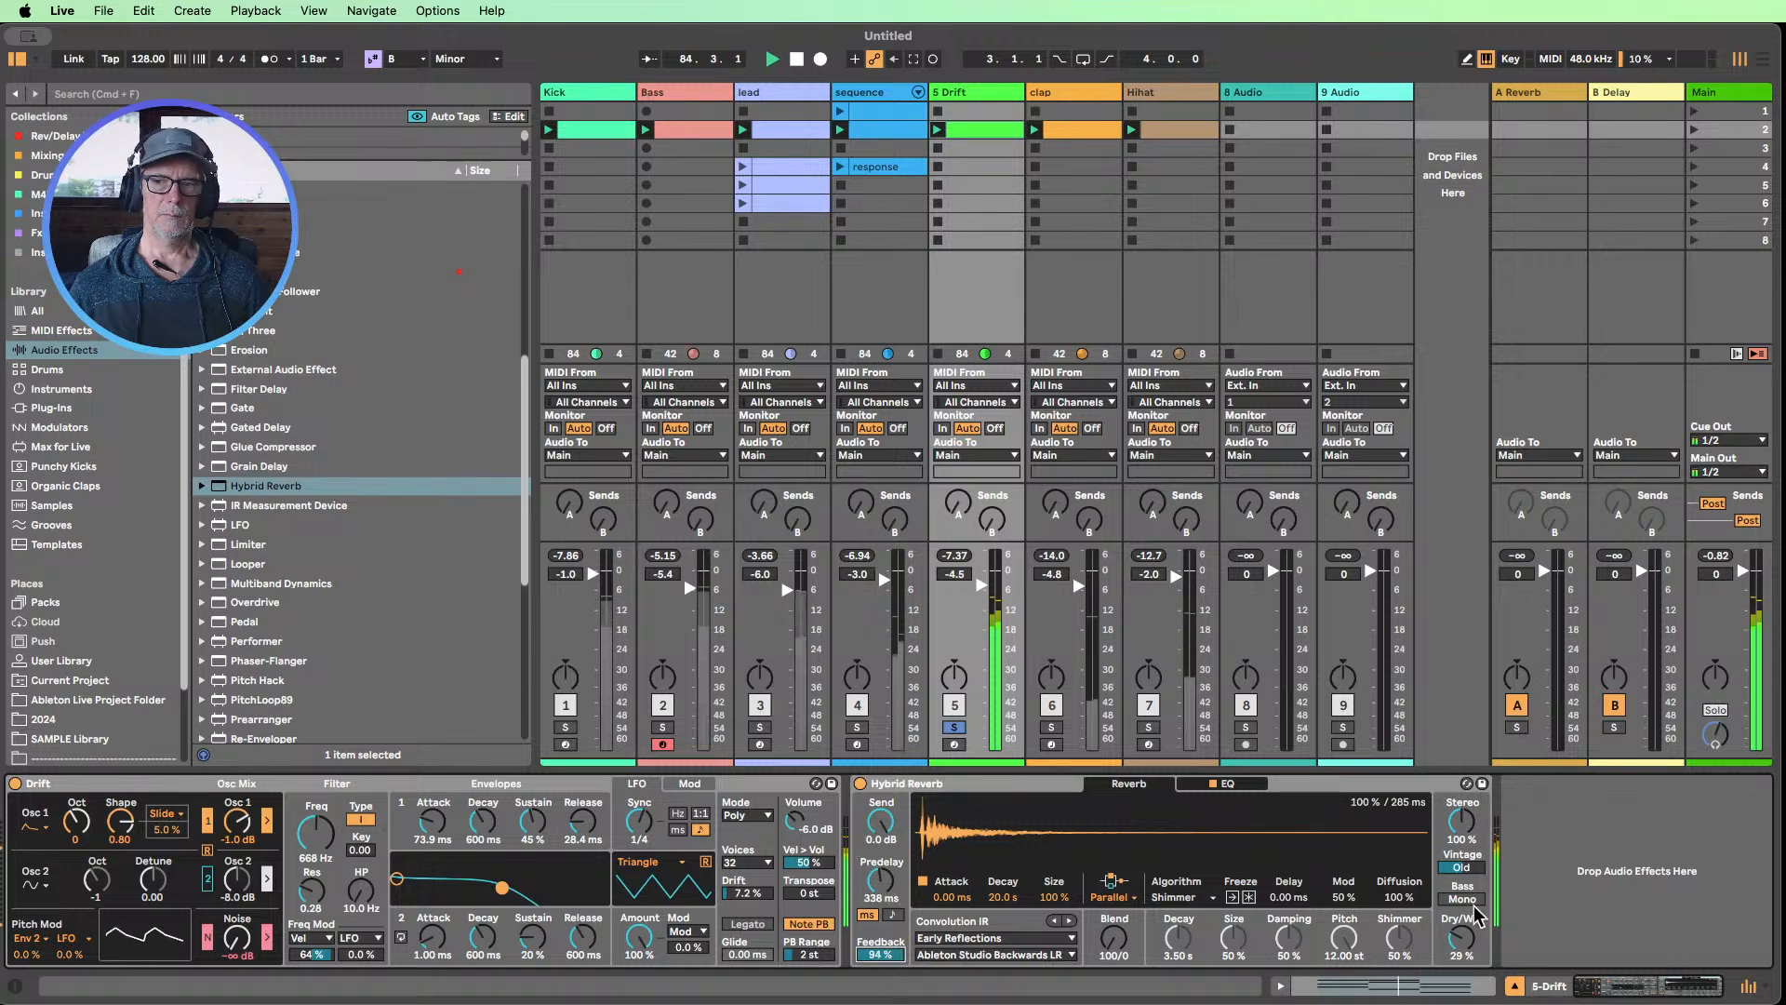
drag(1462, 938, 1462, 925)
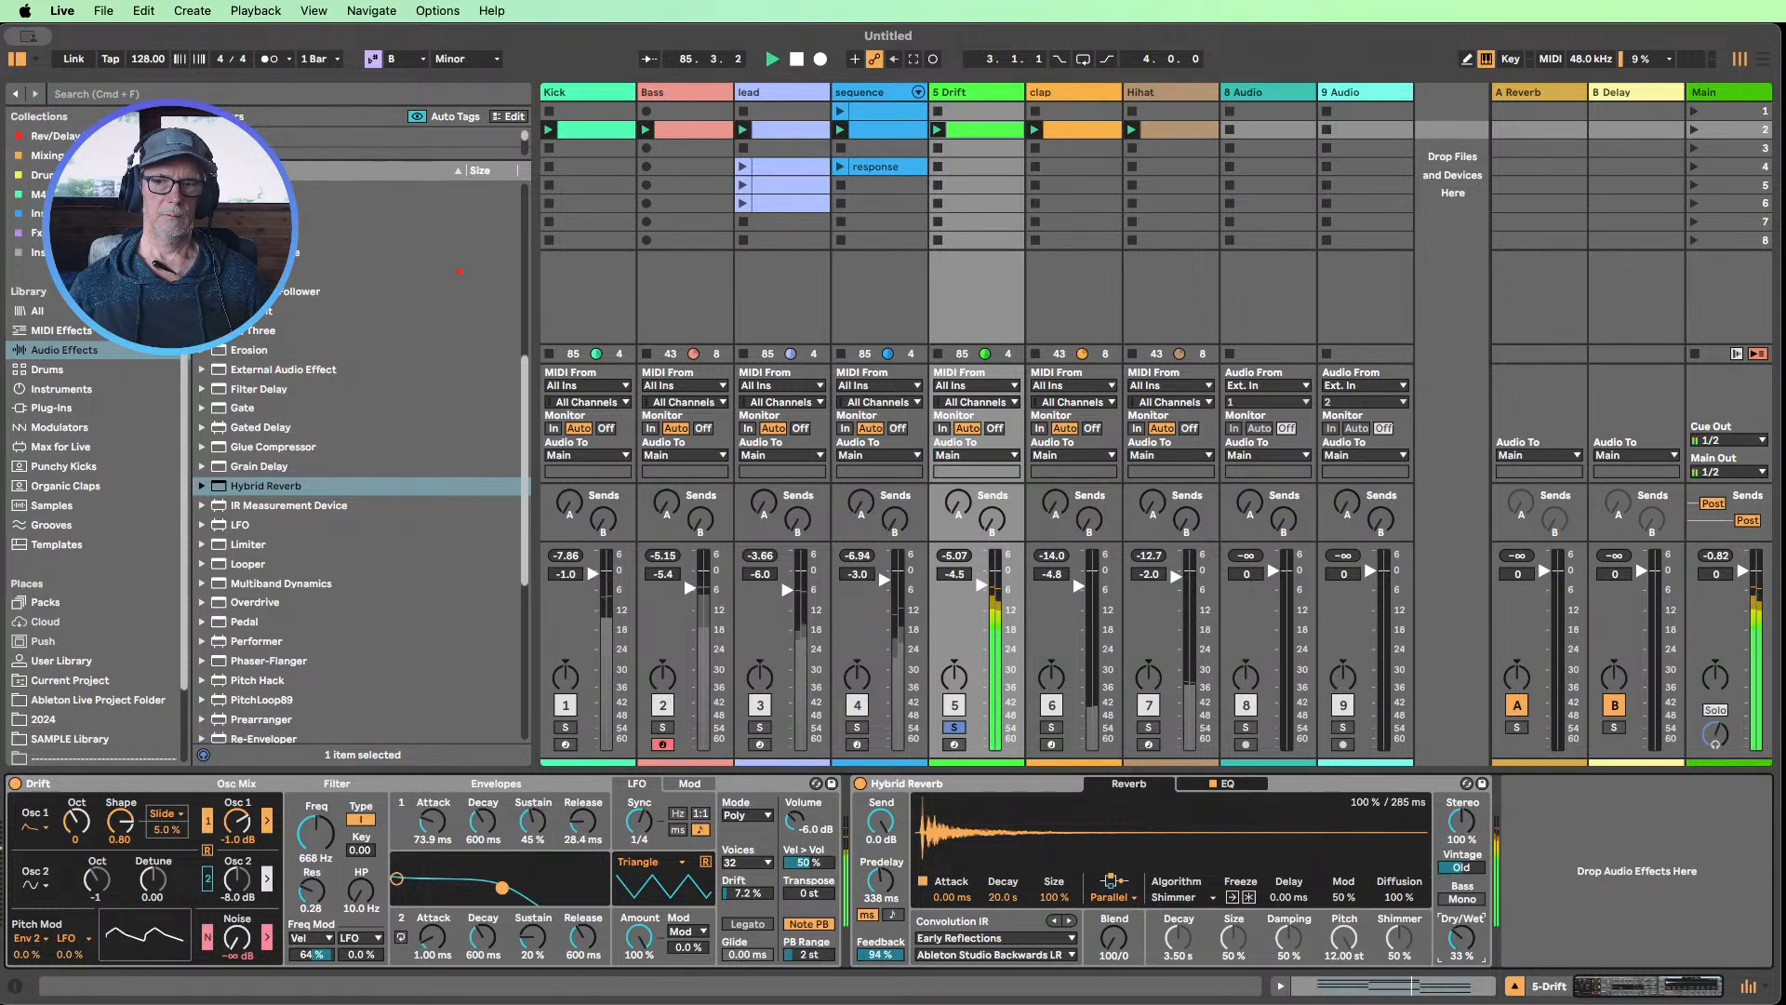
drag(899, 894, 898, 888)
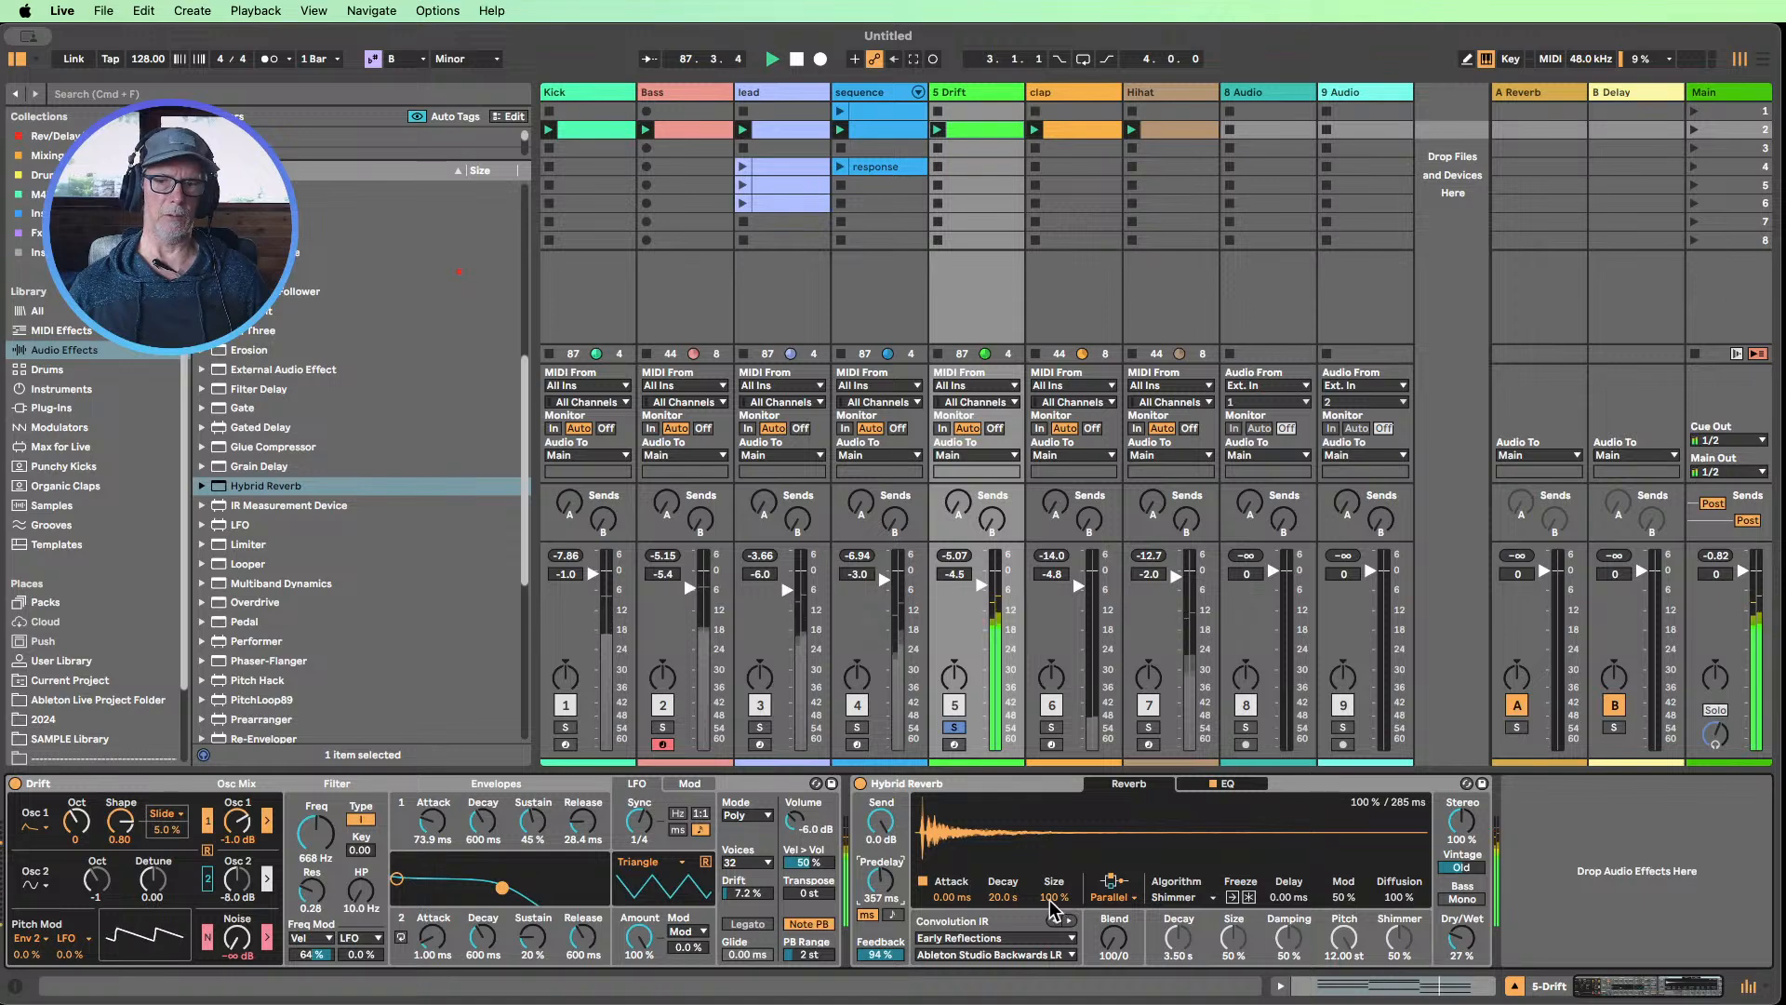
drag(1054, 904, 1053, 888)
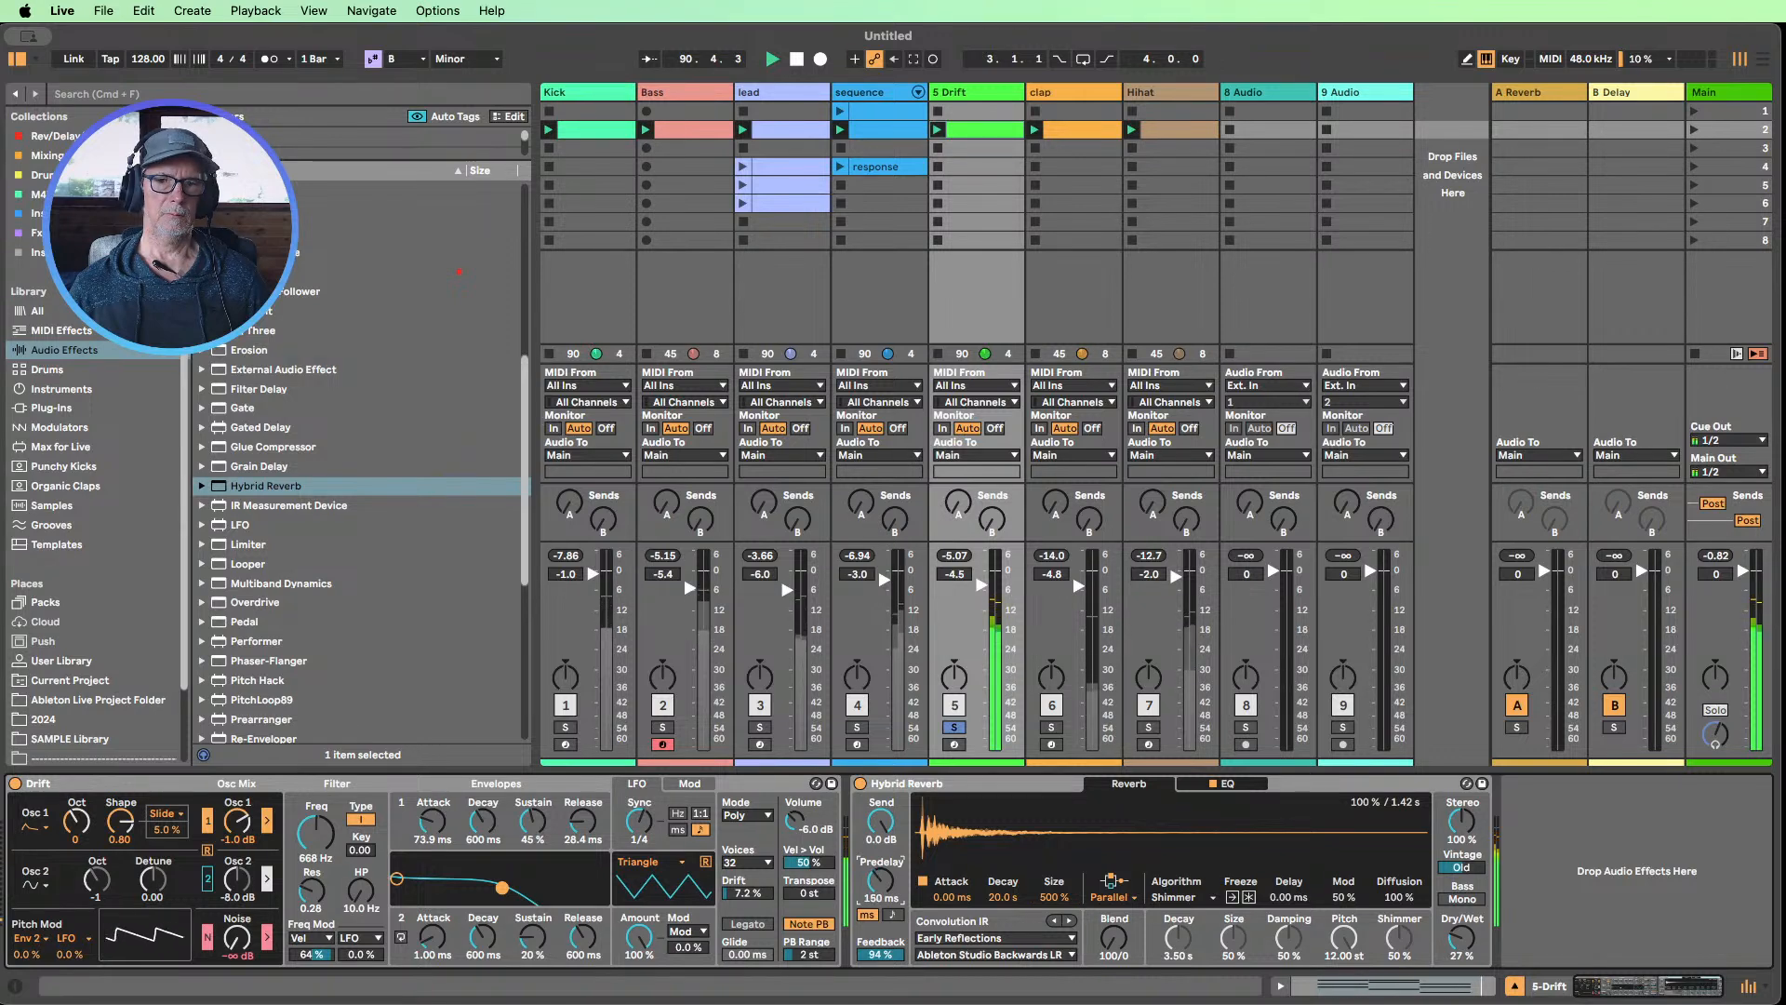
Sync Hybrid Reverb's Predelay to the beat at 3/16, with Feedback at 39%, Size at 260% and Dry/Wet at 41%
click(892, 915)
drag(877, 958, 877, 971)
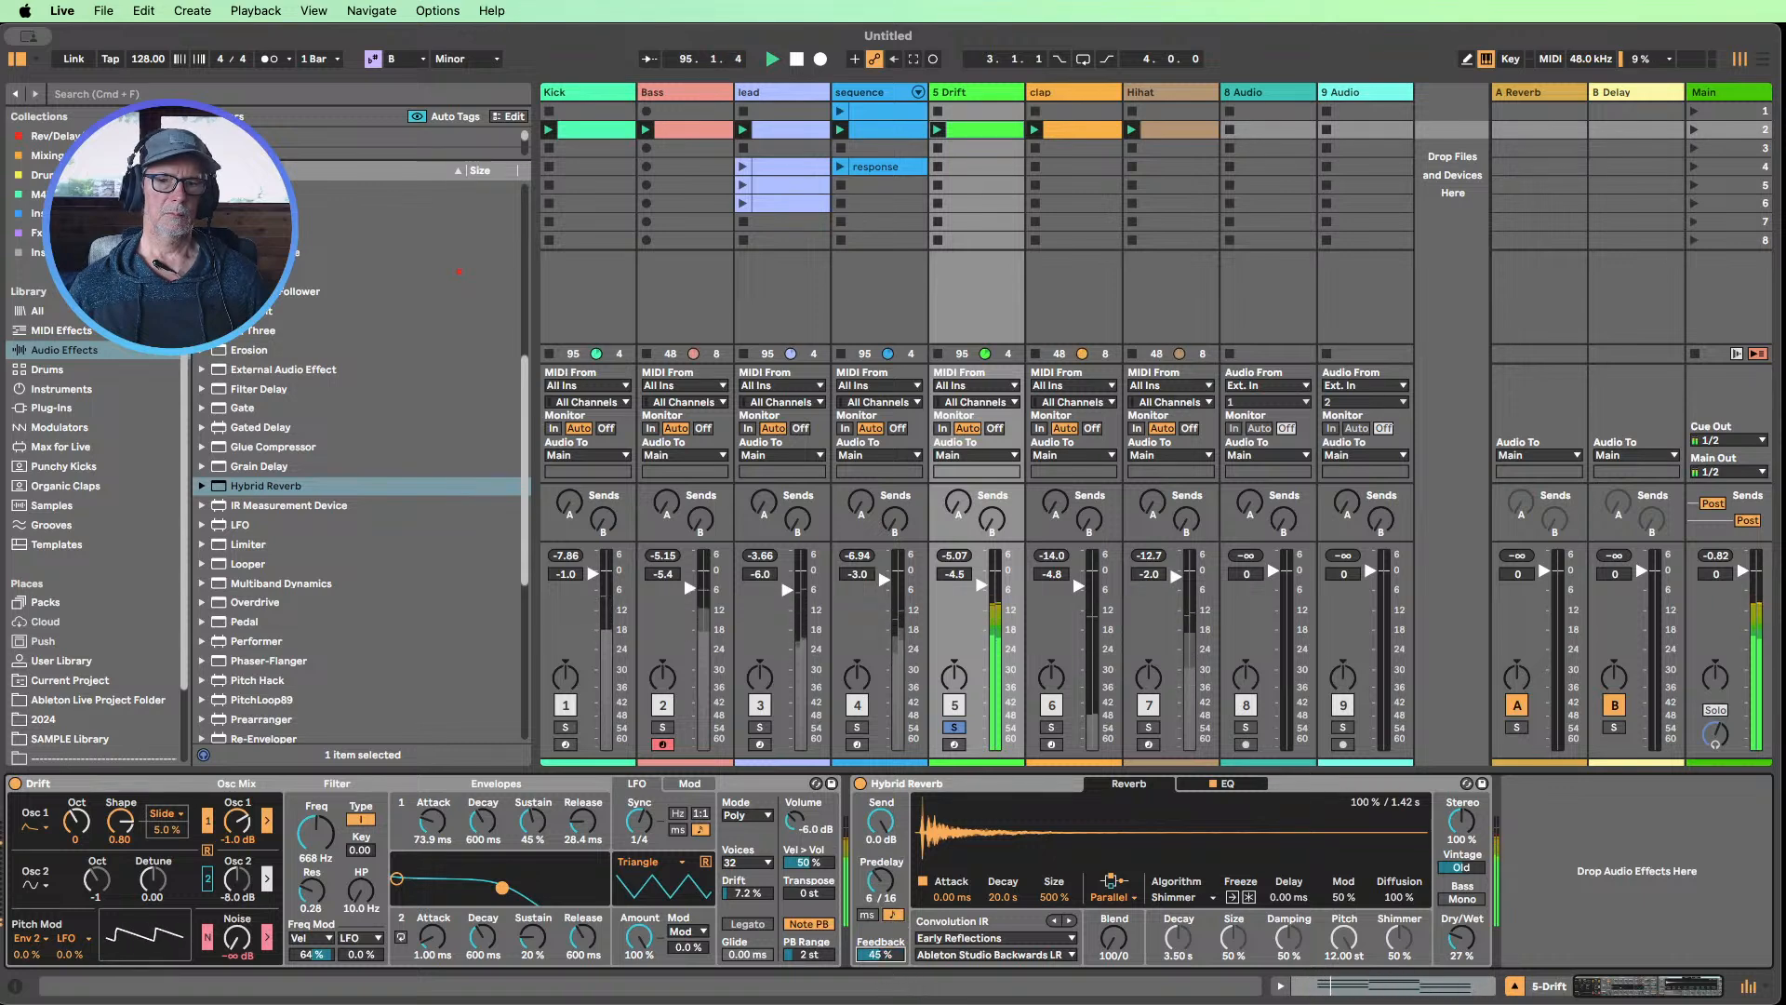
drag(879, 964, 879, 970)
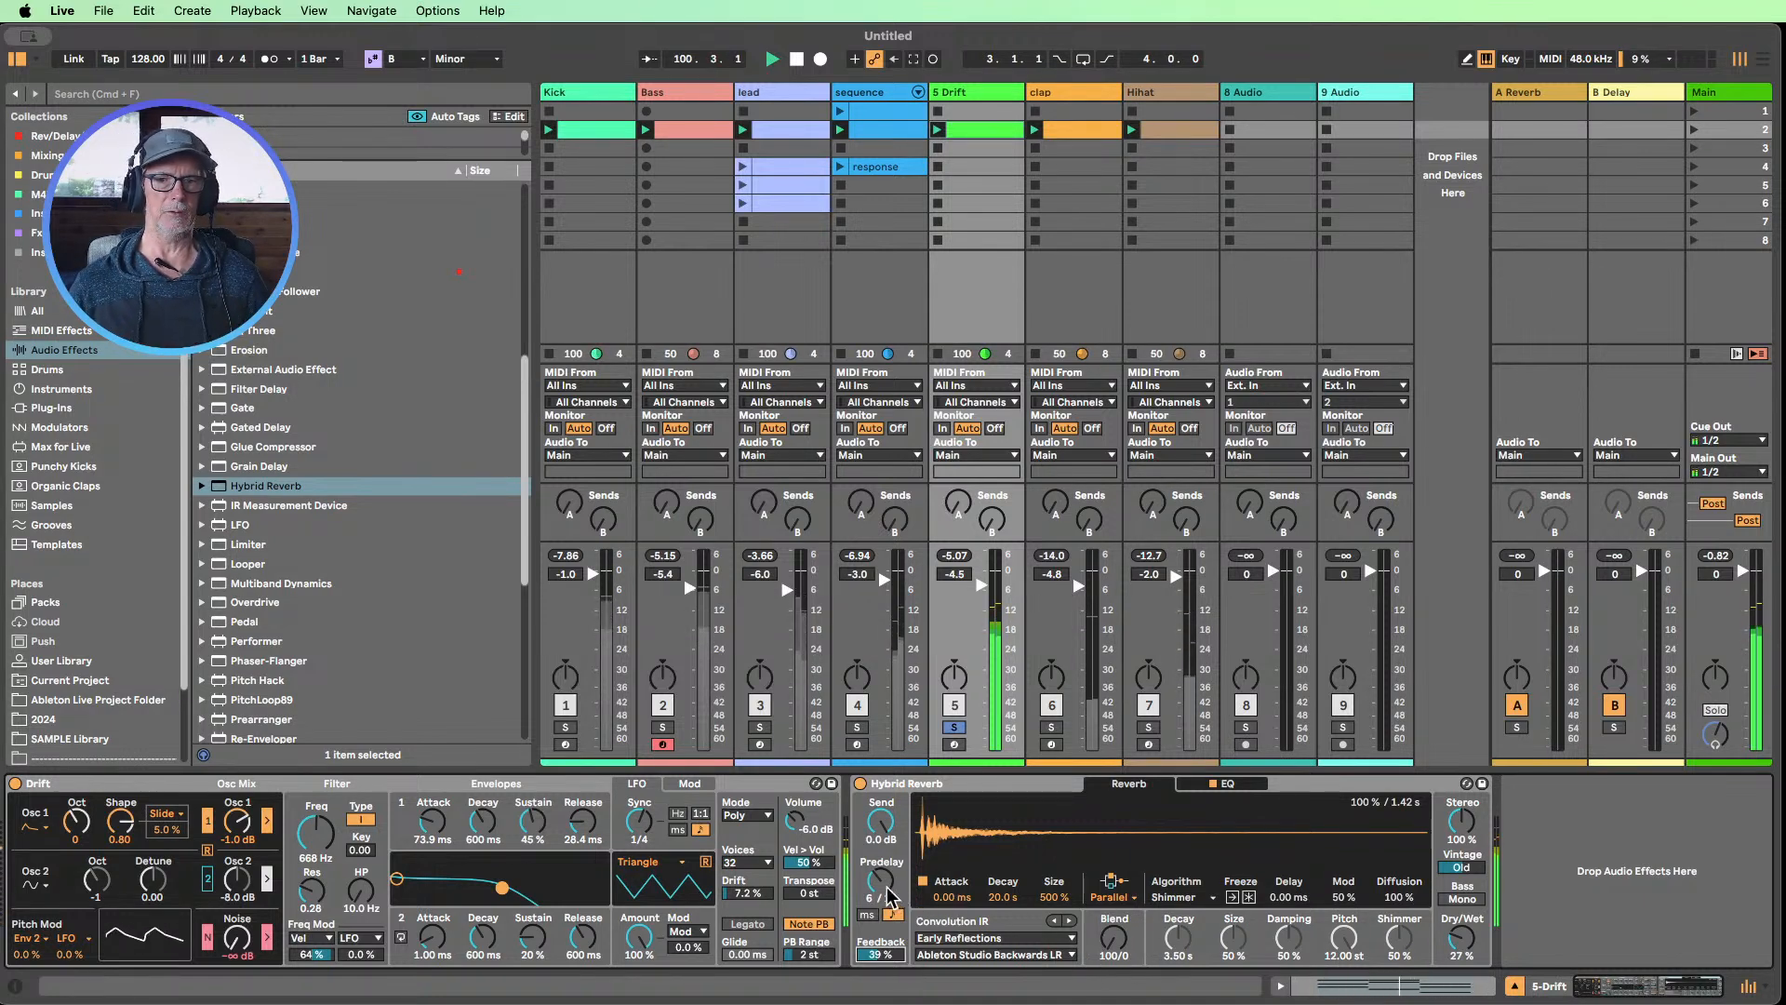
drag(880, 885, 880, 896)
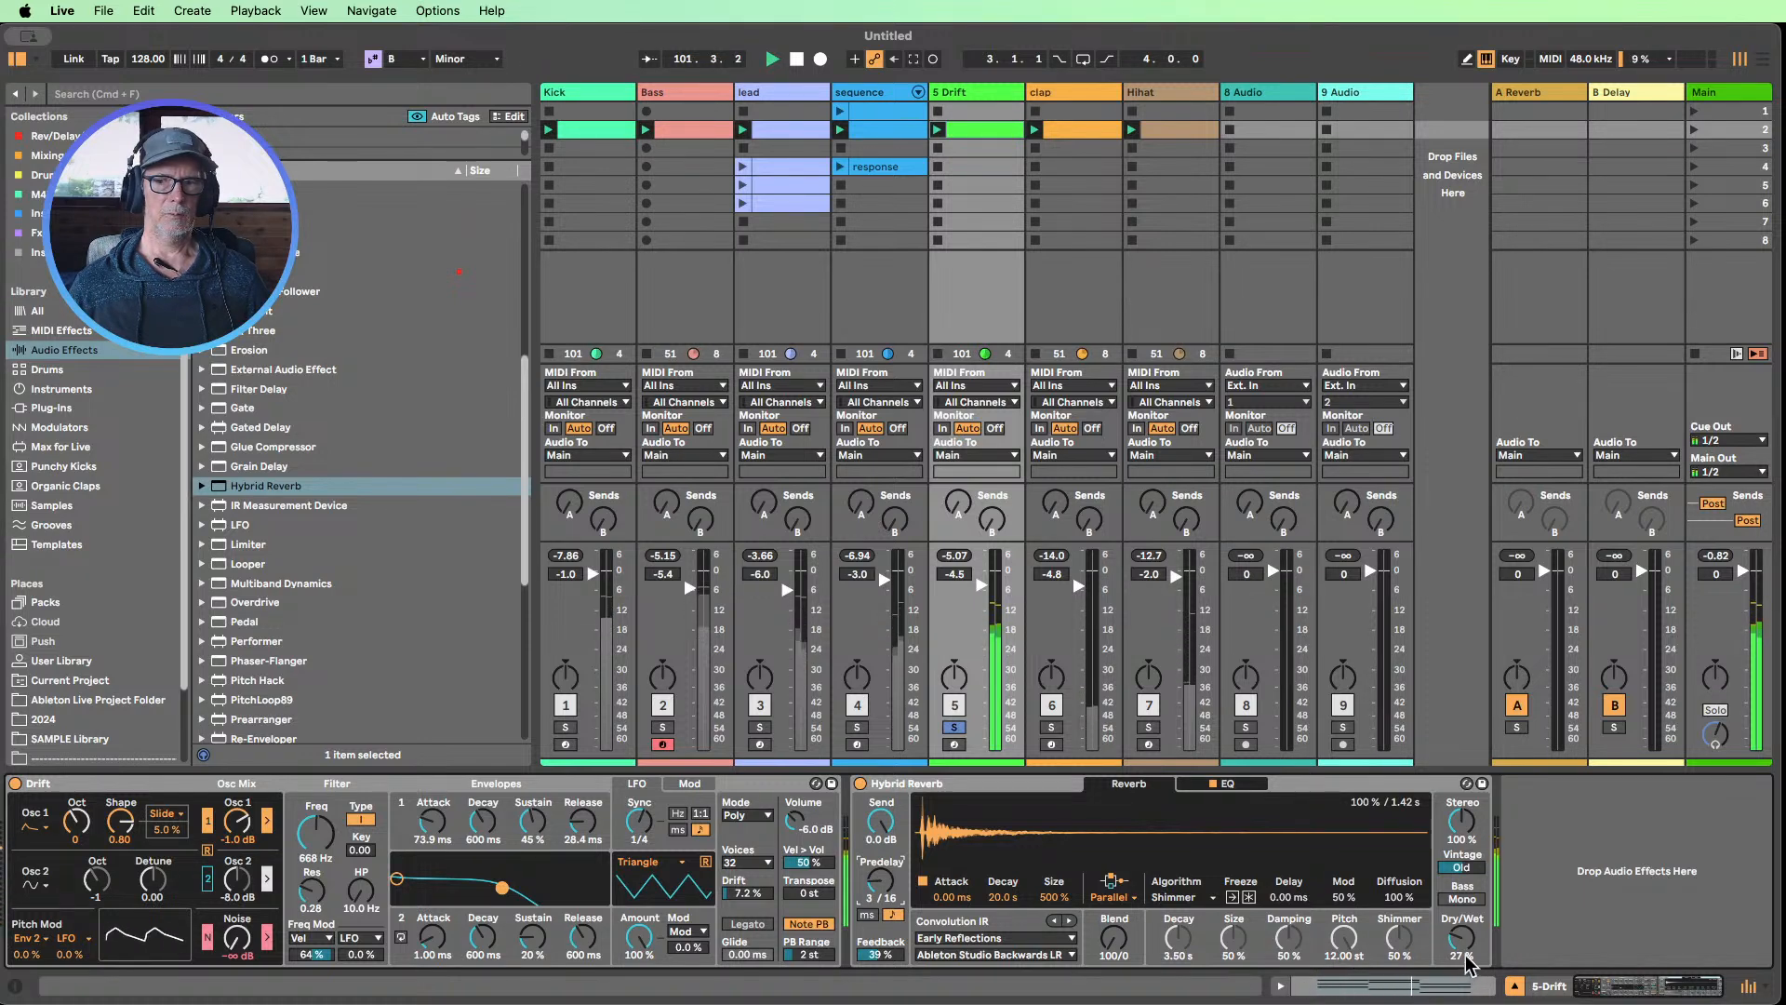
drag(1055, 897, 1068, 920)
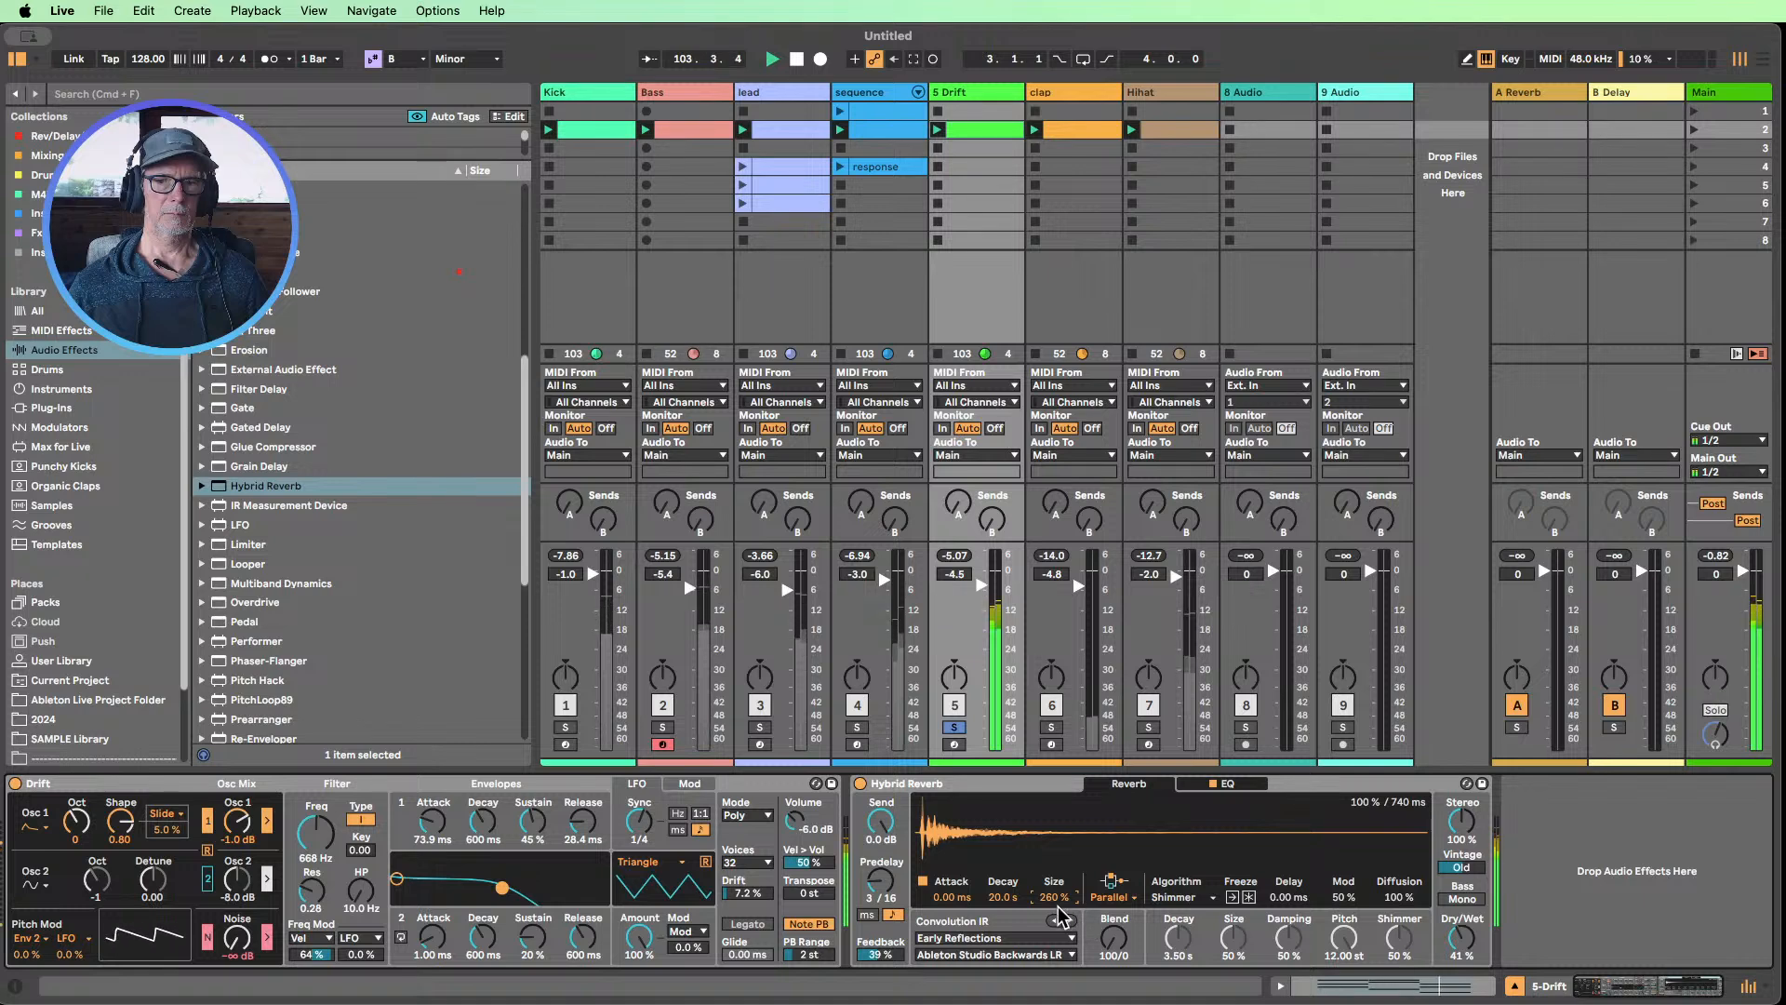
Set Drift's filter frequency to 294 Hz and its LFO filter modulation amount to 57%
drag(316, 832, 316, 899)
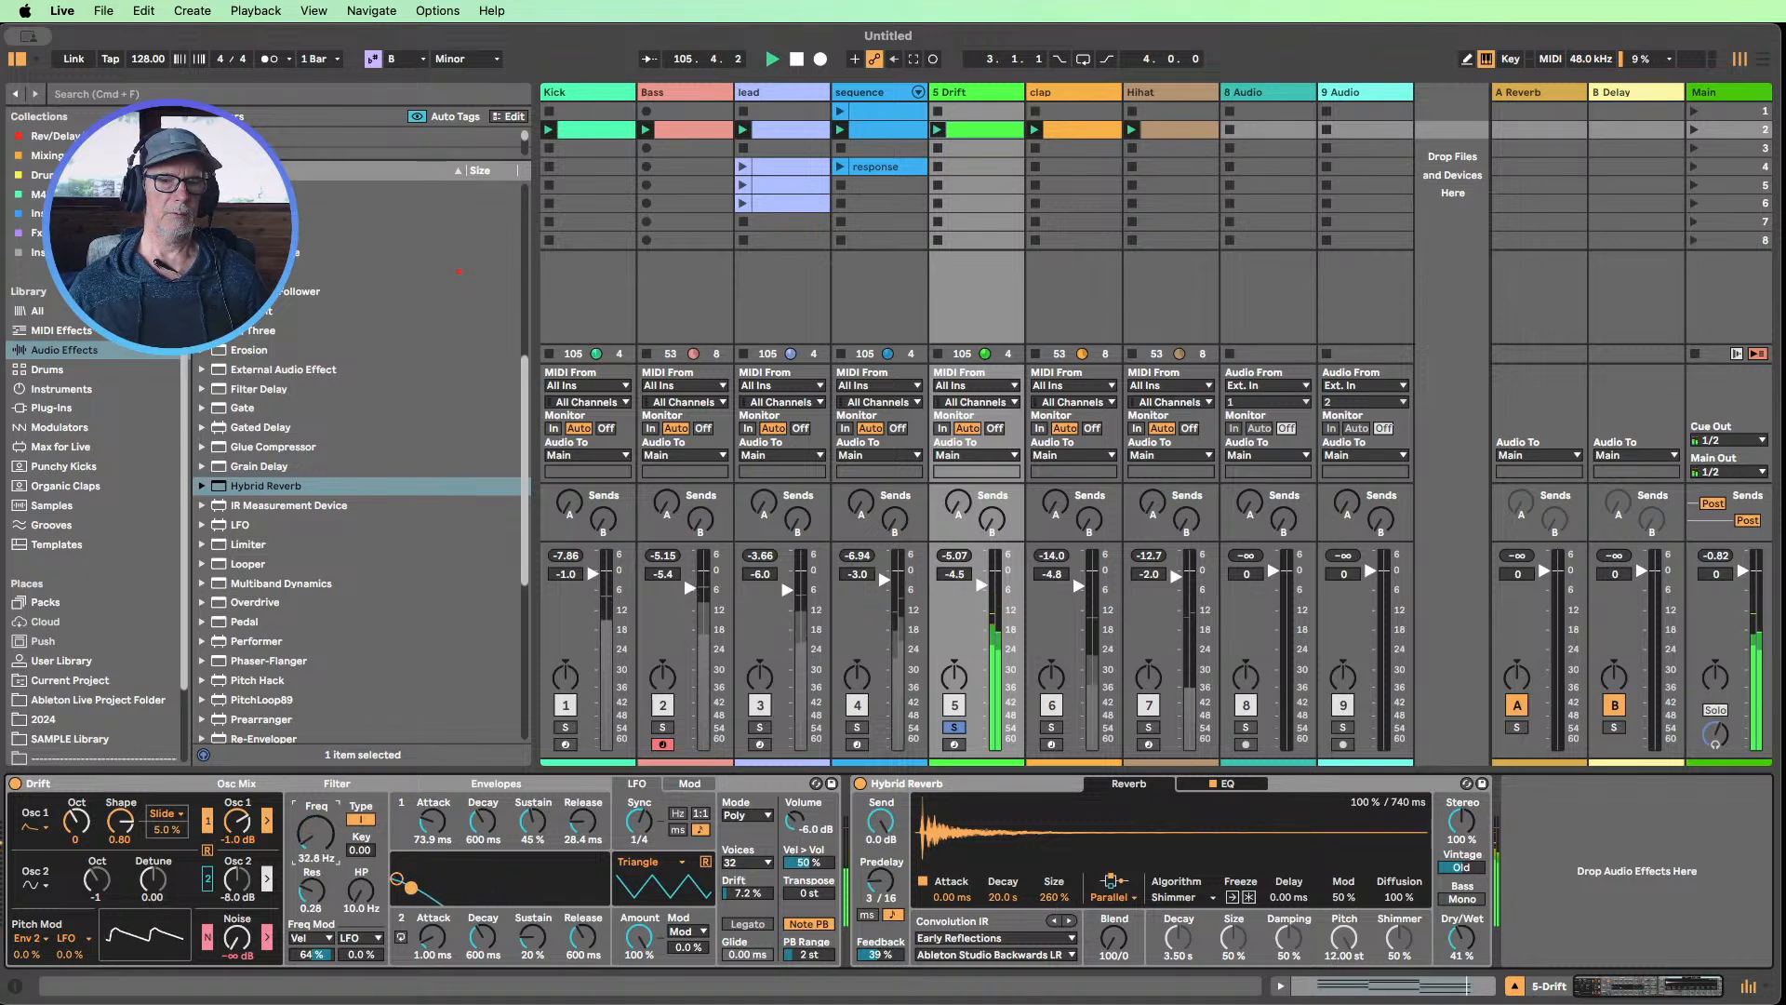
drag(315, 833, 315, 819)
click(373, 953)
mouse_move(361, 955)
mouse_down()
mouse_move(361, 907)
mouse_move(373, 949)
mouse_up()
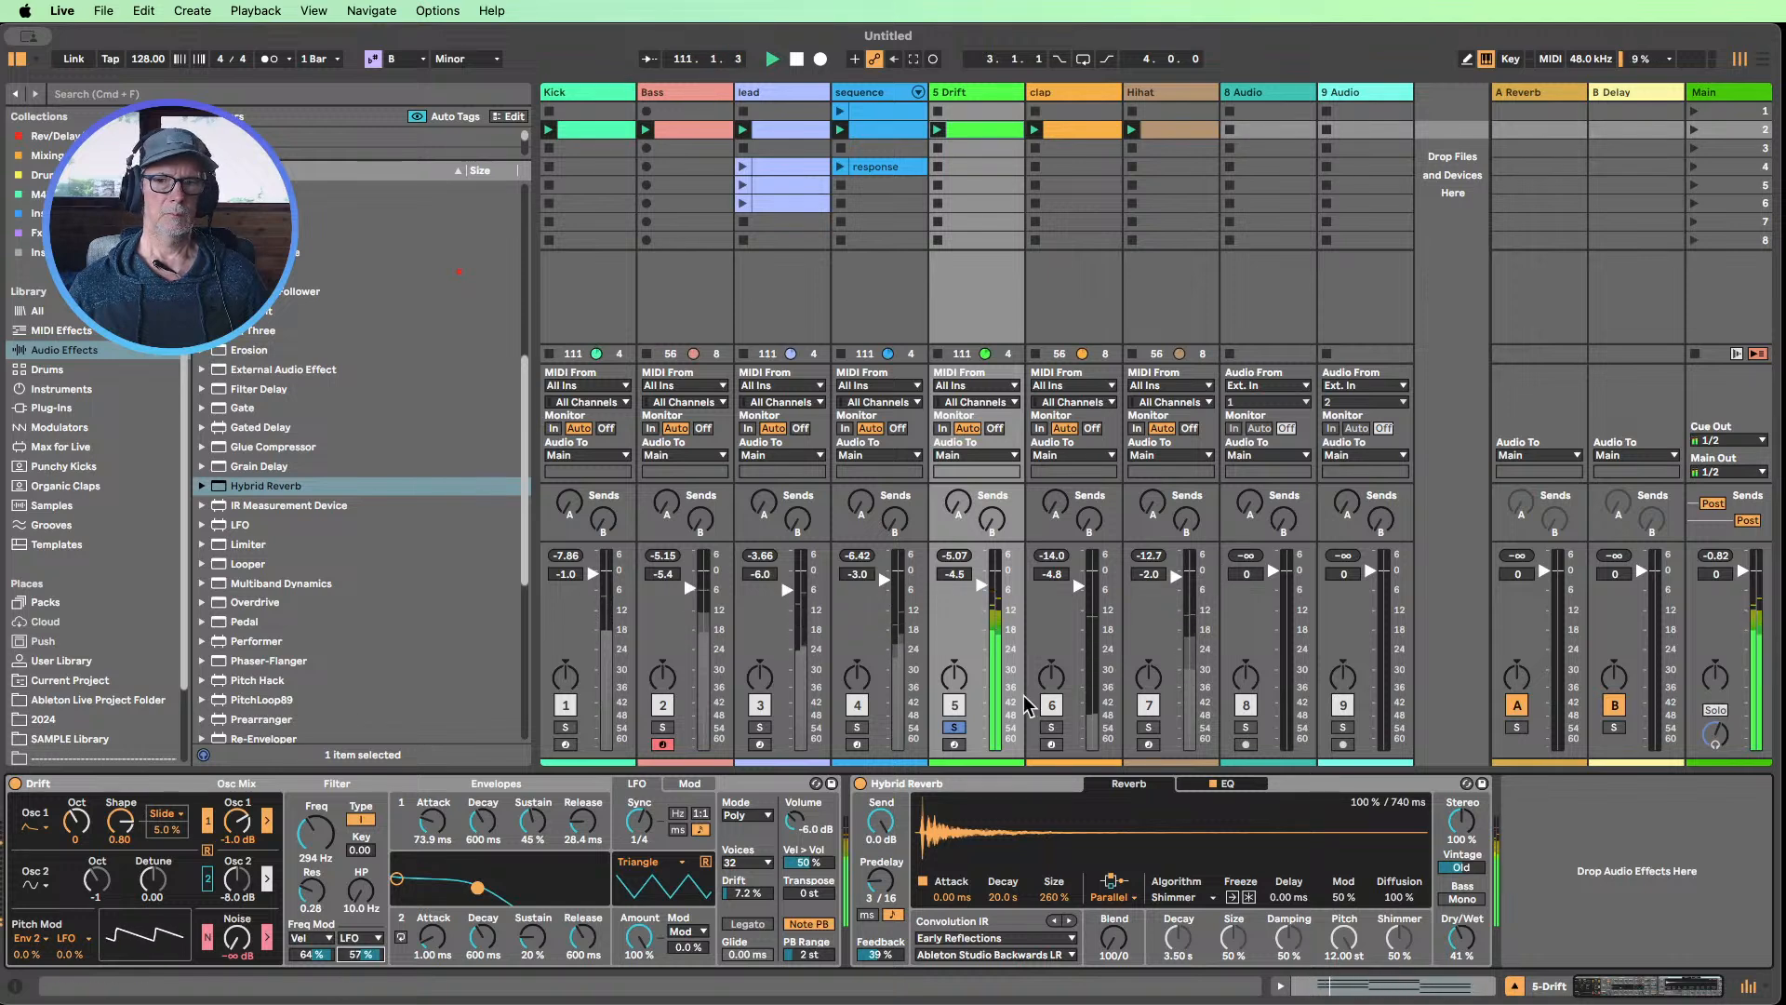
Solo the Bass and Kick tracks together with Drift, and lower Drift's filter frequency to 92.8 Hz
click(663, 726)
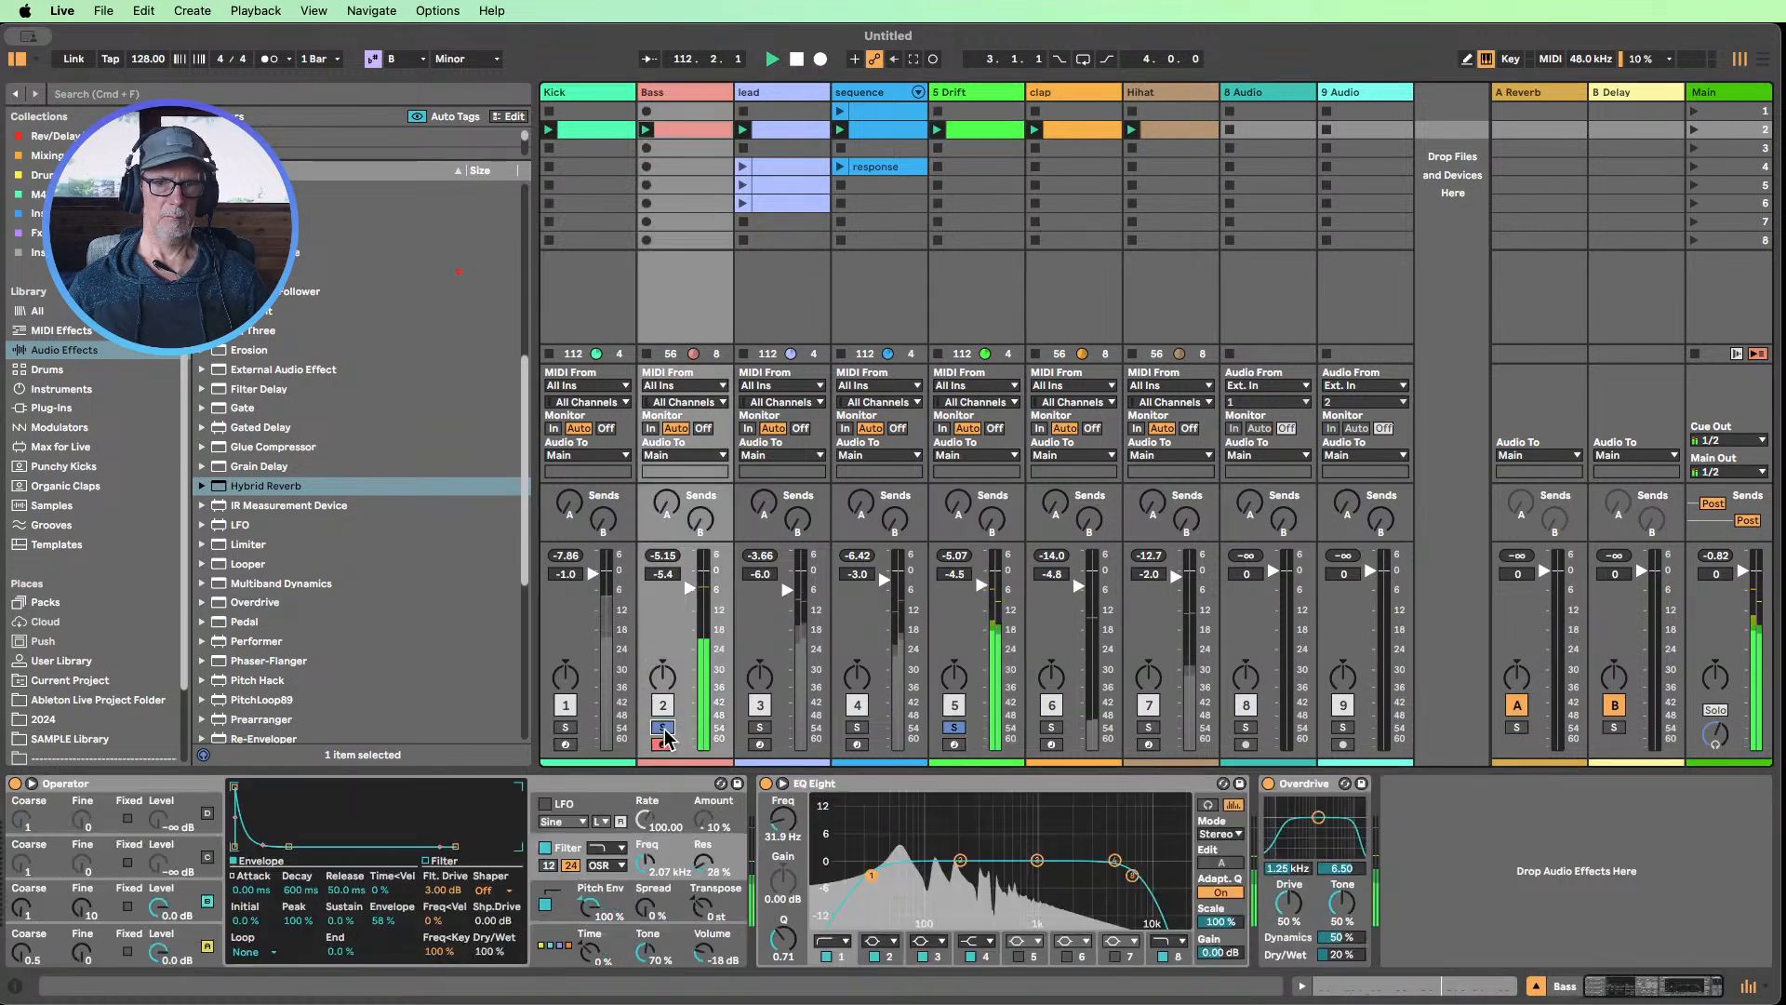
click(565, 726)
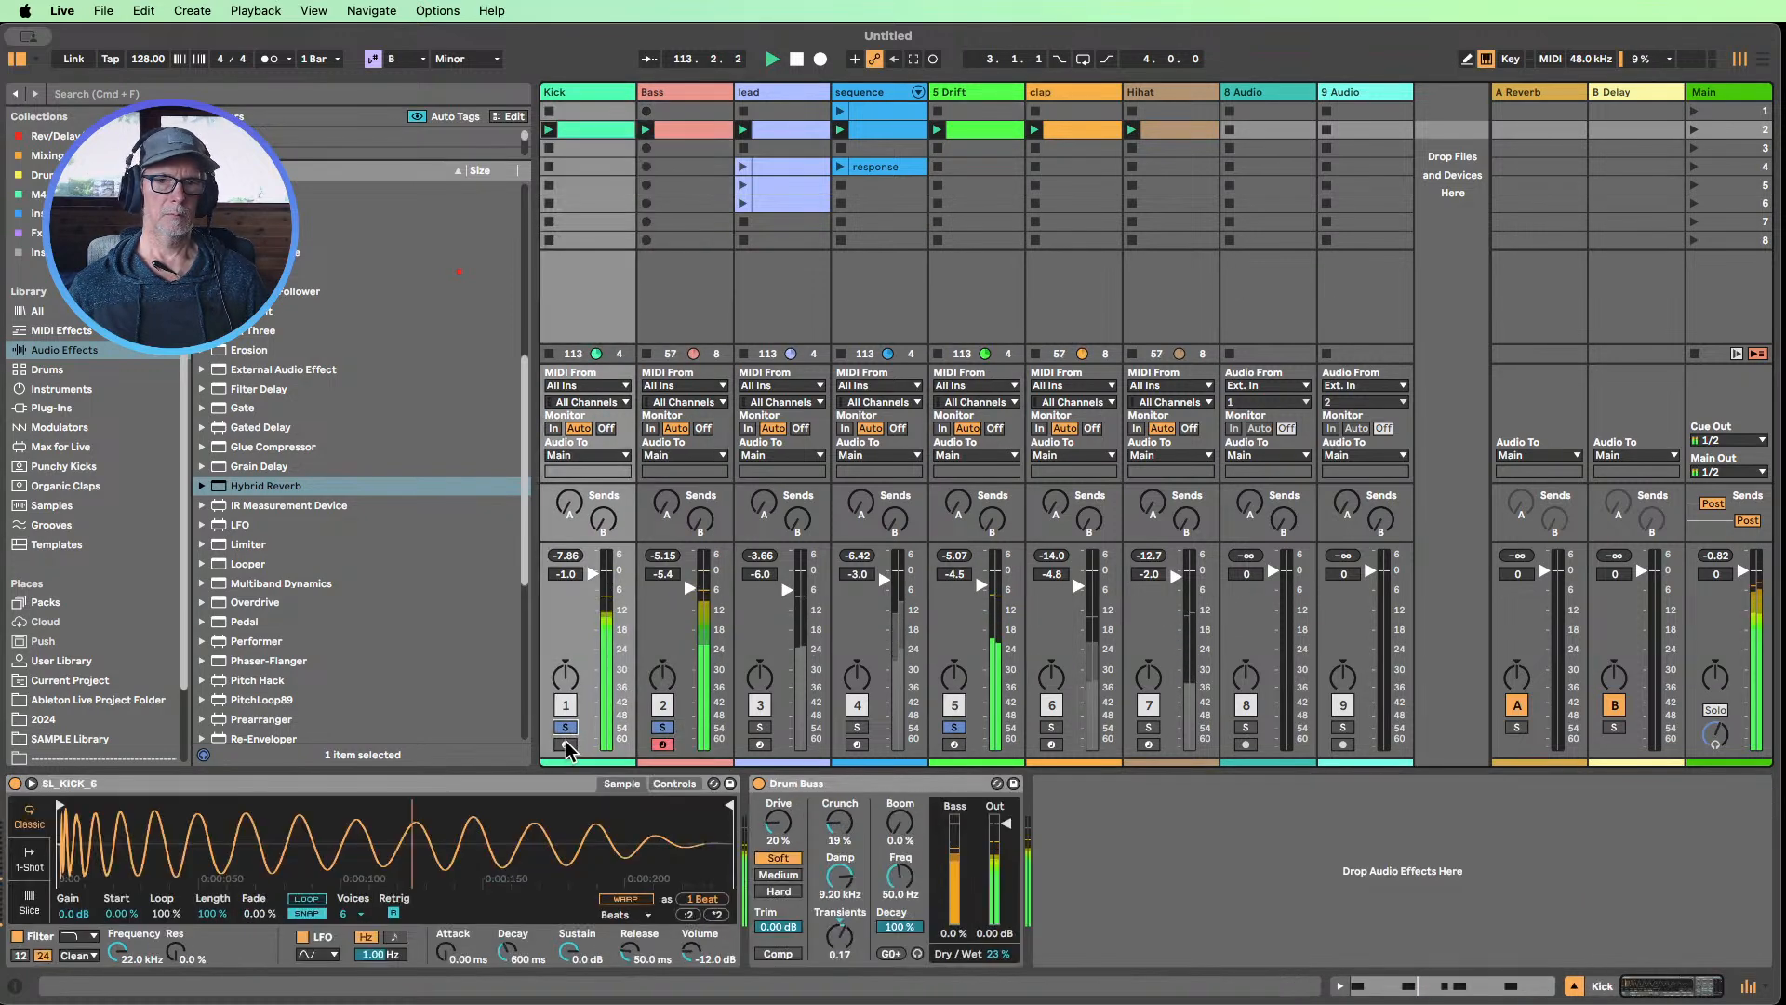
click(977, 103)
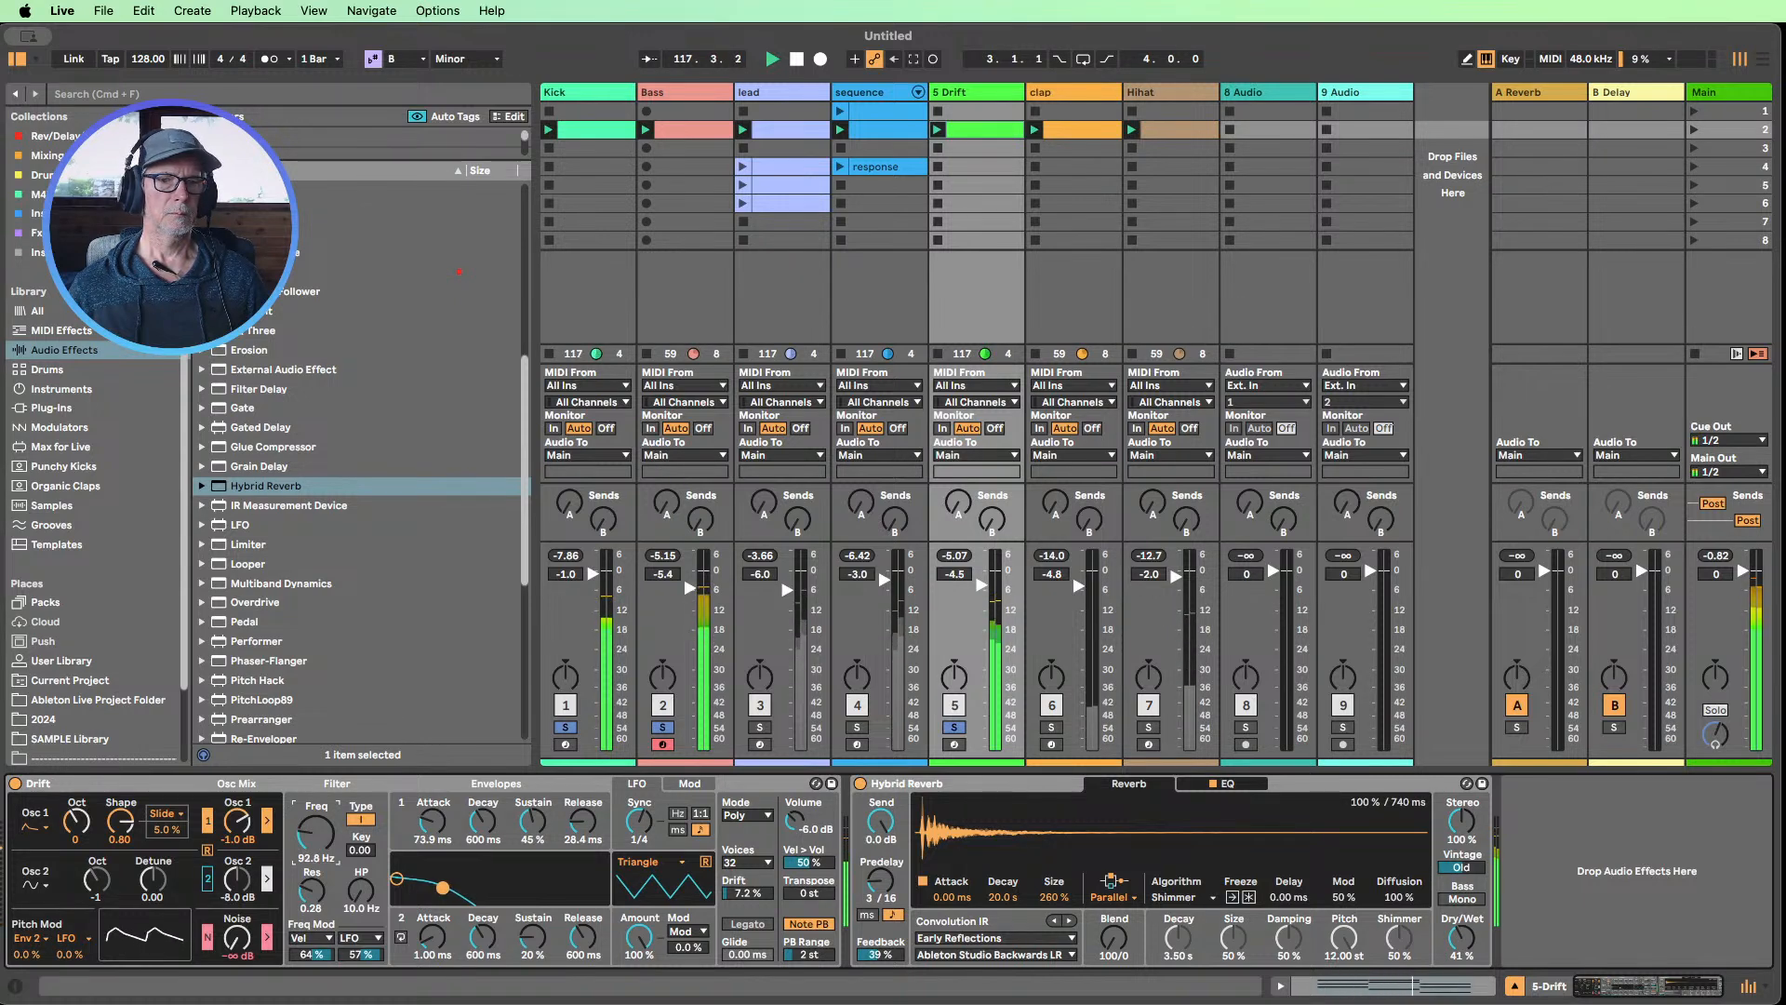
Switch Hybrid Reverb's Predelay to milliseconds at 303 ms with Feedback at 37%, and lower Drift's filter frequency to 70.6 Hz
click(868, 914)
mouse_move(876, 955)
mouse_down()
mouse_move(903, 955)
mouse_move(901, 1000)
mouse_move(891, 957)
mouse_up()
drag(880, 882, 880, 828)
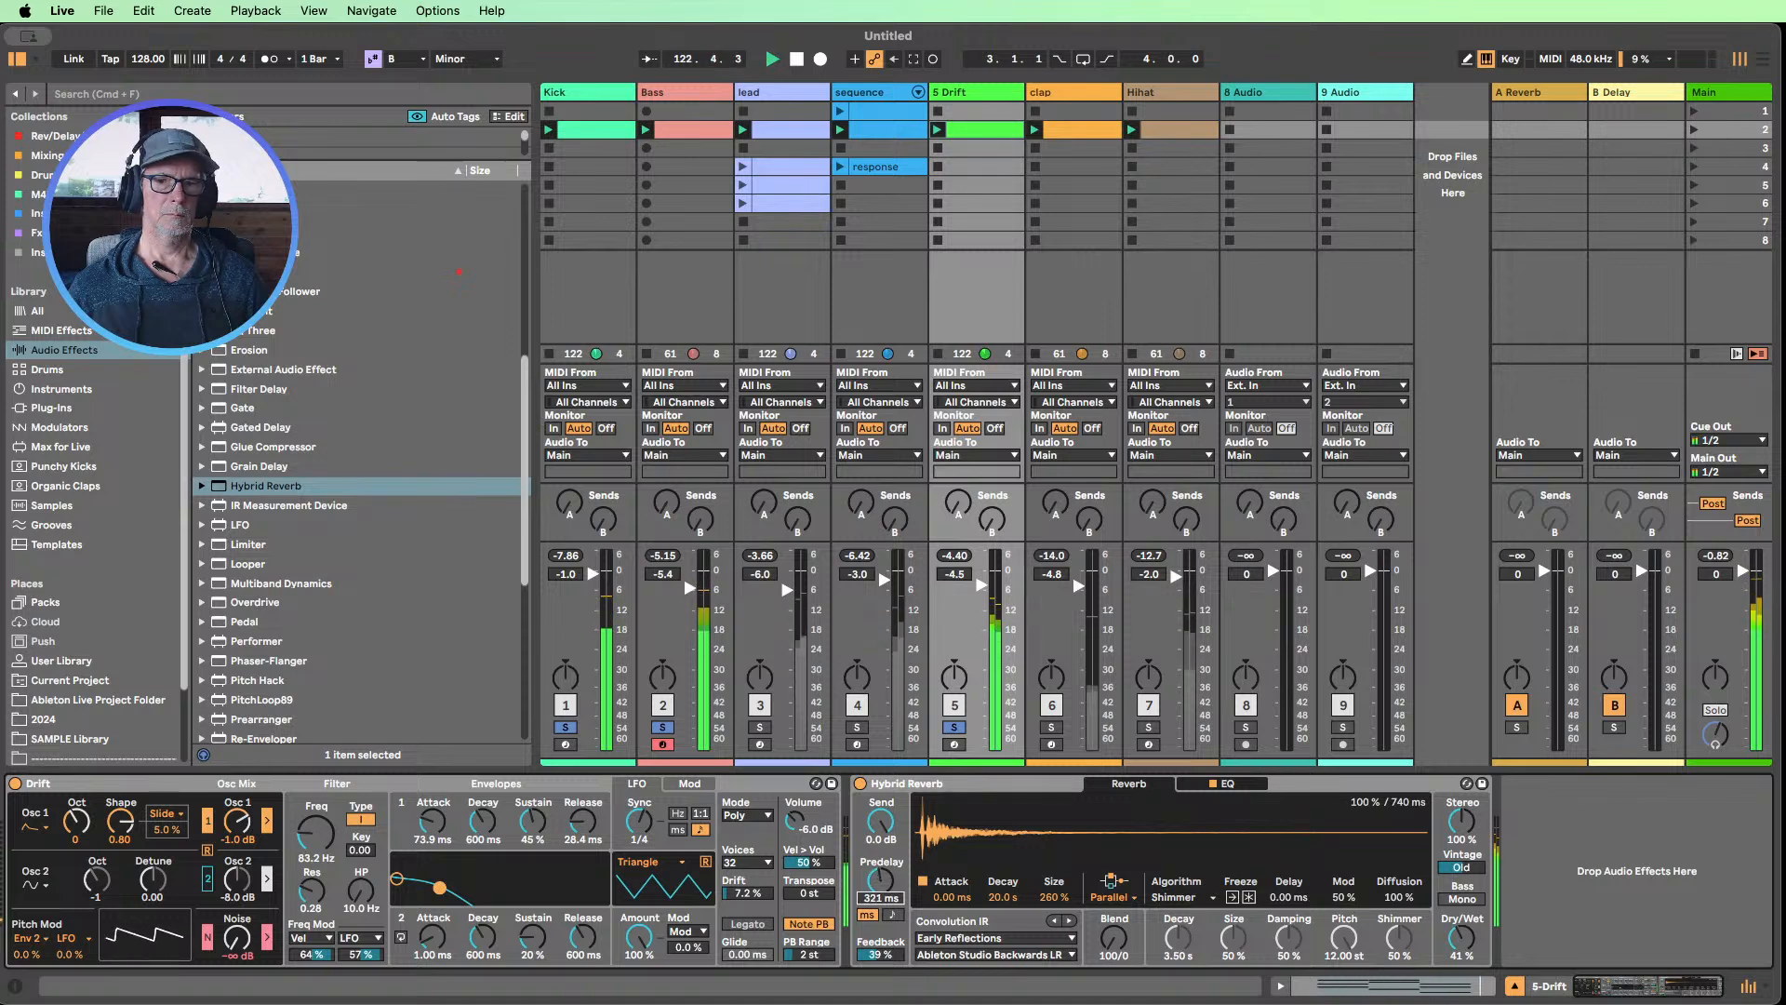
drag(878, 966, 878, 968)
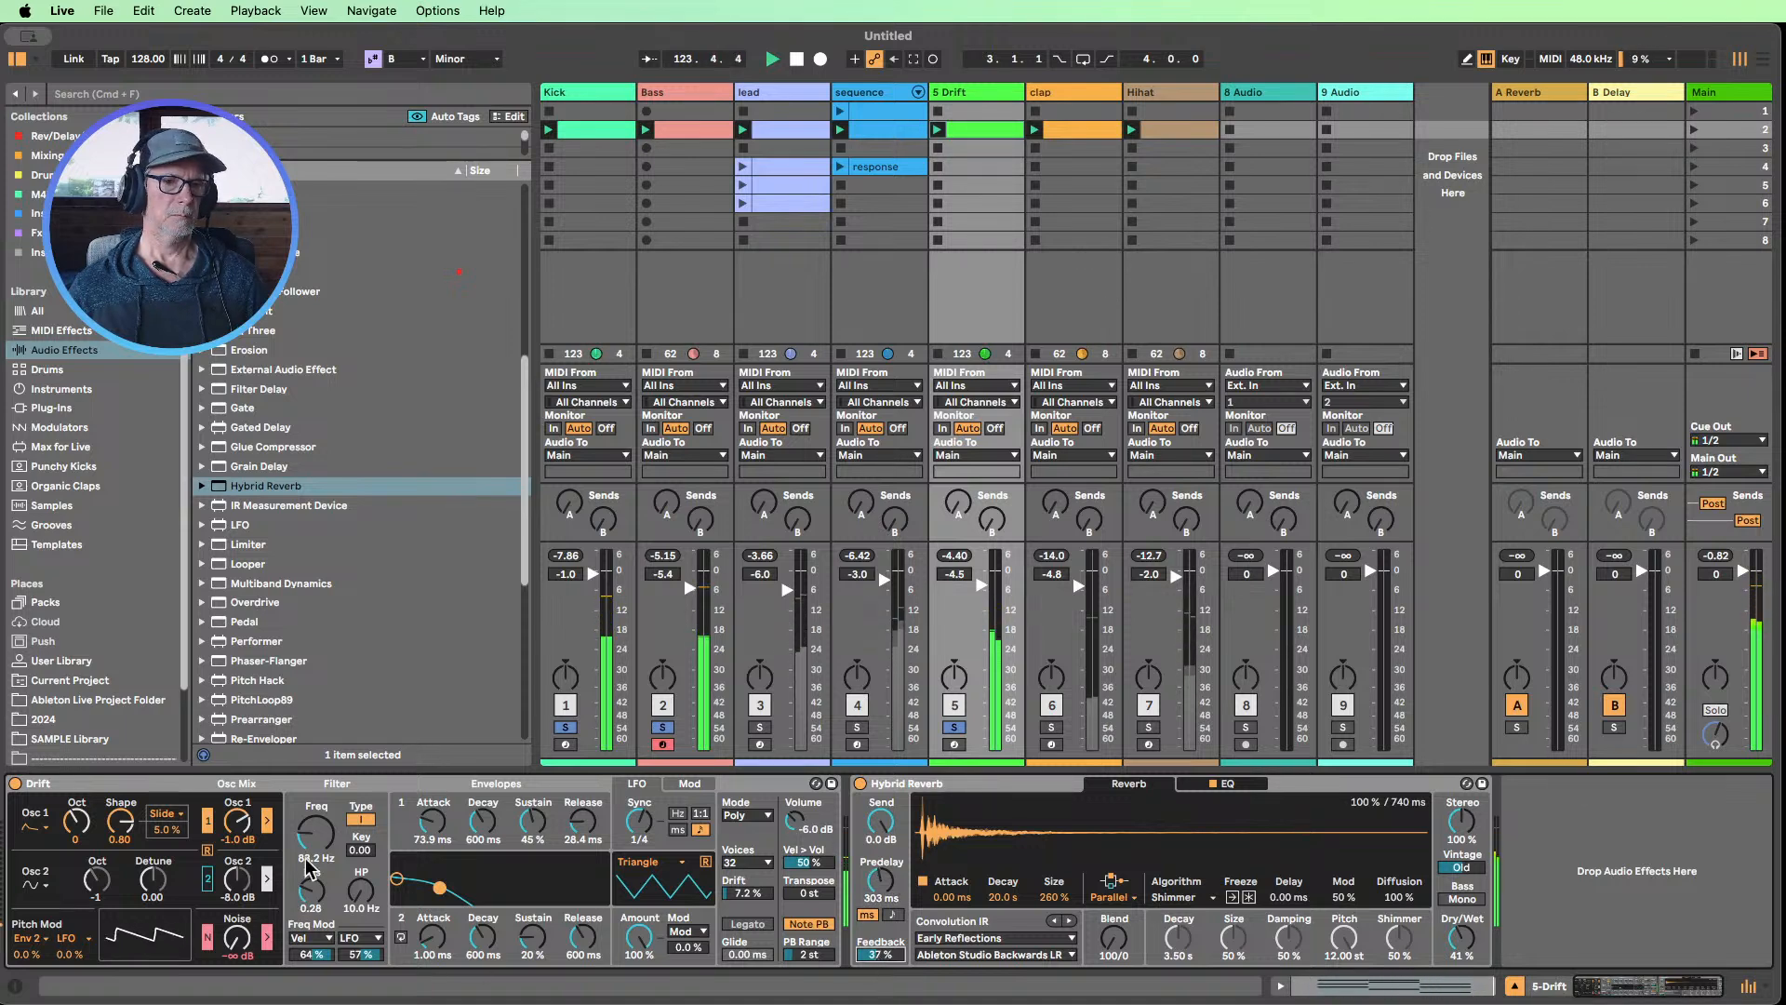
mouse_move(314, 833)
mouse_down()
mouse_move(314, 786)
mouse_move(314, 837)
mouse_up()
Set Hybrid Reverb's Blend to 0/100, Predelay to 10.0 ms, Feedback to 65% and Dry/Wet to 29%
drag(1129, 957, 1128, 921)
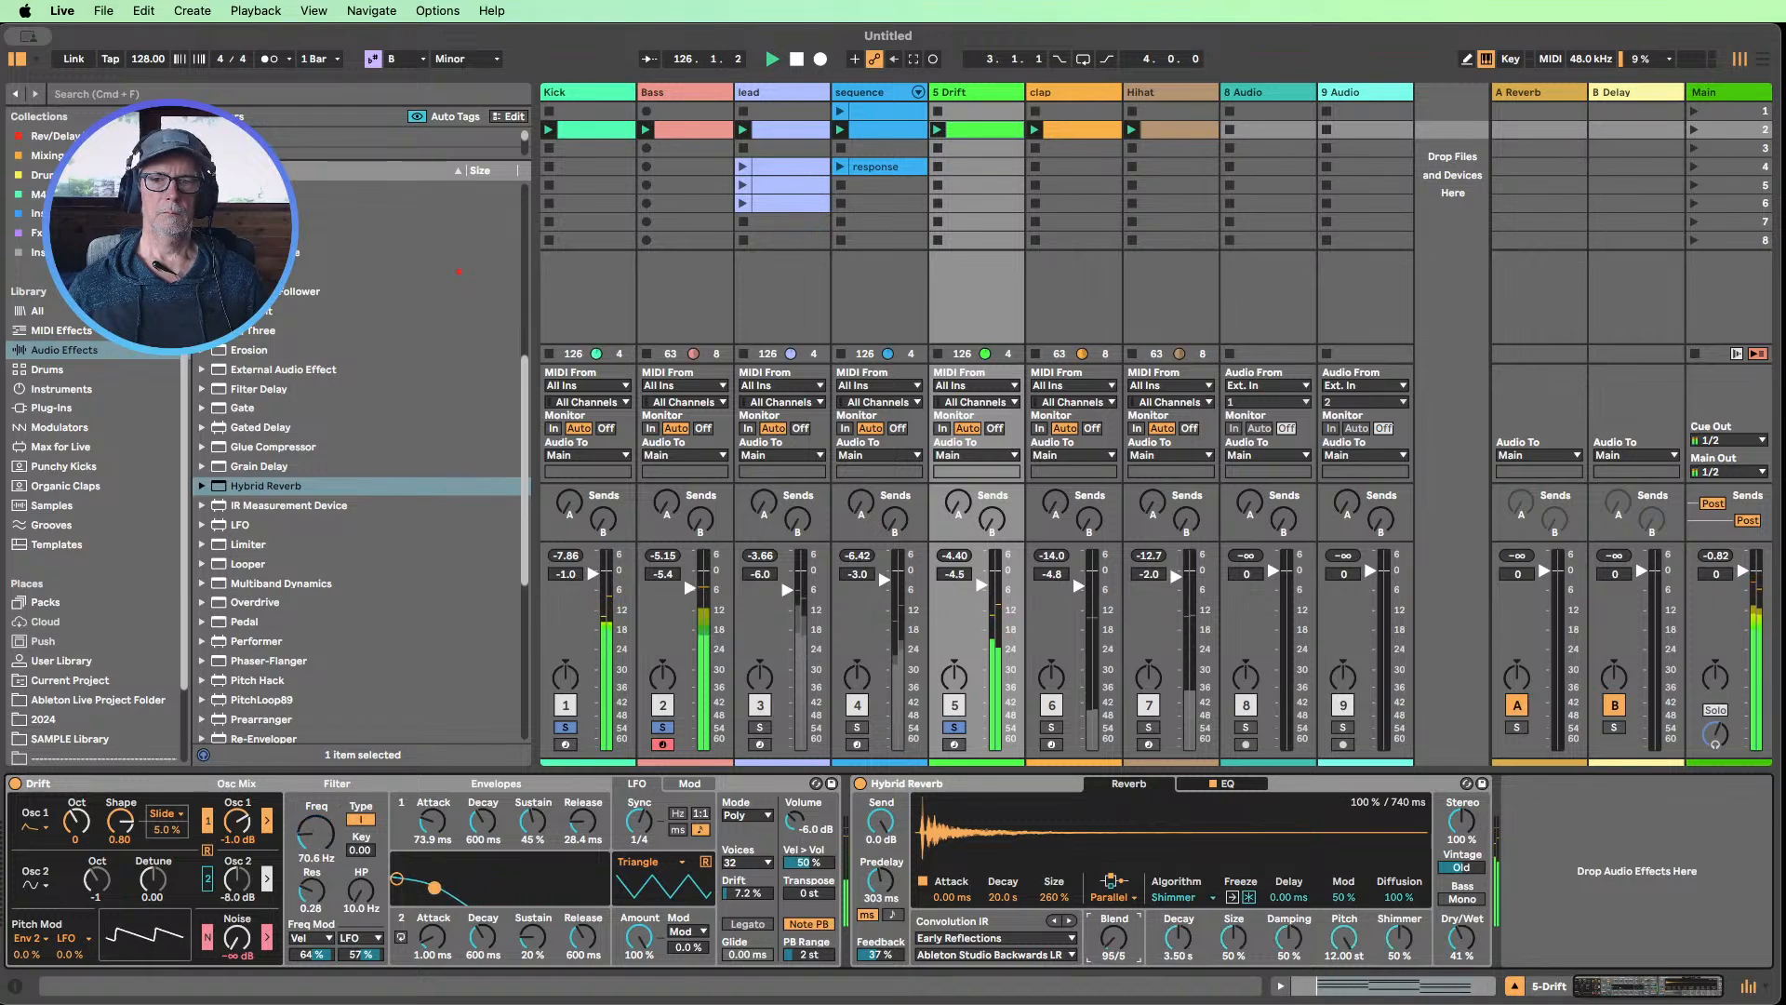
drag(876, 893, 879, 934)
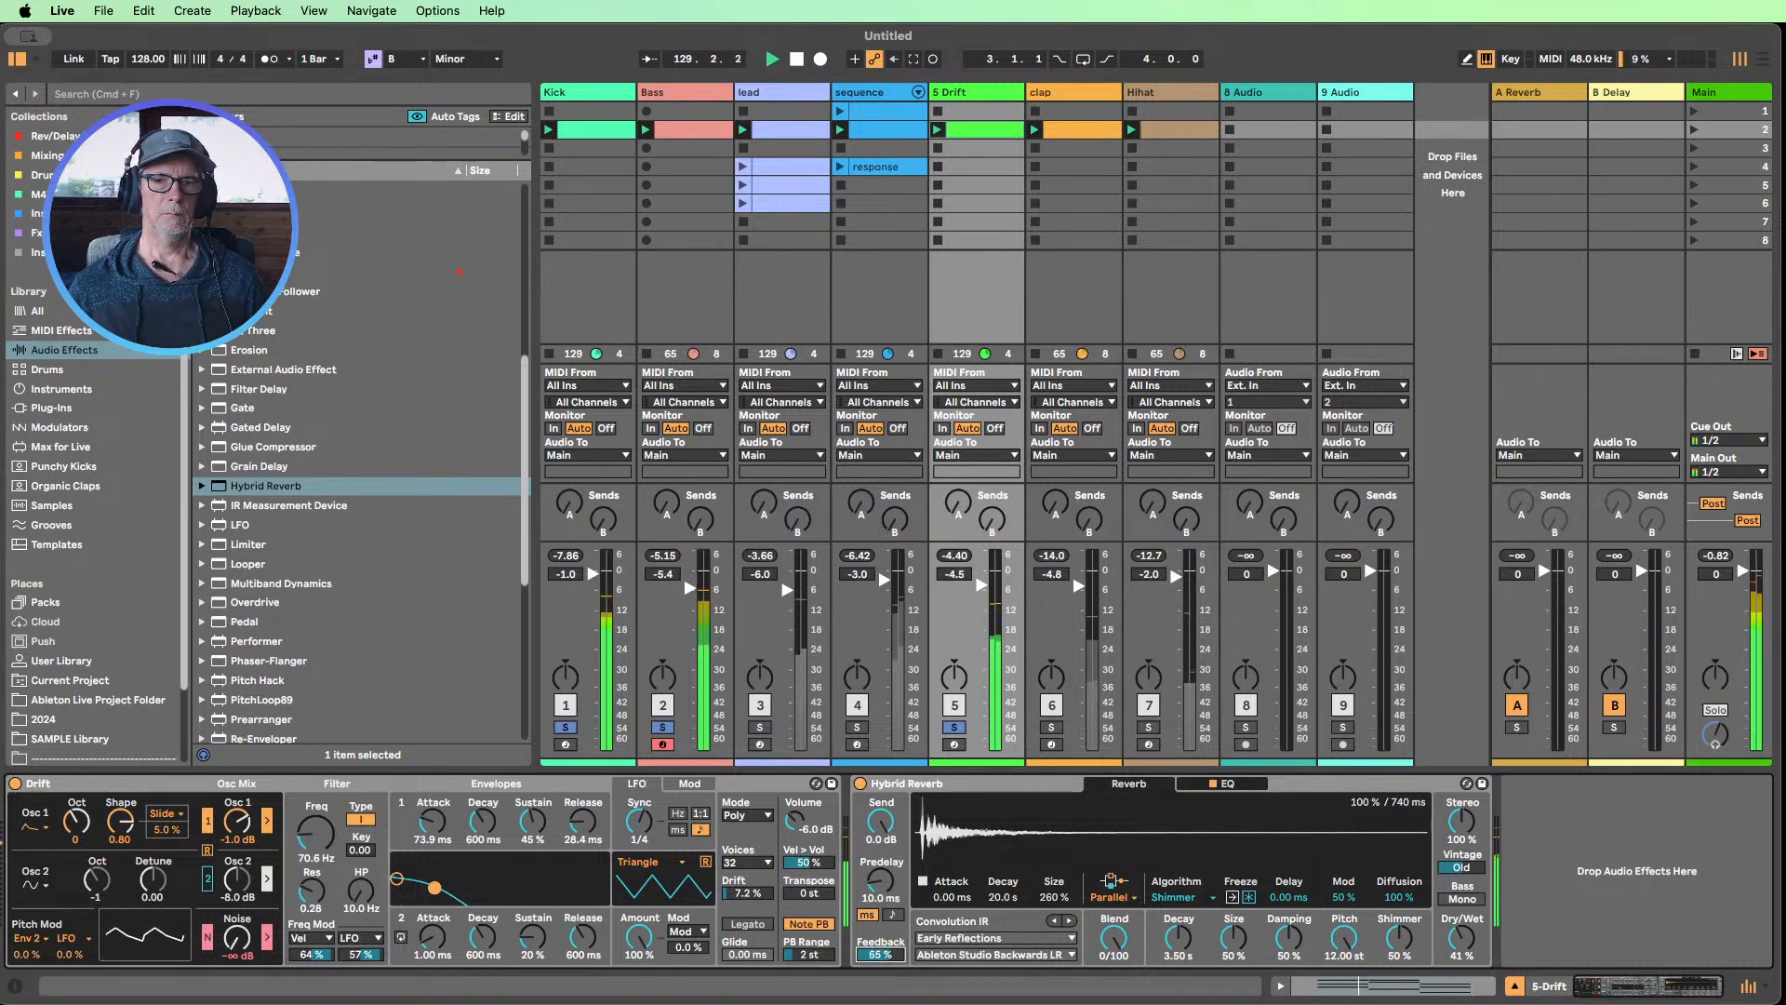
drag(1461, 940, 1461, 958)
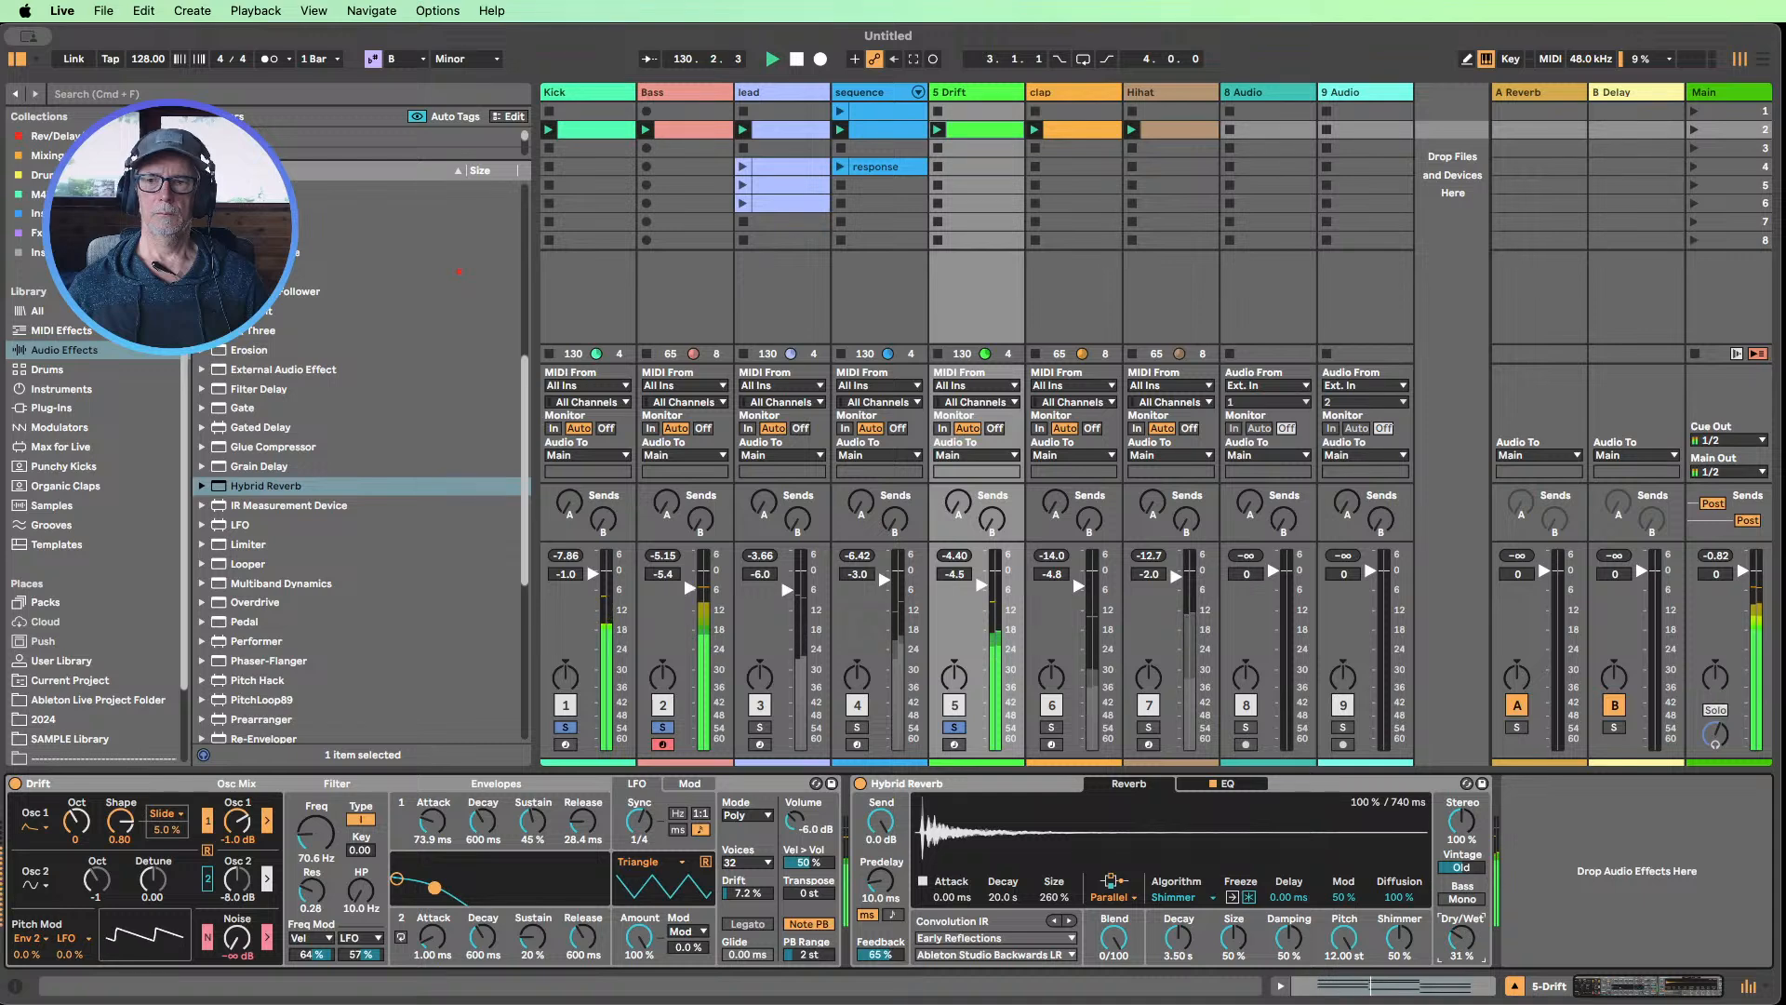
Raise Drift's filter frequency to 236 Hz and clear all track solos to hear the full mix
mouse_move(315, 834)
mouse_down()
mouse_move(316, 860)
mouse_move(315, 834)
mouse_up()
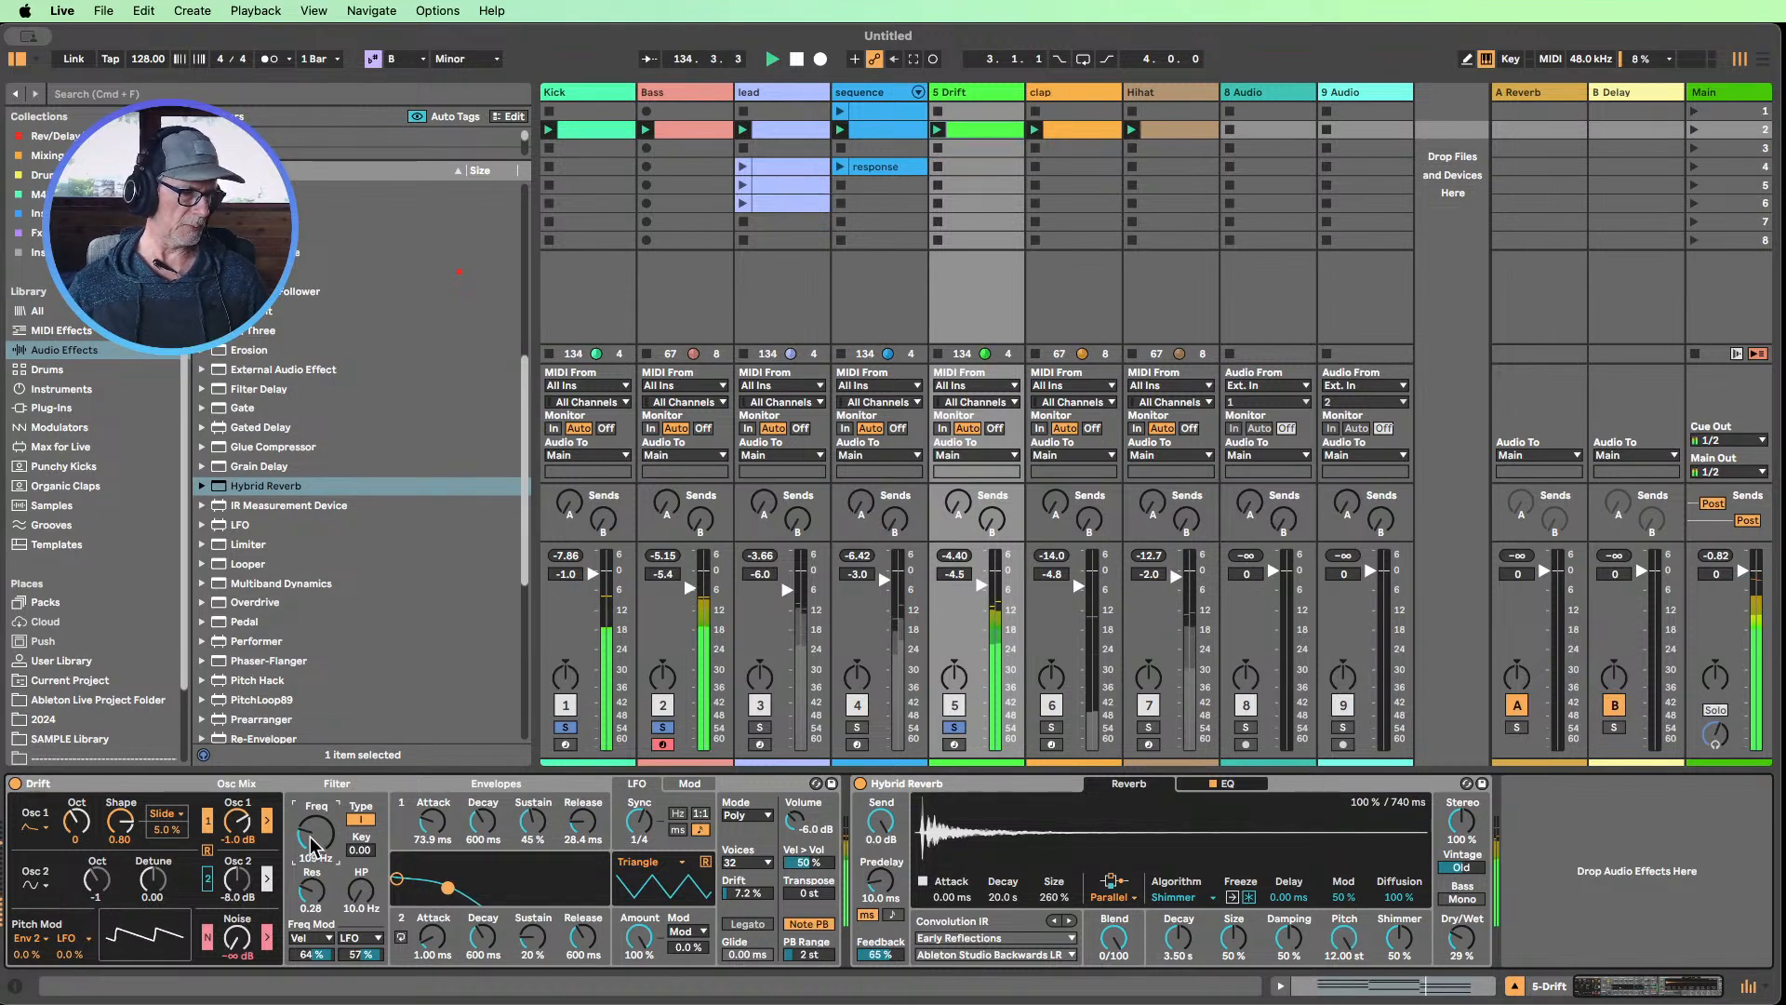
mouse_move(312, 857)
mouse_down()
mouse_move(312, 799)
mouse_move(312, 842)
mouse_up()
click(656, 727)
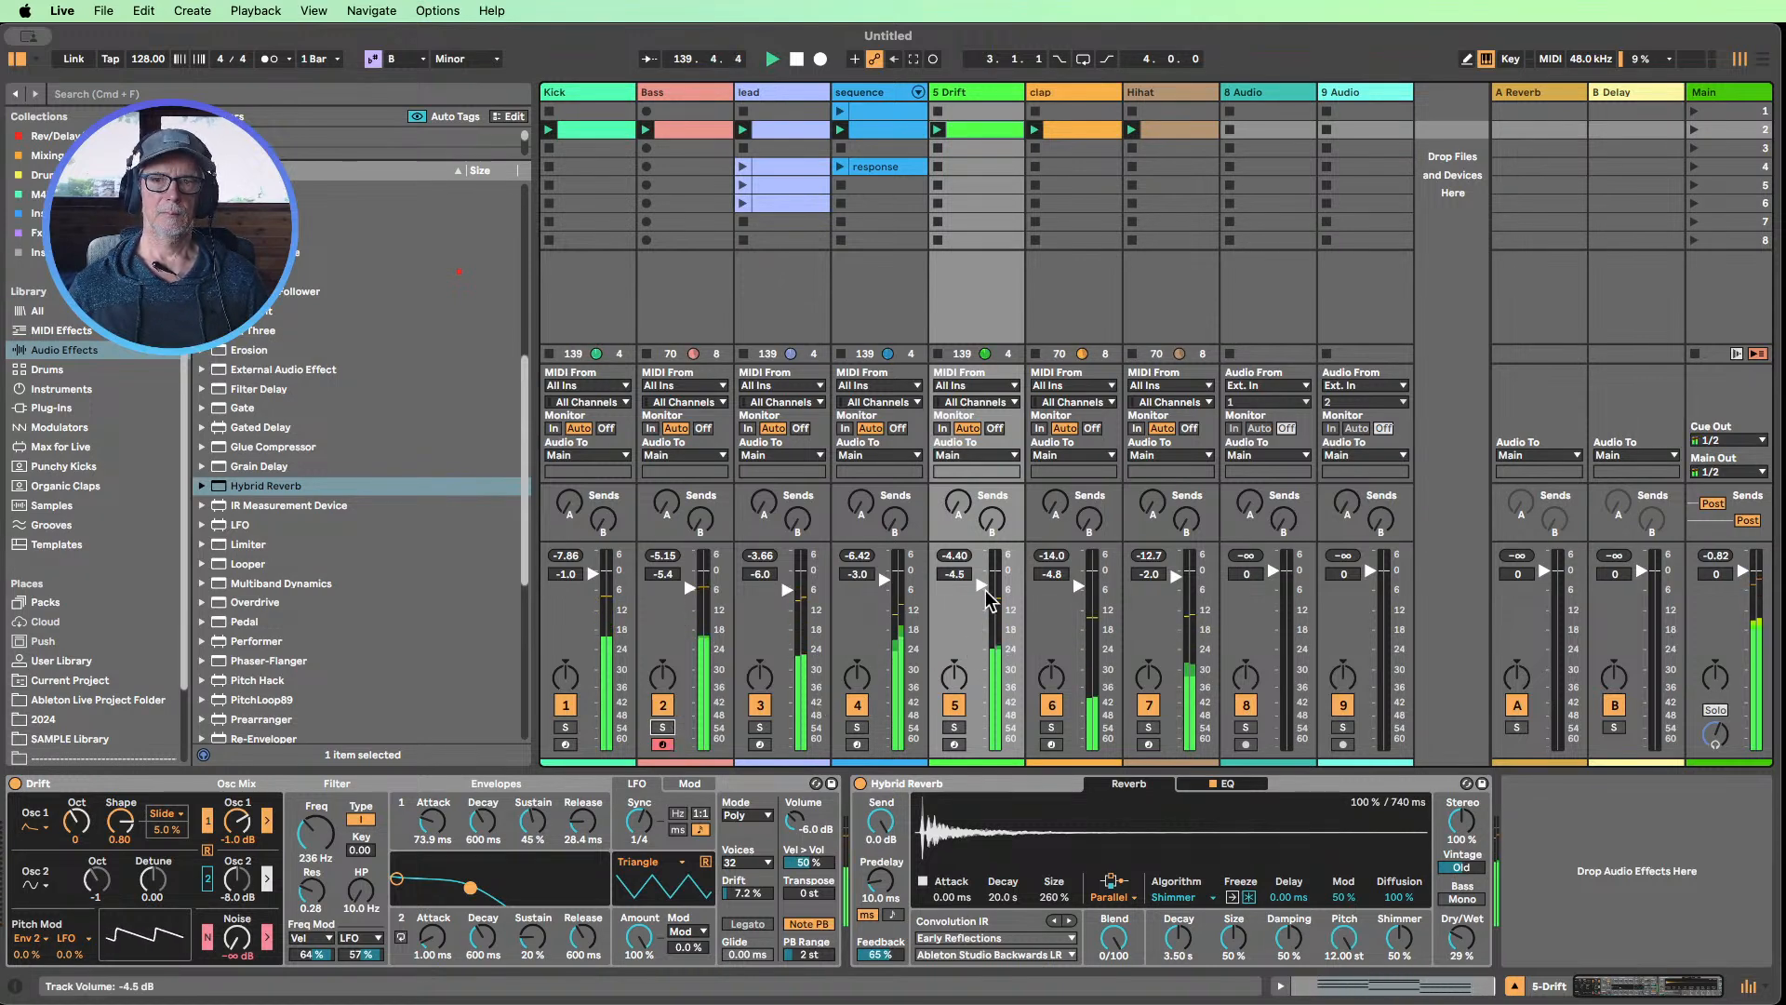
Lower the Drift track's volume to -8.0 dB and mute the sequence, Drift and Bass tracks
drag(979, 747, 980, 623)
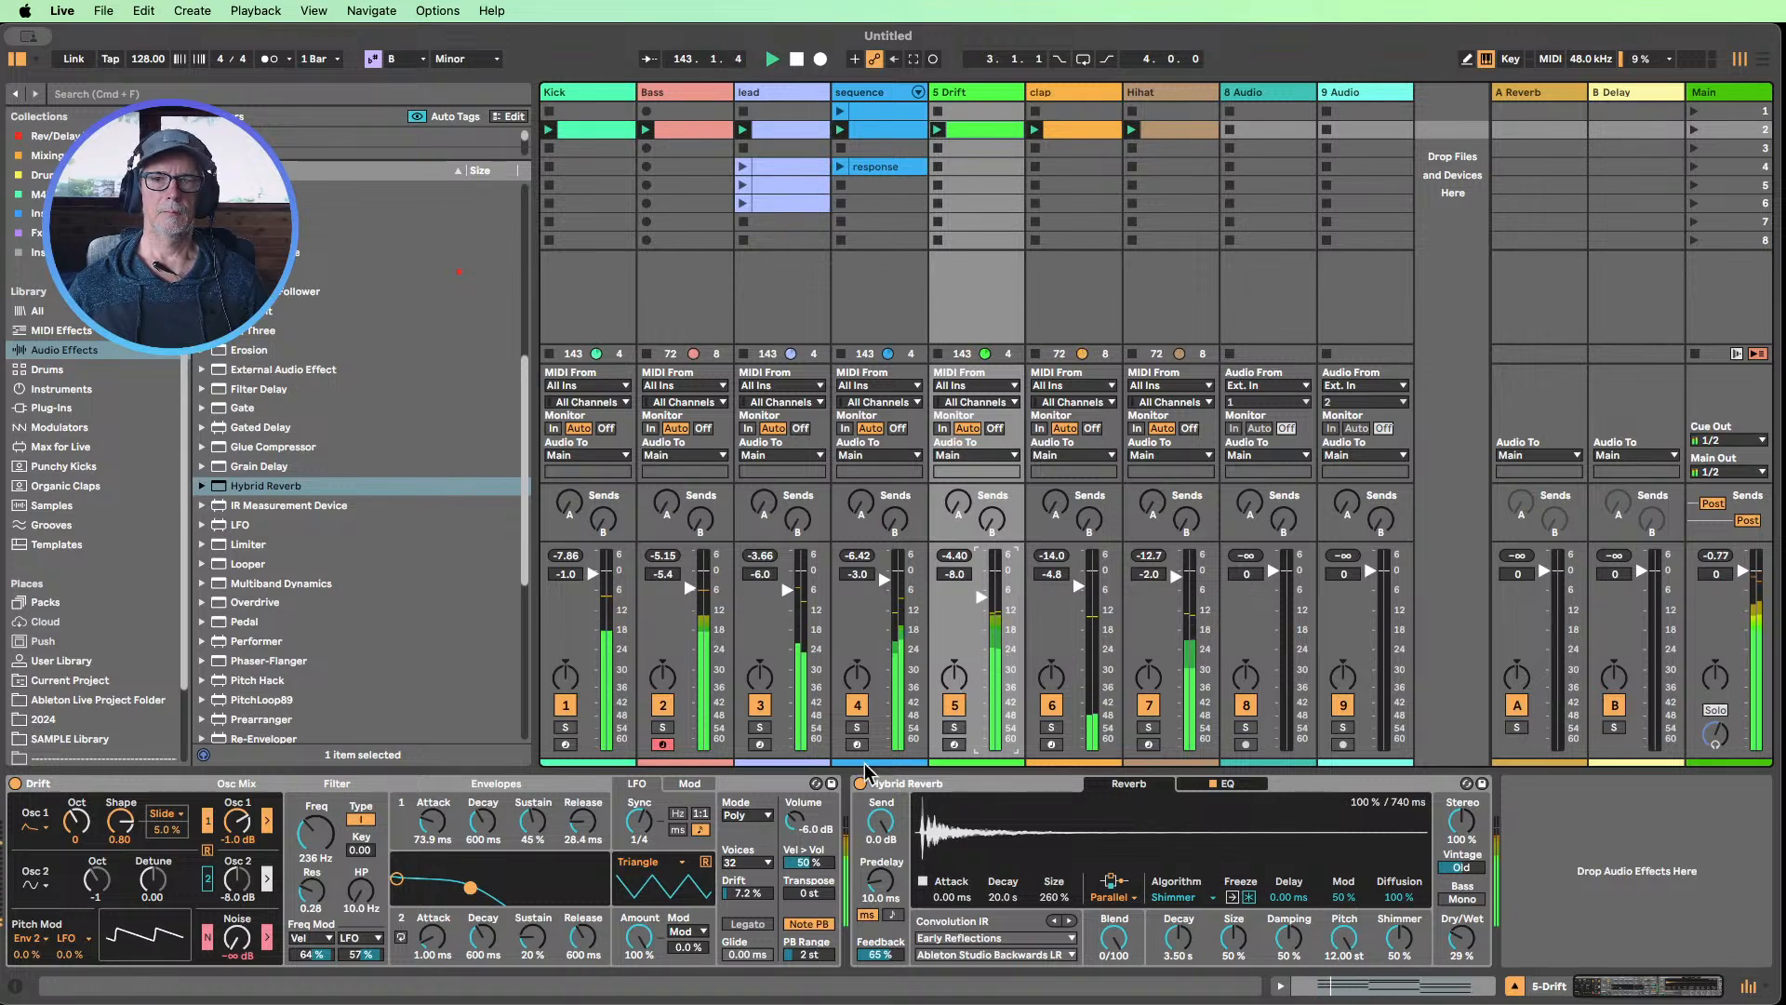
click(858, 707)
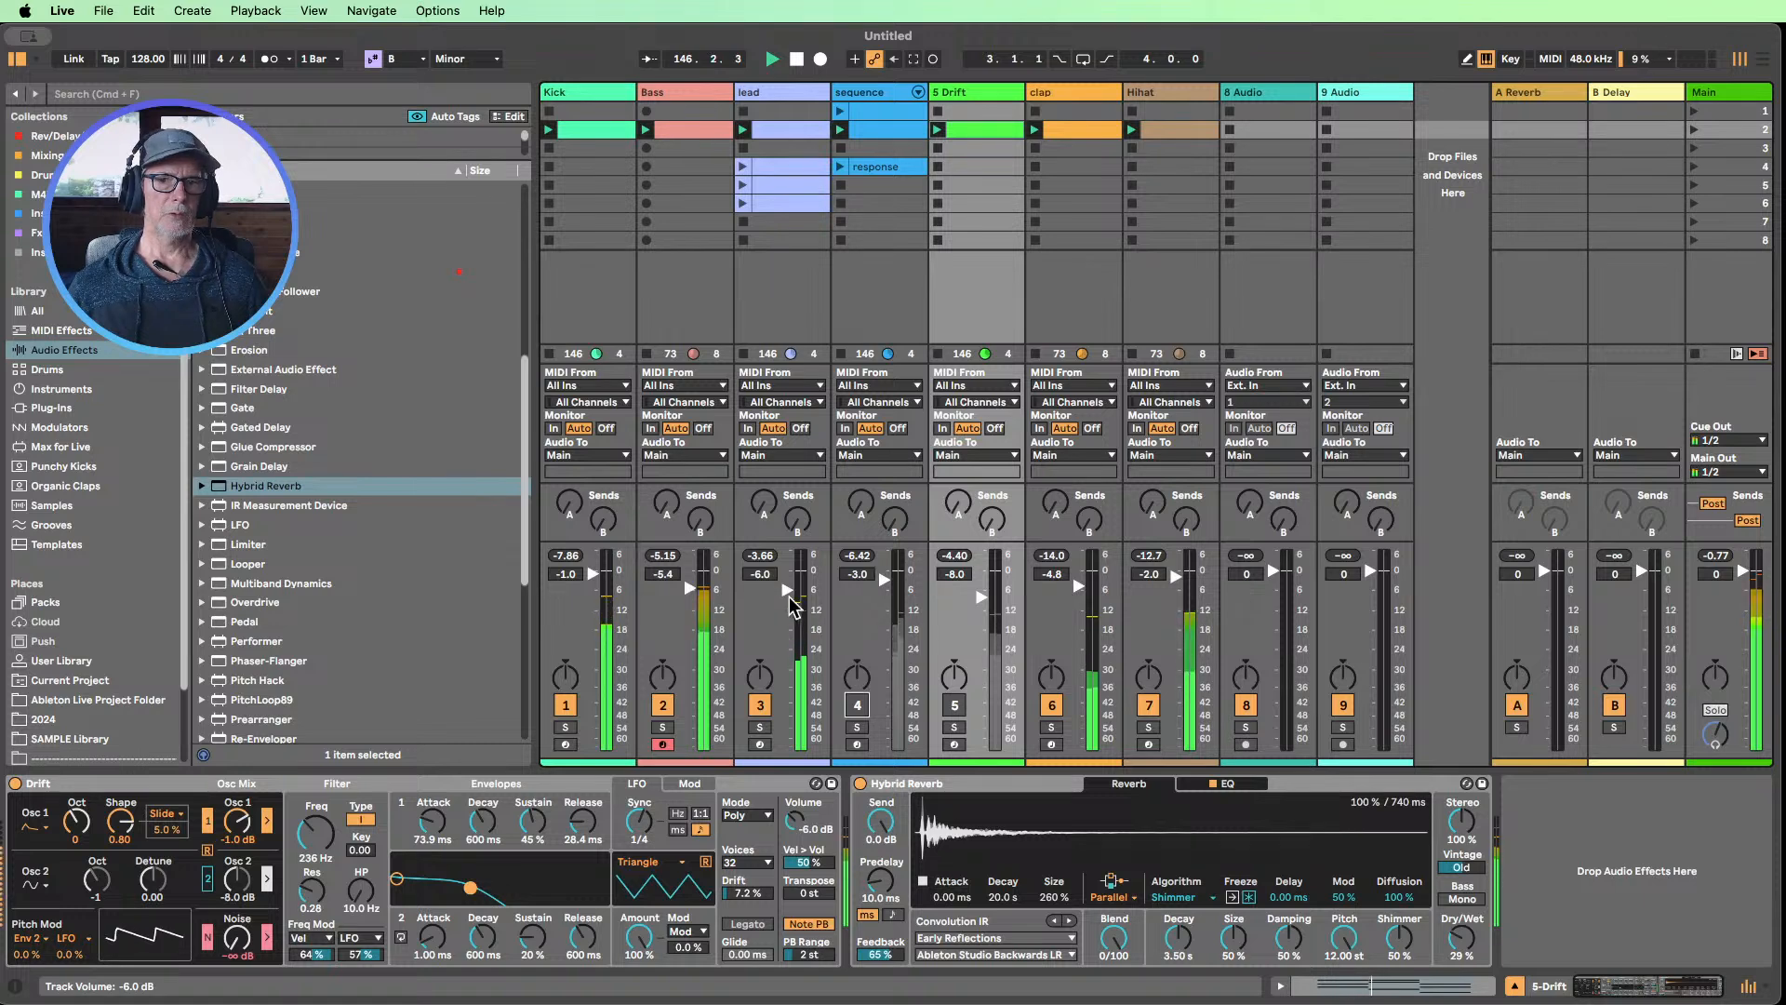
click(664, 707)
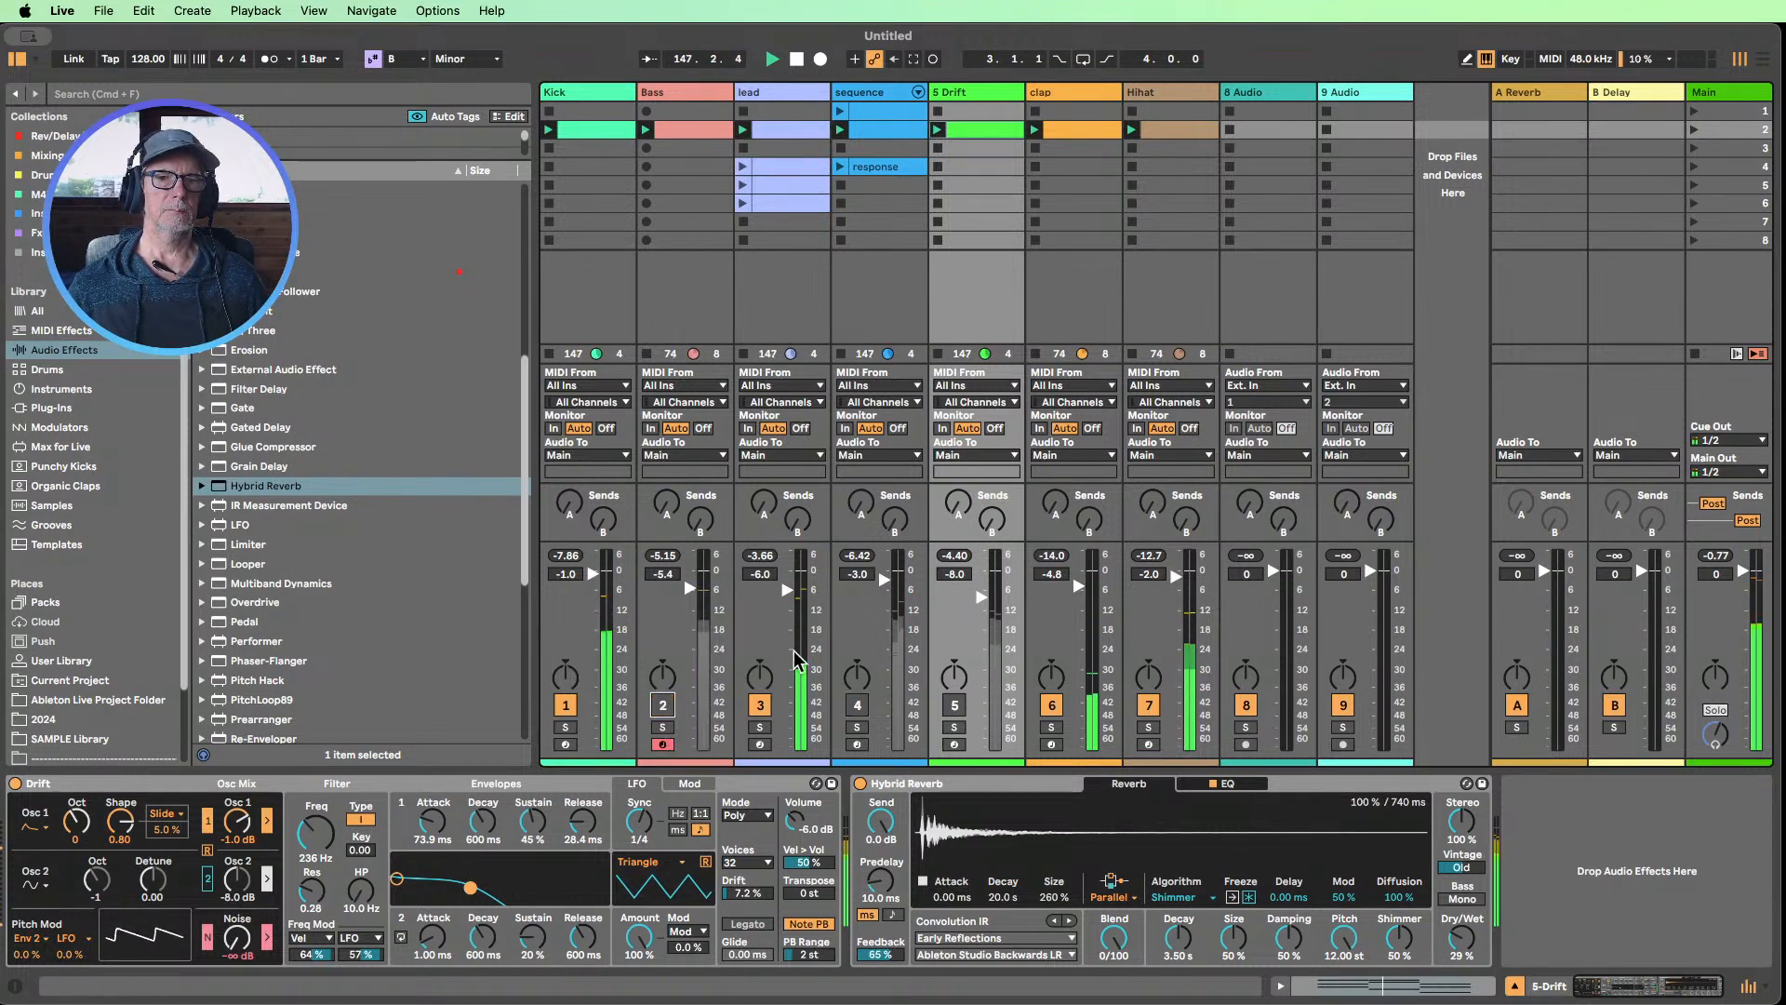
Raise the lead track's volume to -2.0 dB and its Wavetable Filter 1 frequency to 606 Hz
drag(786, 591, 786, 577)
click(773, 96)
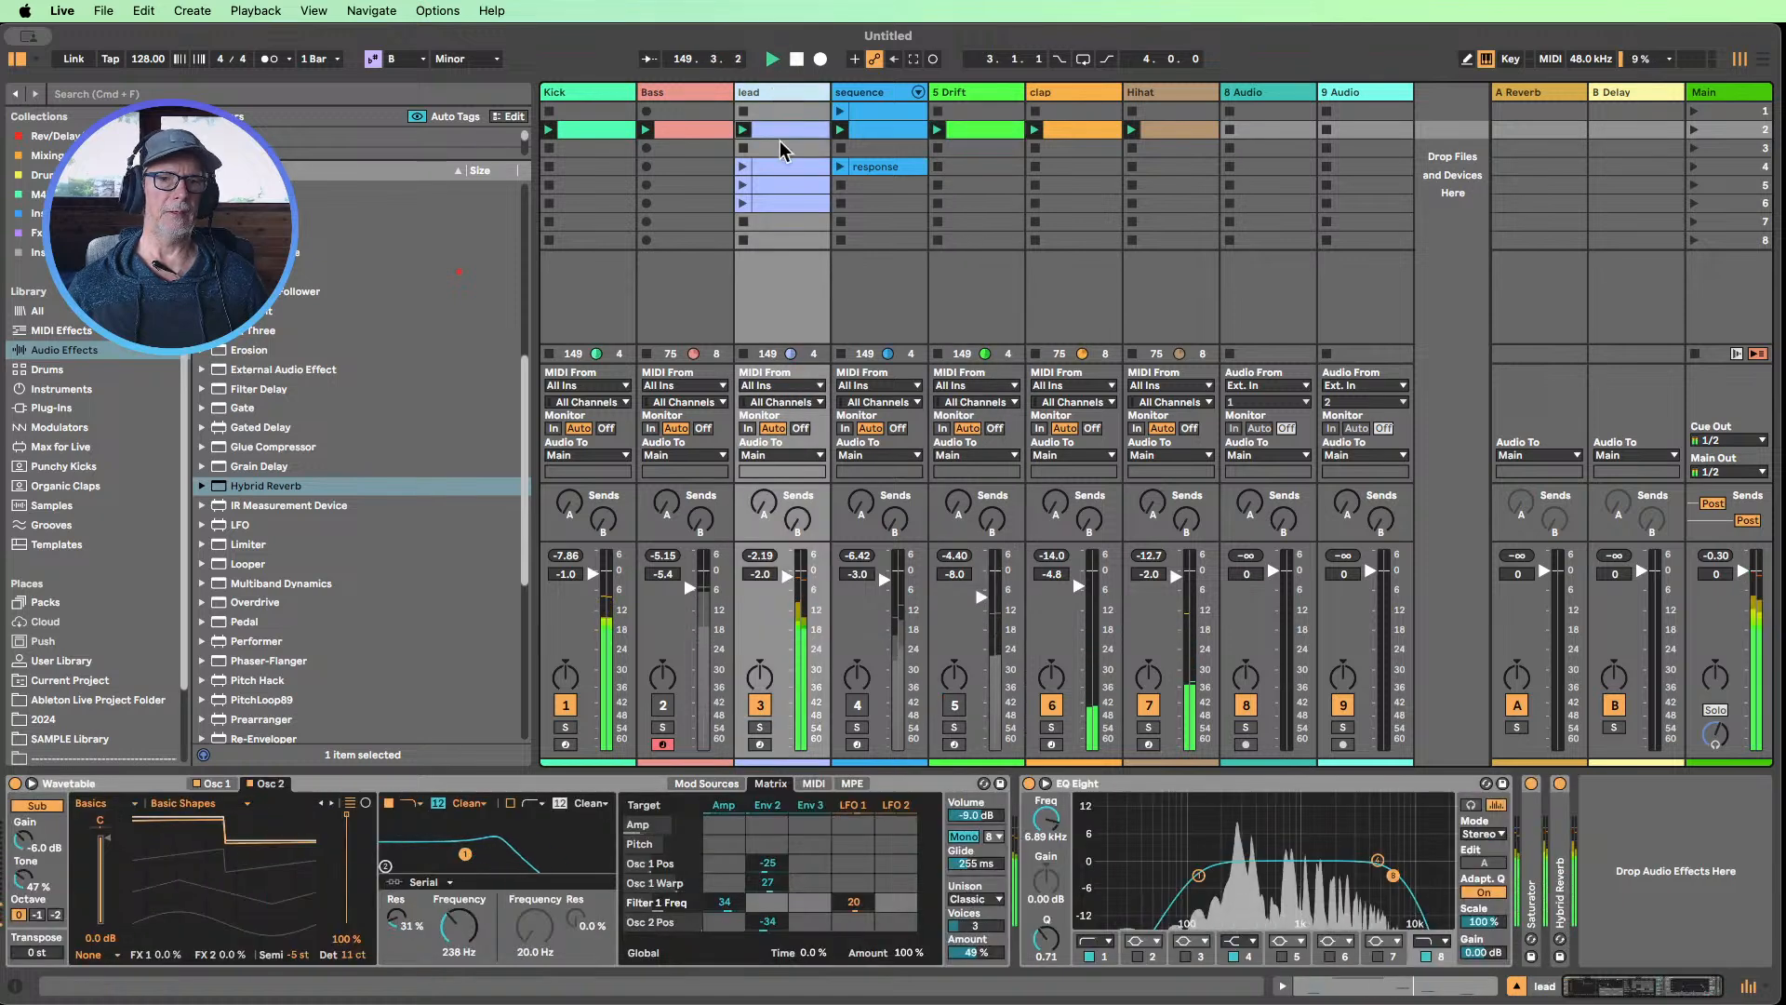
drag(458, 925, 458, 882)
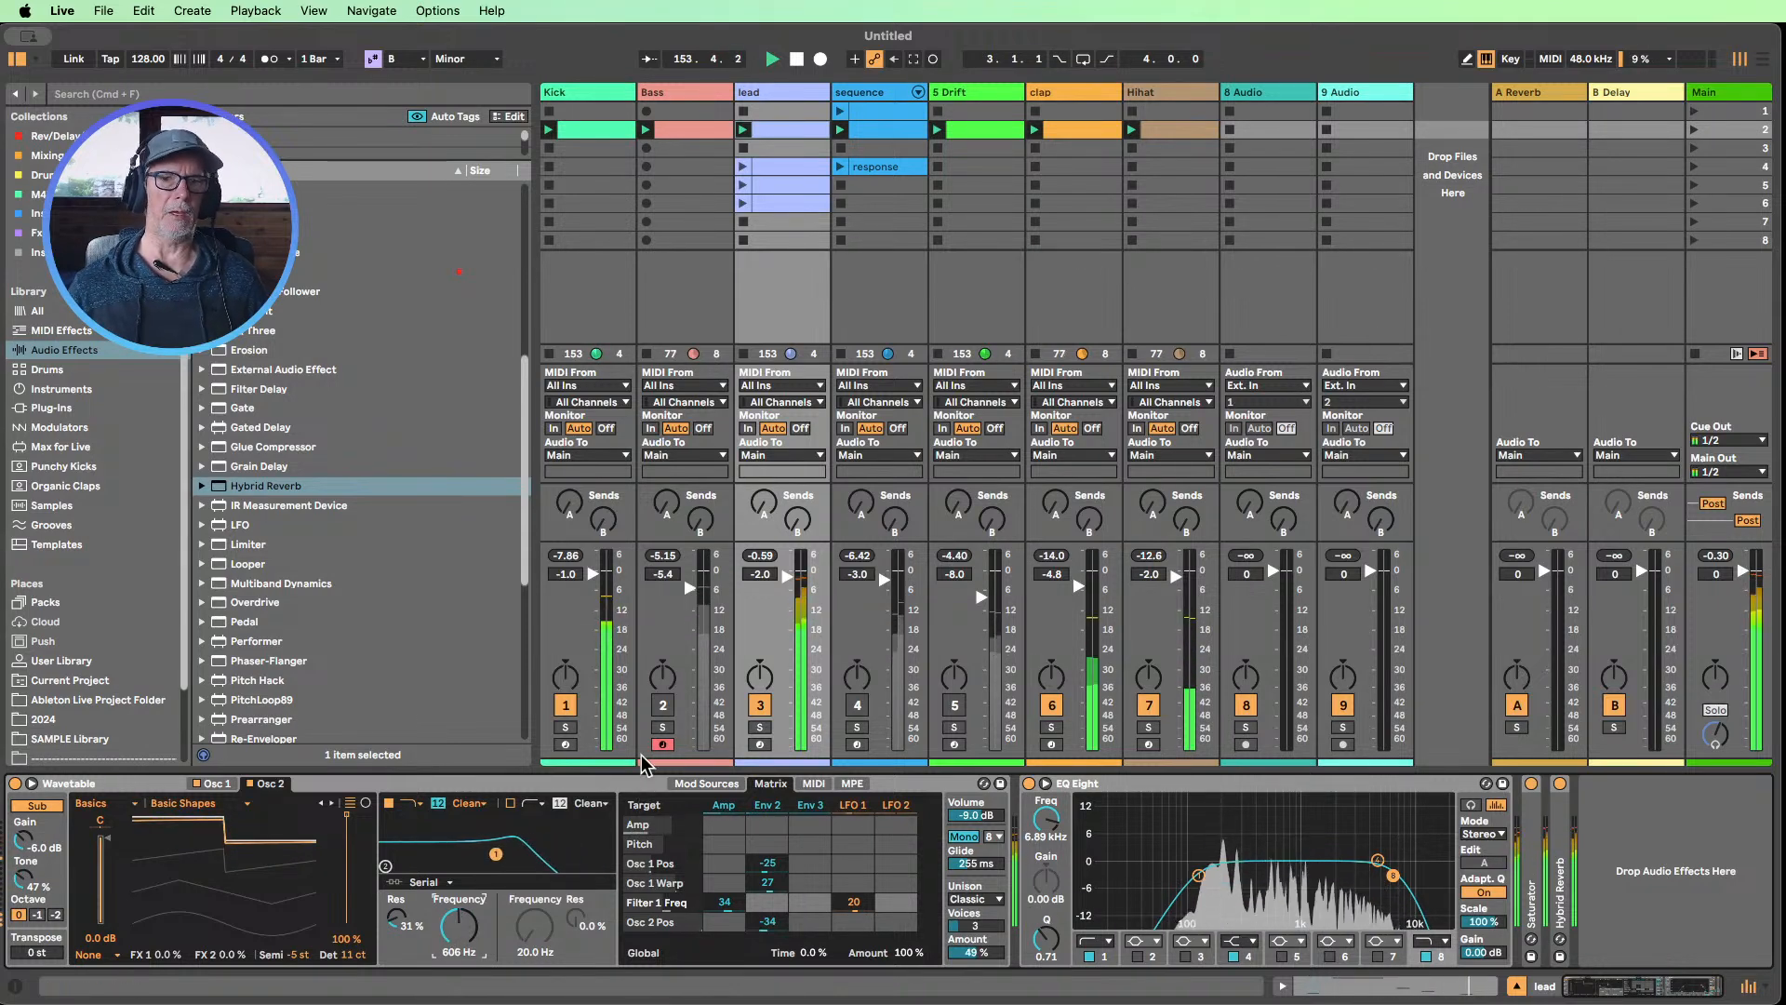
Audition the lead with the Bass, mute both of them, and unmute the sequence track
click(663, 704)
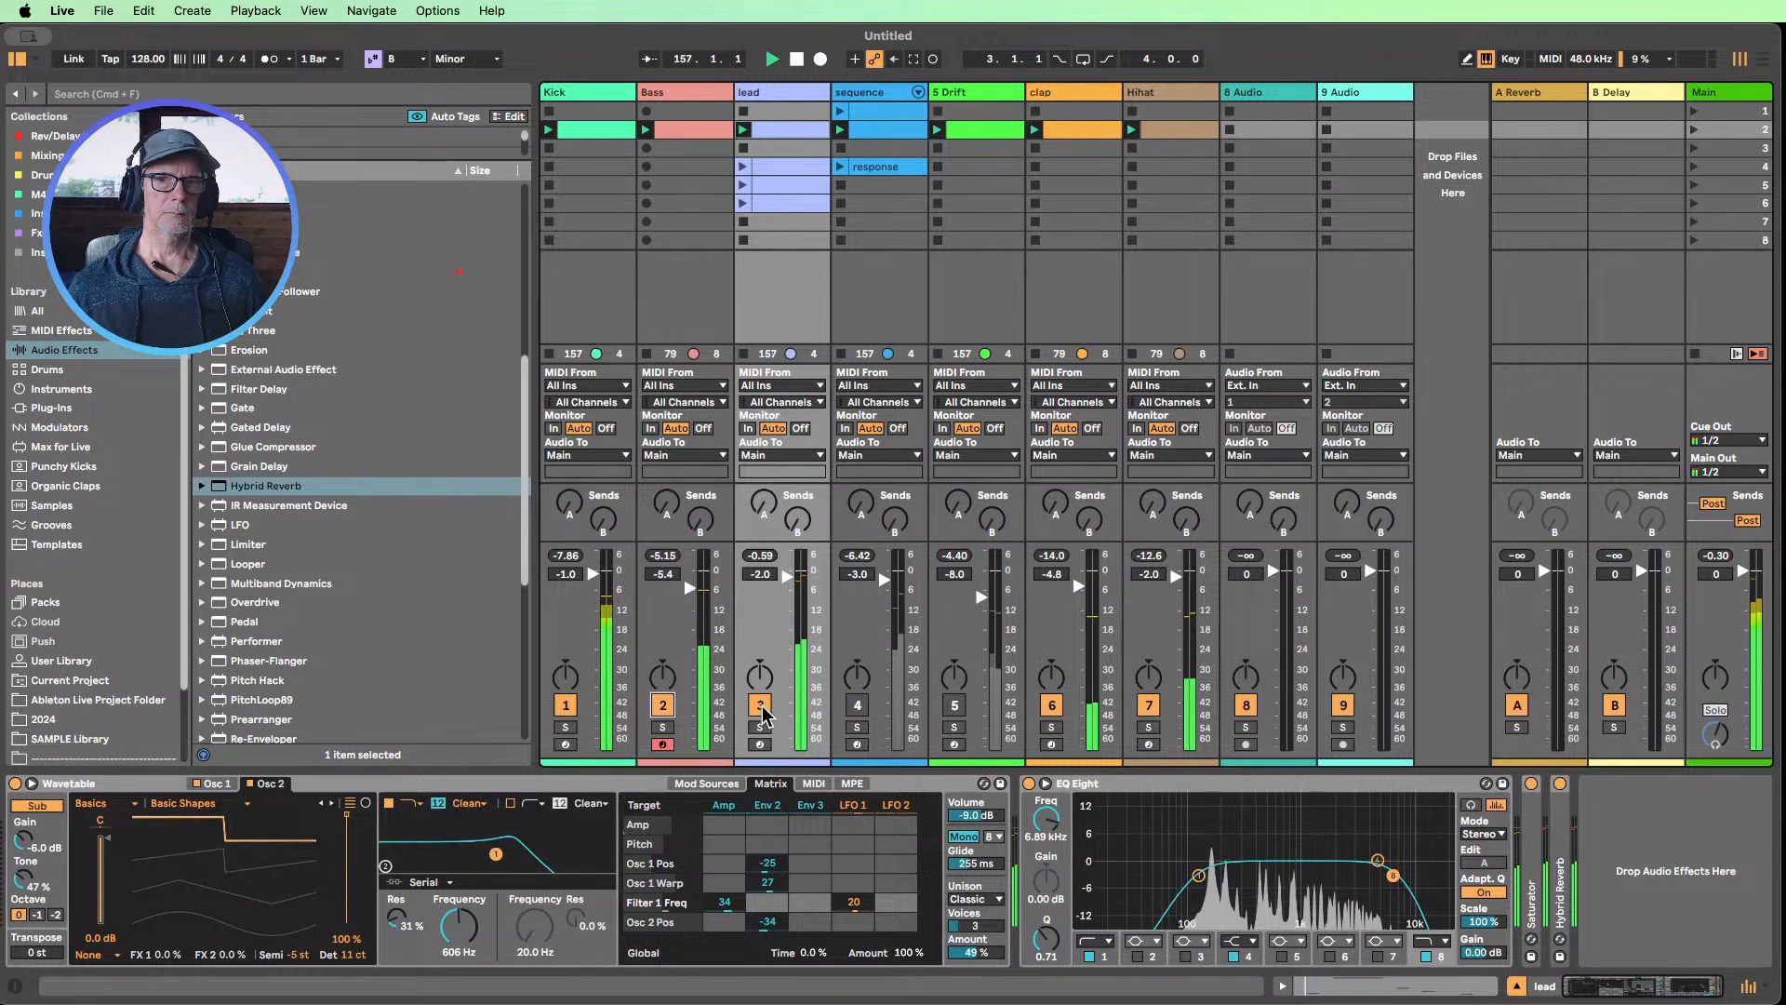
click(662, 704)
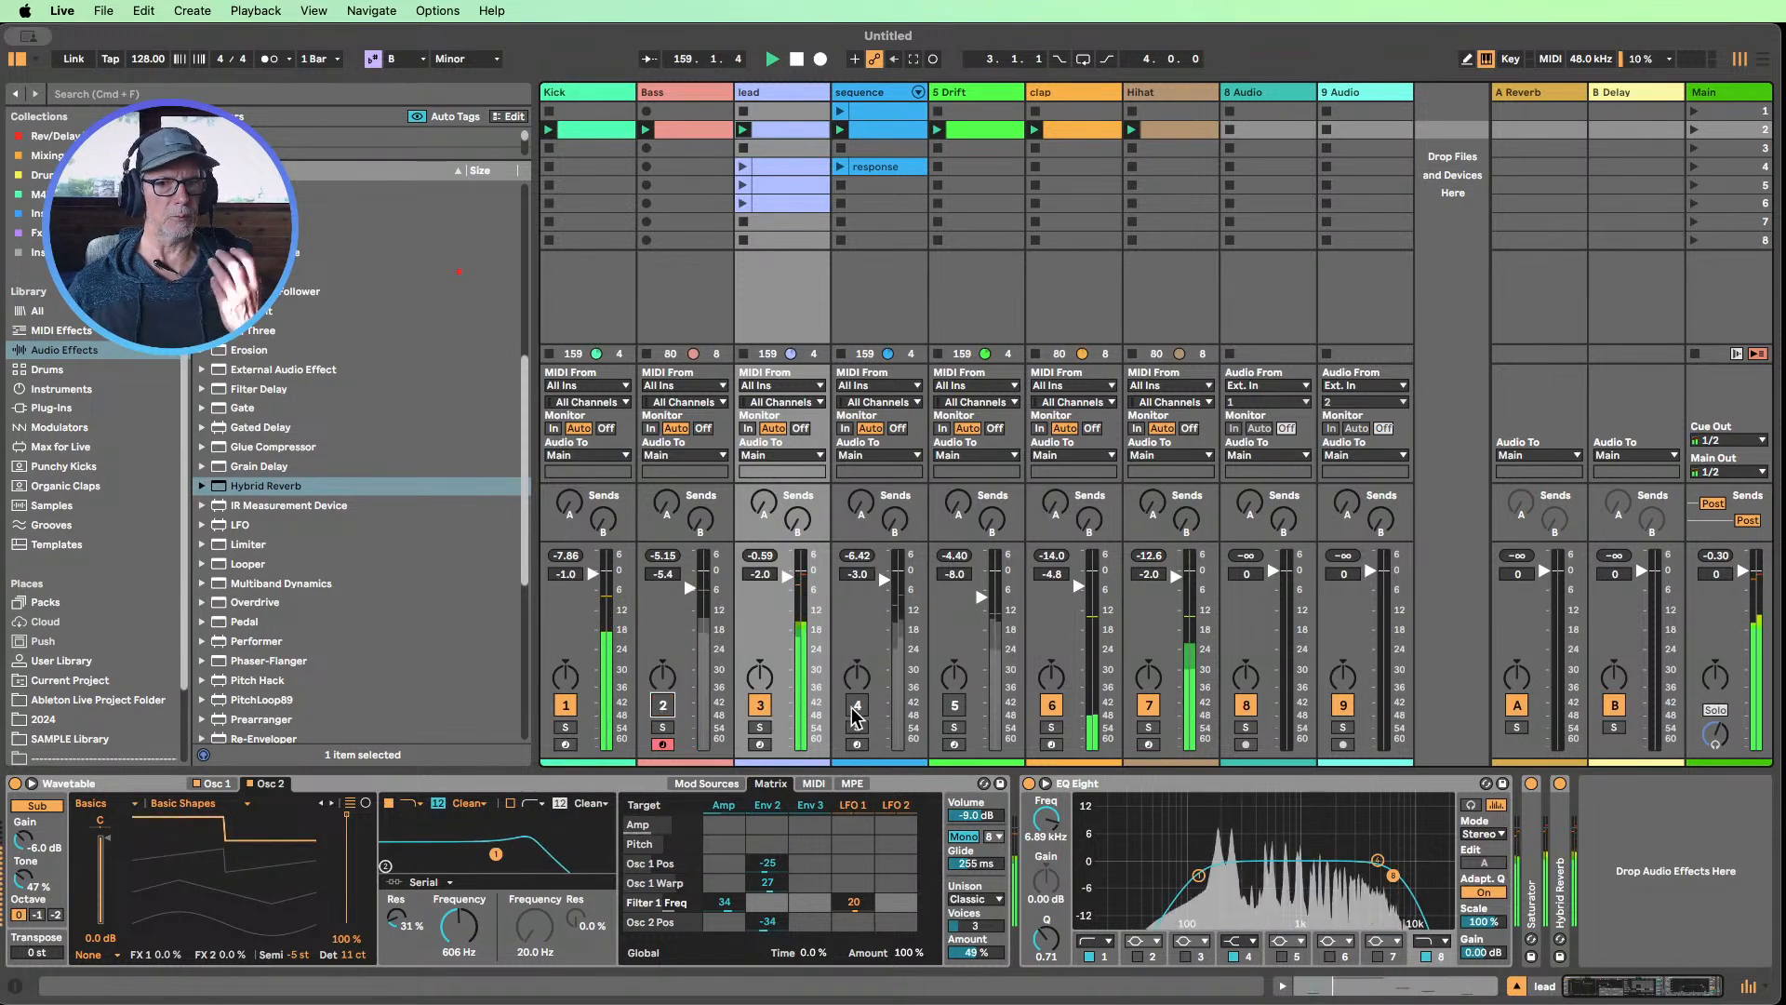
click(760, 705)
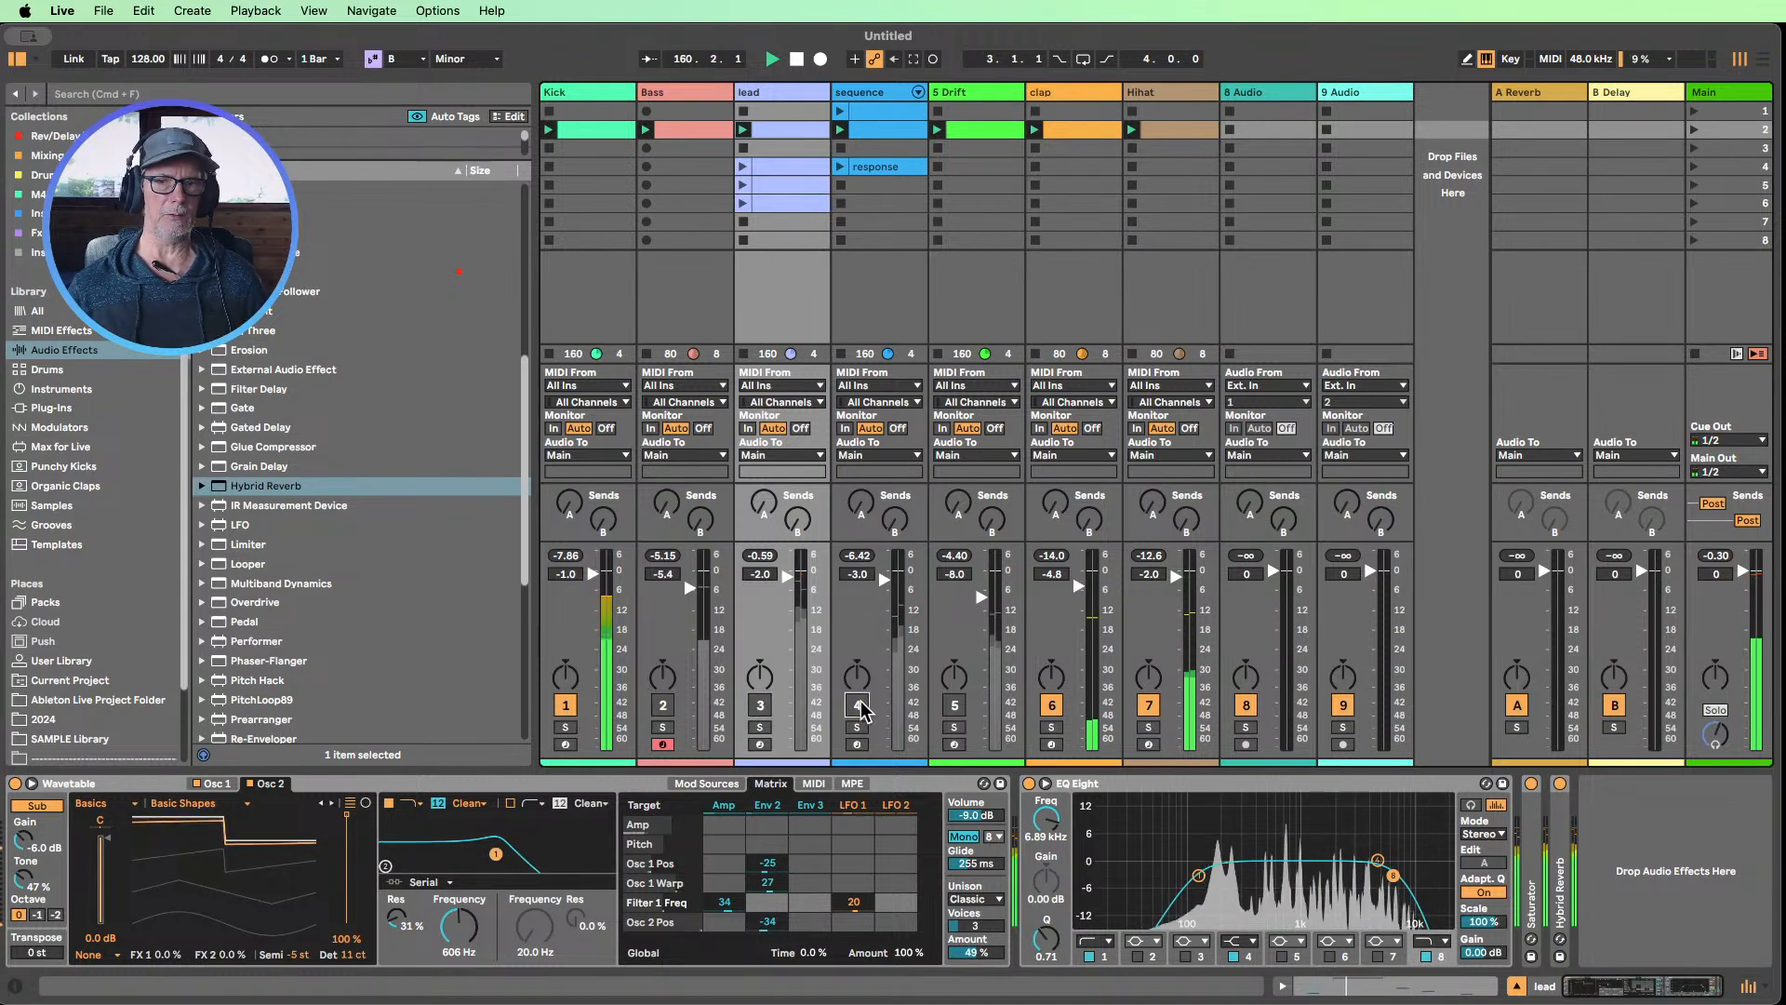
click(858, 705)
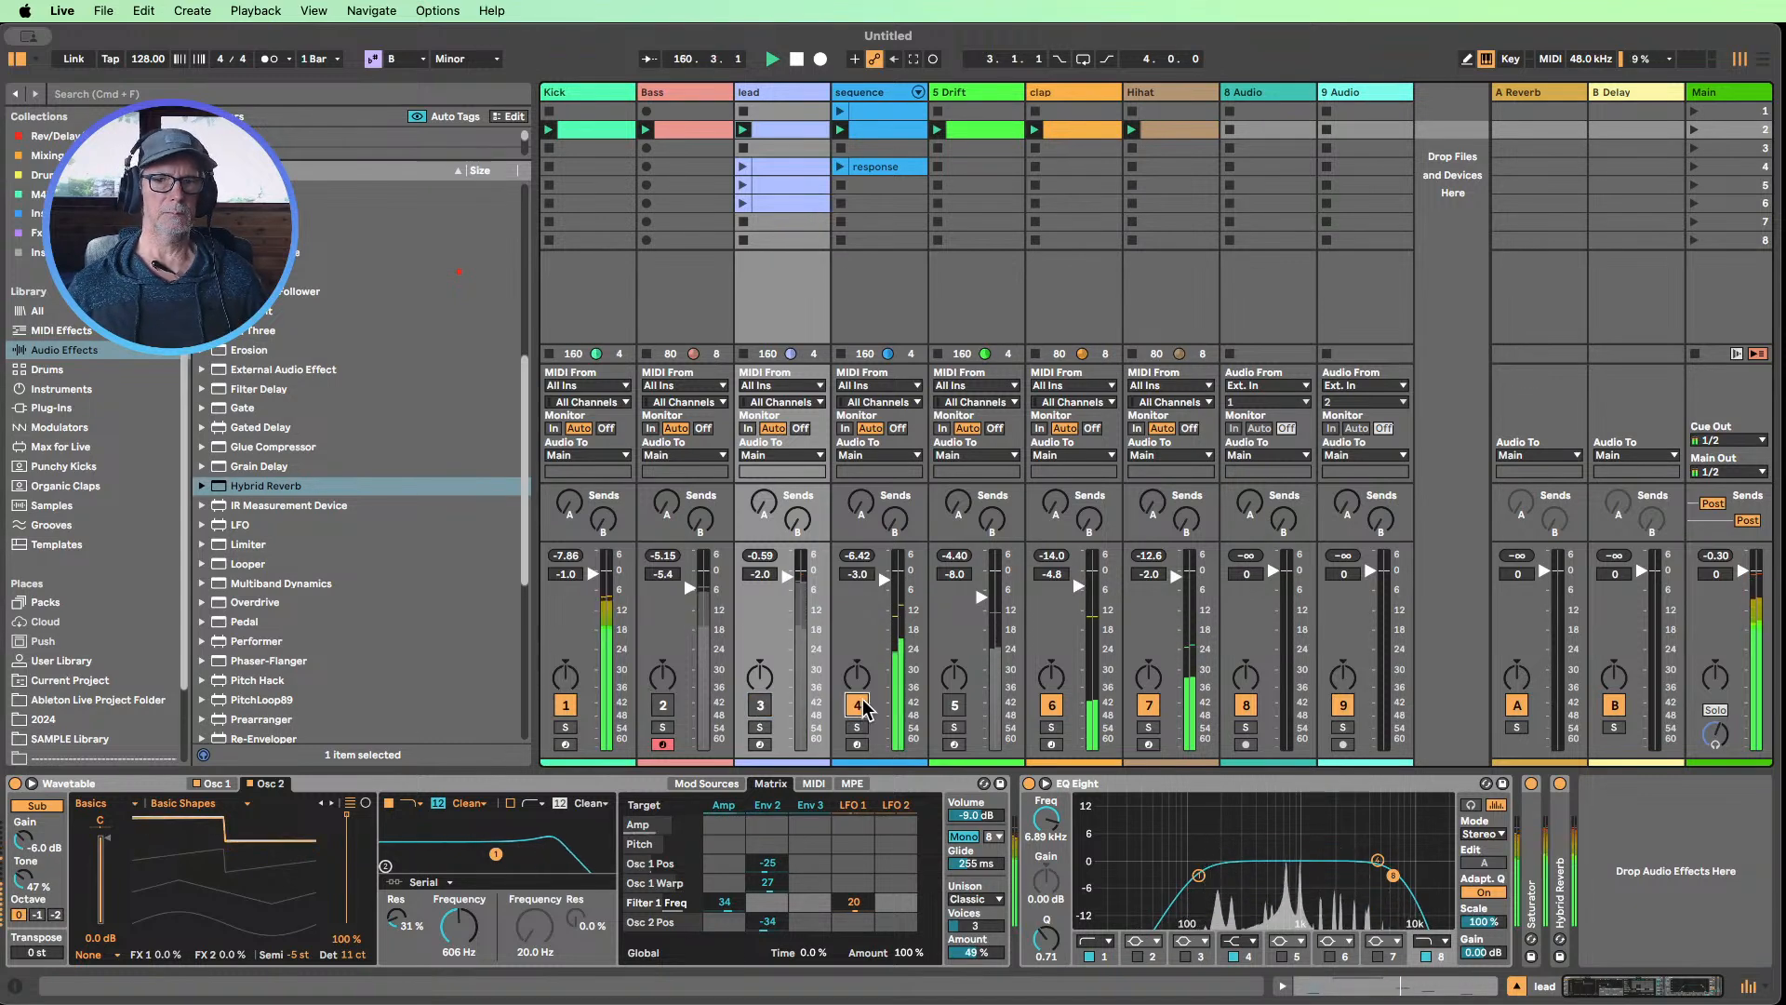
Activate the Meld chain in the sequence track's Instrument Rack and collapse the EQ Eight device
click(863, 105)
click(55, 852)
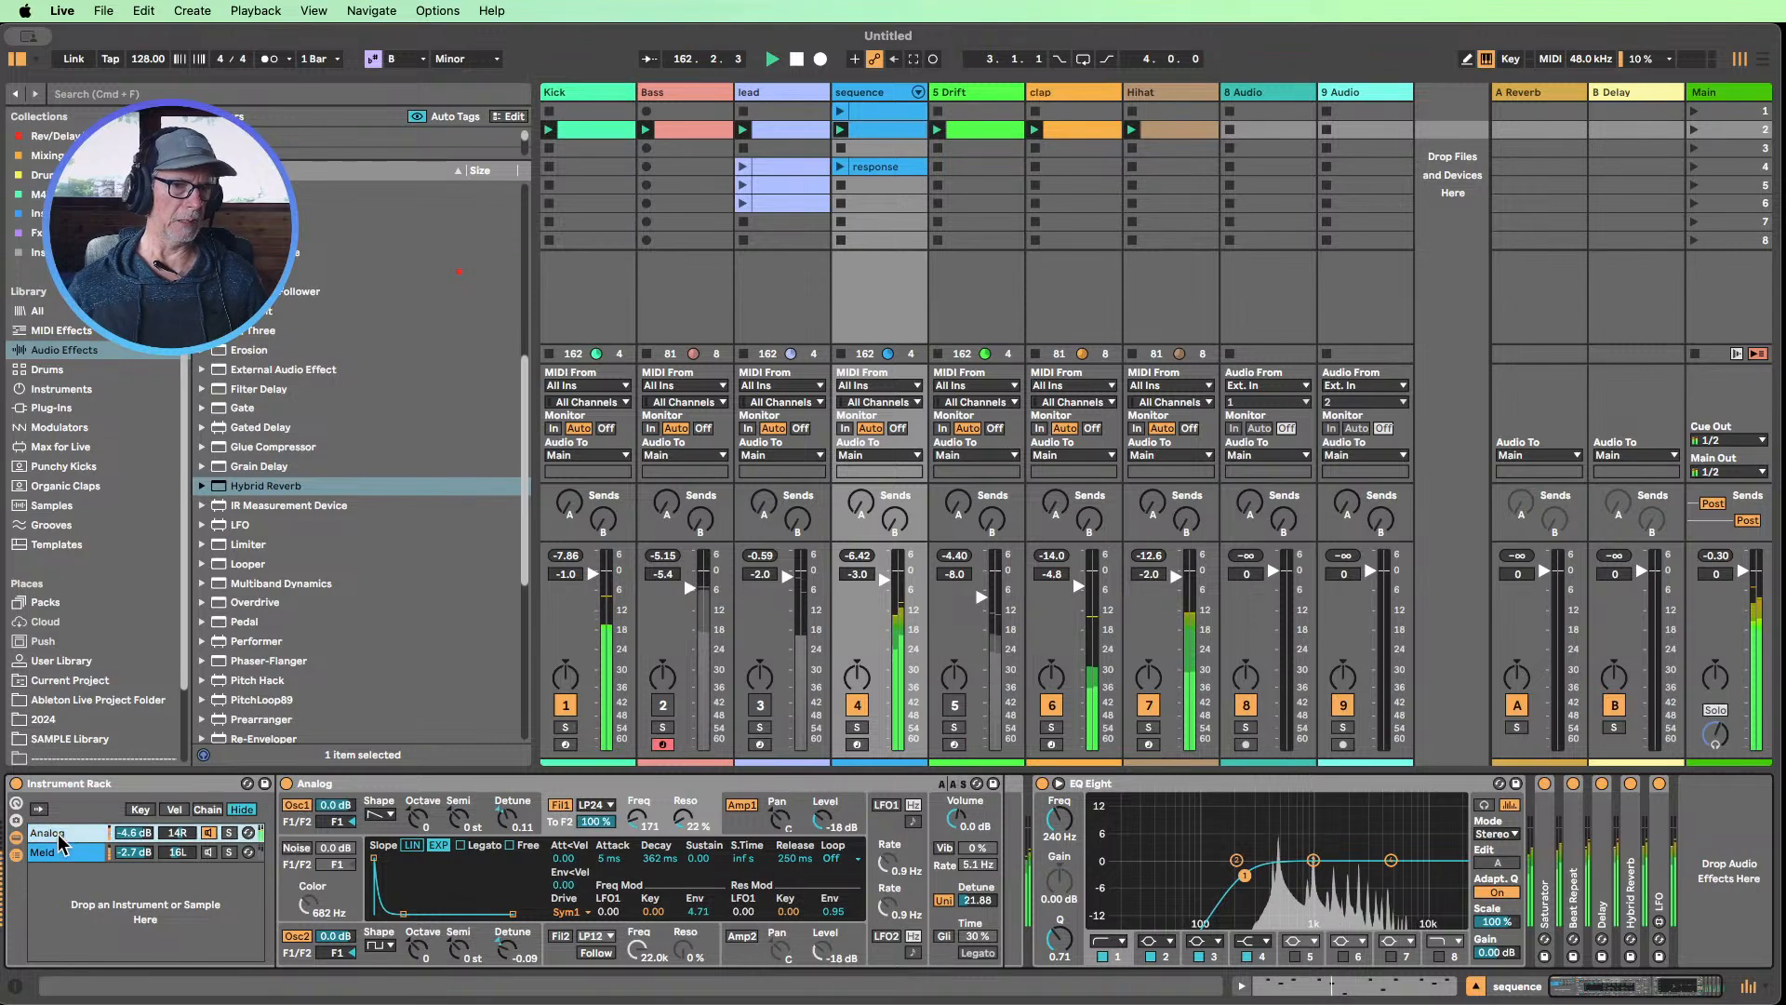
click(57, 834)
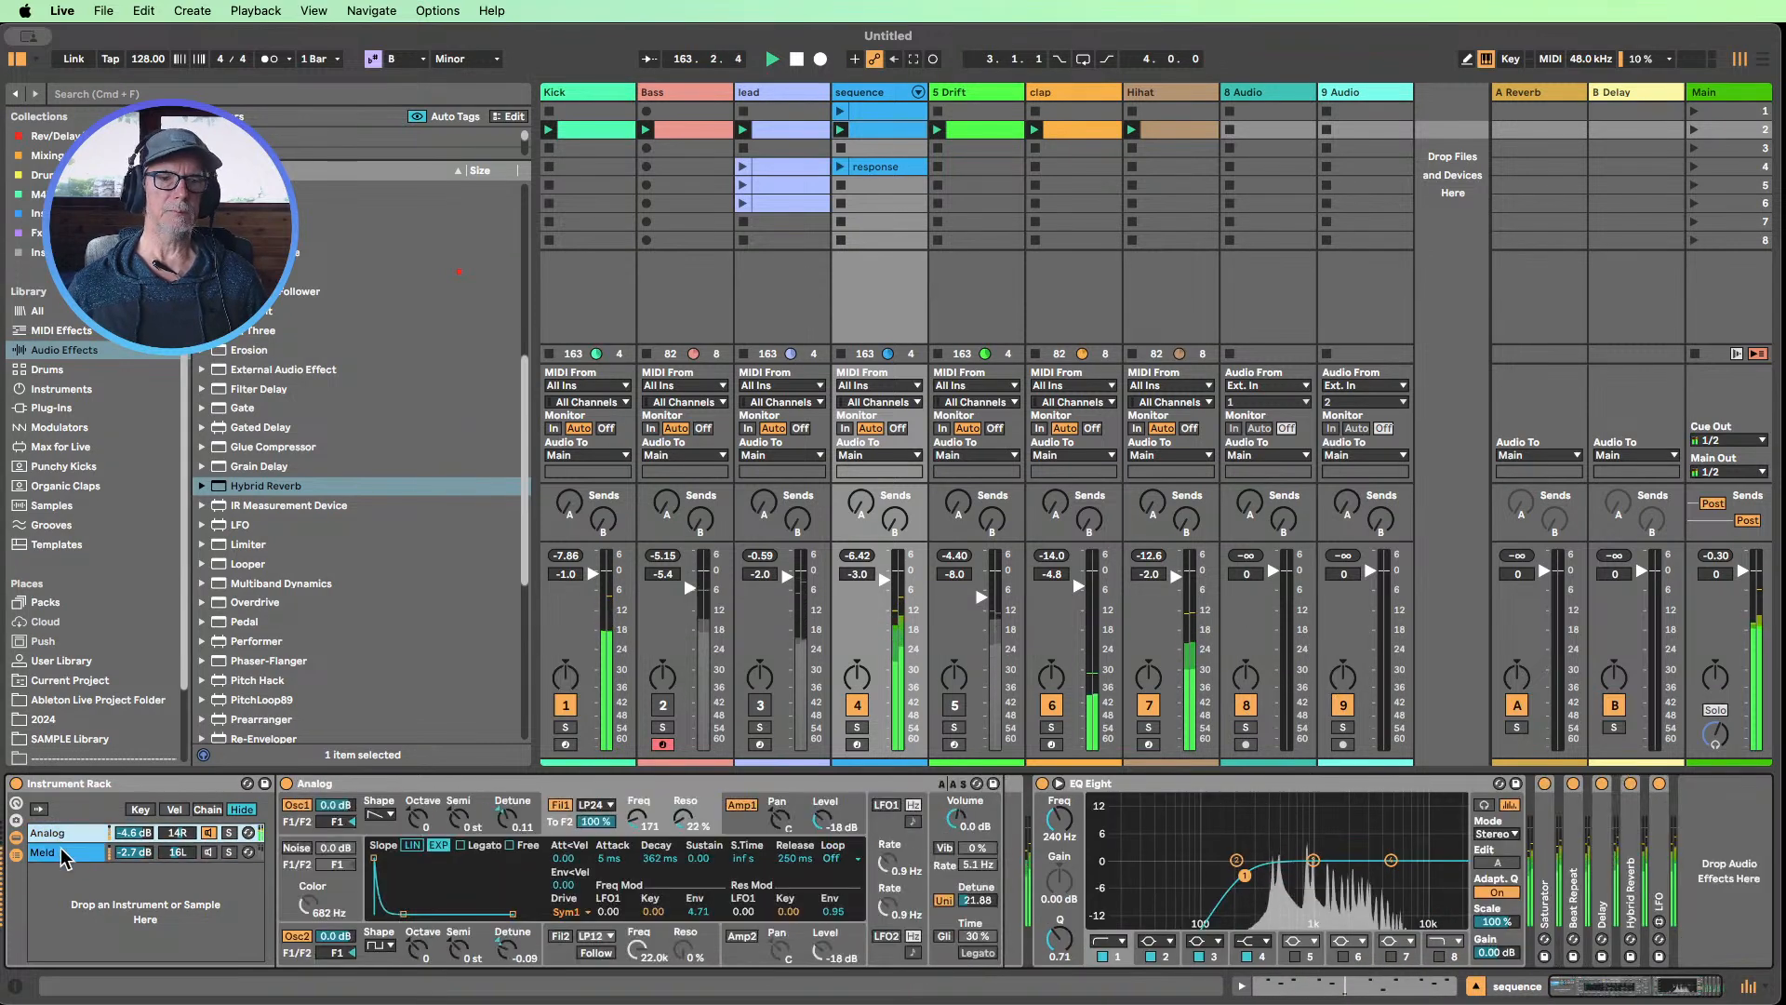
click(58, 852)
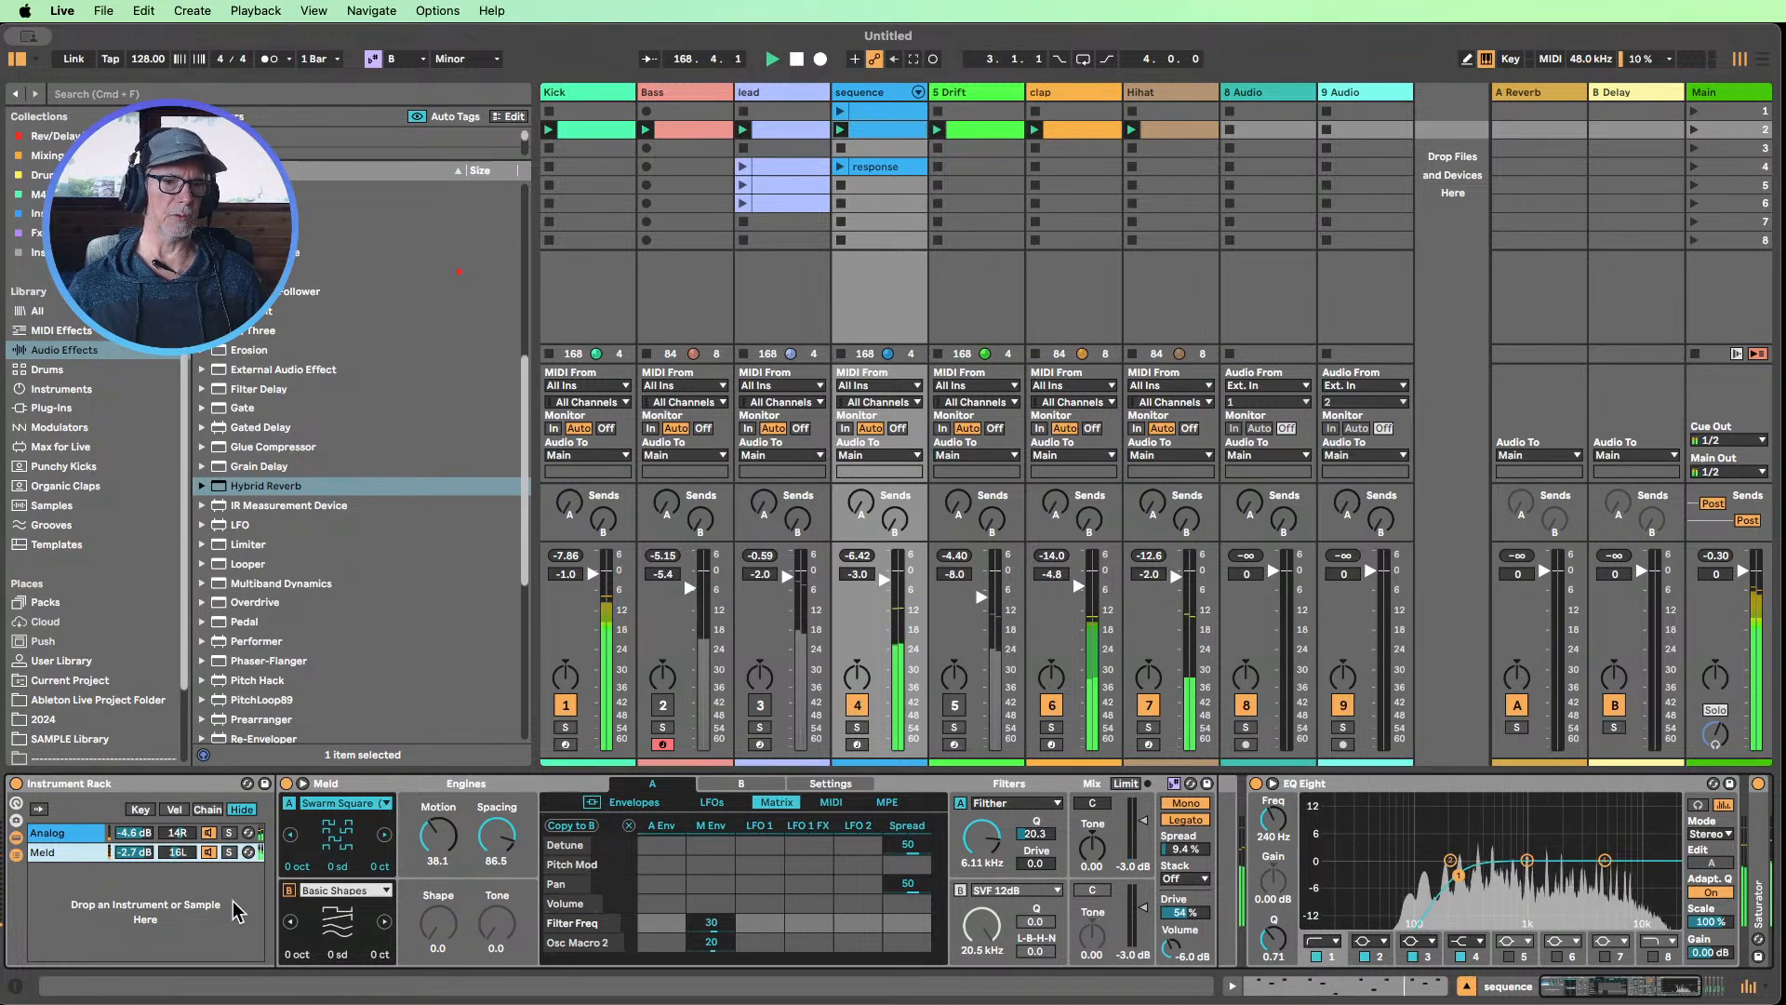
double_click(1349, 785)
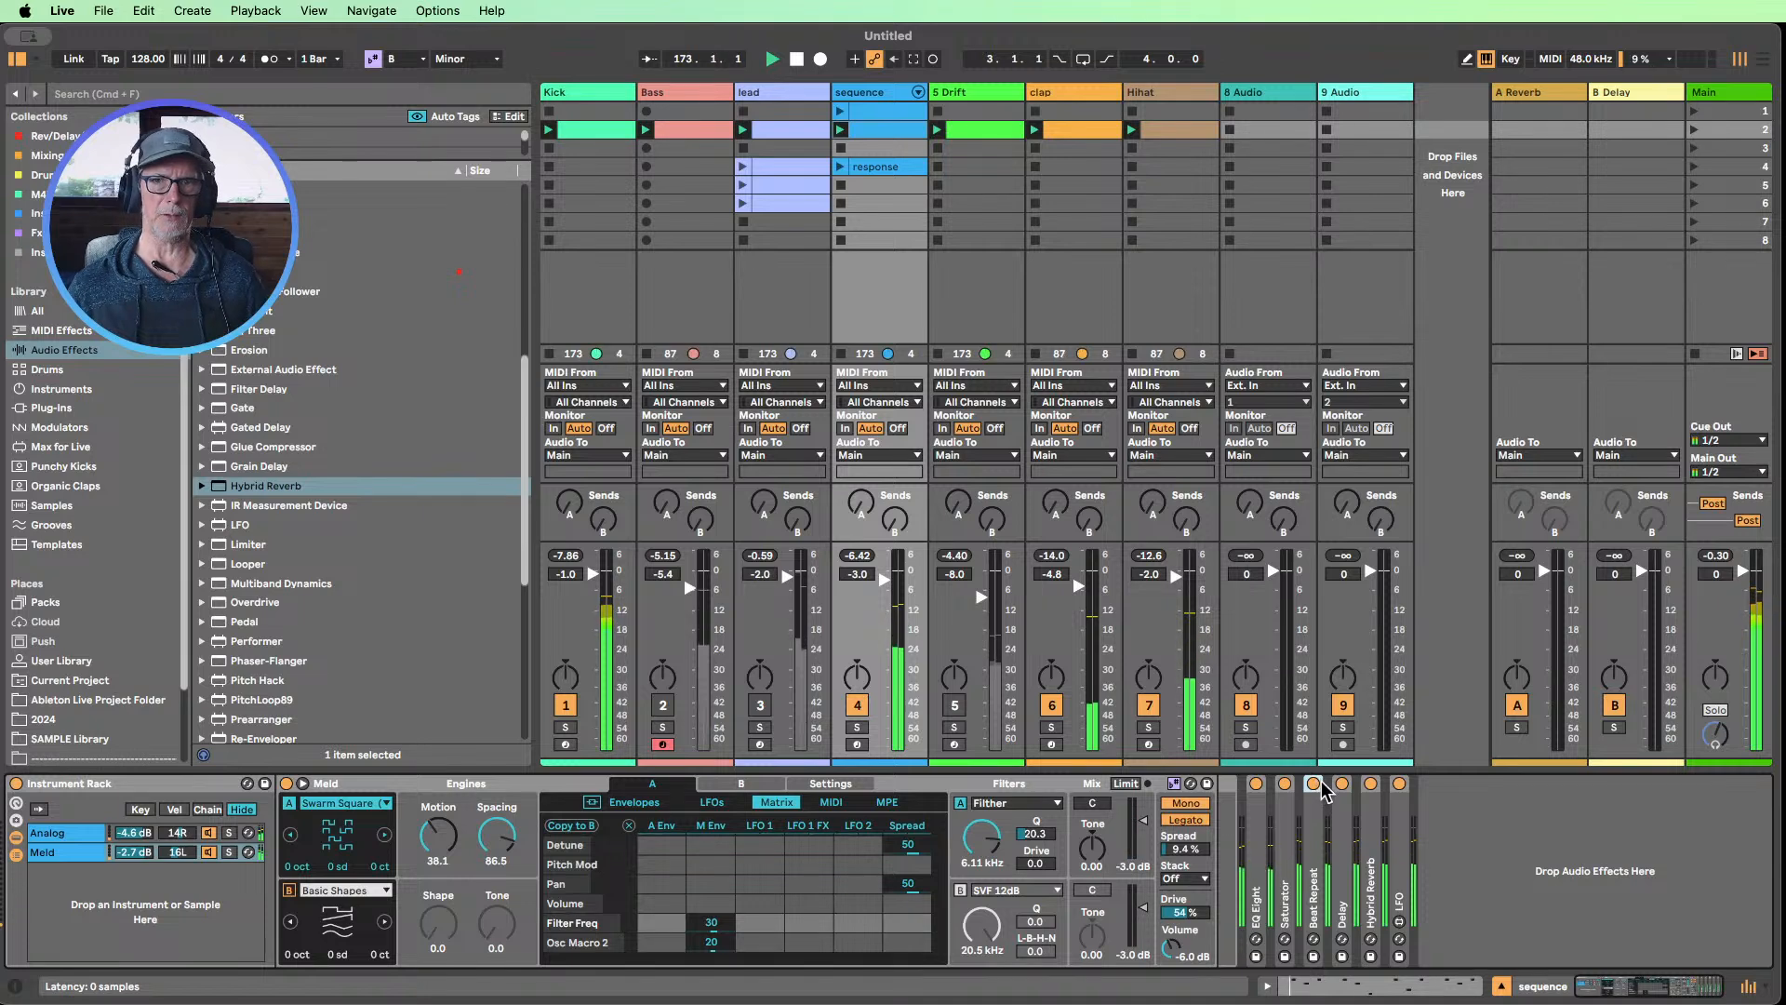
Unmute the lead and Bass tracks to play alongside the sequence
click(760, 705)
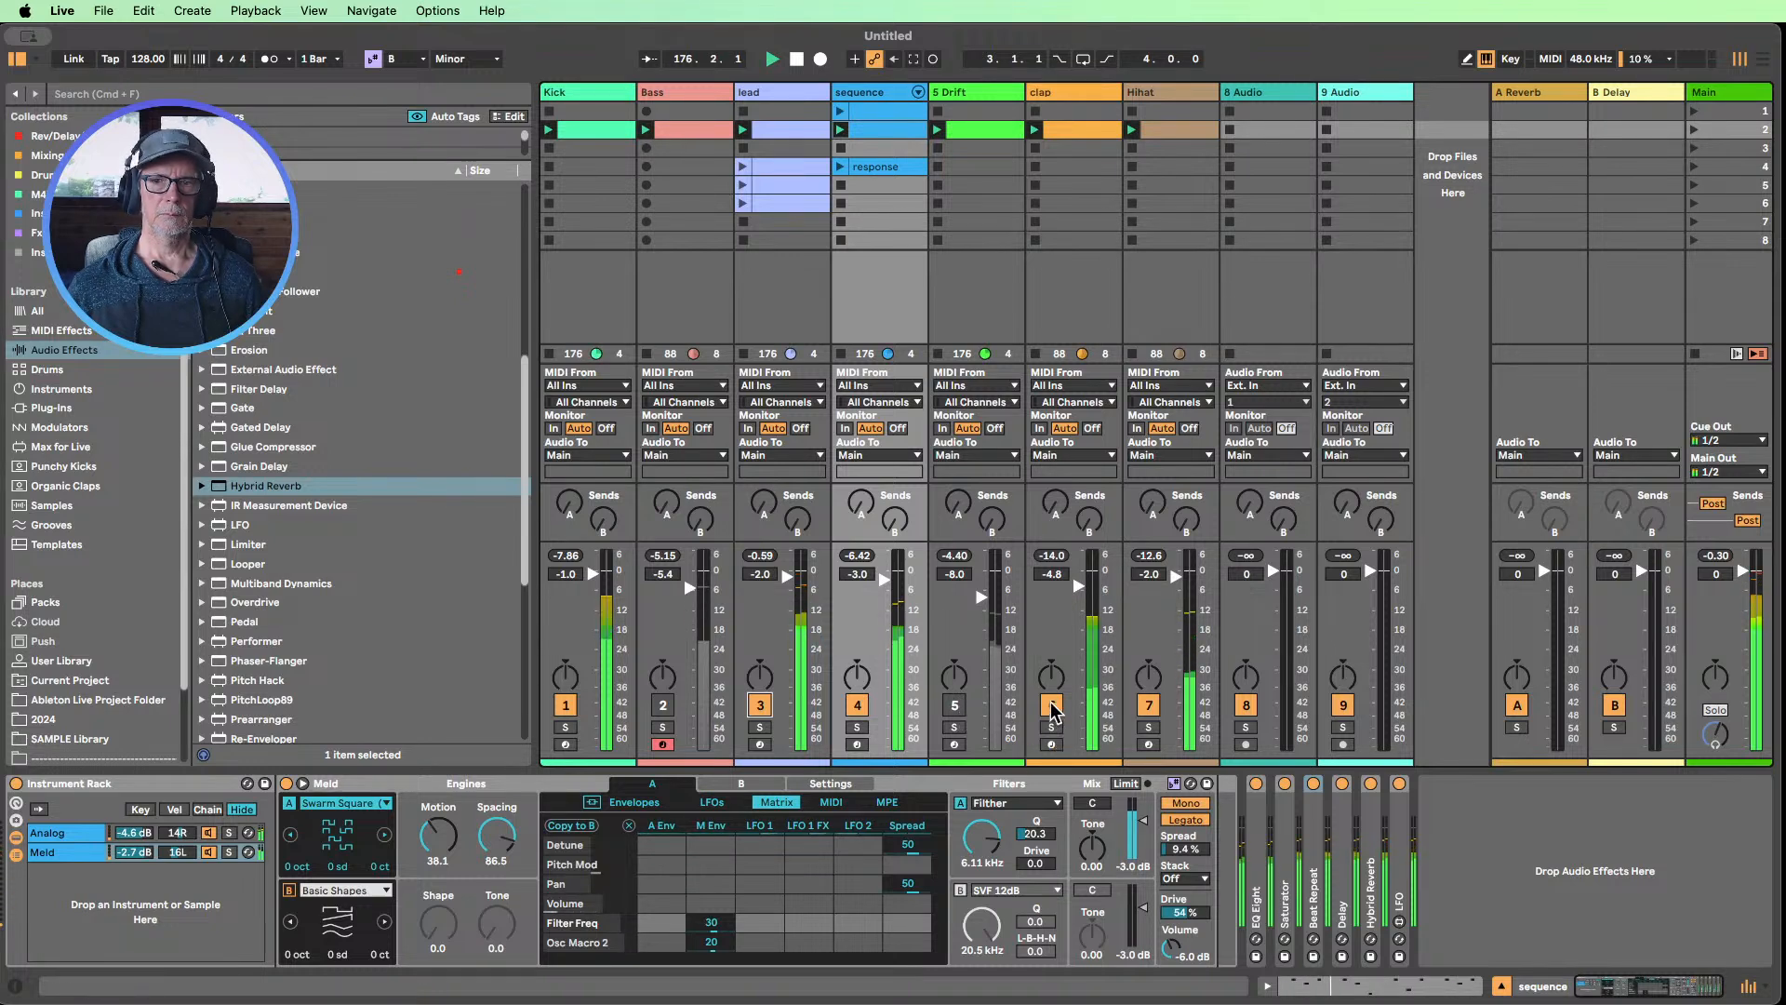
click(660, 706)
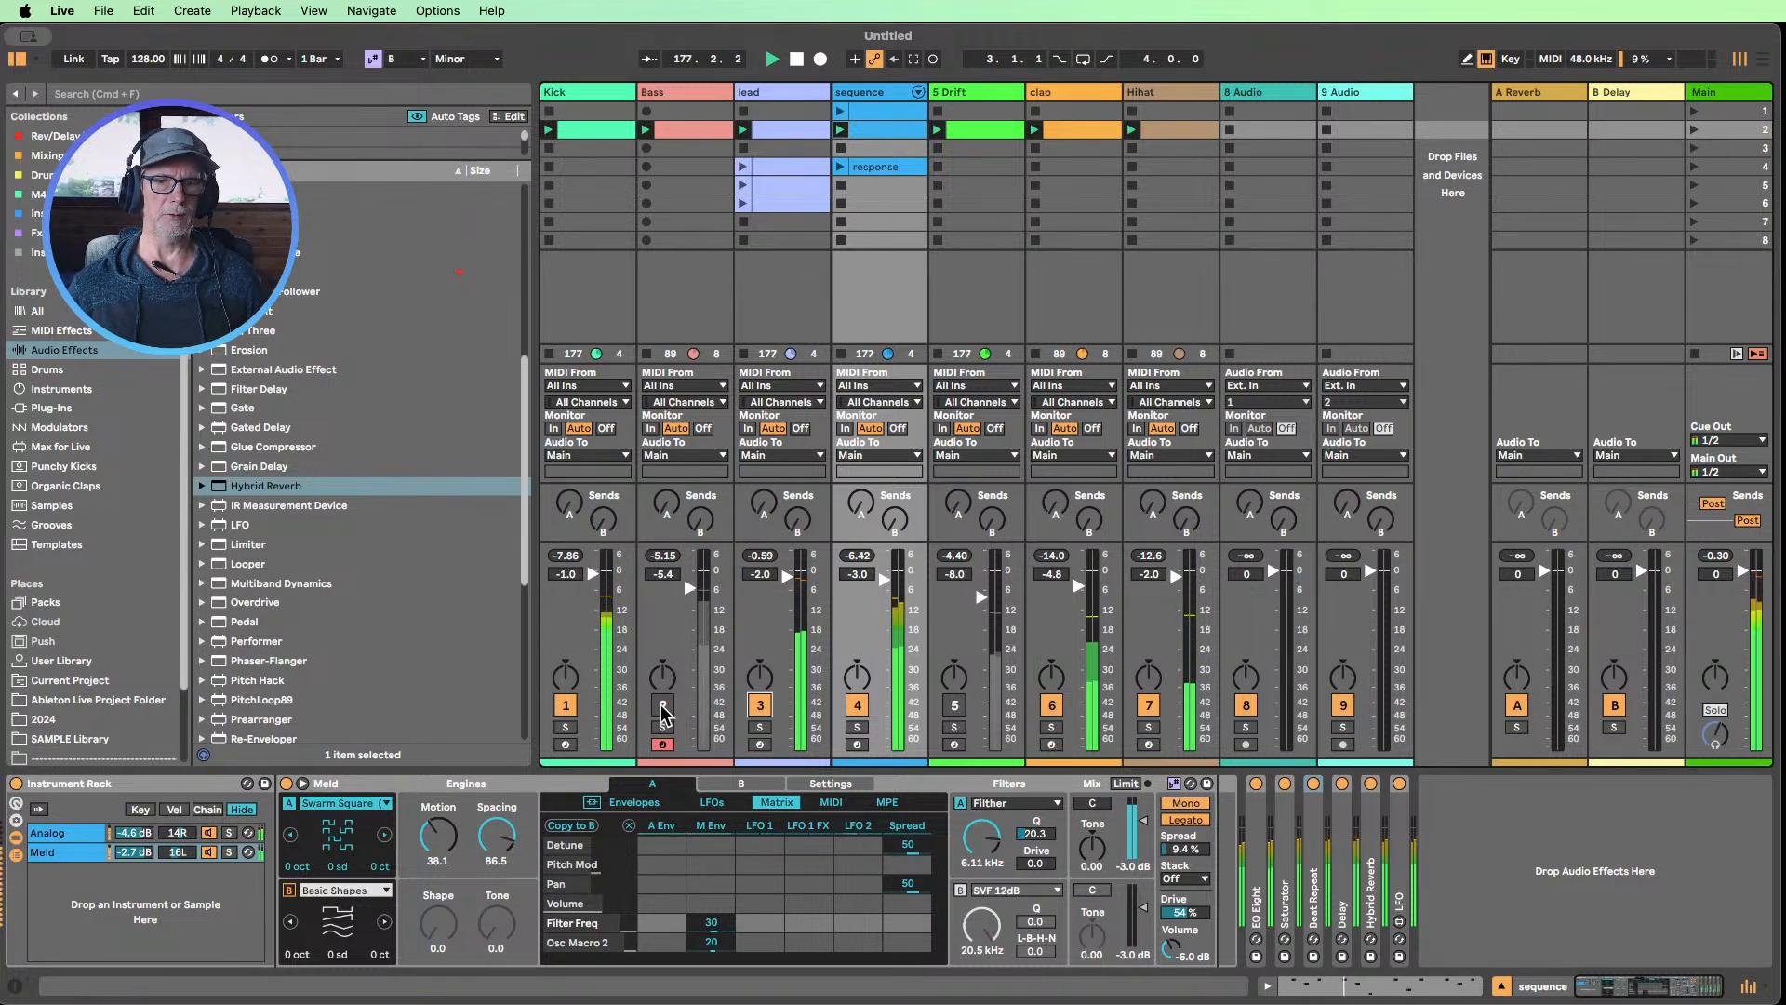
Lower the sequence track's volume to -4.8 dB and check the Bass and lead device chains around it
click(689, 102)
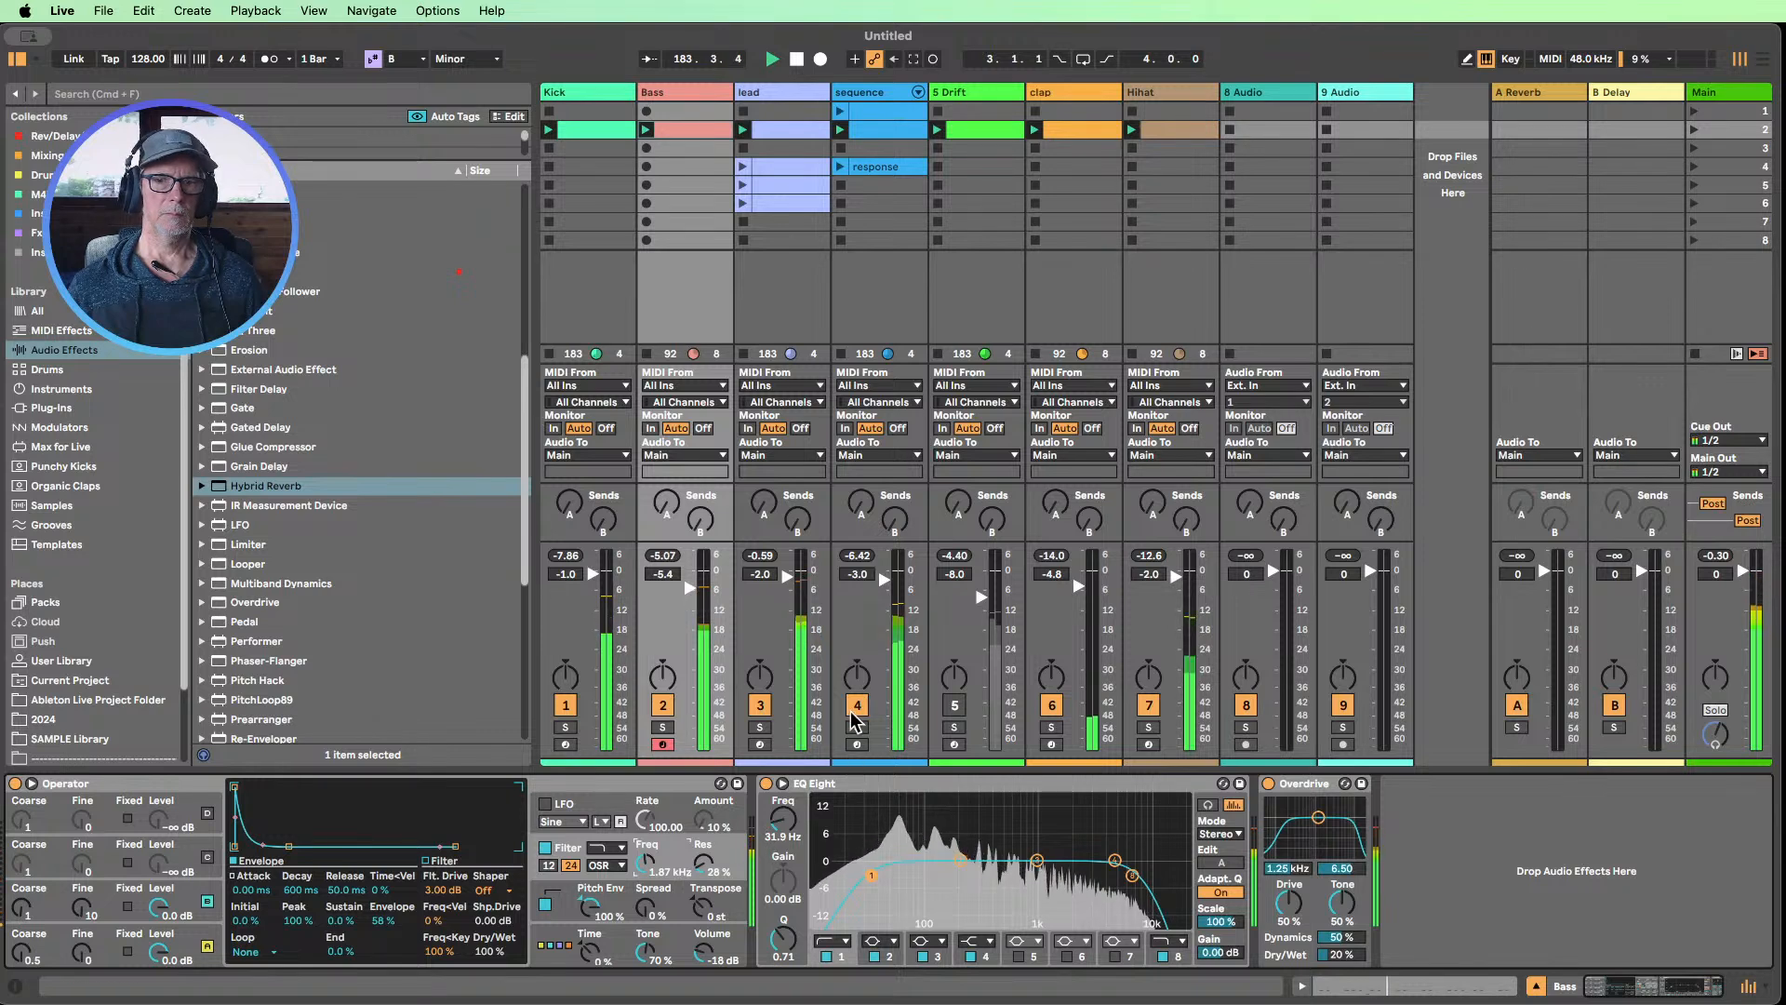
drag(884, 578, 883, 643)
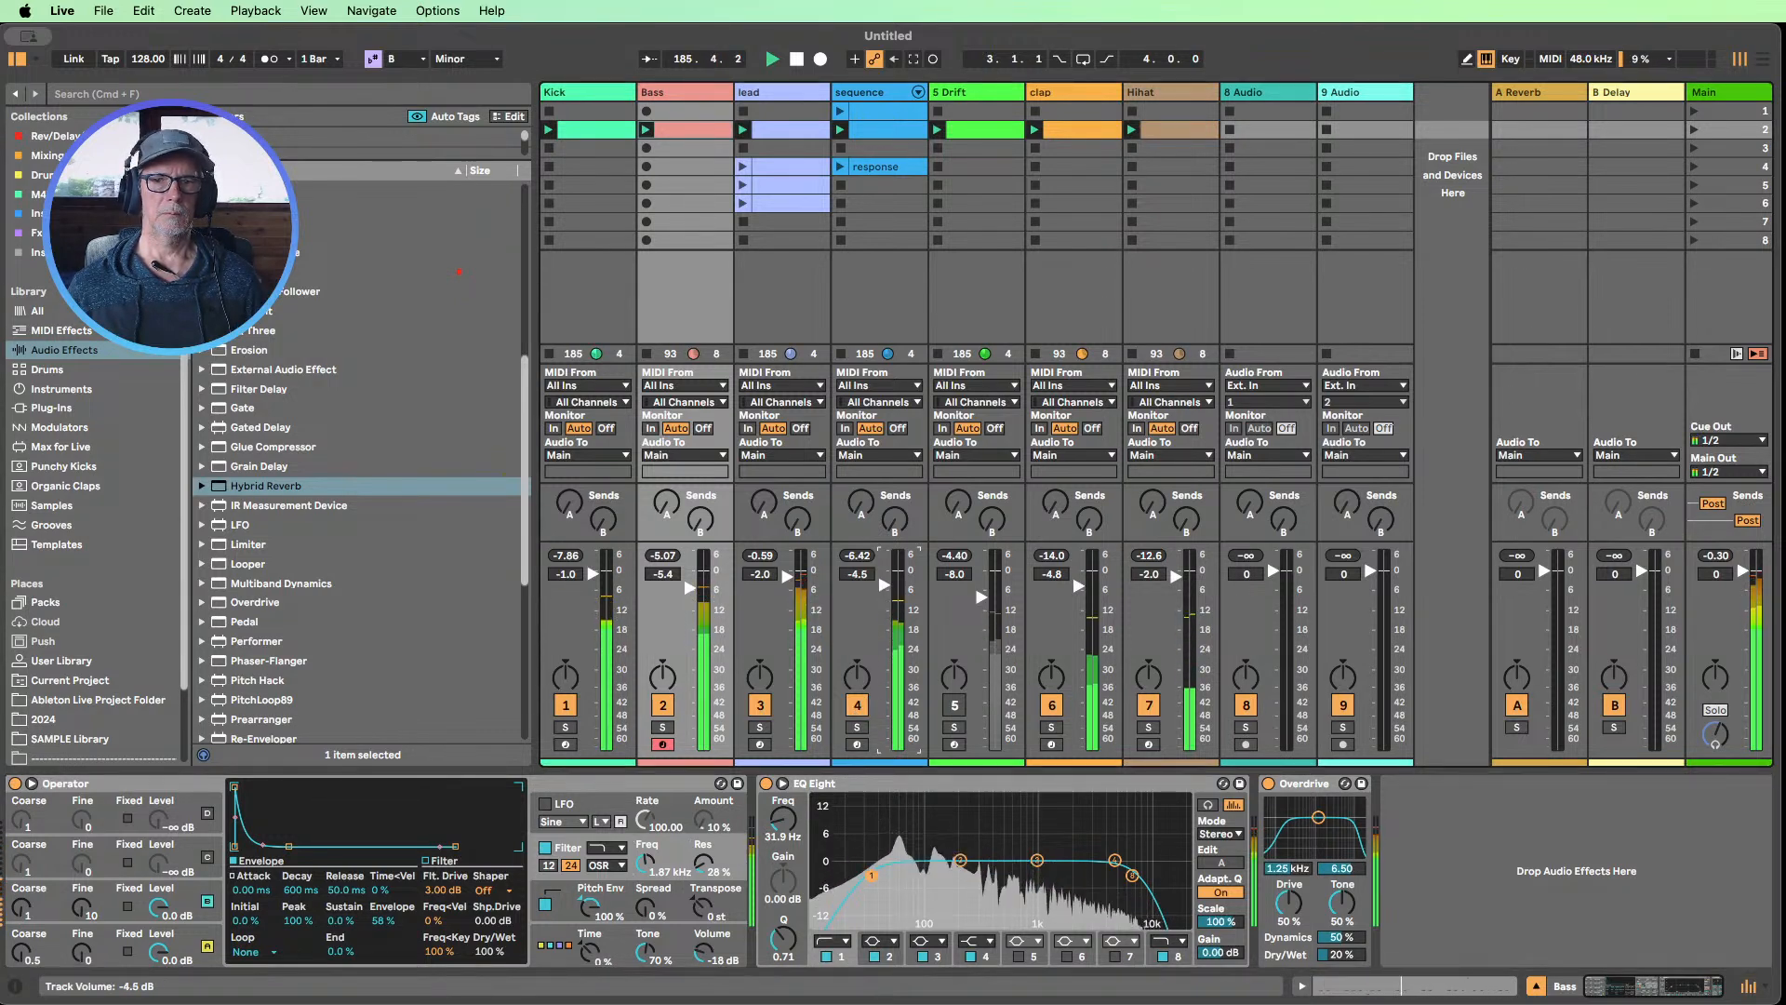
click(778, 93)
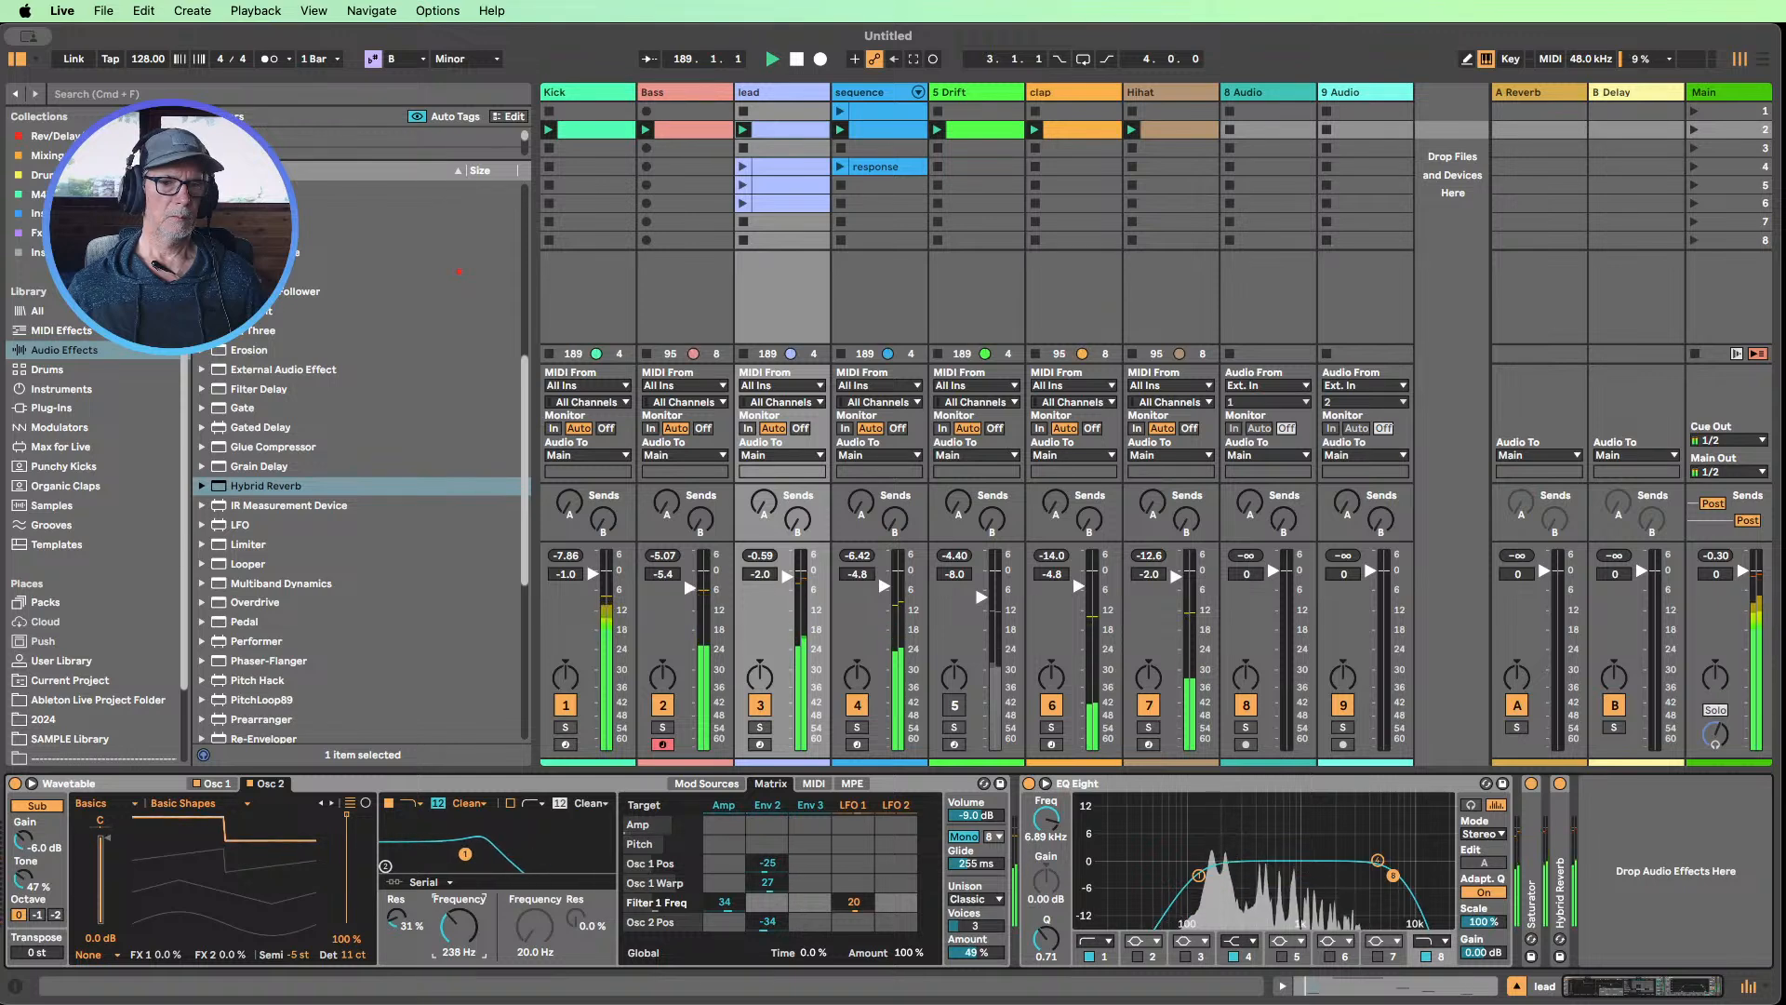
Set the Filter 1 frequency of the Analog chain in the sequence track's Instrument Rack to 154
click(854, 98)
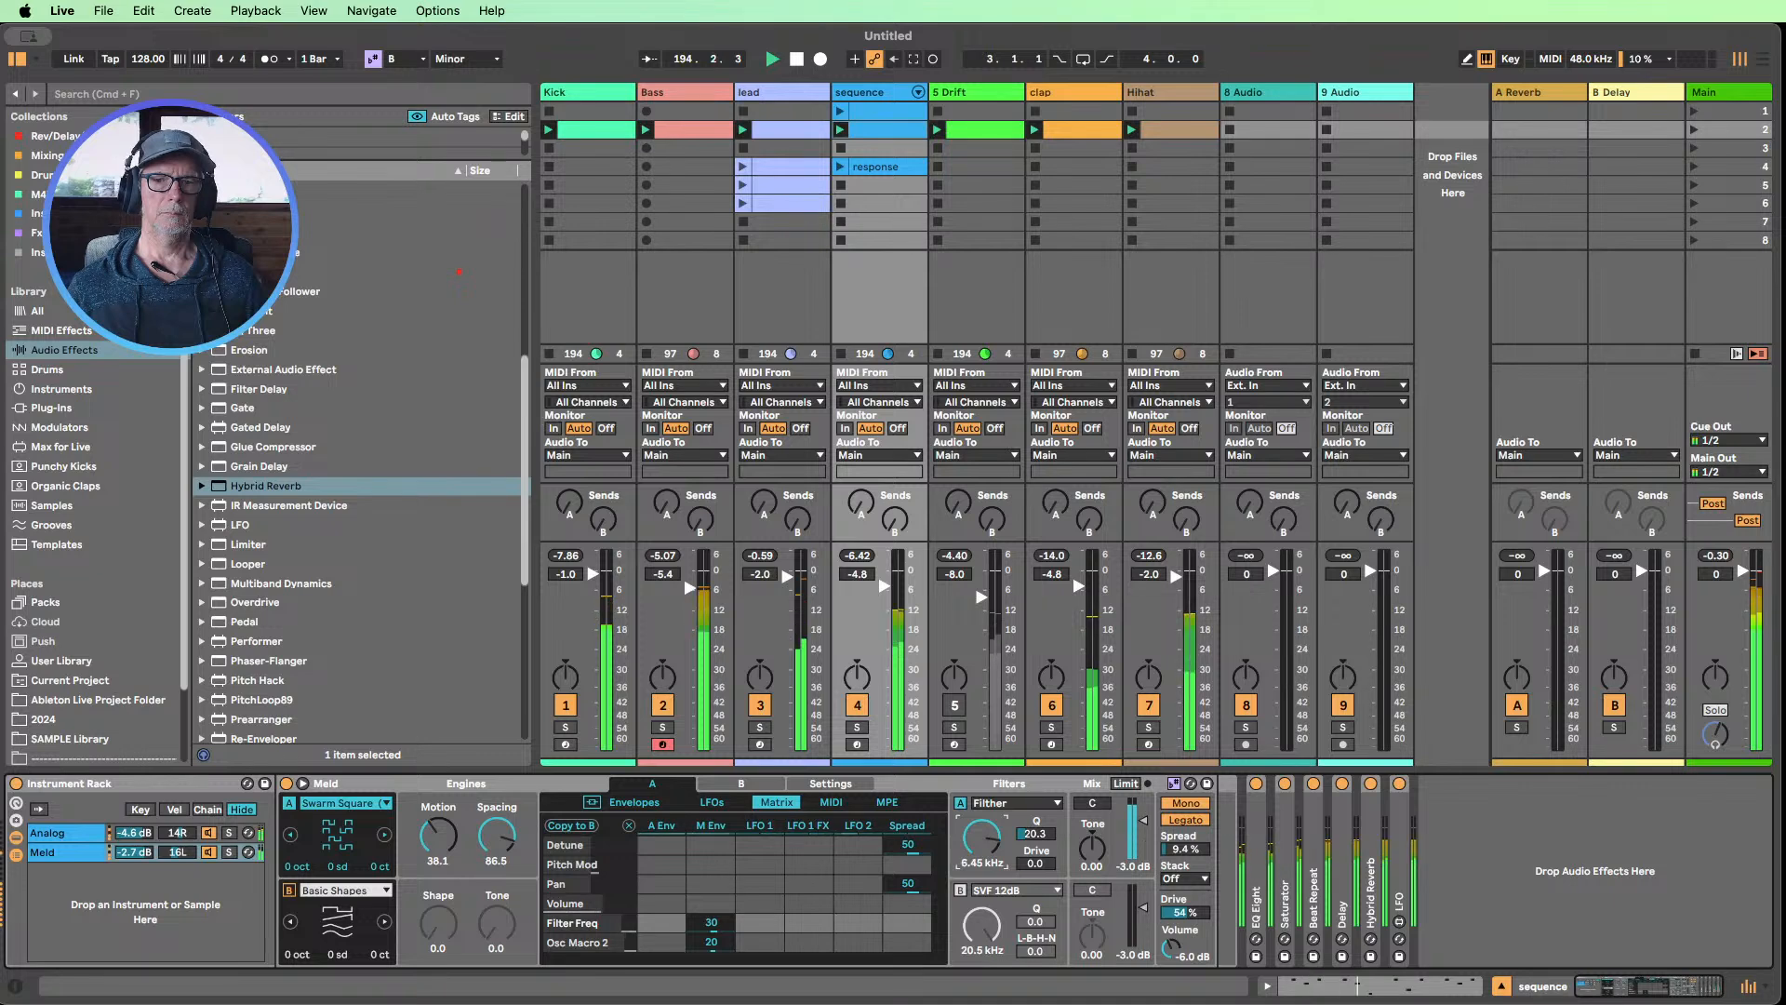
click(67, 836)
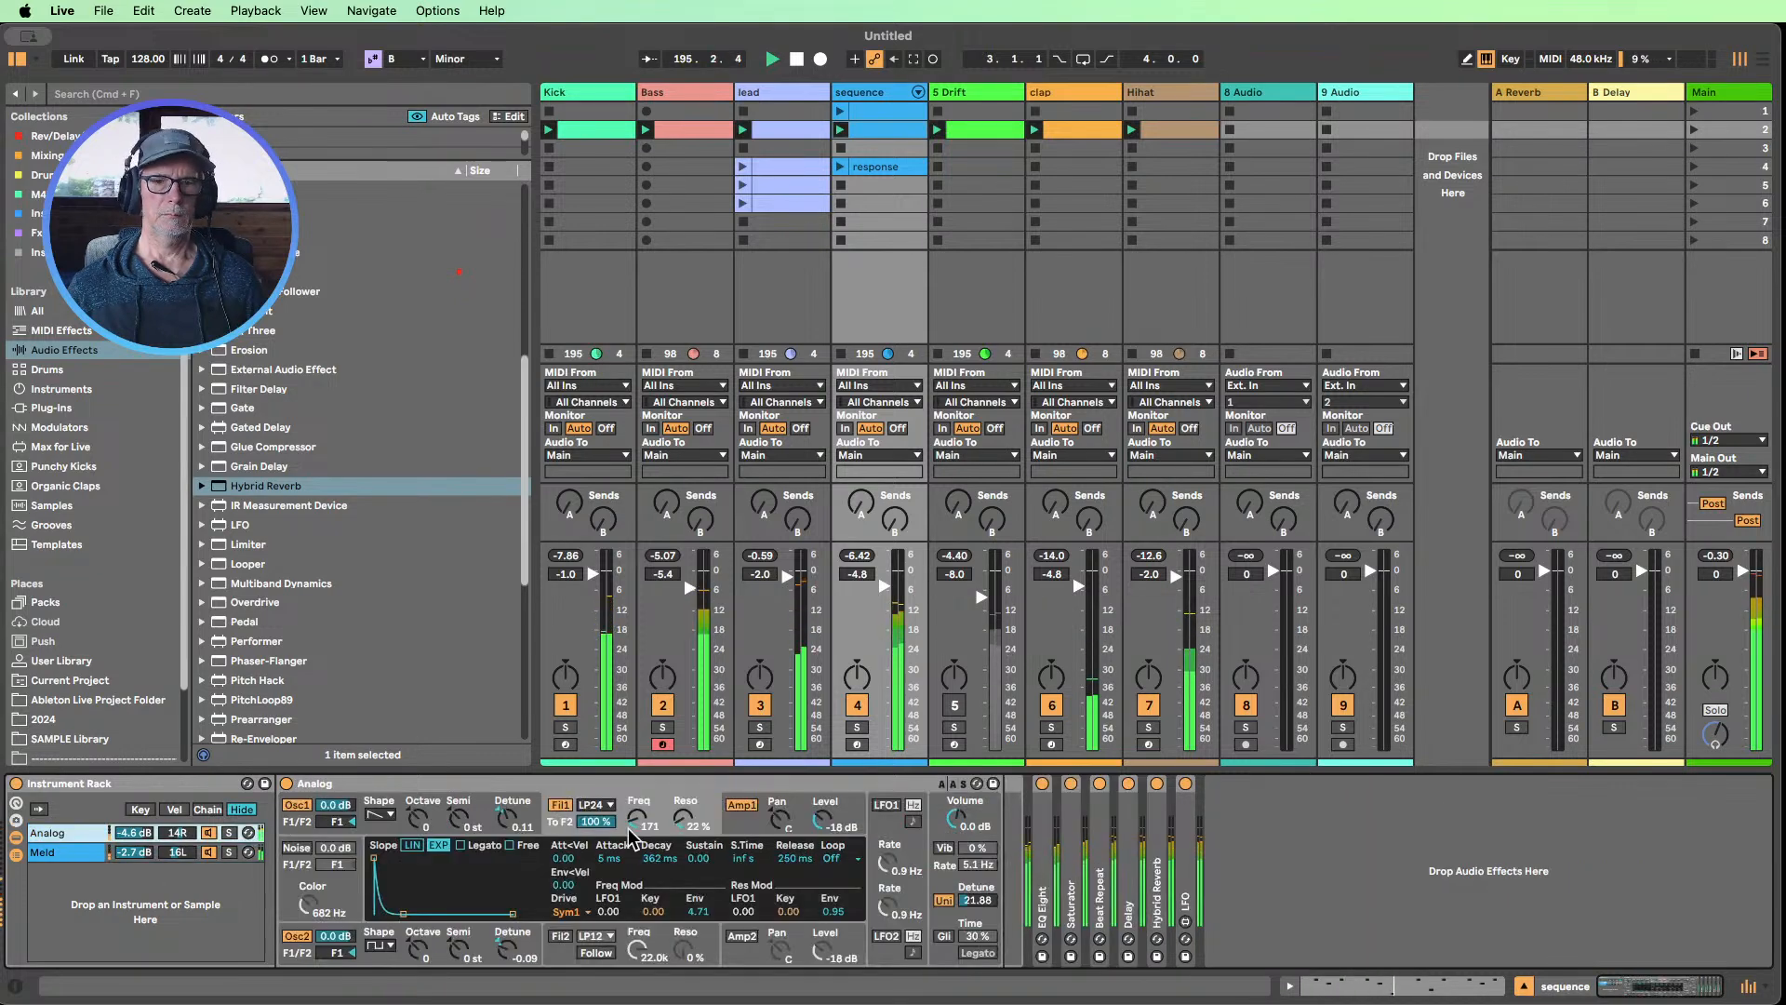
drag(632, 835, 632, 791)
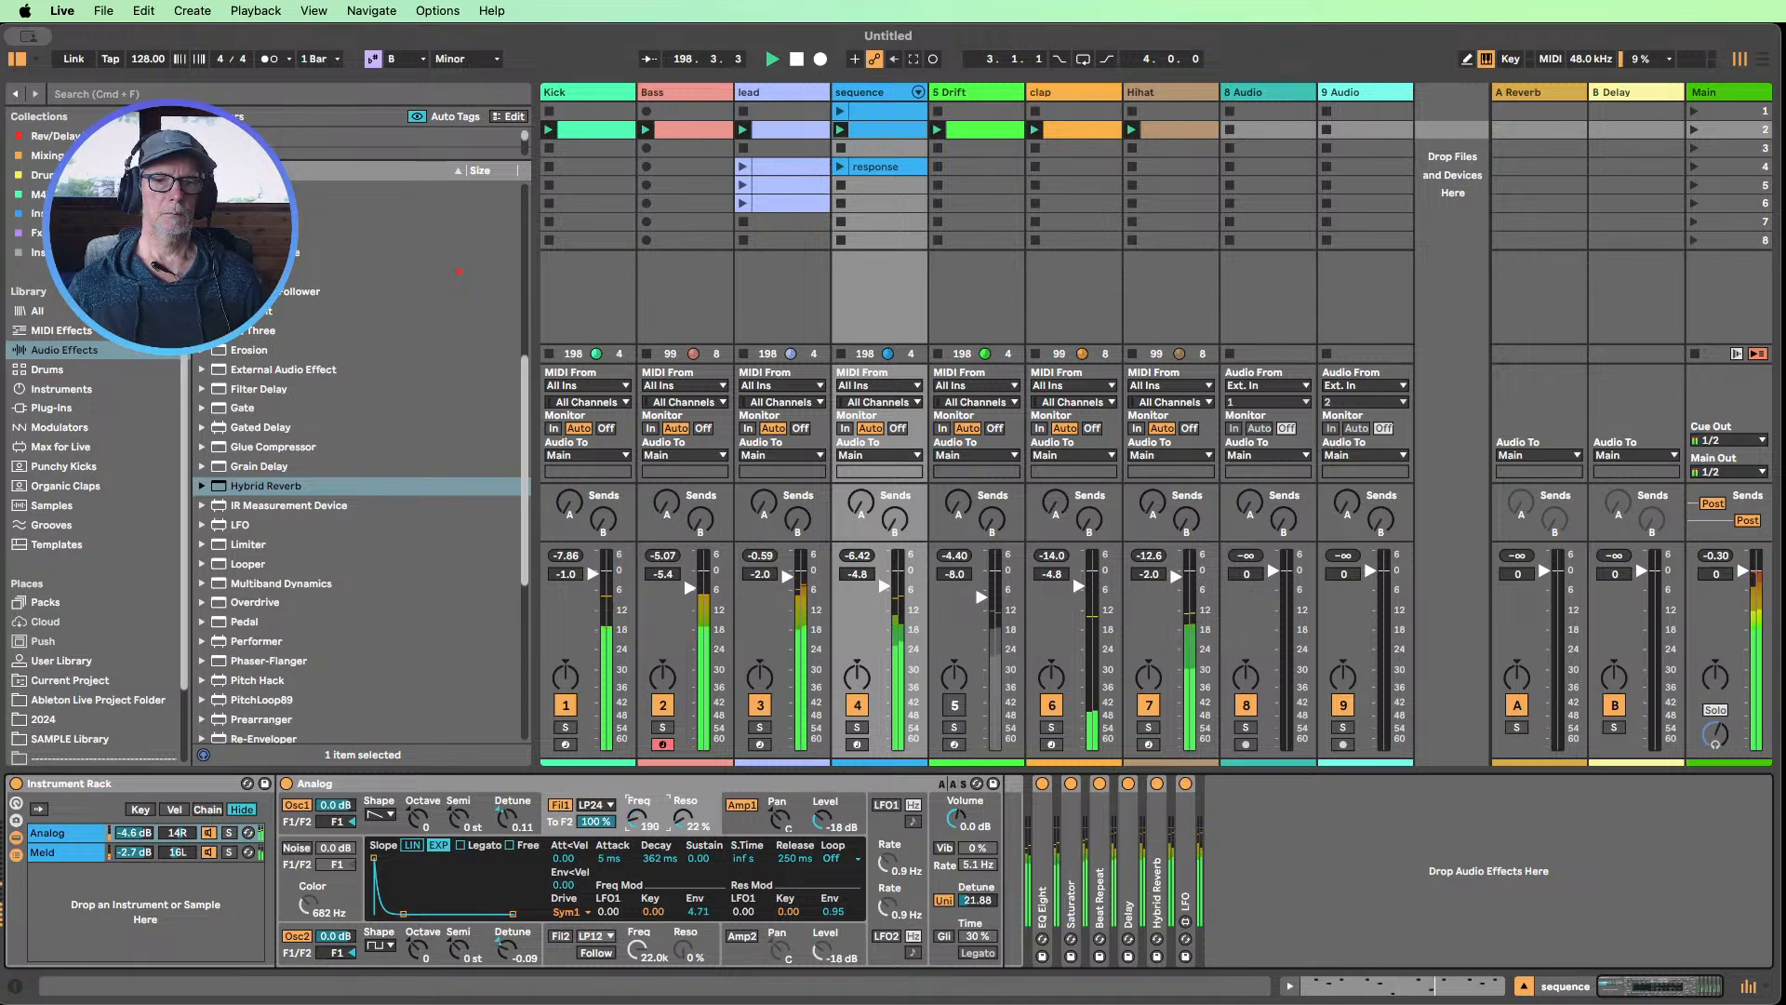
drag(636, 819, 636, 822)
Unmute the Drift track, mute the lead and sequence, and raise the Drift volume to -7.0 dB
click(954, 707)
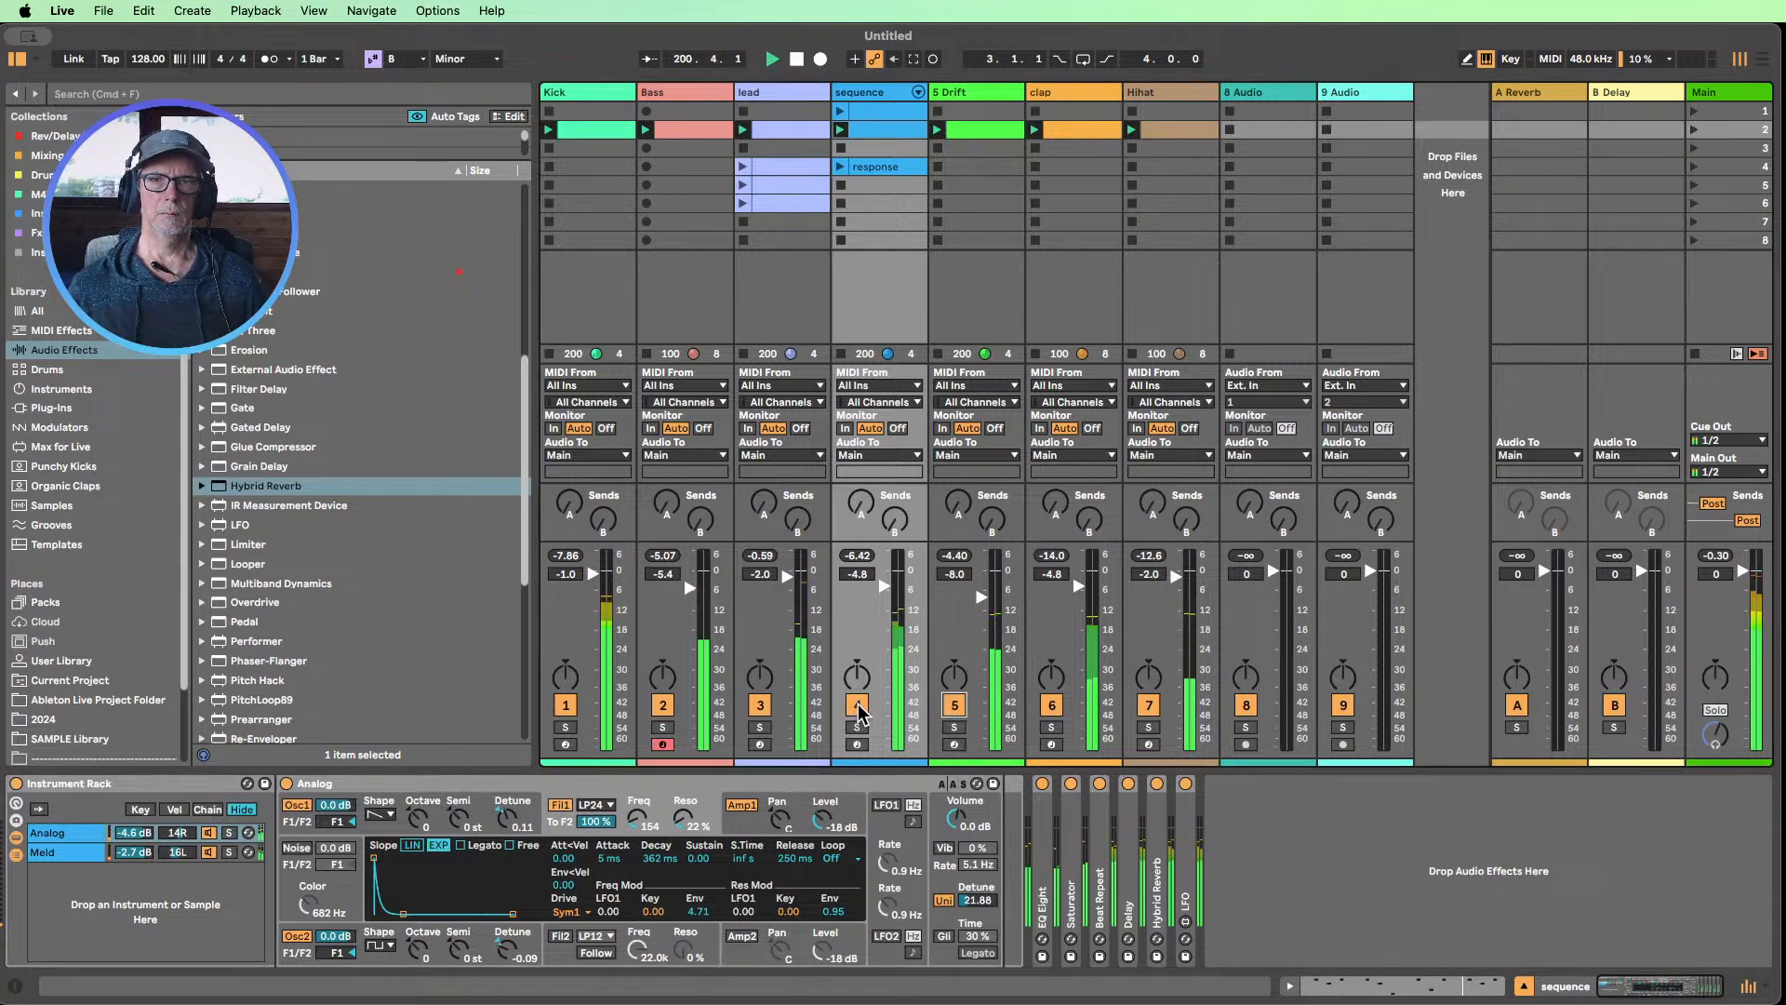
click(764, 706)
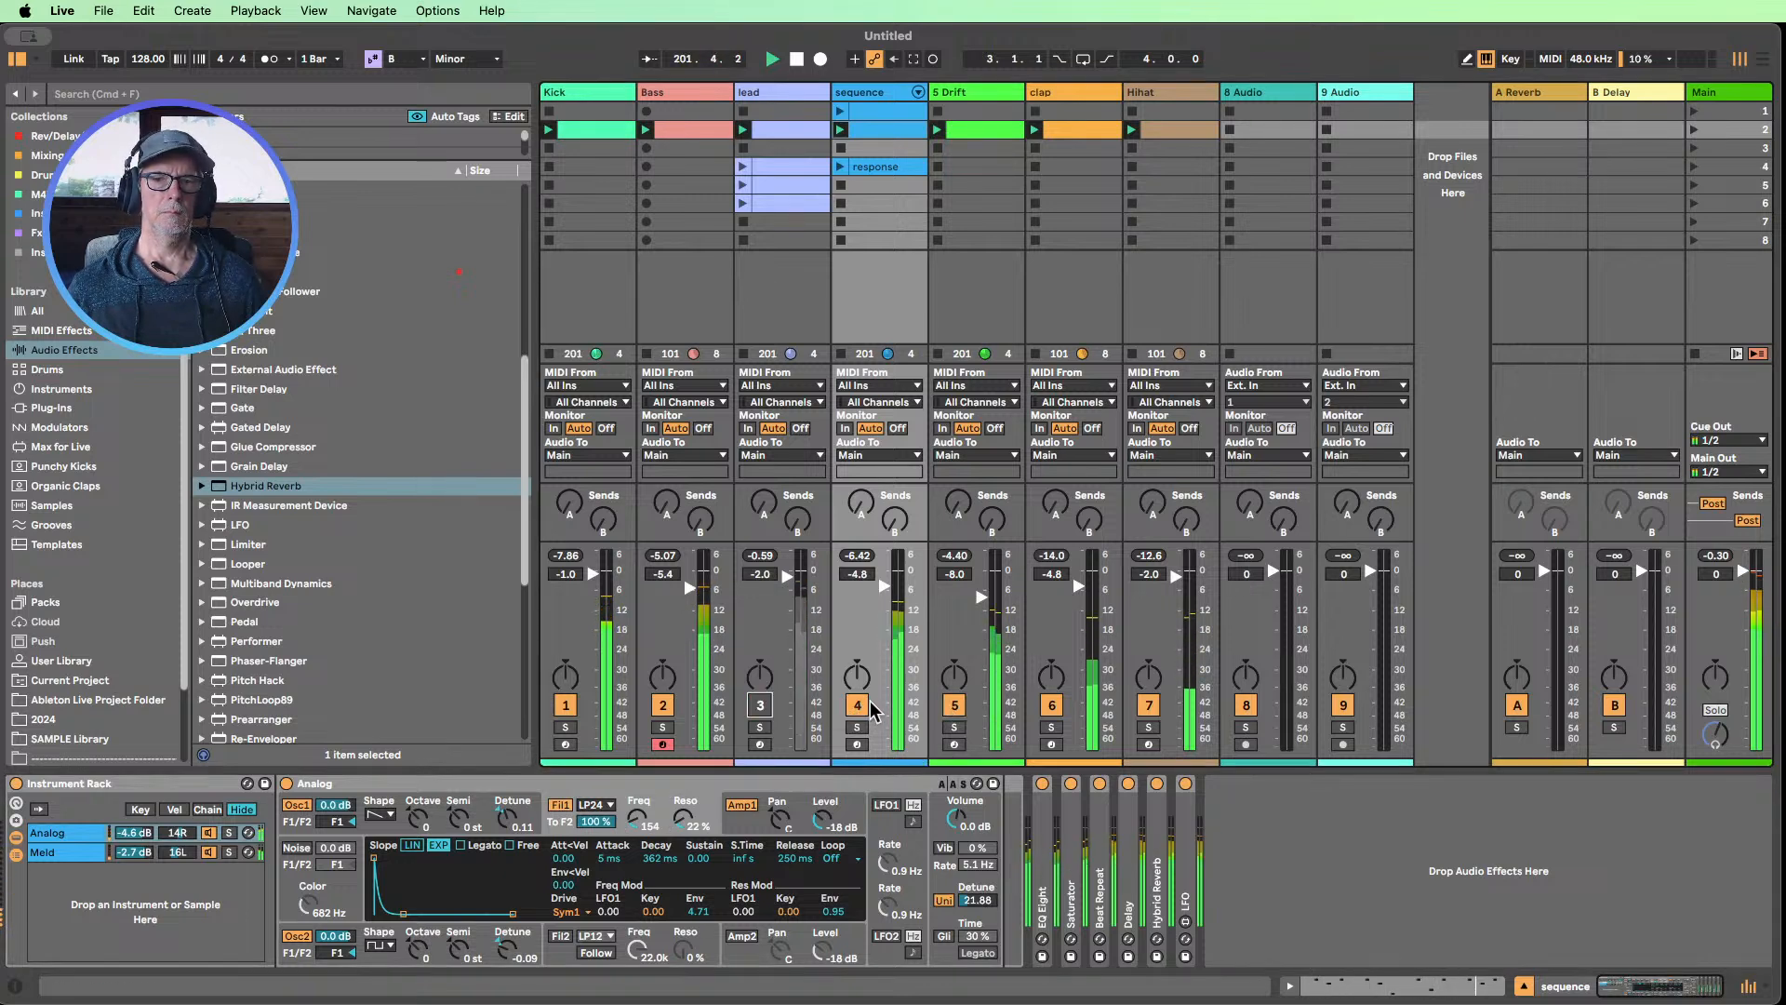
click(858, 707)
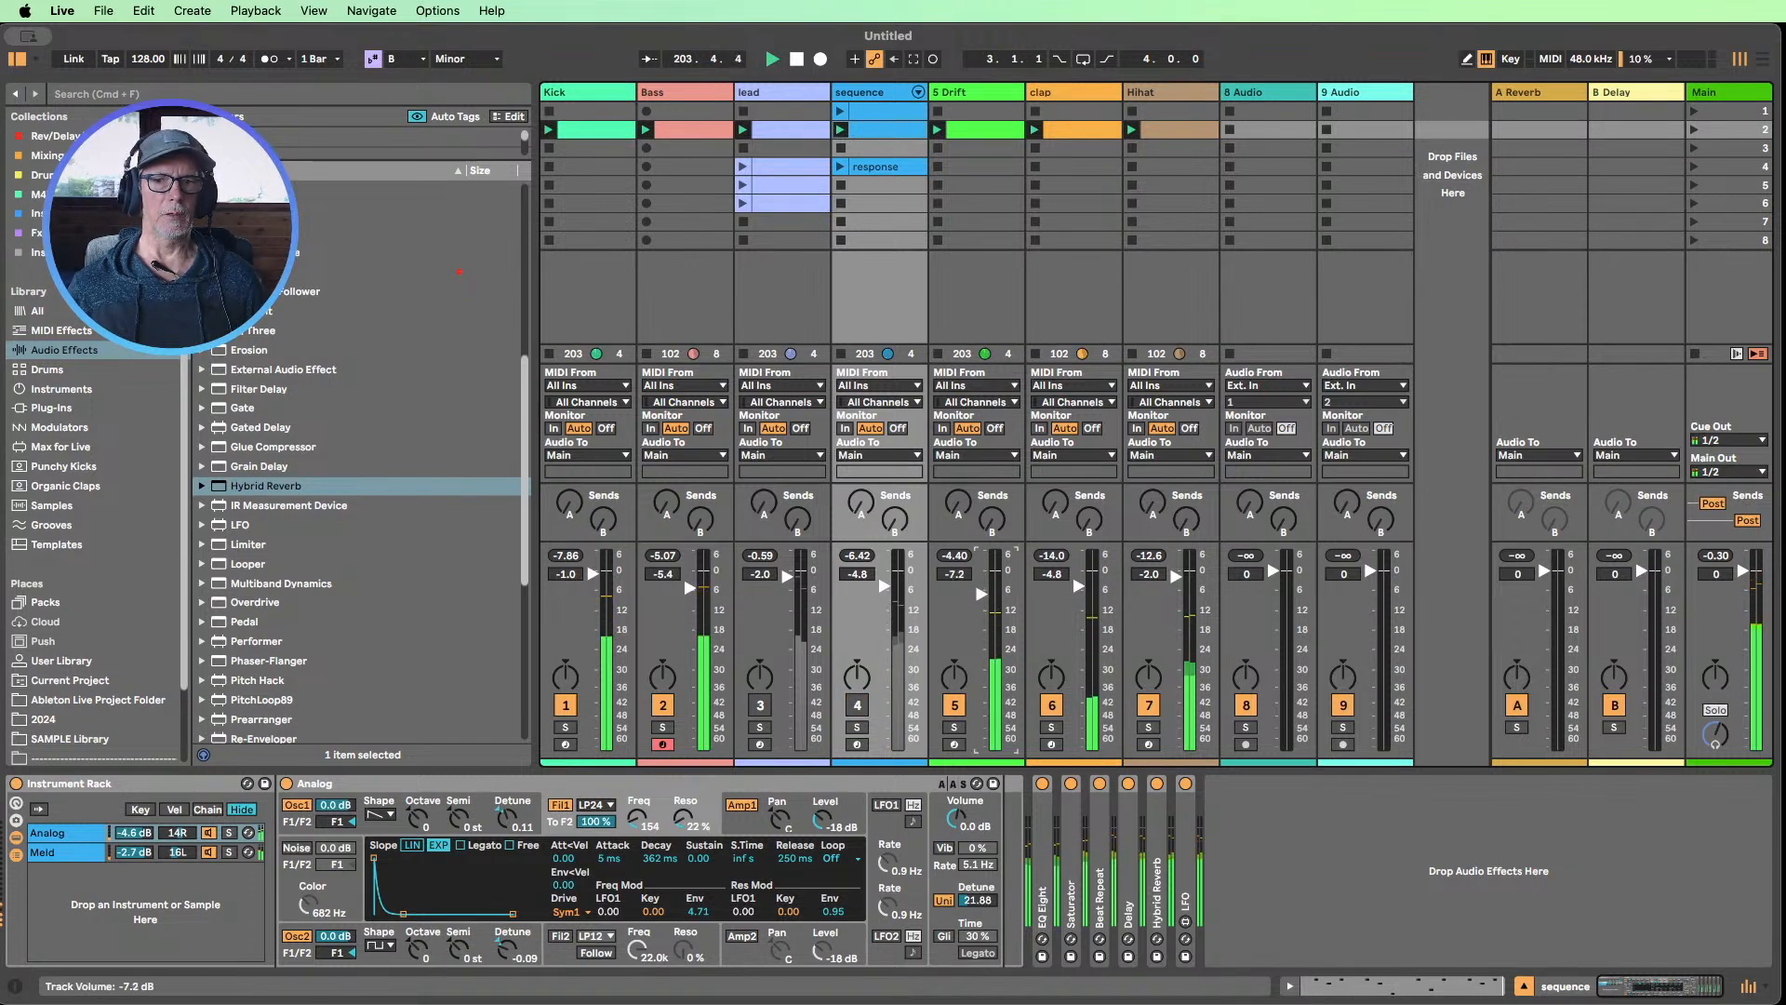
drag(982, 593, 984, 606)
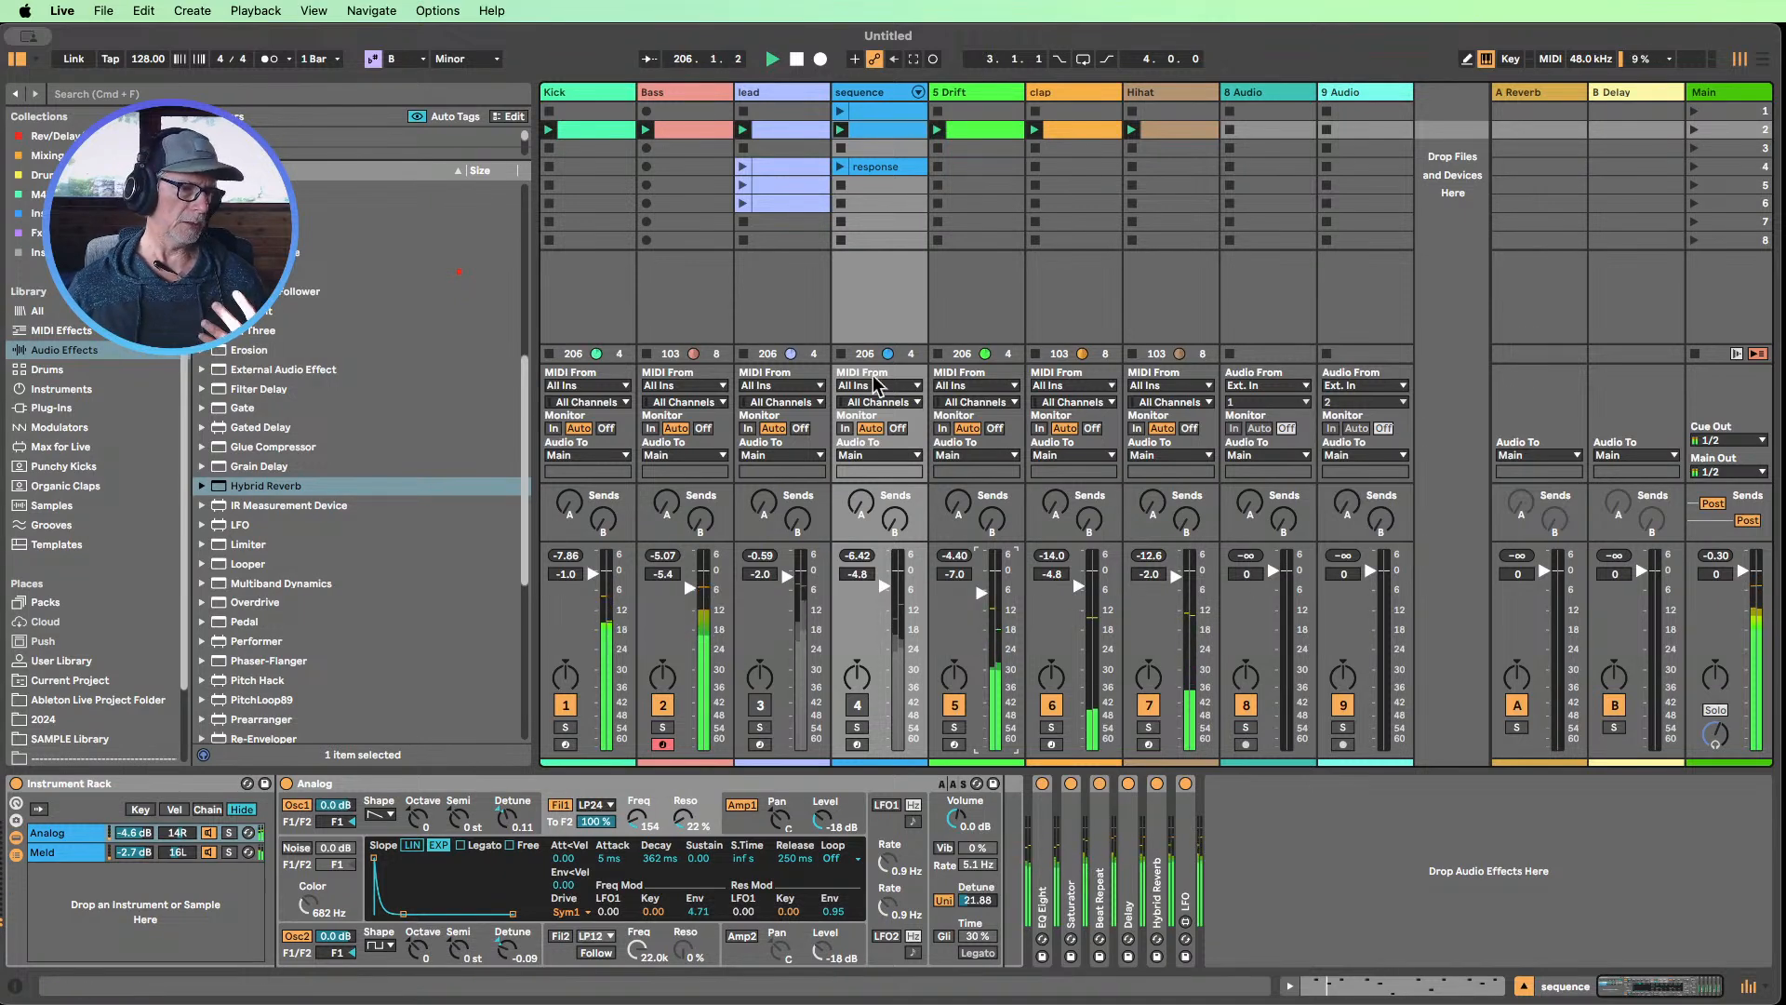
Stop playback, reorder the tracks so Hihat and clap sit between Kick and Bass, and select the 8 Audio track
click(797, 59)
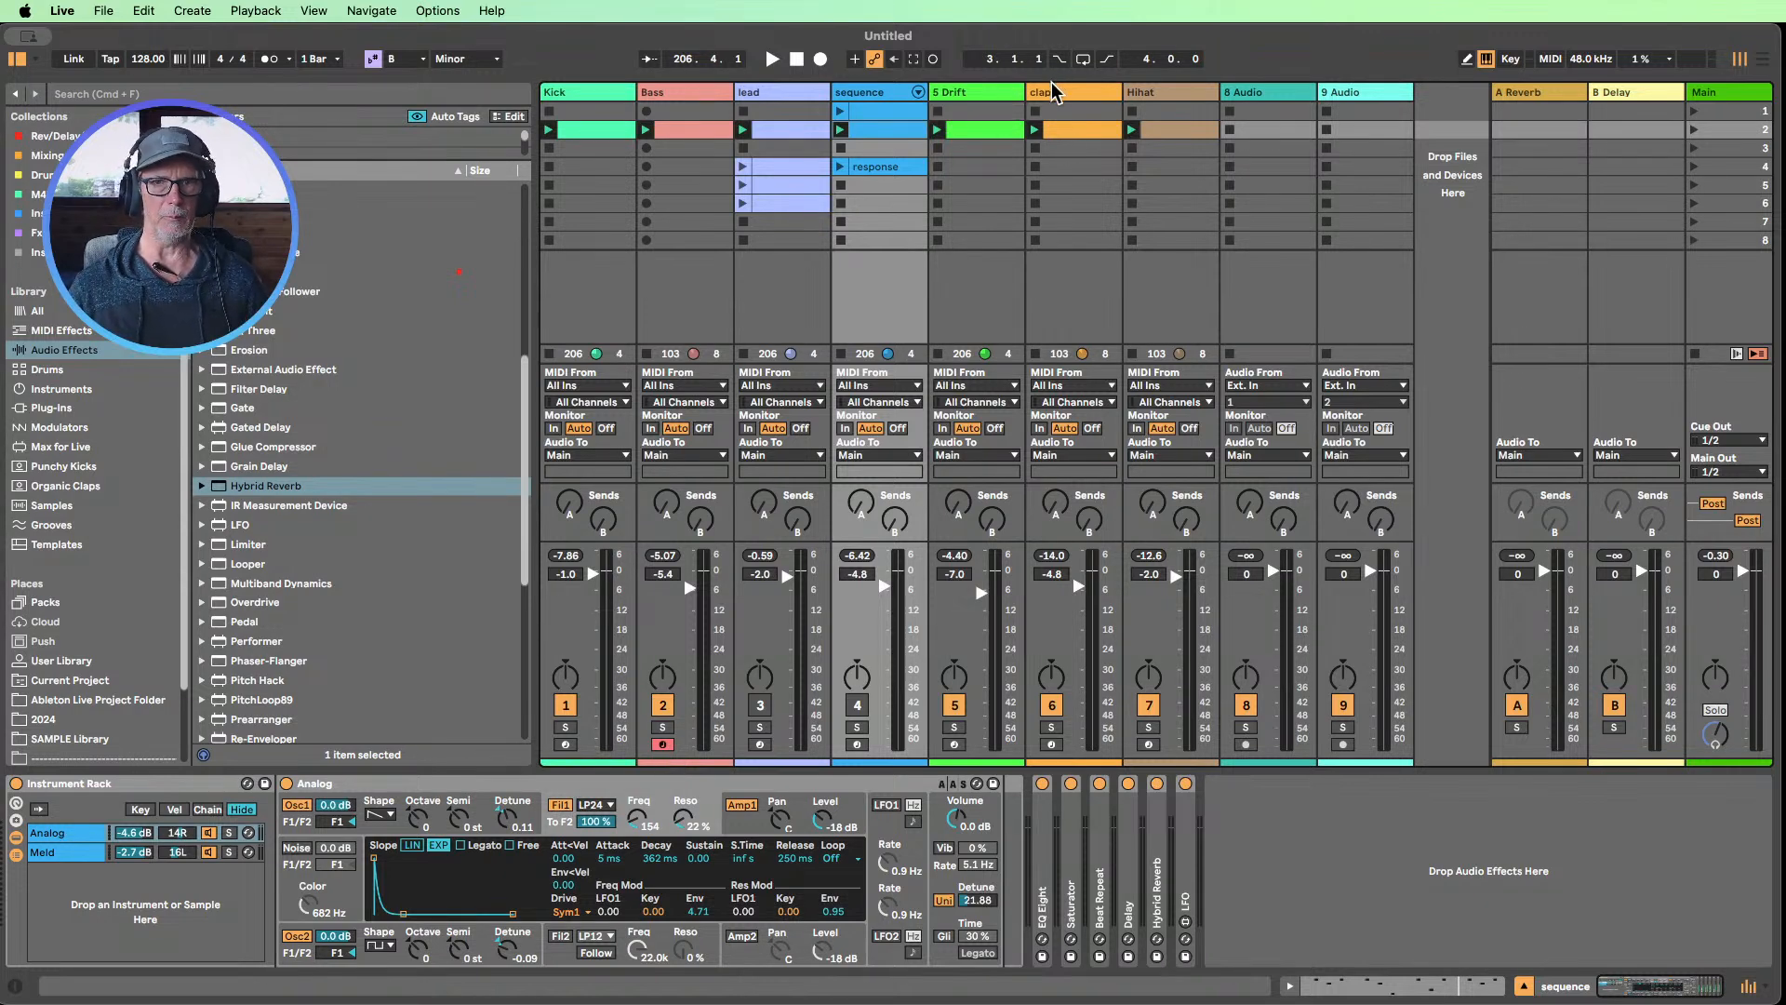
drag(1056, 93, 711, 102)
drag(1180, 93, 651, 109)
click(1276, 93)
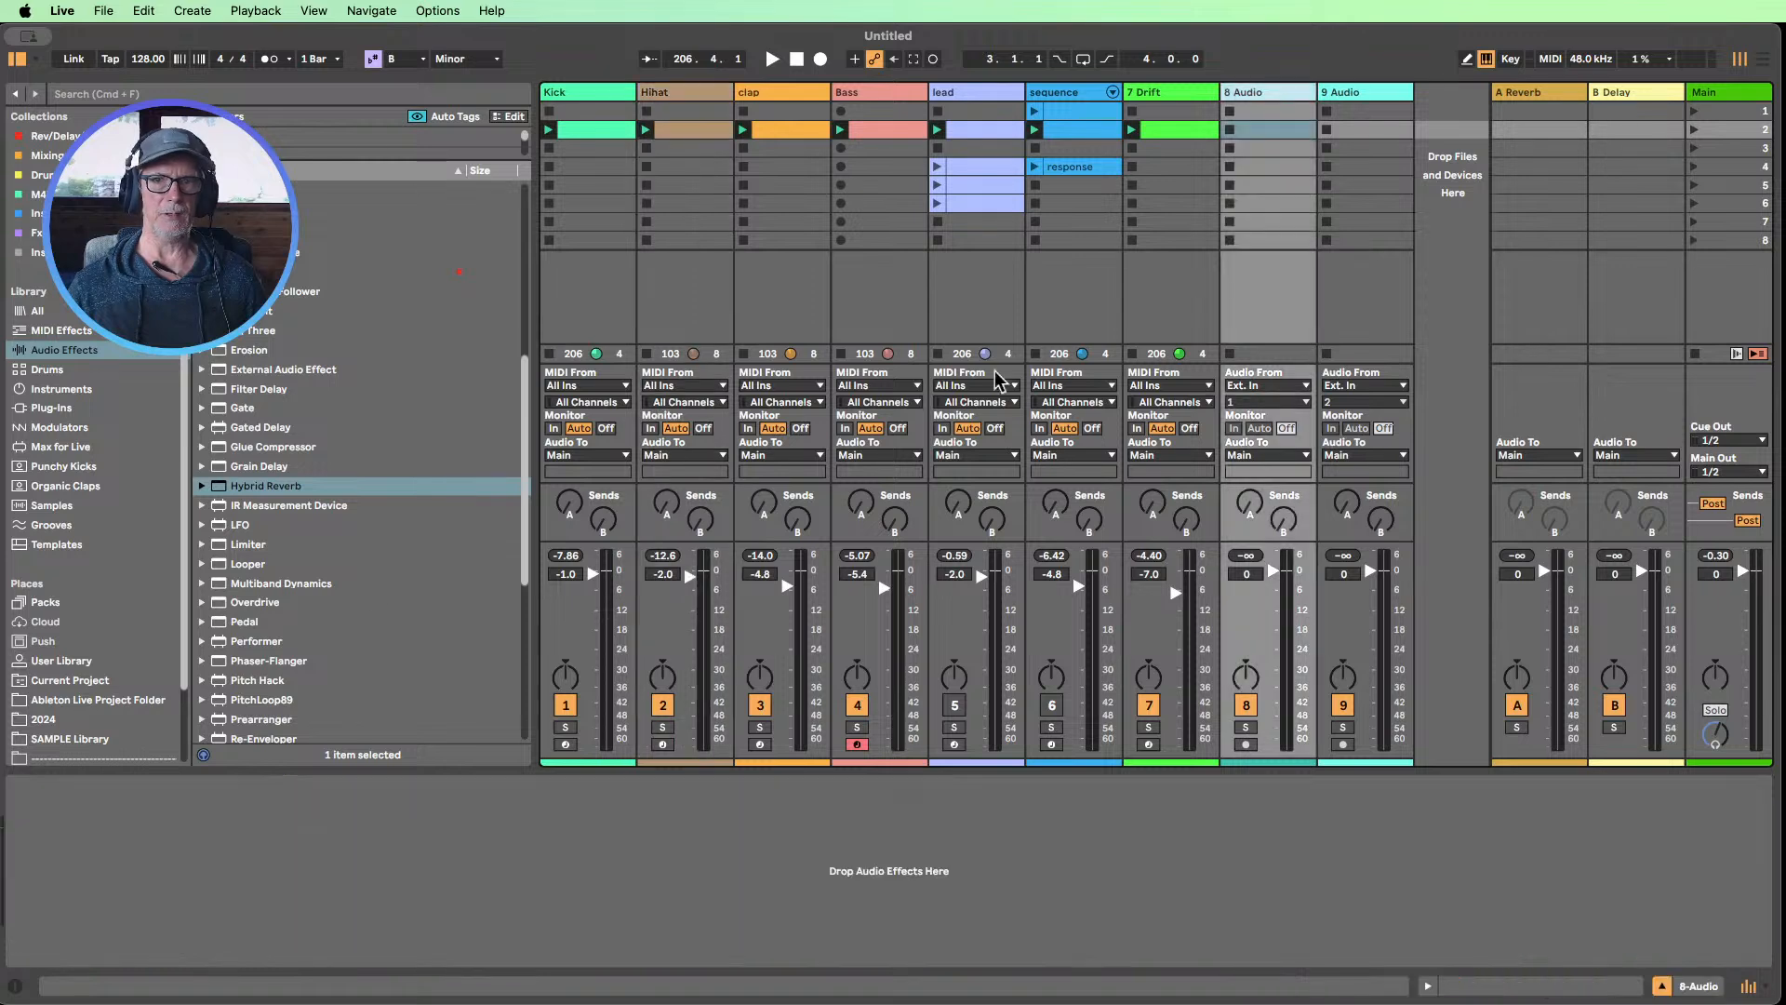
Place SM101_brk_DMC_102bpm.aif from the Break Selection pack's Vintage Breaks samples in the second clip slot of the 8 Audio track
click(39, 605)
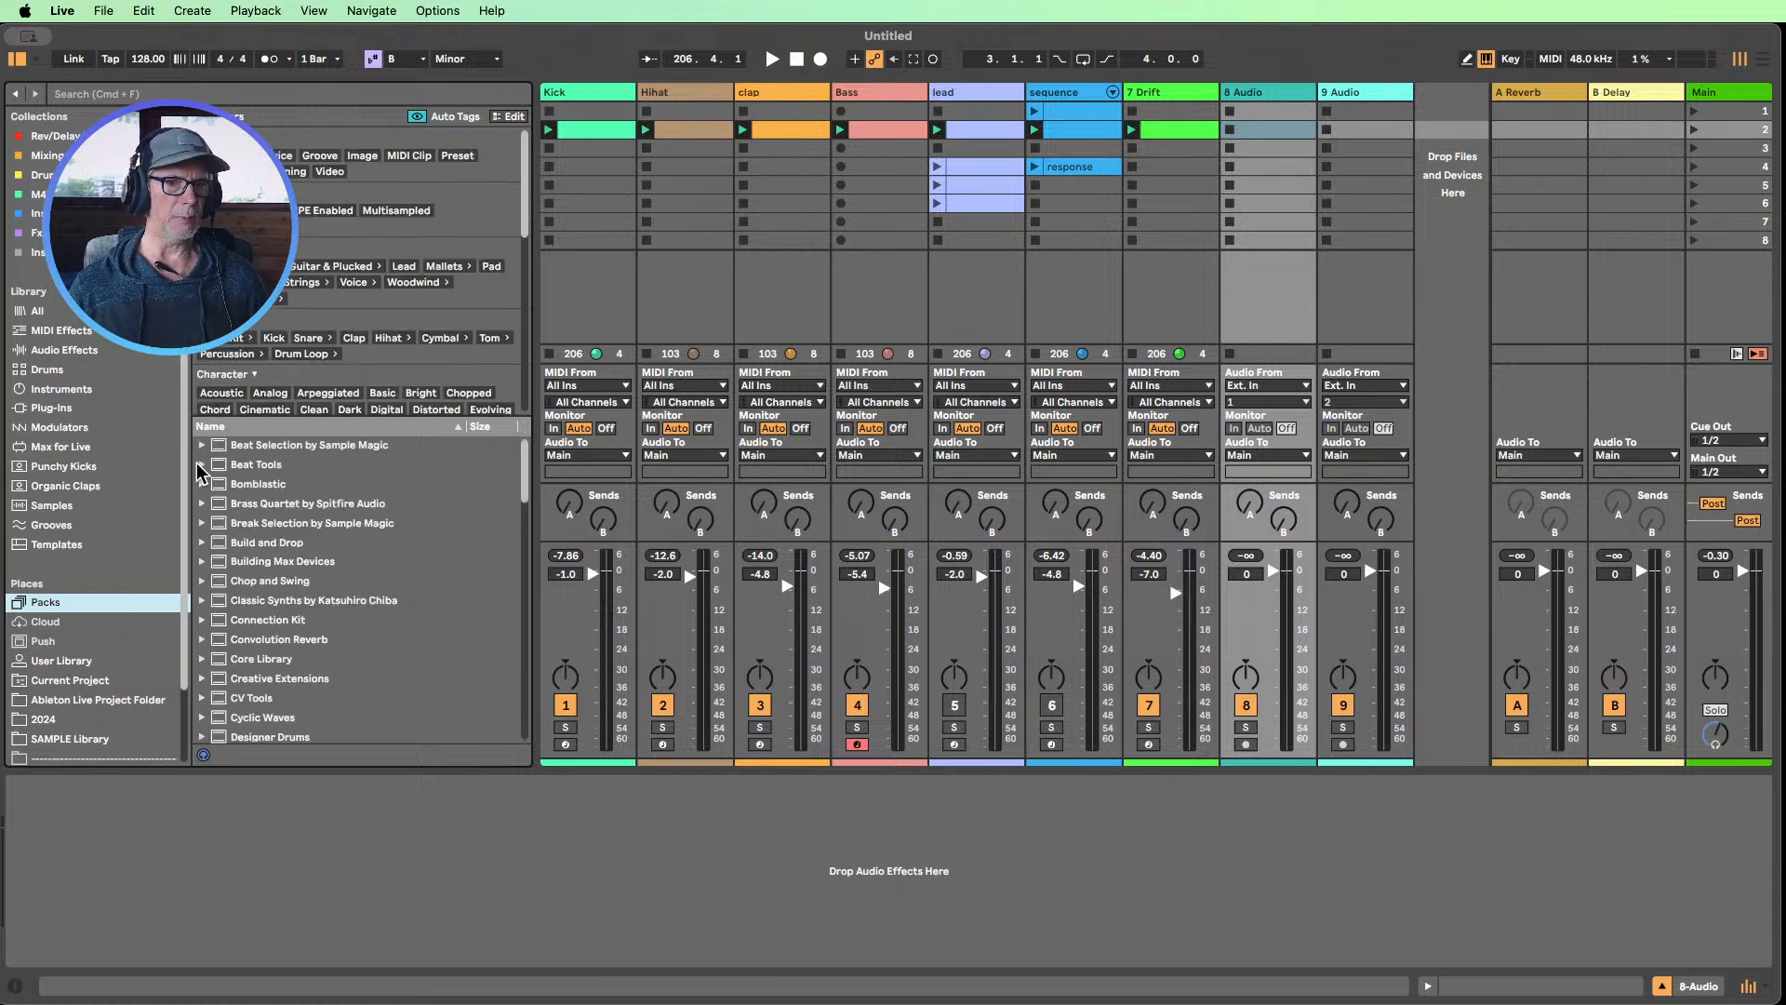
click(201, 524)
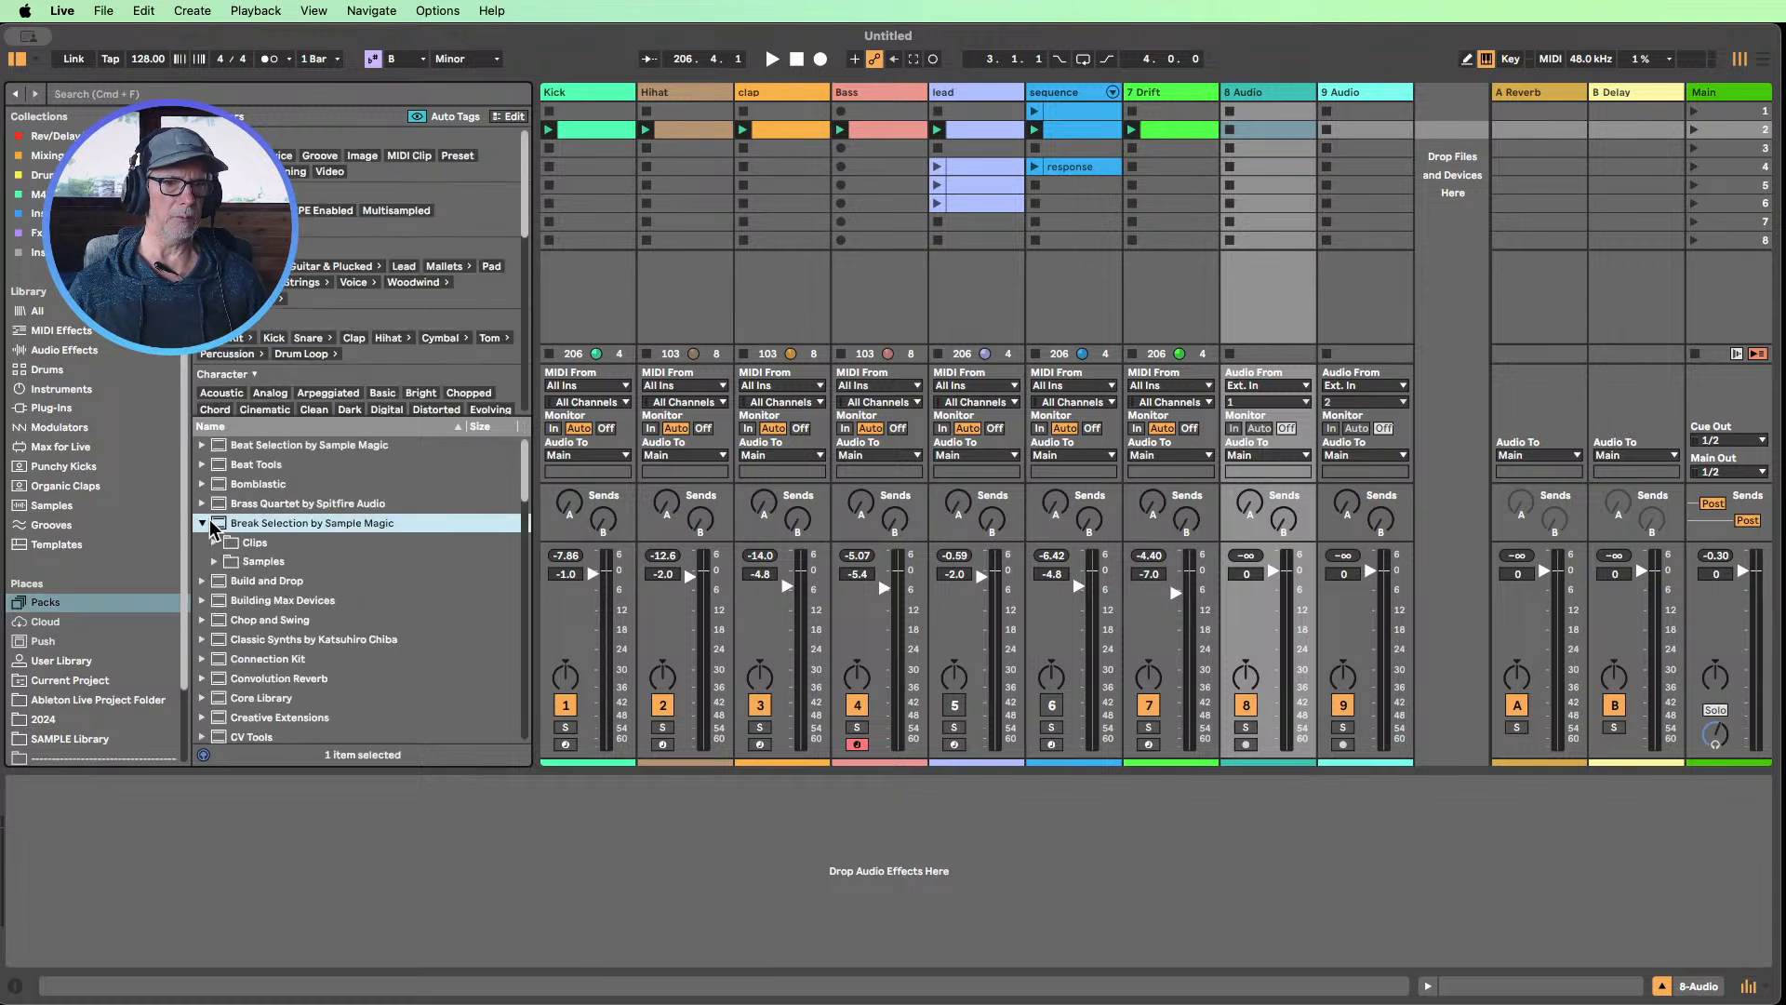
click(215, 562)
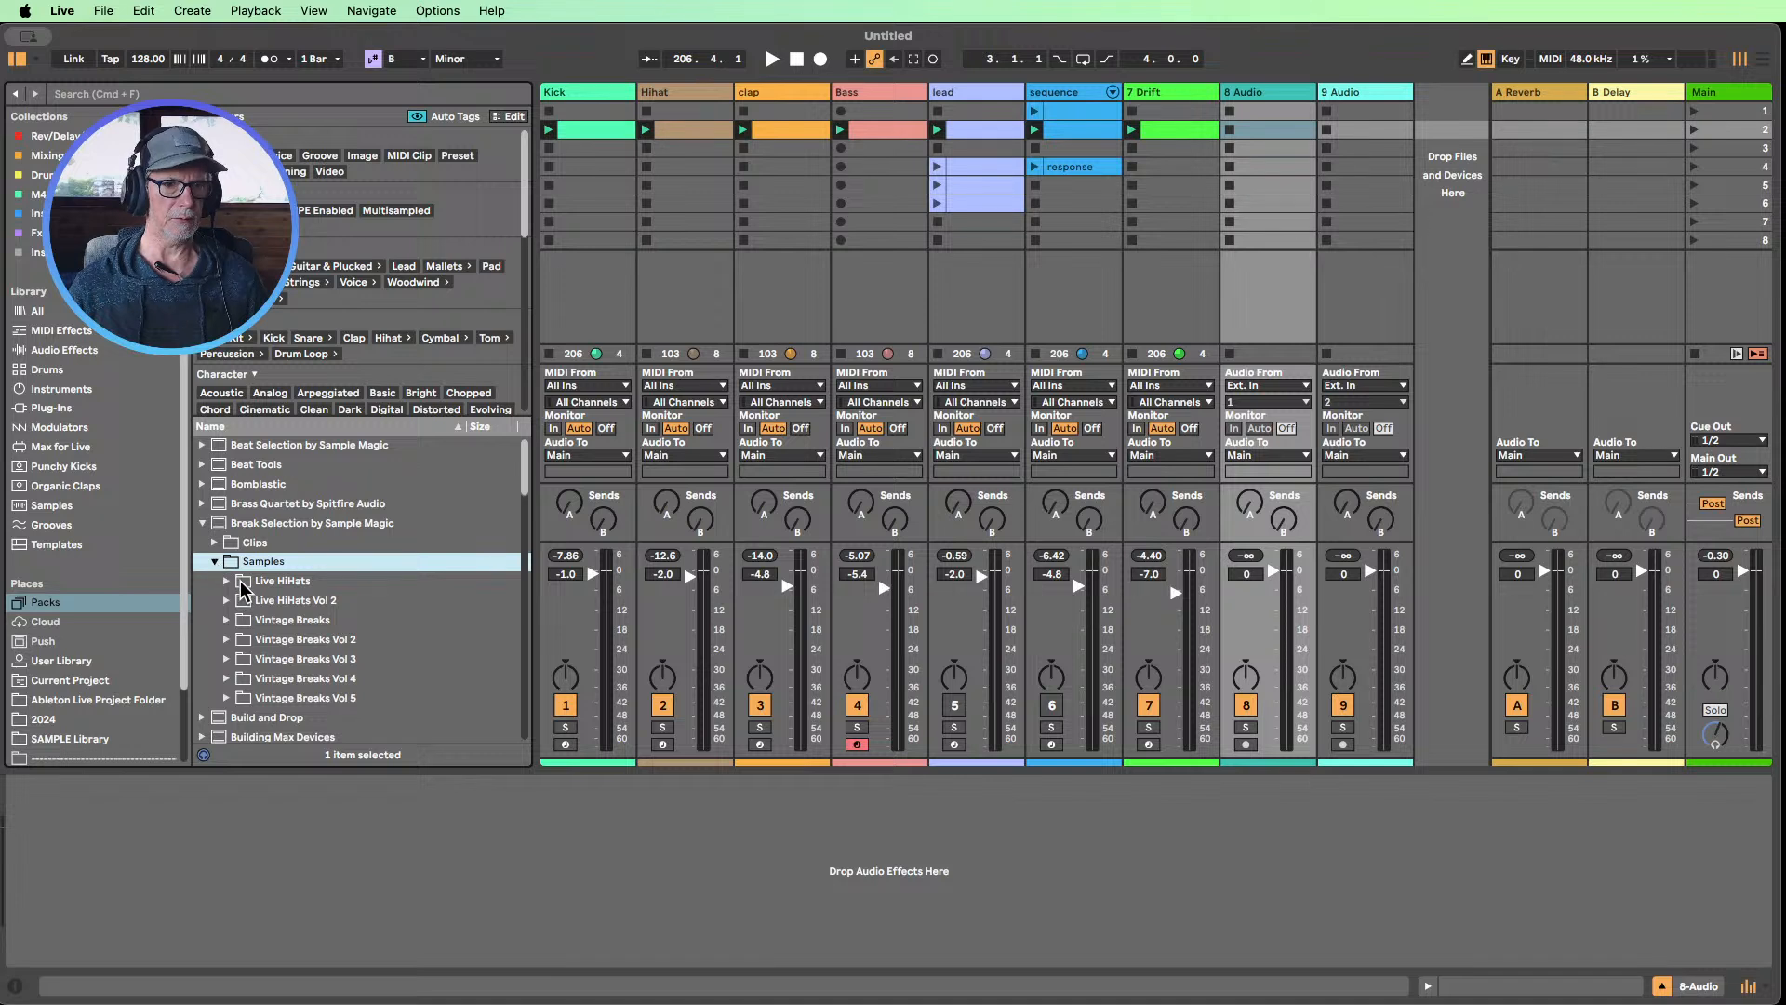
click(231, 620)
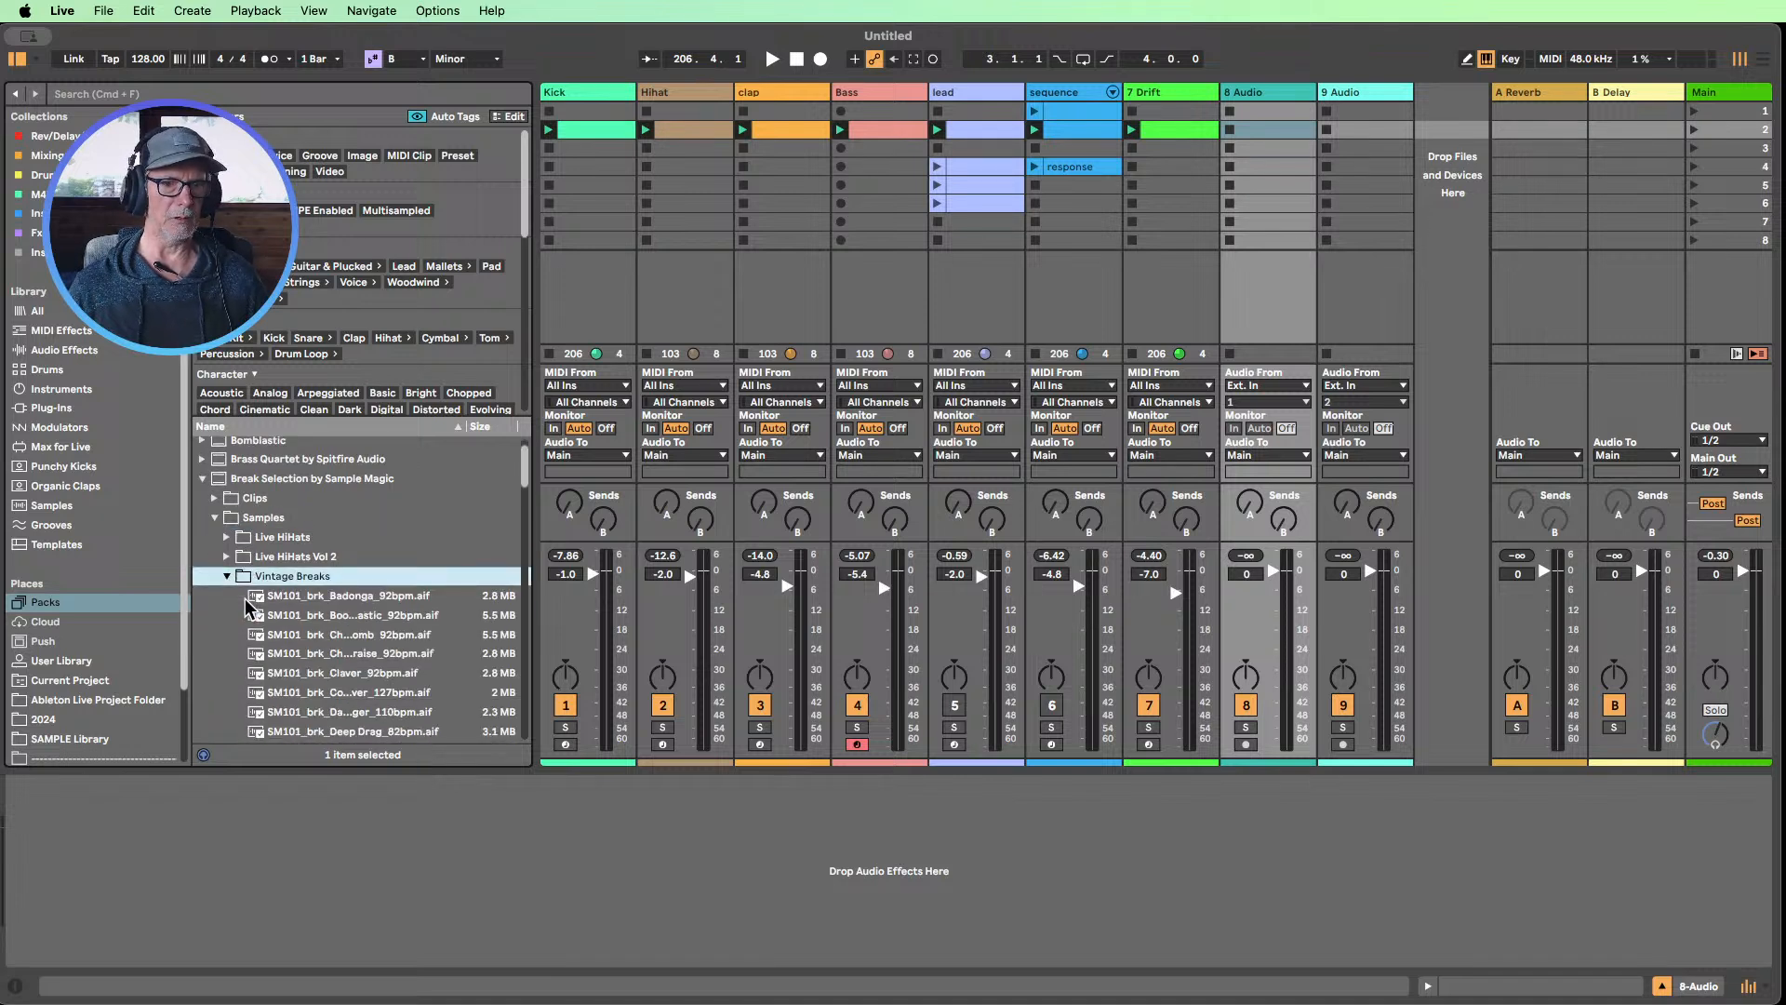
scroll(389, 677, down, 3)
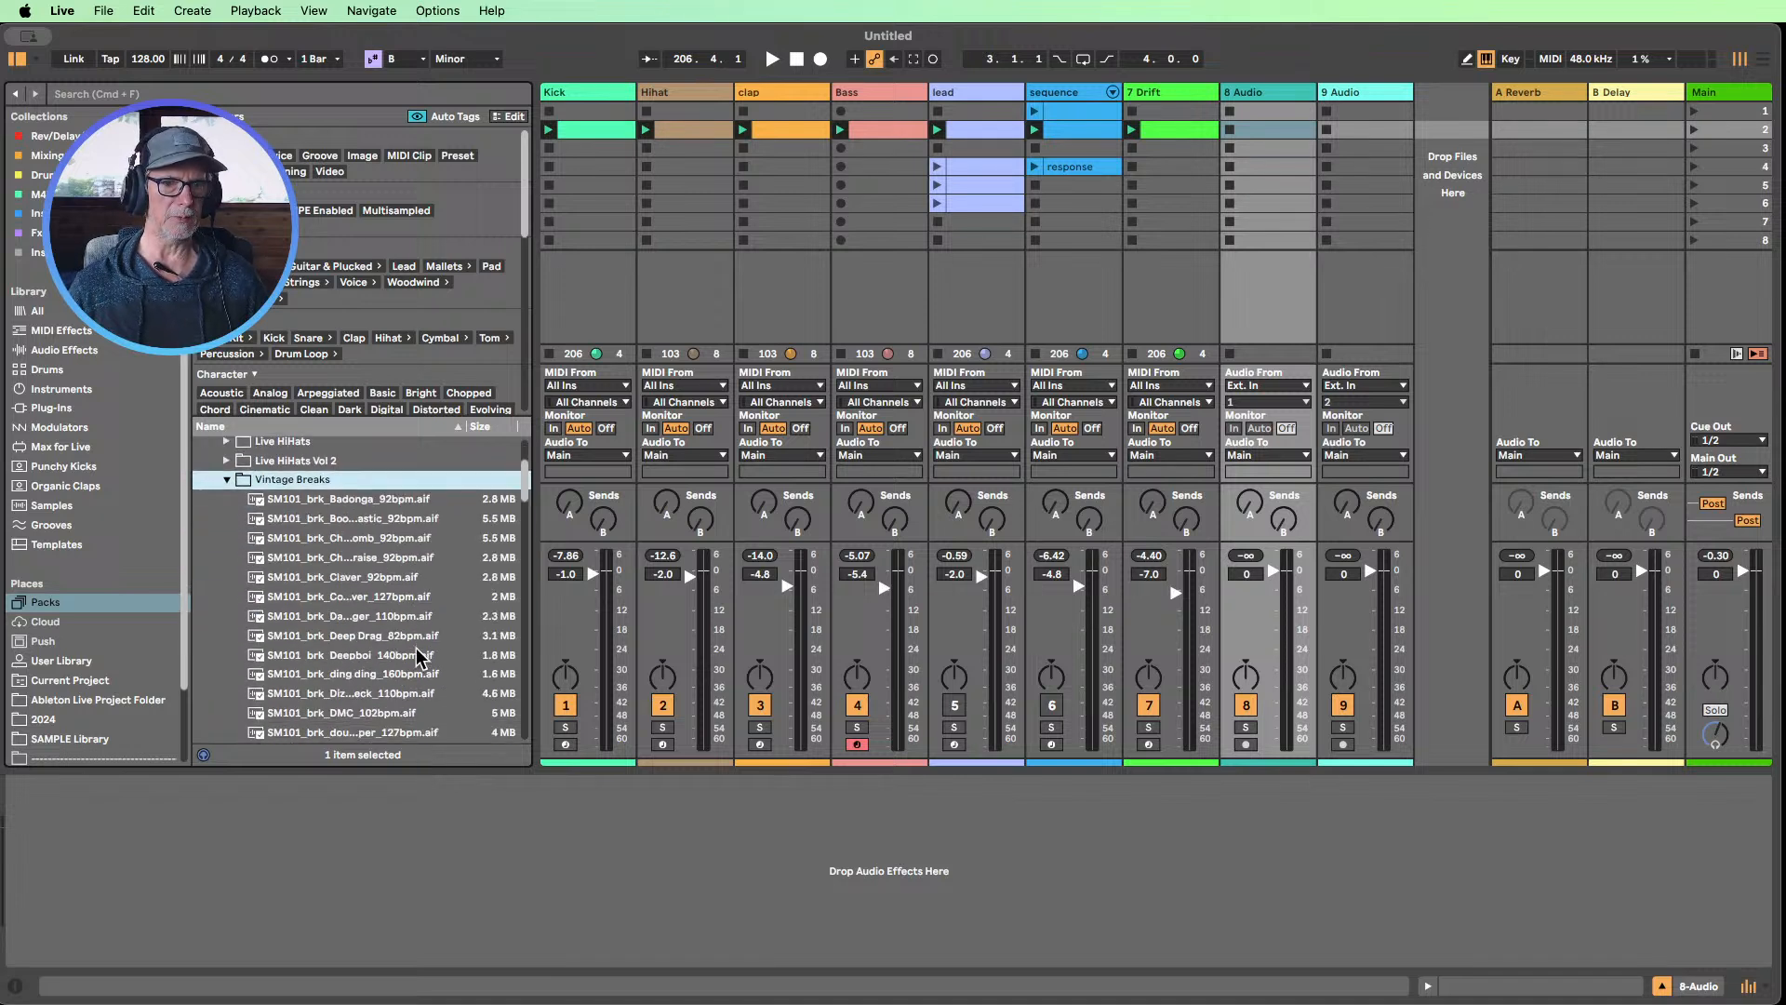
click(343, 713)
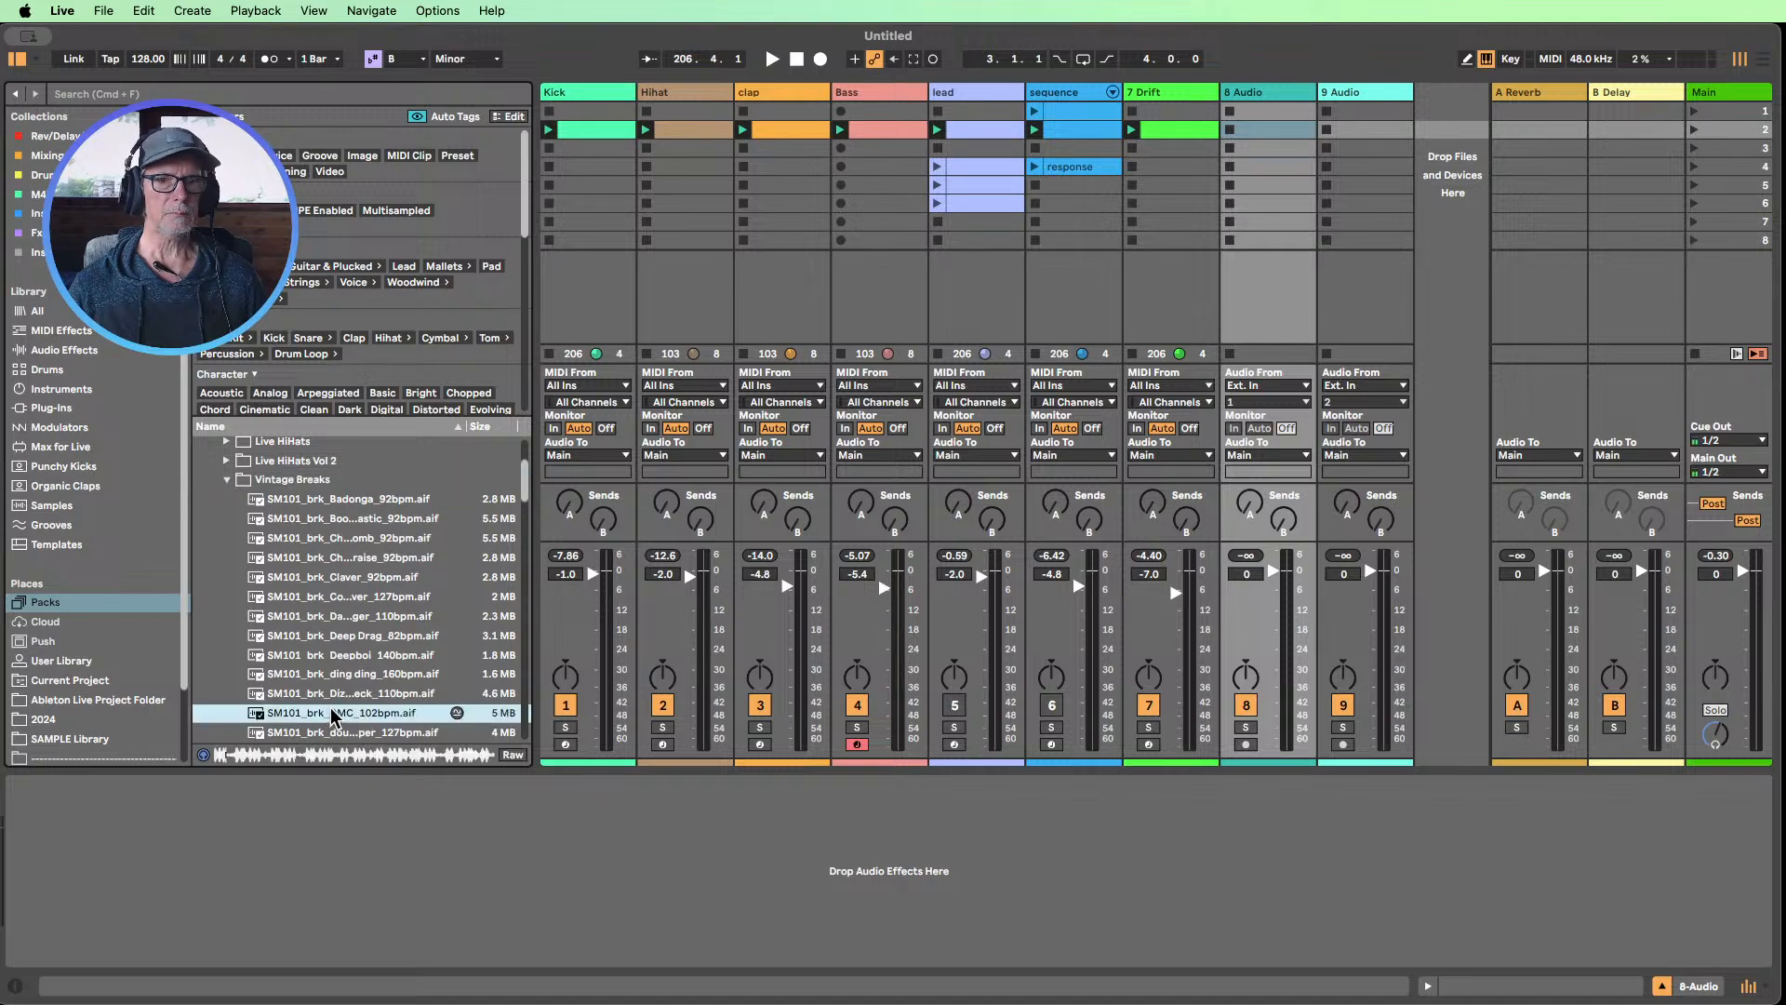
drag(333, 716, 1260, 131)
Open the break clip, loop the bar from 2.1.1 to 3.1.1, and shift the one-bar loop to start at 1.4.1
double_click(1263, 132)
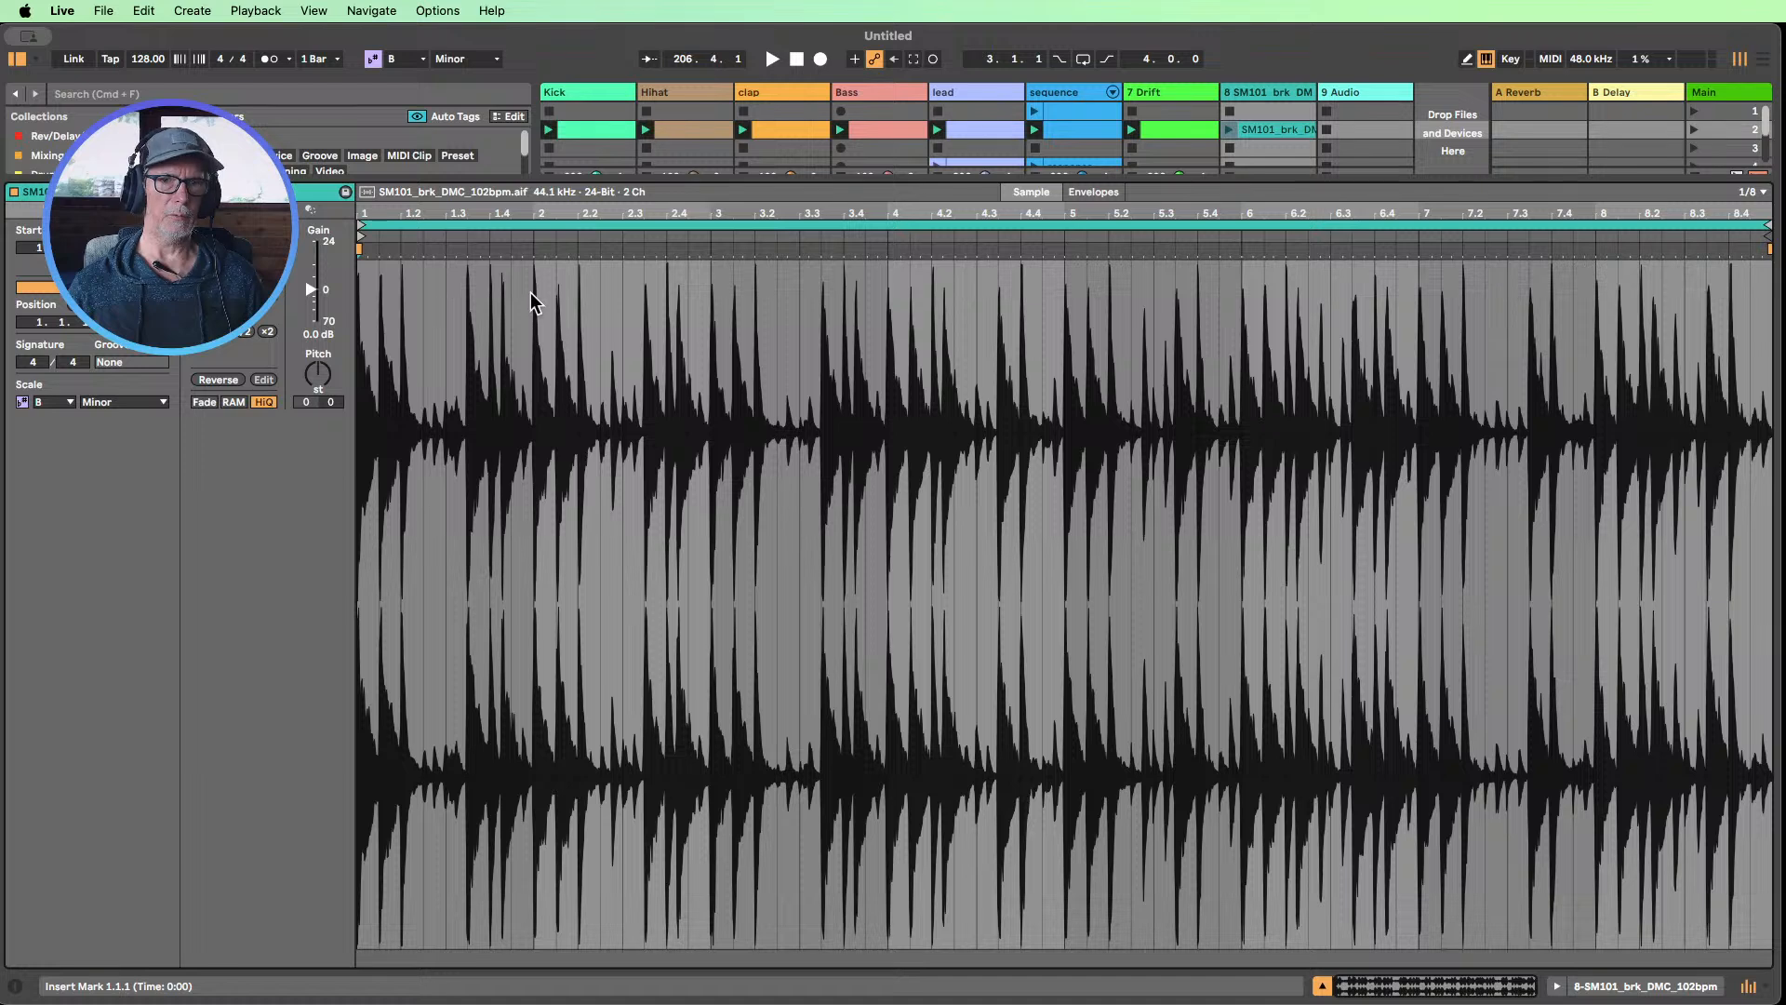
drag(531, 299, 712, 304)
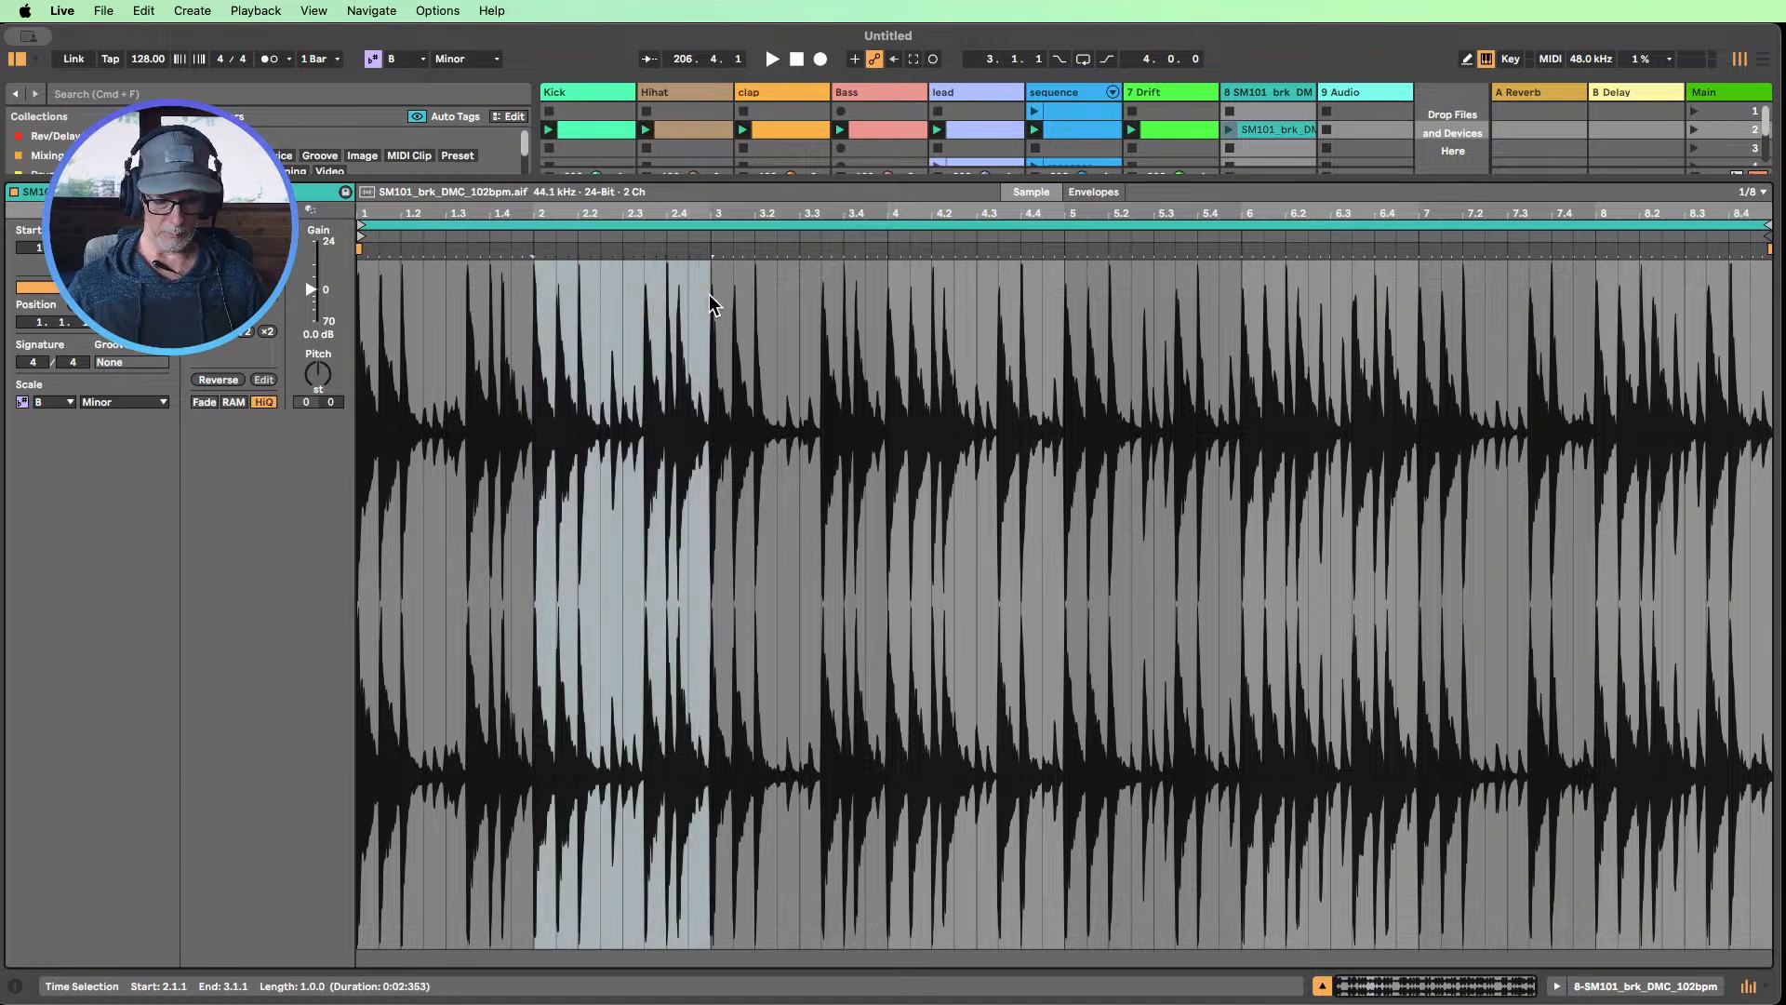
key(super+l)
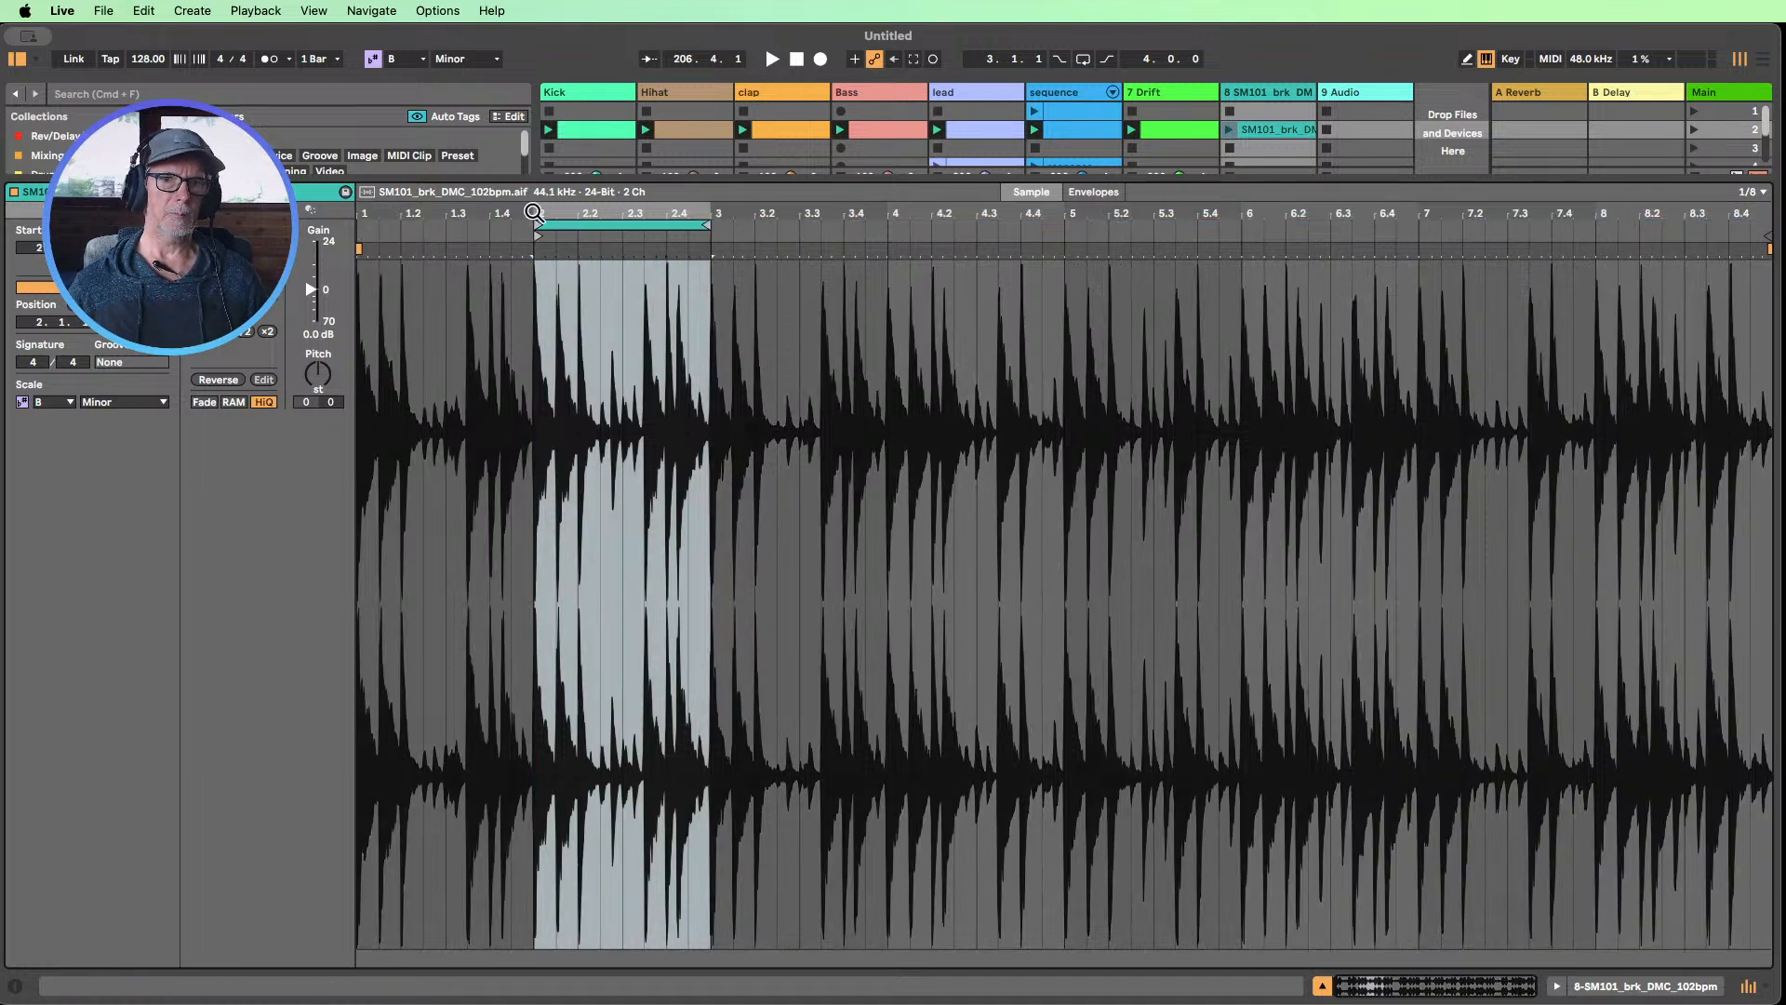
drag(533, 212, 645, 300)
drag(711, 229, 588, 144)
drag(613, 220, 666, 221)
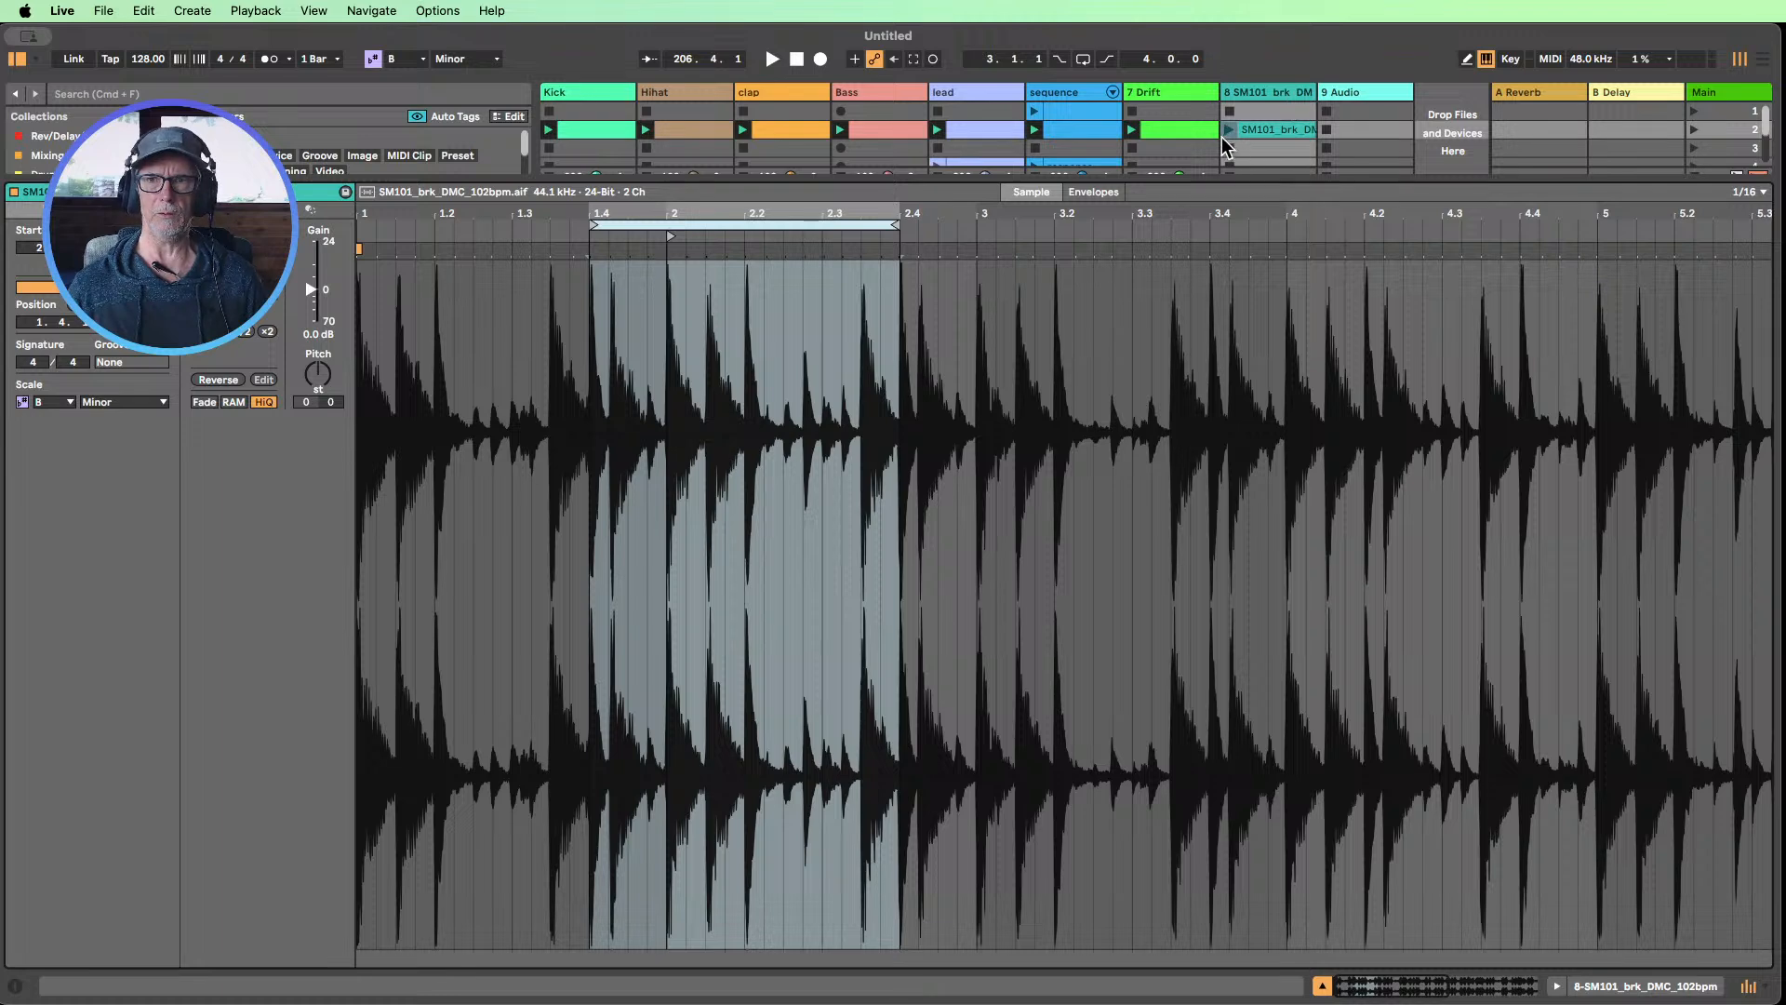
Shrink the clip view to reveal the mixer, start playback, and lower the break track's volume to -7.0 dB
drag(1244, 179, 1264, 368)
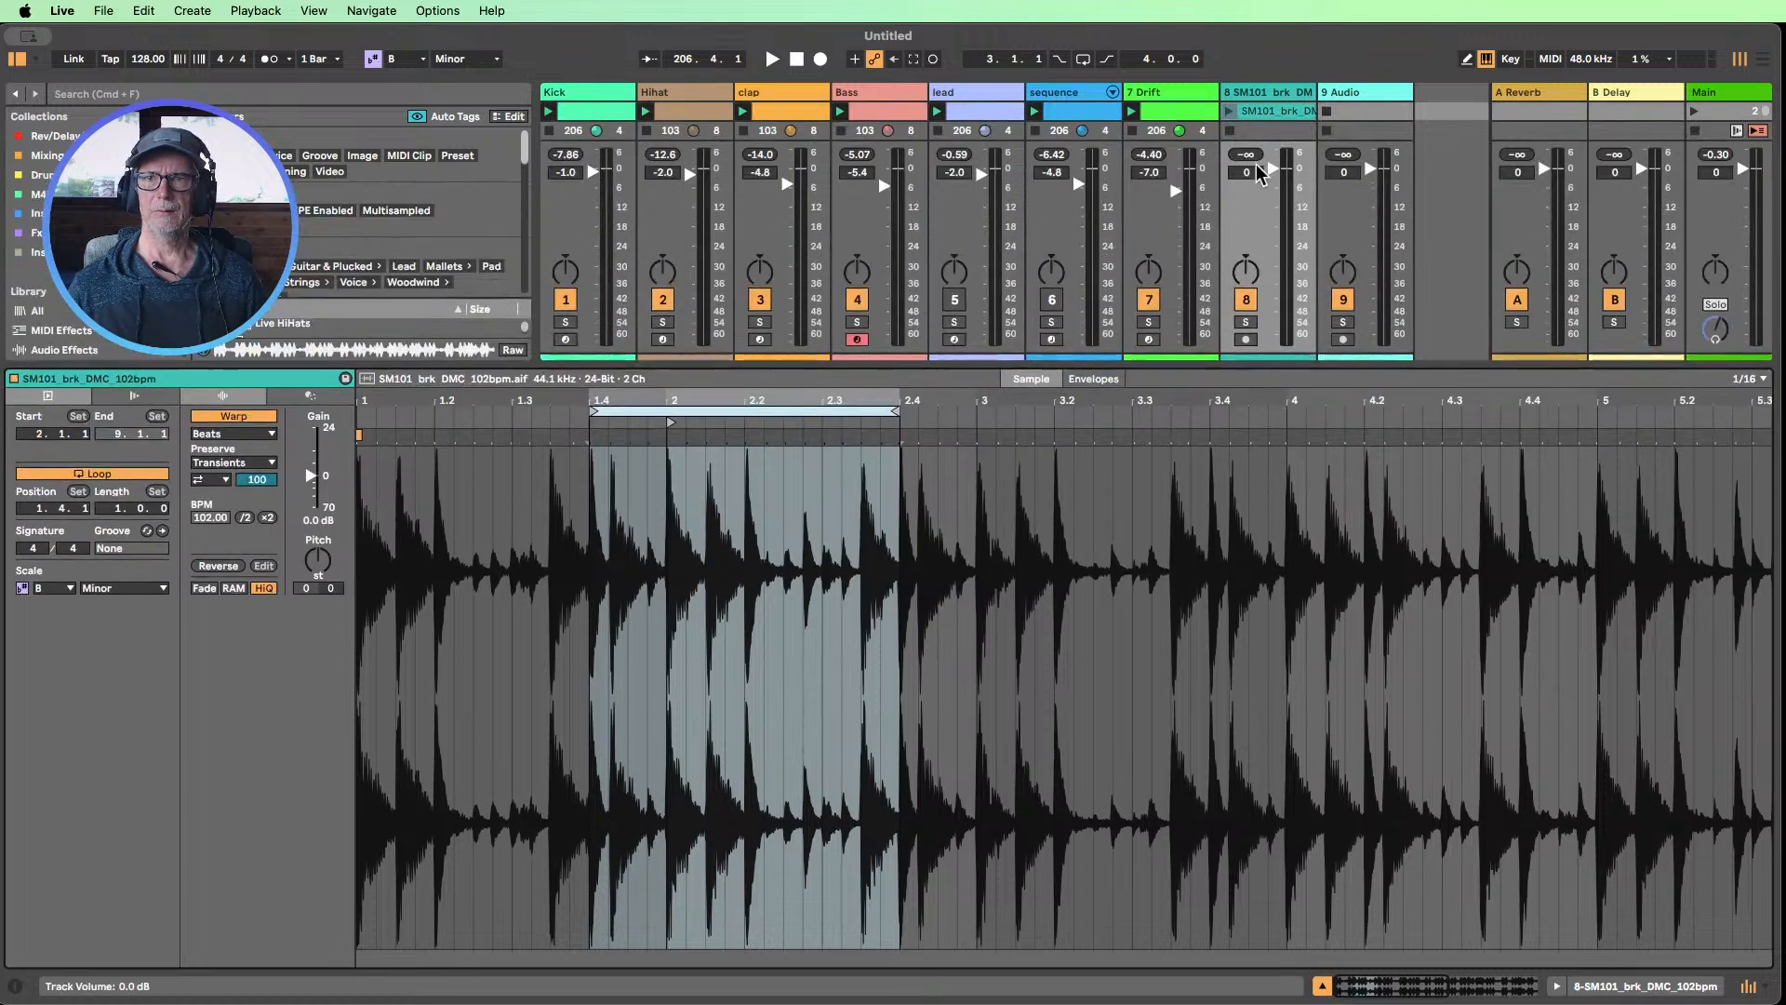
key(space)
drag(1273, 169, 1273, 192)
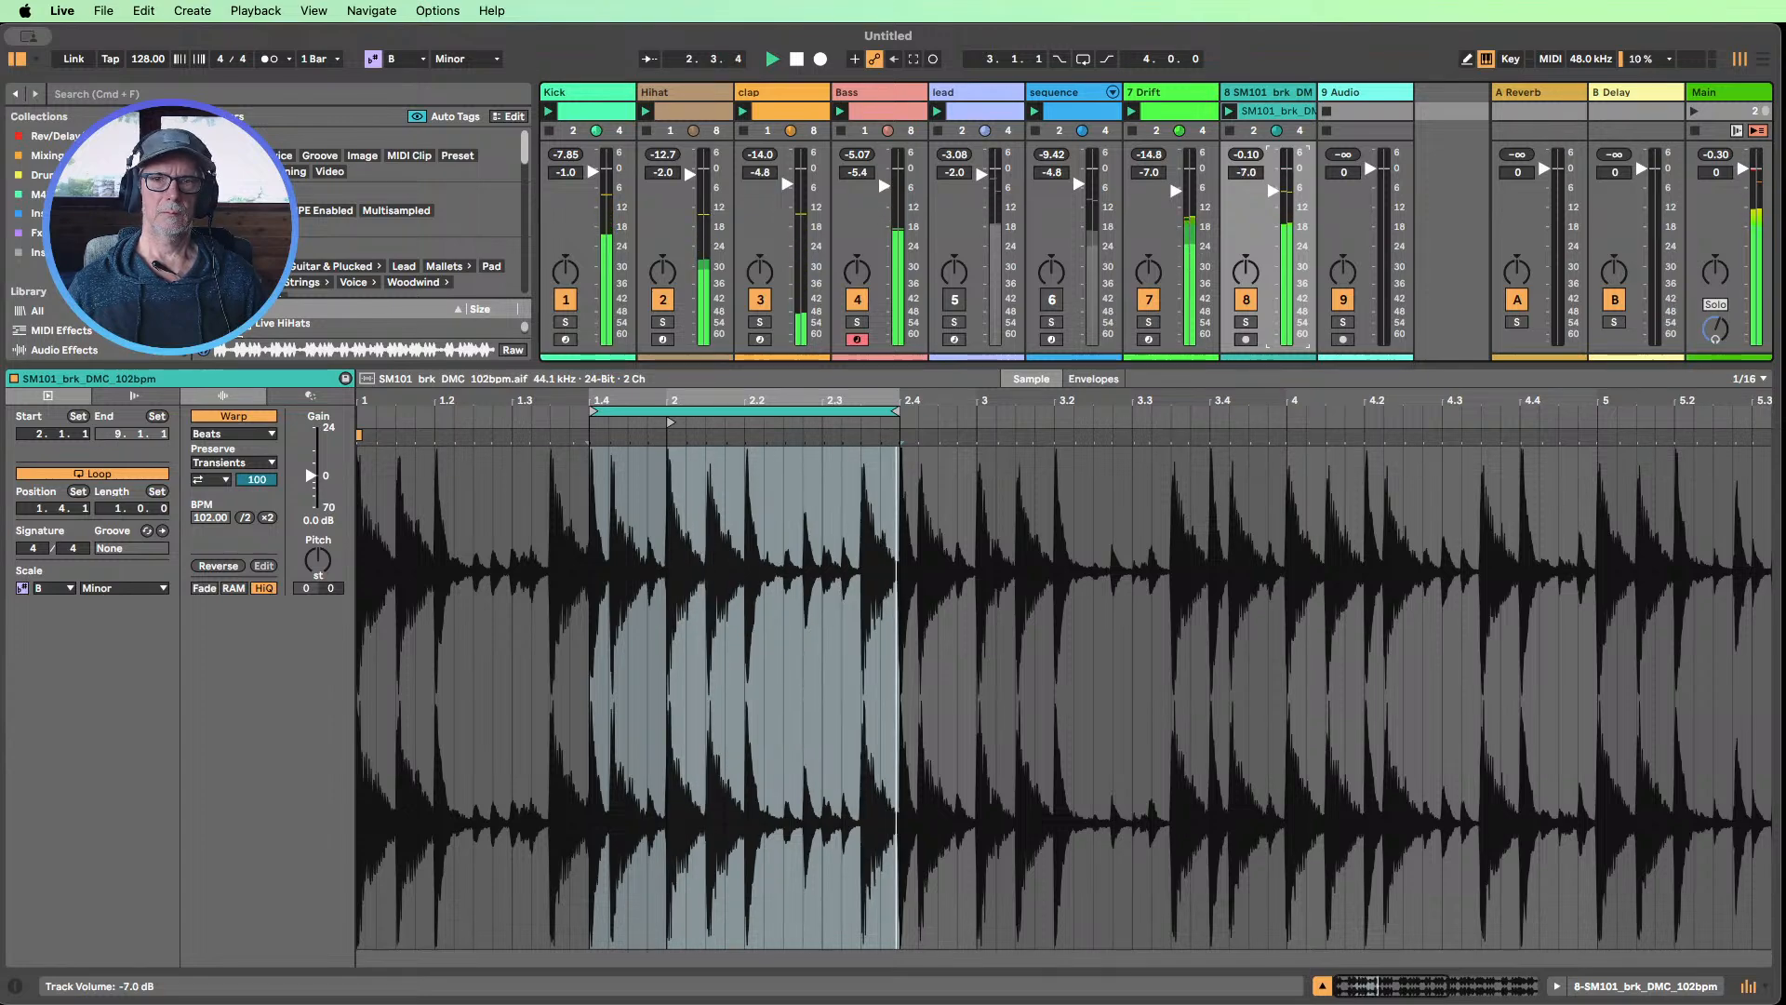
Shift the break's loop to start at 1.3.1, switch off transient looping in Beats mode, and set the transient envelope to 37
drag(683, 406, 601, 410)
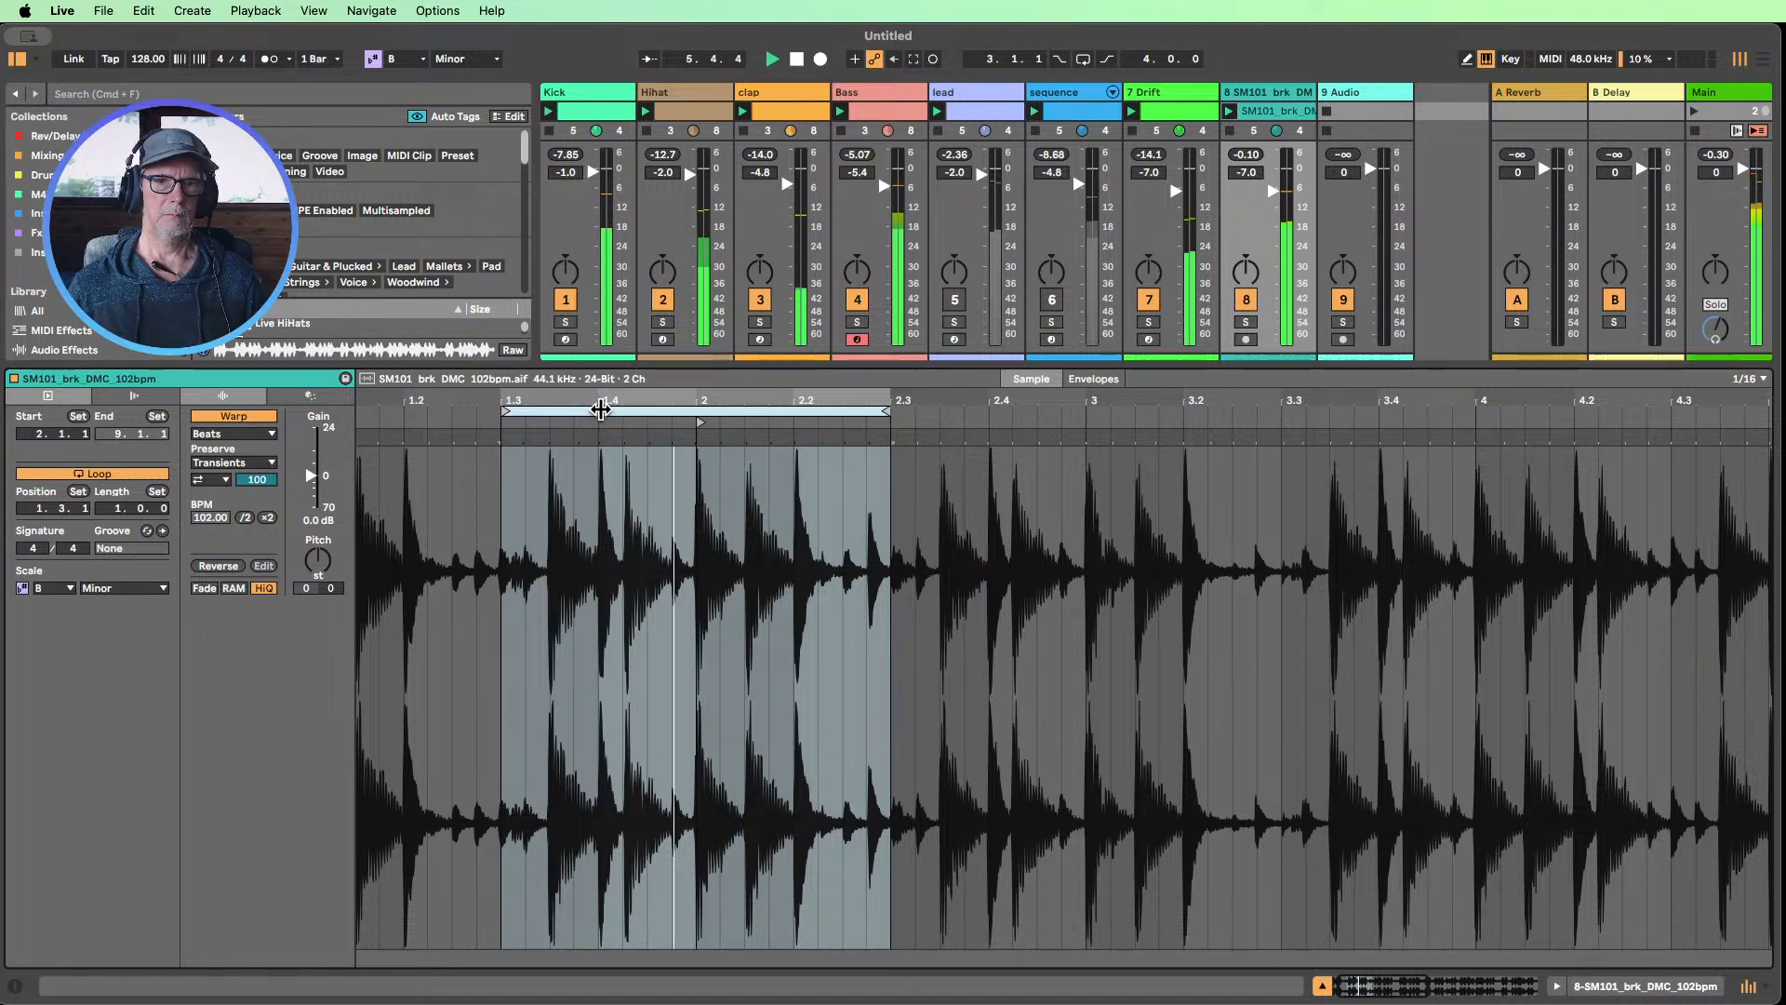
click(210, 481)
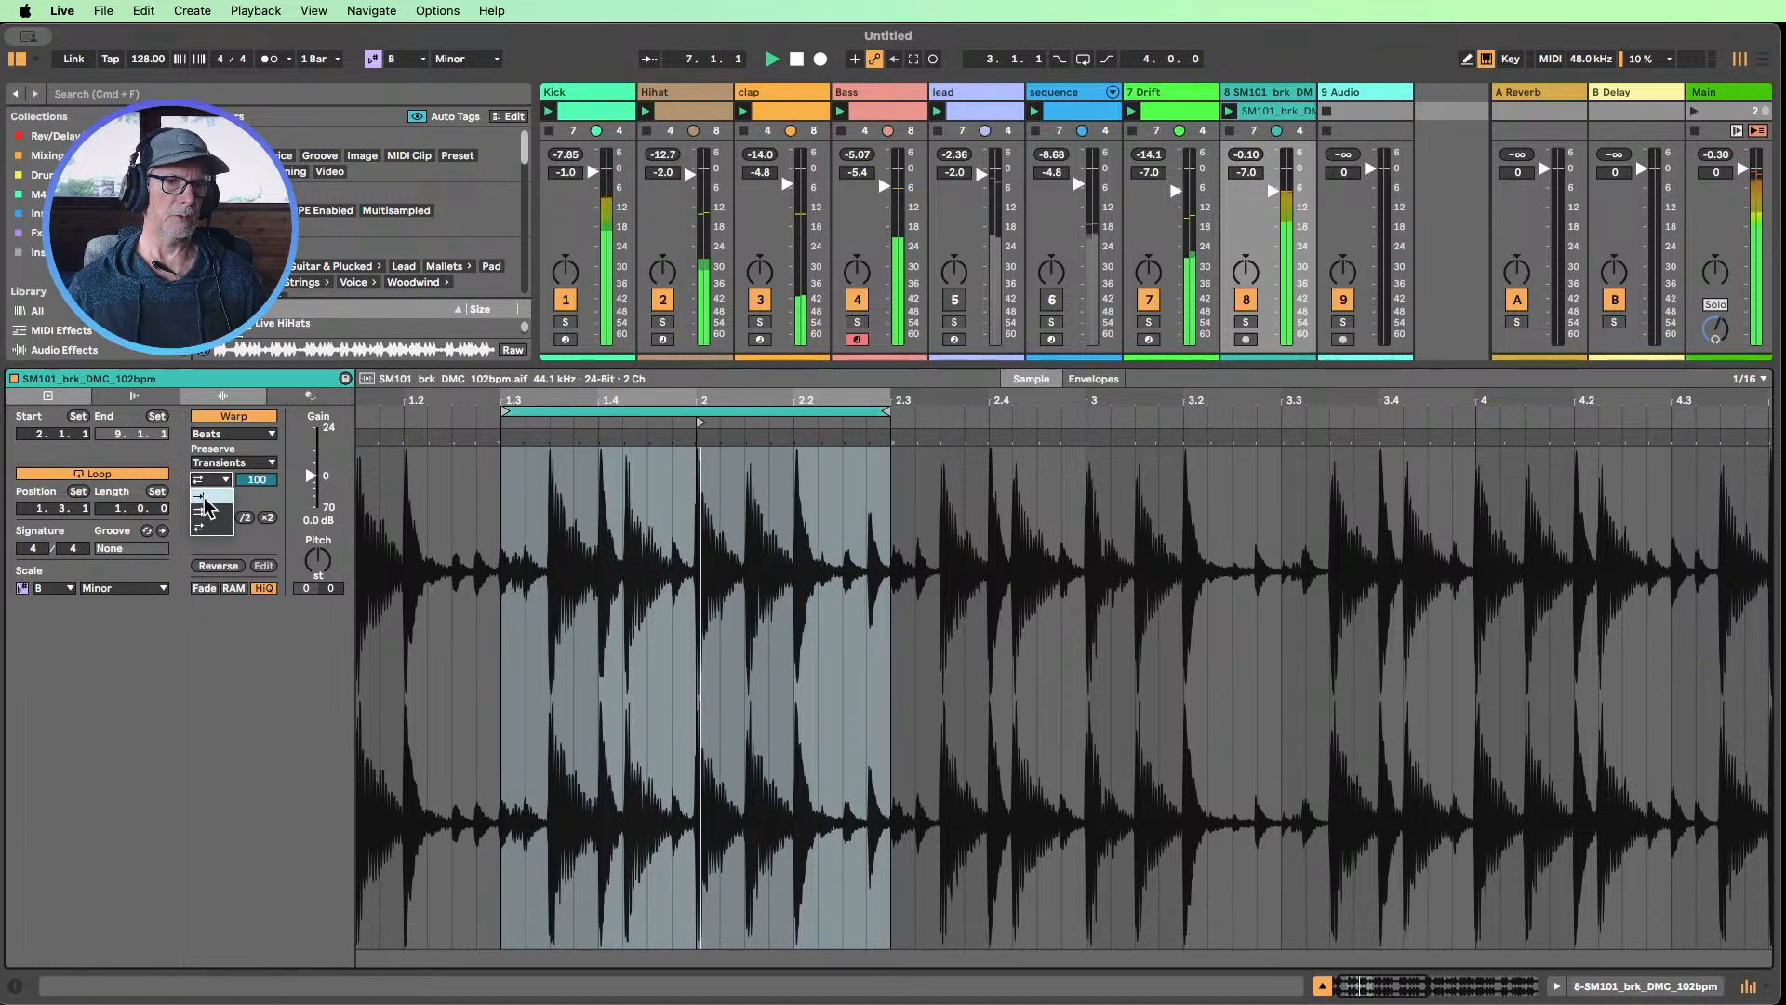
click(206, 494)
drag(253, 478, 253, 536)
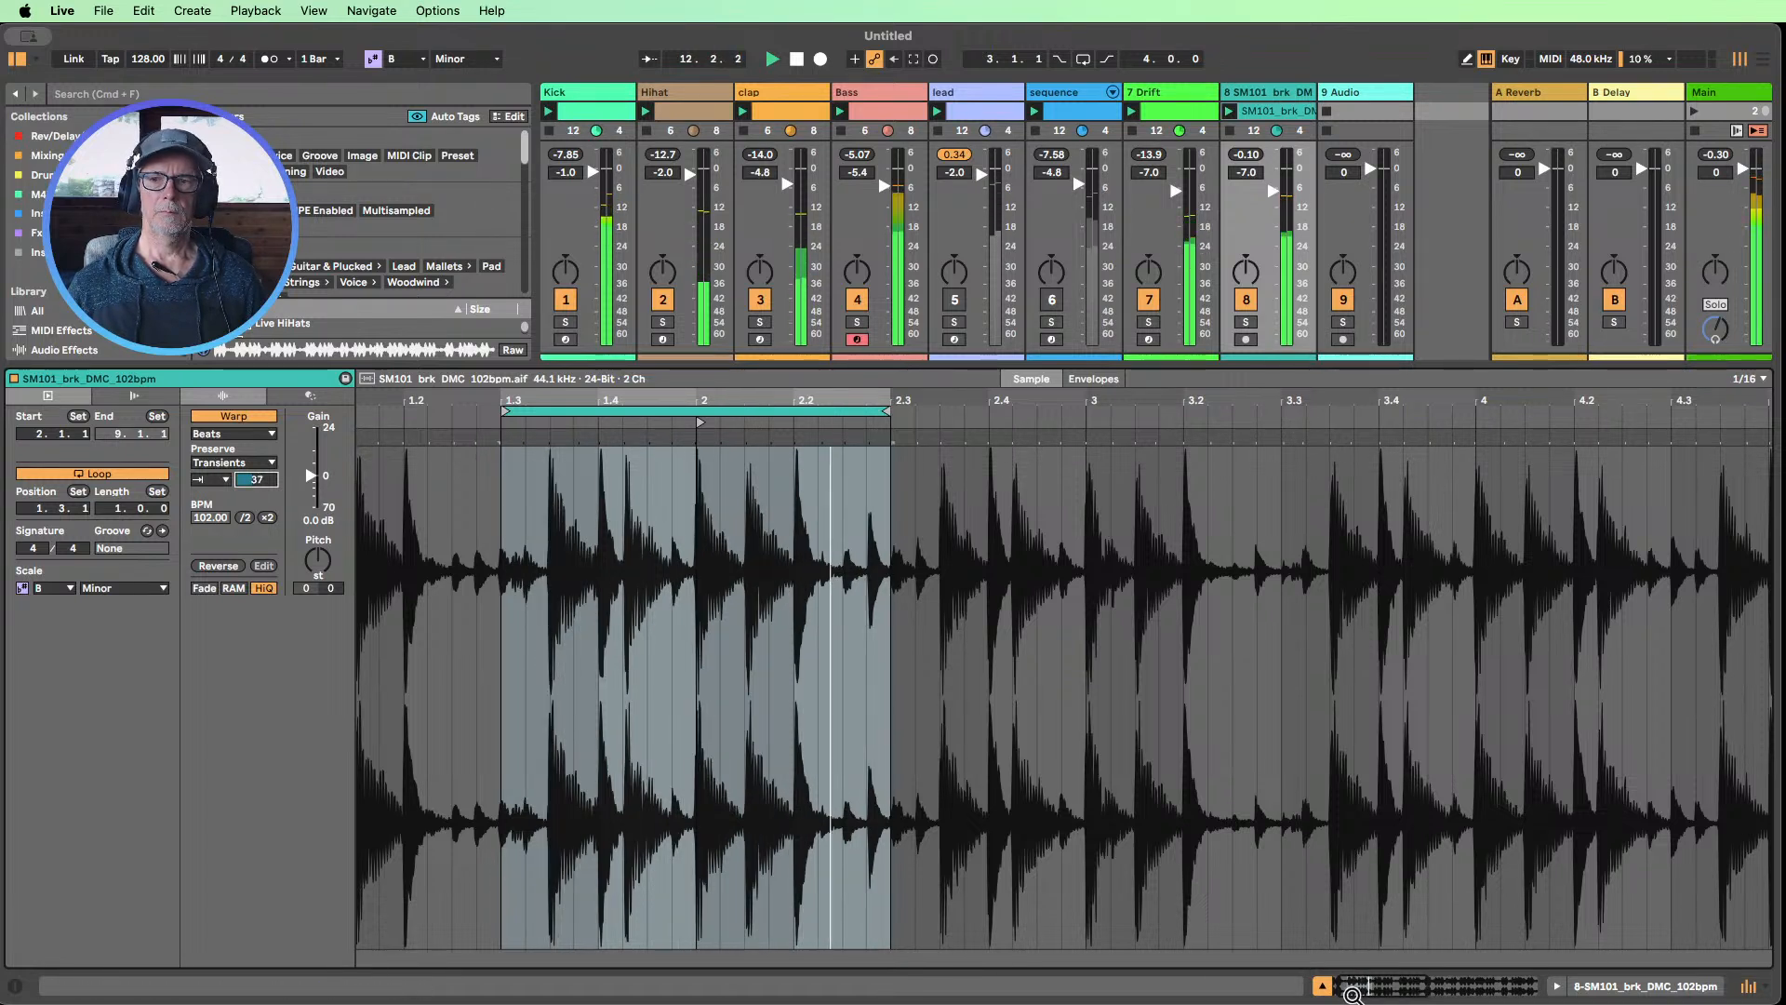
Hide the clip view, mute the break track with playback stopped, and reset the lead track's peak level
click(1322, 986)
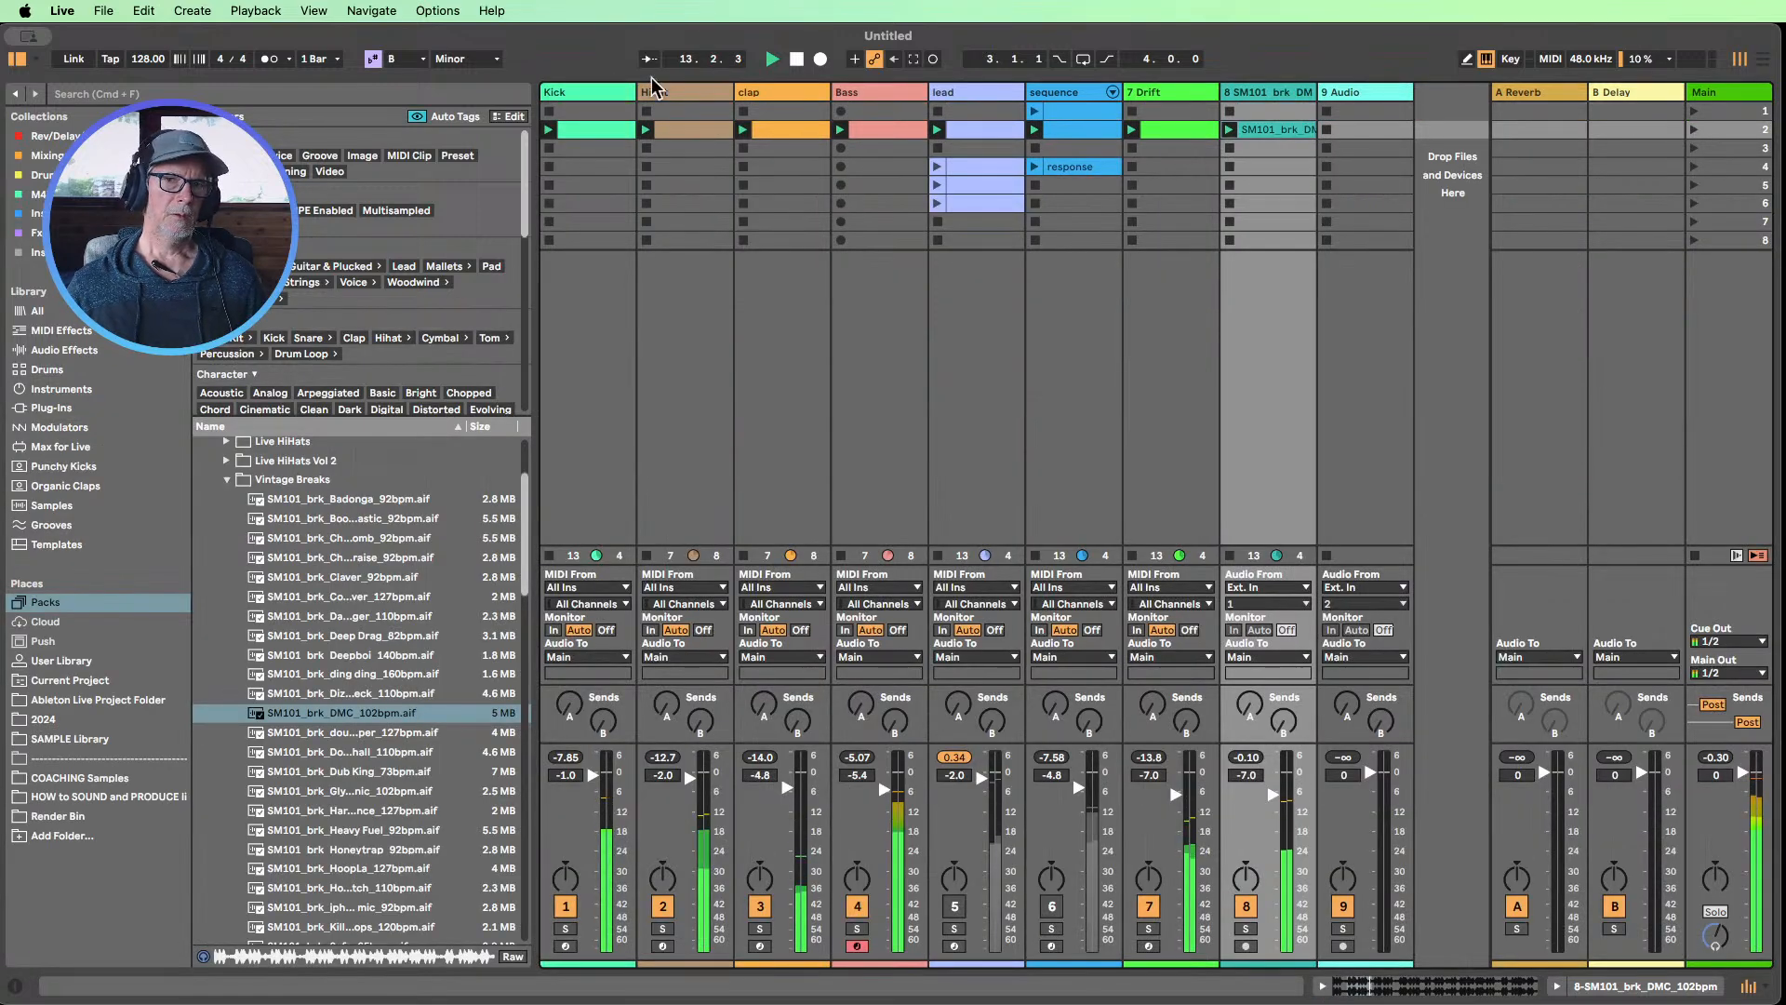
click(1246, 906)
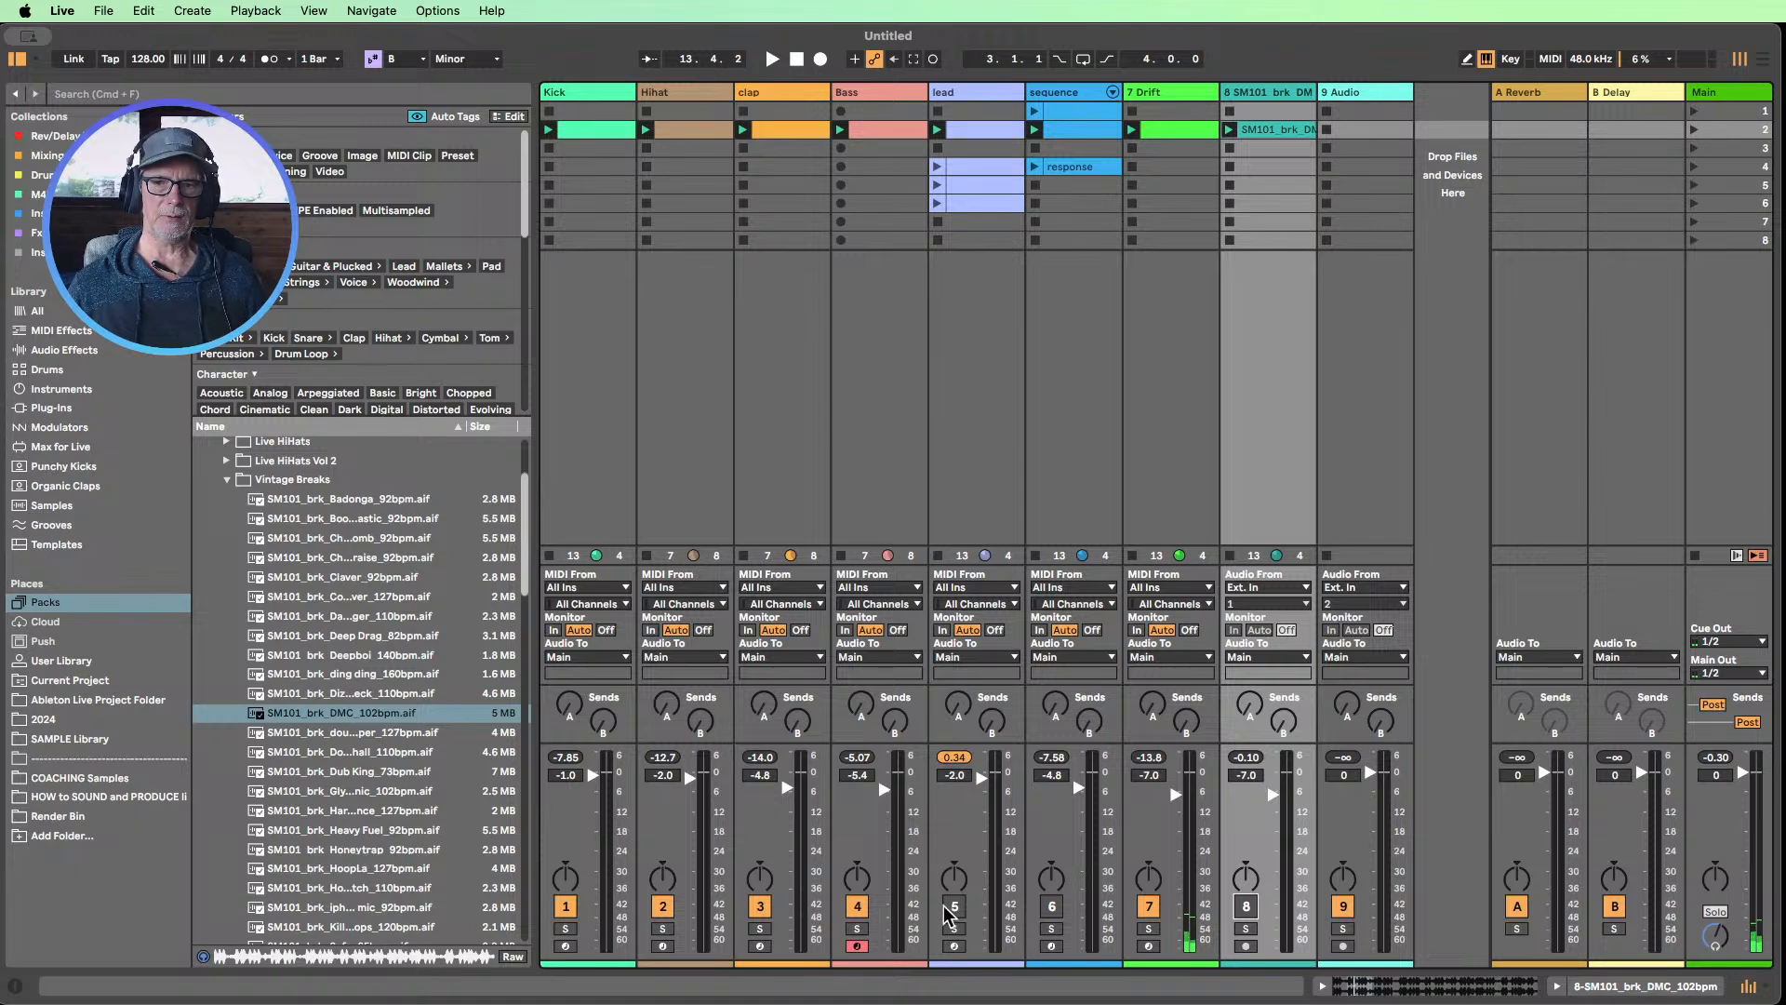
click(955, 756)
click(984, 453)
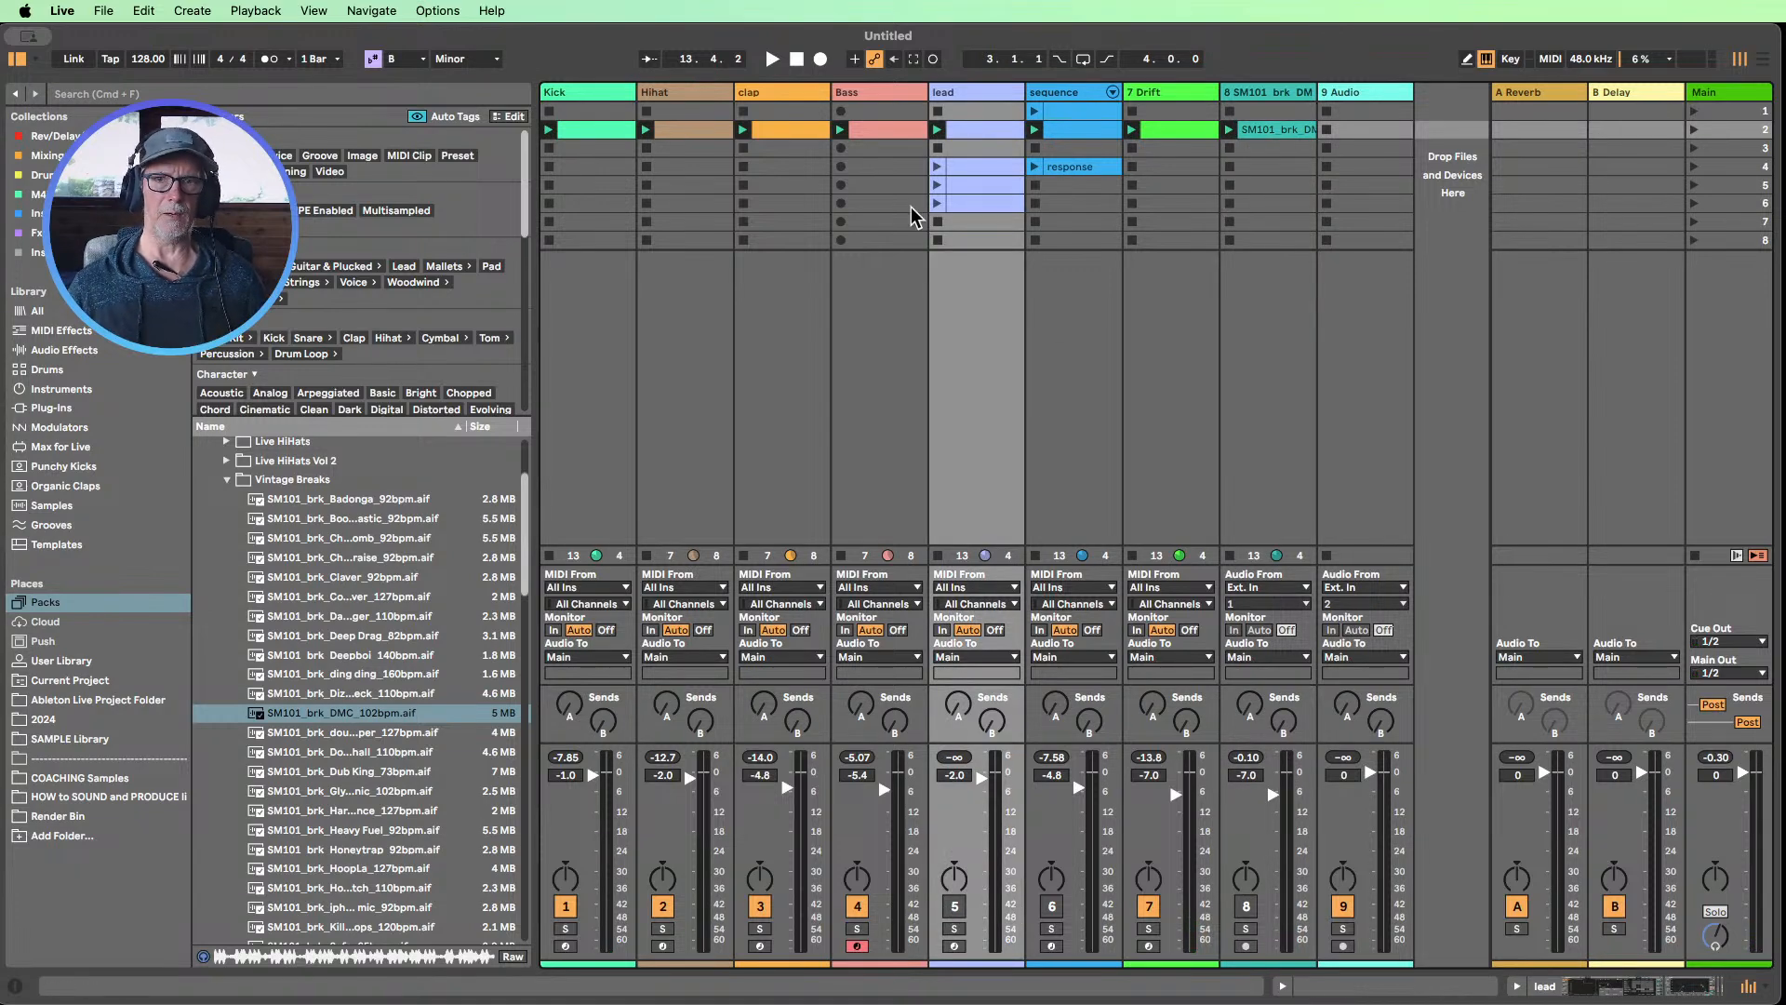
Review the device chains of the clap, Kick, Hihat, Bass, lead and sequence tracks
double_click(772, 92)
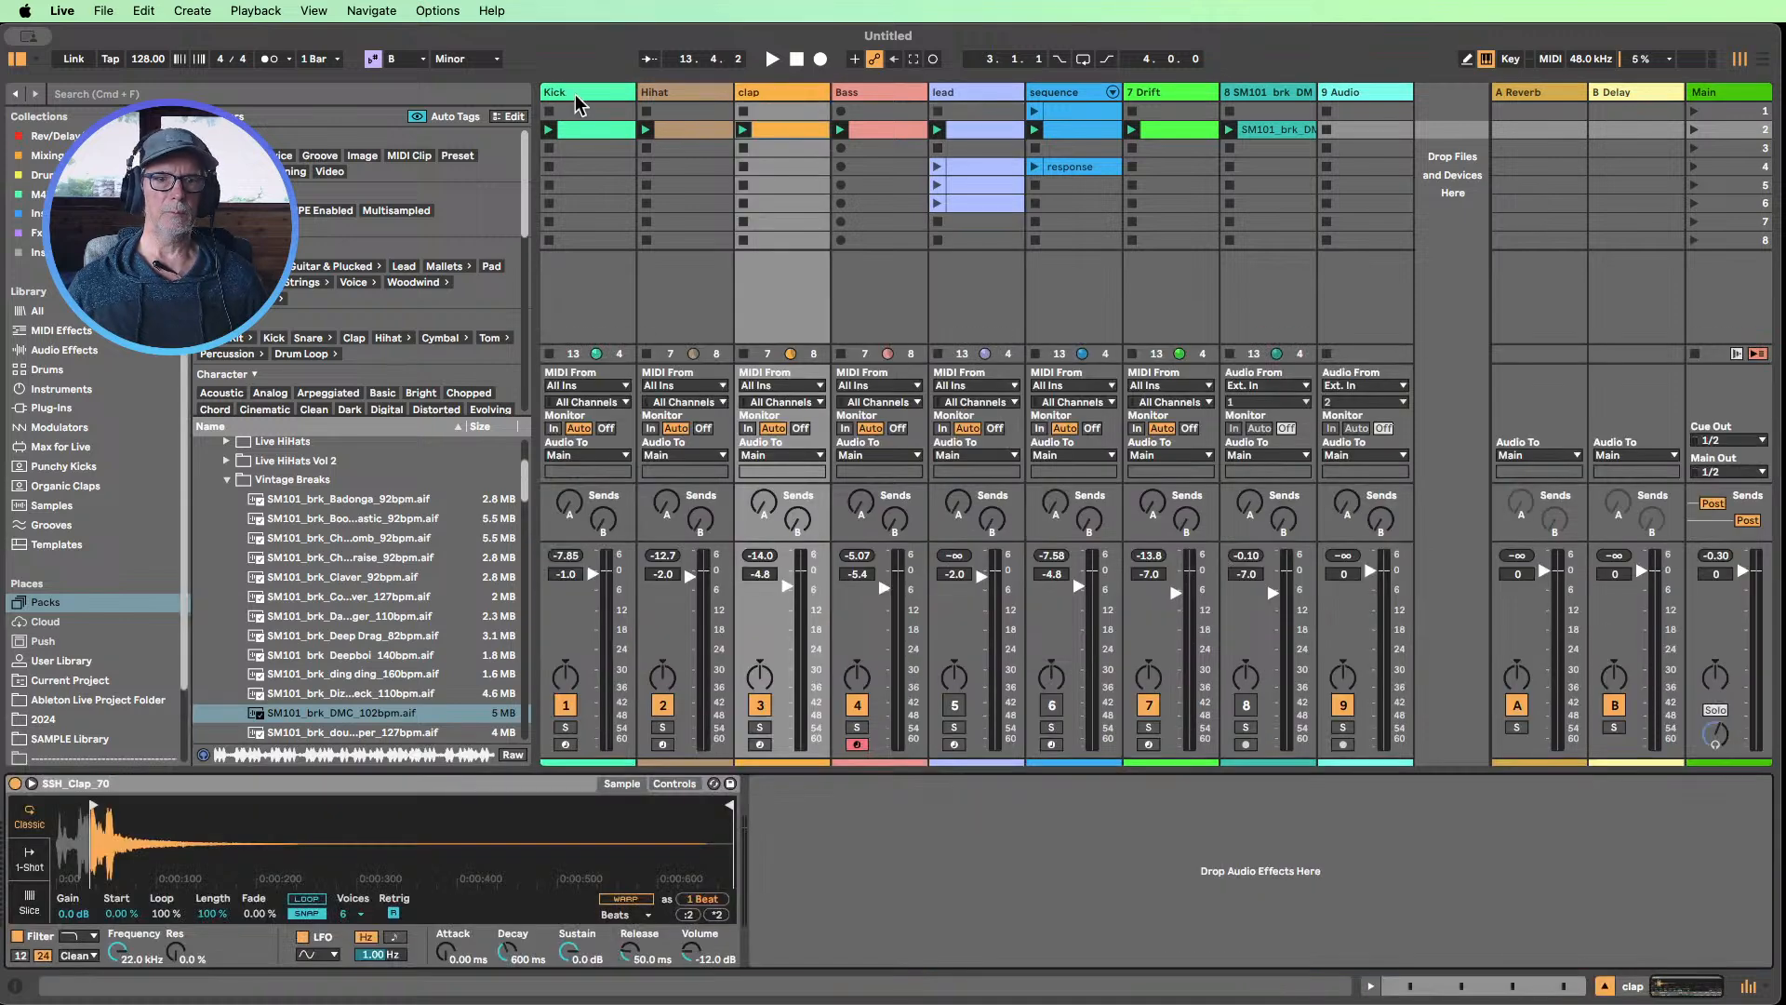
click(614, 108)
click(700, 96)
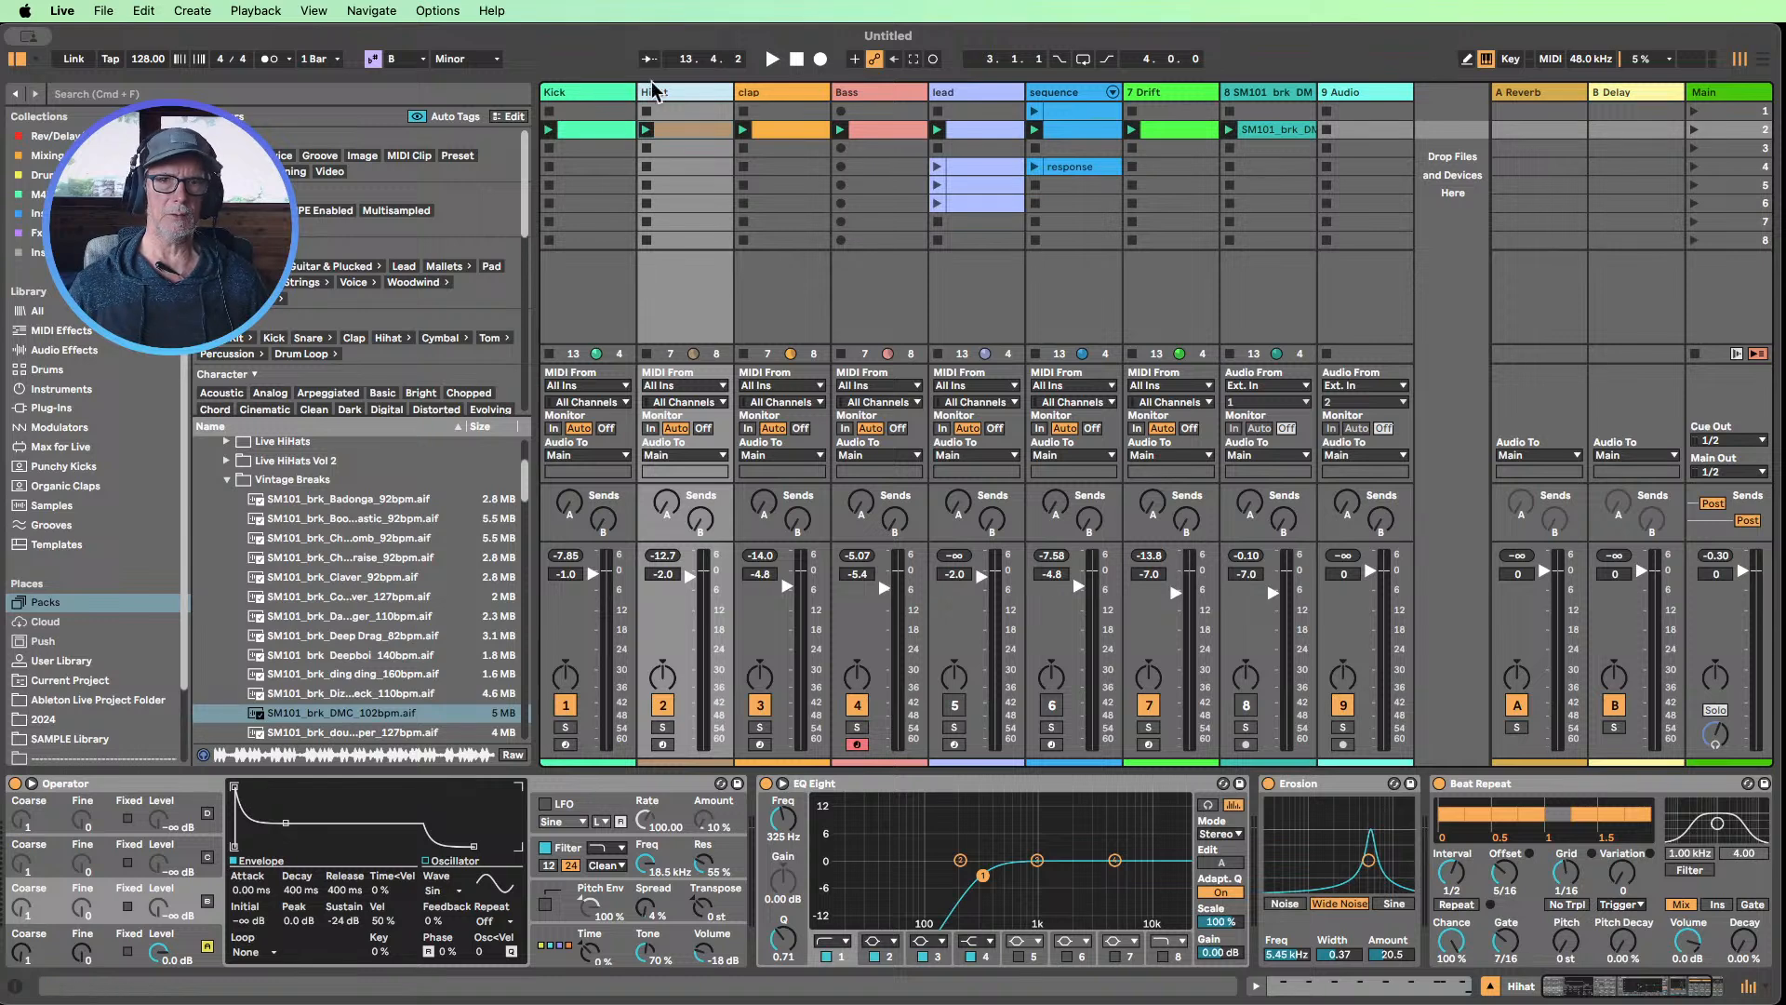
click(870, 98)
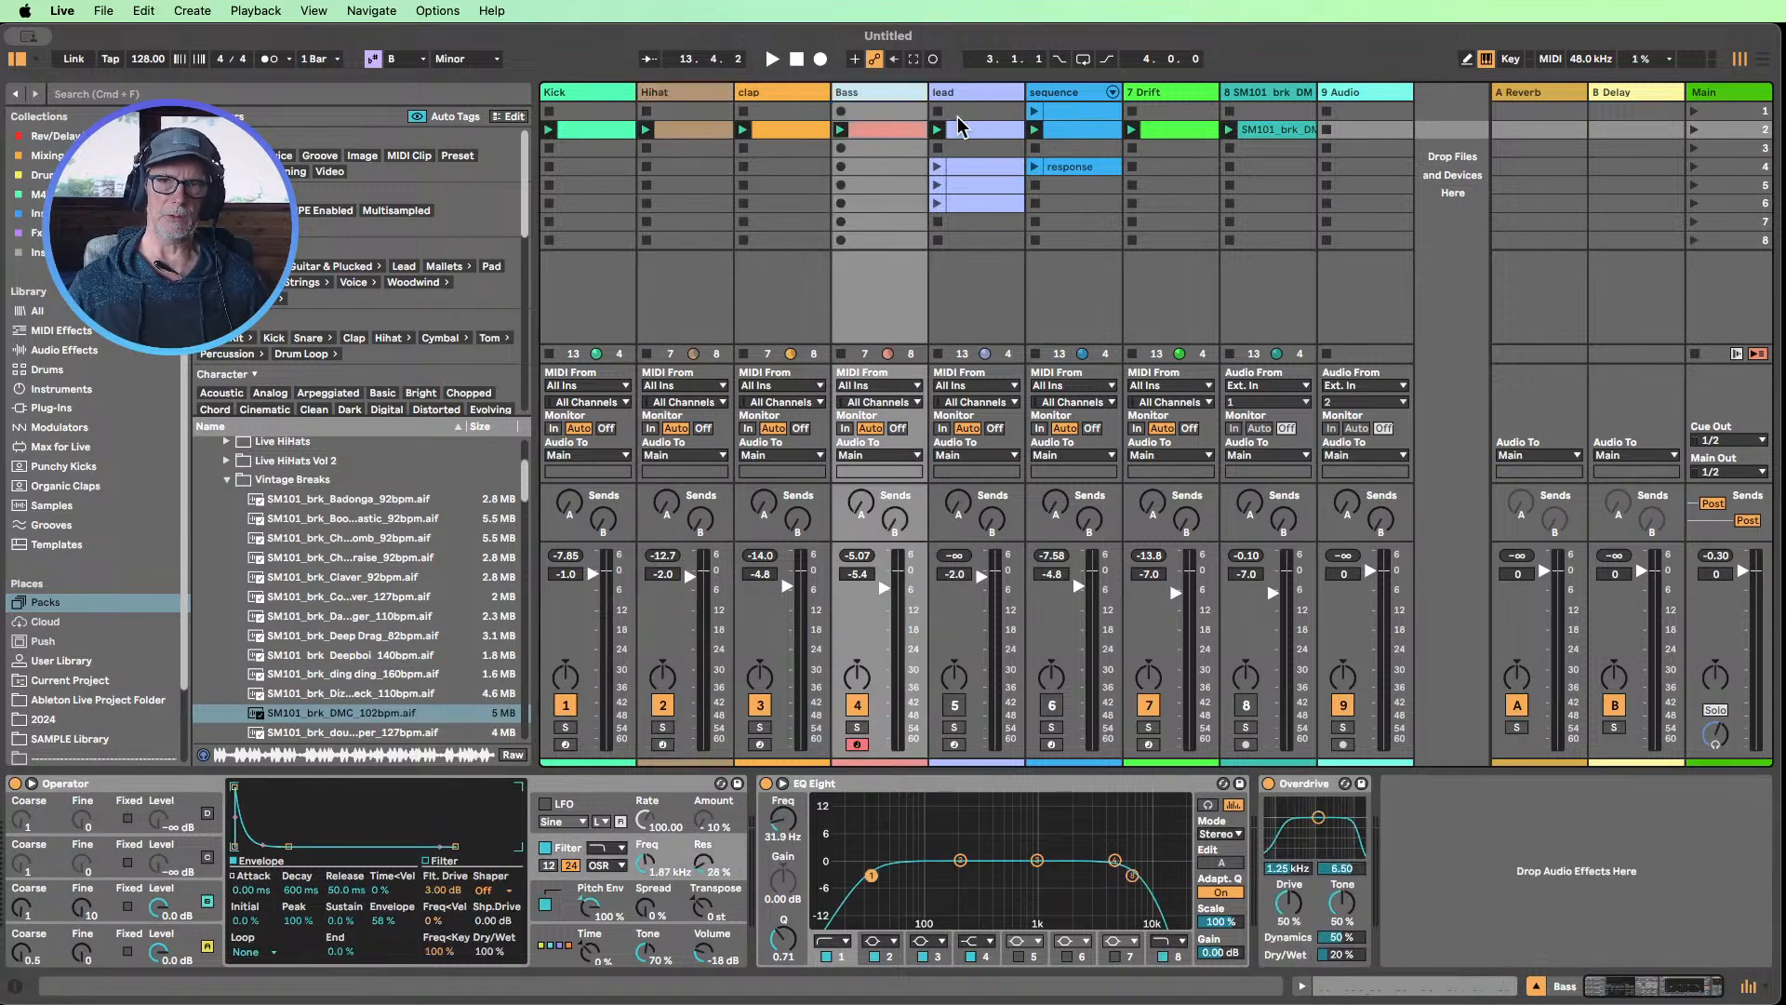
click(988, 93)
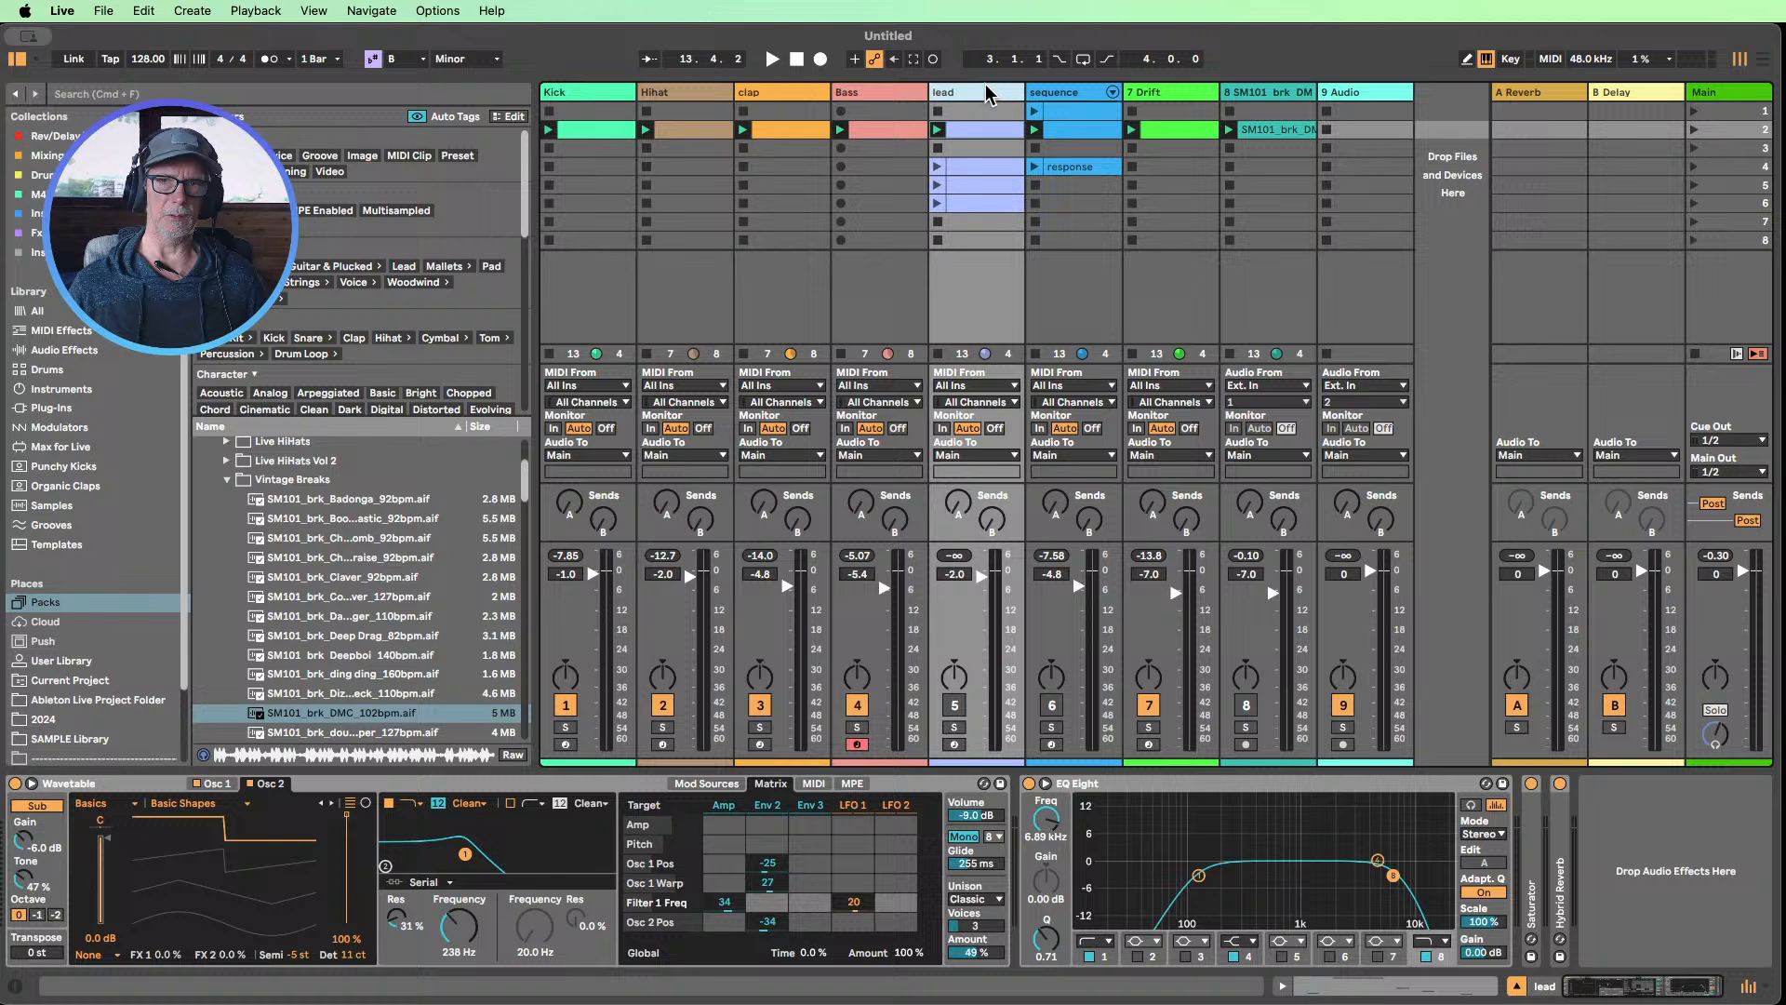
click(1063, 95)
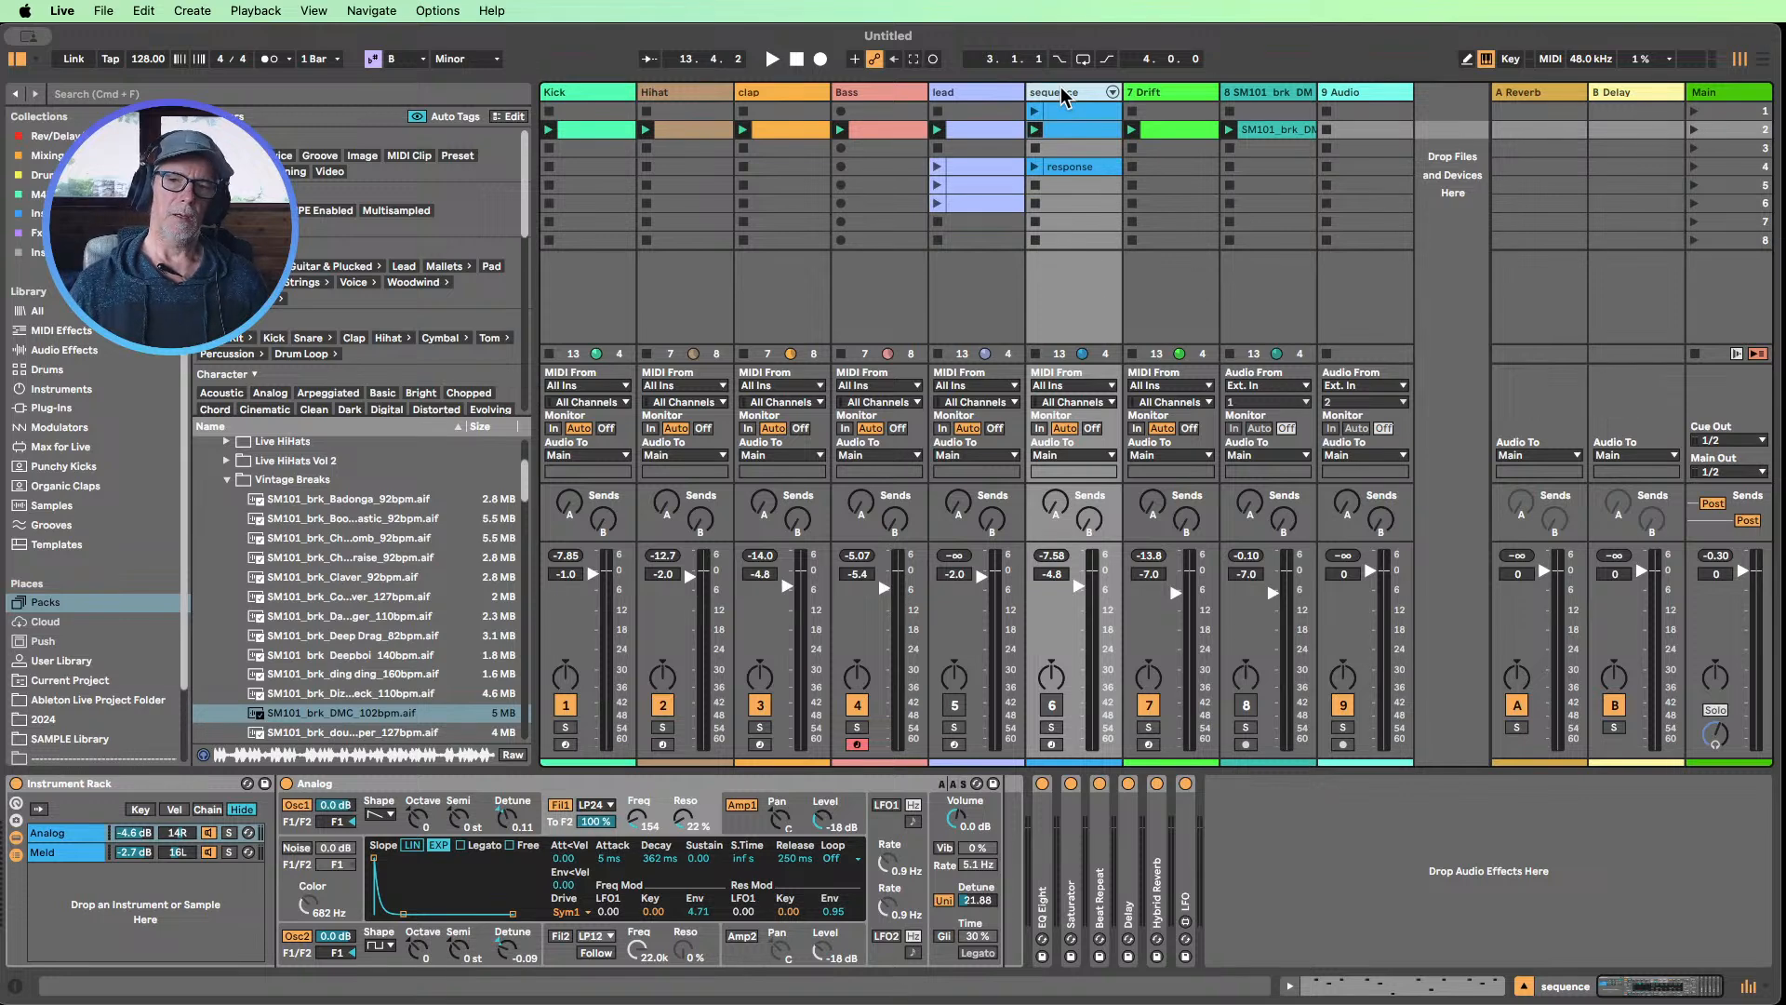
Inspect the sequence track's Beat Repeat device and fold it away again
double_click(1100, 875)
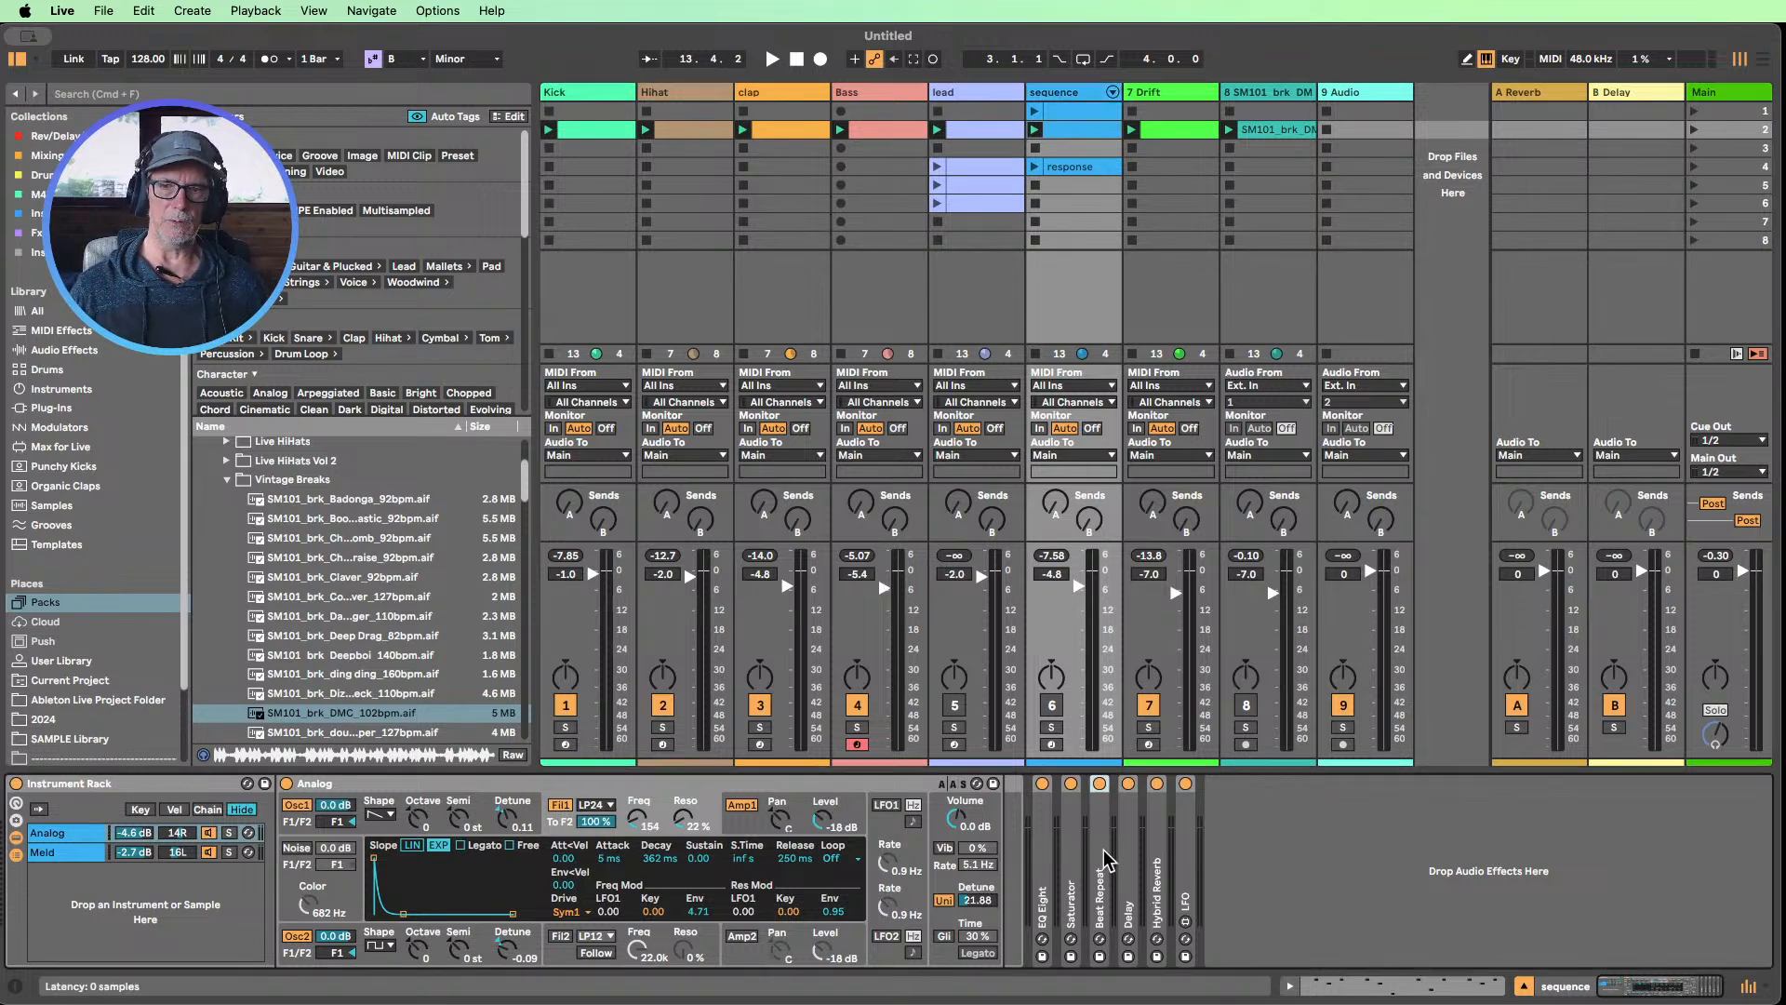
double_click(1135, 784)
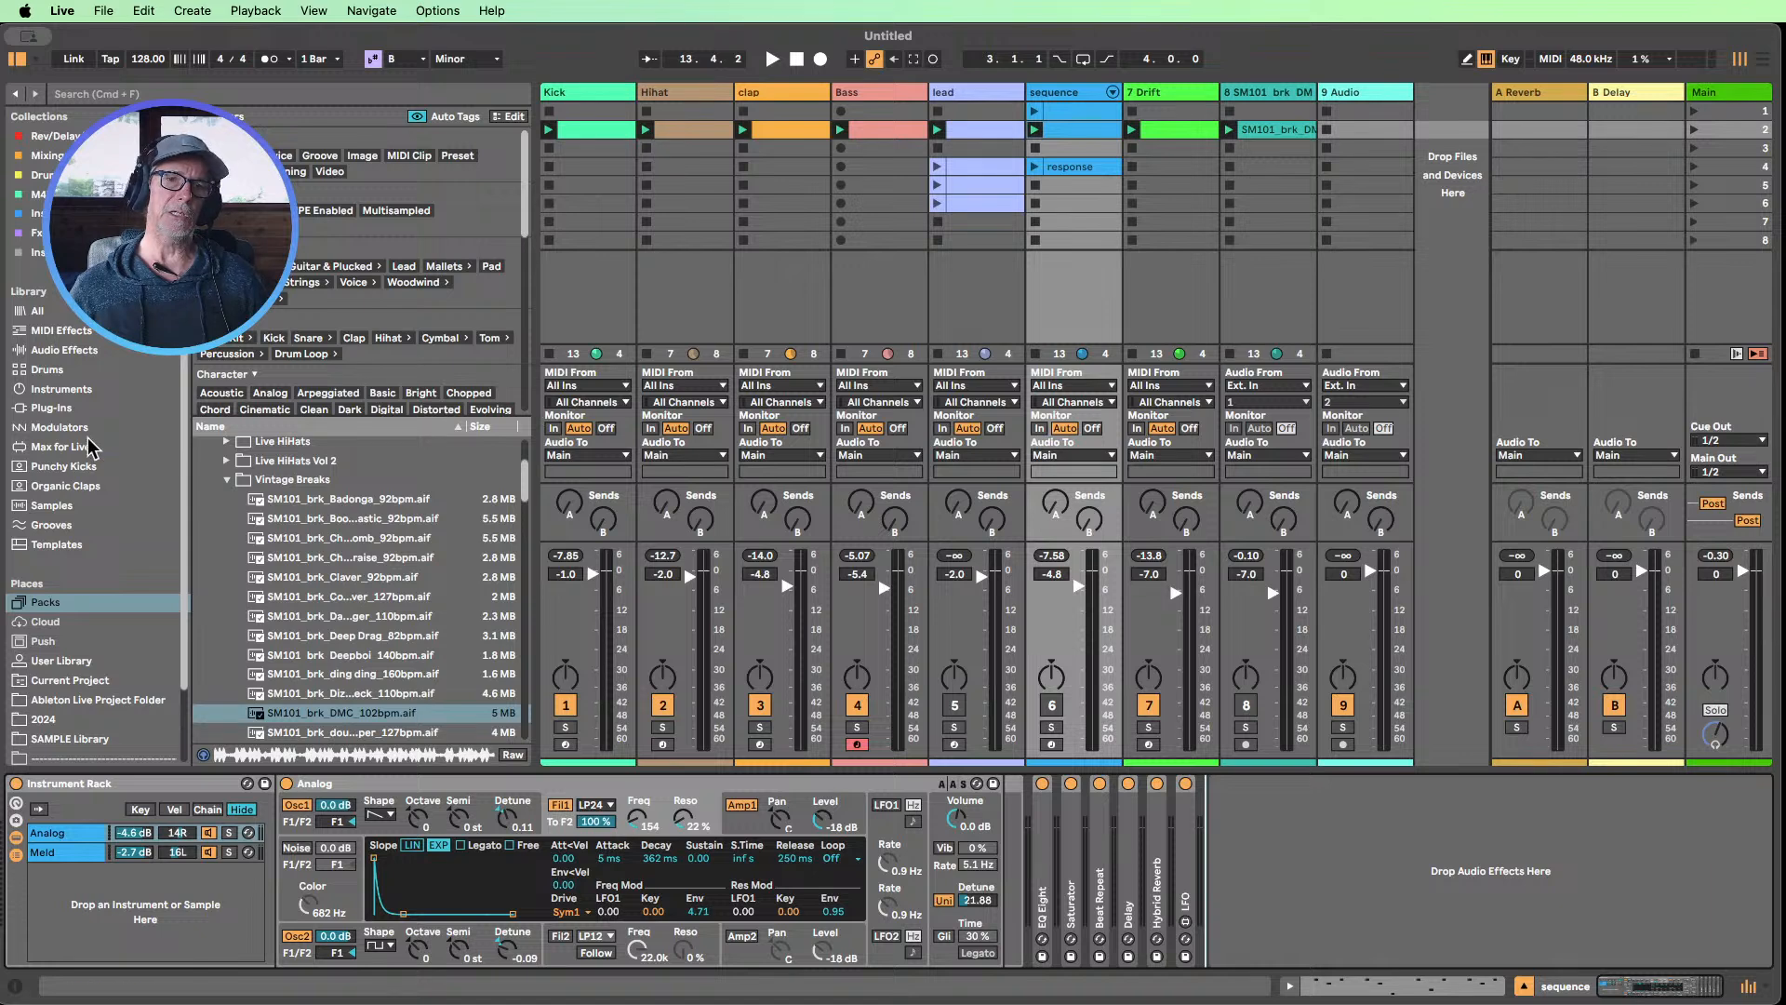
Collapse the Vintage Breaks and Samples folders and the Break Selection by Sample Magic pack in the browser
click(227, 480)
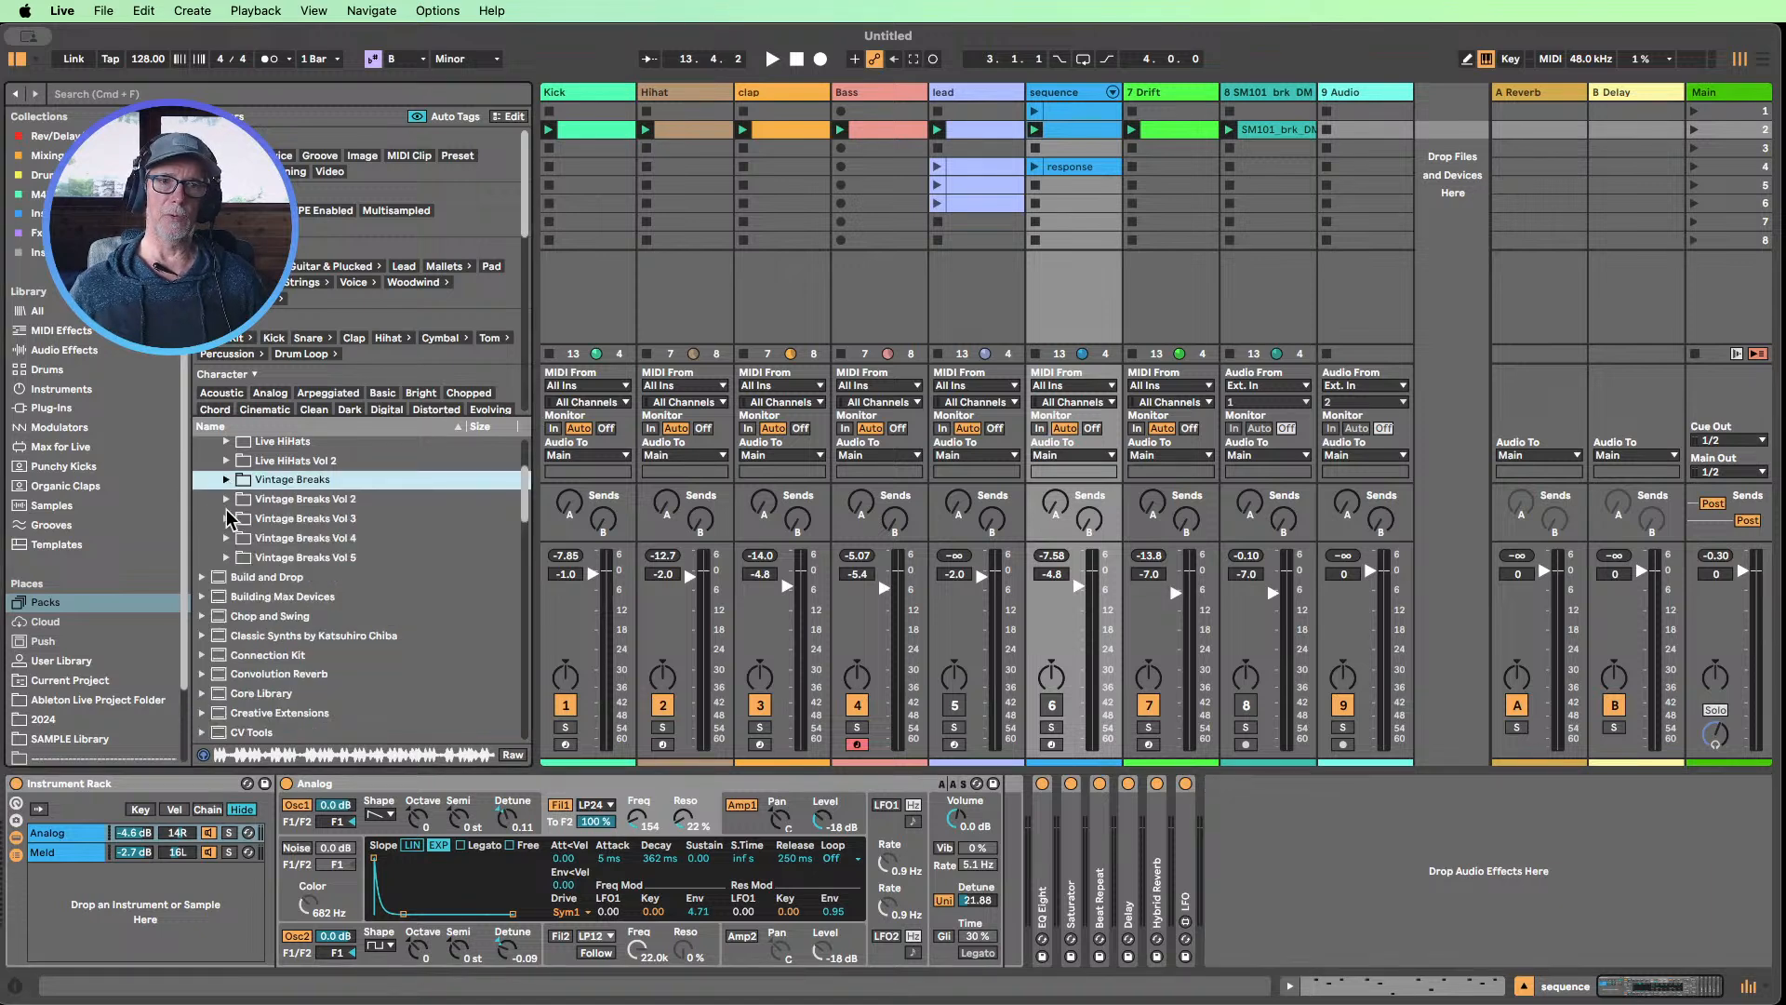
scroll(231, 549, up, 3)
click(216, 562)
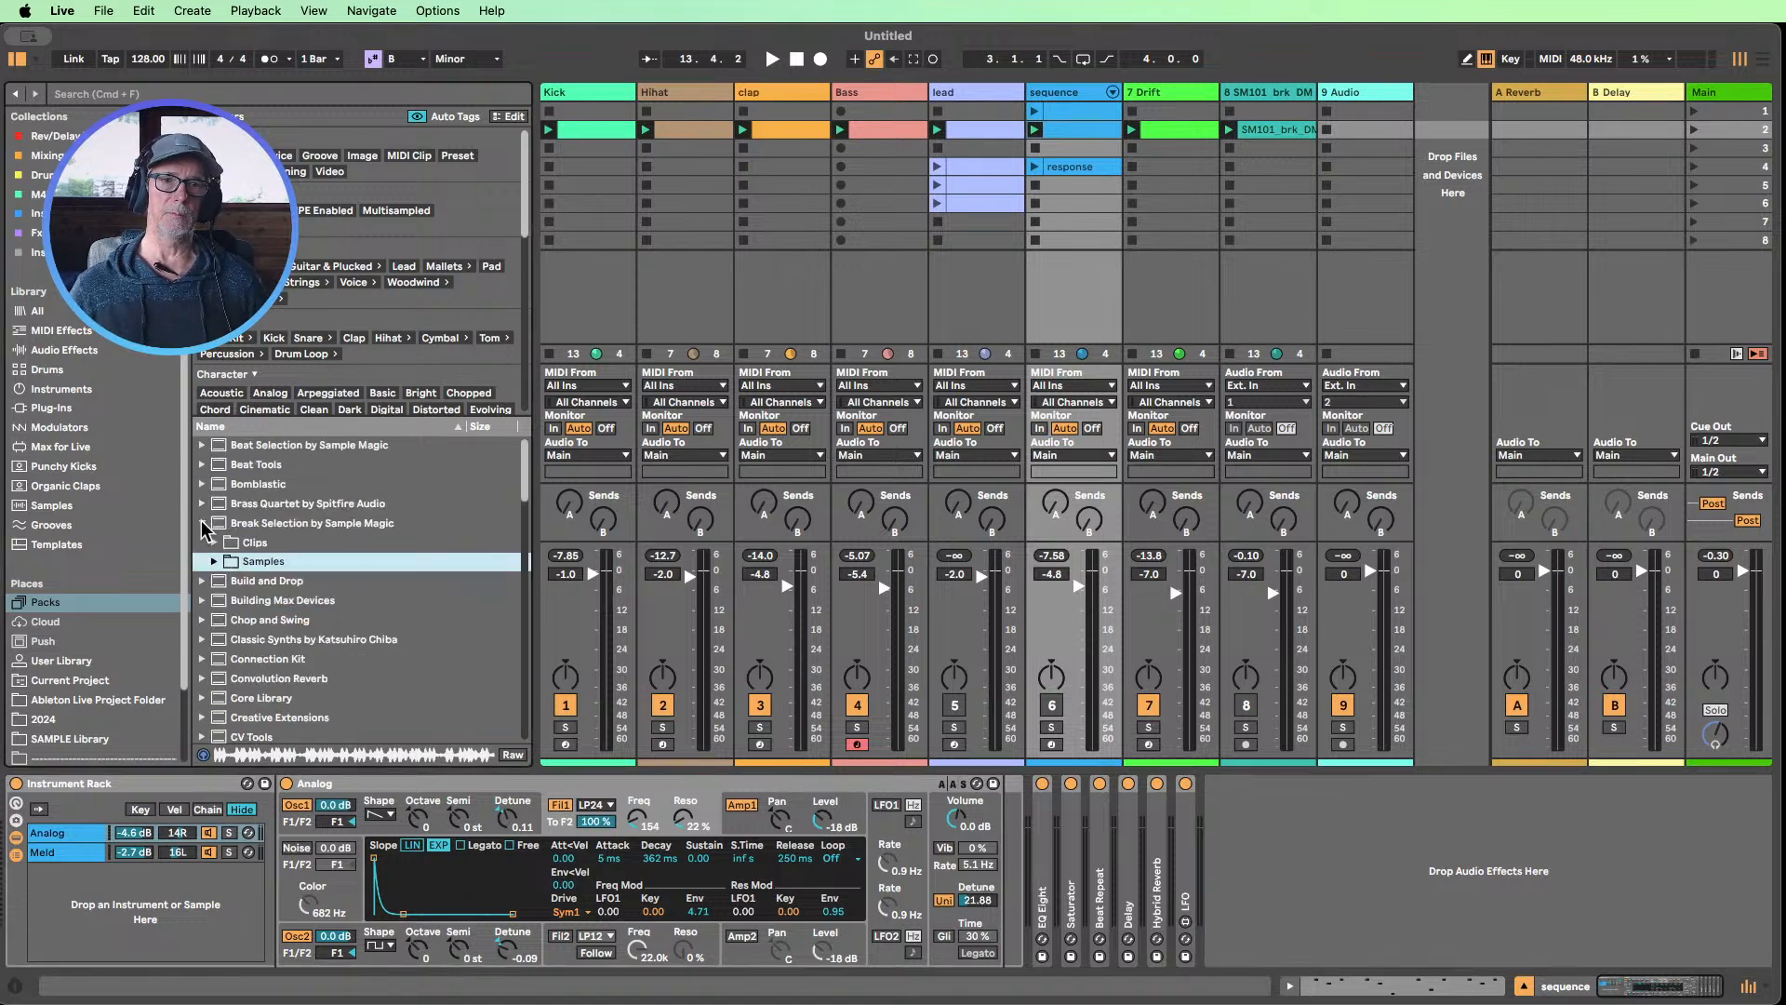
click(202, 523)
click(755, 299)
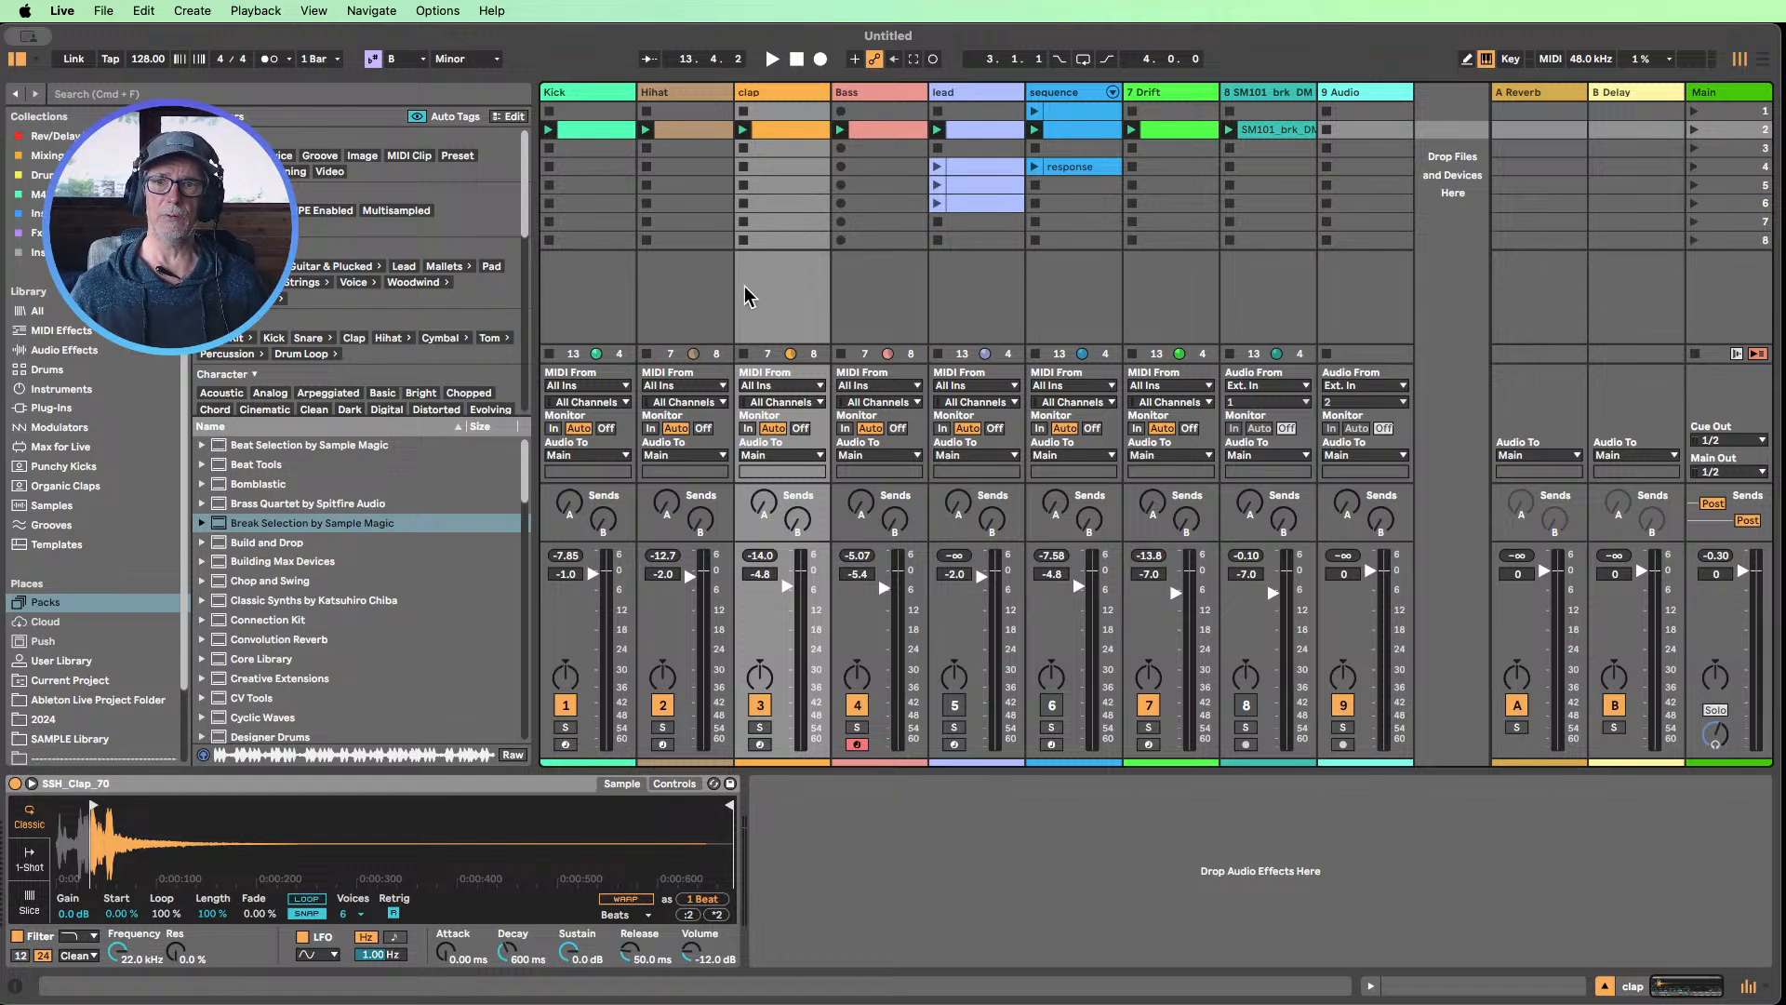
Unmute the sequence and lead tracks and launch scene 2
click(1055, 704)
click(956, 707)
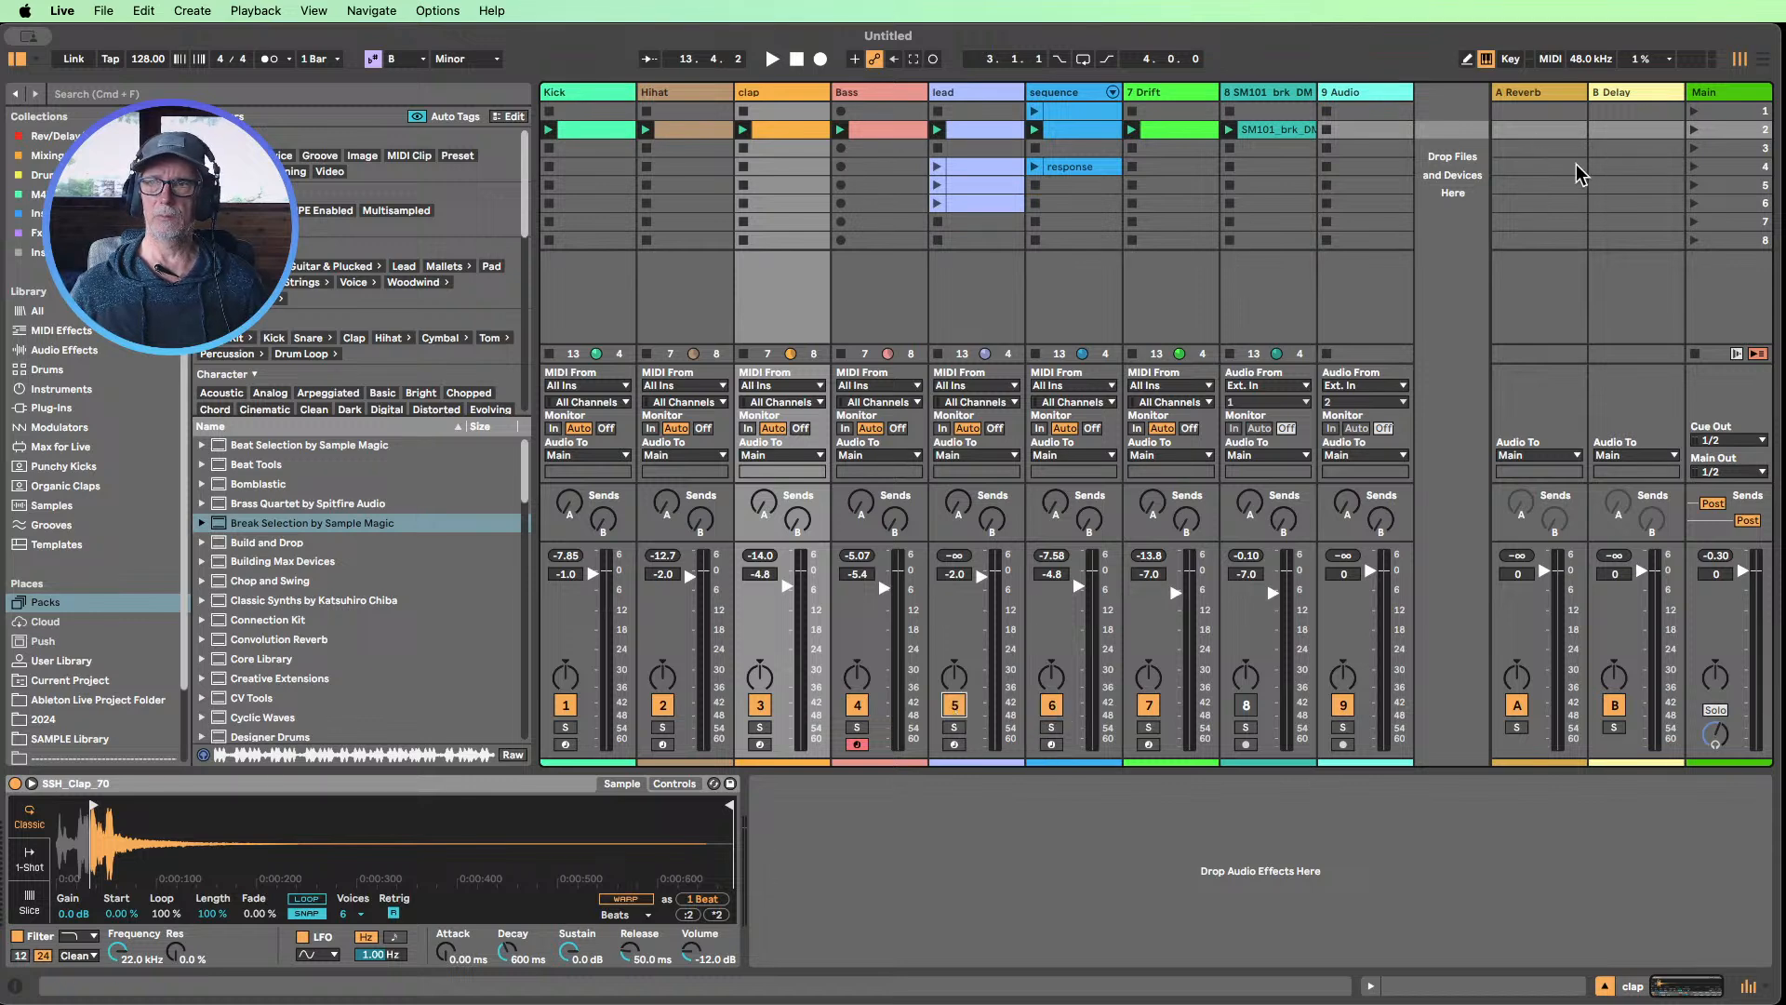
click(1694, 129)
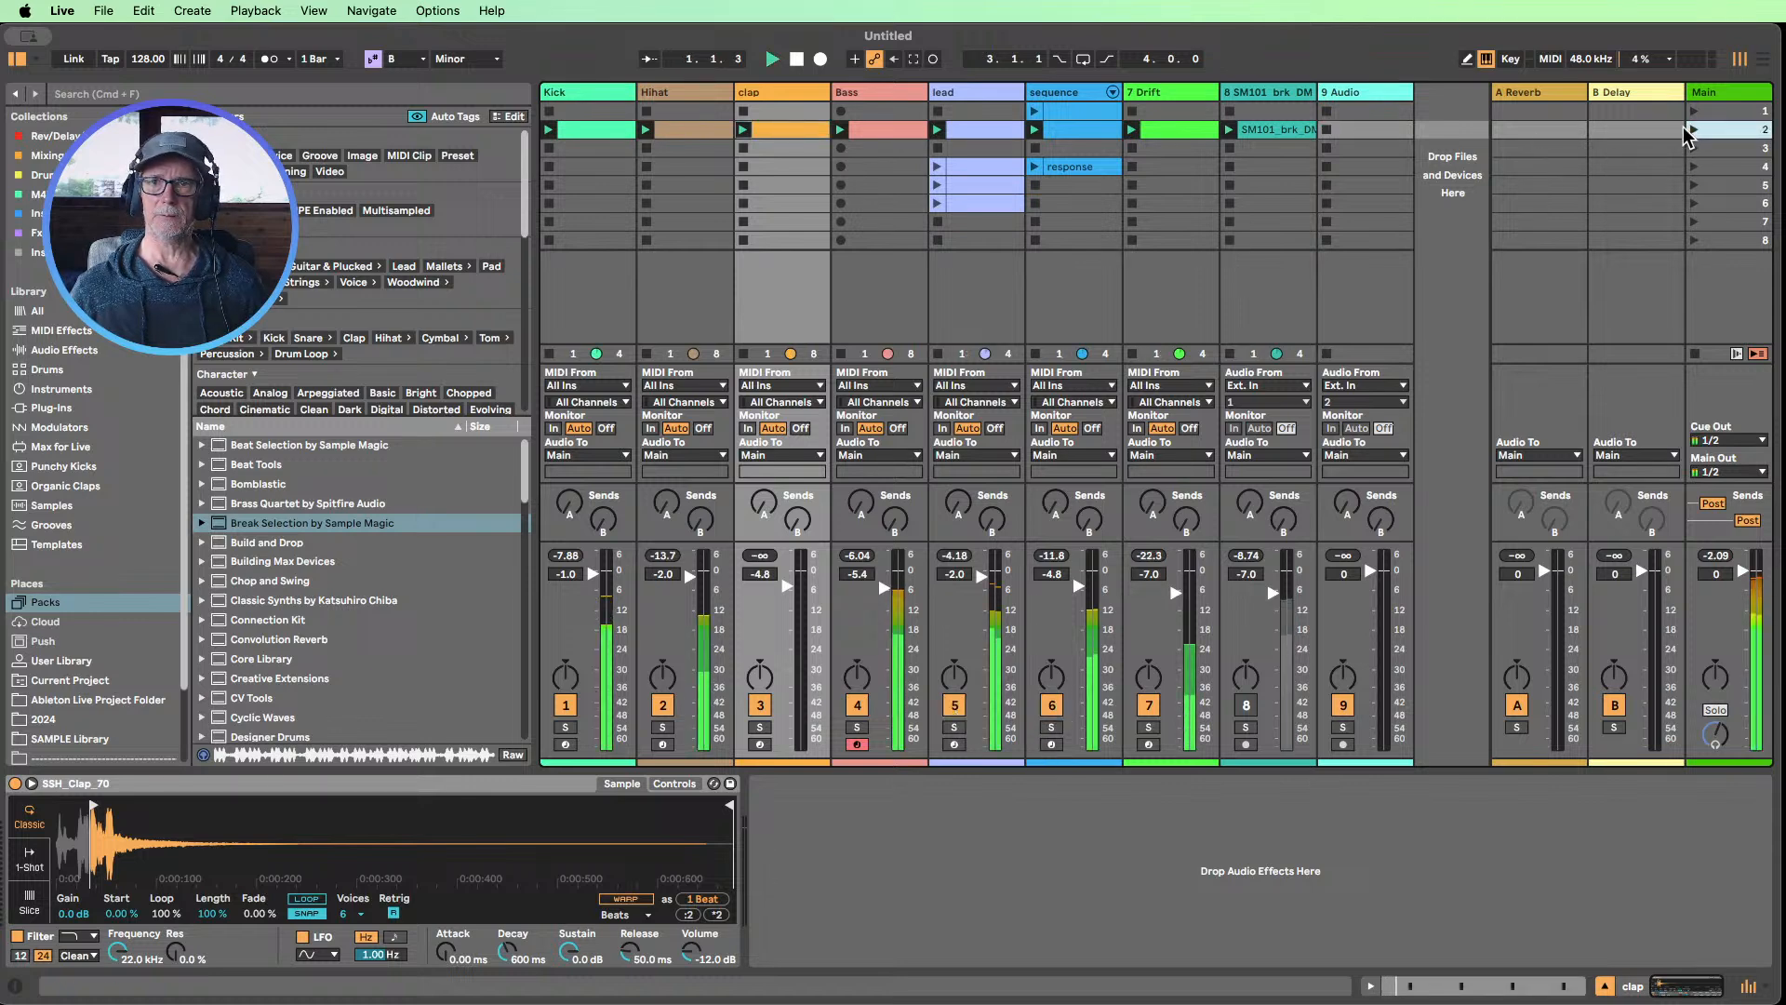
Mute the sequence, lead and Kick tracks during playback, dropping the Bass out briefly and bringing it back
click(1060, 707)
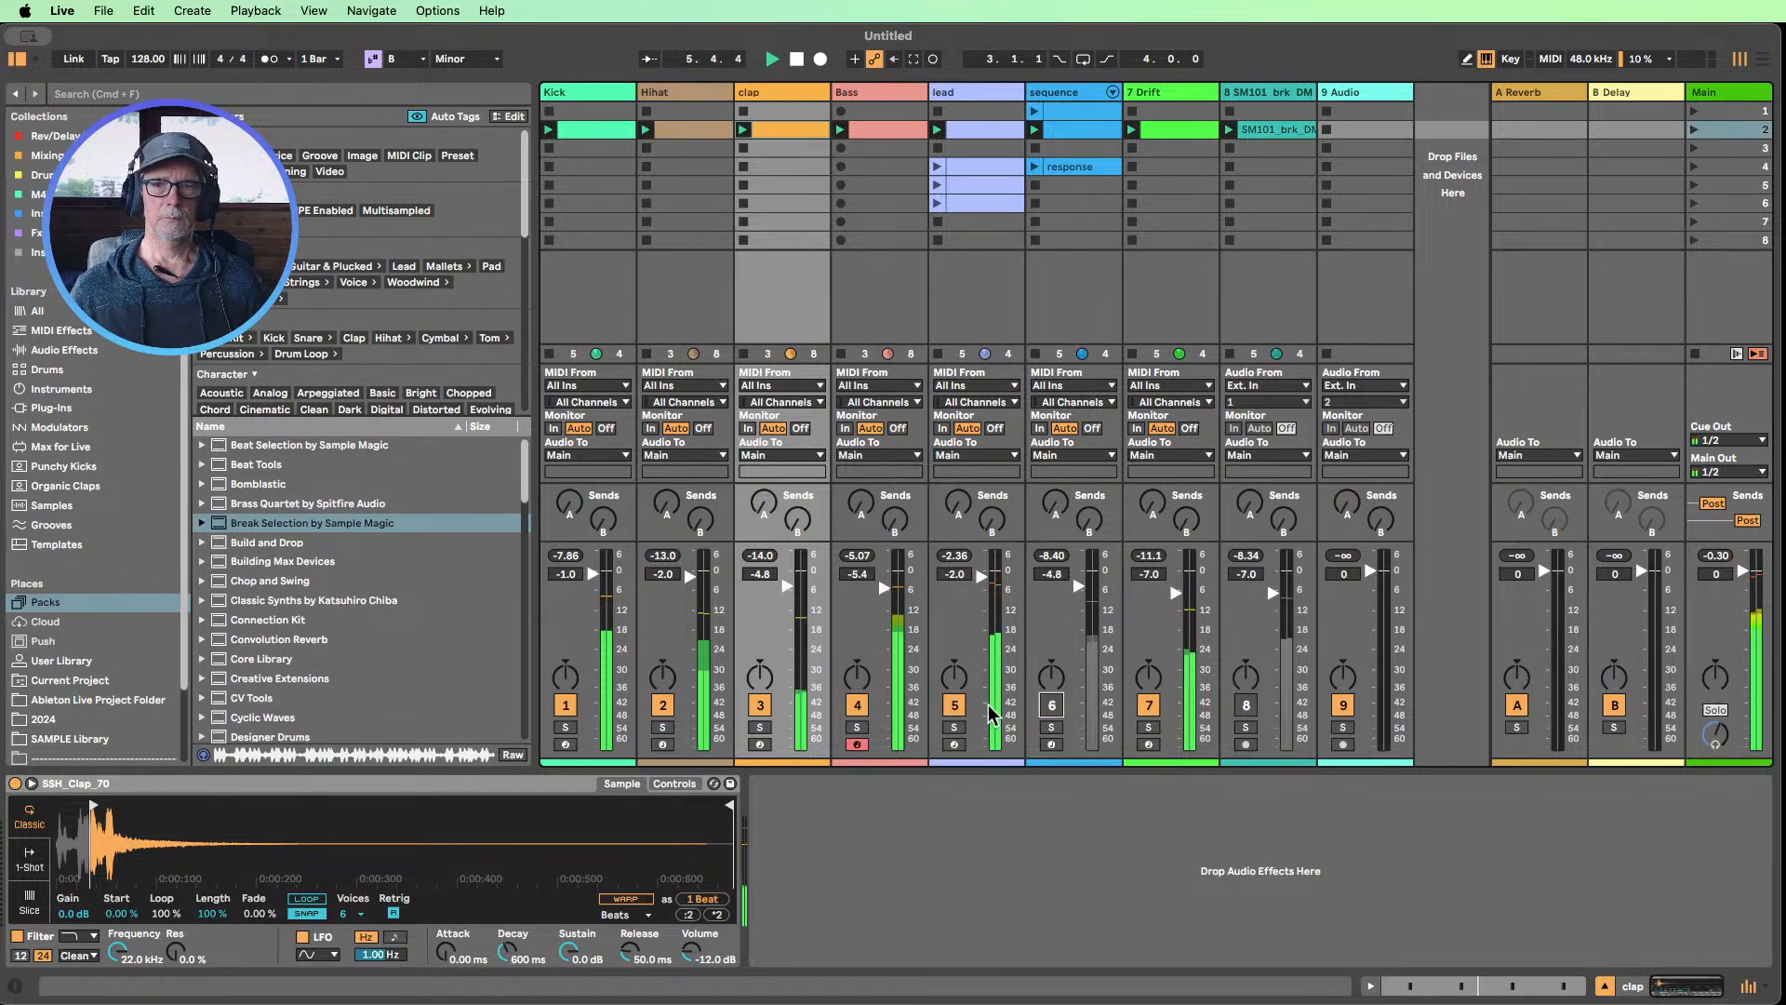
click(954, 705)
click(856, 705)
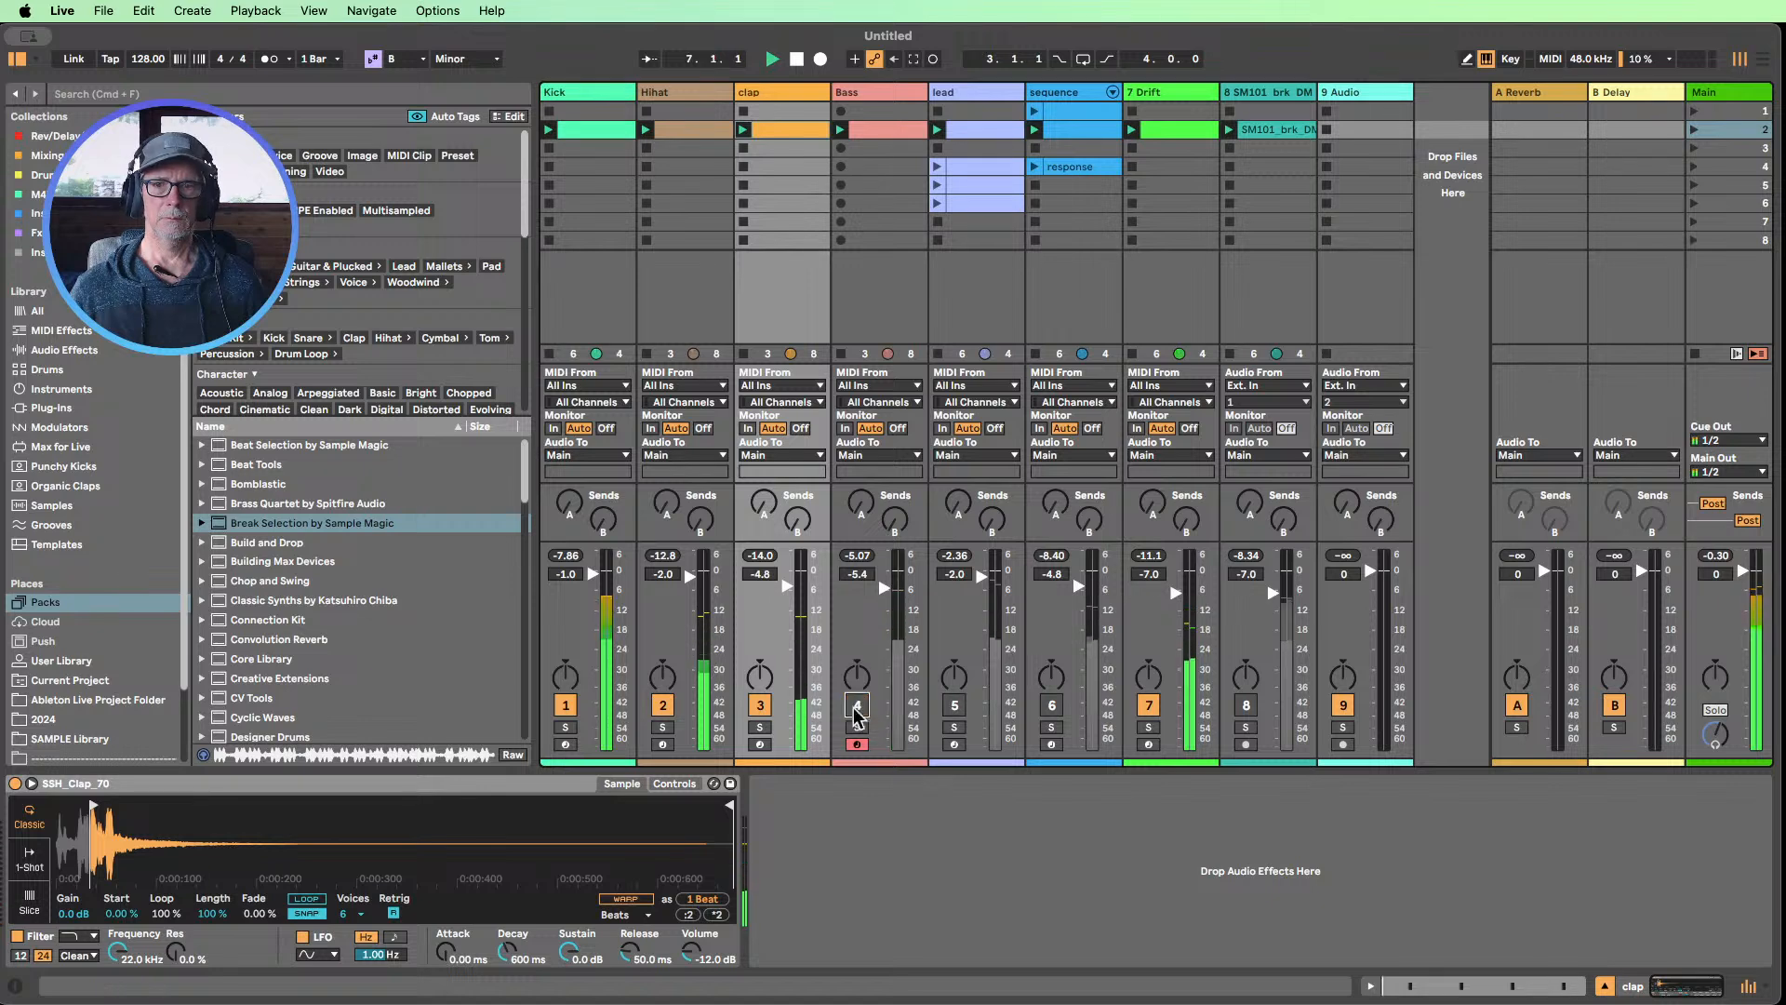
click(857, 705)
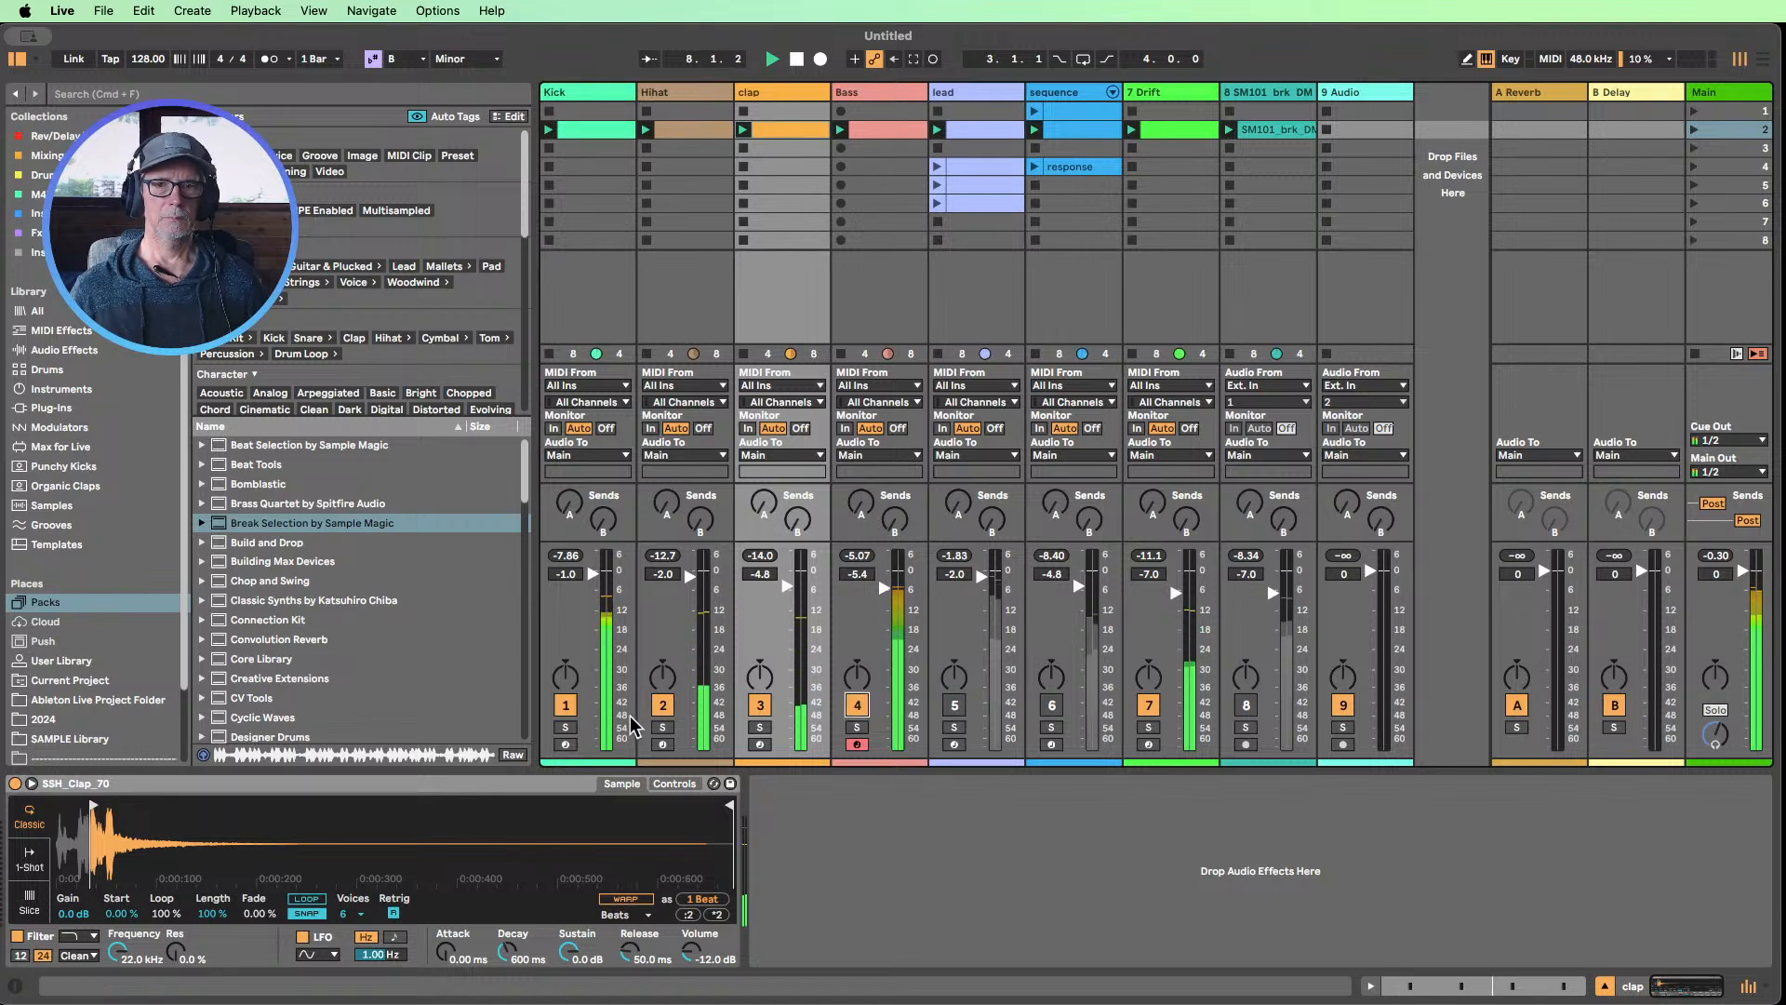
click(566, 705)
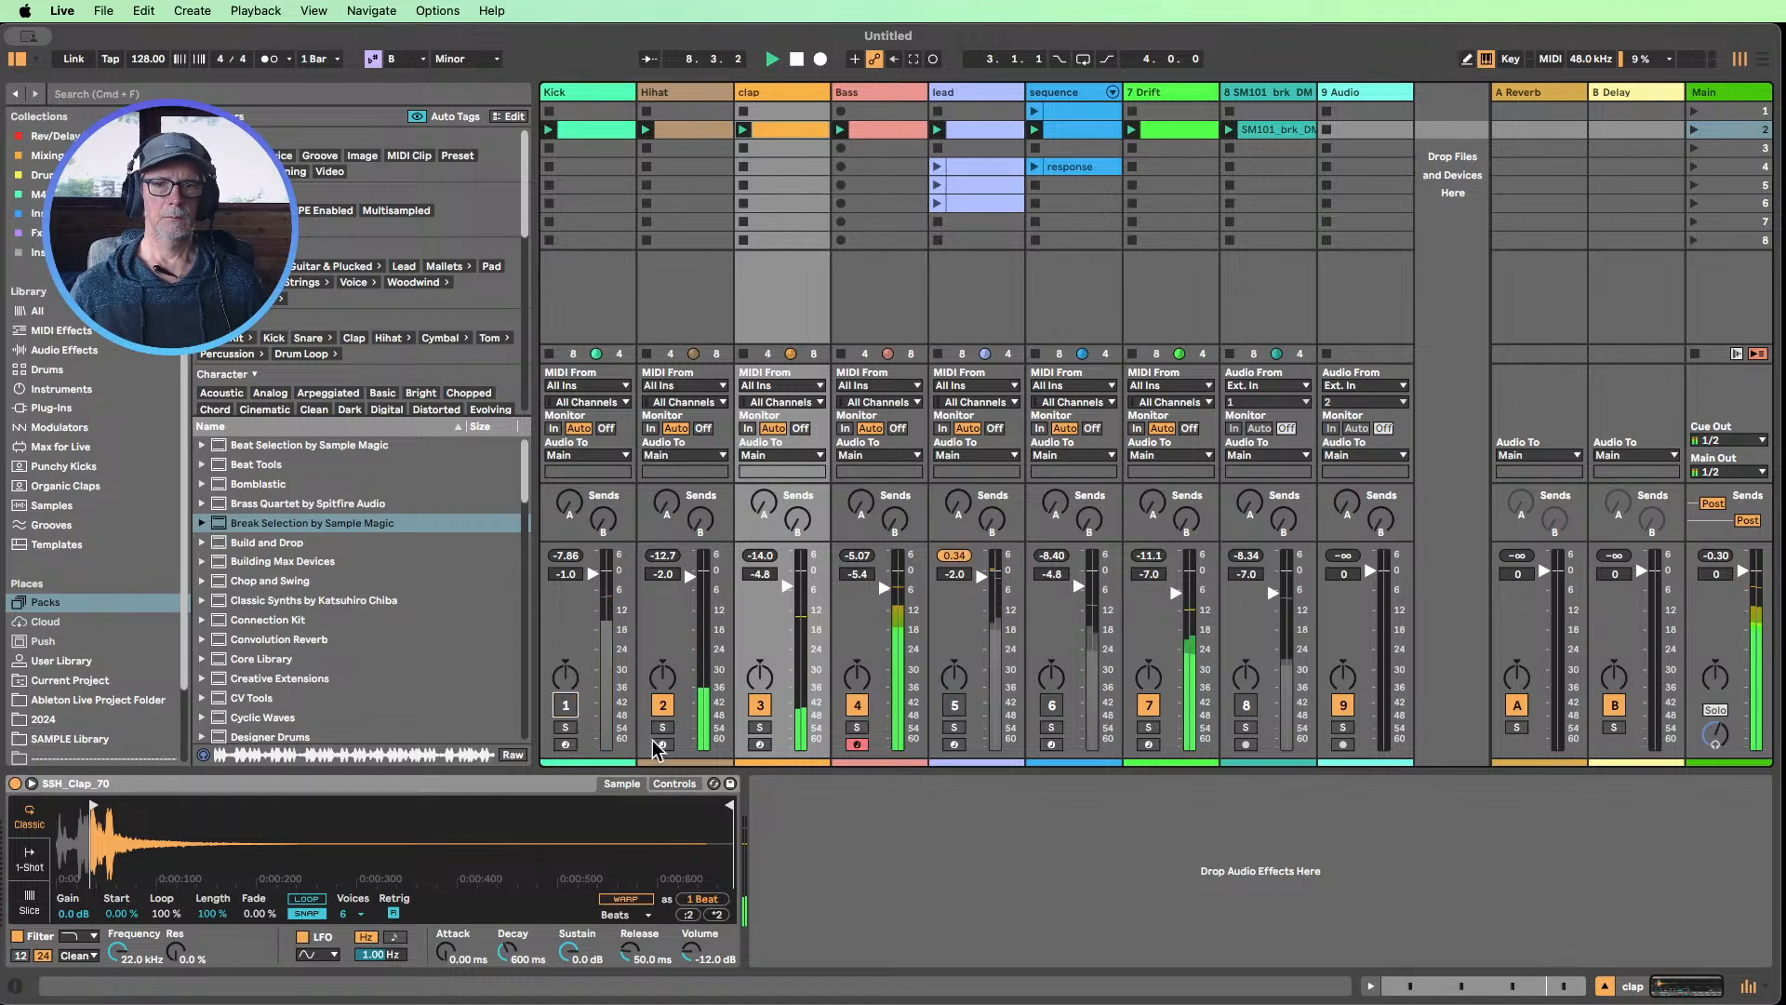
Mute the 7 Drift track, bring the Kick back in, and audition the sequence and then the lead against the drums and bass
click(1052, 707)
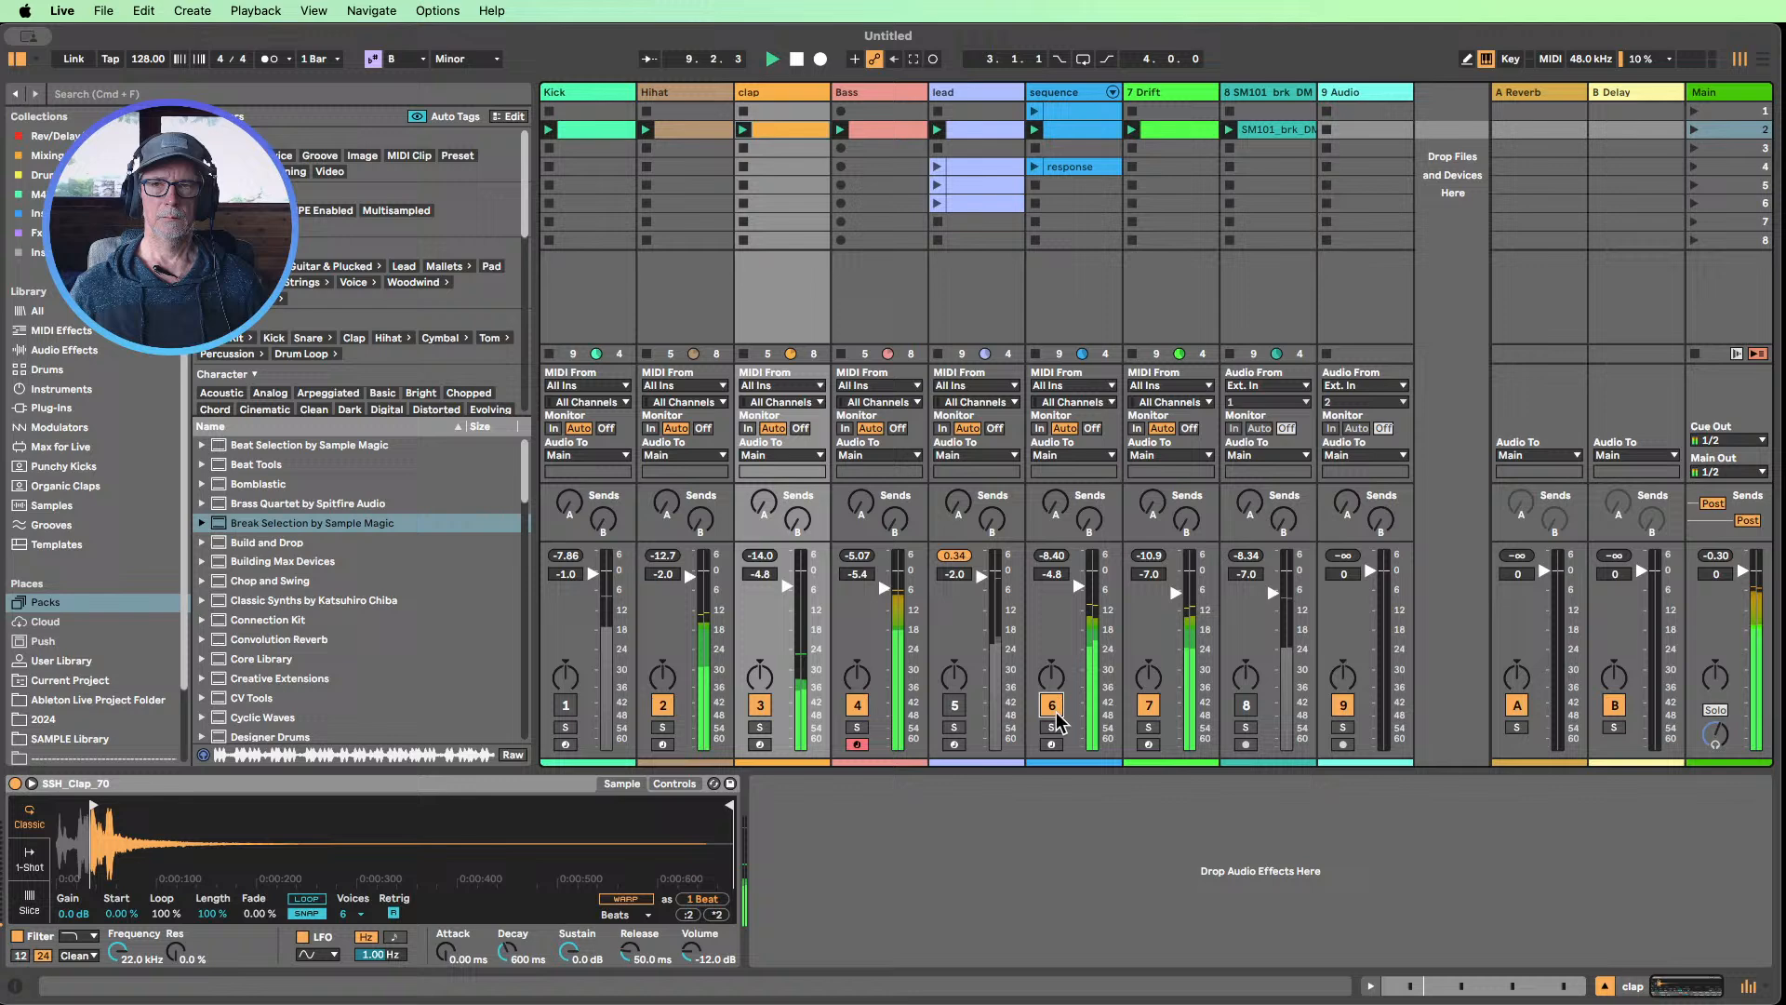
click(1149, 707)
click(954, 705)
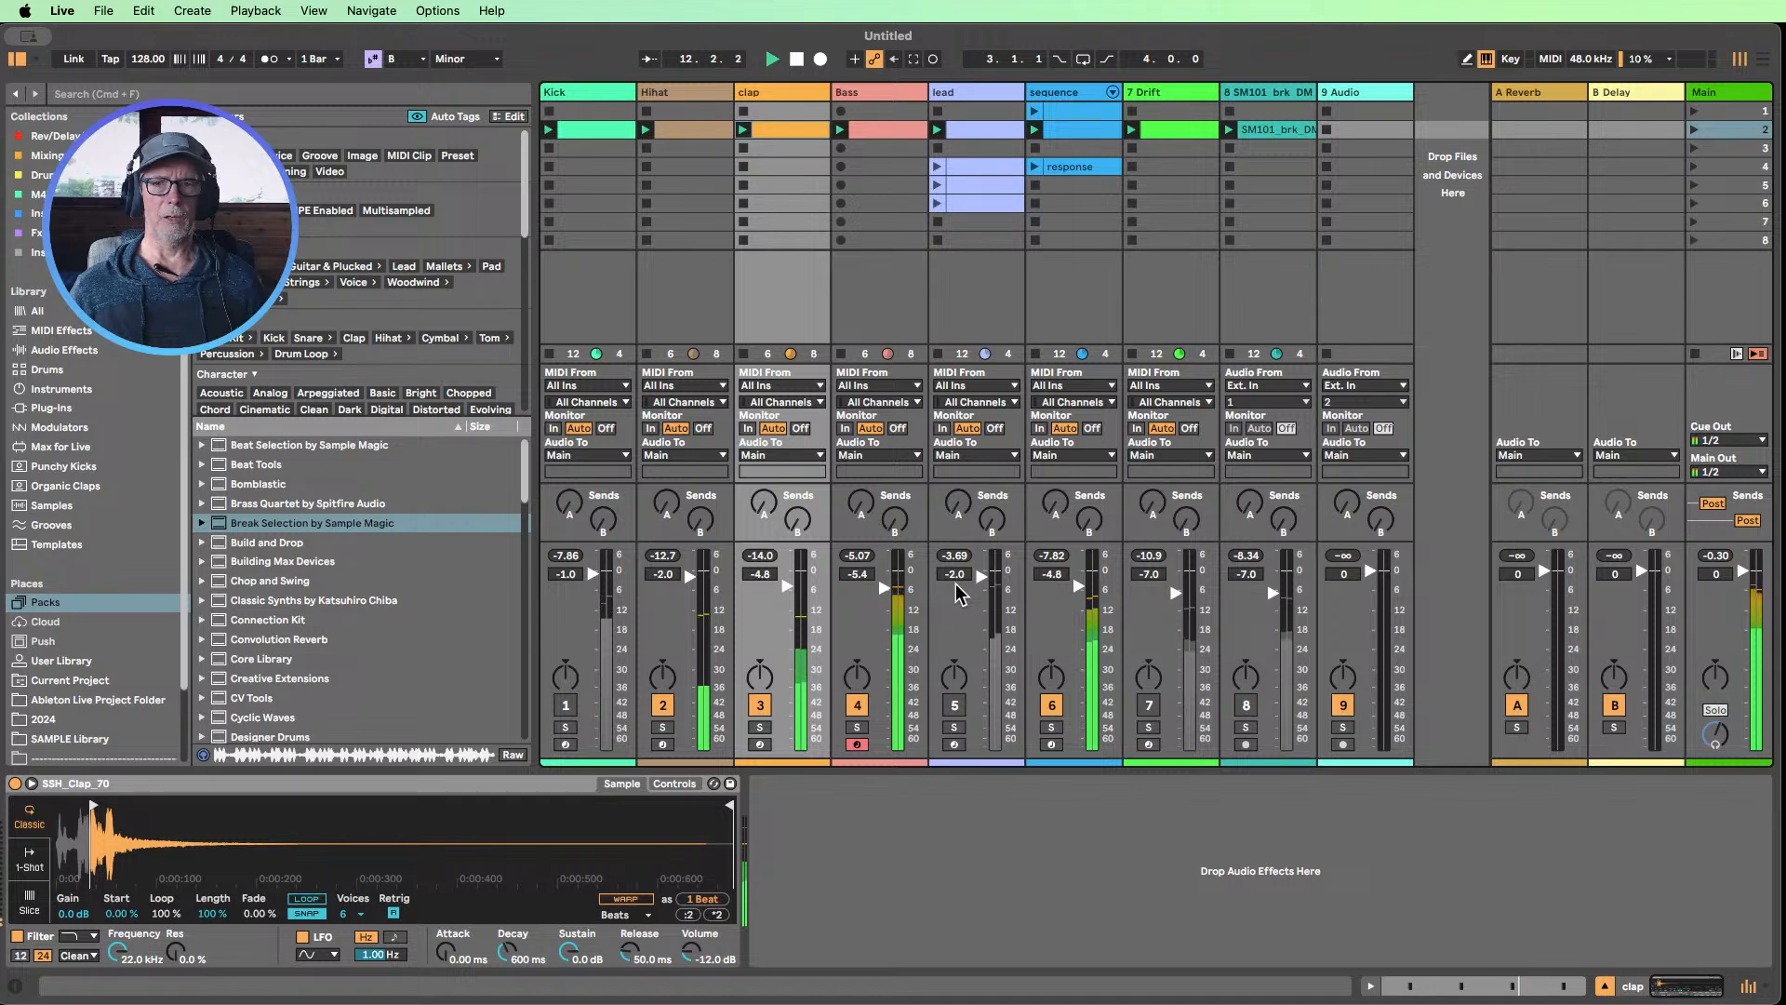
click(565, 705)
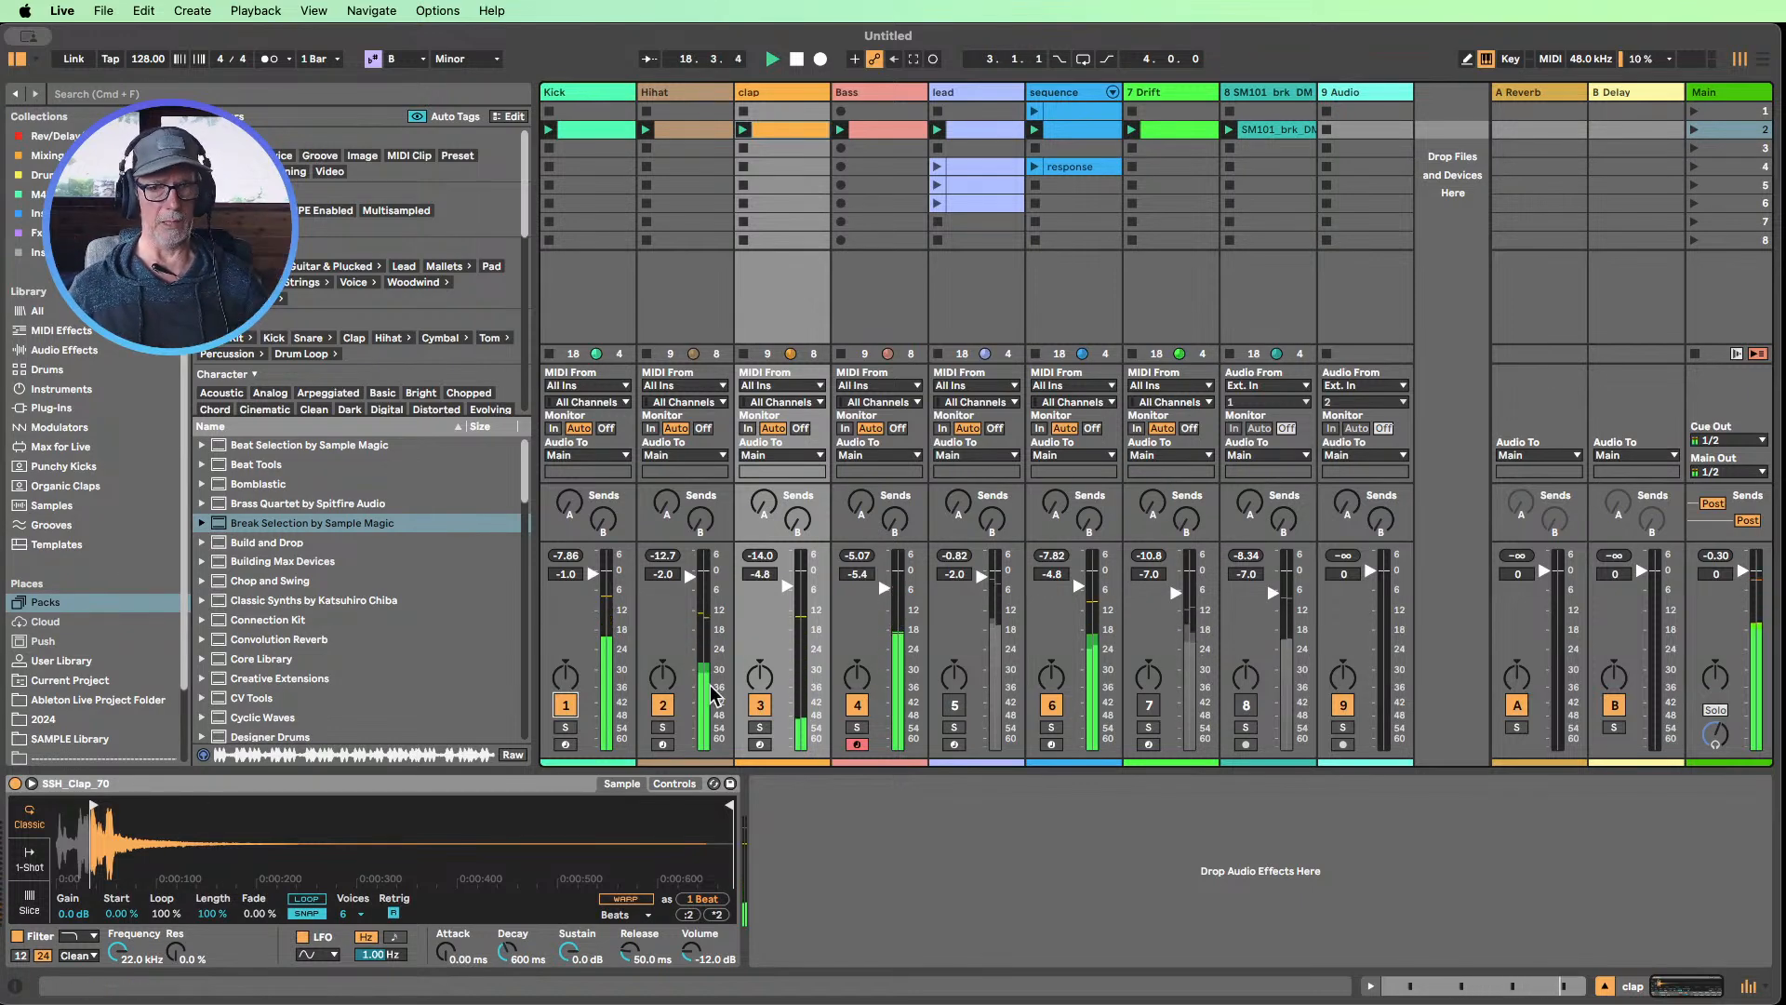
click(1052, 707)
click(958, 706)
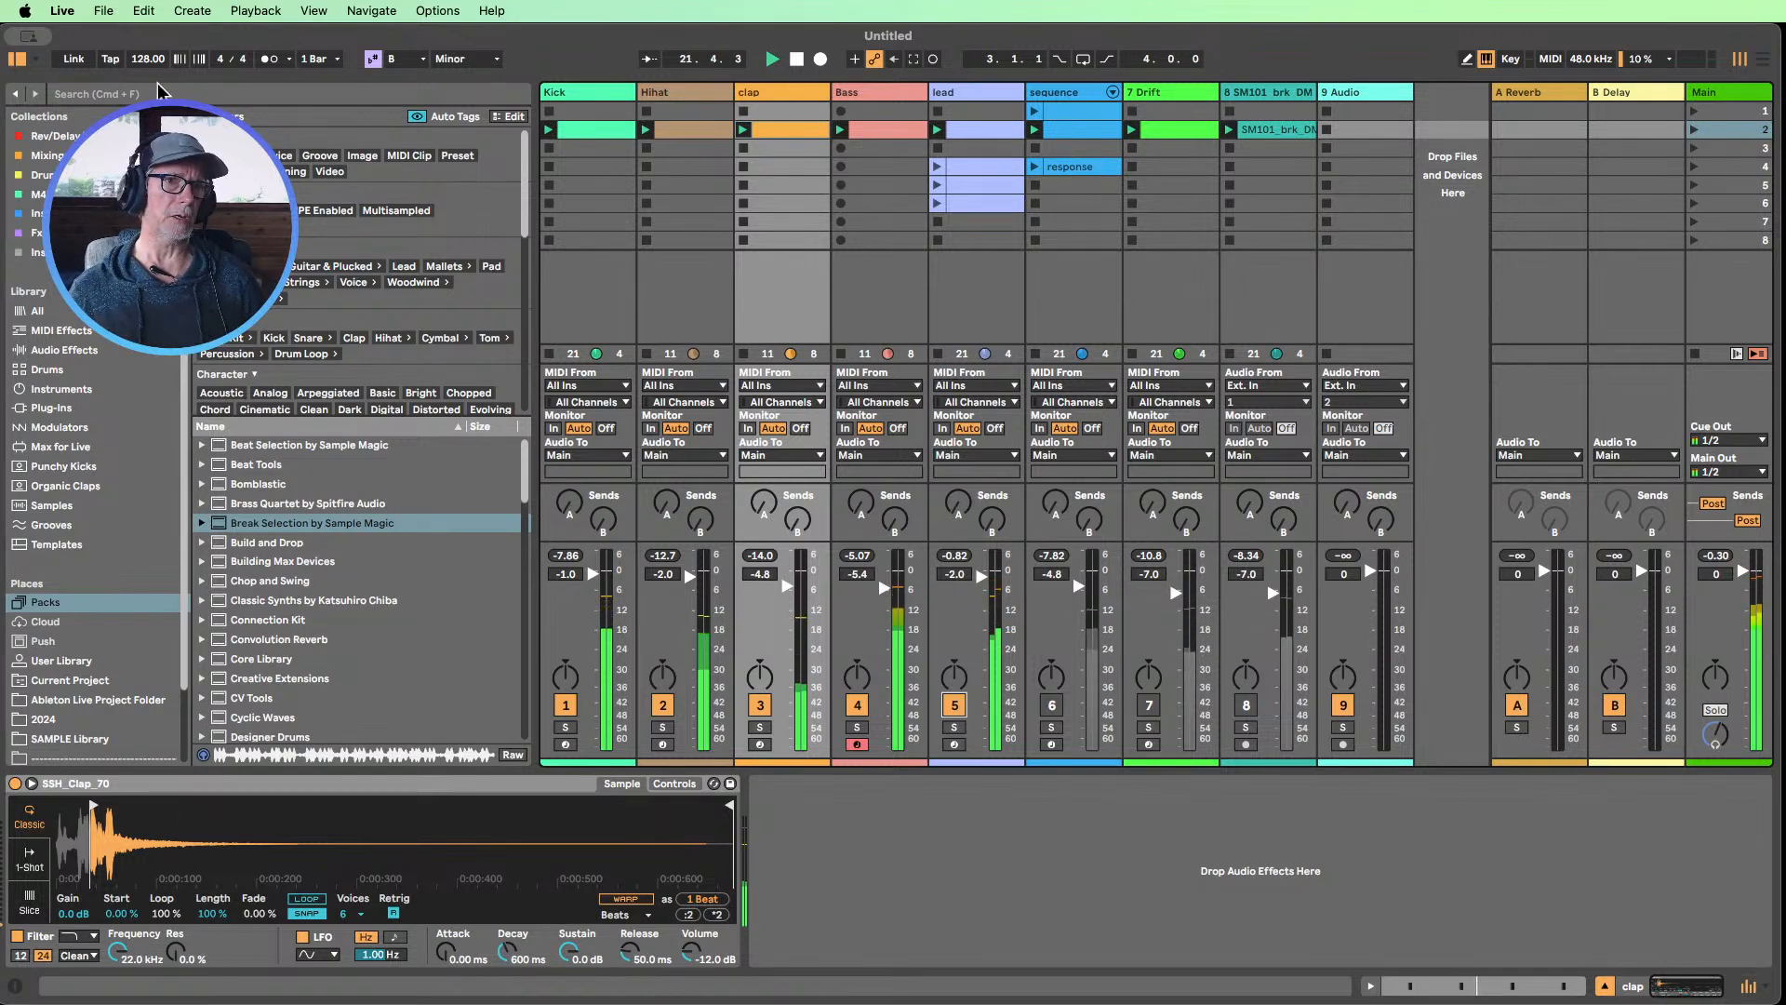
Slow the tempo to 120 BPM and swap the lead for the 7 Drift part, muting the Kick temporarily
drag(148, 60, 148, 76)
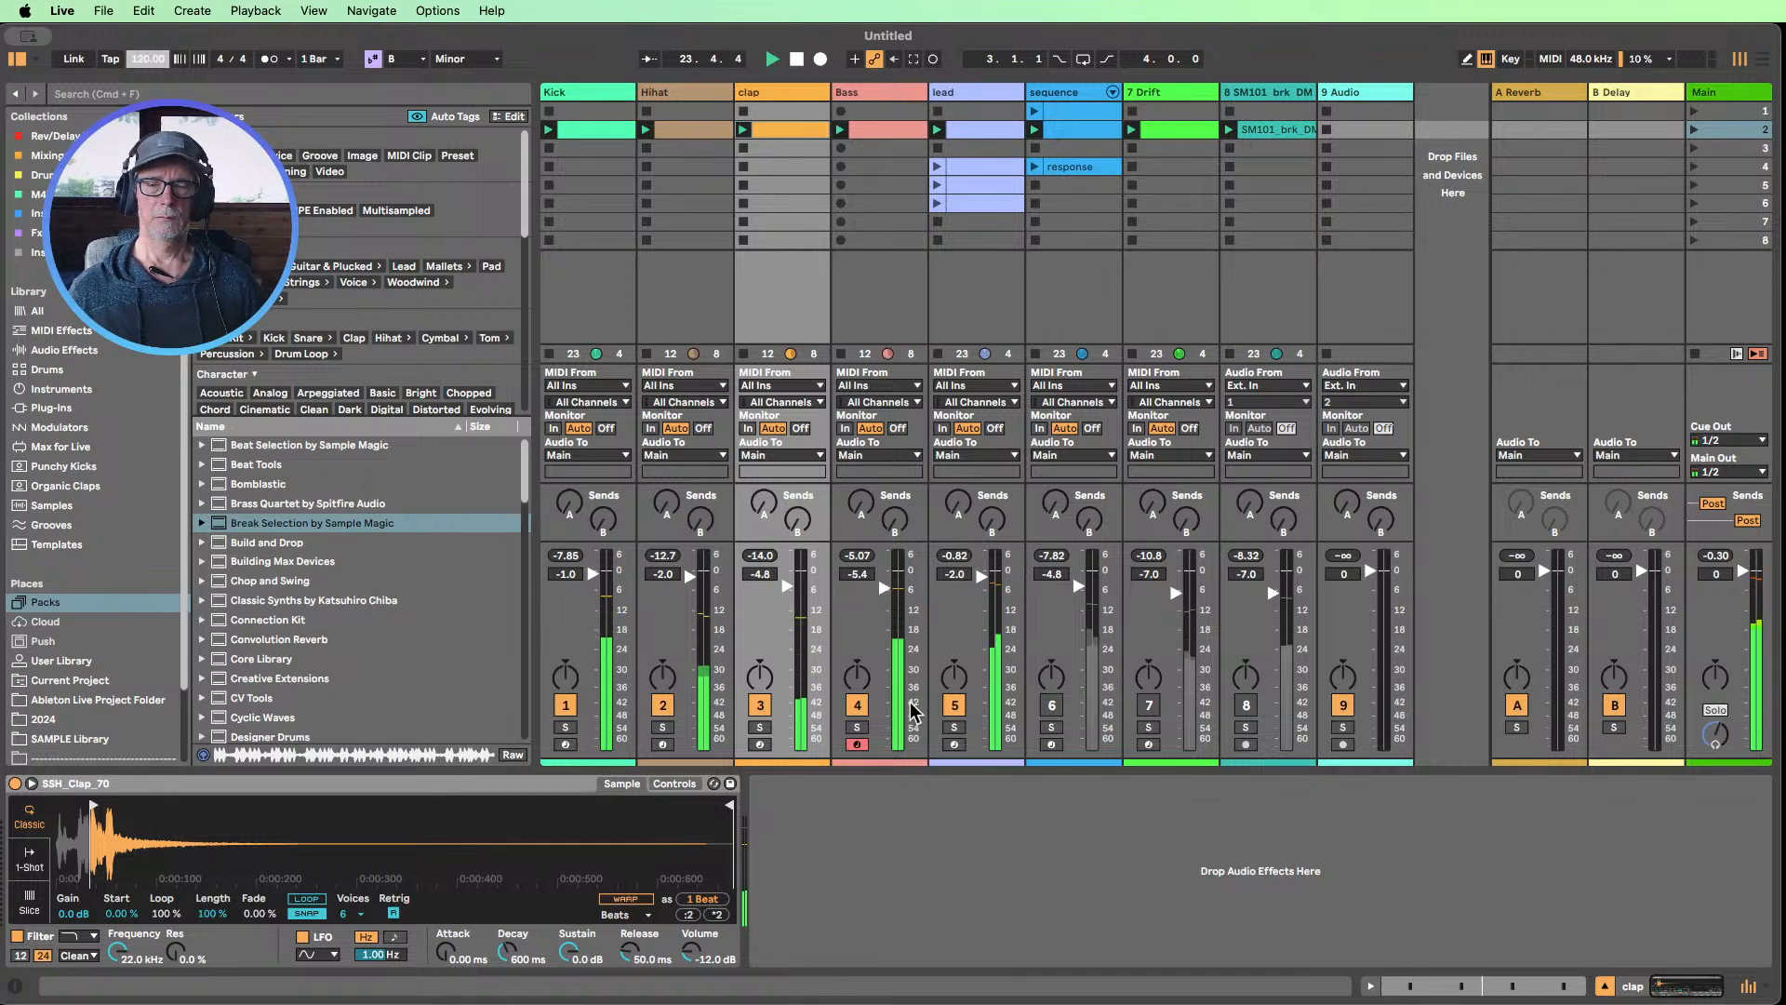
click(564, 707)
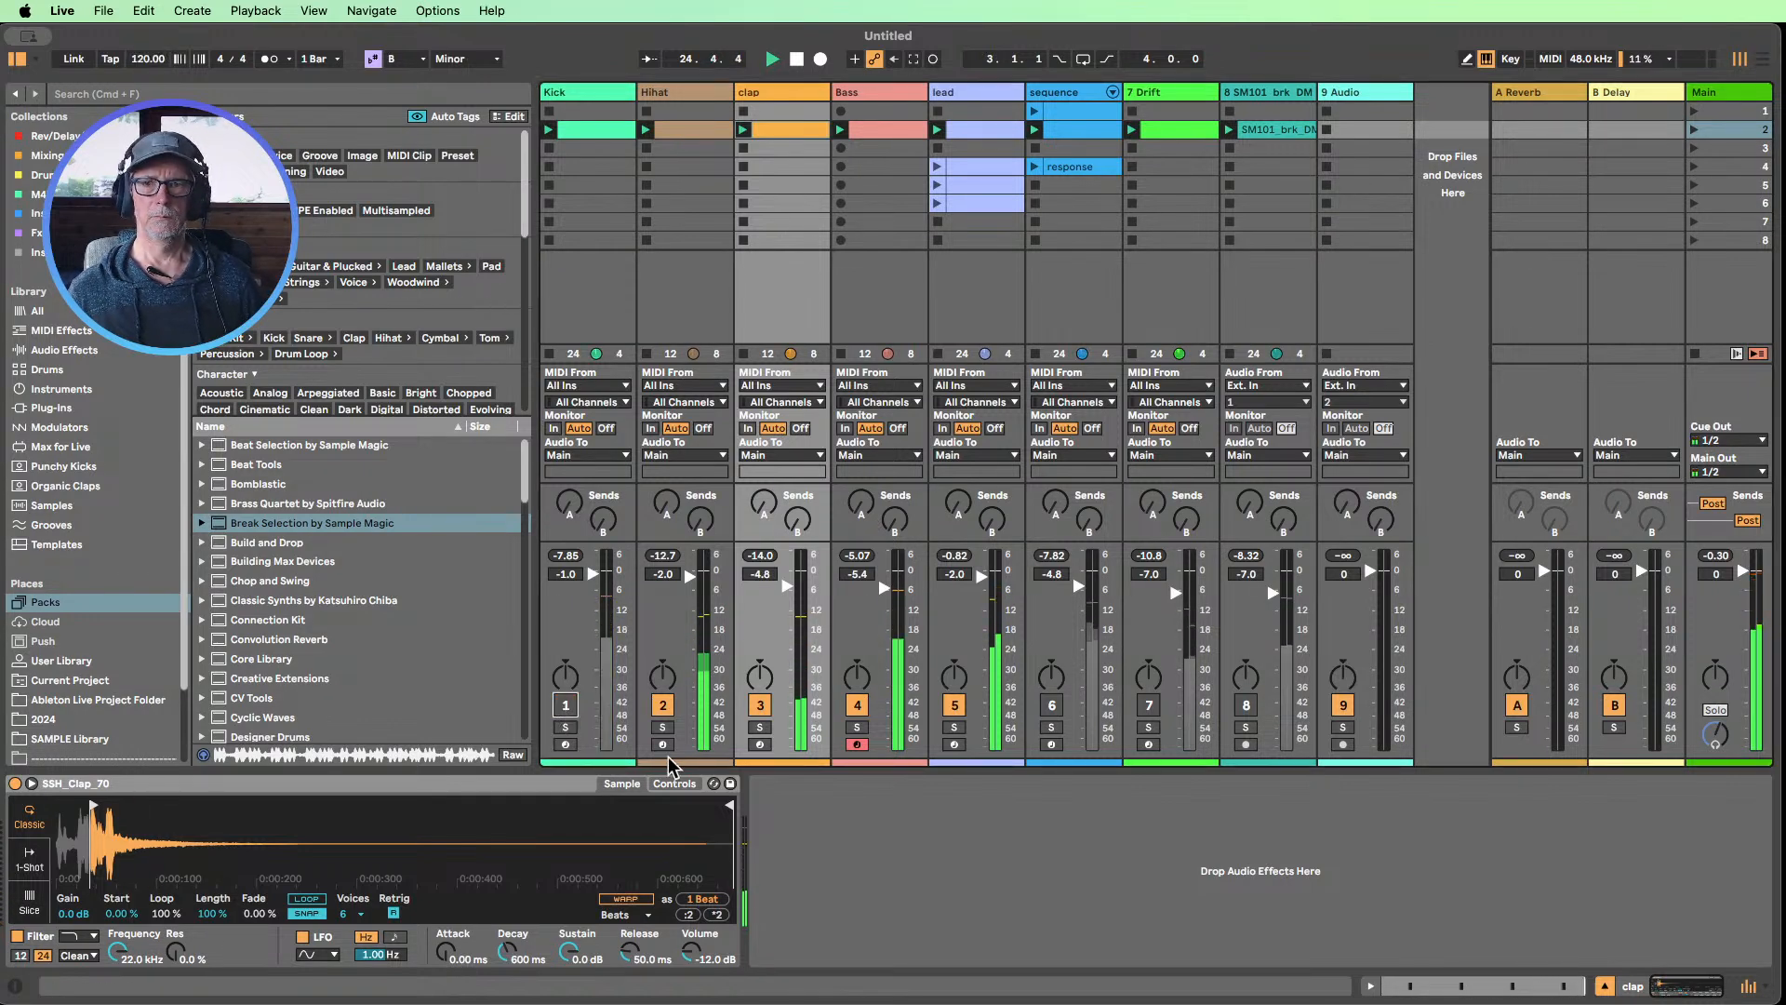
click(954, 707)
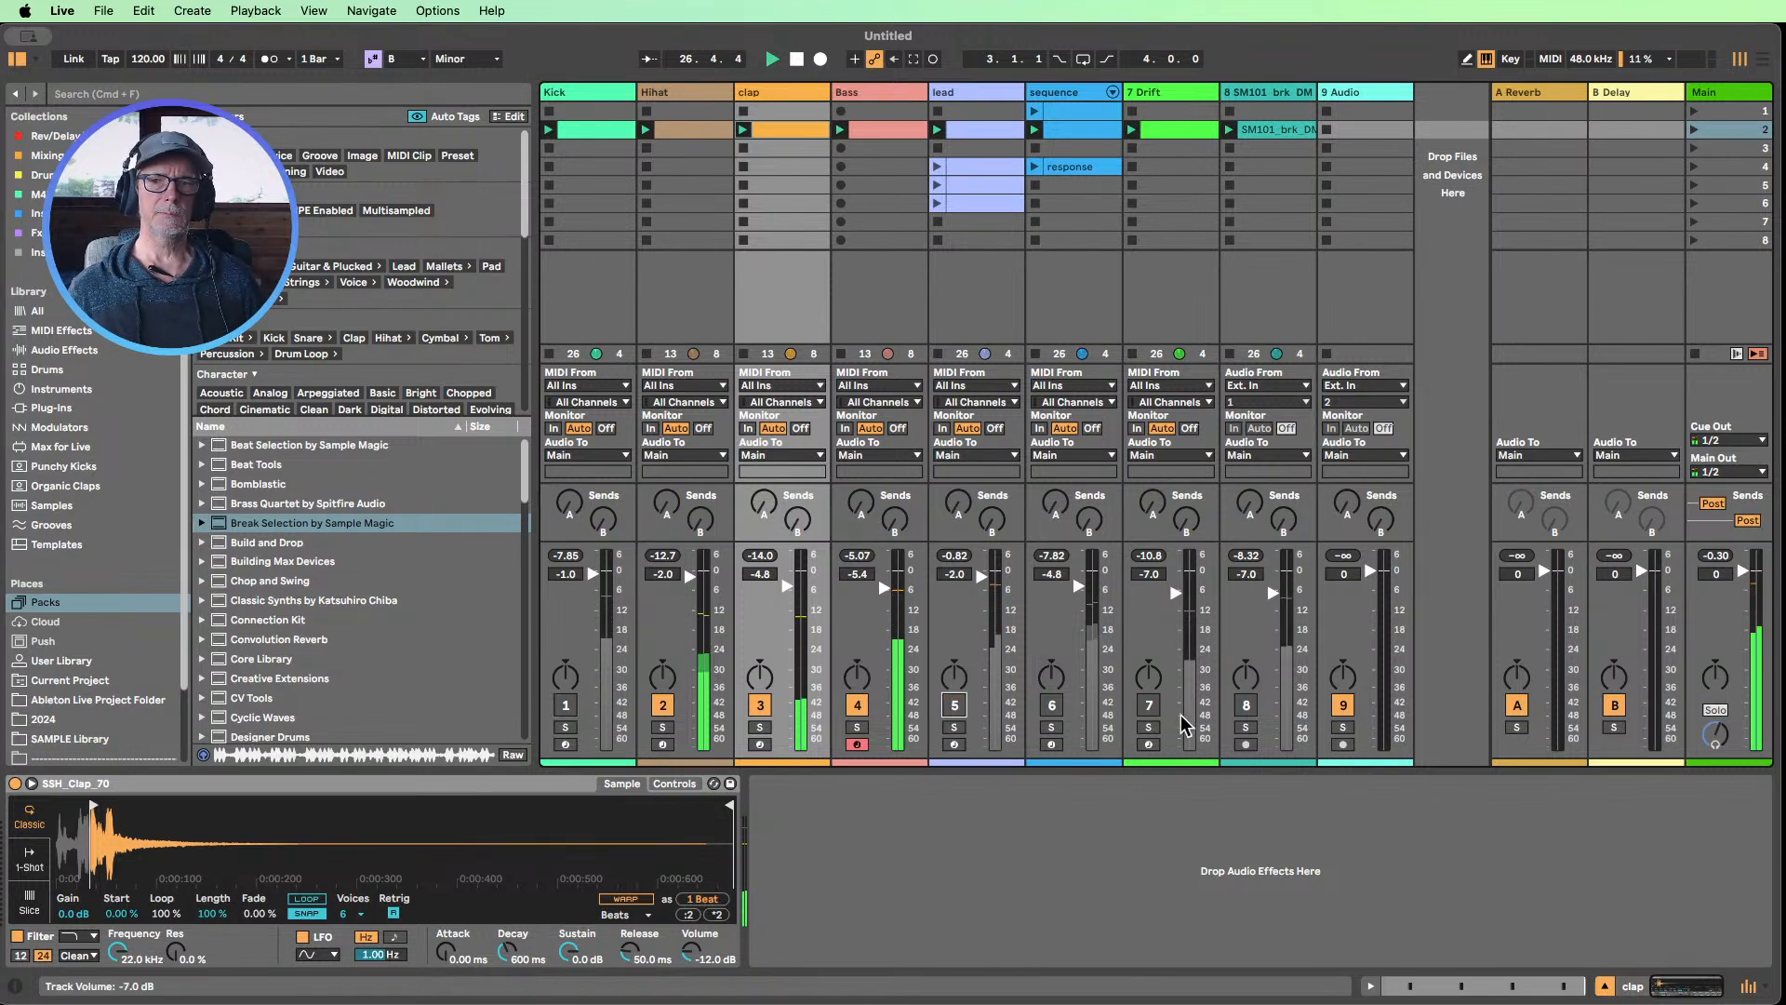
click(1149, 705)
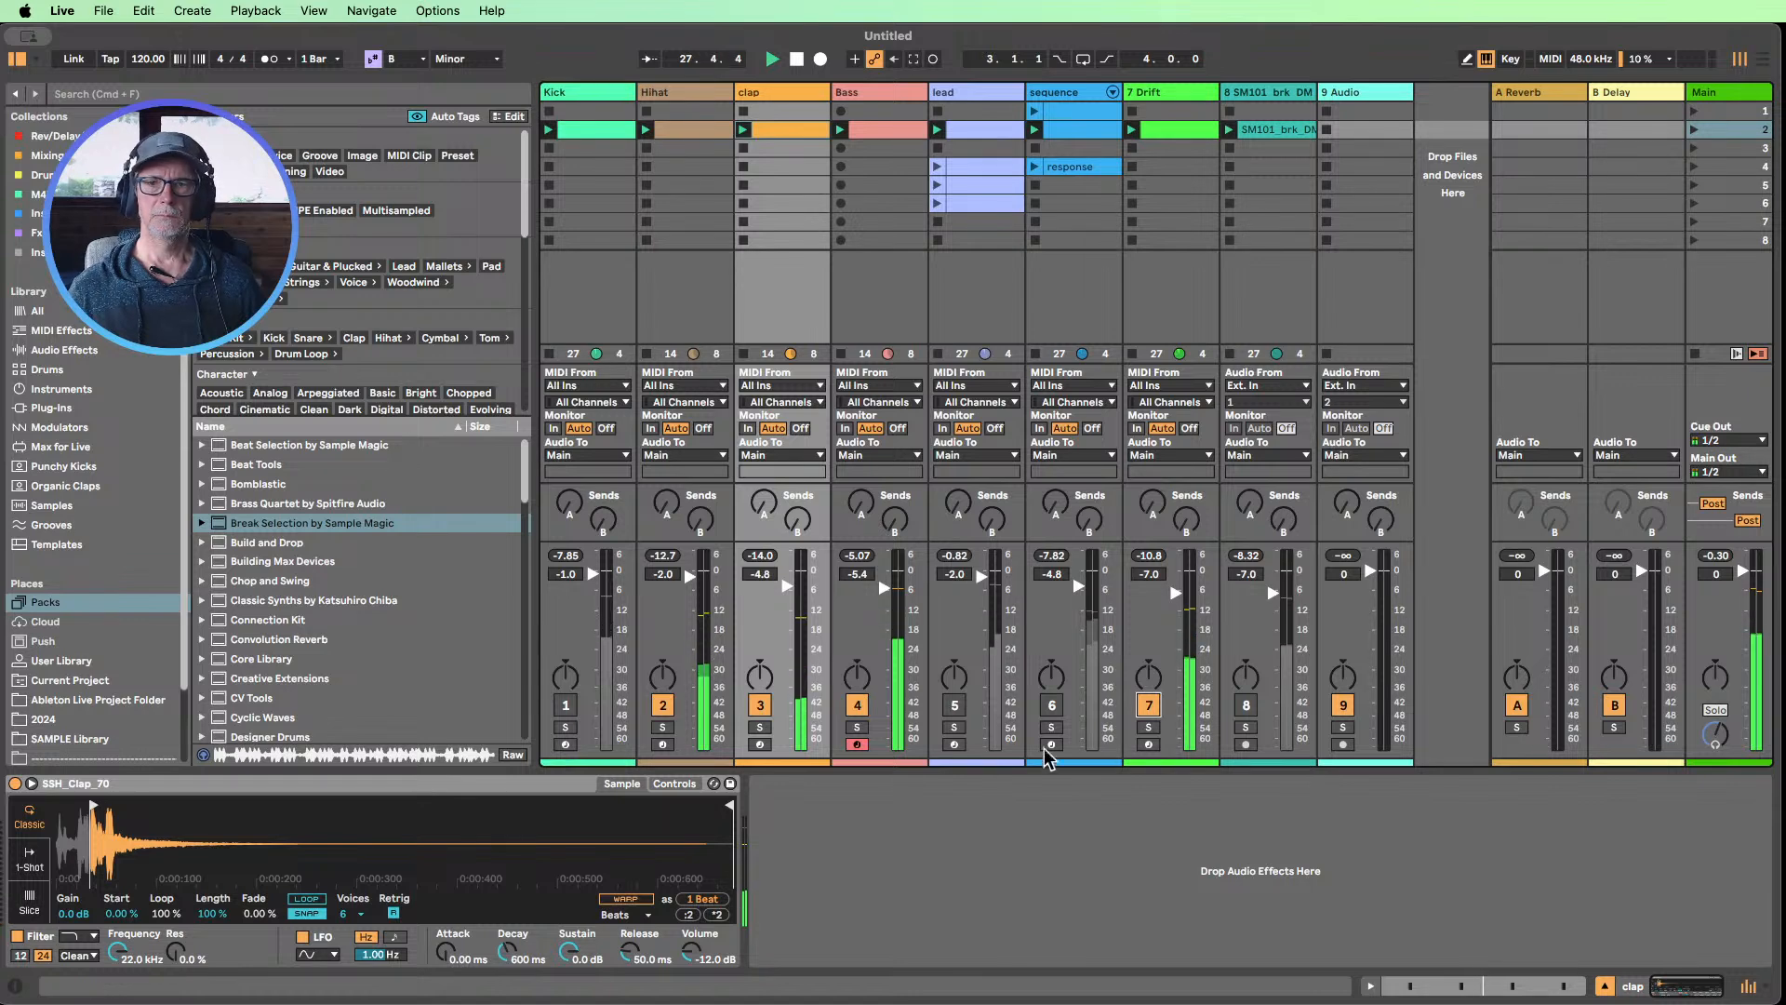
click(565, 705)
Set the tempo to 124 BPM, unmute the sequence track, and audition the break track at -7.5 dB before muting it again
drag(155, 65, 155, 55)
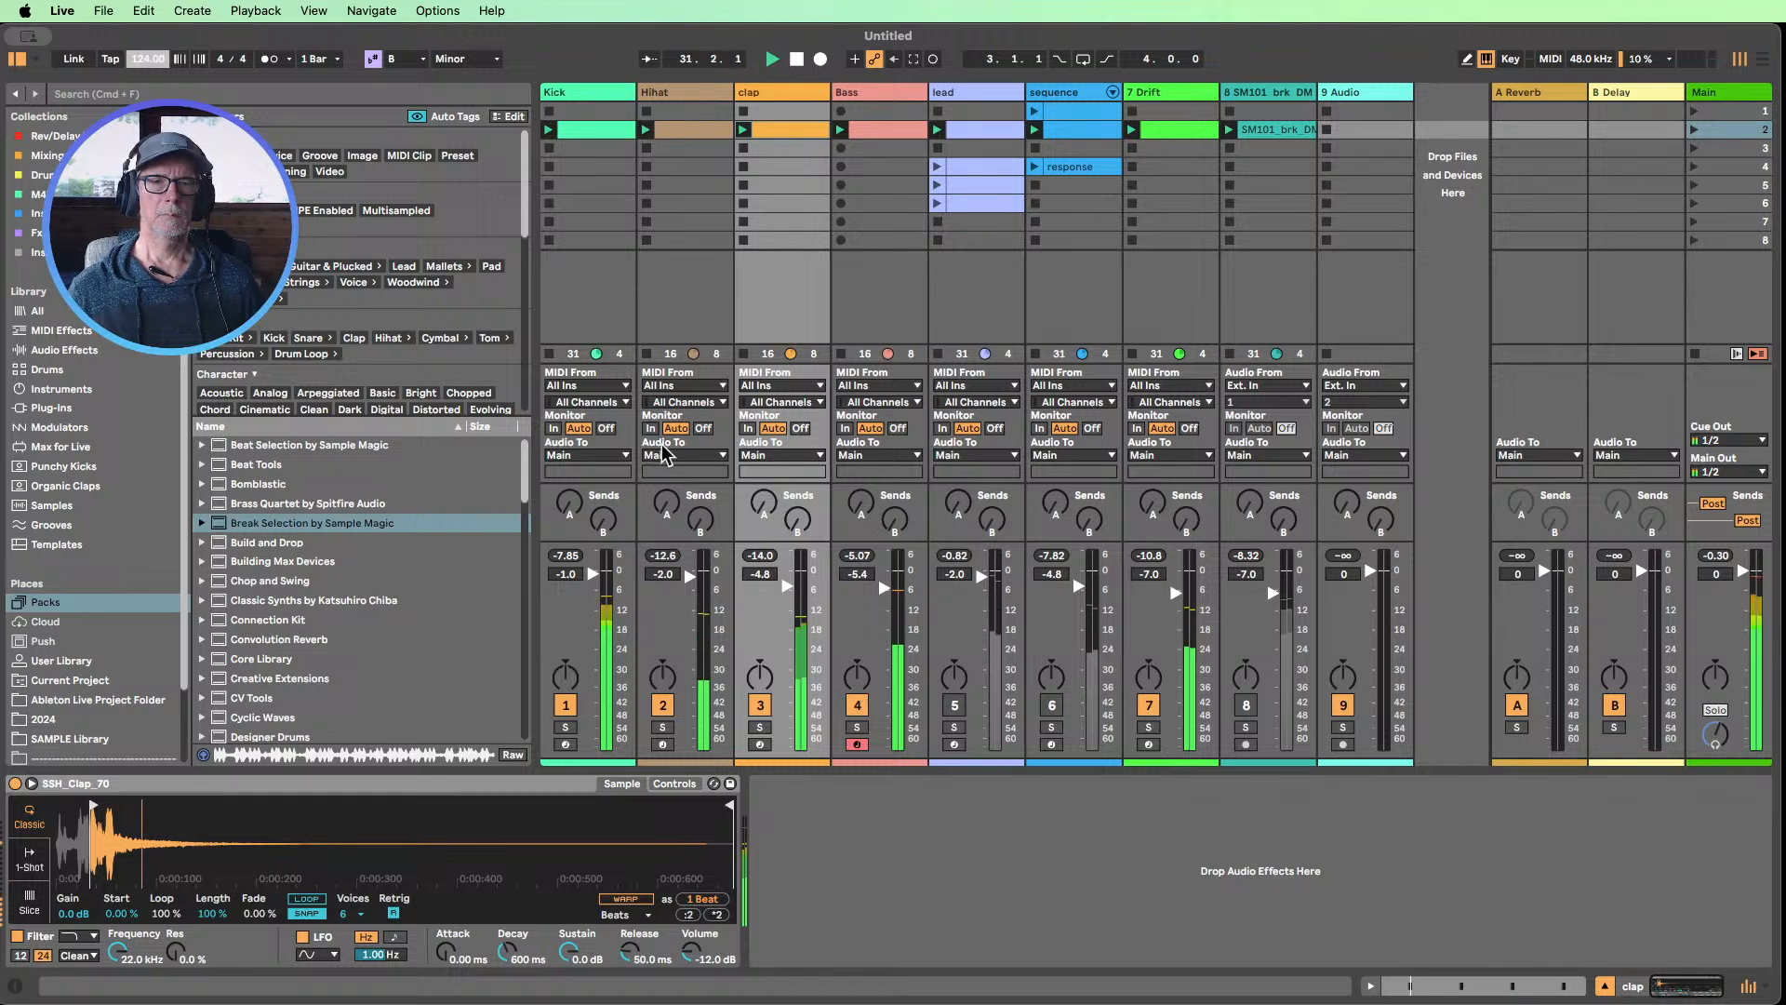
click(1051, 706)
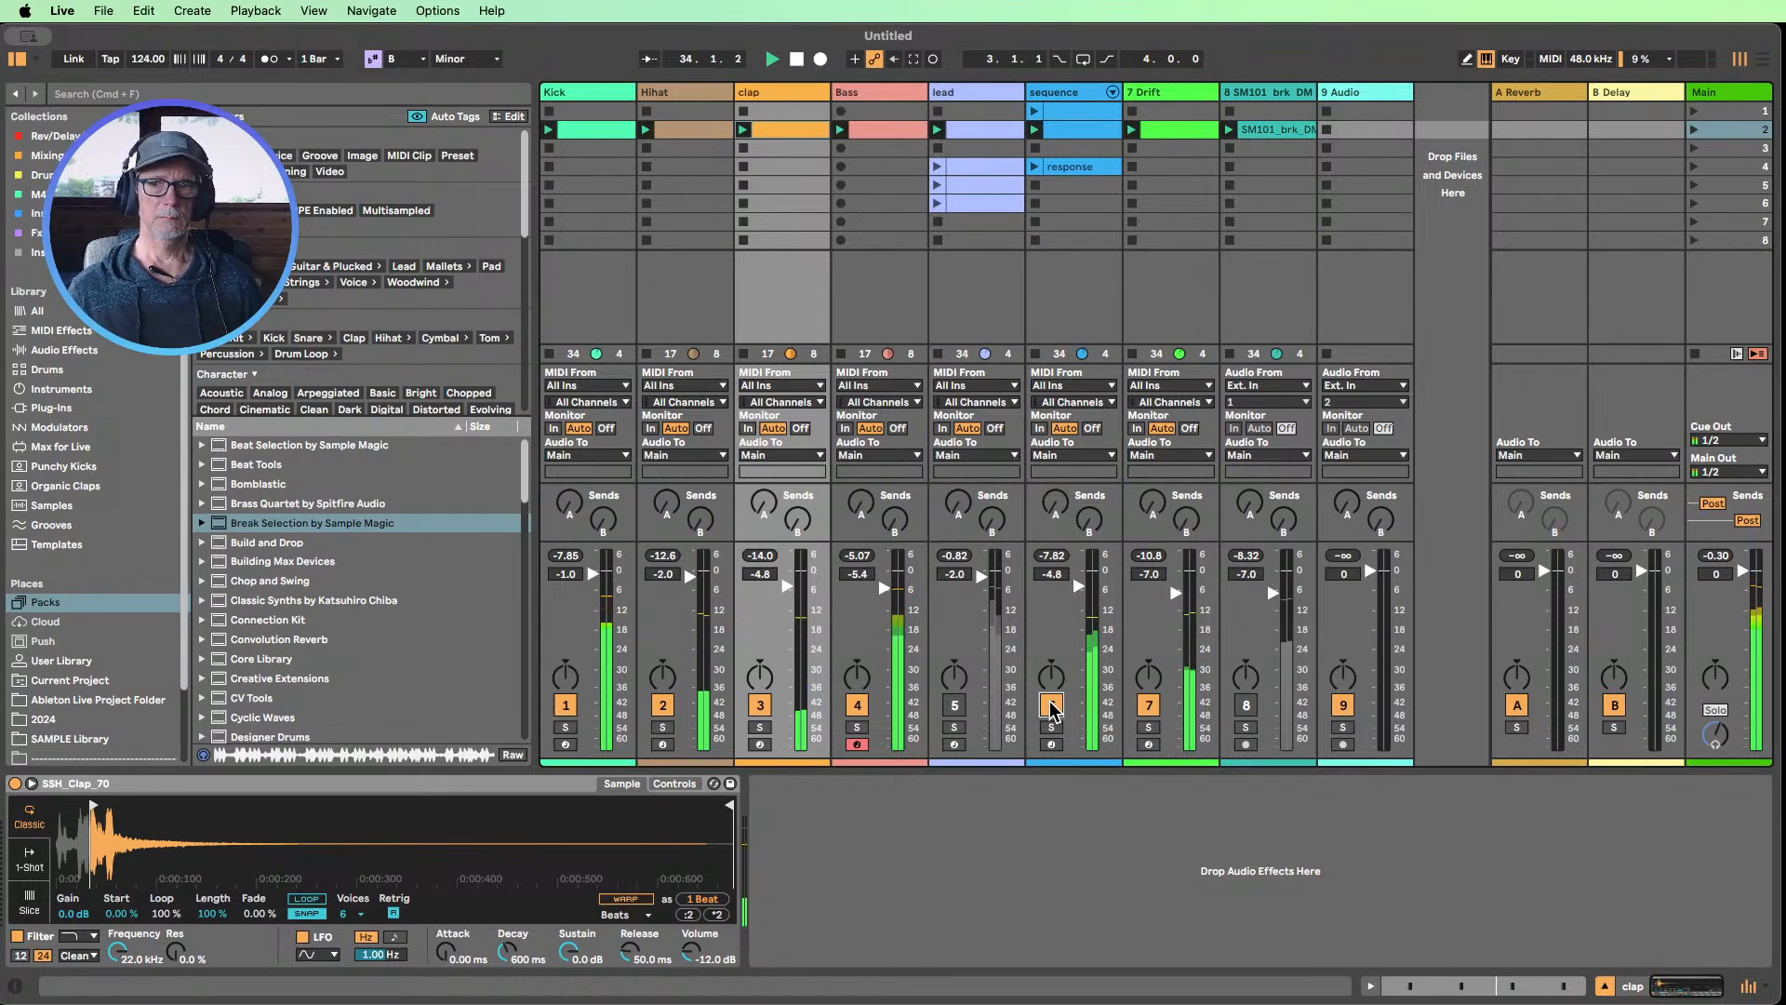
click(1246, 706)
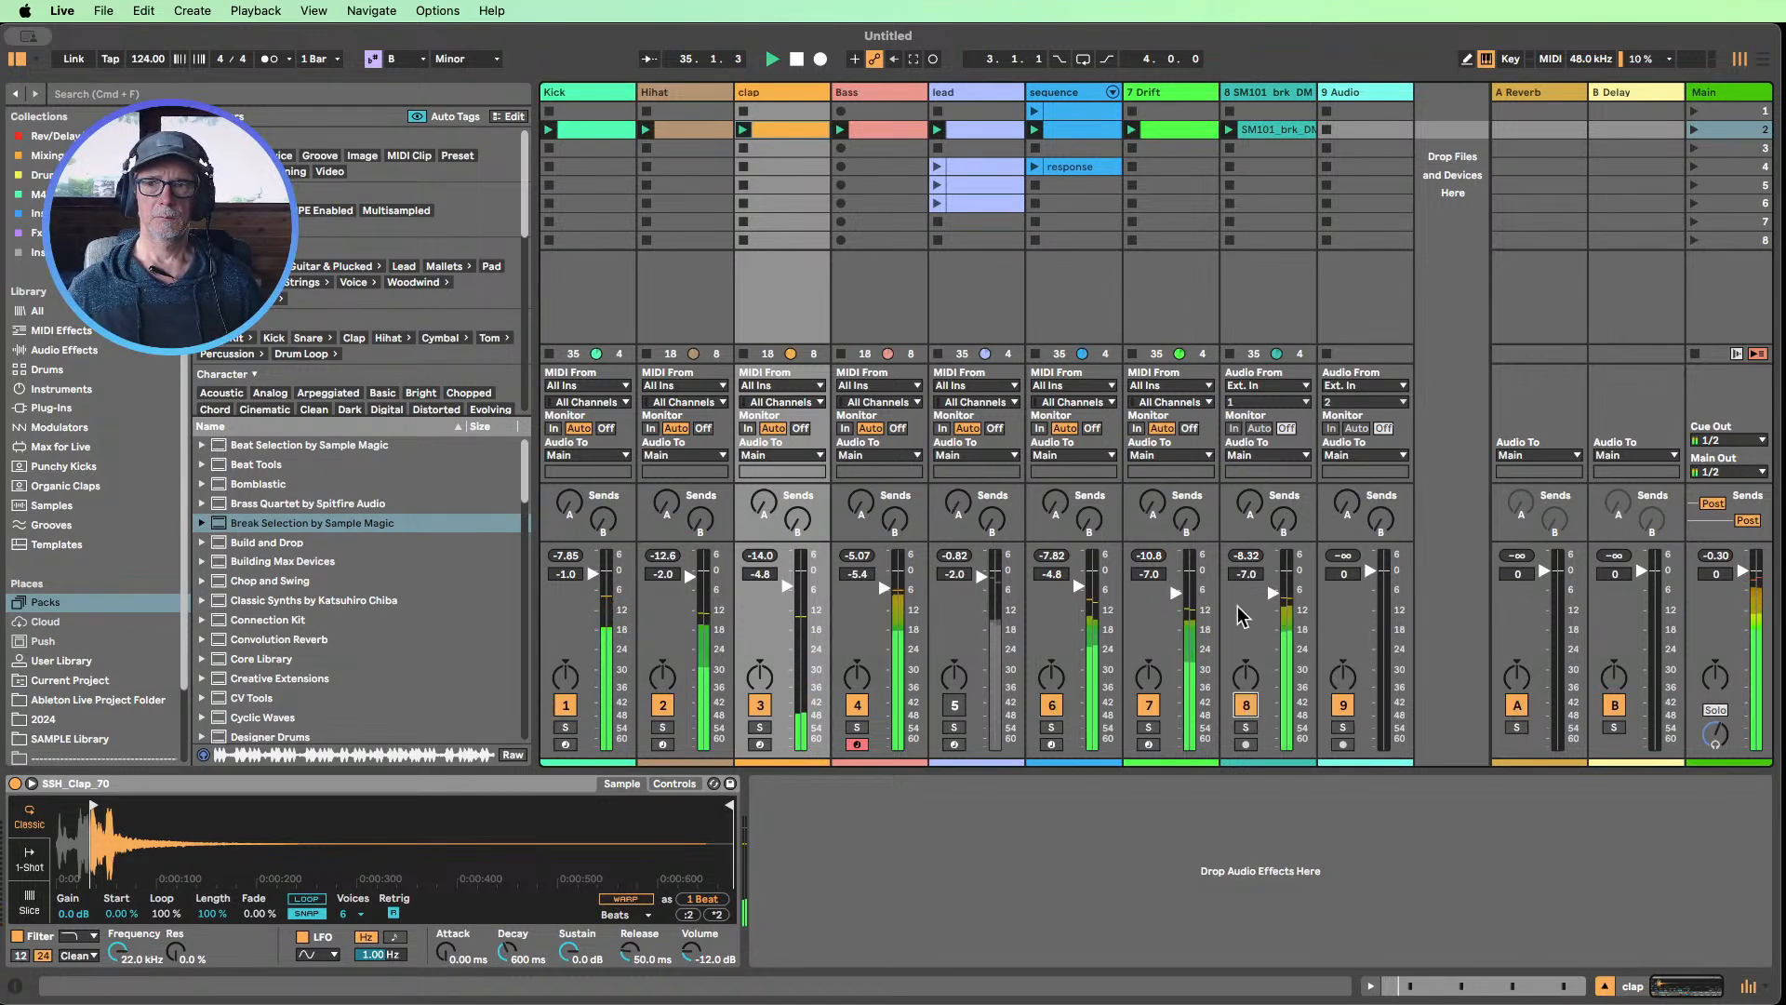
click(1247, 706)
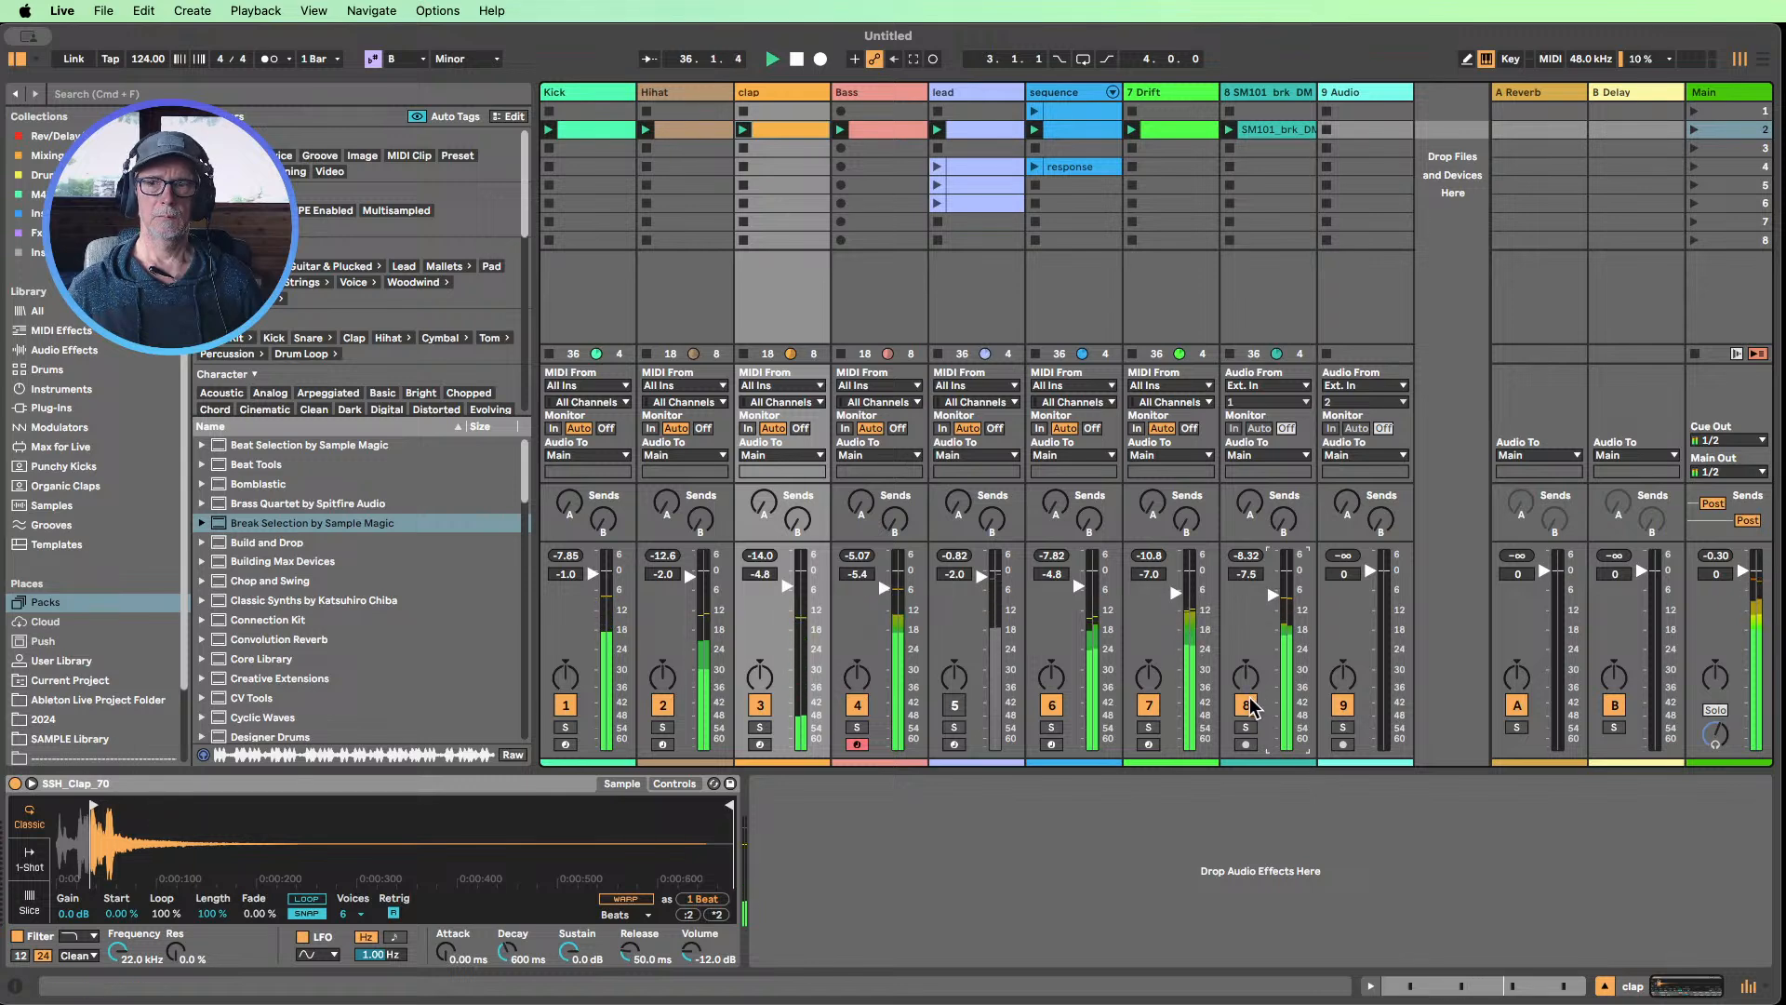
Audition the lead with the other parts, stop playback, and mute the lead and 7 Drift tracks
click(953, 705)
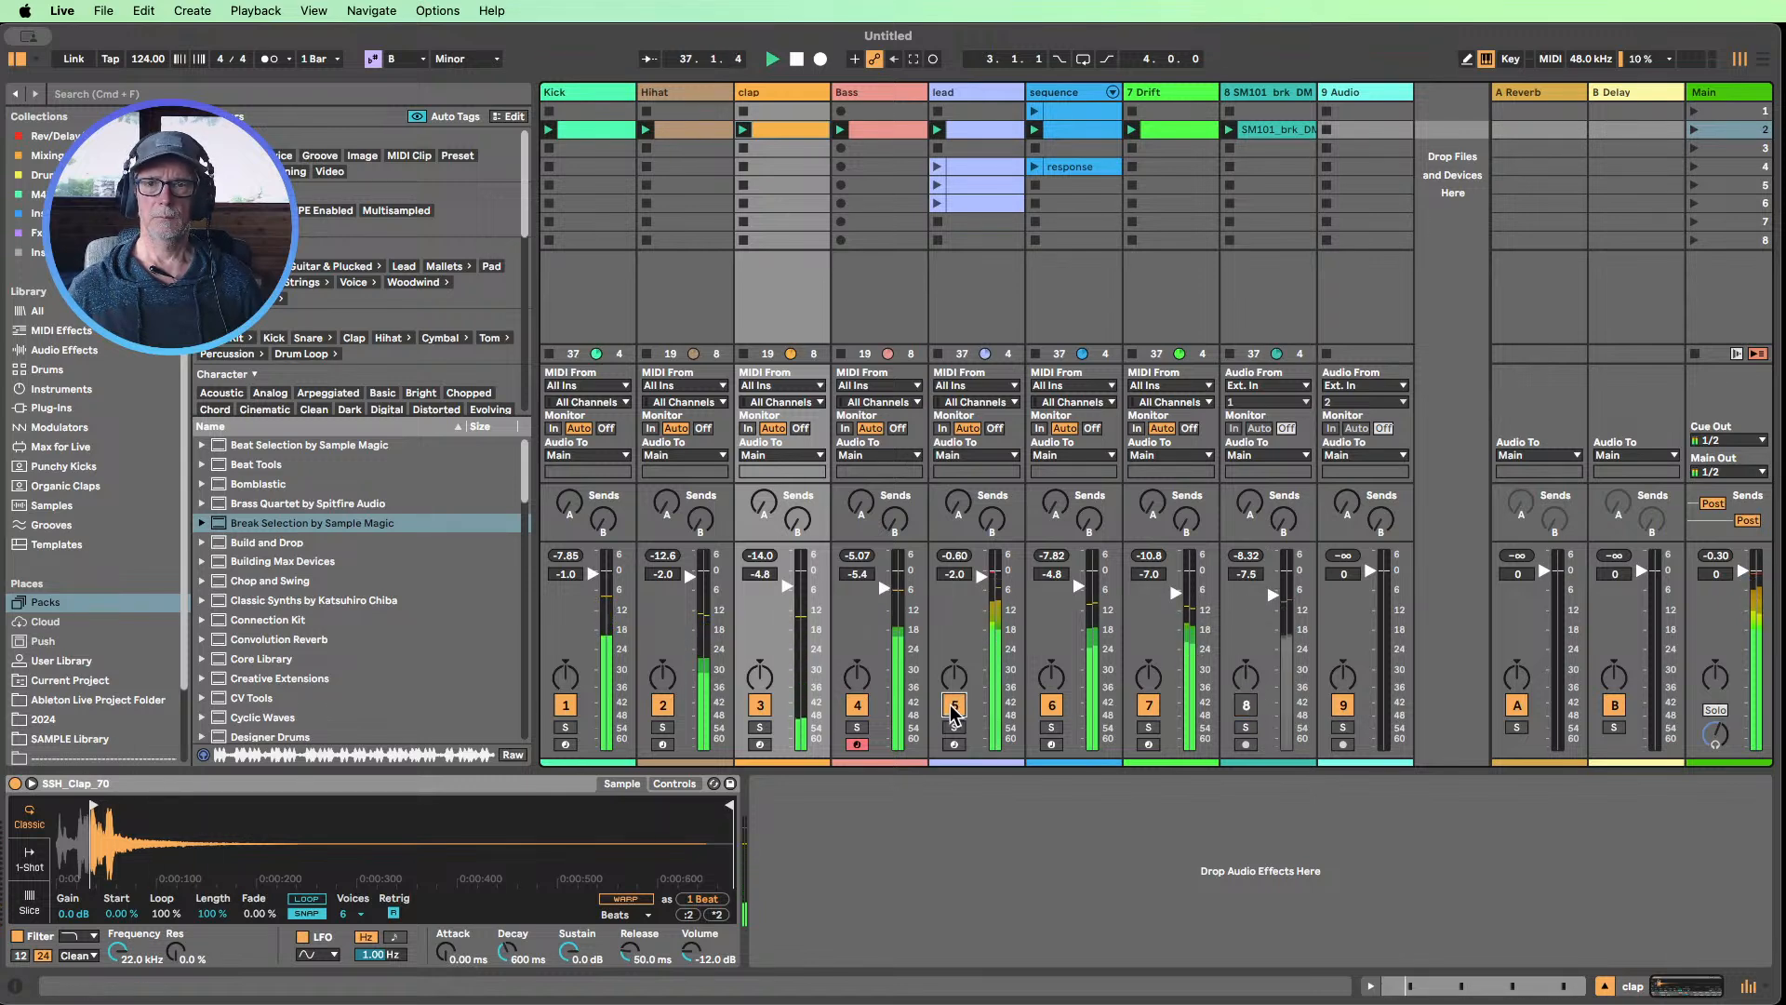
click(797, 60)
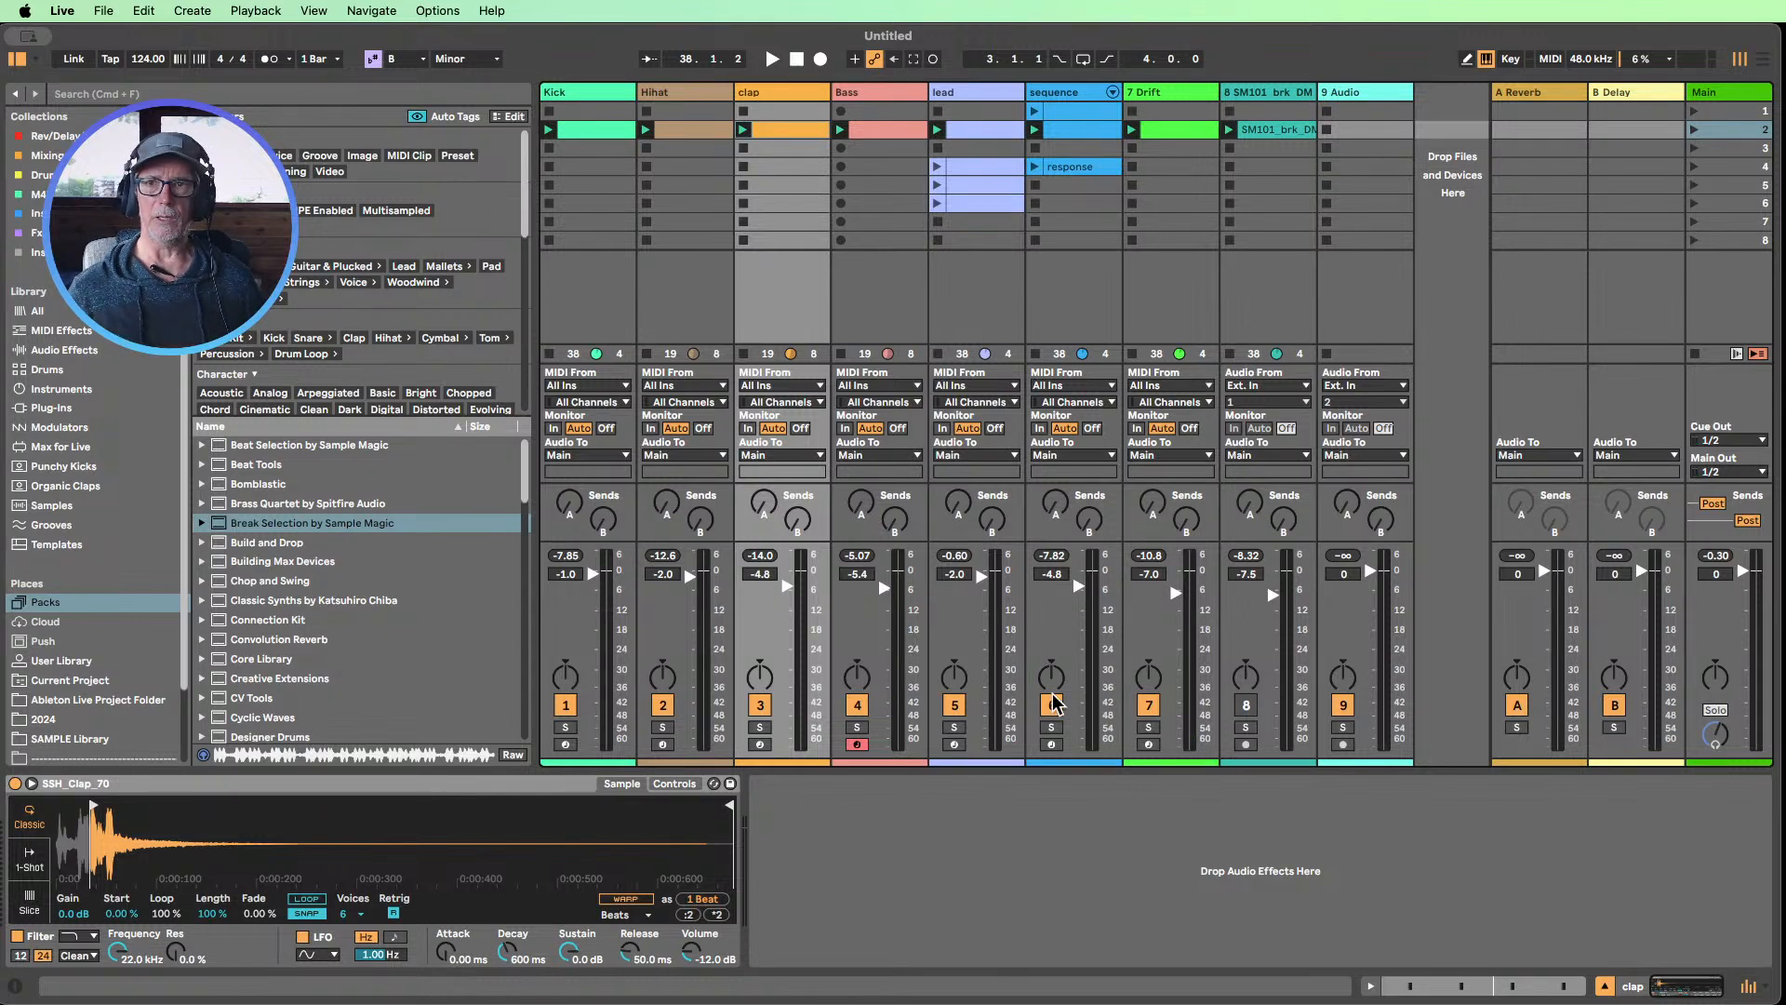
click(951, 709)
click(1149, 708)
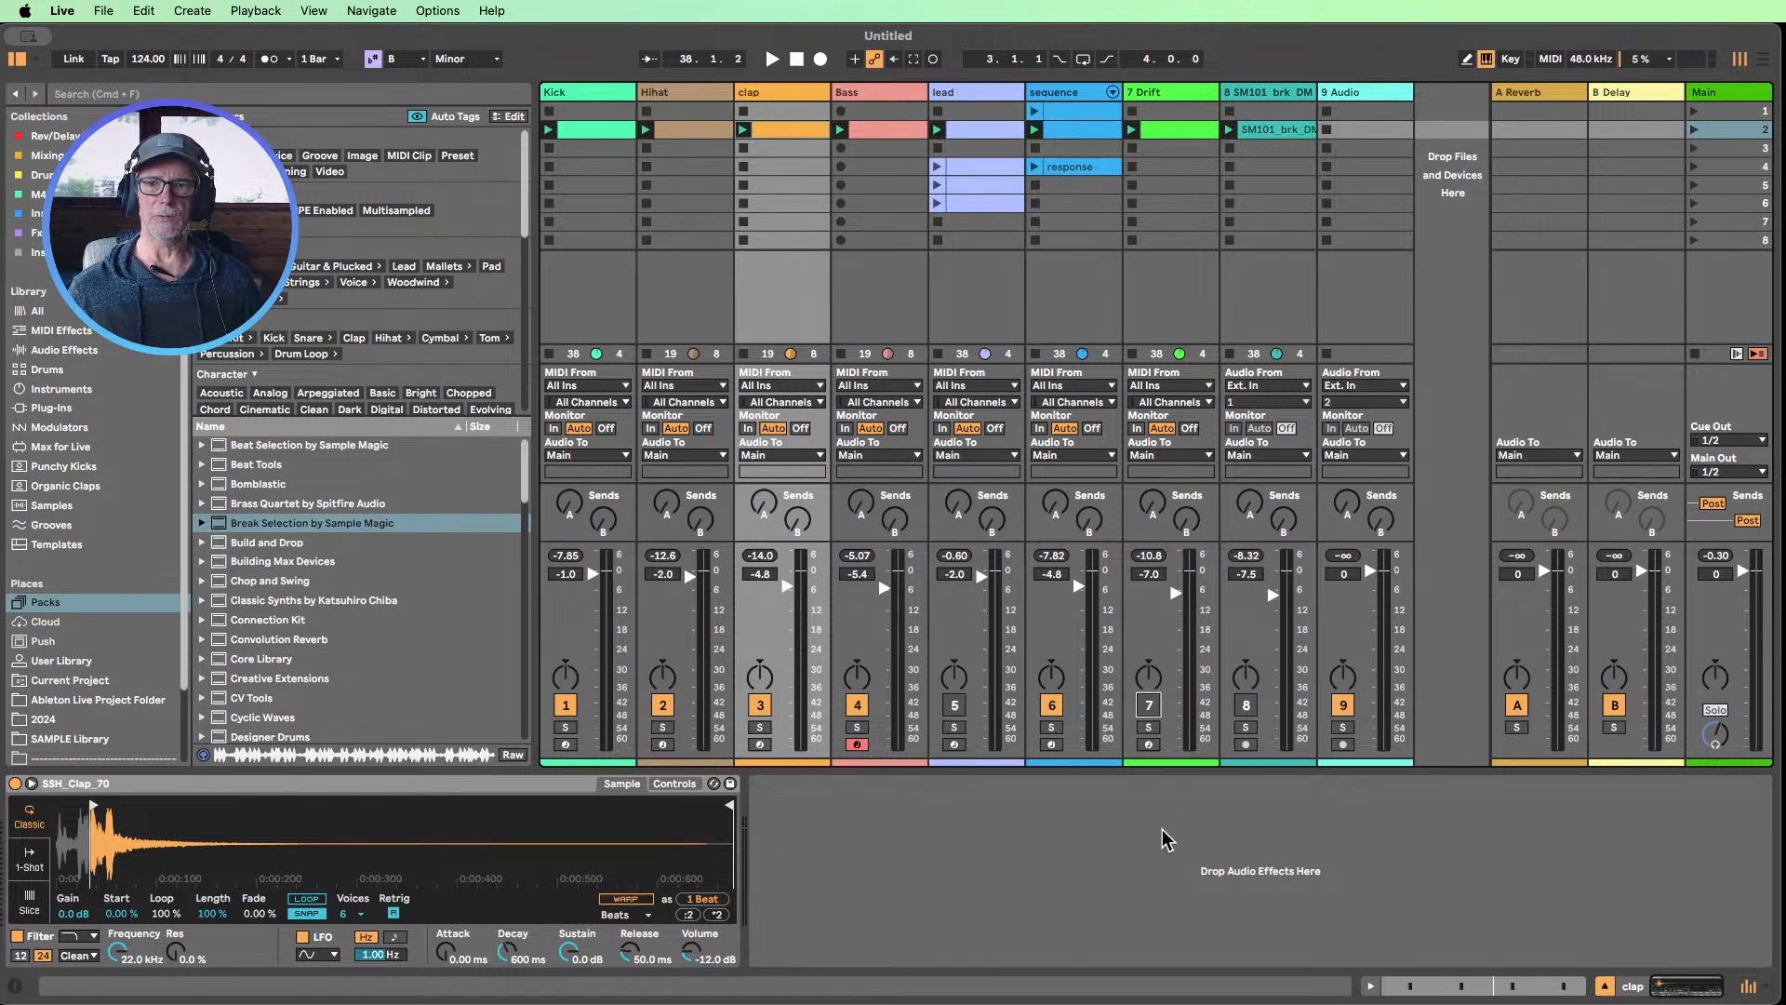
Restart playback and raise the Filter 1 frequency of the sequence track's Analog synth to about 358 Hz
click(759, 64)
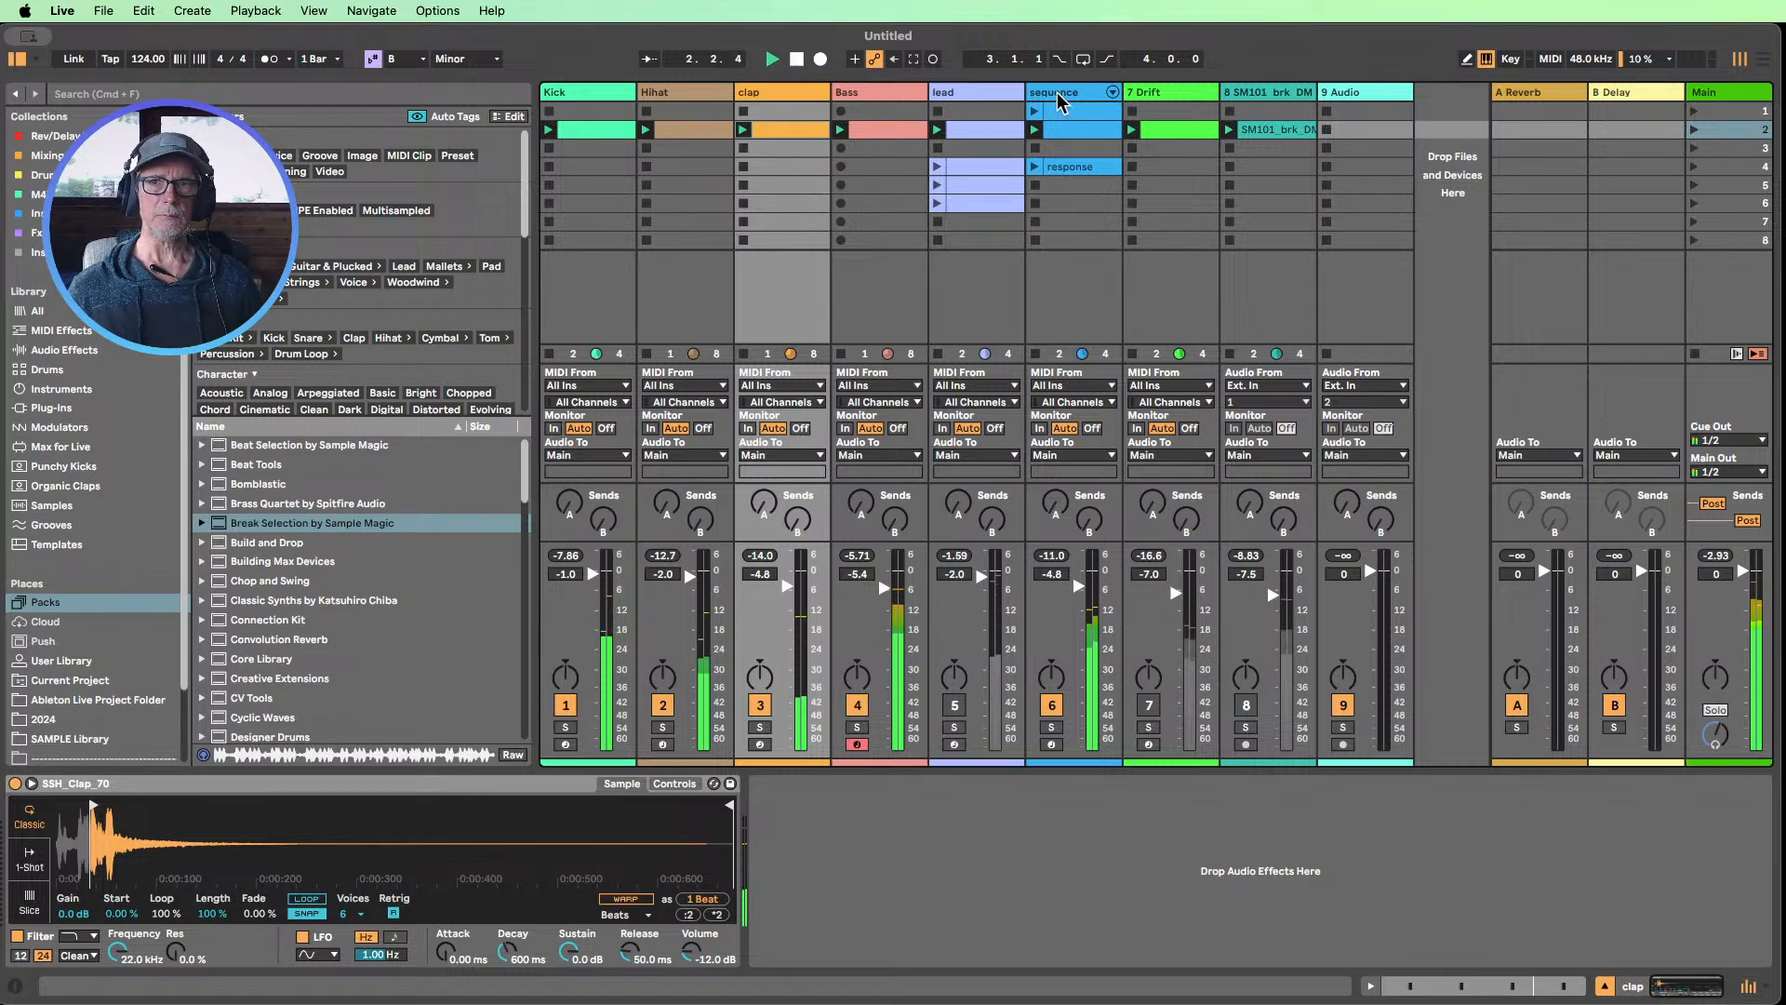
click(1069, 118)
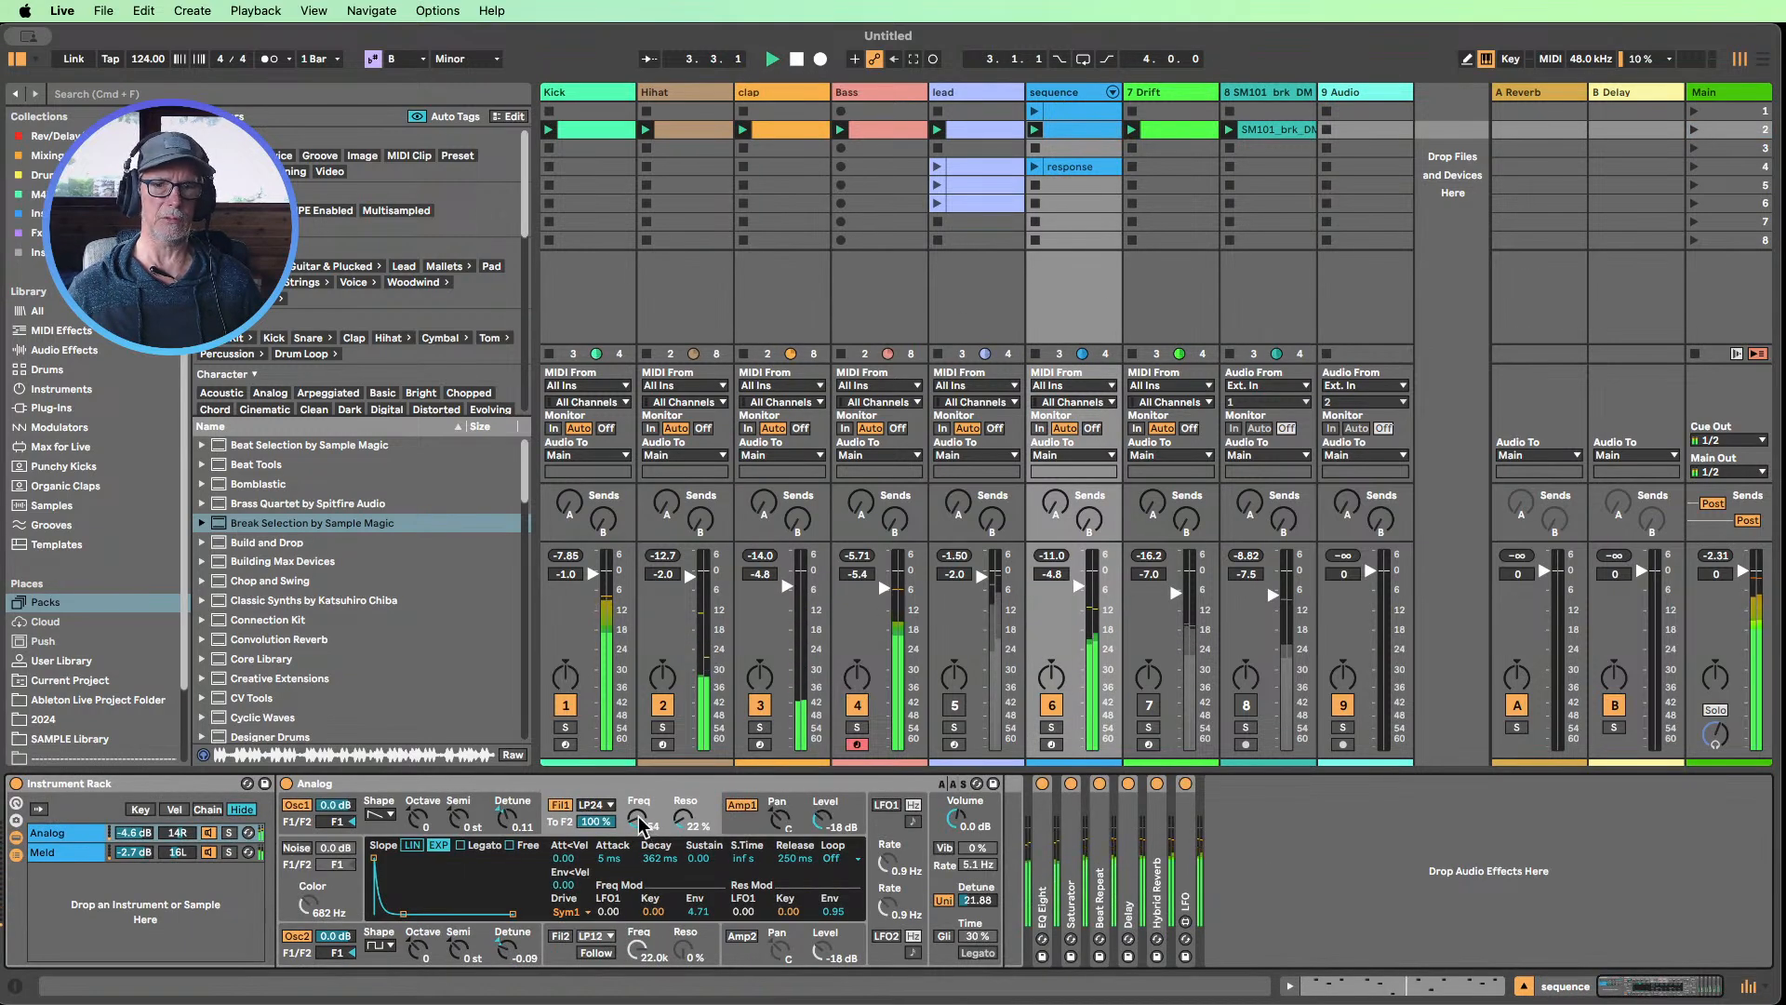
mouse_move(638, 820)
mouse_down()
mouse_move(638, 763)
mouse_move(638, 801)
mouse_up()
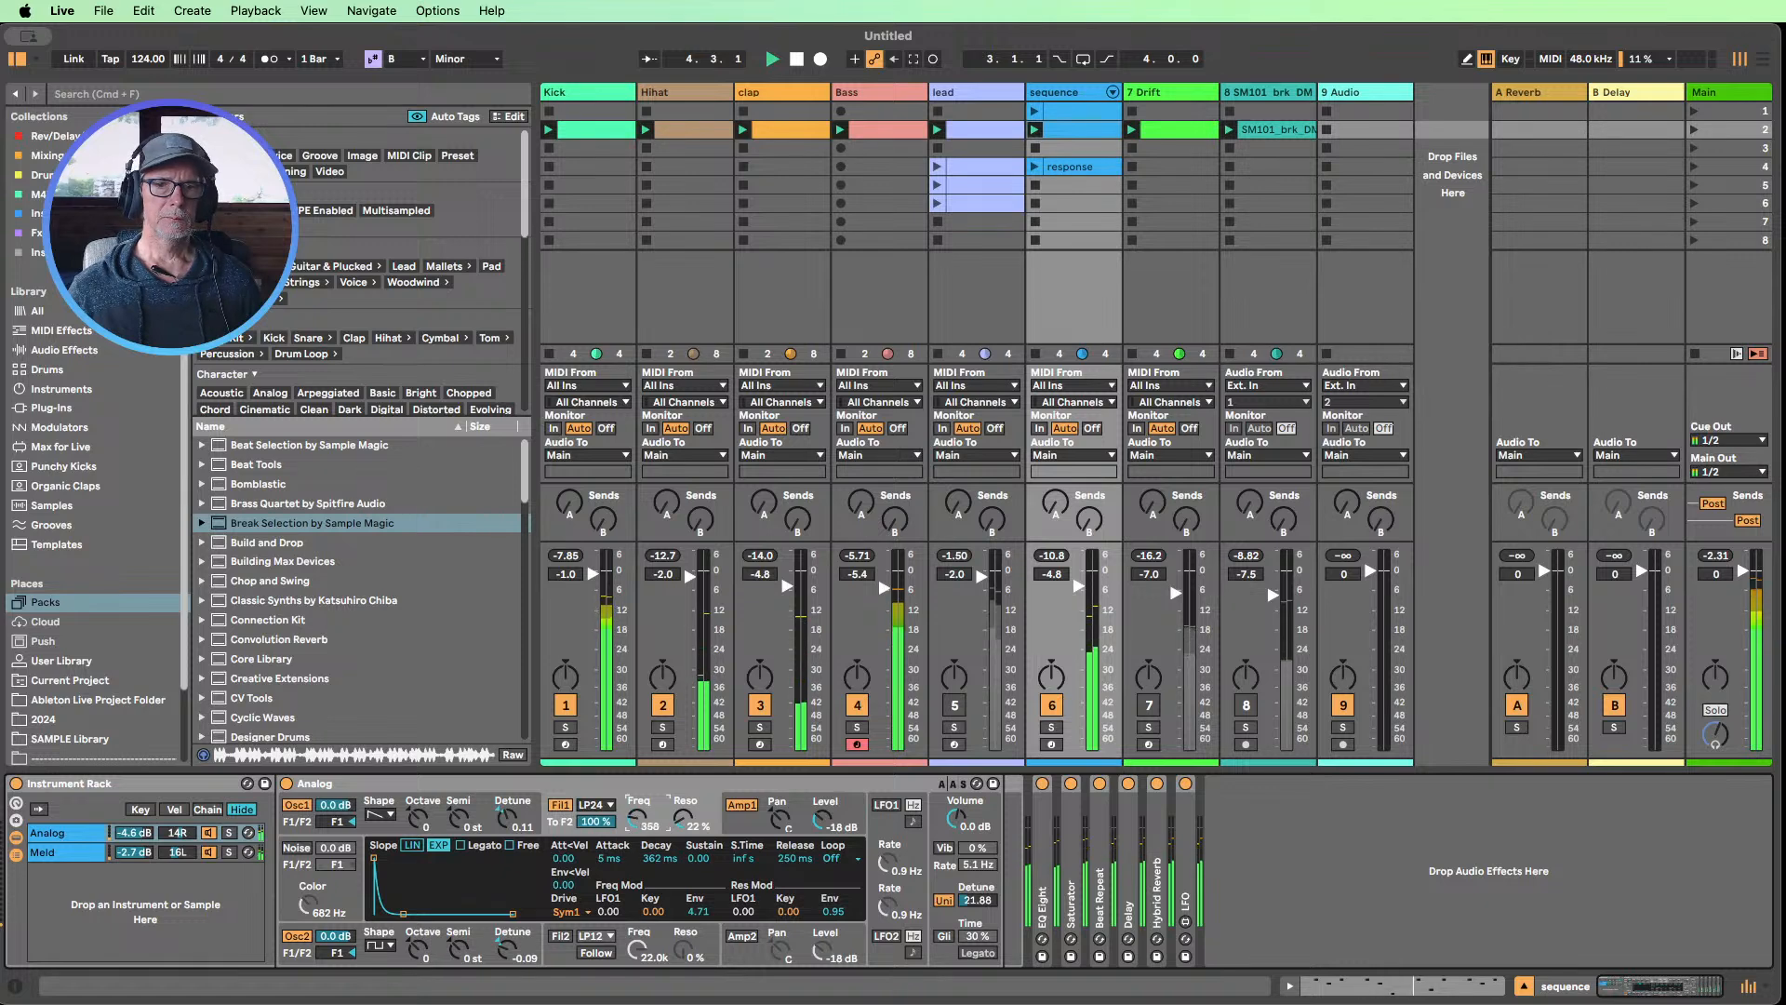
Set the filter A frequency of the sequence track's Meld synth to 3.93 kHz and stop playback
click(51, 852)
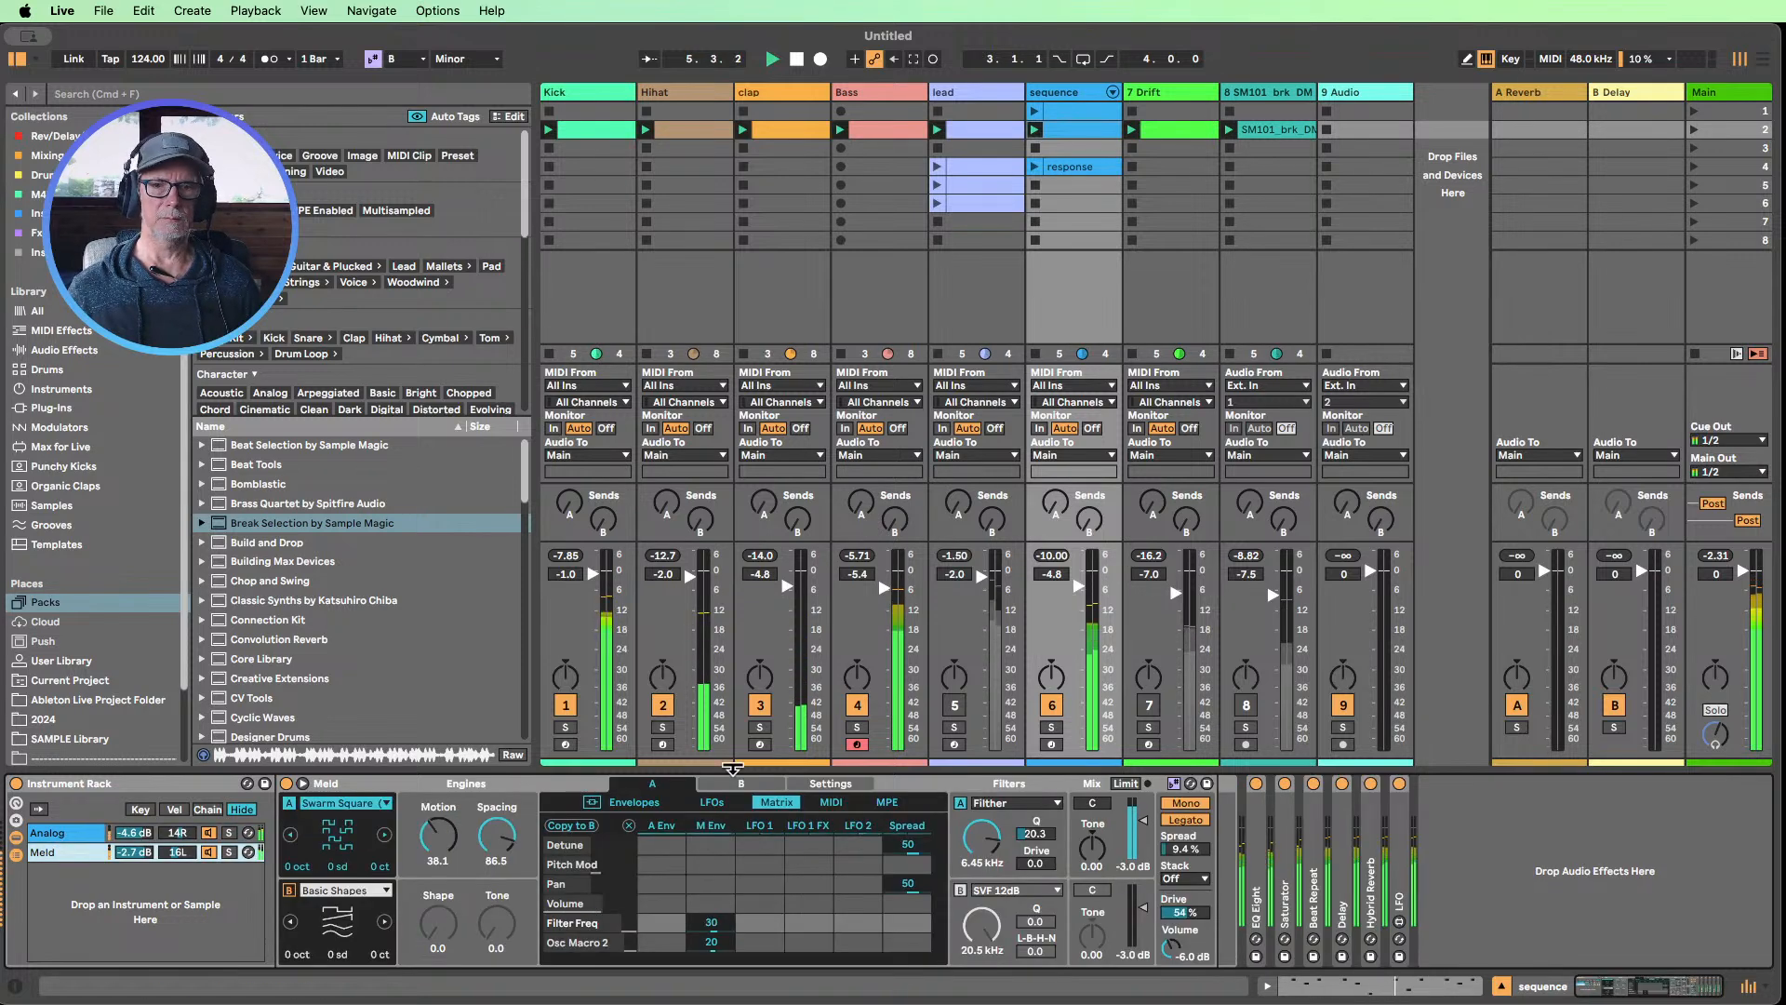
drag(999, 840, 981, 799)
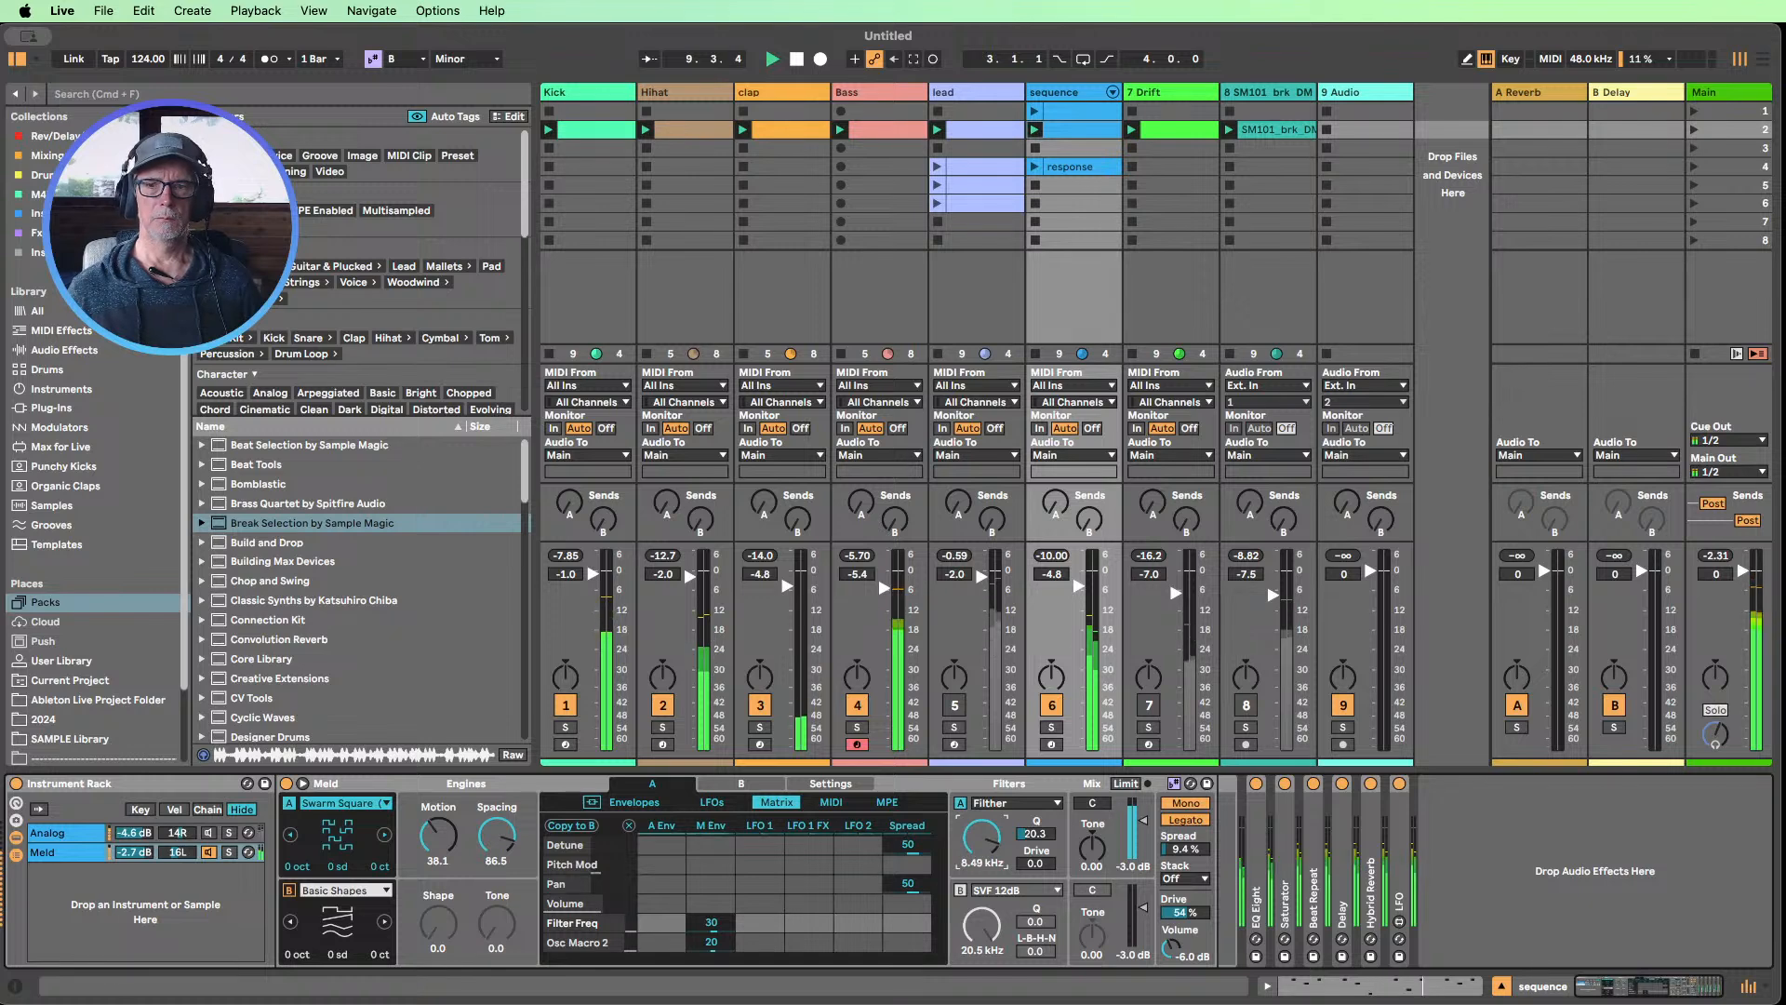
click(796, 61)
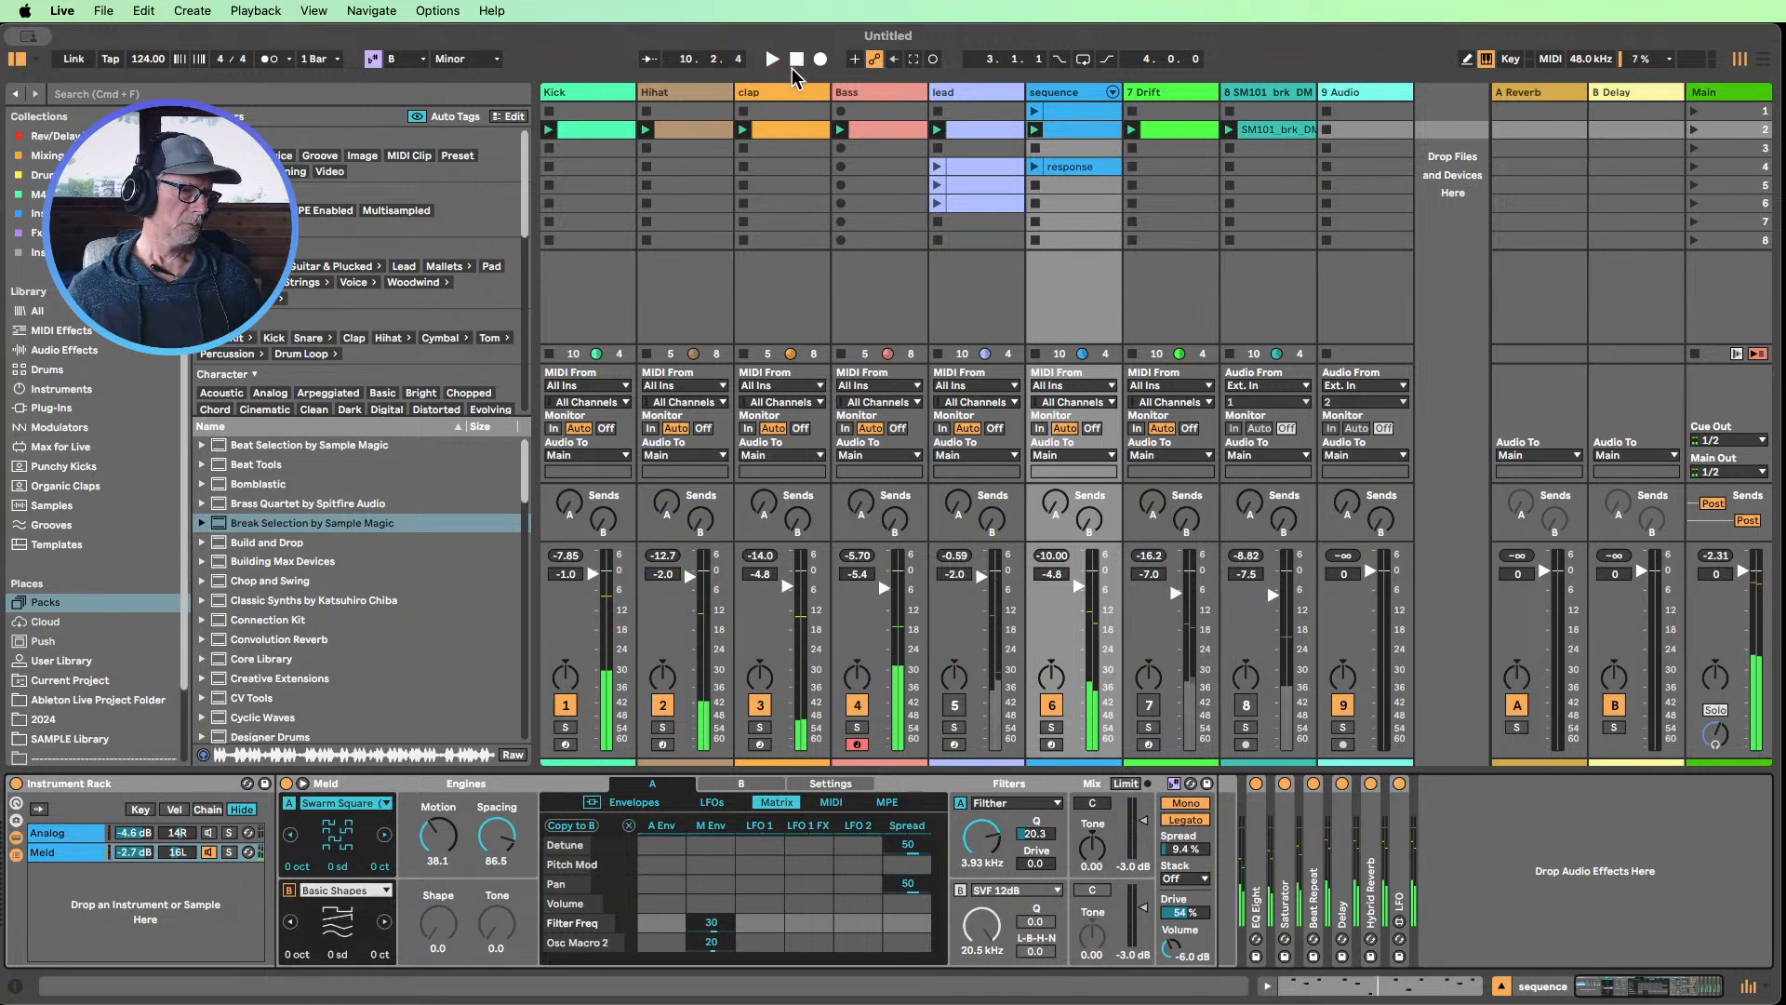